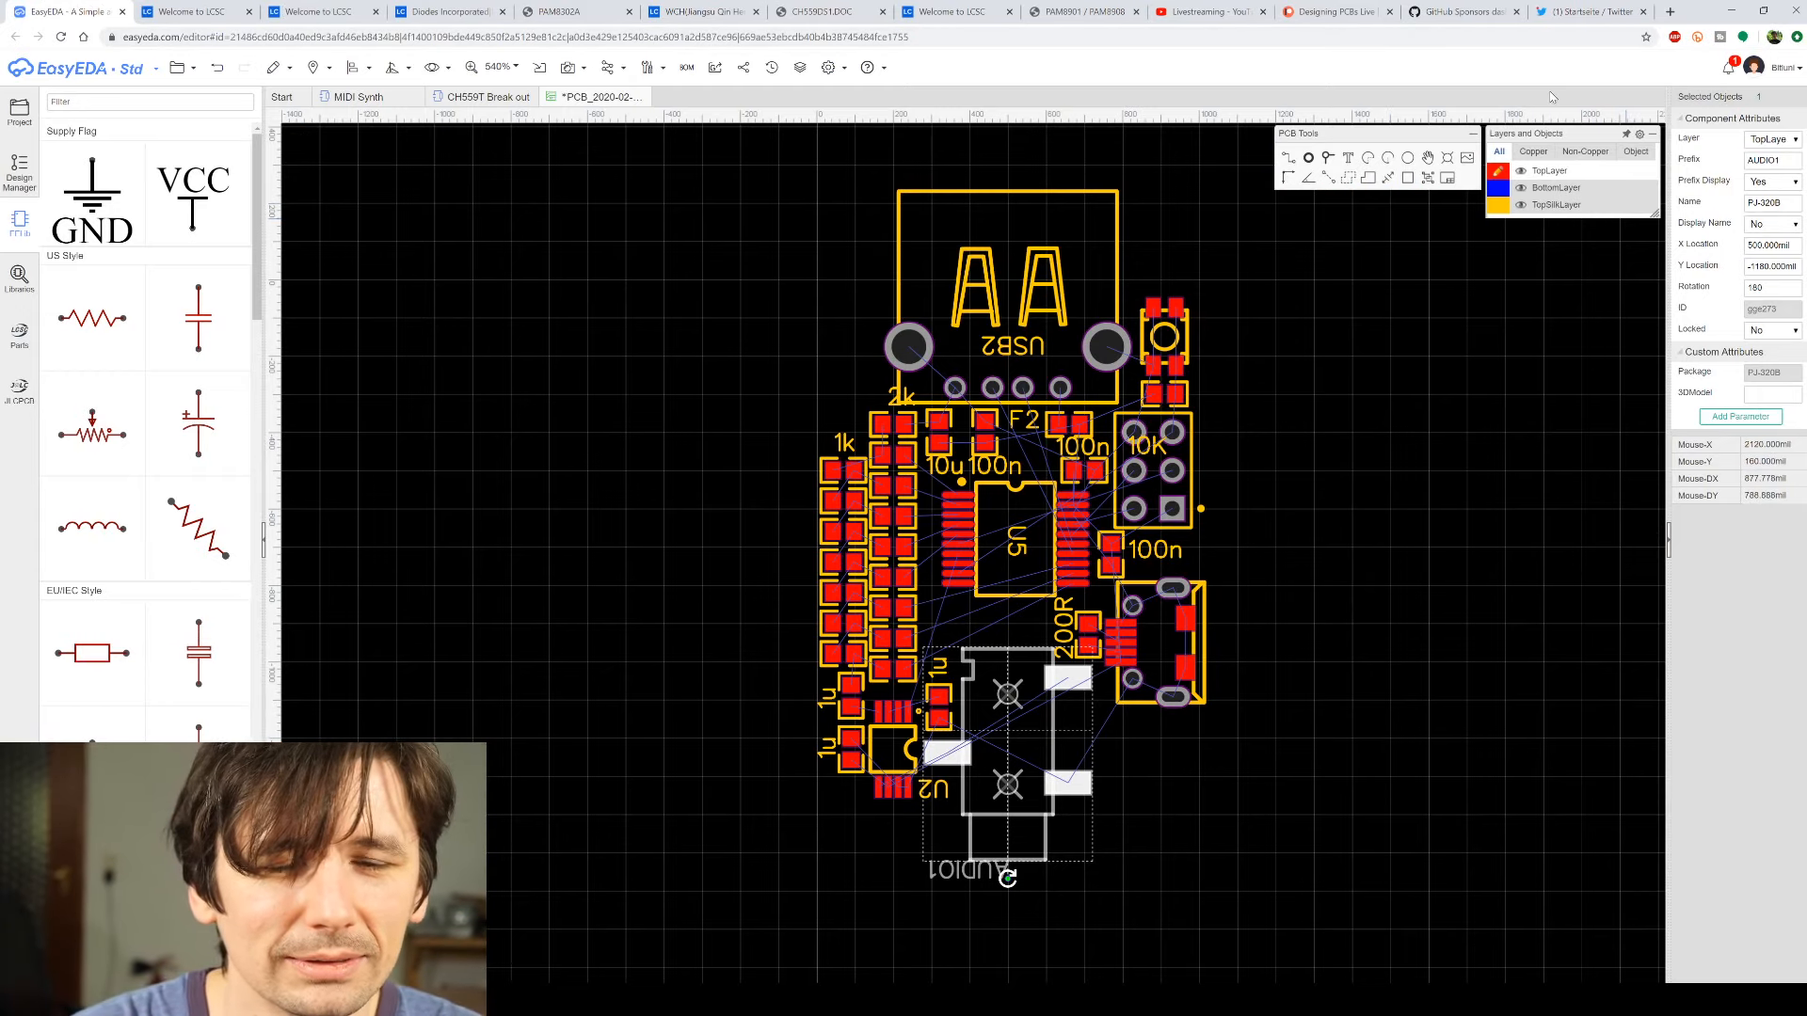
- Switch to the spreadsheet windows and review the MIDI from A to Synth script beside the Syntesizer refresher draft
mouse_move(1554, 138)
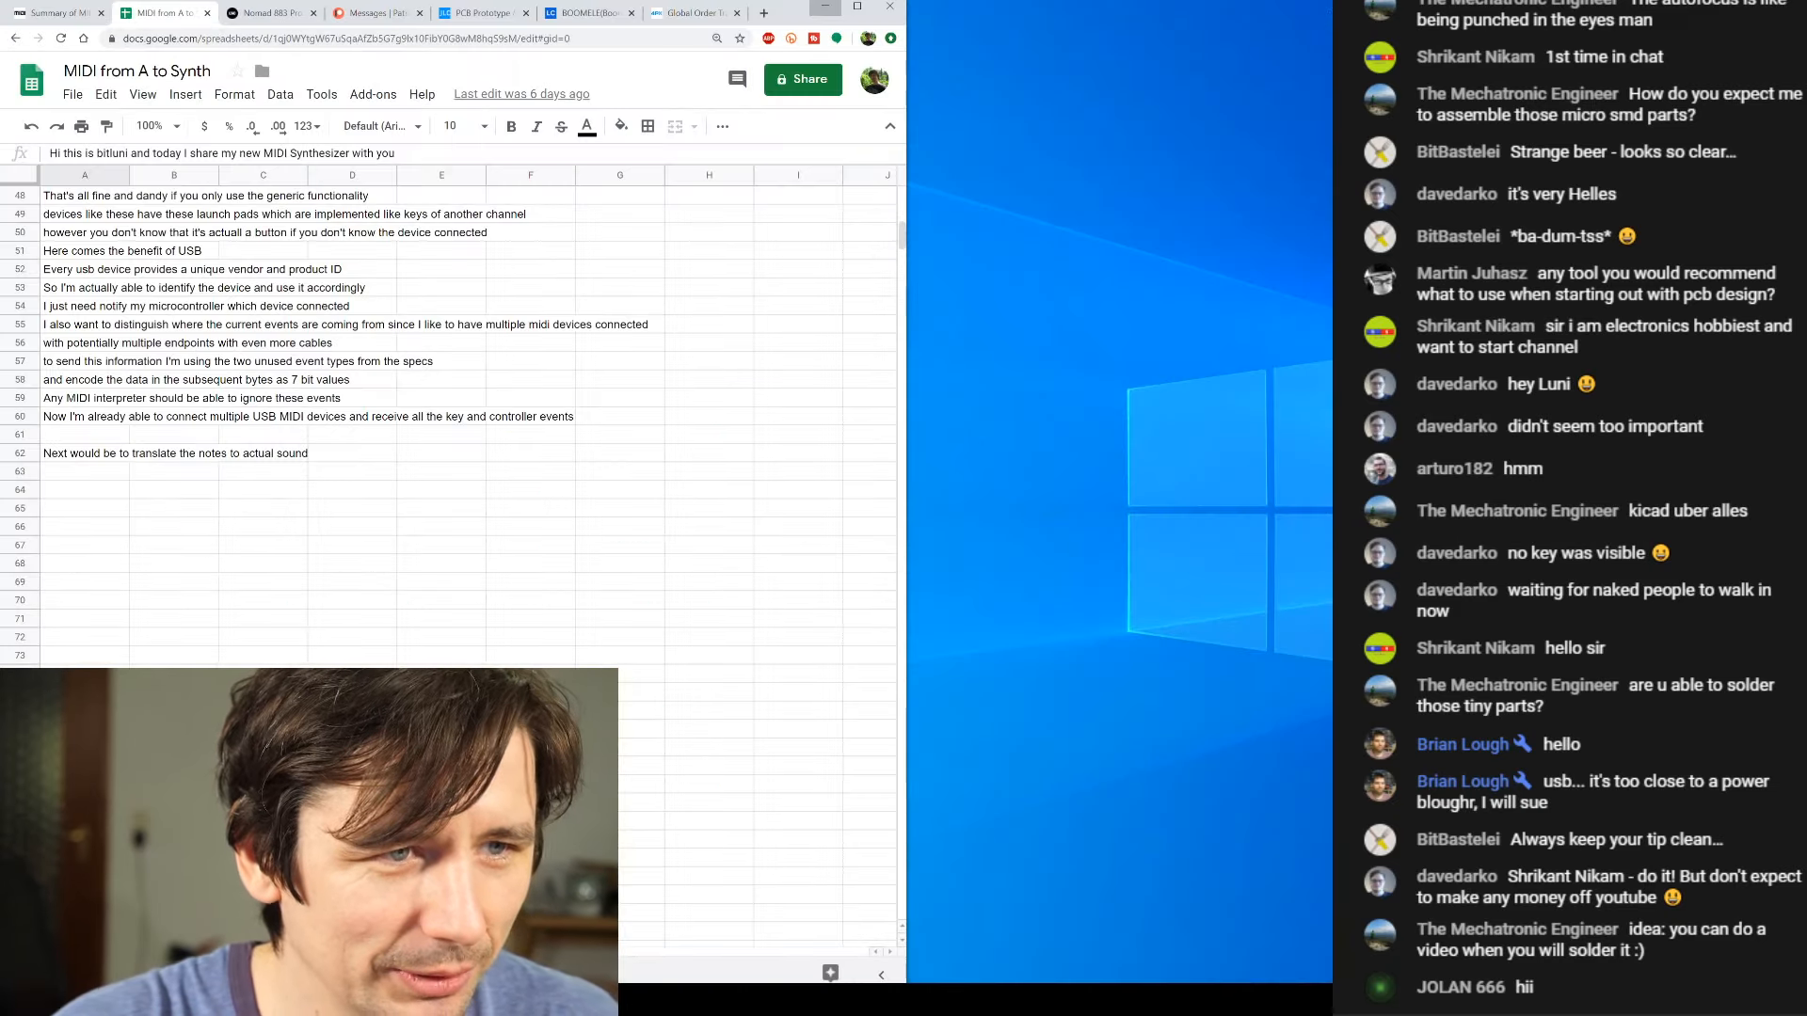
key("alt+Tab")
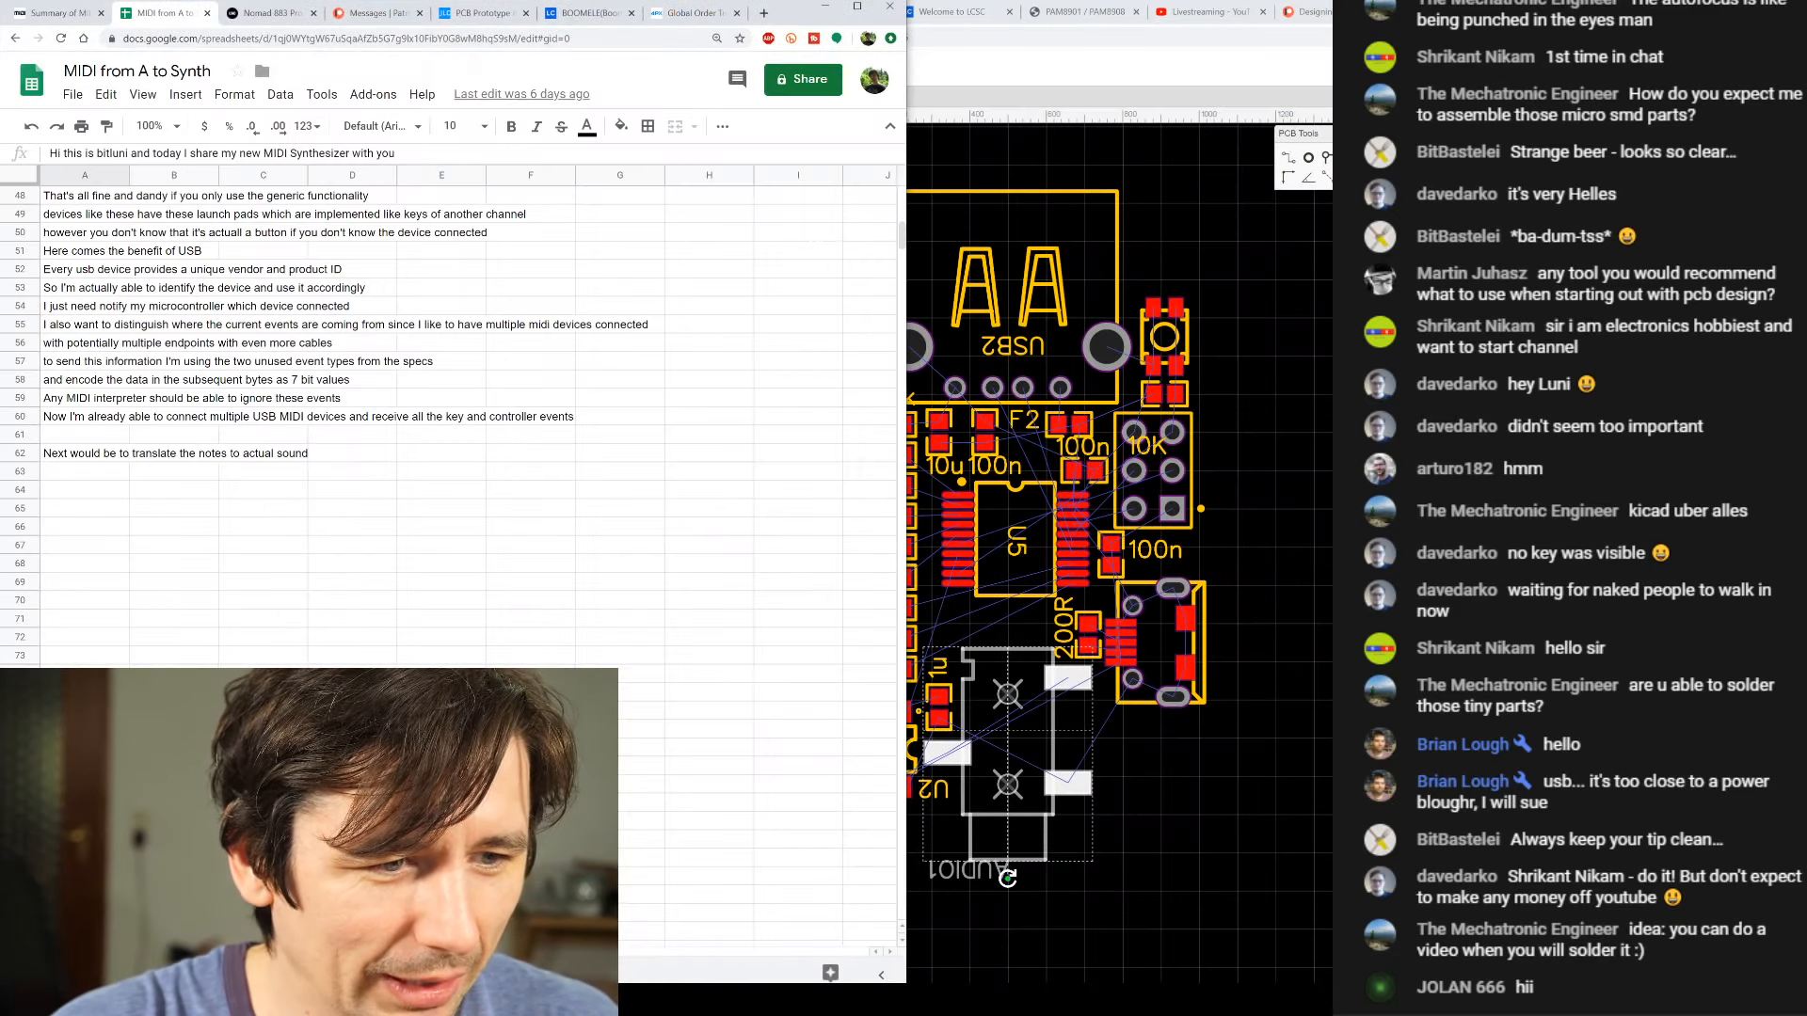
key("alt+Tab")
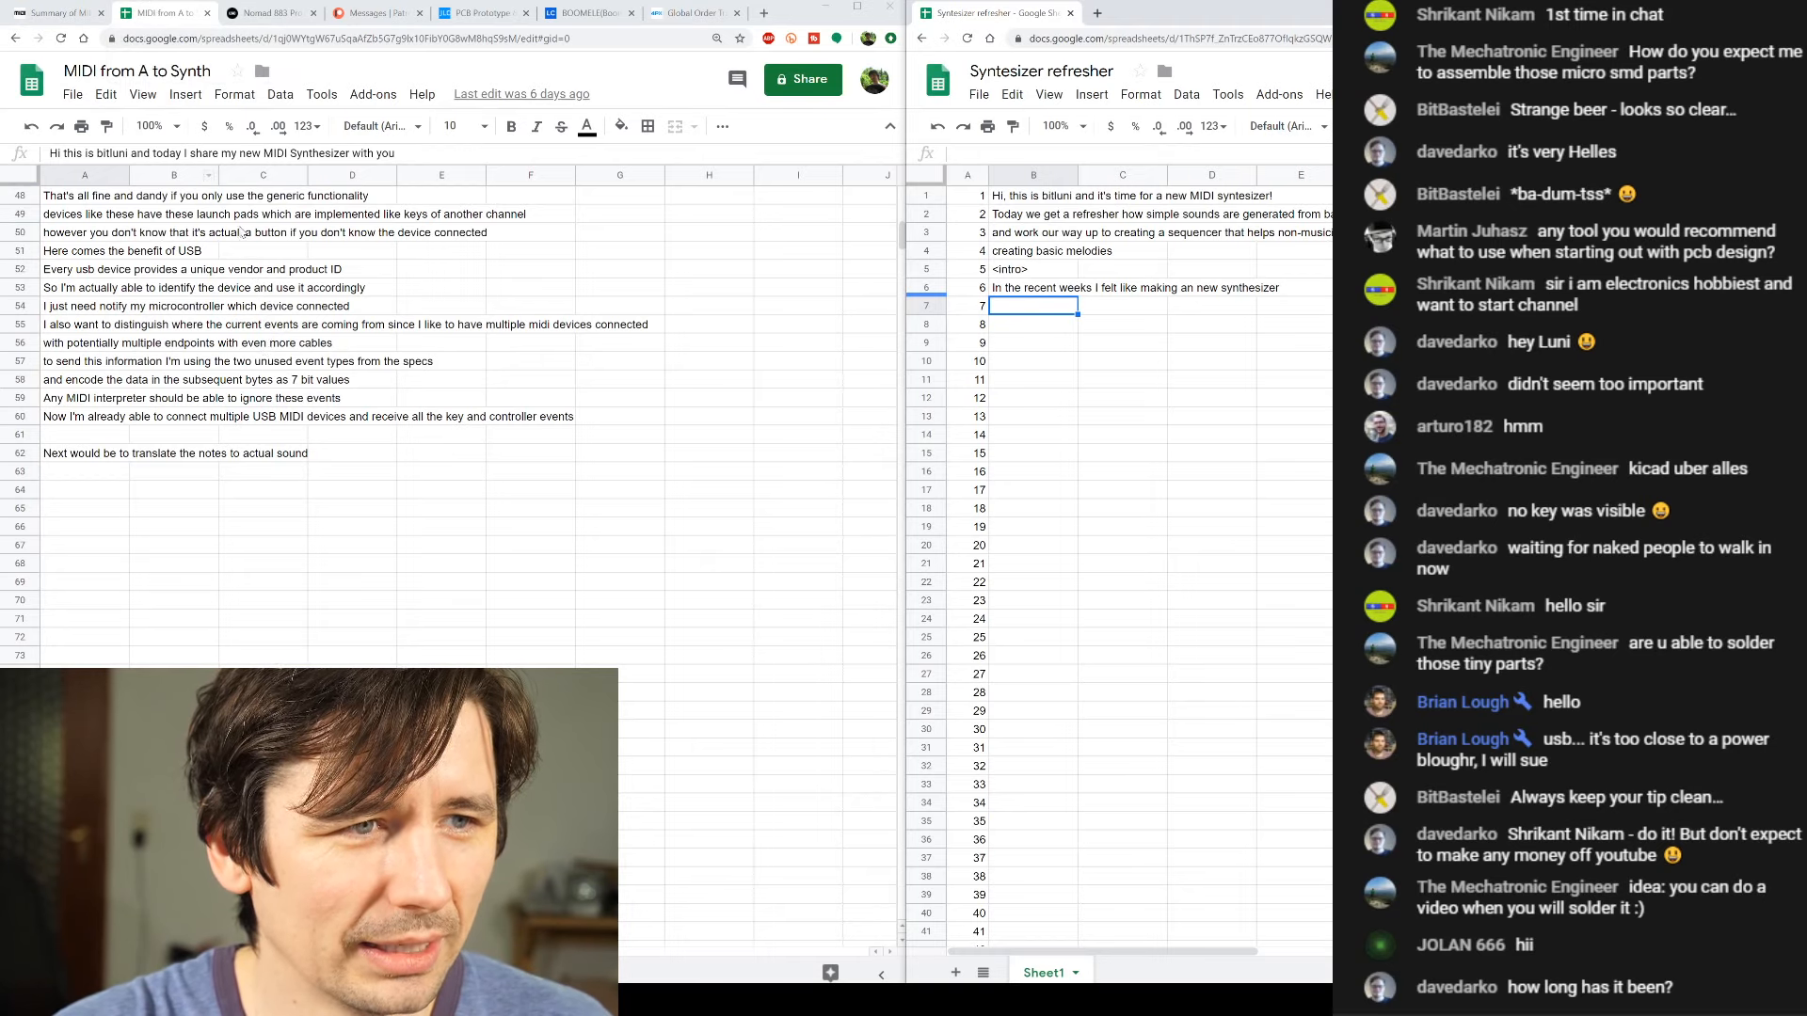
scroll(249, 254, "up", 10)
scroll(265, 276, "down", 9)
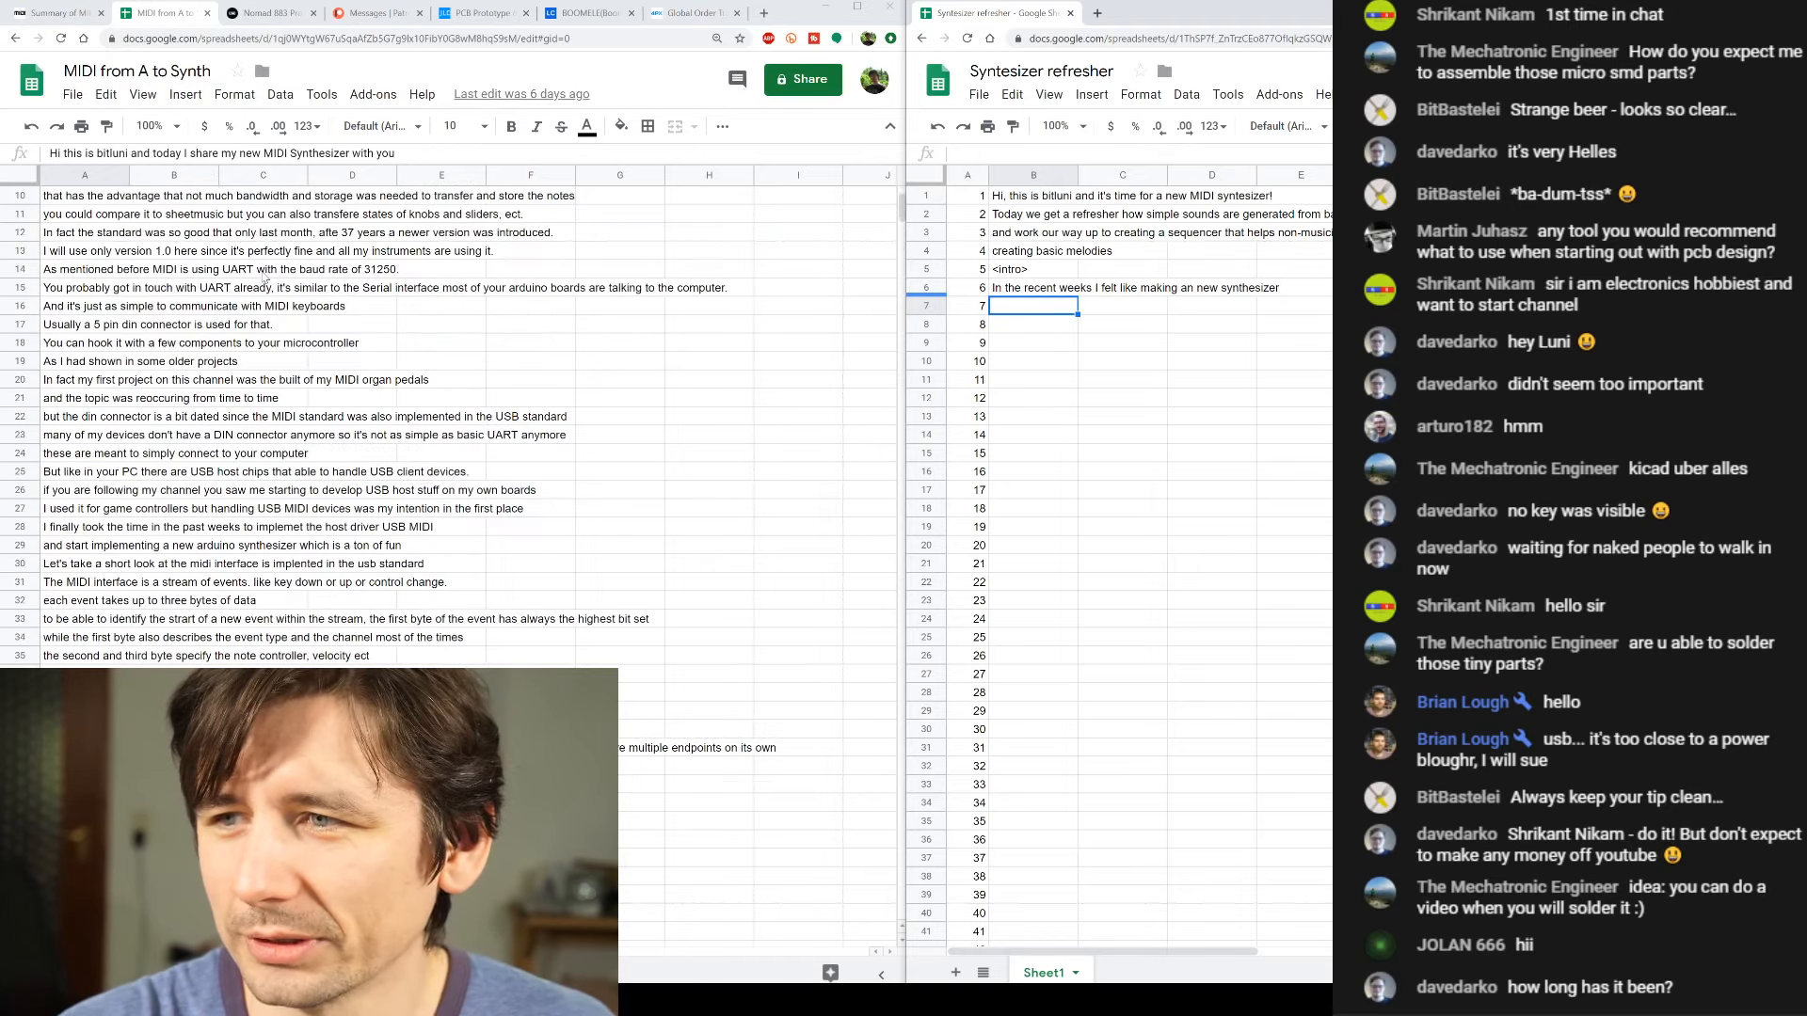
scroll(264, 275, "down", 3)
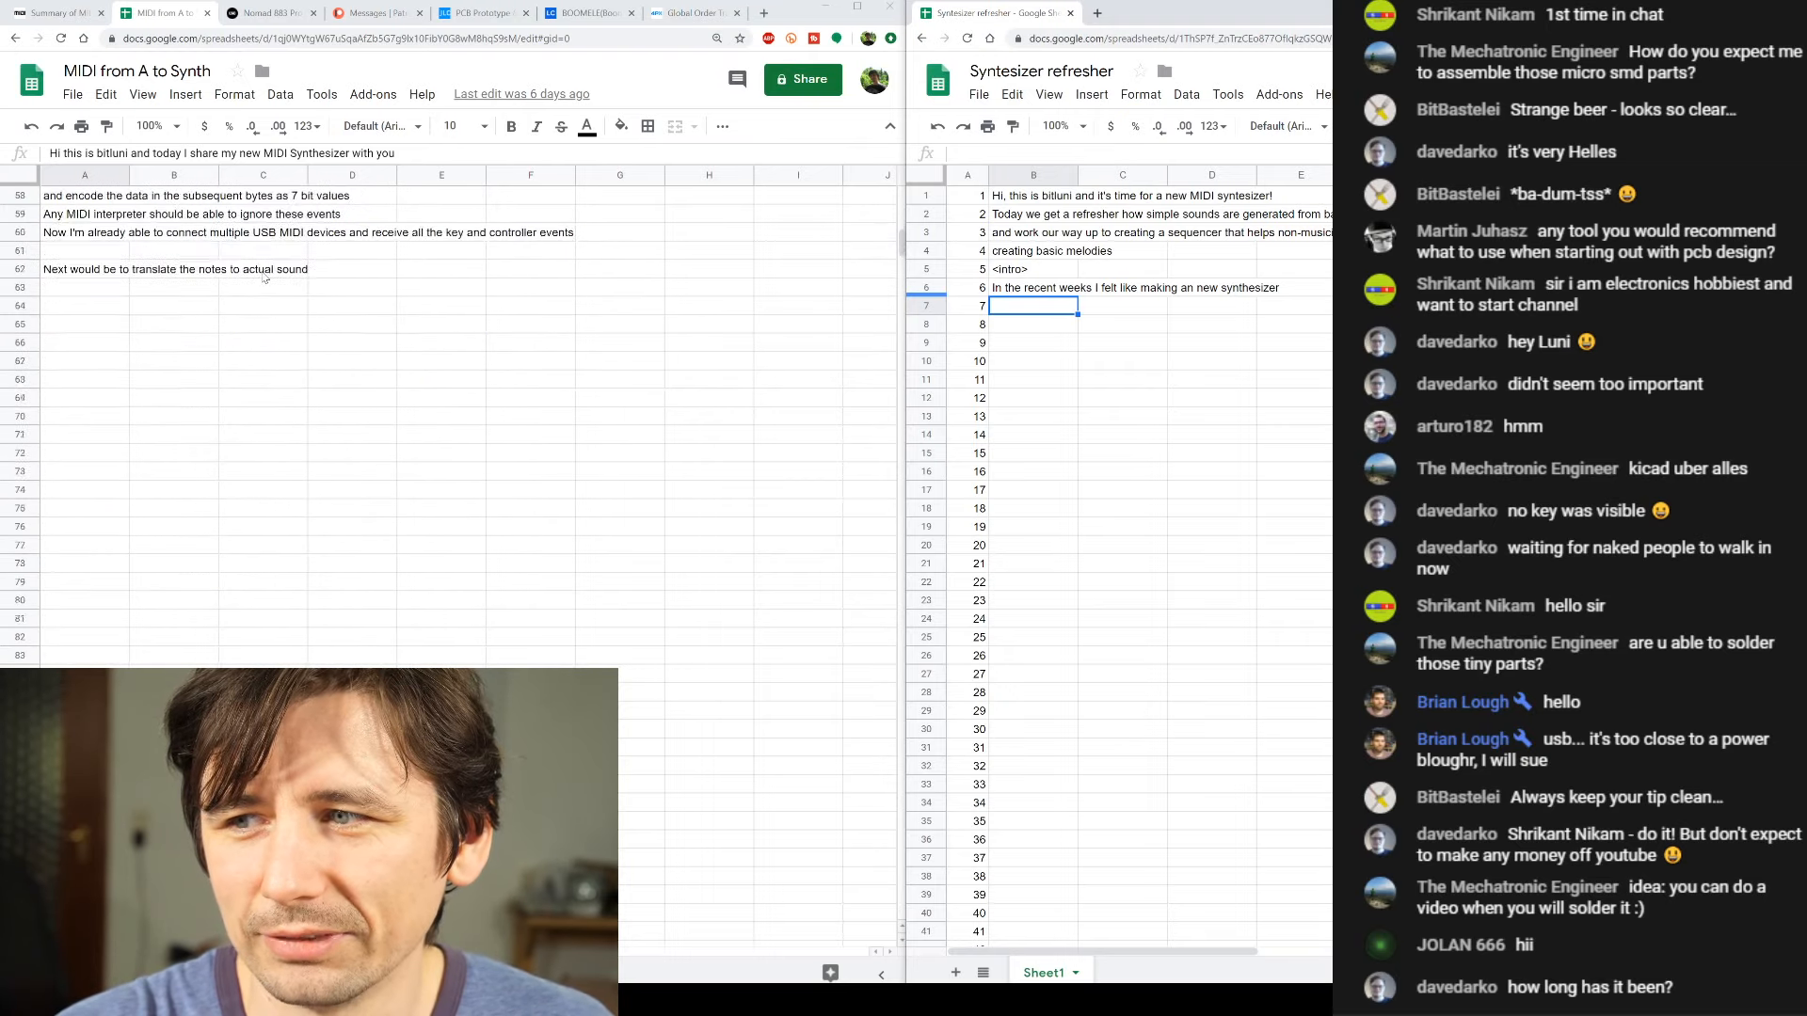
scroll(245, 296, "up", 3)
scroll(238, 307, "up", 1)
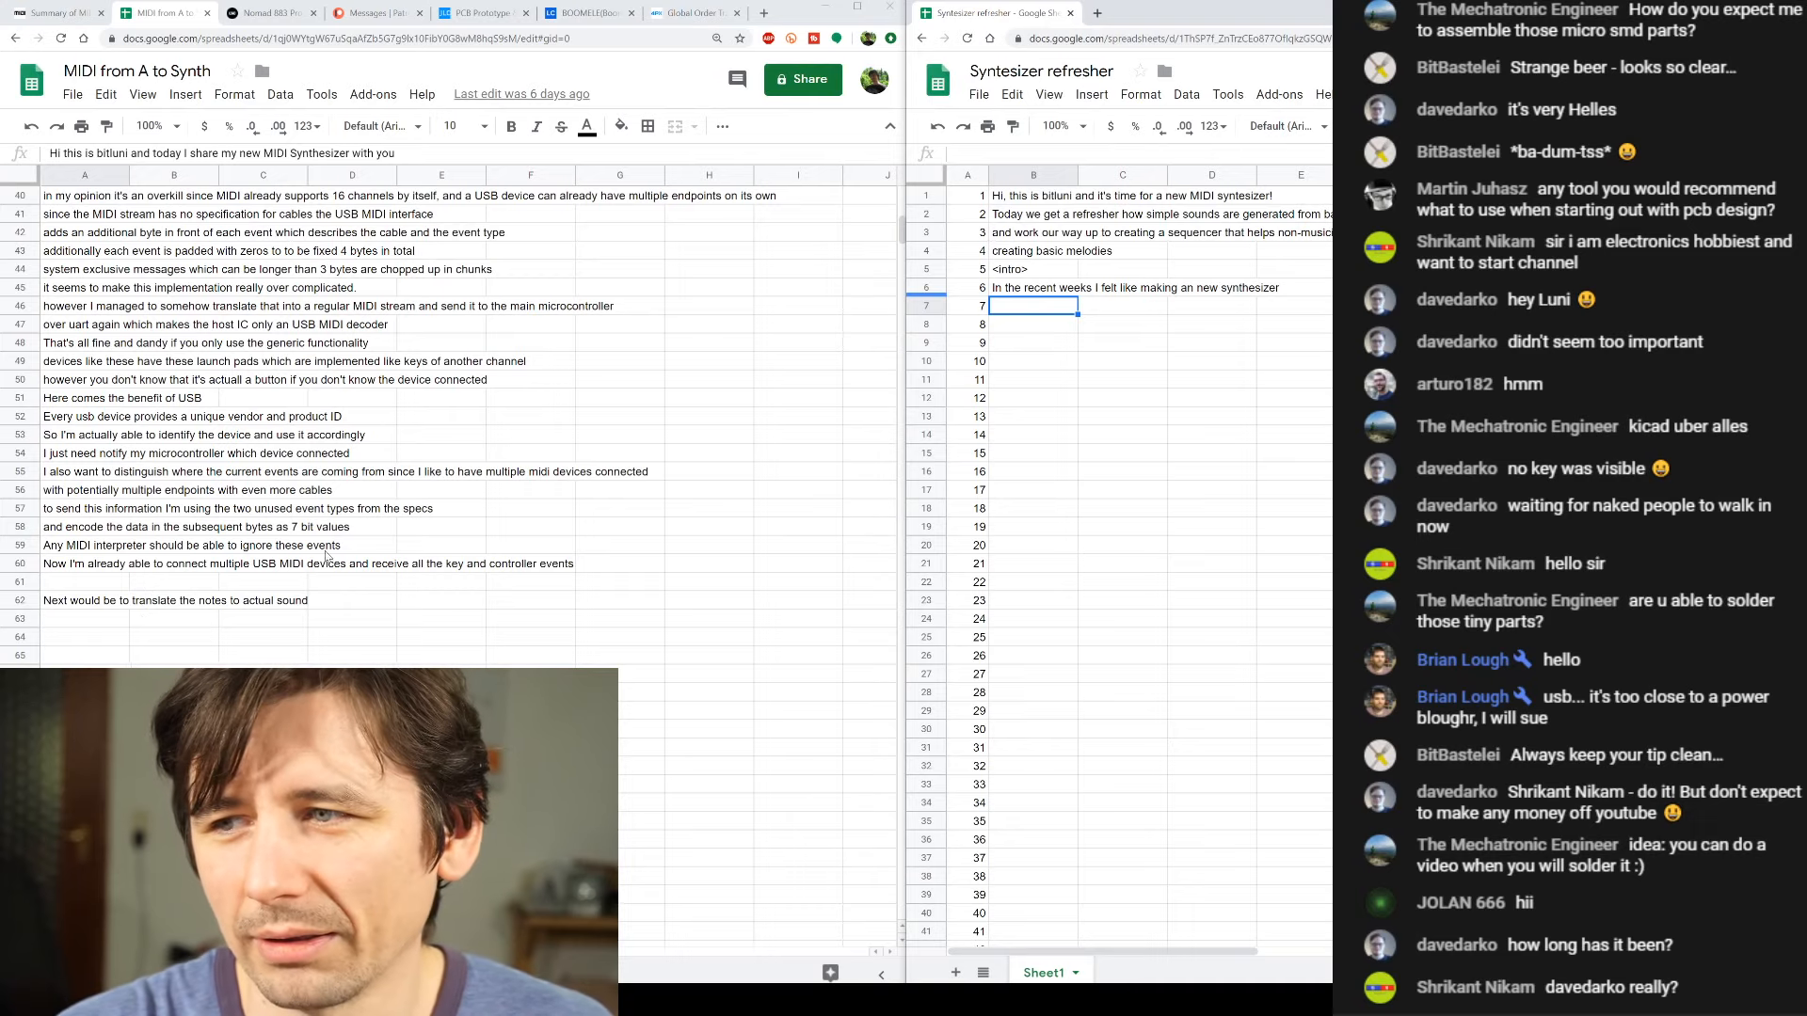
scroll(311, 536, "up", 8)
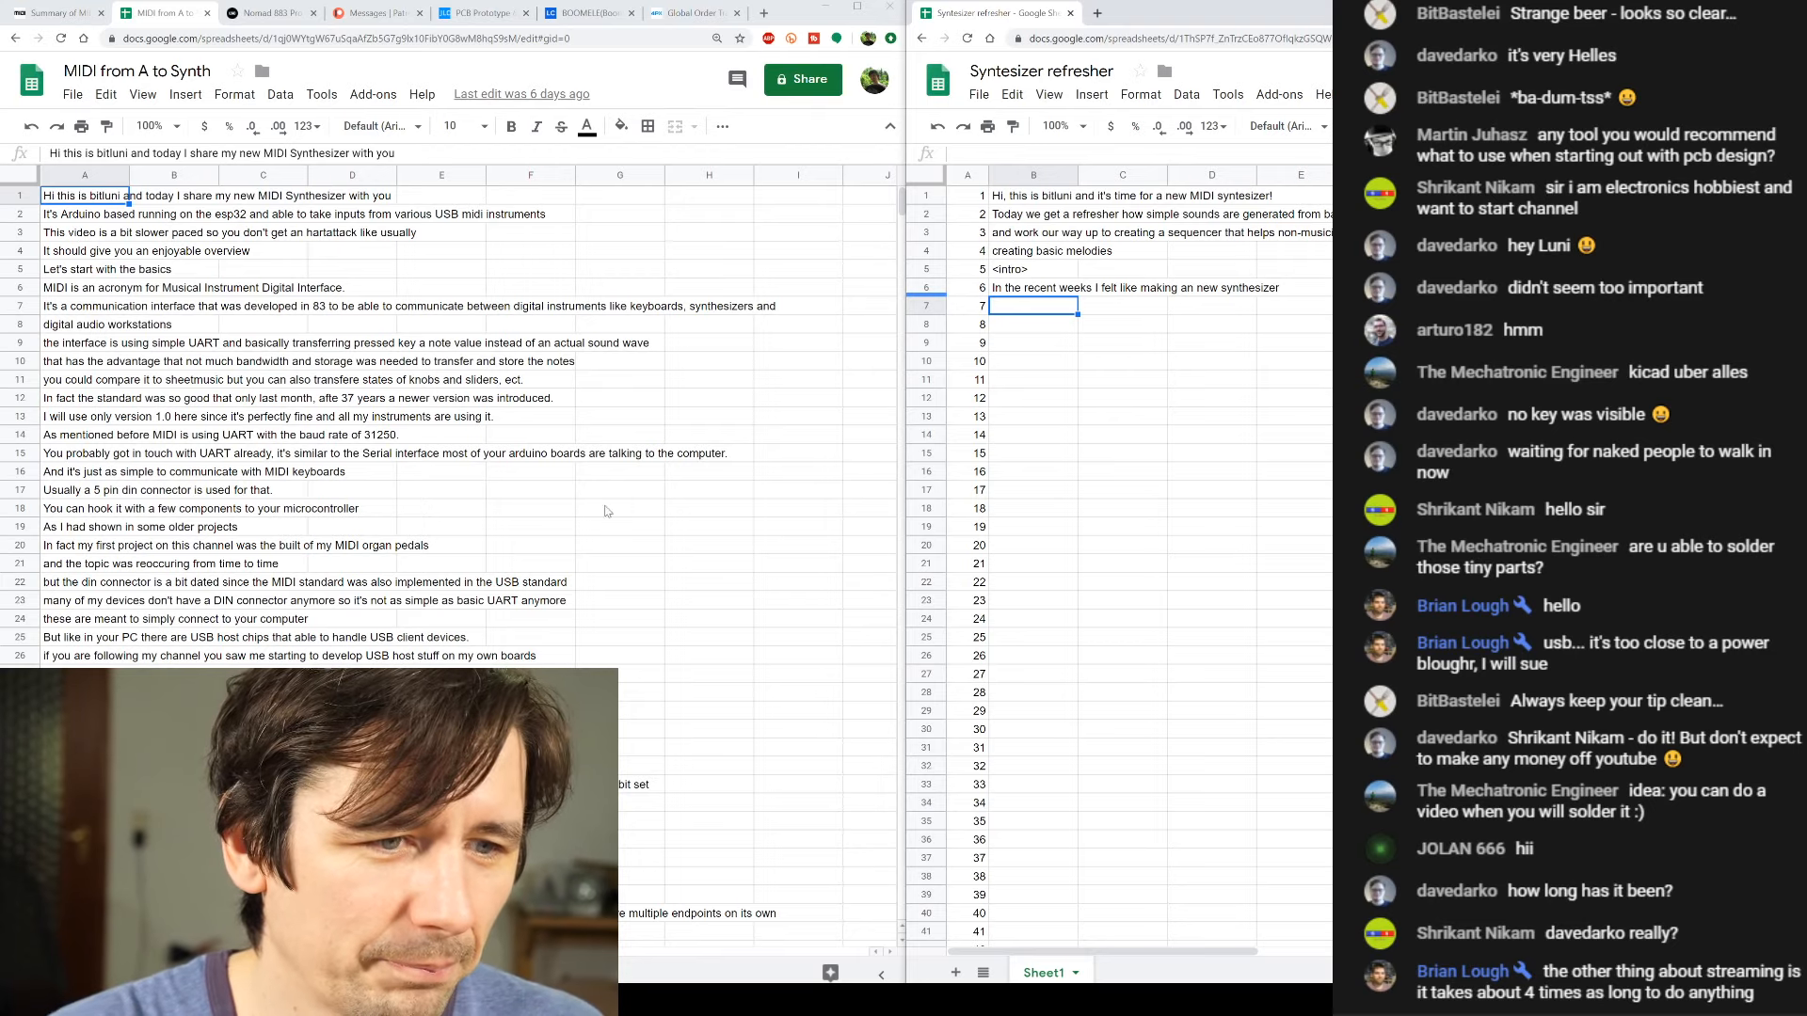
scroll(442, 478, "down", 3)
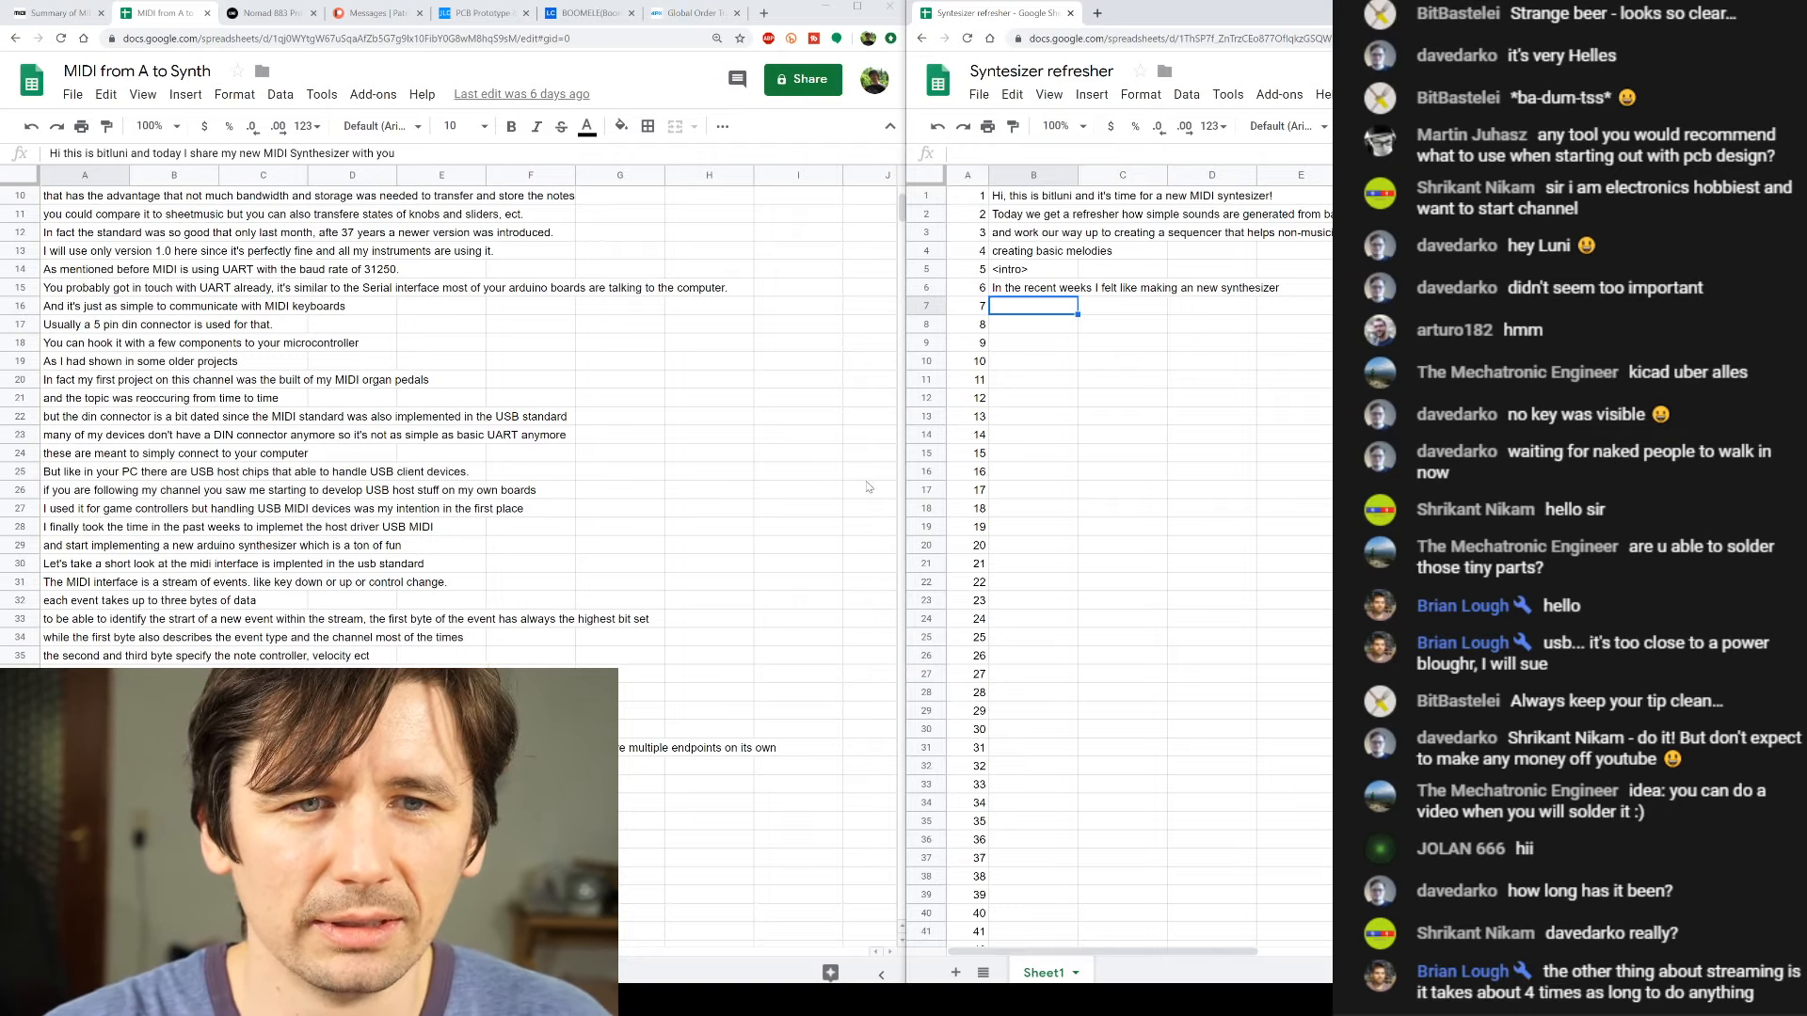
- Minimize both script spreadsheet windows and return to the PCB layout in EasyEDA
left_click(1314, 363)
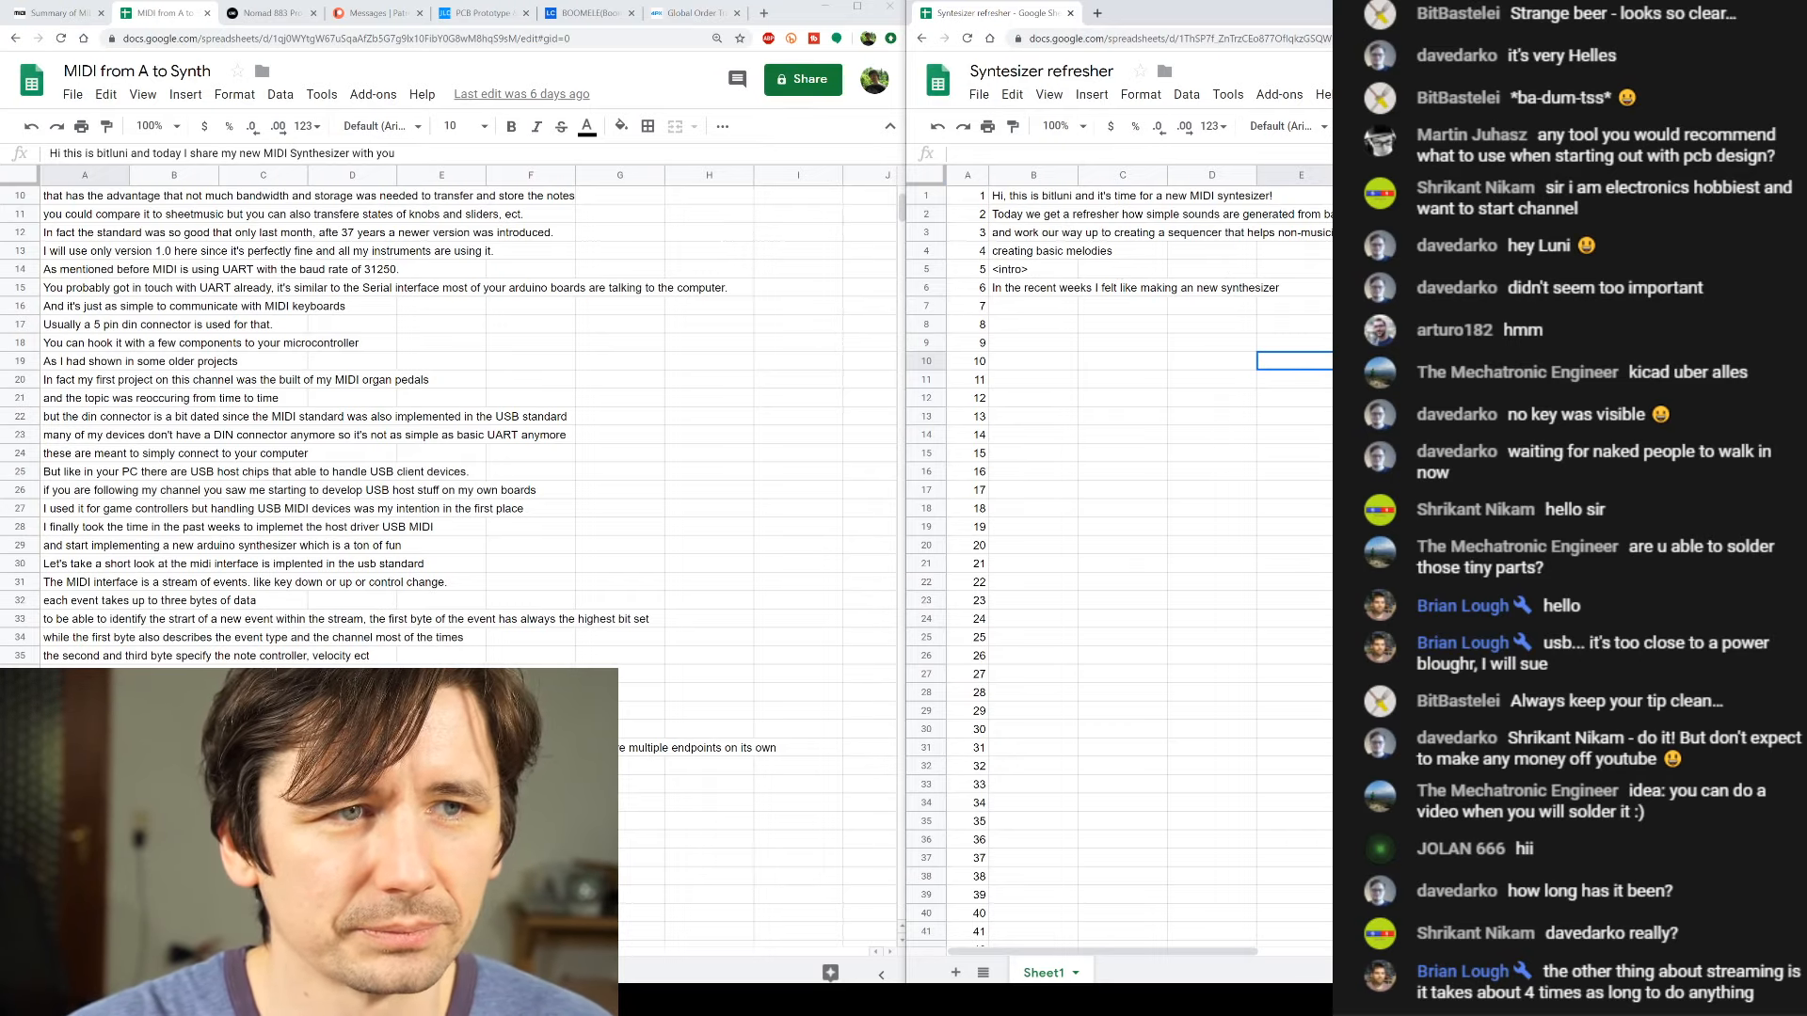
left_click(835, 9)
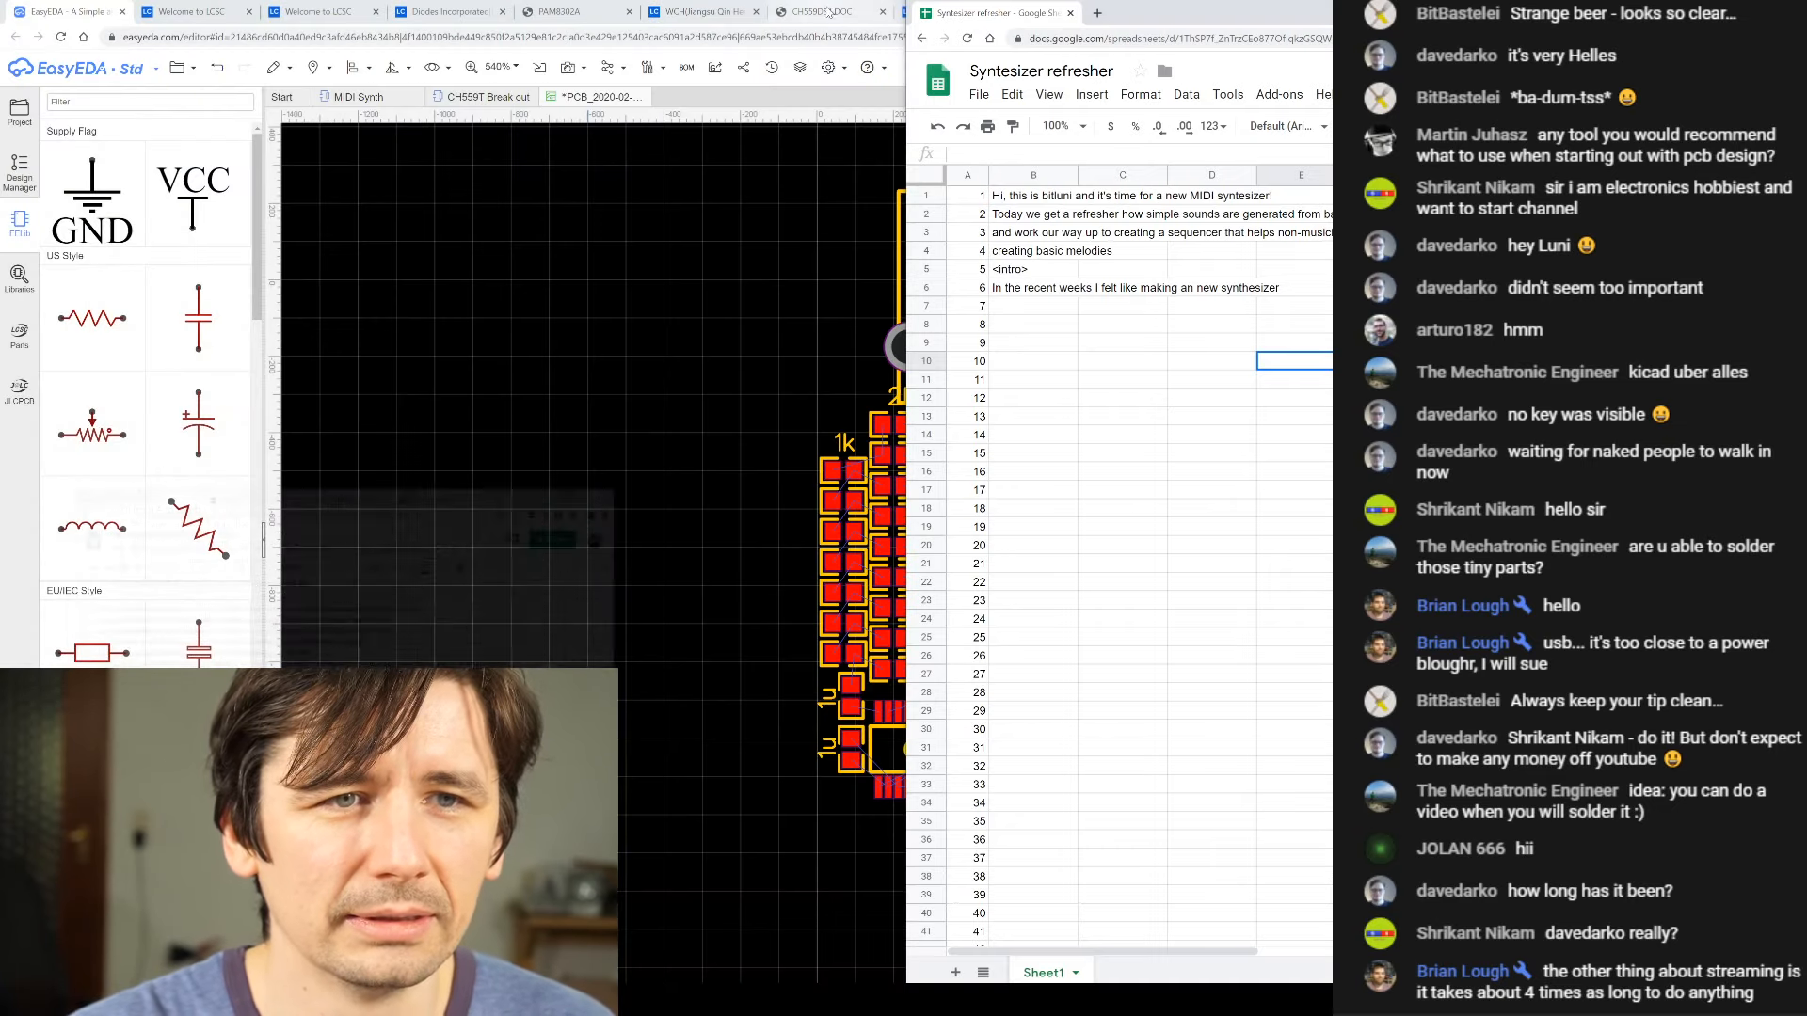
left_click(1738, 9)
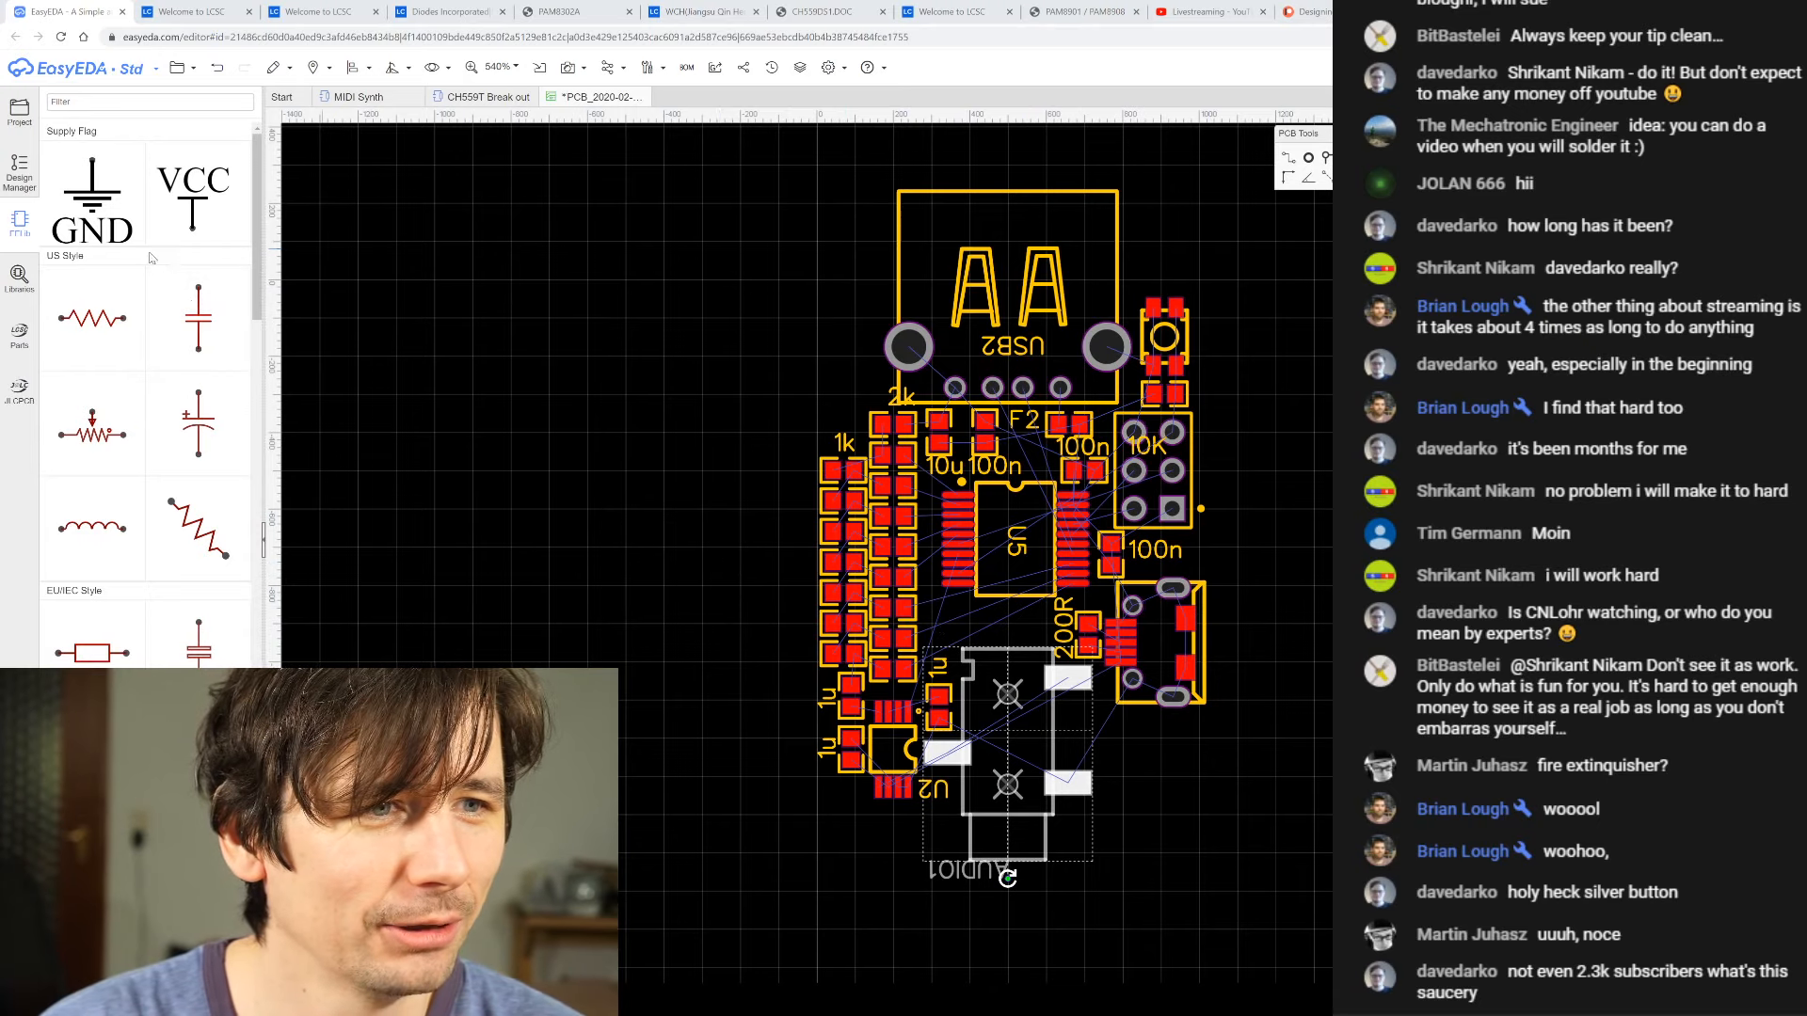
- Browse the project list and open Sheet_1 of the MIDI Synth project
left_click(21, 113)
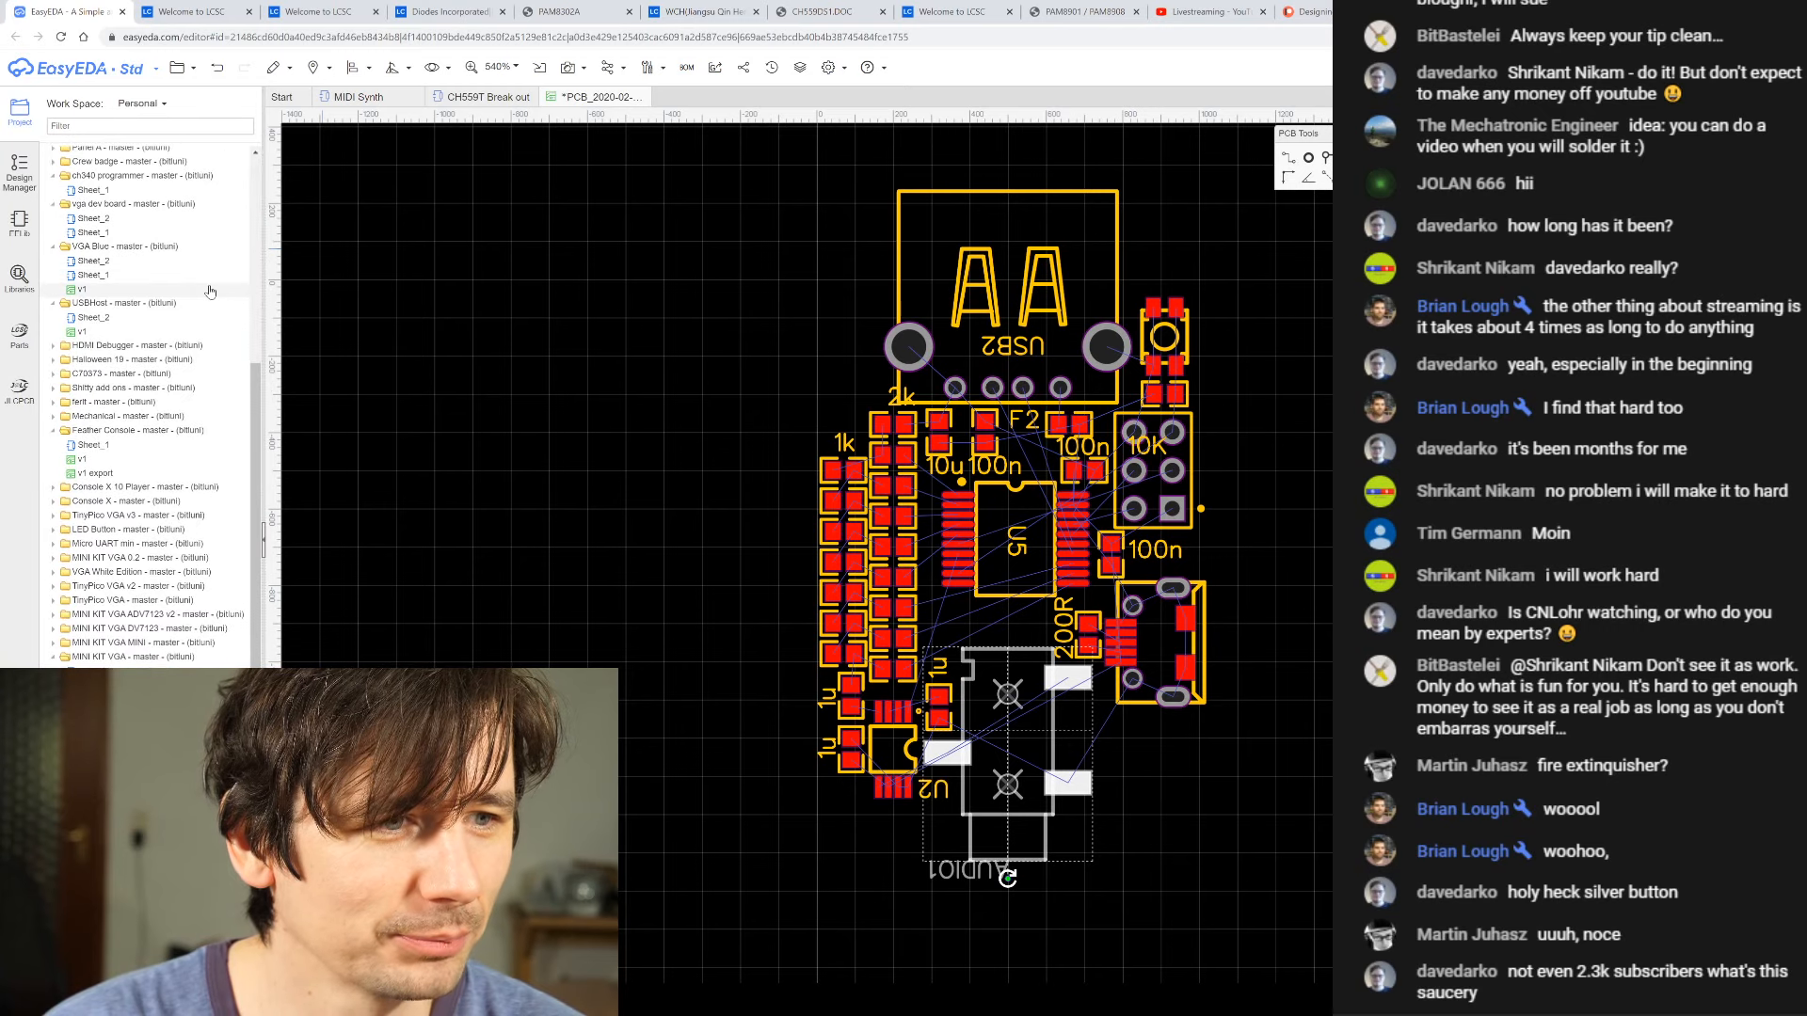
scroll(156, 451, "down", 1)
scroll(155, 452, "up", 1)
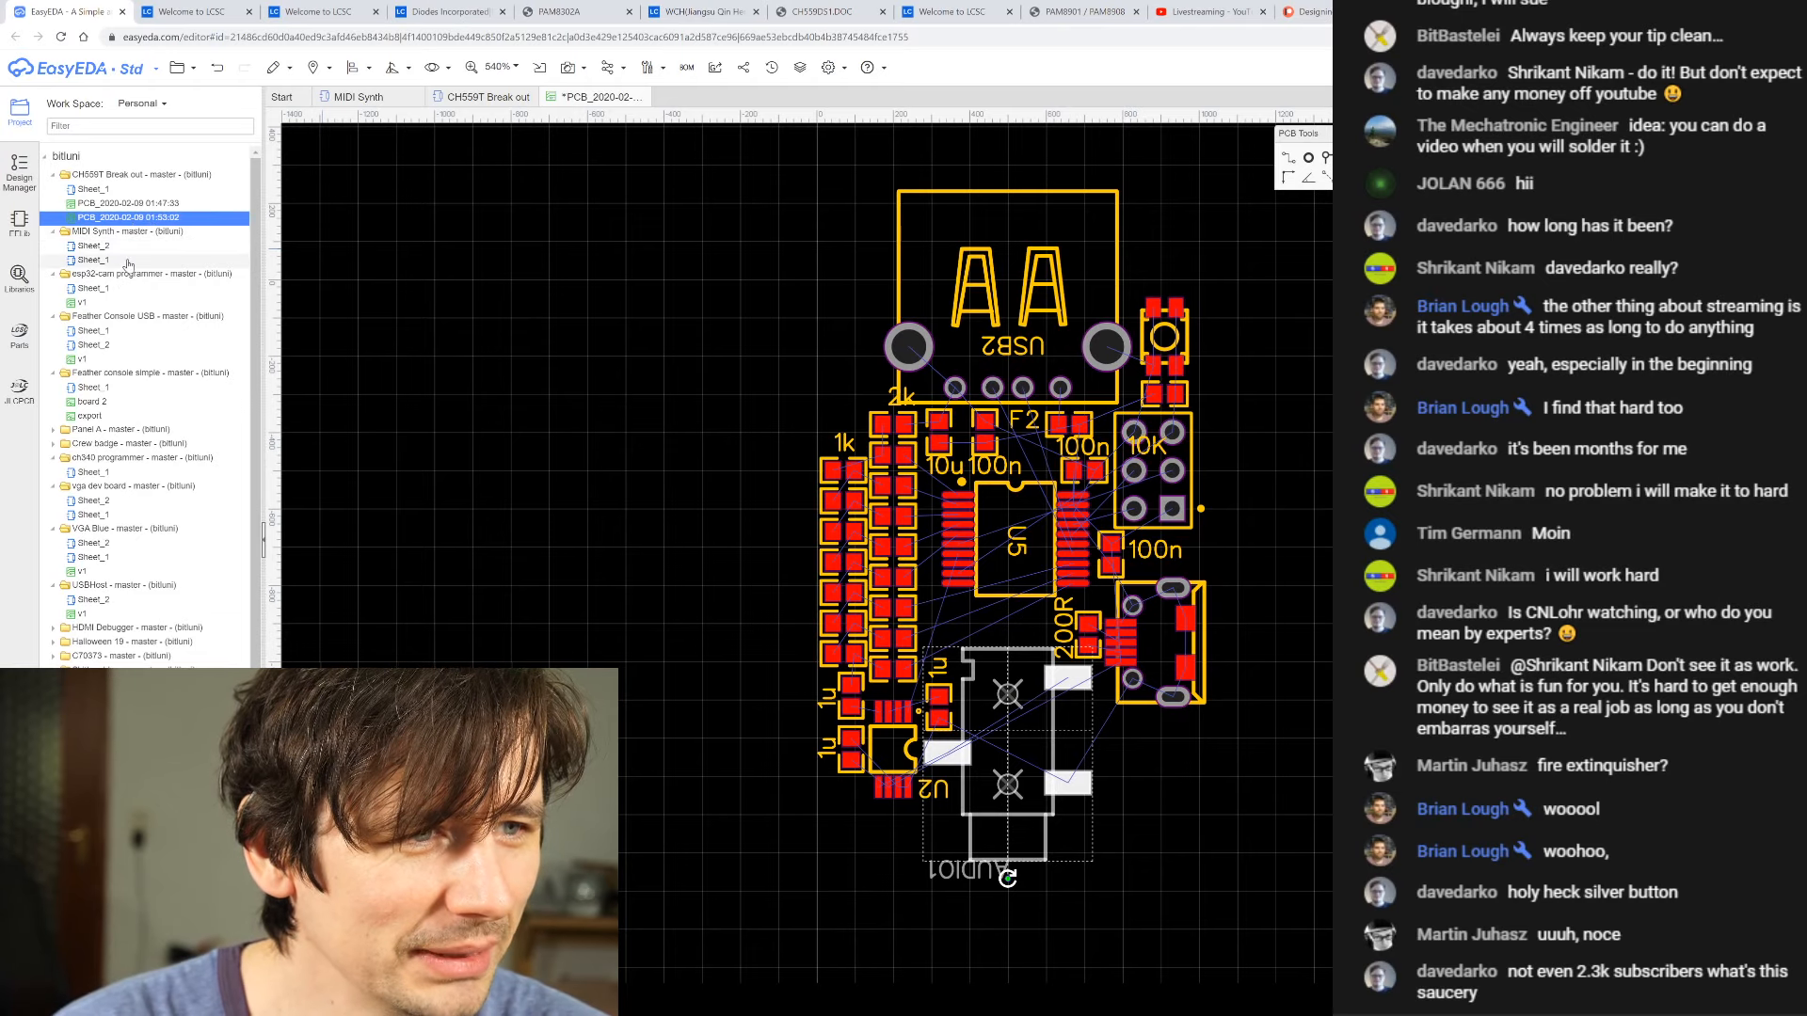
left_click(94, 260)
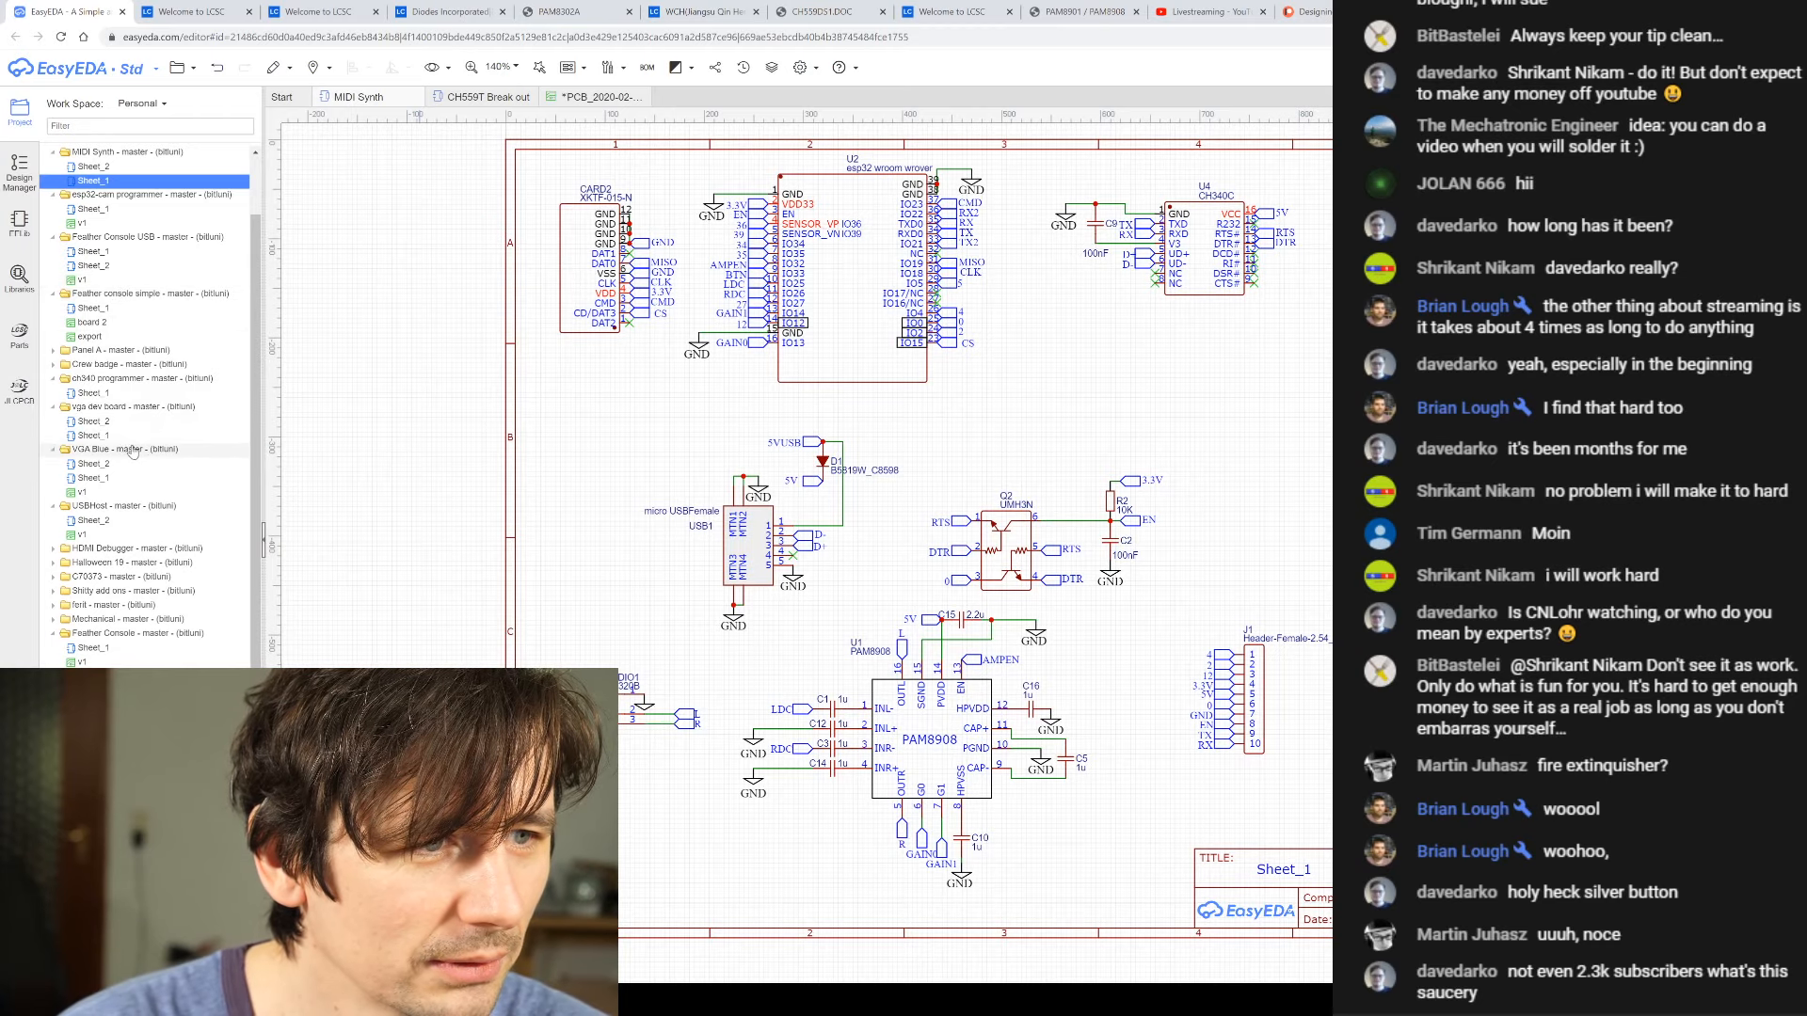
- Open Sheet_1 of the VGA Blue project and examine its ESP32 and resistor network circuits
double_click(111, 480)
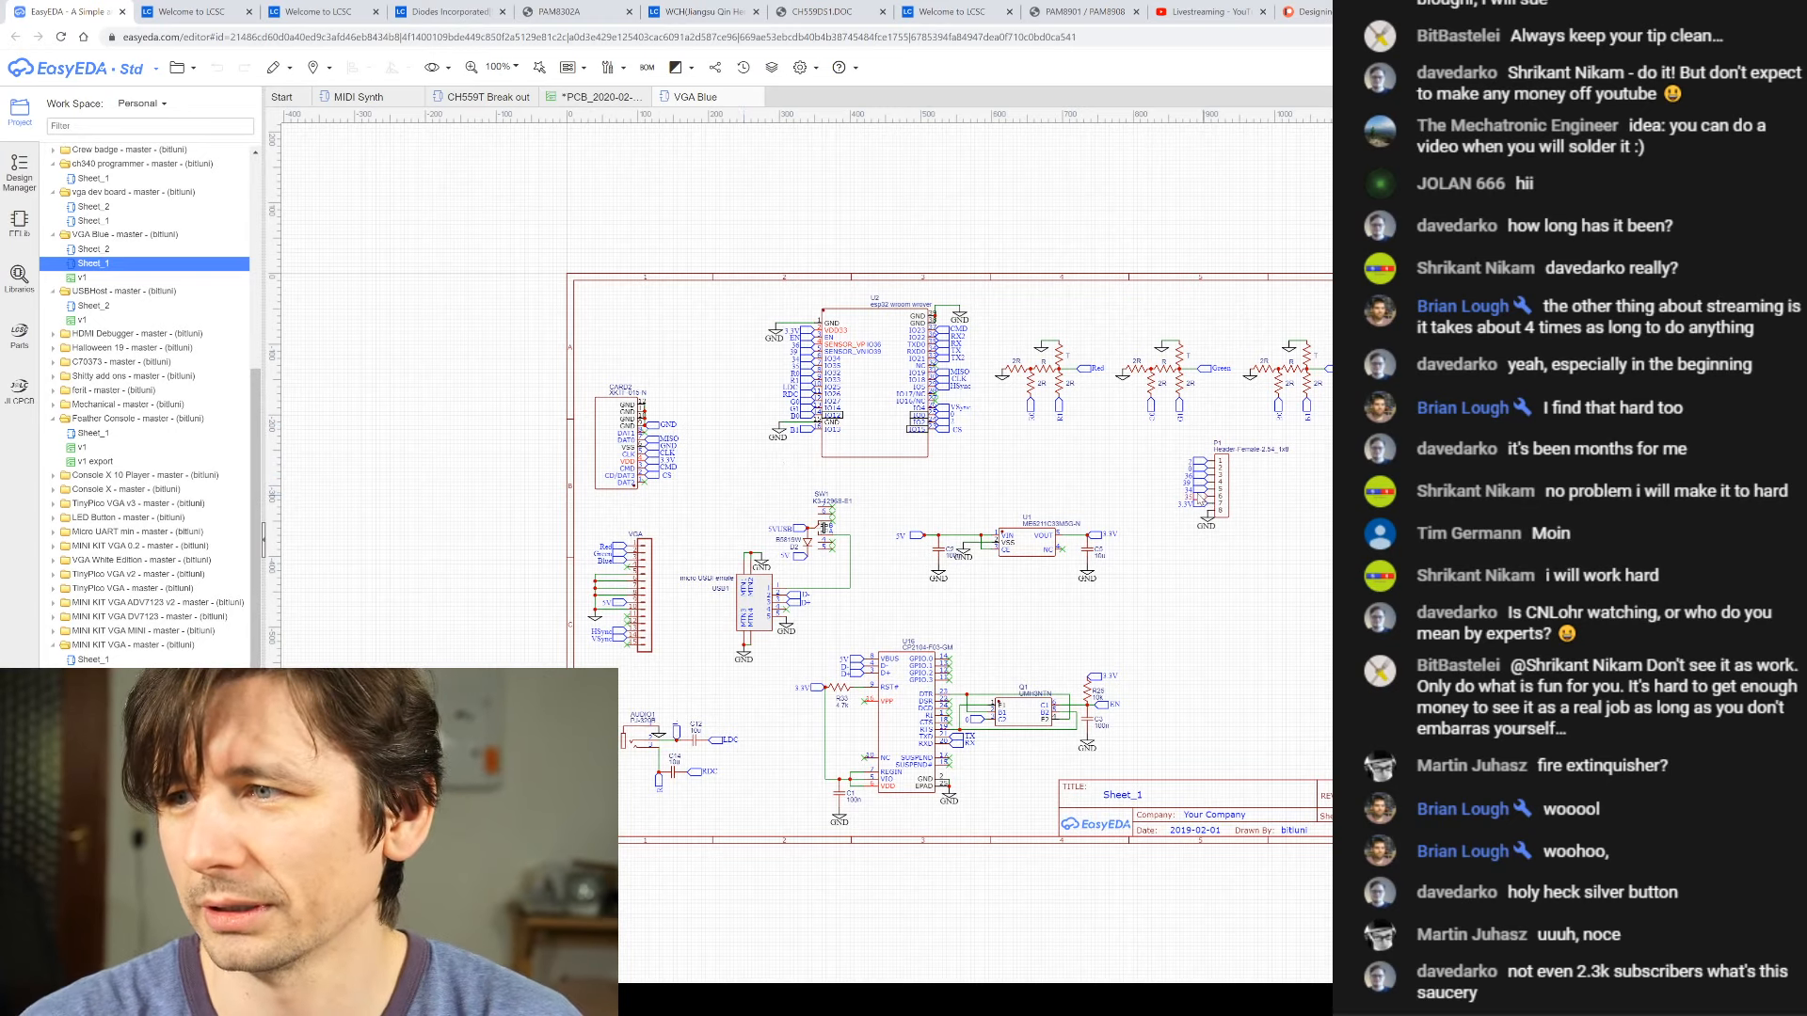
scroll(1117, 473, "up", 3)
scroll(1103, 479, "down", 4)
scroll(1105, 481, "up", 9)
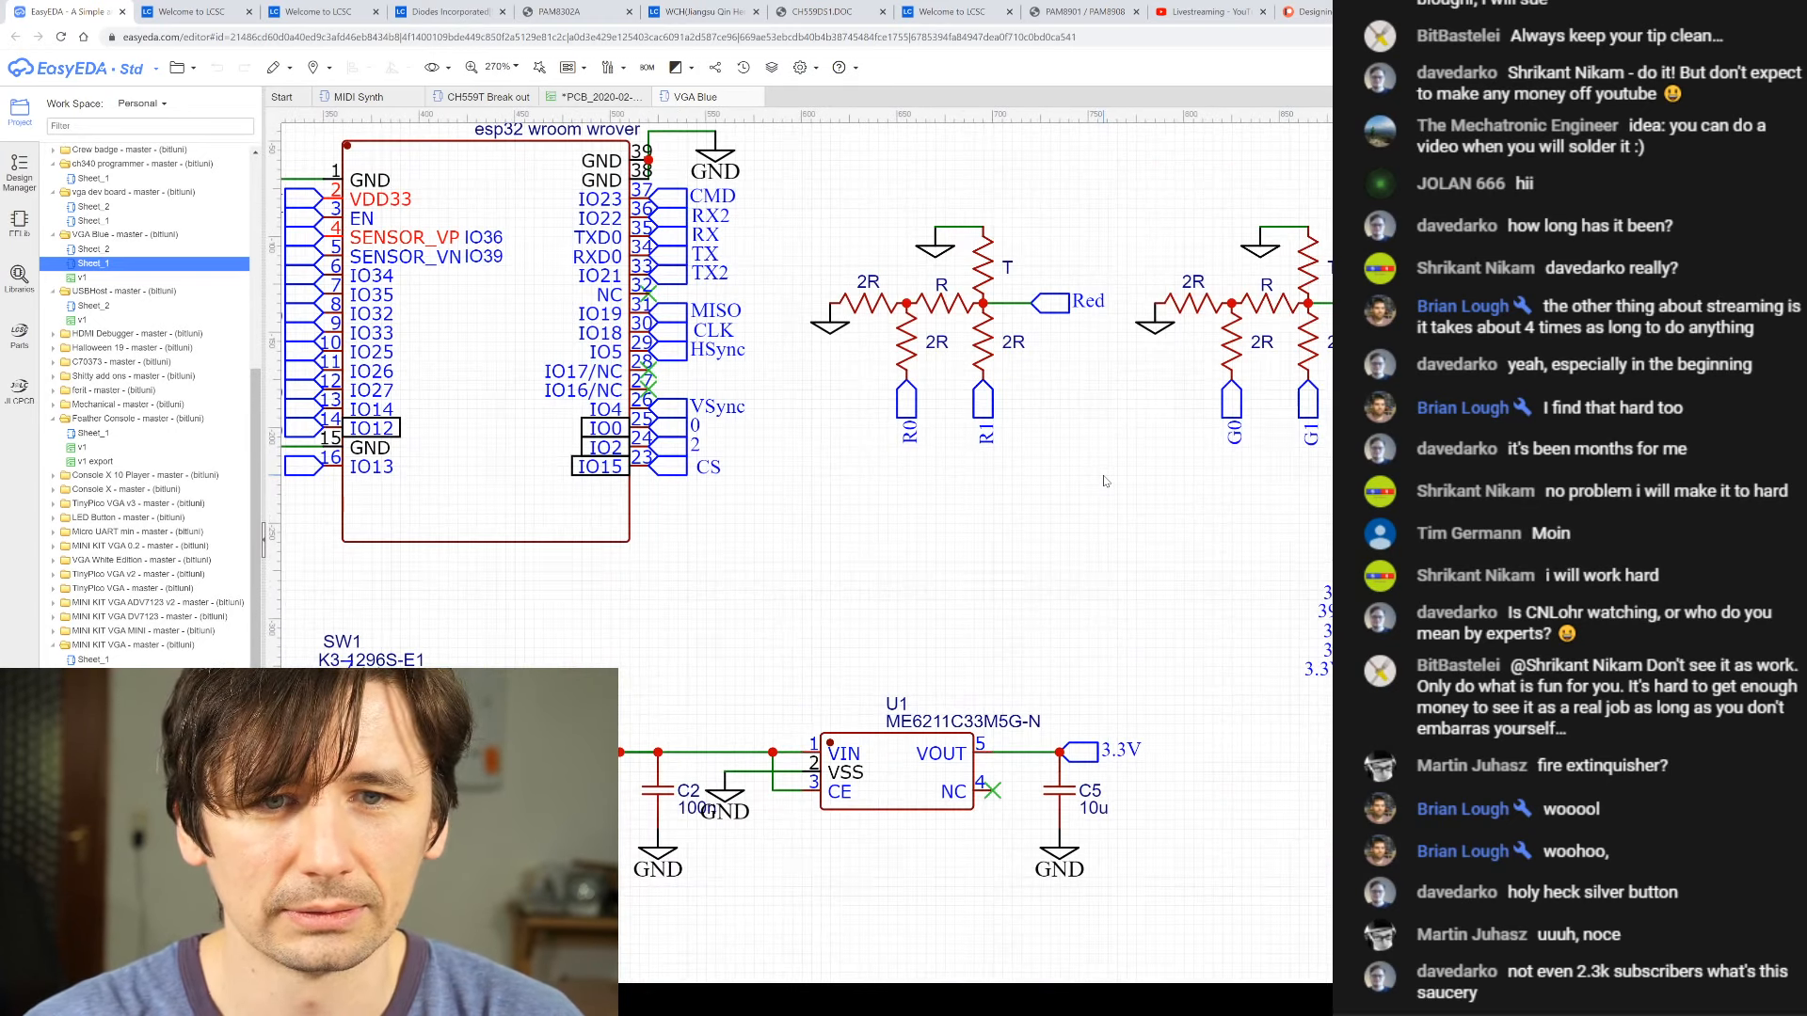
scroll(1105, 481, "down", 8)
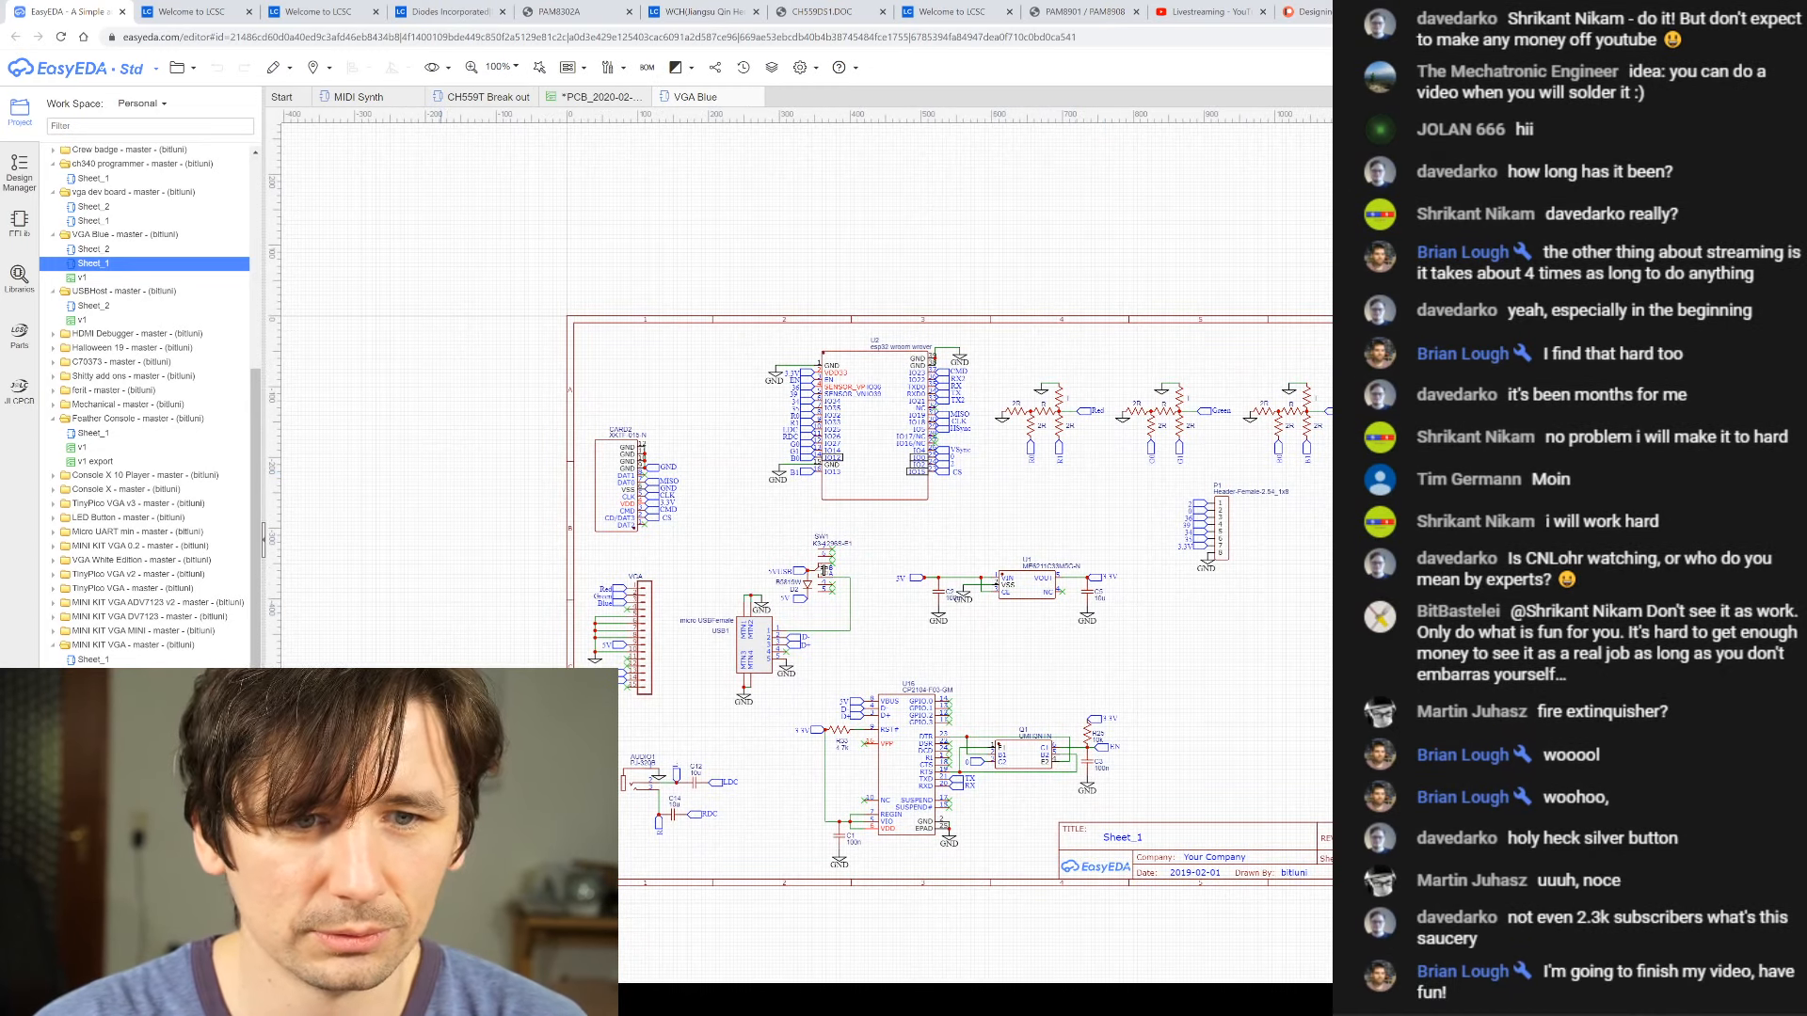
- Open Sheet_2 of the VGA Blue project and examine the CH559L circuit with its USB ports
left_click(93, 248)
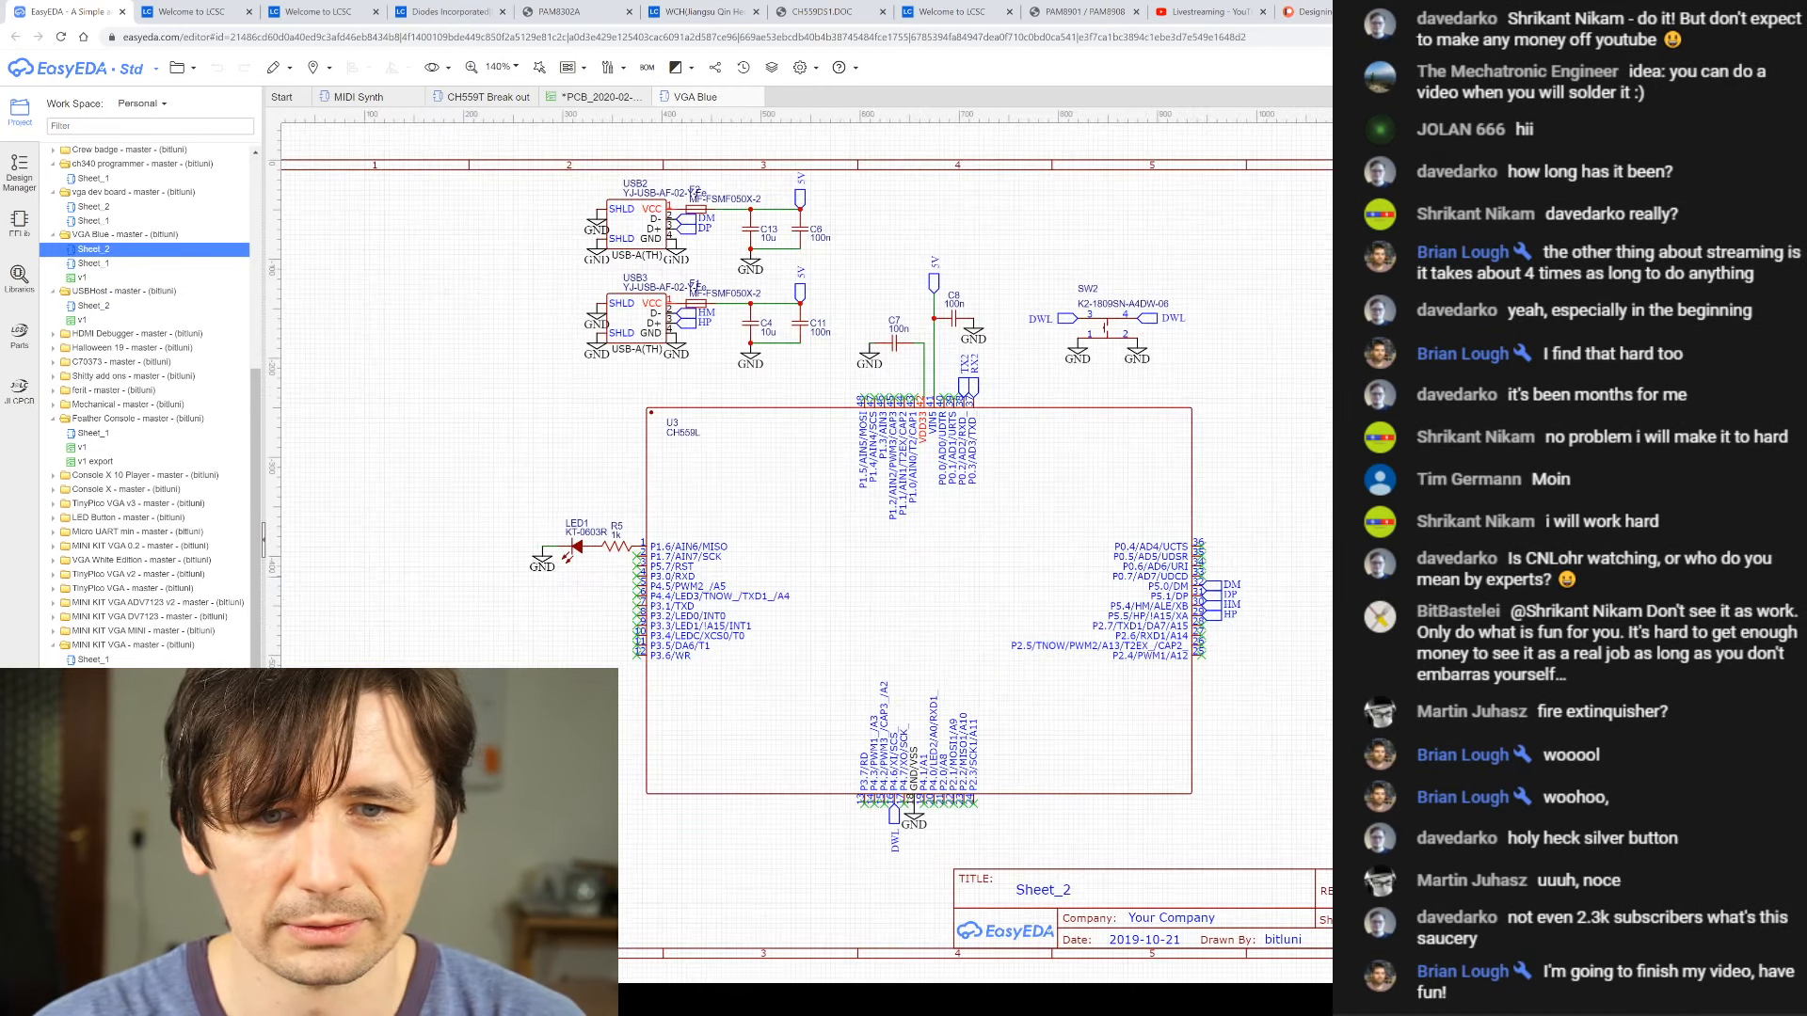
scroll(1399, 618, "up", 2)
scroll(1364, 612, "down", 2)
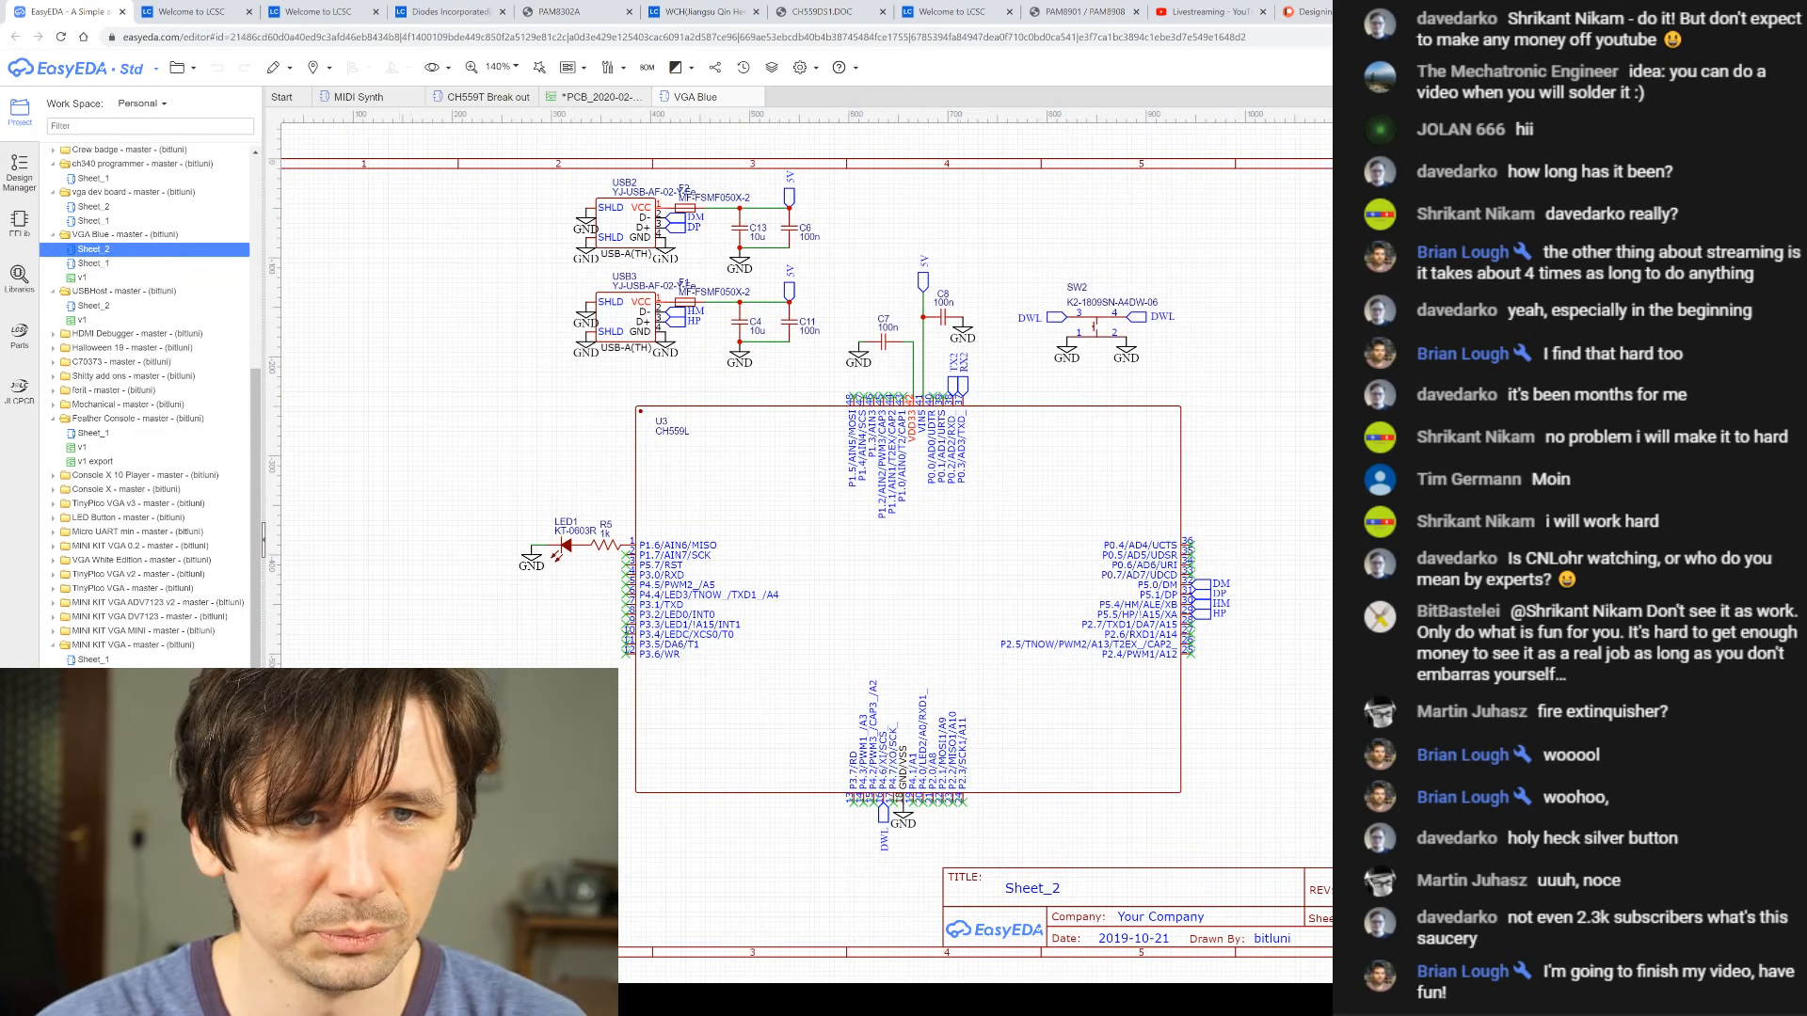
- Reopen Sheet_1 of the VGA Blue project and look over the whole schematic
double_click(93, 263)
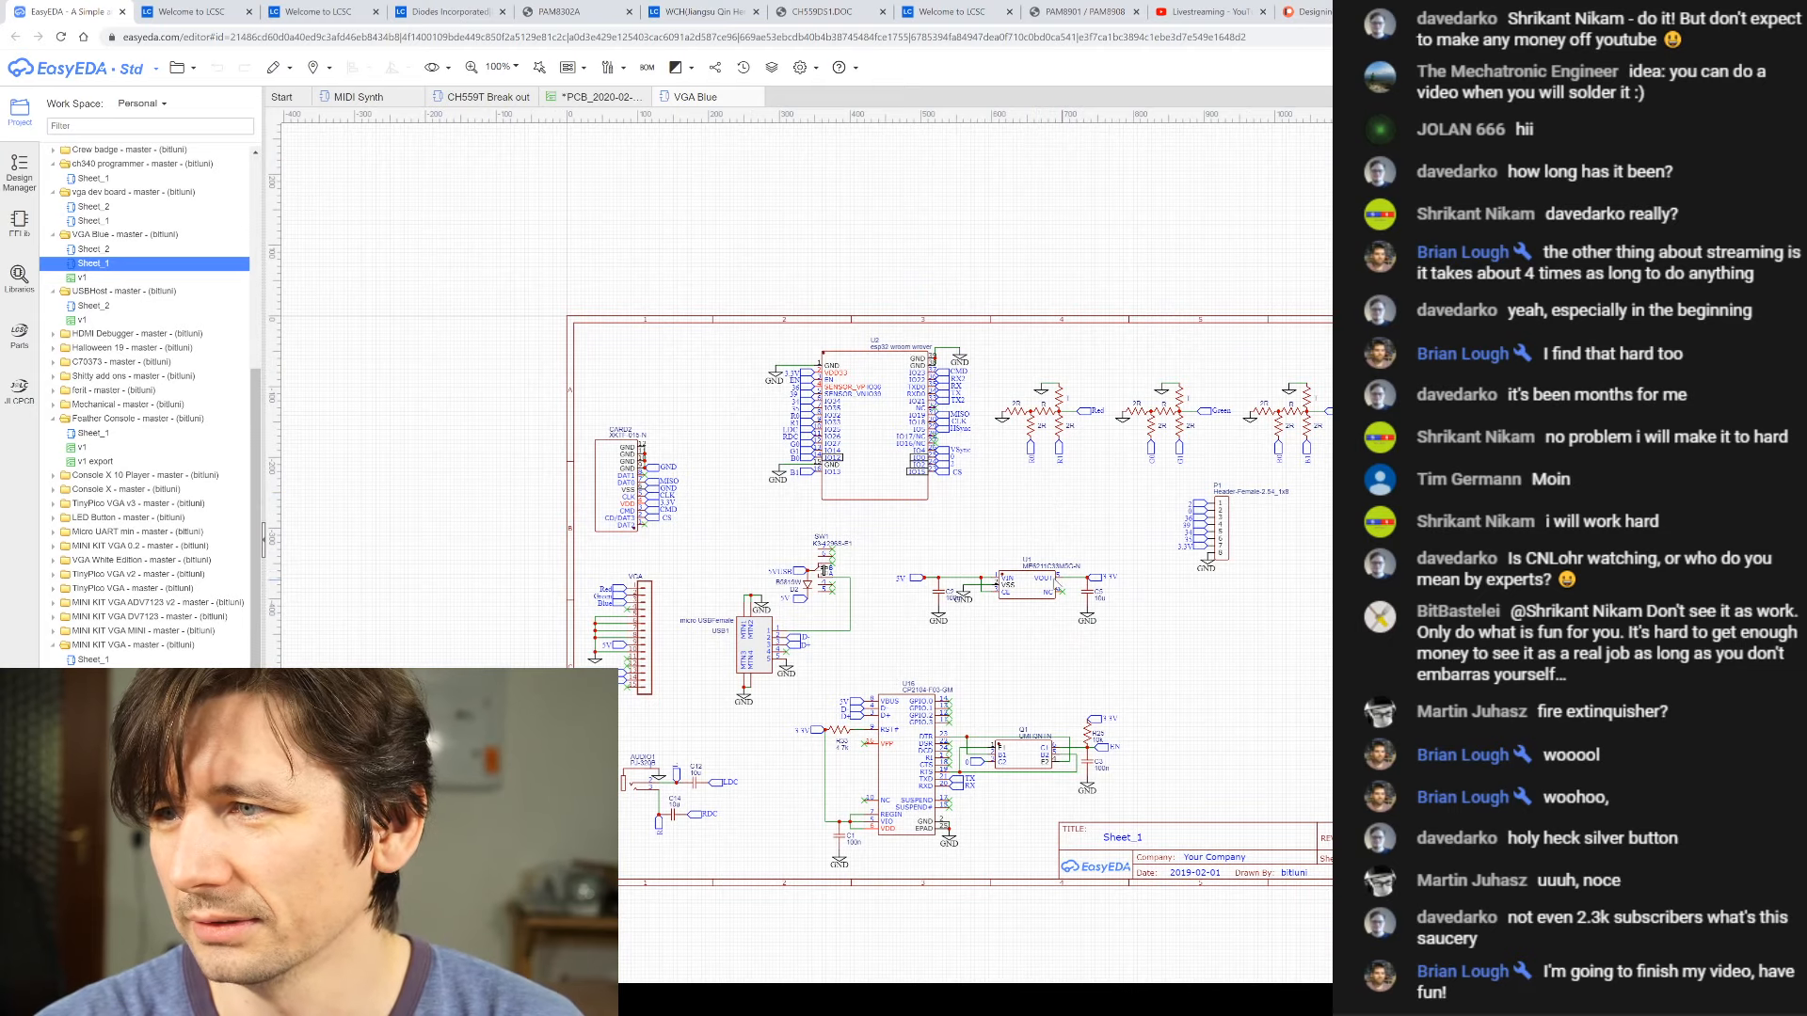
scroll(1052, 583, "up", 2)
scroll(1050, 583, "down", 2)
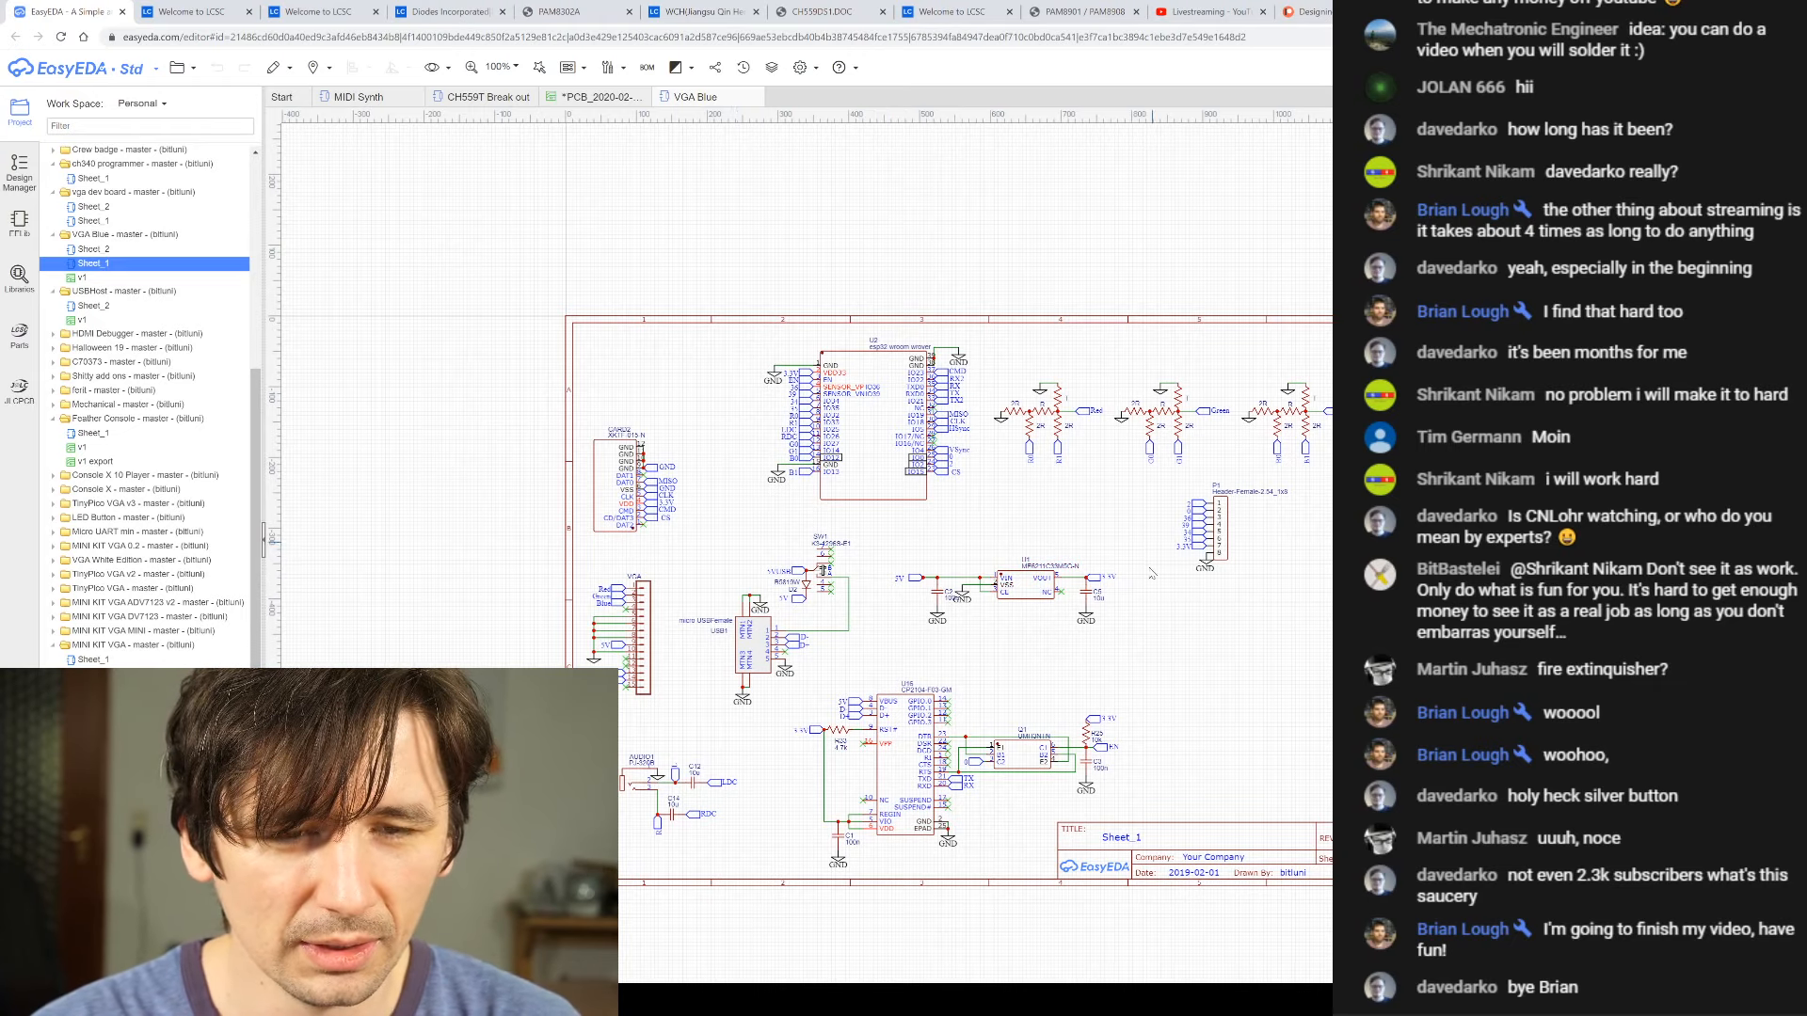
scroll(1133, 664, "up", 2)
scroll(1057, 613, "down", 2)
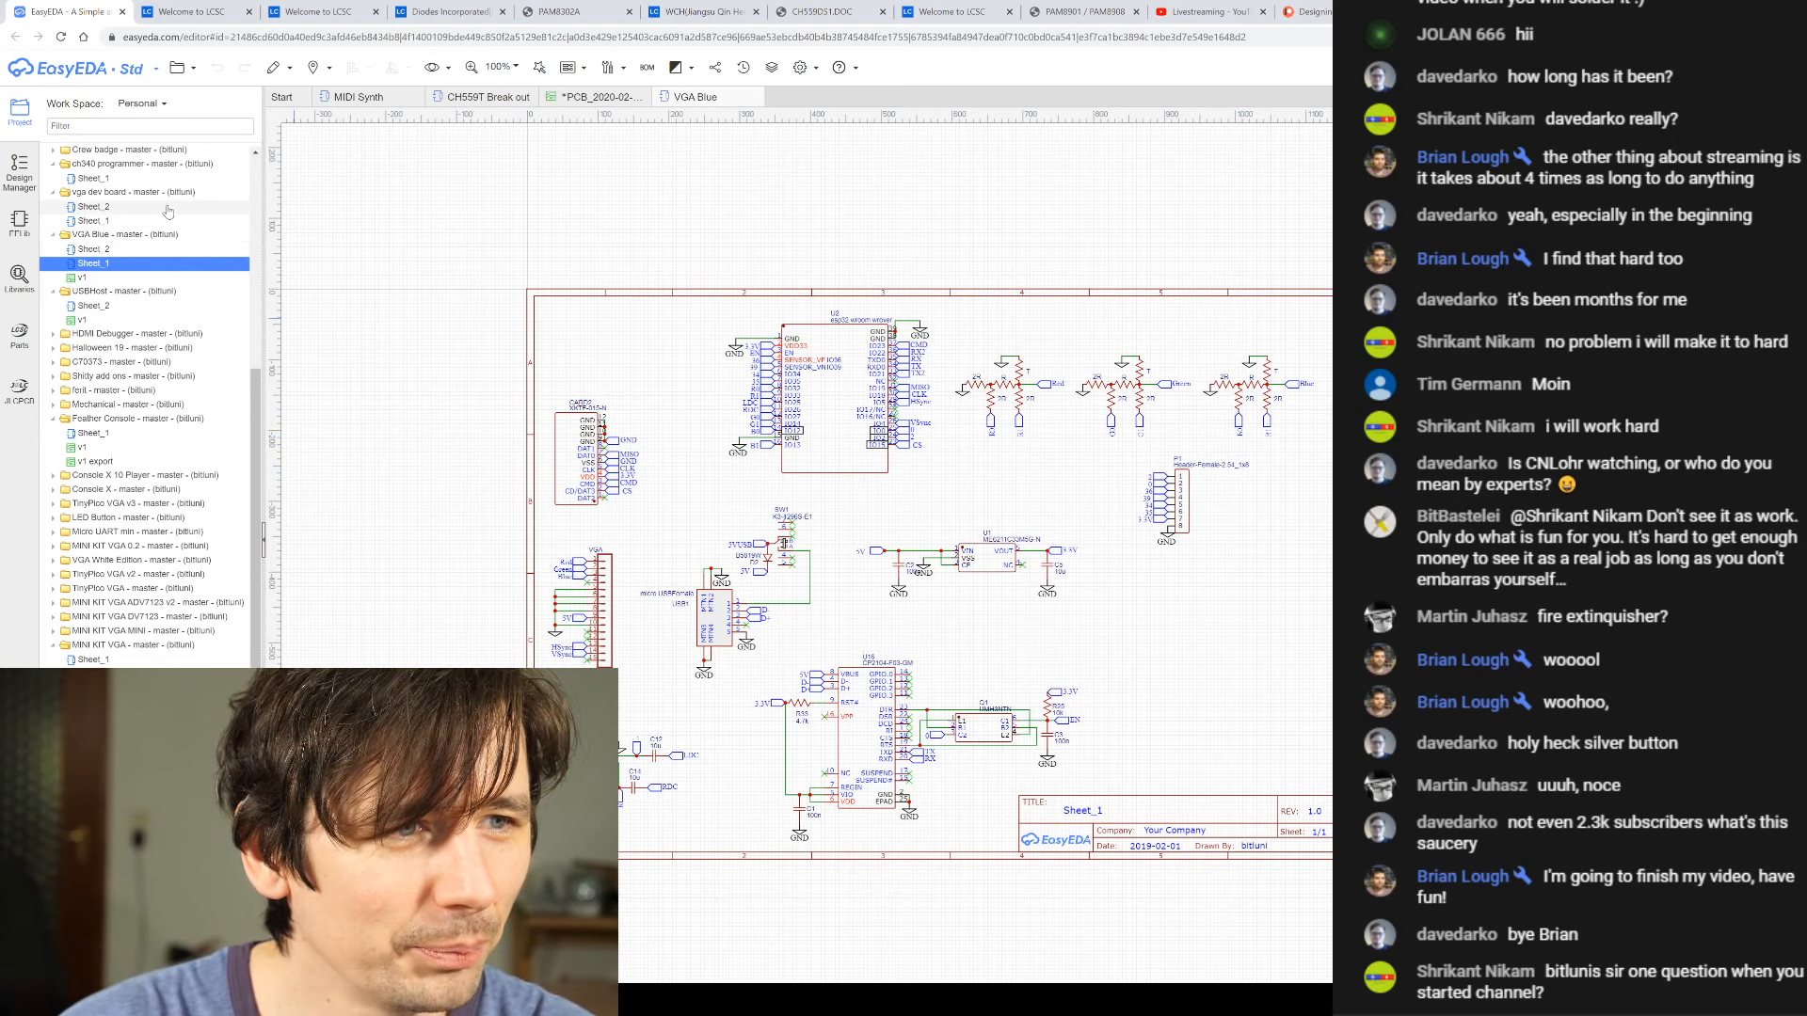
- Open Sheet_1 of the esp32-cam programmer project and examine its ESP32-CAM, header and transistor circuits
scroll(167, 212, "up", 3)
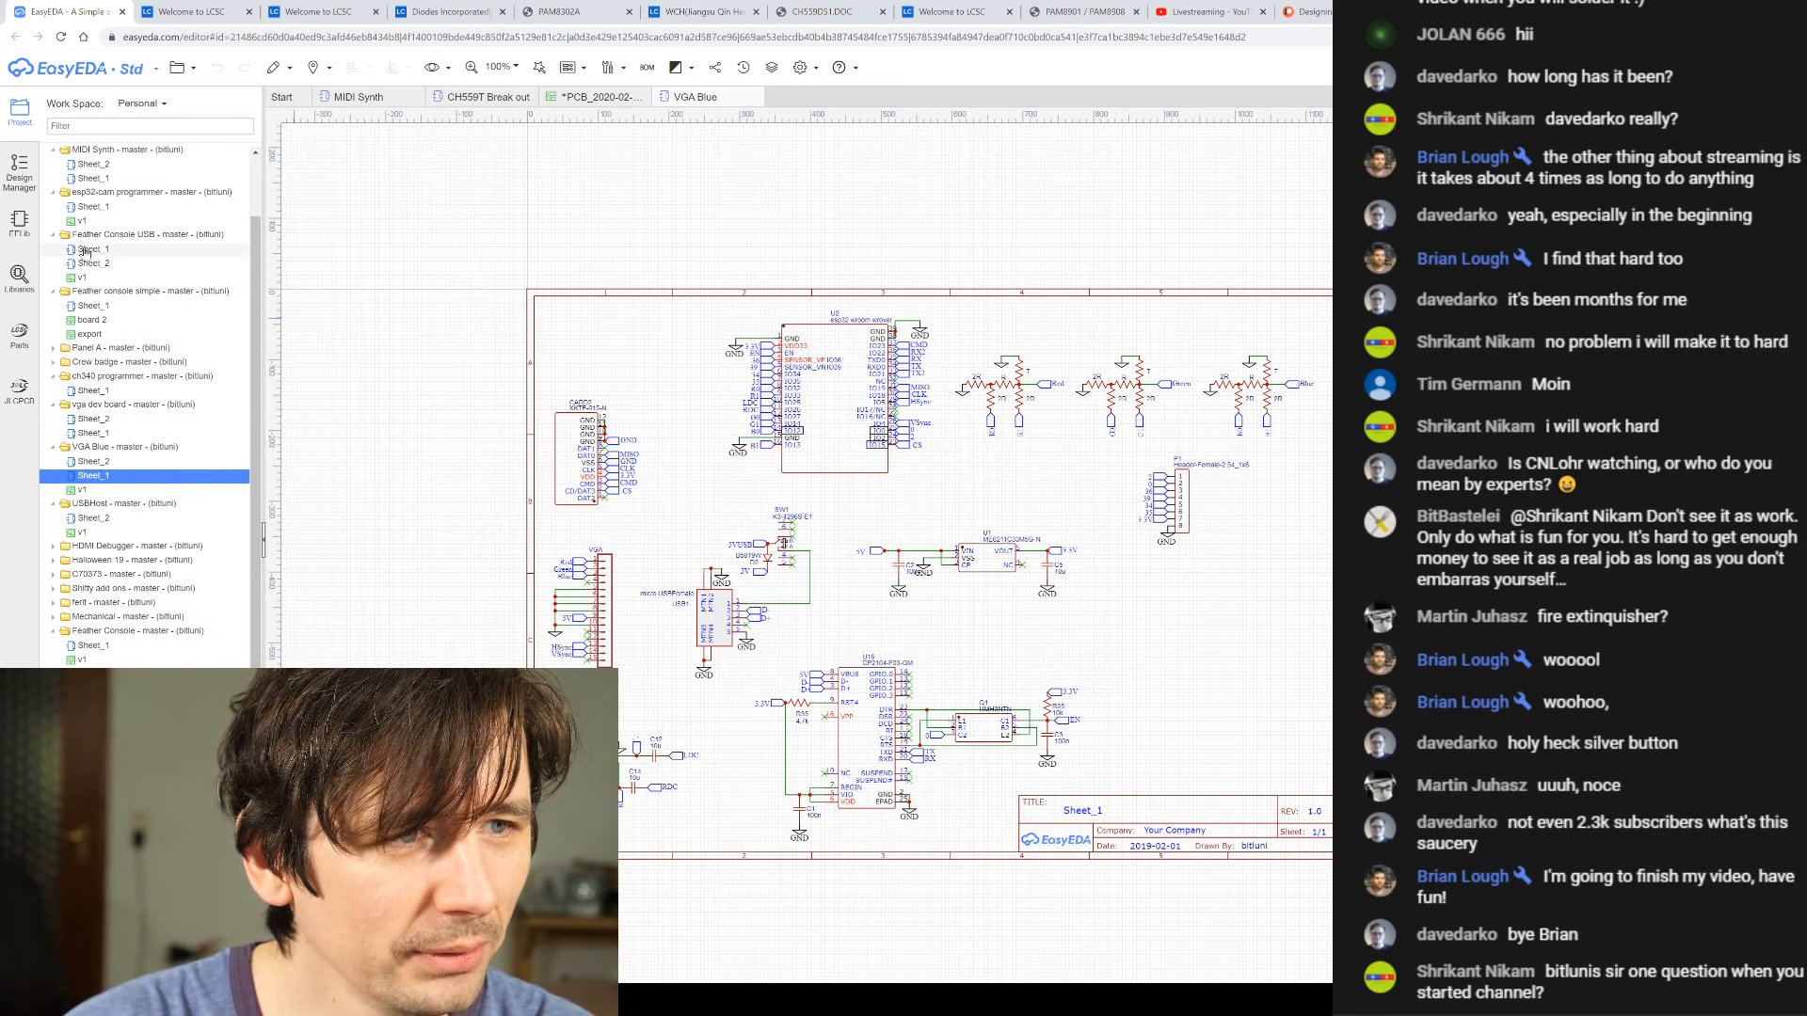
left_click(92, 207)
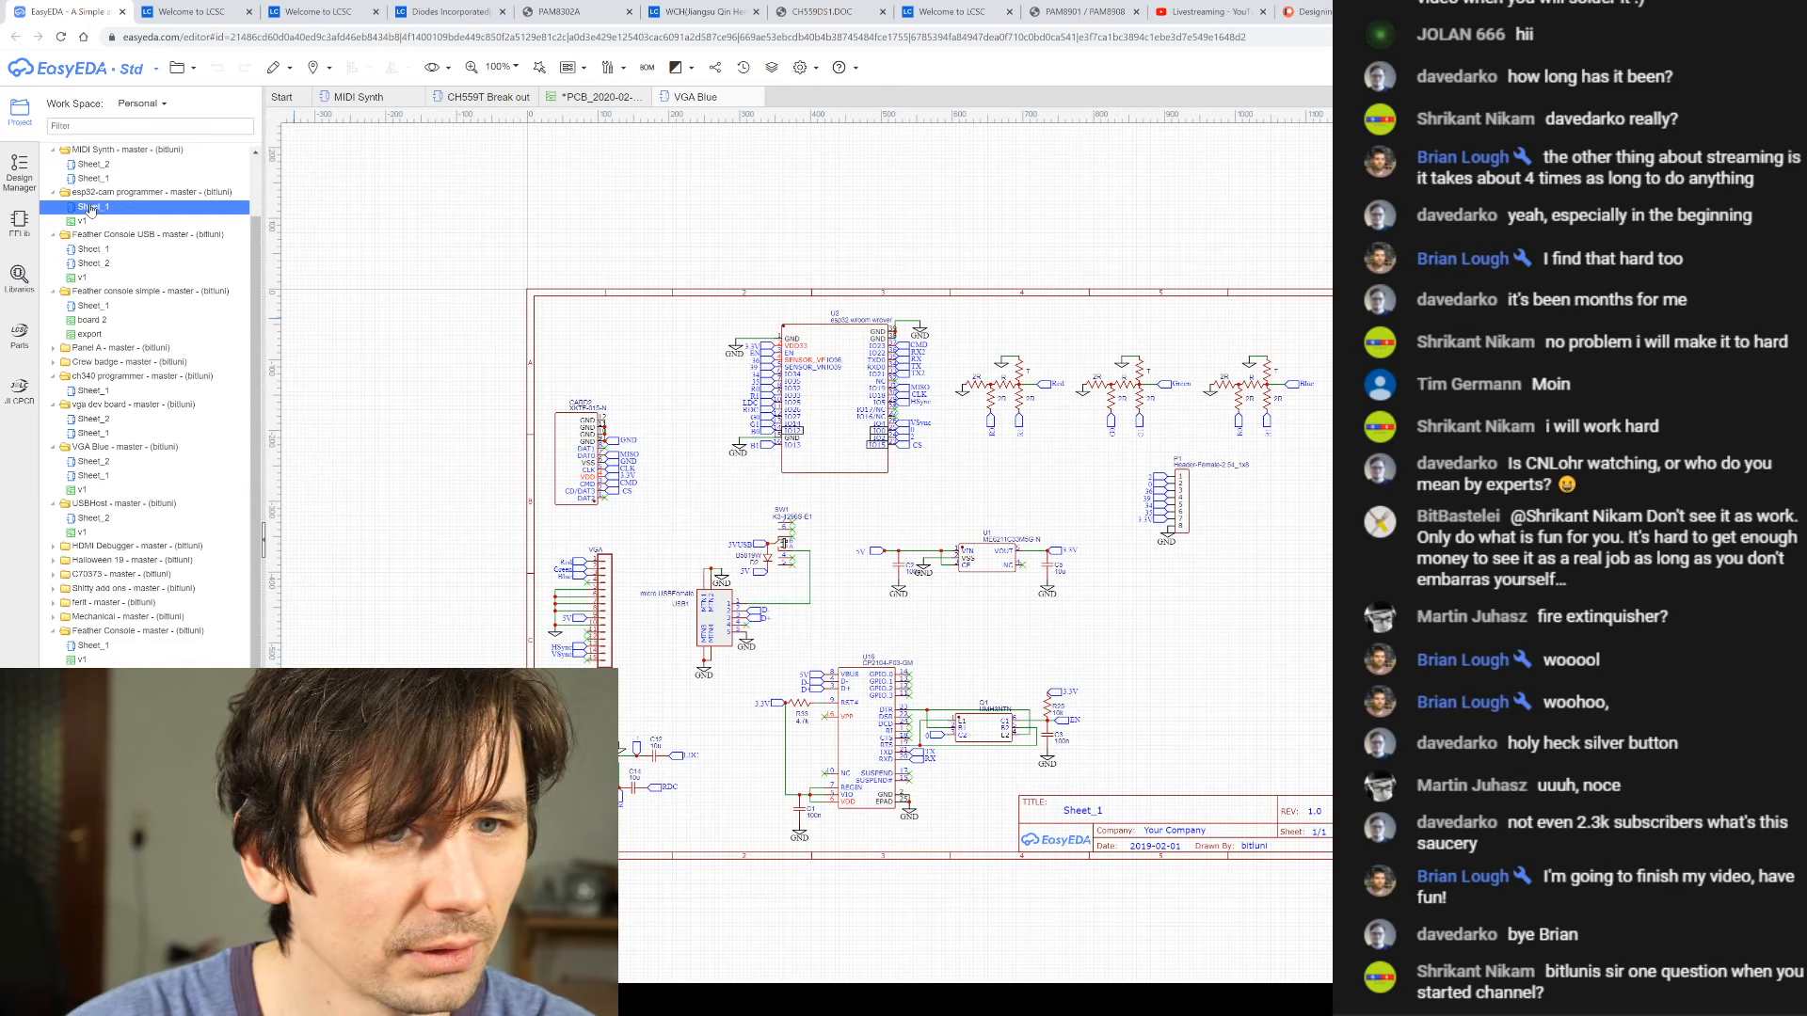
double_click(91, 209)
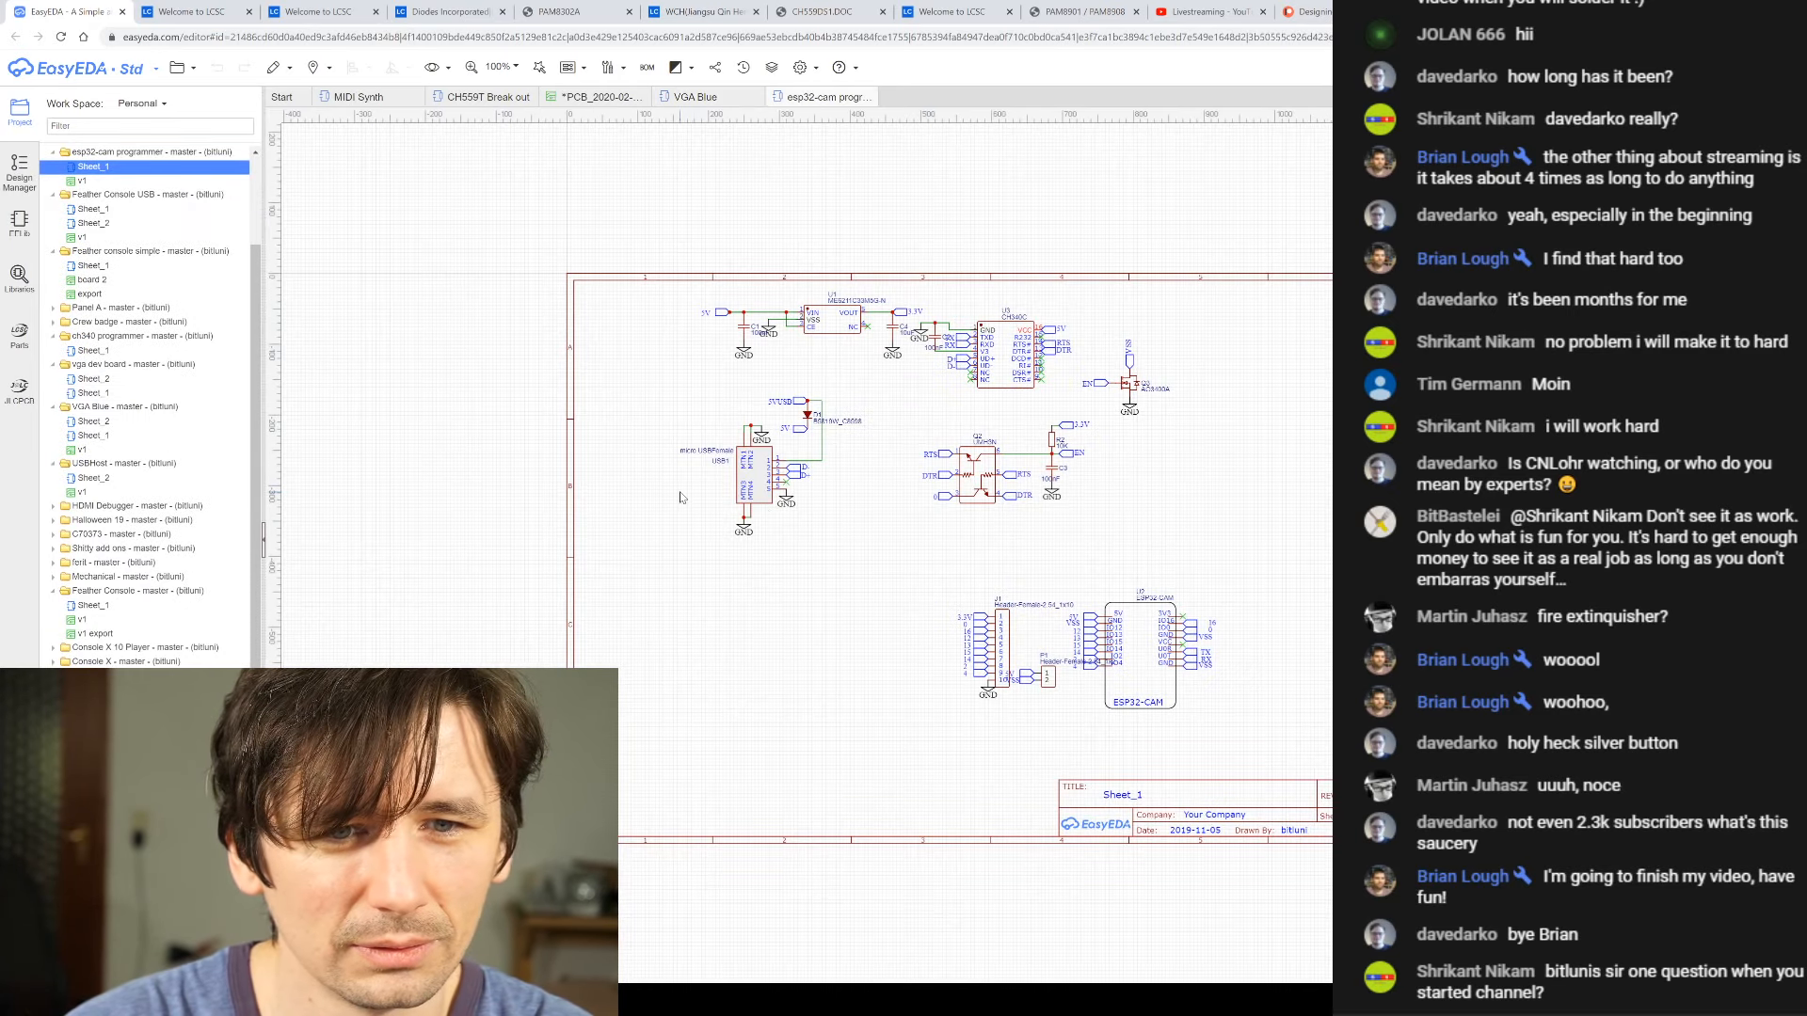
scroll(1134, 520, "up", 3)
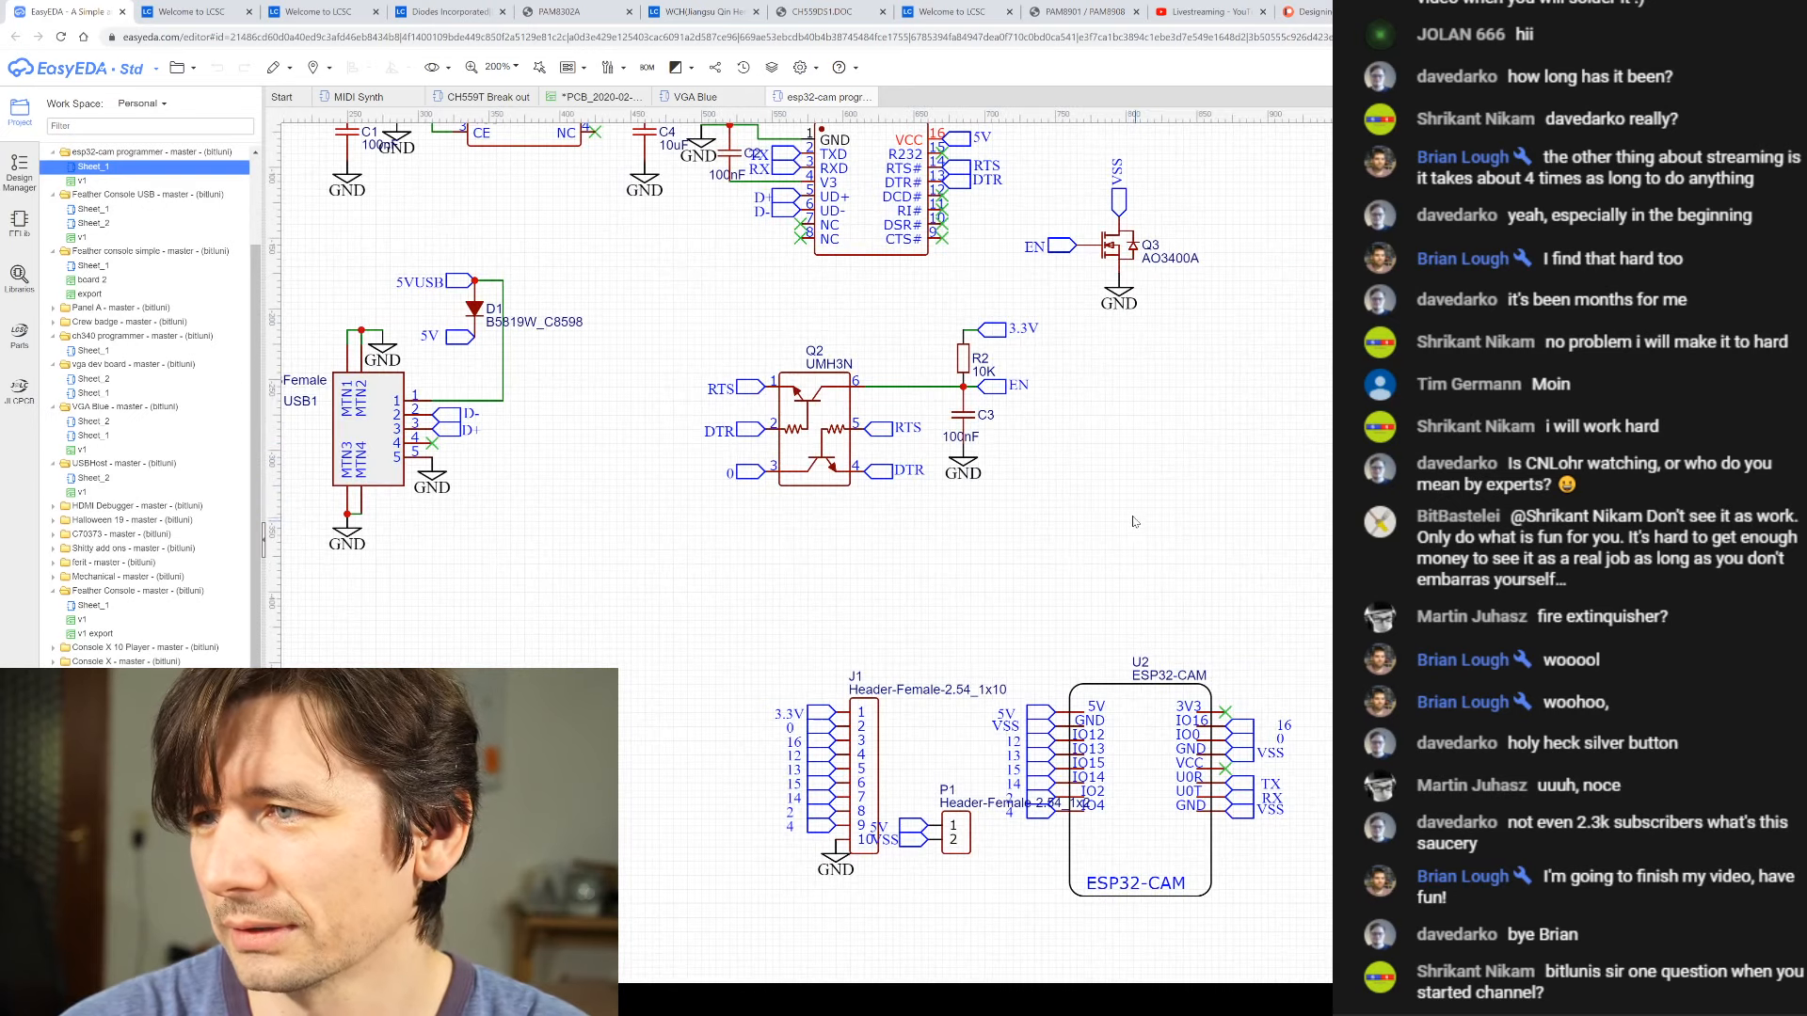
scroll(1131, 516, "down", 2)
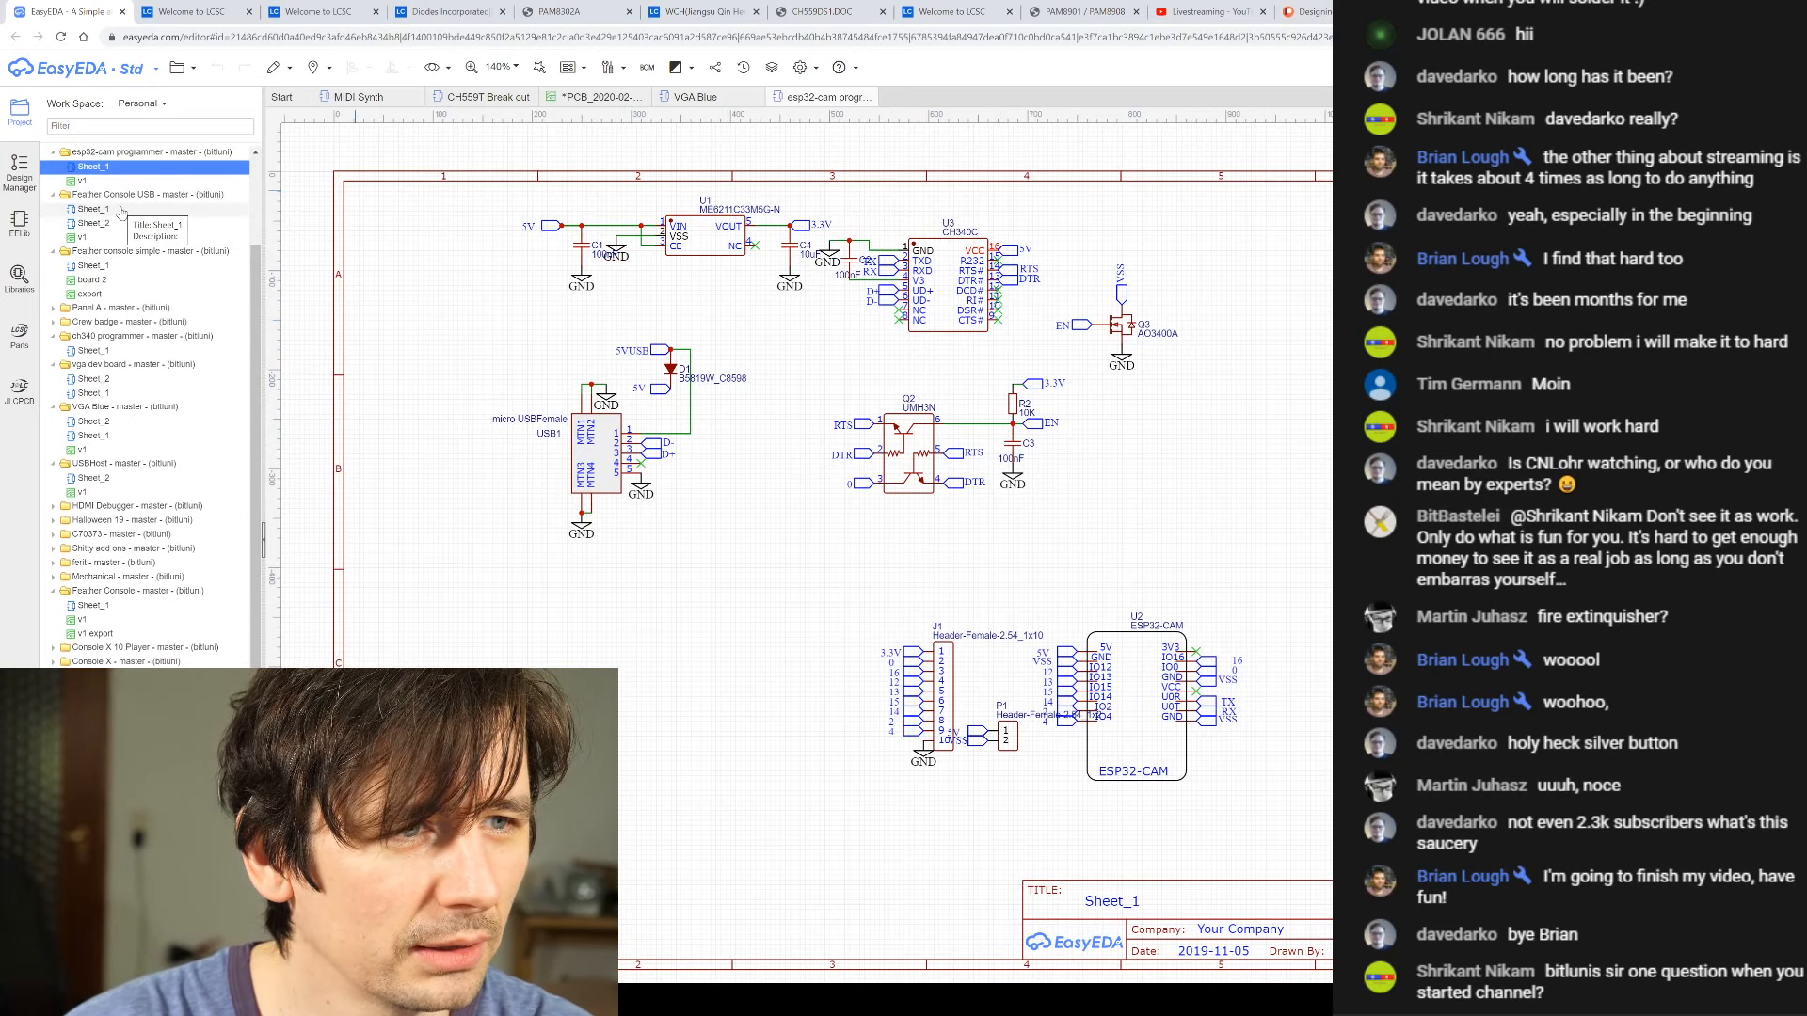
- View Sheet_1 of the CH559T Break out project, and examine the PAM8908 amplifier area on the MIDI Synth's Sheet_1
scroll(122, 215, "up", 3)
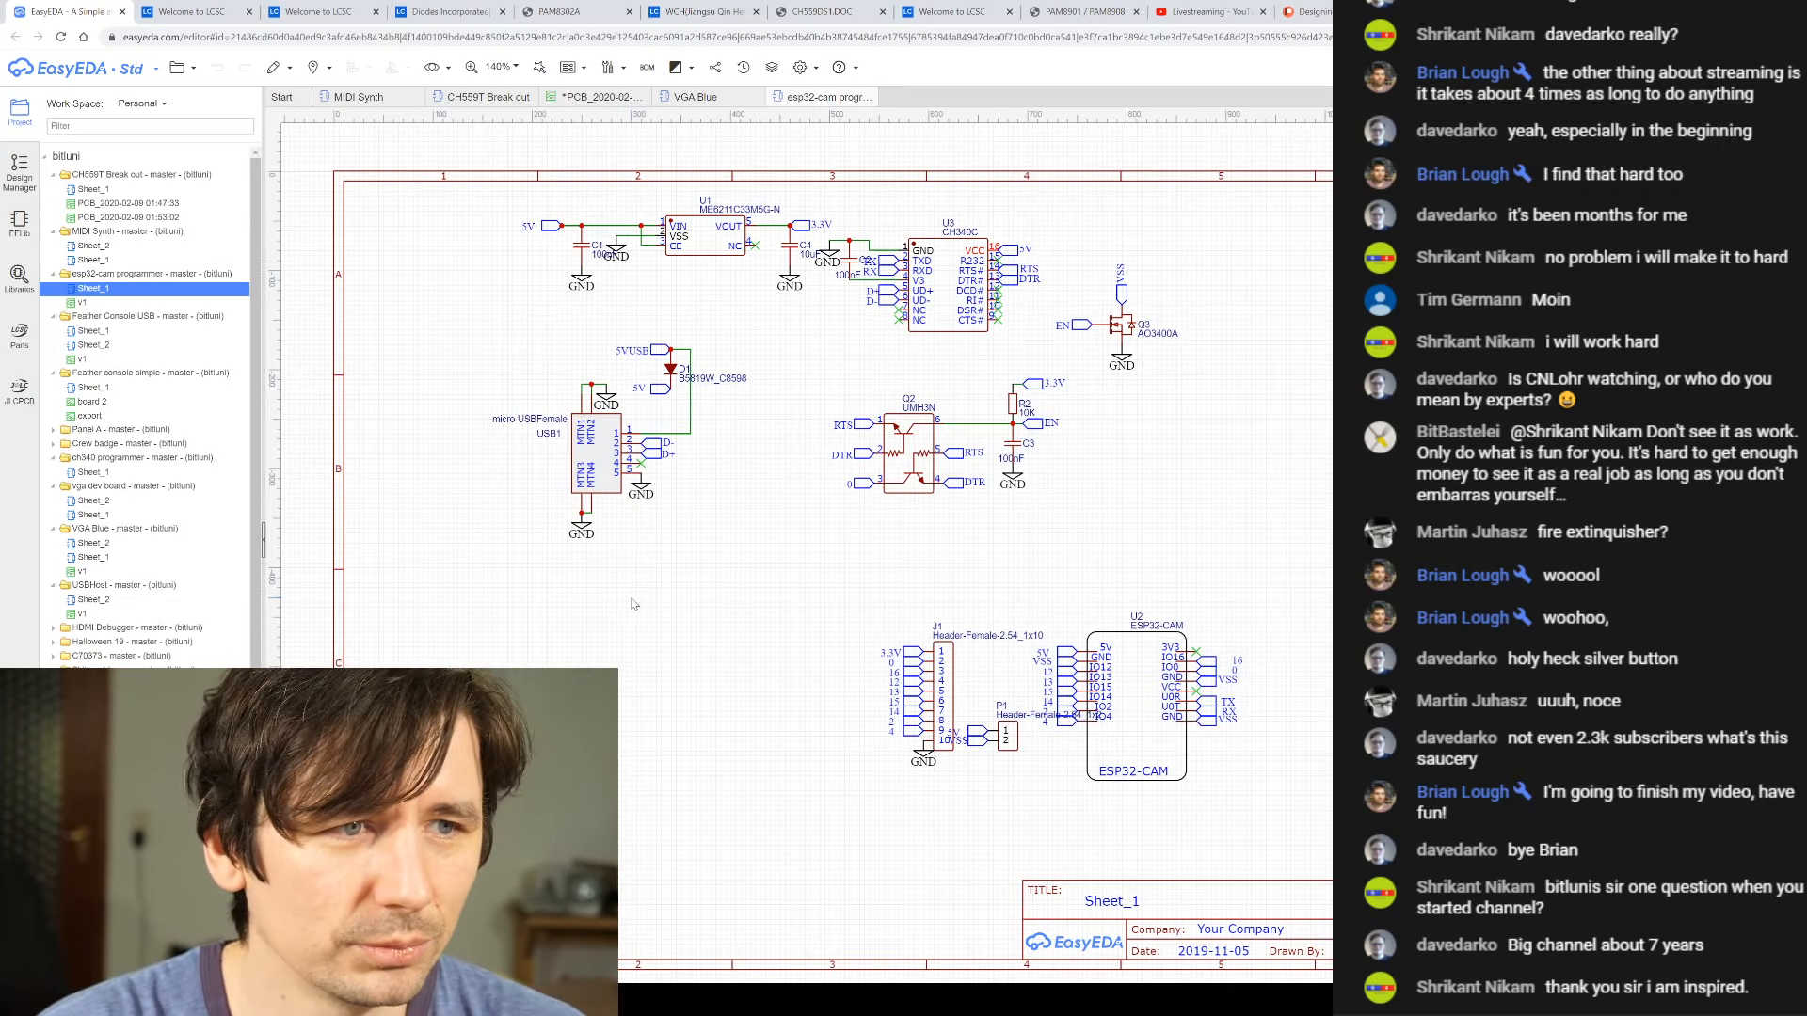
left_click(94, 189)
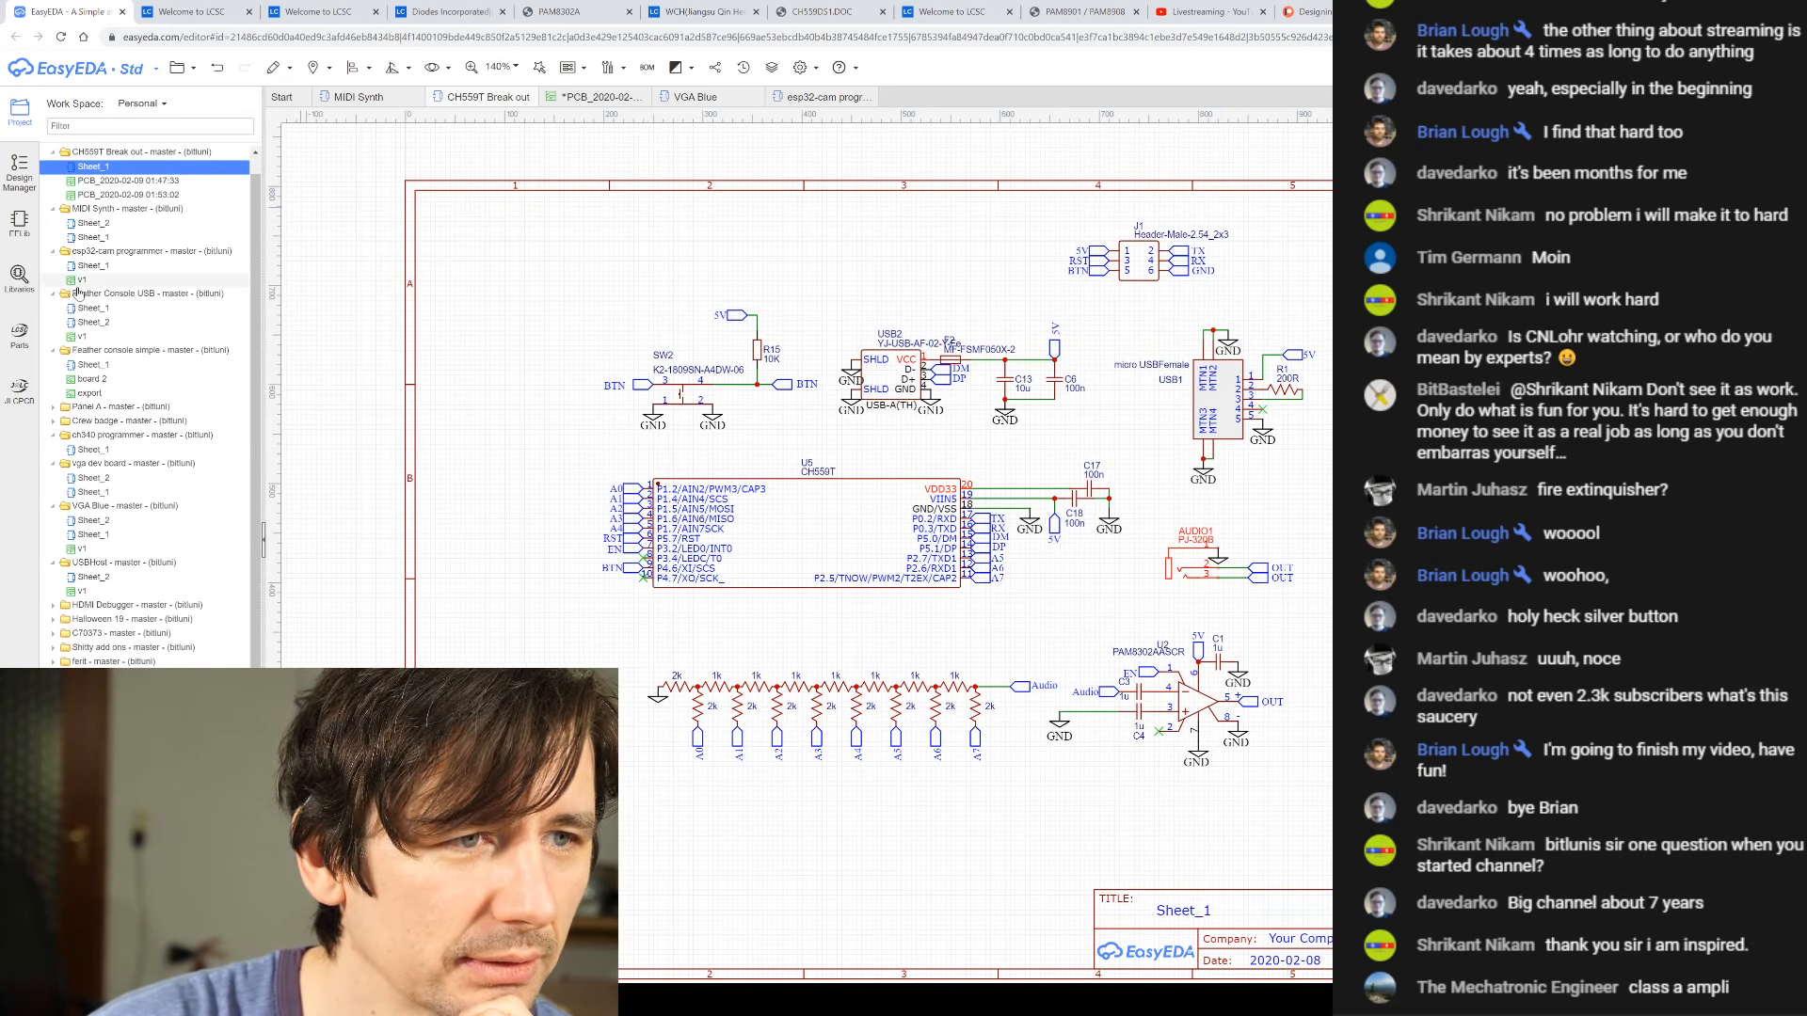
double_click(125, 239)
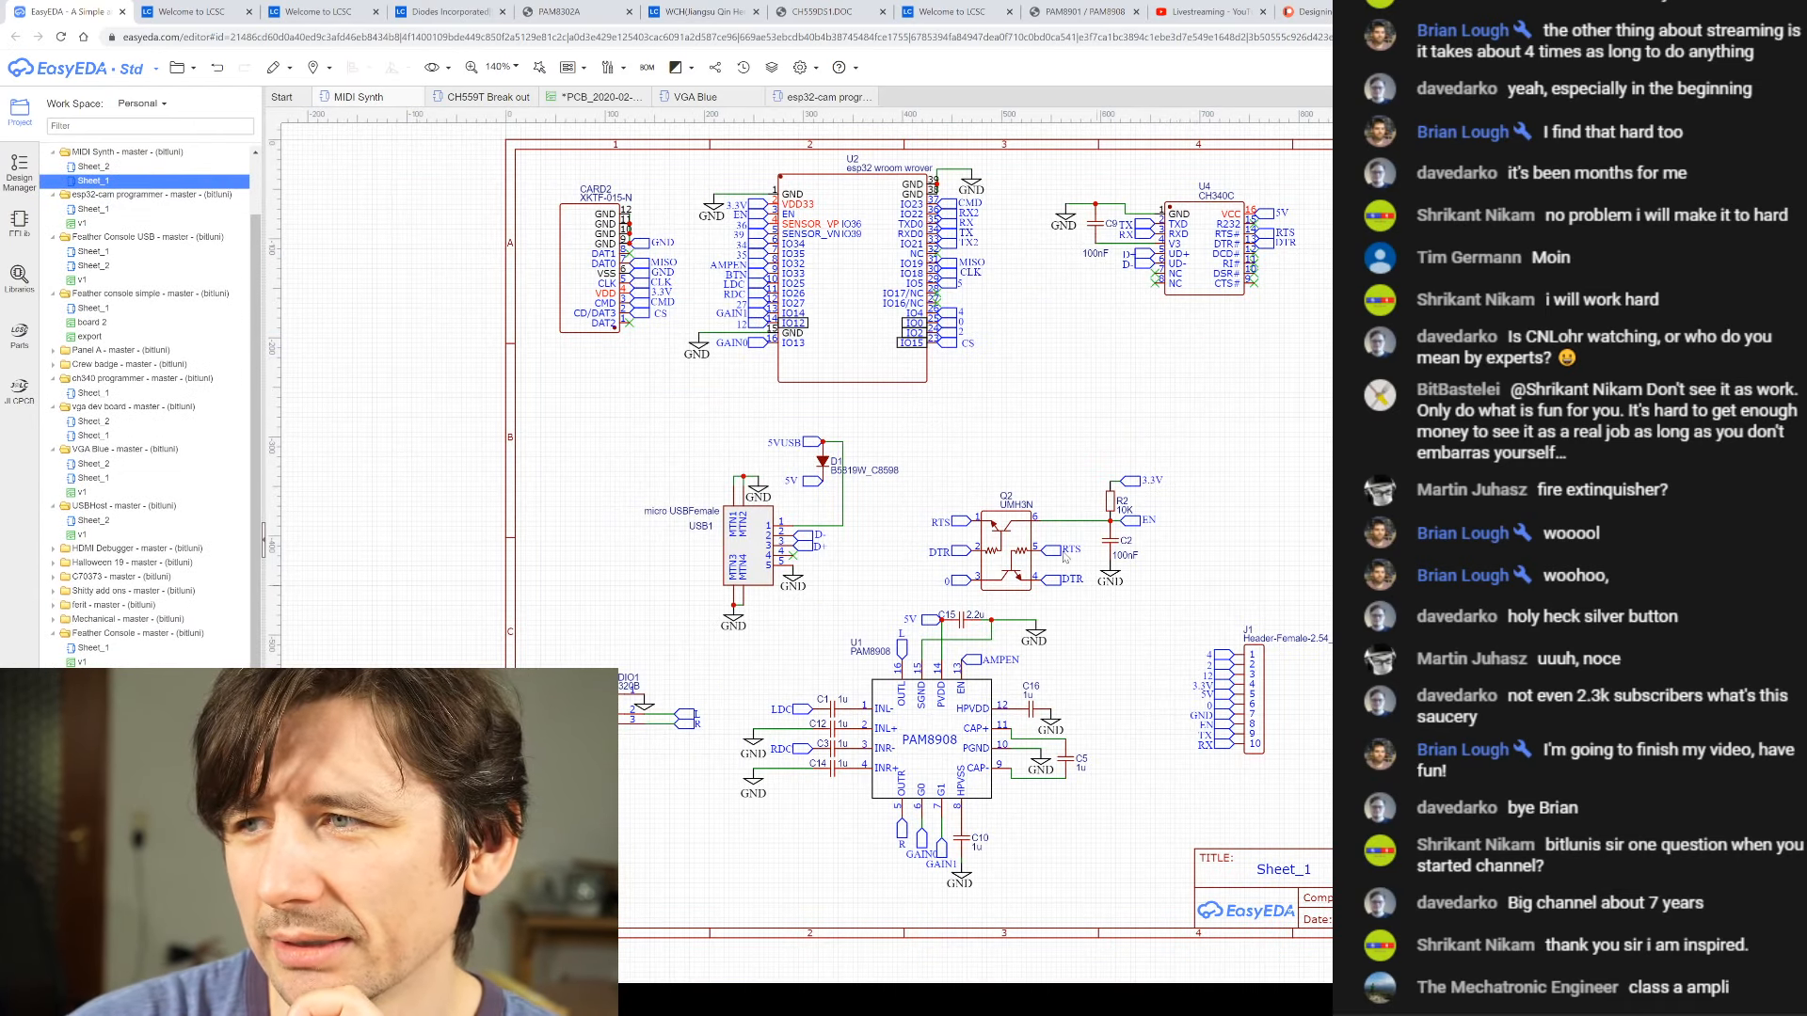
right_click_drag(1099, 423, 915, 407)
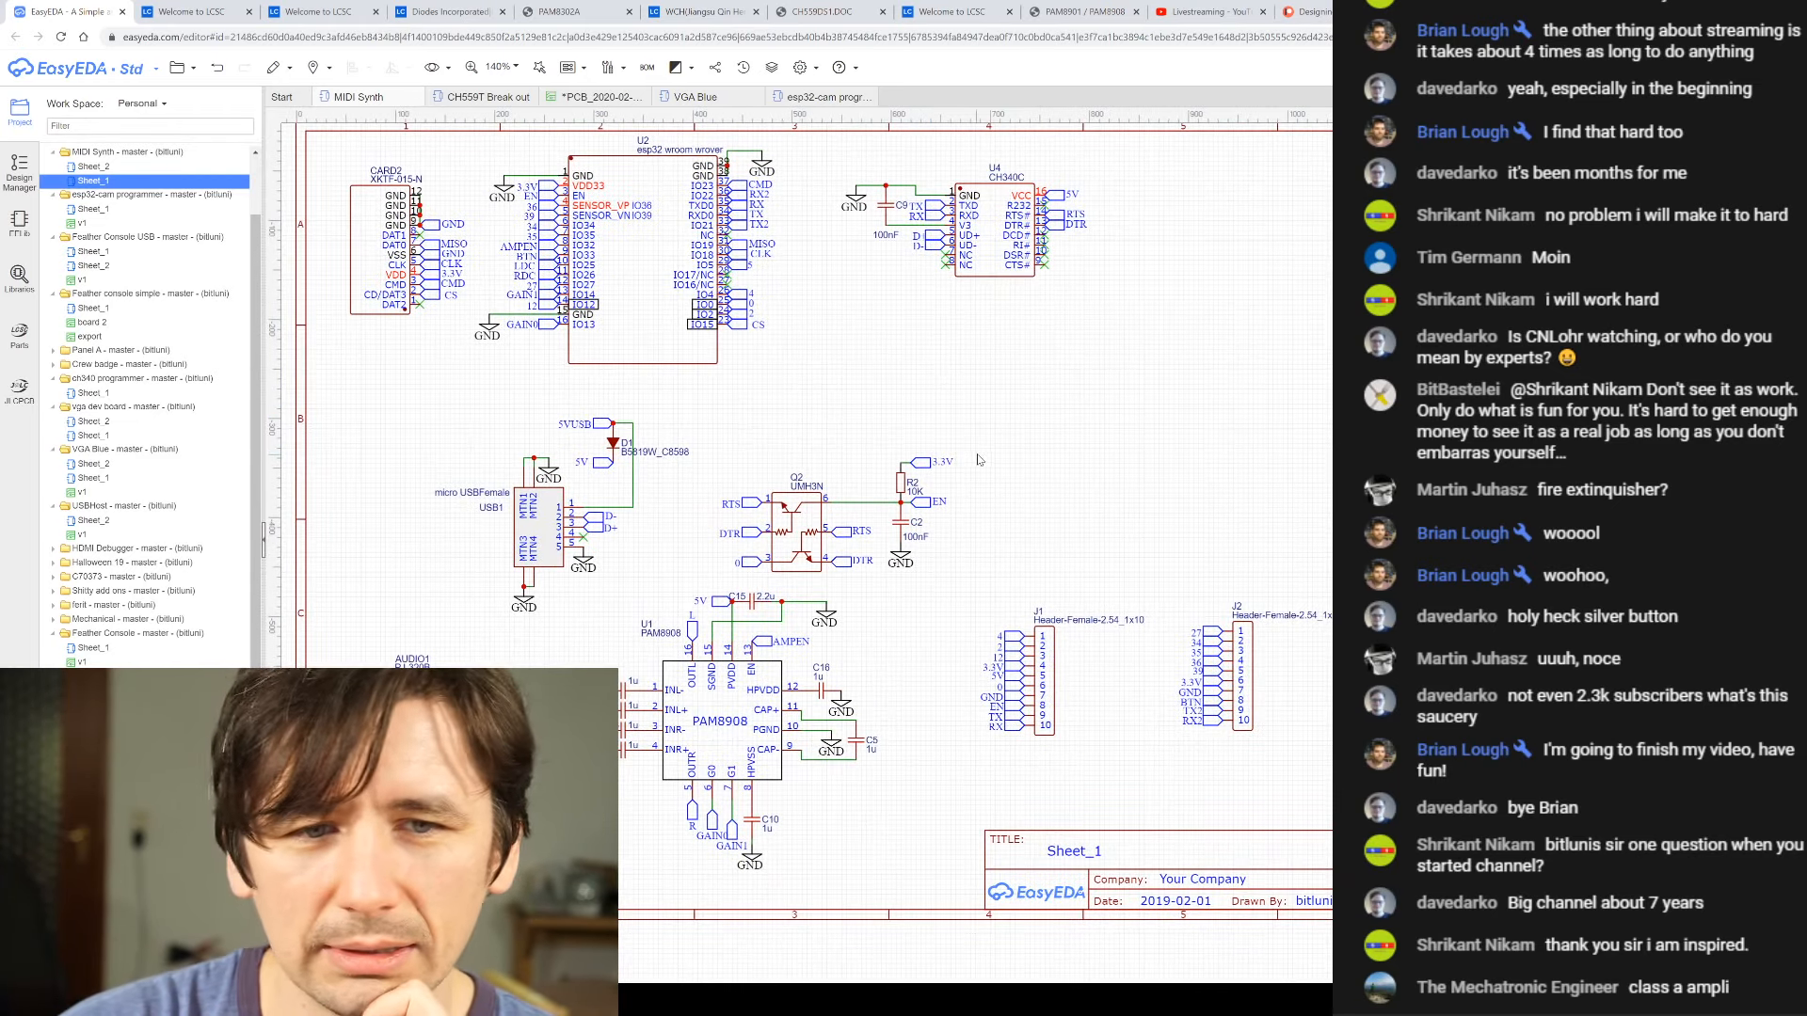
right_click_drag(1059, 414, 1120, 366)
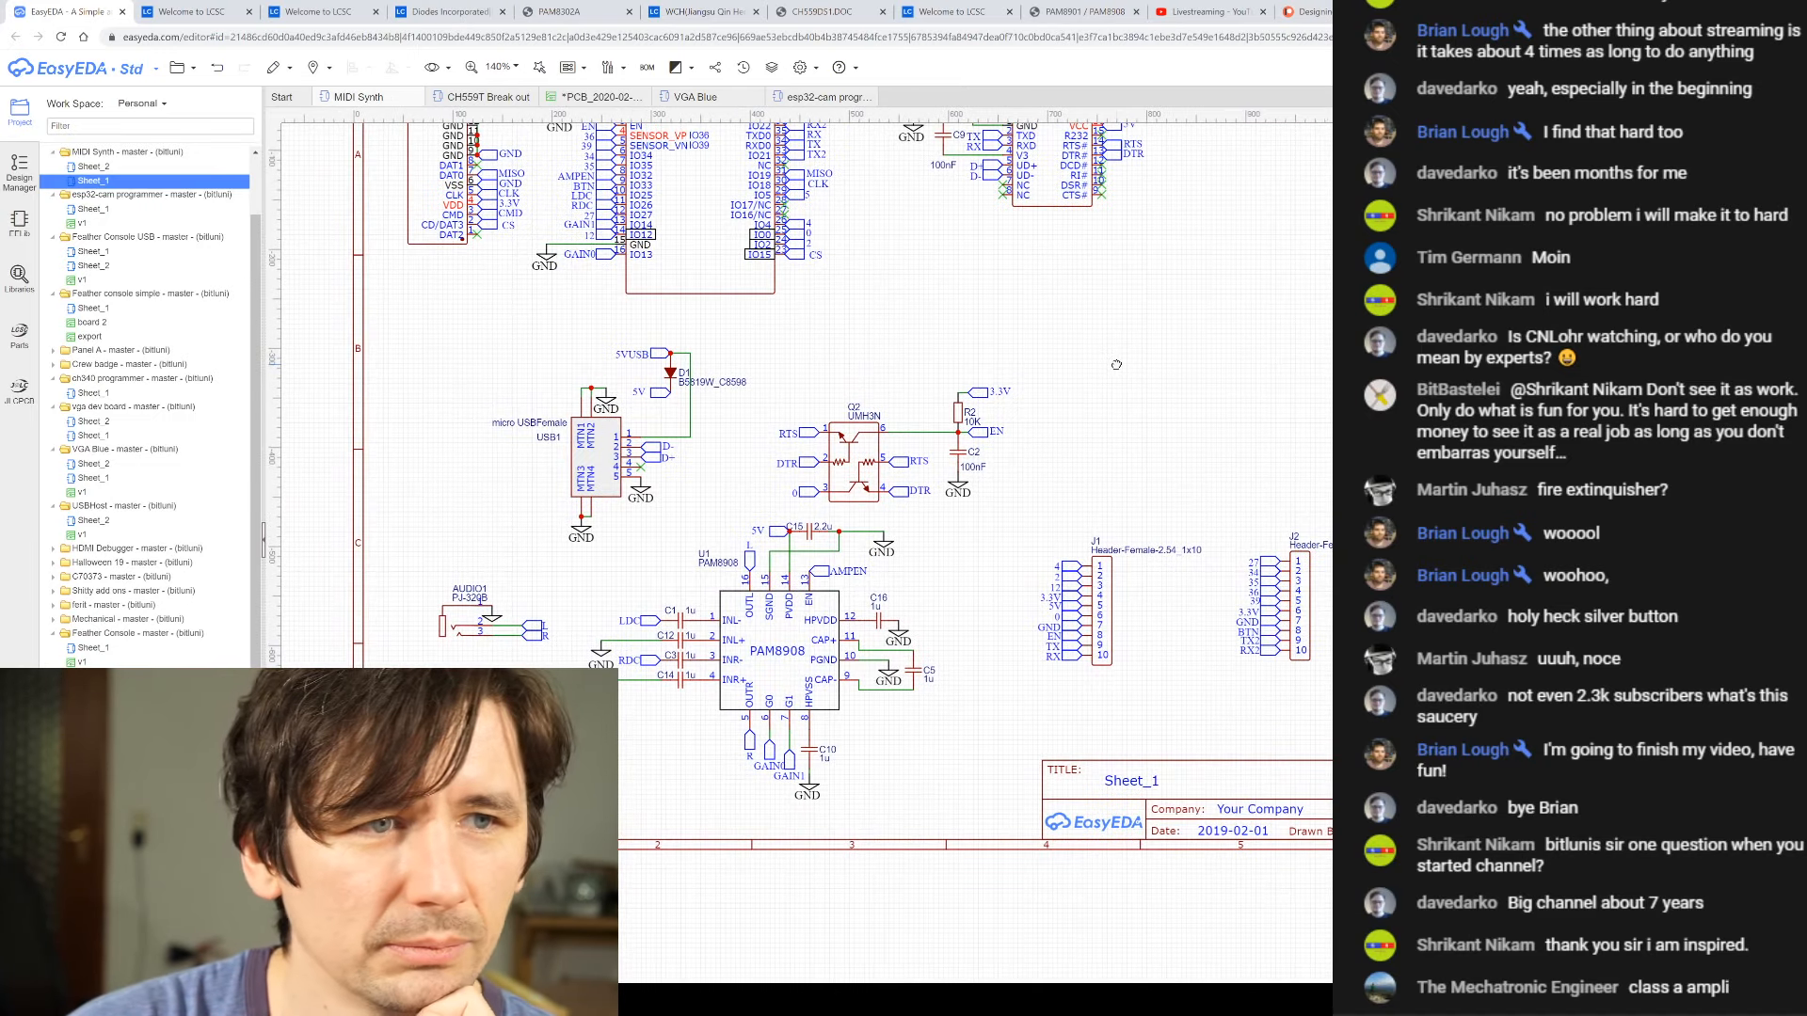
- Go back to the VGA Blue schematic and inspect the AUDIO1 jack wiring with capacitors C12 and C14
left_click(708, 102)
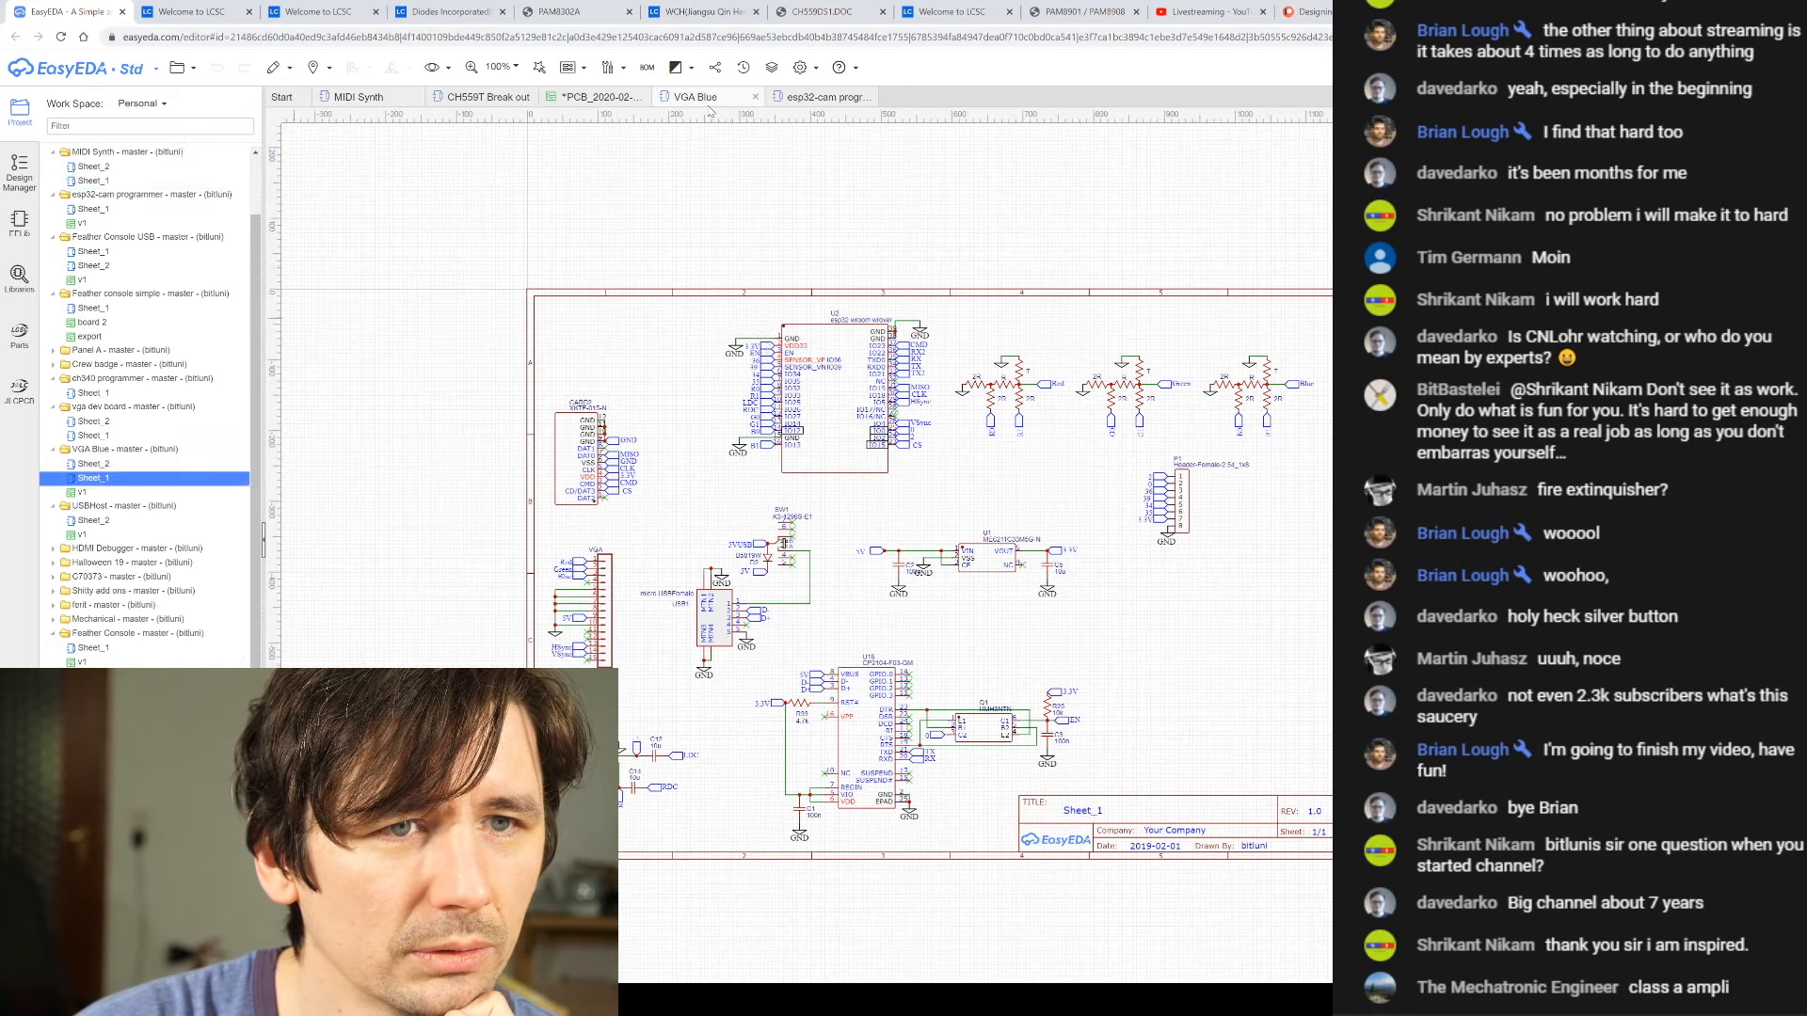
scroll(665, 730, "up", 3)
scroll(665, 730, "up", 1)
right_click_drag(645, 707, 792, 306)
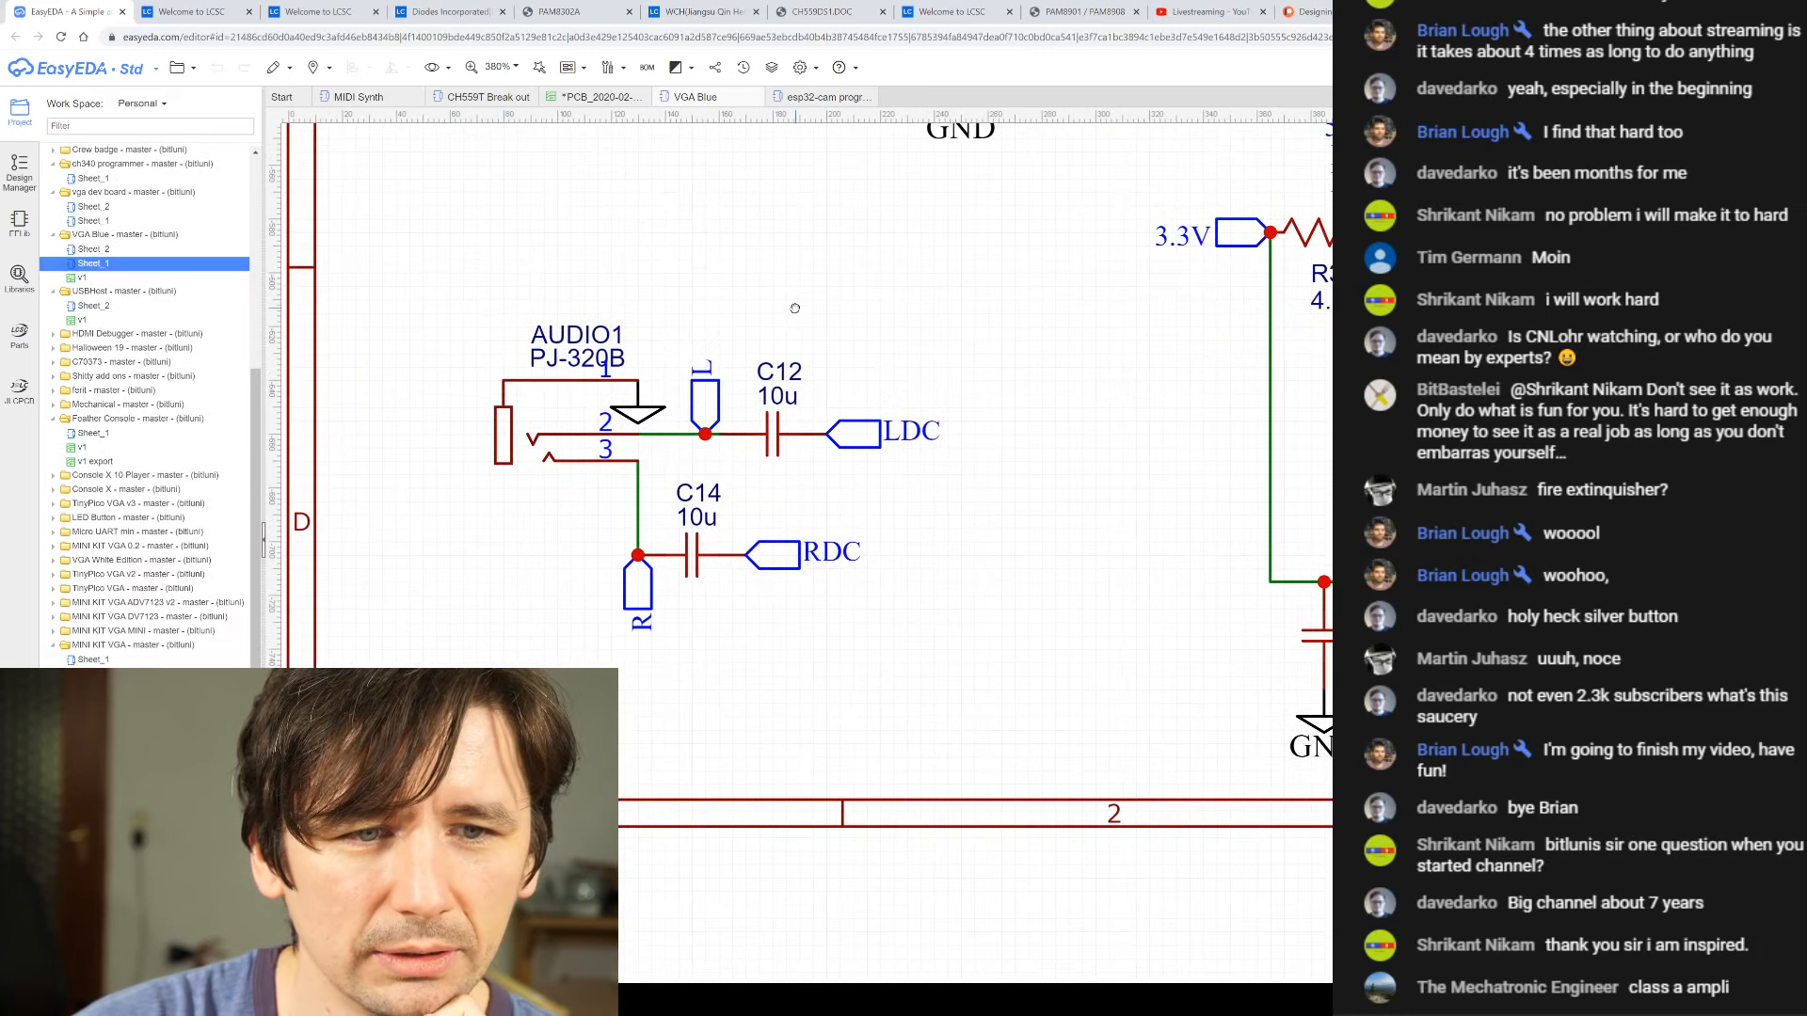
scroll(838, 451, "up", 2)
scroll(840, 456, "down", 1)
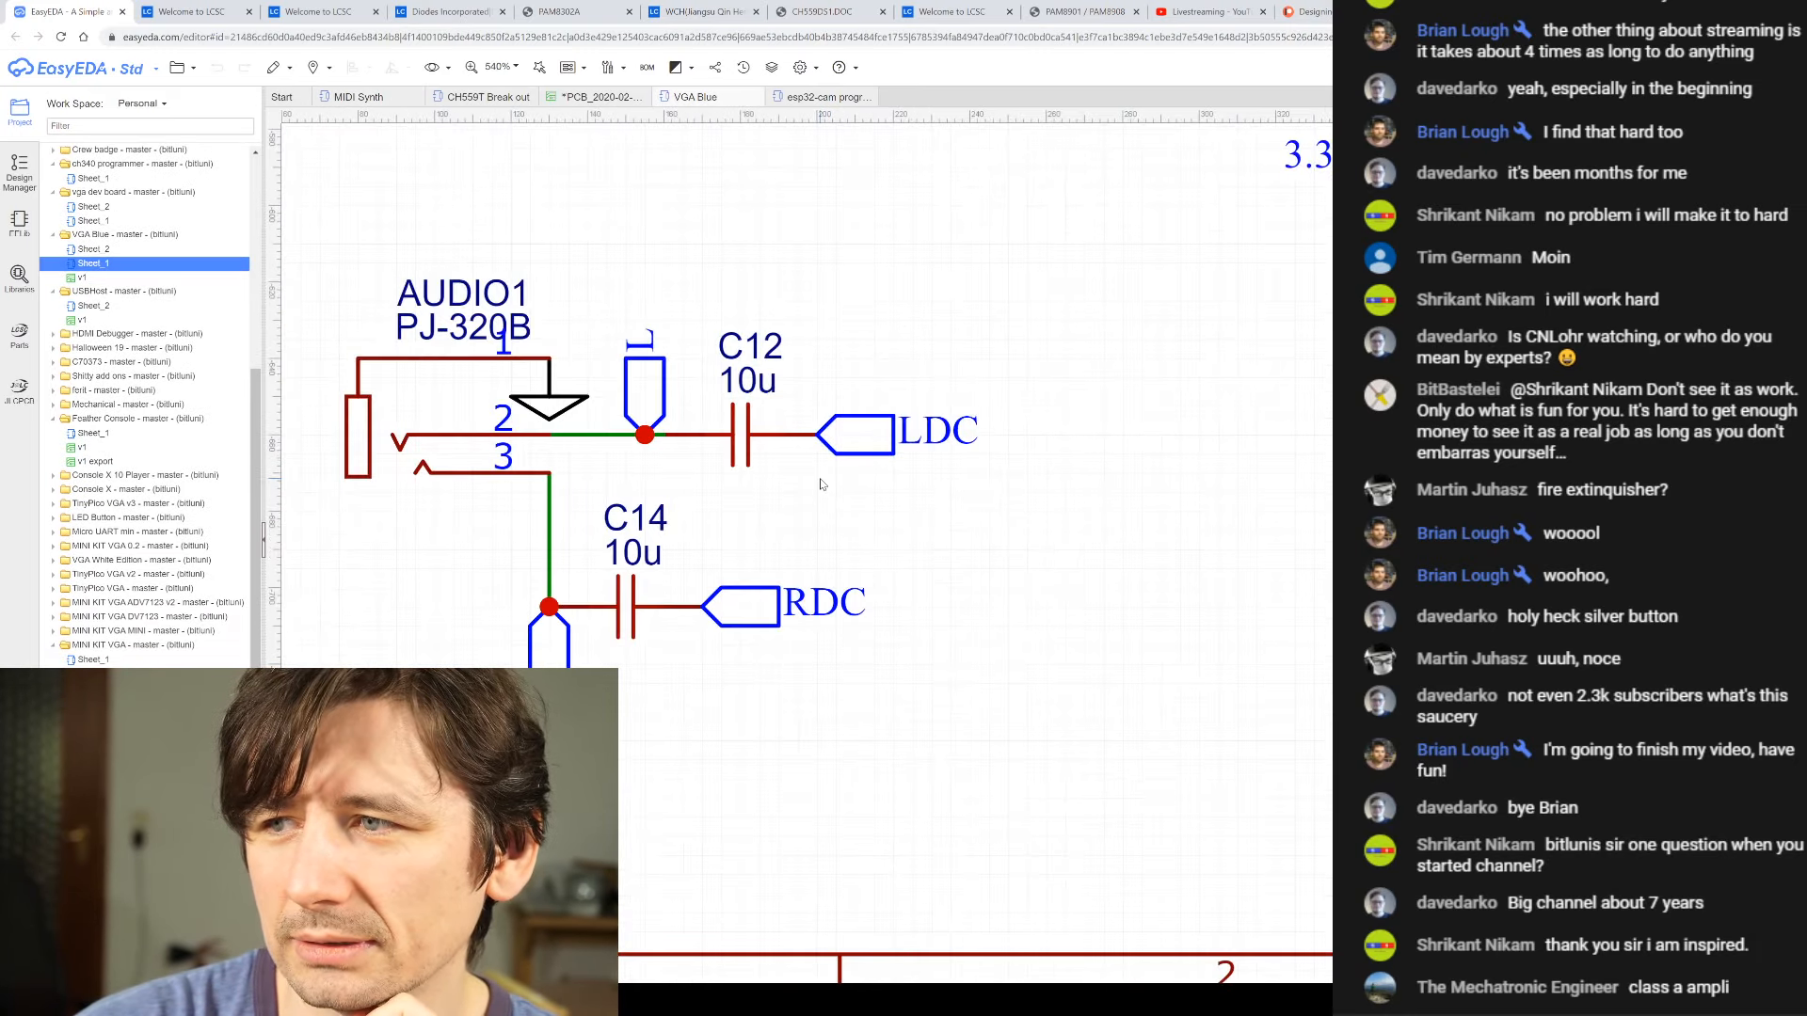
- Open Sheet_1 of the MIDI Synth project and examine the PAM8908 amplifier circuit
right_click_drag(839, 538, 950, 451)
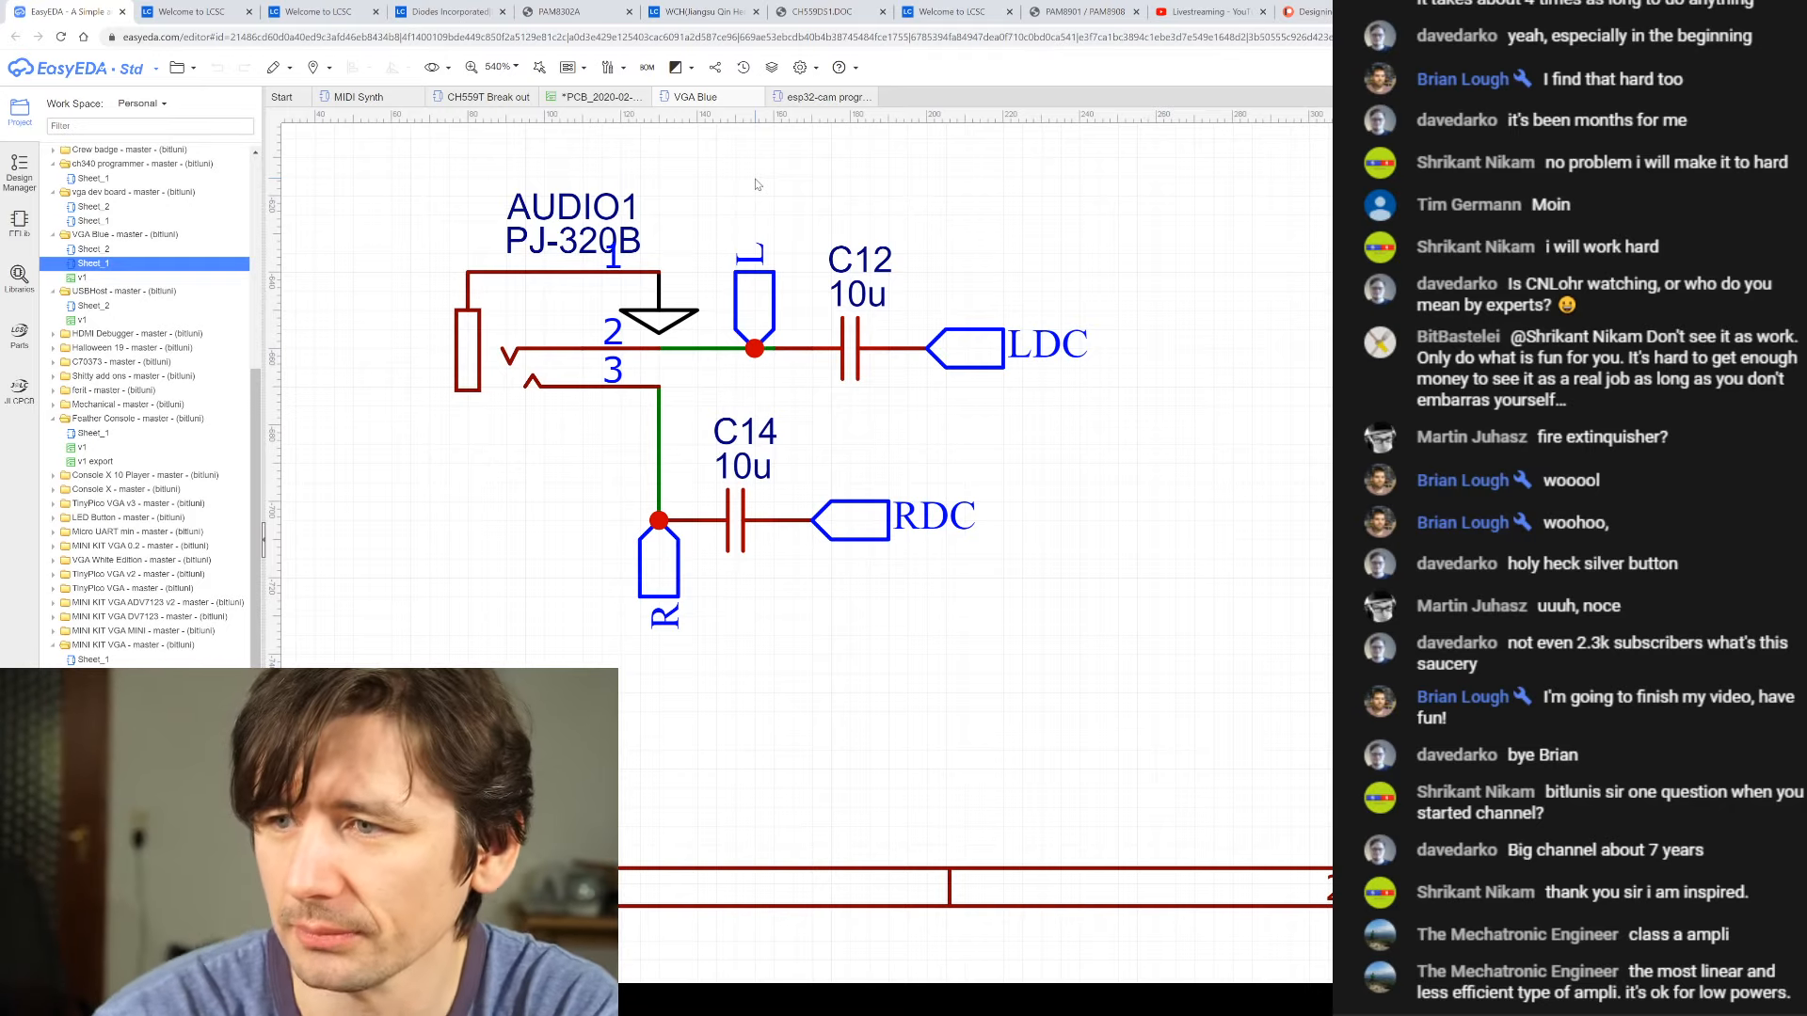
left_click(838, 66)
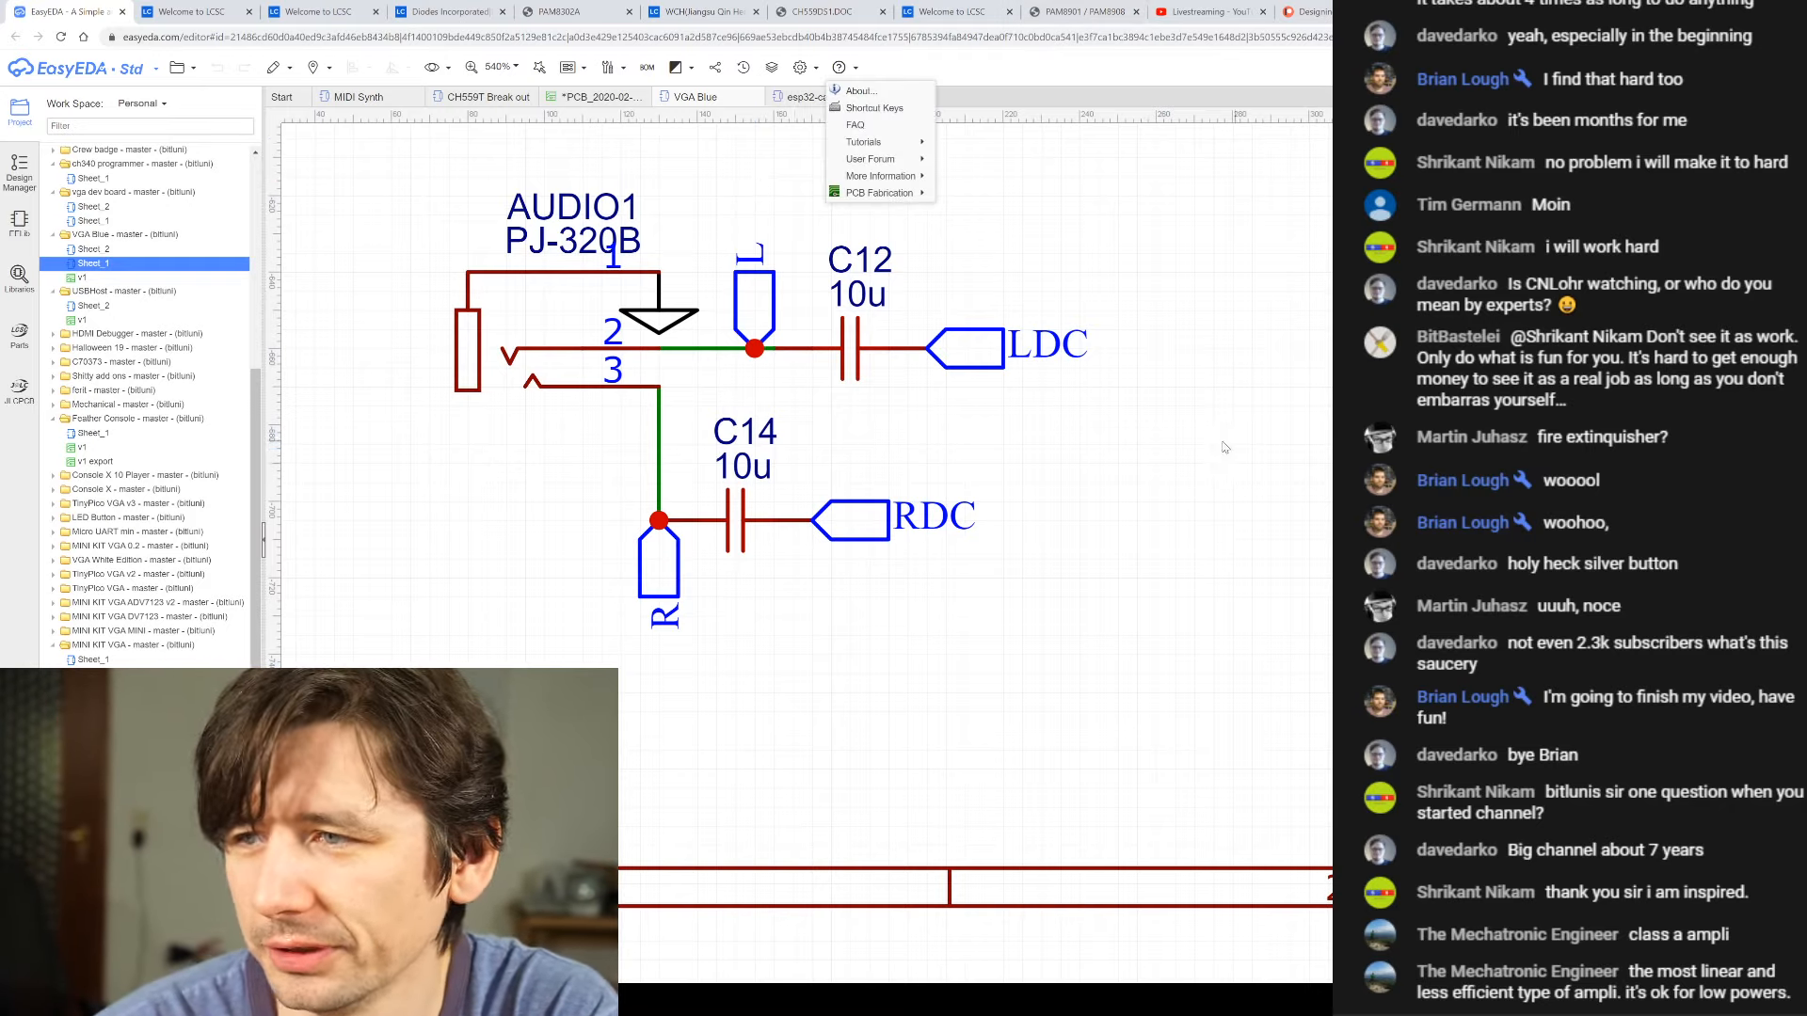
scroll(141, 282, "up", 5)
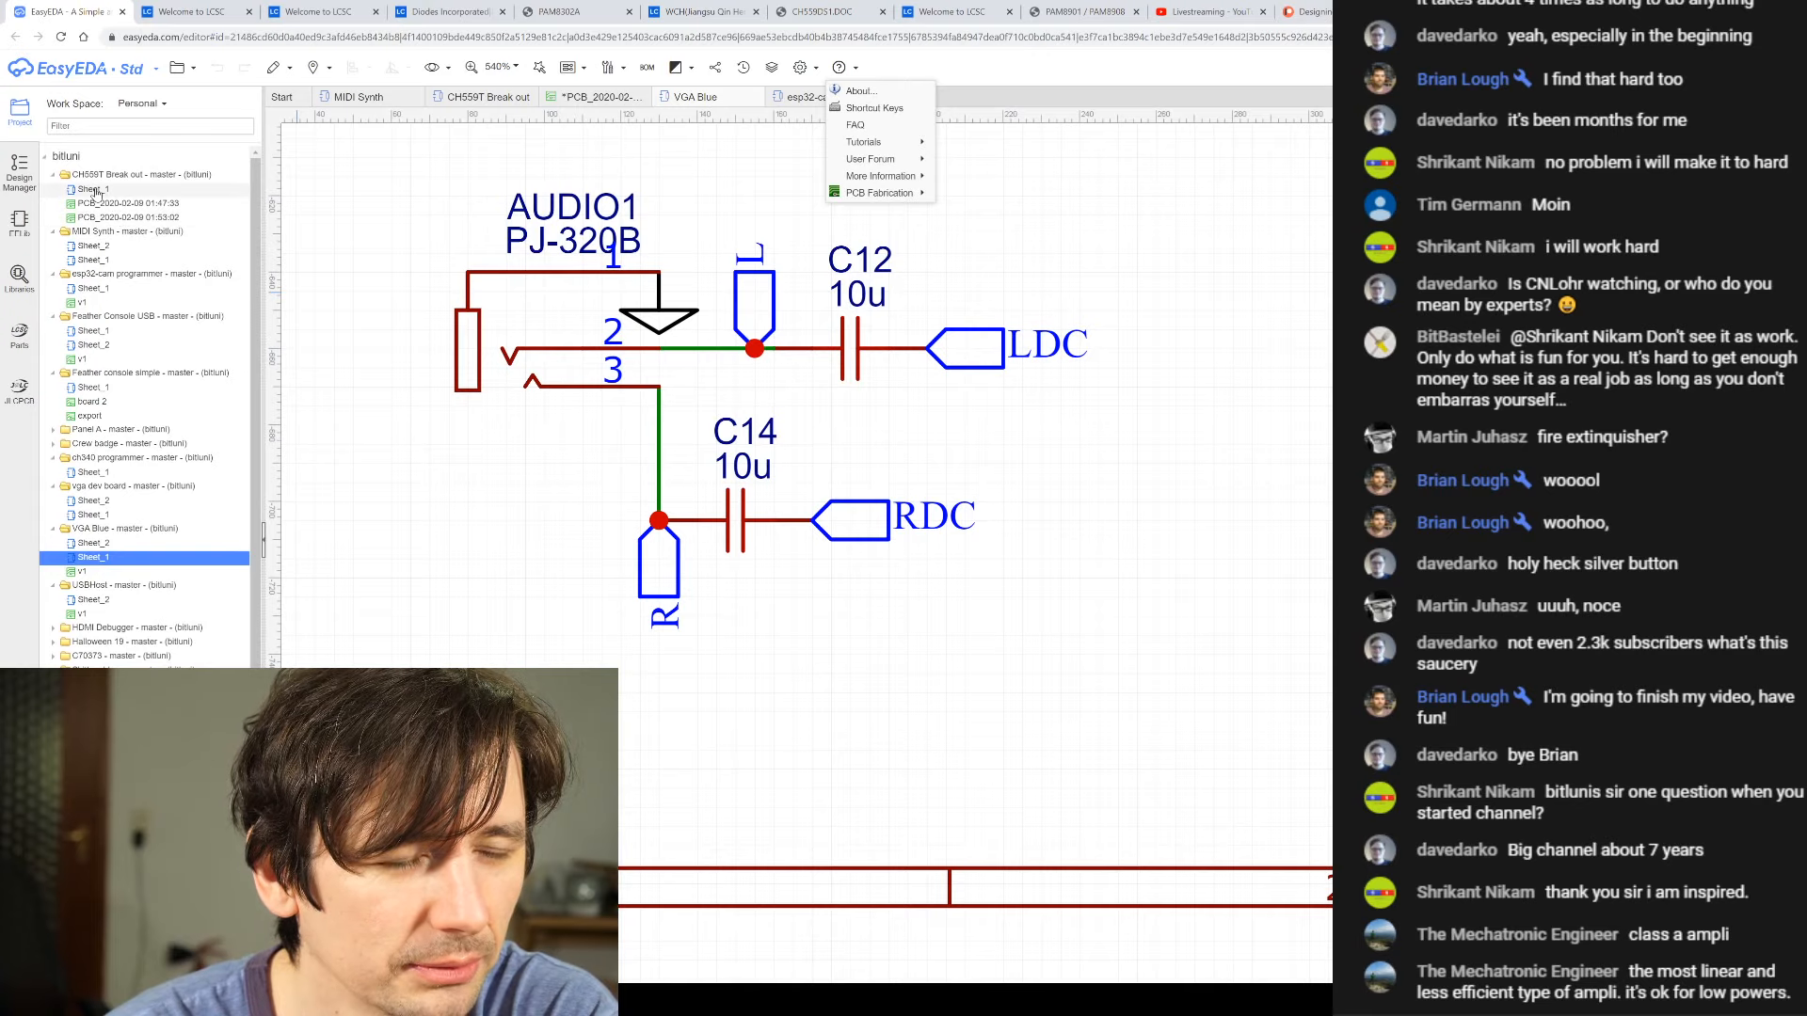
left_click(94, 189)
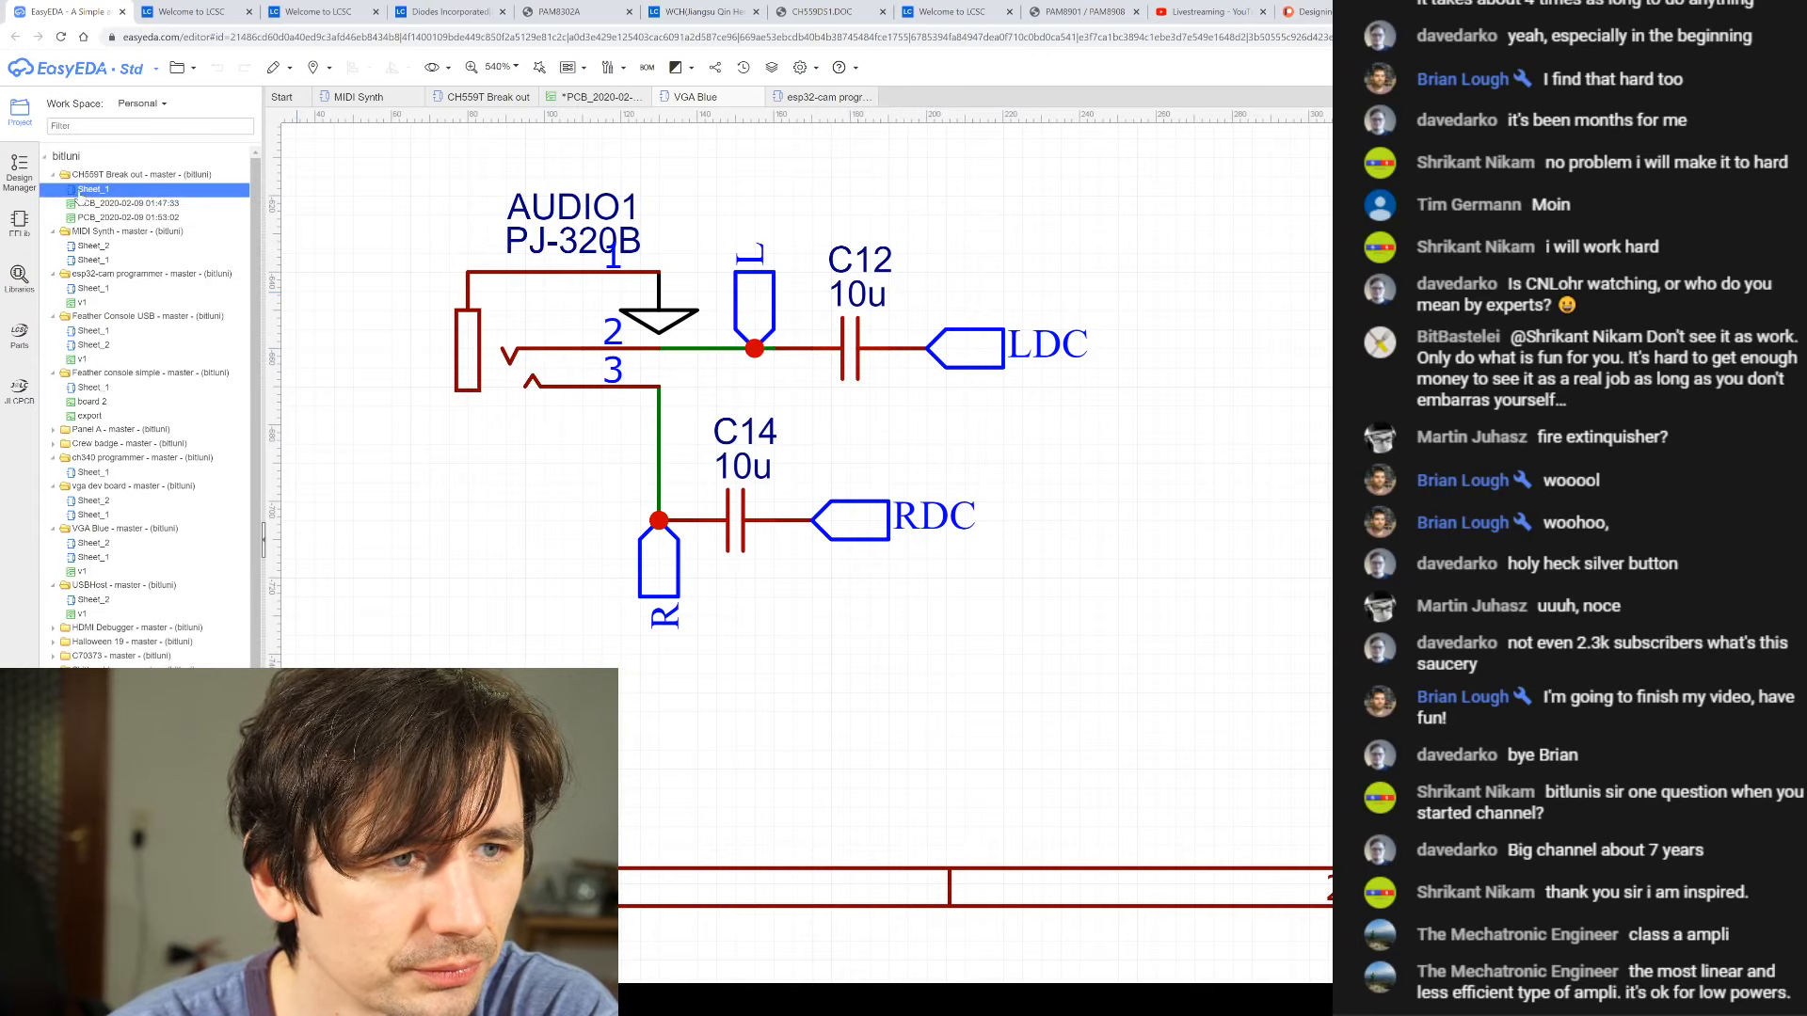
left_click(94, 260)
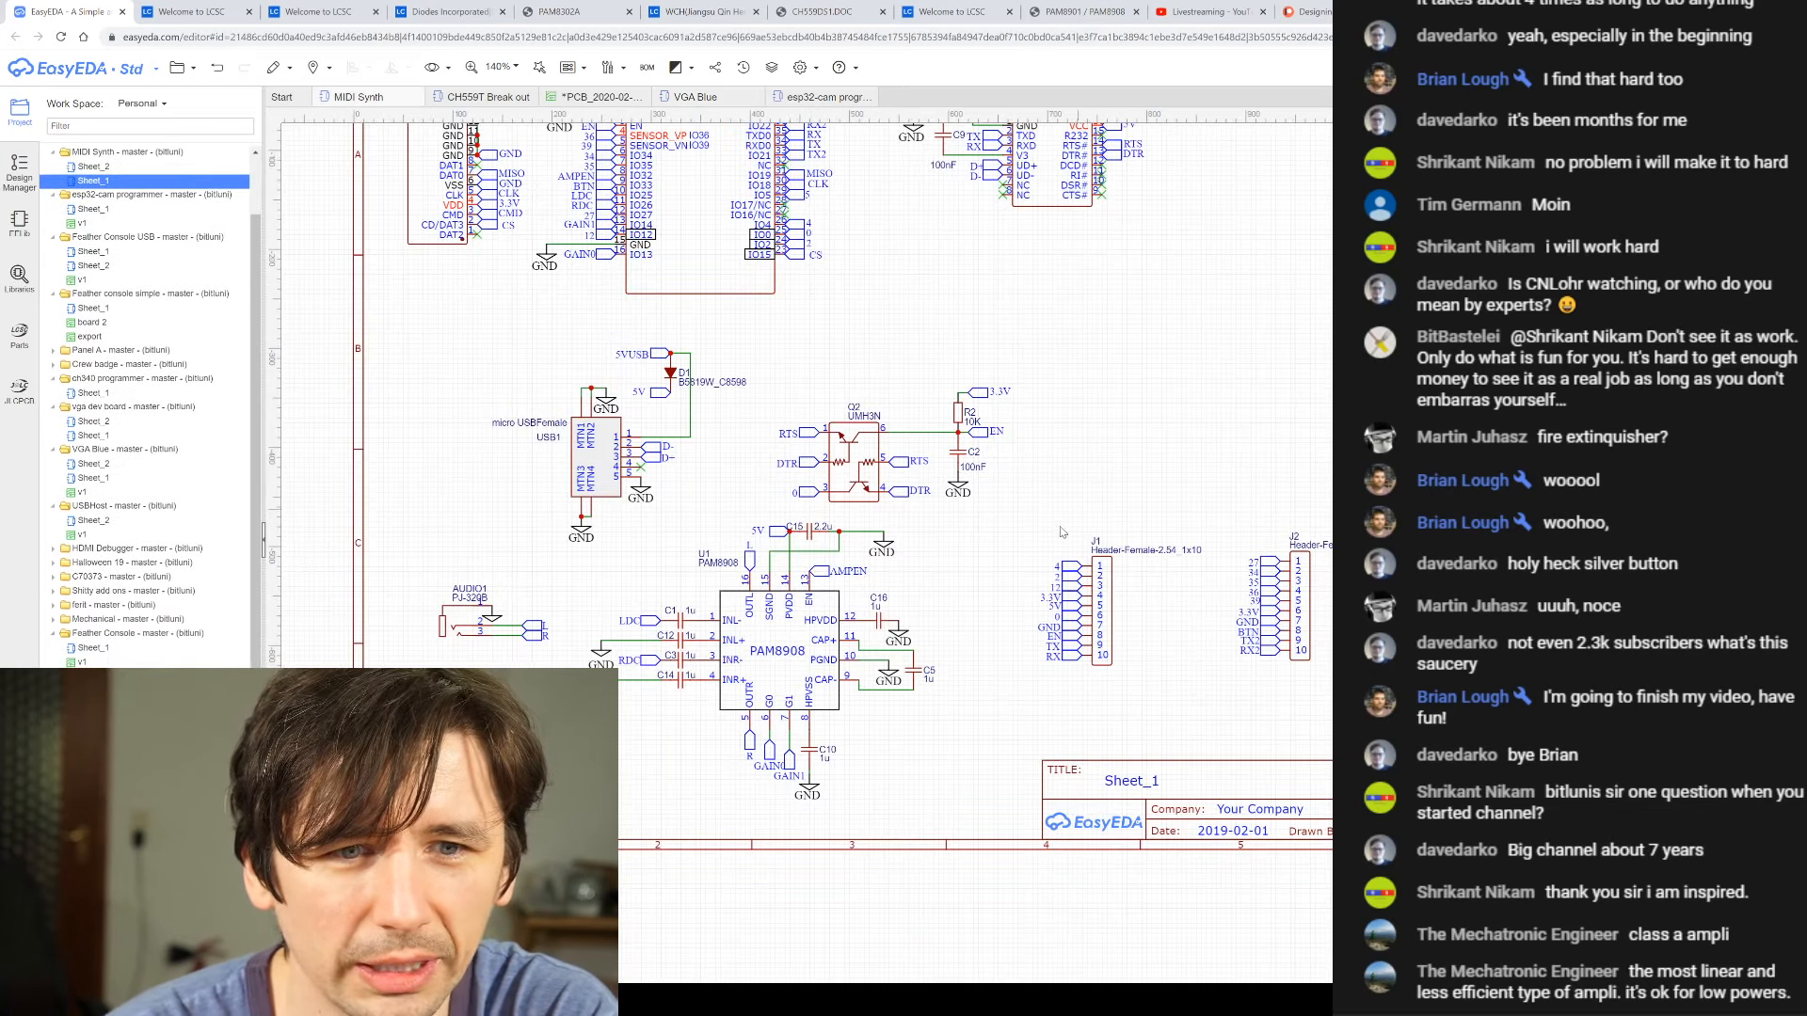
scroll(696, 808, "up", 2)
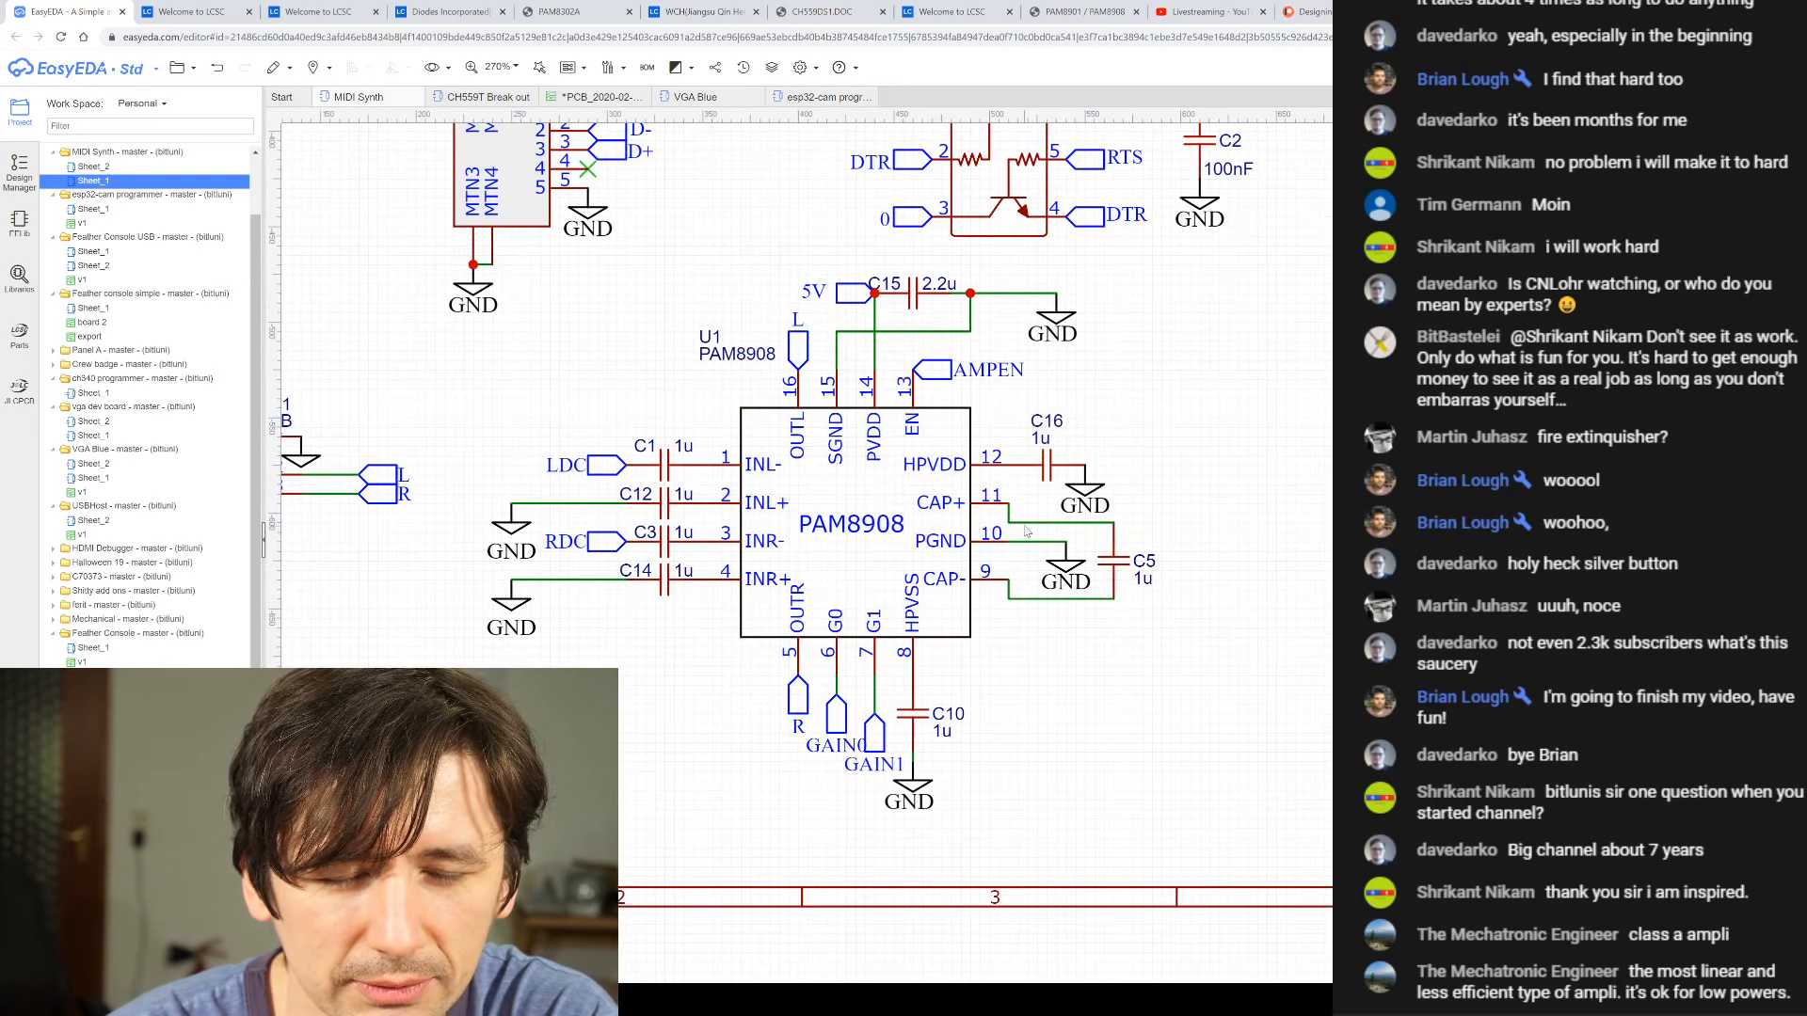
- Switch to LCSC, bring up the Diodes Incorporated PAM8908JER product page, and open its datasheet
left_click(190, 11)
left_click(658, 376)
scroll(490, 397, "down", 3)
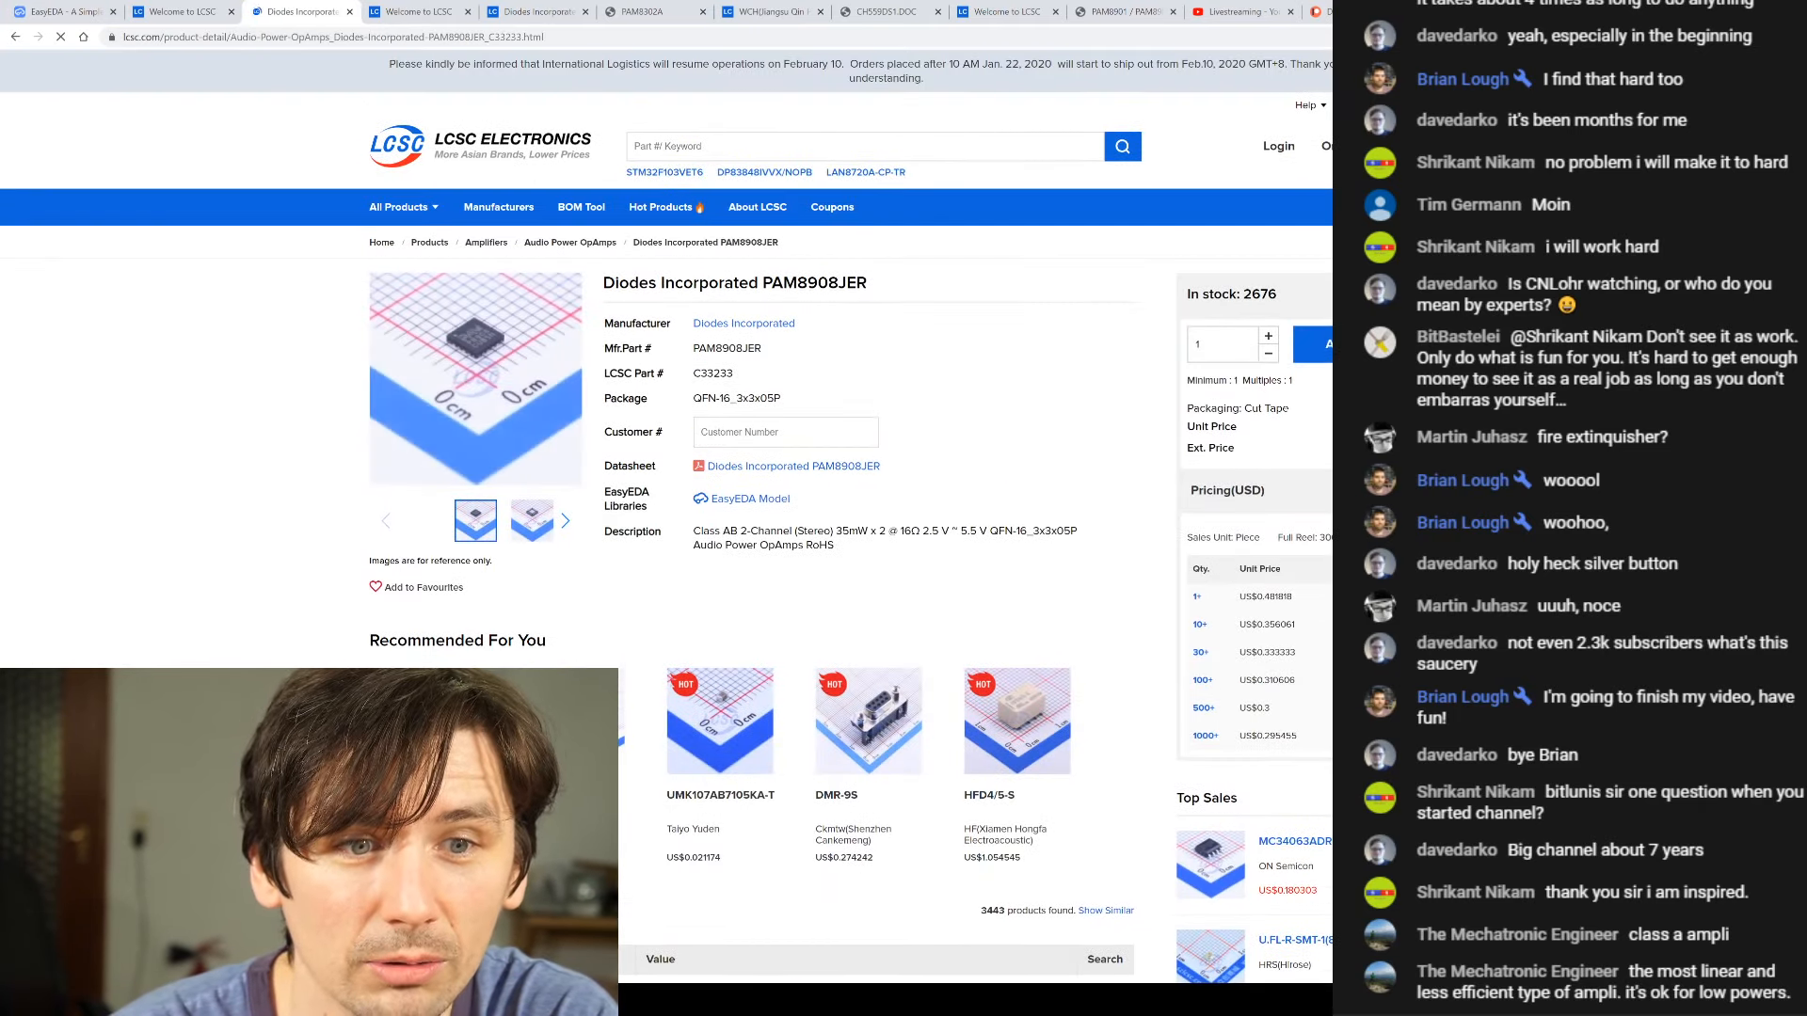
left_click(804, 465)
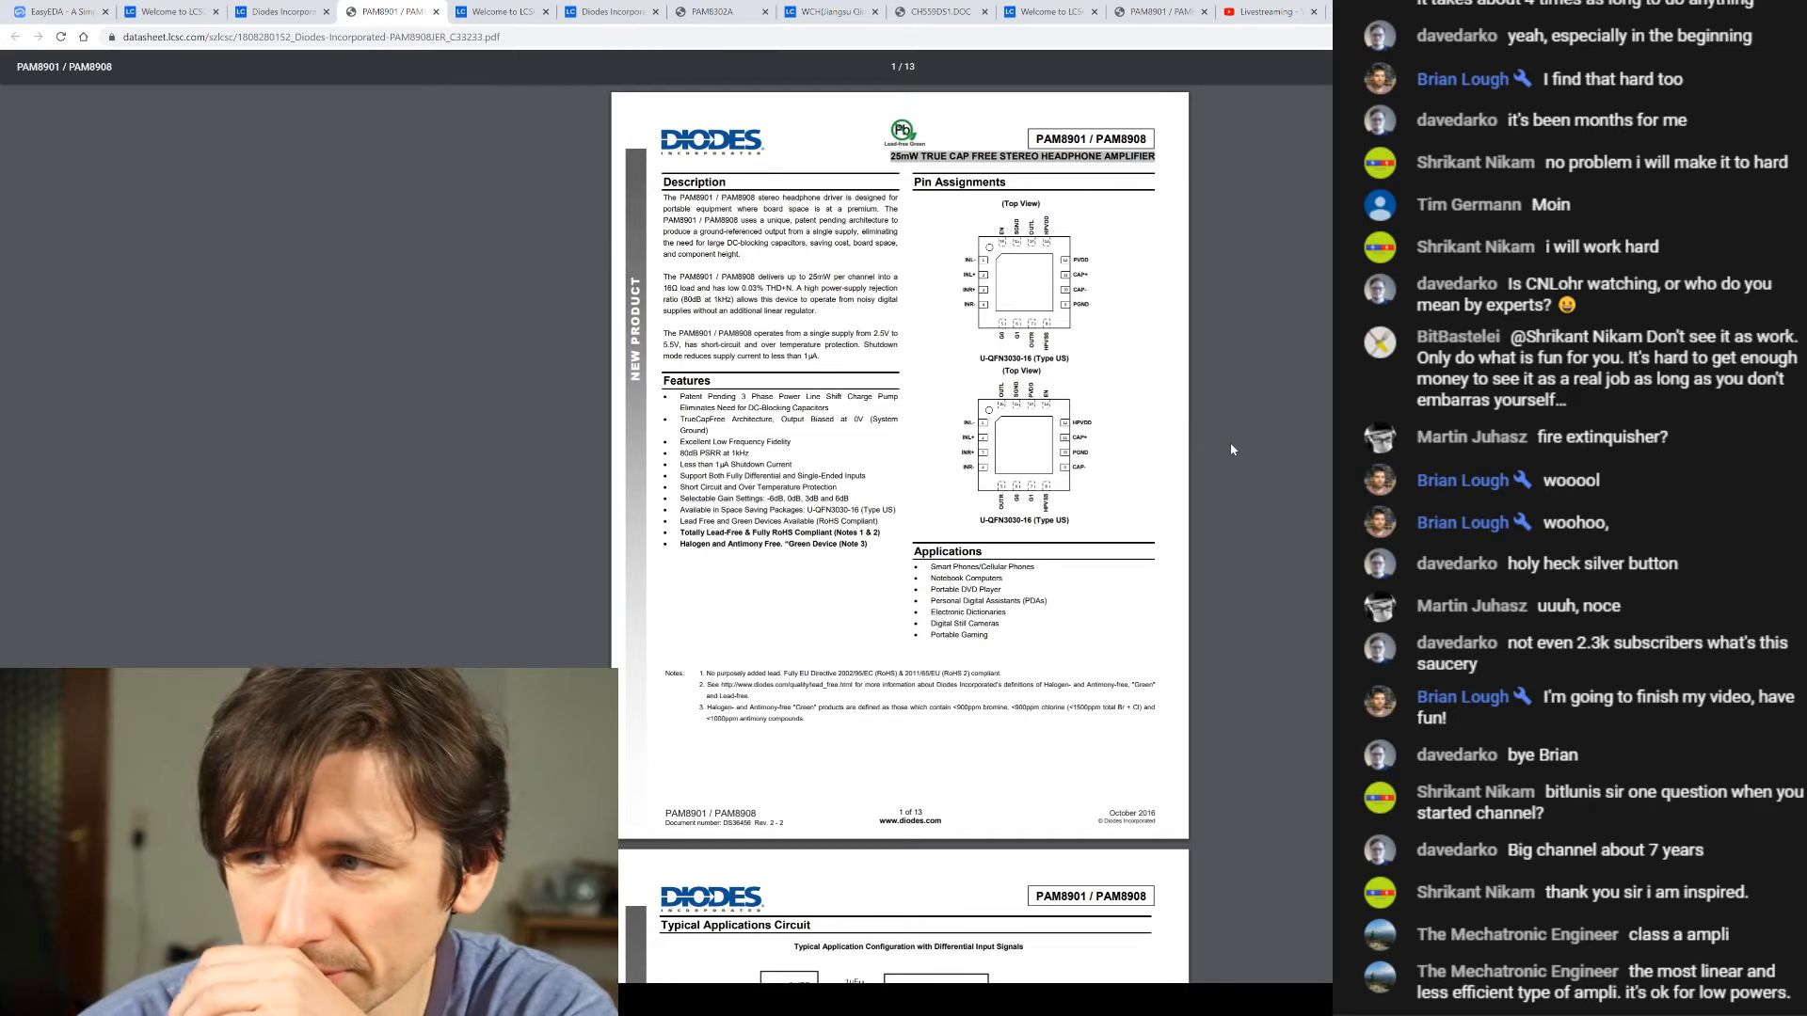
- Read the datasheet's first page and highlight the feature about eliminating the need for DC-blocking capacitors
scroll(1035, 506, "down", 6)
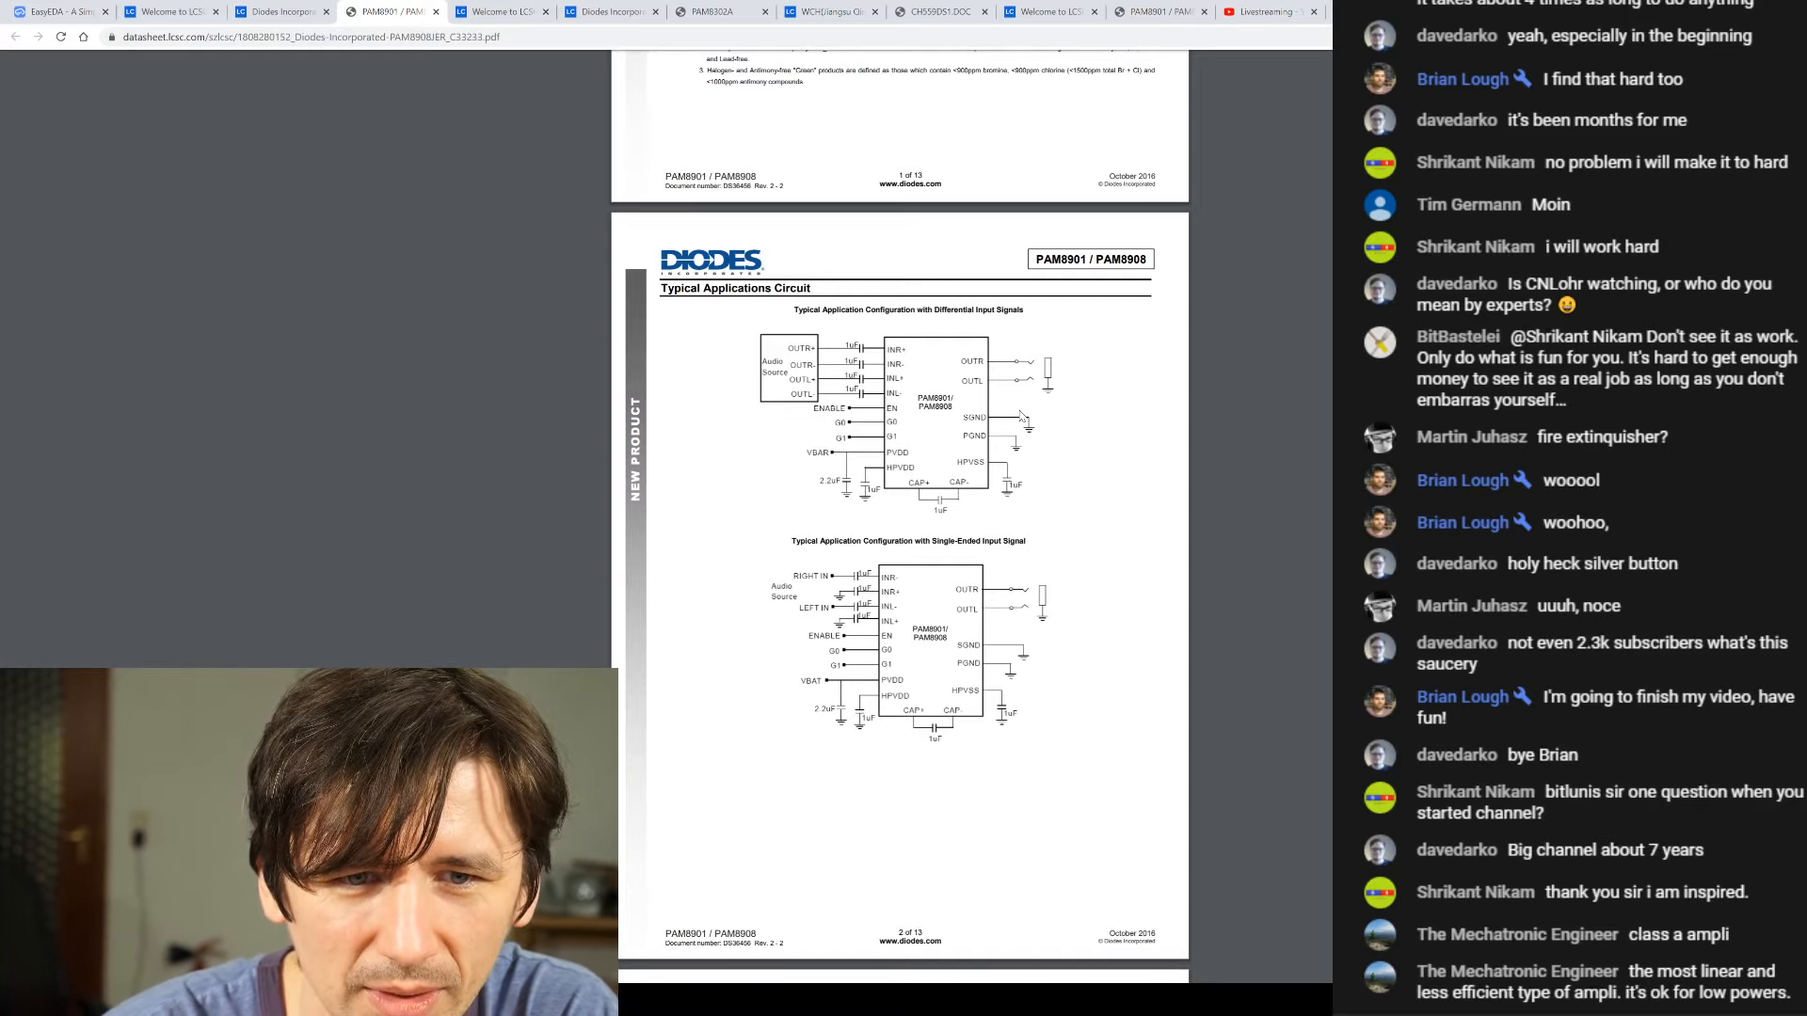
scroll(1021, 421, "up", 4)
scroll(870, 423, "up", 1)
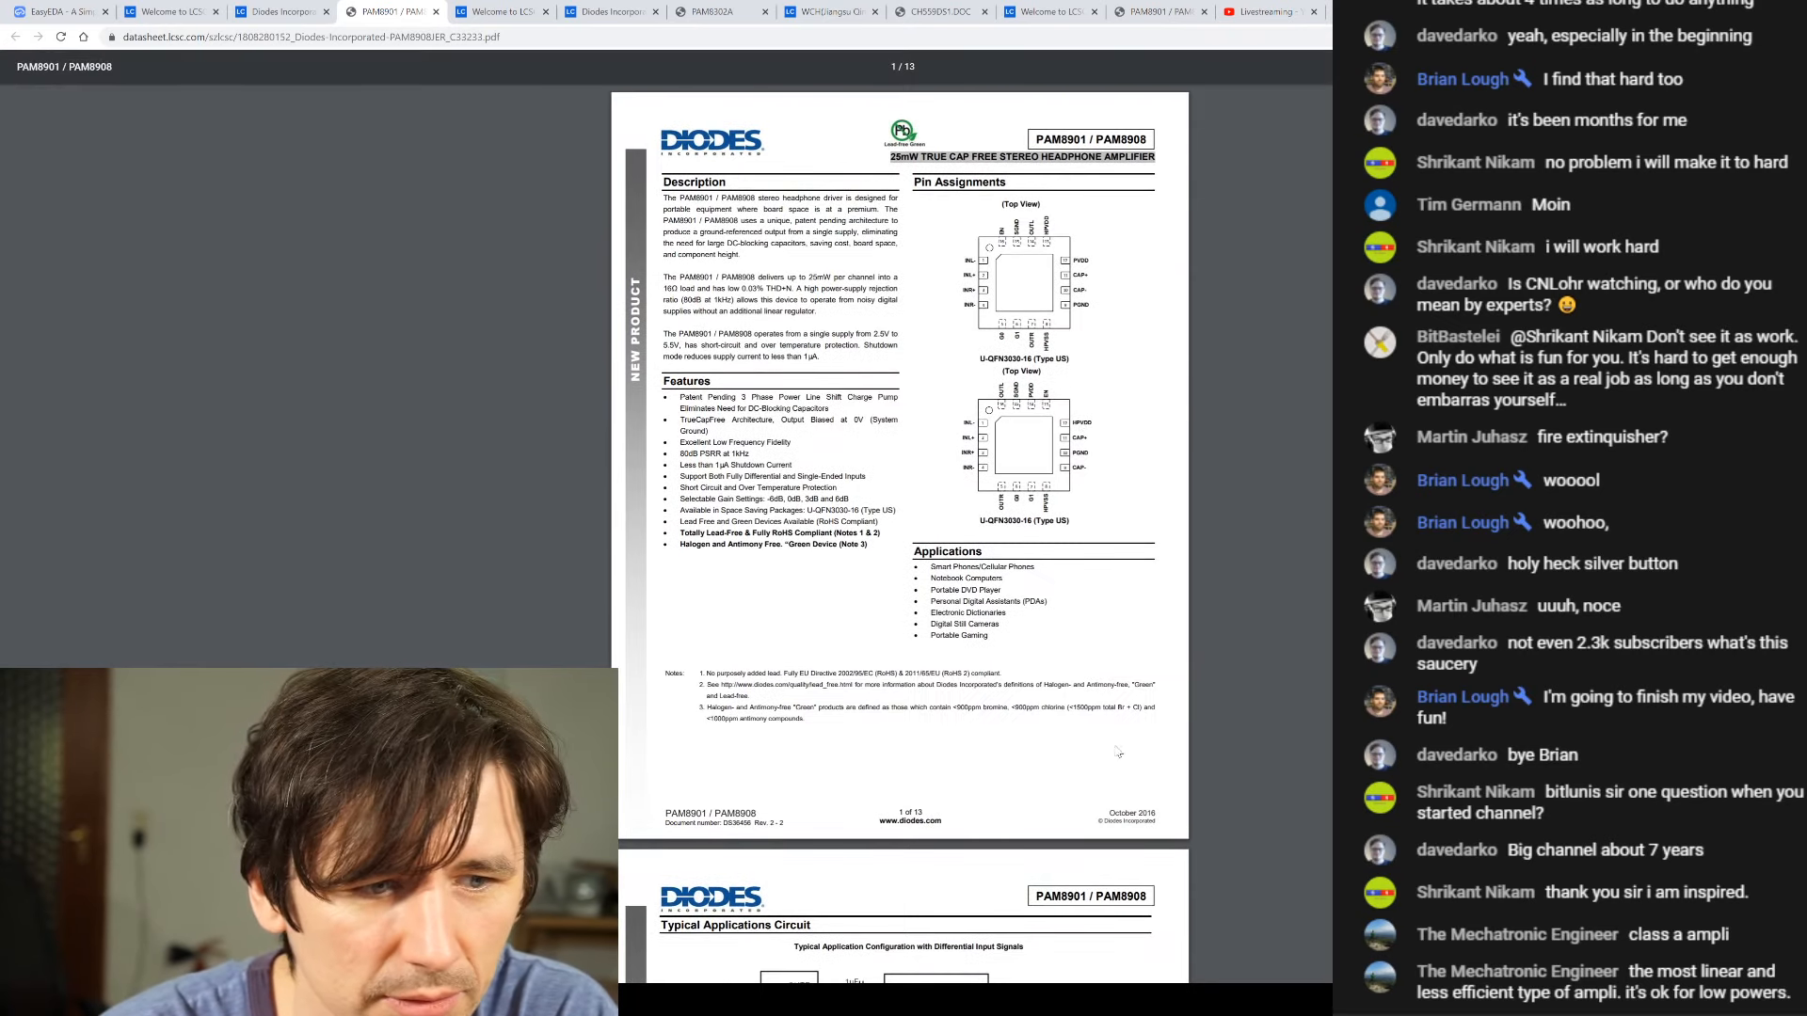
scroll(900, 527, "up", 4, "ctrl")
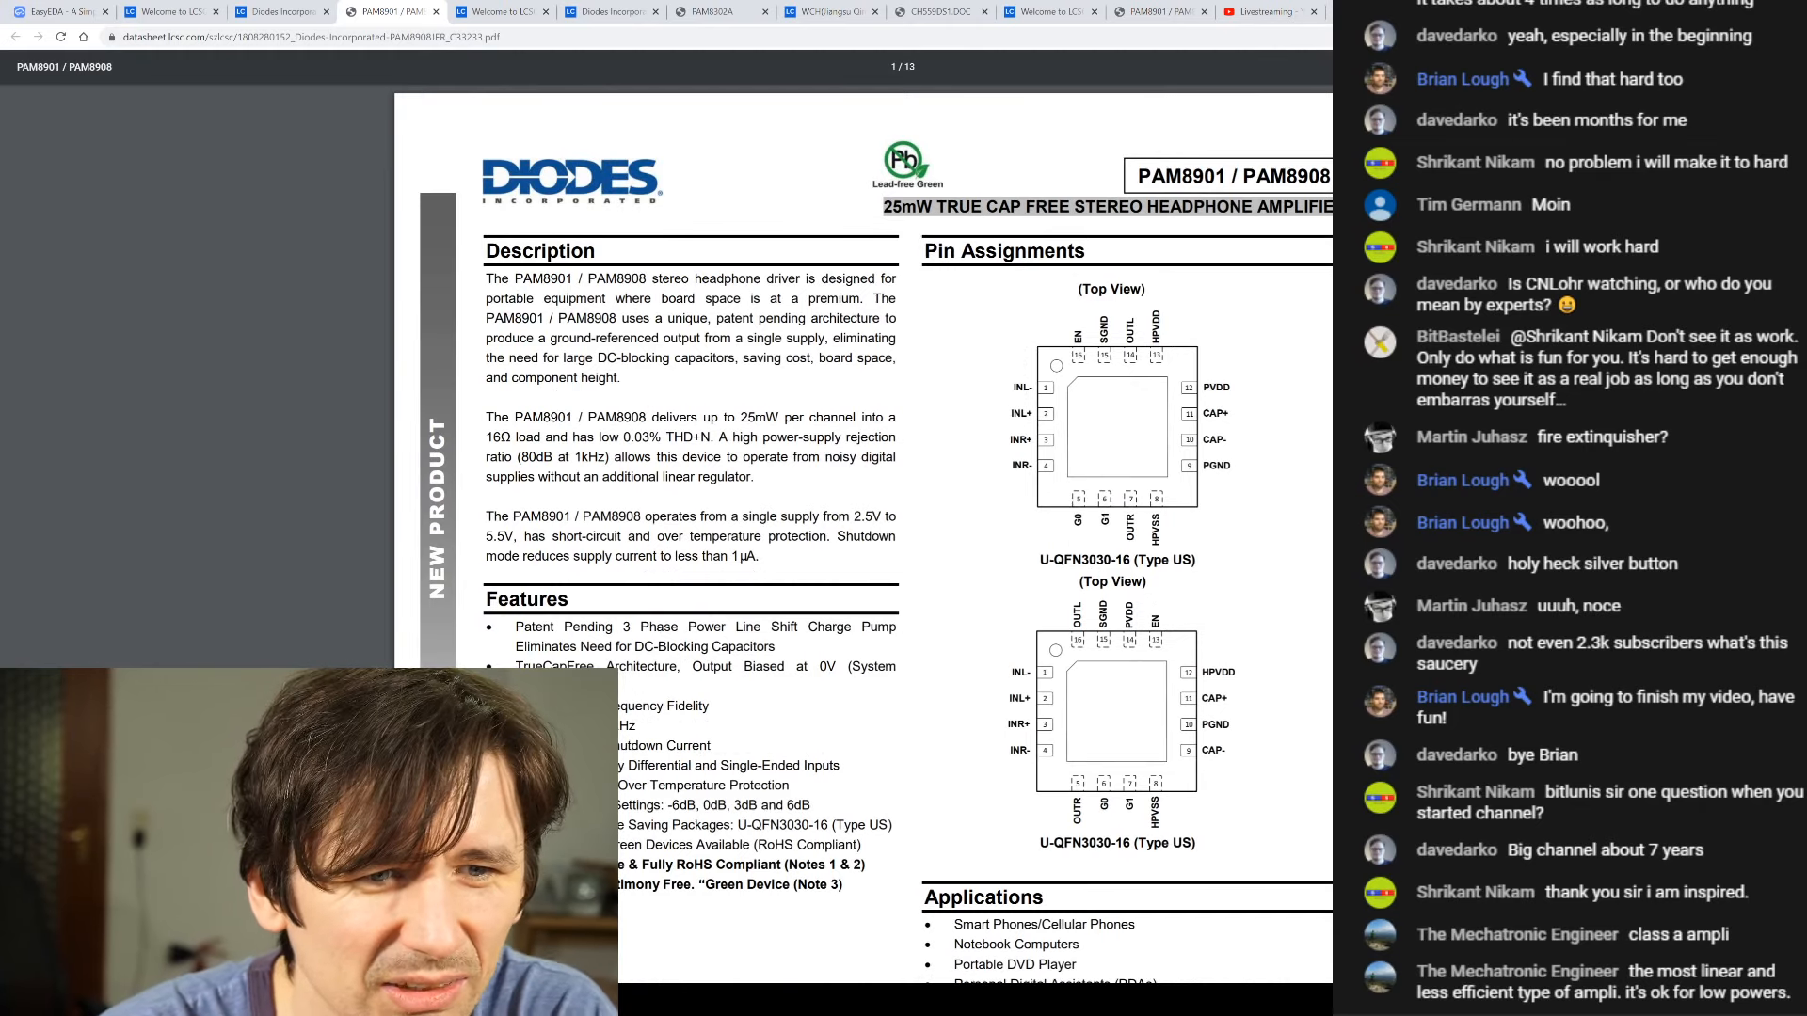
scroll(862, 533, "down", 2)
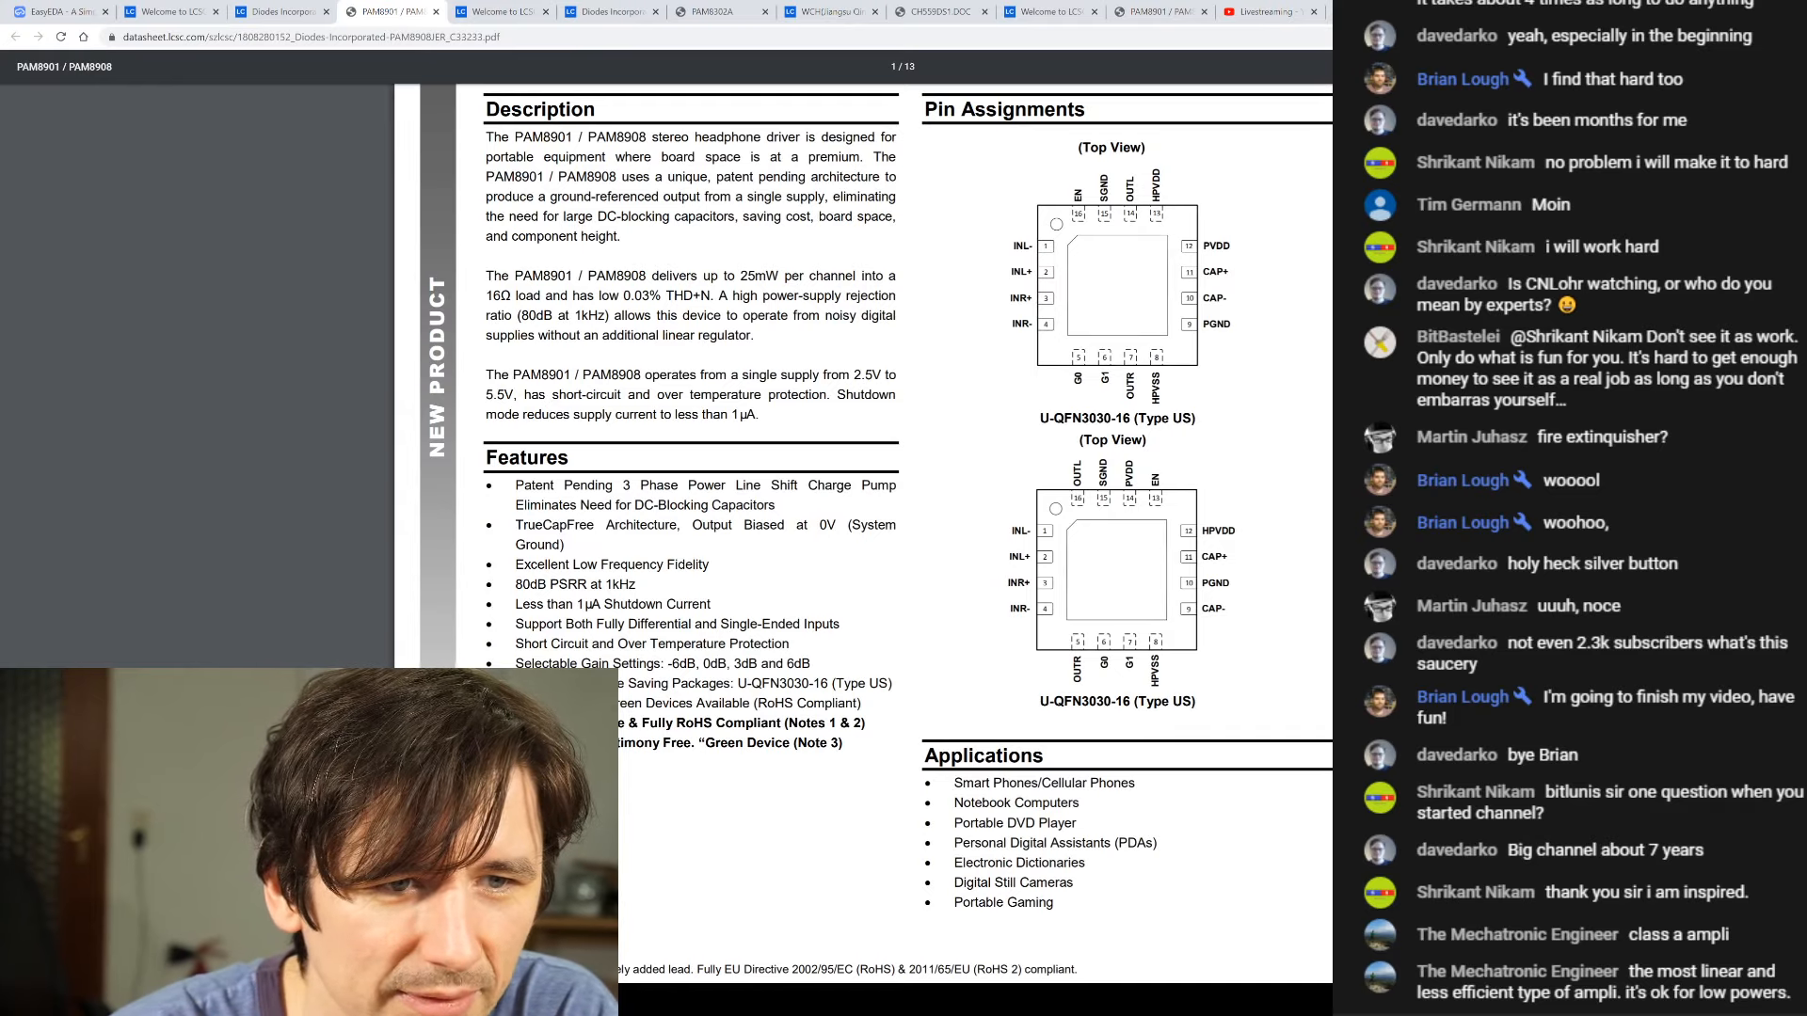
left_click_drag(516, 484, 775, 505)
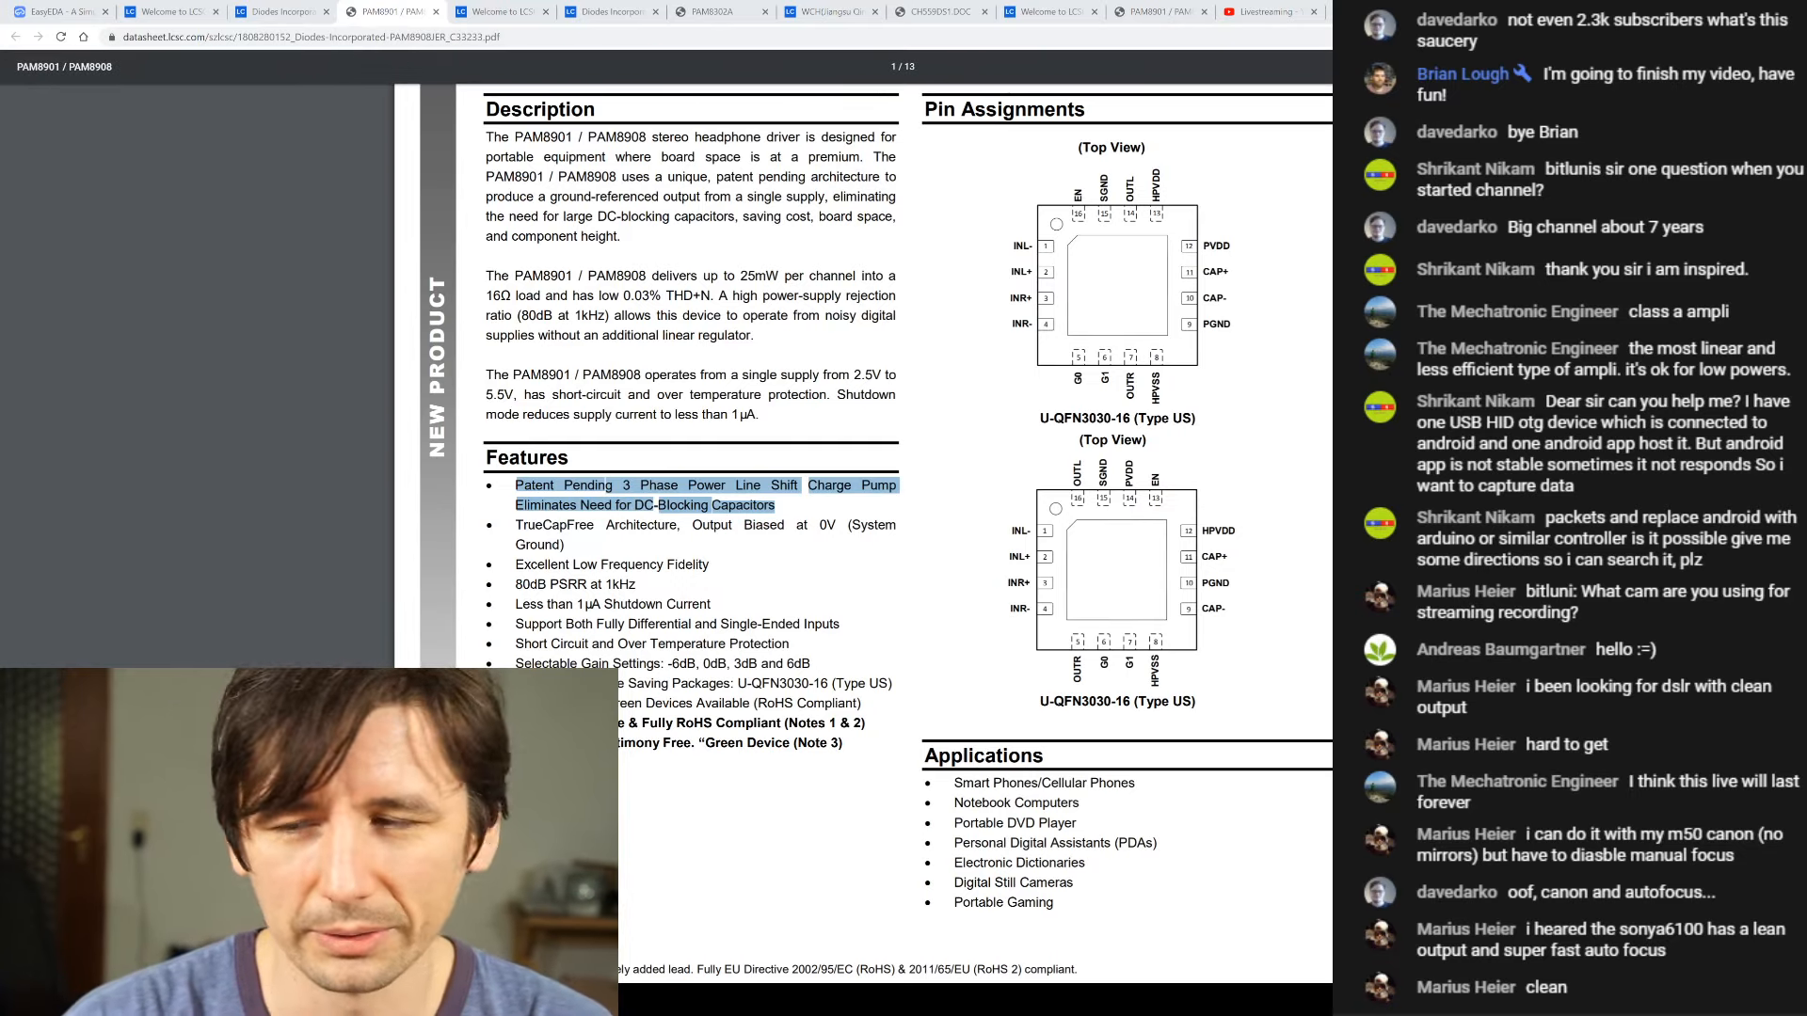
- Examine the PAM8901/PAM8908 typical application circuits for differential and single-ended input signals
scroll(894, 527, "down", 10)
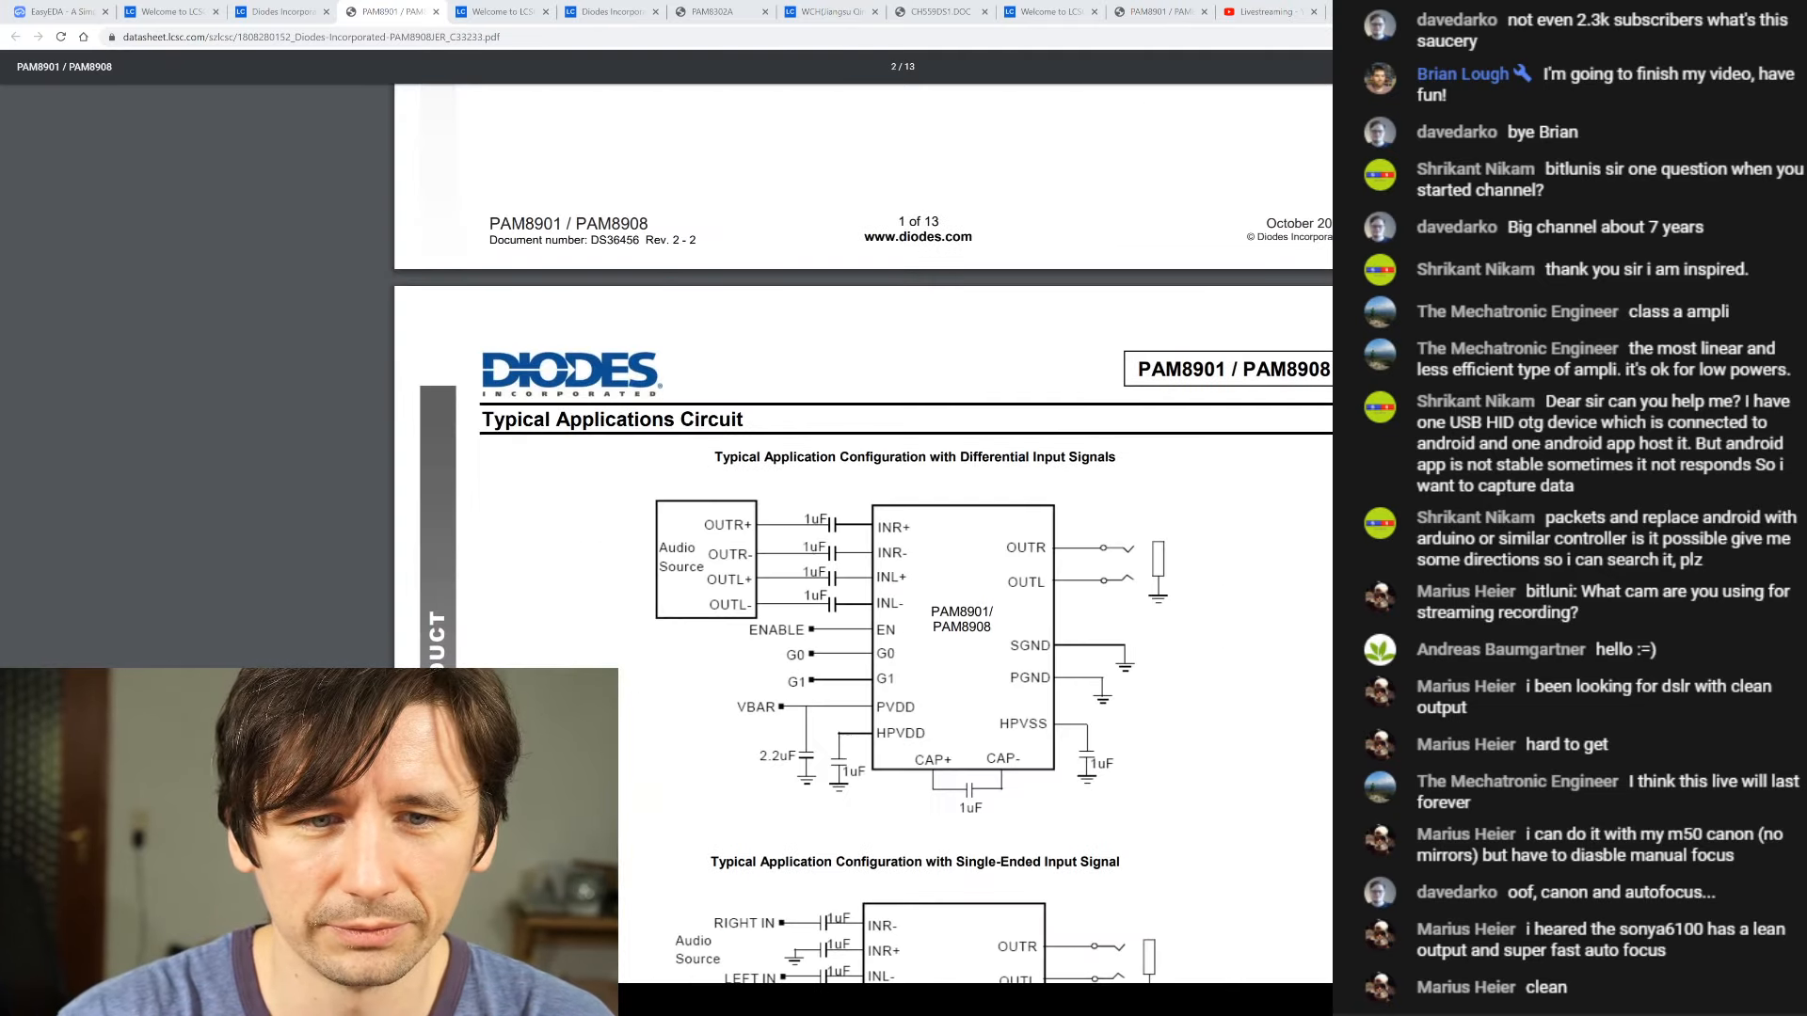
scroll(894, 527, "down", 4)
scroll(894, 527, "up", 4)
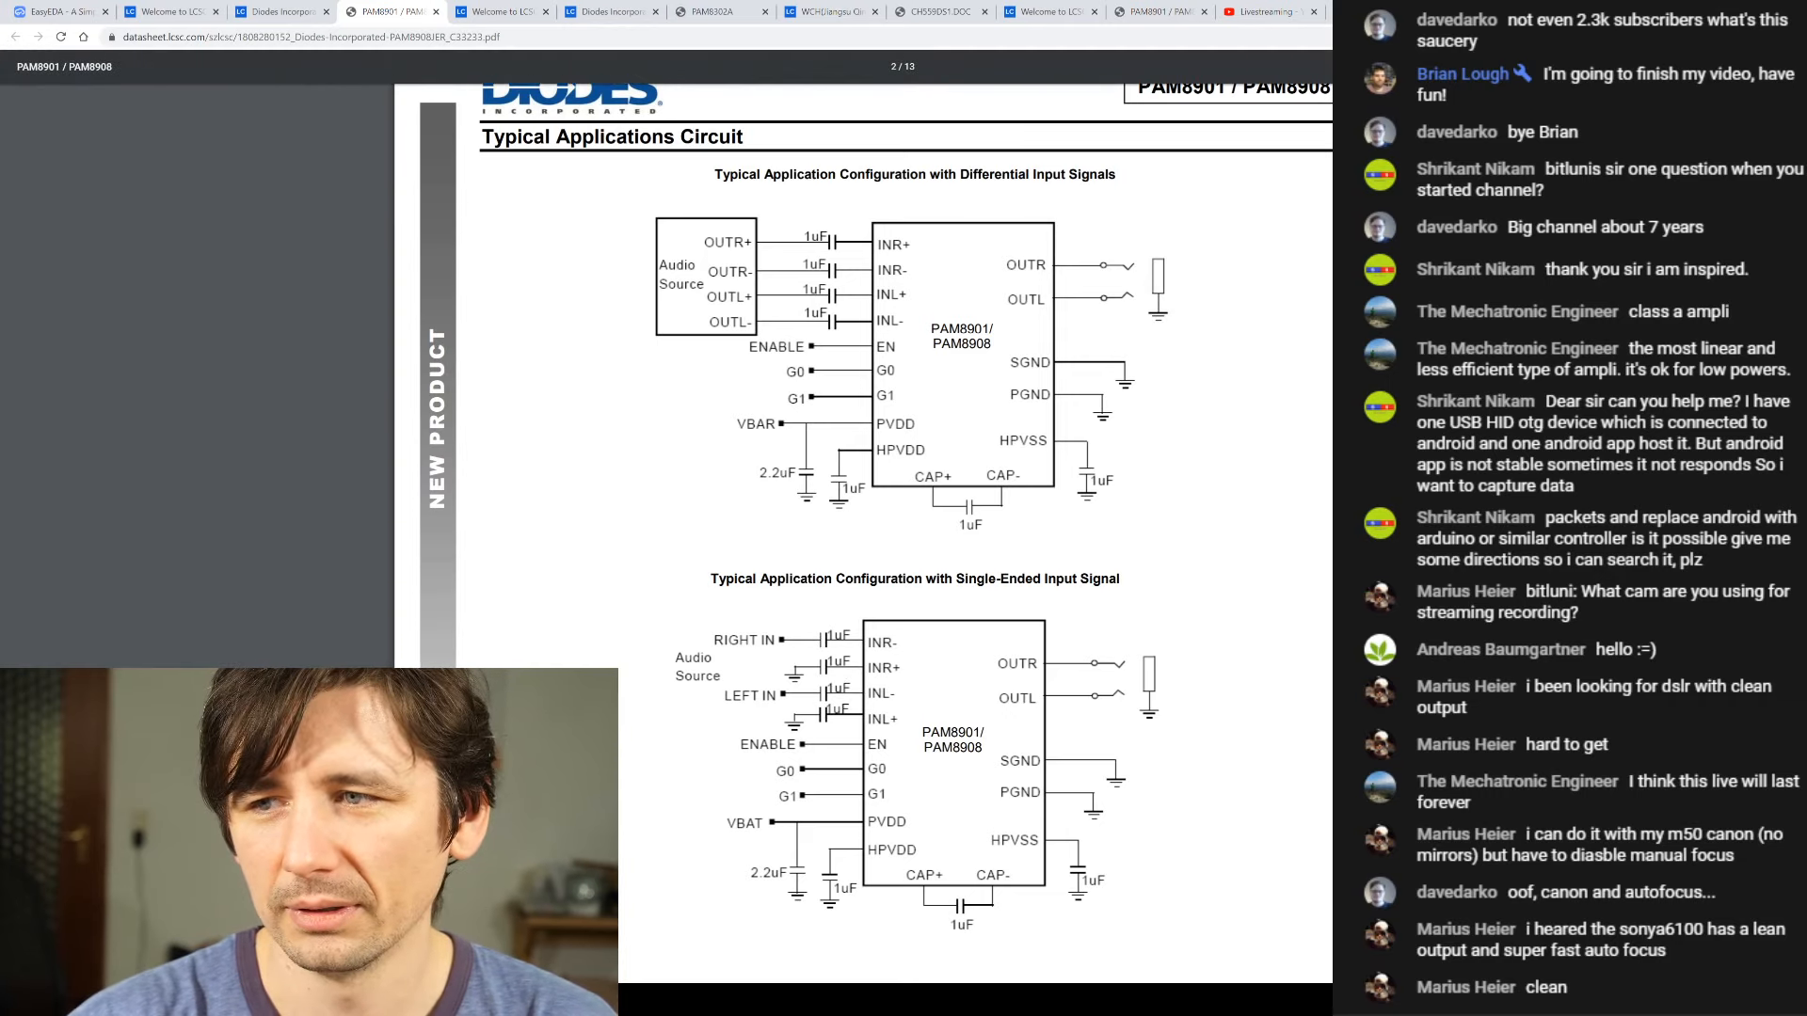
- Switch back to EasyEDA and inspect the VGA Blue AUDIO1 jack wiring with capacitors C12 and C14
left_click(58, 11)
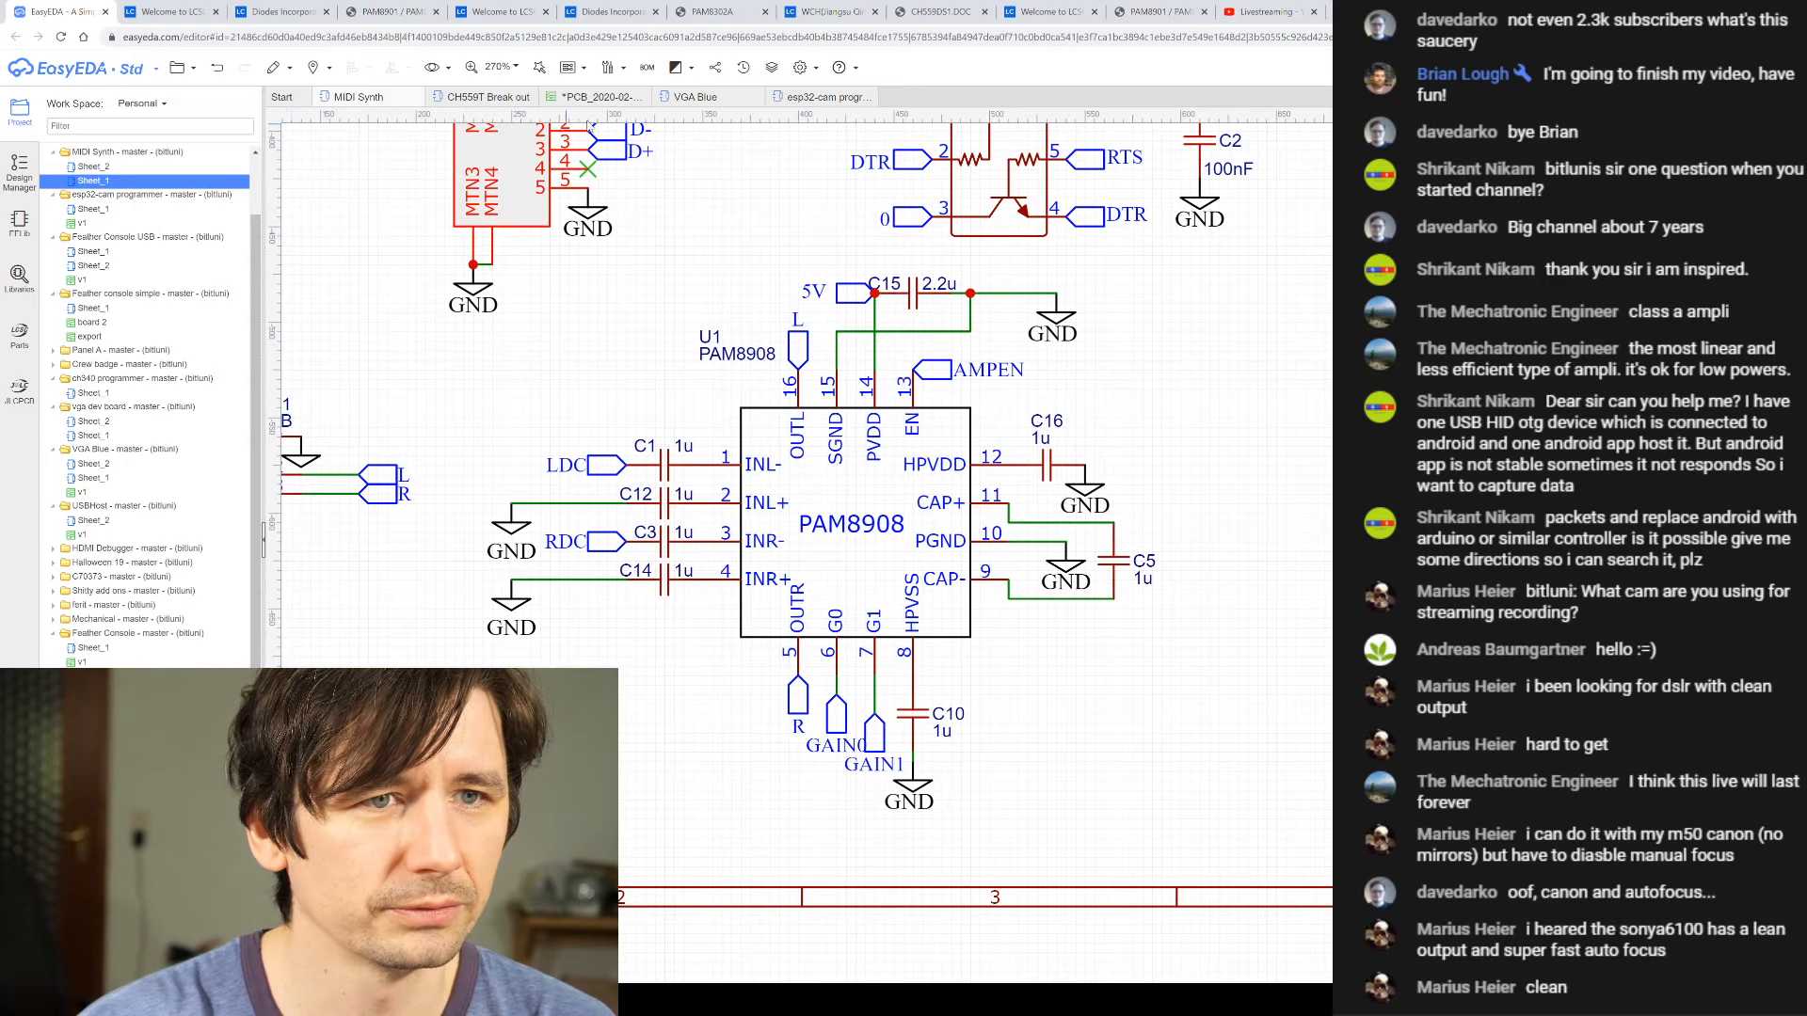
left_click(680, 102)
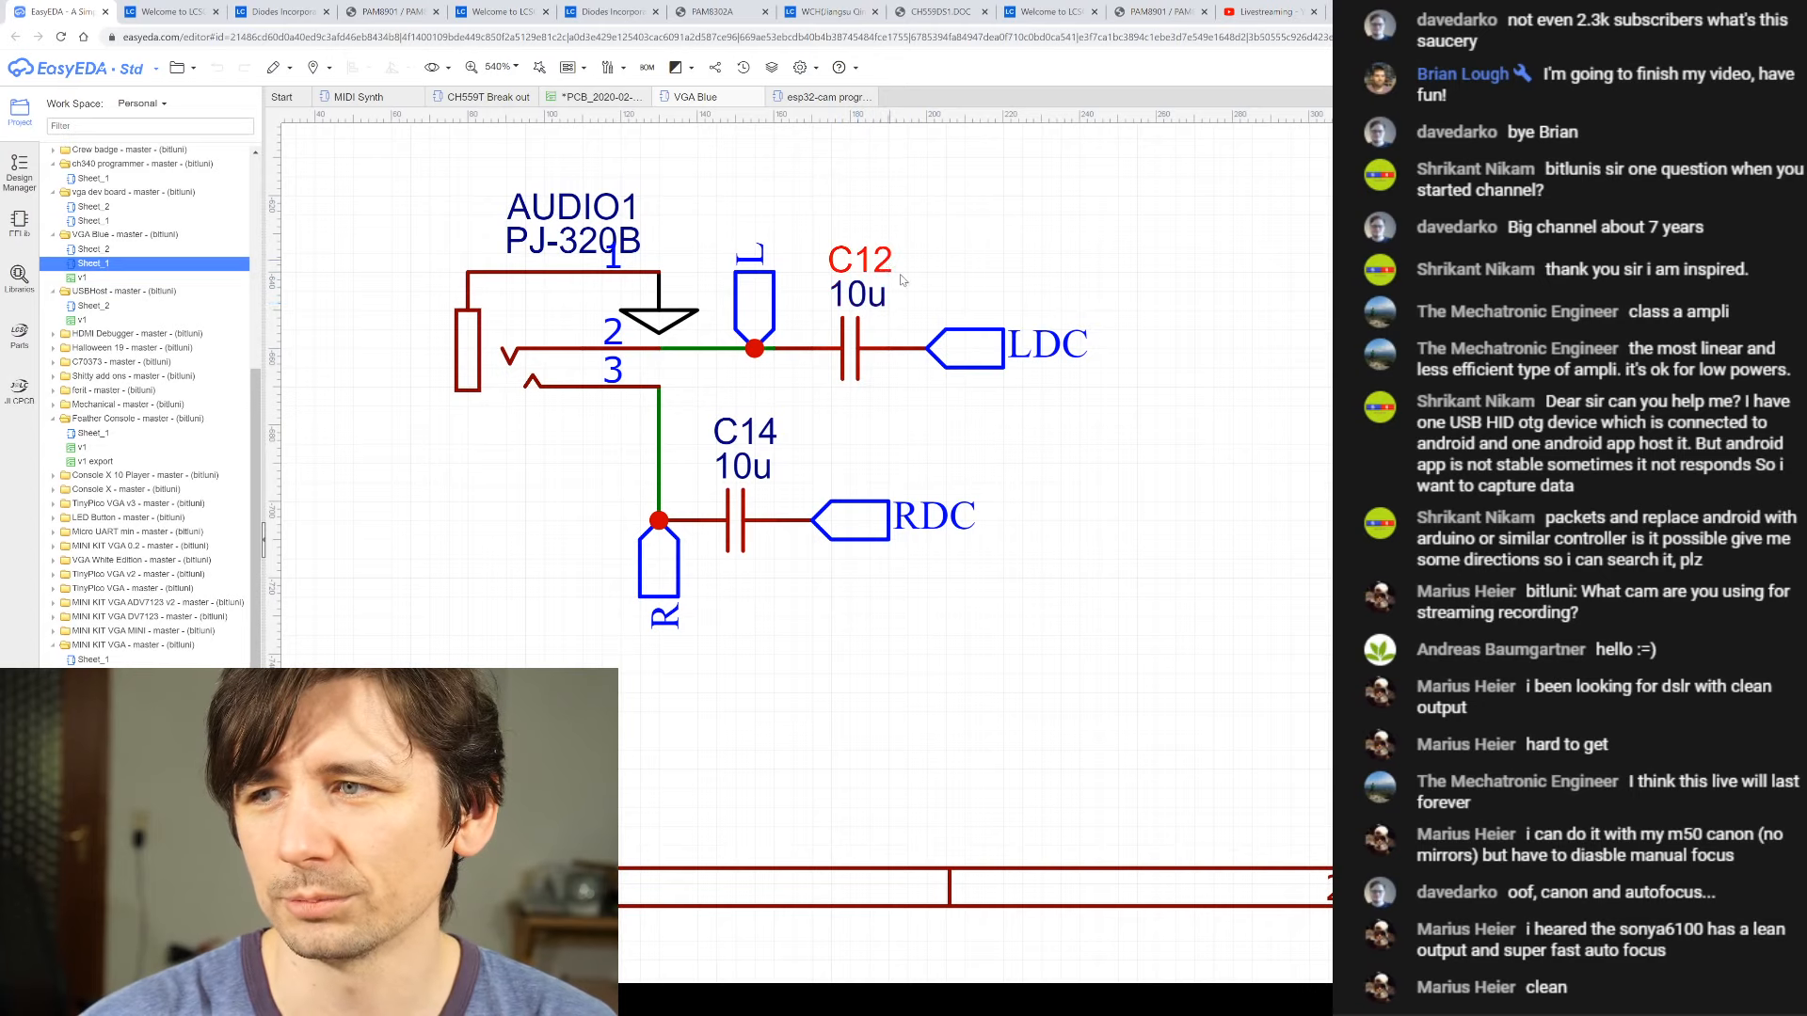
scroll(861, 285, "up", 3)
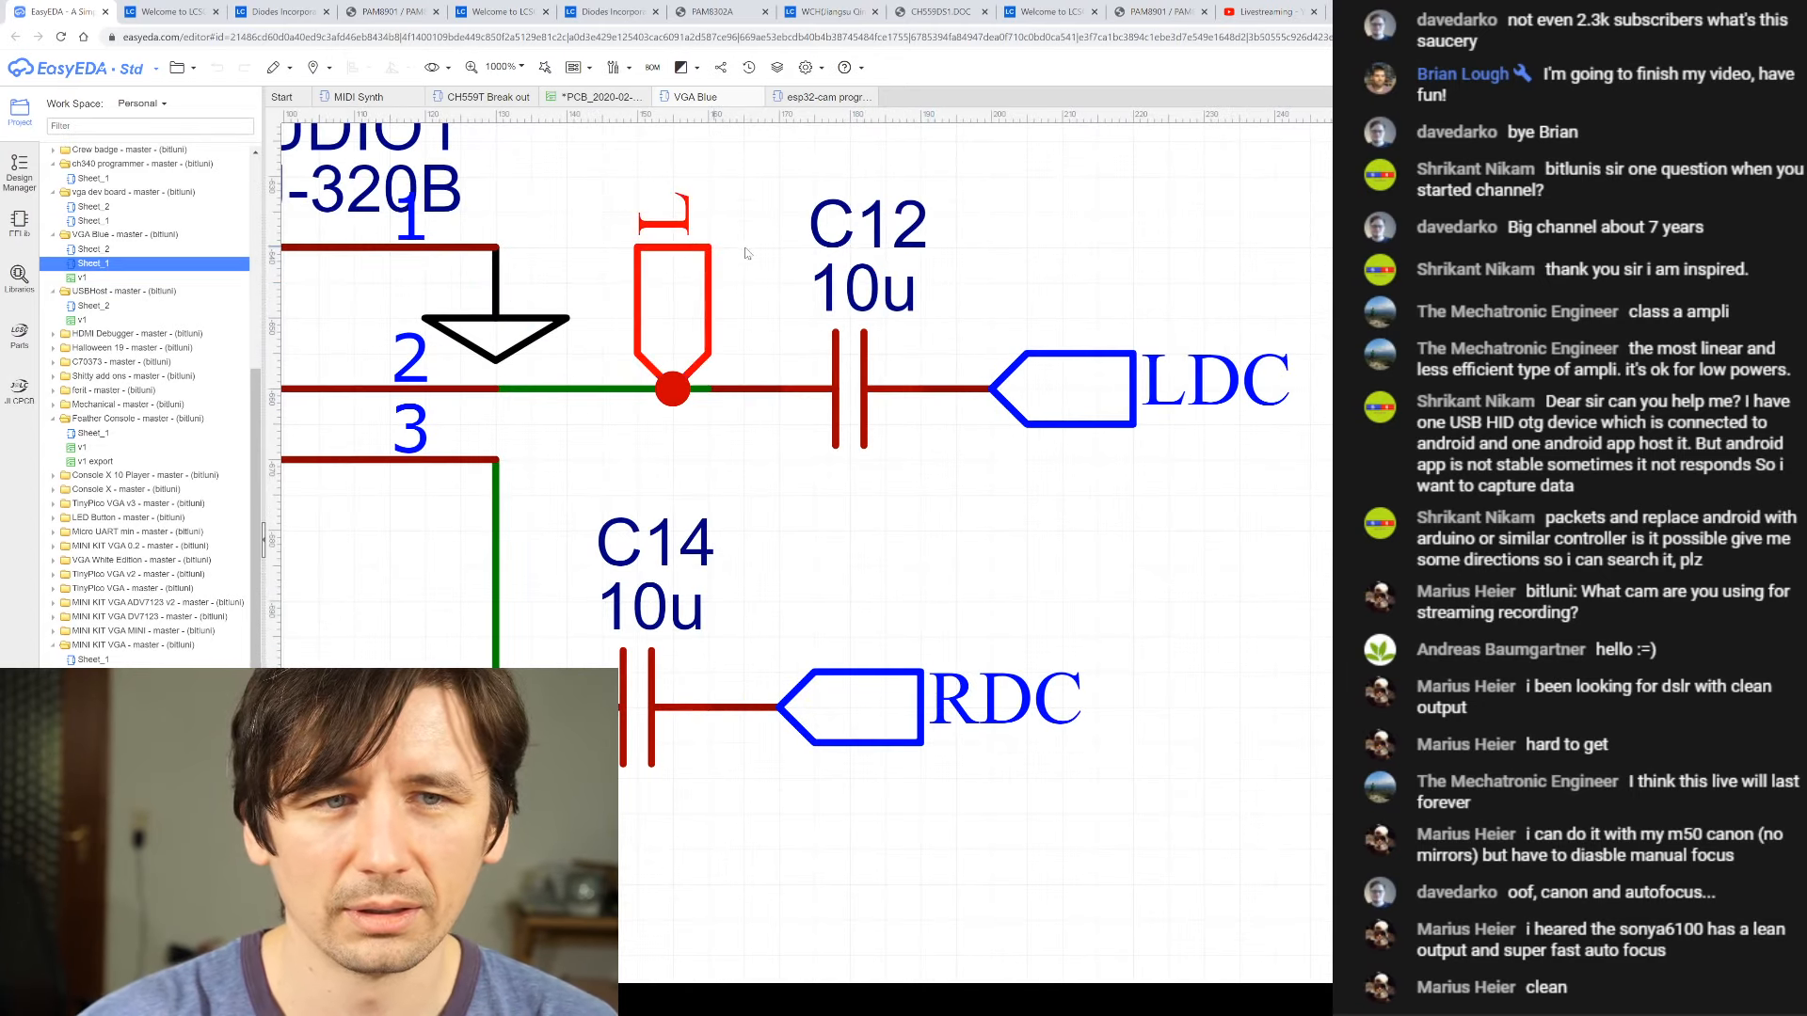
scroll(774, 246, "down", 2)
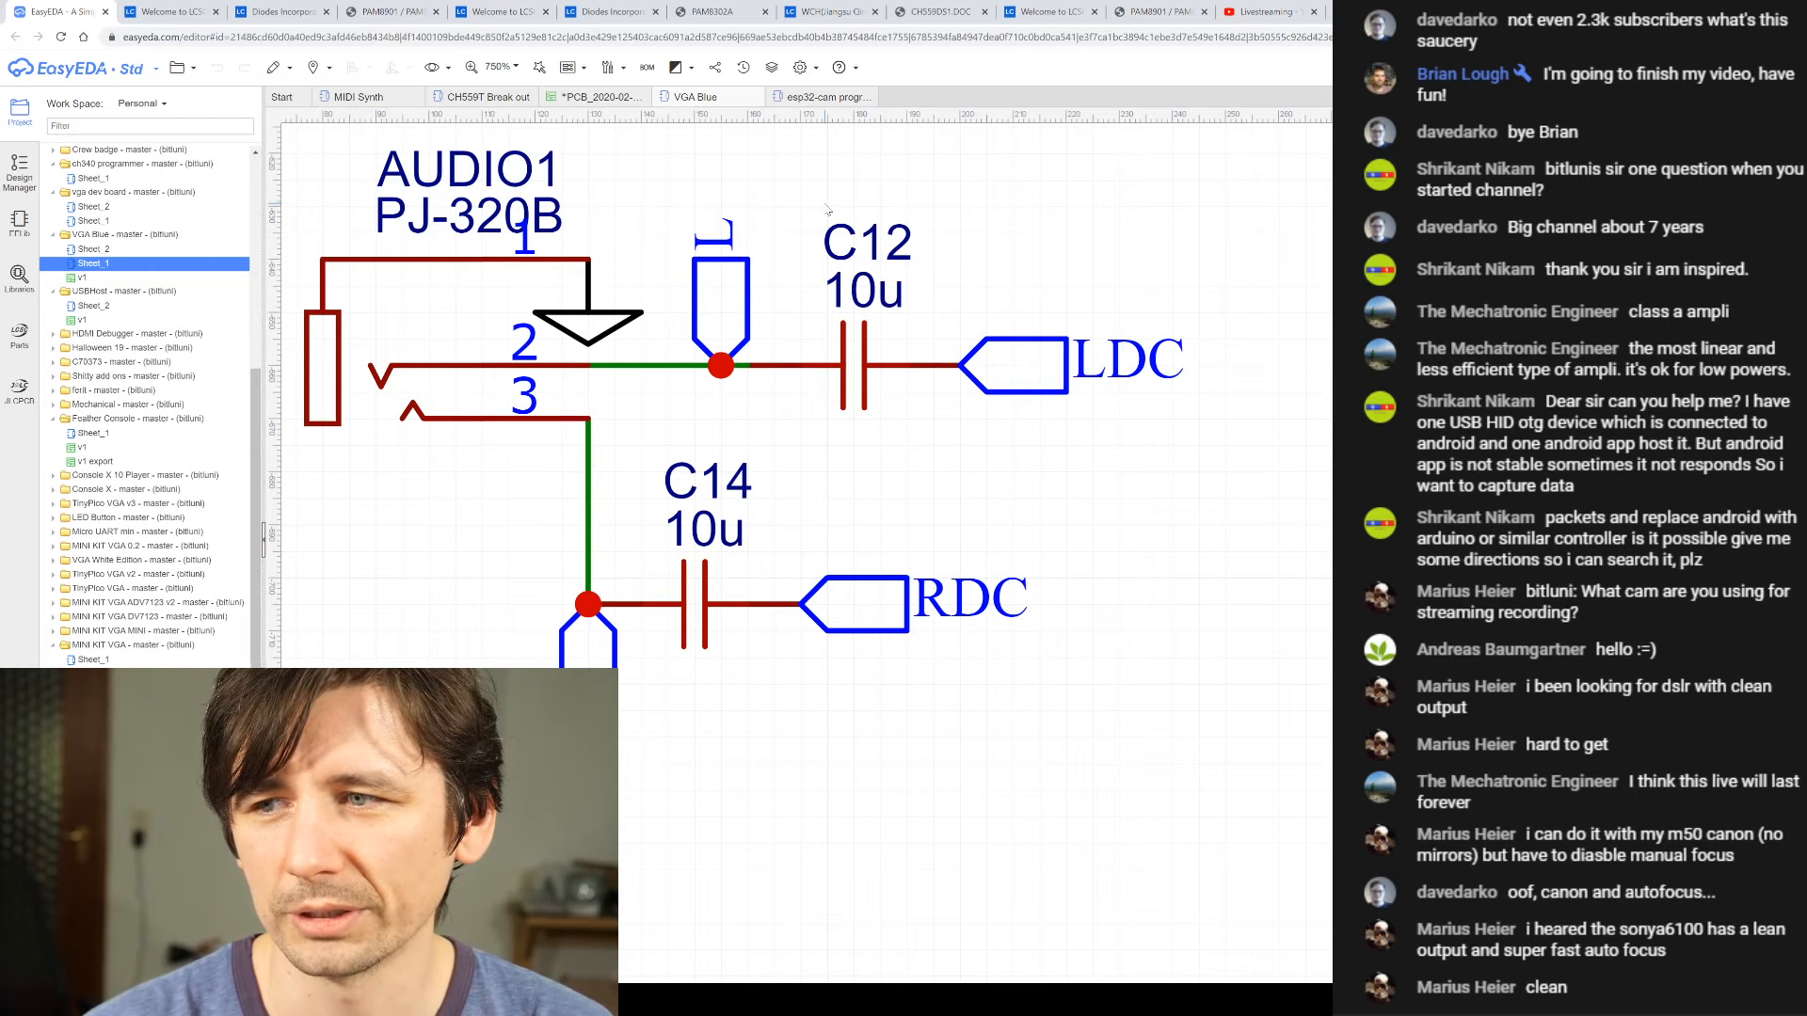
scroll(828, 209, "down", 3)
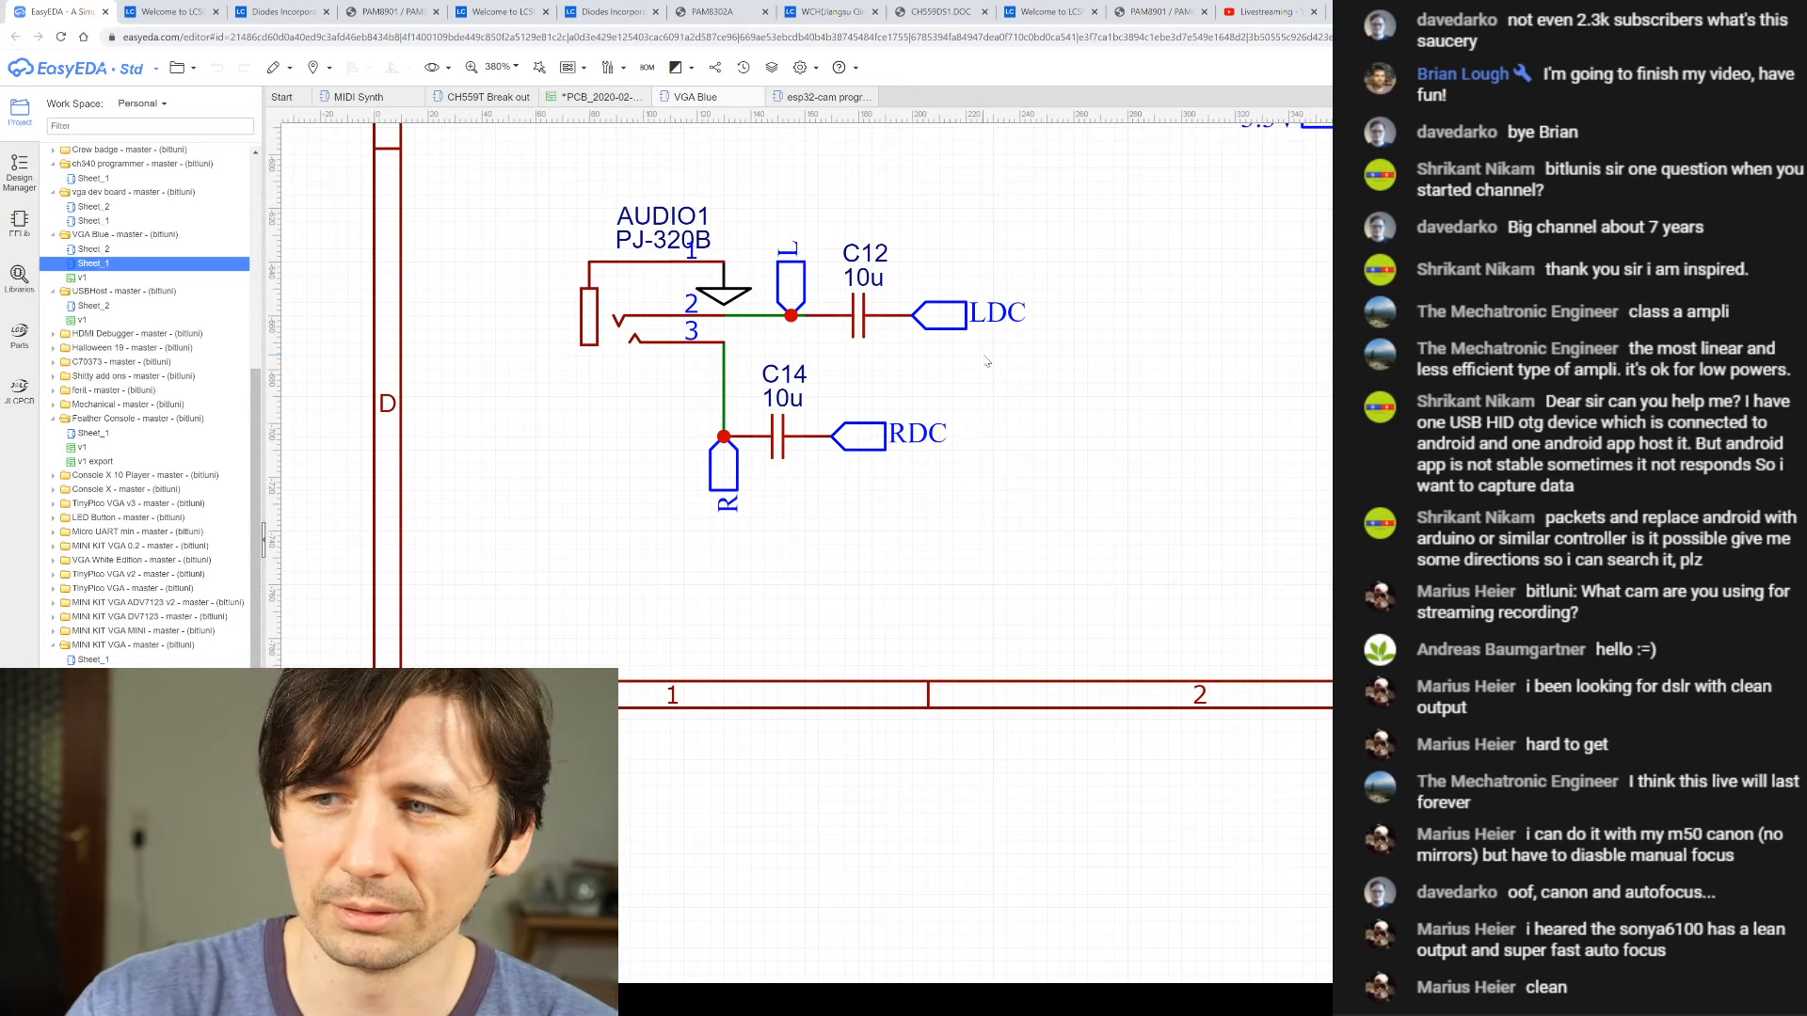
scroll(743, 226, "up", 2)
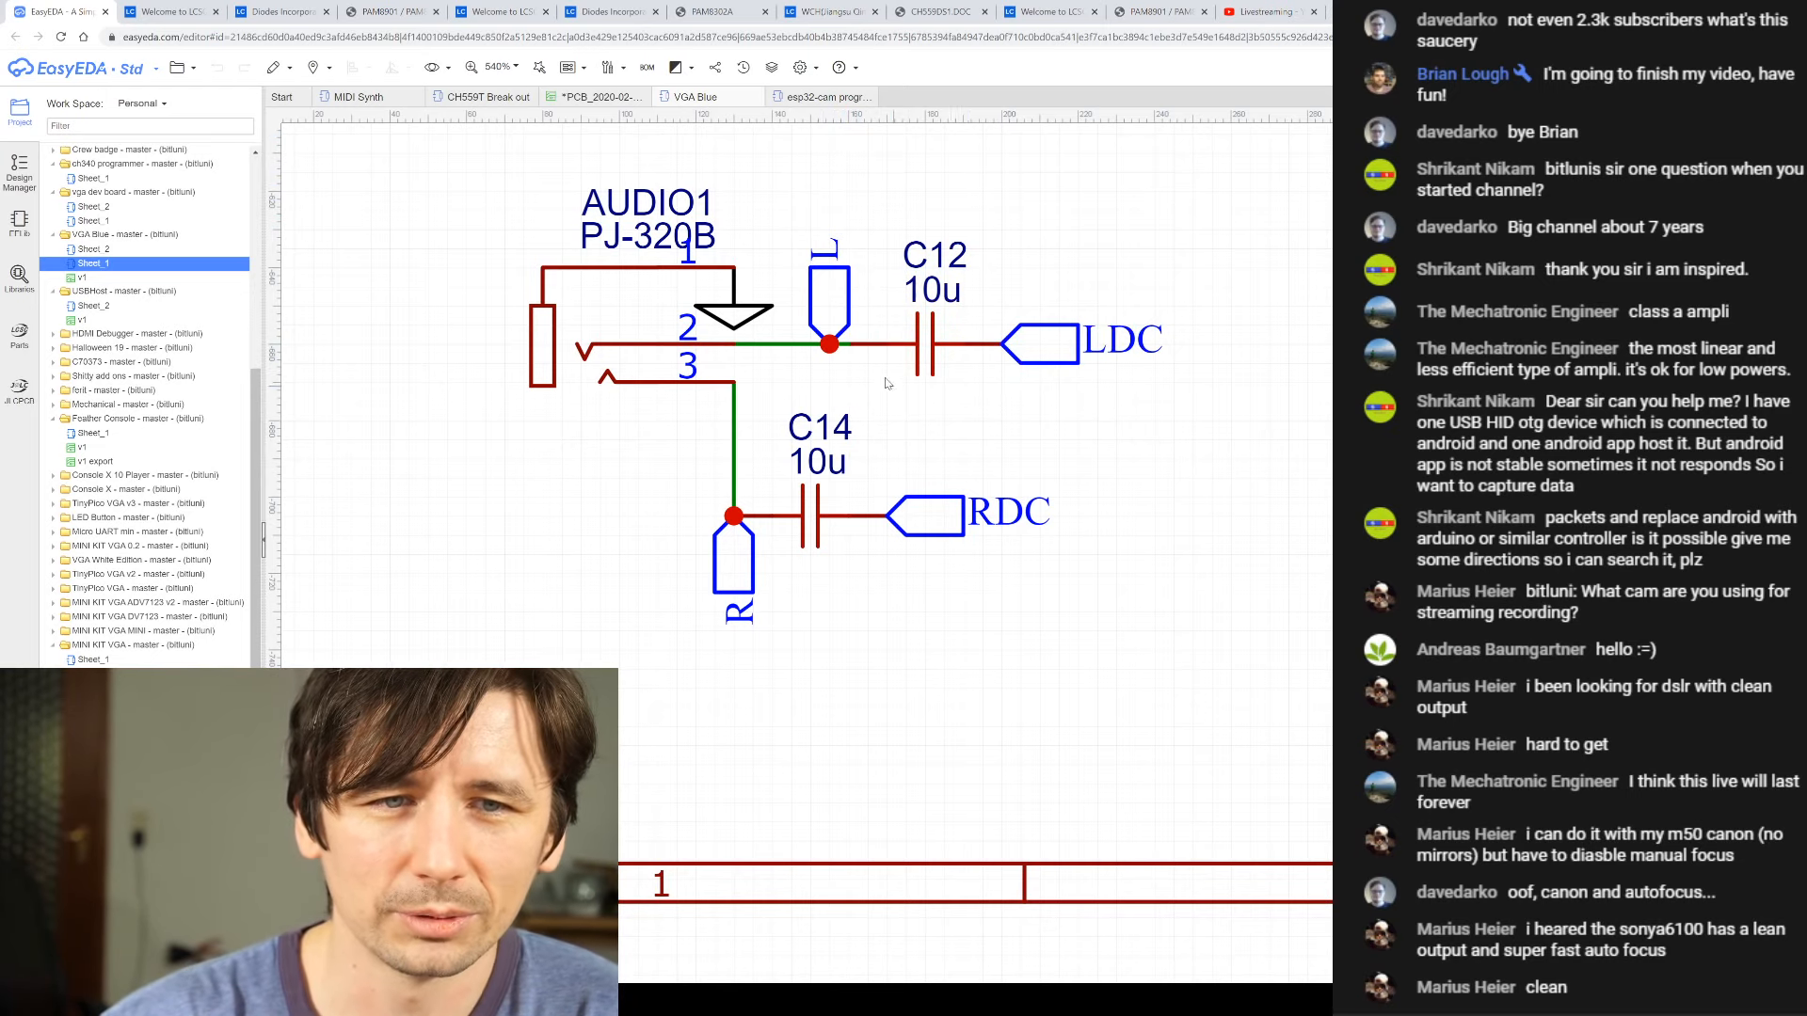
- Close the esp32-cam programmer schematic and return to the PAM8908 amplifier circuit on the MIDI Synth schematic
left_click(810, 100)
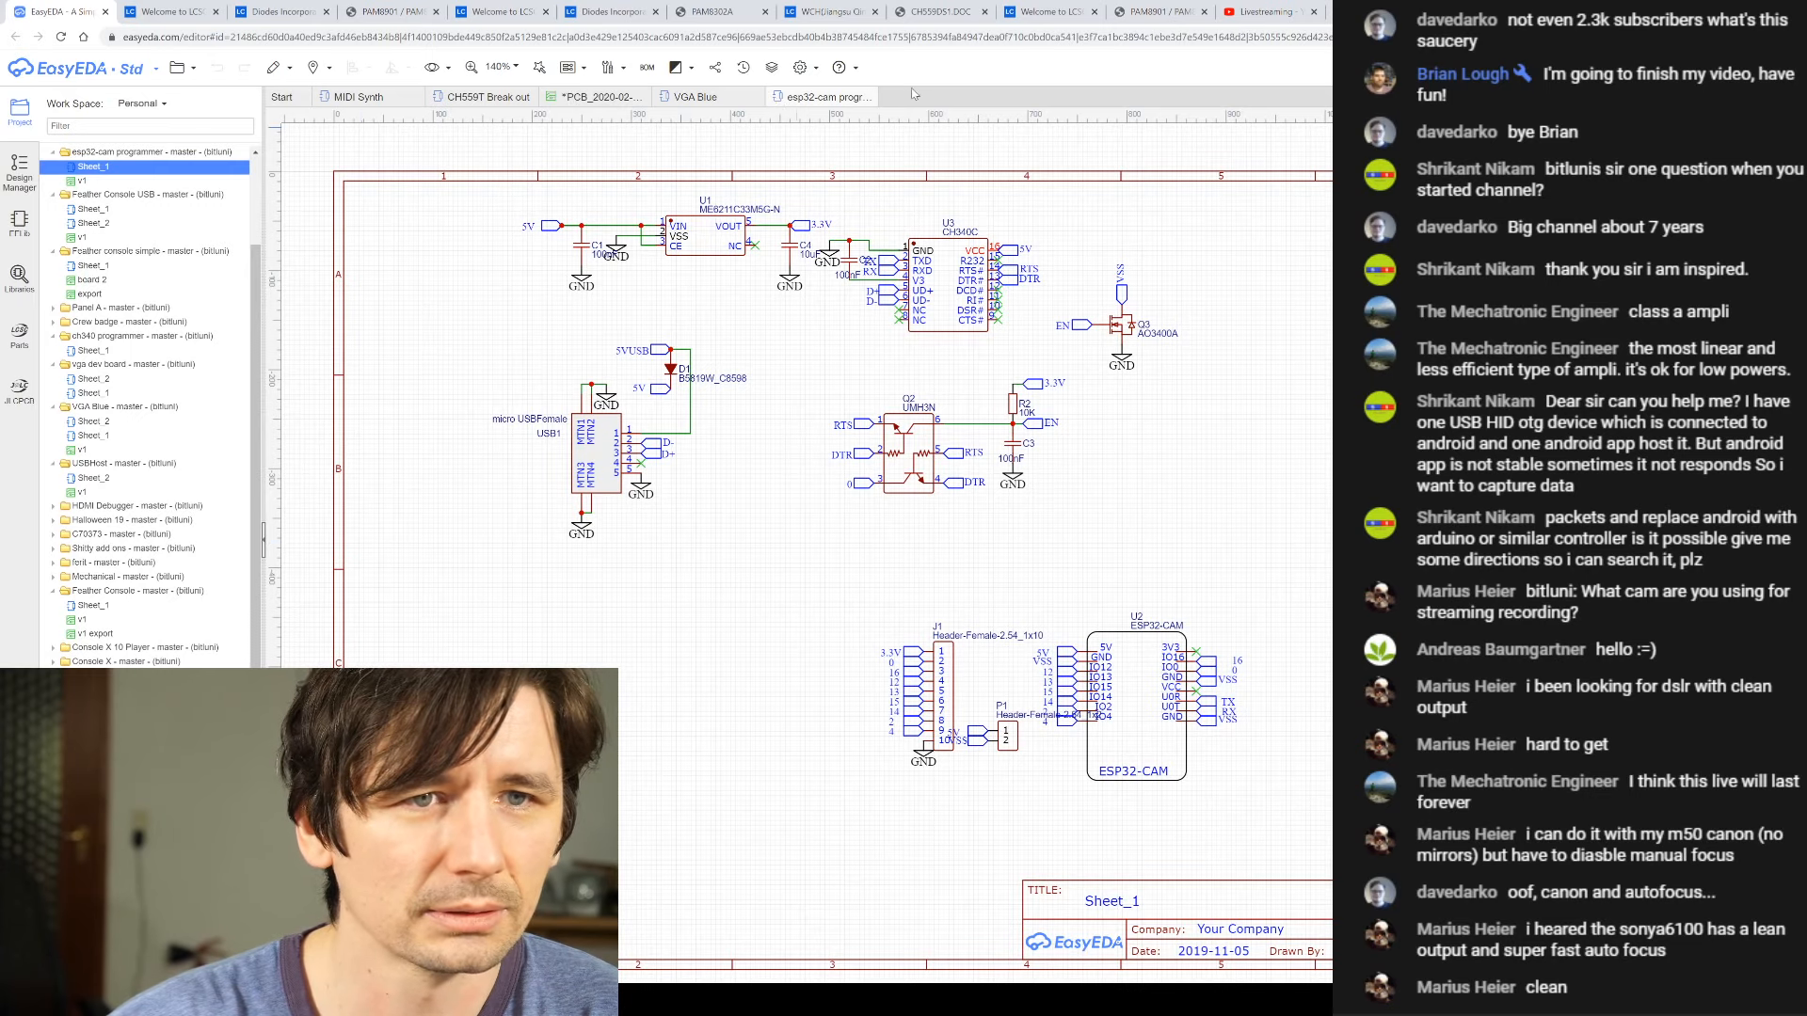
left_click(870, 98)
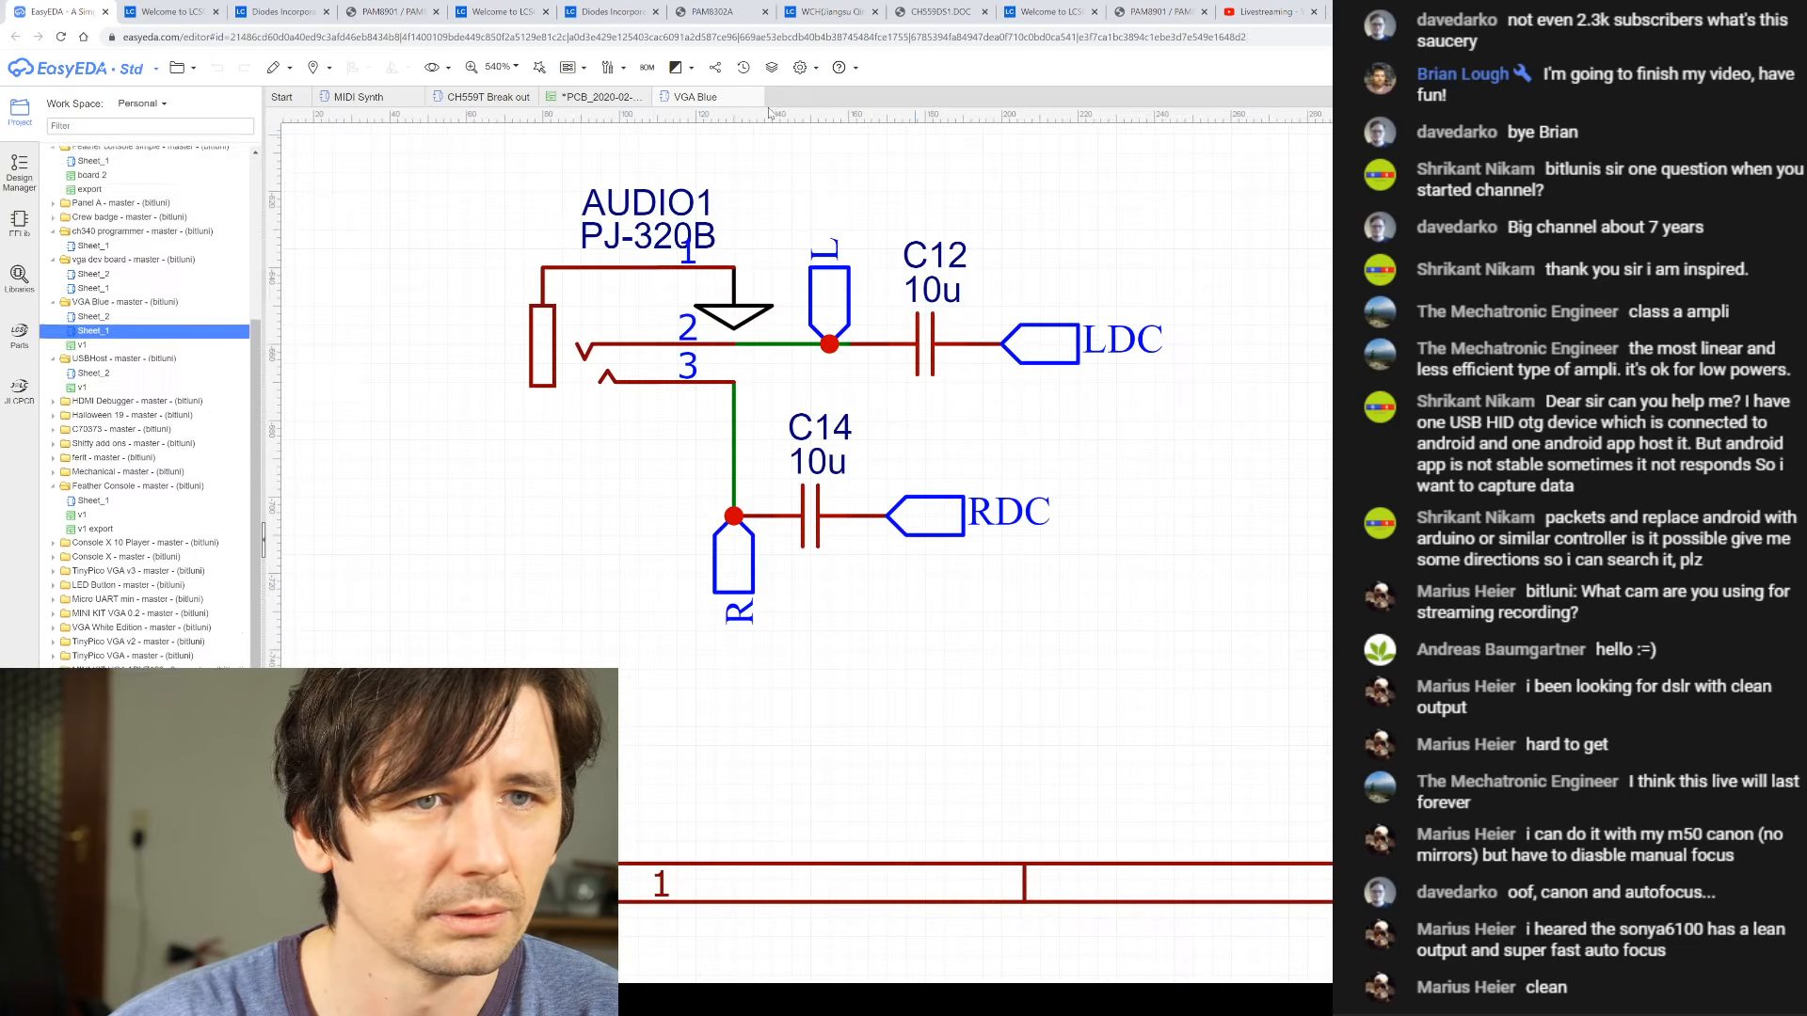
left_click(602, 97)
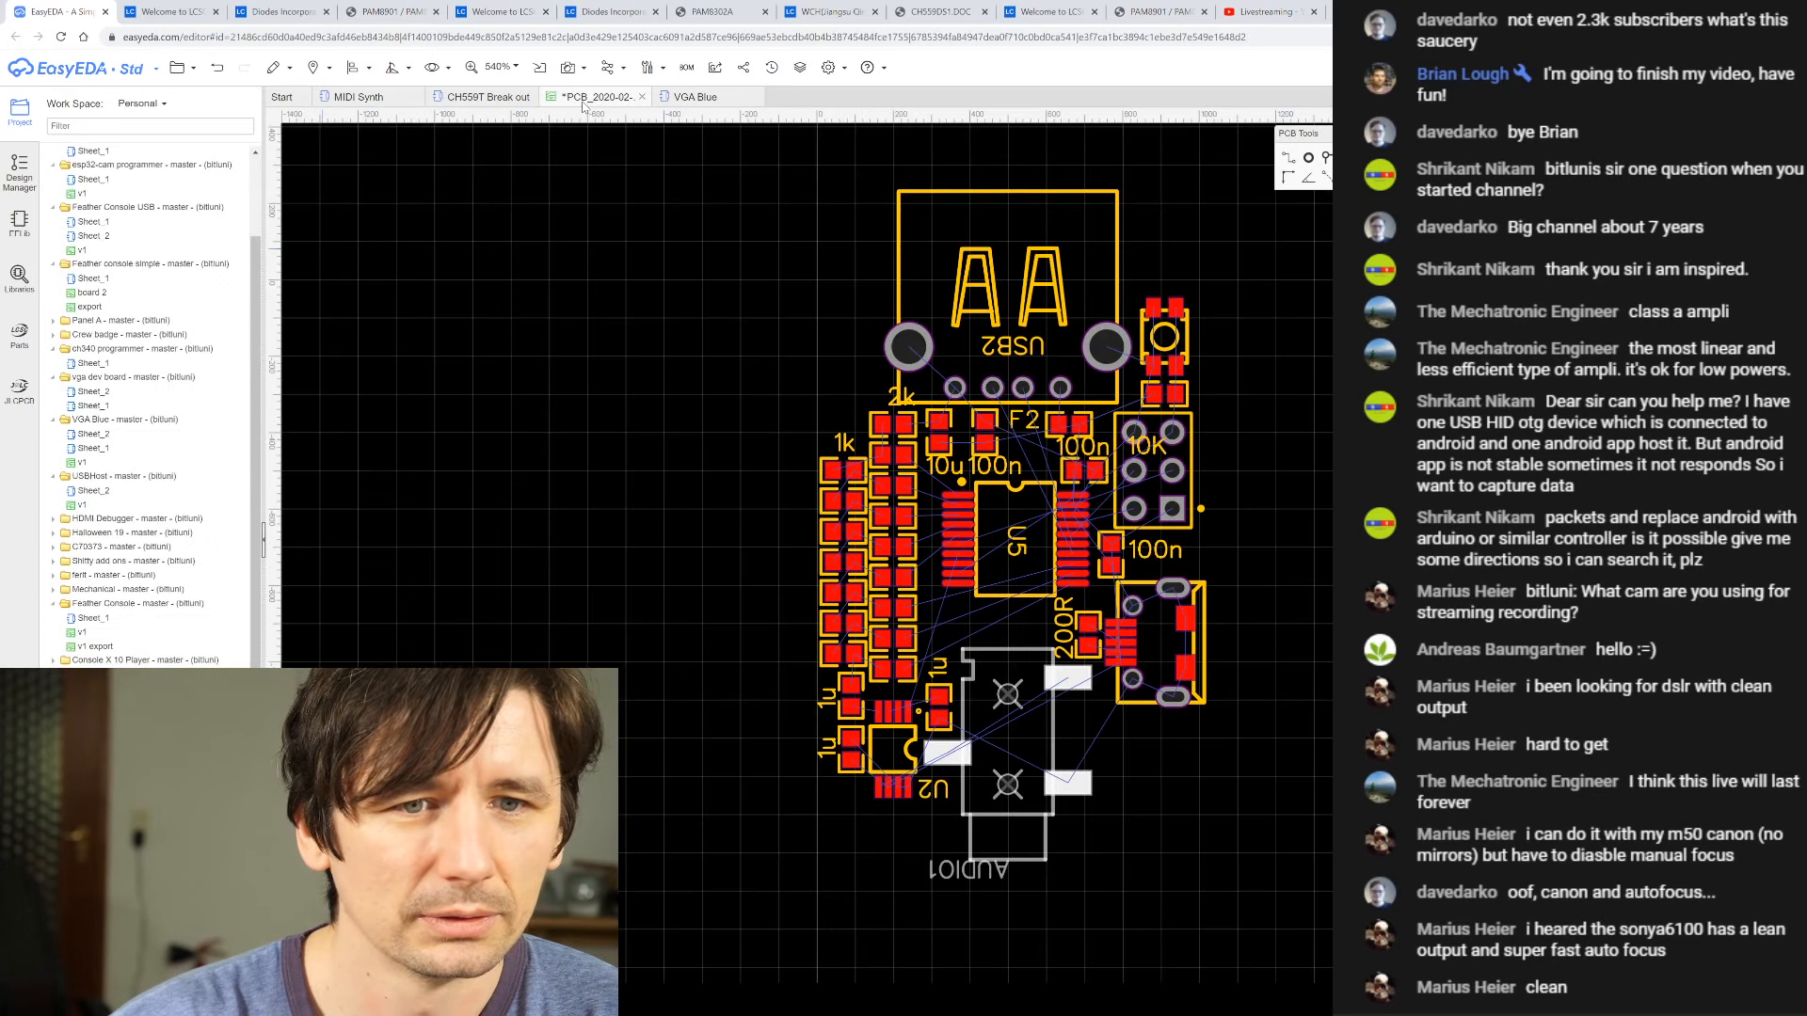
left_click(466, 95)
left_click(376, 96)
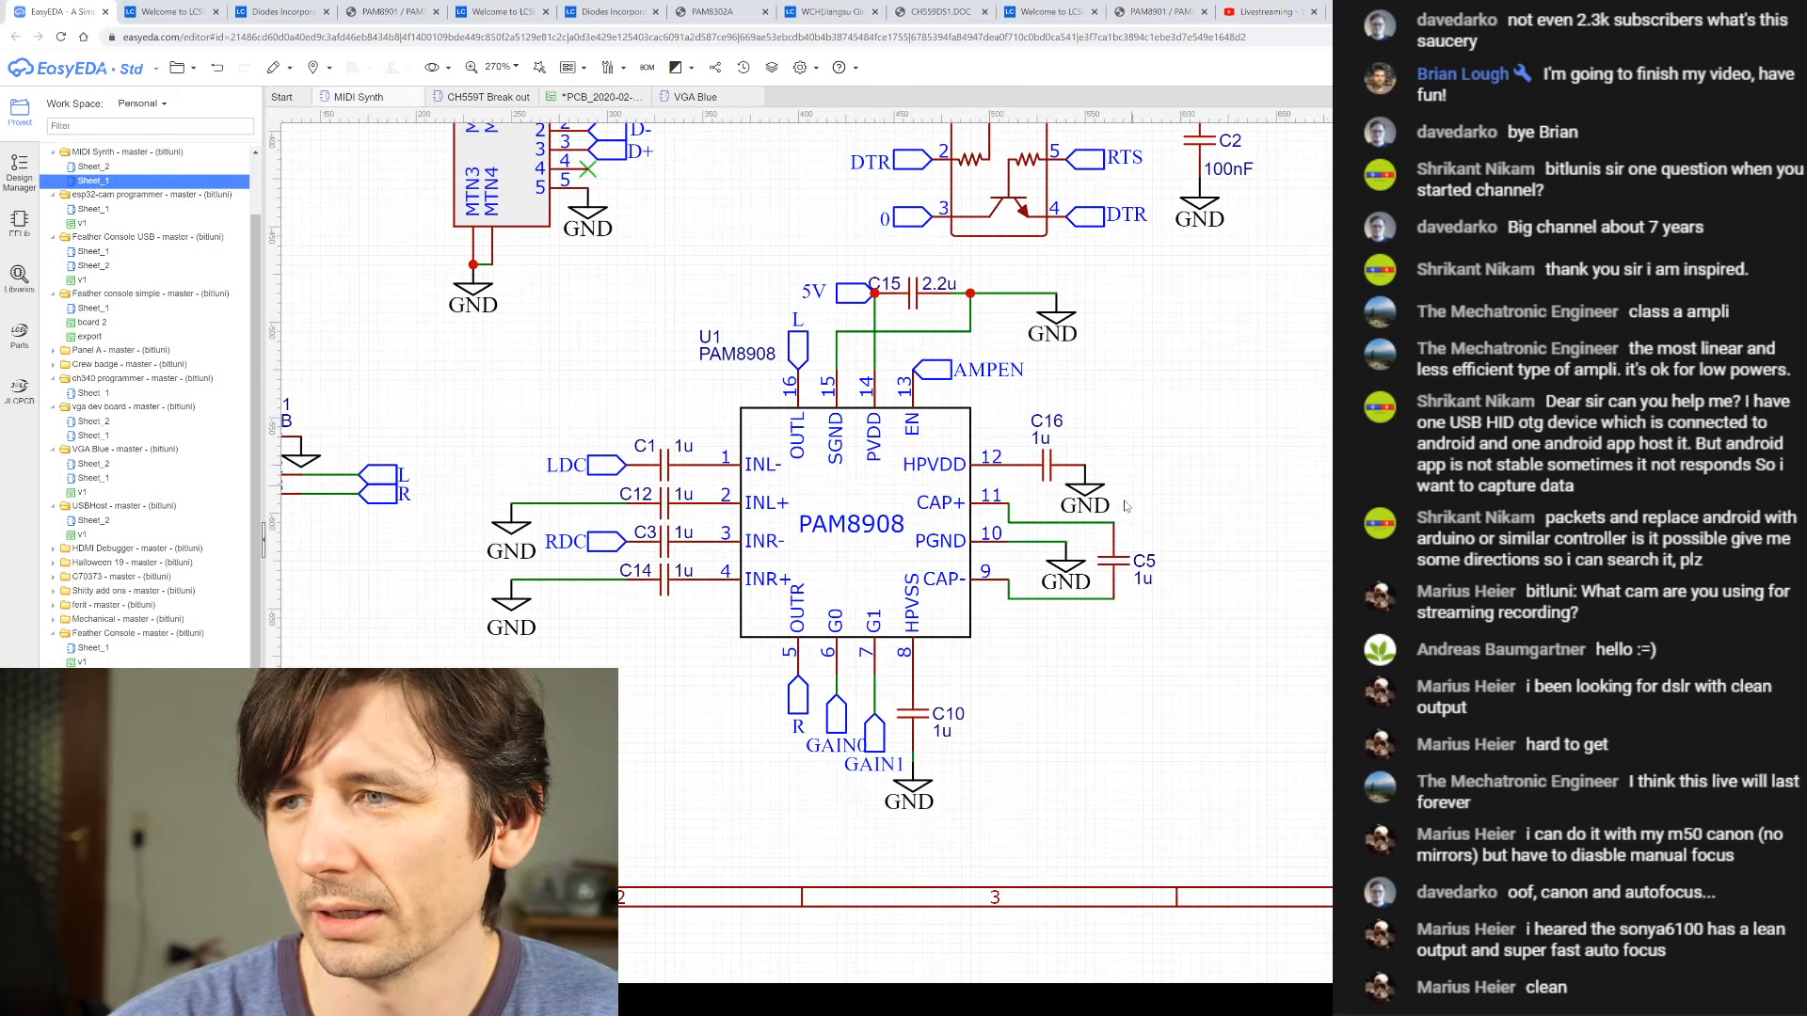
left_click(823, 525)
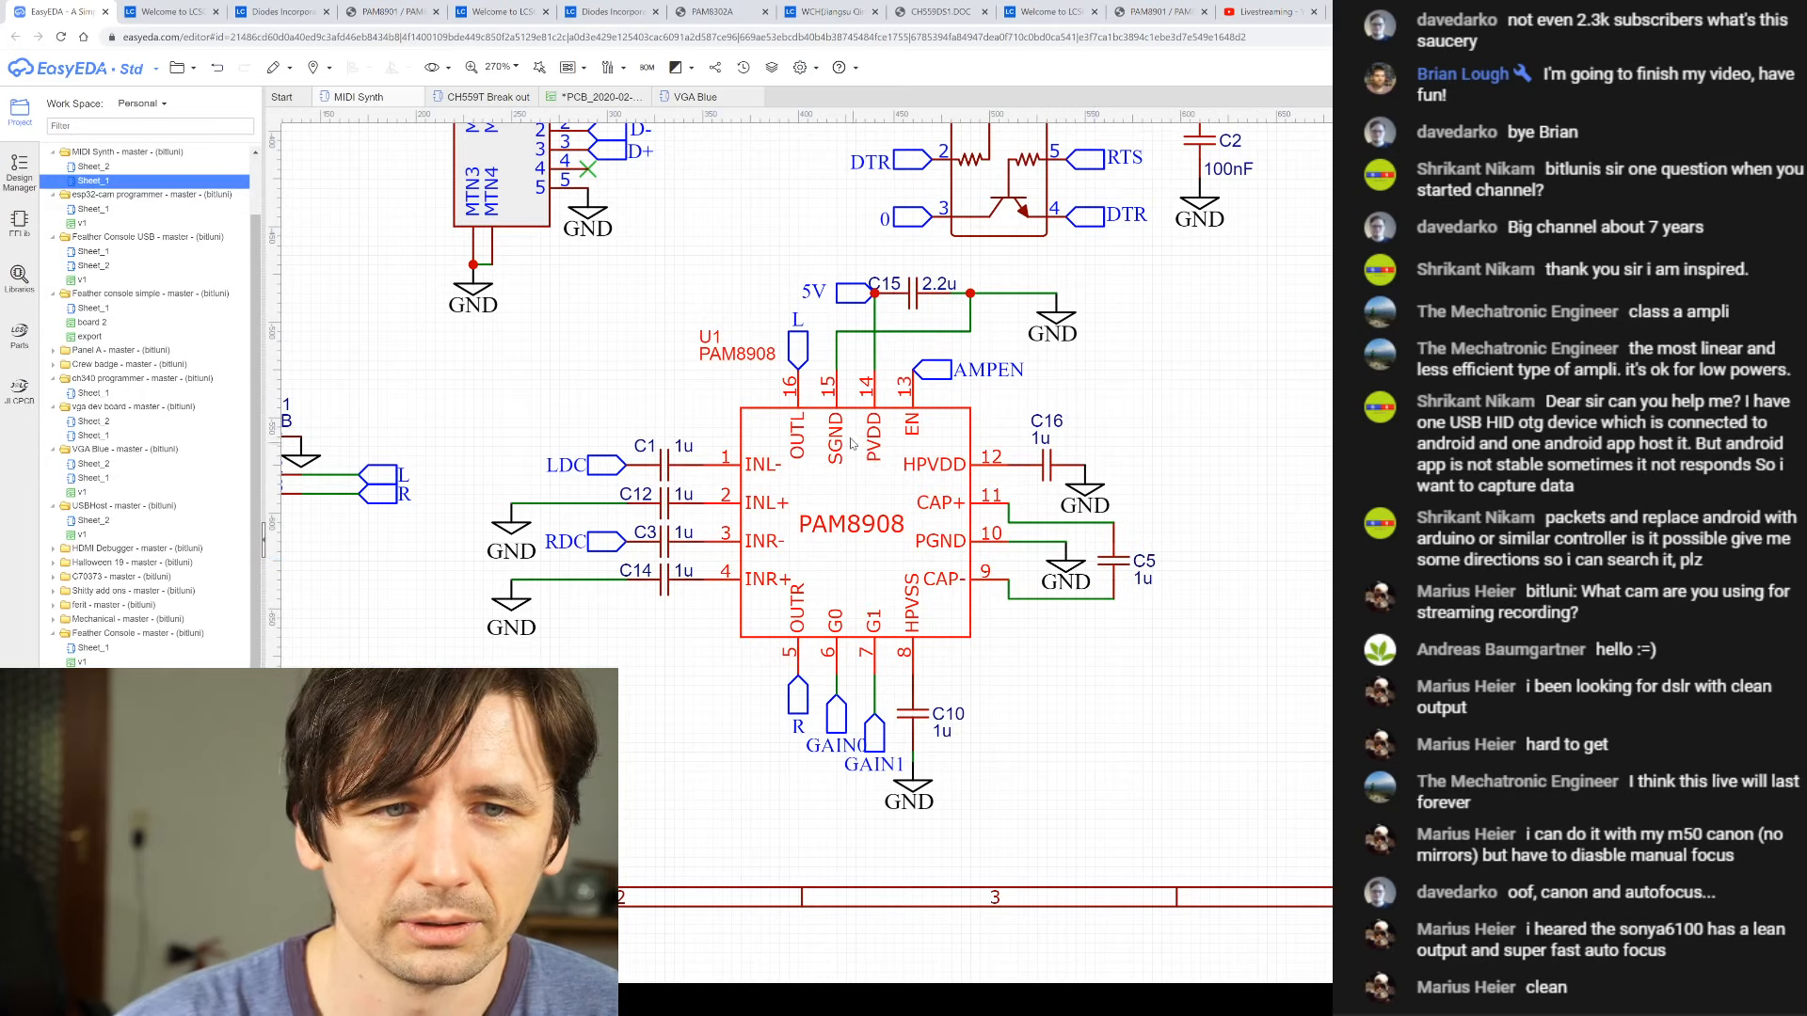
left_click(1023, 397)
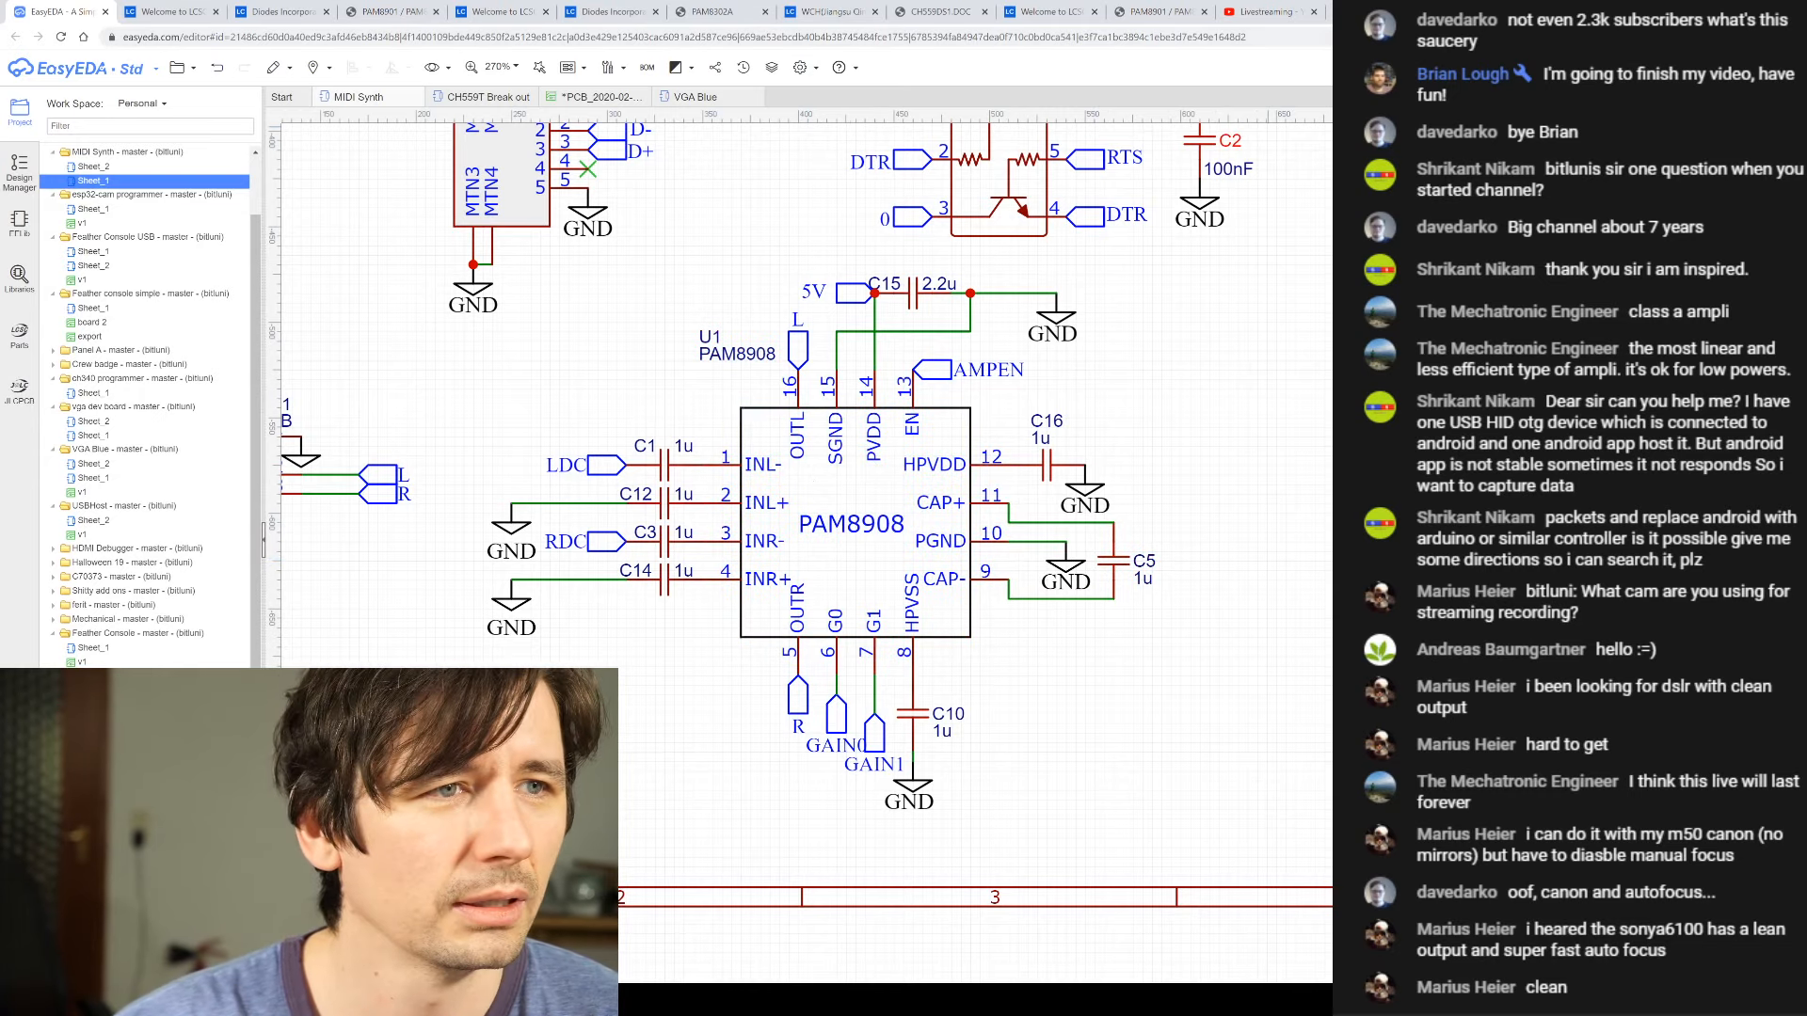
left_click(838, 67)
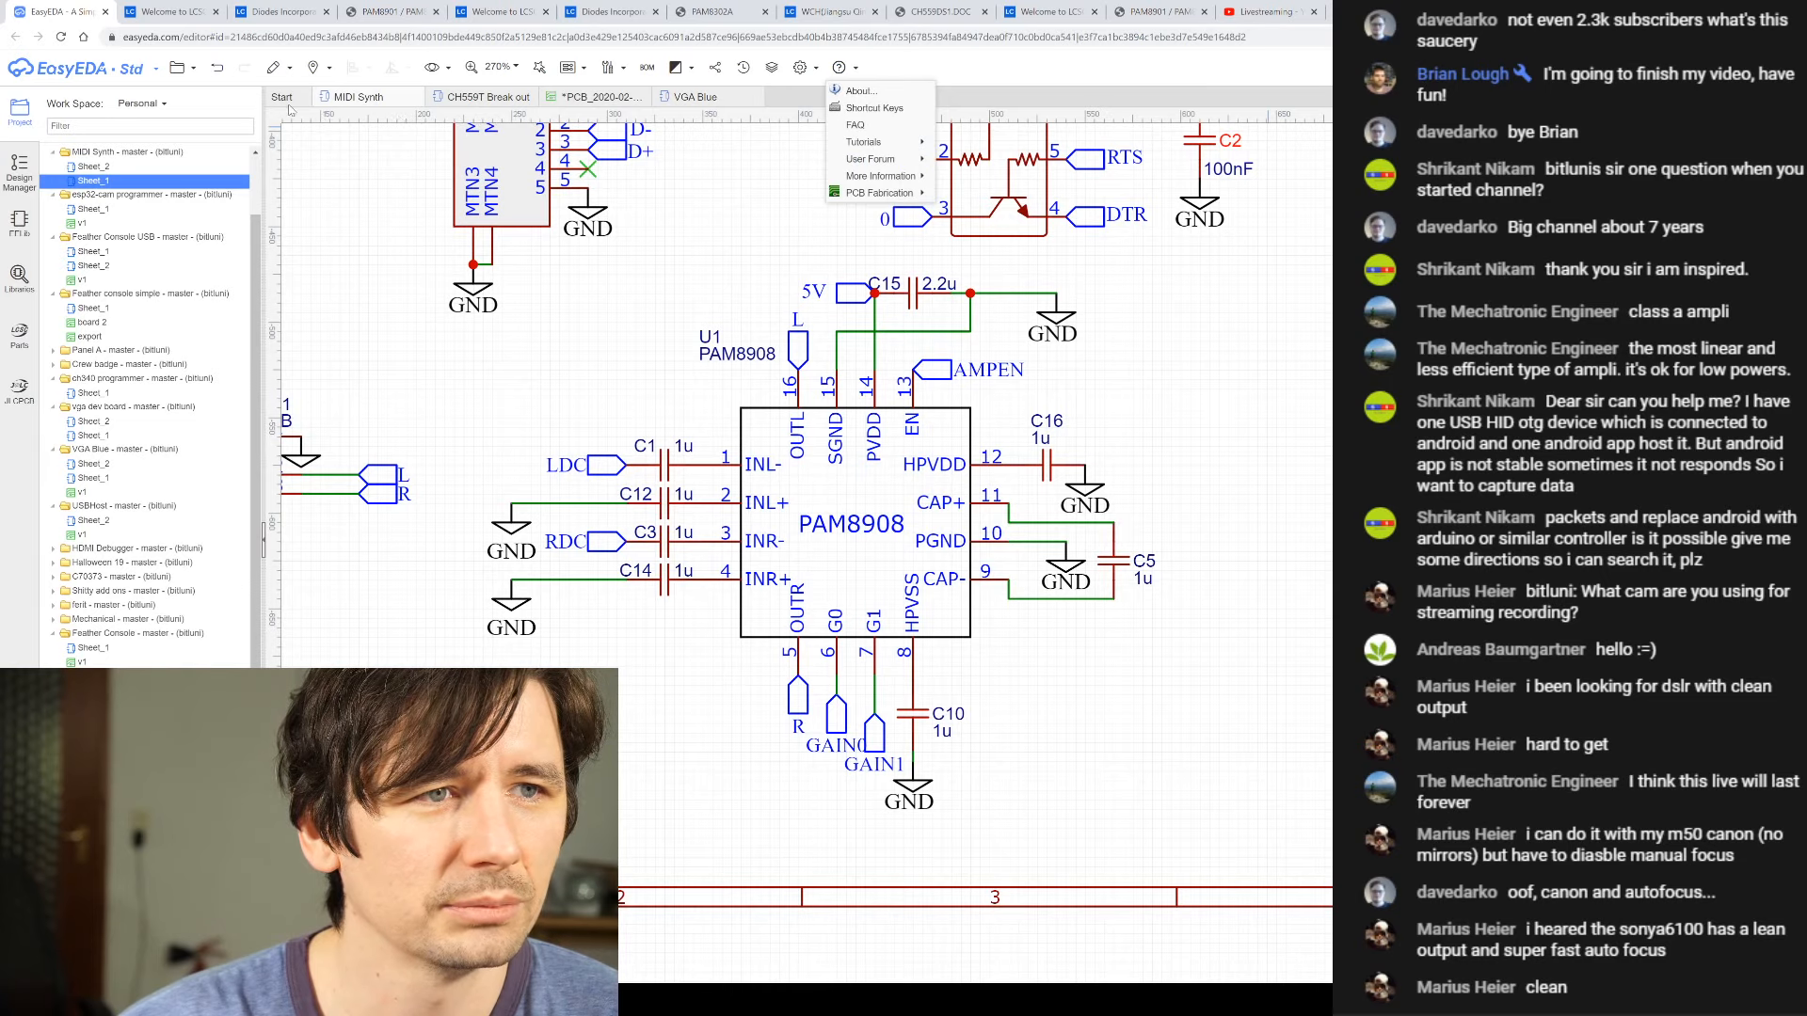
- Return to the PAM8901/PAM8908 datasheet and highlight the 16Ω load condition for output power in the Electrical Characteristics table
left_click(387, 12)
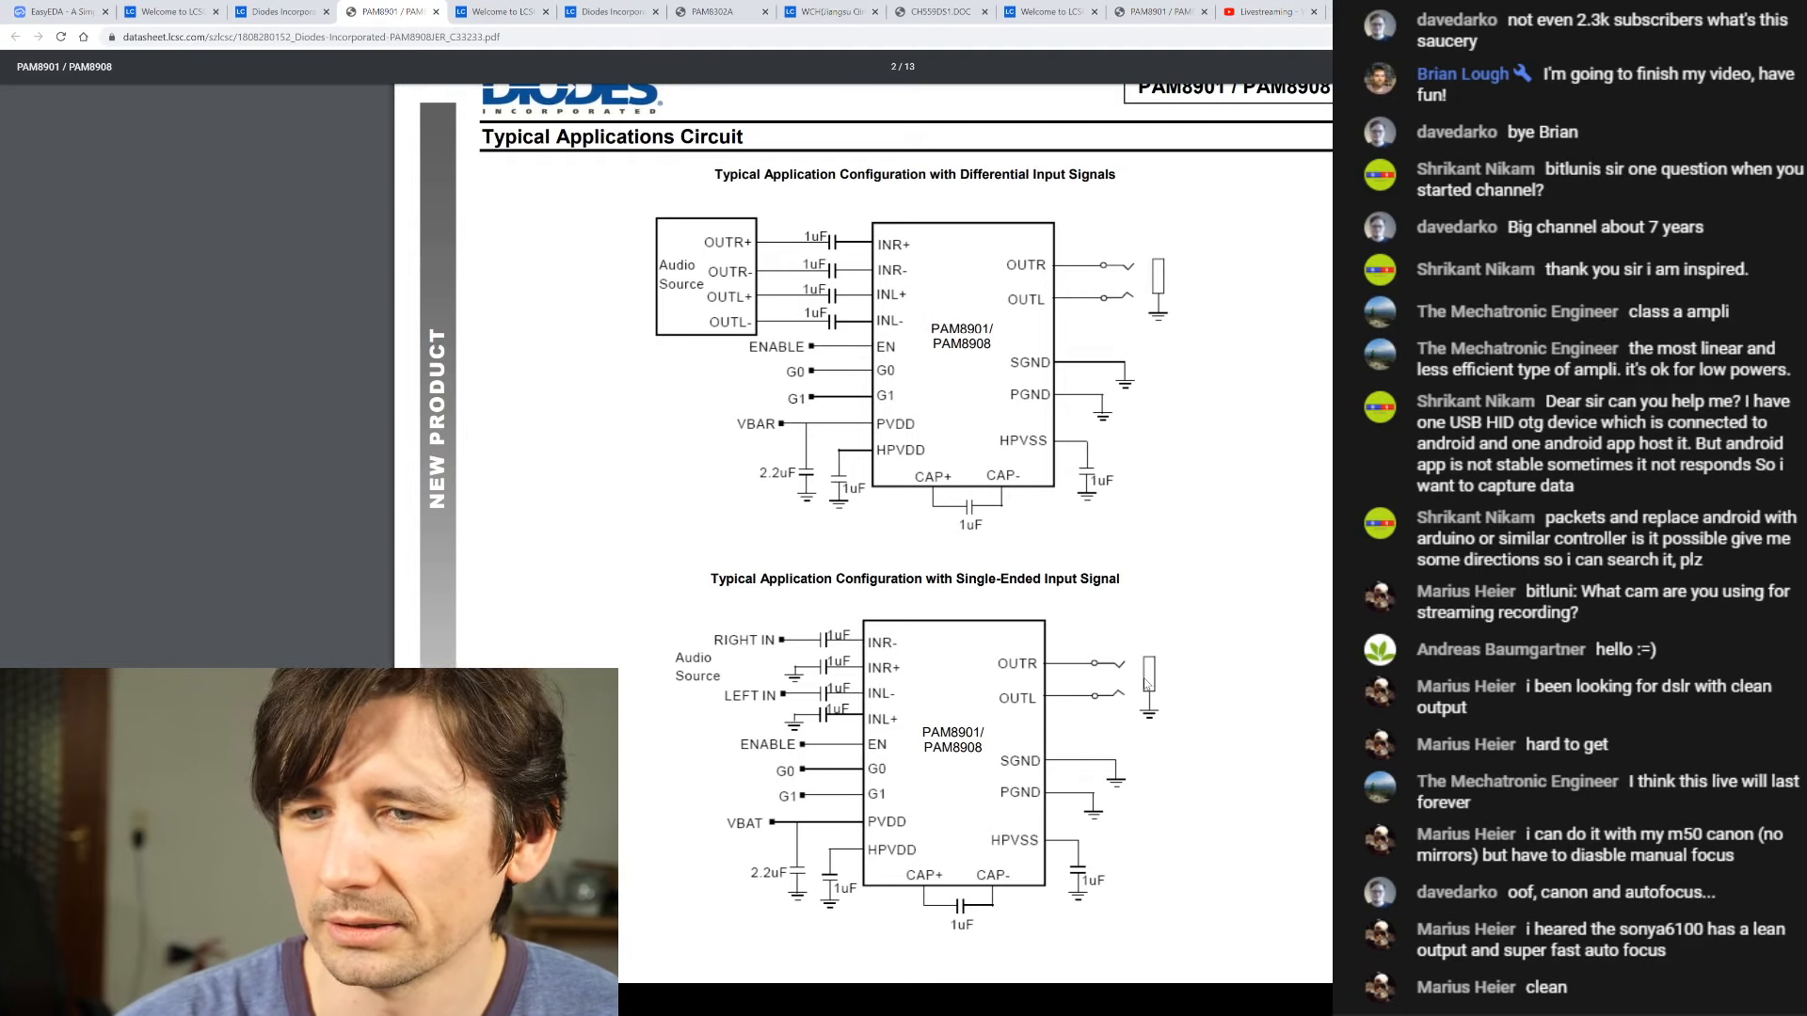
scroll(1146, 684, "down", 15)
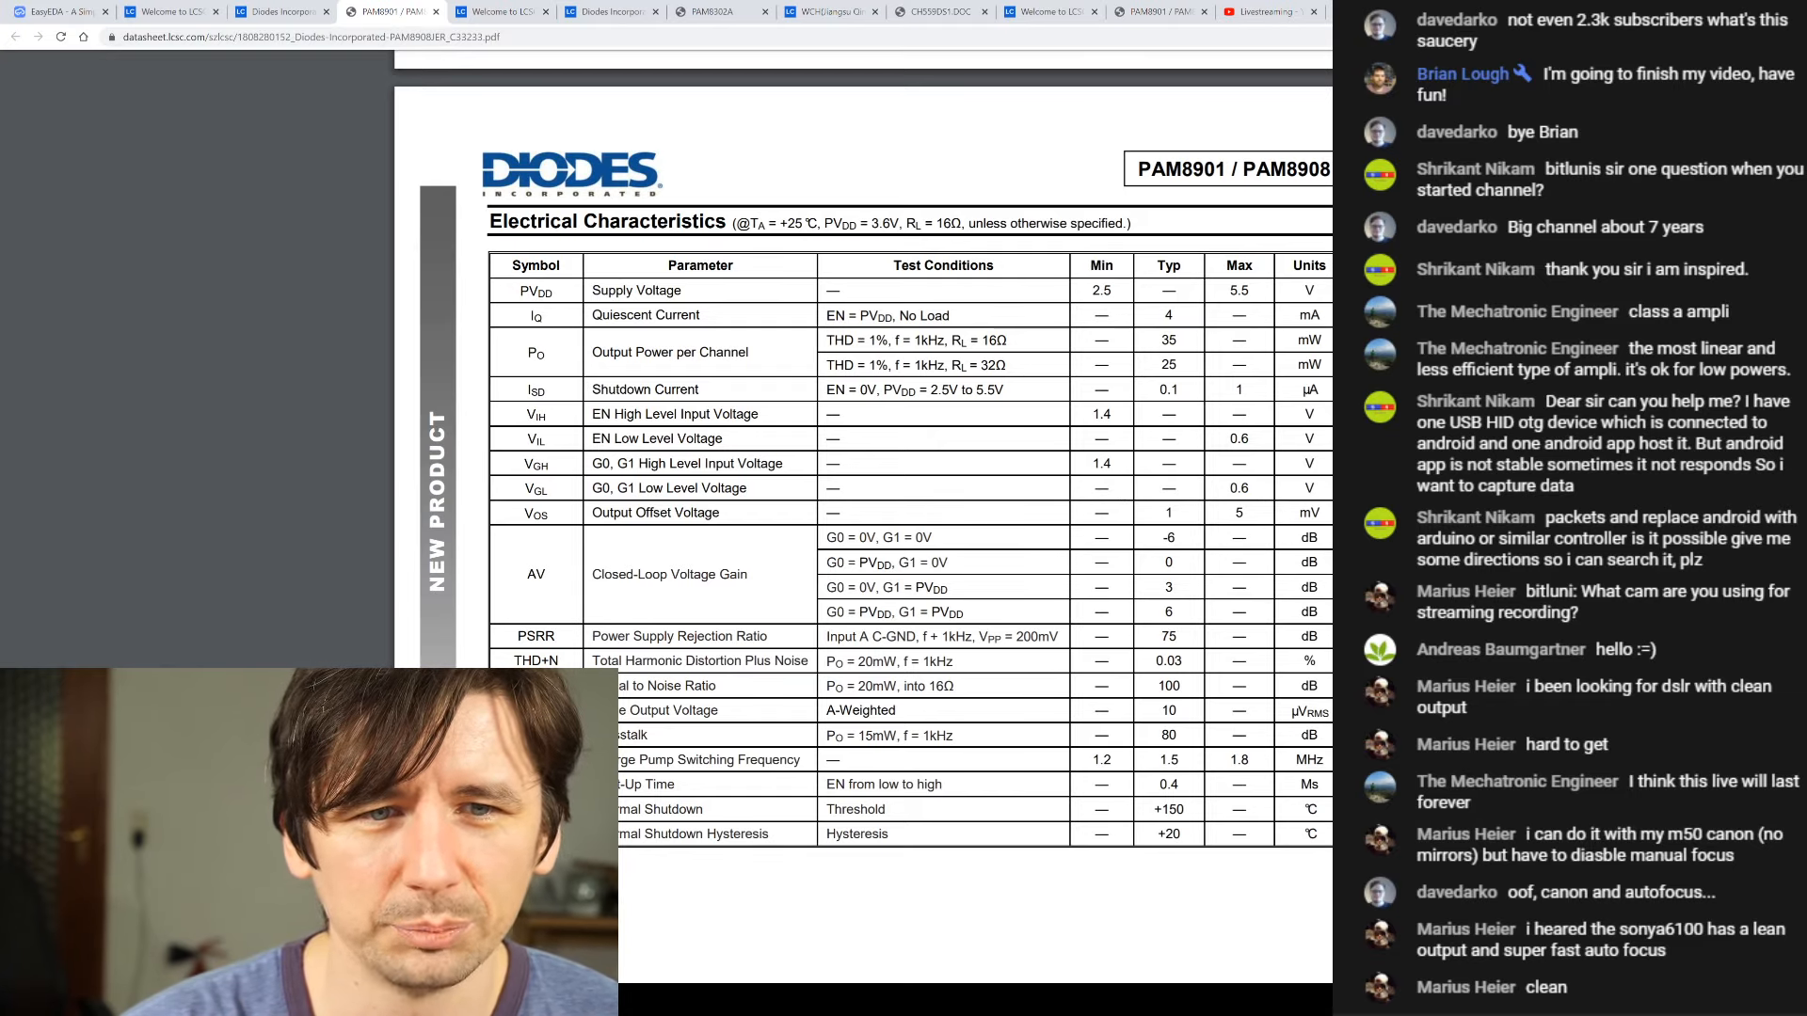
double_click(985, 340)
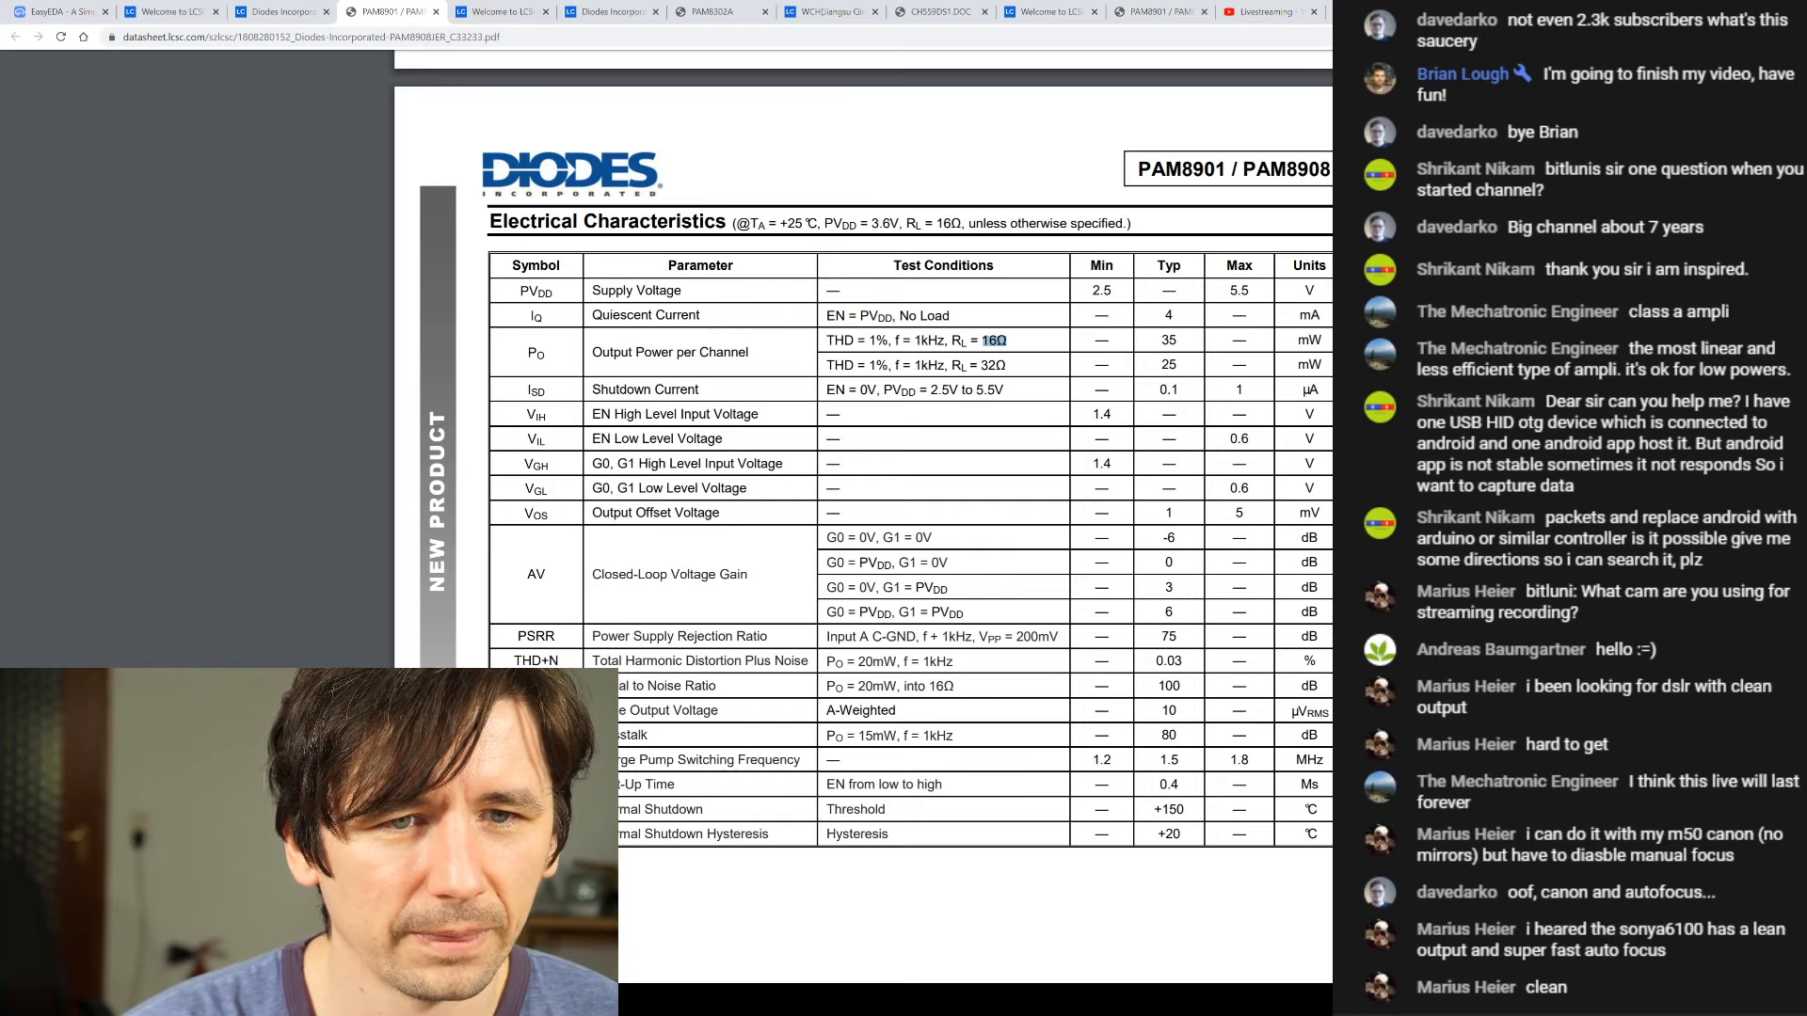
left_click(997, 342)
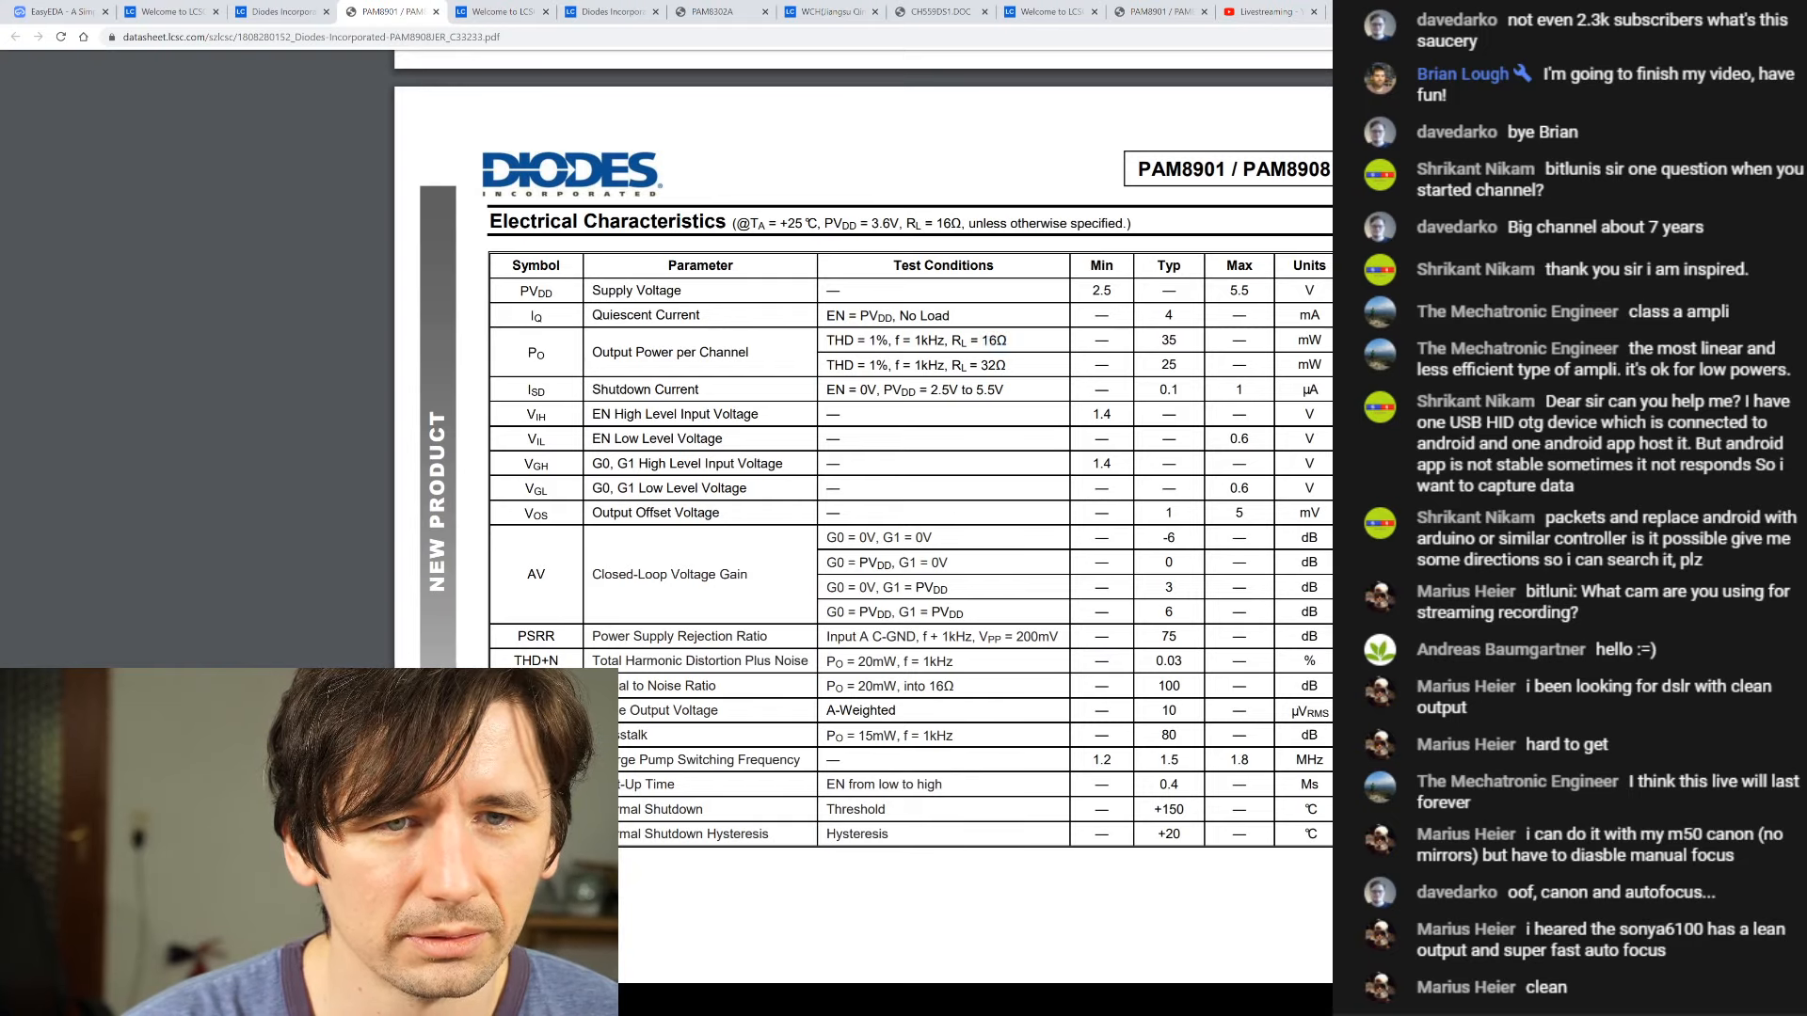
left_click_drag(982, 341, 1007, 341)
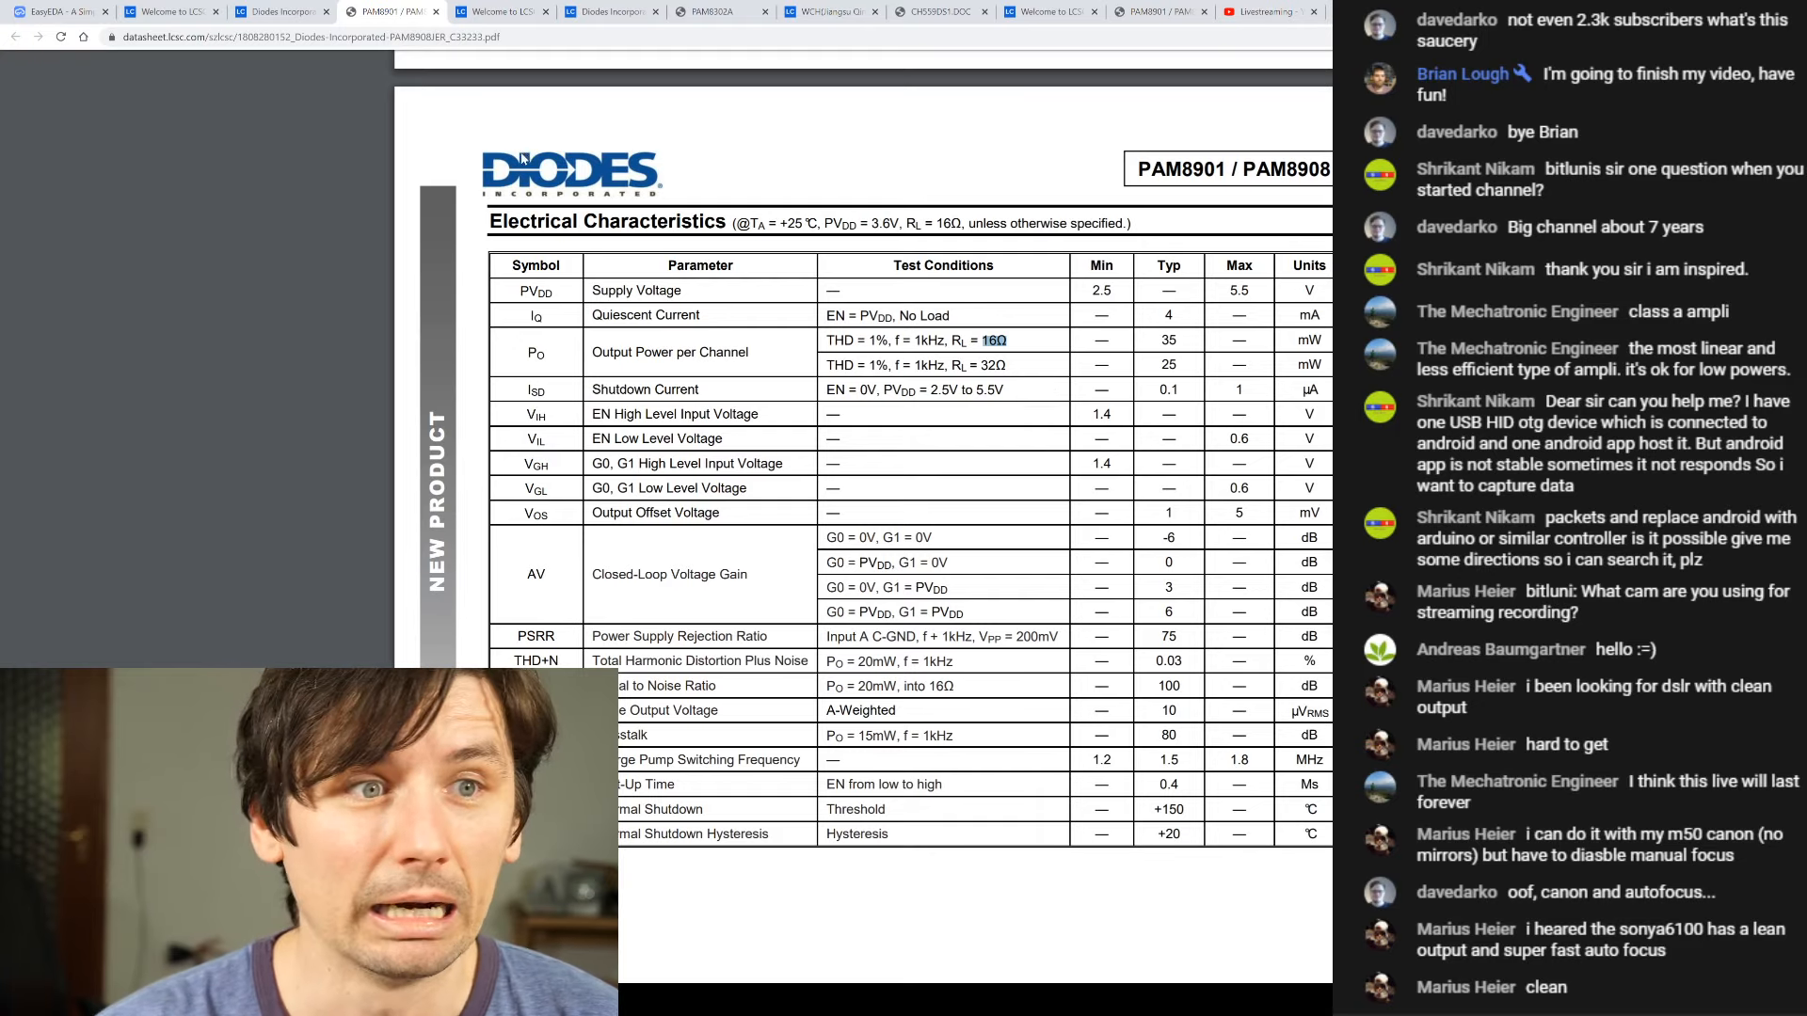
- Go back to LCSC and view the order history
left_click(297, 9)
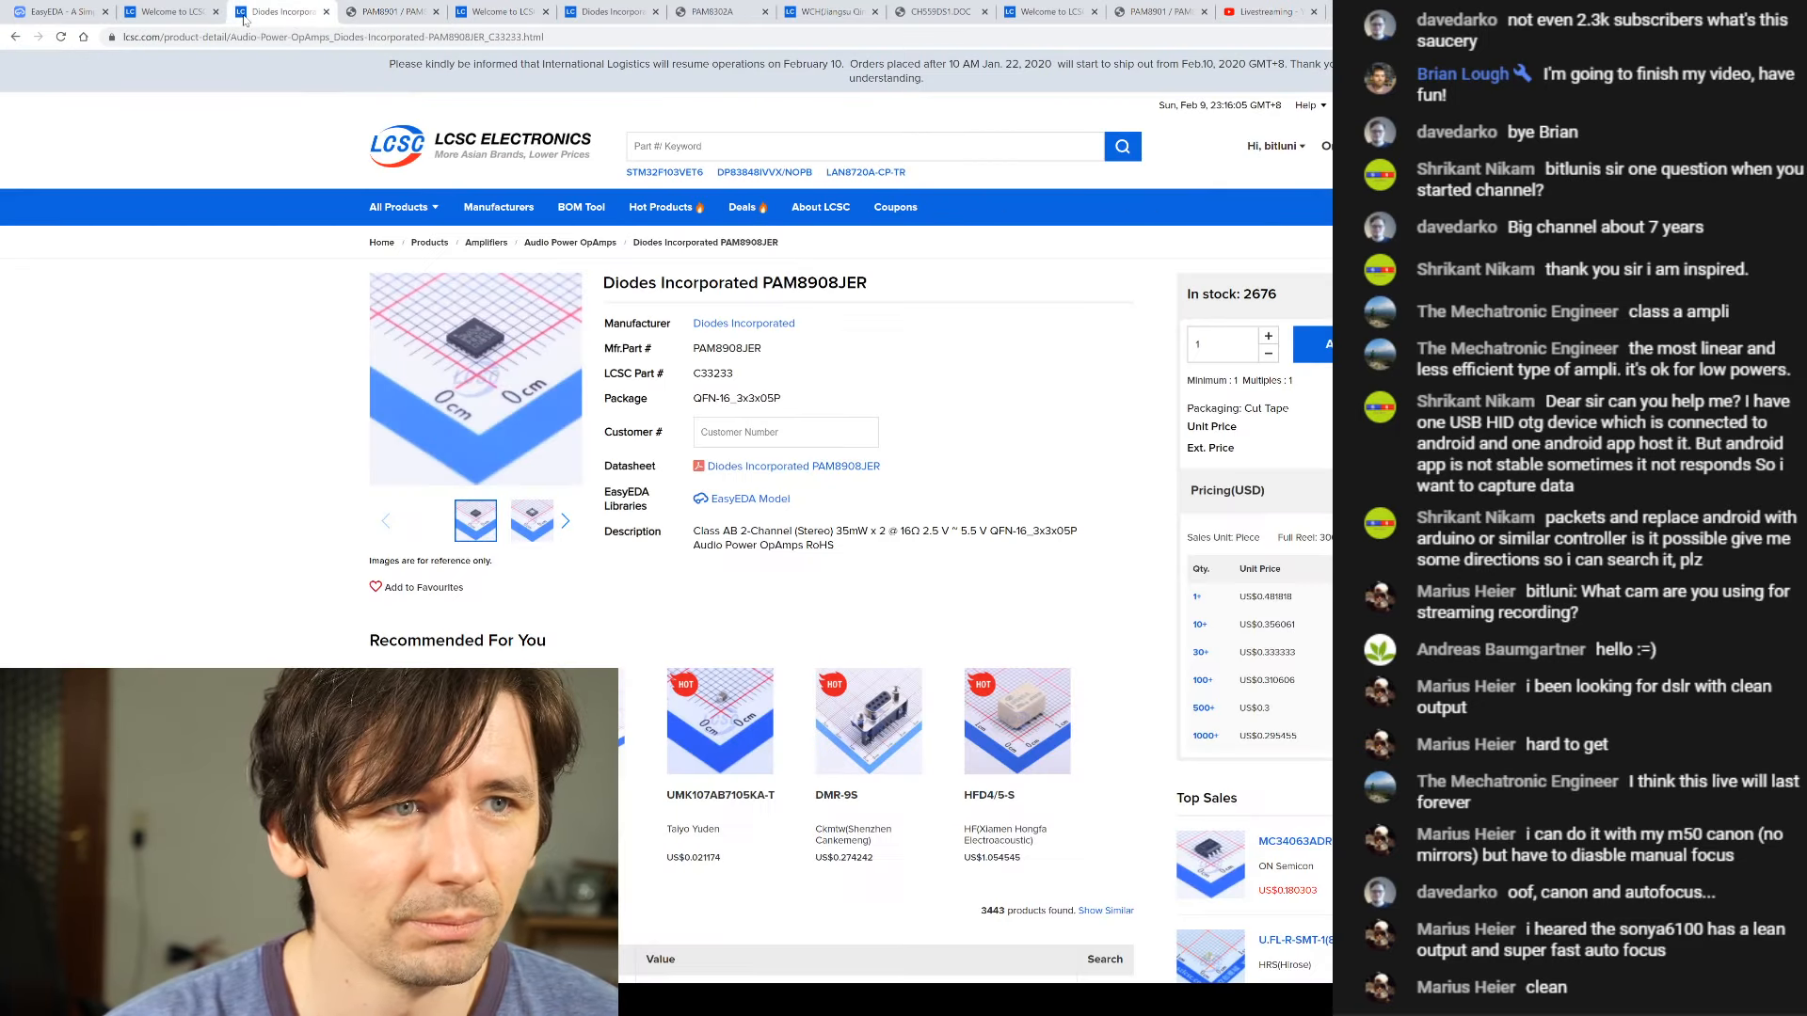
left_click(171, 12)
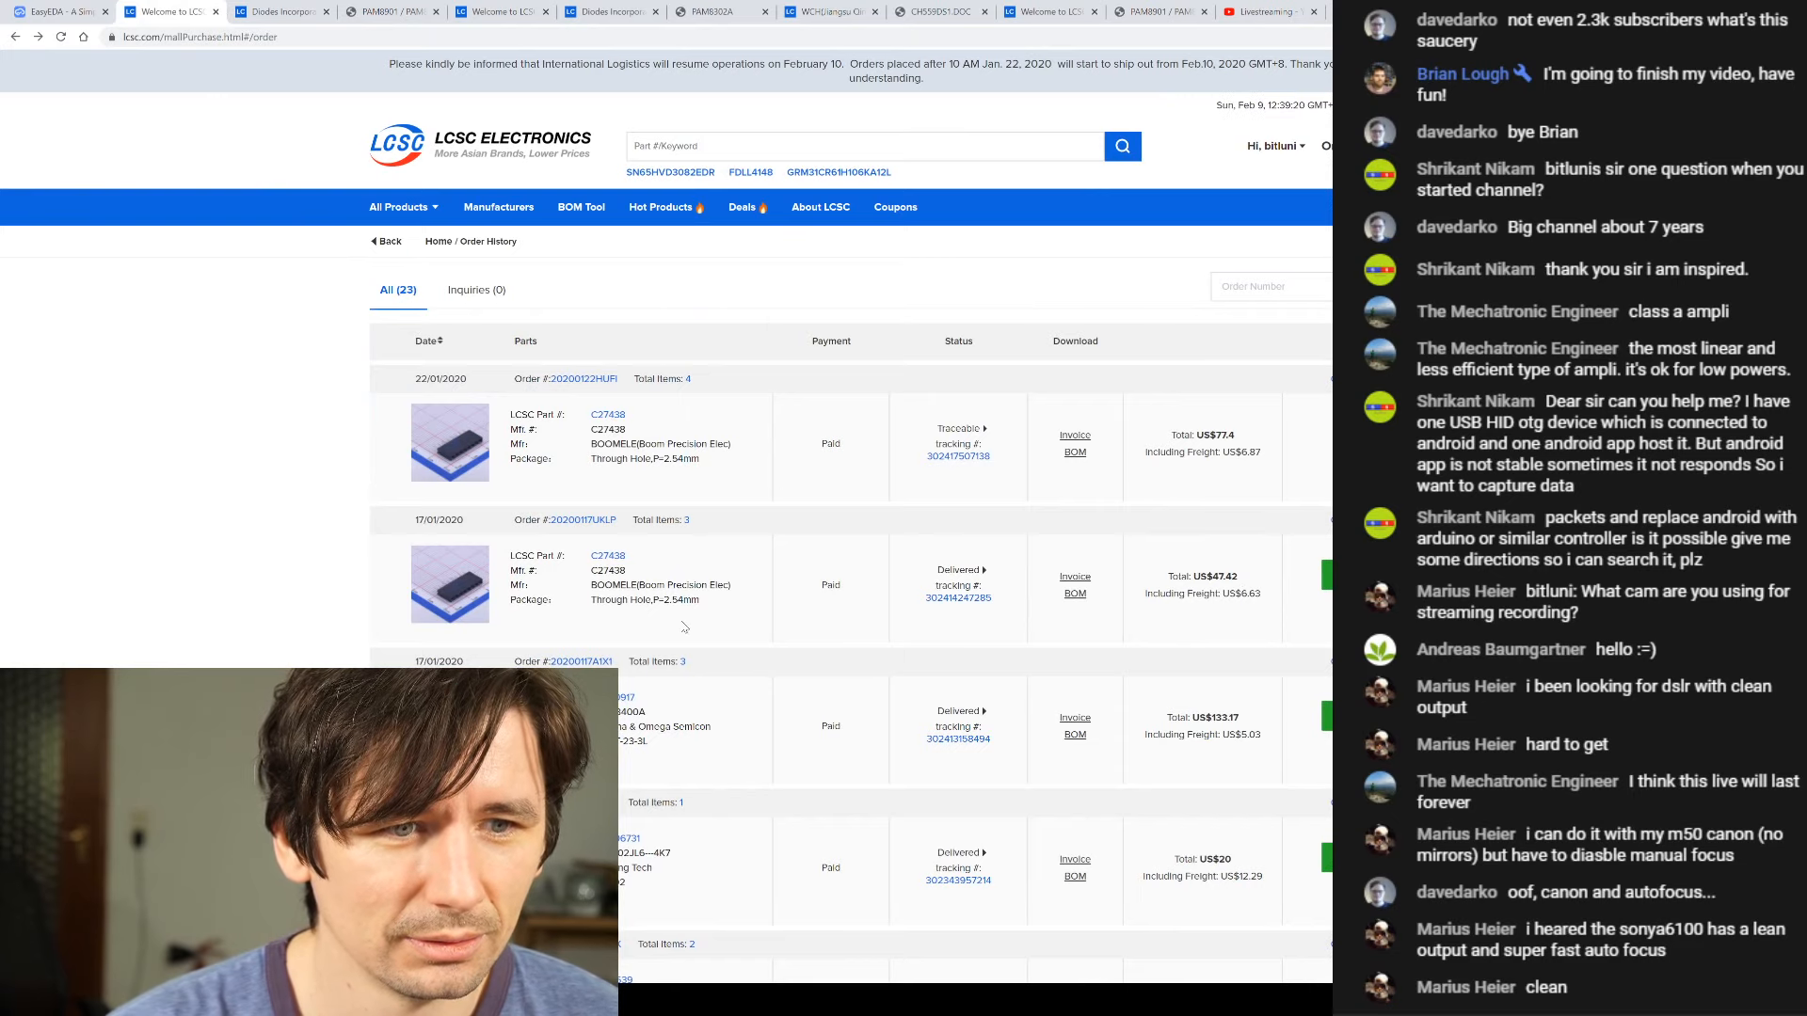
- Open the details of the 22/01/2020 LCSC order and highlight the extended price of the PAM8908JER line
scroll(792, 742, "down", 5)
scroll(792, 743, "up", 5)
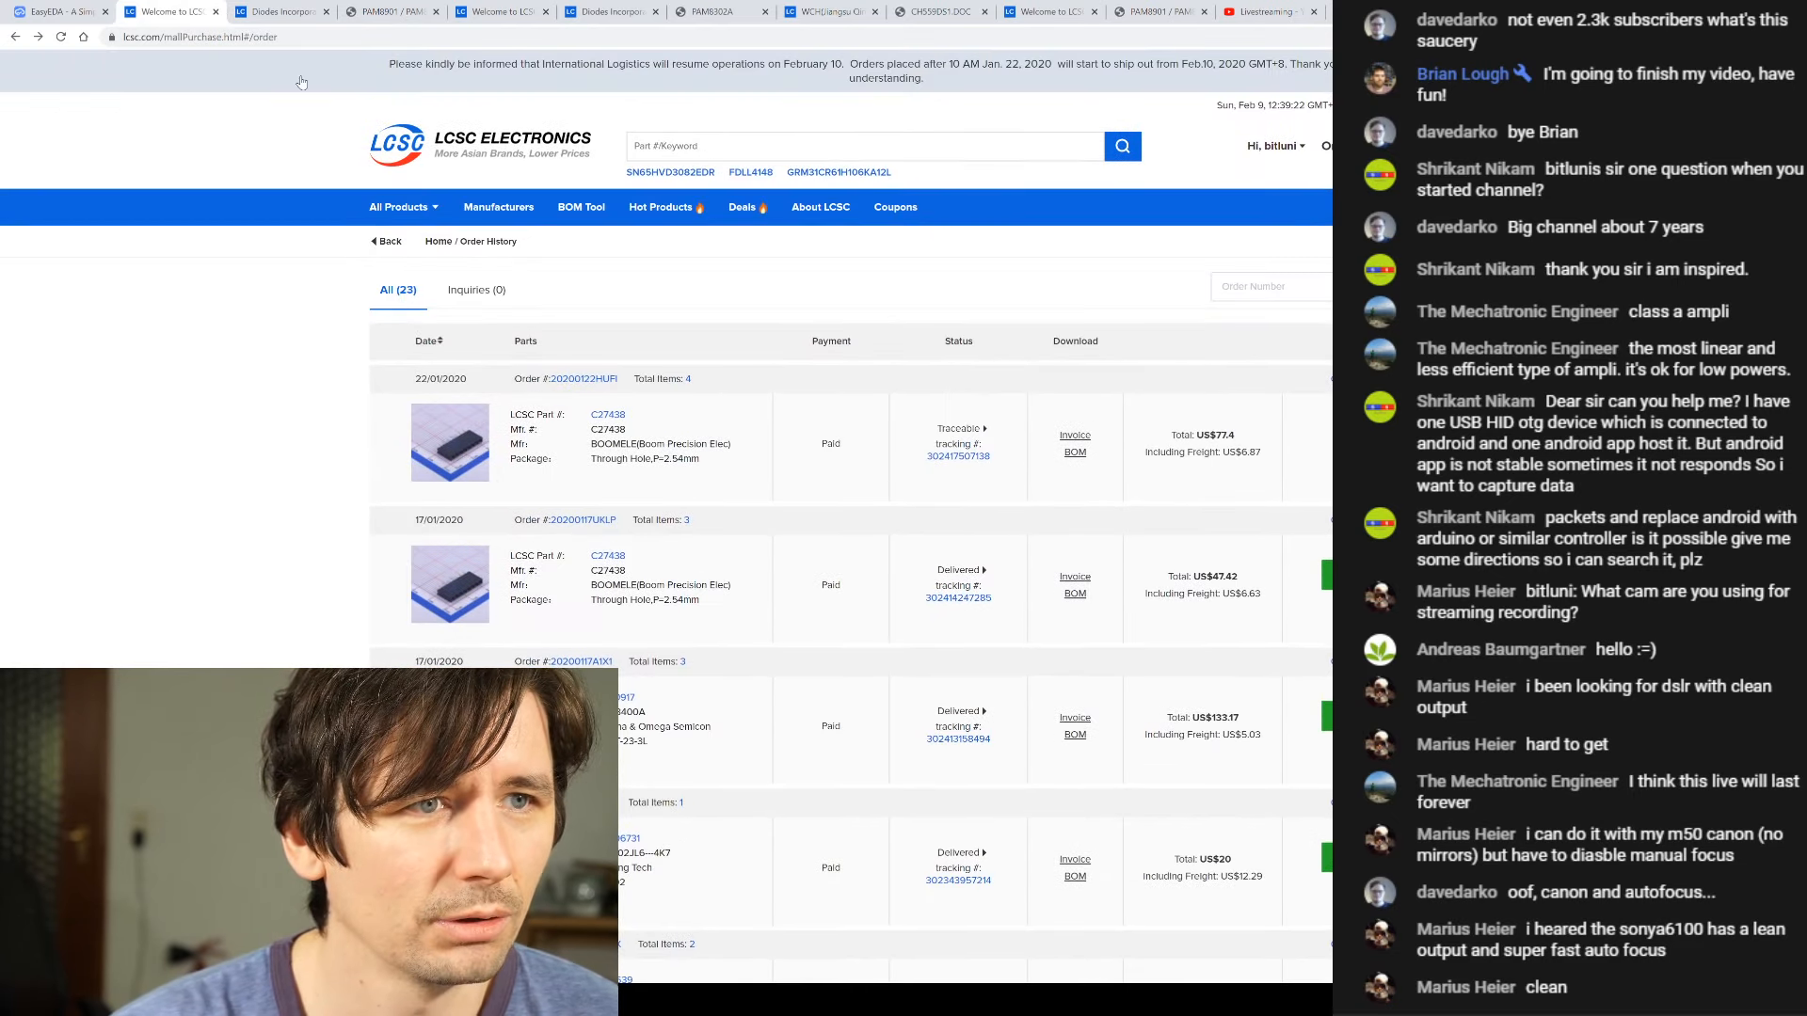
left_click(235, 11)
left_click(15, 36)
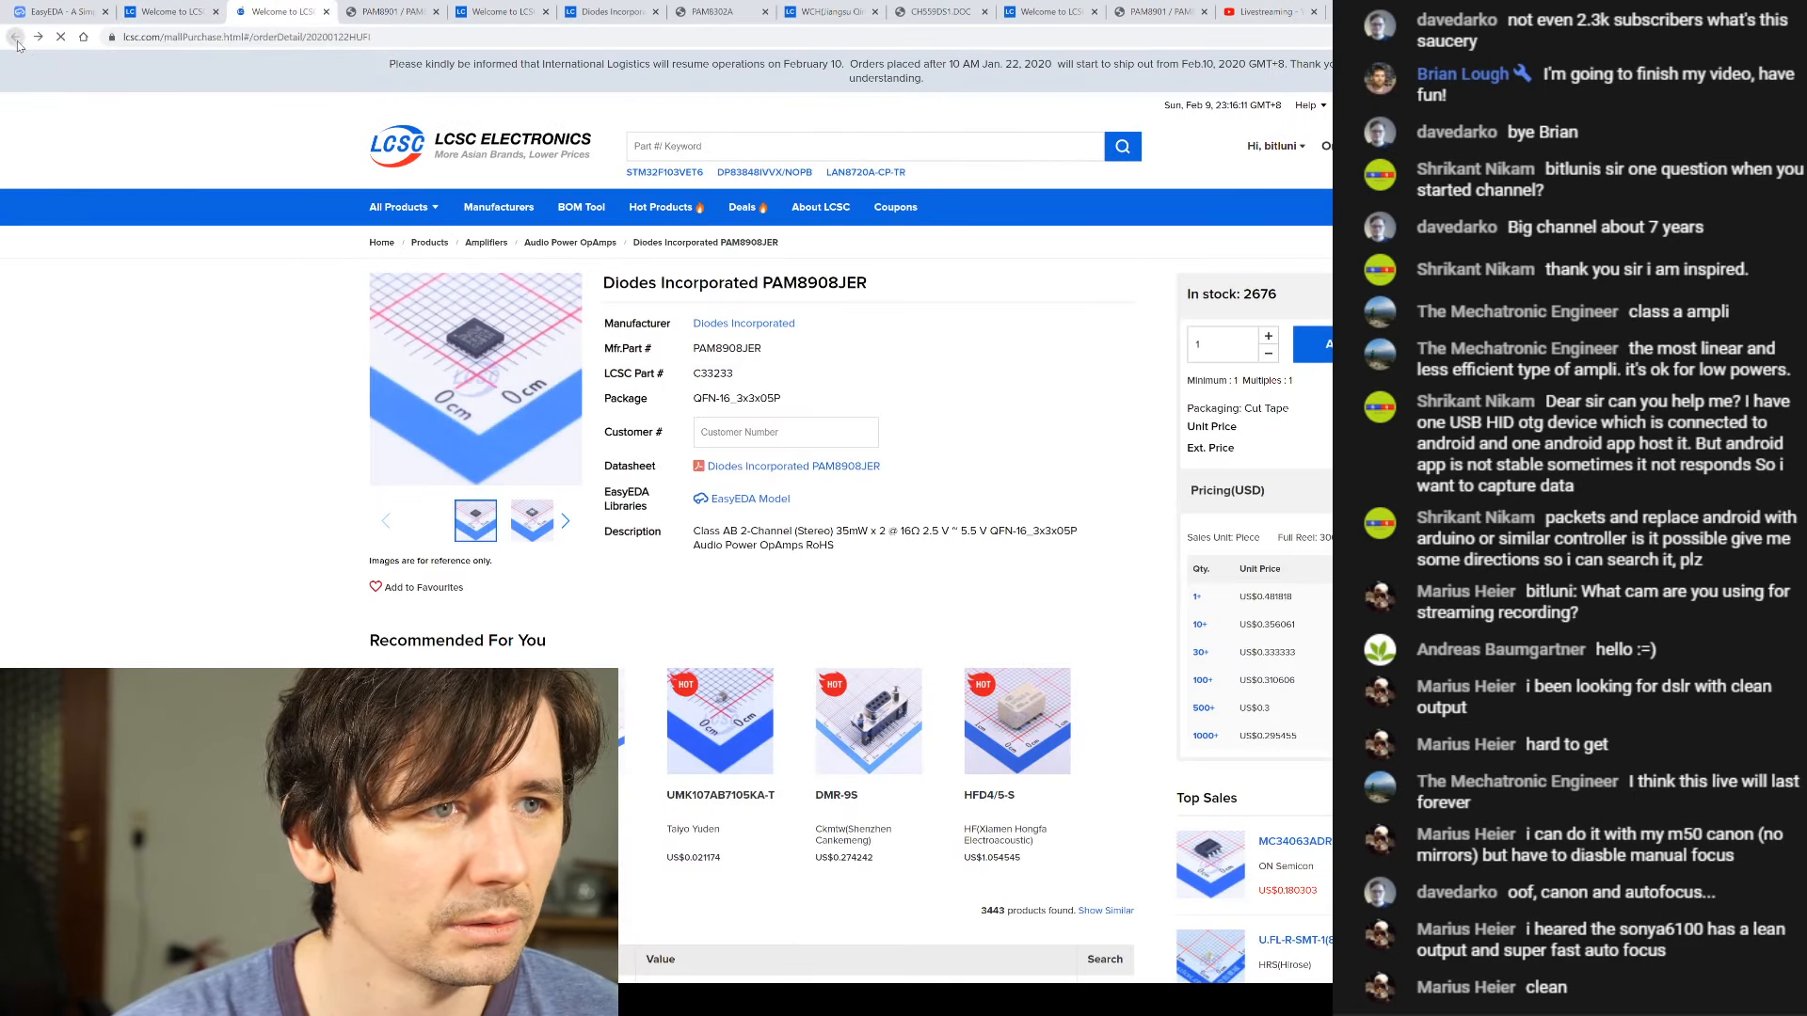
scroll(1019, 590, "down", 3)
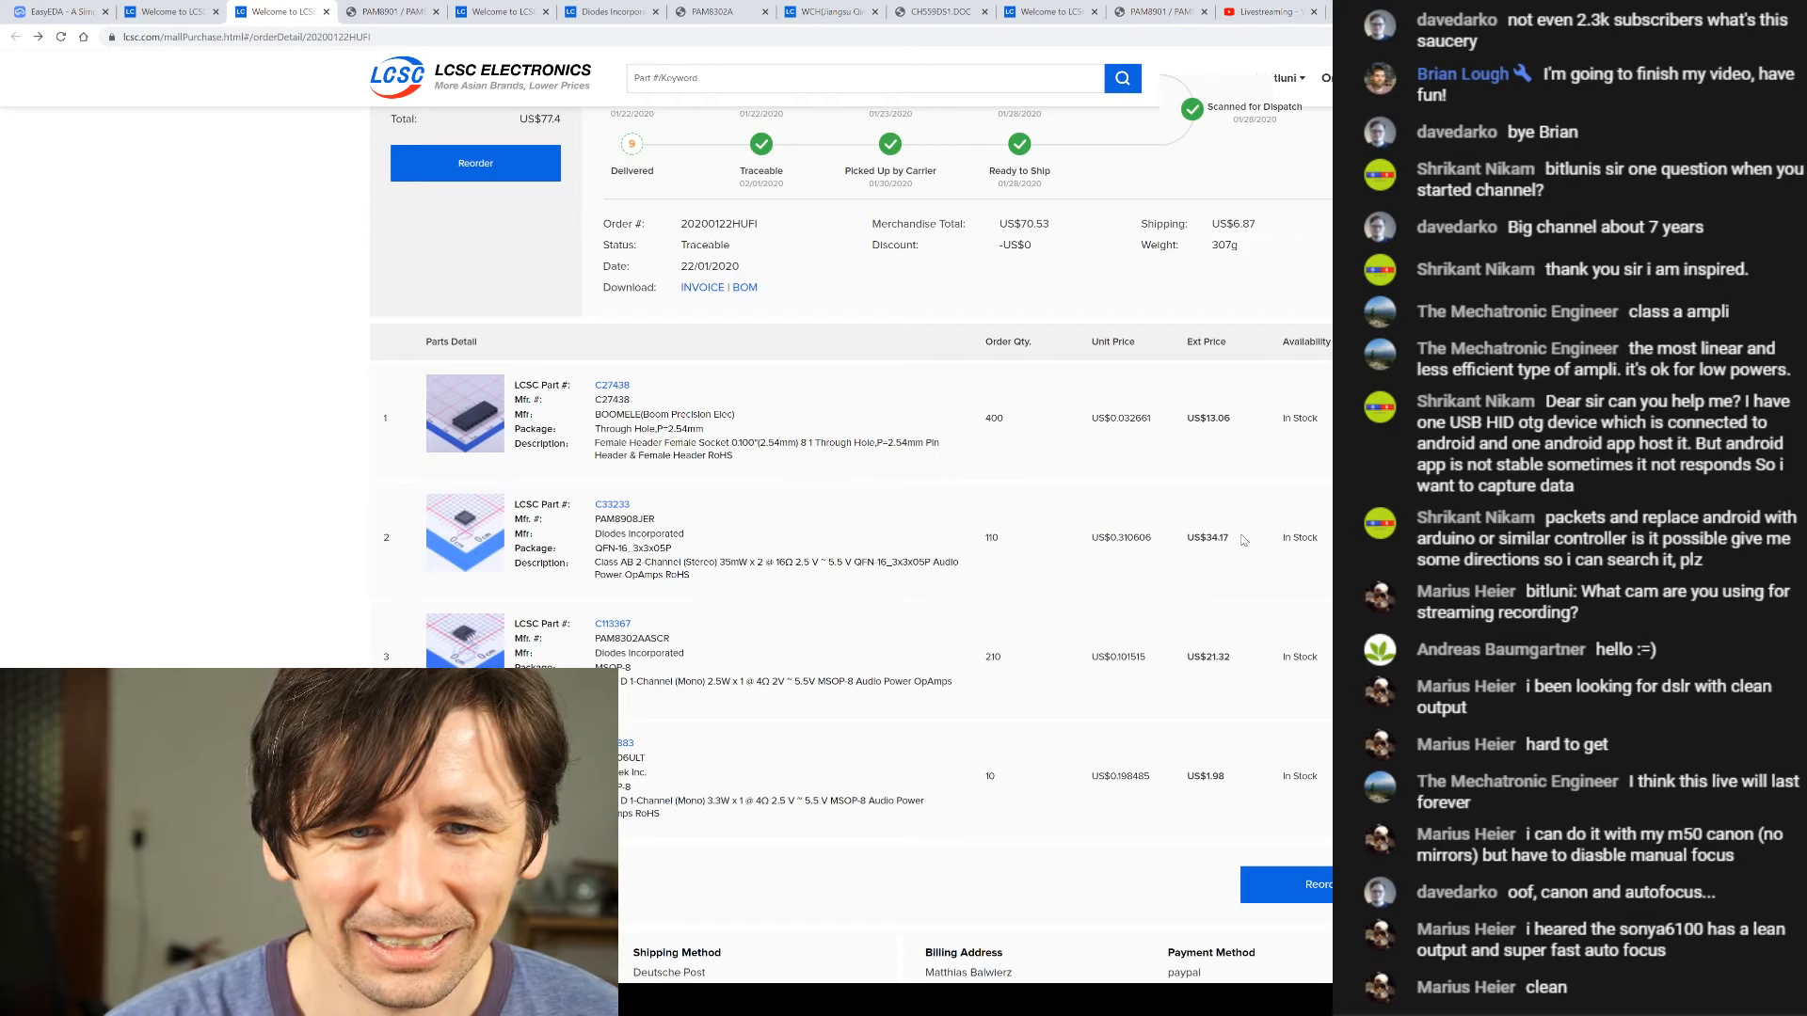
left_click_drag(1245, 541, 1194, 537)
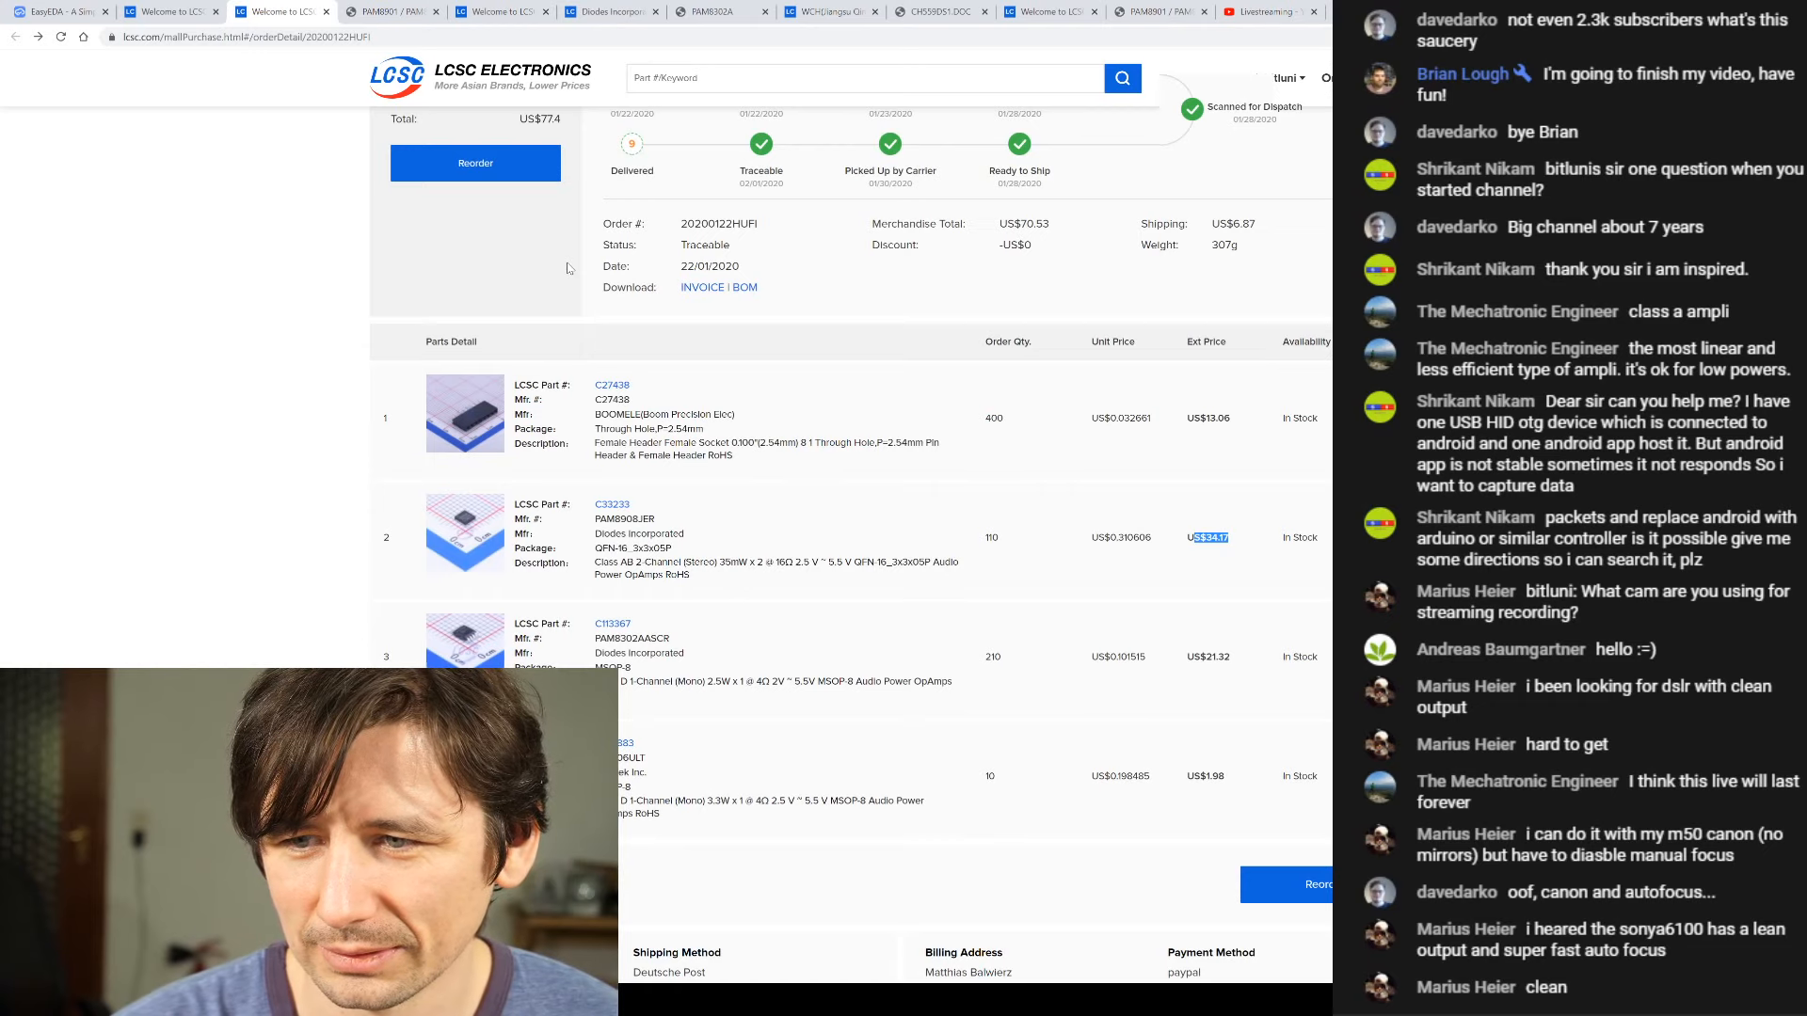
- Switch back to EasyEDA and look over the whole MIDI Synth schematic around the PAM8908 amplifier
left_click(122, 13)
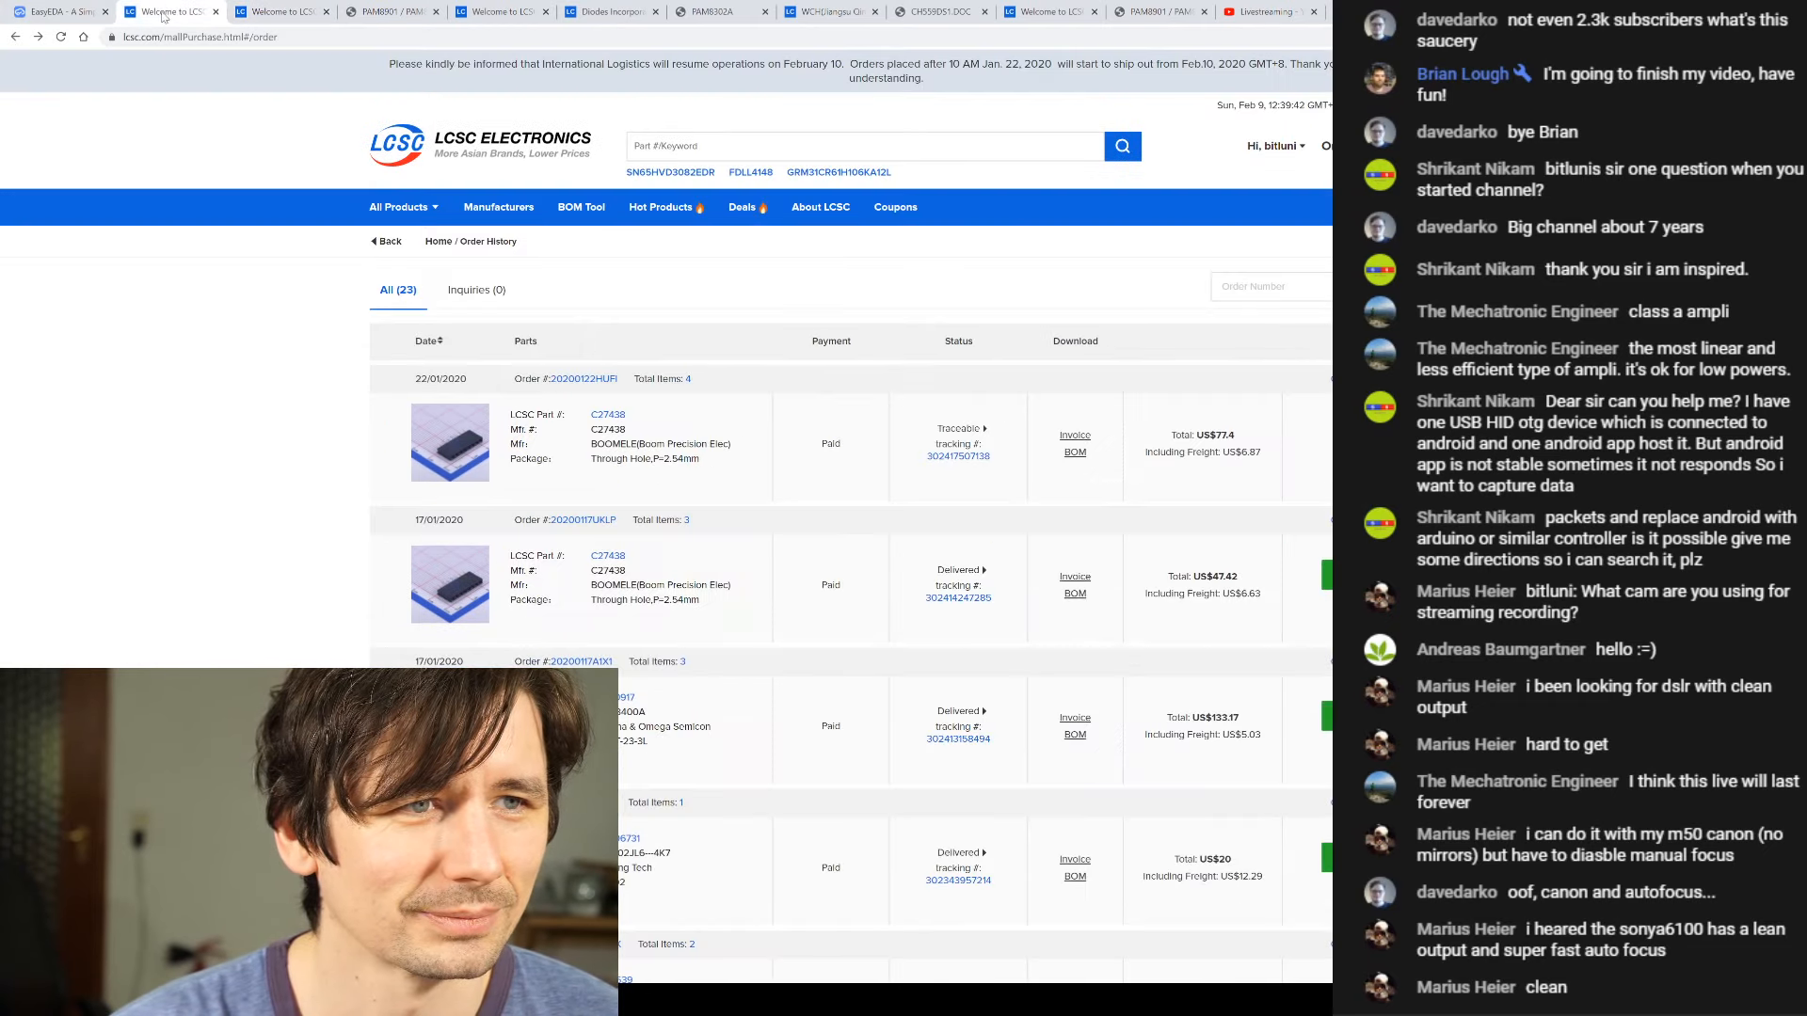
left_click(45, 14)
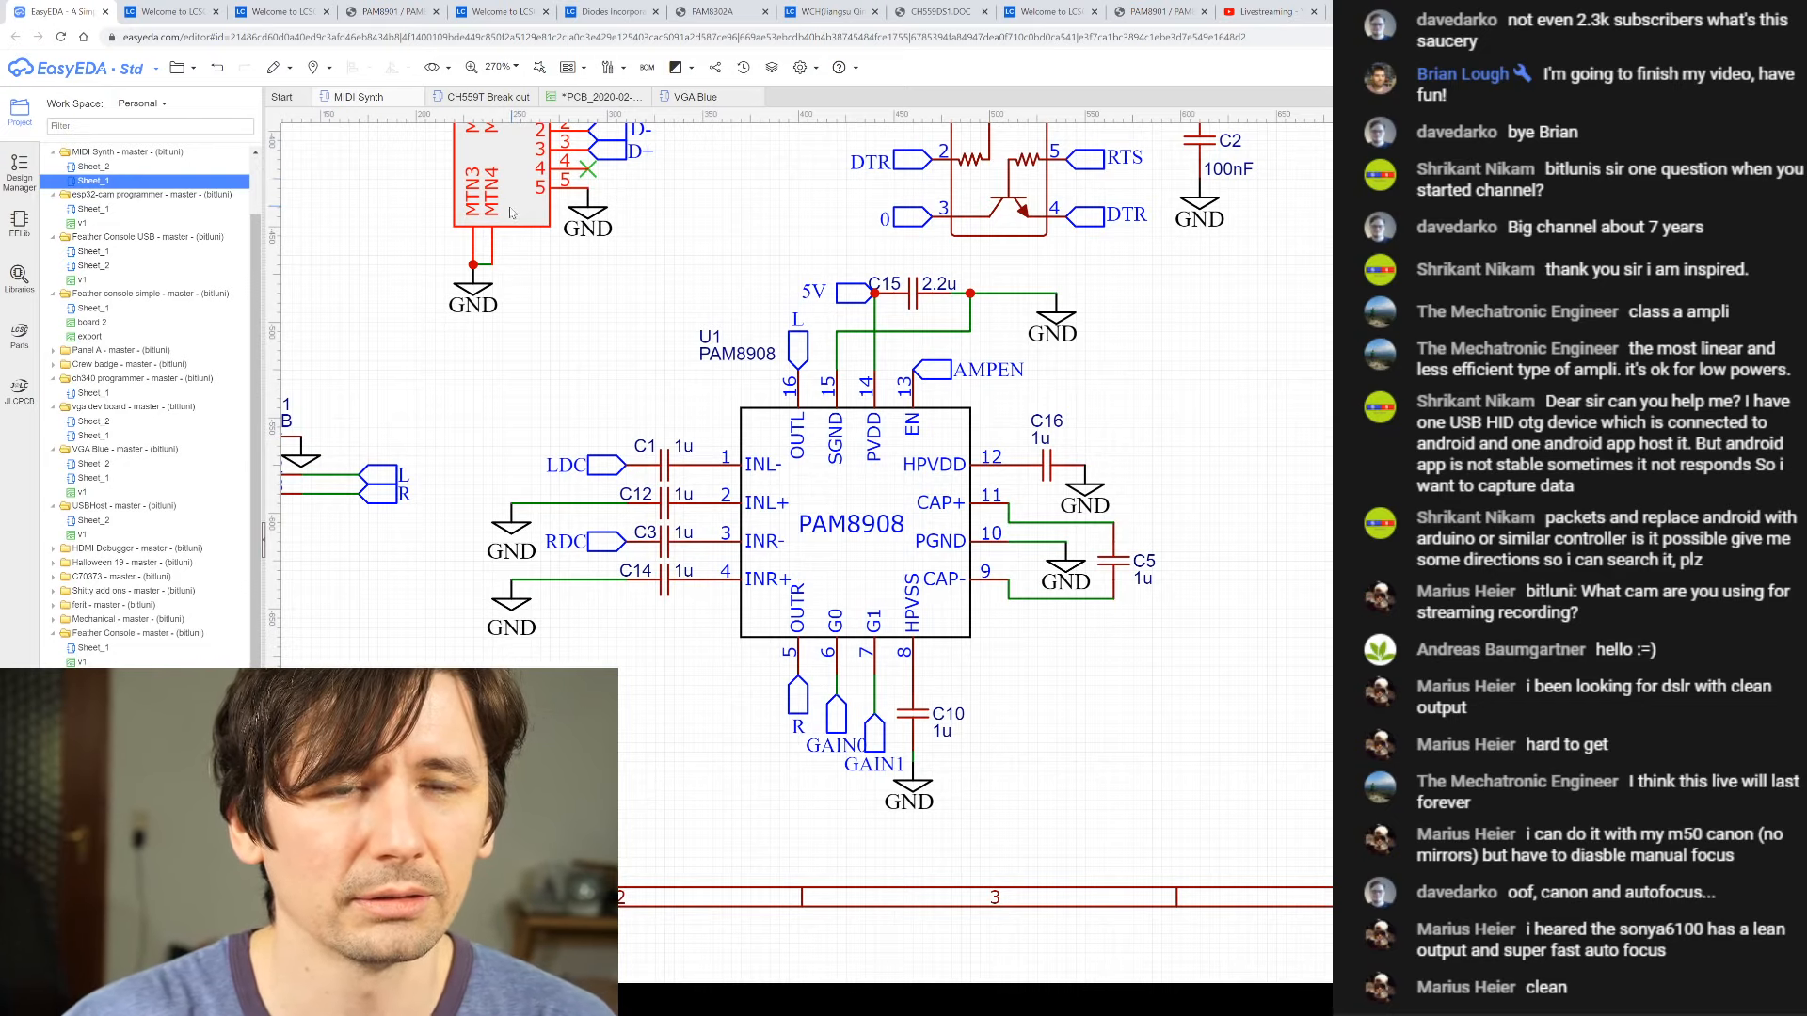
left_click(433, 68)
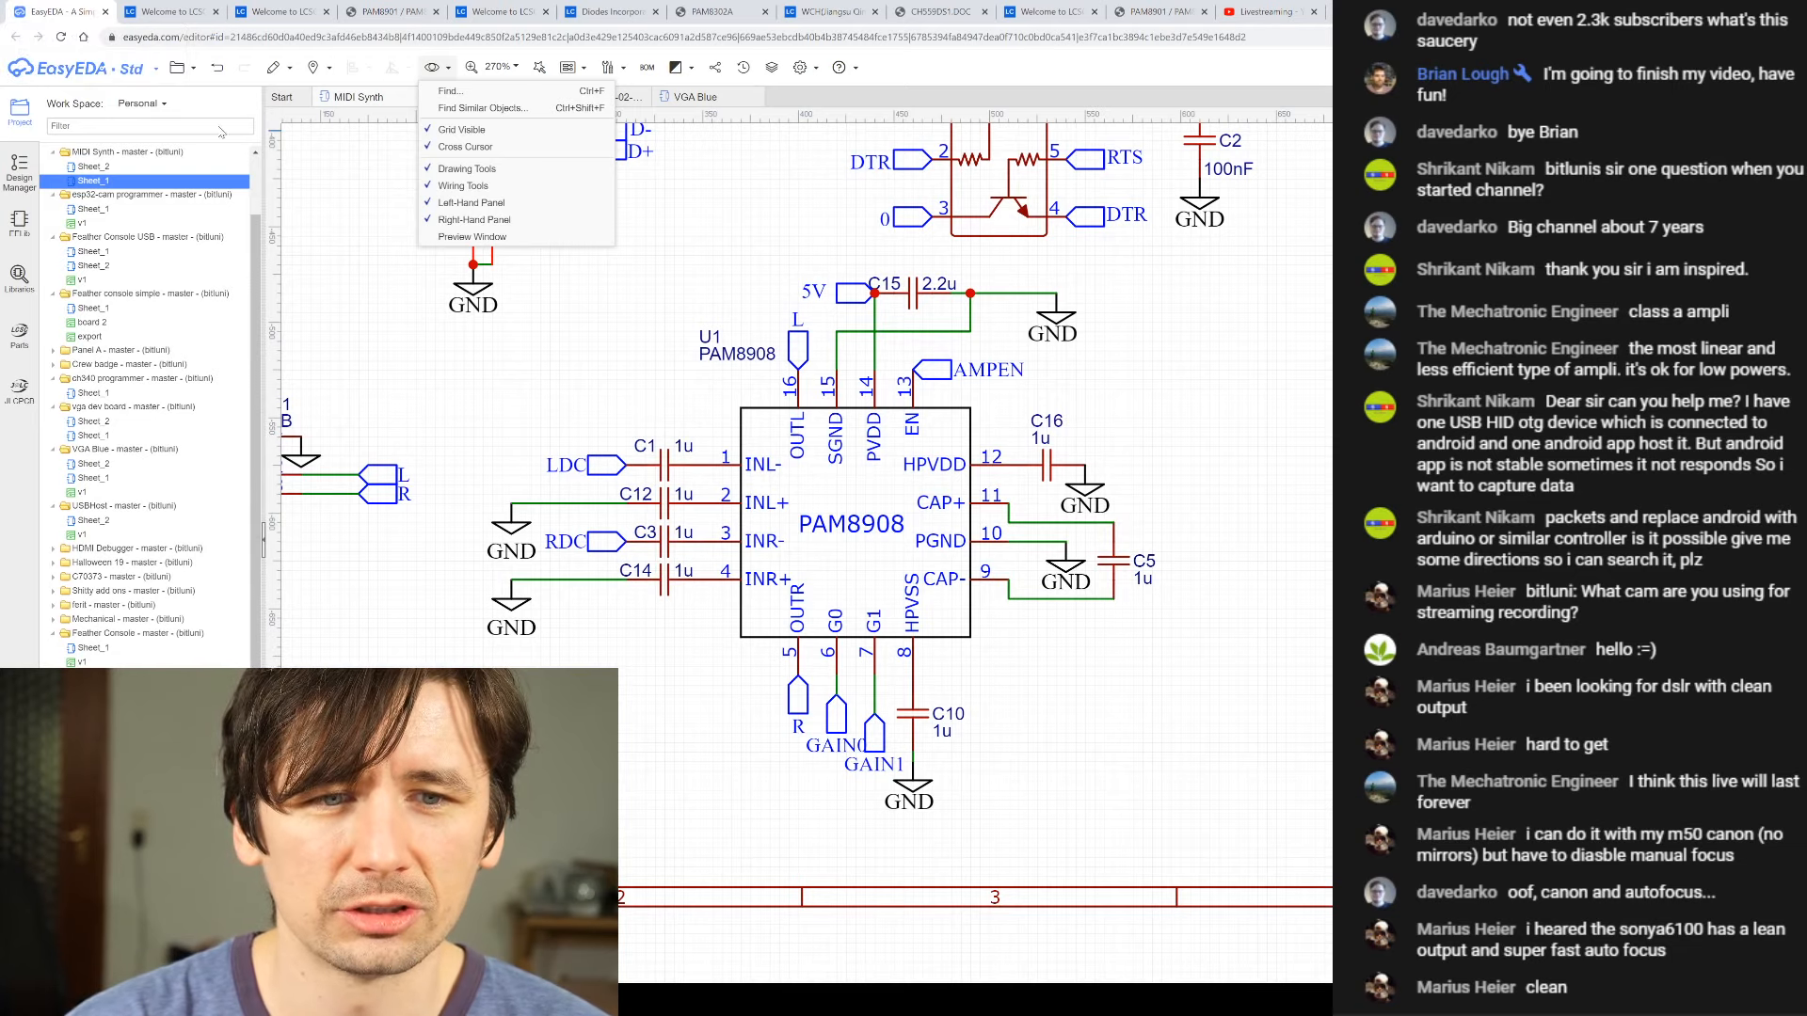
left_click(516, 272)
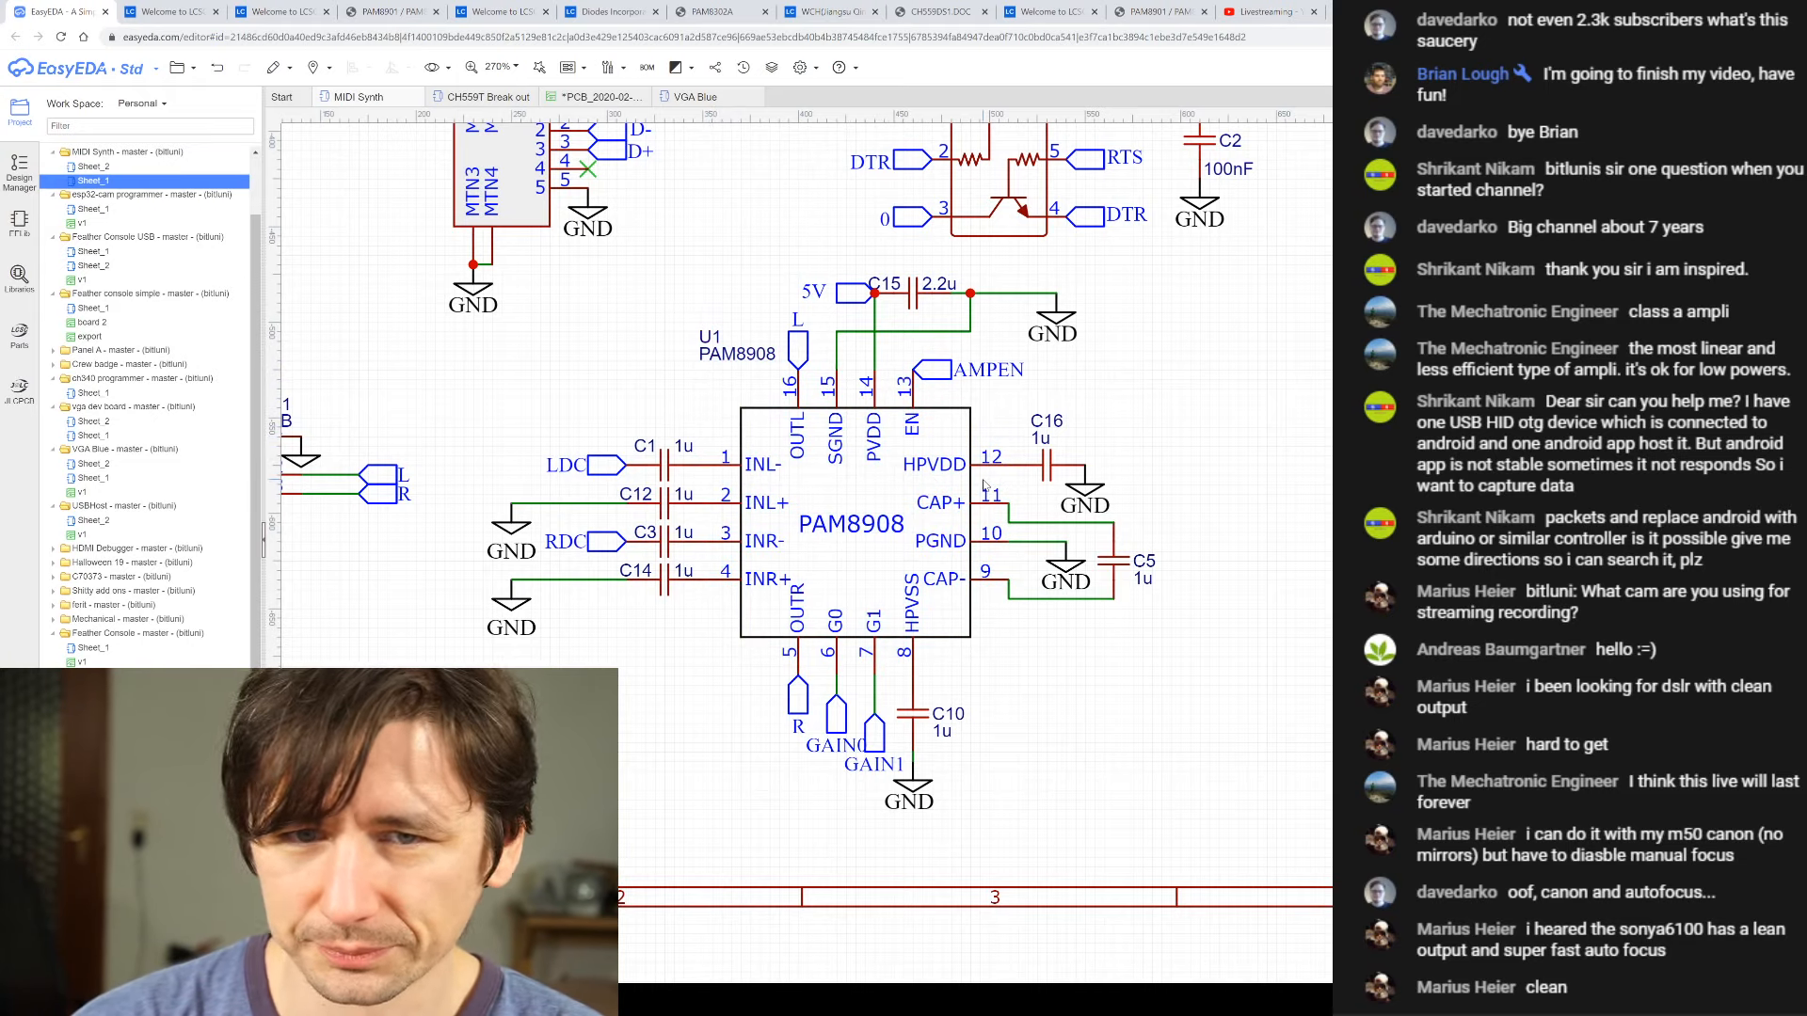
scroll(948, 454, "up", 4)
scroll(948, 455, "down", 4)
scroll(947, 455, "down", 4)
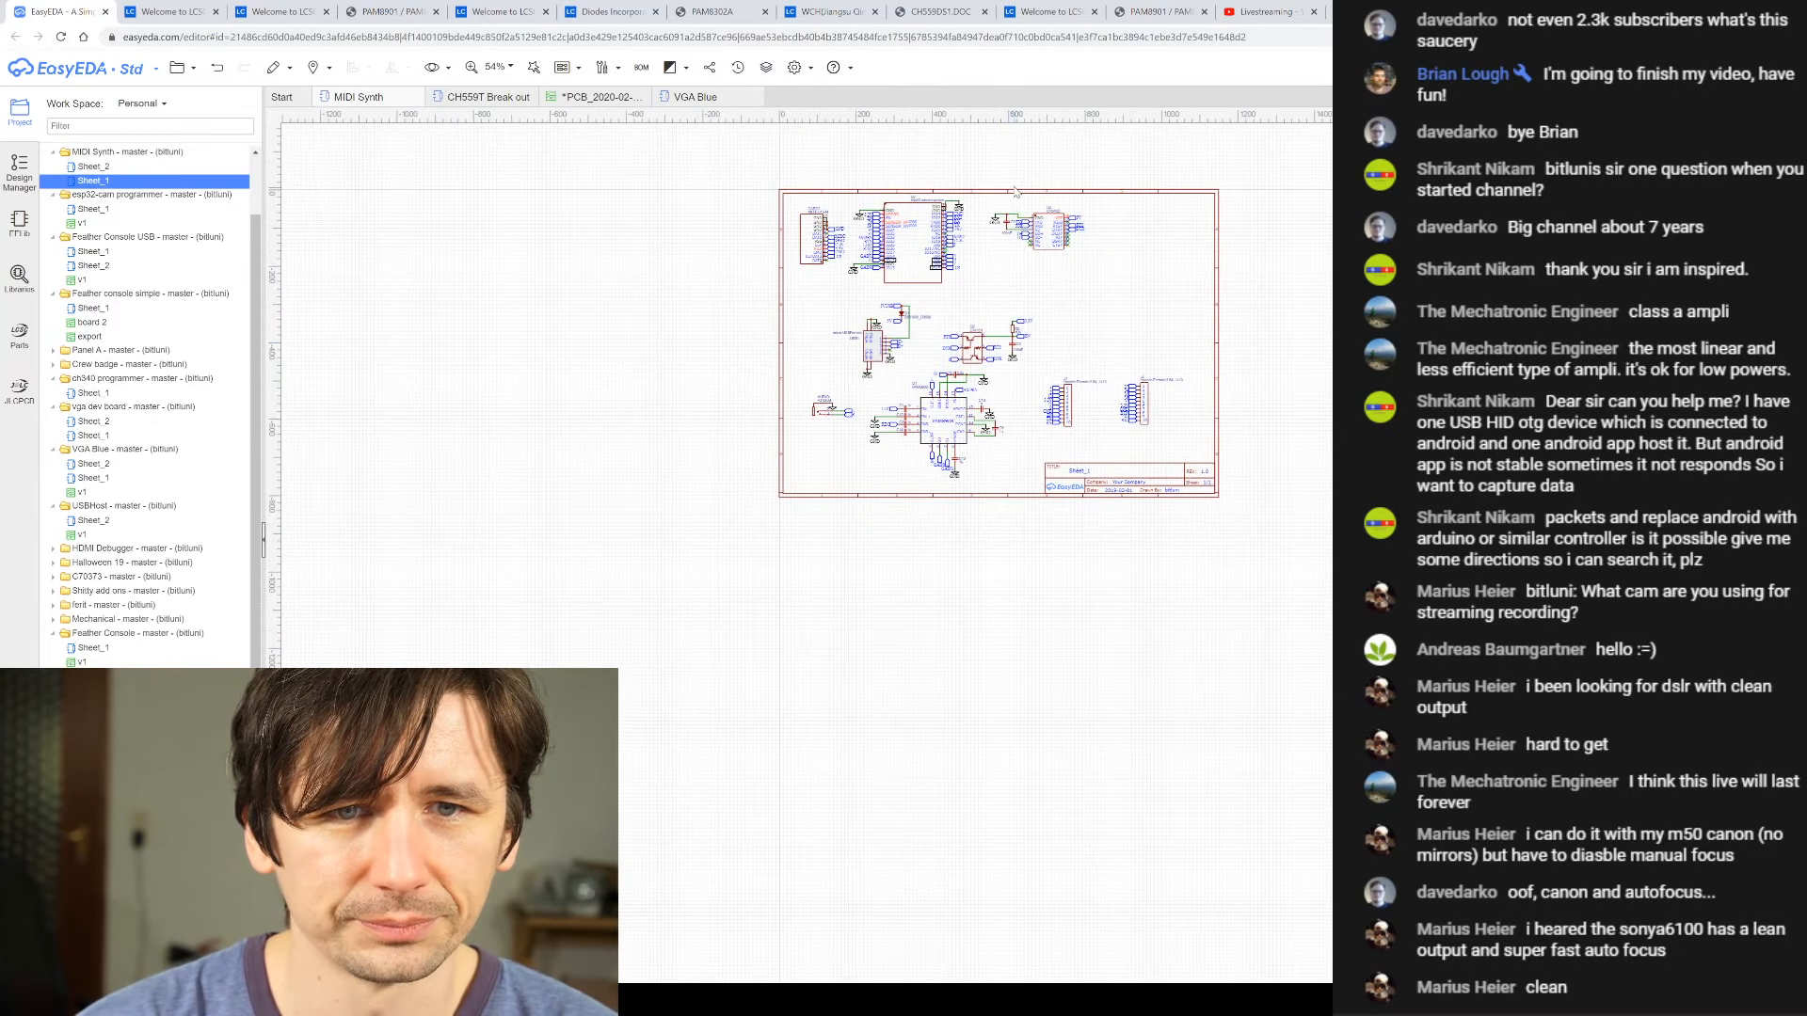
scroll(1013, 231, "up", 3)
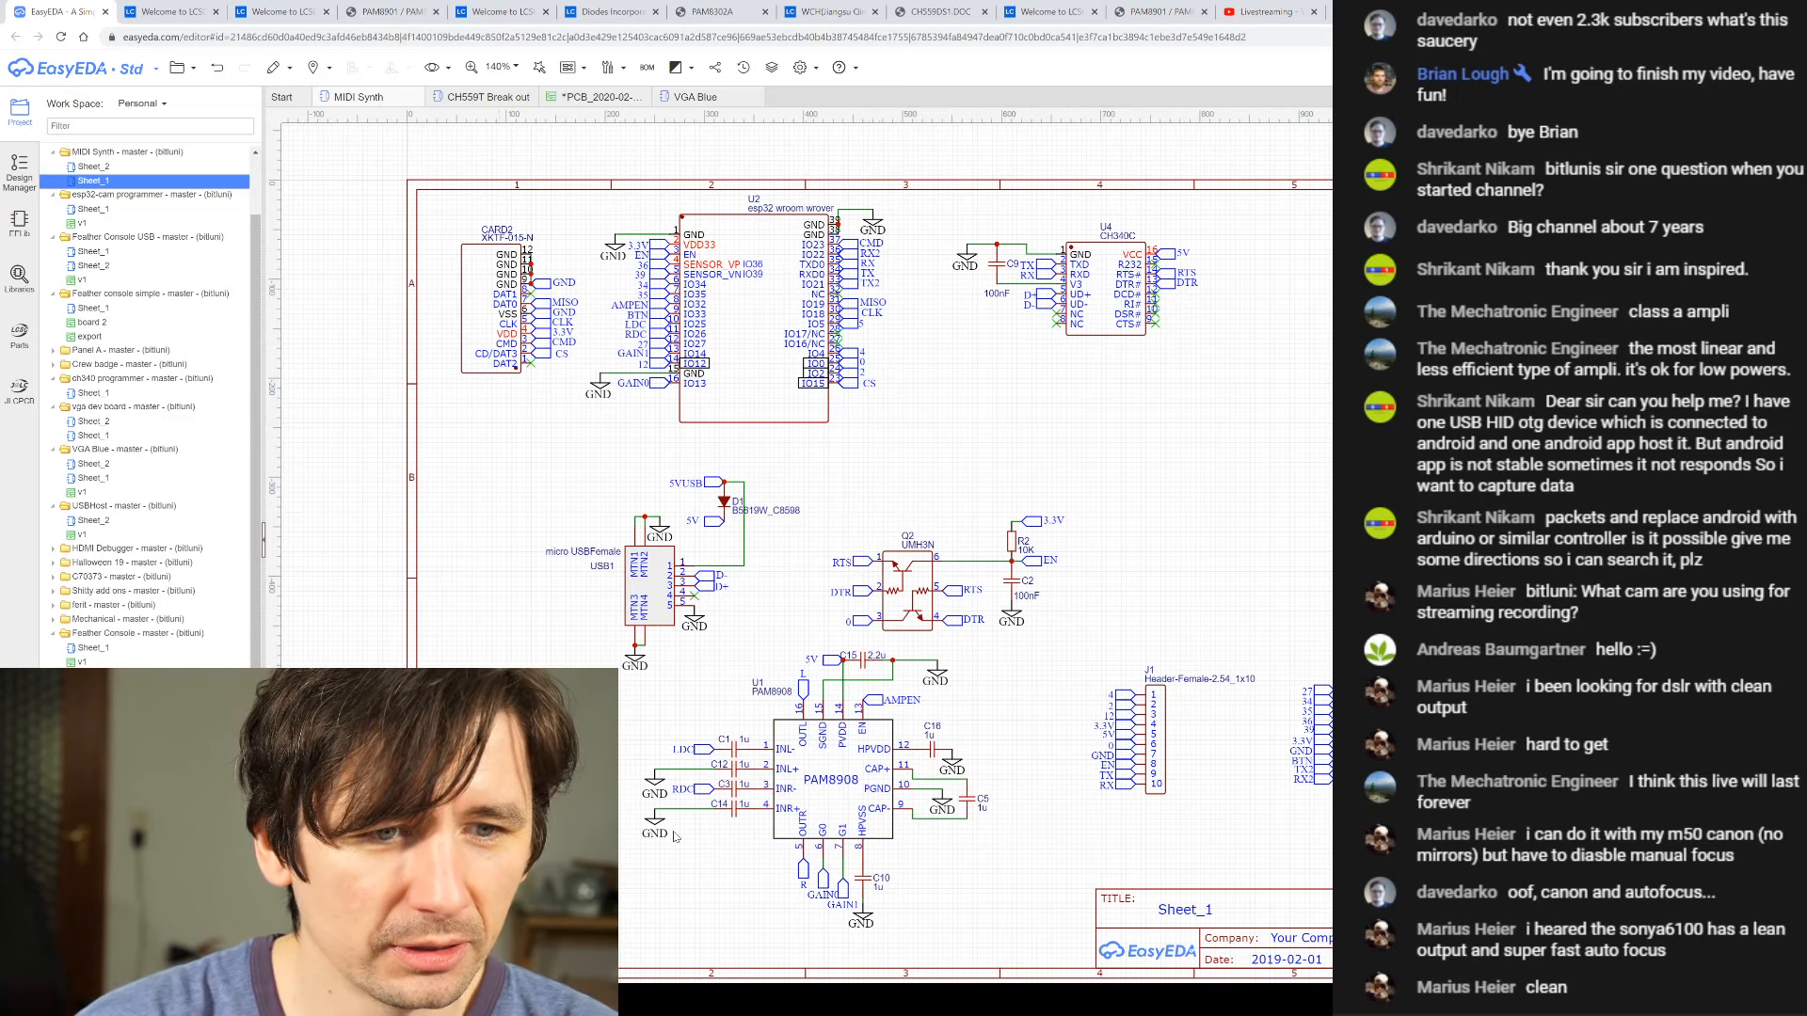
scroll(674, 836, "up", 5)
scroll(924, 539, "down", 2)
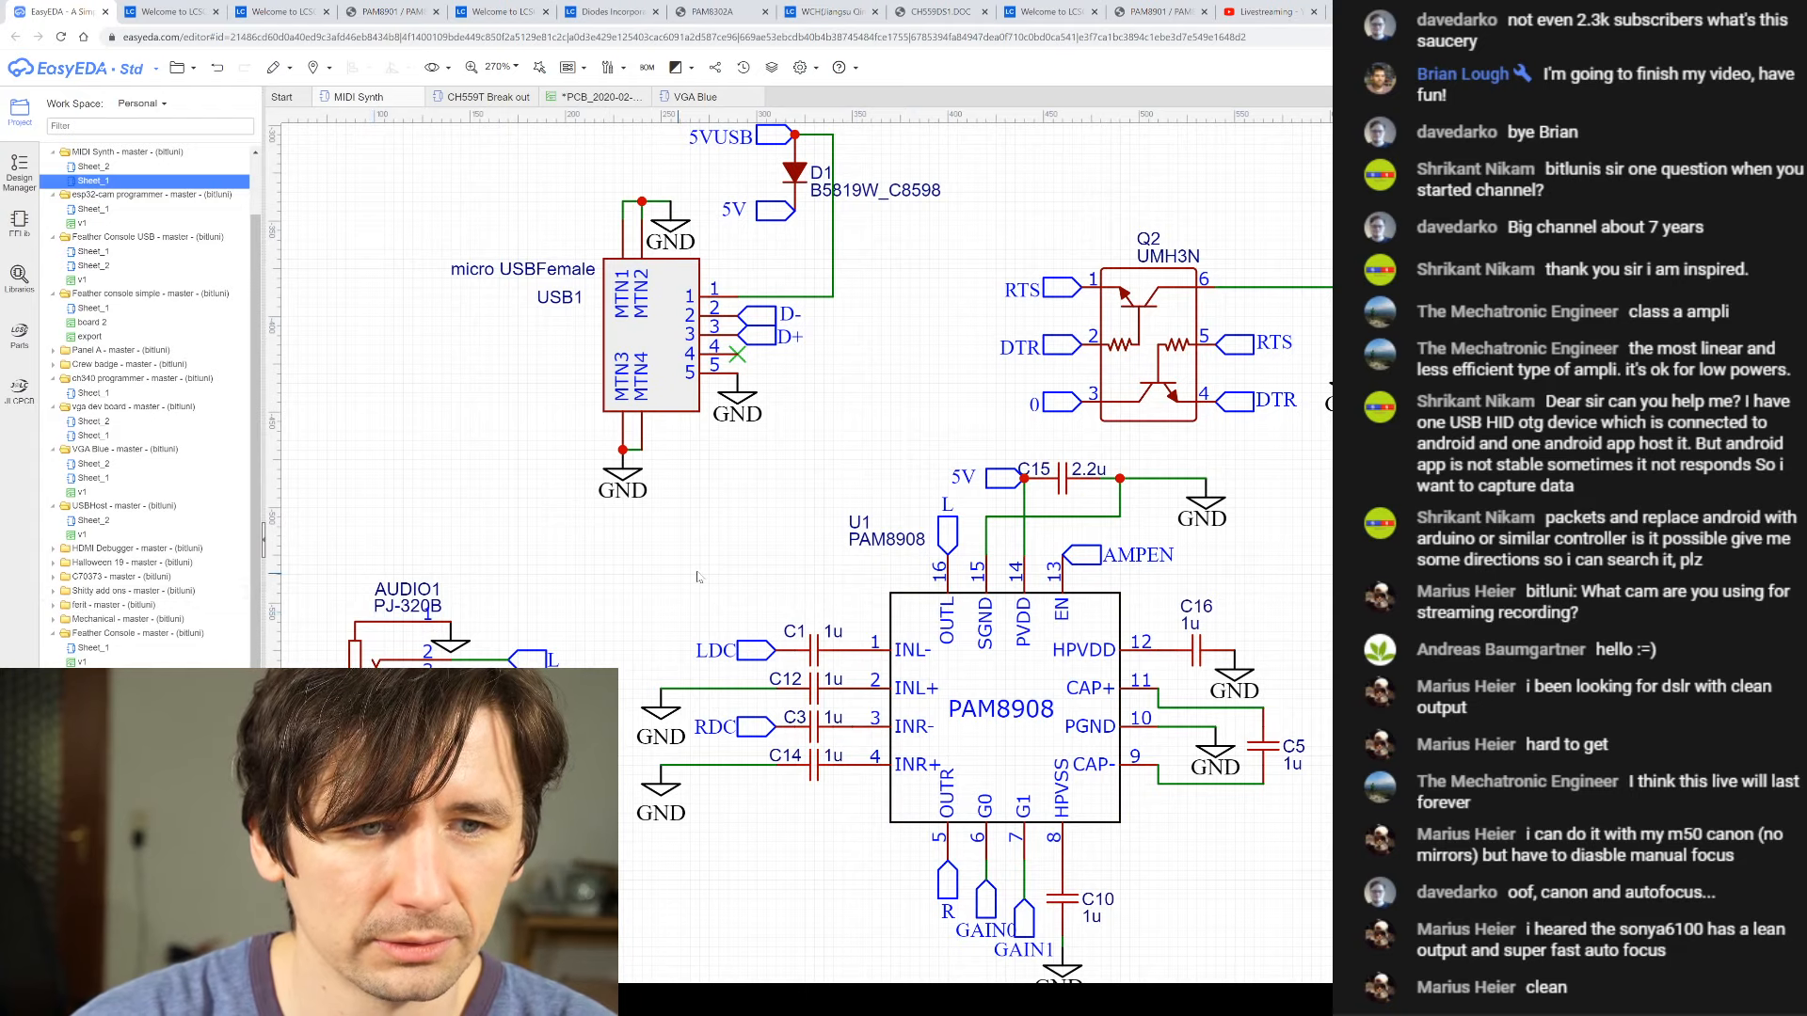
- Examine how the AUDIO1 jack, the LDC and RDC input capacitors and the J1 header surround the PAM8908
right_click_drag(716, 548, 825, 389)
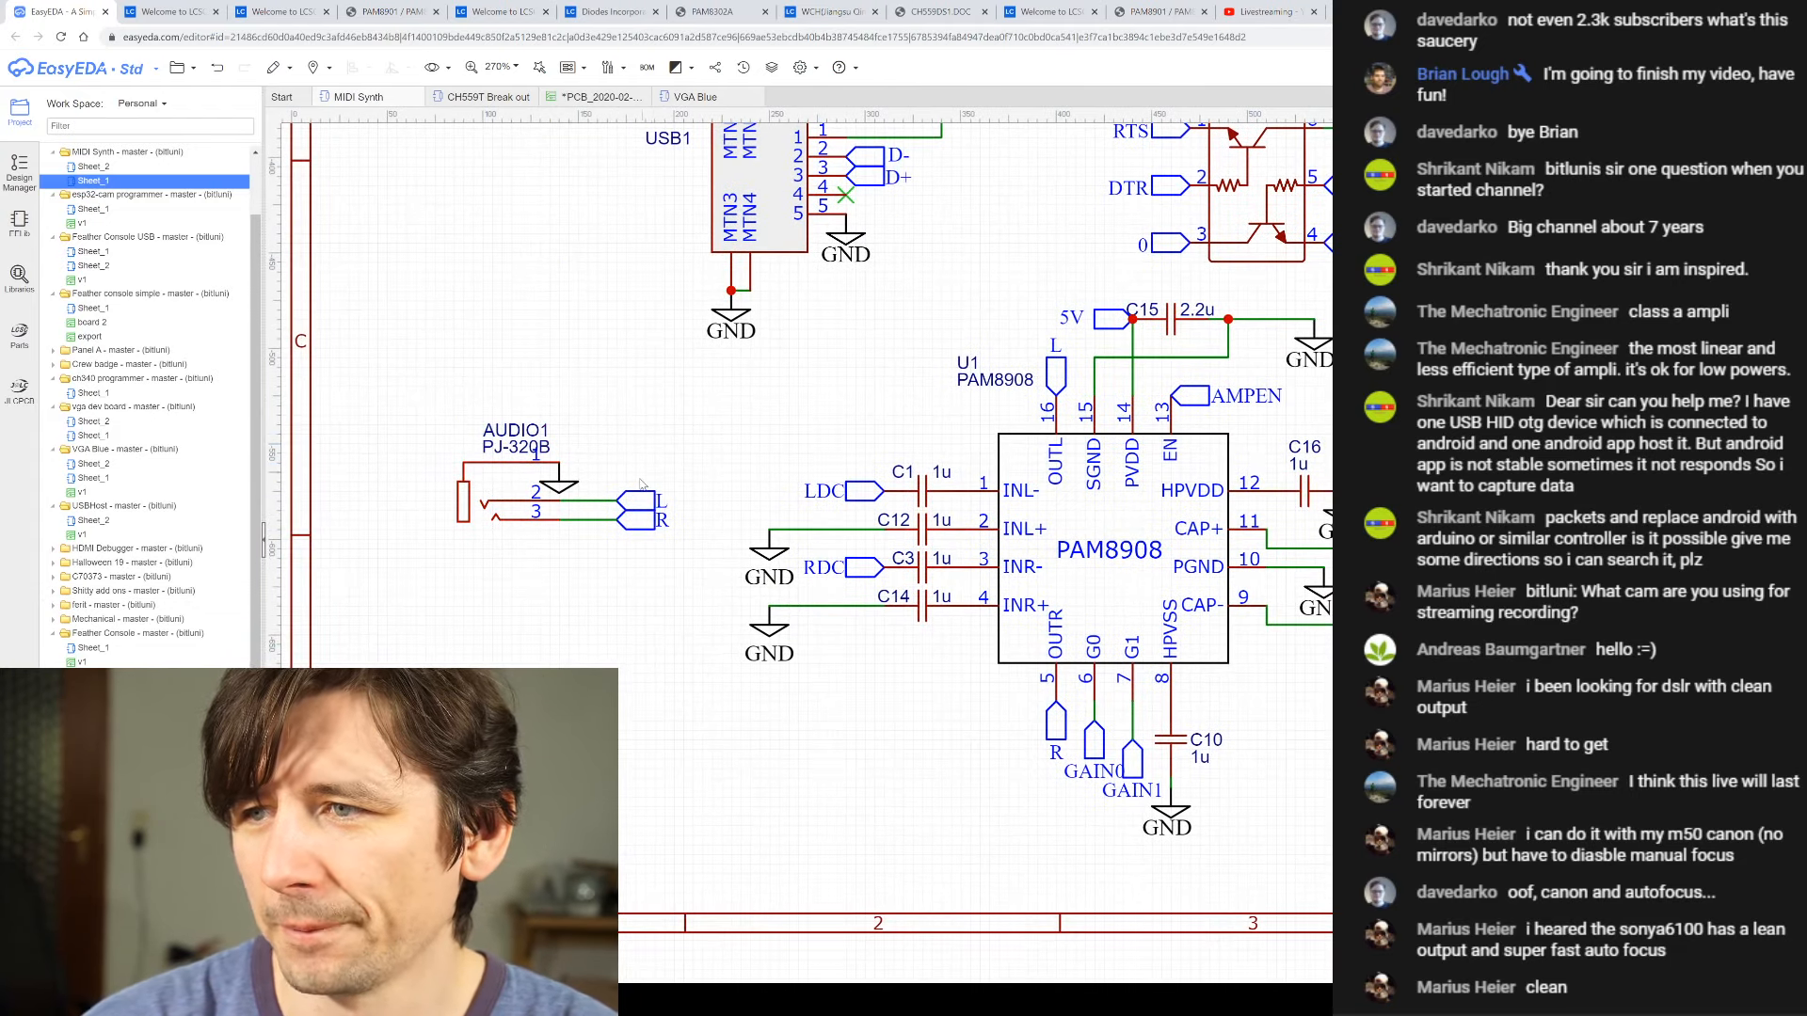
right_click_drag(867, 414, 649, 404)
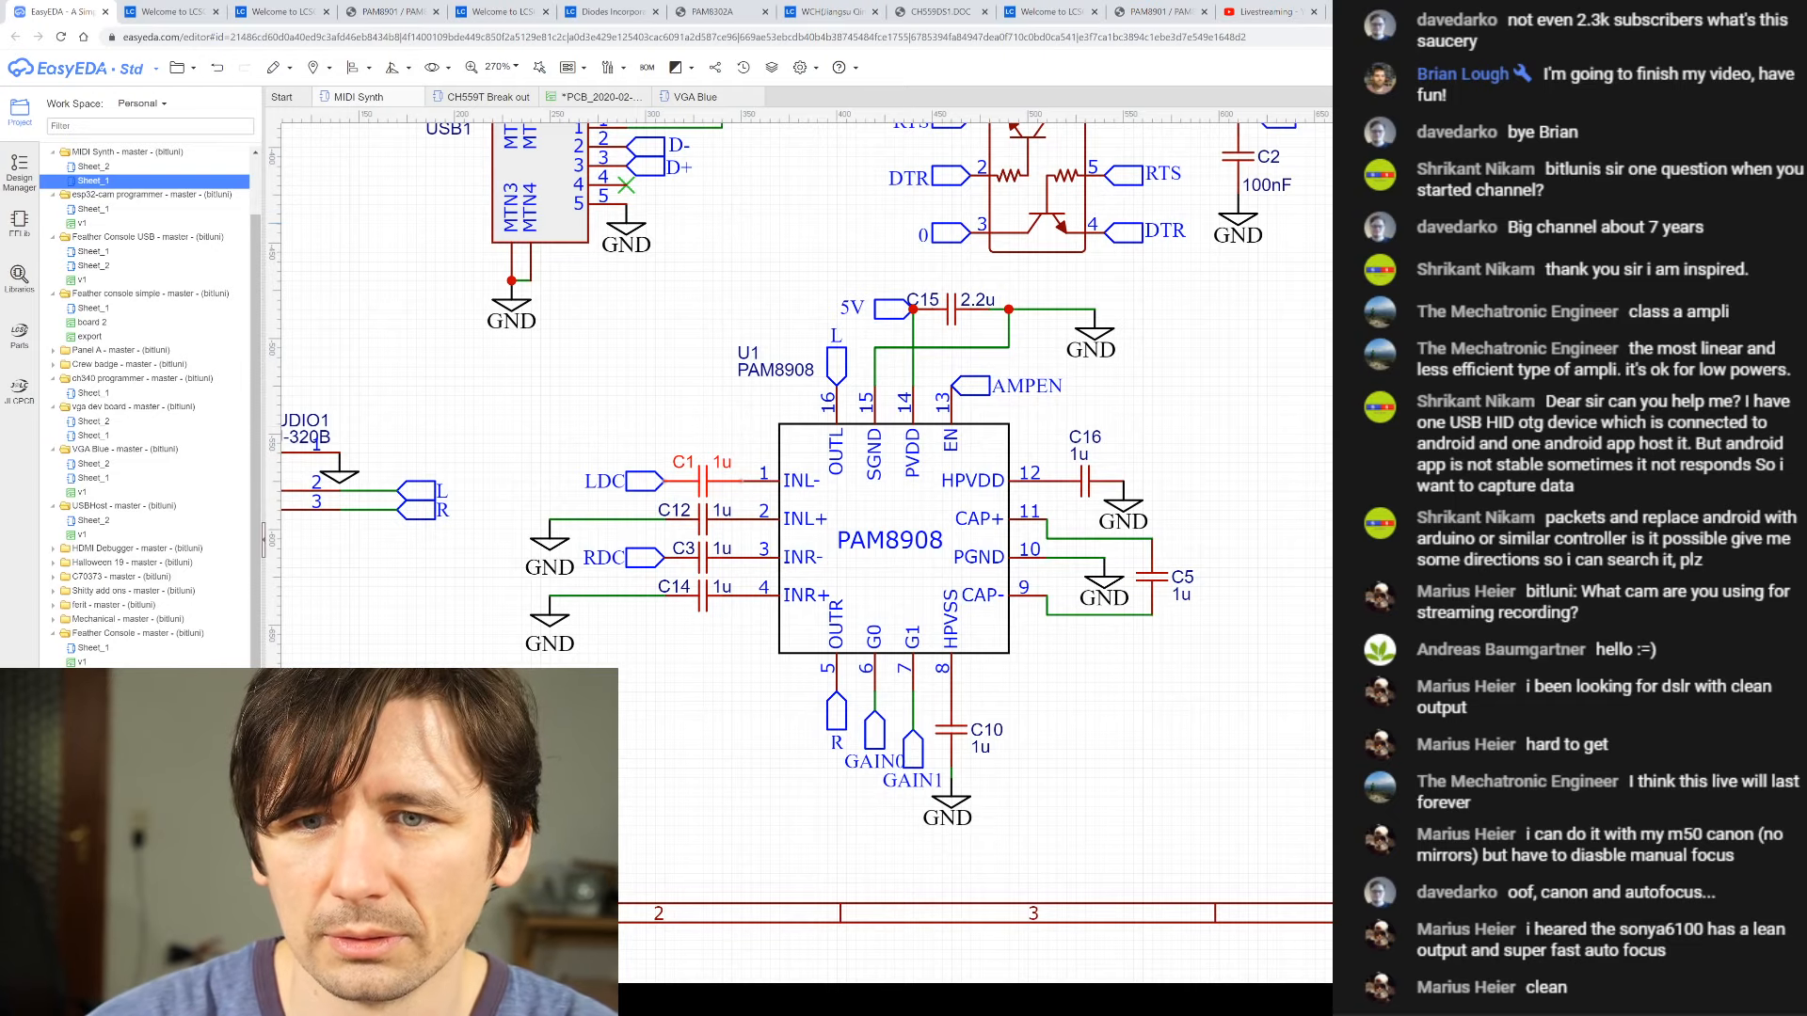
key("Escape")
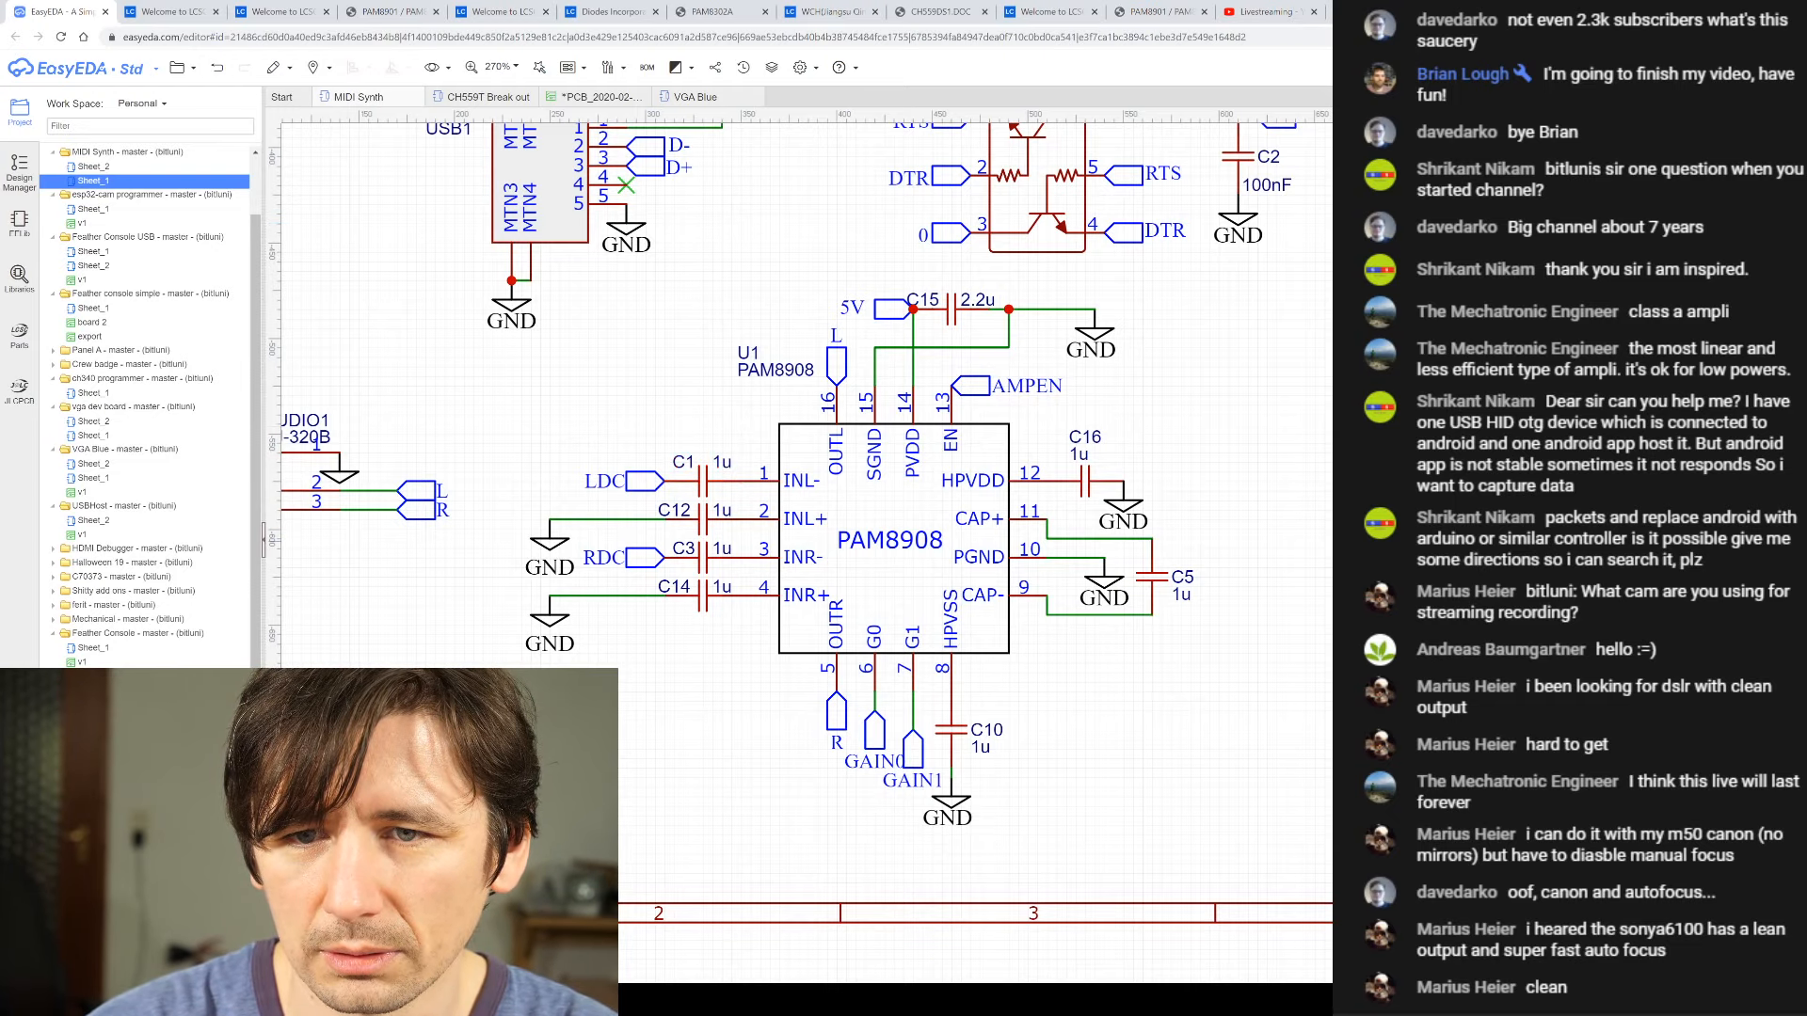
key("Left")
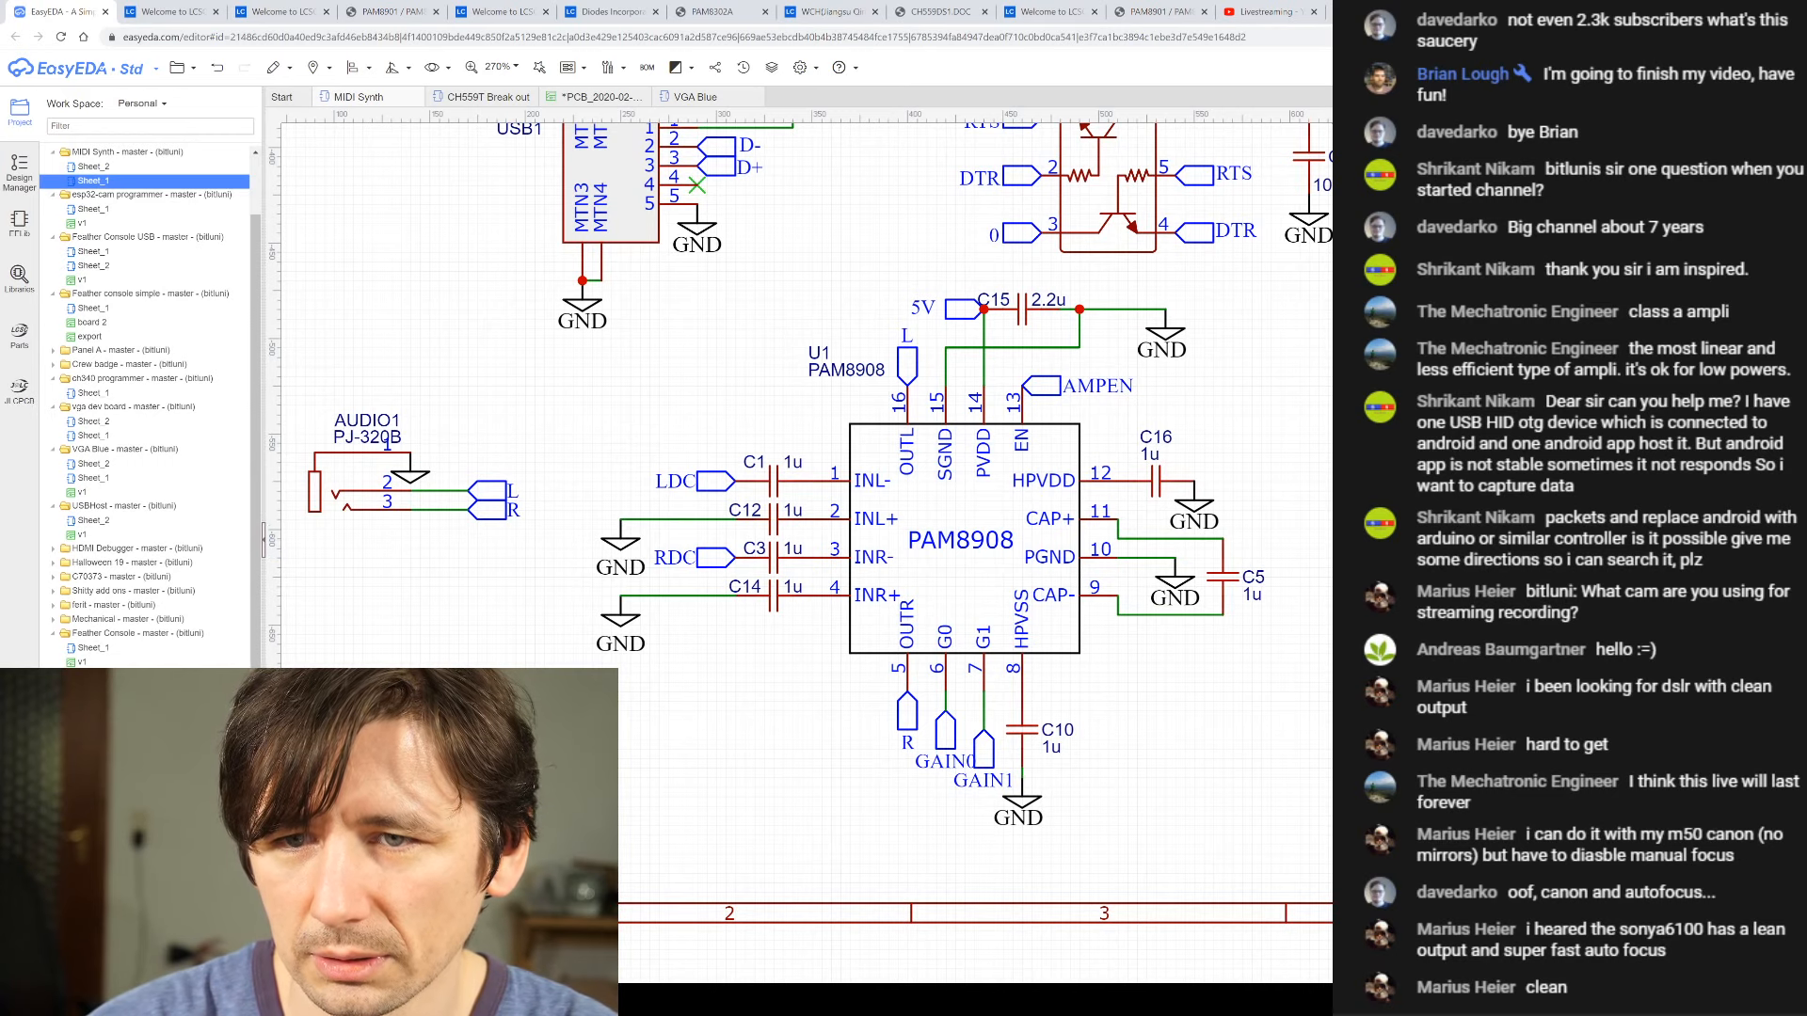
key("Right")
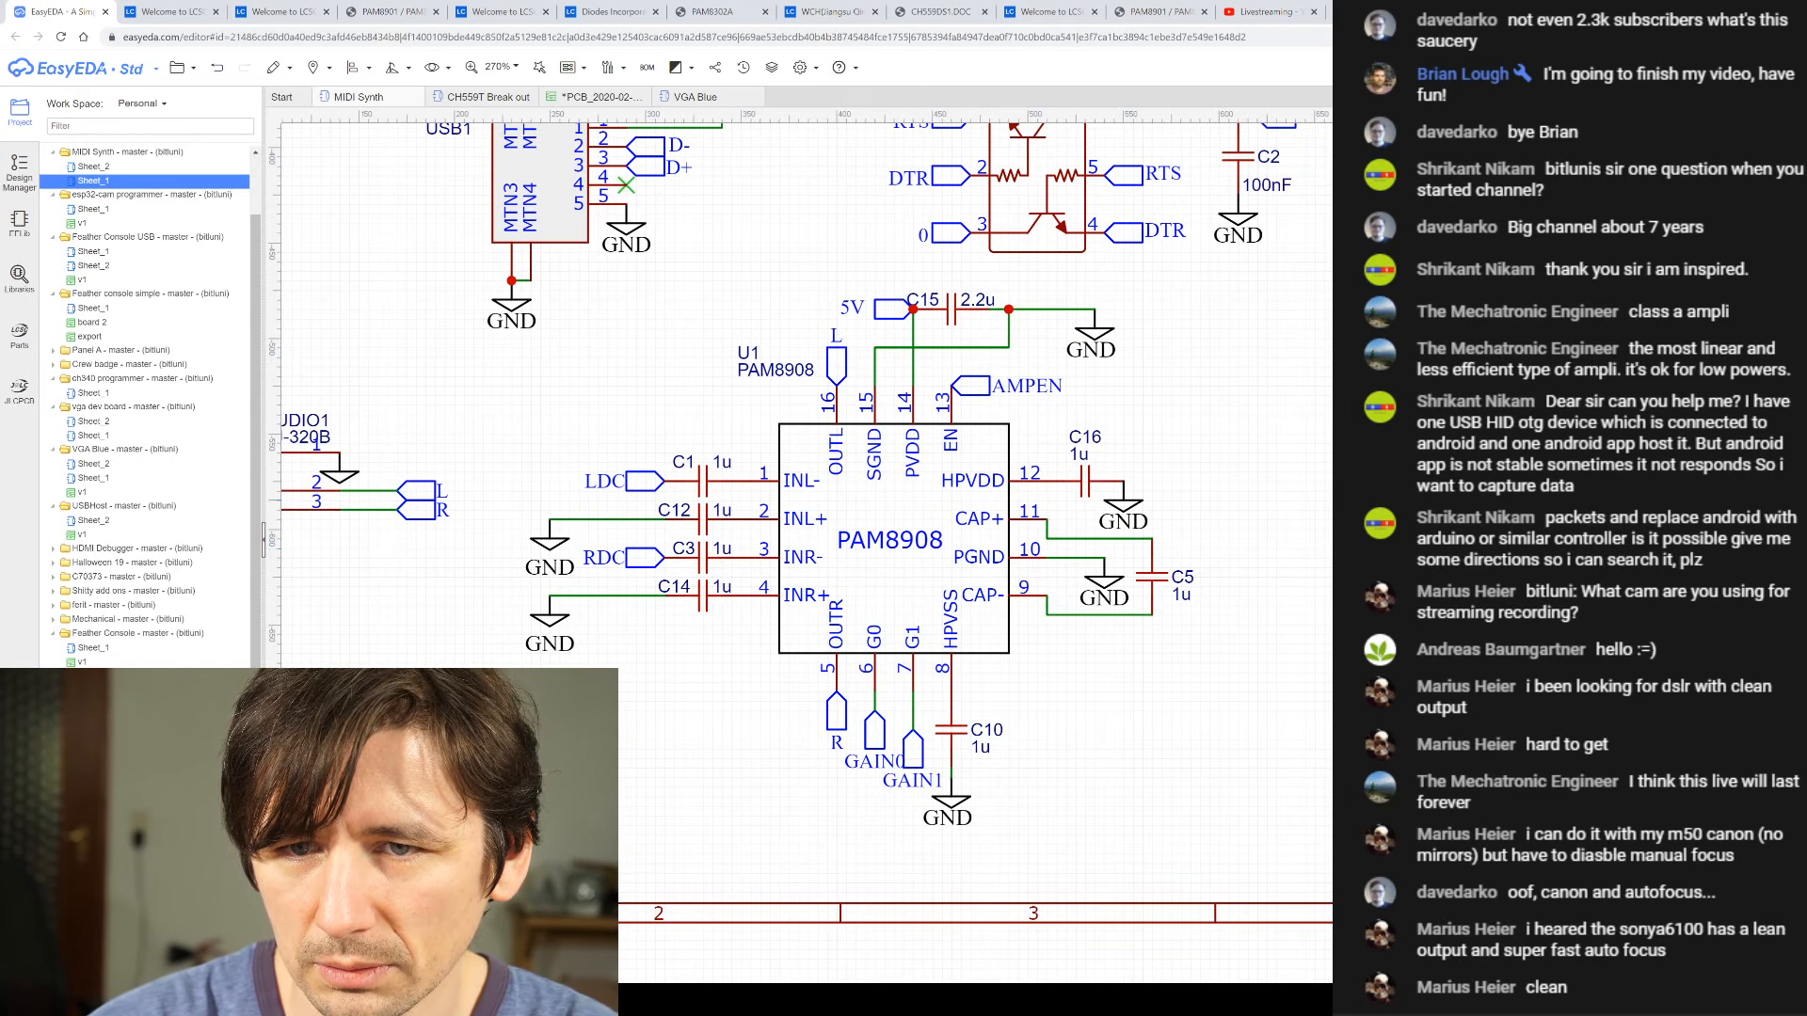
key("Right")
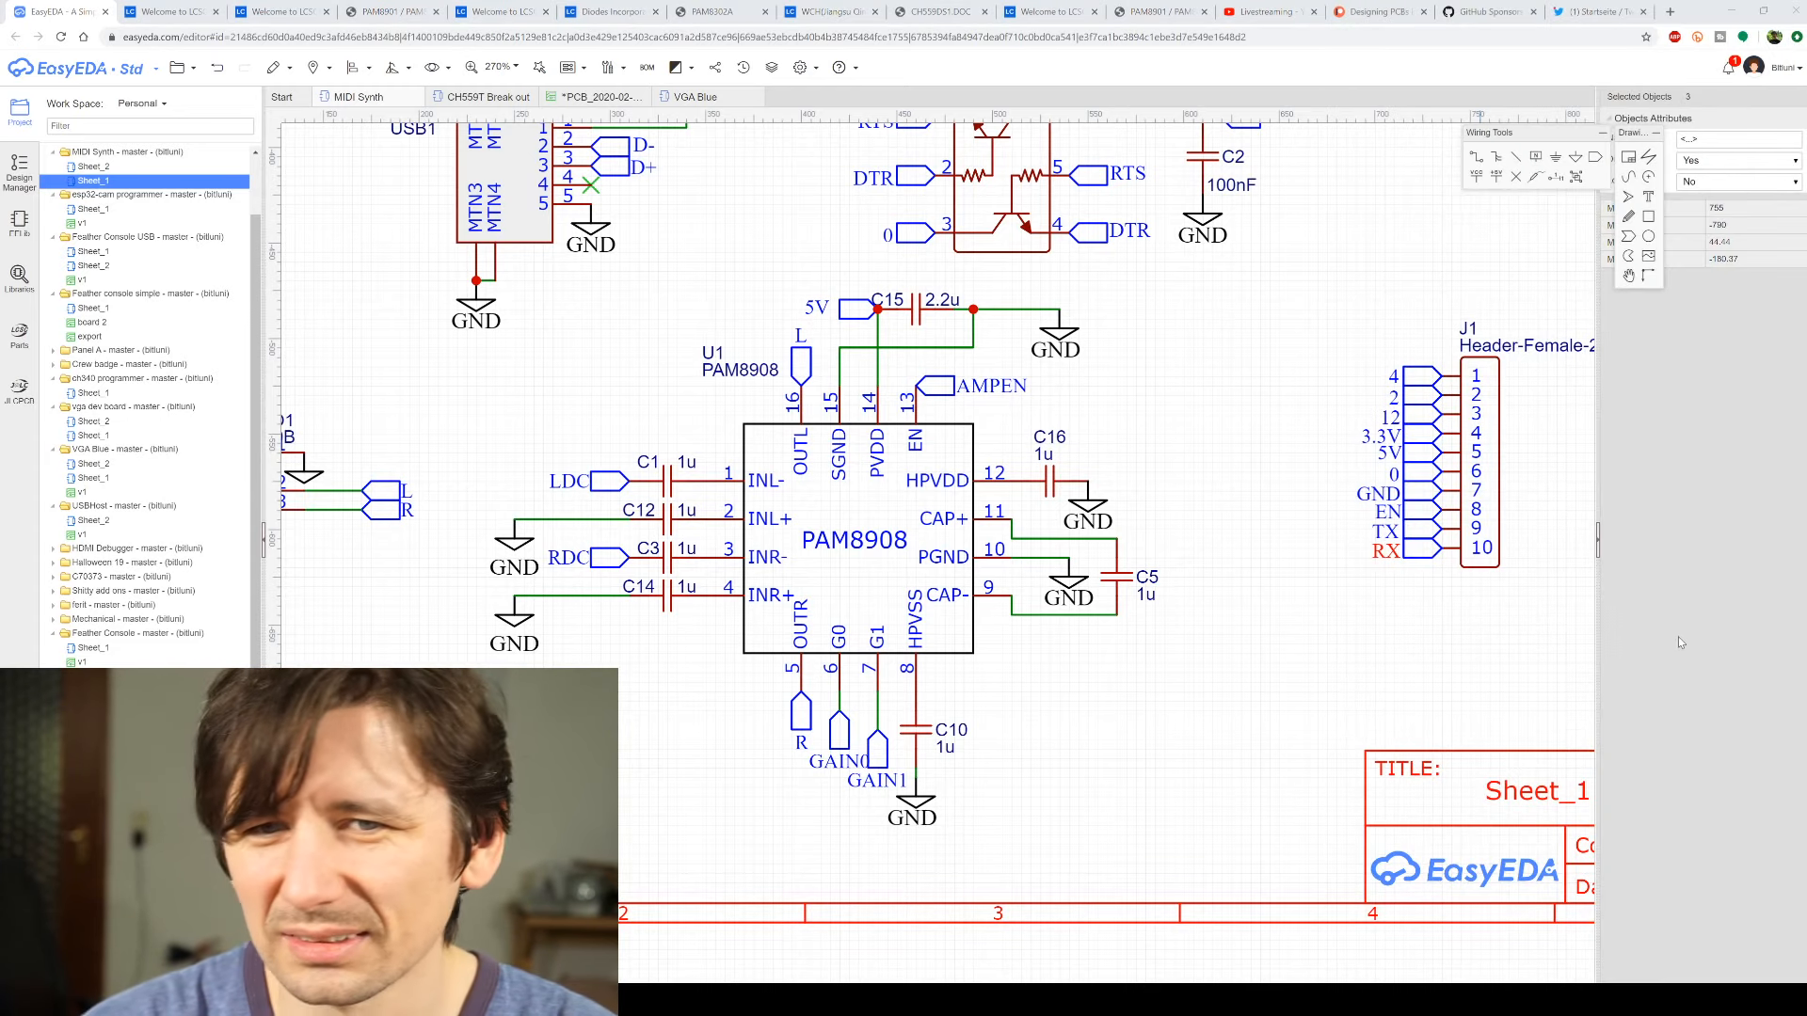
left_click(1476, 670)
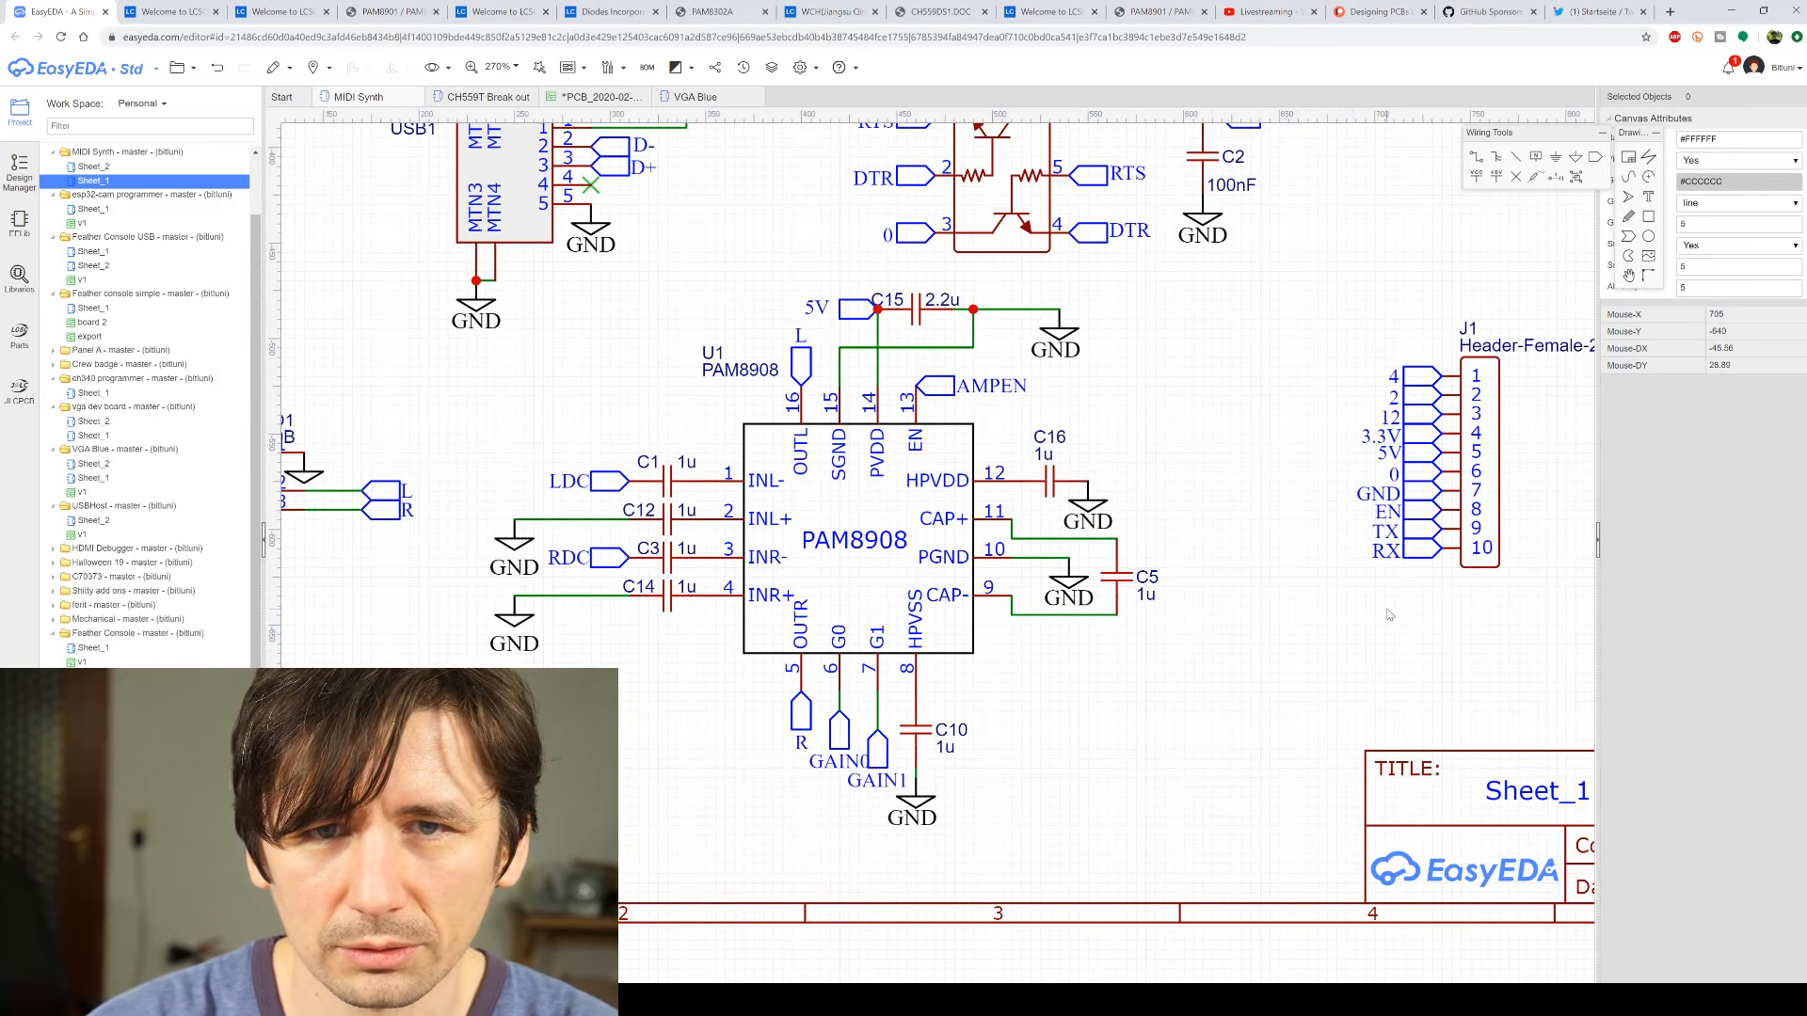
scroll(1392, 613, "up", 1)
scroll(1571, 609, "up", 1)
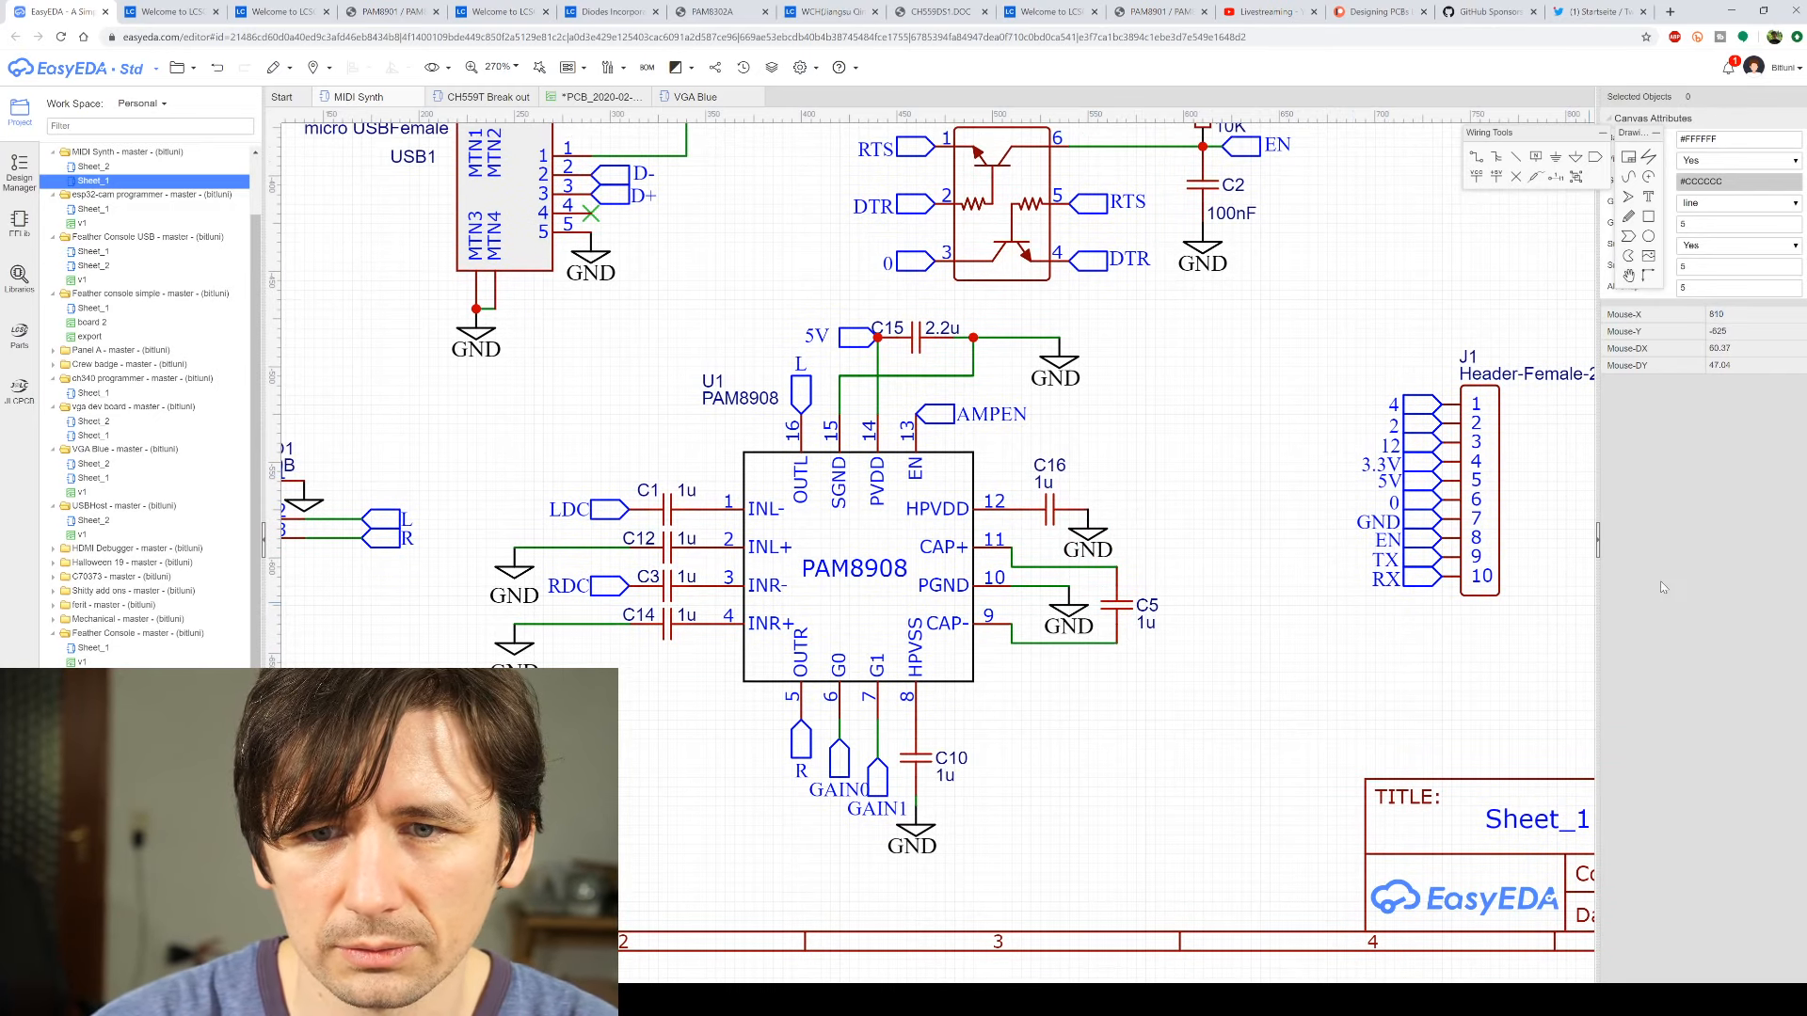
- Enlarge the interface, narrow the project tree and minimize the floating wiring and drawing palettes to free canvas space
scroll(1660, 580, "up", 4, "ctrl")
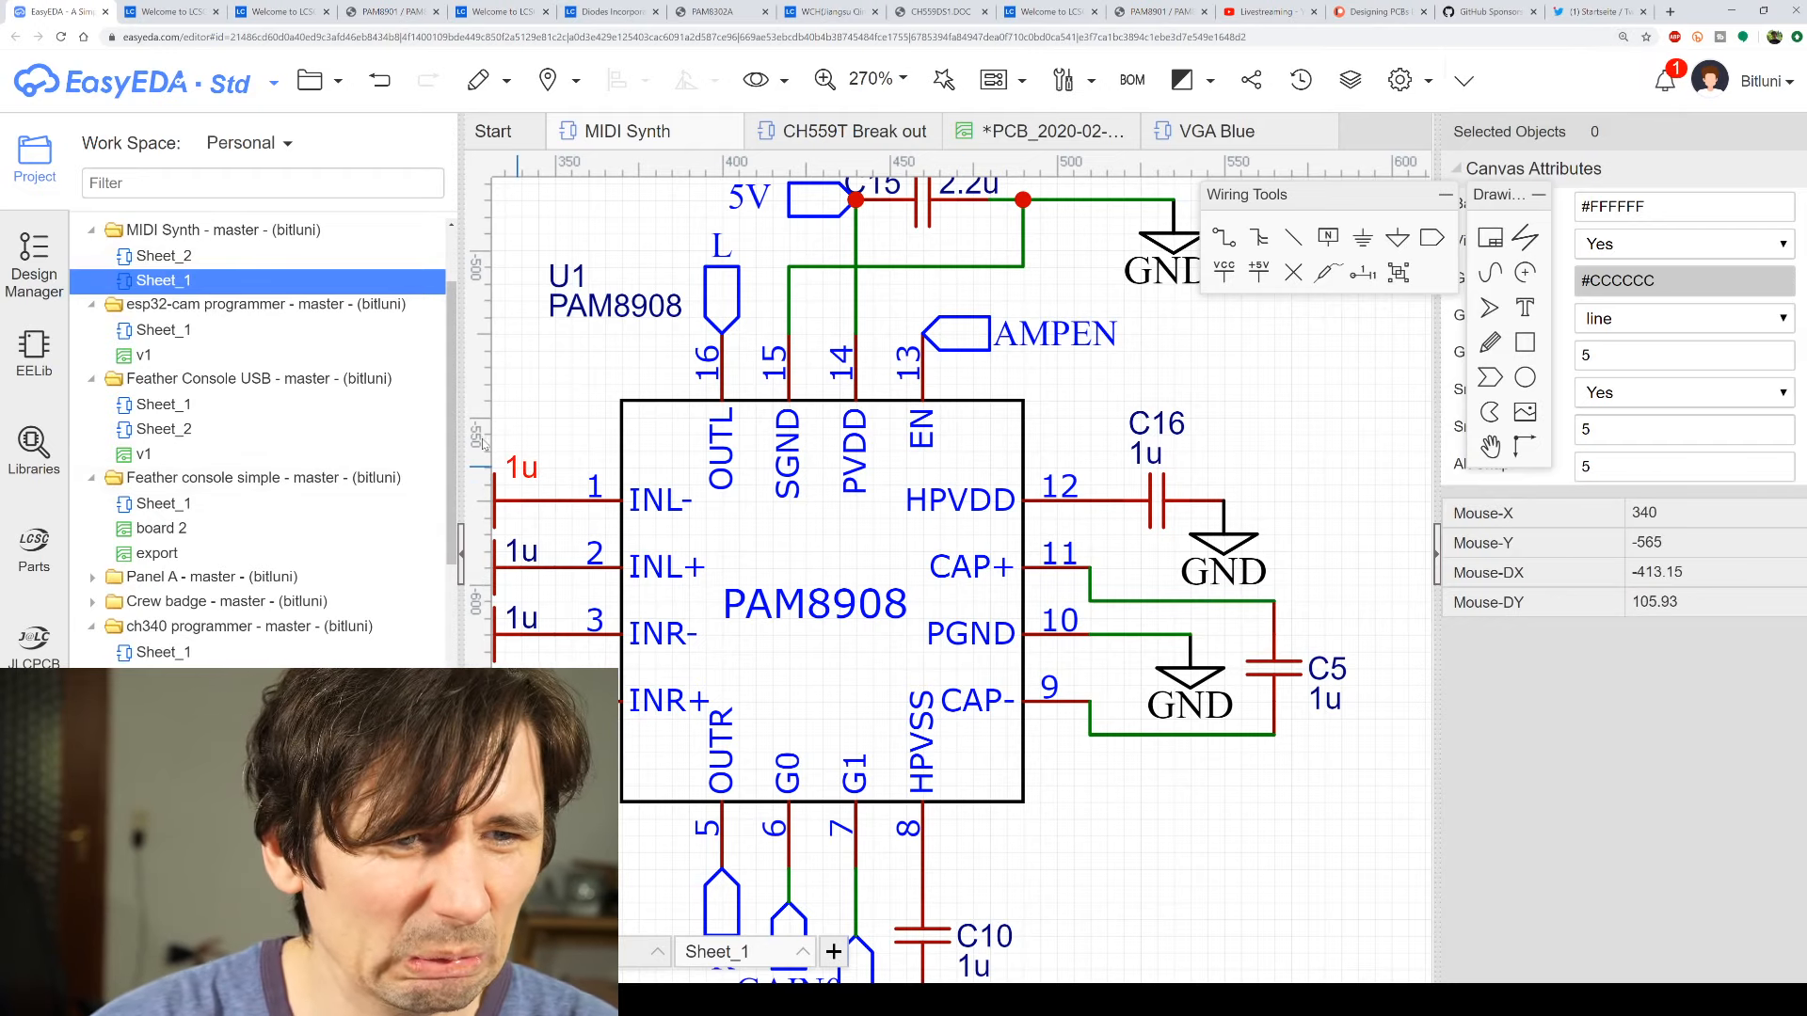
left_click_drag(459, 443, 273, 439)
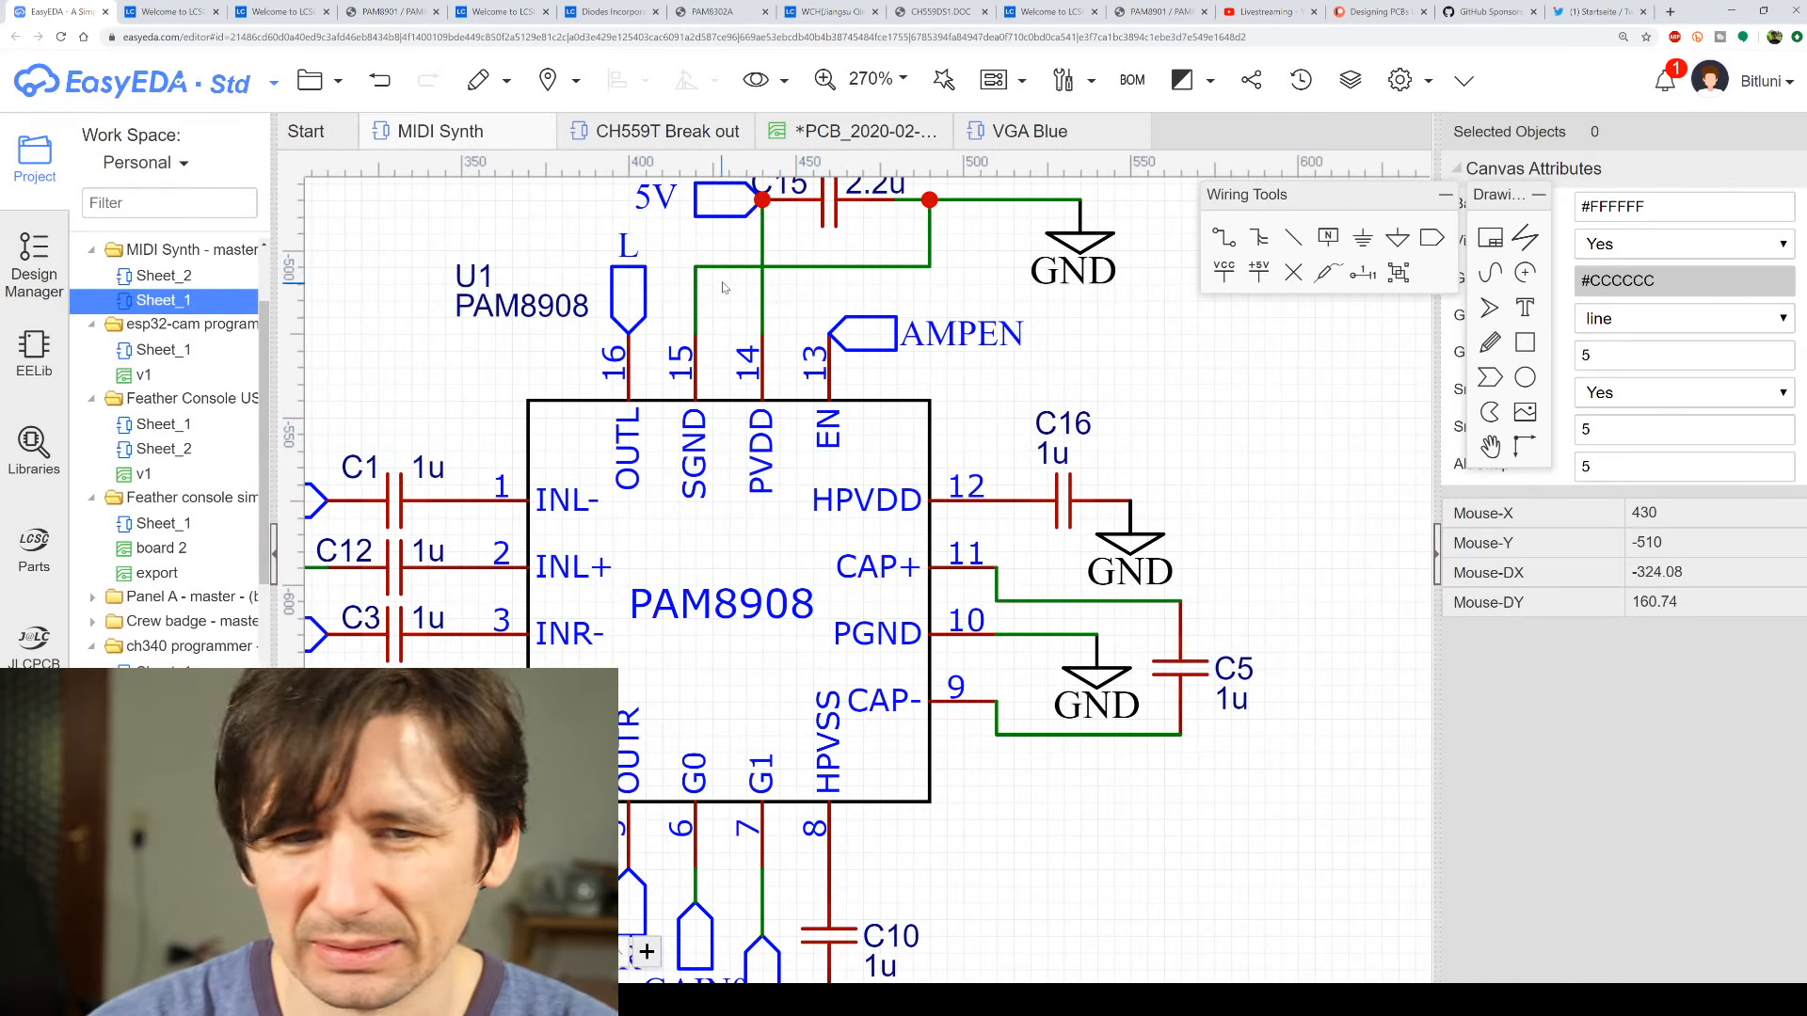
scroll(1045, 411, "down", 4)
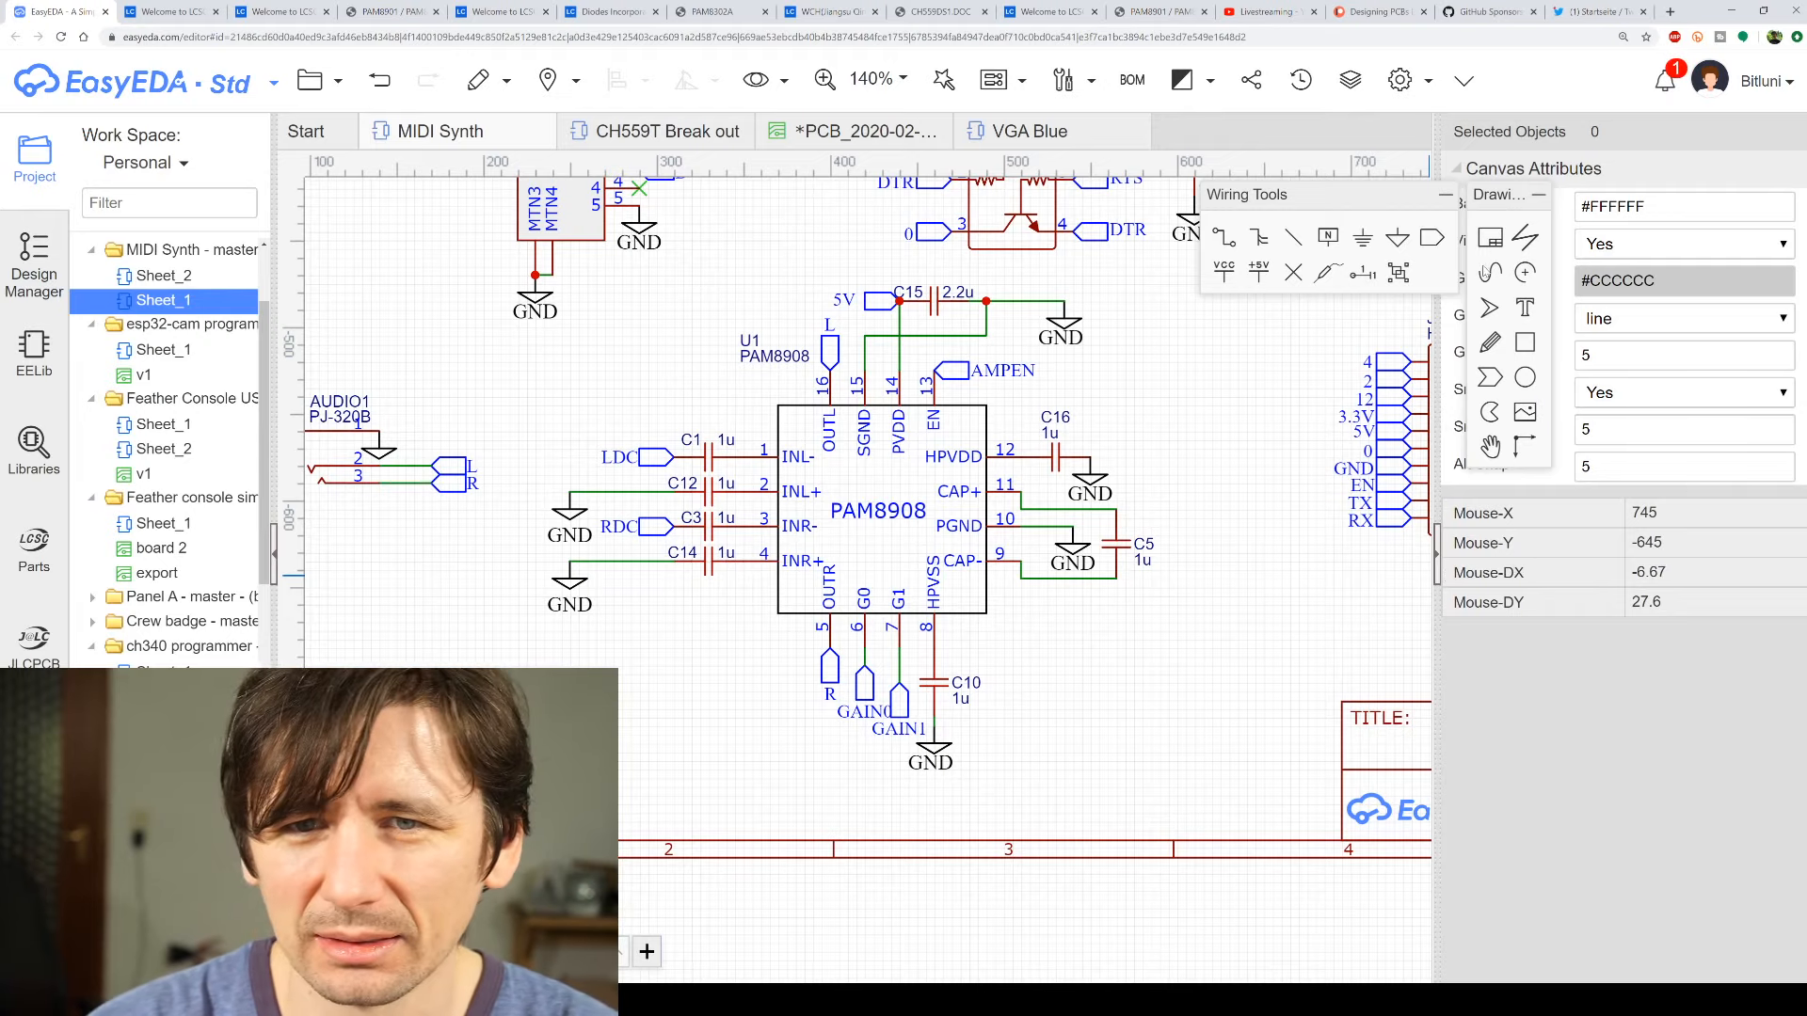
left_click(1539, 195)
left_click(1445, 195)
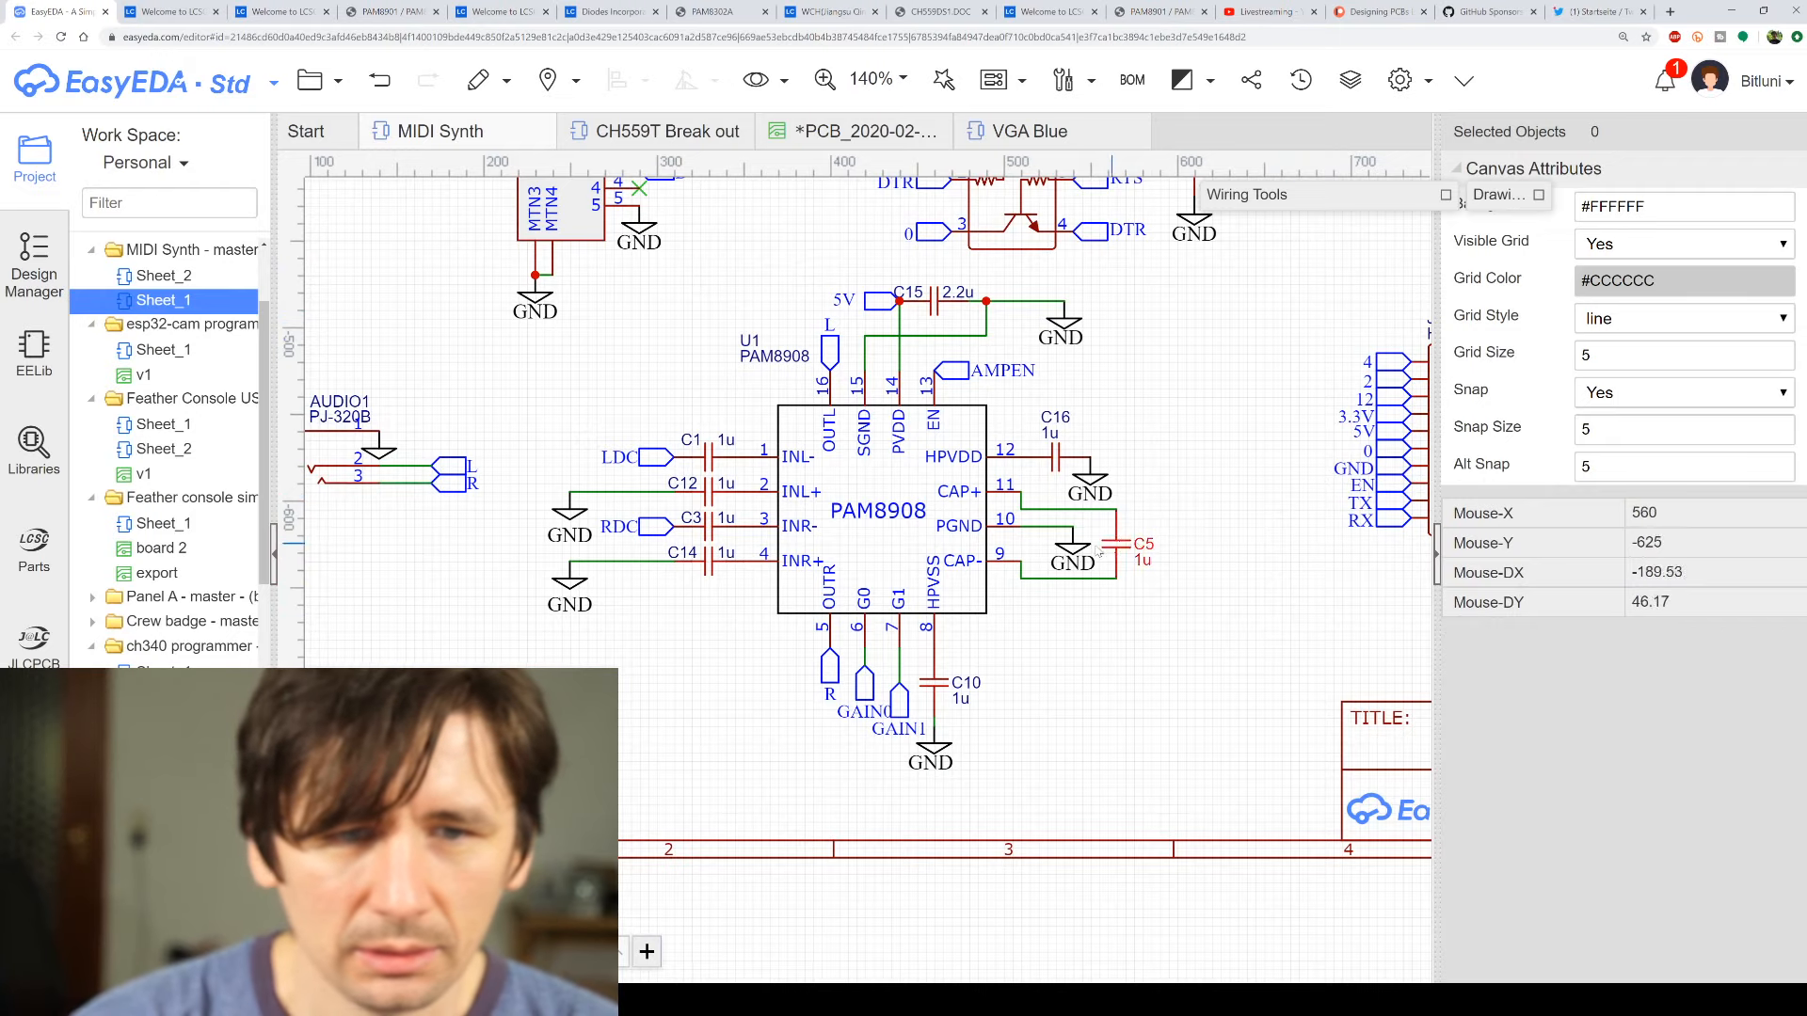
- Check the footprint assigned to capacitor C1 in the Footprint Manager, then close it without updating
left_click(713, 463)
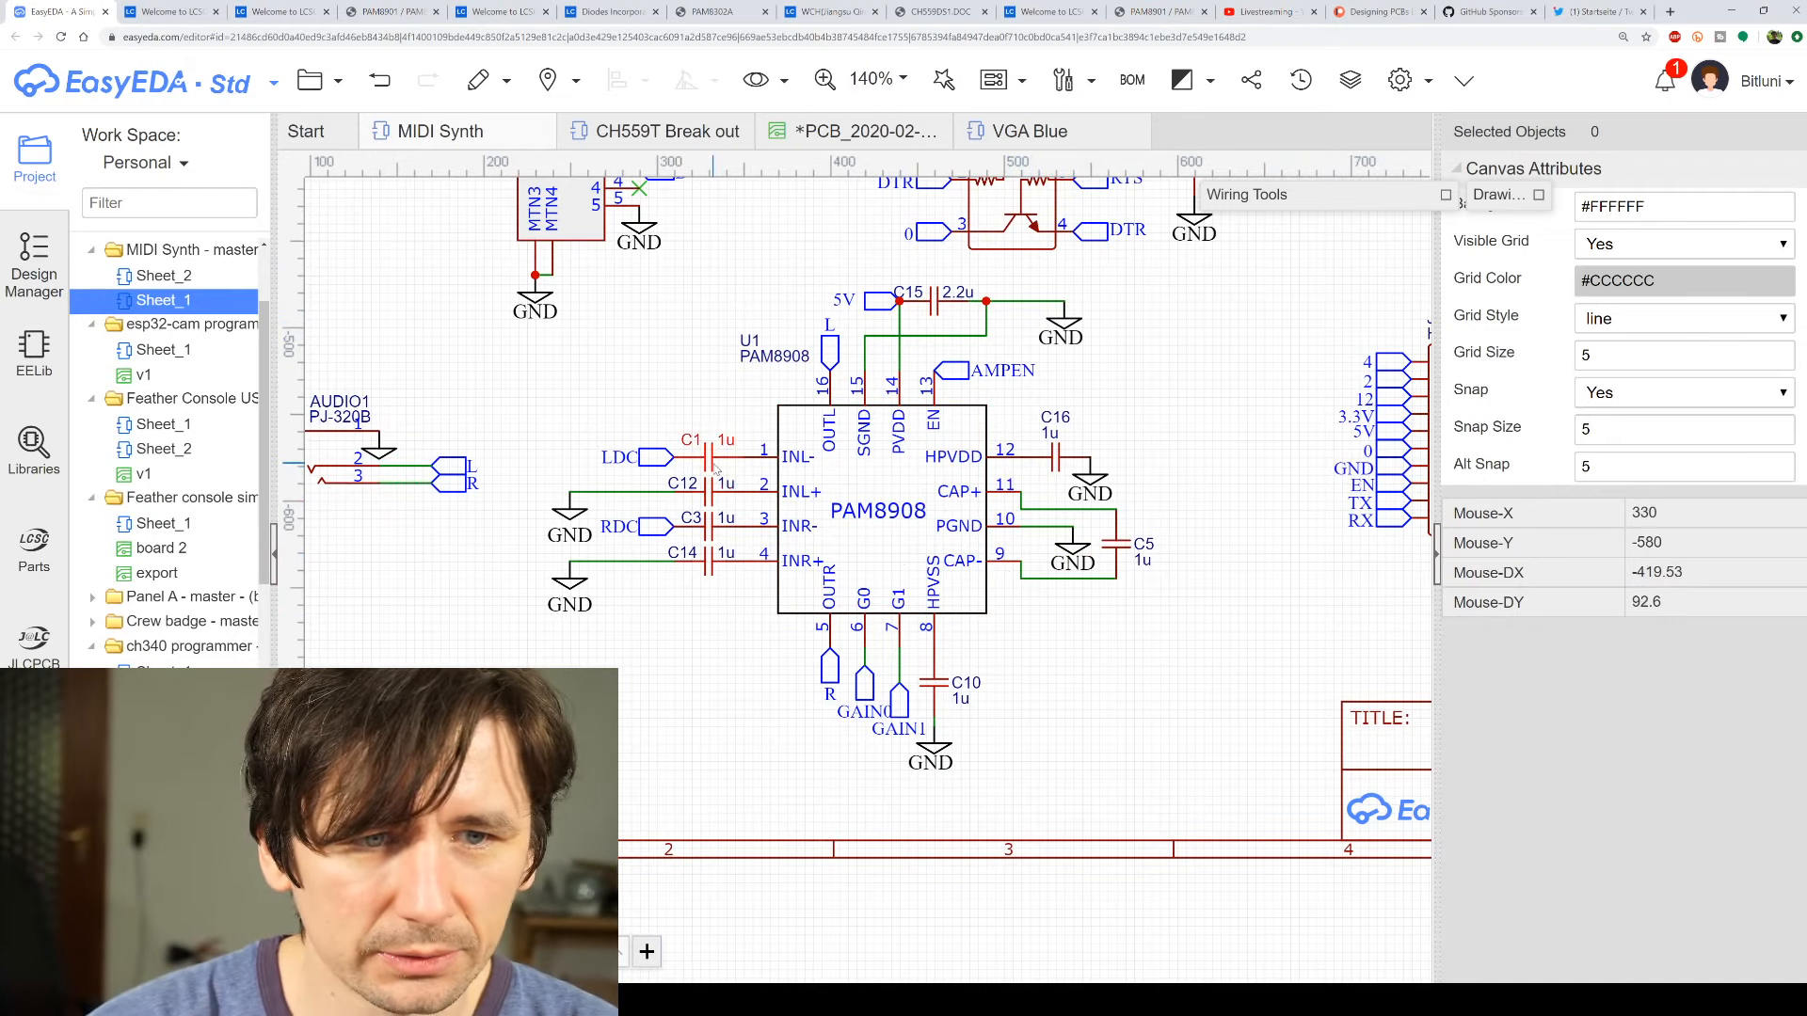
left_click(1577, 546)
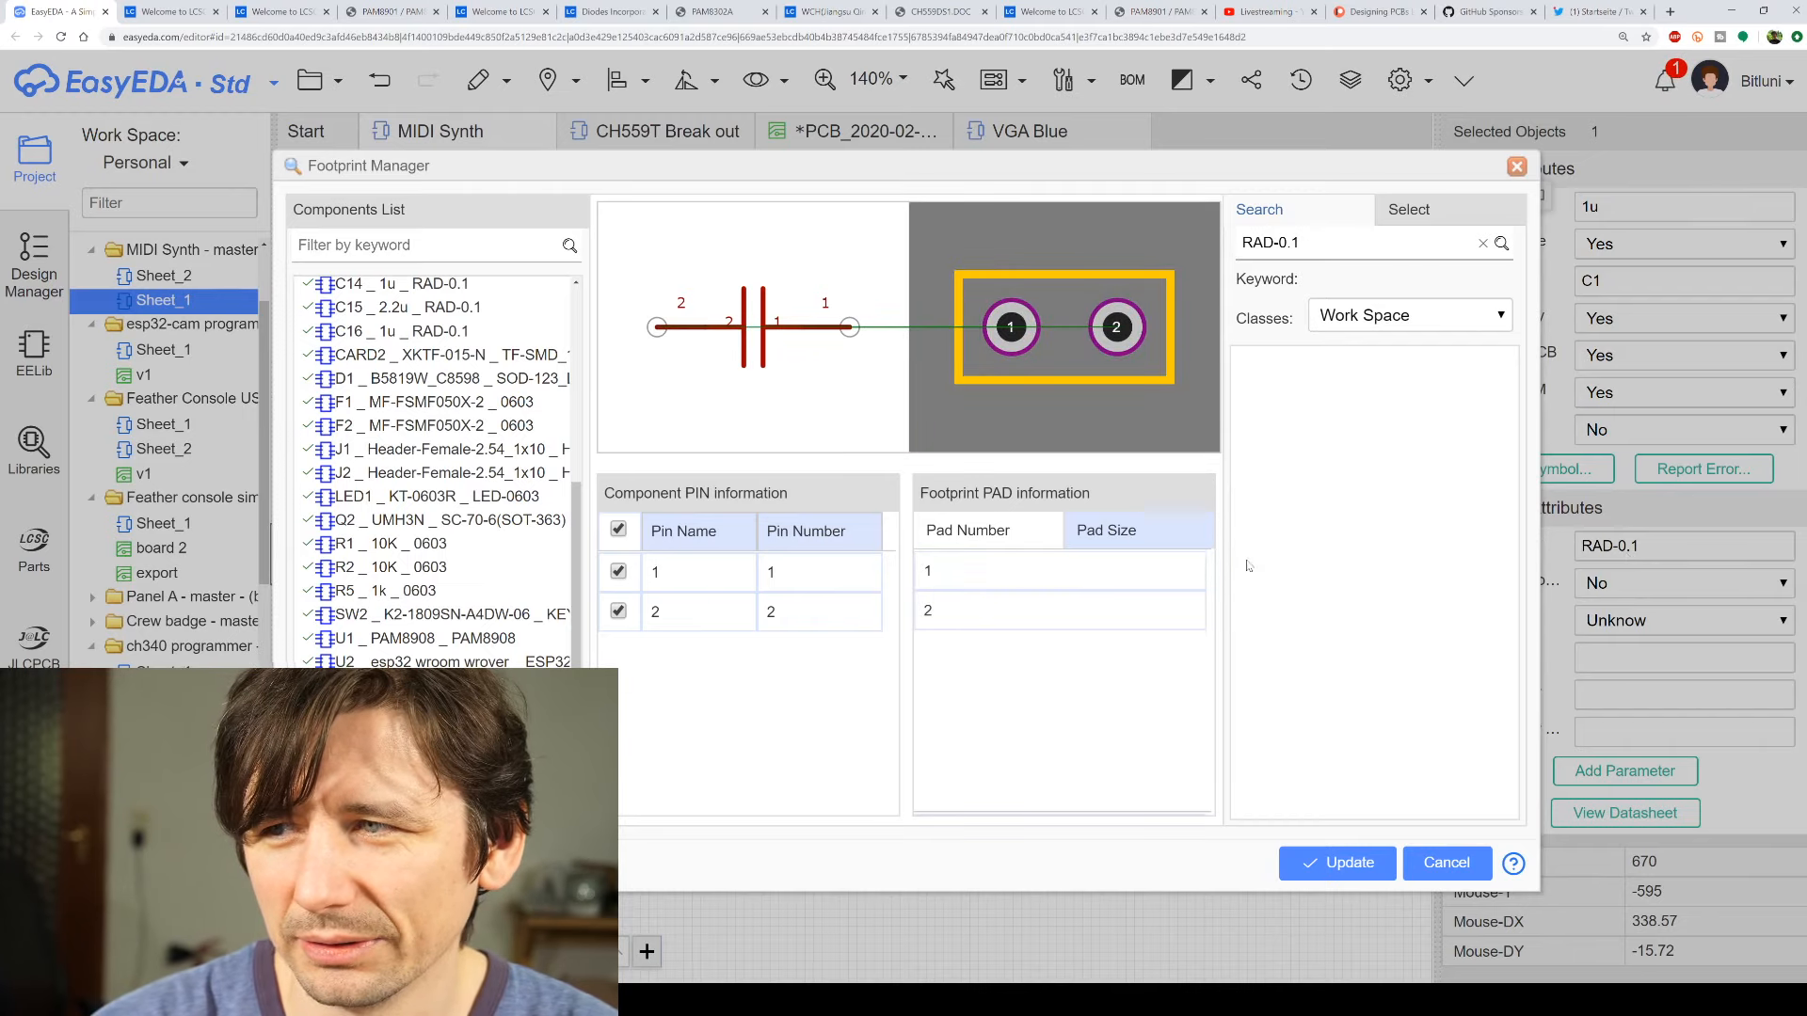
left_click(1516, 168)
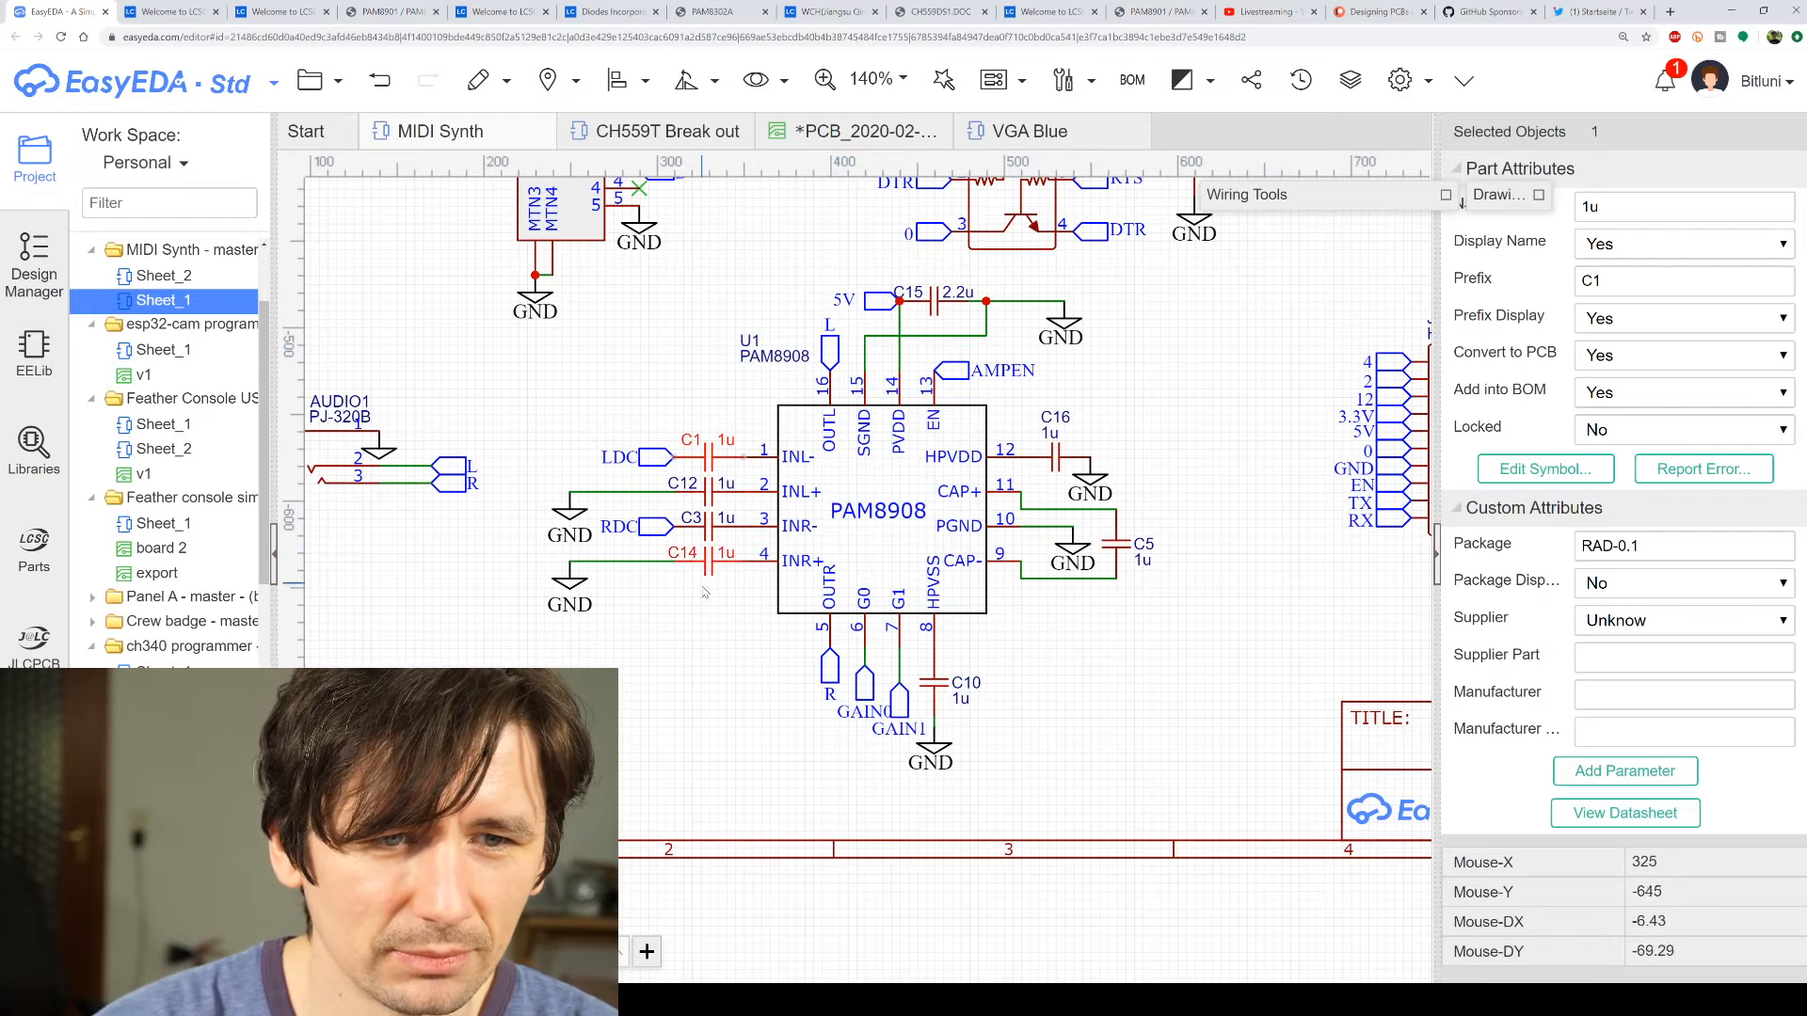
- Place a US-style capacitor with the 0603 package in the empty area between the PAM8908 and J1, and rotate it to horizontal
scroll(993, 514, "down", 3)
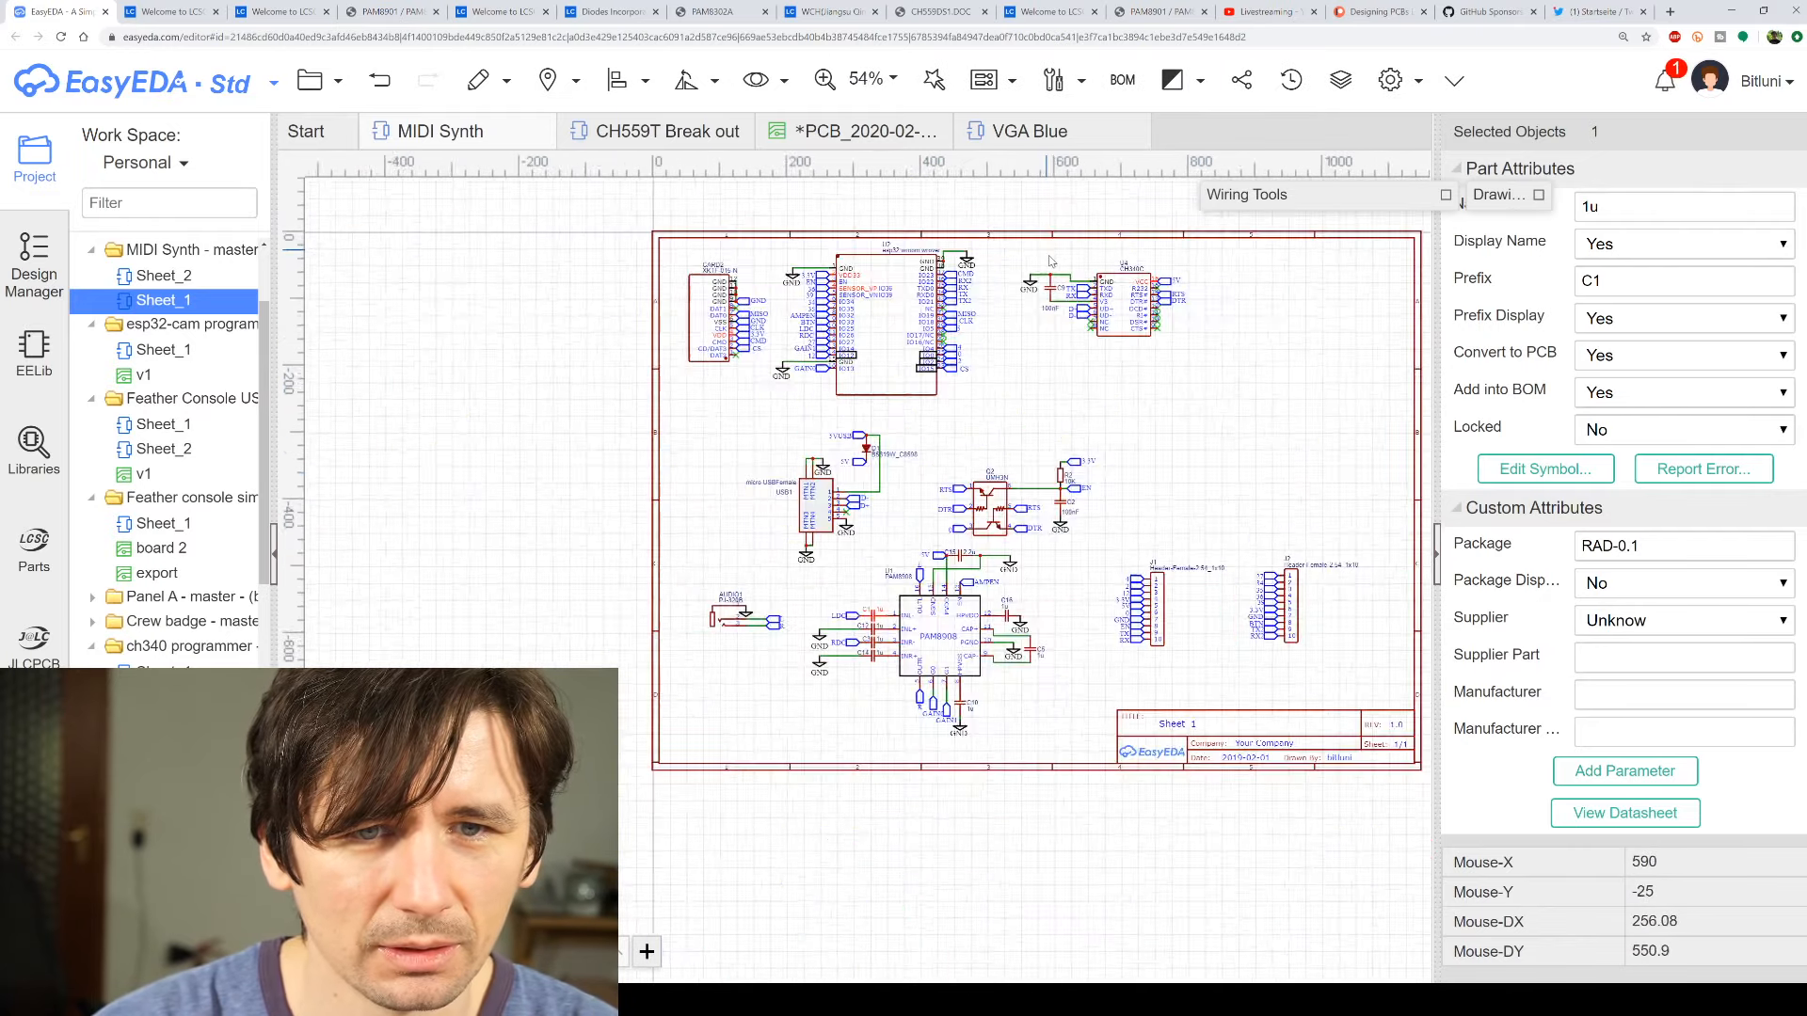
scroll(785, 626, "up", 5)
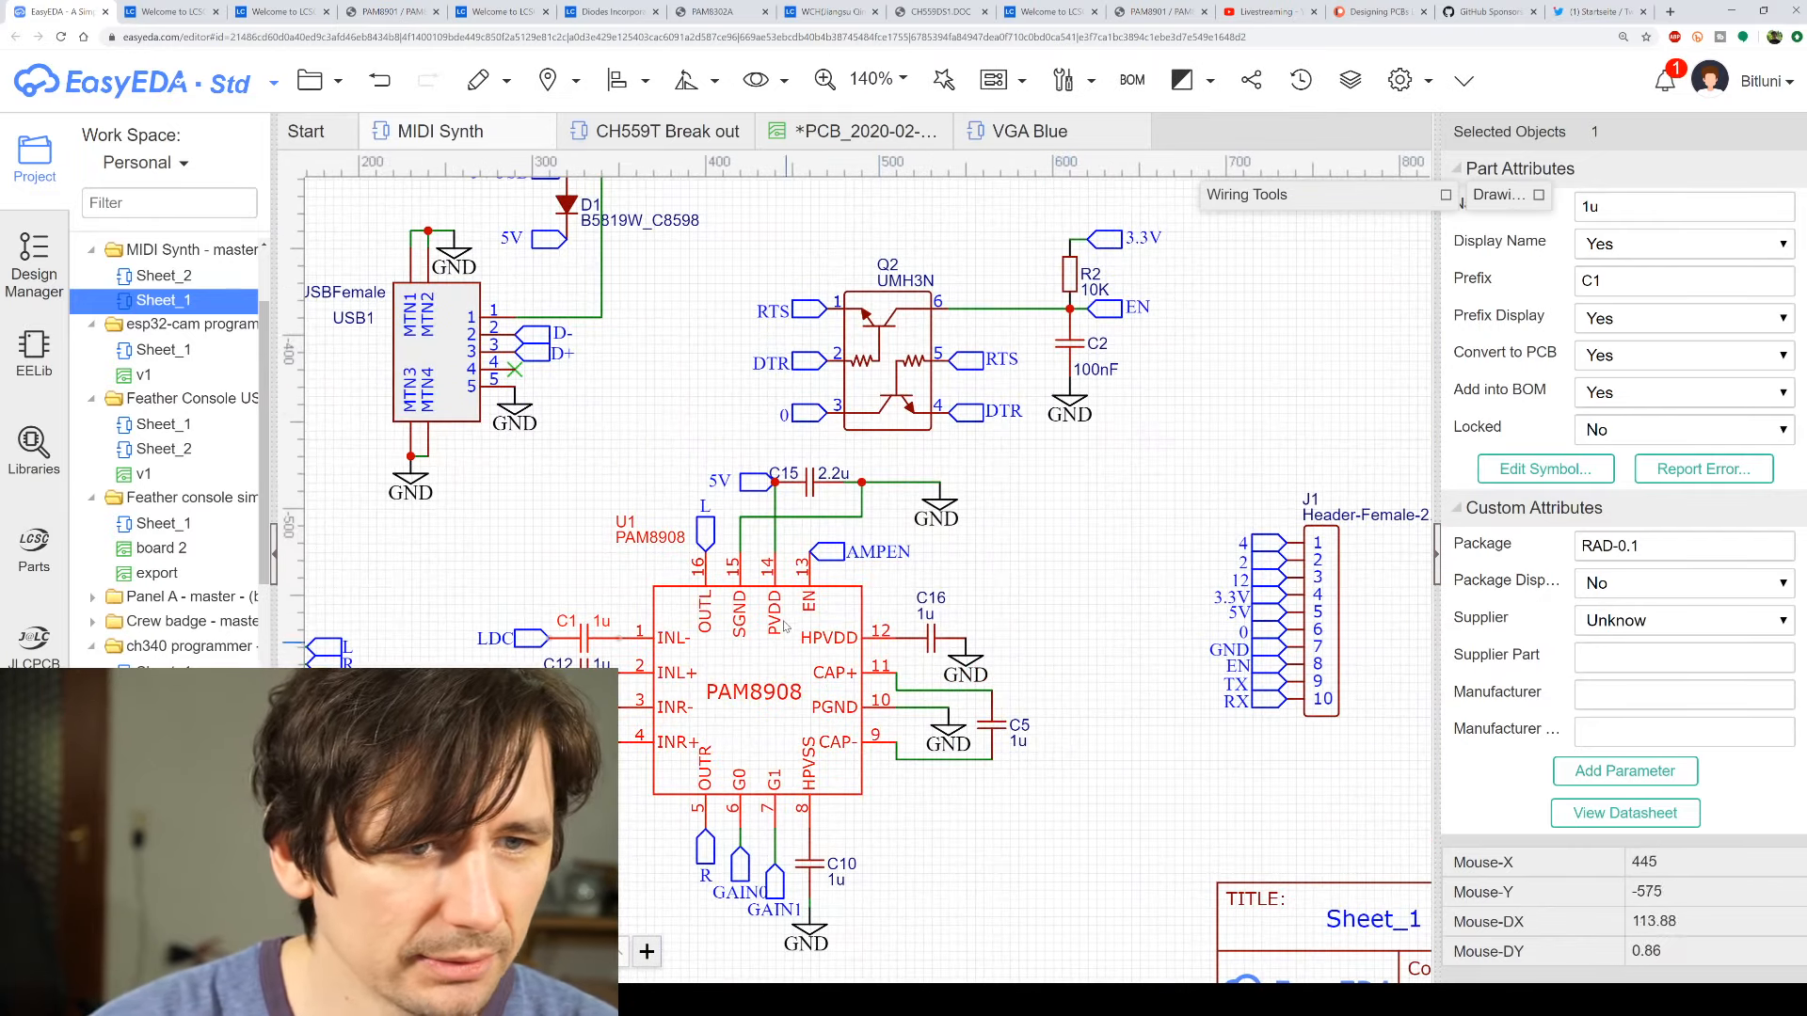
left_click(21, 353)
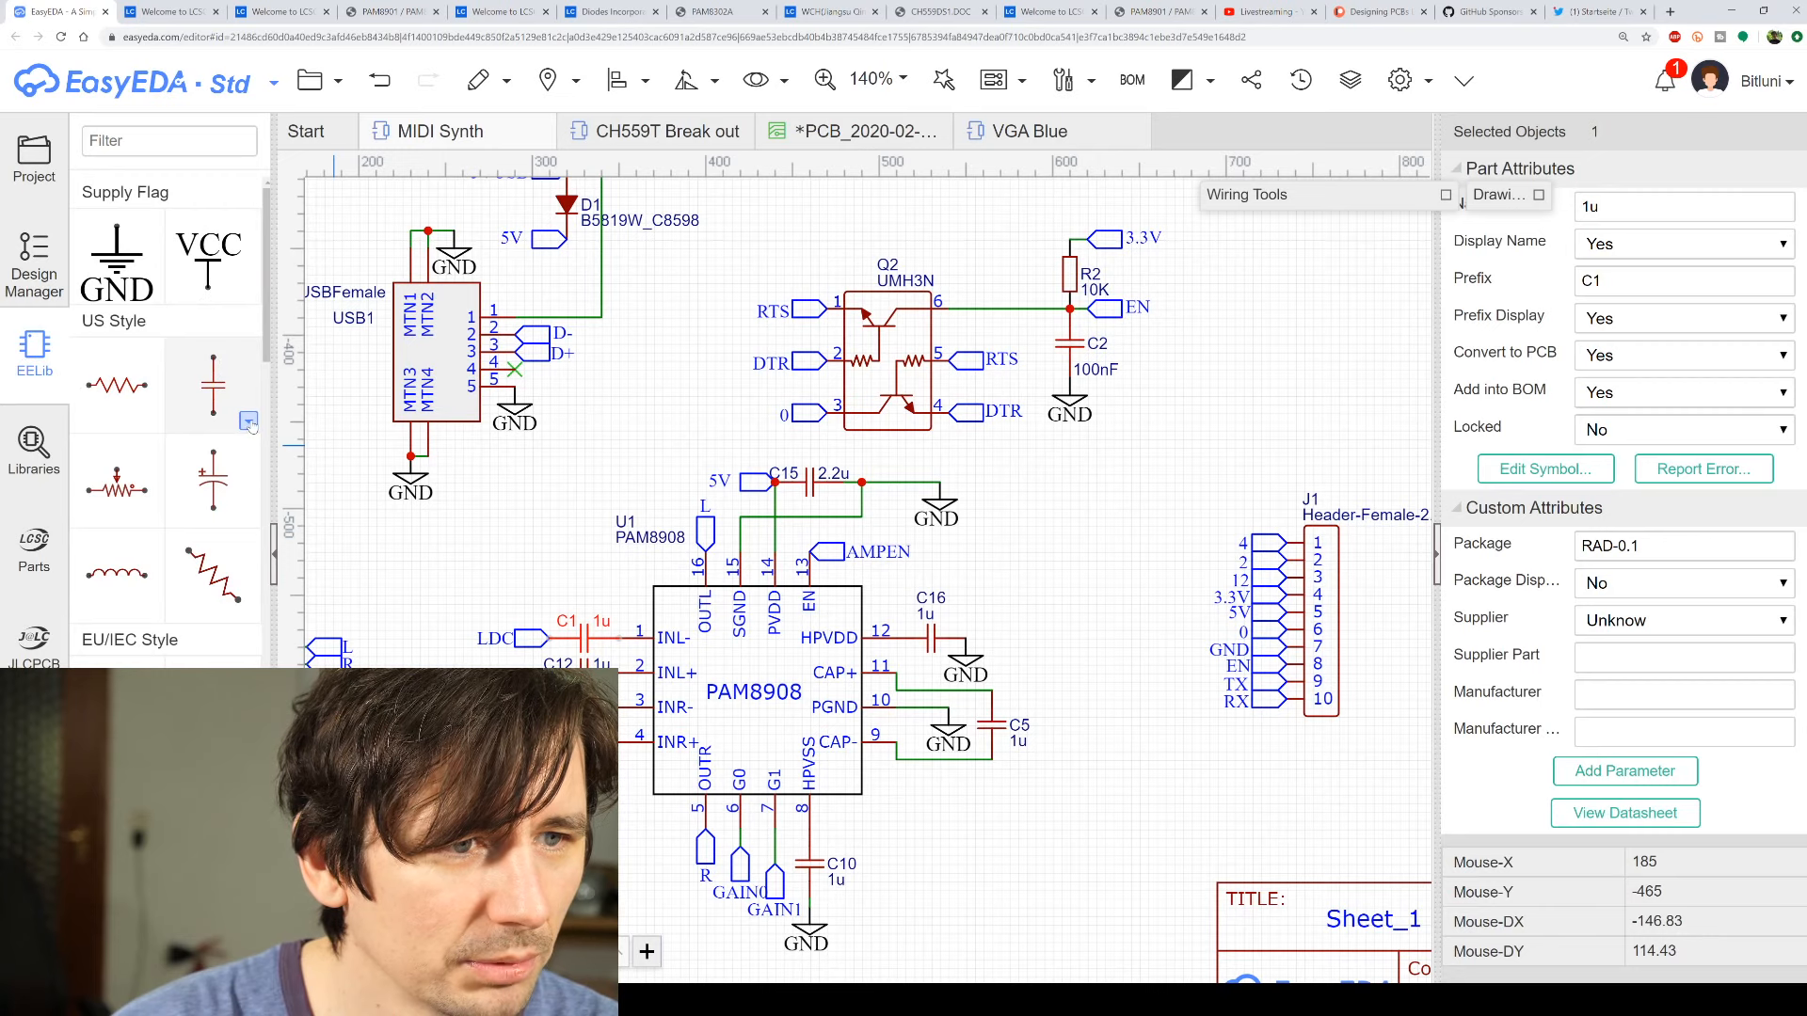
left_click(249, 421)
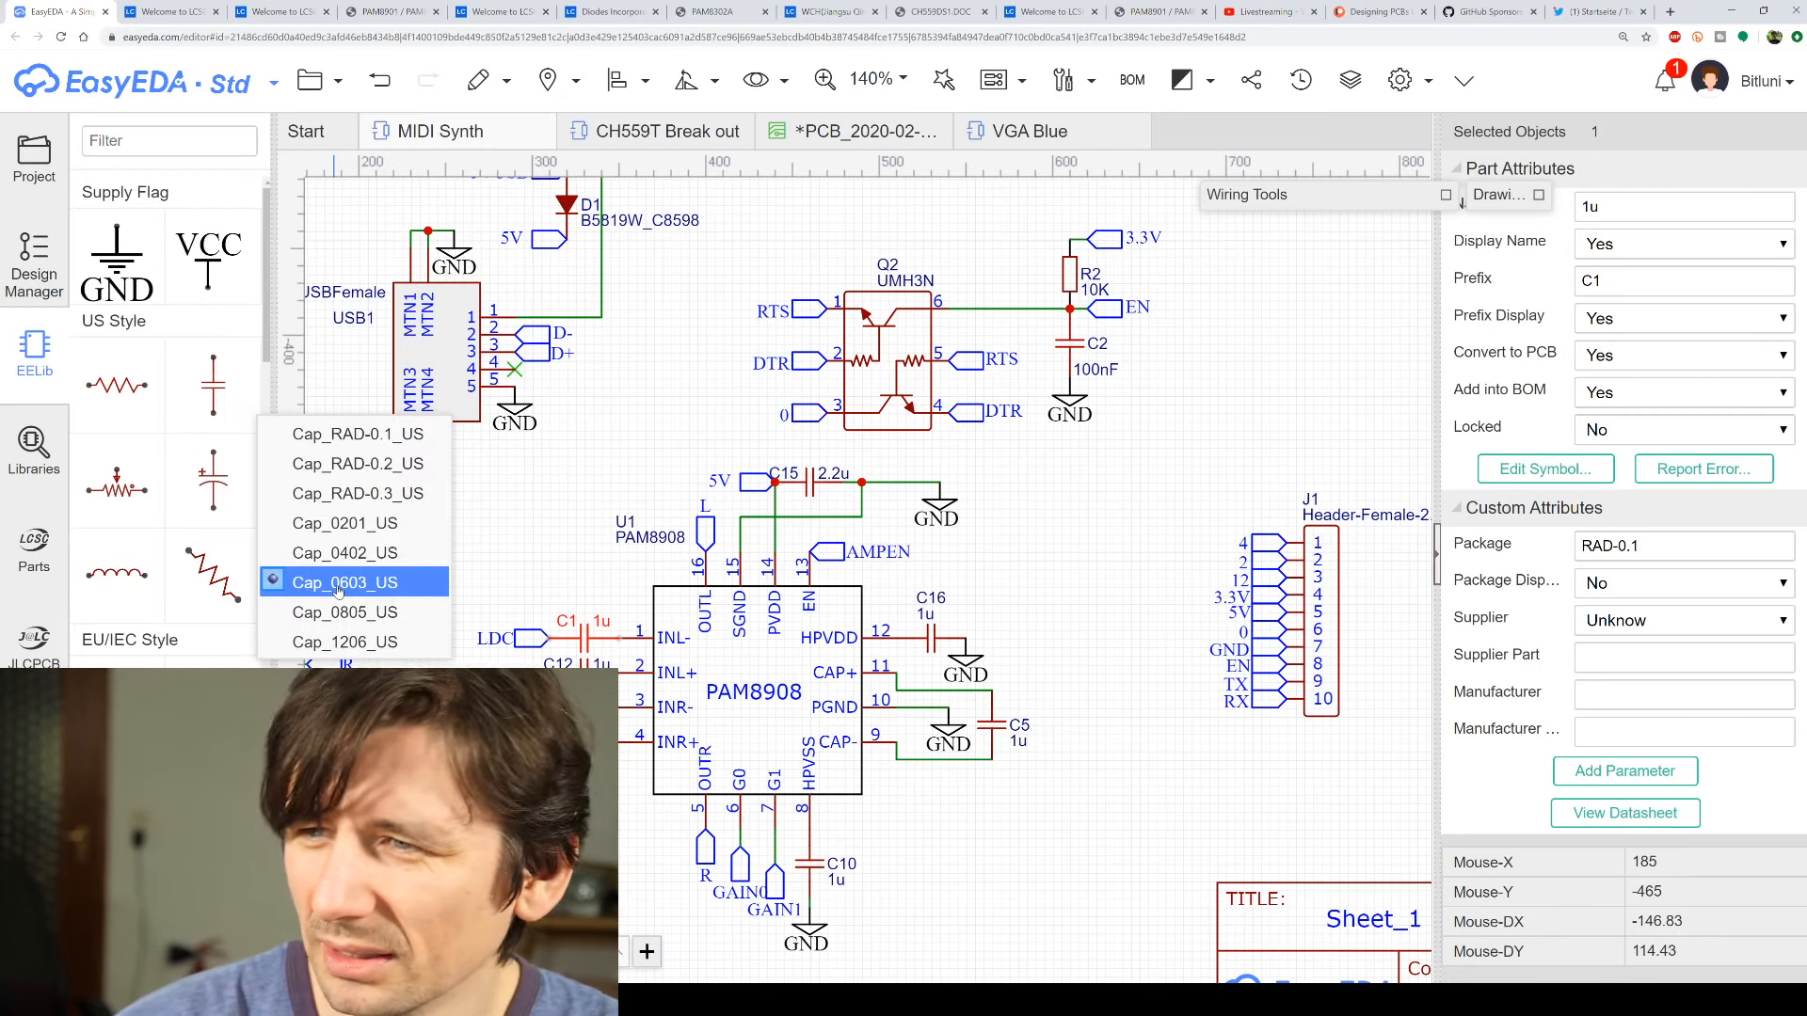
left_click(372, 584)
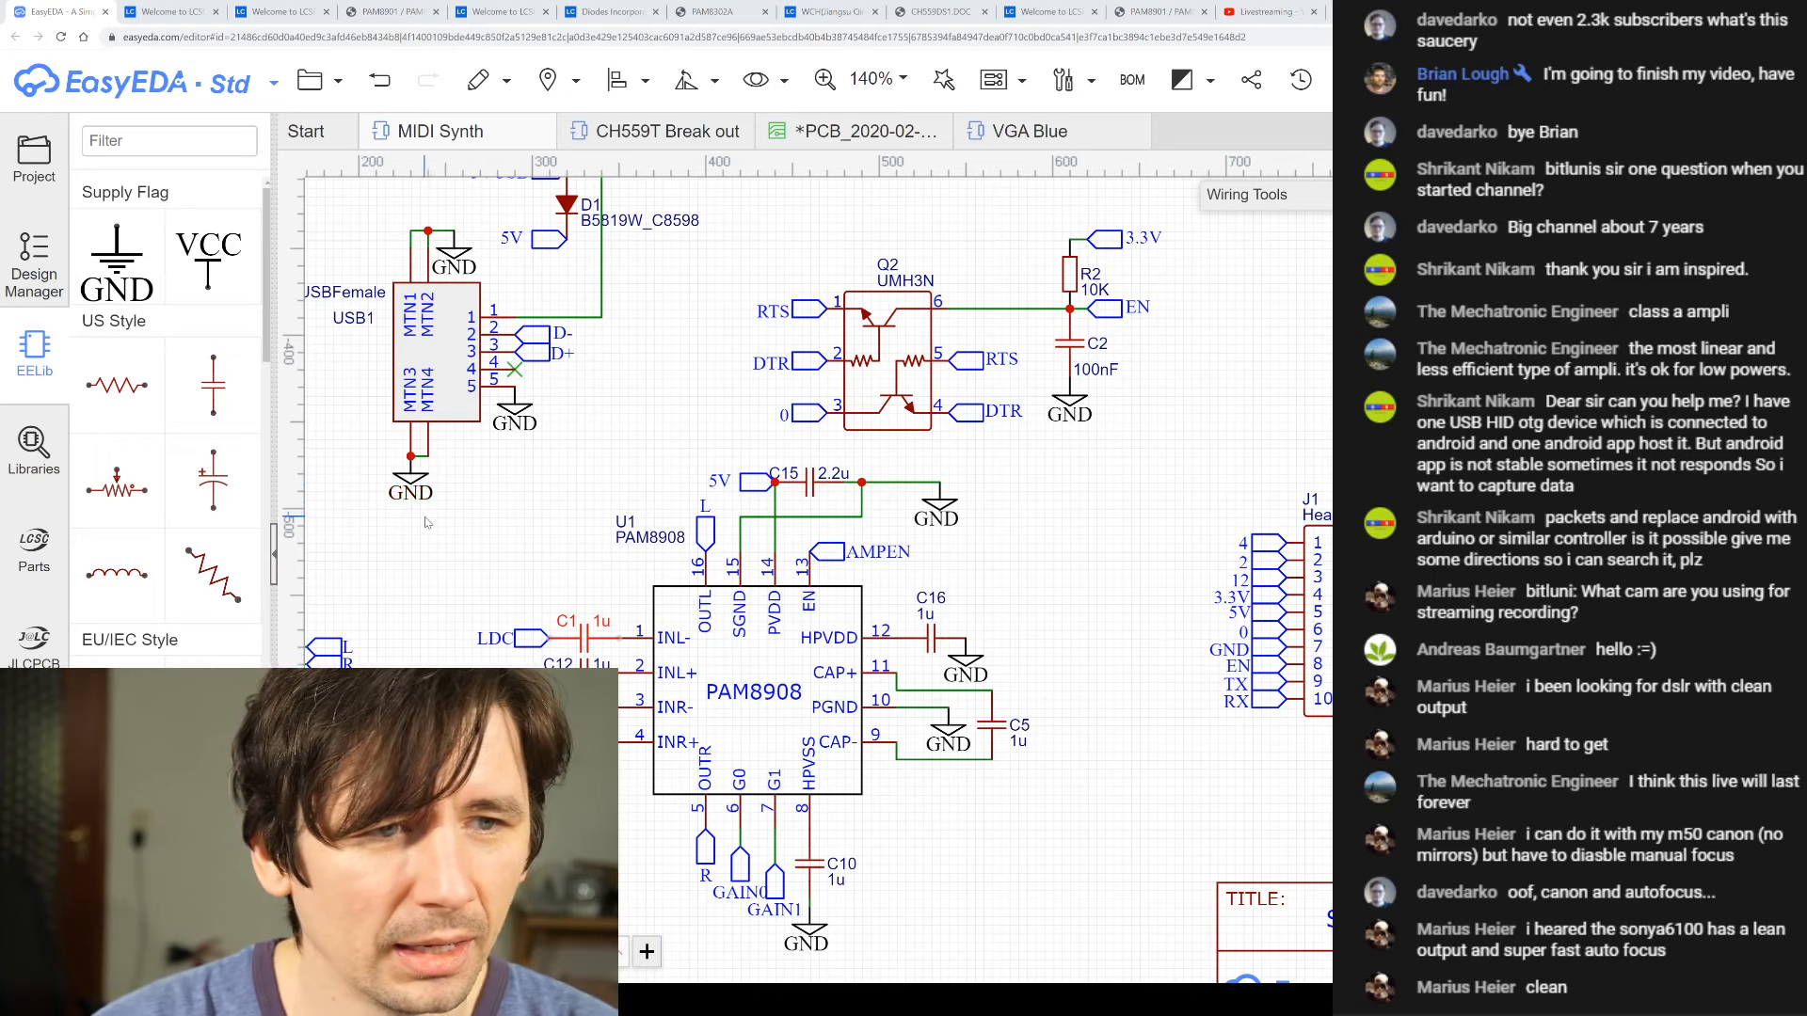
left_click(224, 390)
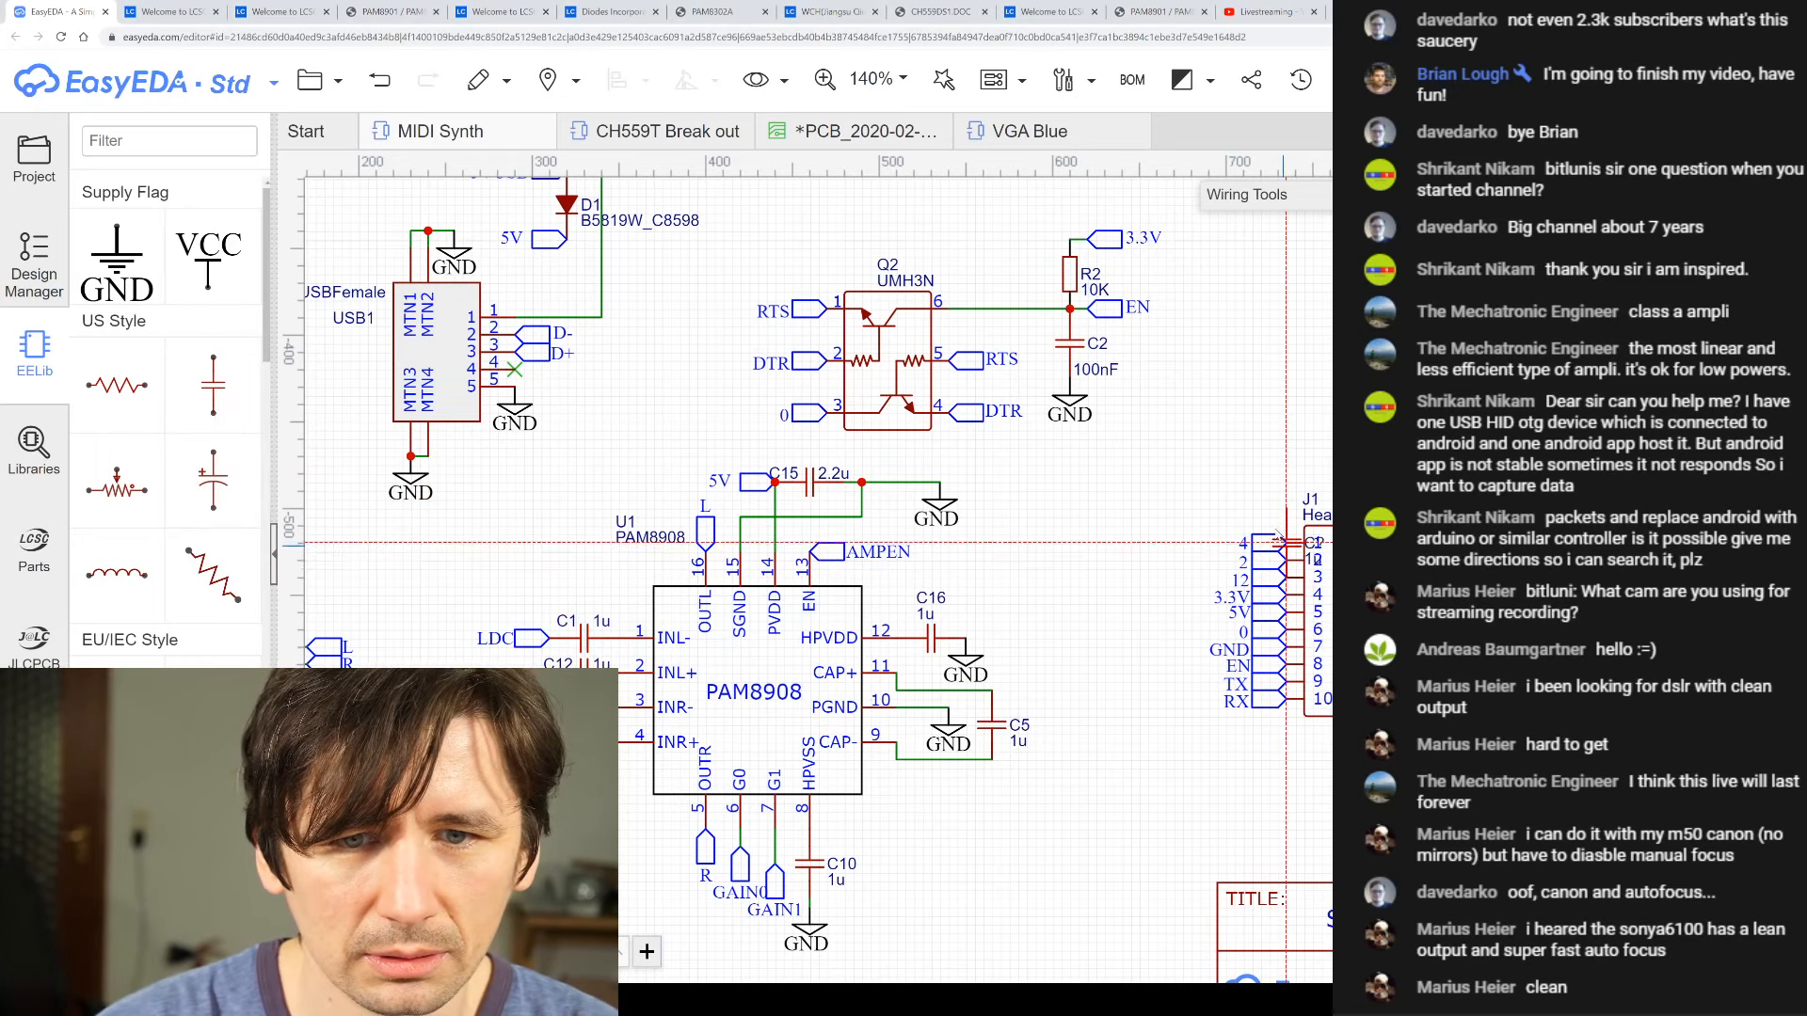
left_click(1104, 544)
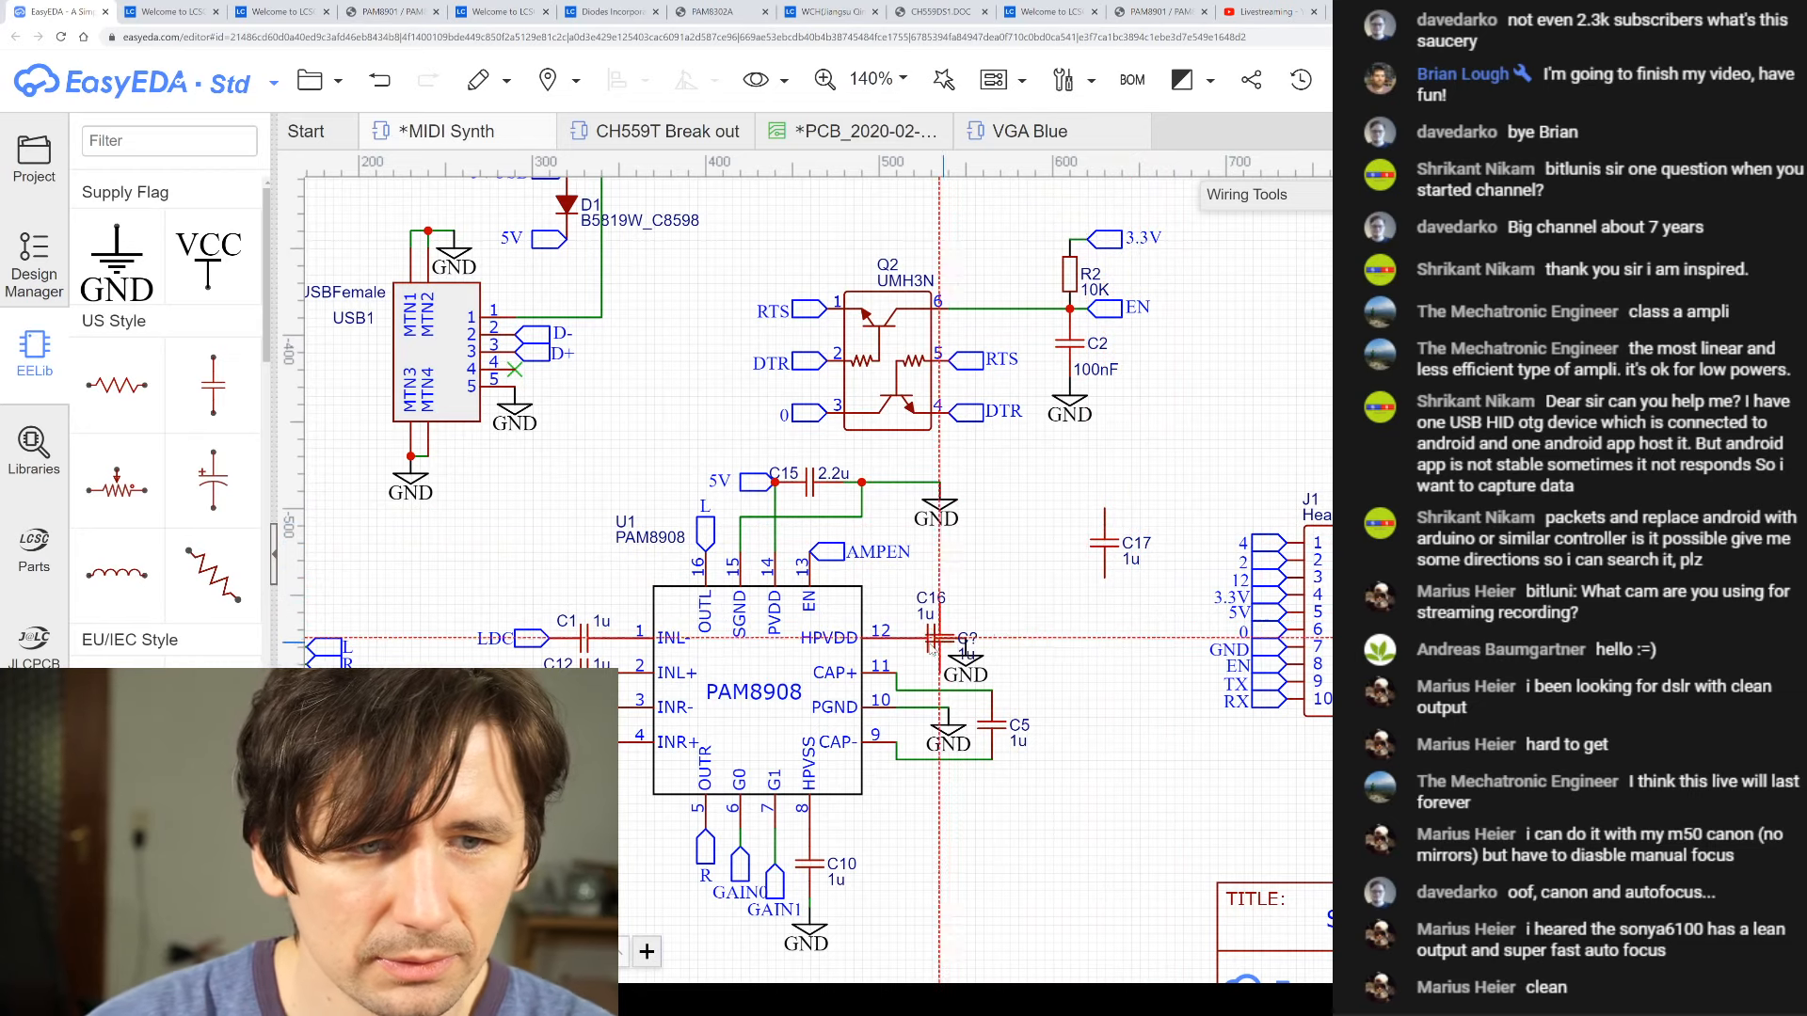
key("Escape")
left_click(1111, 555)
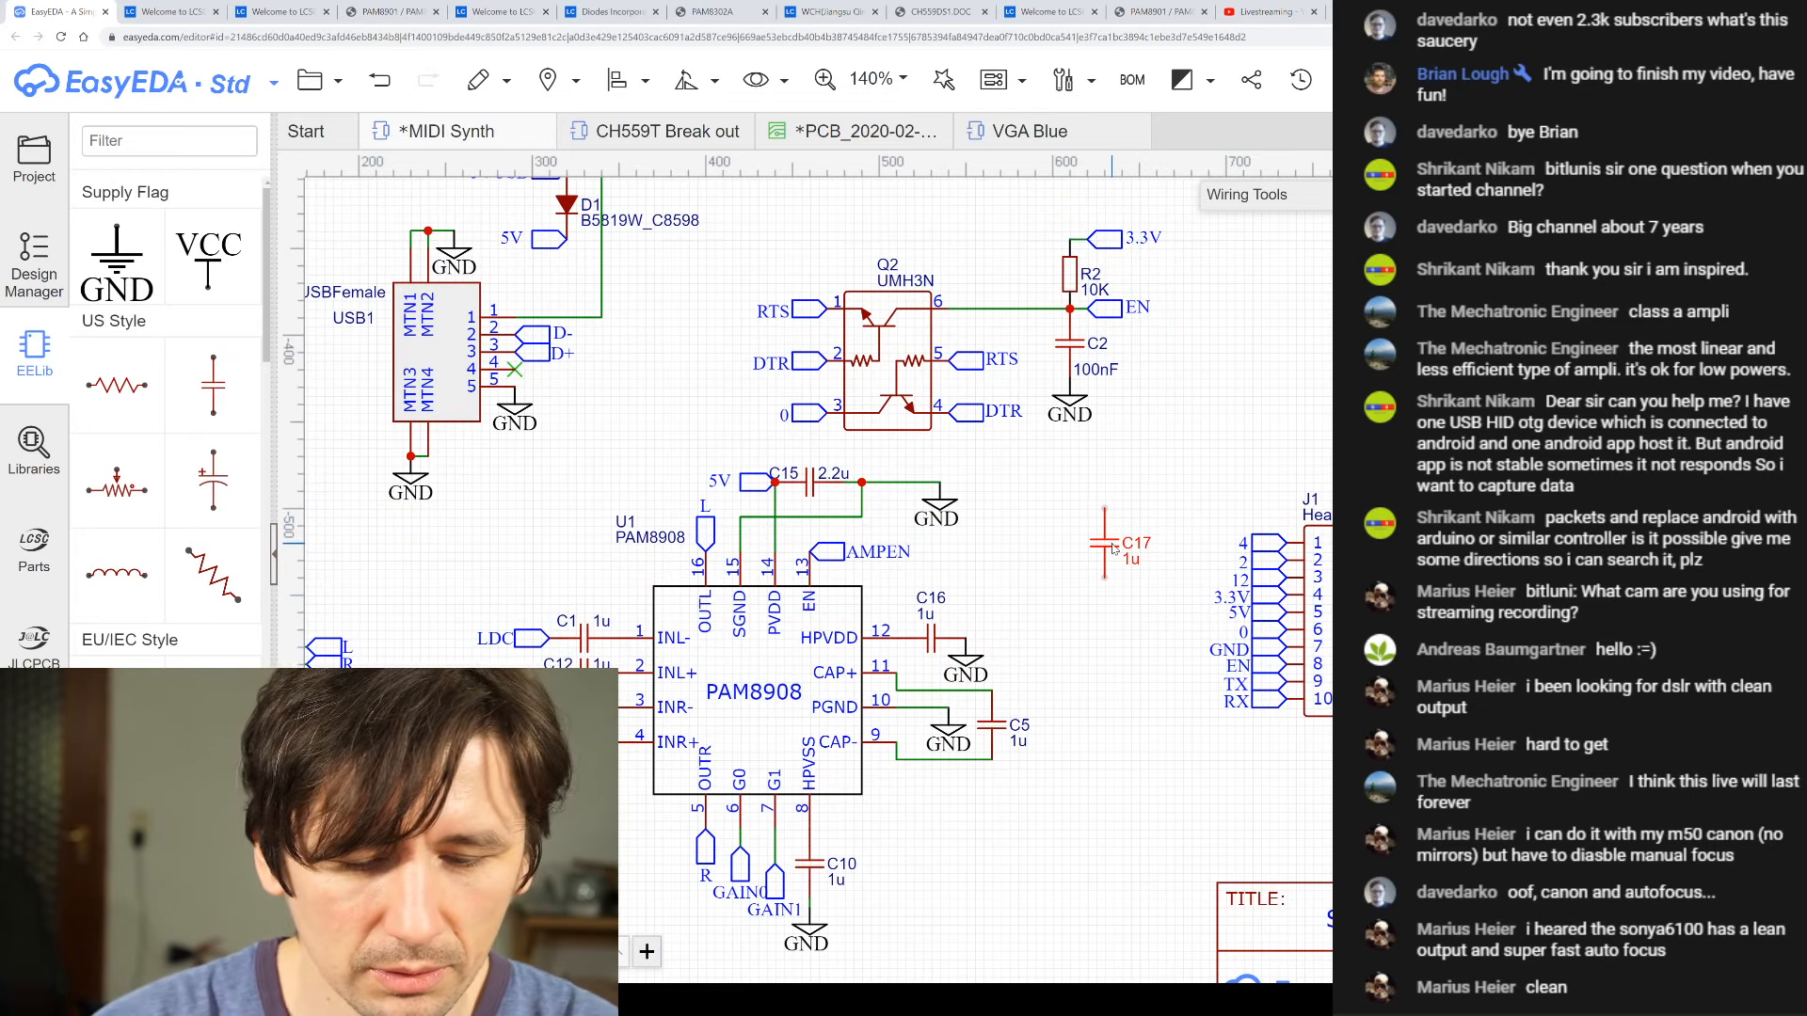
key("space")
- Replace capacitor C1 between LDC and the PAM8908's INL- pin with the newly placed 0603 capacitor
left_click(591, 645)
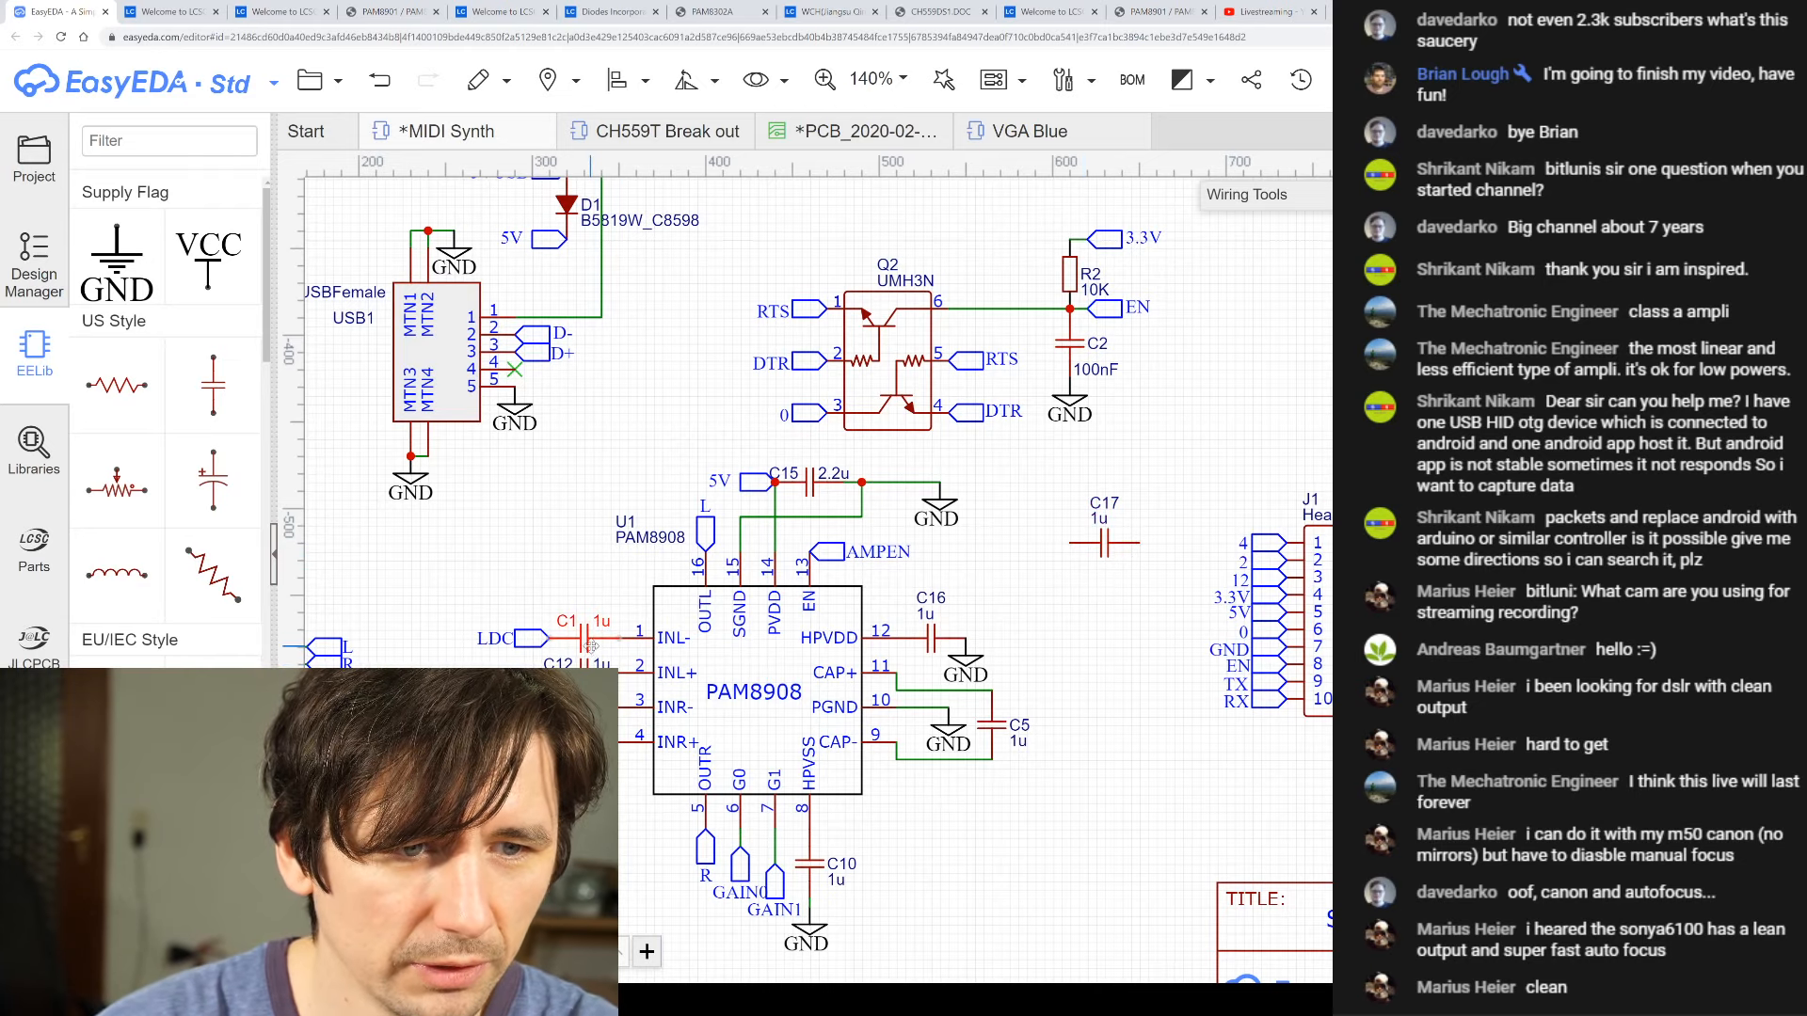
key("Delete")
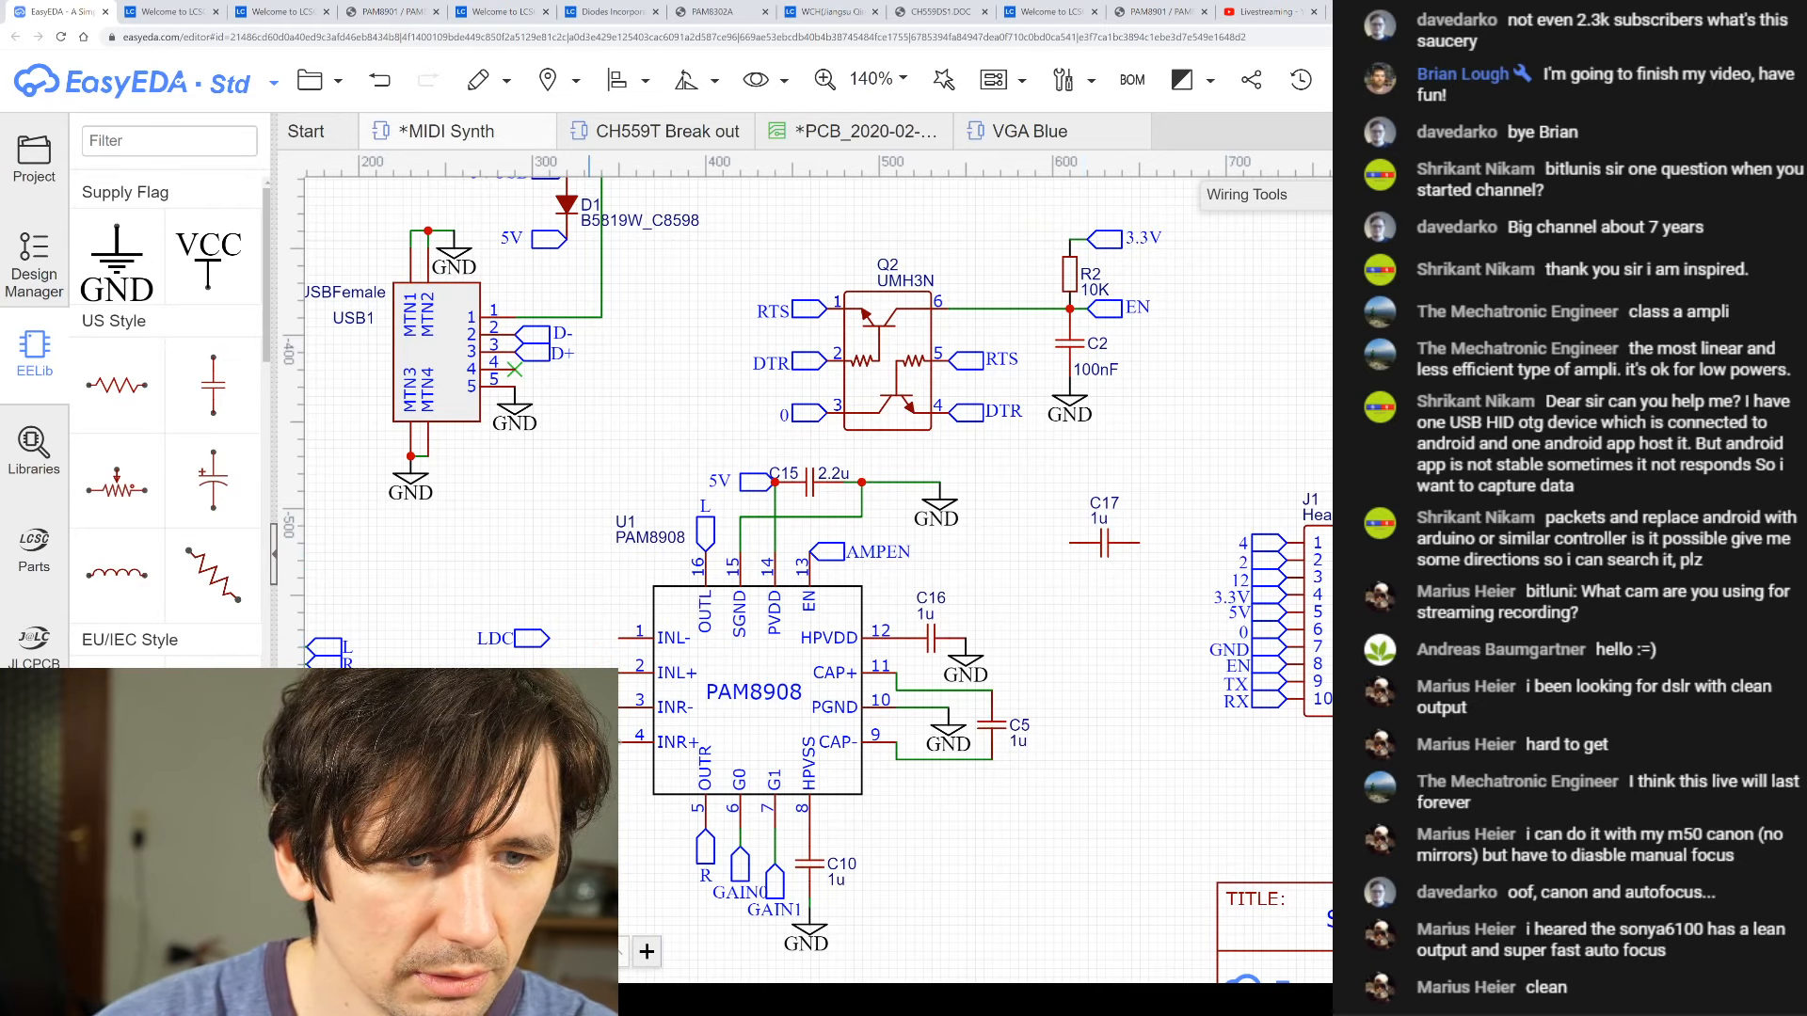
left_click_drag(1102, 554, 590, 662)
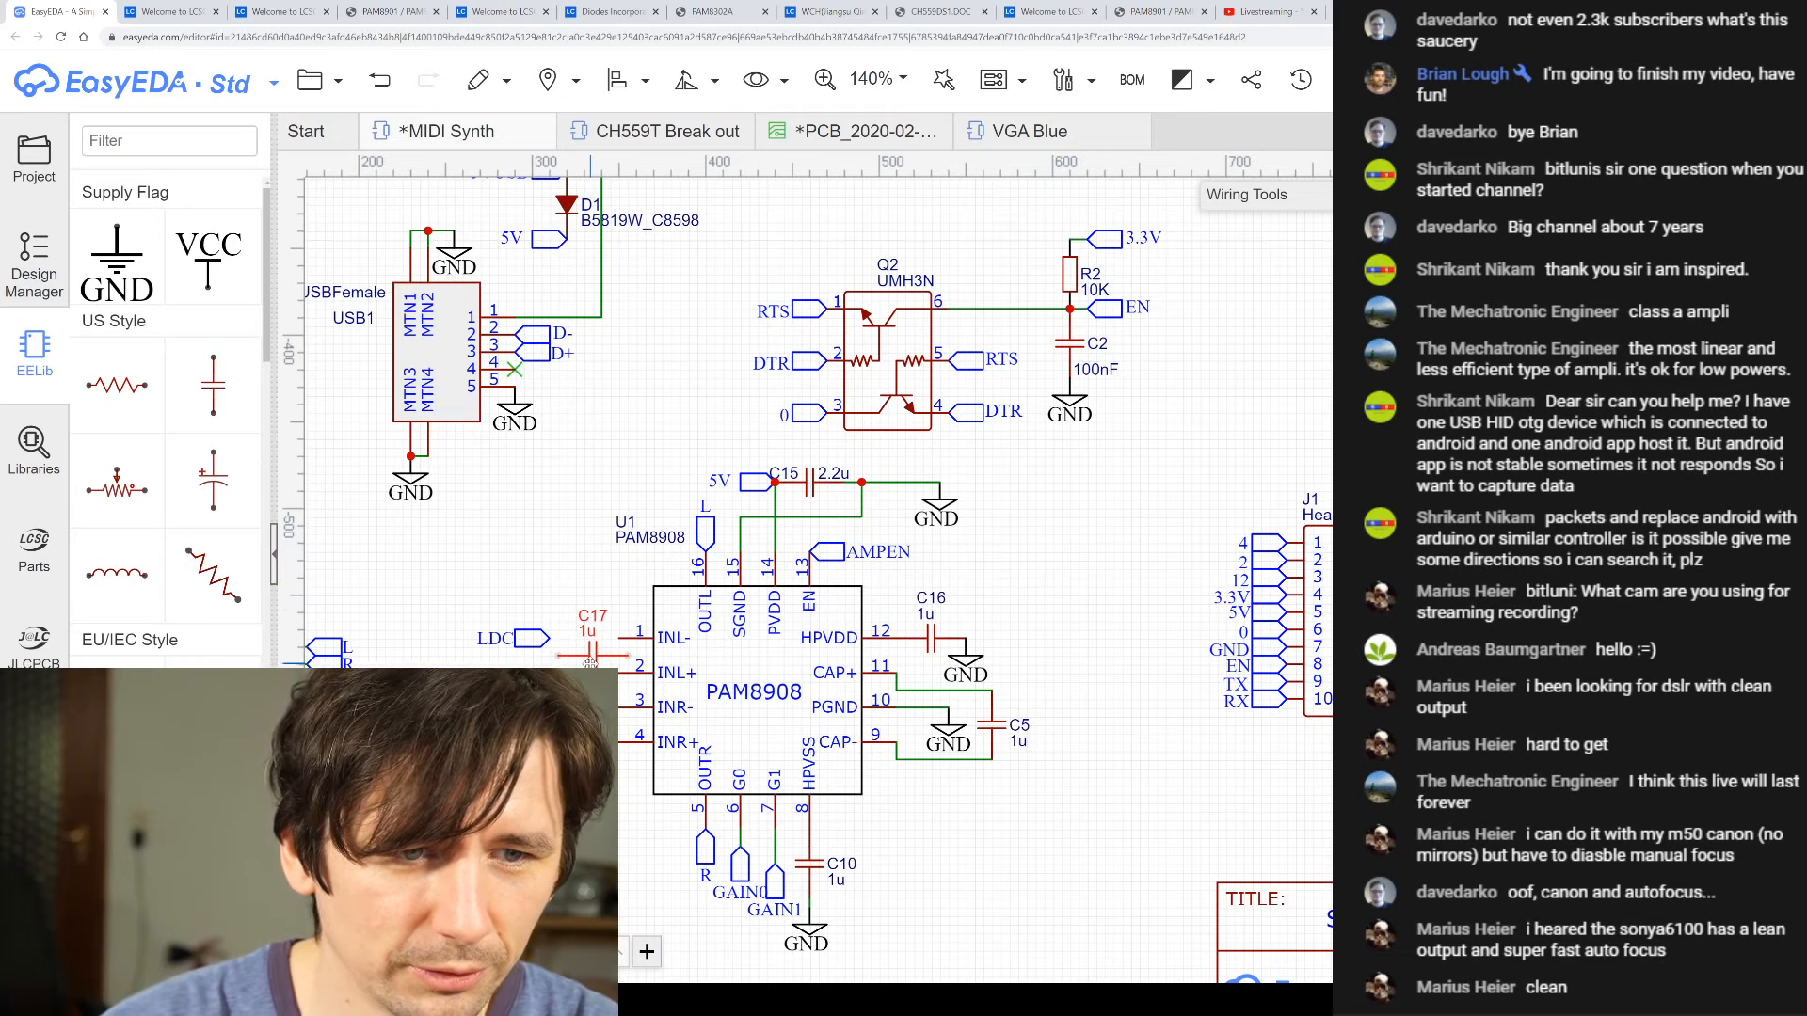
- Copy the new 0603 capacitor onto the remaining PAM8908 input lines in place of the old ones
key("ctrl+c")
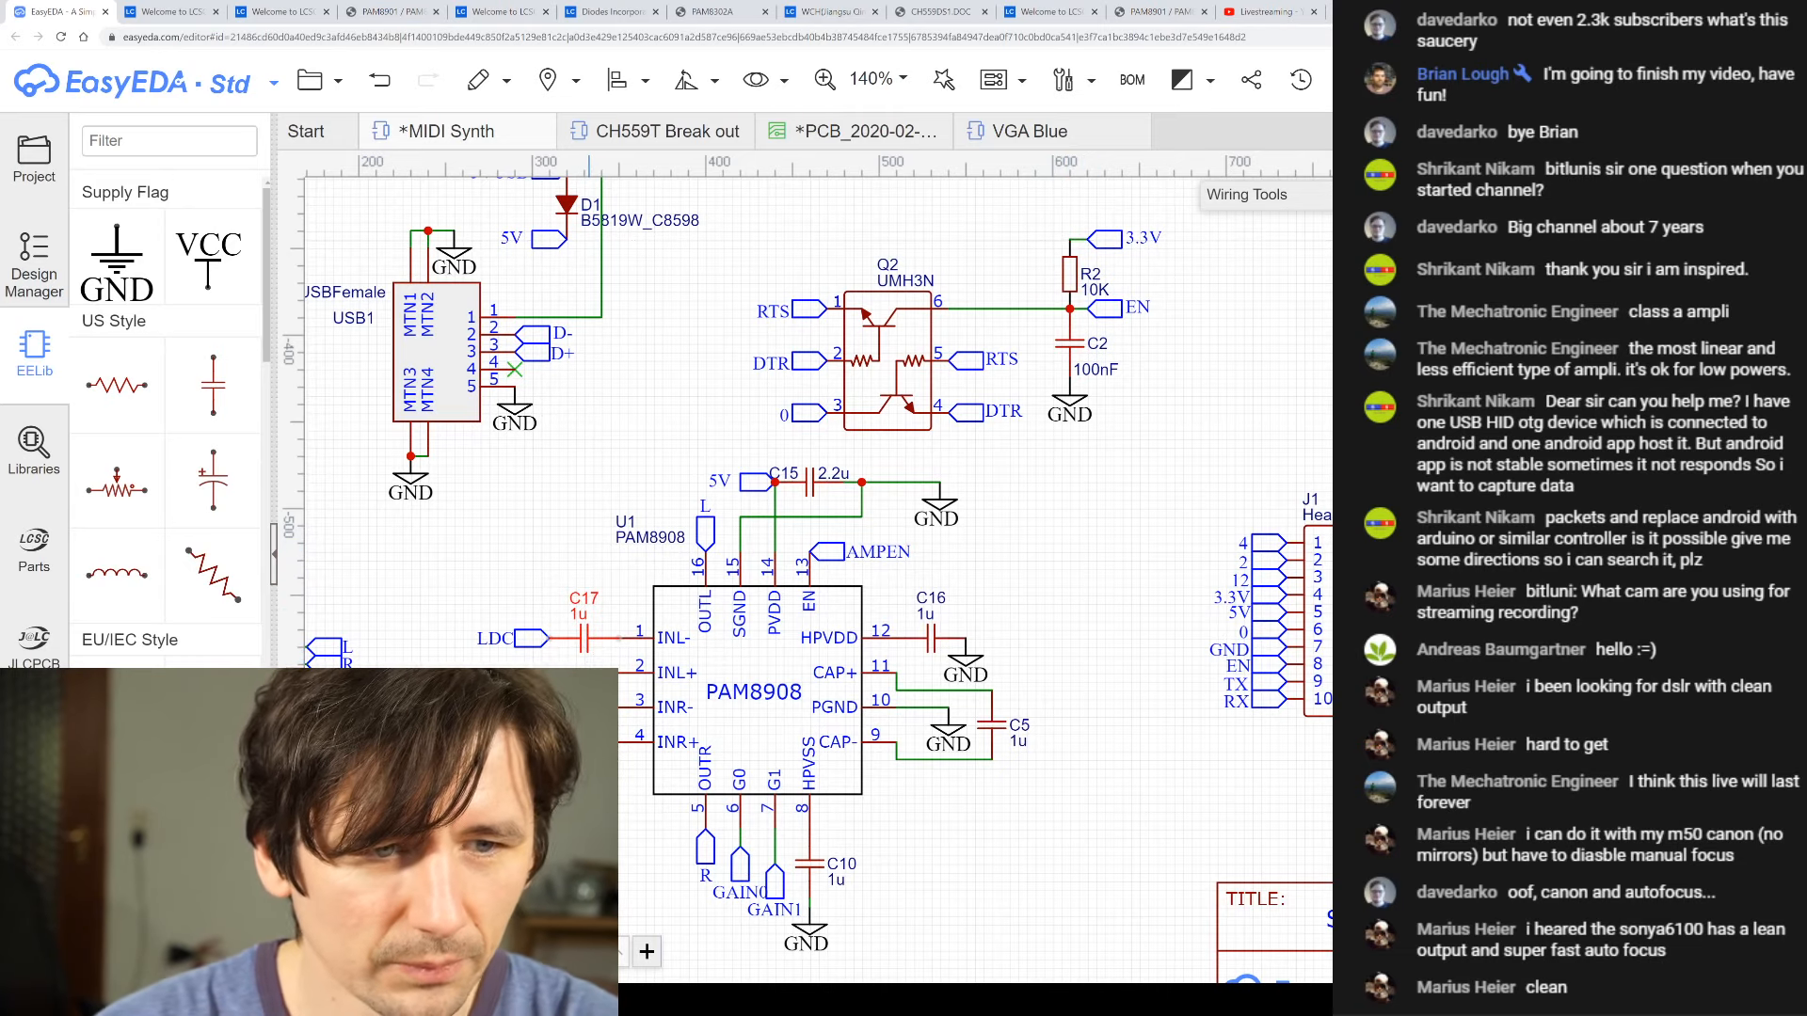
key("ctrl+v")
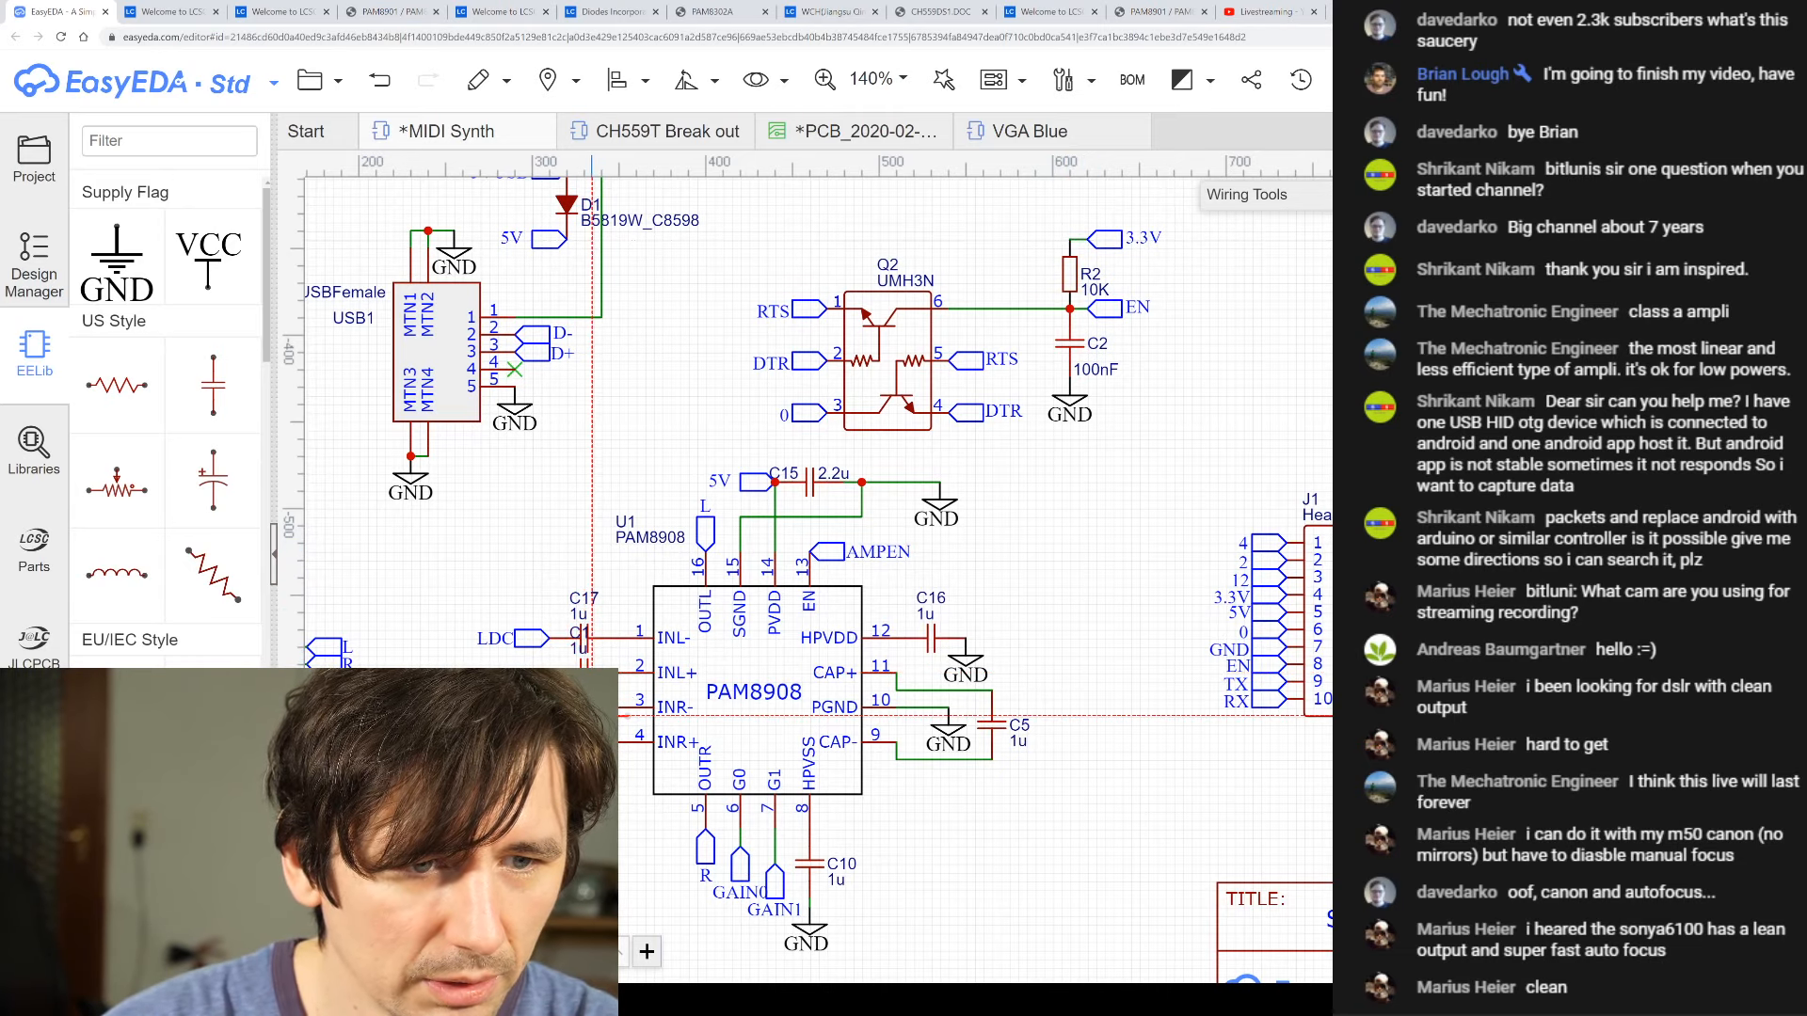
left_click(583, 707)
key("ctrl+v")
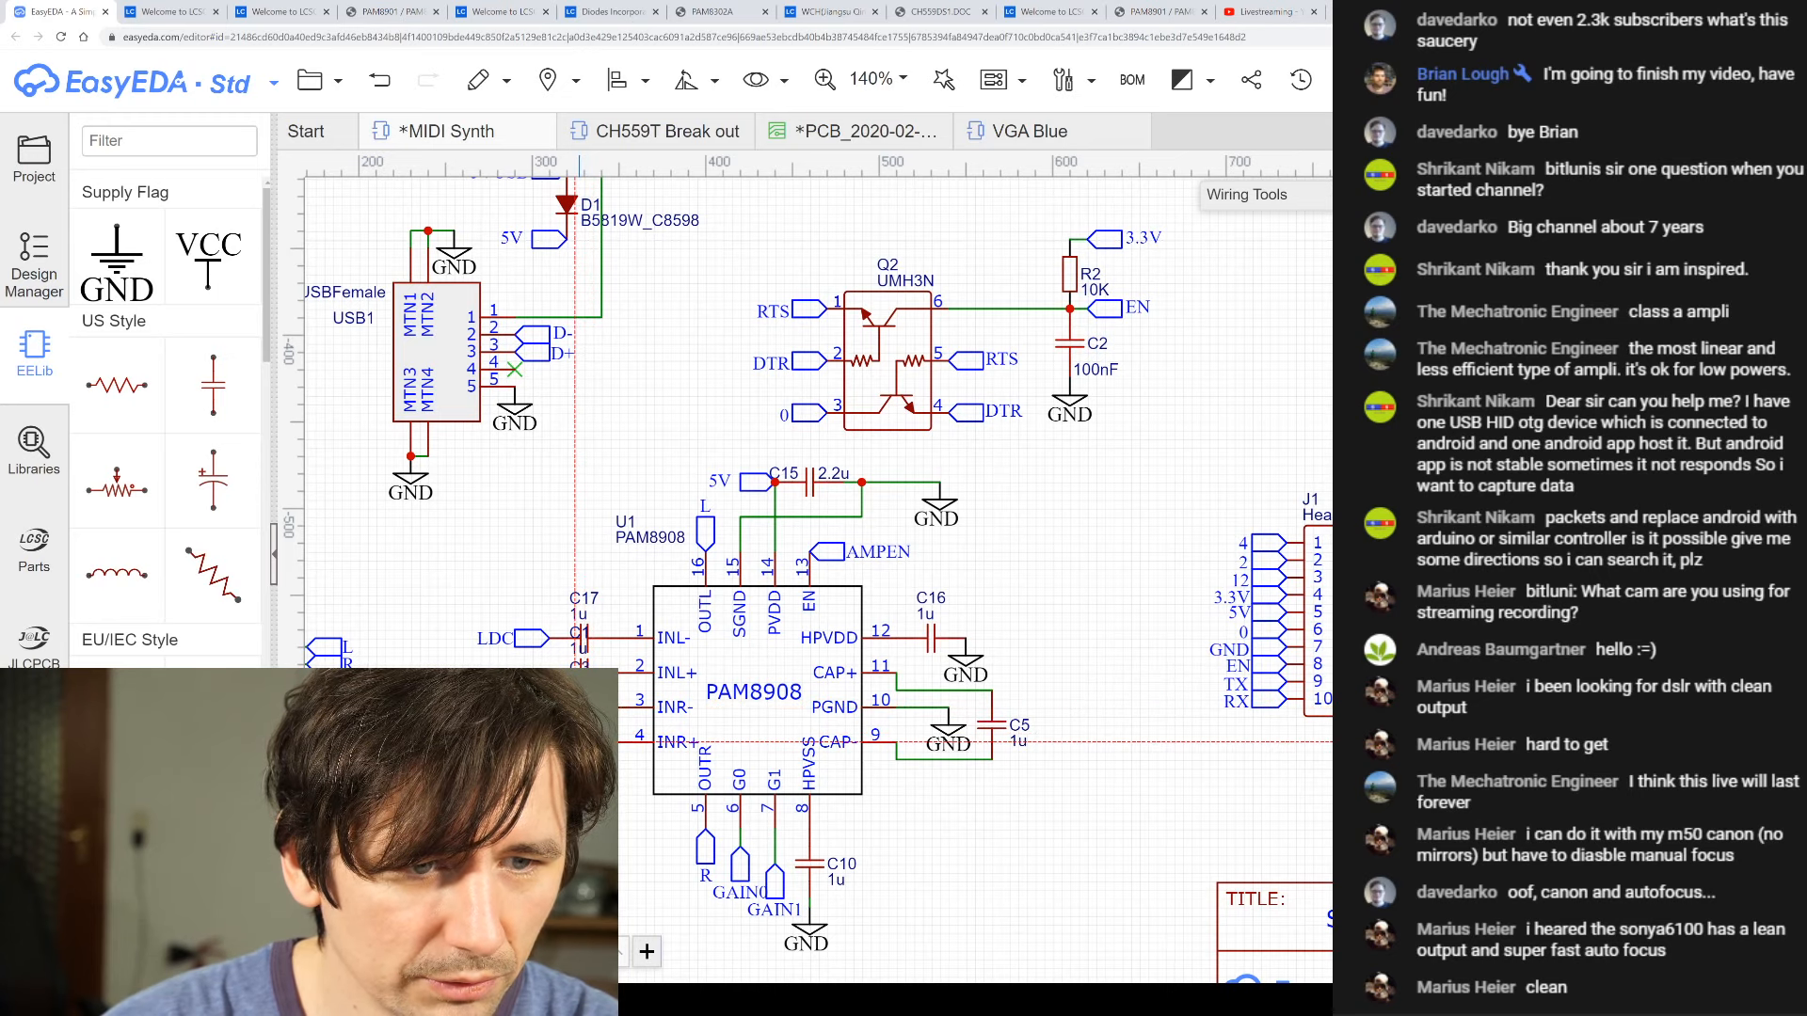
left_click(582, 742)
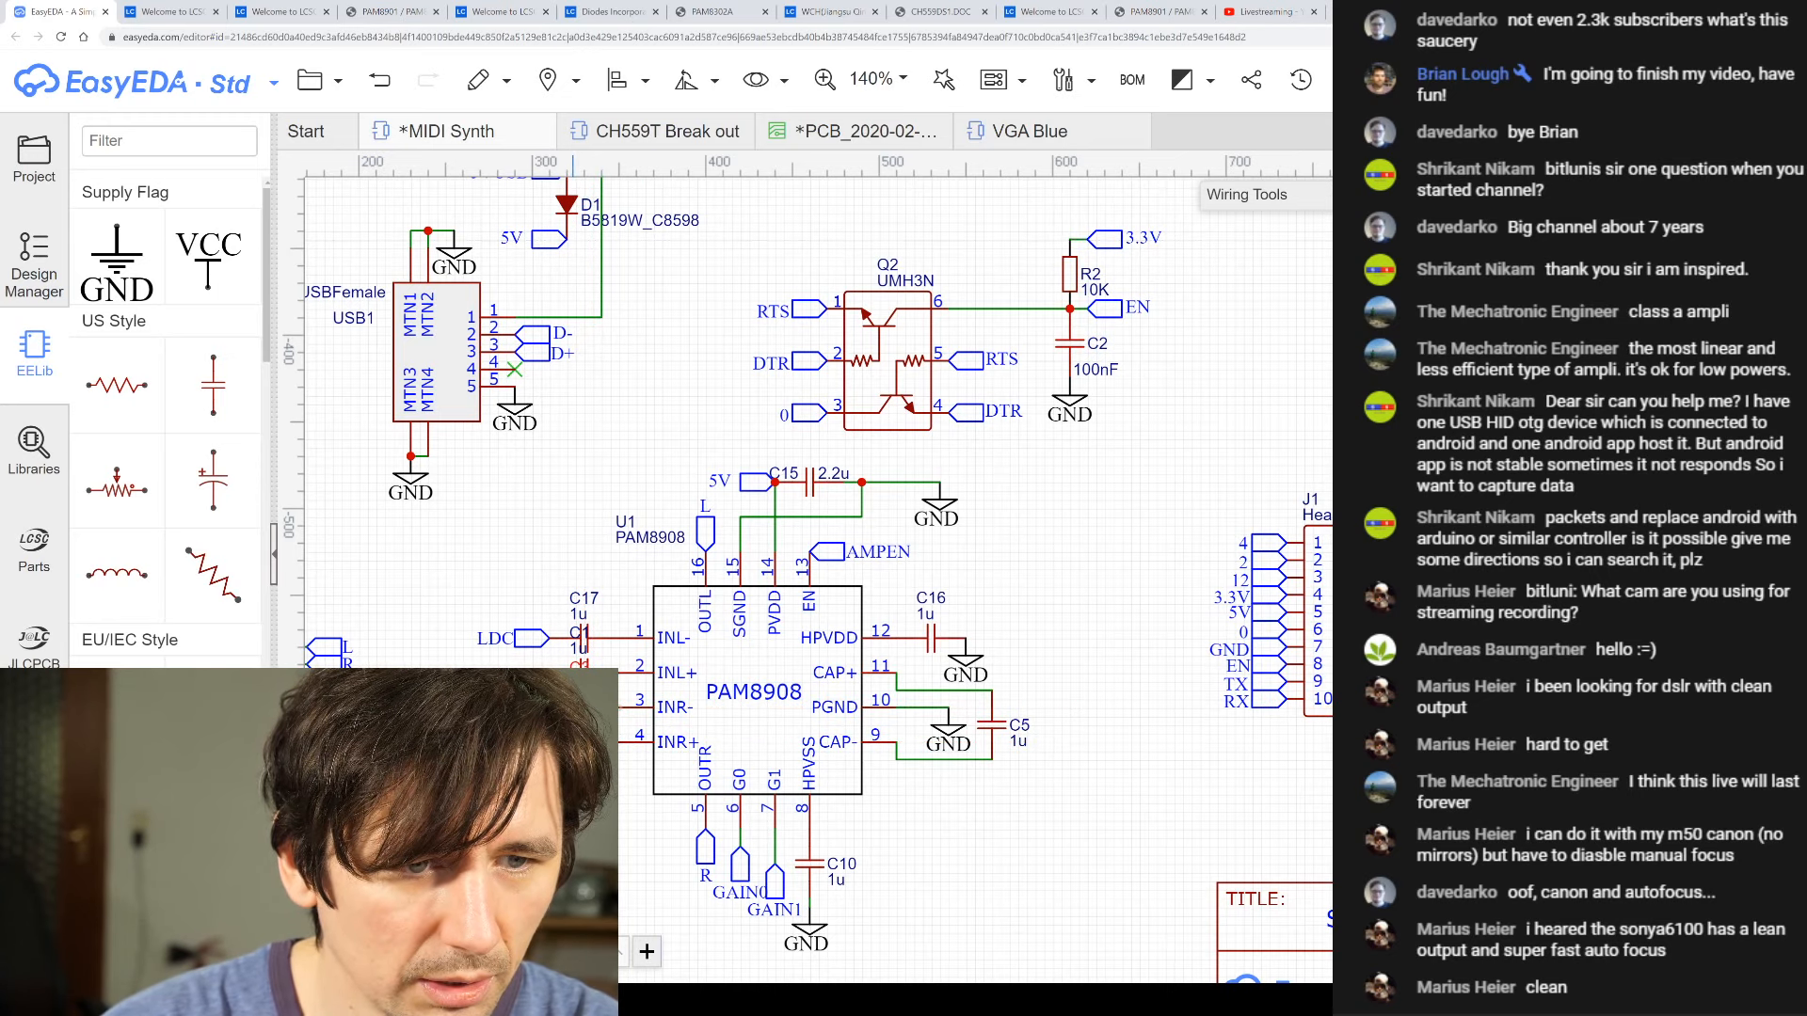
- Tidy the input capacitors' labels so each 1u value and designator sit on either side of its symbol
left_click(569, 734)
left_click_drag(577, 703, 610, 735)
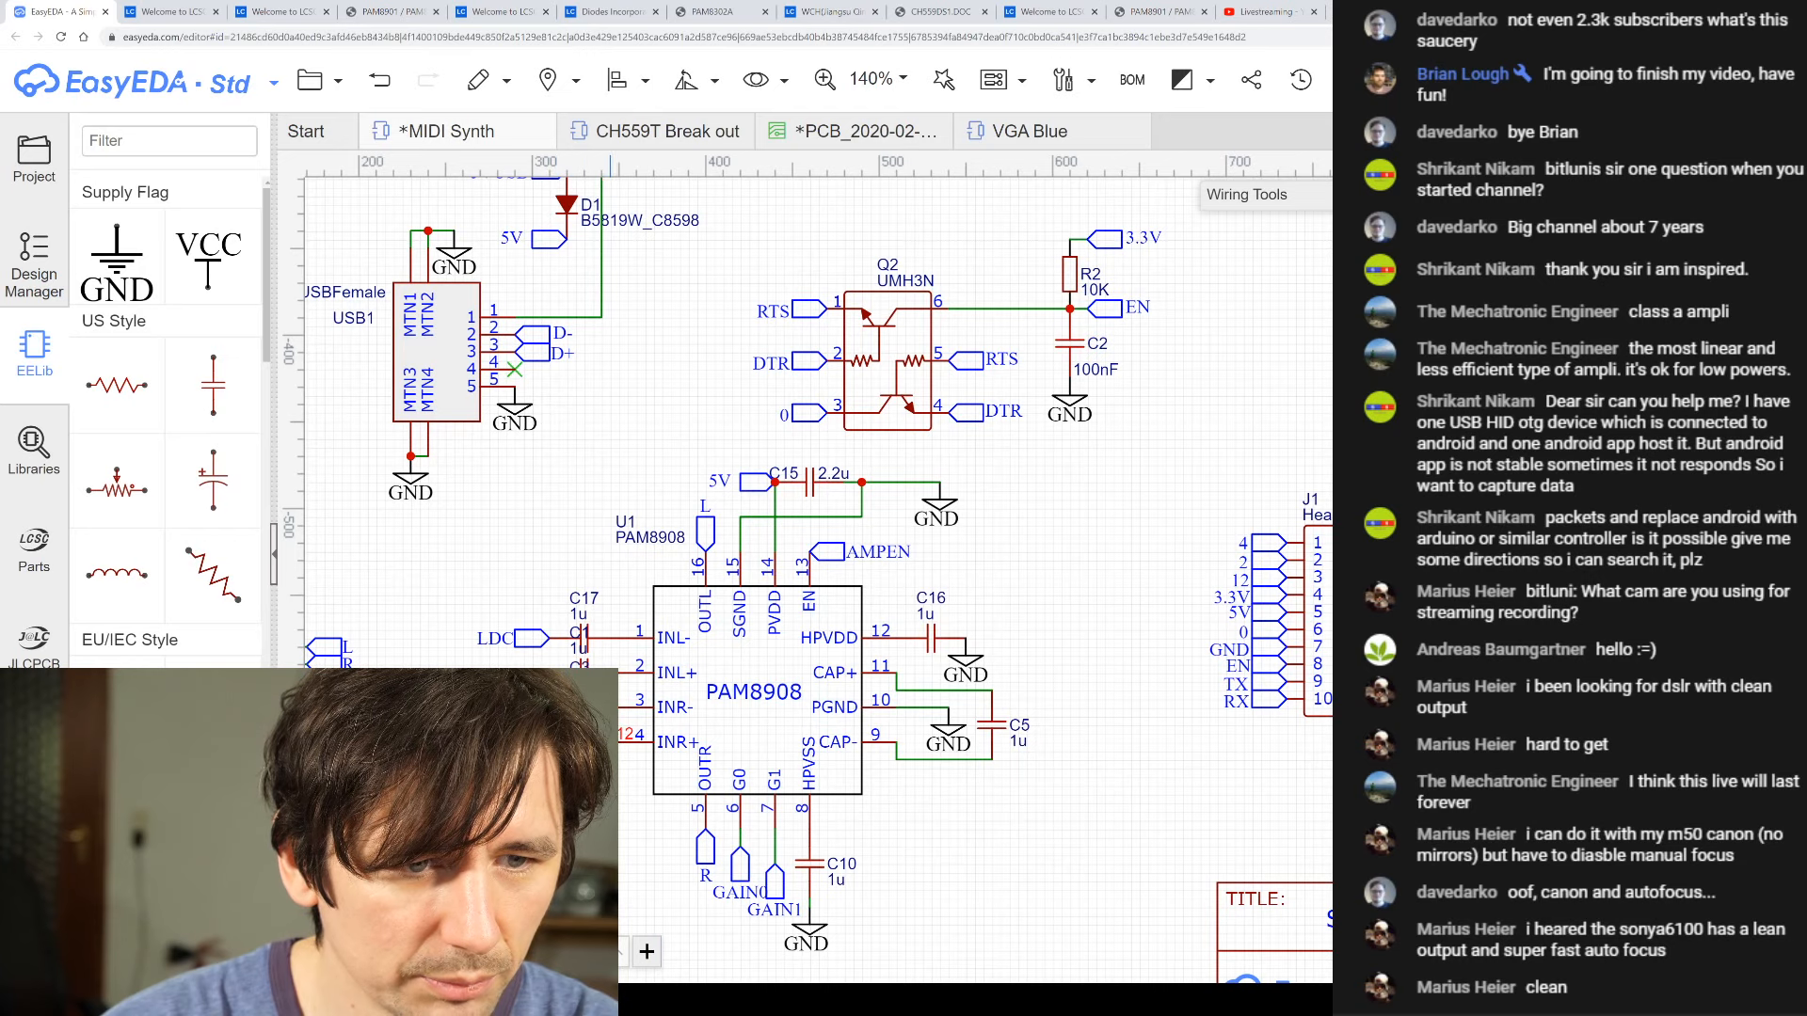
left_click(602, 744)
left_click(570, 673)
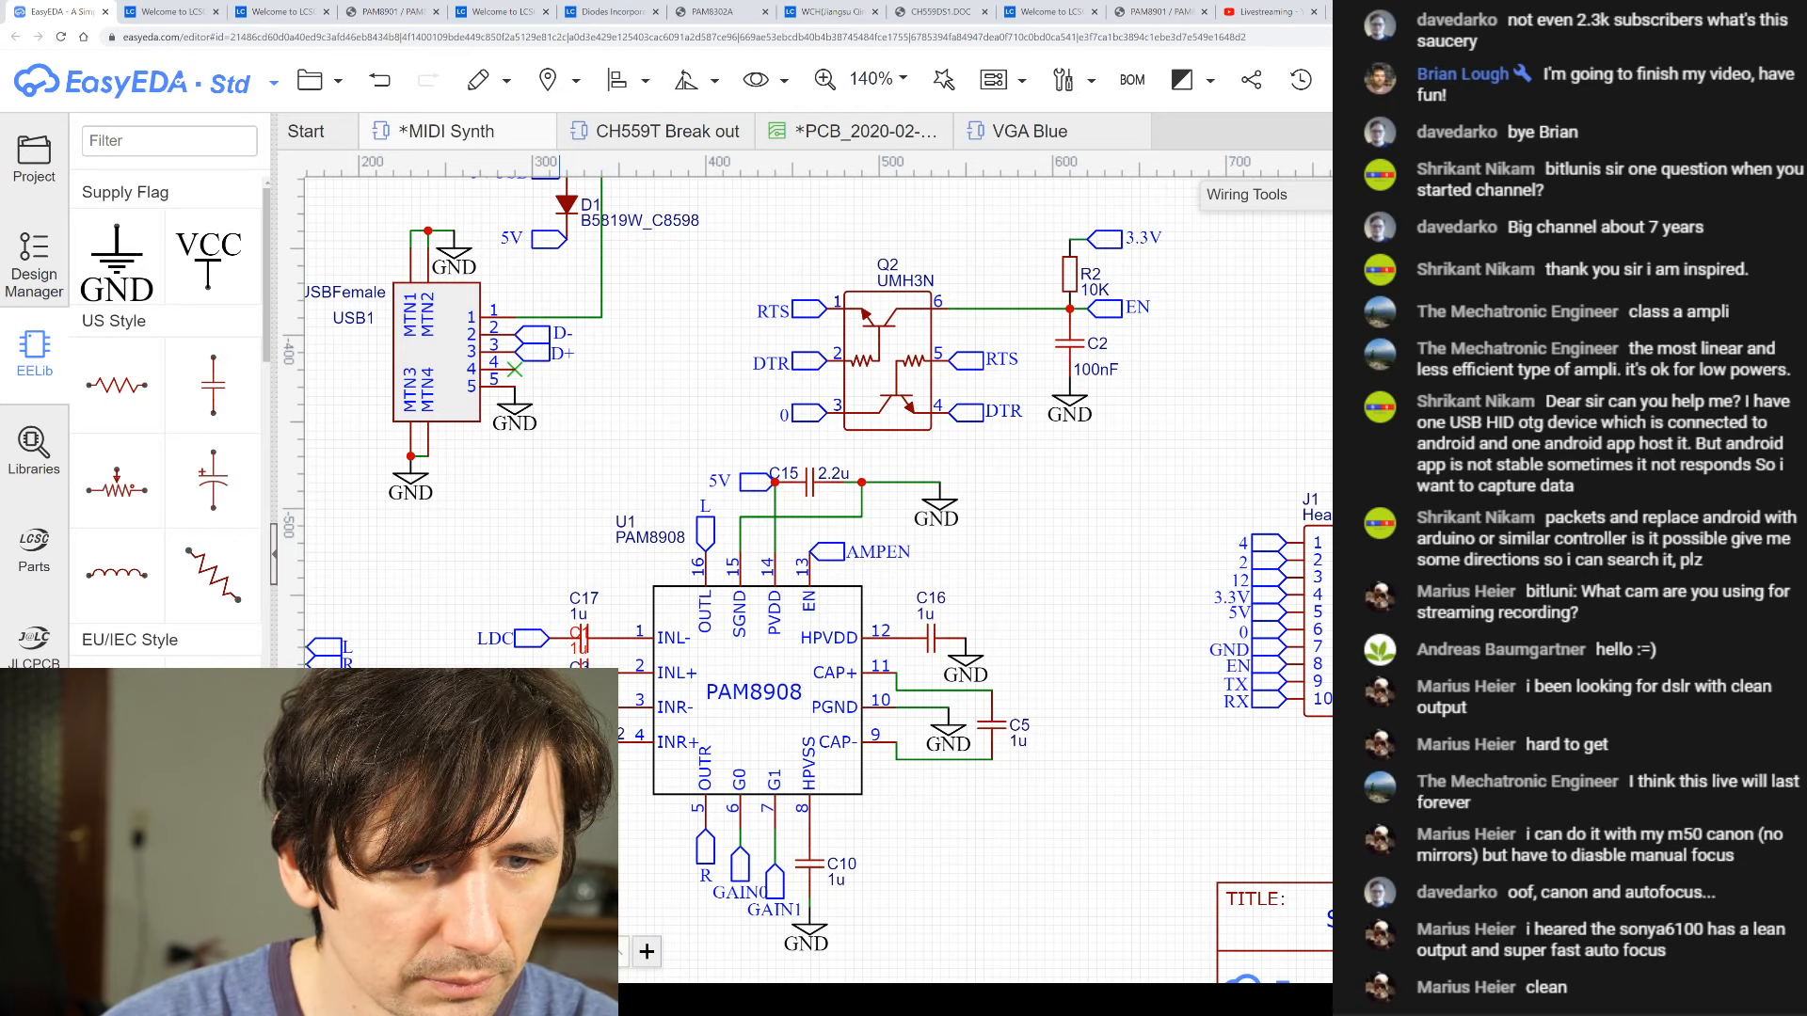
left_click(555, 697)
left_click_drag(575, 707, 589, 711)
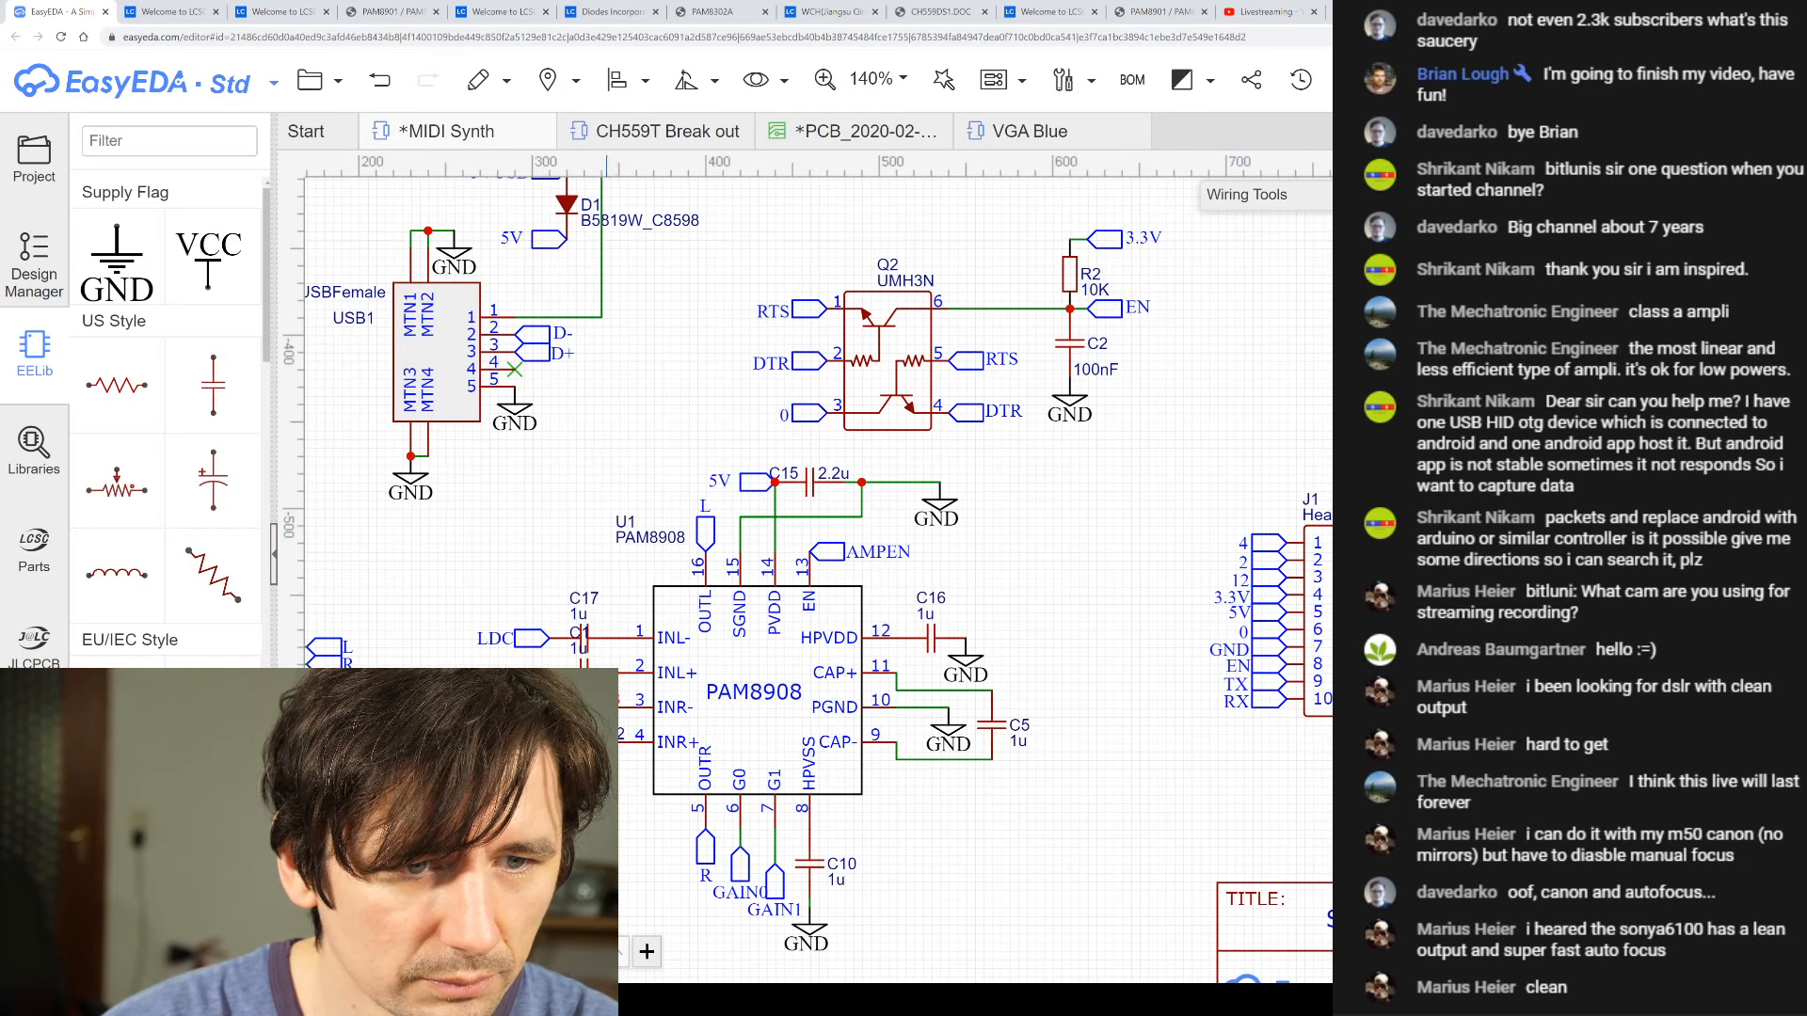
left_click(600, 697)
left_click_drag(574, 646, 615, 618)
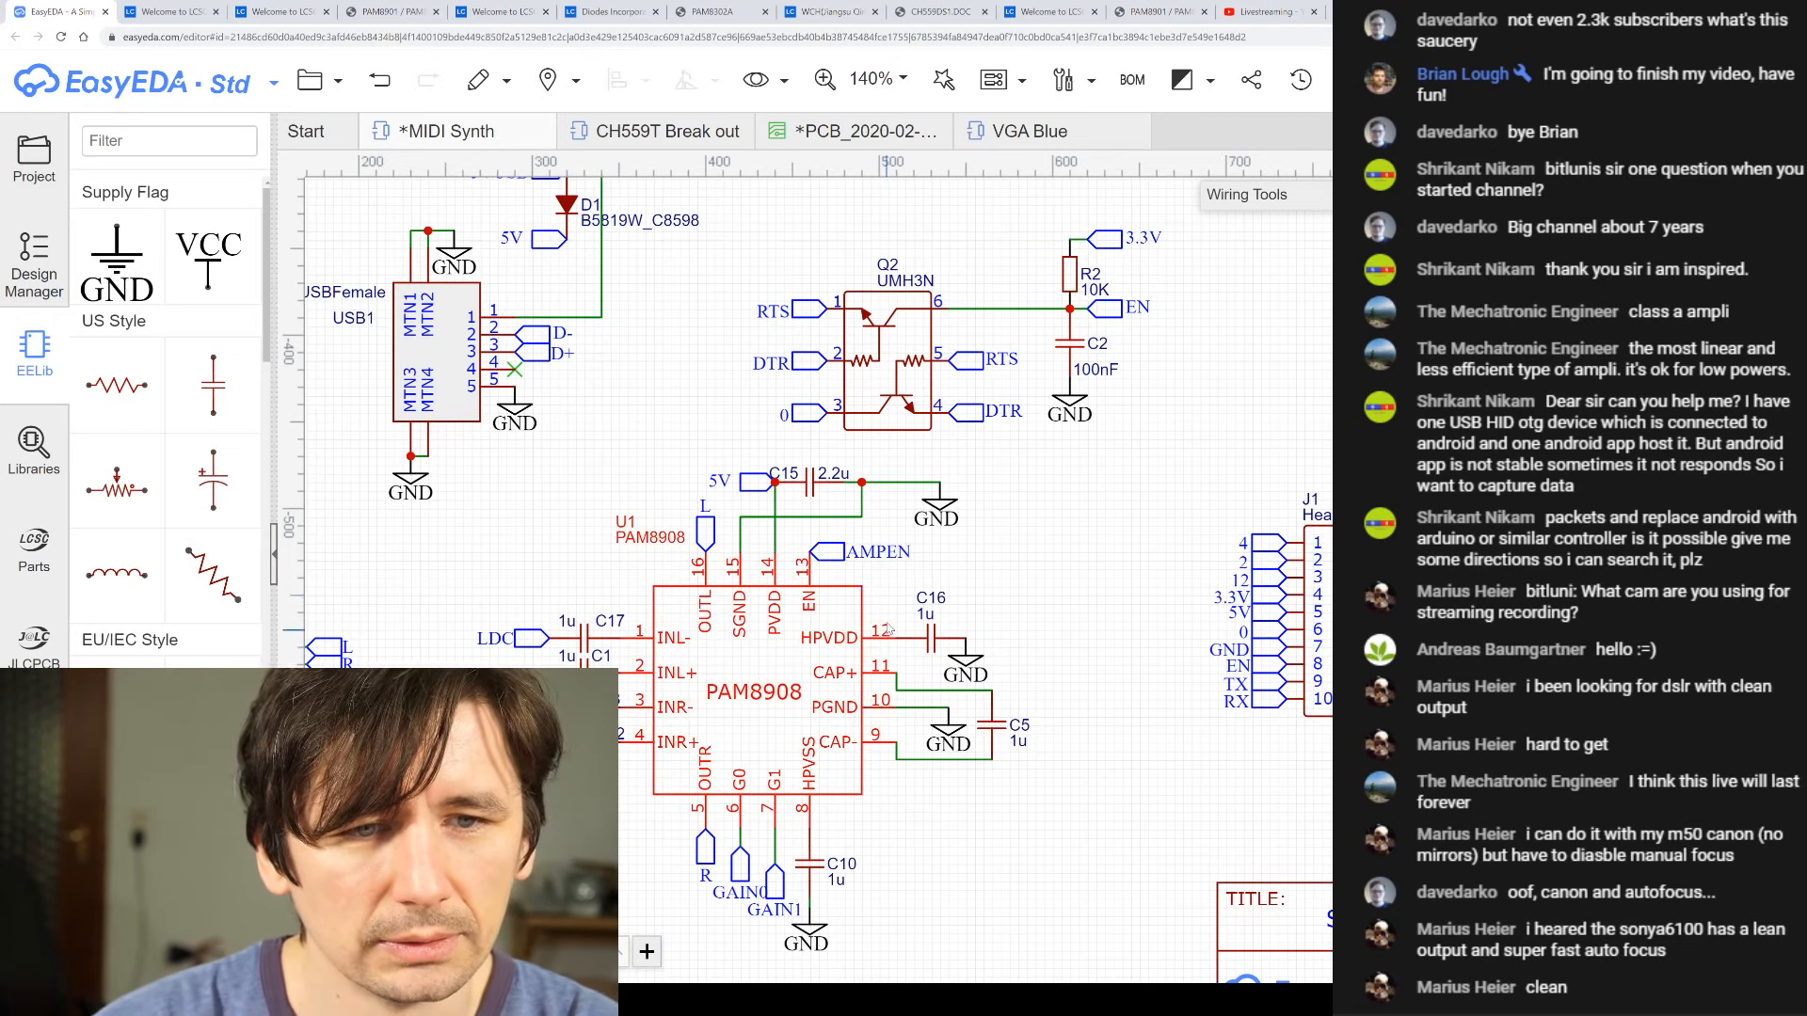
- Paste another 0603 capacitor copy, set its value to 2.2u and move it just above the 5V net flag near C15
left_click(807, 485)
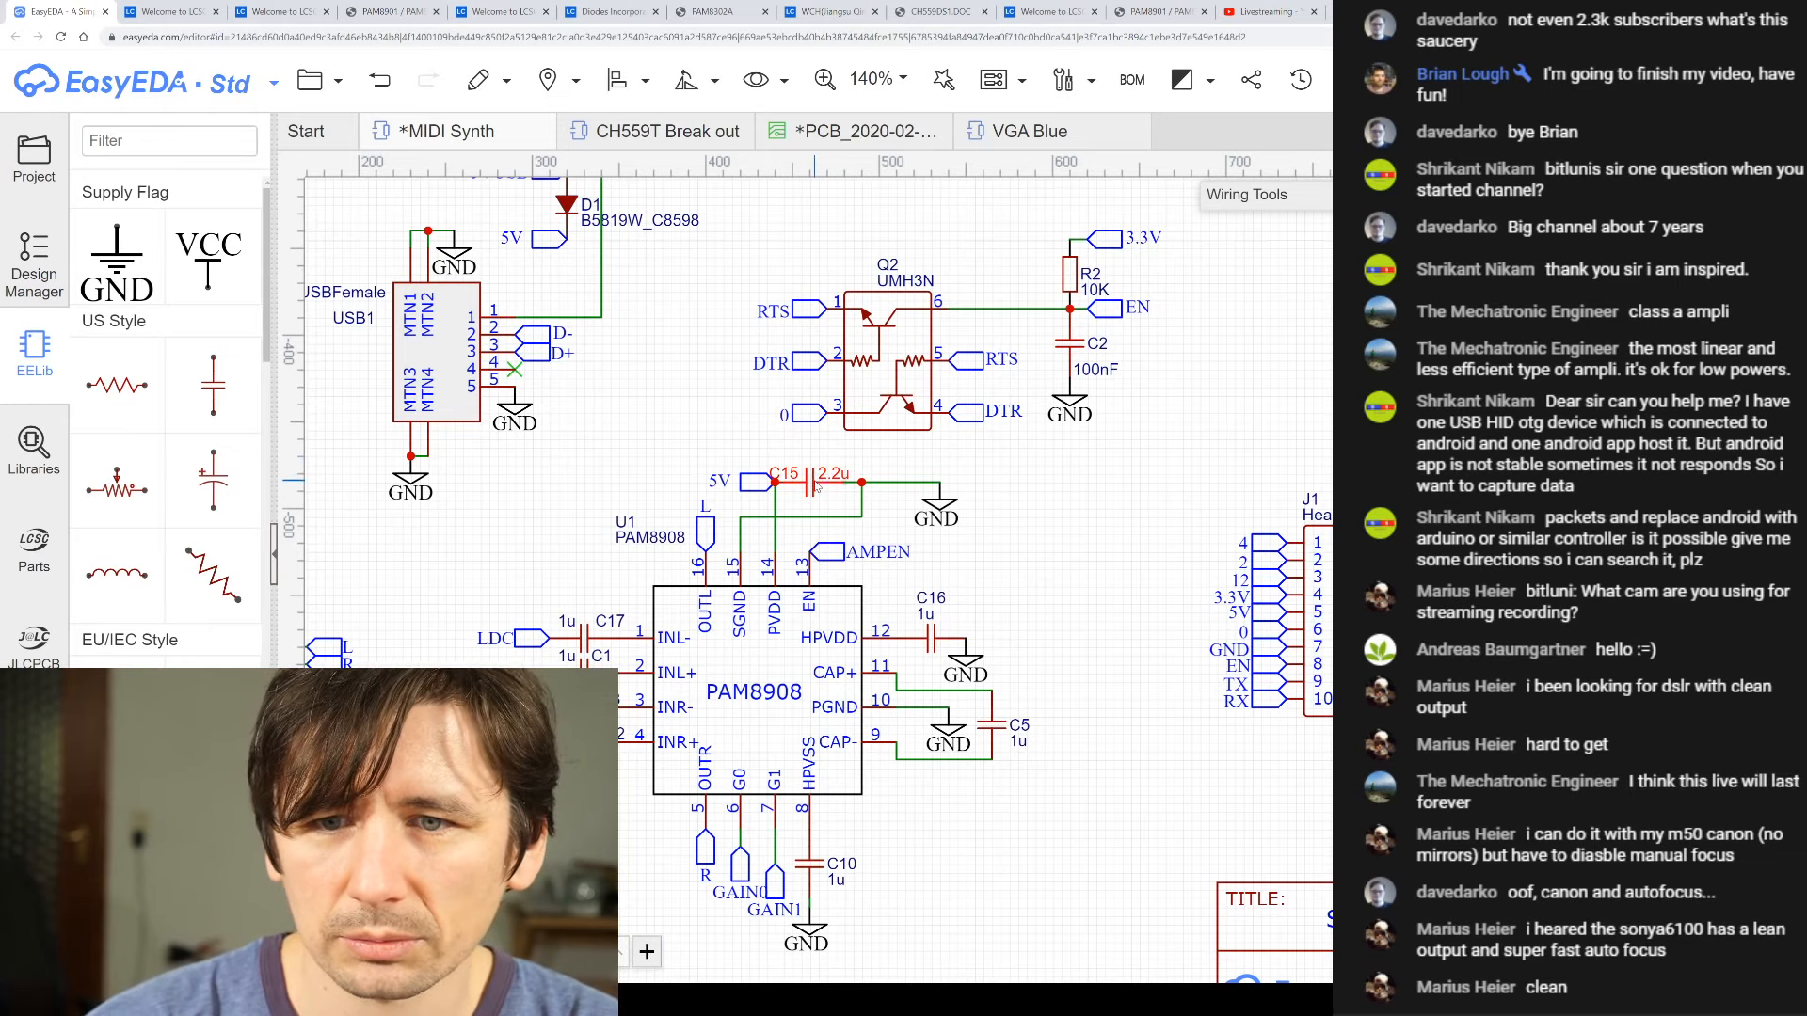
left_click(1051, 474)
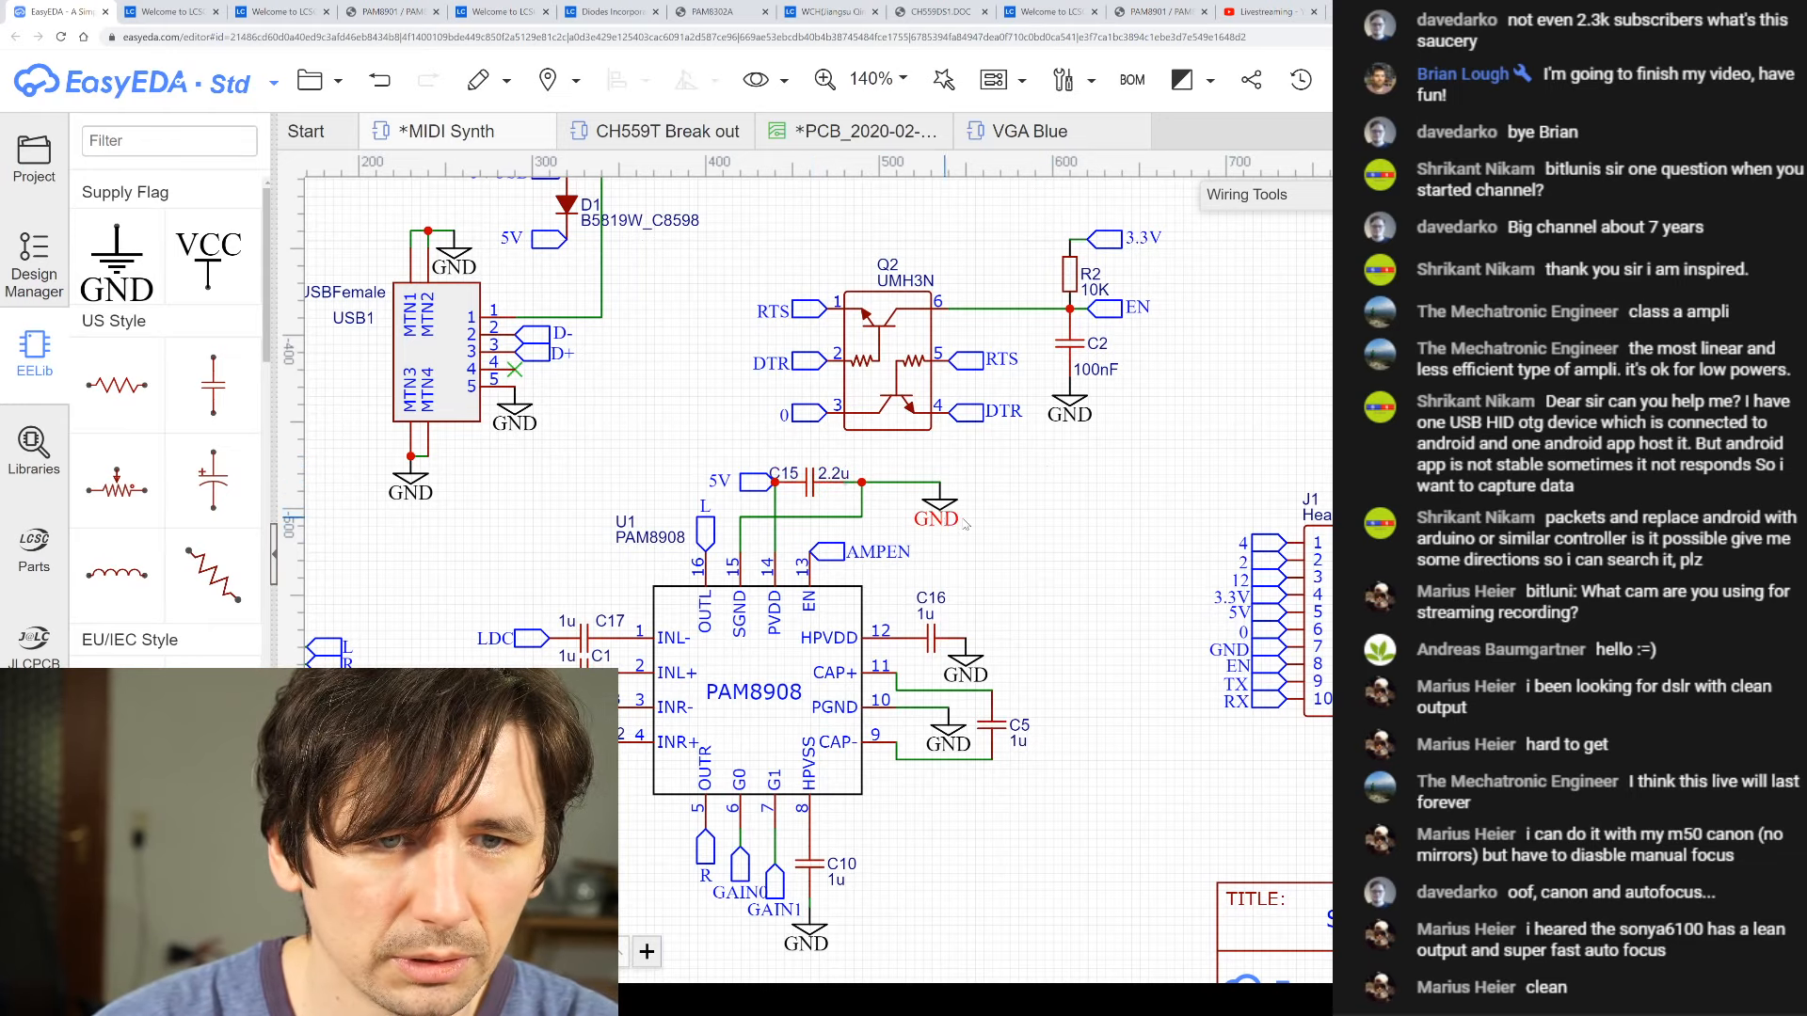
key("ctrl+v")
left_click(1046, 495)
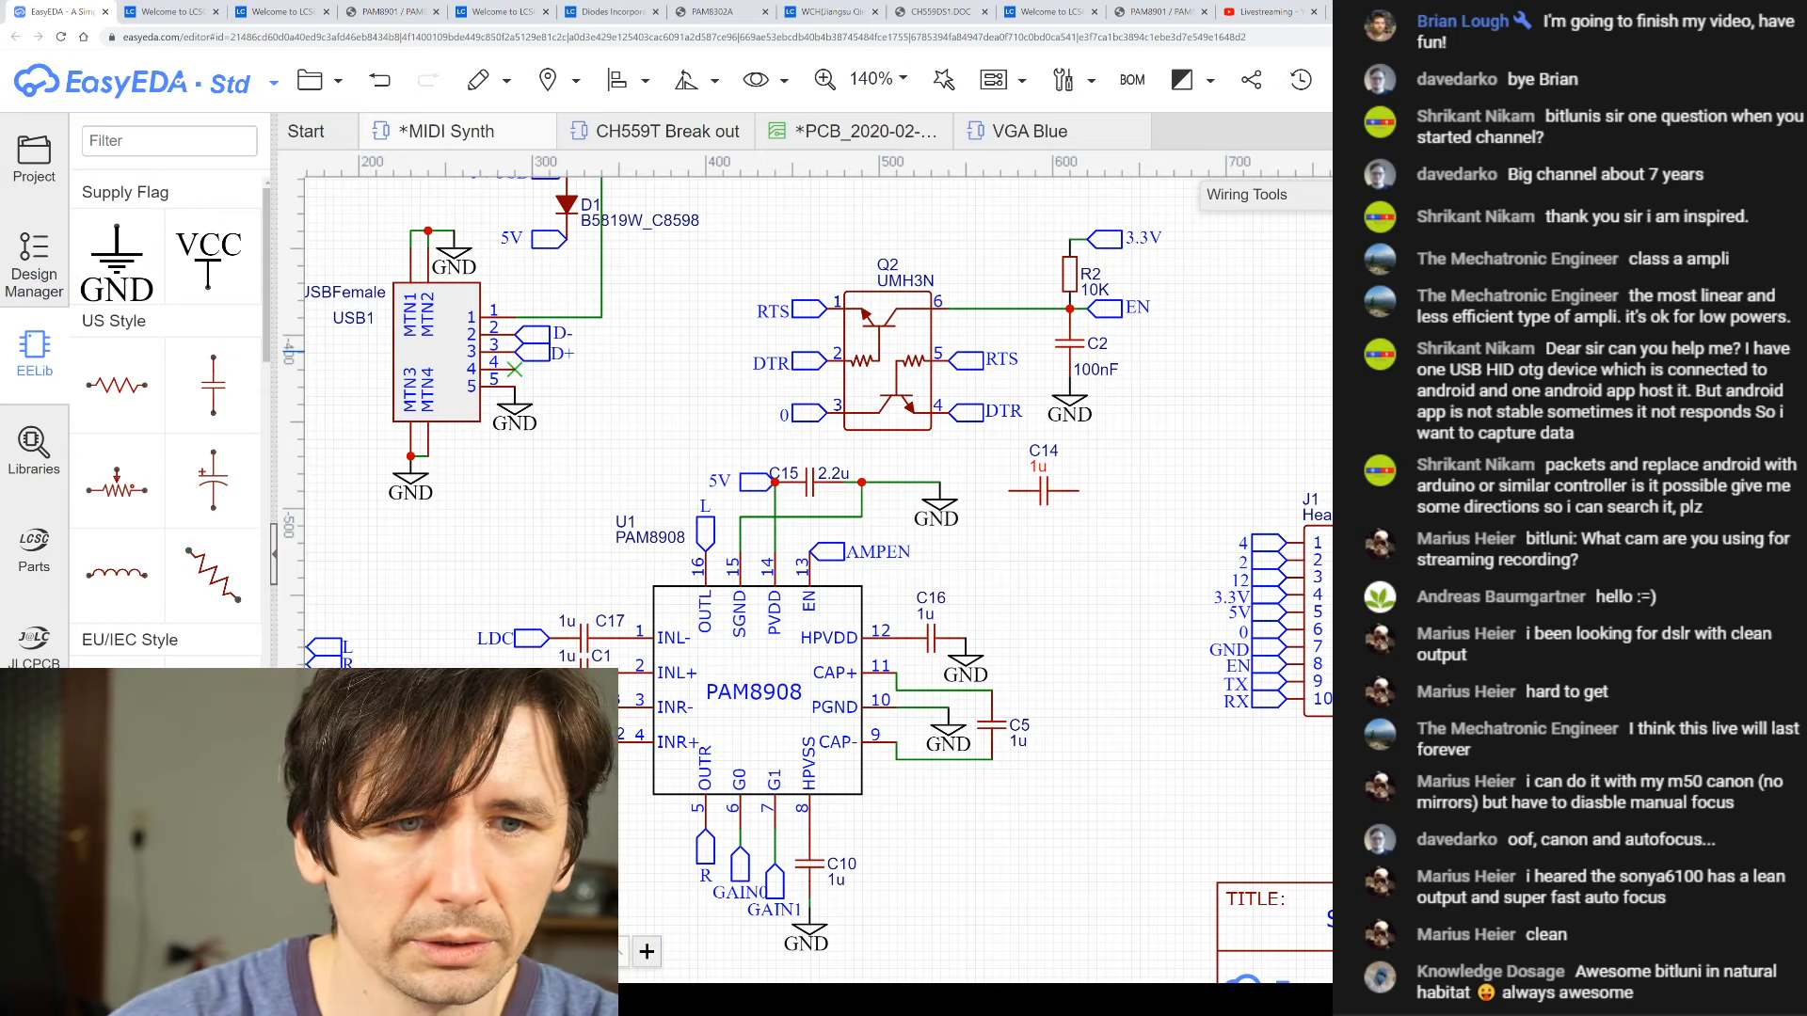
left_click(1325, 459)
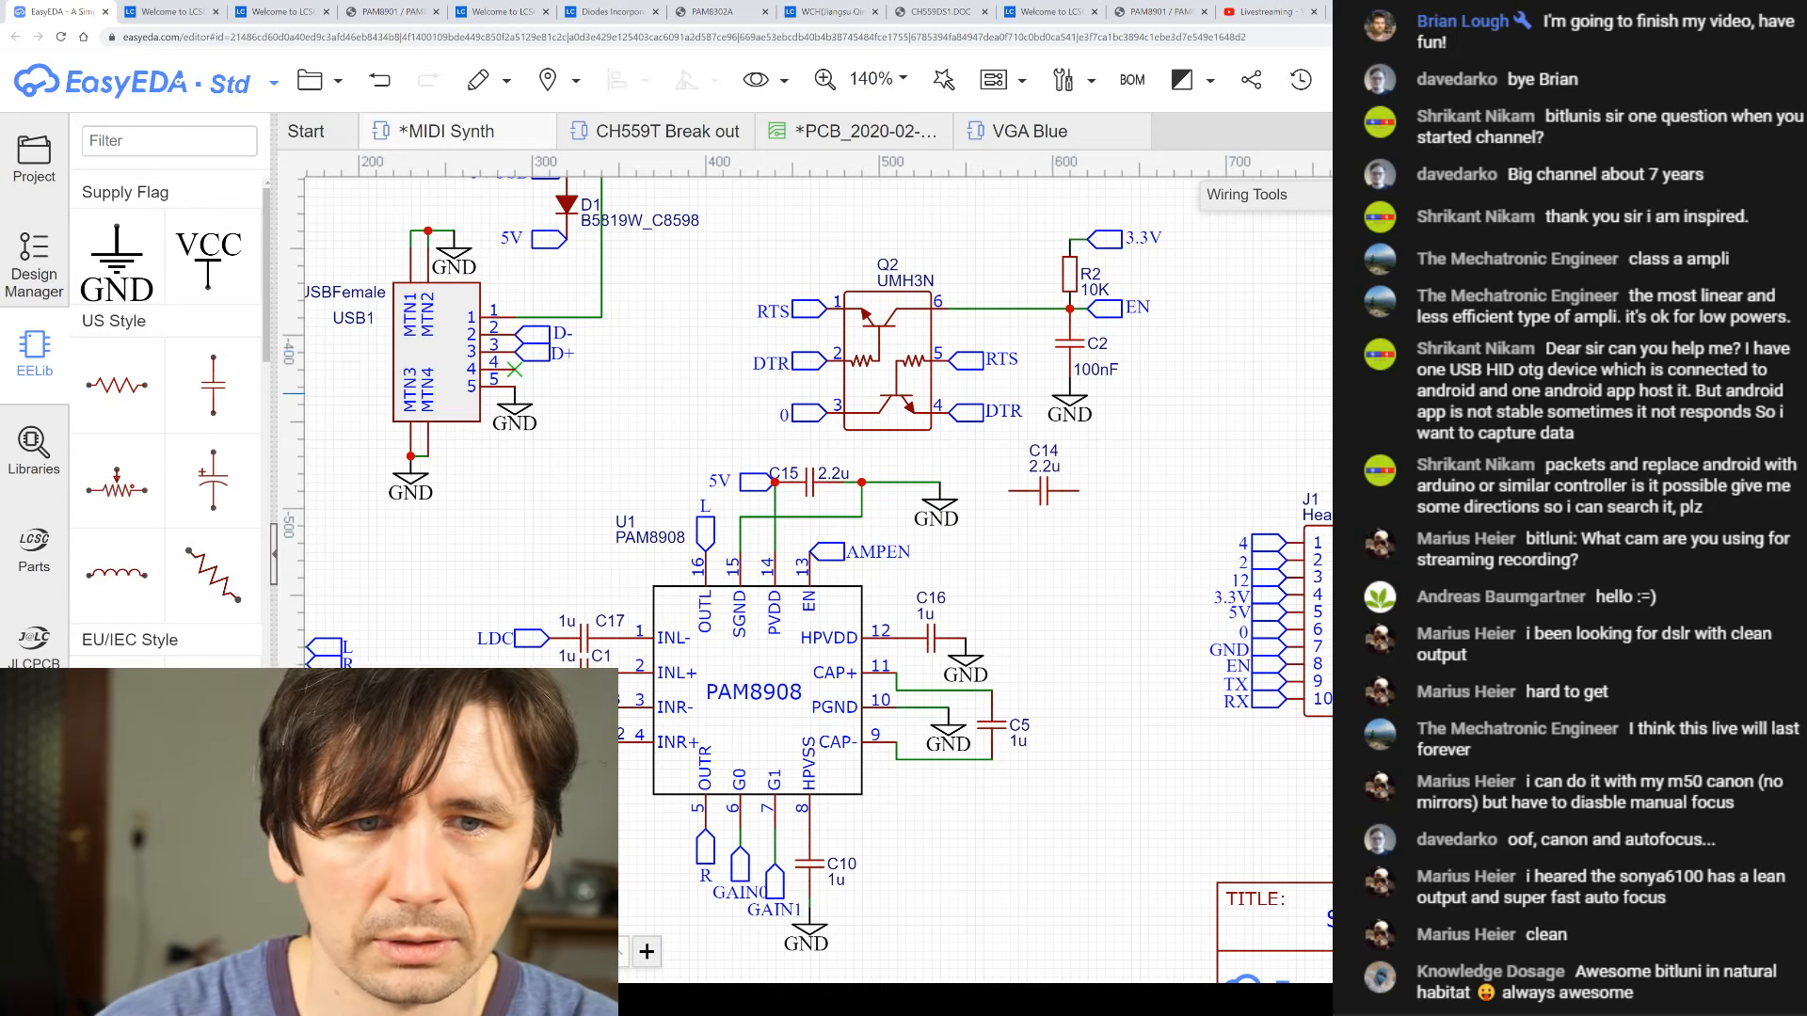
left_click(818, 485)
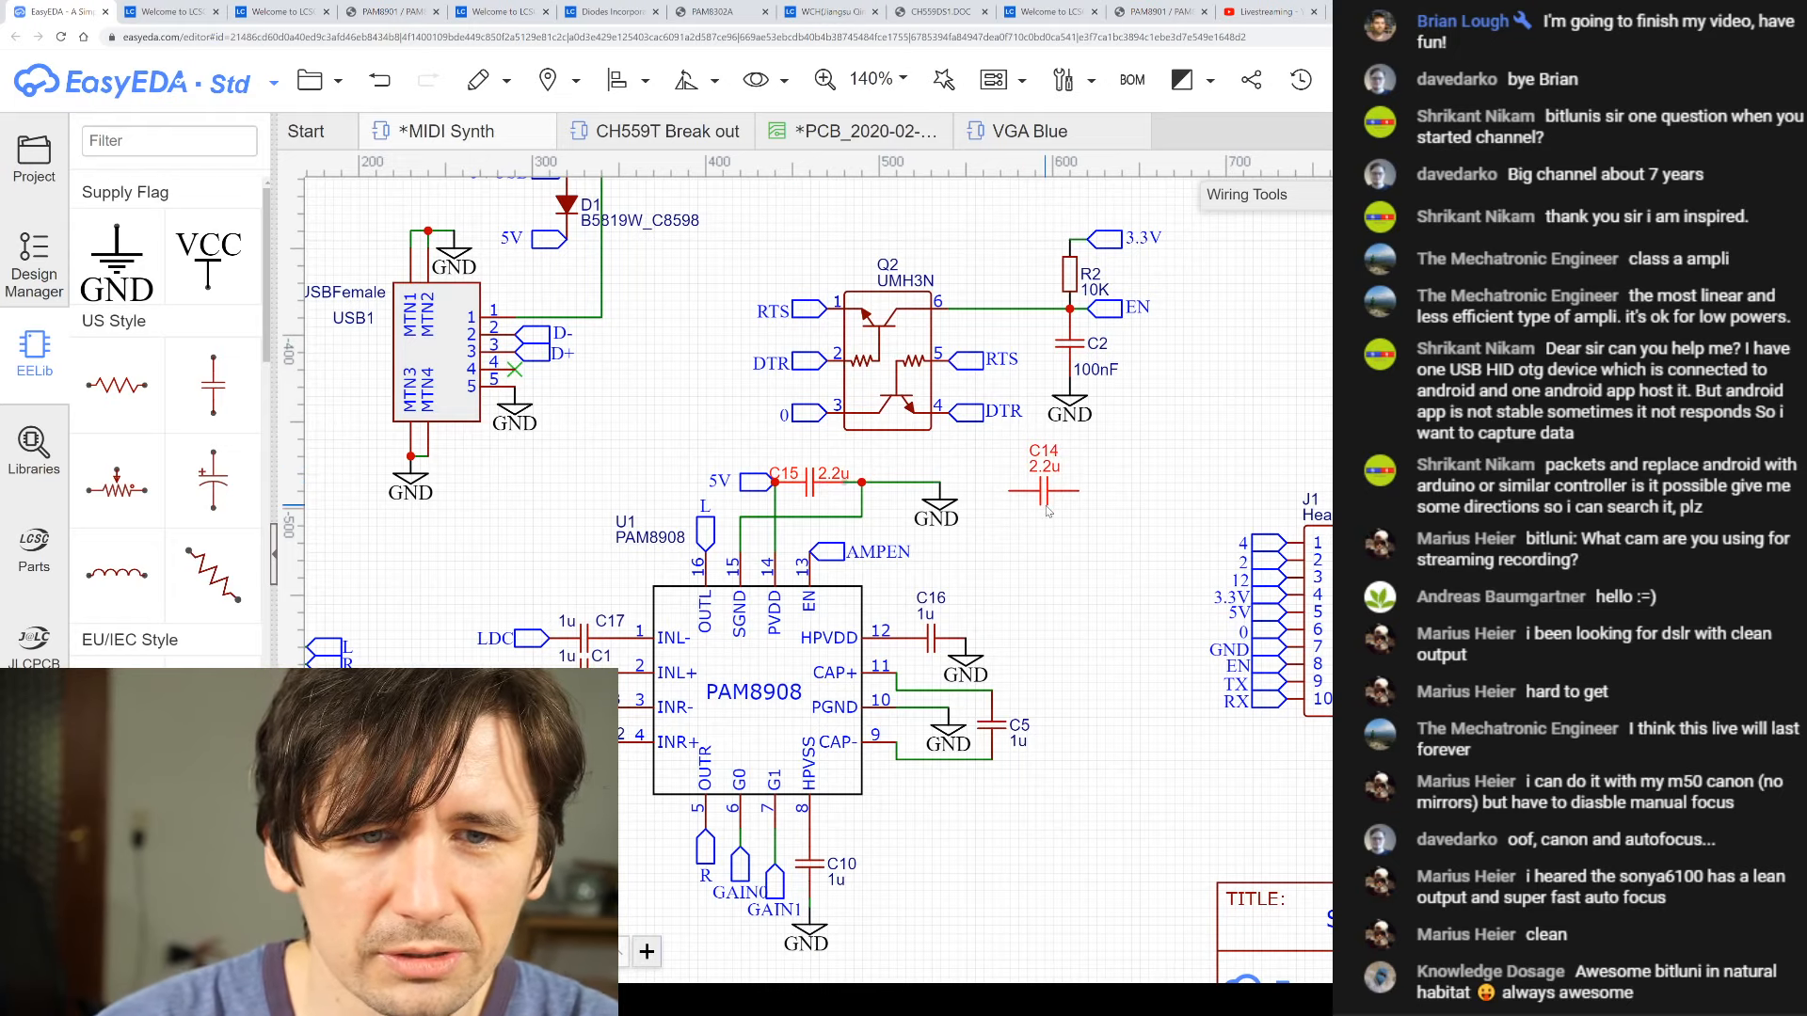
left_click_drag(1043, 490, 644, 446)
scroll(813, 496, "up", 5)
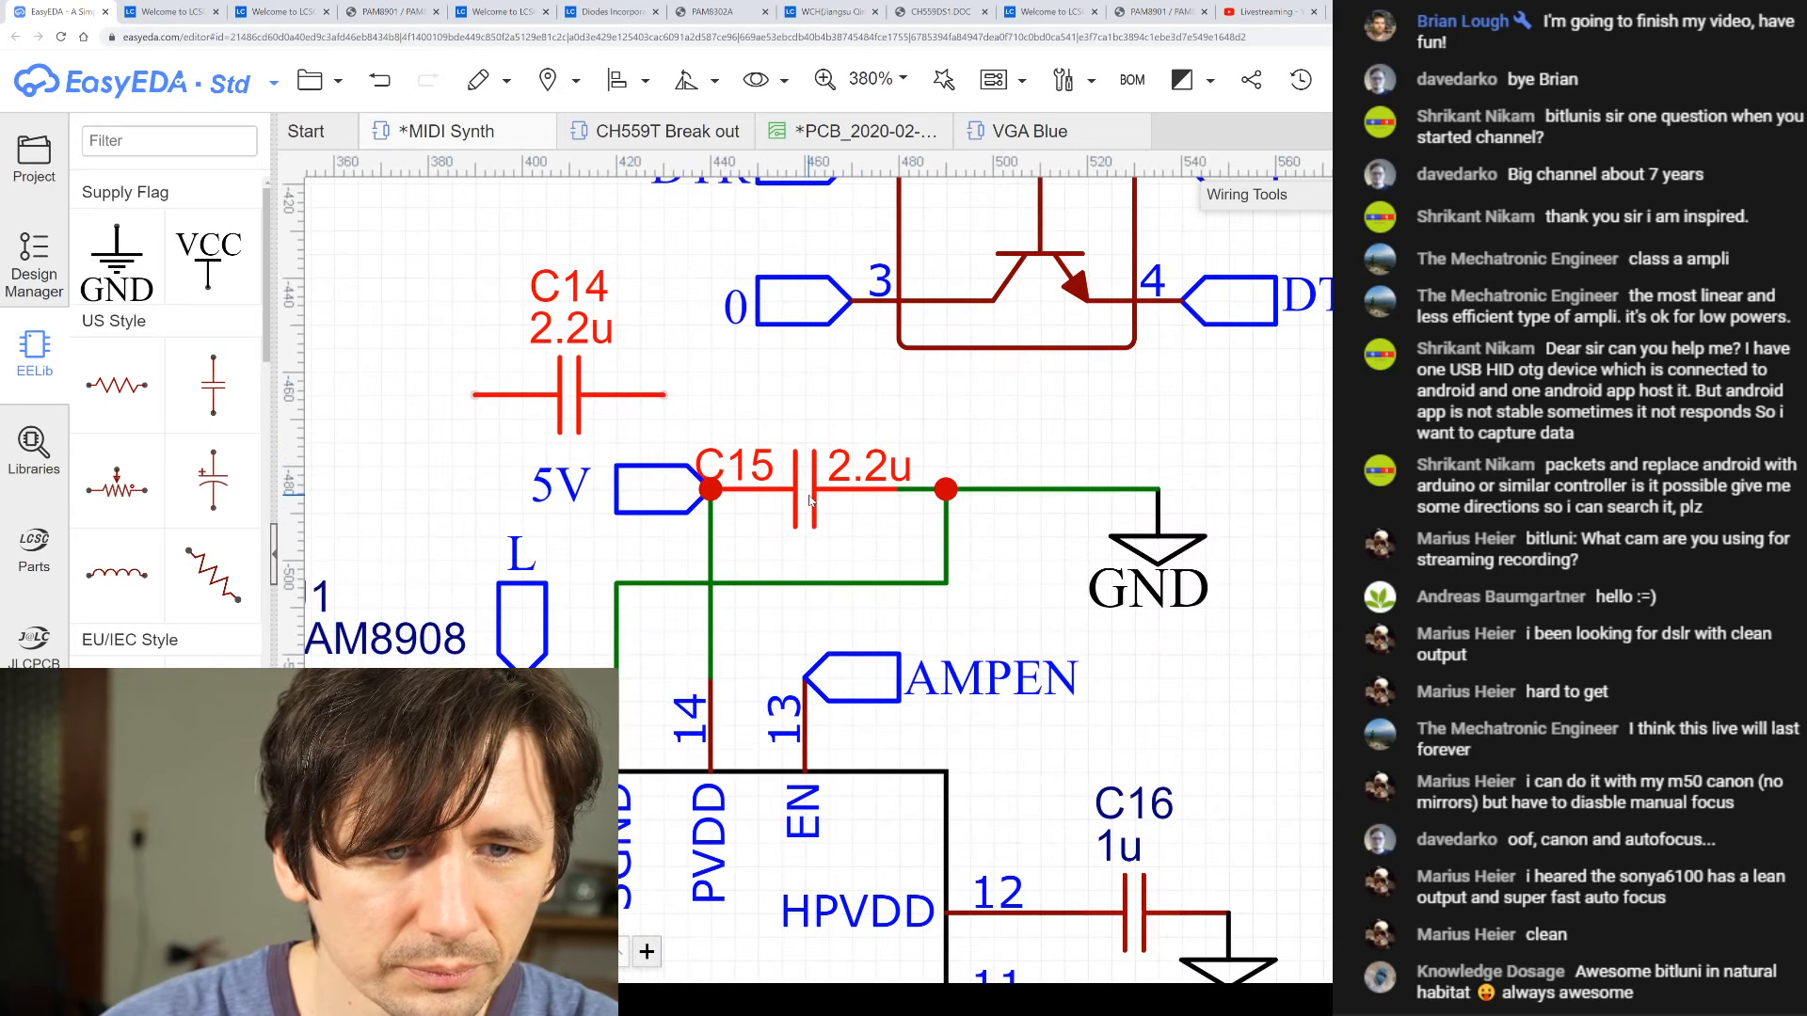
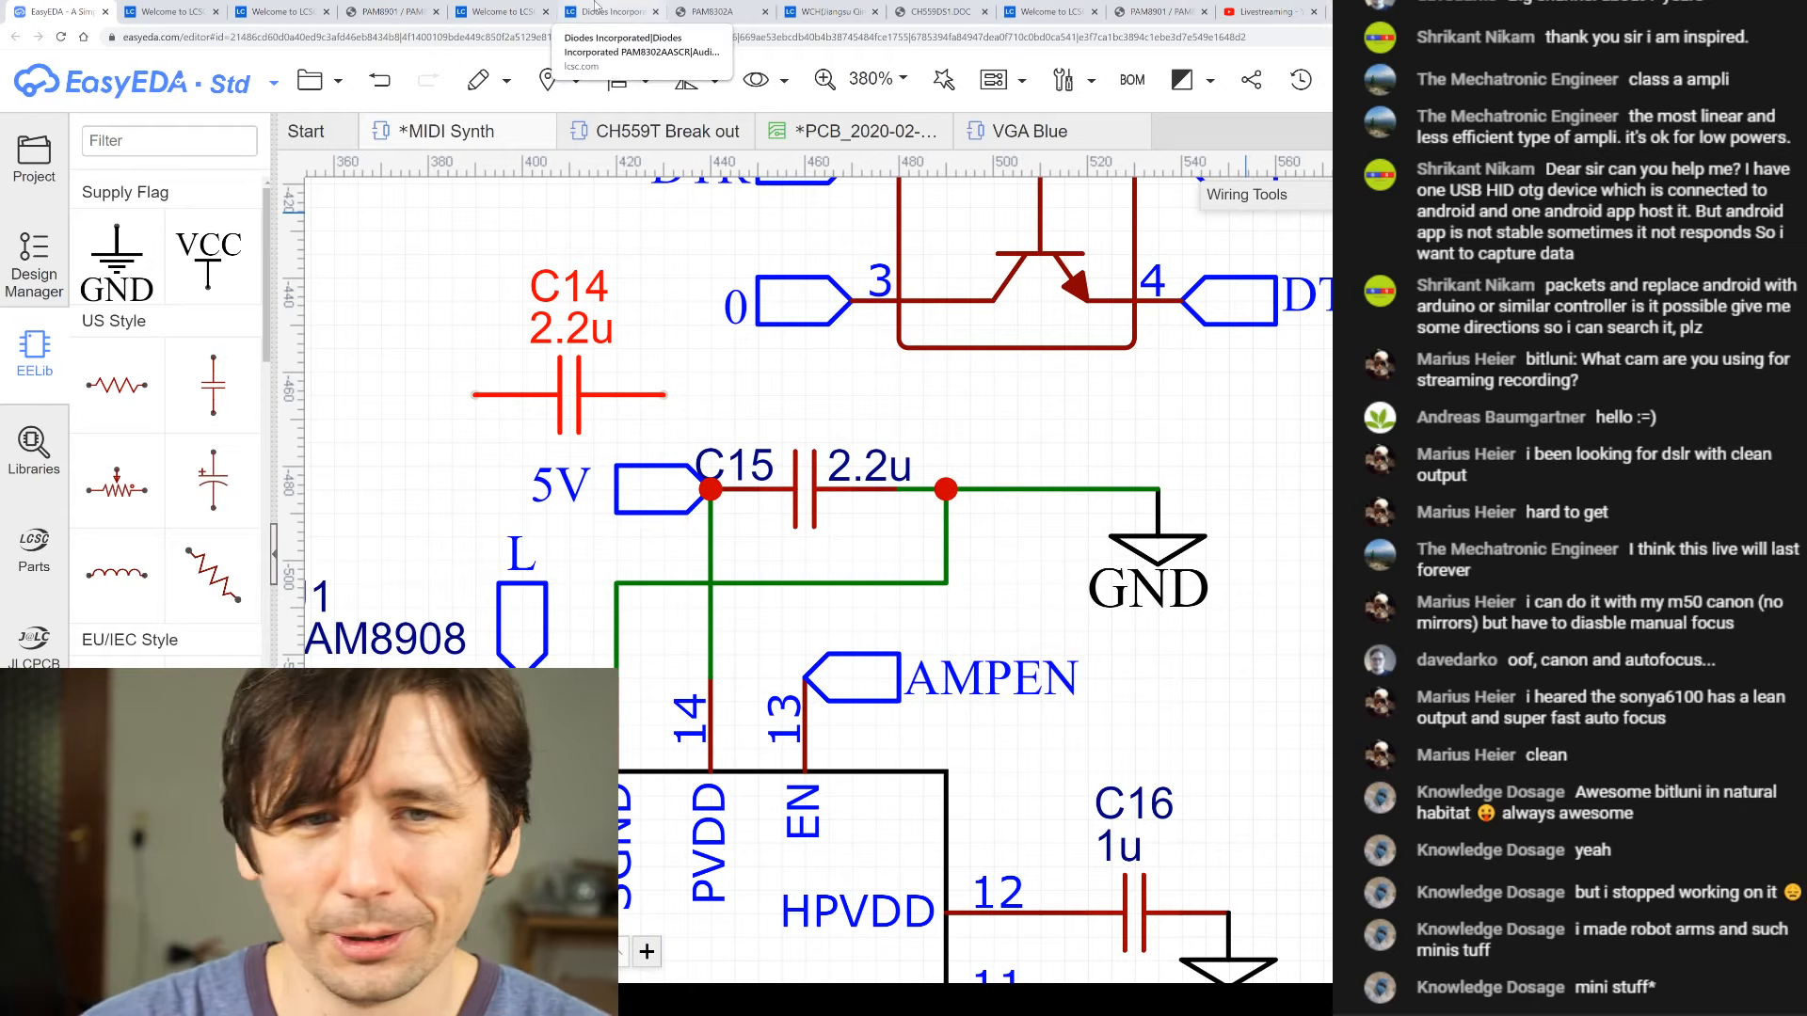
scroll(1086, 518, "down", 3)
scroll(1087, 517, "down", 2)
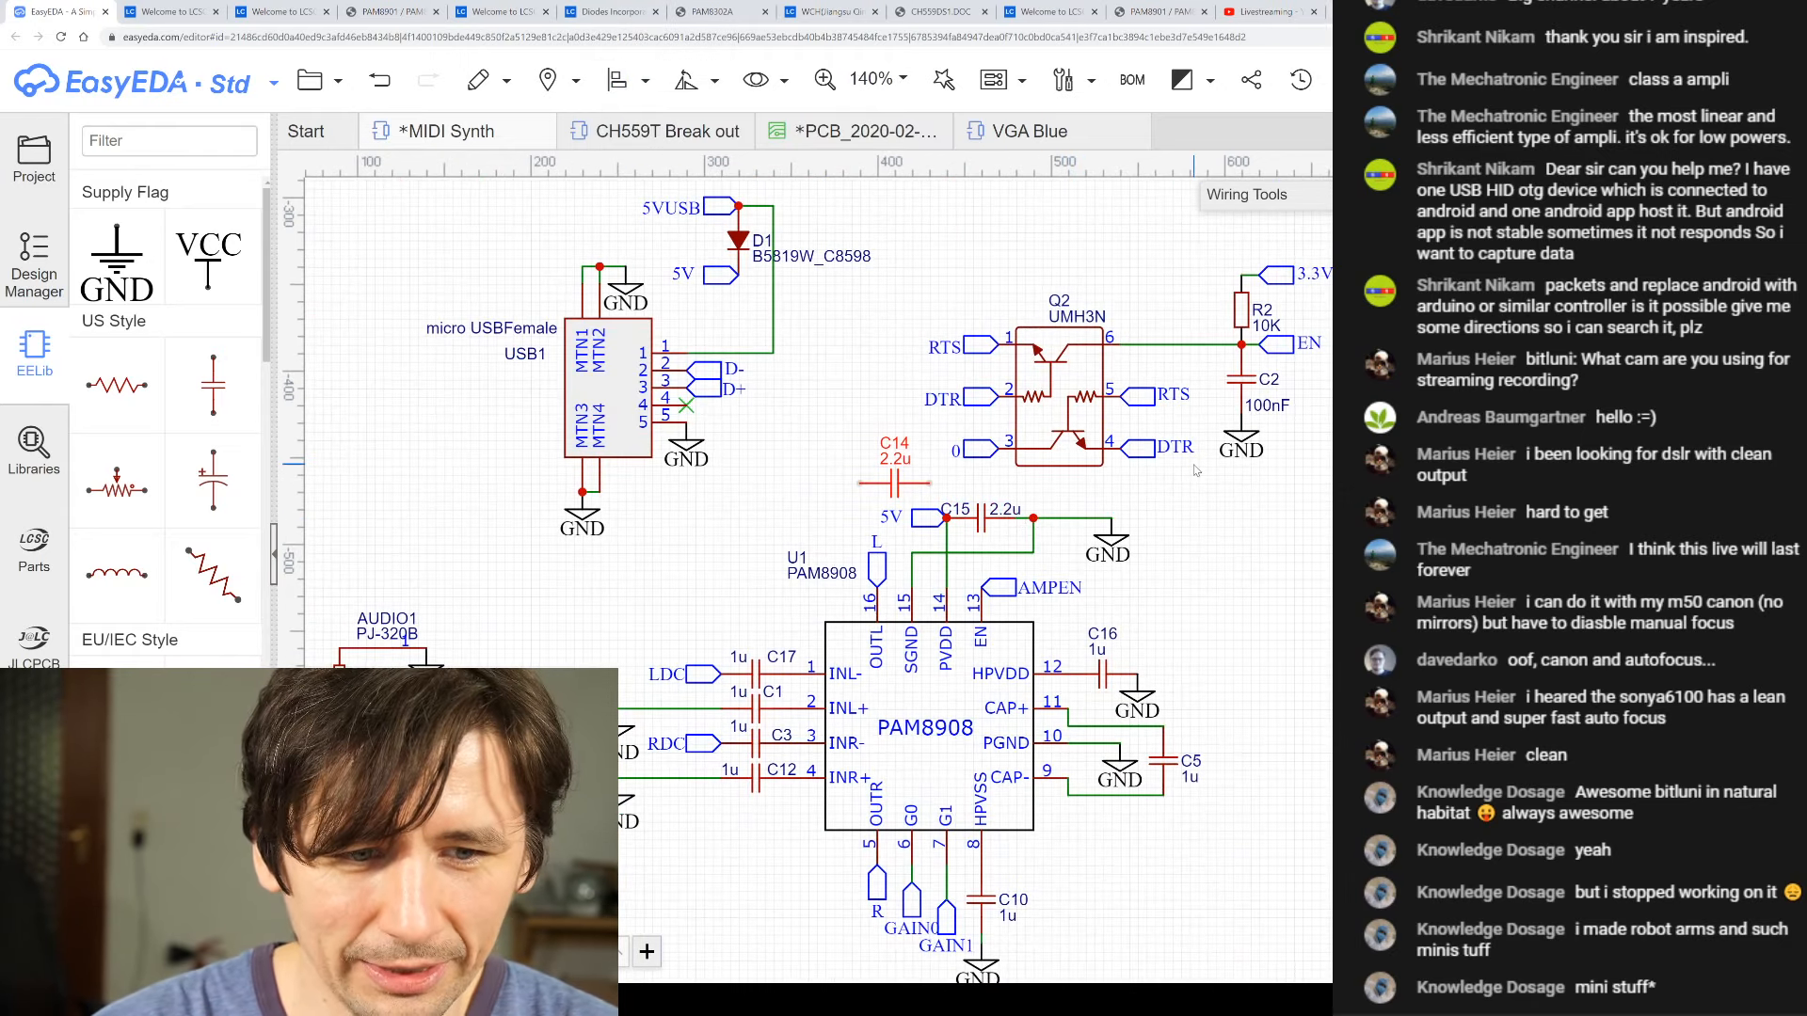
- Switch to the PAM8901/PAM8908 datasheet and examine the block diagram and typical application circuits for the supply and ground connections
left_click(387, 12)
scroll(1030, 558, "up", 15)
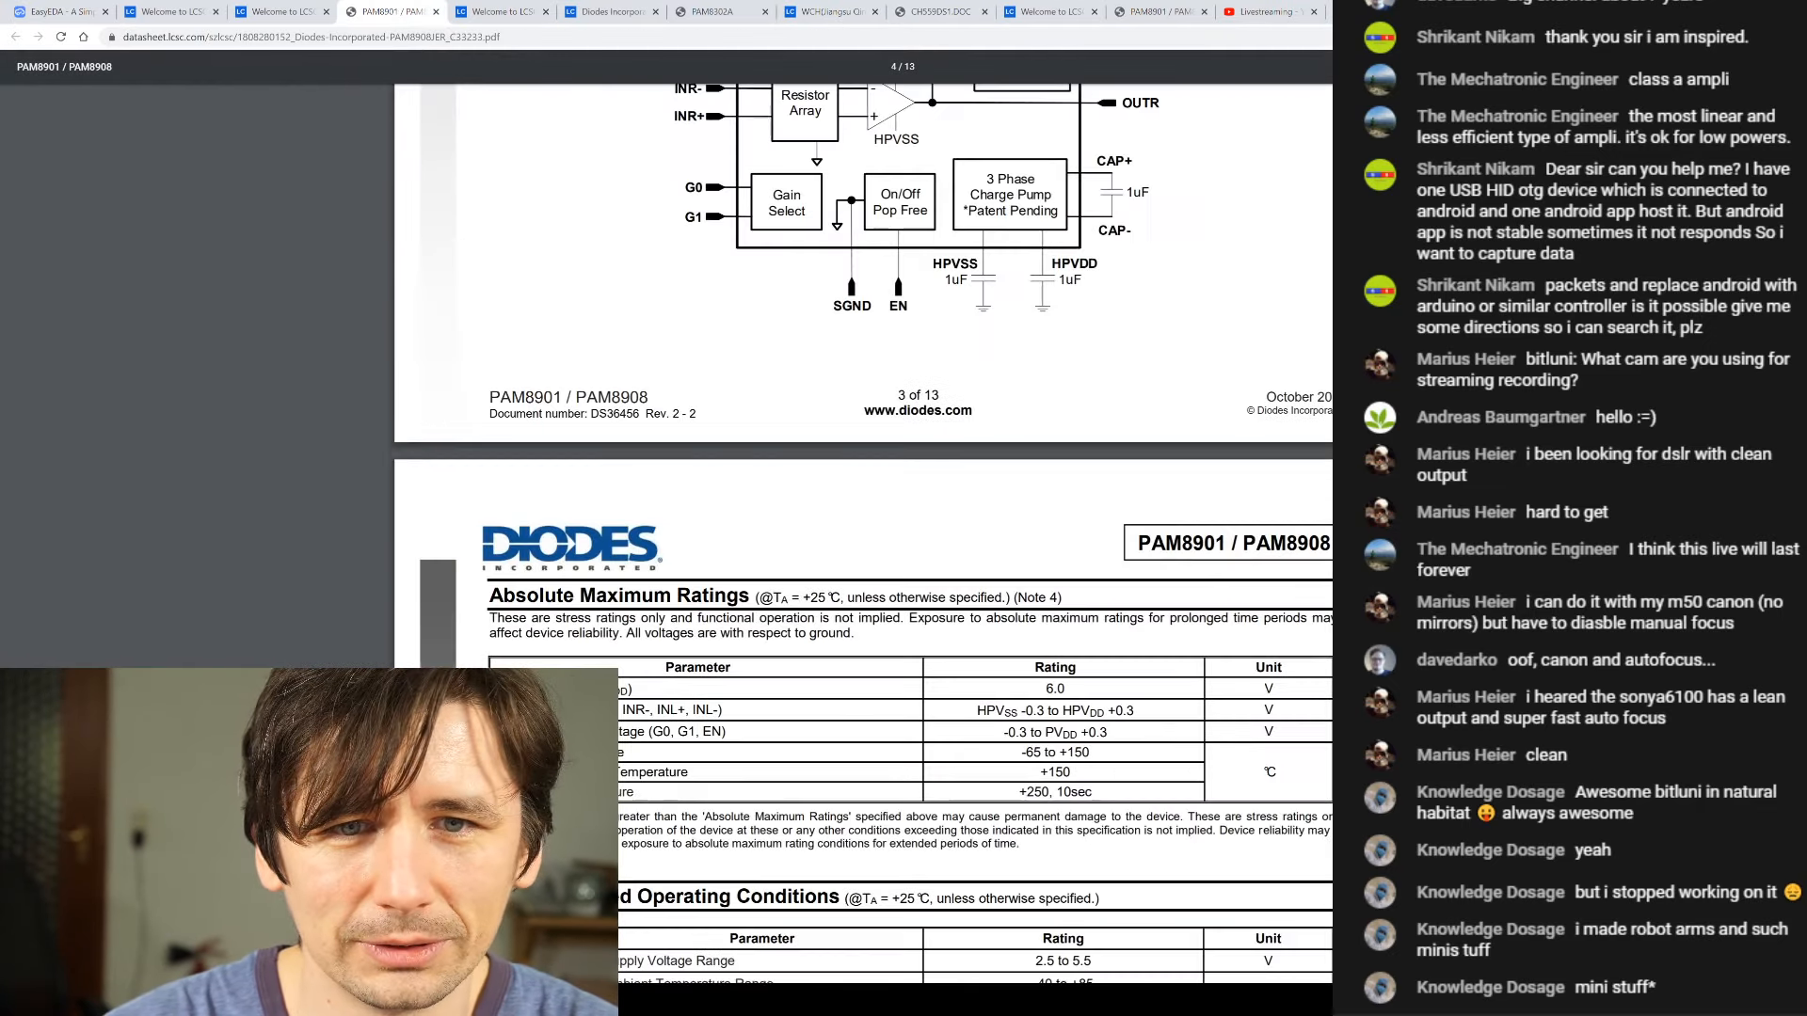
scroll(909, 527, "up", 1)
scroll(909, 527, "down", 1)
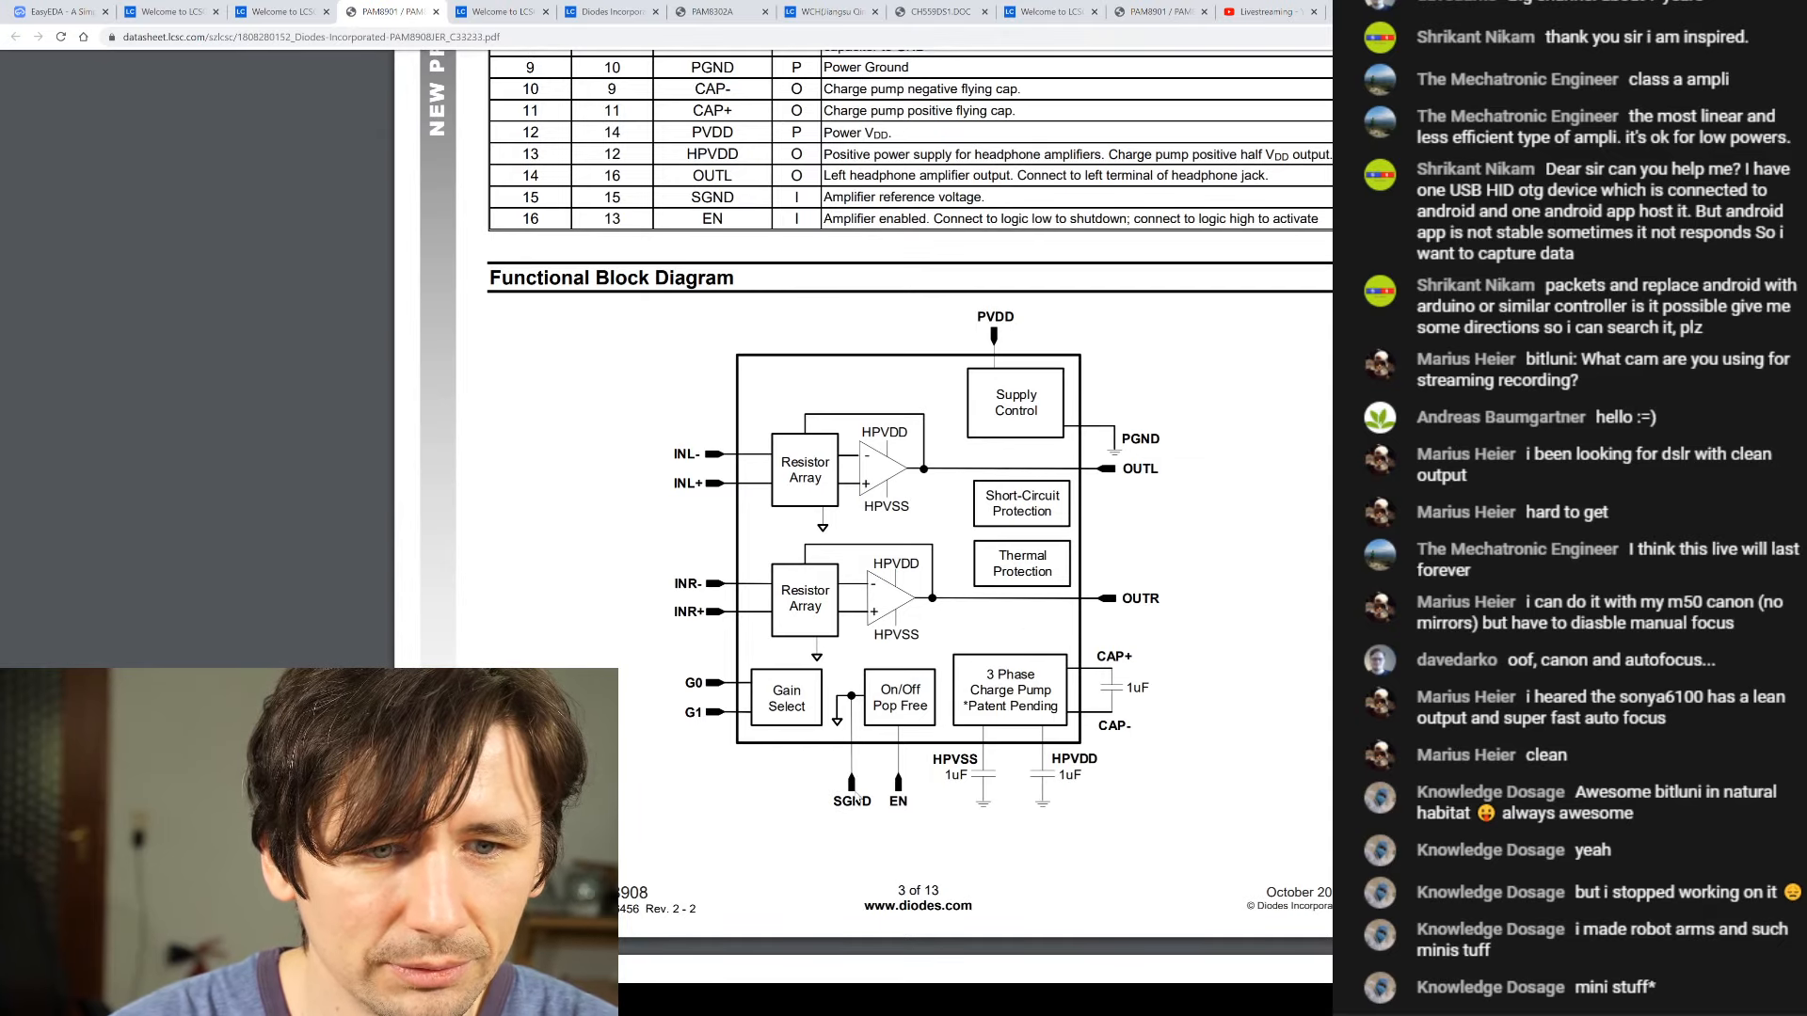
scroll(997, 460, "up", 10)
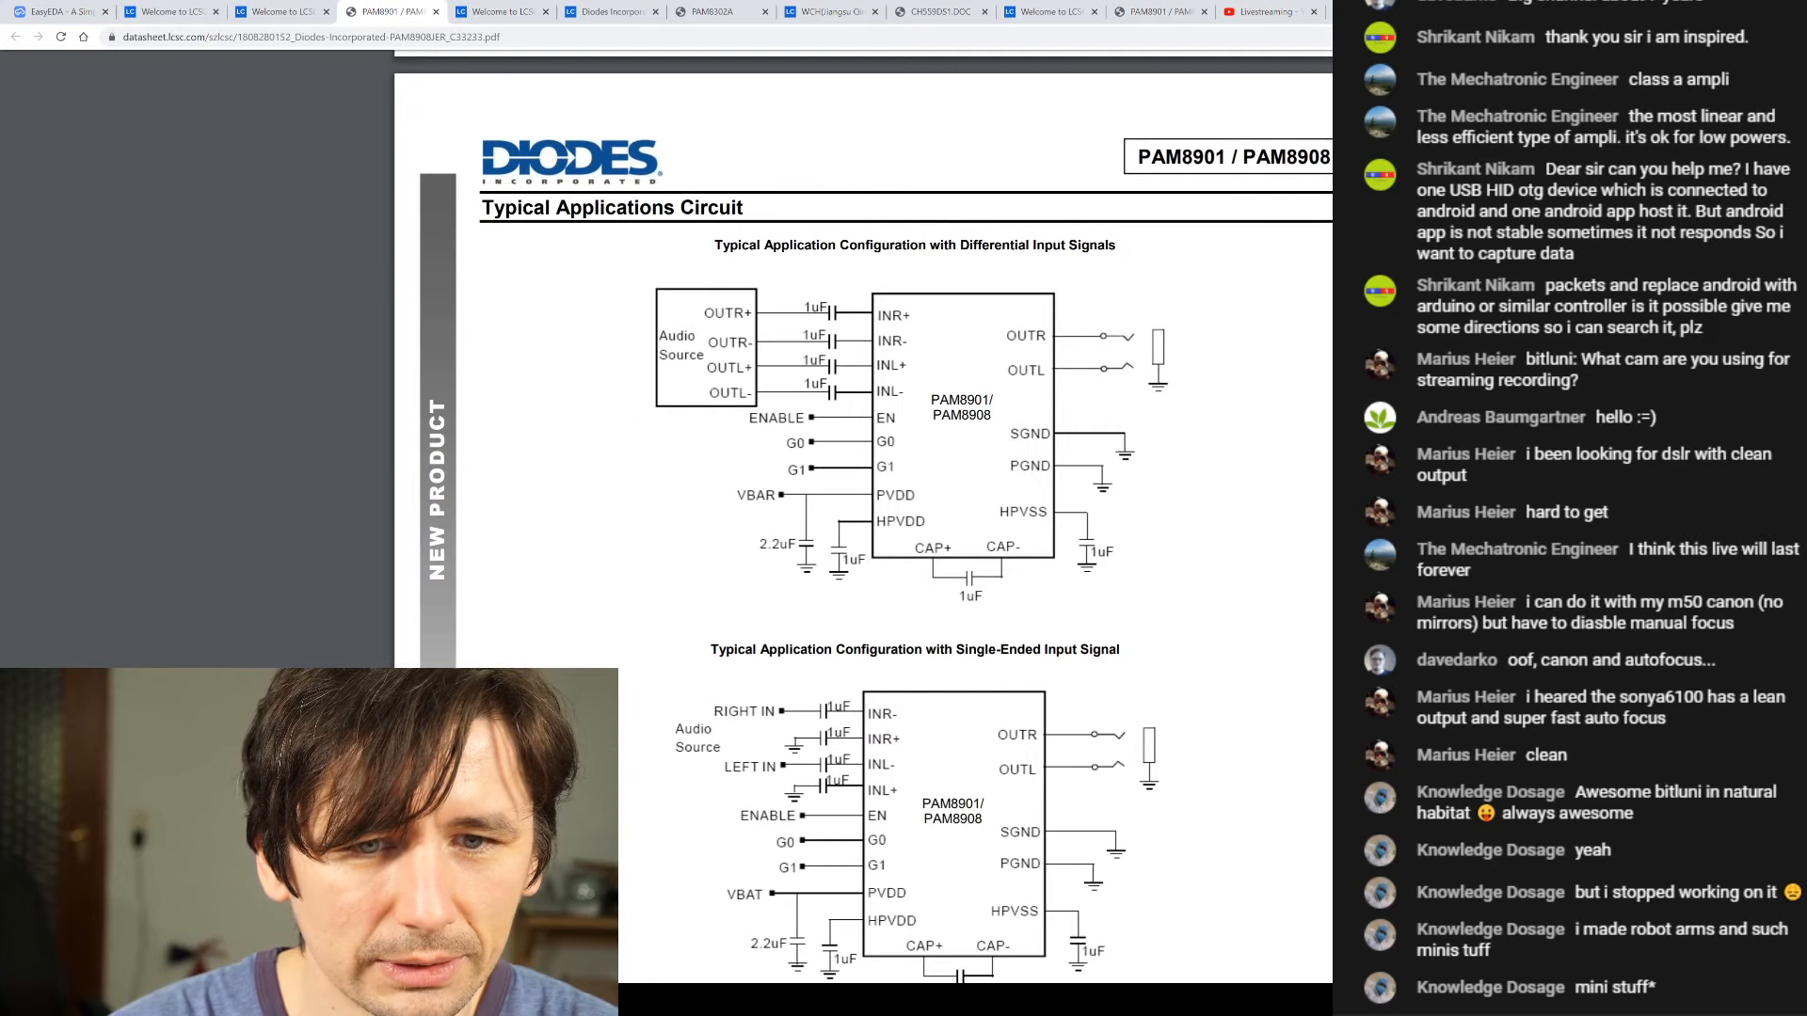
scroll(861, 521, "down", 2)
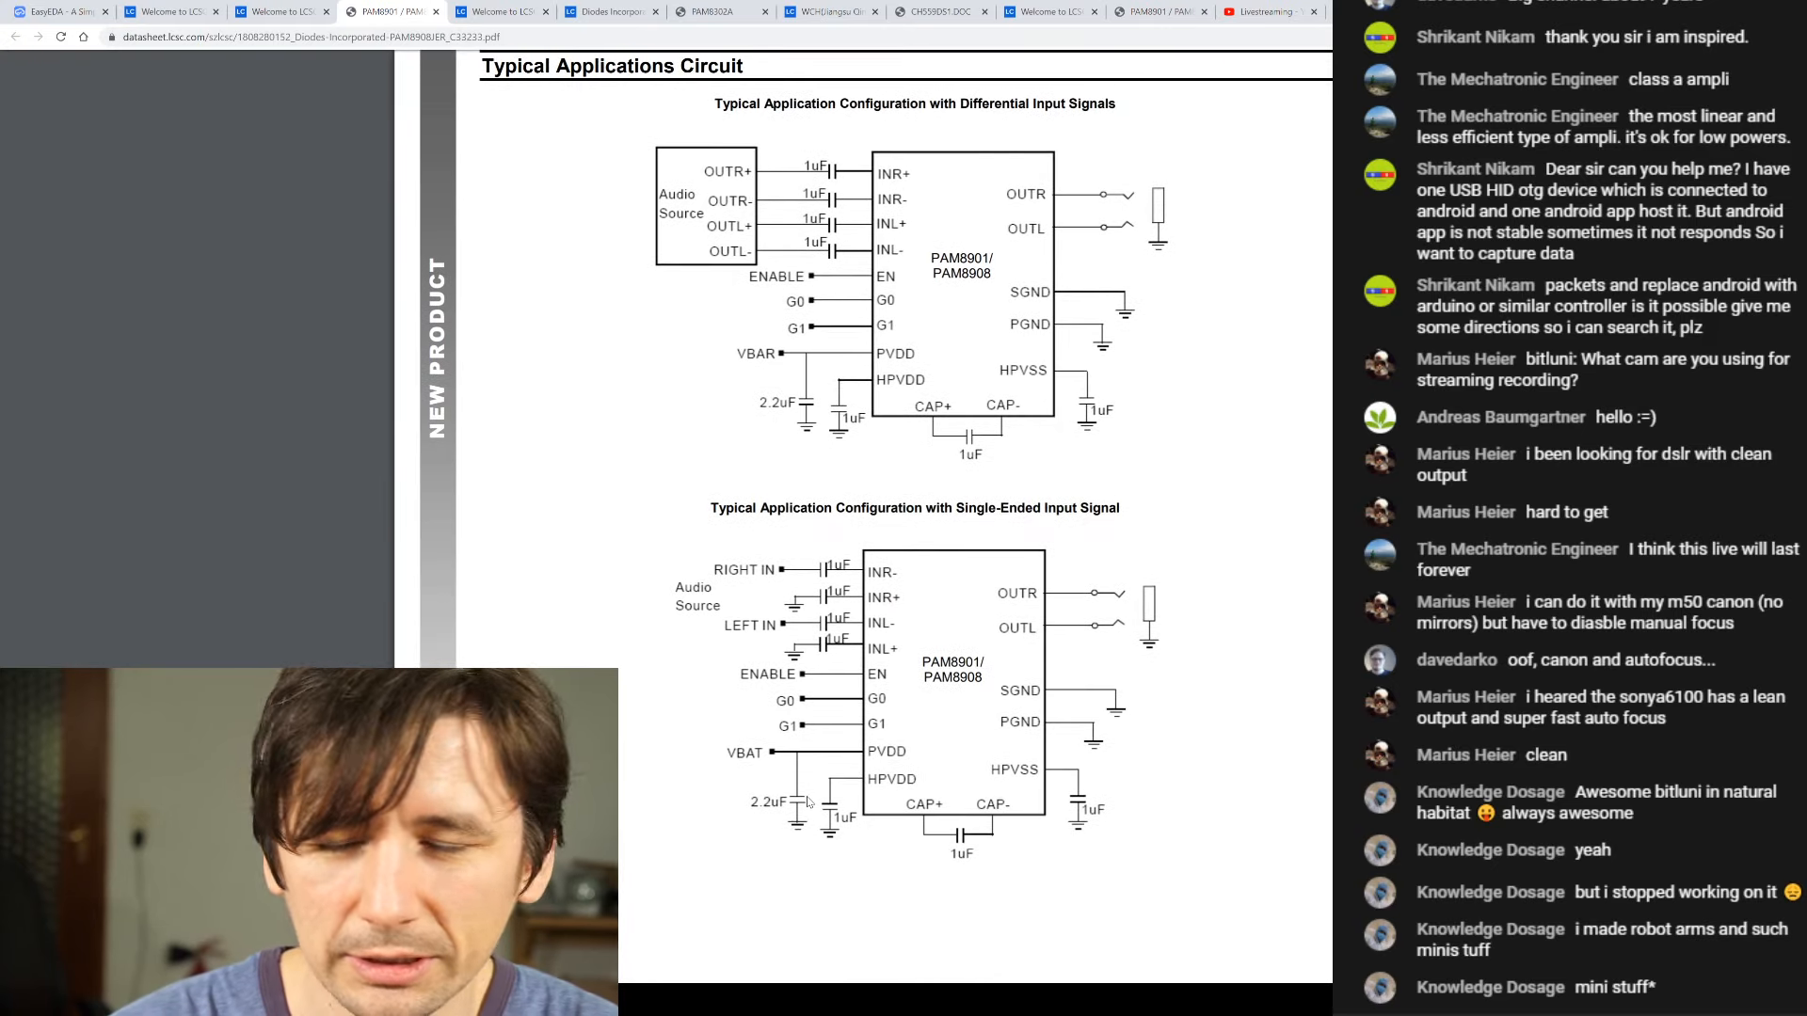
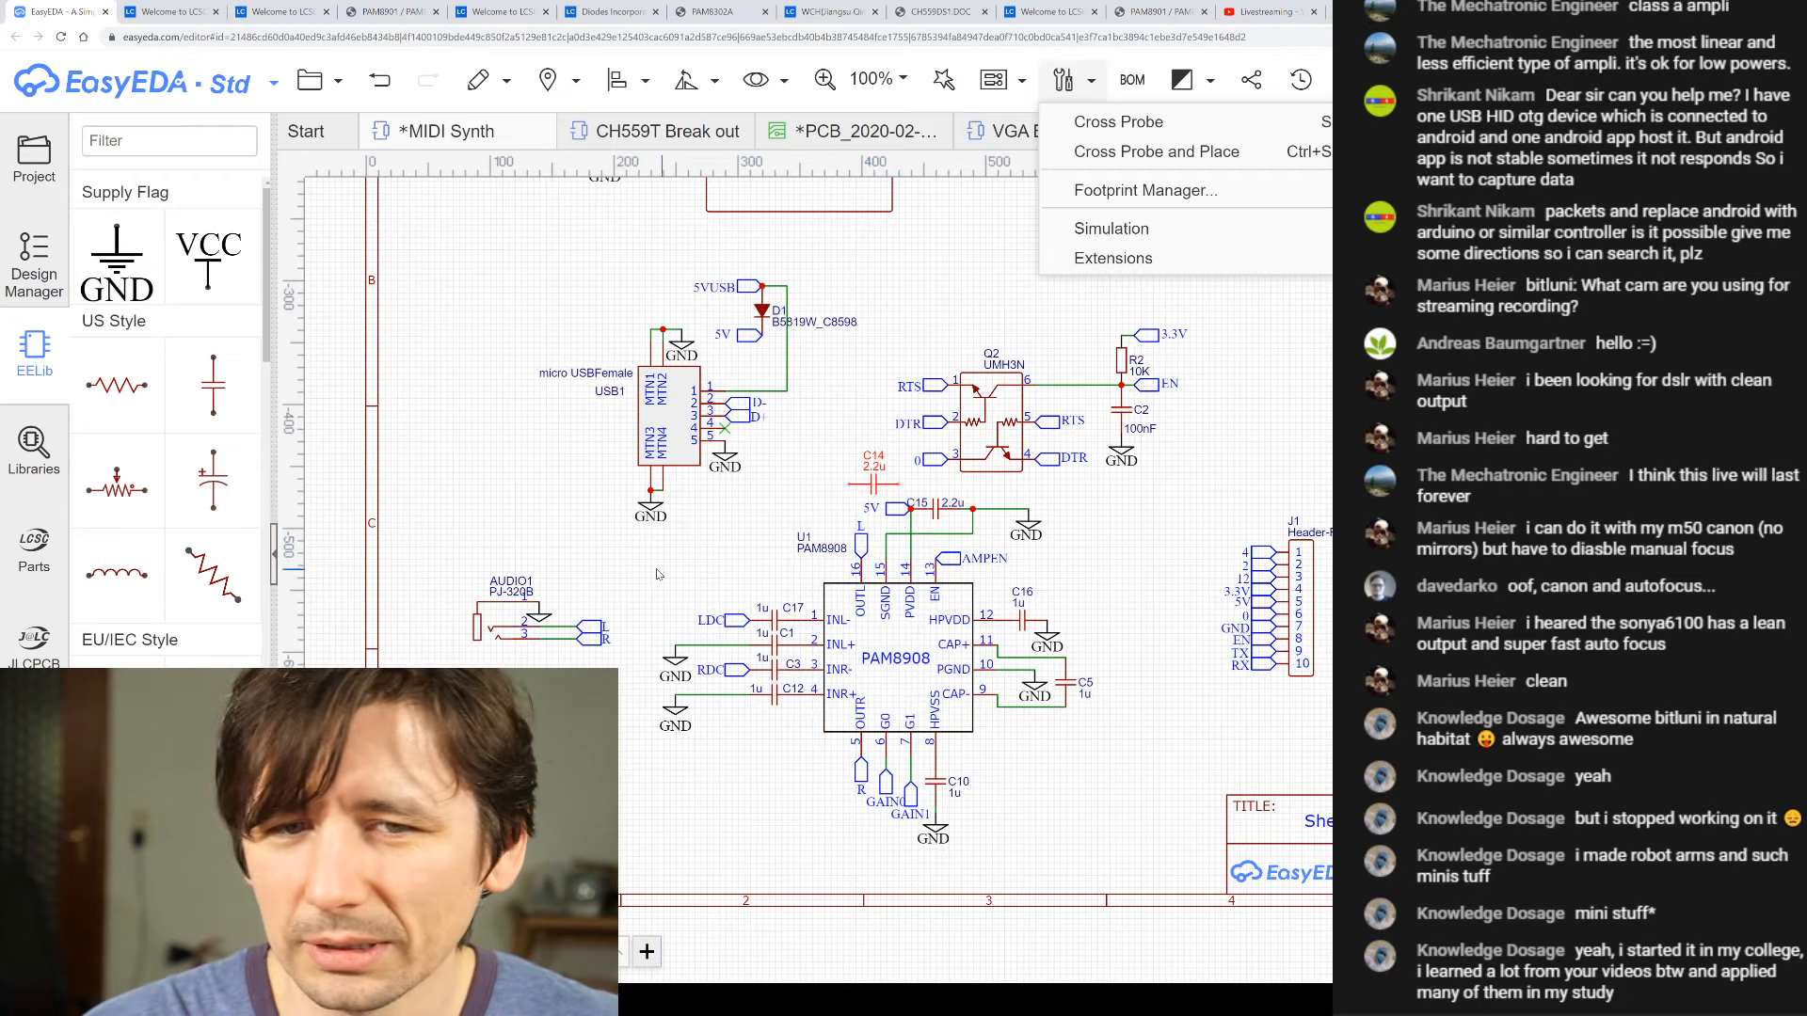
- Delete C15 between the 5V flag and GND and move the new 2.2u capacitor into its place
scroll(944, 509, "up", 9)
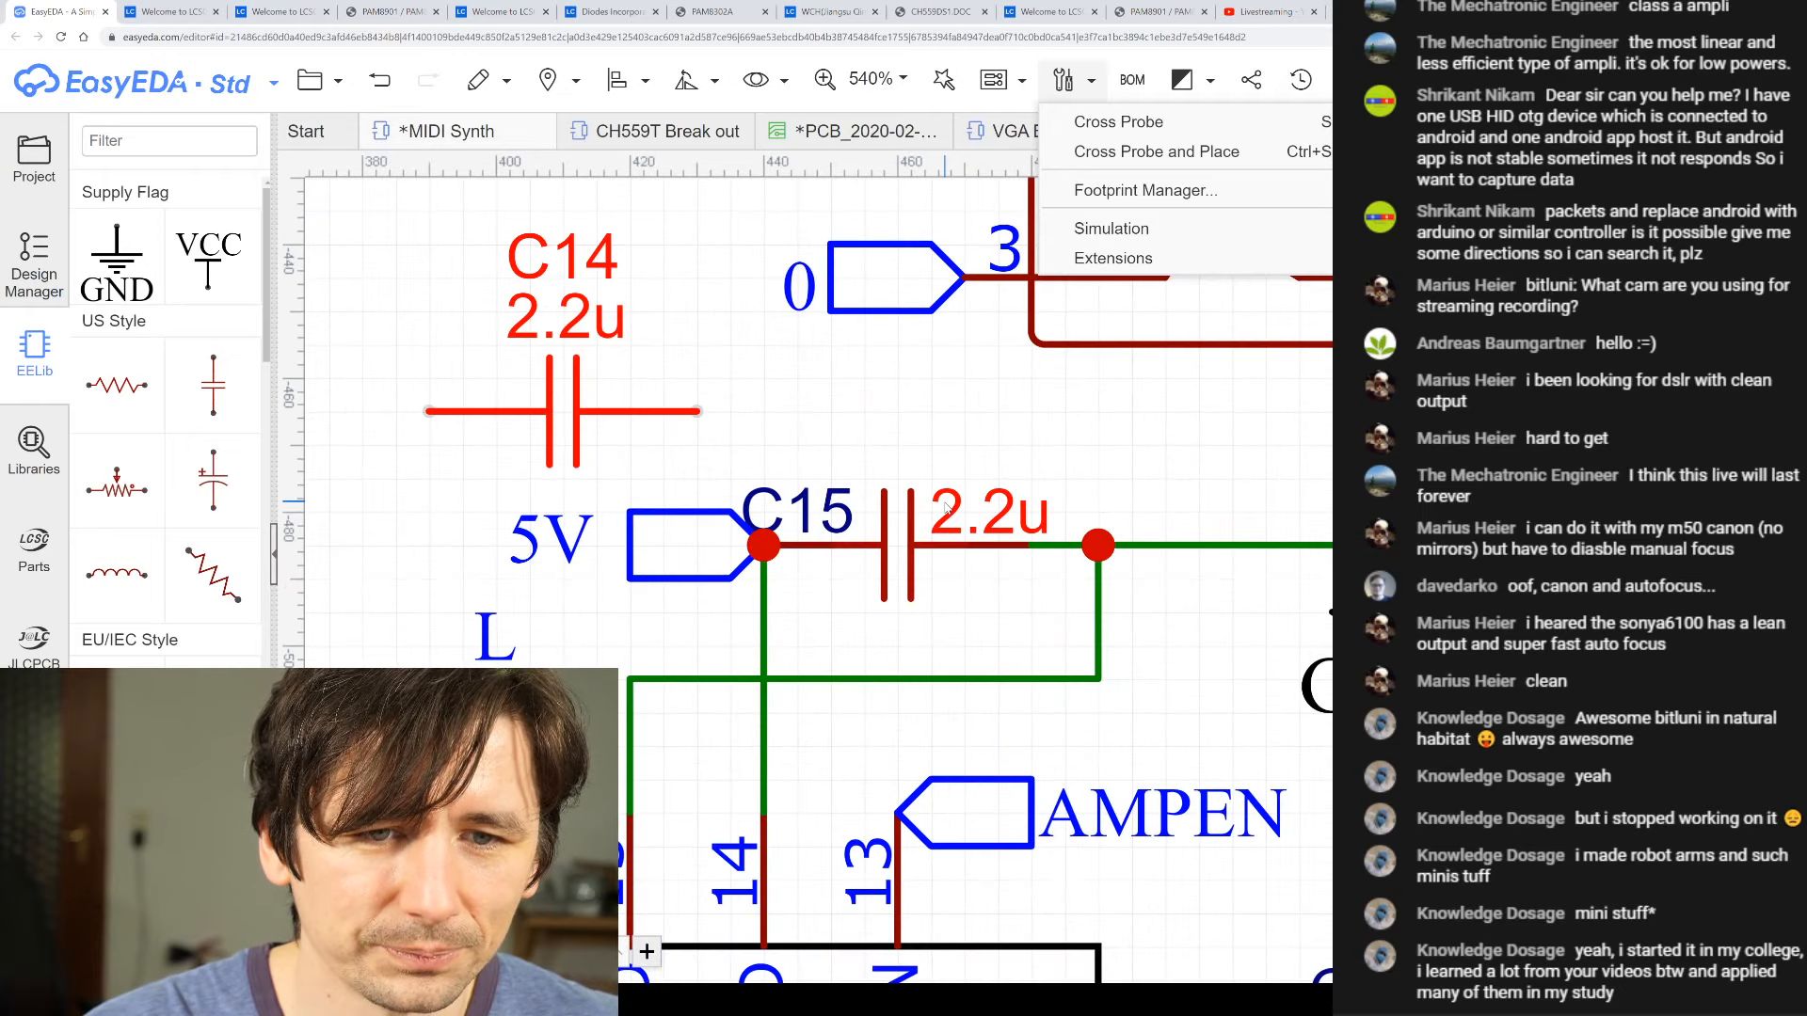
scroll(946, 509, "down", 7)
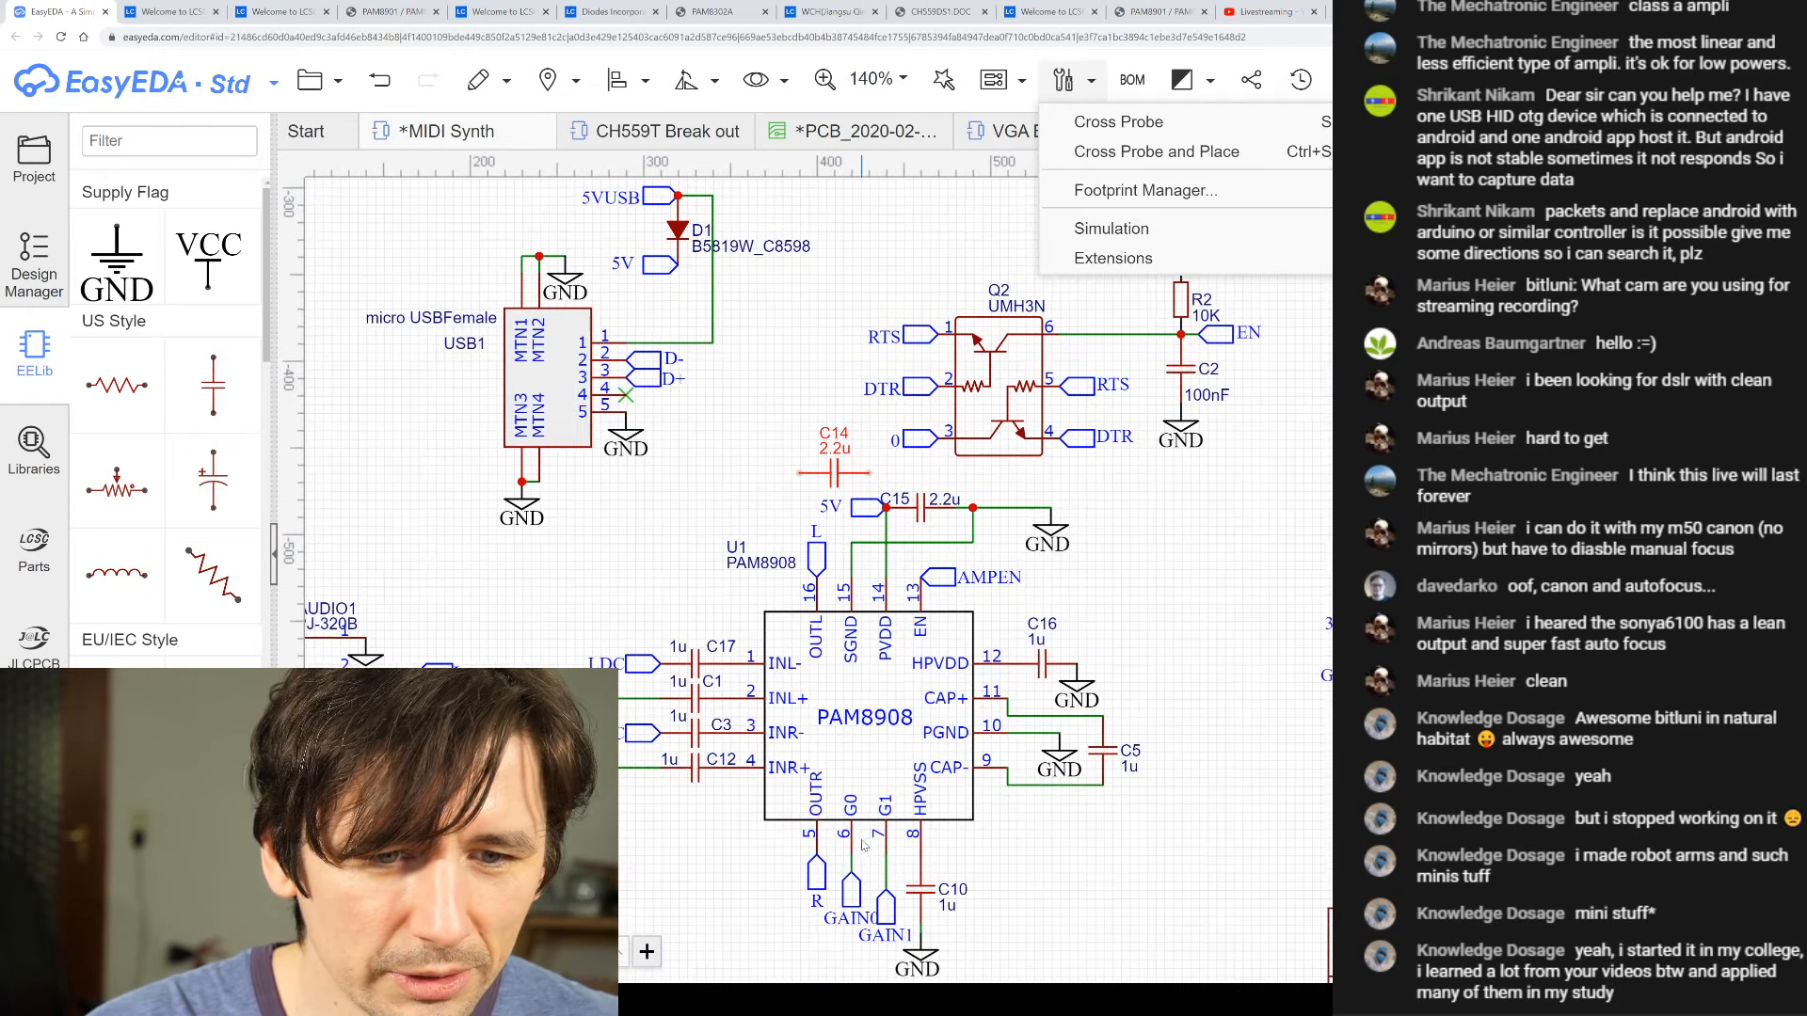
scroll(1003, 480, "down", 2)
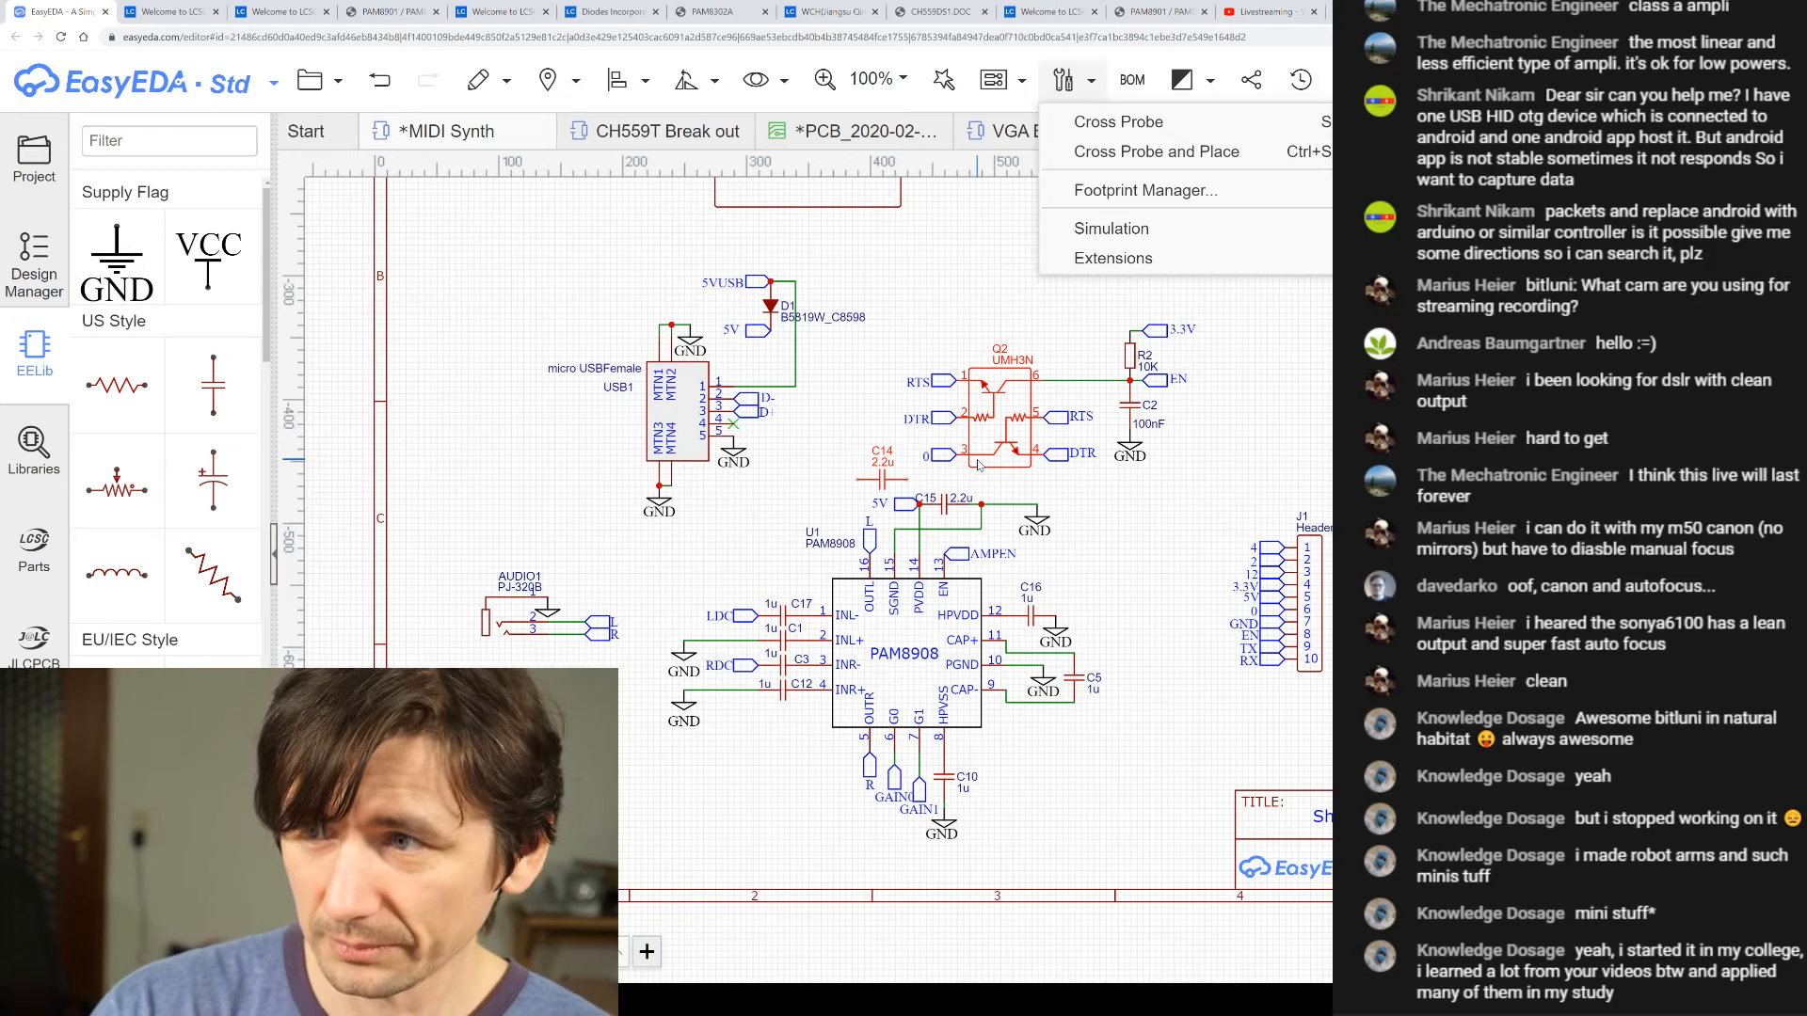
scroll(983, 547, "up", 5)
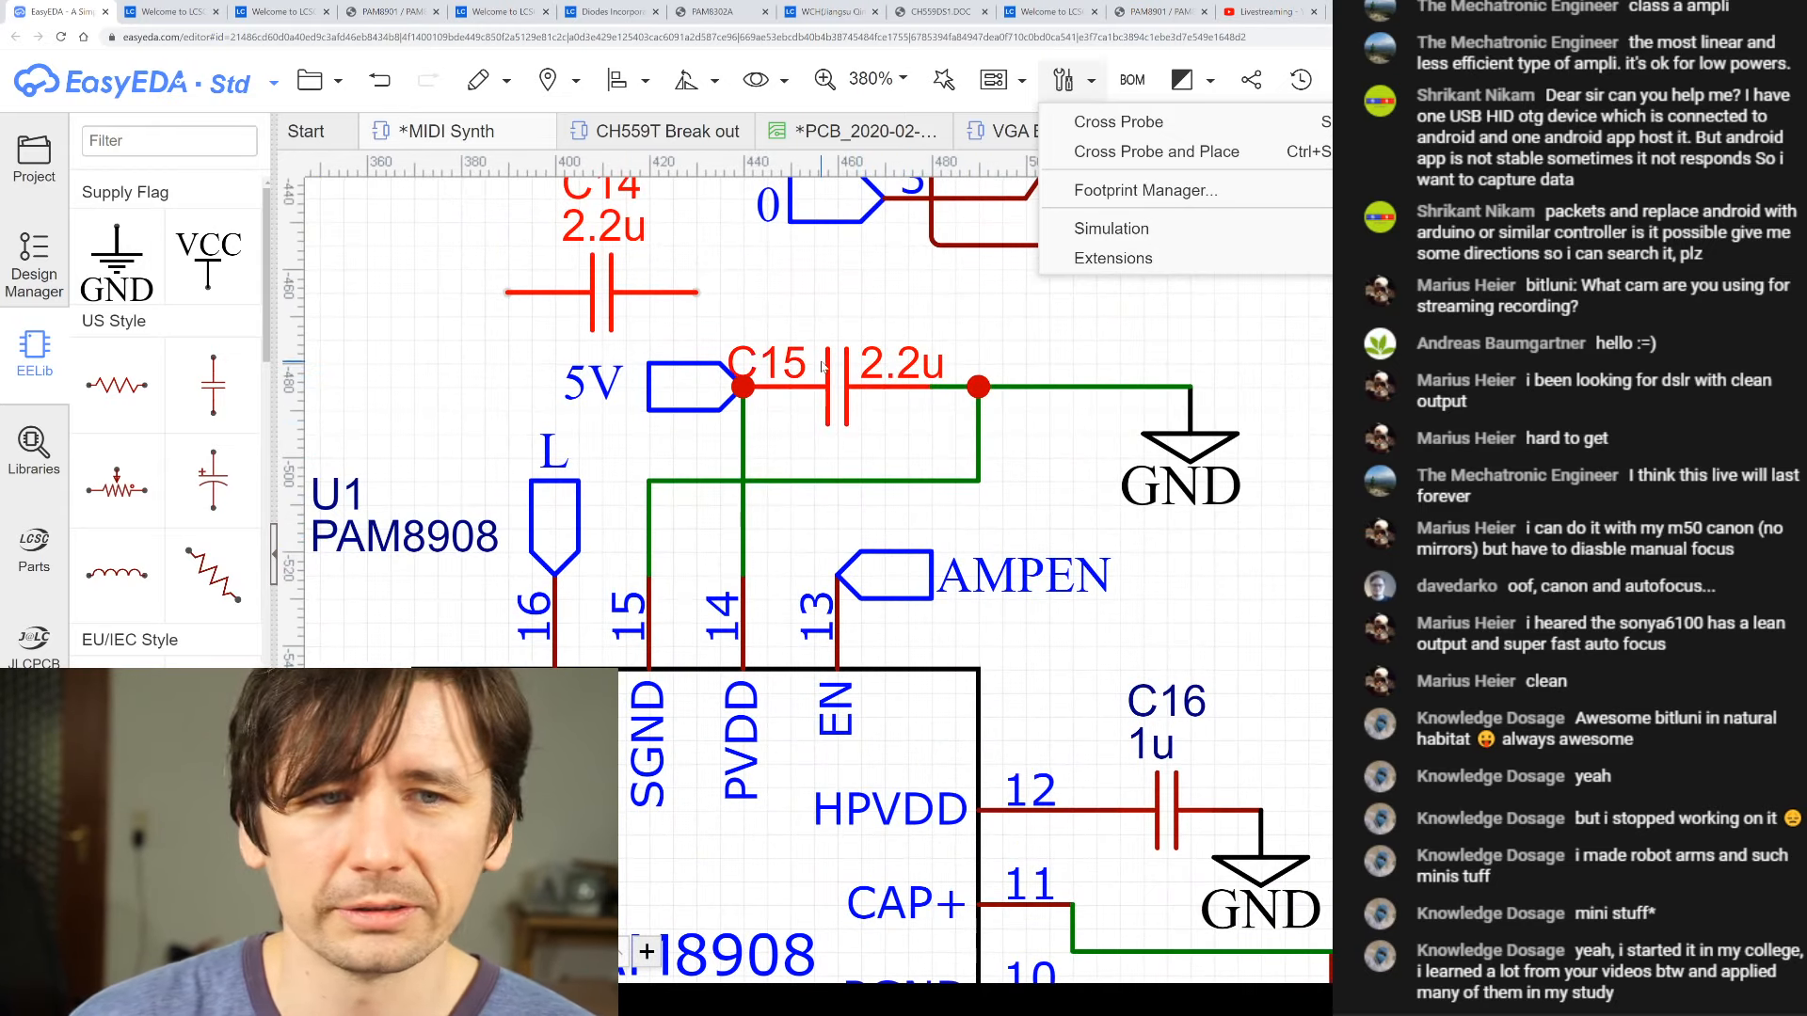
scroll(862, 399, "down", 2)
scroll(862, 398, "down", 2)
scroll(833, 383, "down", 2)
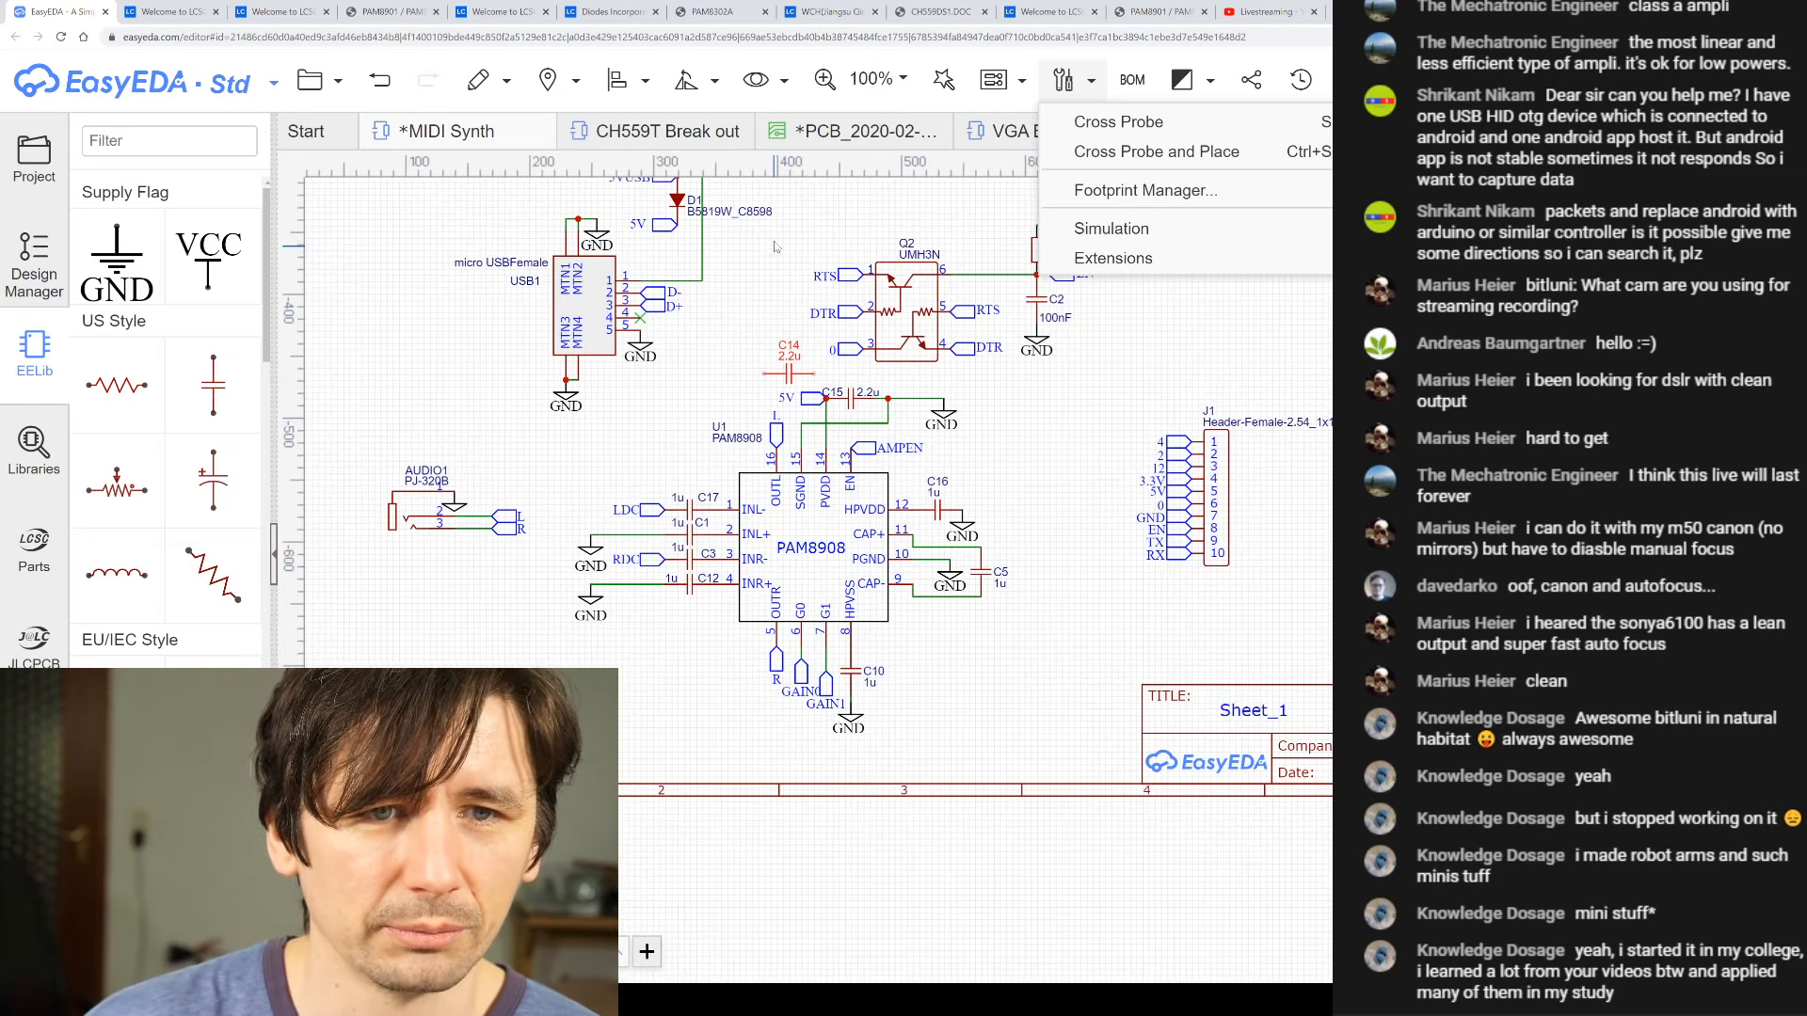
scroll(802, 369, "up", 3)
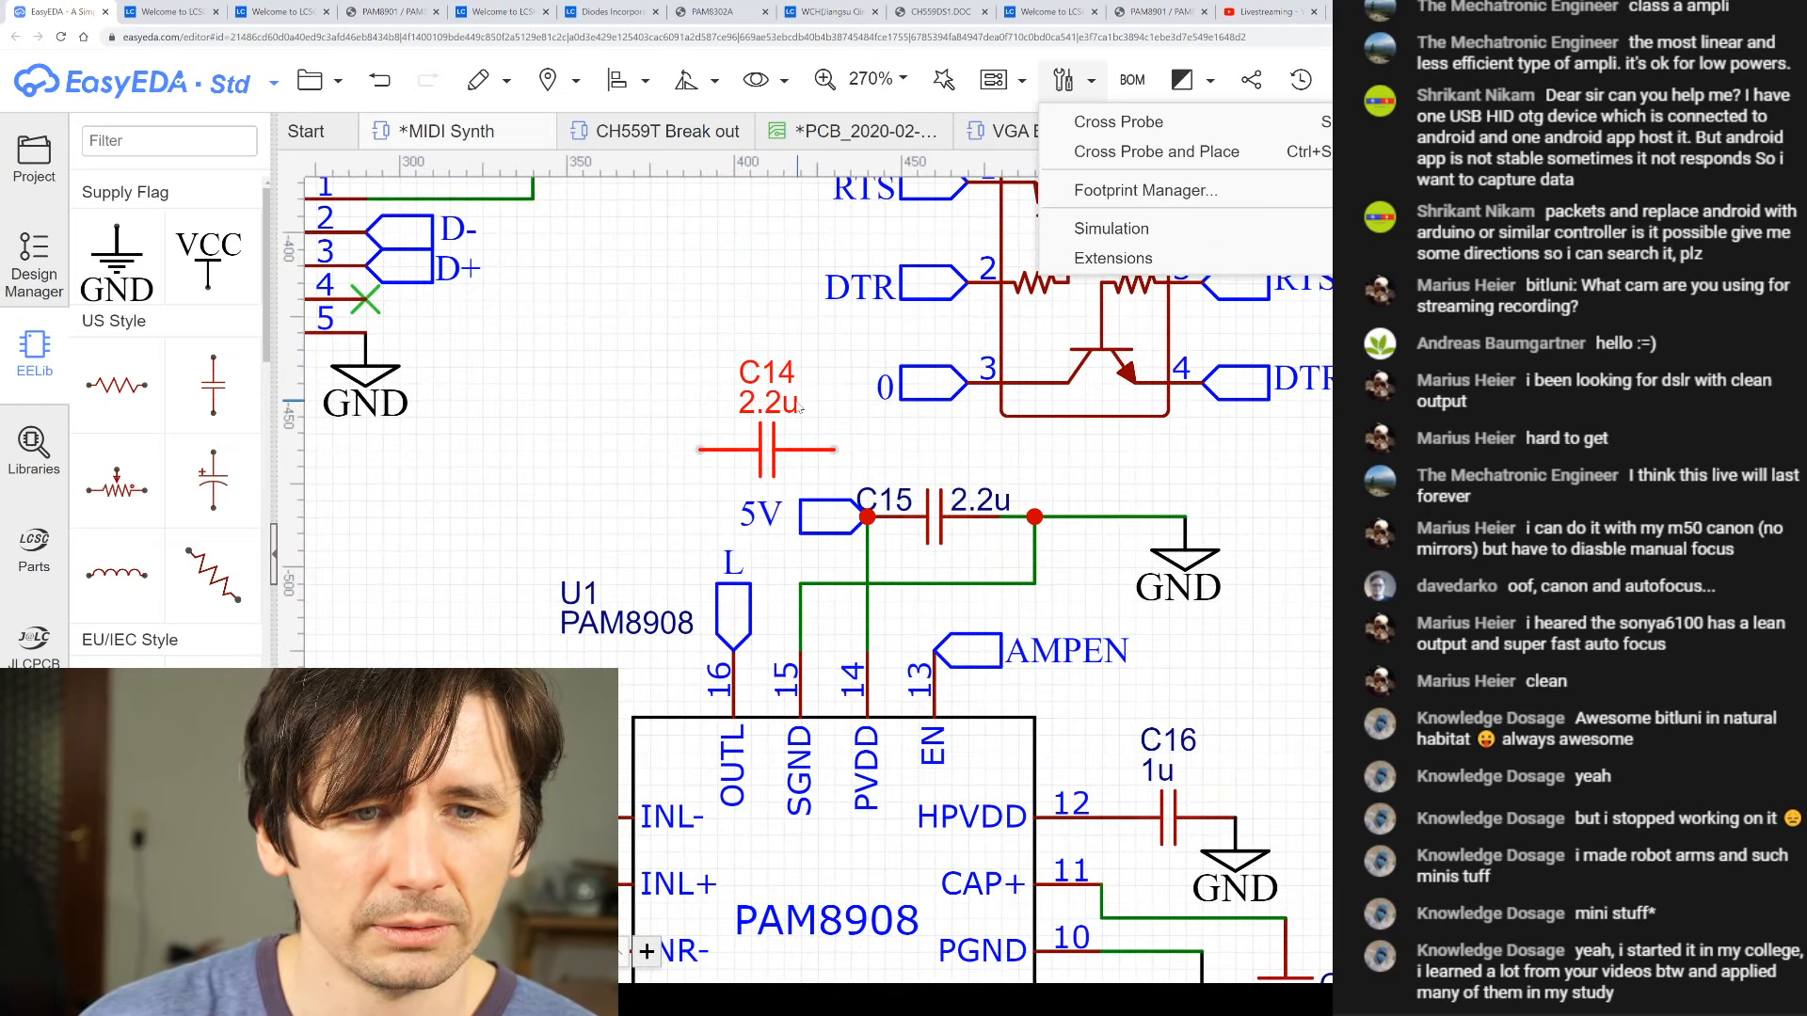
left_click(964, 530)
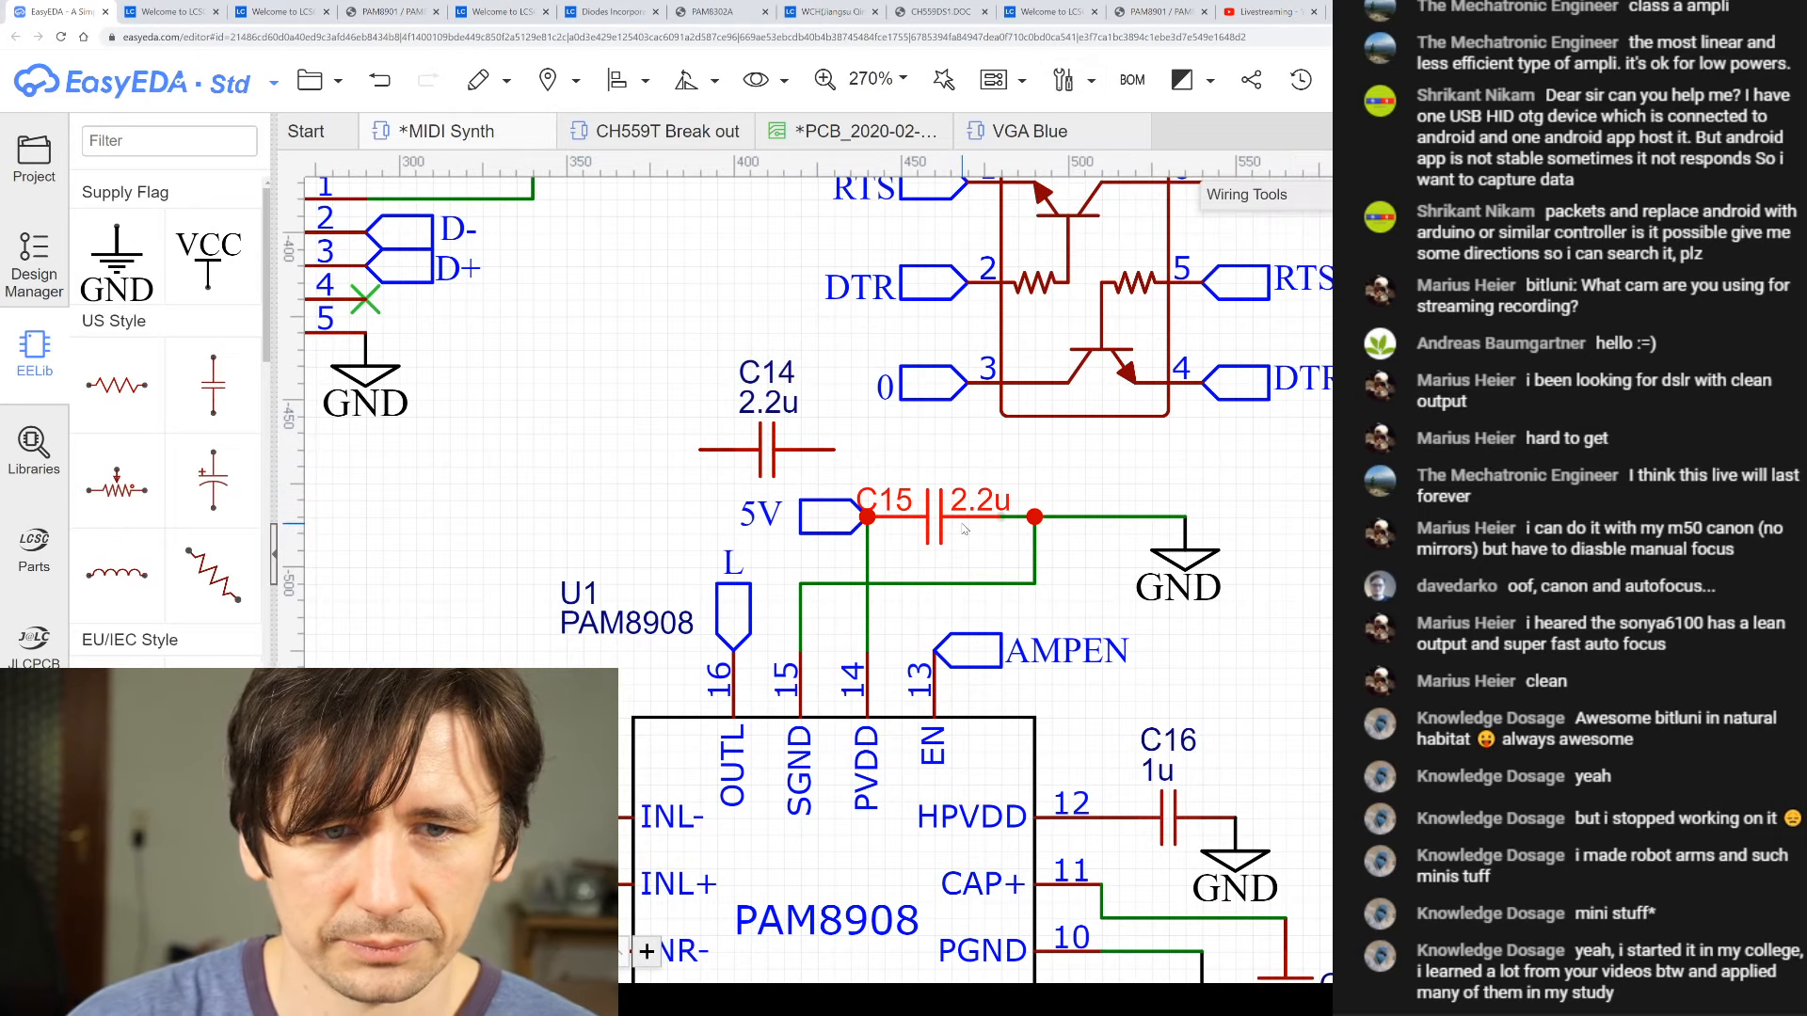
key("Delete")
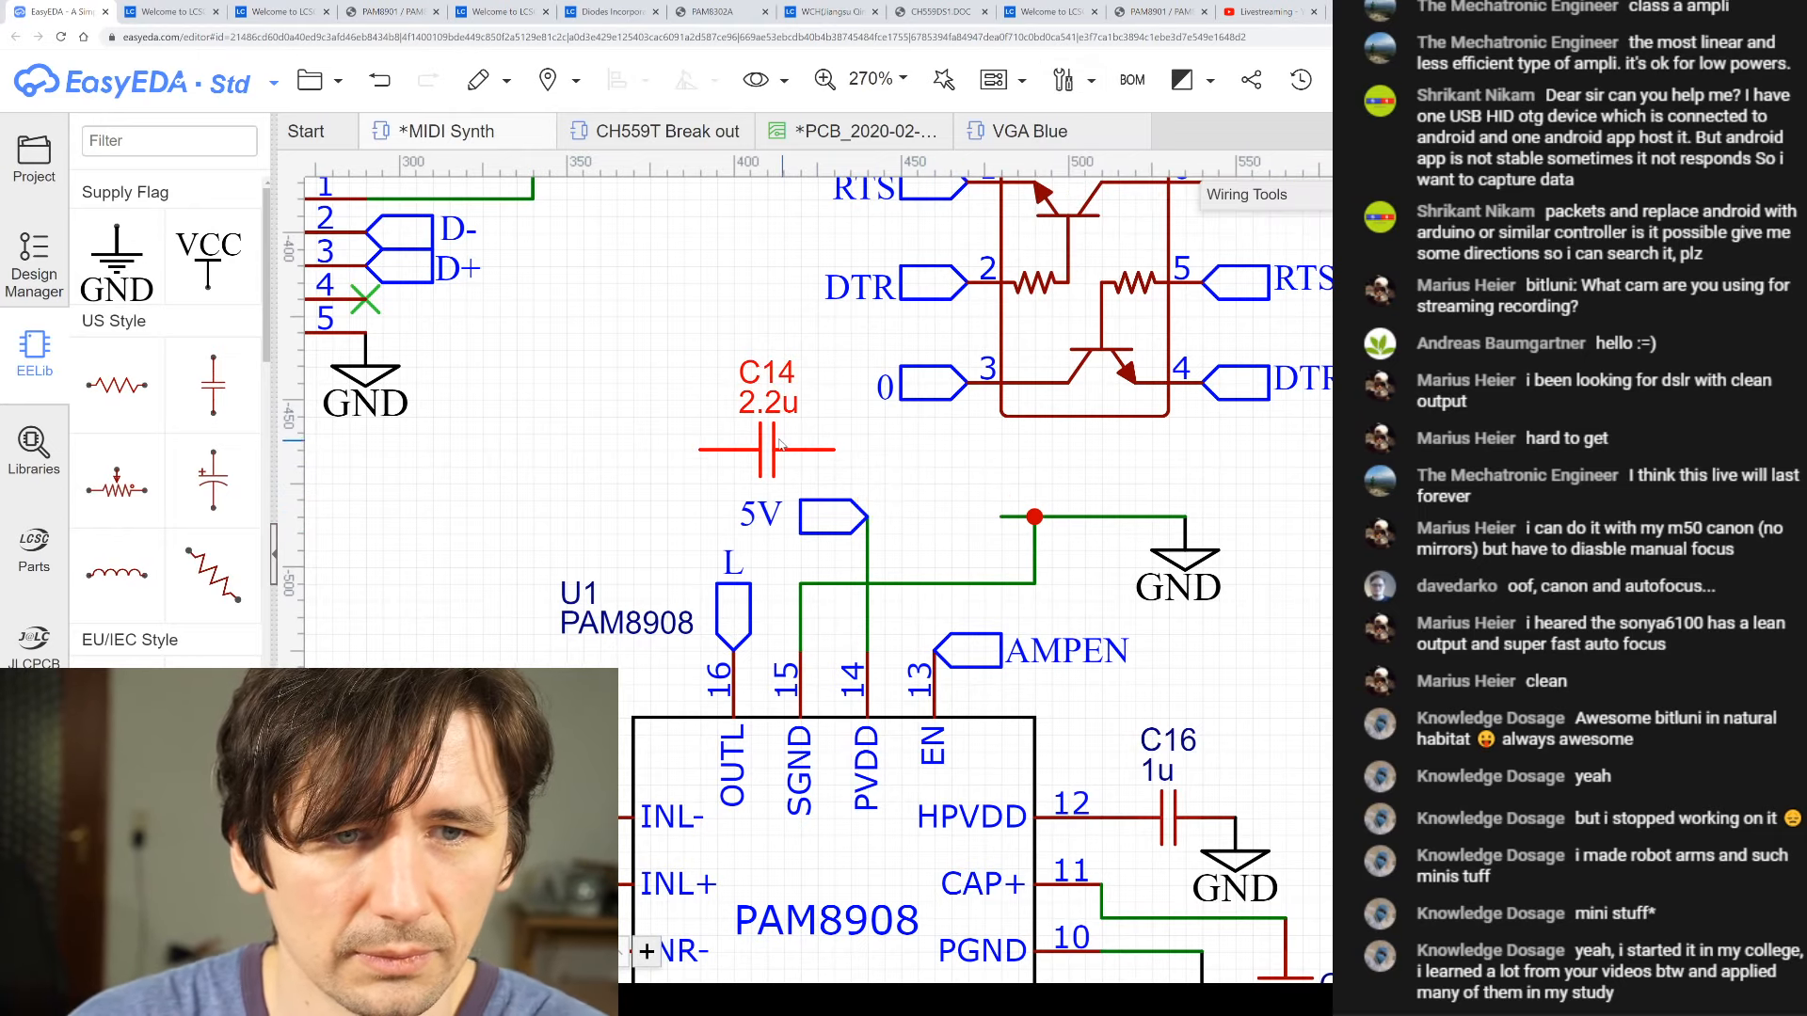
left_click_drag(779, 442, 941, 523)
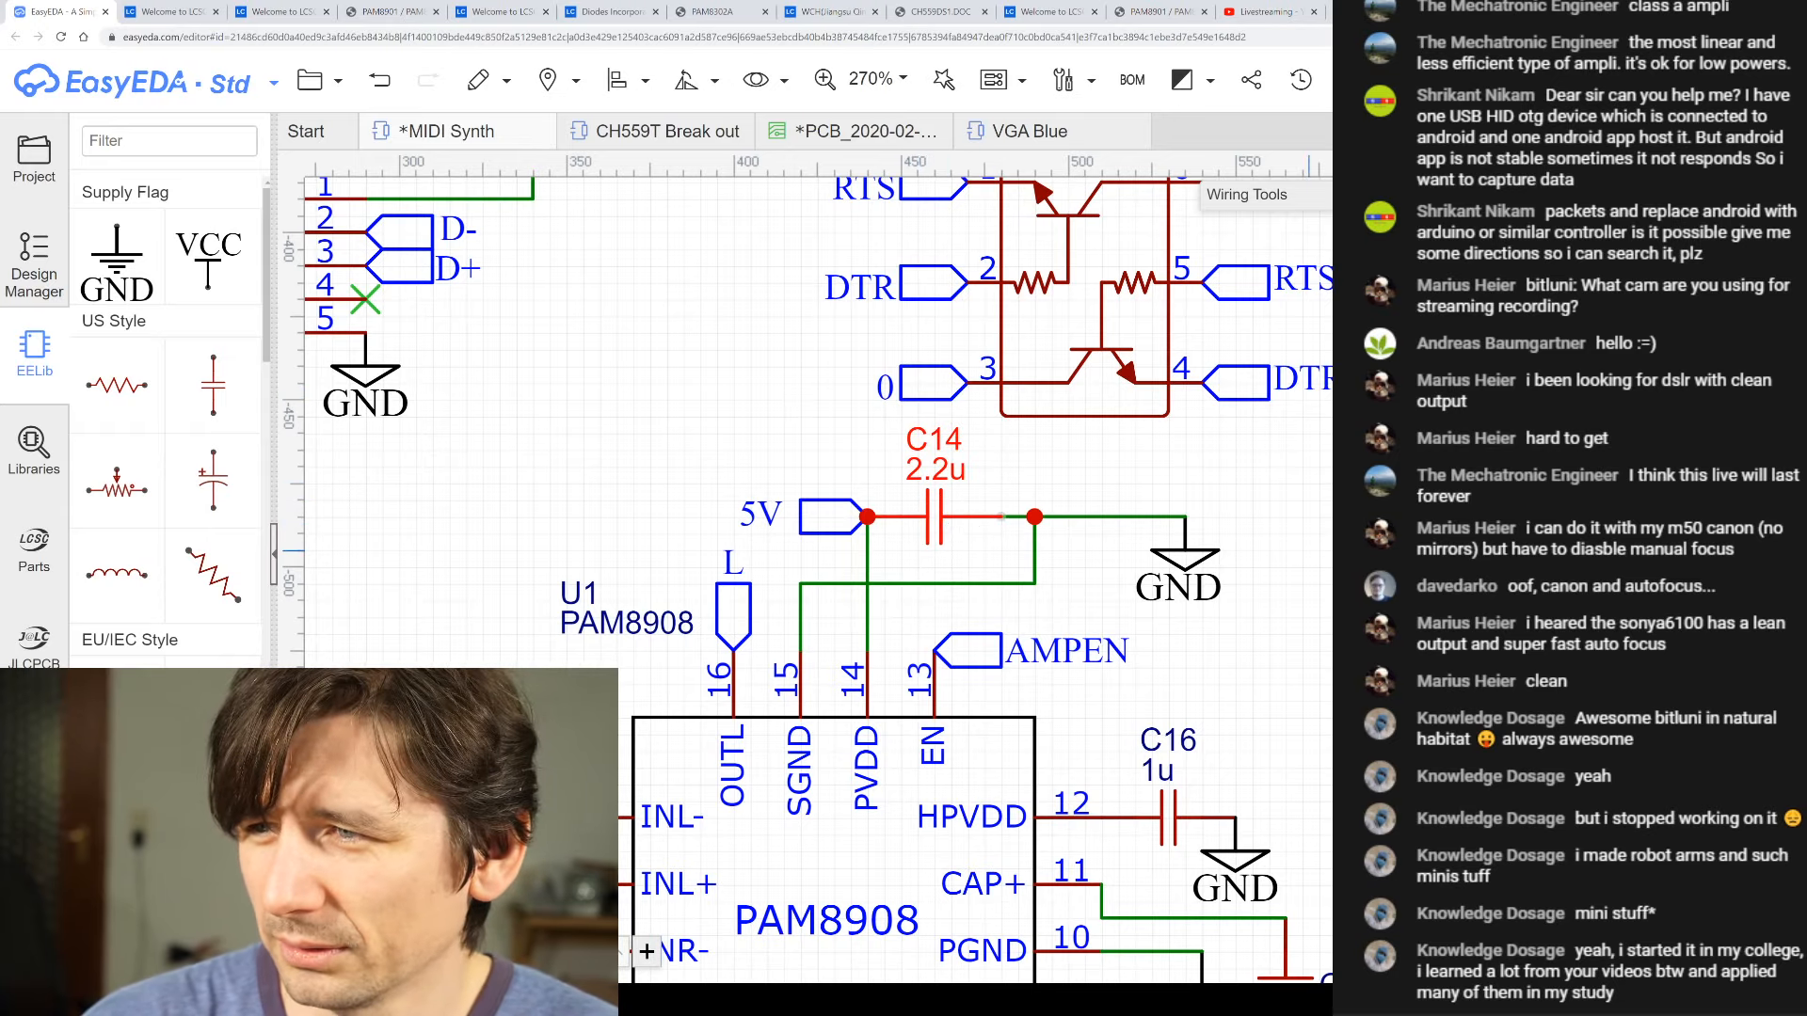
- Delete capacitor C16 between the PAM8908's HPVDD pin and GND
scroll(934, 677, "down", 5)
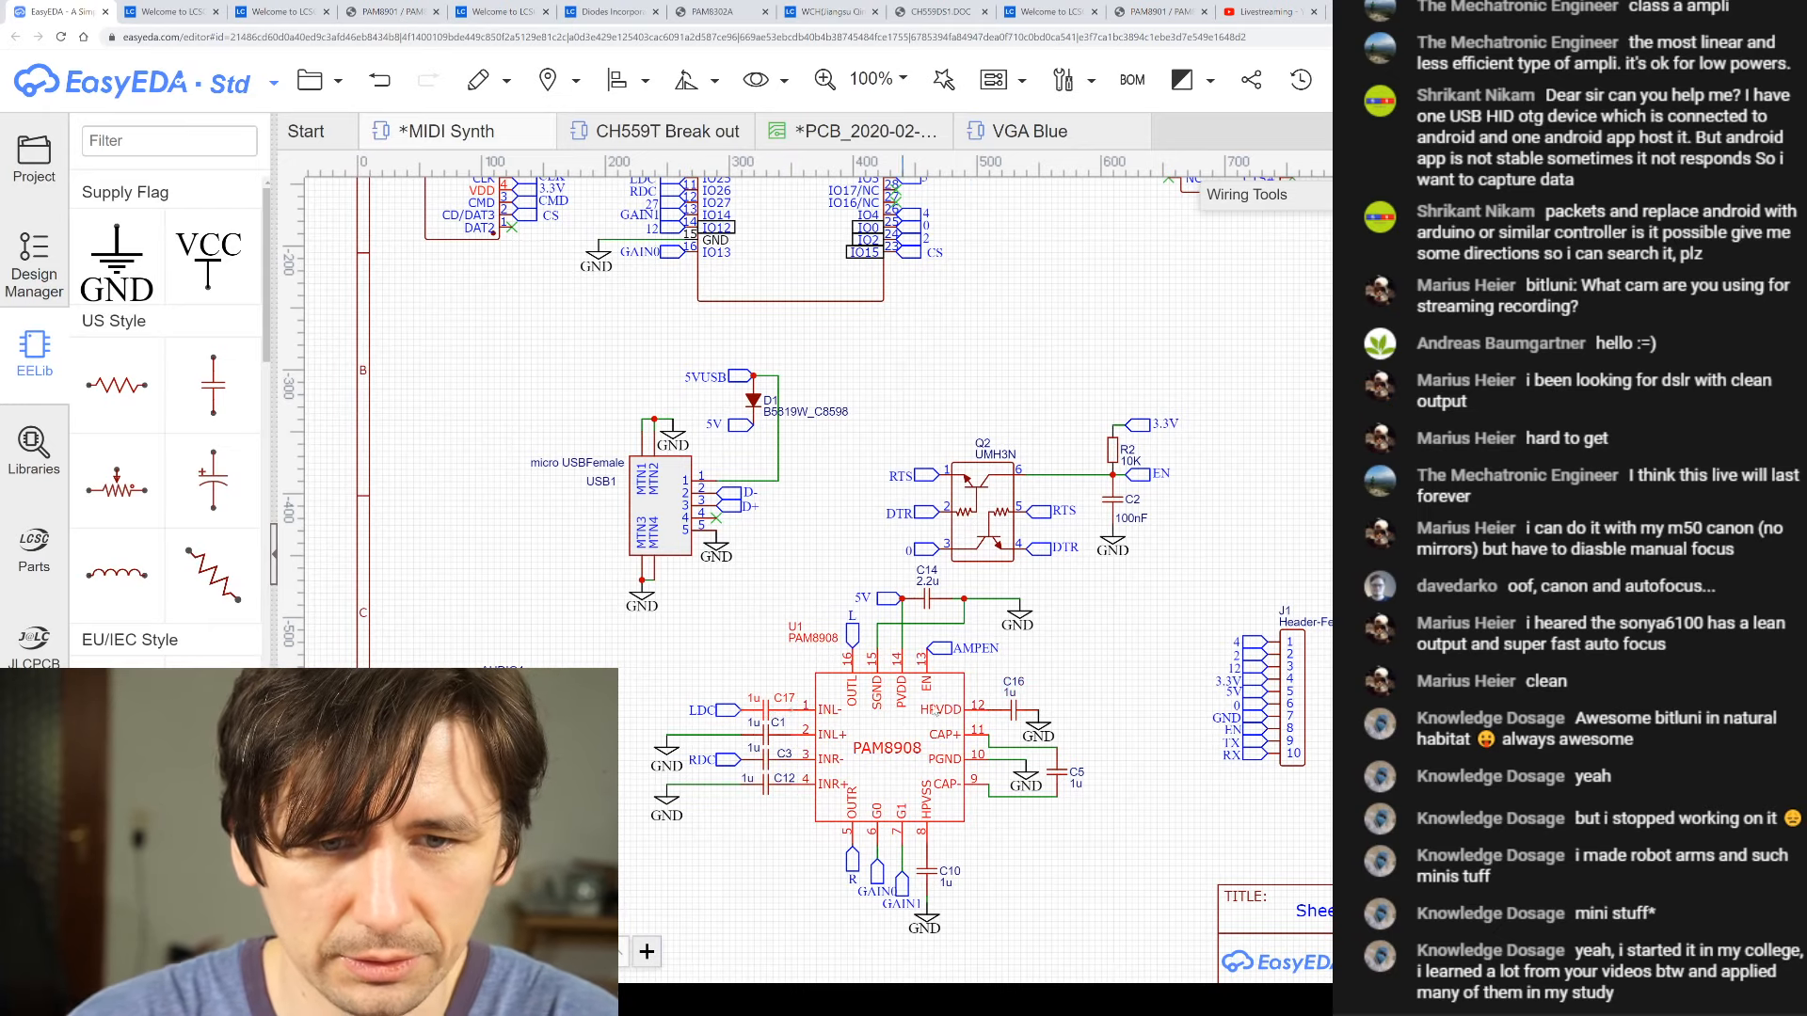
left_click(1018, 713)
key("Delete")
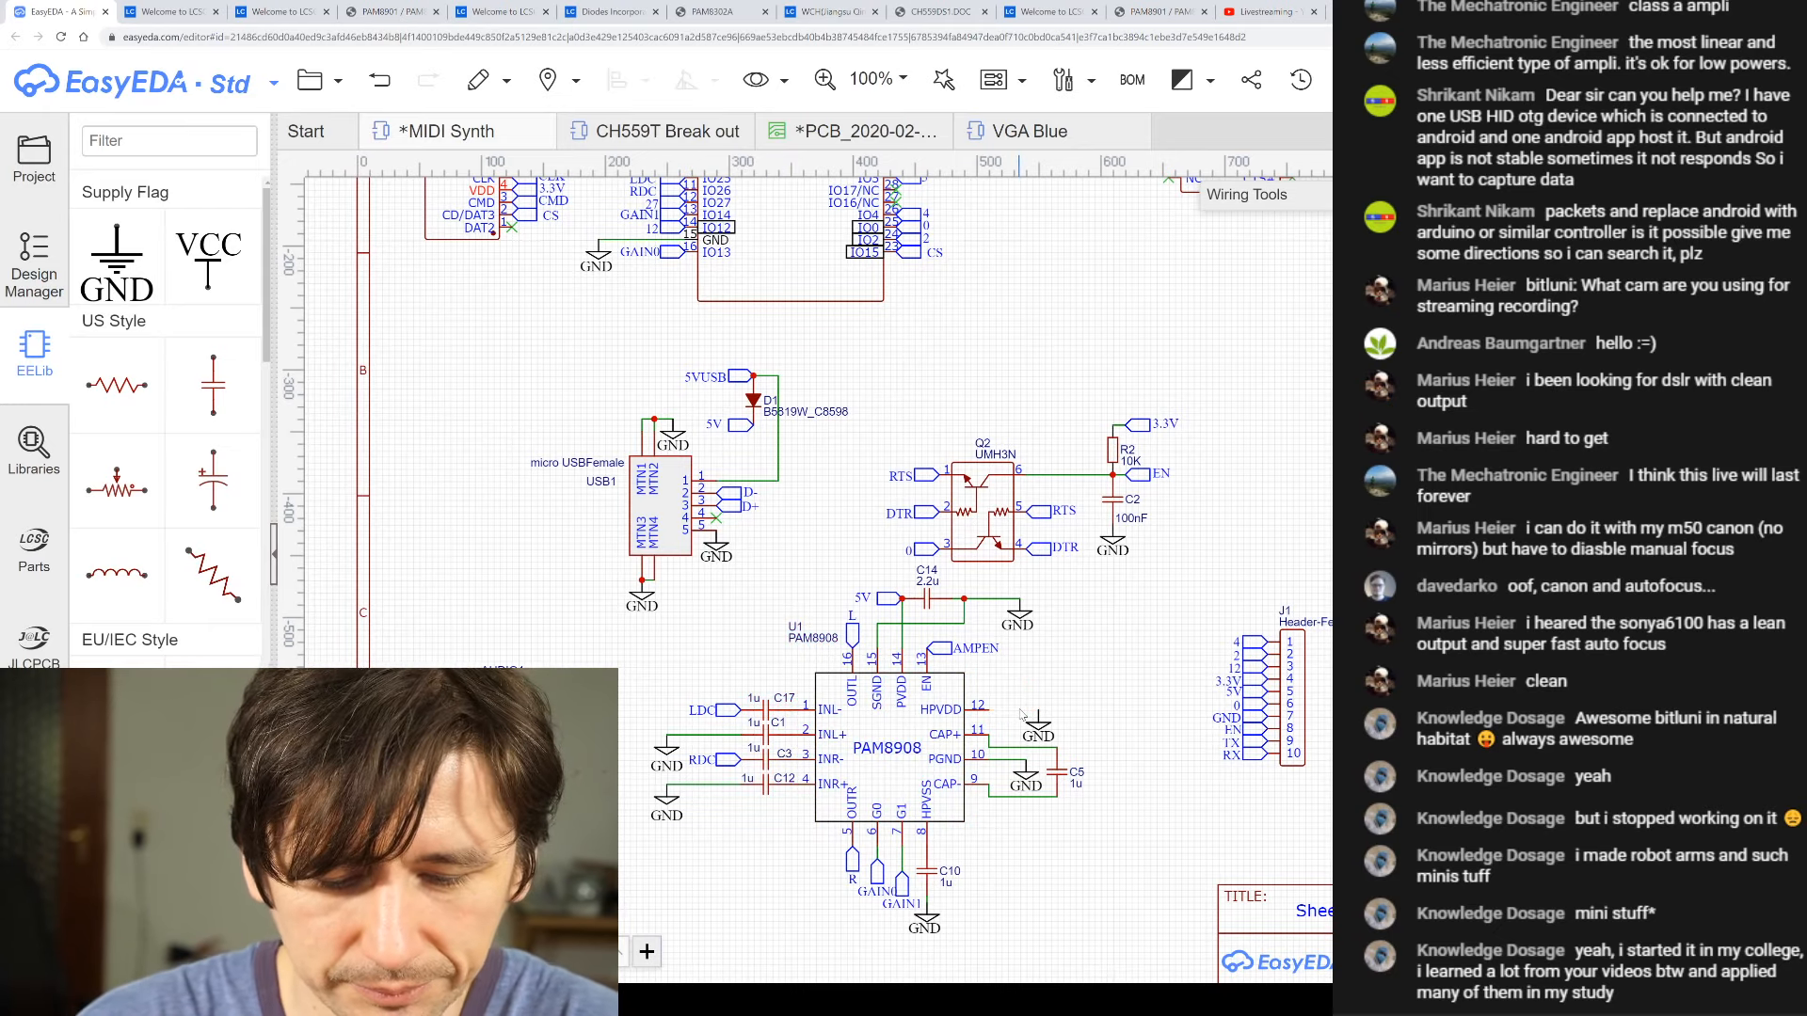
- Place a 1u capacitor between the PAM8908's HPVDD pin and GND, and replace C5 between CAP+ and CAP- with a vertical 1u copy
key("ctrl+z")
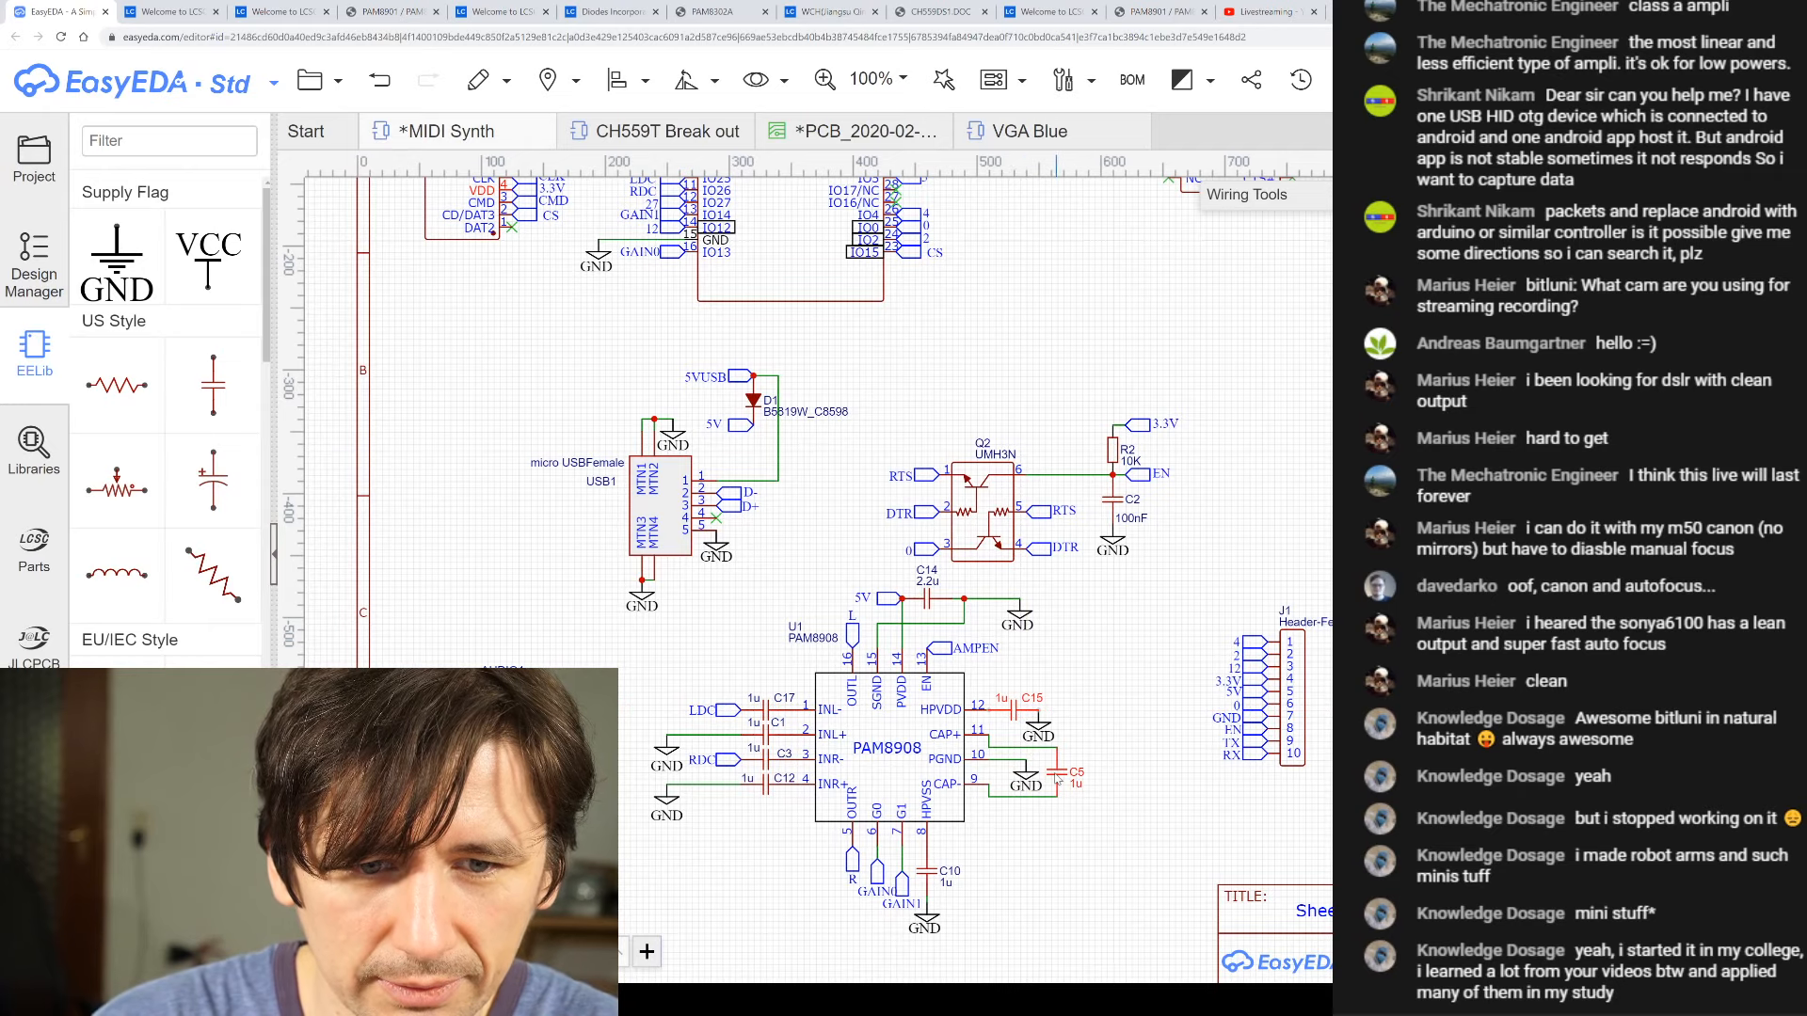
key("Delete")
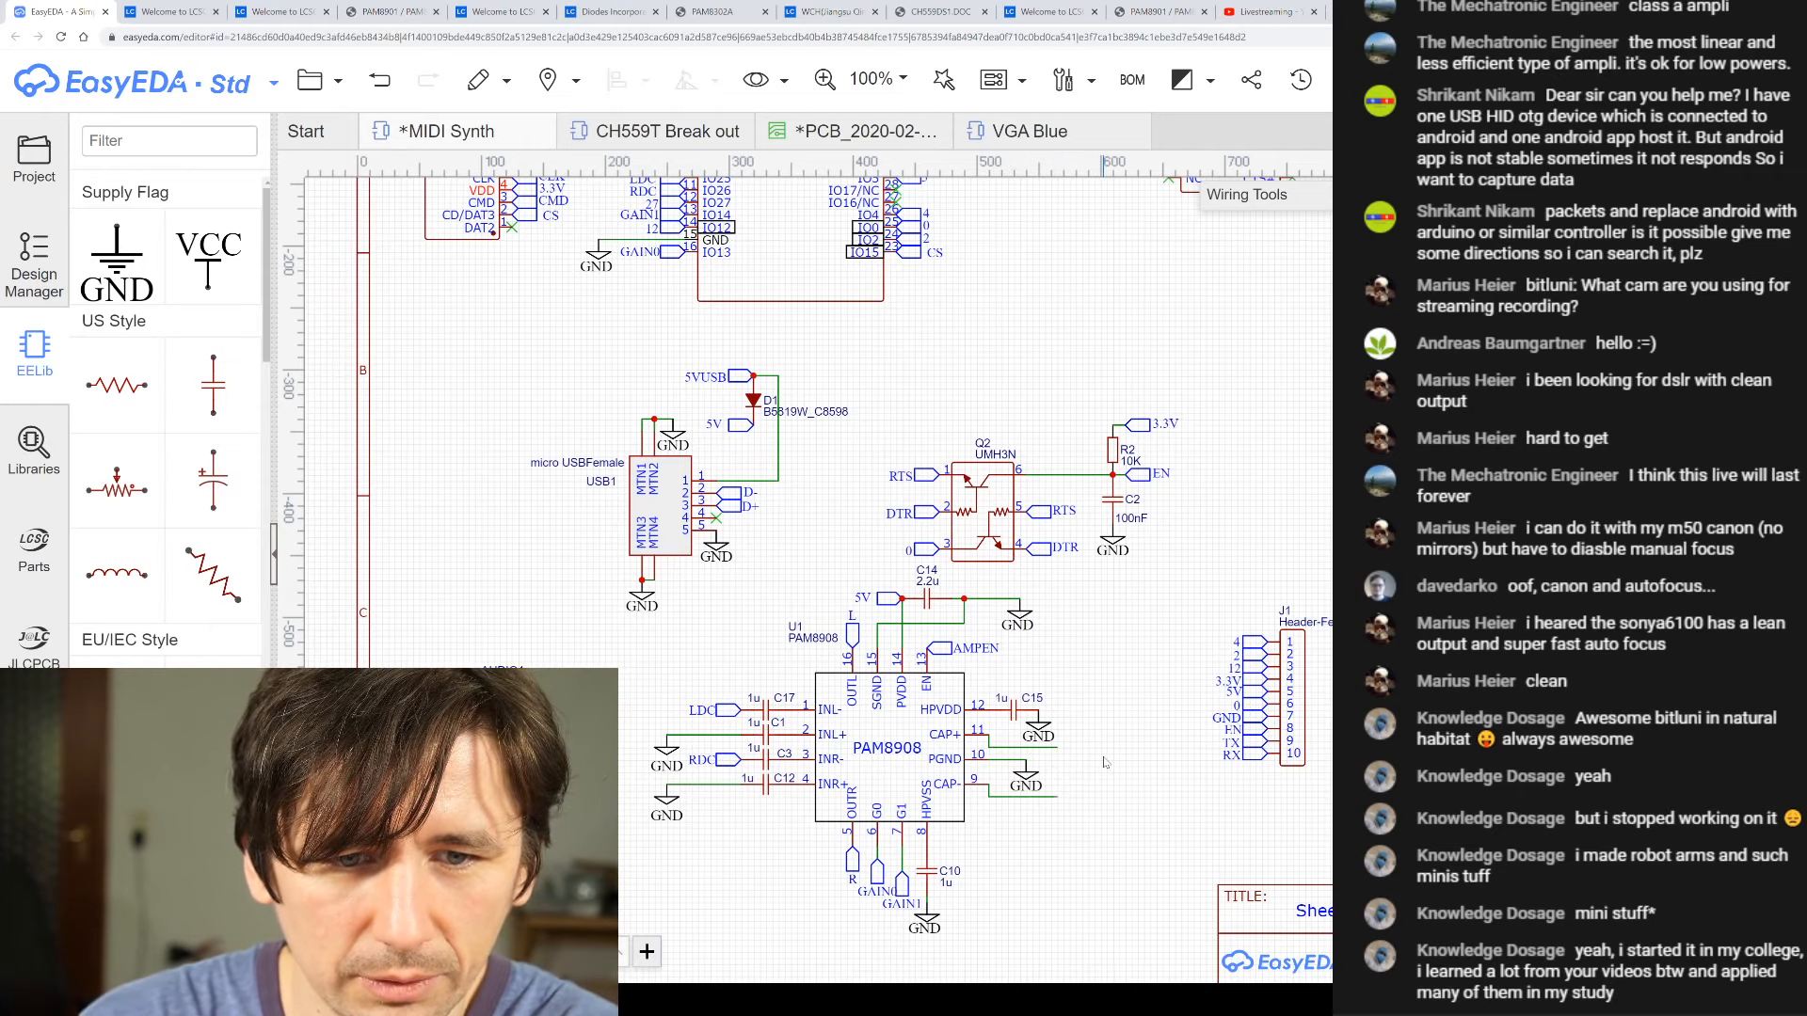
key("ctrl+v")
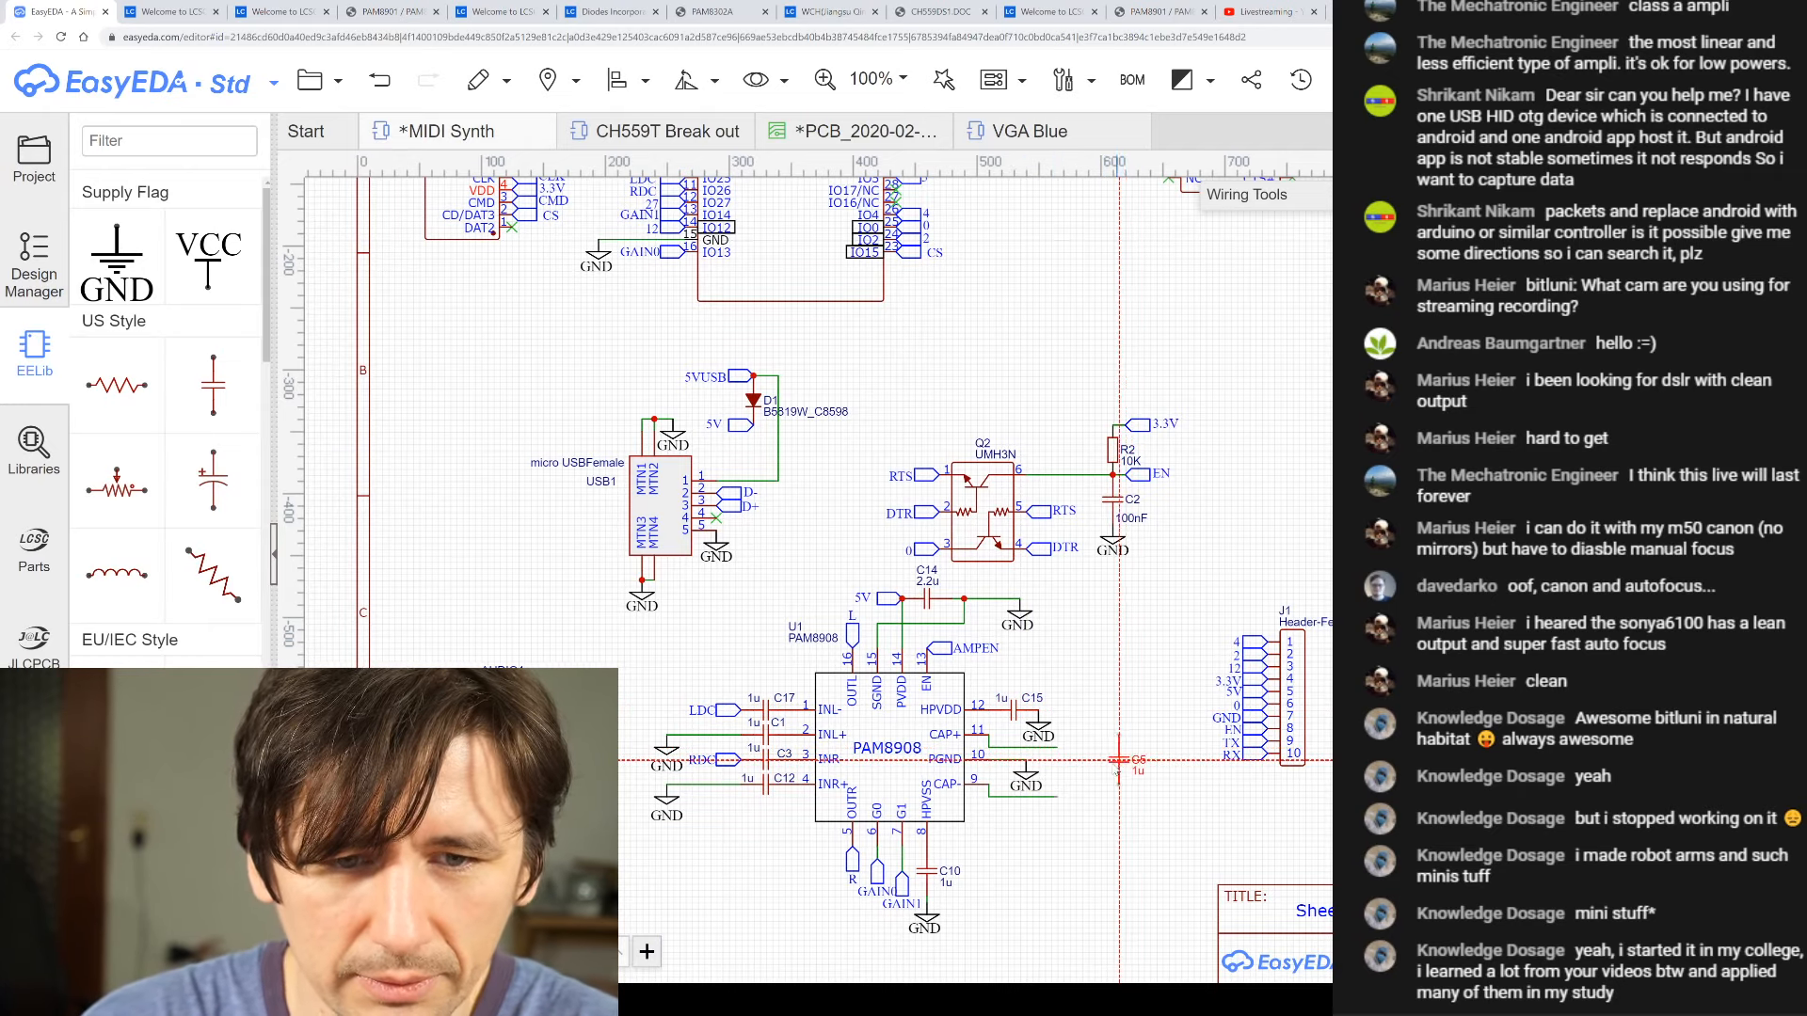
key("space")
key("space")
key("space")
key("space")
key("space")
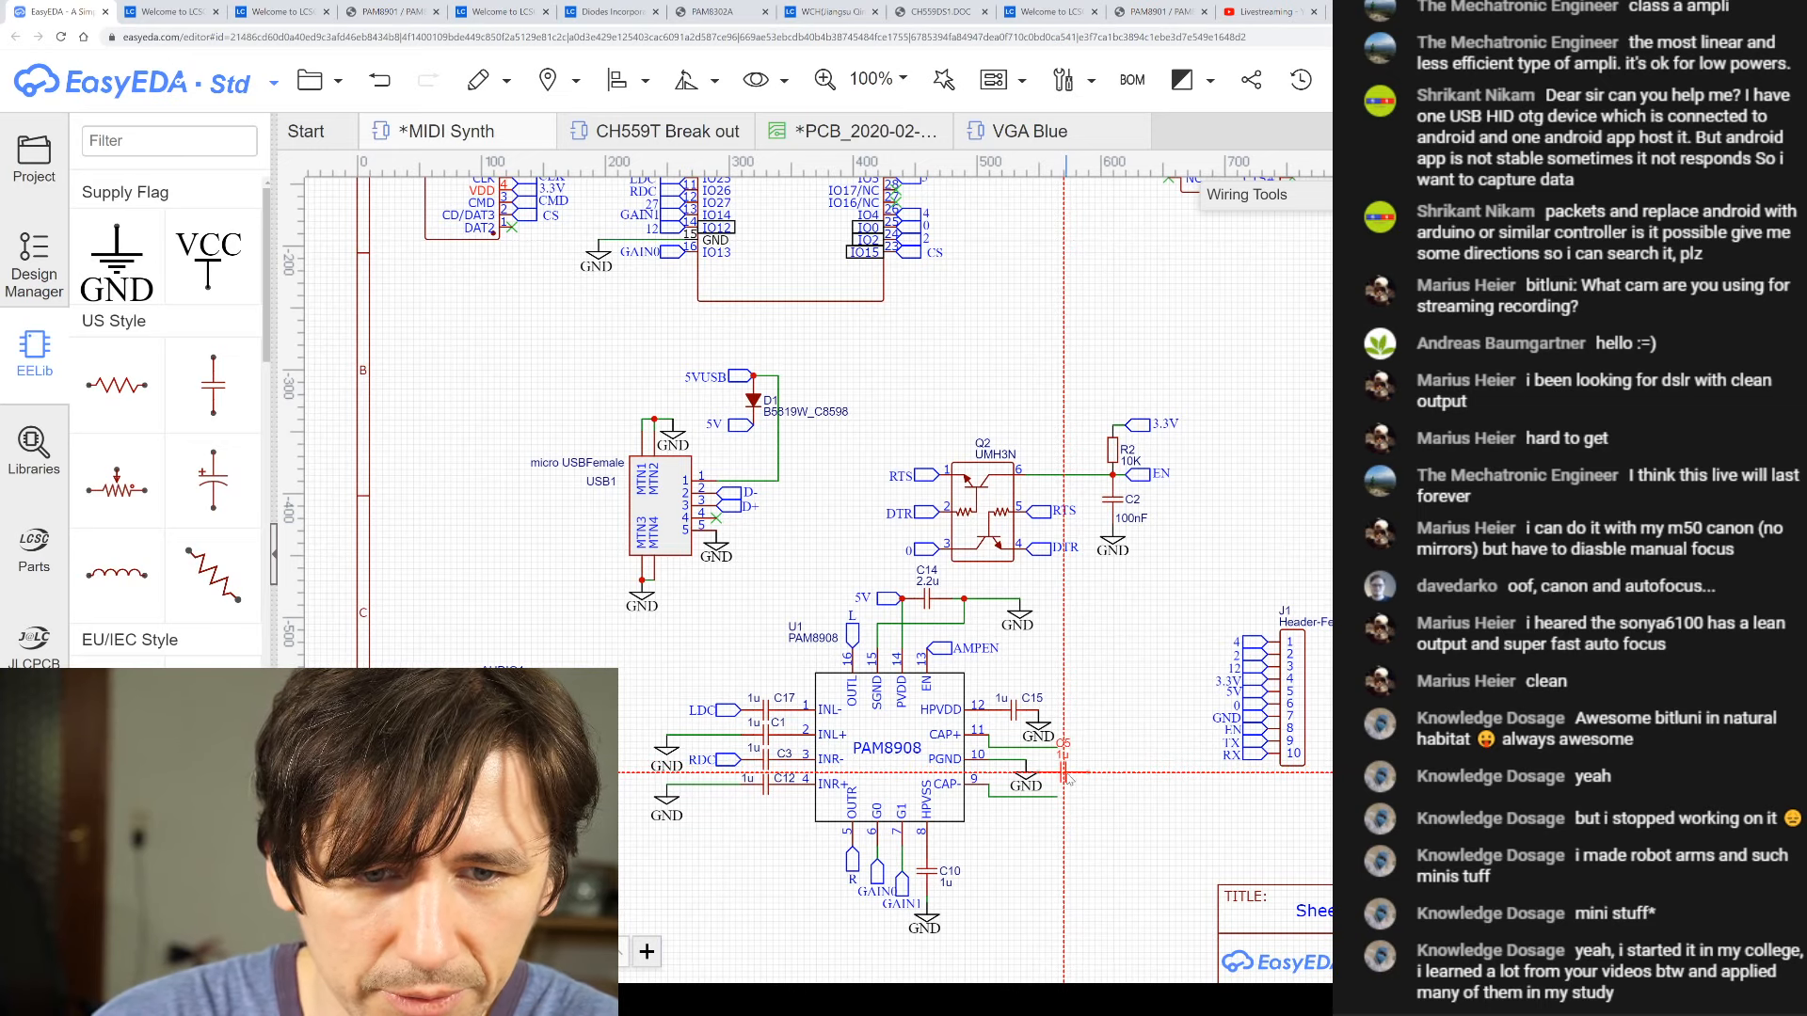
left_click(1061, 776)
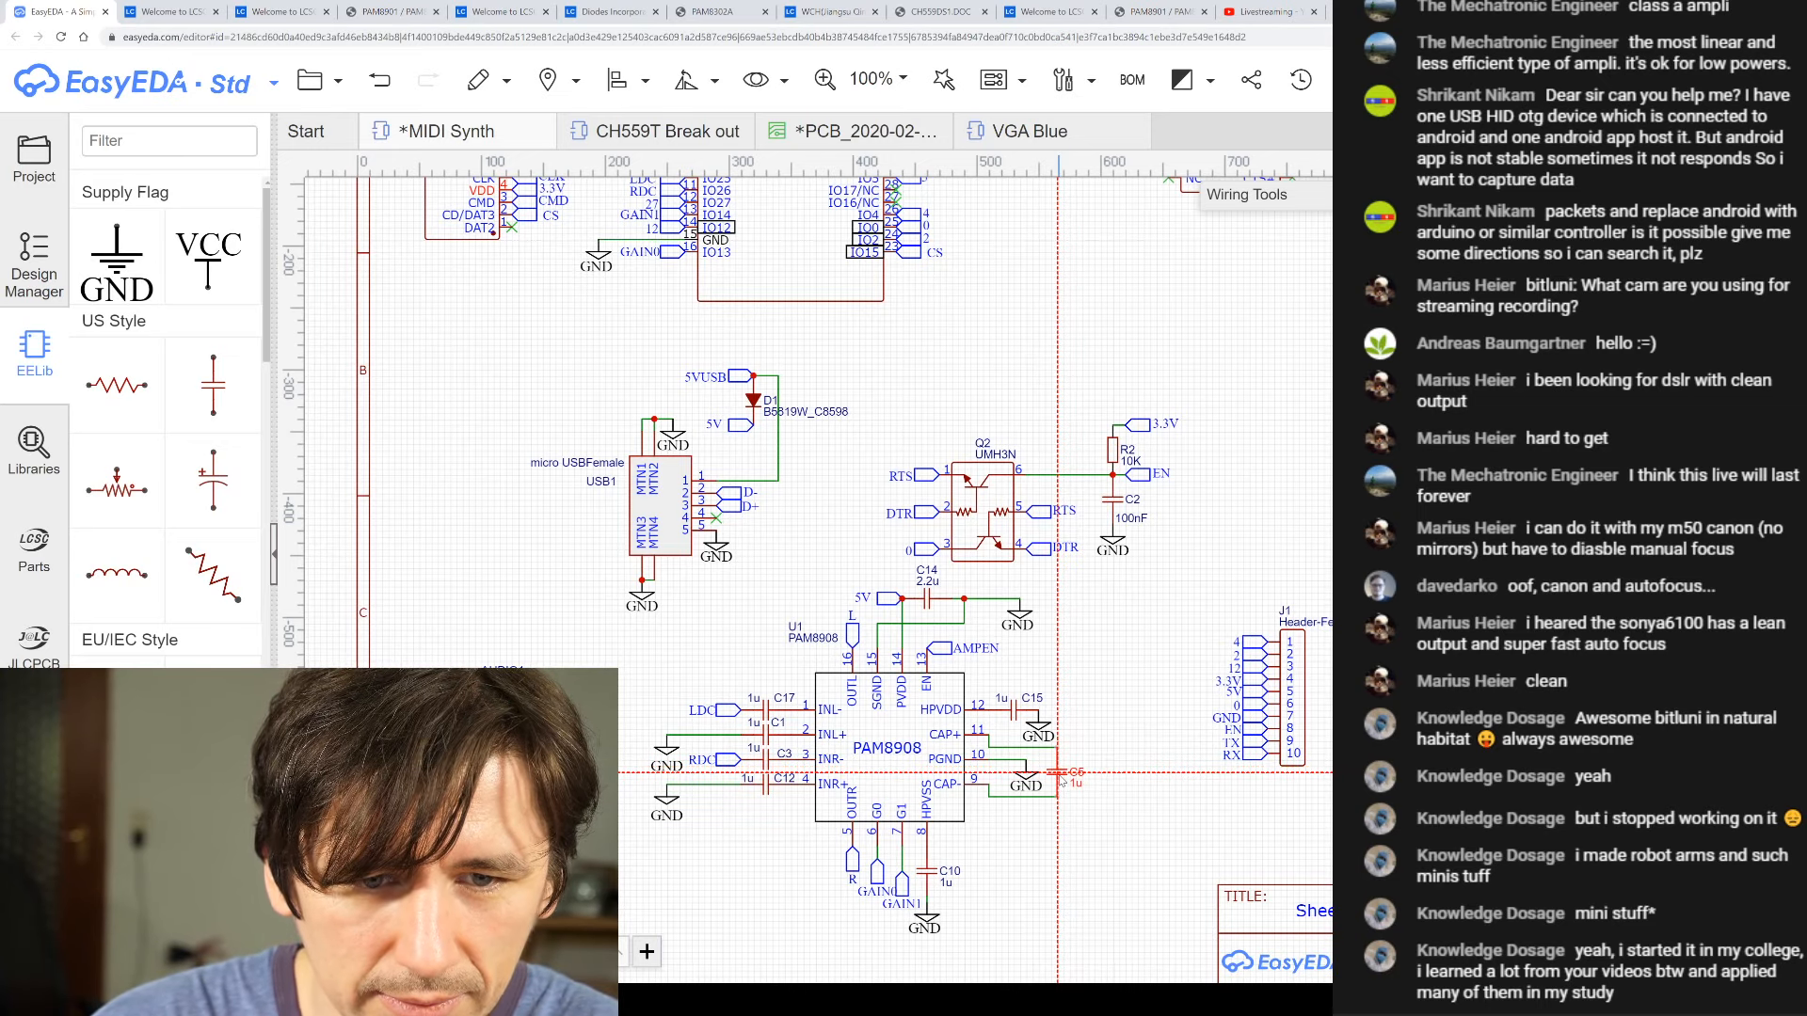
- Copy the 10u capacitor C4 near connector USB3 on Sheet_2 and return to the PAM8908 sheet
scroll(988, 673, "up", 2)
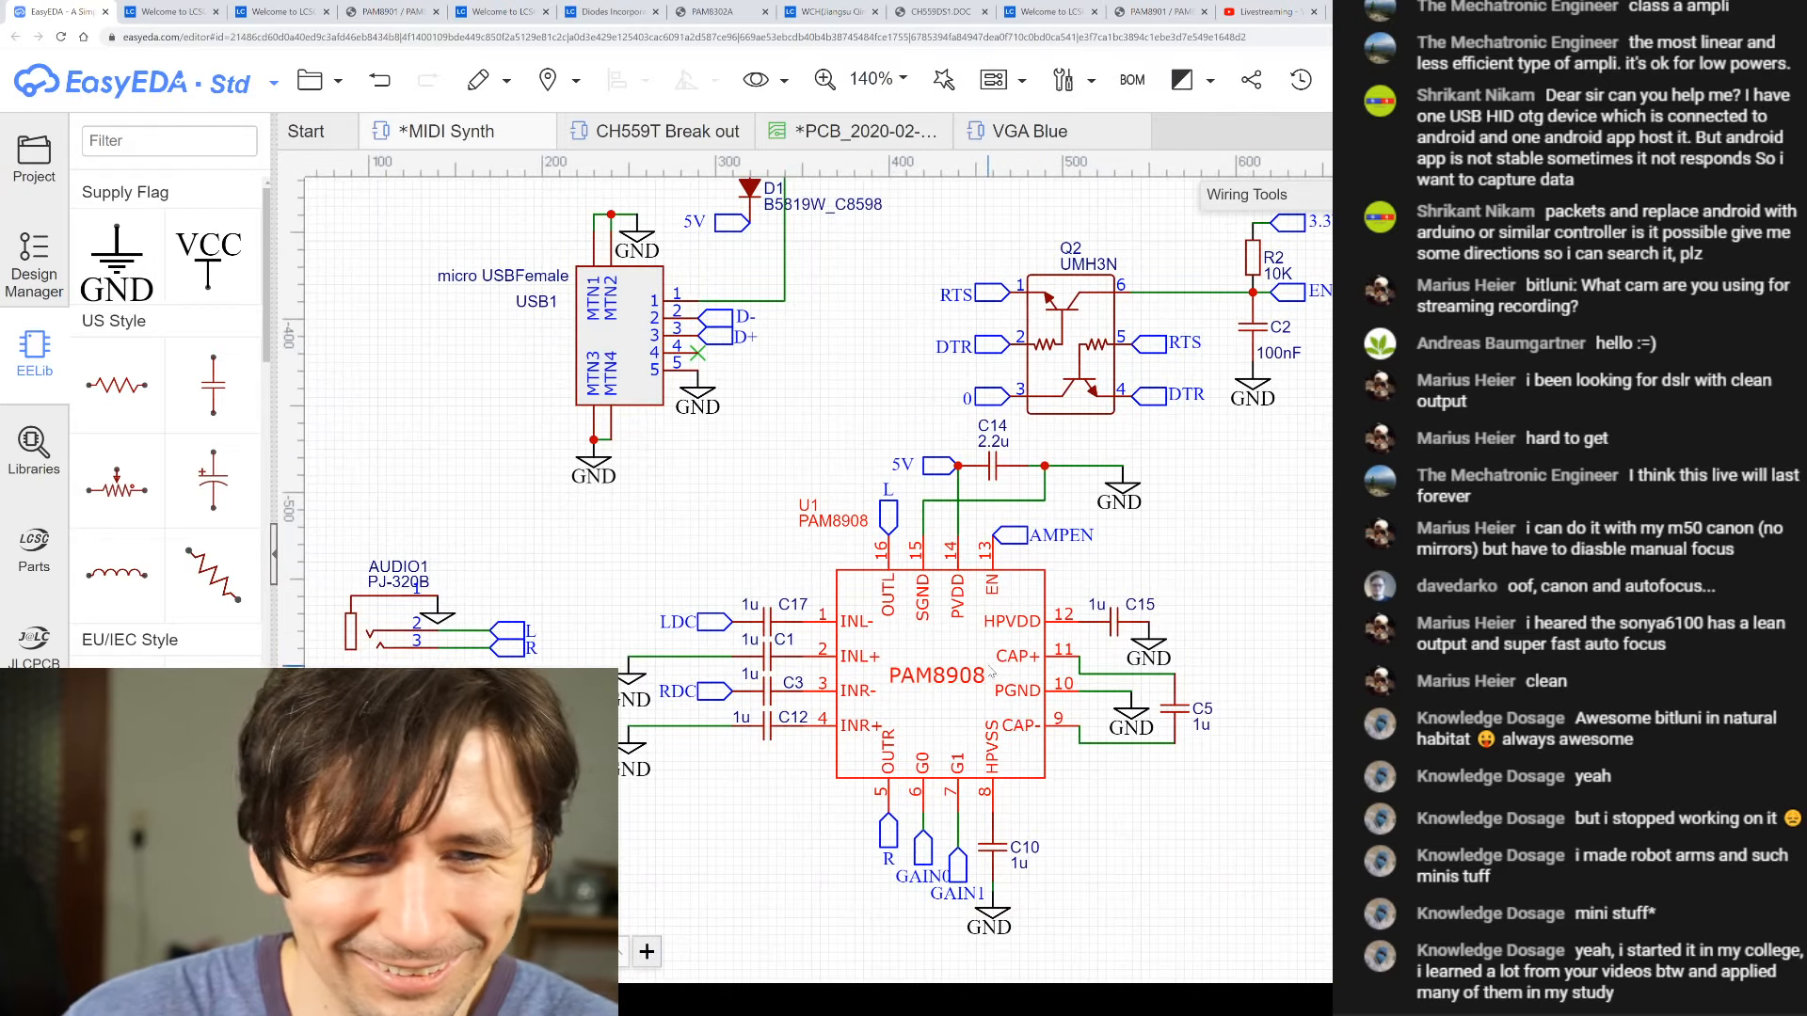
scroll(987, 679, "down", 3)
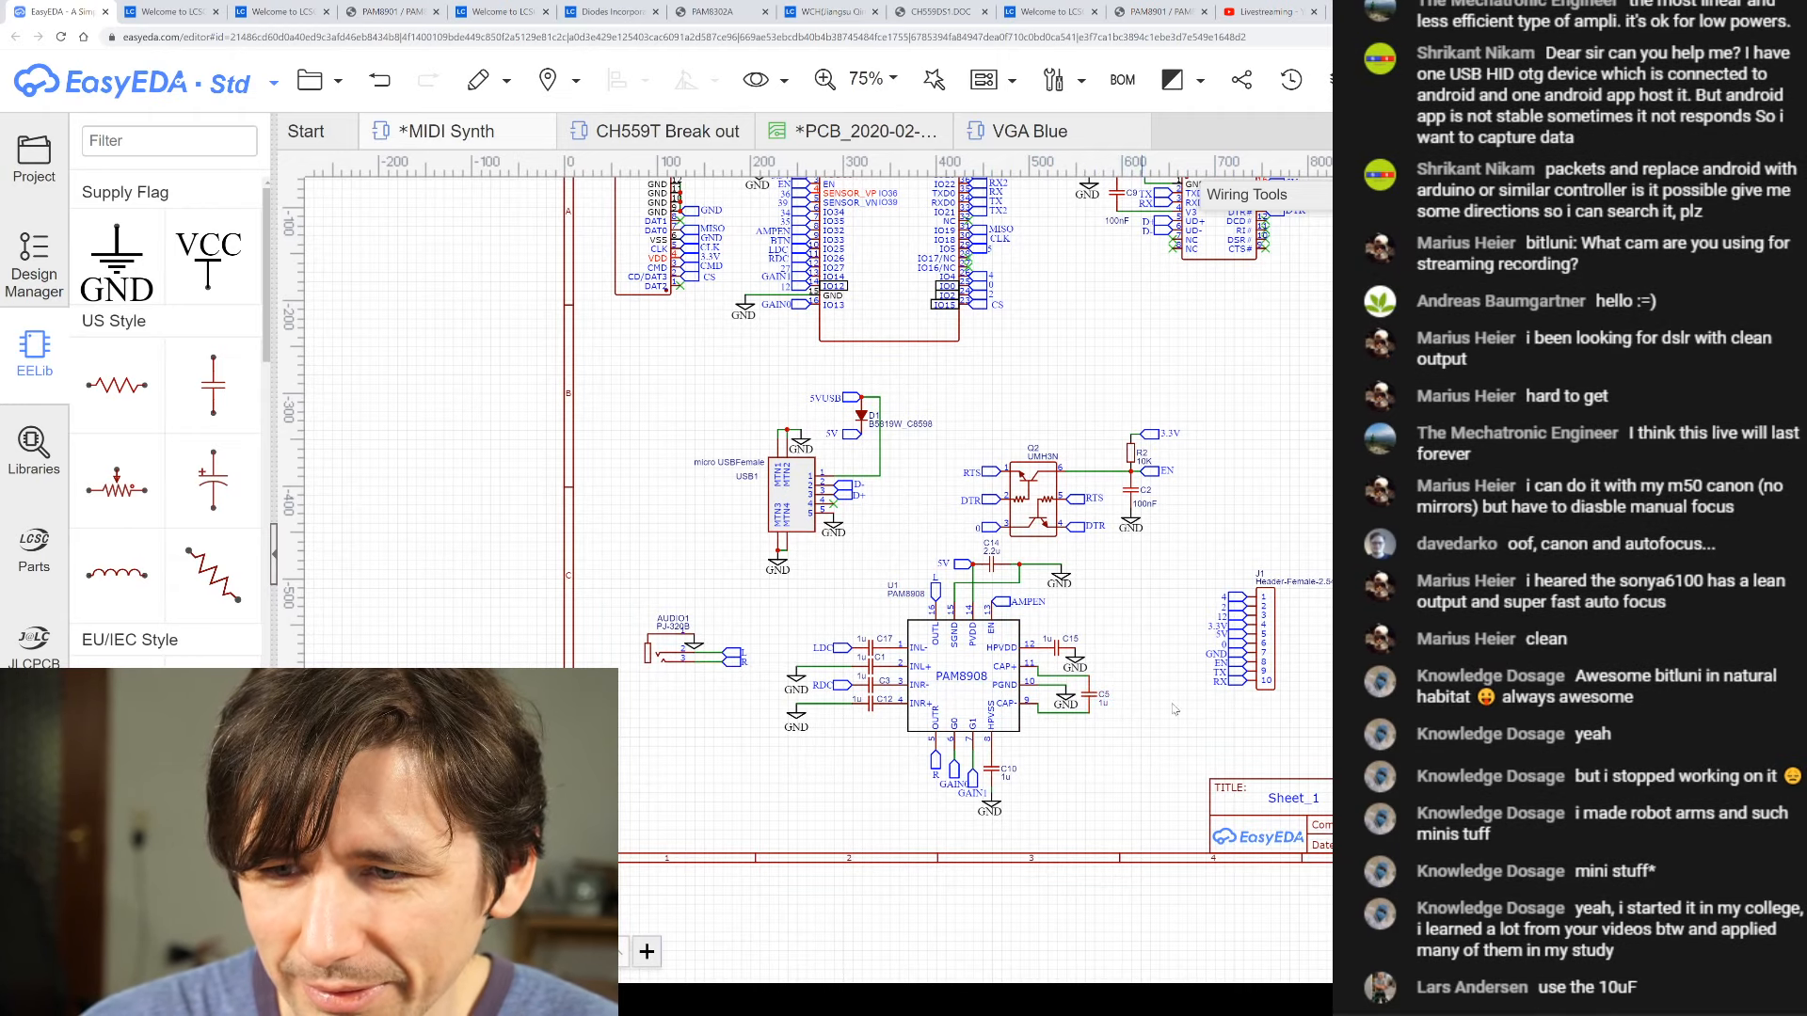
scroll(798, 376, "down", 4)
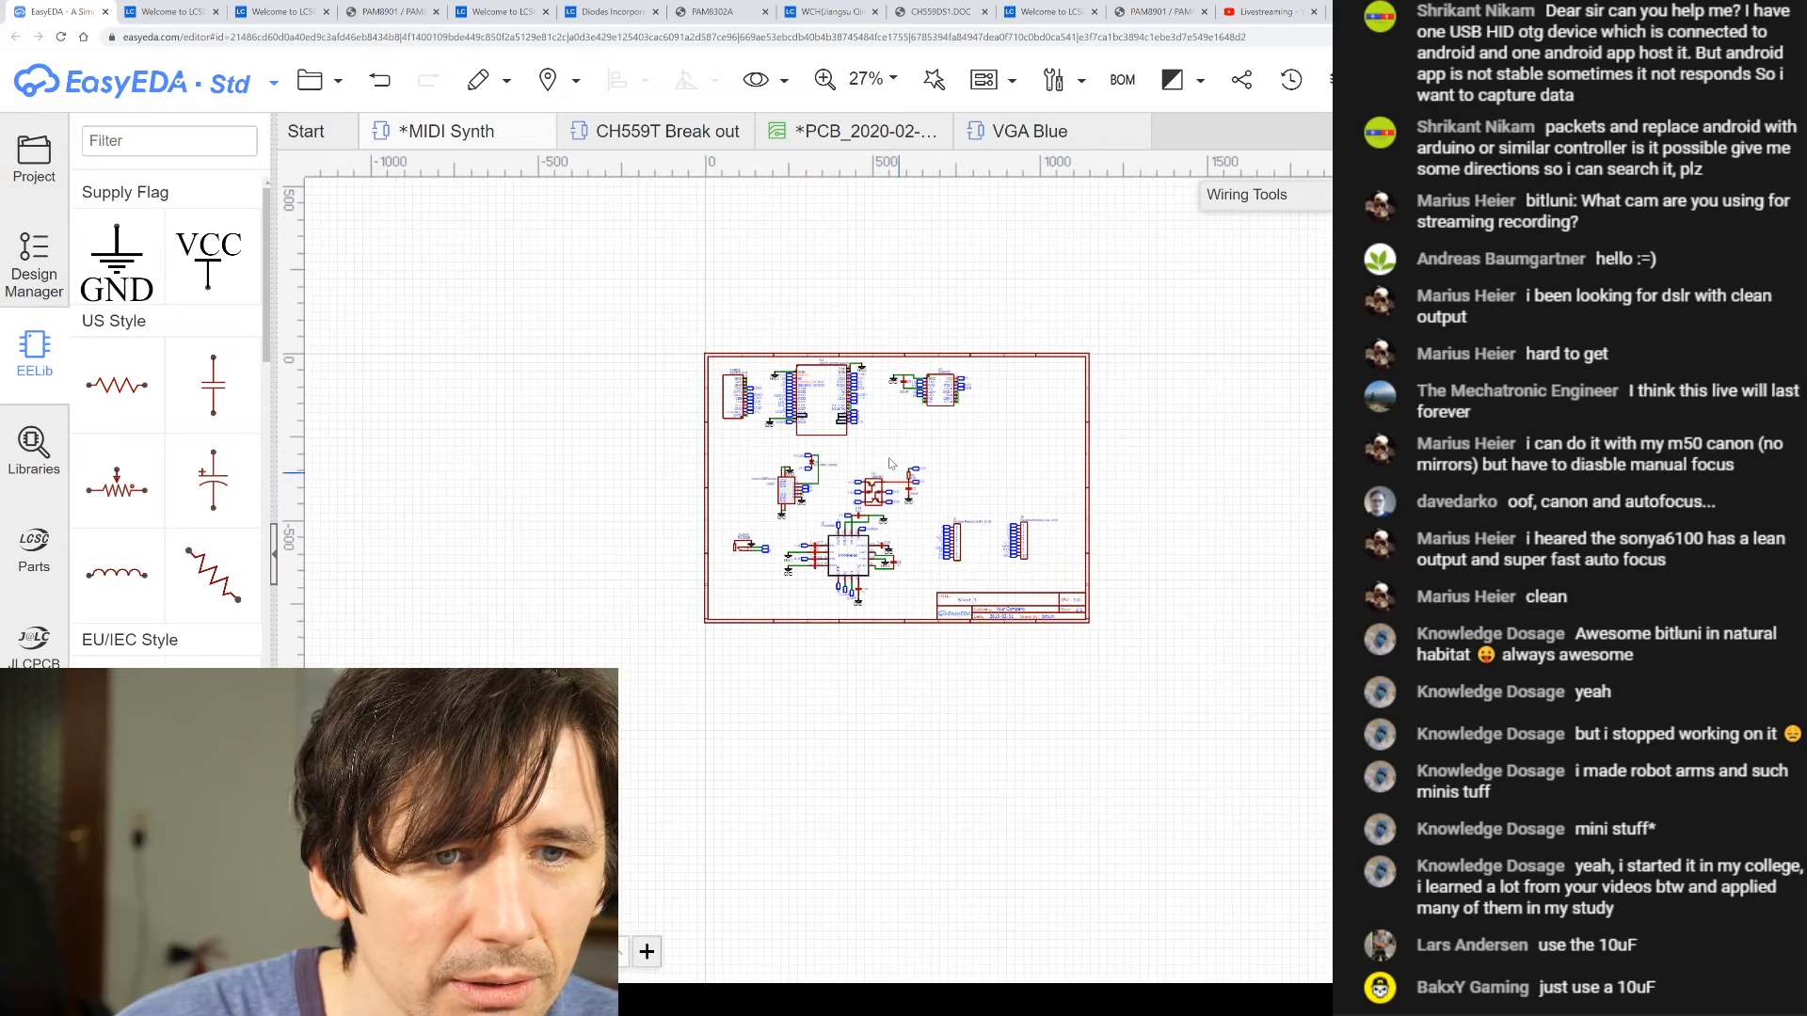
scroll(798, 376, "up", 4)
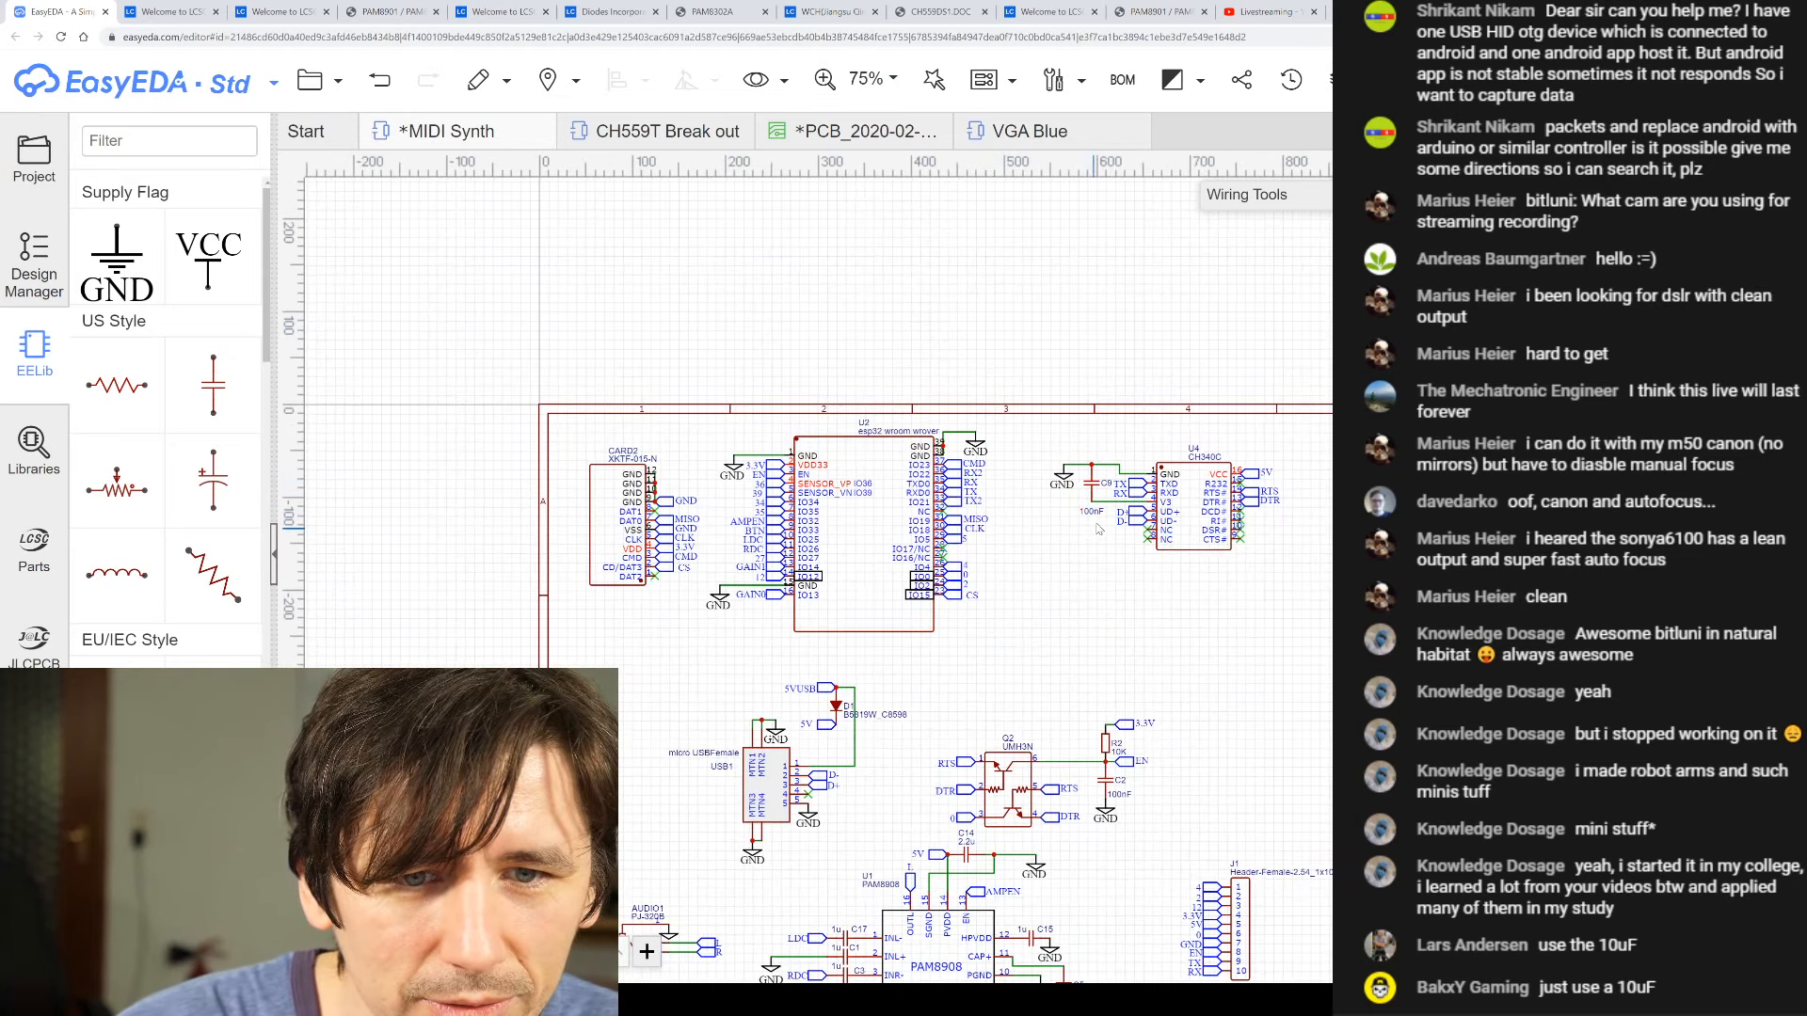
scroll(1010, 572, "down", 3)
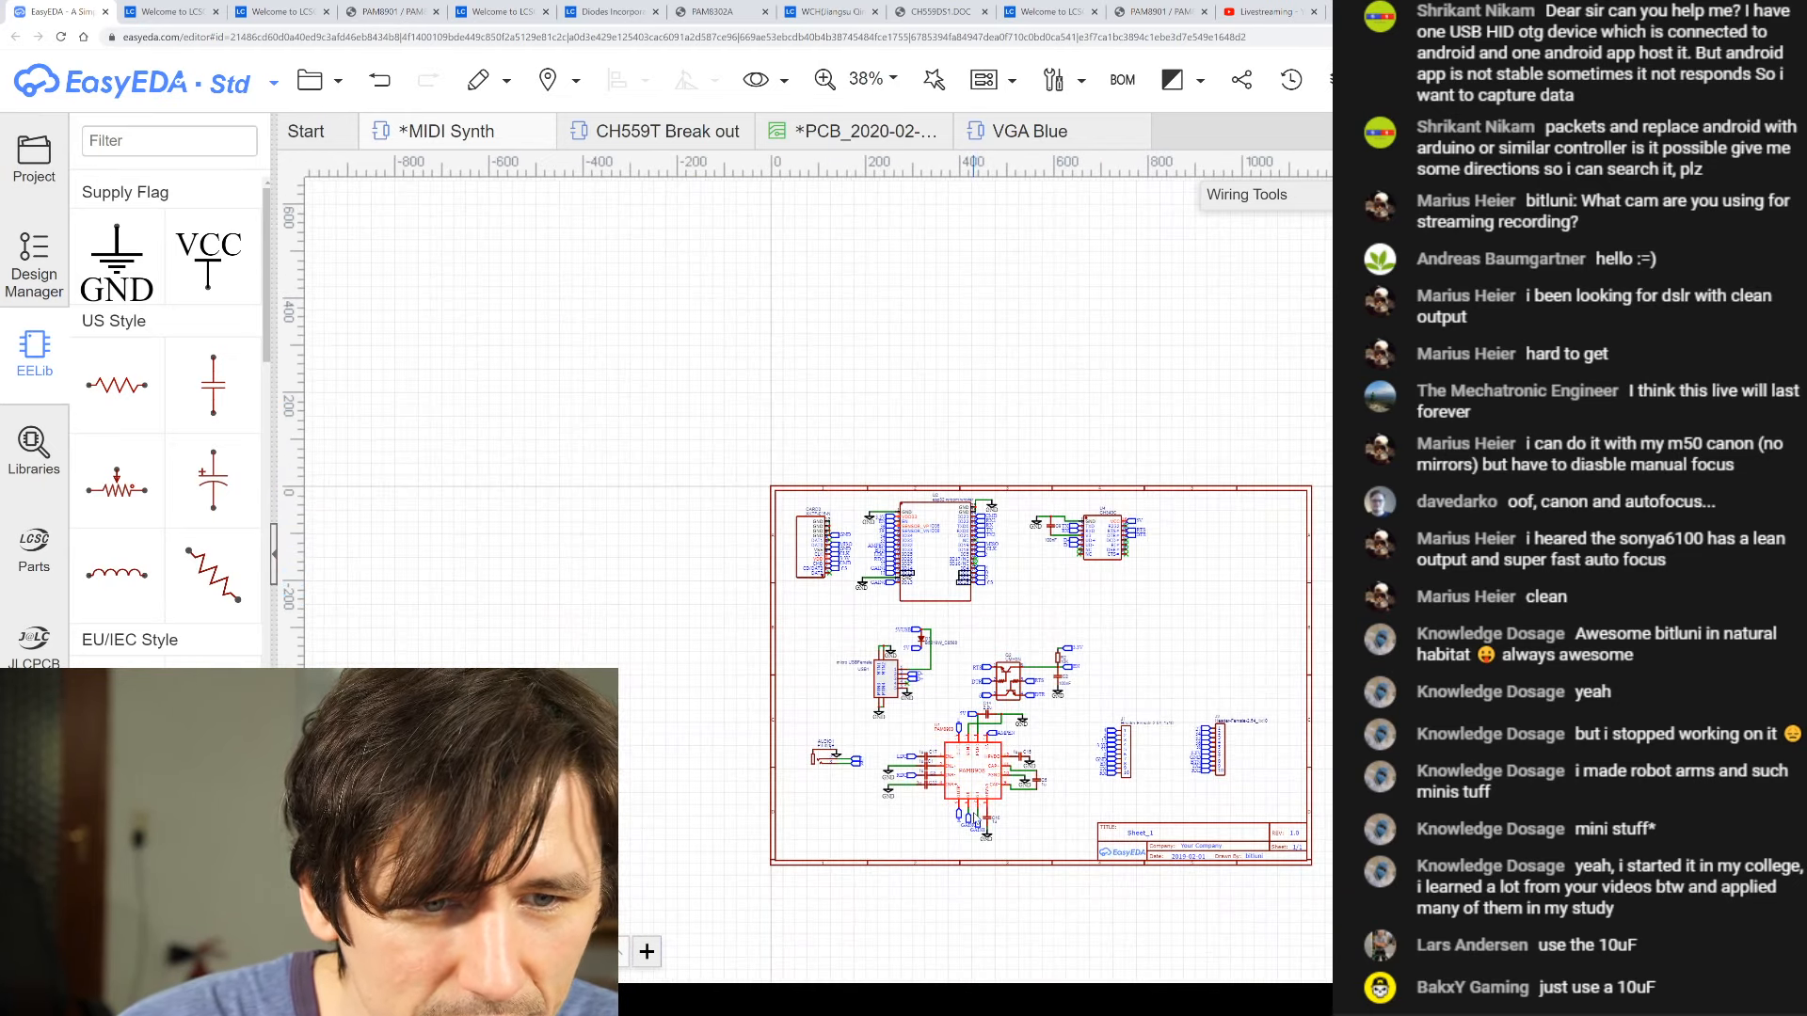
scroll(956, 794, "up", 4)
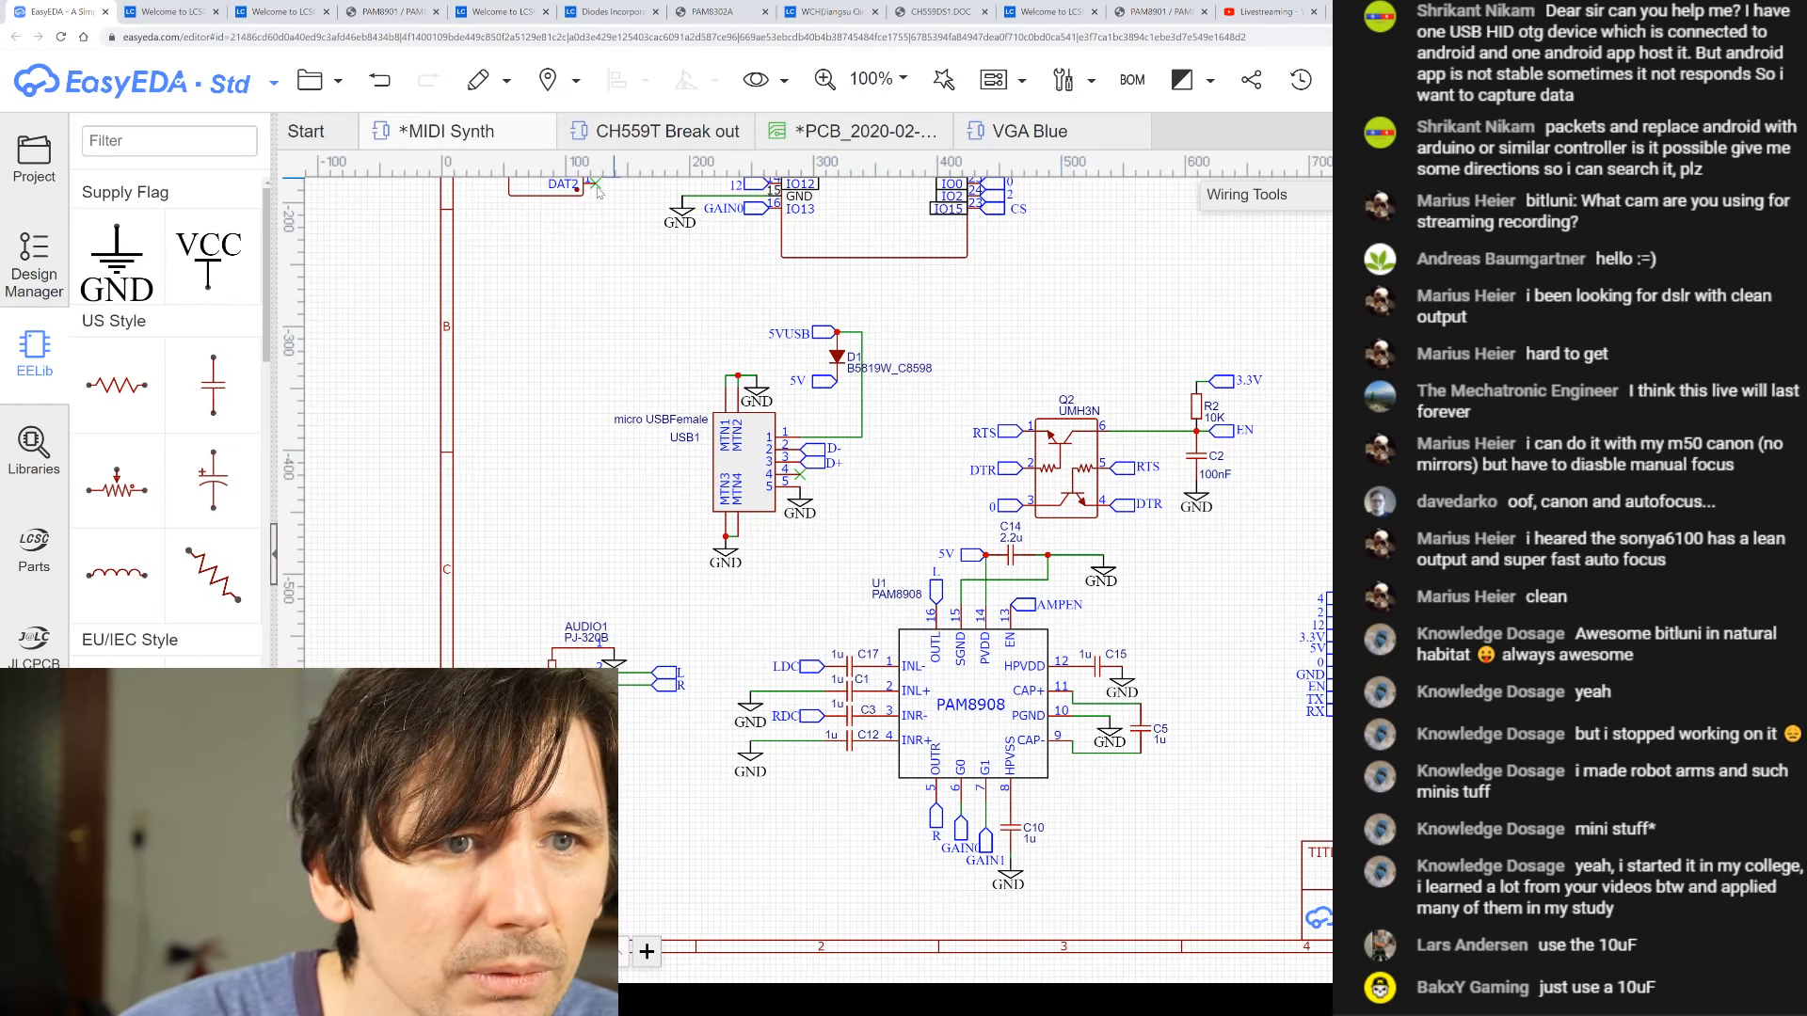
left_click(508, 951)
scroll(1097, 322, "down", 3)
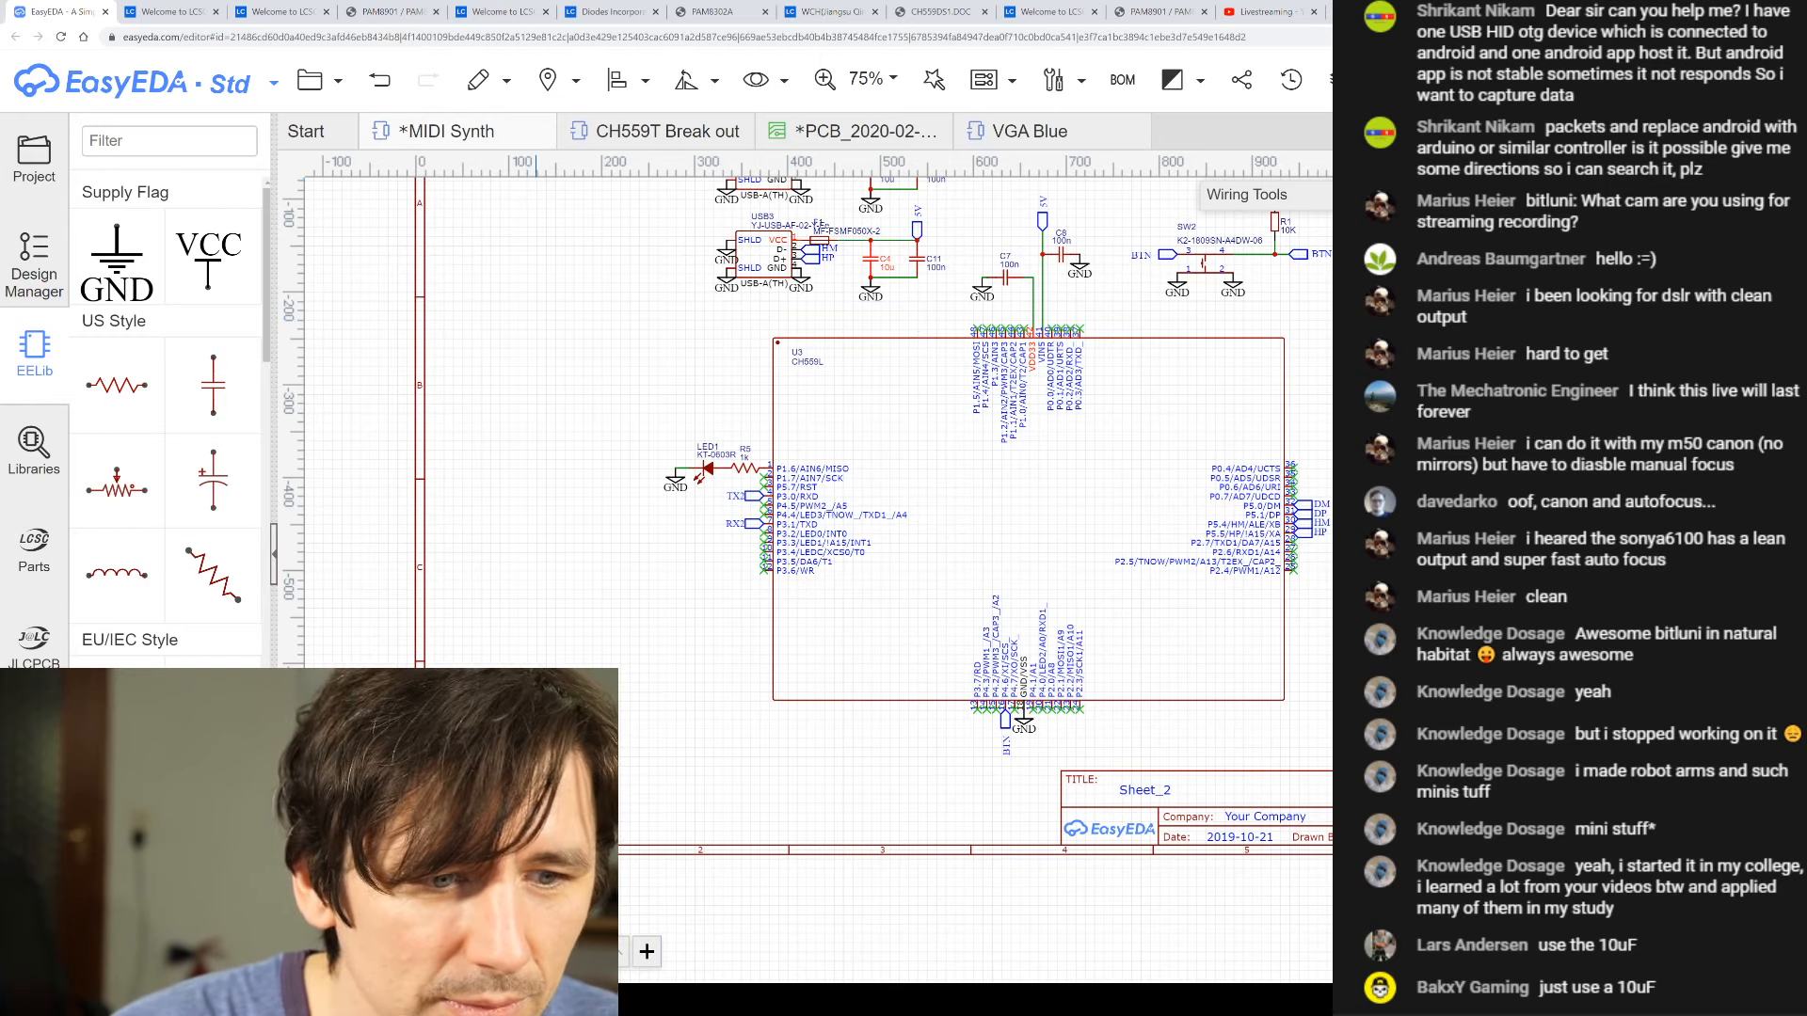
left_click(543, 952)
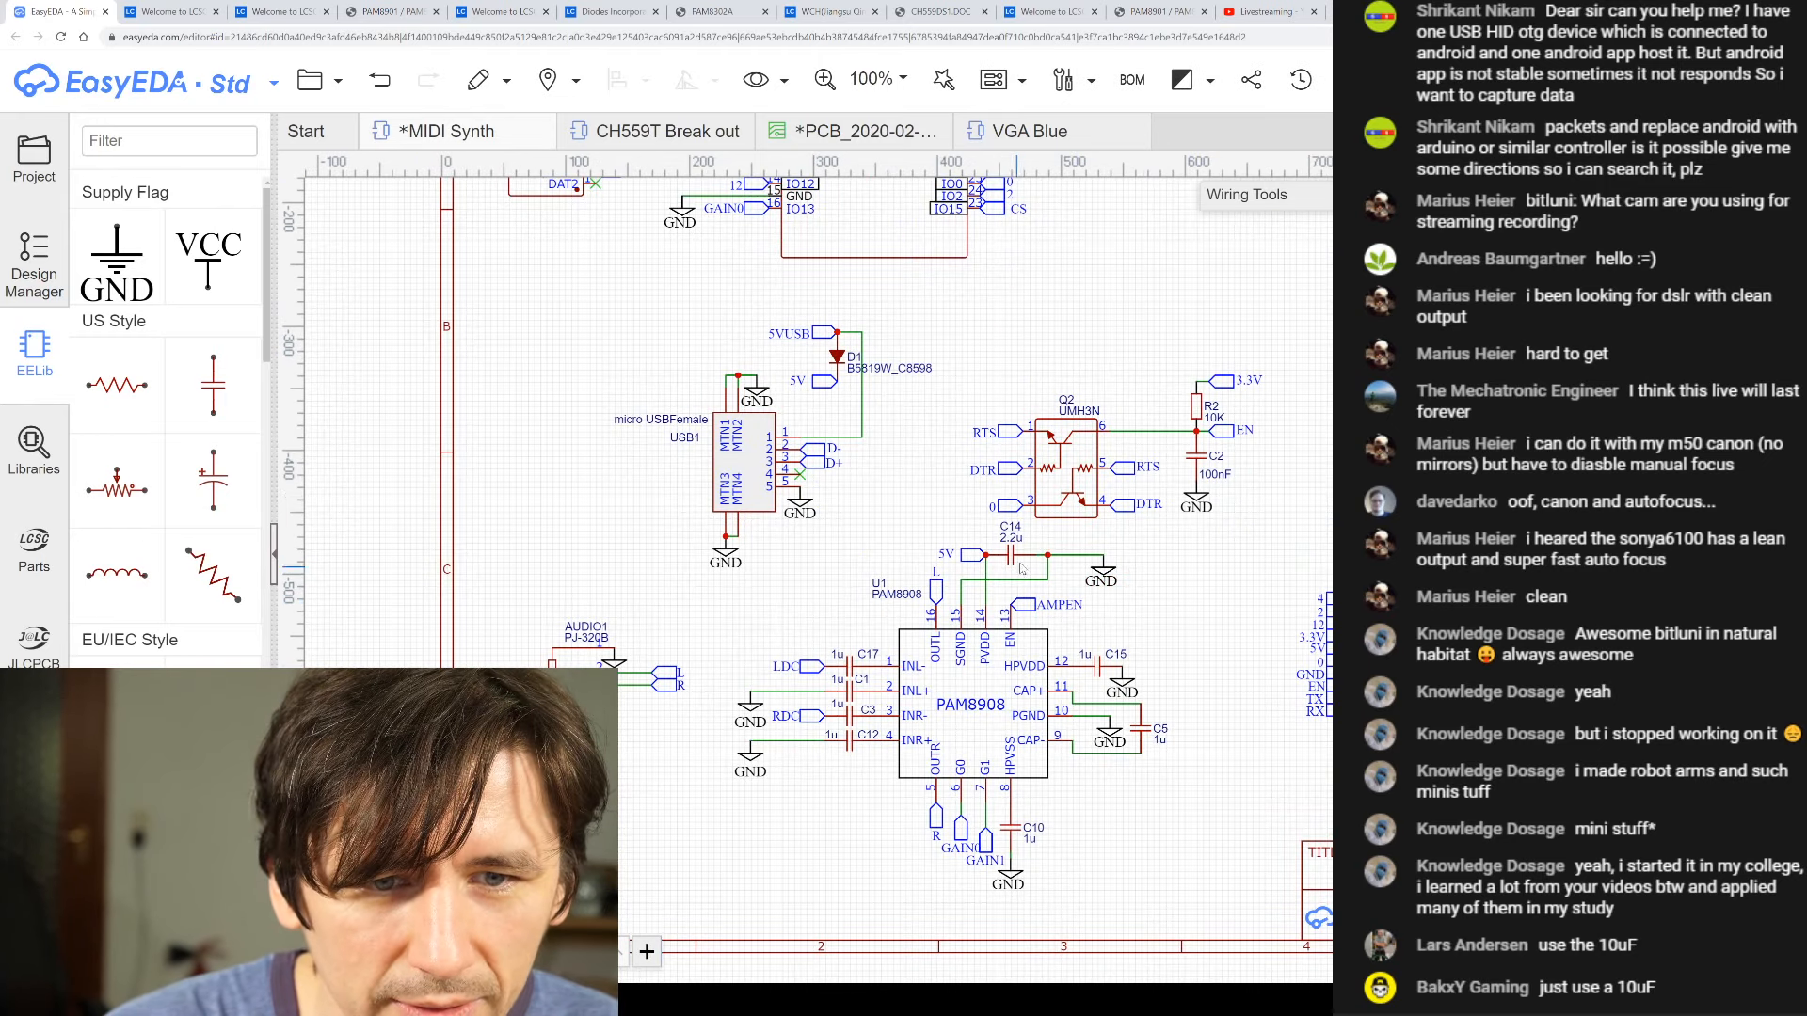
- Replace capacitor C14 between the 5V flag and GND above the PAM8908 with the copied 10u capacitor, placed horizontally
key("Delete")
key("ctrl+v")
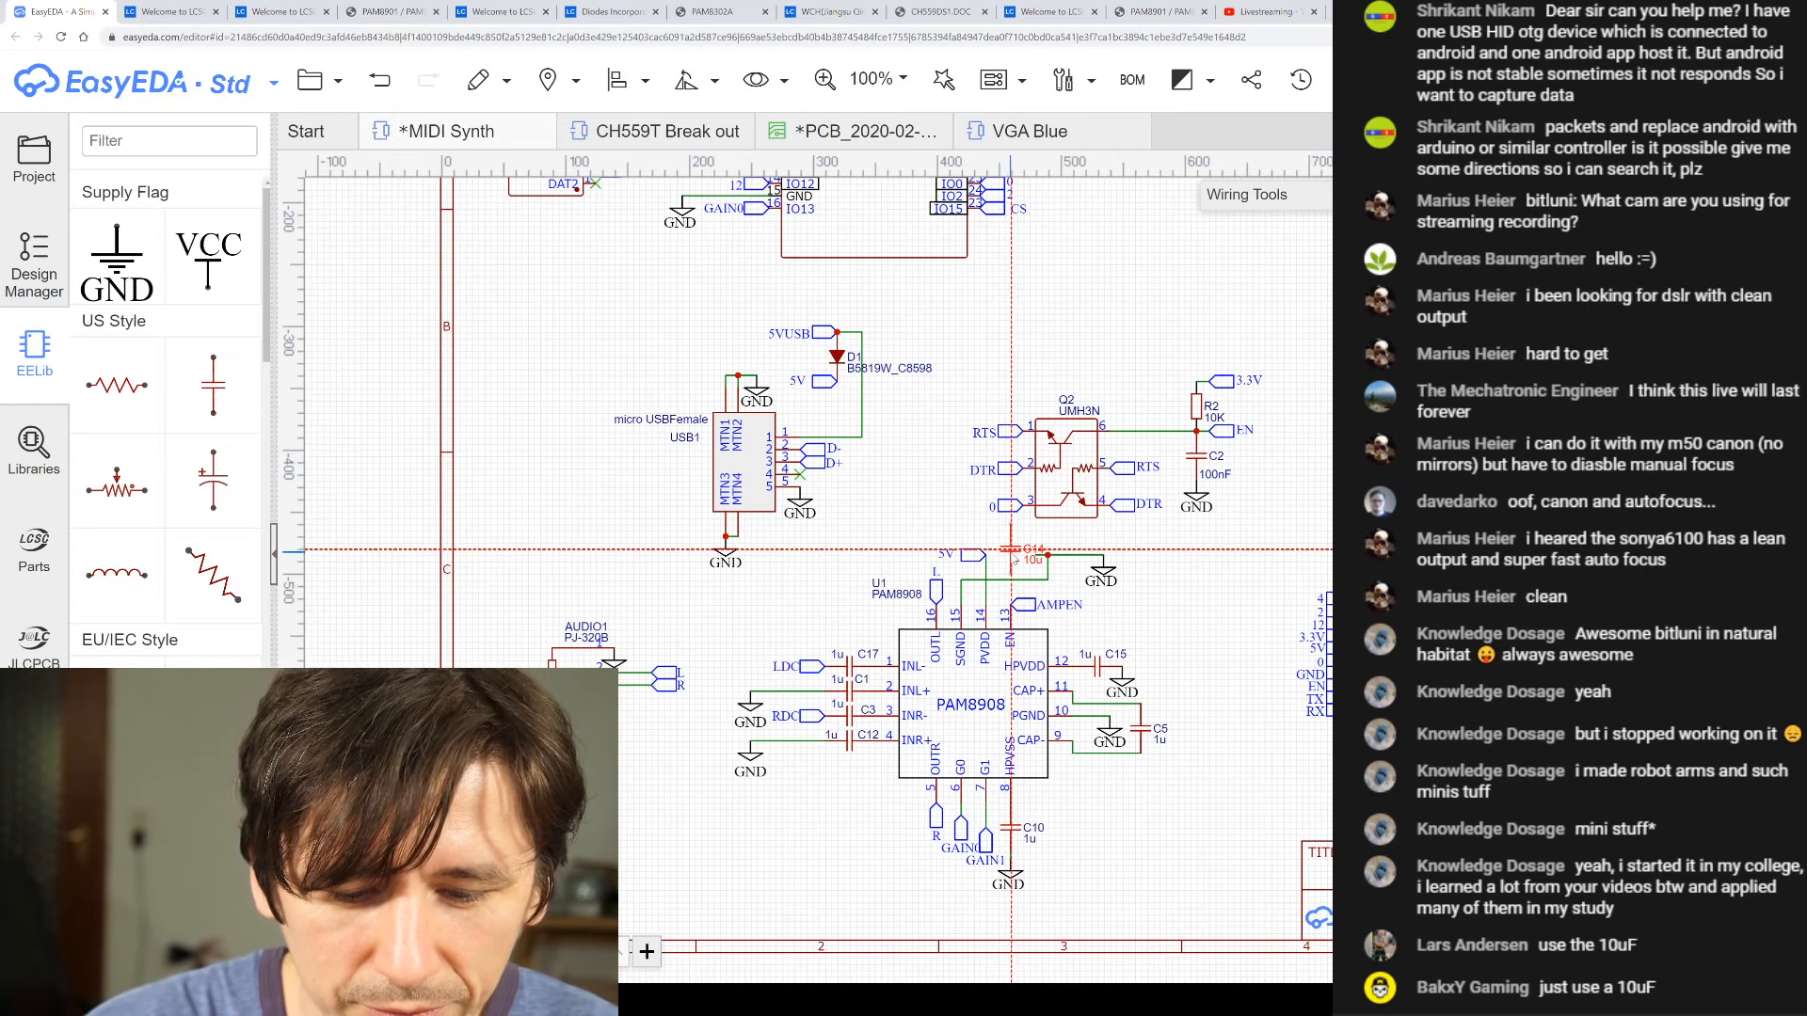
key("space")
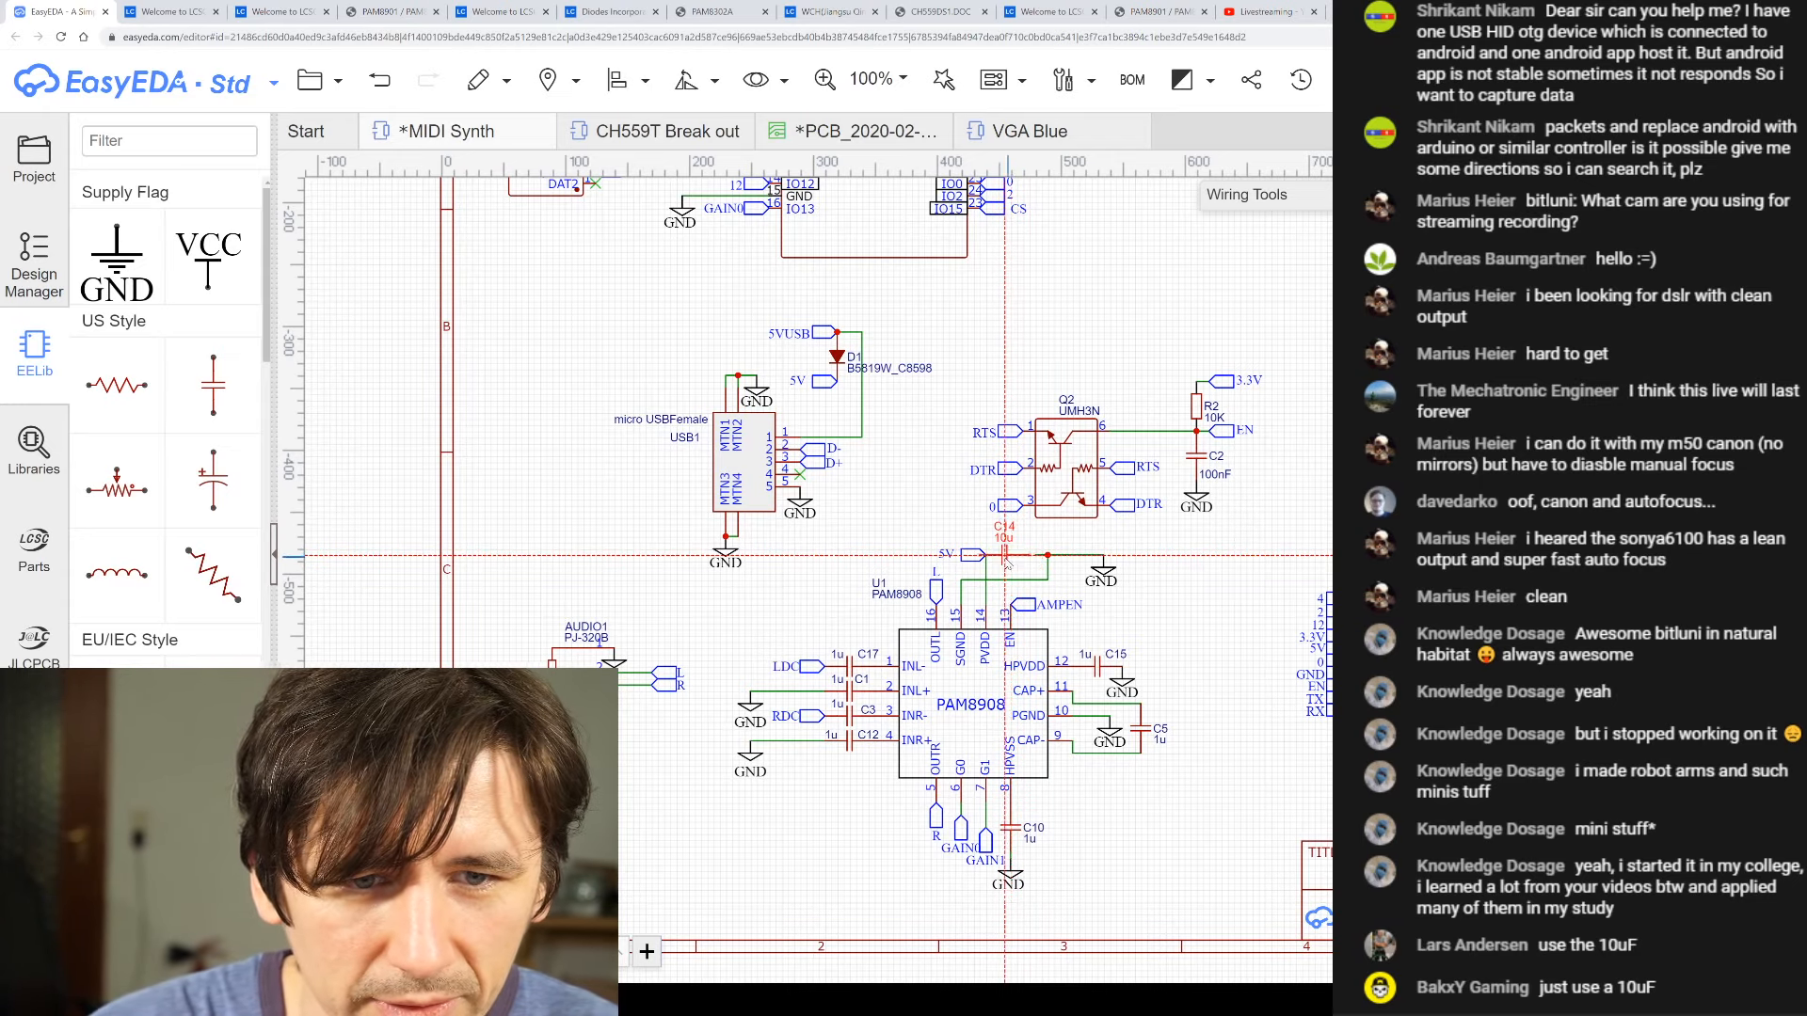
left_click(1011, 555)
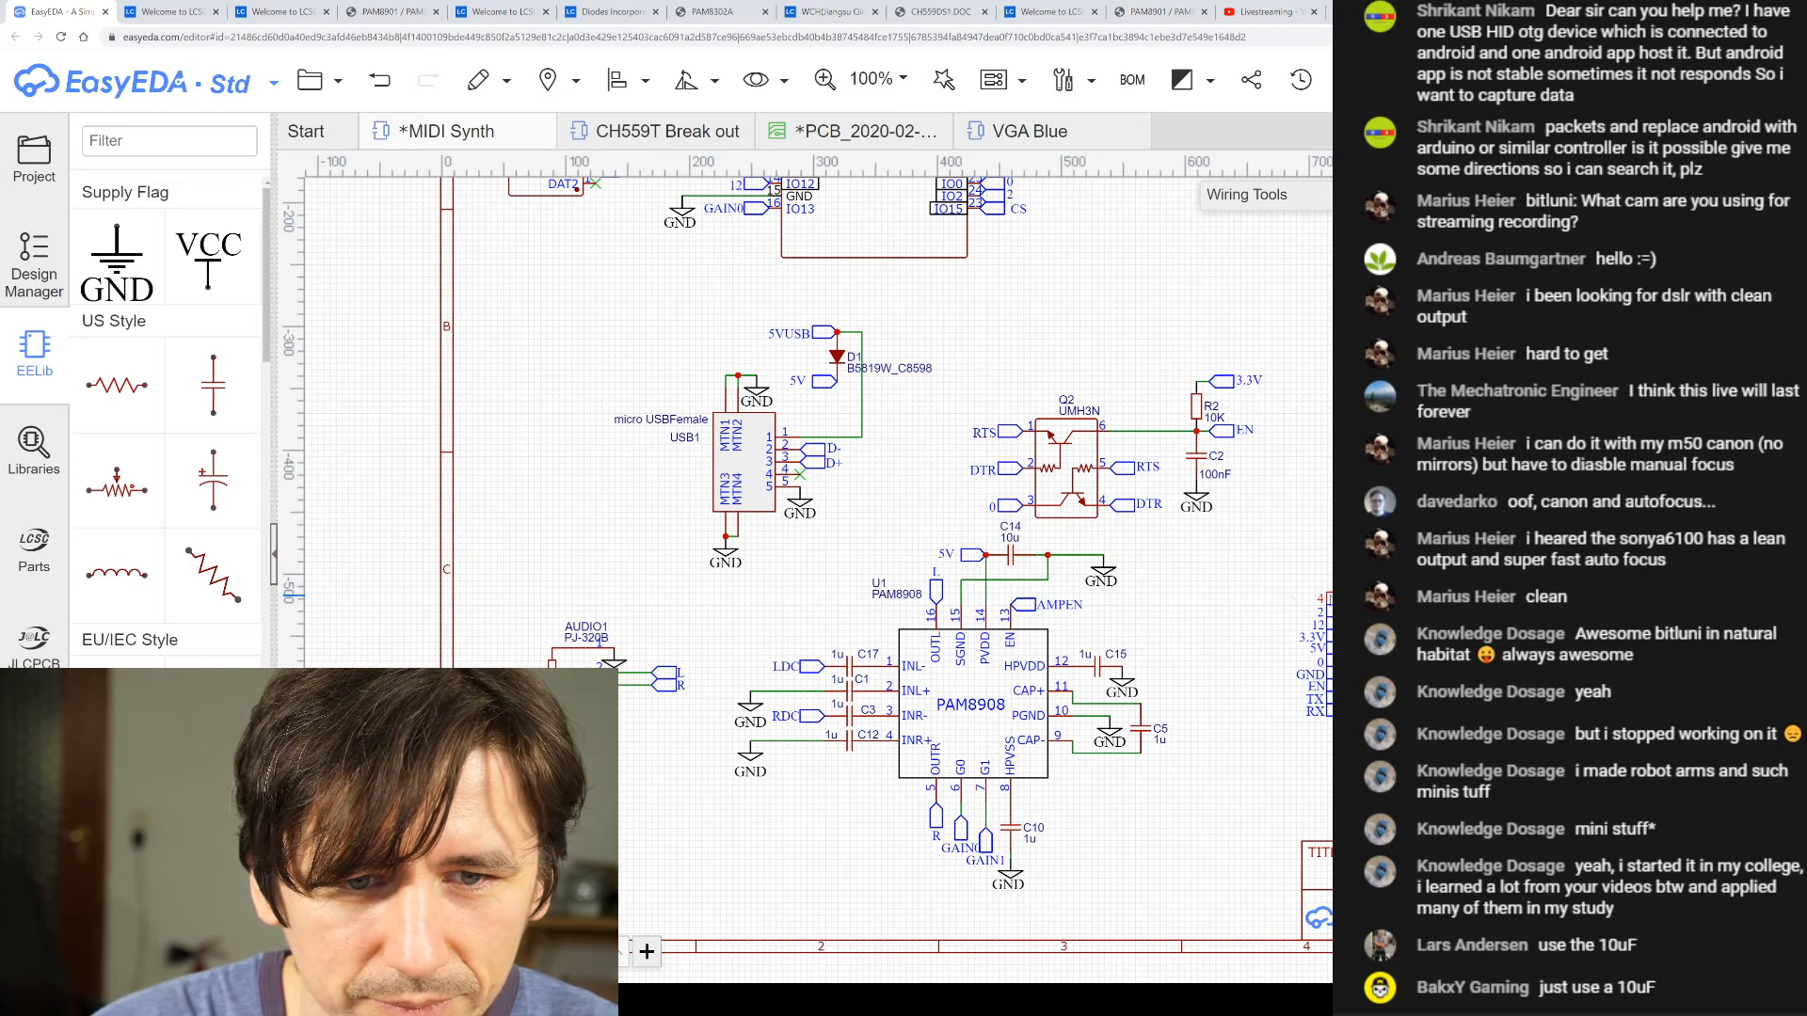
left_click(1256, 571)
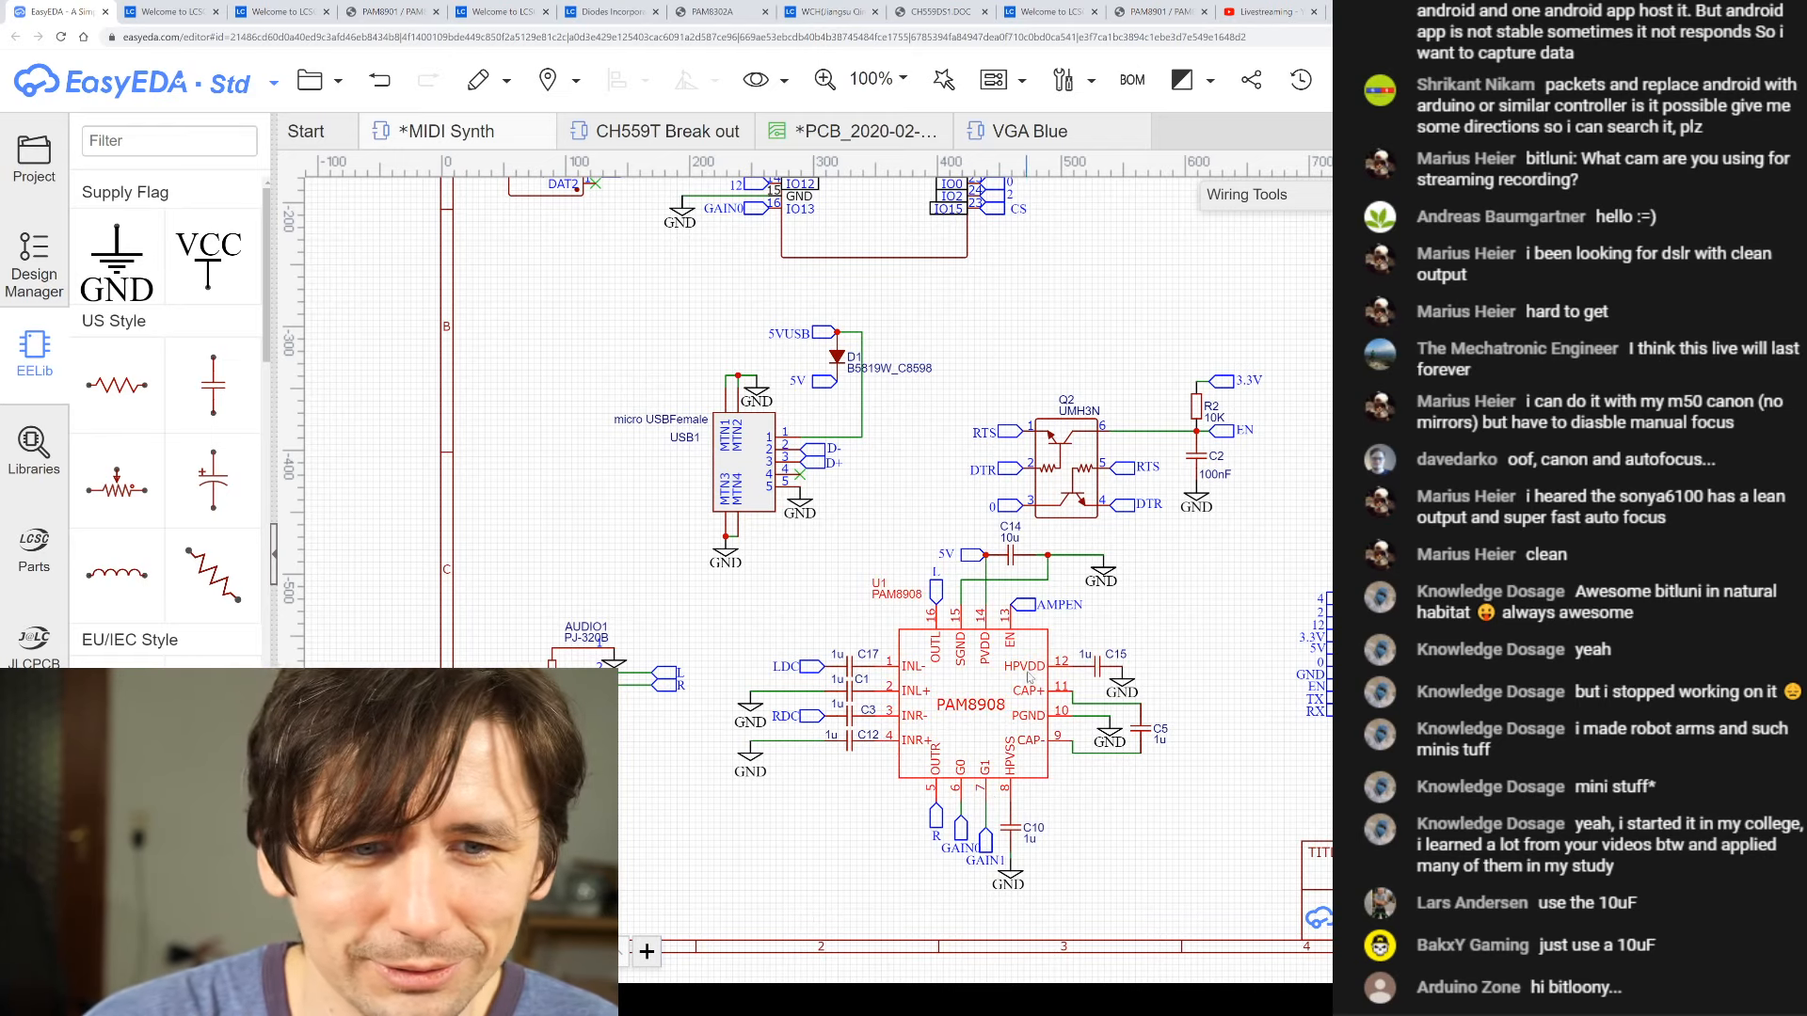
- Check the capacitors around the PAM8908, including C14 on the 5V supply, and the nearby Q2 and C2 circuit
scroll(1039, 572, "up", 2)
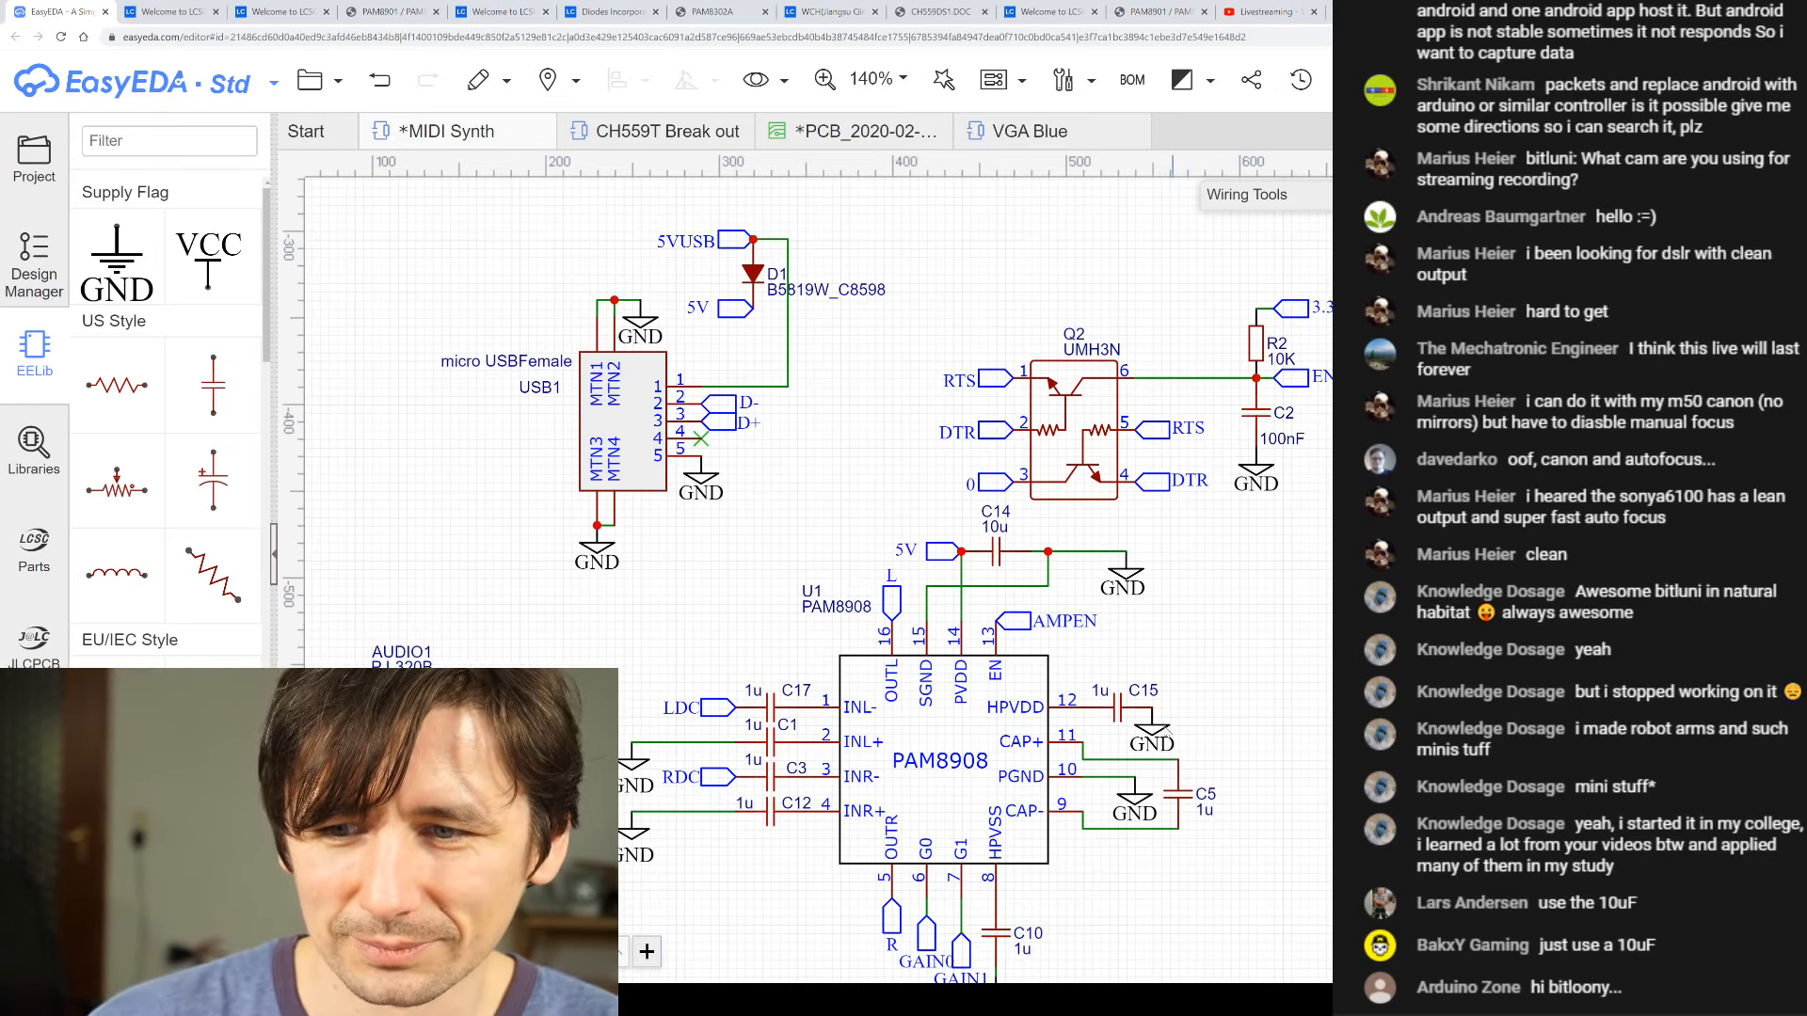
scroll(1026, 736, "down", 3)
scroll(962, 500, "up", 3)
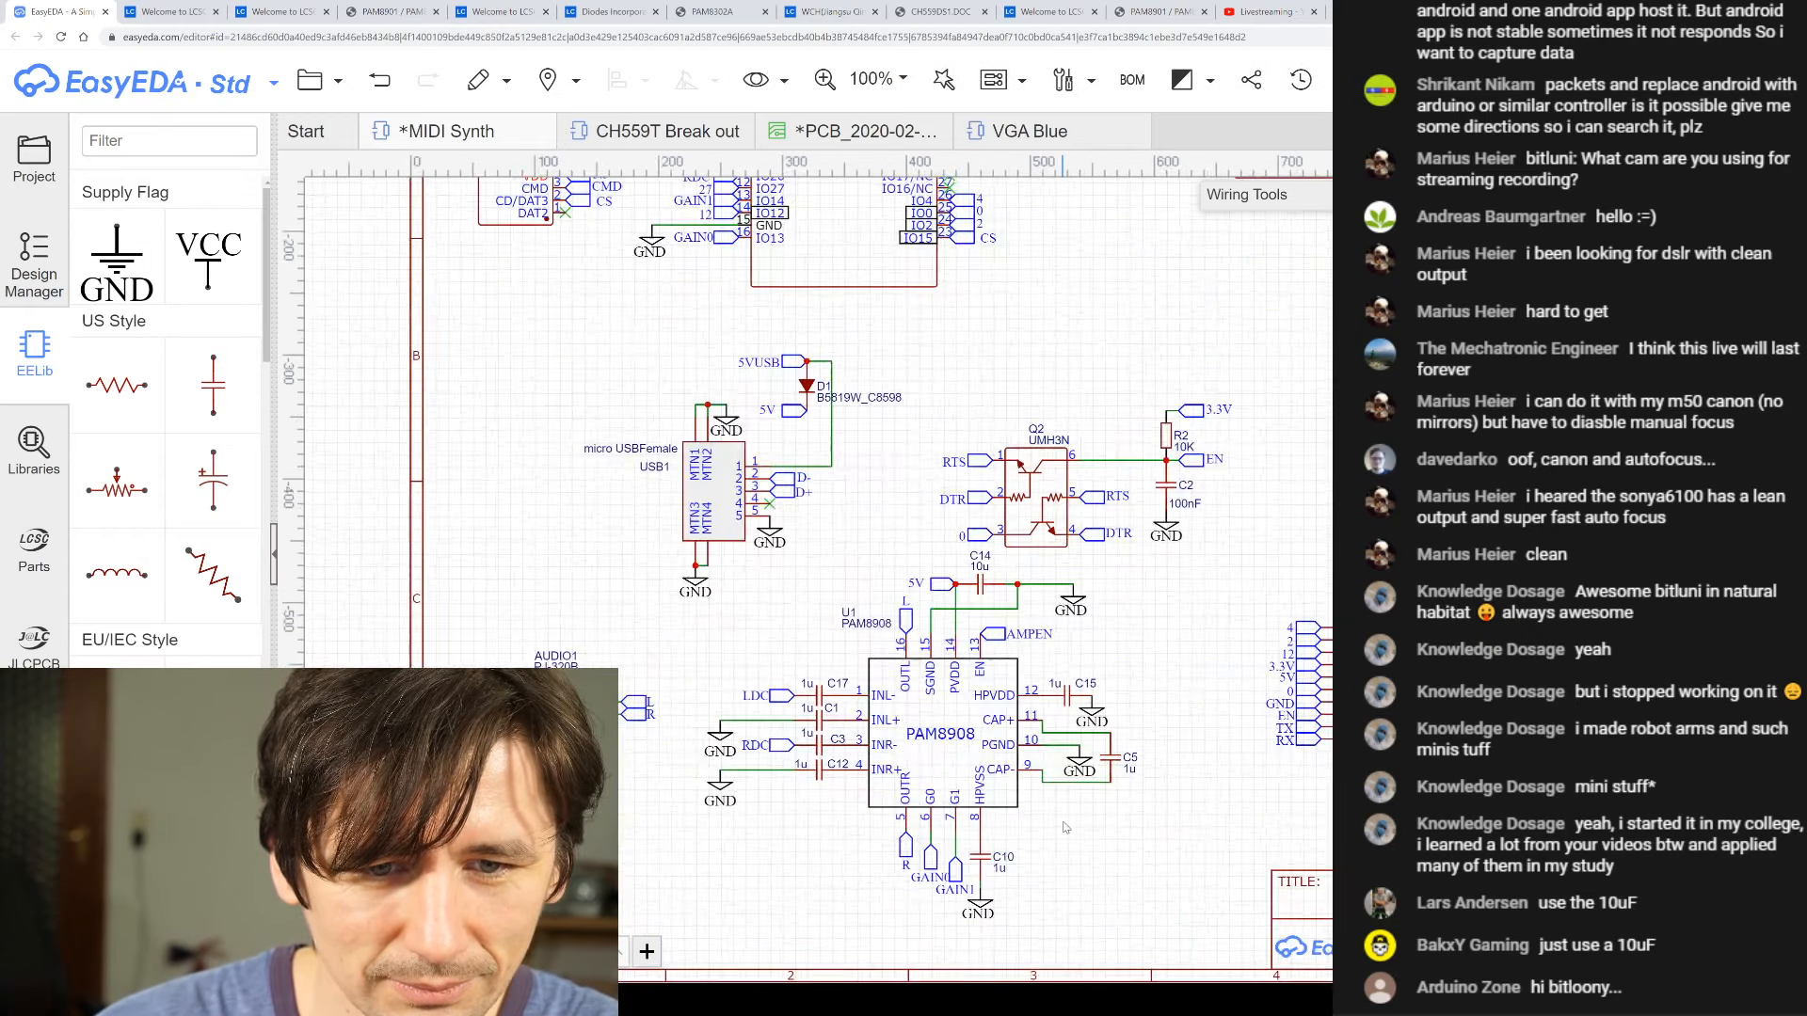
left_click(962, 500)
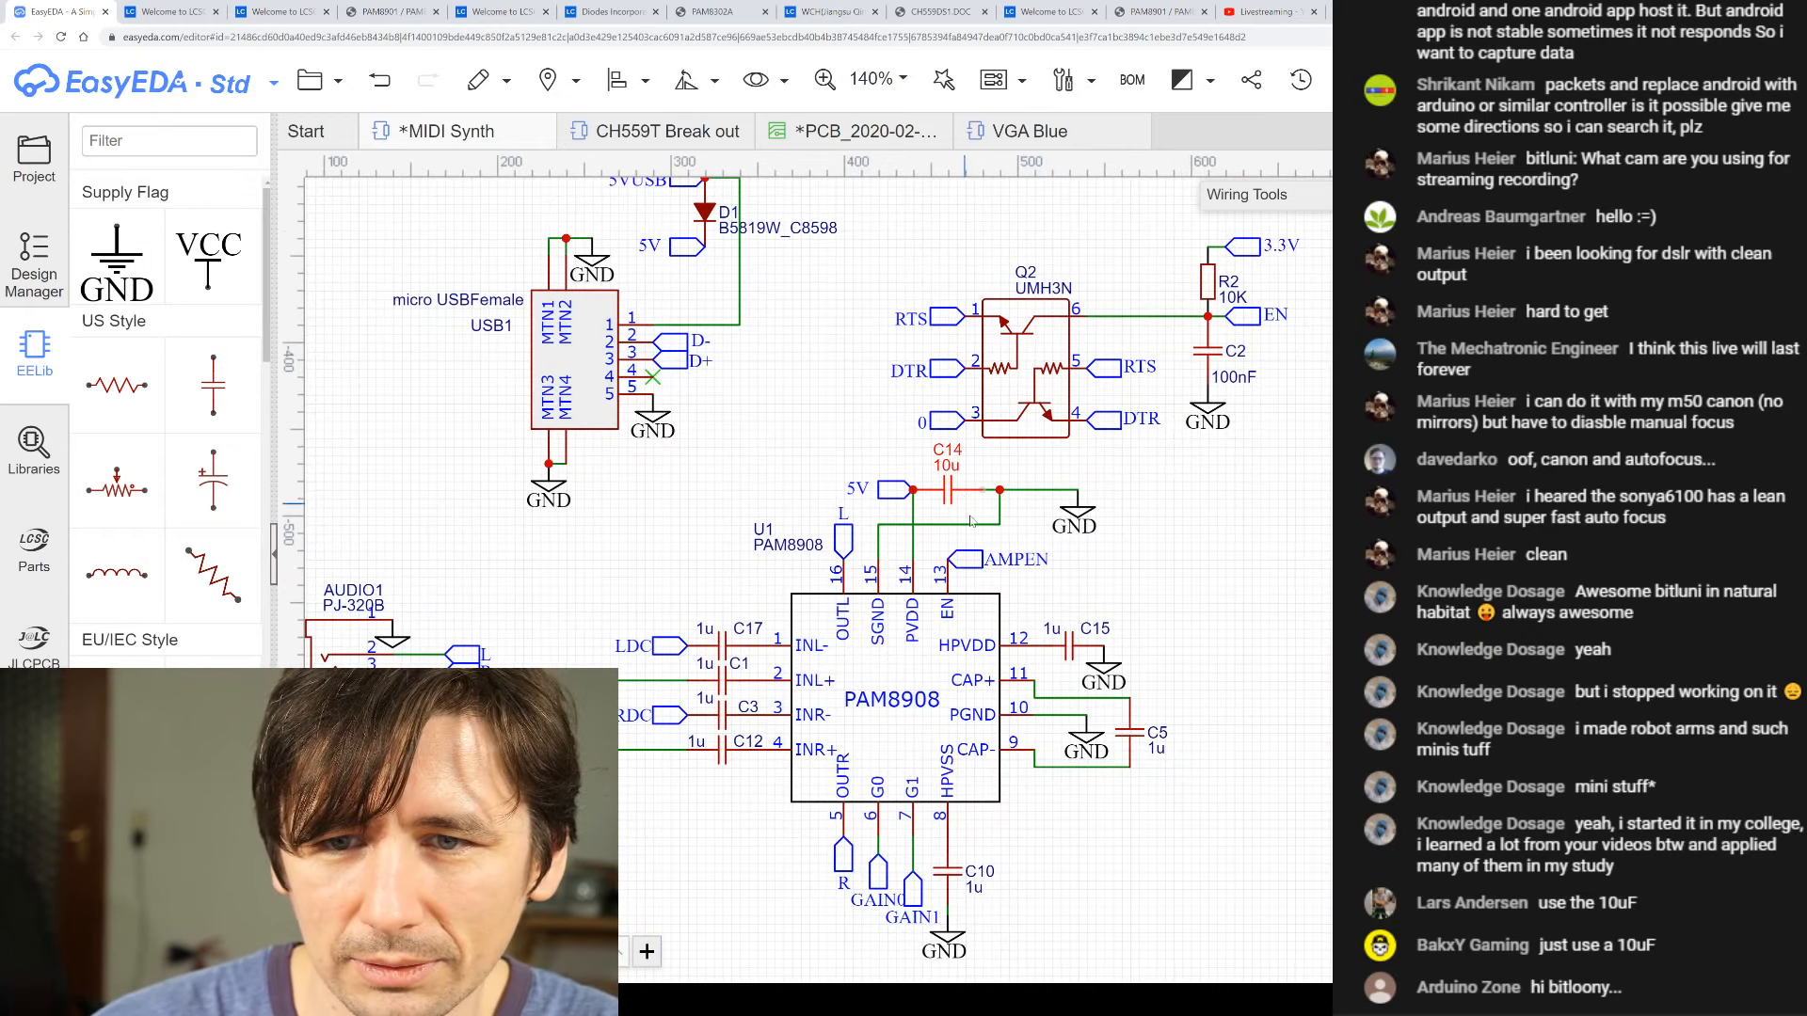
left_click(1205, 358)
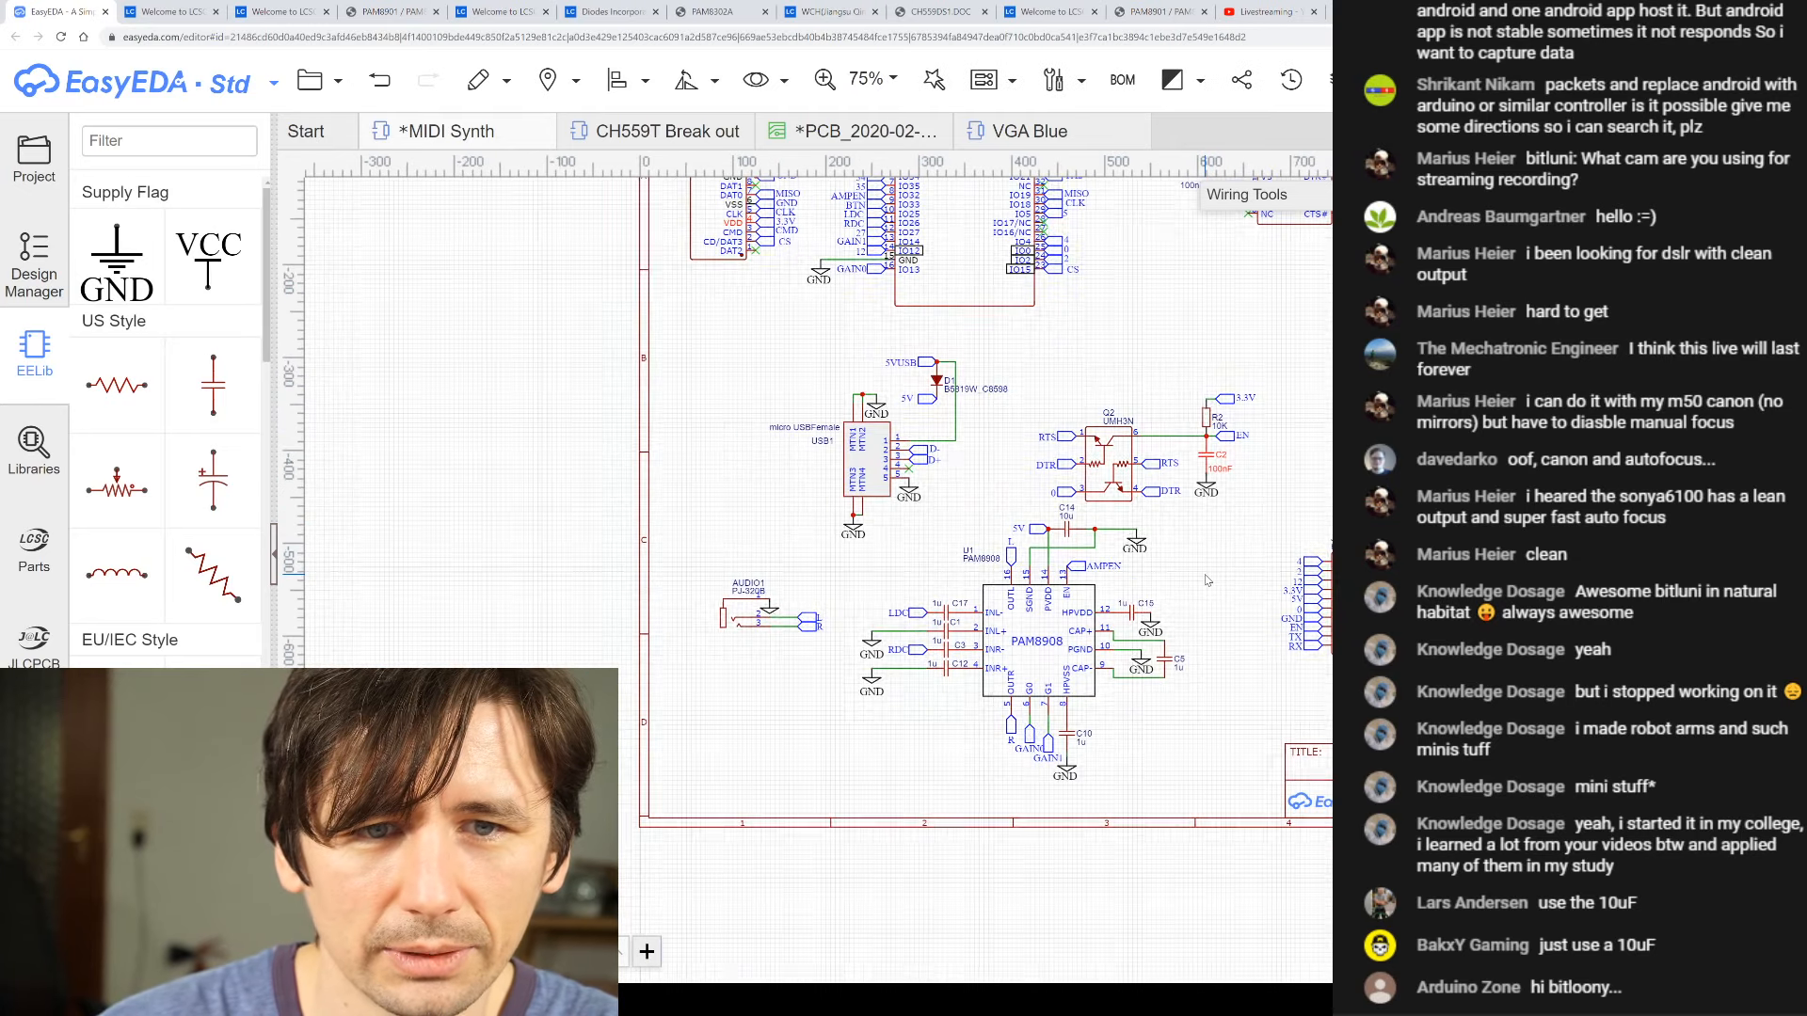
scroll(1204, 360, "down", 5)
scroll(1252, 283, "up", 3)
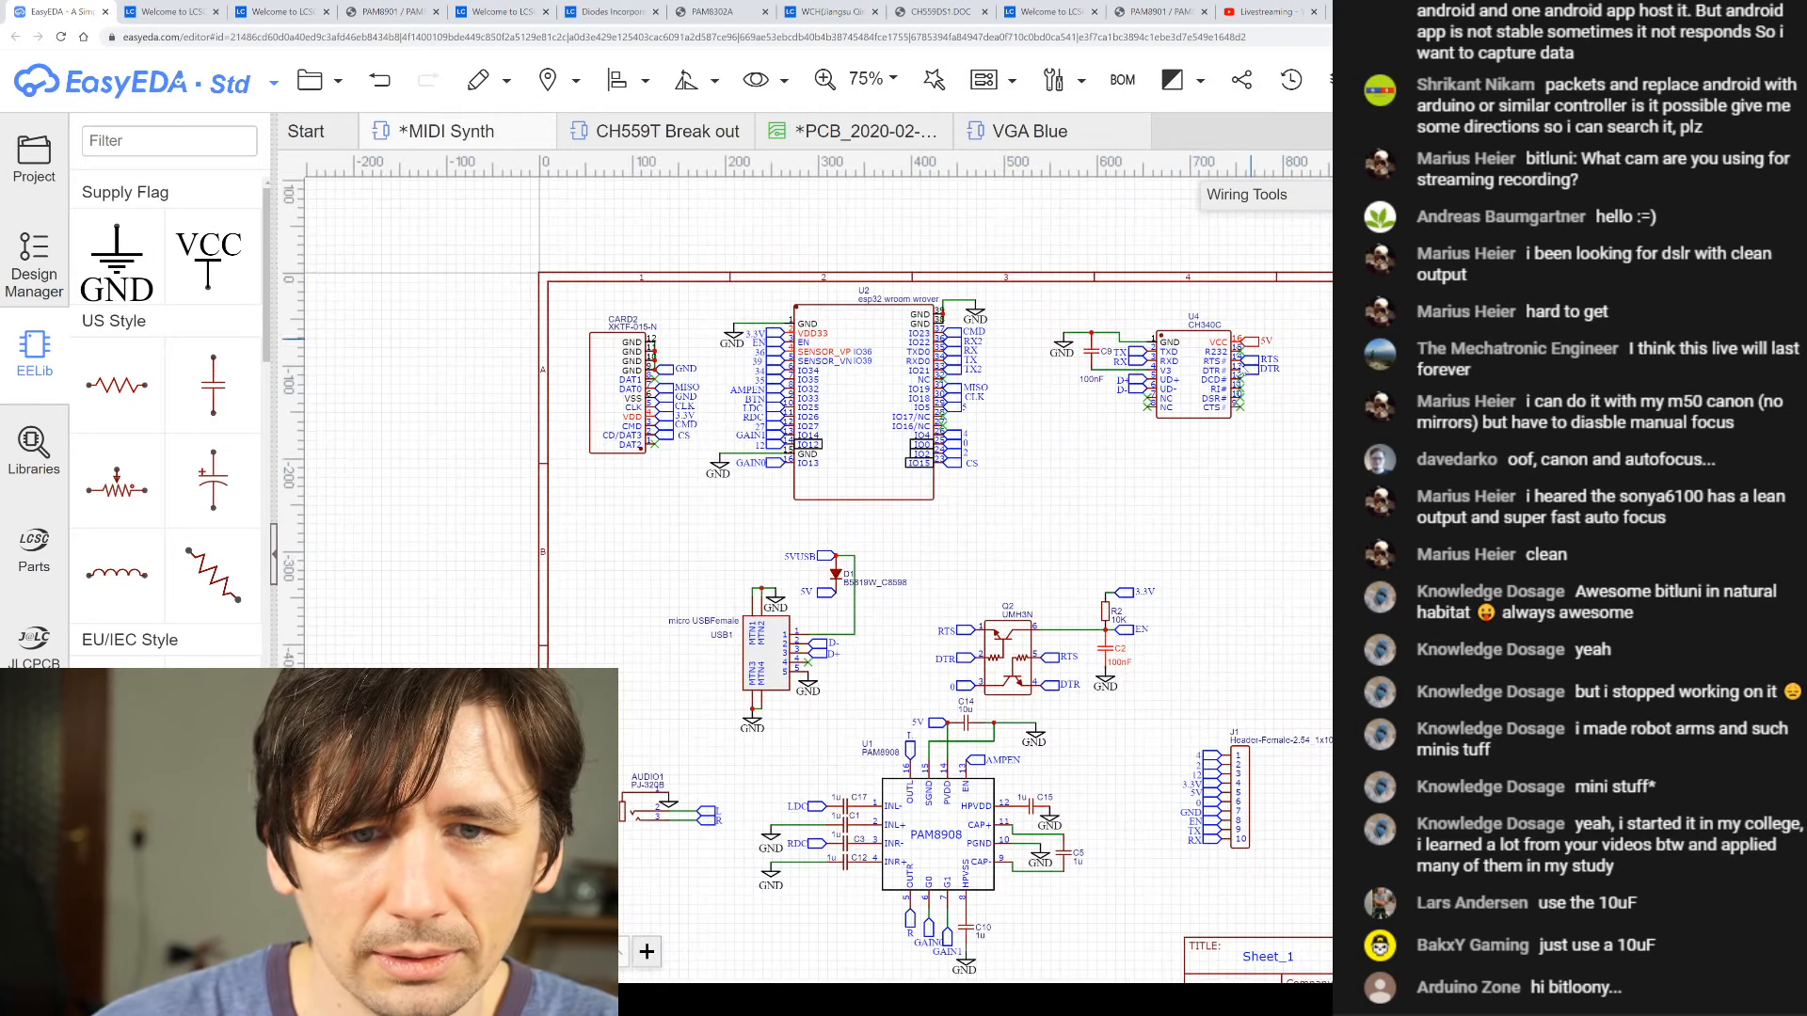
scroll(1030, 630, "up", 4)
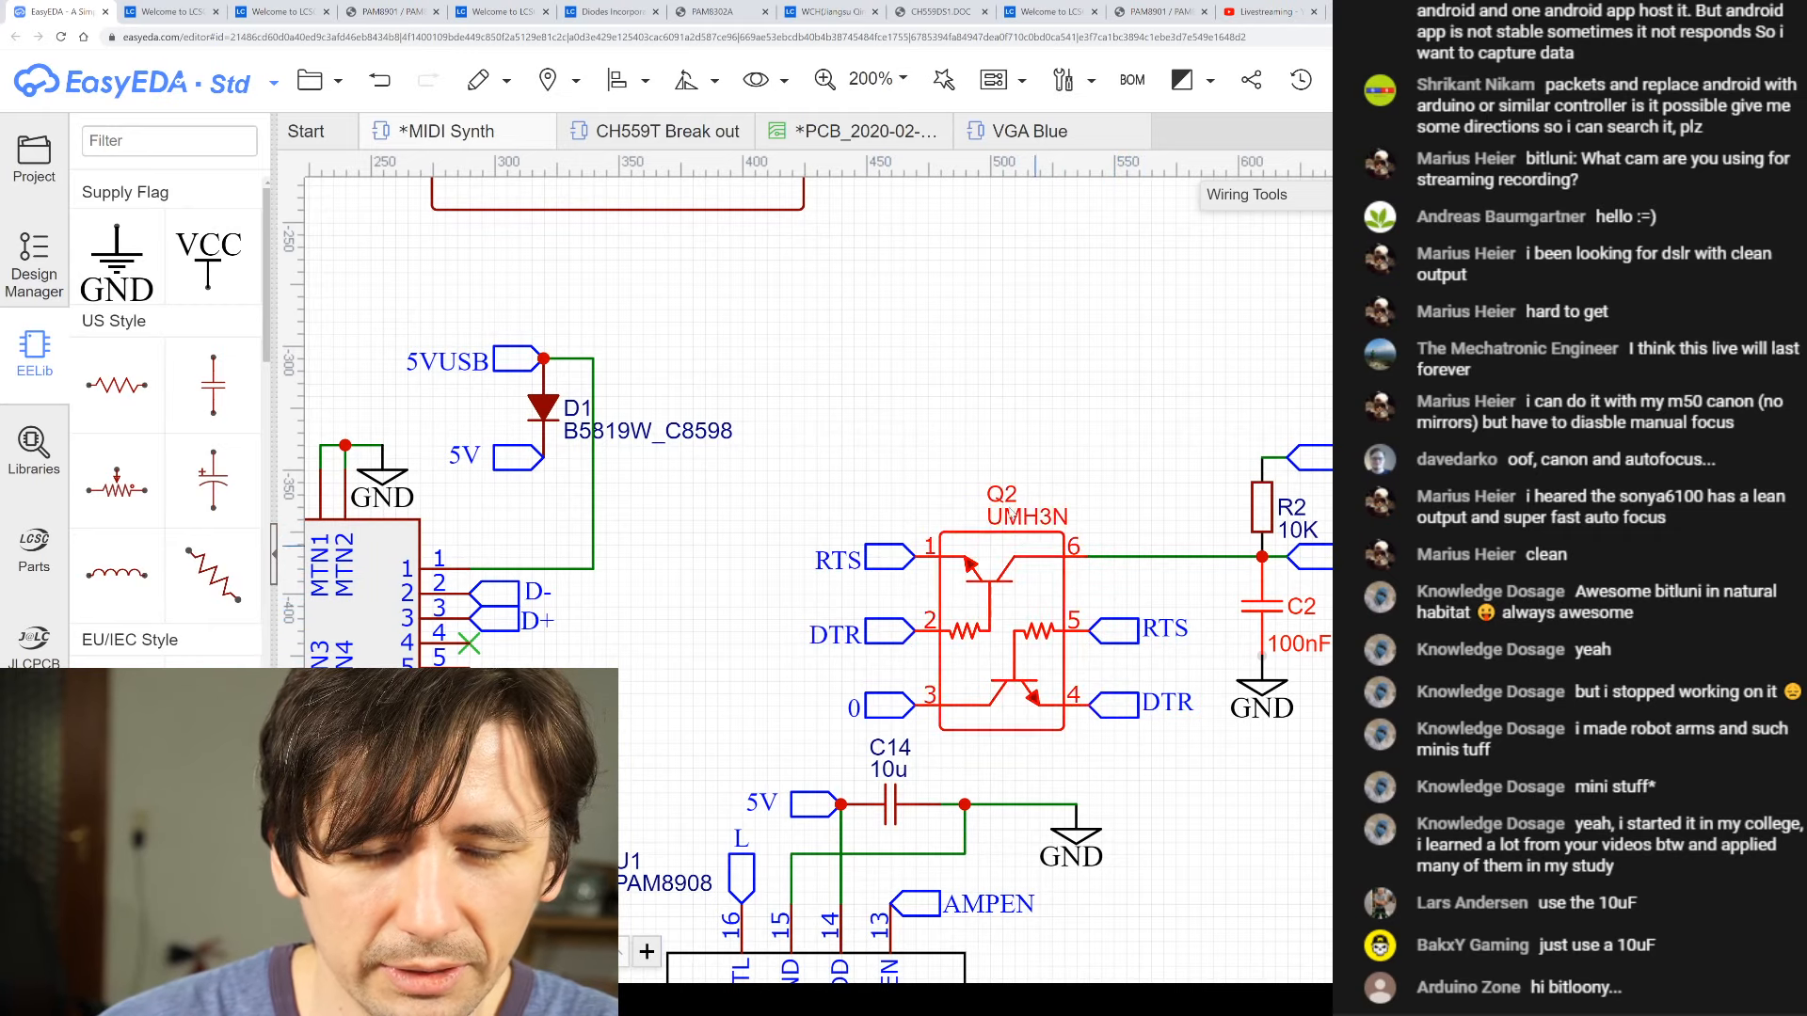
scroll(1032, 551, "down", 2)
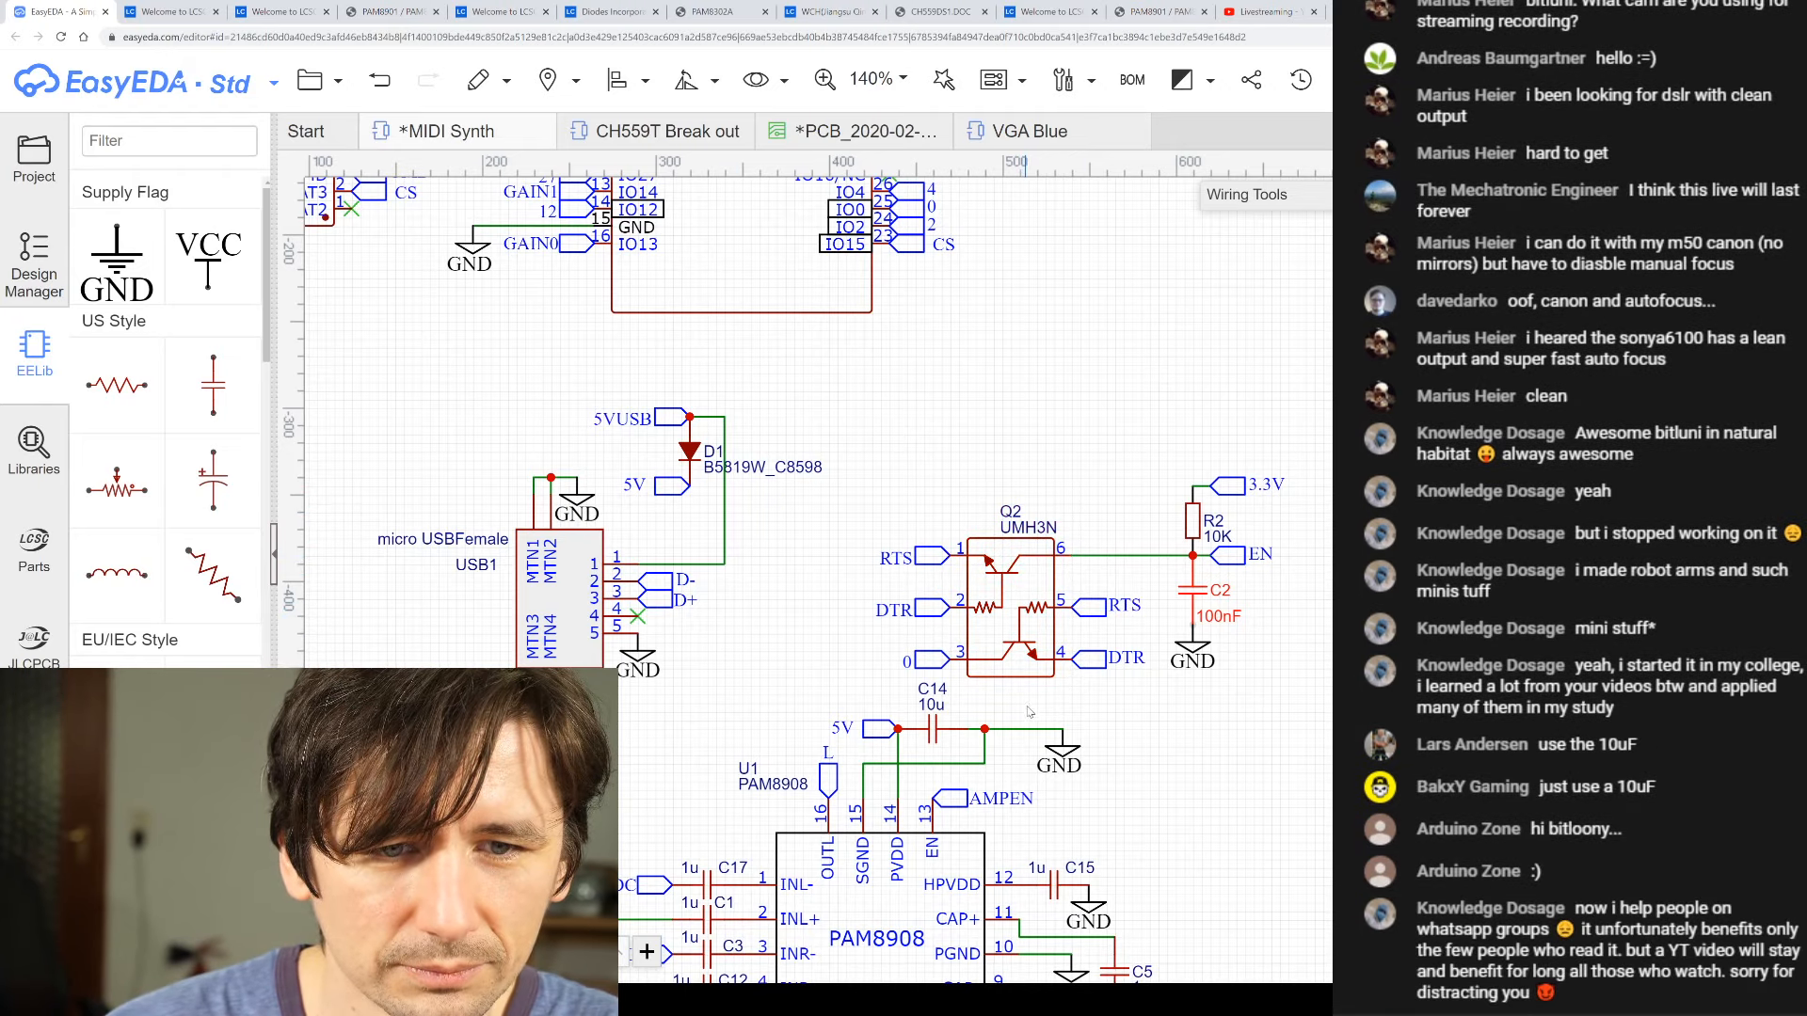
scroll(1021, 715, "up", 2)
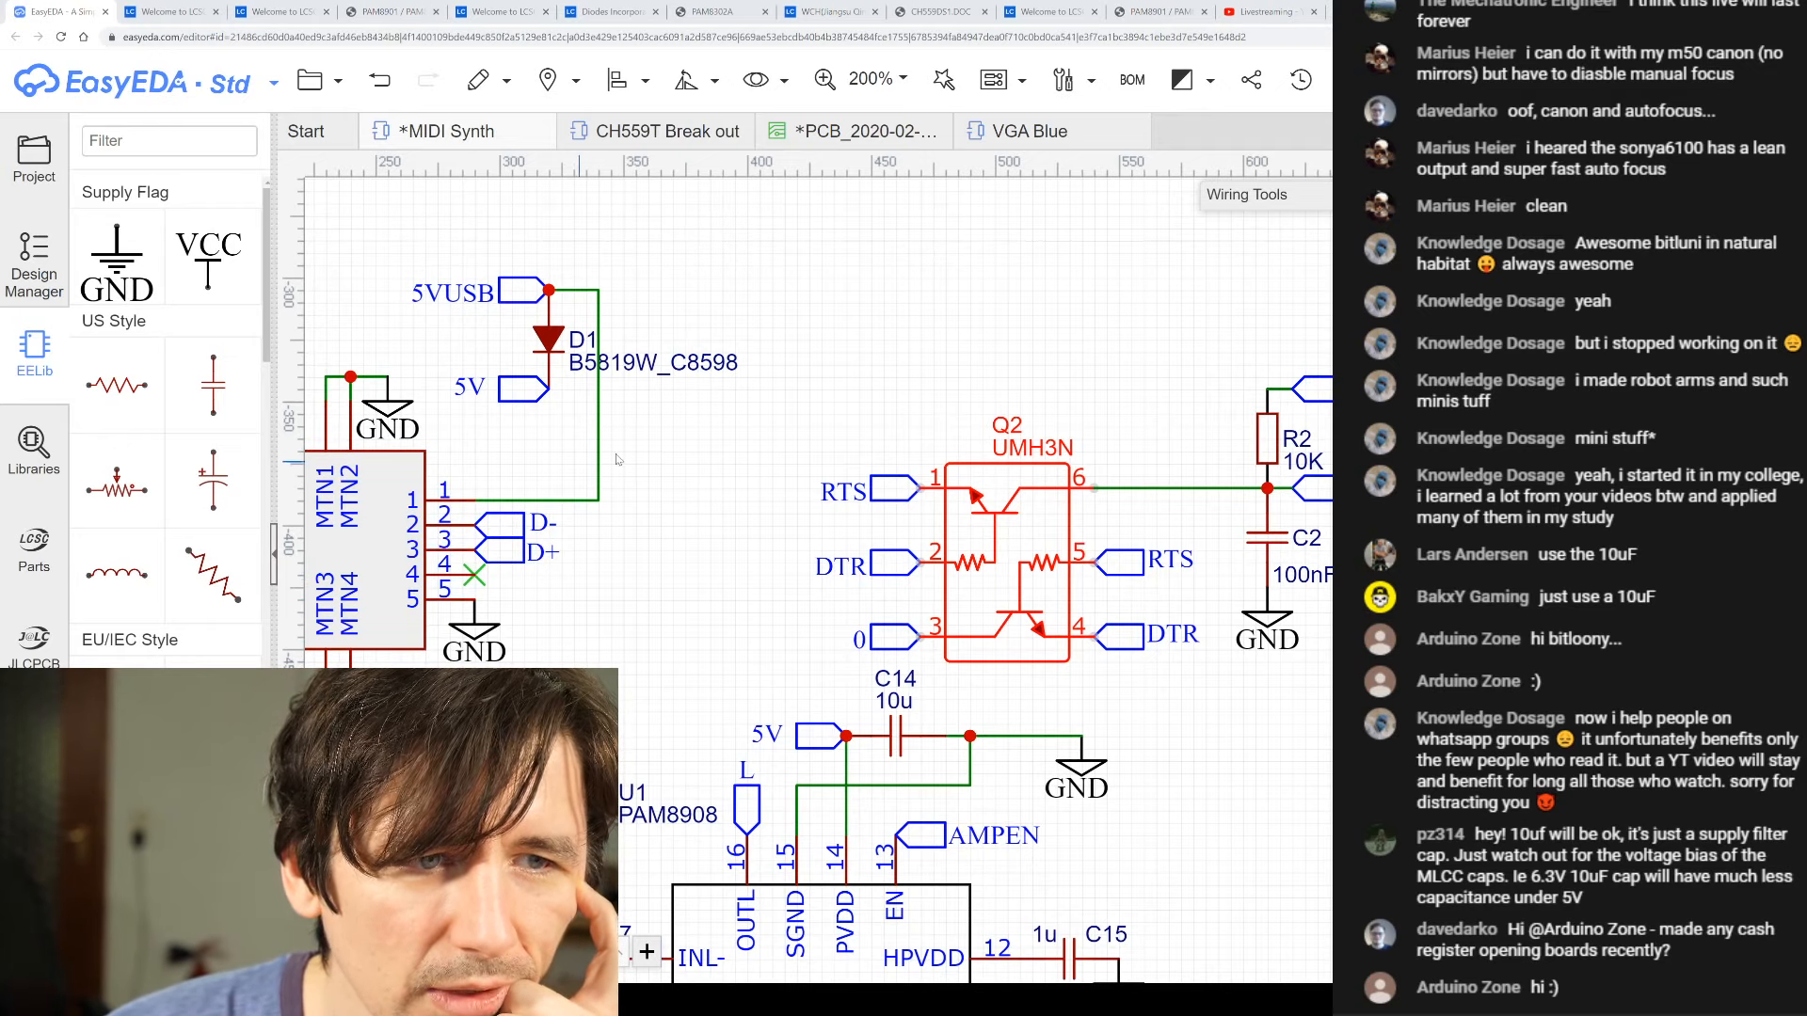
scroll(887, 461, "down", 2)
scroll(888, 475, "down", 1)
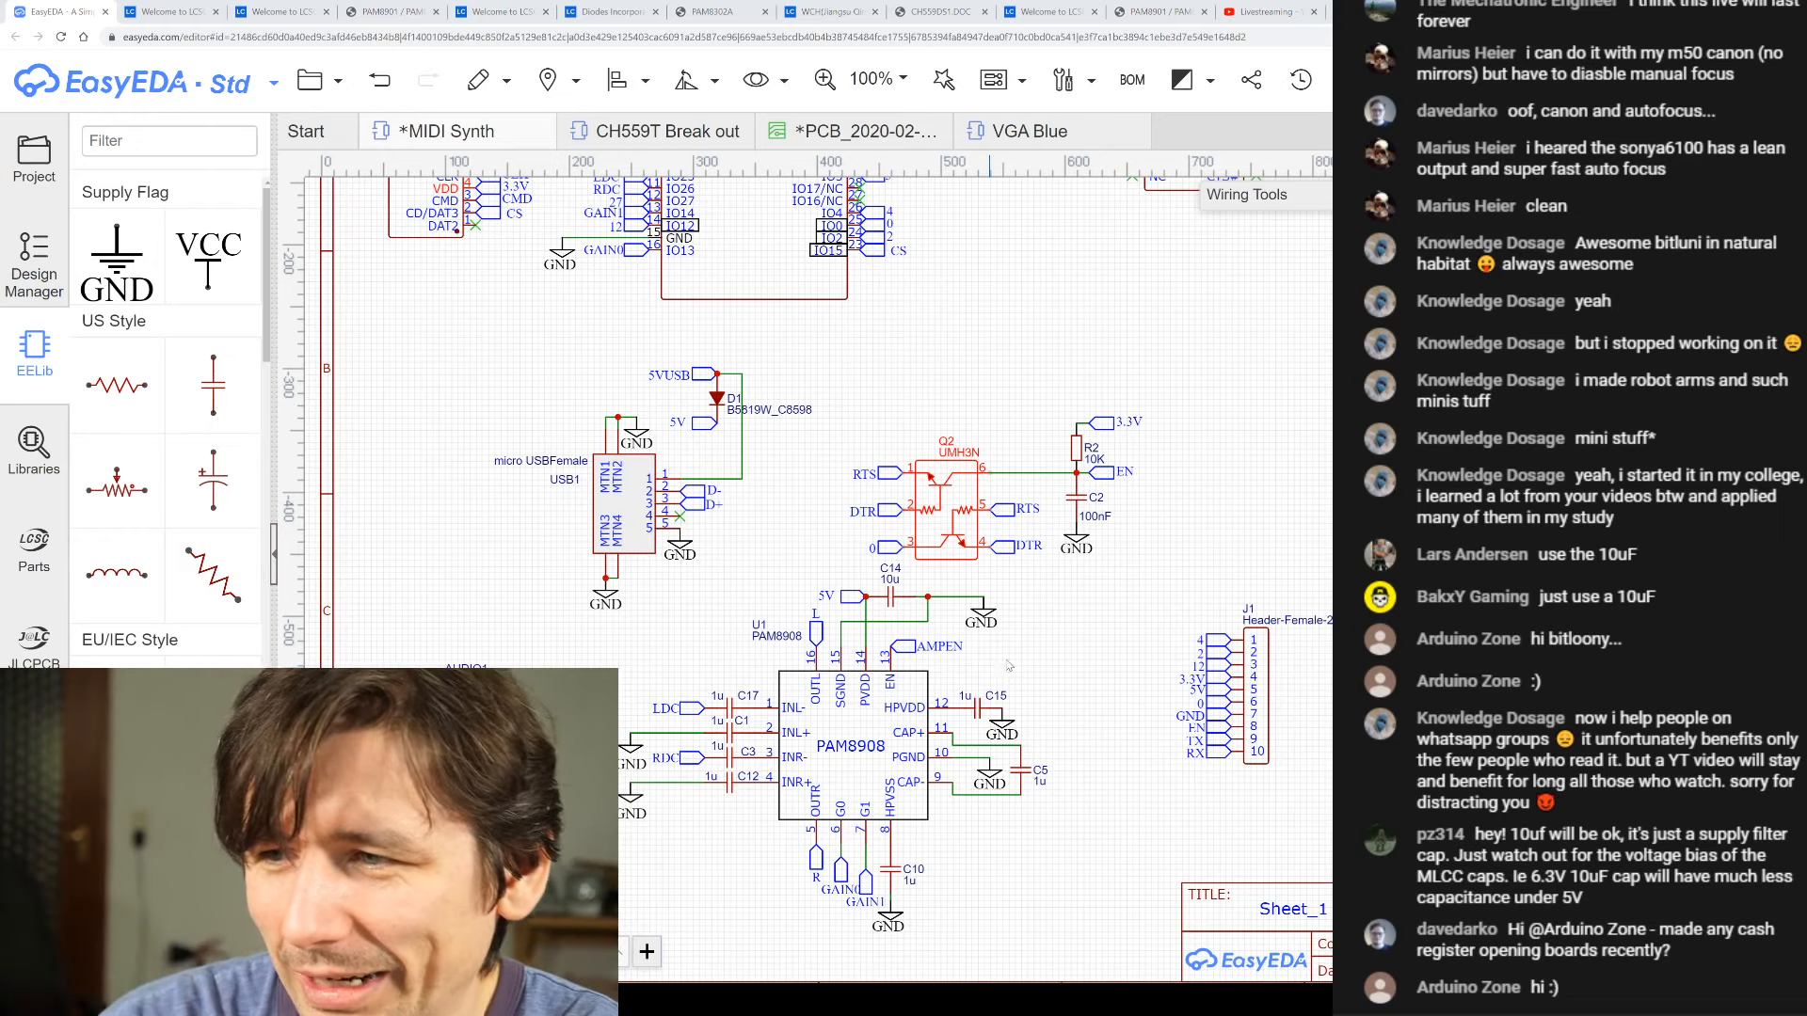
- Look over all circuits on Sheet_1, from the ESP32 and CH340C to the headers, and inspect C14 up close
scroll(1016, 588, "down", 3)
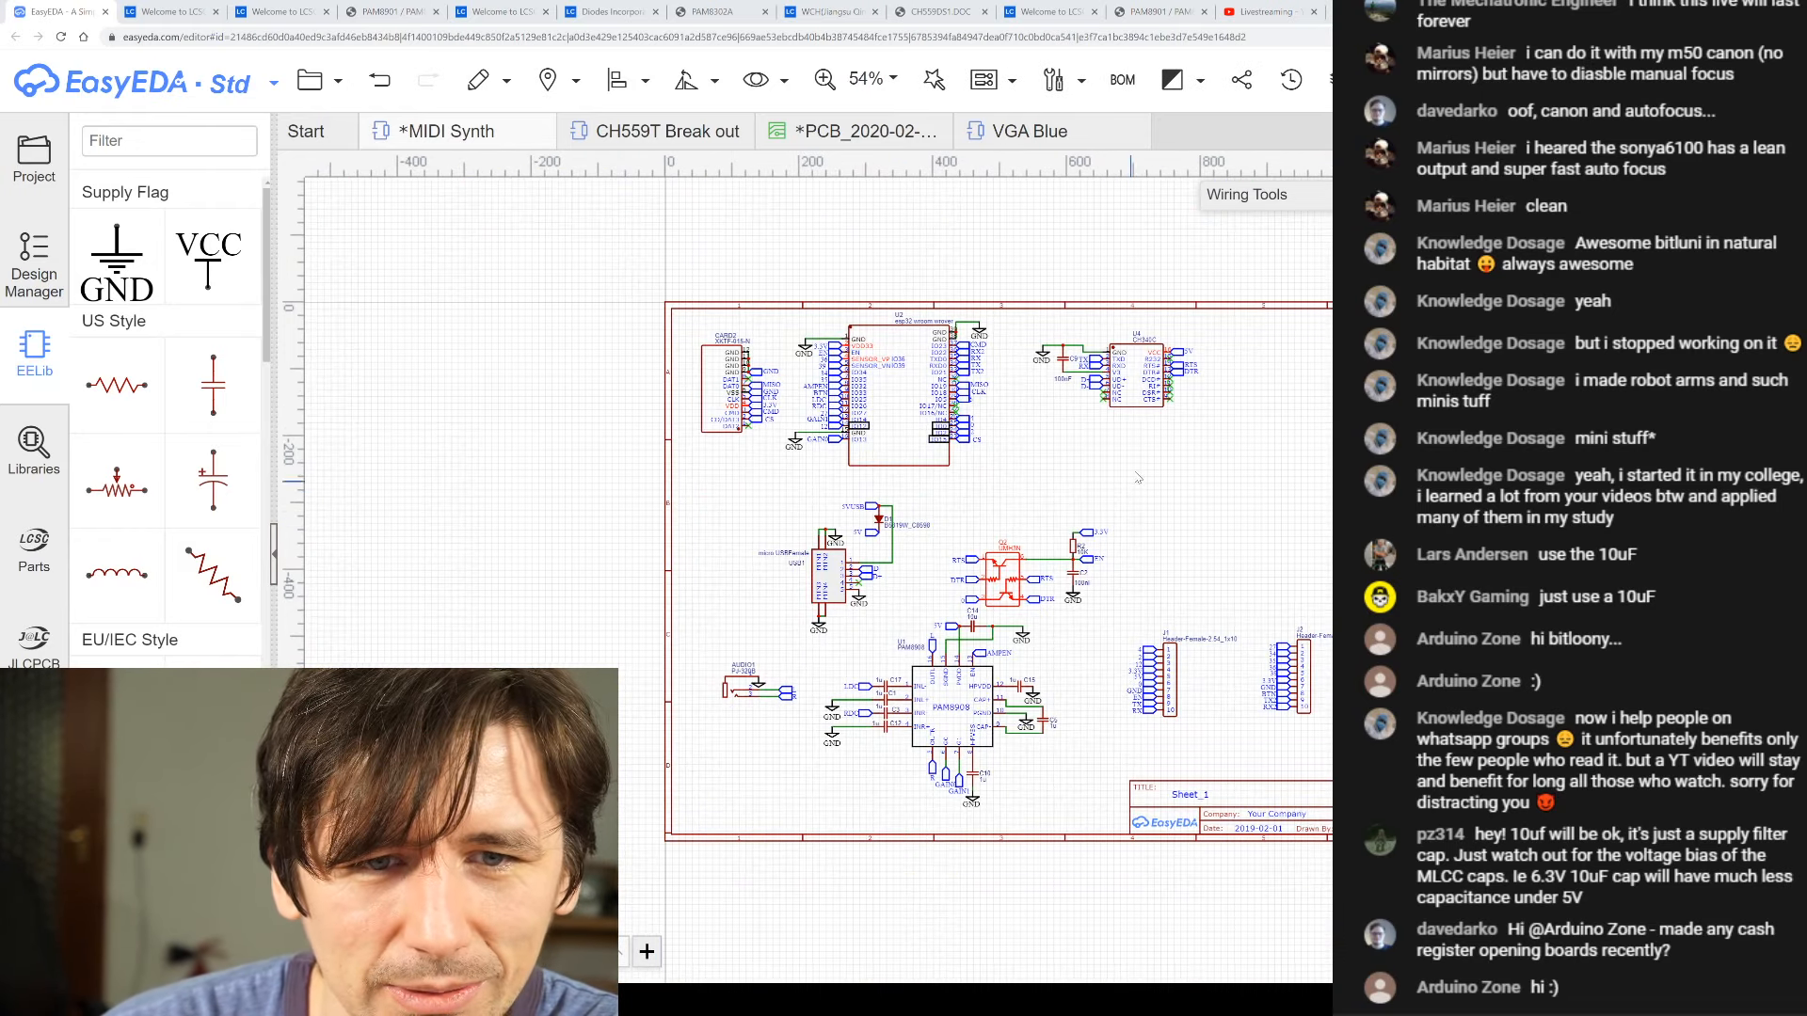
scroll(1299, 441, "up", 3)
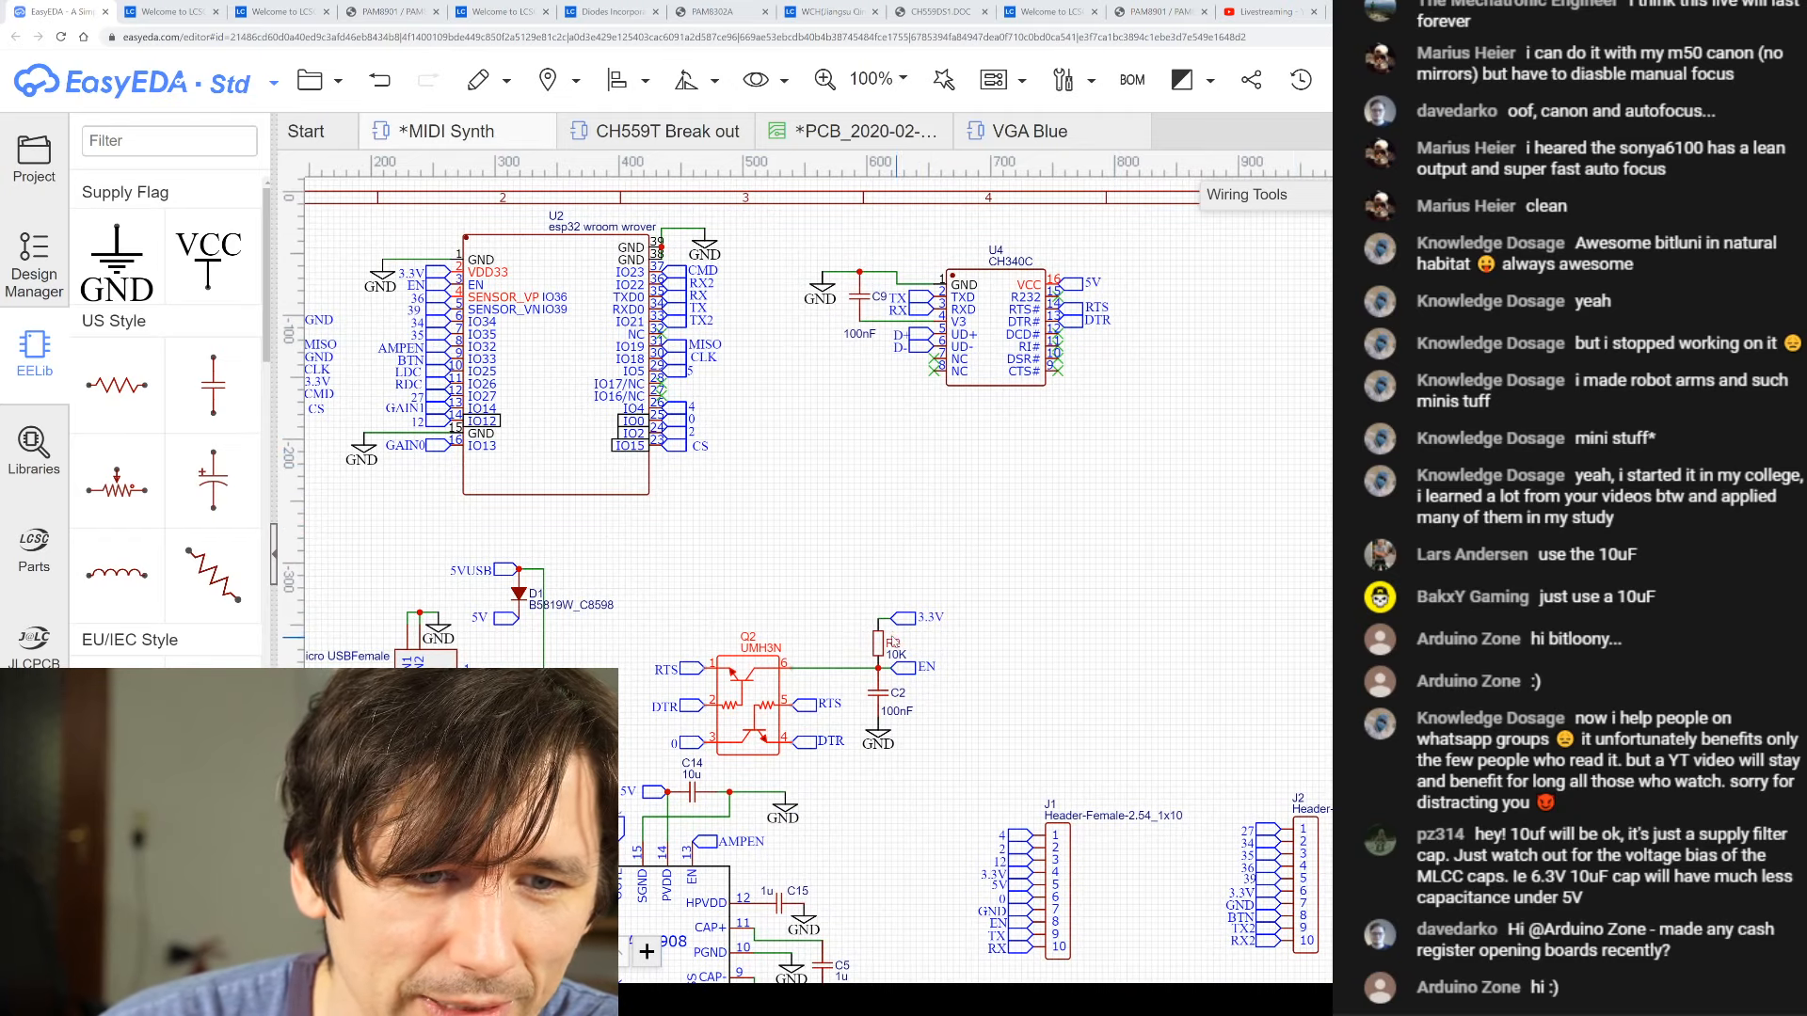
scroll(892, 643, "down", 3)
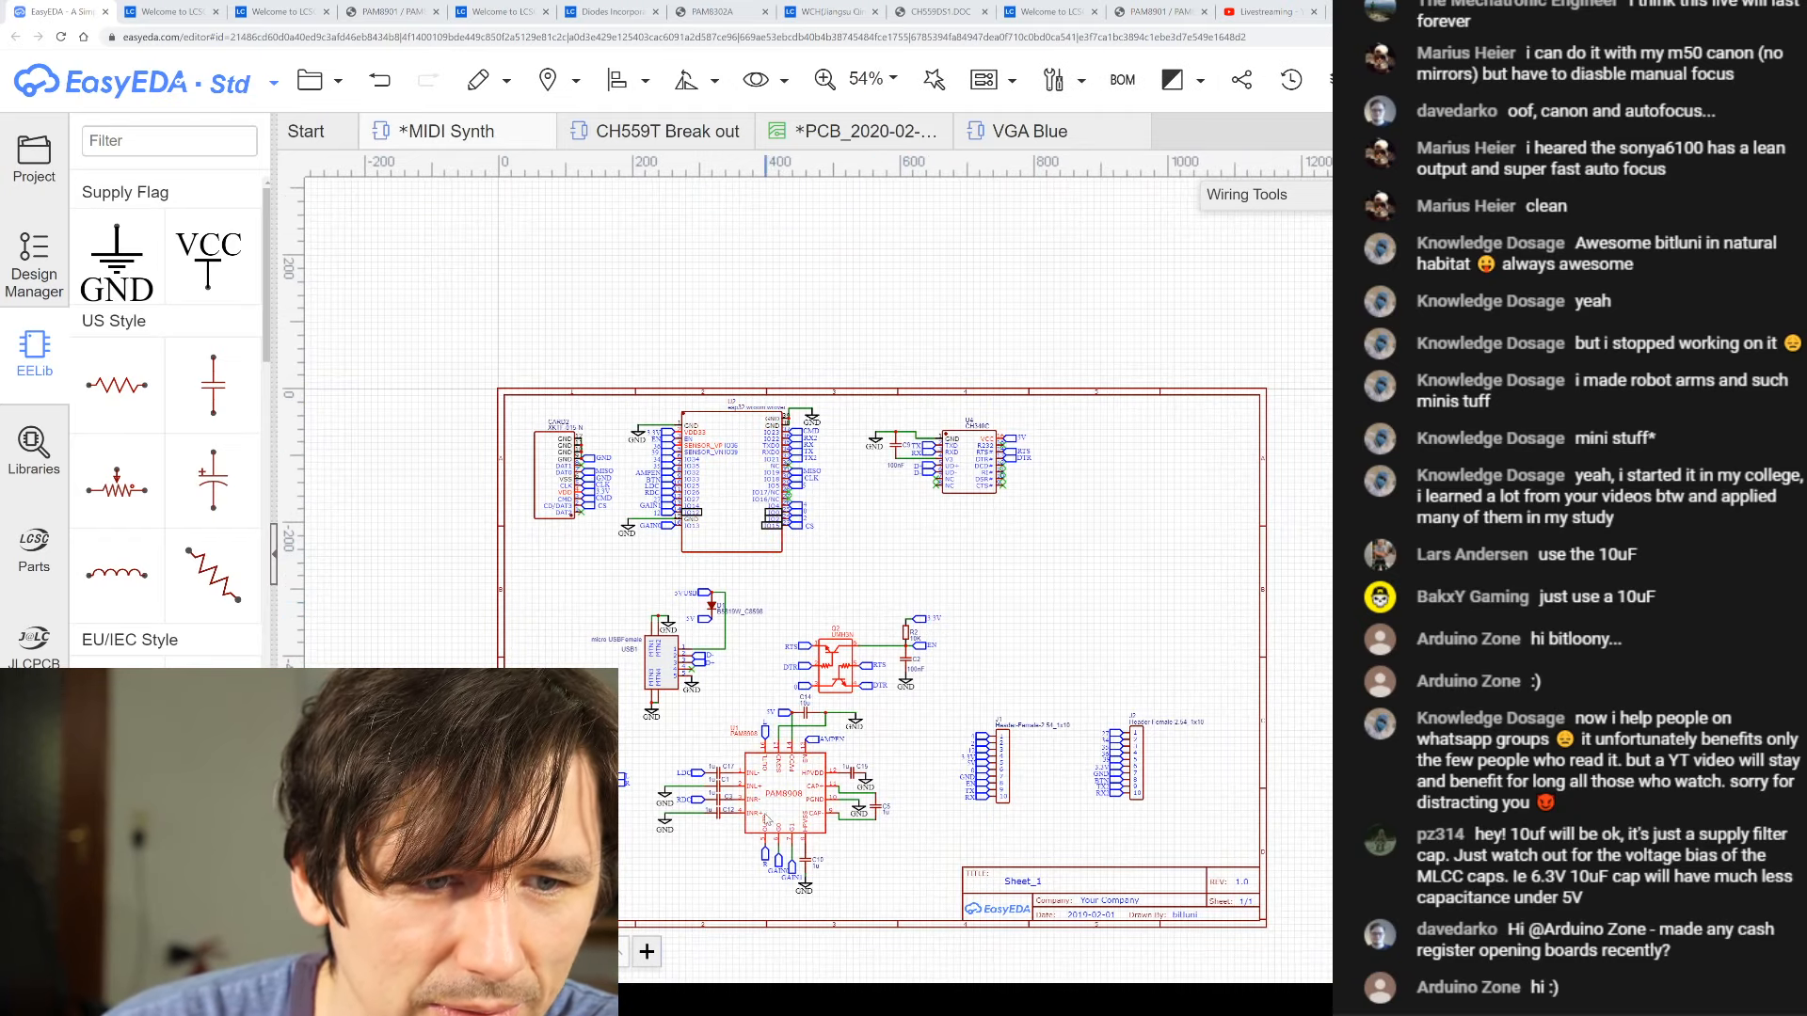
scroll(793, 891, "up", 3)
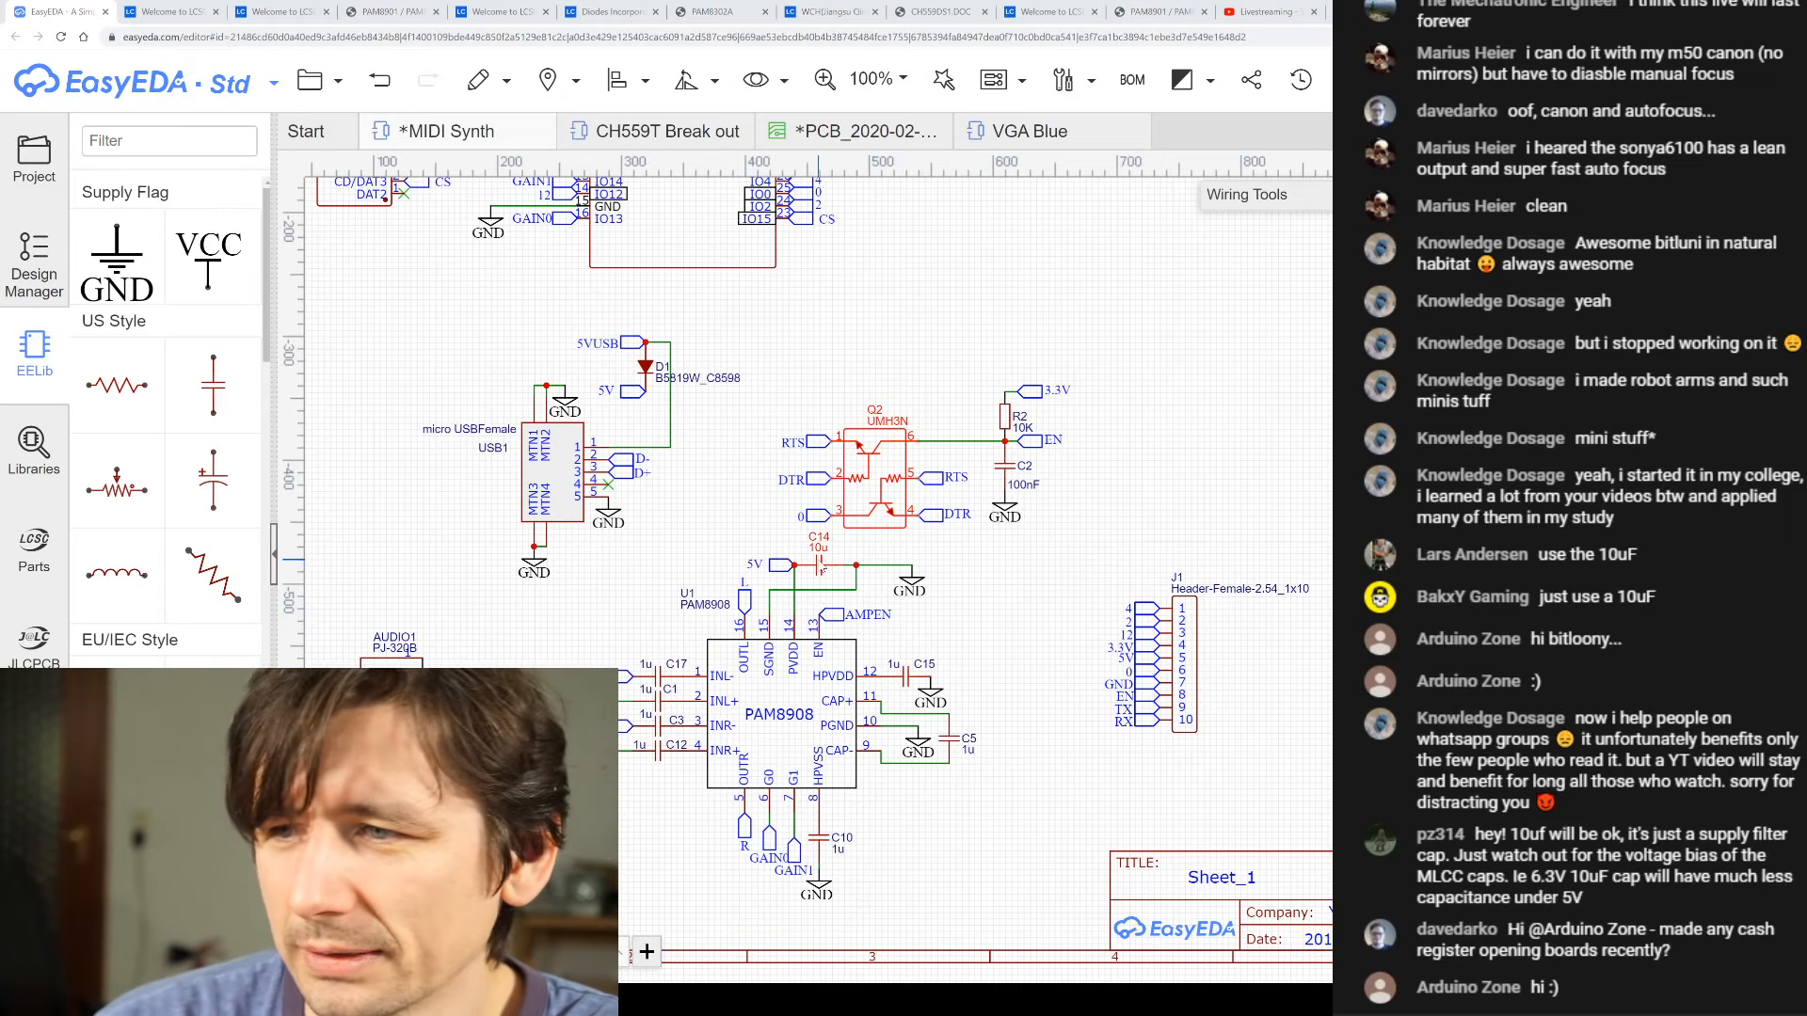
scroll(820, 565, "up", 5)
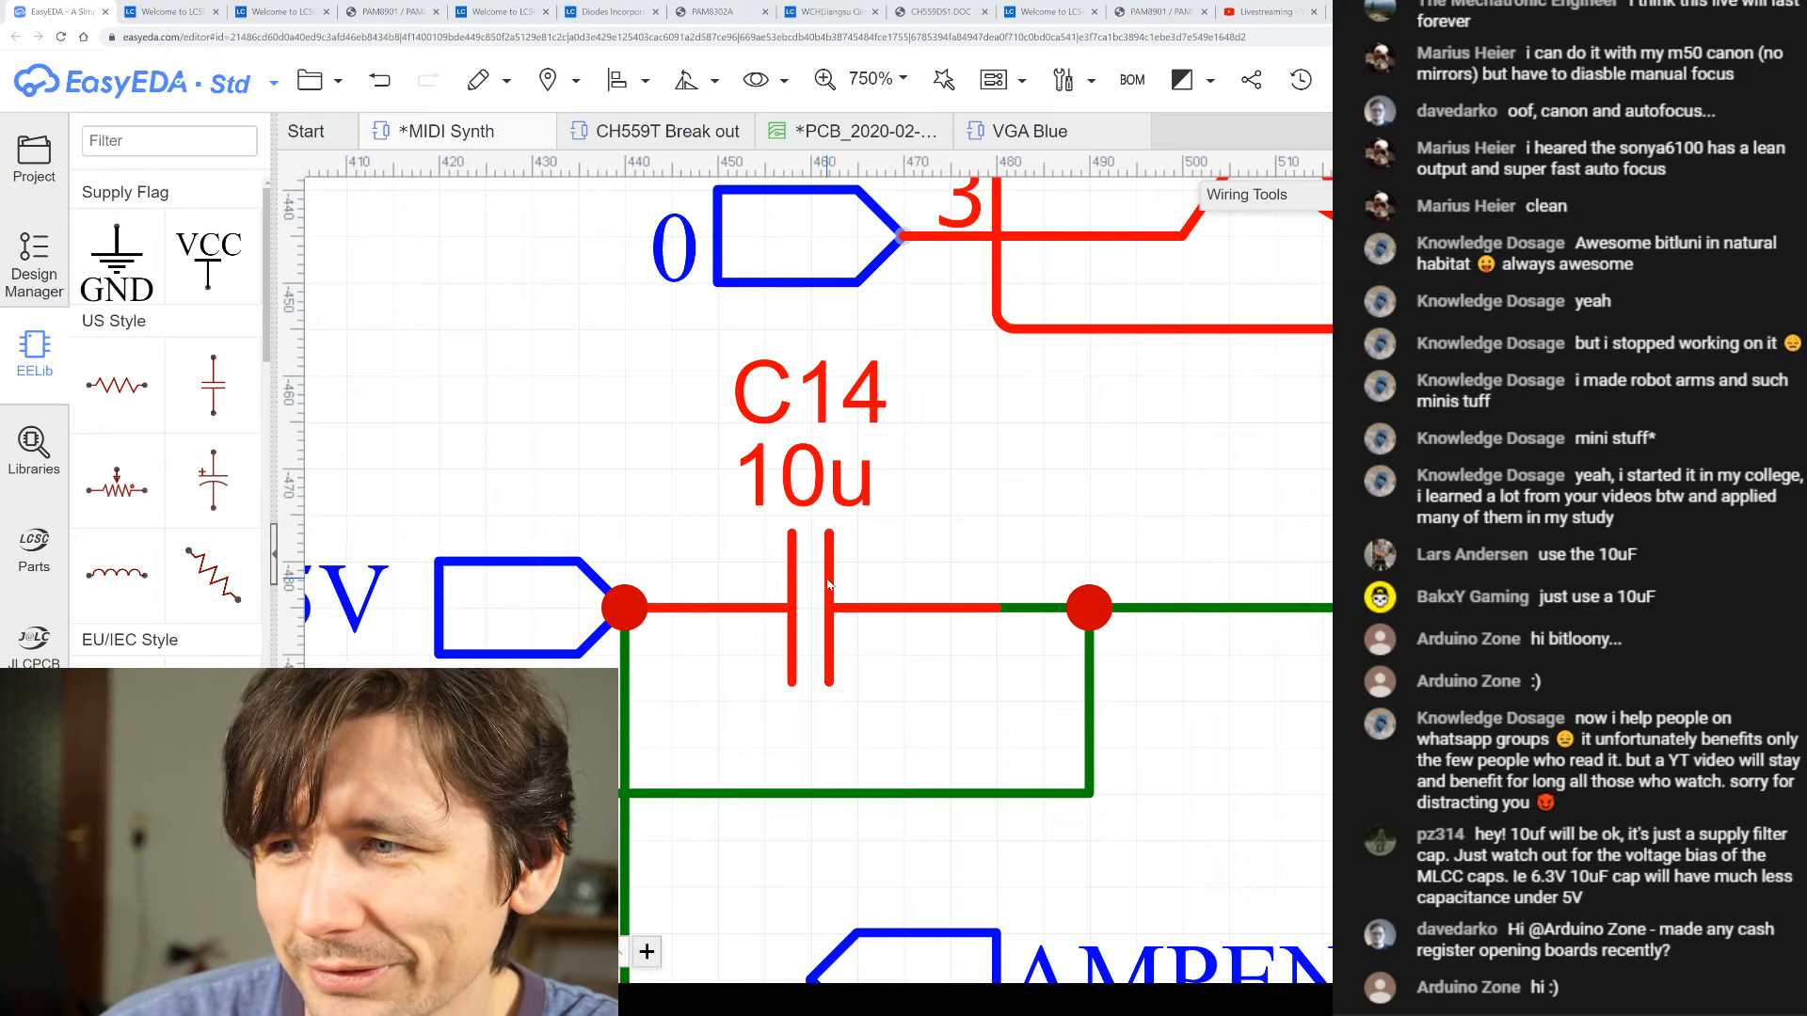
scroll(806, 518, "down", 2)
scroll(807, 518, "down", 8)
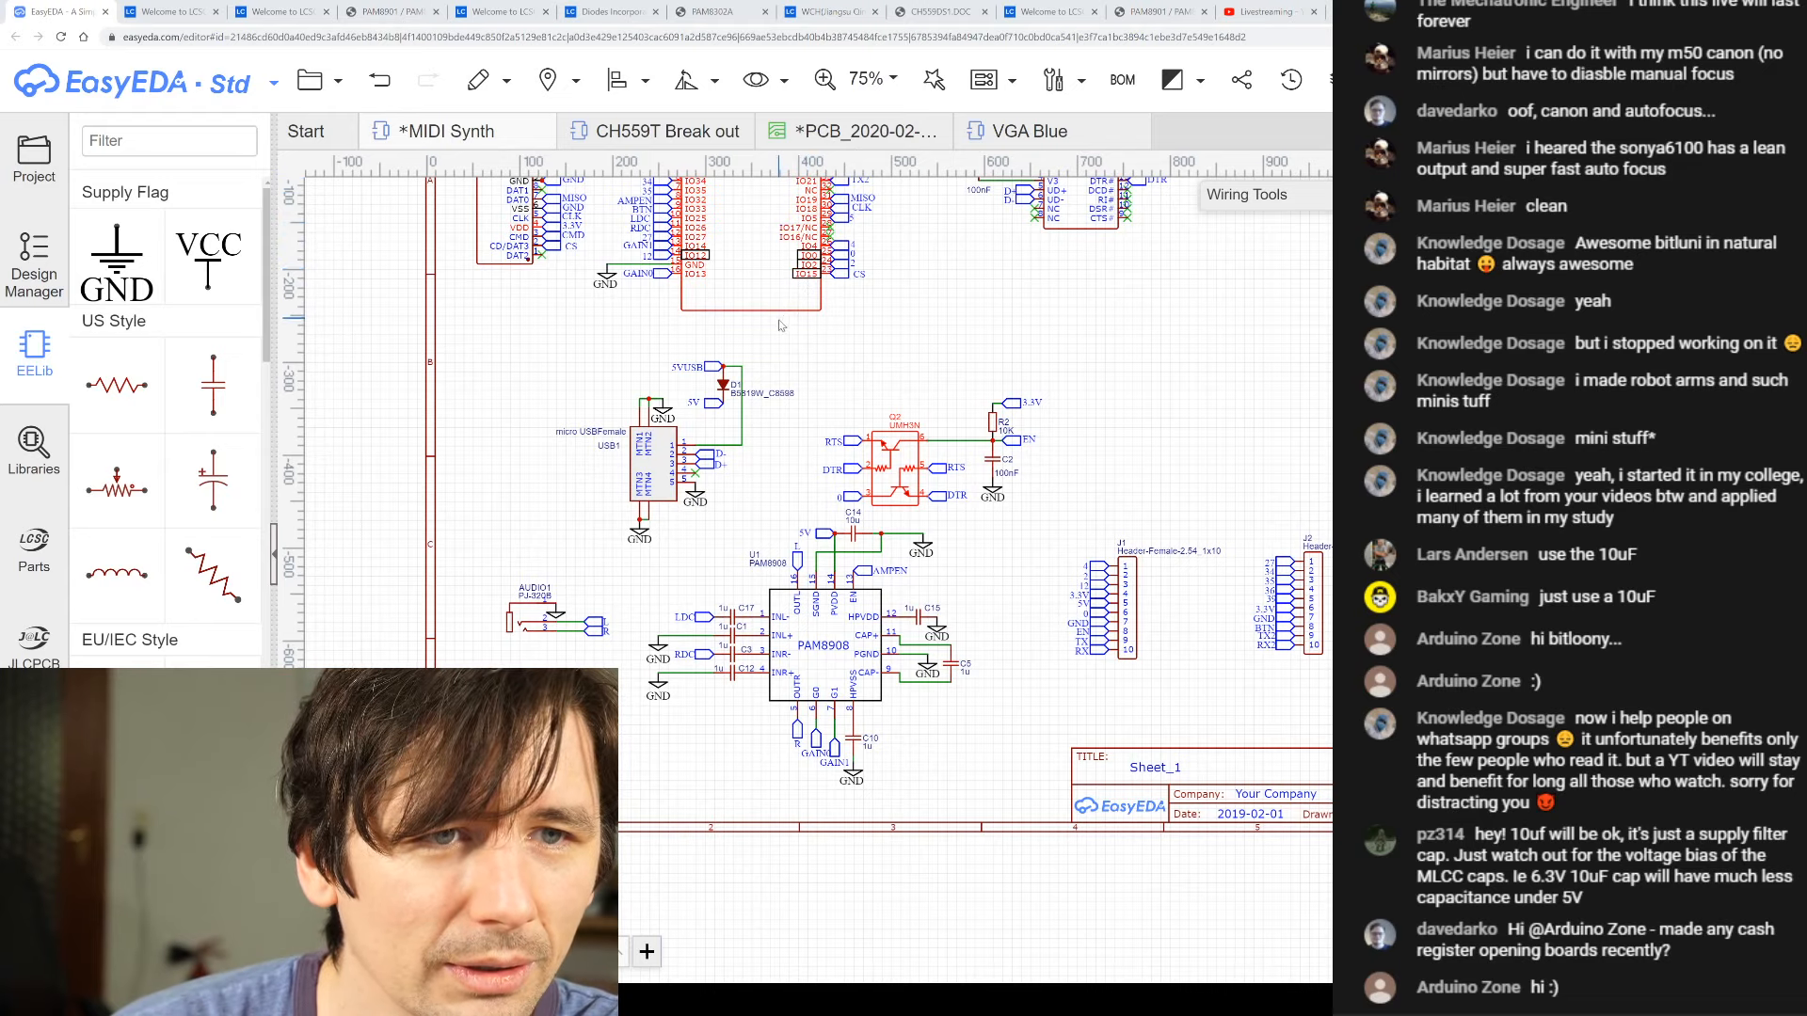
- Examine Sheet_2 around the CH559L, including the 10u and 100n capacitors on the USB2 and USB3 supply lines and C7 and C8
left_click(555, 951)
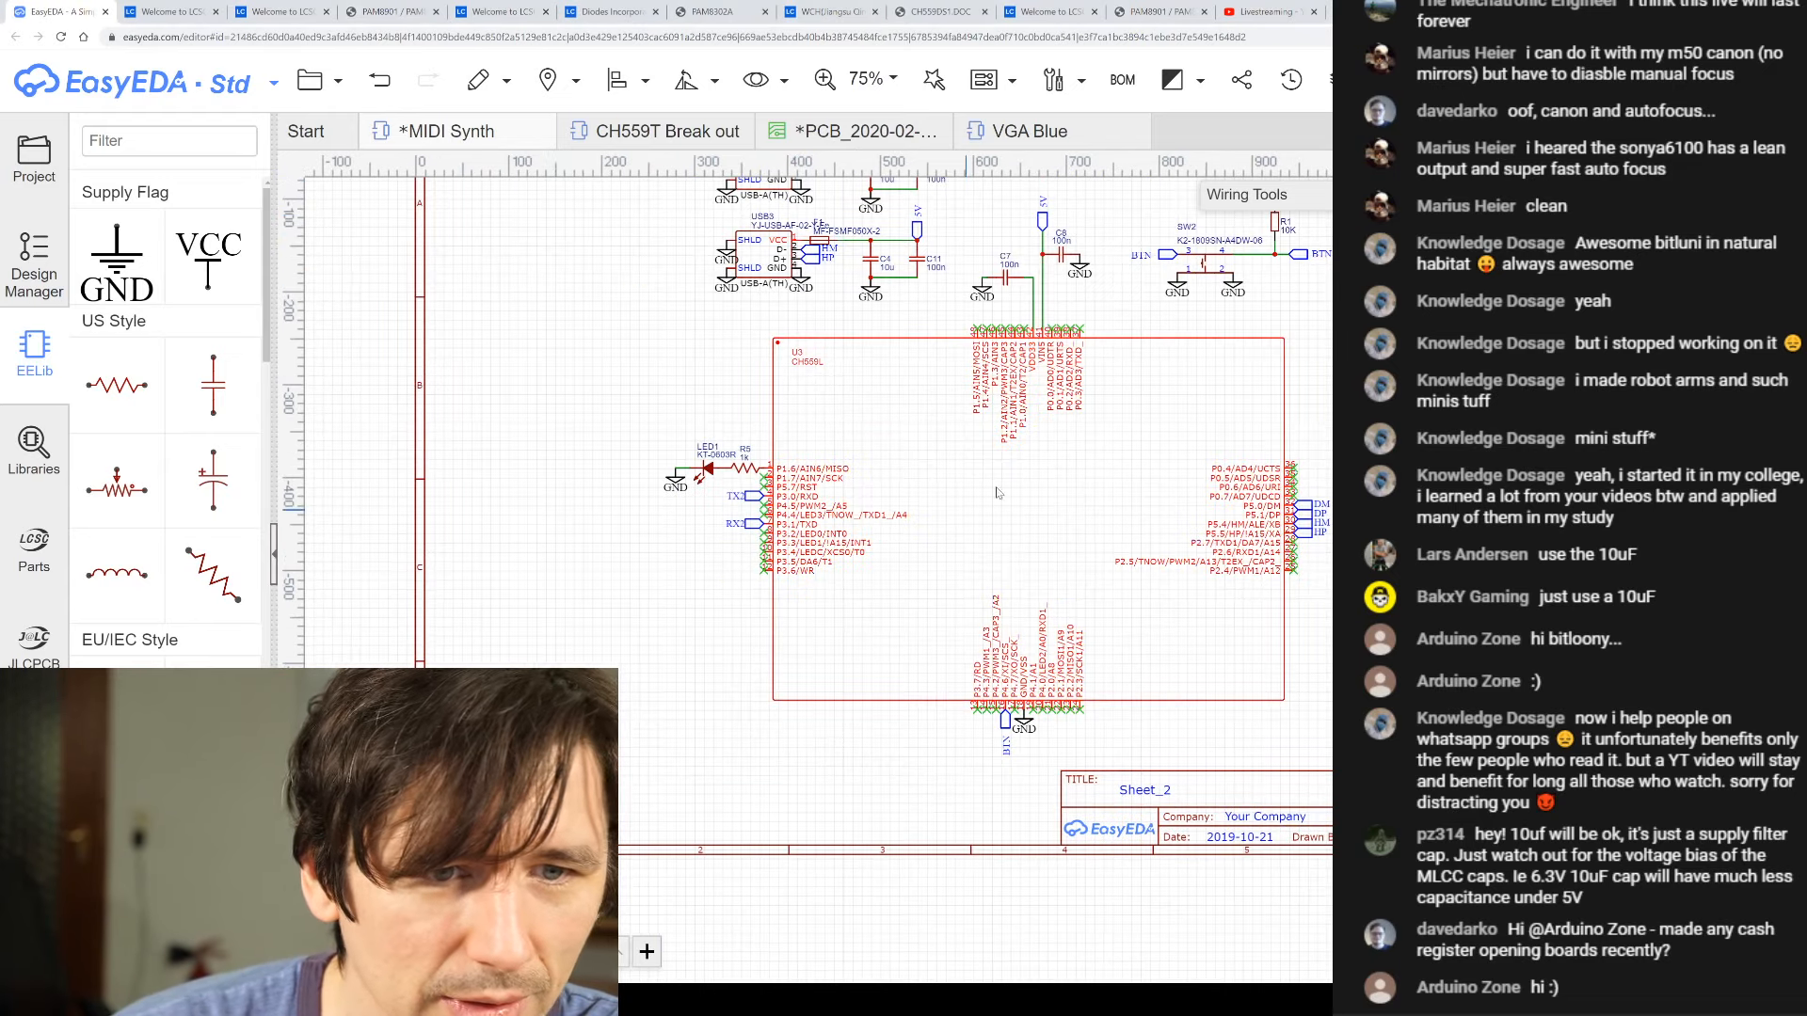
scroll(866, 347, "down", 5)
scroll(1096, 442, "up", 5)
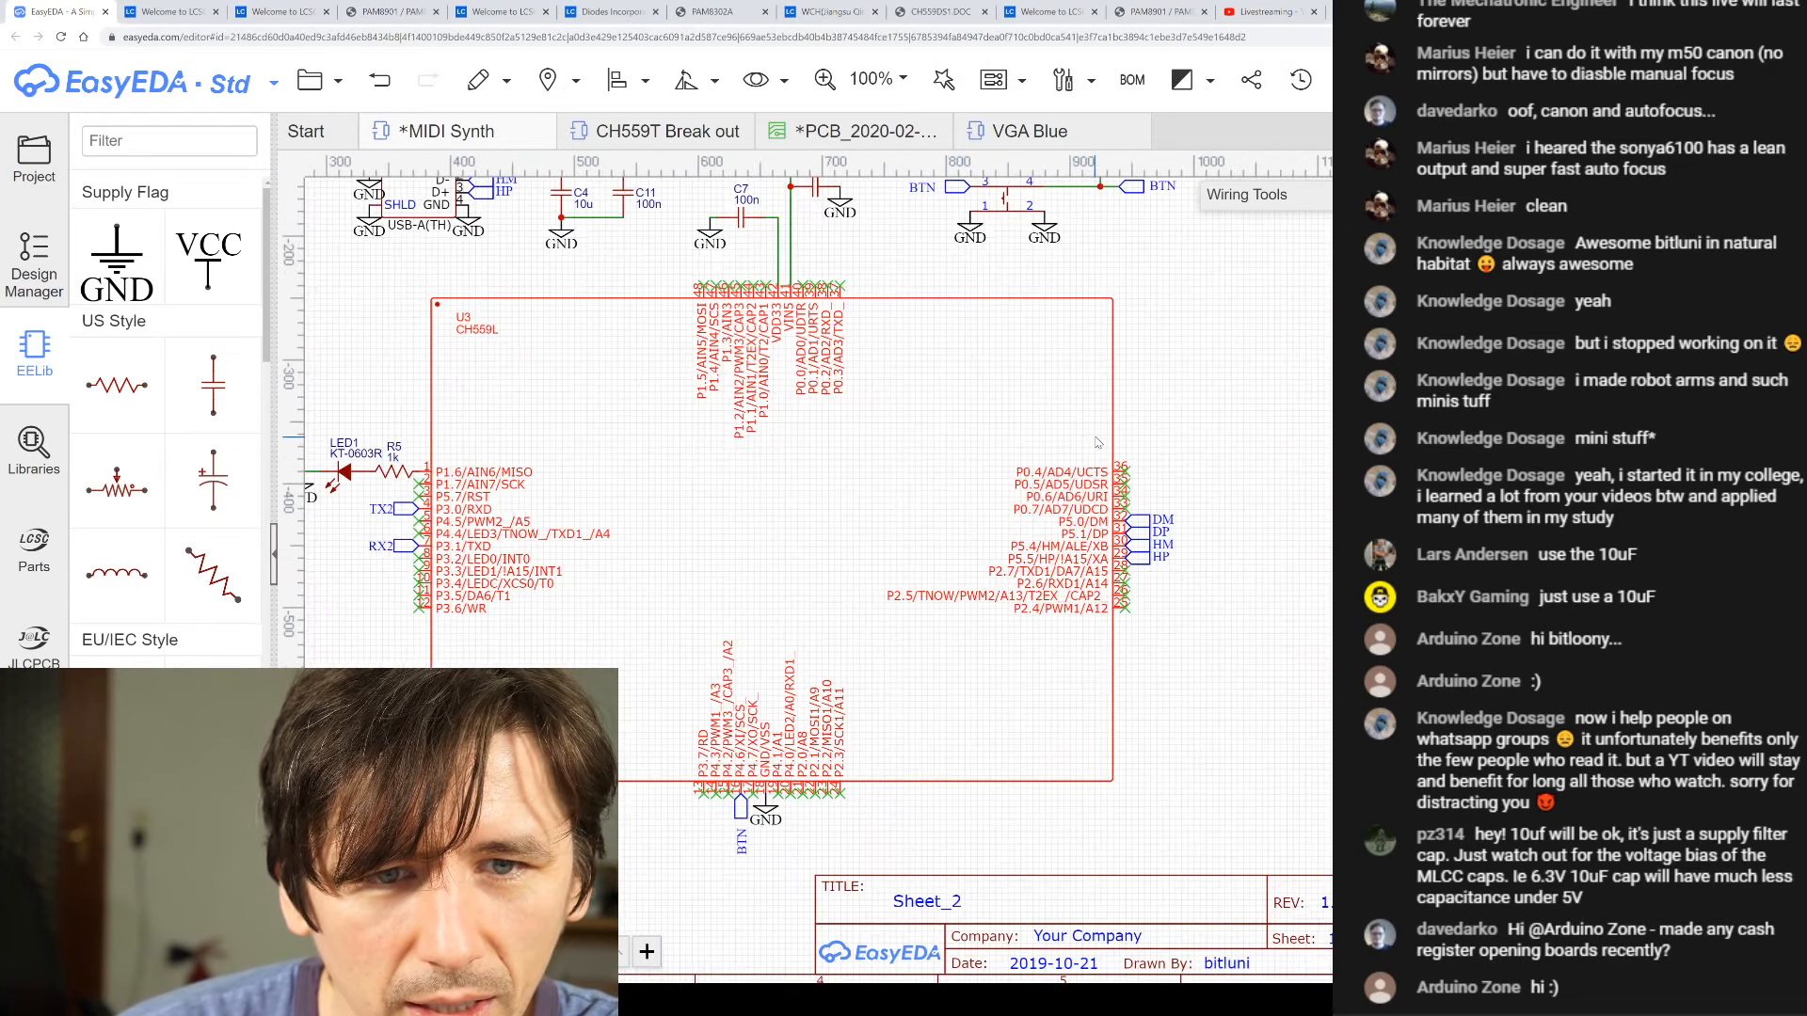
scroll(990, 430, "down", 3)
scroll(852, 427, "up", 10)
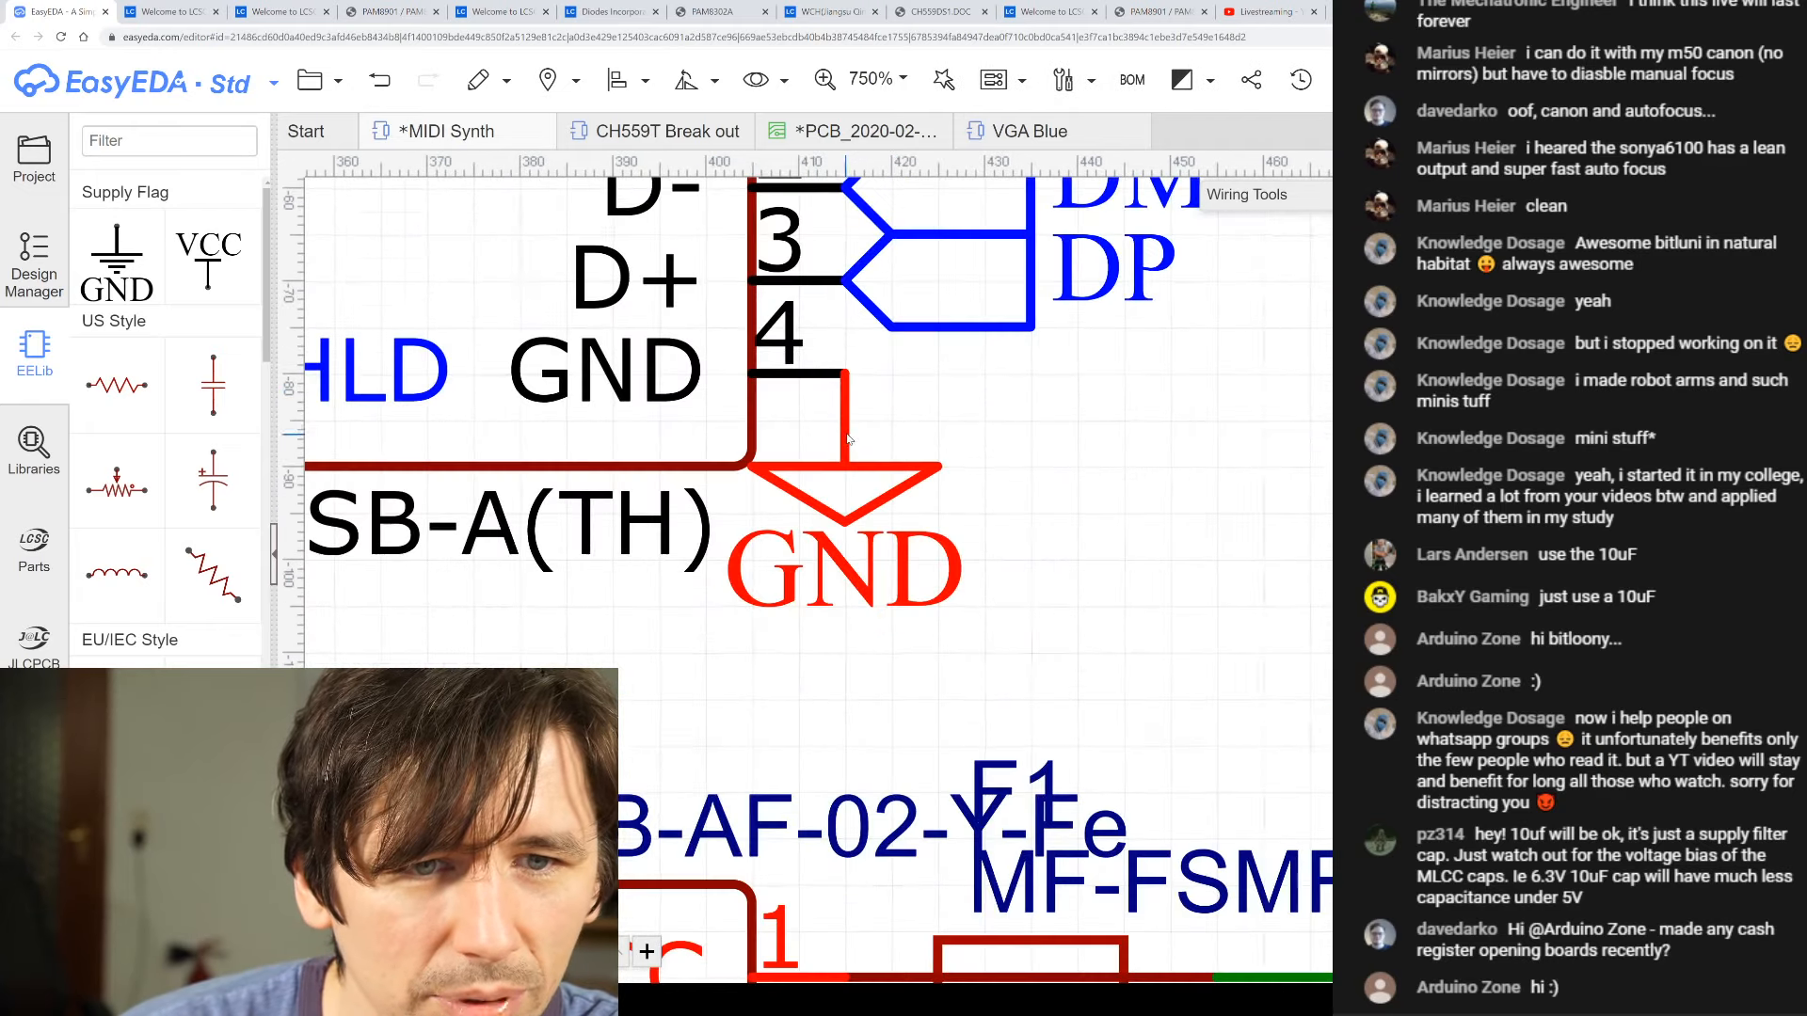
scroll(851, 426, "down", 5)
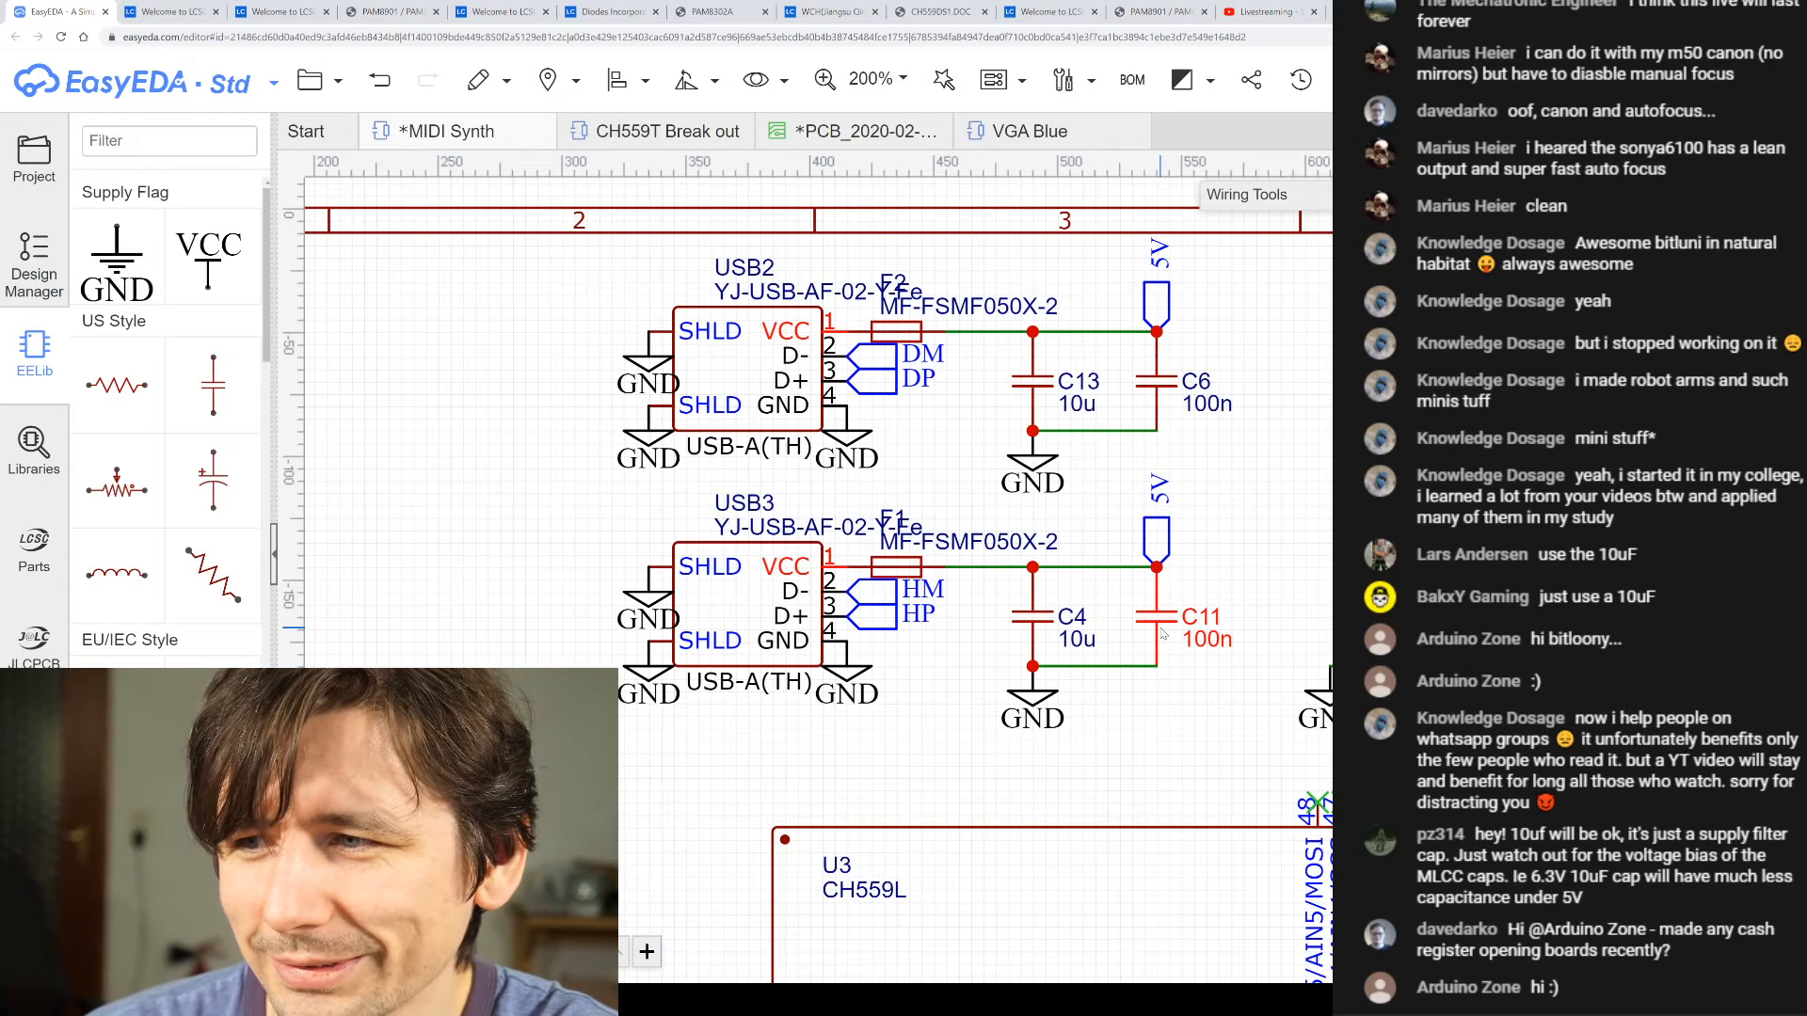
scroll(1163, 632, "up", 3)
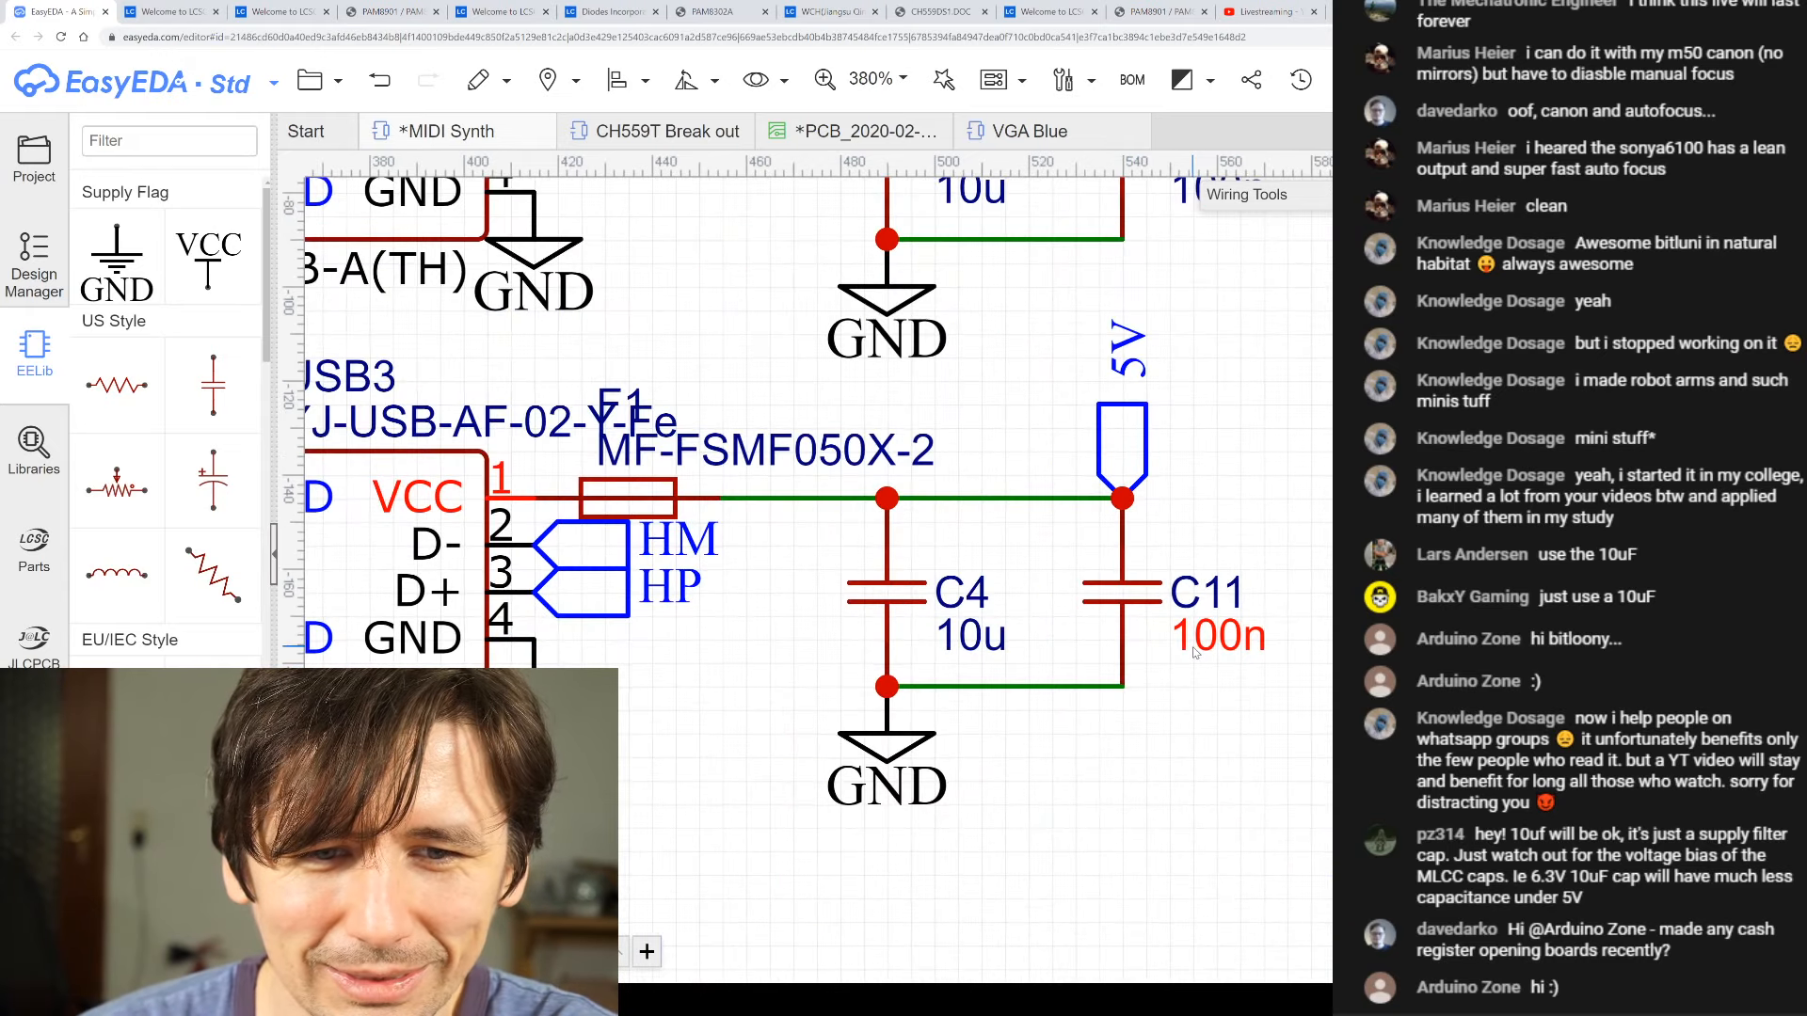
scroll(1144, 623, "down", 3)
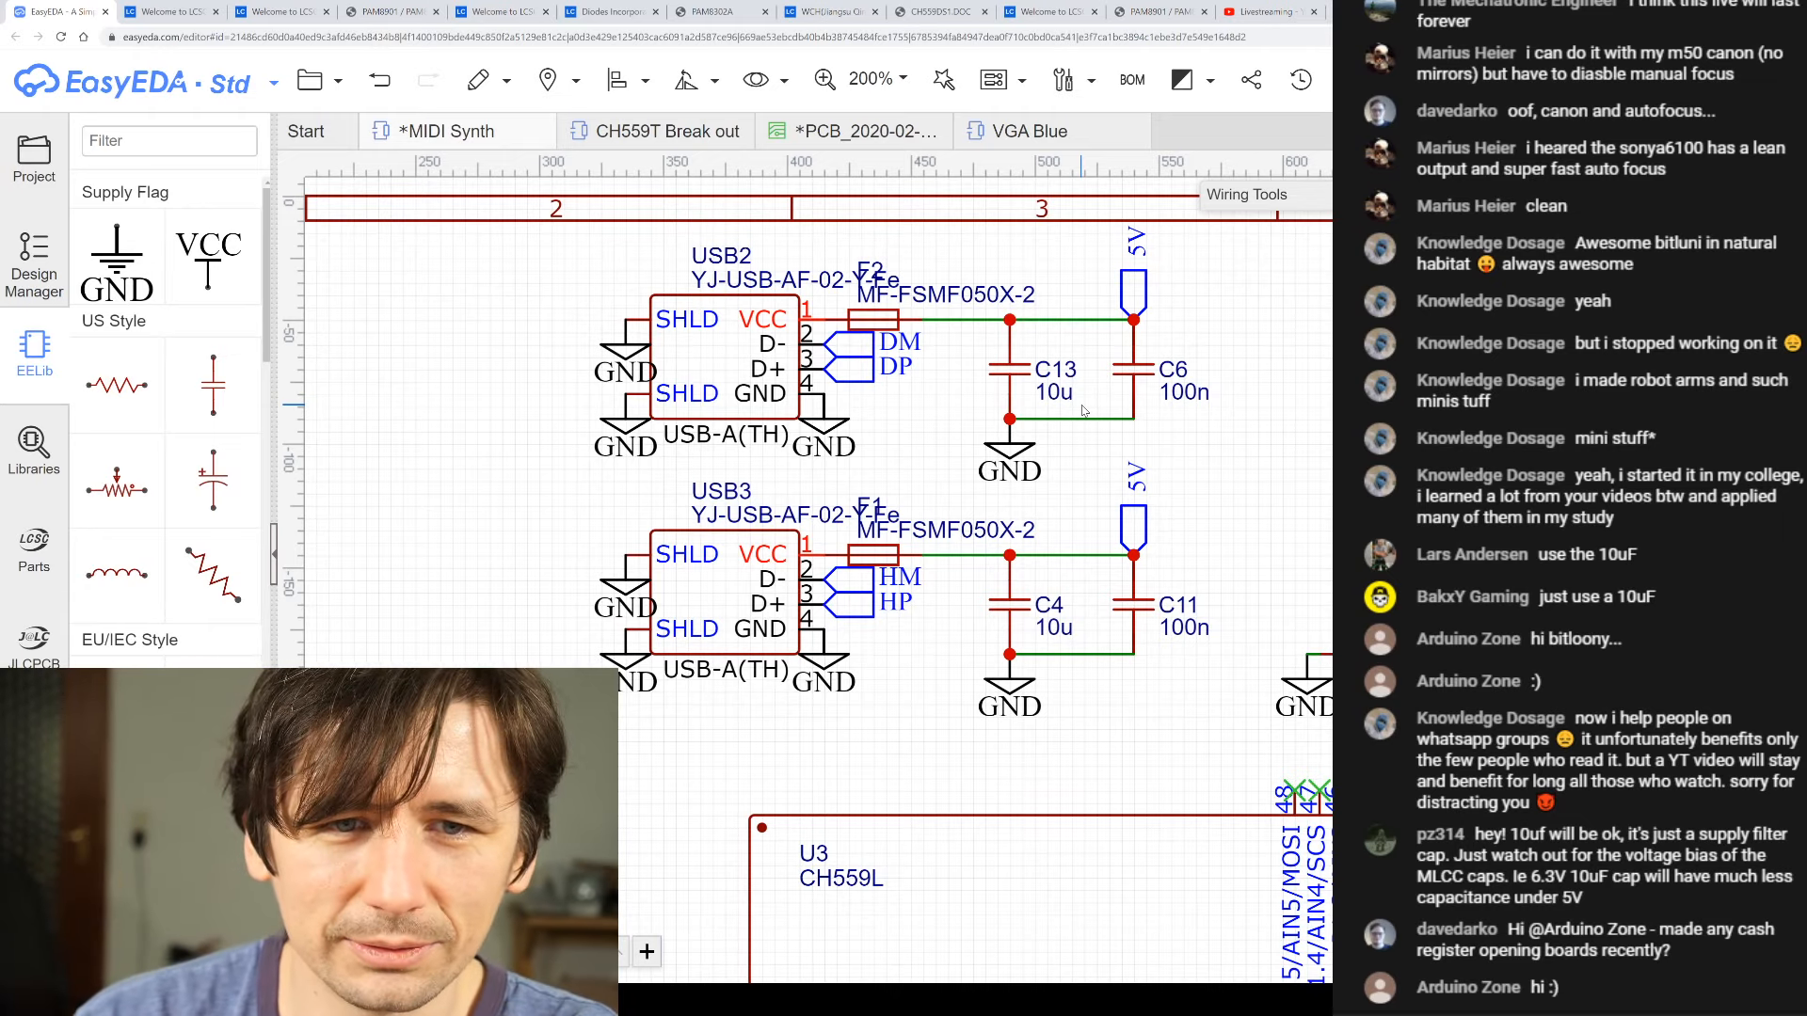
scroll(1201, 734, "down", 6)
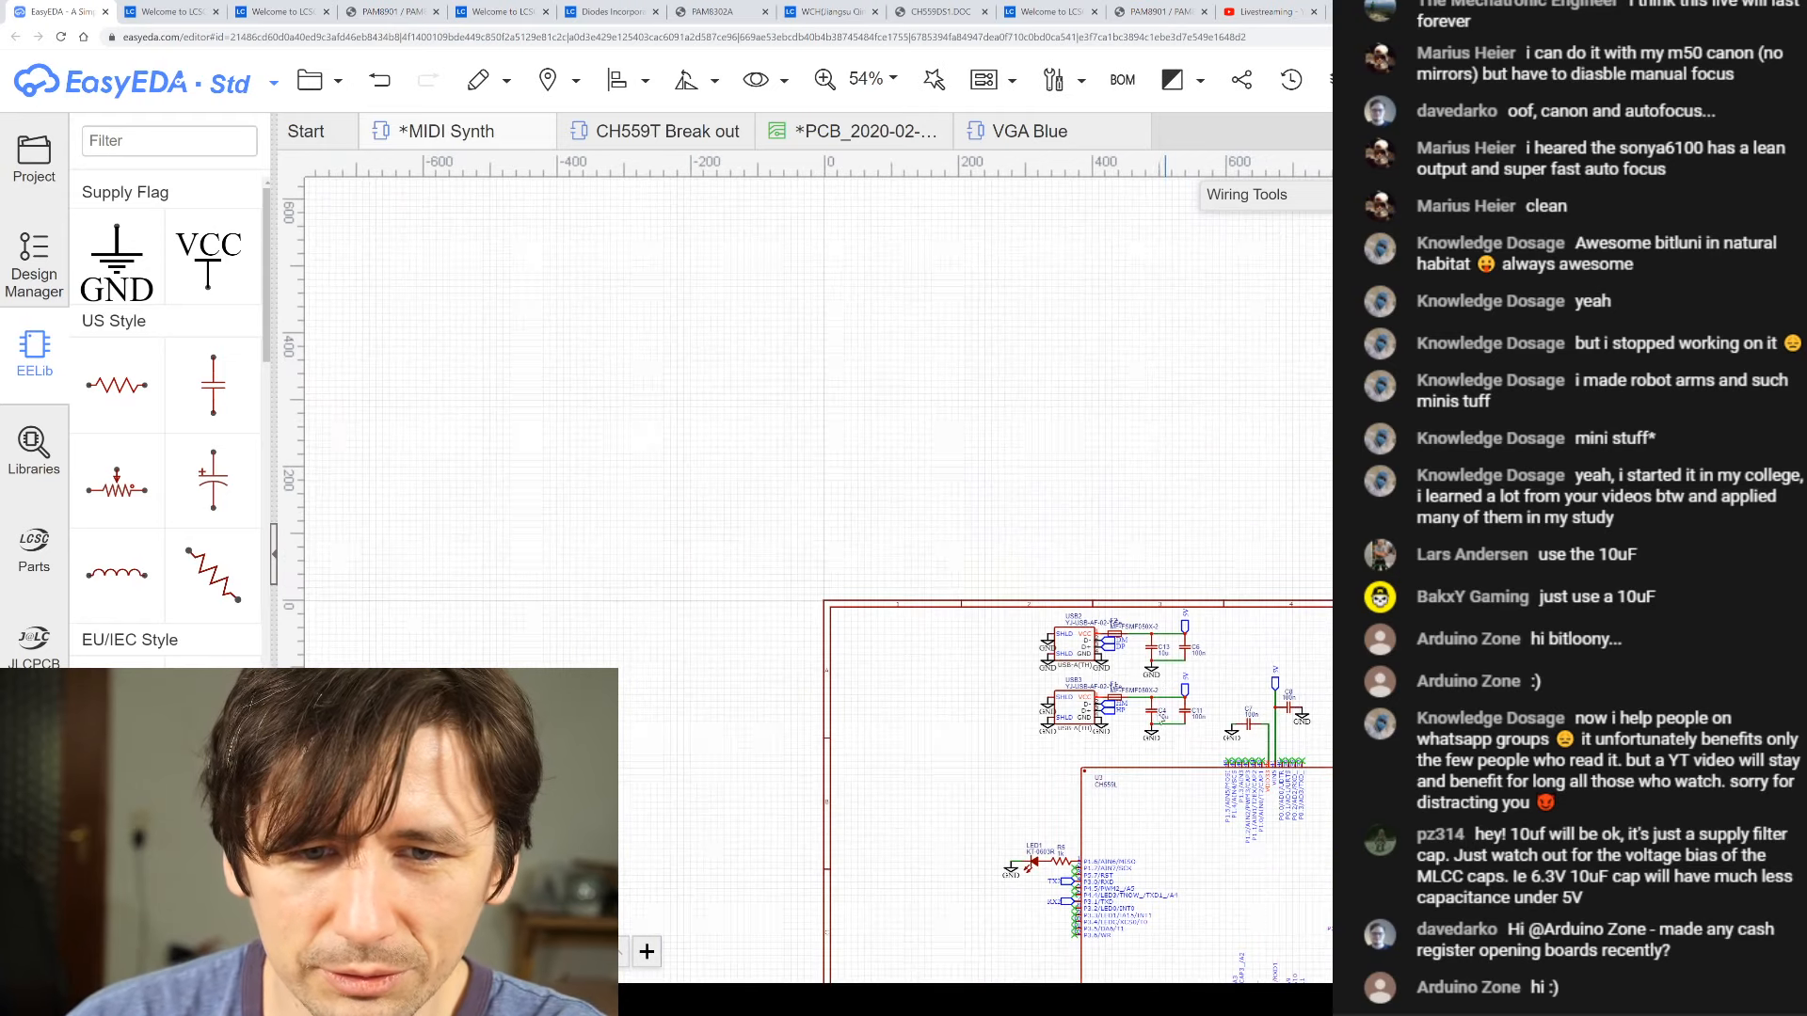
scroll(980, 540, "up", 5)
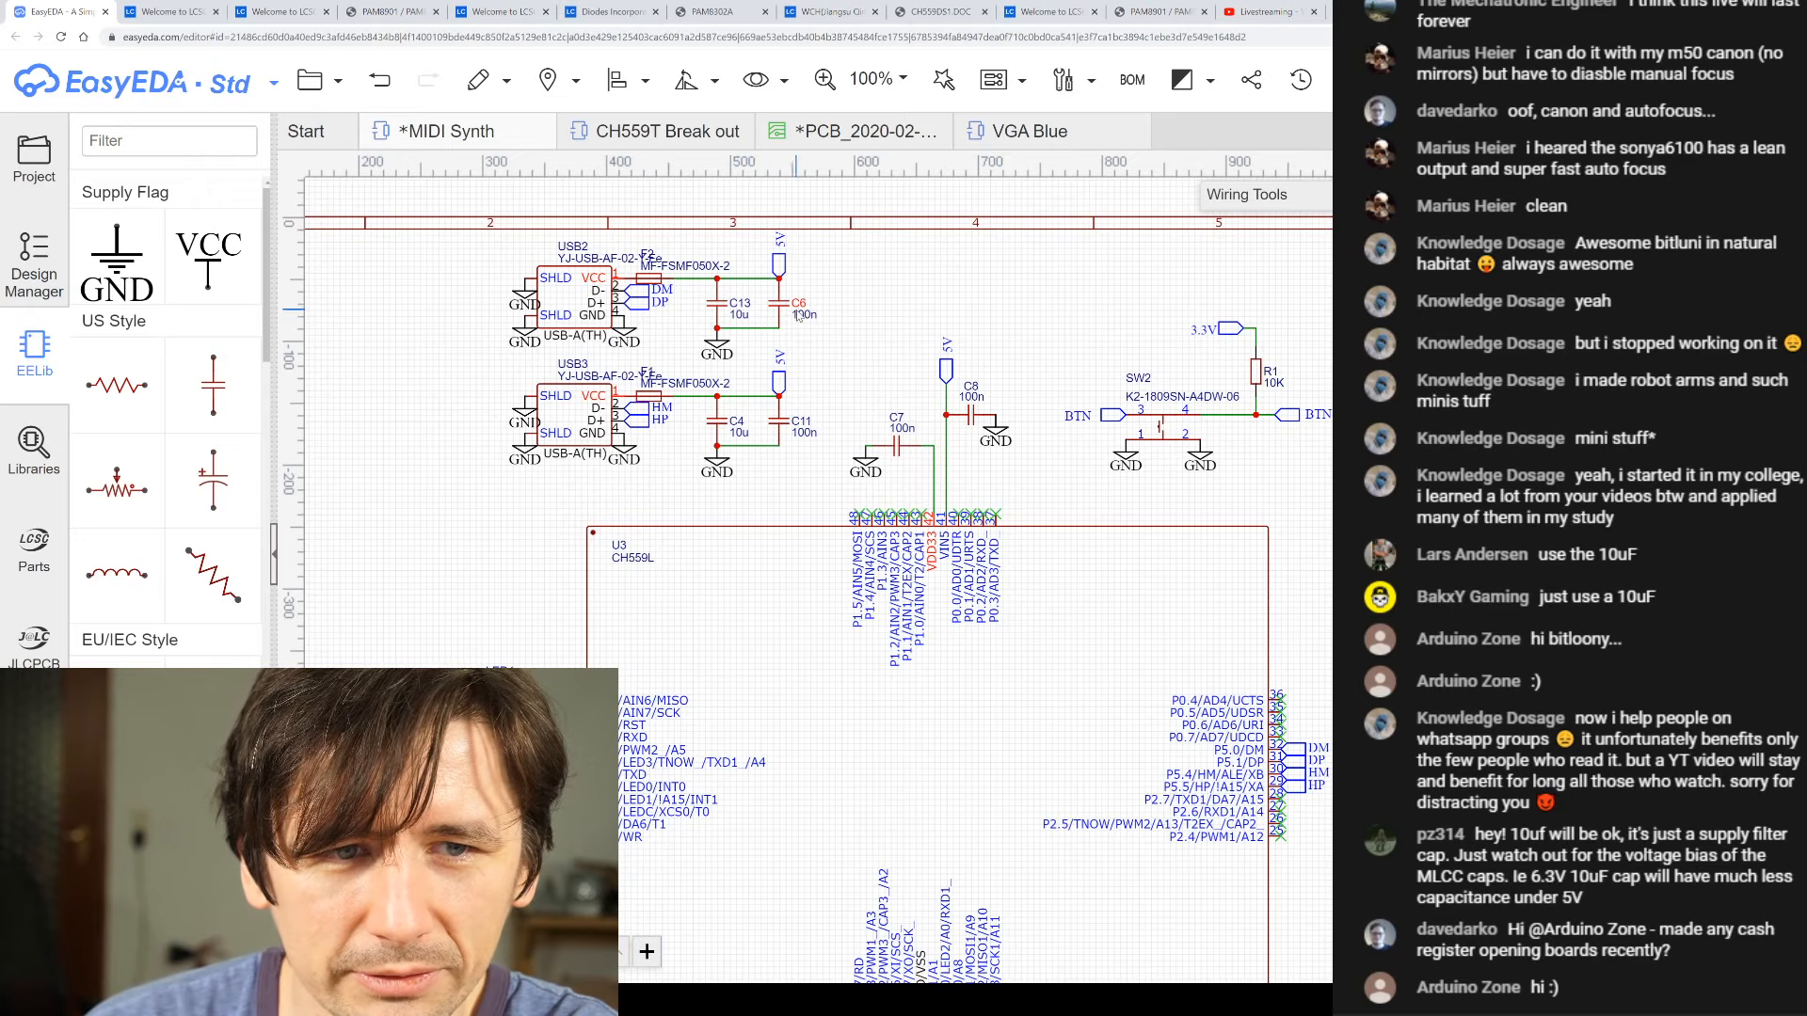
scroll(764, 313, "up", 5)
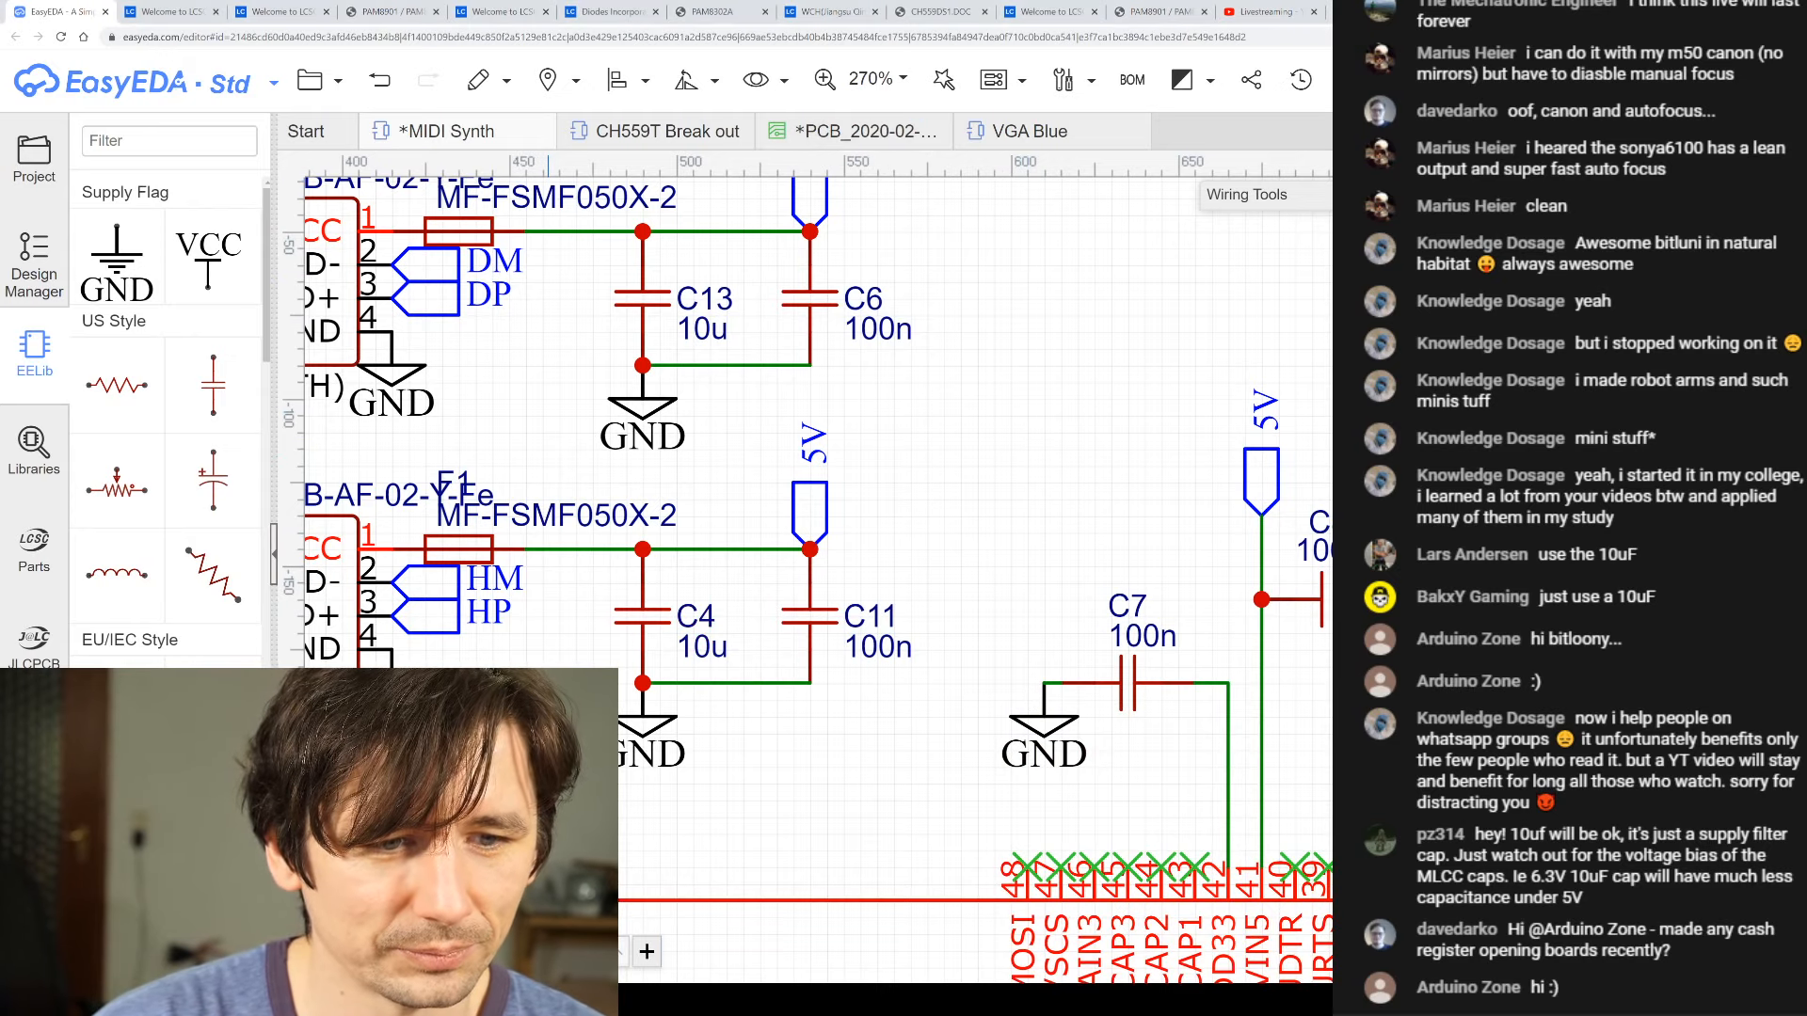
- Return to Sheet_1 and review the PAM8908, micro USB, UMH3N, ESP32 and pin header circuits
left_click(405, 952)
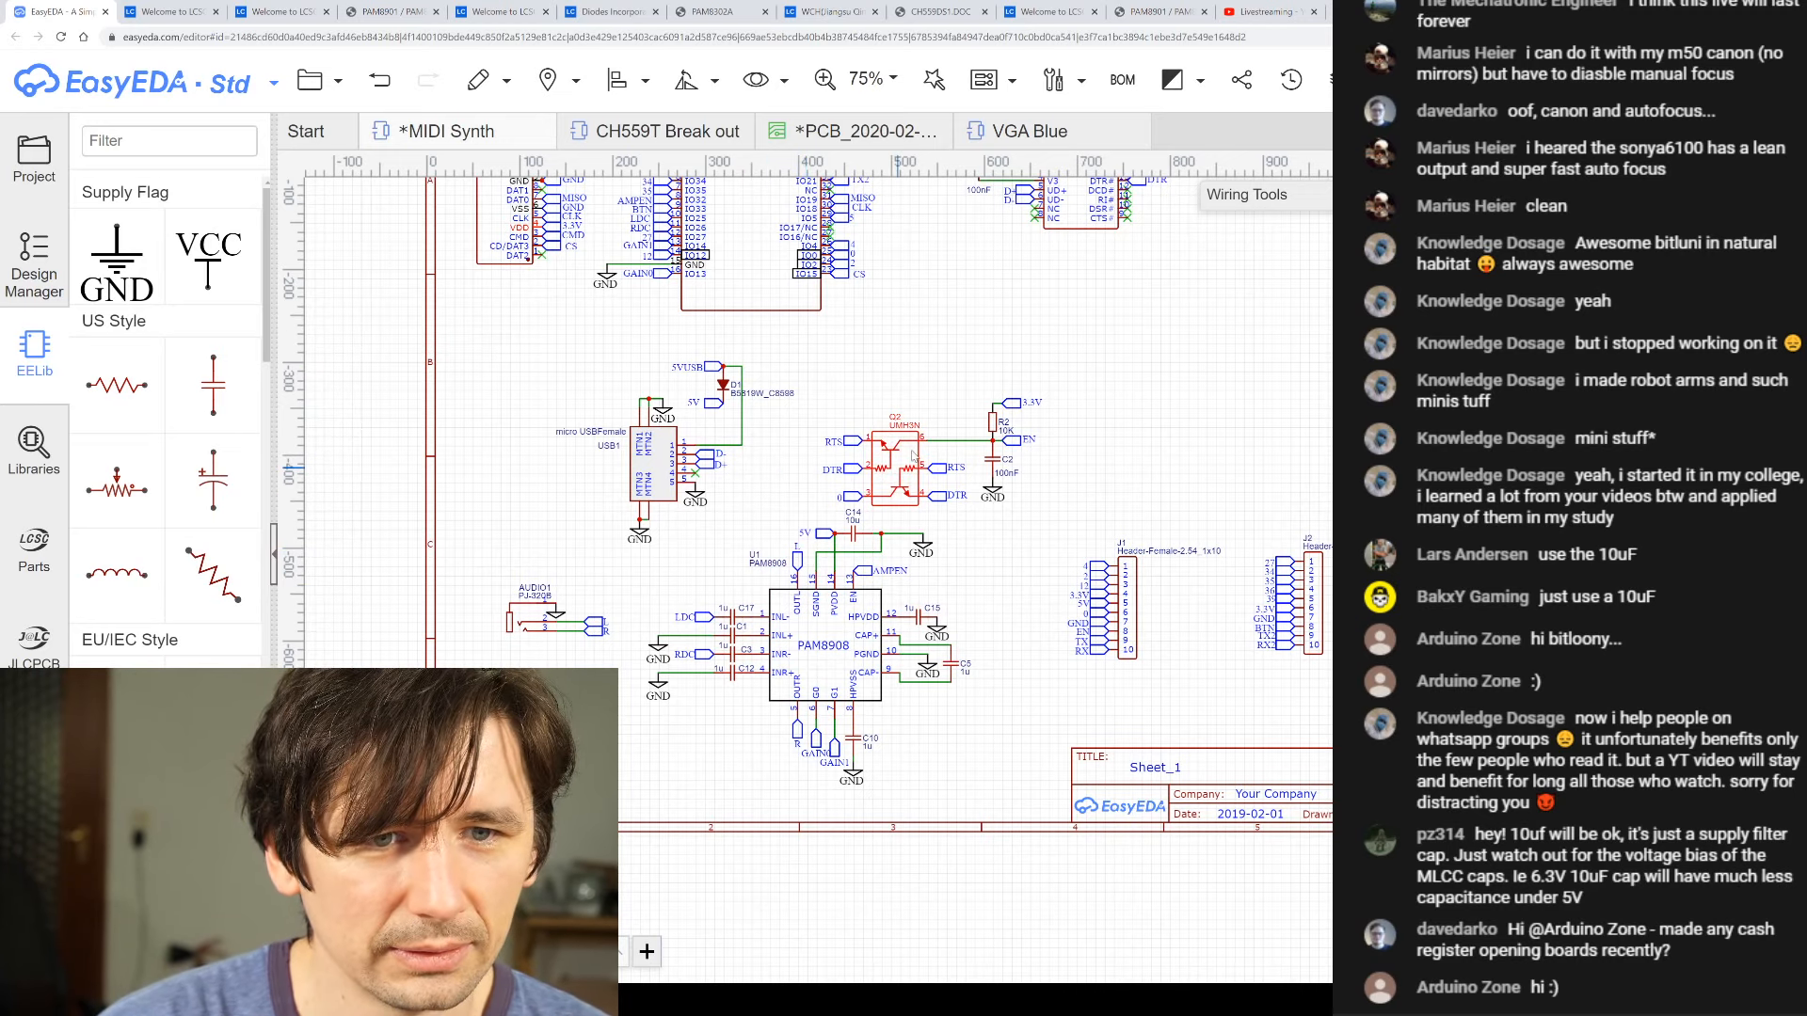
scroll(914, 455, "up", 1)
scroll(914, 455, "down", 2)
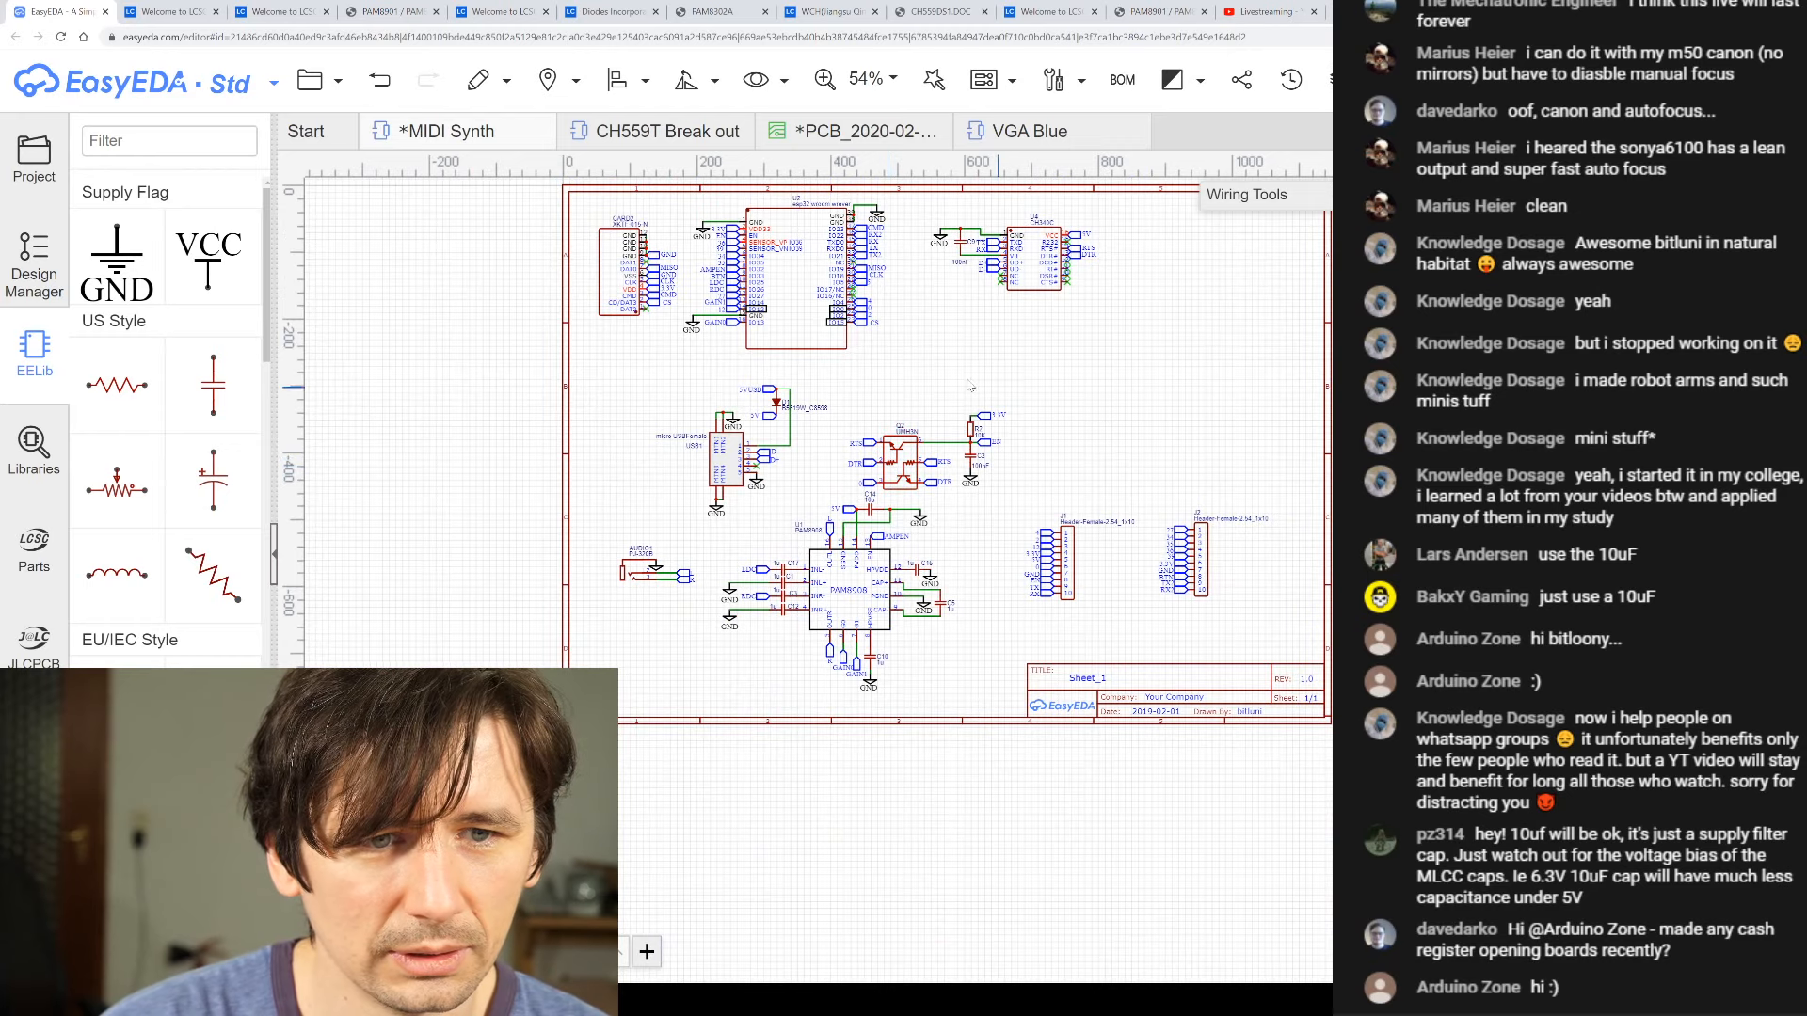
scroll(743, 442, "up", 4)
scroll(873, 355, "down", 4)
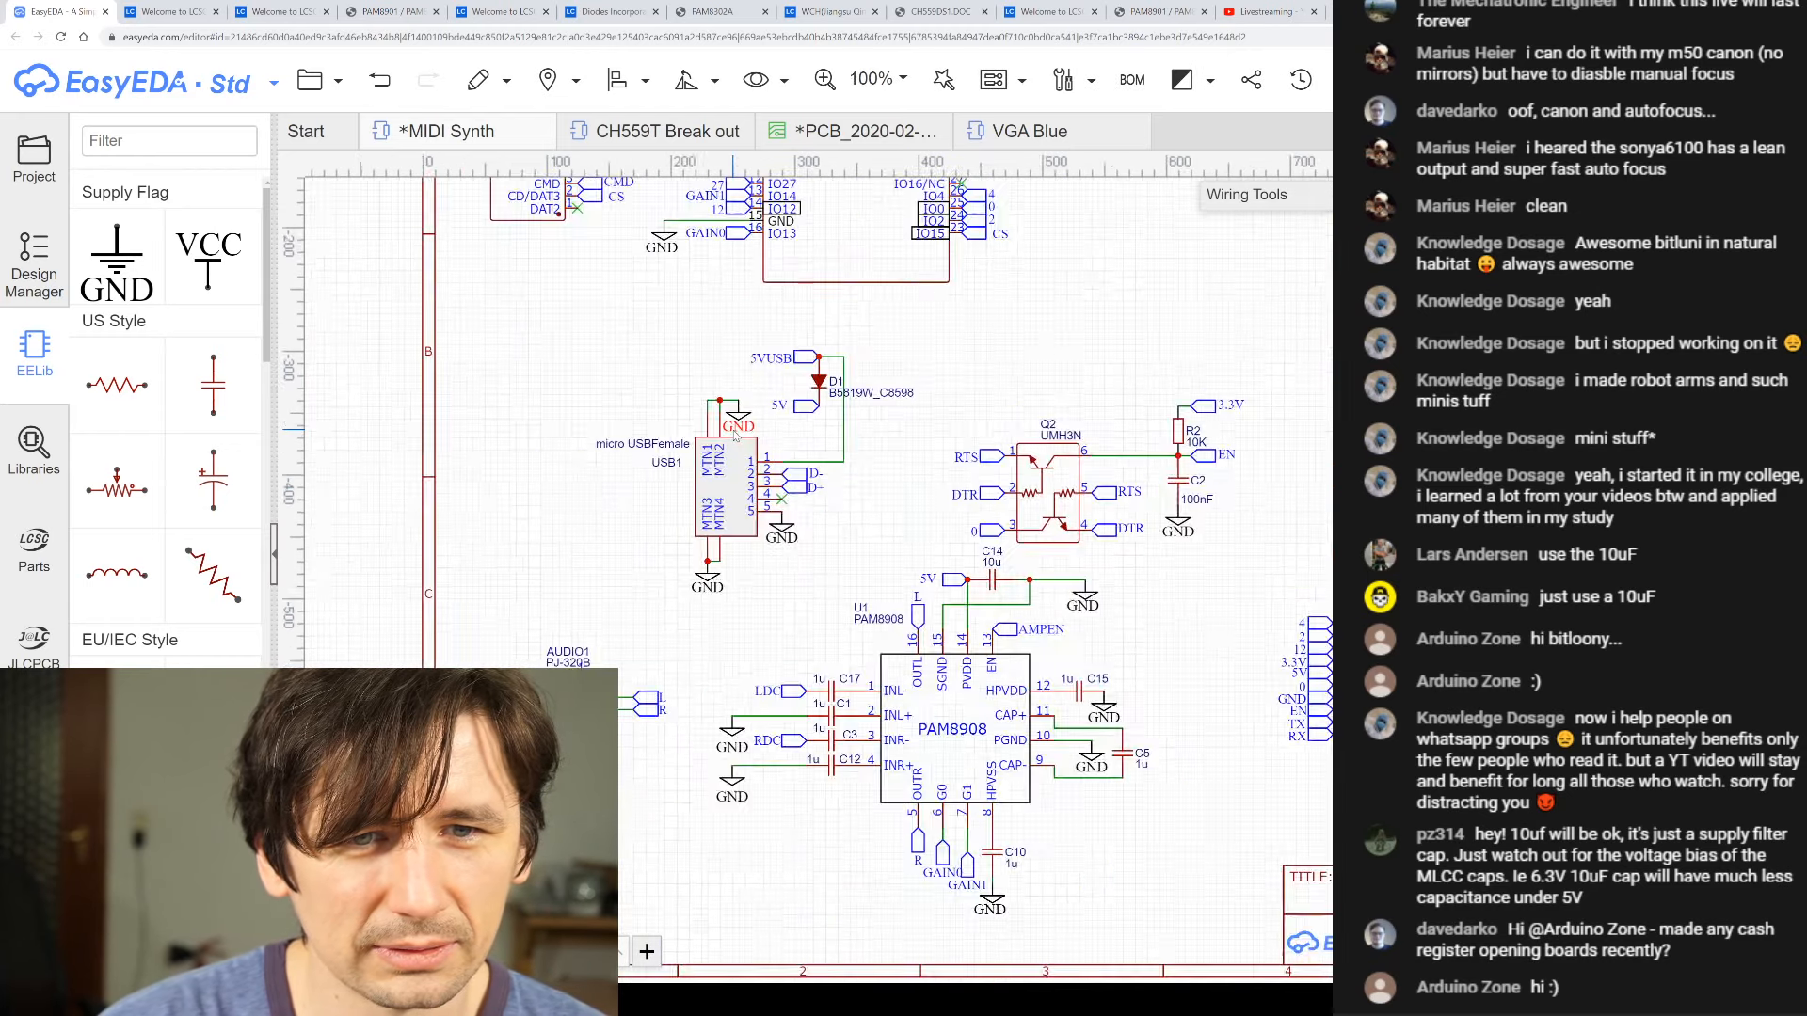
scroll(873, 355, "up", 3)
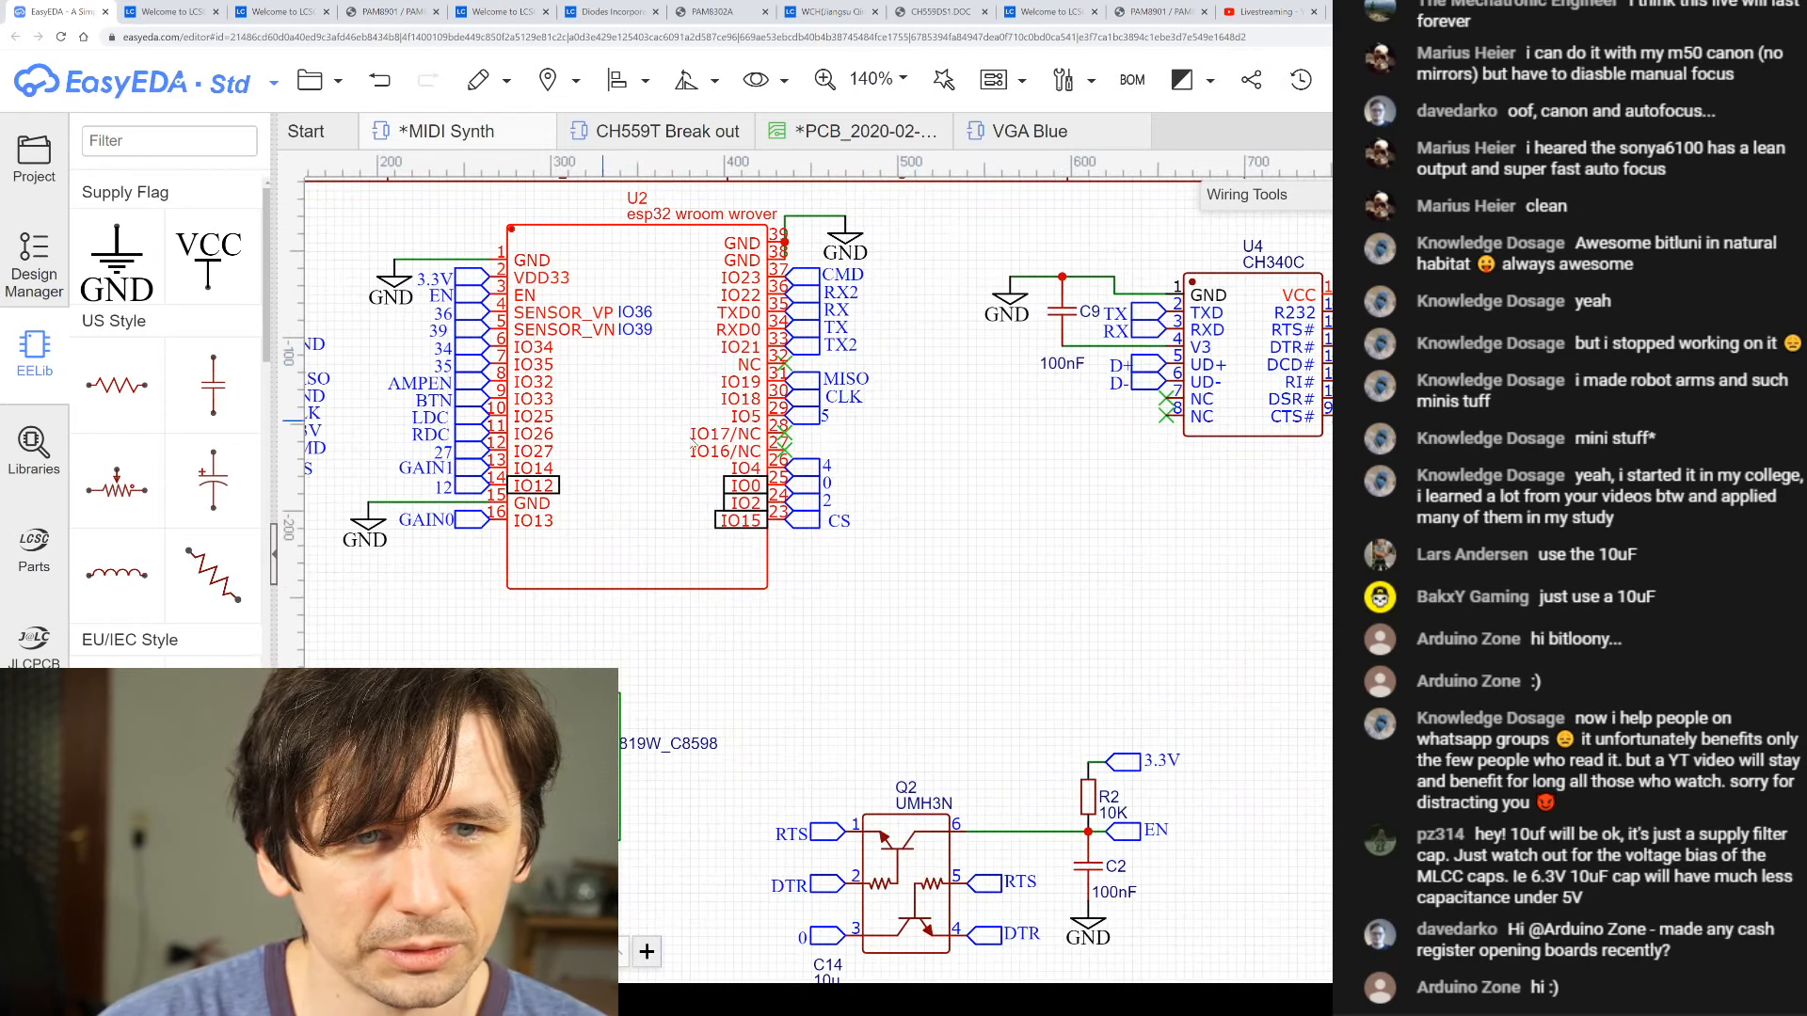
scroll(682, 440, "down", 3)
scroll(682, 440, "up", 3)
scroll(753, 461, "down", 3)
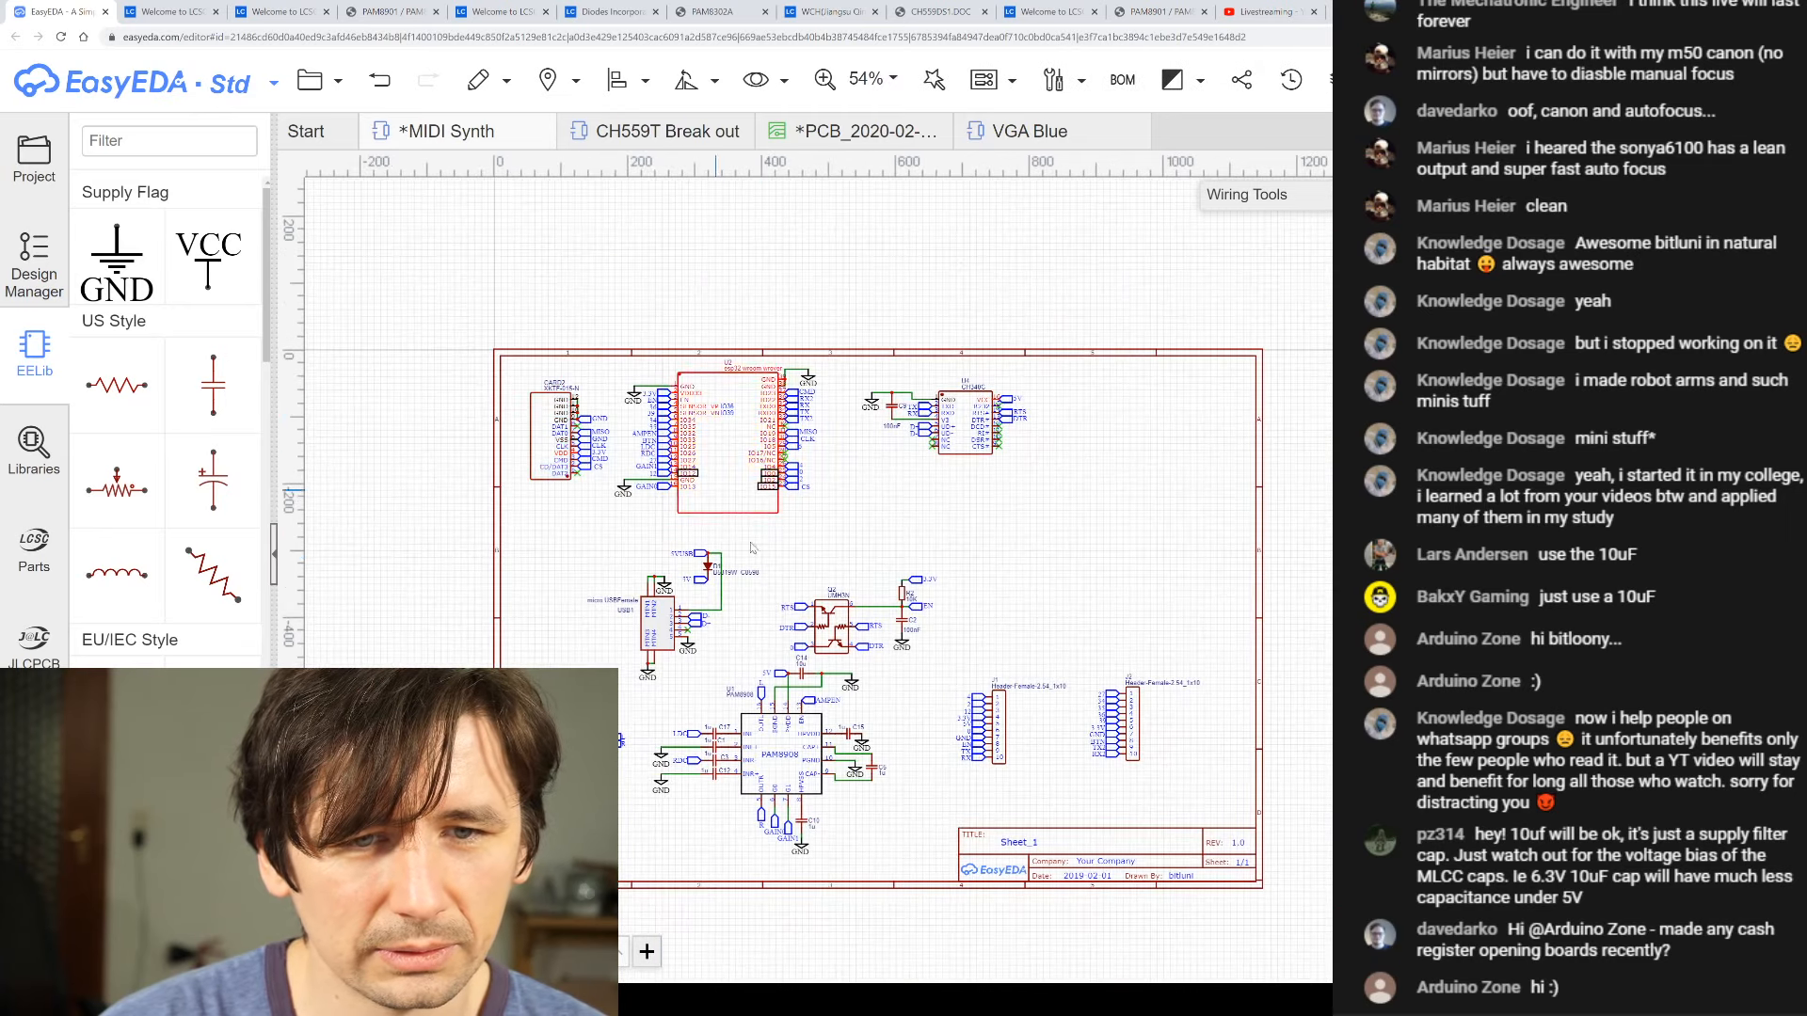
scroll(961, 508, "up", 2)
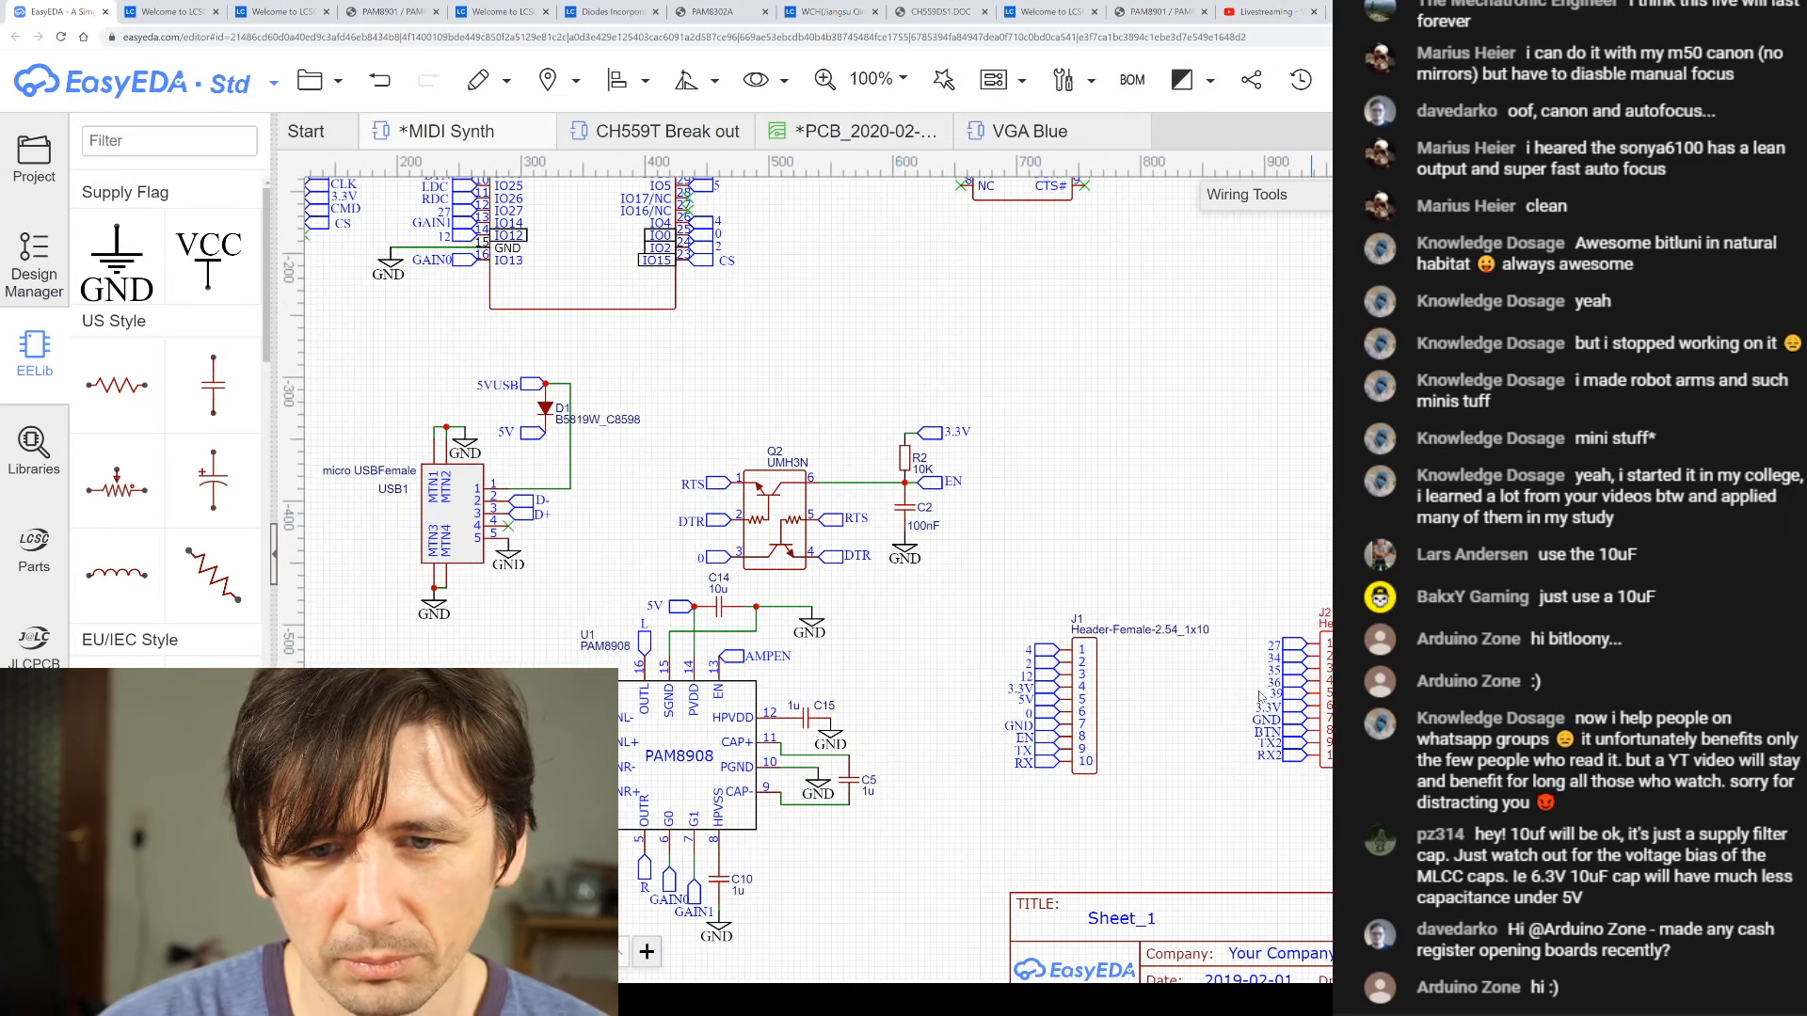
scroll(962, 508, "down", 3)
scroll(758, 321, "up", 3)
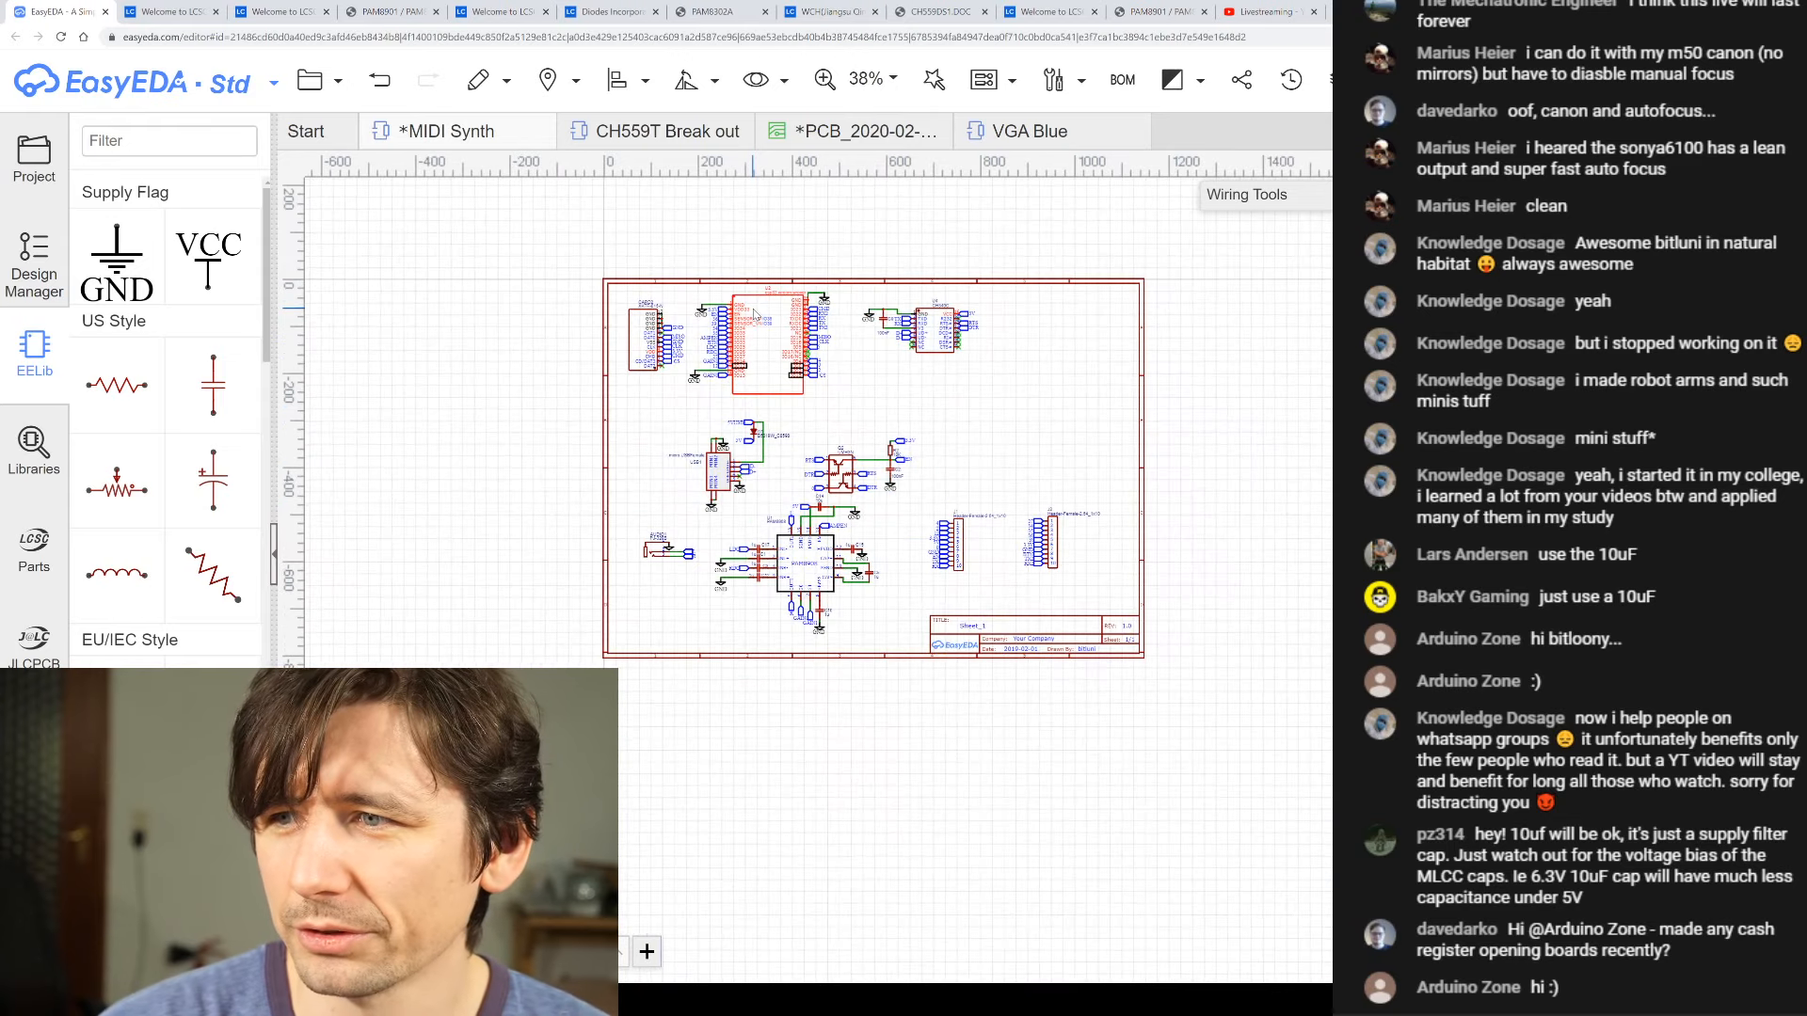
- Inspect the pin assignments of the ESP32 module U2 and the card socket CARD2 up close on Sheet_1
scroll(757, 327, "up", 1)
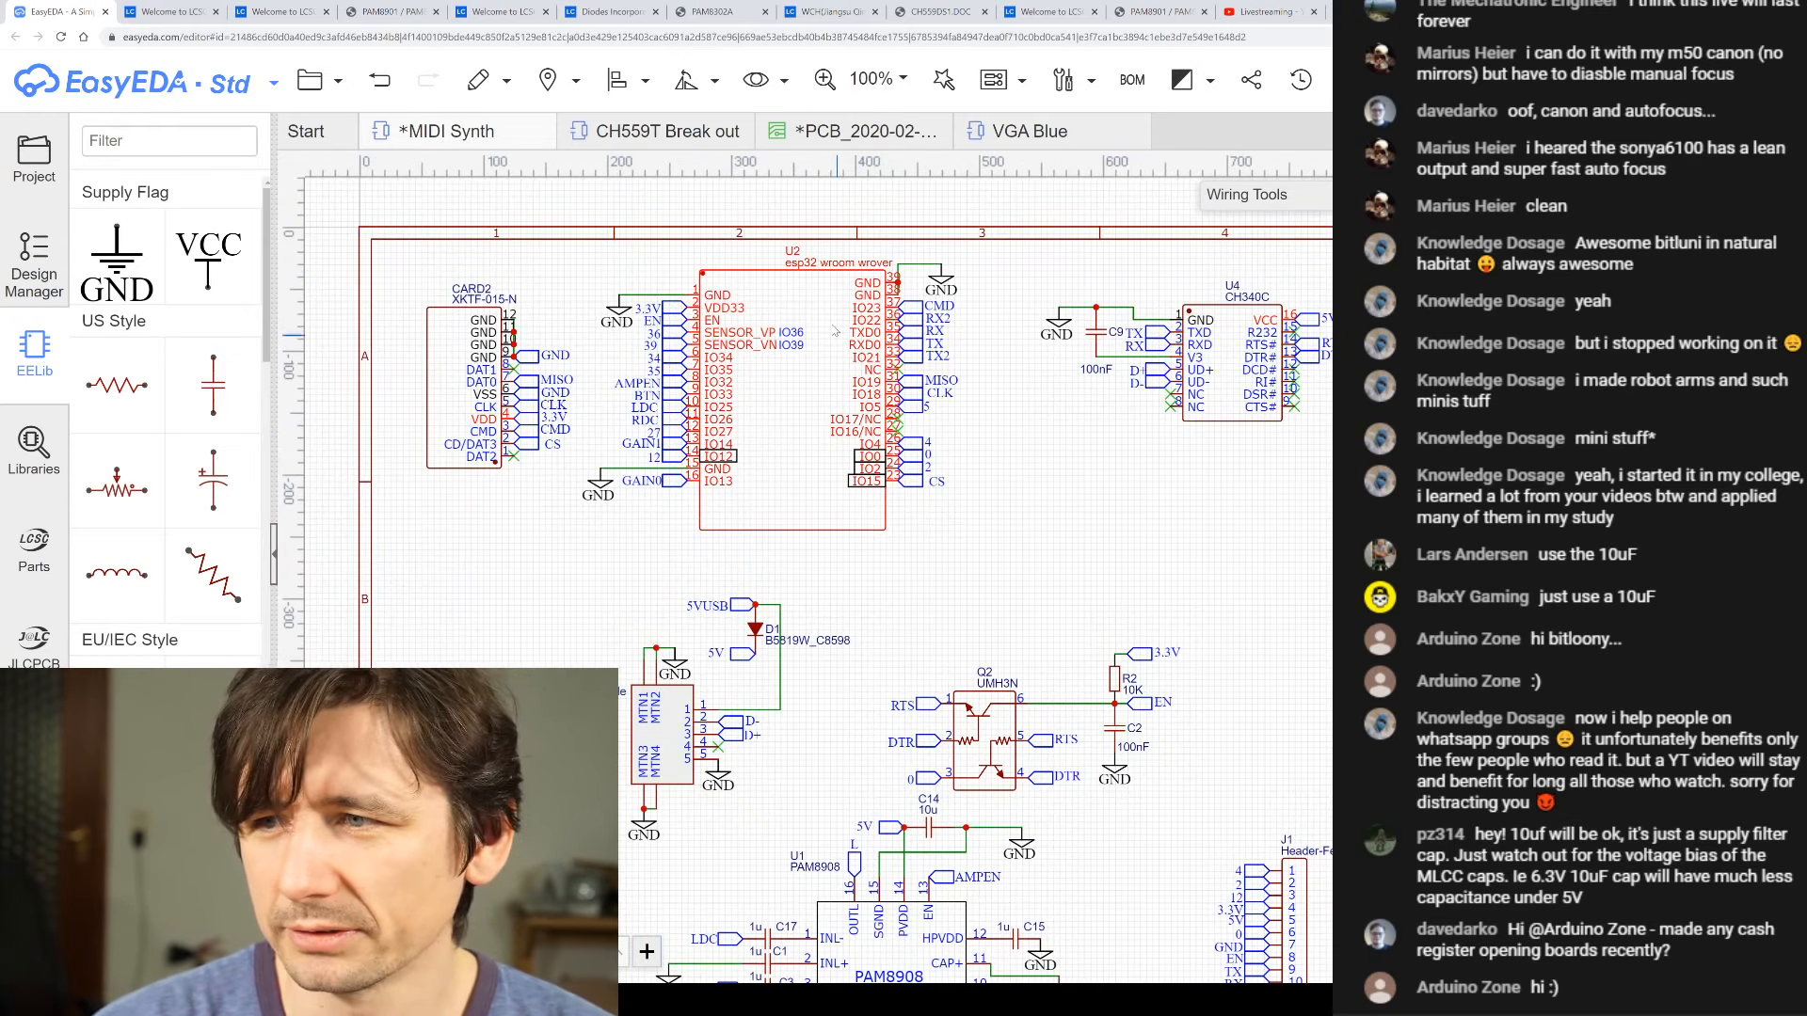
scroll(742, 320, "up", 2)
scroll(743, 326, "up", 2)
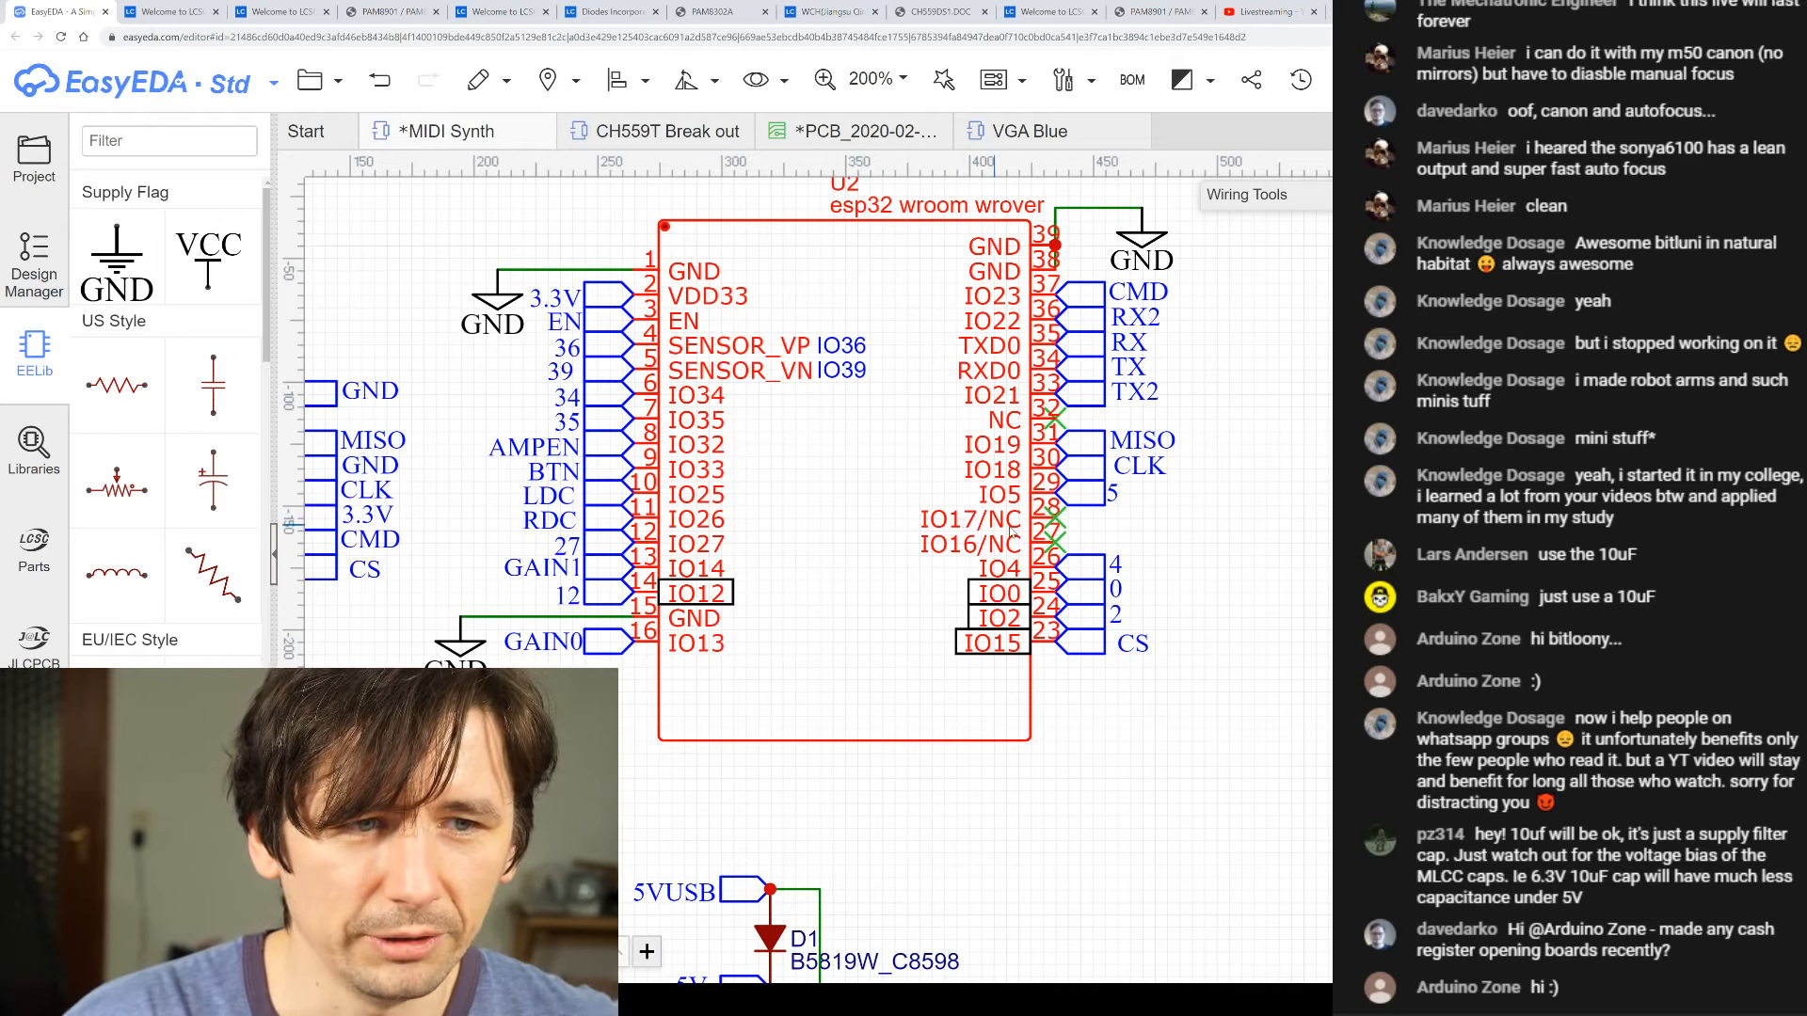
scroll(960, 522, "down", 3)
scroll(824, 480, "up", 3)
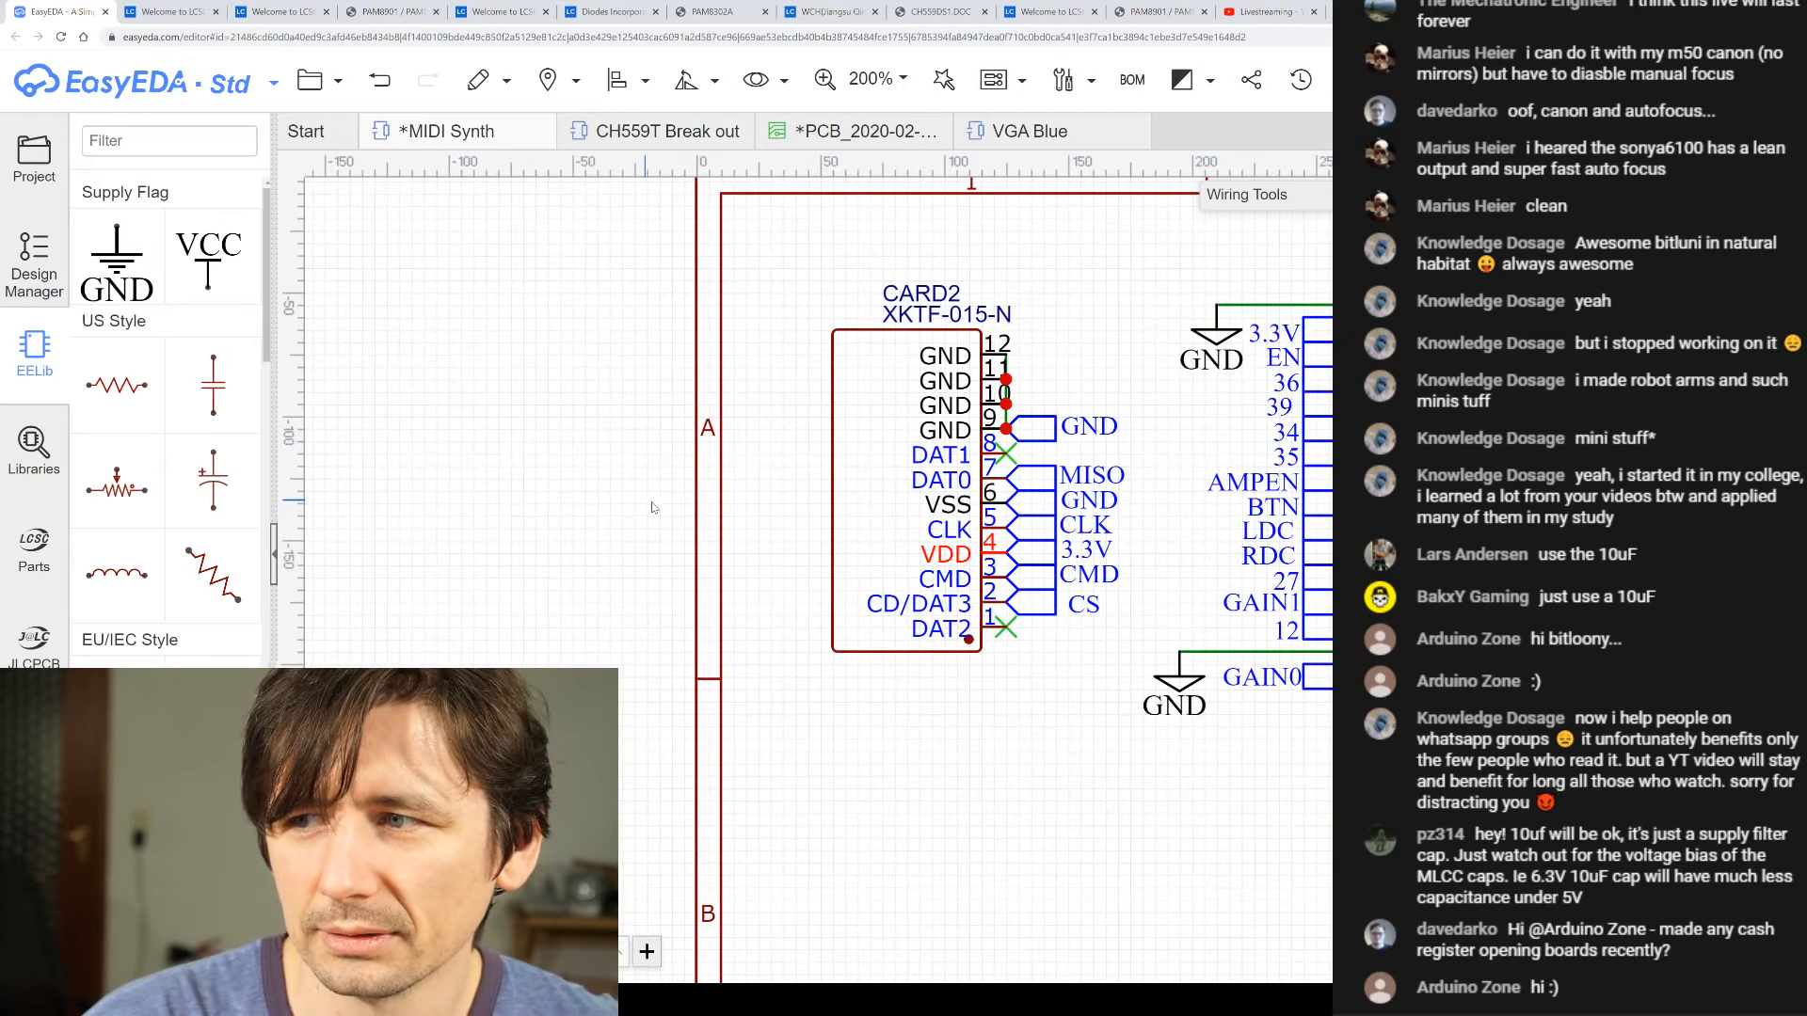
scroll(1046, 558, "down", 4)
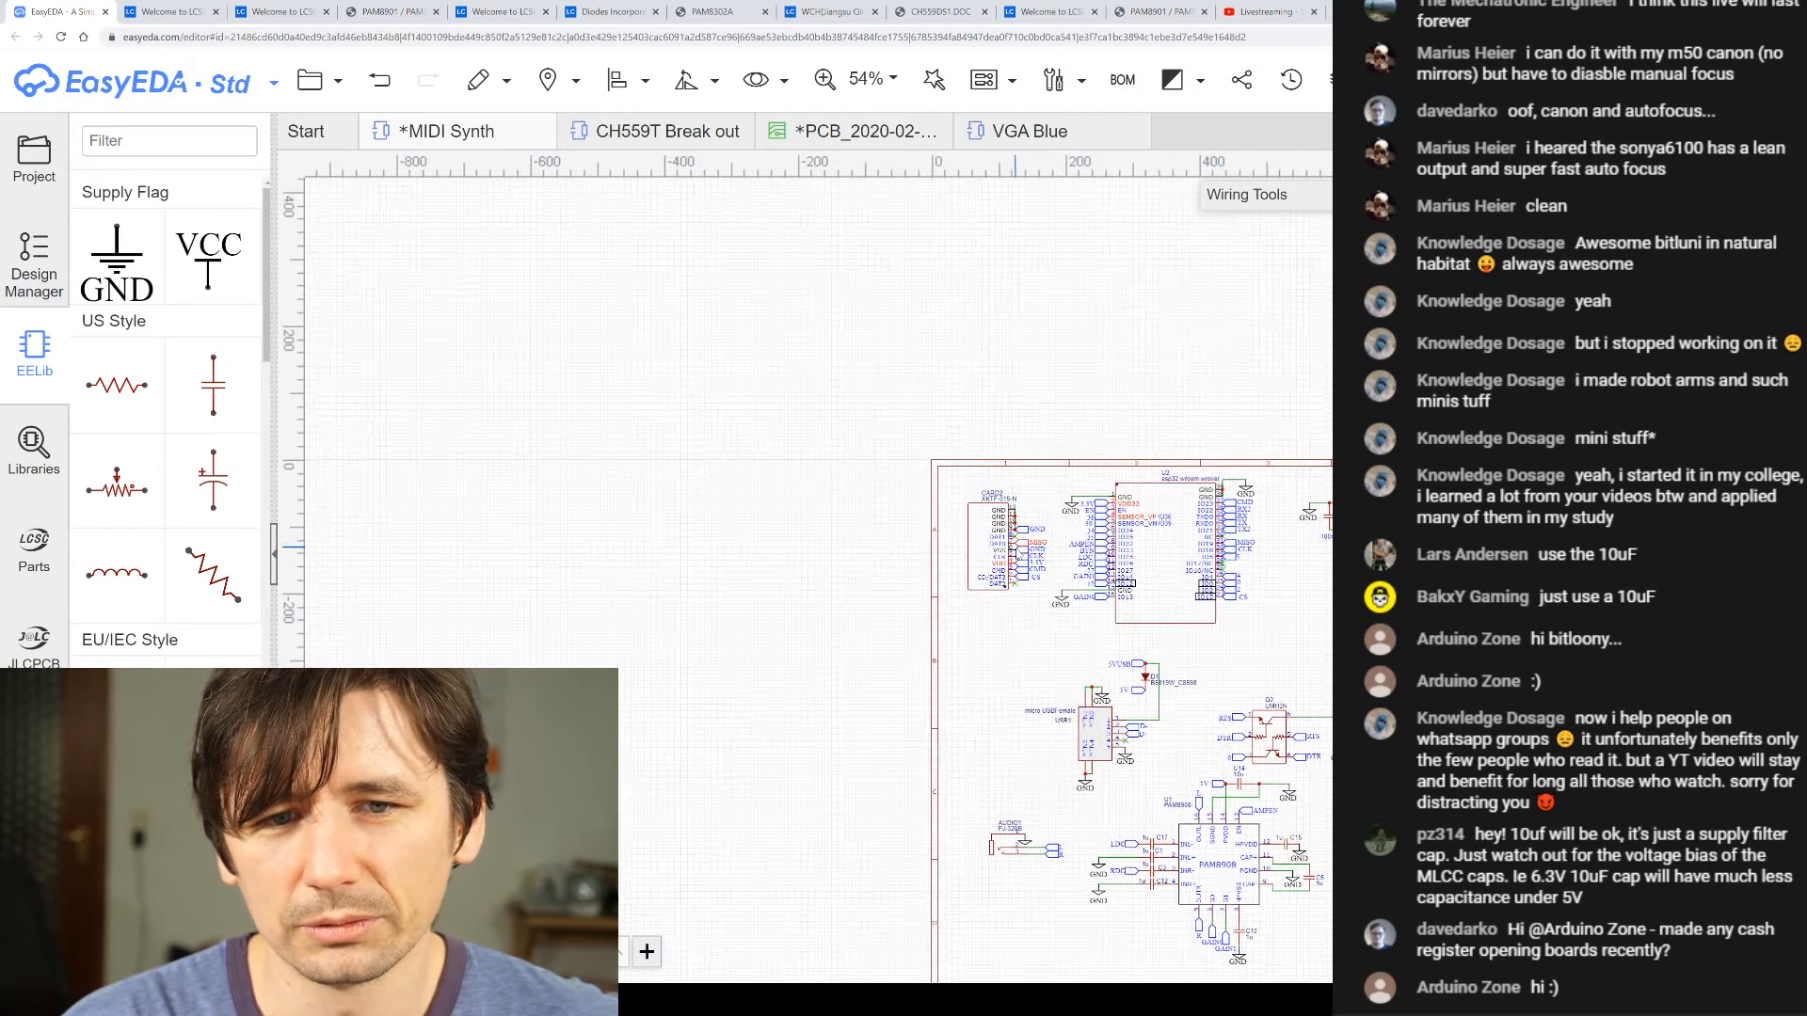
scroll(1312, 570, "up", 4)
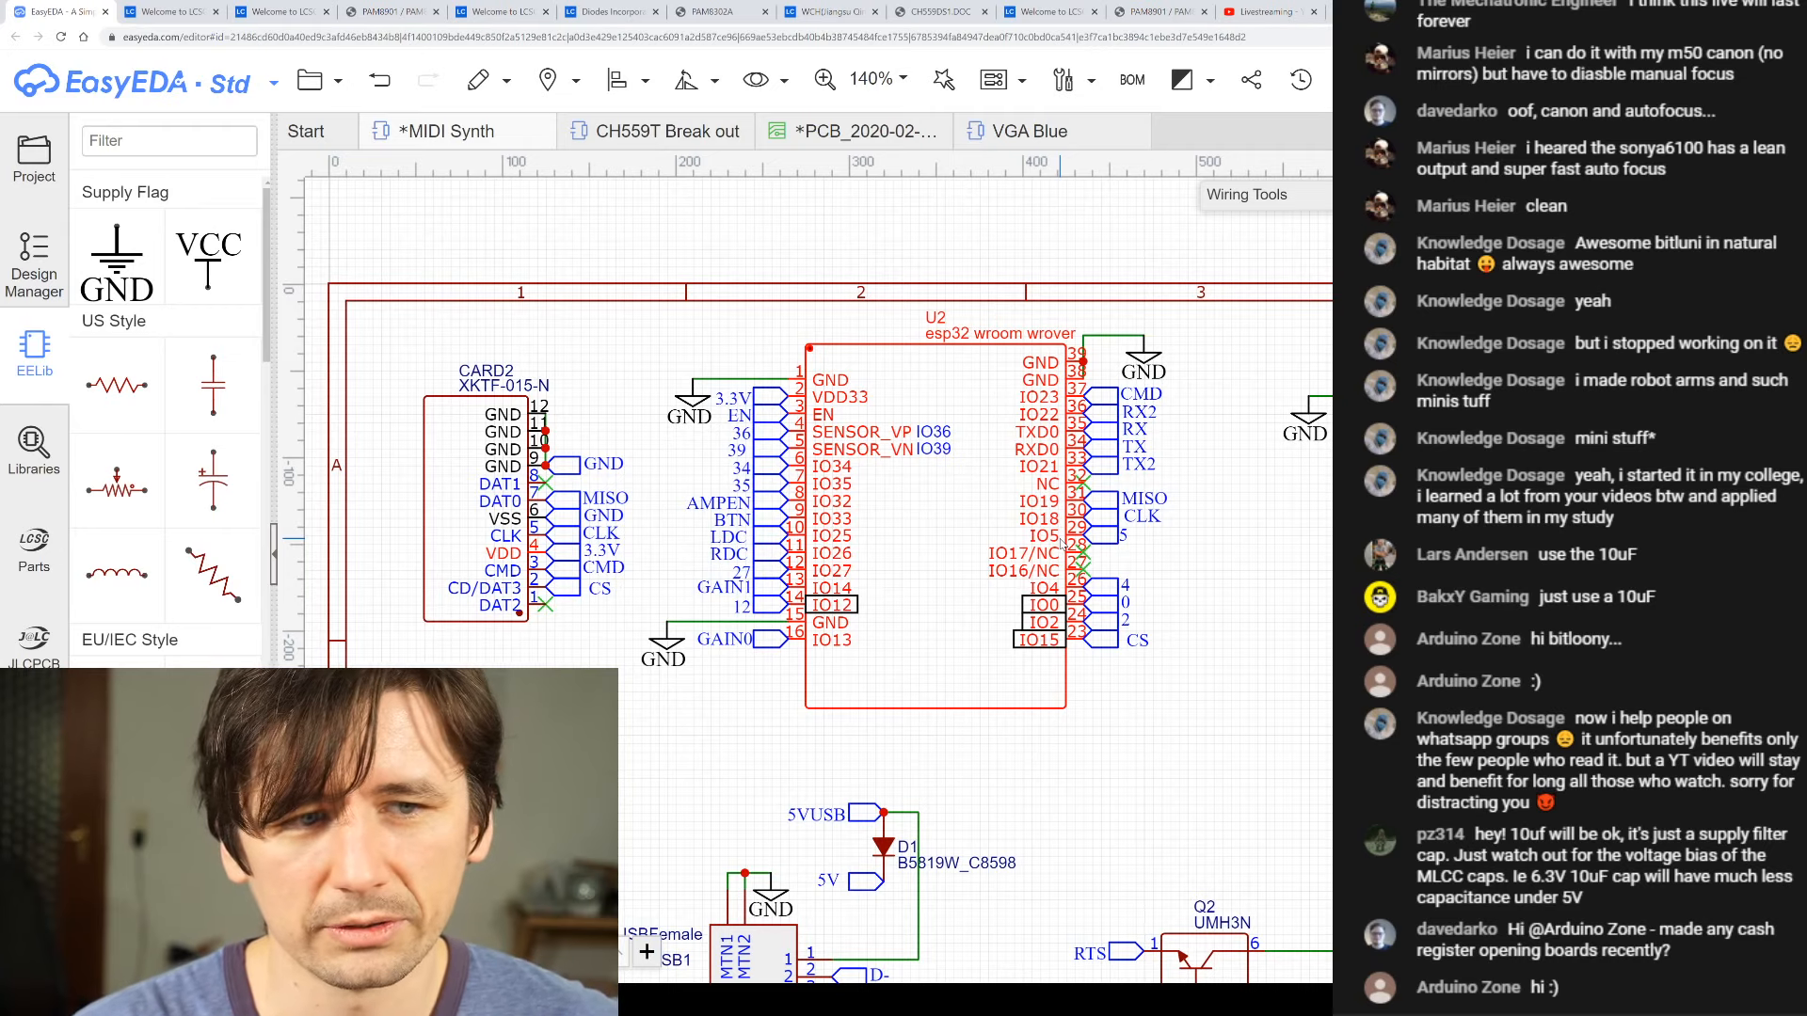
scroll(1039, 555, "down", 5)
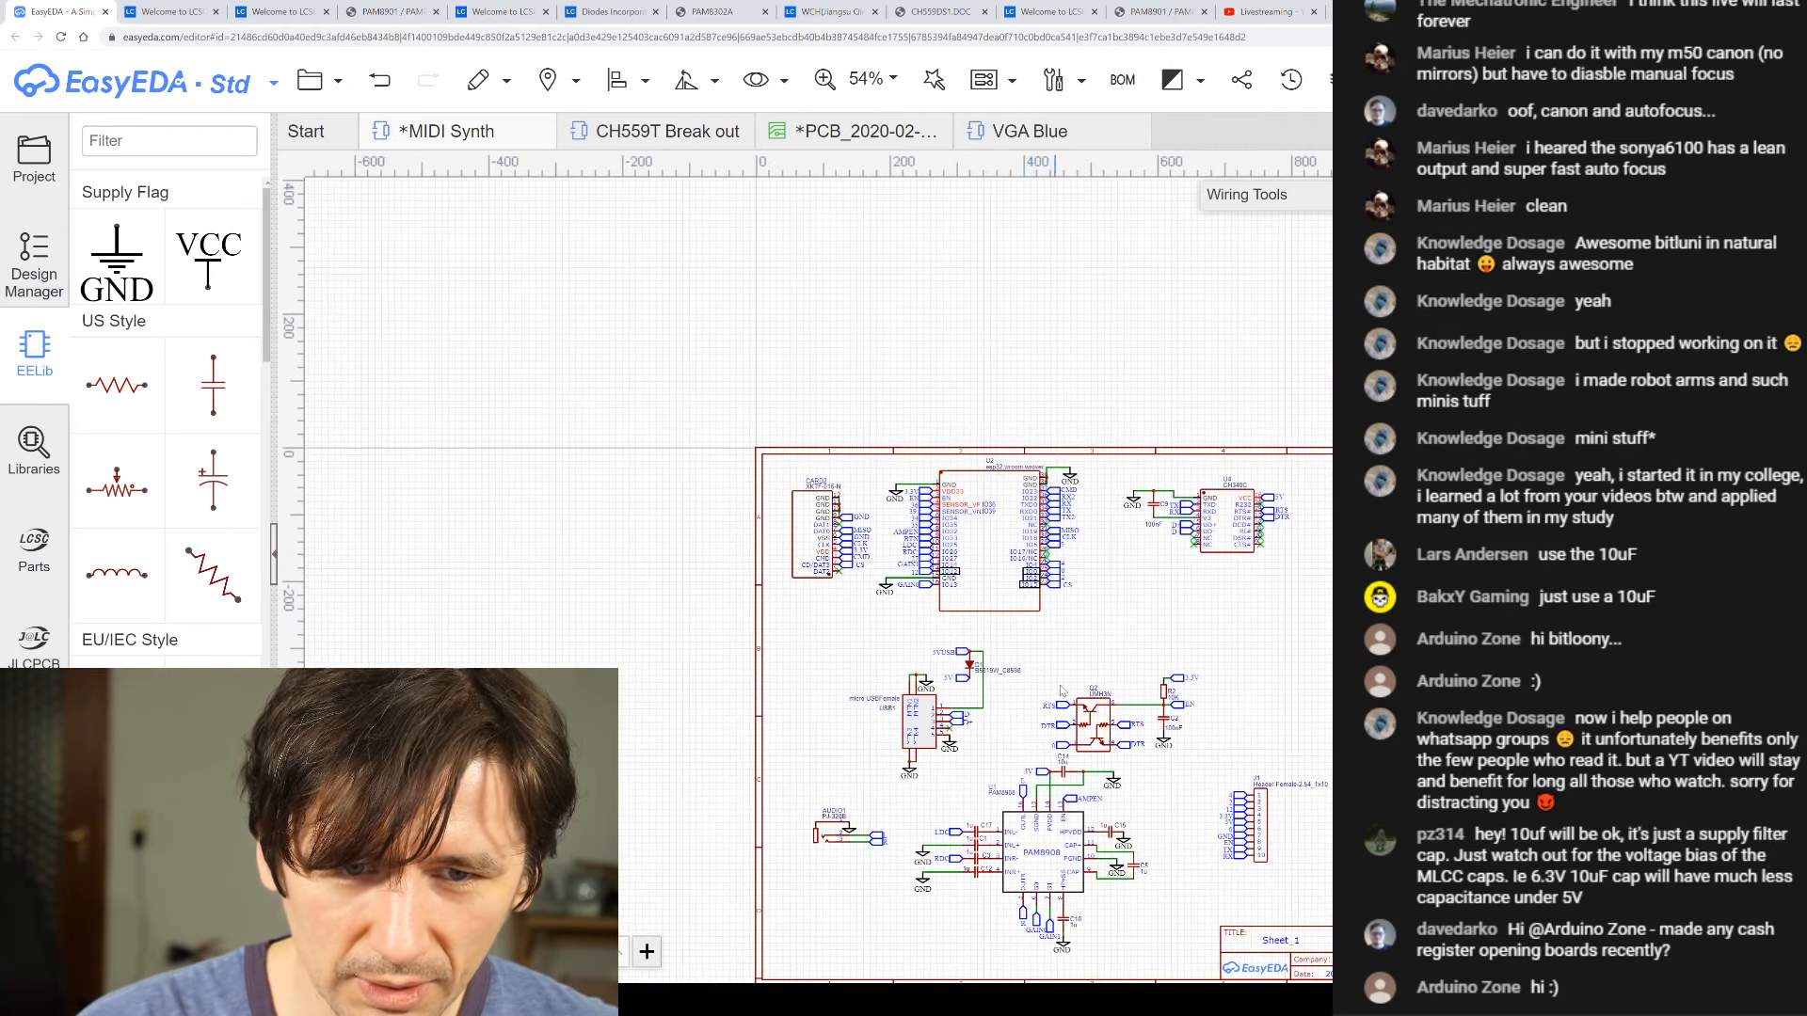
- Check Sheet_1 once more as a whole, covering the CH340C, Q2 reset circuit, PAM8908 and both pin headers
scroll(1041, 659, "up", 3)
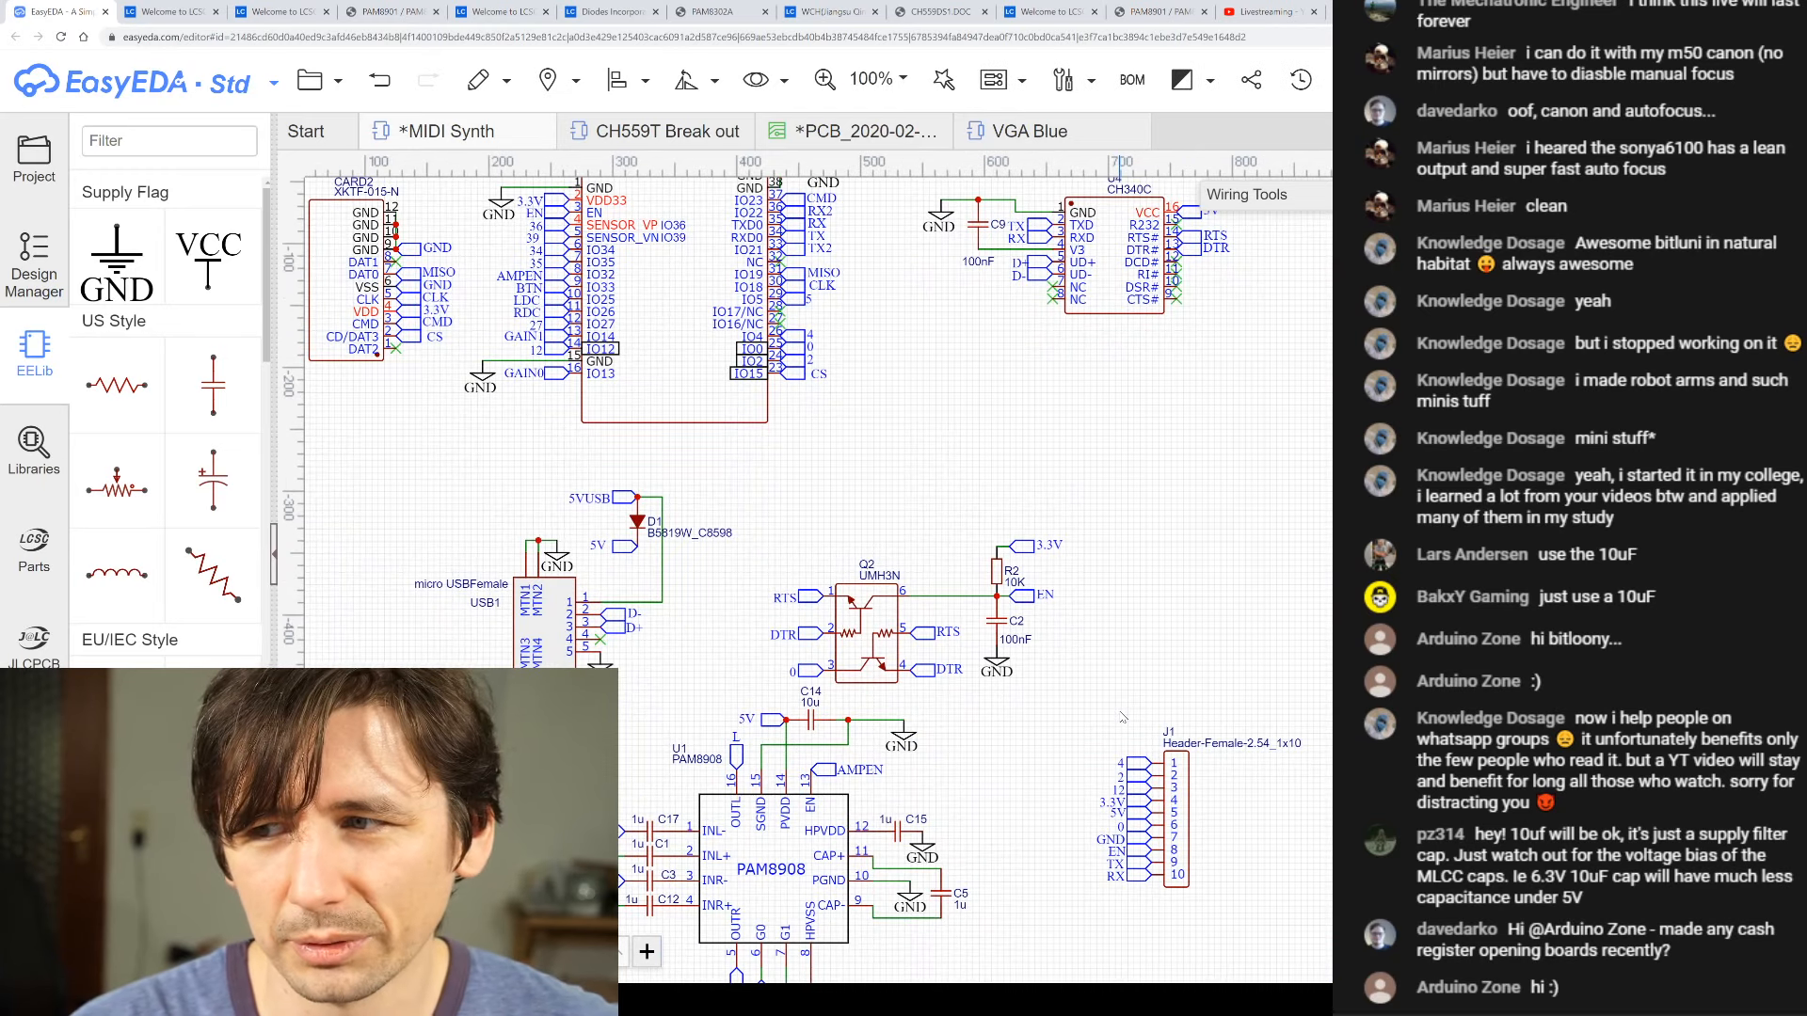
scroll(1121, 717, "down", 1)
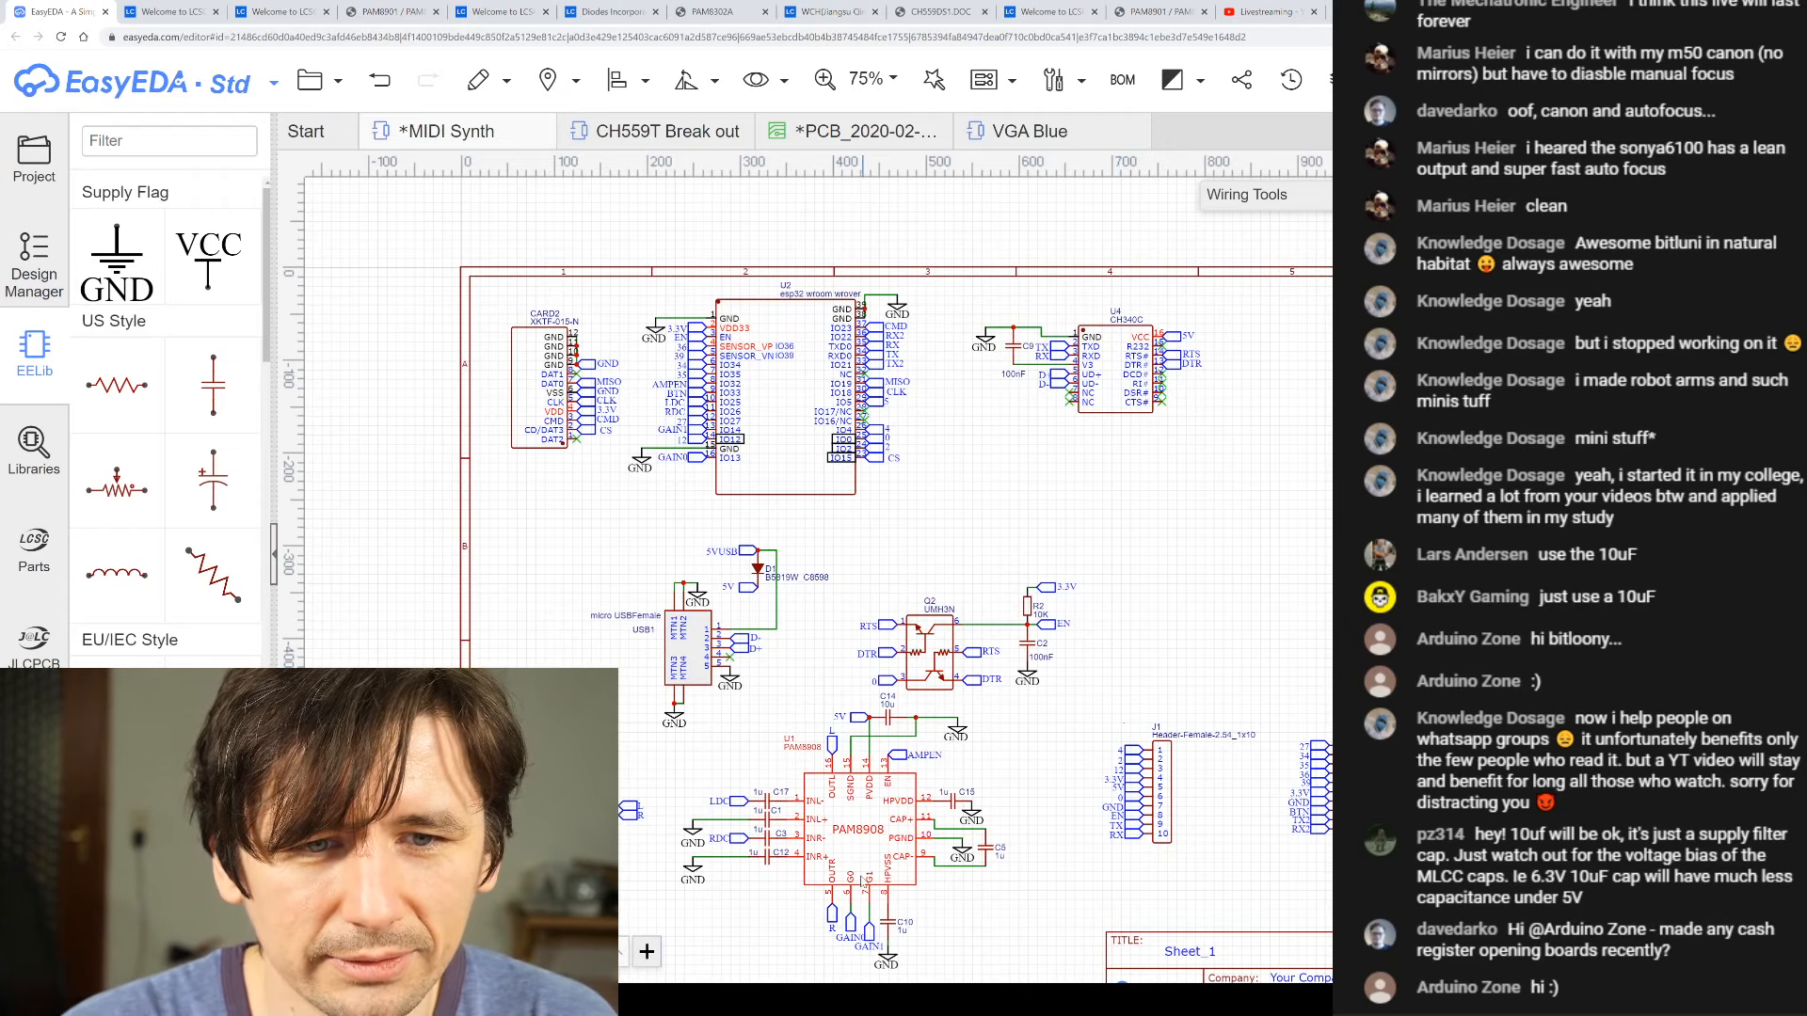
scroll(855, 858, "down", 1)
scroll(971, 772, "up", 1)
scroll(954, 646, "down", 1)
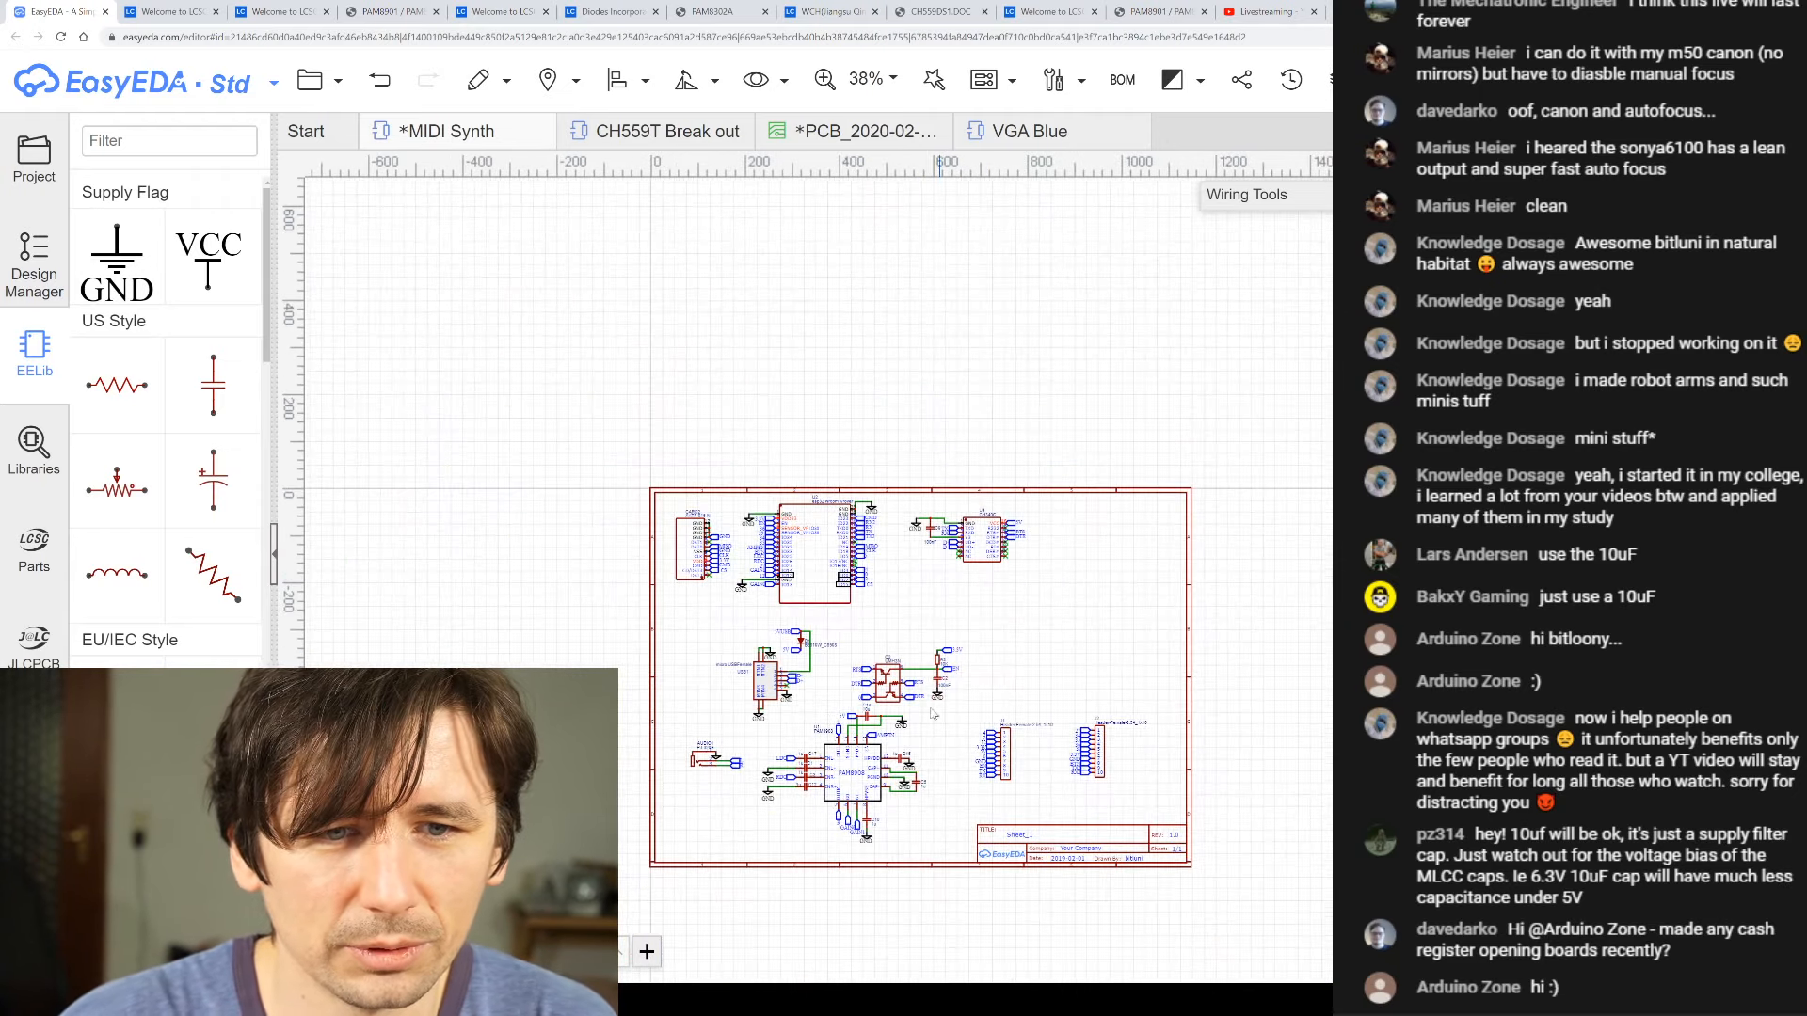
scroll(883, 805, "up", 1)
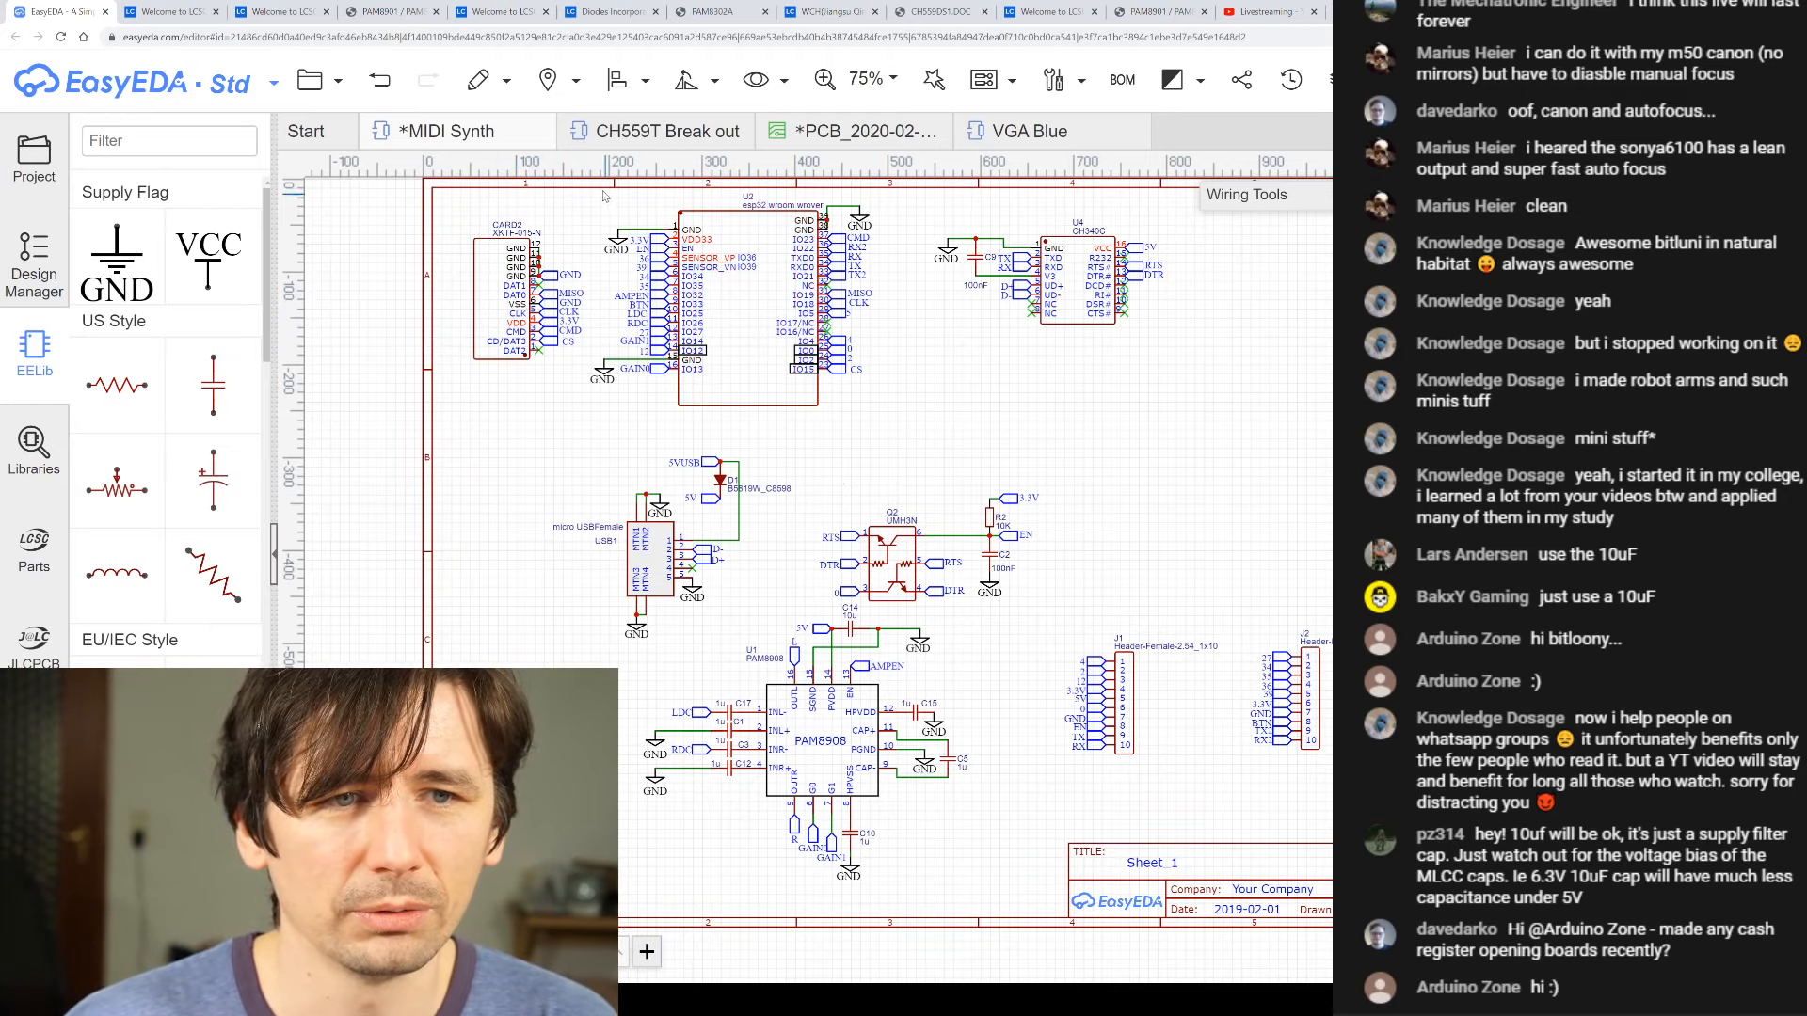
scroll(609, 201, "up", 1)
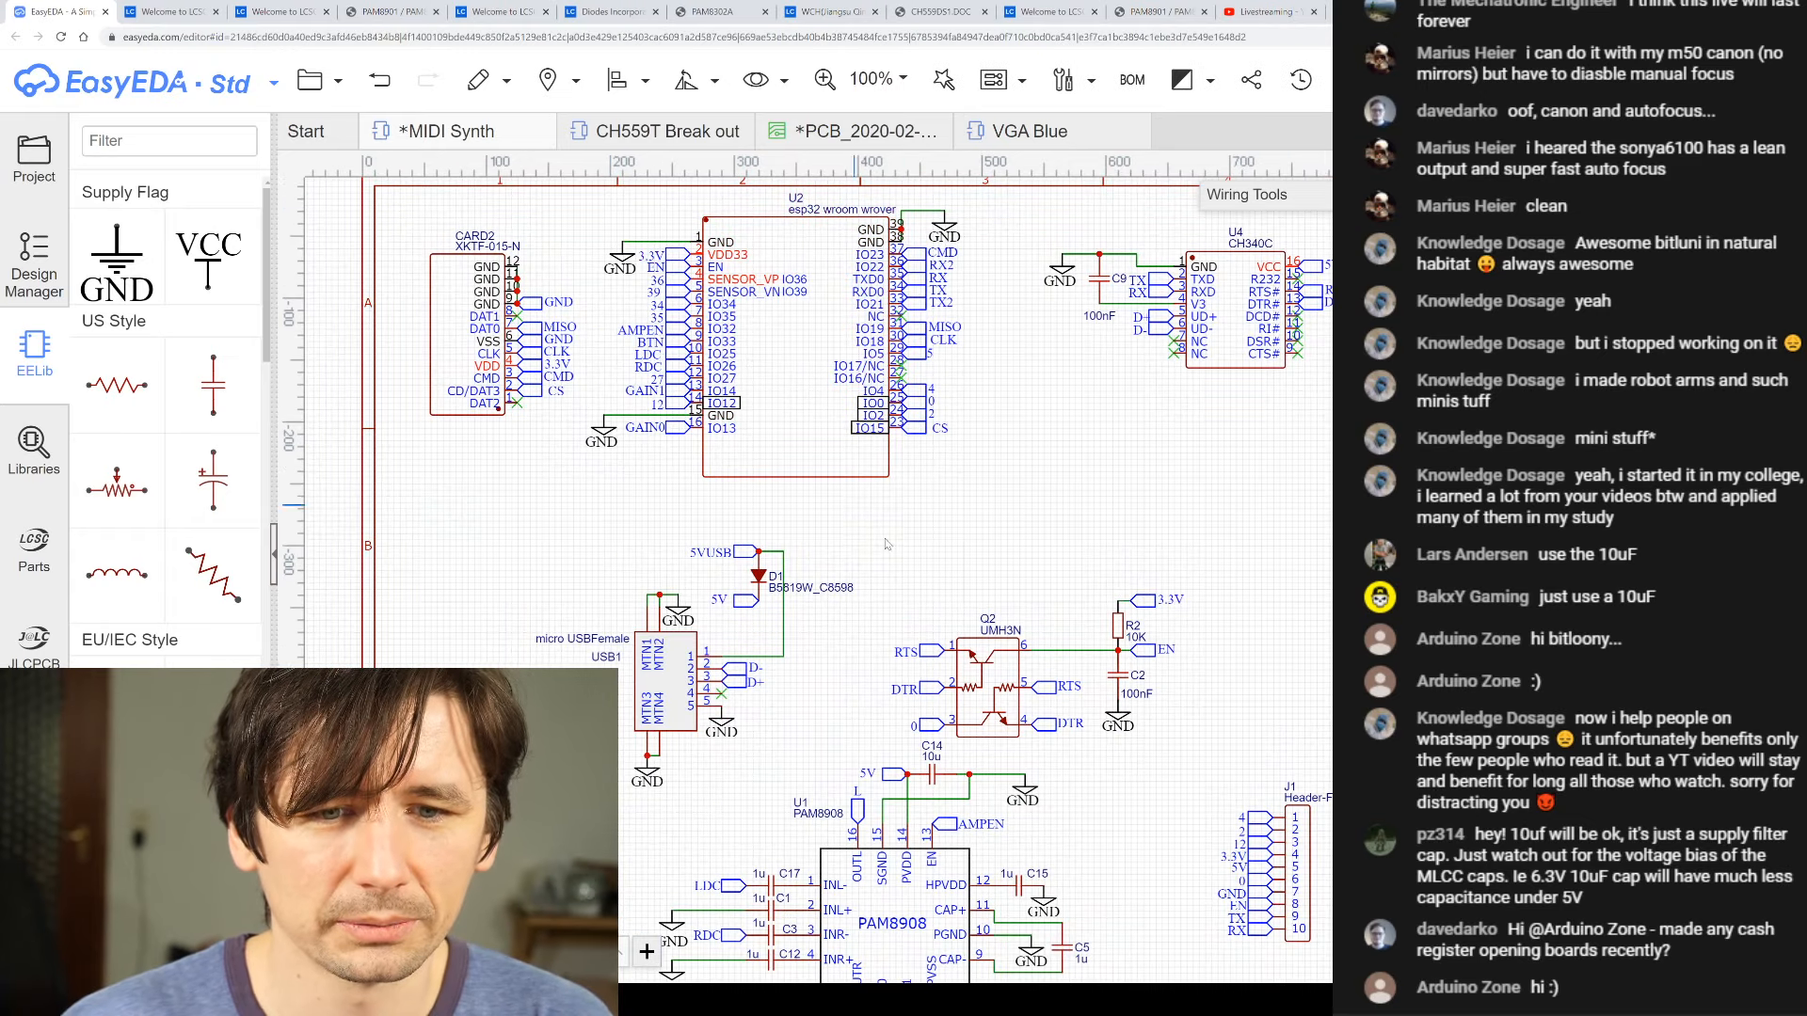
scroll(904, 558, "down", 1)
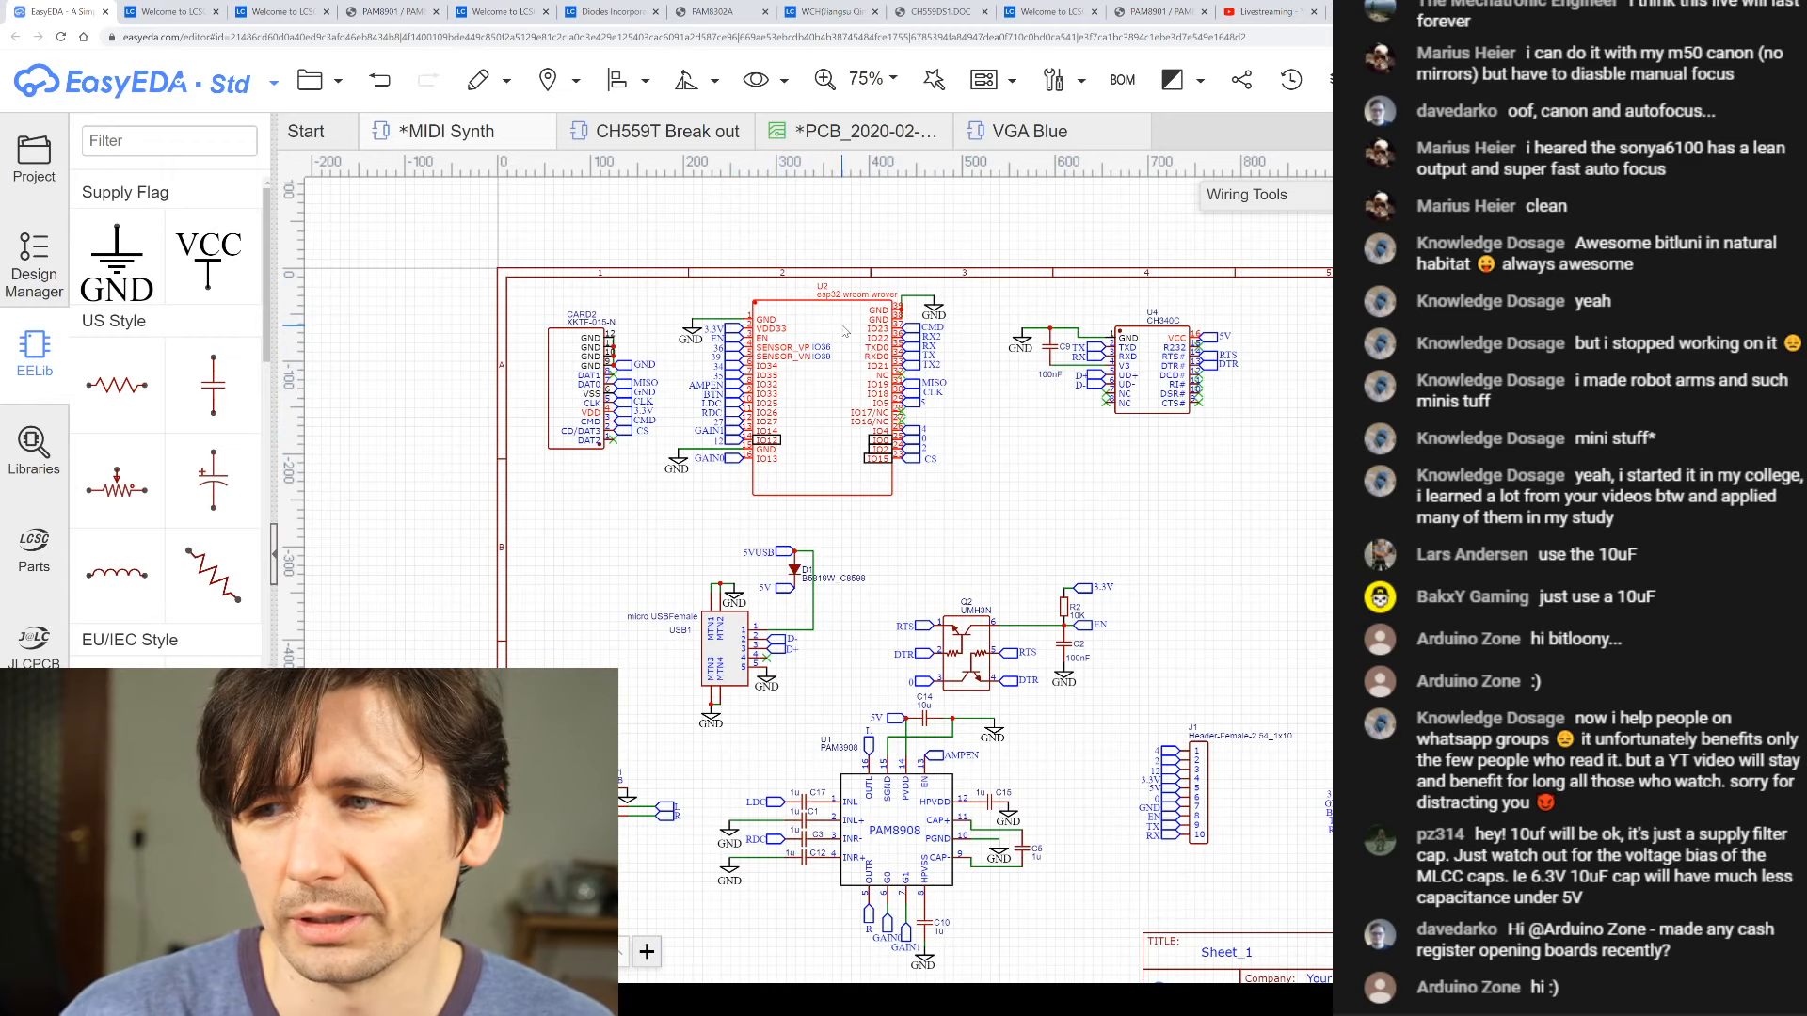
scroll(1091, 740, "down", 3)
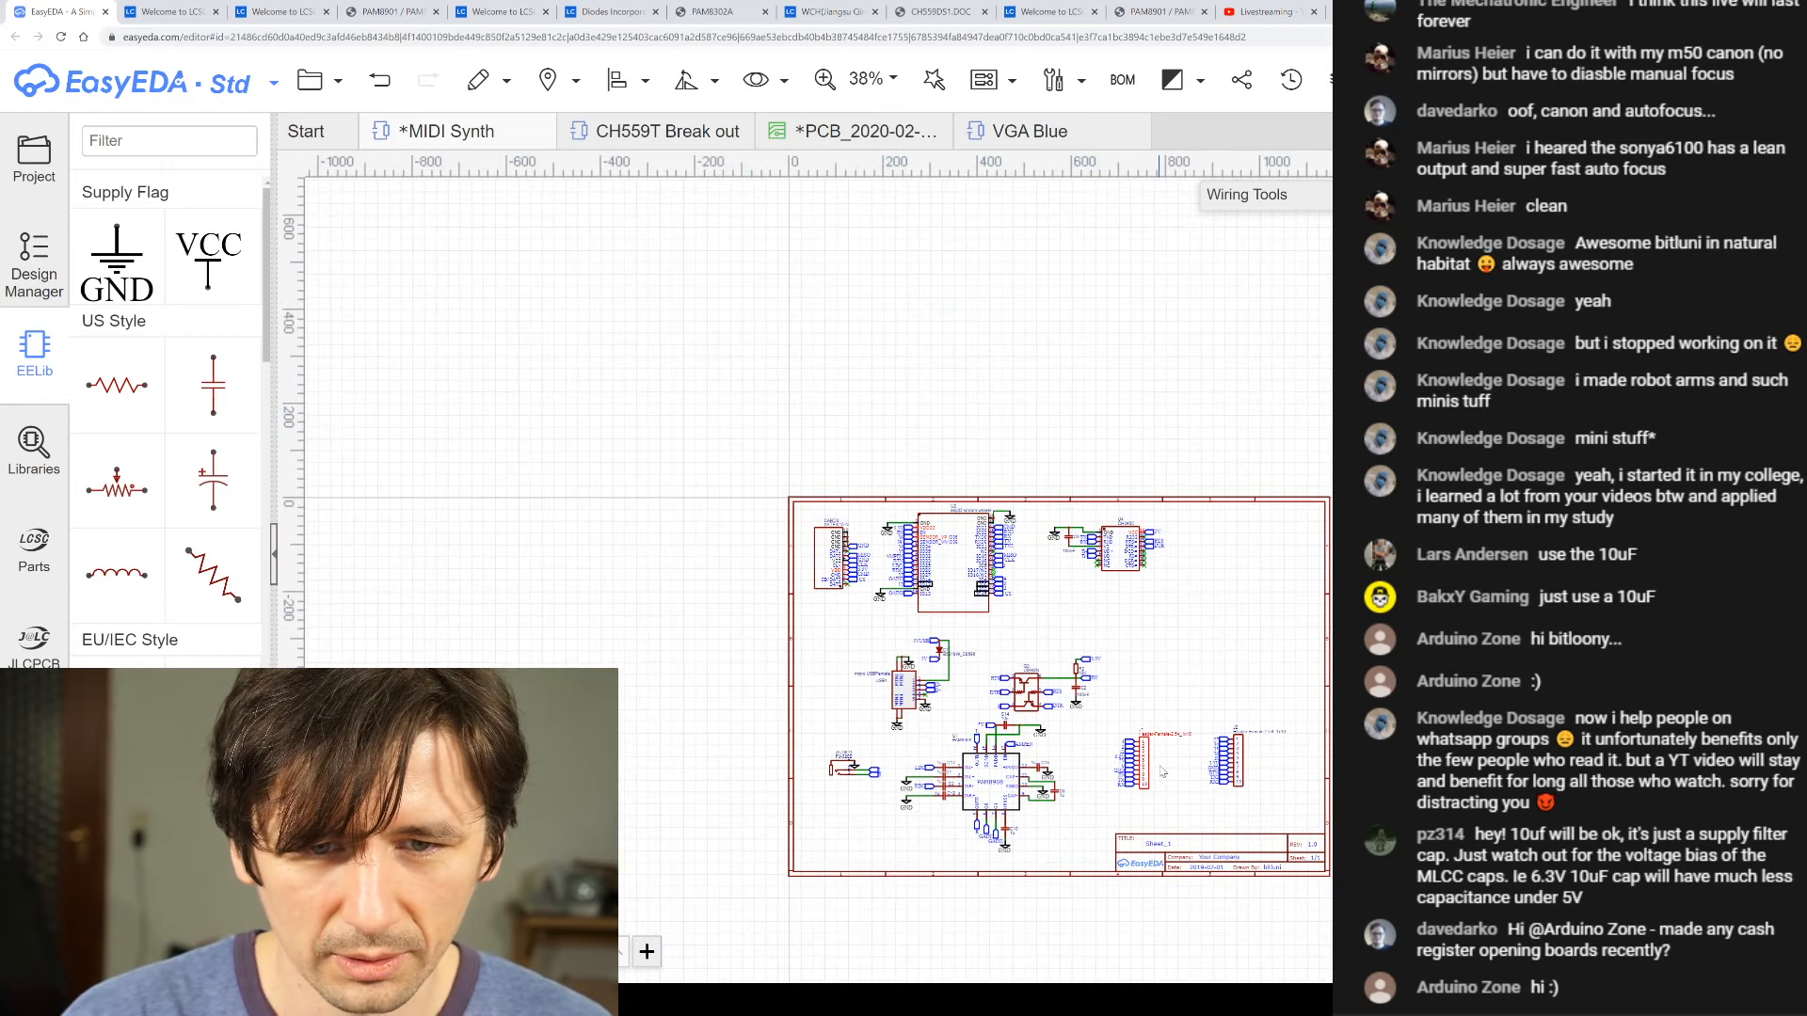
scroll(1161, 769, "up", 2)
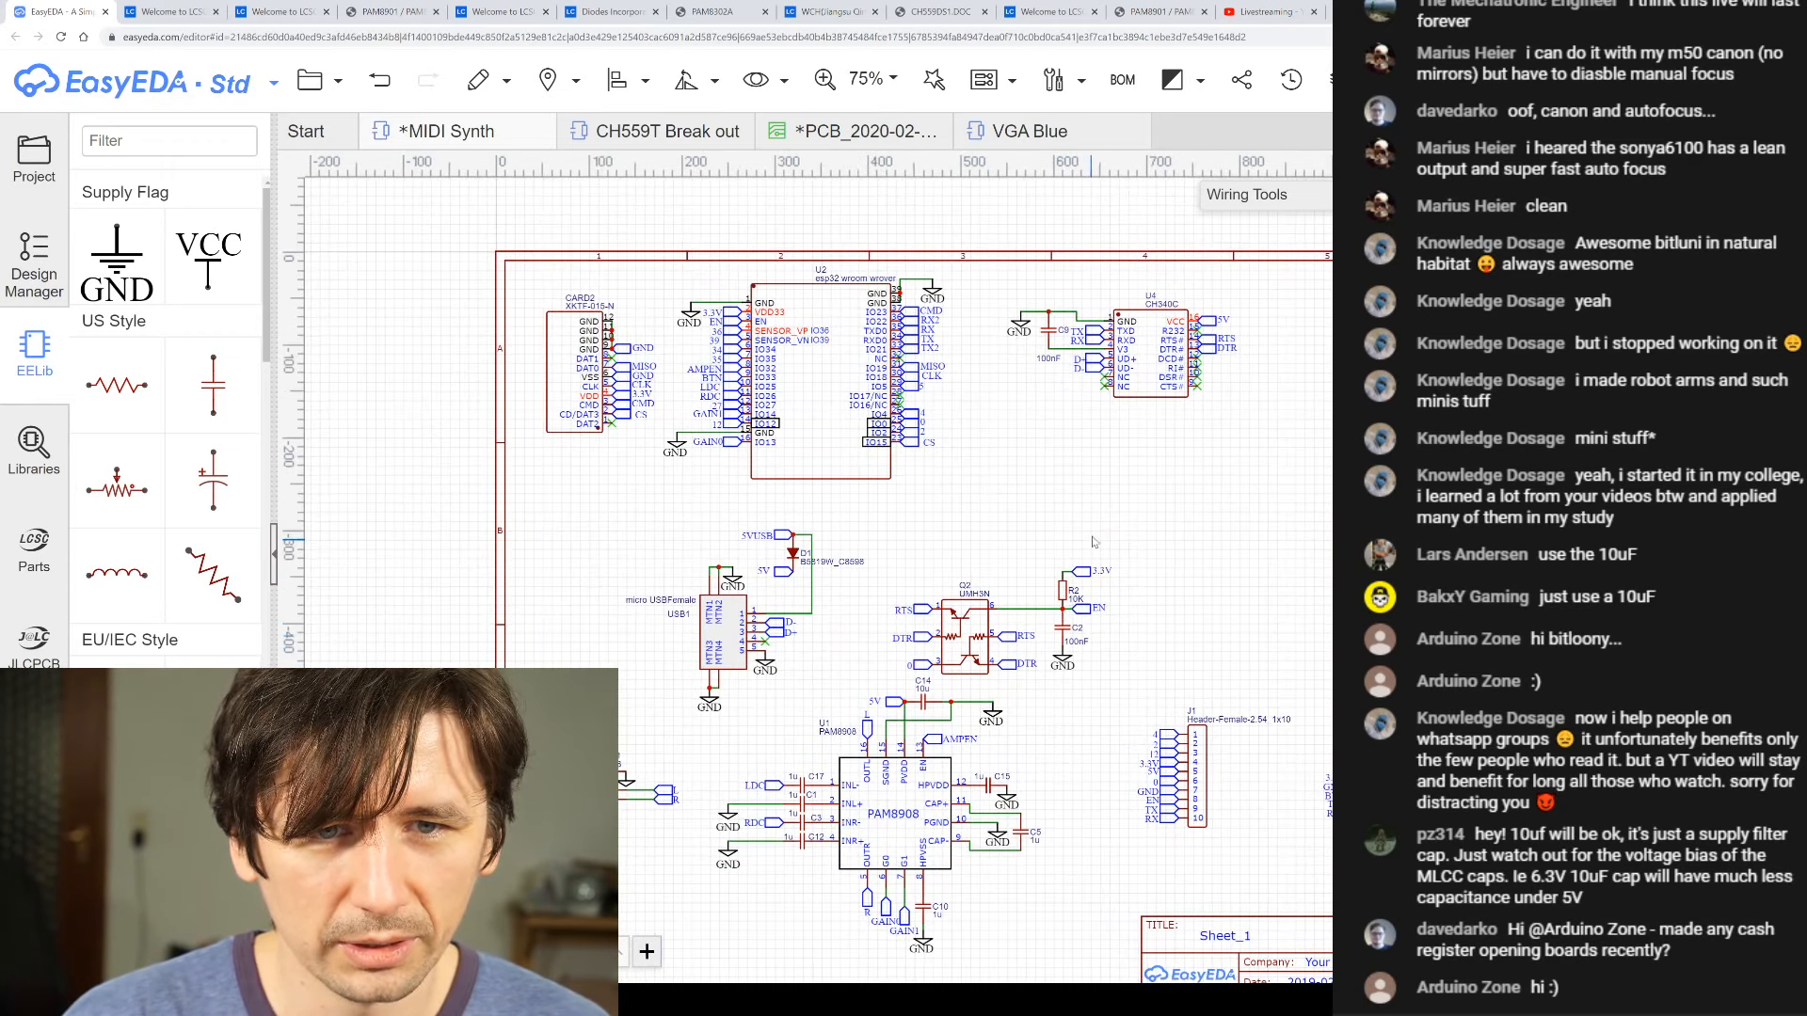
- Clear the selection and save the MIDI Synth schematic
left_click(1112, 477)
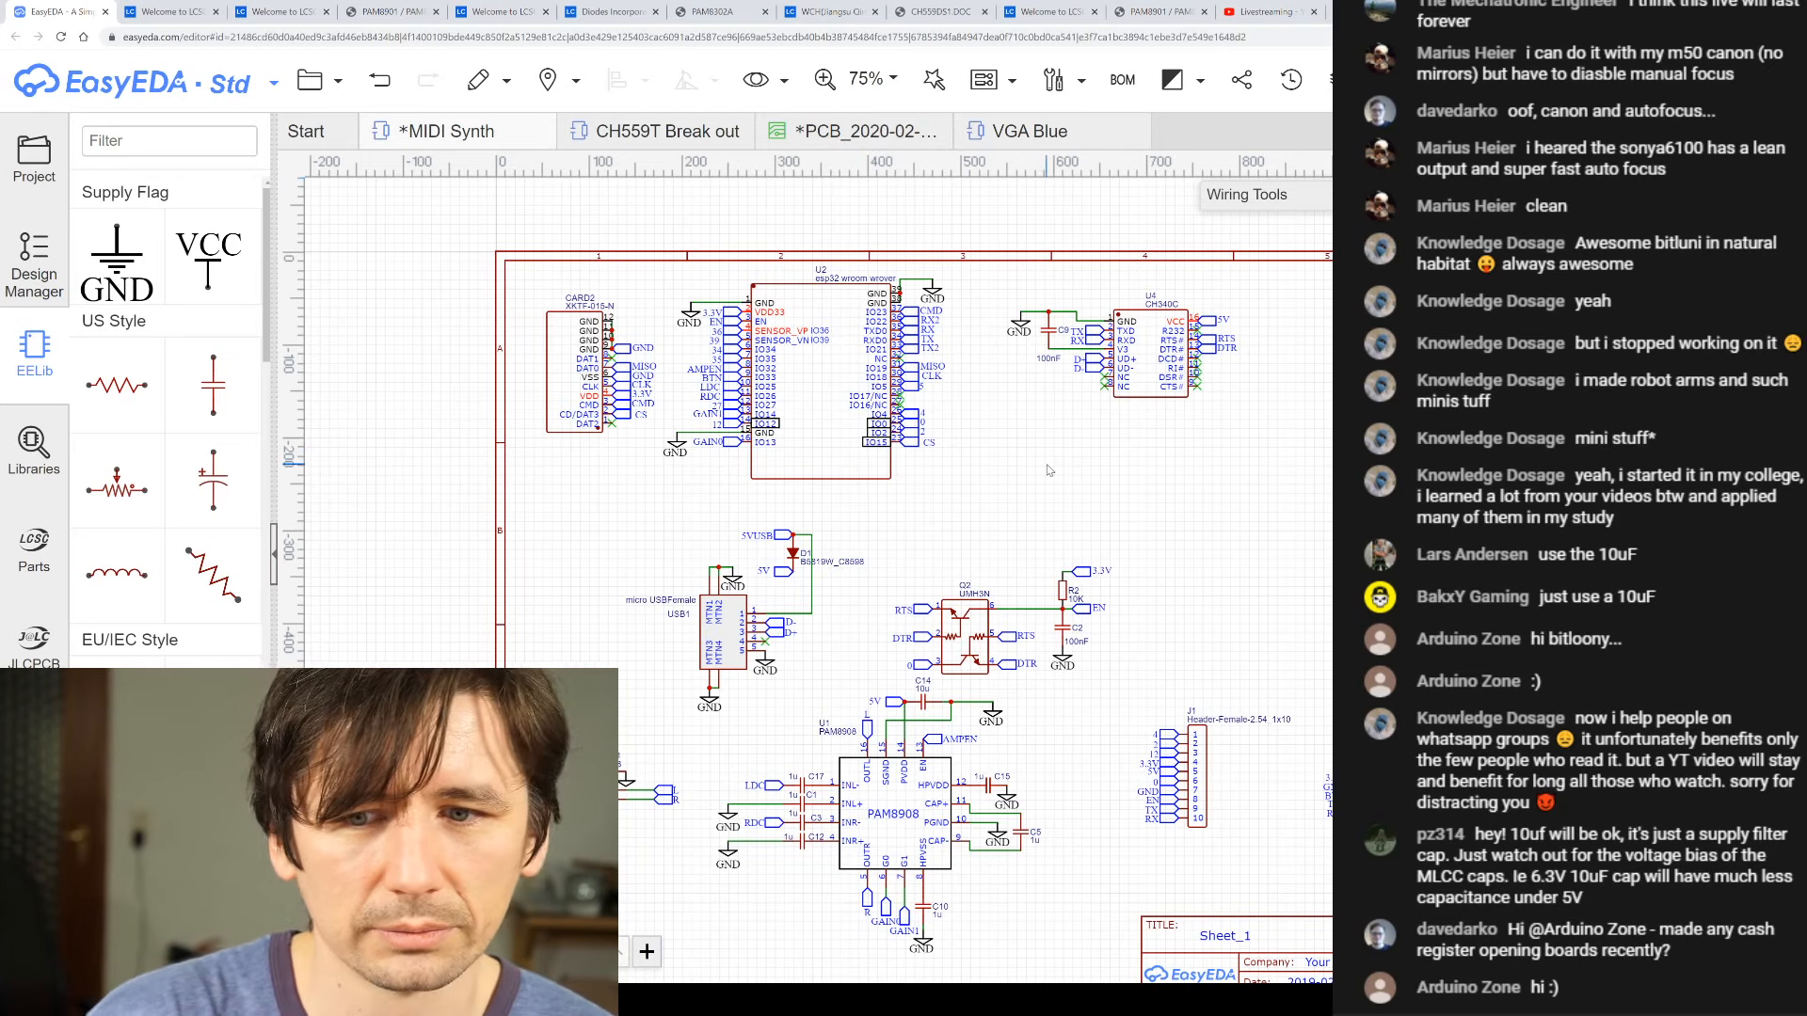
key("ctrl+s")
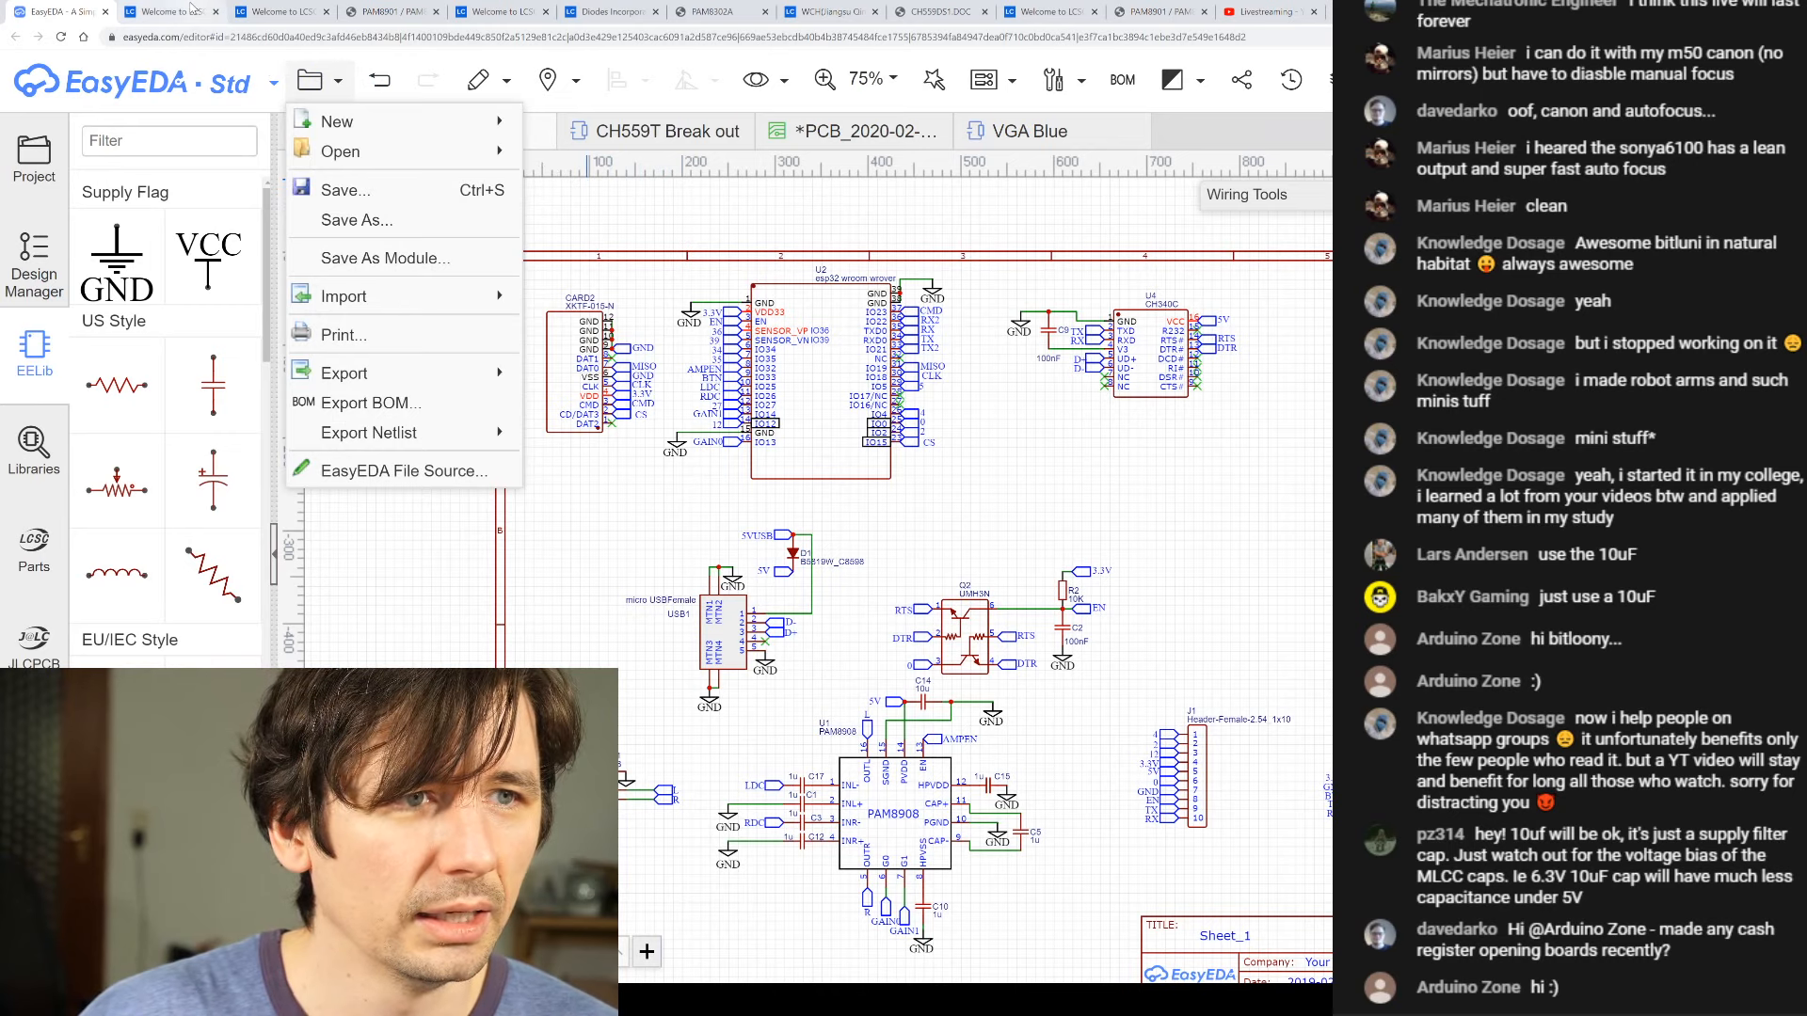
- Switch to the LCSC order history and examine the parts of the 17/01/2020 order listed with part C27438
left_click(192, 10)
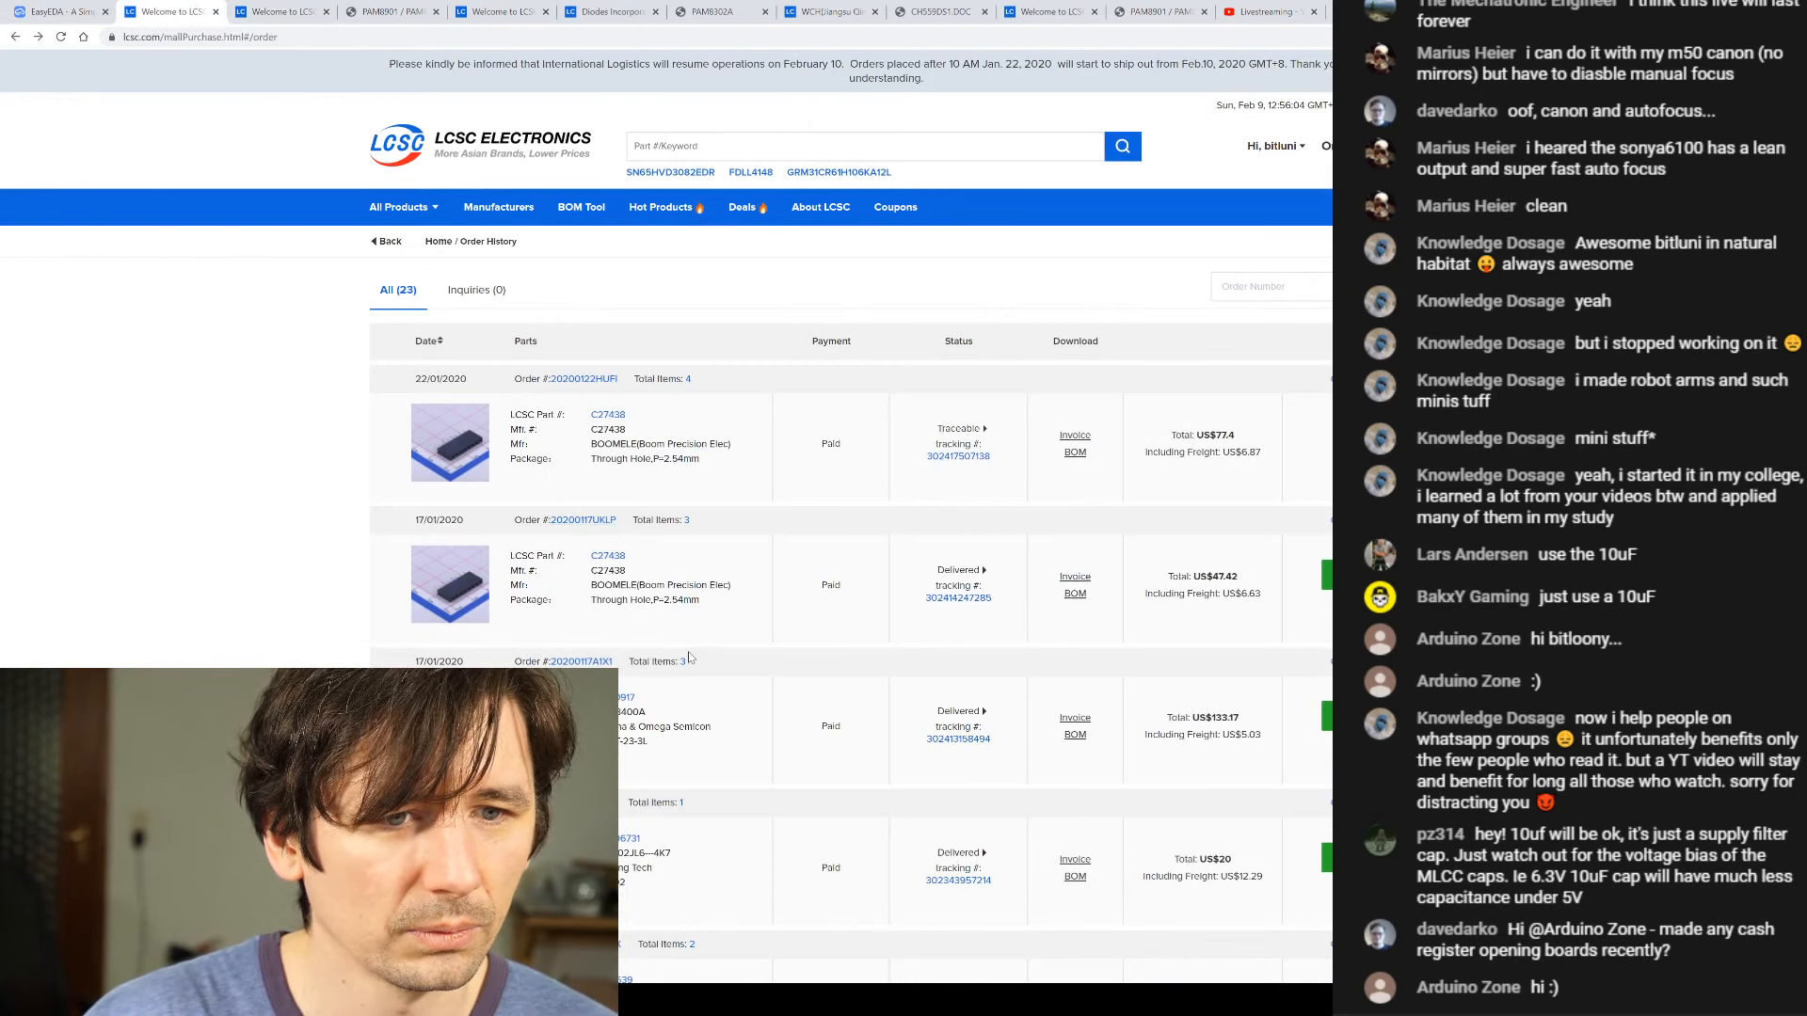
left_click(687, 520)
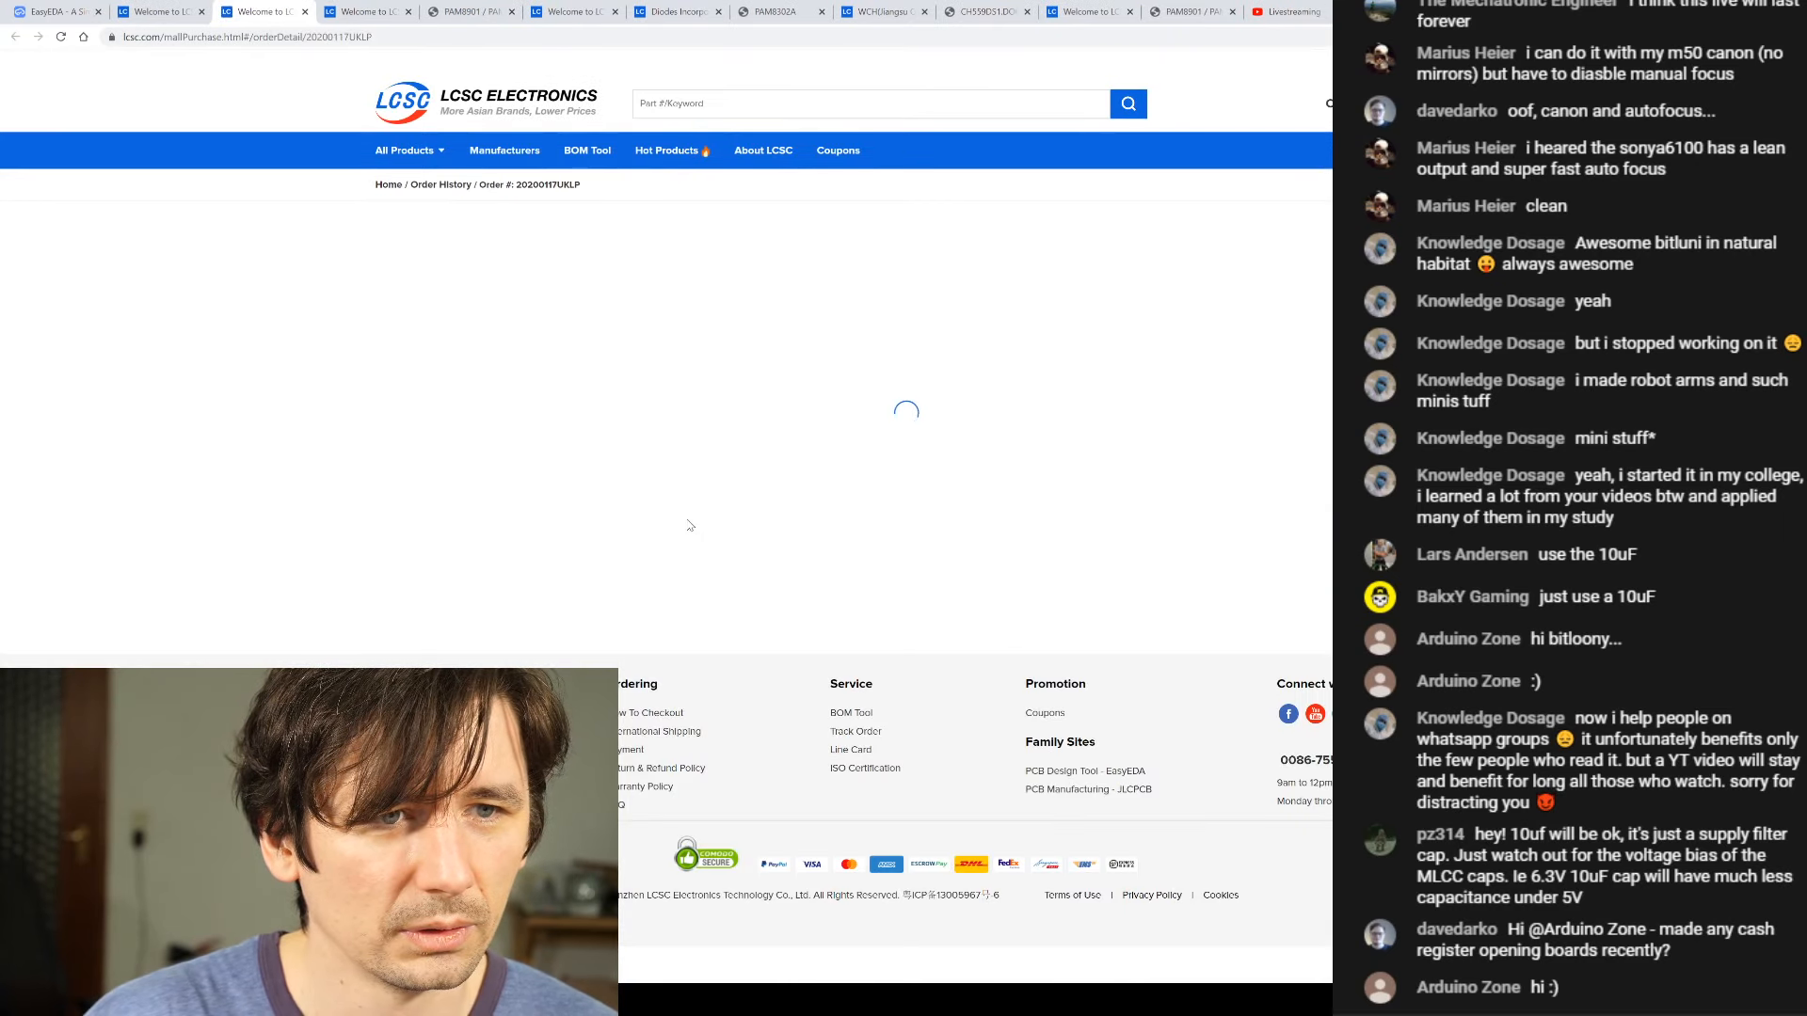
scroll(690, 517, "down", 3)
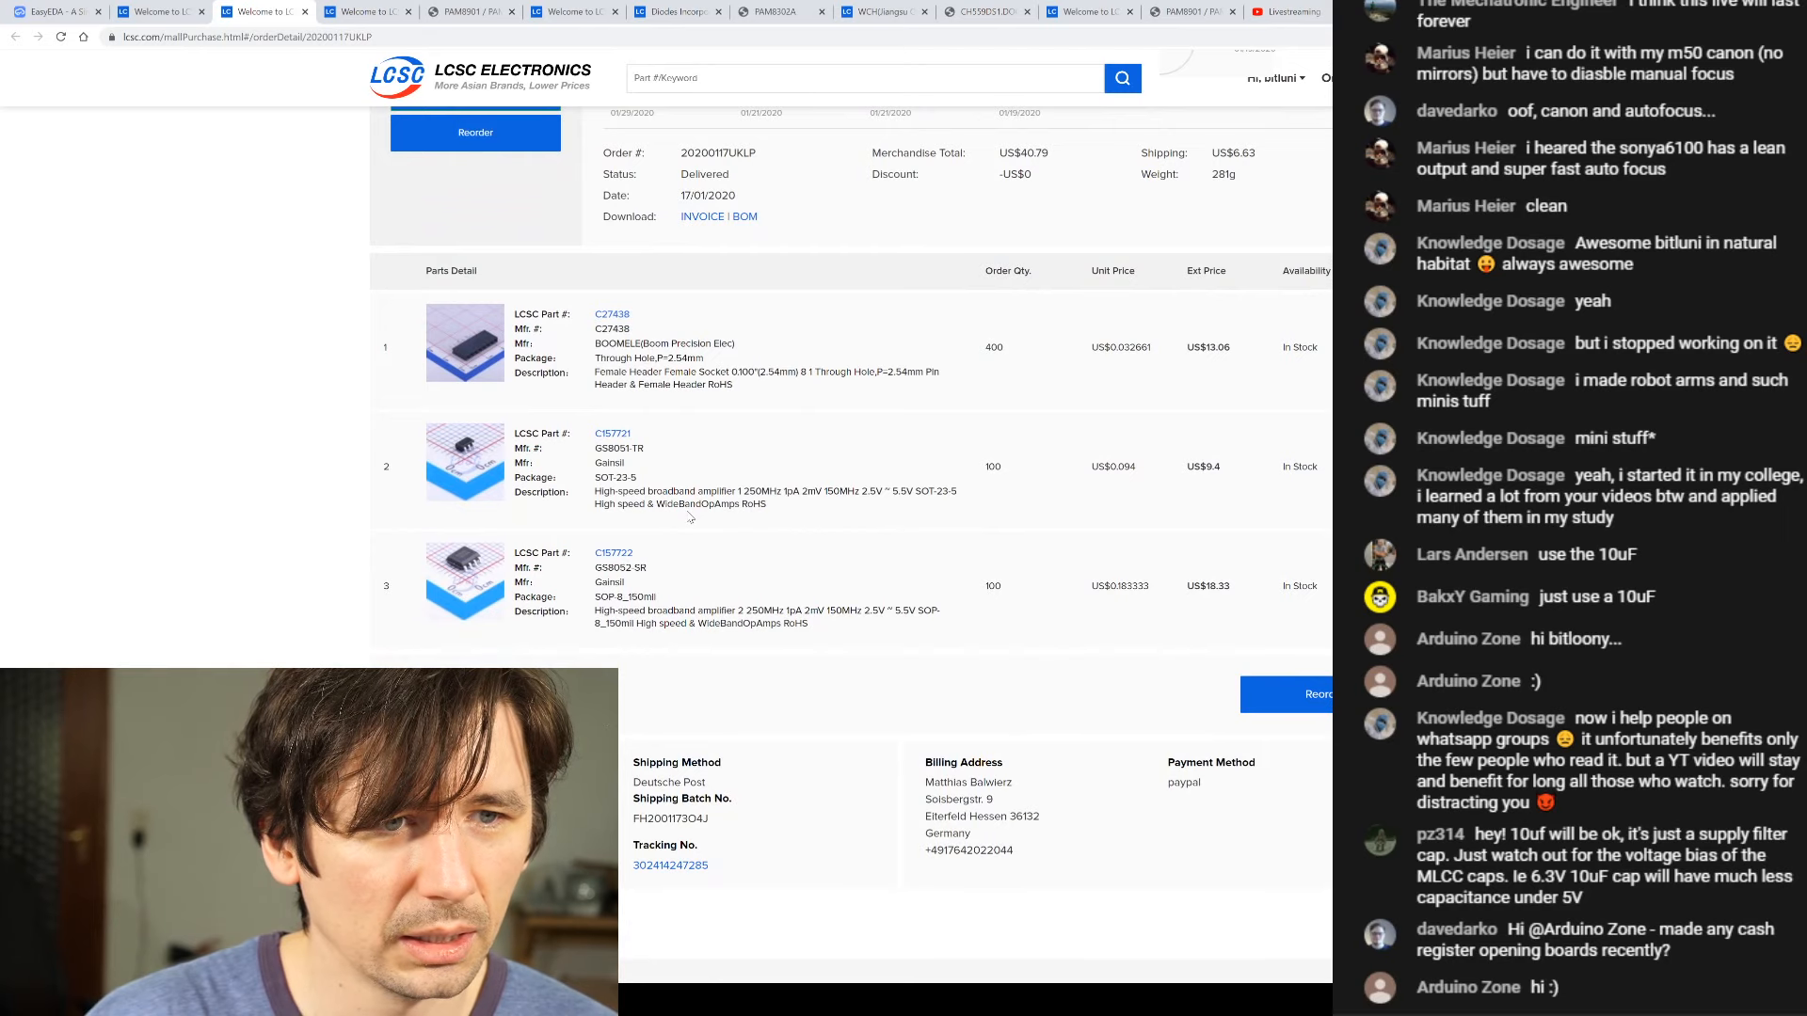
- Open the 17/01/2020 order containing the AO3400A from the order history and examine its listed parts
scroll(690, 517, "up", 3)
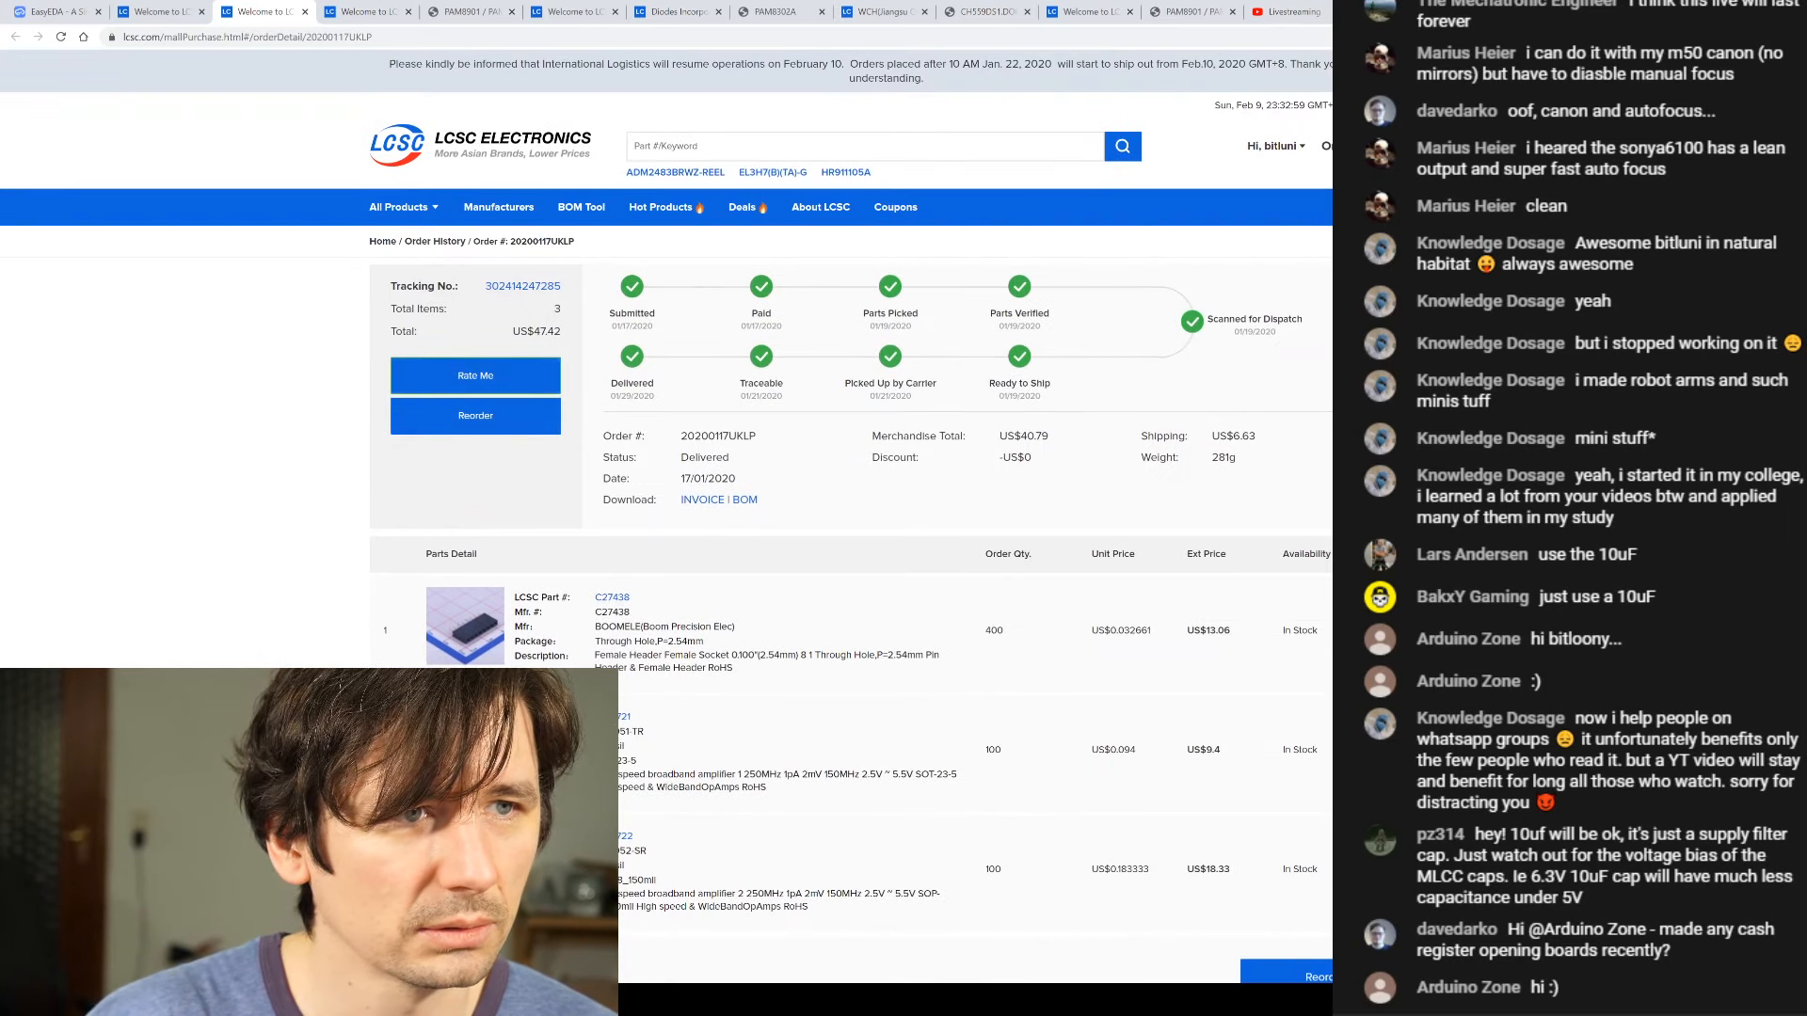
left_click(304, 13)
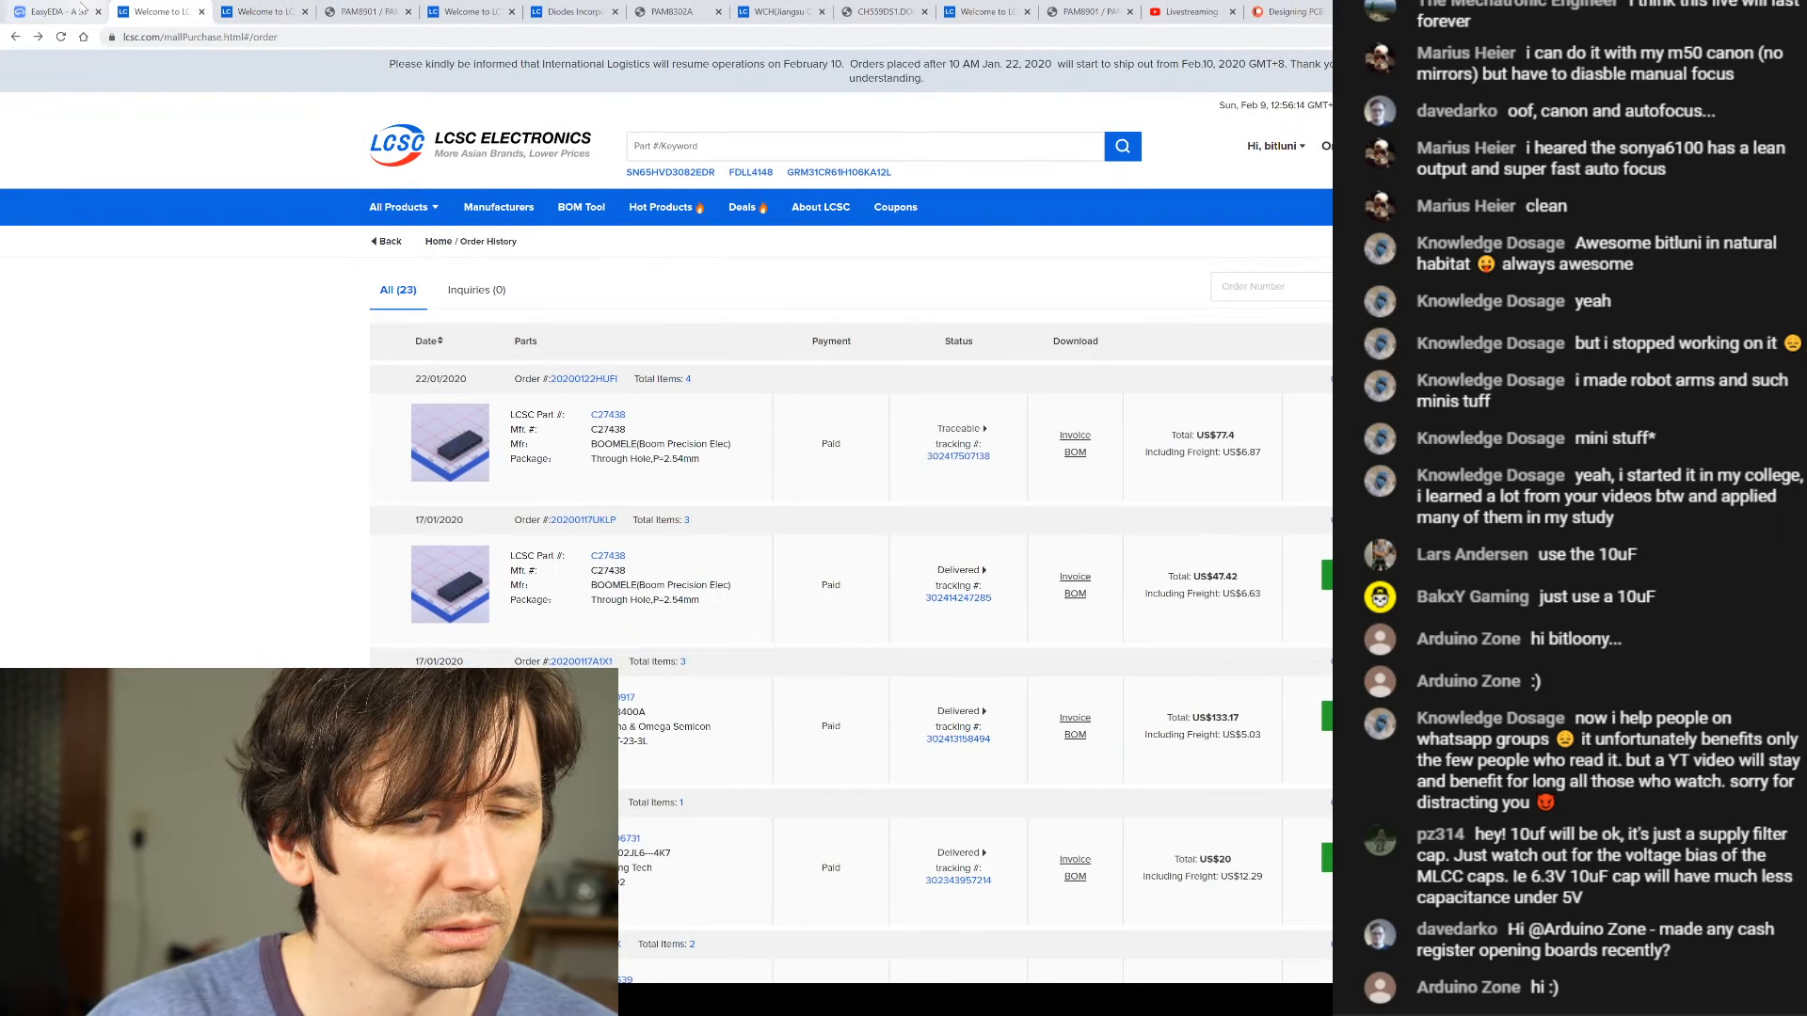
left_click(580, 660)
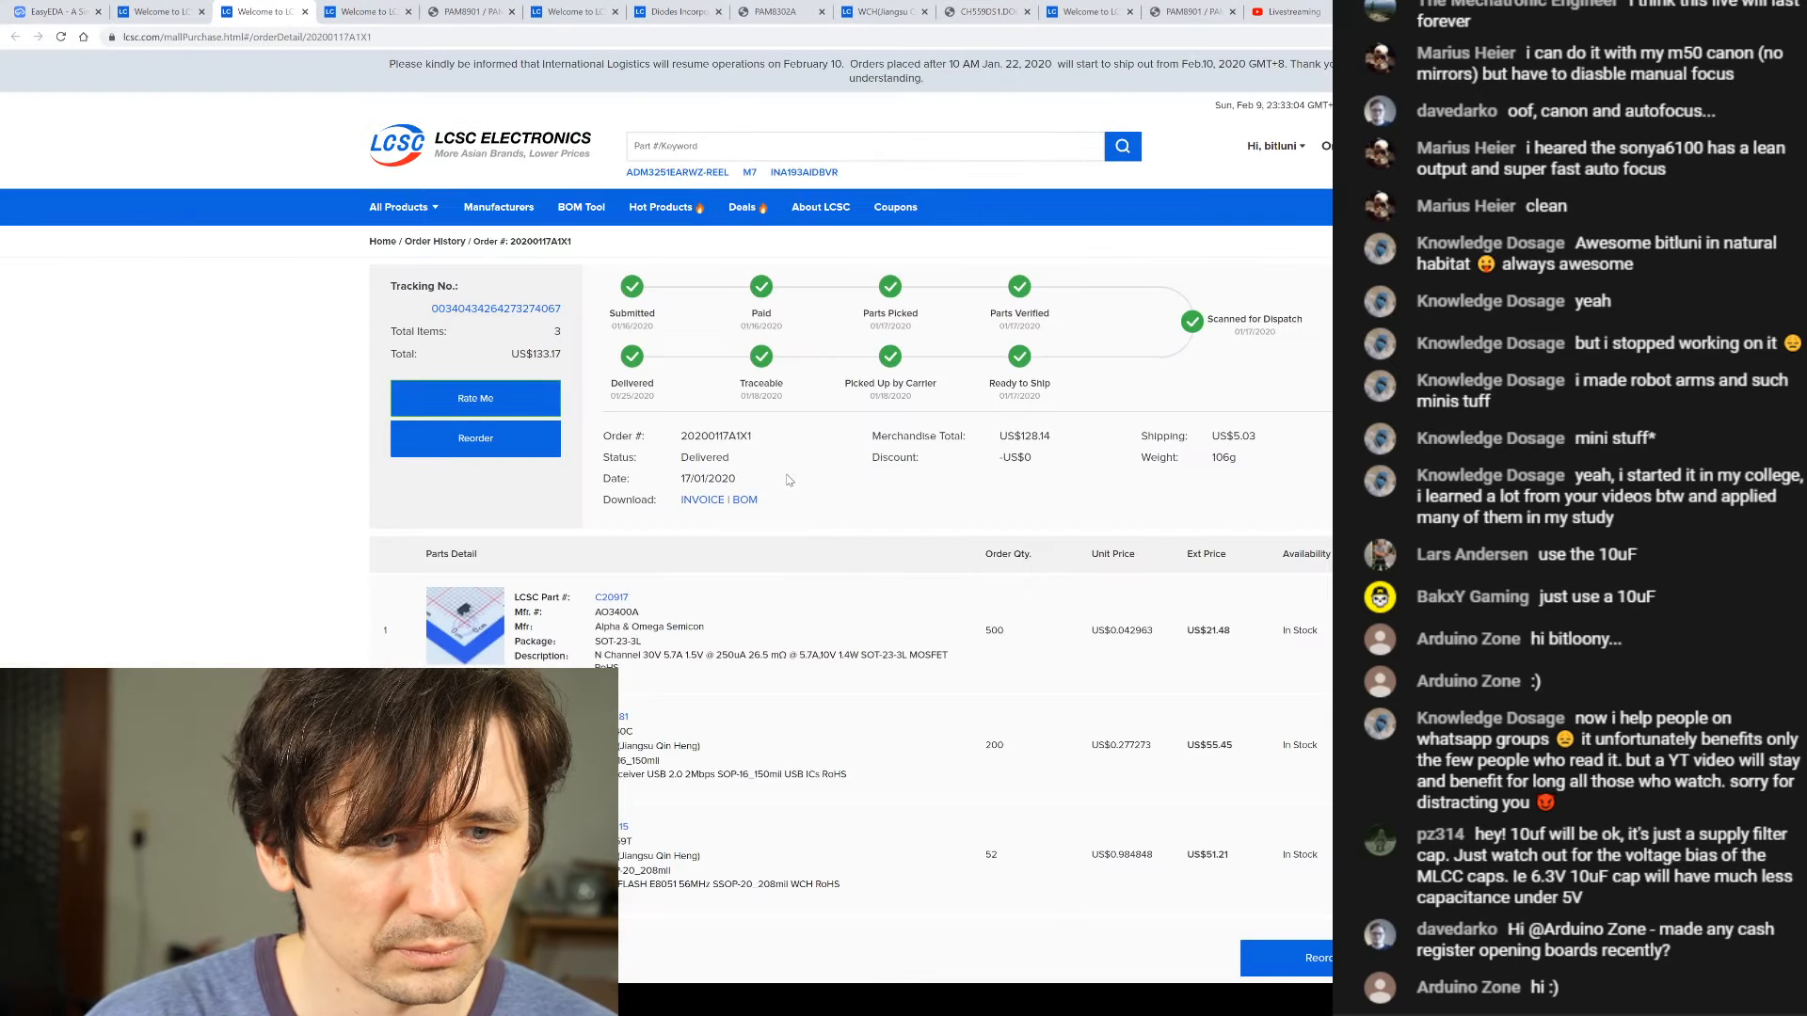
scroll(789, 480, "down", 4)
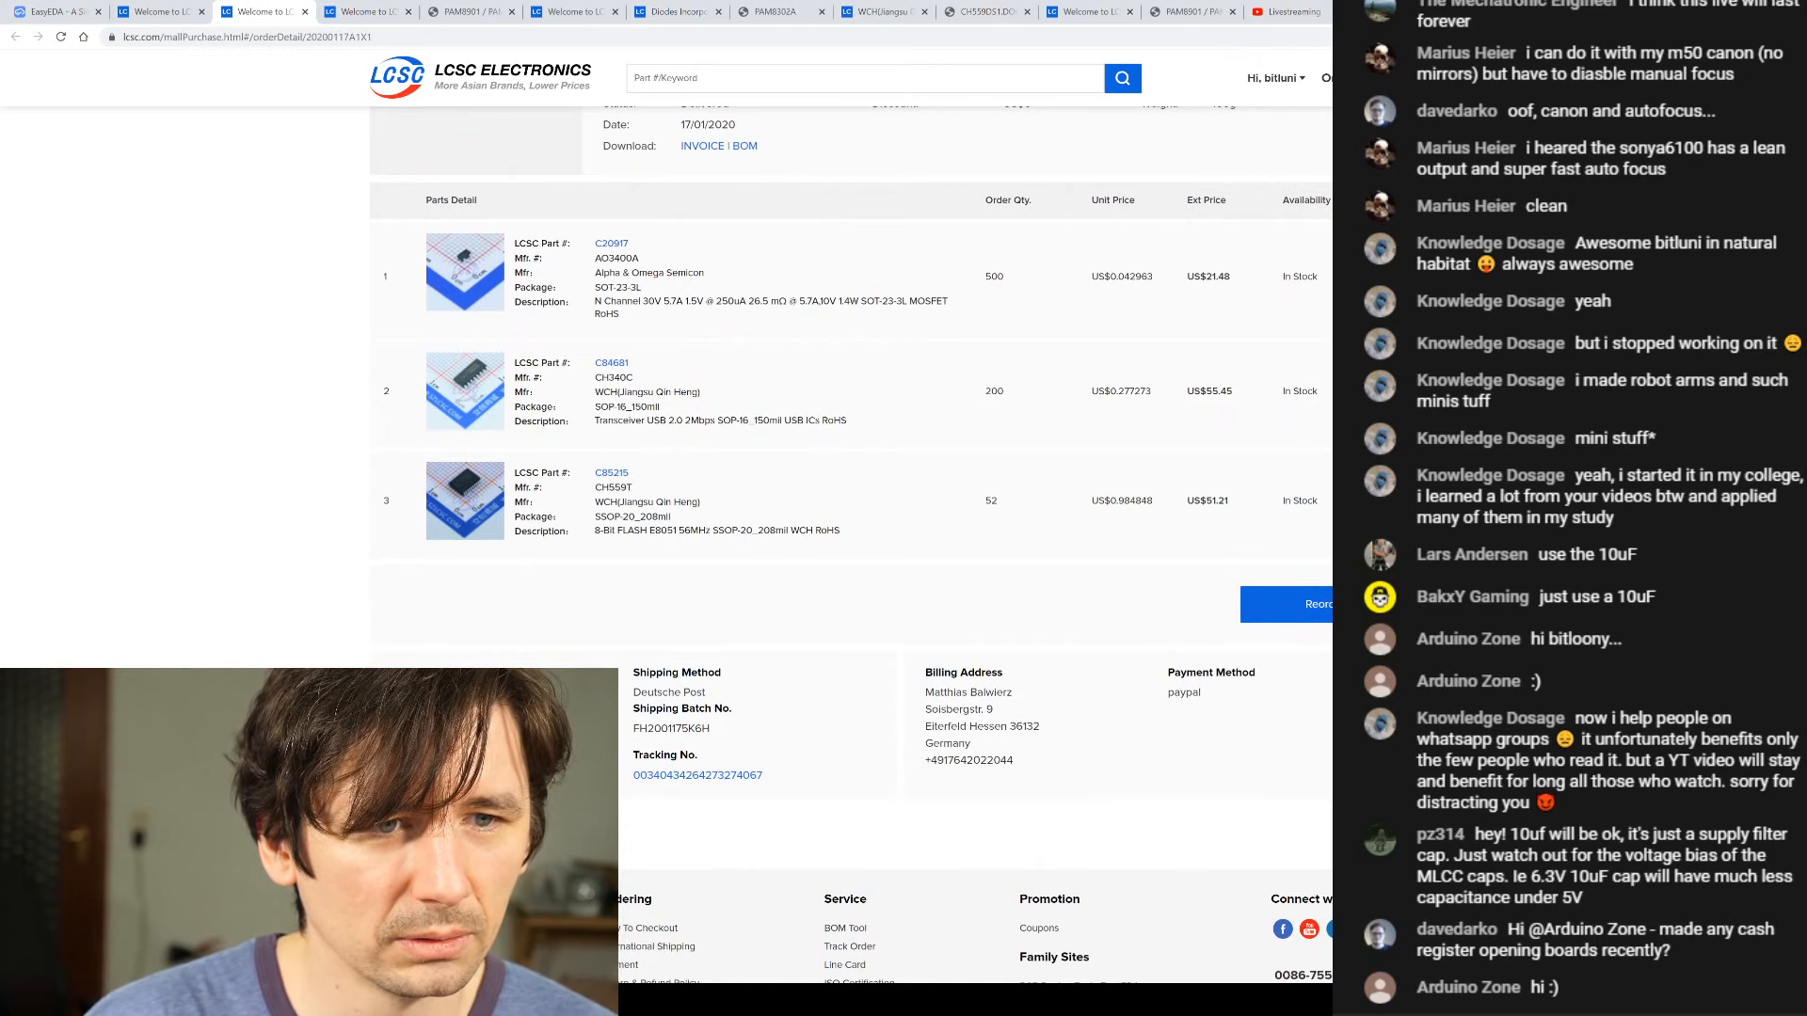
- Open the product page of the CH559T (C85215) from this order and examine its package, stock and pricing
left_click(464, 493)
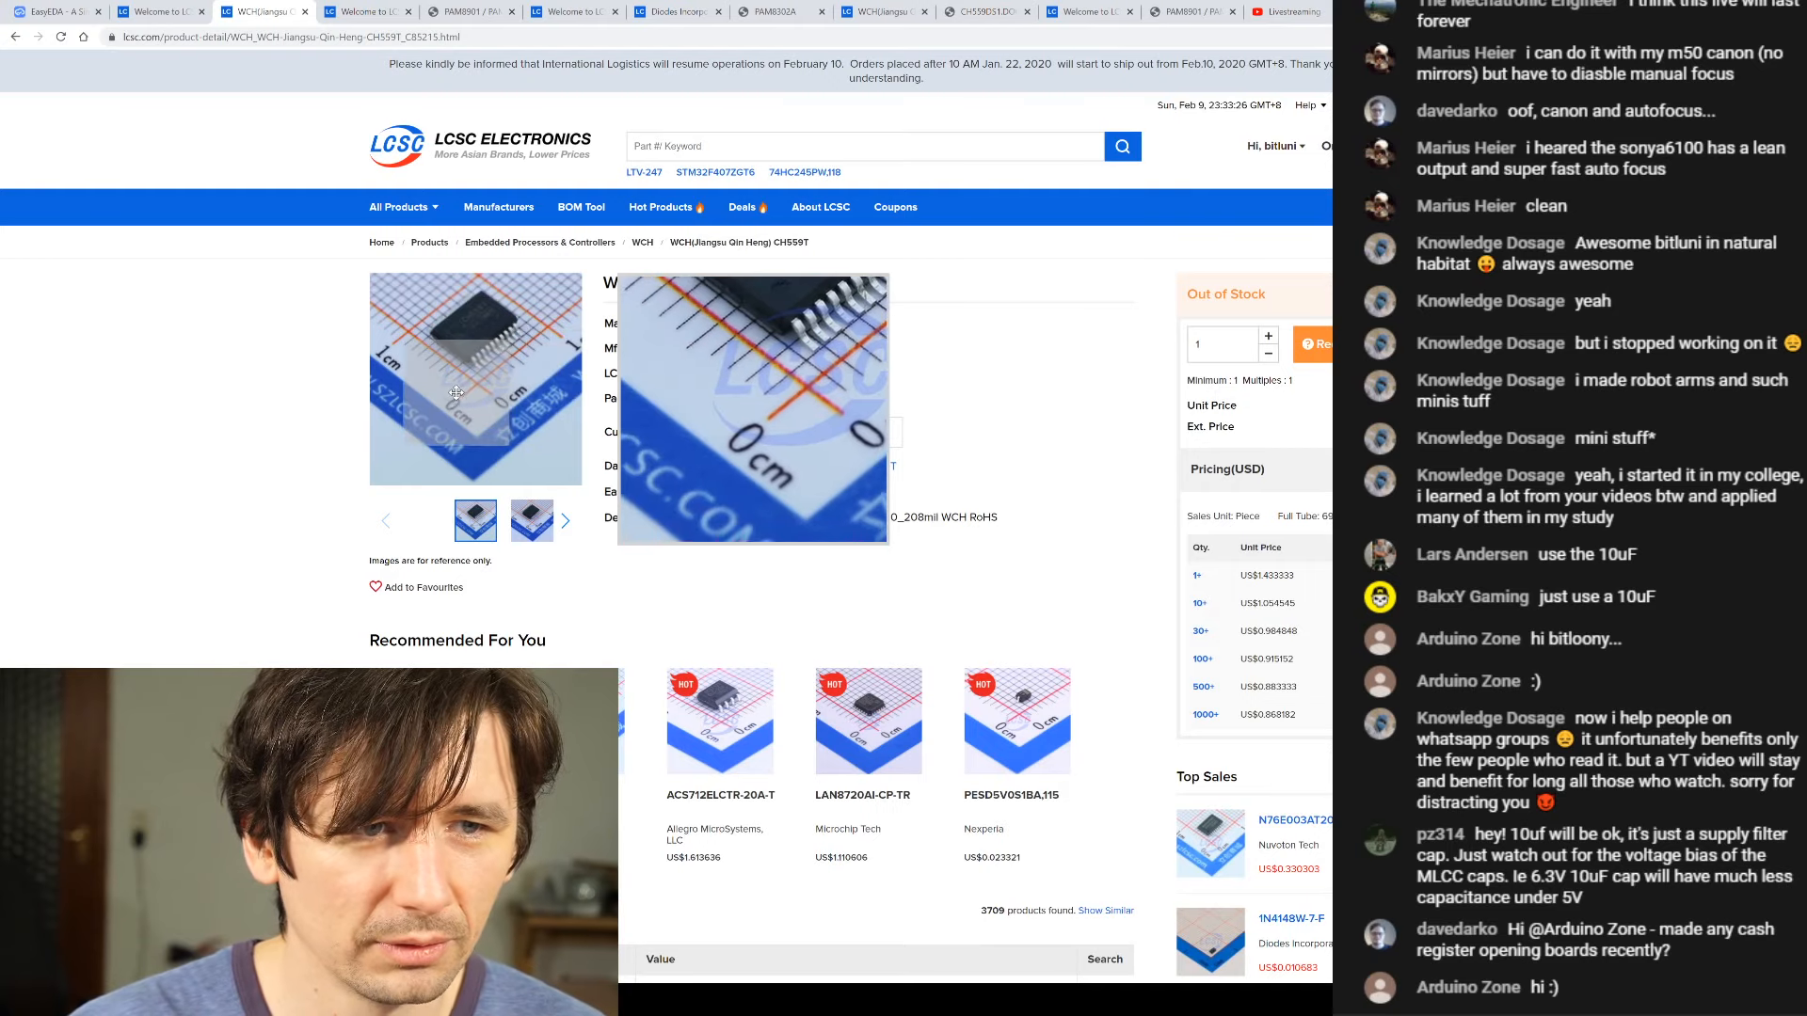
scroll(1042, 733, "down", 3)
scroll(646, 541, "up", 3)
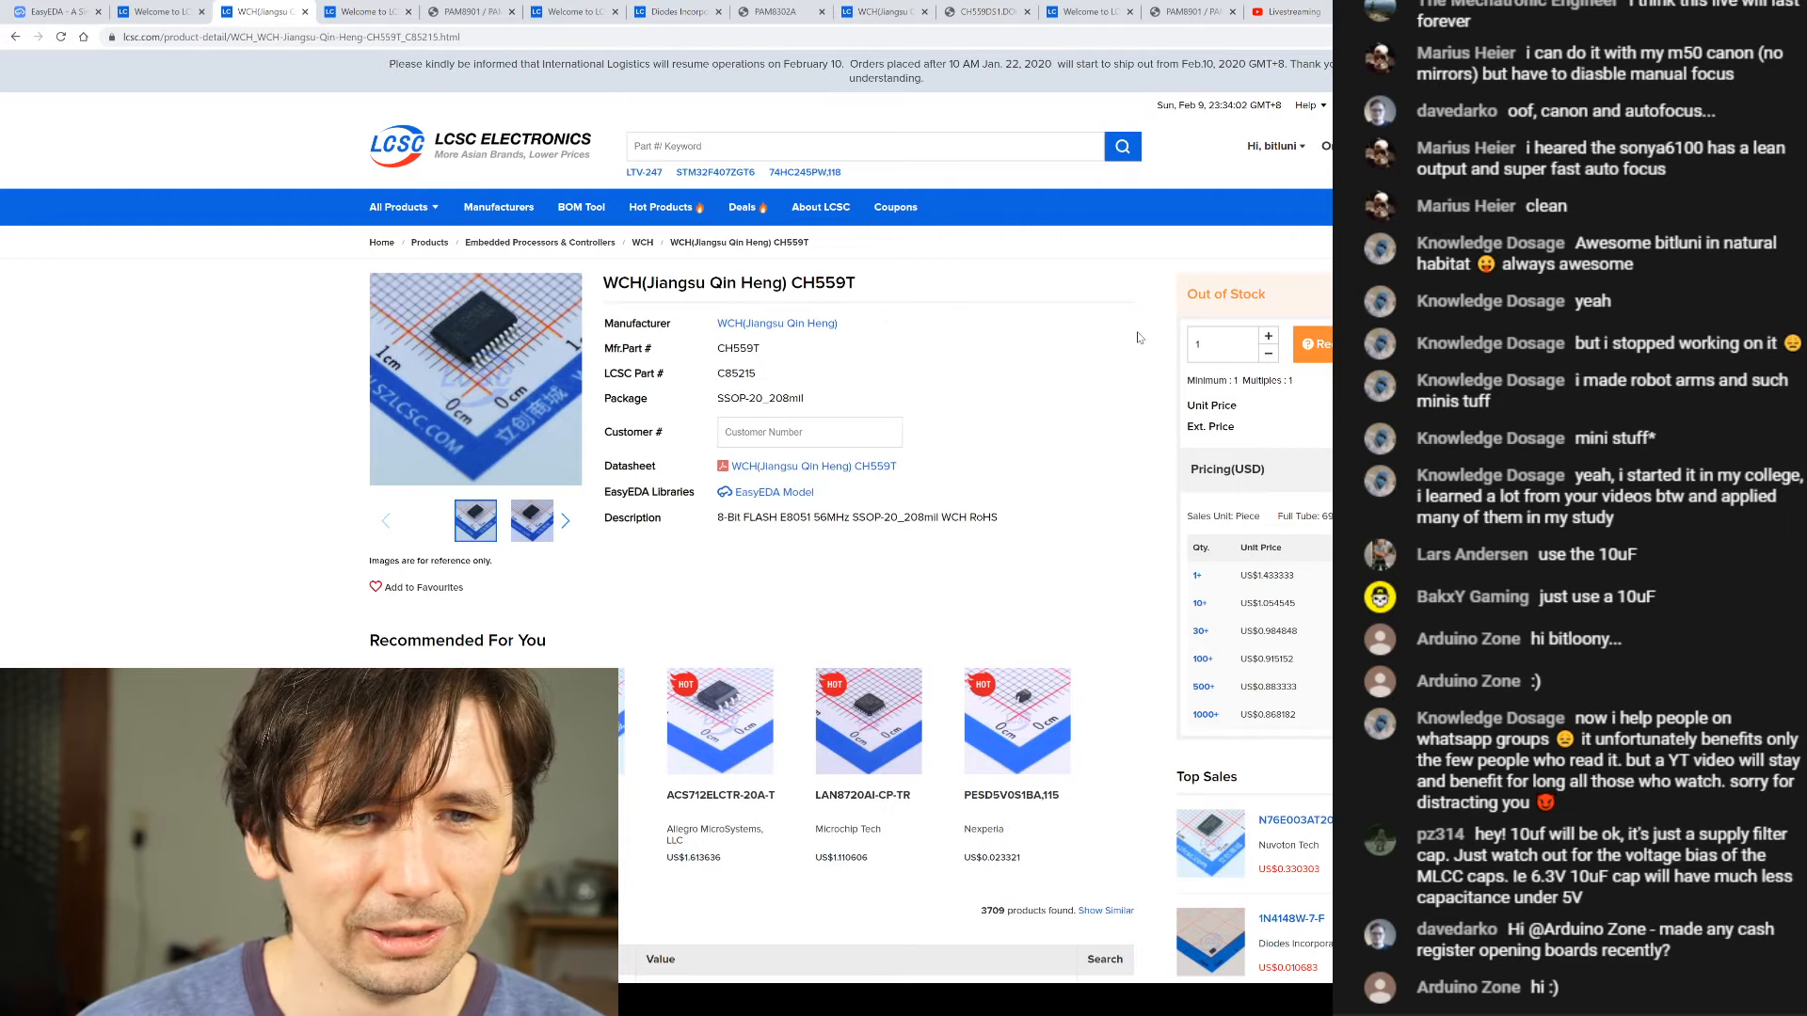
scroll(944, 476, "down", 3)
scroll(943, 475, "up", 3)
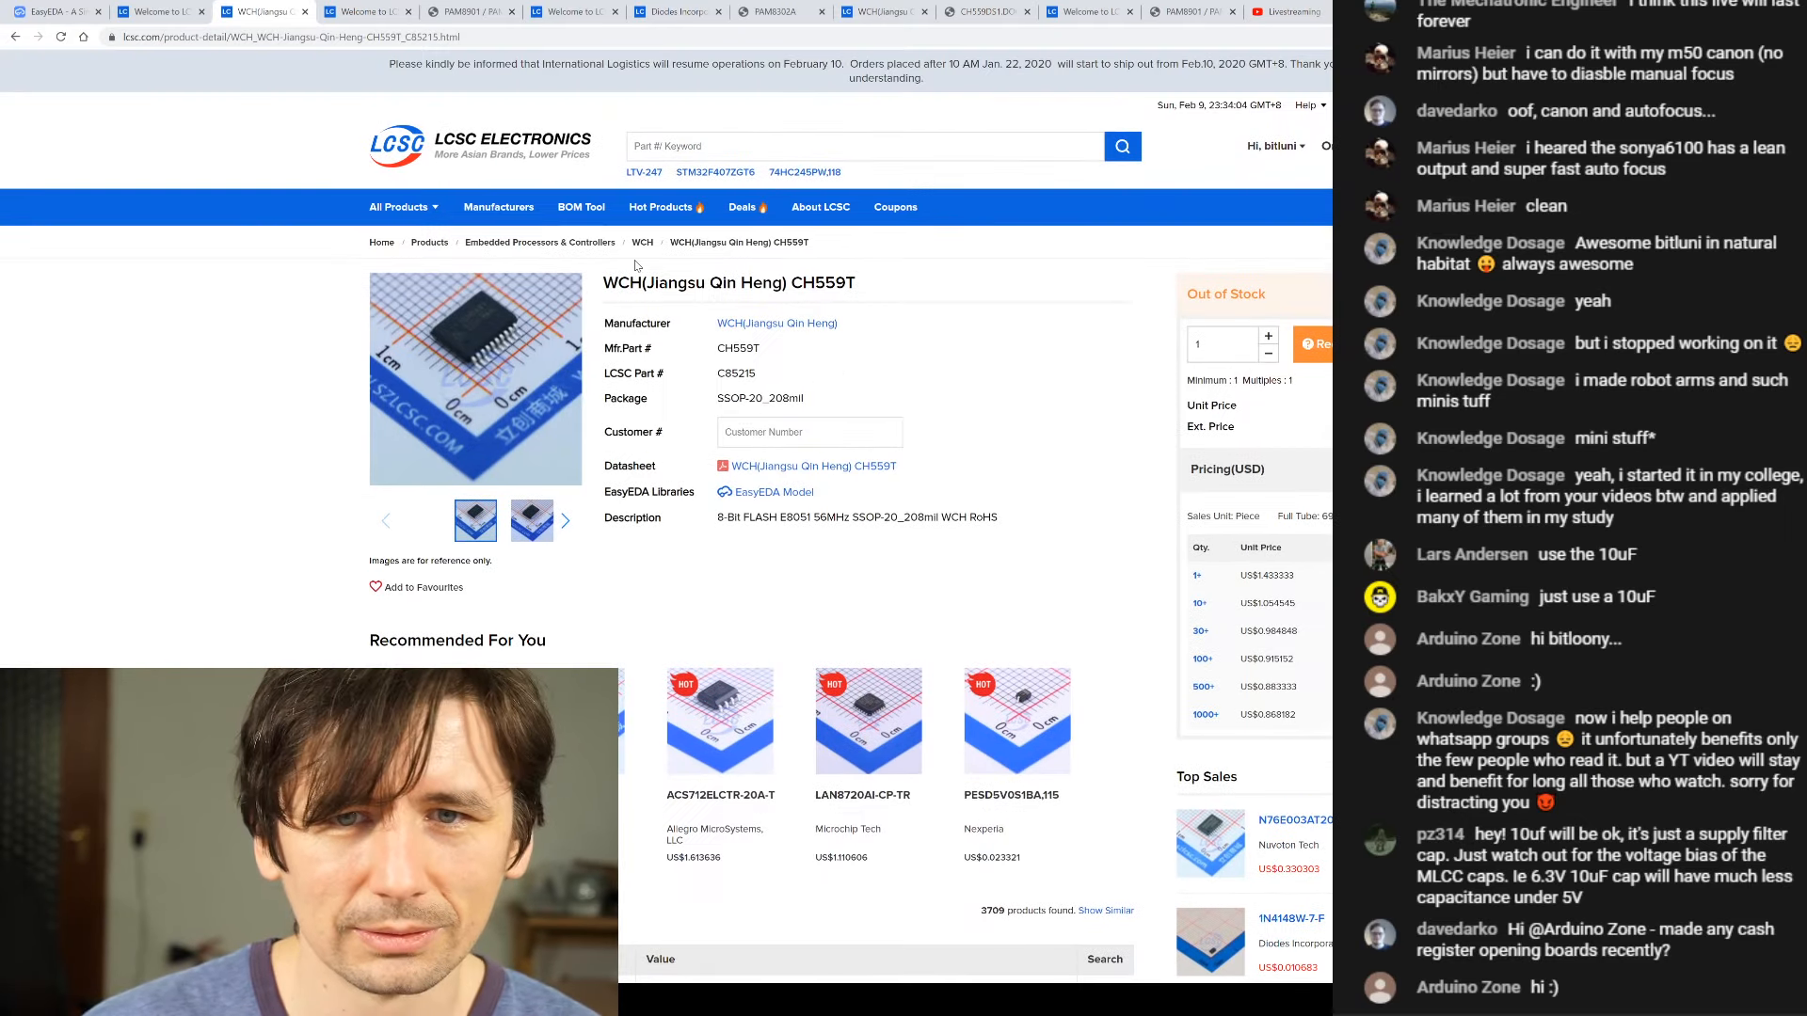
- Look through the older orders in the order history and return to the 17/01/2020 order containing the CH559T
left_click(161, 13)
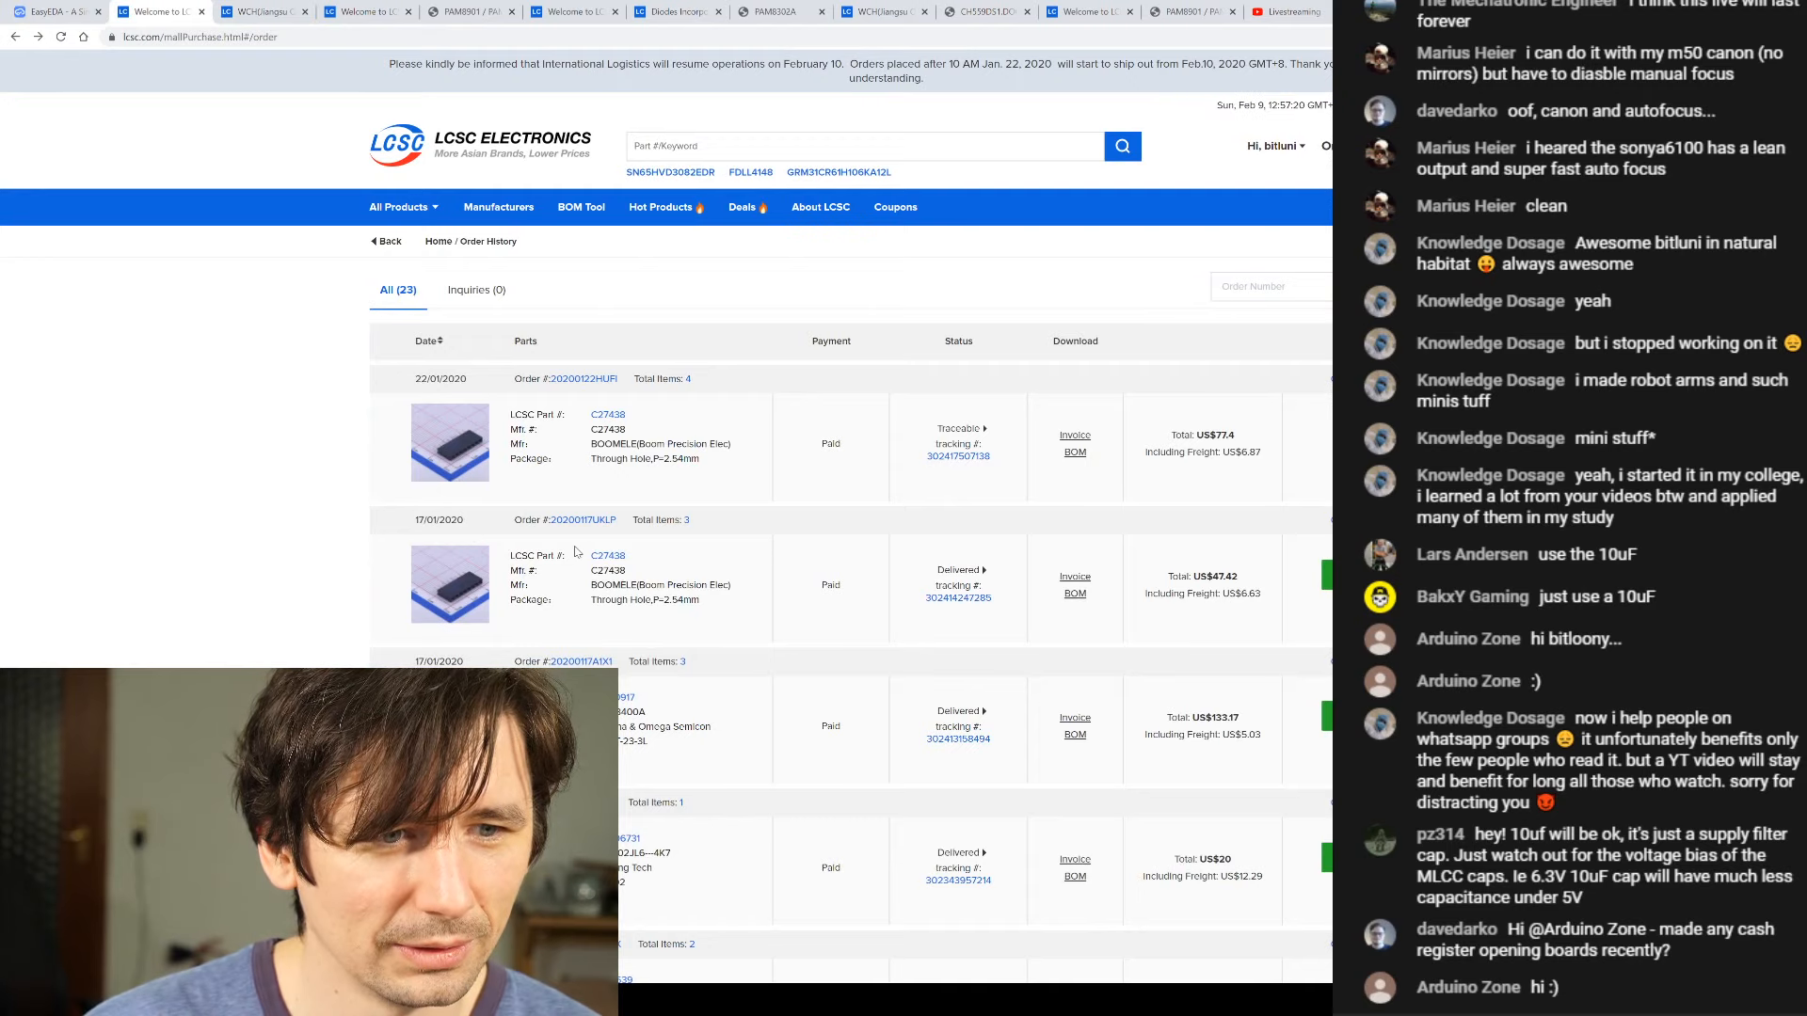
scroll(414, 334, "down", 3)
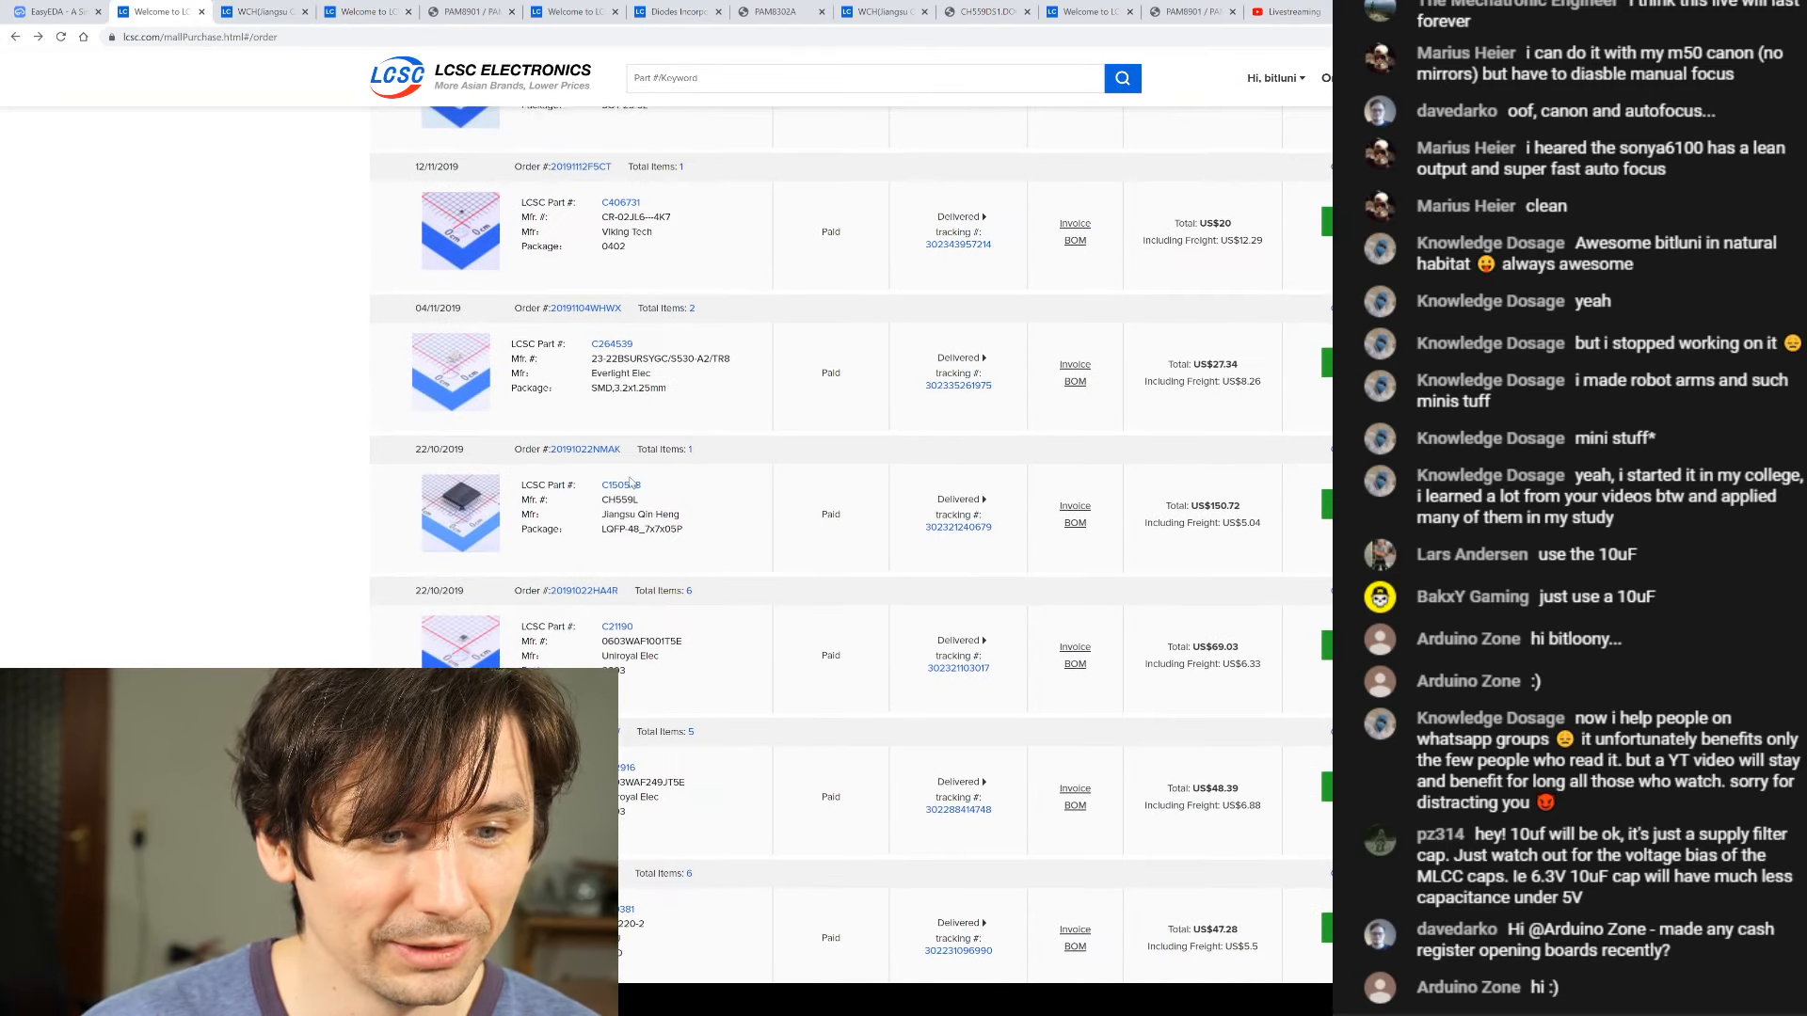
scroll(414, 334, "up", 3)
left_click(264, 12)
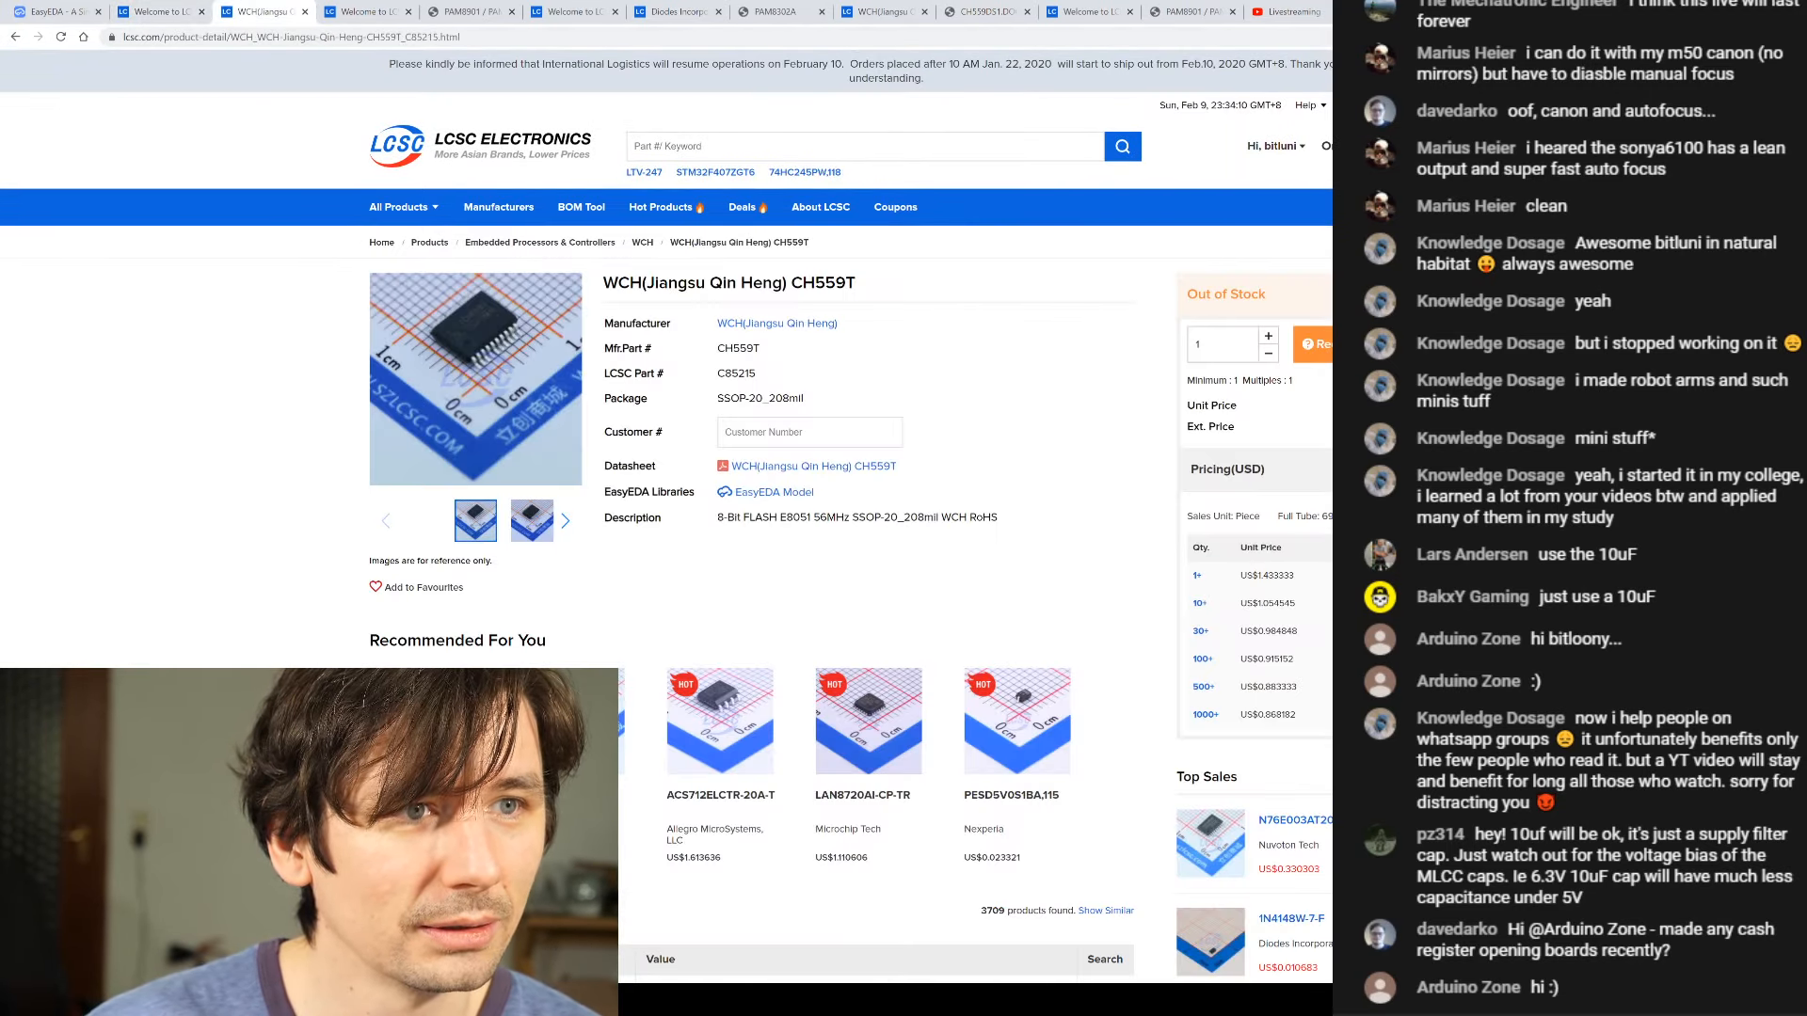
left_click(15, 36)
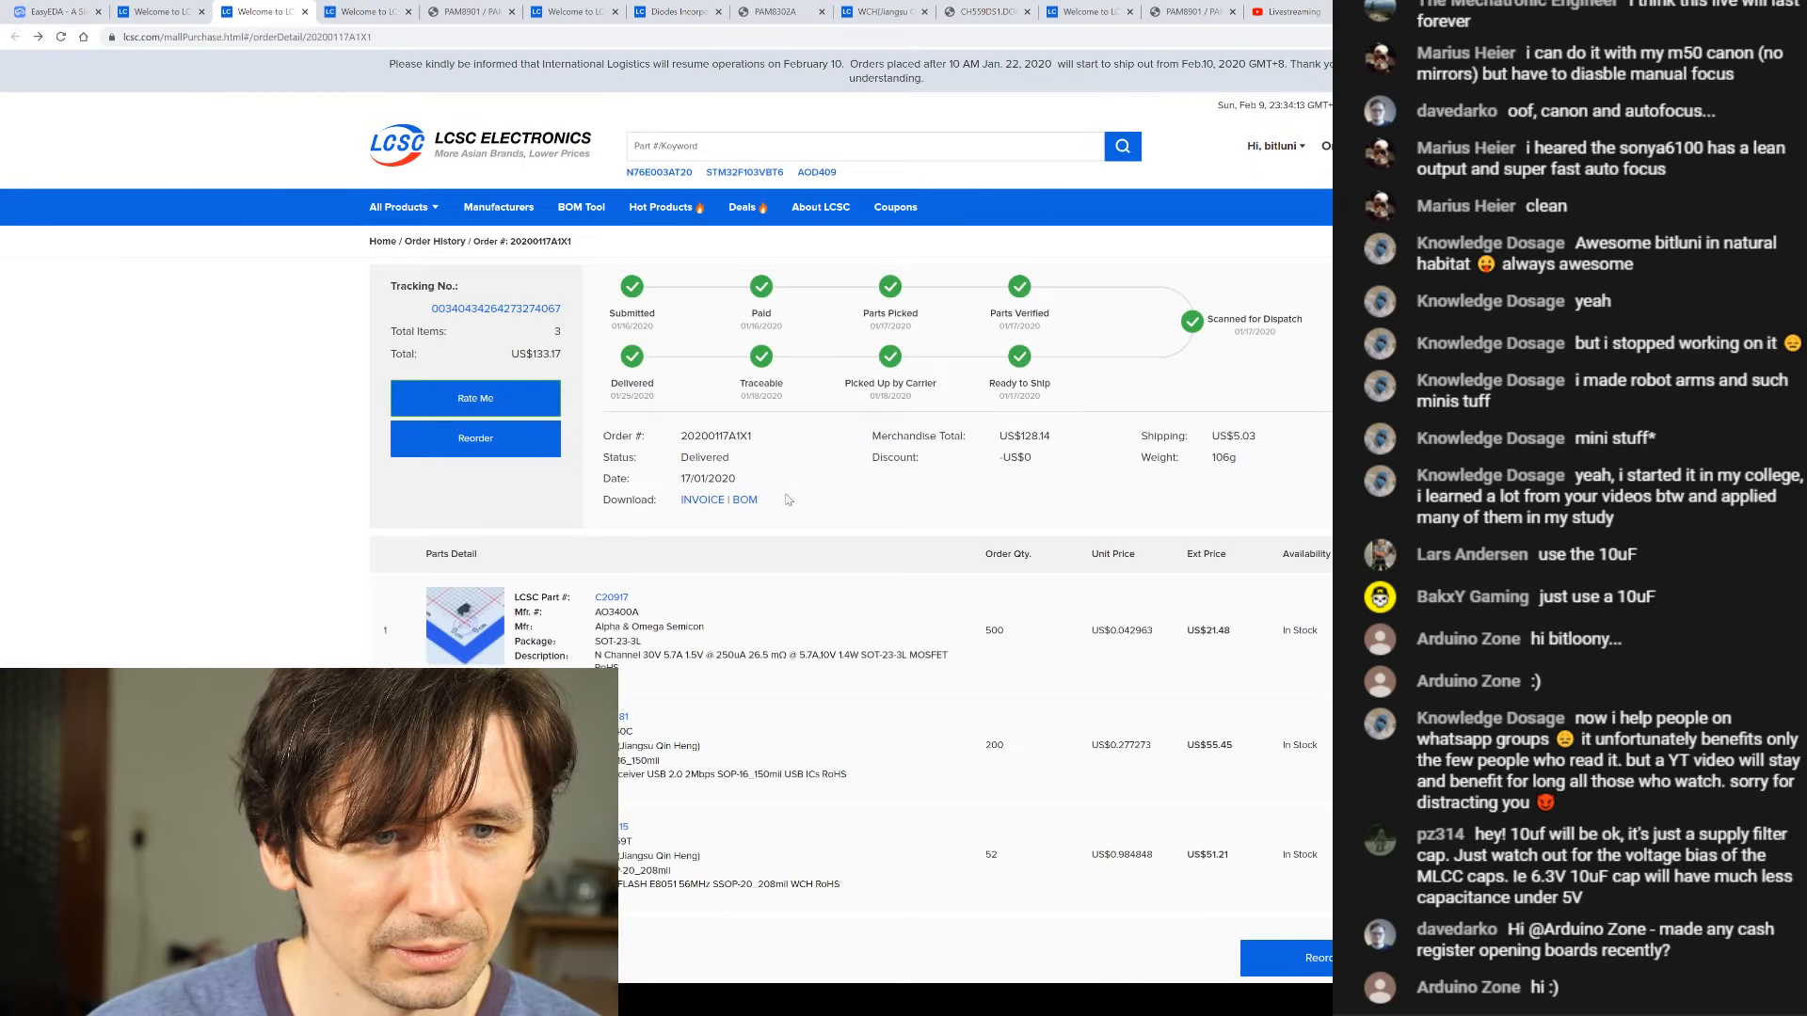
- Check the ordered quantity and extended price of the CH559T line in the order
scroll(816, 555, "down", 1)
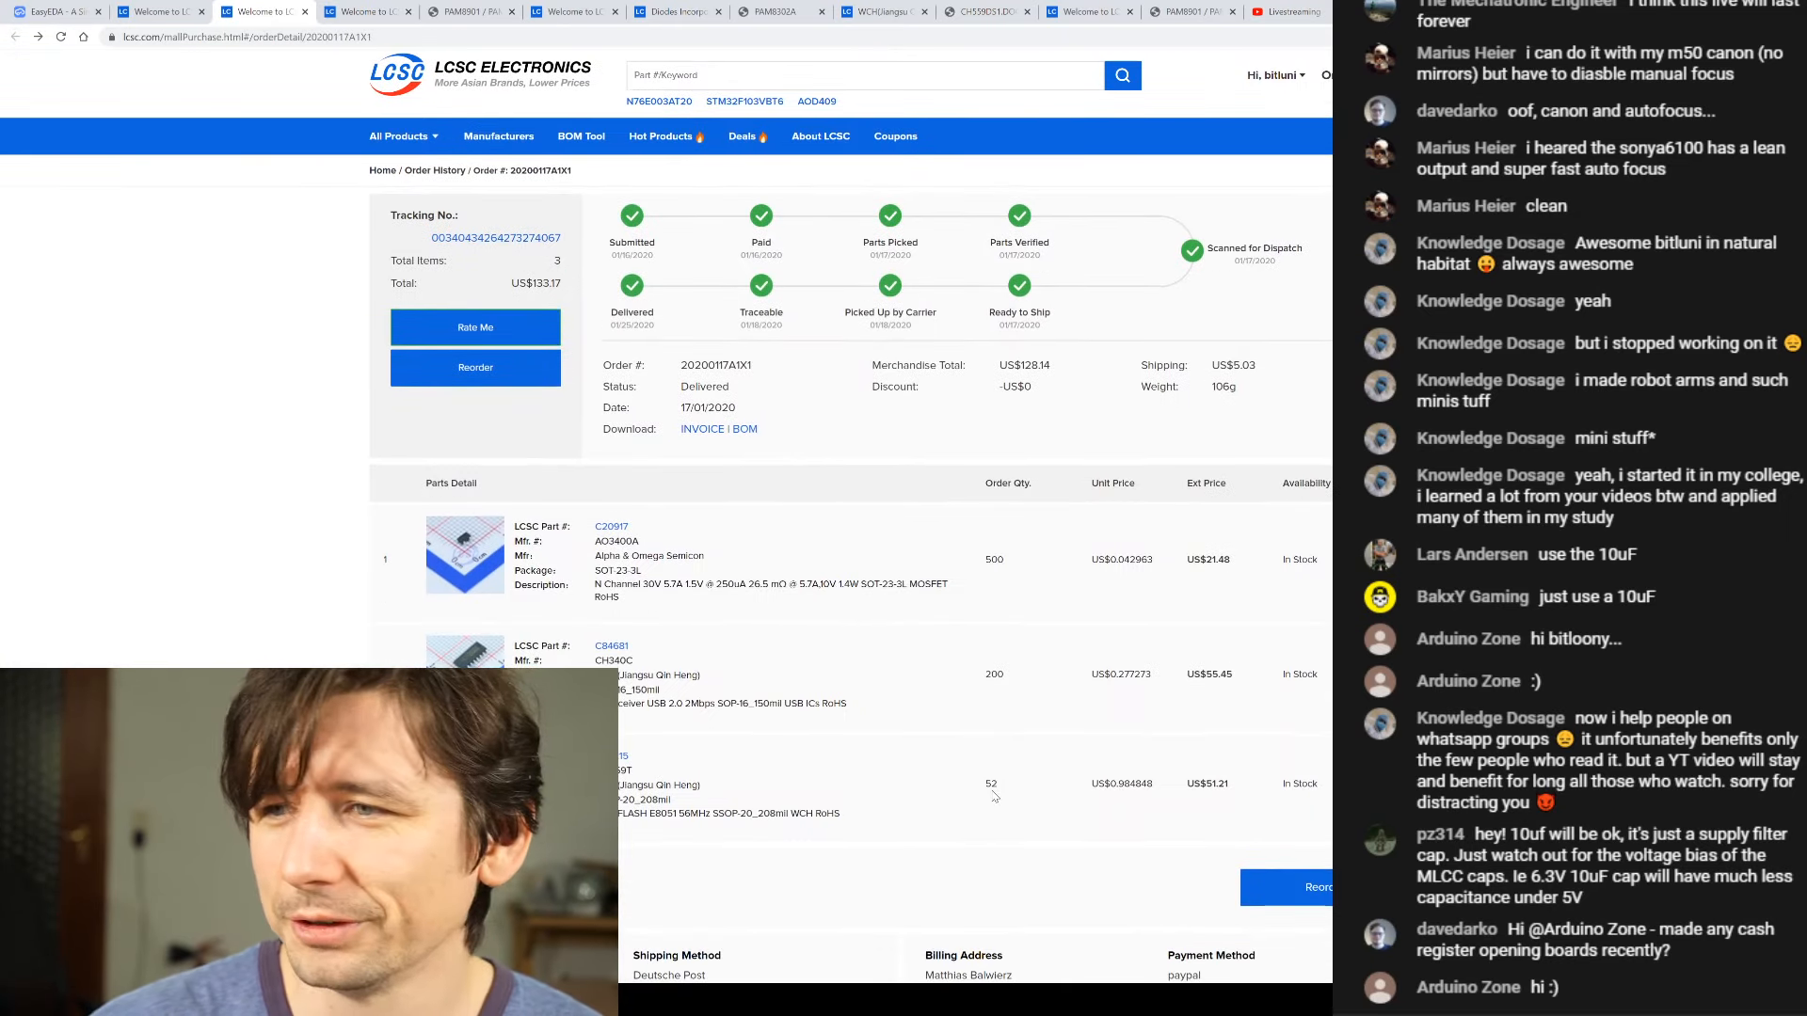
left_click_drag(1001, 783, 970, 789)
left_click(970, 789)
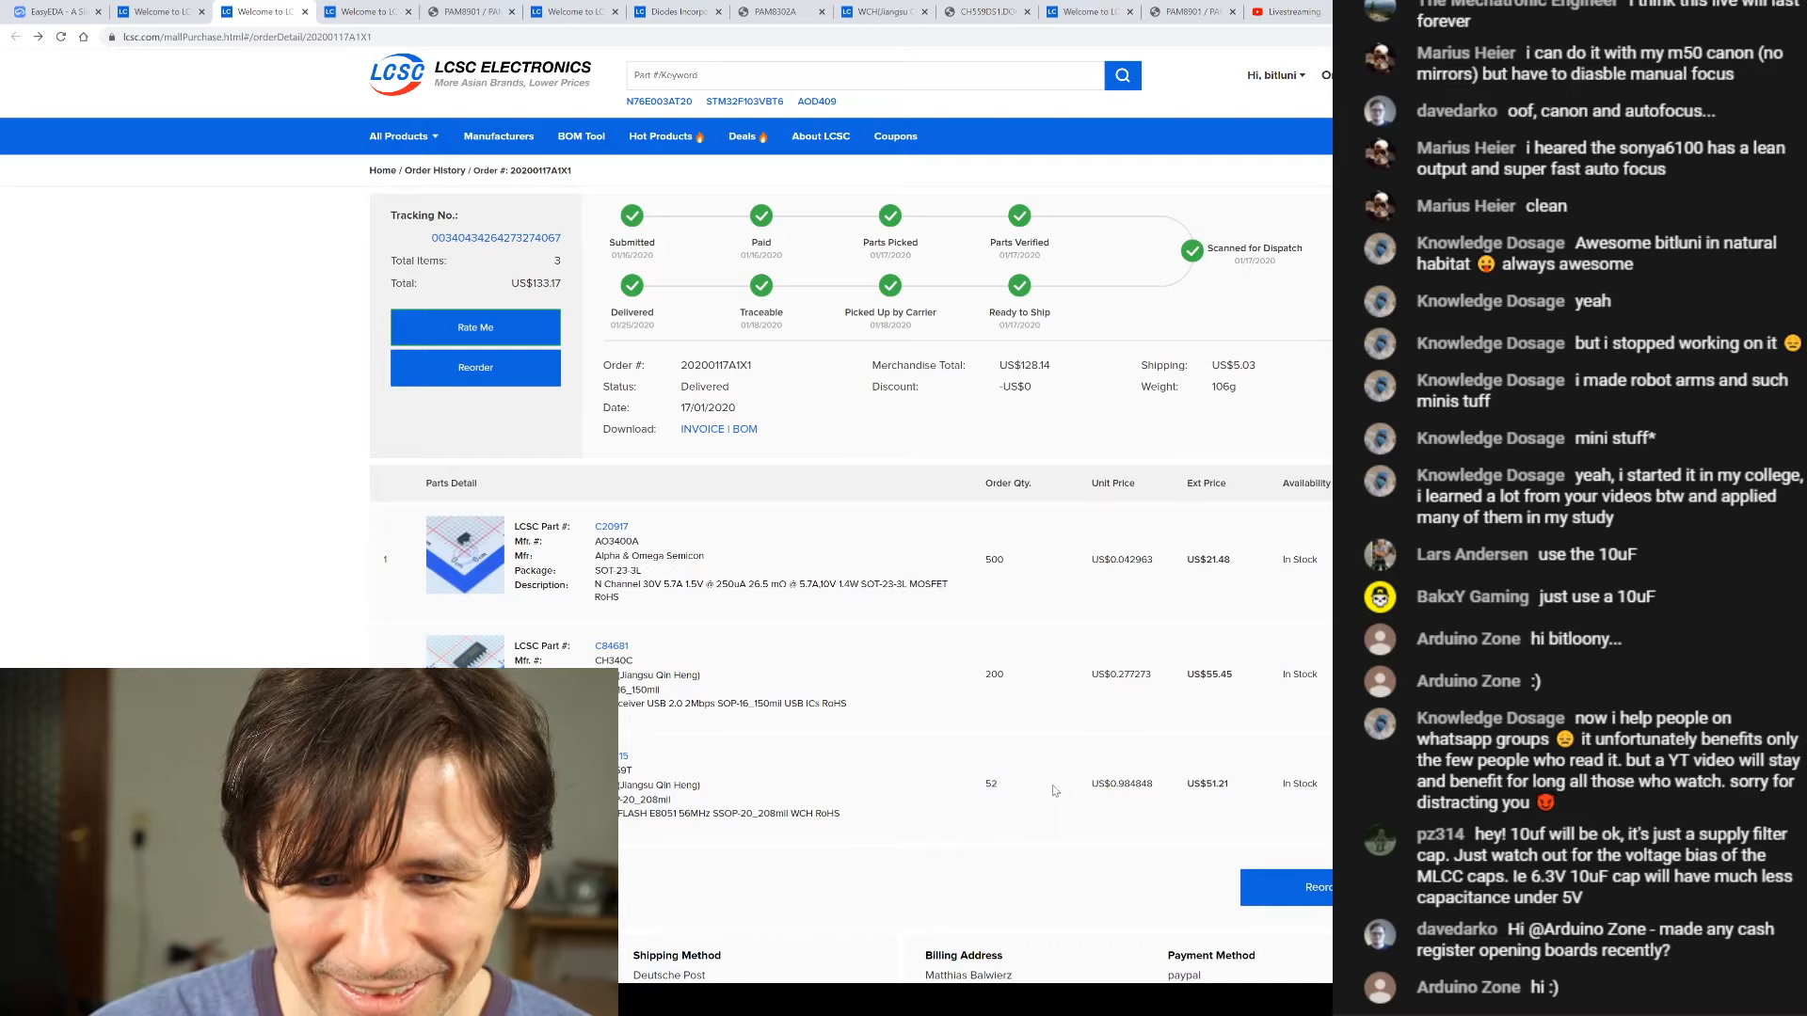
left_click_drag(1180, 792, 1242, 791)
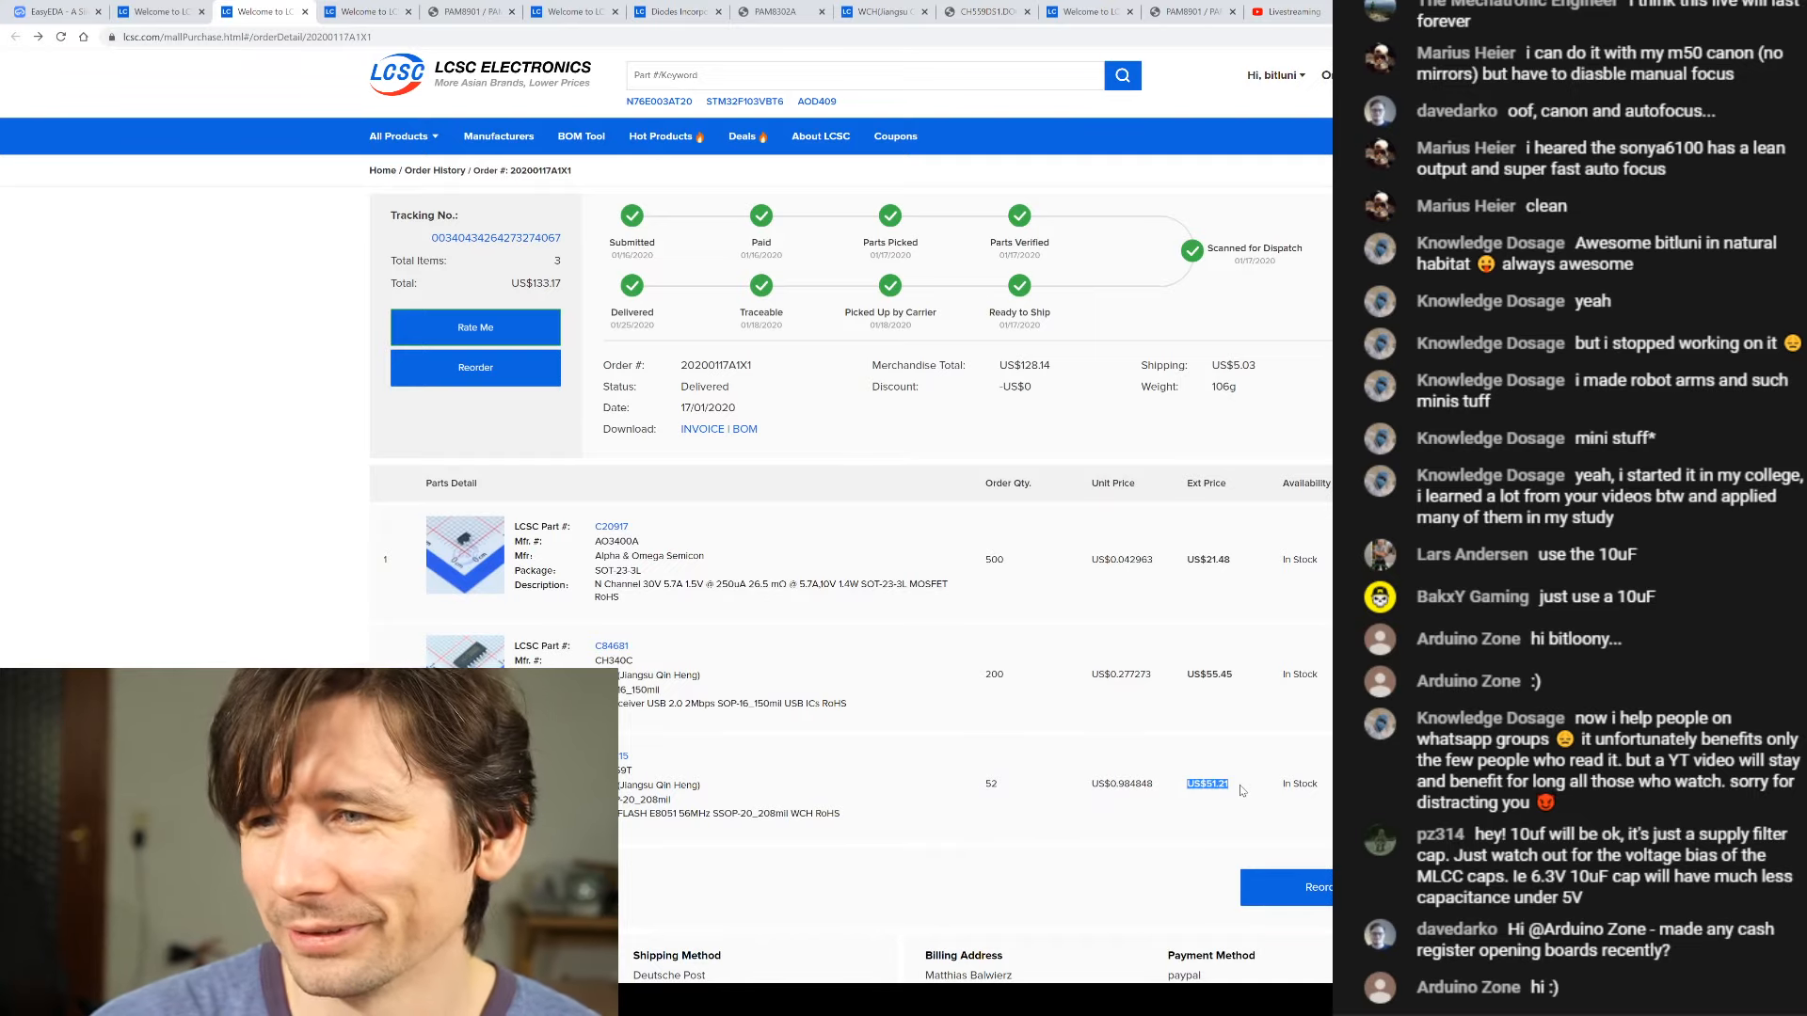
left_click(1159, 767)
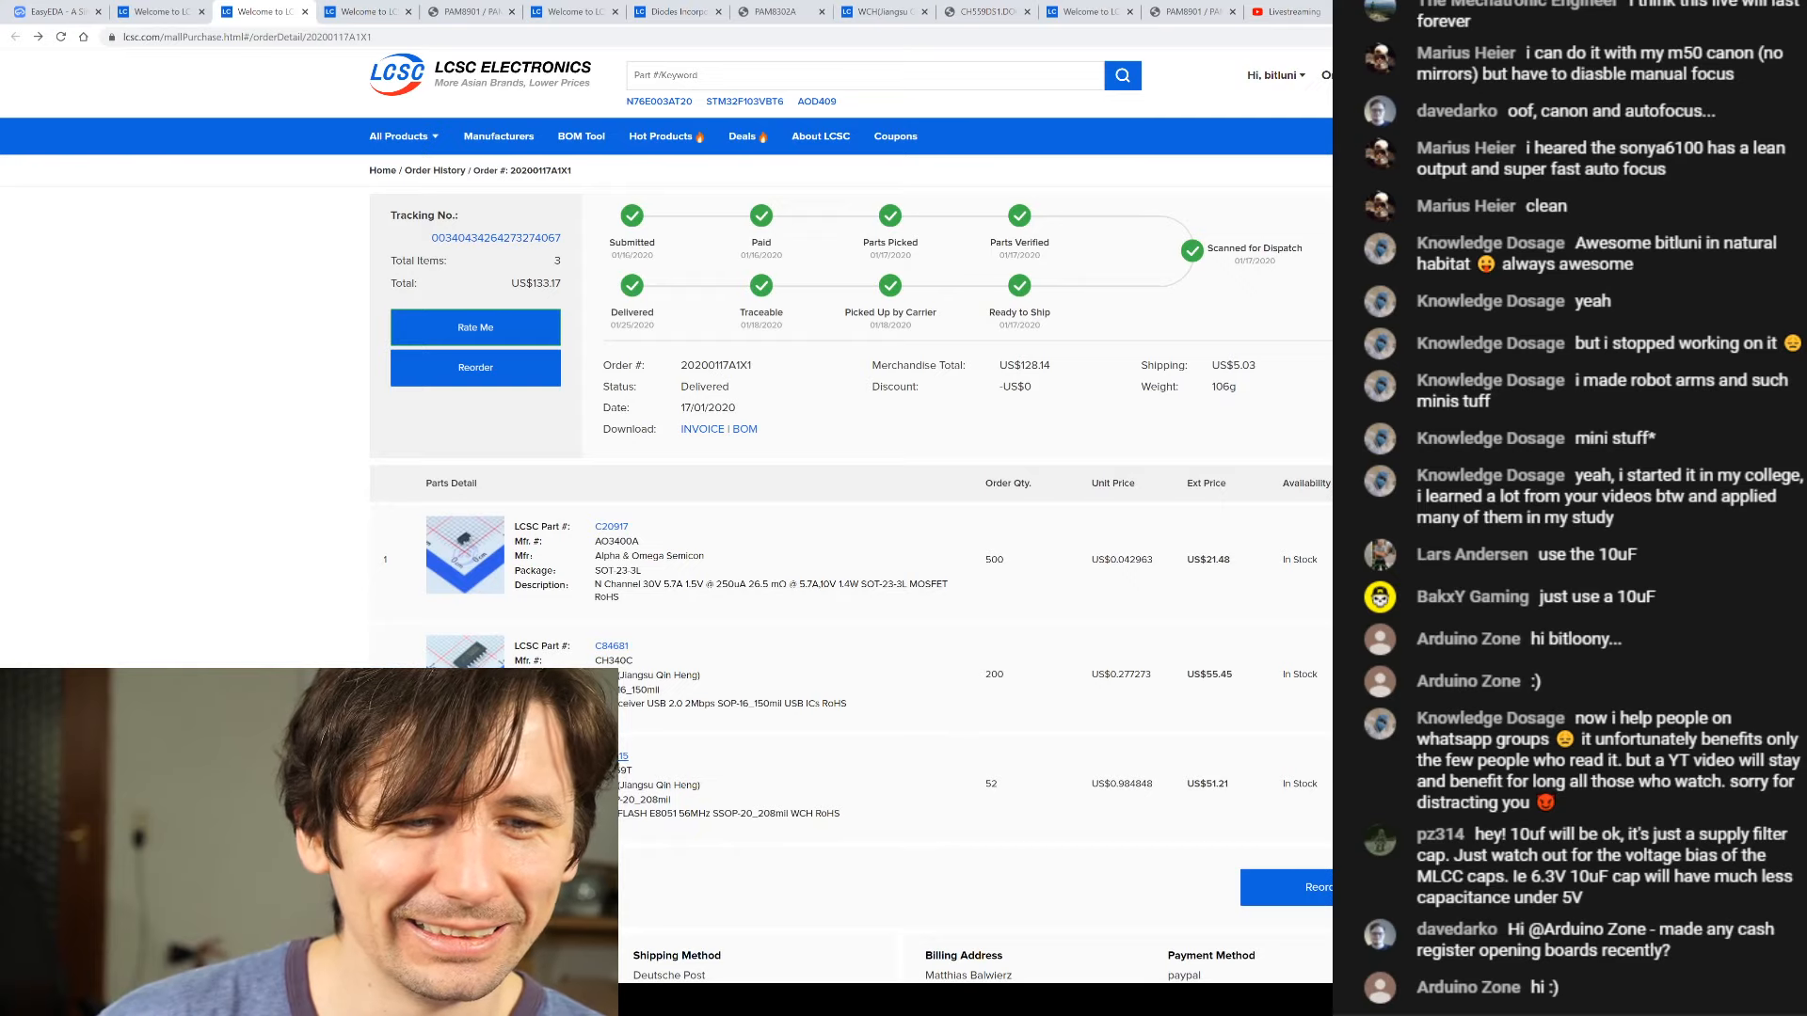
- Return to the CH559T product page and open its datasheet
key("F5")
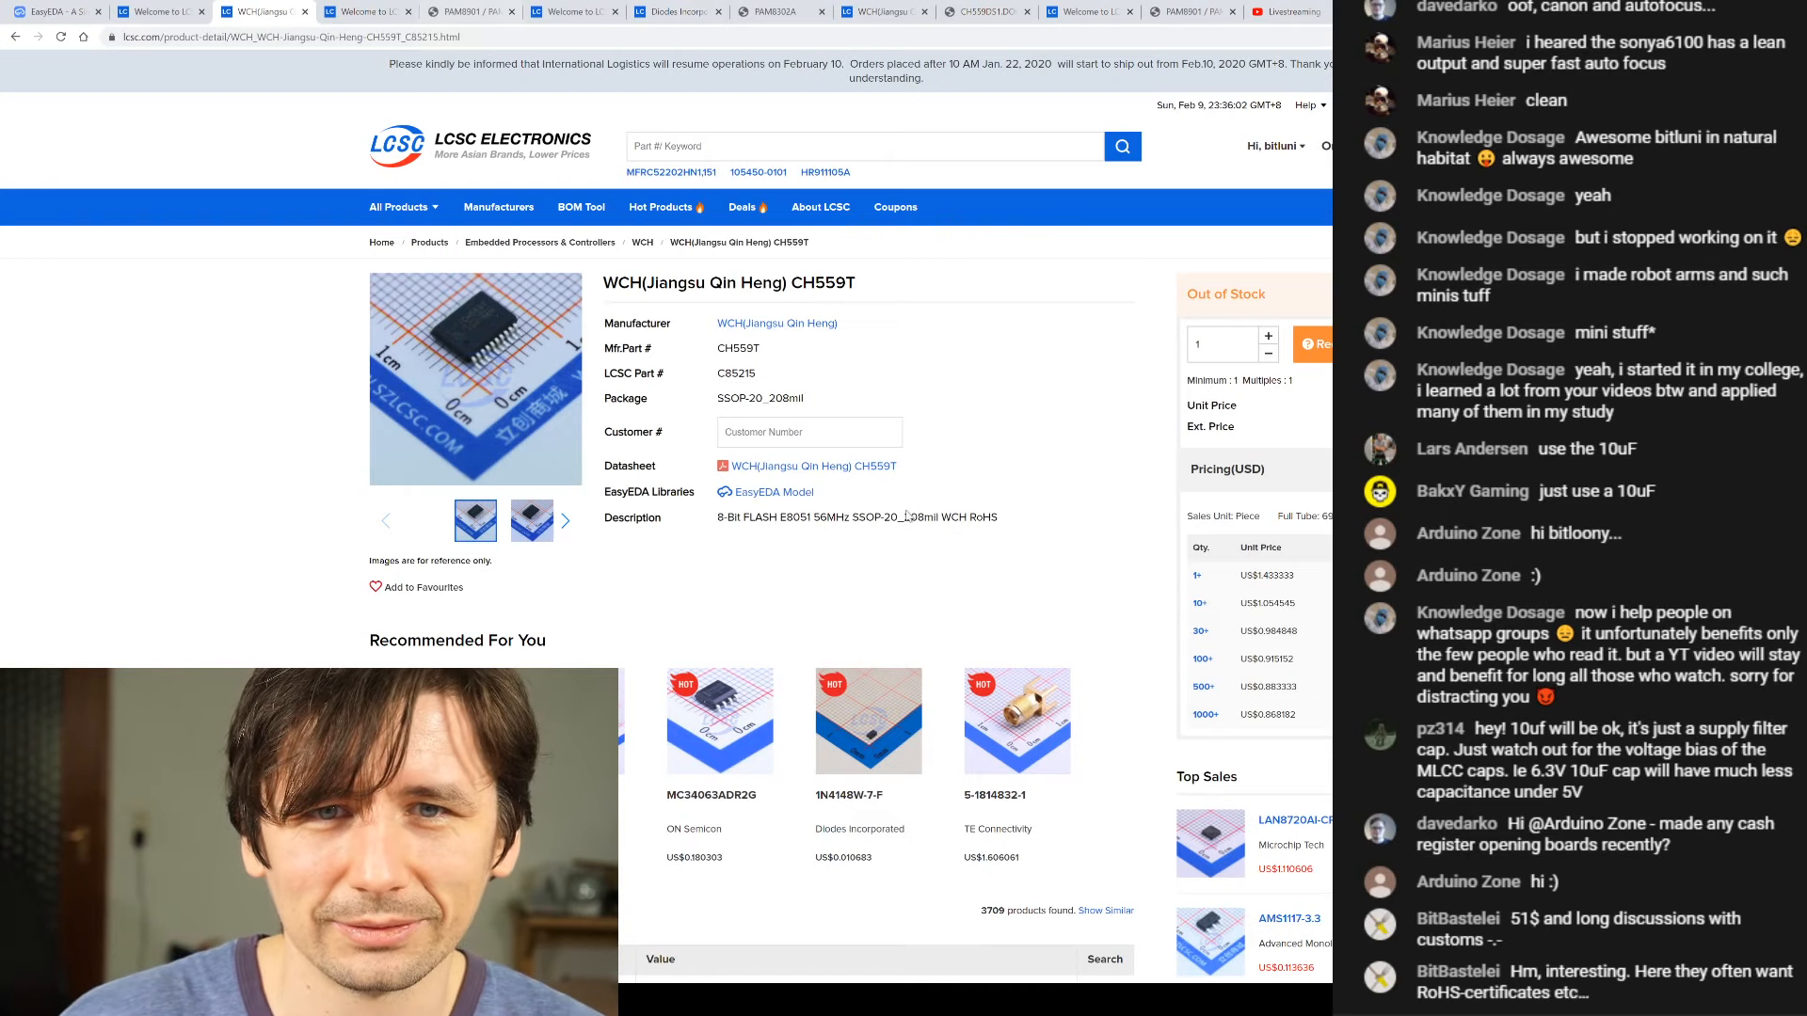
left_click(1392, 67)
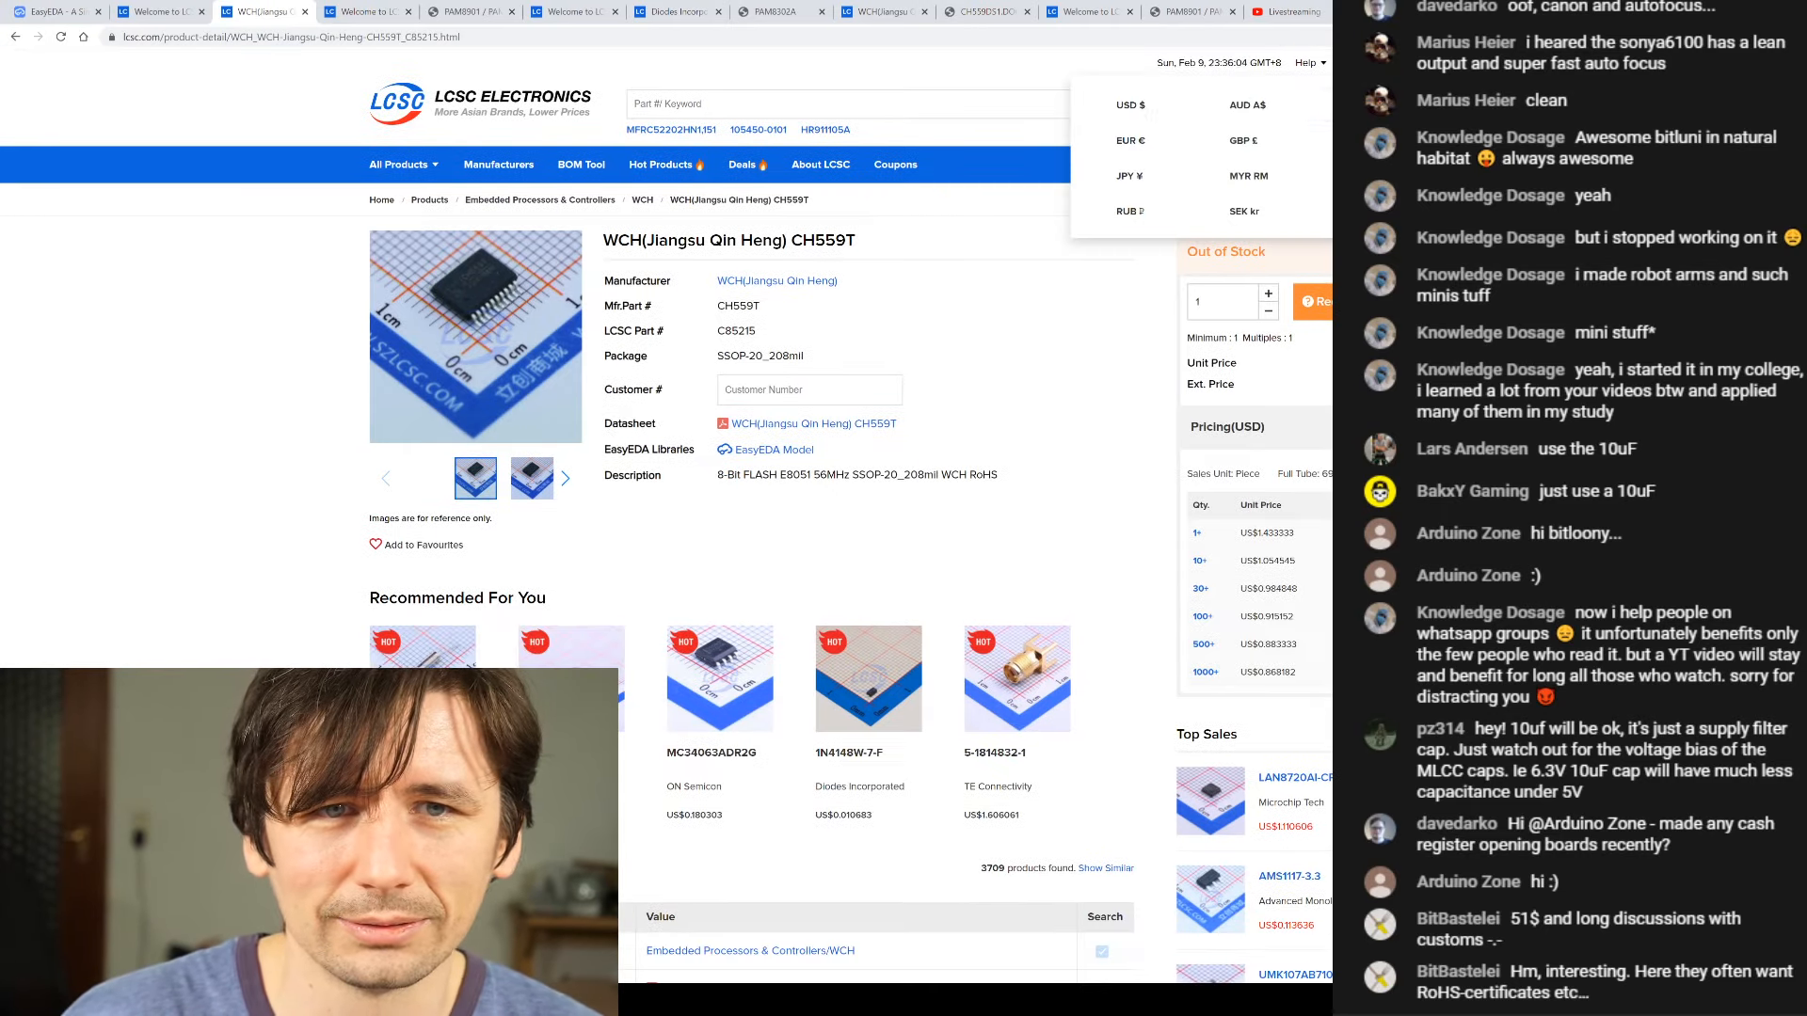
mouse_move(424, 280)
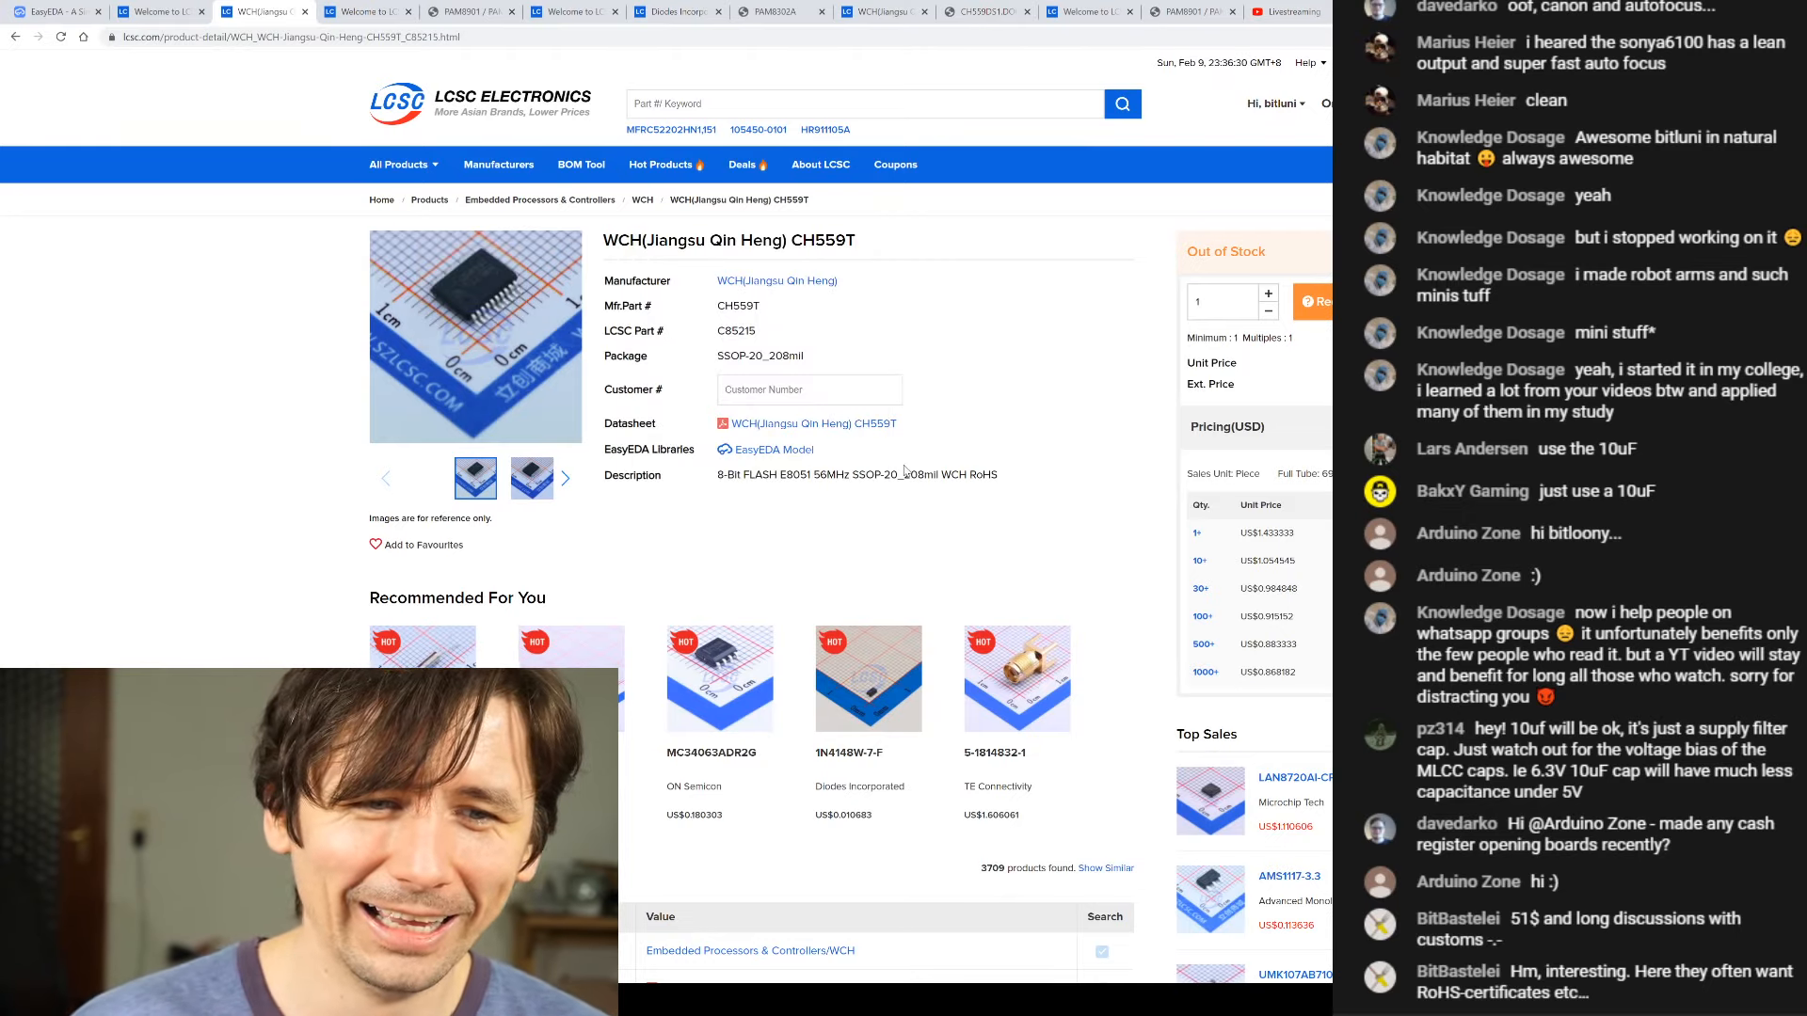
left_click(799, 425)
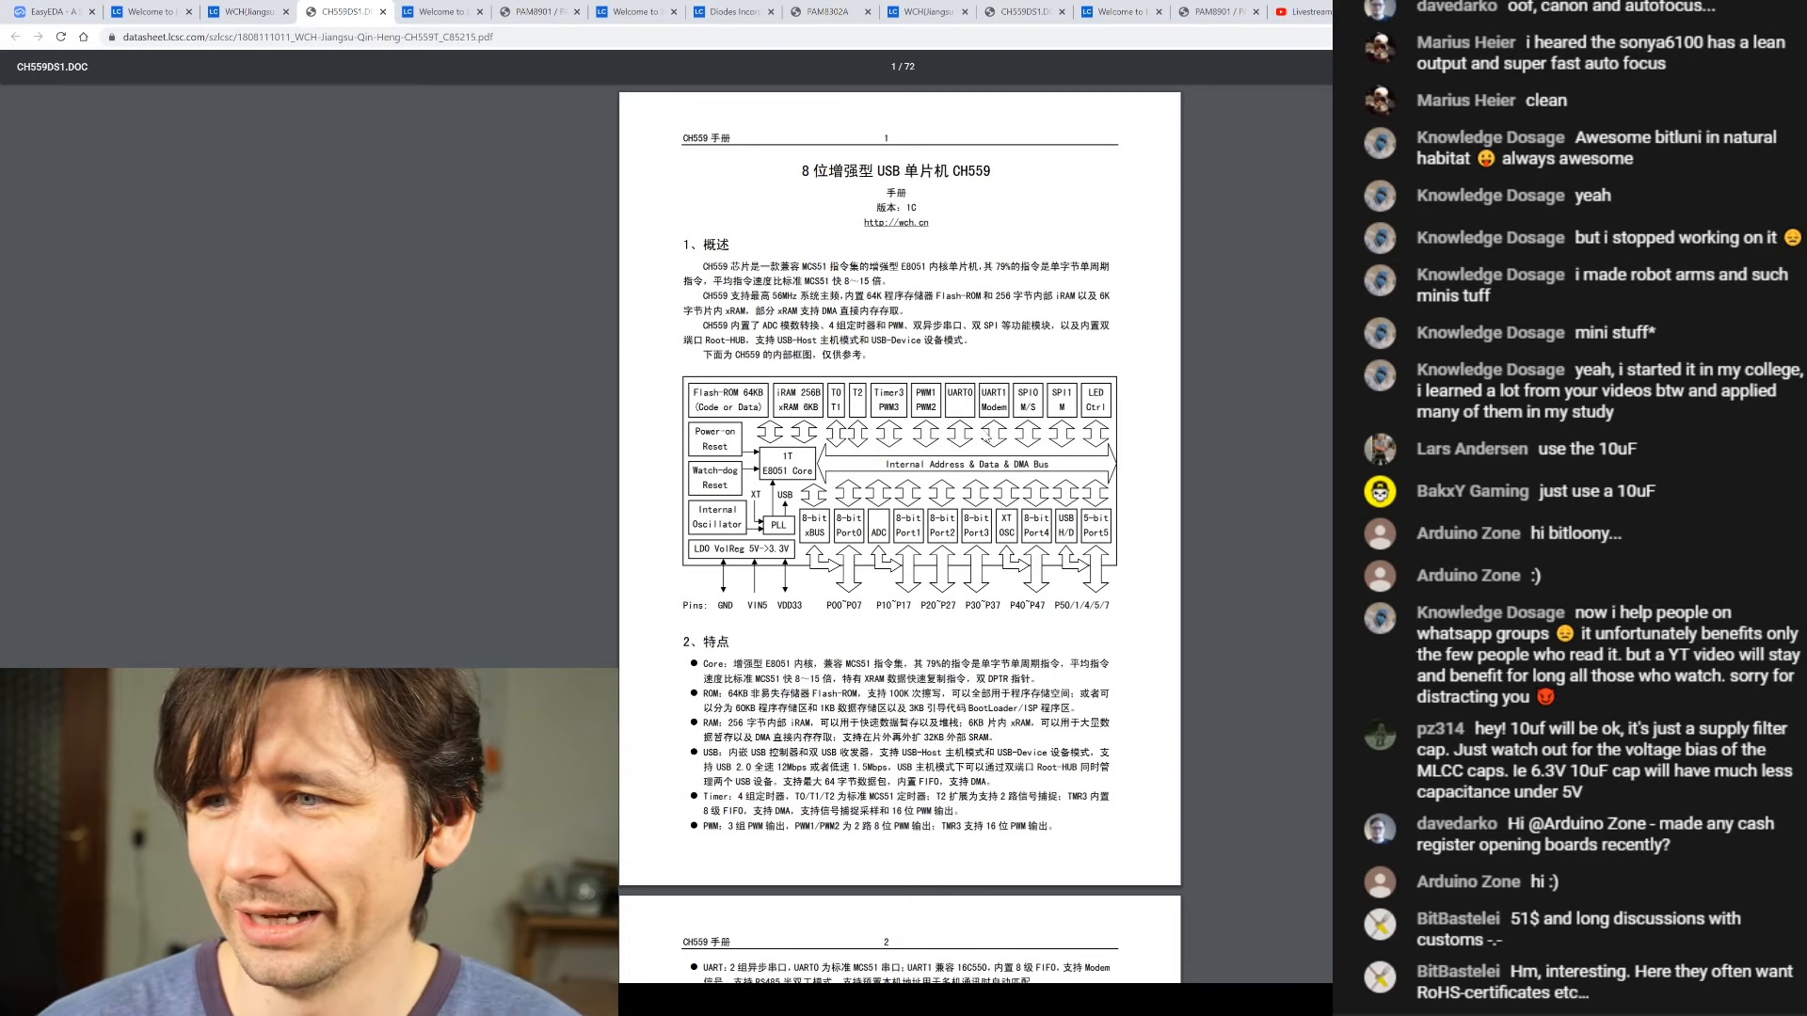
- Find the package section of the CH559 datasheet and examine the CH559L and CH559T pinout drawings
scroll(990, 440, "up", 5, "ctrl")
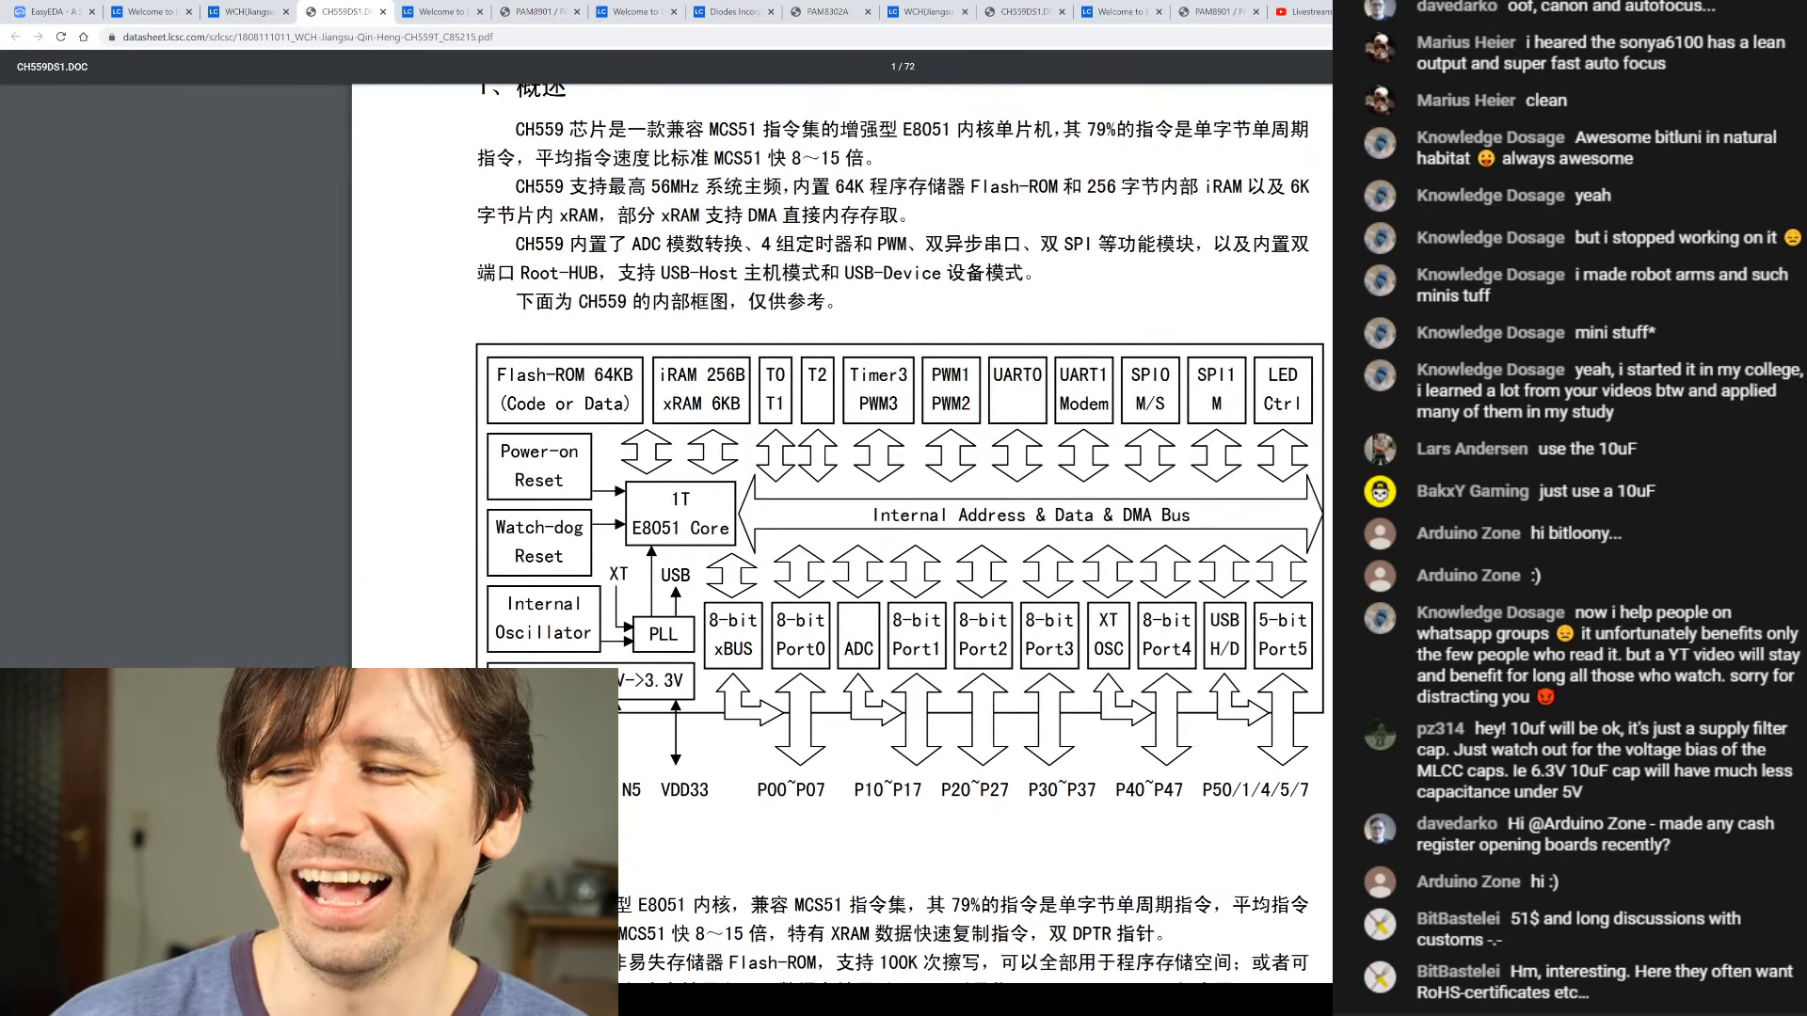
scroll(832, 394, "down", 15)
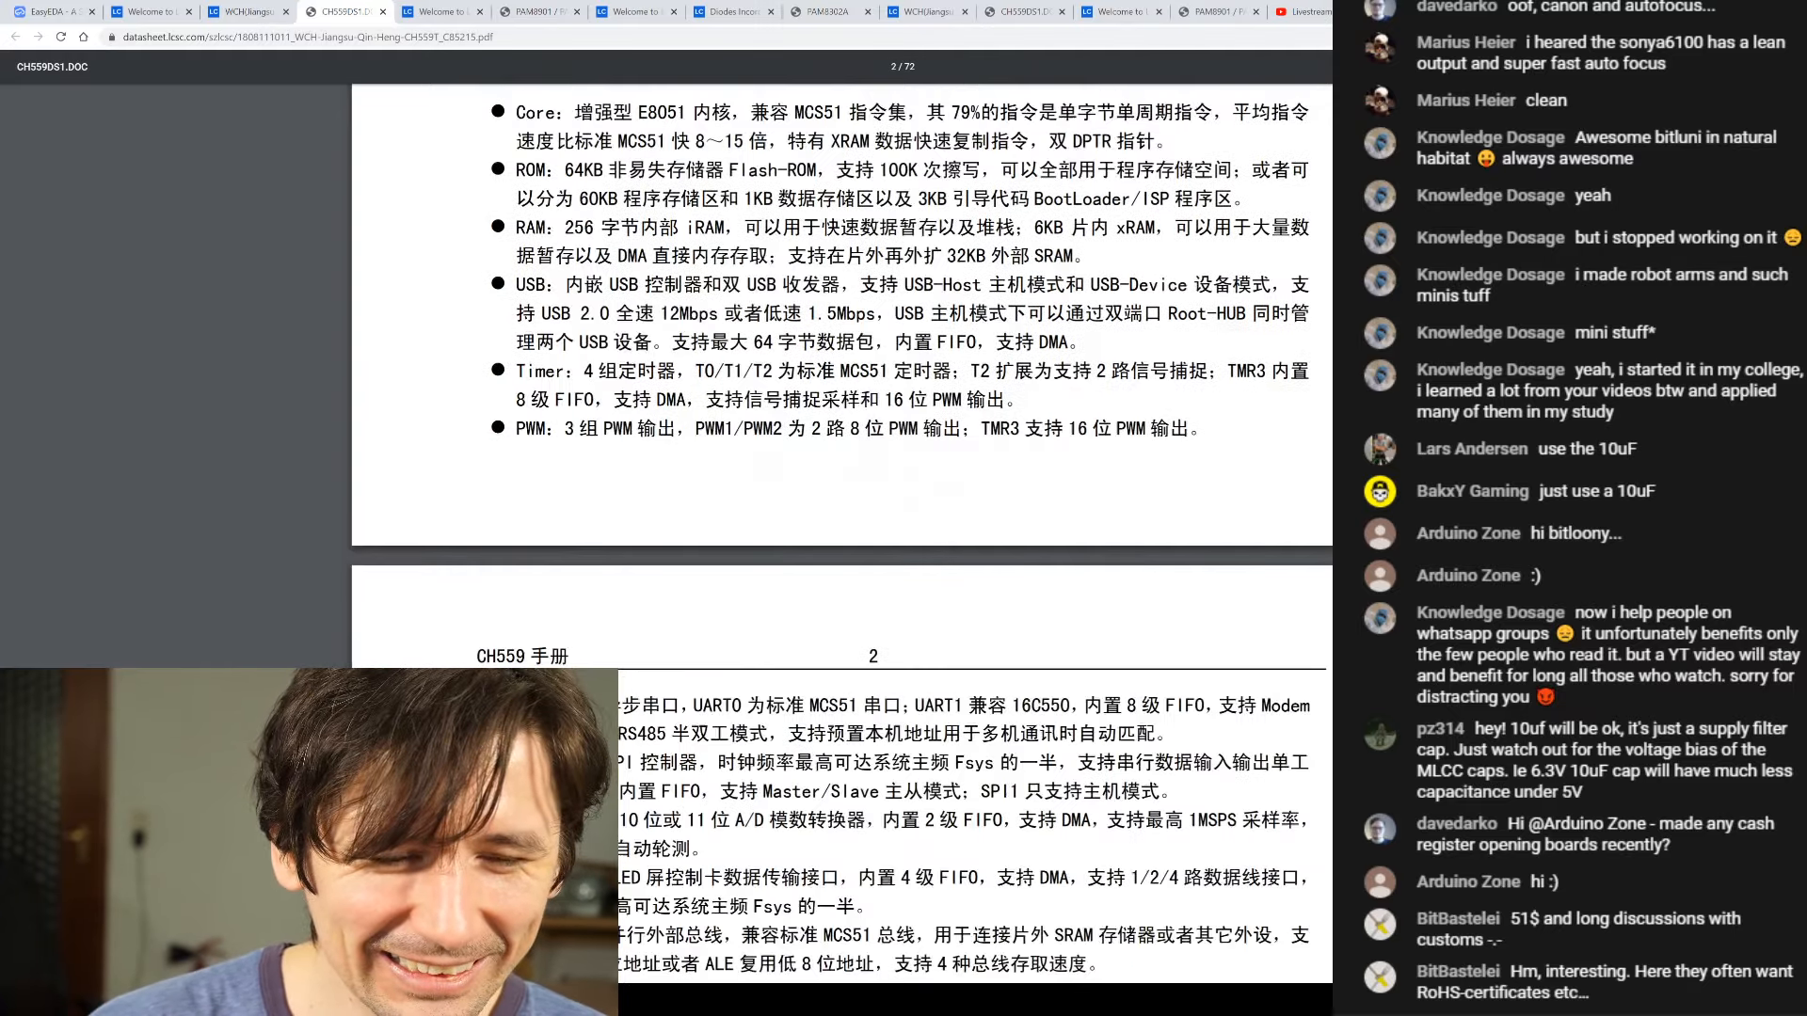
scroll(831, 390, "down", 9)
scroll(831, 390, "up", 5)
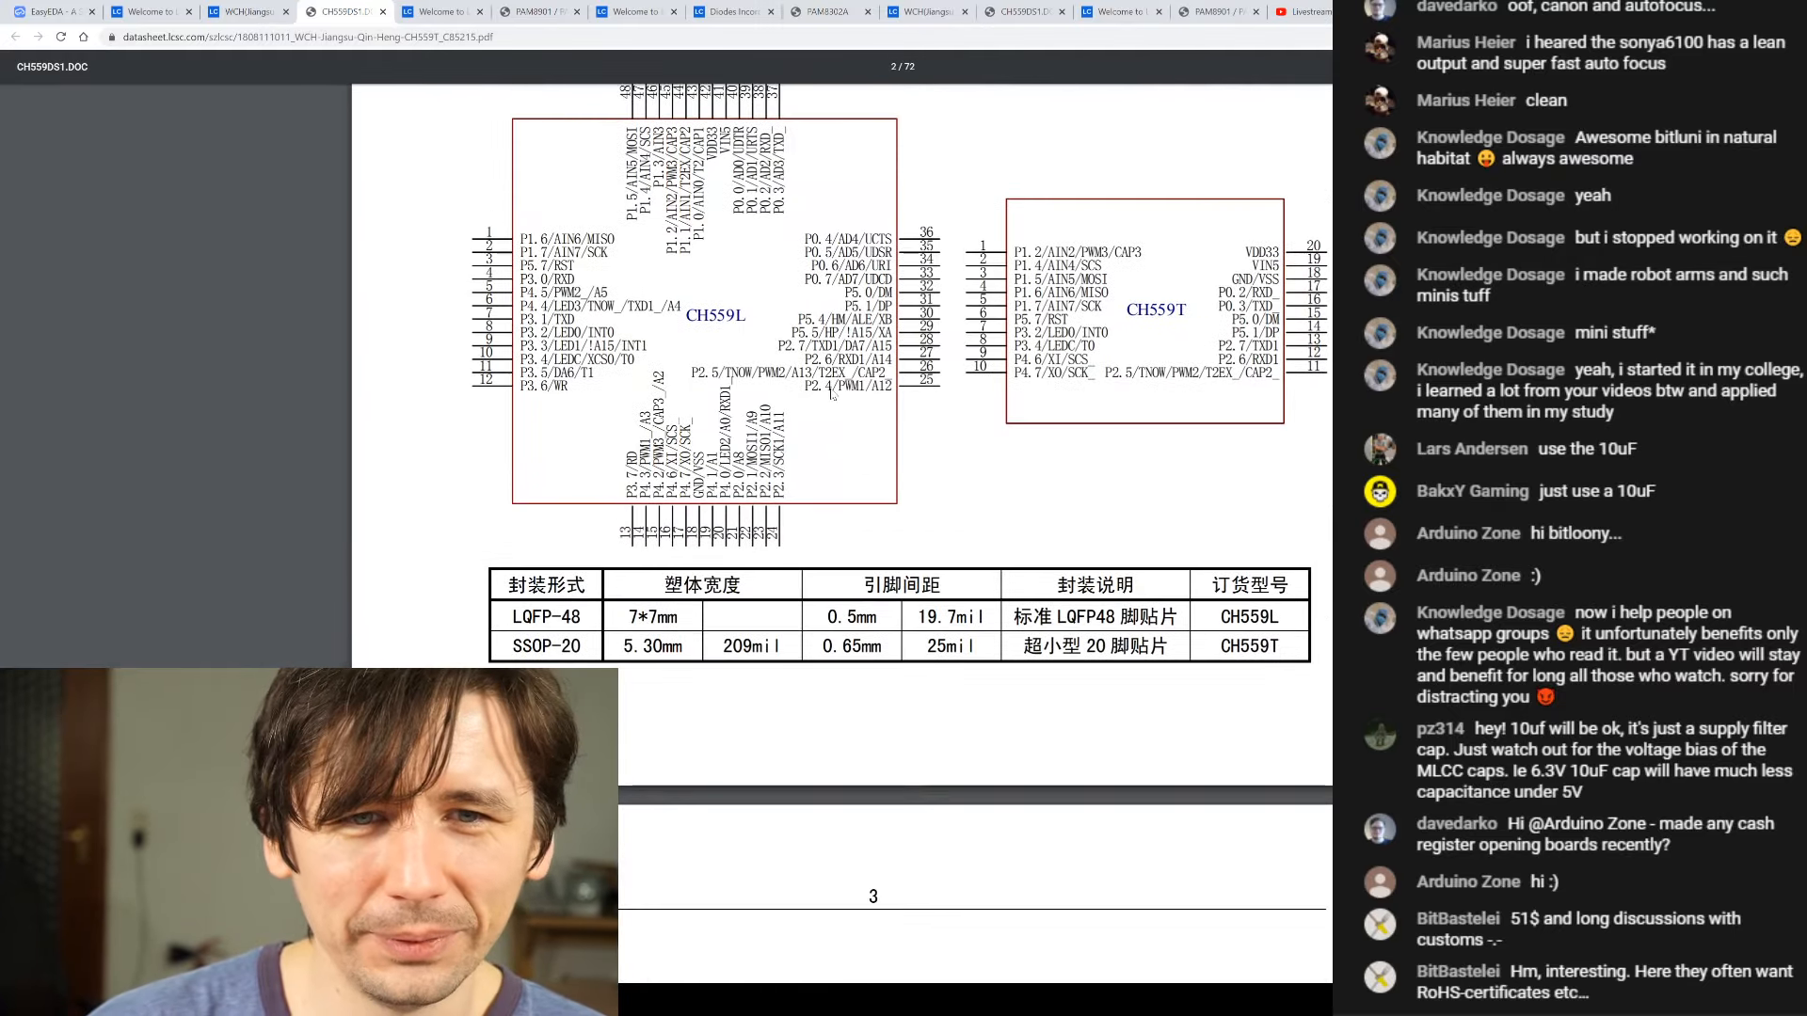
scroll(831, 395, "up", 1)
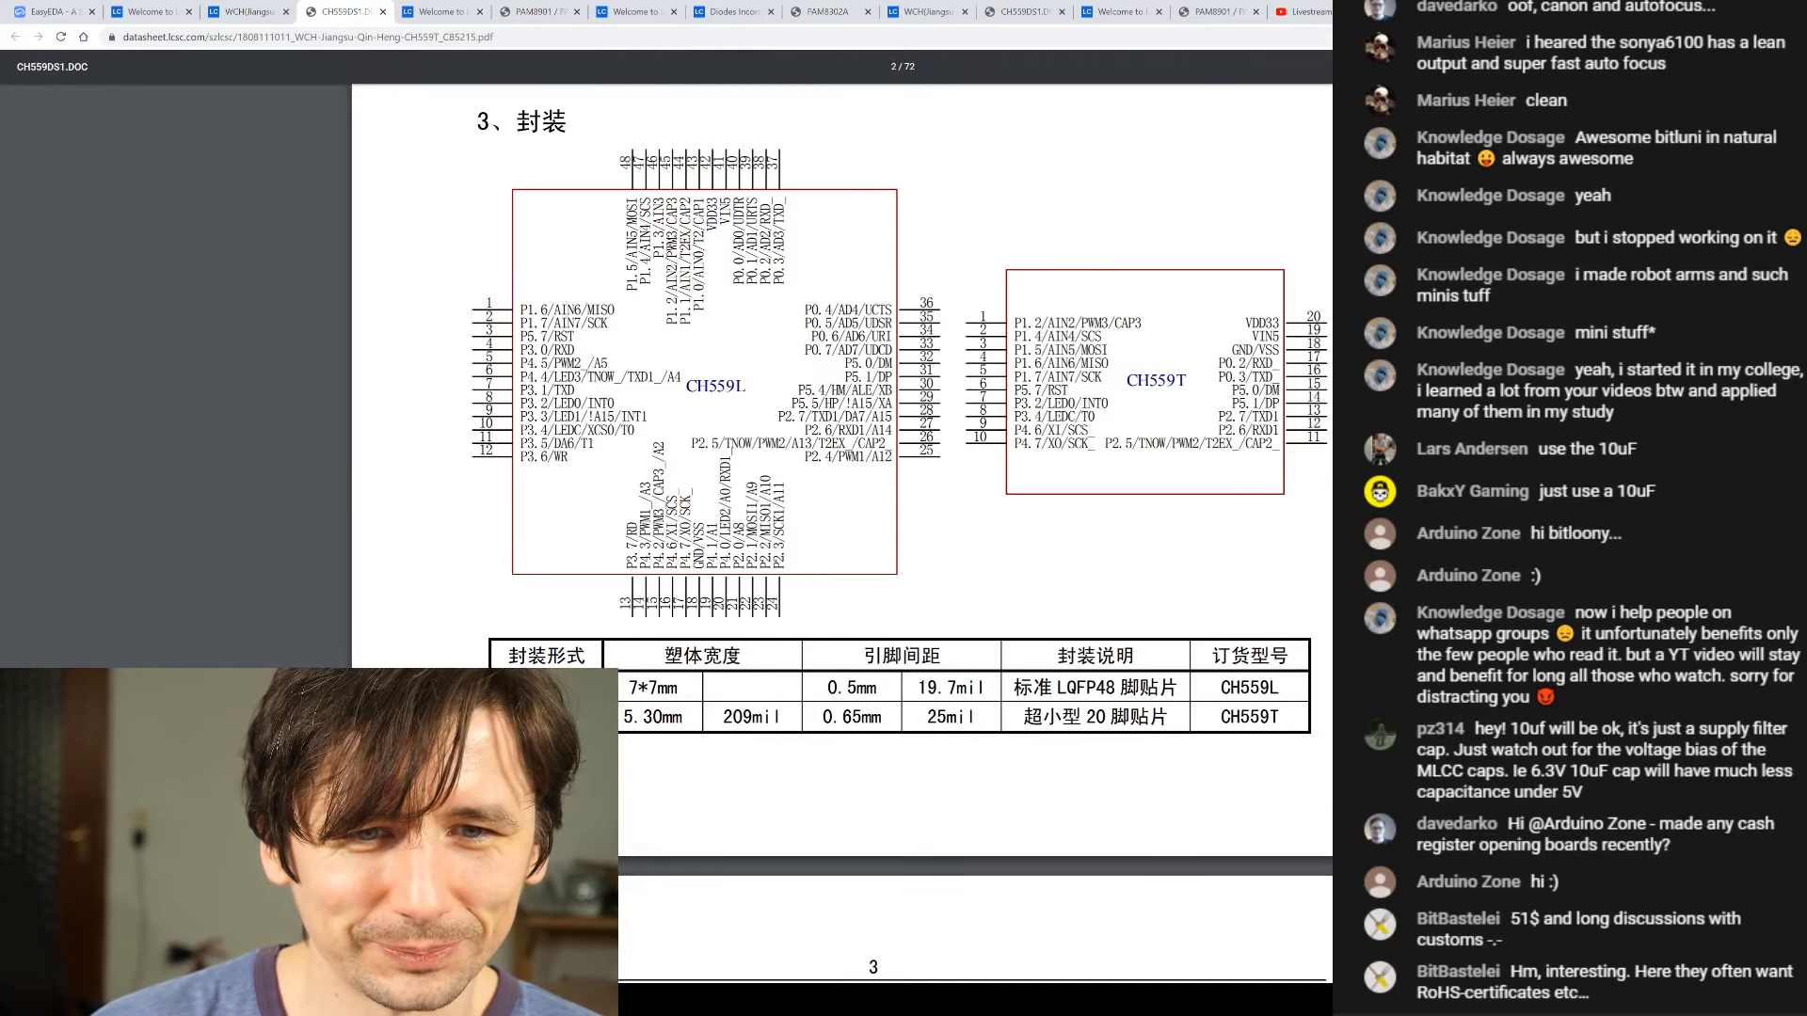
scroll(920, 287, "down", 10)
scroll(837, 527, "up", 10)
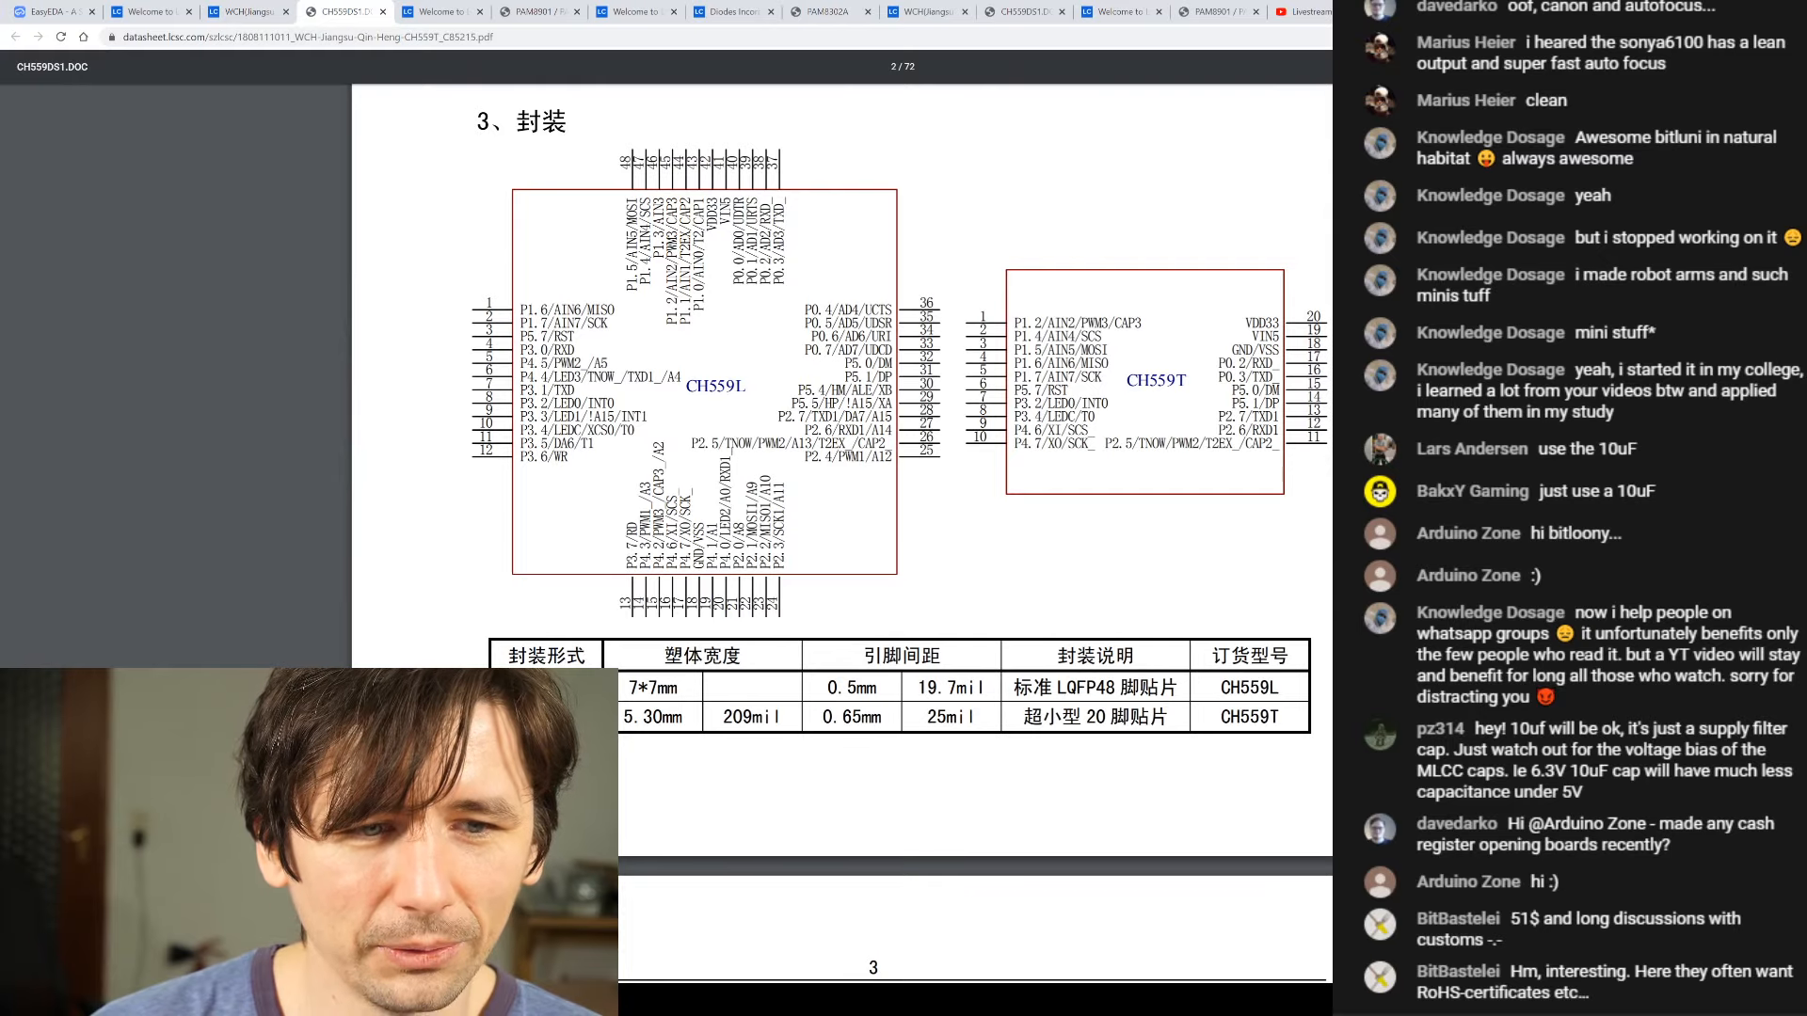
- Compare the pin pitch of the SSOP-20 and LQFP-48 packages in the package table
left_click_drag(833, 717, 892, 717)
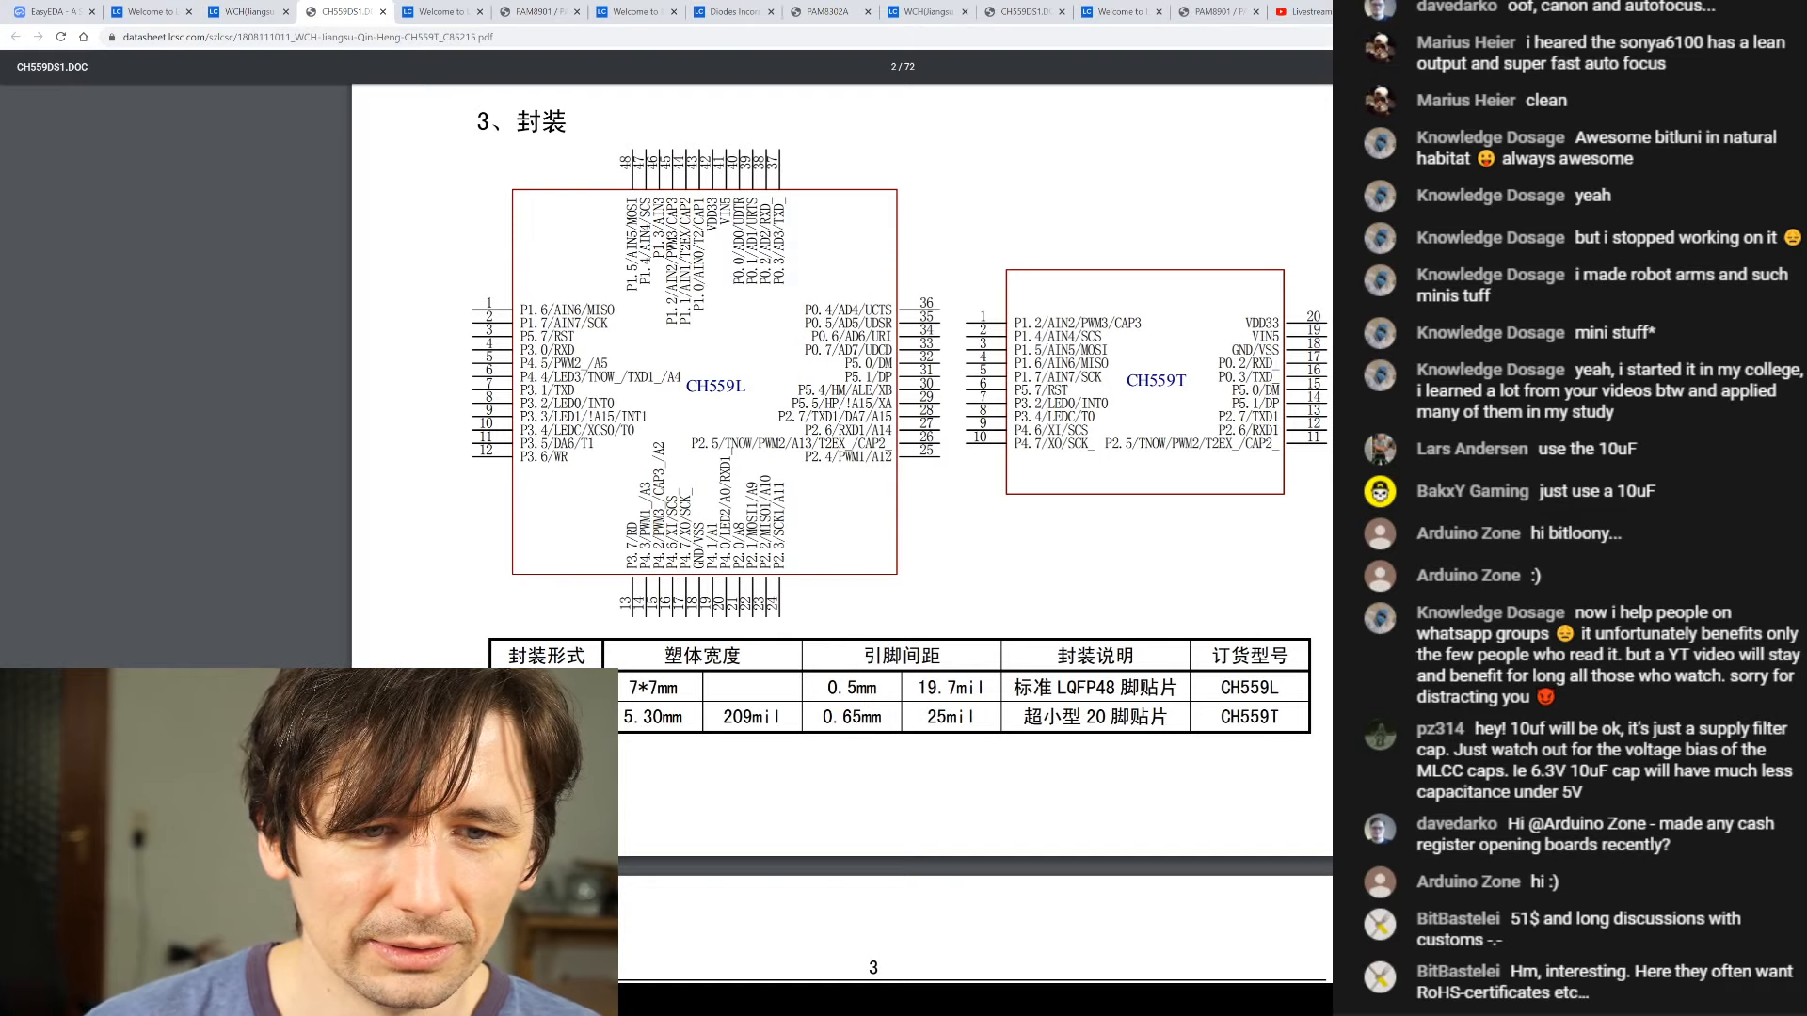
left_click_drag(827, 688, 866, 688)
left_click(867, 687)
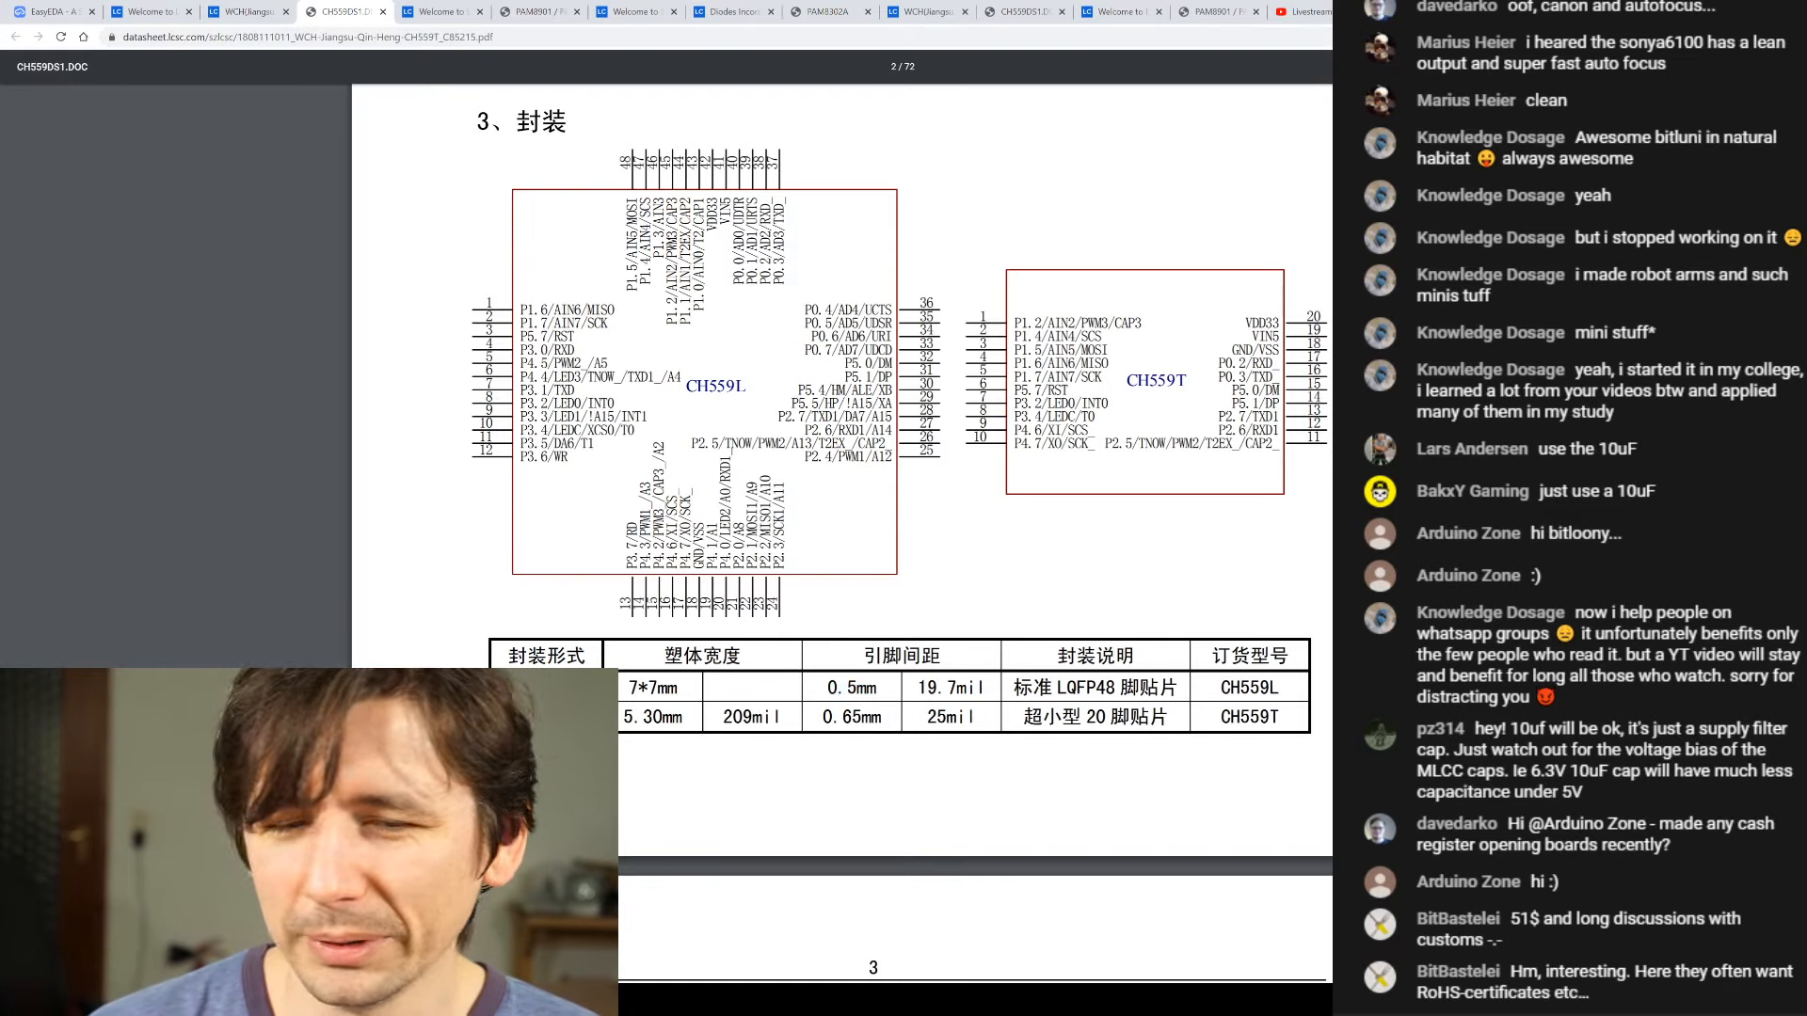
left_click_drag(833, 717, 872, 717)
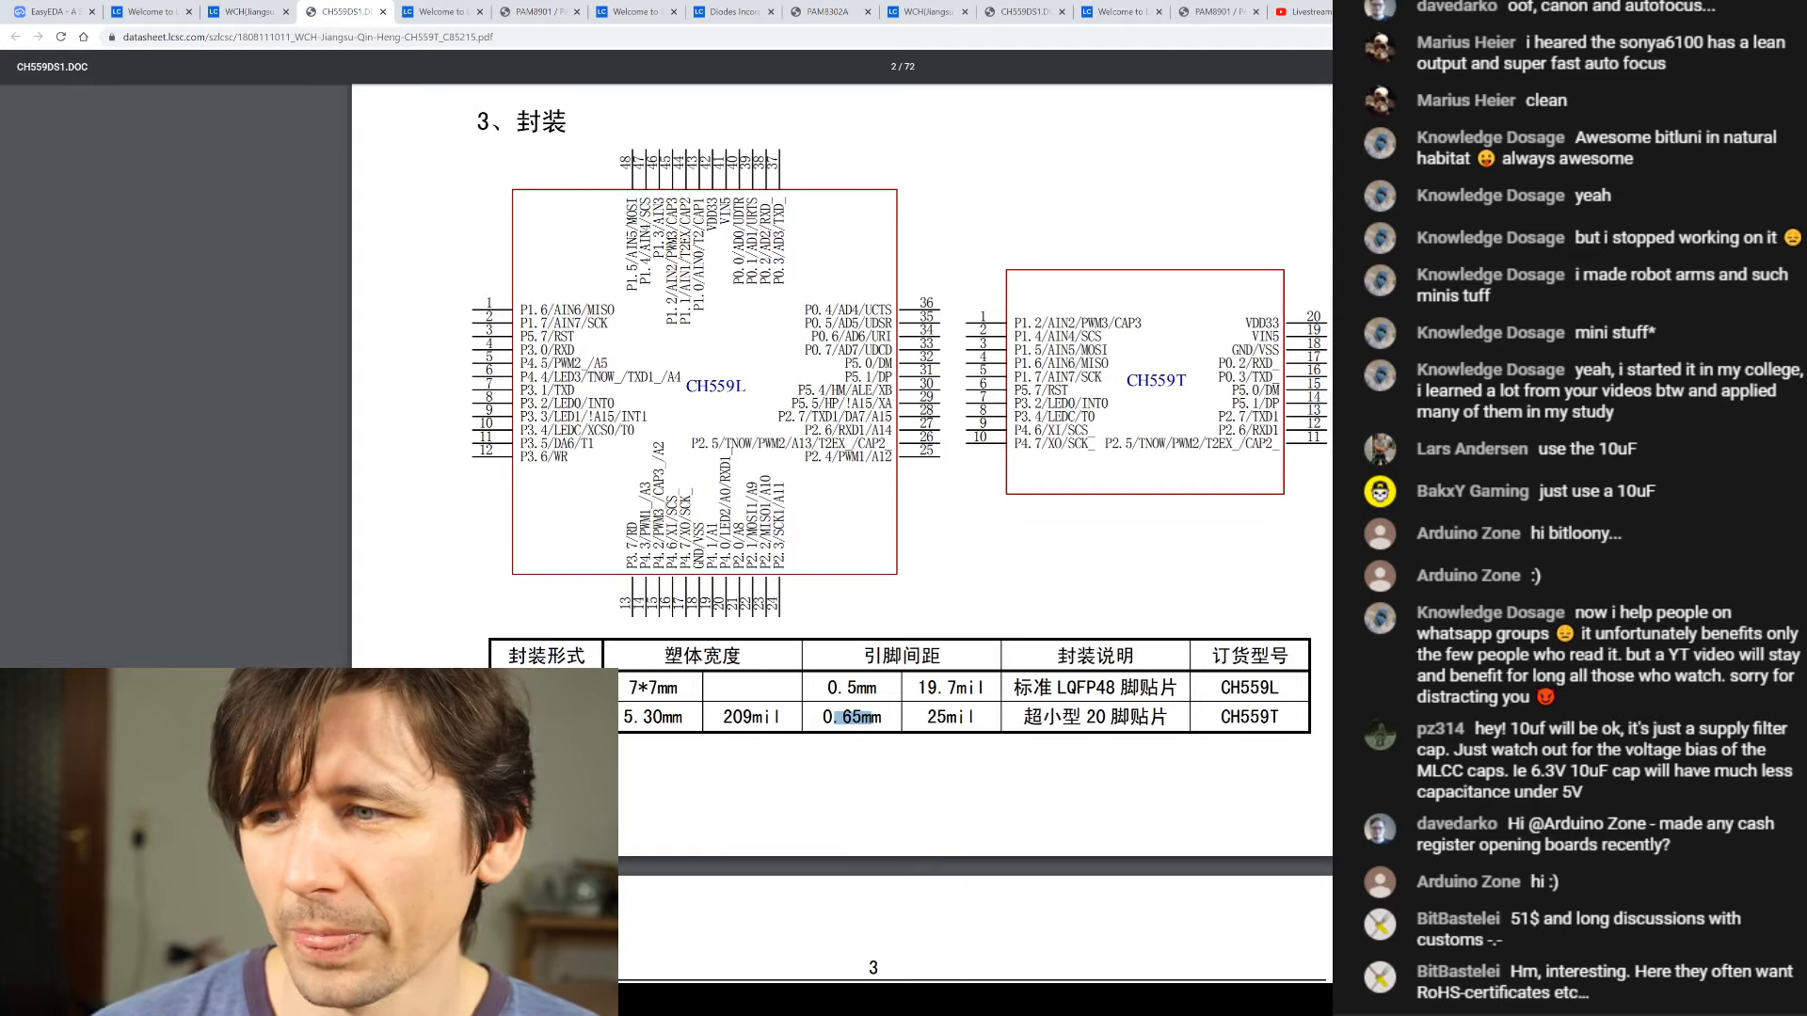
- Examine the datasheet's pin function table for the SSOP20 and LQFP48 packages, covering the supply pins and ports P0 to P3
scroll(842, 376, "down", 3)
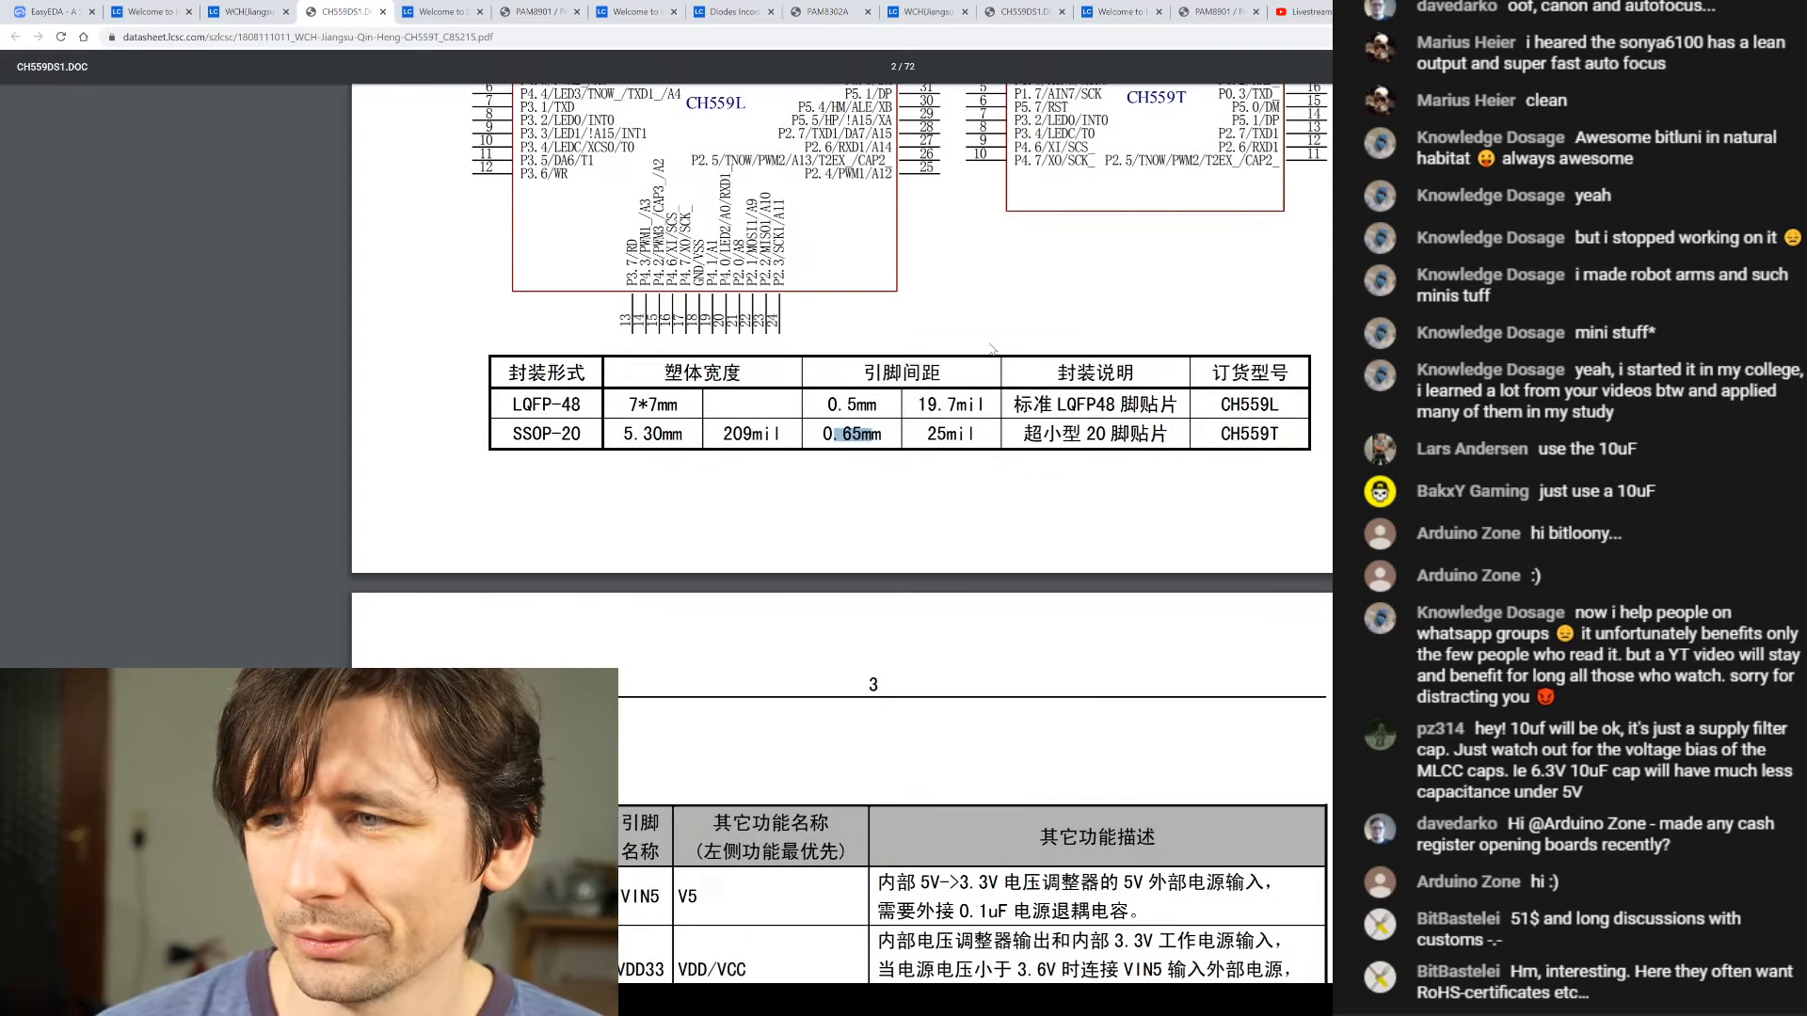
scroll(991, 348, "down", 8)
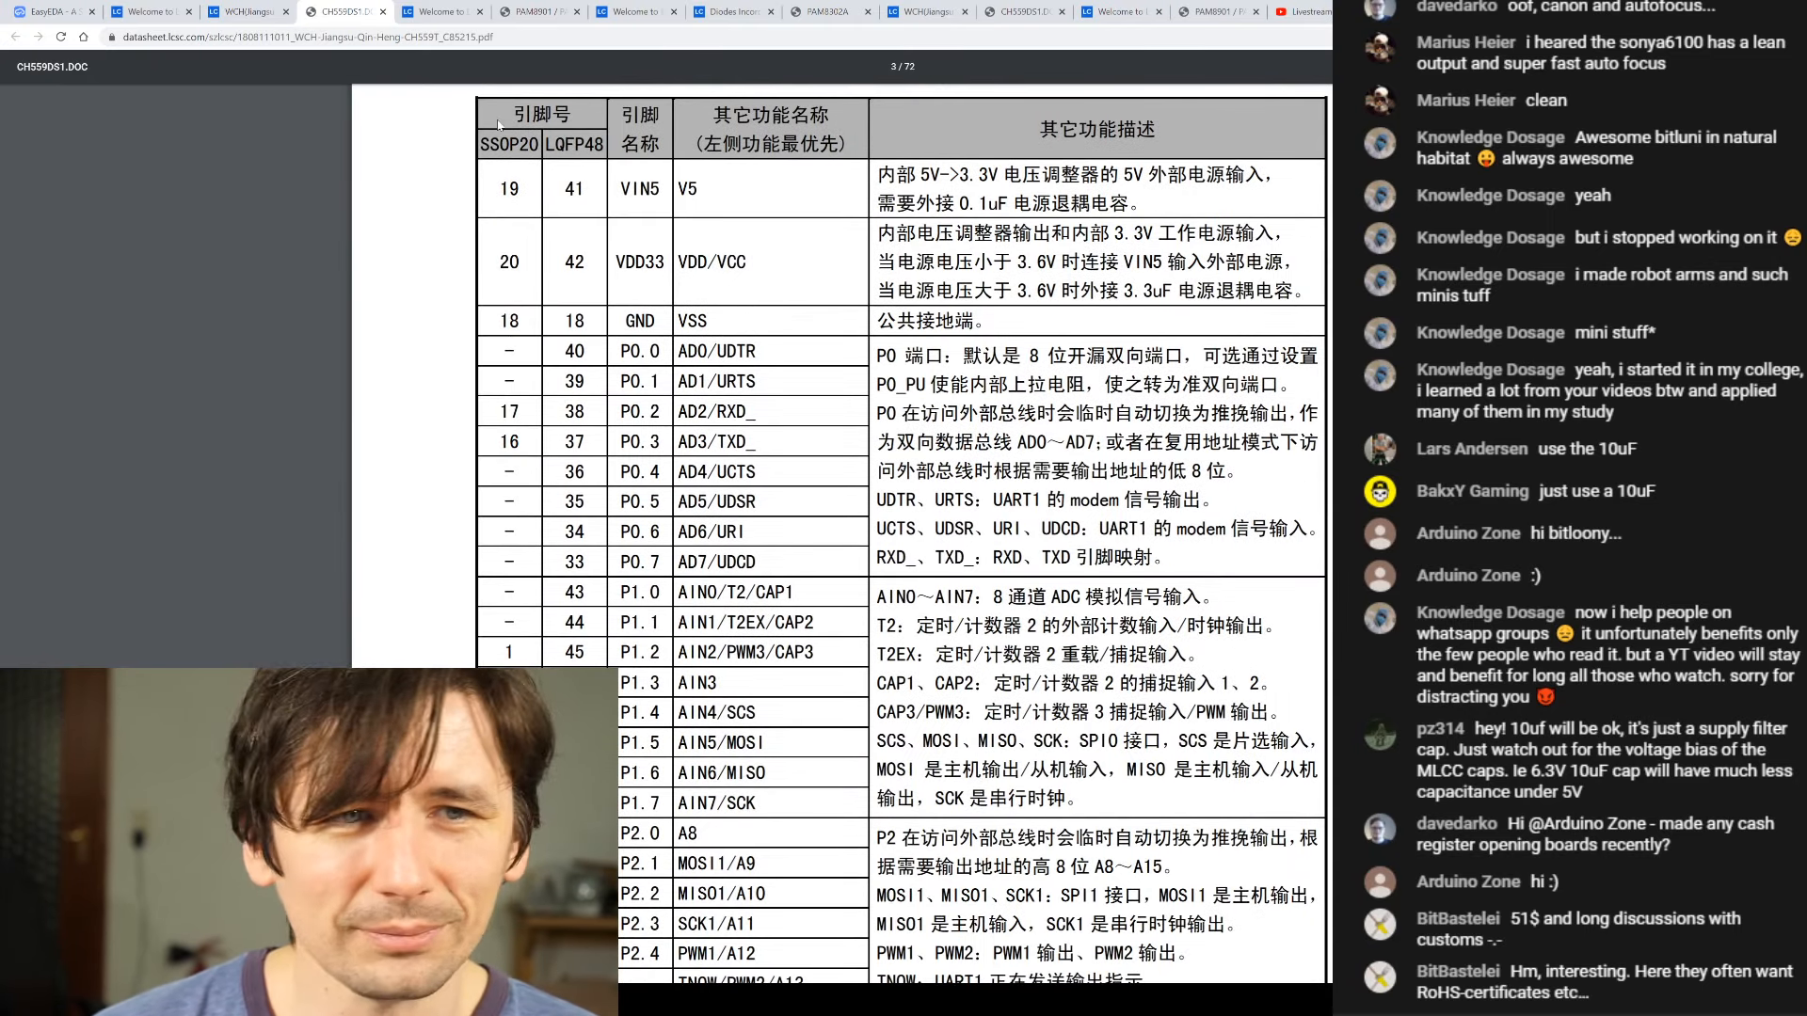
left_click_drag(479, 144, 604, 144)
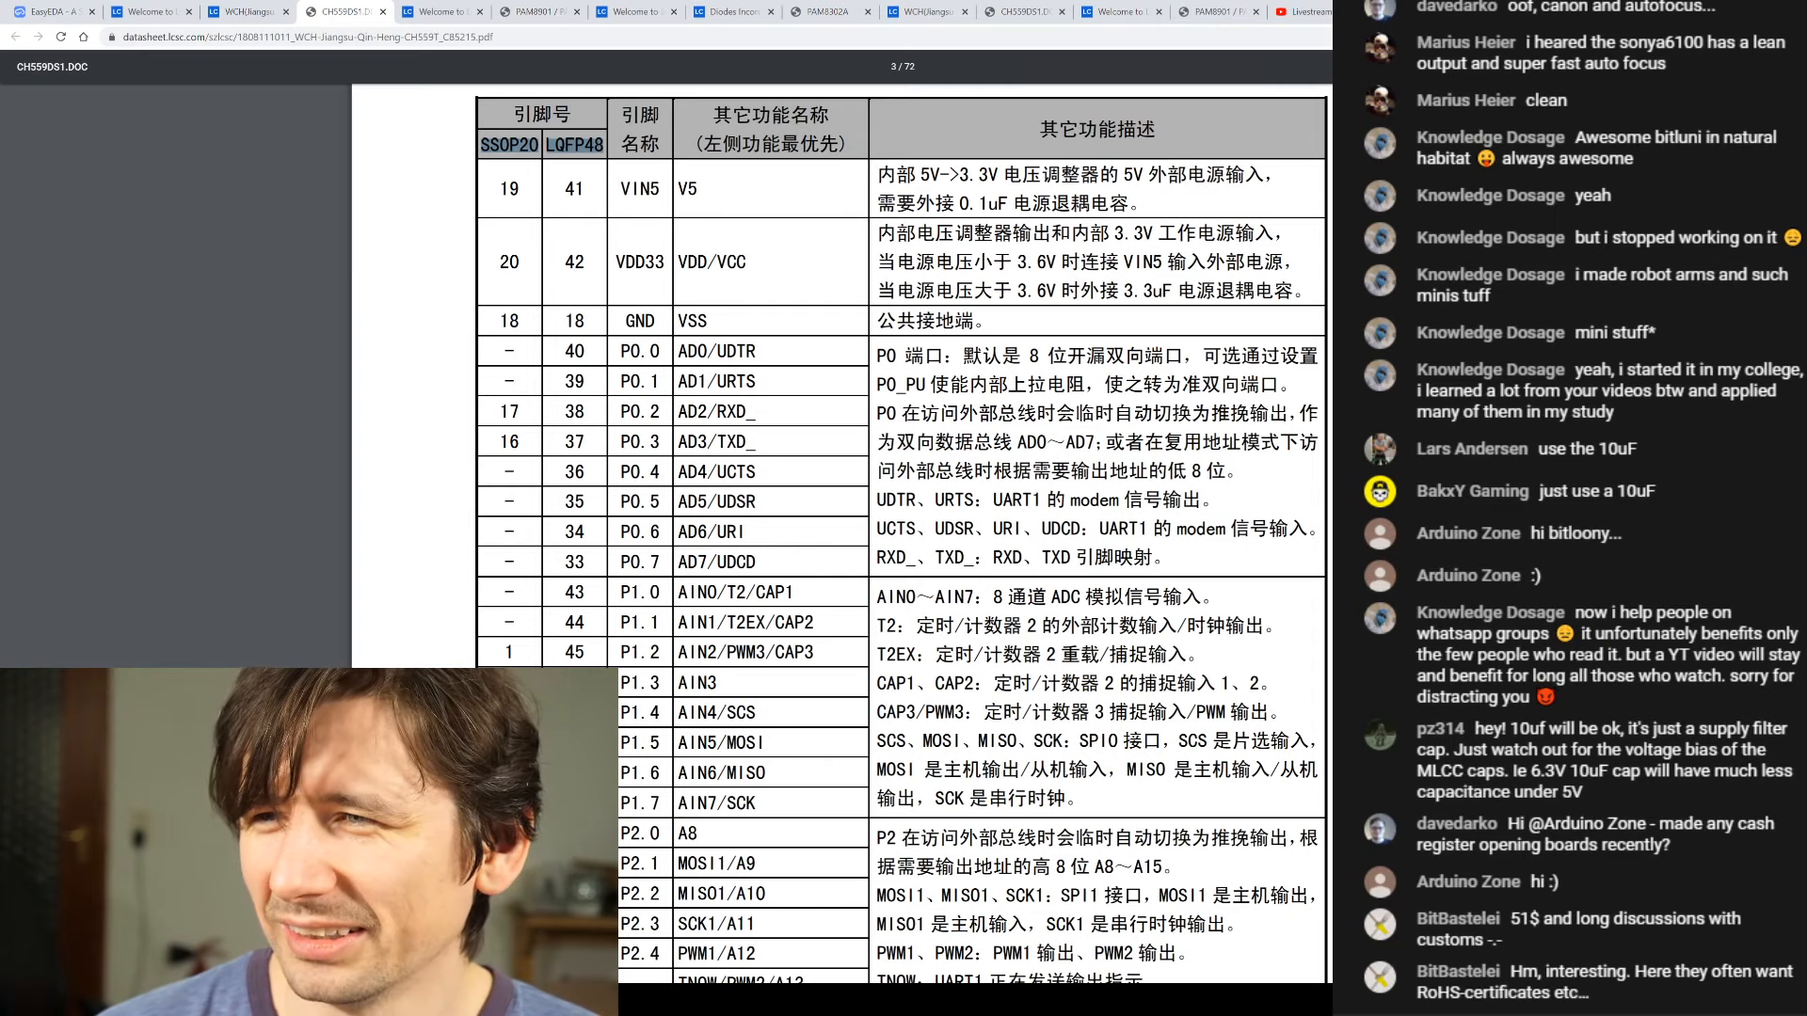
scroll(545, 242, "down", 2)
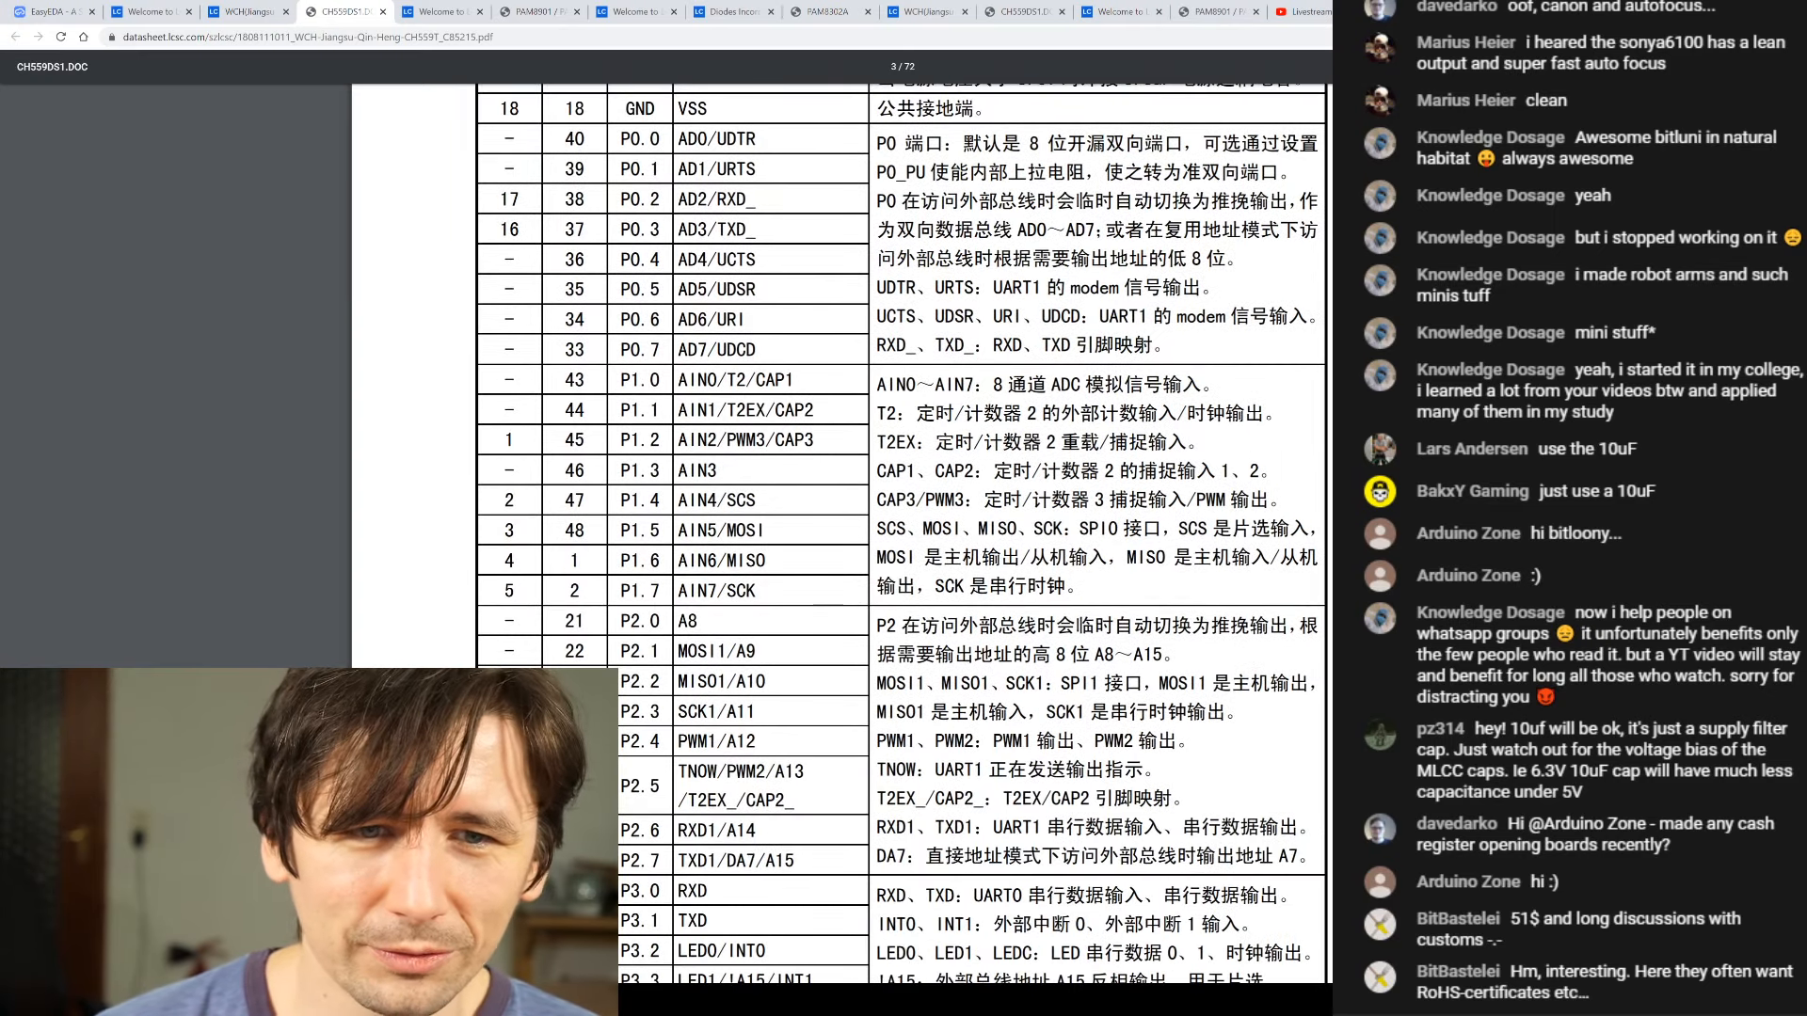
scroll(545, 242, "down", 1)
scroll(545, 242, "down", 1)
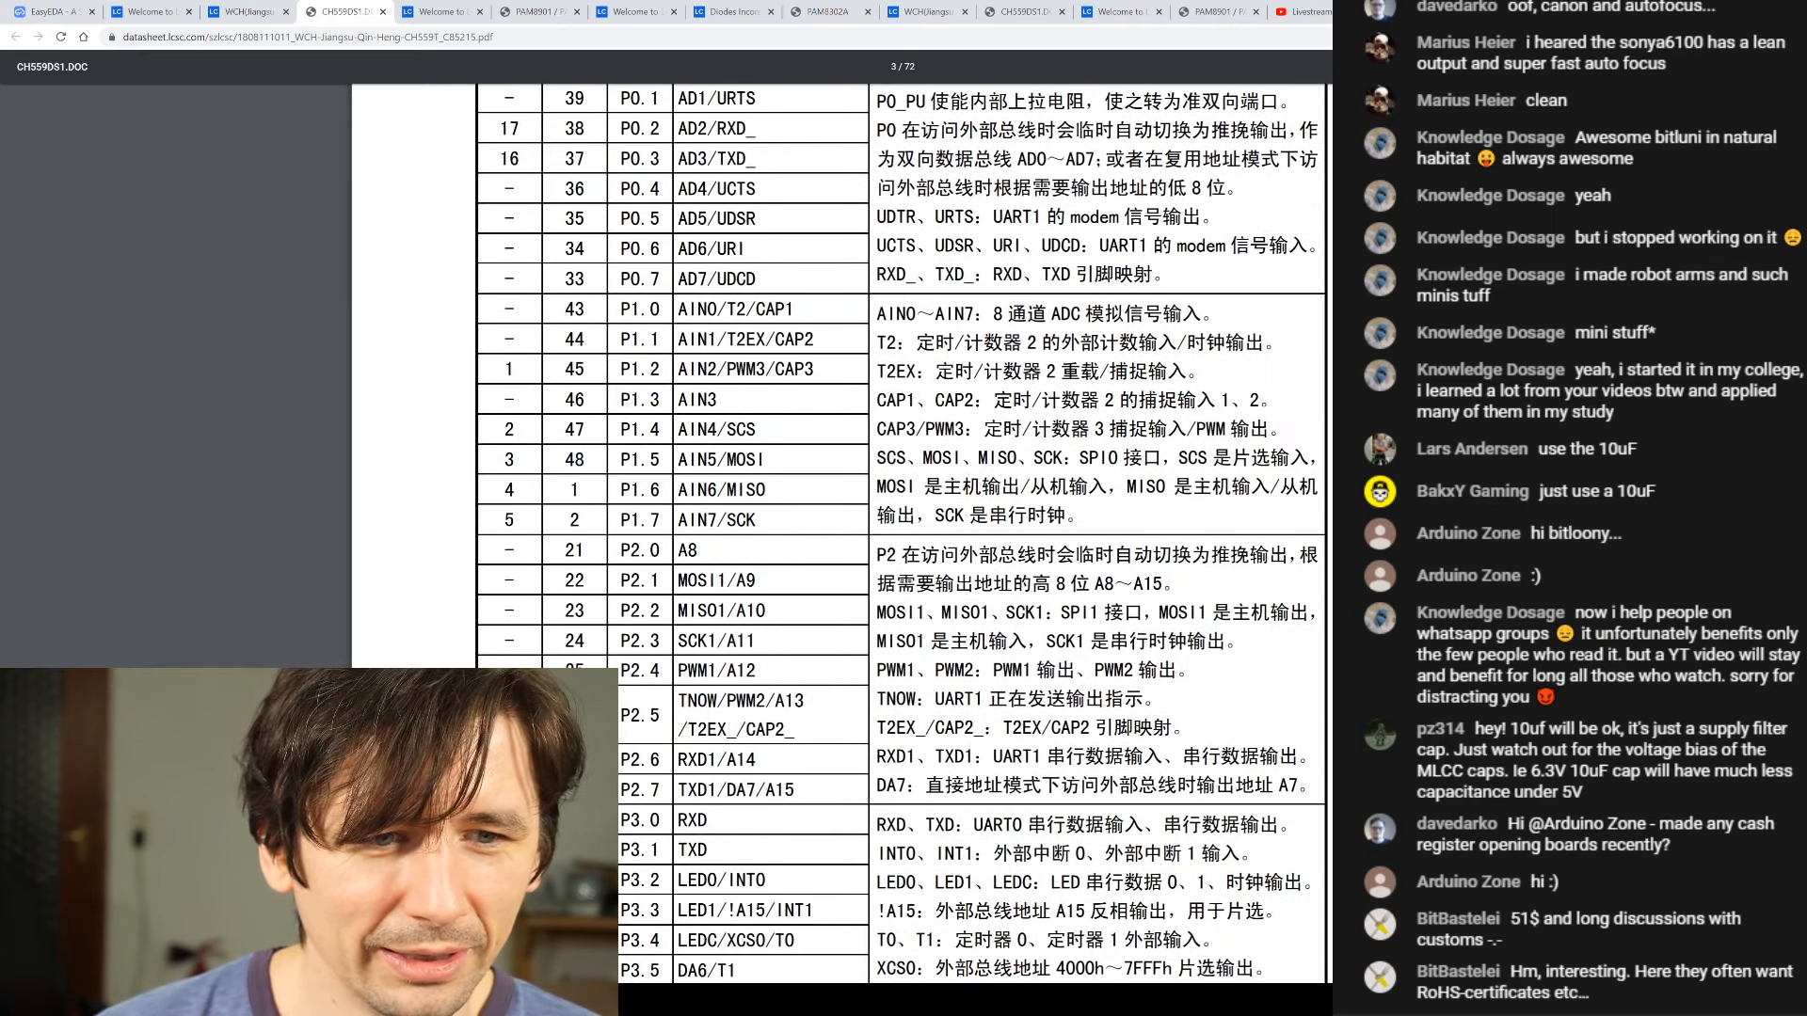
scroll(904, 535, "down", 3)
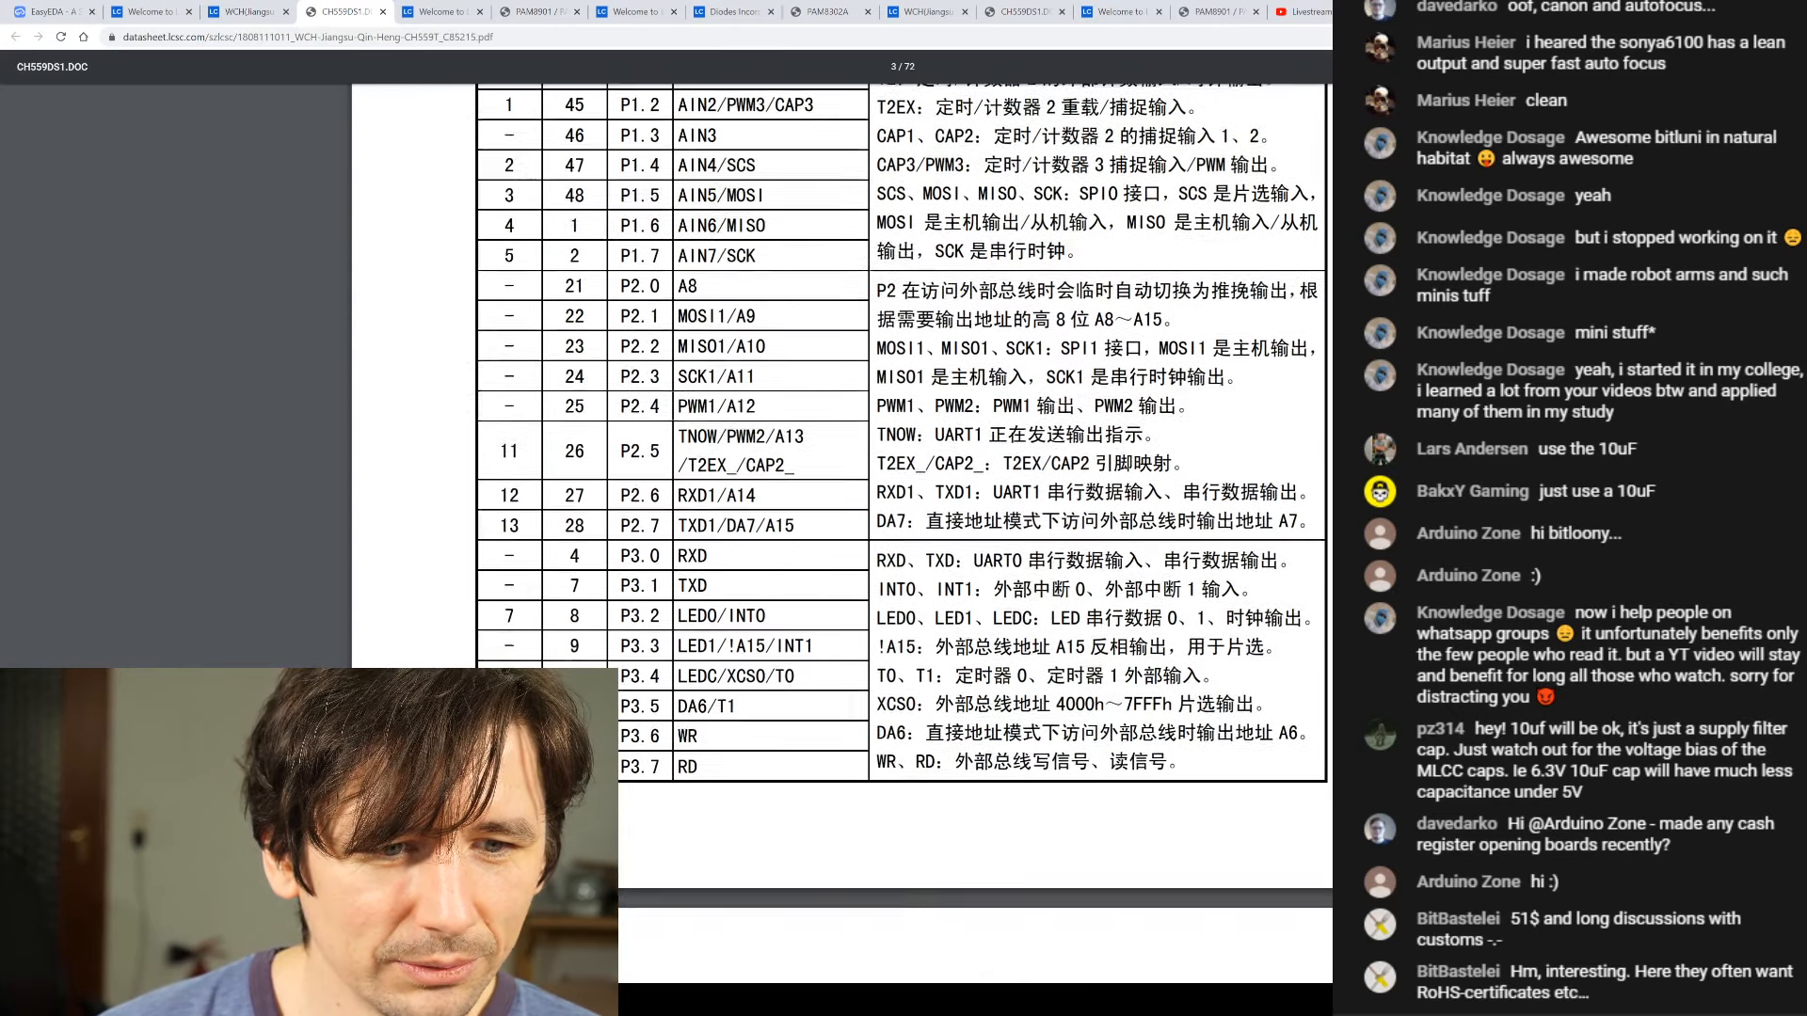
scroll(903, 534, "up", 2)
scroll(903, 534, "up", 2)
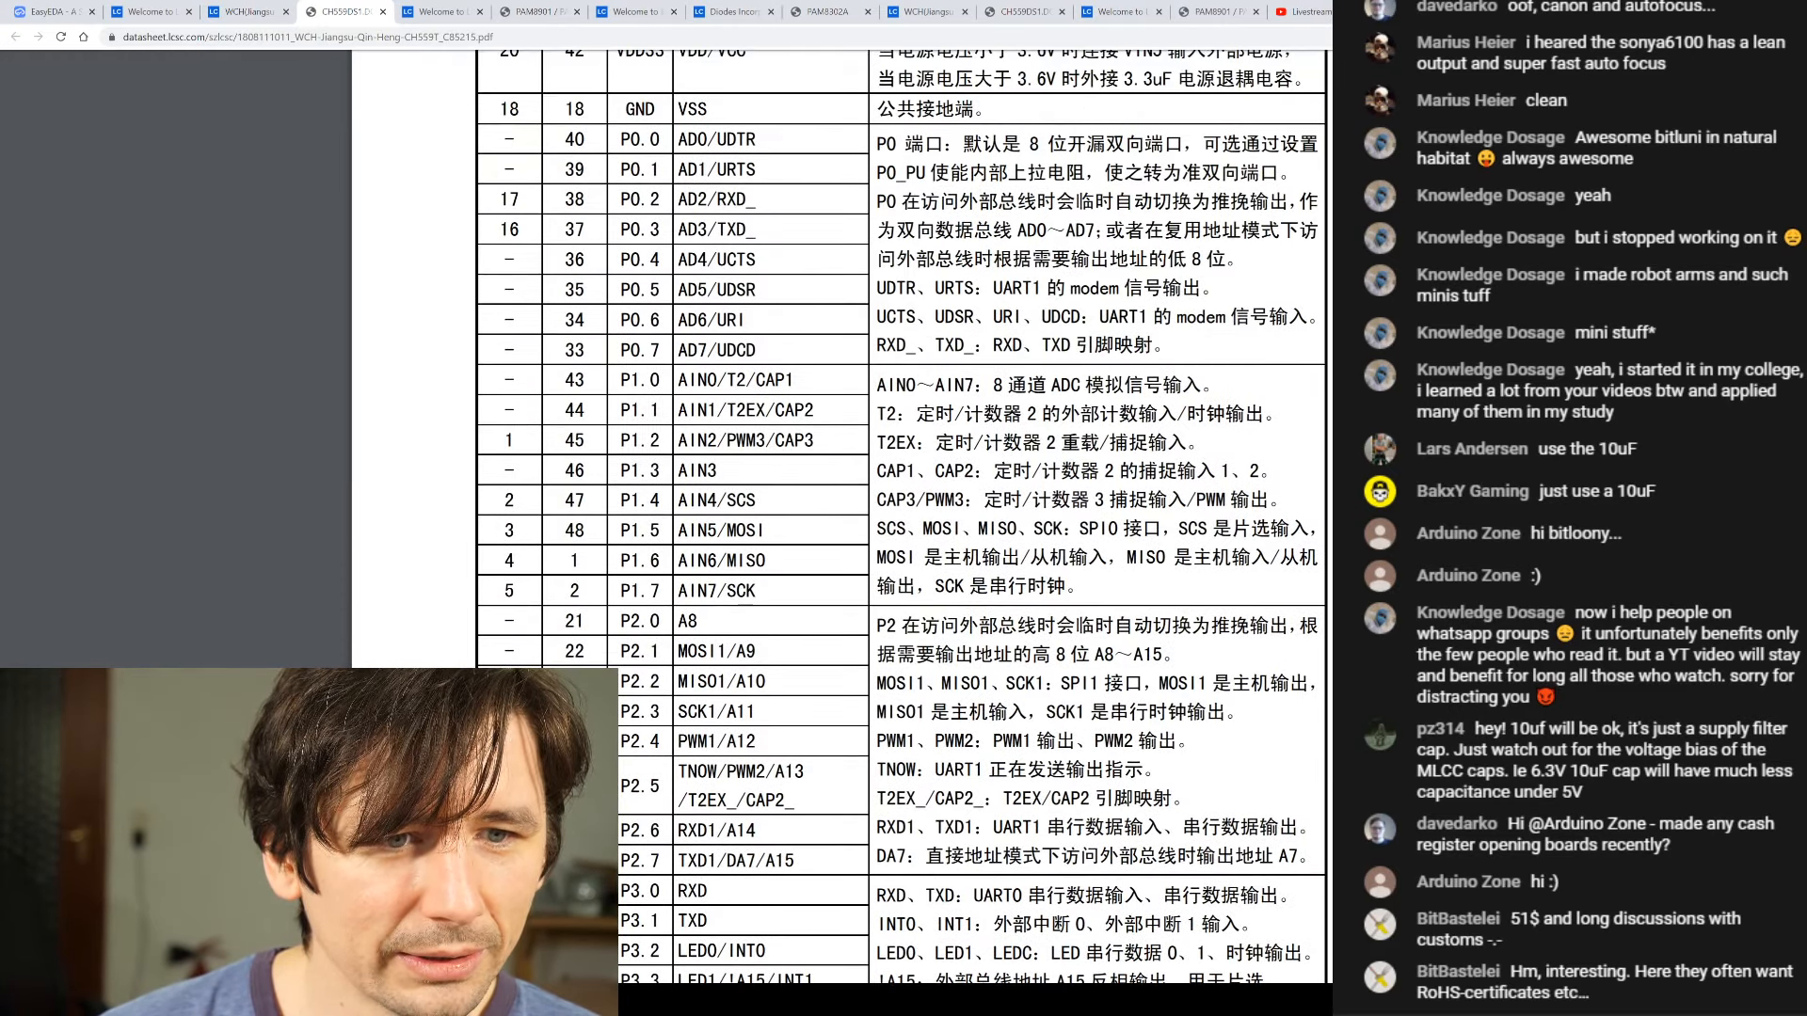
scroll(903, 535, "up", 2)
scroll(903, 534, "down", 2)
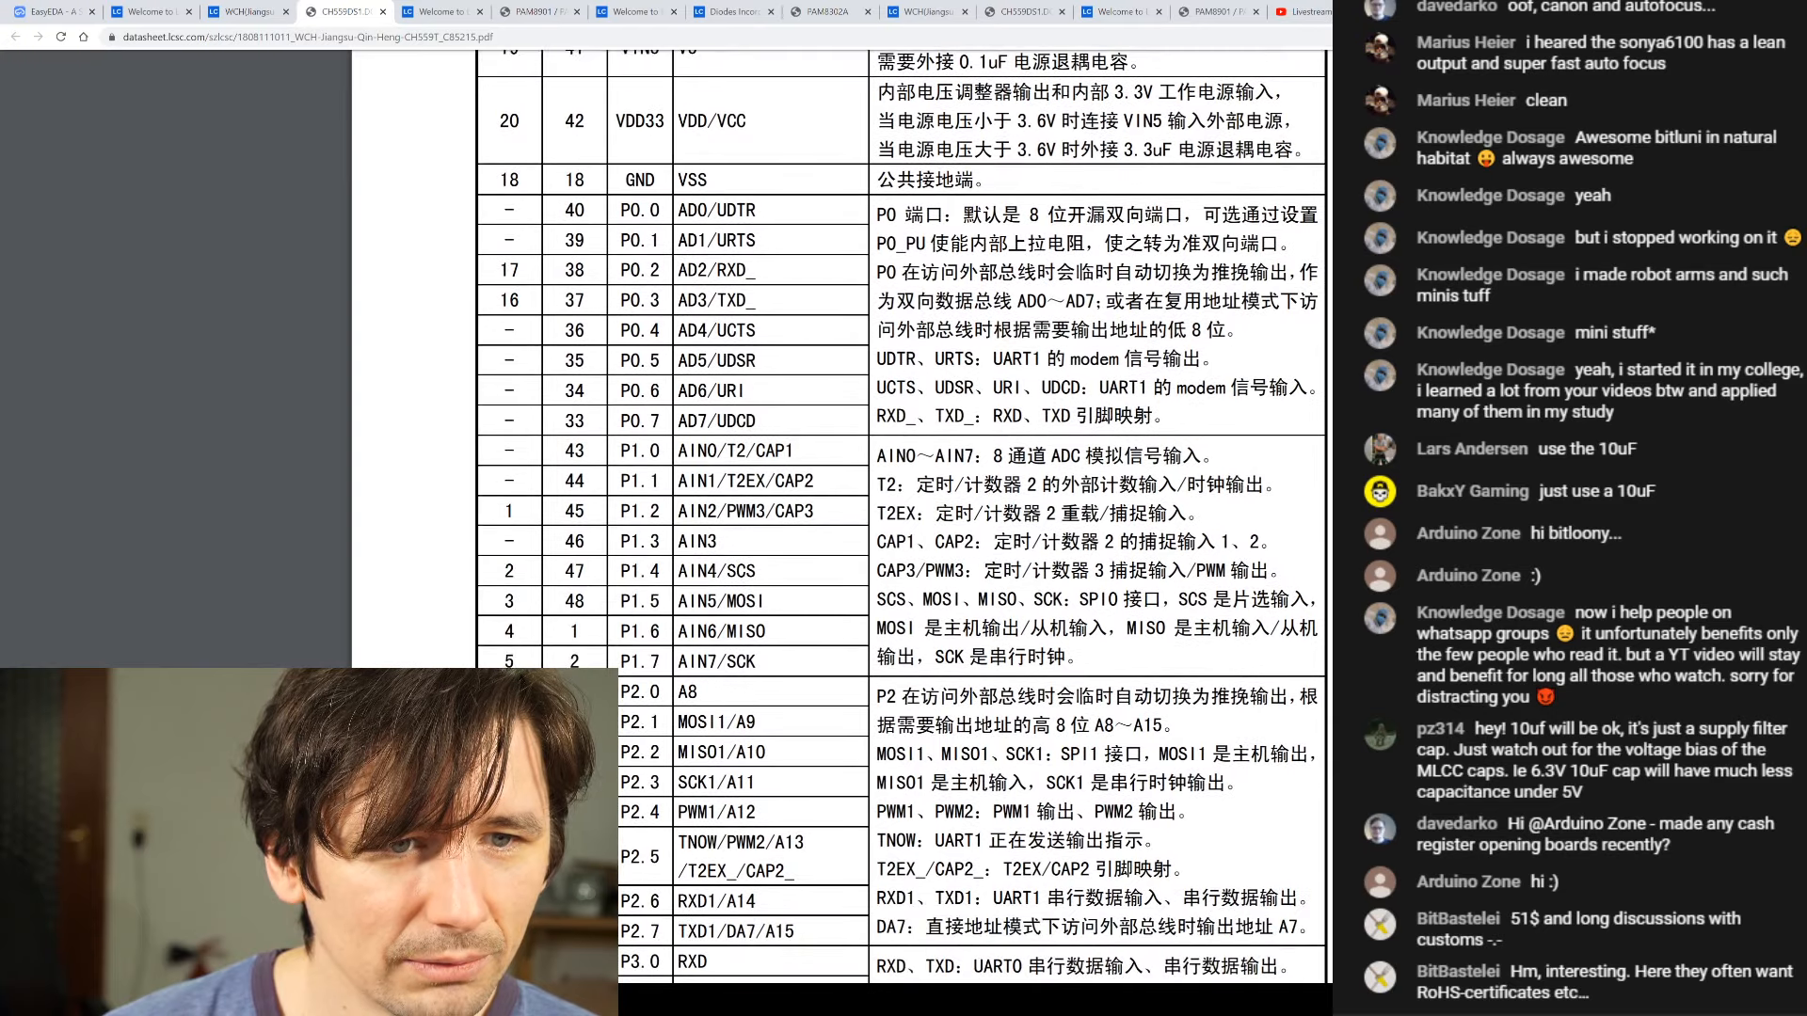
- Read the rest of the CH559 pin function table, covering ports P2 to P5 for both packages
scroll(903, 535, "down", 4)
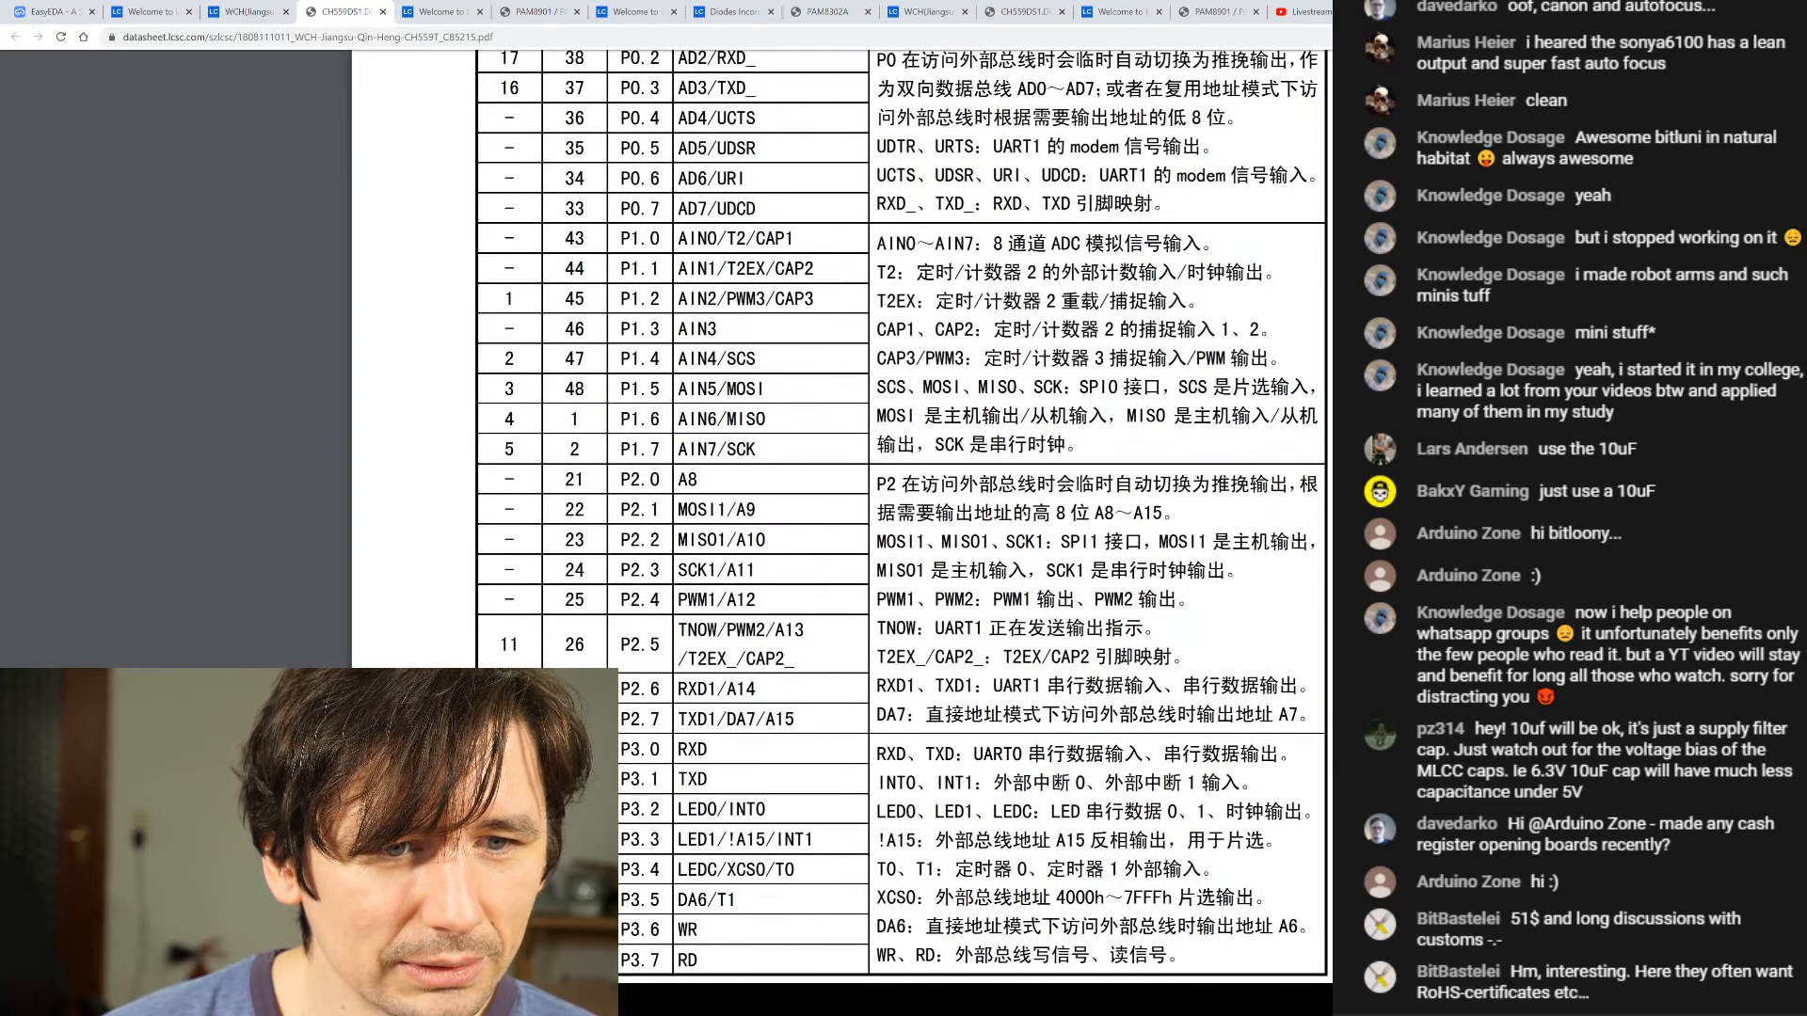
scroll(903, 534, "up", 2)
scroll(903, 534, "down", 2)
scroll(903, 534, "down", 5)
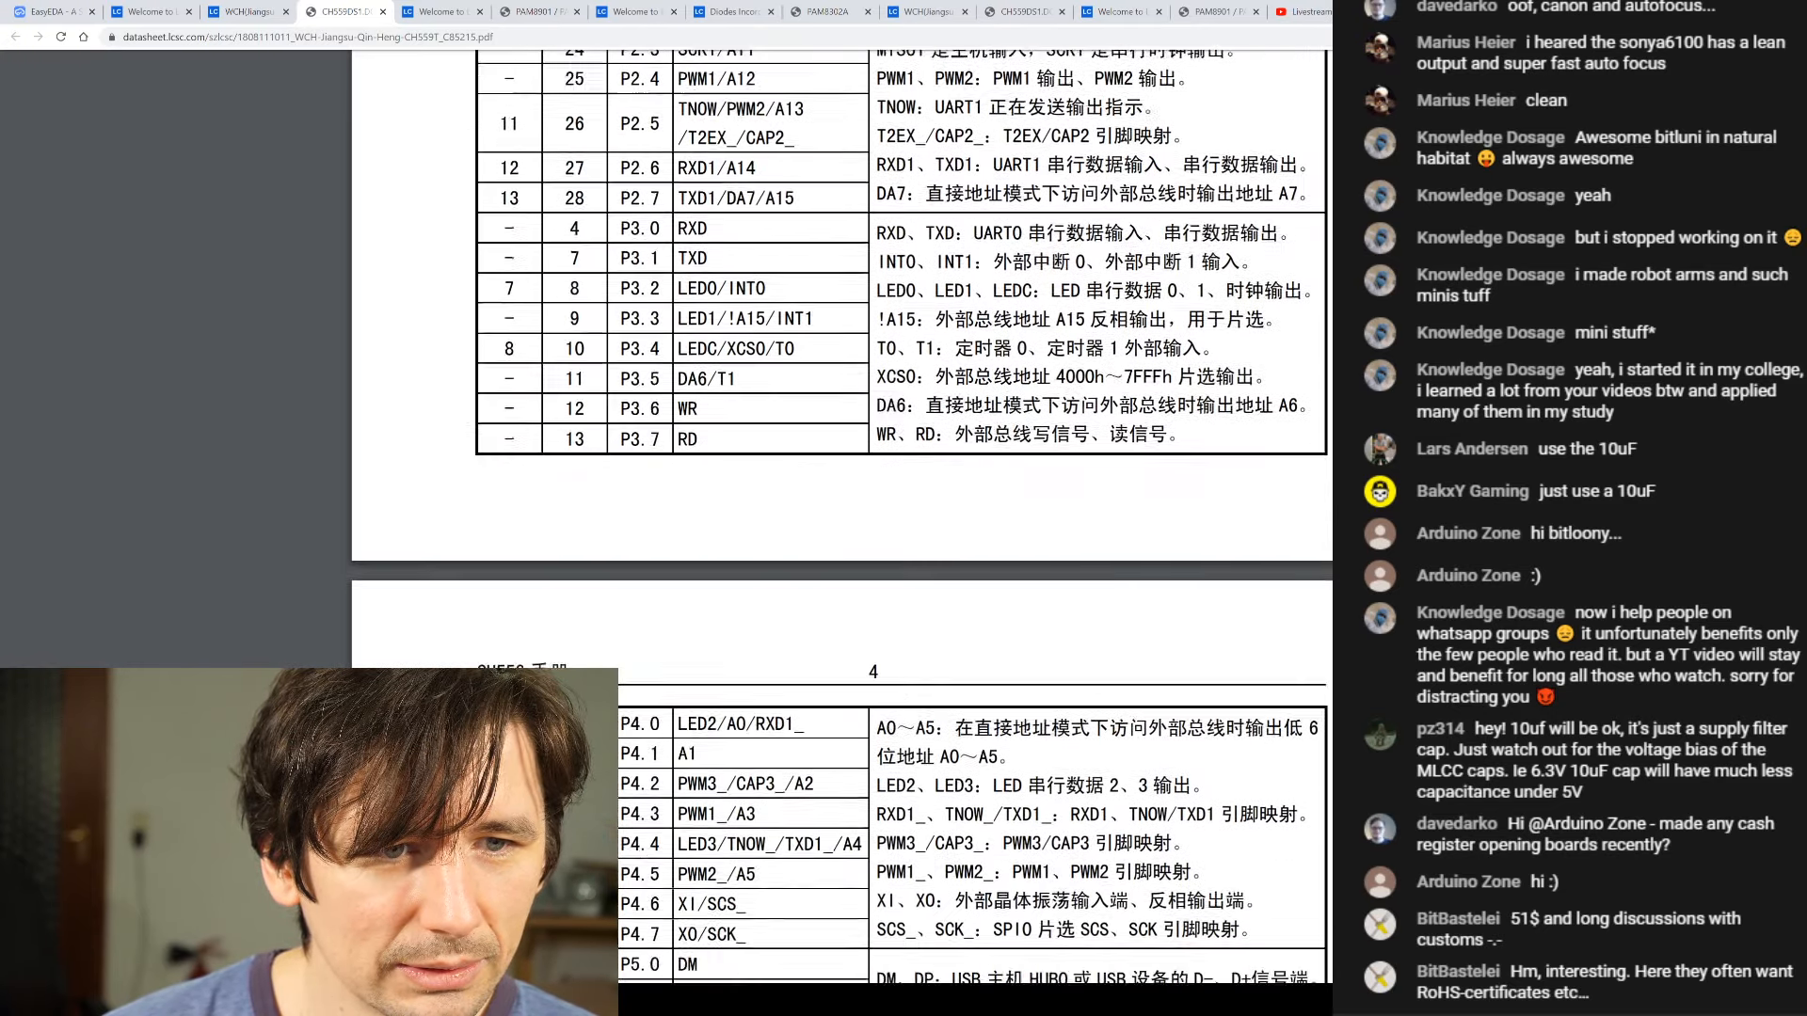
scroll(903, 534, "down", 2)
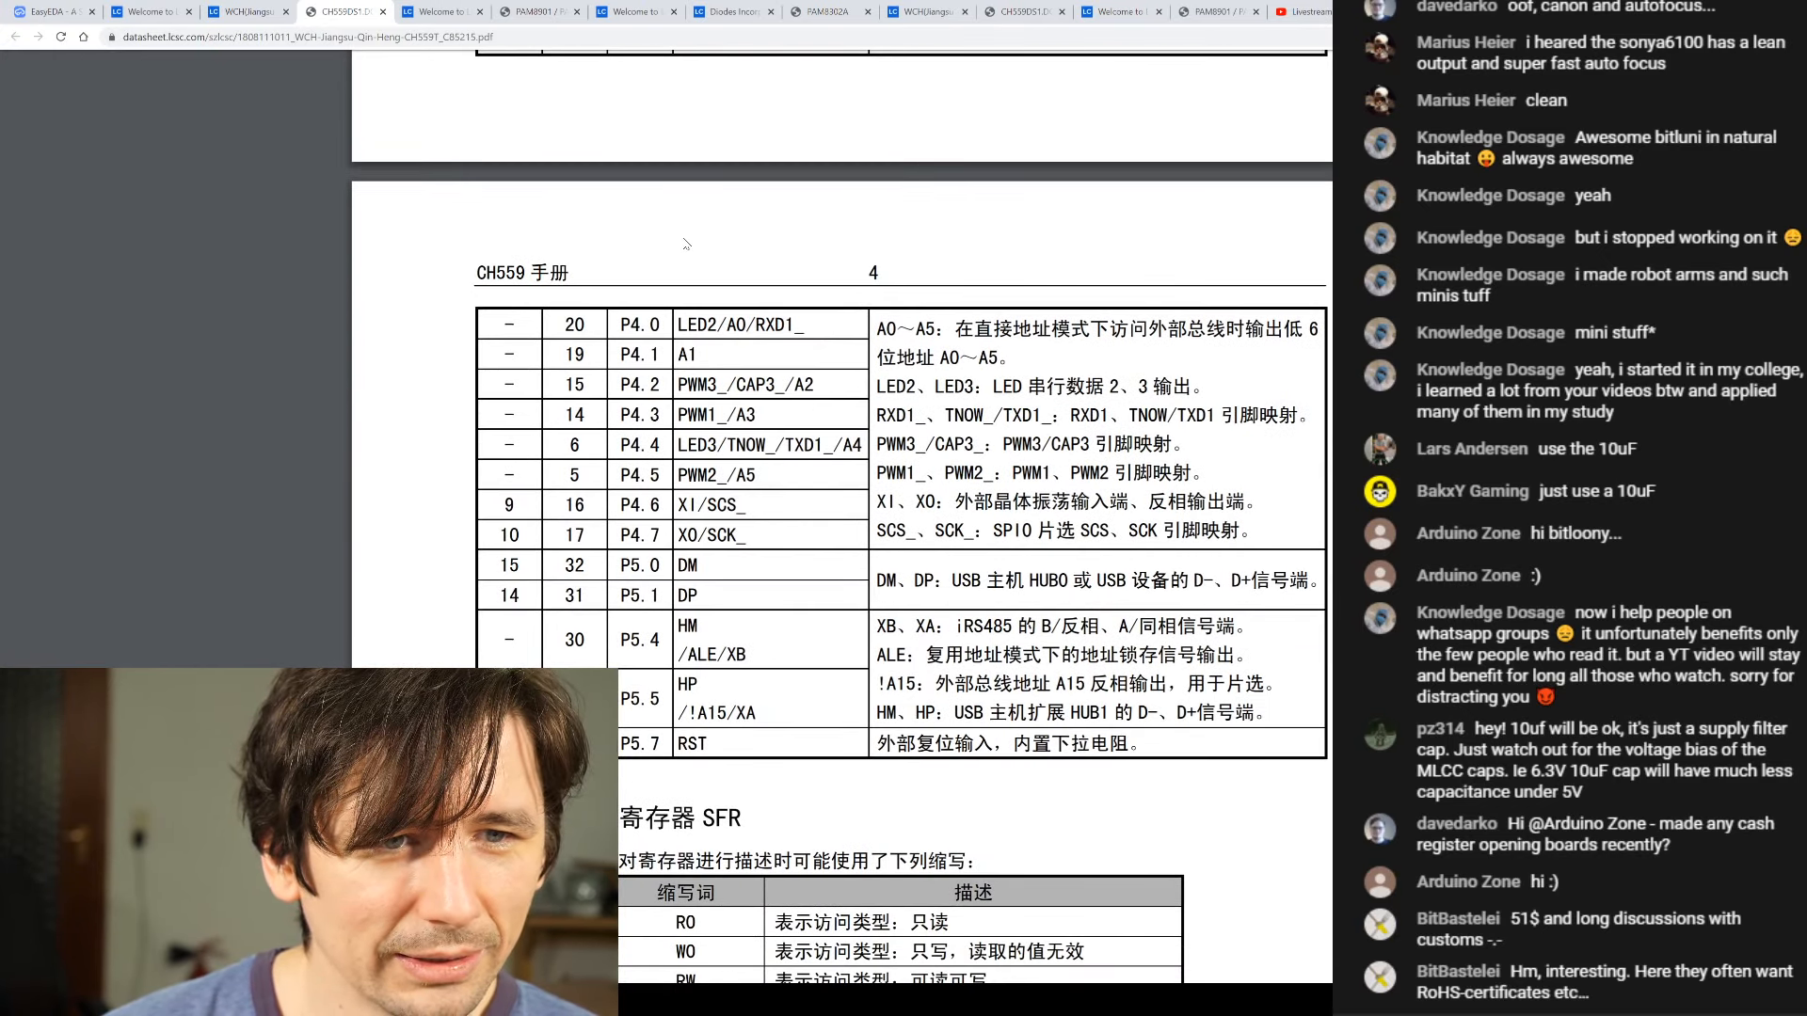
- Highlight the P5.4 and P5.5 rows of the pin table to check the second USB port's HM and HP pins in each package
left_click_drag(583, 743, 461, 634)
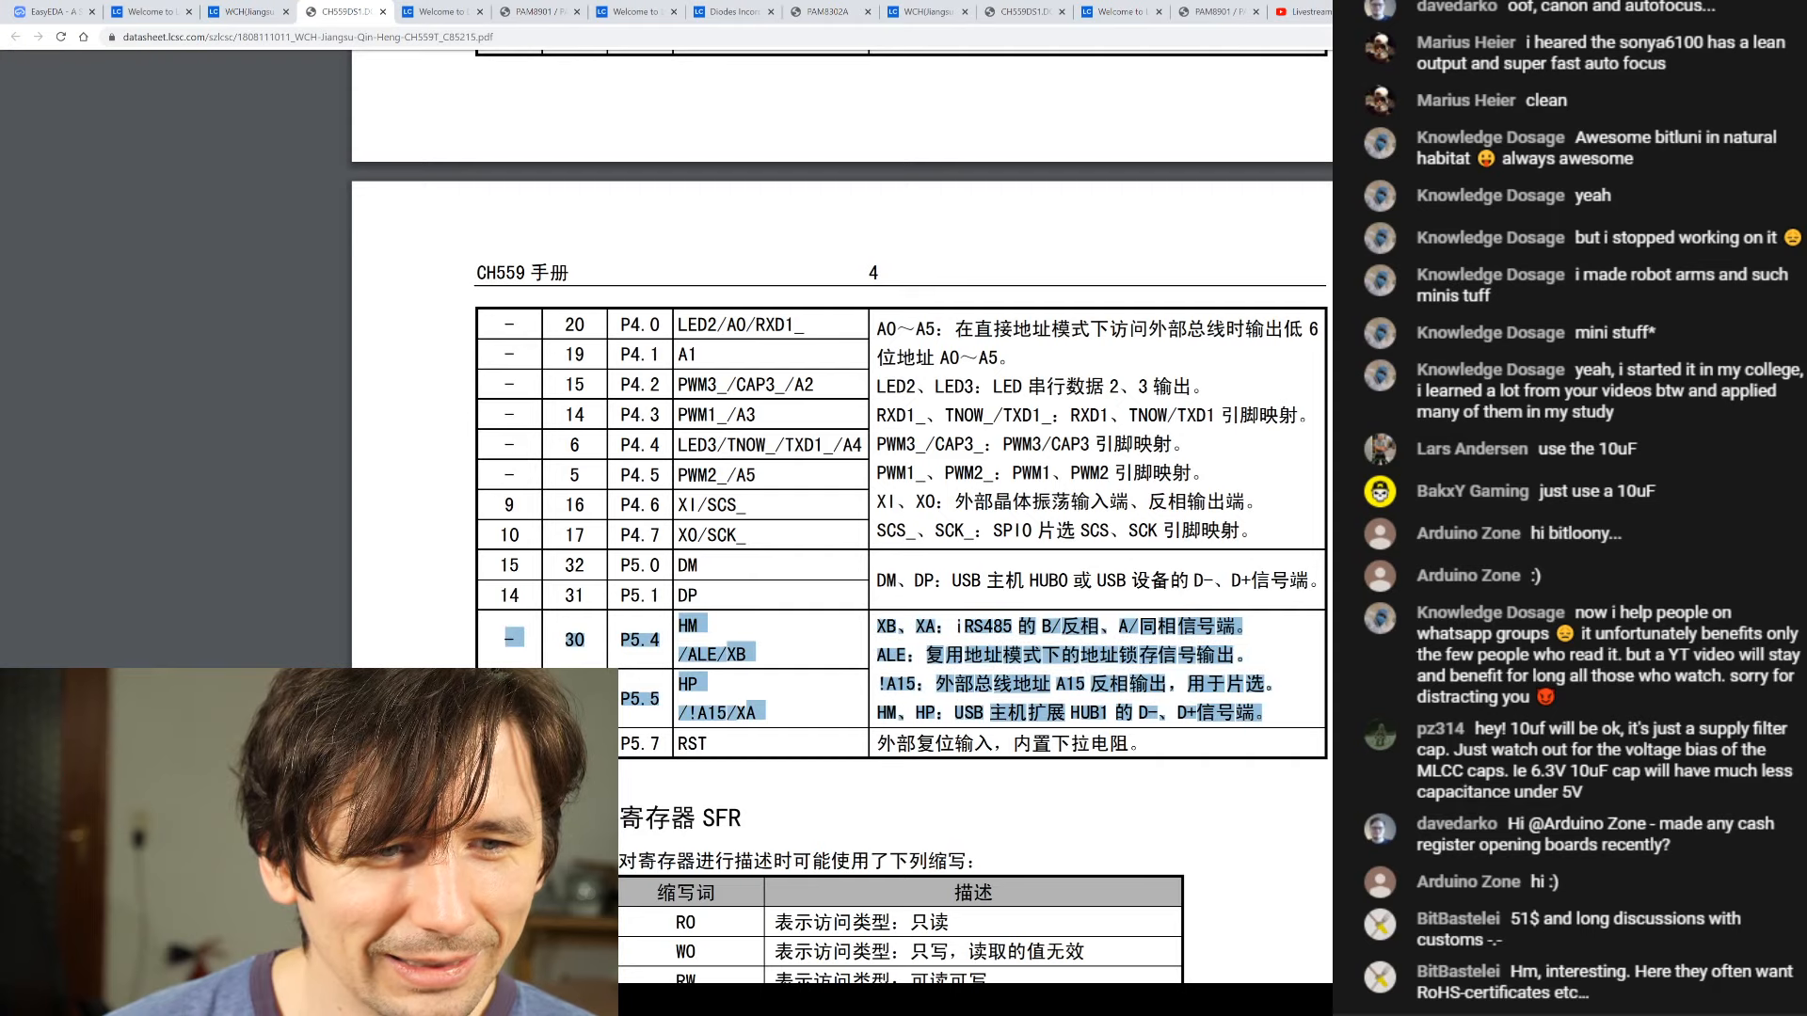
scroll(461, 633, "down", 2)
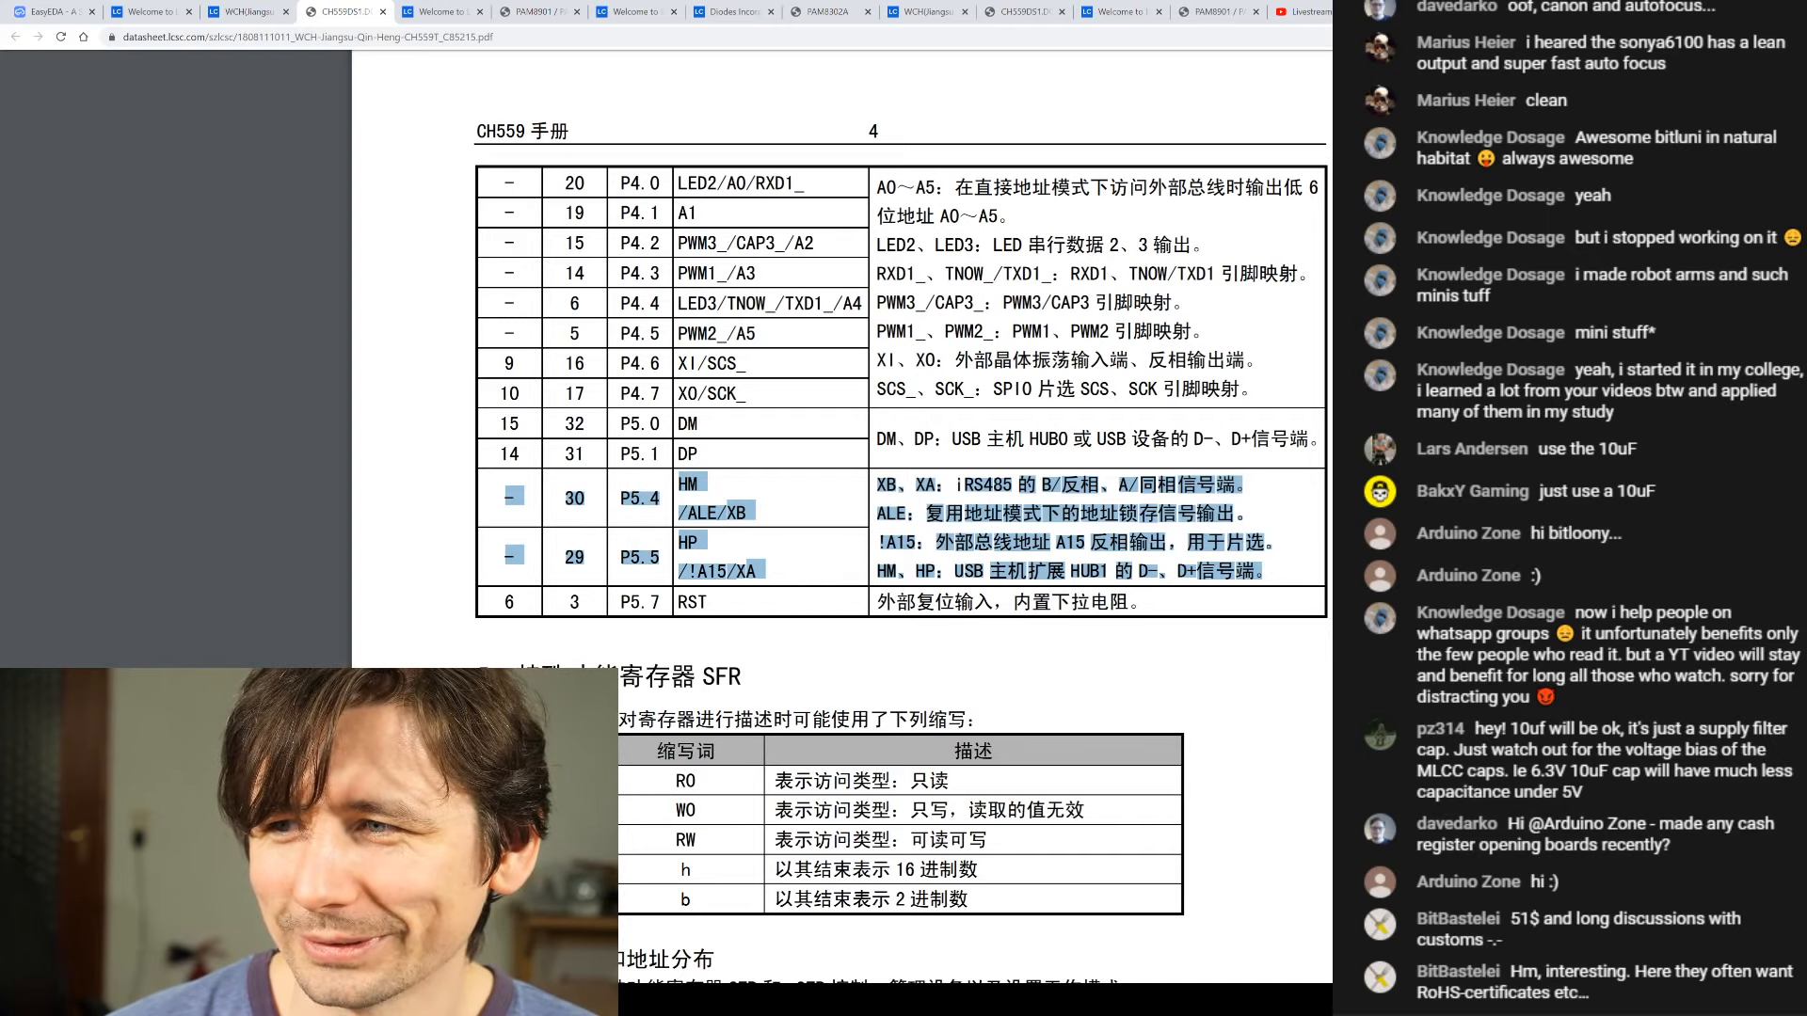
left_click(461, 697)
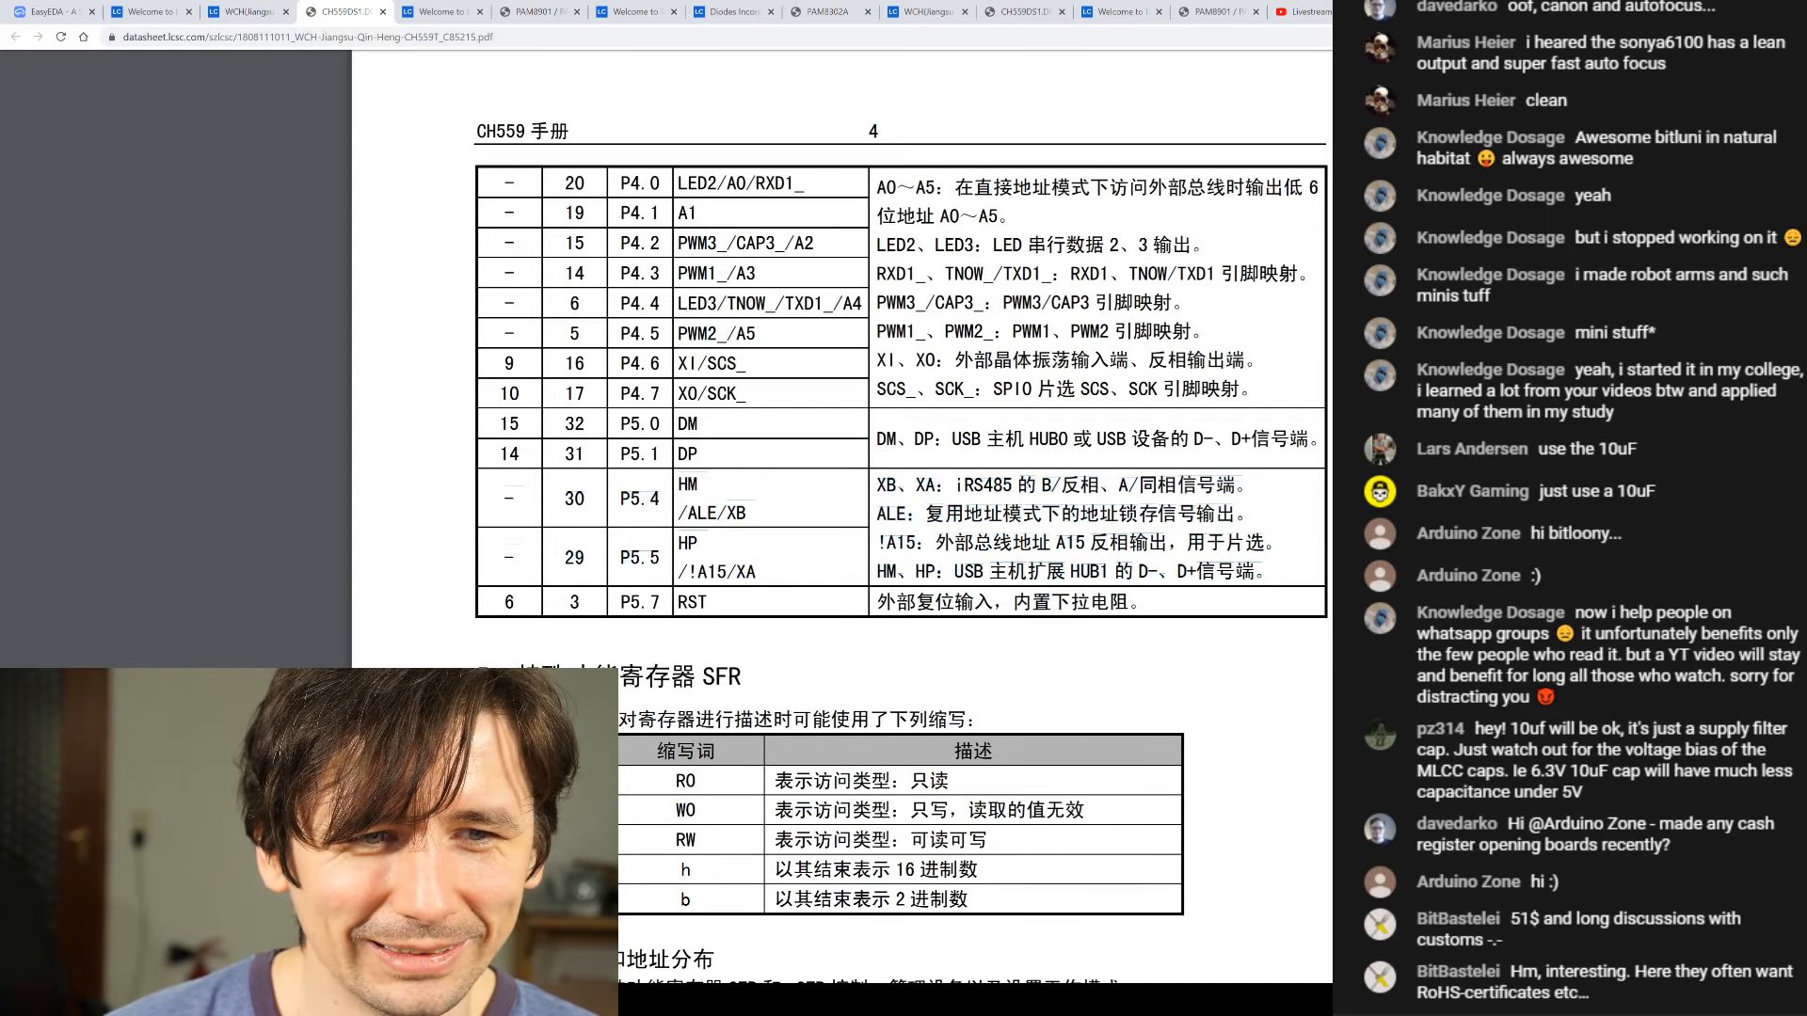
double_click(575, 499)
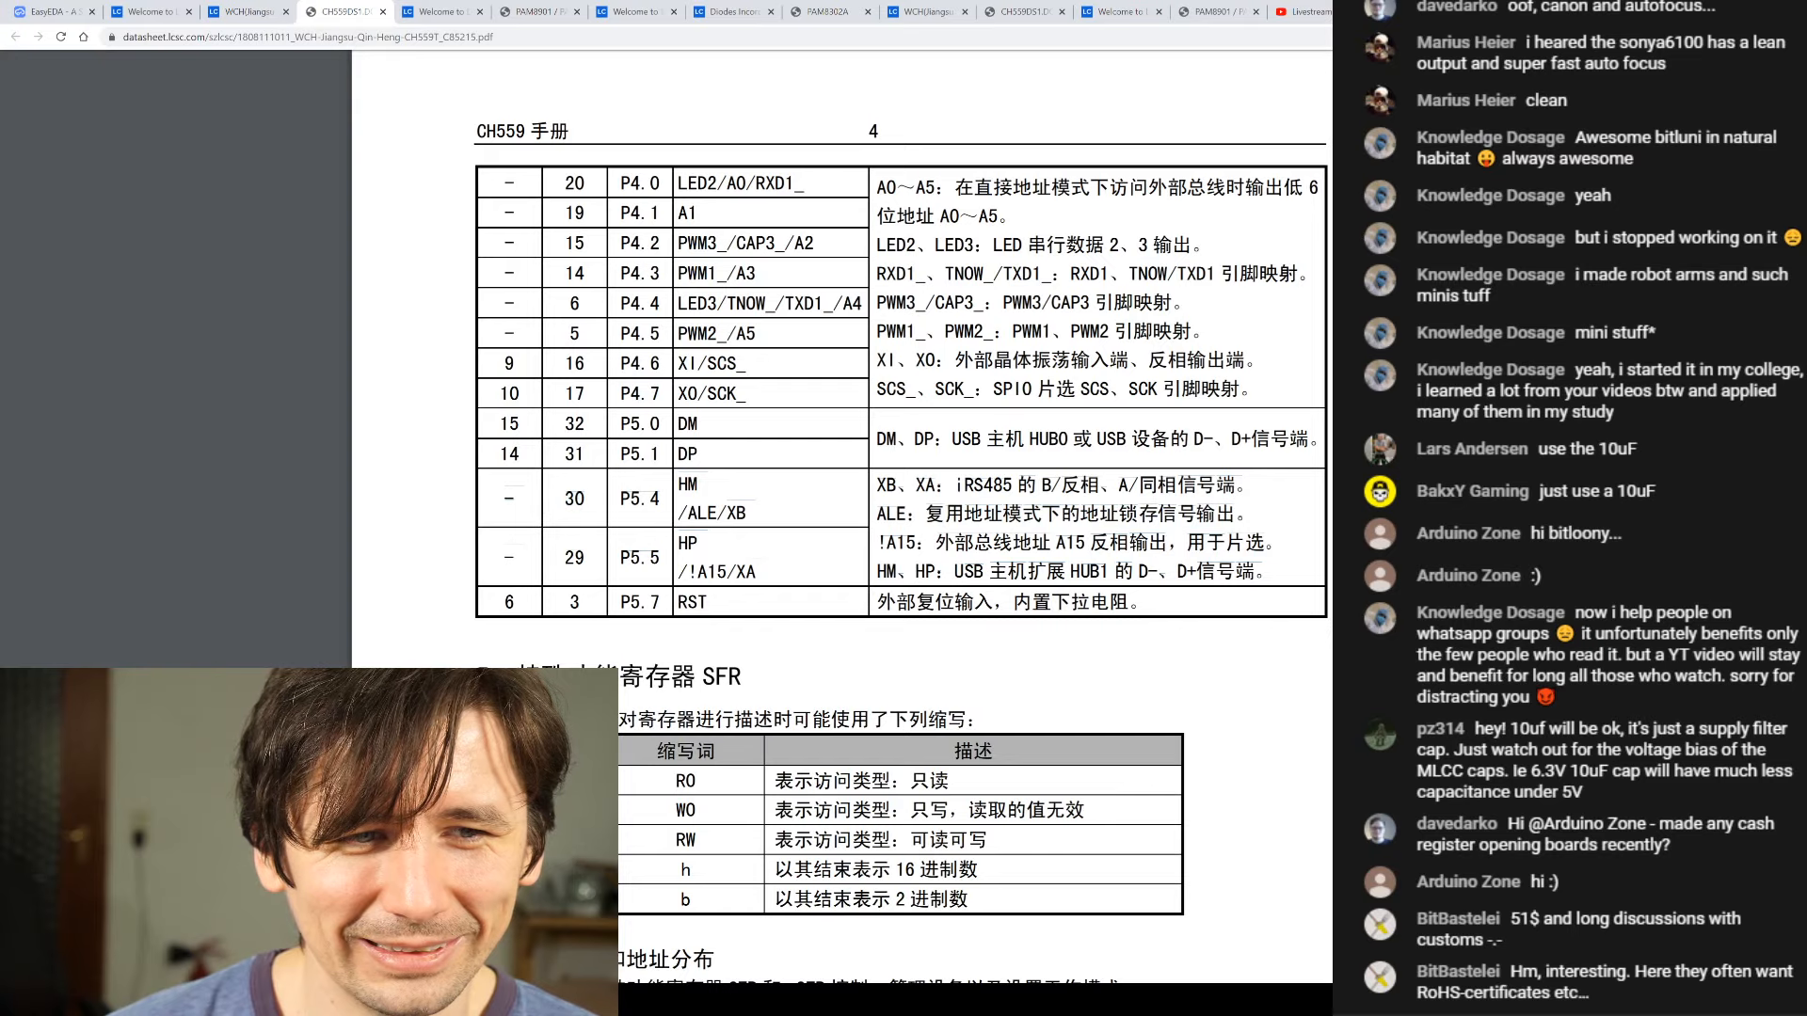
double_click(512, 498)
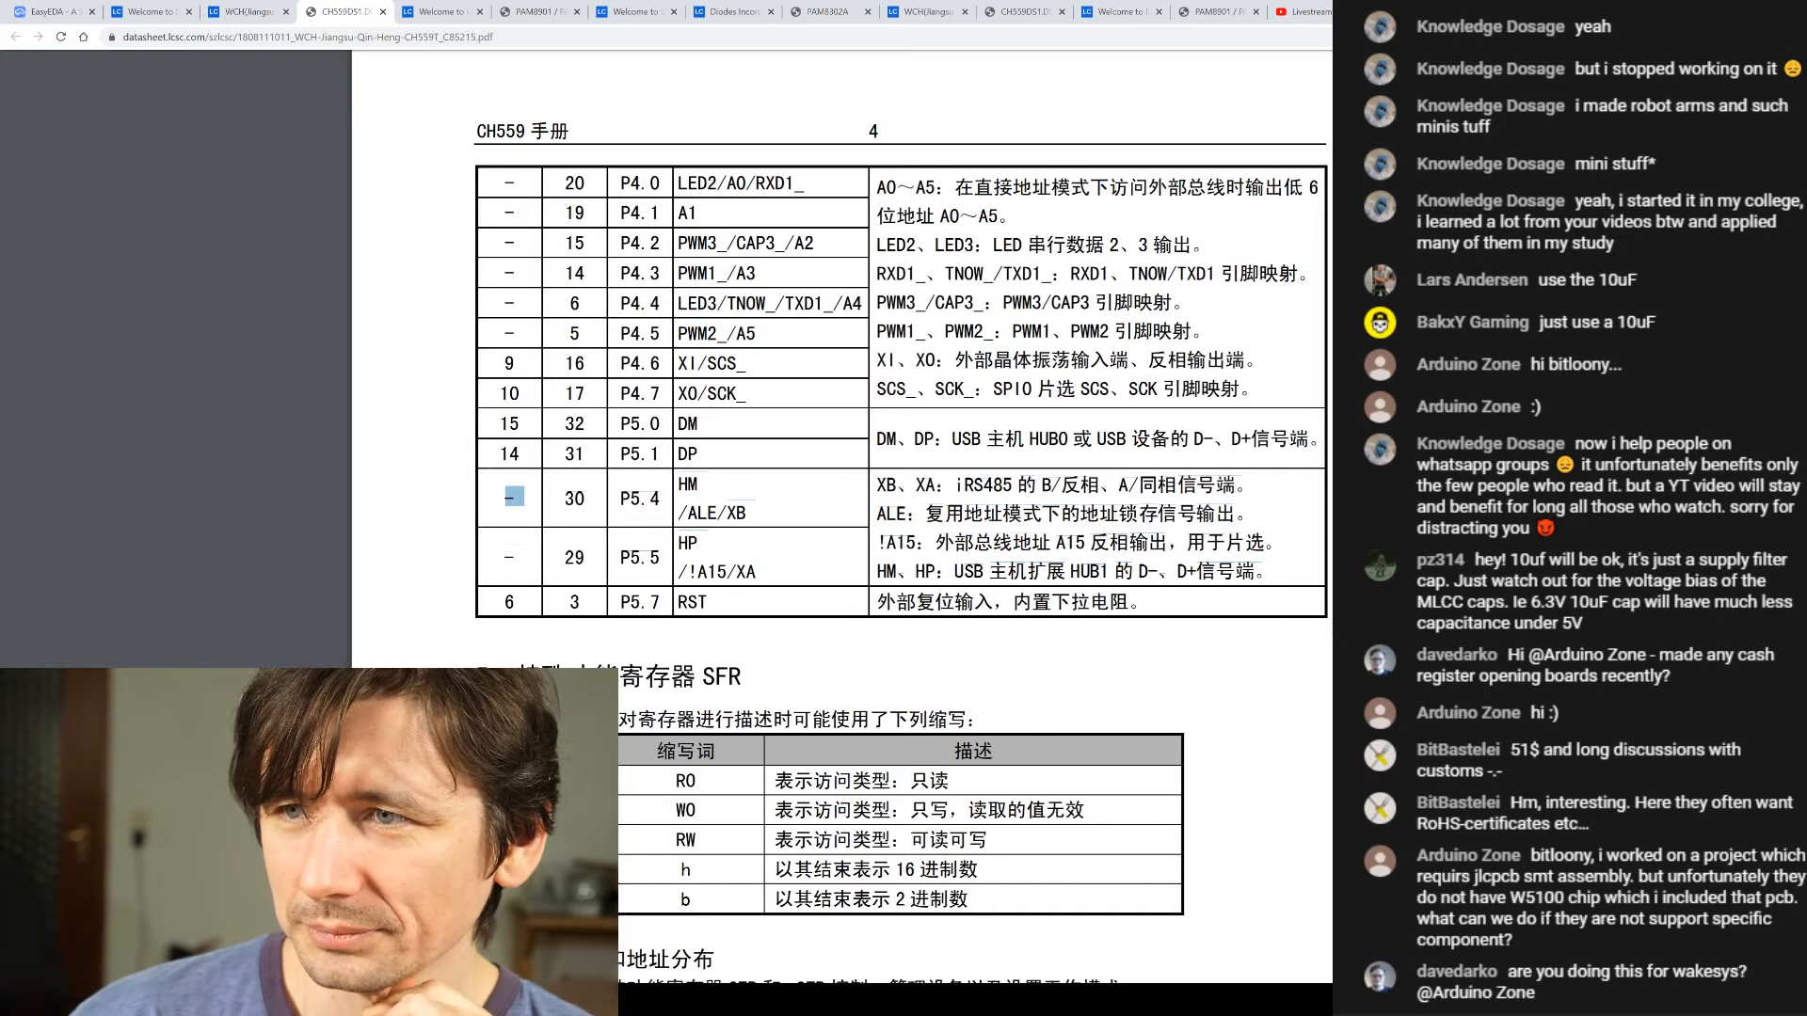
left_click(789, 519)
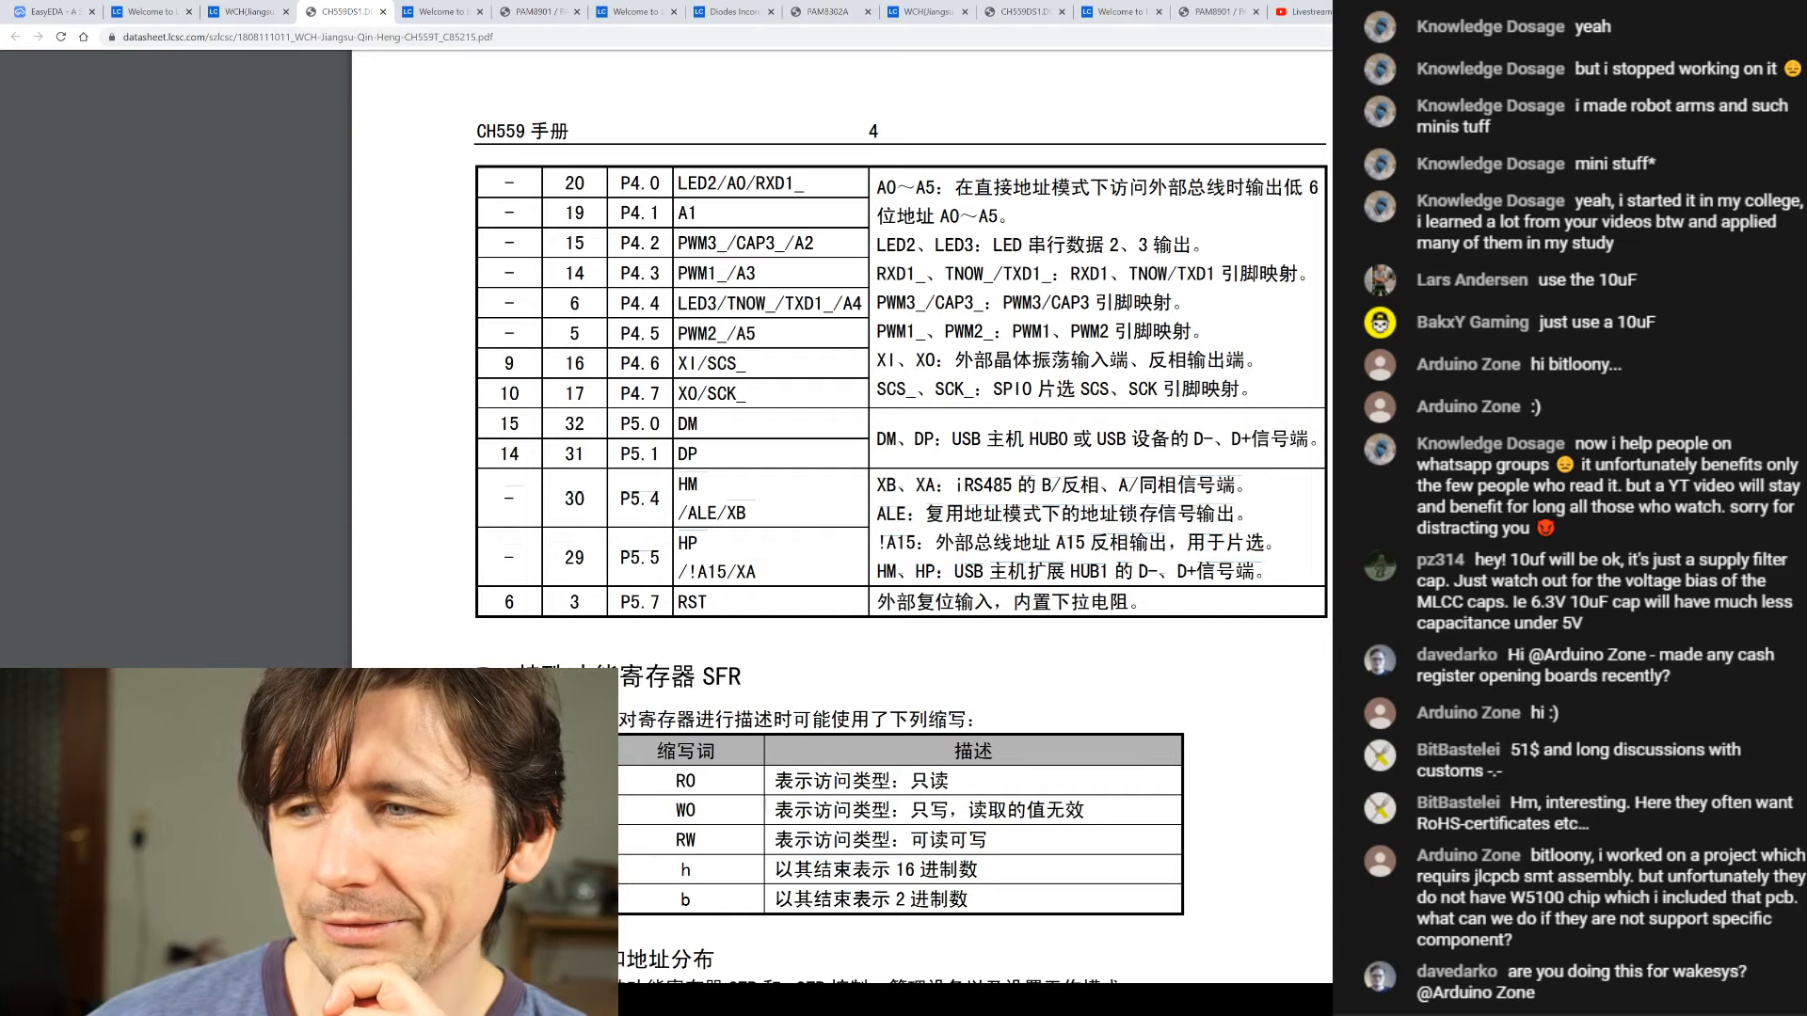
left_click_drag(505, 497, 1262, 571)
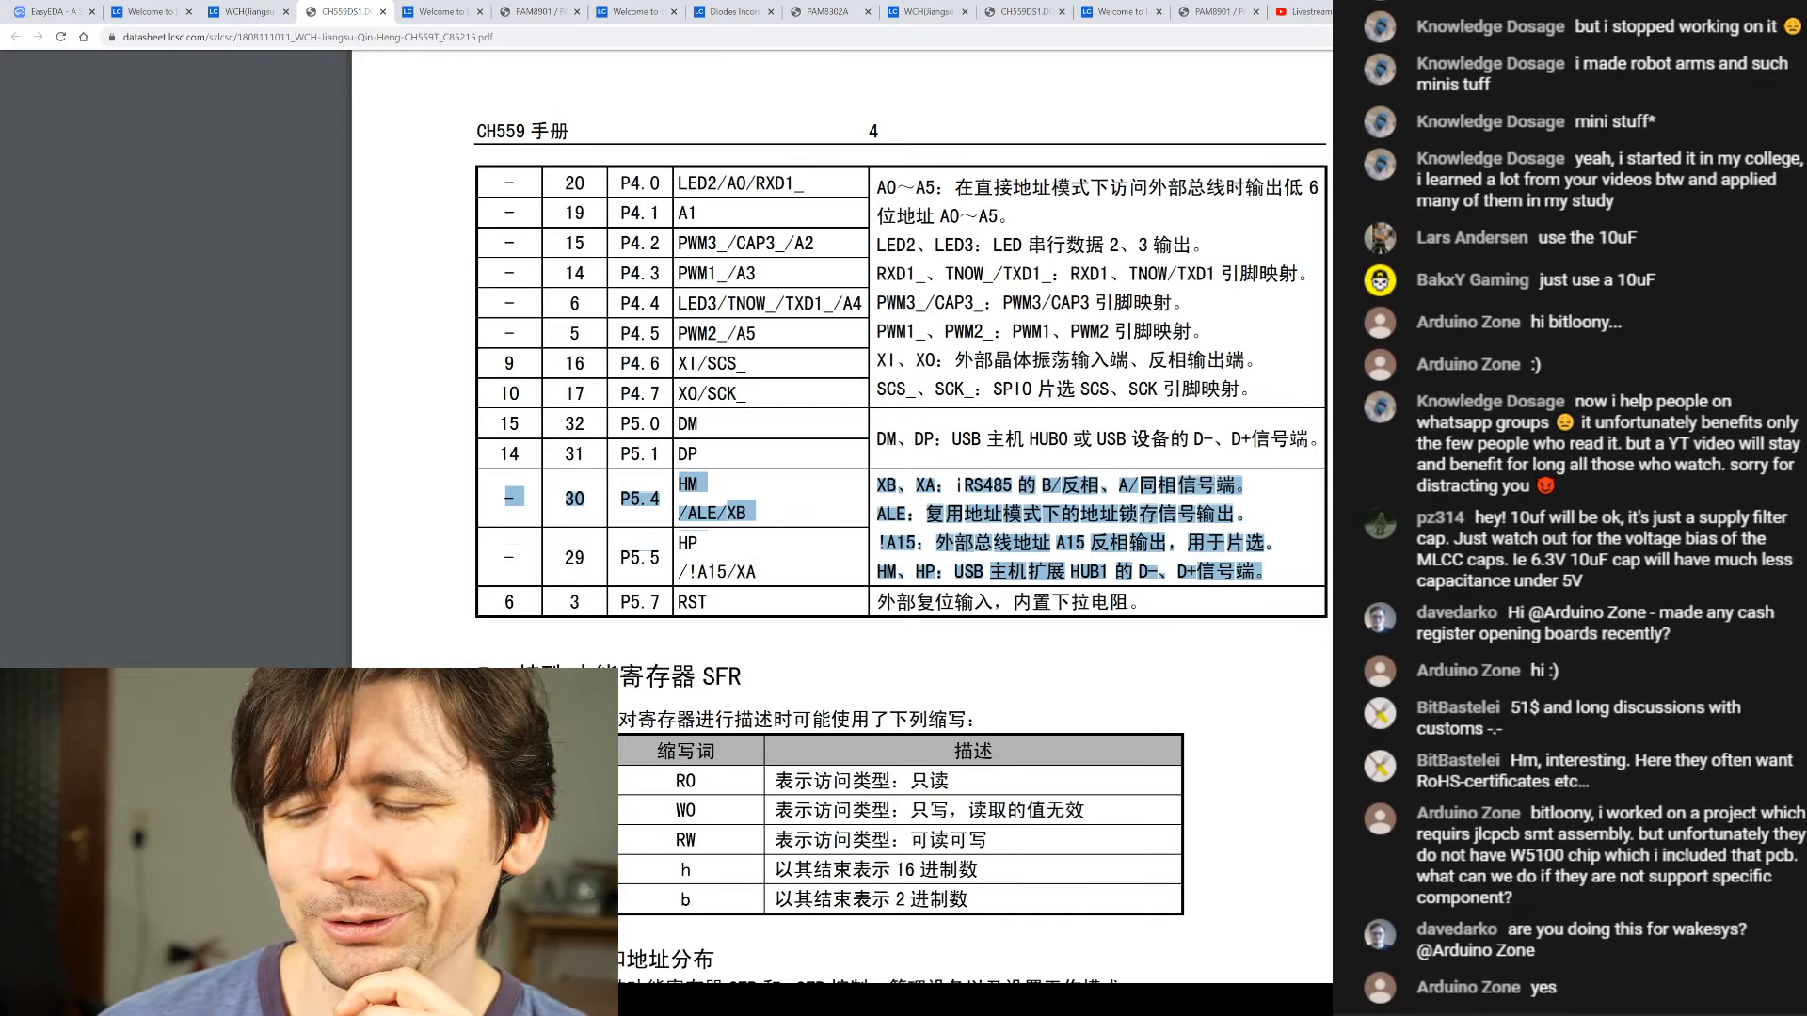
left_click(1261, 571)
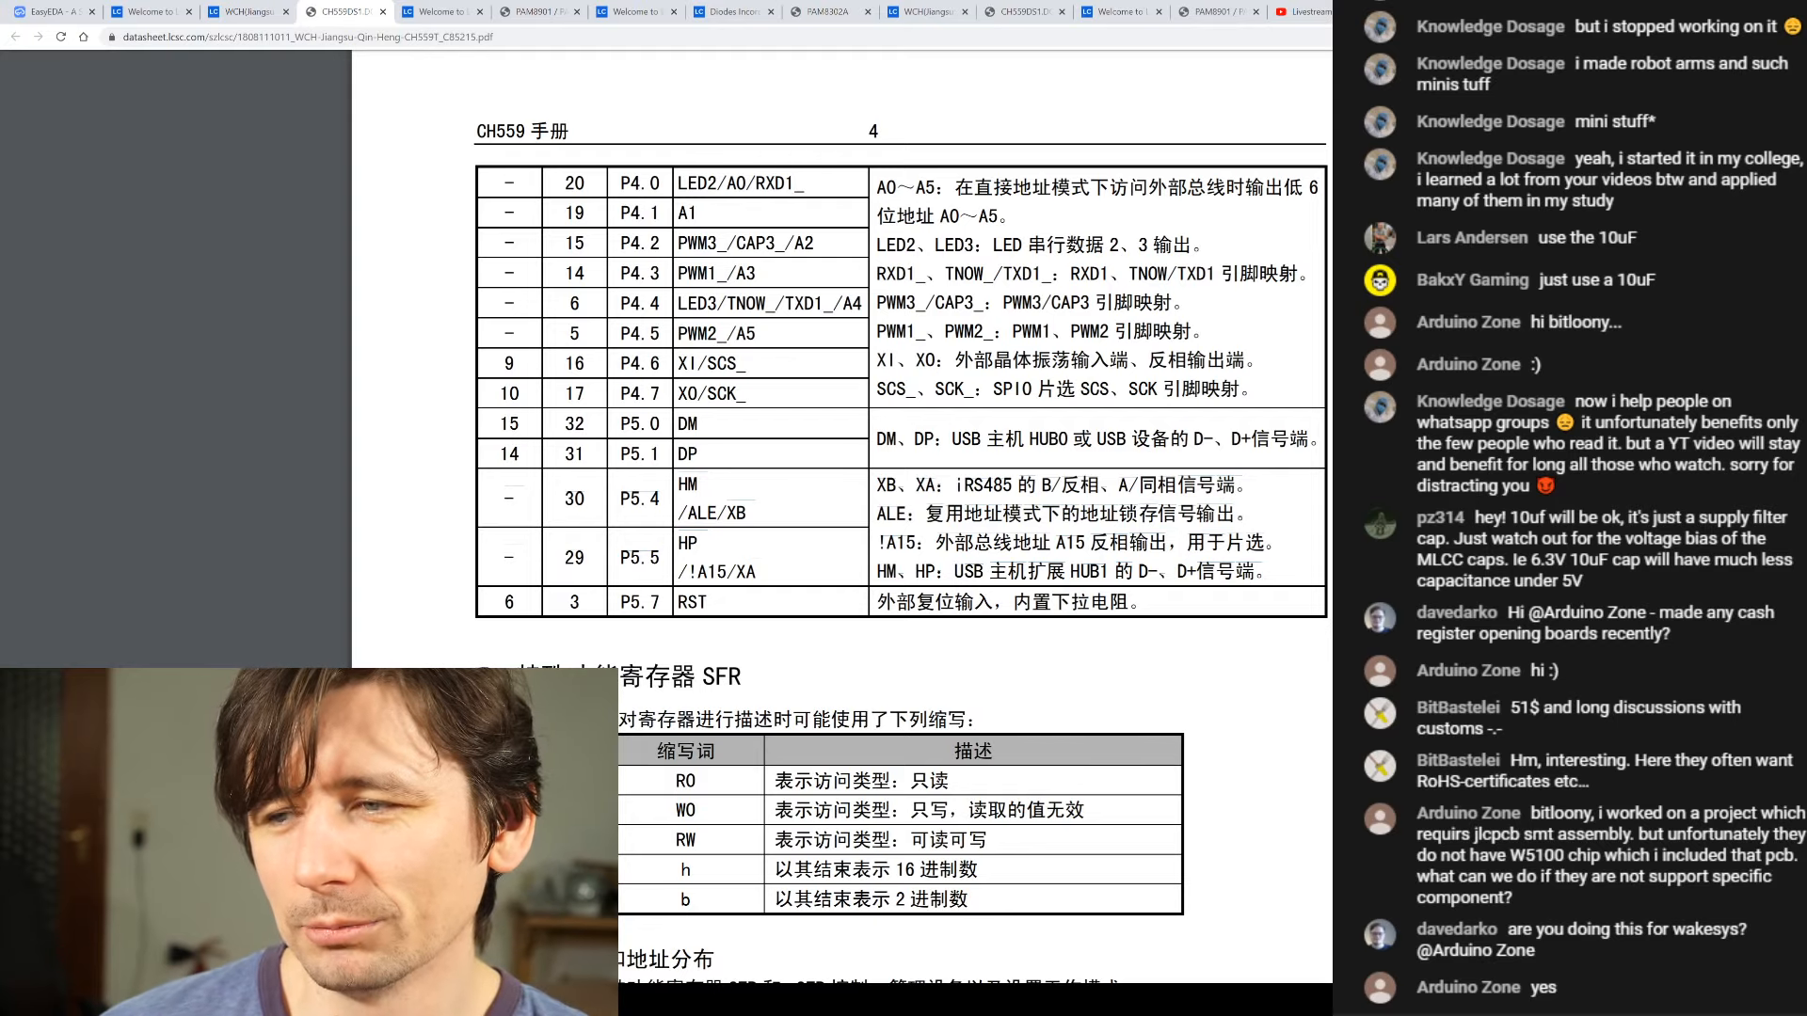
- Return to the LQFP-48 and SSOP-20 package table above the datasheet's pin section
scroll(846, 470, "up", 1)
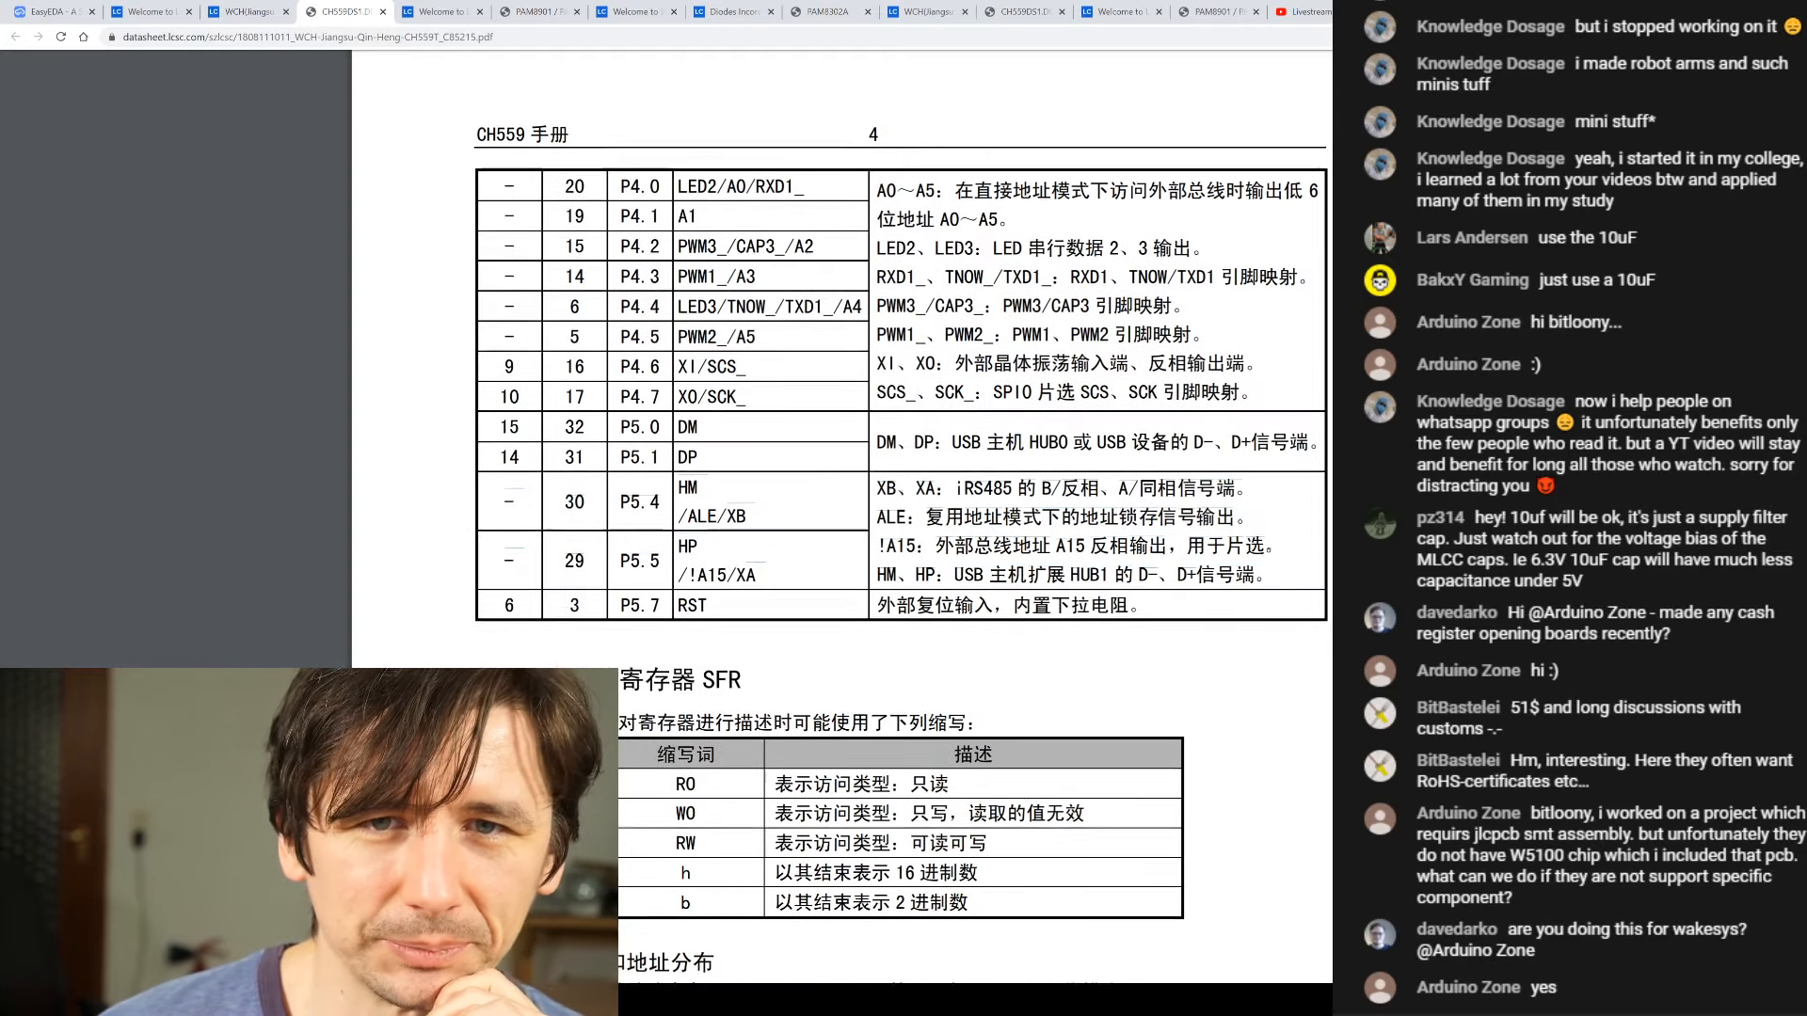
scroll(842, 518, "up", 8)
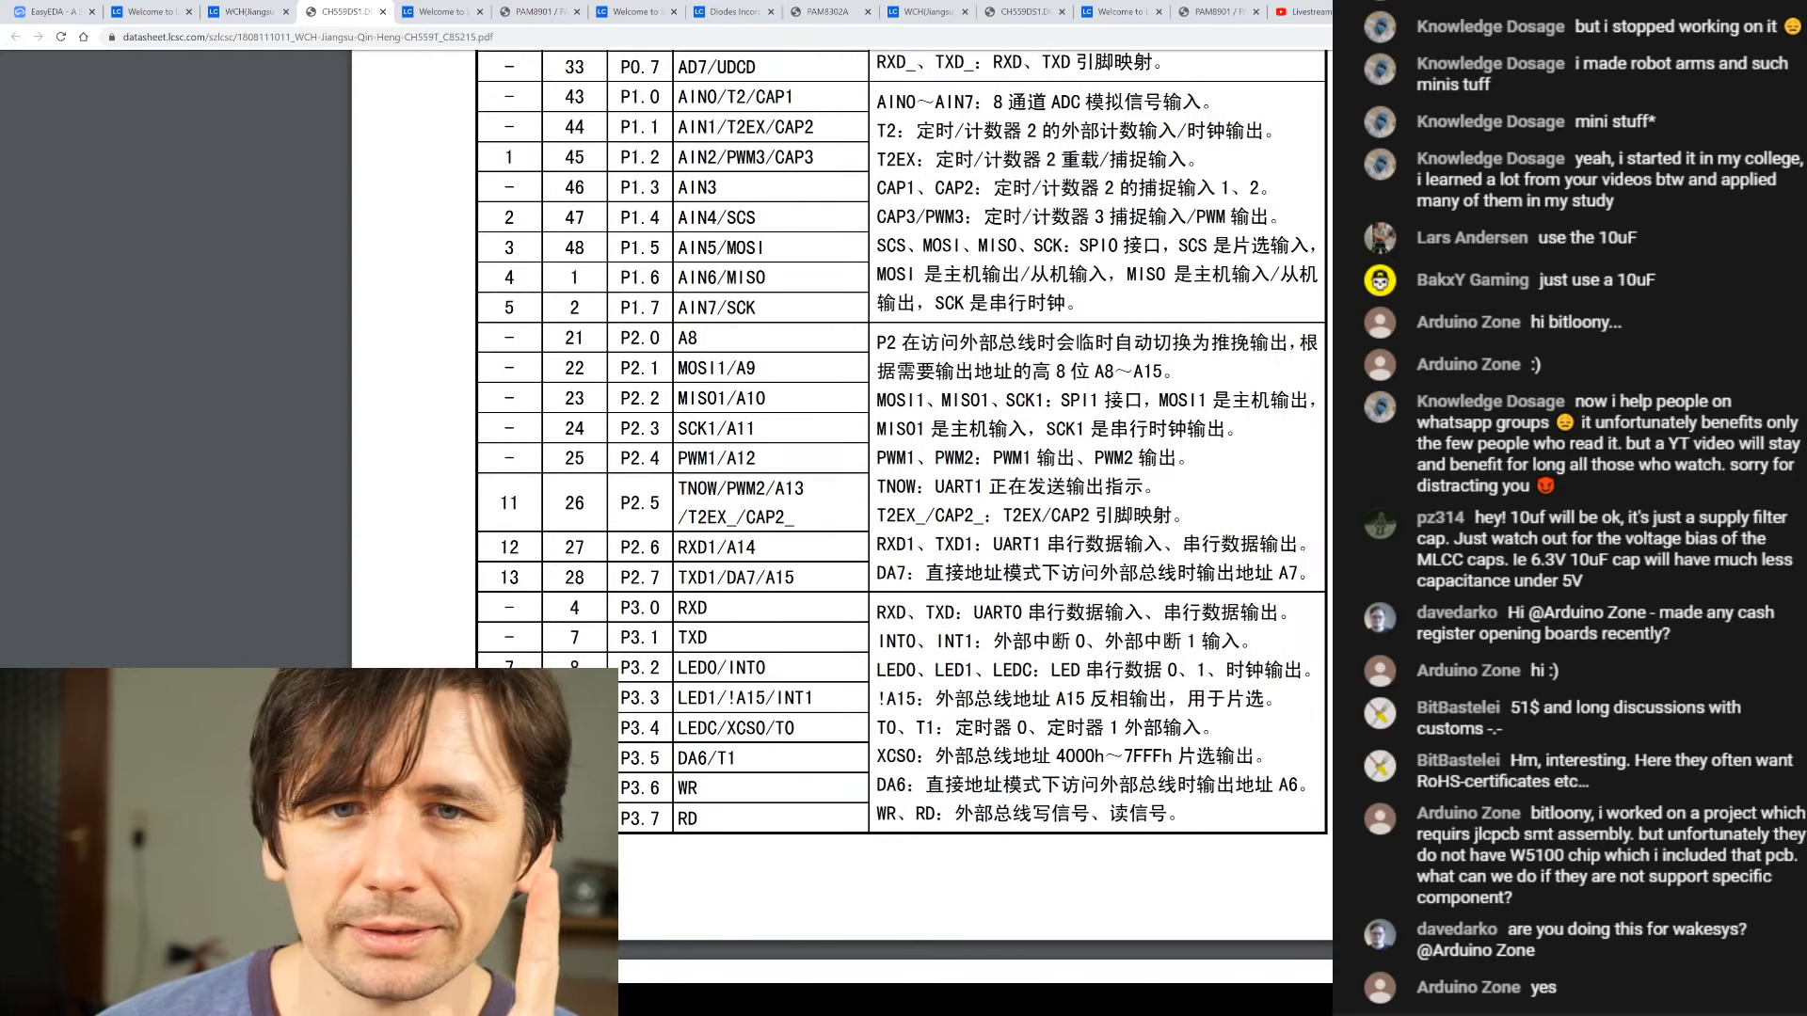
scroll(1111, 380, "up", 10)
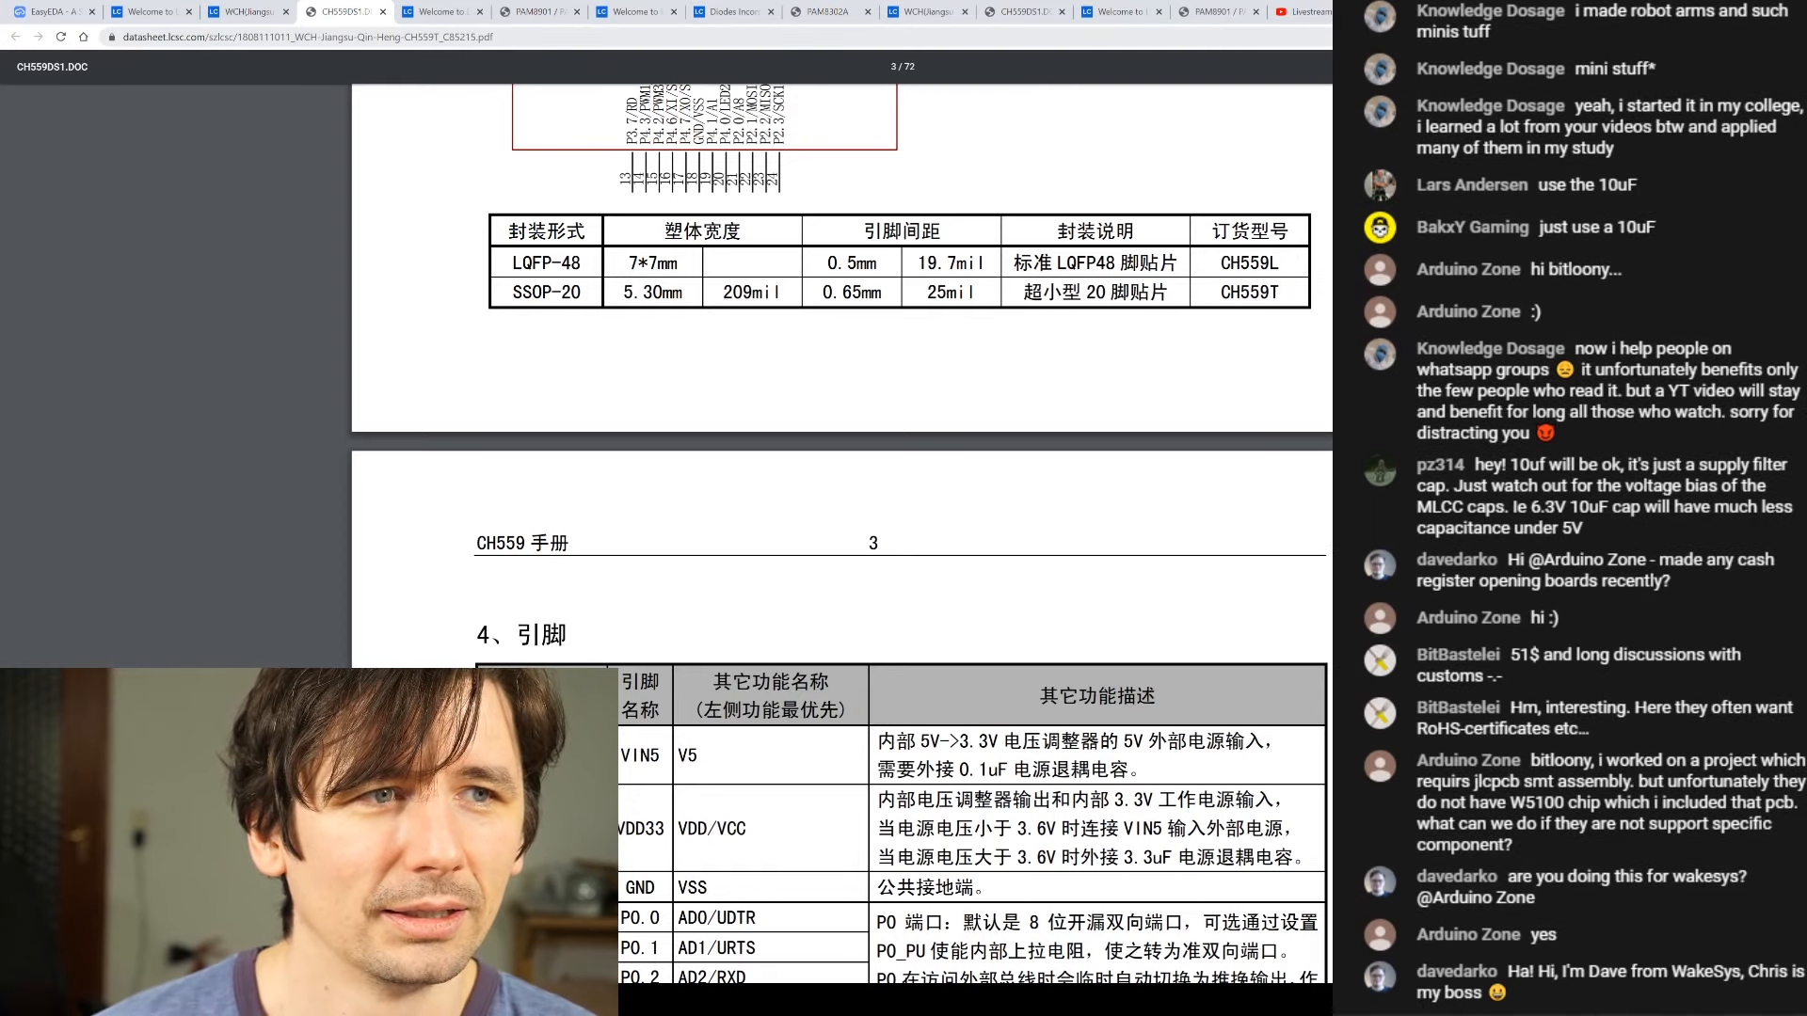
- Switch to EasyEDA, bring up the modified PCB document and save it
left_click(47, 13)
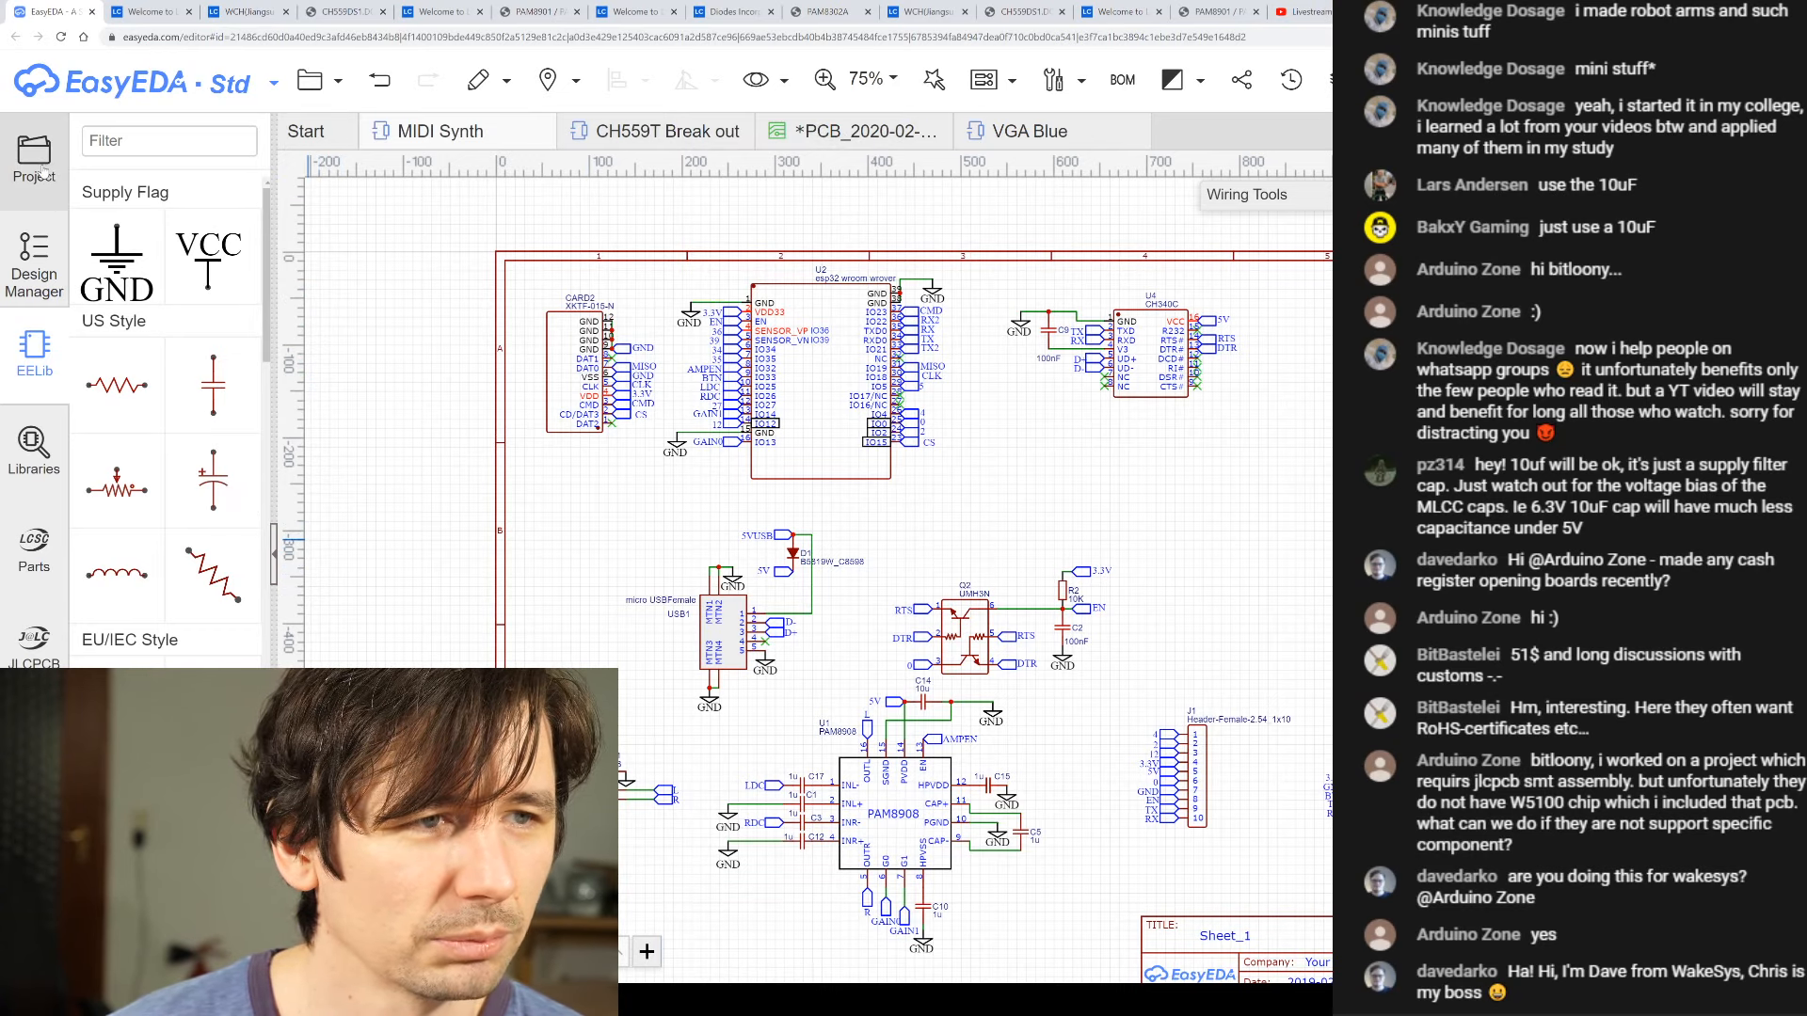
left_click(875, 132)
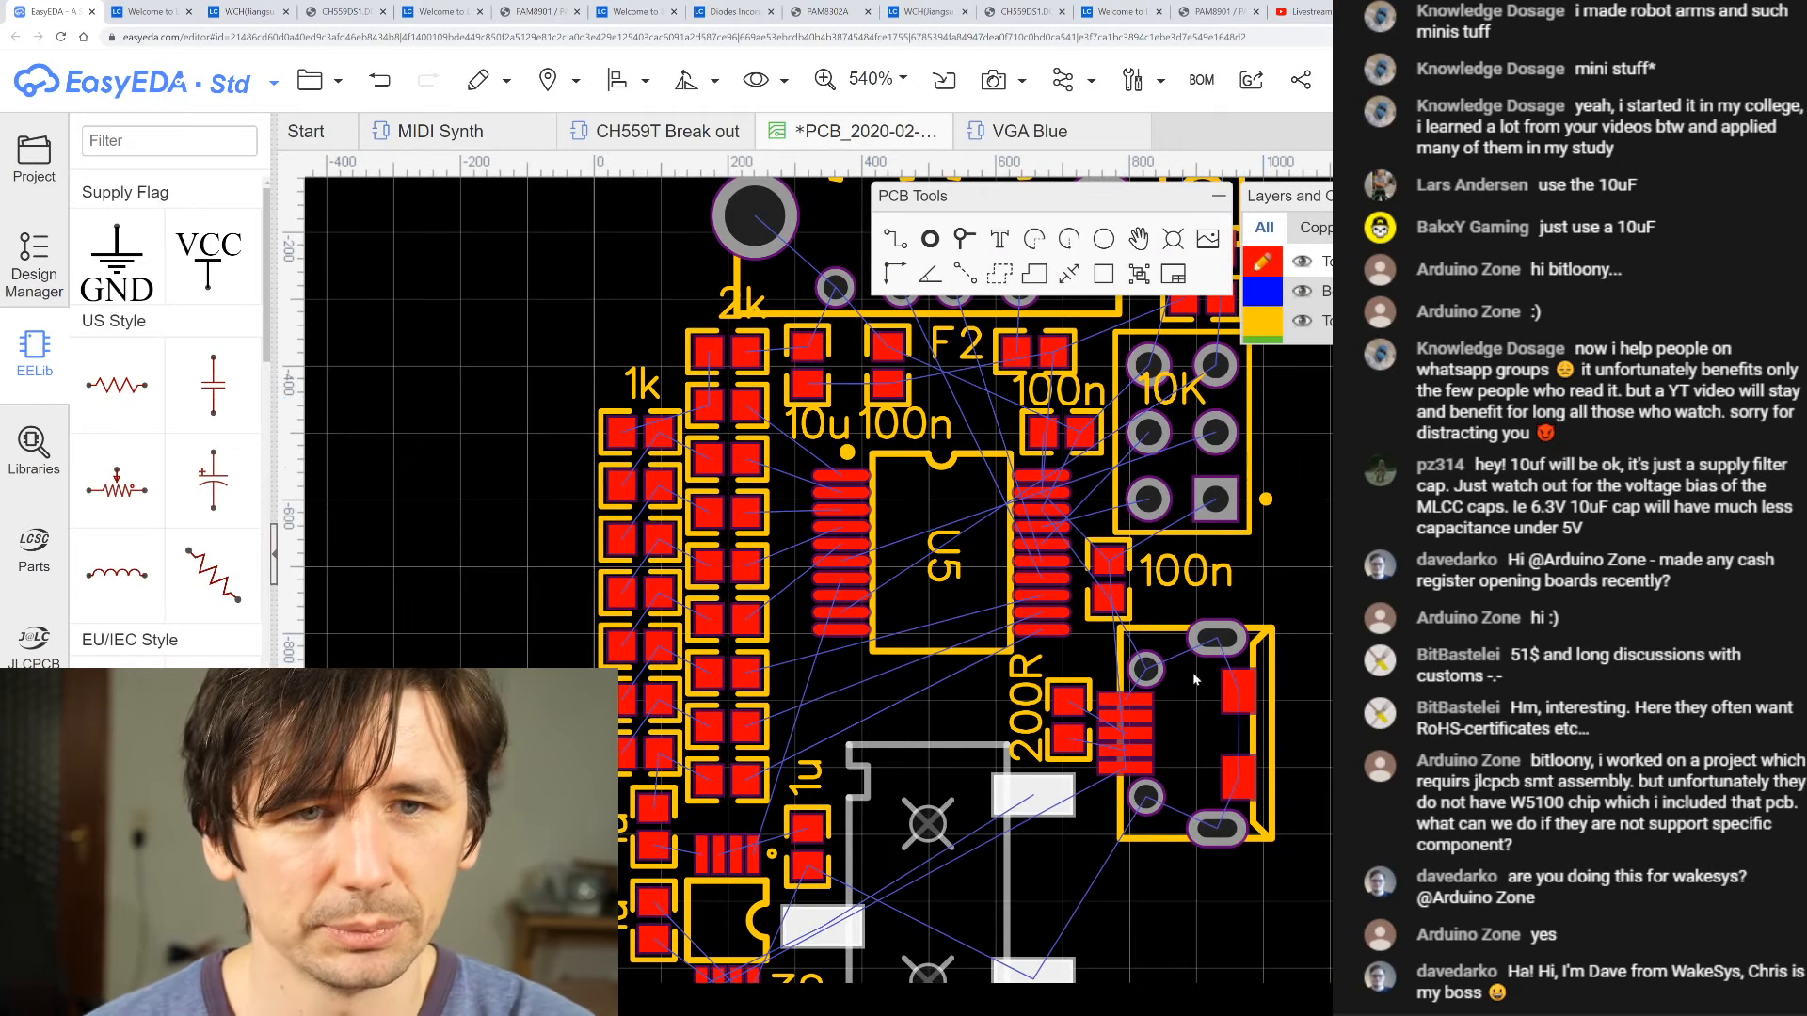
key("ctrl+s")
- Open Sheet_1 of the CH559T Break out project and collapse the project panel to enlarge the drawing area
left_click(29, 169)
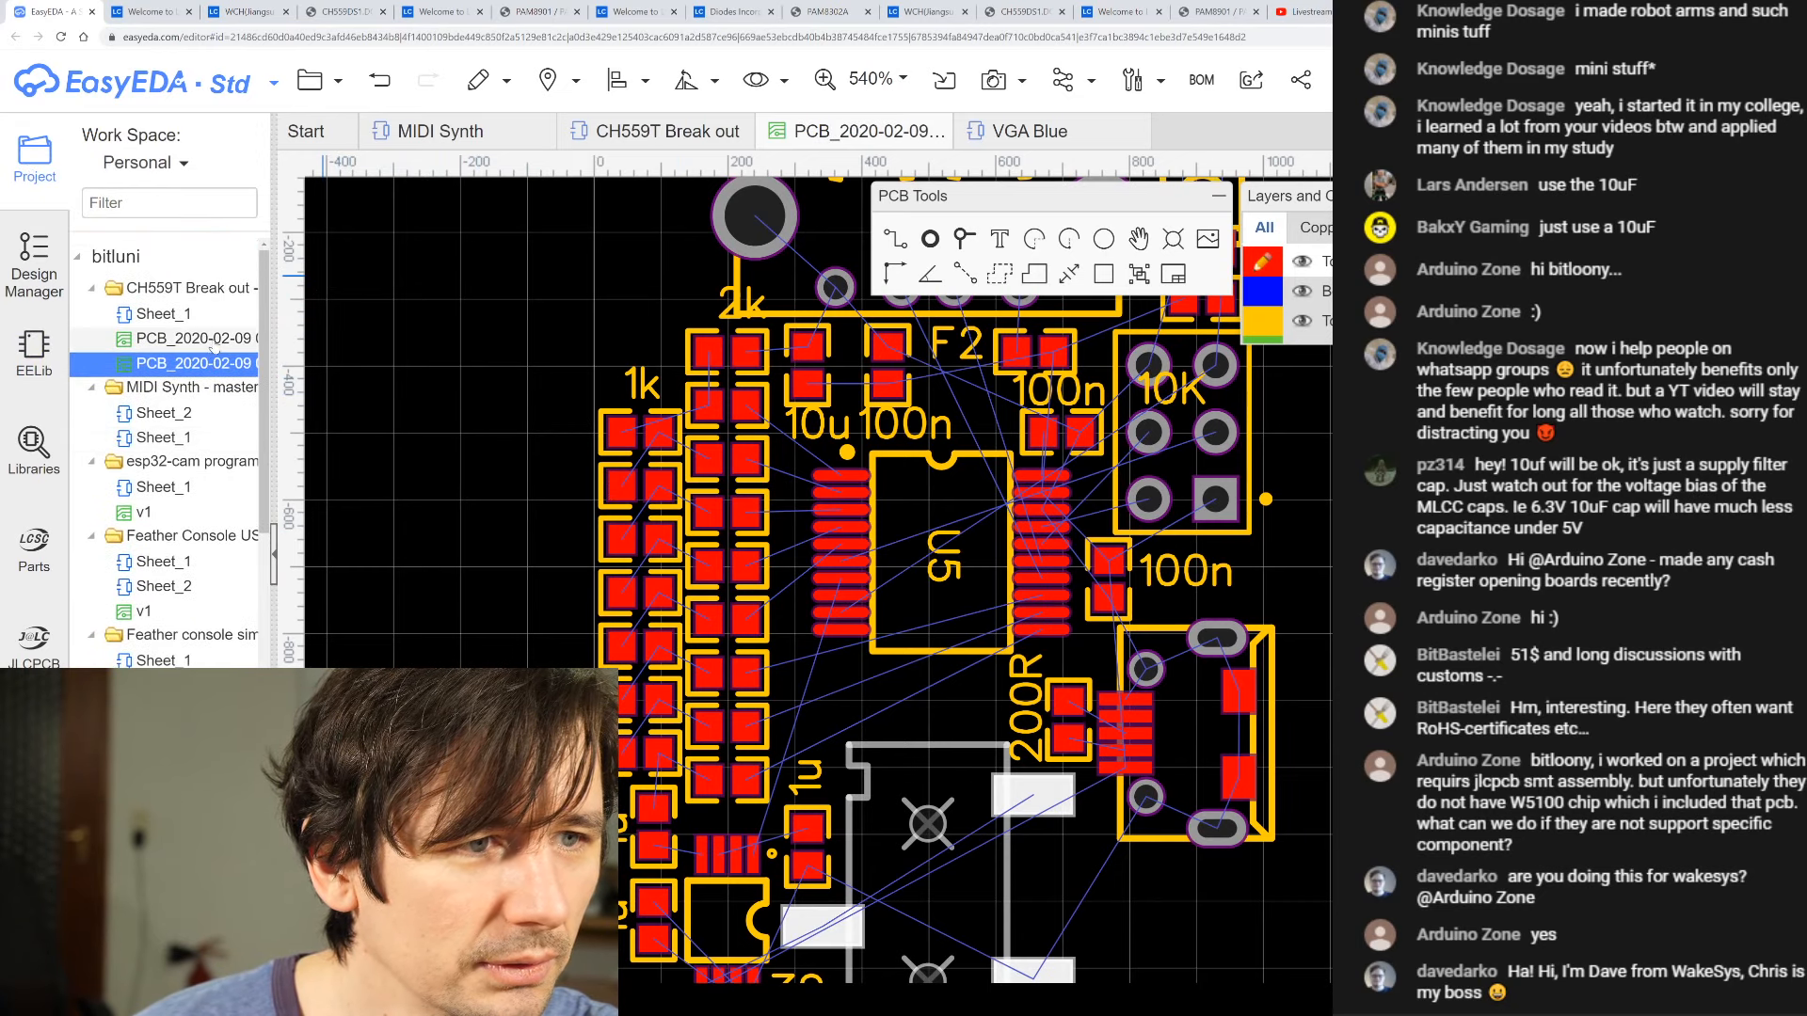
left_click(175, 320)
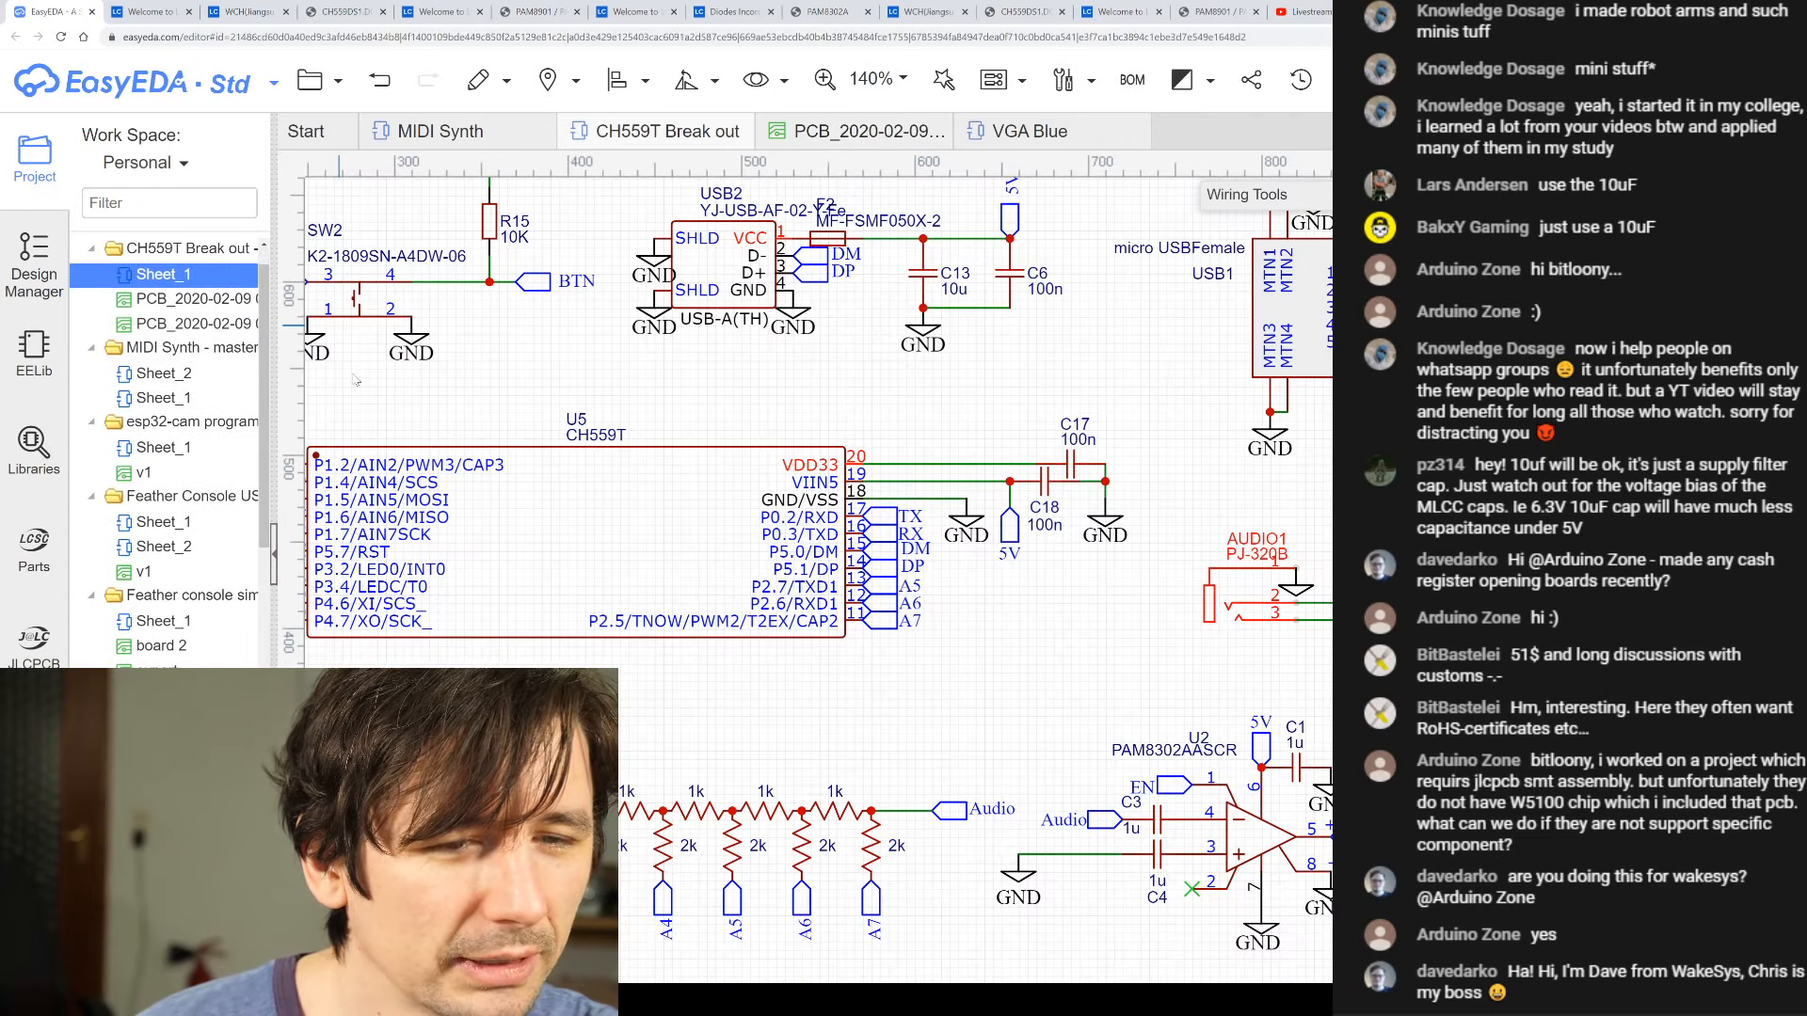
scroll(784, 509, "down", 4)
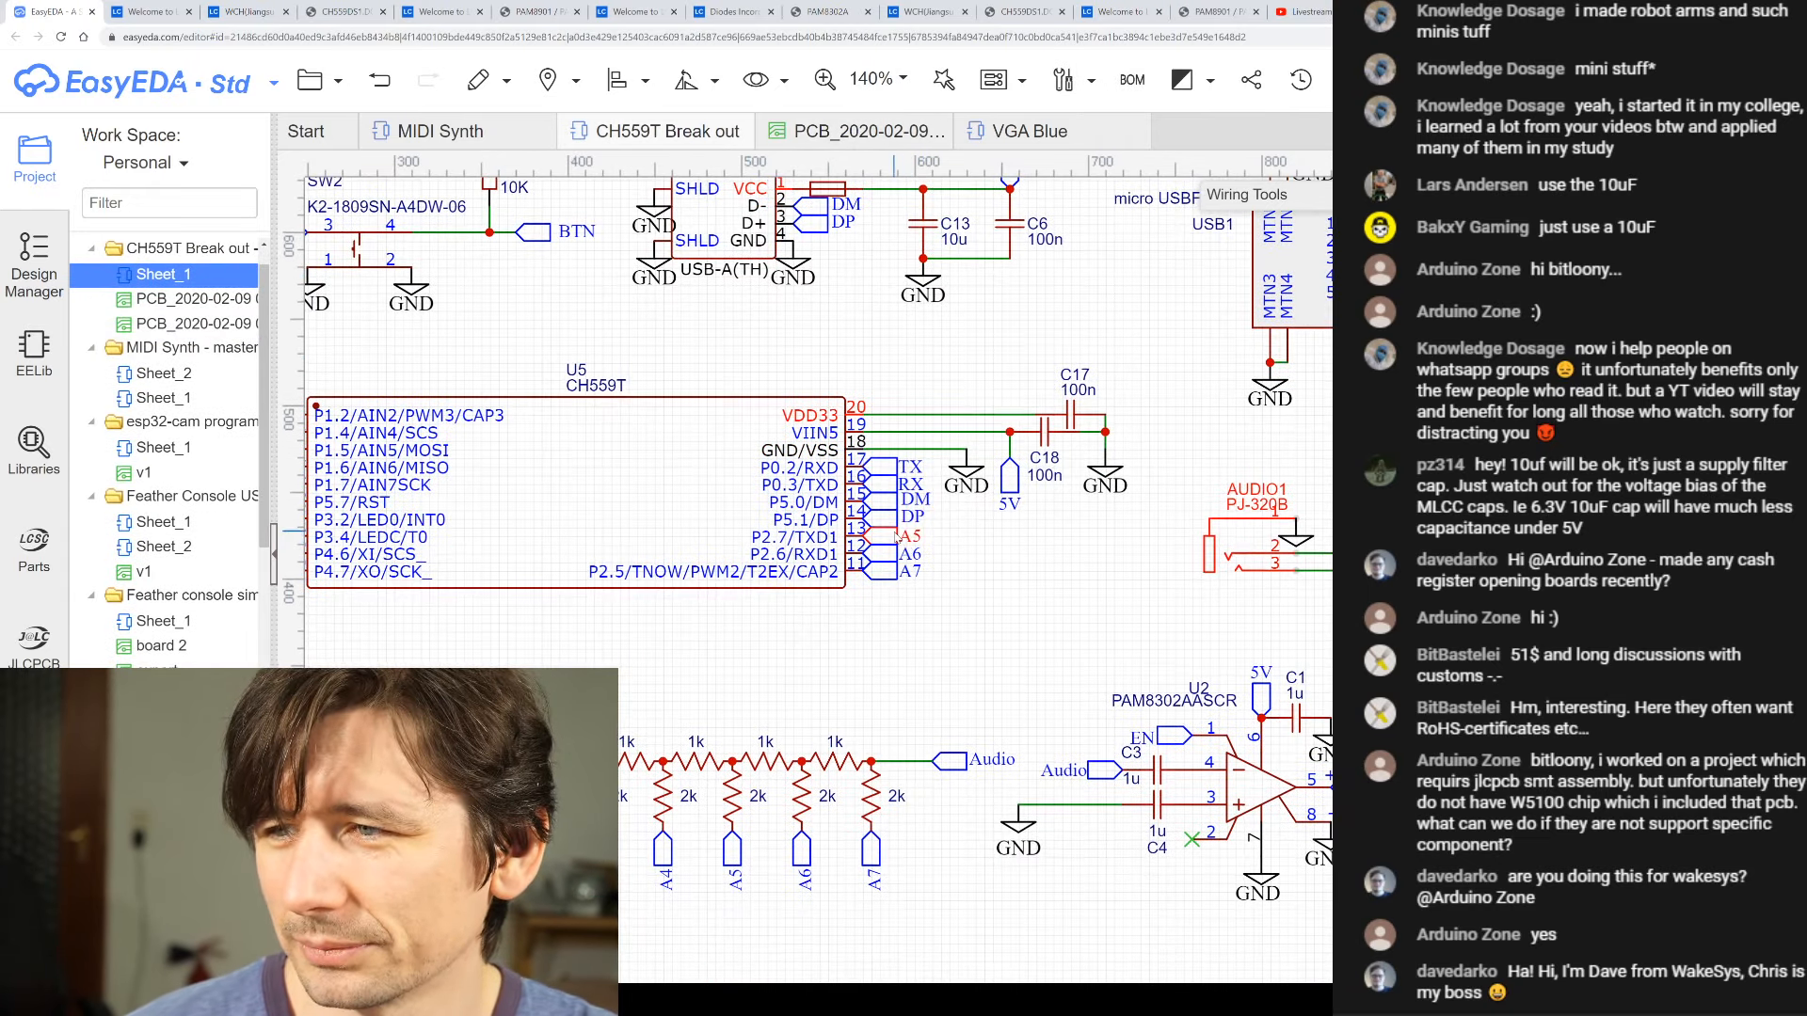
scroll(889, 529, "down", 2)
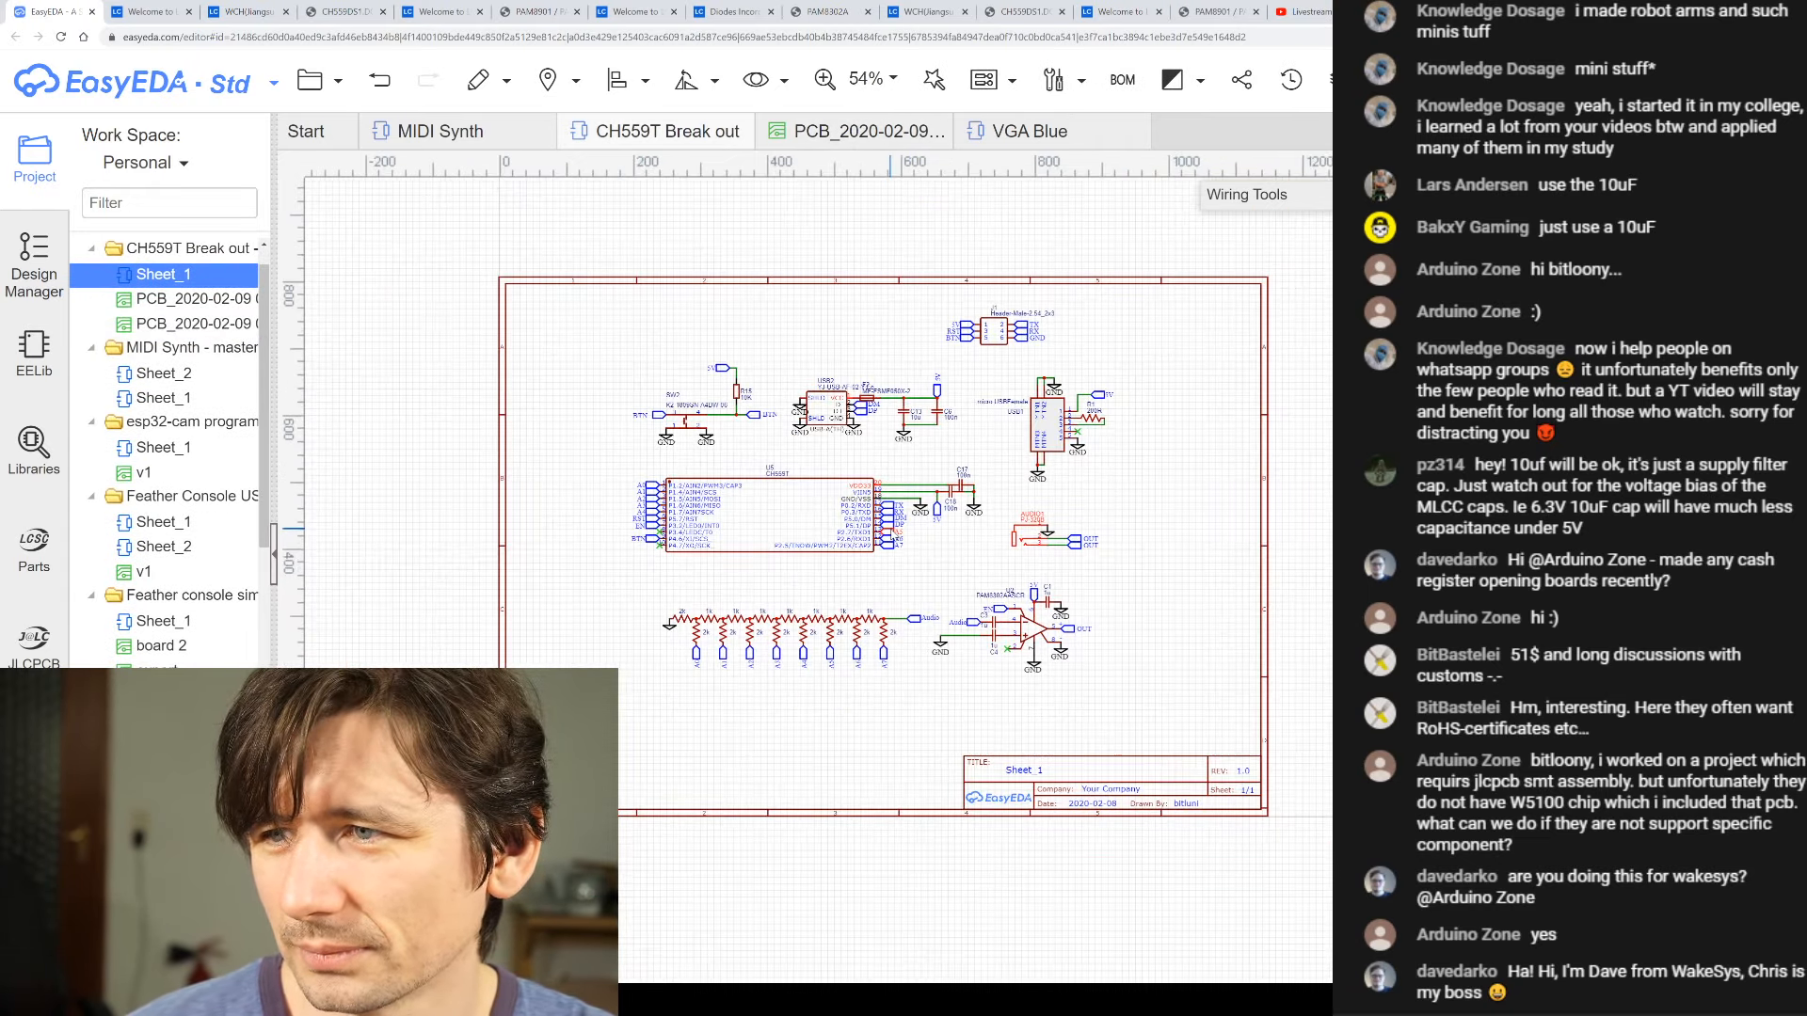
left_click(273, 553)
scroll(838, 519, "up", 3)
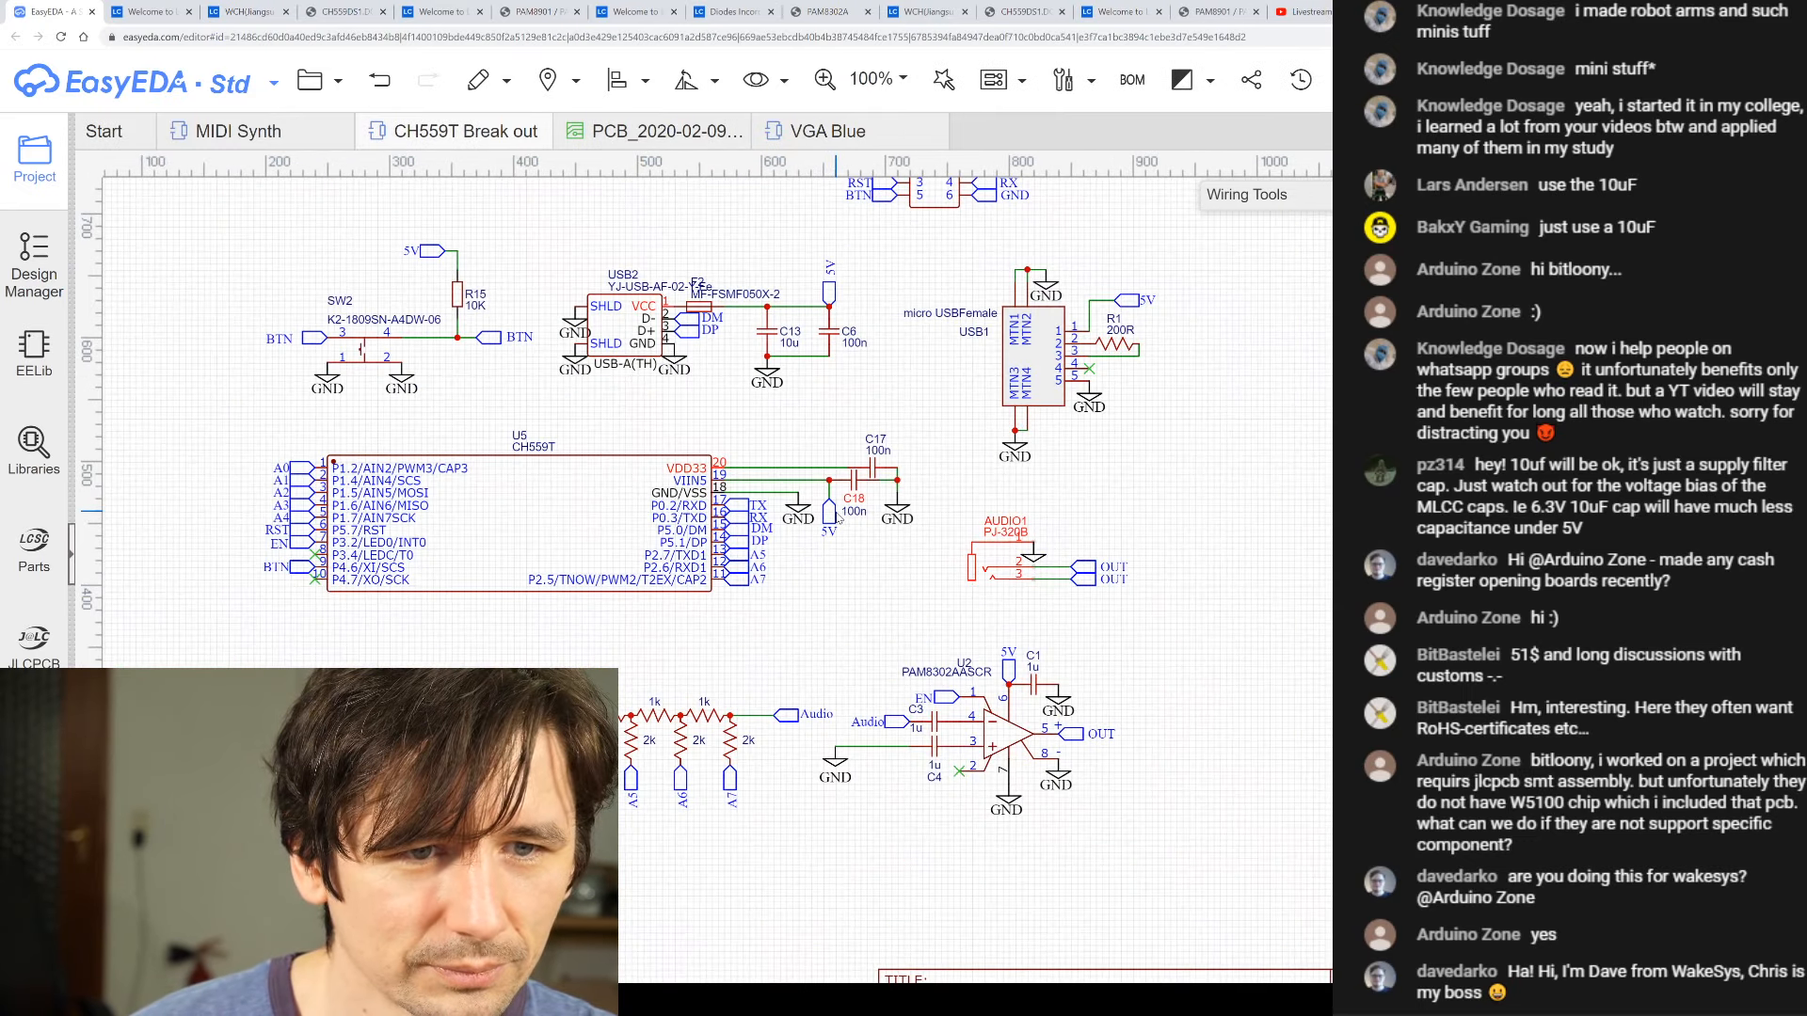
scroll(835, 518, "down", 1)
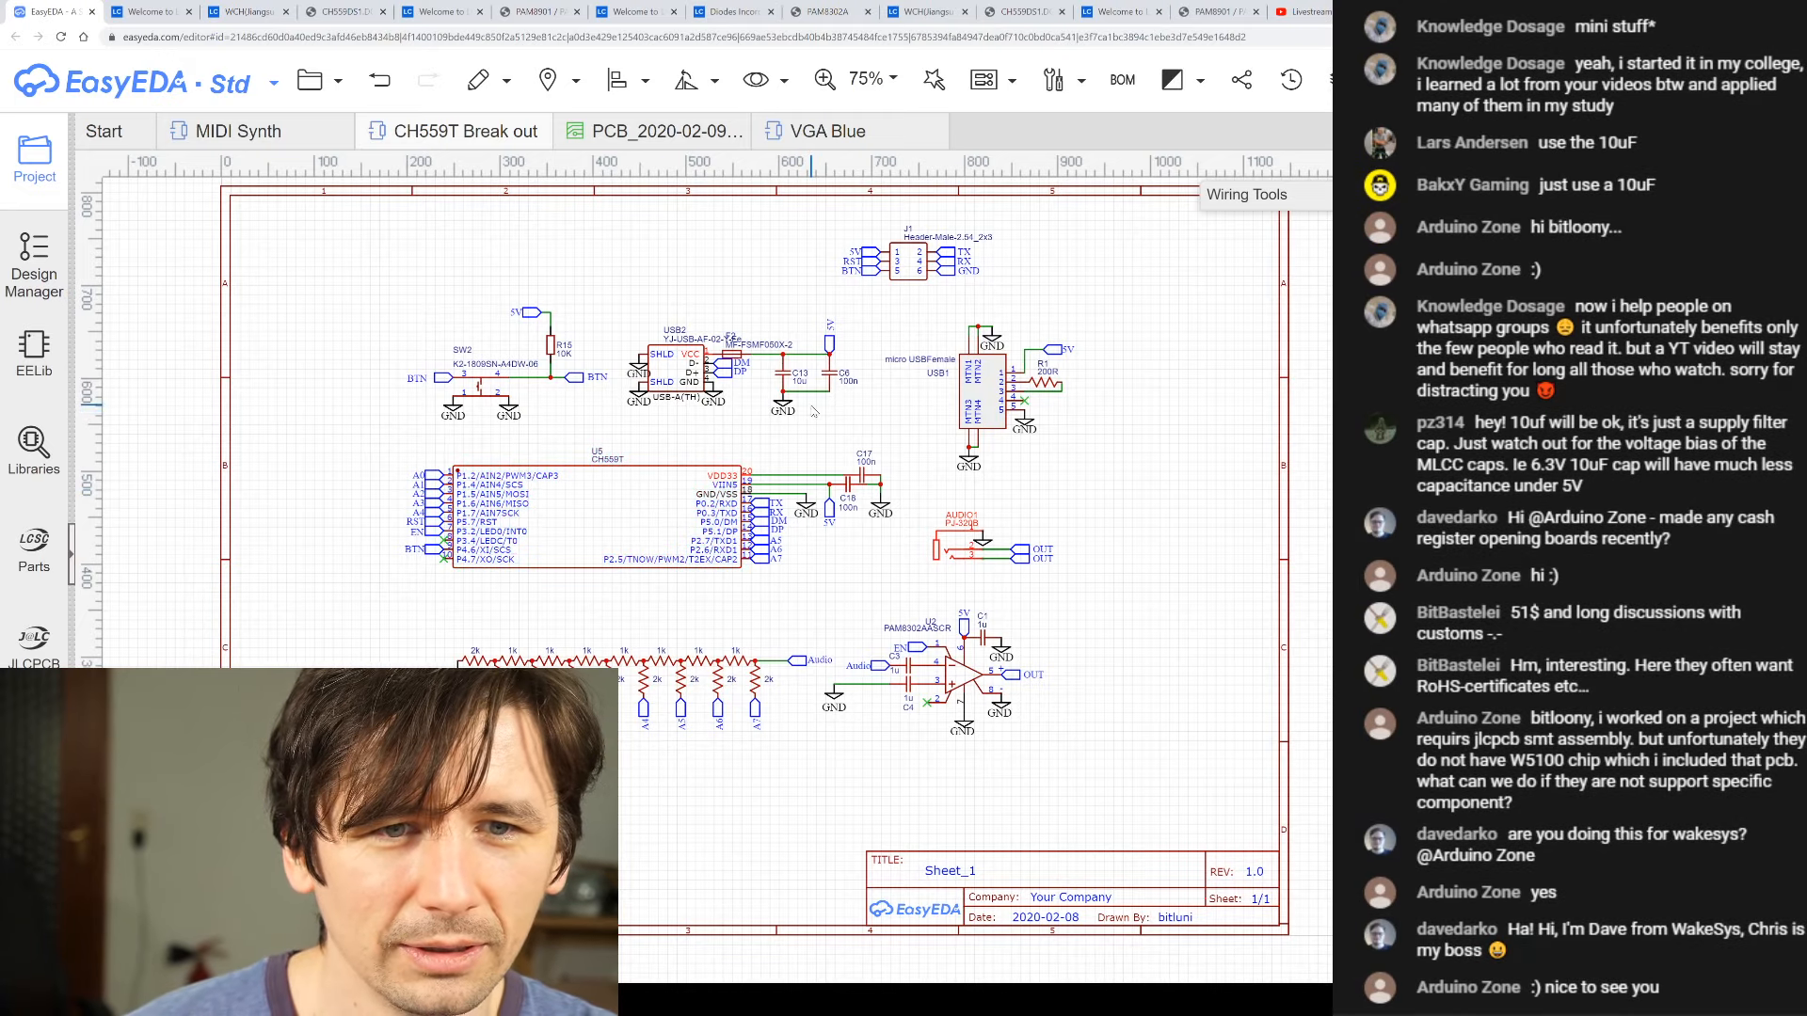
right_click_drag(811, 411, 784, 300)
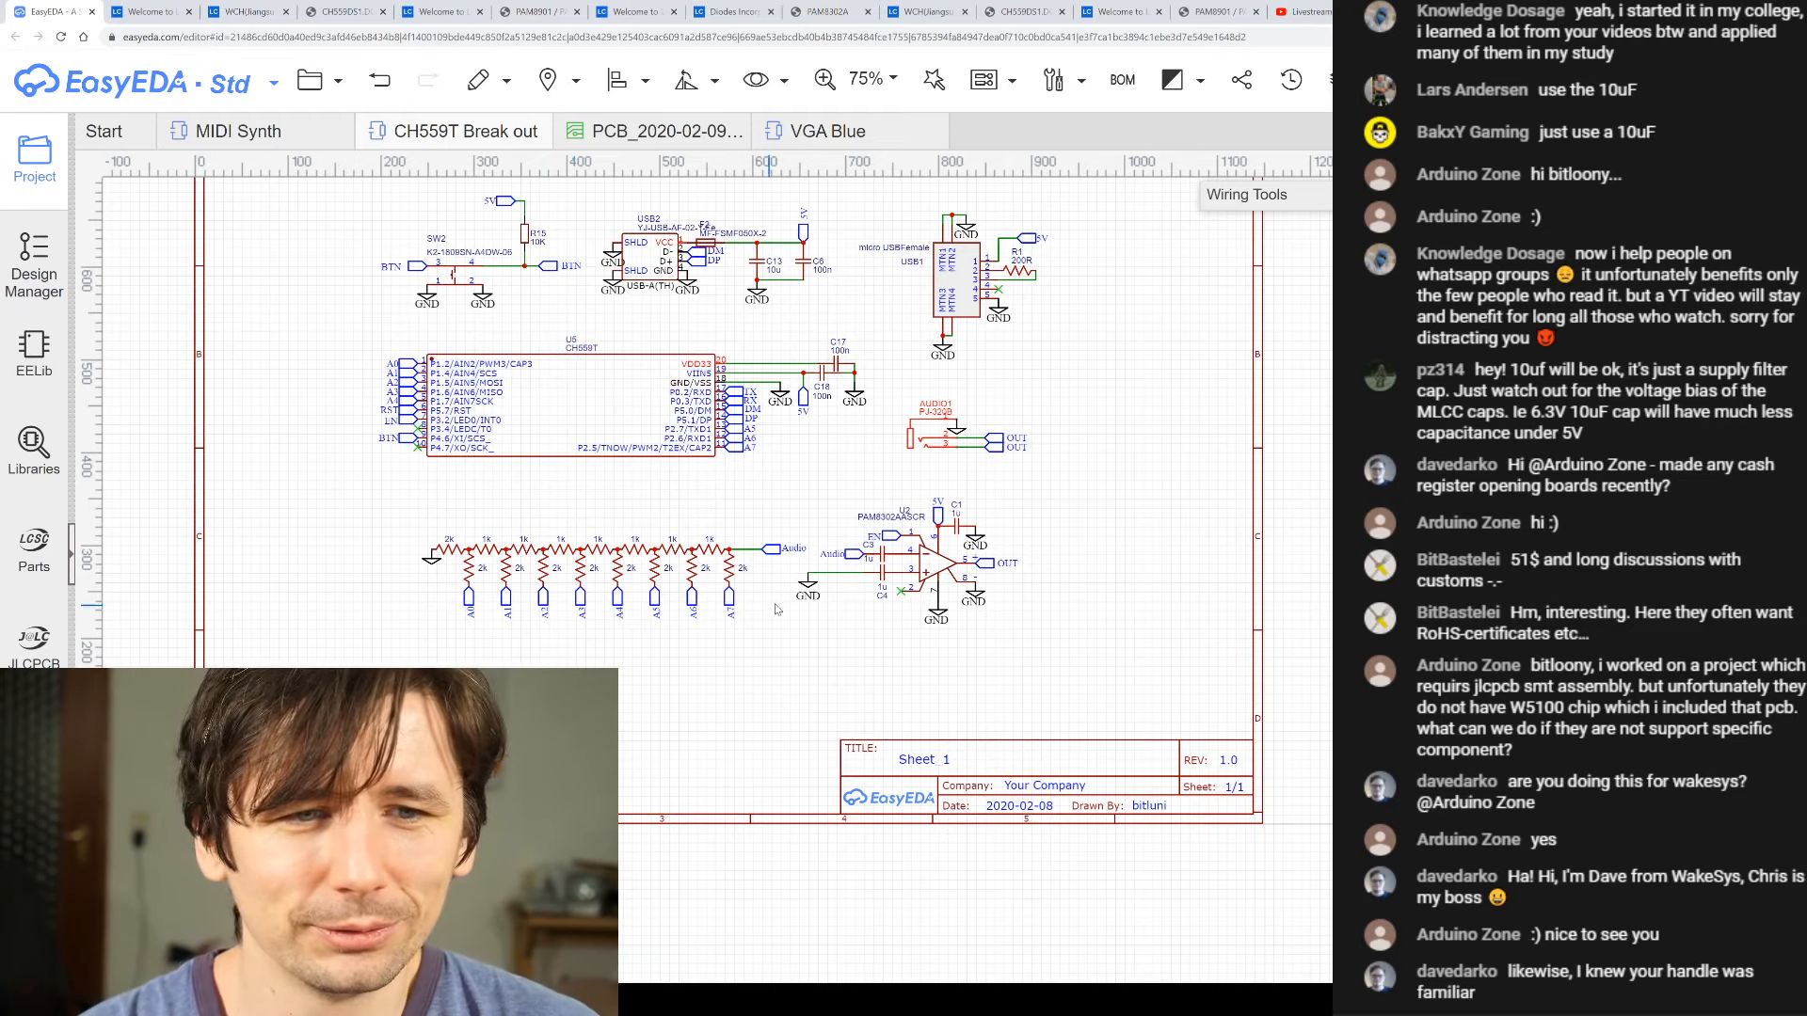
- Examine the 1k/2k resistor ladder on nets A0 to A7 and the net labels on the pins of U5 (CH559T)
scroll(581, 612, "up", 5)
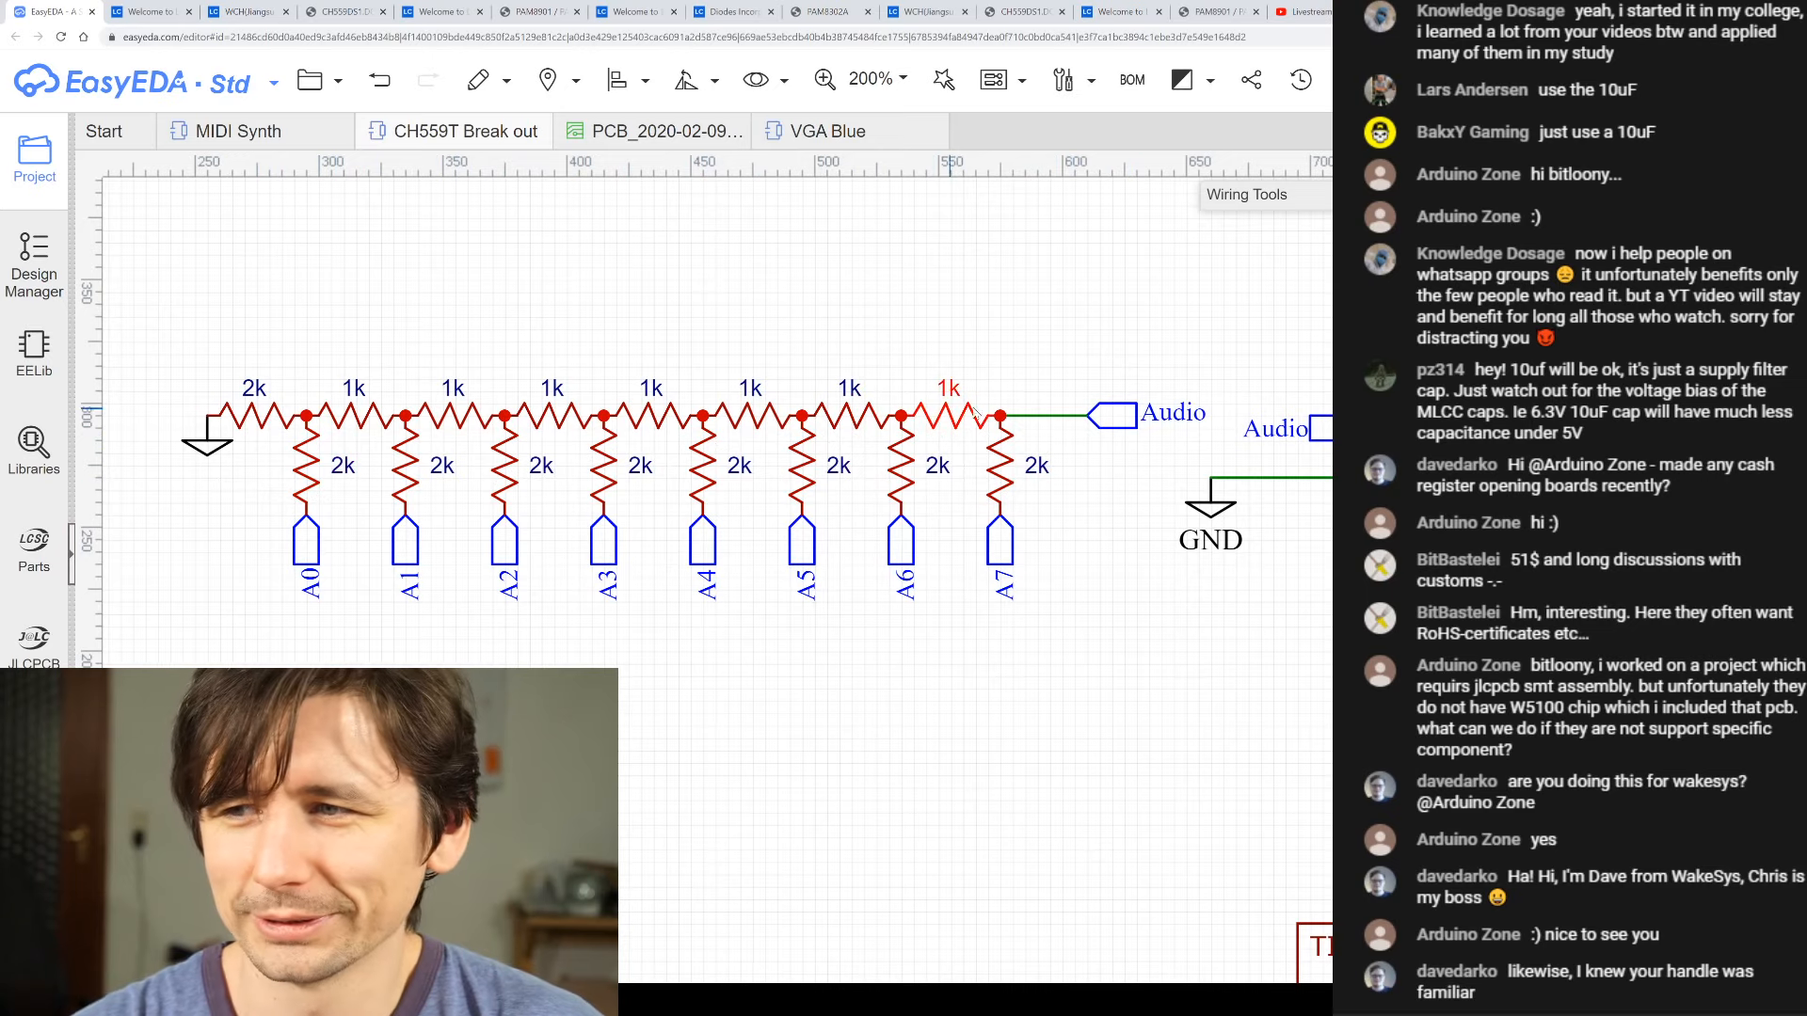
scroll(1012, 414, "down", 3)
scroll(875, 223, "up", 3)
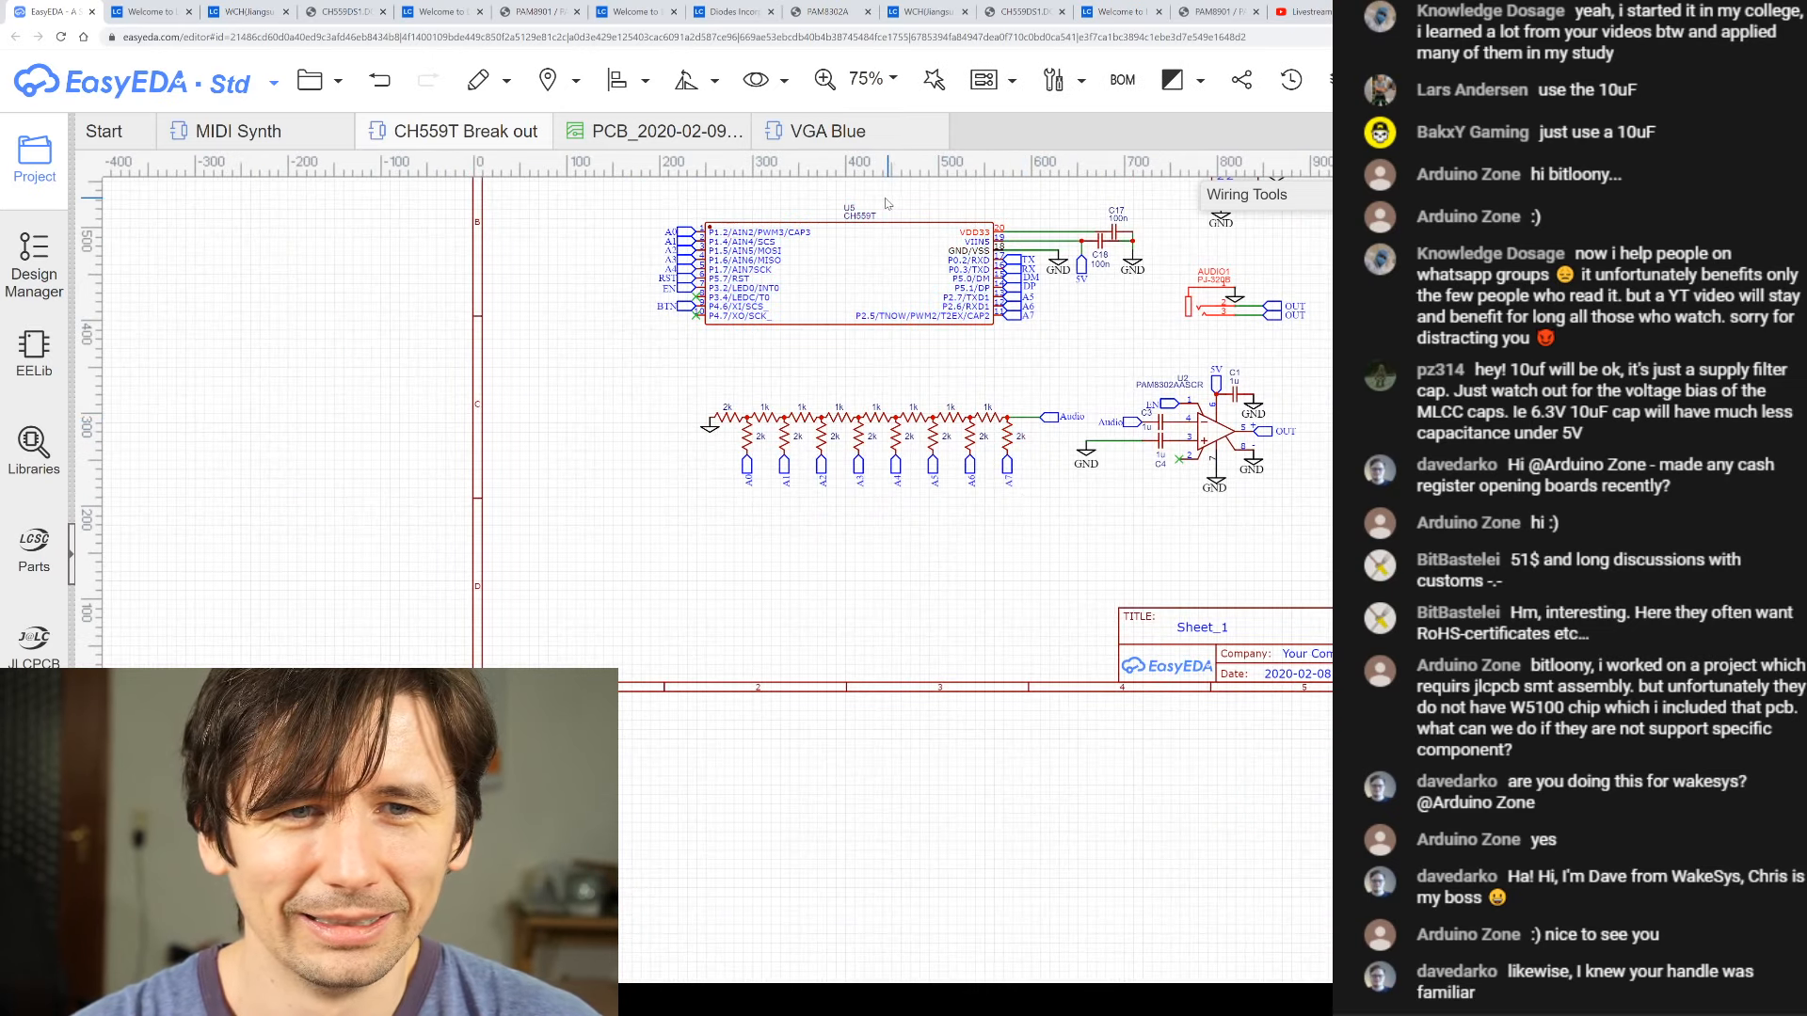
scroll(875, 223, "up", 2)
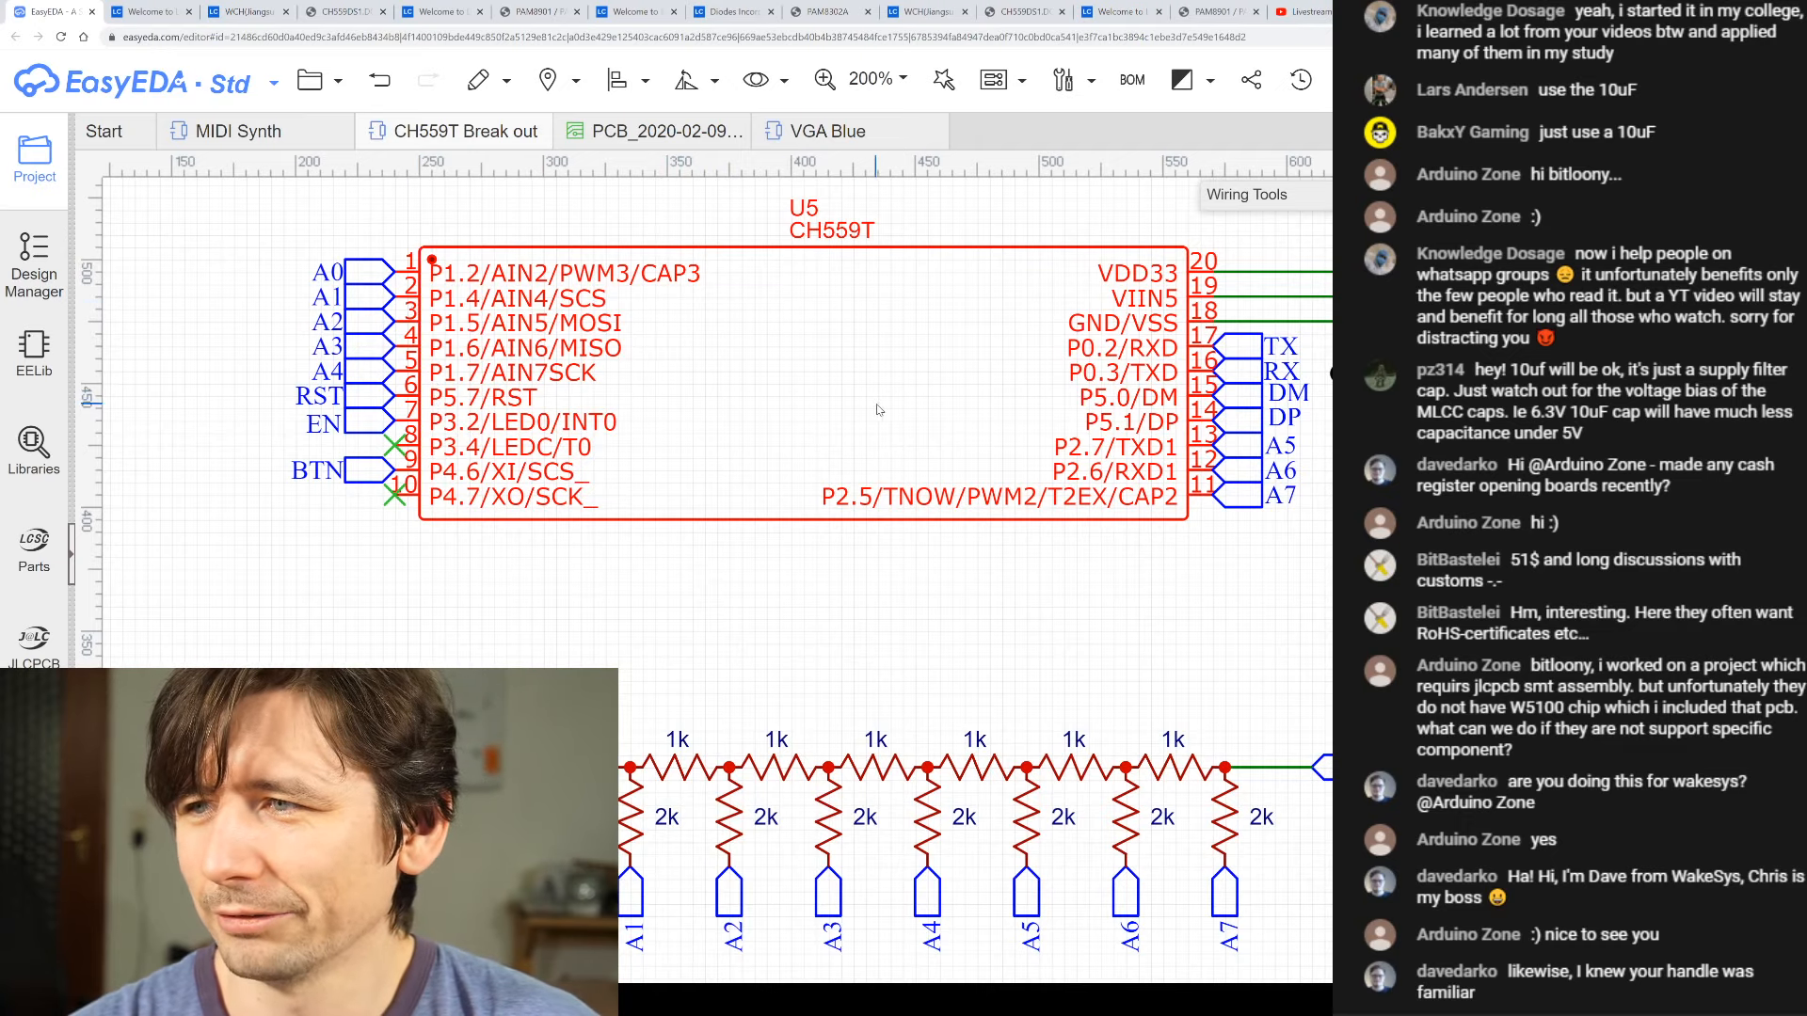
scroll(851, 402, "down", 2)
scroll(739, 323, "down", 1)
scroll(998, 324, "up", 1)
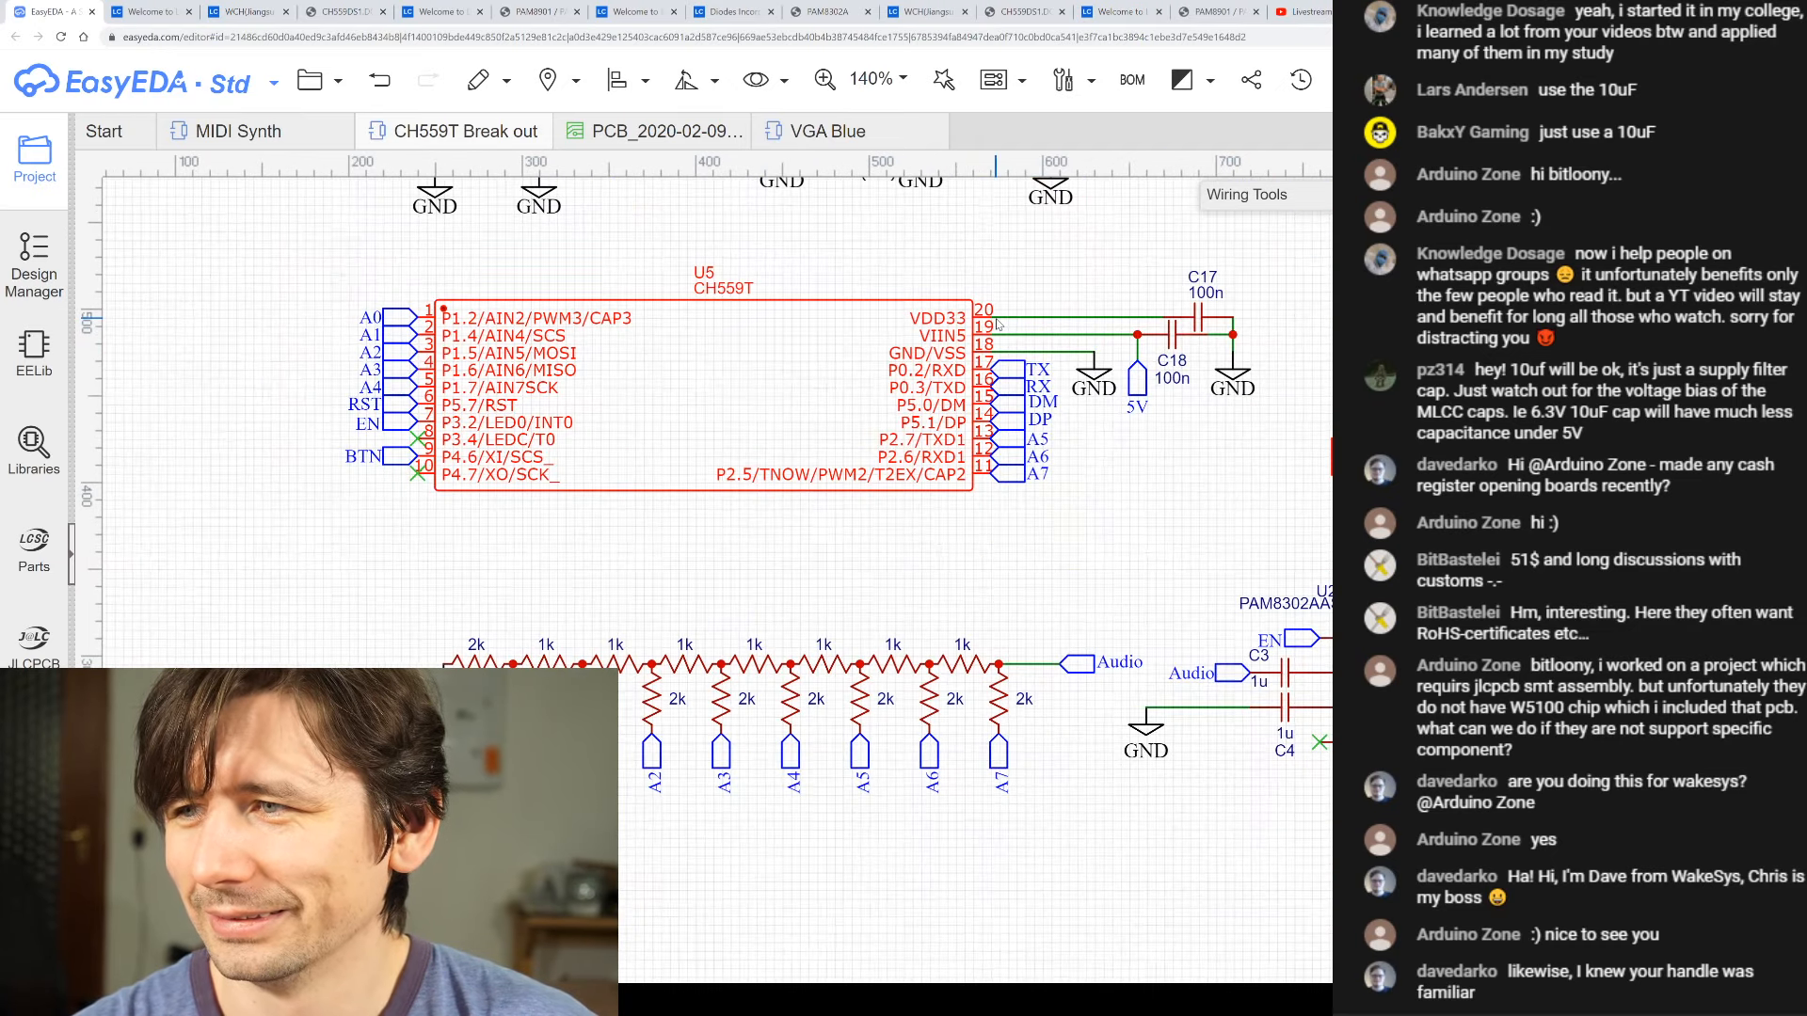
scroll(999, 323, "up", 2)
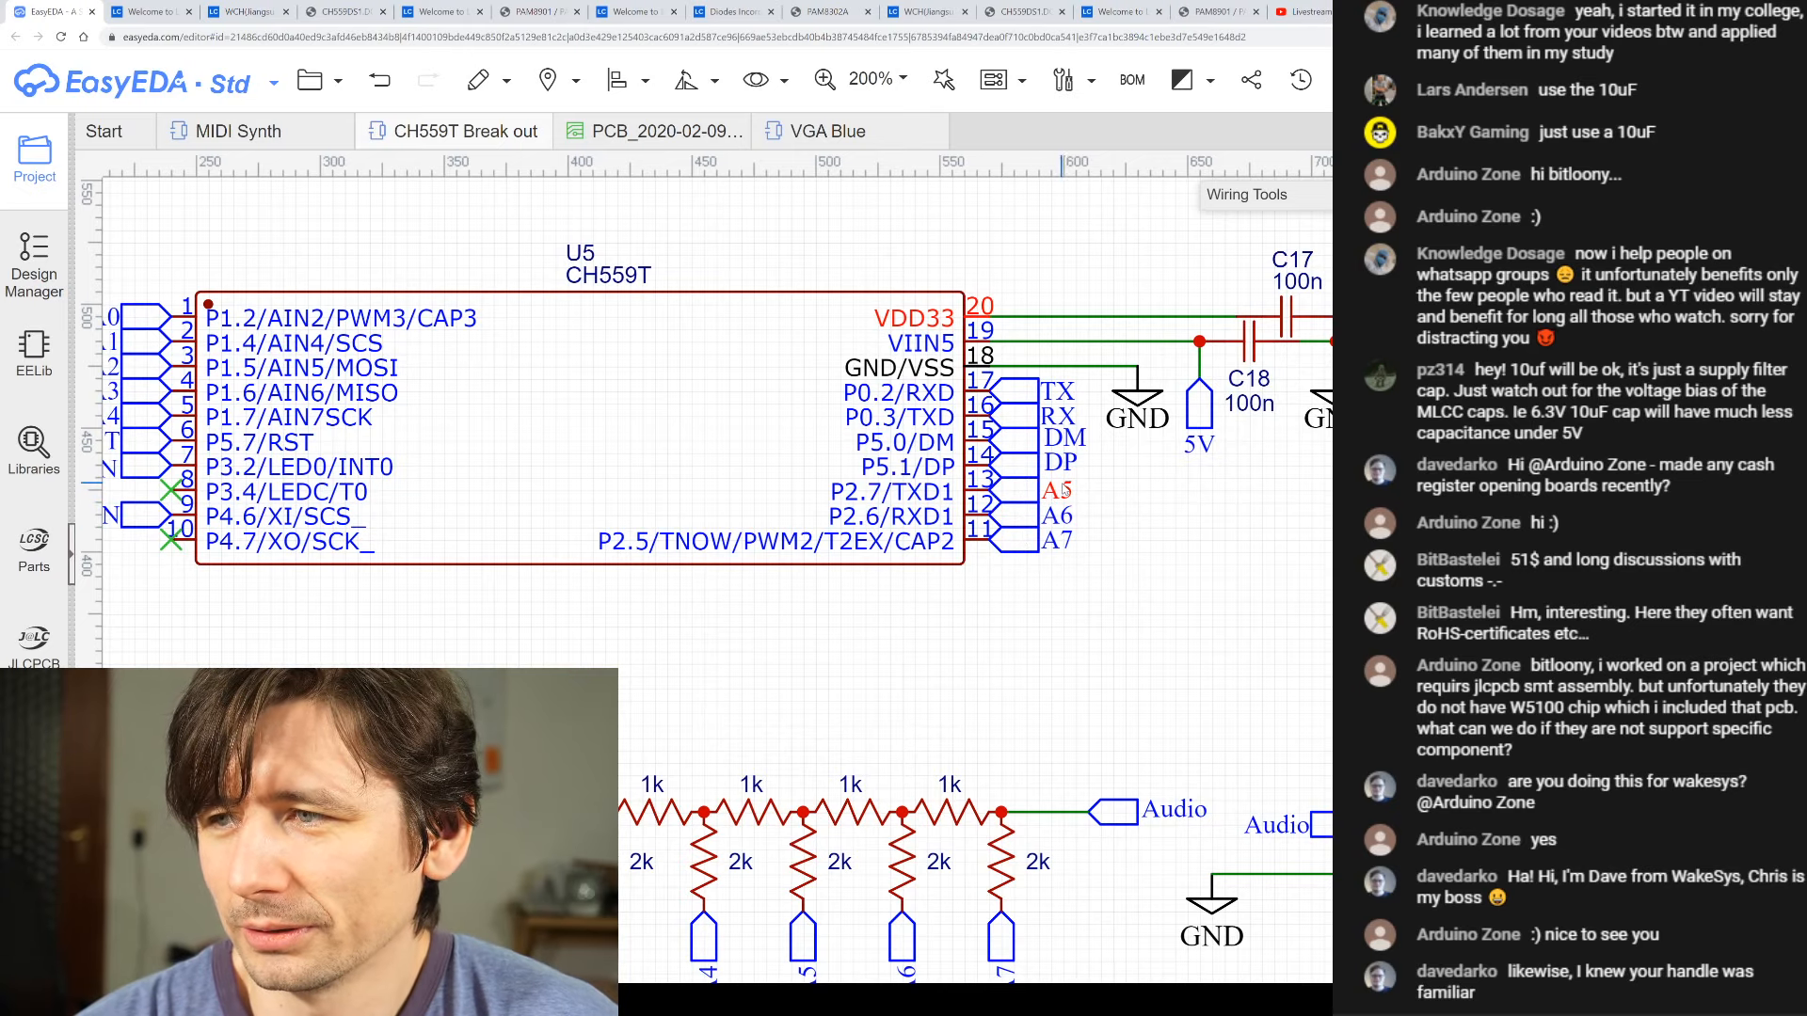
scroll(1085, 498, "down", 2)
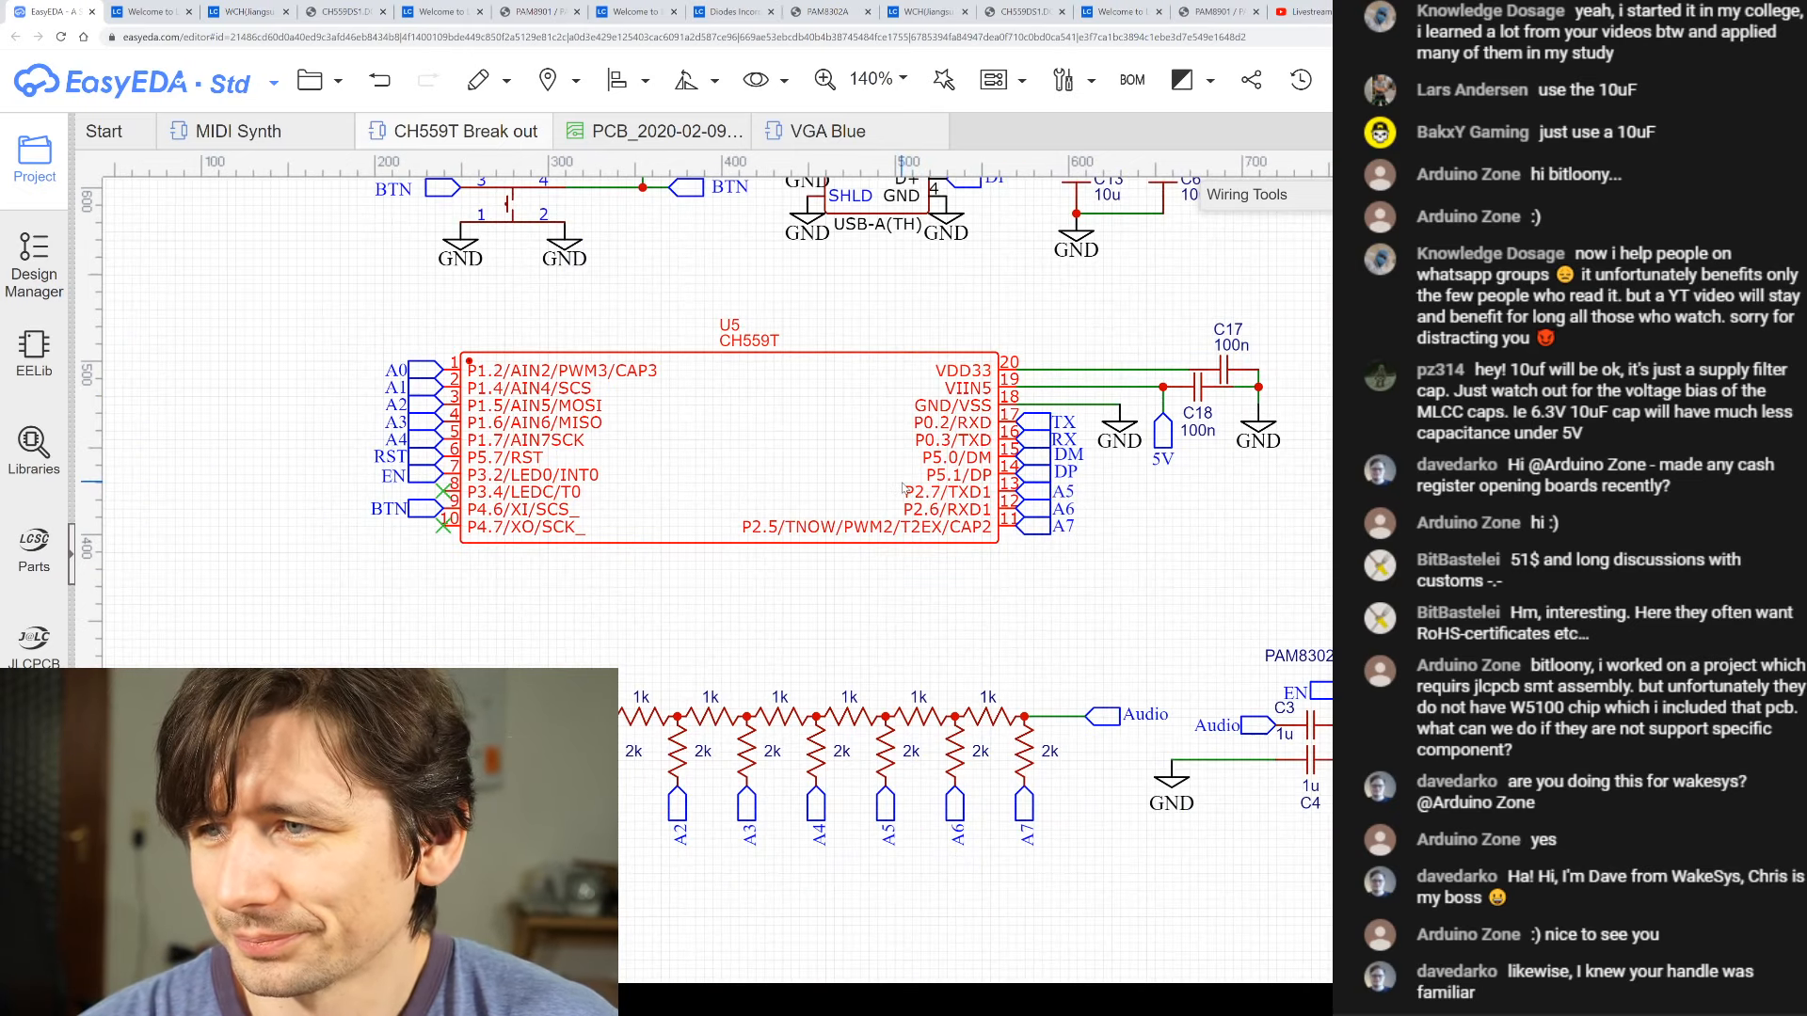
scroll(901, 484, "up", 2)
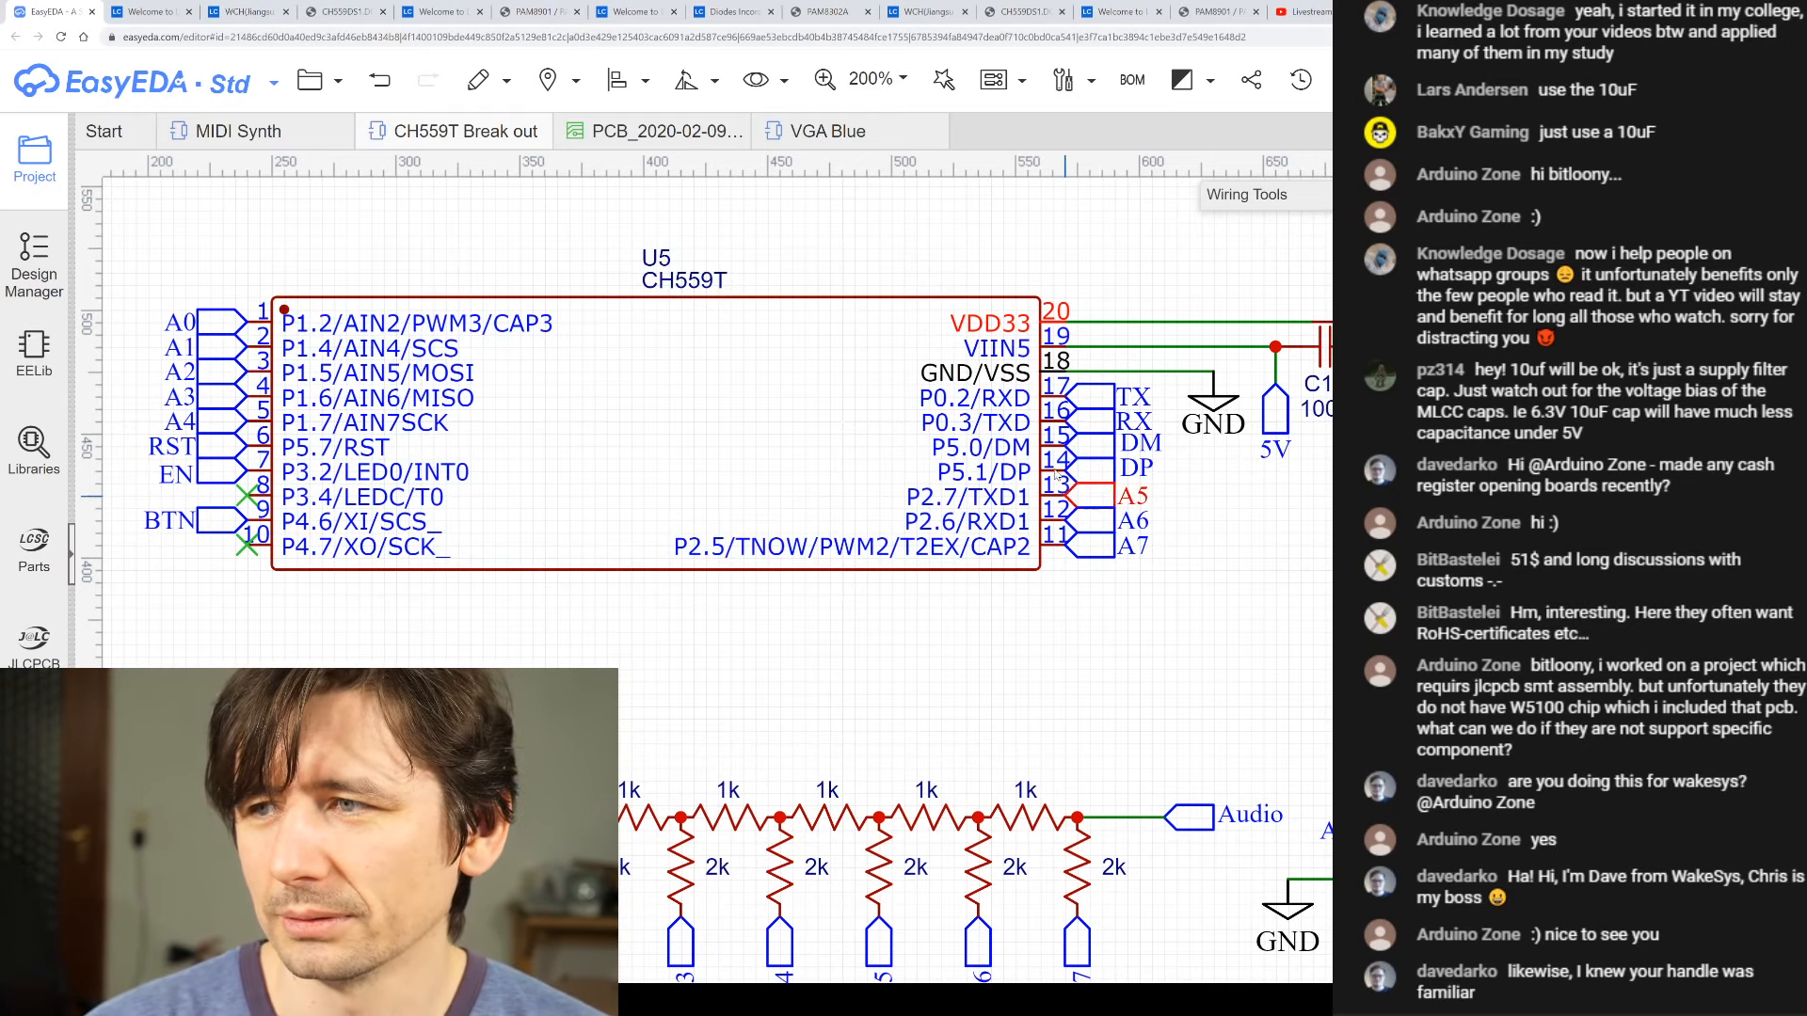
- Review how the resistor ladder's Audio output relates to the CH559T and the PAM8302AASCR amplifier
scroll(953, 521, "down", 3)
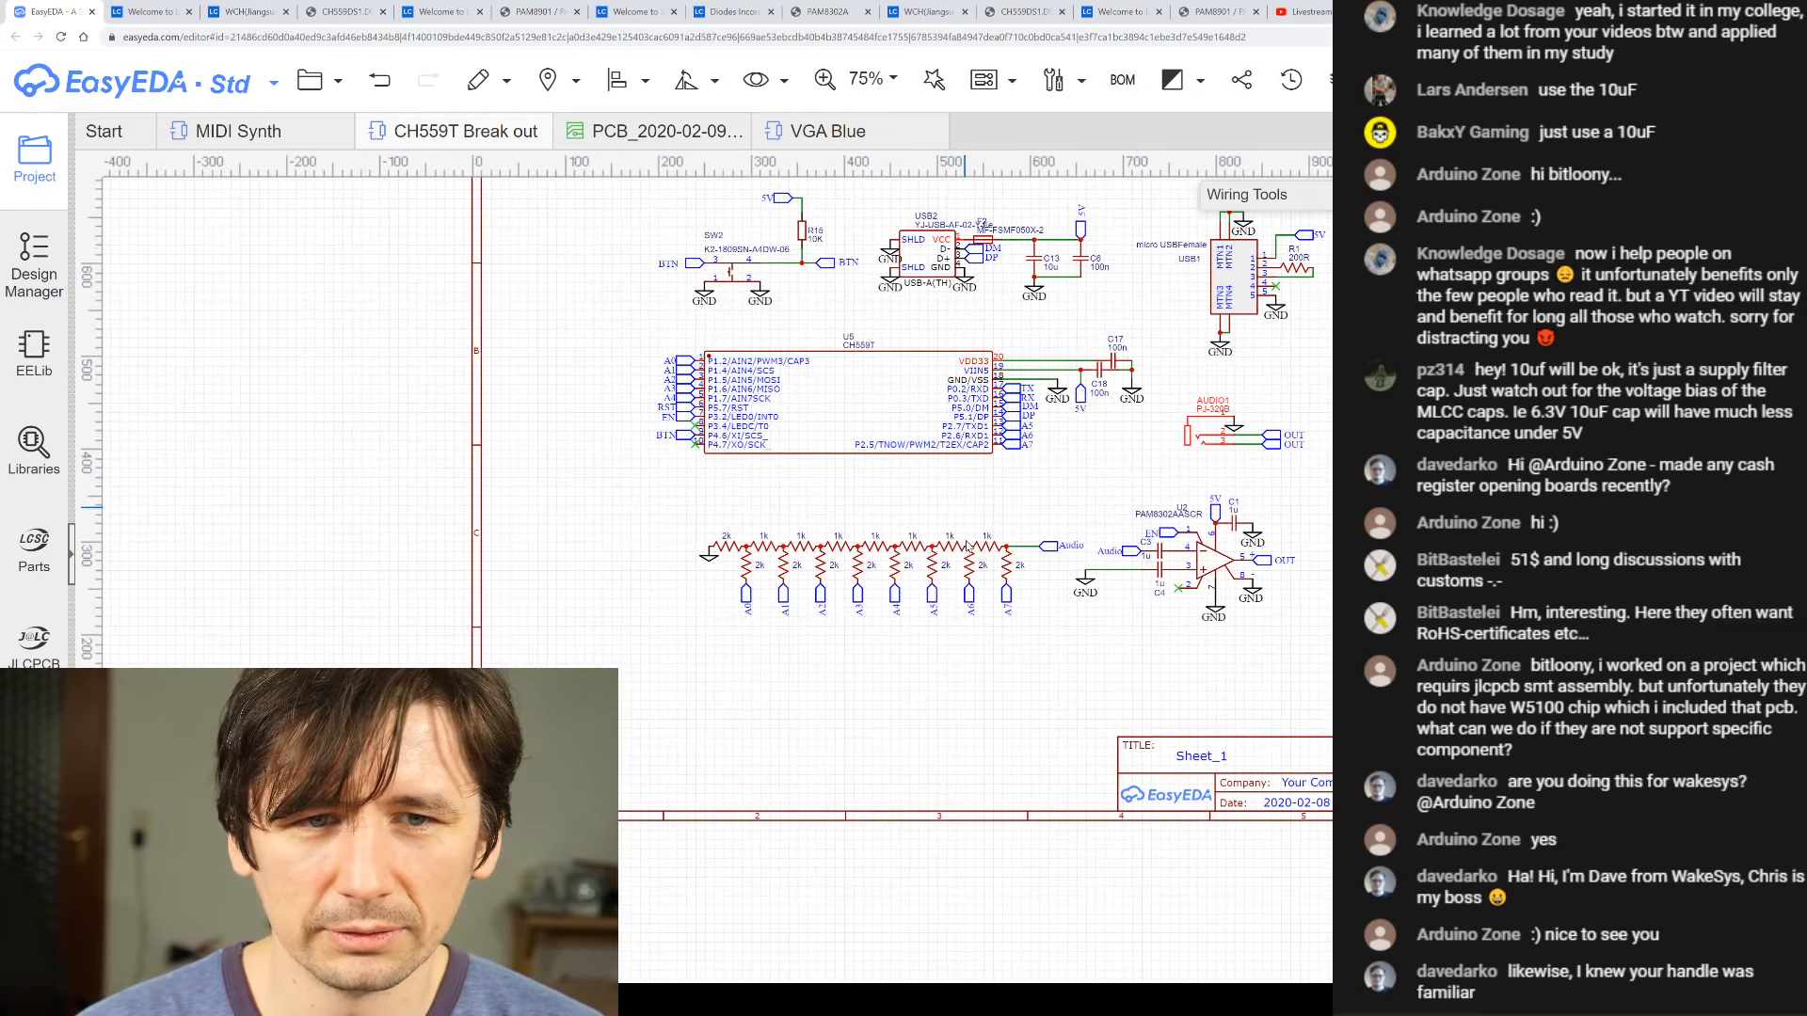
scroll(962, 609, "up", 3)
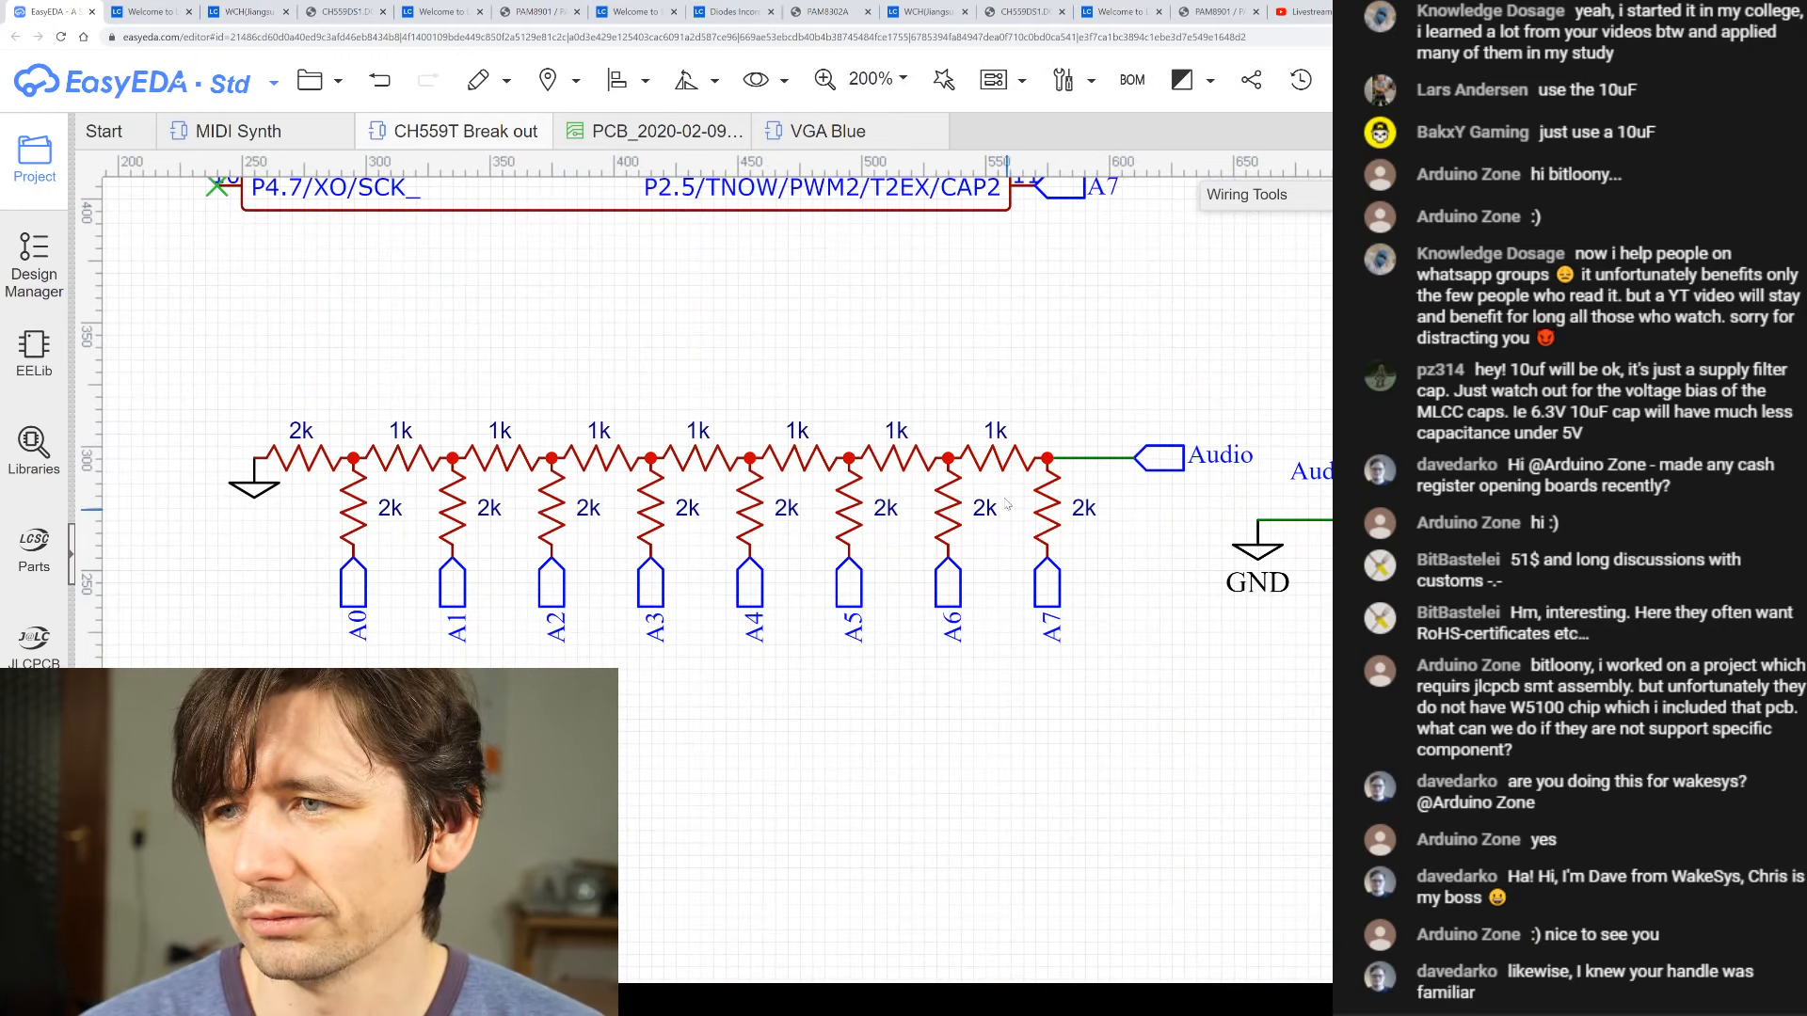
scroll(1022, 430, "down", 2)
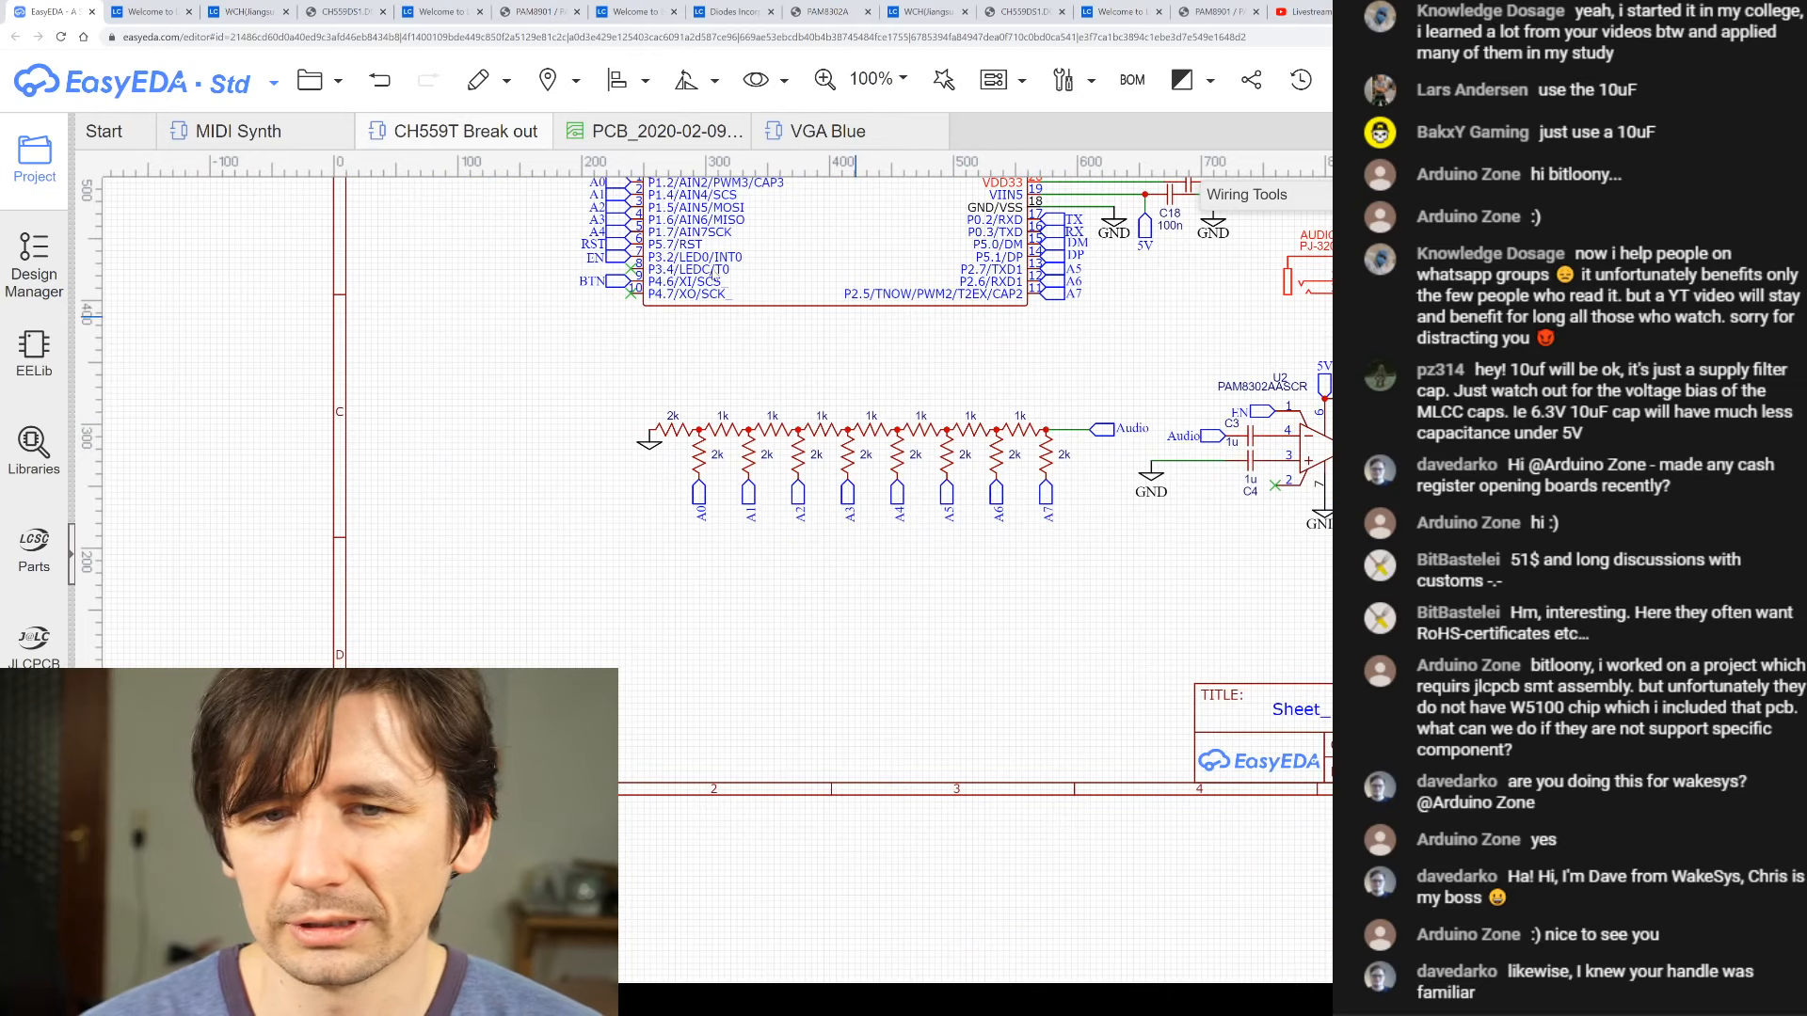
scroll(993, 341, "up", 2)
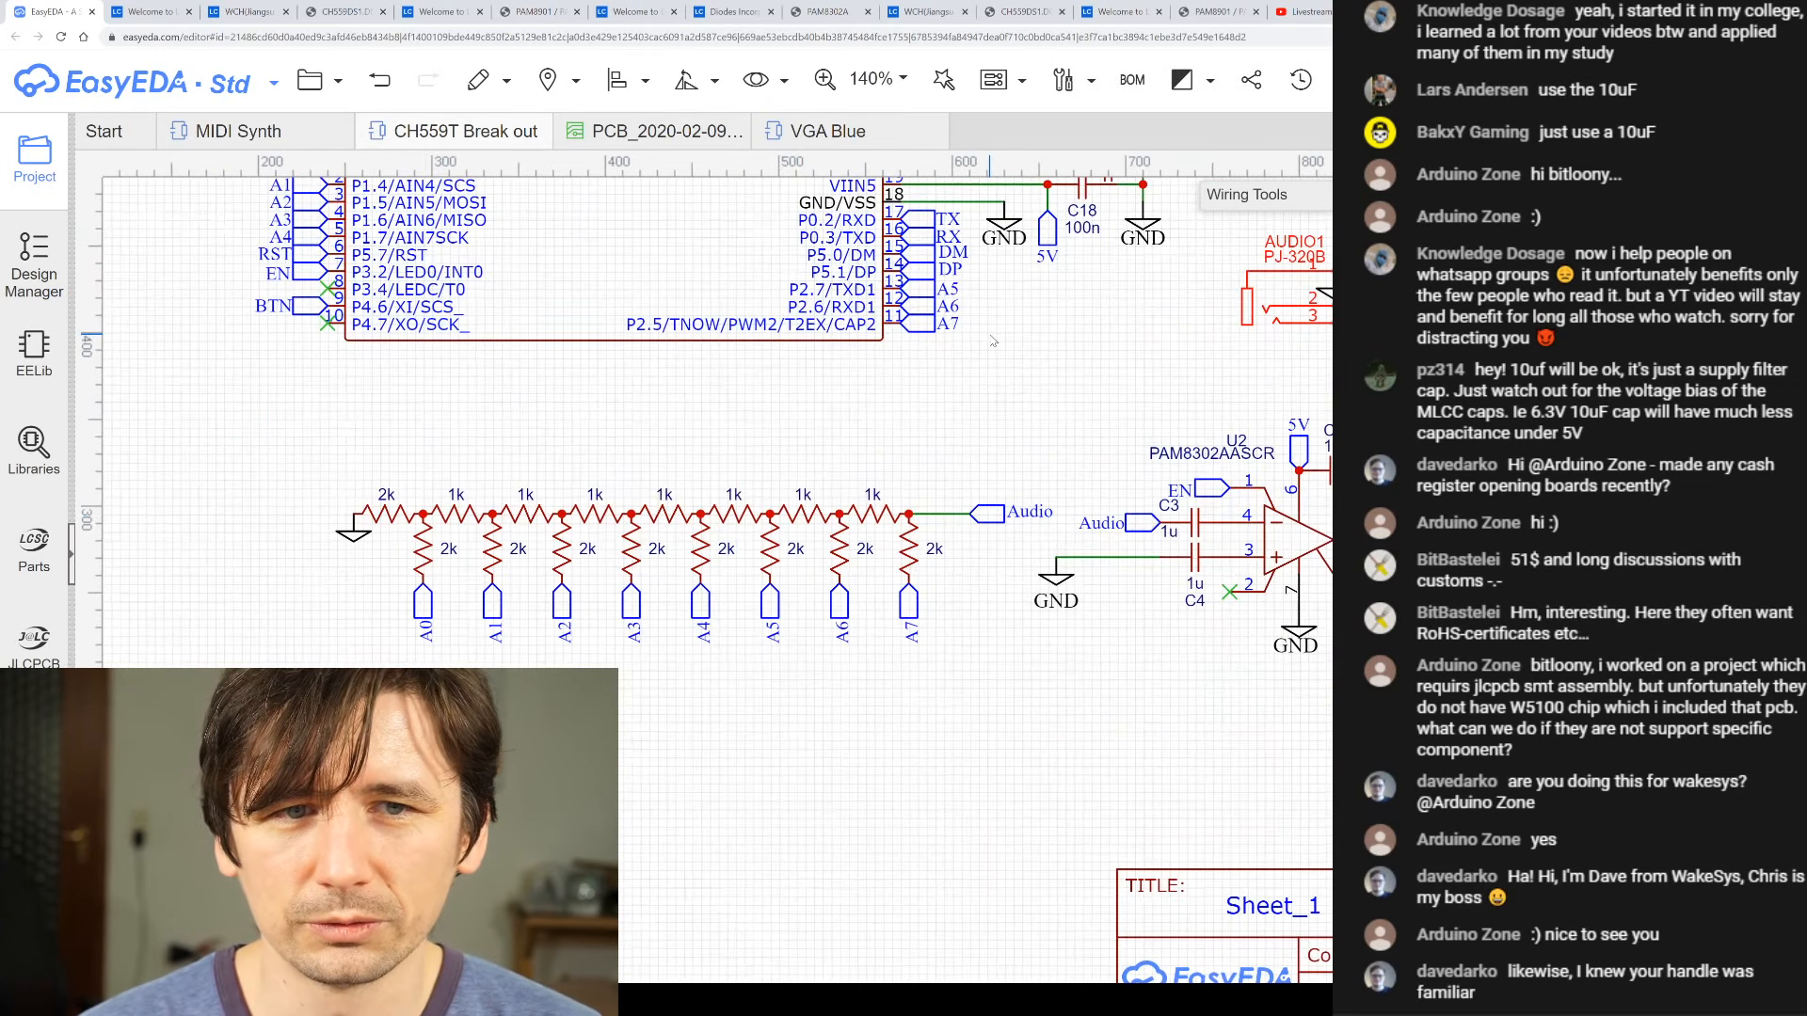
scroll(837, 222, "down", 2)
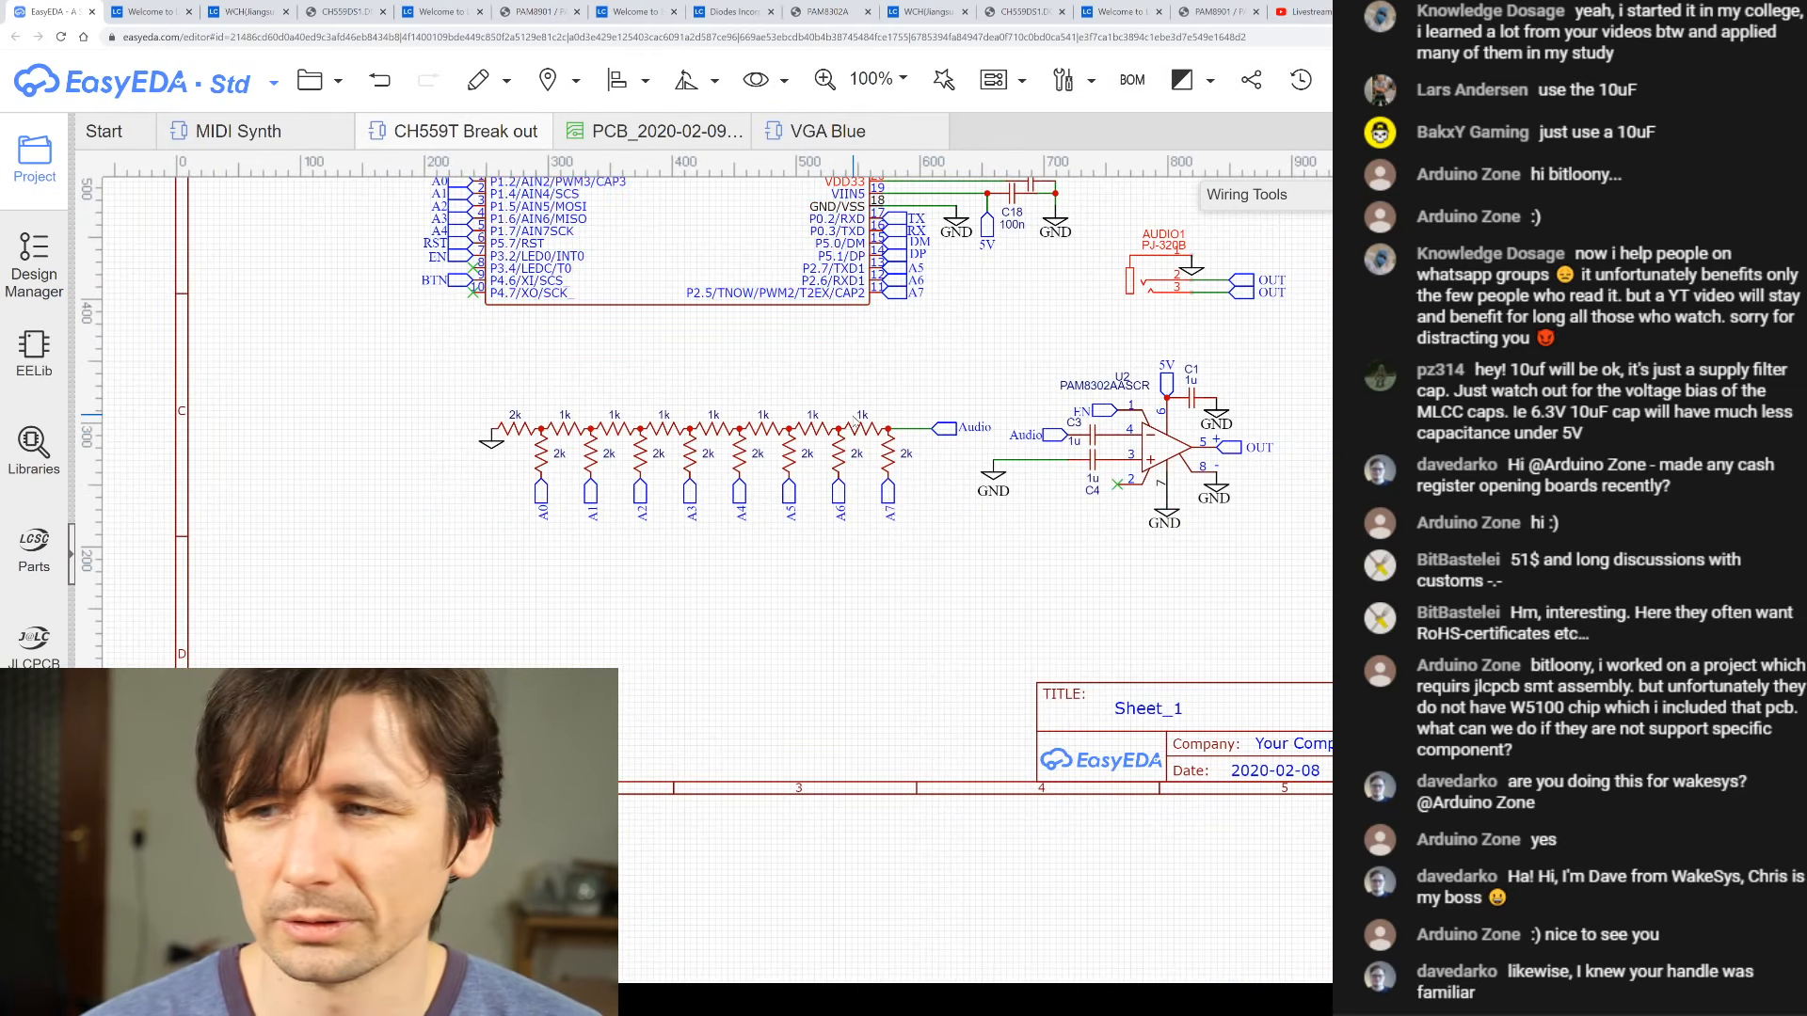
- Review the overall CH559T Break out sheet, including the CH559T, resistor ladder, USB connectors, audio jack and amplifier
scroll(847, 199, "down", 1)
scroll(858, 254, "up", 1)
scroll(855, 251, "up", 2)
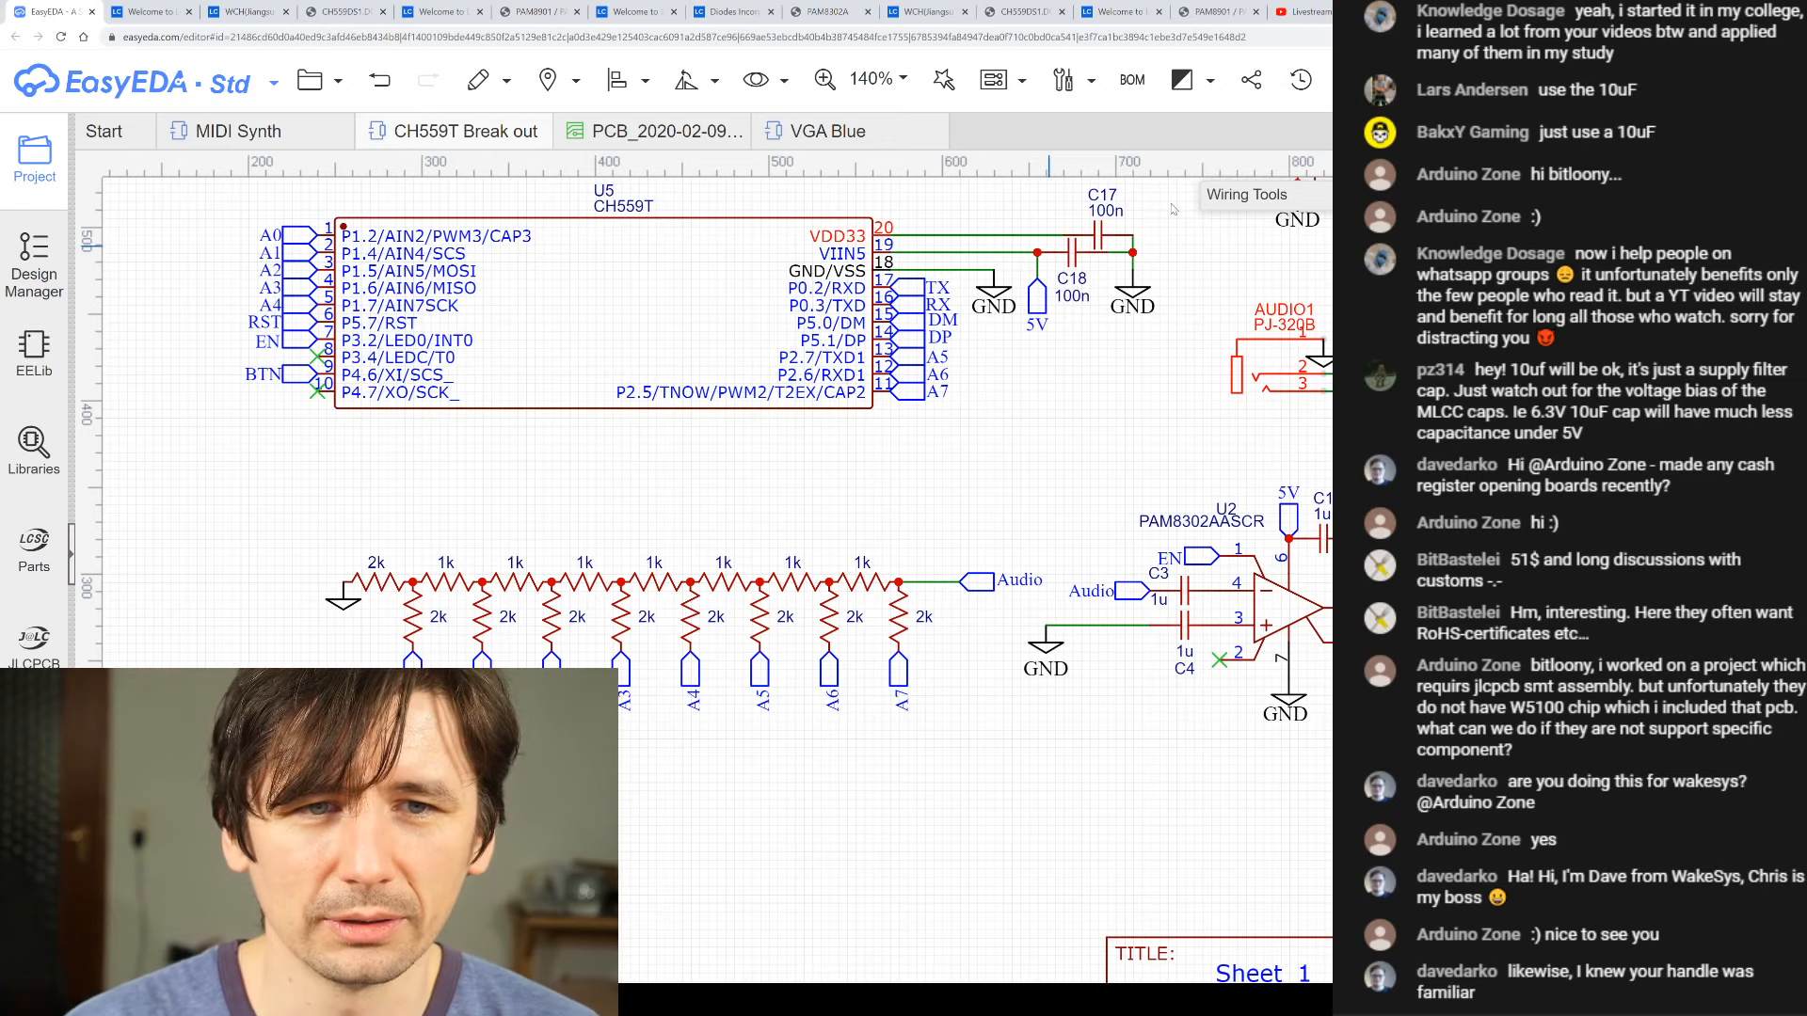
scroll(920, 461, "down", 2)
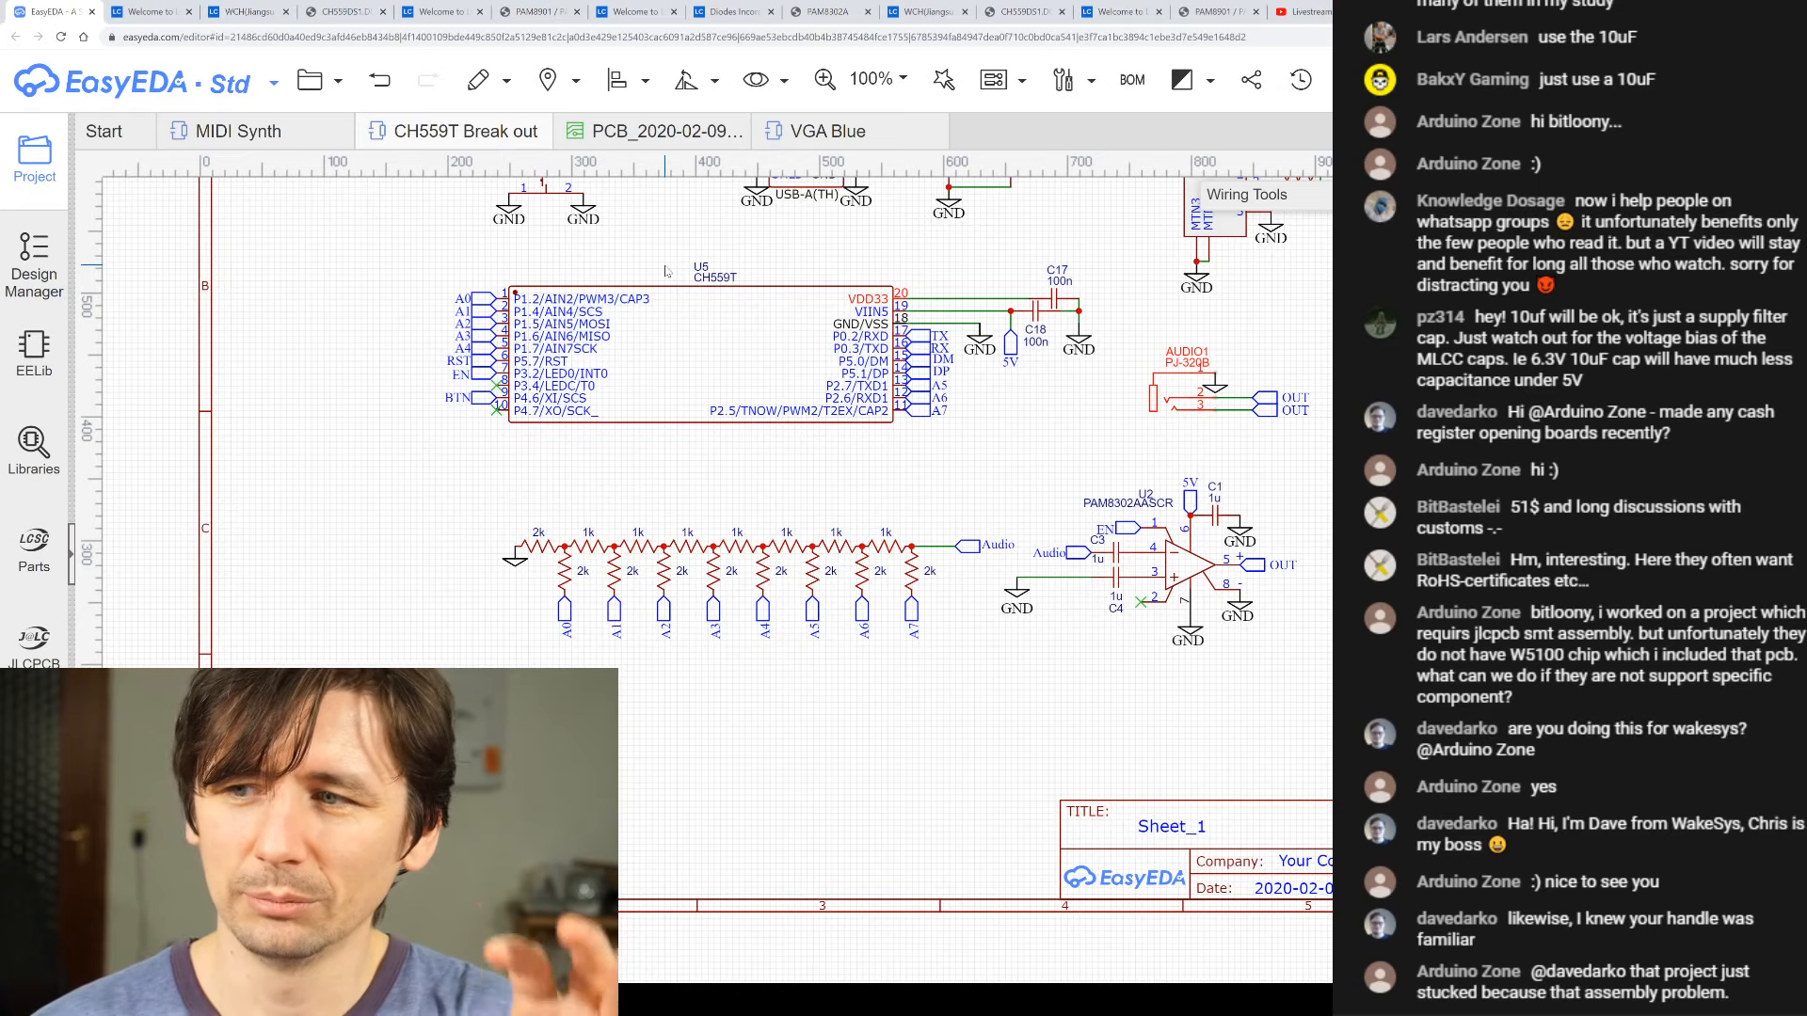
scroll(828, 435, "down", 3)
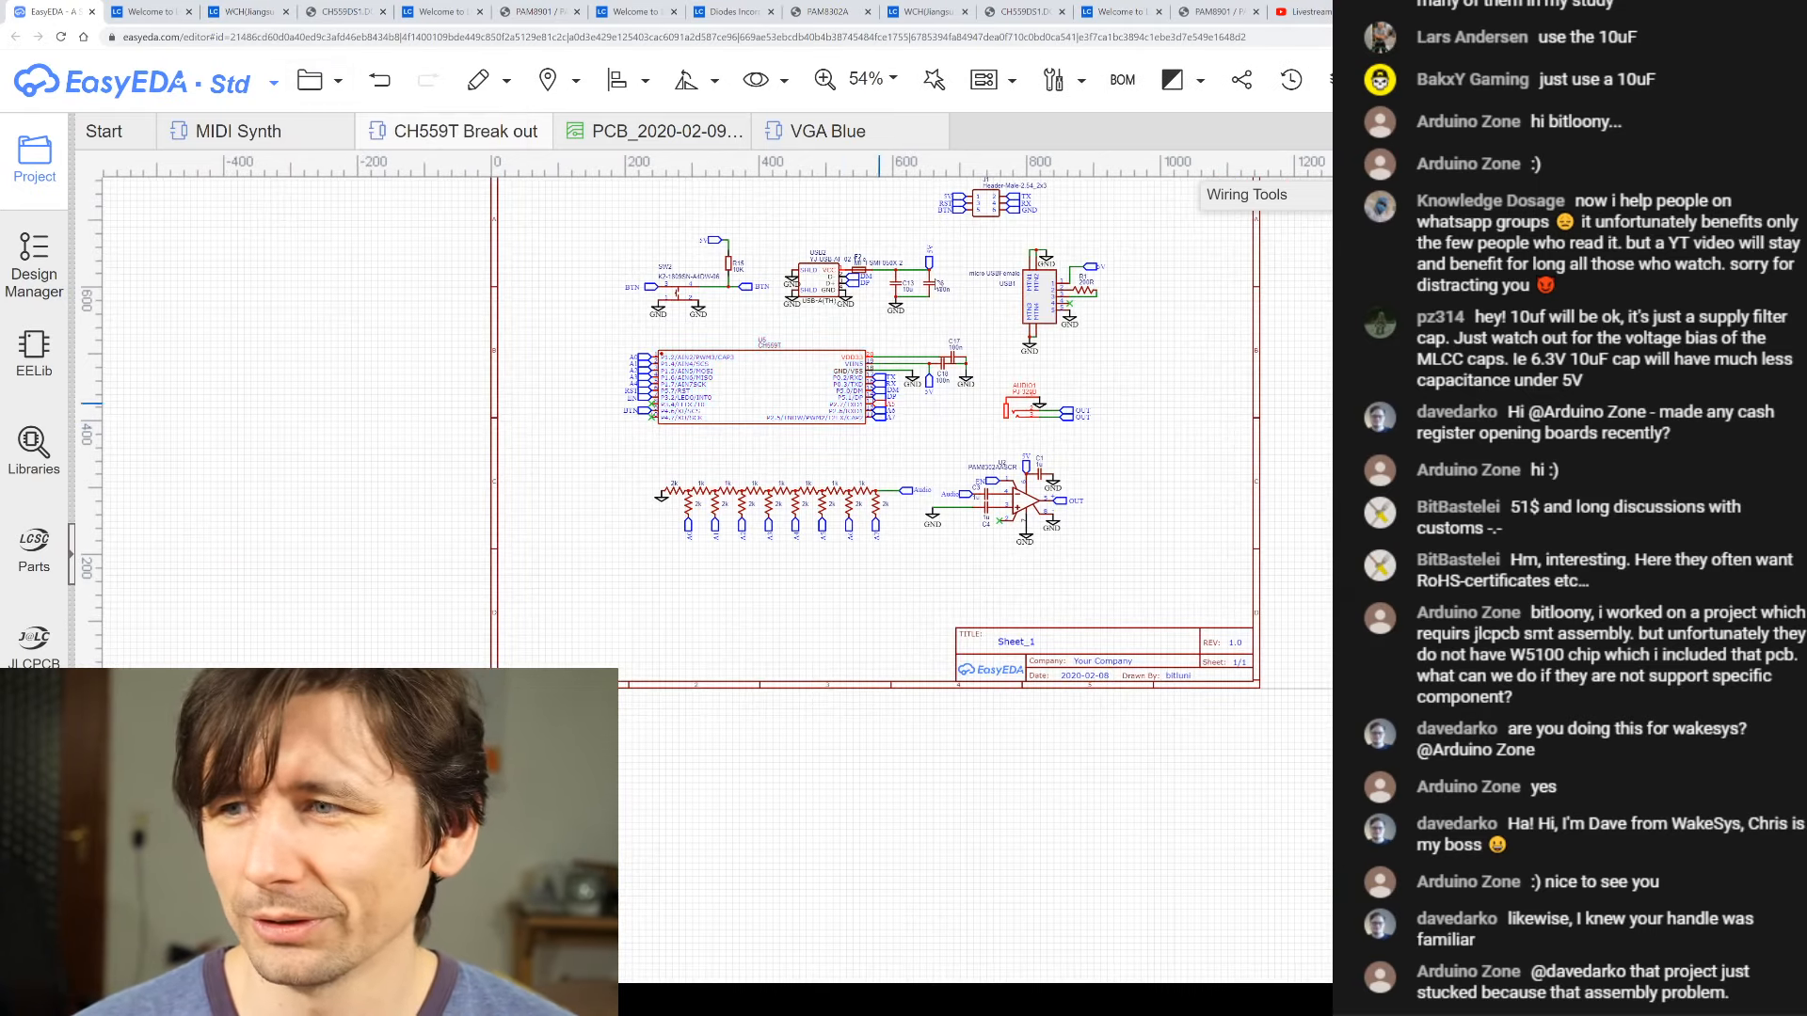
scroll(936, 352, "up", 2)
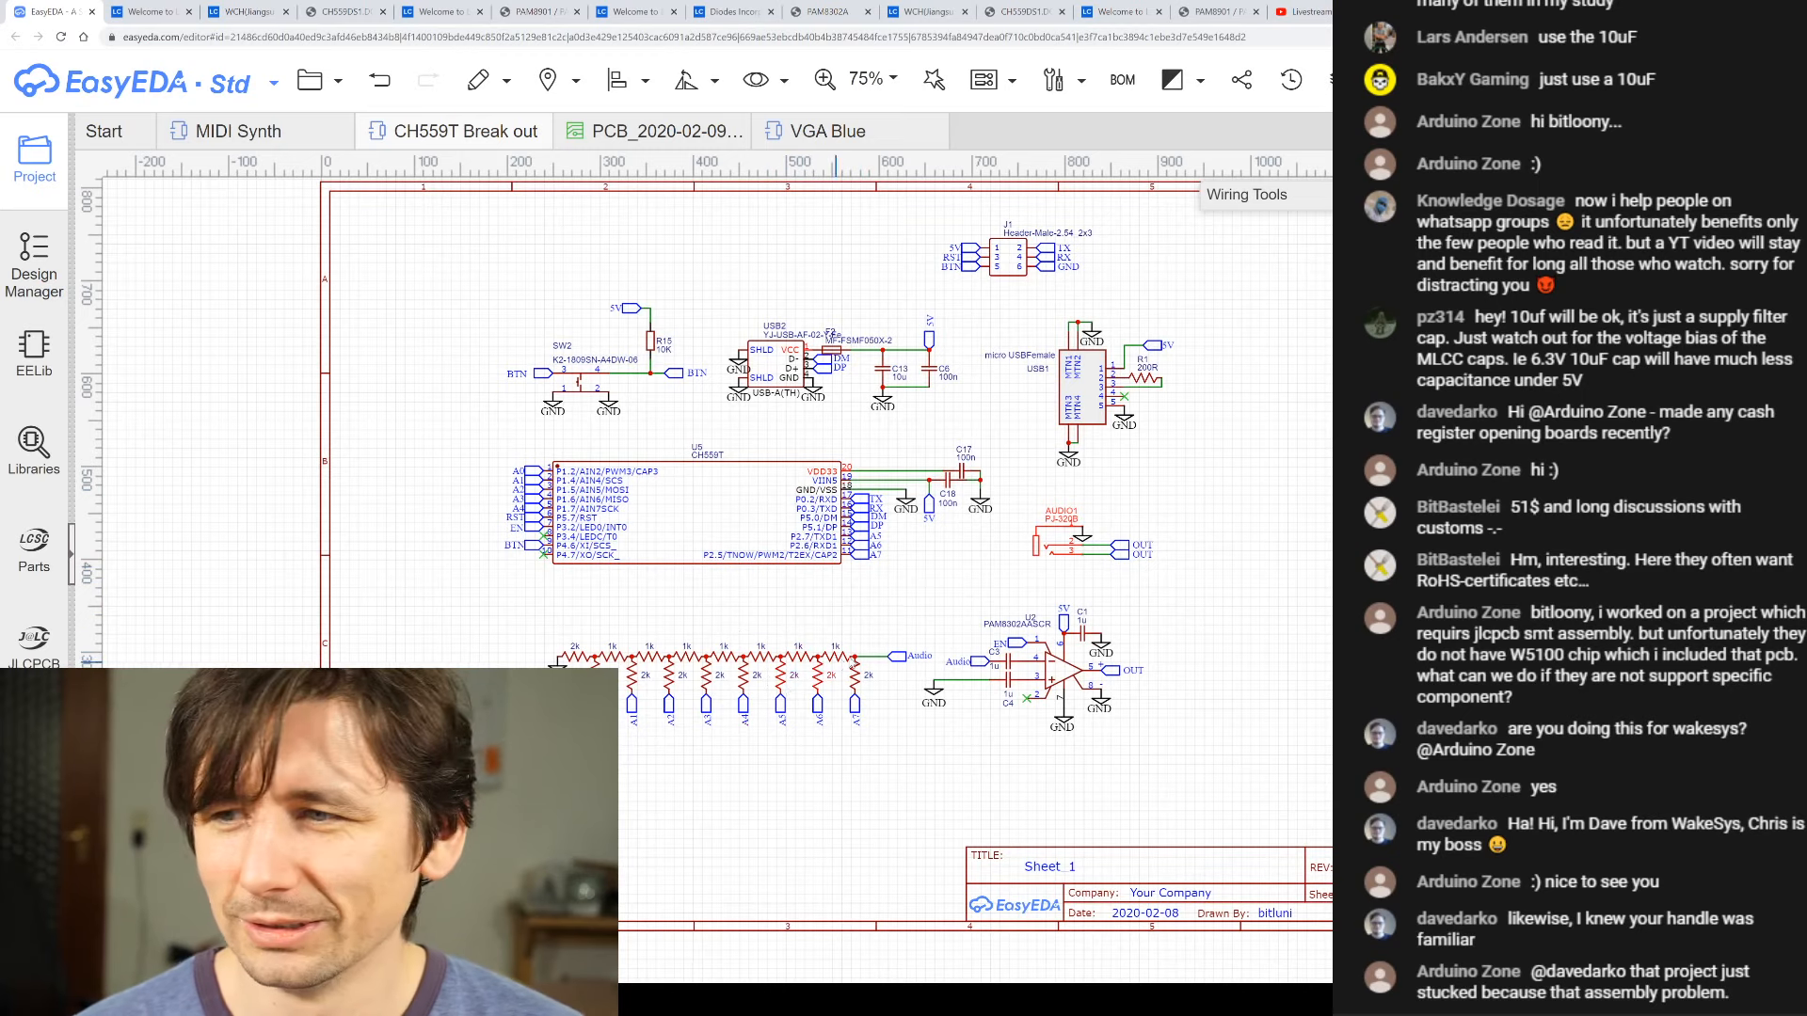
scroll(908, 695, "up", 3)
scroll(909, 696, "down", 3)
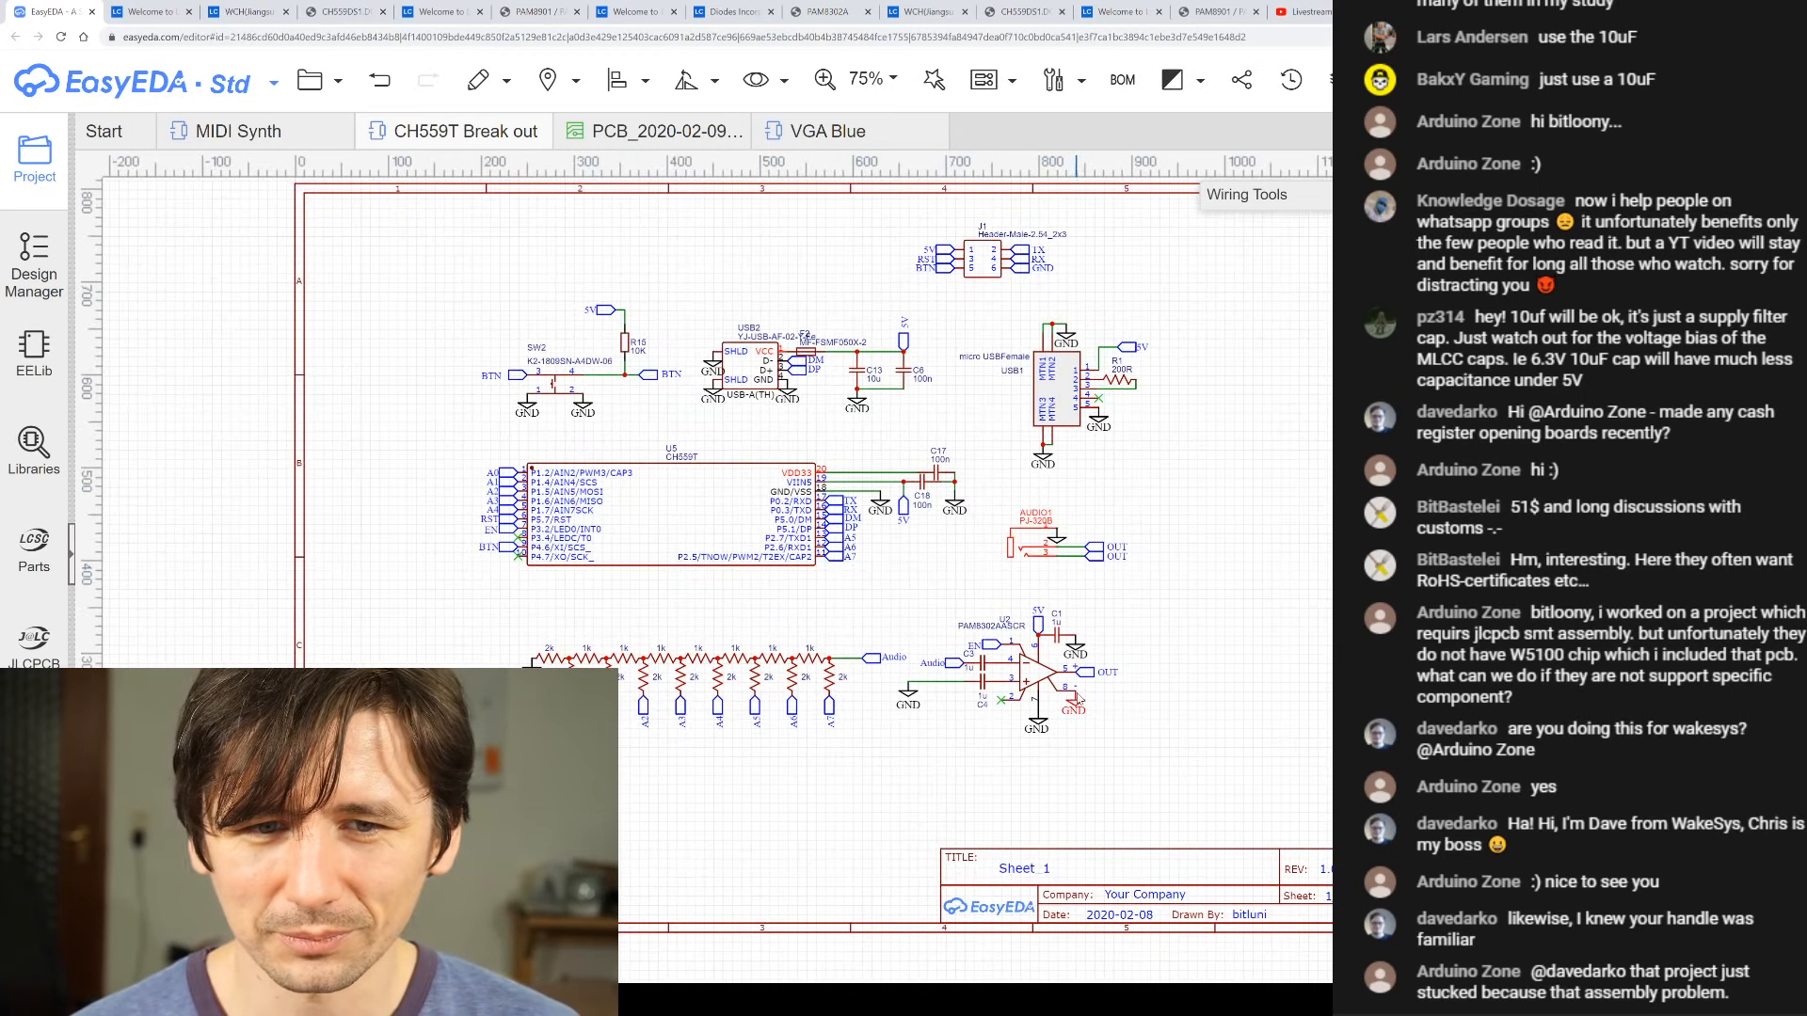
- Examine the PAM8302AASCR amplifier circuit U2, its Audio and EN inputs and its 1u capacitors
scroll(1062, 679, "up", 4)
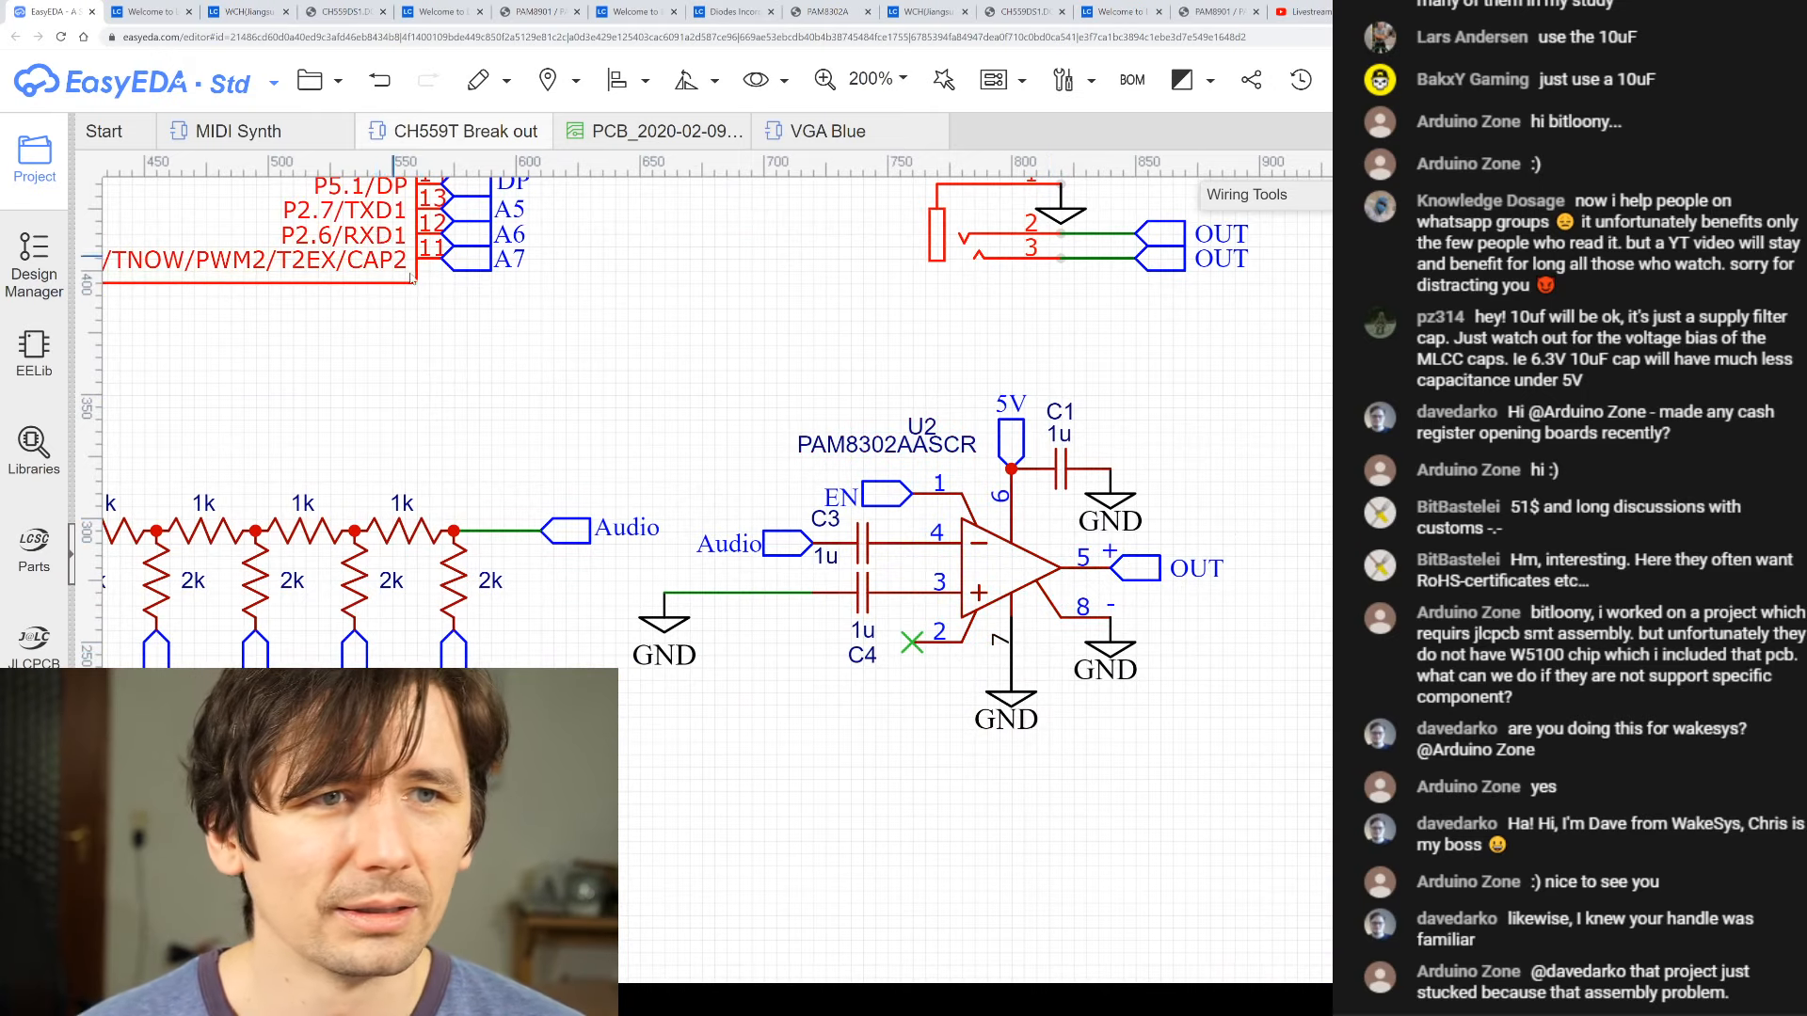
scroll(1072, 588, "down", 3)
scroll(1052, 746, "up", 2)
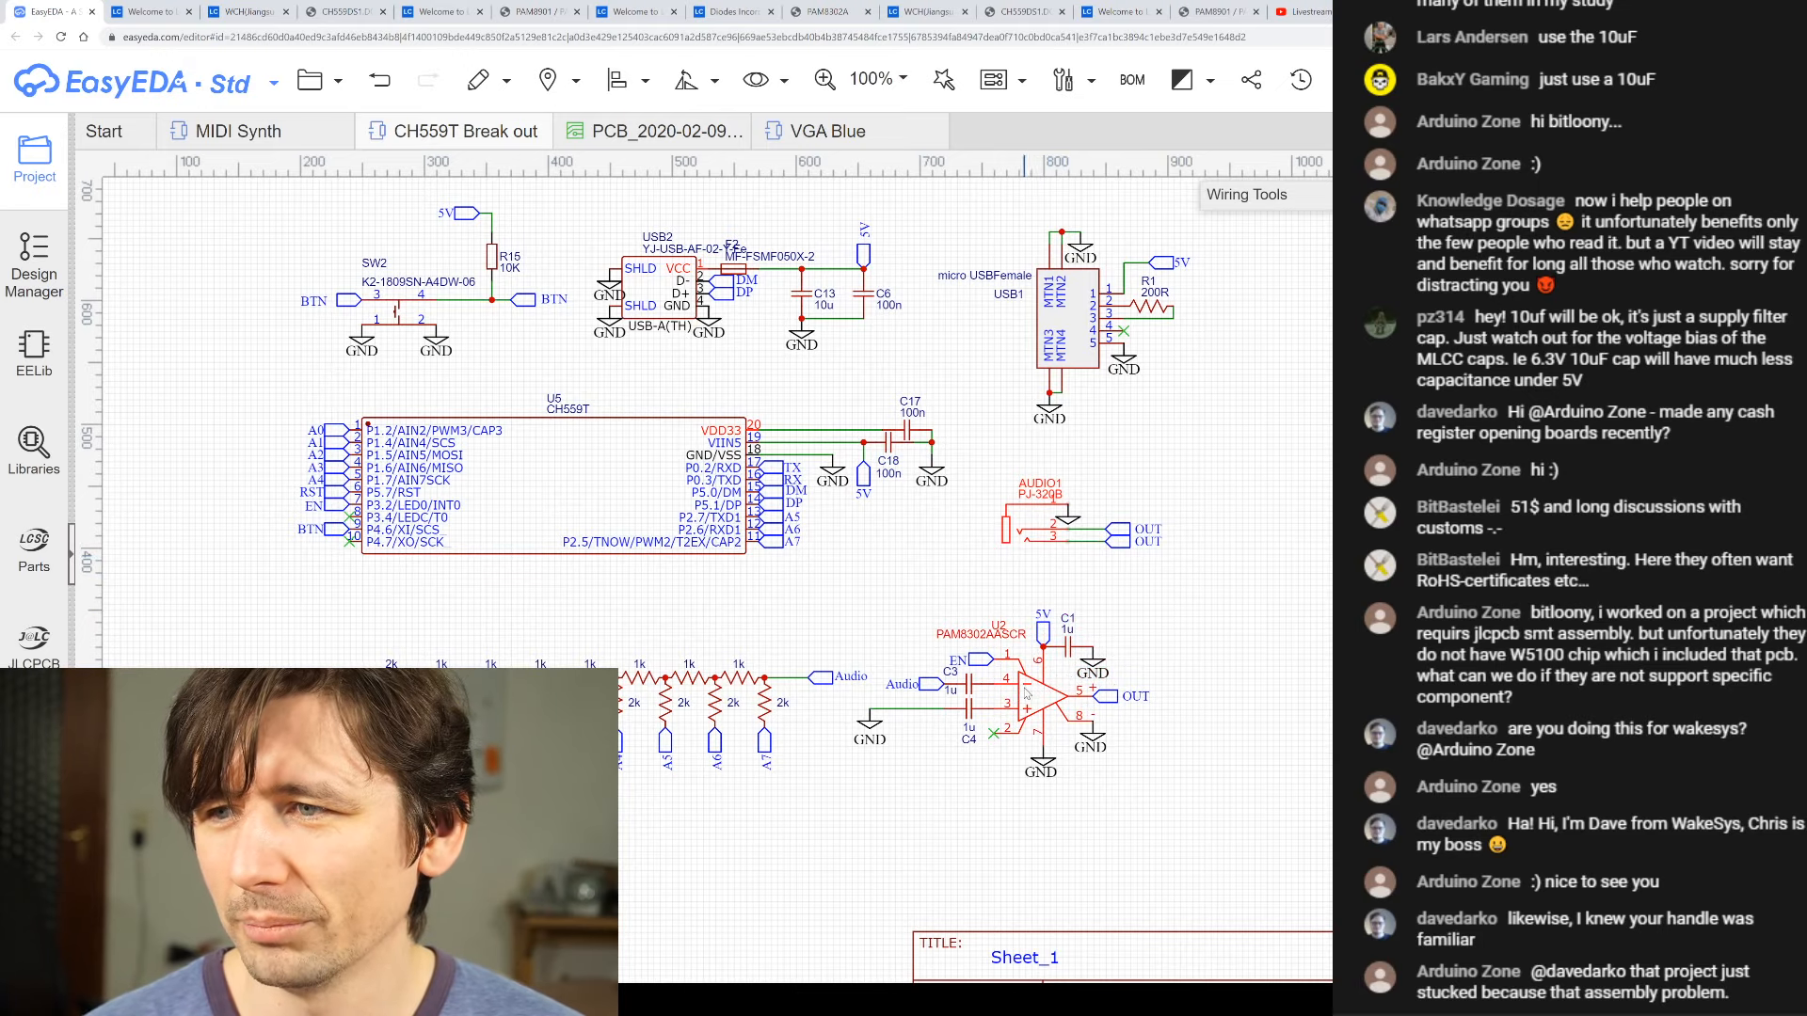
scroll(1026, 695, "up", 1)
scroll(1082, 442, "down", 3)
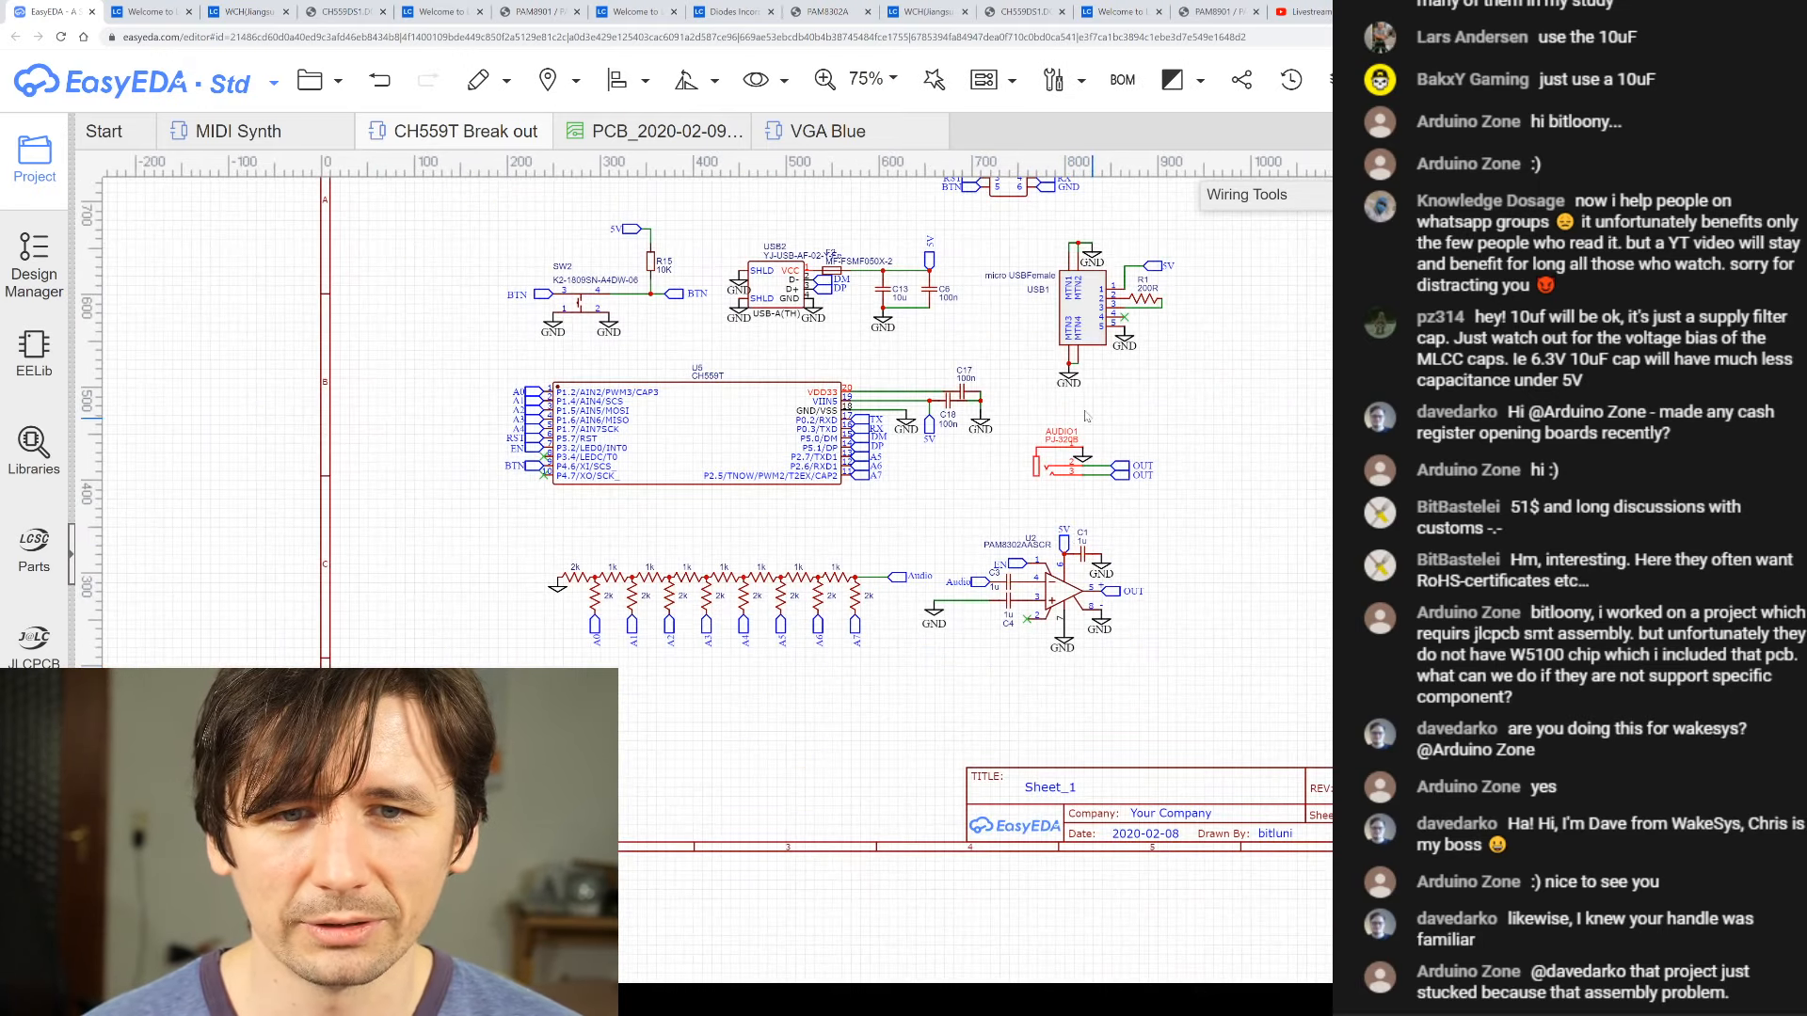
- Compare the OUT wiring of the PJ-320B audio jack with the output pins of the PAM8302AASCR amplifier
scroll(1091, 423, "up", 3)
scroll(1106, 452, "up", 2)
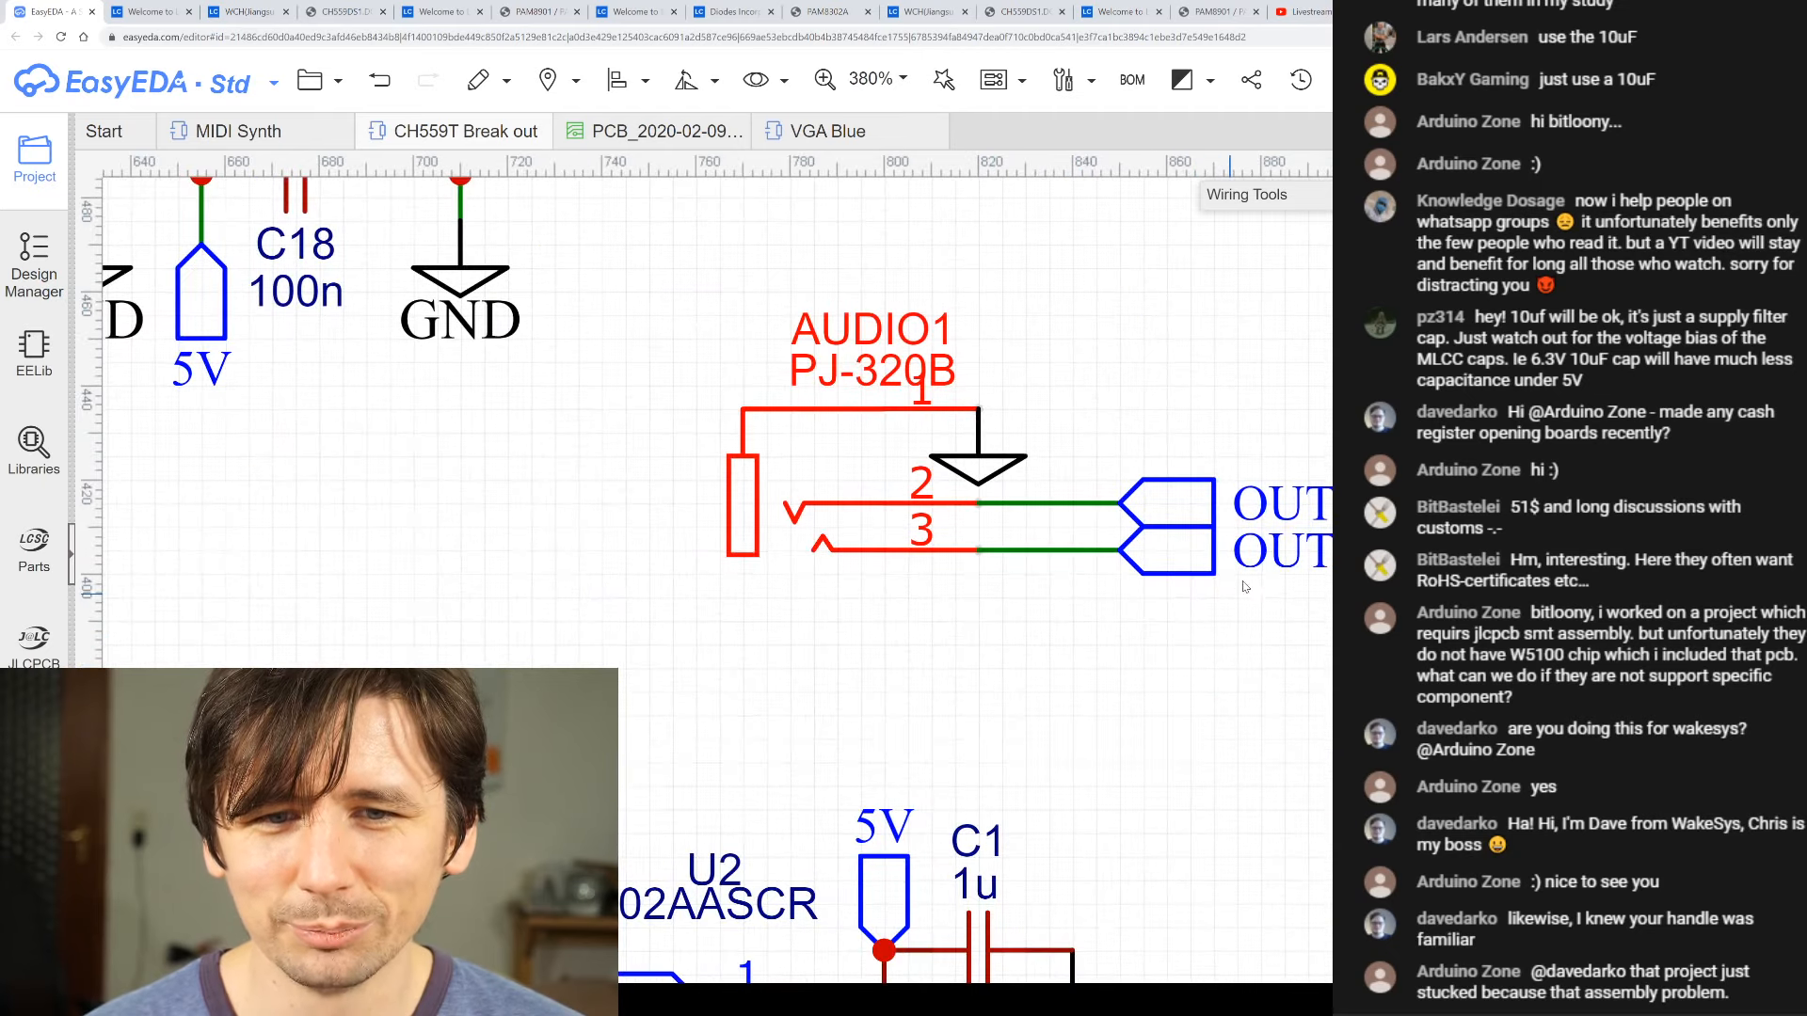
scroll(650, 513, "down", 1)
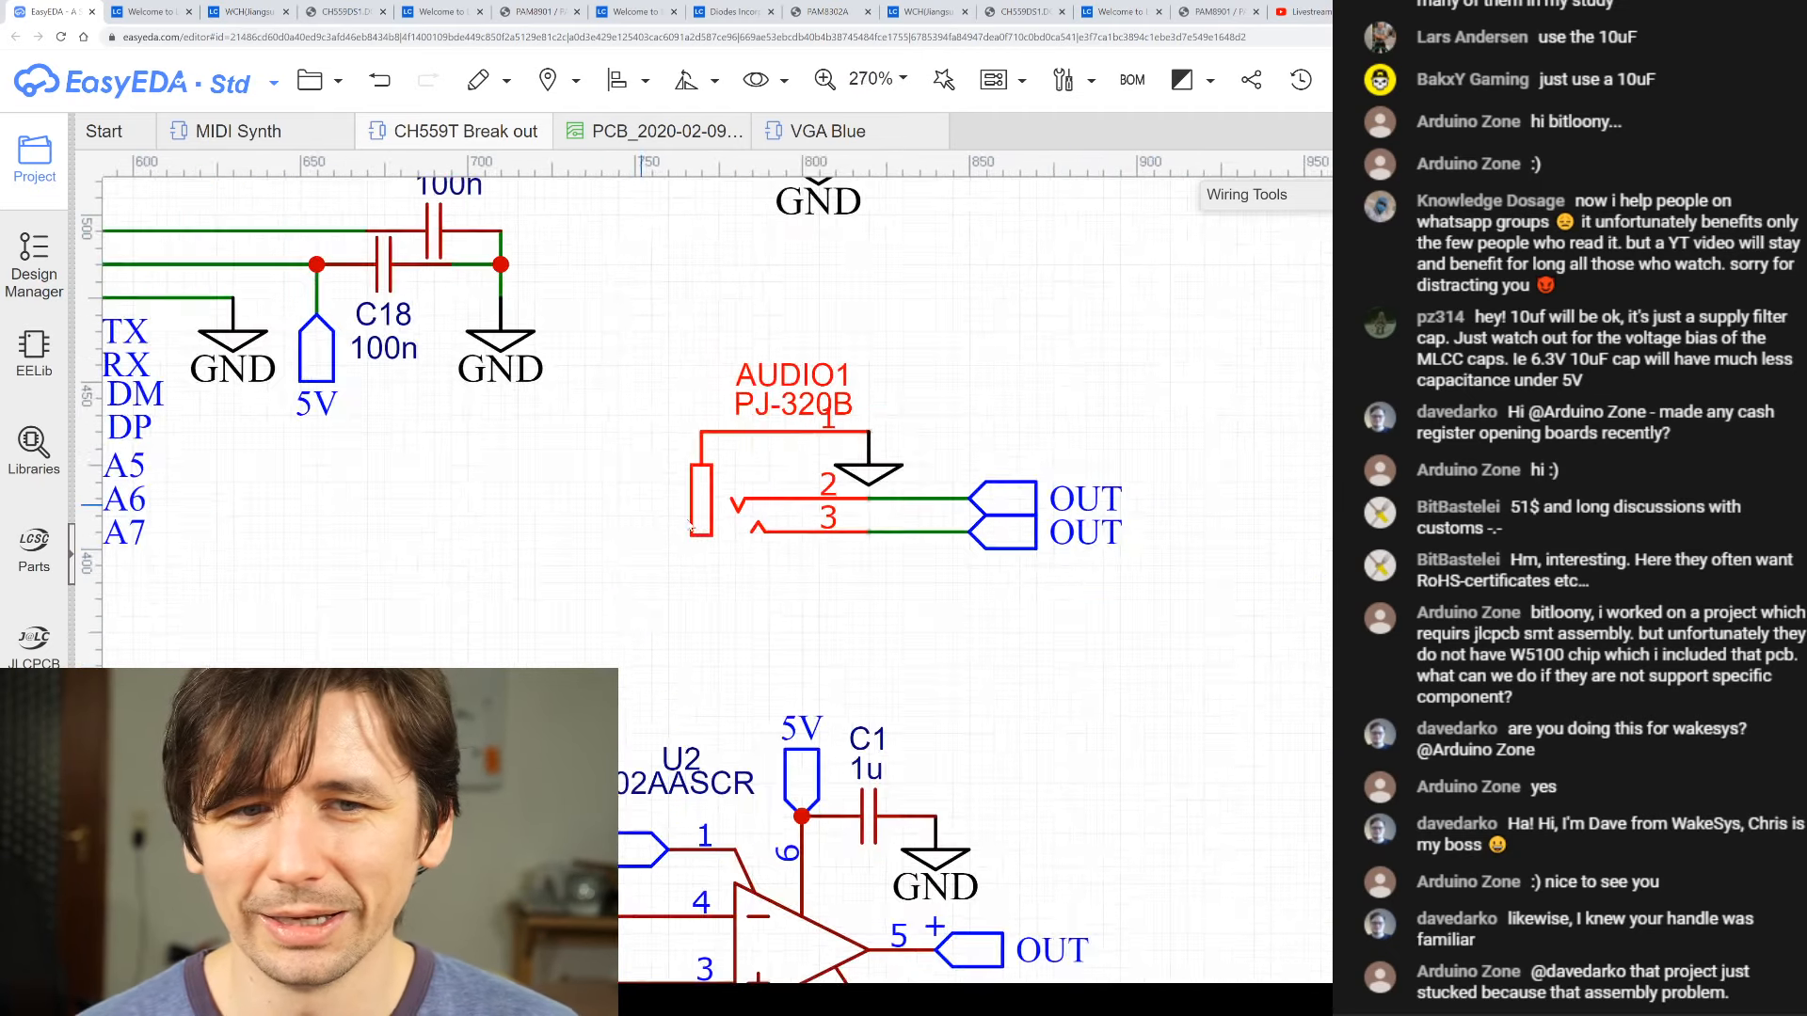
scroll(734, 498, "down", 2)
scroll(829, 475, "up", 2)
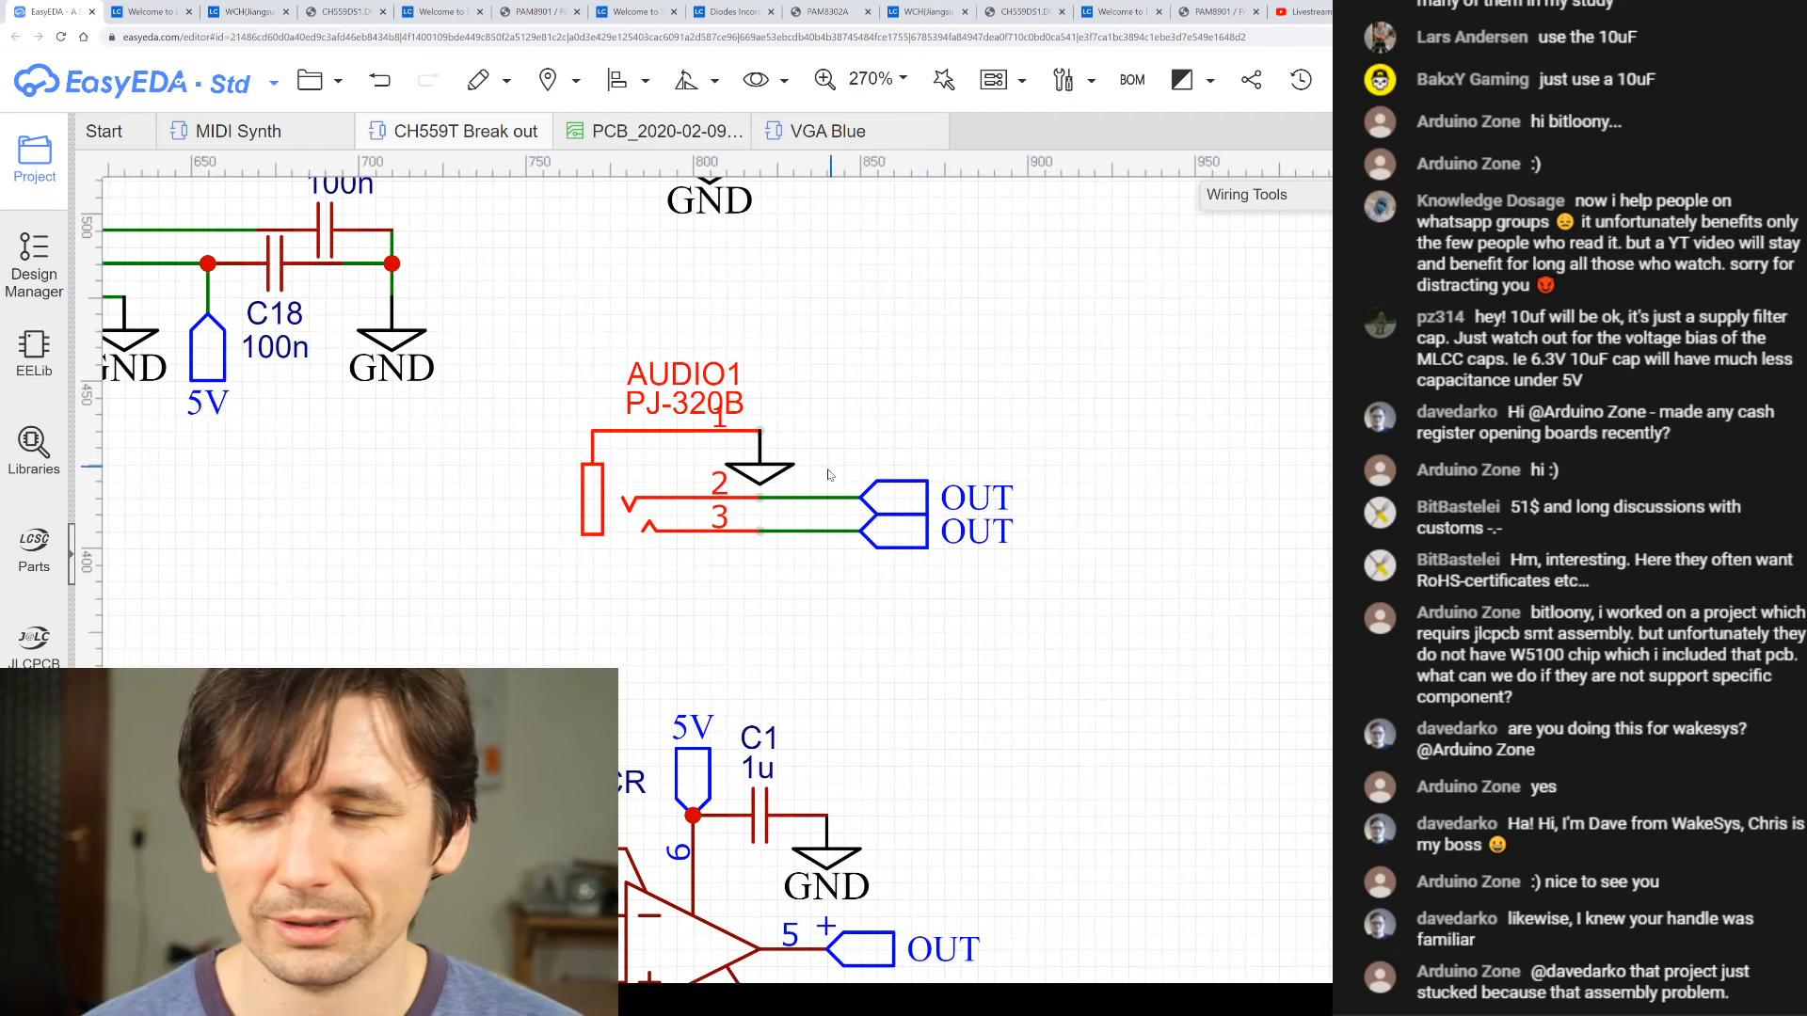
scroll(830, 475, "down", 2)
scroll(851, 568, "down", 2)
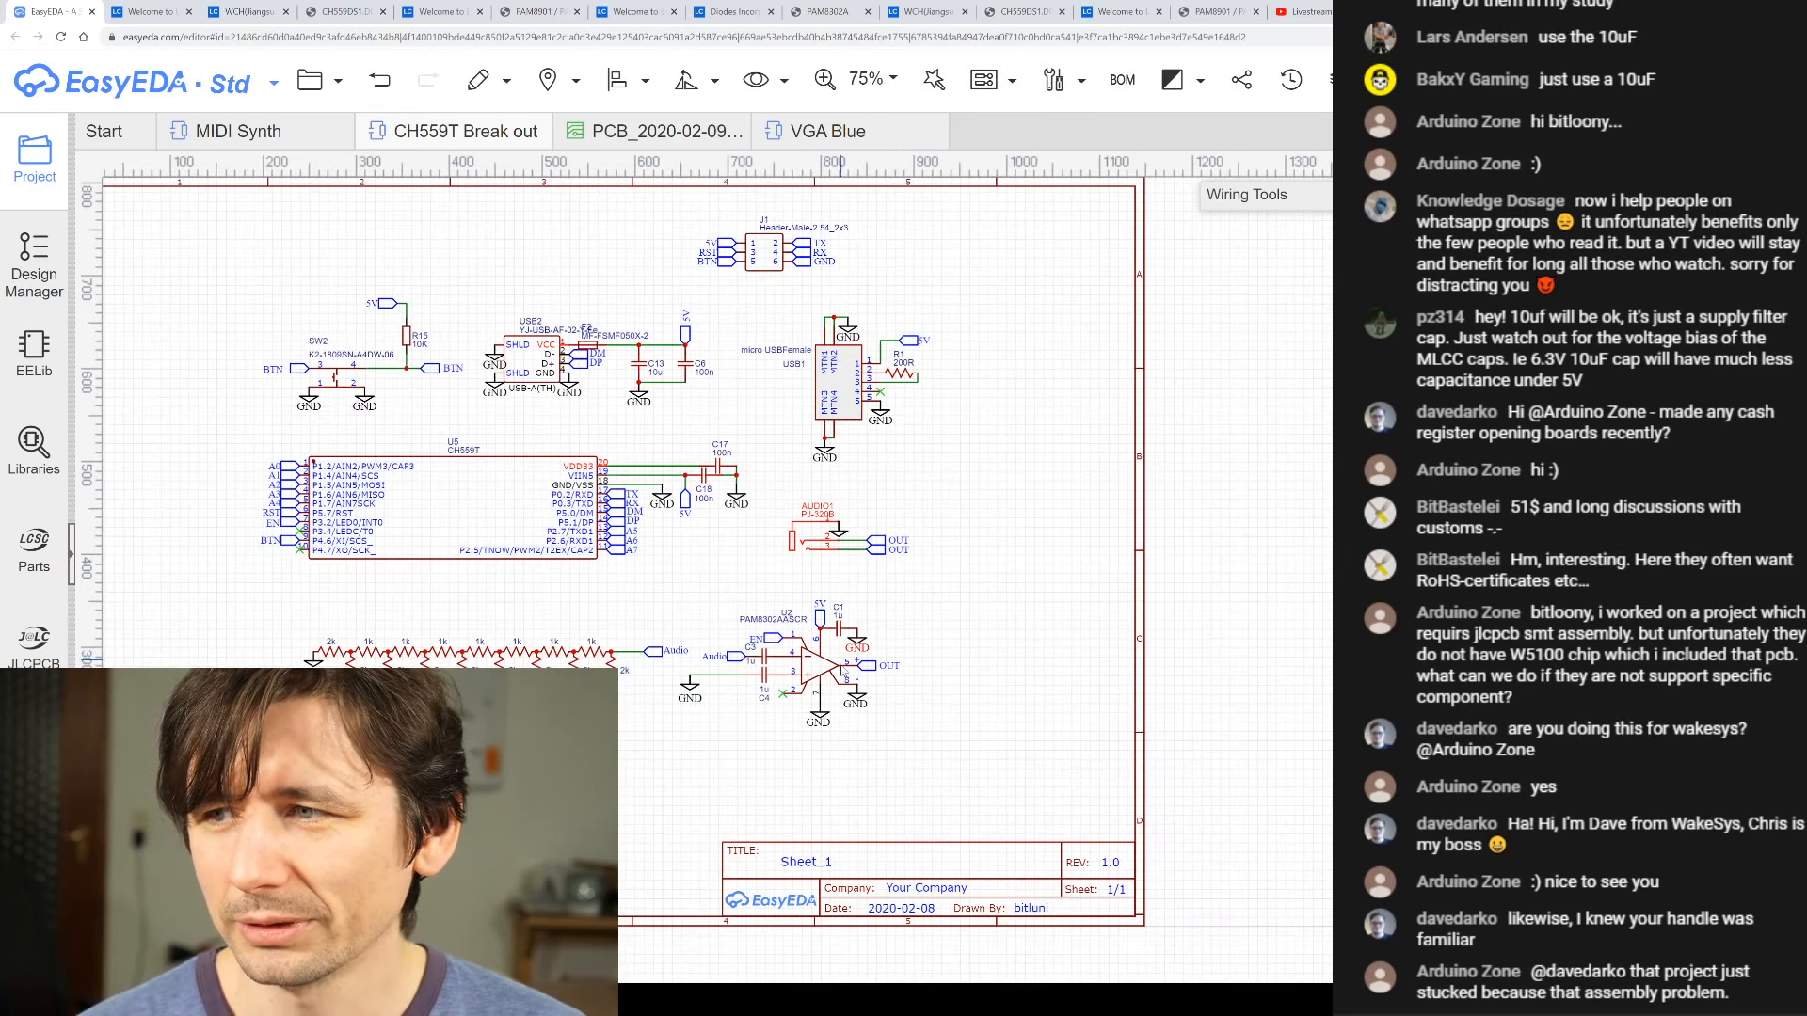
scroll(844, 714, "up", 5)
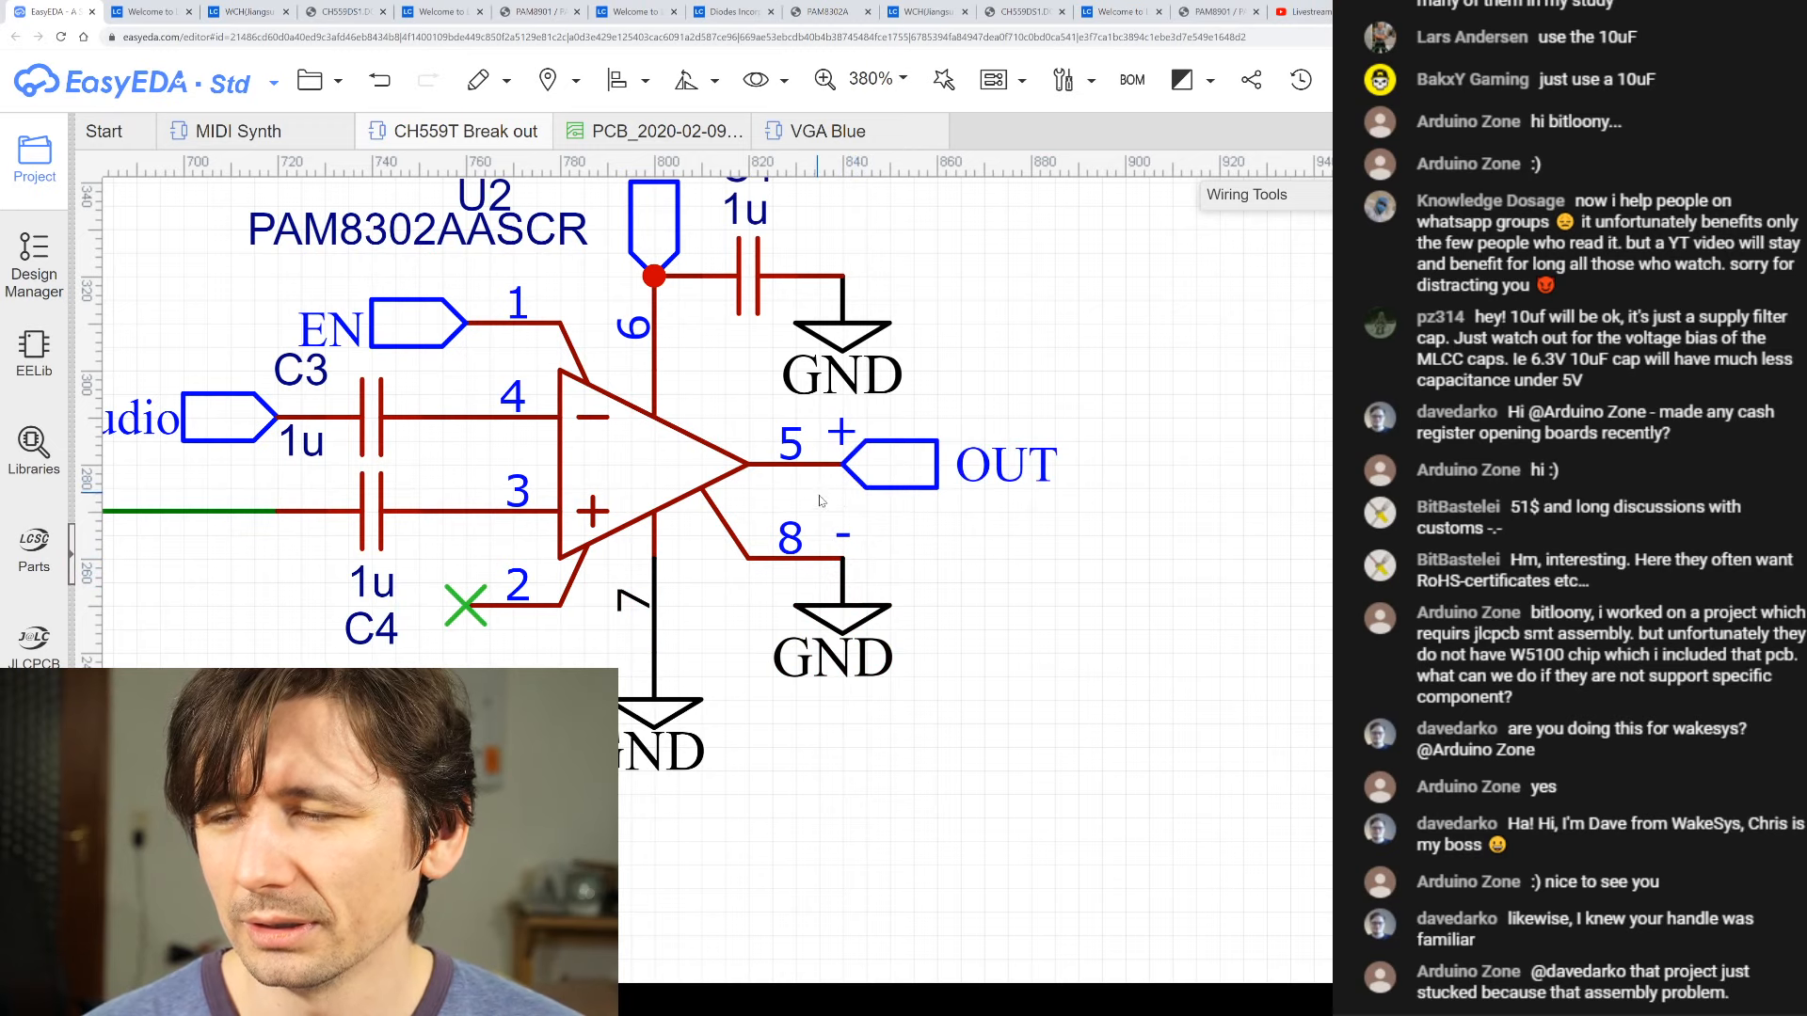
scroll(844, 506, "down", 2)
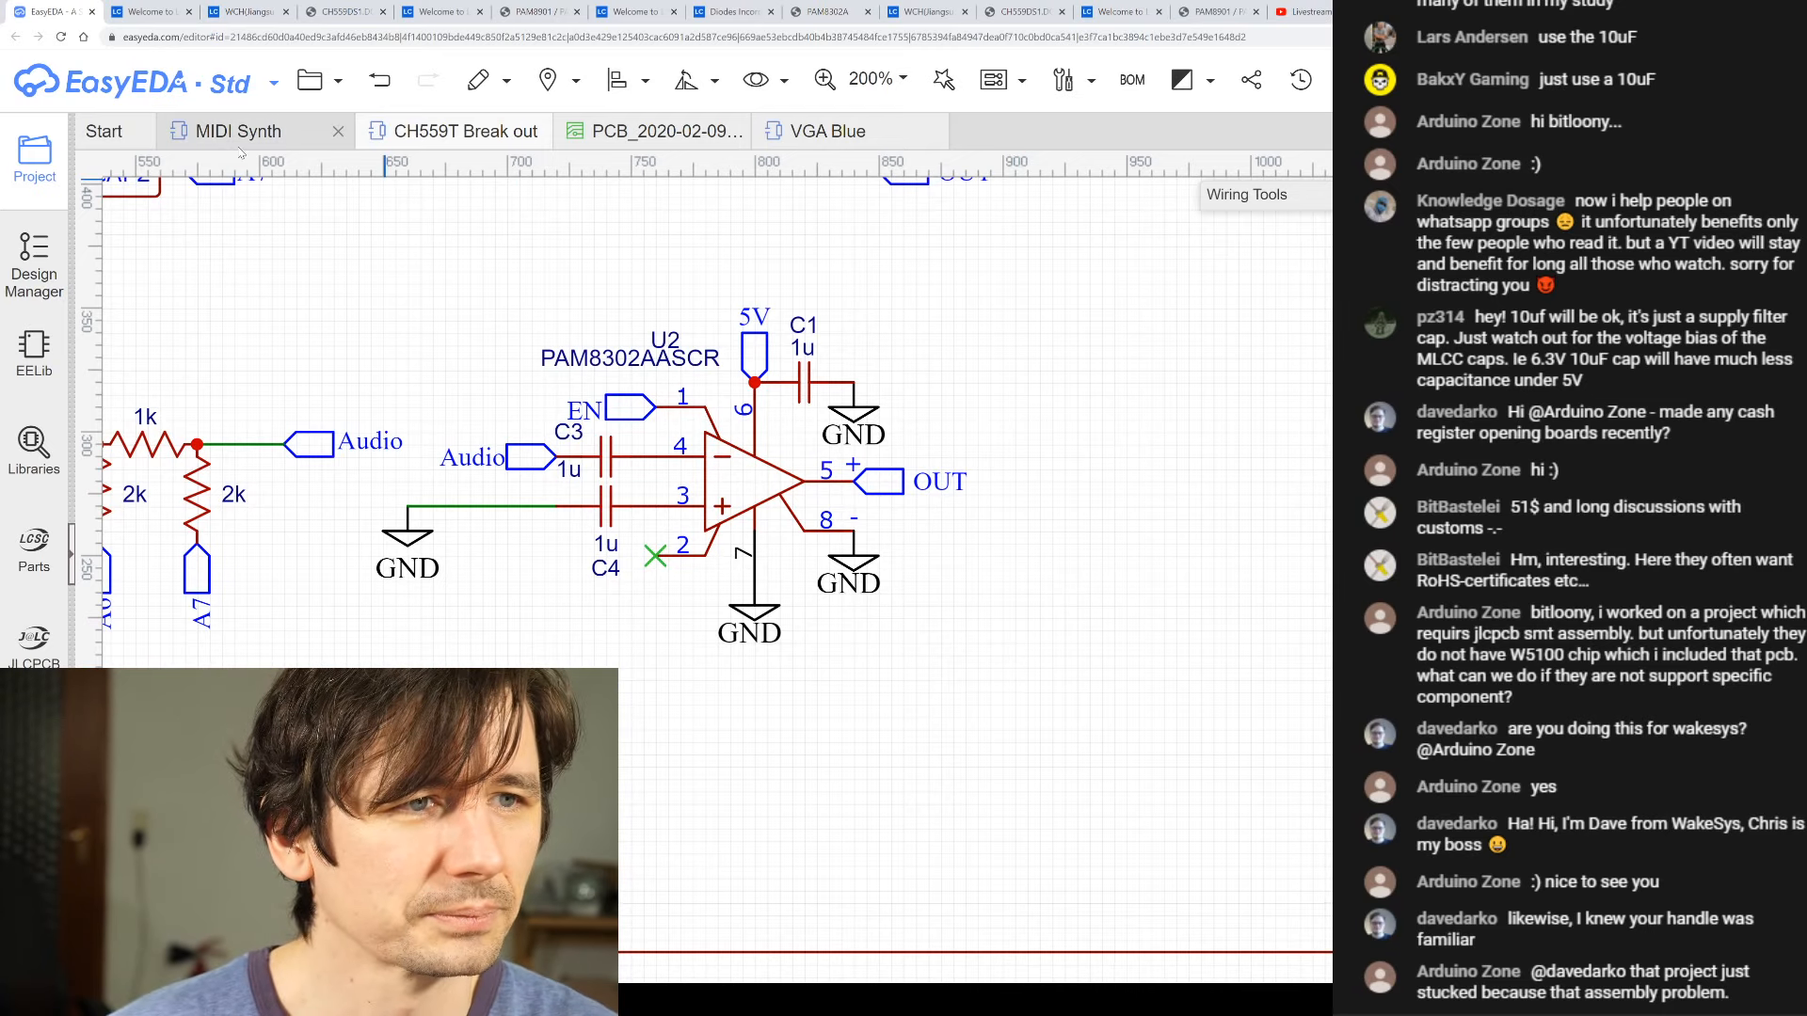
- Find the PAM8302AASCR in the LCSC order details and open its product page and PDF datasheet
left_click(150, 11)
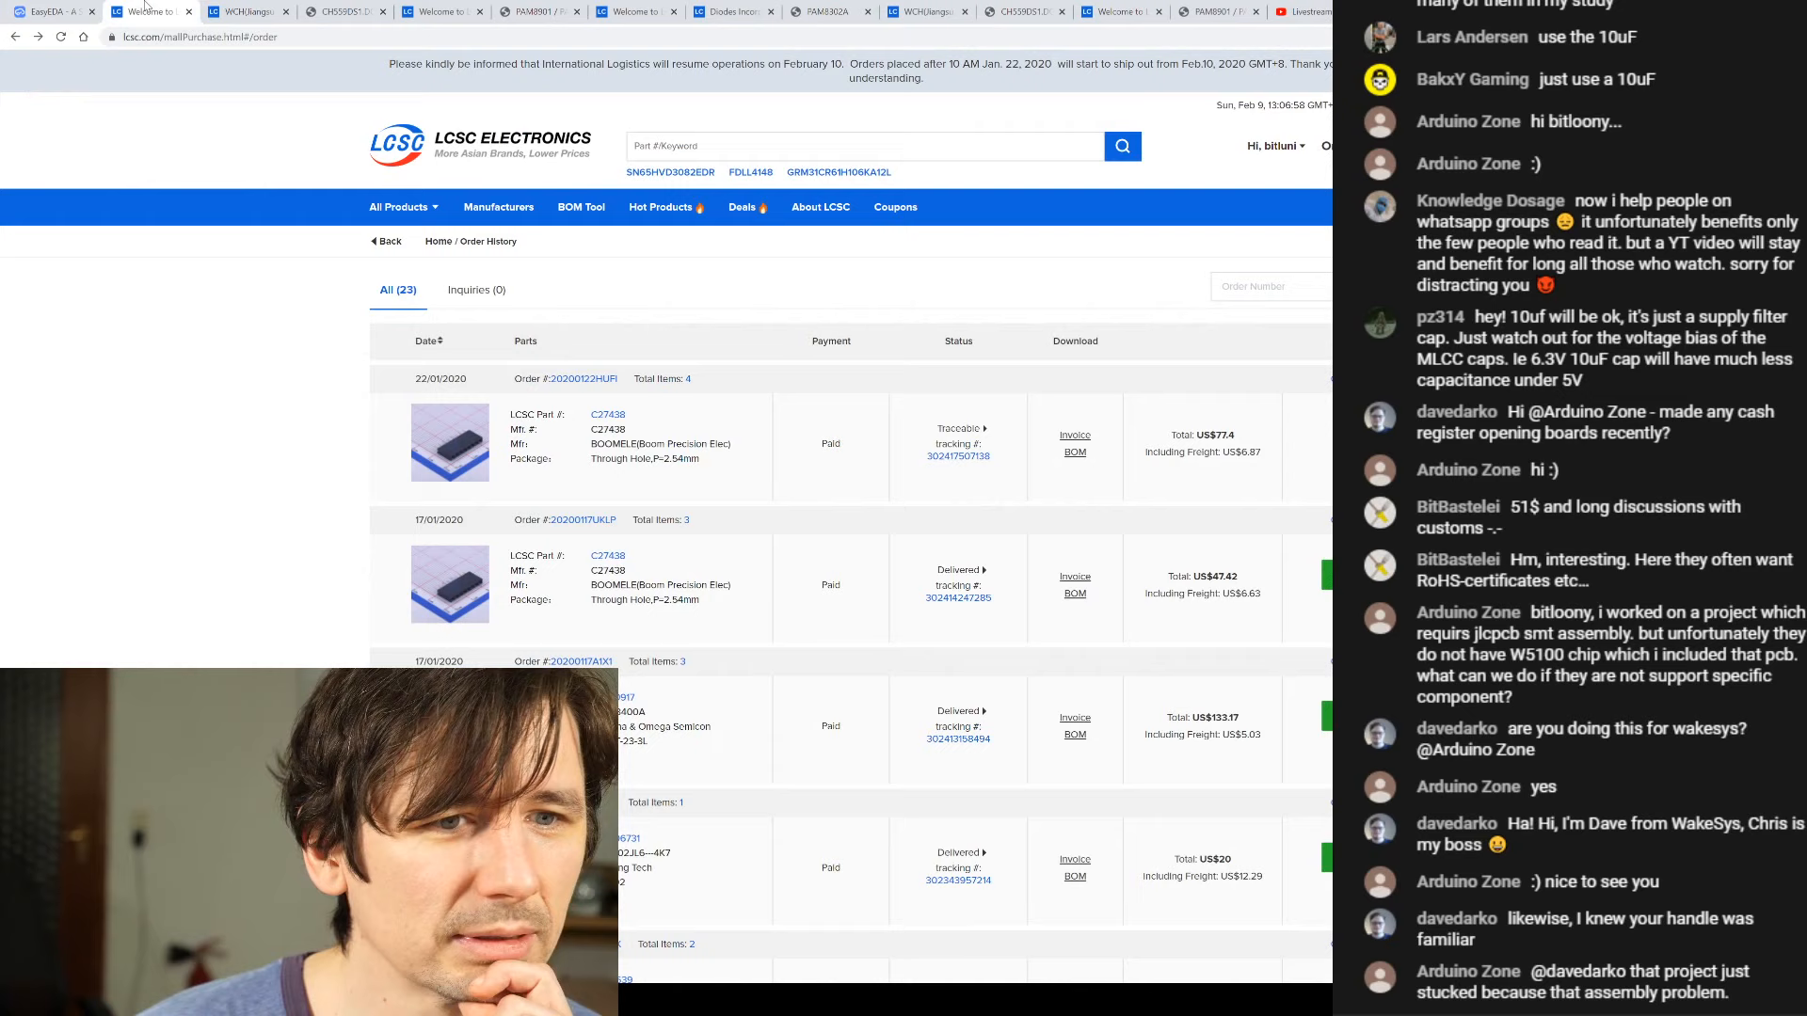
left_click(246, 11)
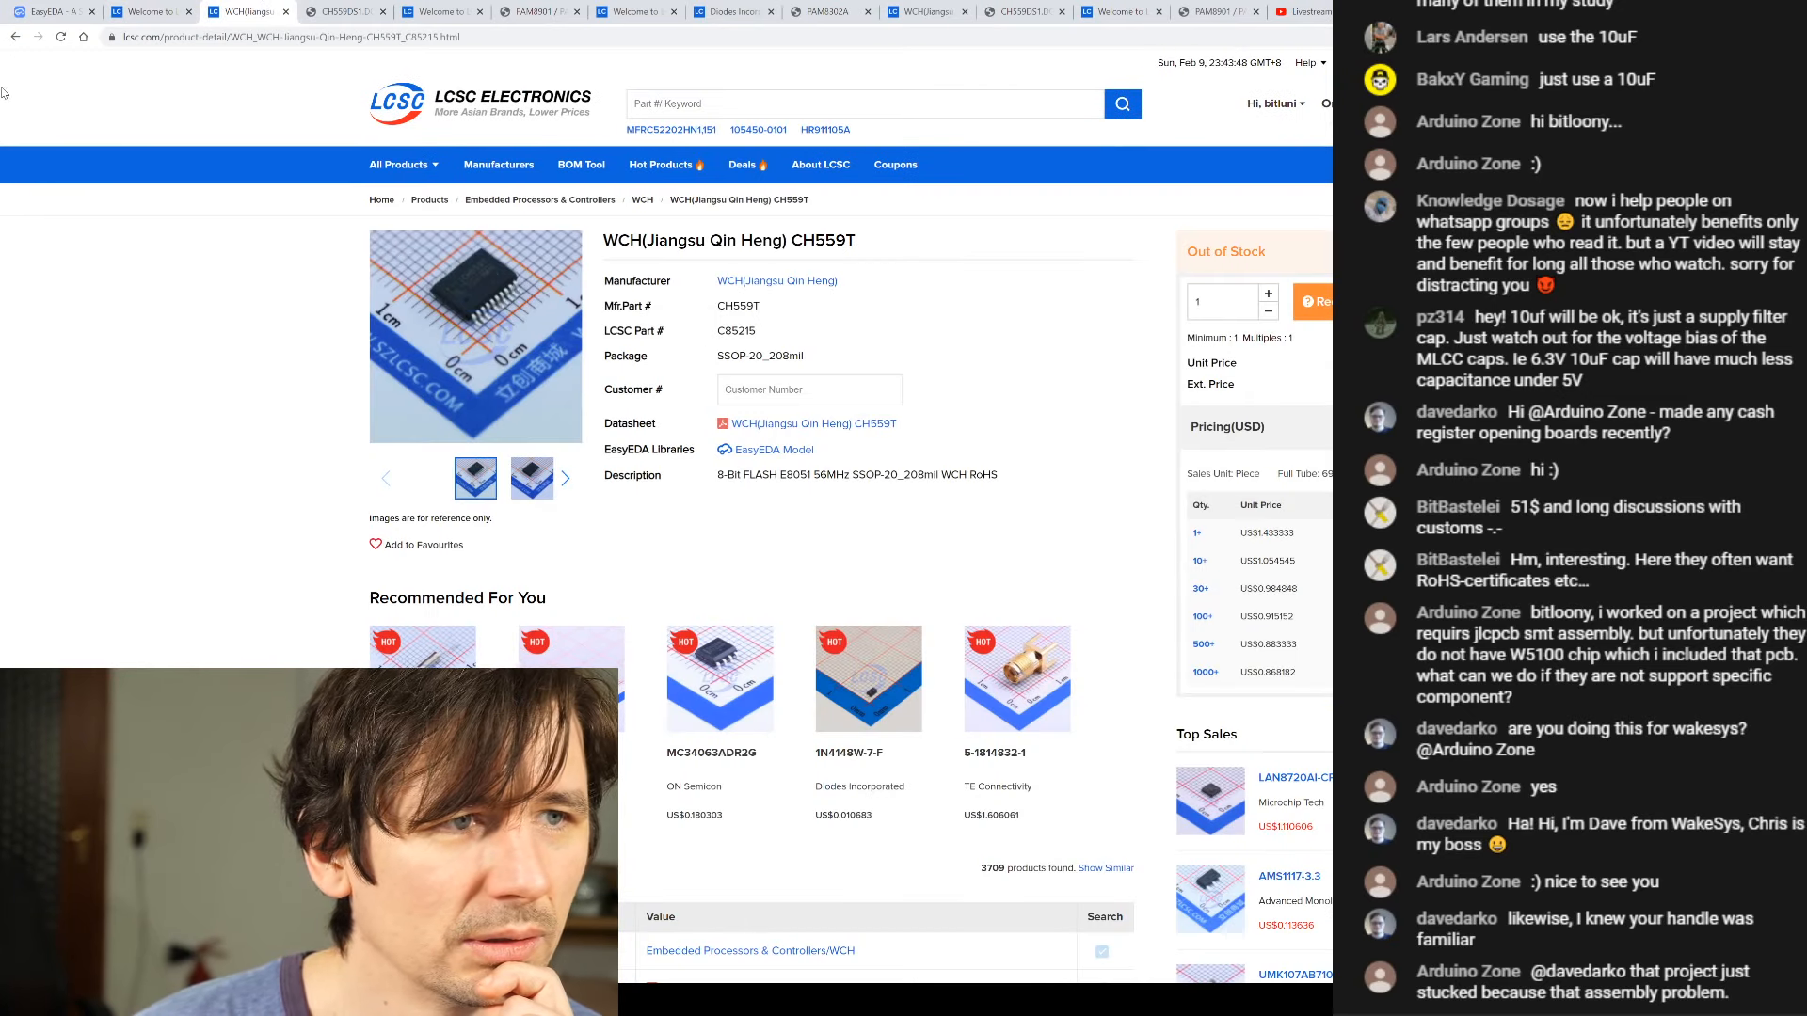
left_click(338, 7)
left_click(438, 12)
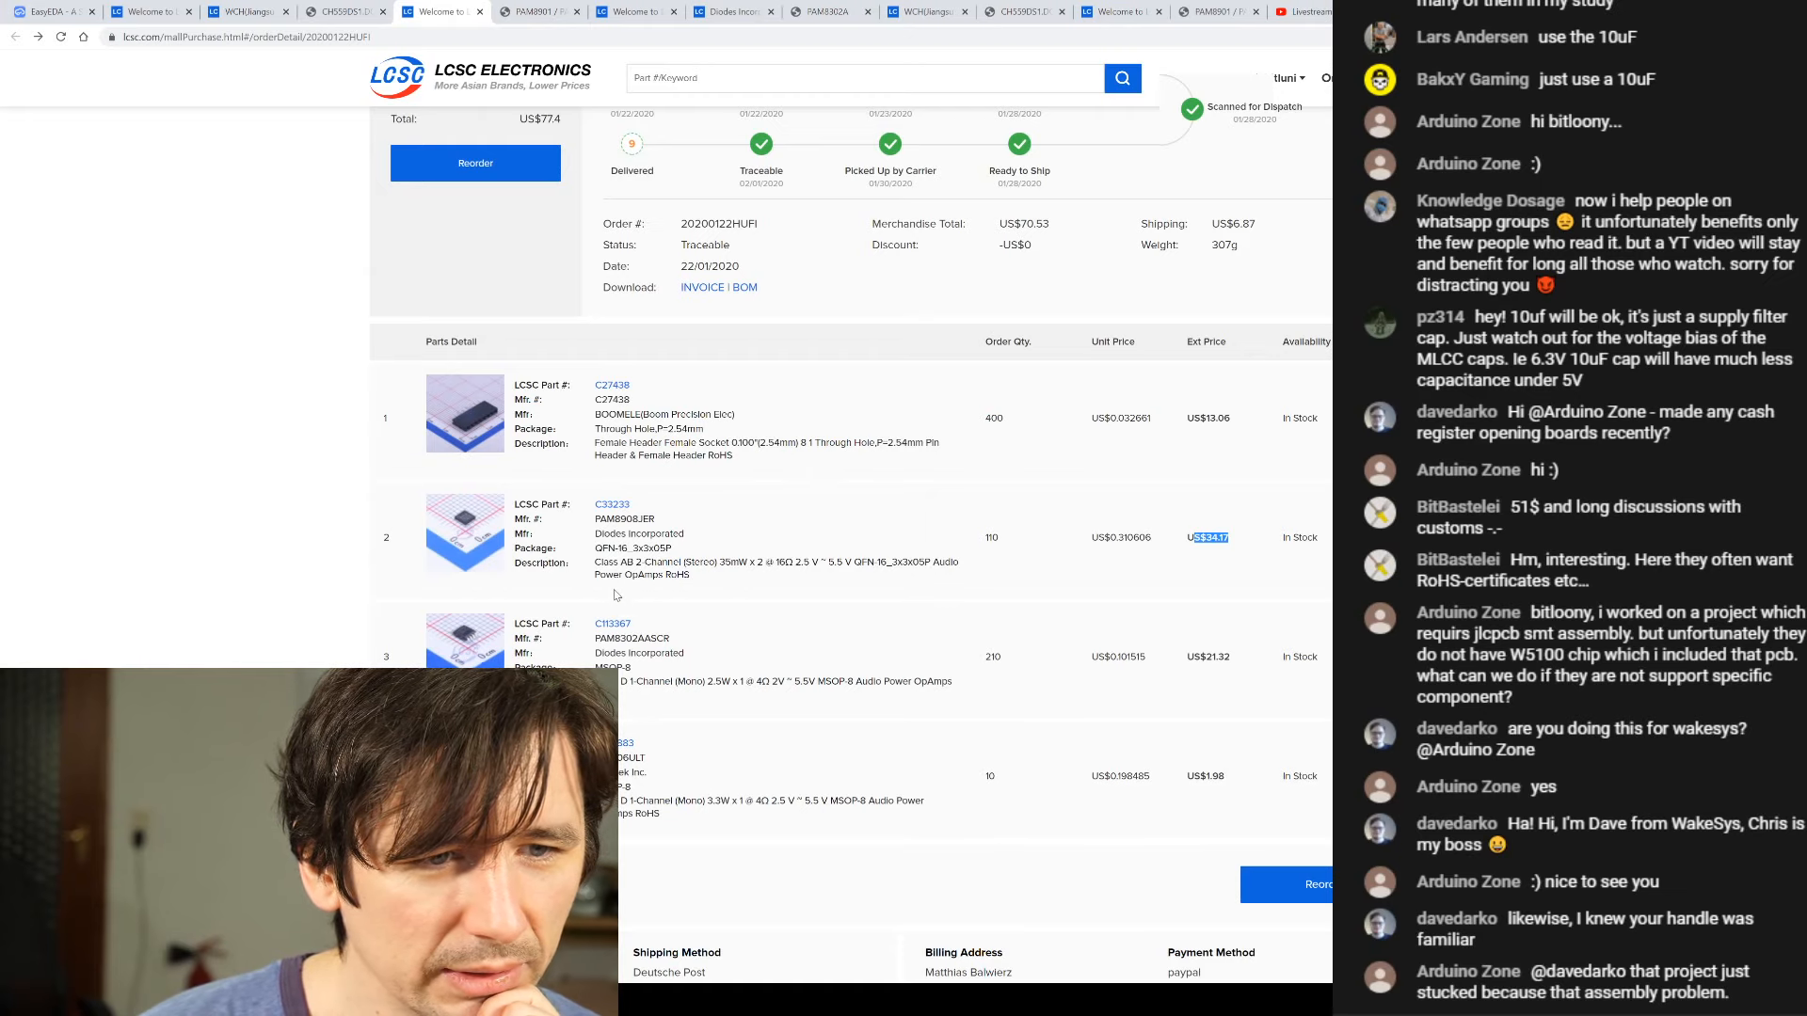
left_click(616, 624)
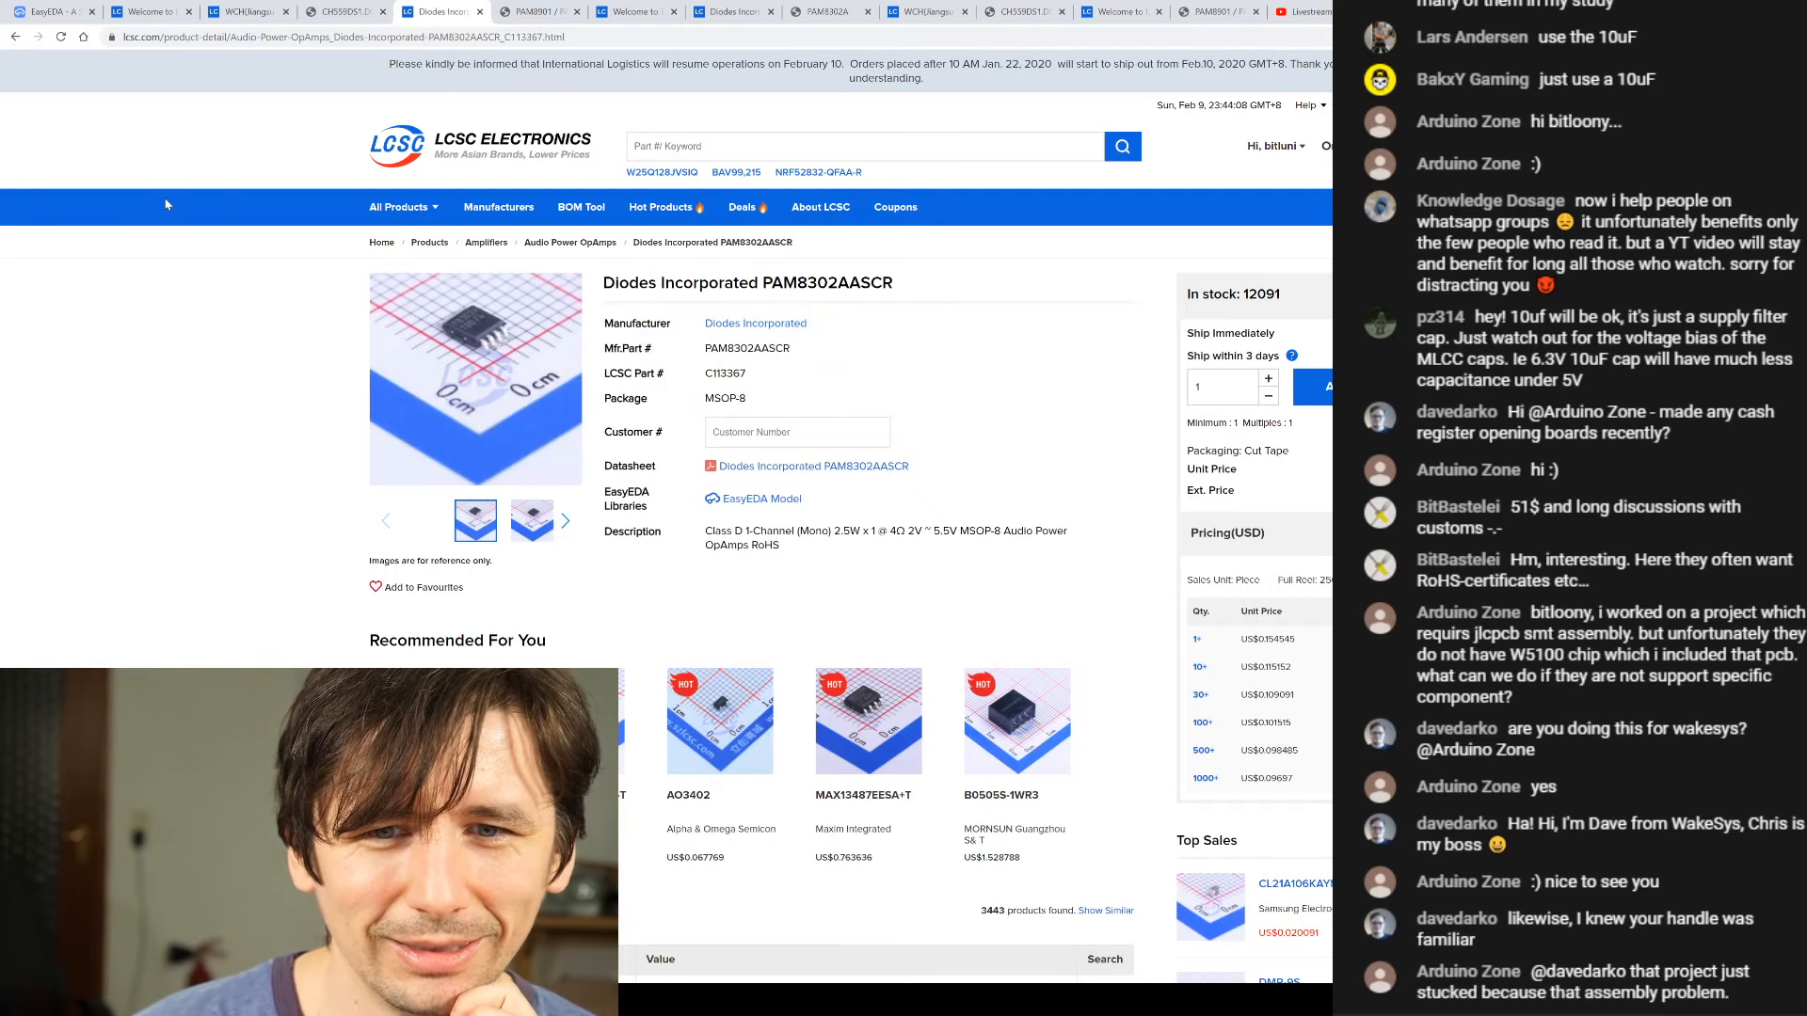
scroll(648, 523, "down", 2)
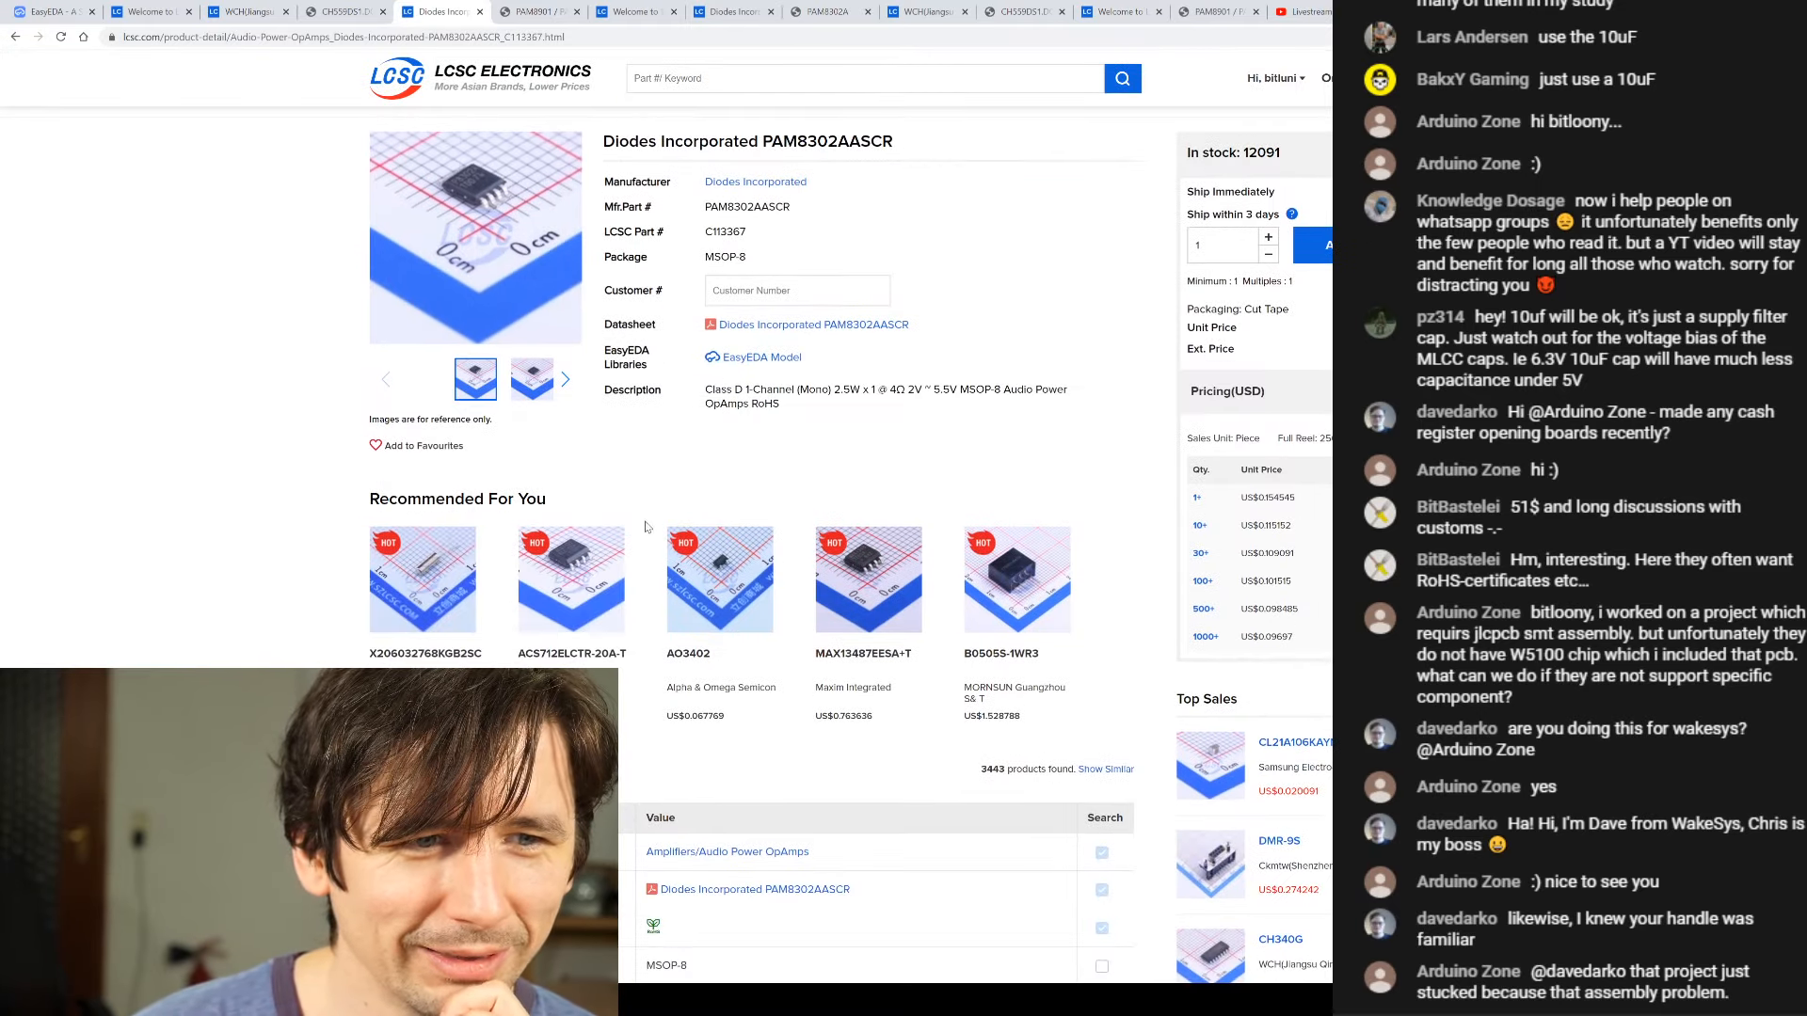
left_click(785, 325)
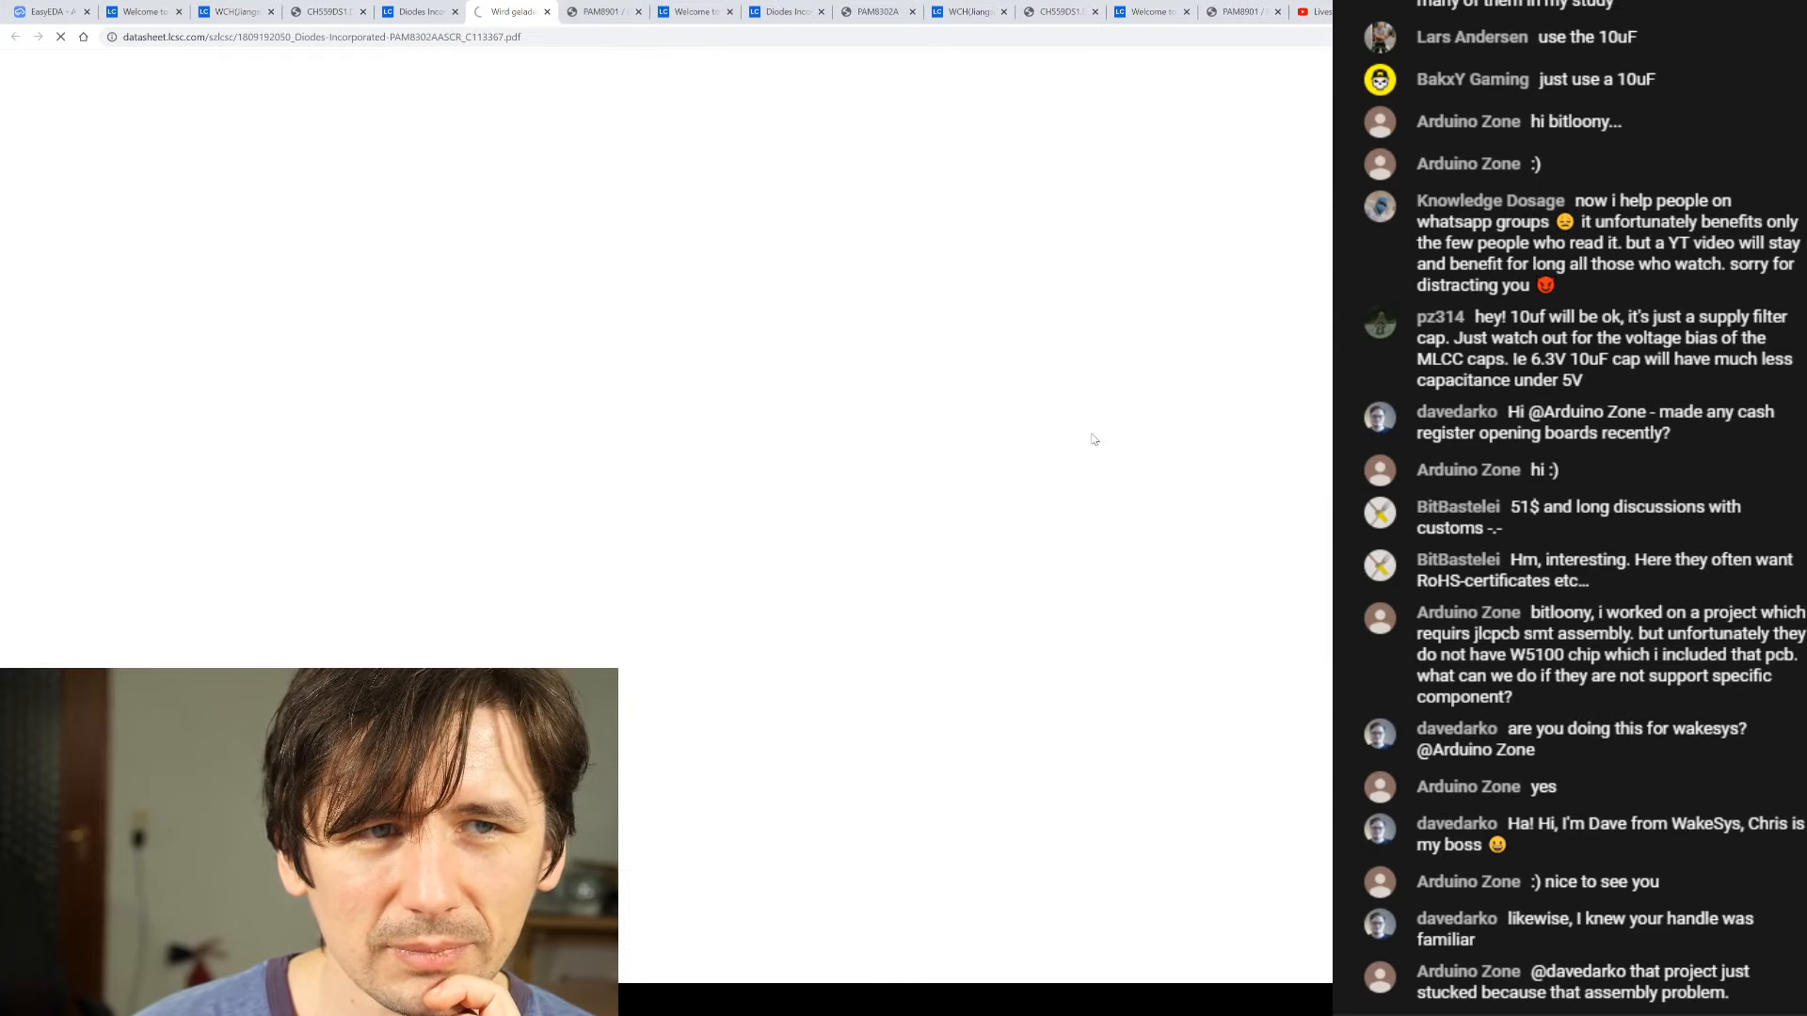
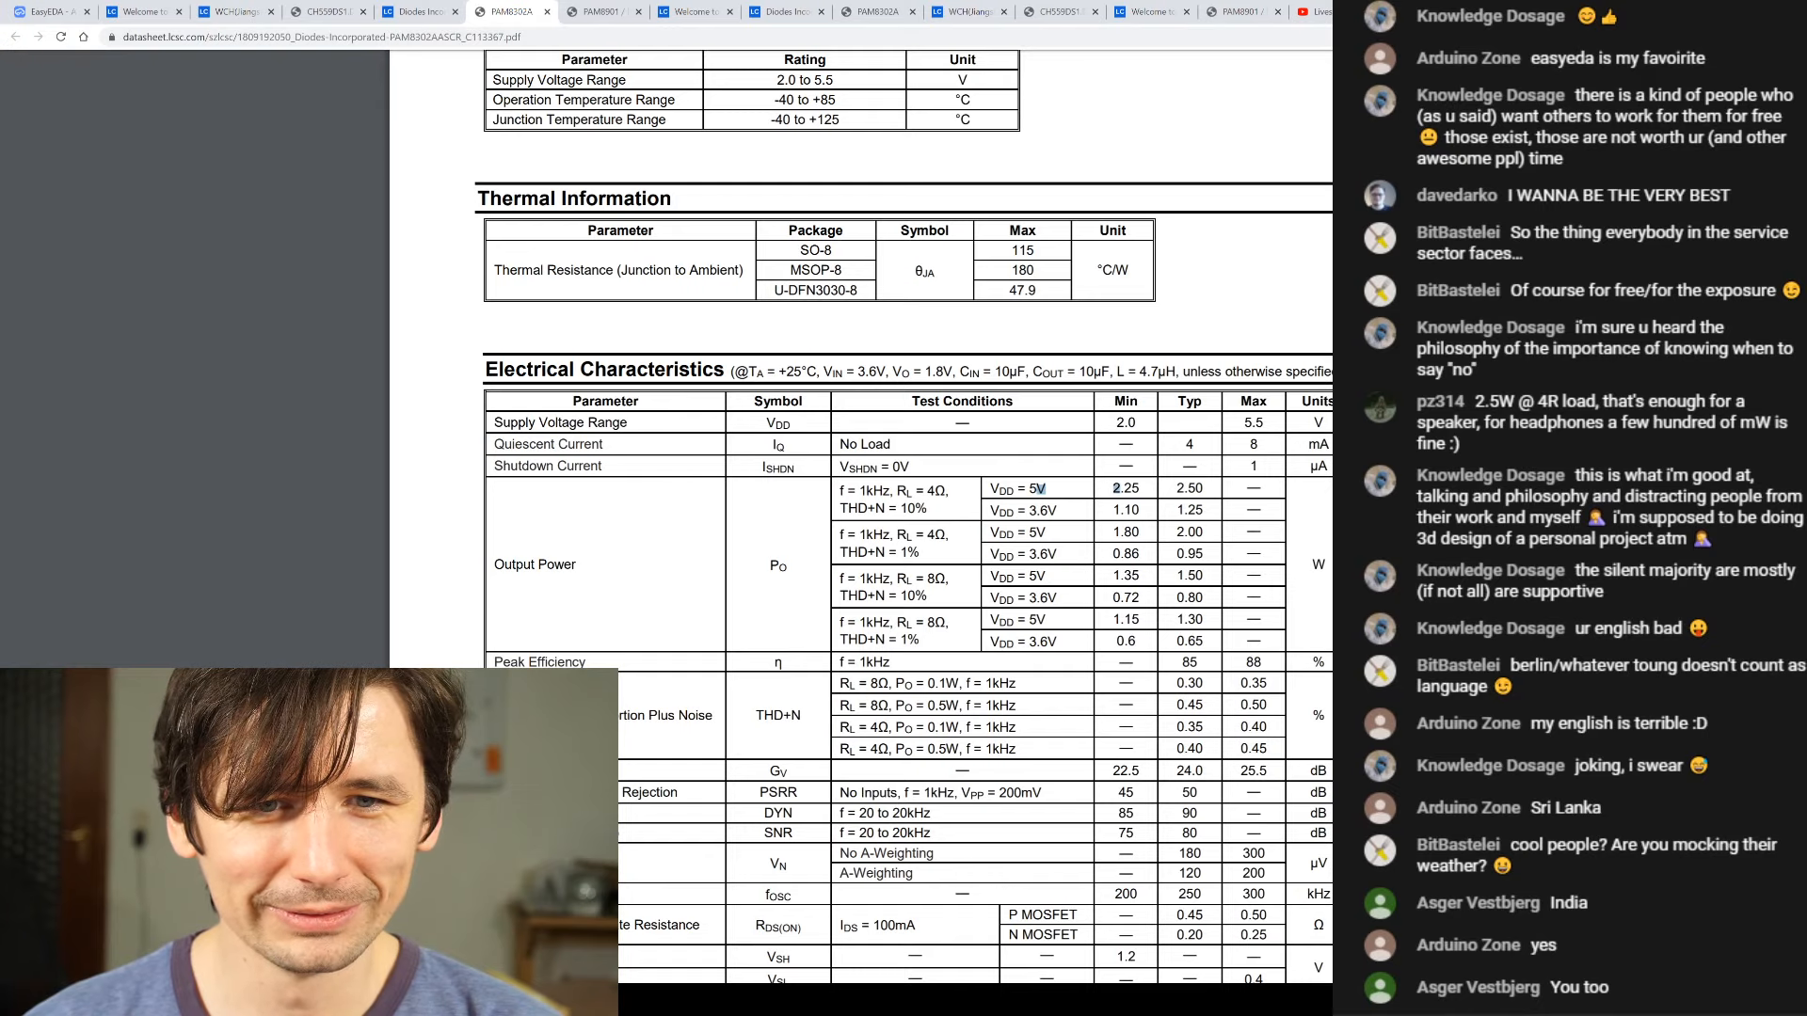
- Check the PAM8302A's typical output power at 5 V for 4Ω and 8Ω loads in the Electrical Characteristics table
double_click(1189, 488)
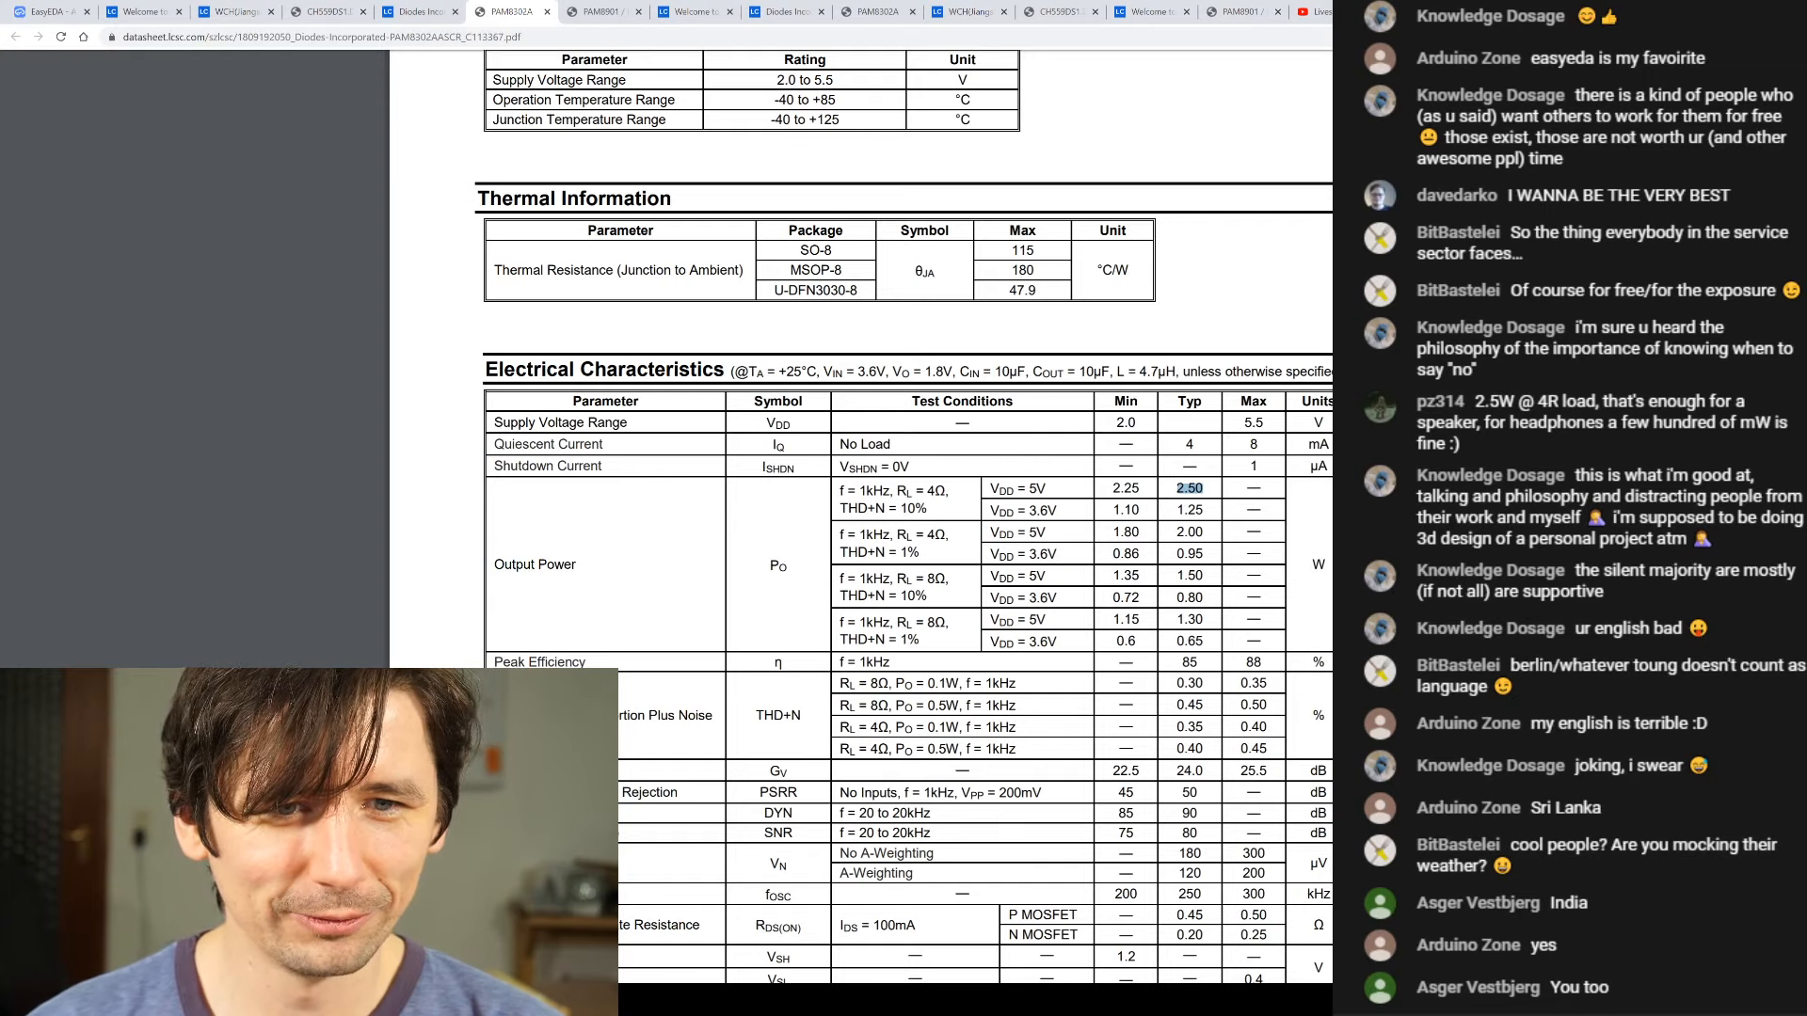
double_click(938, 490)
double_click(938, 579)
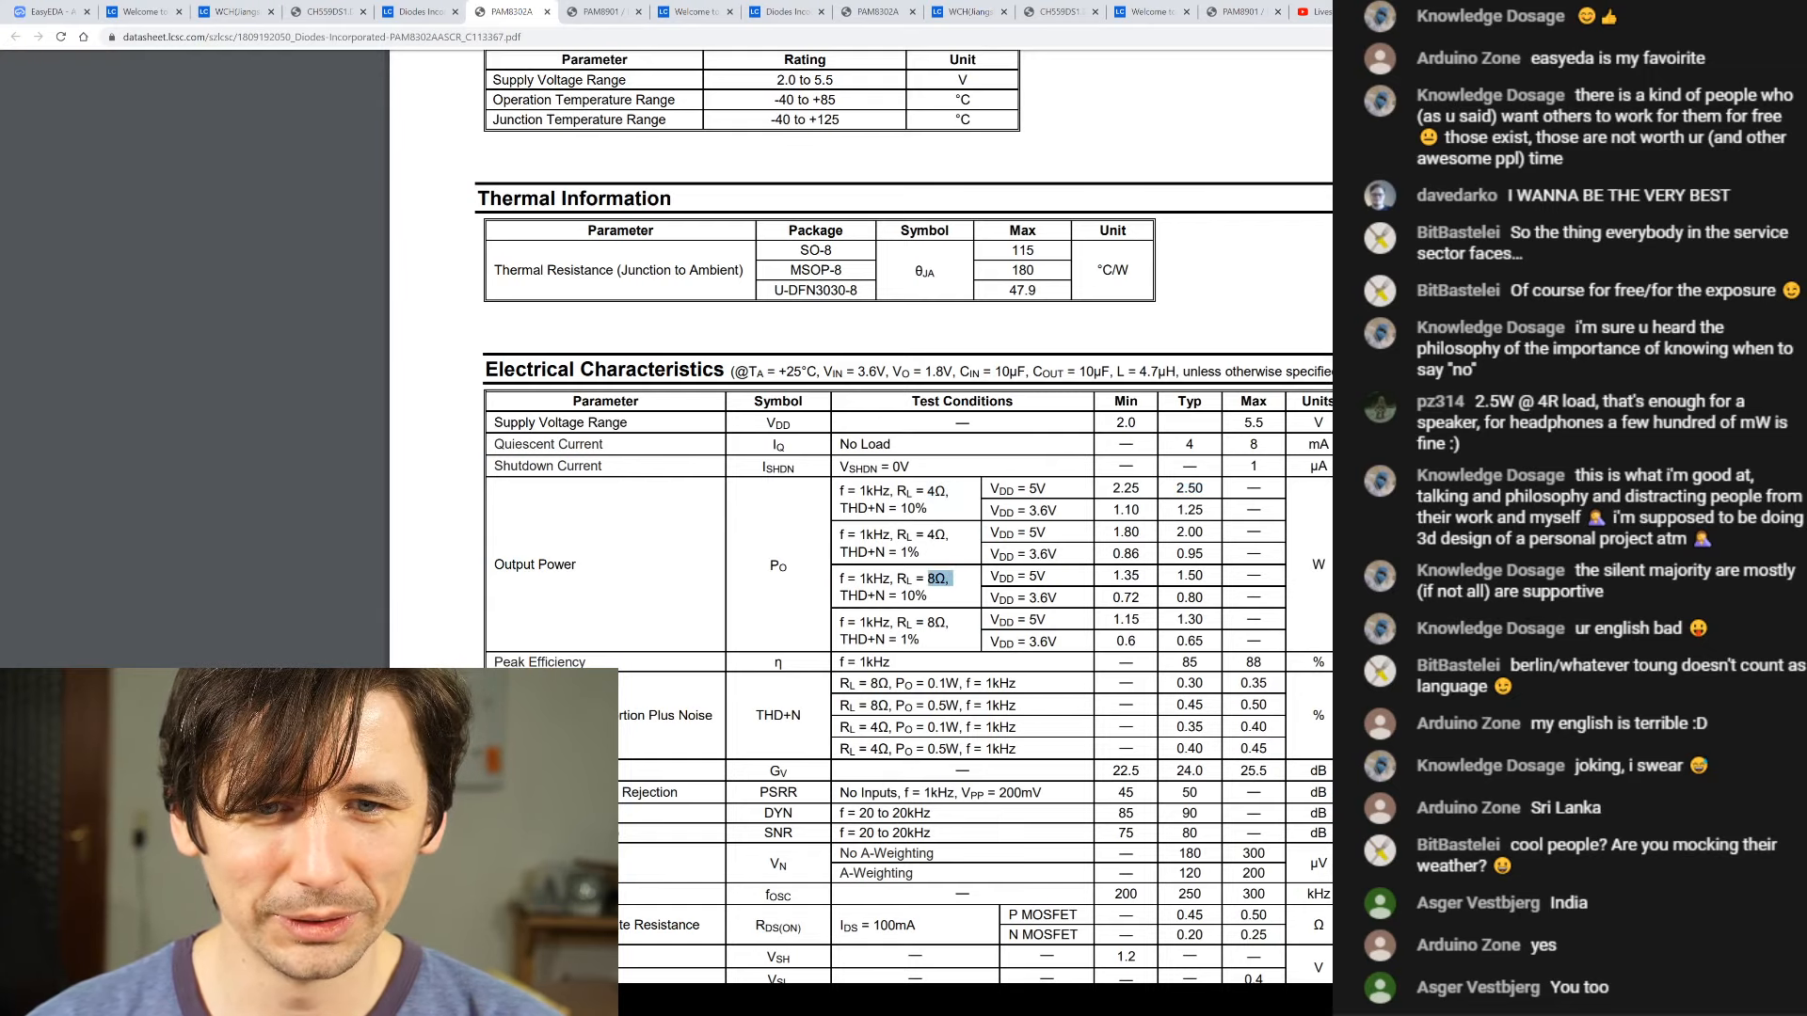
double_click(1190, 576)
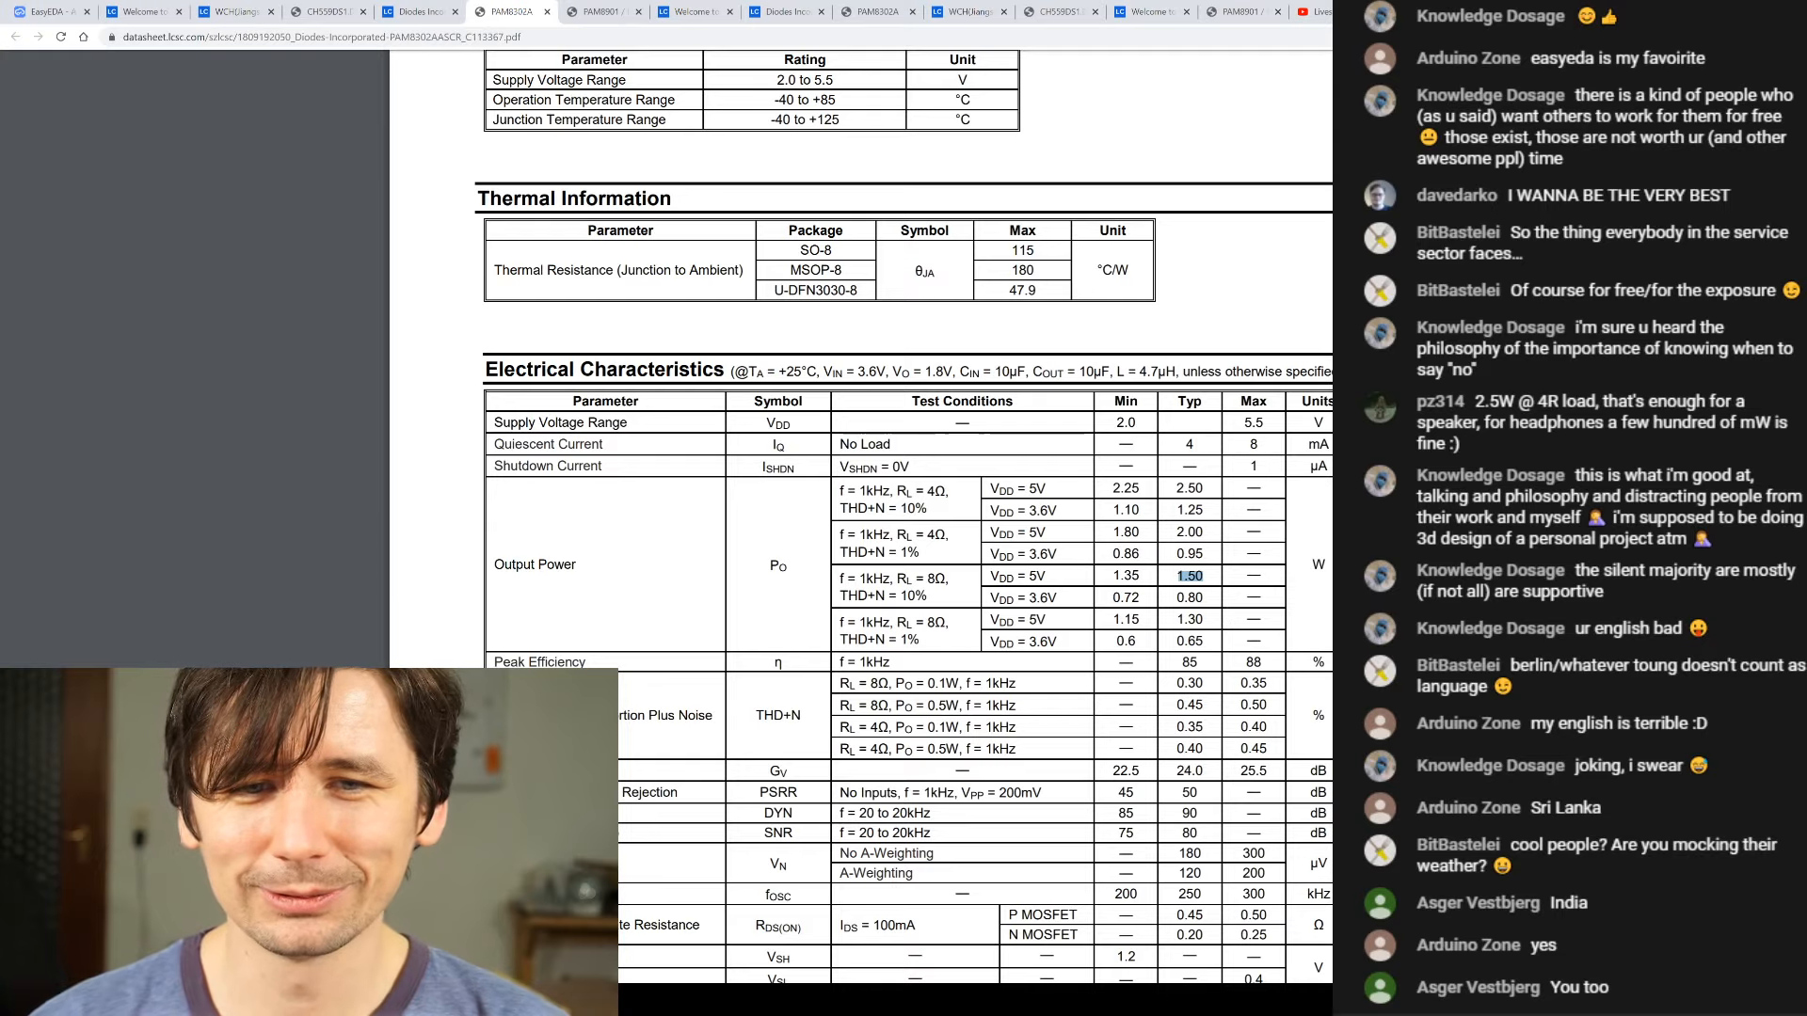
- Examine the PAM8302A datasheet's typical applications circuit, functional block diagram, description and pin assignments
scroll(904, 518, "up", 10)
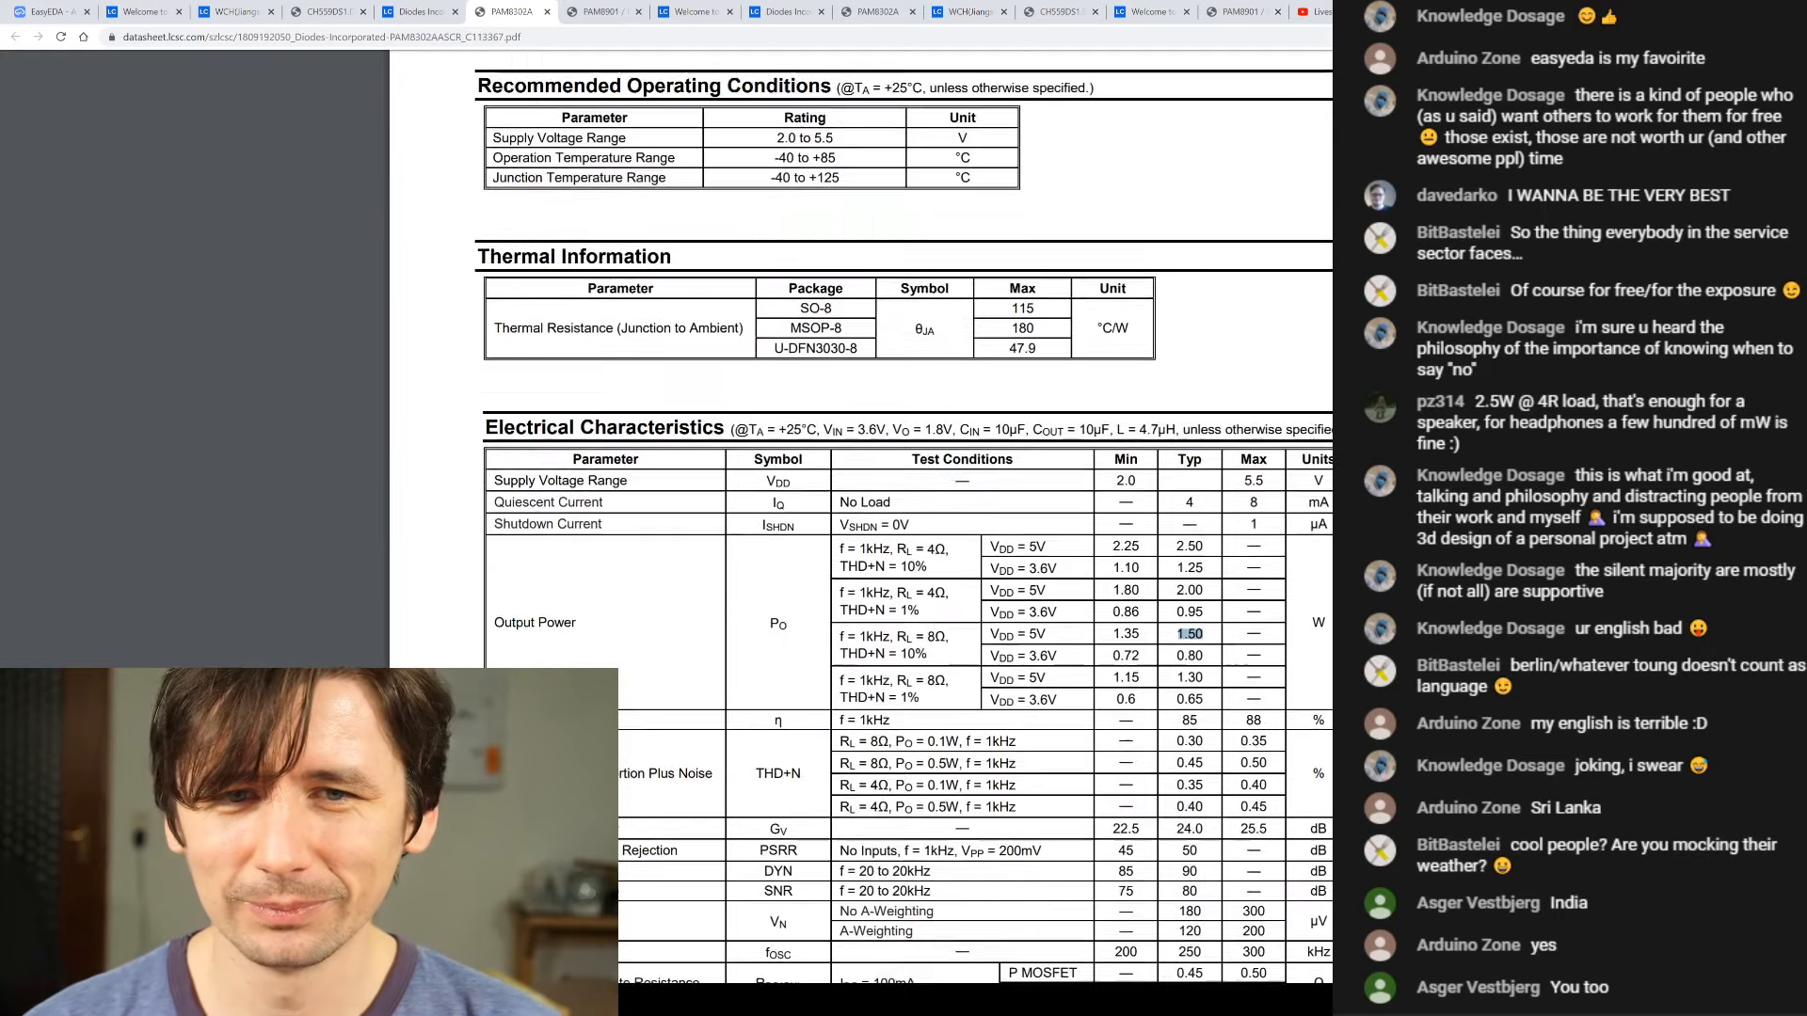
scroll(1069, 499, "up", 7)
scroll(1069, 499, "down", 3)
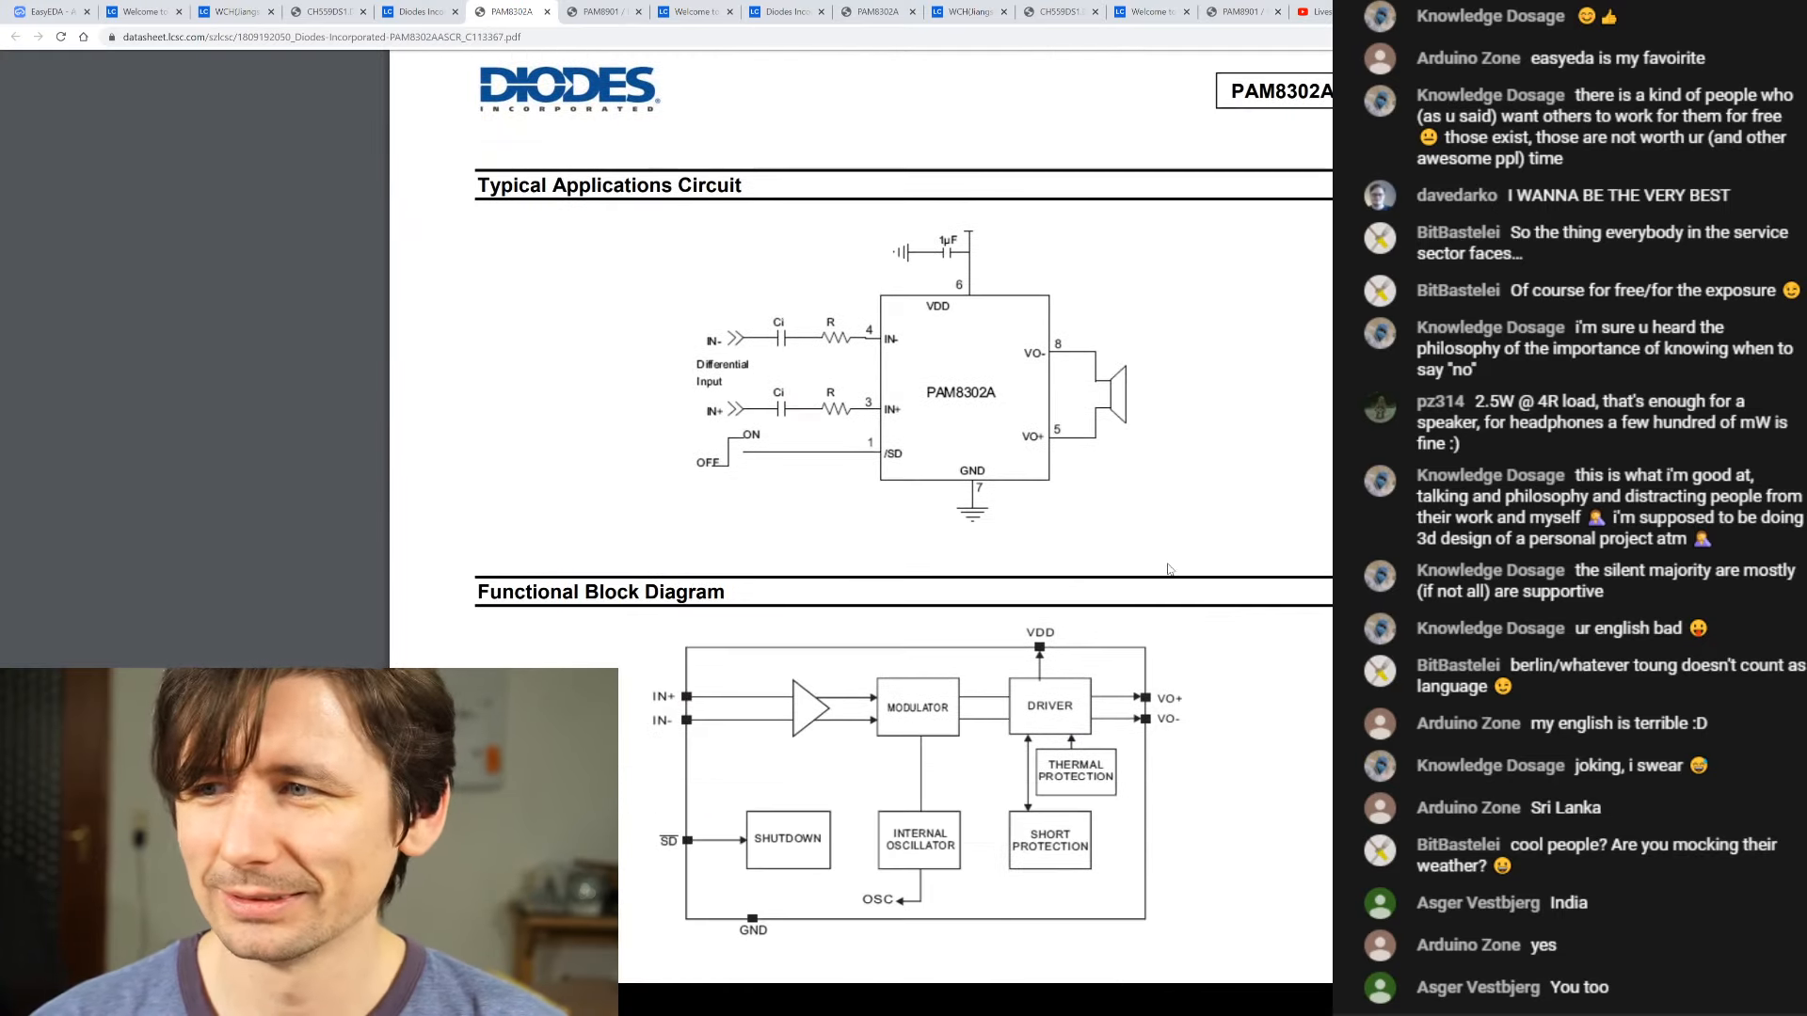
scroll(1050, 477, "up", 15)
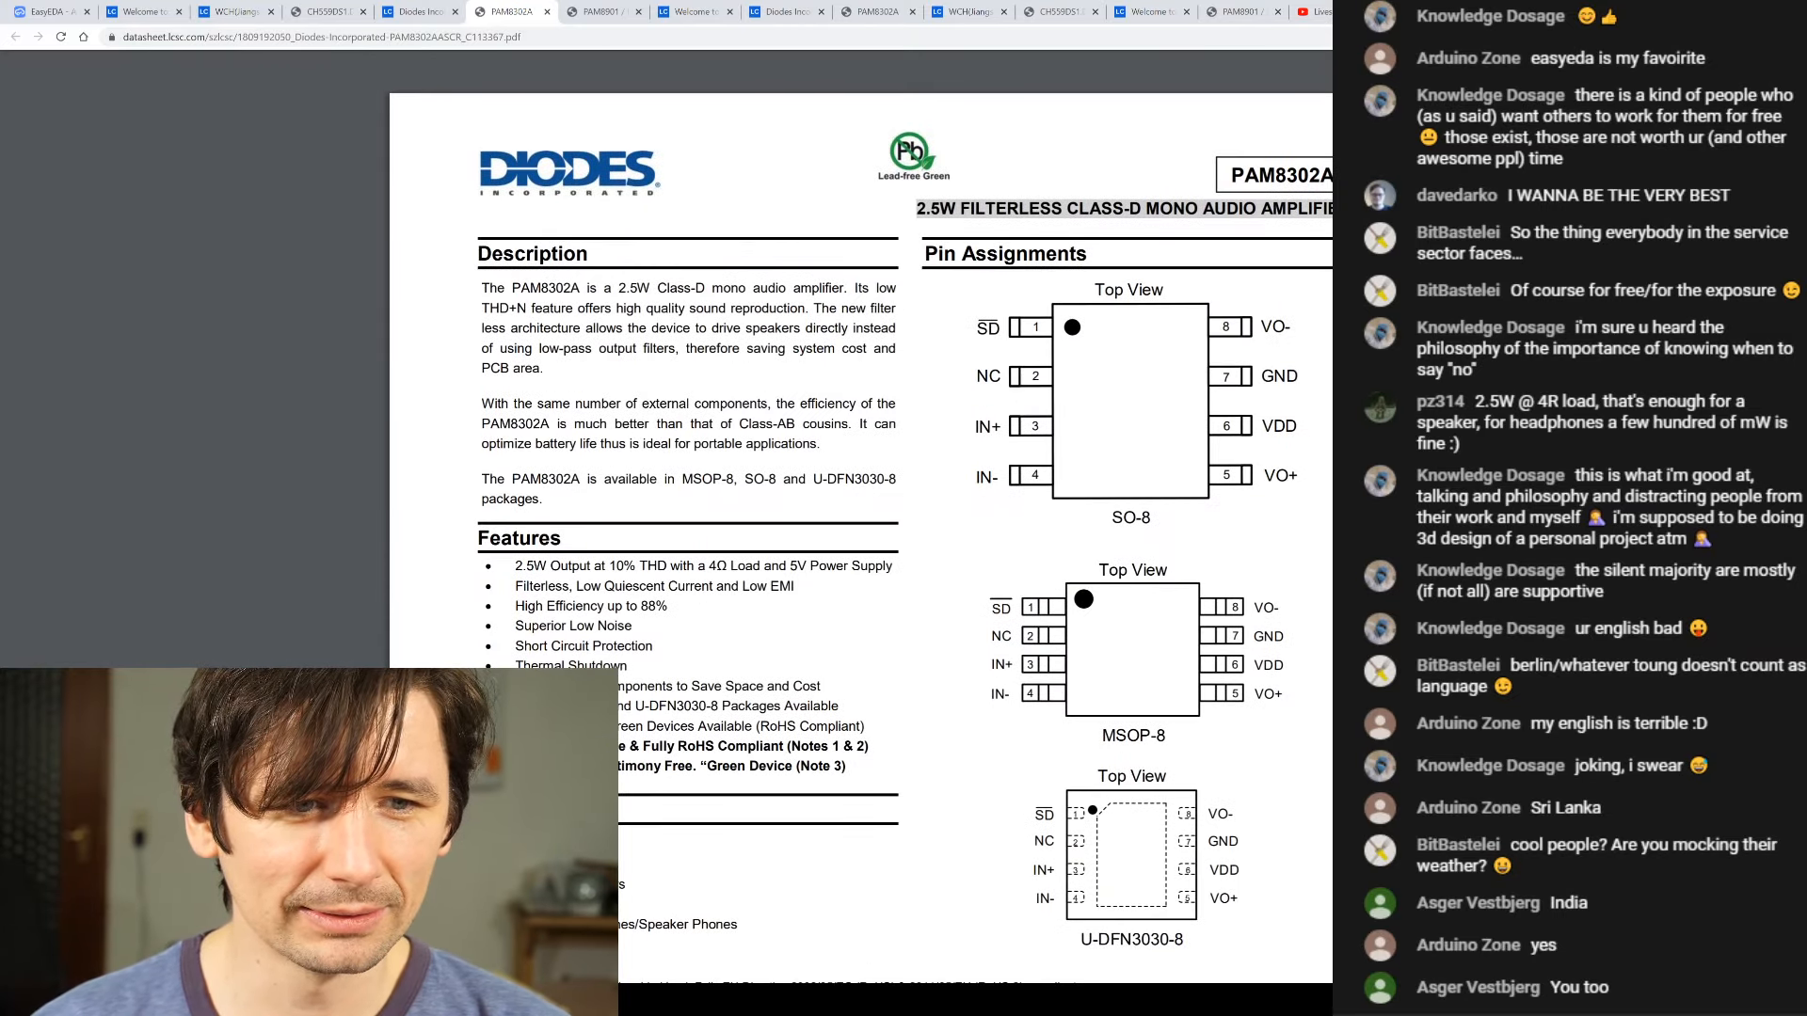
scroll(1038, 317, "down", 15)
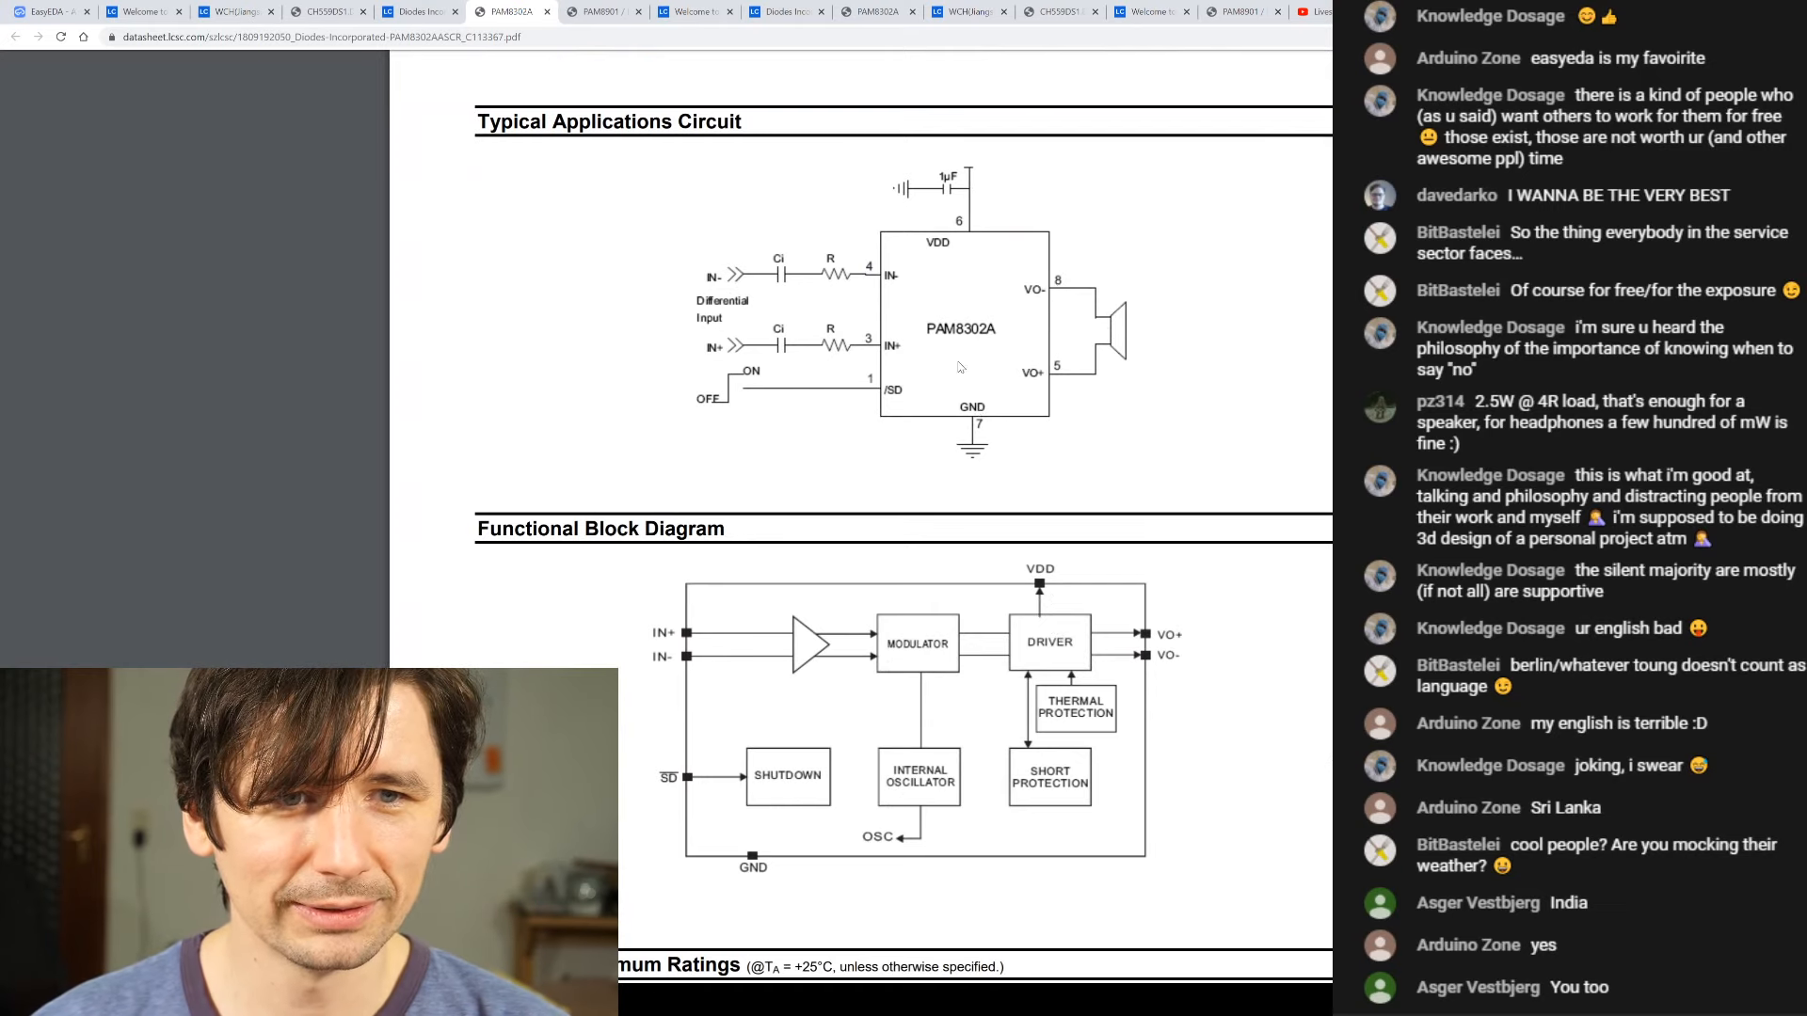
scroll(960, 367, "up", 10)
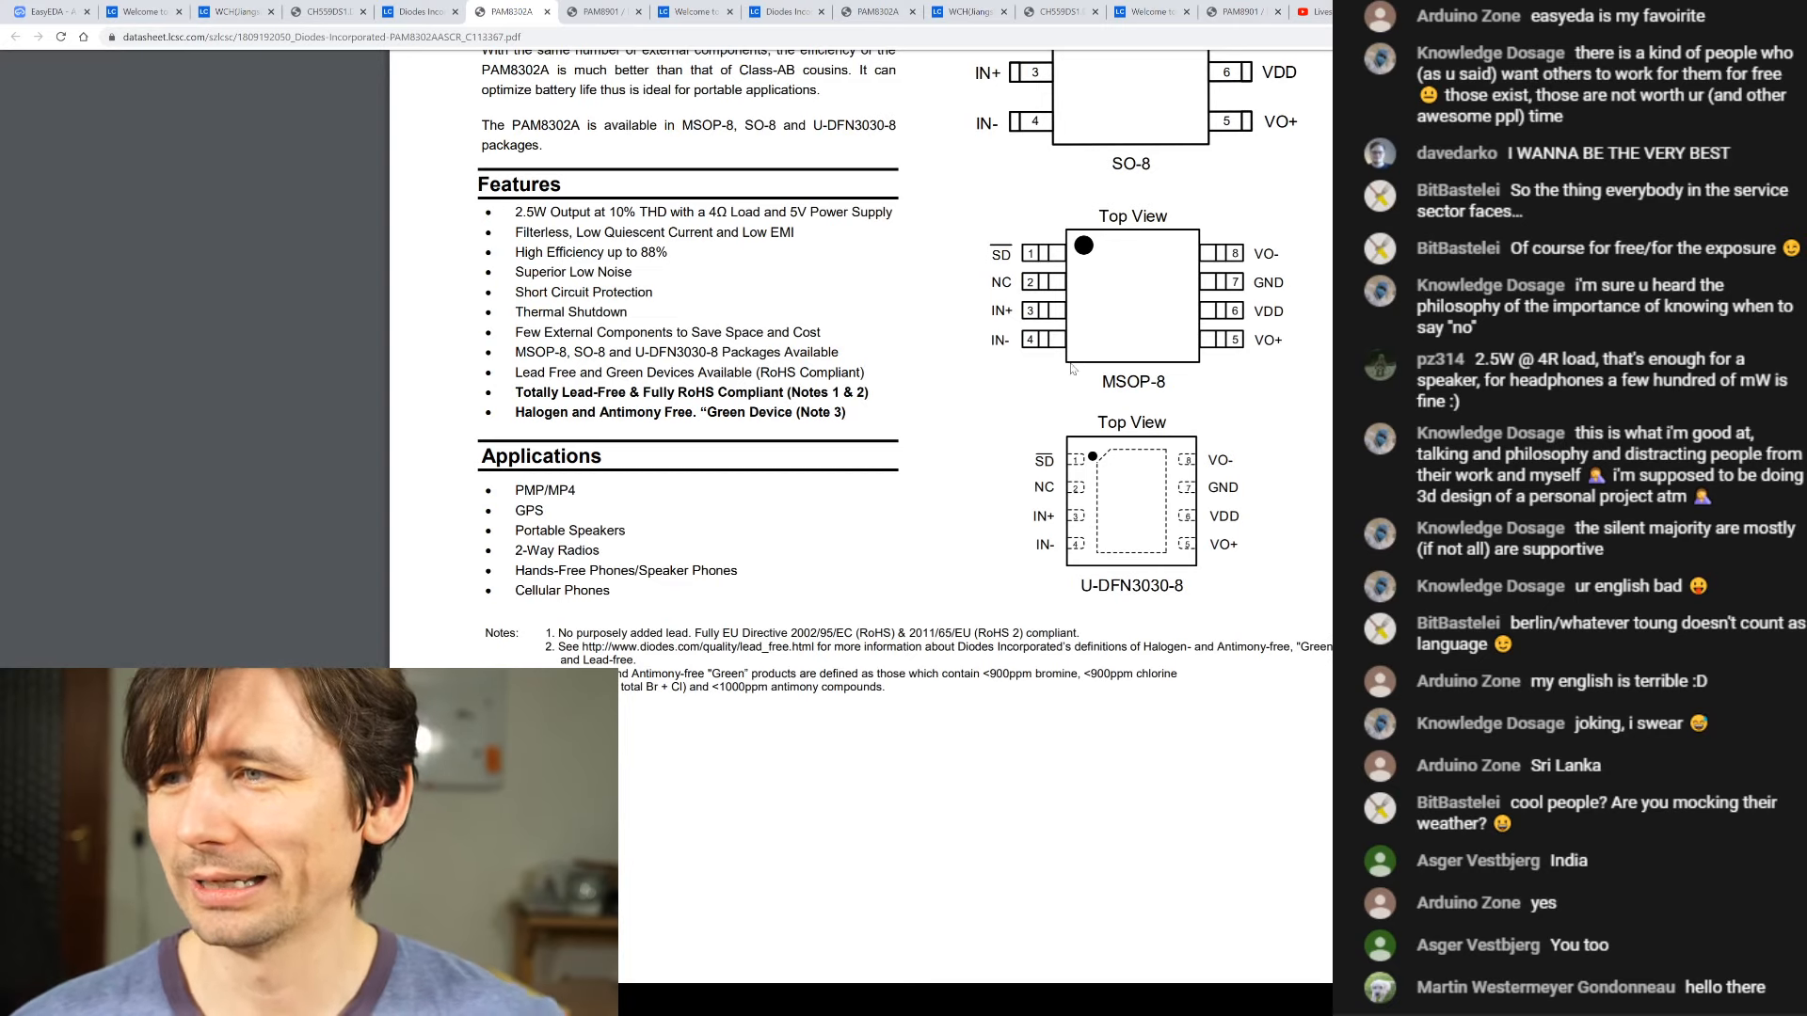
scroll(1063, 420, "up", 3)
scroll(1063, 421, "up", 2)
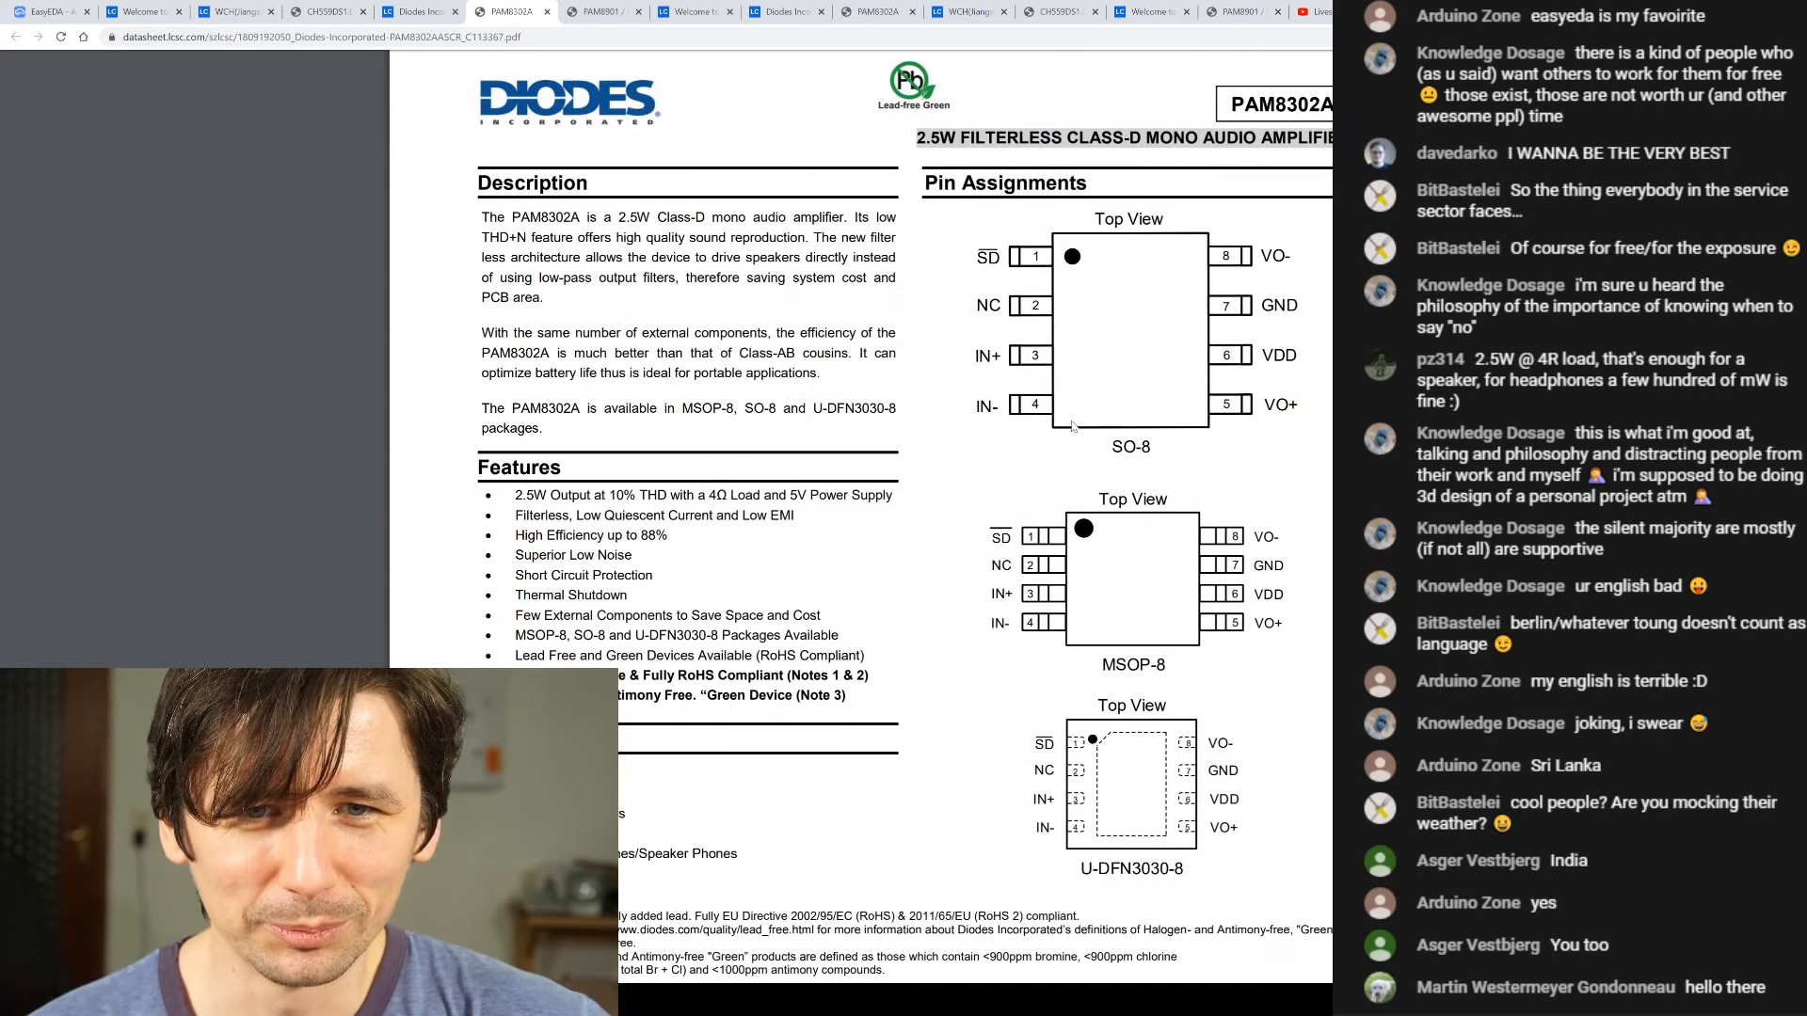
scroll(1066, 425, "up", 3)
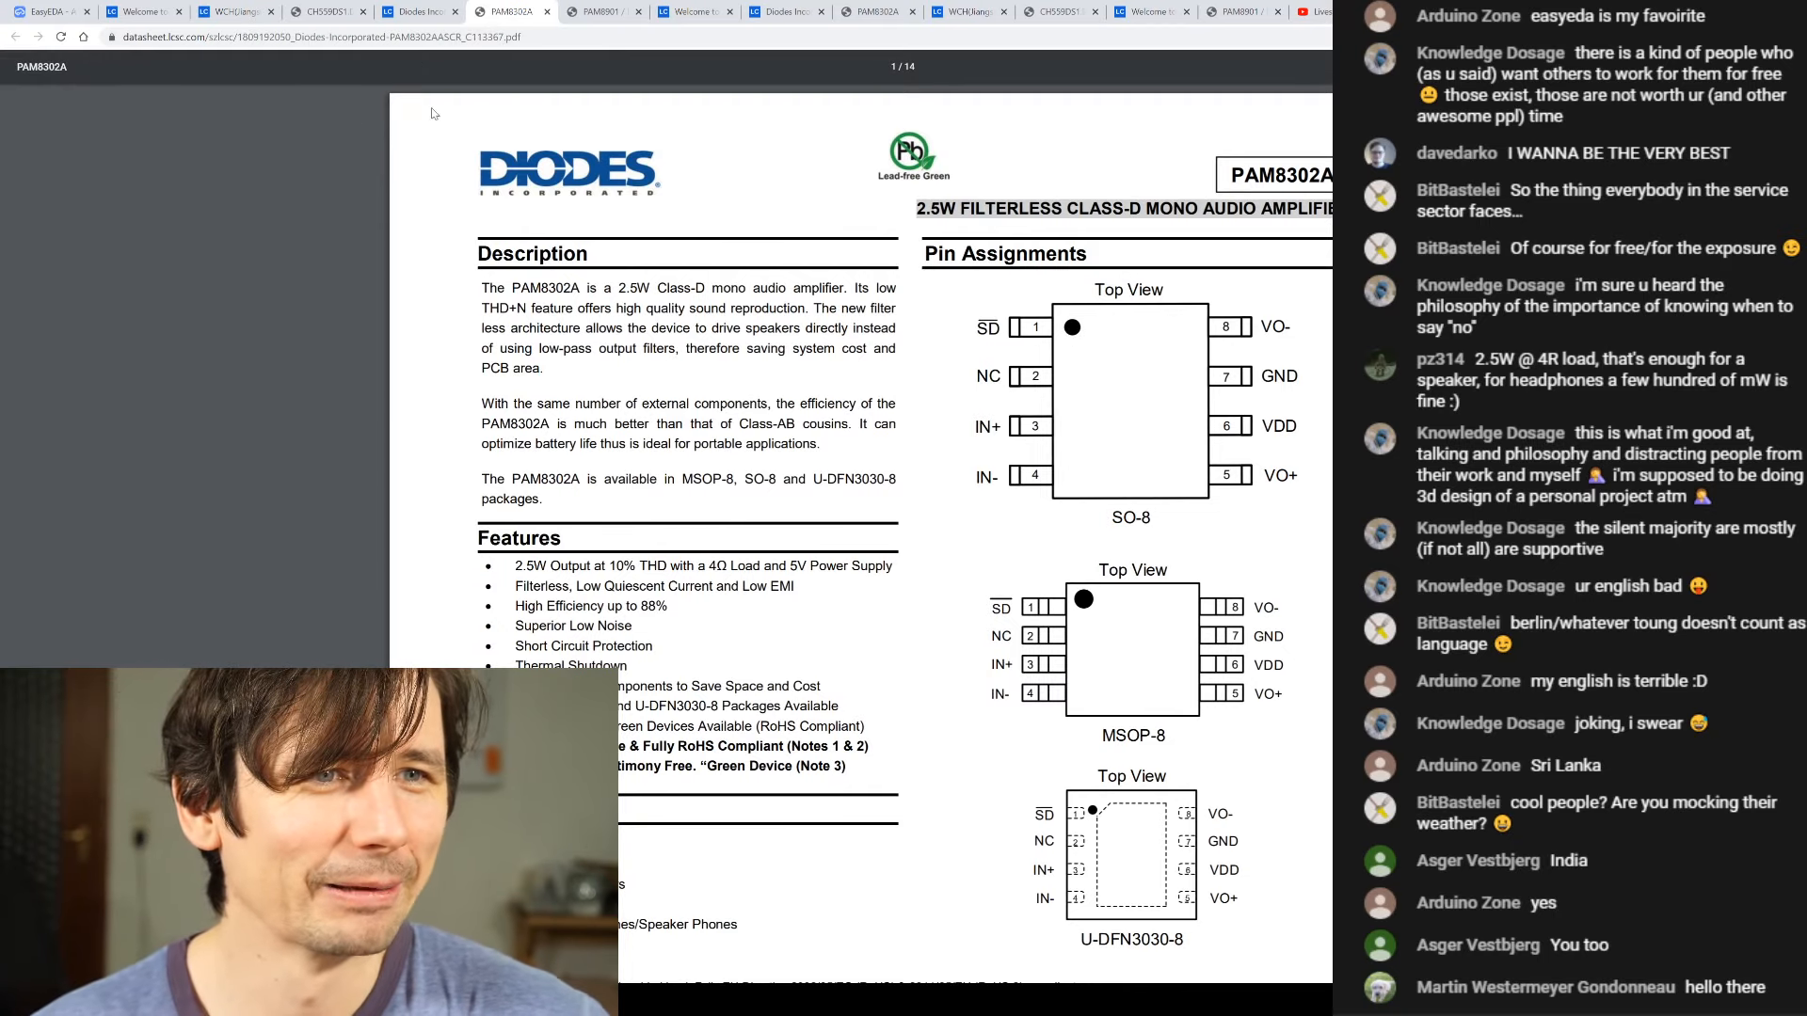
- Return from the PAM8302AASCR product page to the LCSC order's parts list, and bring up the CH559 datasheet
left_click(417, 7)
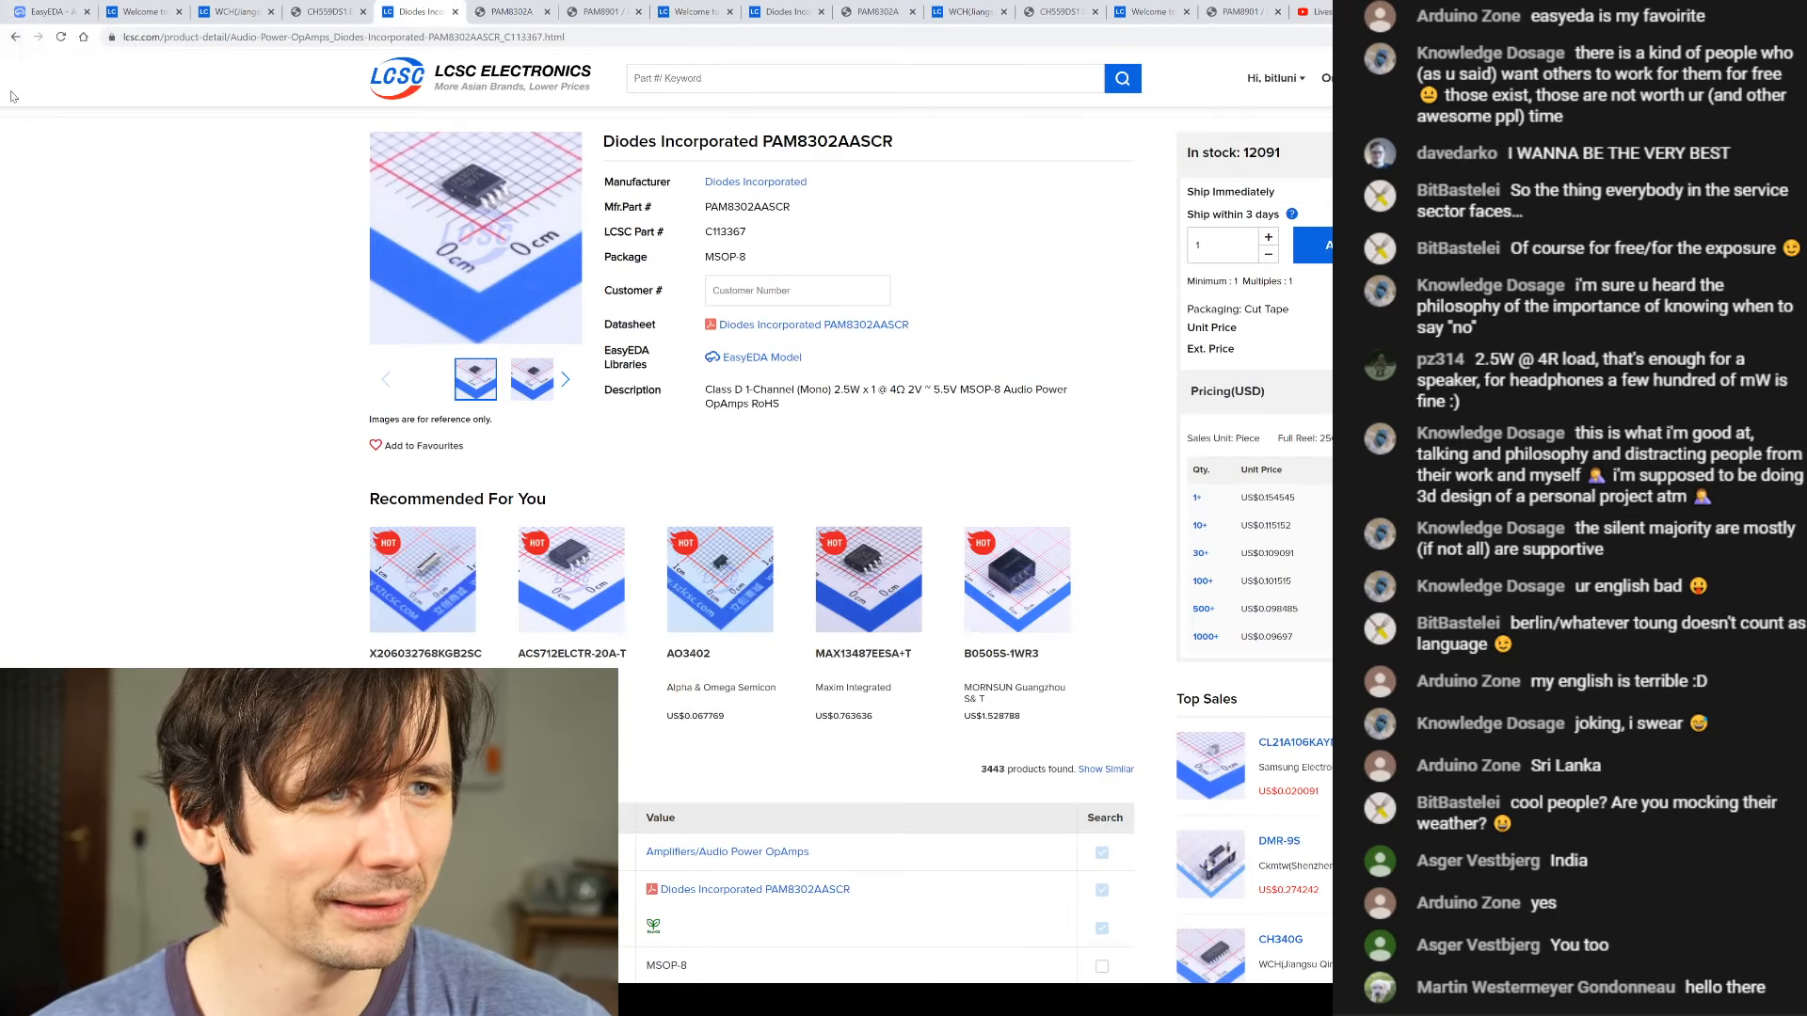
left_click(15, 36)
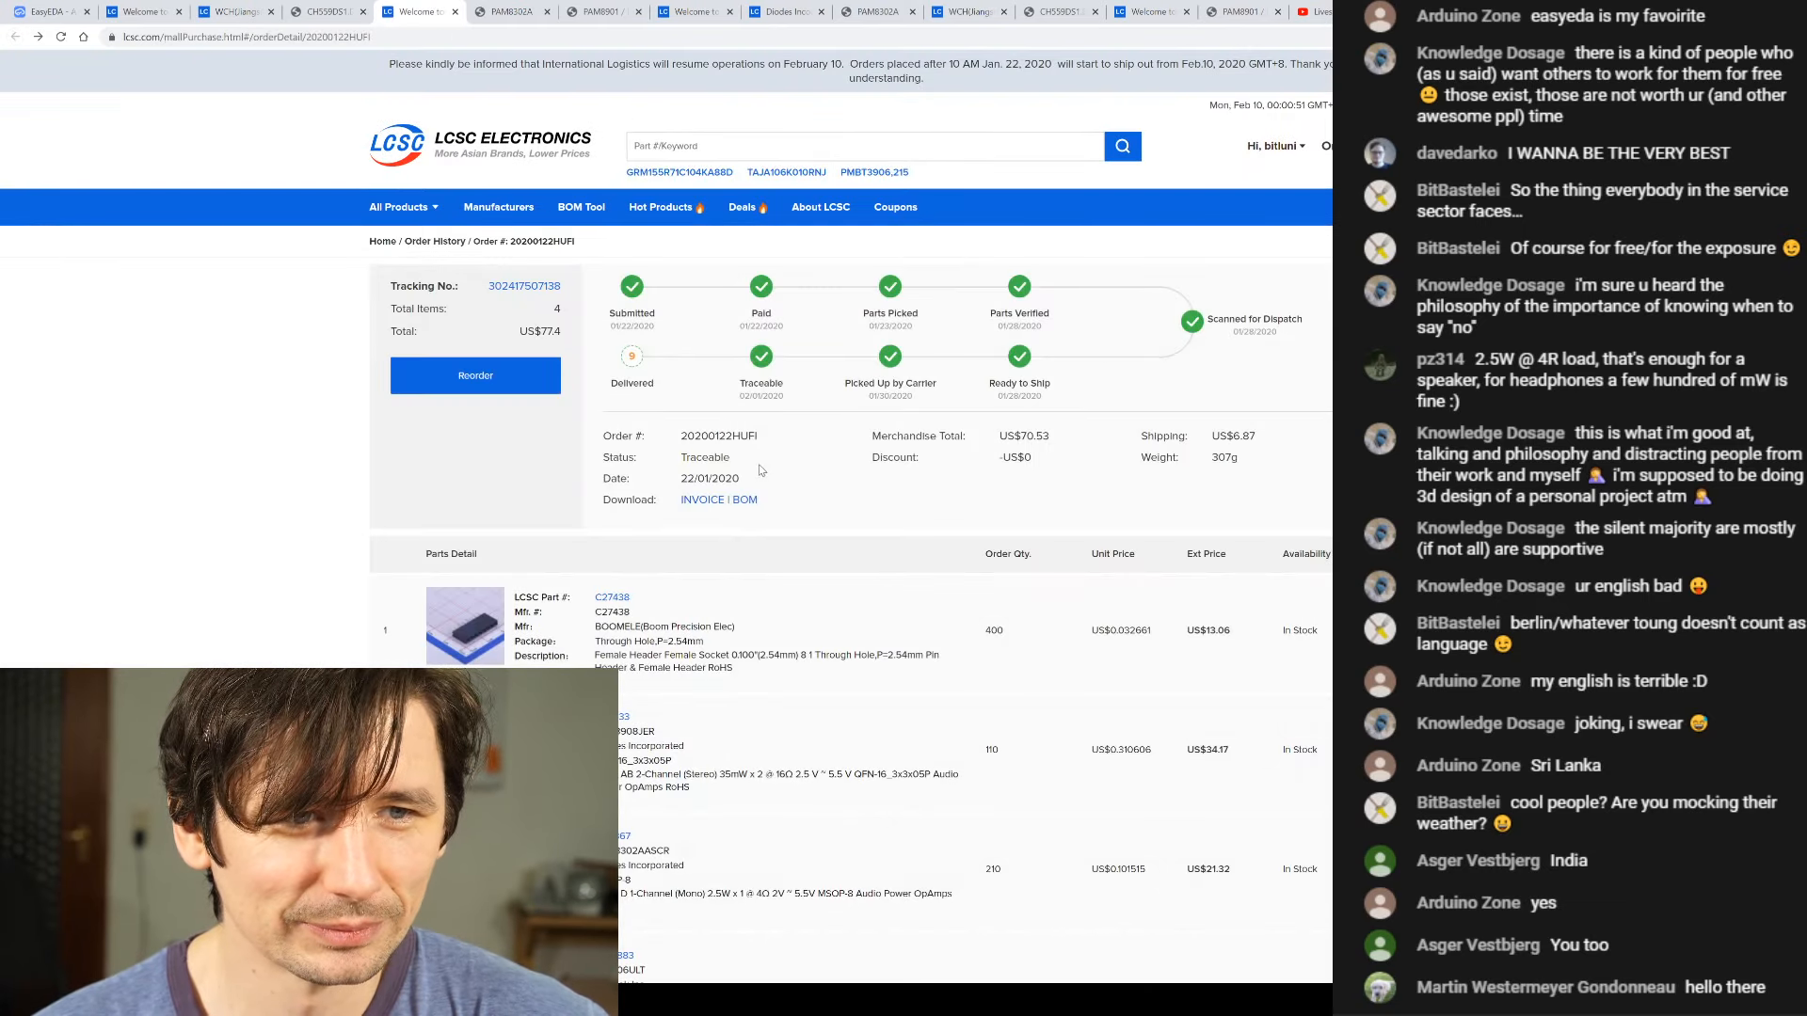
scroll(803, 469, "down", 2)
scroll(801, 468, "down", 1)
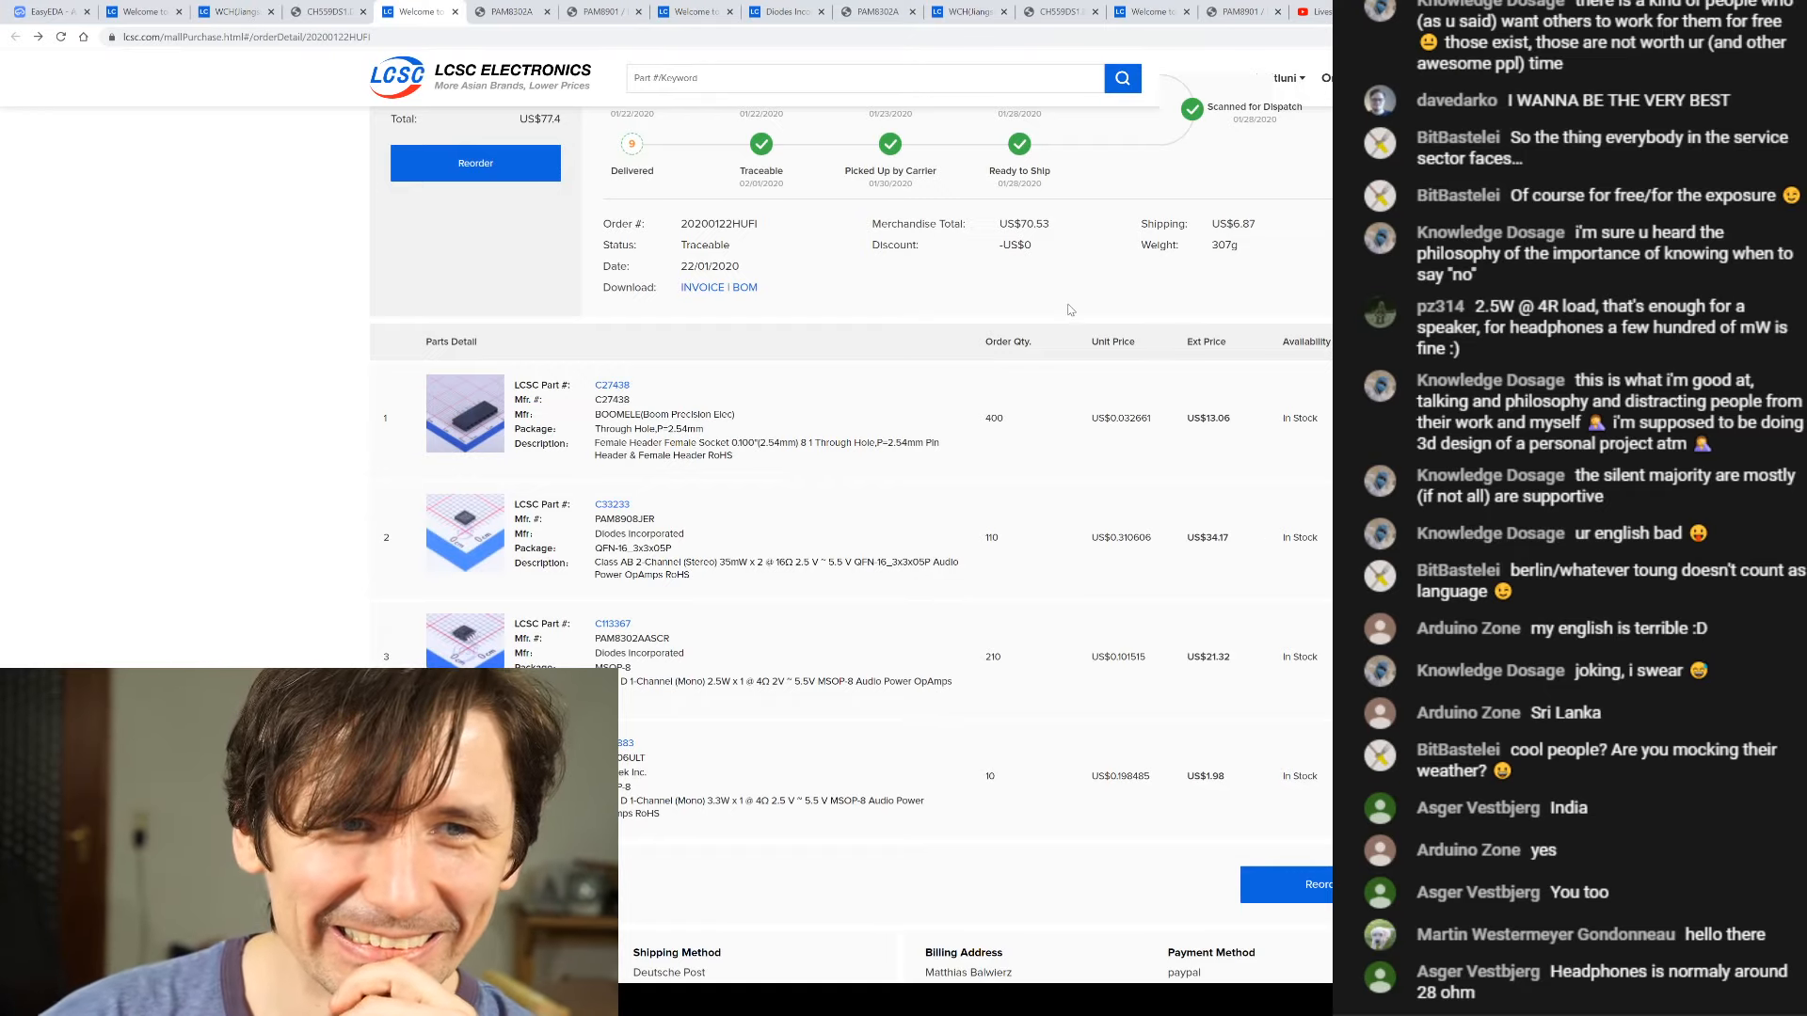
left_click(324, 11)
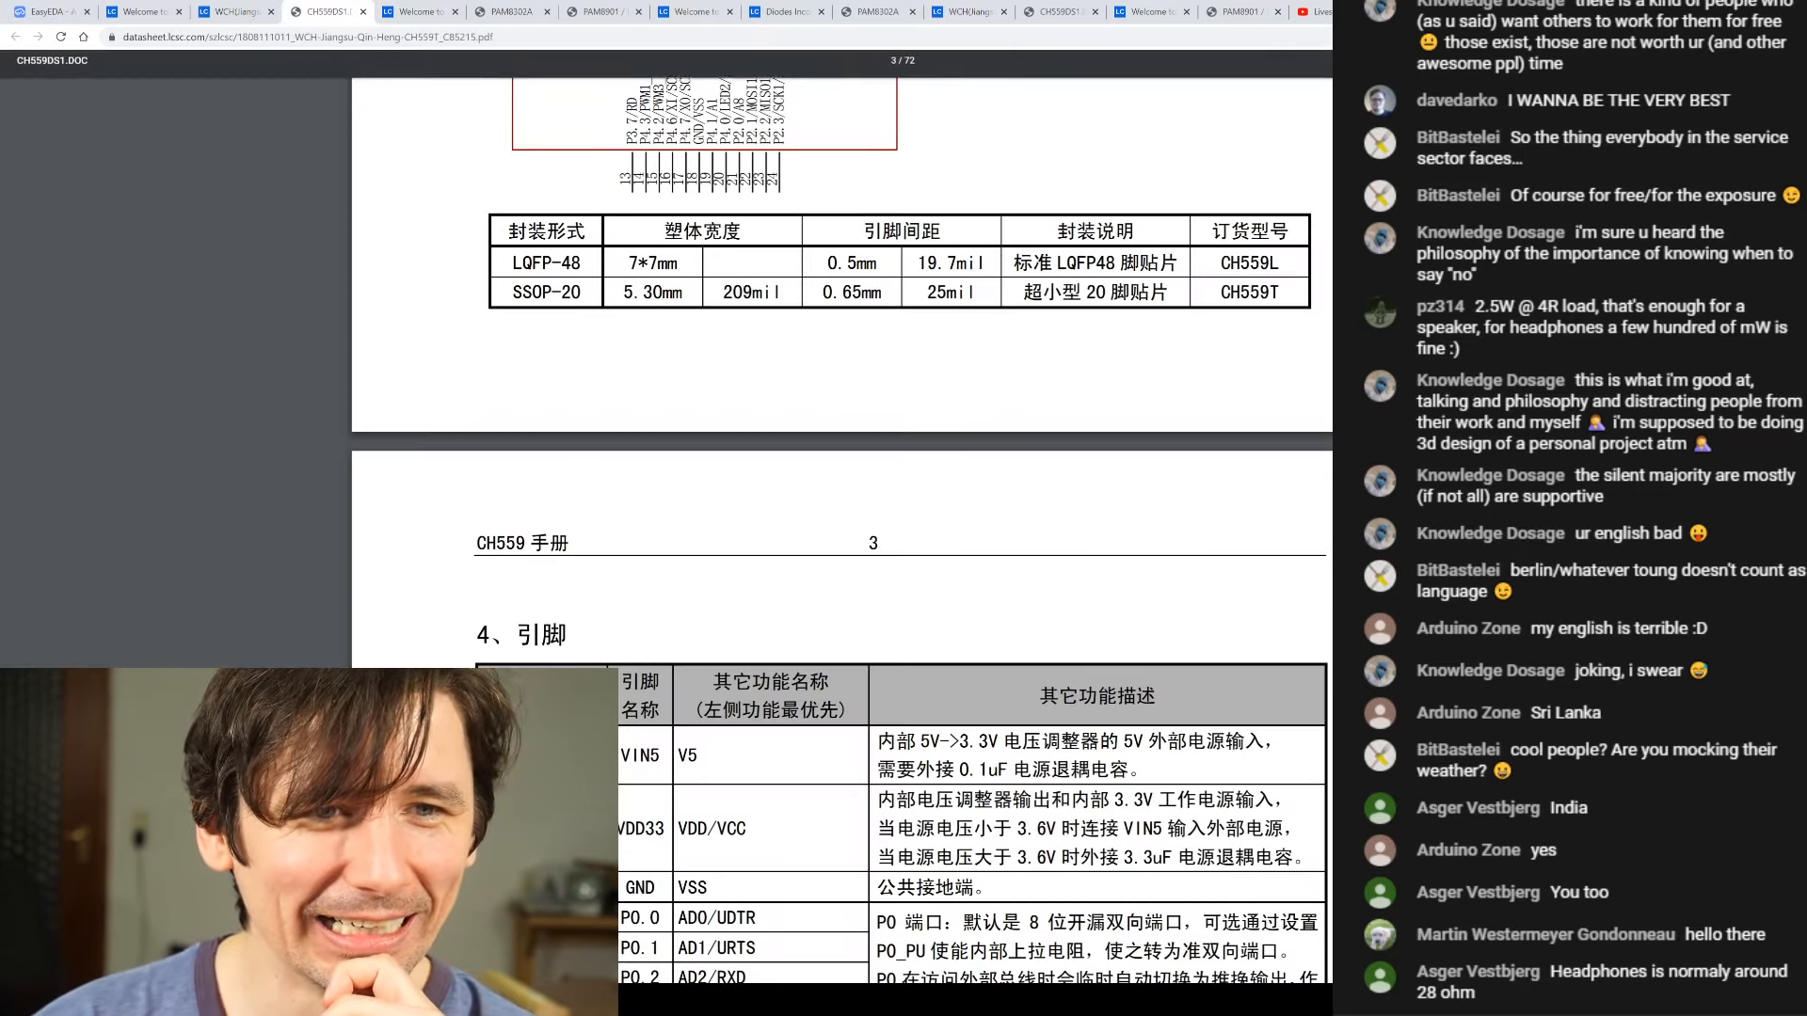
- Skim the CH559 feature list, then return to EasyEDA and examine the PAM8302AASCR amplifier circuit in the CH559T Break out schematic
scroll(842, 471, "up", 10)
scroll(842, 470, "down", 5)
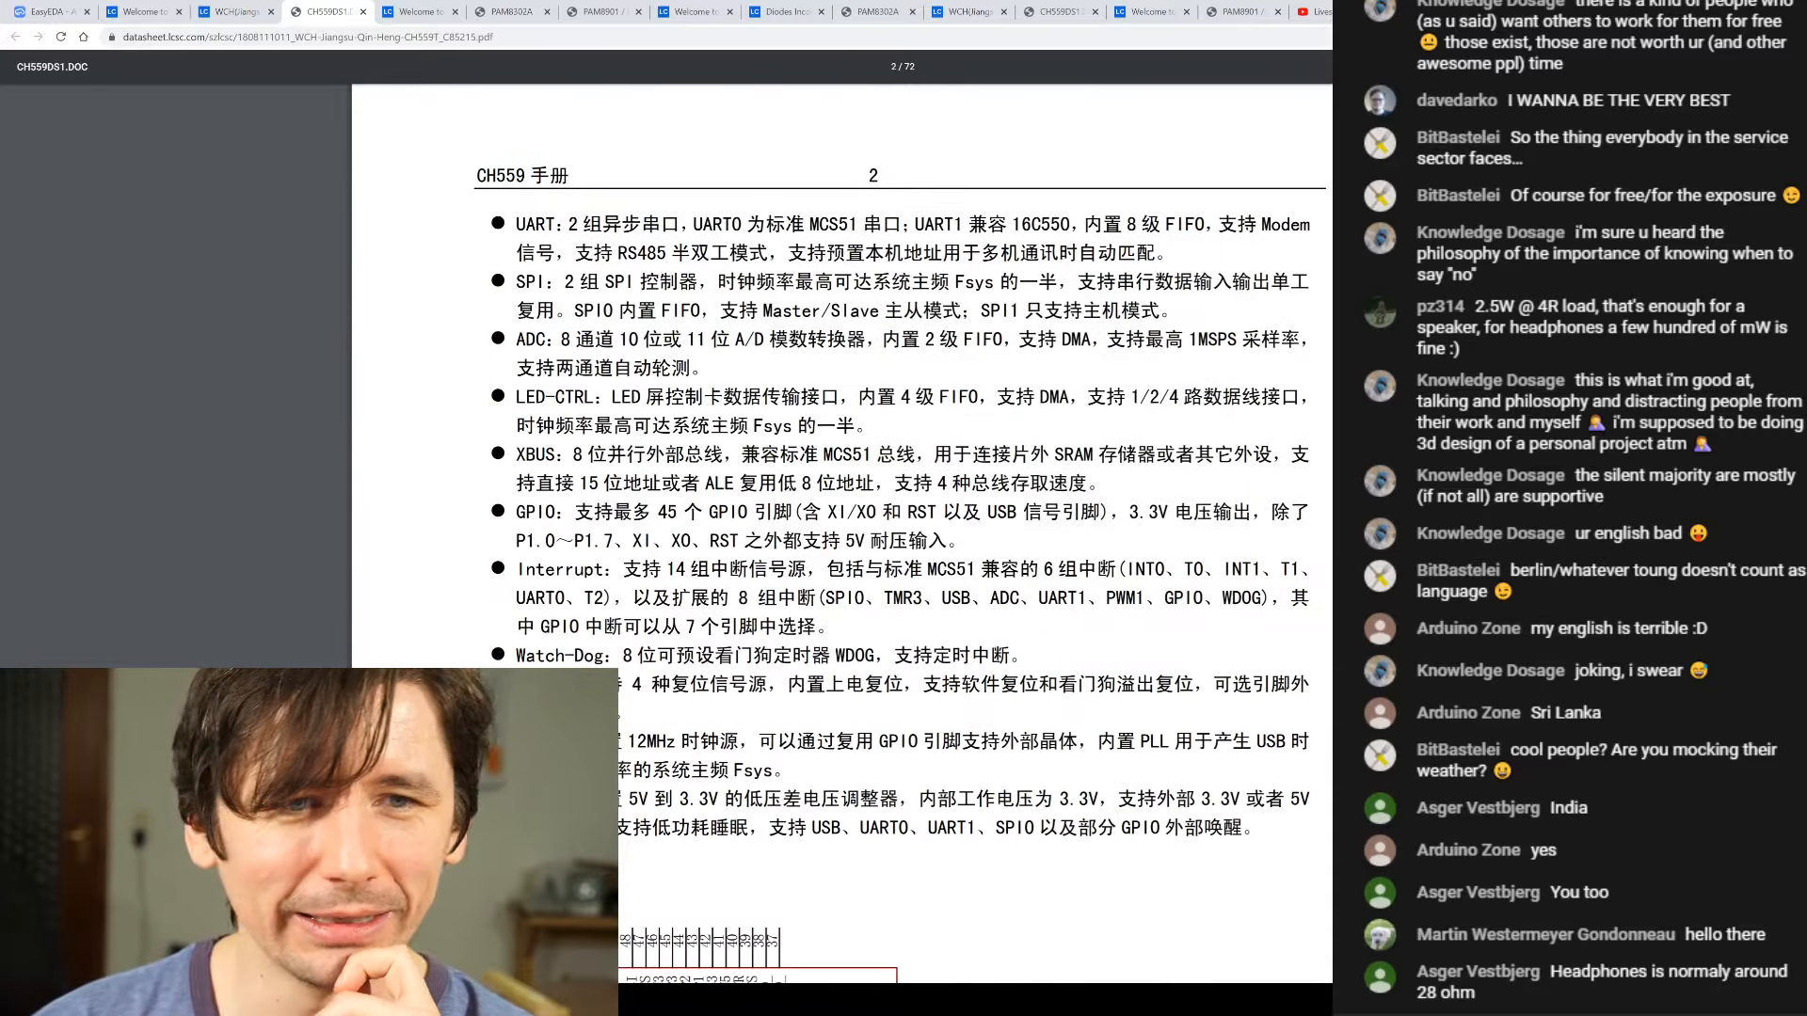
left_click(46, 11)
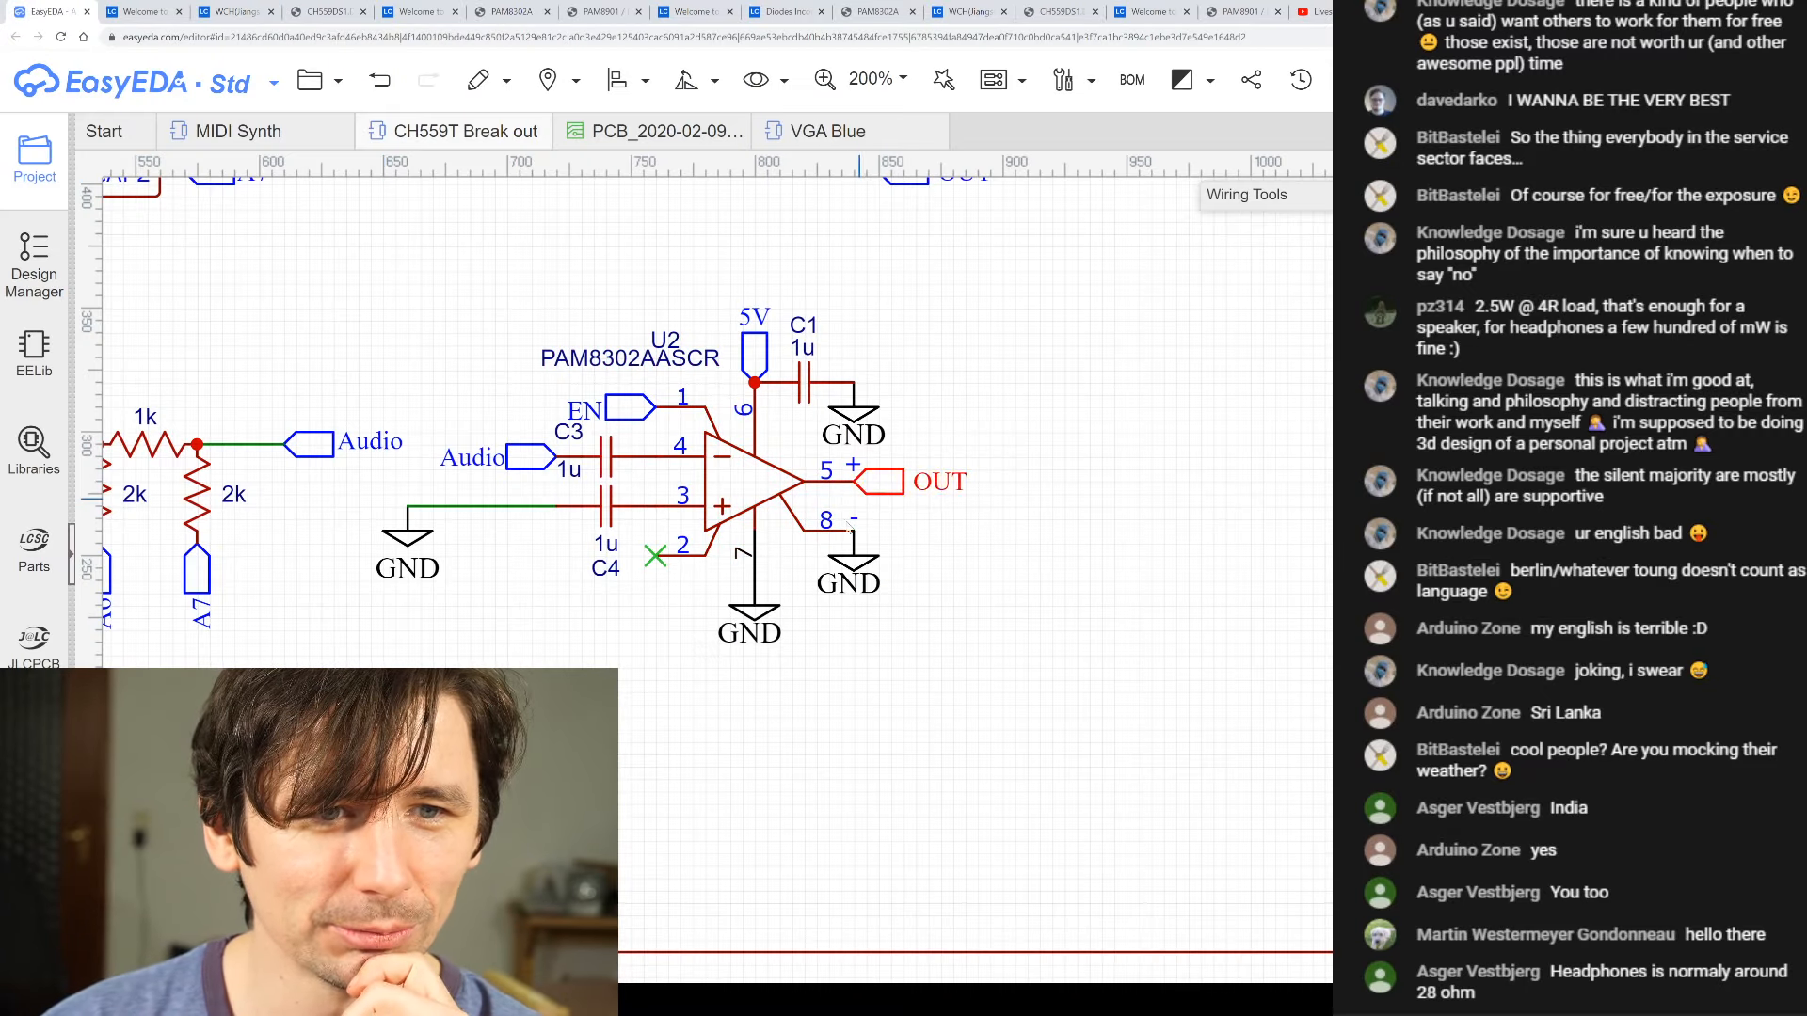
scroll(564, 459, "up", 2)
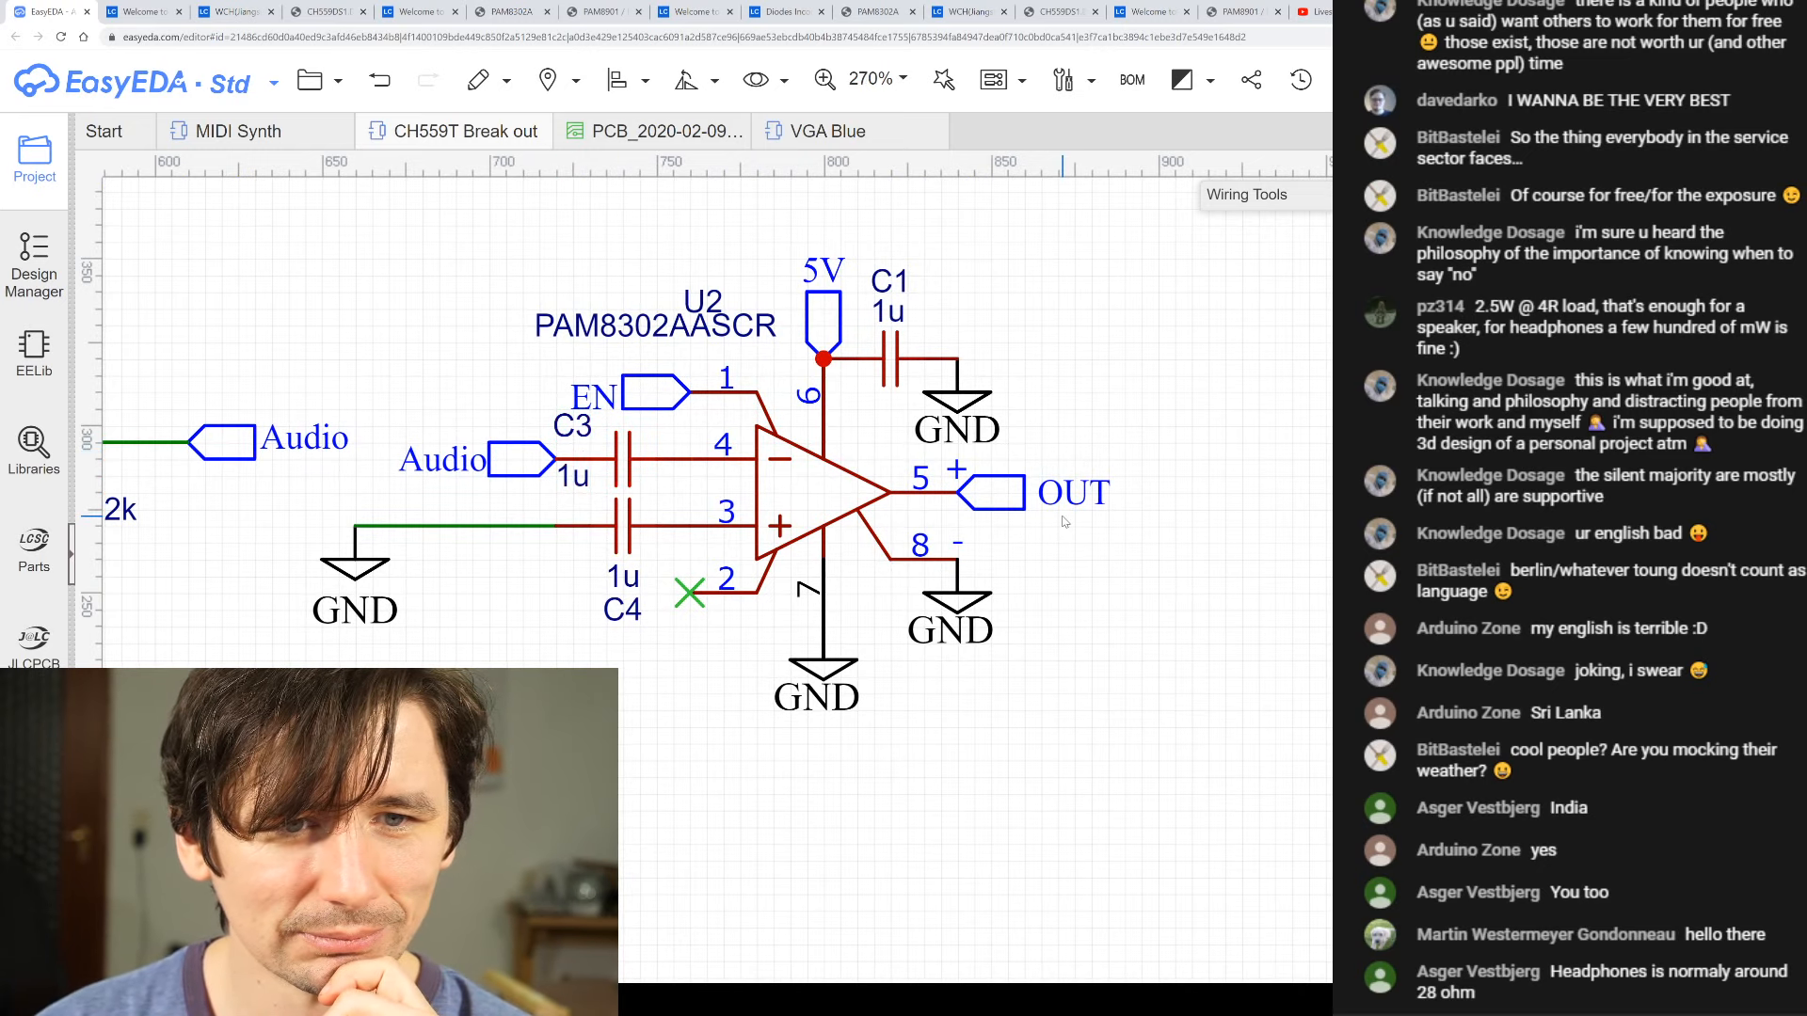
scroll(835, 651, "up", 1)
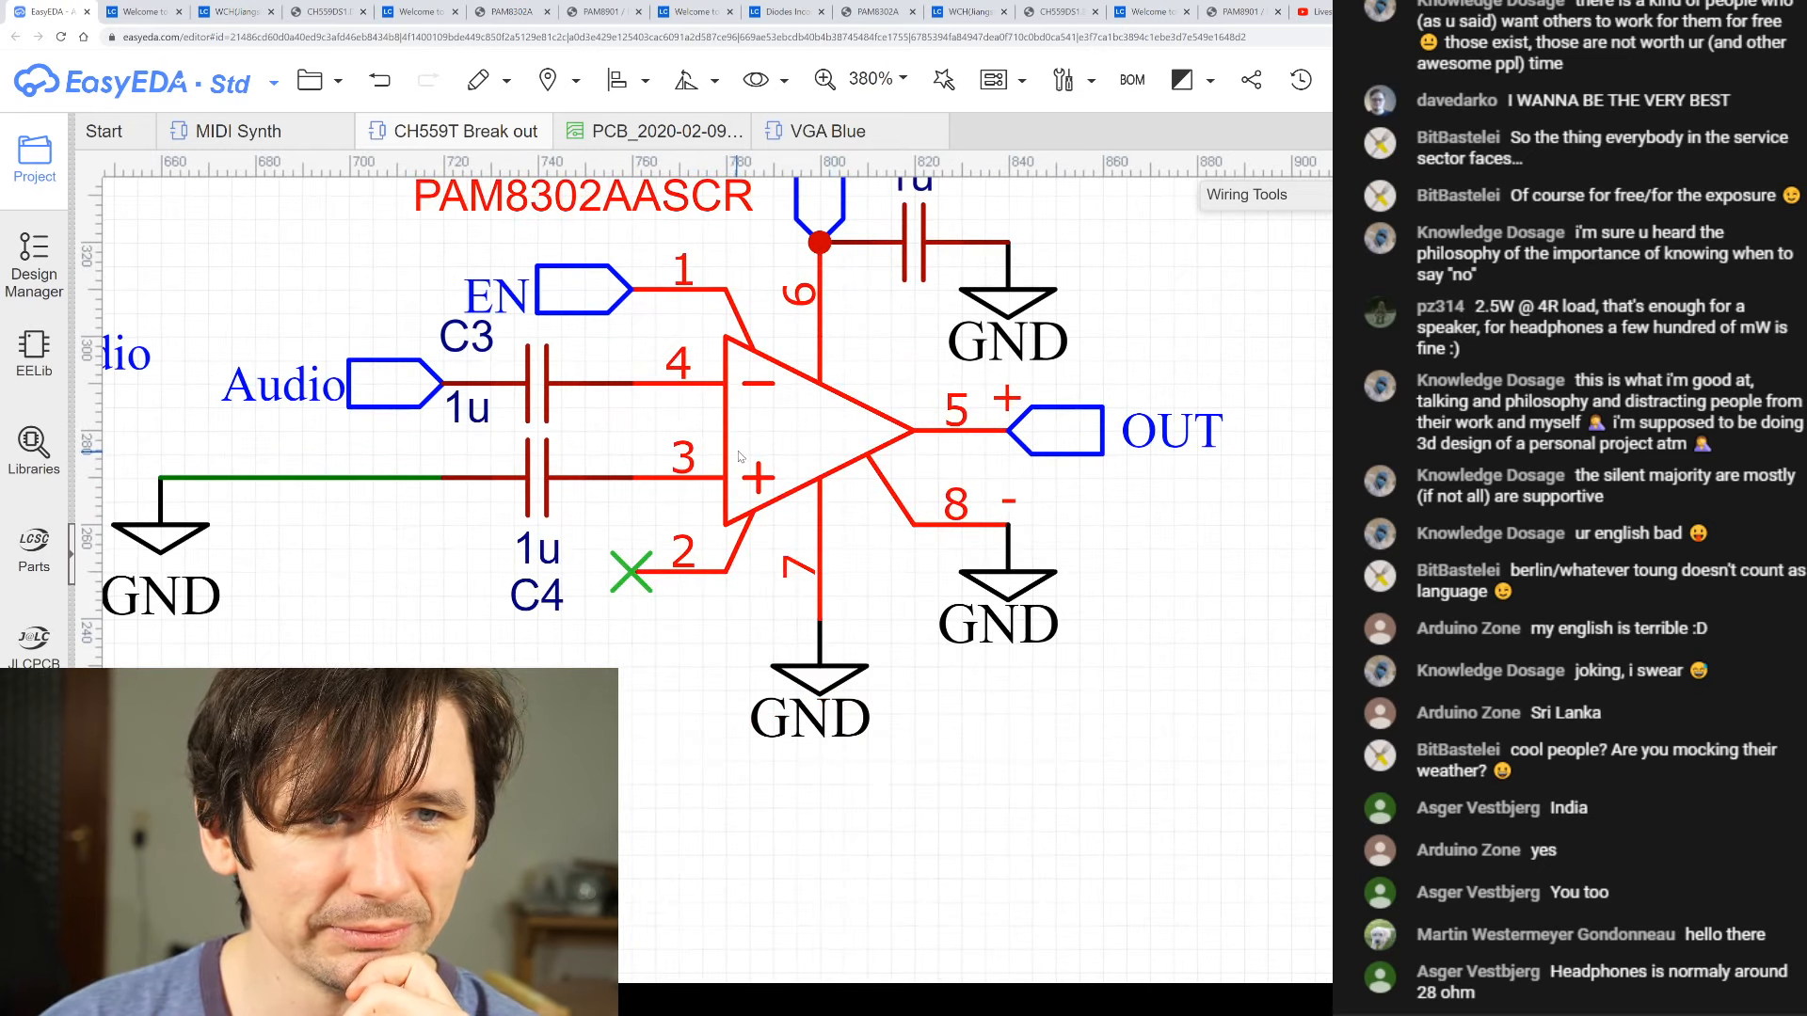
scroll(741, 453, "down", 3)
scroll(757, 334, "up", 2)
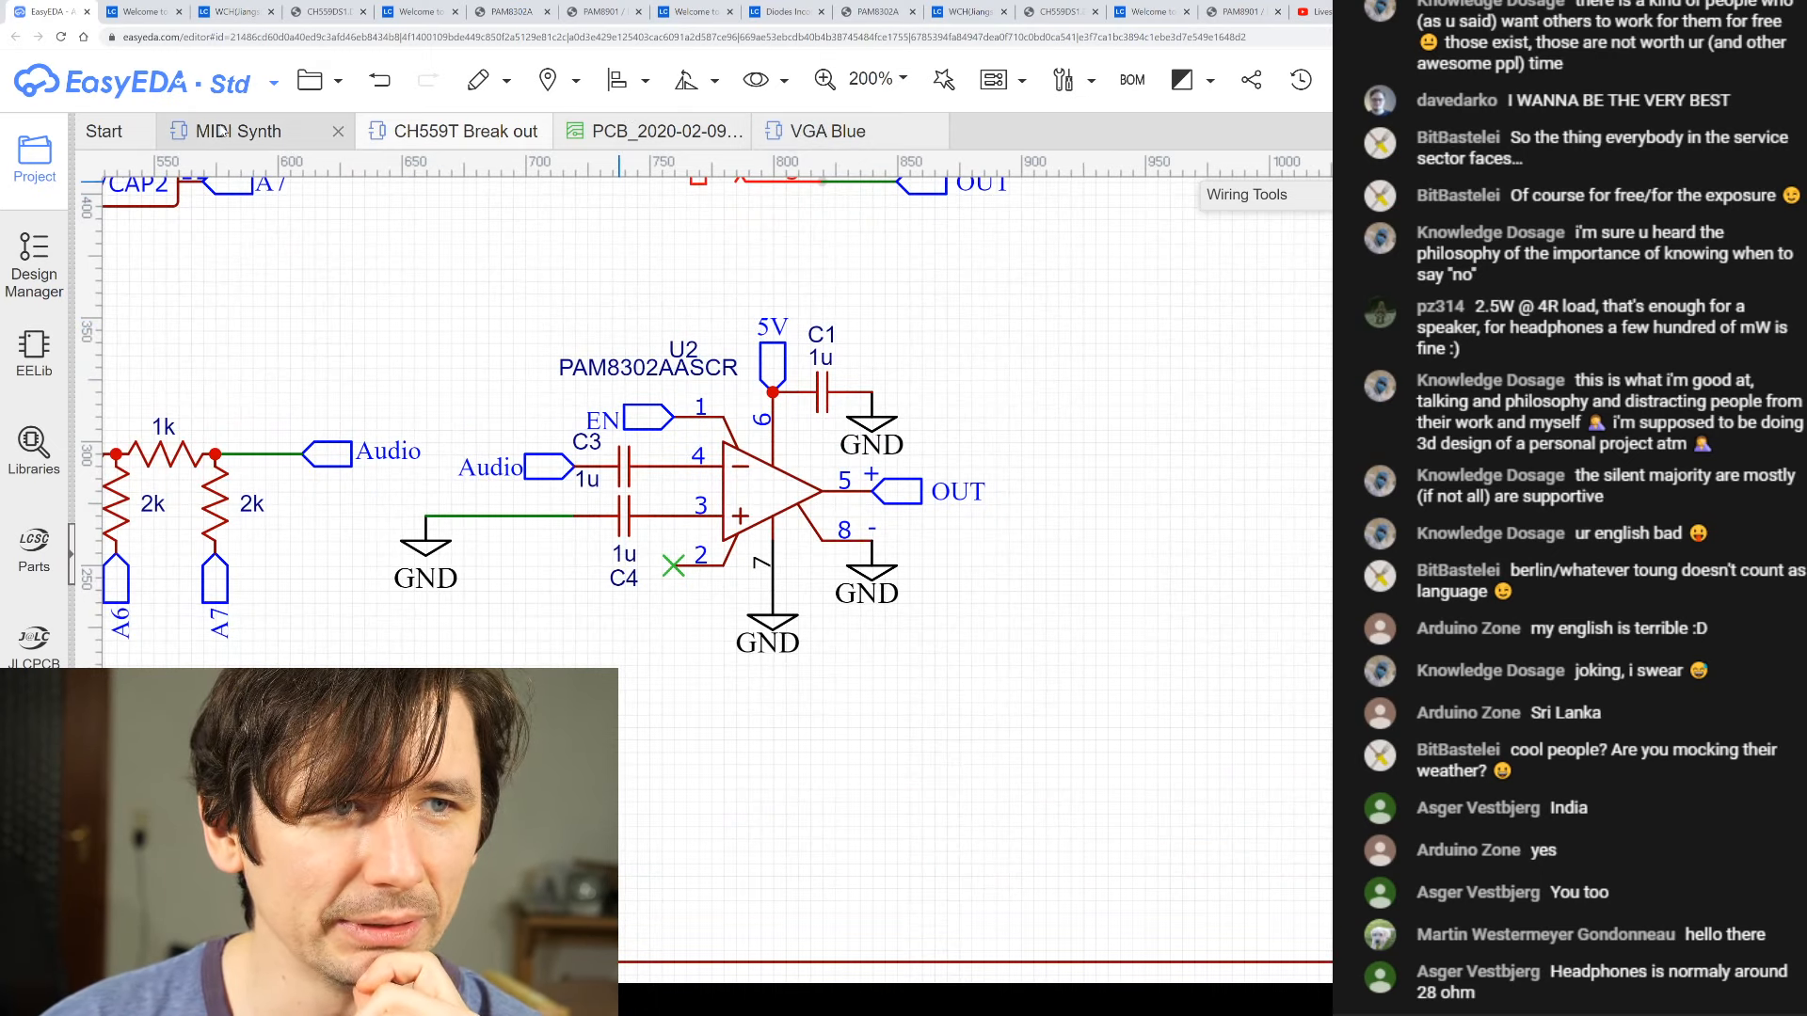
left_click(995, 79)
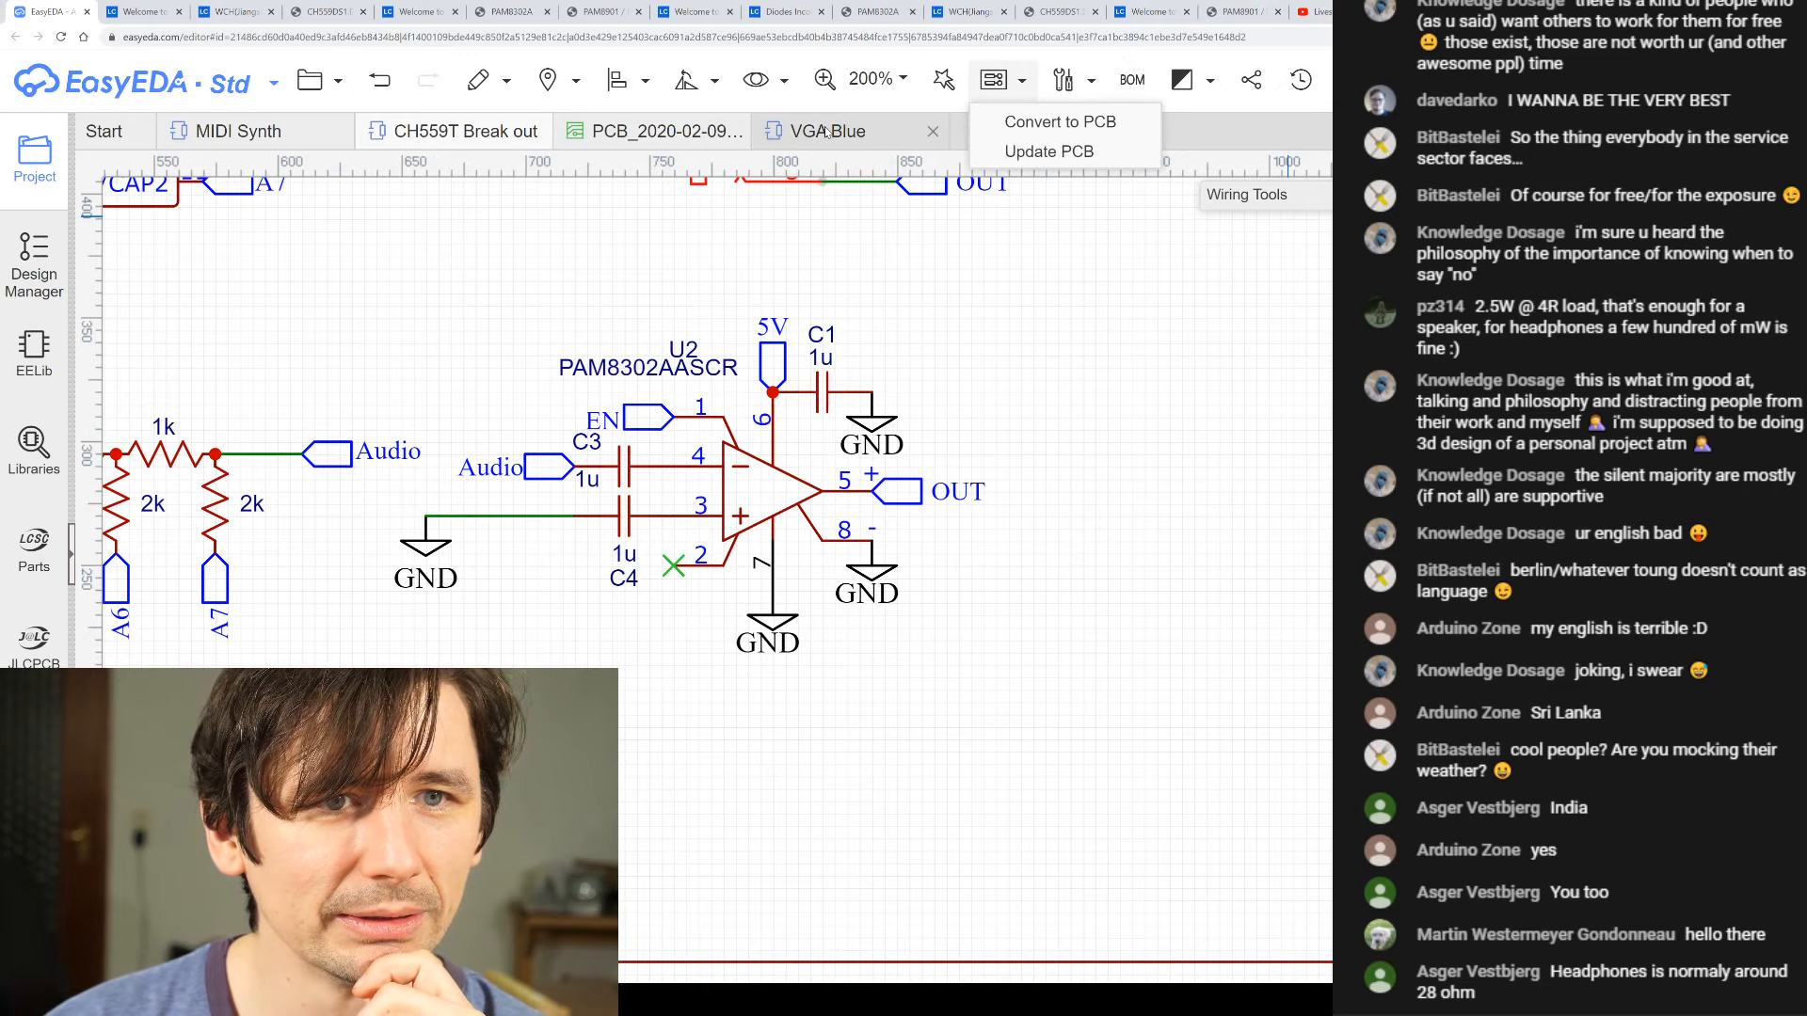
- Examine the PAM8908 amplifier's gain pins and capacitor wiring and the ESP32 pin labels in the MIDI Synth schematic
left_click(249, 136)
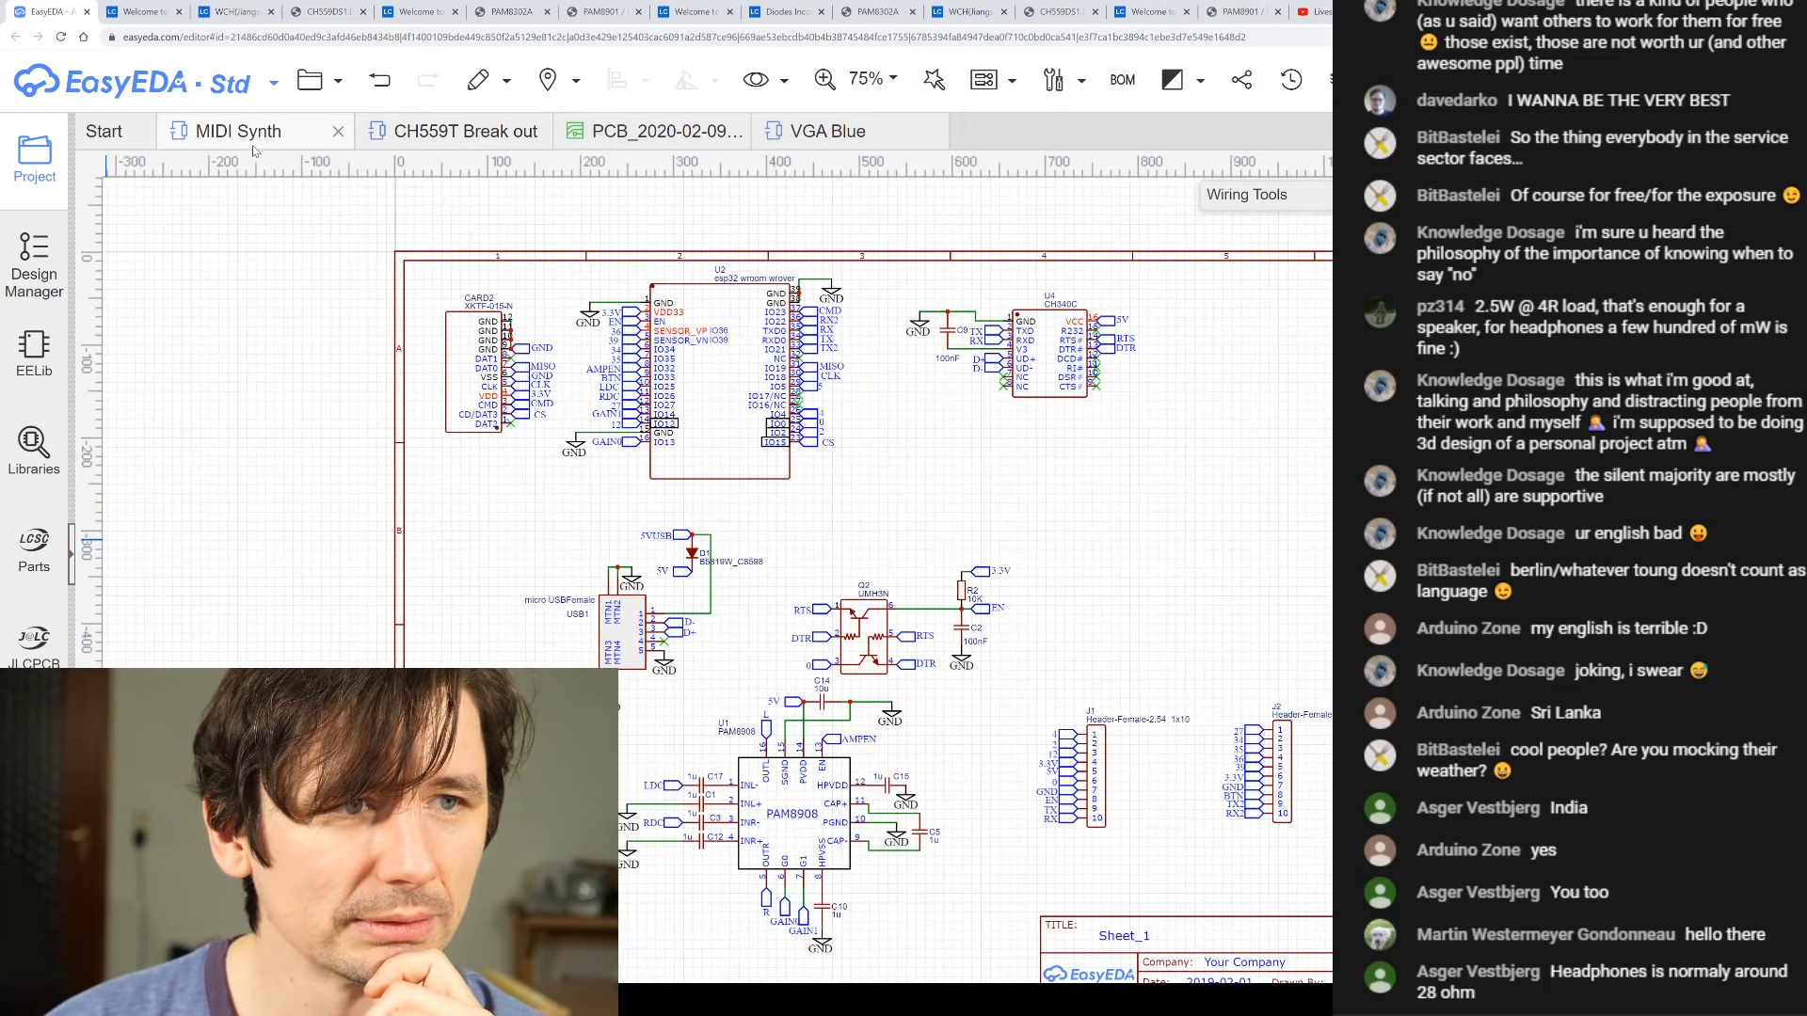
scroll(807, 935, "up", 7)
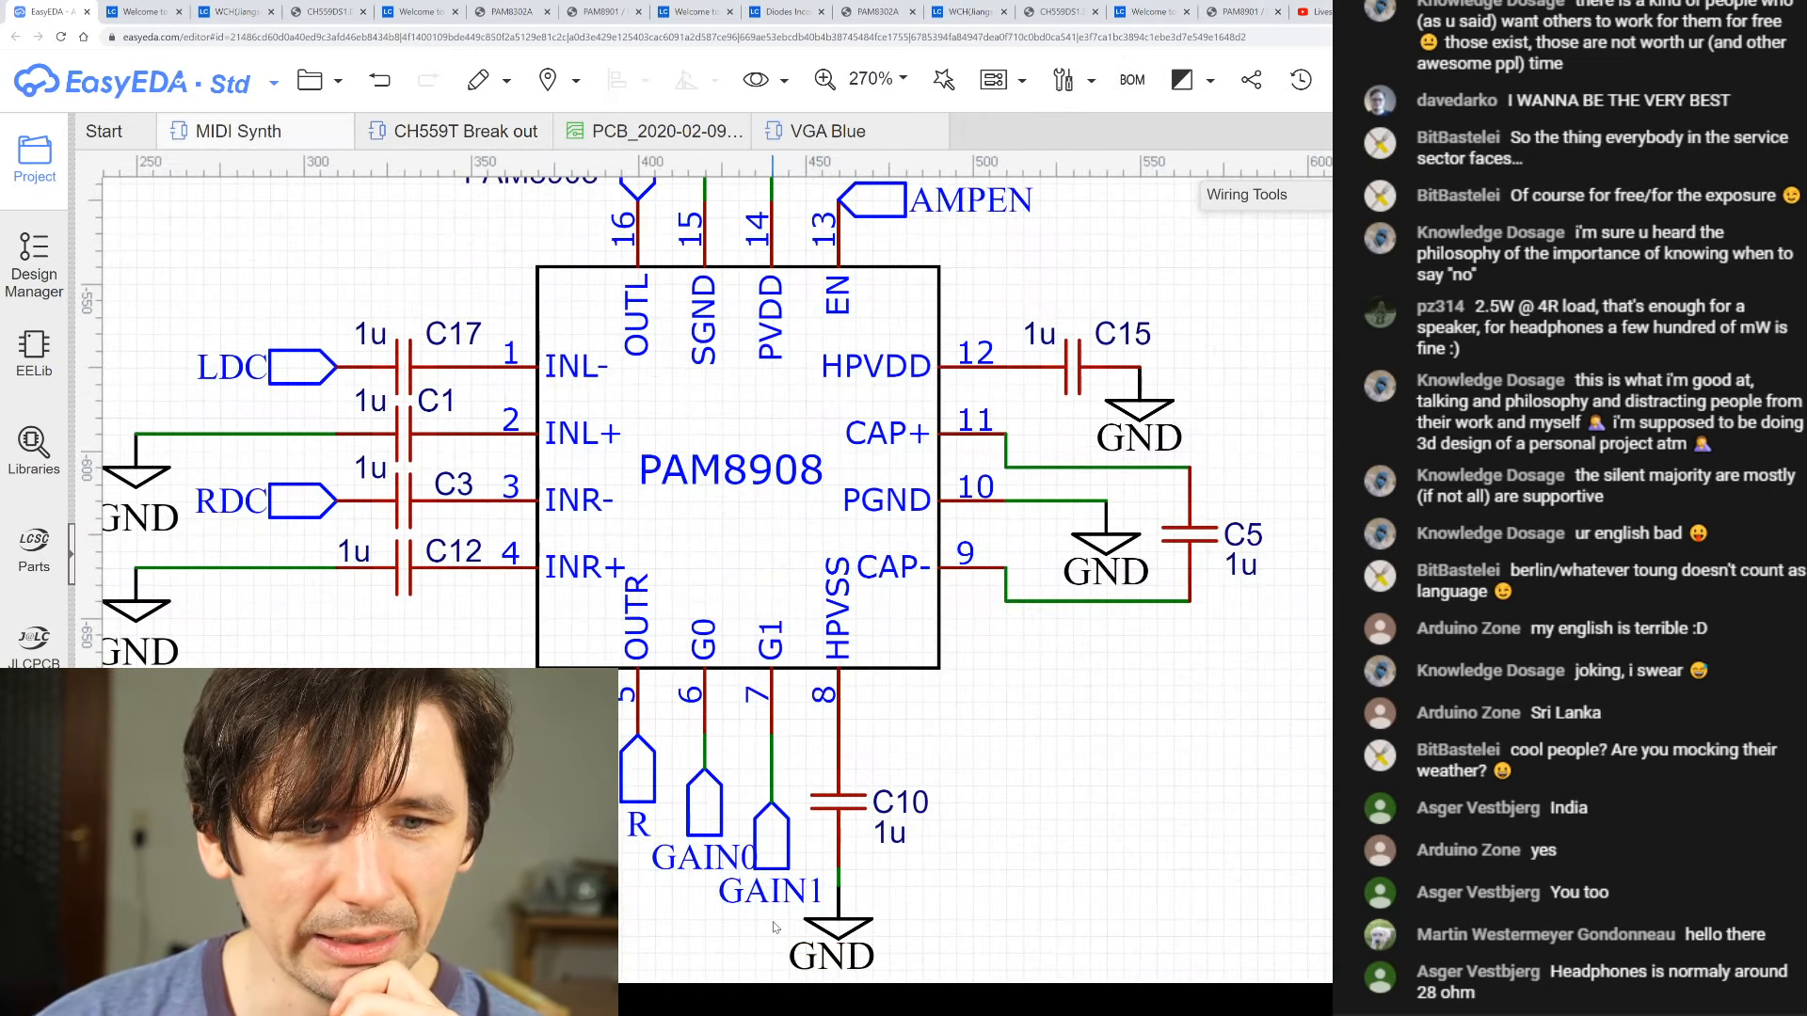
scroll(769, 901, "down", 4)
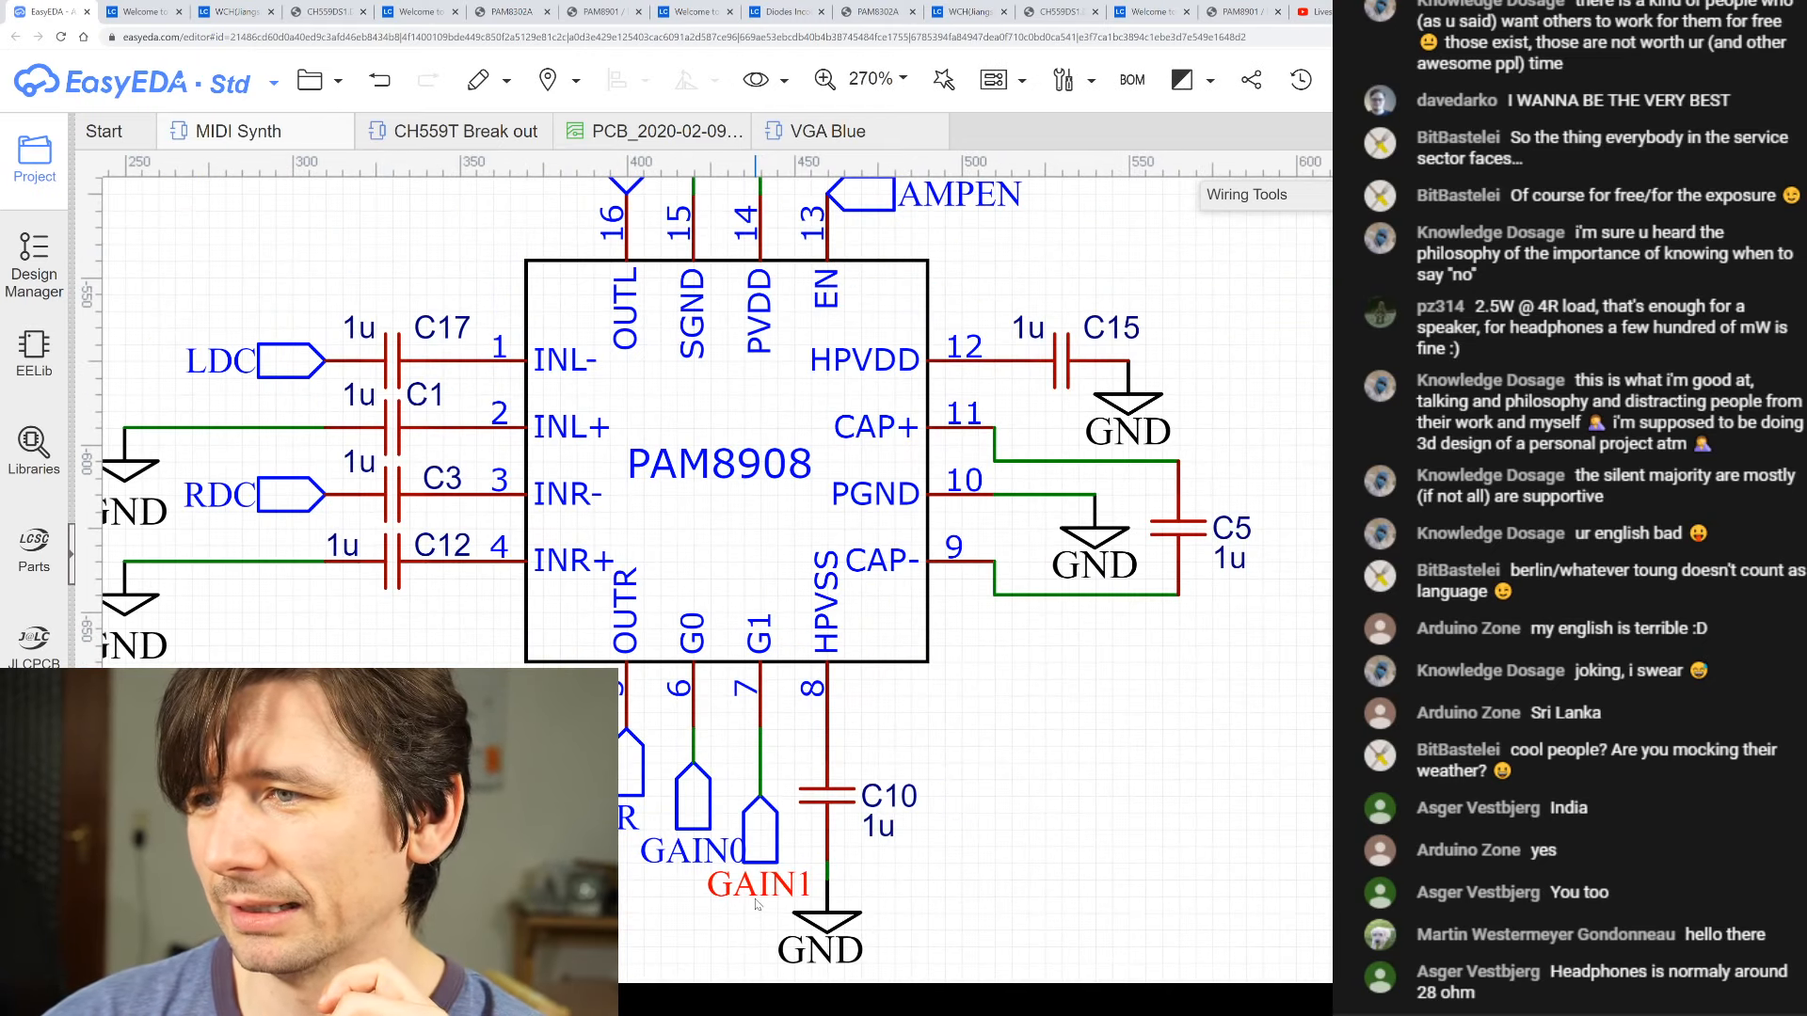
right_click_drag(976, 603, 1082, 450)
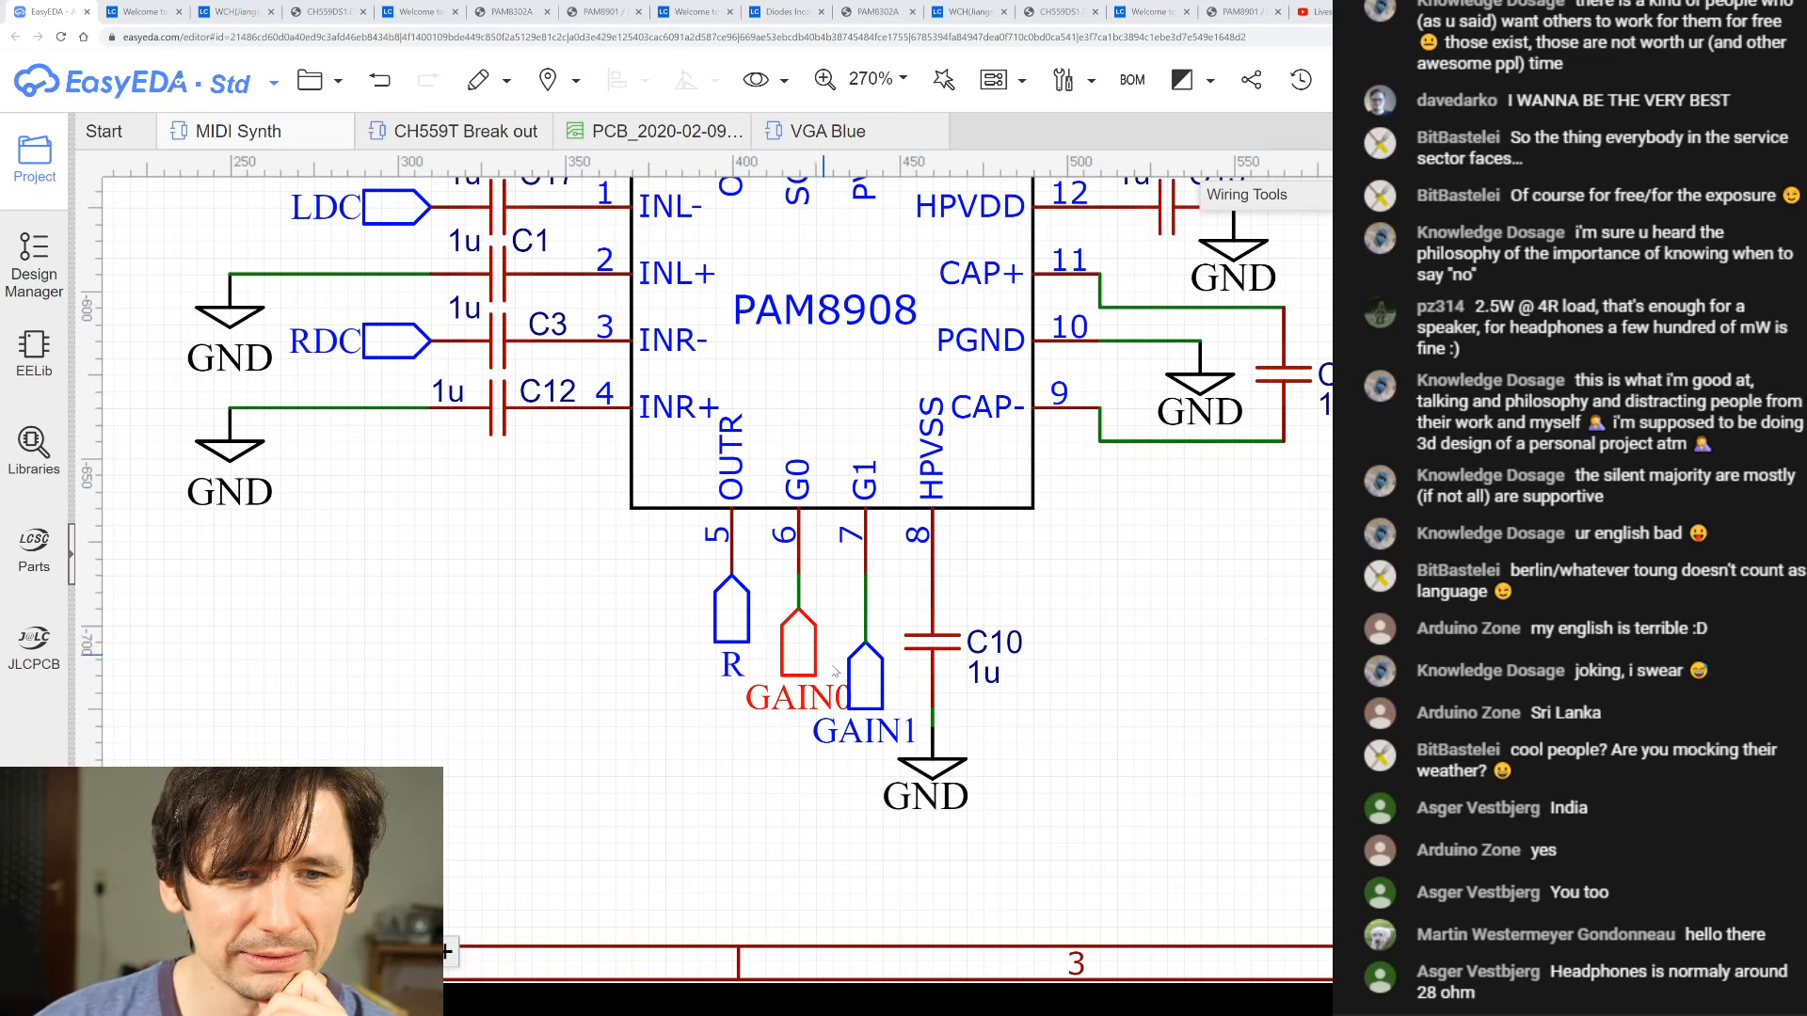
scroll(826, 715, "down", 5)
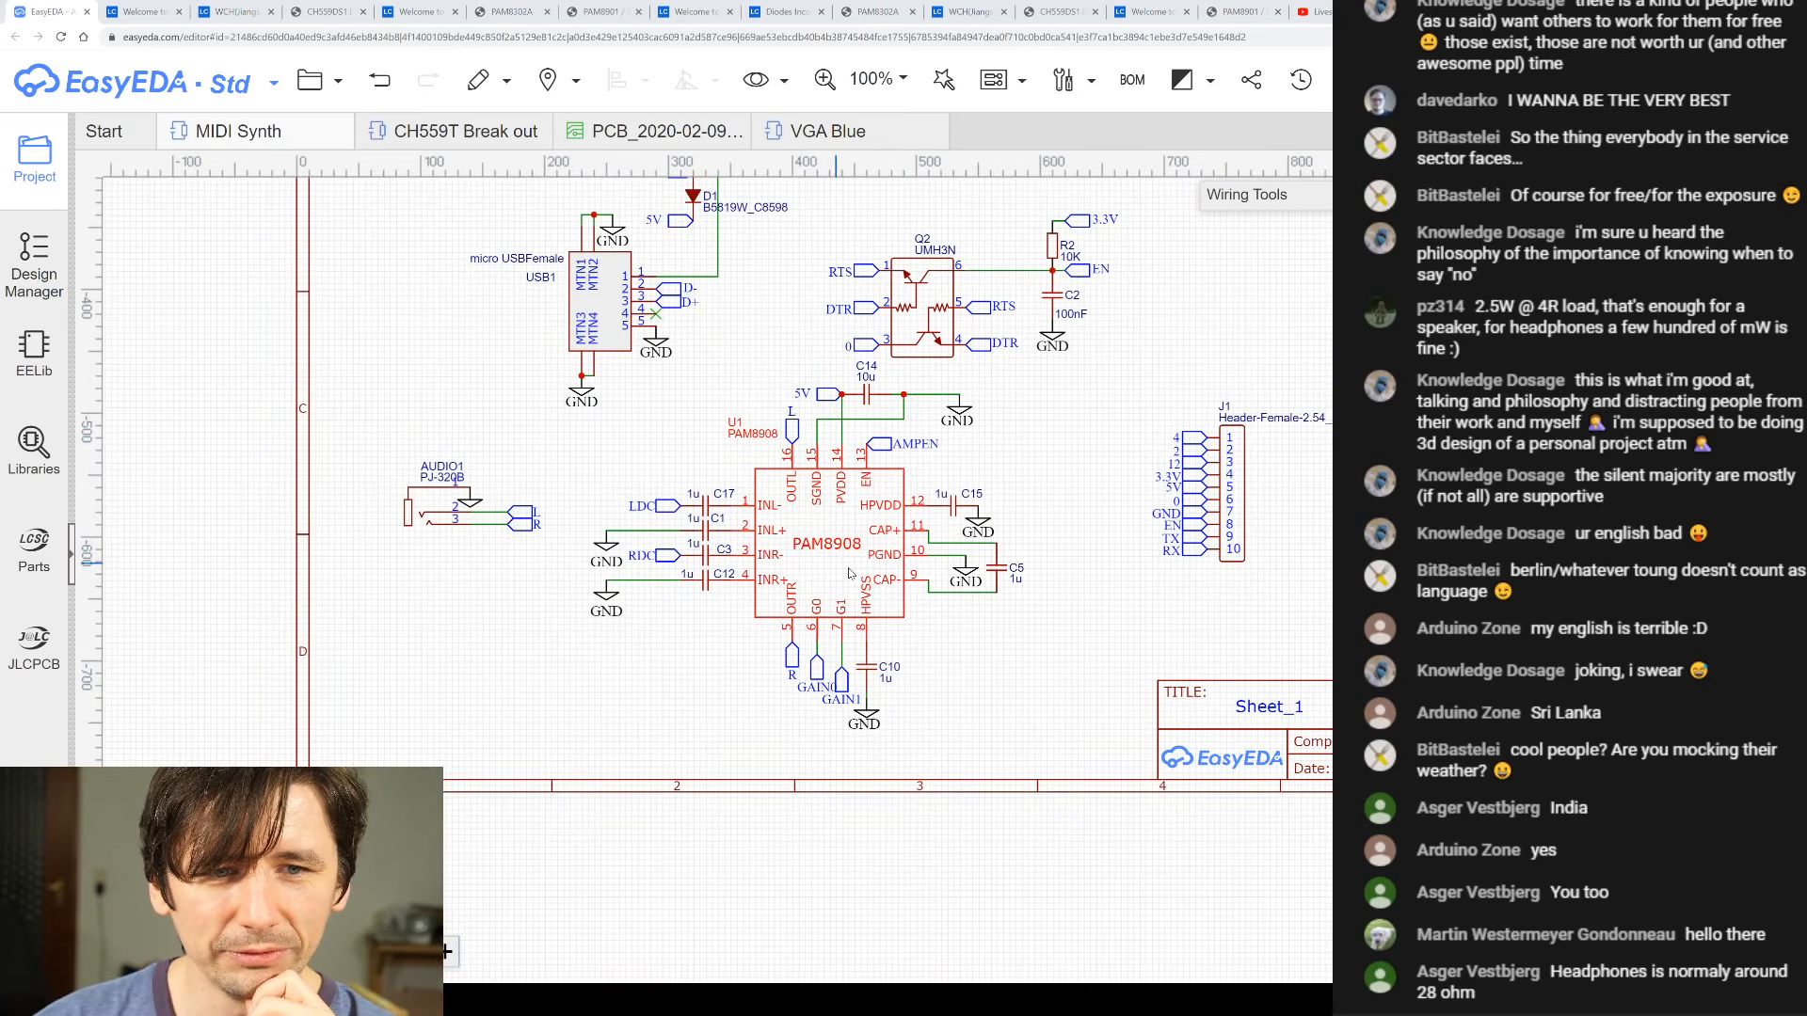
scroll(793, 514, "up", 5)
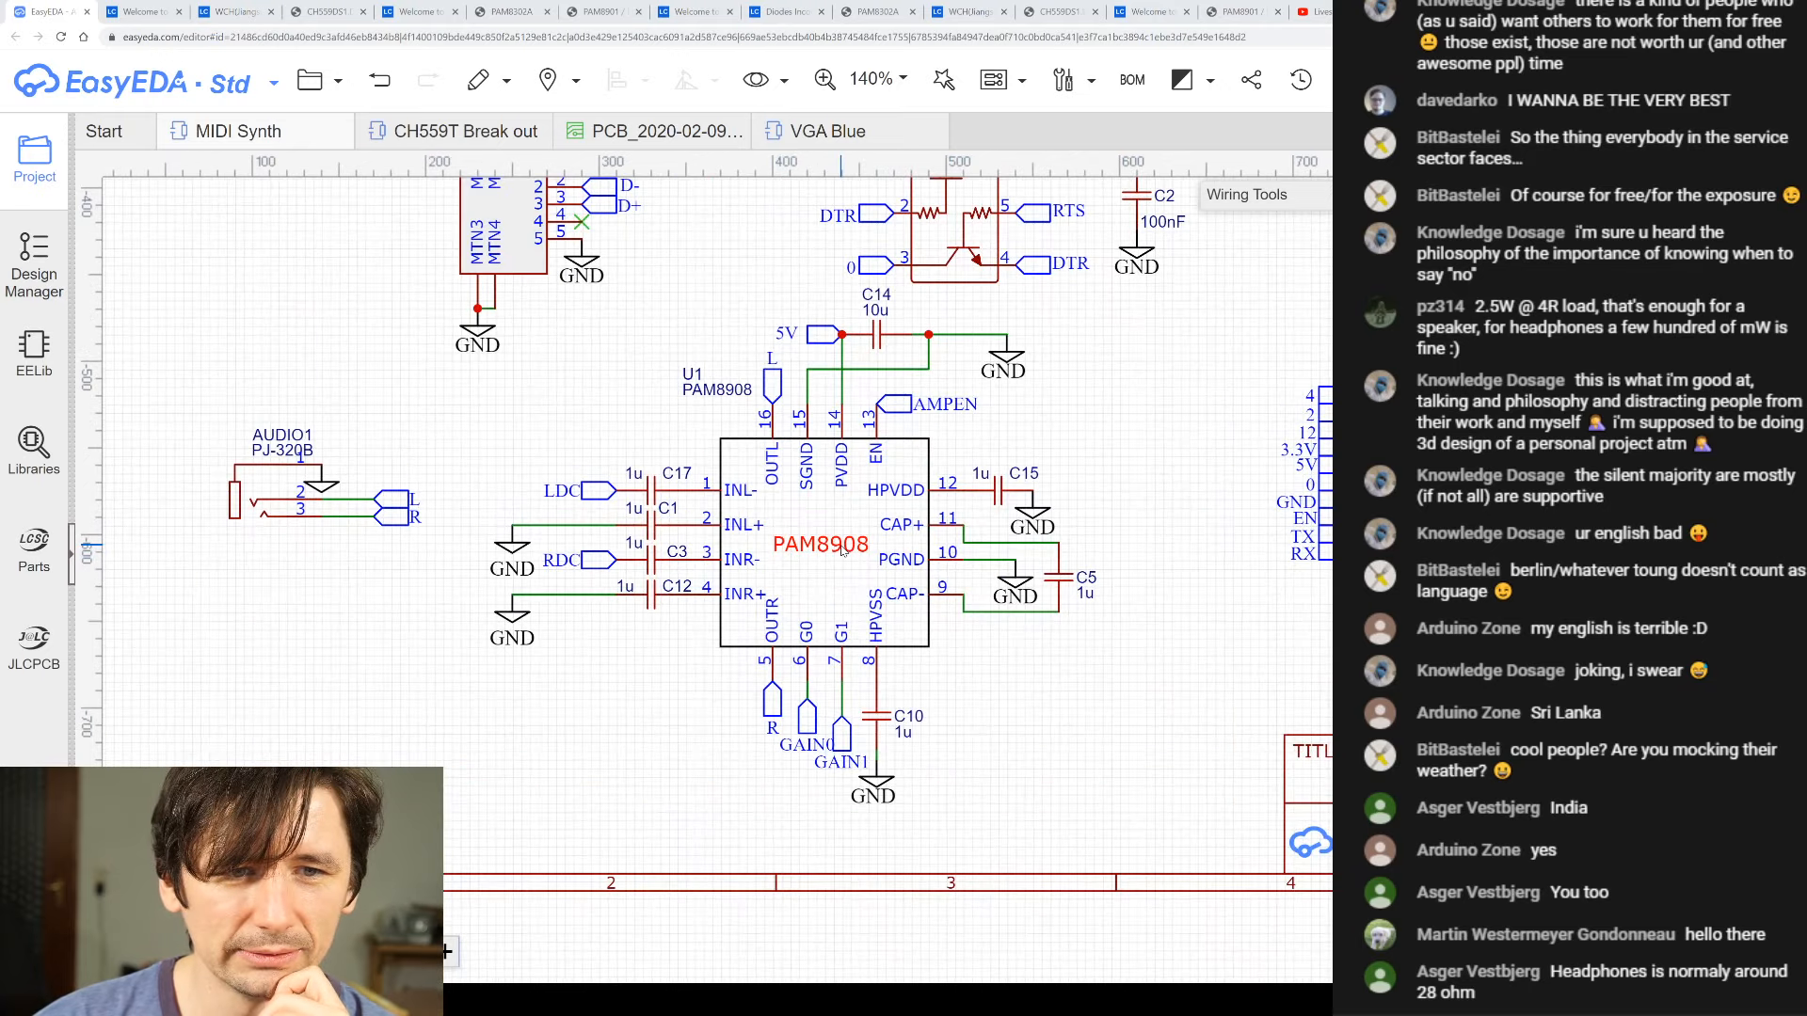
scroll(793, 514, "down", 2)
scroll(758, 712, "up", 3)
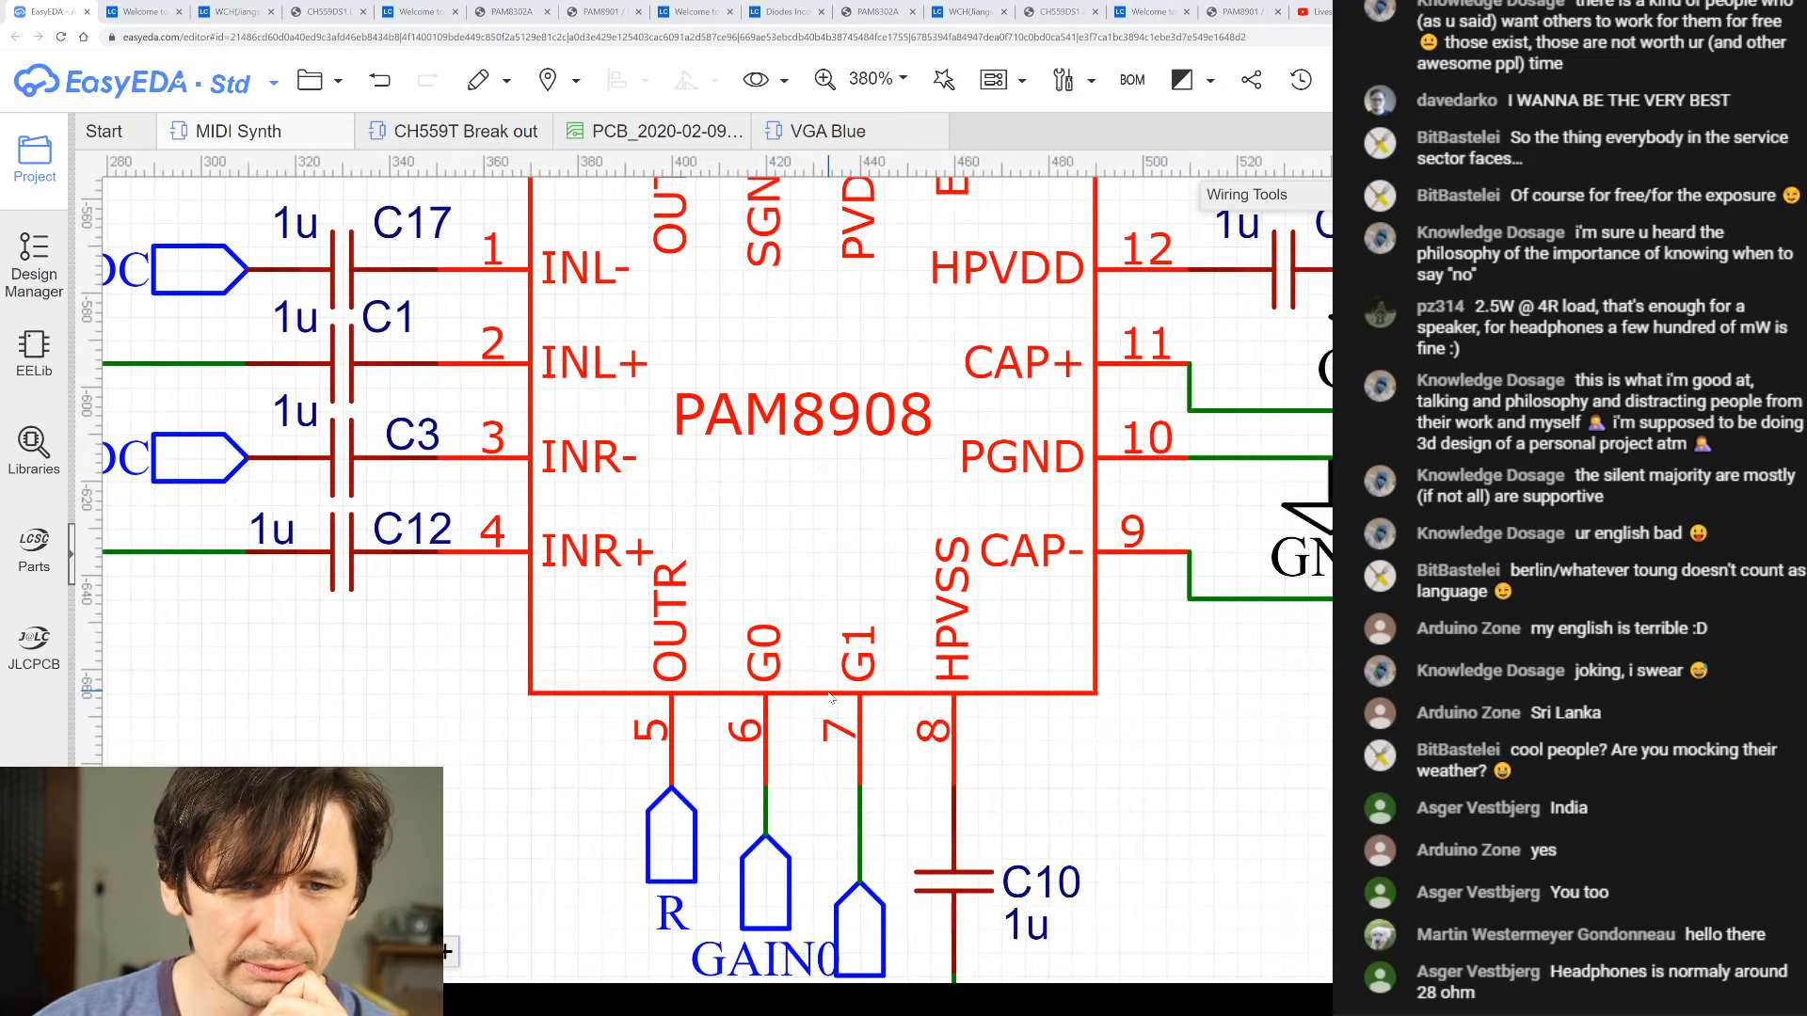
scroll(861, 339, "down", 5)
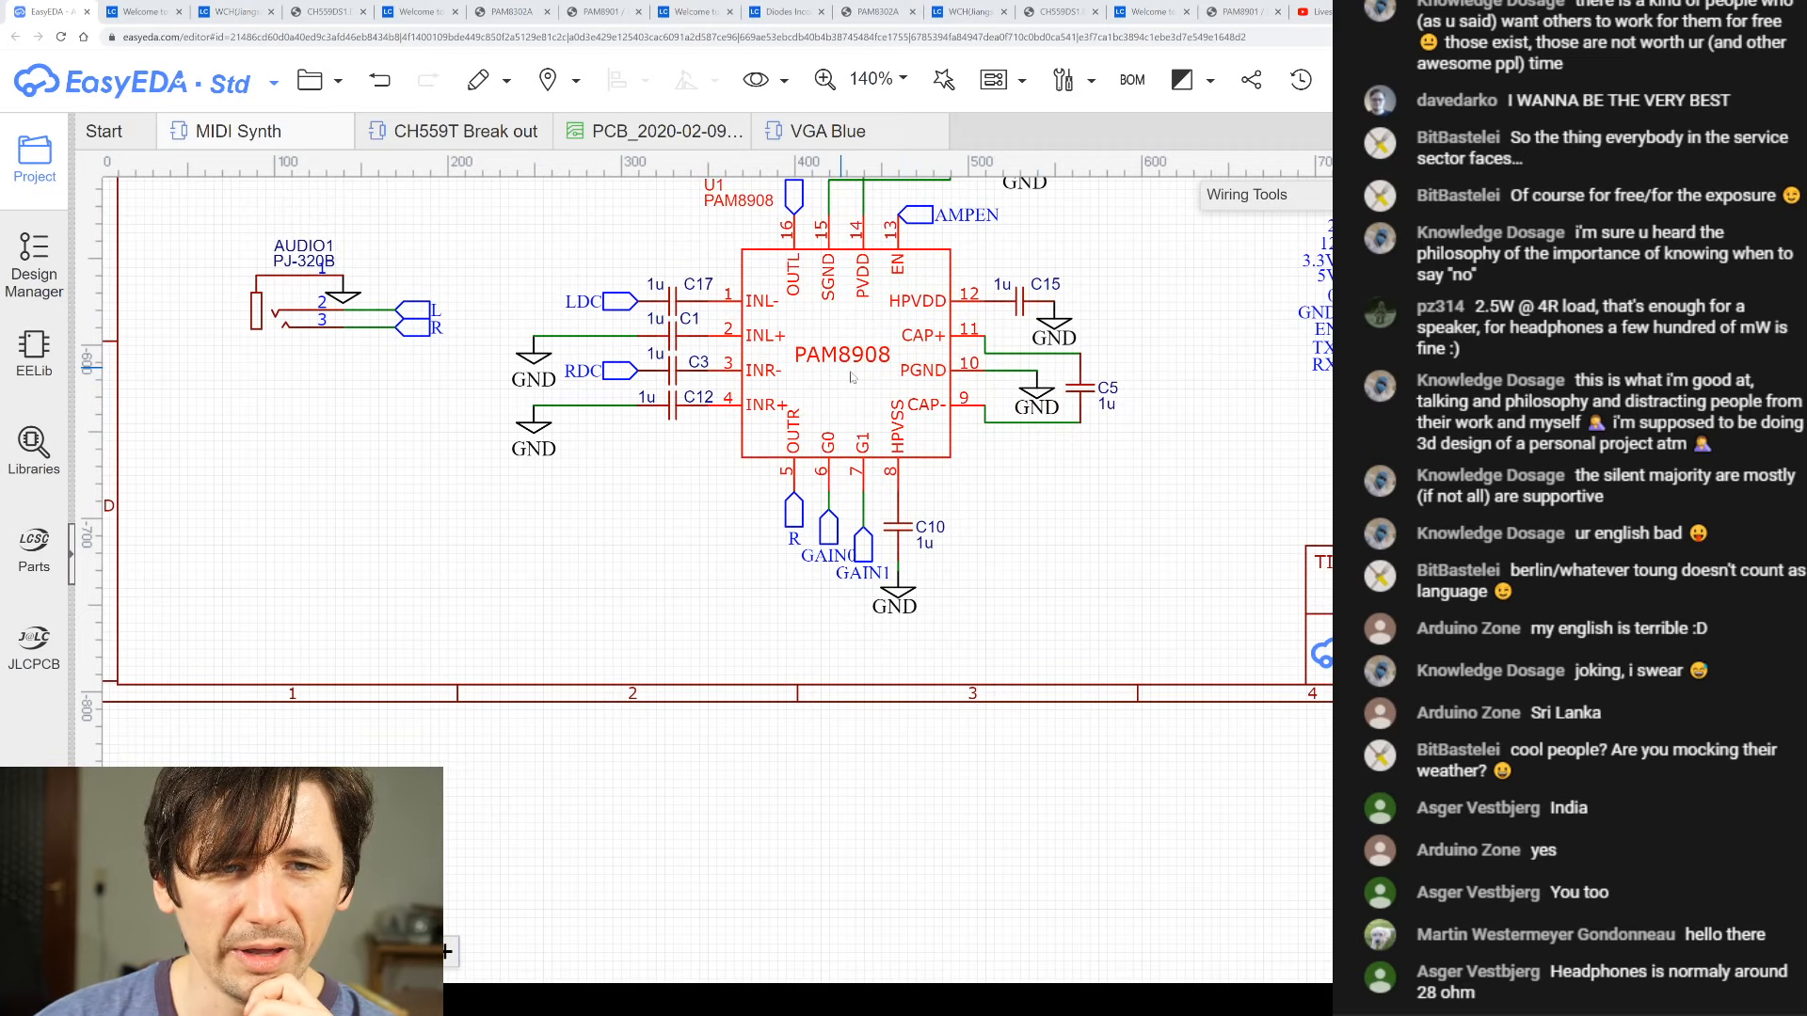
scroll(906, 377, "up", 2)
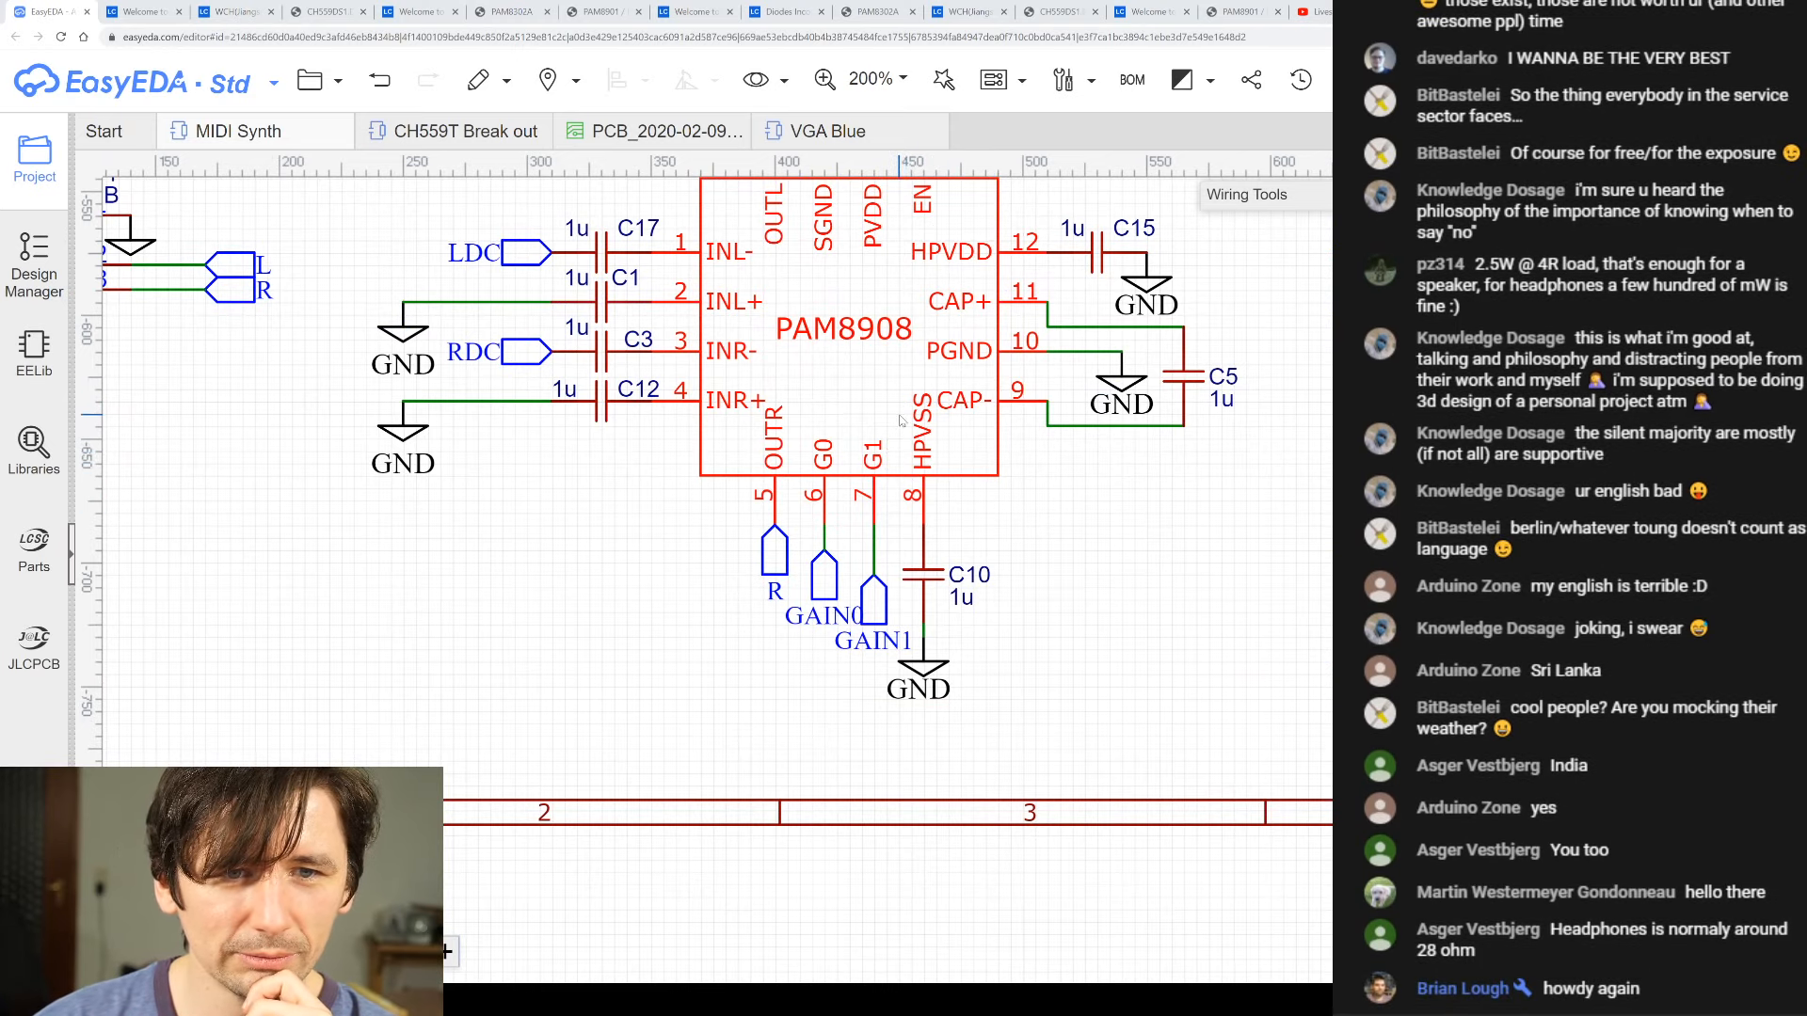
scroll(844, 462, "up", 3)
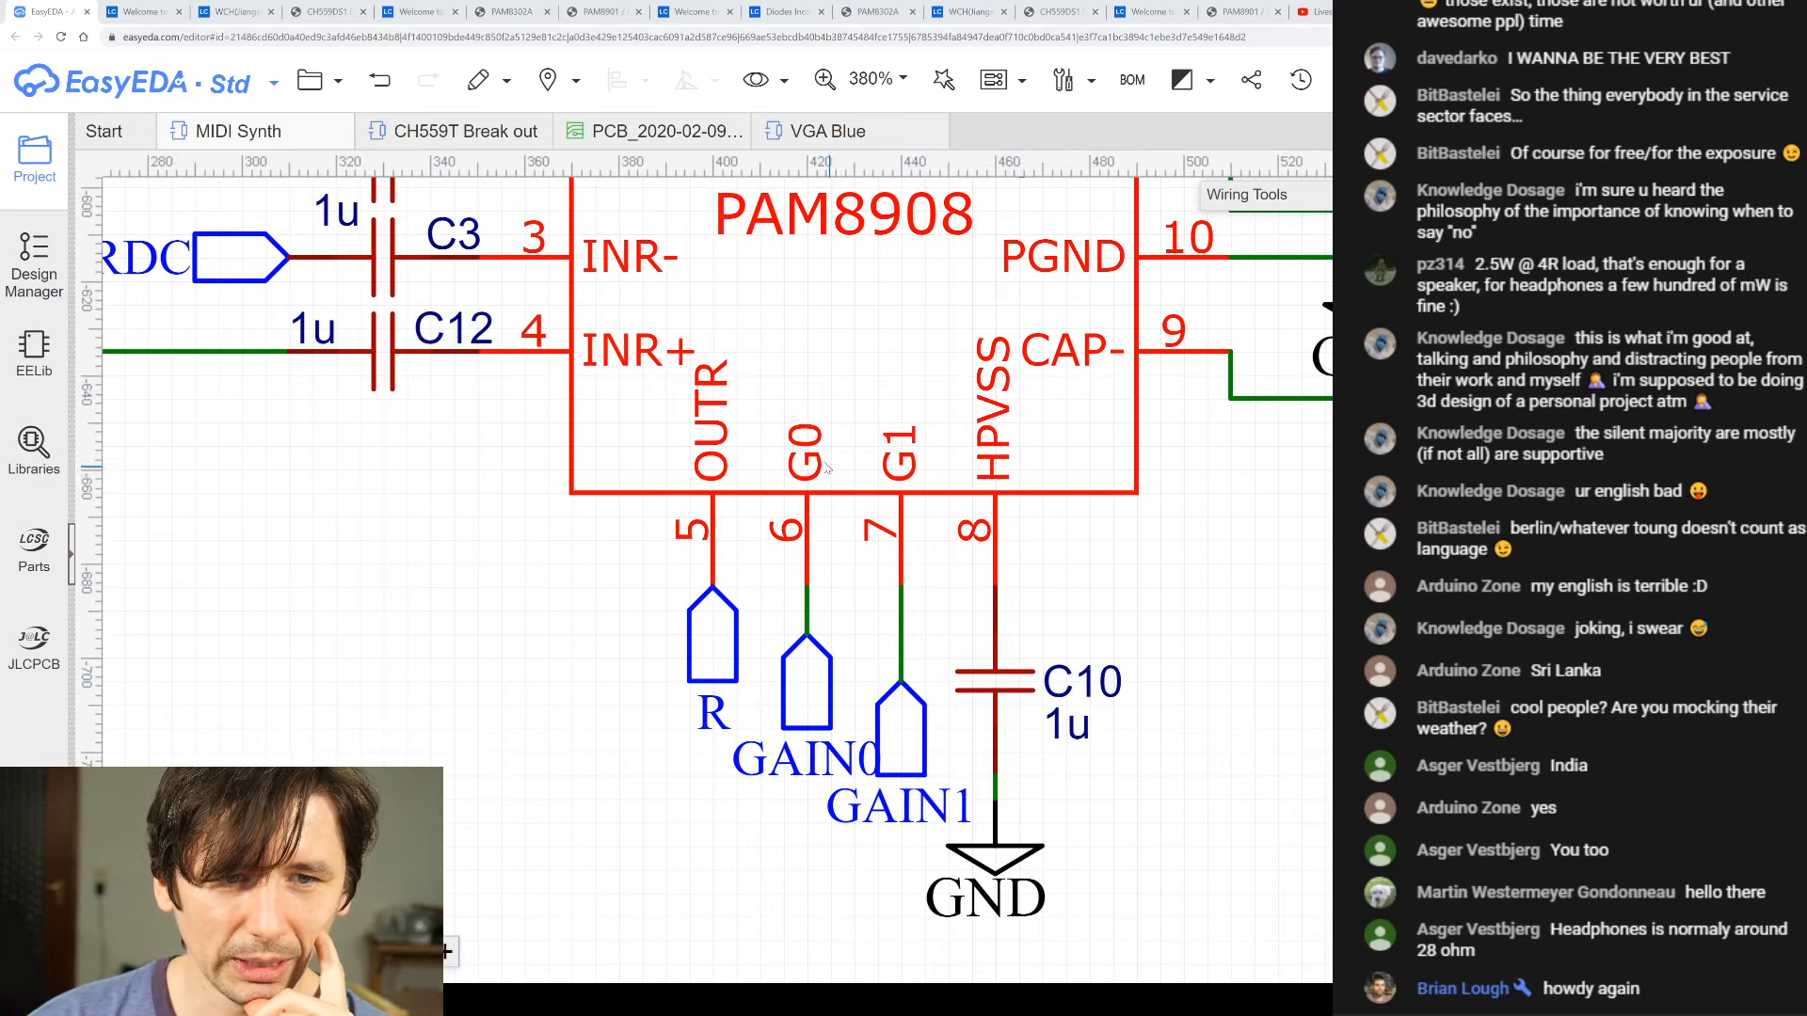
scroll(730, 549, "down", 10)
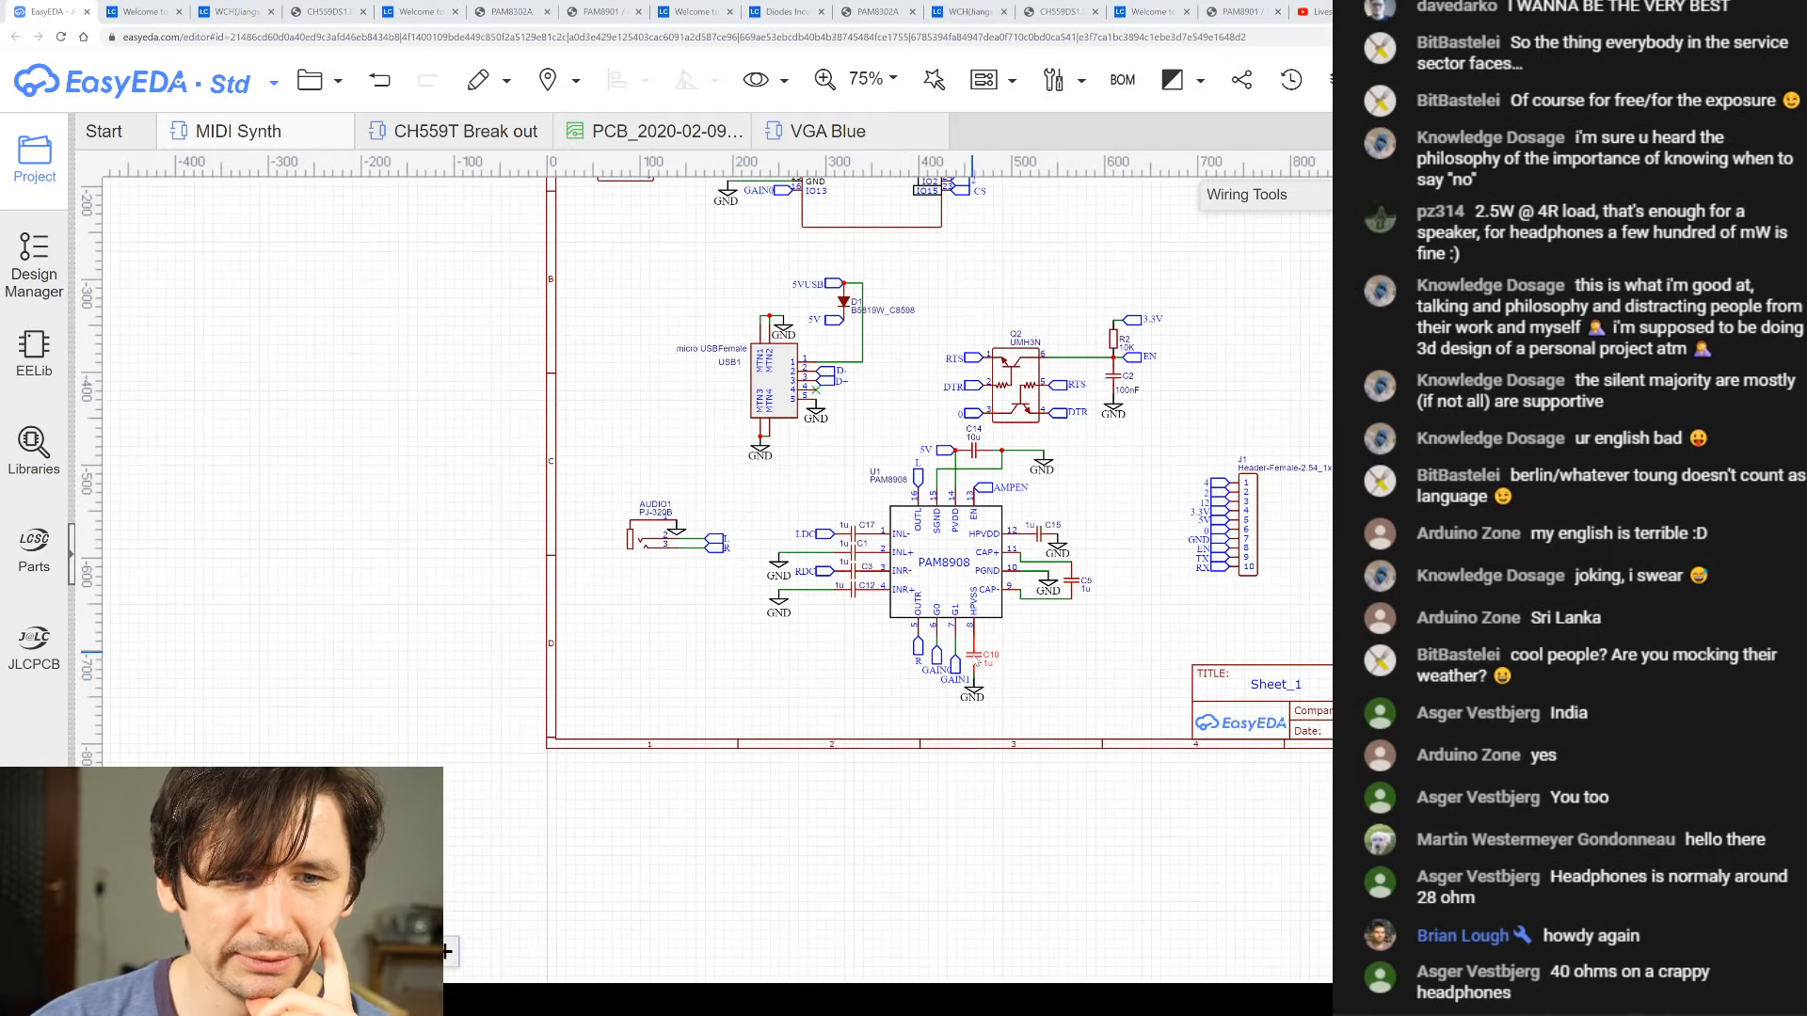
scroll(977, 504, "up", 10)
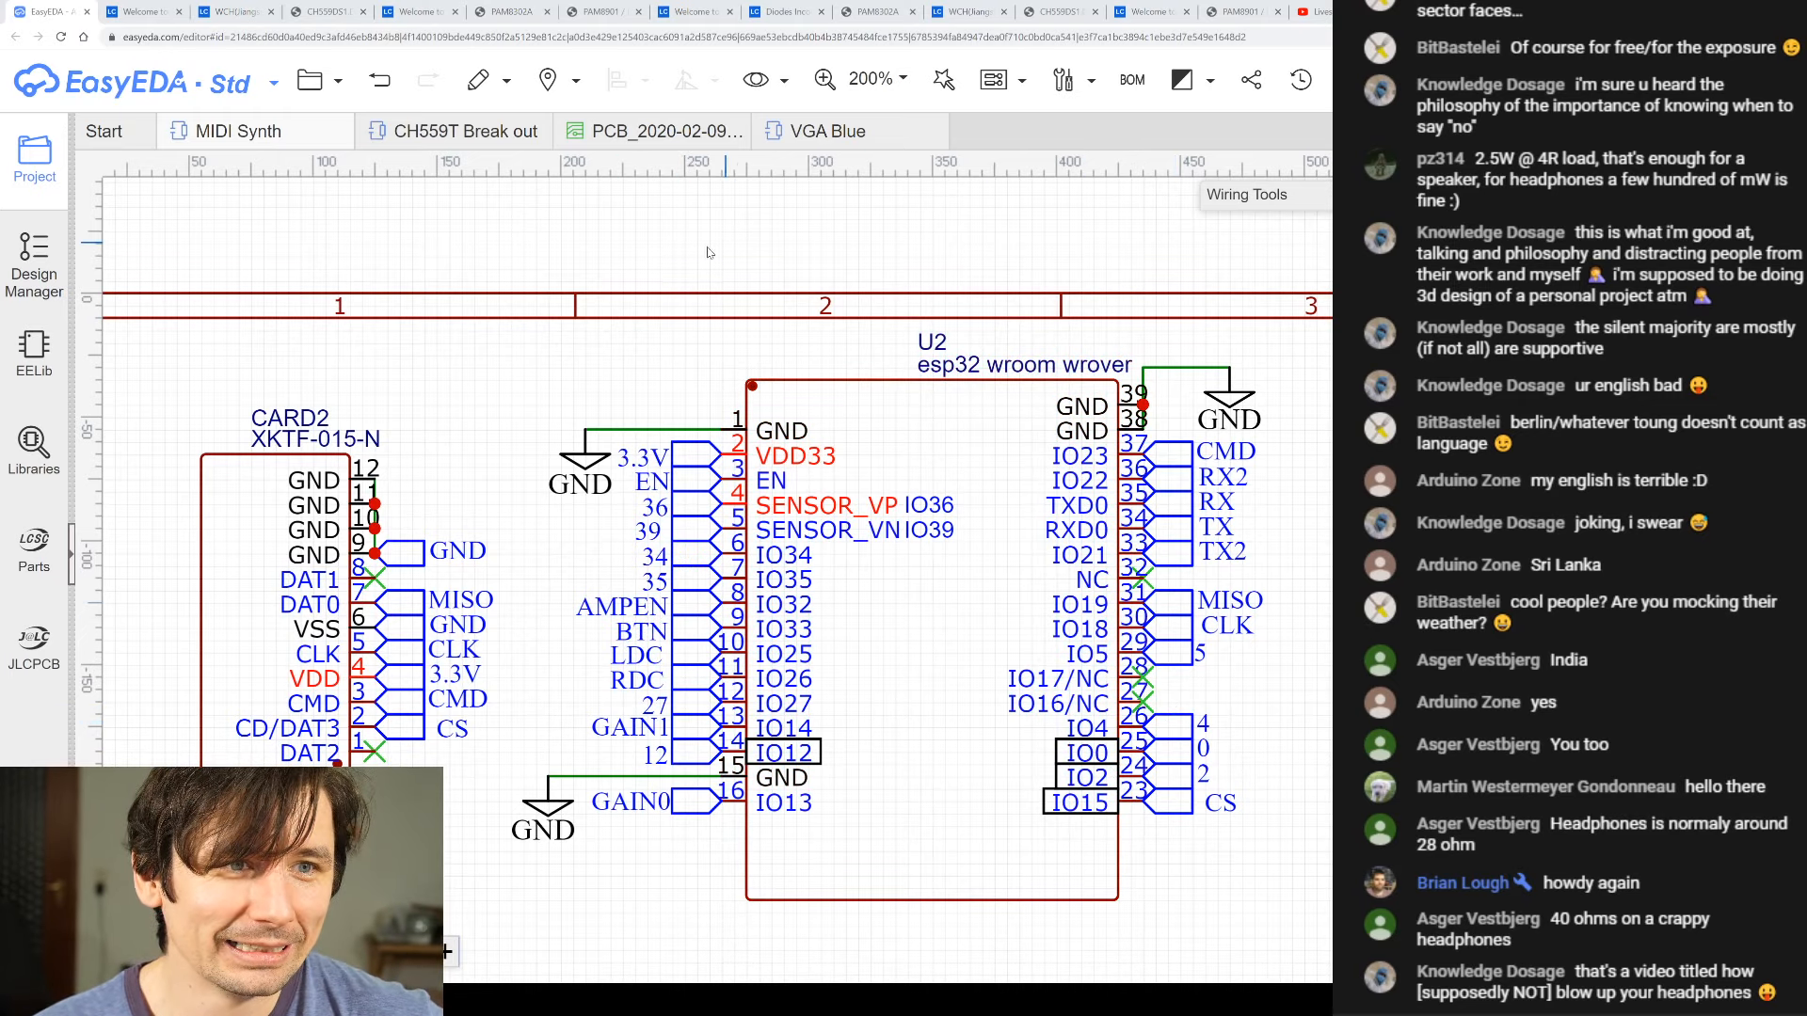
- In the CH559T Break out schematic, move the OUT net port away from PAM8302AASCR pin 5 and select the GND symbol on pin 8
left_click(502, 133)
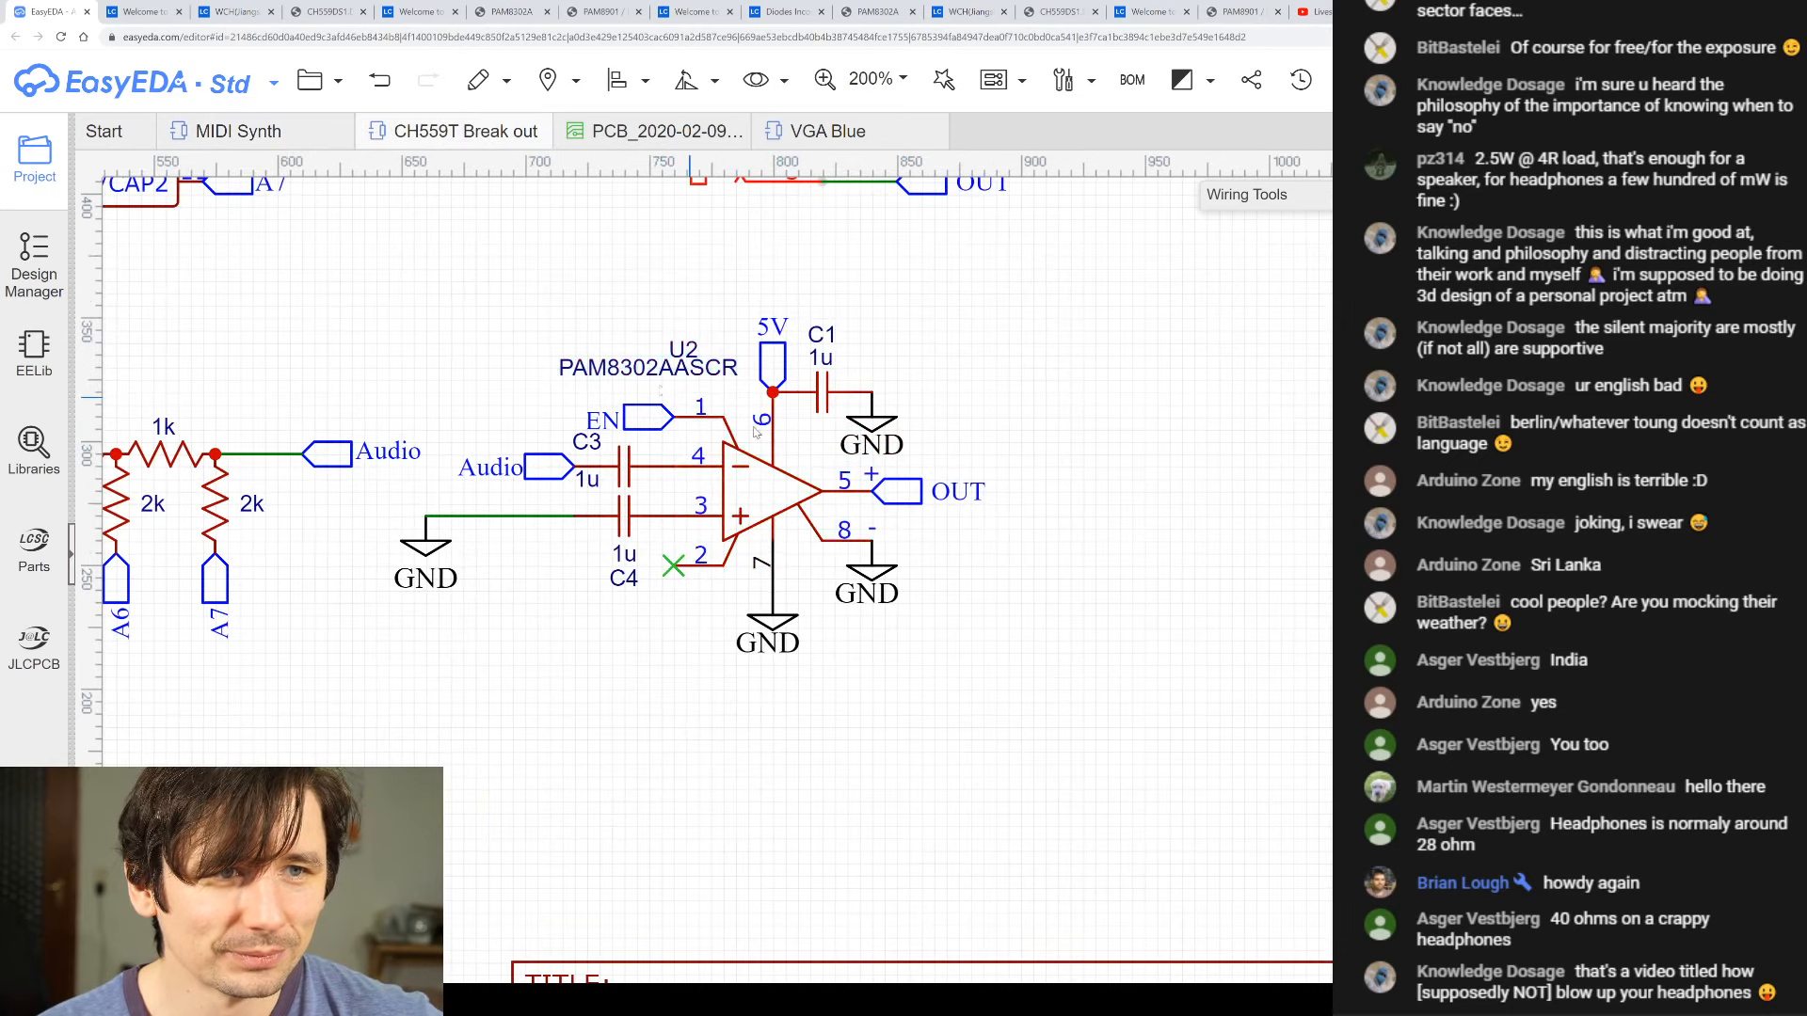
scroll(1115, 566, "down", 3)
scroll(959, 272, "up", 1)
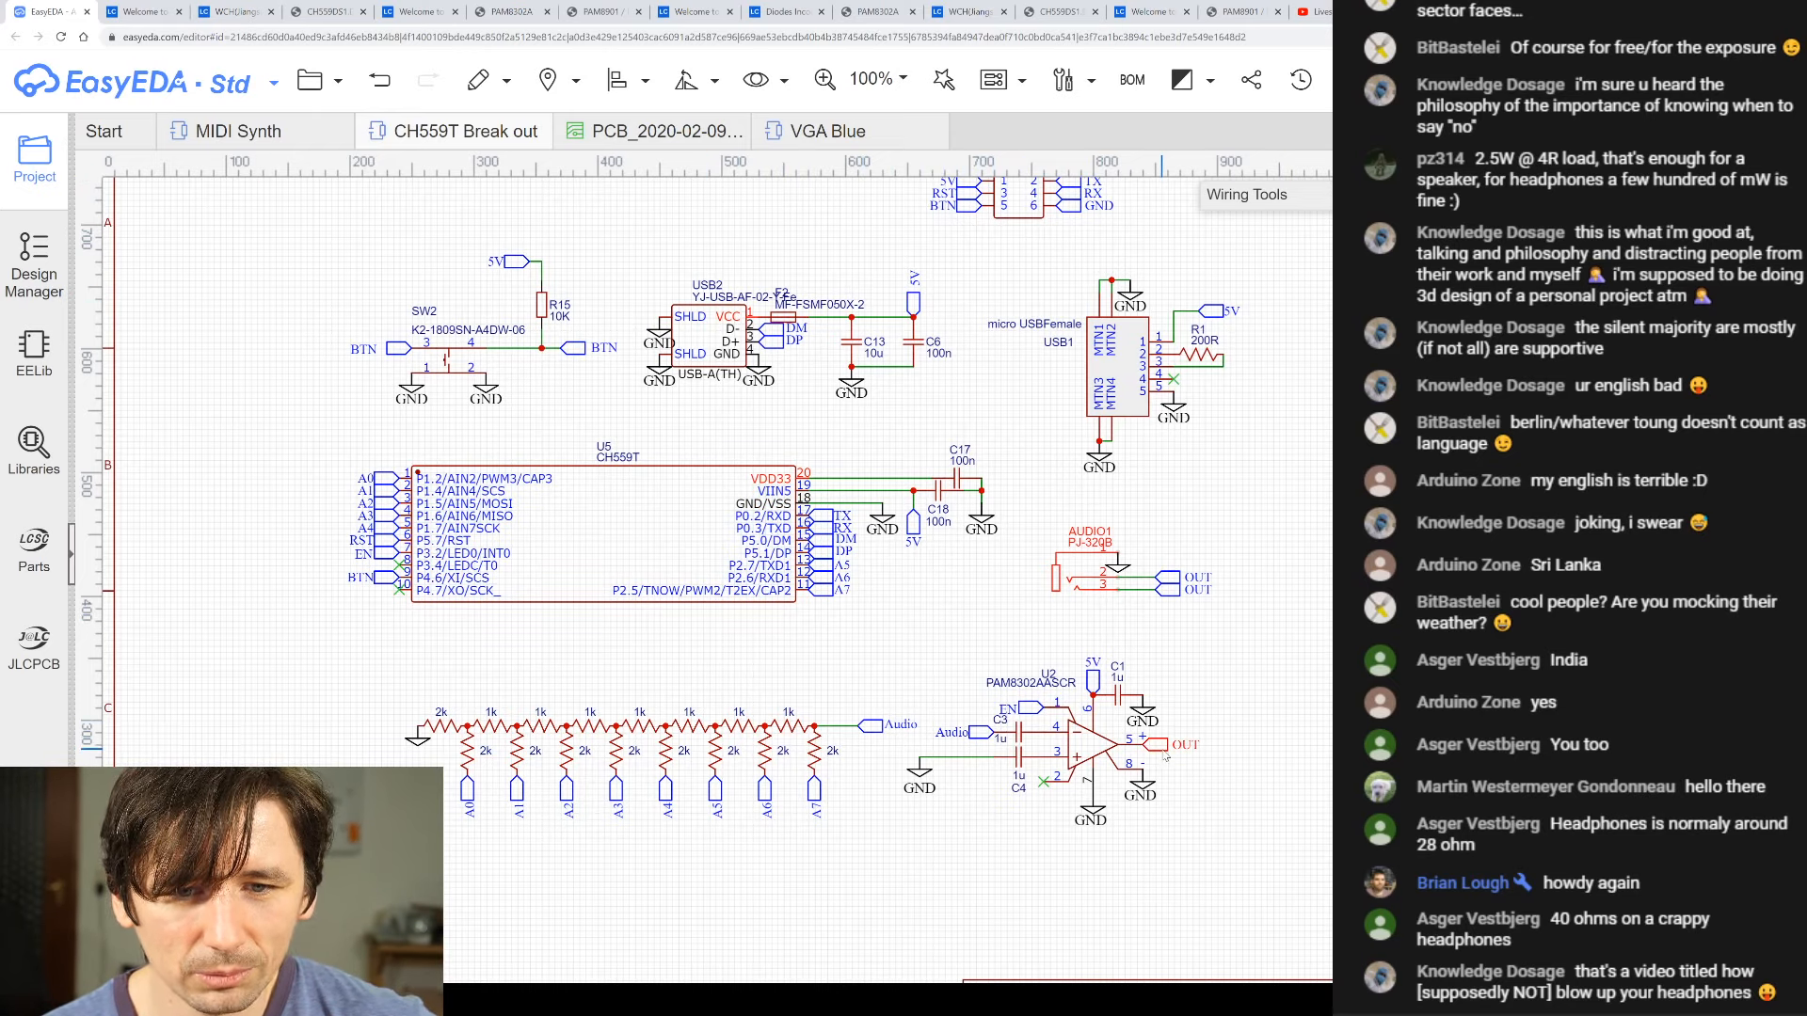
left_click_drag(1159, 748, 1236, 750)
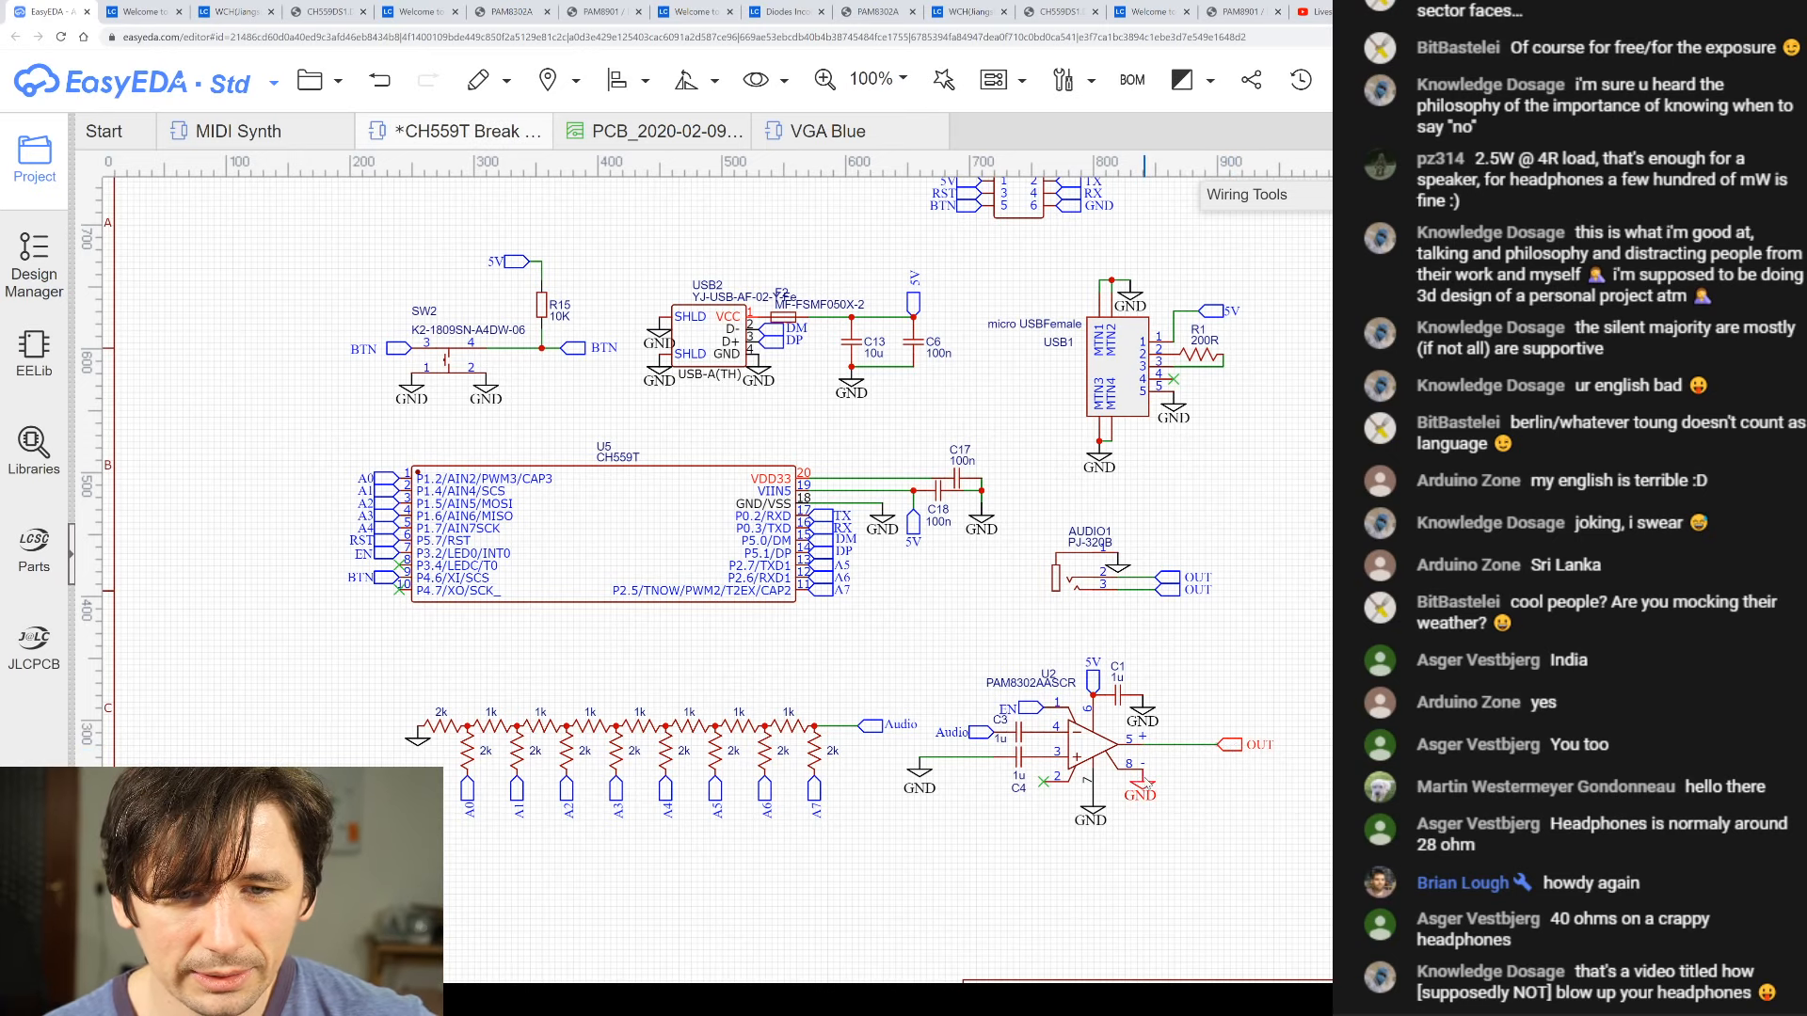
left_click(1143, 791)
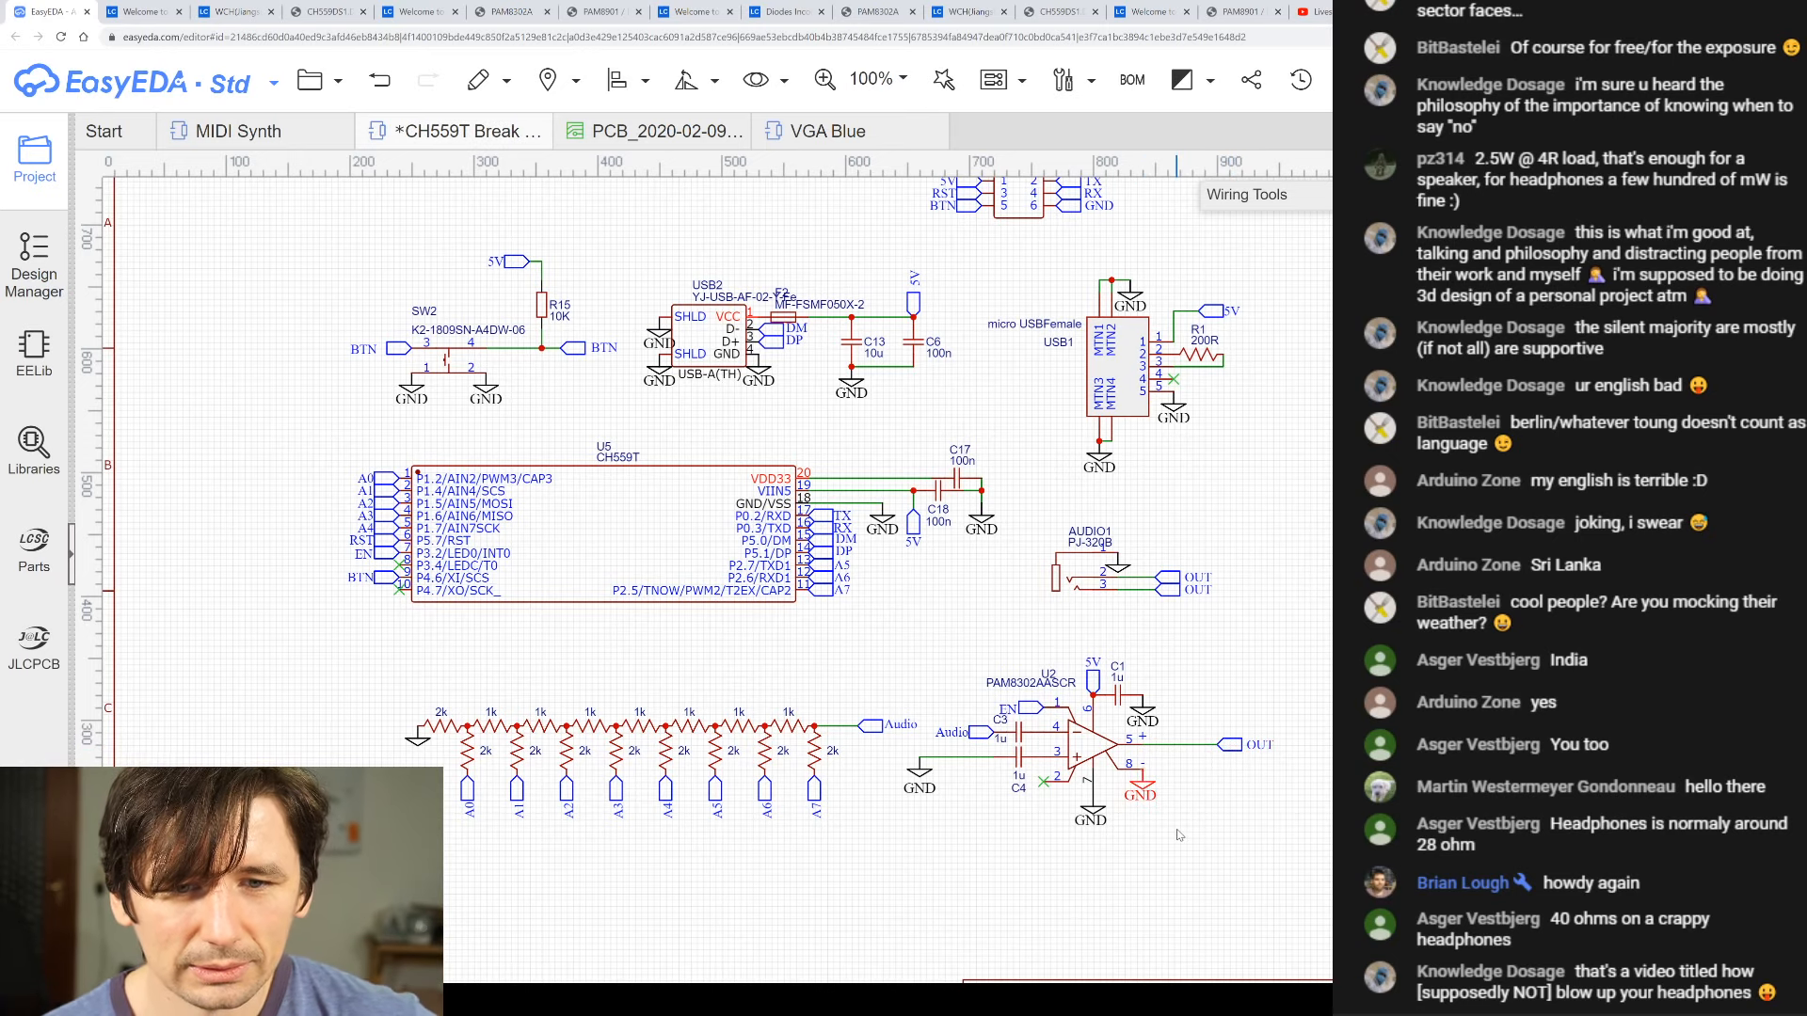
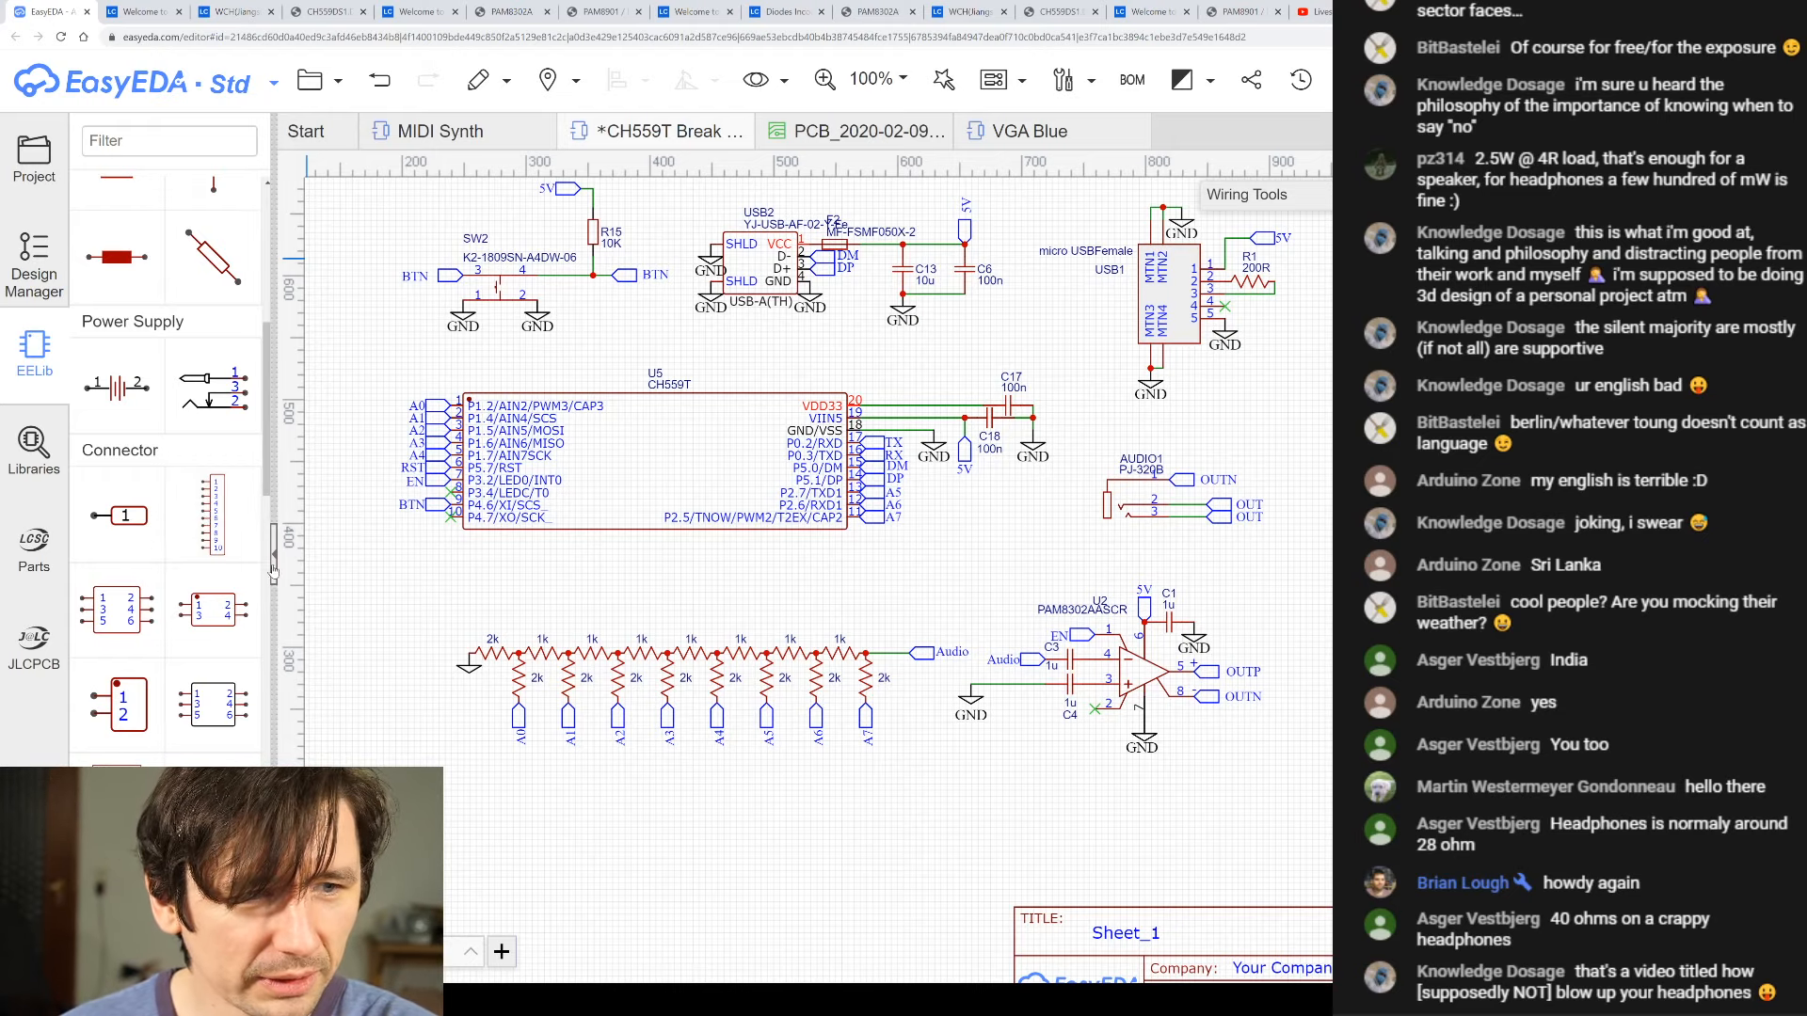
- Place a Header-Female-2.54_1x2 connector between the AUDIO1 jack and the PAM8302AASCR amplifier, to the side of both
left_click(248, 551)
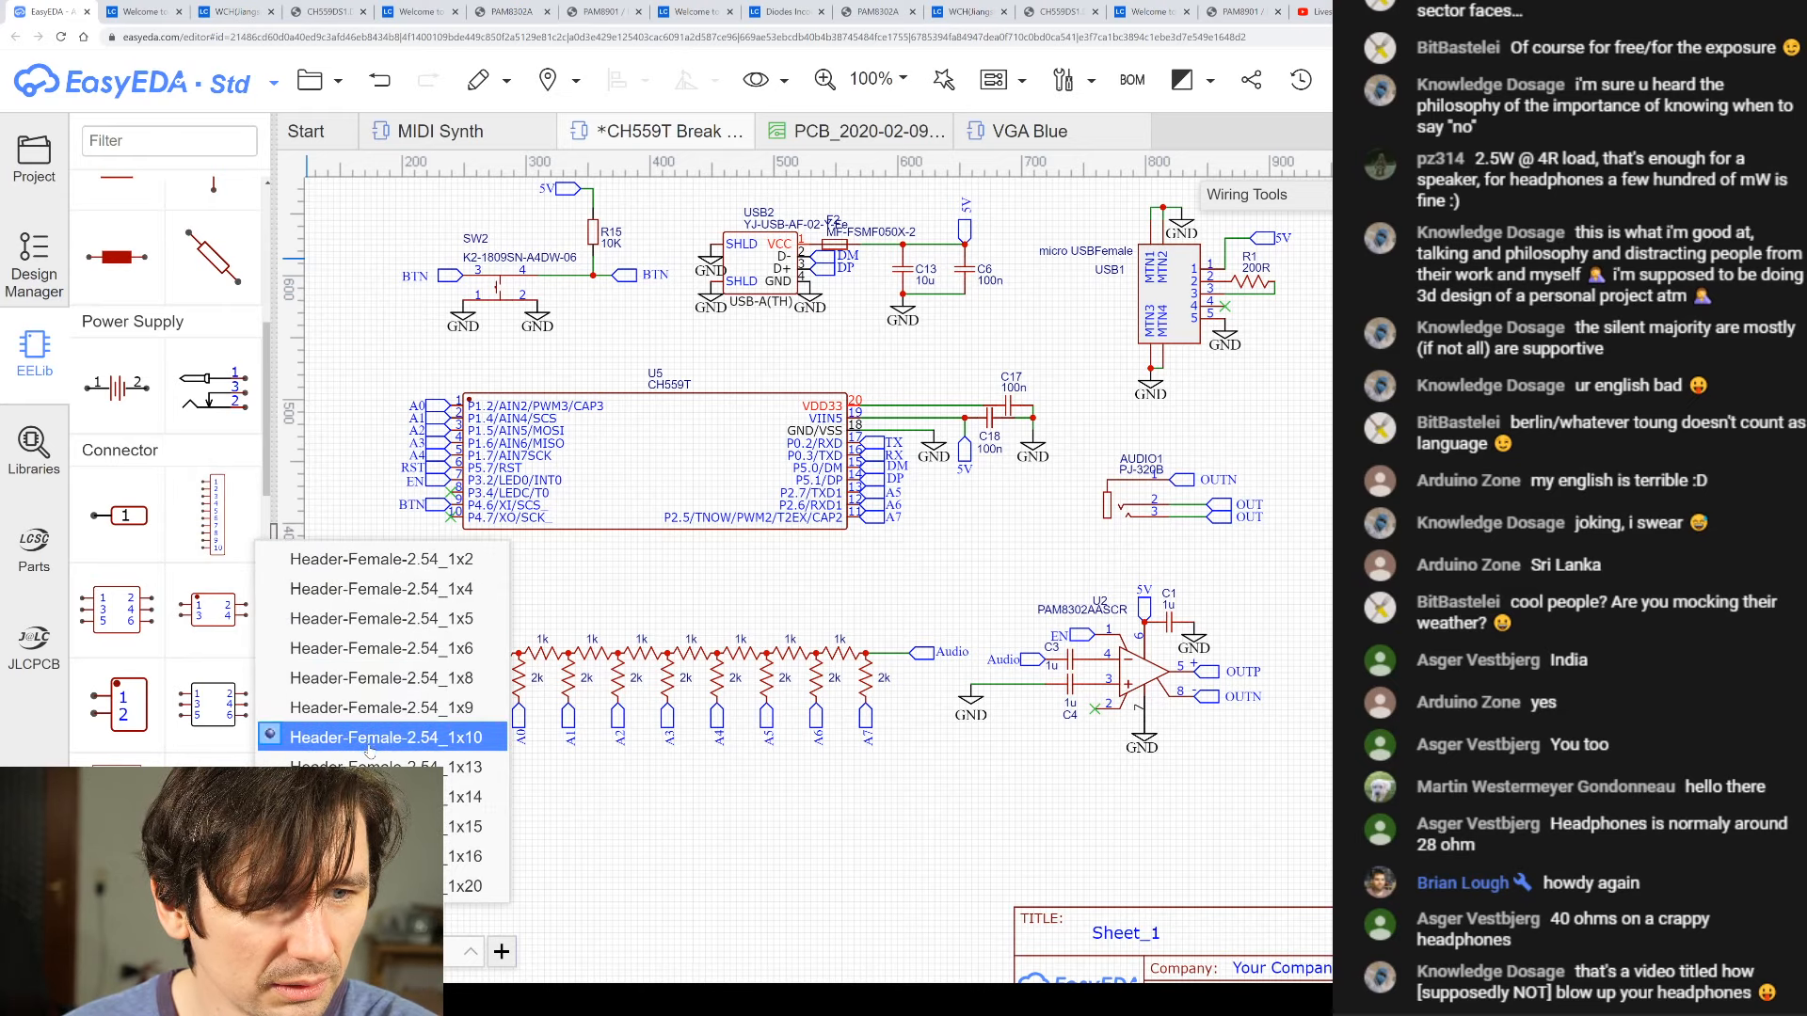
left_click(402, 564)
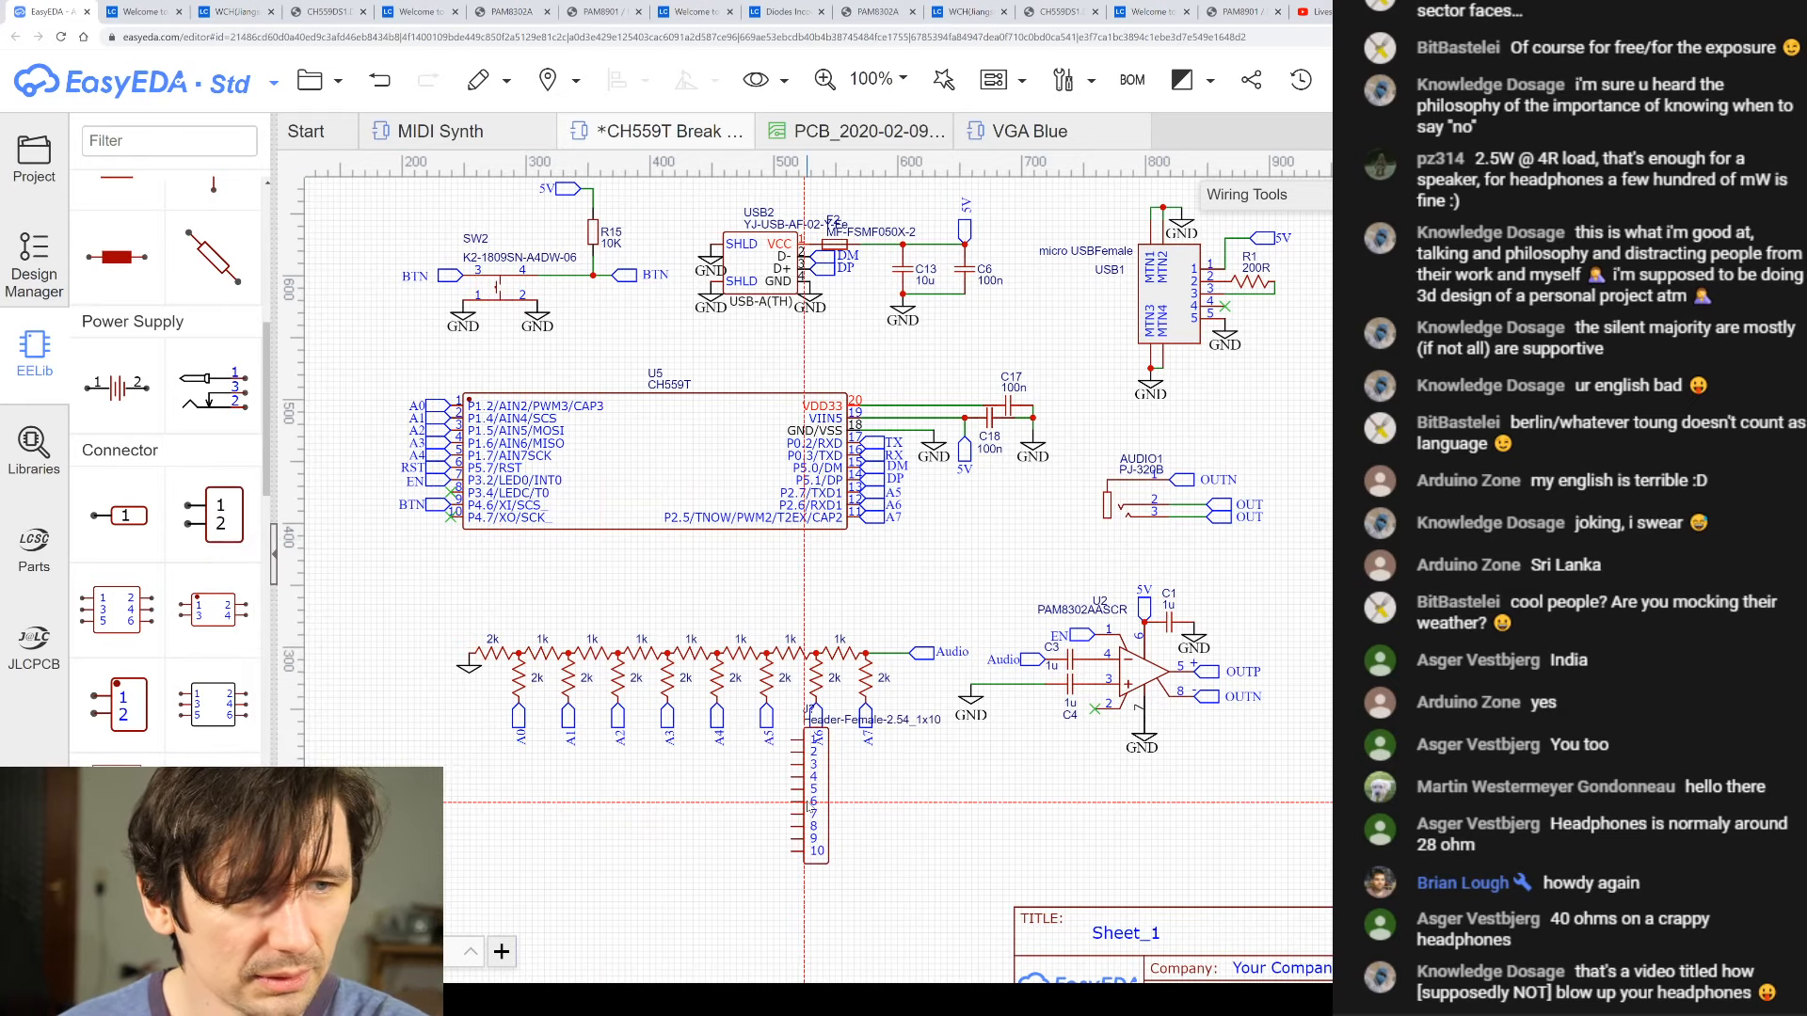
left_click(125, 496)
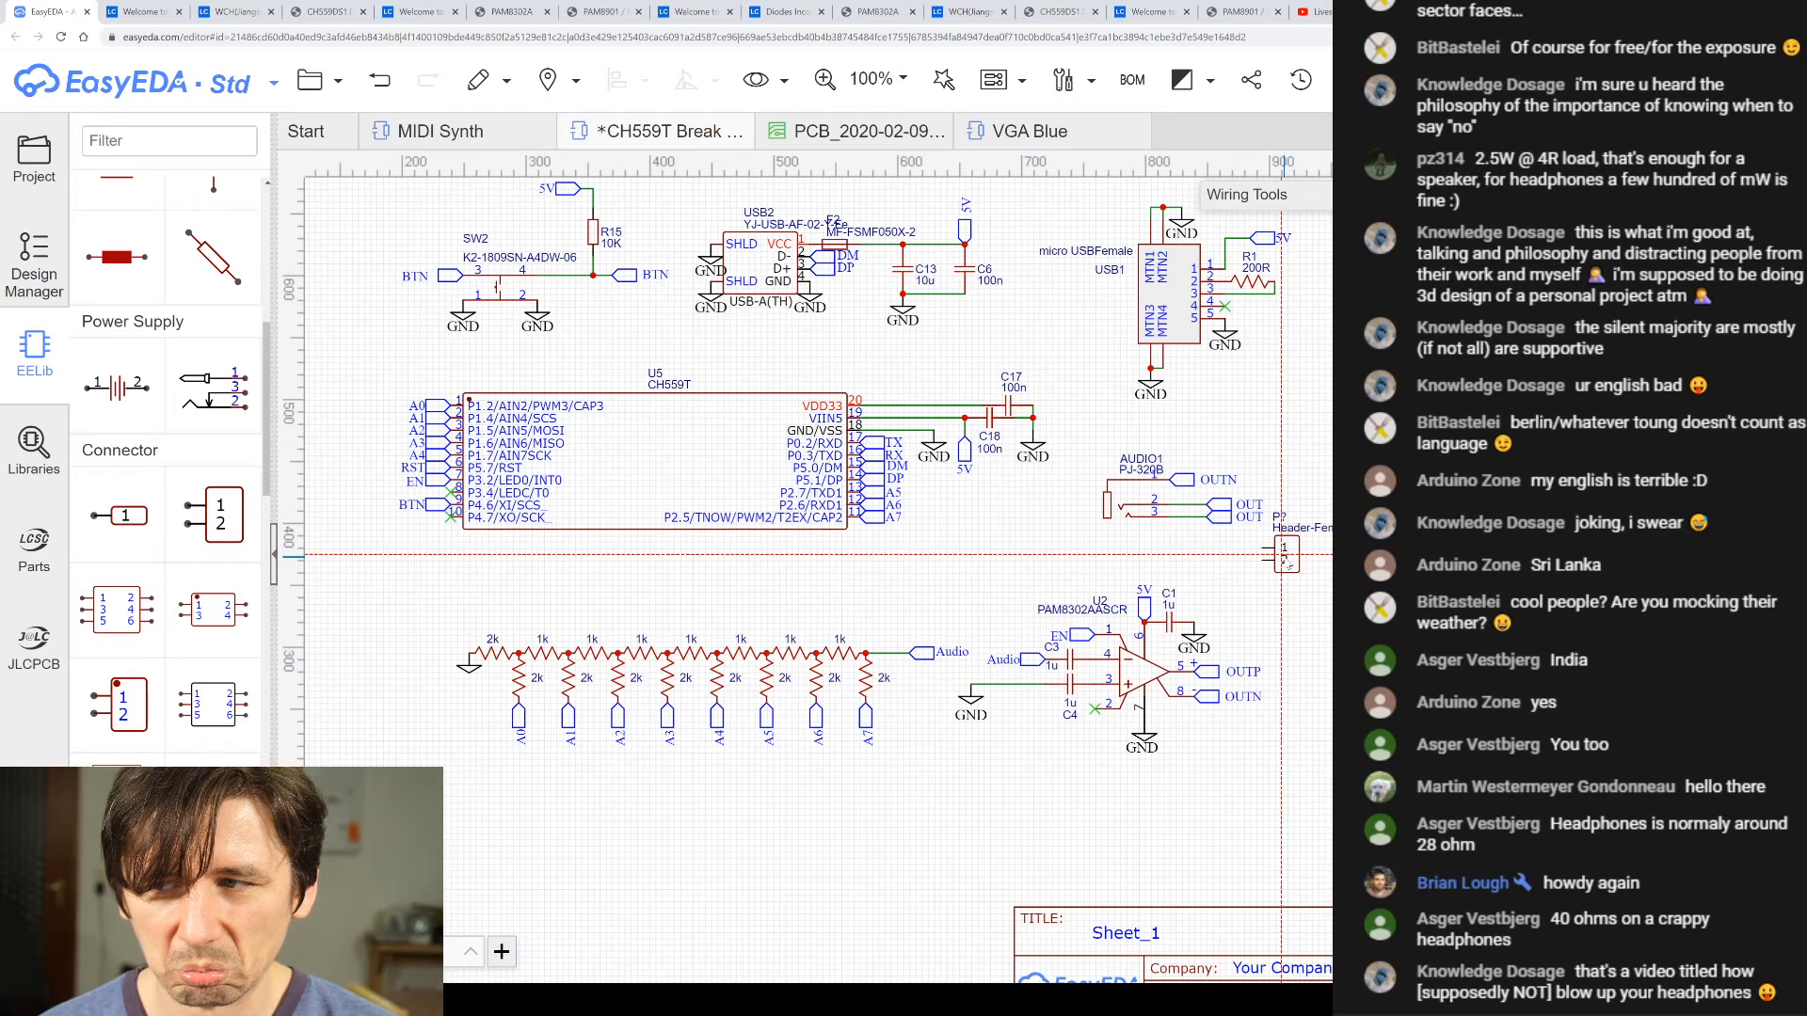
scroll(1118, 628, "down", 8)
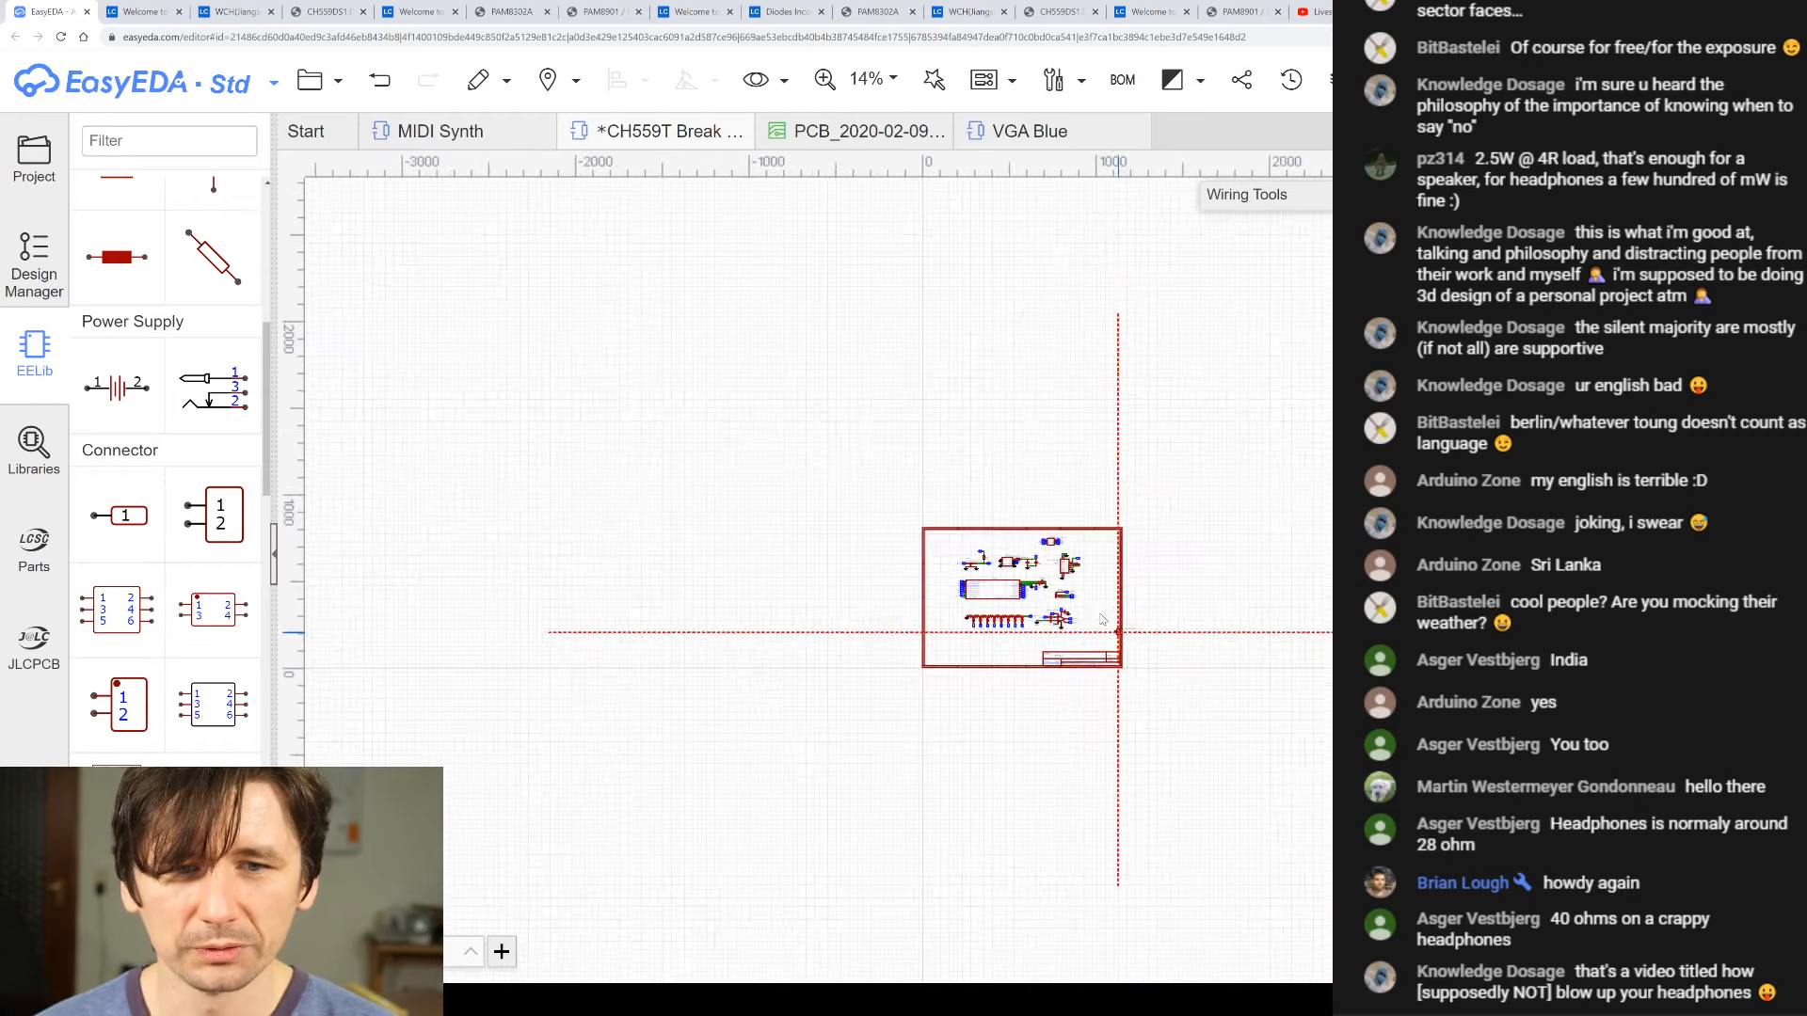
scroll(1118, 632, "up", 6)
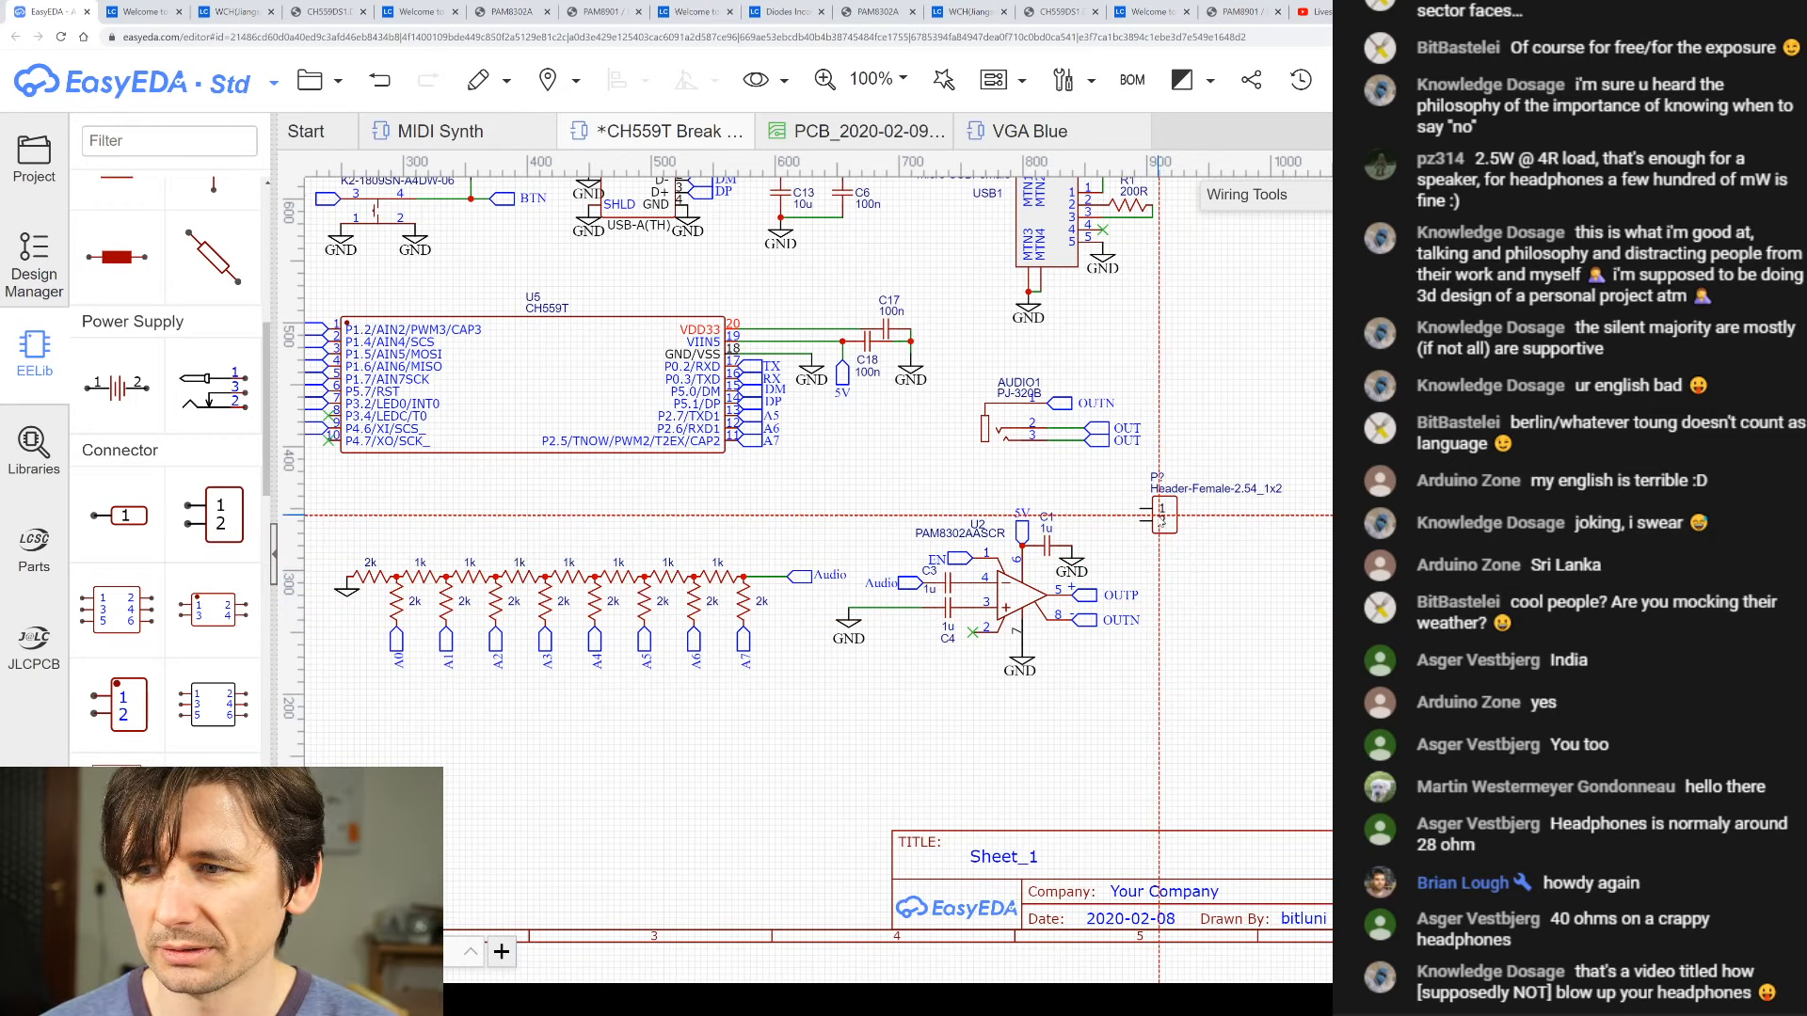
left_click(1142, 516)
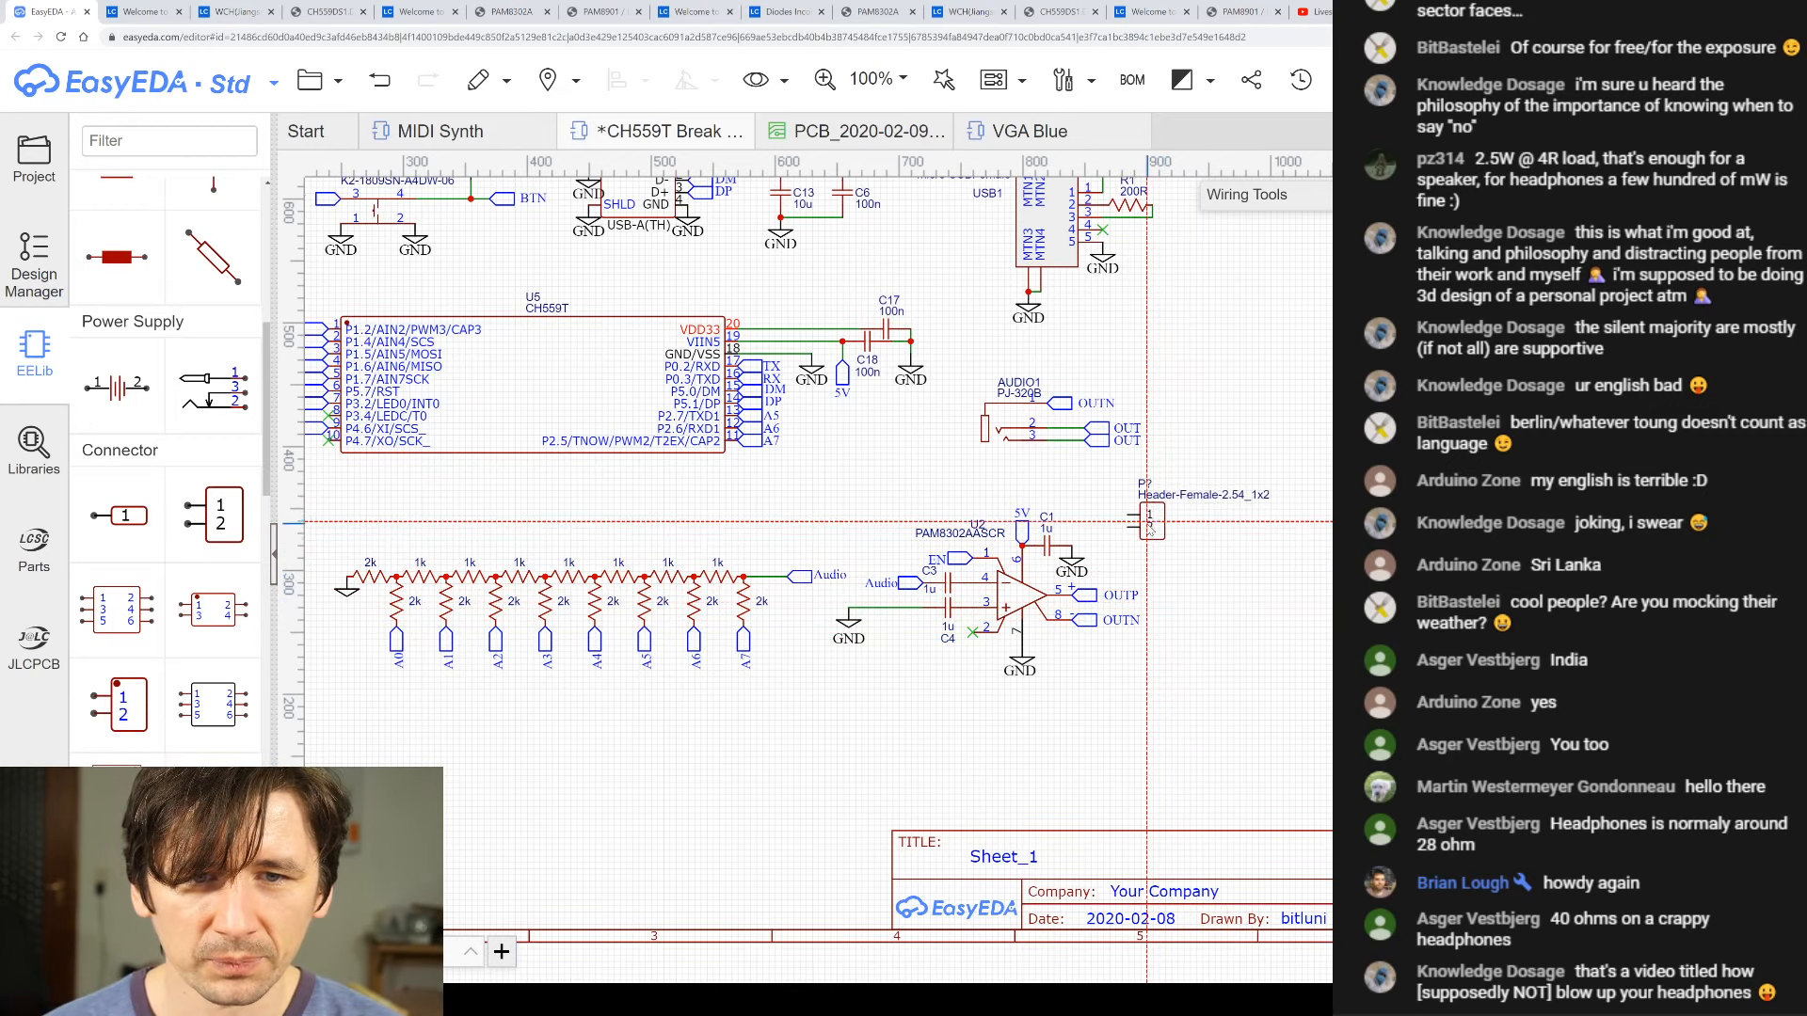
key("Escape")
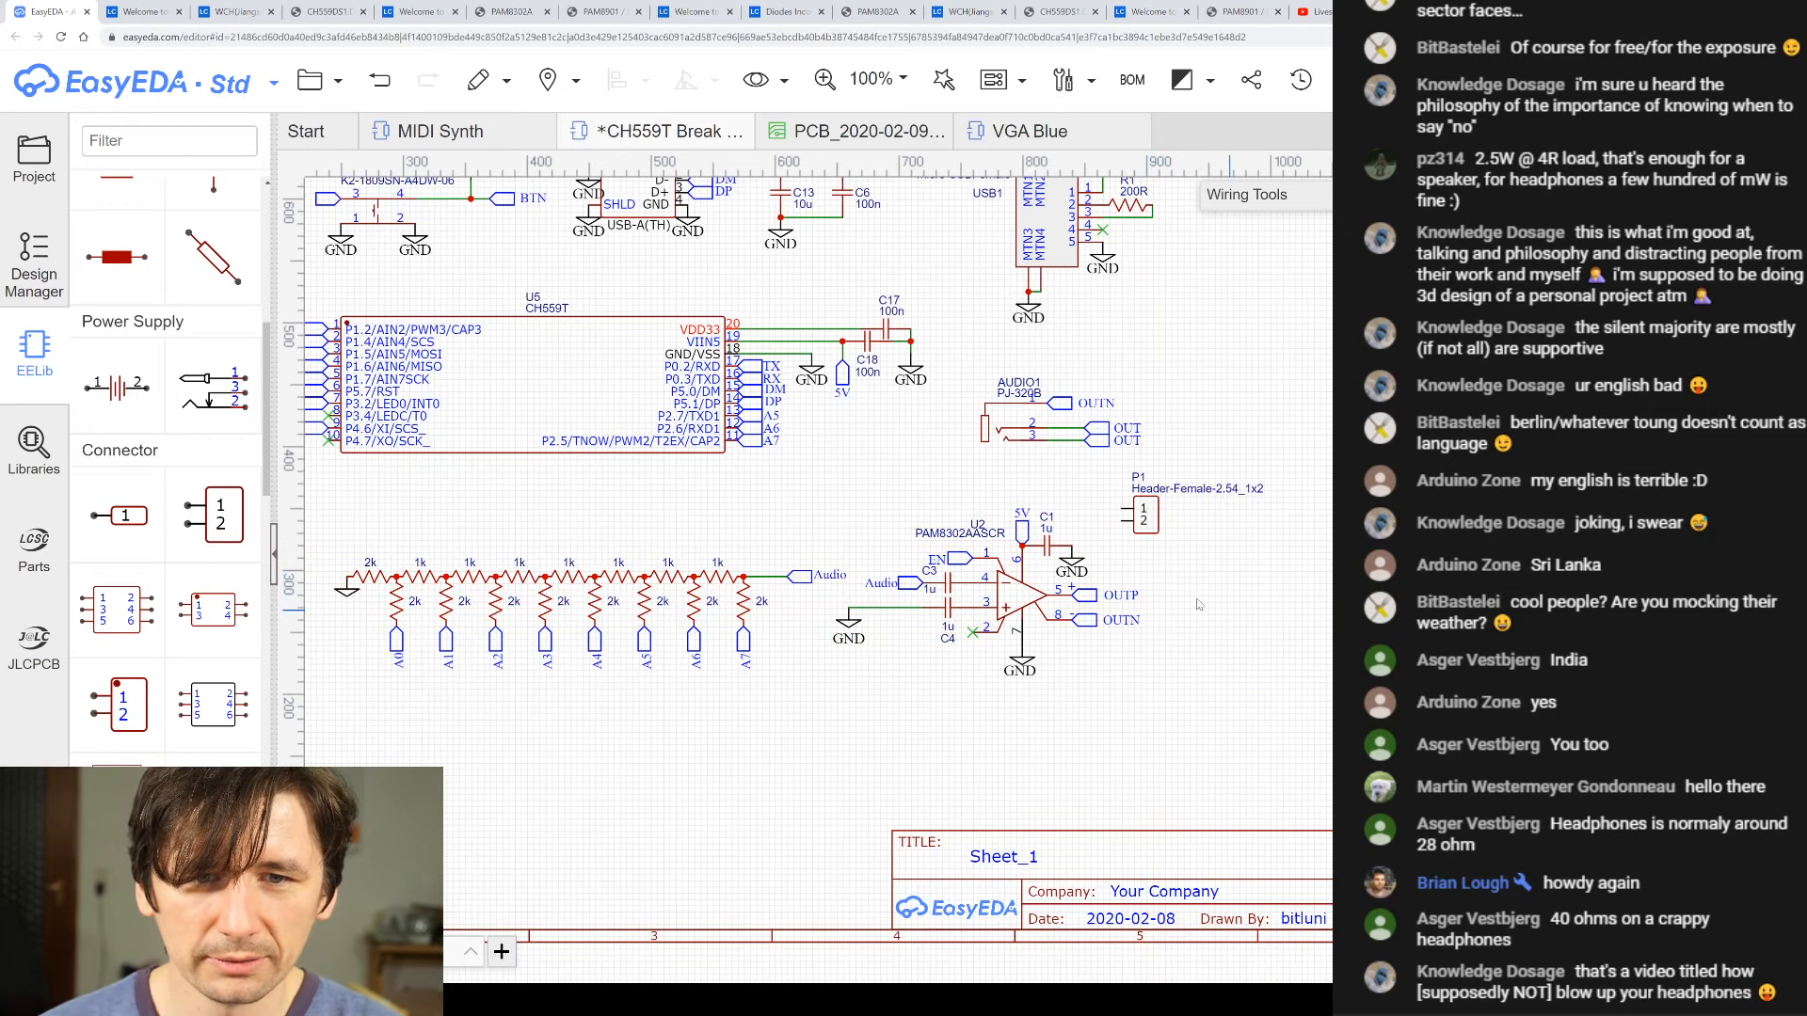
- Copy the amplifier's OUTP net port, rotate the copy and attach it to pin 1 of the 1x2 female header
left_click(1090, 599)
key("ctrl+c")
key("ctrl+v")
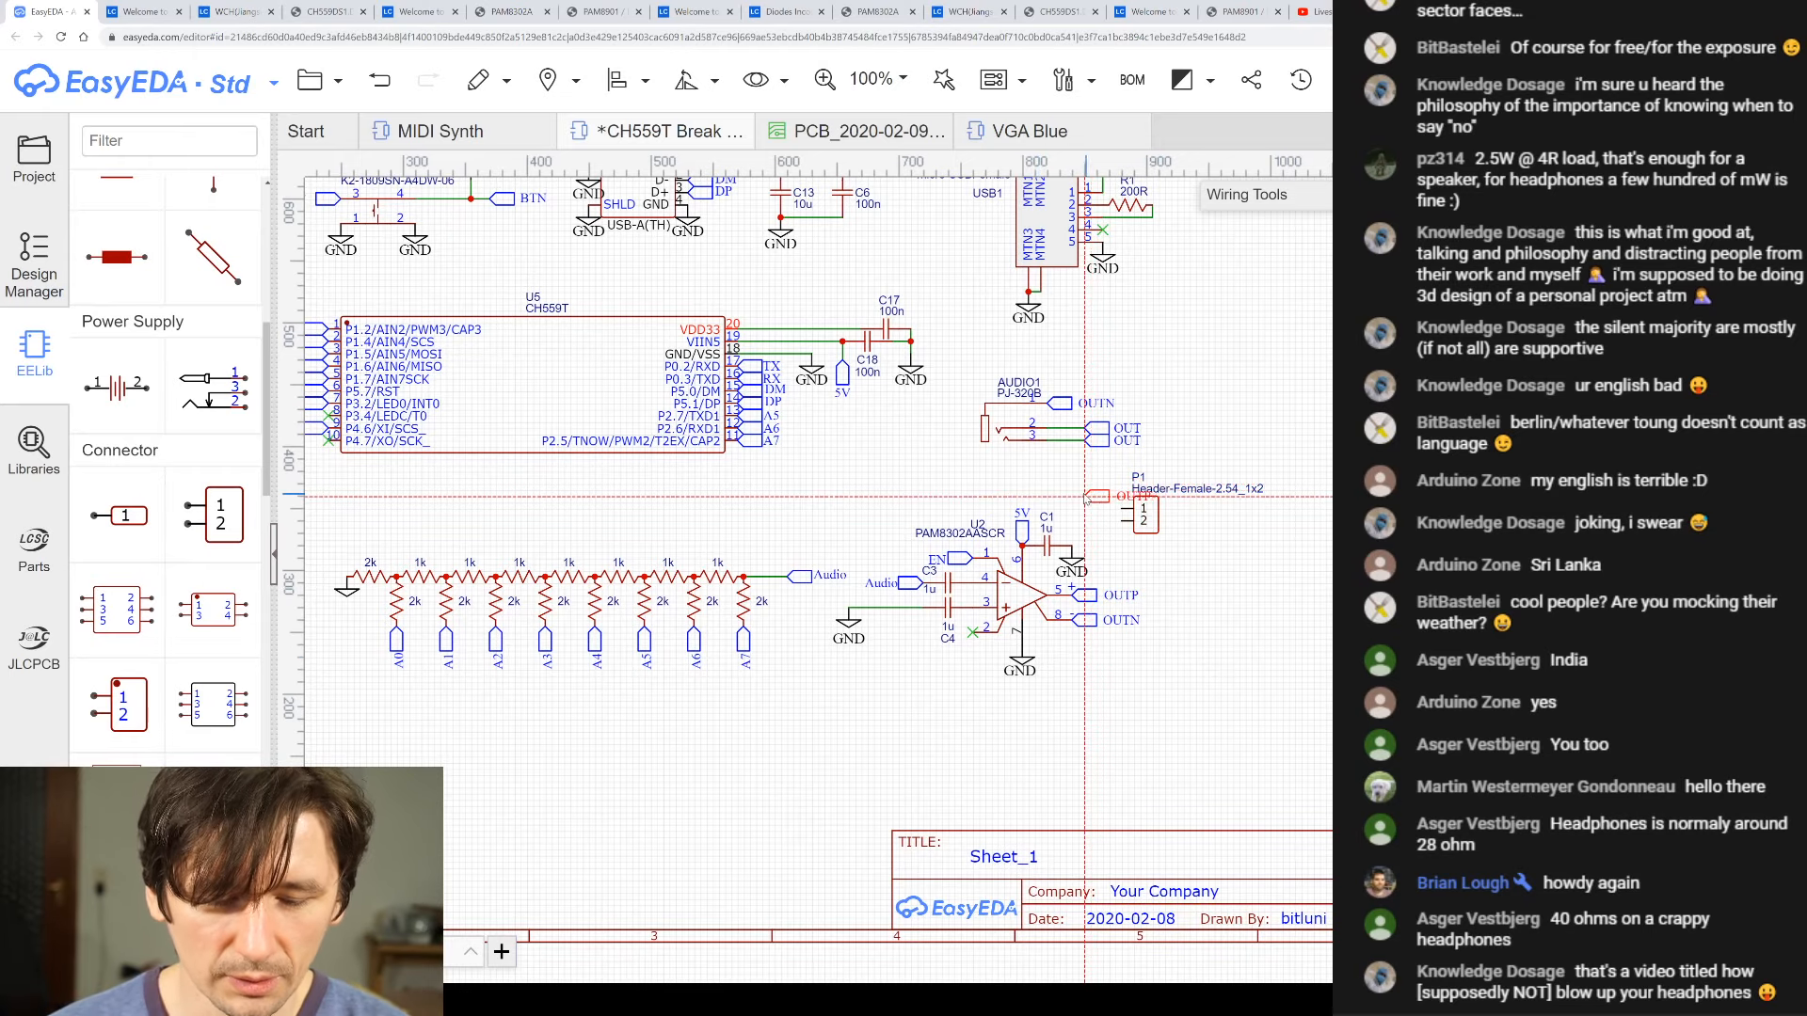
key("space")
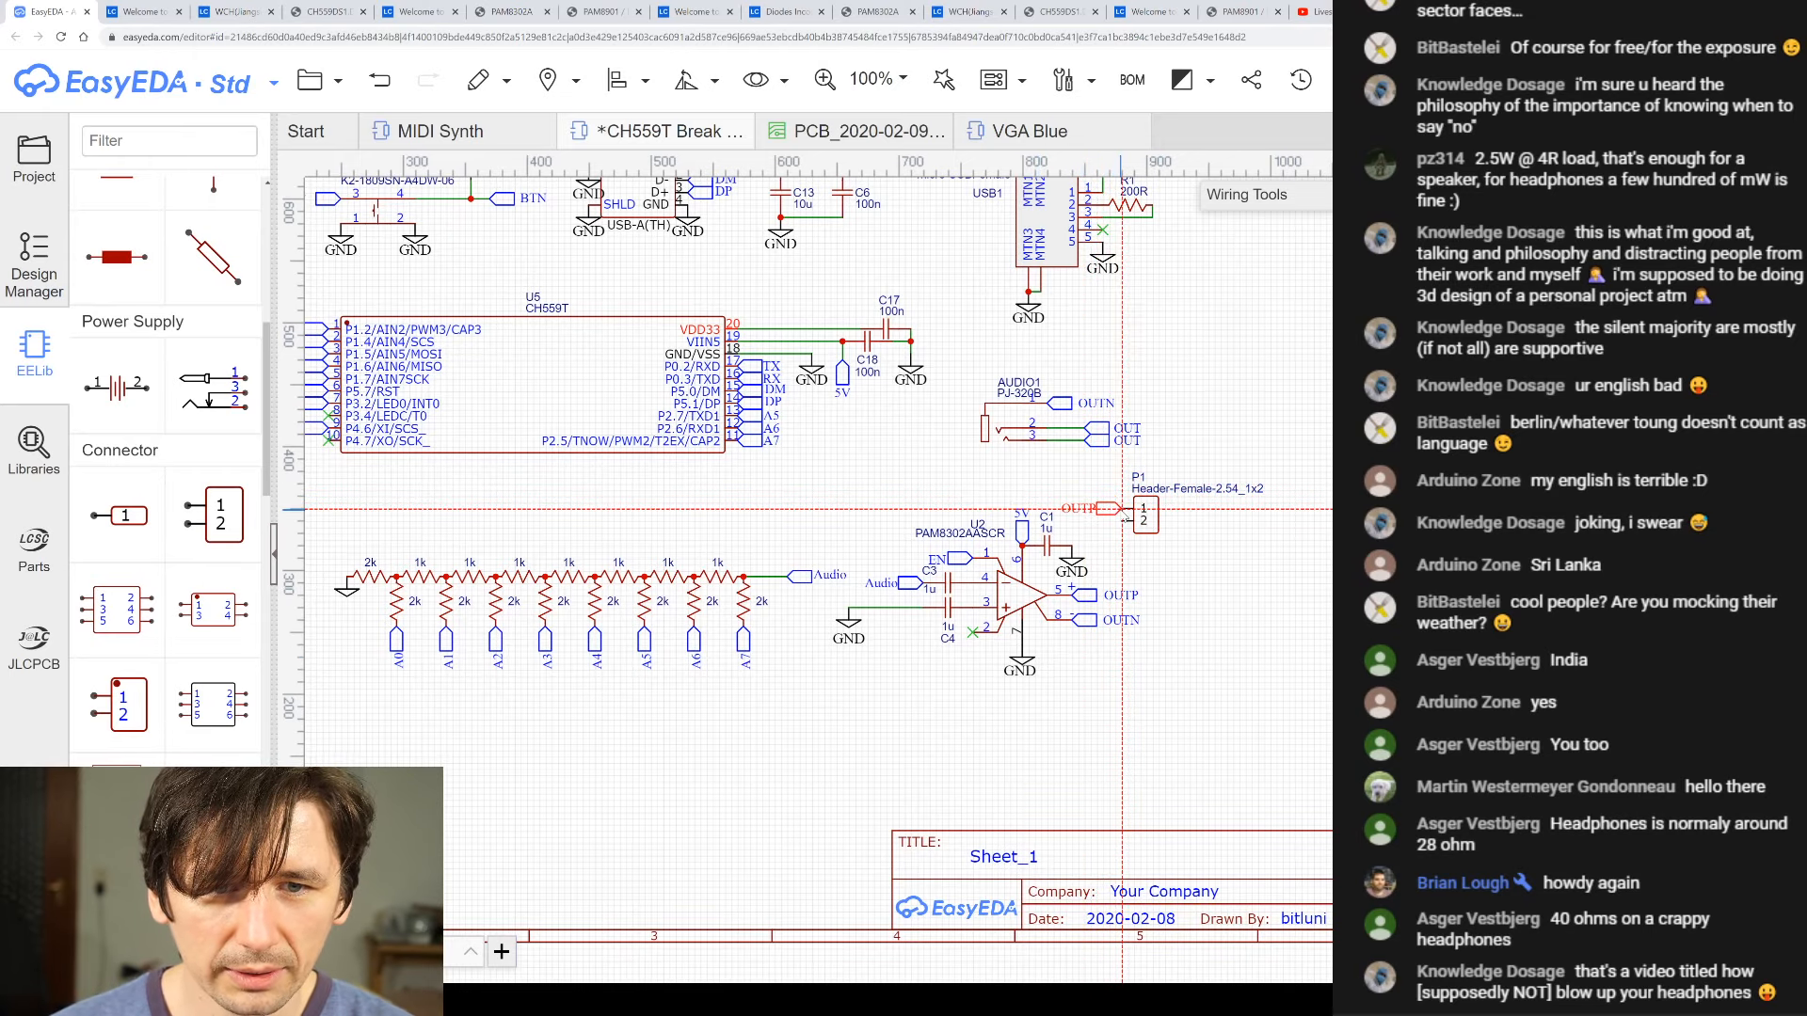
left_click(1121, 508)
left_click(1226, 561)
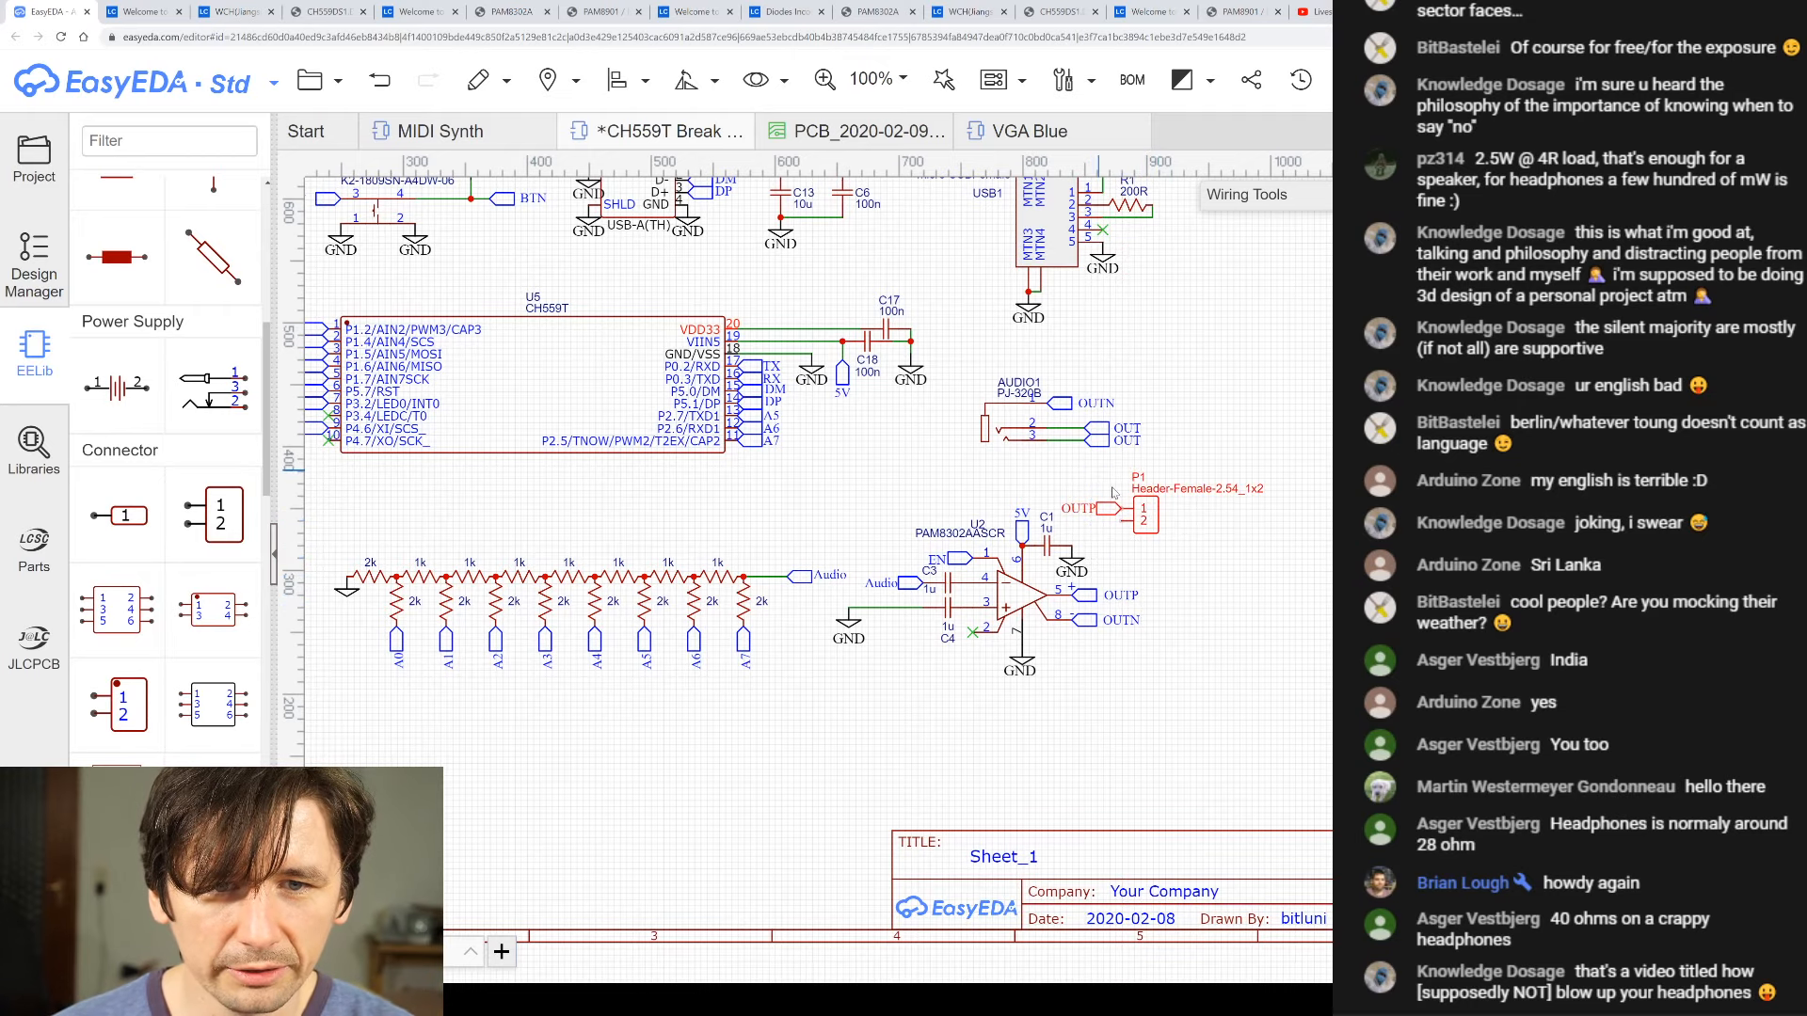
- Move the 1x2 female header together with its OUTP net port farther away from the amplifier
left_click_drag(1212, 555, 1063, 476)
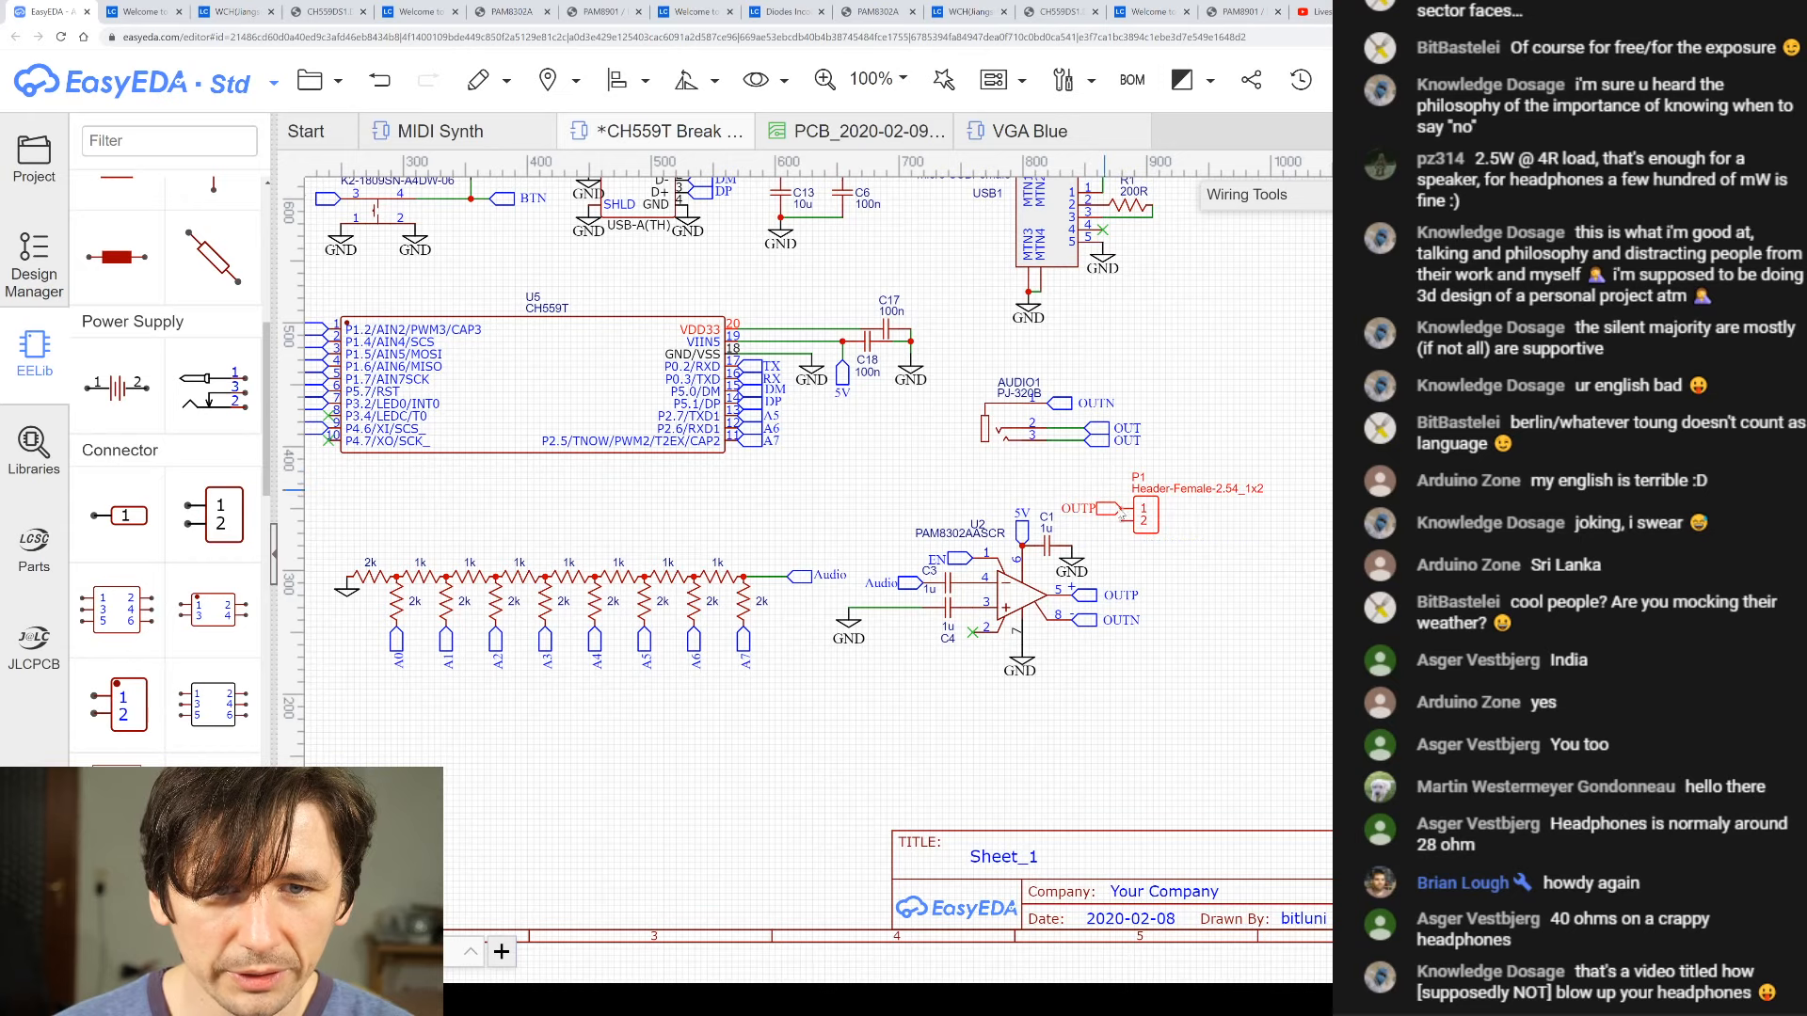
left_click_drag(1149, 527, 1219, 514)
left_click(1119, 664)
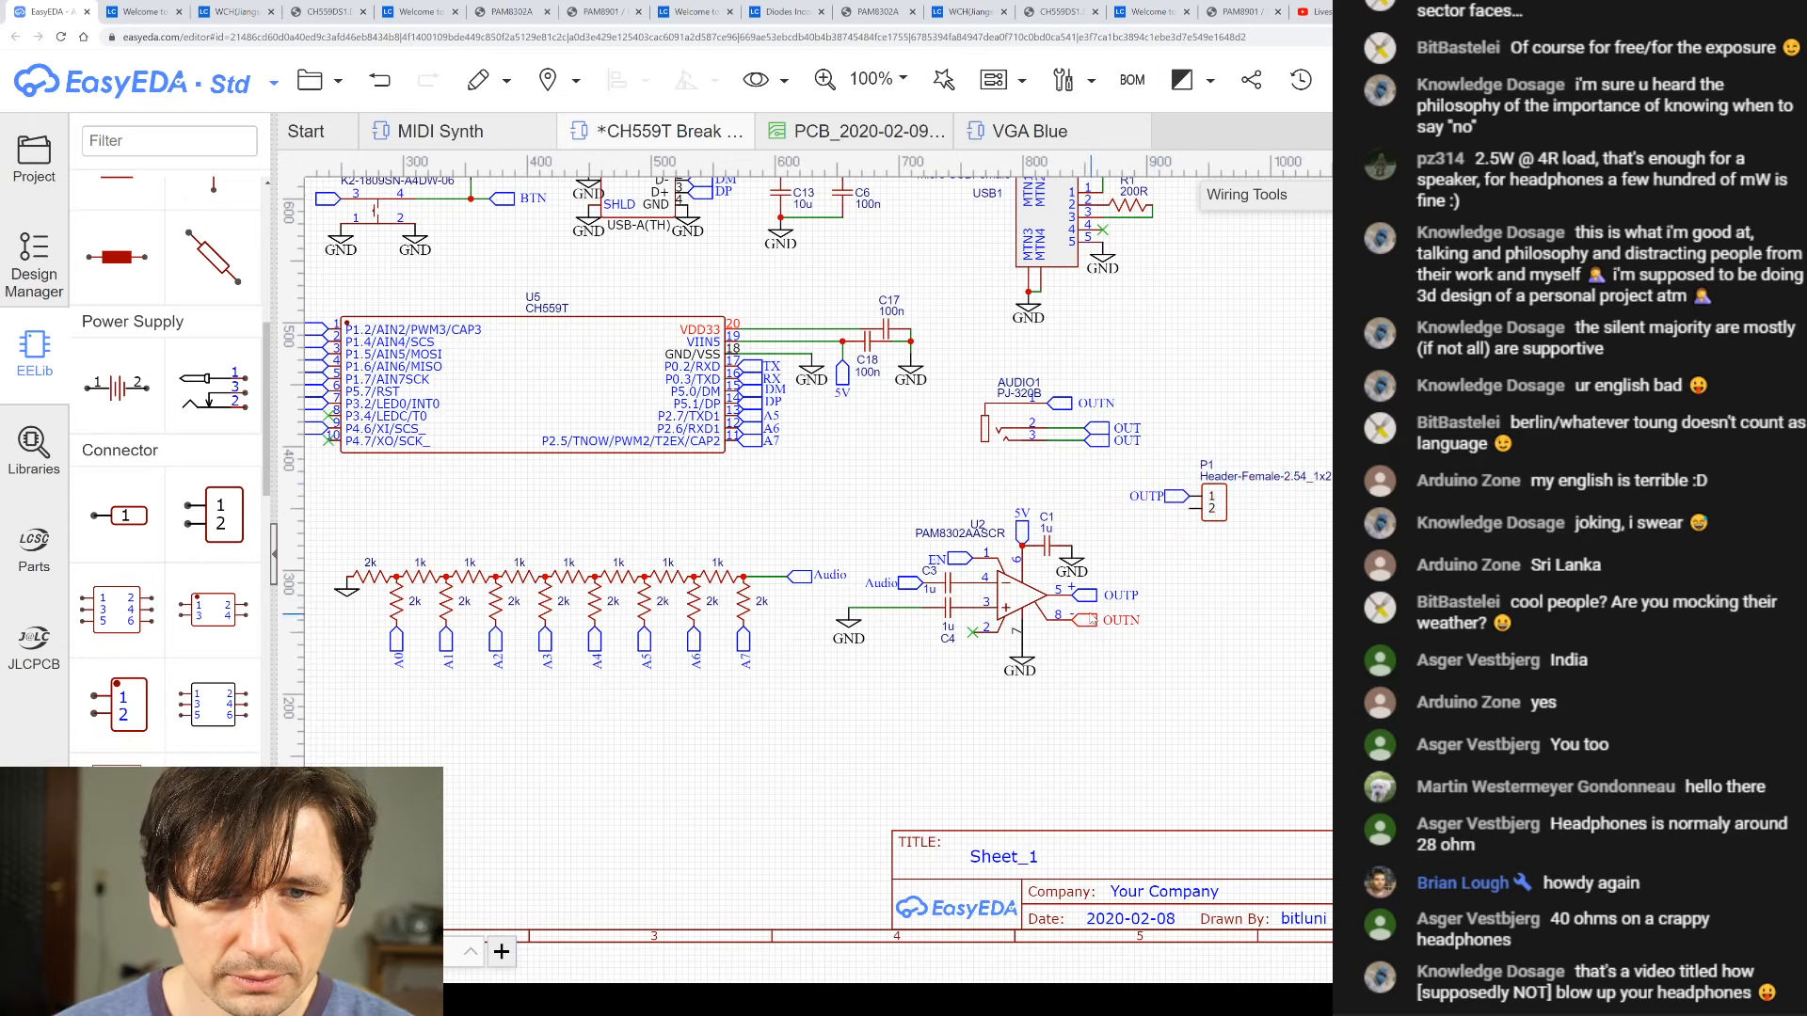
- Copy the amplifier's OUTN net port and attach the copy to pin 2 of the 1x2 female header P1
left_click(1084, 622)
key("ctrl+c")
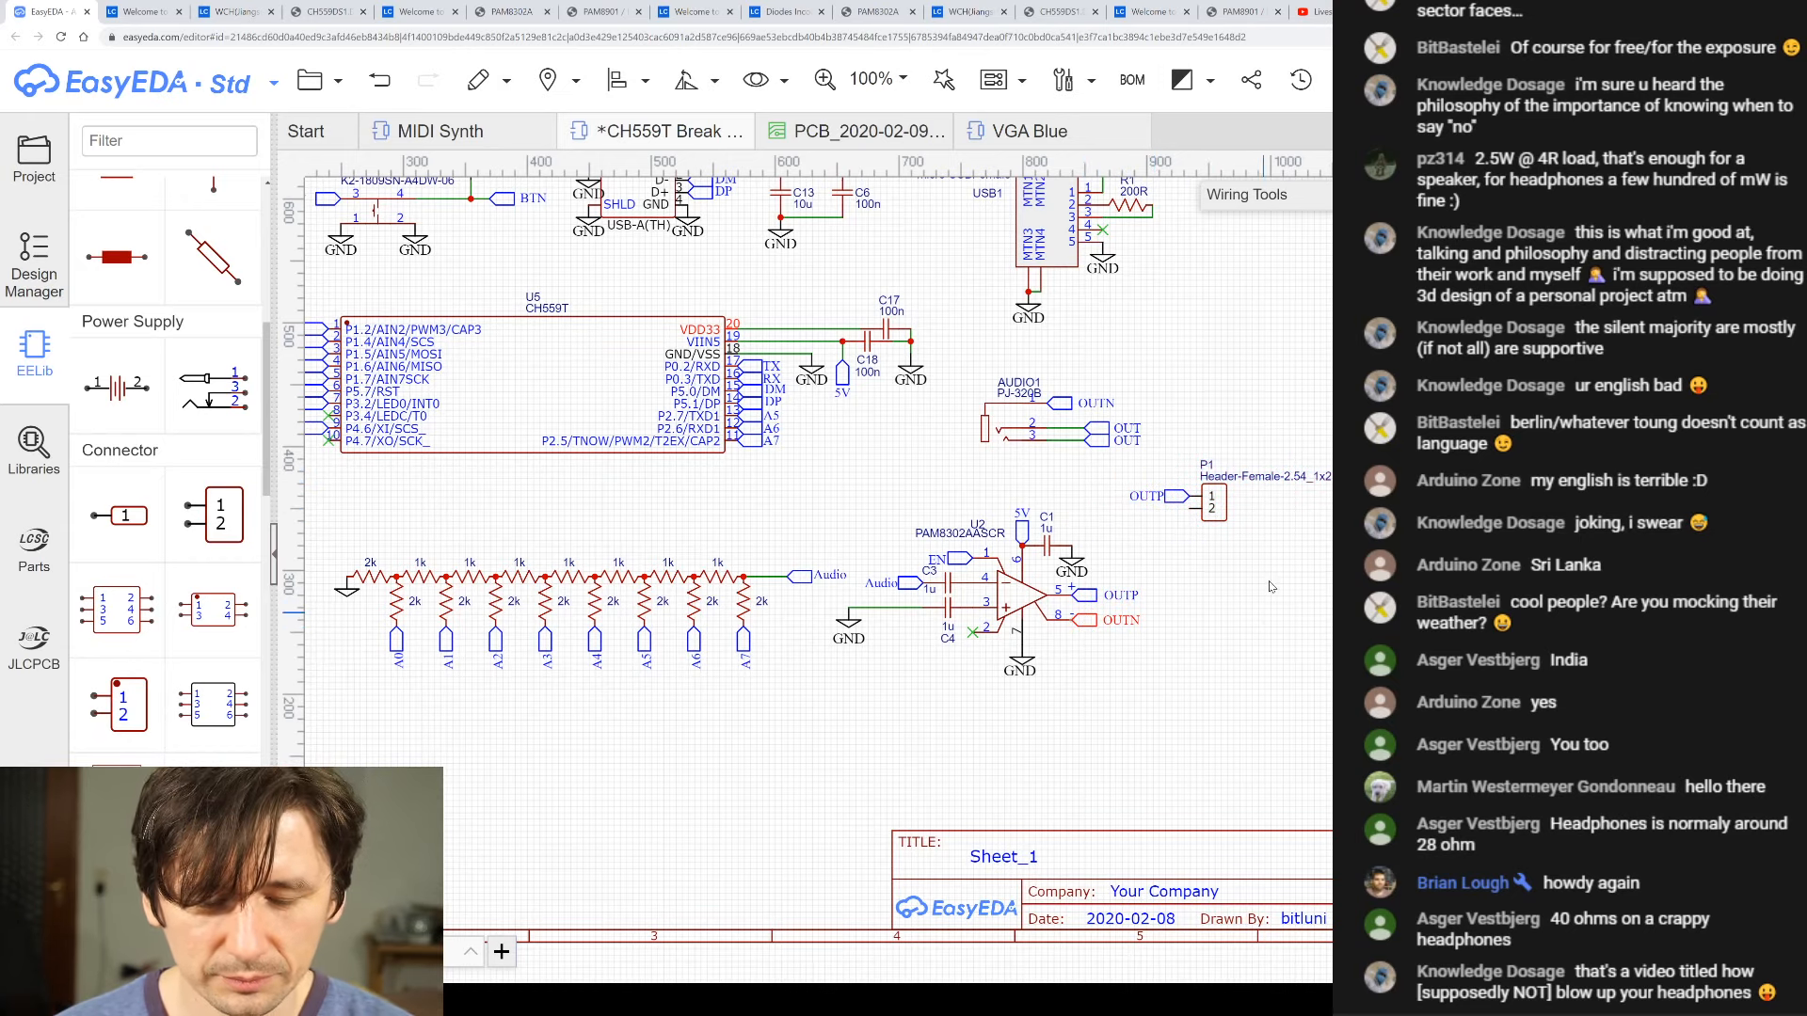
key("ctrl+v")
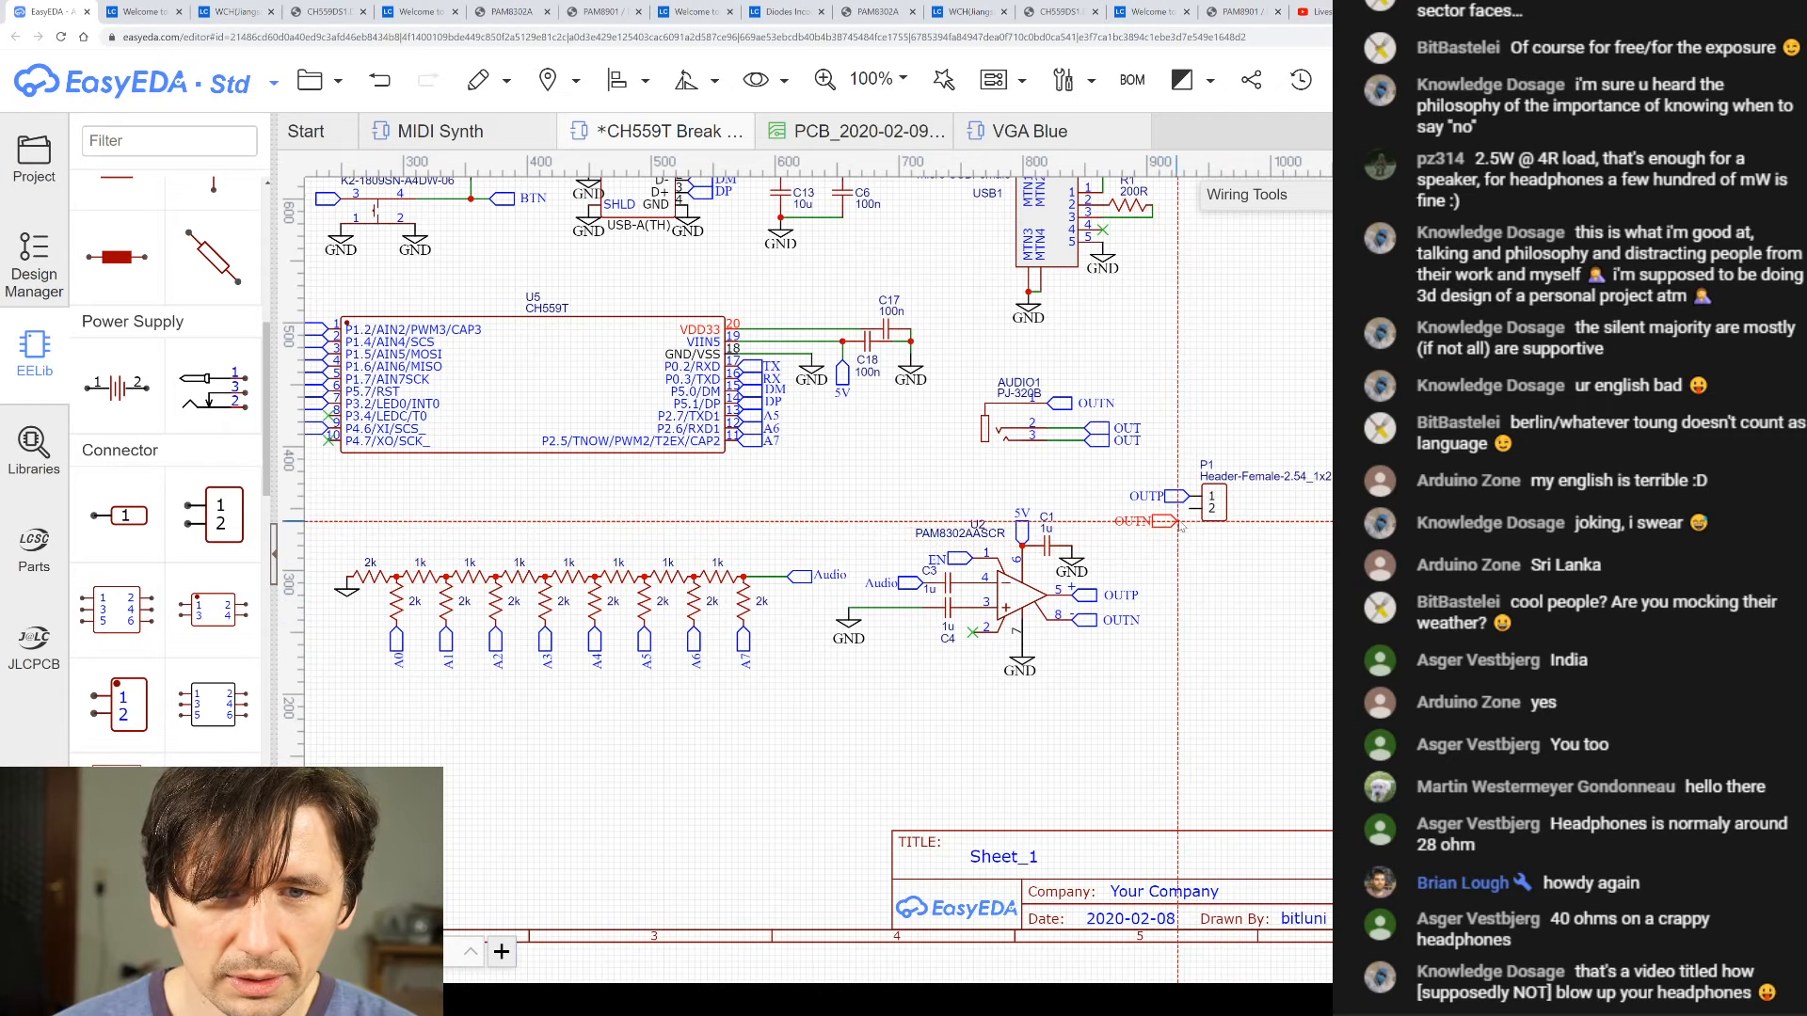
left_click(1189, 513)
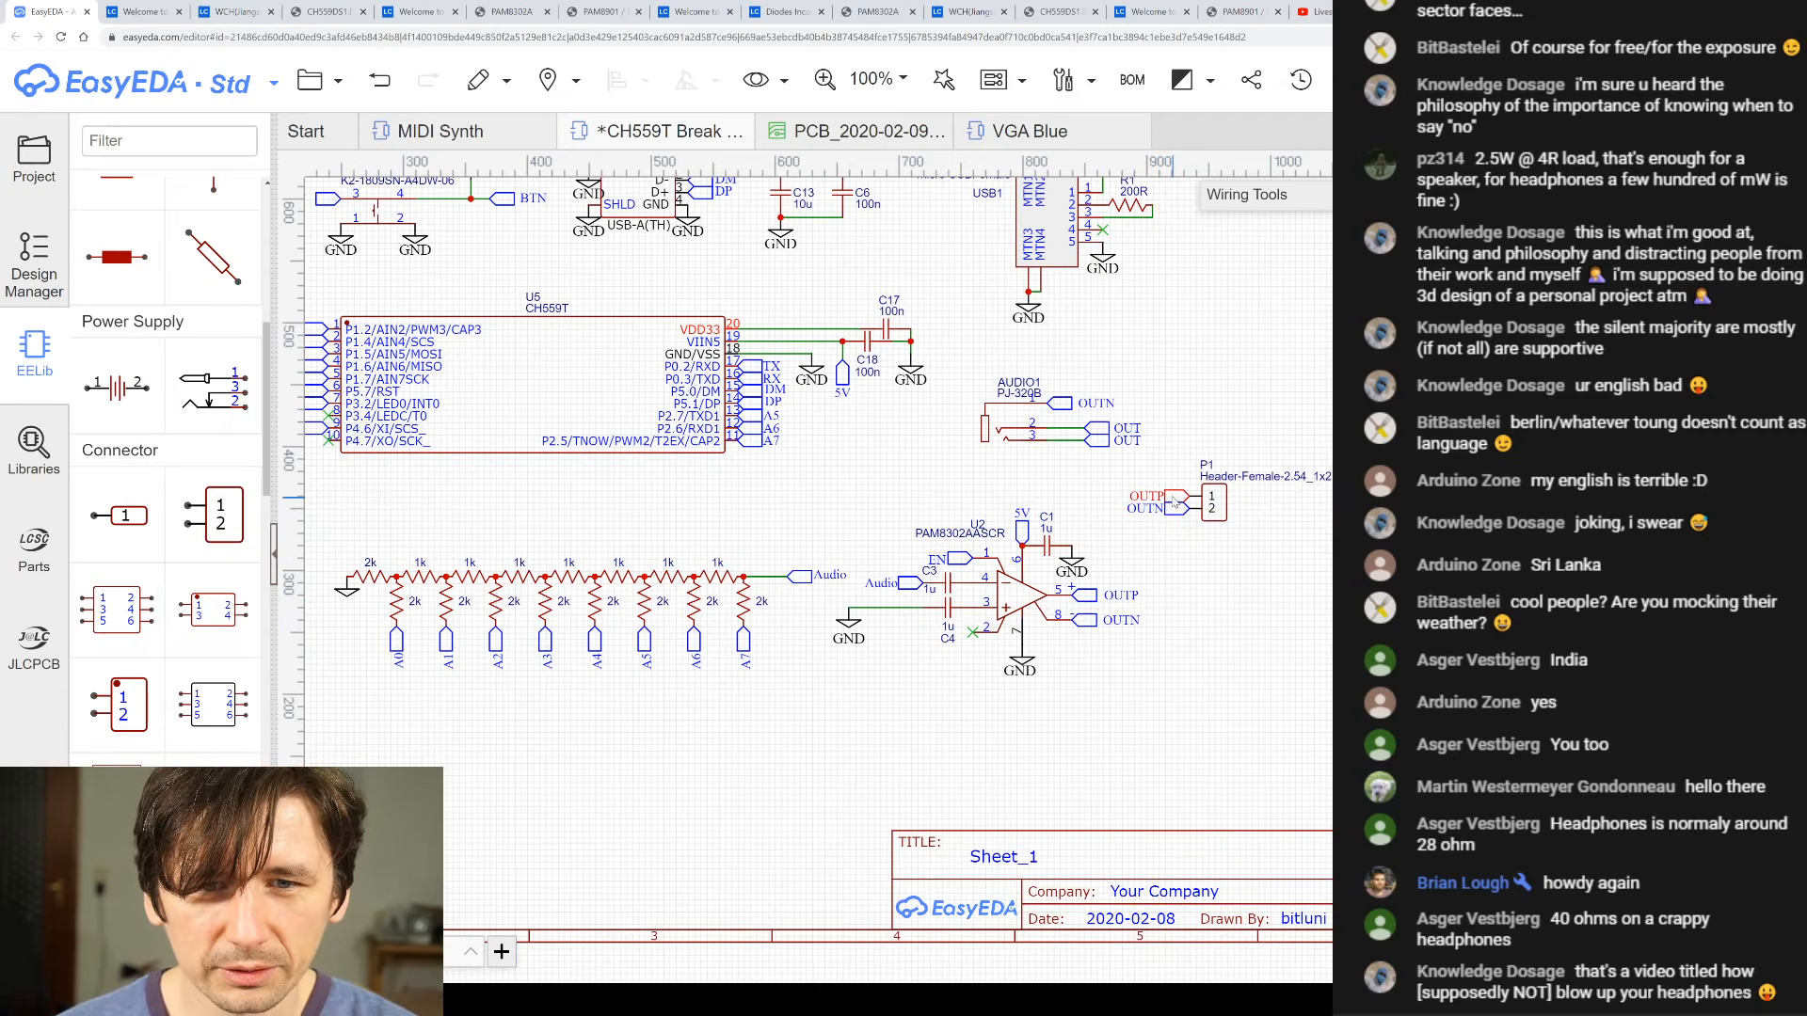
- Check over the header and amplifier wiring and save the CH559T Break out schematic
scroll(1241, 485, "up", 3)
scroll(1241, 484, "down", 3)
scroll(1223, 499, "up", 6)
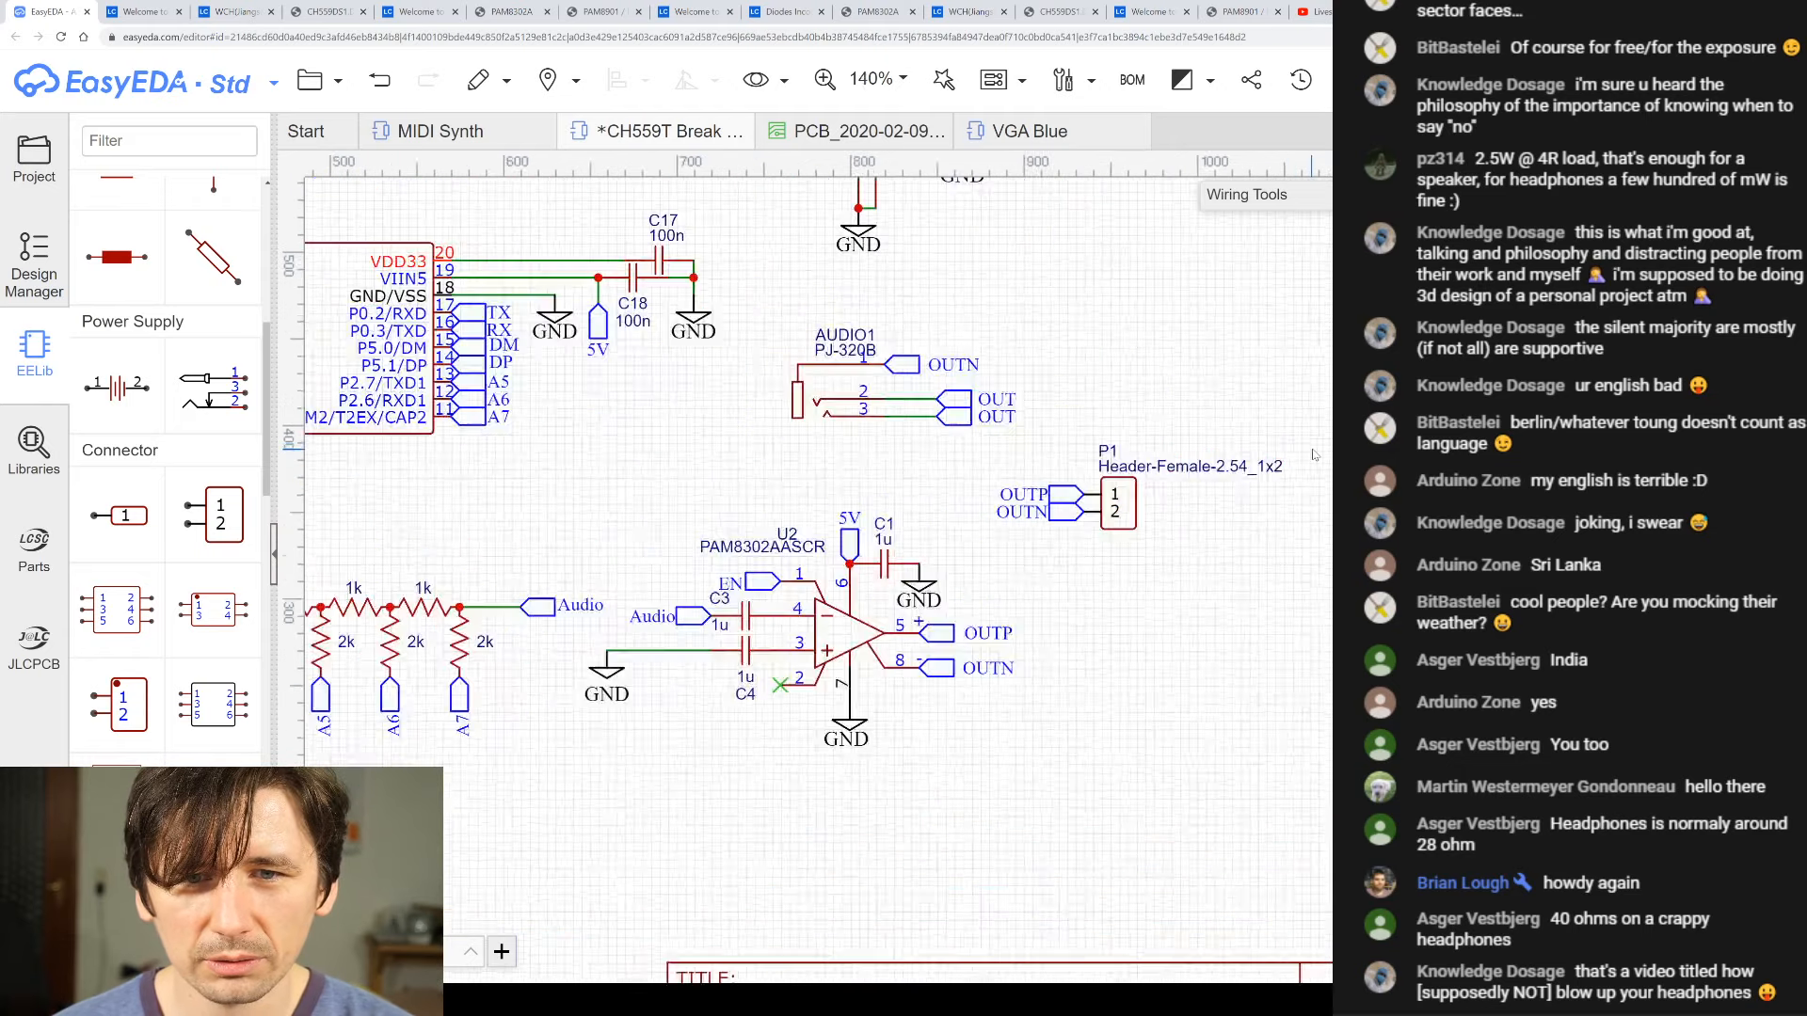
scroll(907, 561, "down", 6)
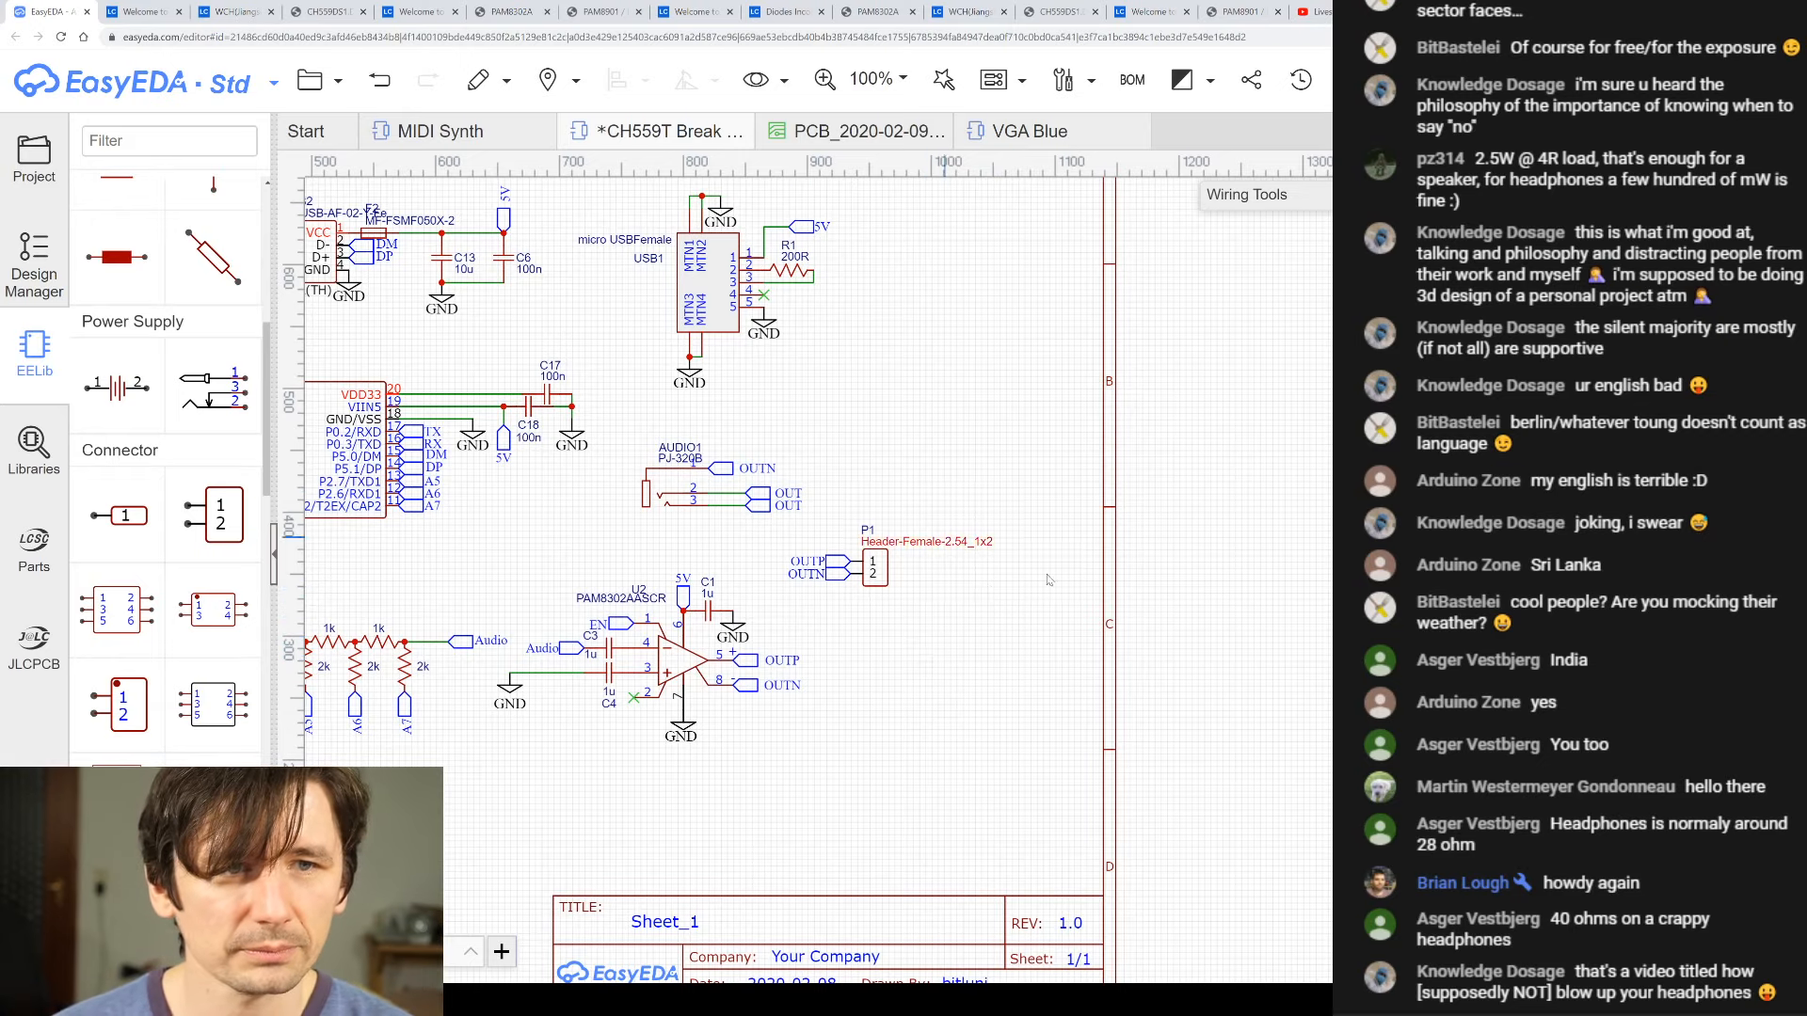
scroll(847, 475, "down", 5)
key("ctrl+s")
scroll(671, 402, "up", 6)
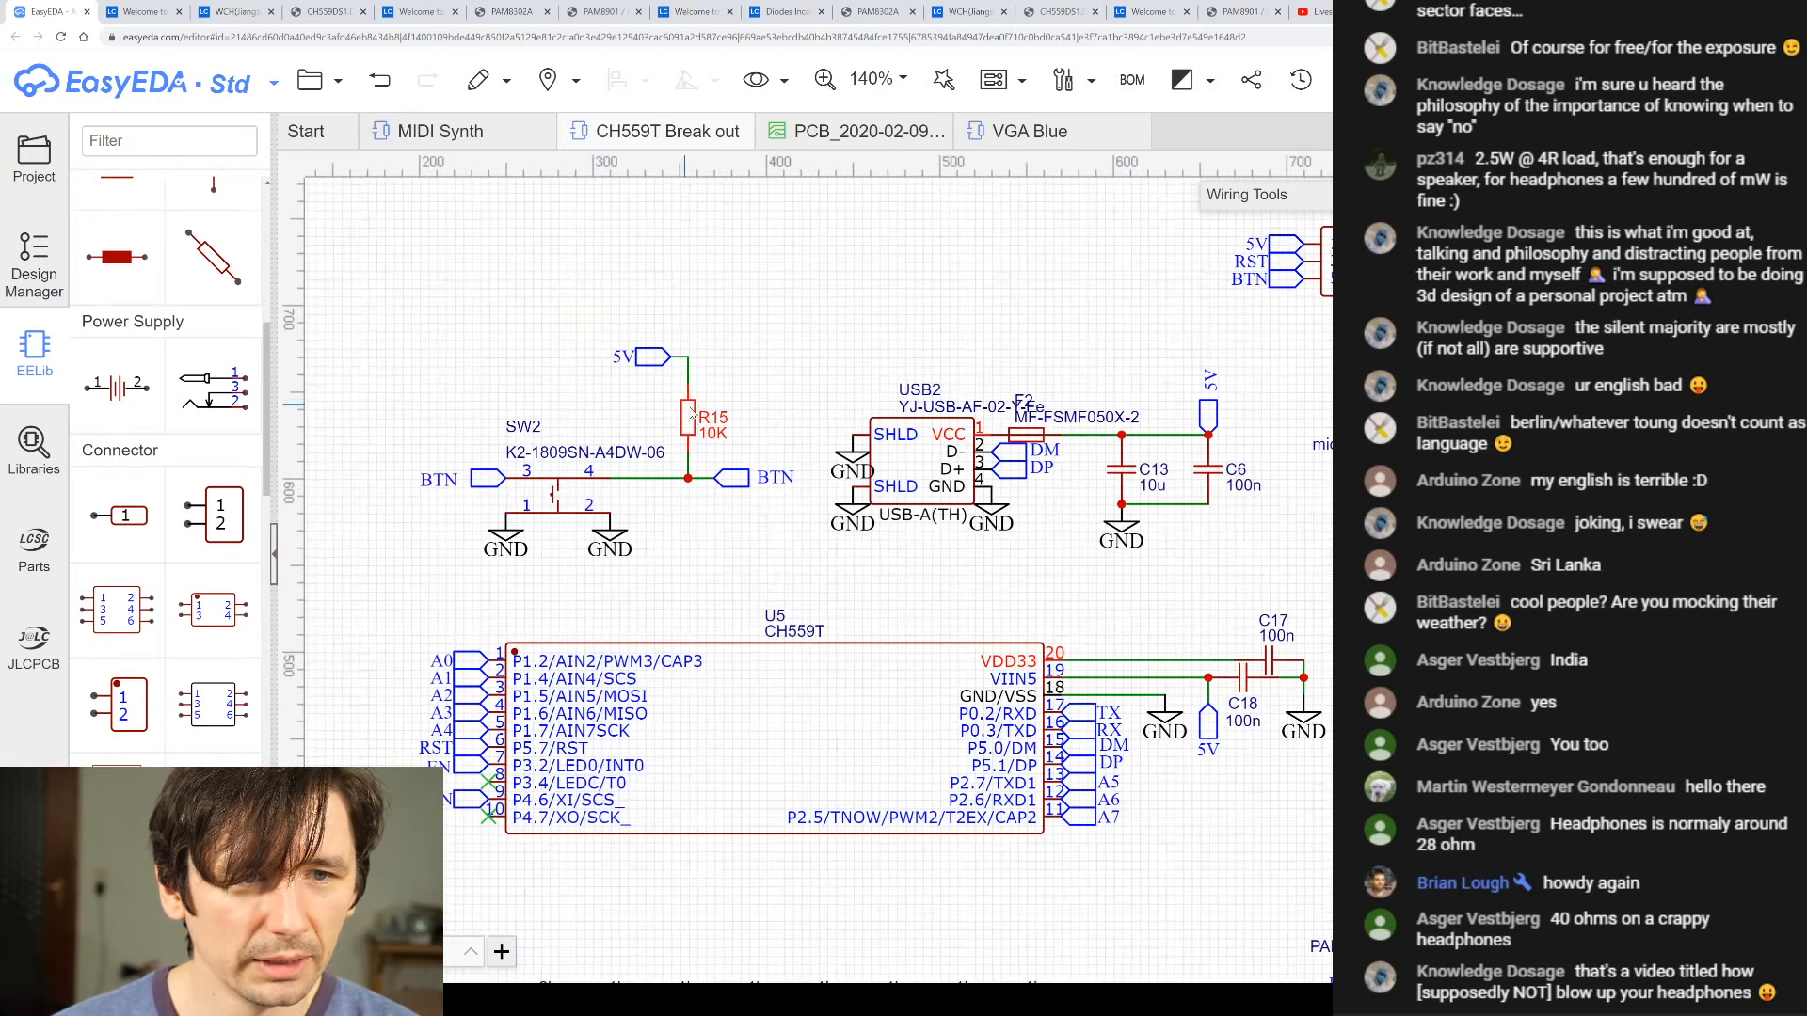
- Examine the CH559T schematic, checking header J1 and the micro USB connector's wiring with resistor R1
scroll(865, 440, "down", 4)
scroll(931, 448, "up", 2)
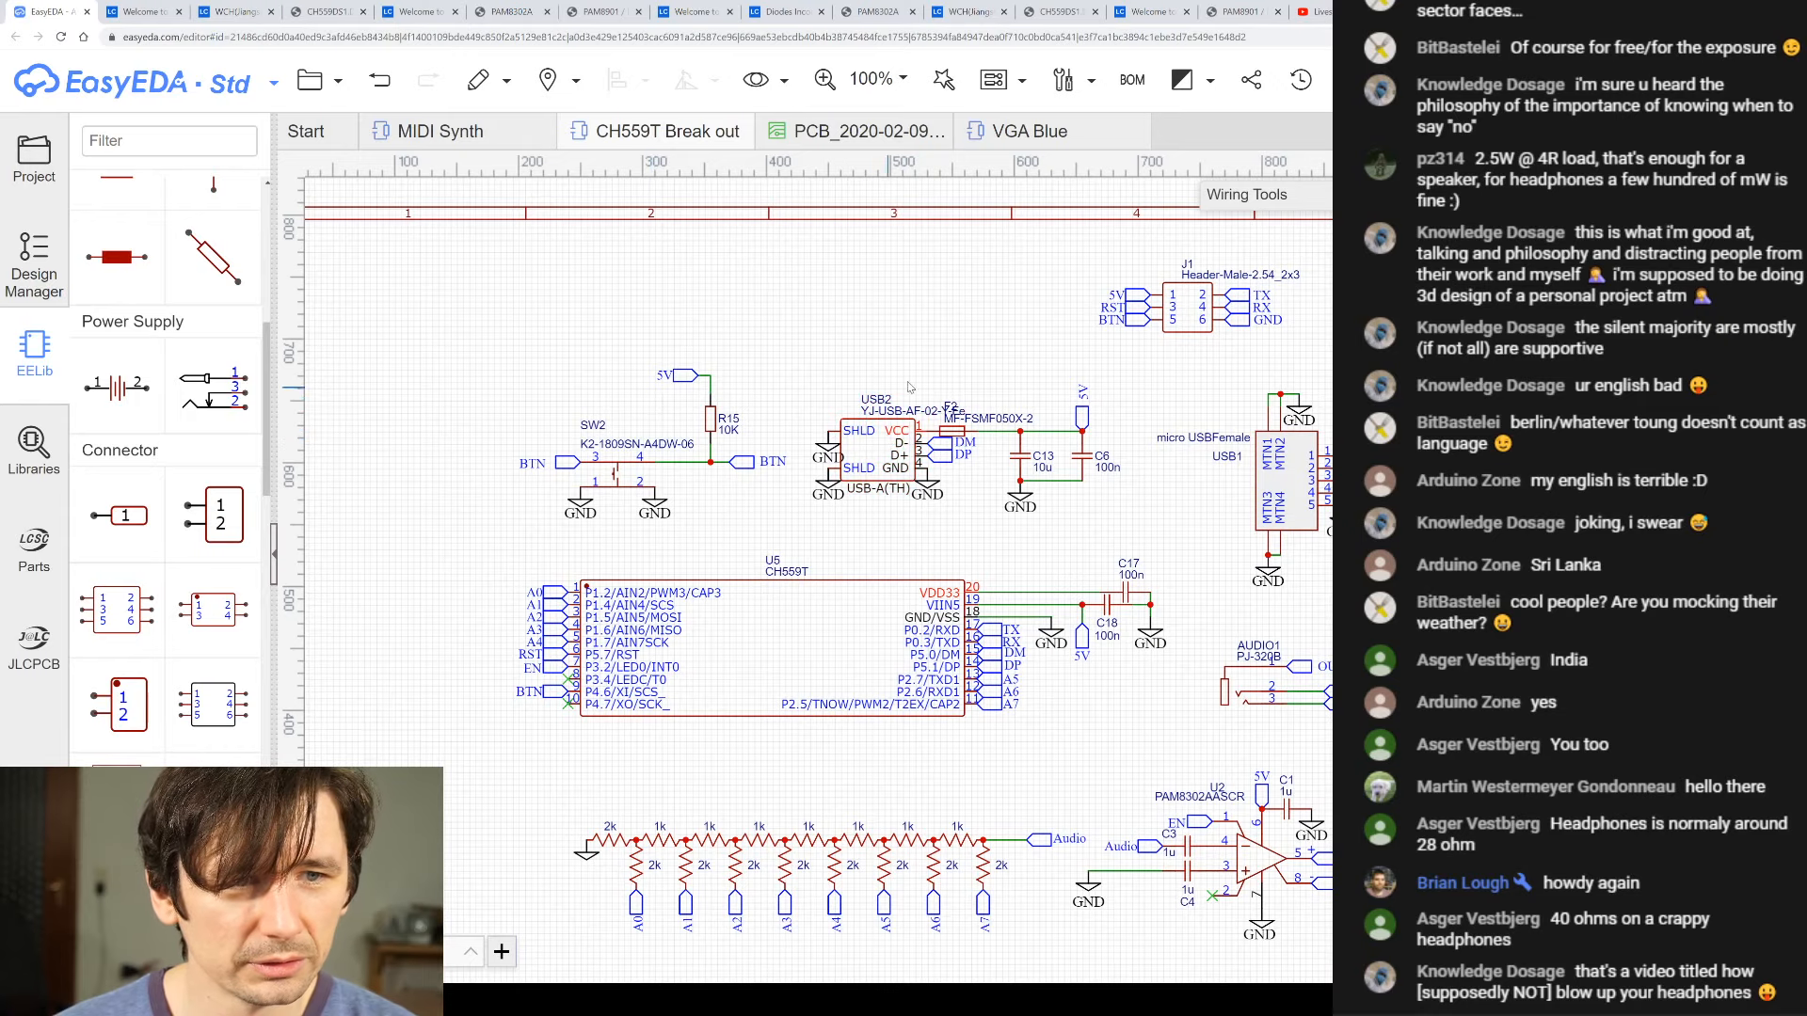
scroll(1035, 616, "down", 3)
scroll(1144, 656, "up", 2)
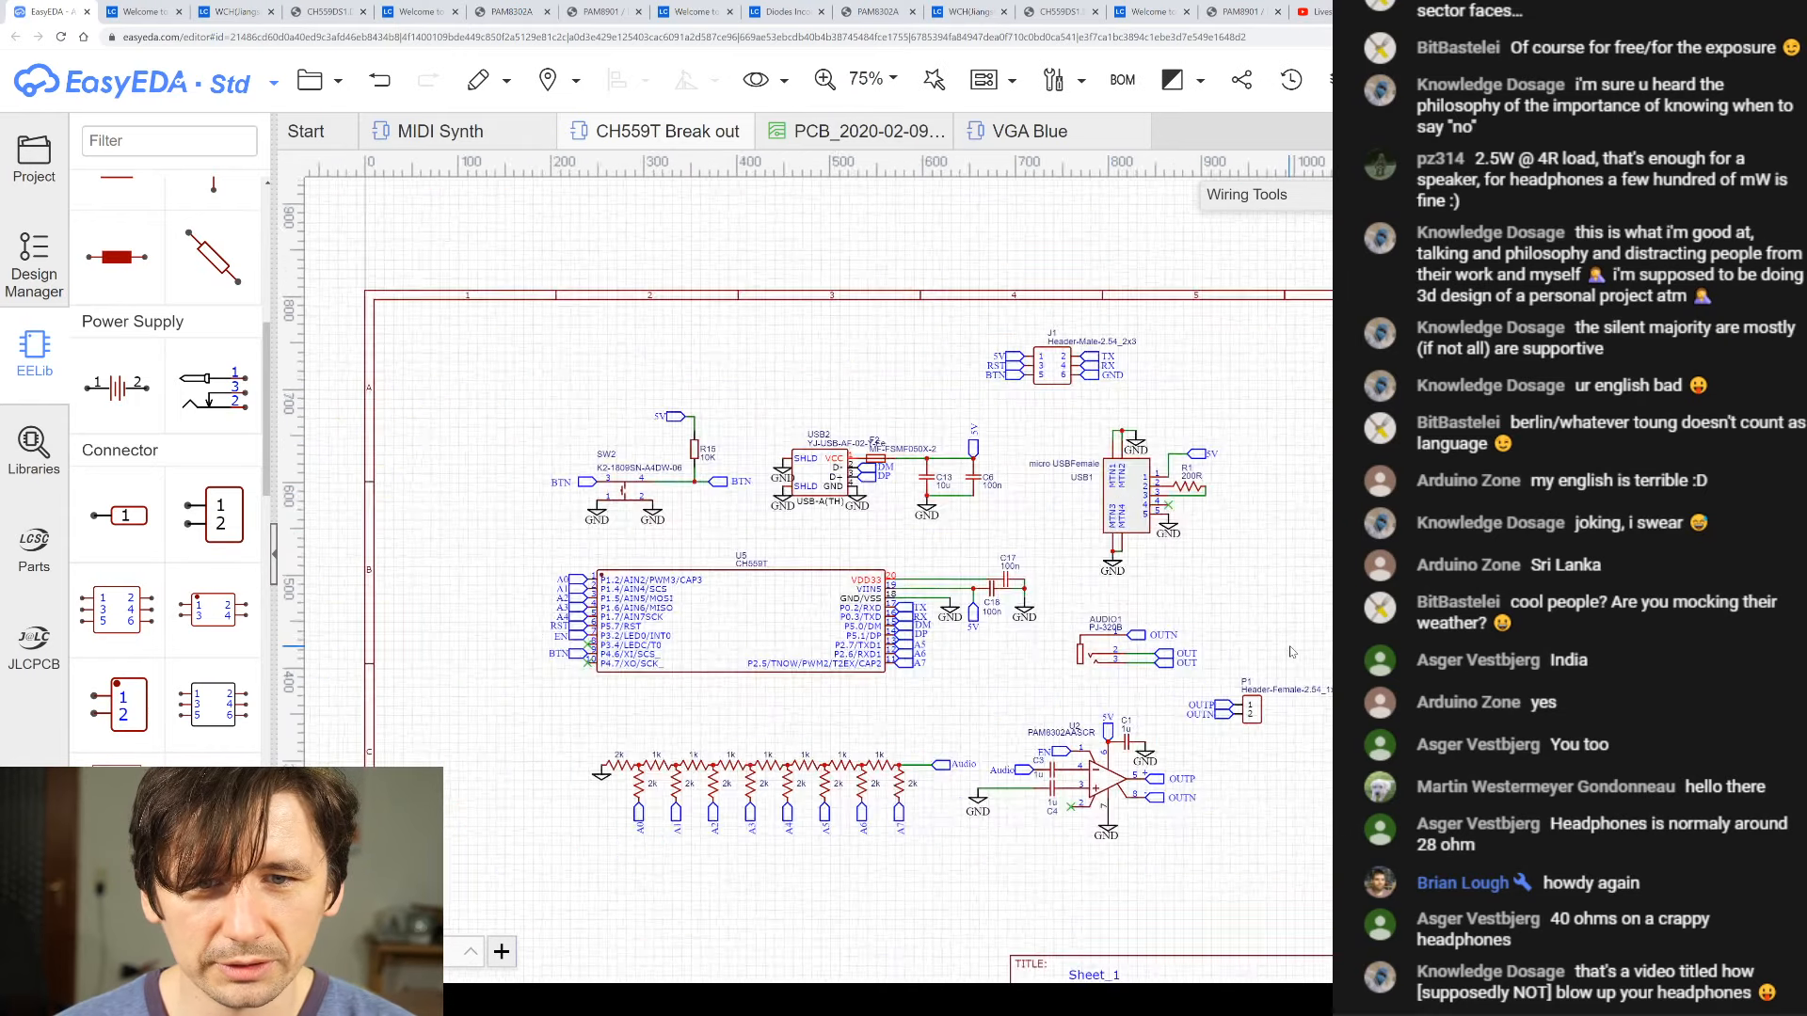
scroll(1116, 667, "down", 1)
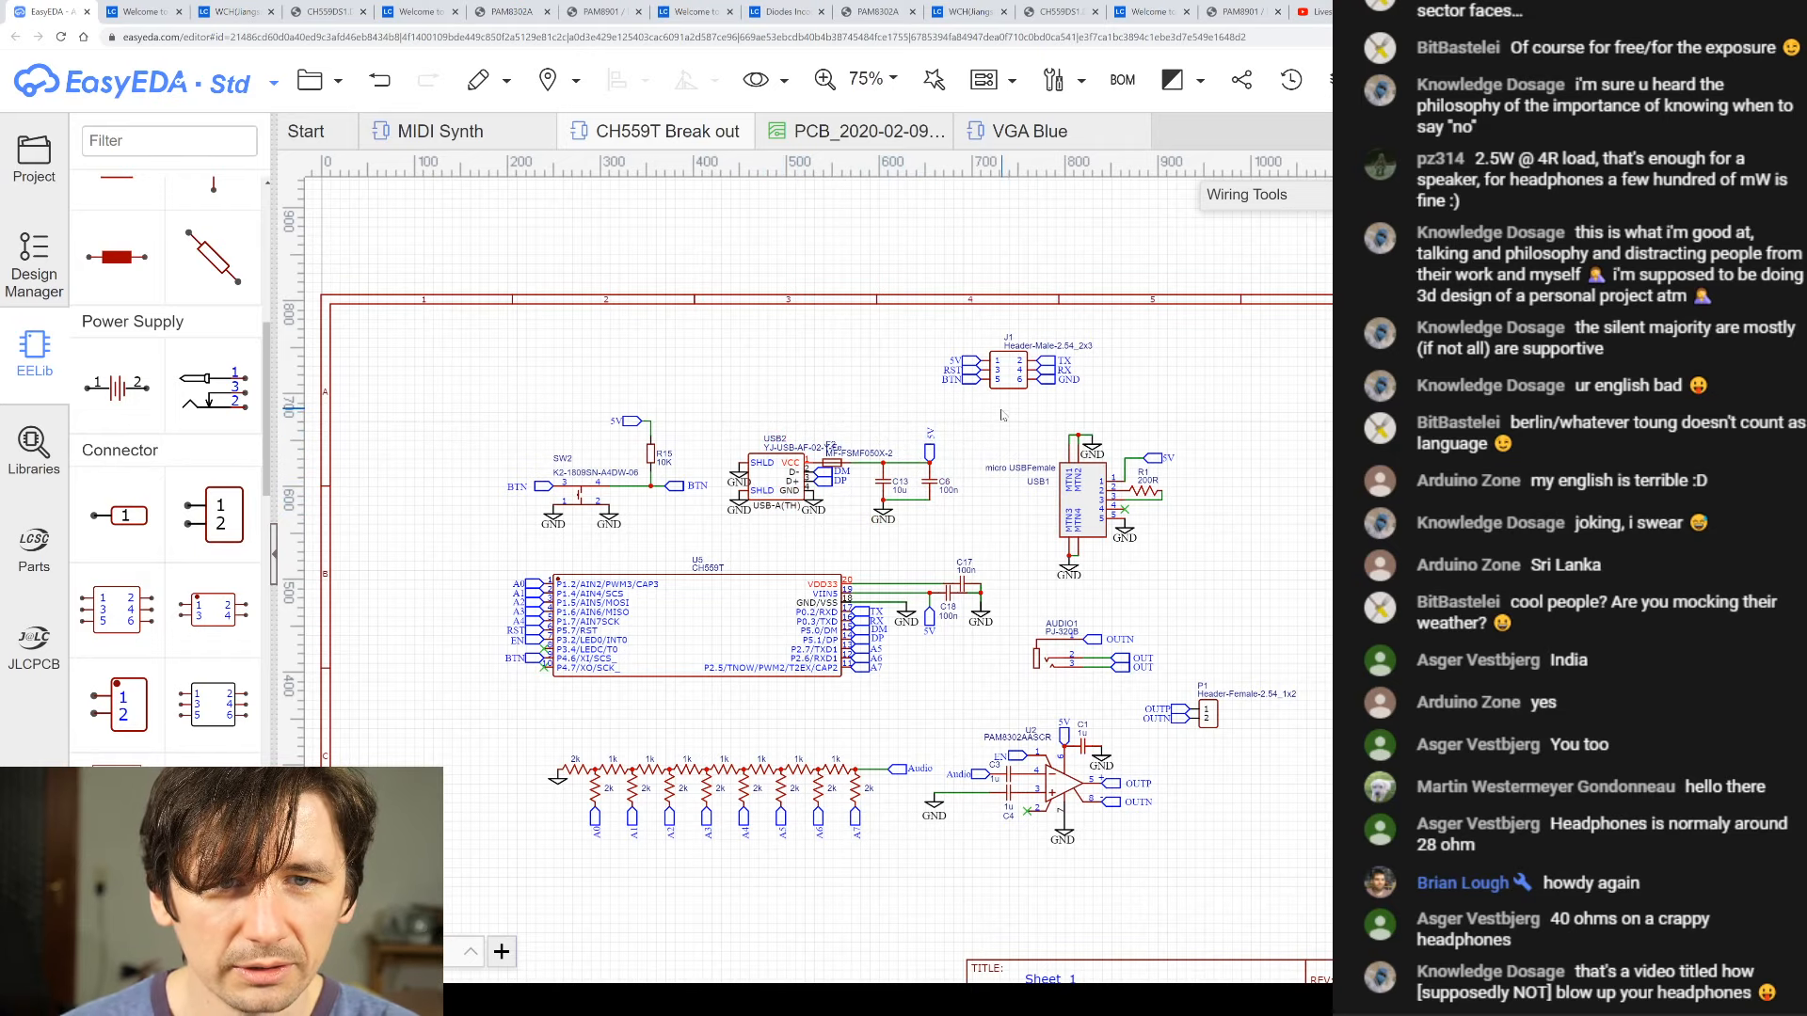
scroll(1054, 397, "up", 5)
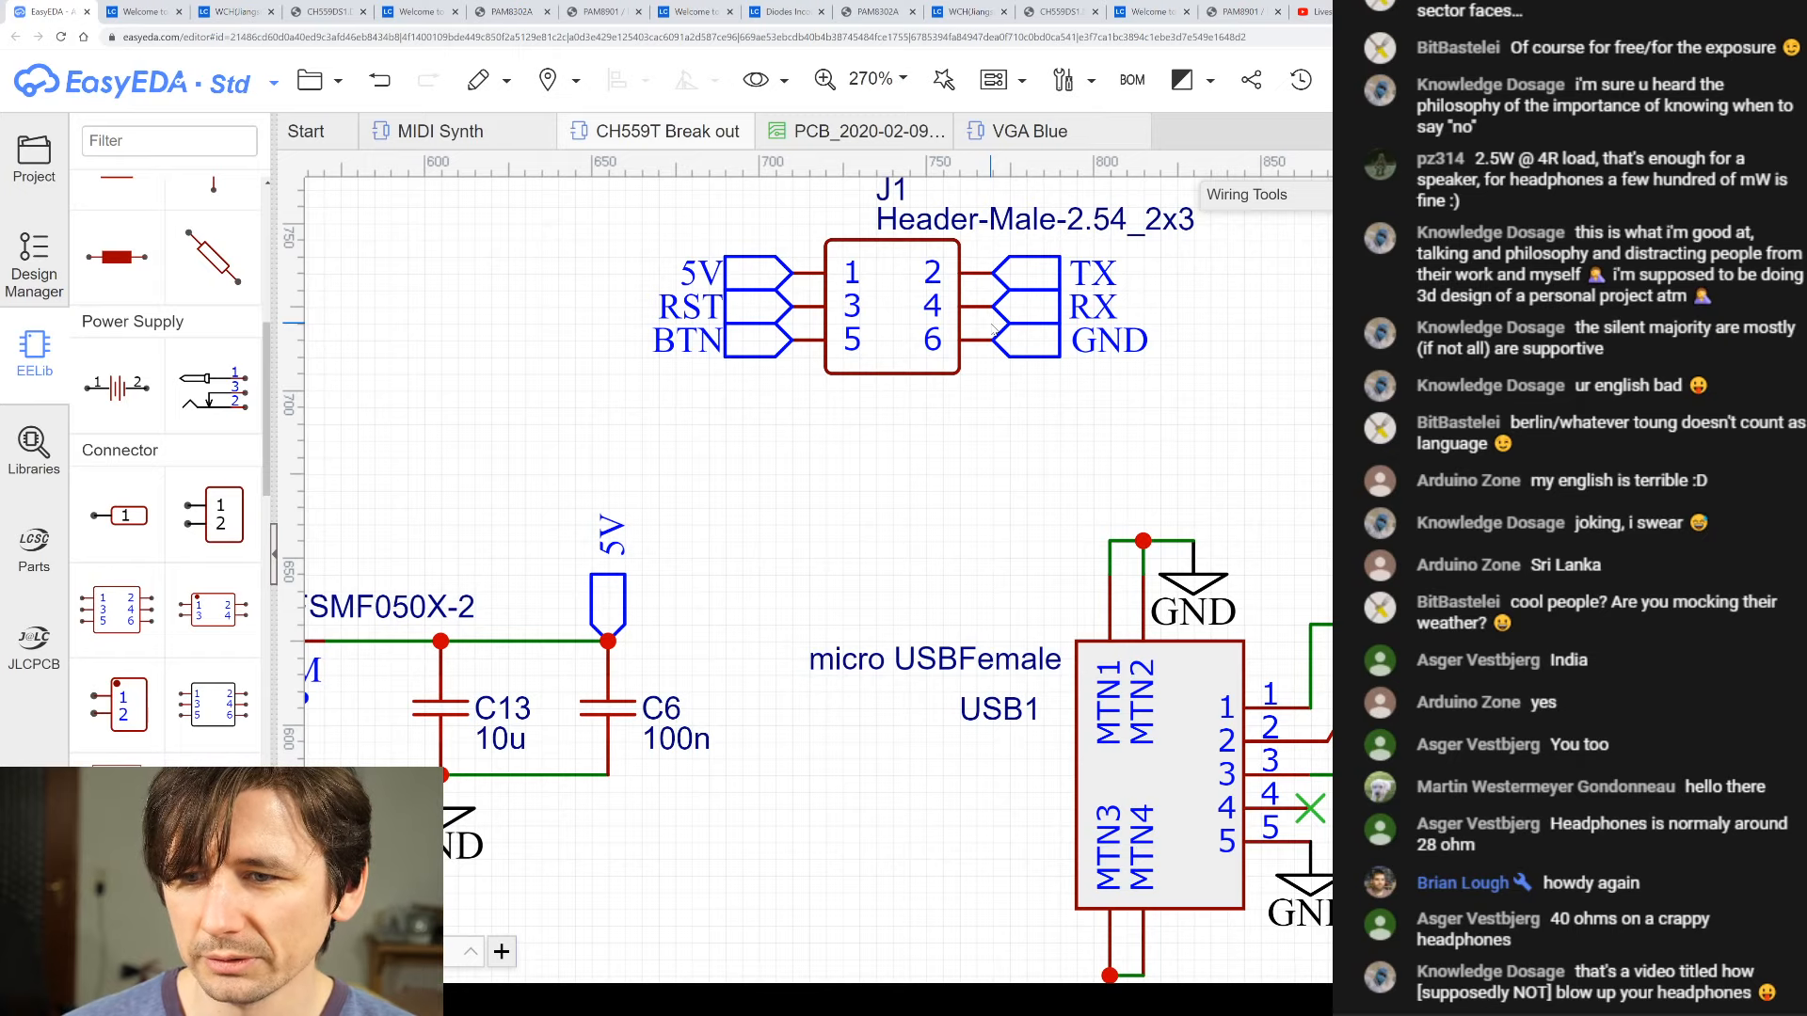
scroll(814, 422, "down", 5)
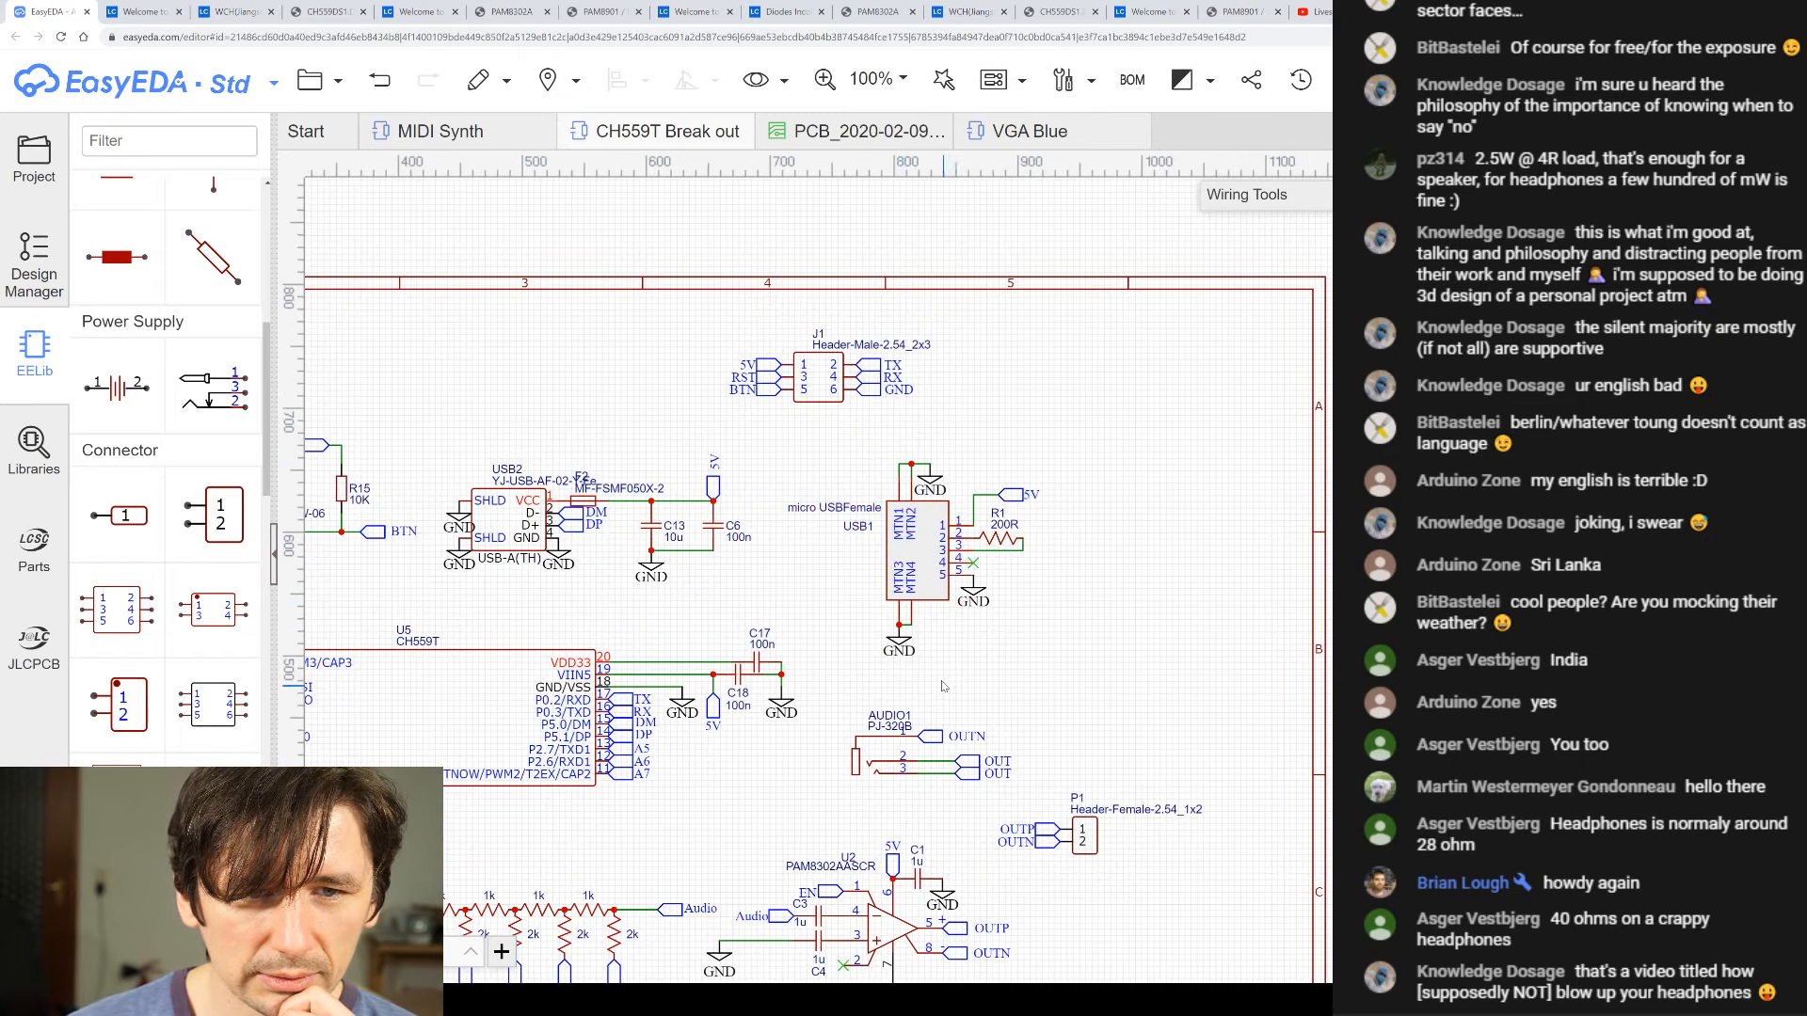
scroll(940, 682, "up", 3)
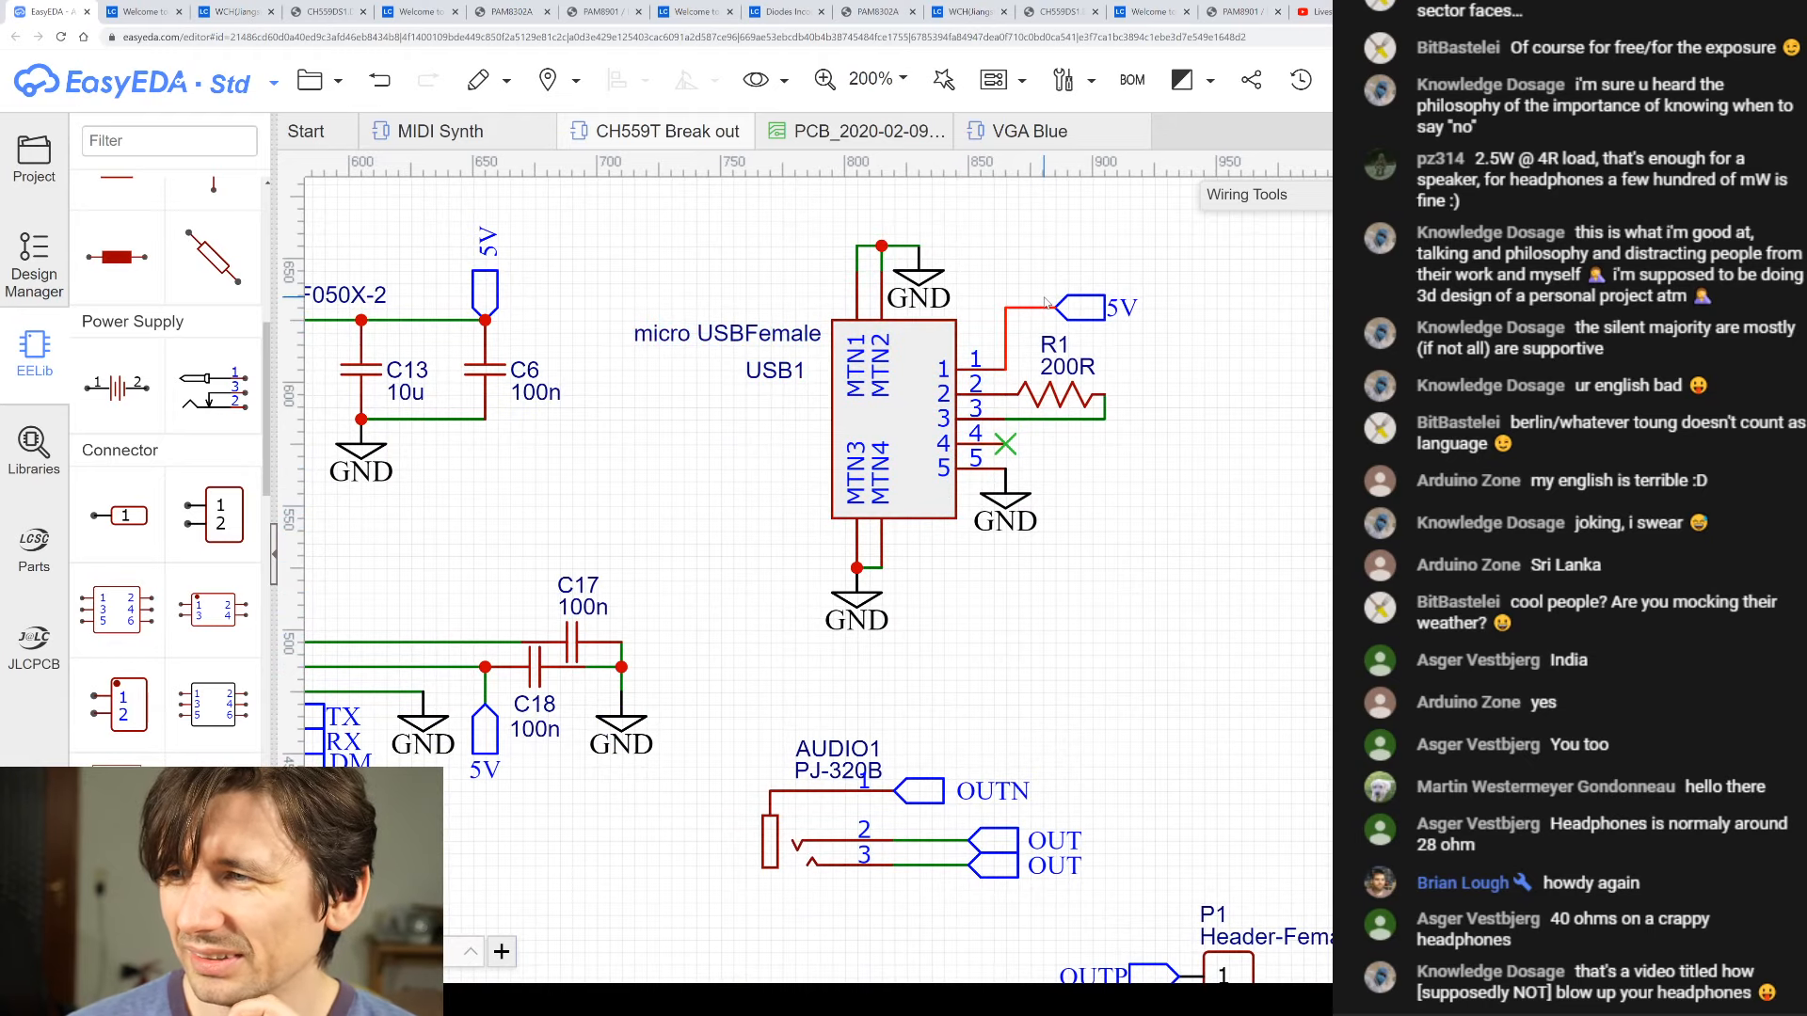
scroll(1057, 367, "up", 1)
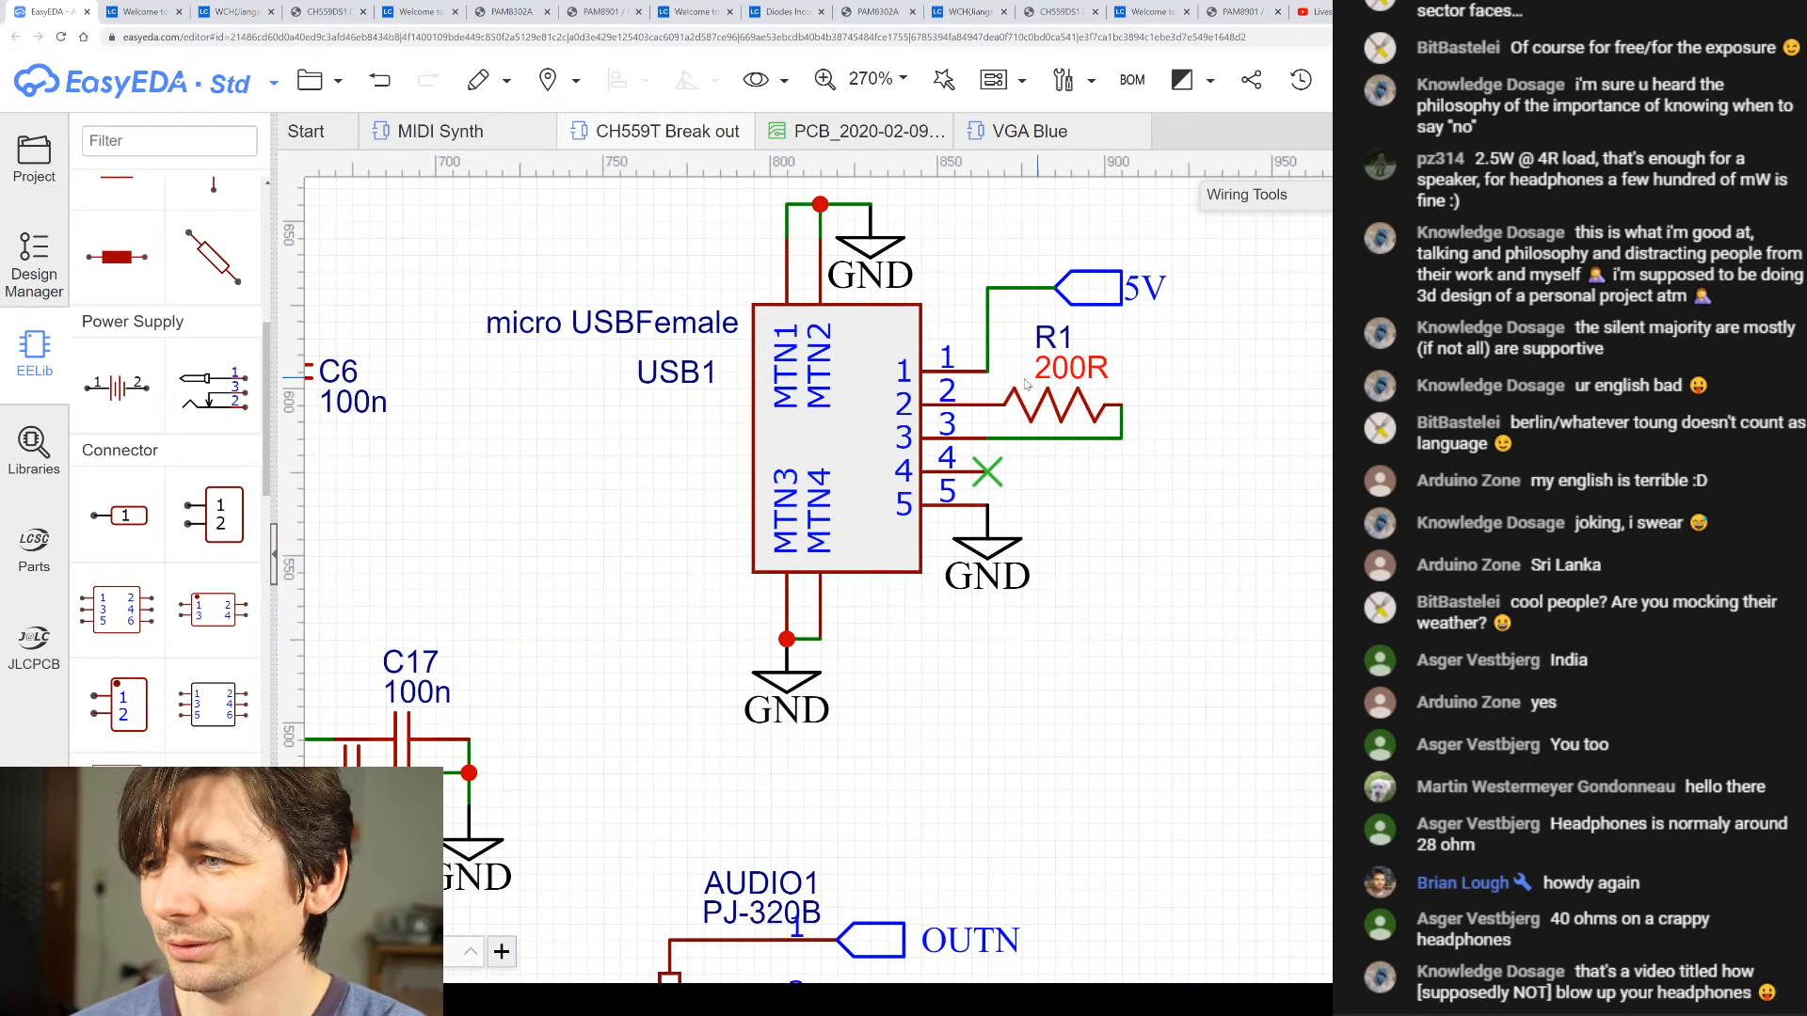
right_click_drag(1160, 610, 1133, 697)
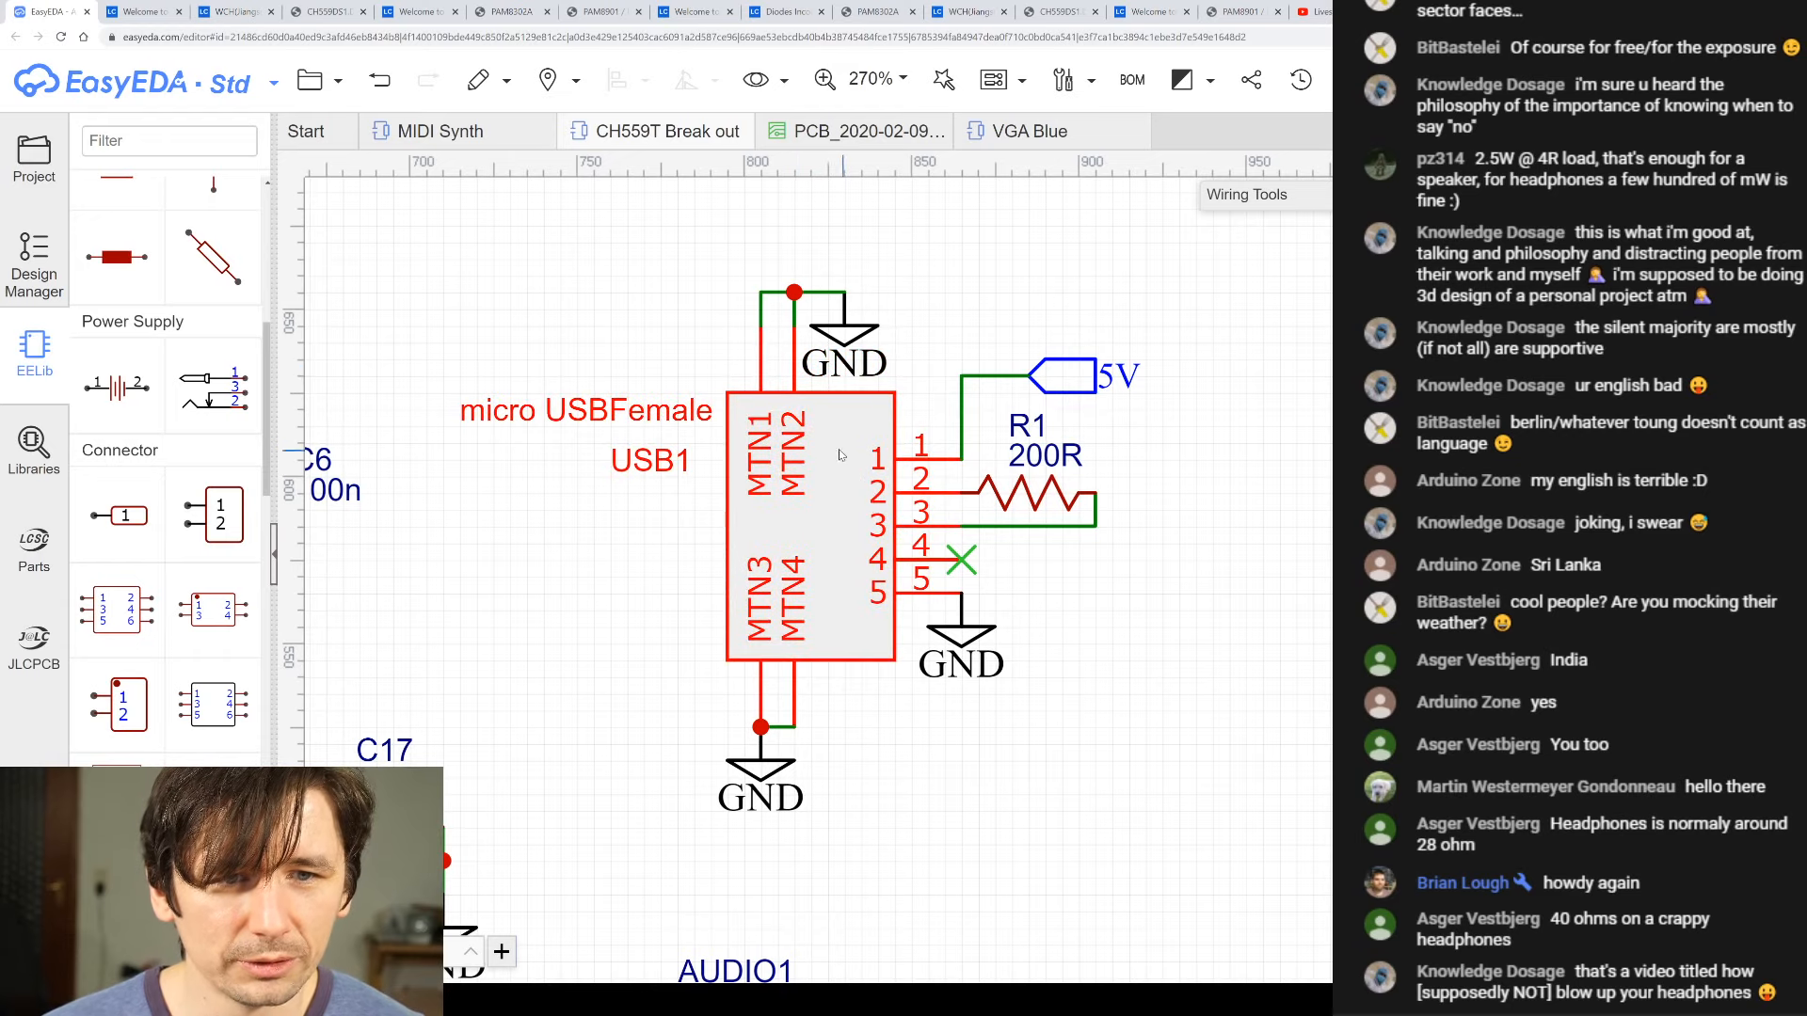
left_click(1042, 506)
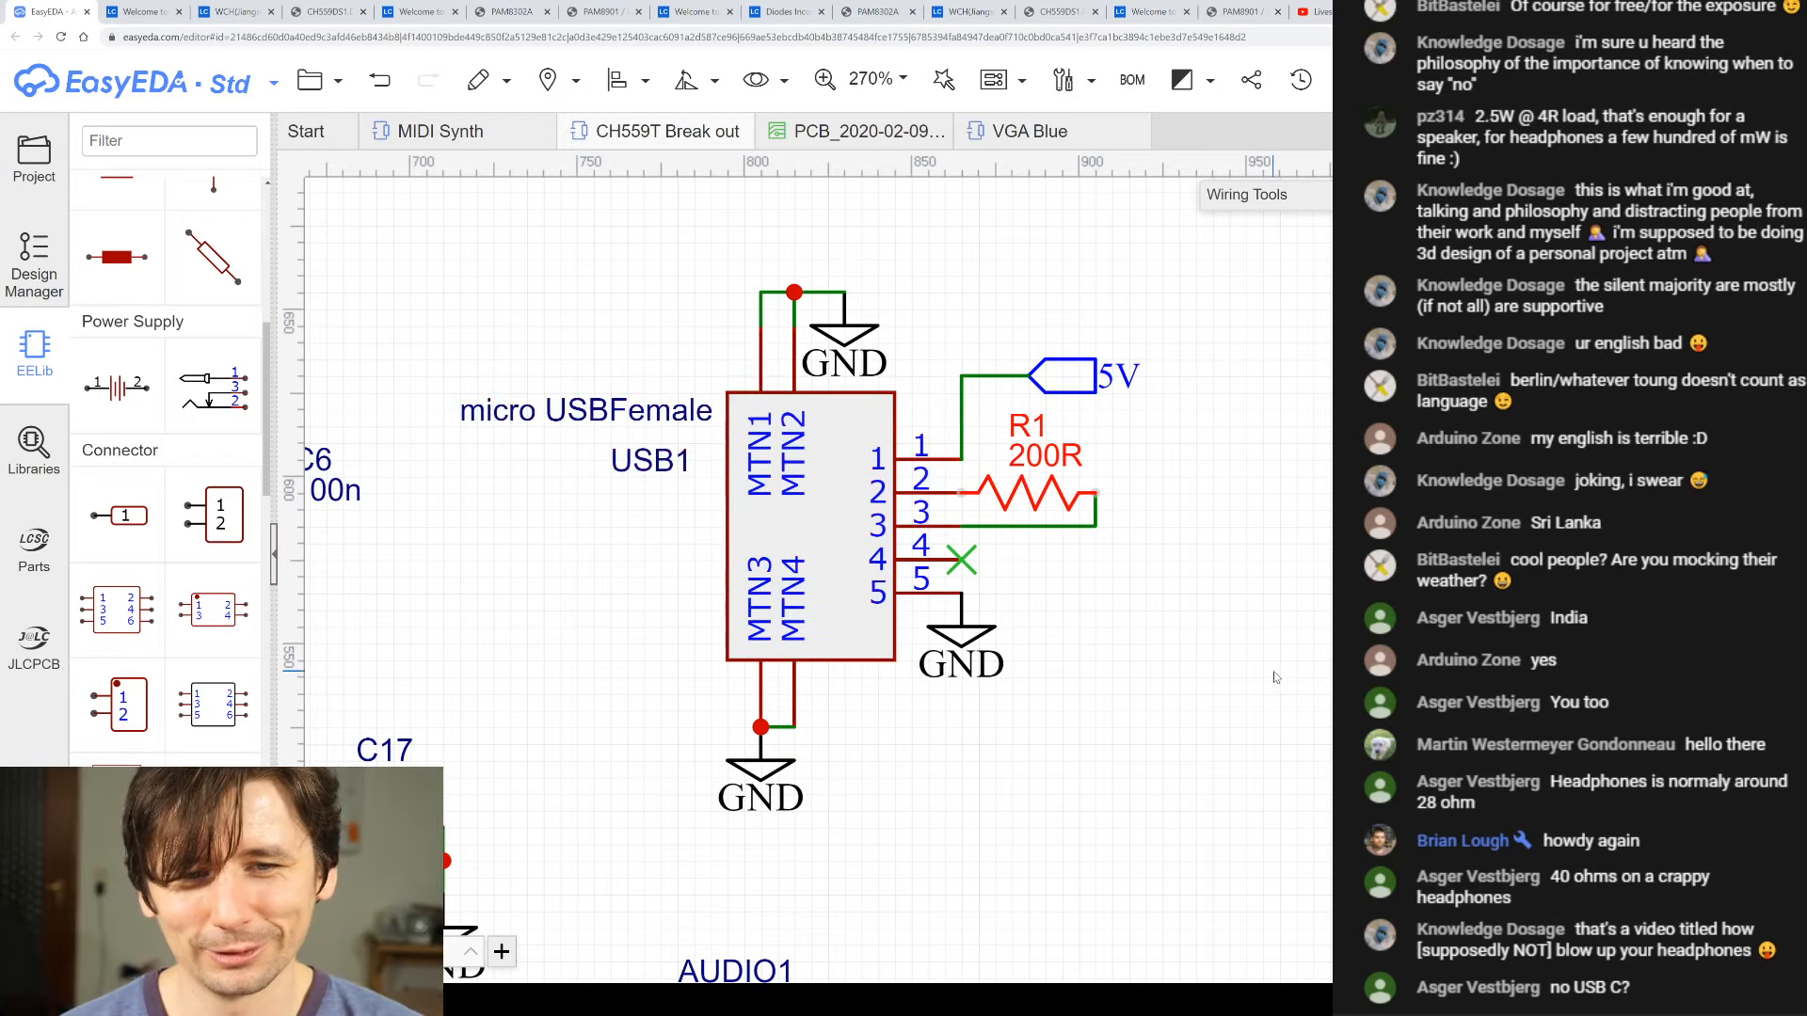
- Review the CH559T supply capacitors, the audio jack and resistor R1, and look over the whole sheet
scroll(1242, 687, "down", 5)
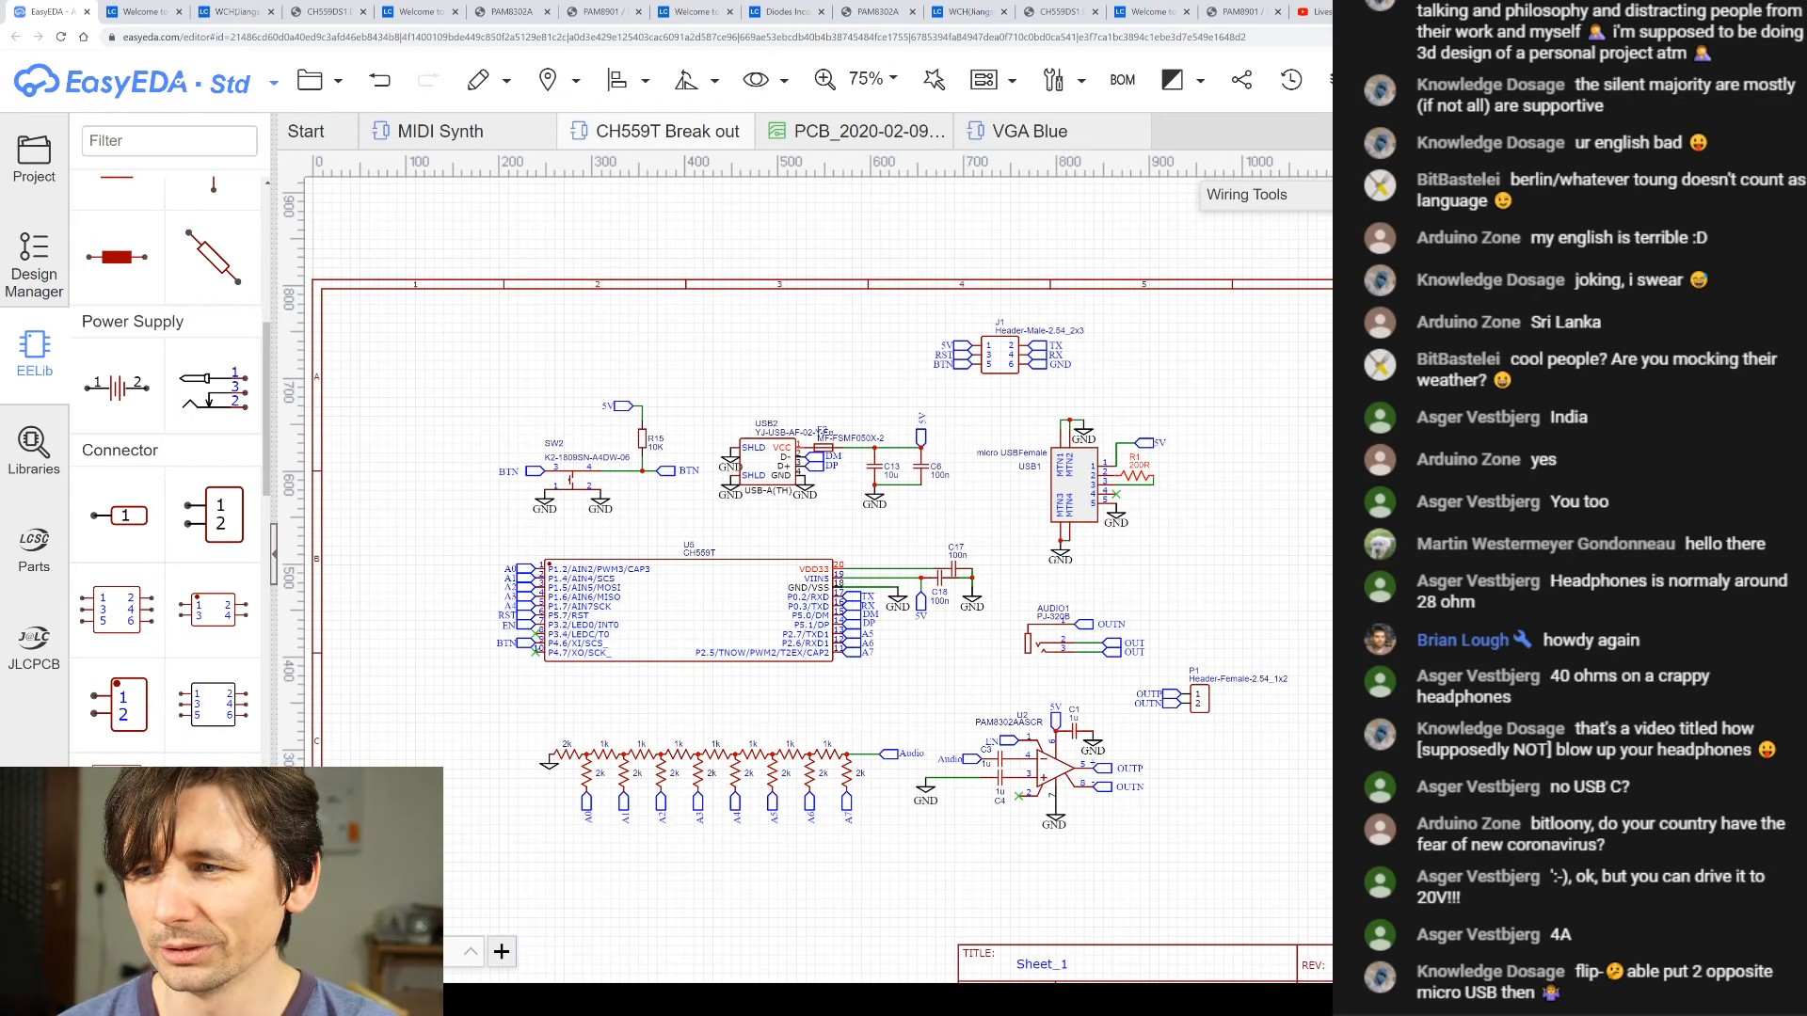
scroll(1017, 584, "up", 4)
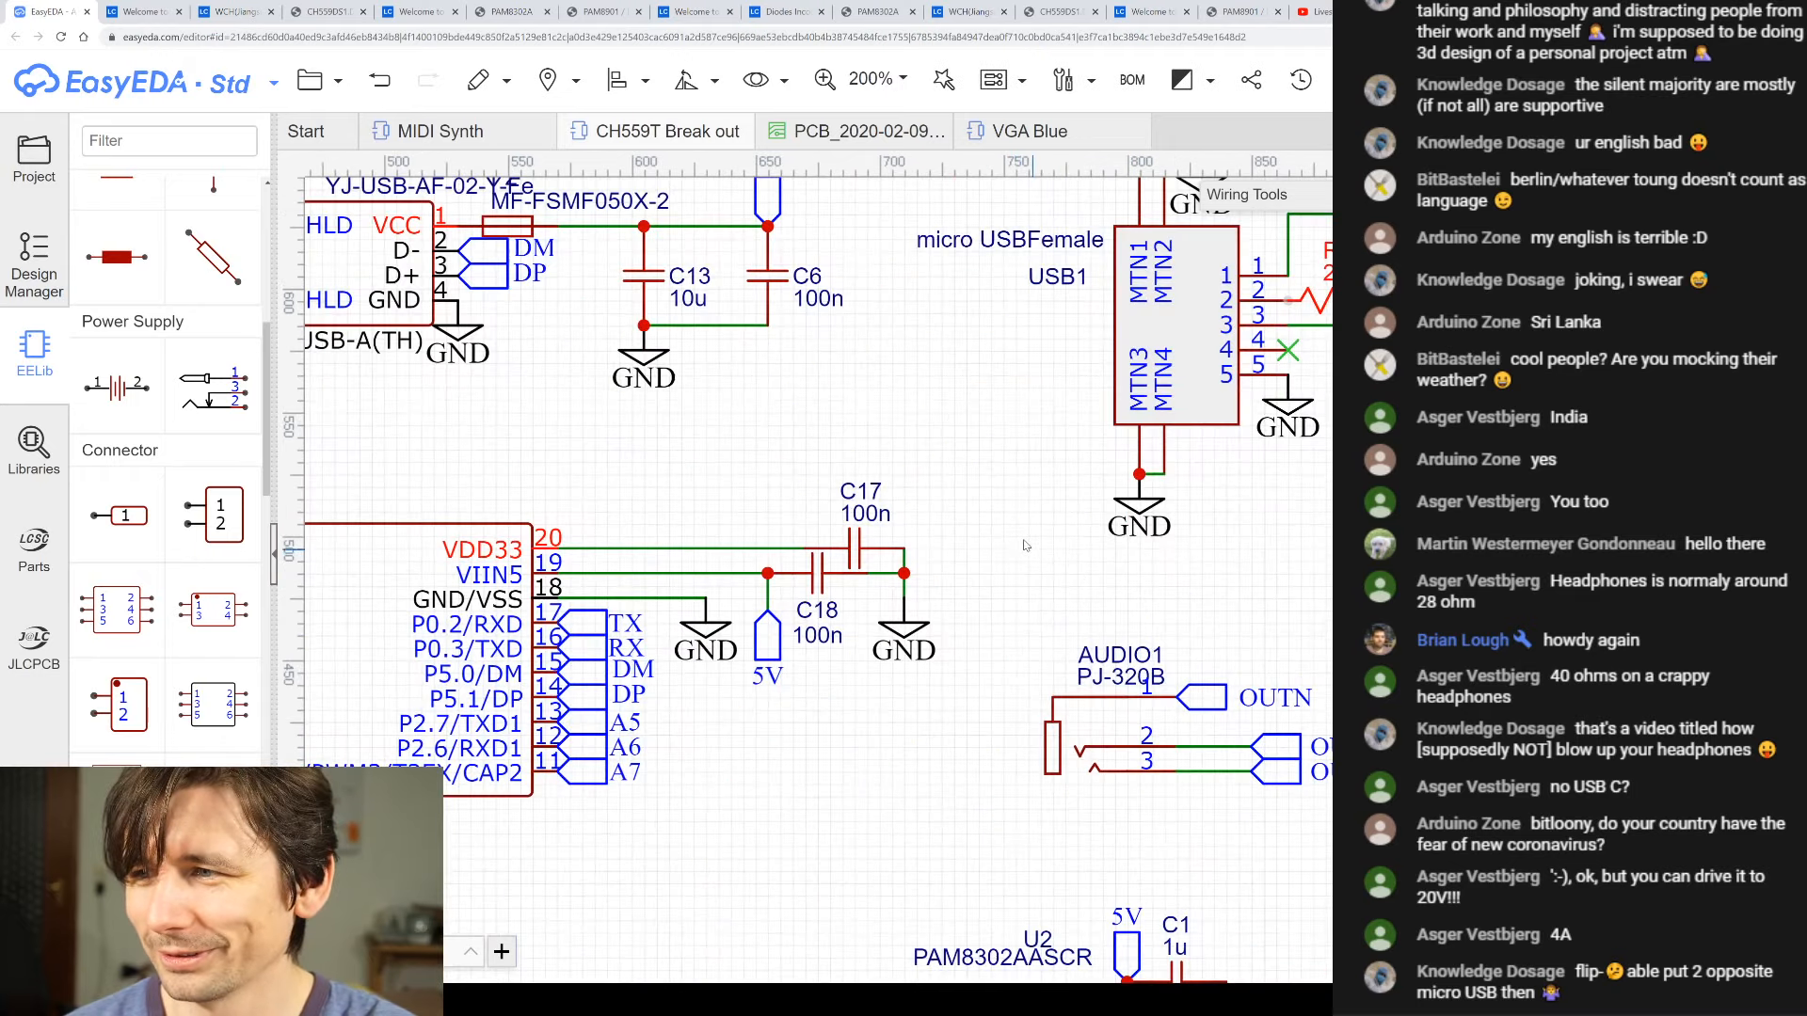
scroll(667, 482, "down", 3)
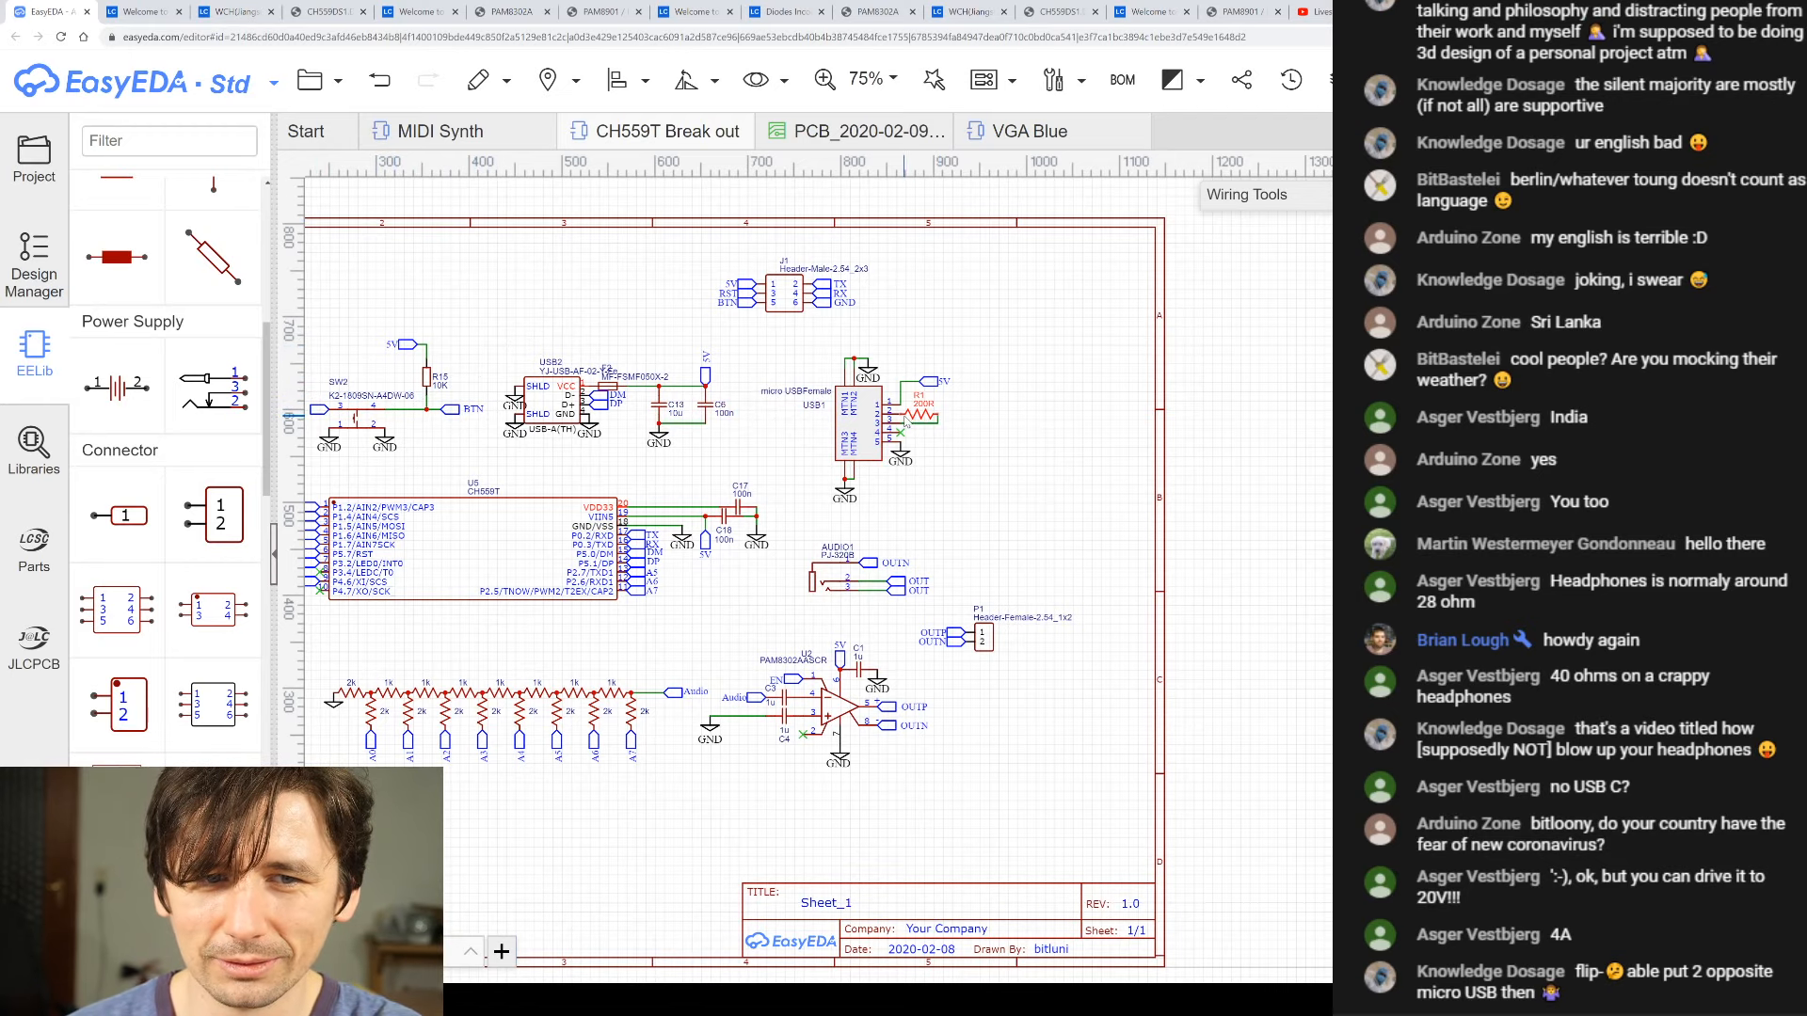
scroll(917, 416, "up", 7)
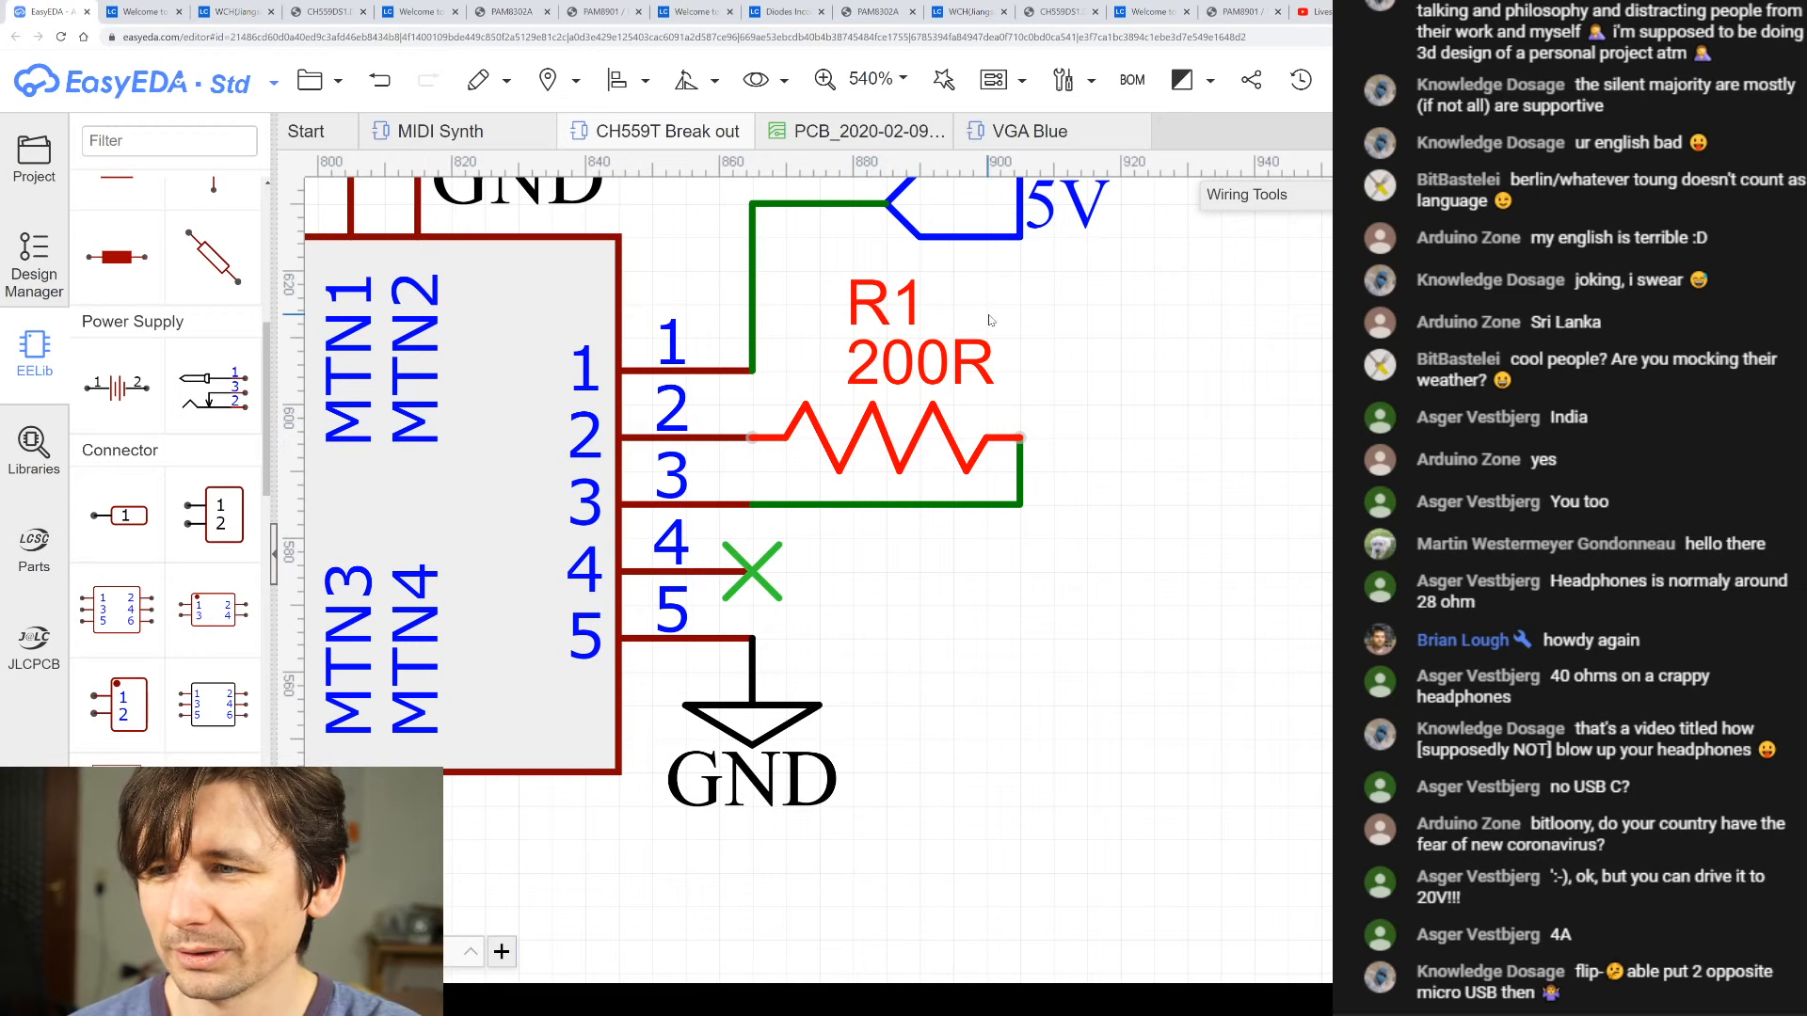
scroll(990, 320, "down", 7)
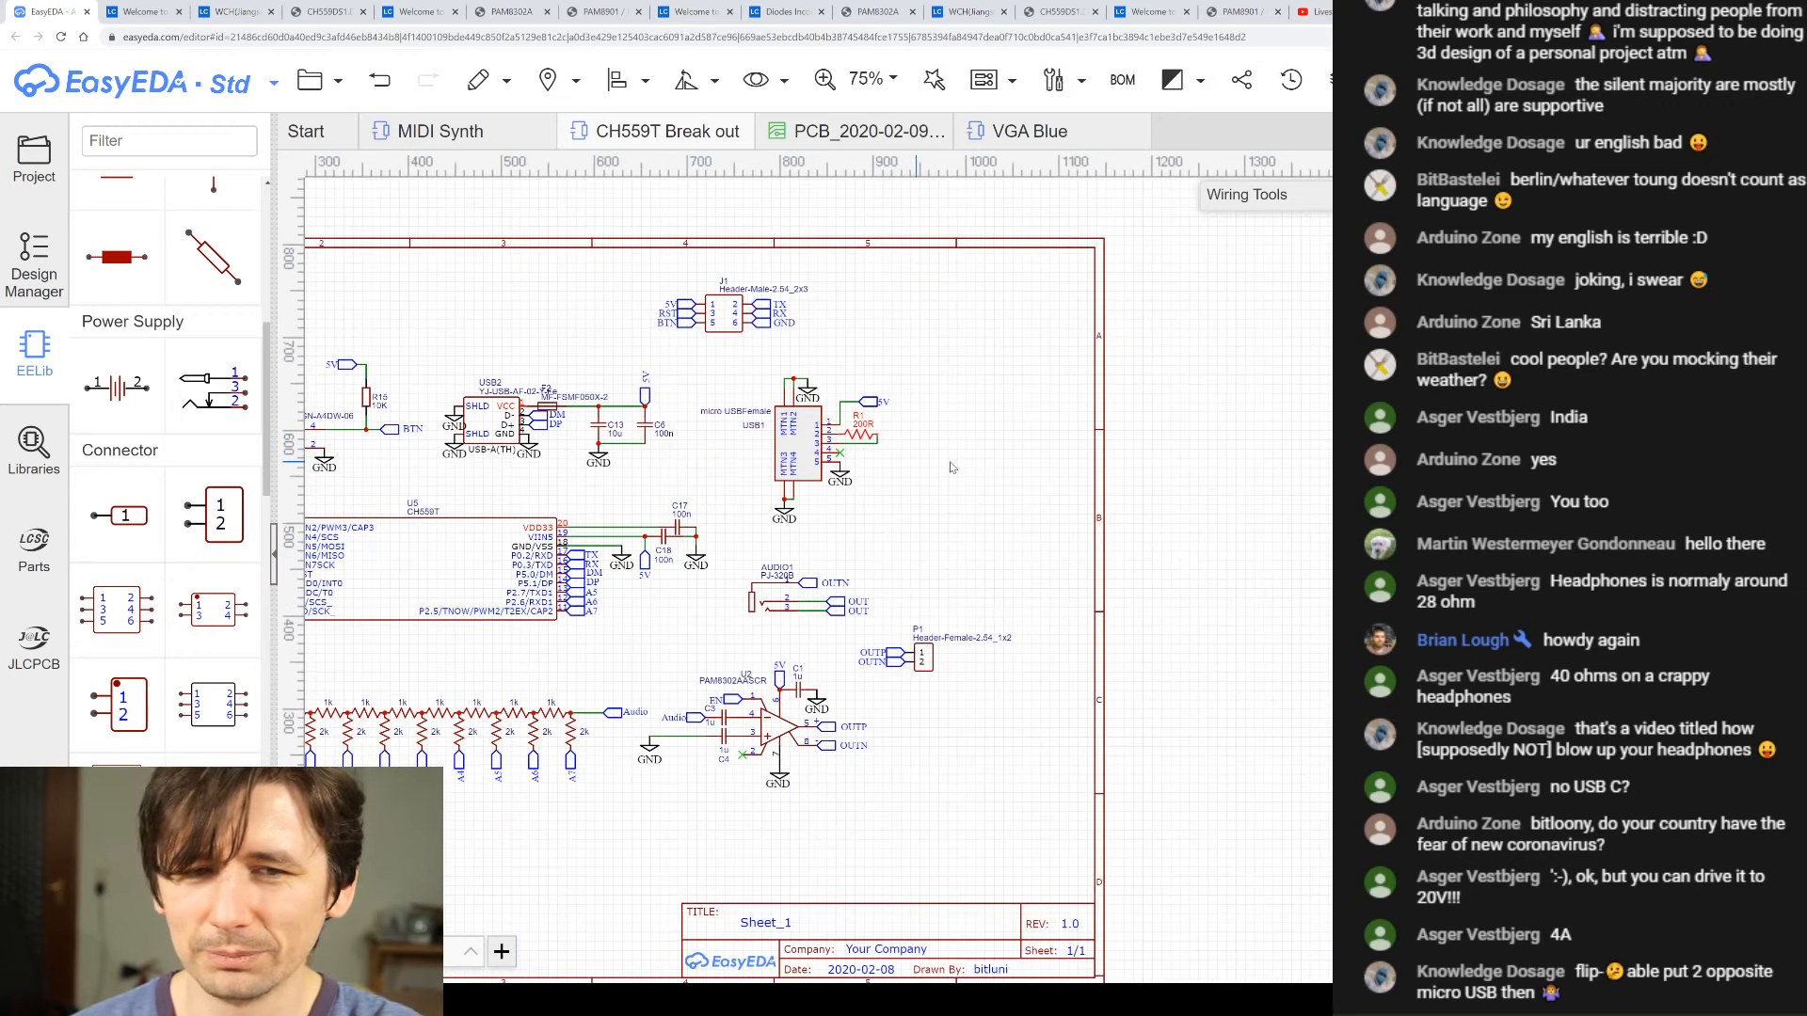
scroll(952, 467, "down", 5)
scroll(791, 384, "up", 4)
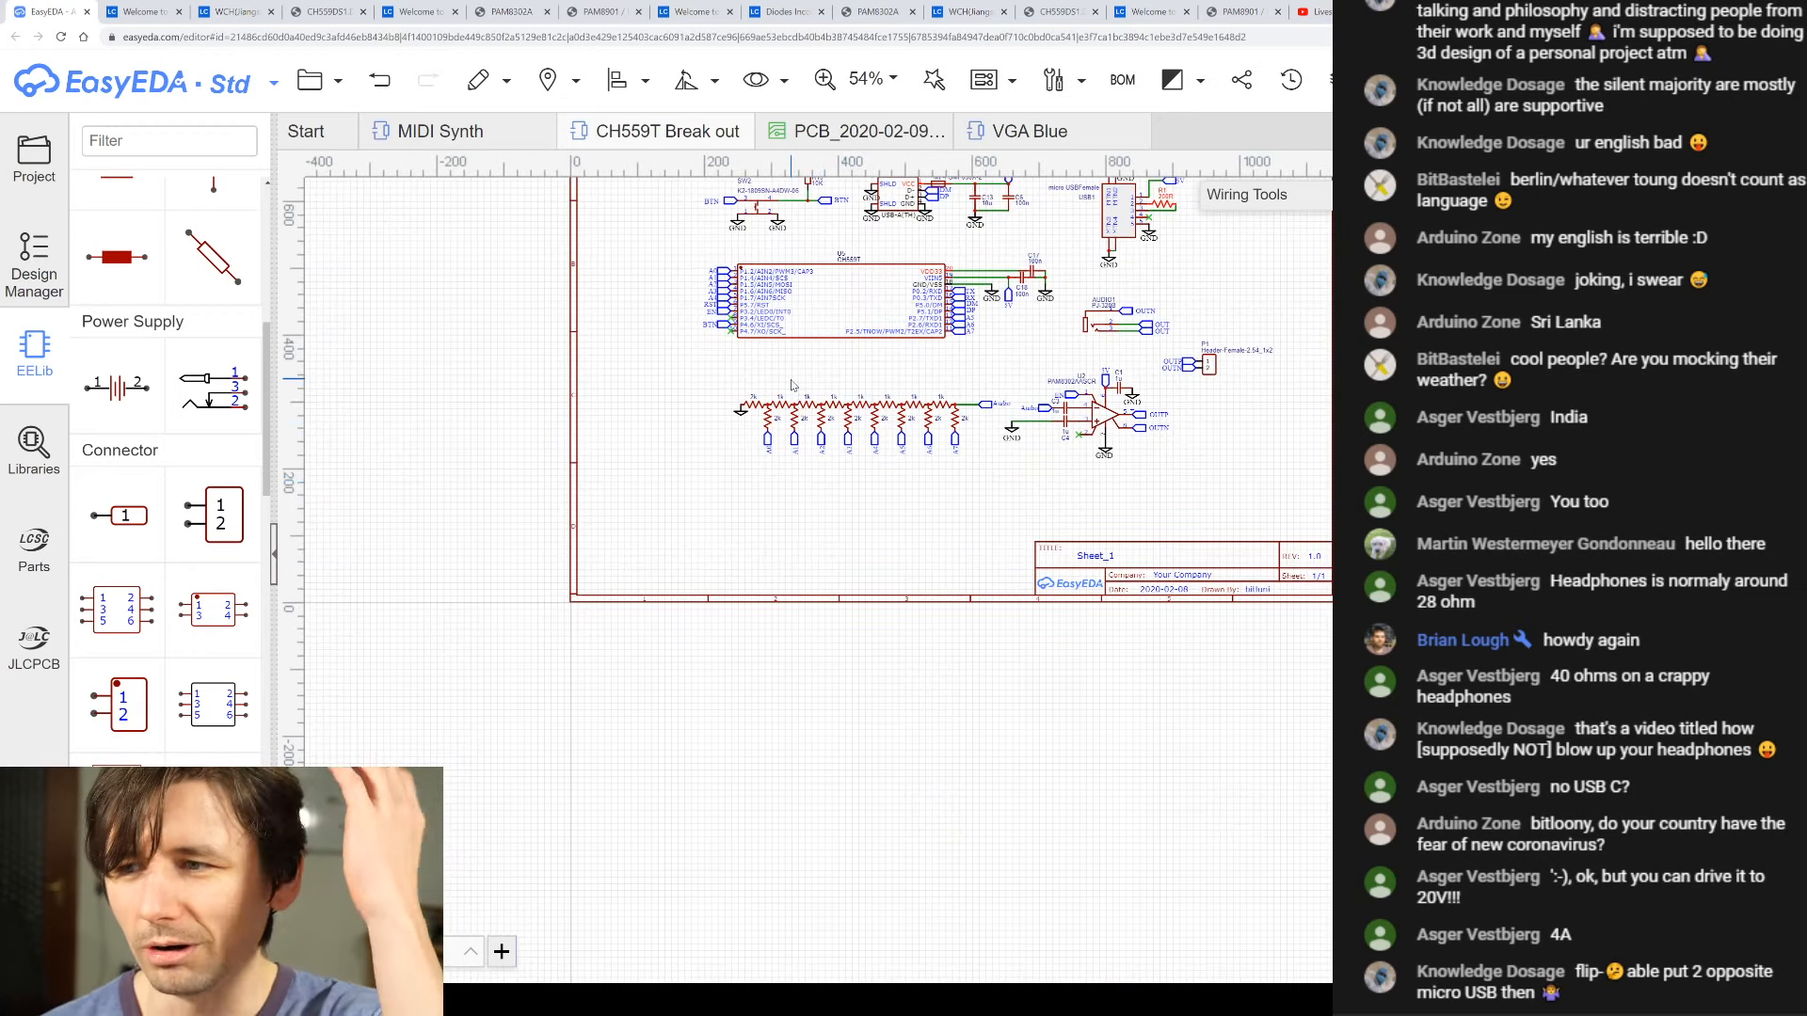
scroll(886, 411, "down", 1)
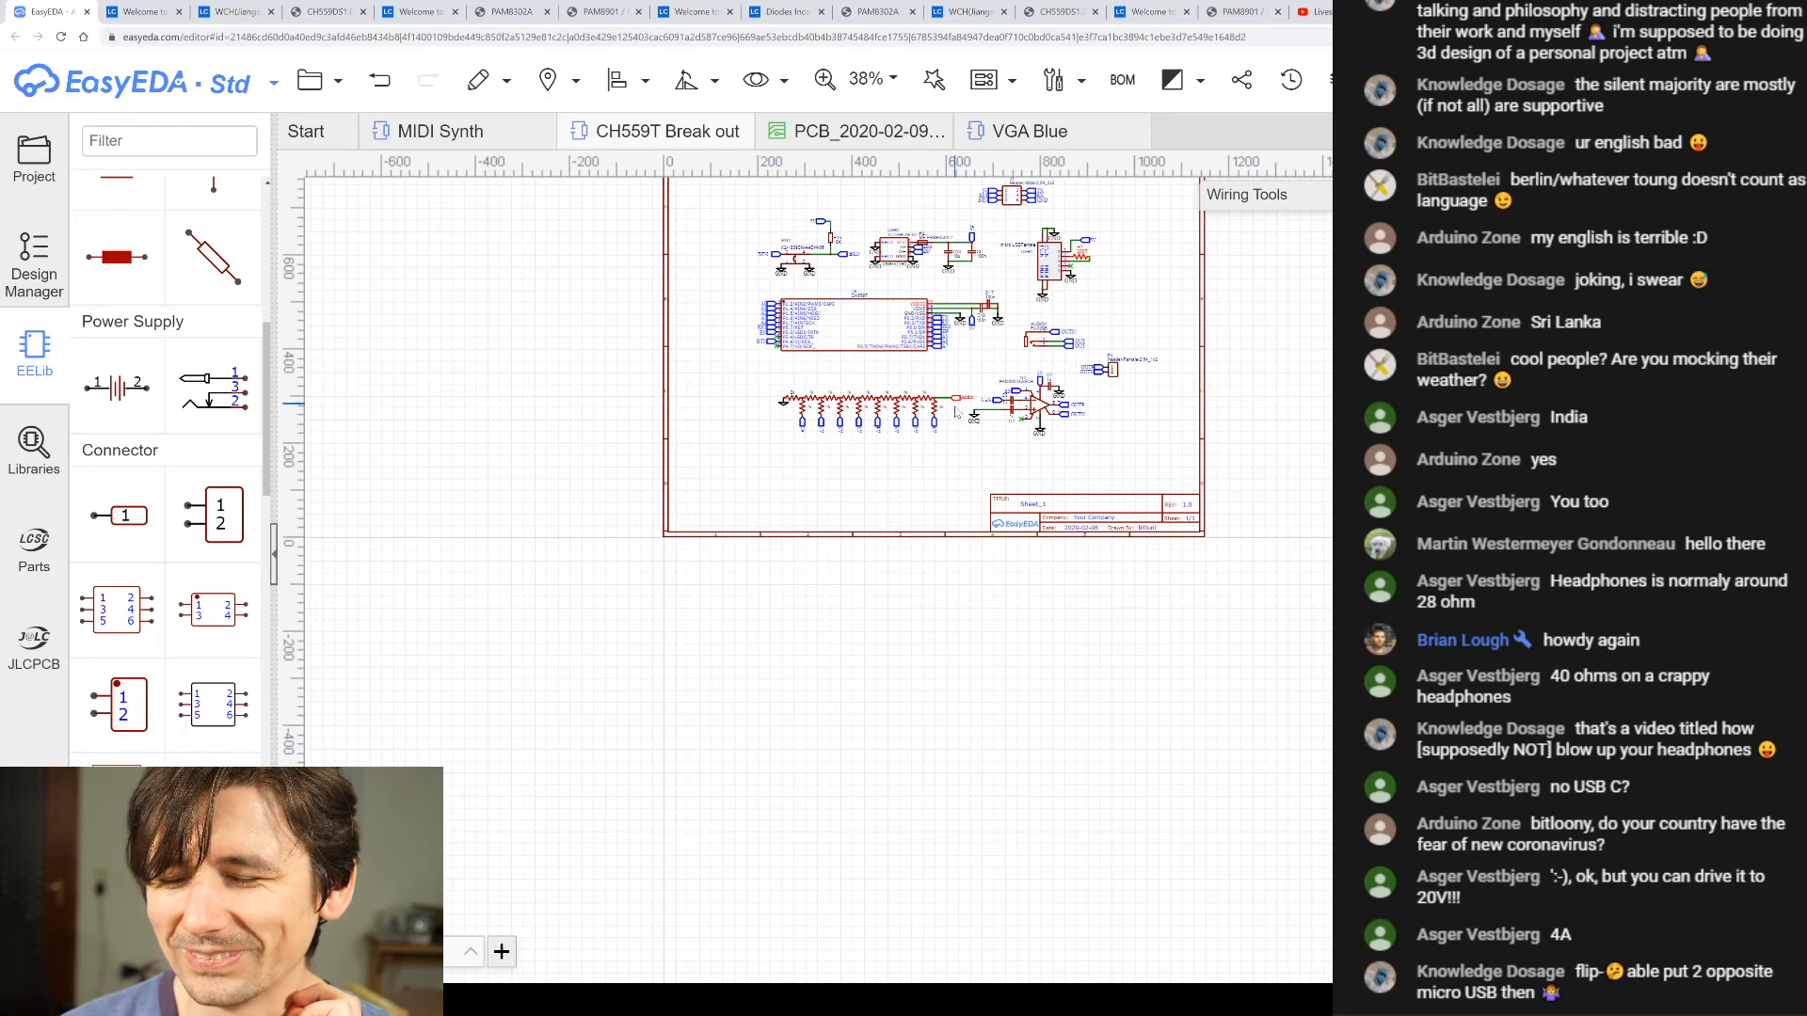
scroll(949, 396, "down", 1)
scroll(934, 376, "down", 1)
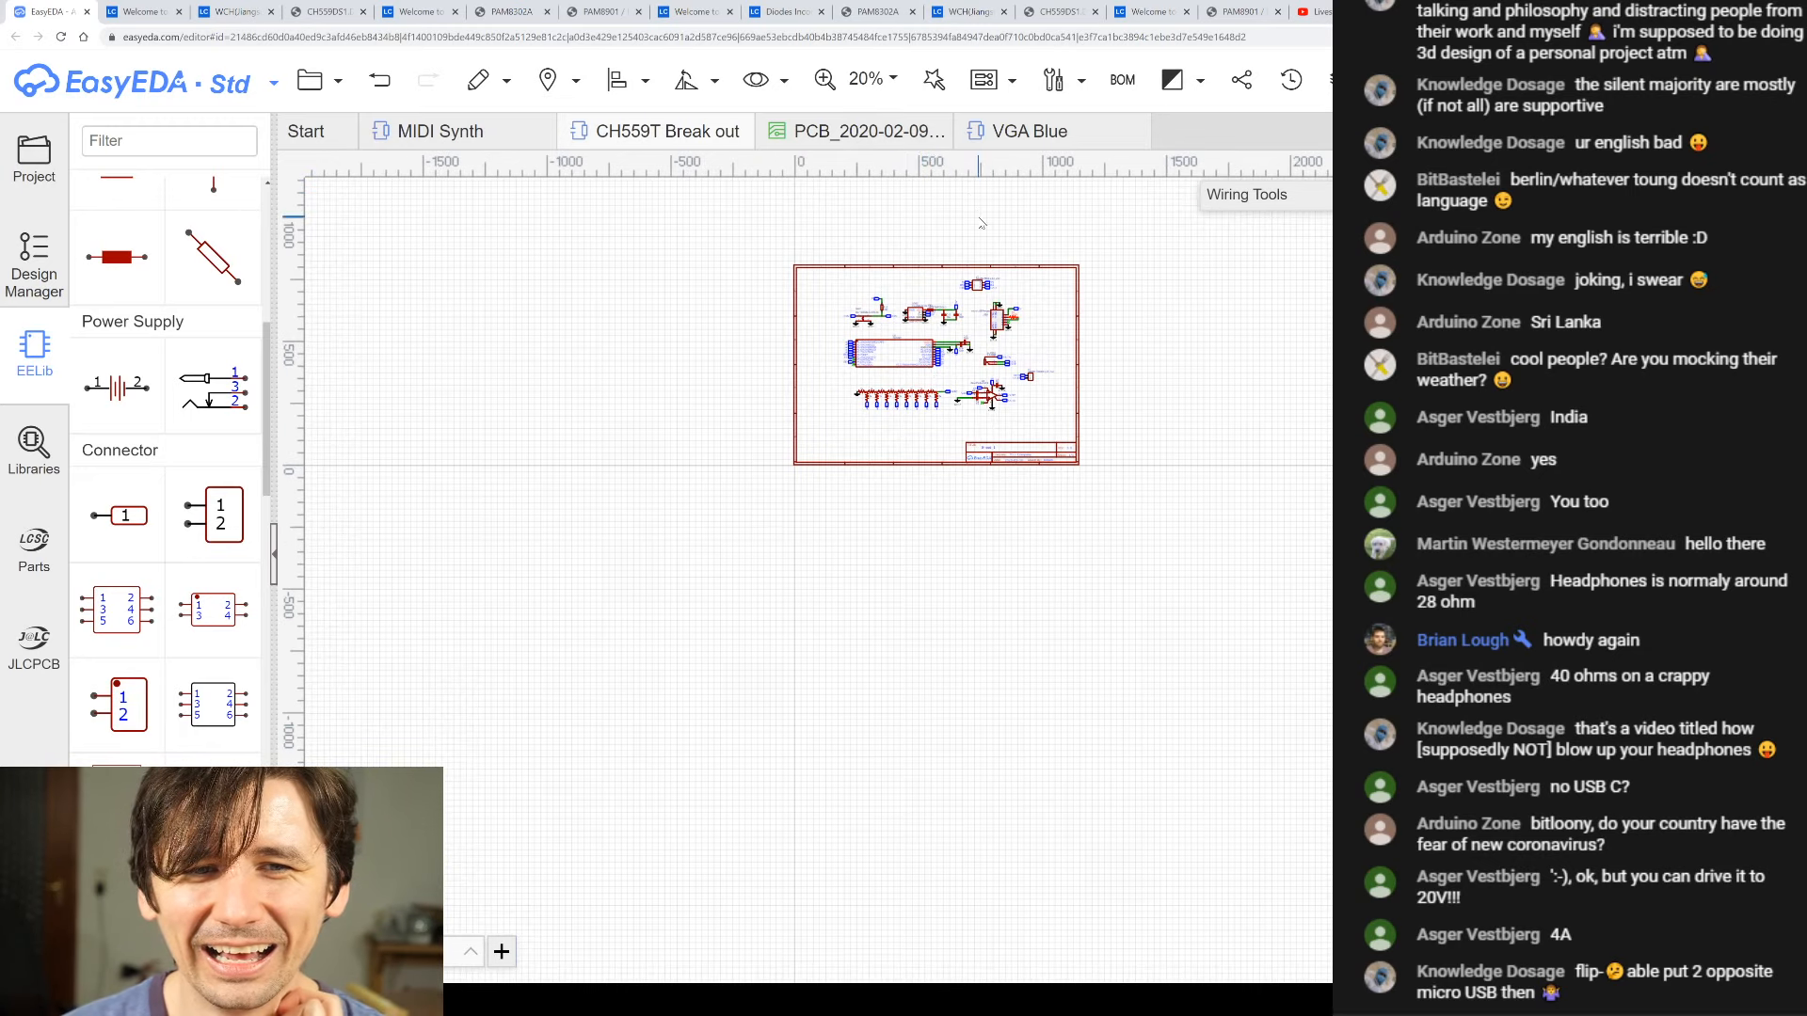
- Examine the resistor ladder's Audio output and the PAM8302AASCR amplifier's input capacitors C3 and C4
scroll(903, 321, "up", 2)
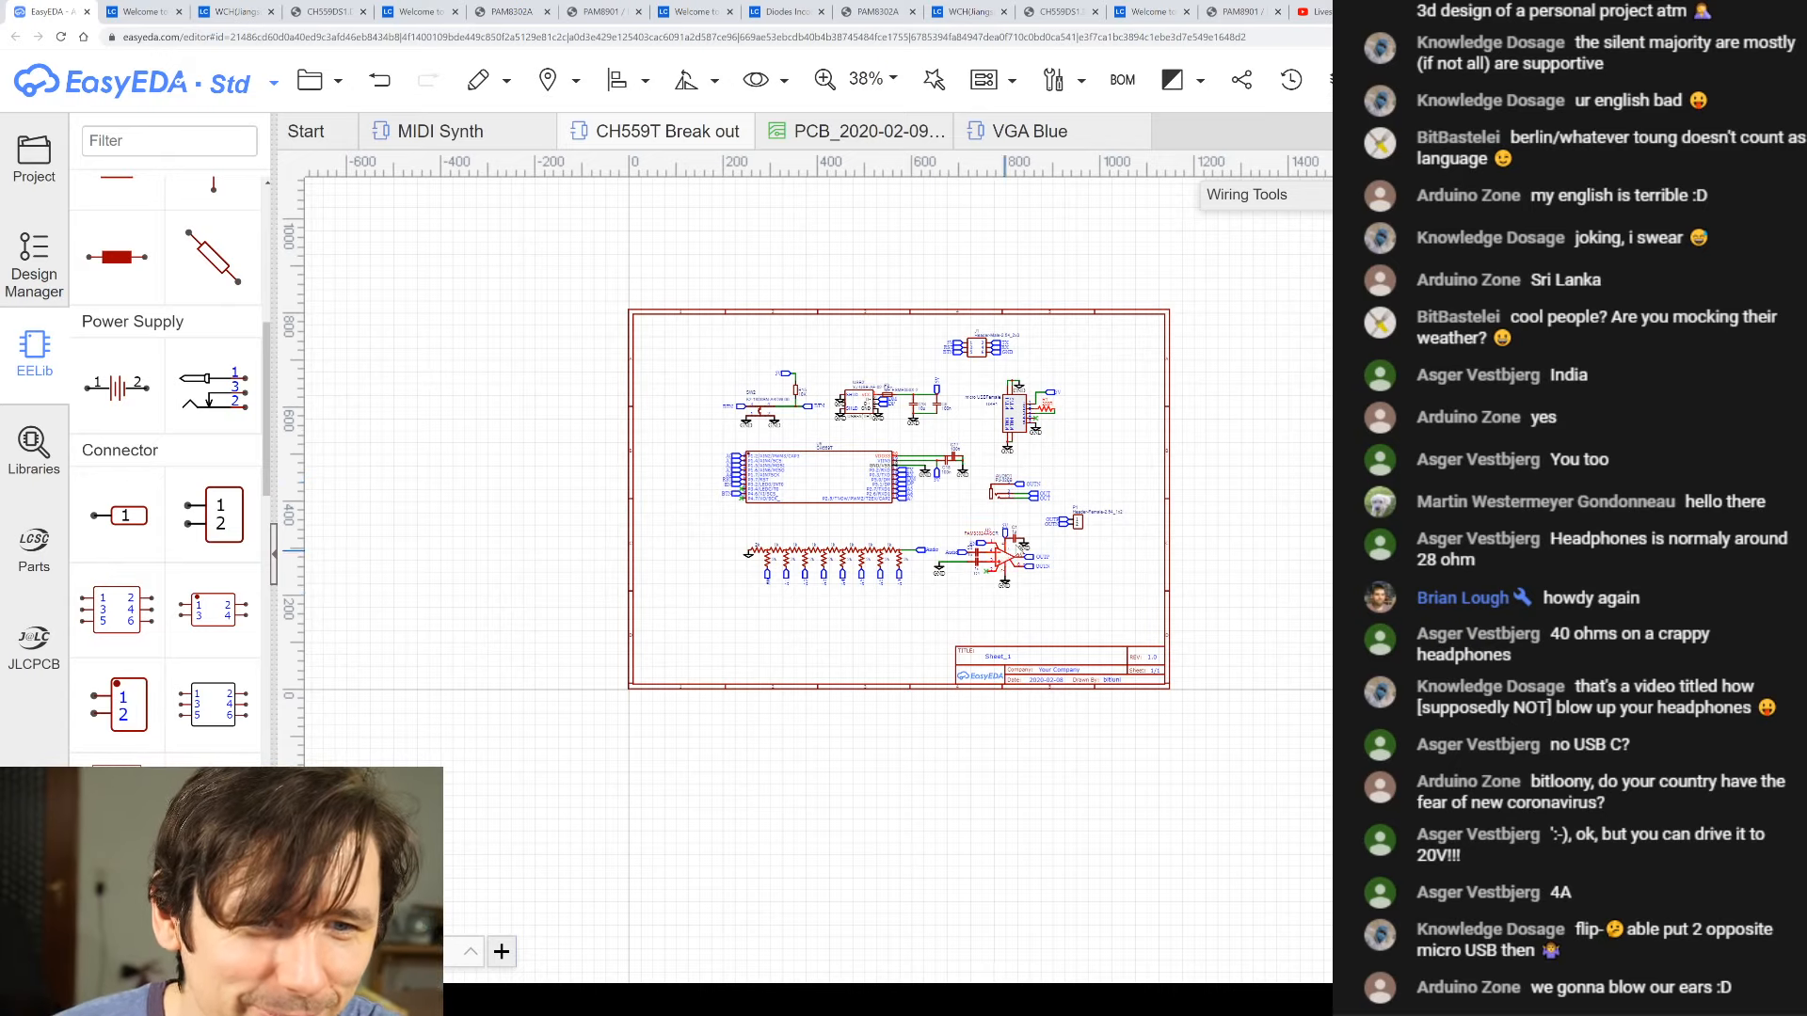
scroll(1005, 549, "up", 3)
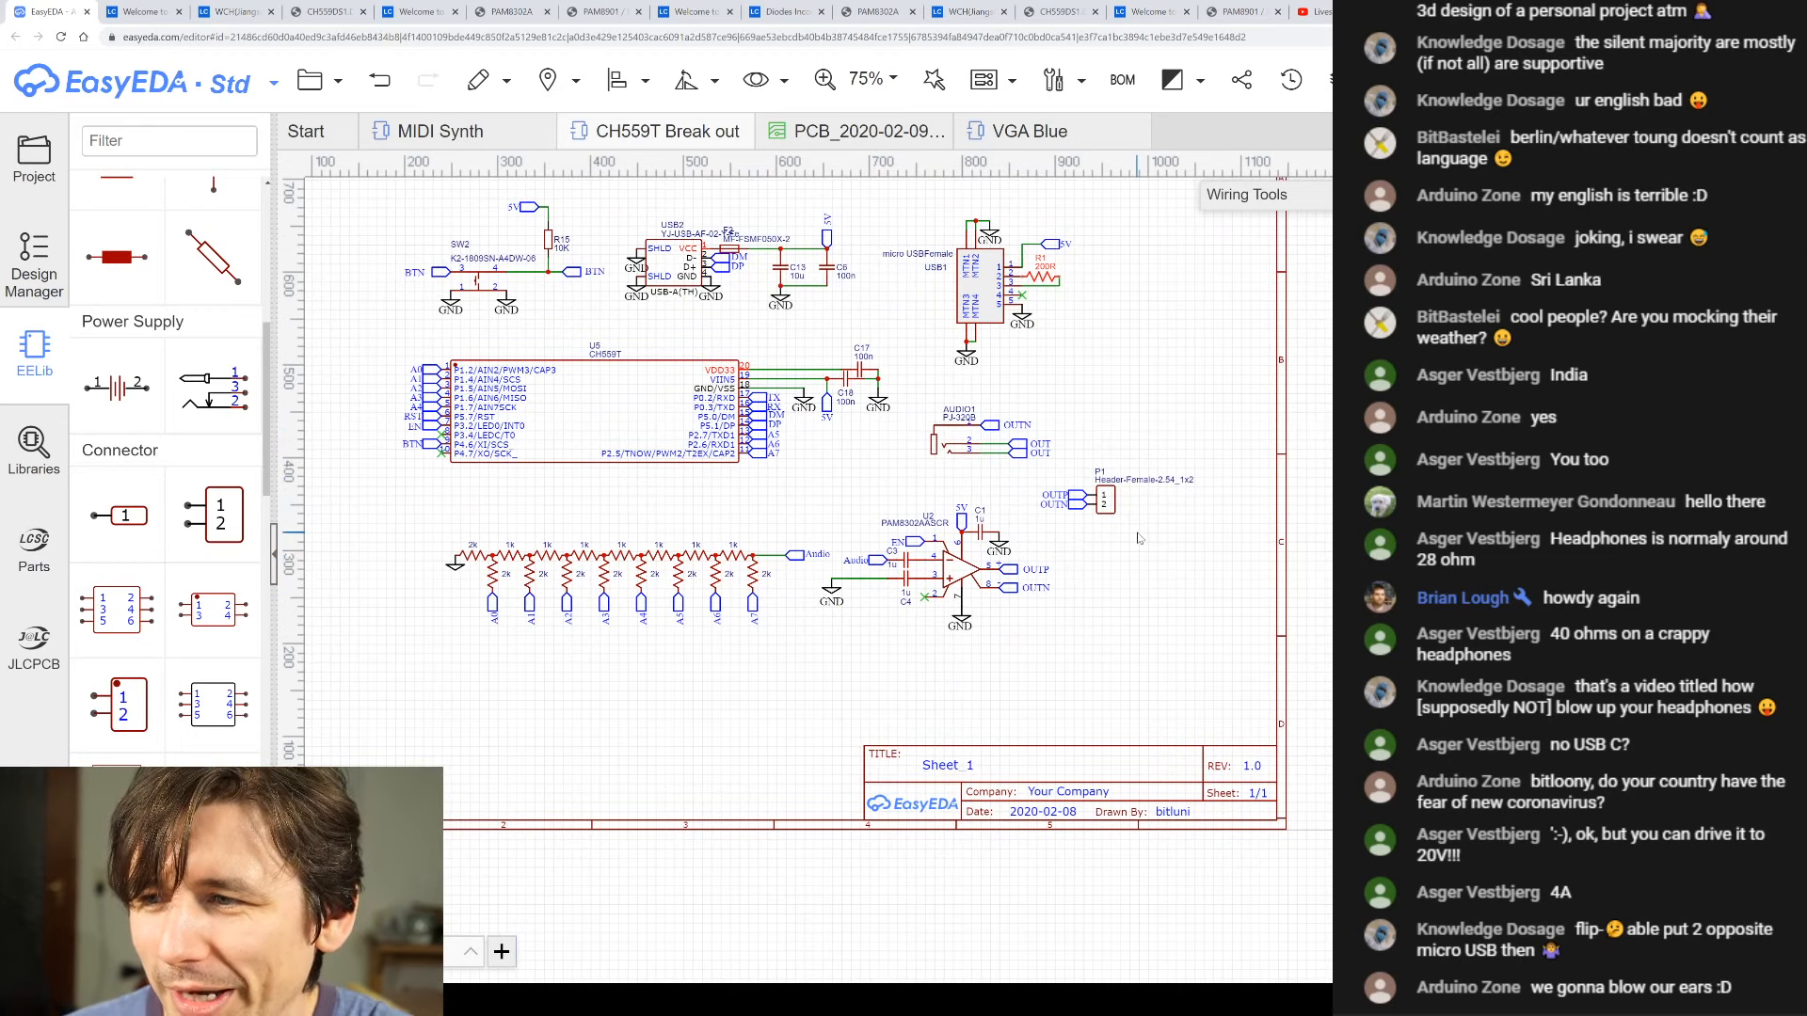
scroll(1096, 499, "up", 2)
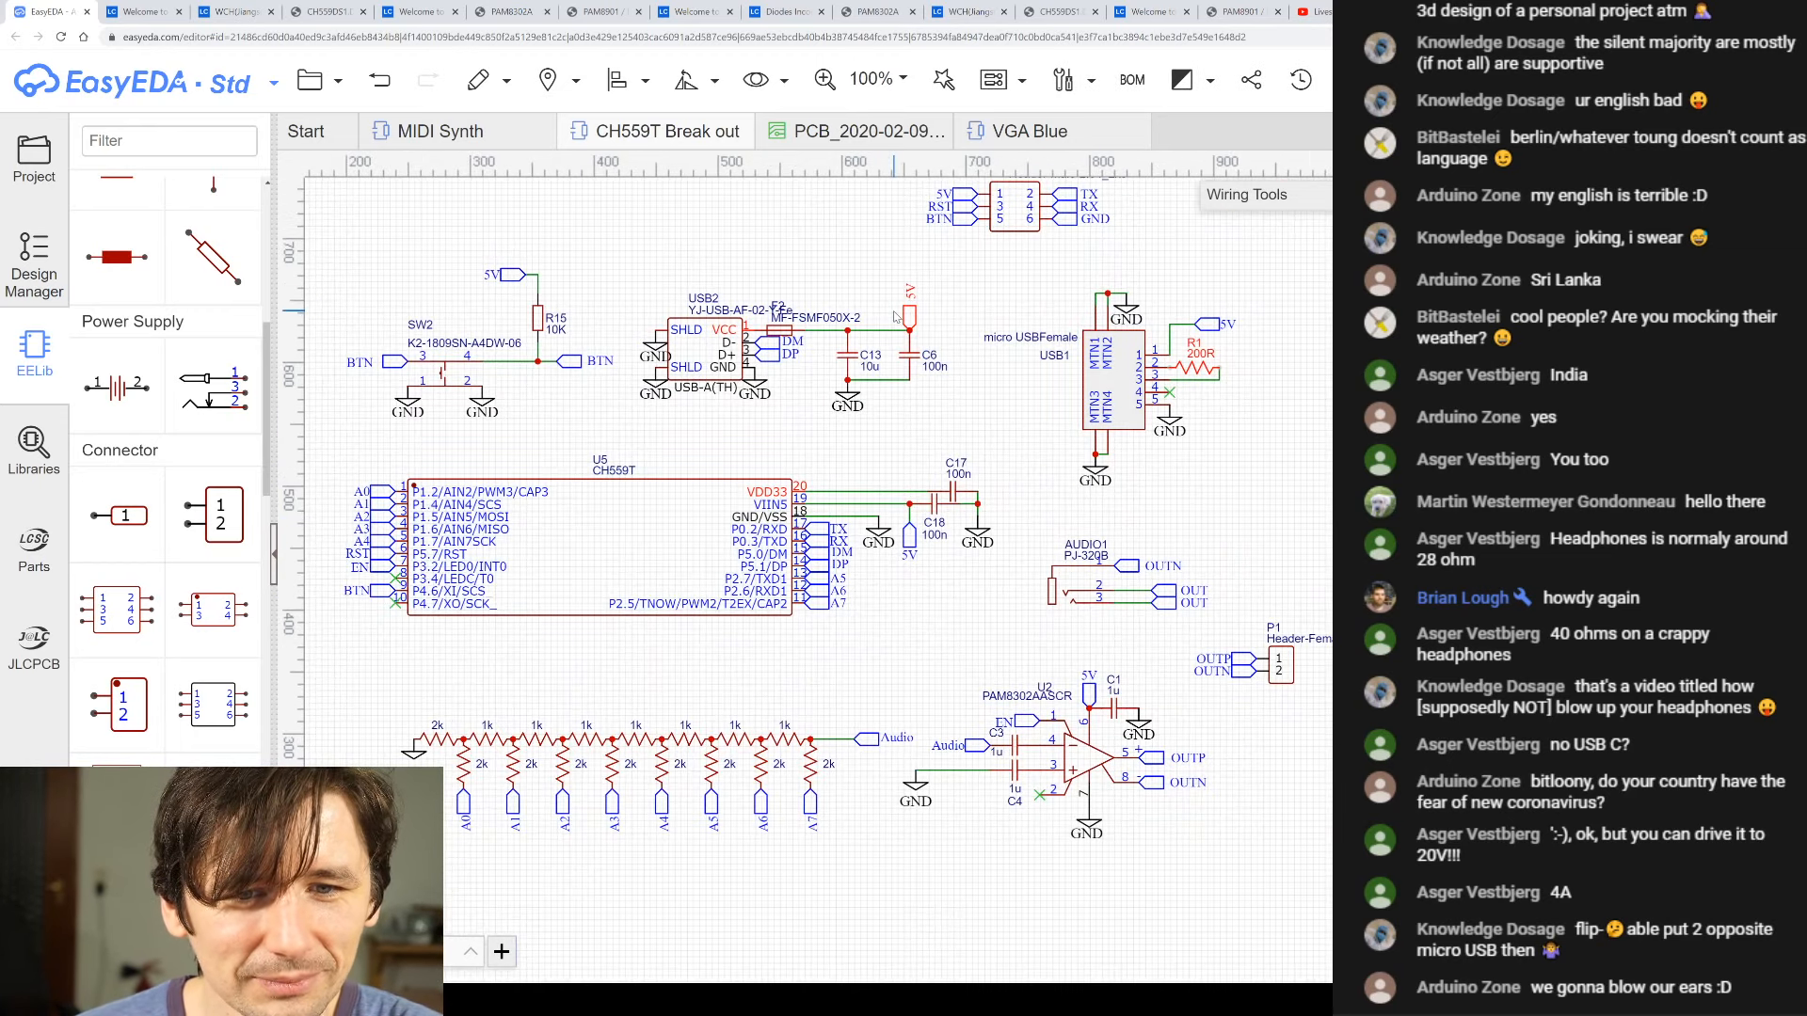
scroll(899, 316, "down", 1)
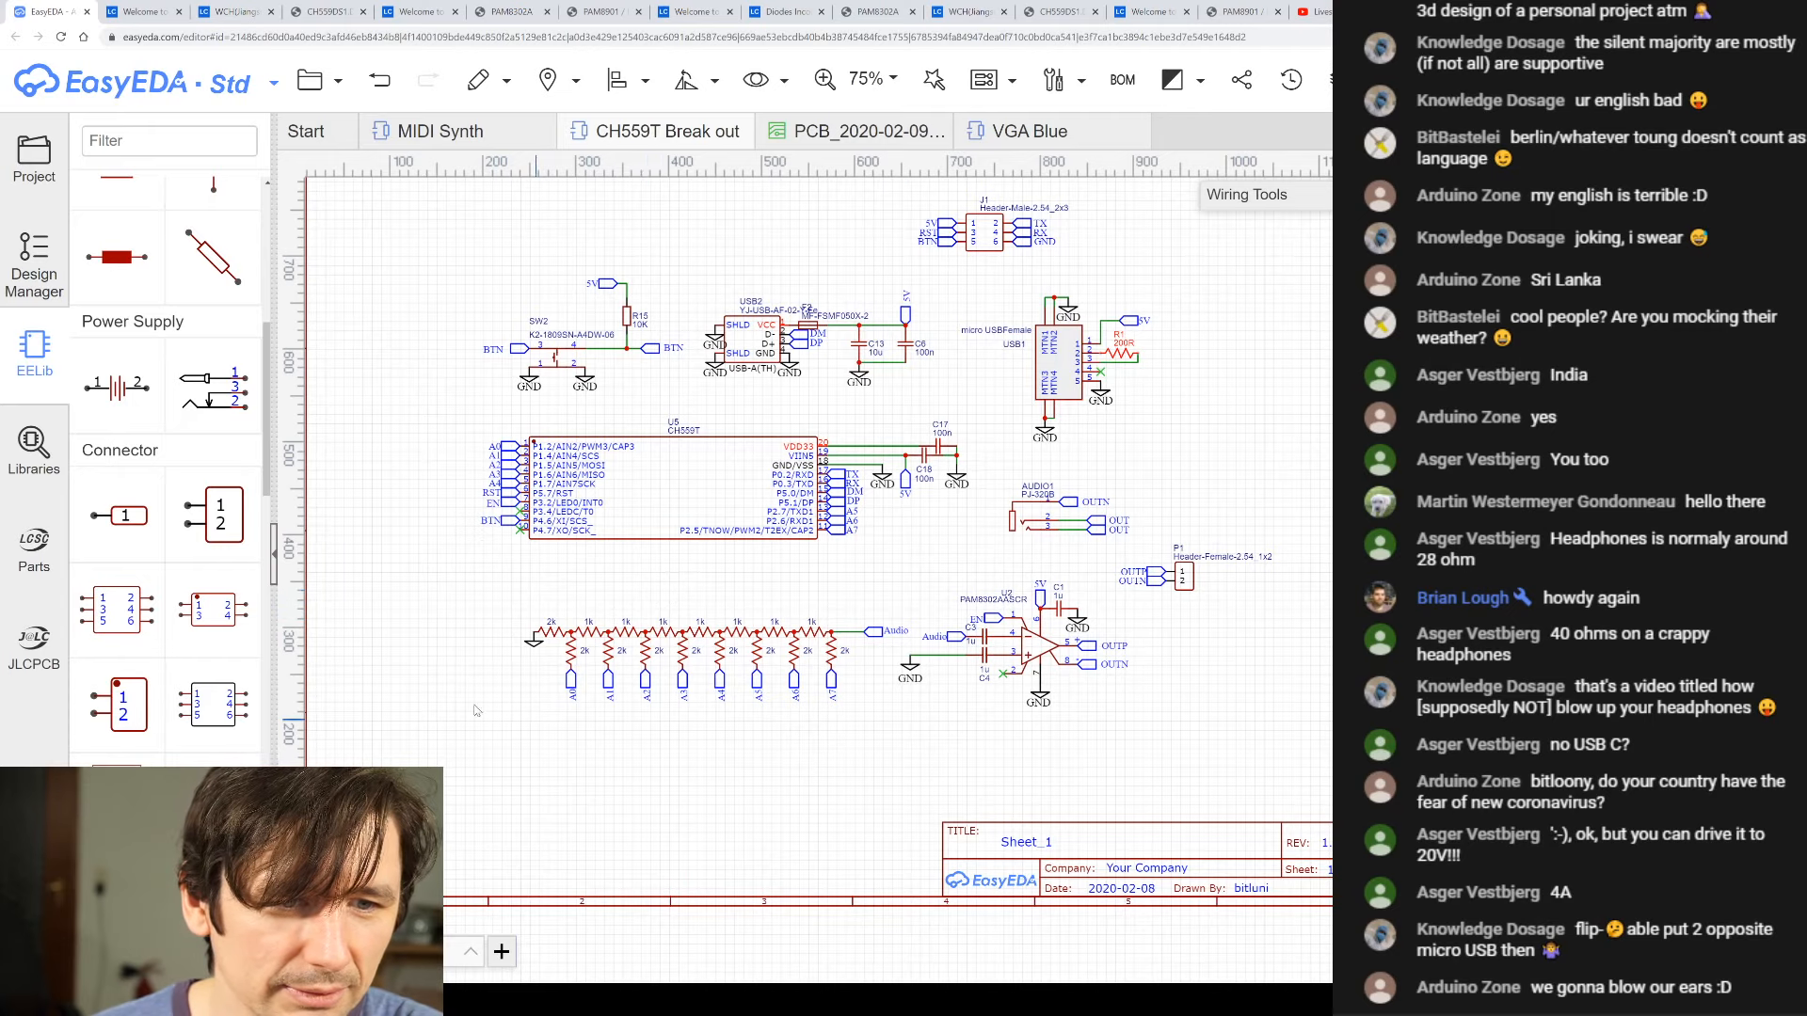
scroll(685, 696, "up", 1)
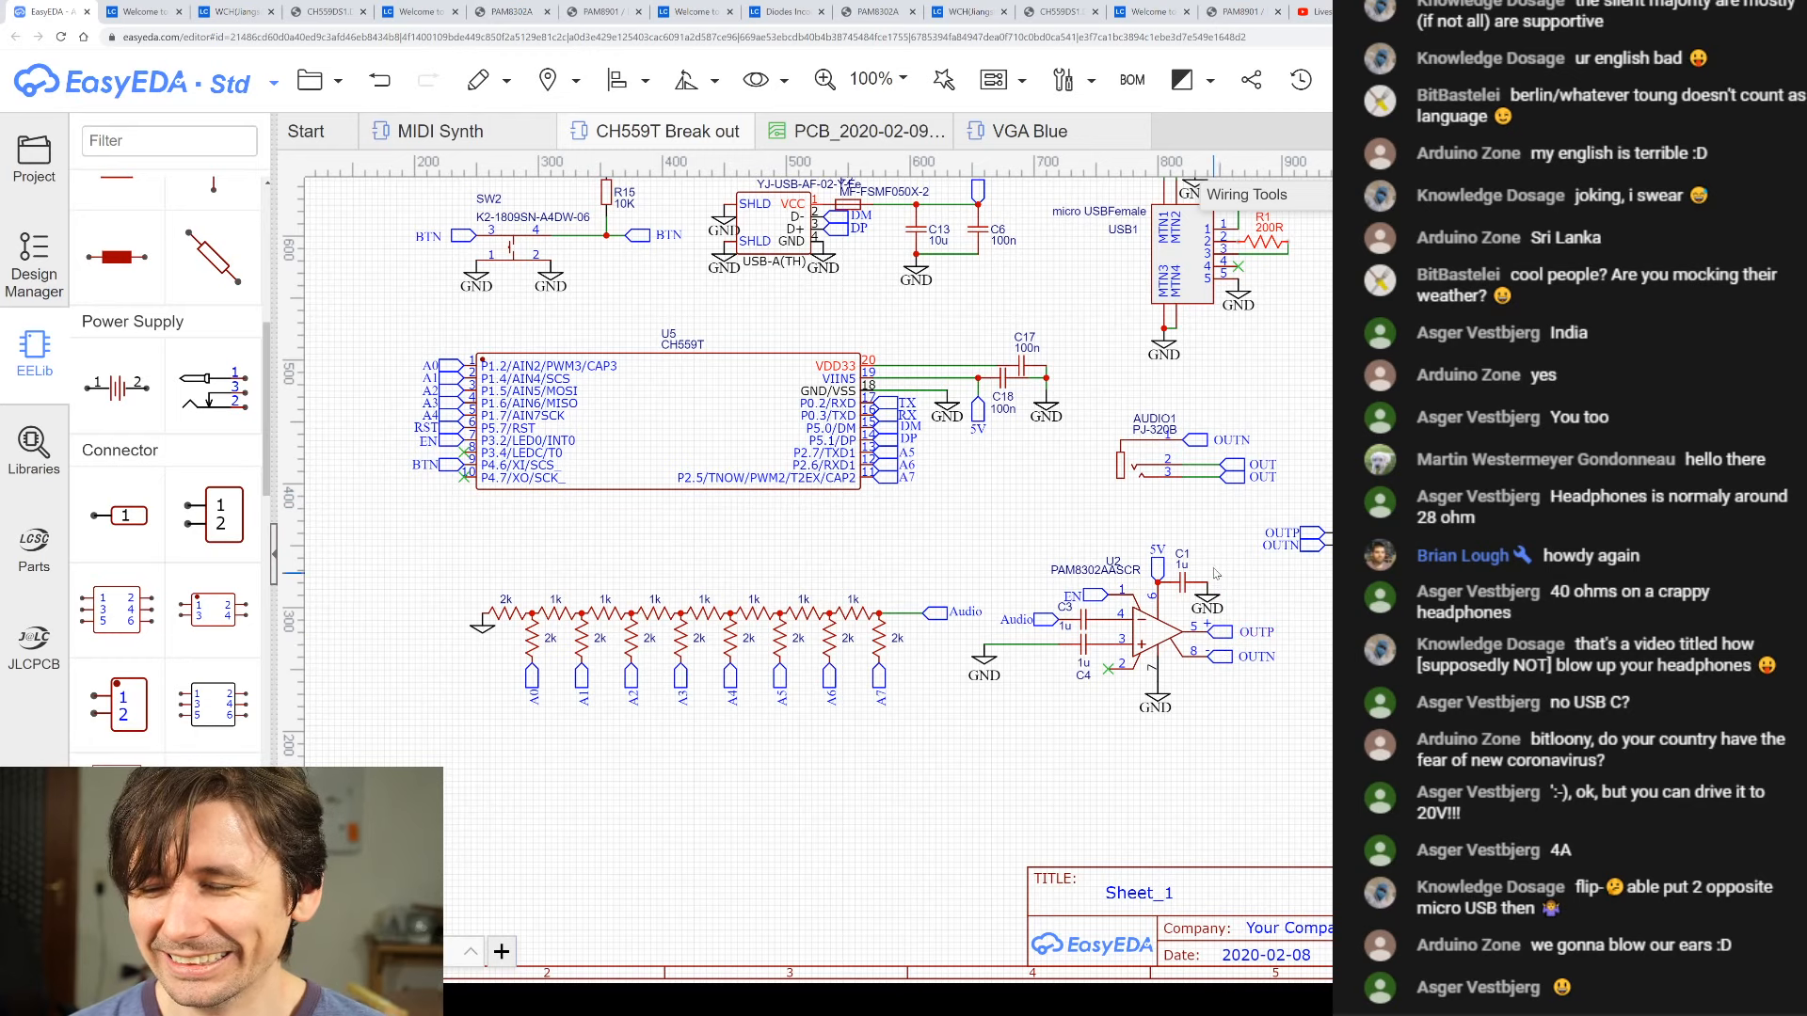
scroll(1068, 621, "up", 5)
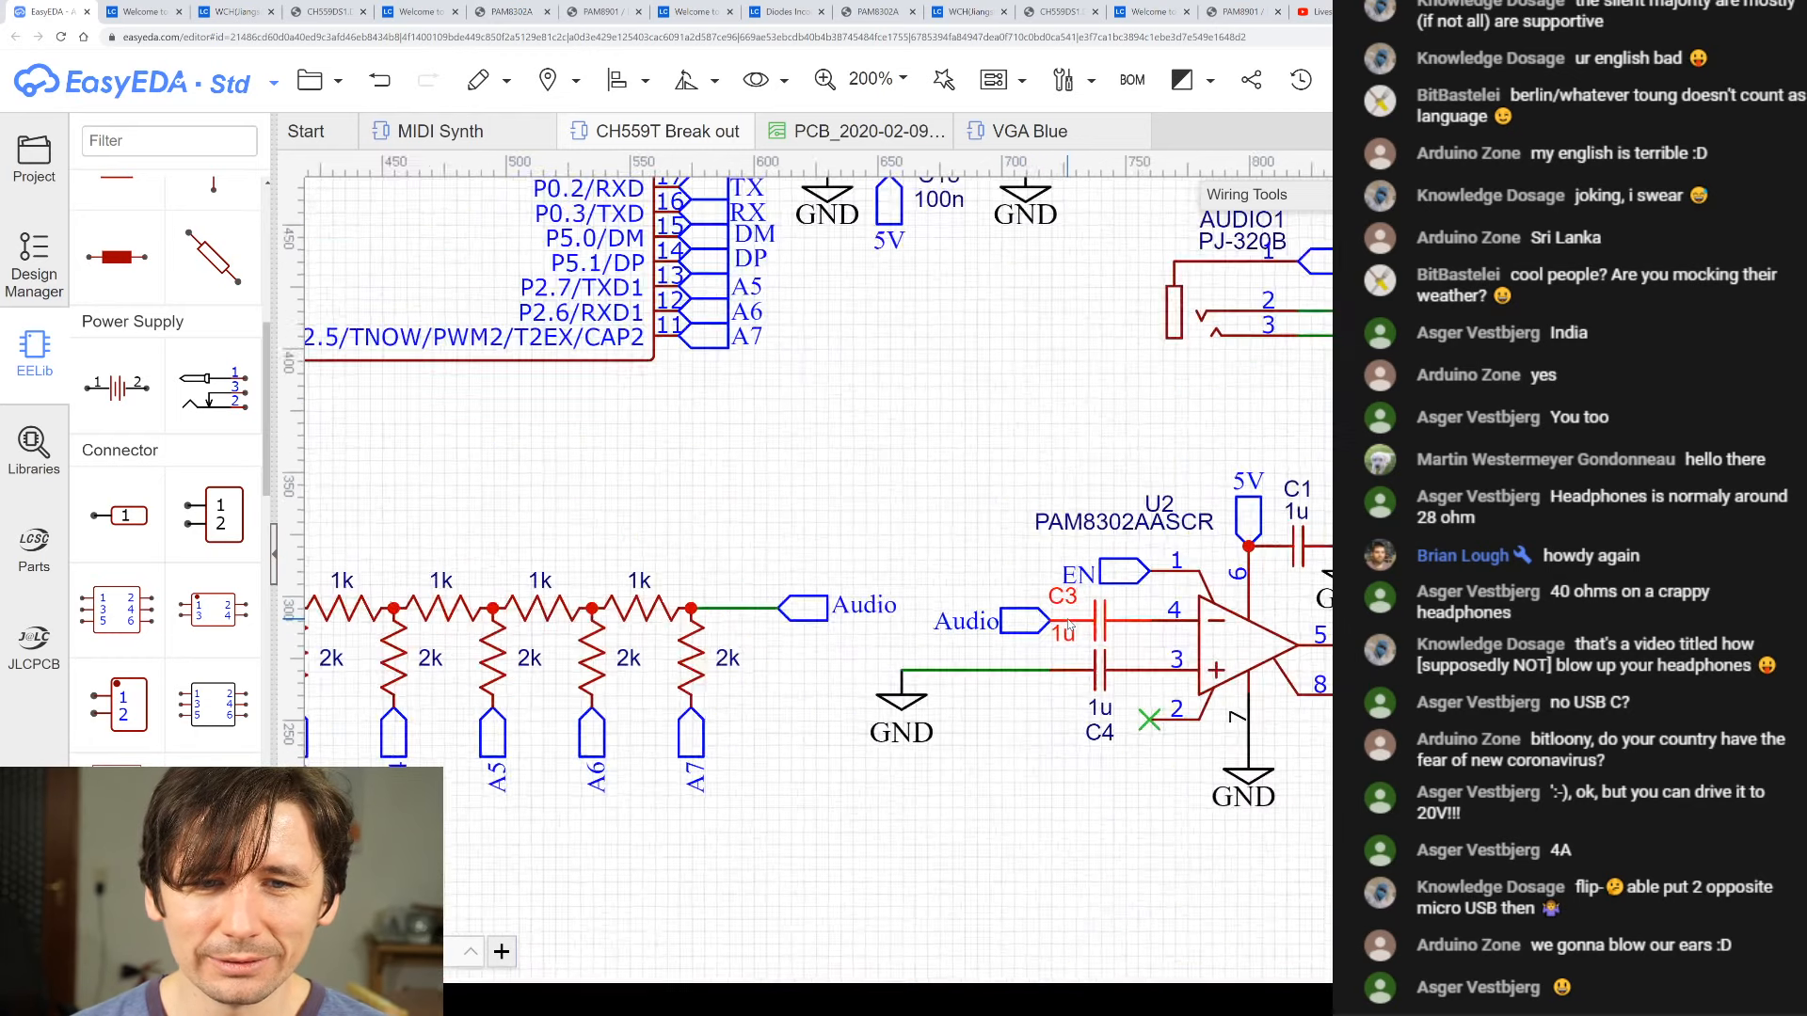
scroll(1103, 684, "up", 2)
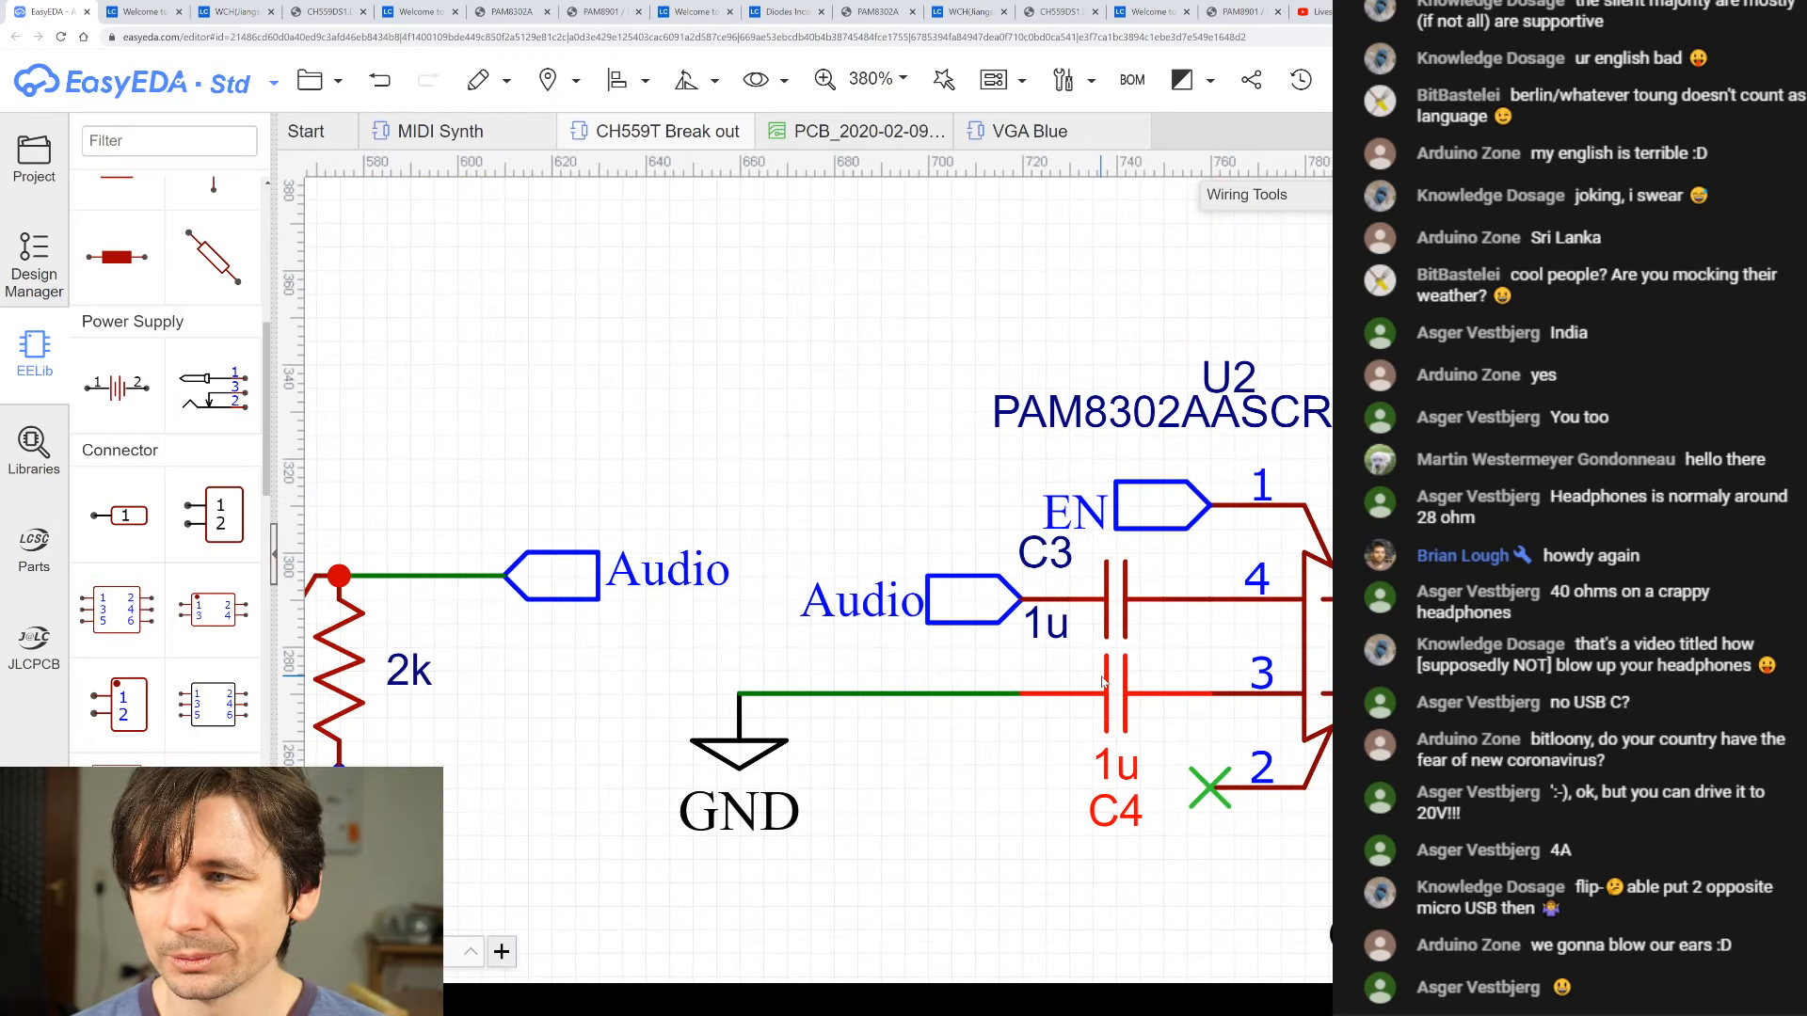
scroll(960, 588, "down", 3)
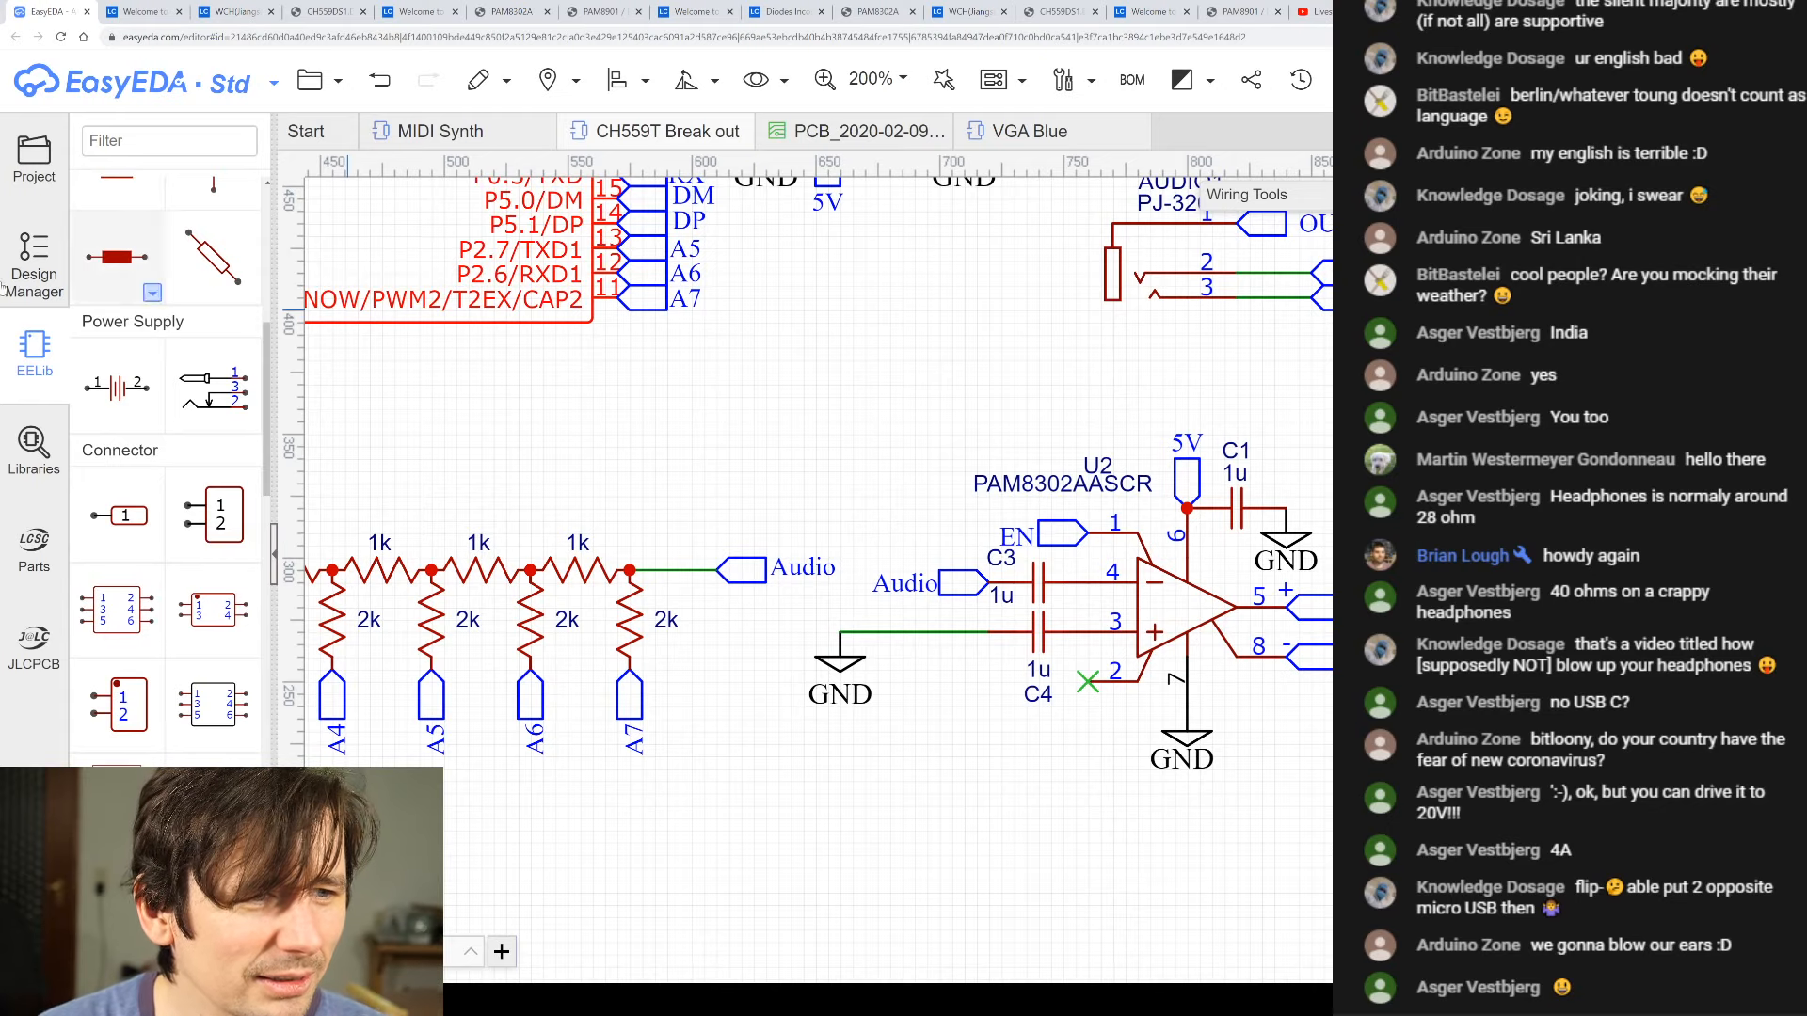
left_click(34, 450)
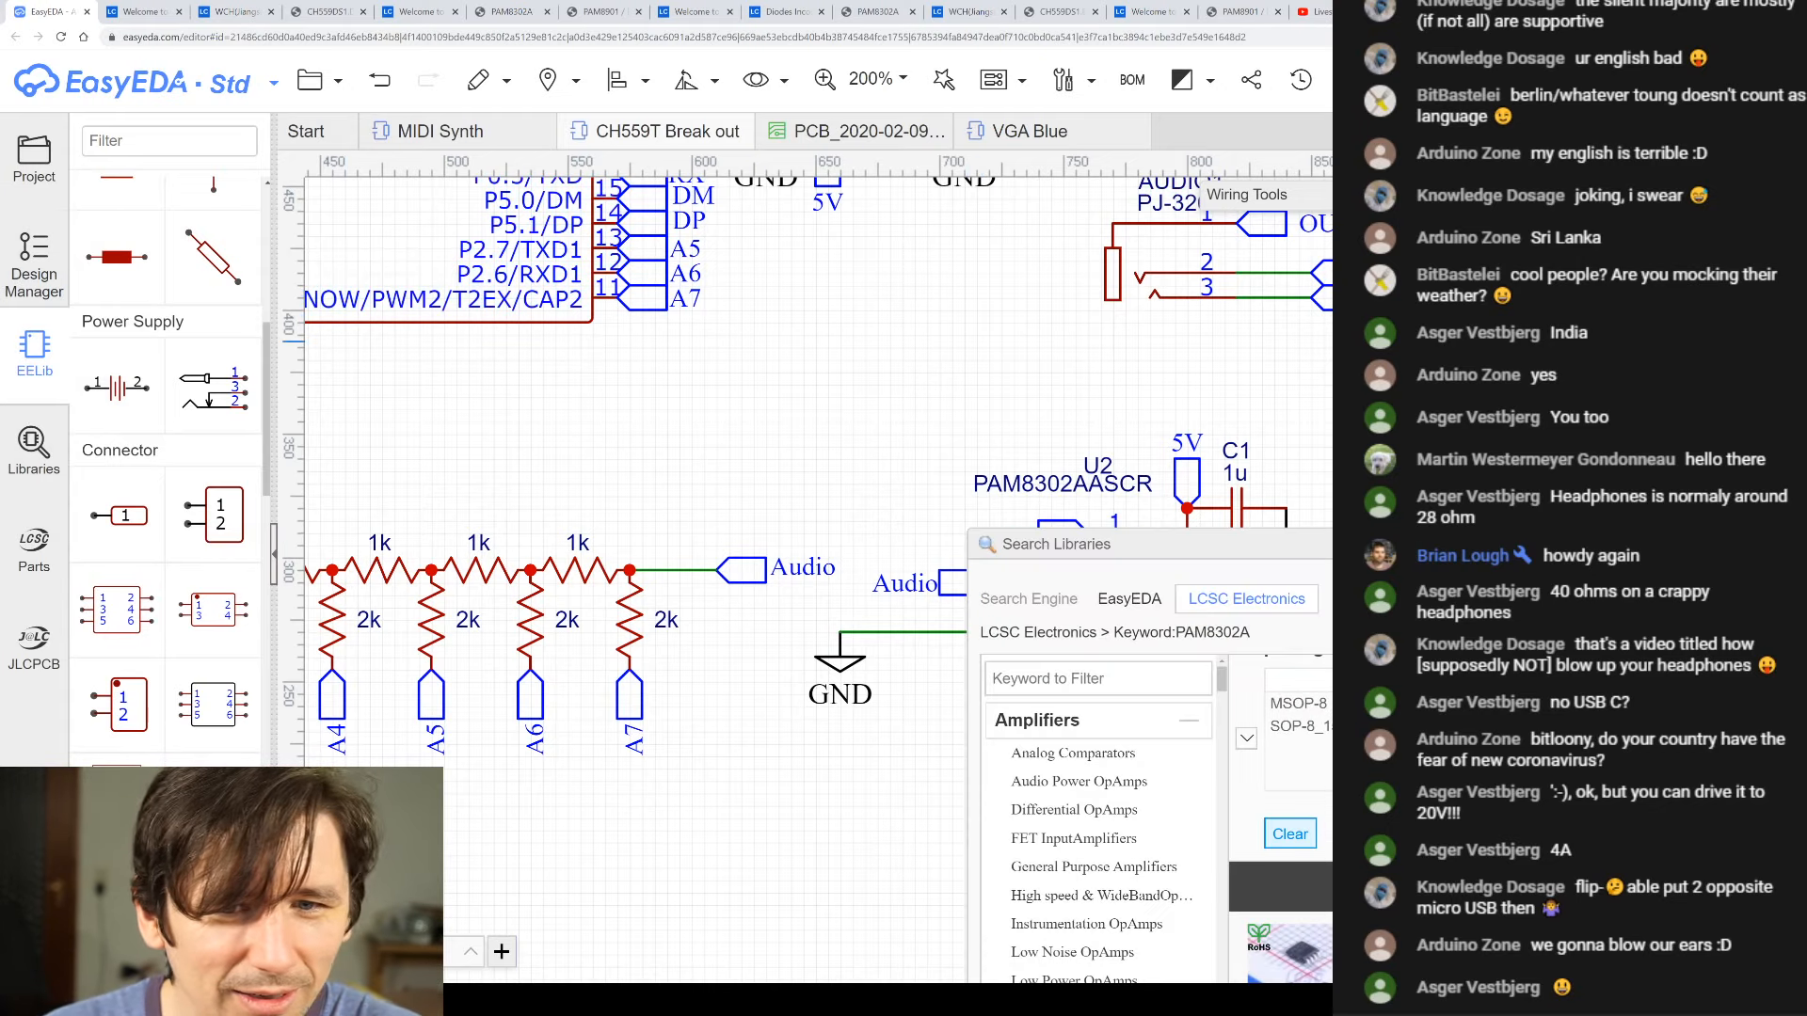
left_click_drag(1672, 551, 1138, 251)
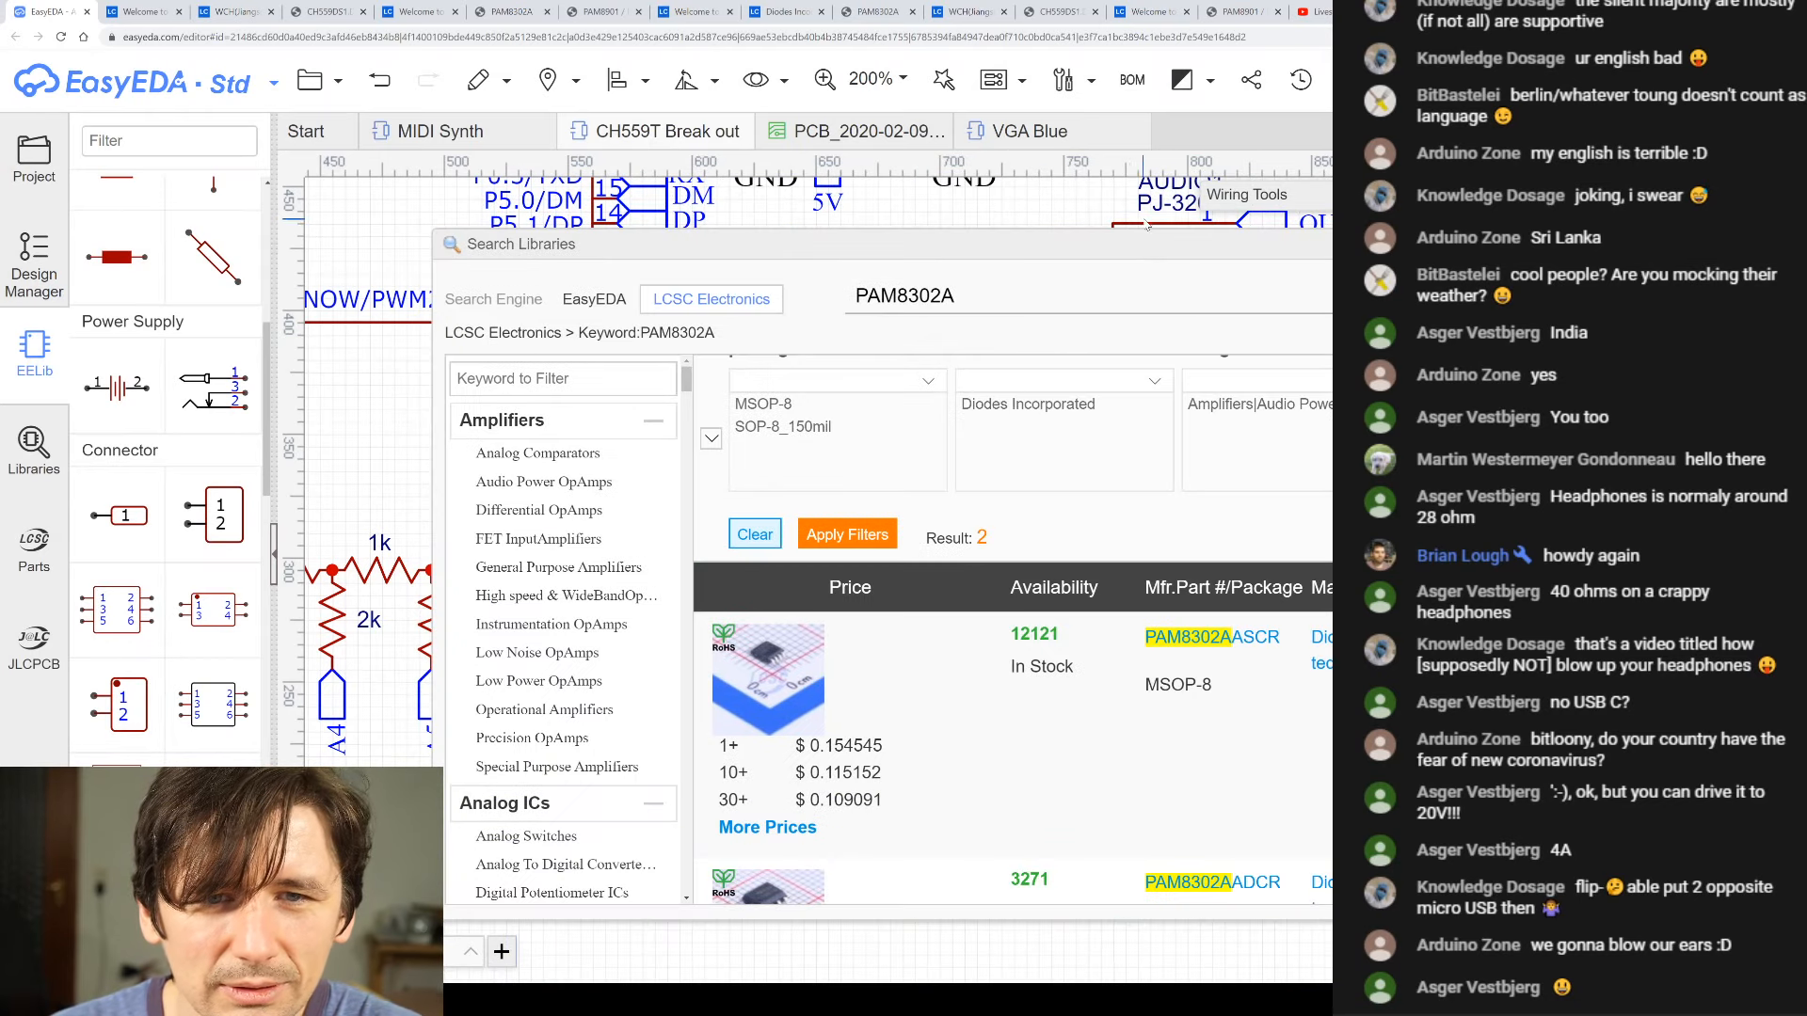
left_click_drag(1138, 251, 1020, 262)
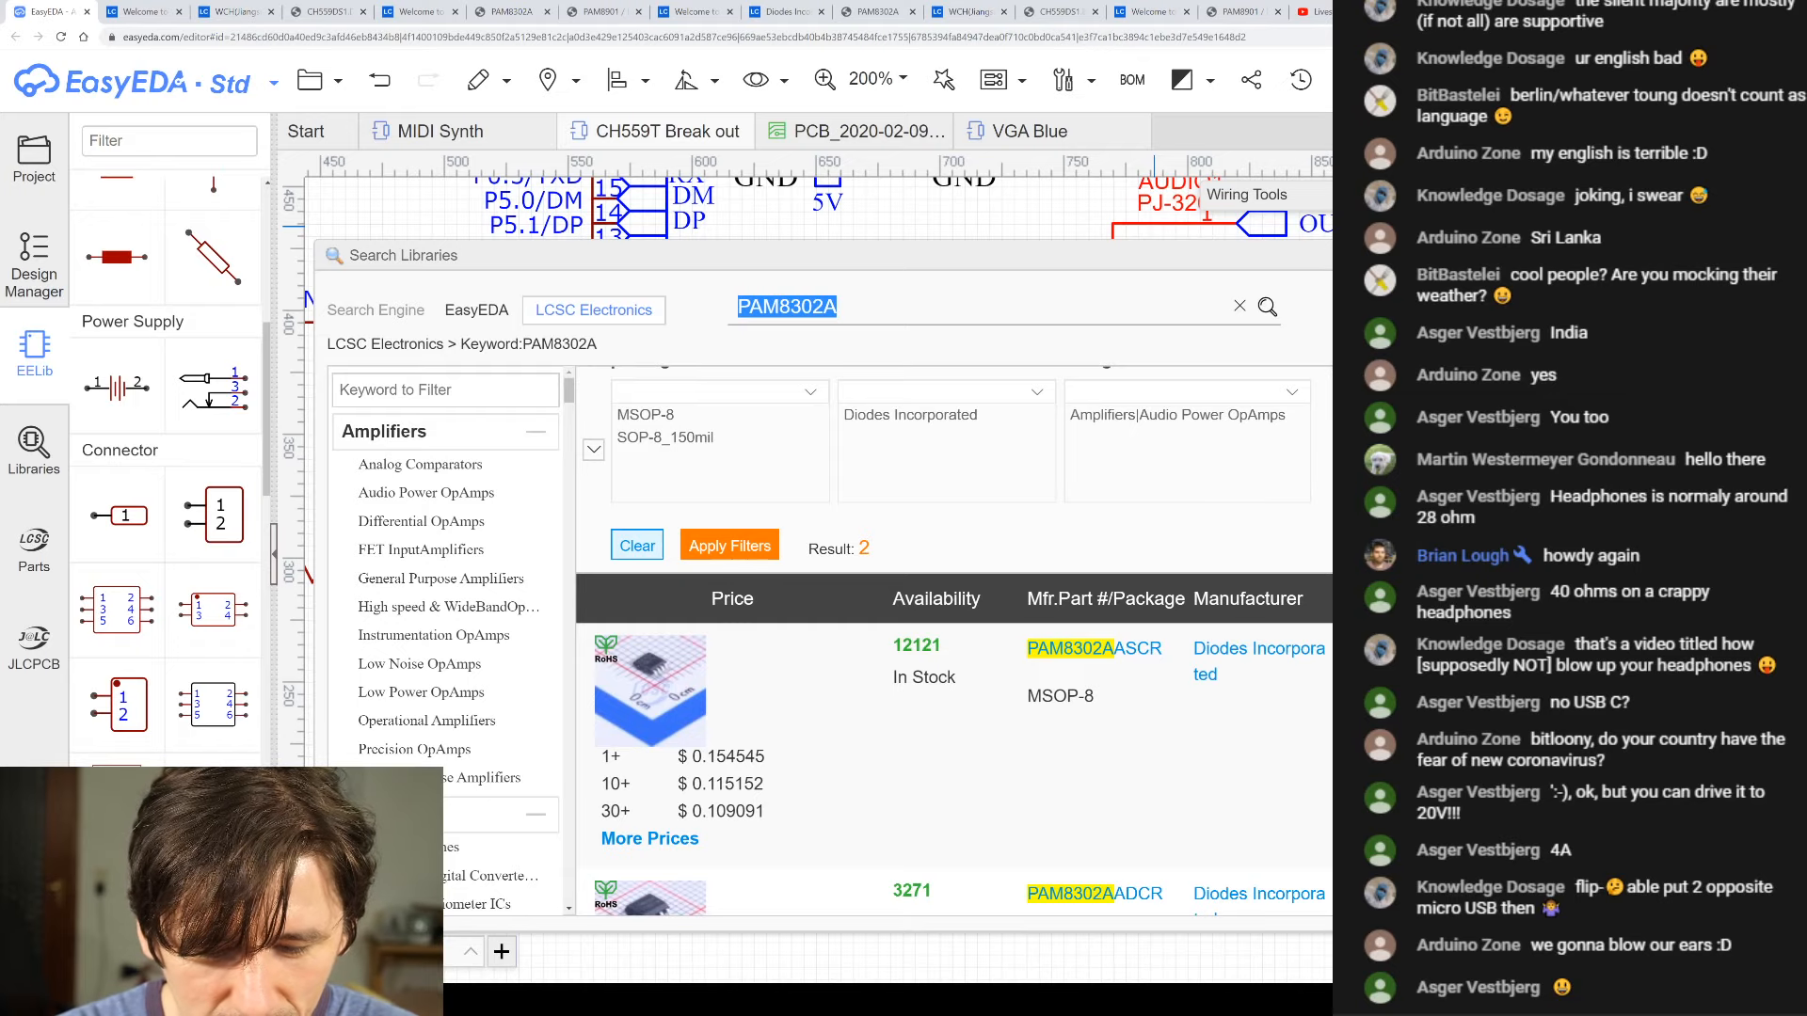
type("pd")
key("BackSpace")
key("BackSpace")
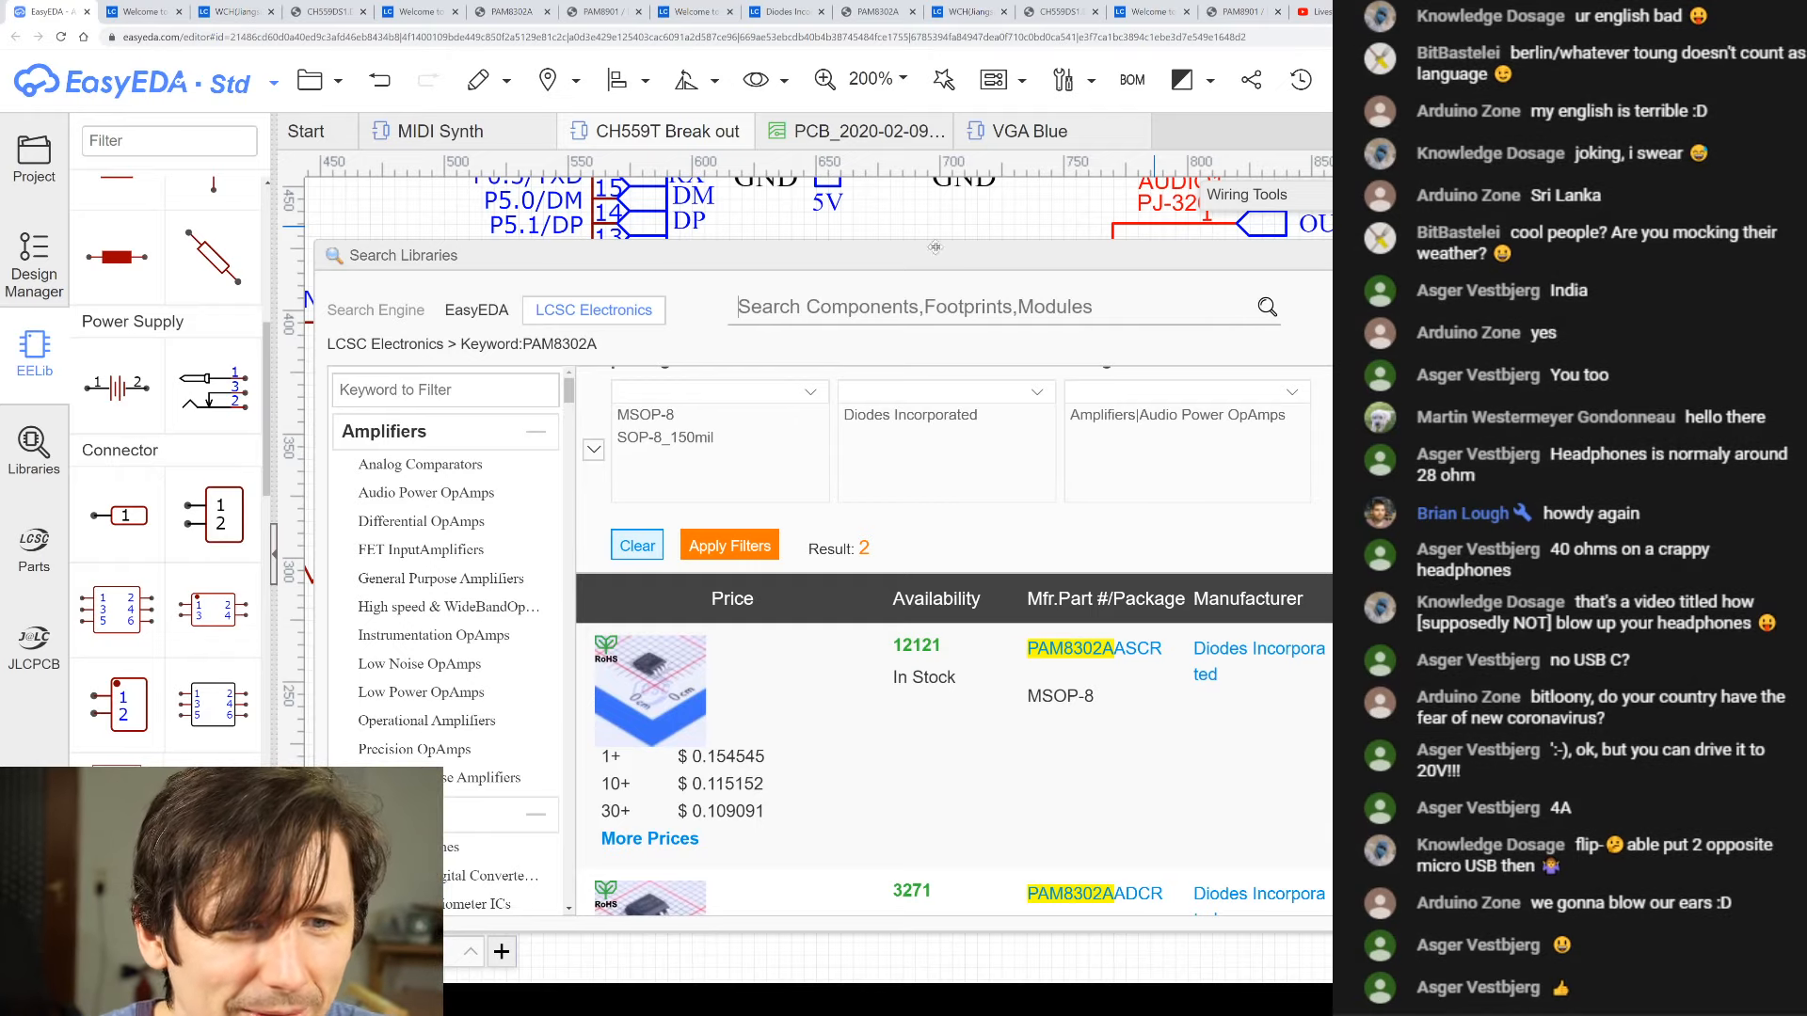
scroll(953, 528, "up", 1)
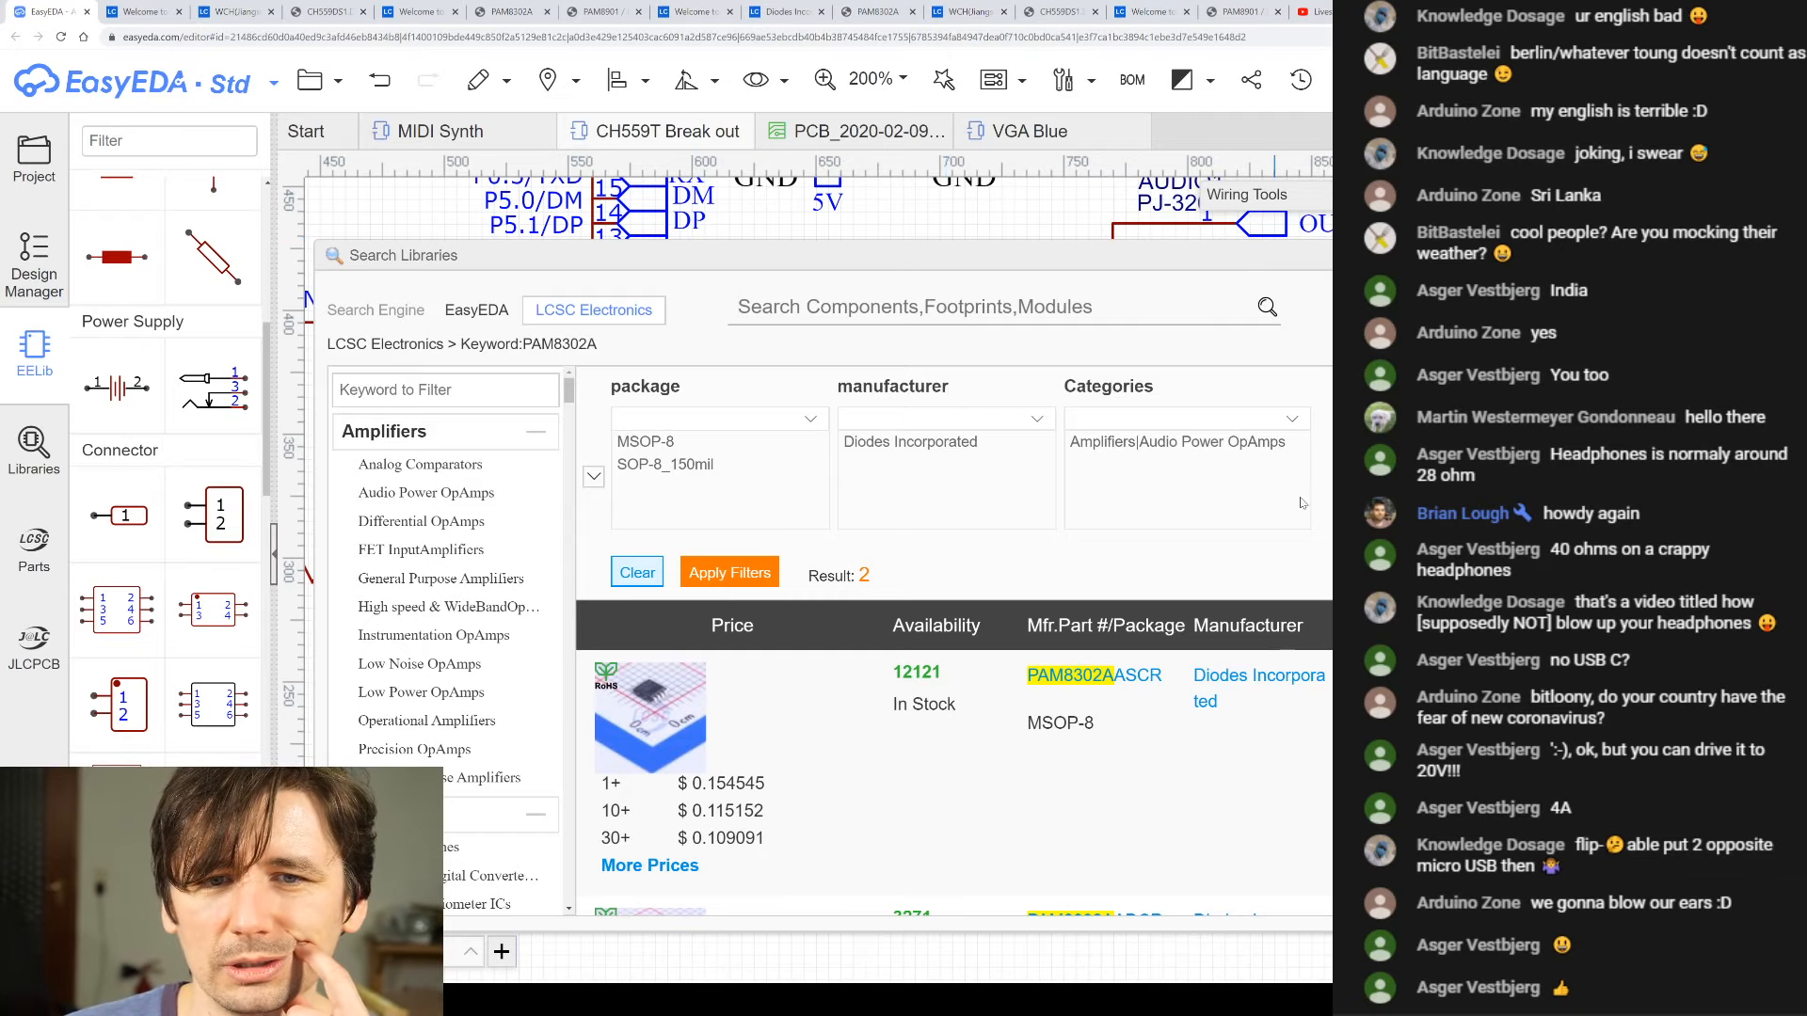
left_click_drag(1129, 255, 1101, 316)
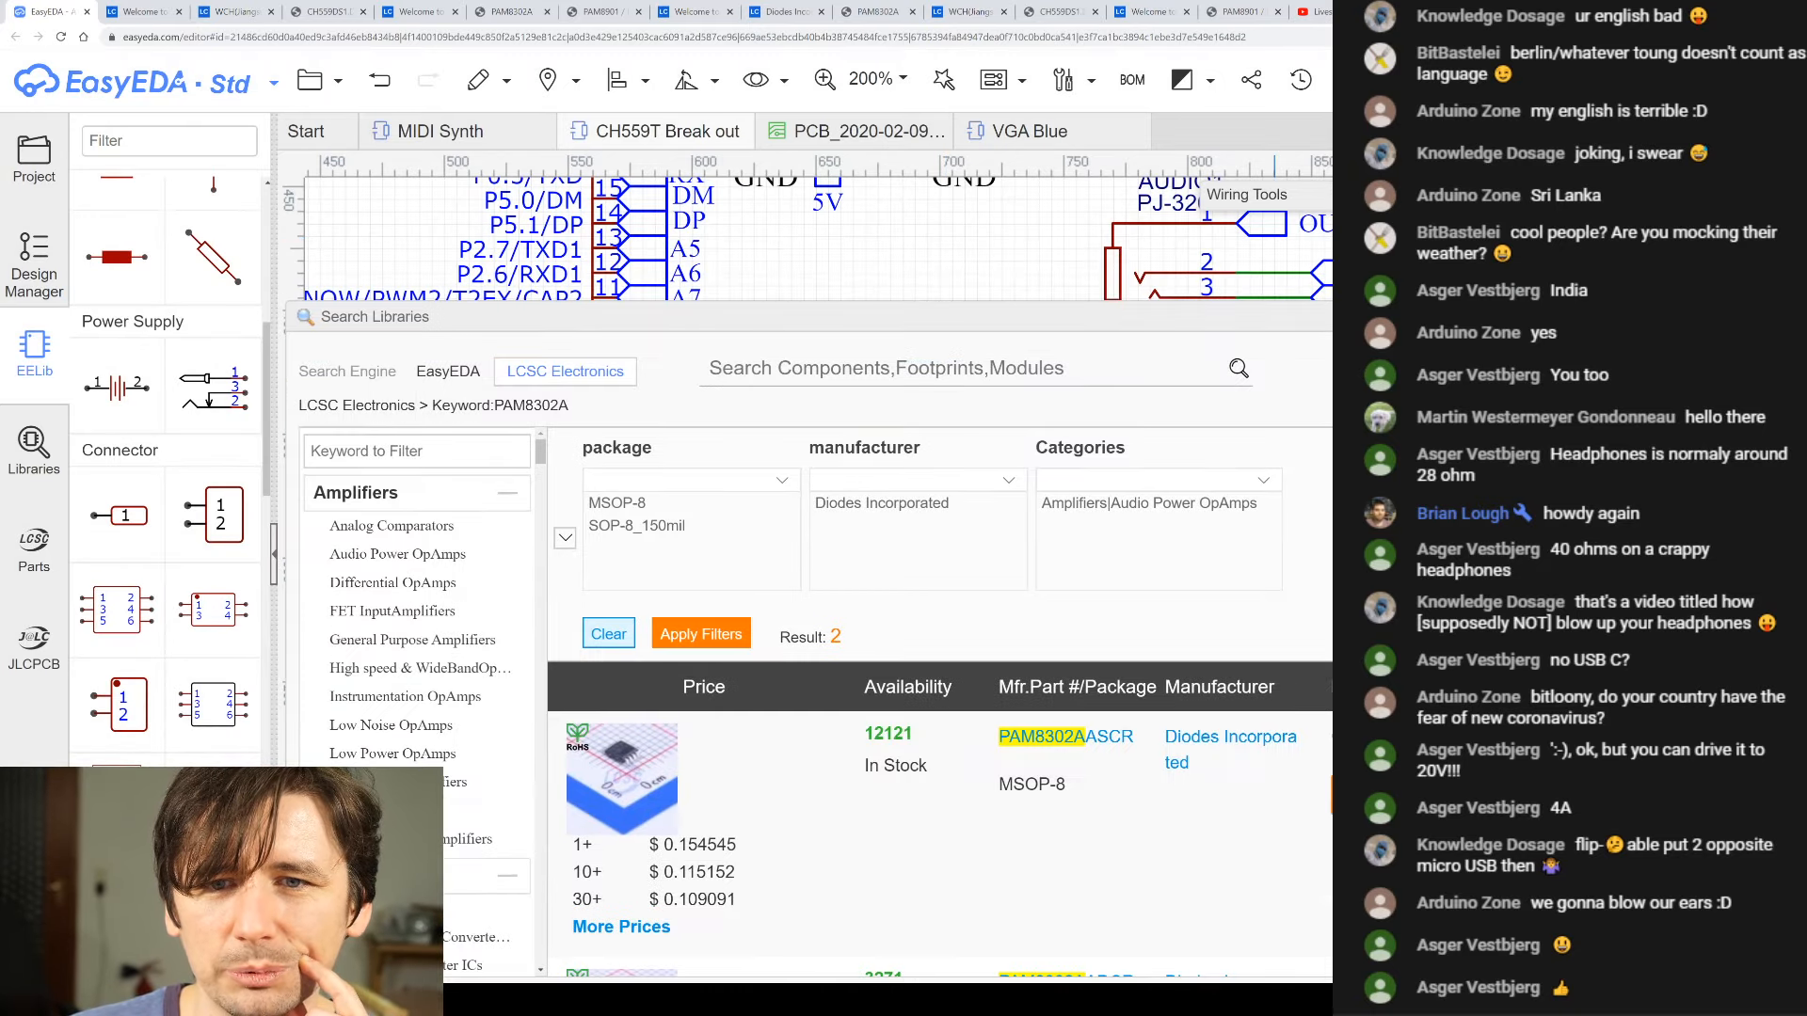
key("Escape")
- Place two US-style Res_0603(1/10W) resistors one above the other in the free area between the ladder's output and the amplifier
scroll(1002, 465, "down", 2)
scroll(617, 480, "up", 1)
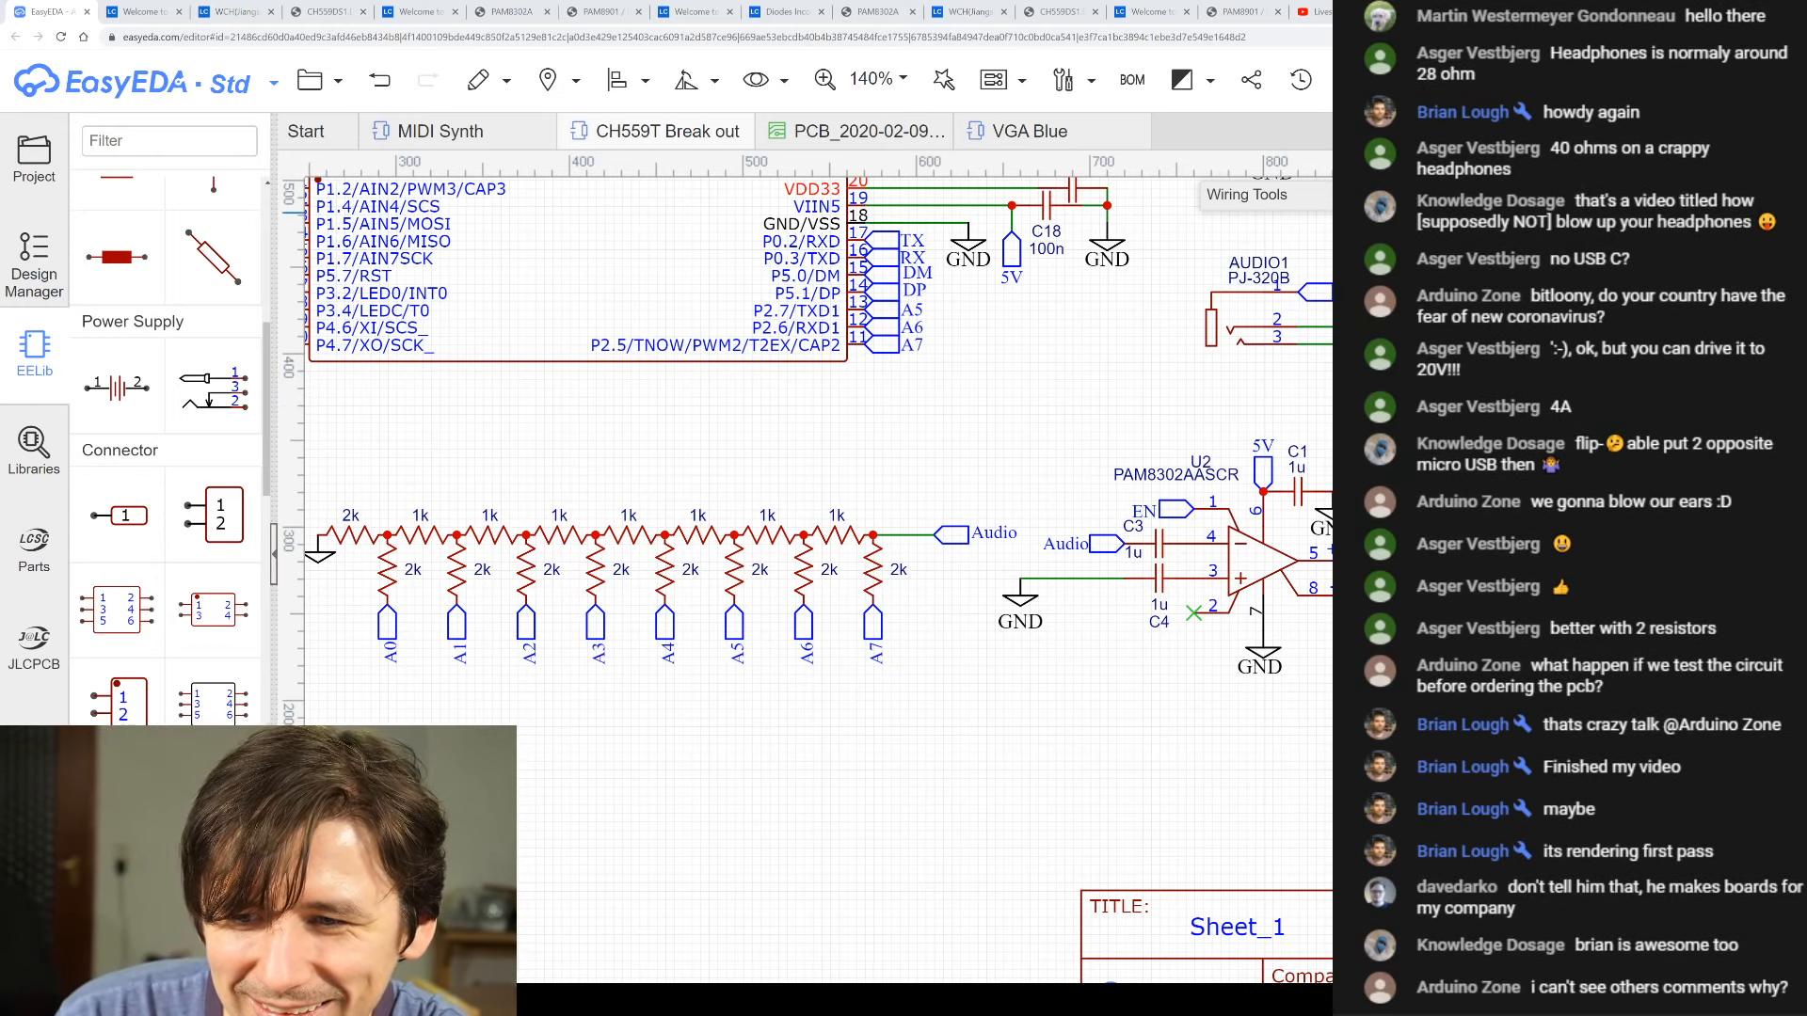
left_click(1041, 415)
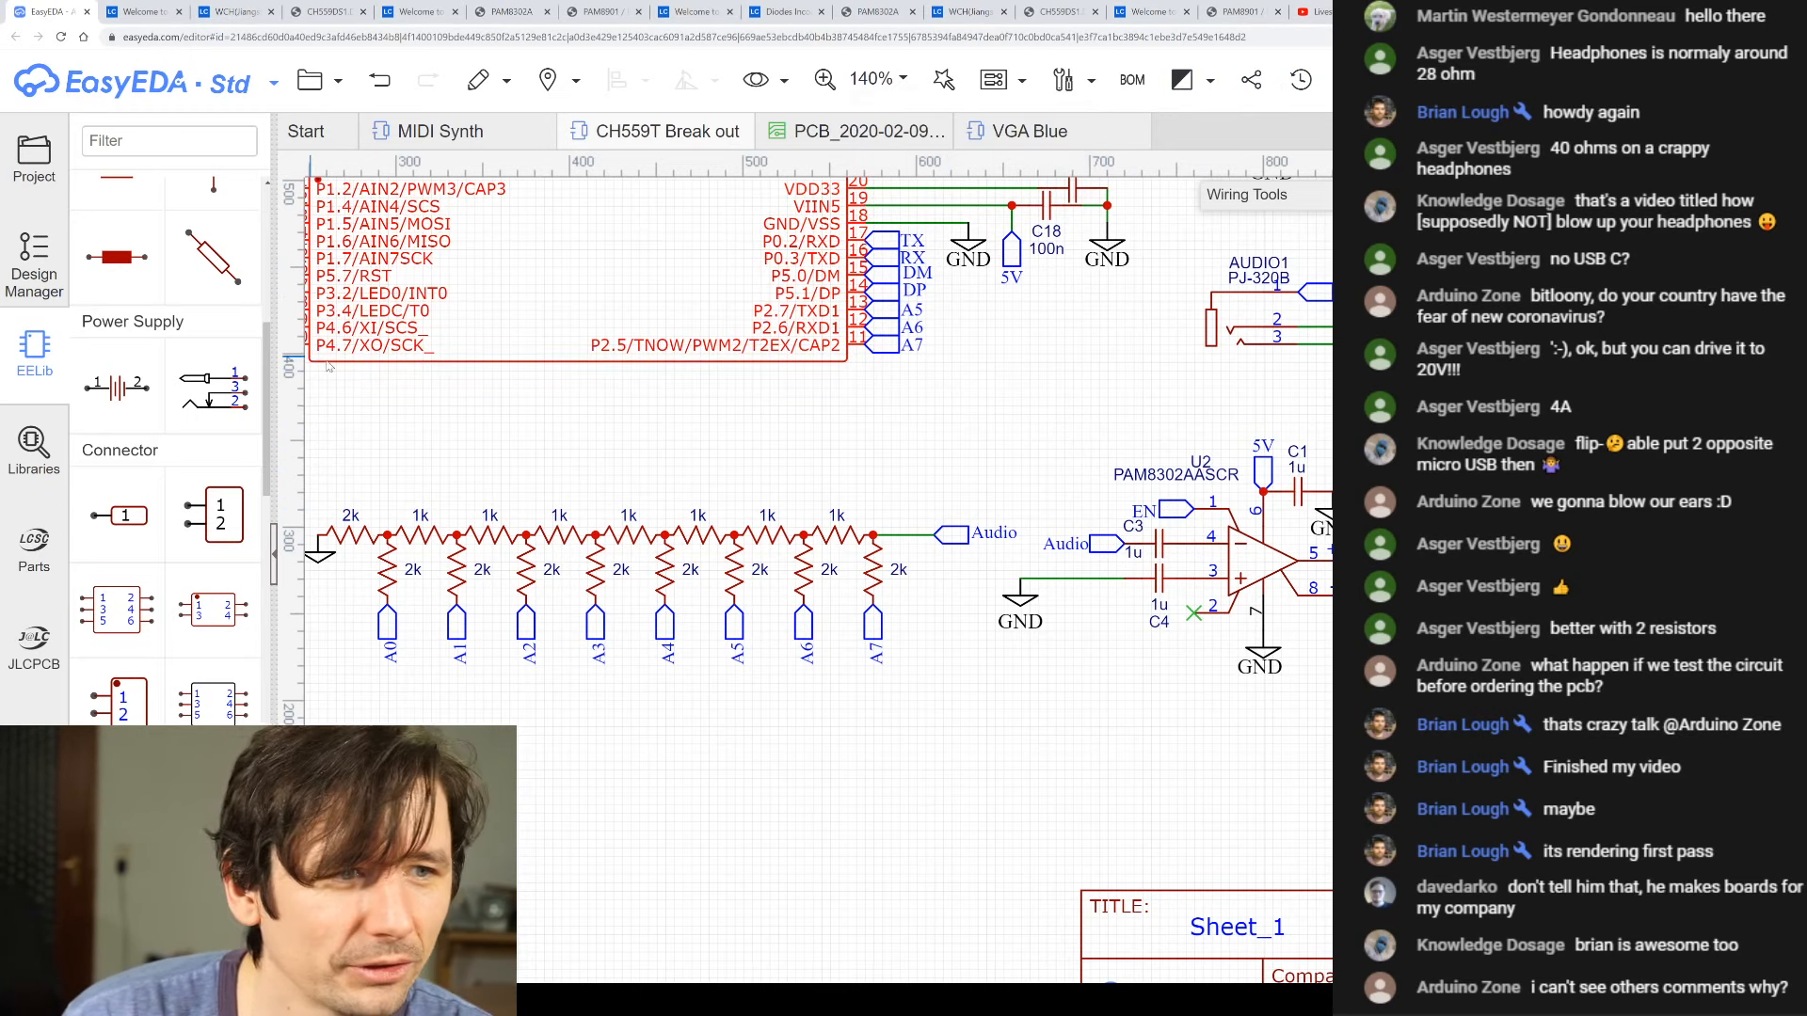
scroll(250, 402, "up", 3)
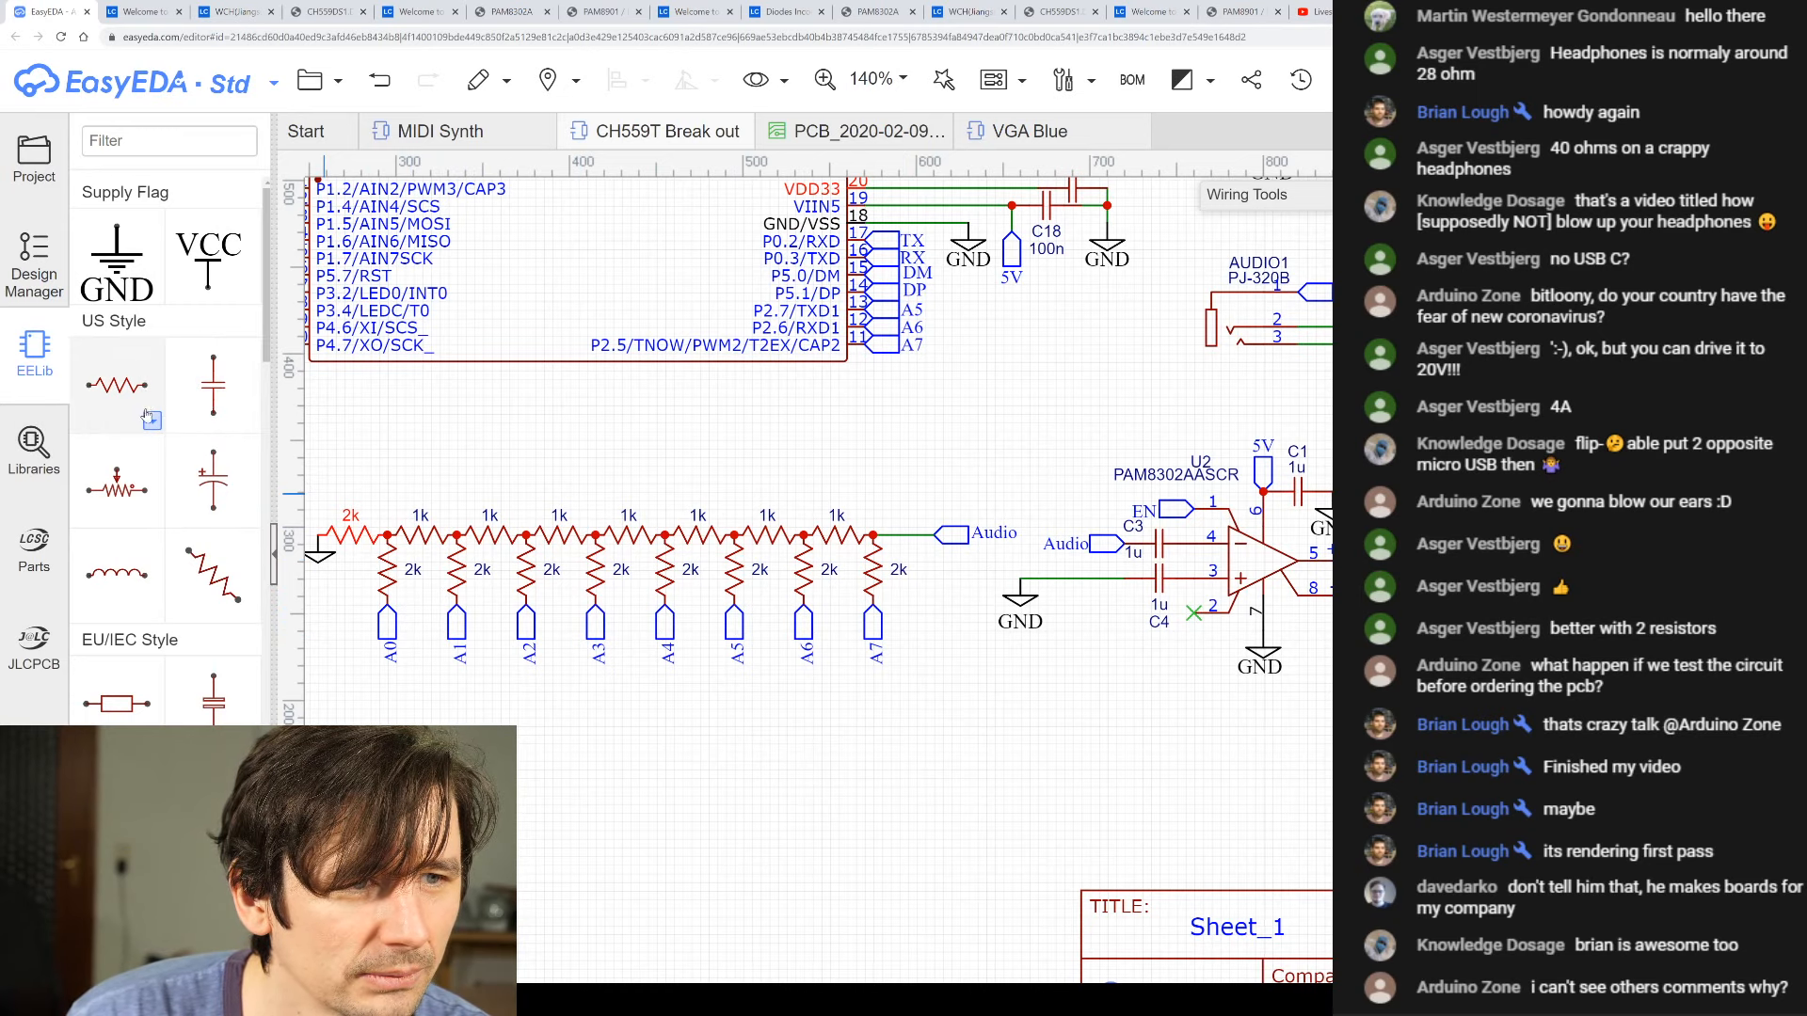
left_click(151, 420)
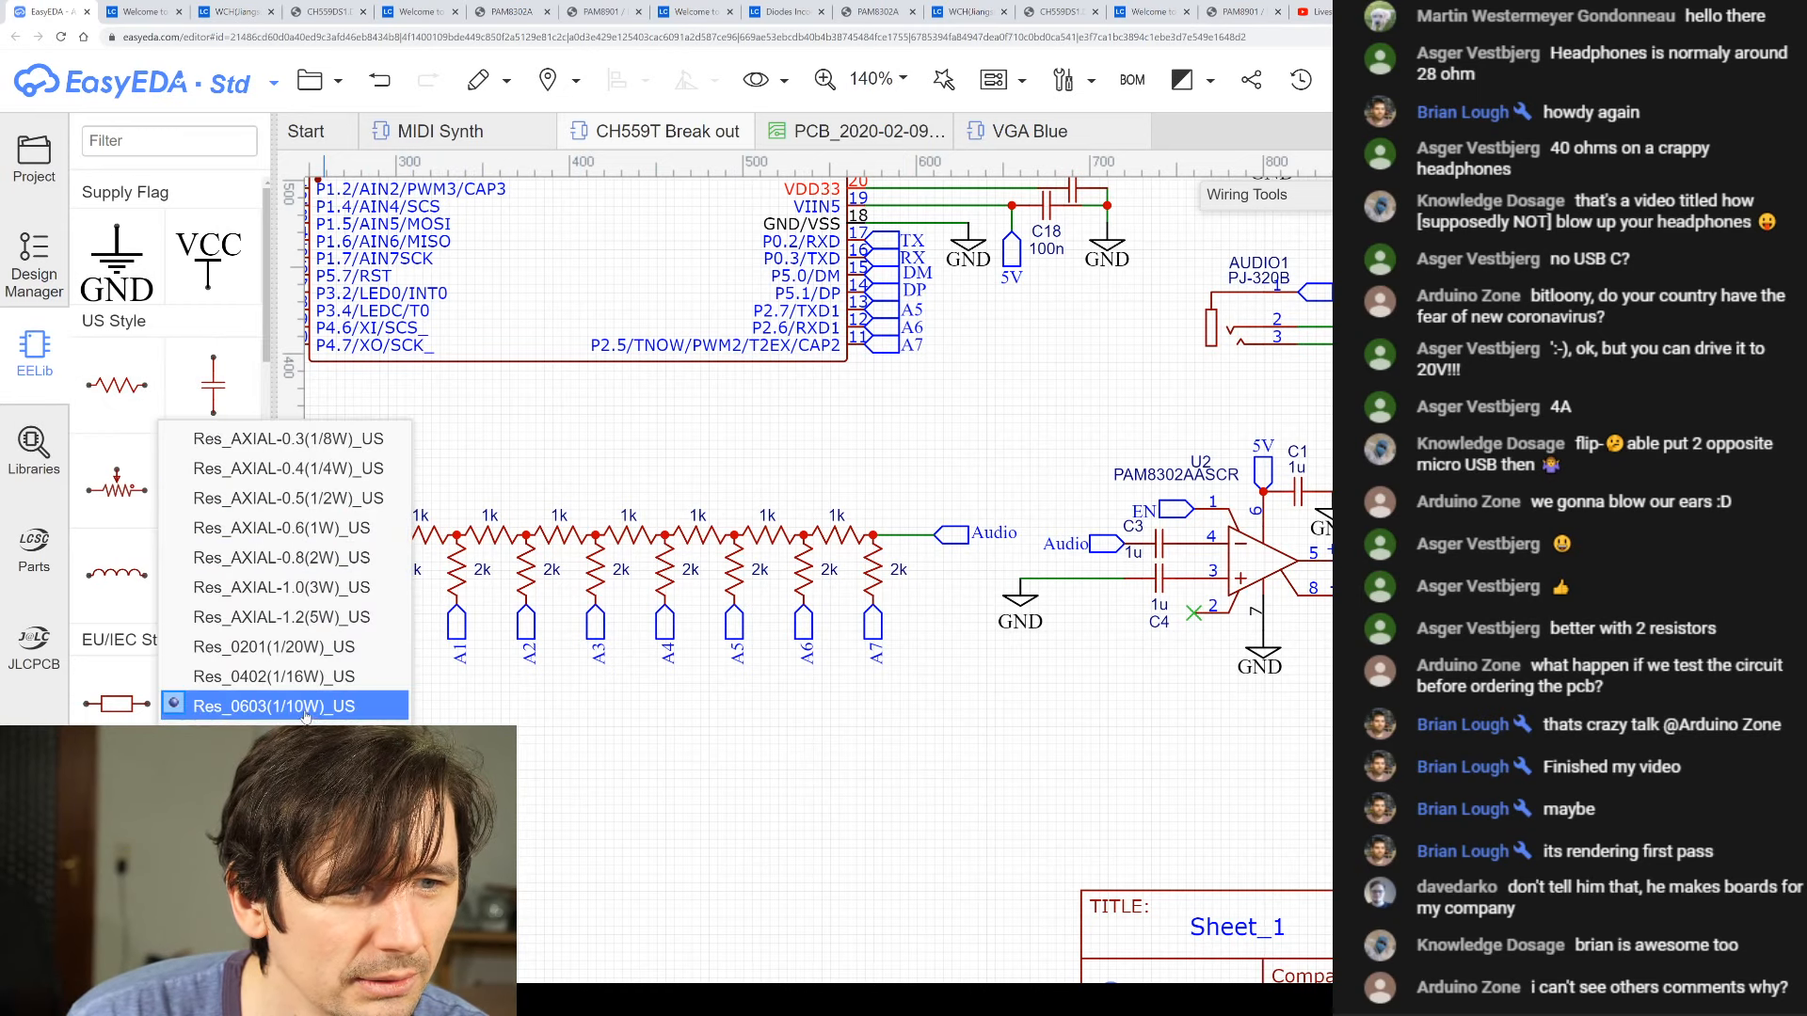
left_click(273, 705)
left_click(118, 385)
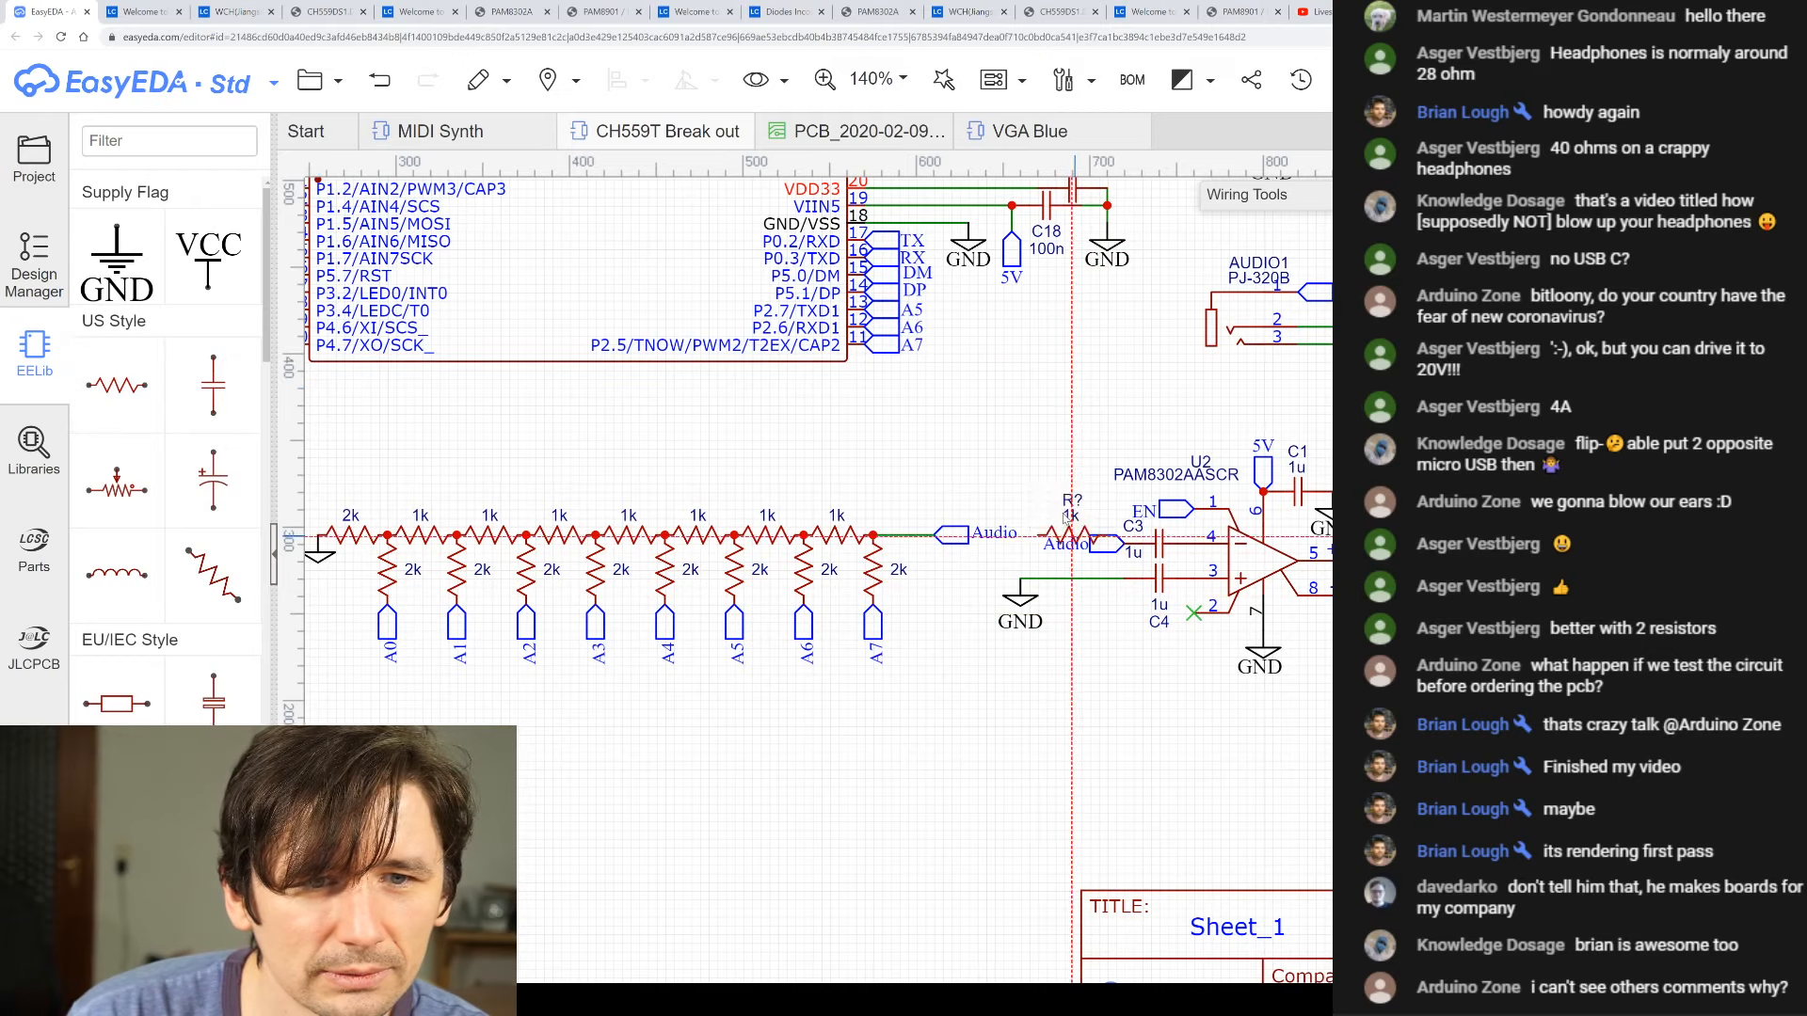
left_click(993, 422)
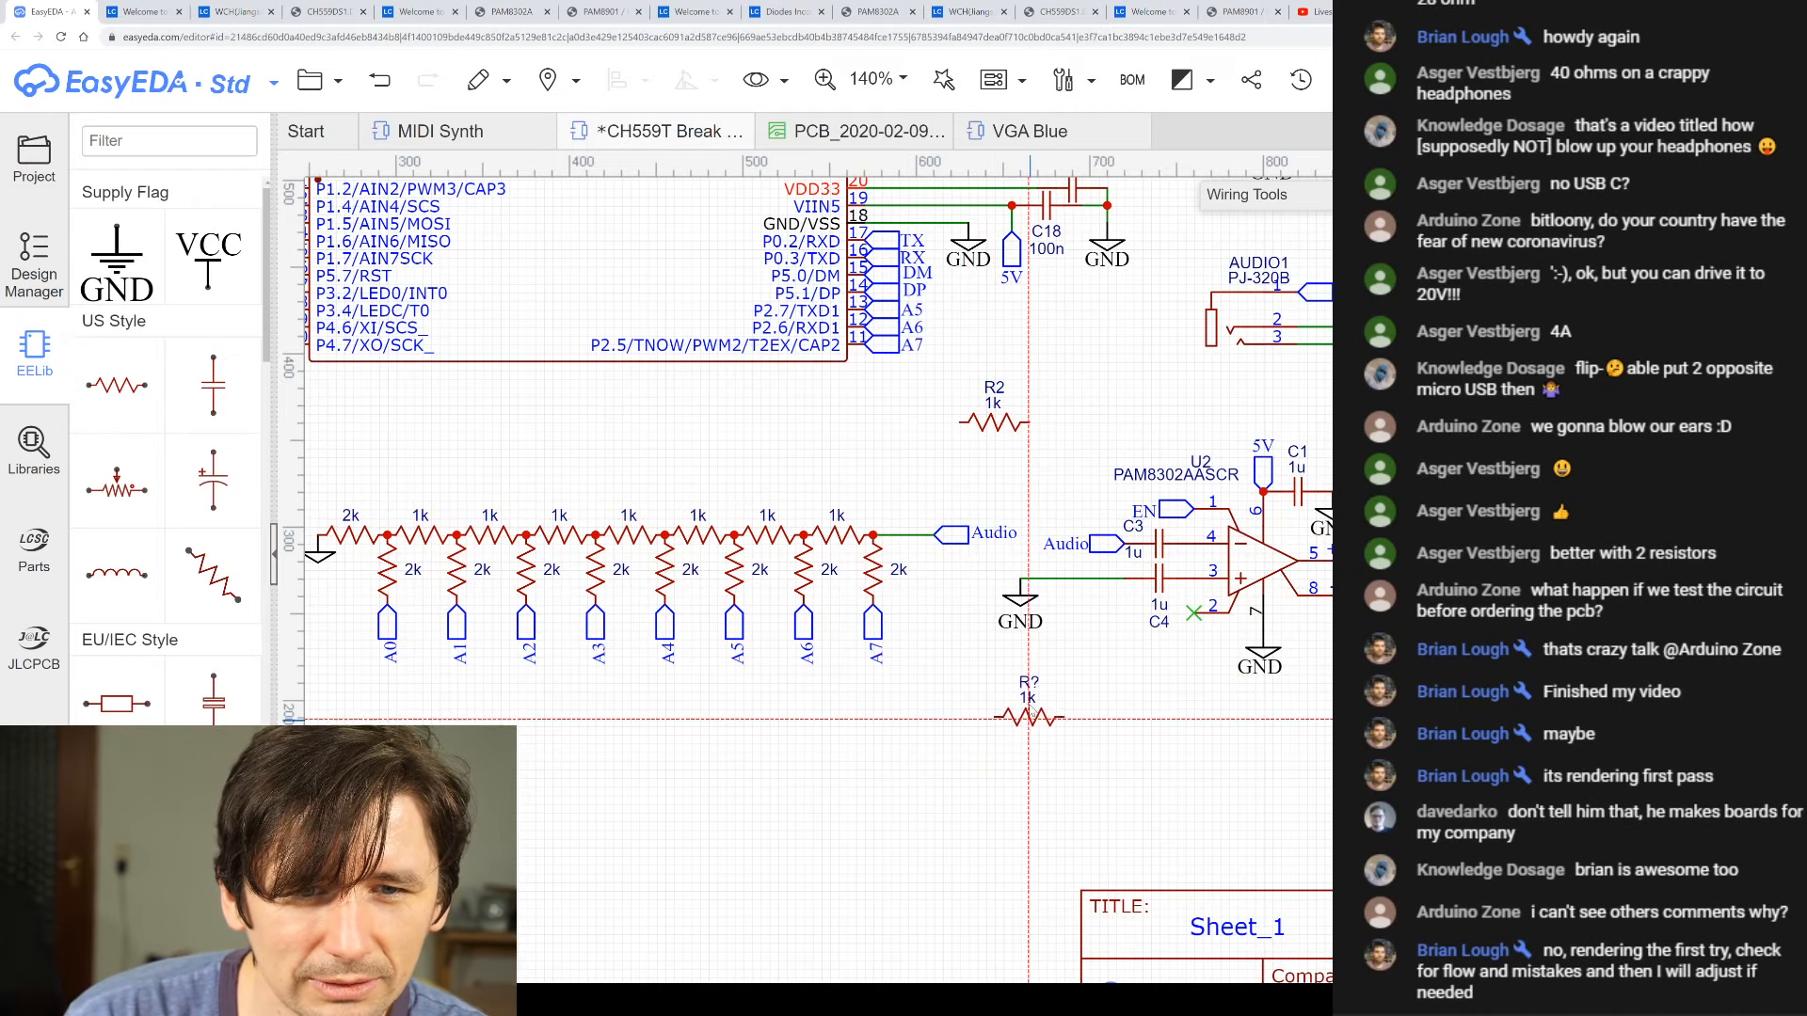
left_click(998, 709)
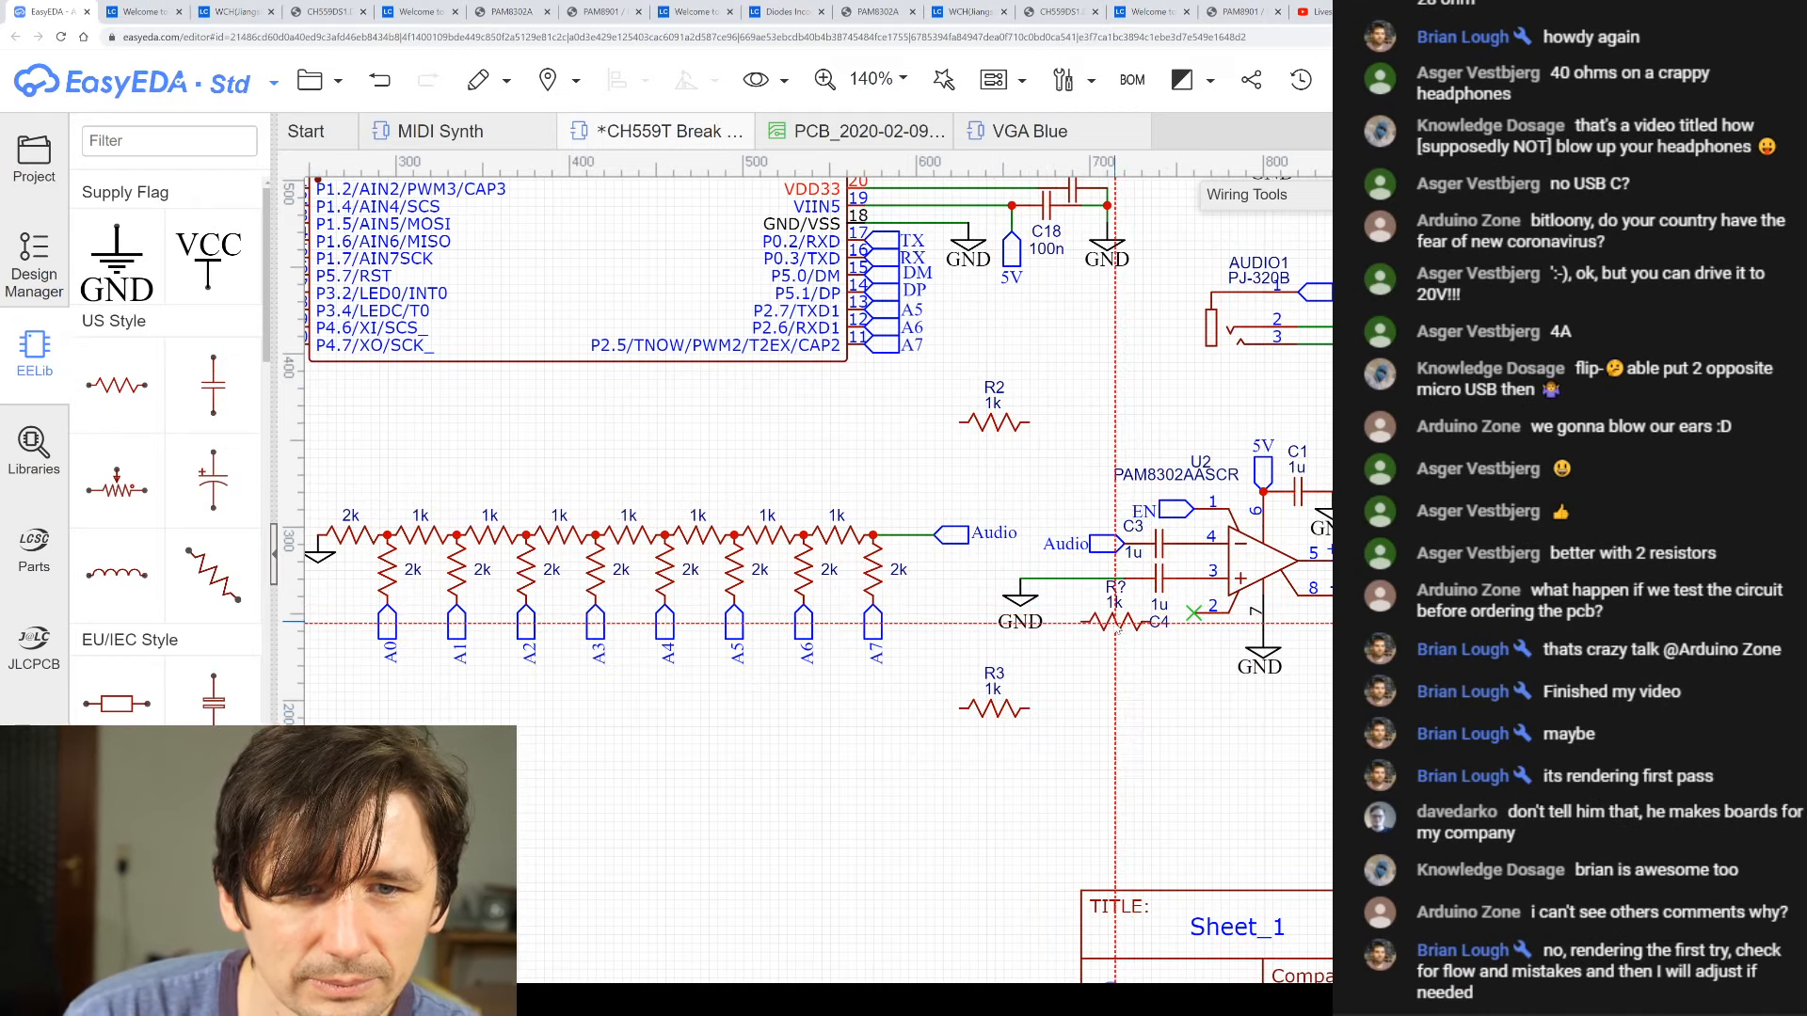
right_click(997, 748)
left_click_drag(1030, 710, 1081, 467)
left_click_drag(995, 417, 1052, 365)
- Set the value of the upper new resistor R2 to 0
double_click(1048, 361)
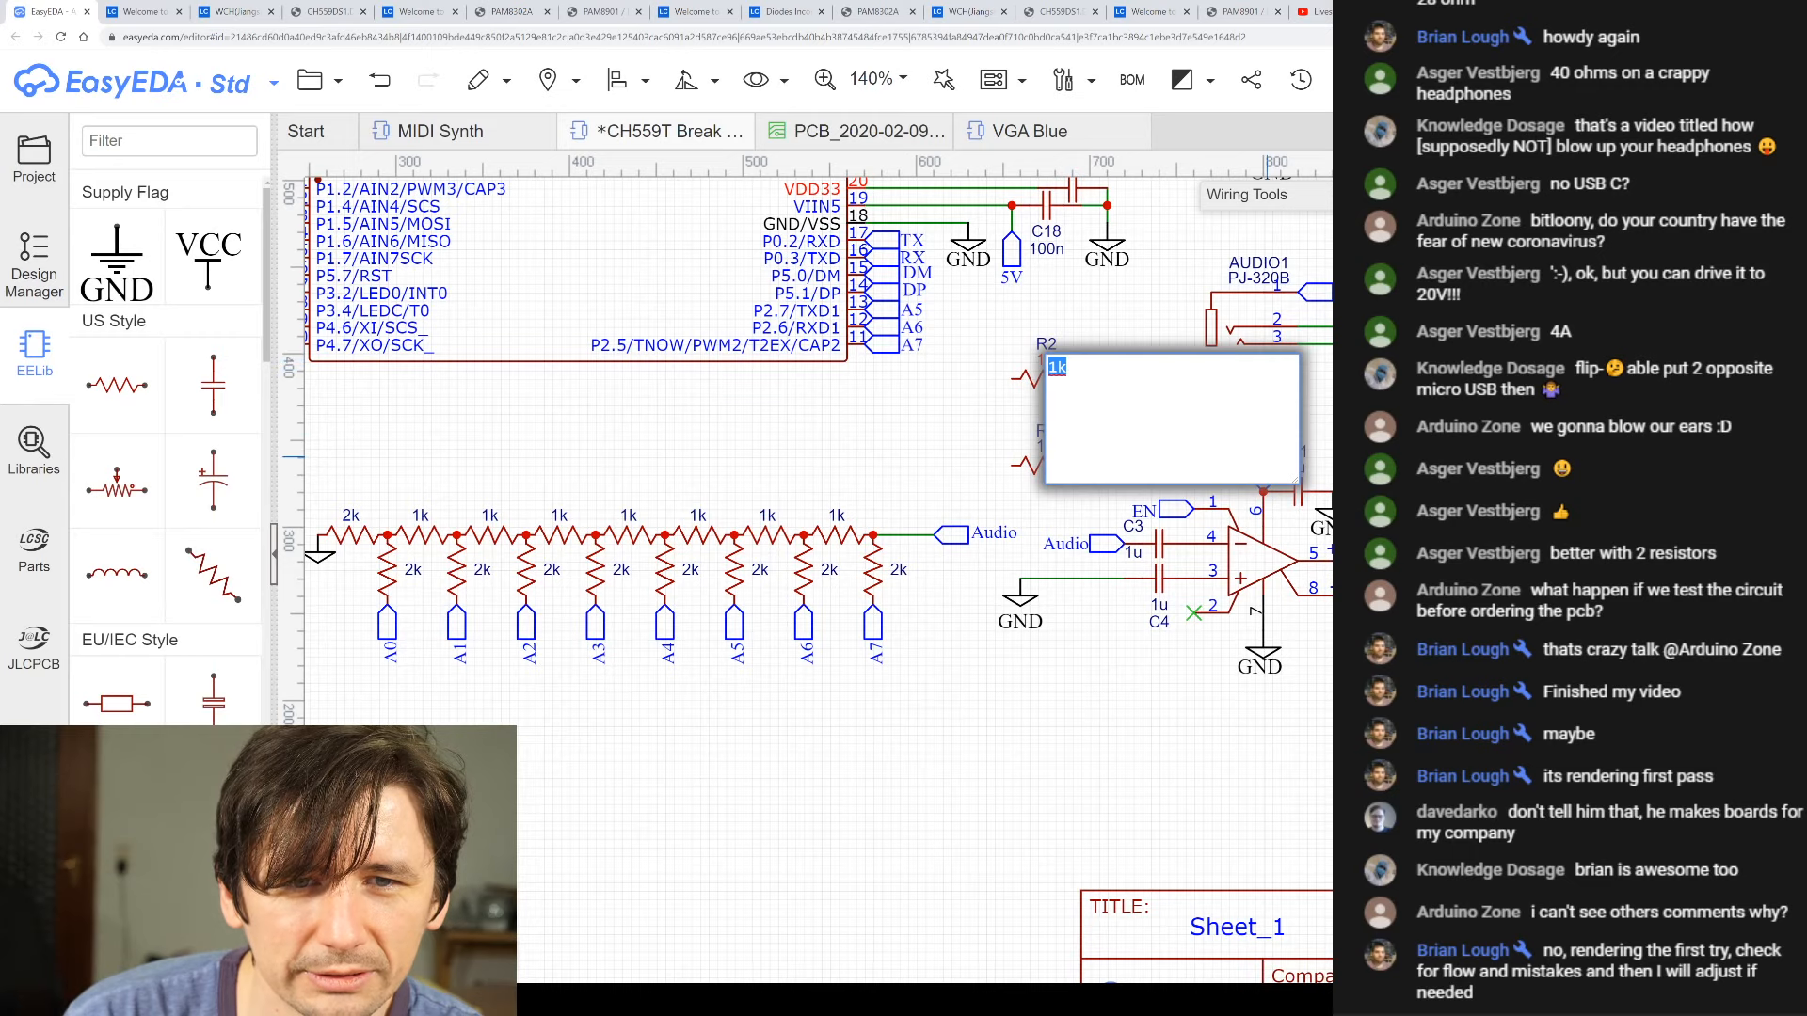
type("1")
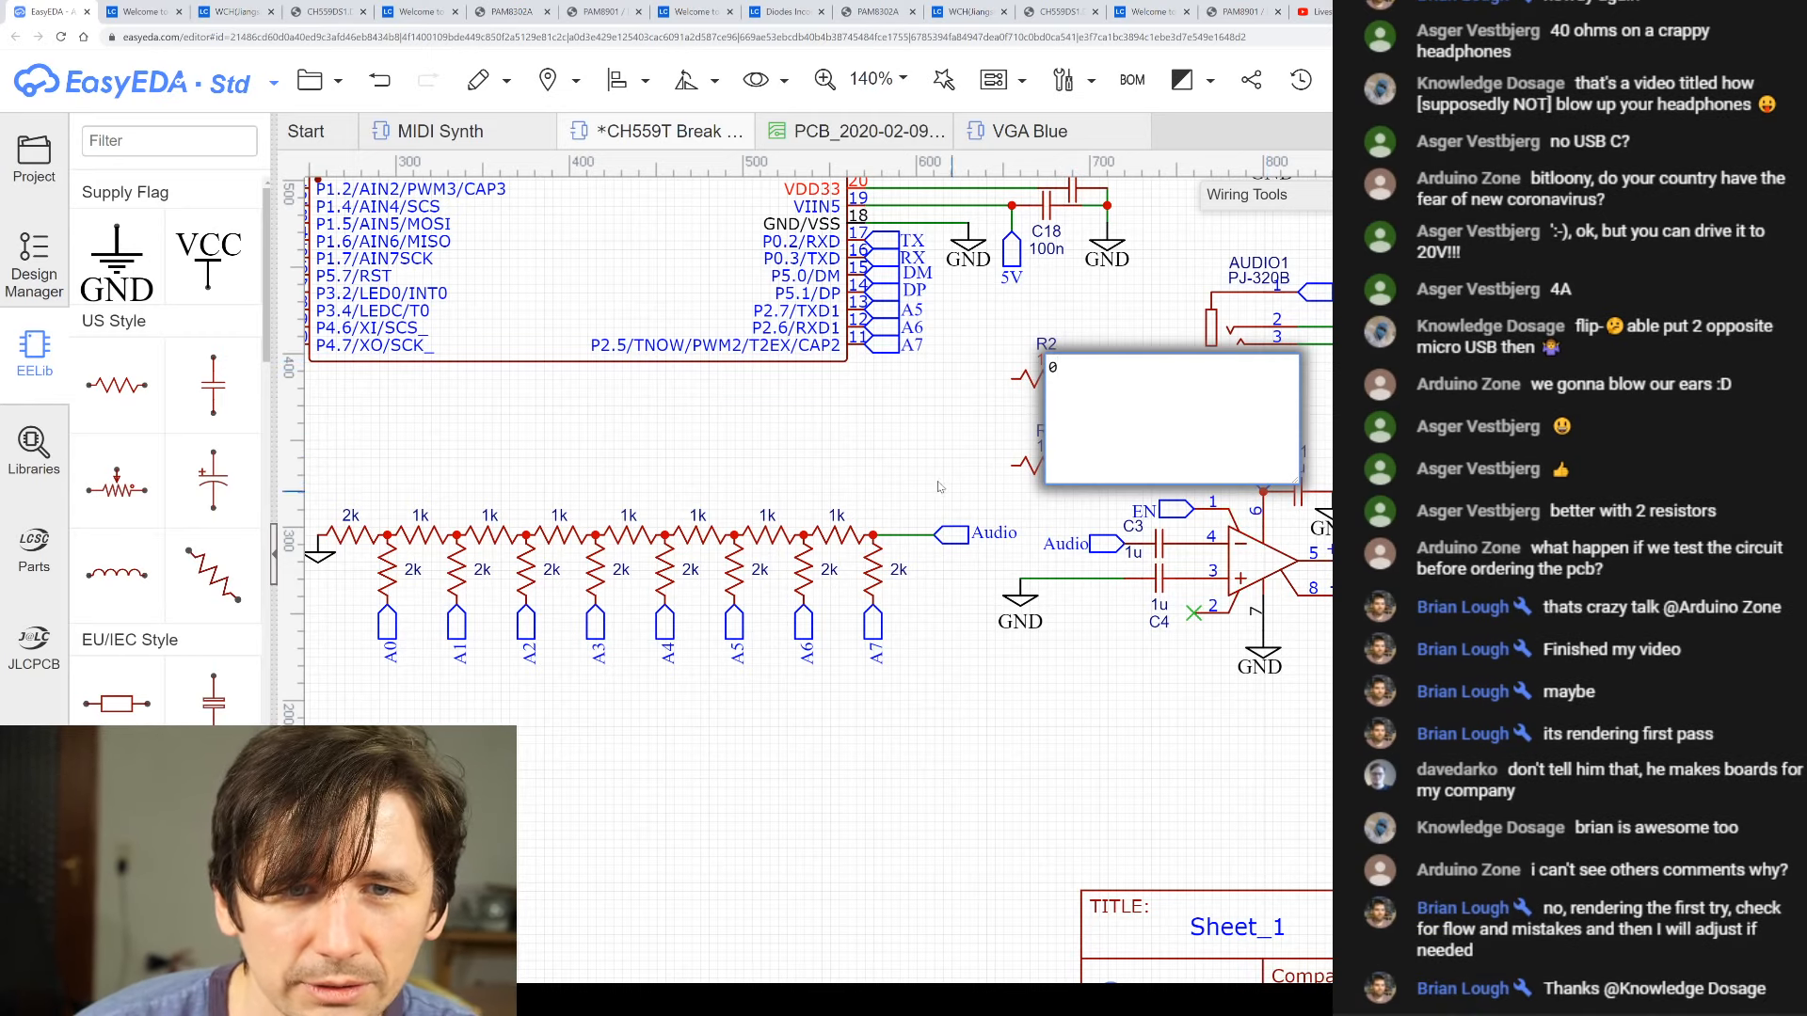
left_click(979, 403)
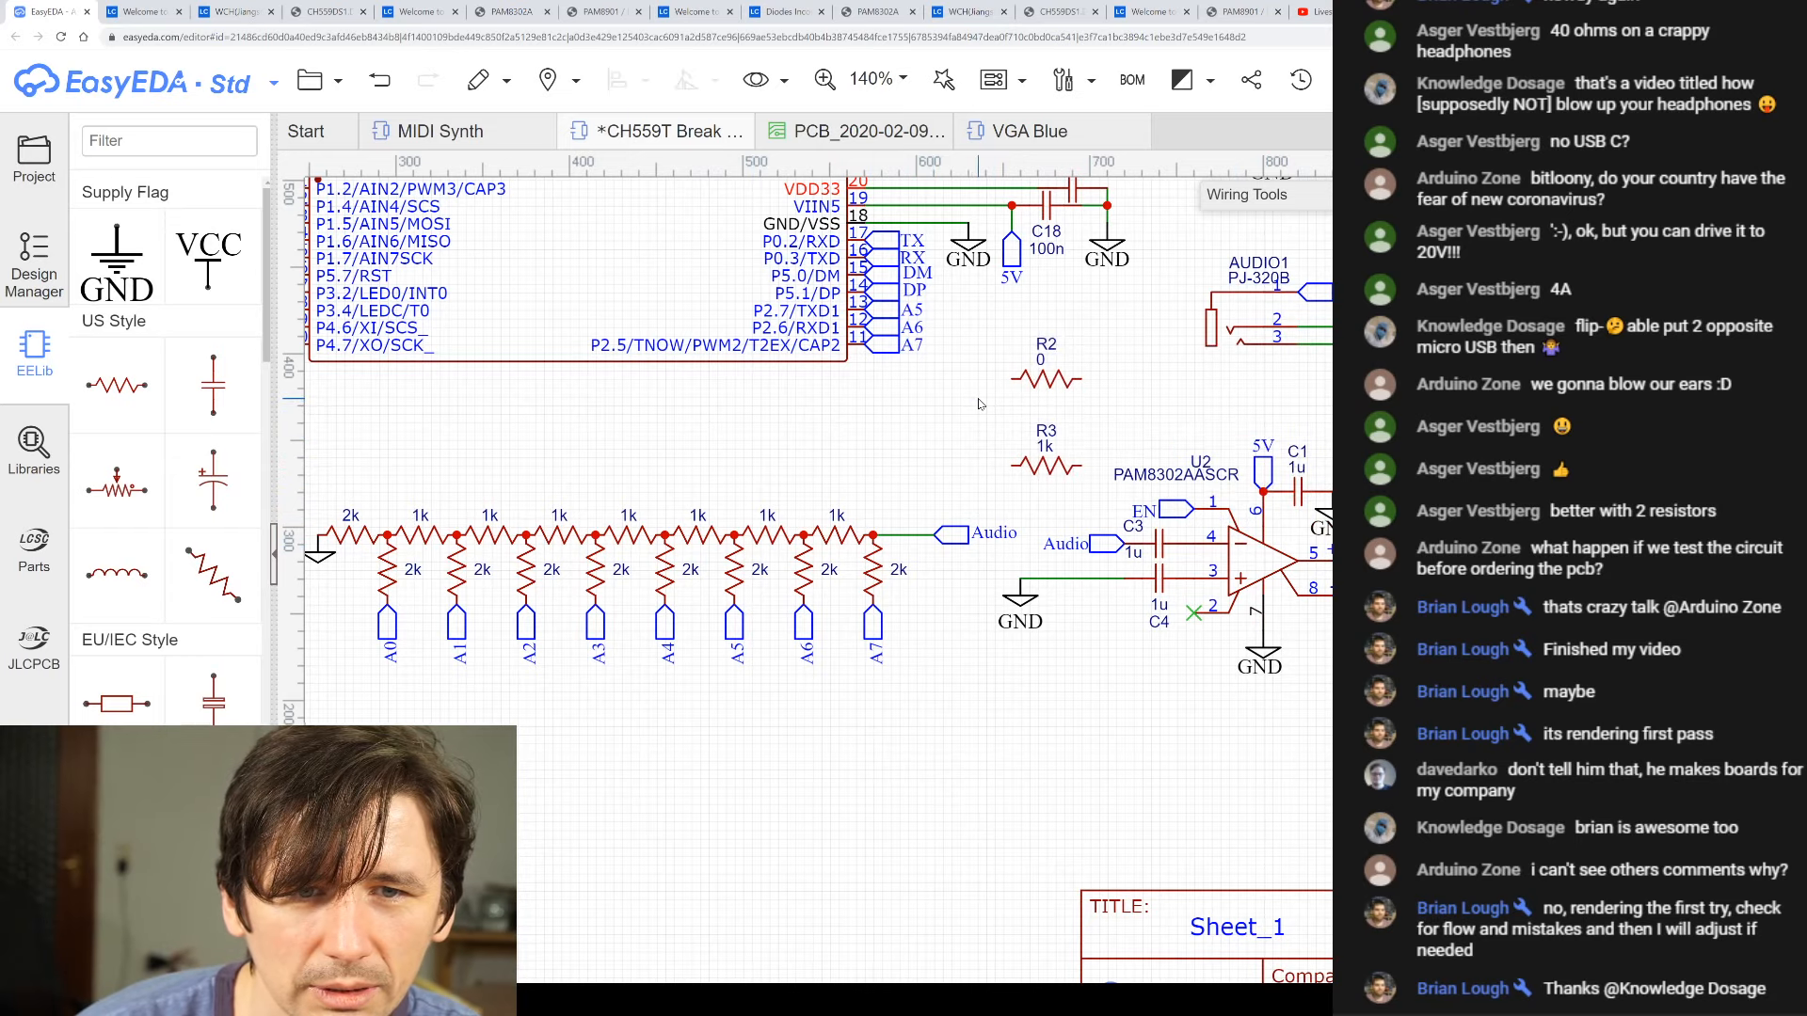
- Set the value of the lower new resistor R3 to 1M
double_click(1046, 447)
left_click(1058, 448)
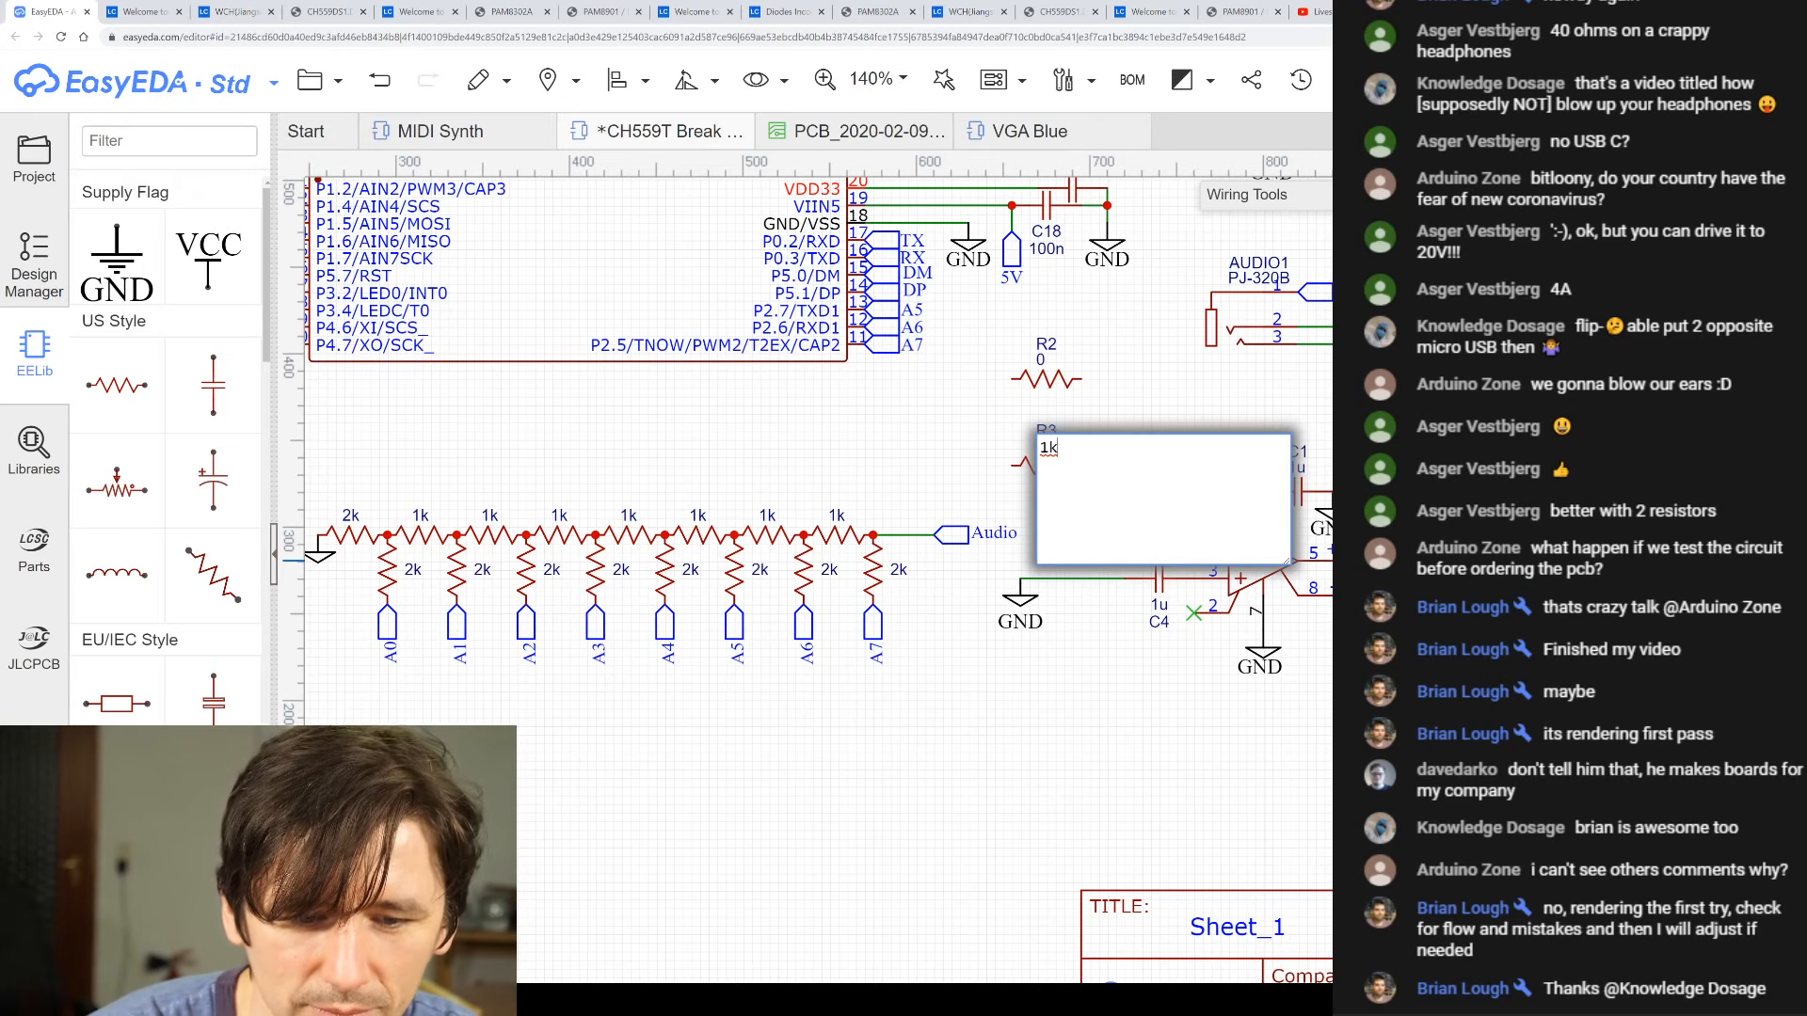
key("BackSpace")
type("W")
key("BackSpace")
type("M")
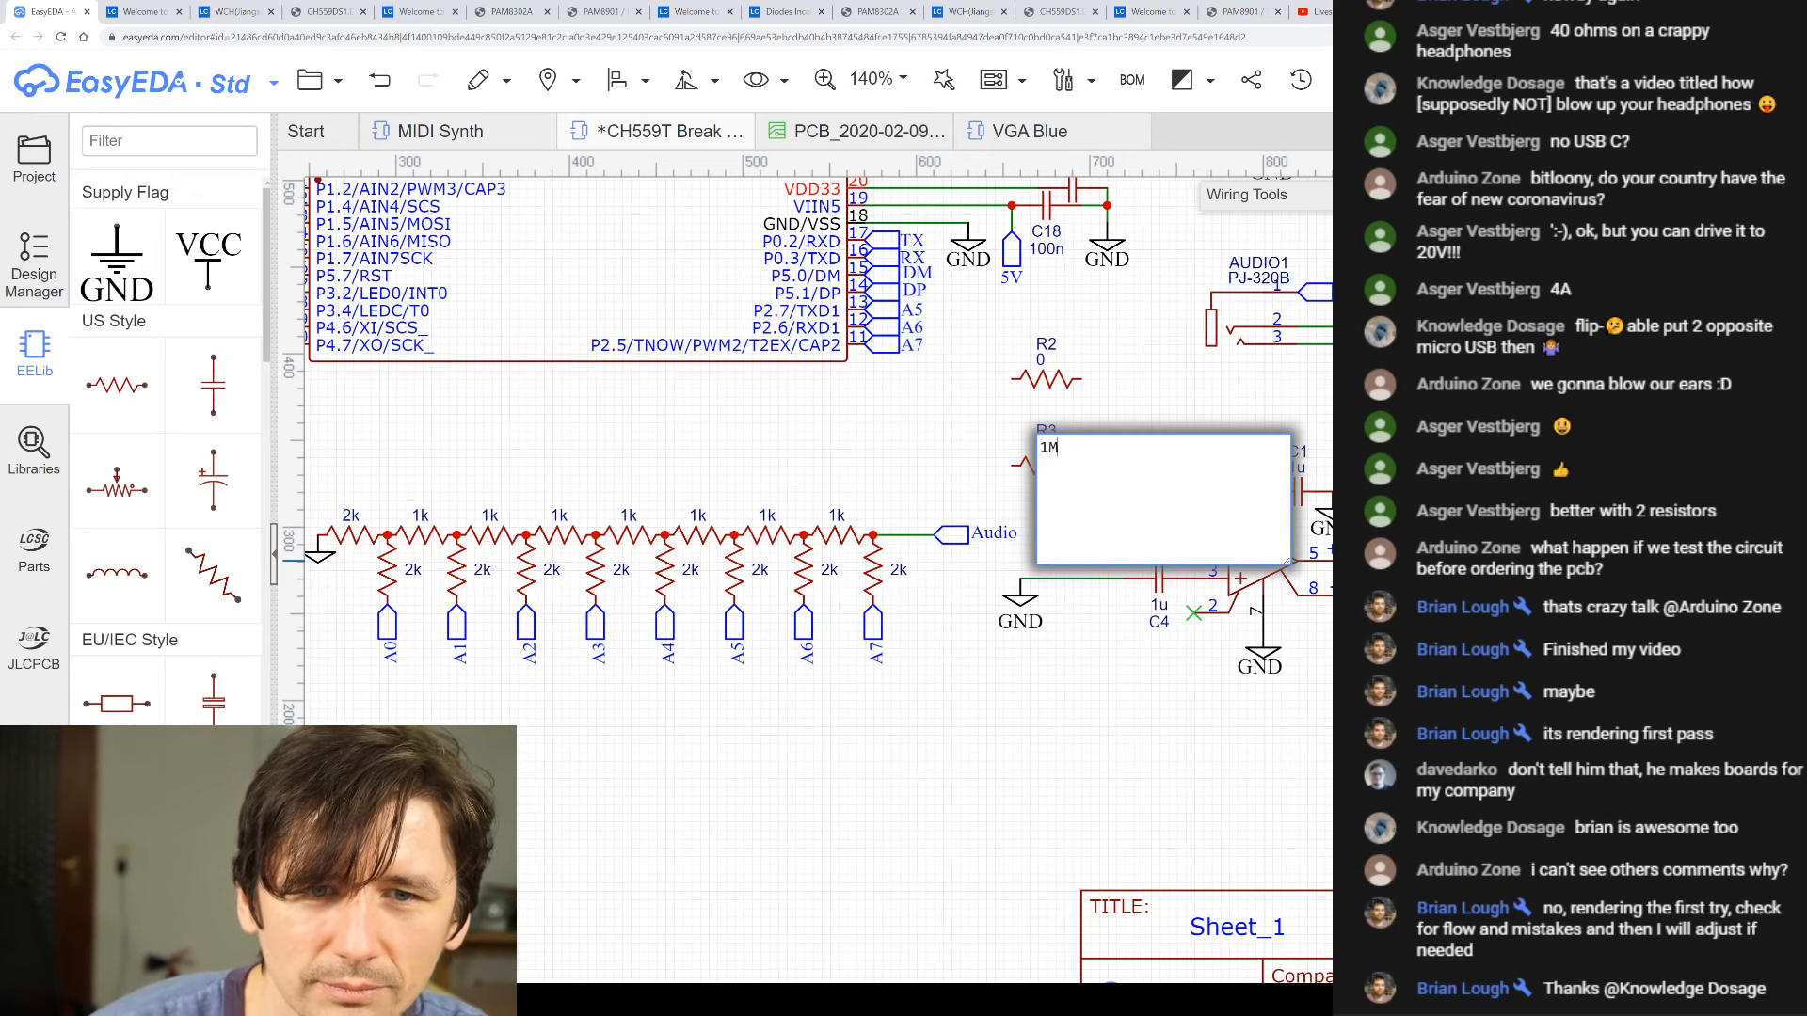
key("Return")
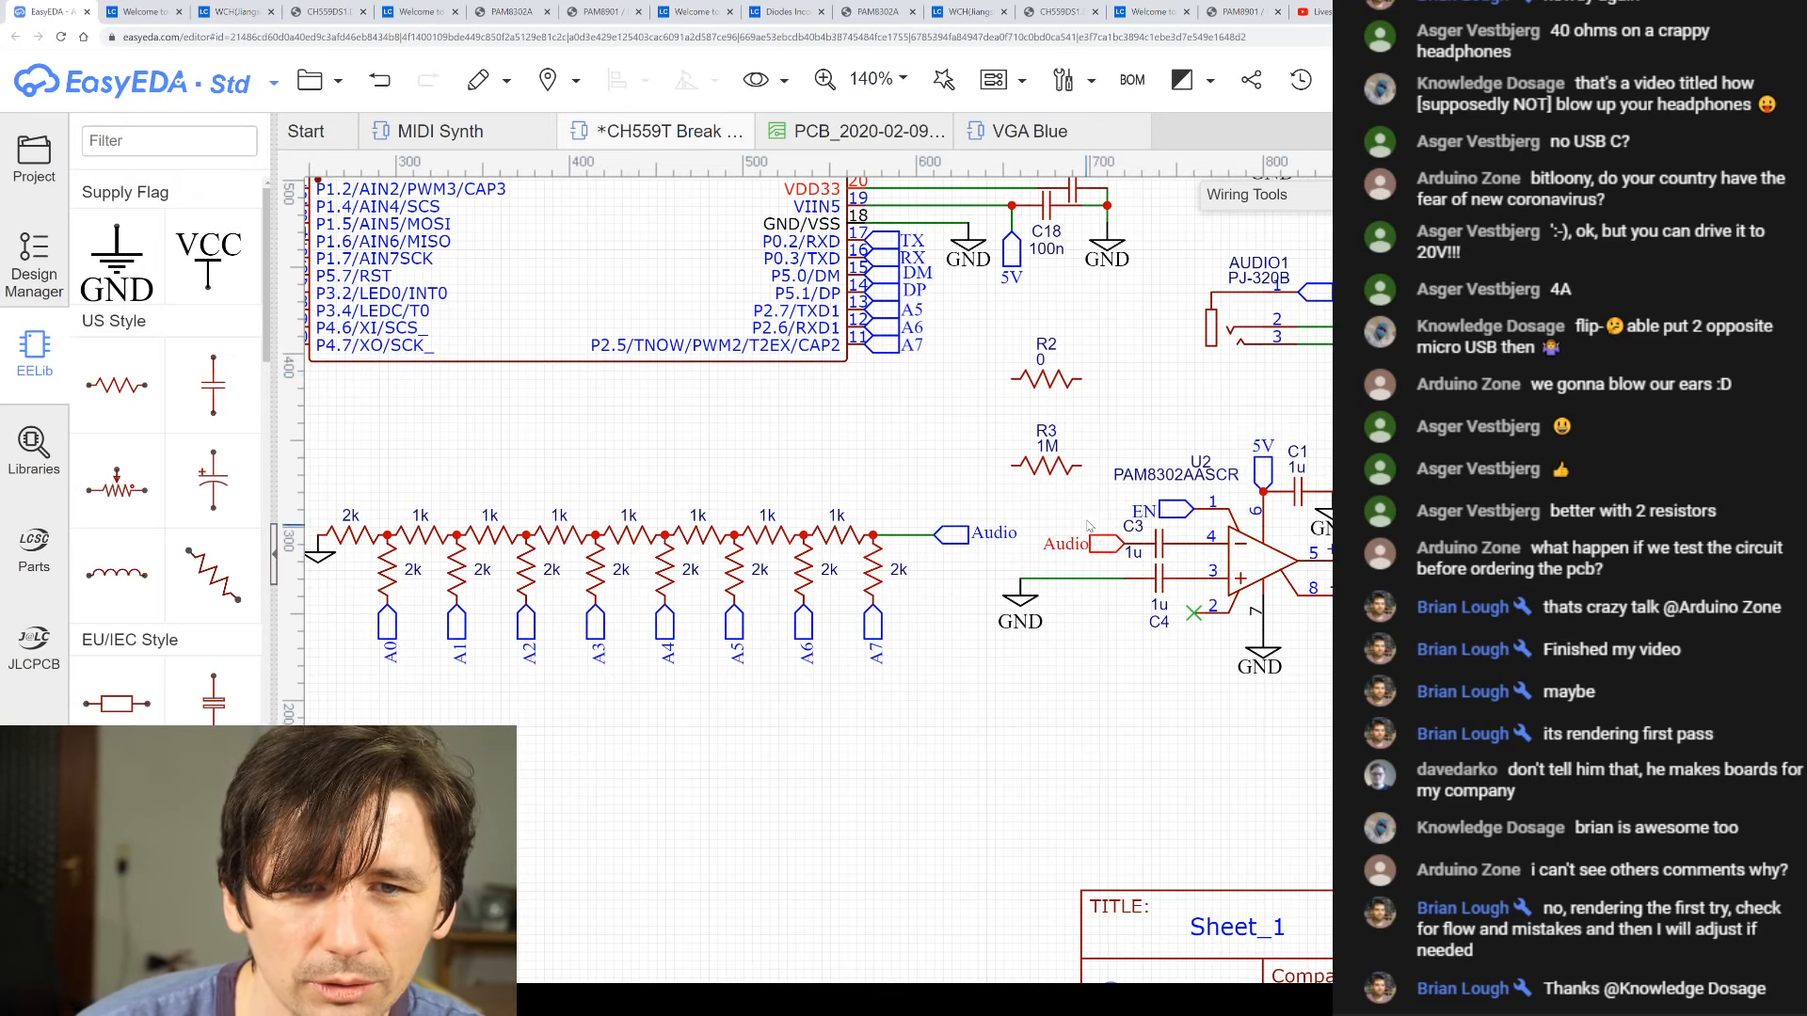
- Rotate resistors R3 and R2 to vertical so they line up in one column
left_click(1058, 469)
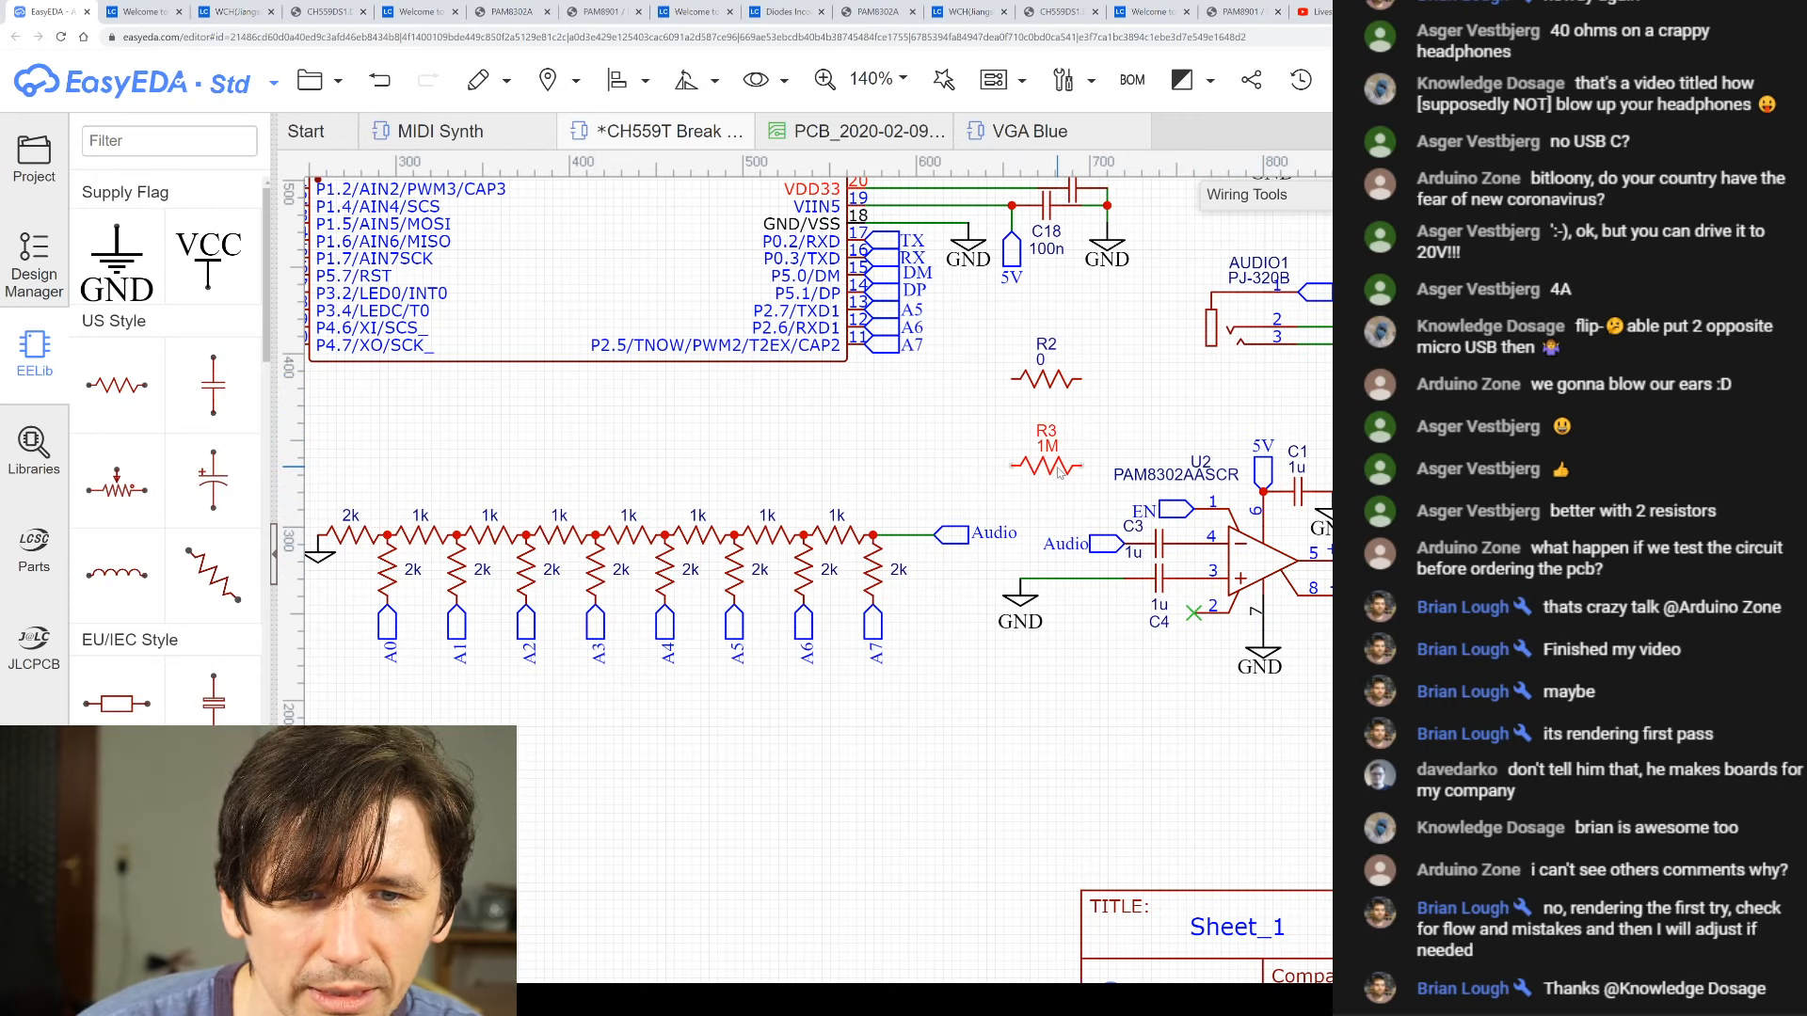
key("space")
left_click(1046, 380)
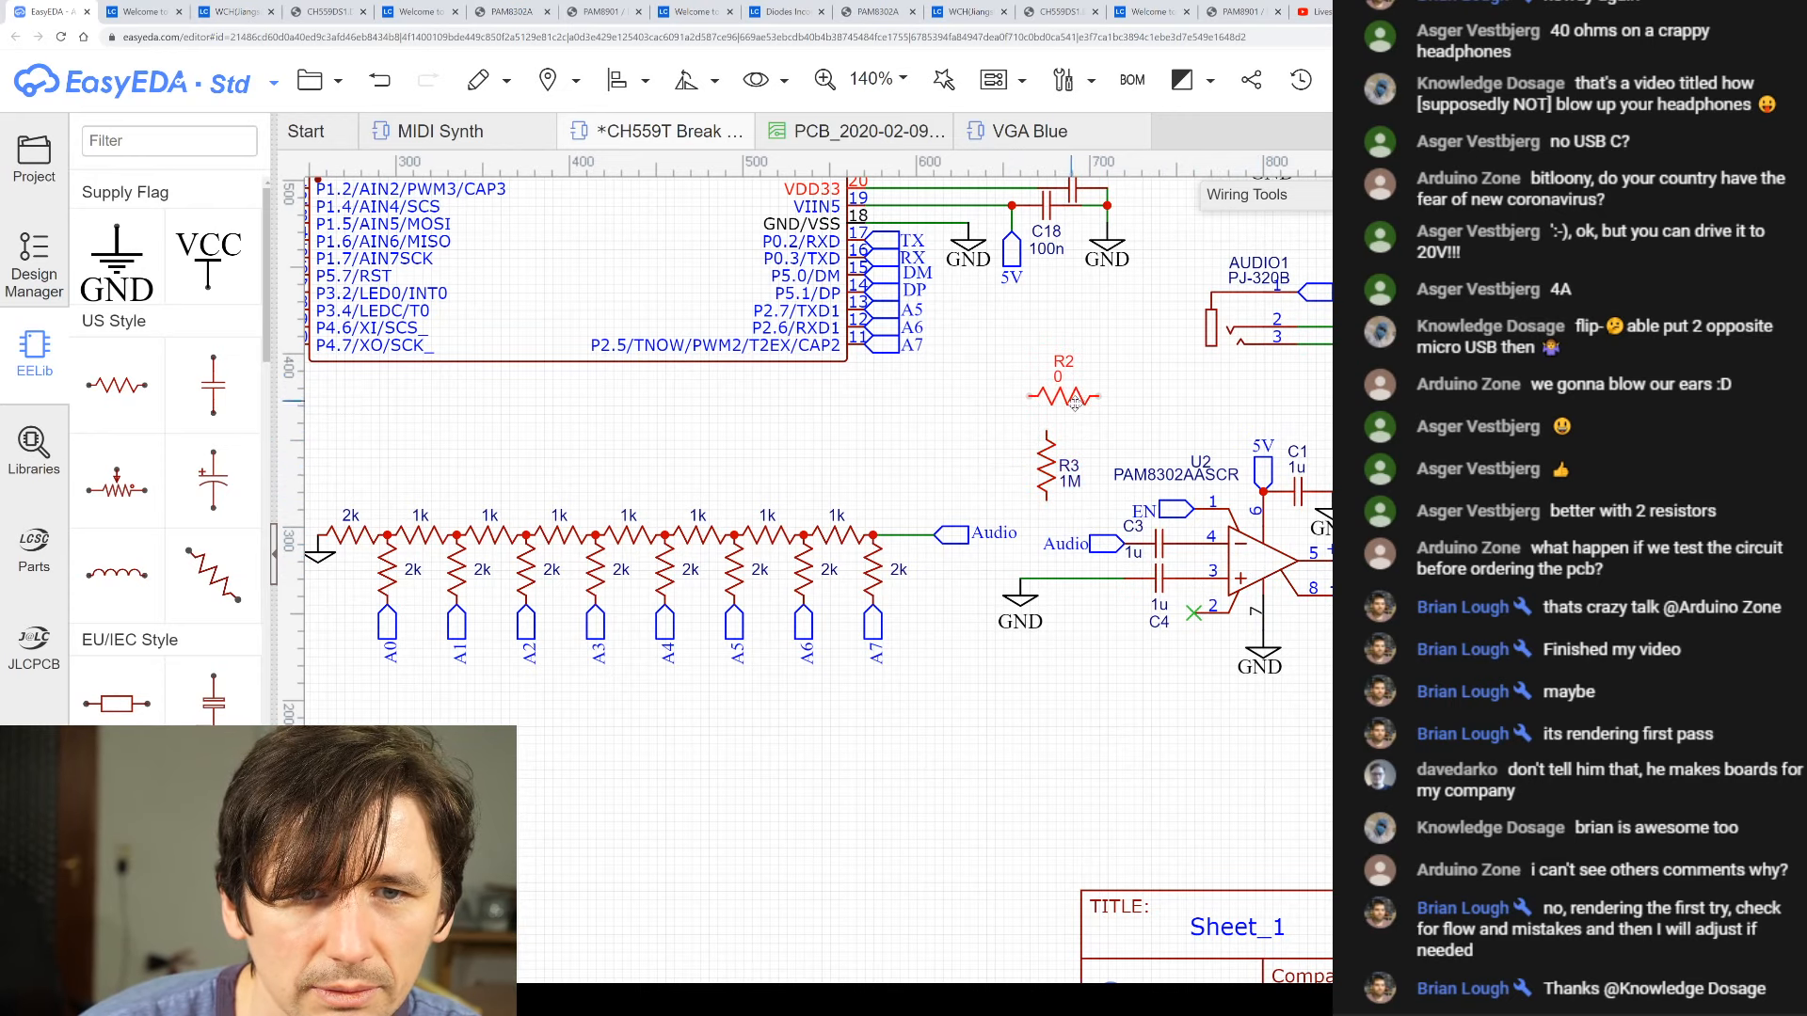
key("space")
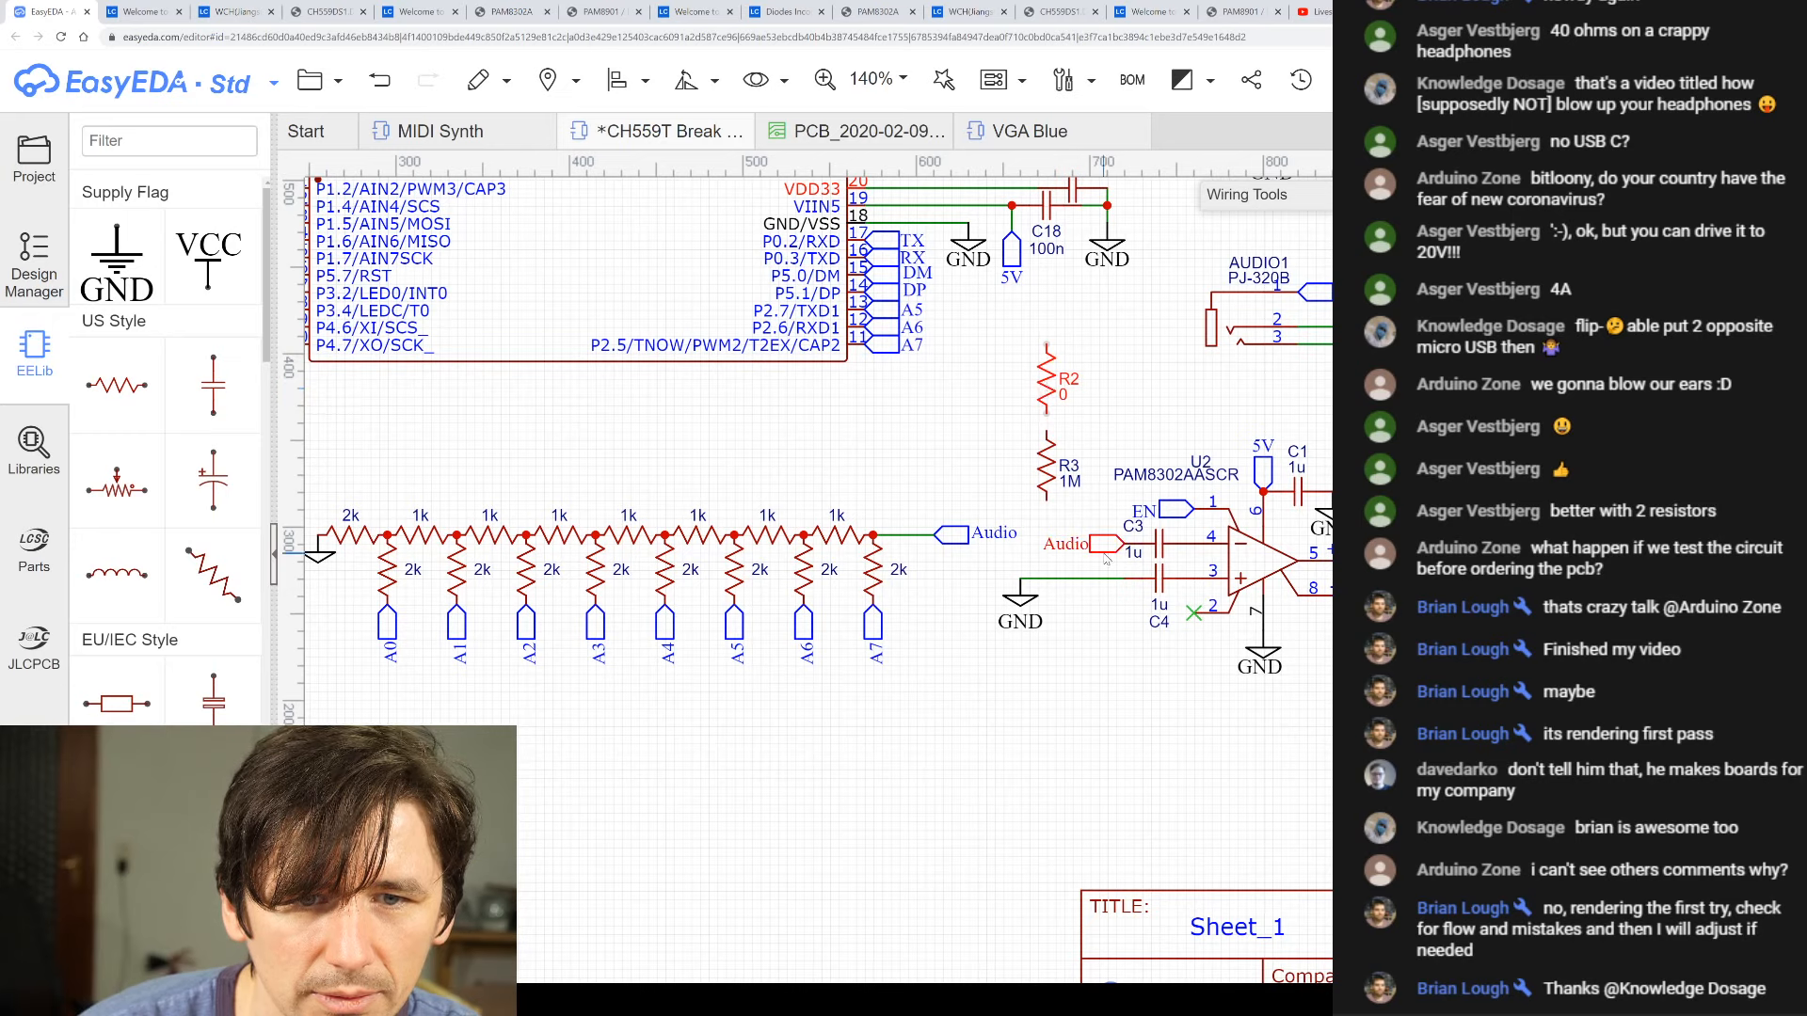
key("w")
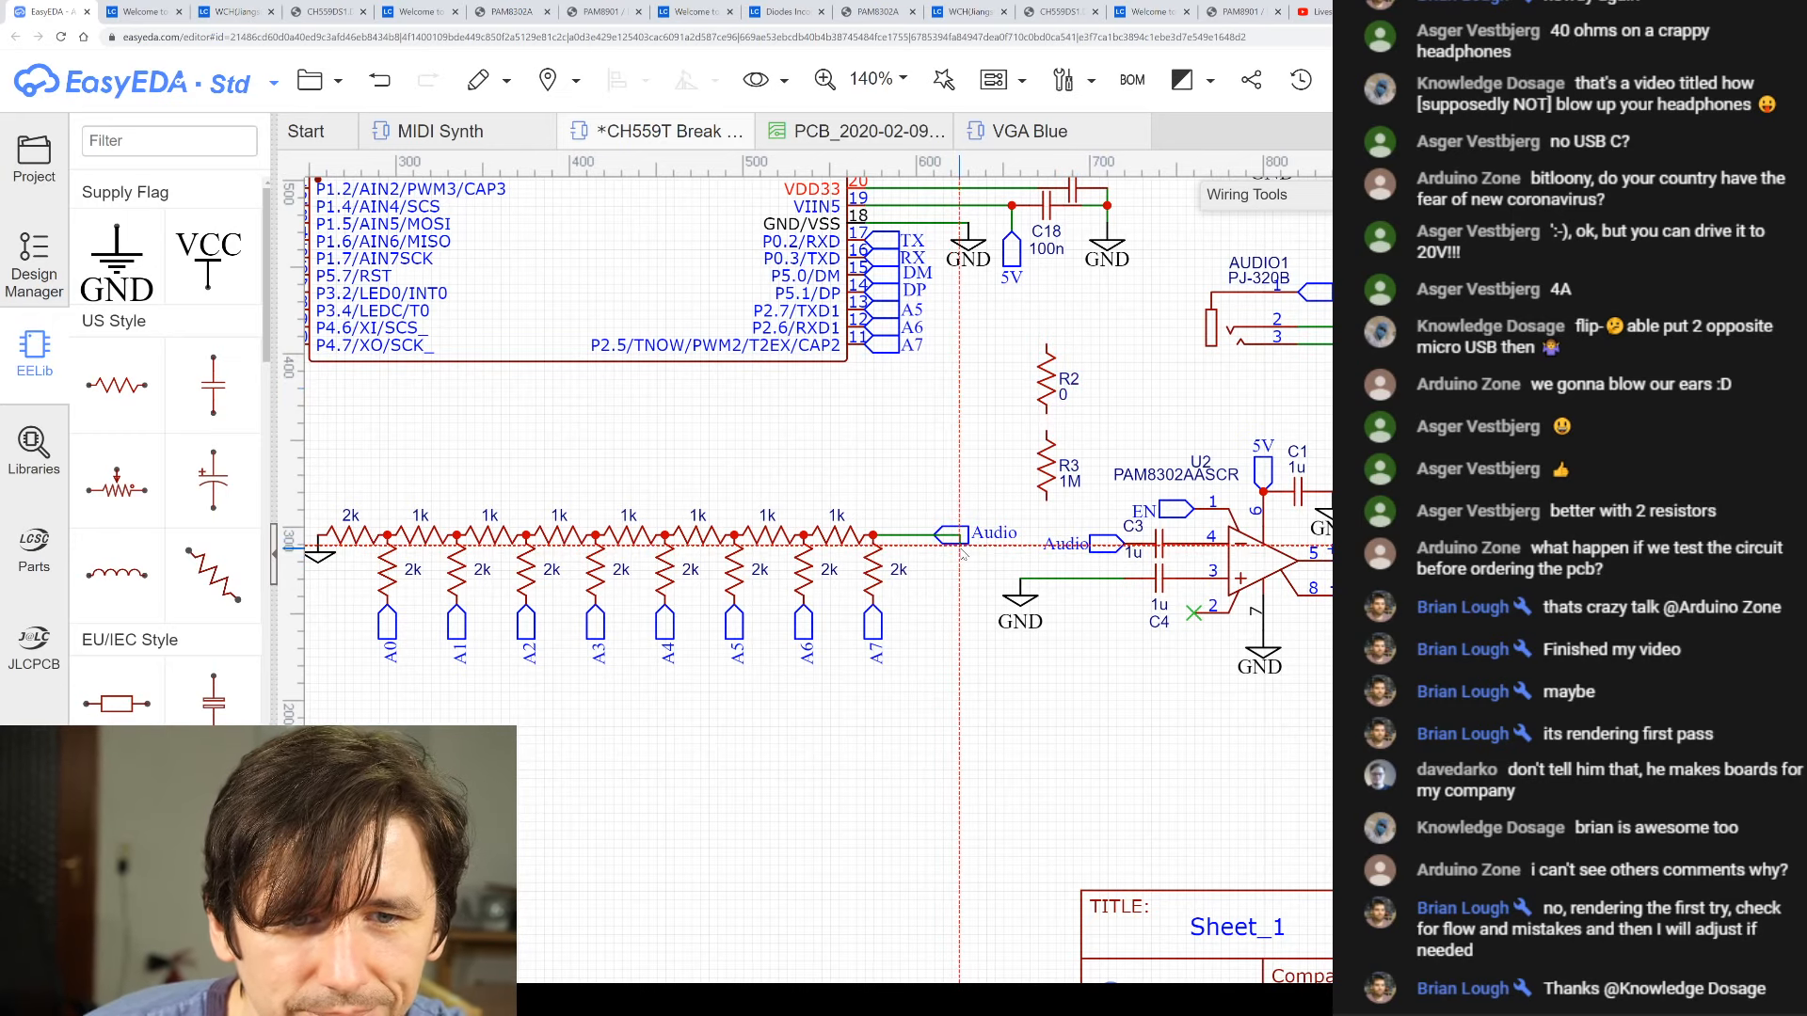
right_click(962, 548)
right_click(963, 465)
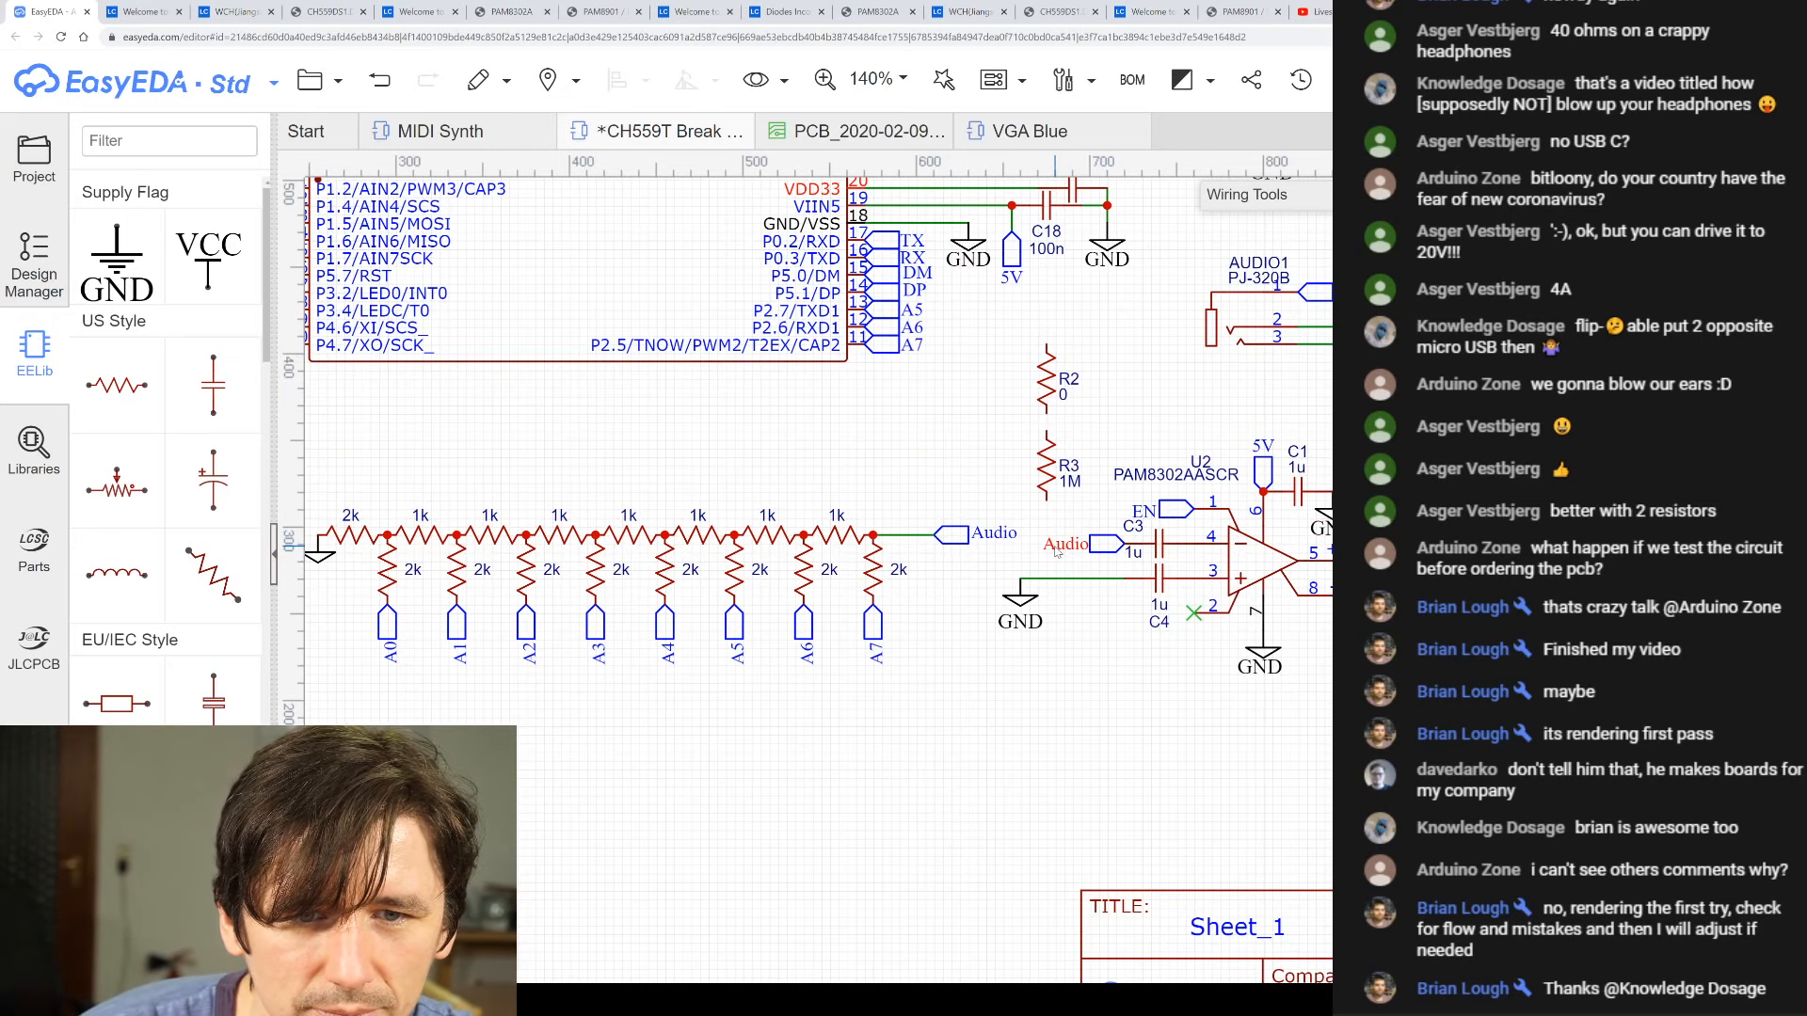
- Delete both Audio net ports, at the ladder output and at C3, and move the GND symbol closer to capacitor C4
left_click(955, 533)
key("Delete")
left_click(1072, 548)
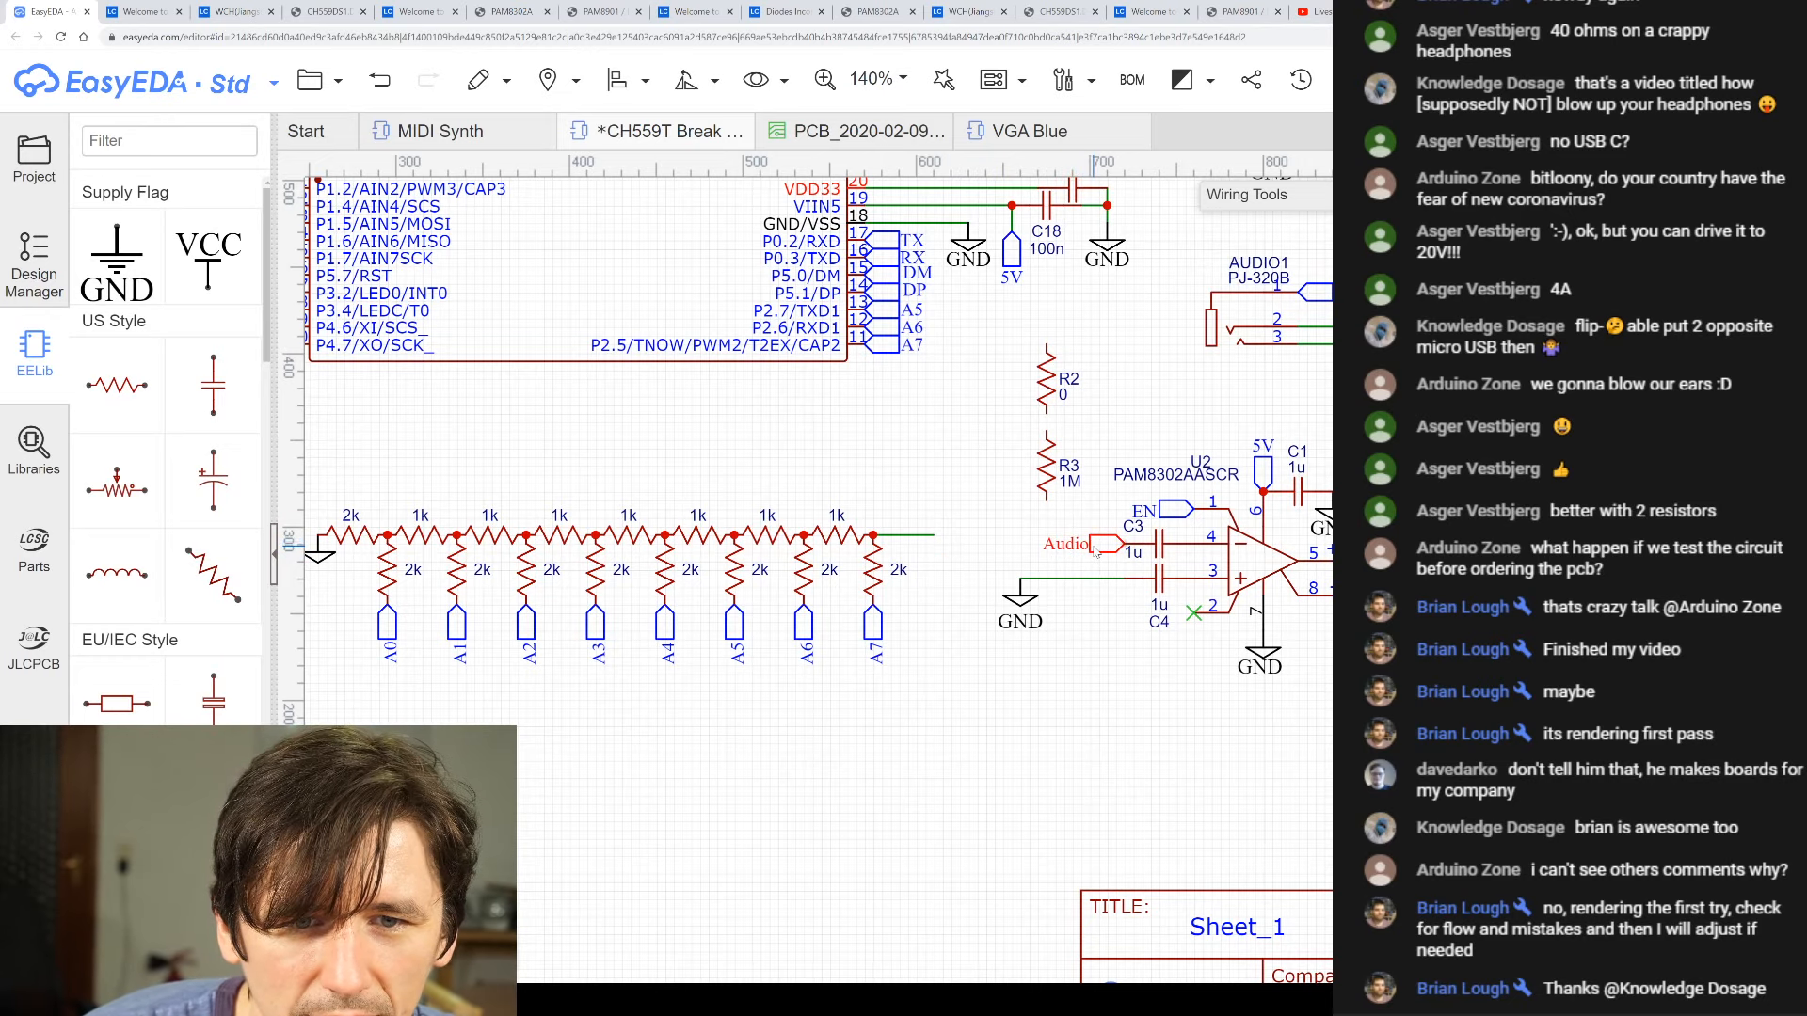
key("Delete")
left_click(1018, 595)
left_click_drag(1017, 595, 1113, 595)
- Move R2 and R3 together to the end of the ladder's output wire, with R2's upper end connected to it
left_click_drag(1002, 332, 1089, 551)
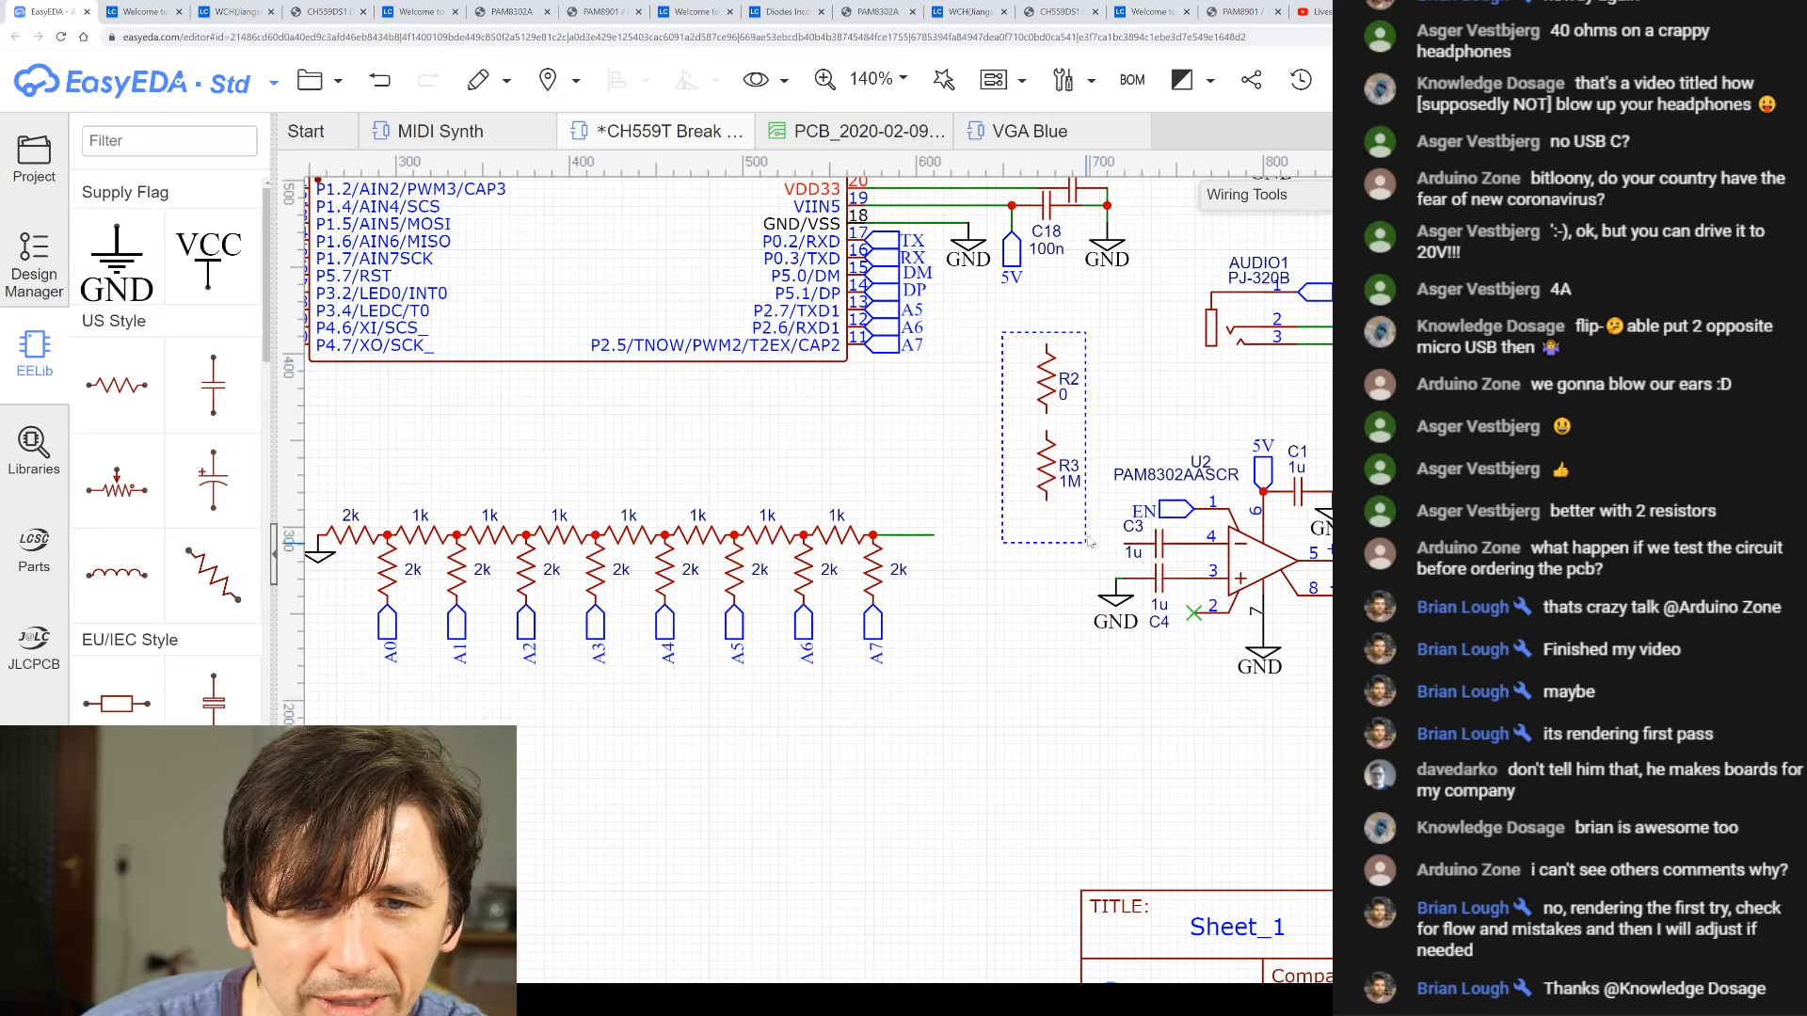
left_click_drag(1042, 449, 1000, 552)
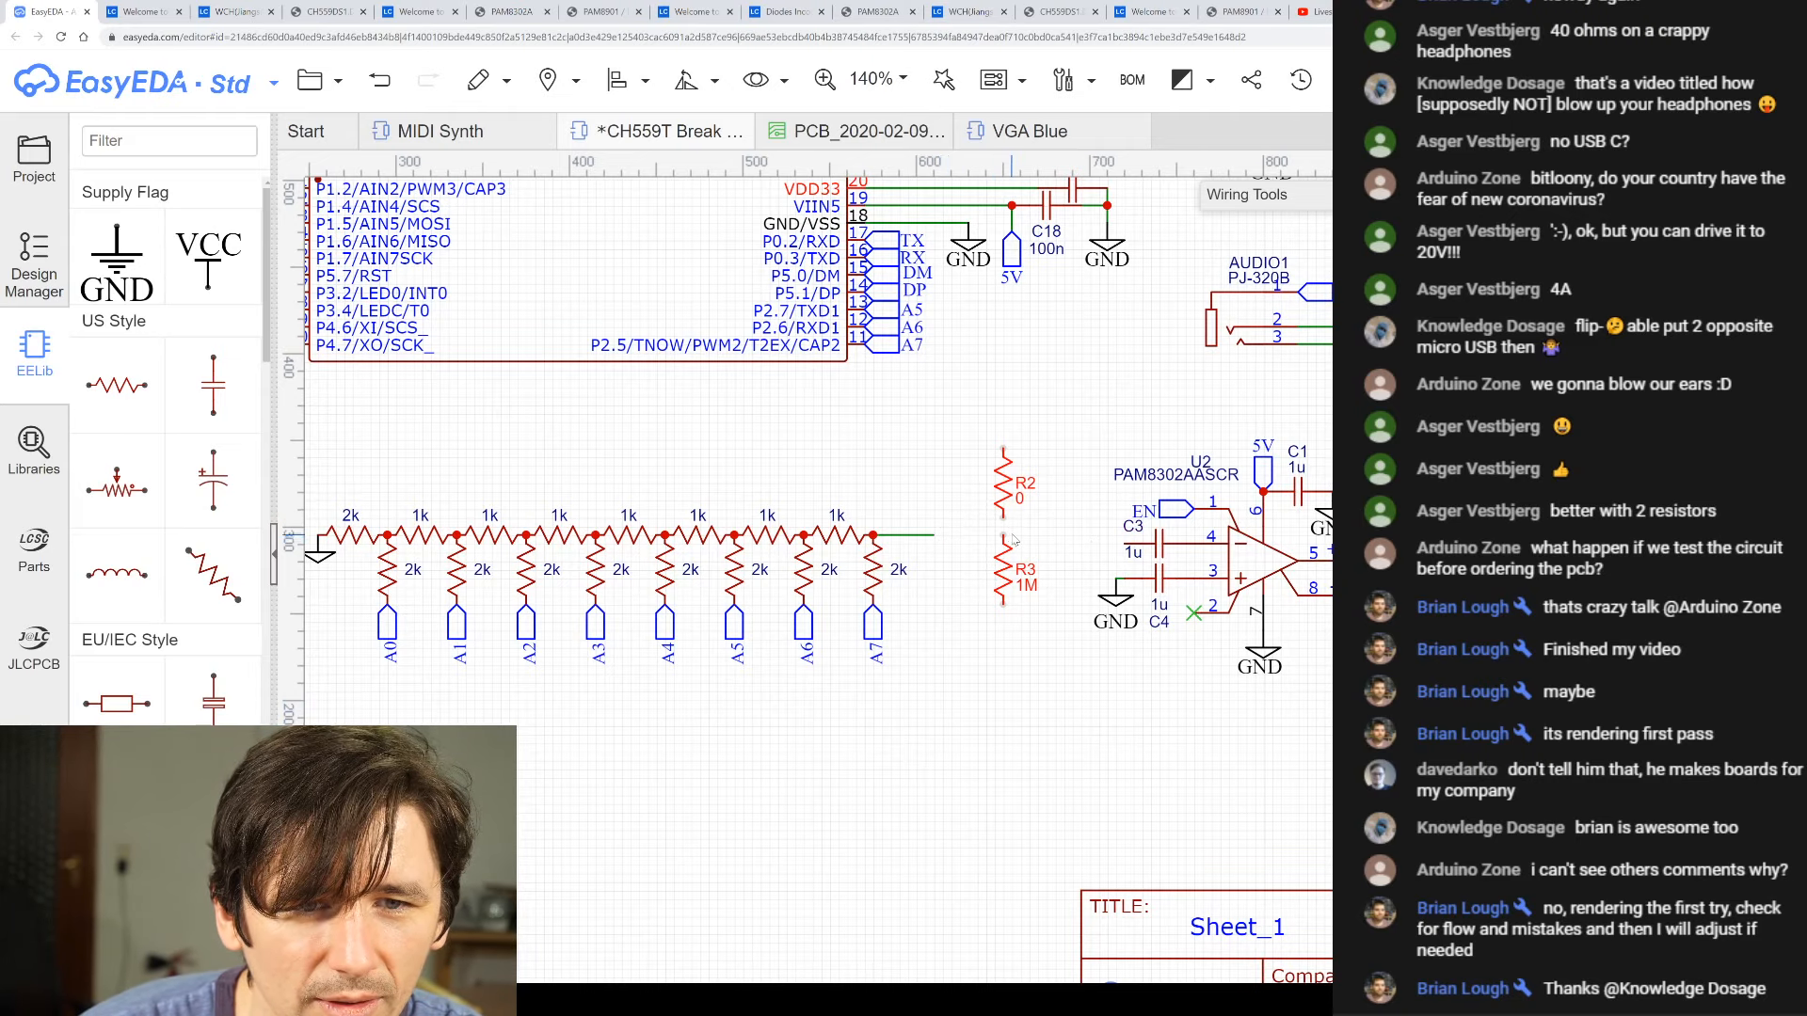
left_click_drag(1002, 573, 932, 637)
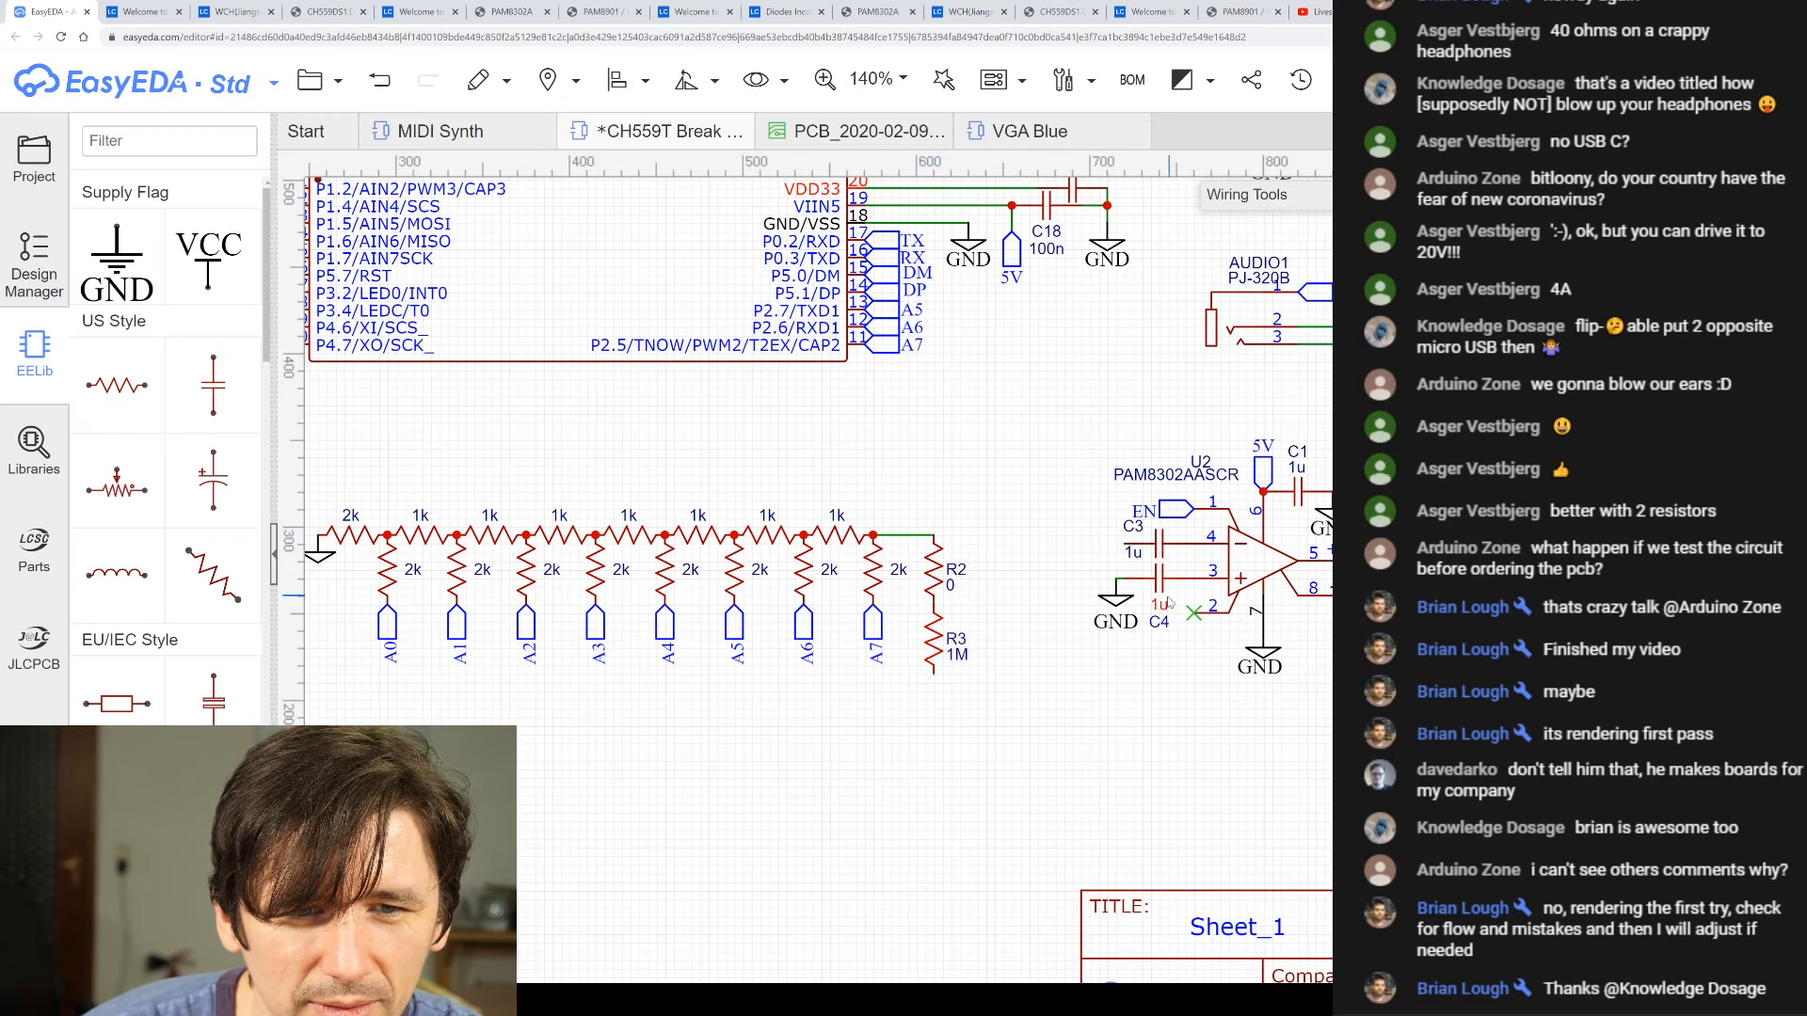
left_click(1147, 745)
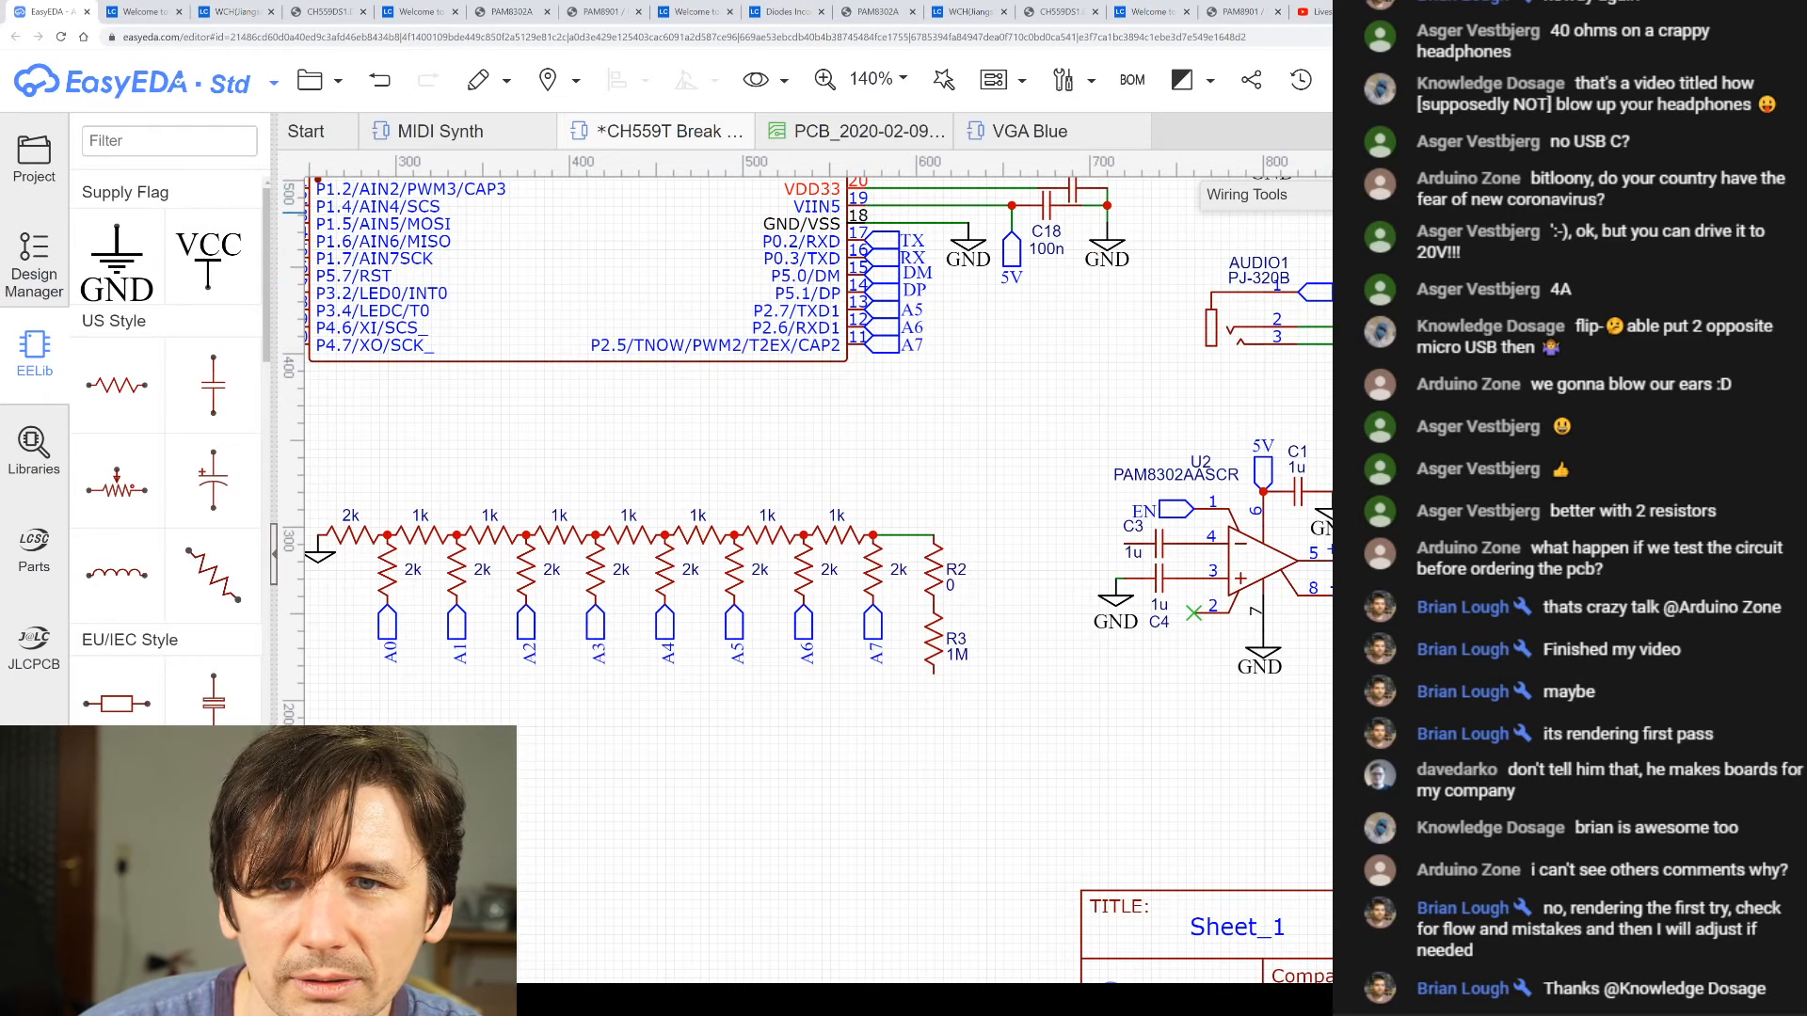
- Add a GND symbol at the lower end of resistor R3
left_click(1351, 195)
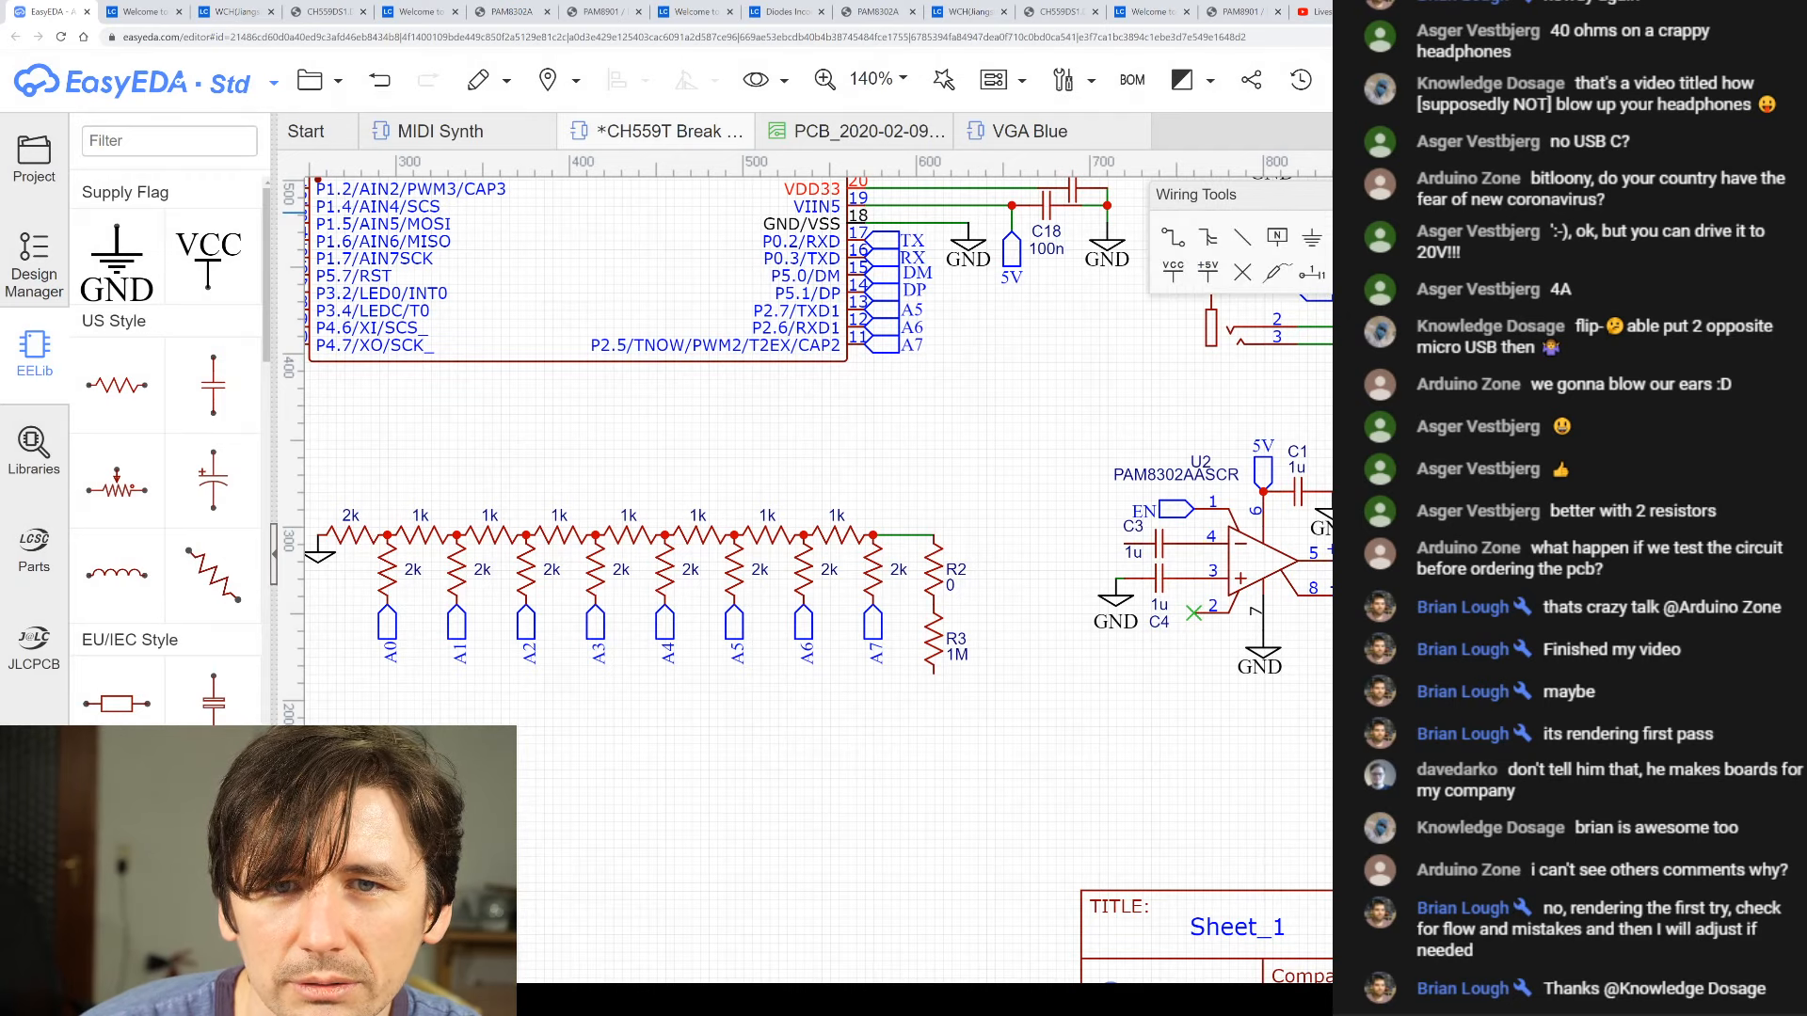
left_click(1311, 237)
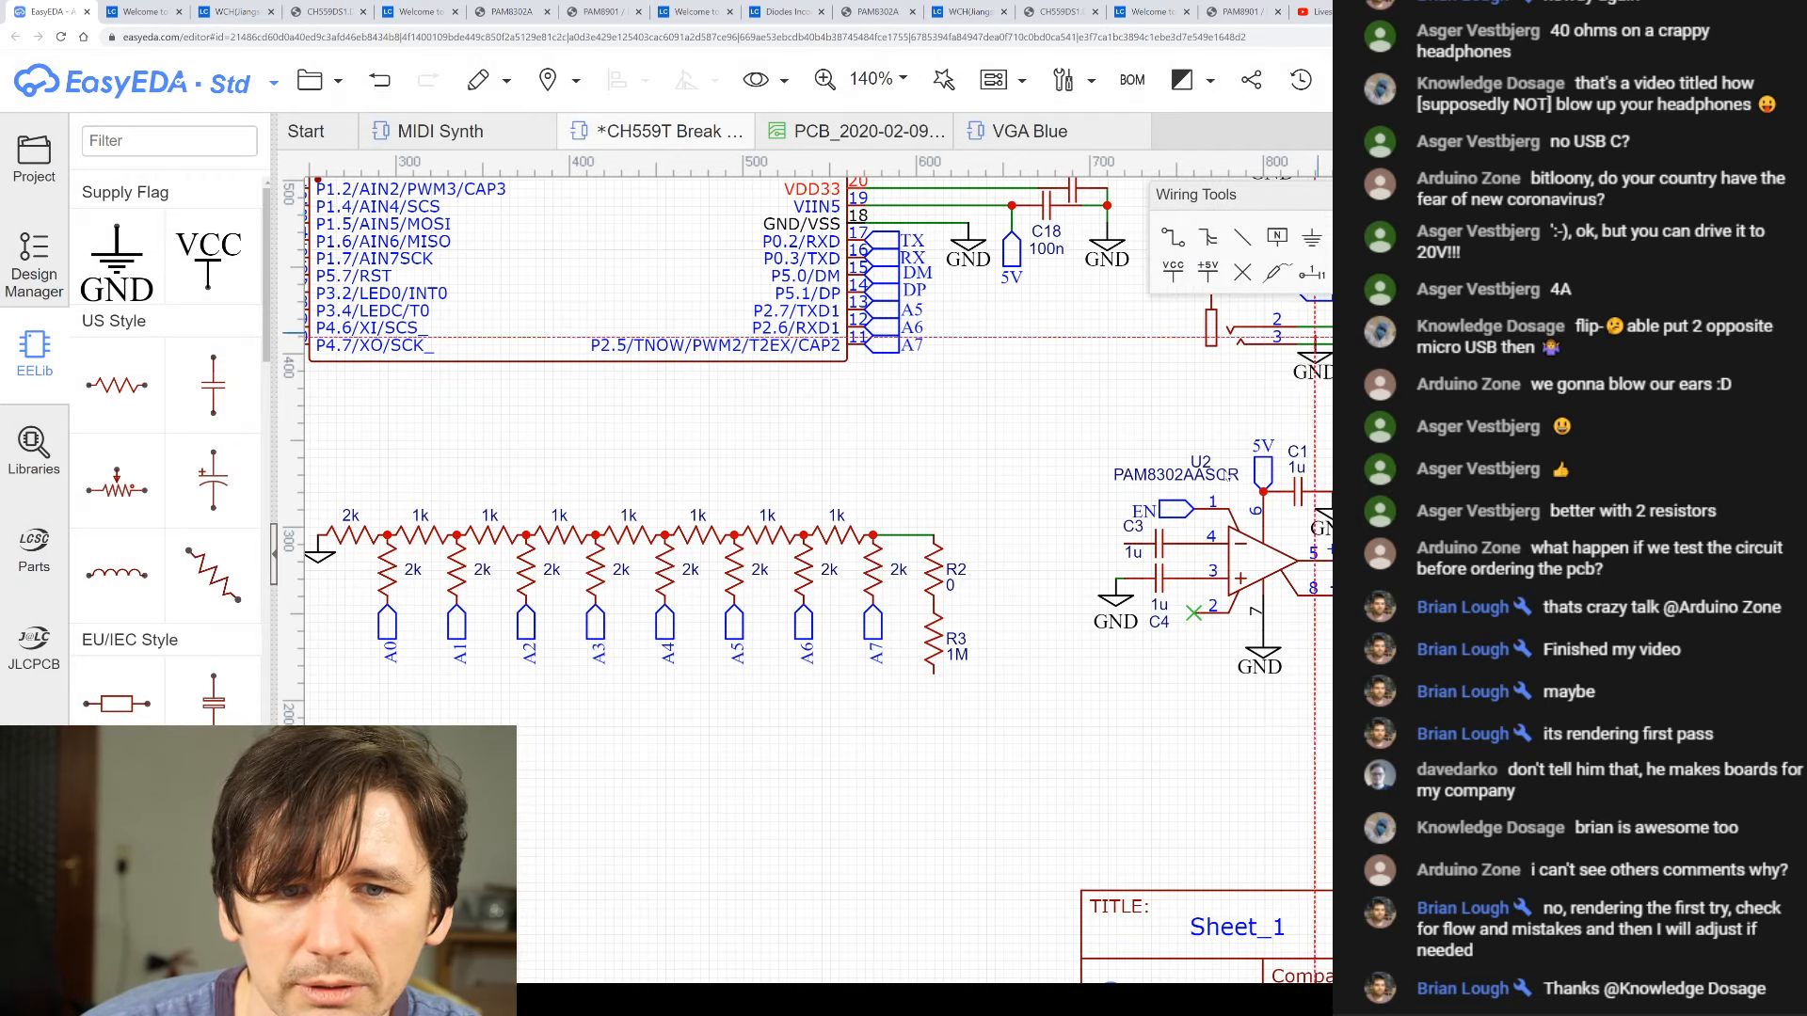
left_click(934, 682)
key("Escape")
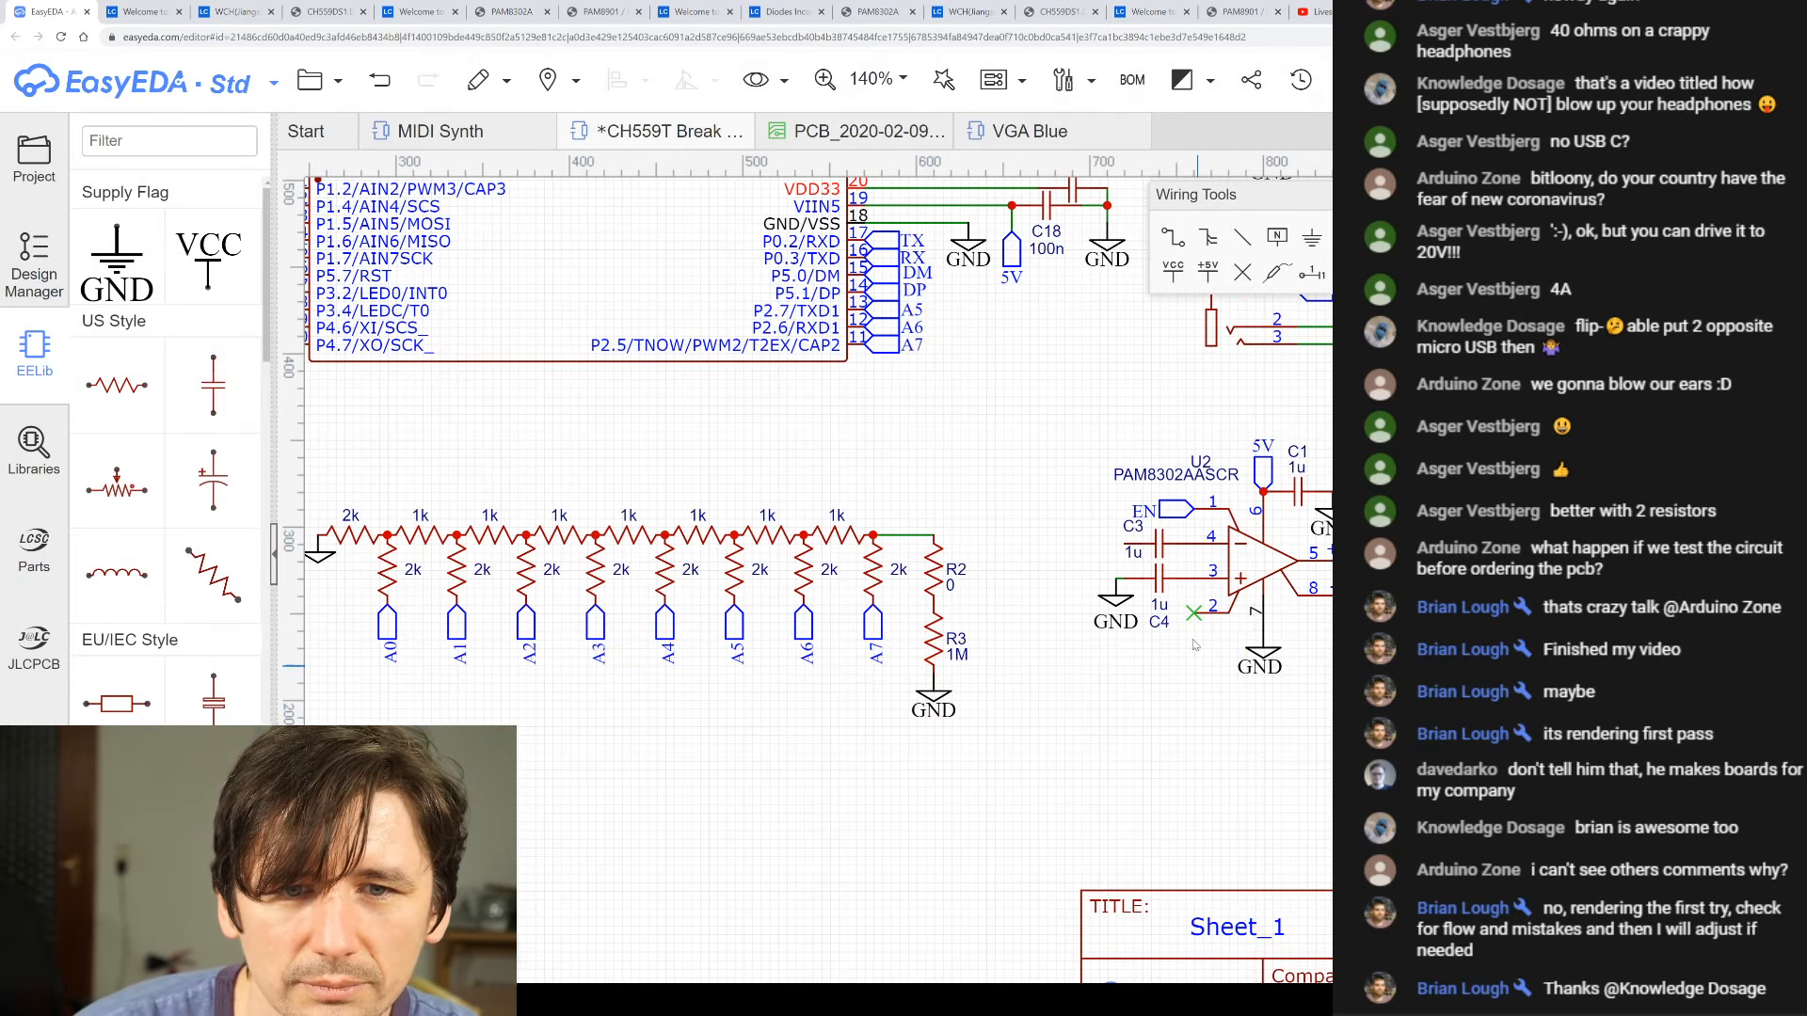
- Wire the junction between R2 and R3 to the input side of capacitor C3, making sure the wire joins at the junction
left_click(1172, 238)
left_click(934, 605)
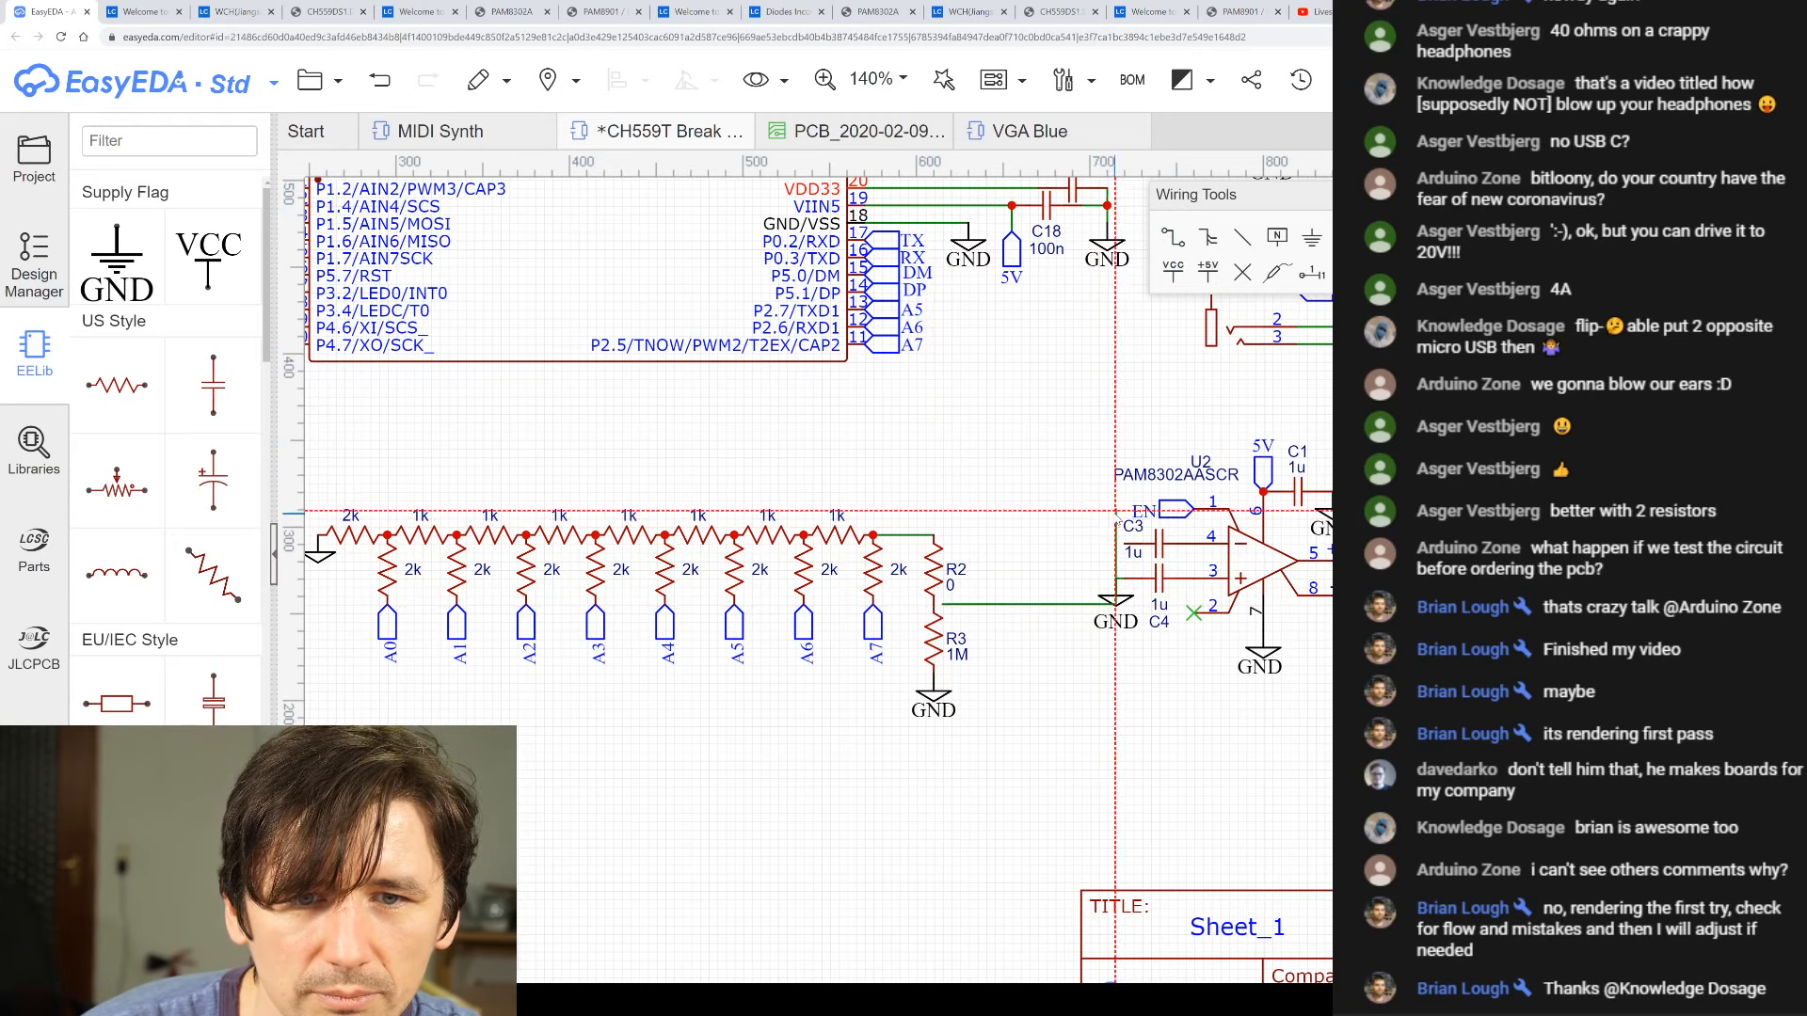
left_click(1030, 544)
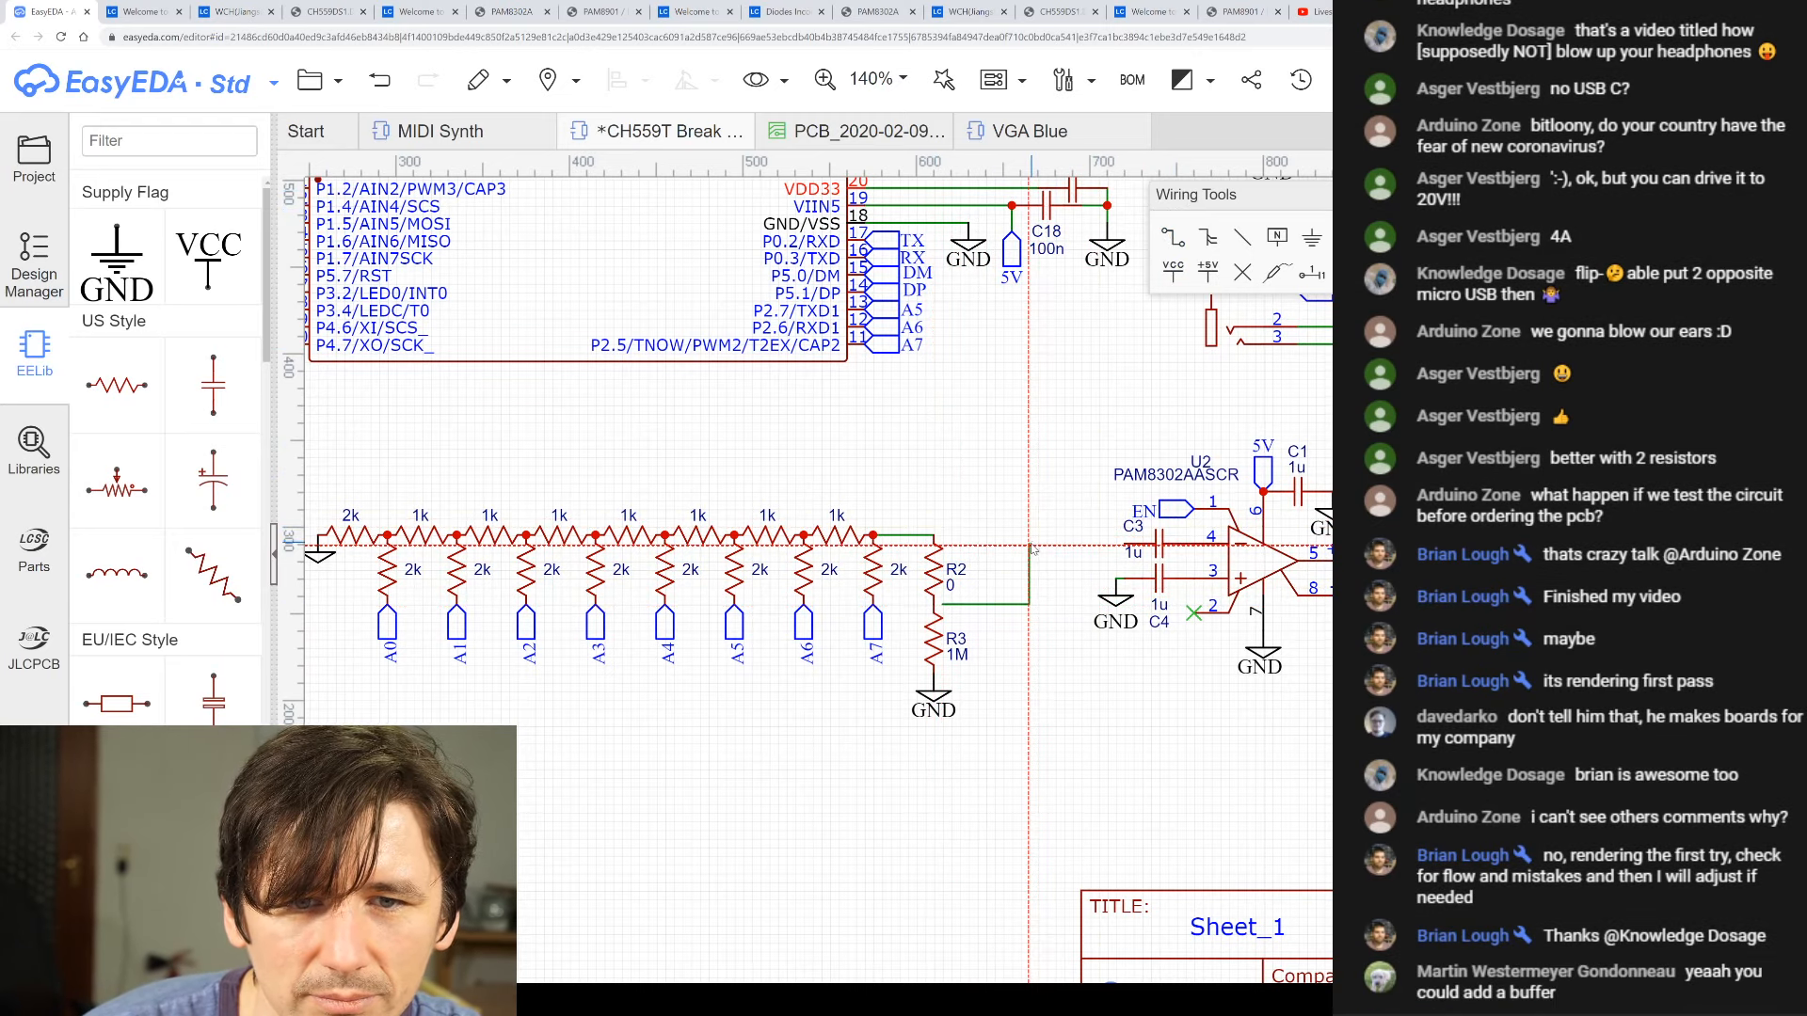
left_click(1125, 544)
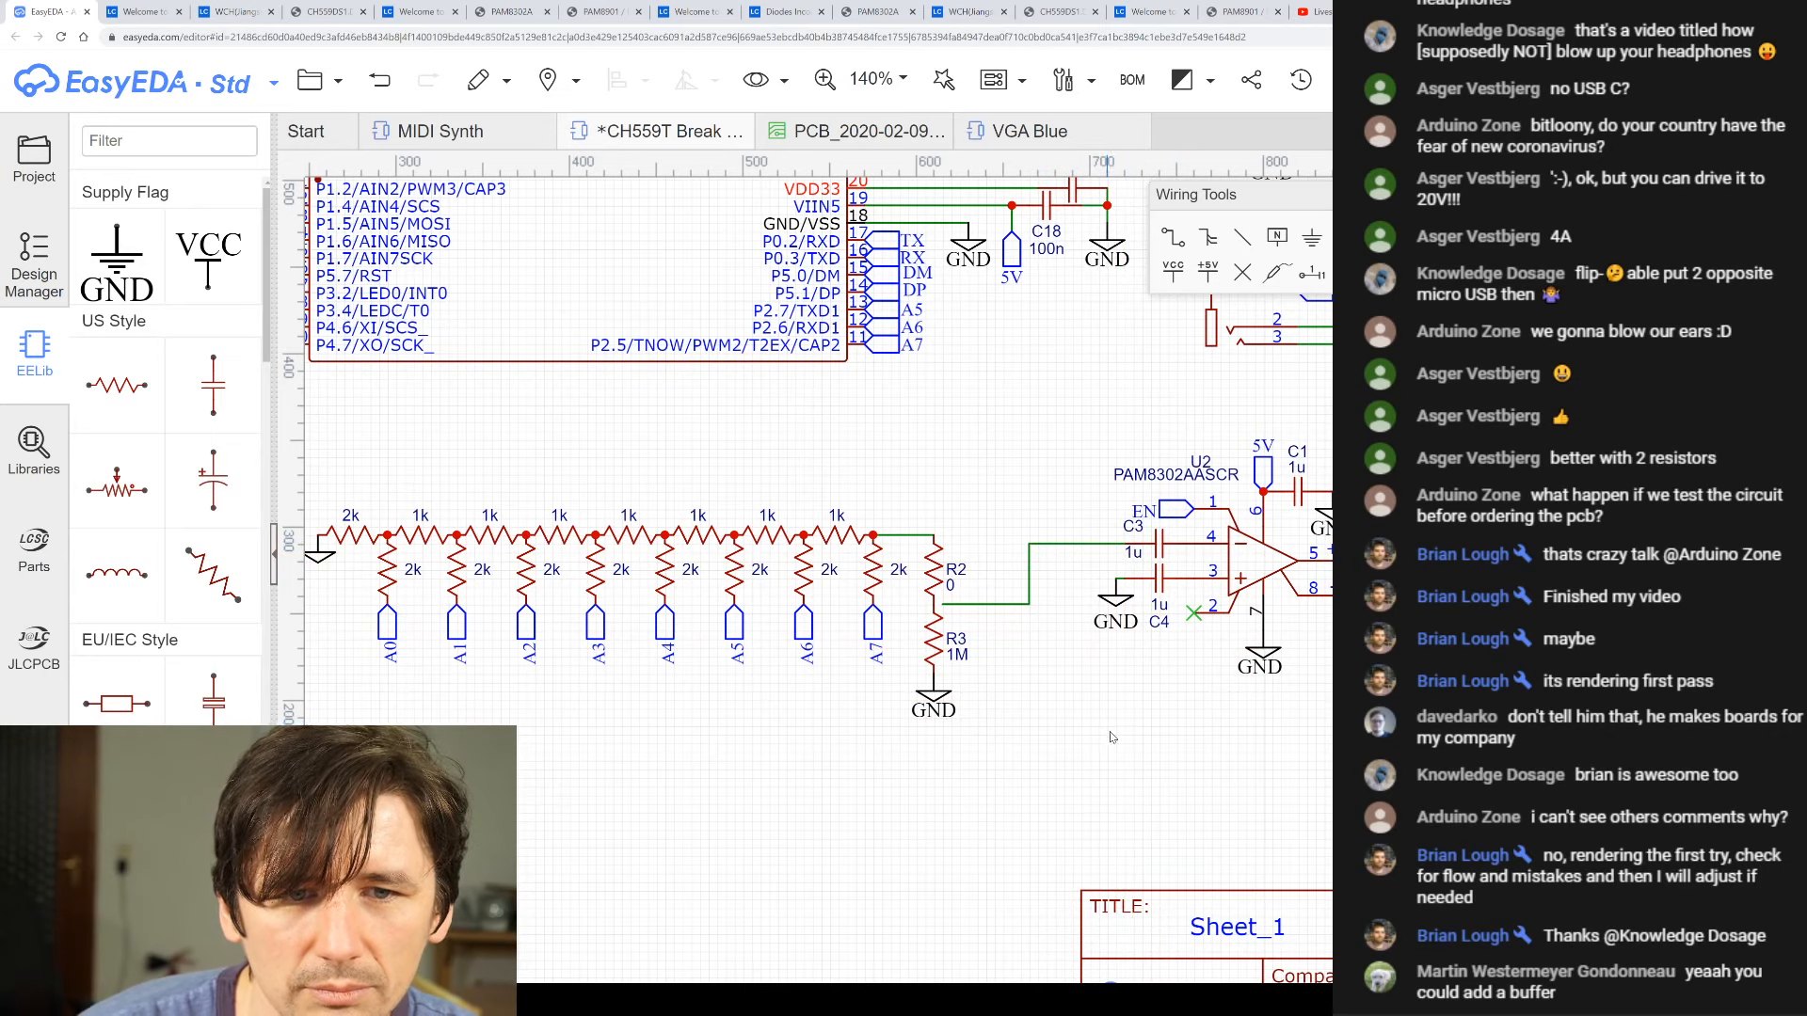
left_click(943, 605)
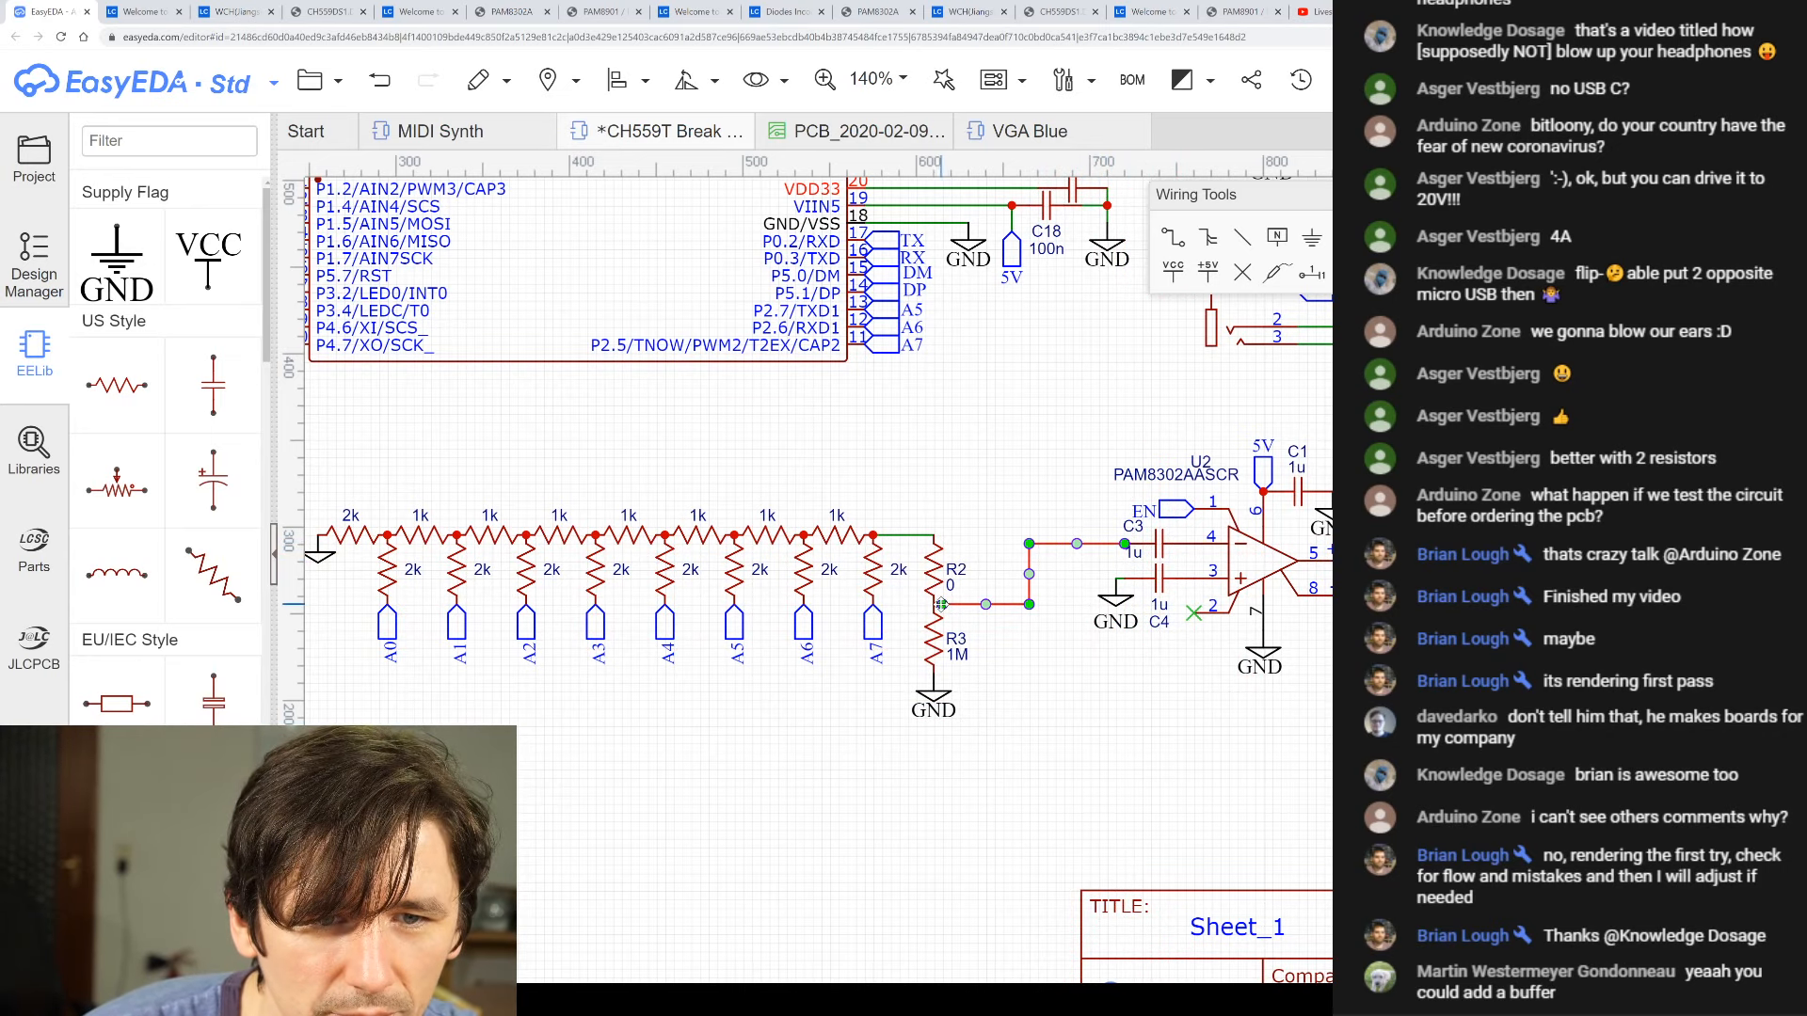
left_click(1041, 643)
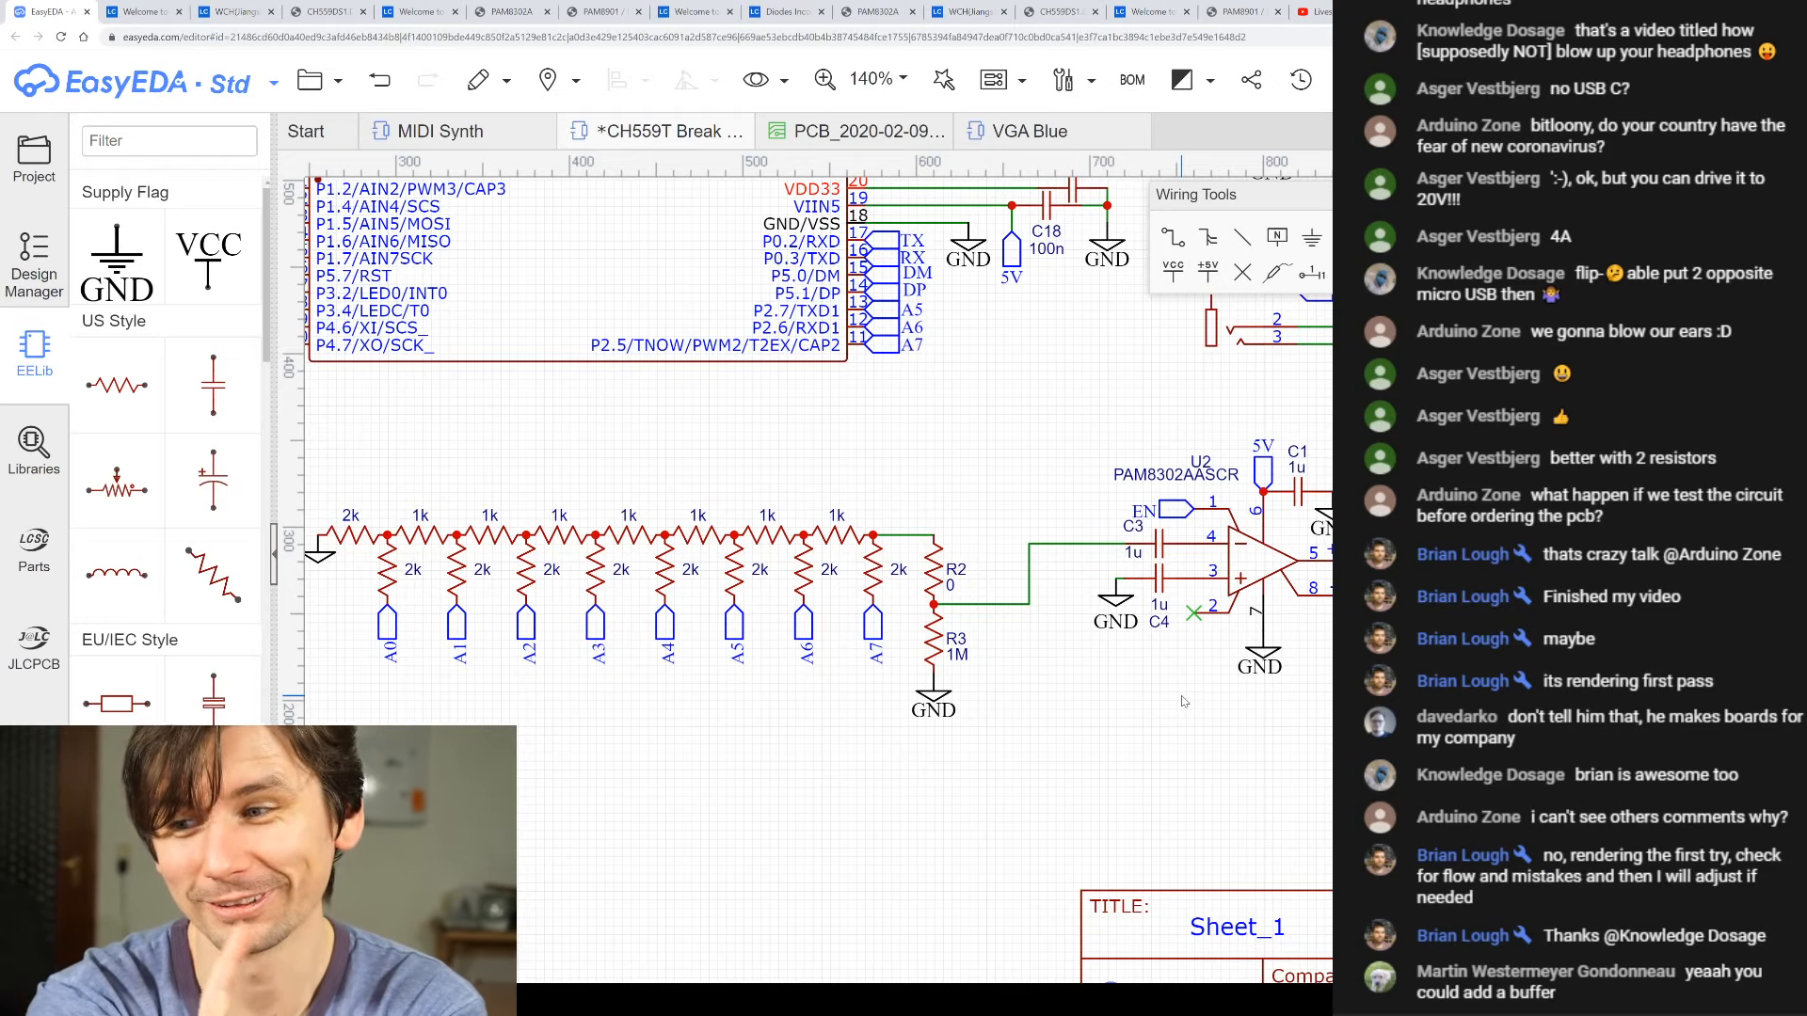
- Shift the R2/R3 divider with its GND slightly away from the ladder and extend its input wire back to the ladder's last node
left_click_drag(988, 750, 971, 568)
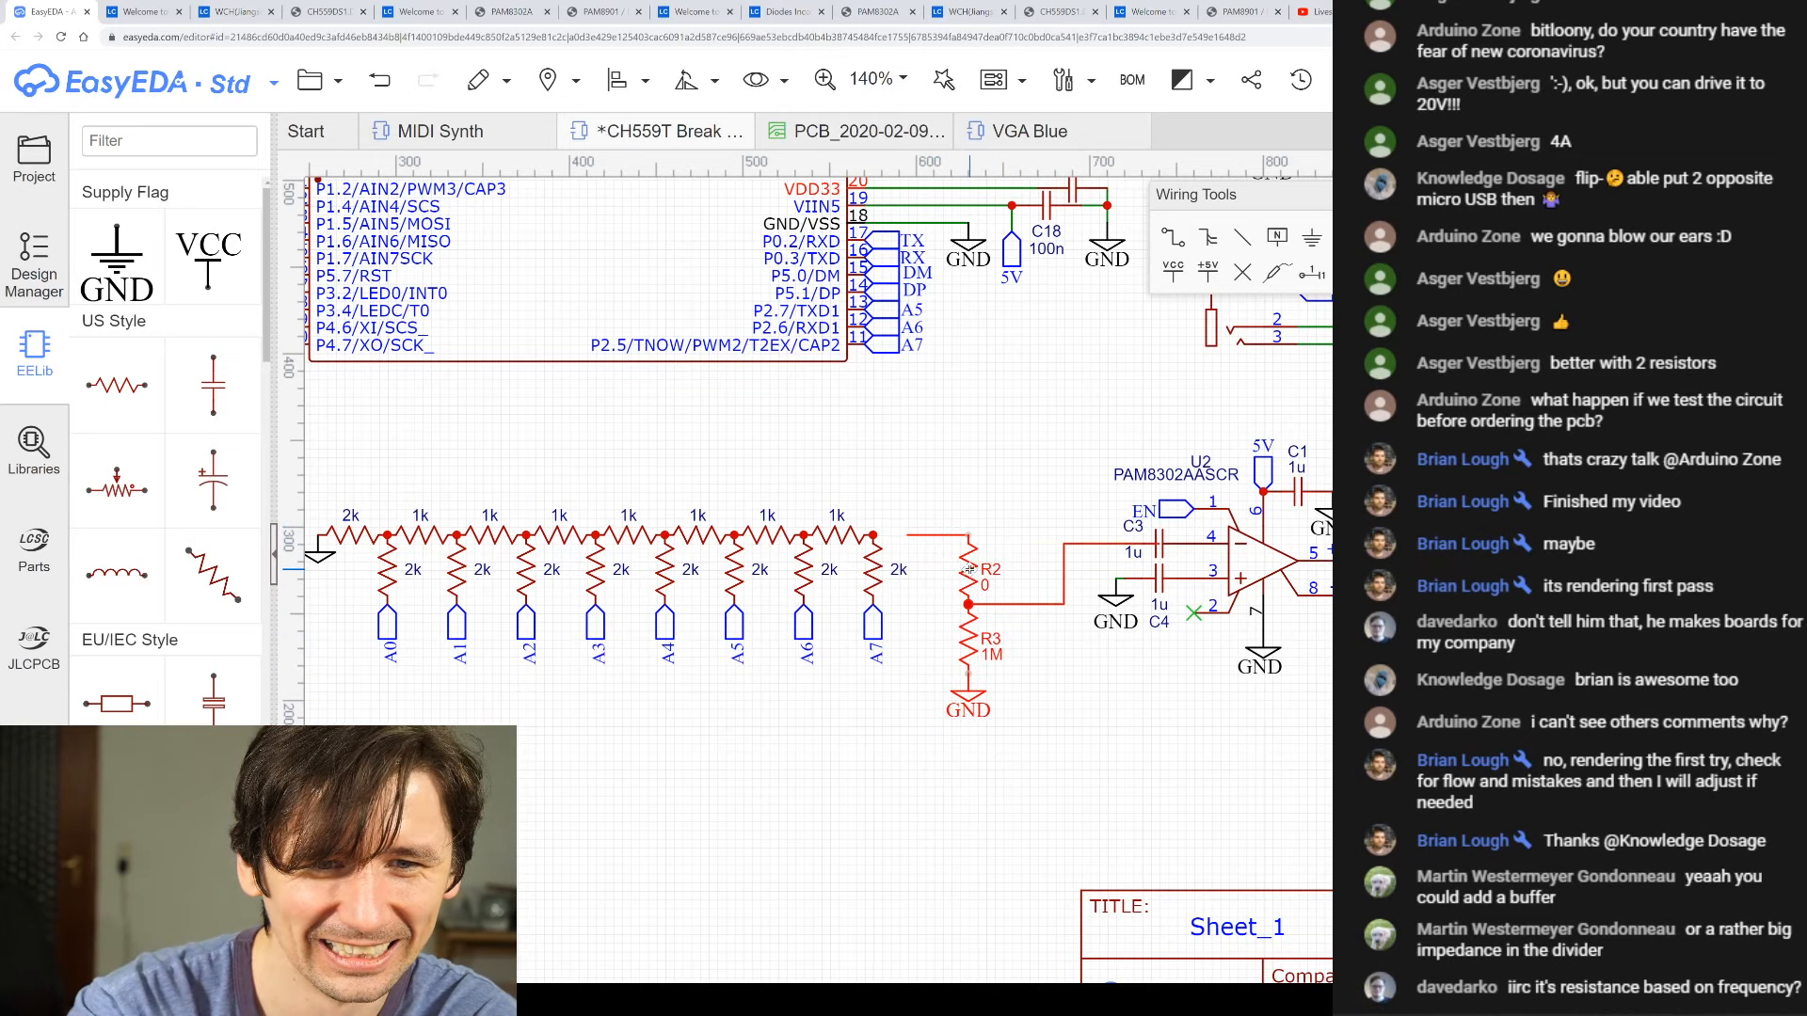
left_click(918, 539)
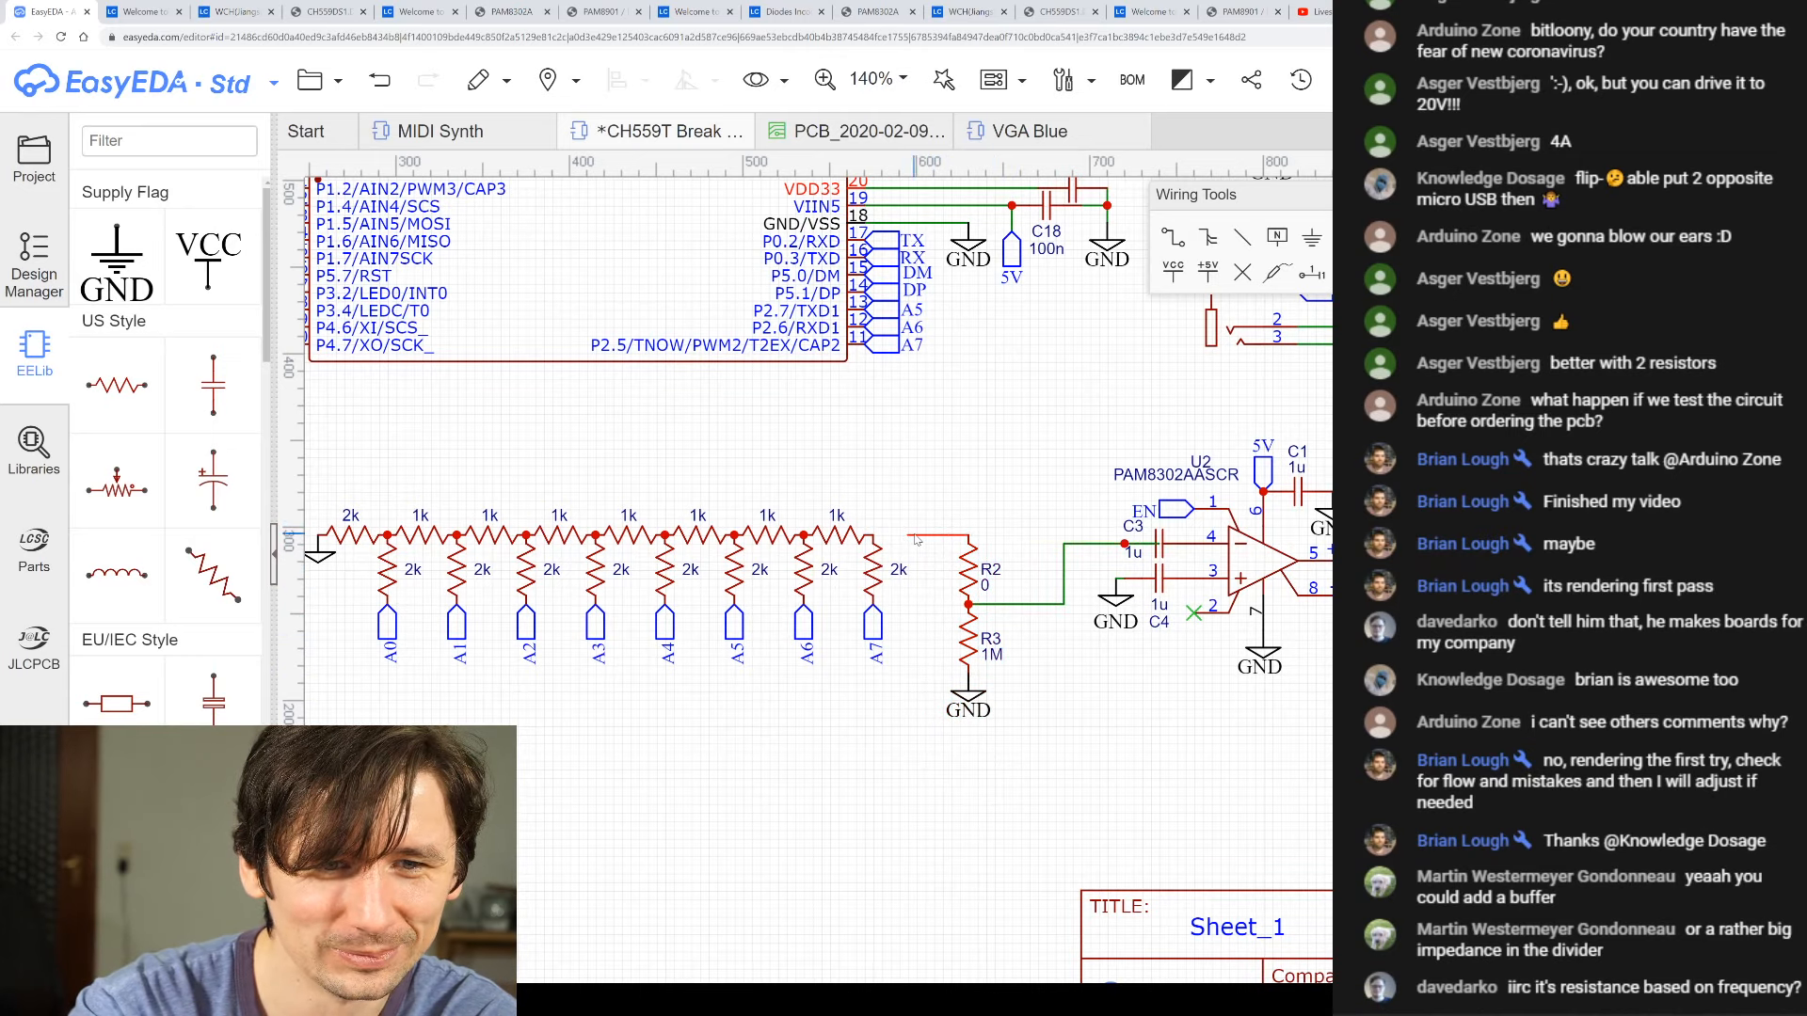
left_click(917, 539)
left_click_drag(907, 535, 873, 536)
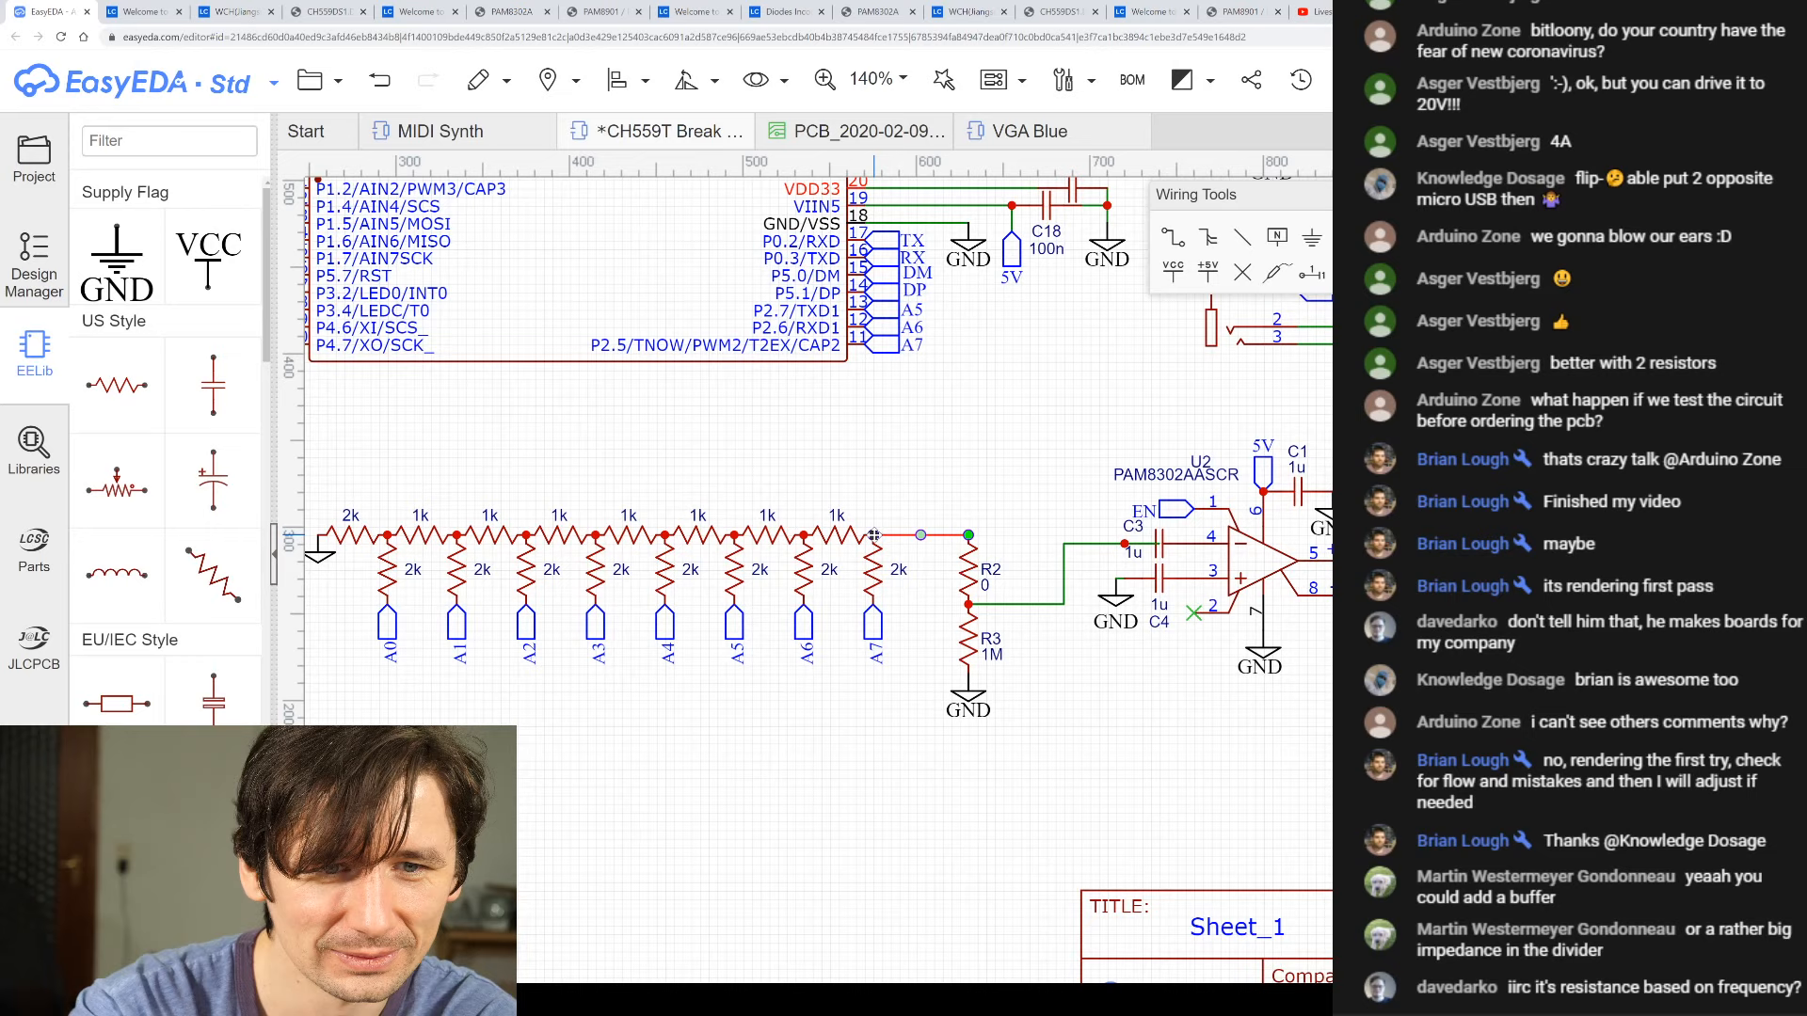
left_click(1047, 552)
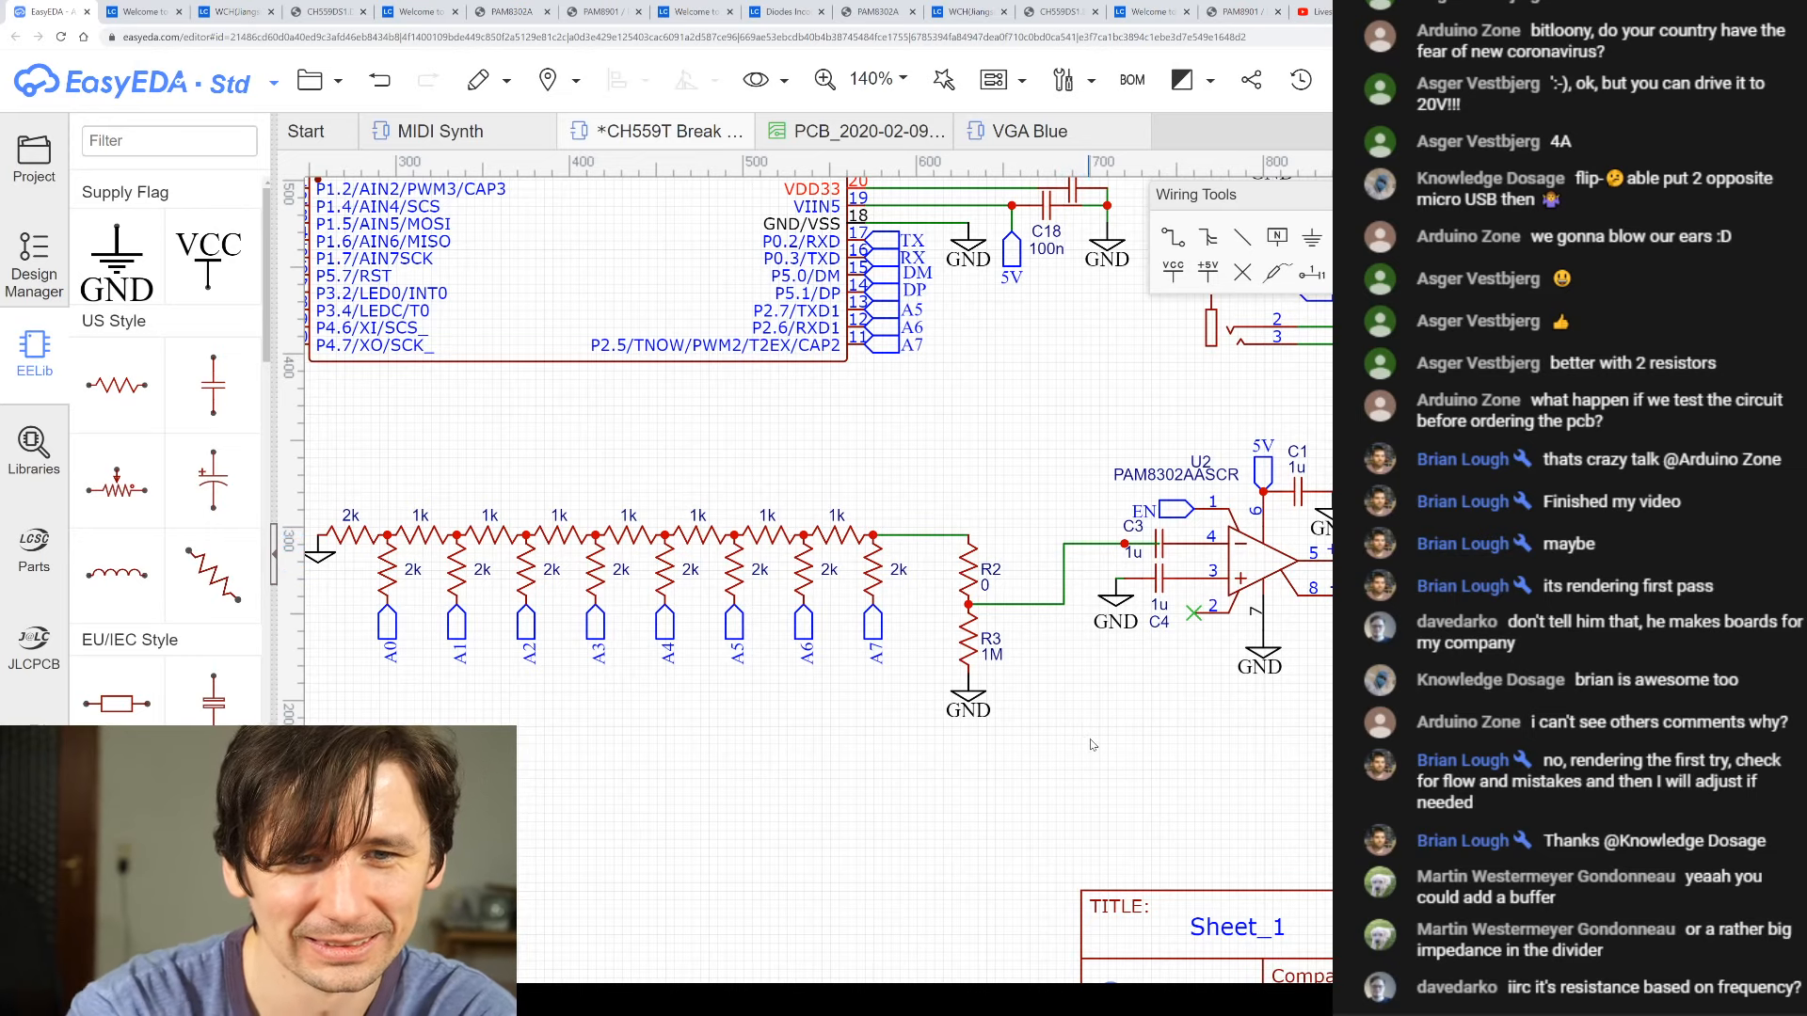
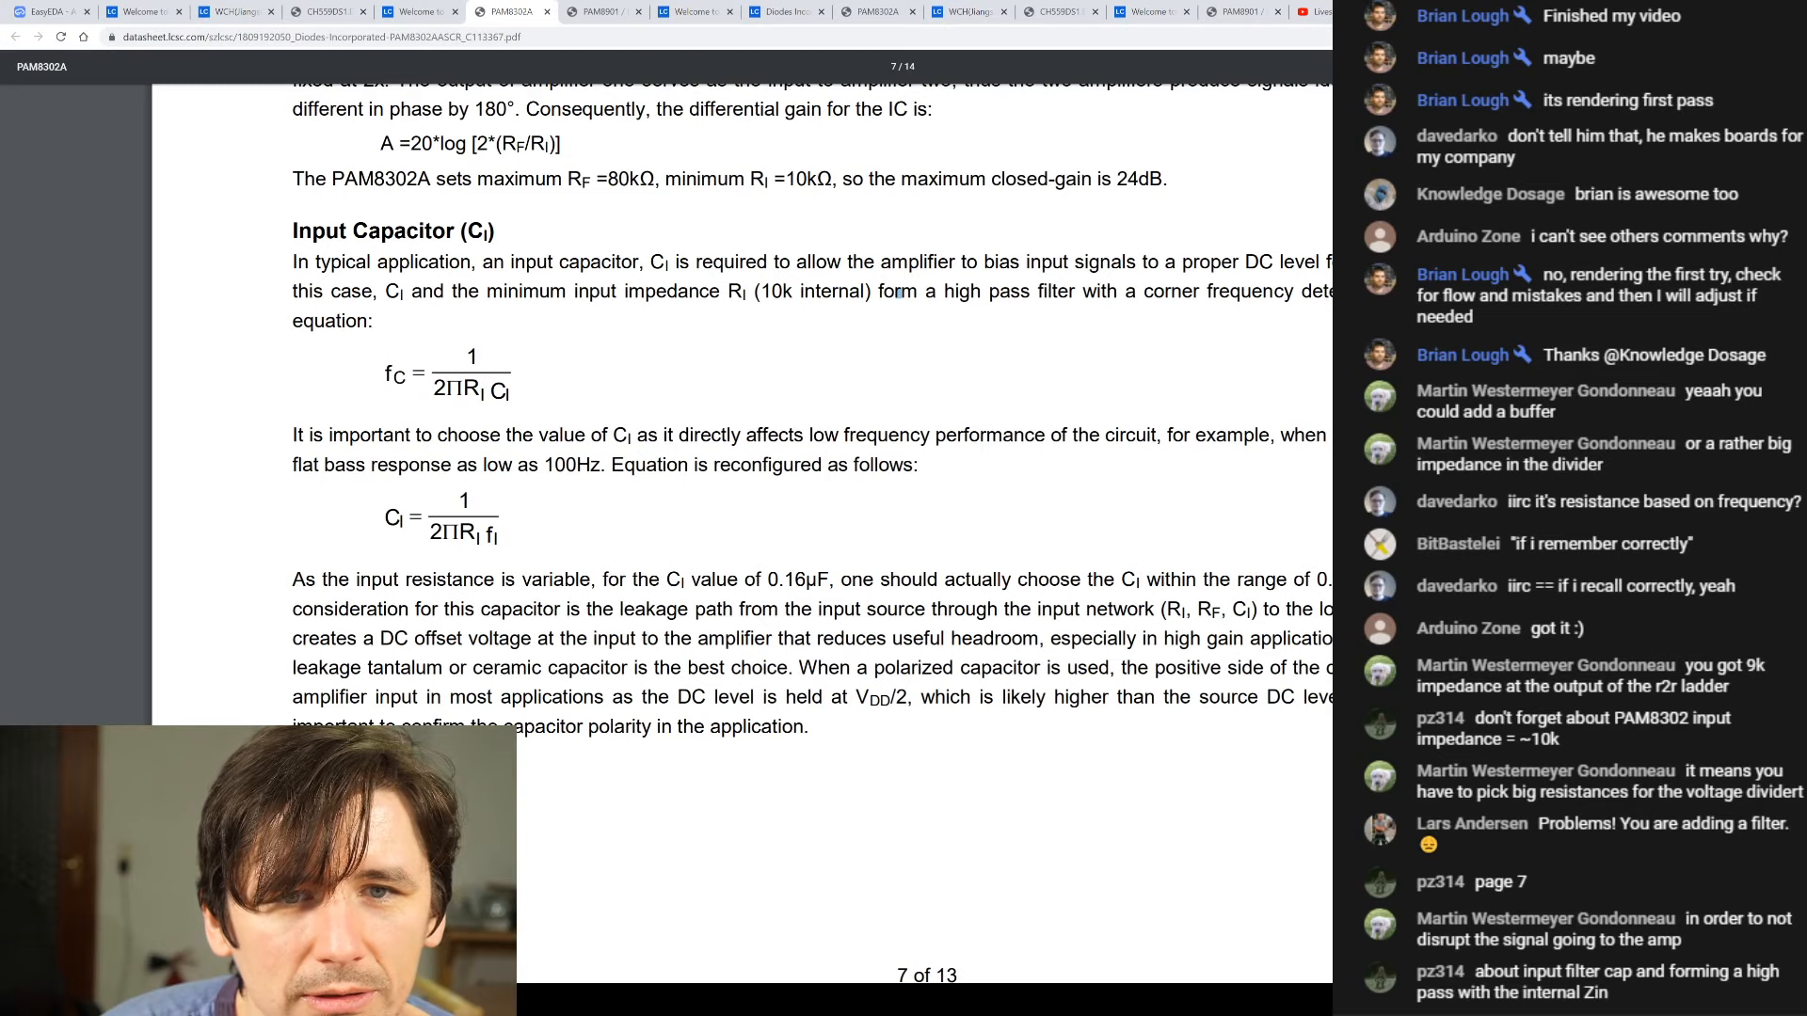
- Read the Input Capacitor section on page 7 of the PAM8302A datasheet, including the 100Hz bass example and the capacitance formula
left_click_drag(1211, 292, 1332, 292)
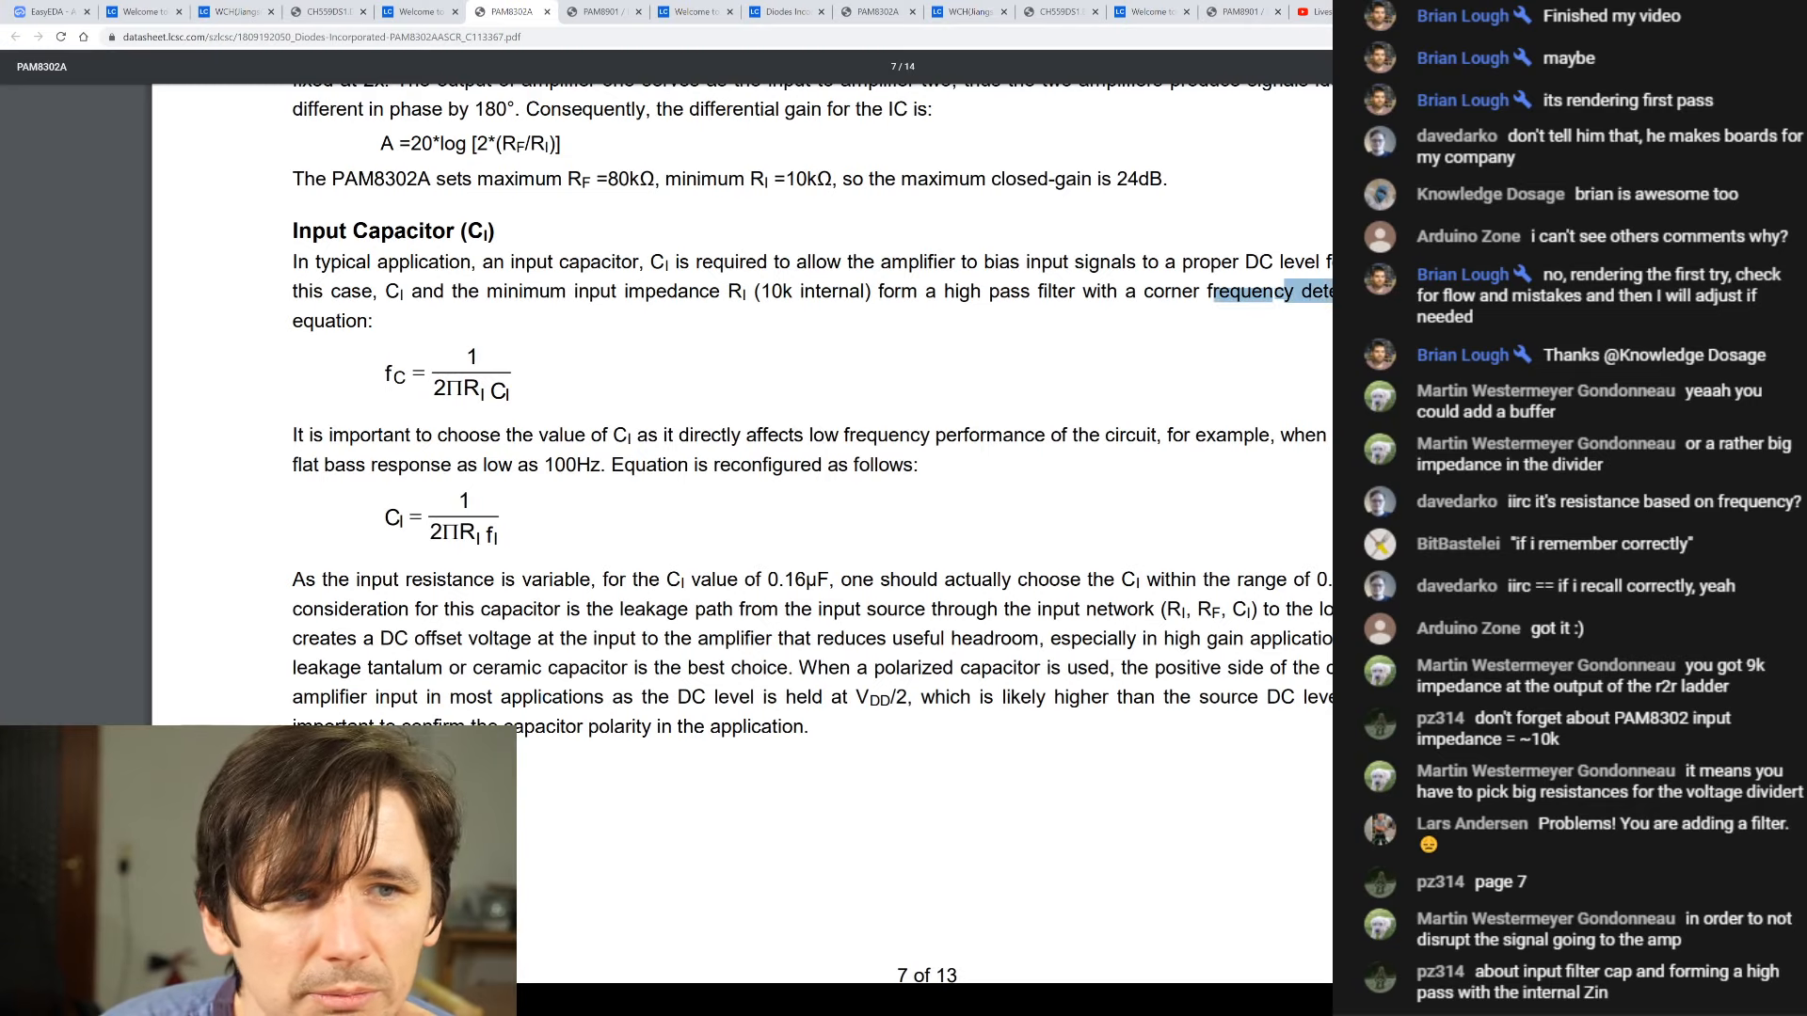
left_click_drag(294, 434, 869, 465)
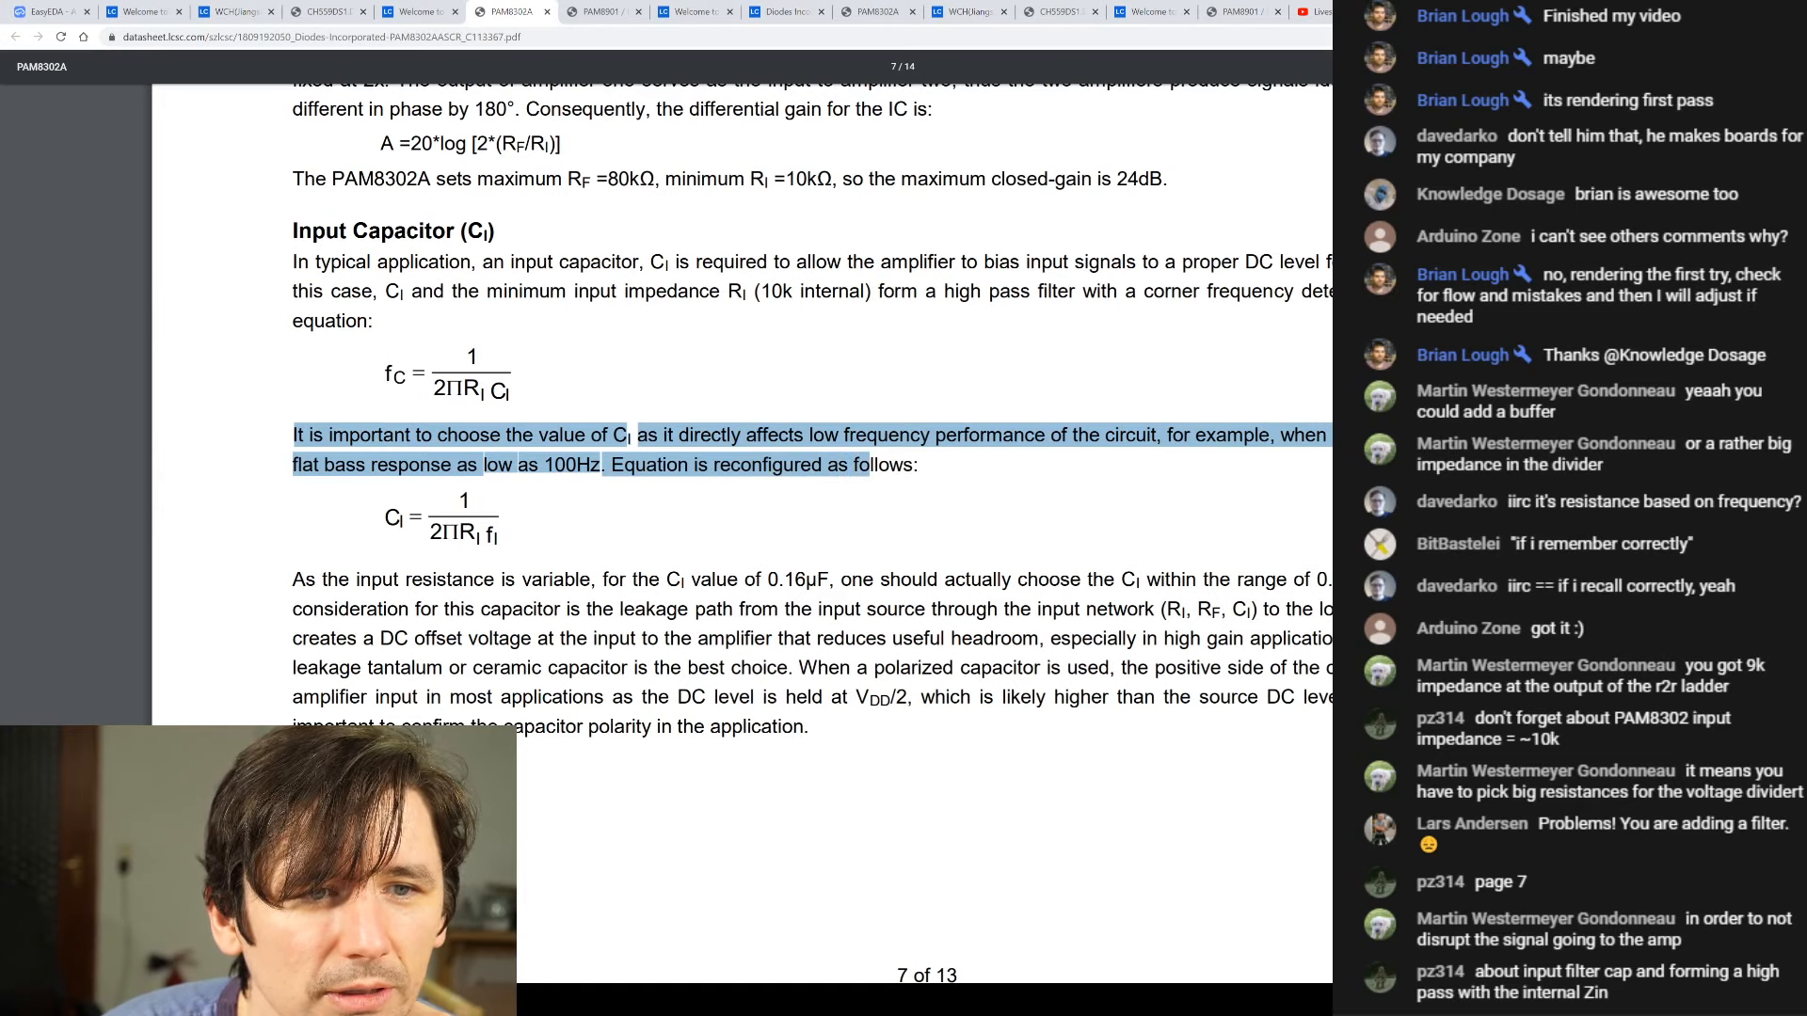
left_click(869, 466)
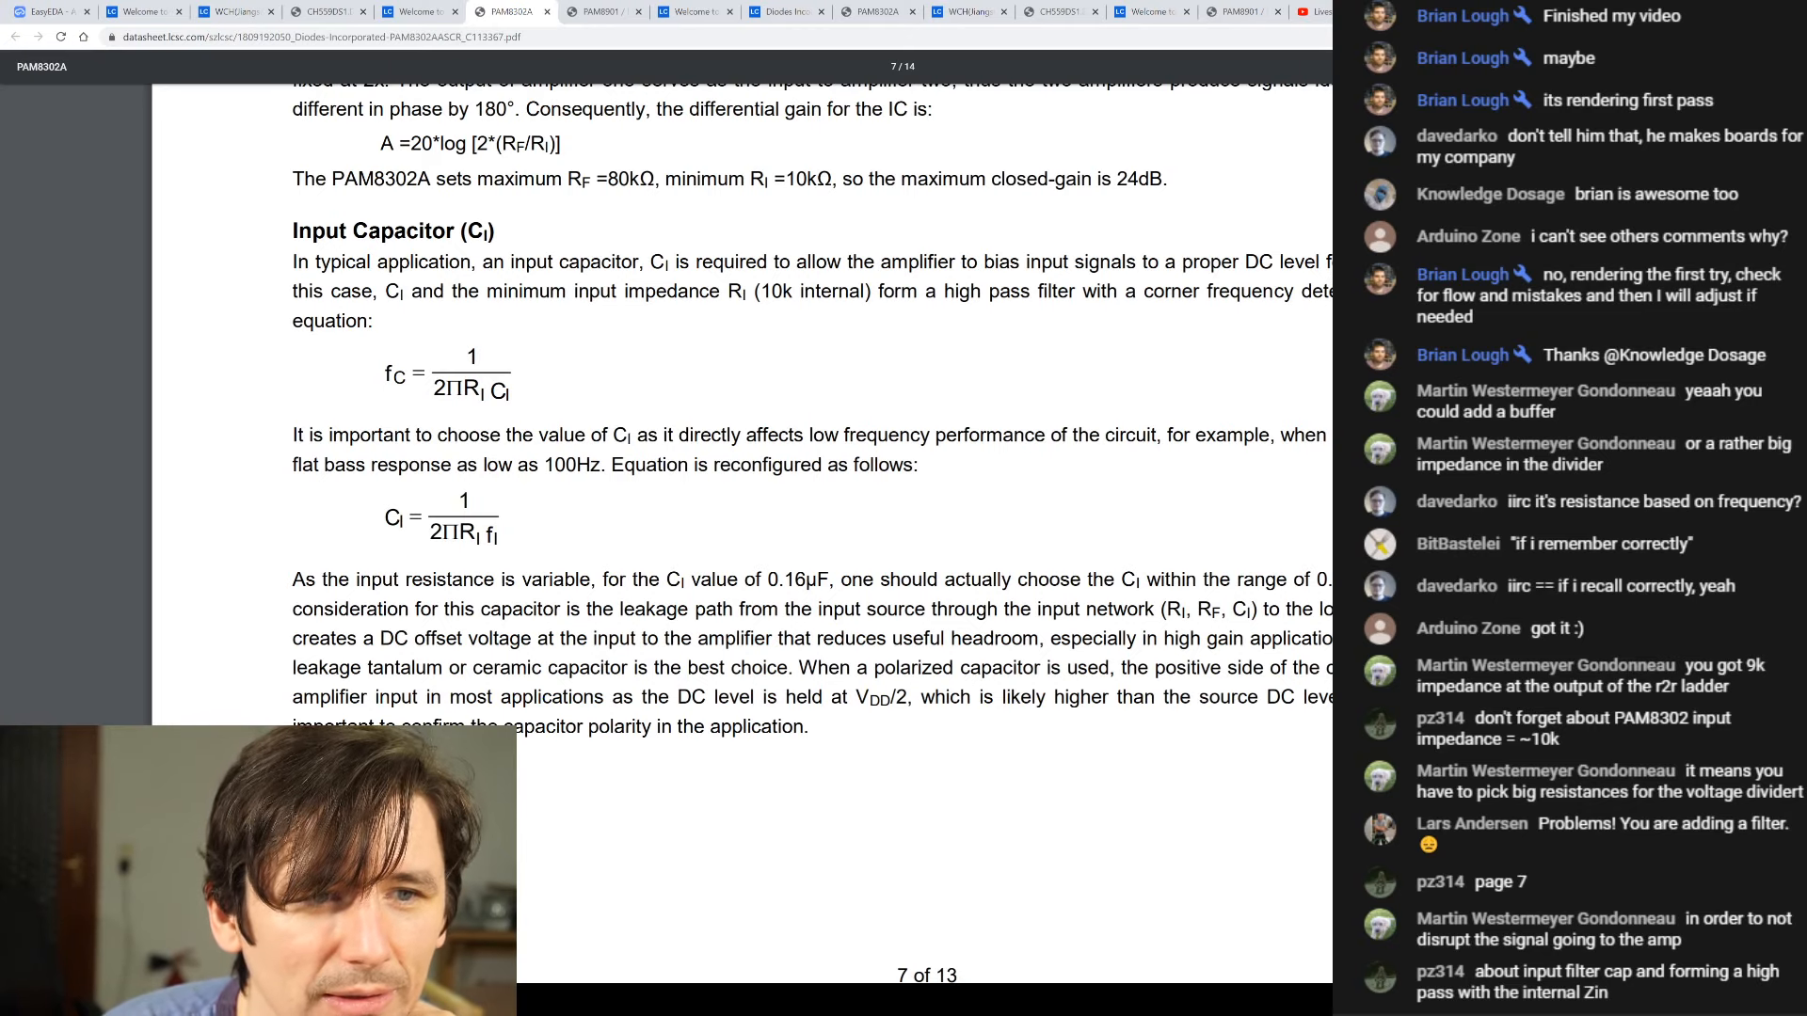
left_click_drag(538, 464, 590, 464)
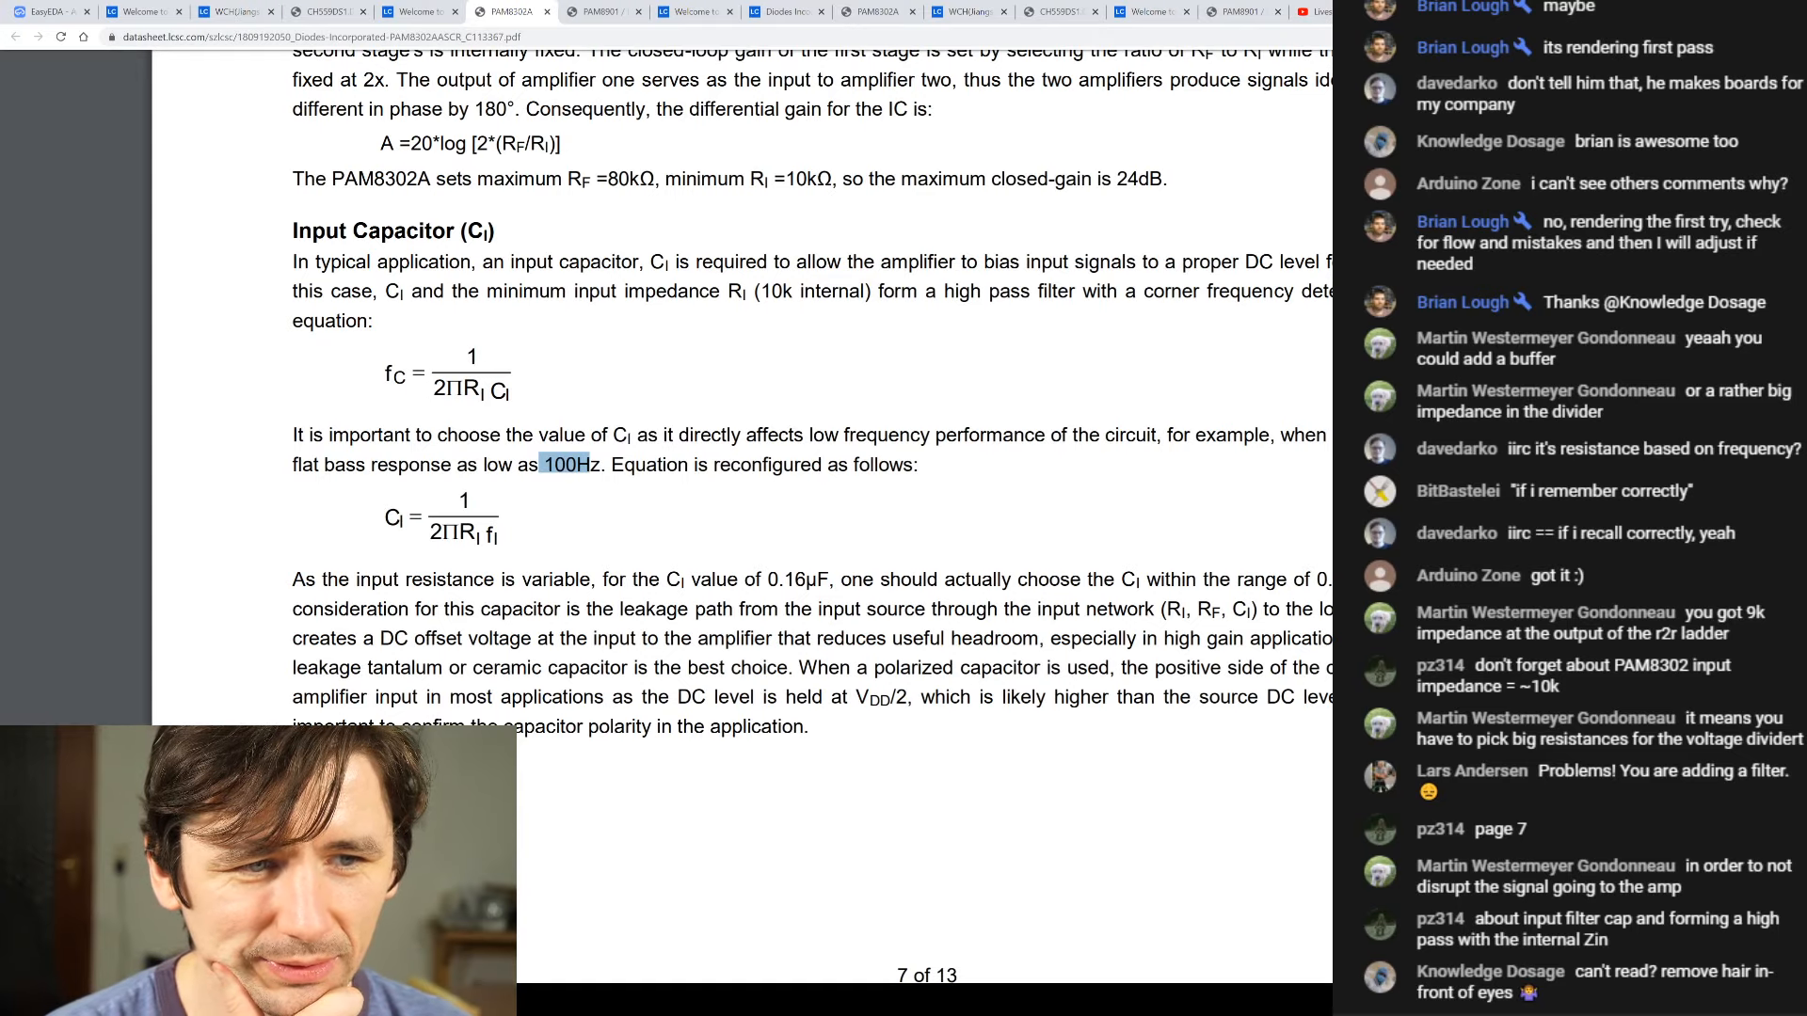
left_click_drag(458, 533, 497, 533)
left_click(497, 533)
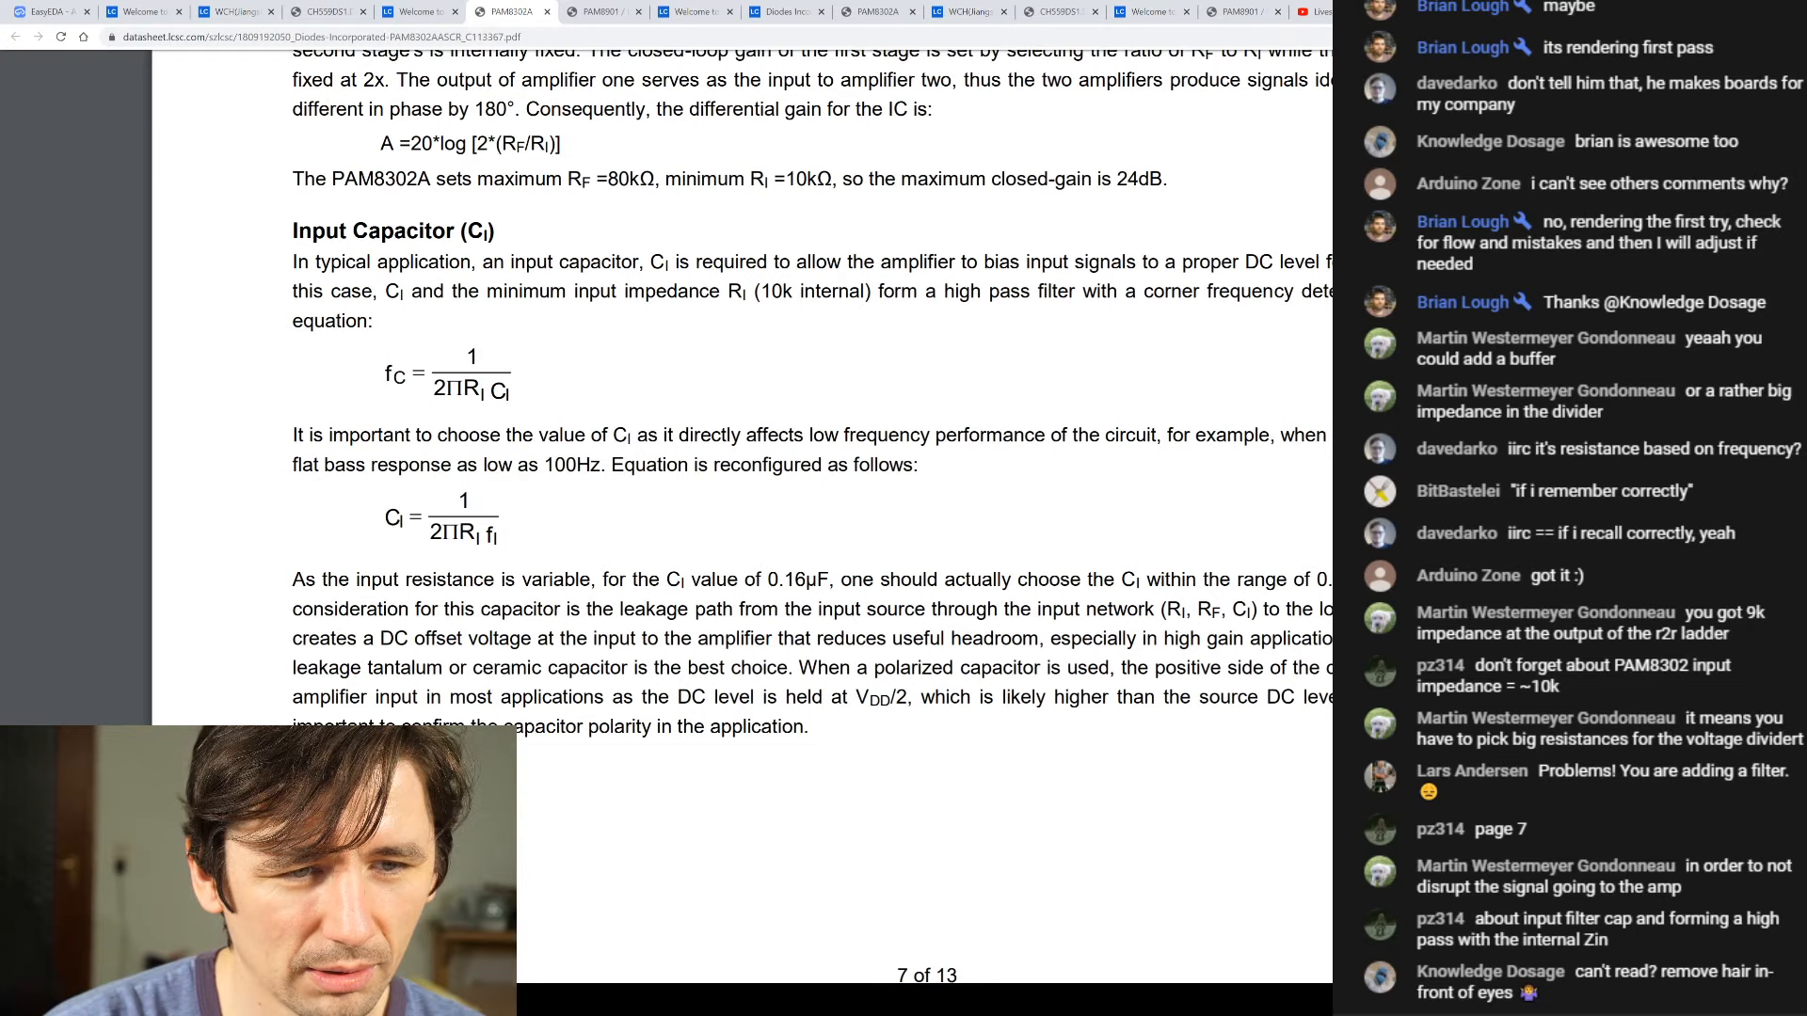
- Check the Power Supply Decoupling section's capacitor advice for low-frequency noise, and return to the Input Capacitor section
scroll(809, 517, "down", 6)
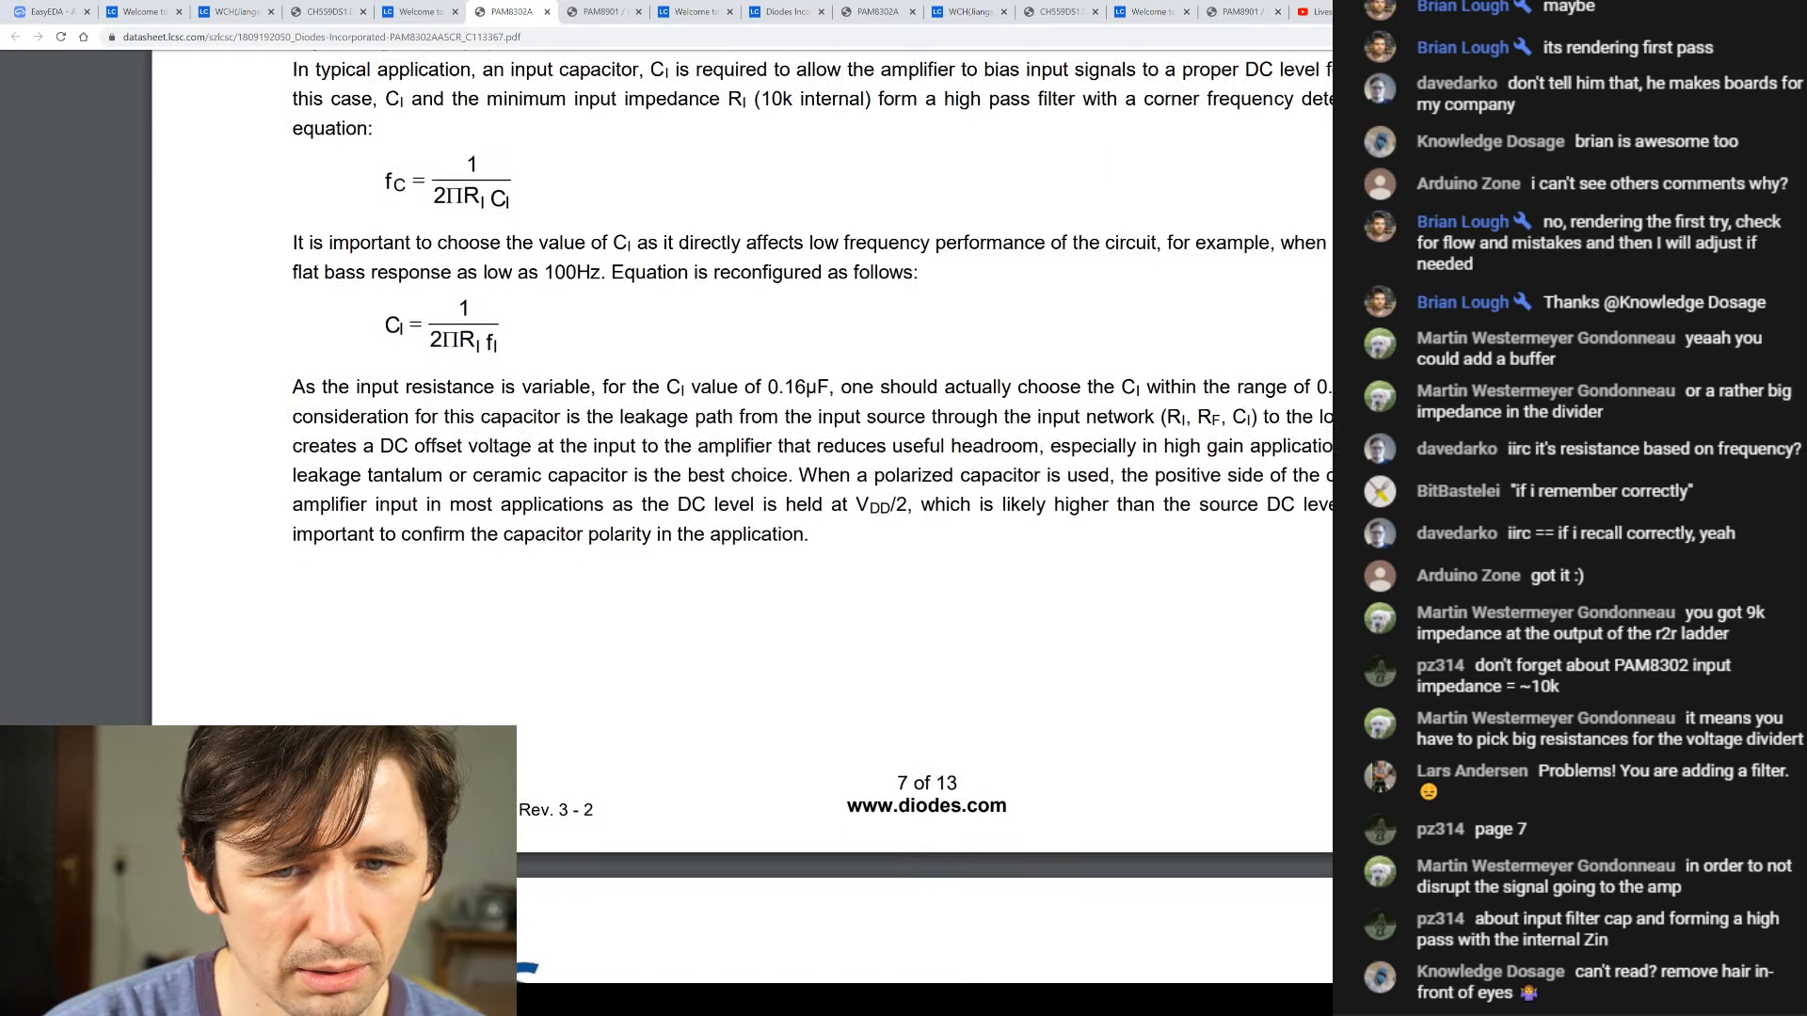
scroll(742, 518, "down", 2)
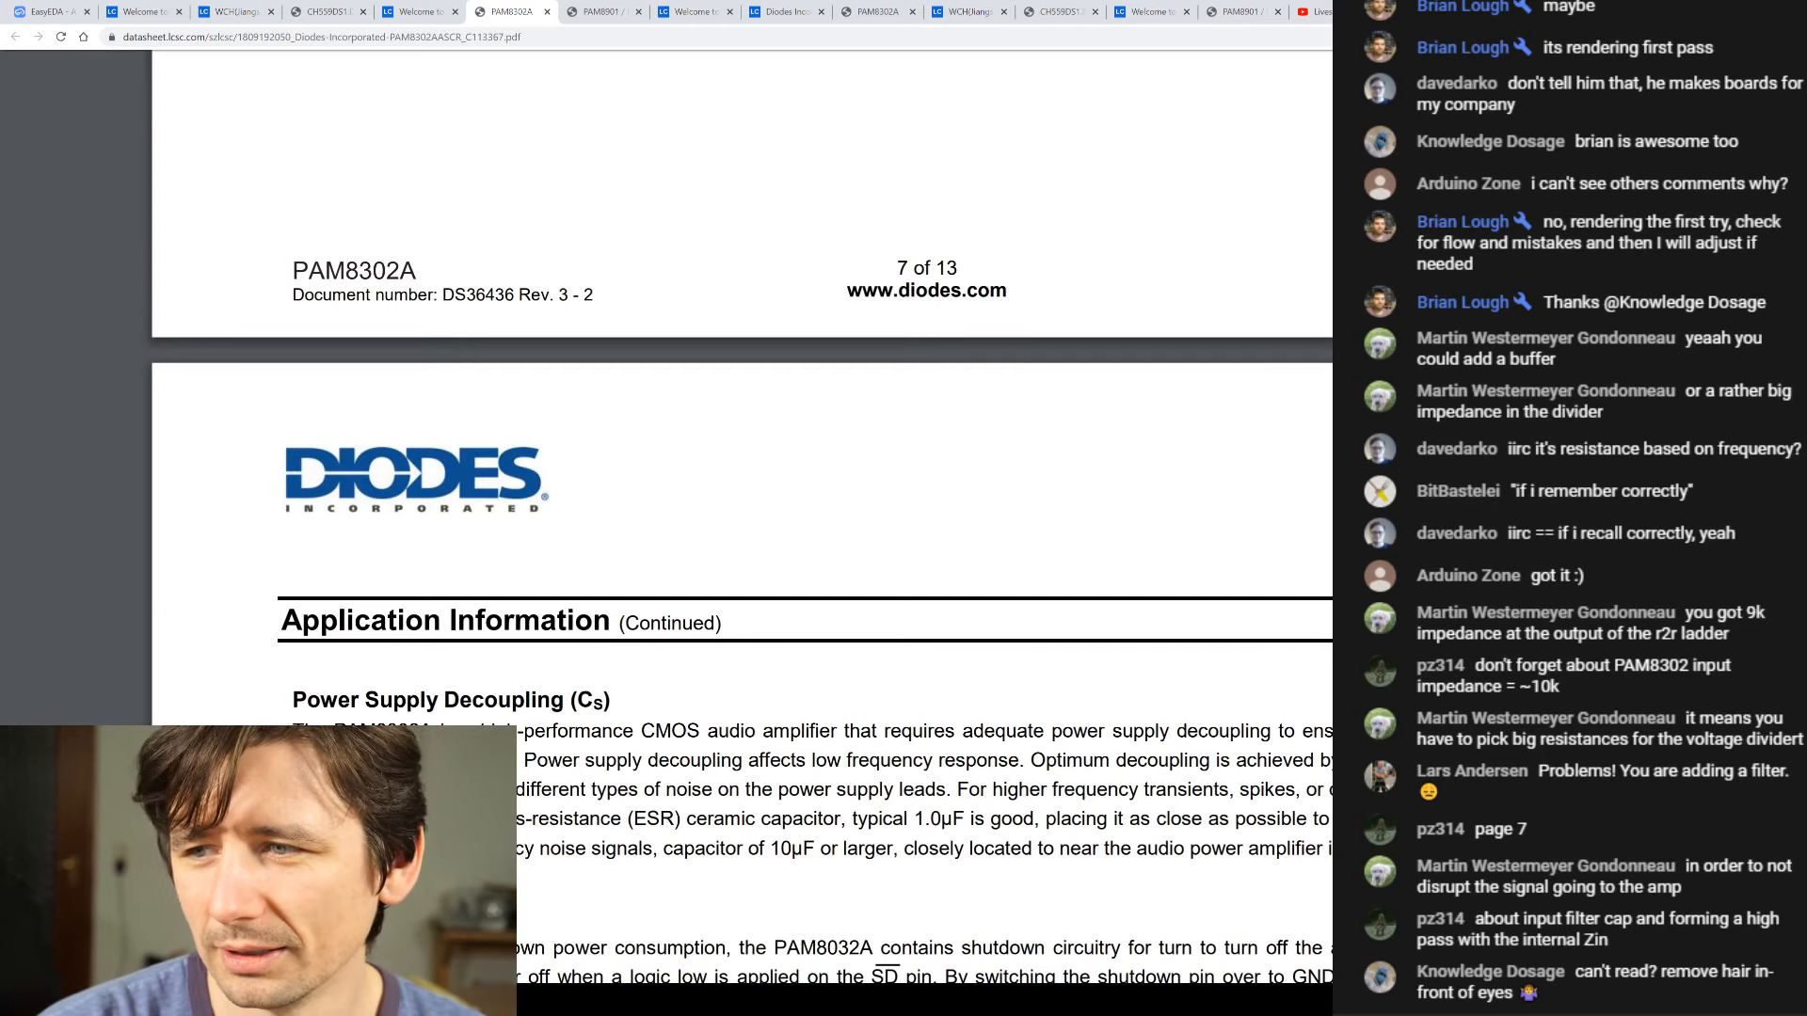
scroll(742, 517, "down", 3)
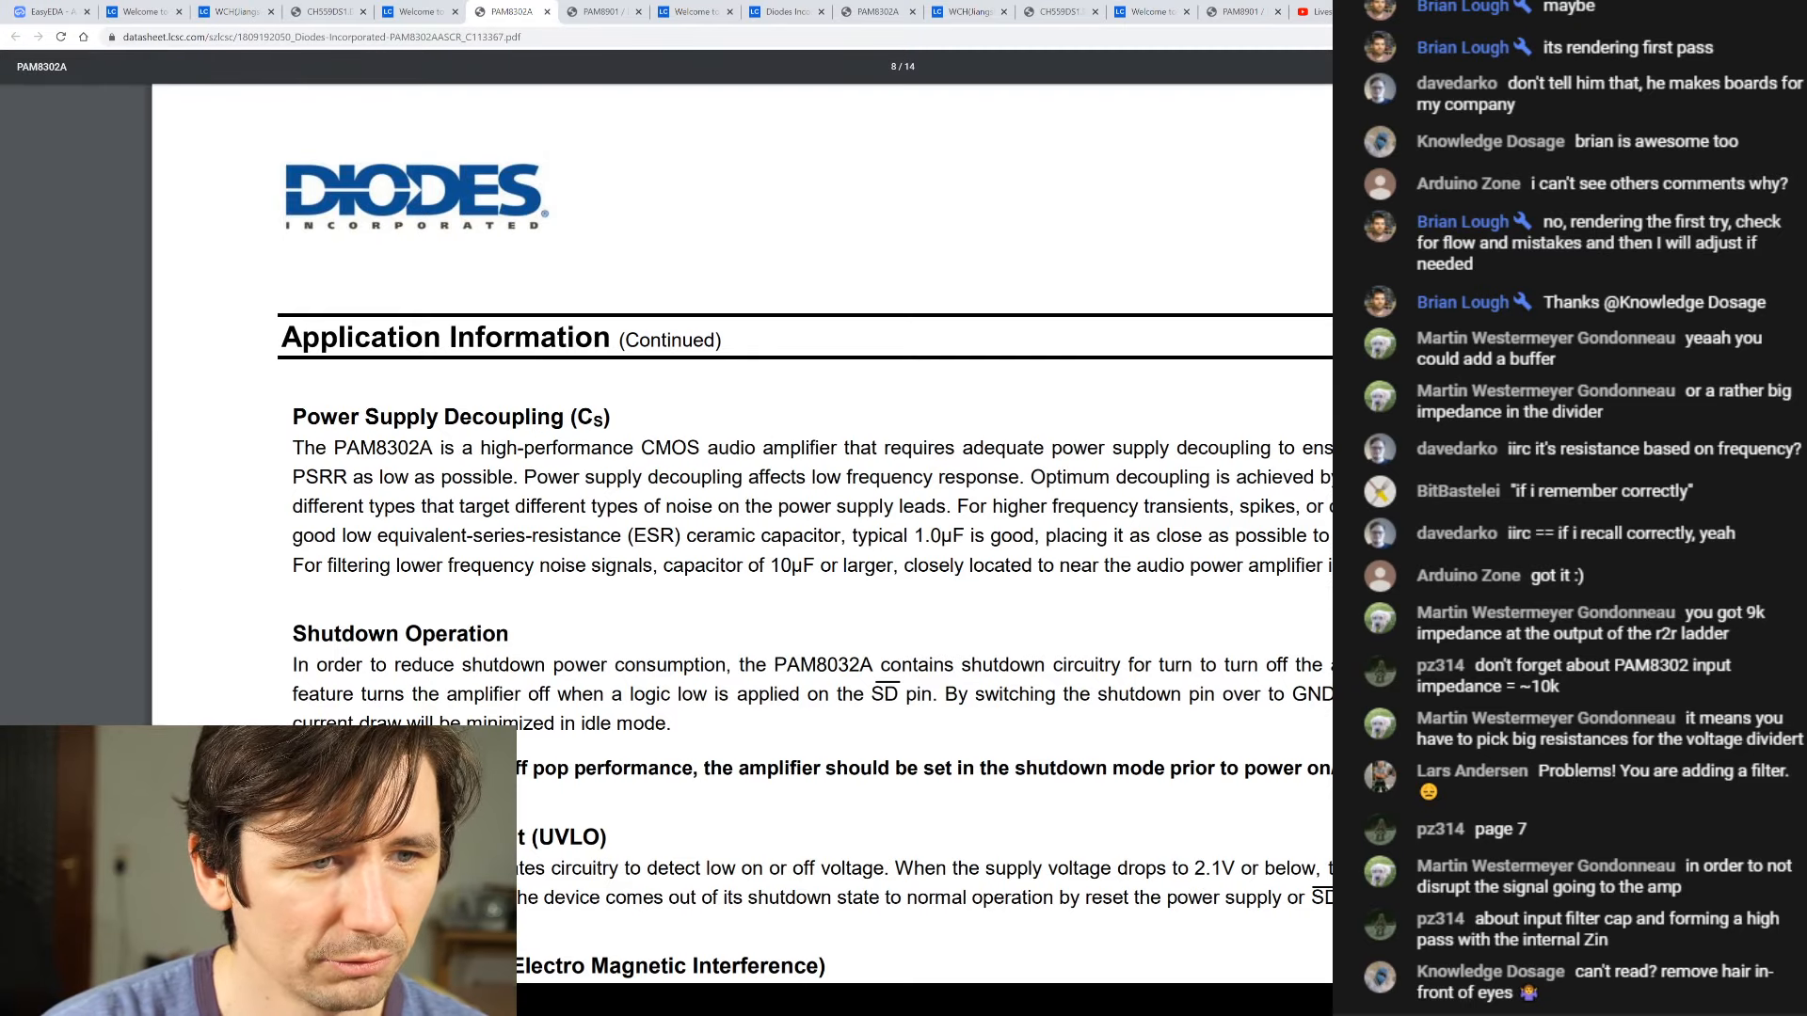
left_click_drag(293, 565, 1327, 565)
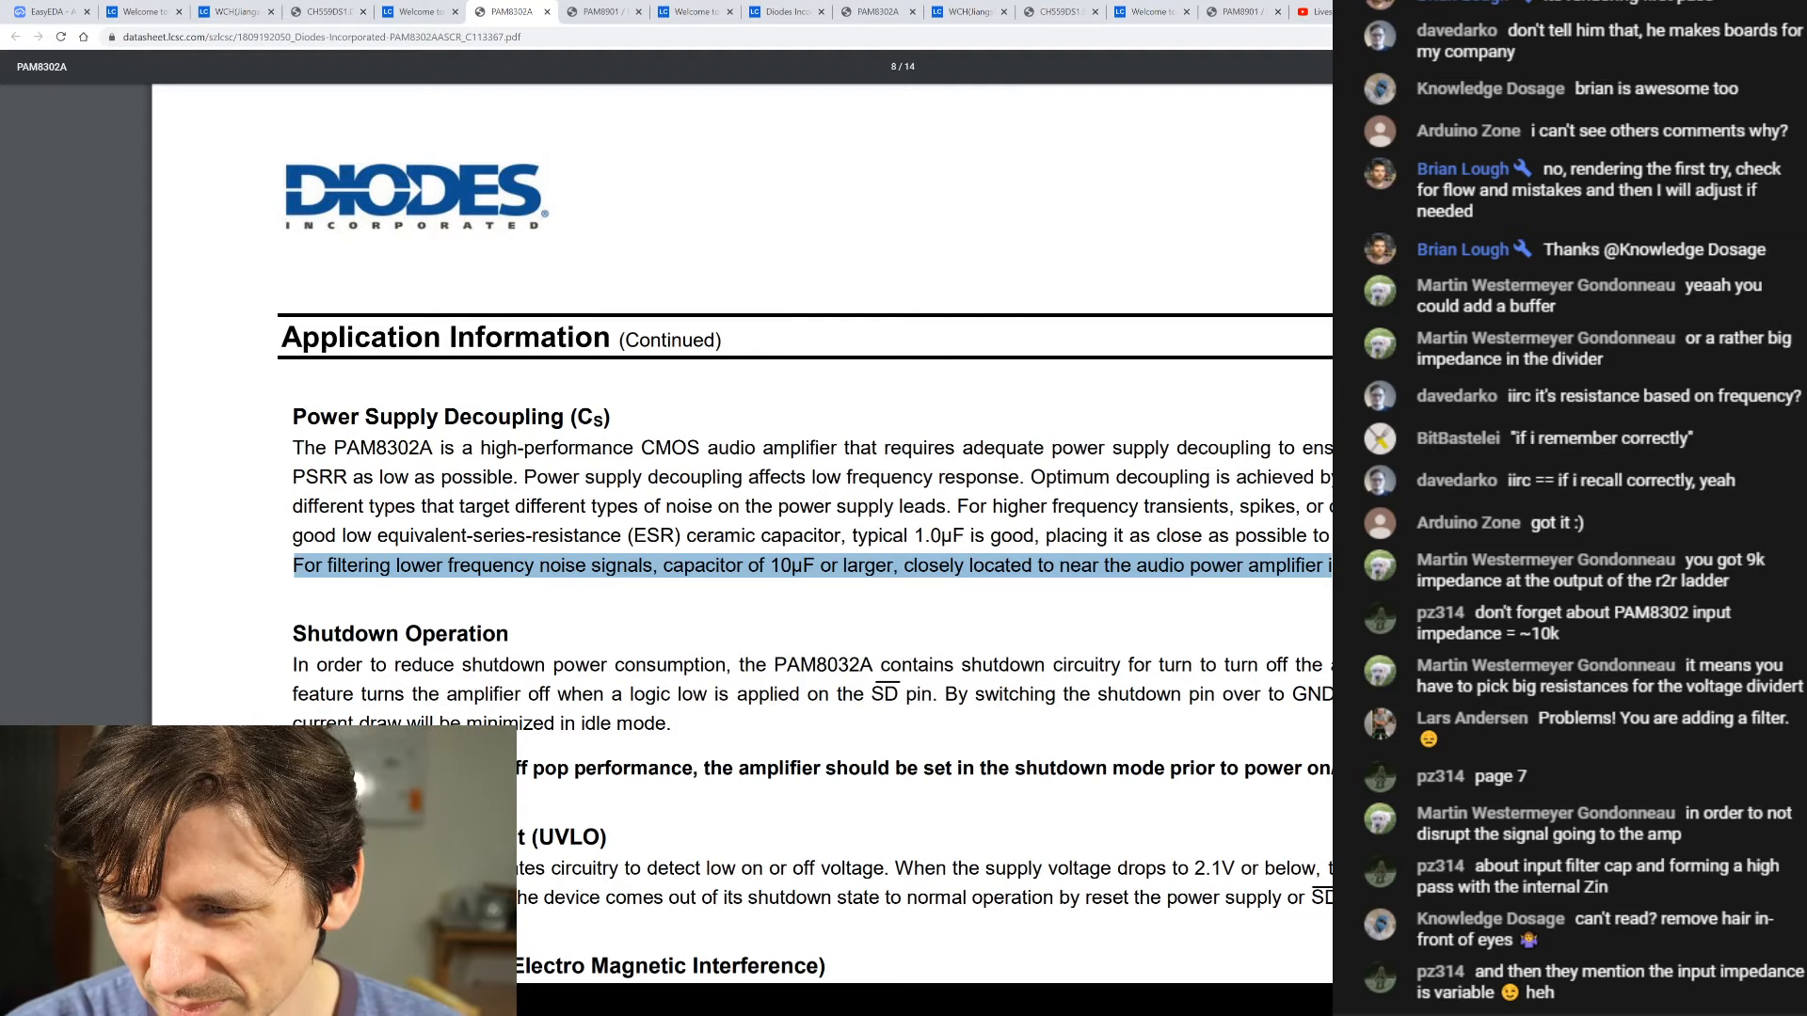
scroll(741, 533, "up", 10)
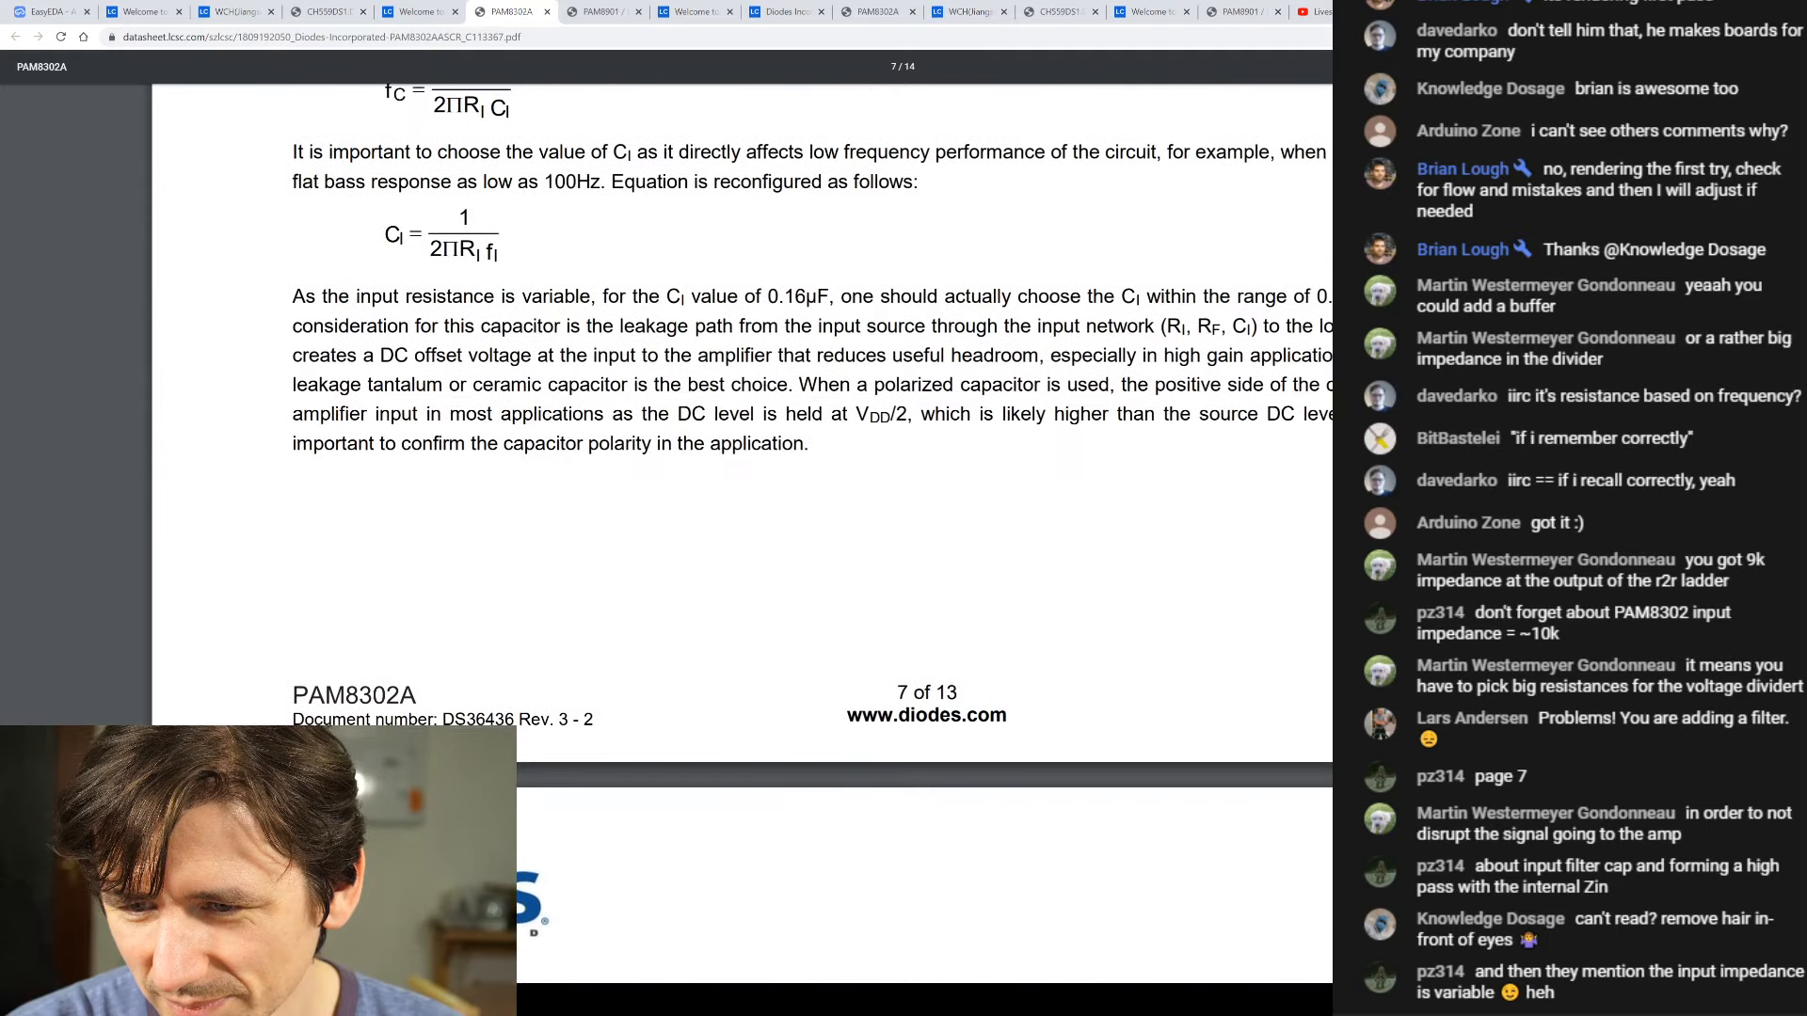
scroll(742, 533, "up", 1)
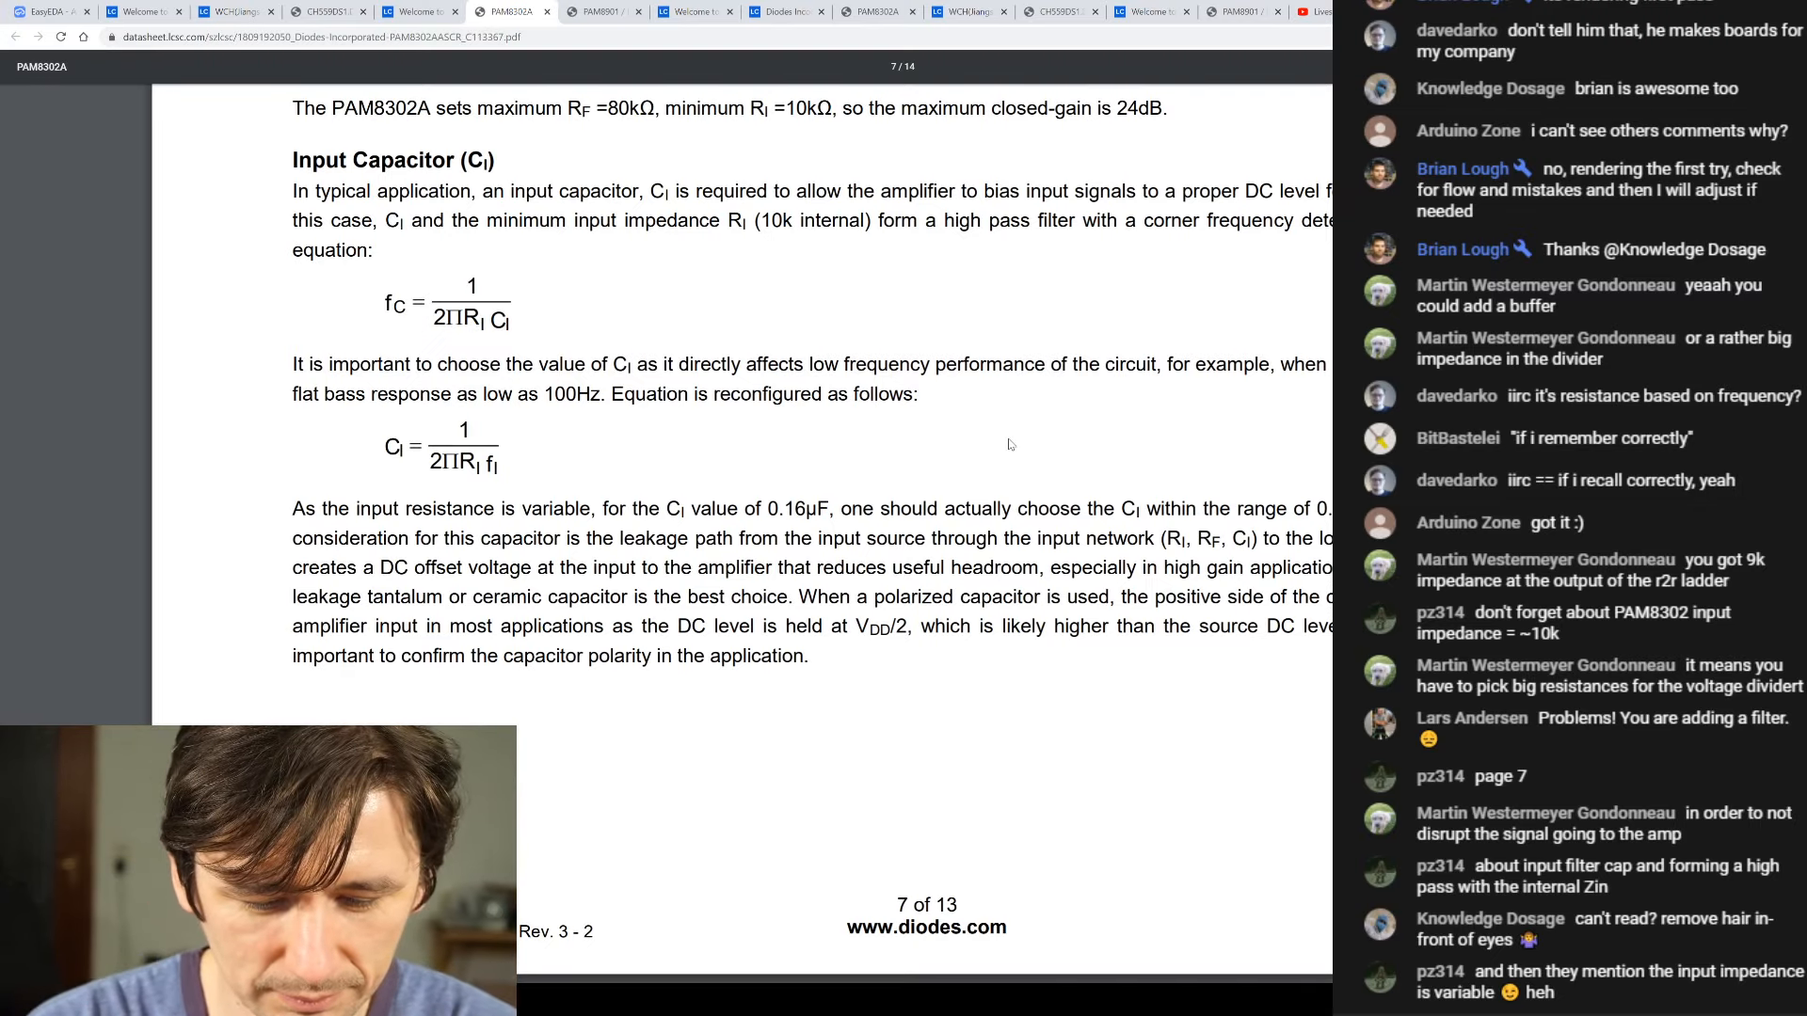
- Search the datasheet for "varia" and check the recommended input capacitor range for a variable input resistance
key("ctrl+f")
type("varia")
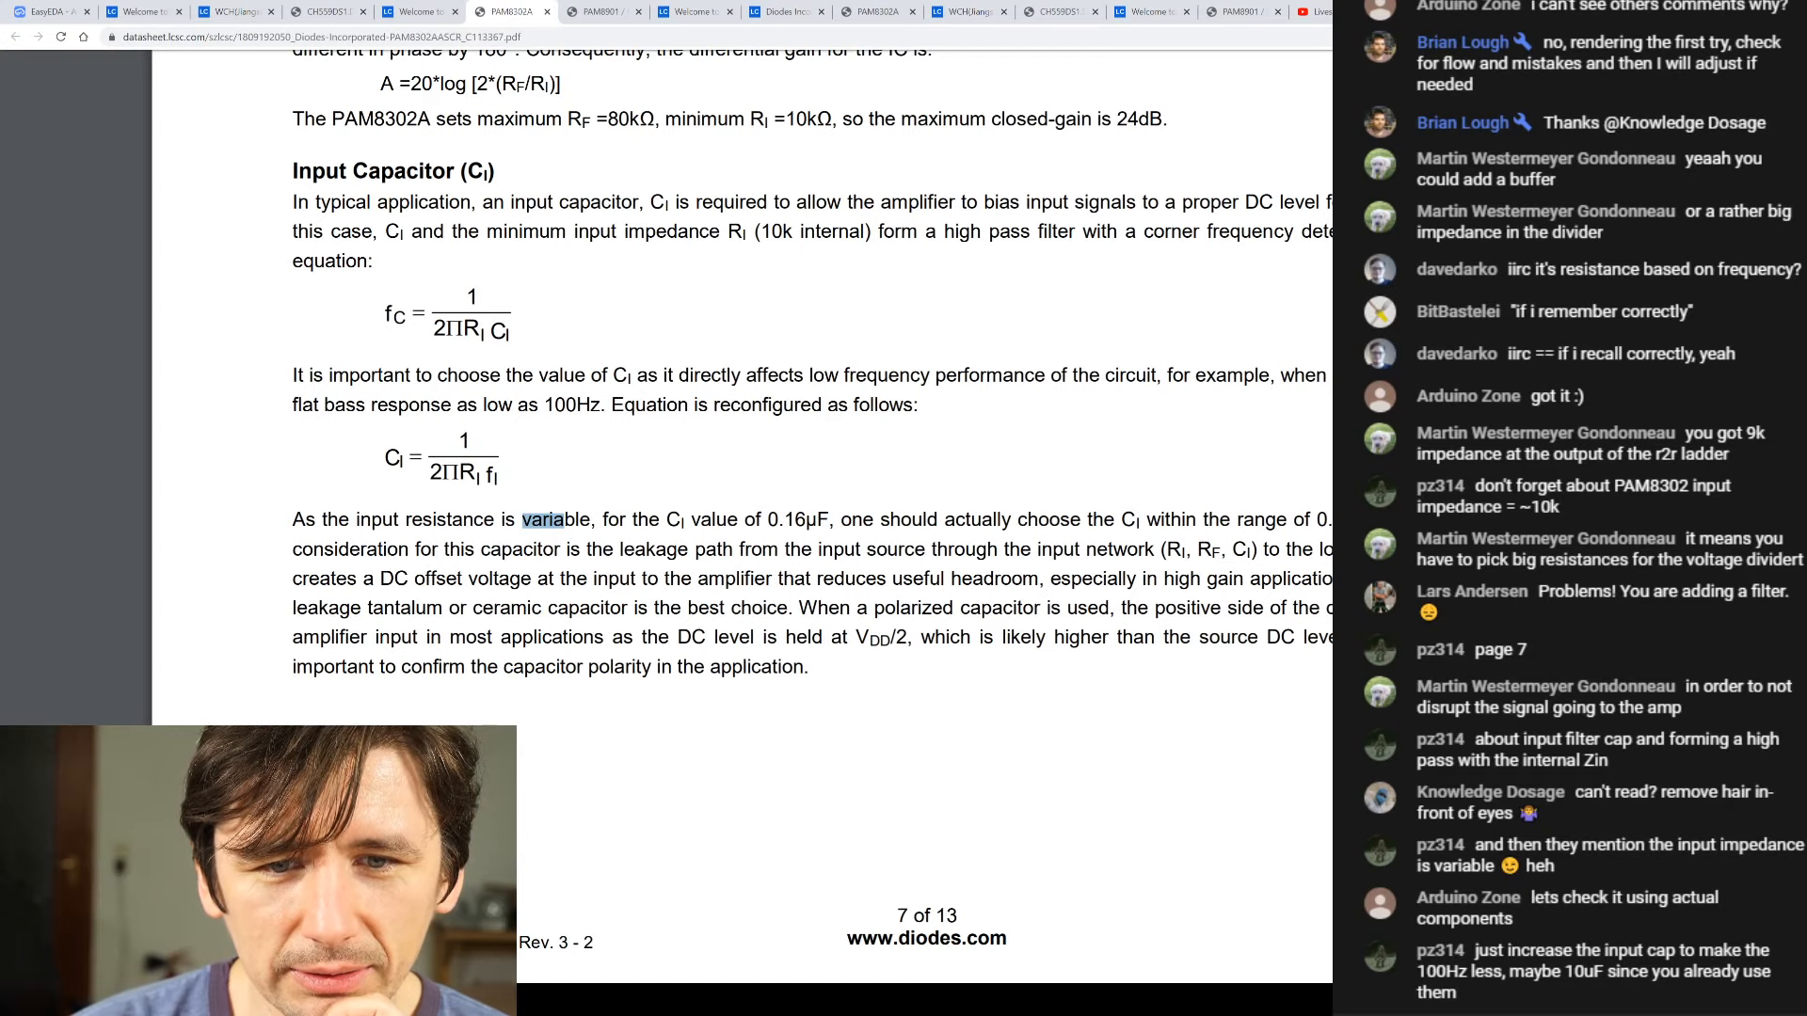
left_click_drag(1318, 520, 1355, 520)
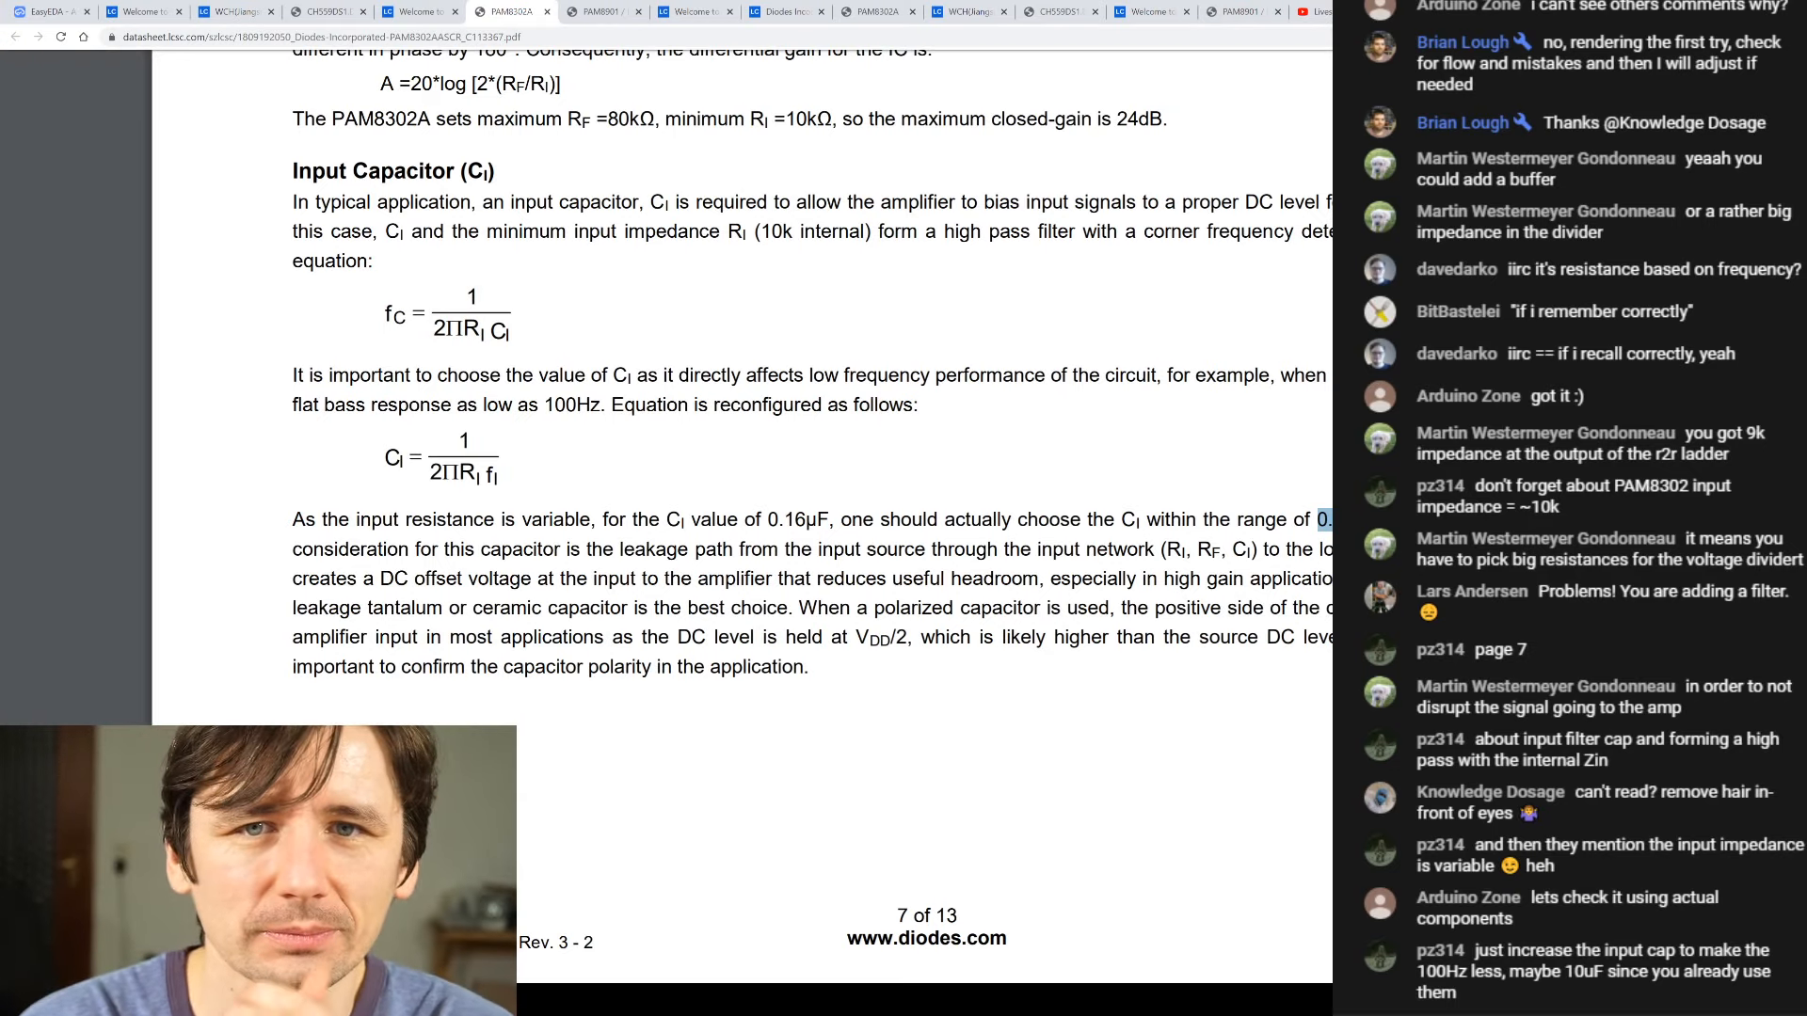
- Switch to the EasyEDA schematic and set capacitor C3 at the amplifier's negative input to 10u
left_click(47, 12)
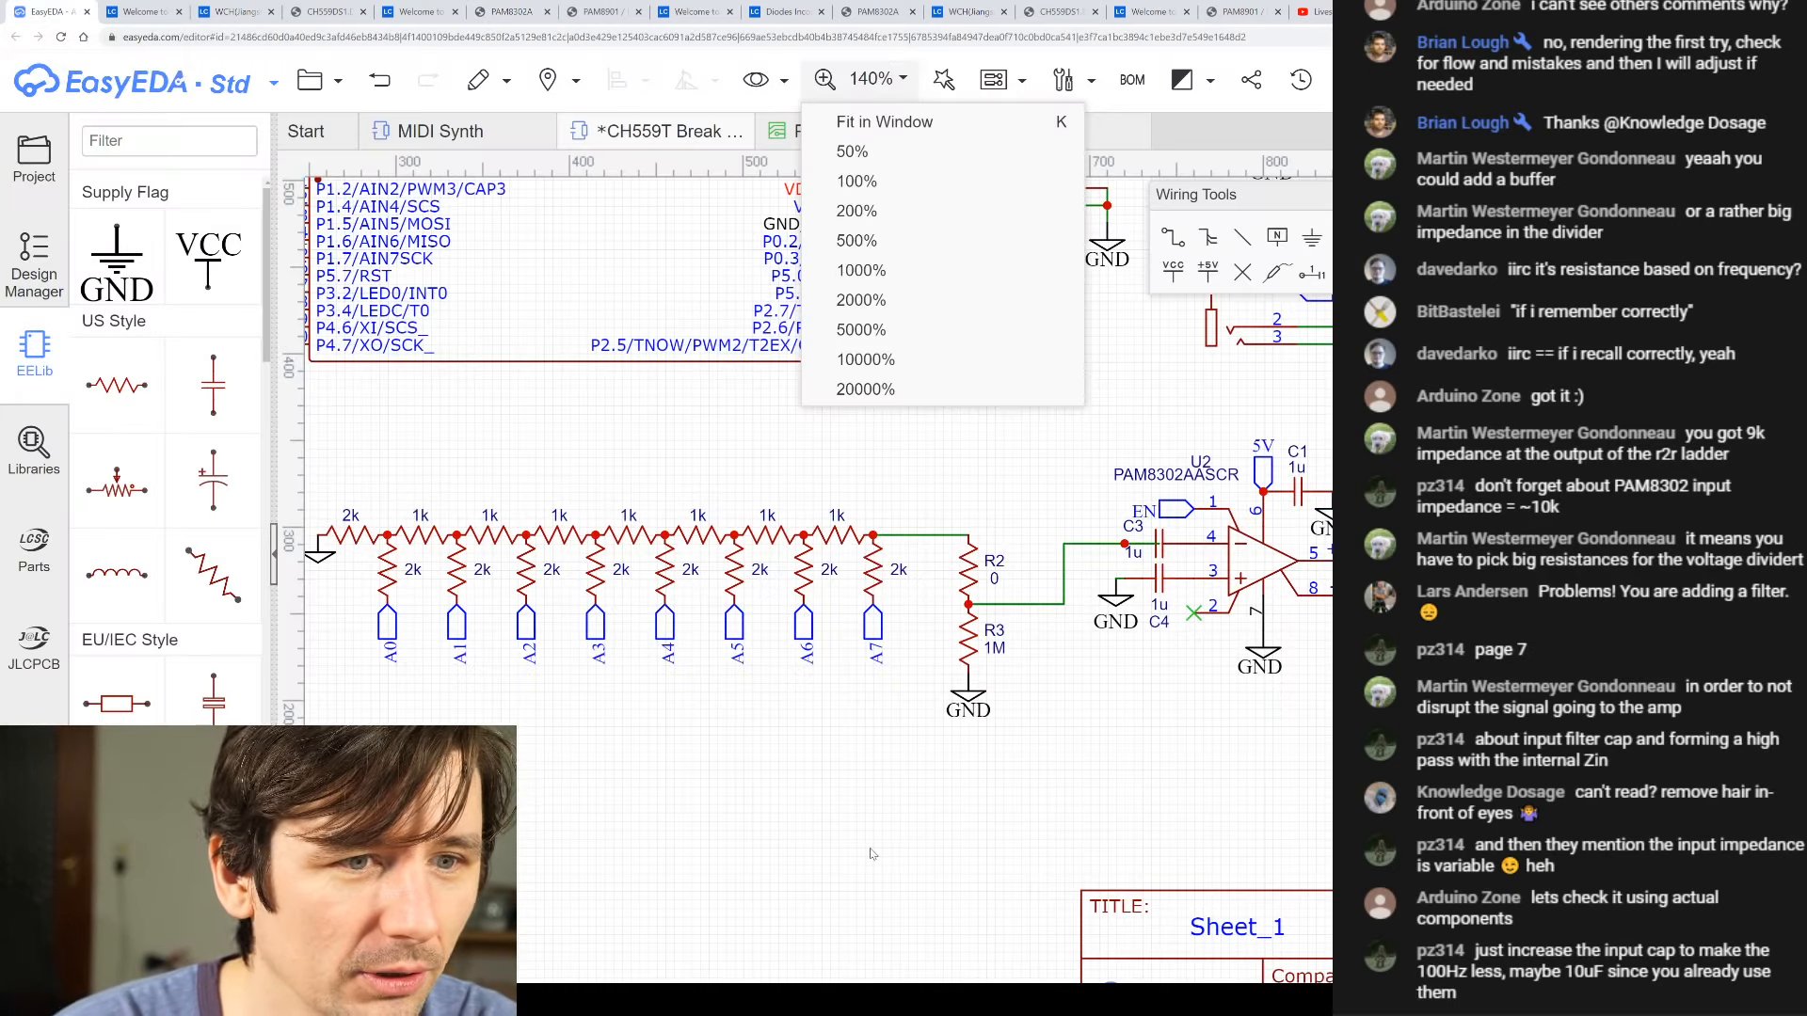
scroll(958, 679, "down", 5)
scroll(796, 626, "up", 5)
scroll(1148, 635, "down", 5)
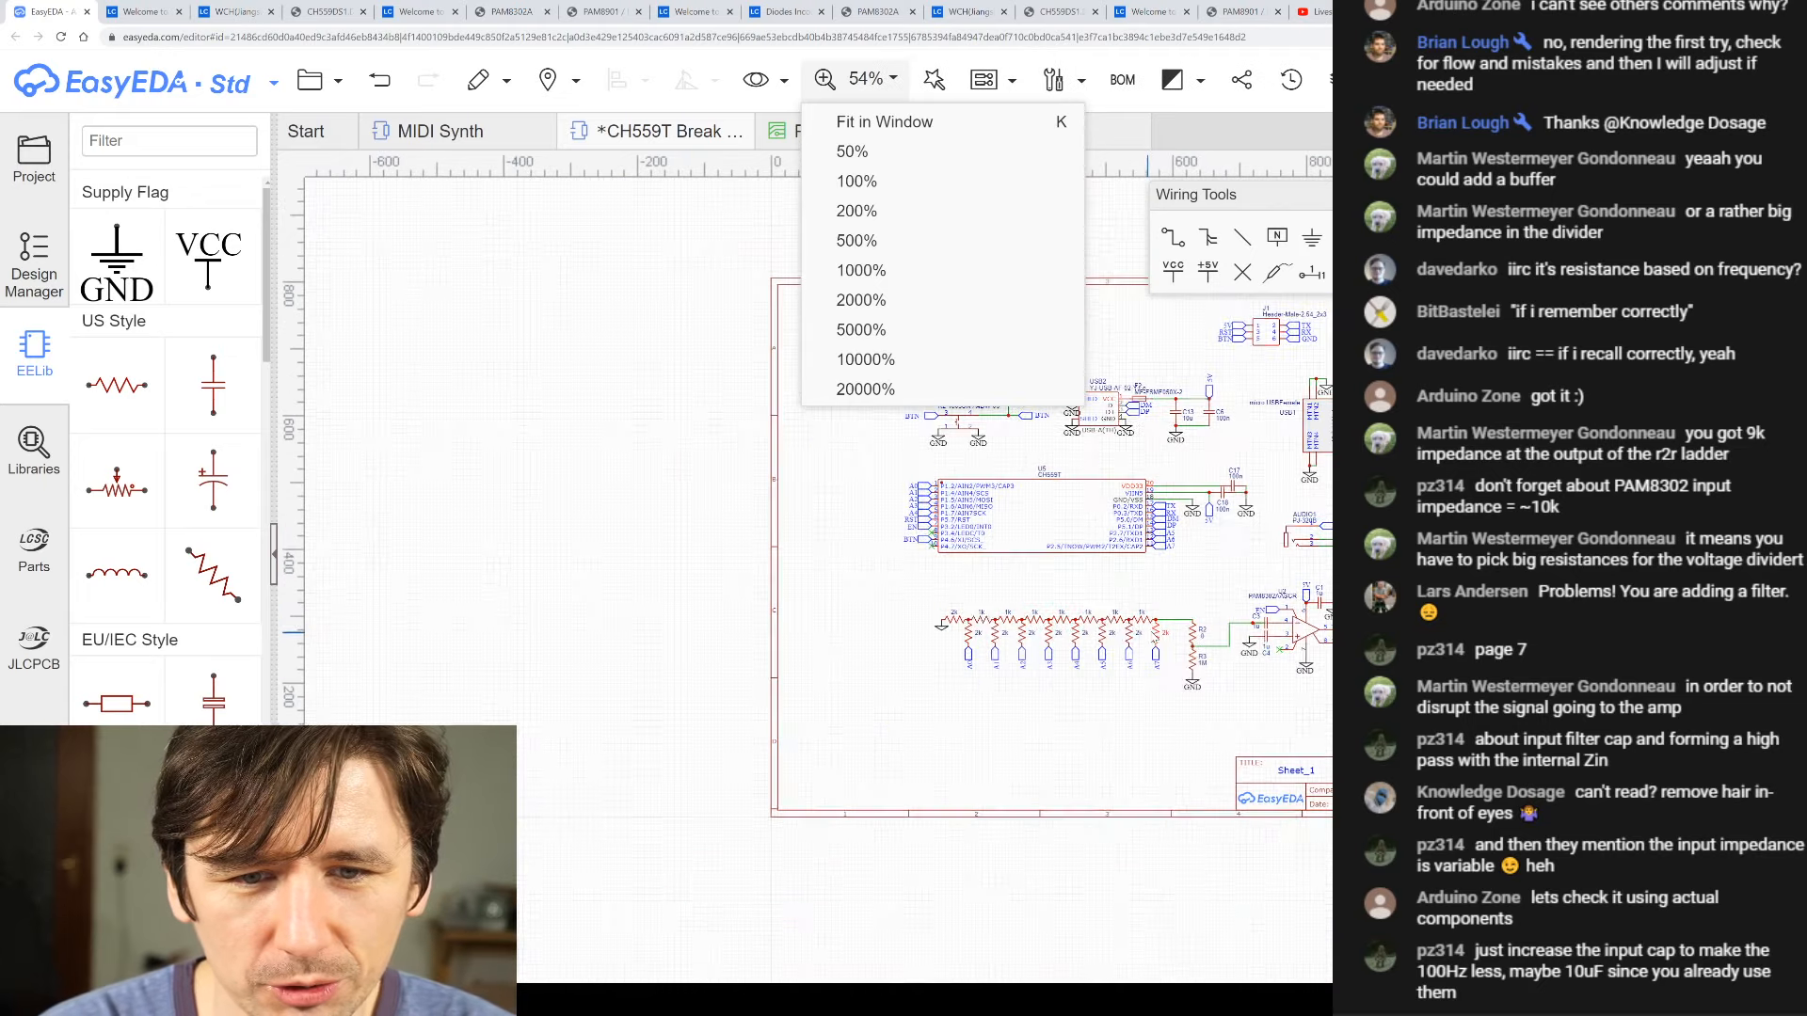
scroll(775, 672, "up", 8)
scroll(775, 672, "down", 6)
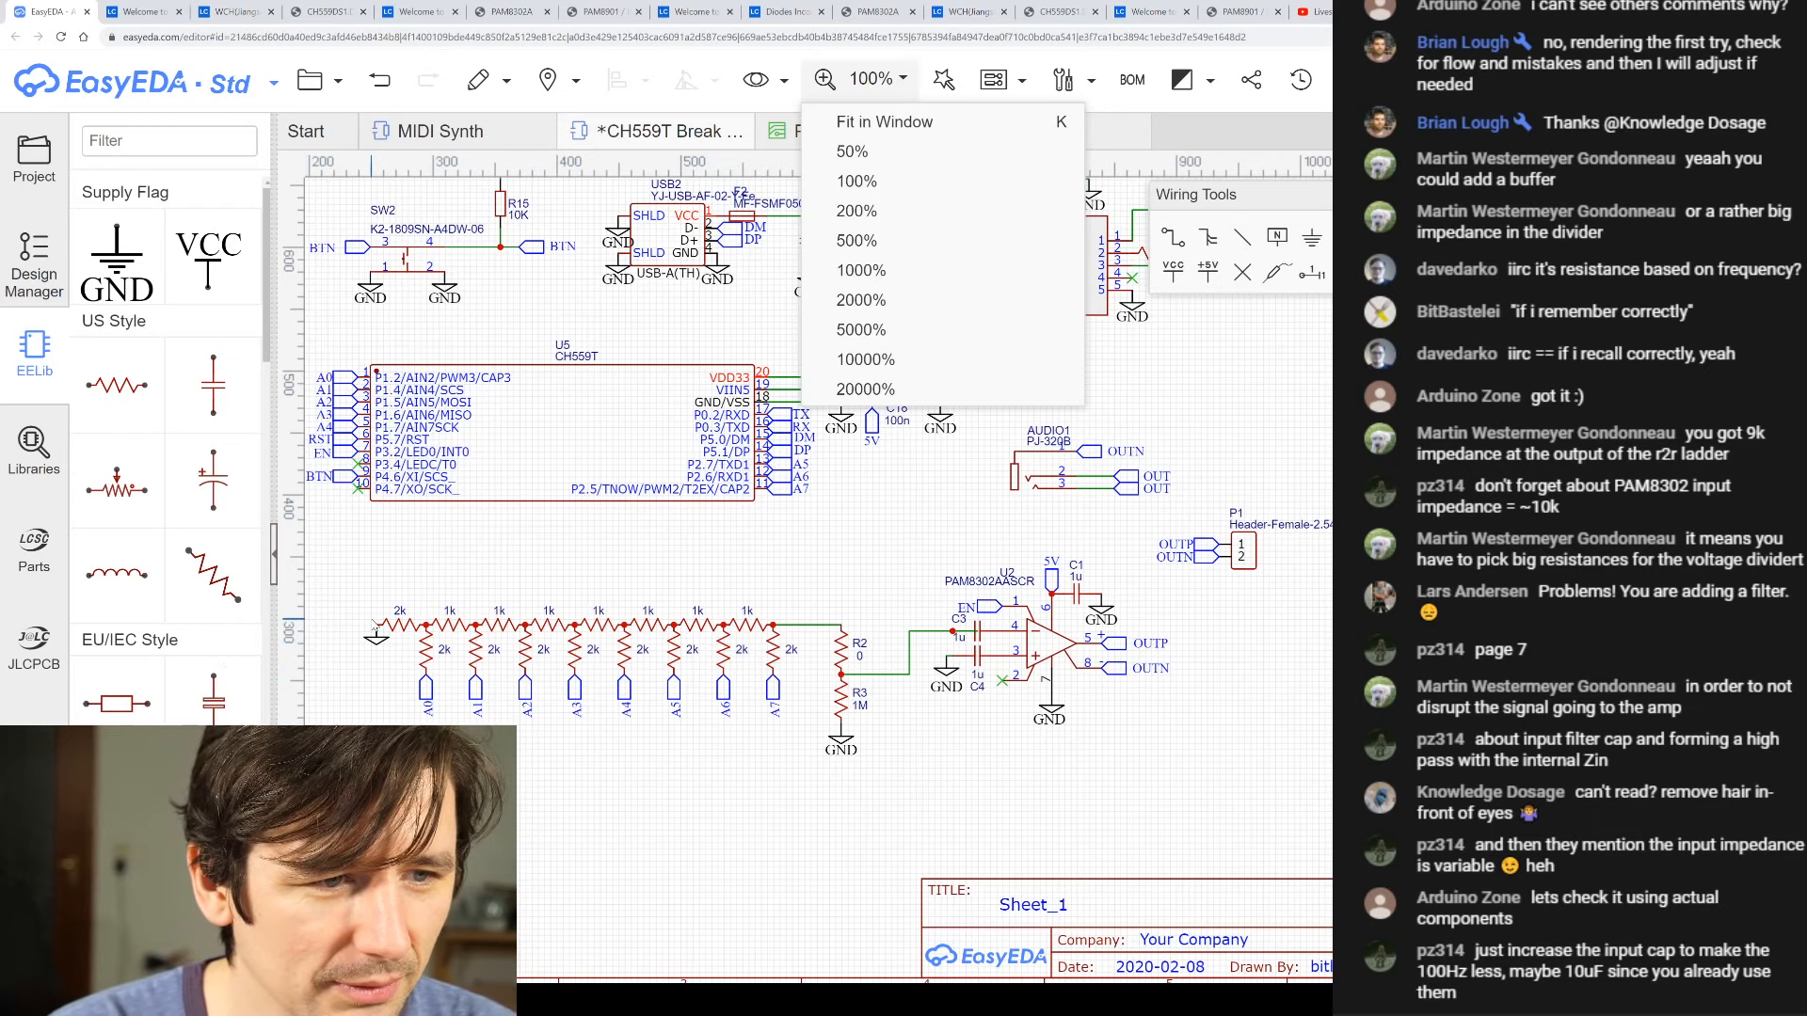
left_click(409, 635)
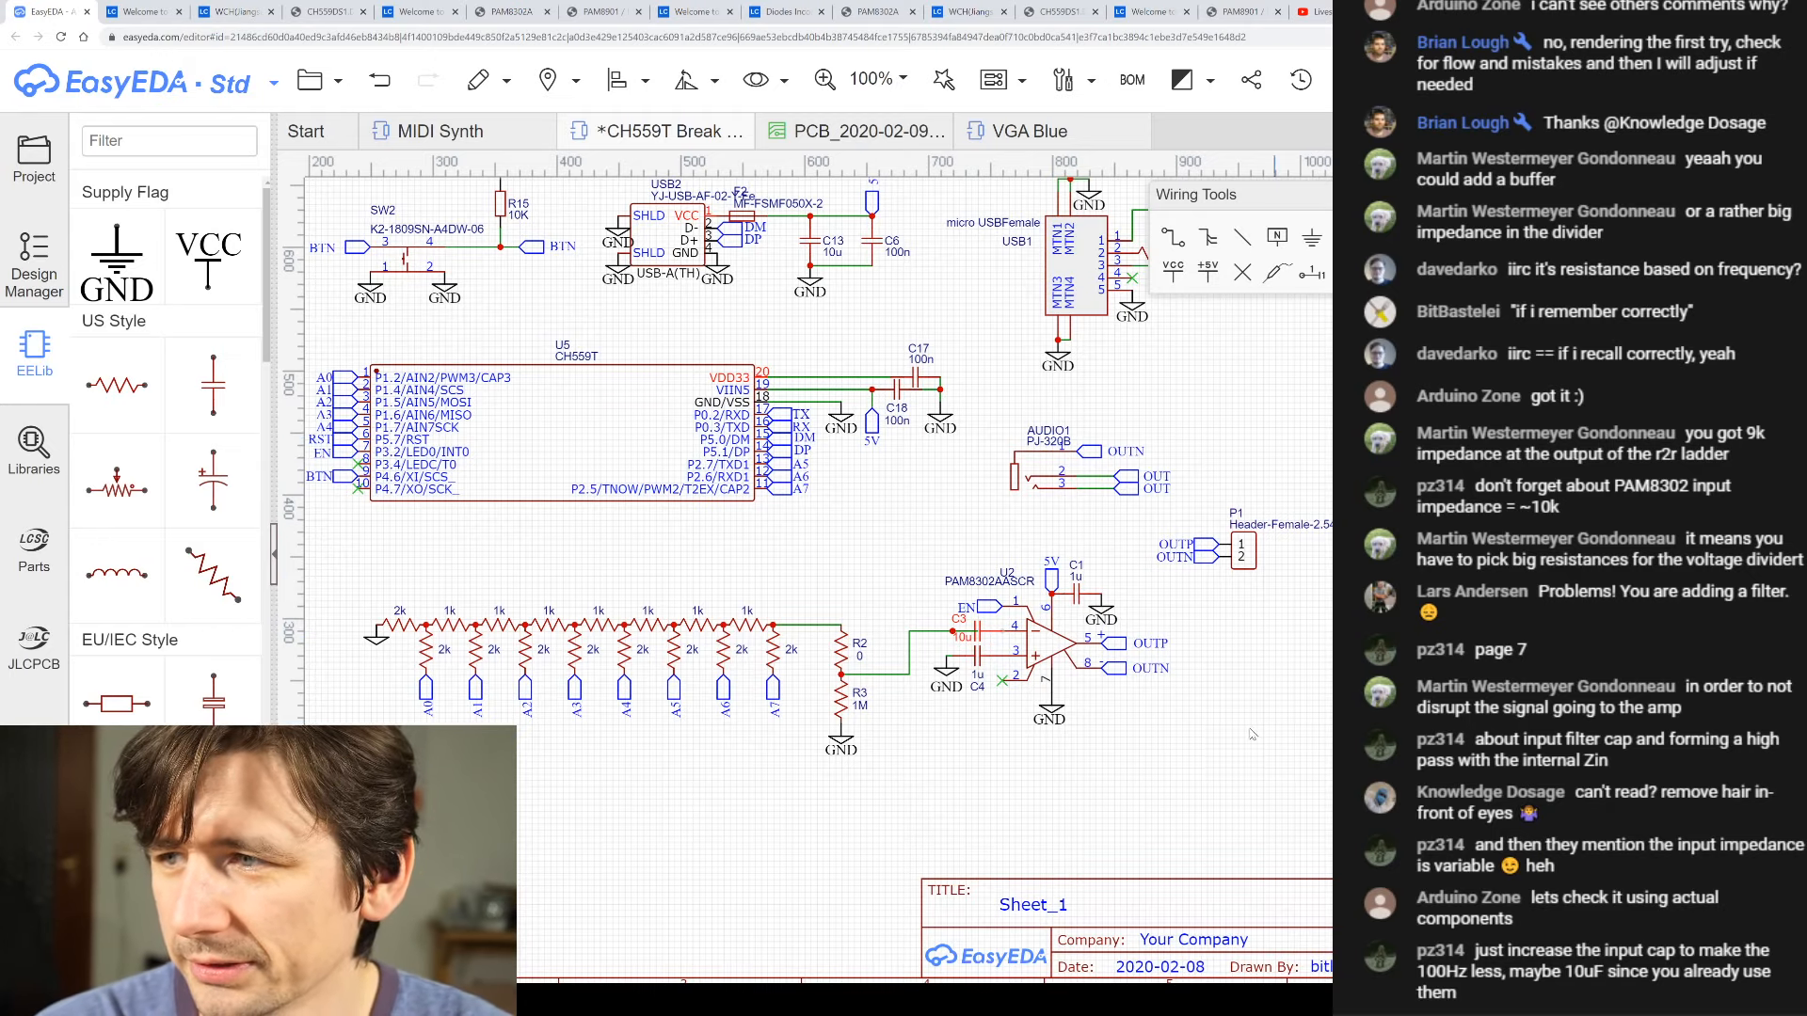
- Set the value of capacitor C4 at the amplifier's positive input to 10u
scroll(1016, 619, "up", 2)
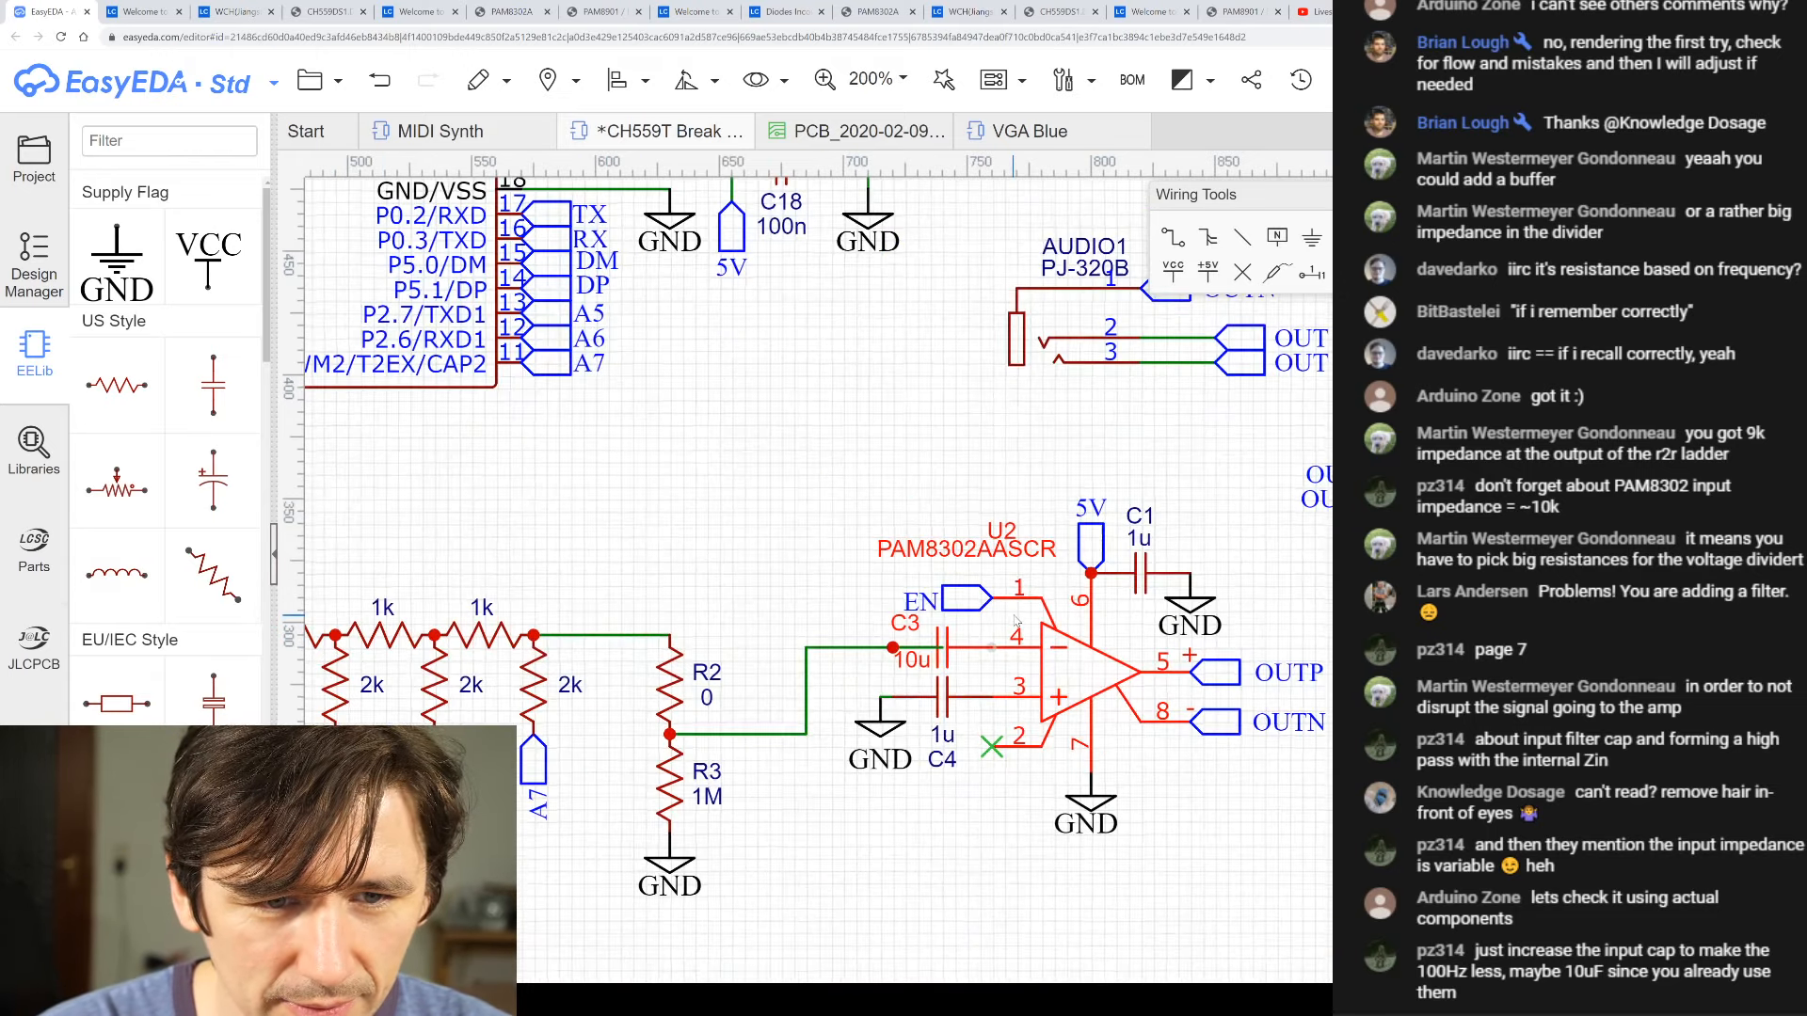
scroll(1016, 619, "up", 3)
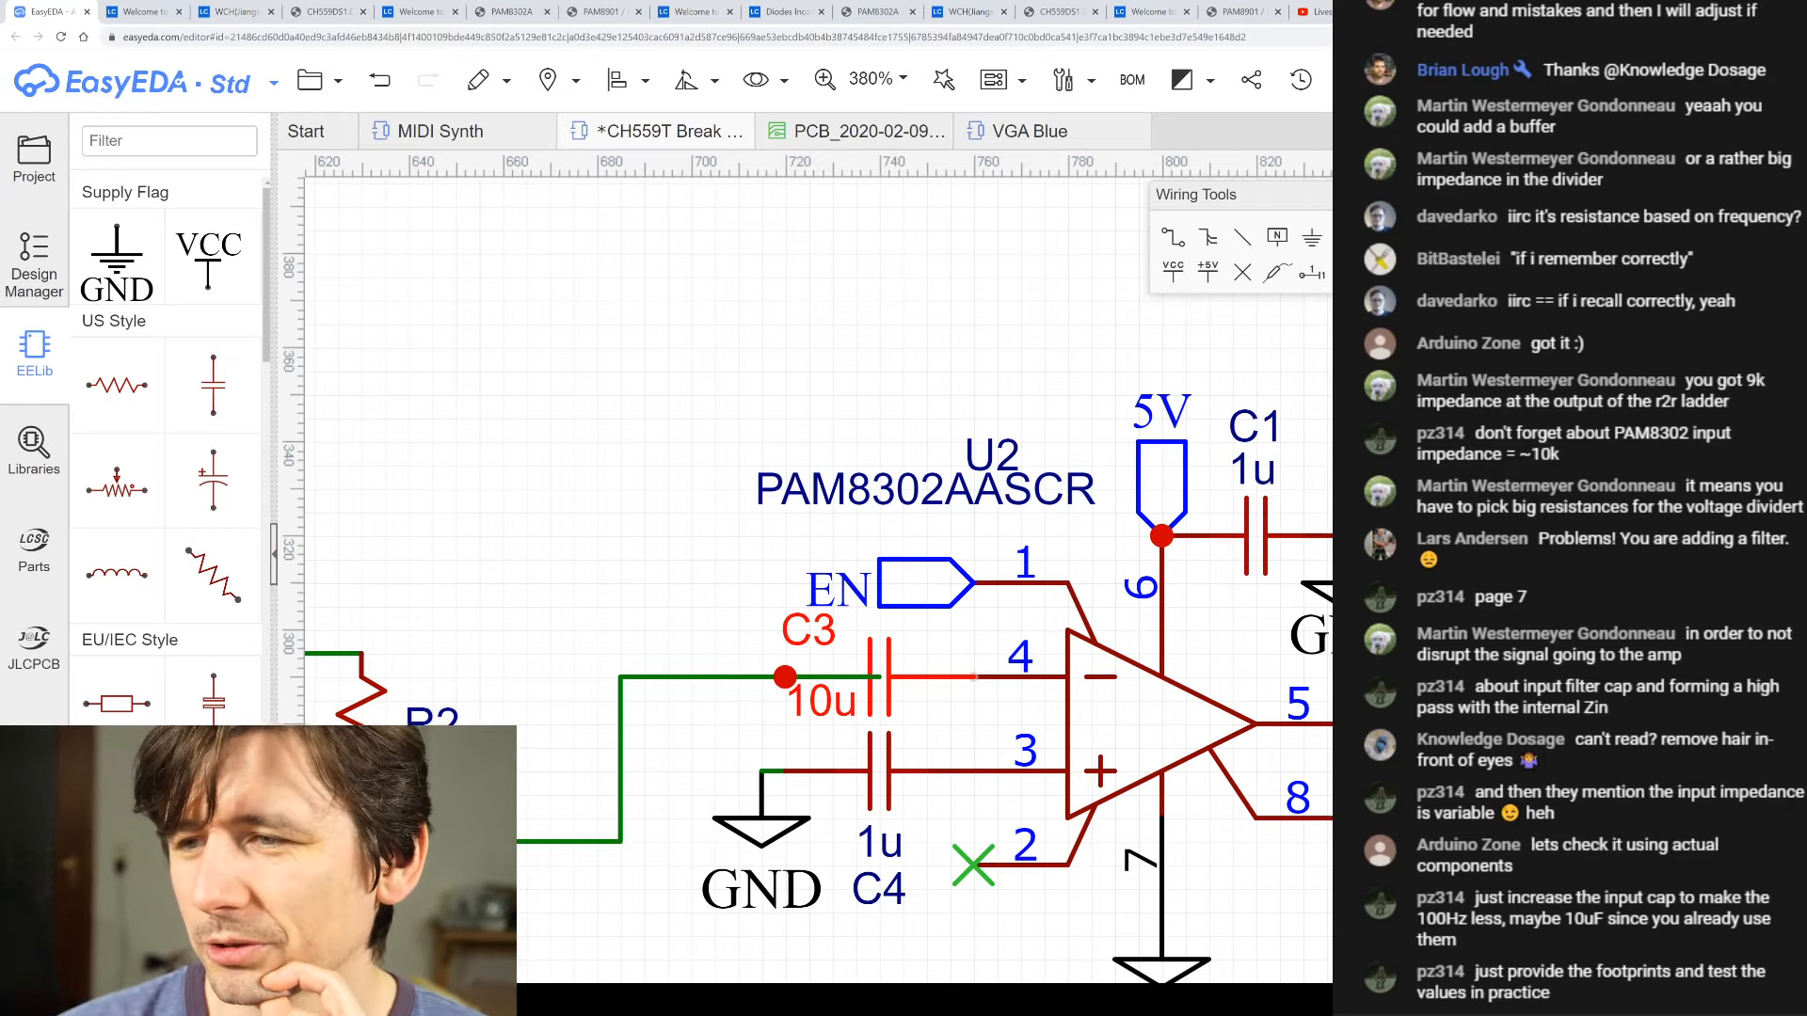
scroll(1233, 452, "down", 5)
scroll(941, 771, "up", 5)
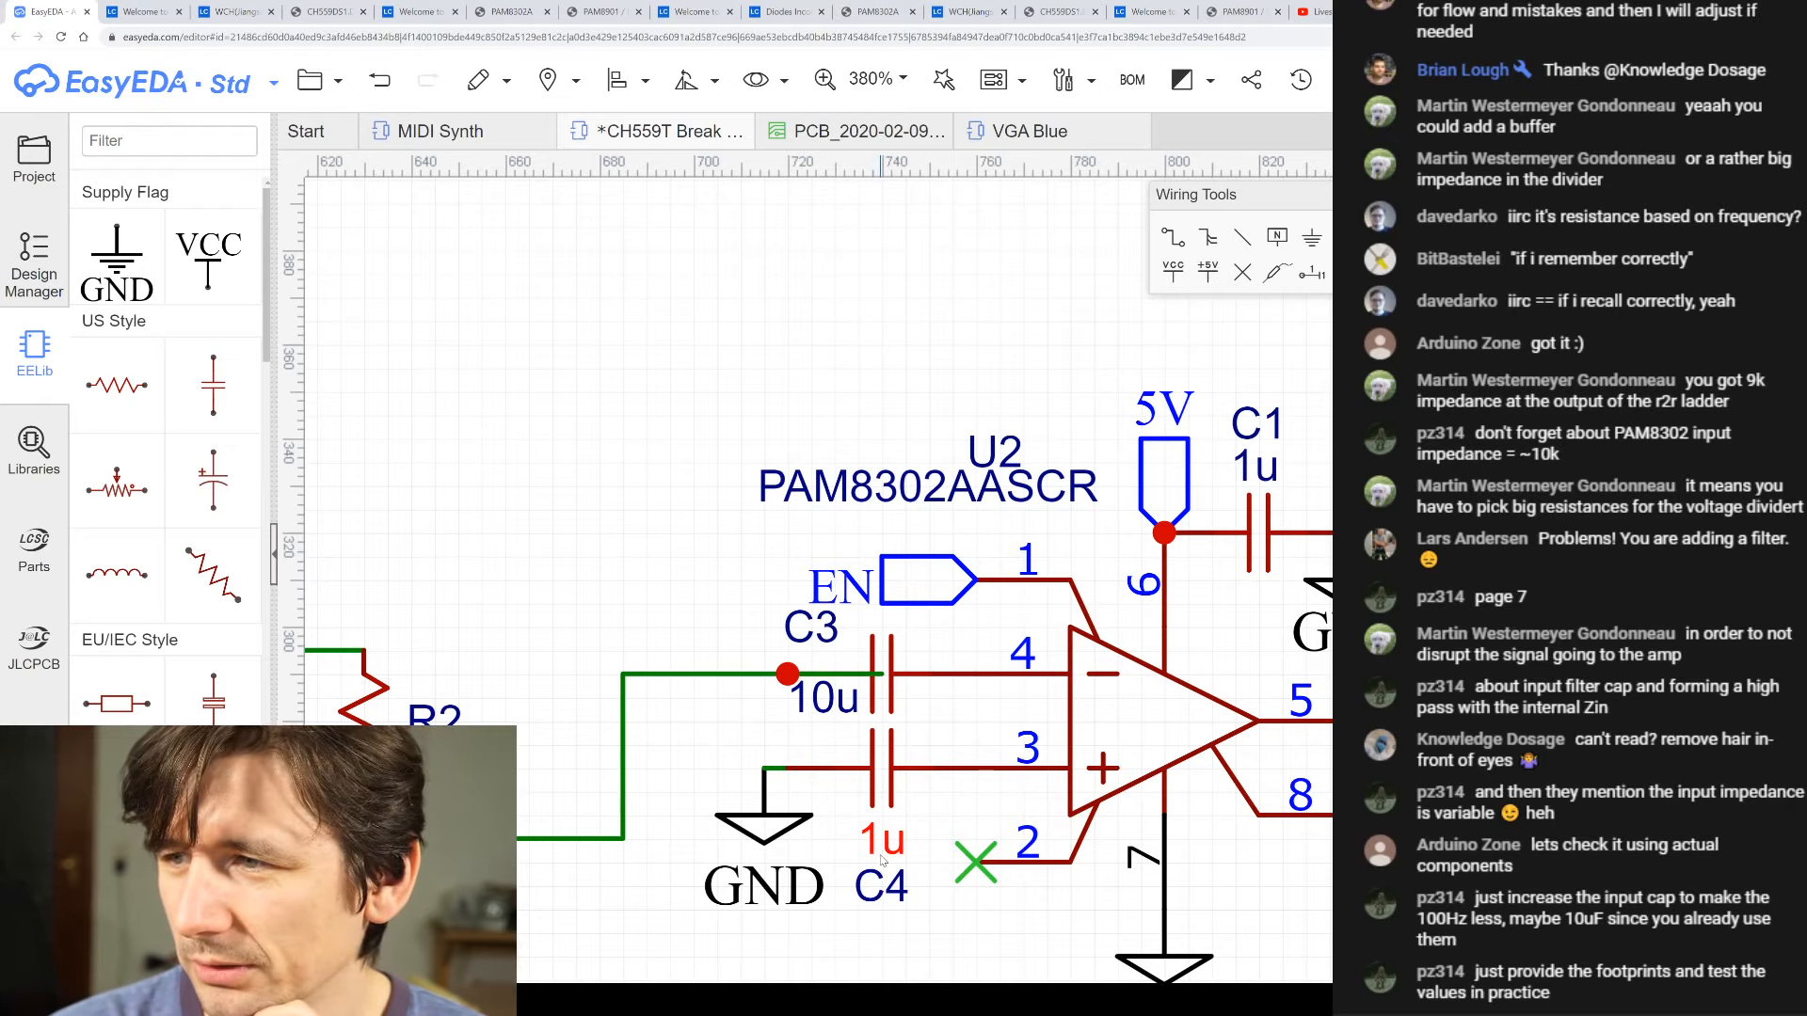
double_click(881, 851)
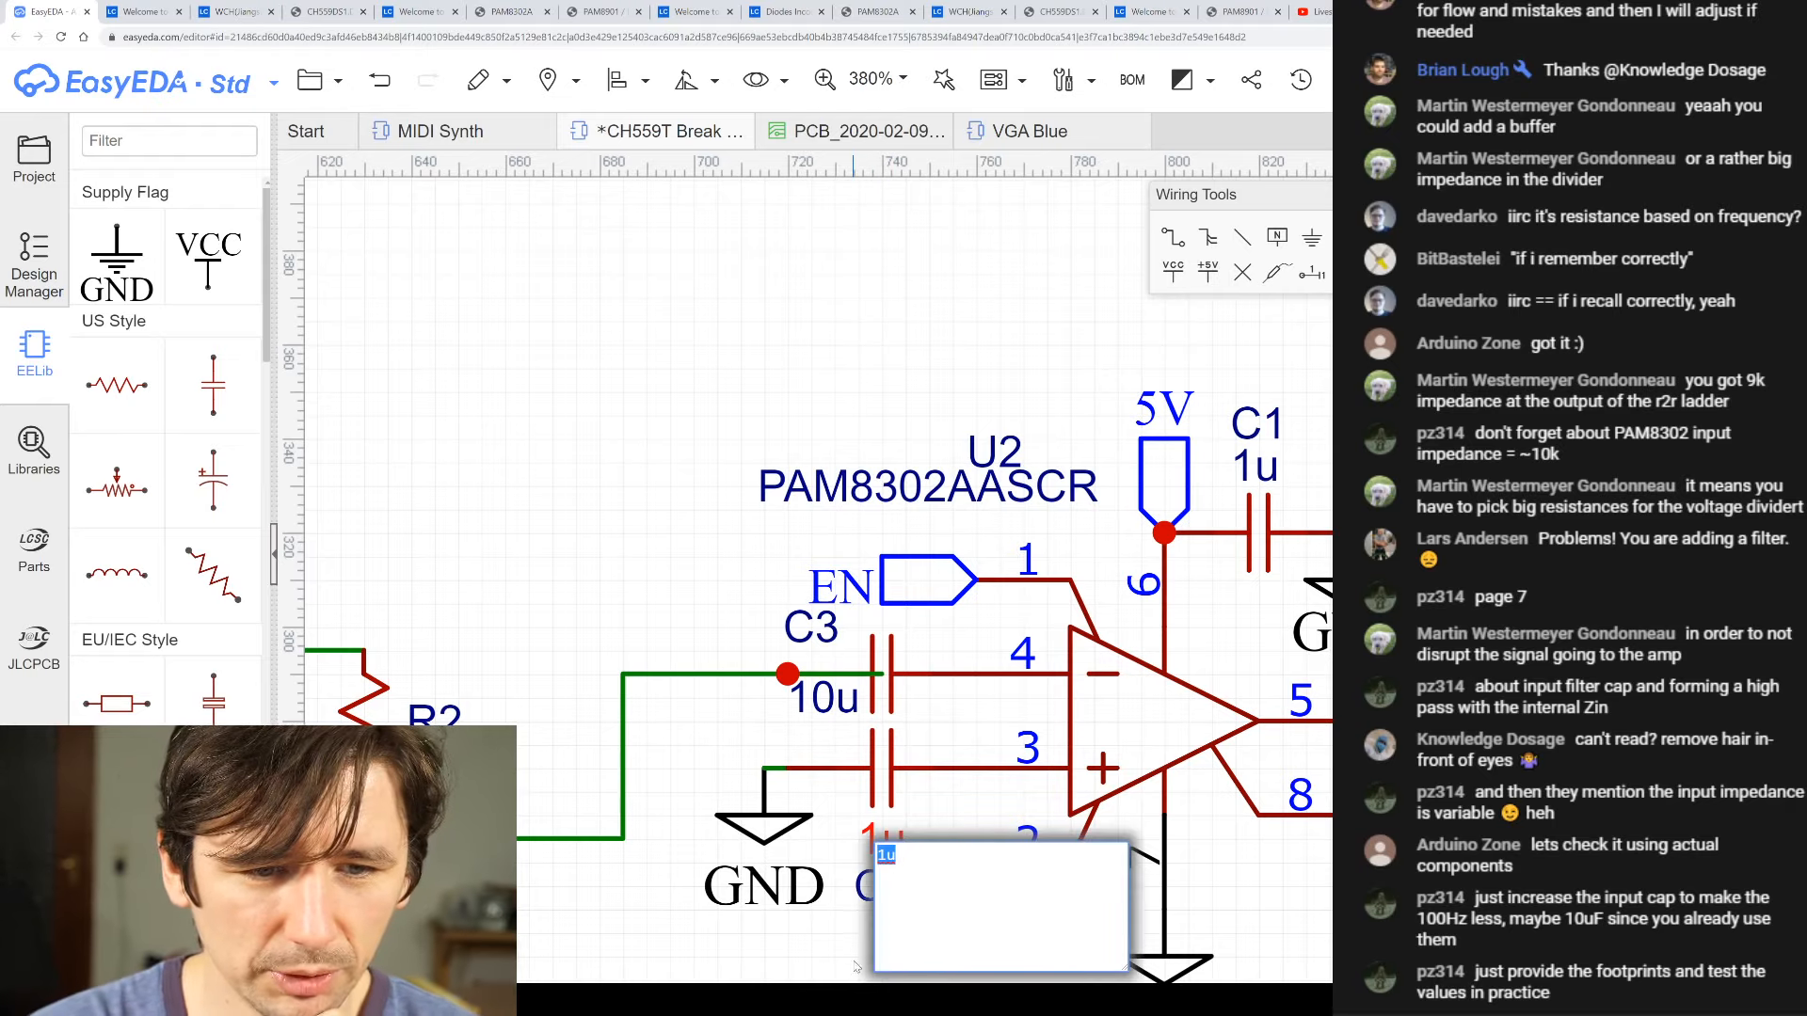
type("10u")
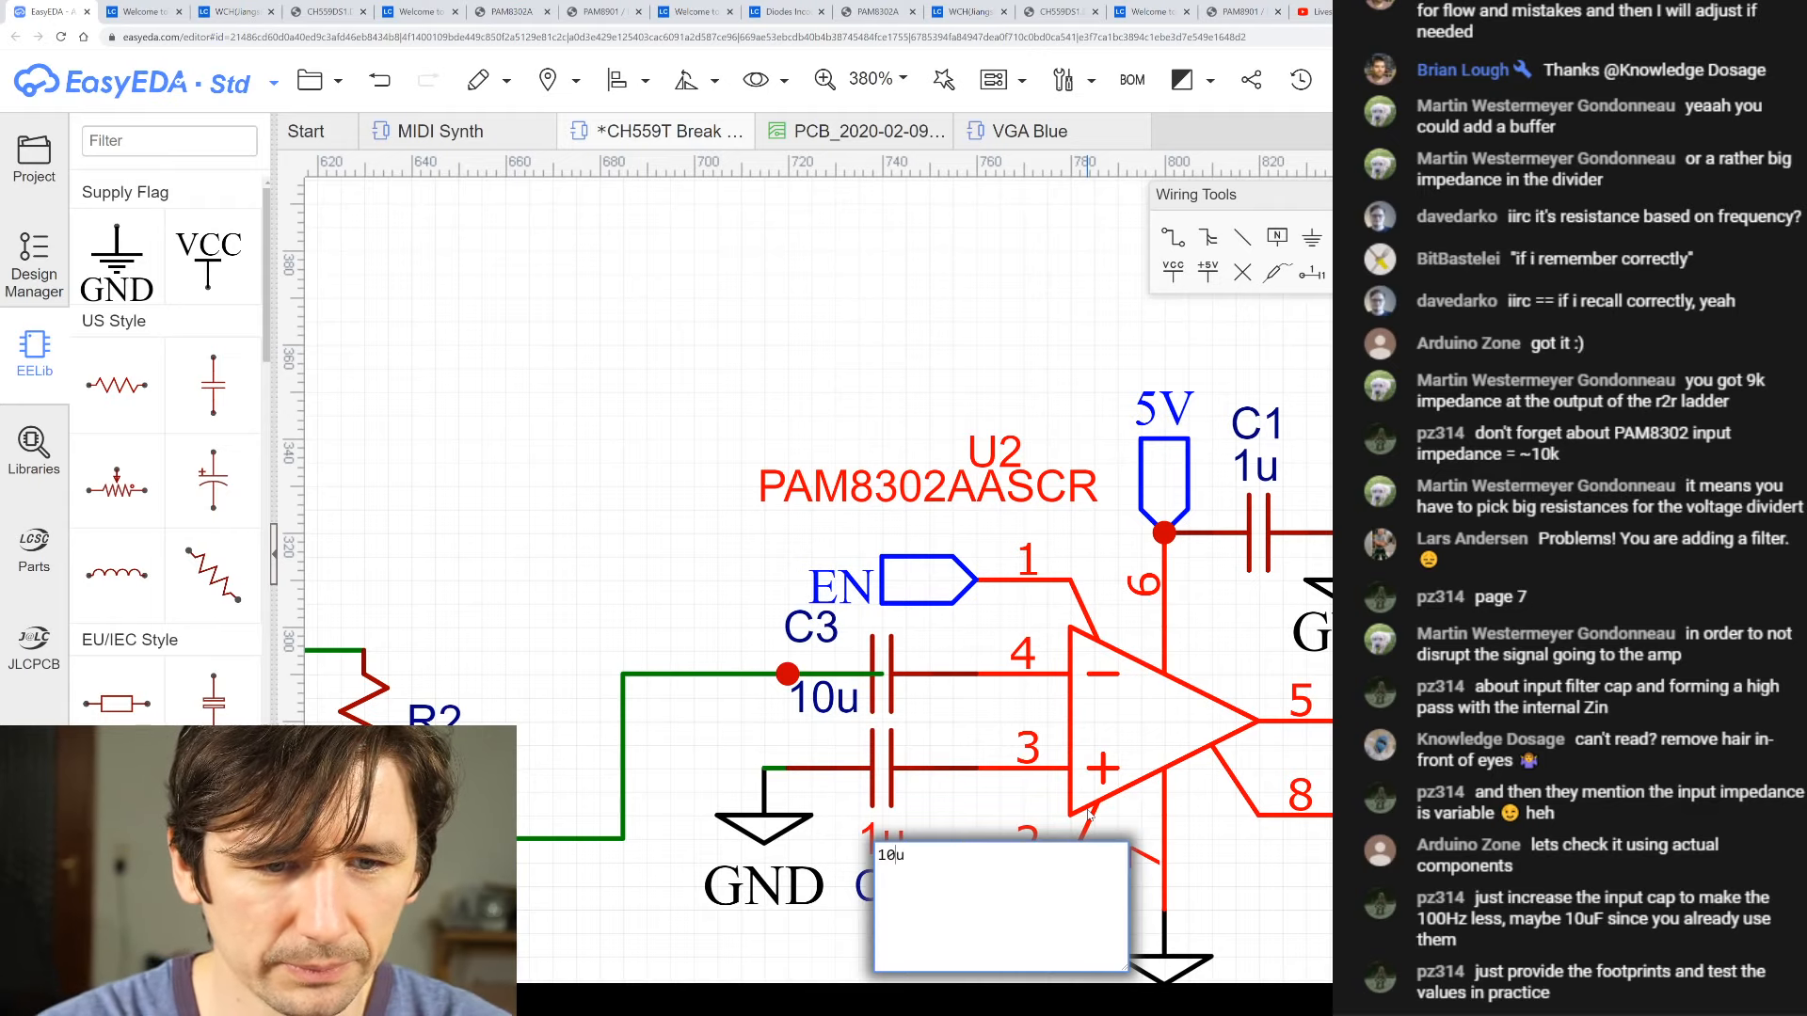
left_click(727, 742)
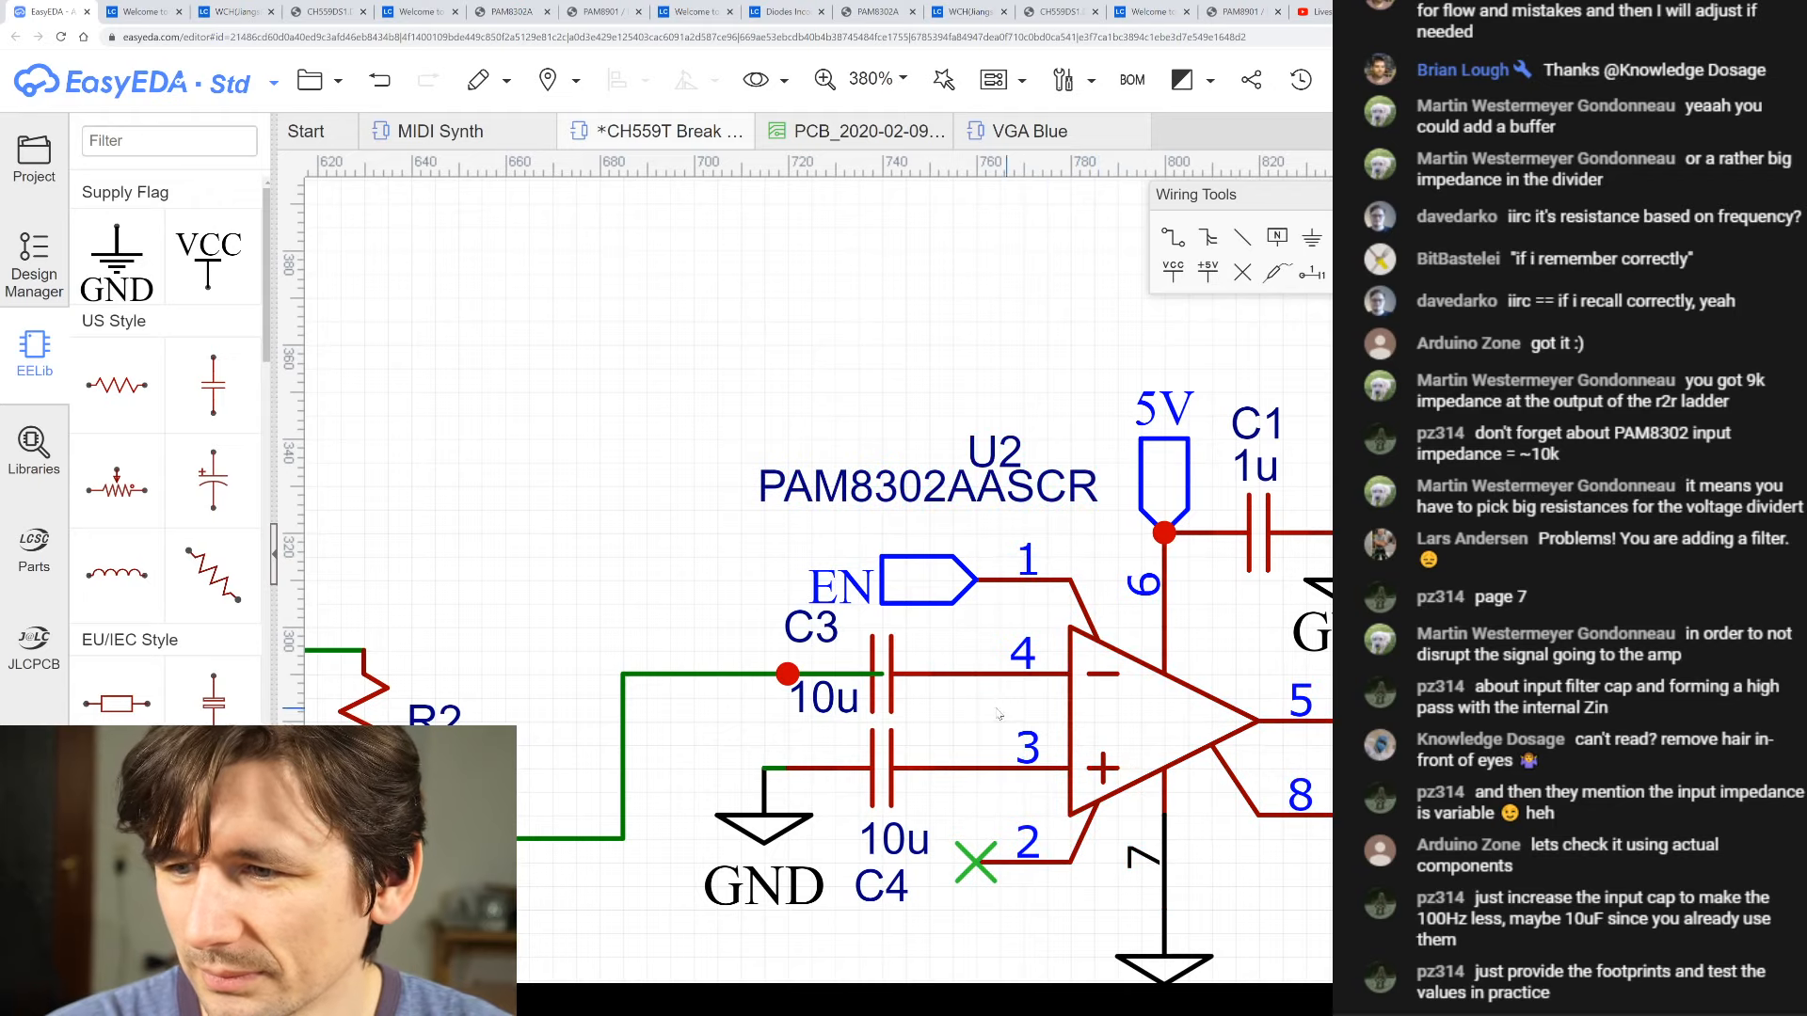
- Examine the resistor ladder, the R2/R3 divider and their wiring to the amplifier input
scroll(971, 712, "down", 5)
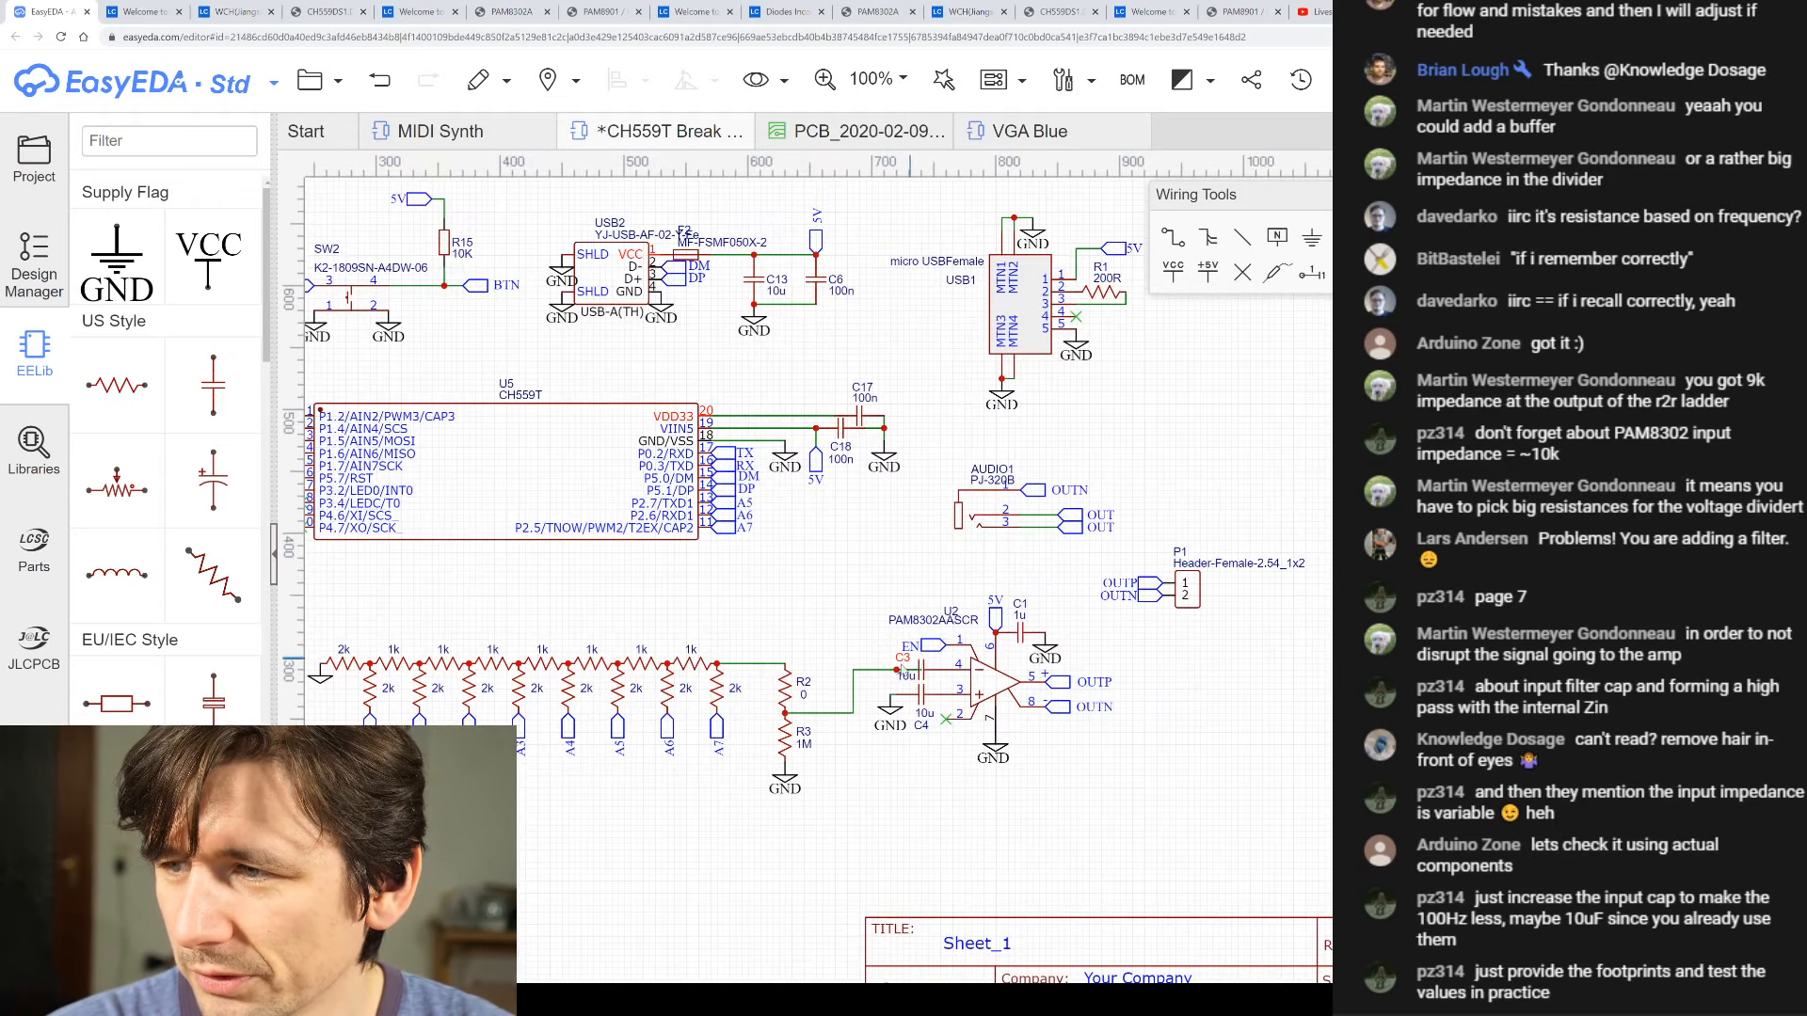
scroll(723, 733, "up", 5)
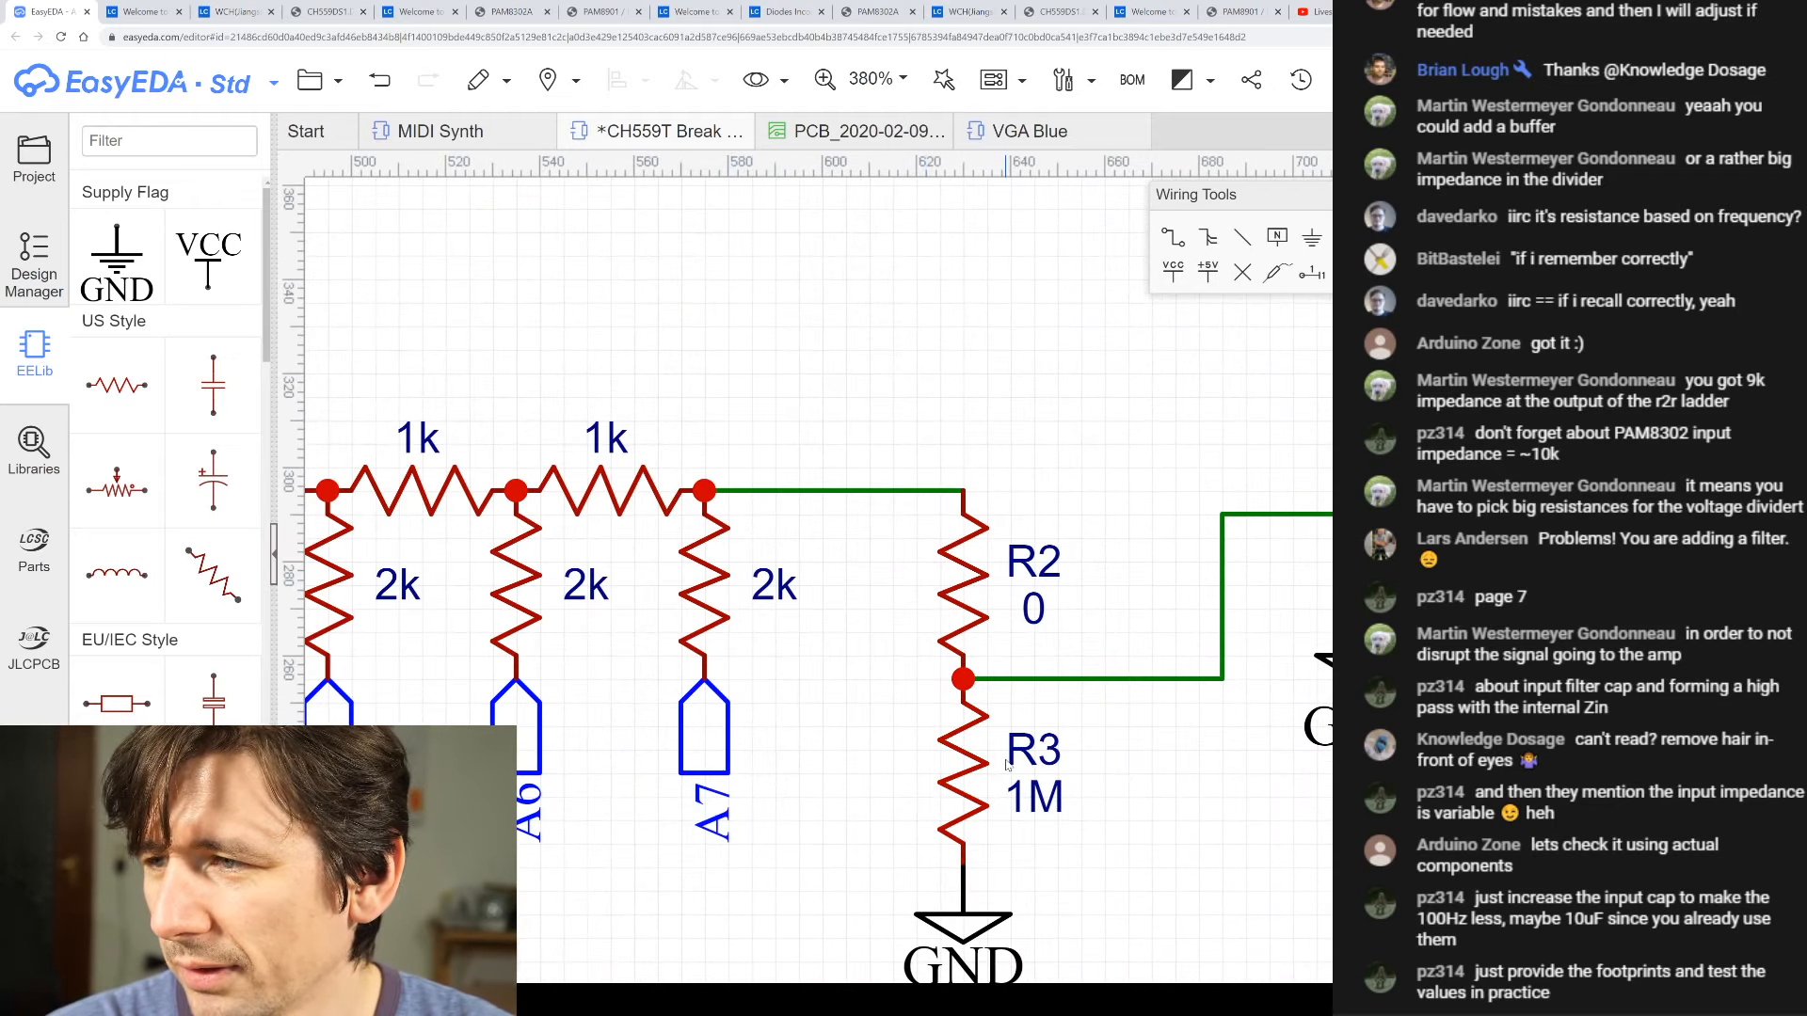
scroll(995, 760, "down", 4)
scroll(996, 760, "down", 3)
scroll(847, 748, "up", 2)
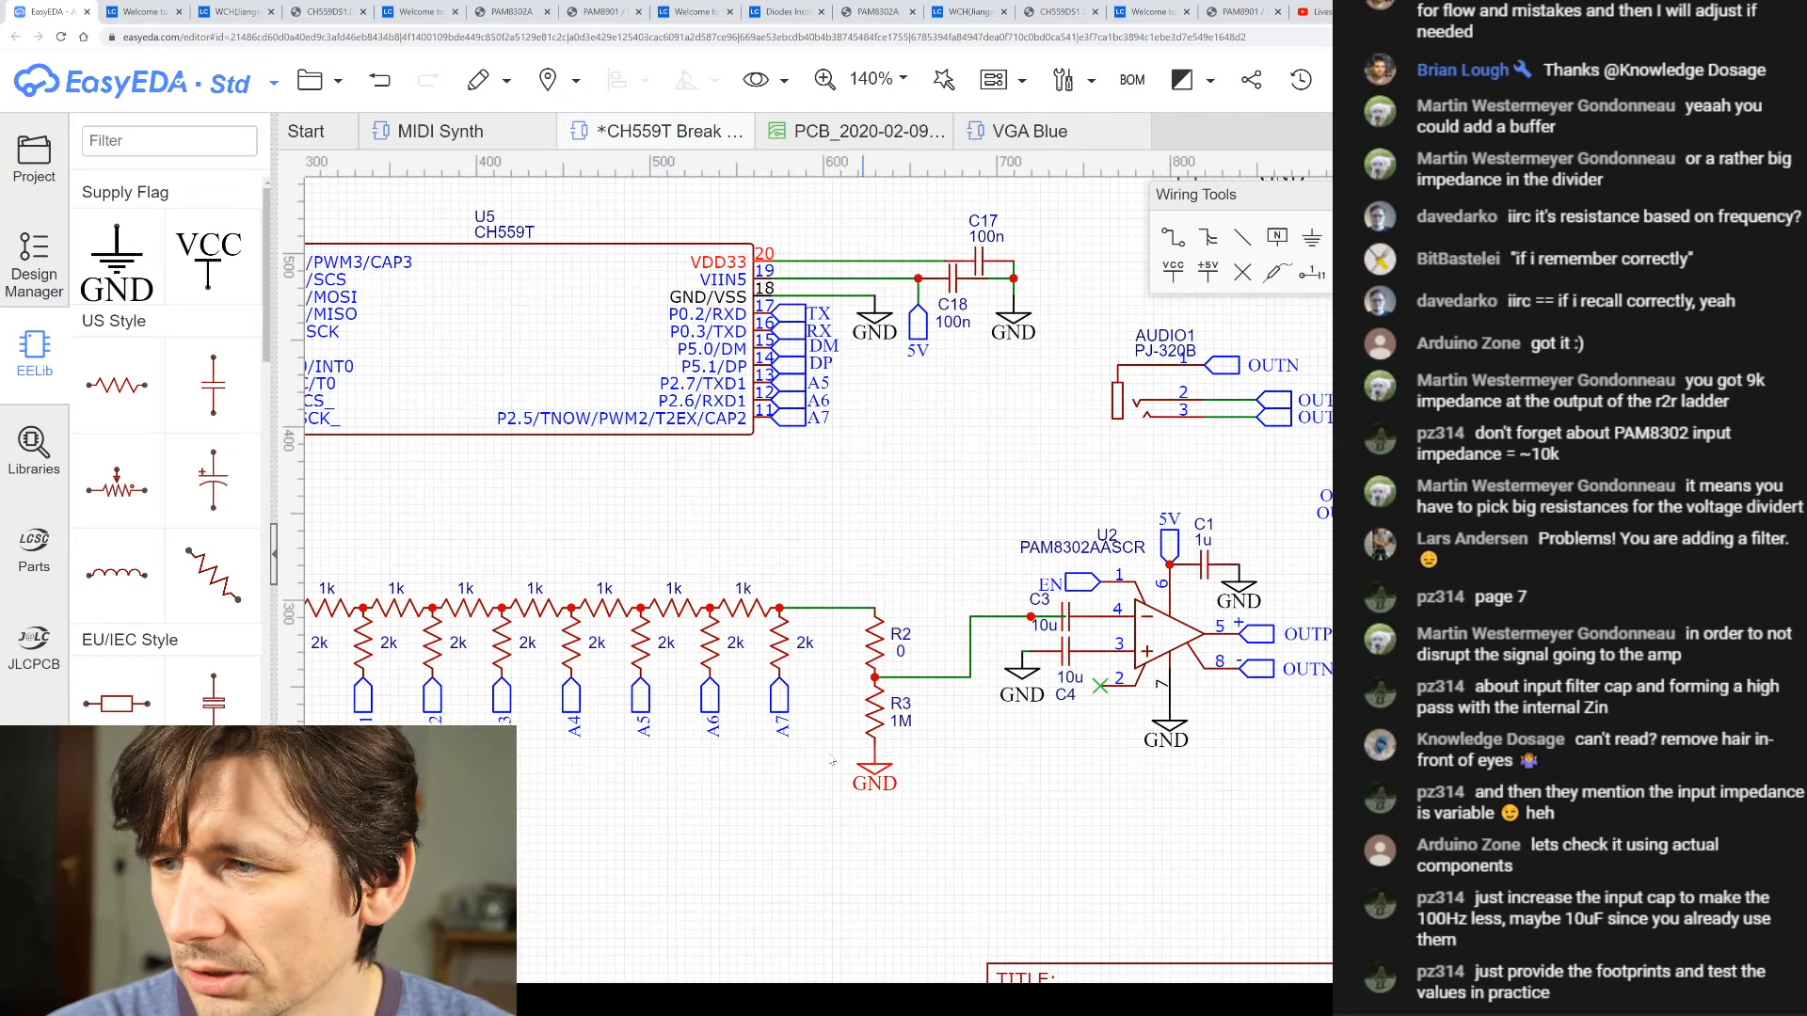
scroll(789, 745, "down", 1)
scroll(788, 745, "down", 1)
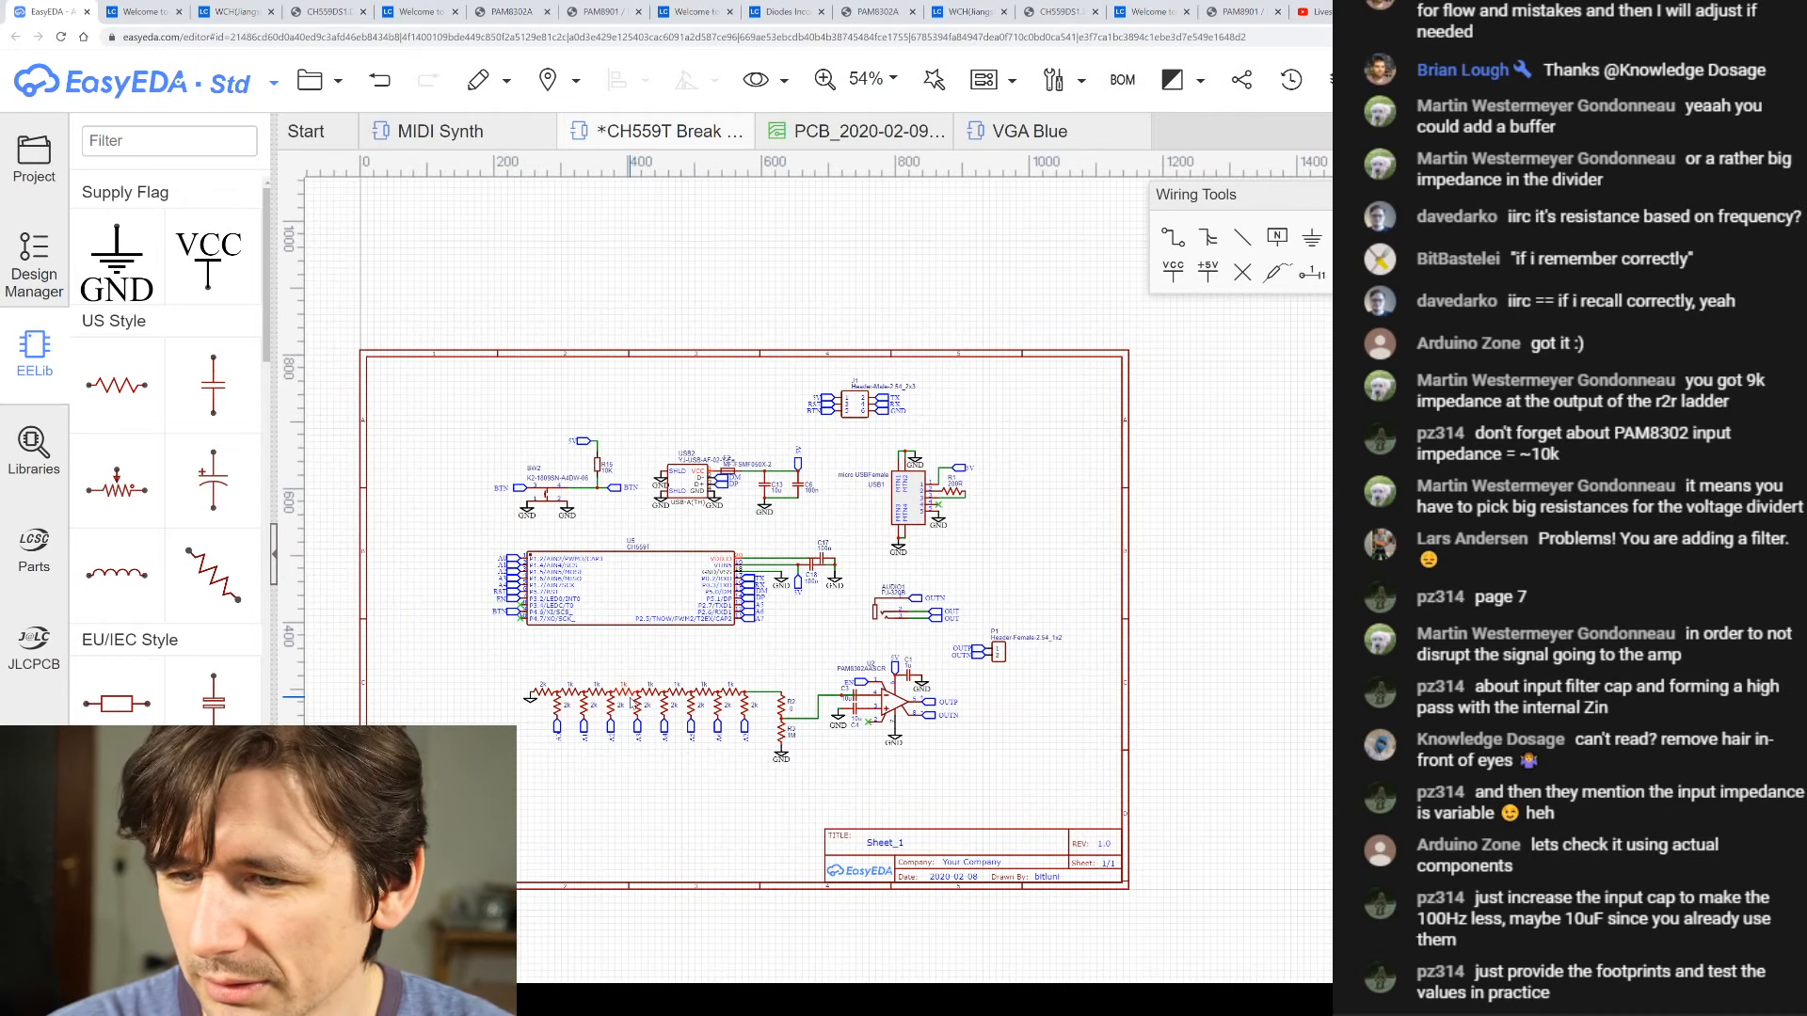
scroll(637, 717, "up", 4)
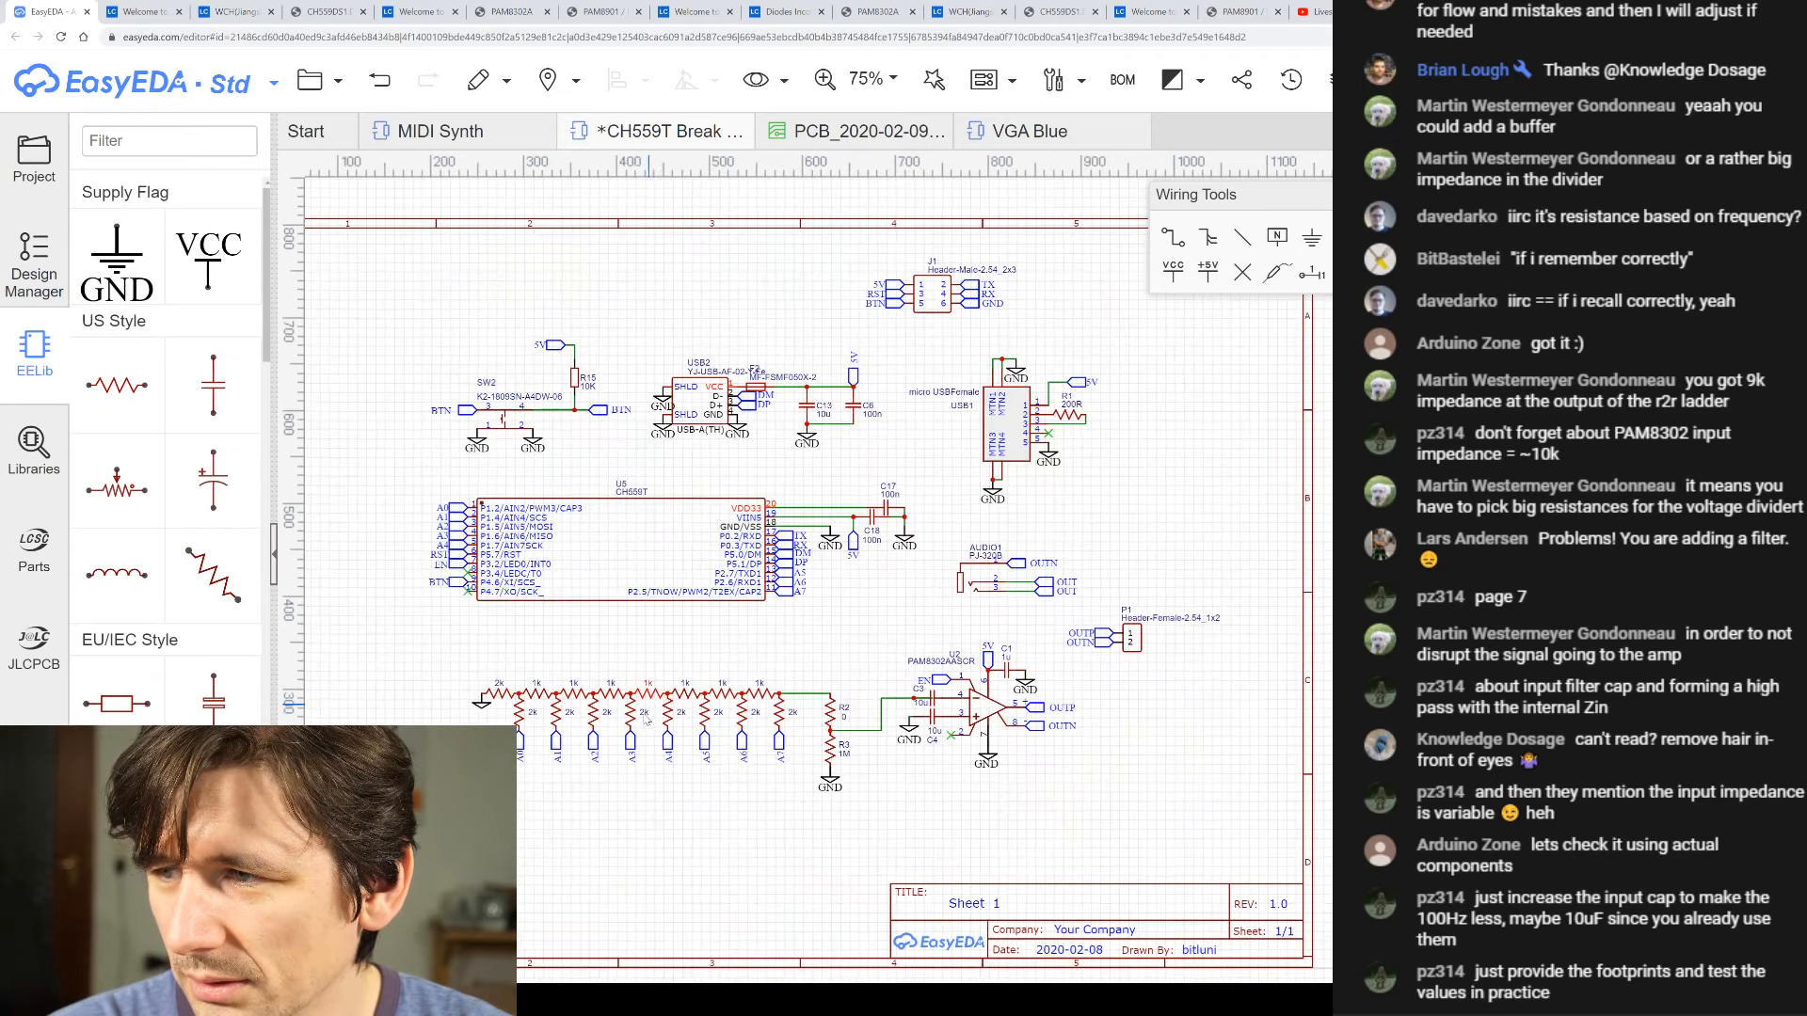
scroll(642, 722, "down", 3)
scroll(642, 767, "up", 3)
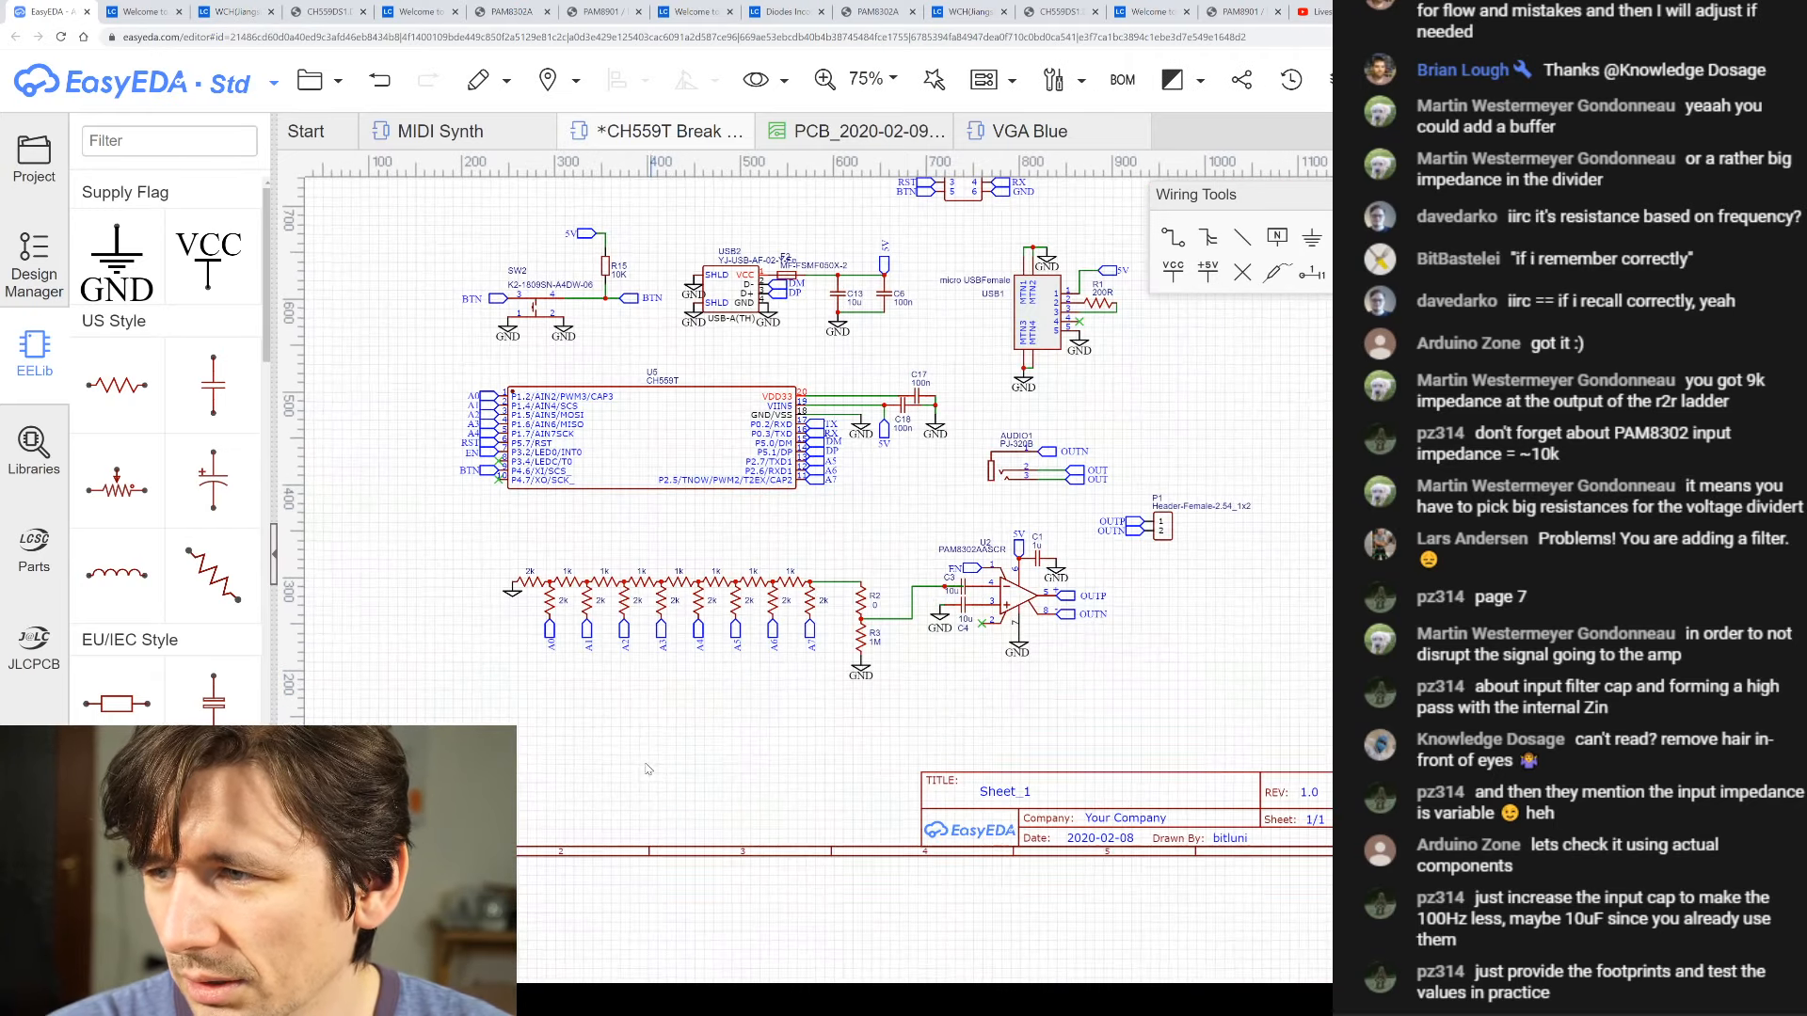
scroll(727, 722, "up", 2)
scroll(727, 721, "down", 3)
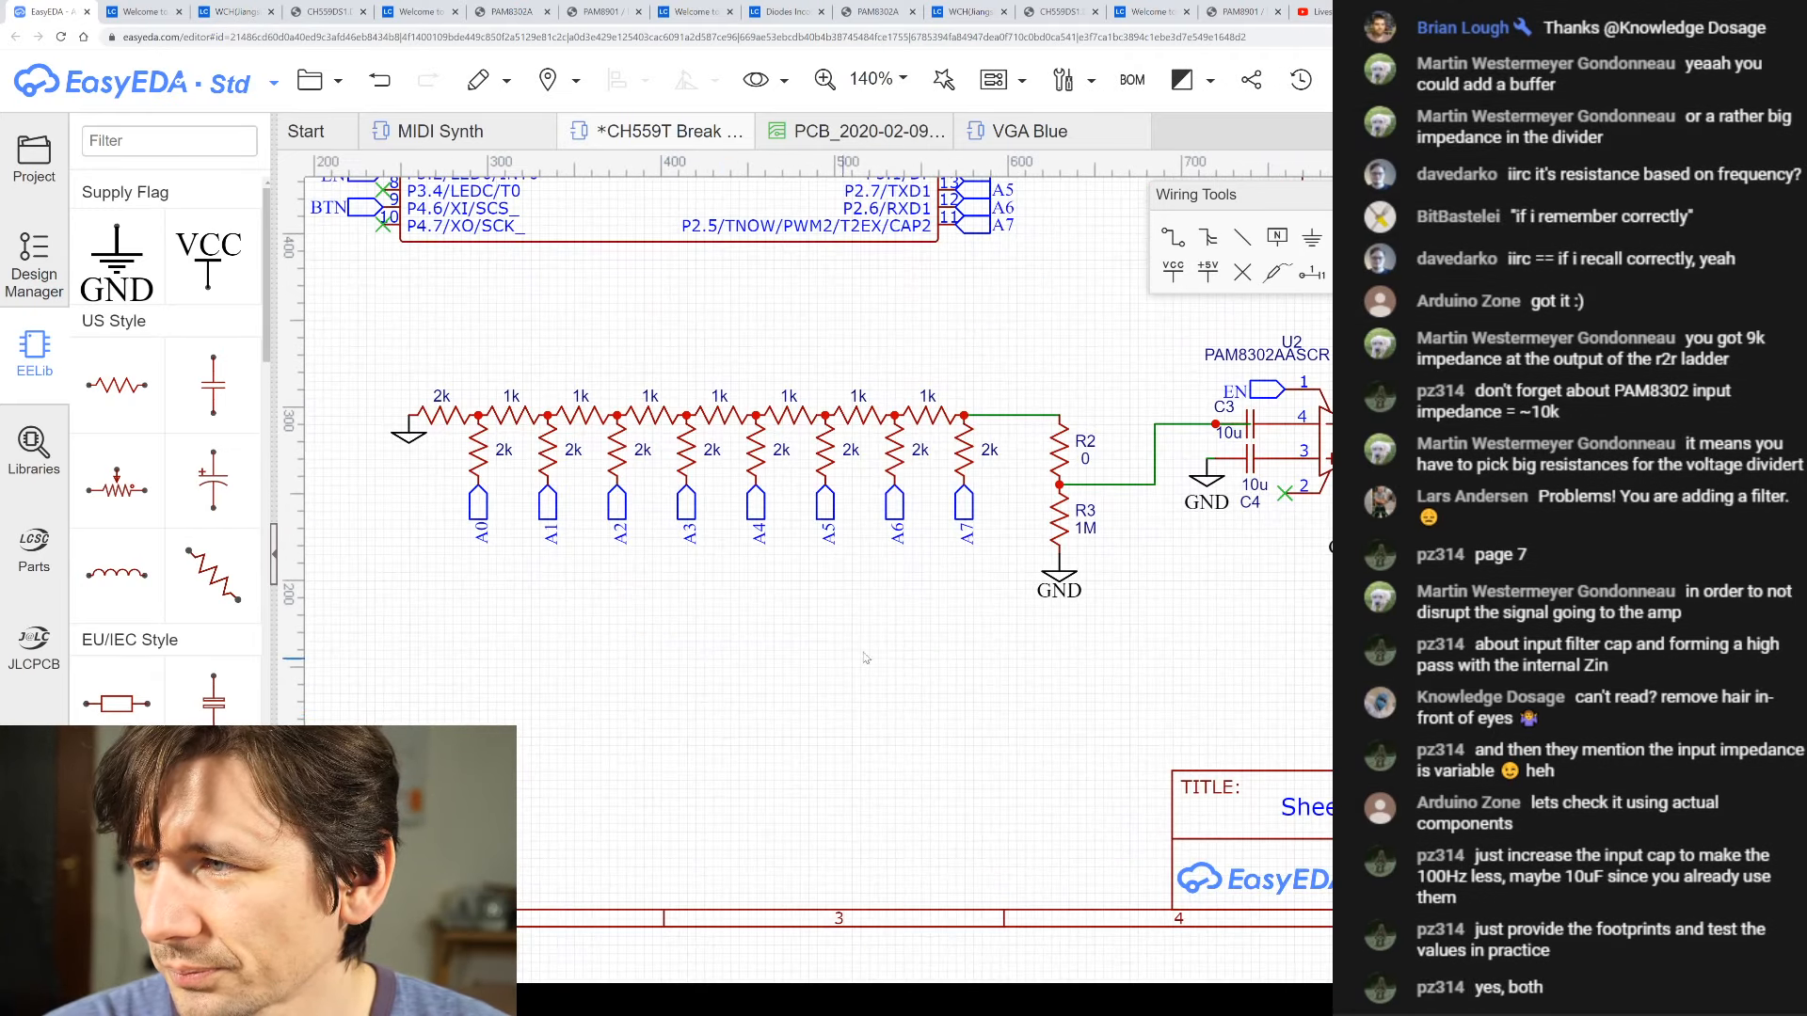
scroll(1161, 376, "up", 5)
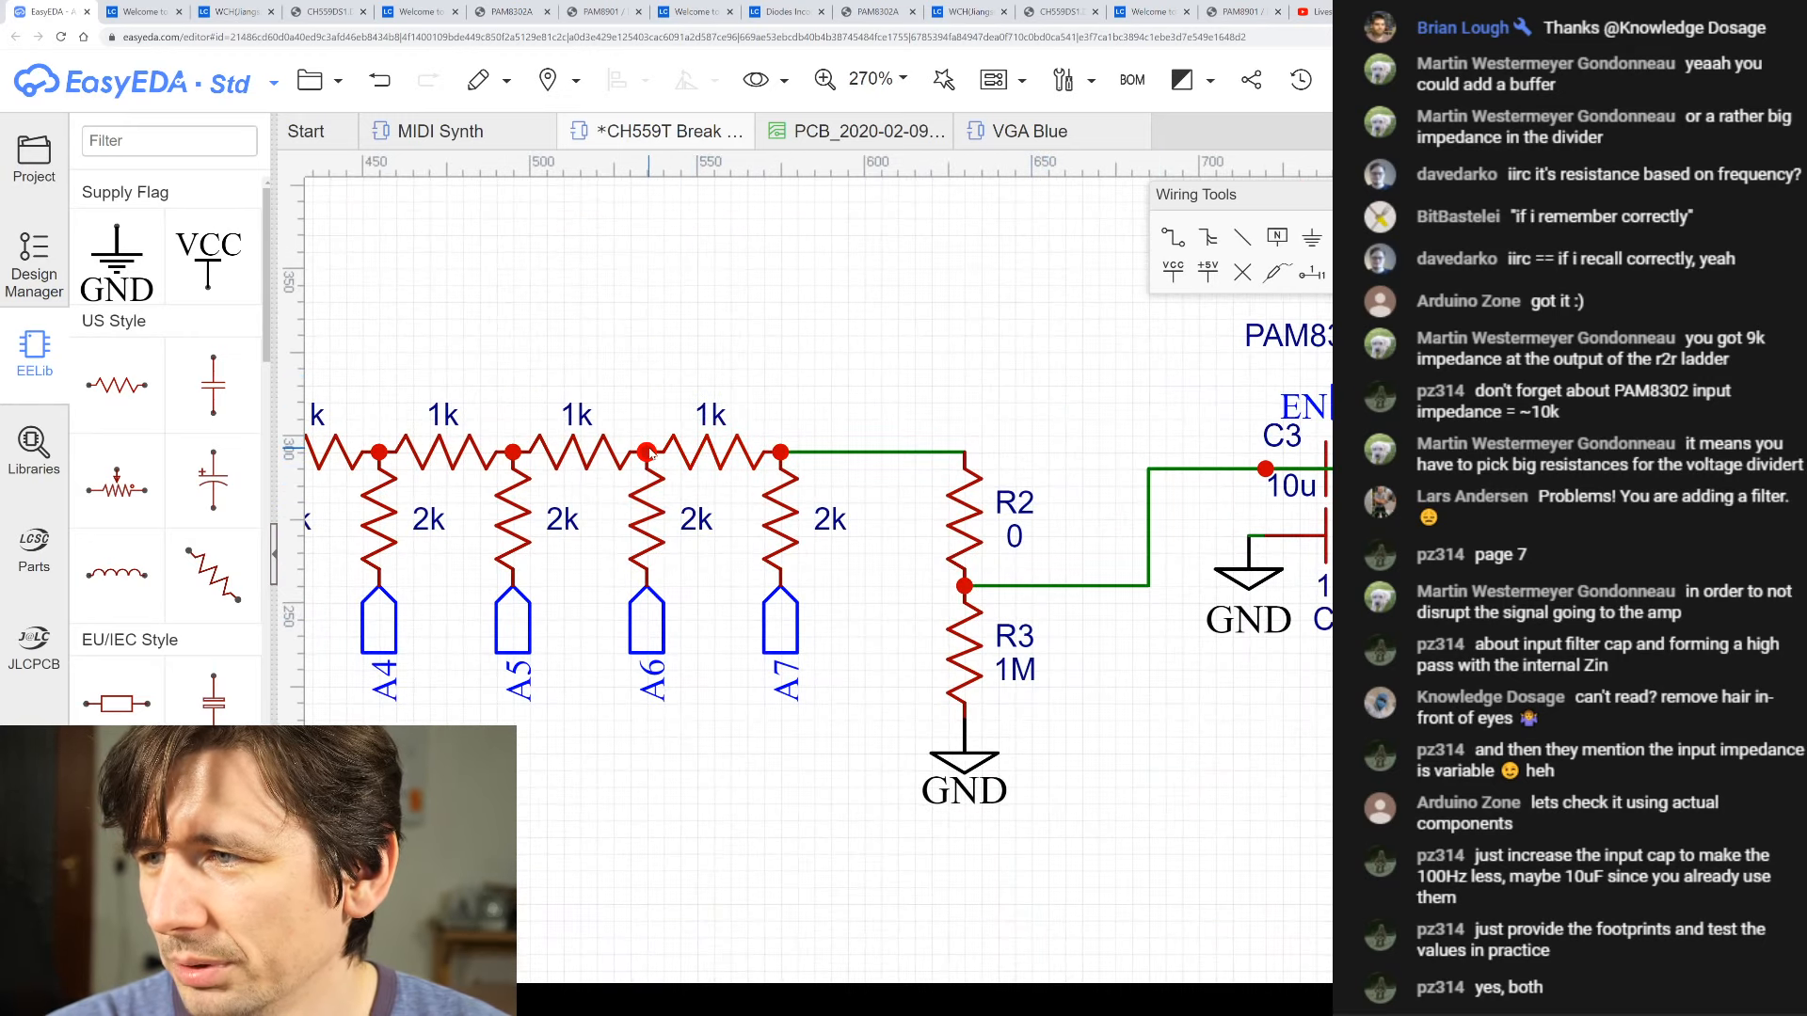
scroll(891, 466, "down", 3)
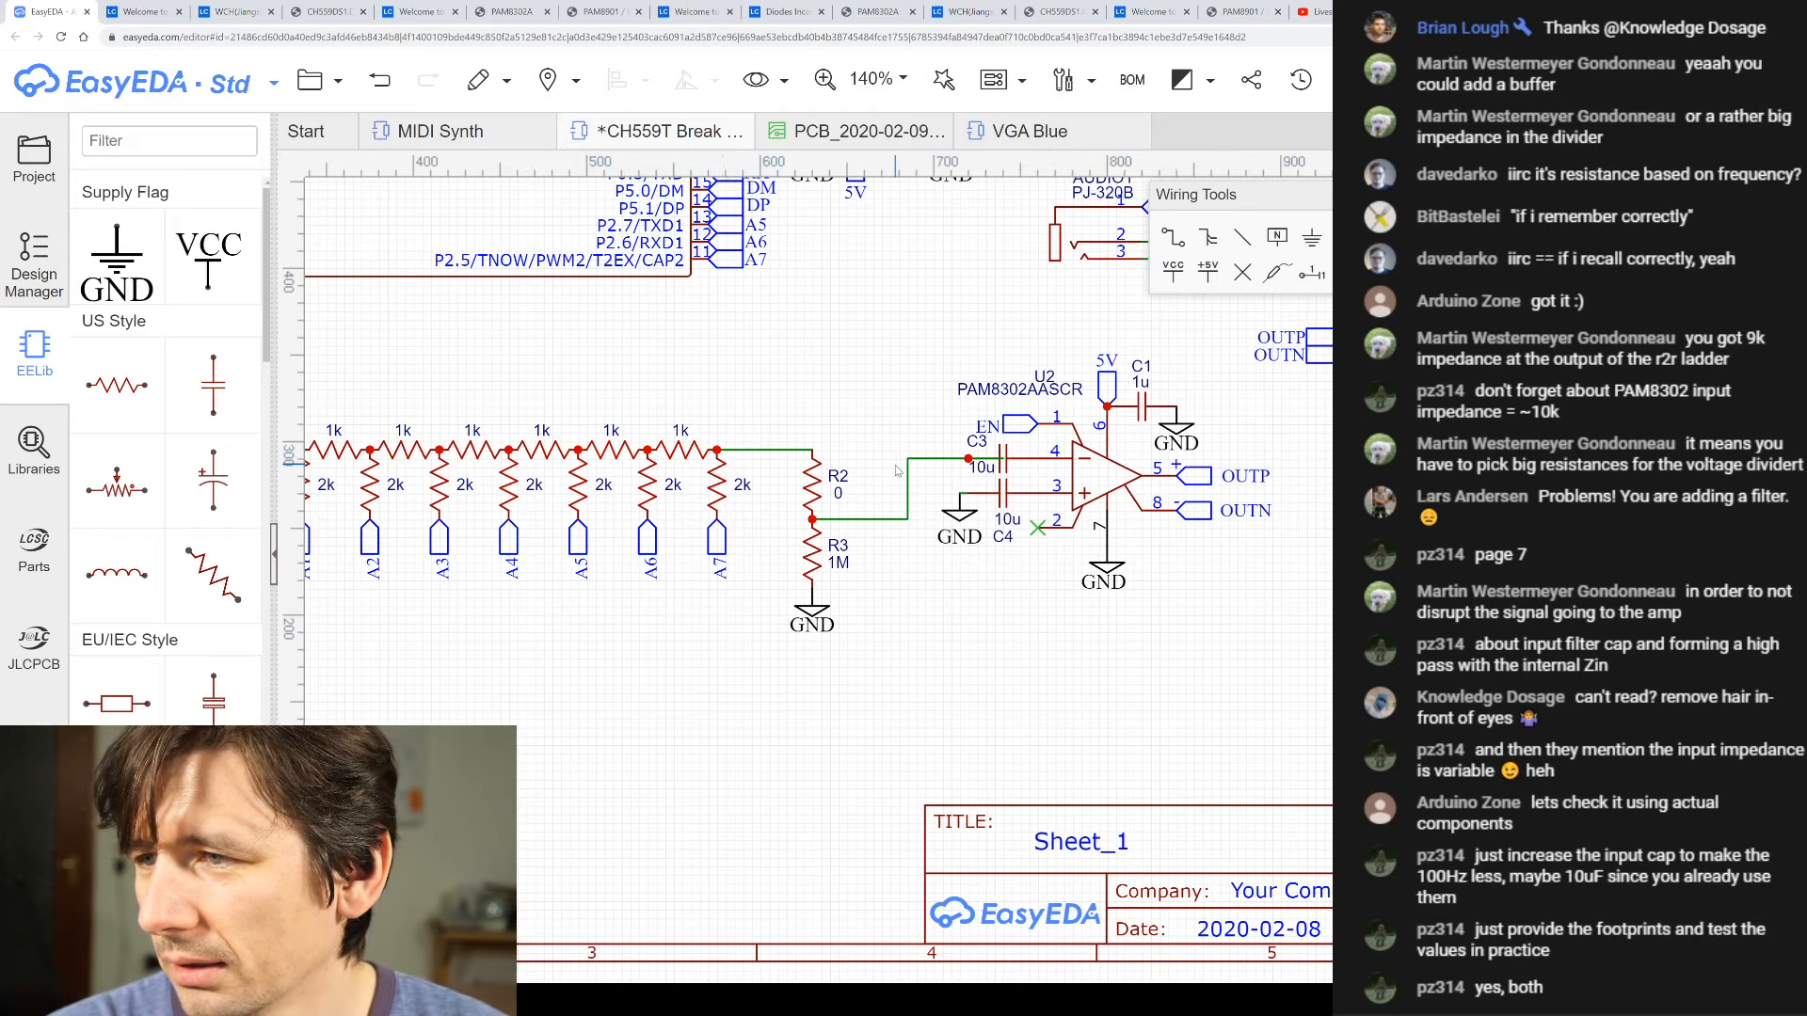
- Delete the wire between the ladder output and R2, and move R2 up so its lower end meets the amplifier input line
scroll(753, 453, "up", 3)
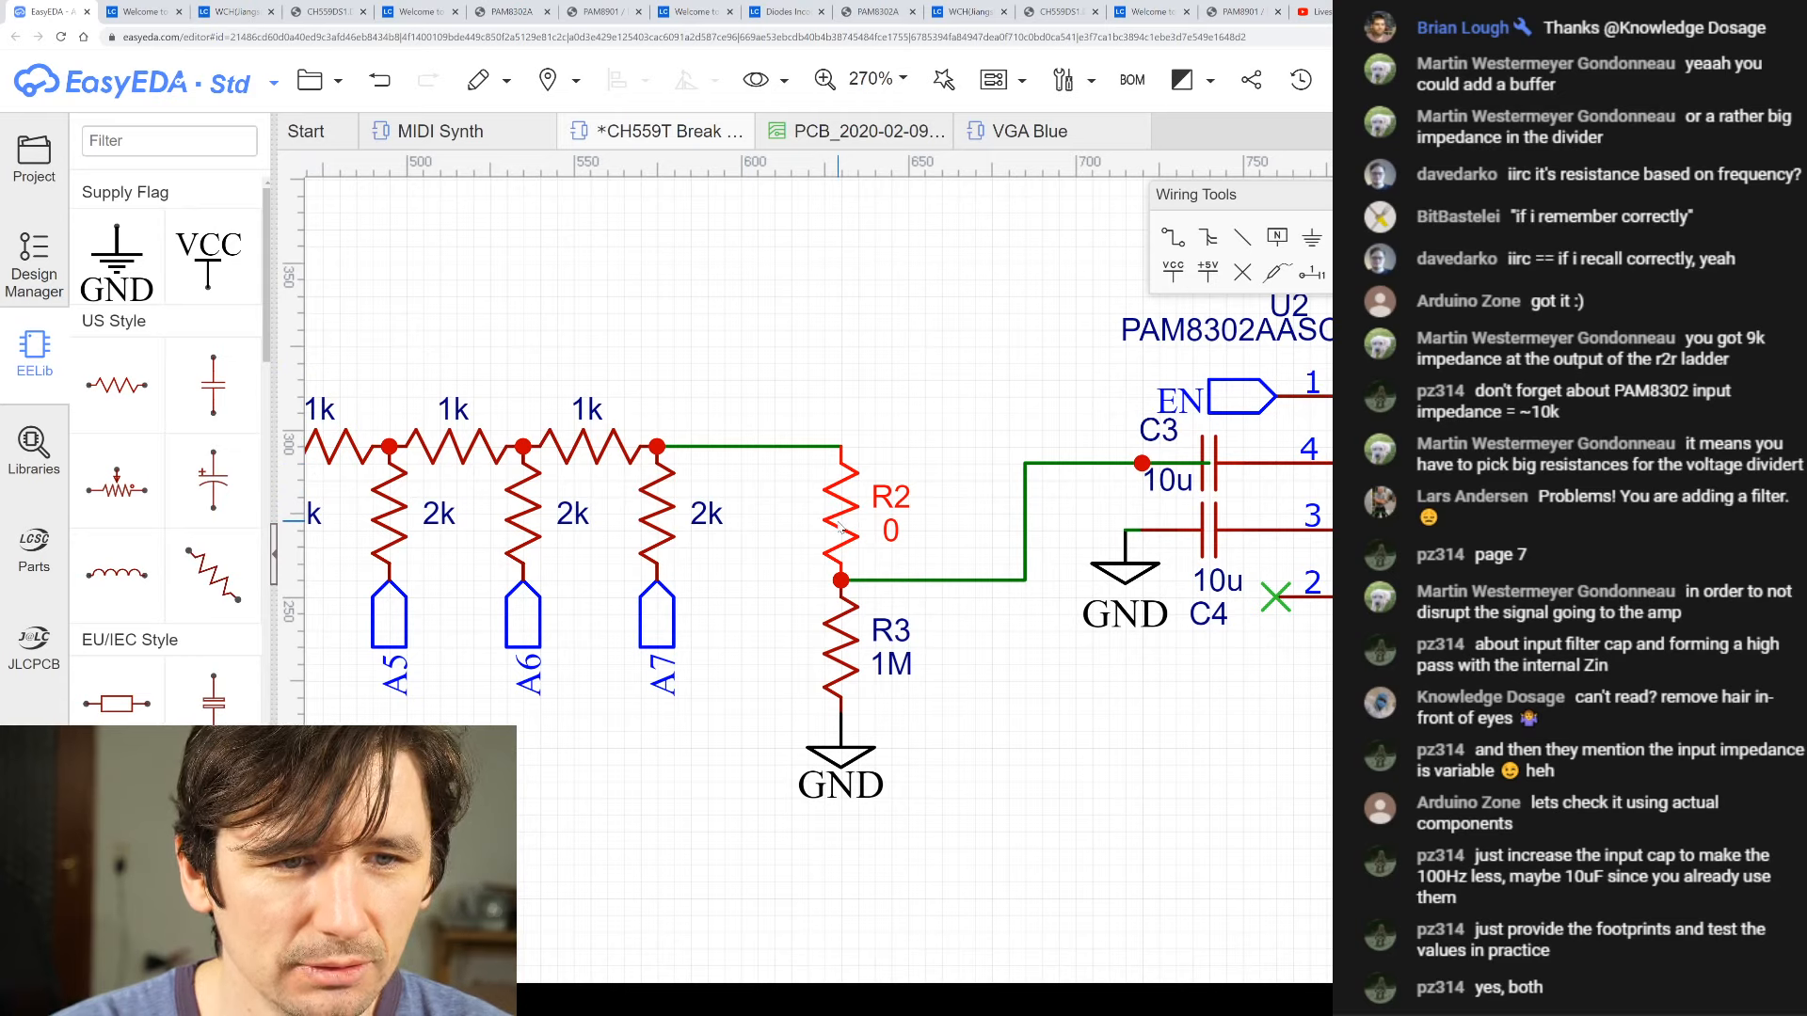
left_click_drag(840, 527, 906, 411)
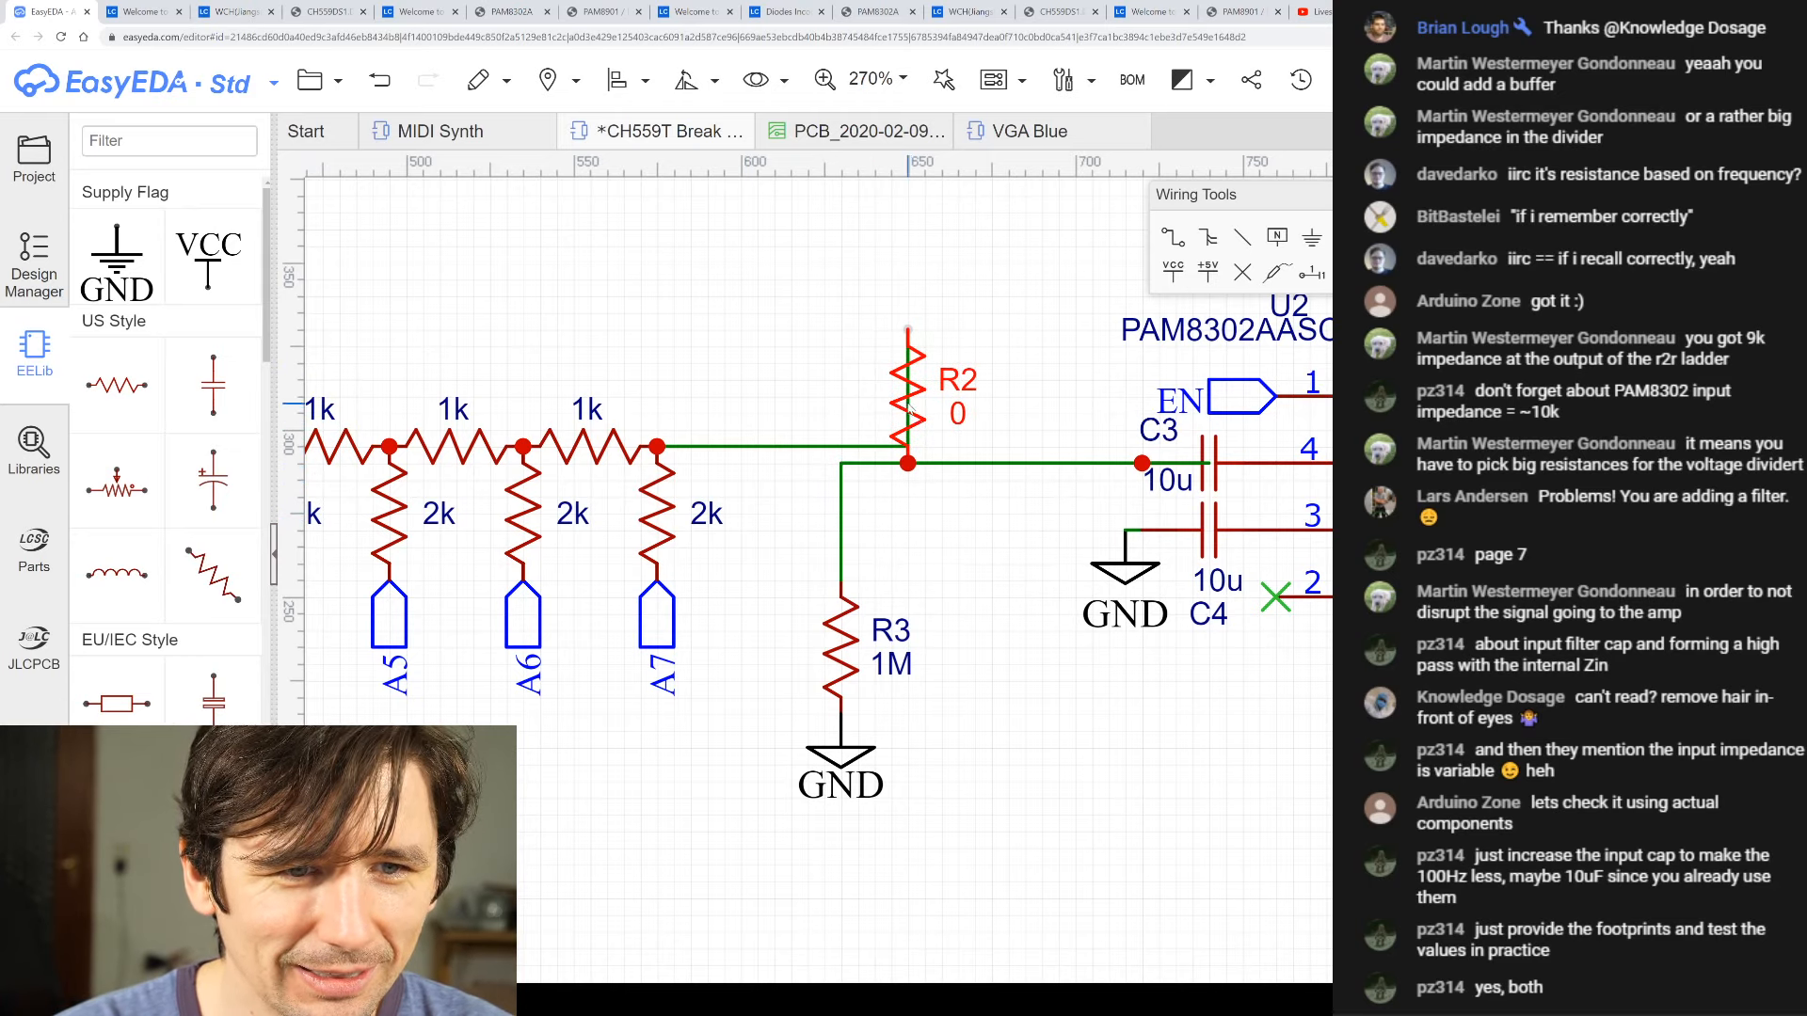
left_click_drag(906, 429, 837, 530)
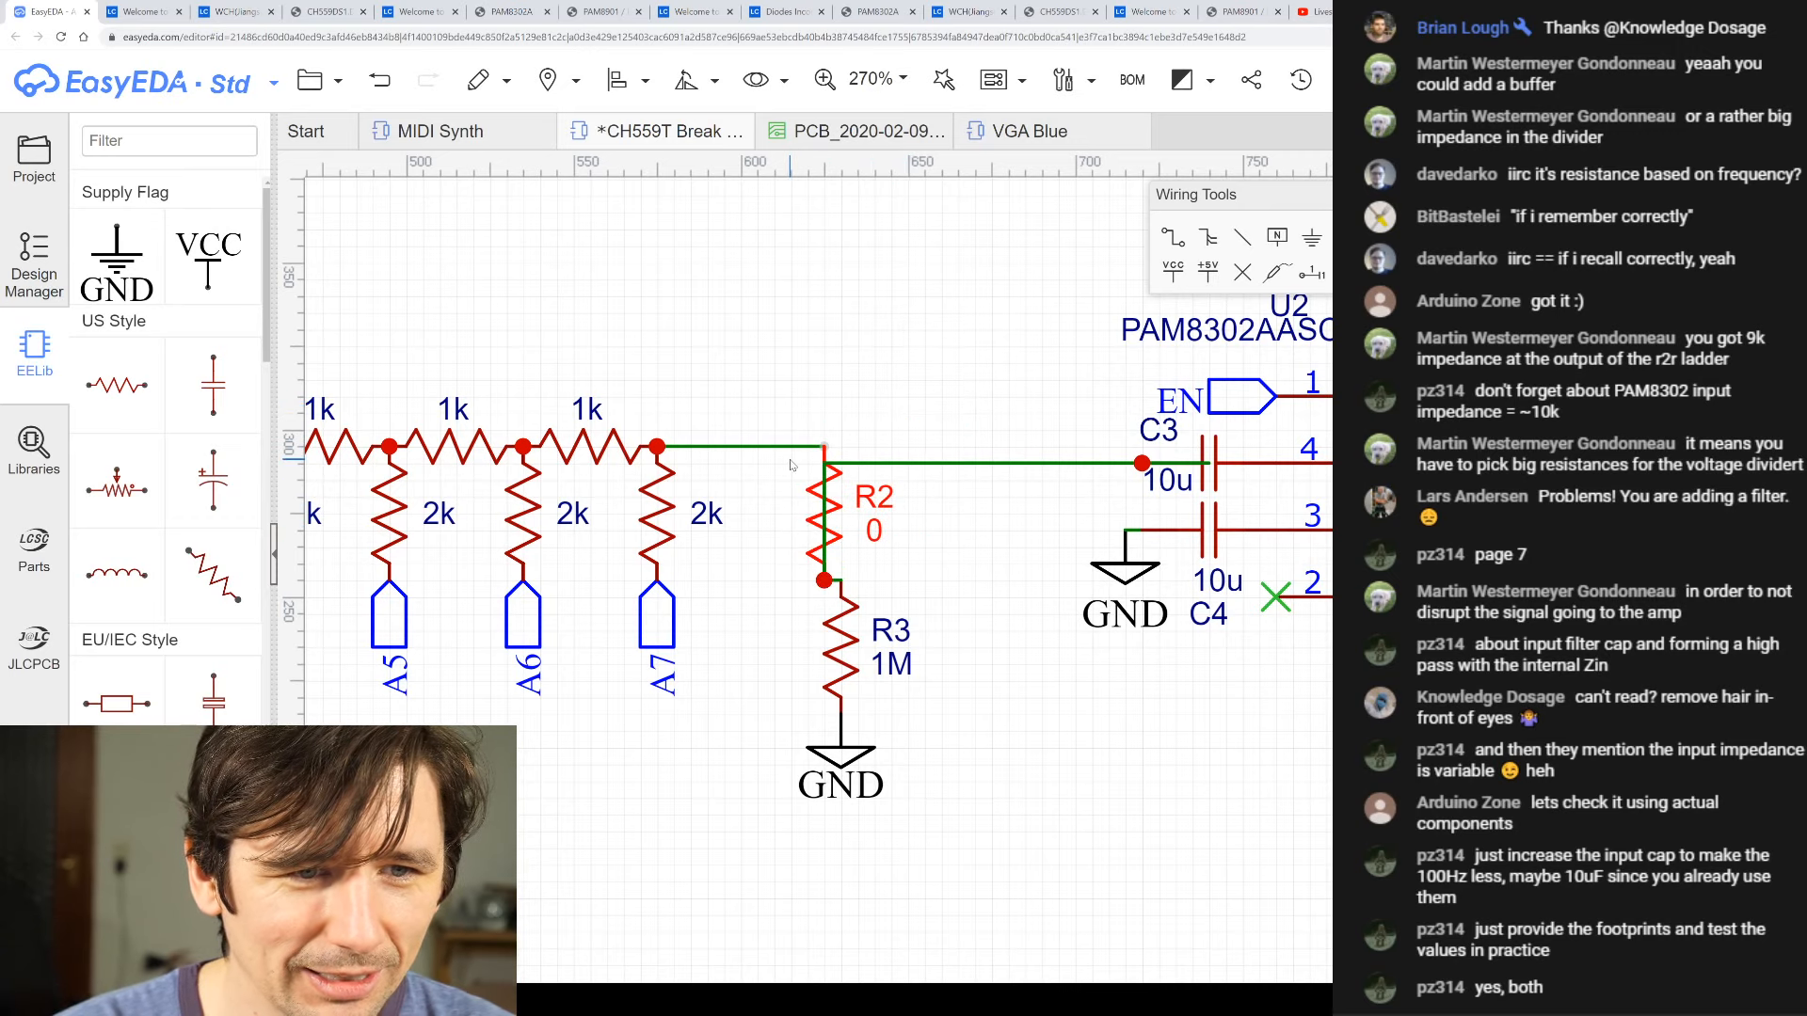
left_click_drag(789, 446, 789, 358)
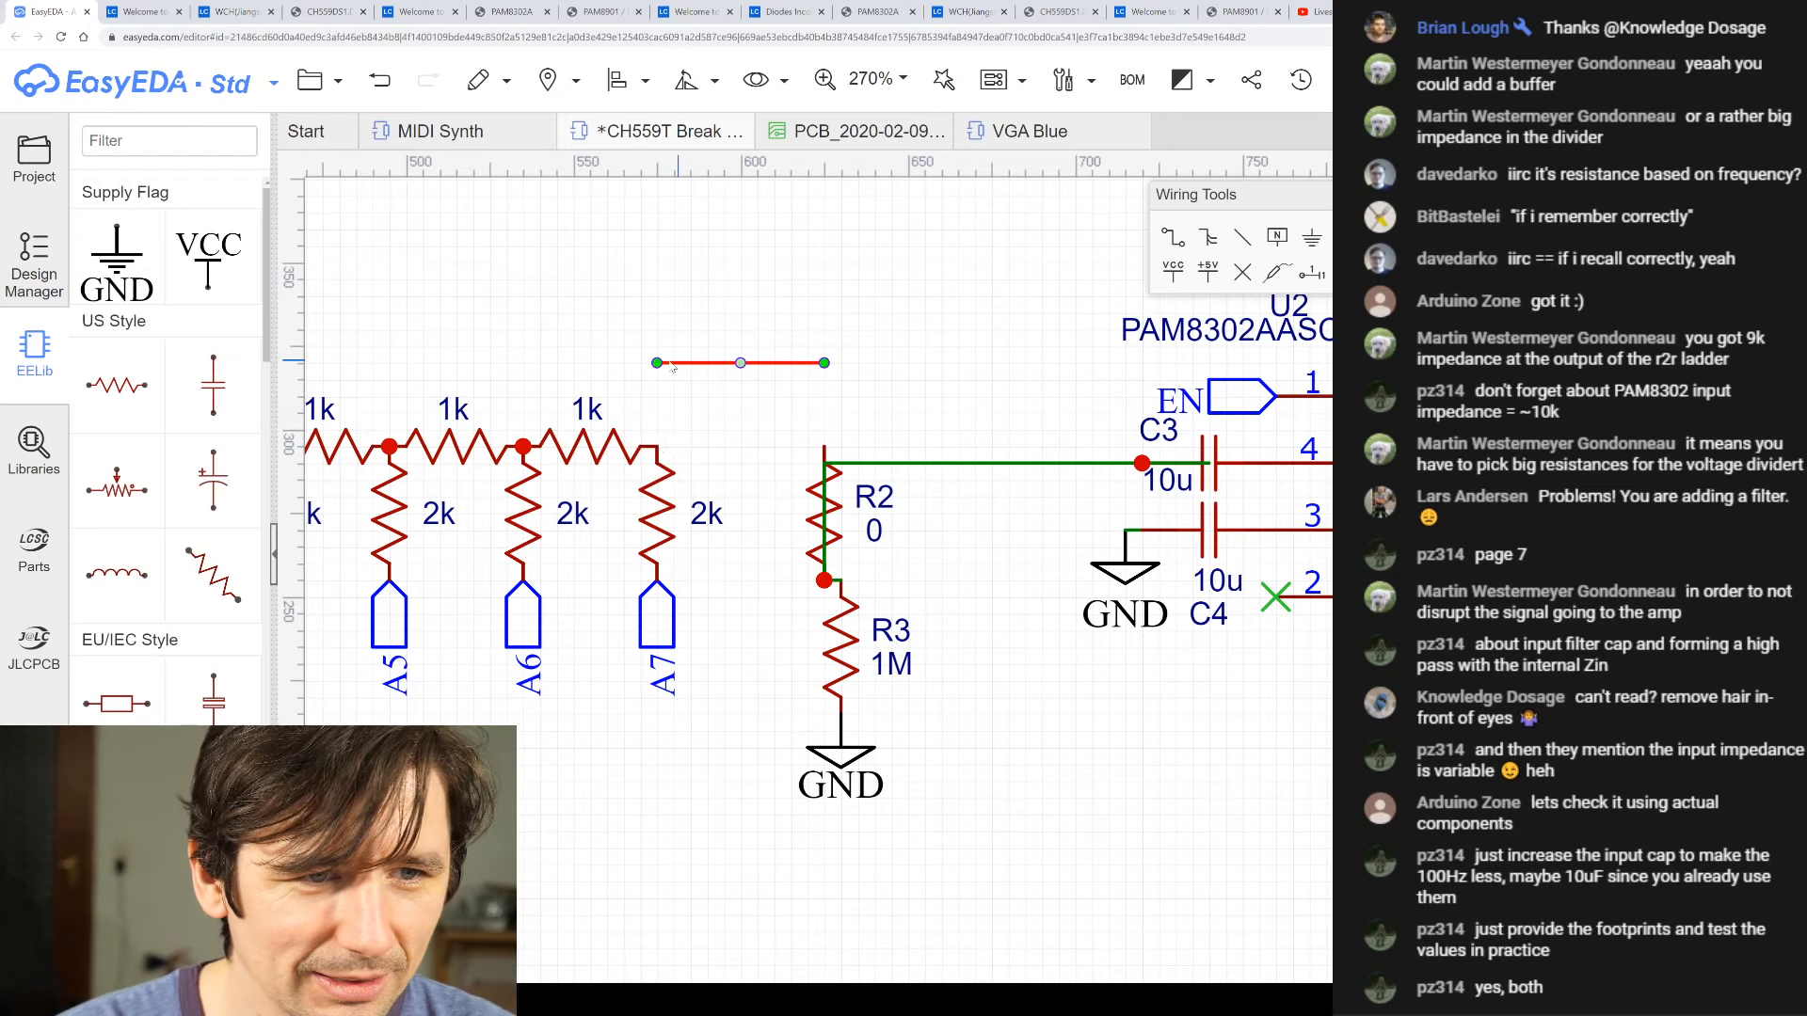
left_click(721, 367)
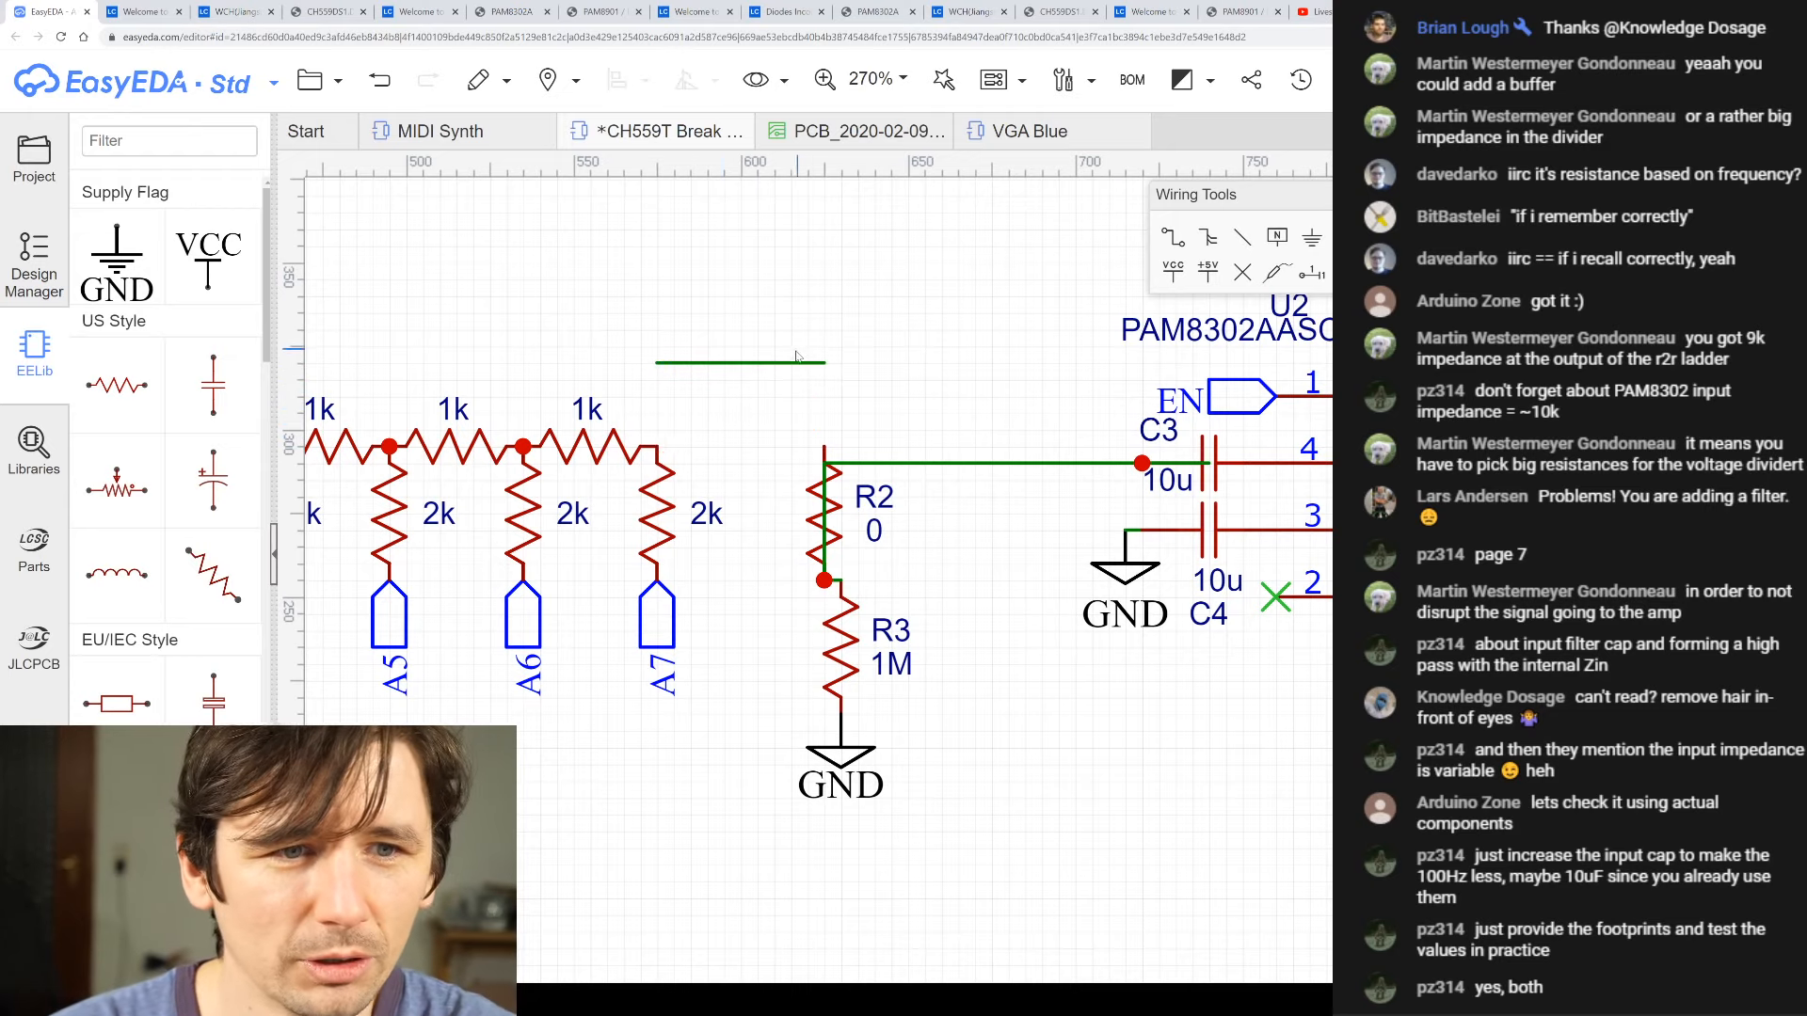
left_click(796, 362)
key("Delete")
left_click_drag(828, 515, 827, 399)
left_click(830, 551)
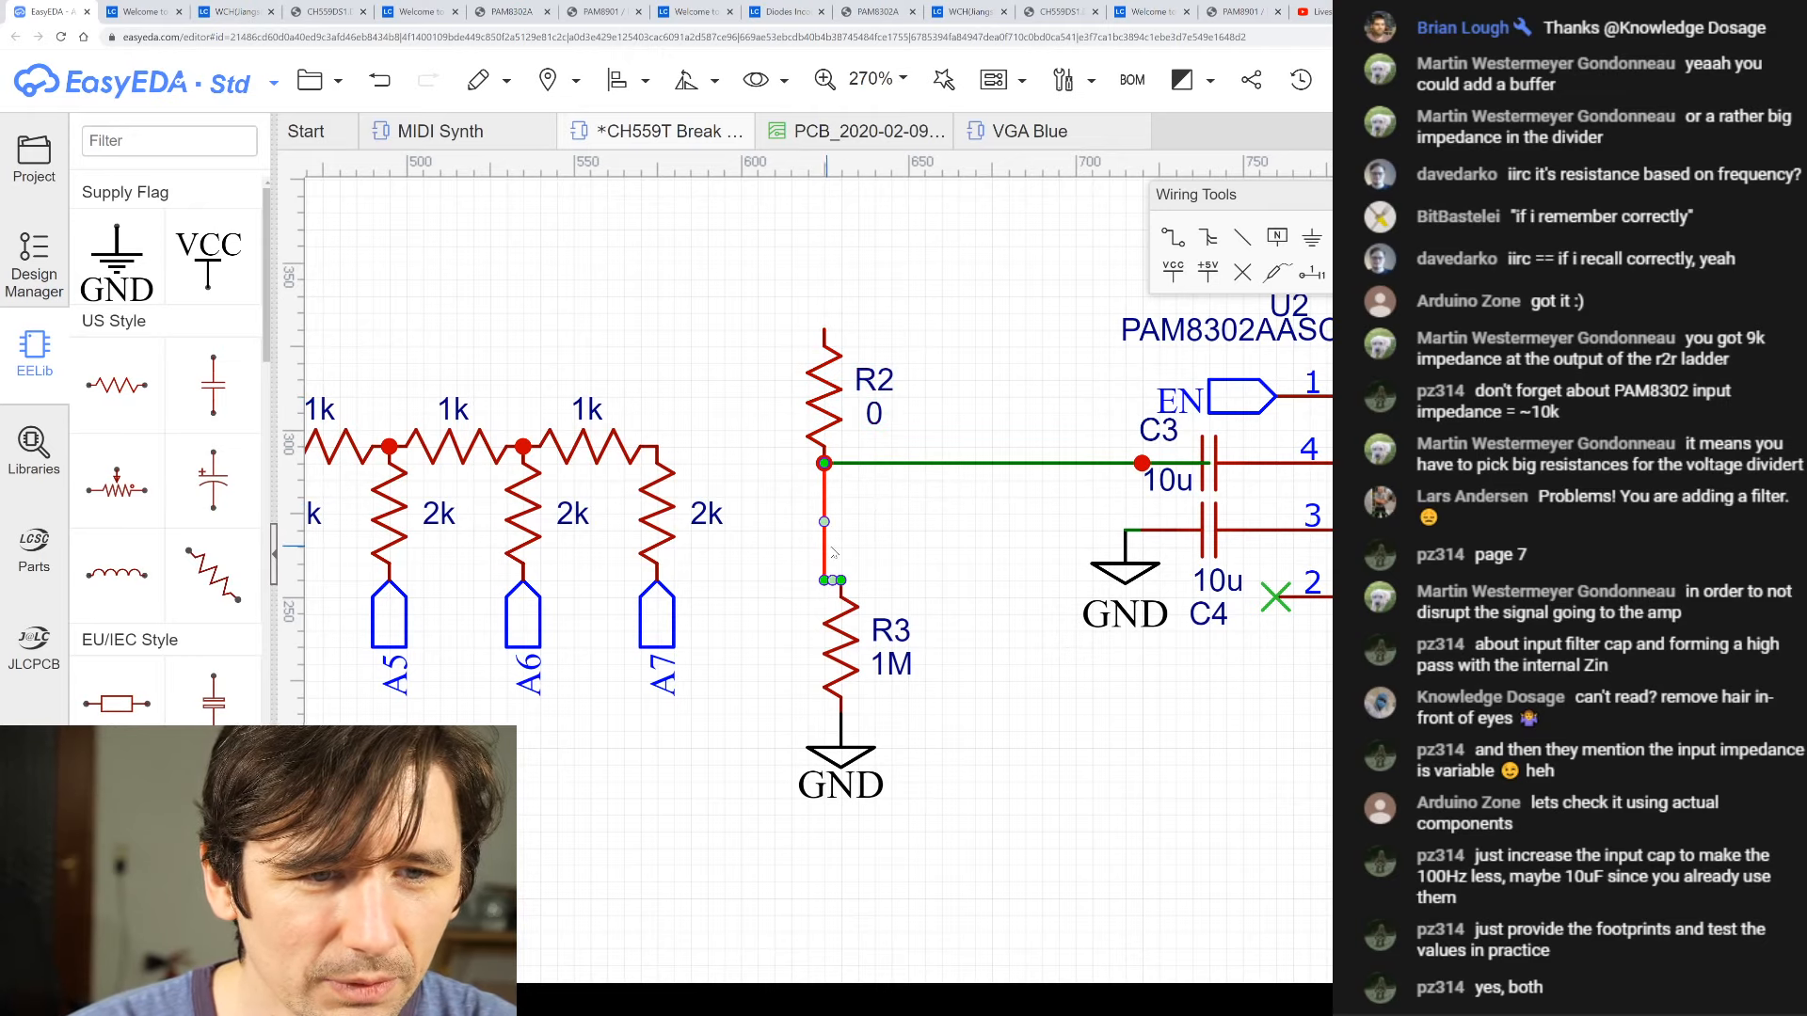
- Wire the ladder output above A7 to the upper end of R2
left_click(1172, 237)
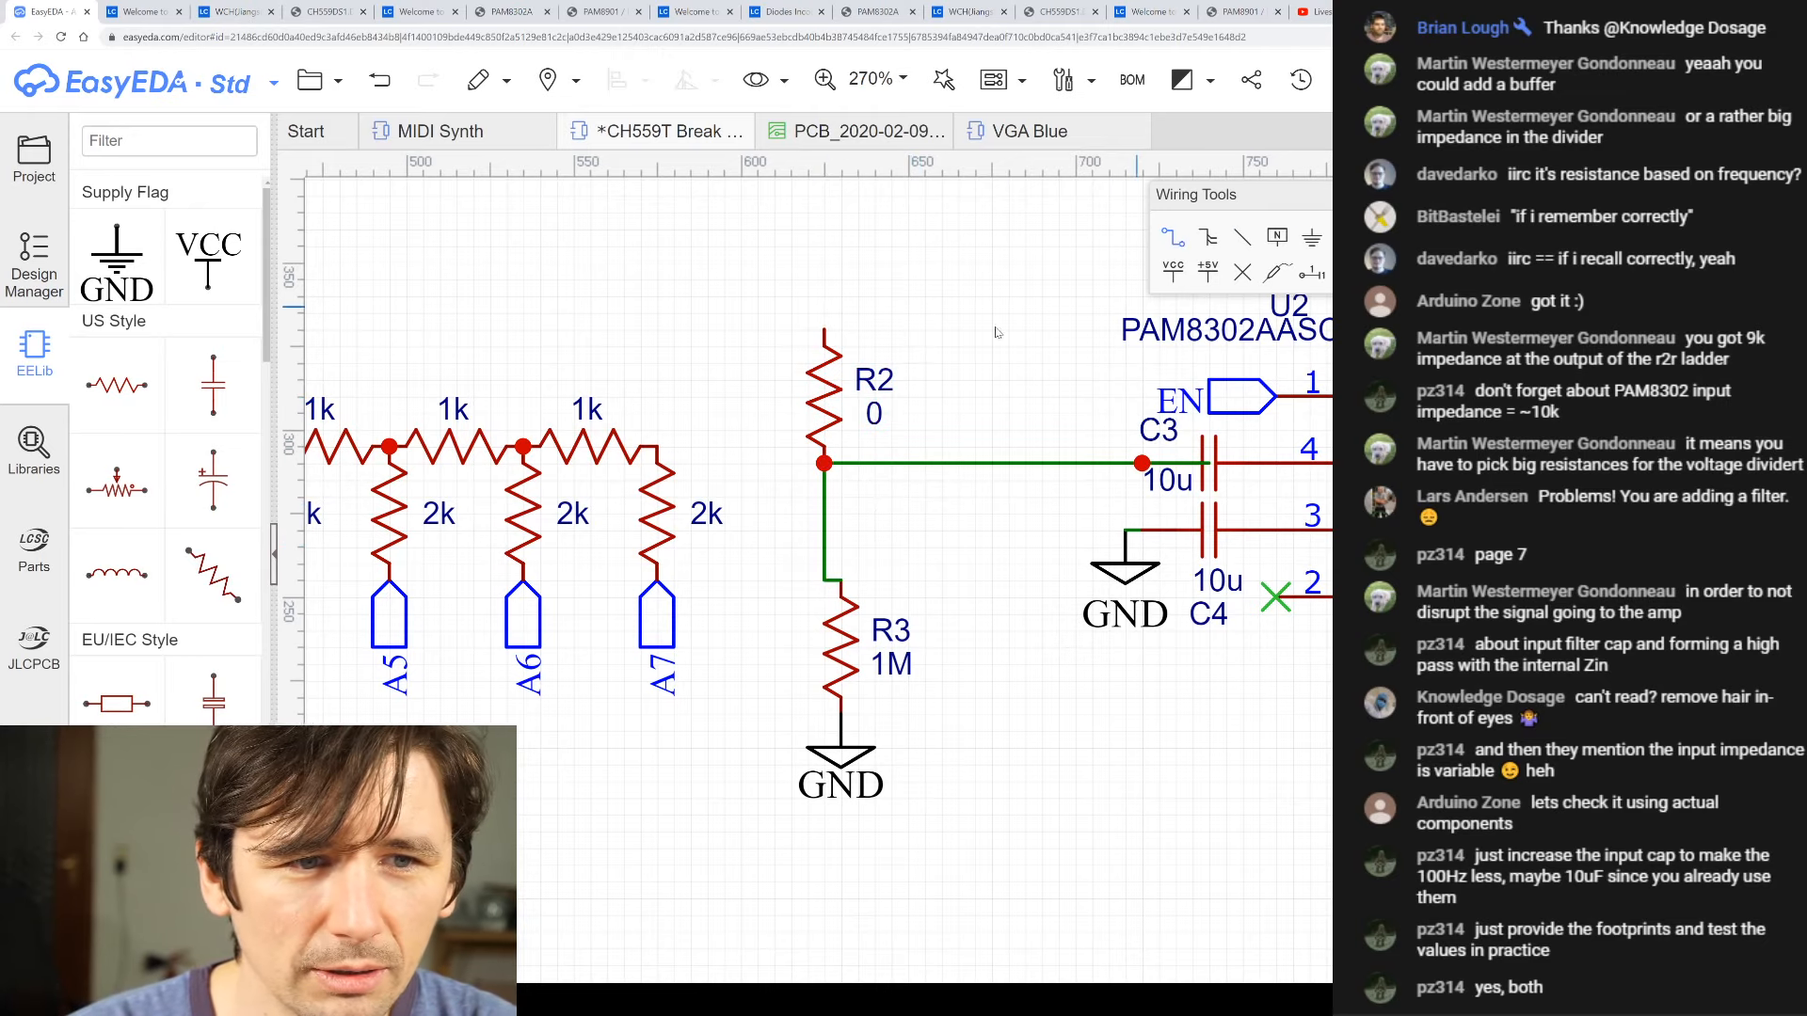
left_click(657, 448)
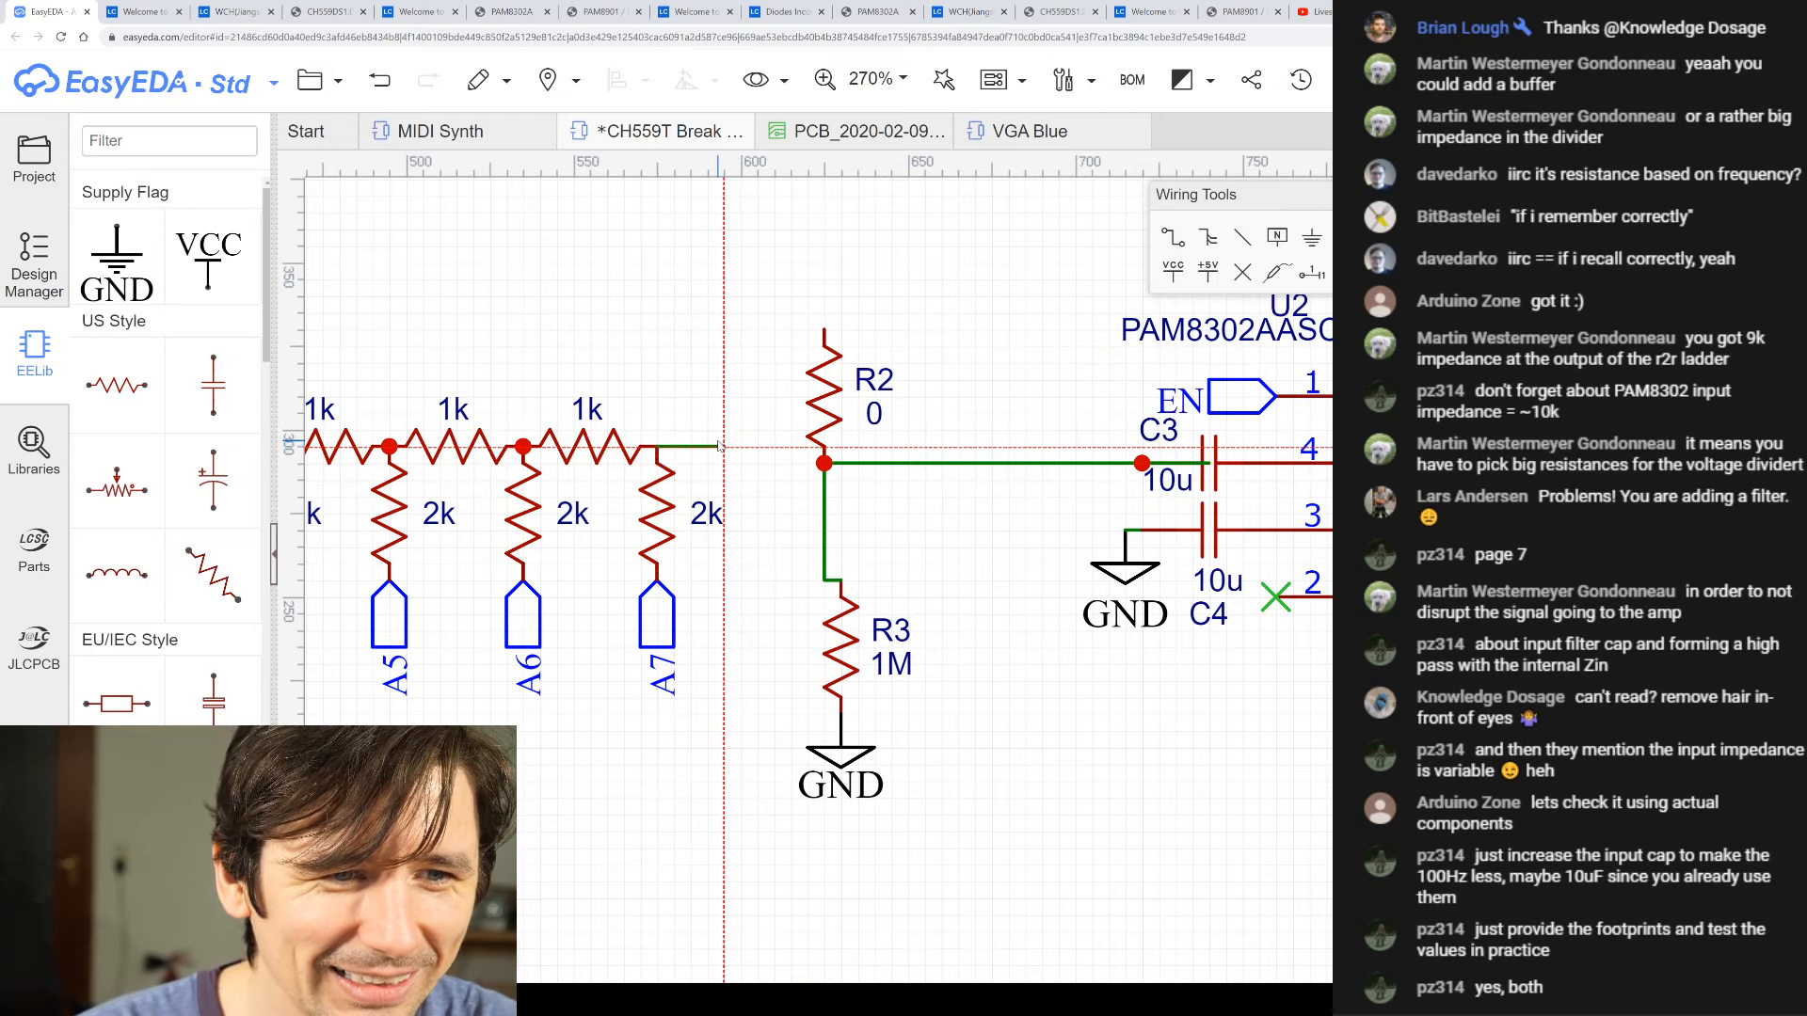
left_click(708, 329)
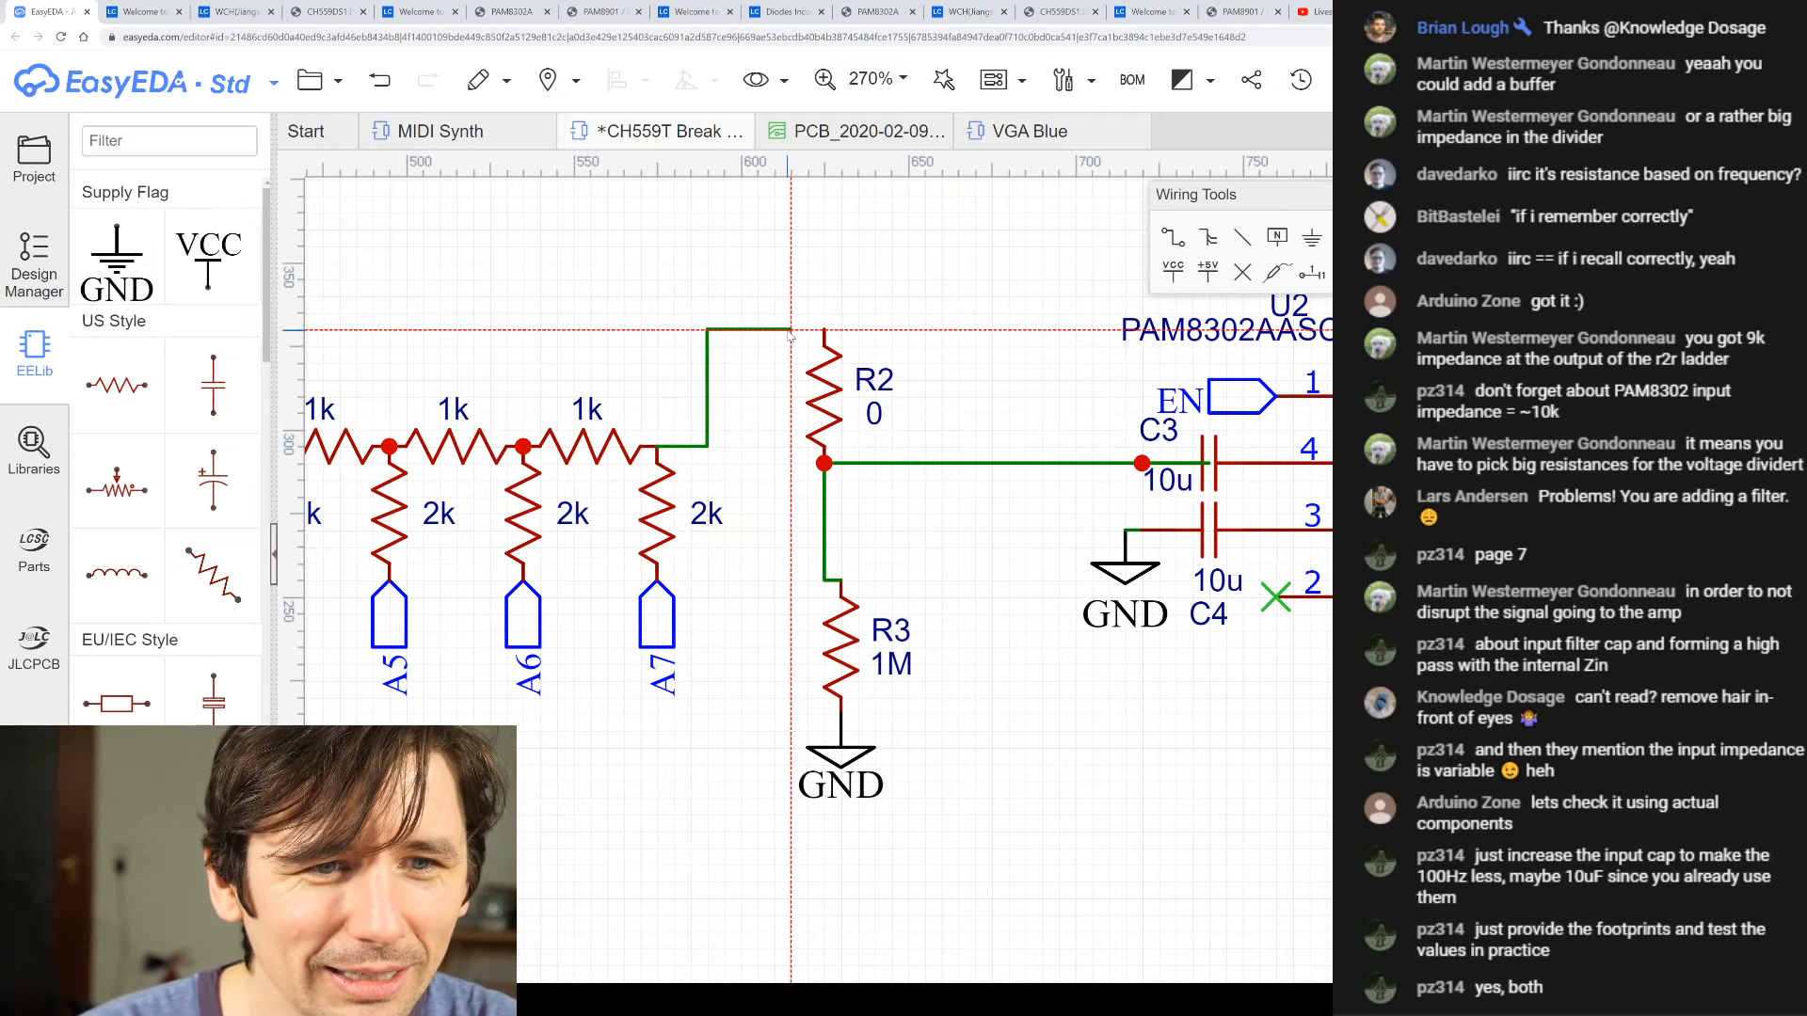
left_click(824, 329)
key("Escape")
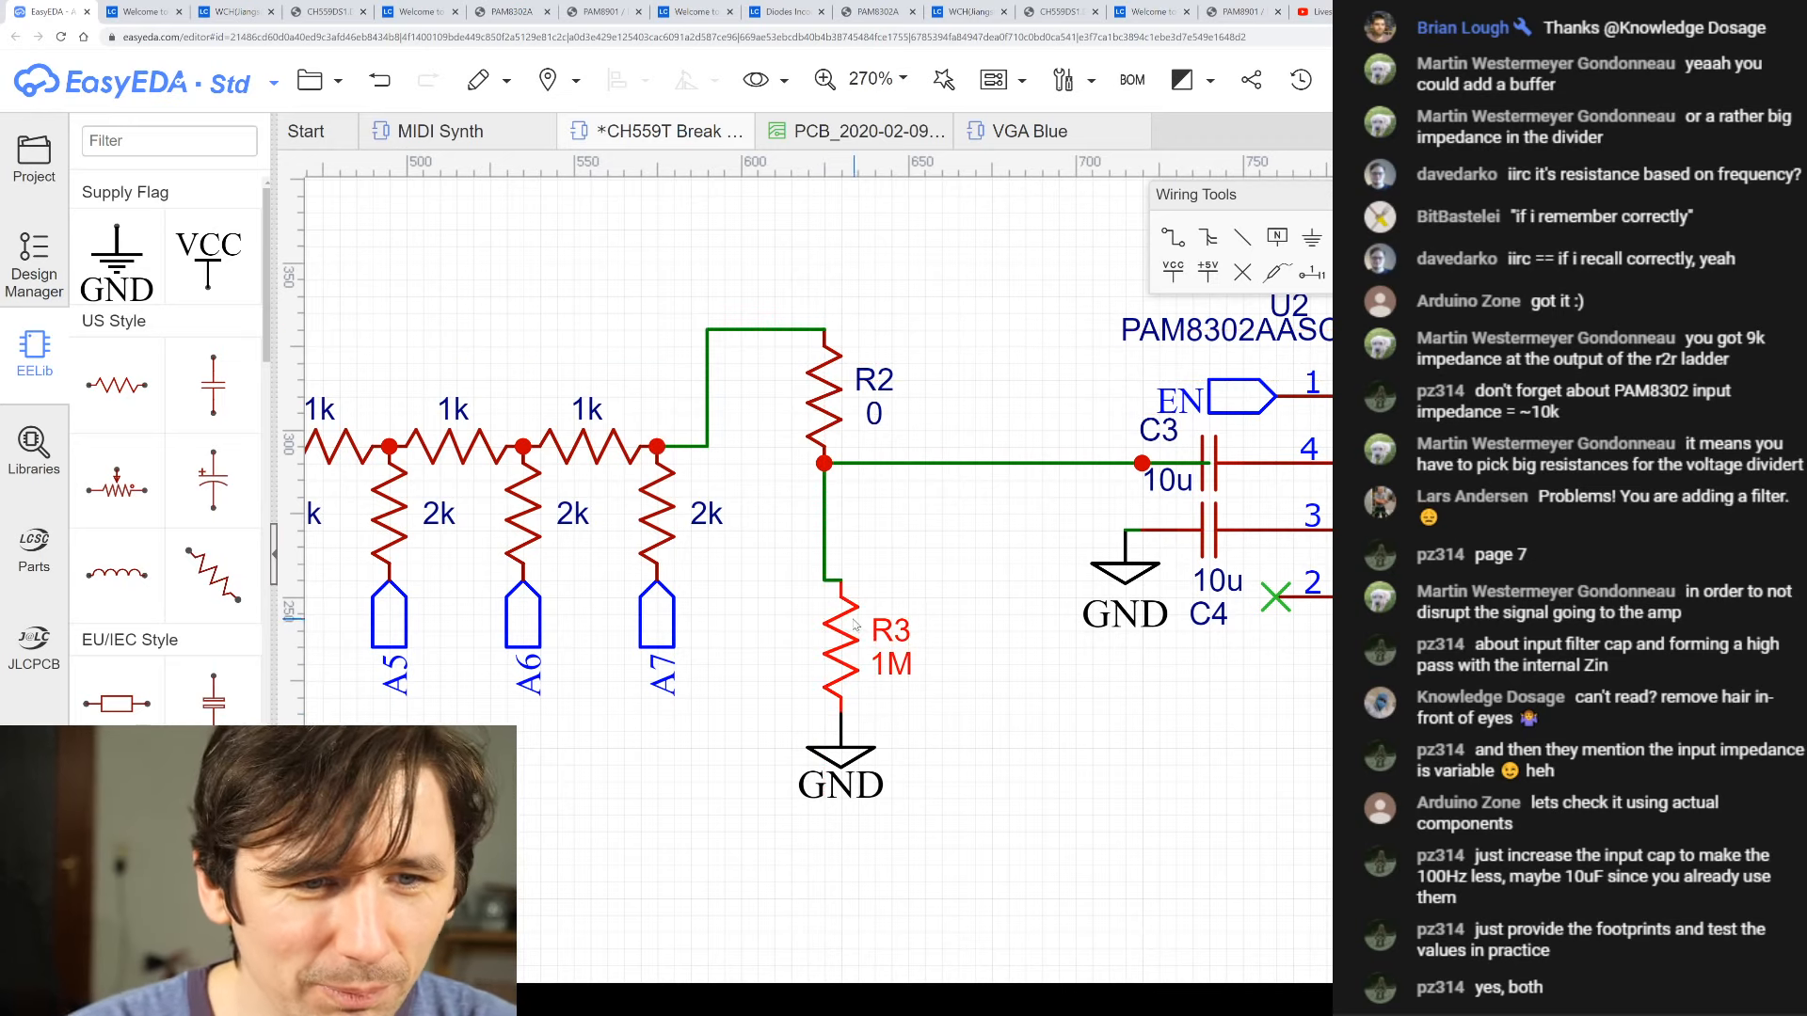
- Move R3 directly below R2 at the amplifier input line and place its GND symbol straight beneath it
left_click_drag(843, 610, 828, 560)
key("Up")
key("Up")
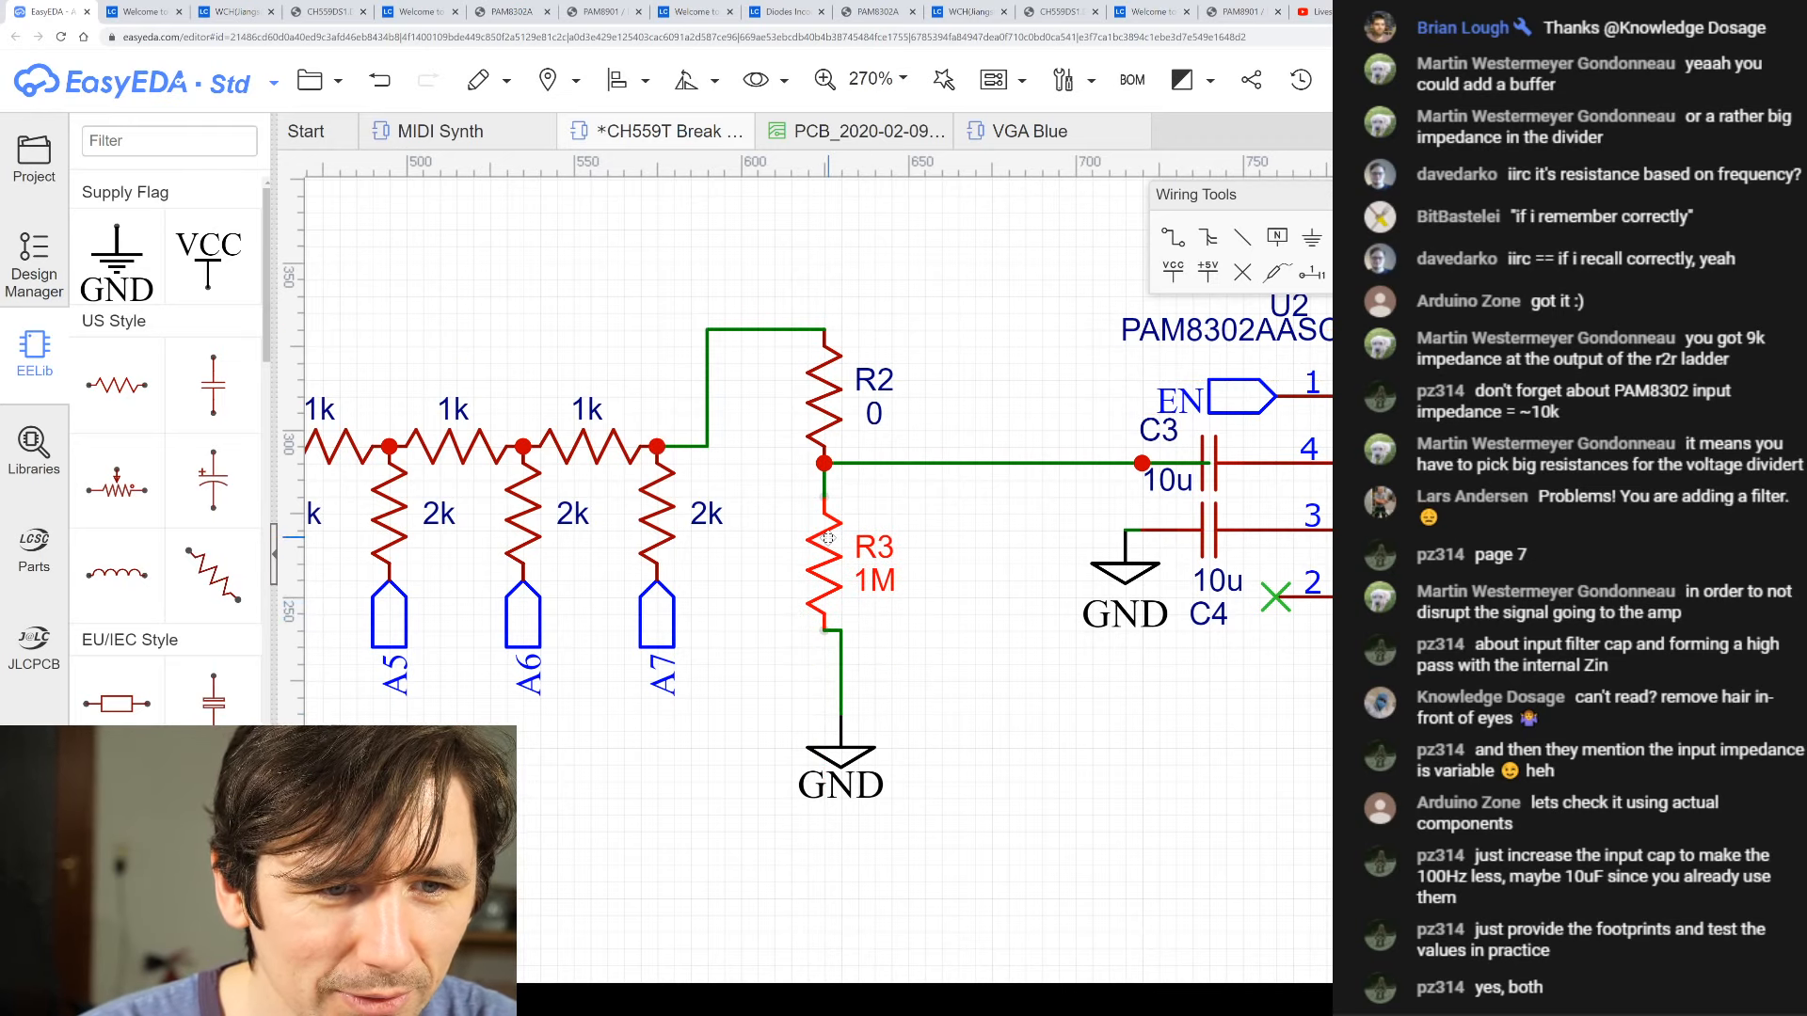
key("Up")
key("Up")
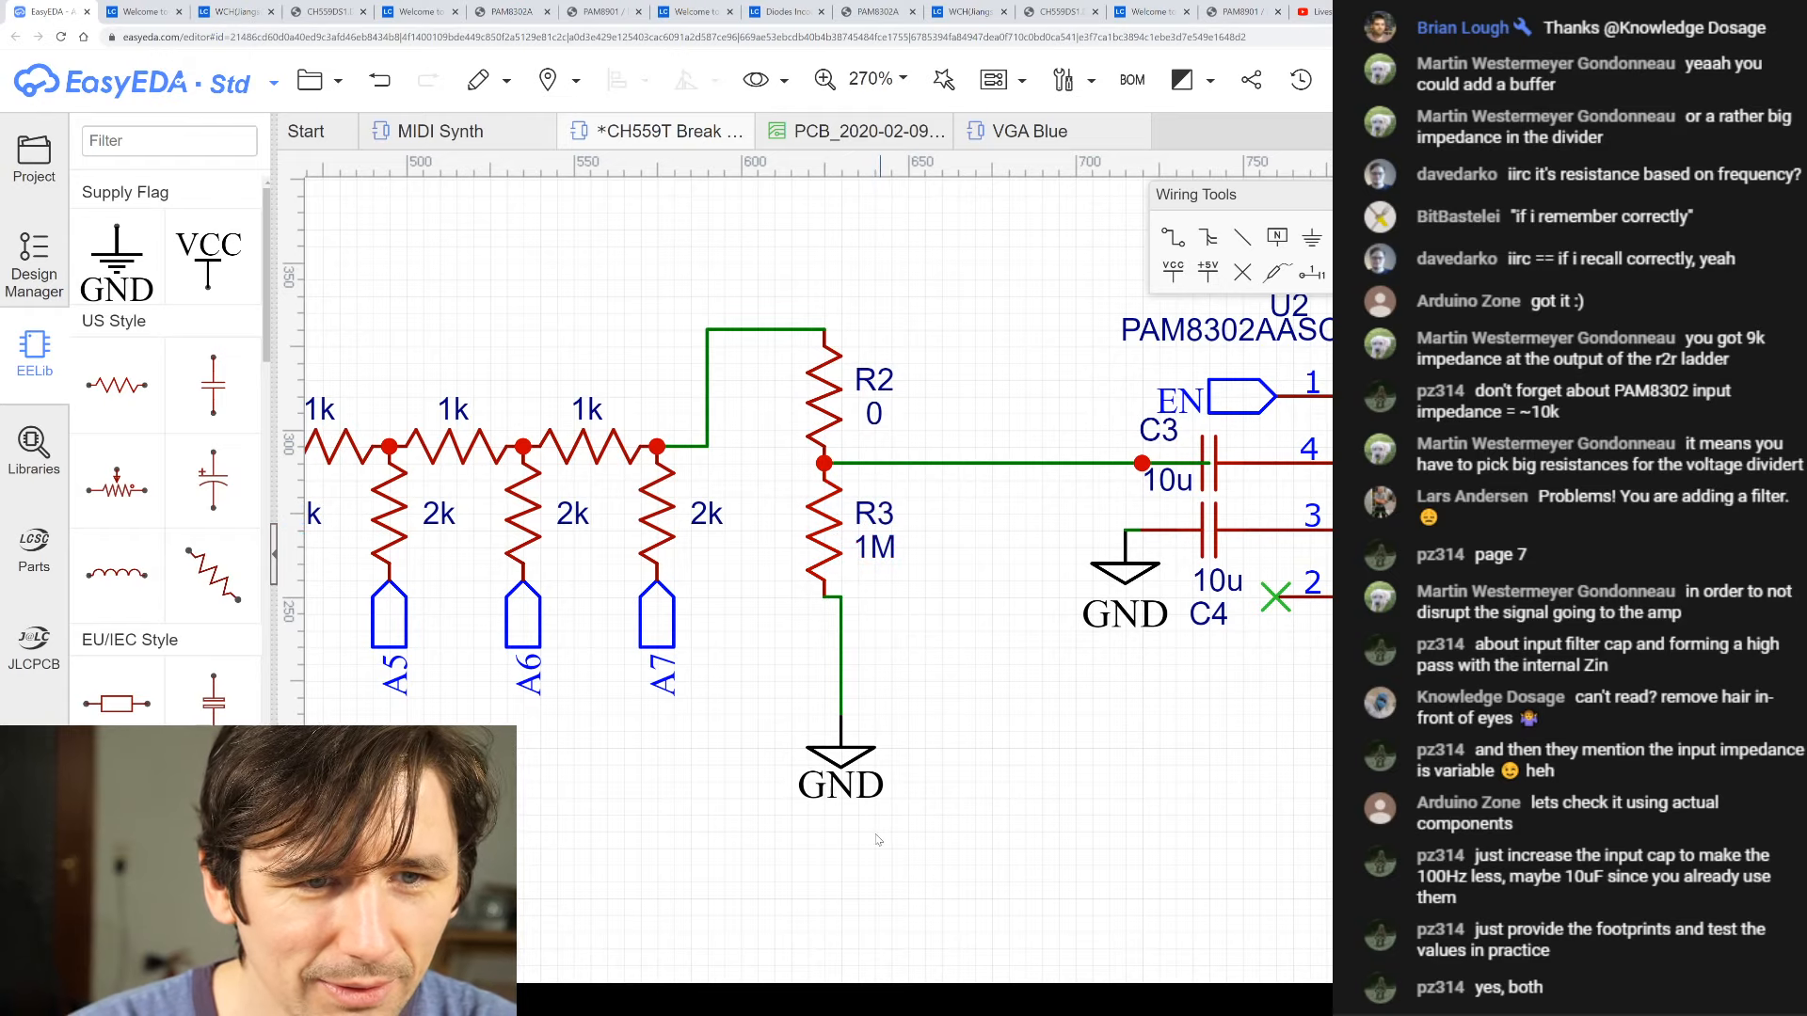
left_click(834, 751)
left_click_drag(835, 751, 819, 642)
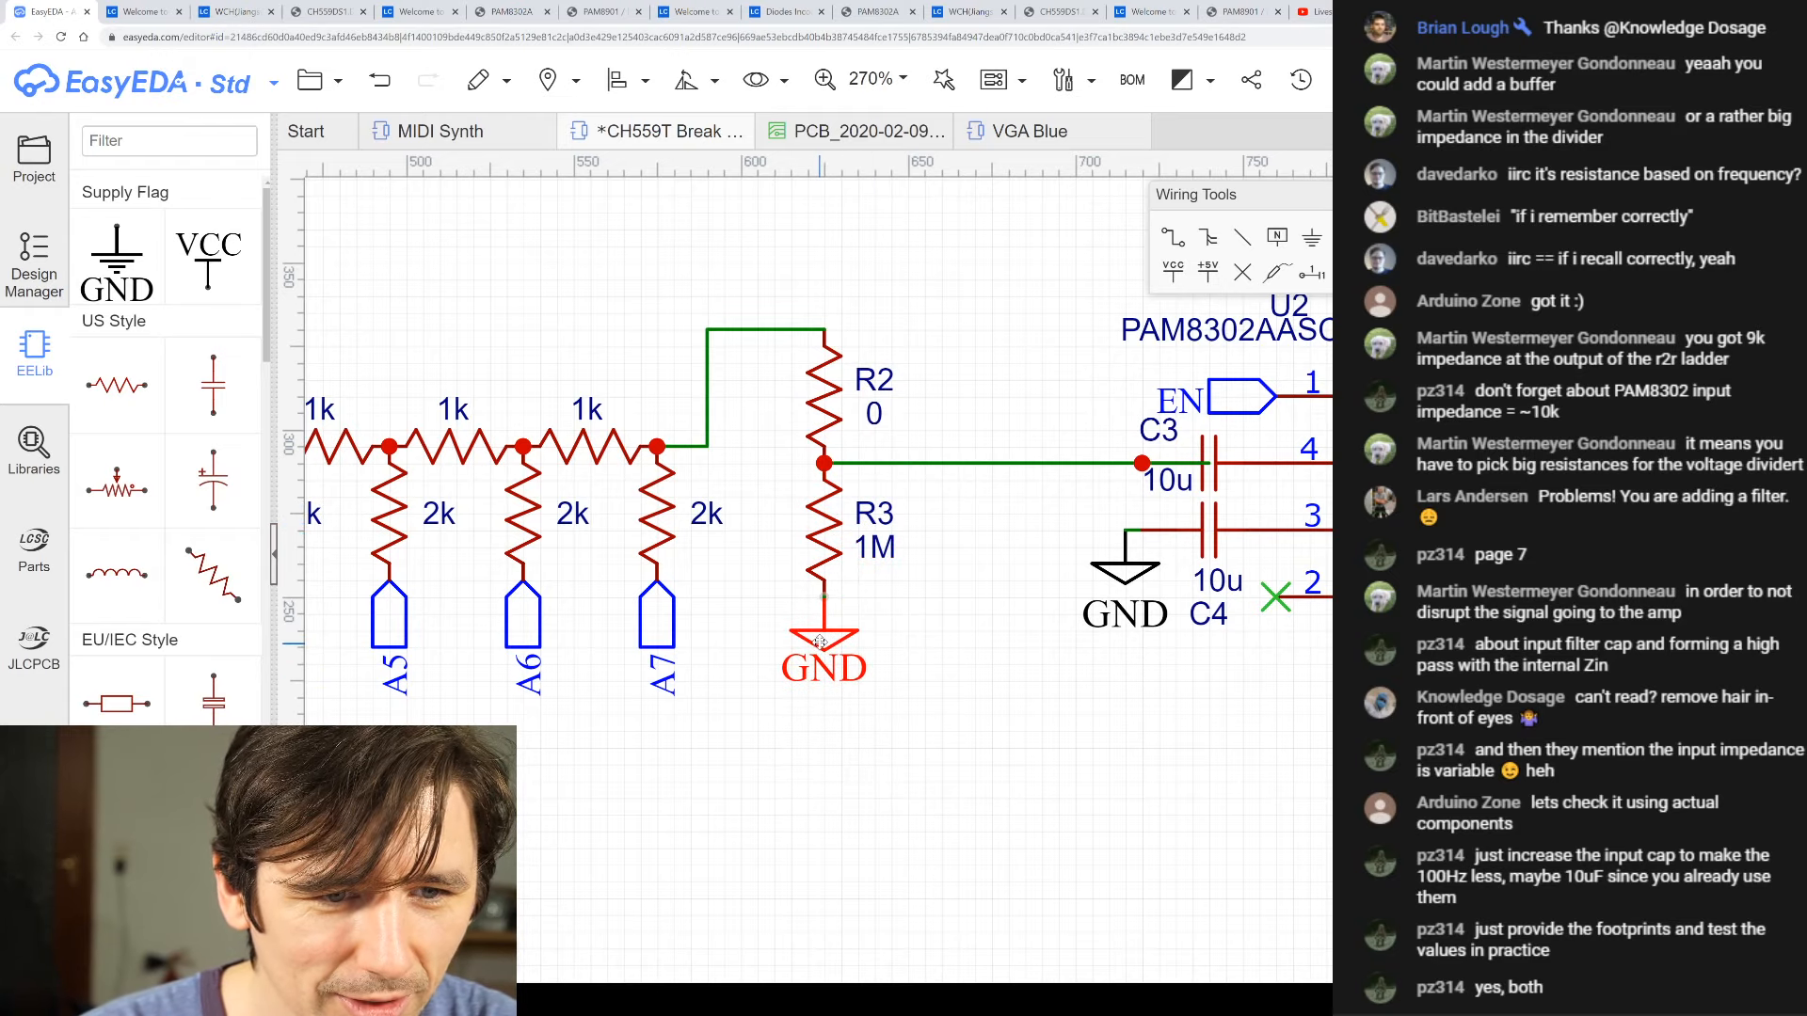
left_click(934, 637)
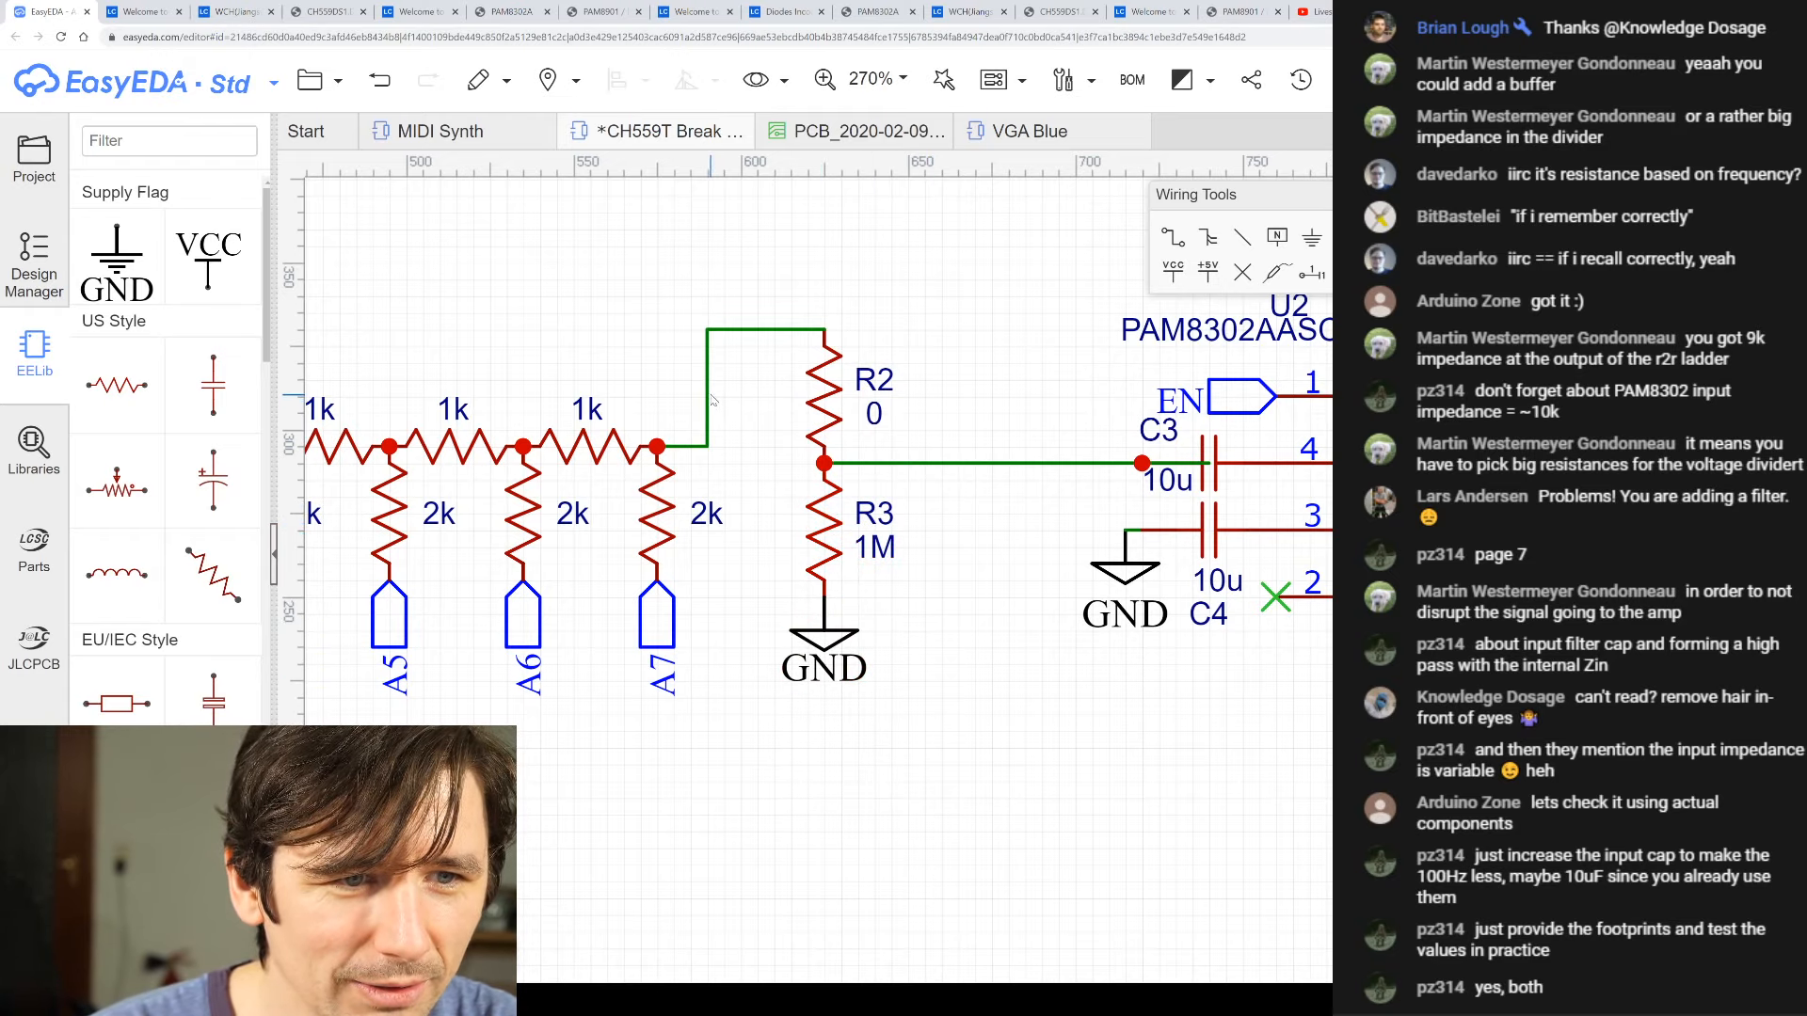
- Shift the vertical ladder-to-R2 wire segment closer to R2, and shorten the amplifier input wire to end at C3's outer pin
left_click_drag(706, 399, 739, 399)
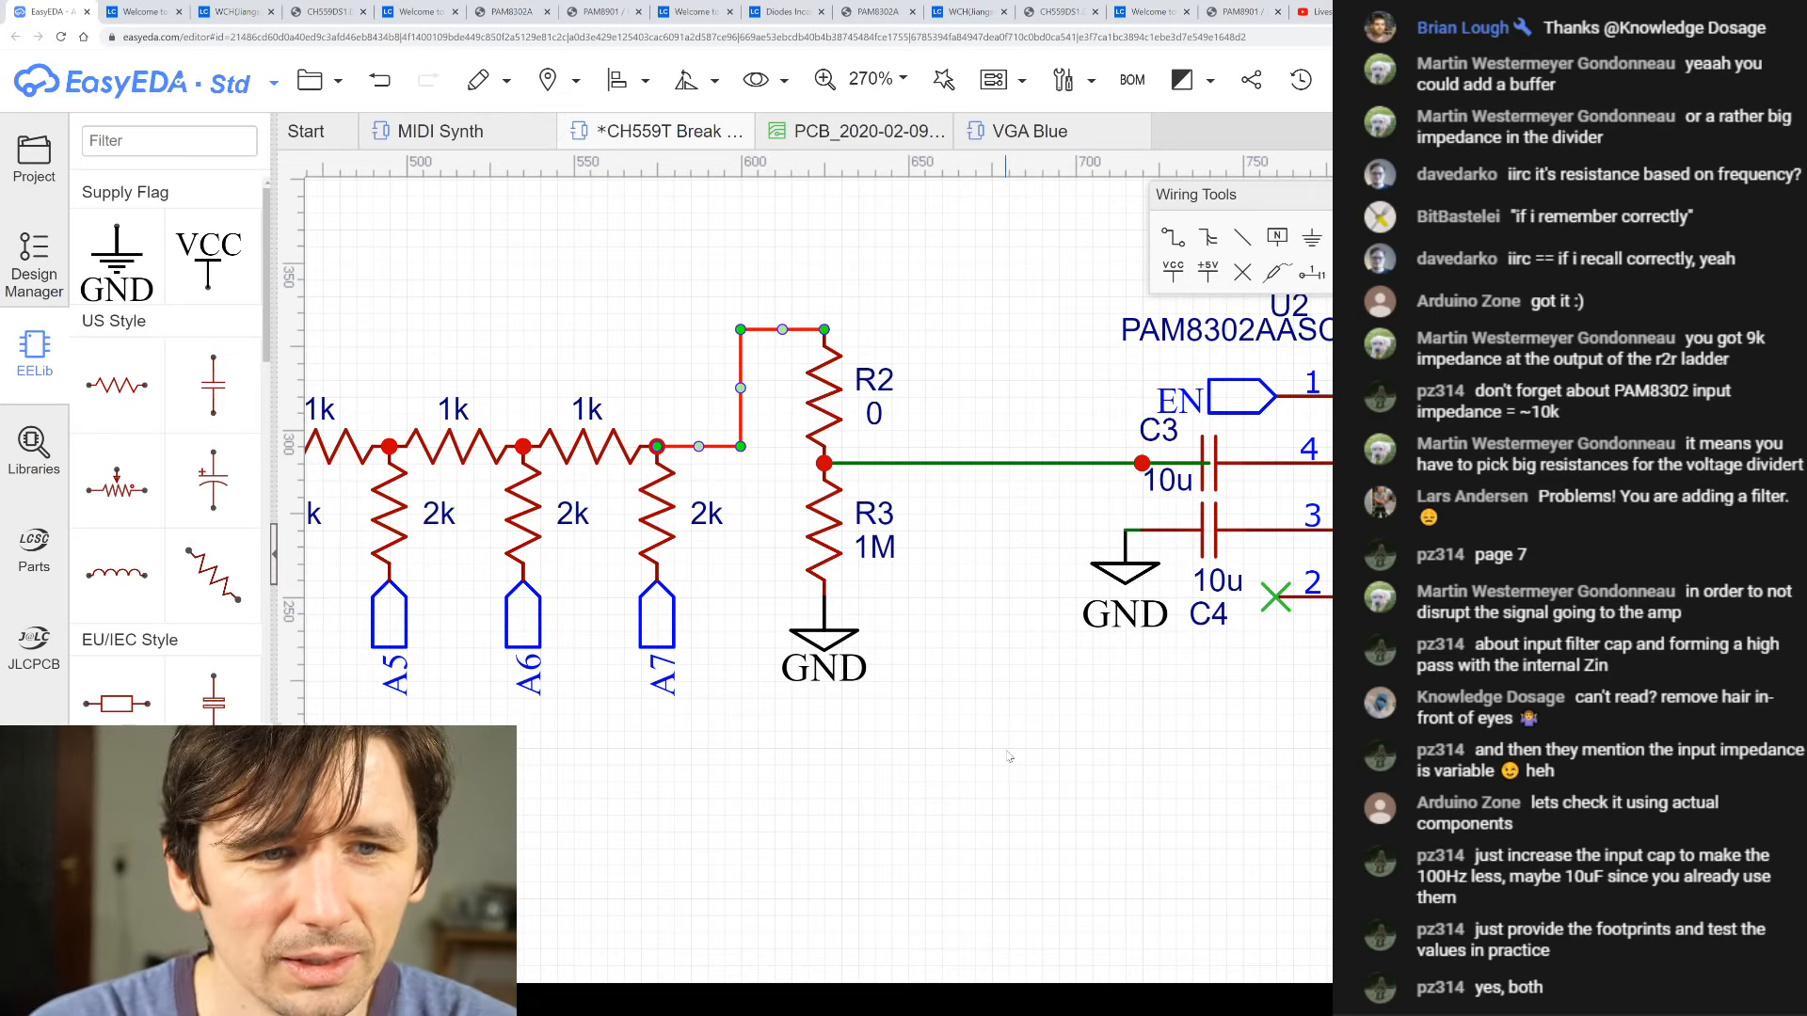
left_click(1209, 464)
left_click_drag(1208, 464, 1141, 464)
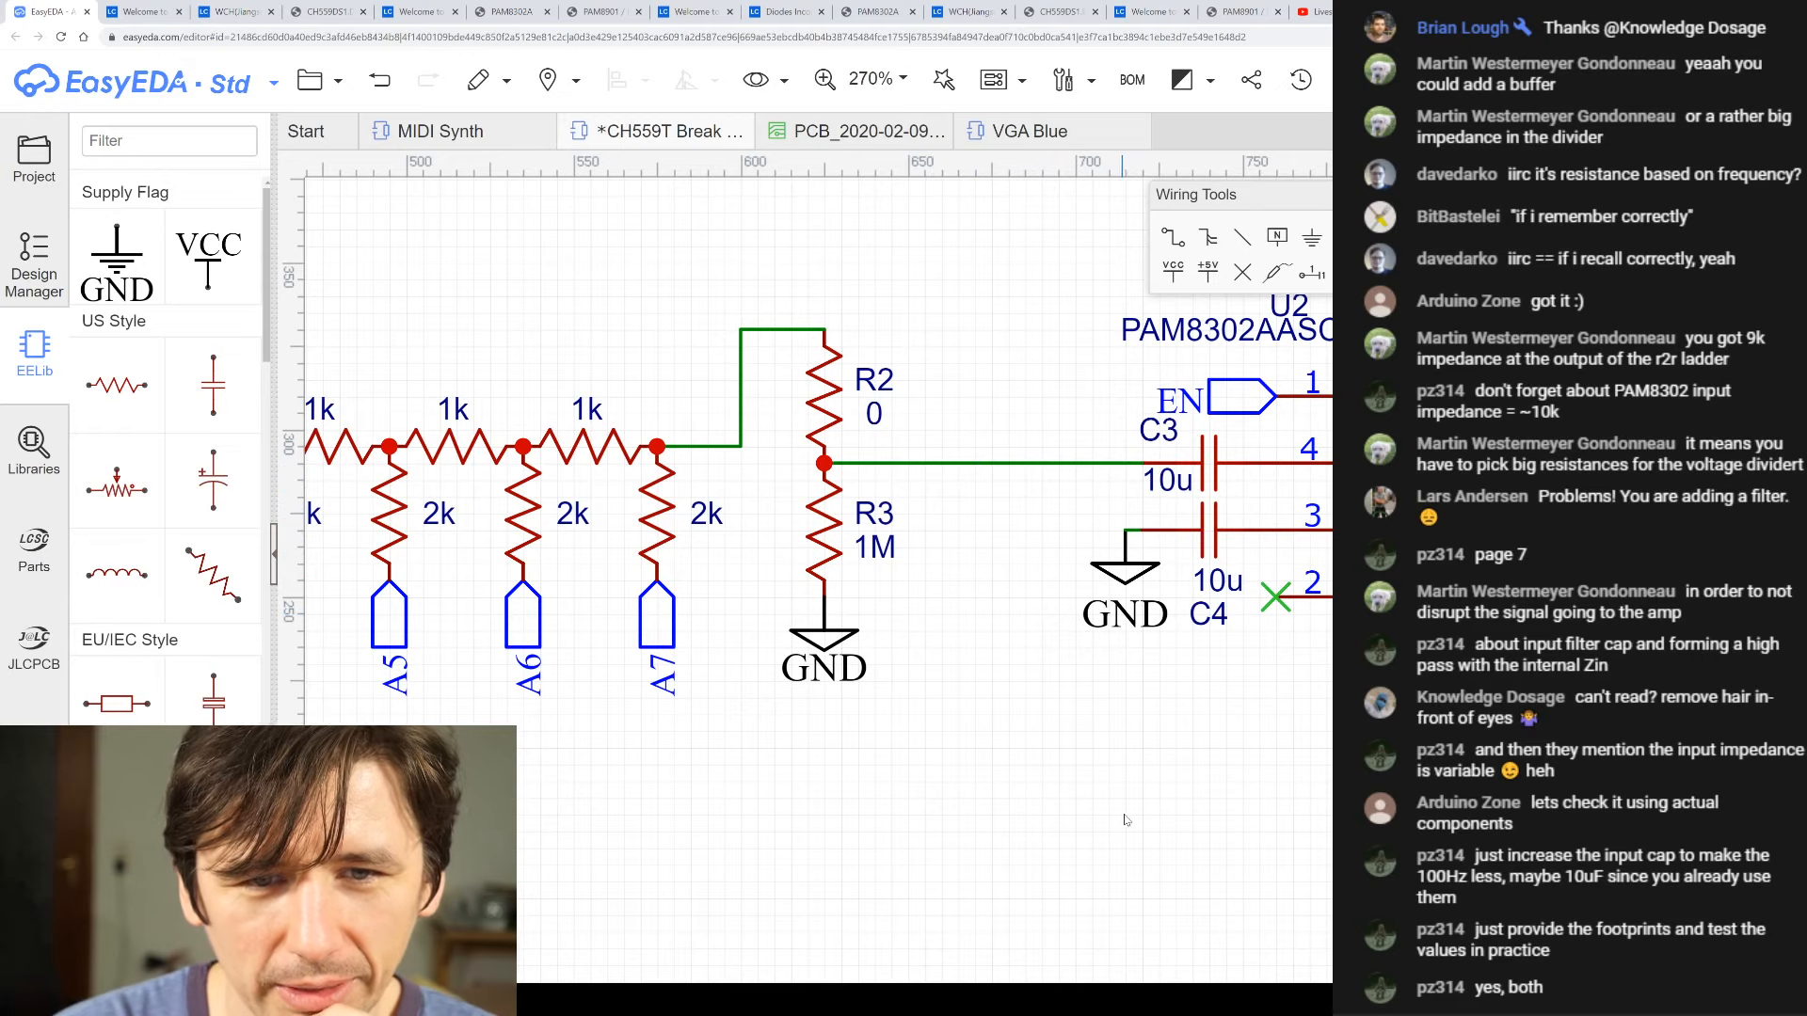
- Examine the resistor ladder's 2k resistors and their A0 to A7 net labels
scroll(1167, 630, "down", 4)
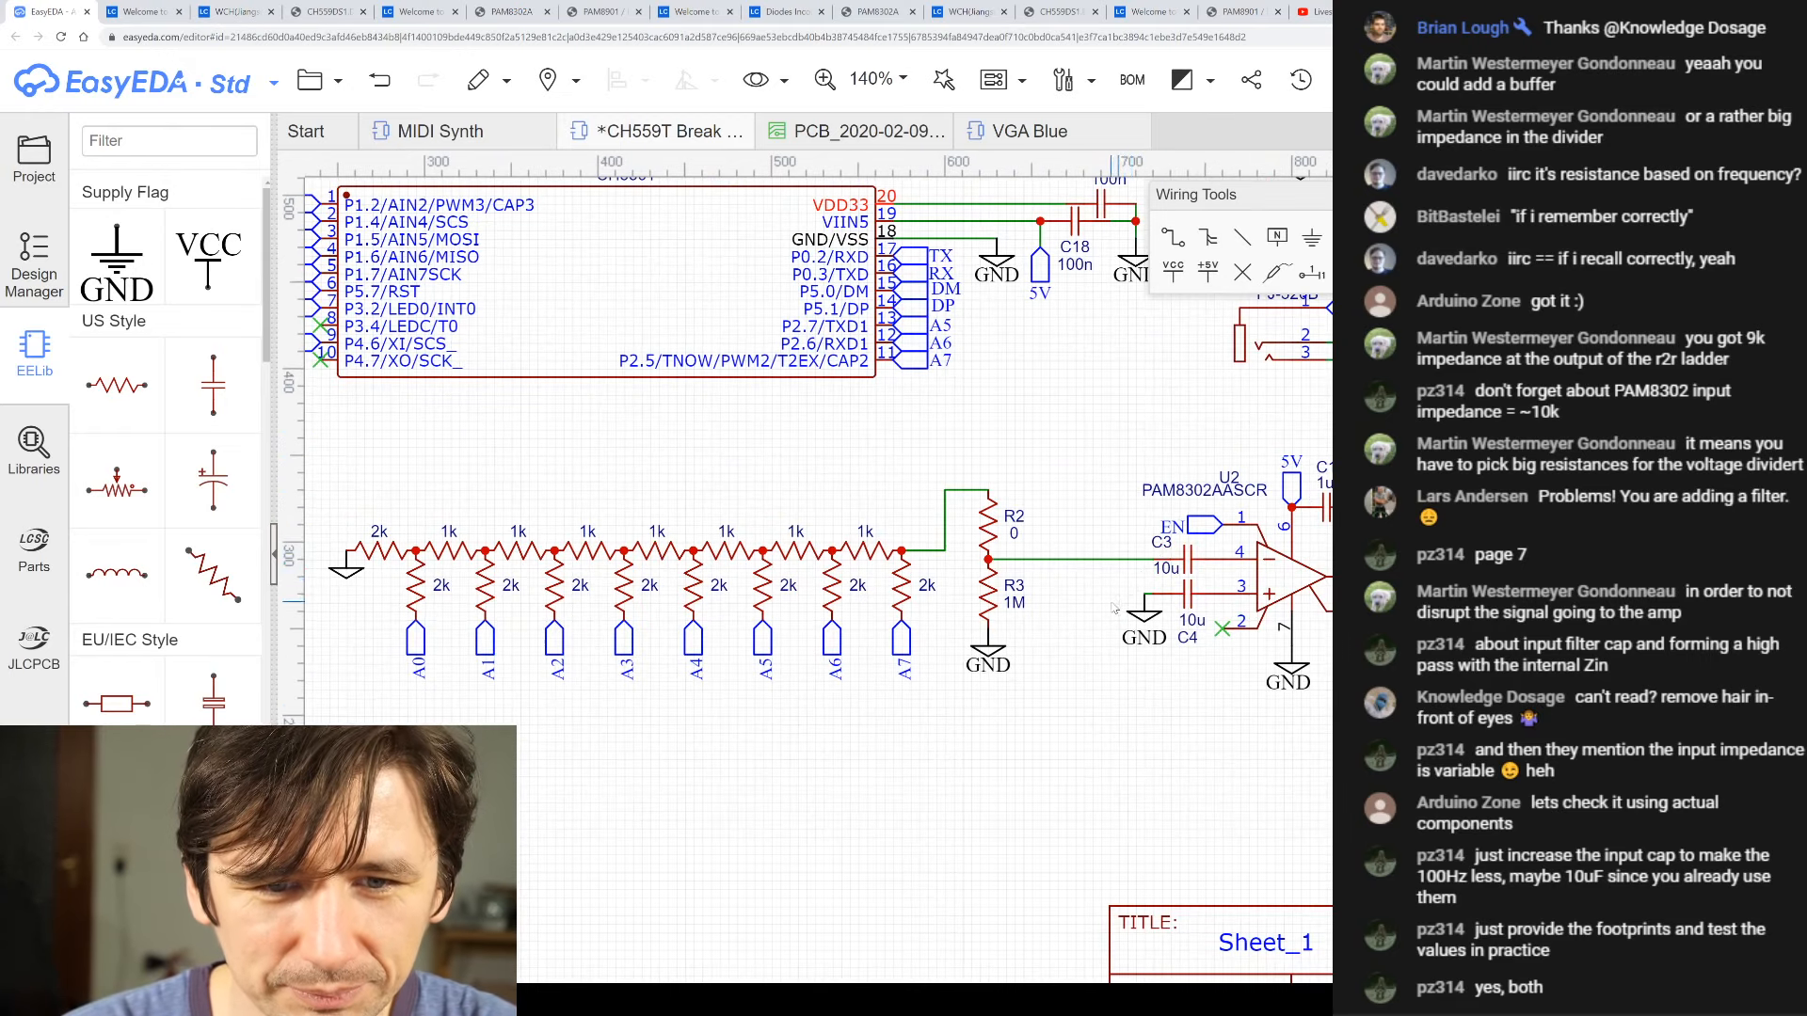
scroll(1115, 607, "up", 2)
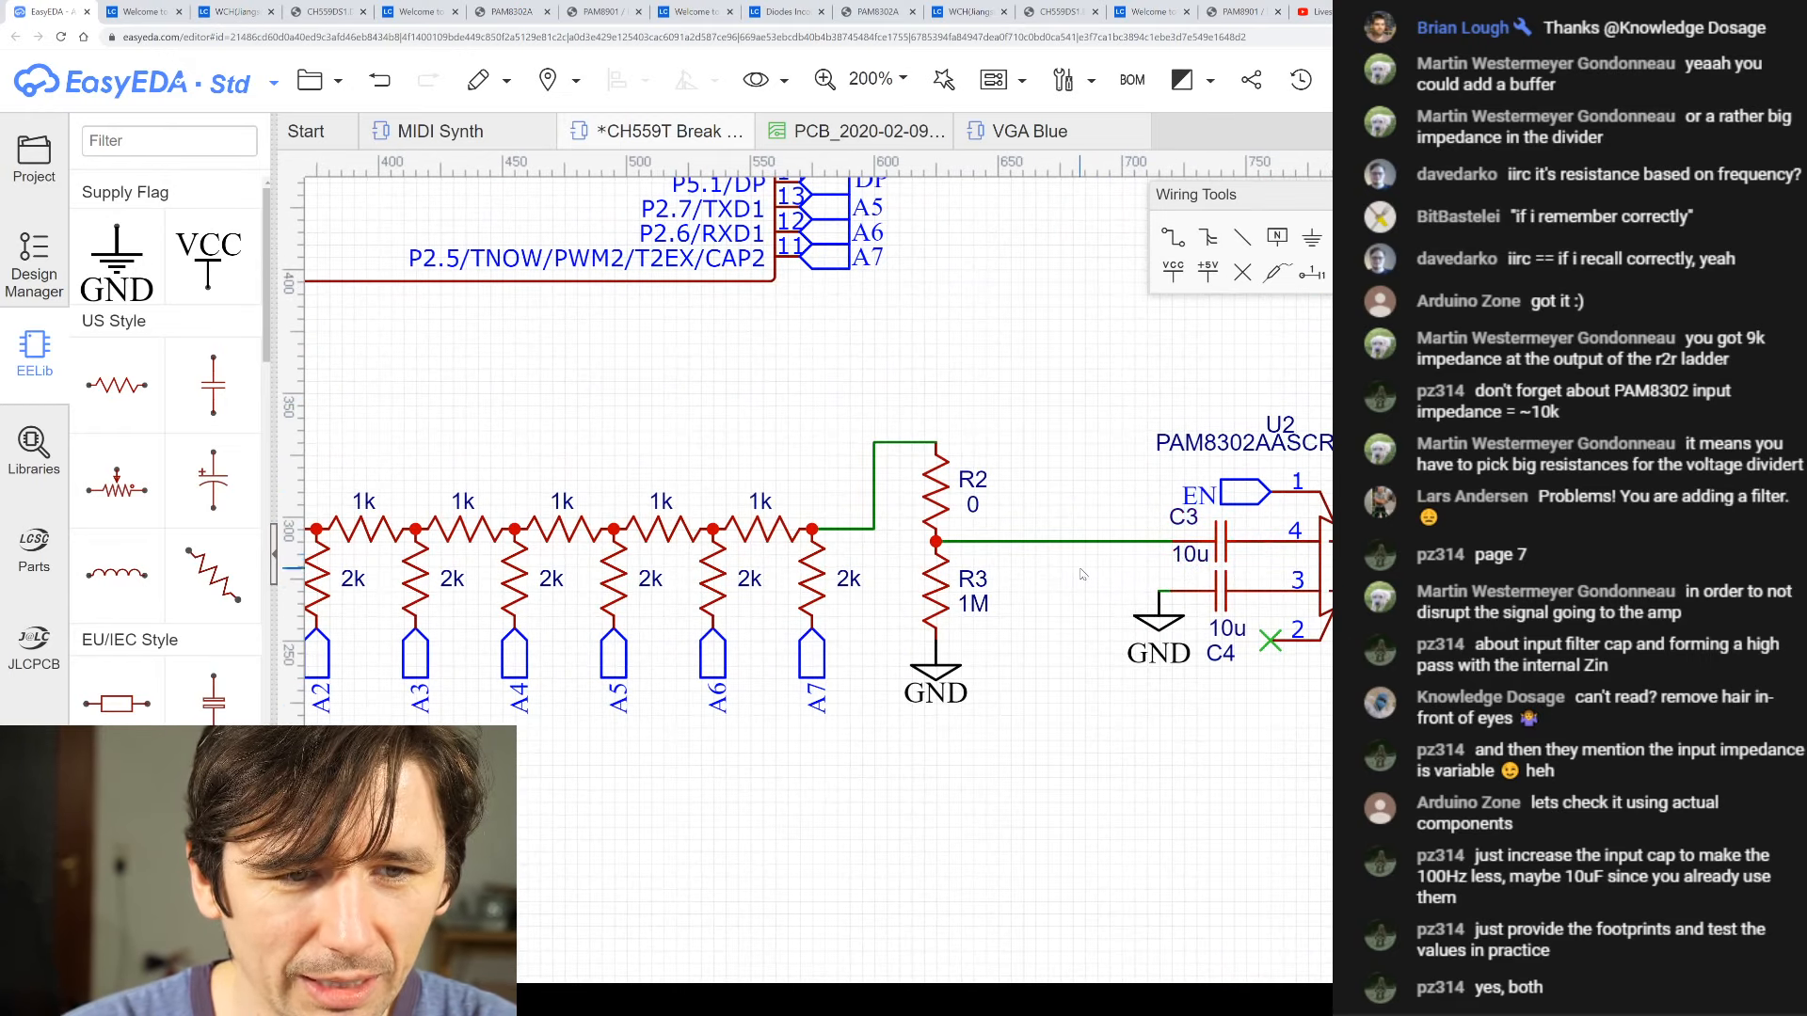
scroll(1186, 548, "down", 2)
scroll(876, 536, "up", 4)
scroll(855, 533, "down", 3)
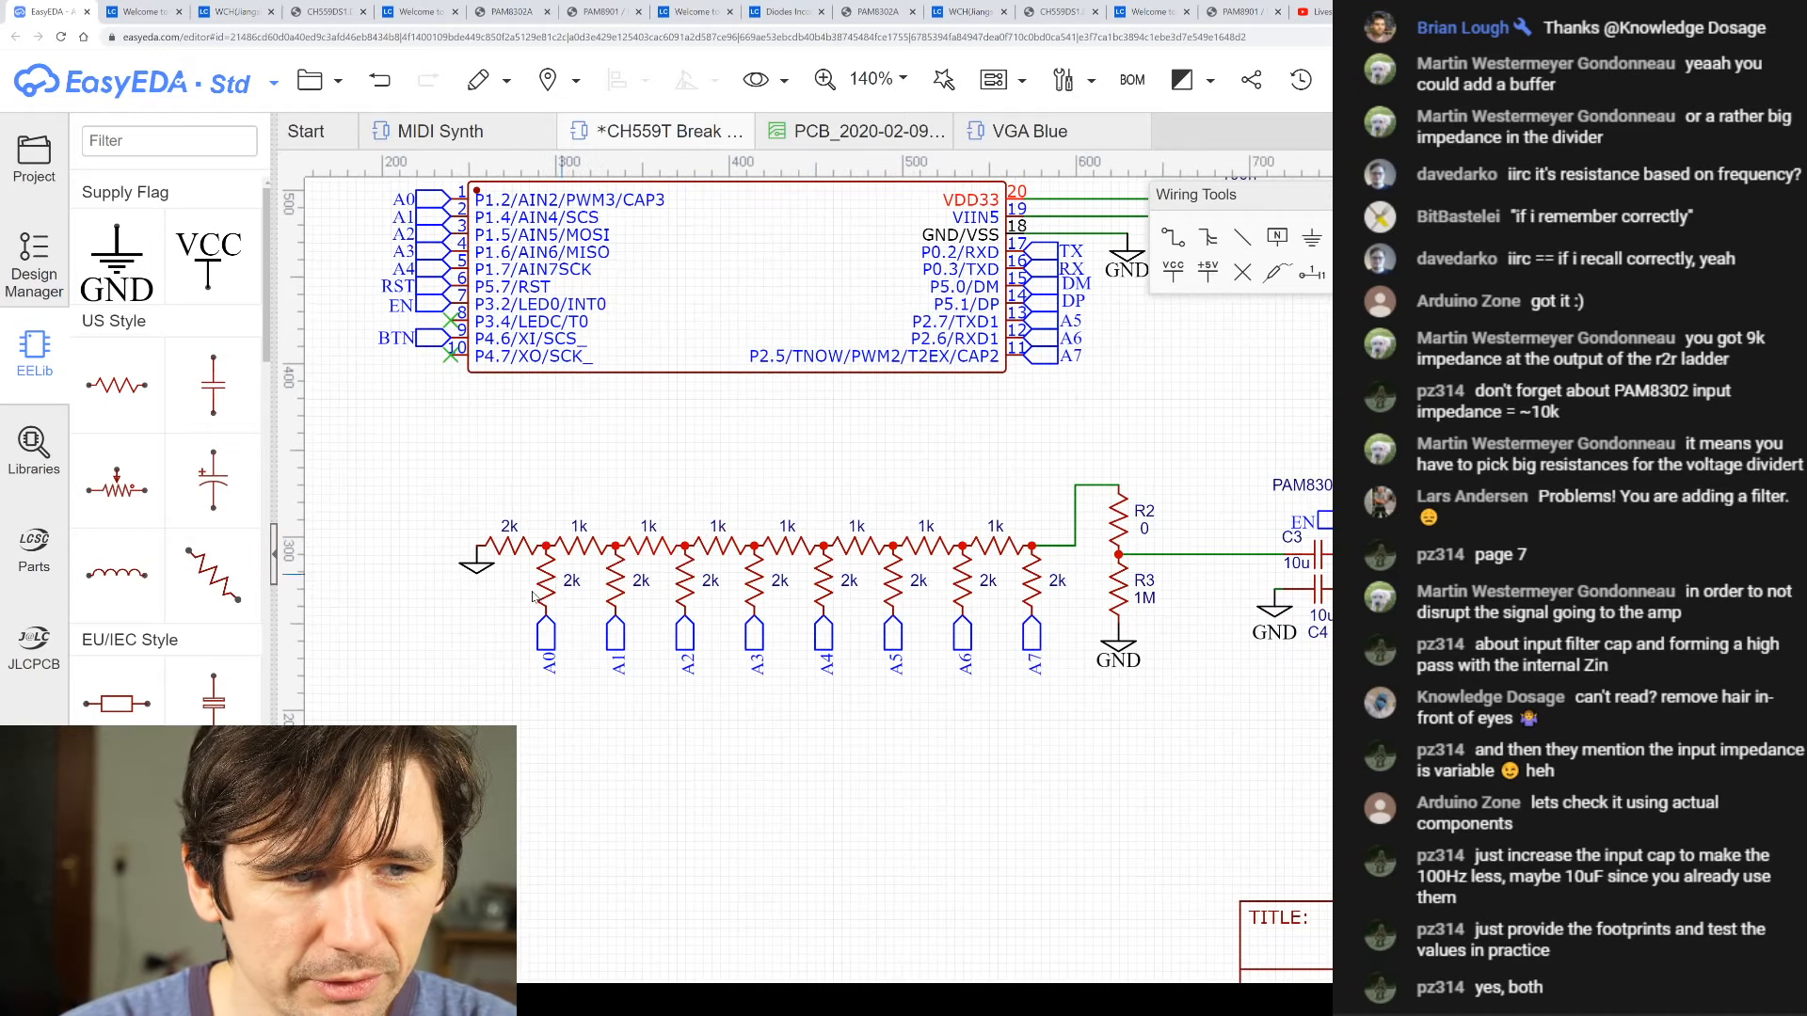
left_click(510, 527)
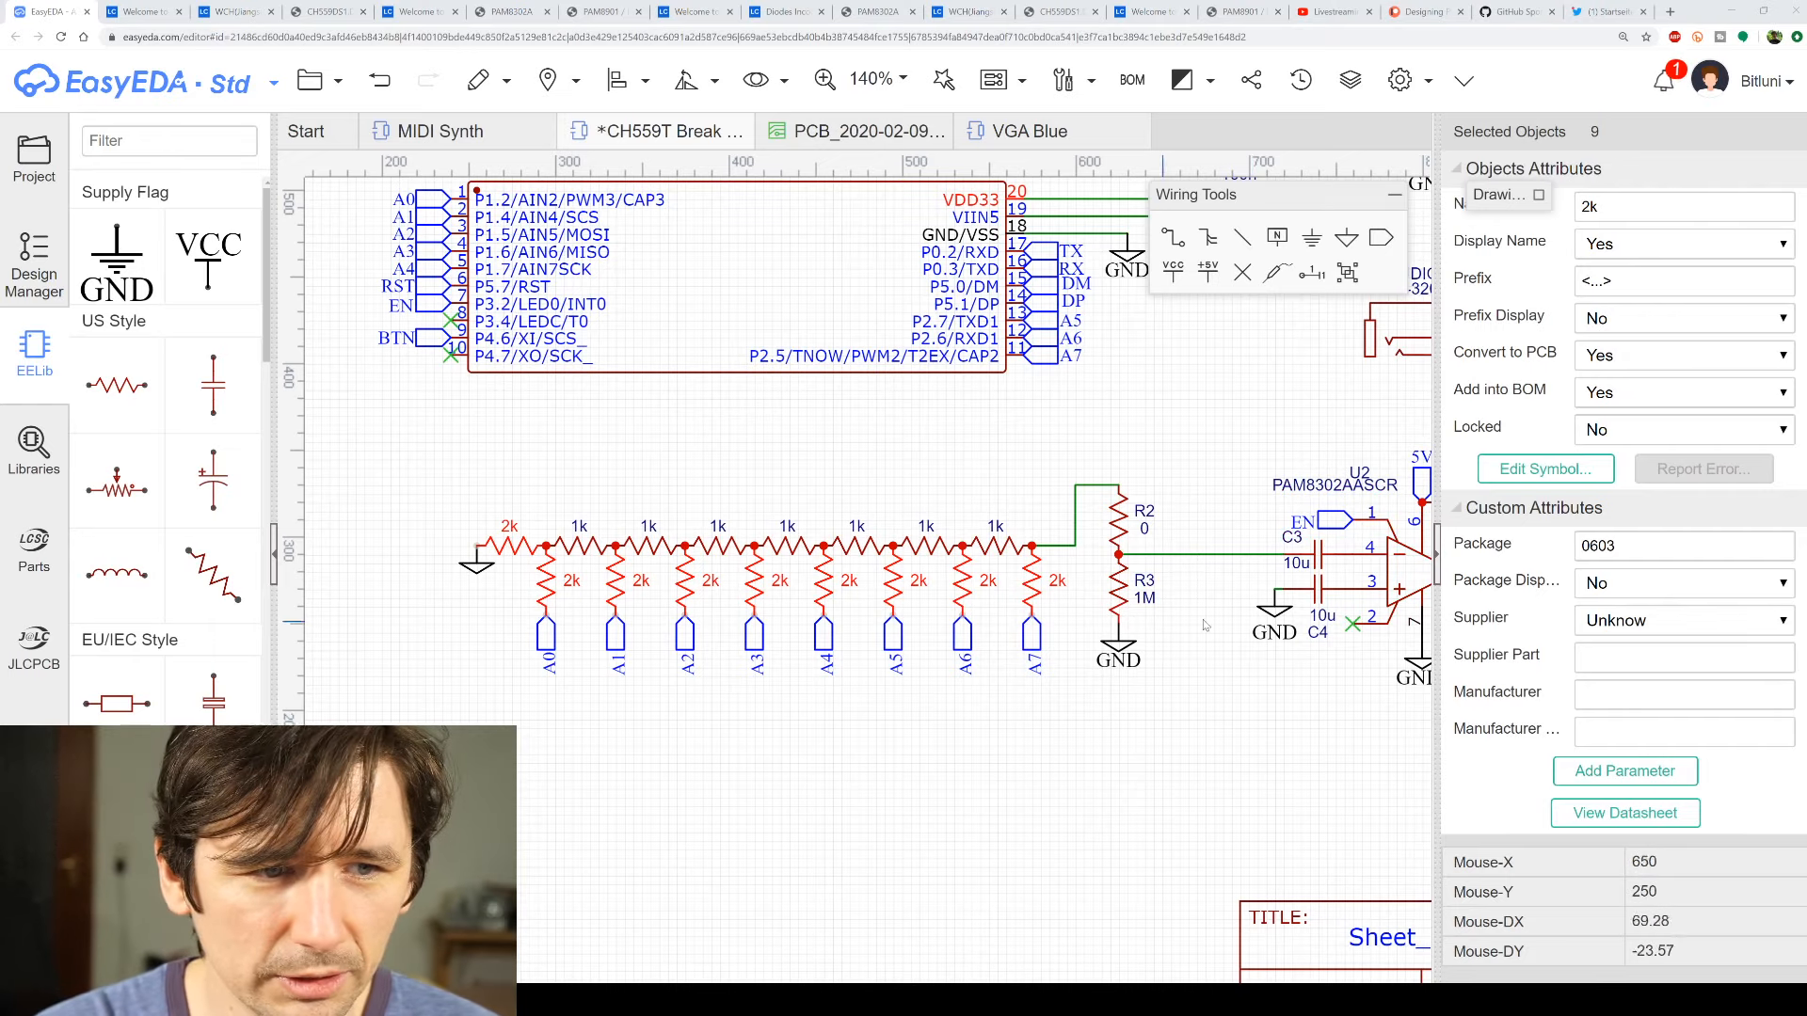
left_click(1001, 467)
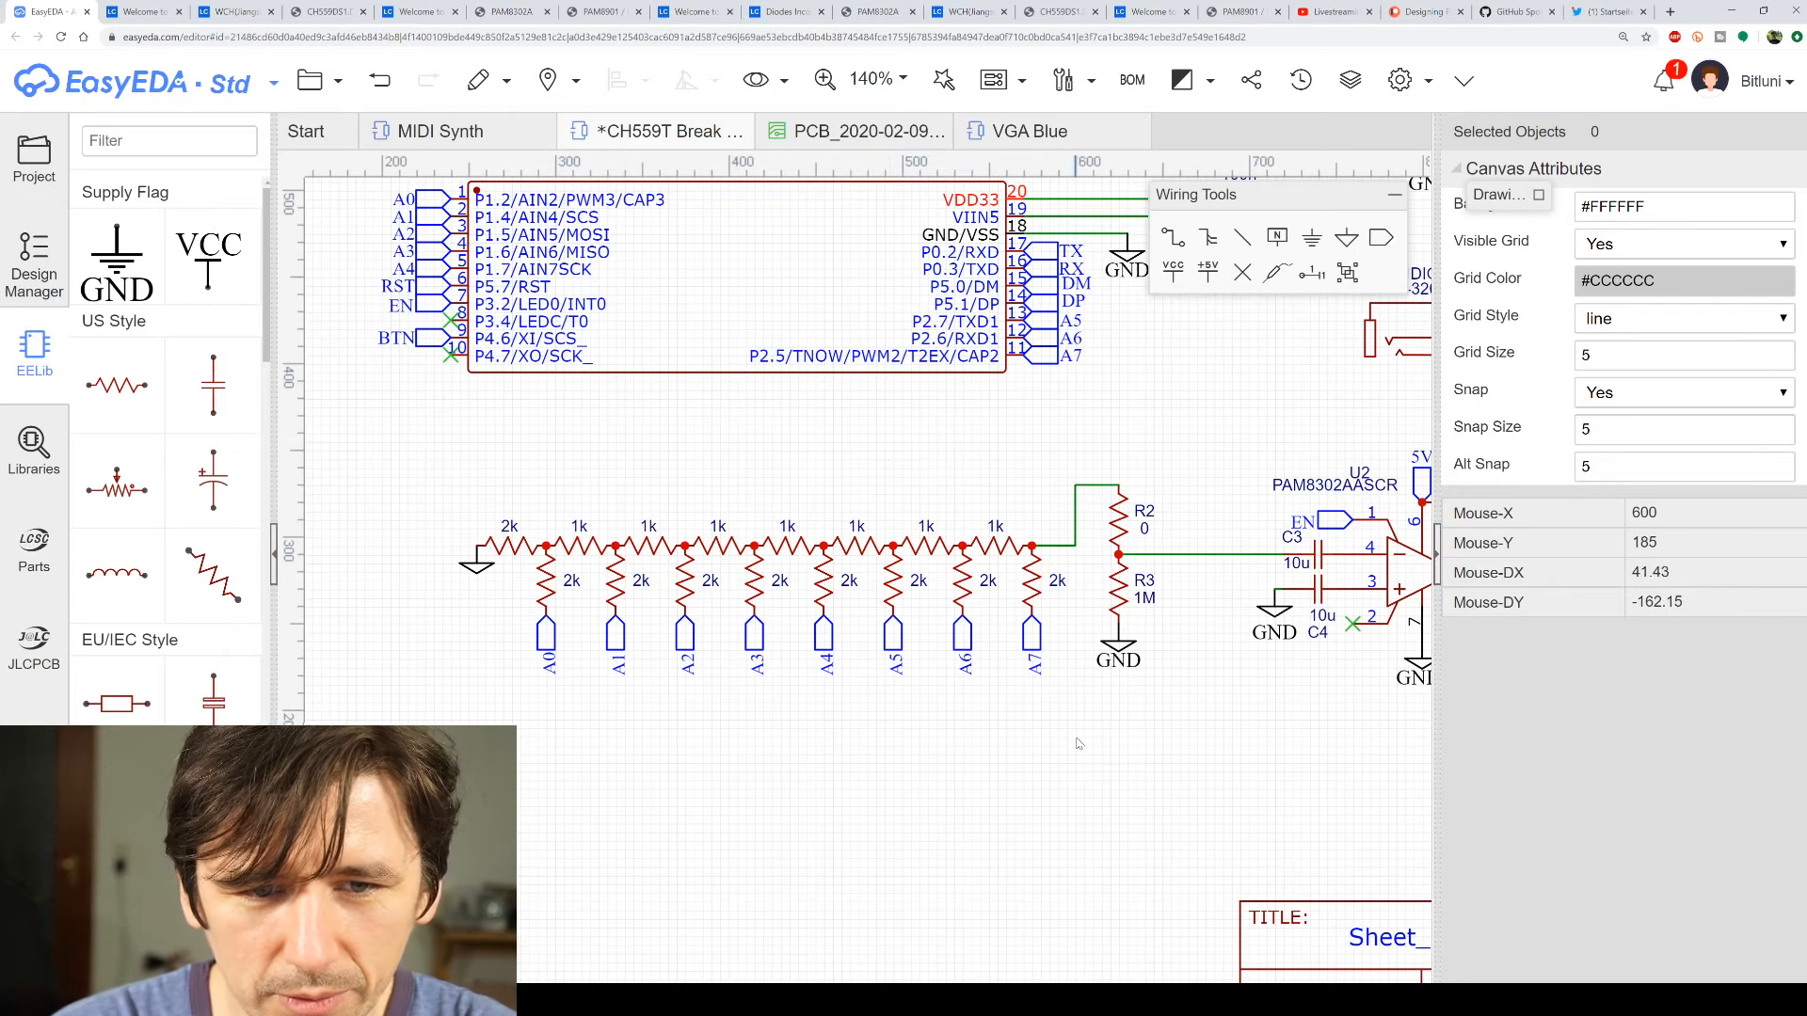
left_click_drag(955, 718, 548, 666)
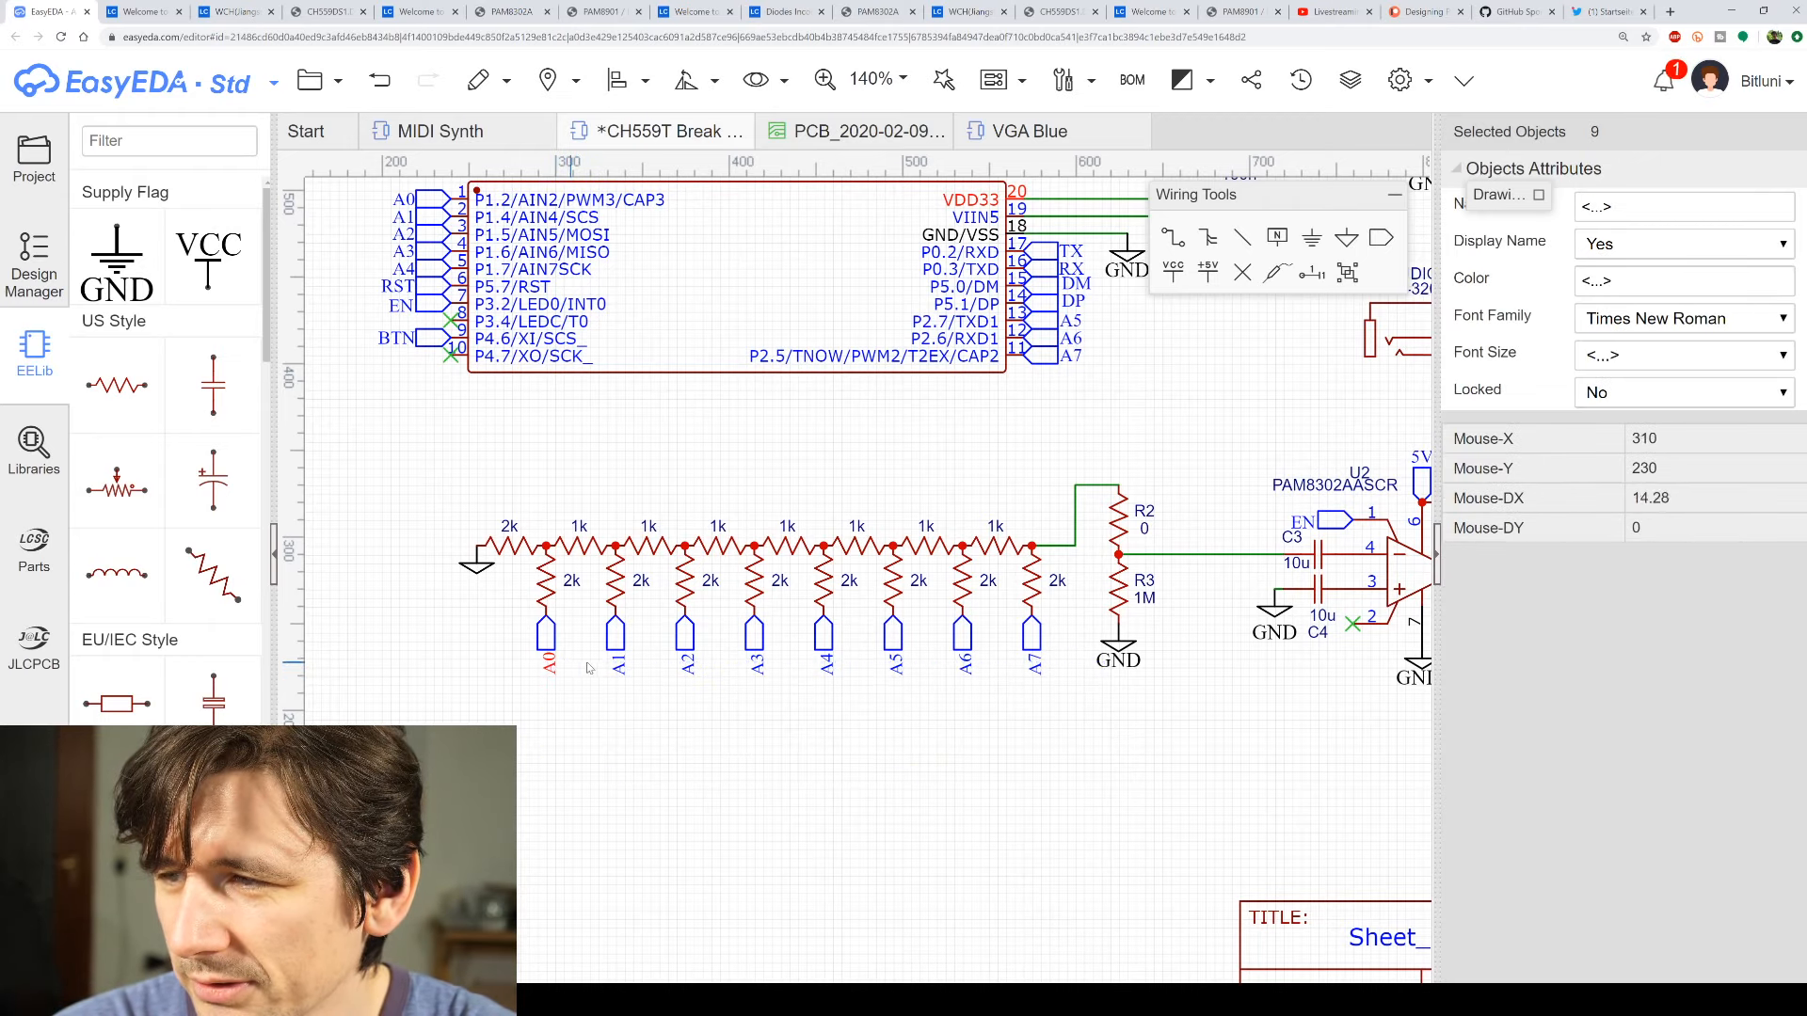
left_click(854, 713)
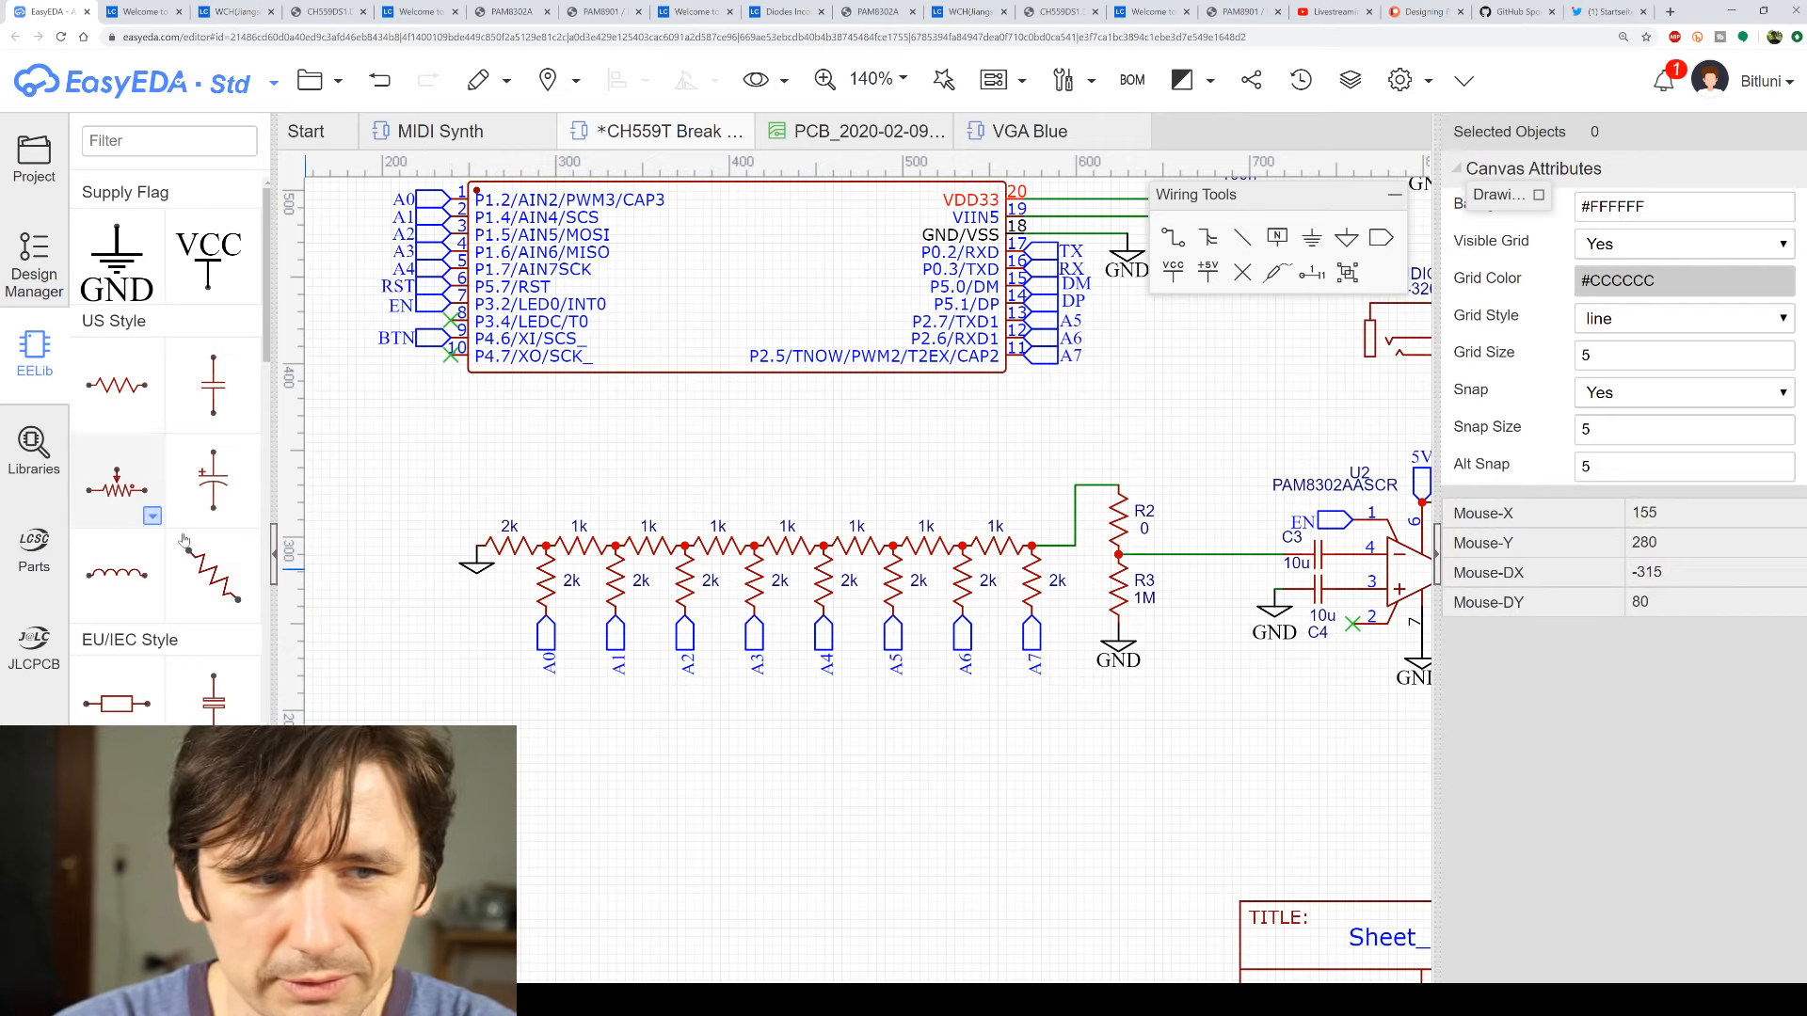
left_click_drag(406, 439, 1066, 638)
left_click(1035, 664)
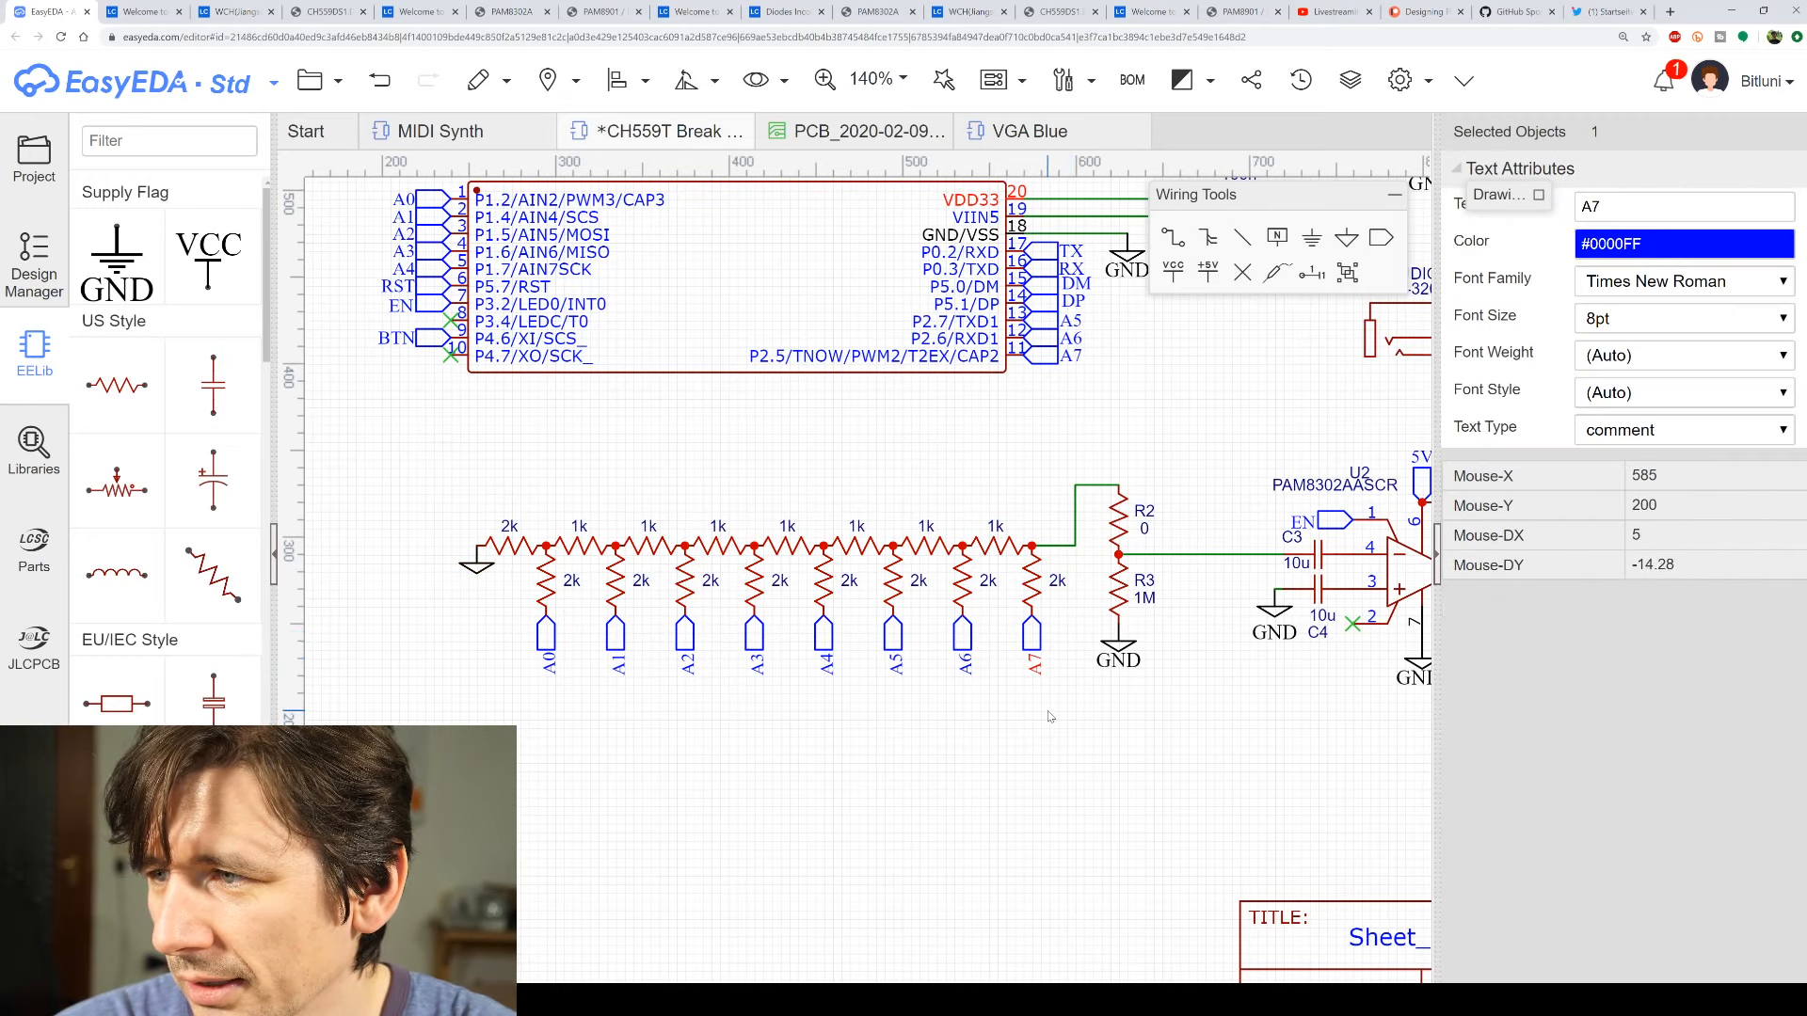
left_click(1051, 718)
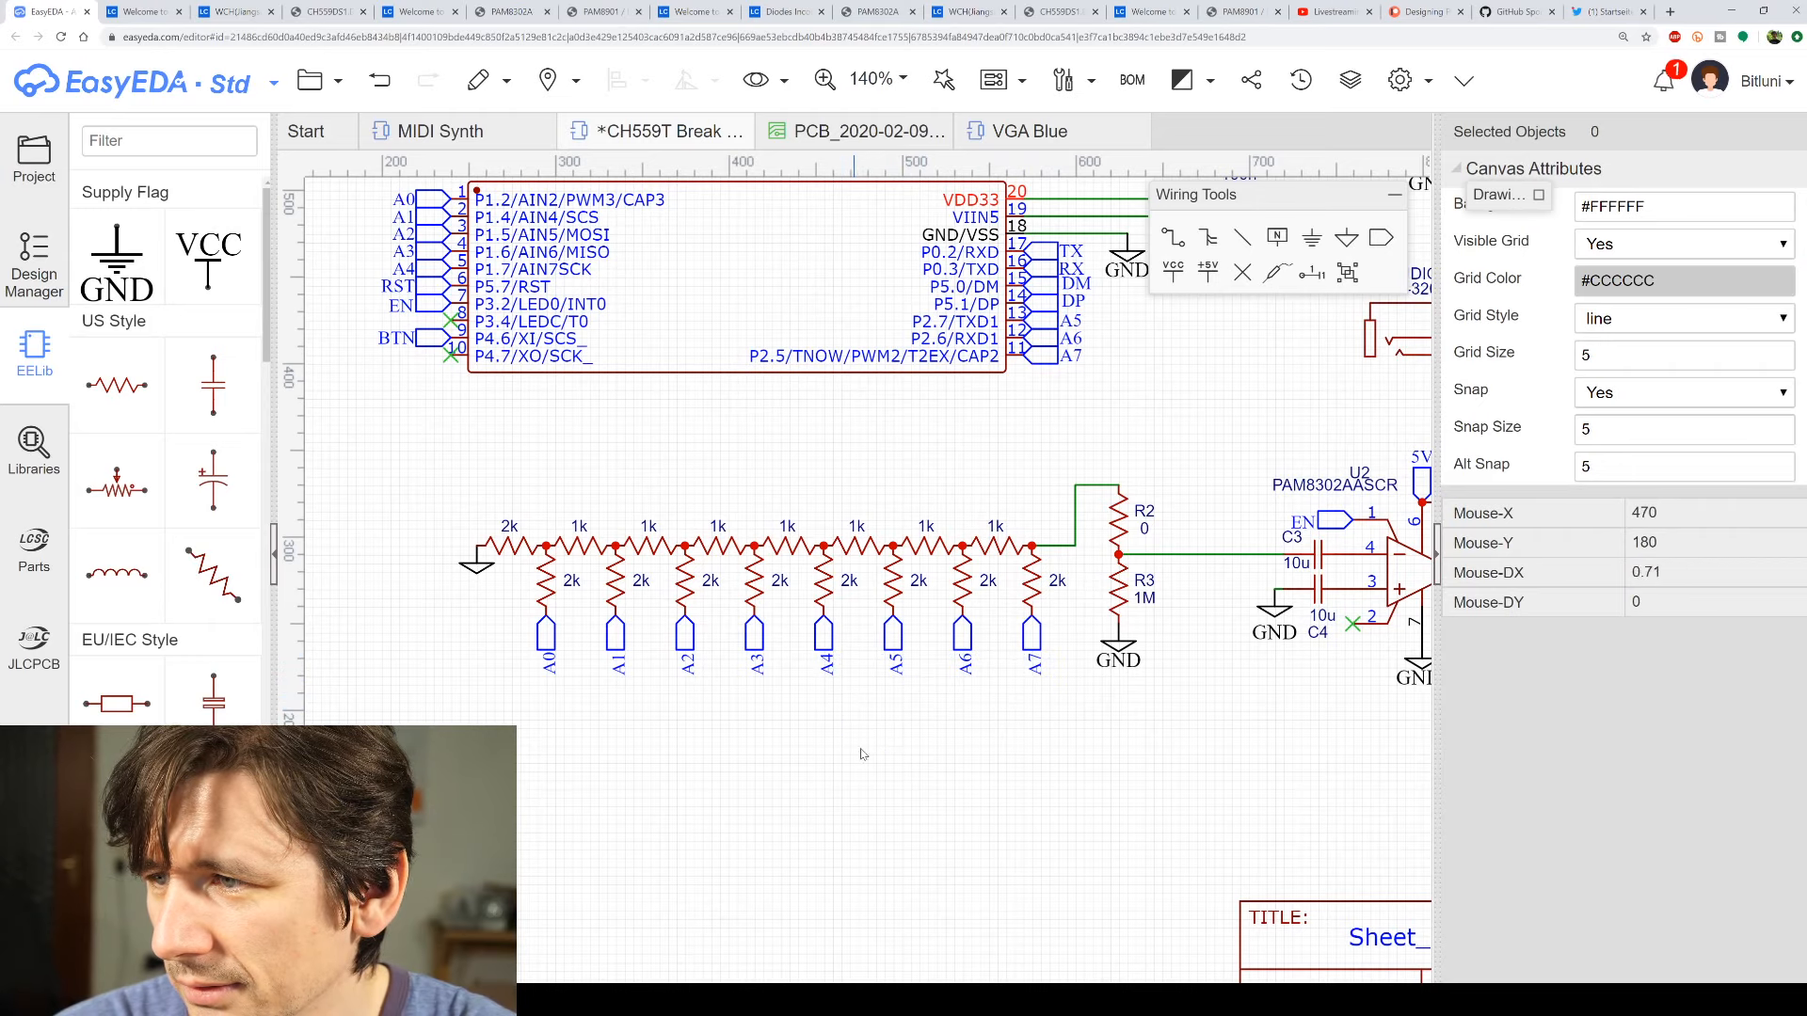
- Set the value of all nine 2k resistors in the ladder to 20k
left_click_drag(1088, 595, 533, 593)
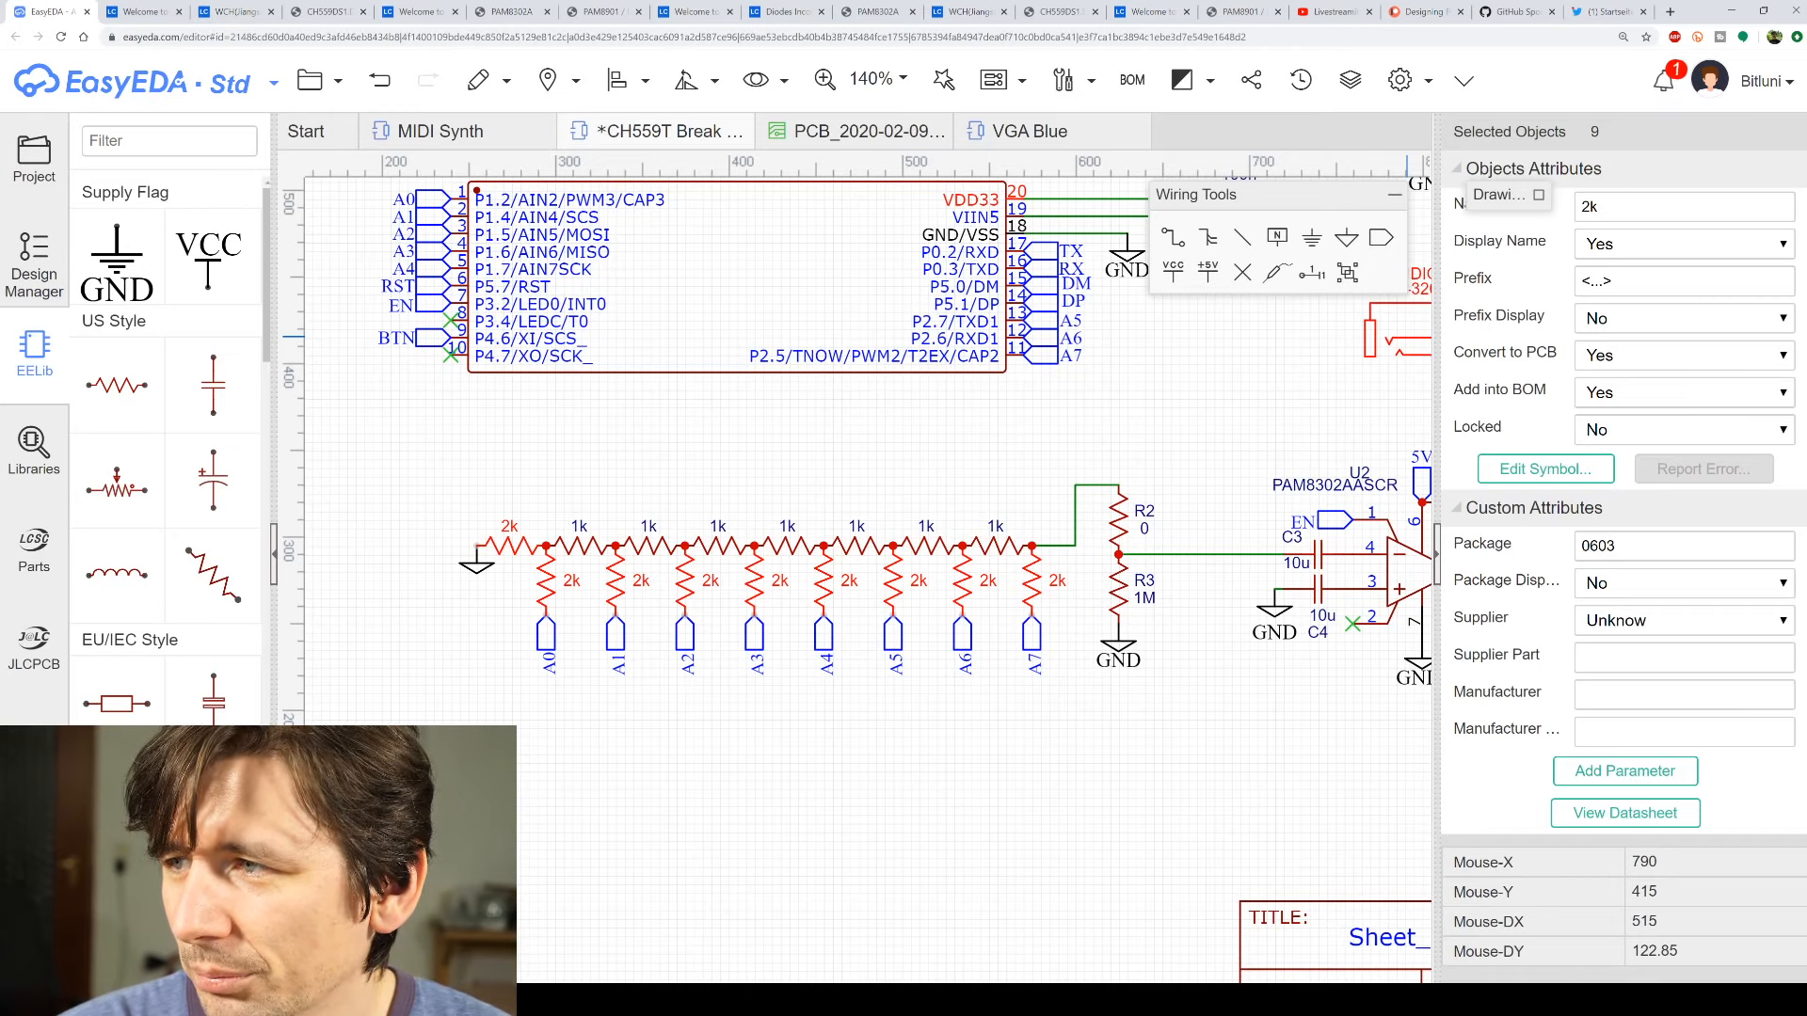
double_click(1590, 207)
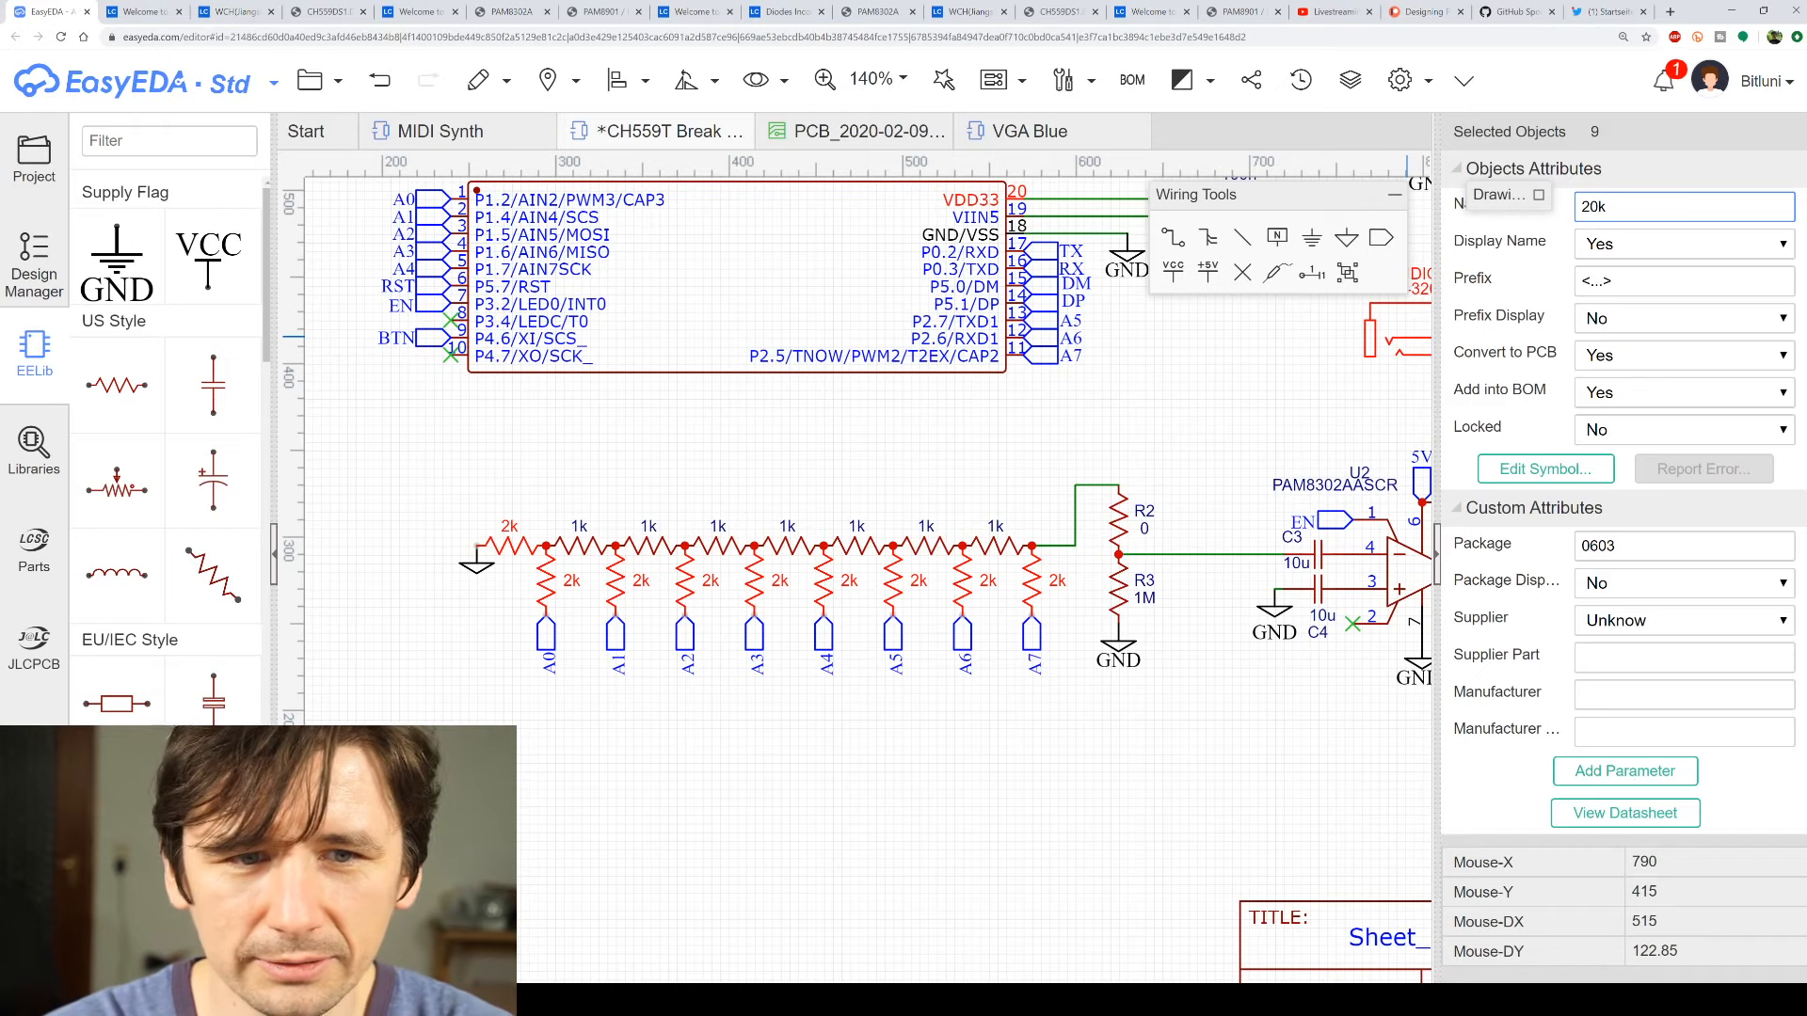
key("Return")
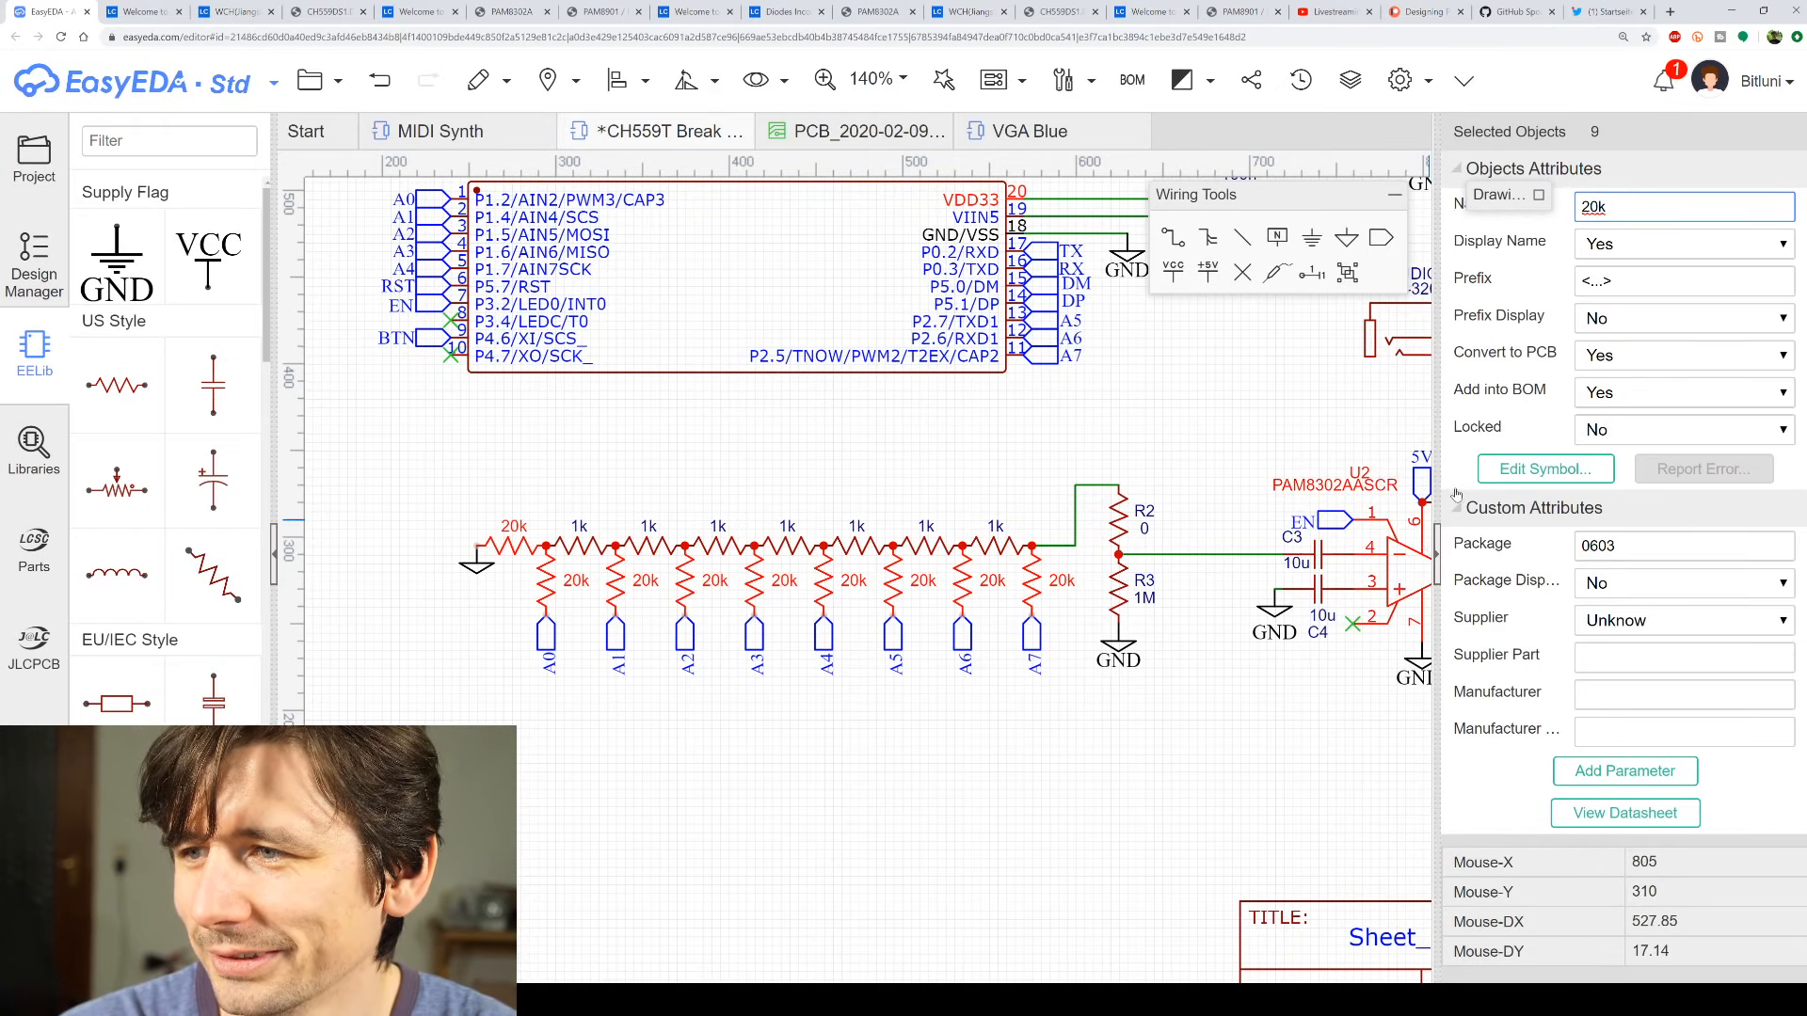
left_click(951, 476)
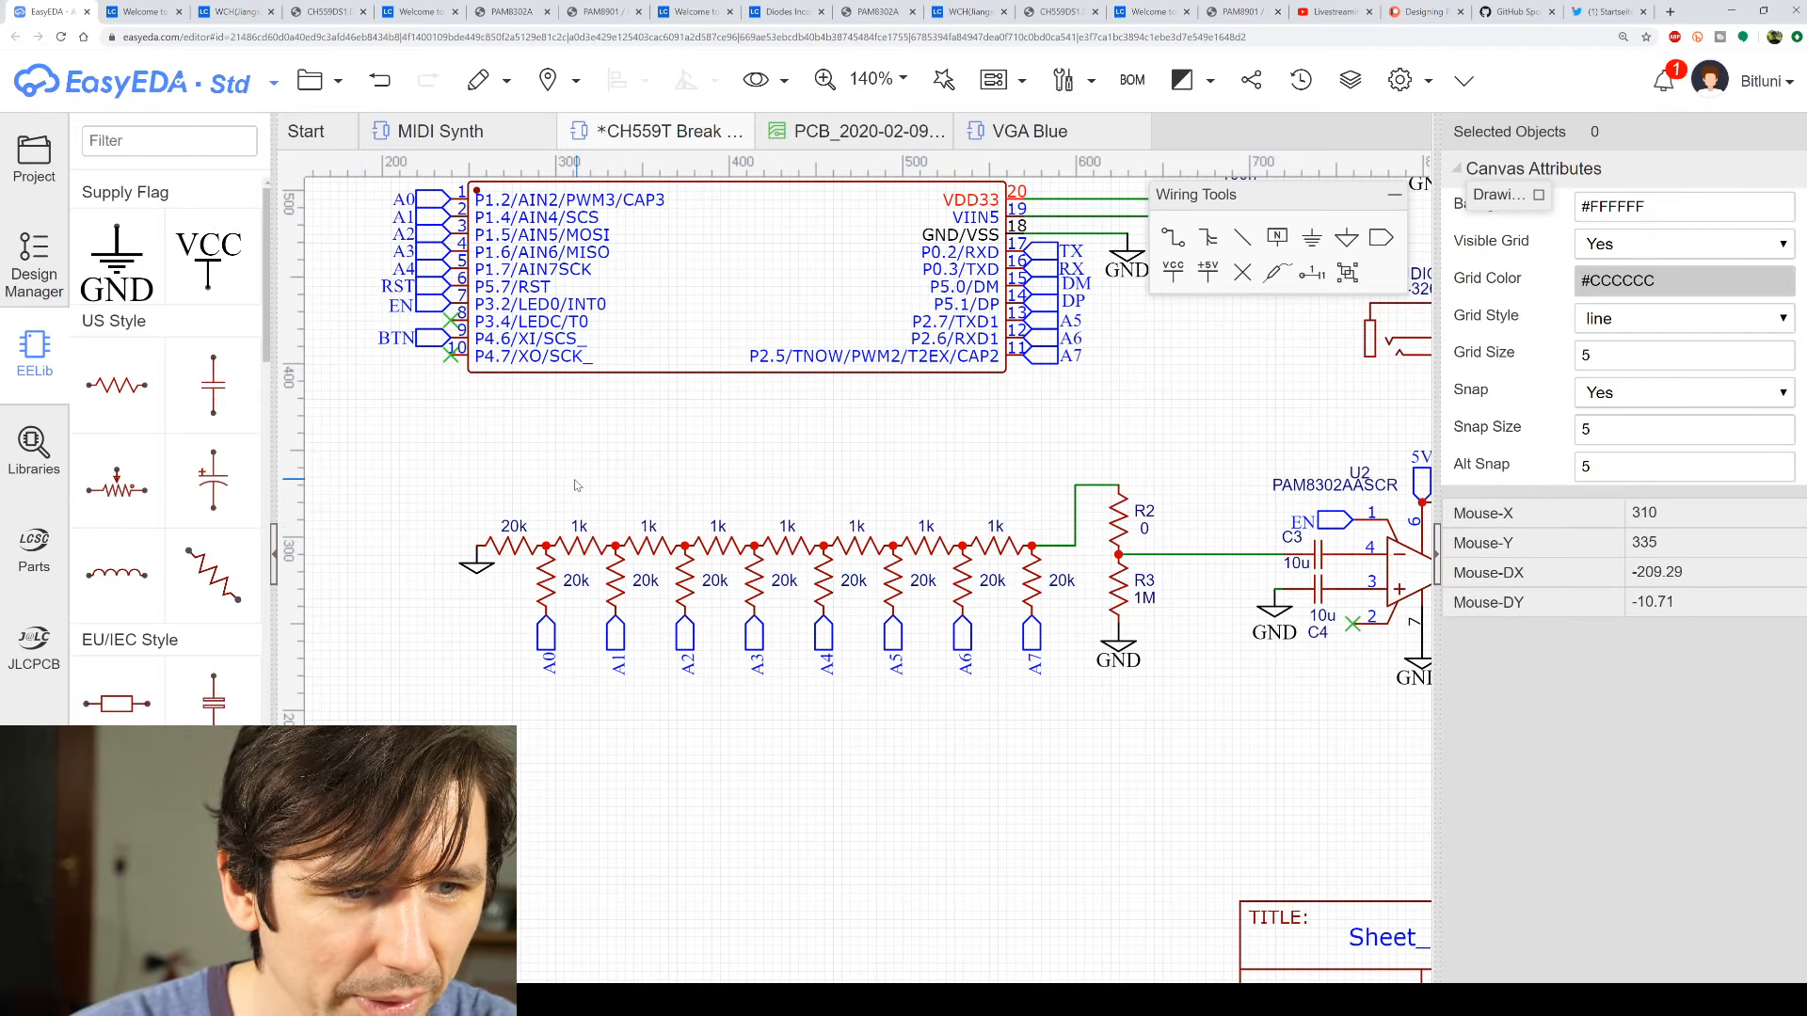
left_click_drag(520, 482, 1052, 579)
left_click(945, 450)
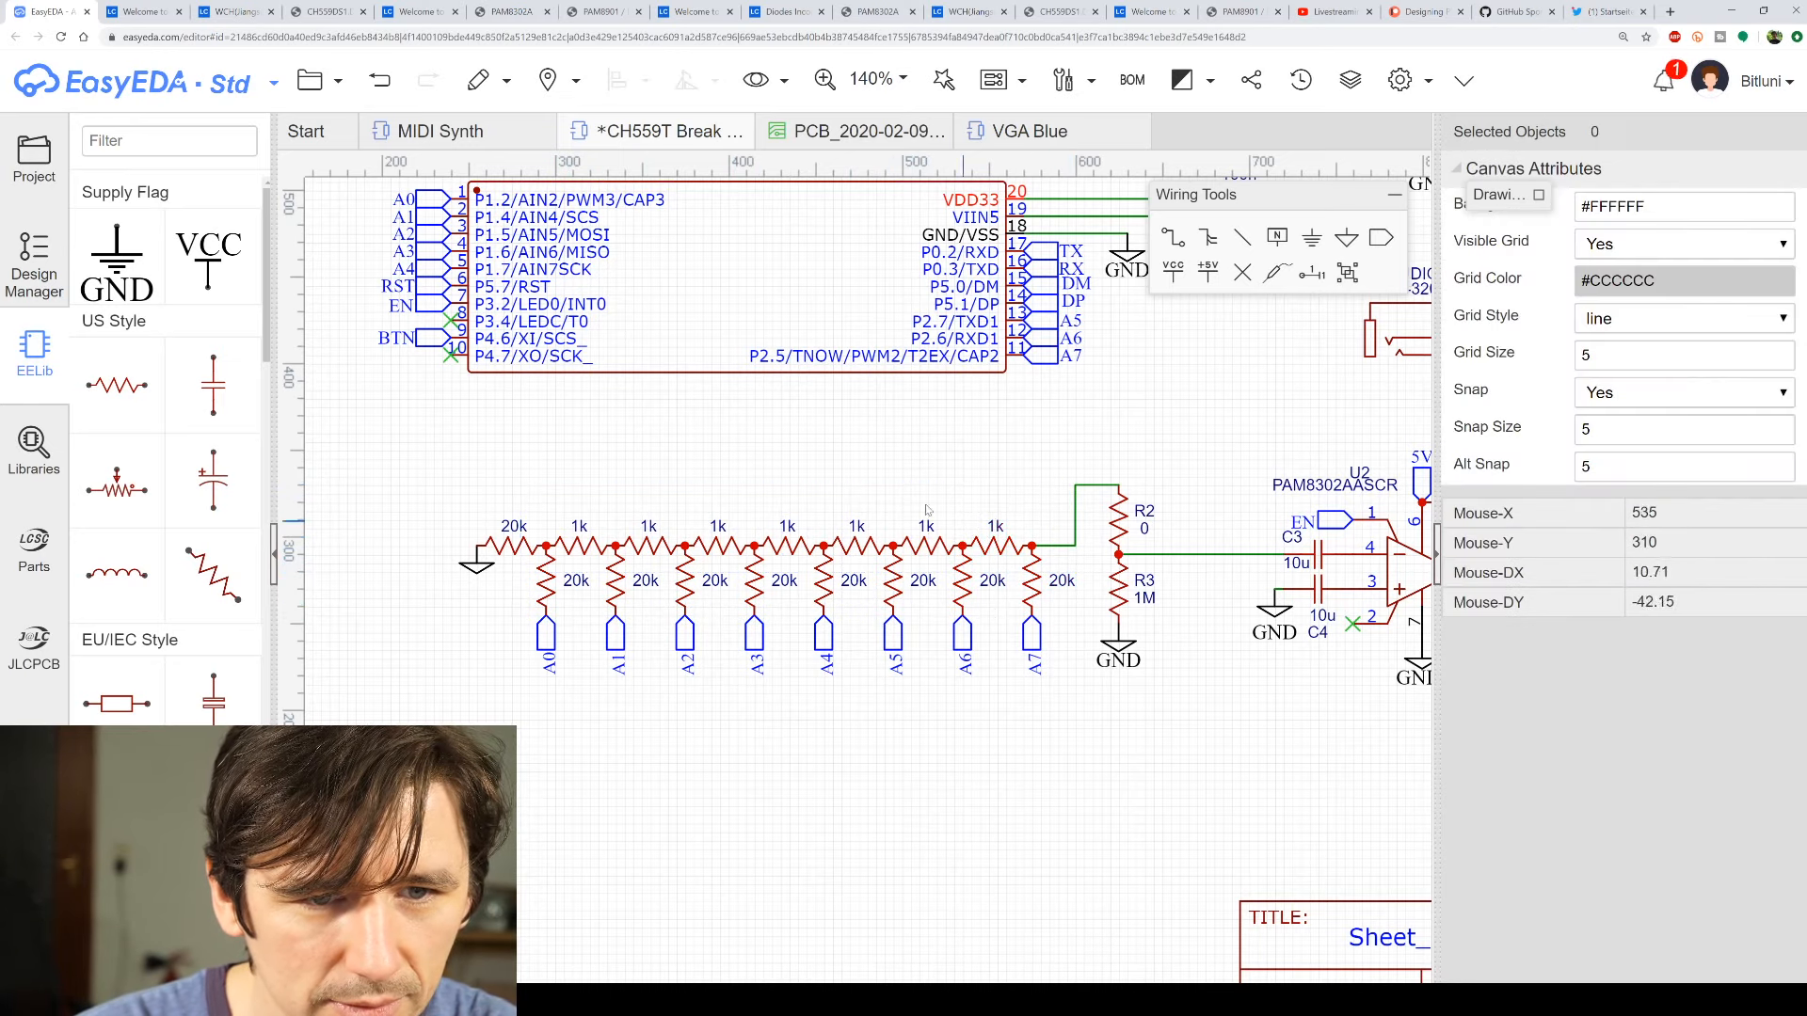
left_click_drag(517, 471, 1052, 593)
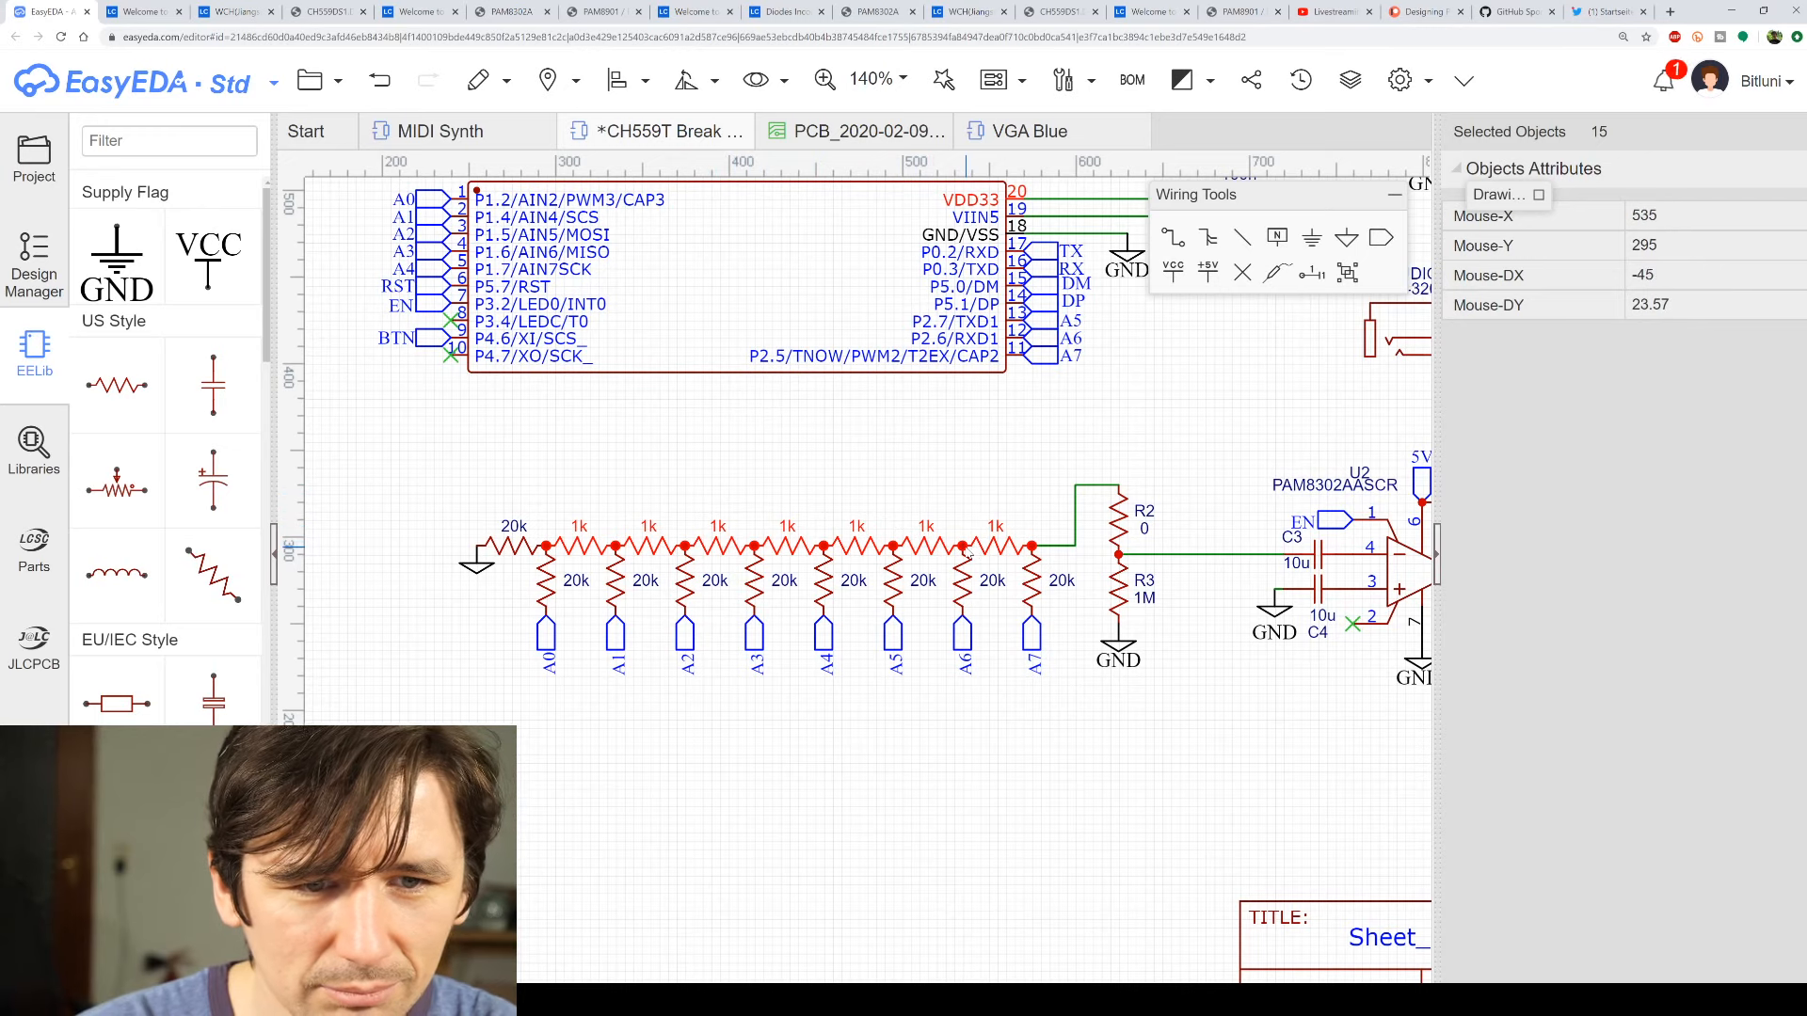
left_click(983, 488)
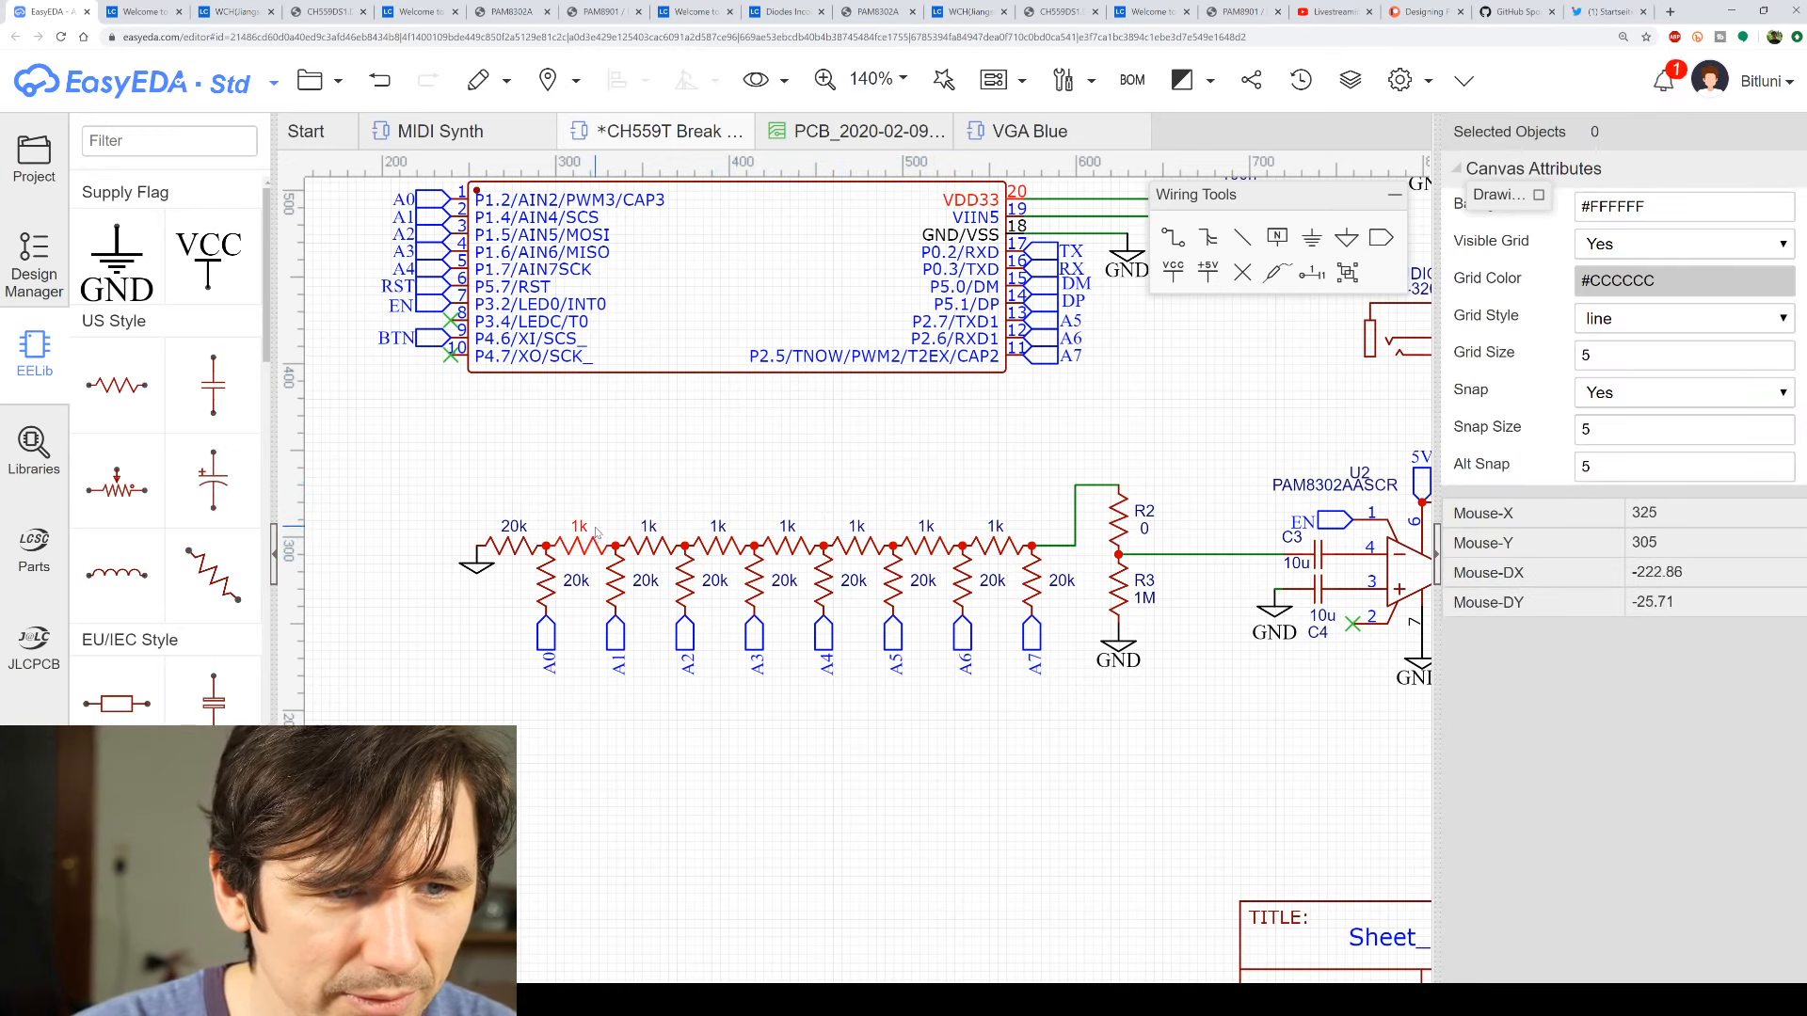
- Set the value of all seven 1k series resistors in the ladder to 10k
left_click(656, 549)
left_click(659, 550, "ctrl")
left_click(724, 552, "ctrl")
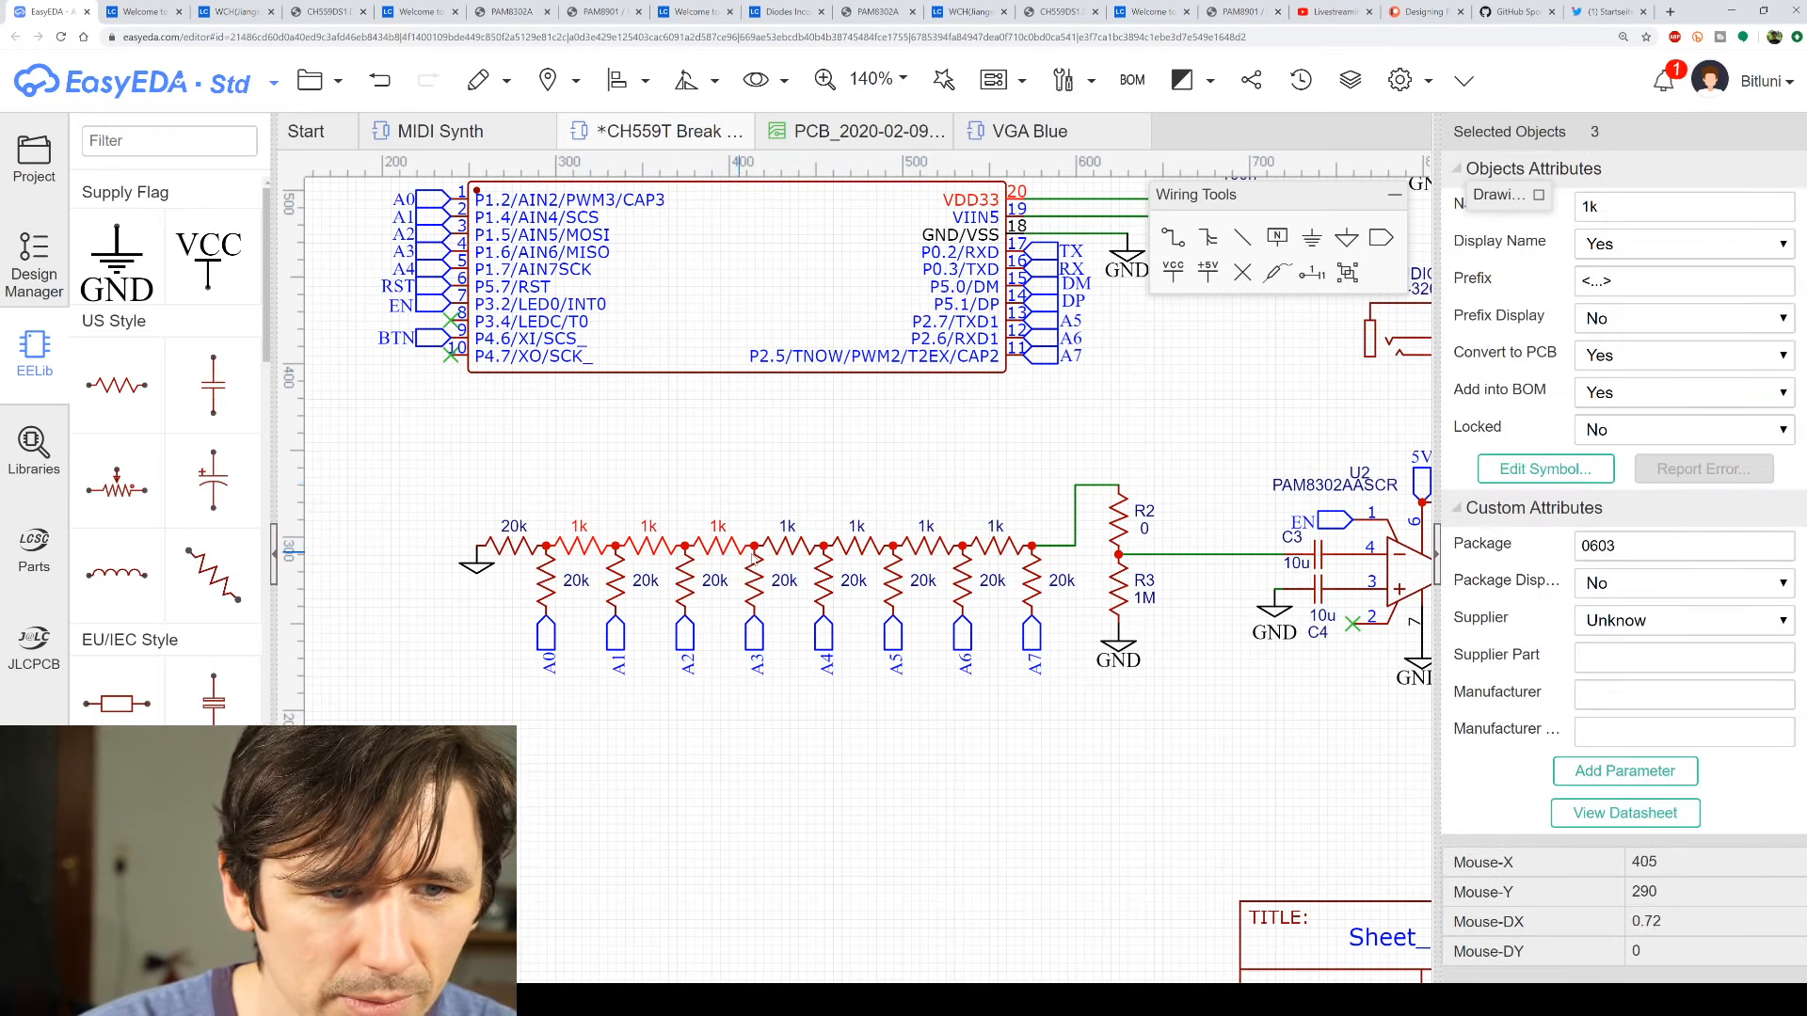
left_click(792, 553, "ctrl")
left_click(855, 553, "ctrl")
left_click(926, 551, "ctrl")
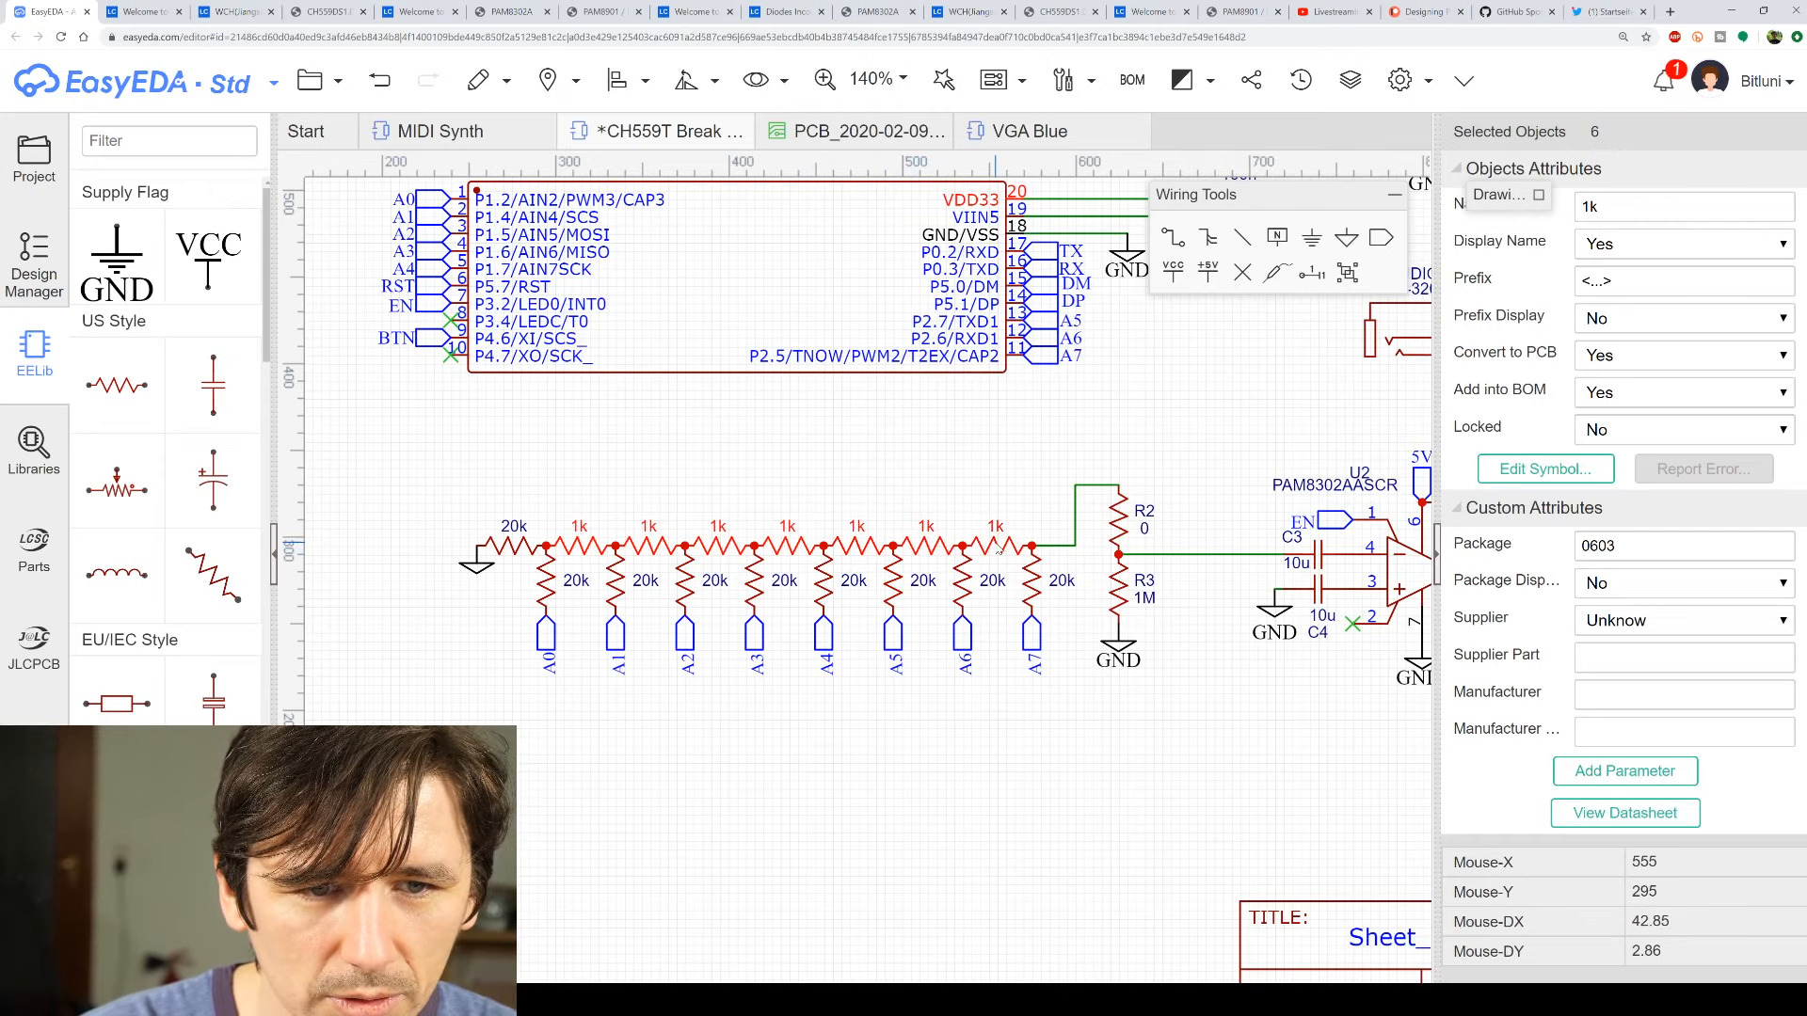
left_click(996, 549, "ctrl")
double_click(1602, 207)
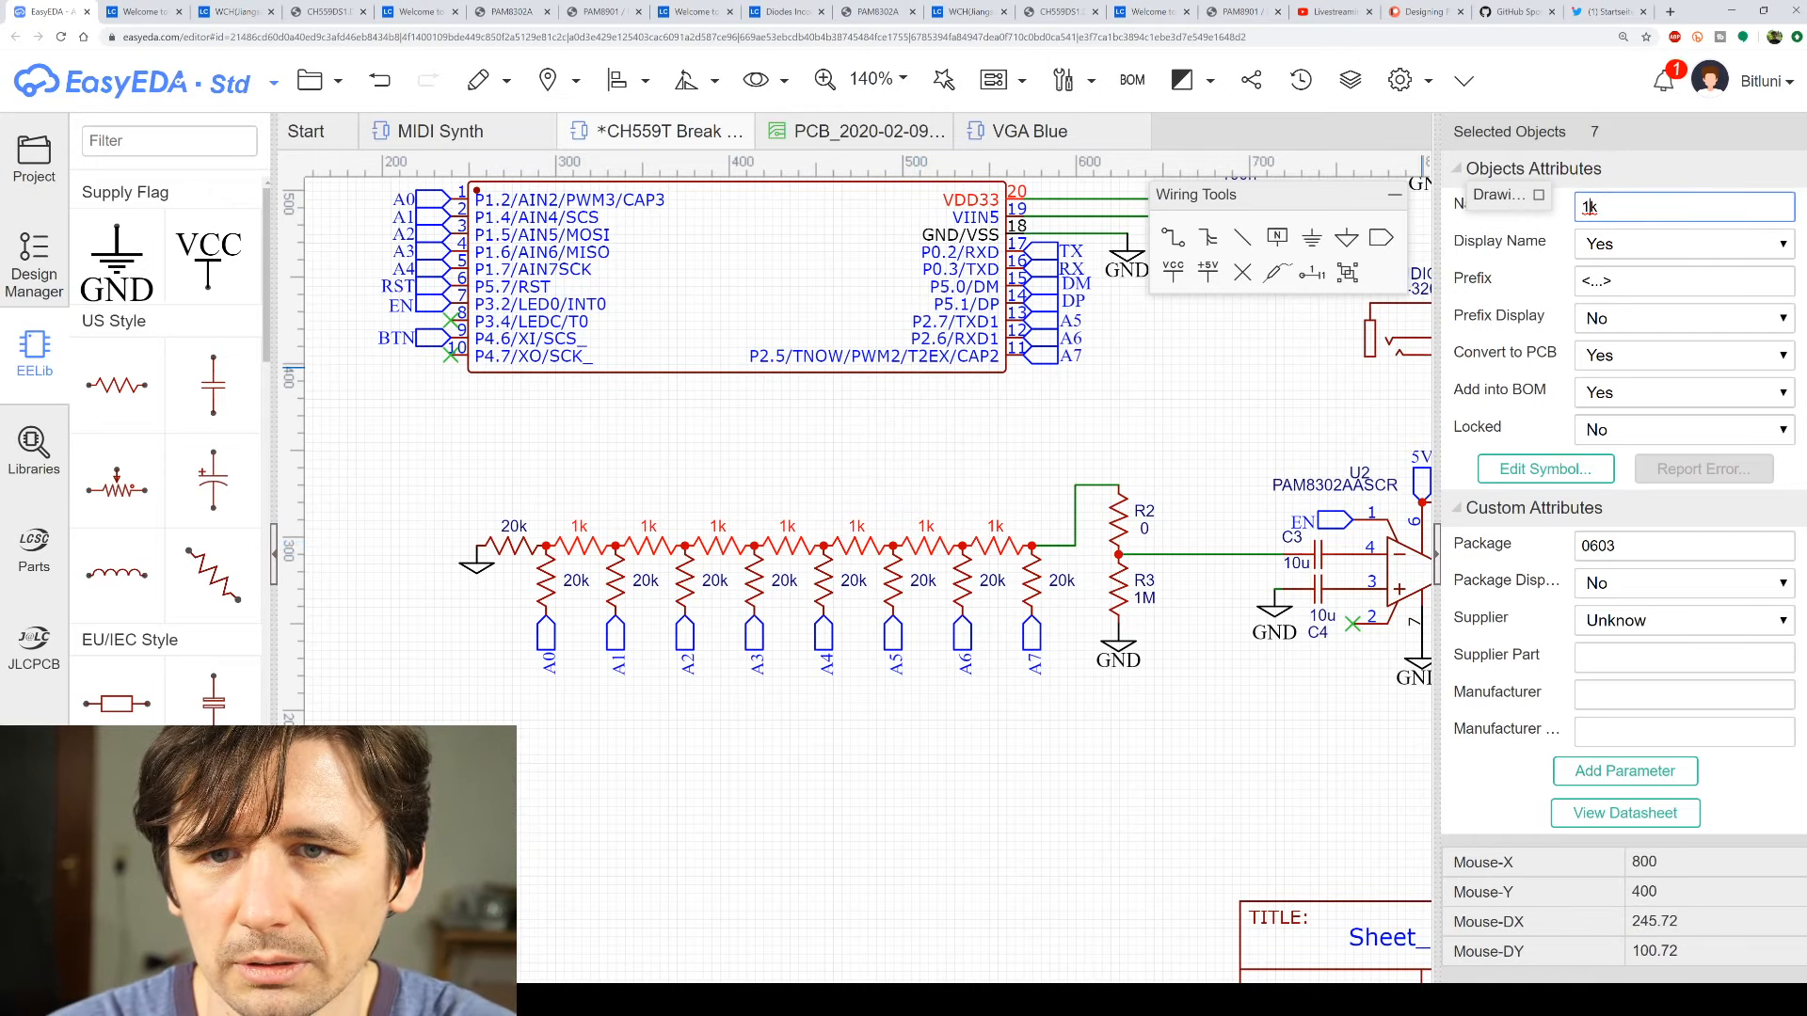
type("0")
key("Return")
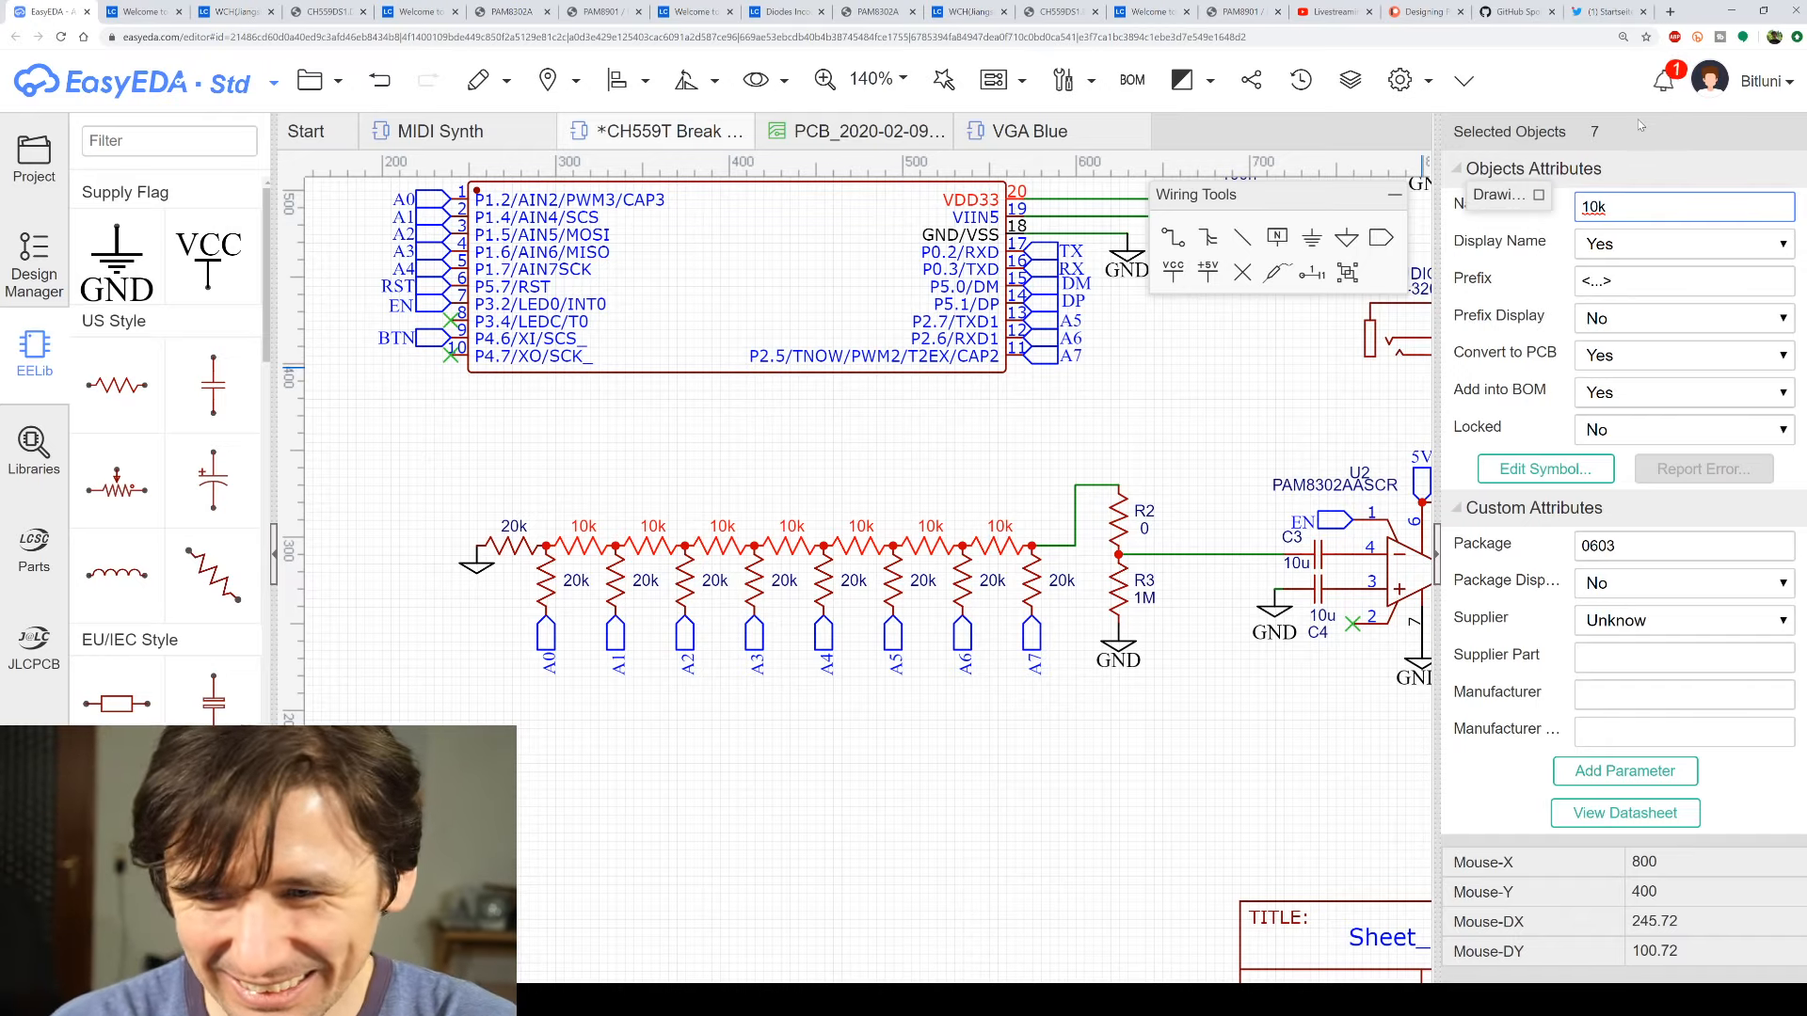
- Clear the resistor selection and save the CH559T breakout schematic
scroll(1039, 291, "down", 3)
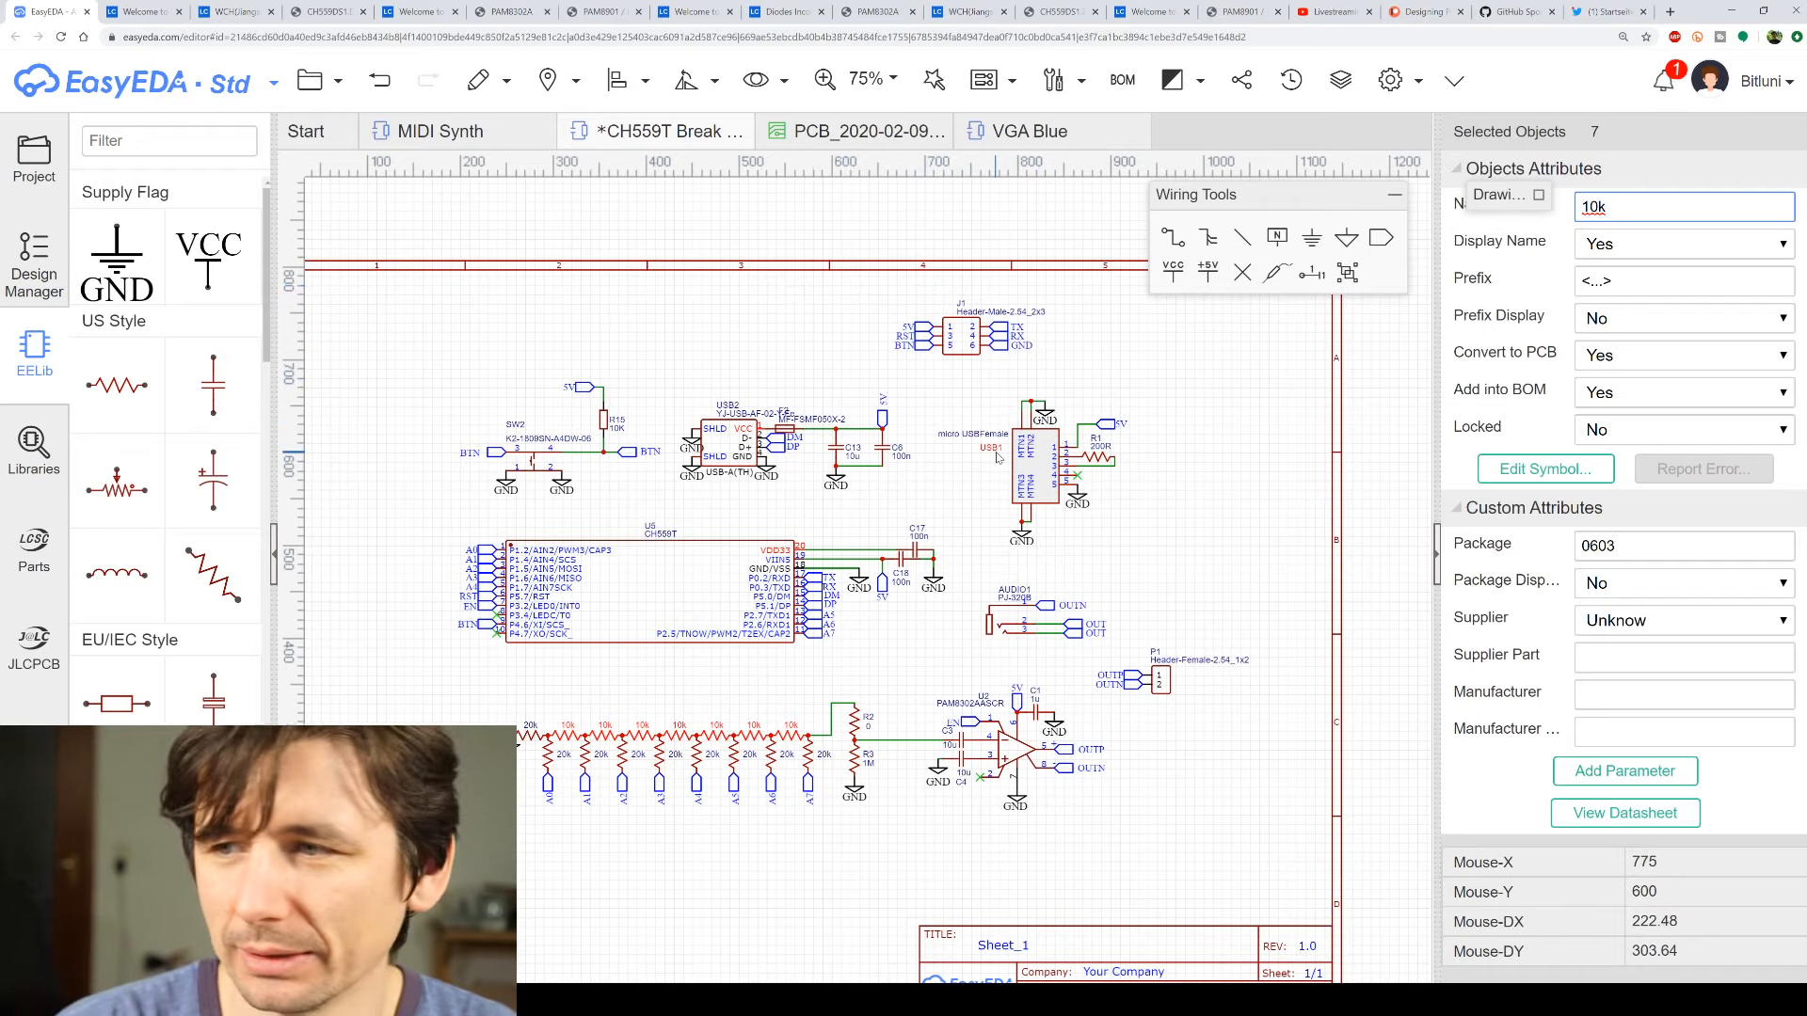
left_click(806, 339)
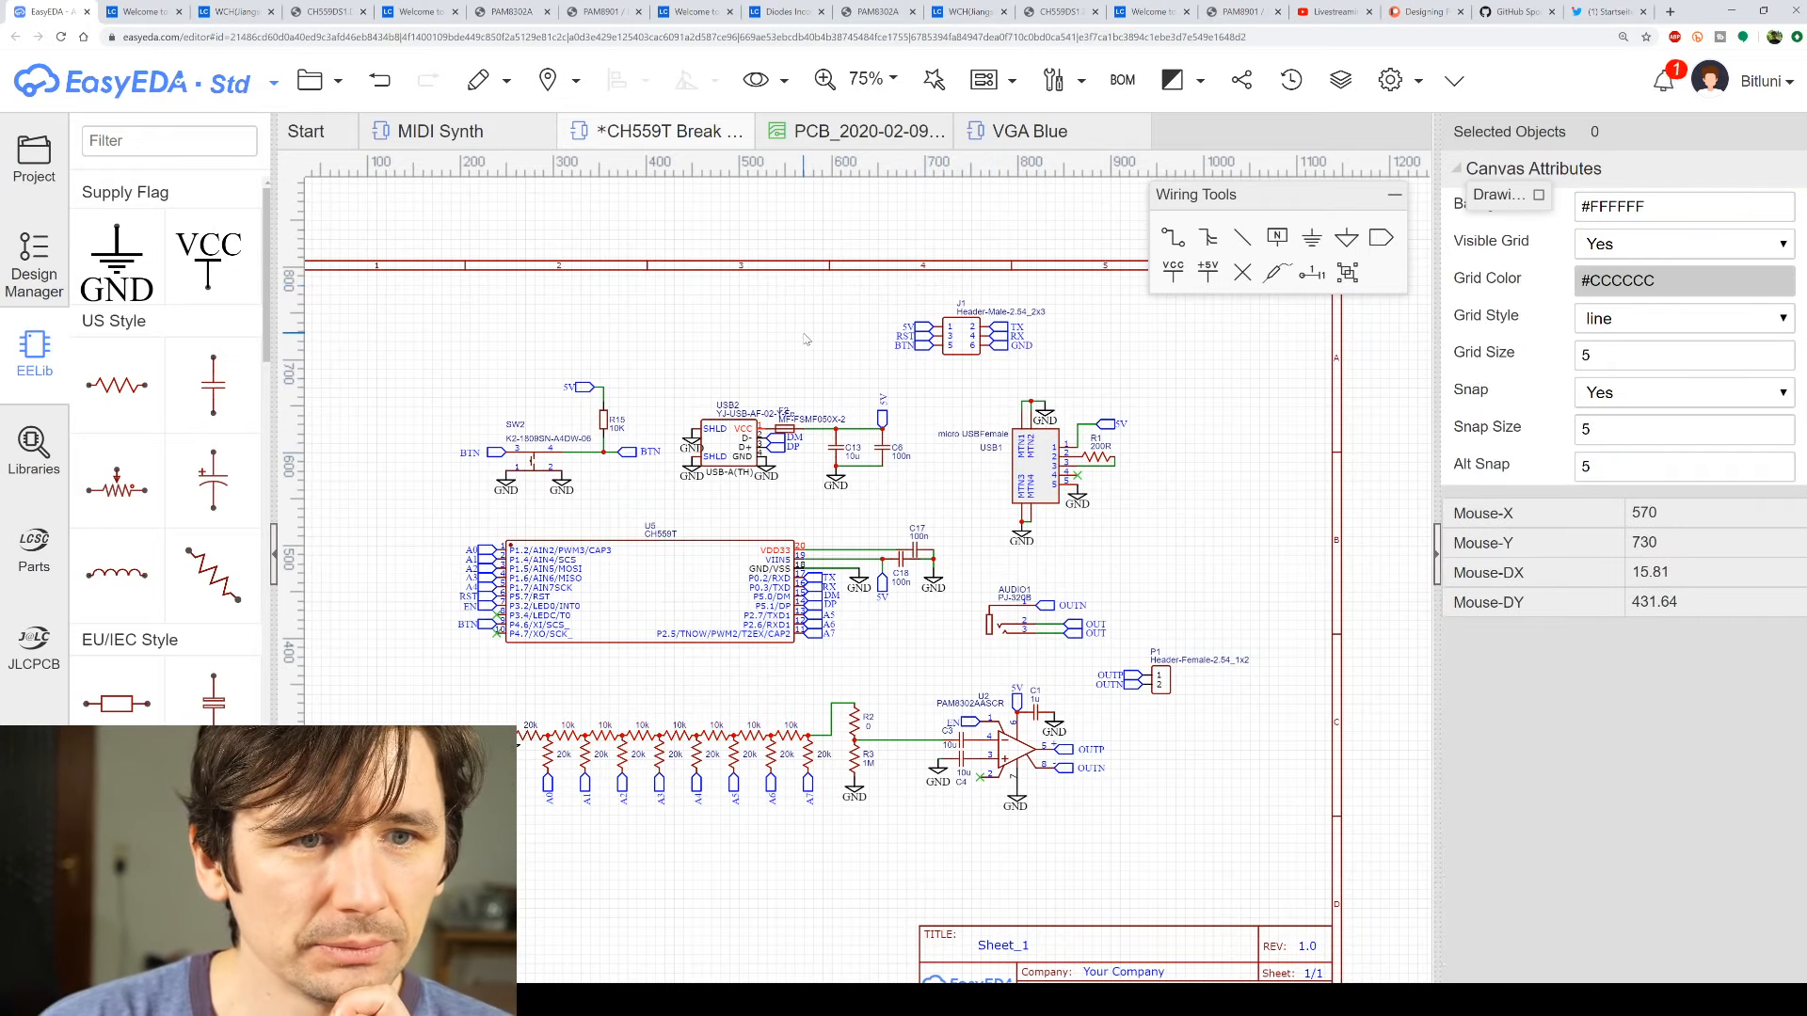
key("ctrl+s")
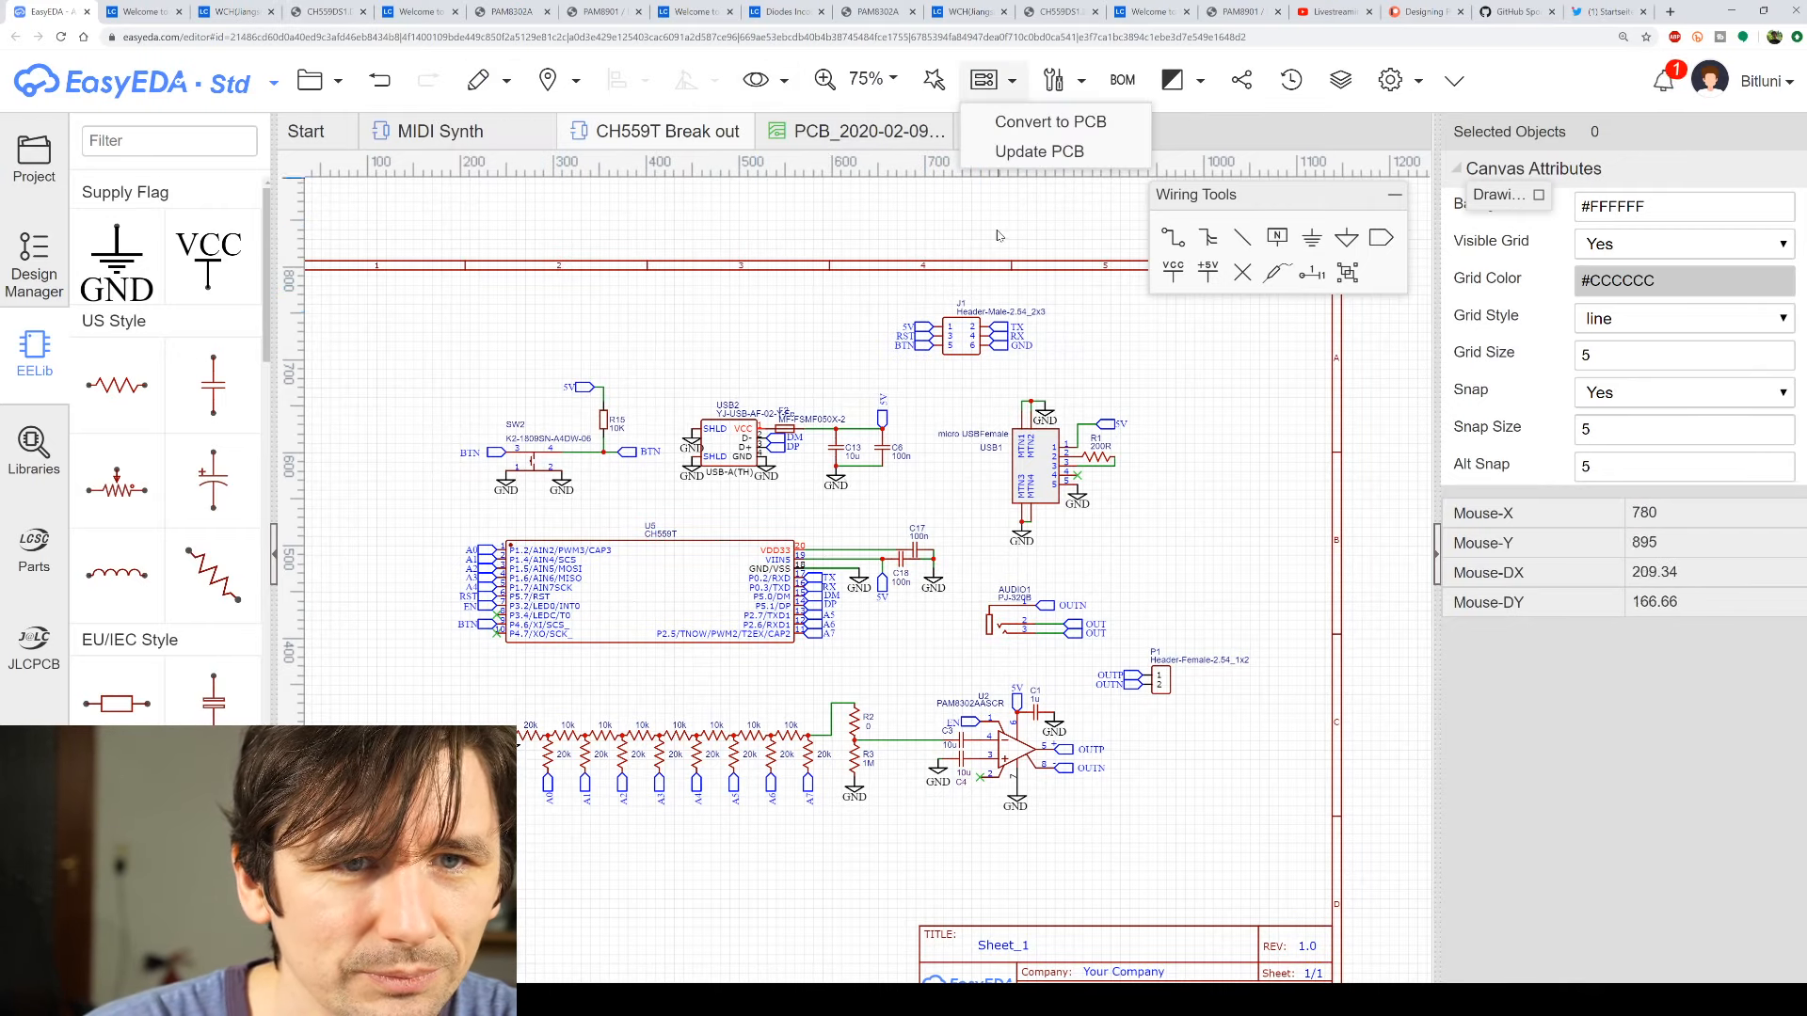
- Switch to the PCB_2020-02-09 layout and clear the board area by collapsing the PCB Tools palette and moving both floating palettes off it
left_click(867, 136)
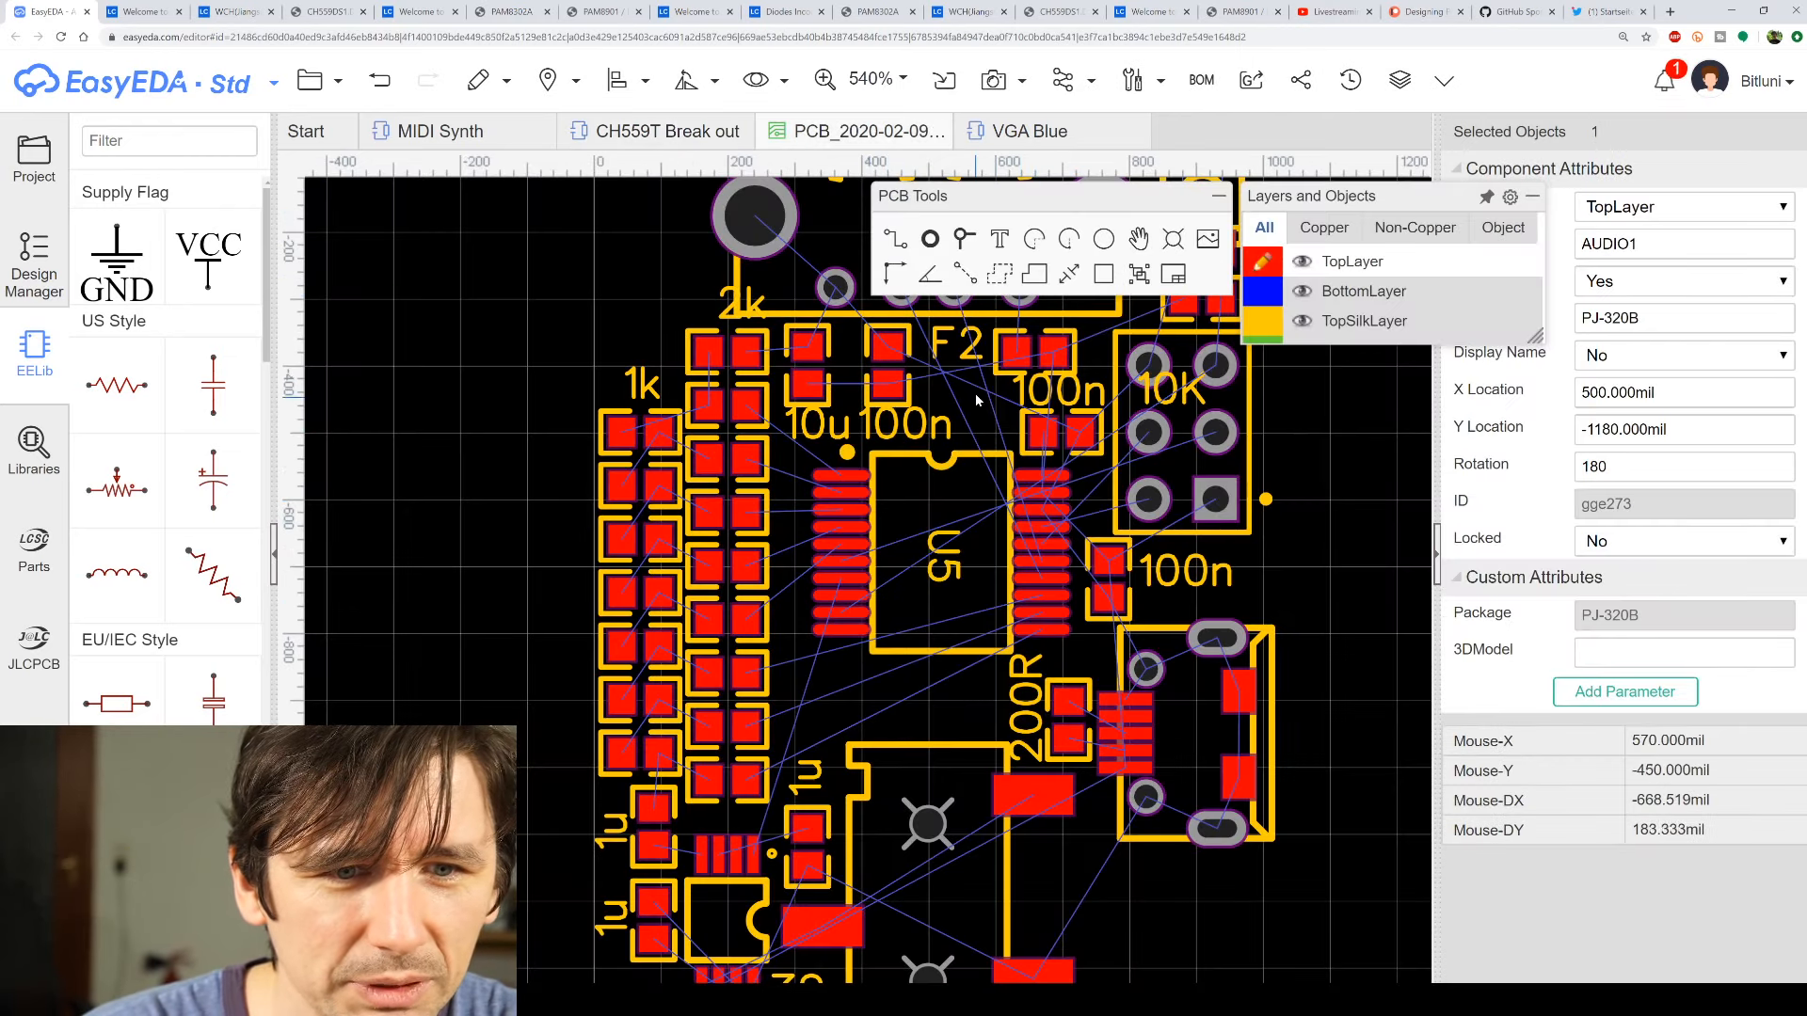
scroll(1024, 470, "down", 4)
scroll(1047, 393, "up", 1)
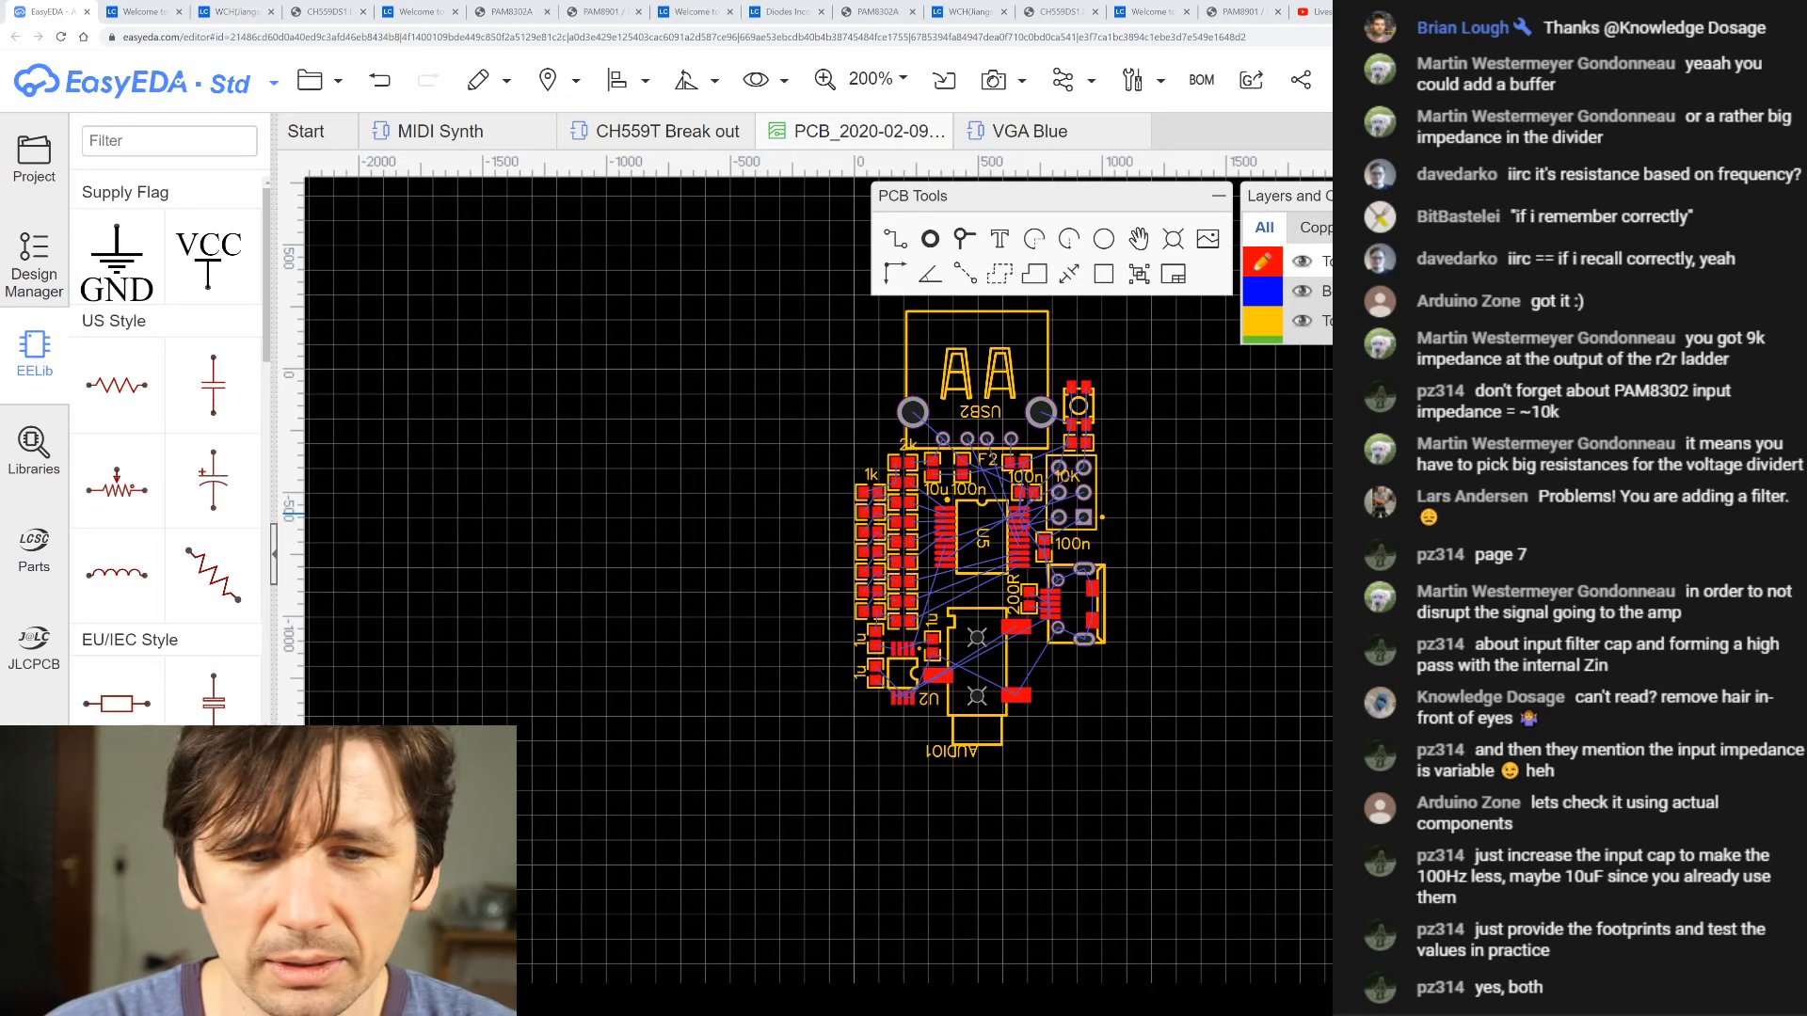
scroll(805, 421, "down", 4)
scroll(804, 422, "up", 3)
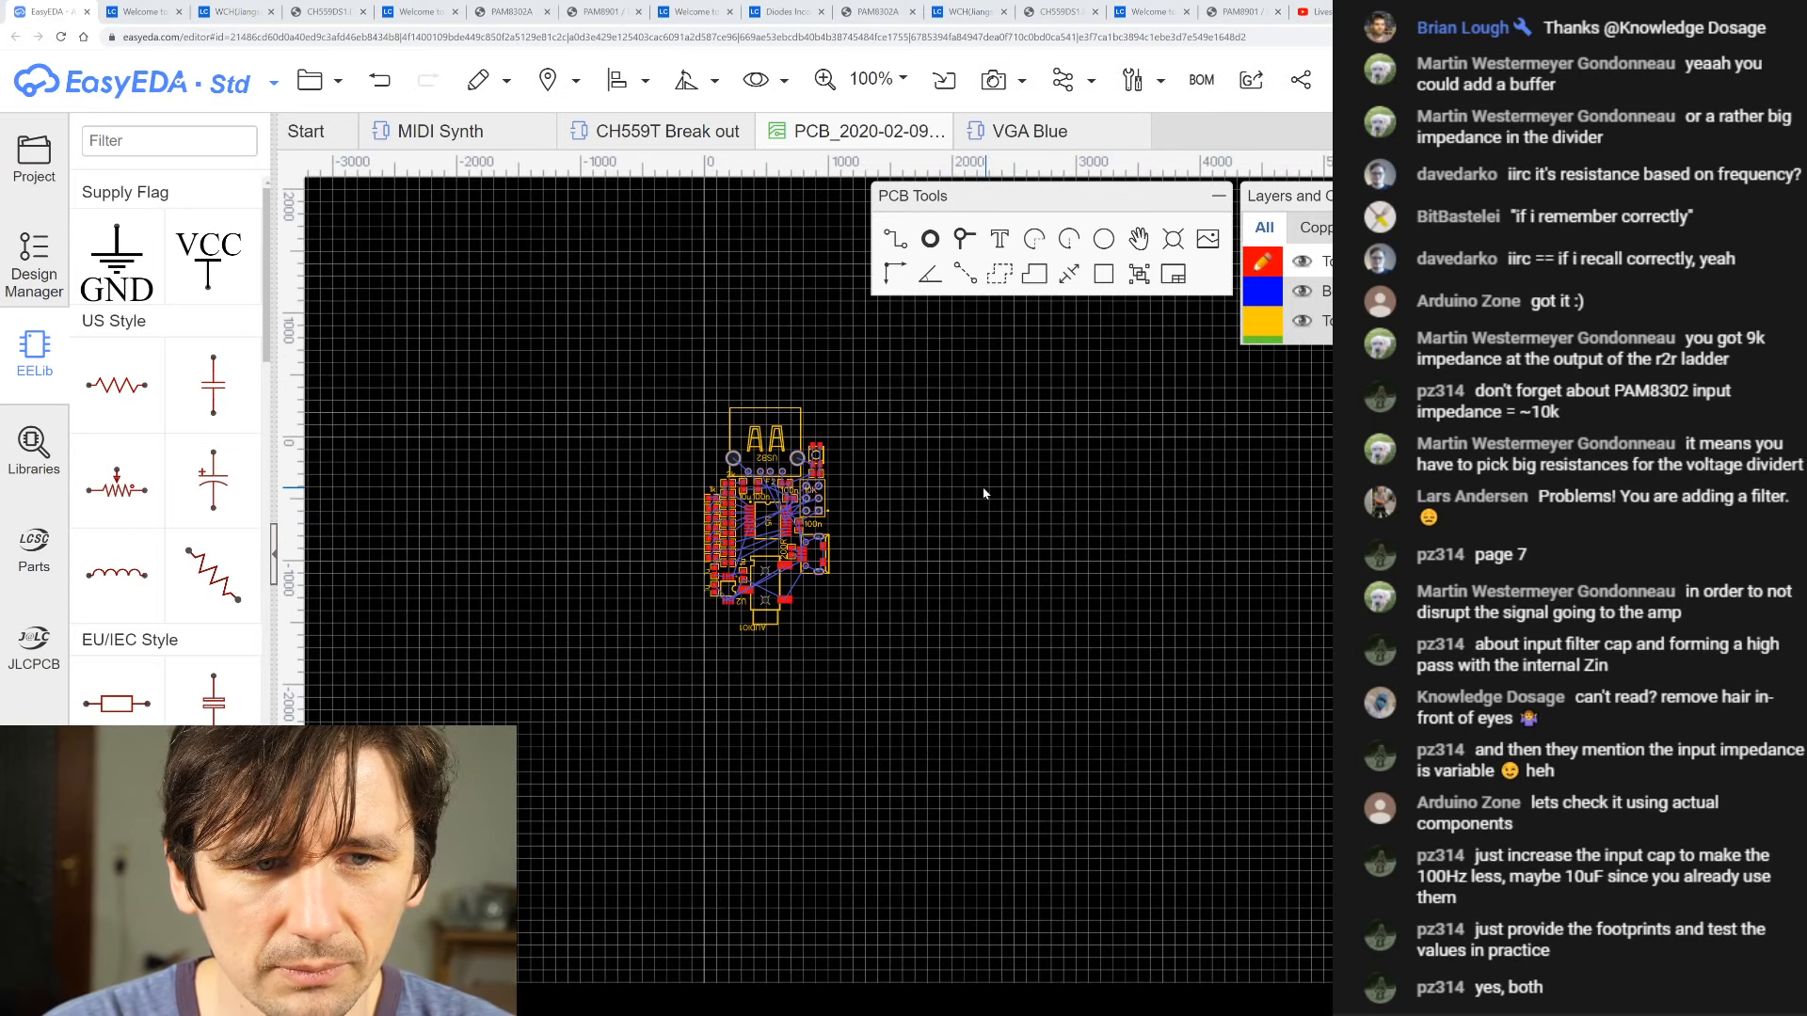
scroll(748, 461, "up", 2)
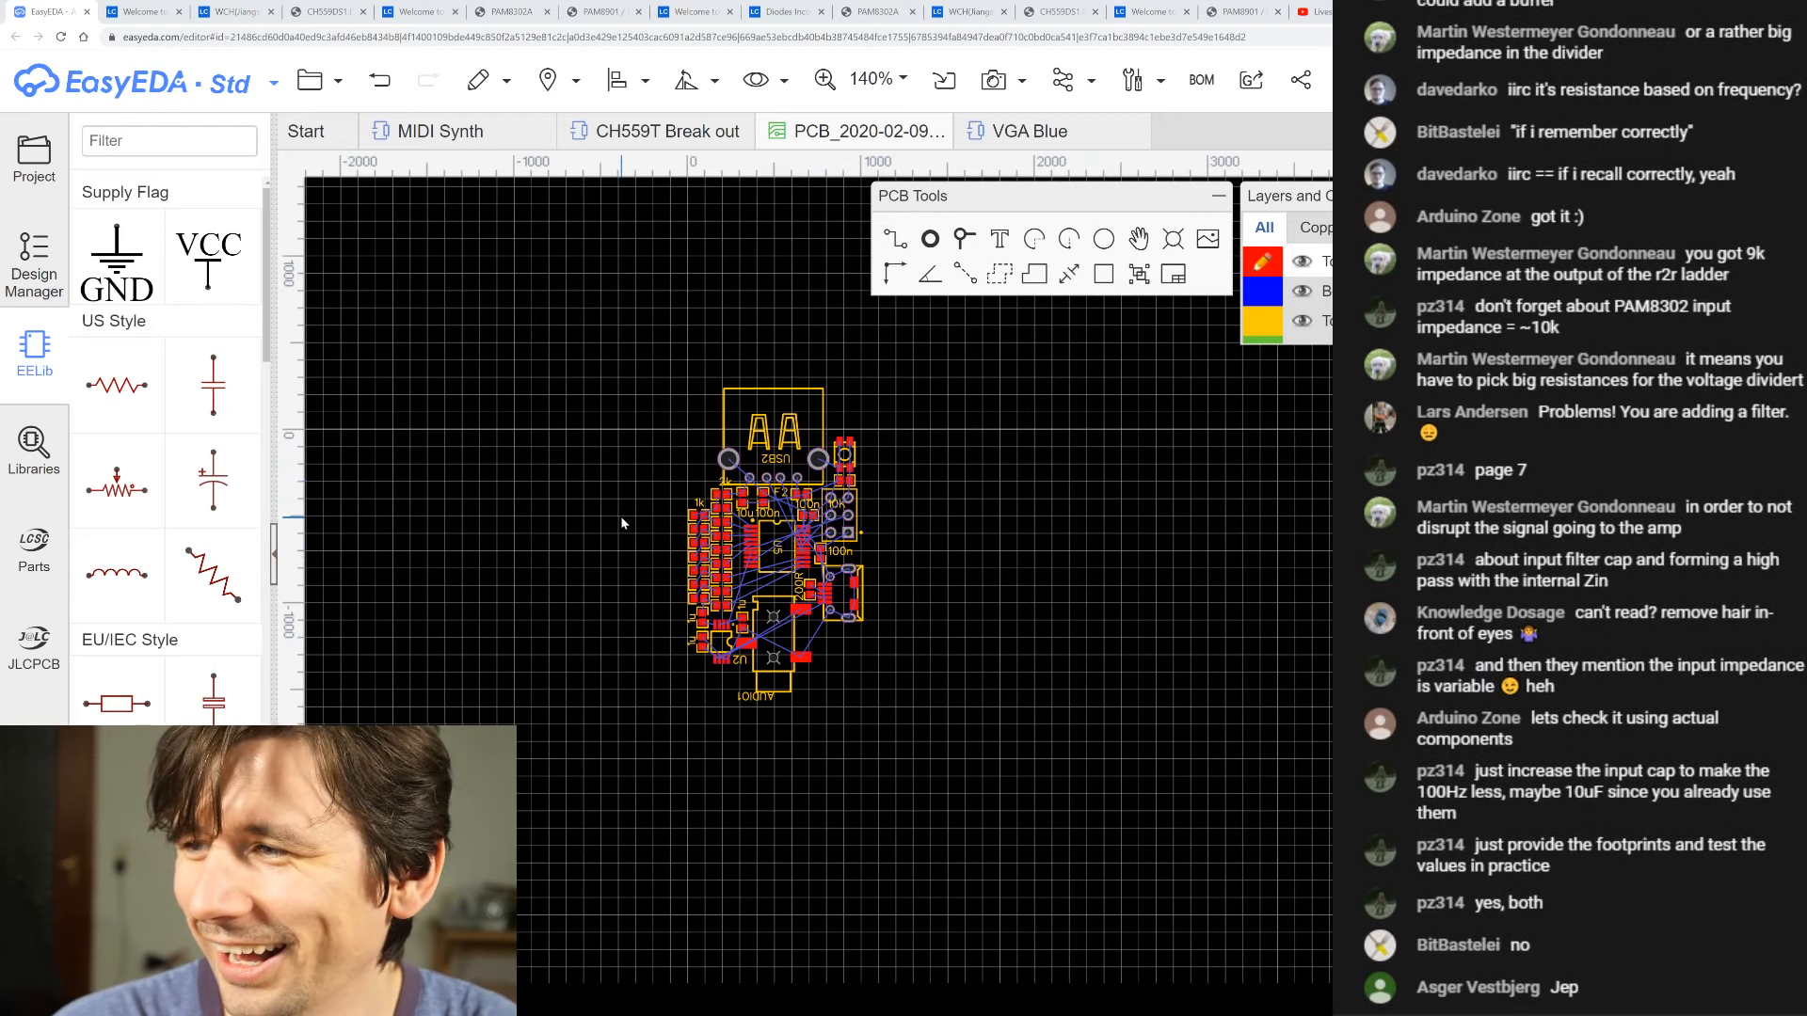
scroll(621, 523, "up", 2)
scroll(640, 516, "up", 2)
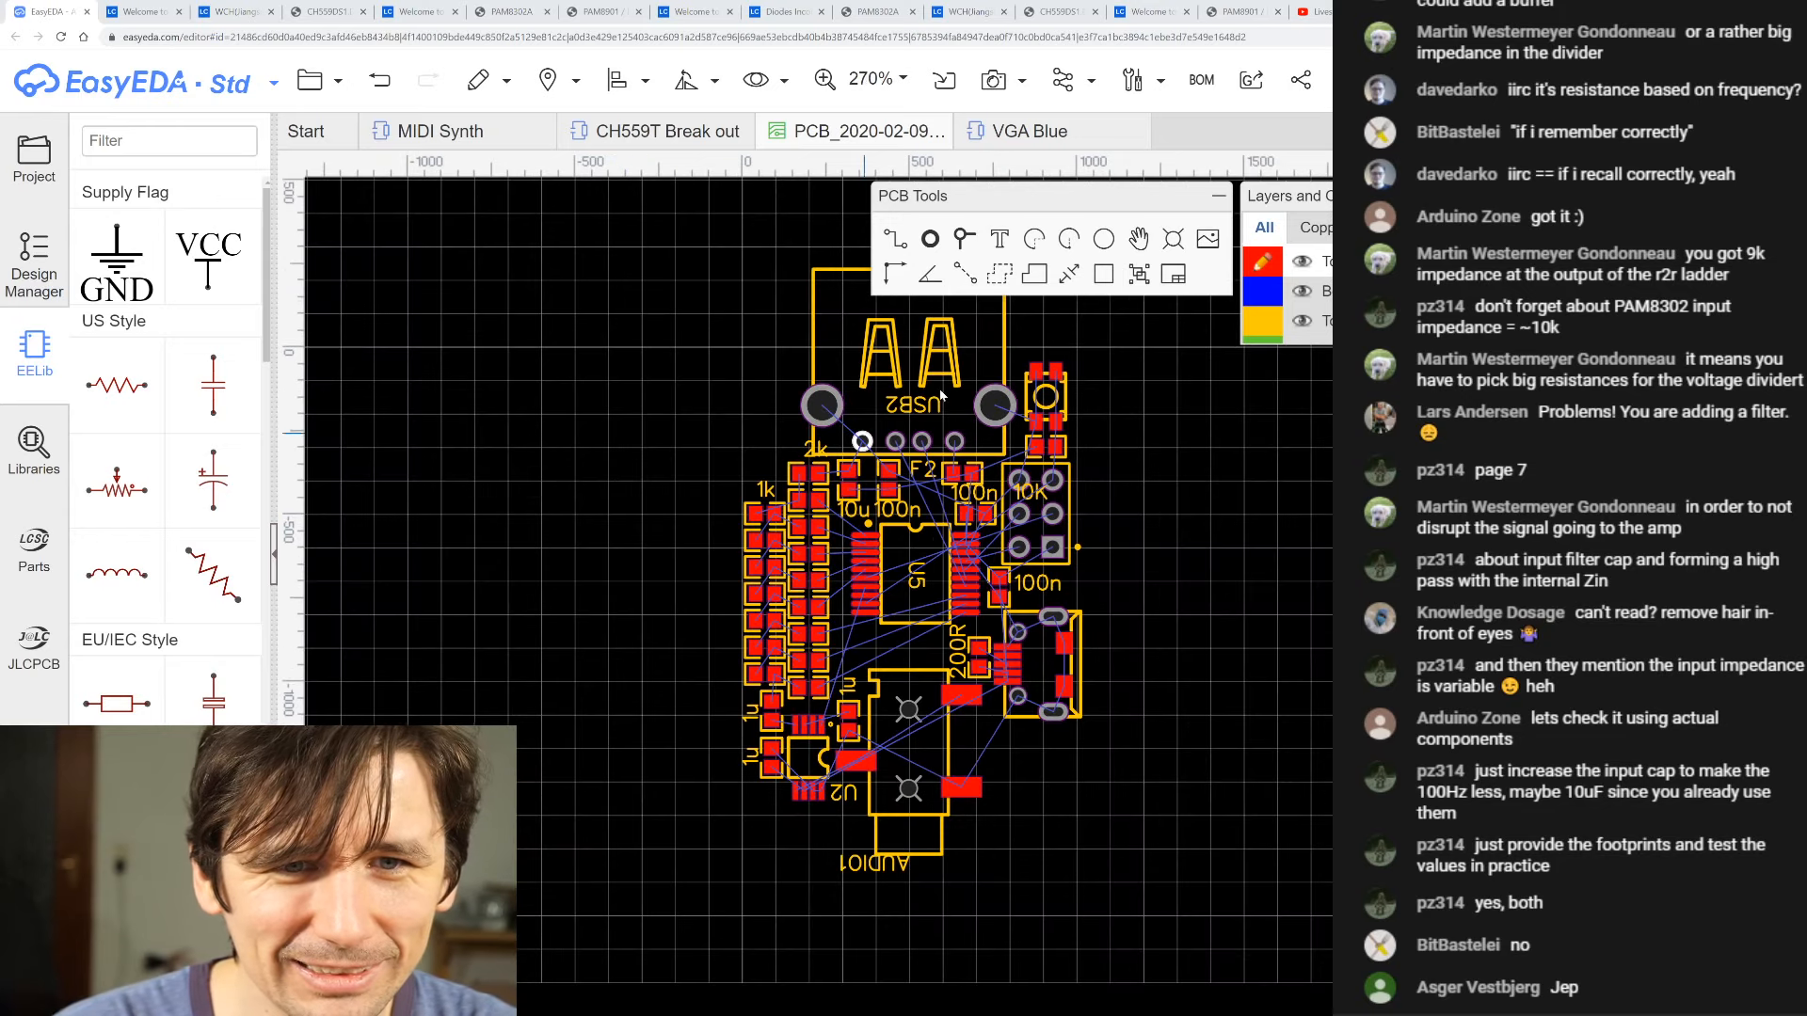
left_click(1220, 200)
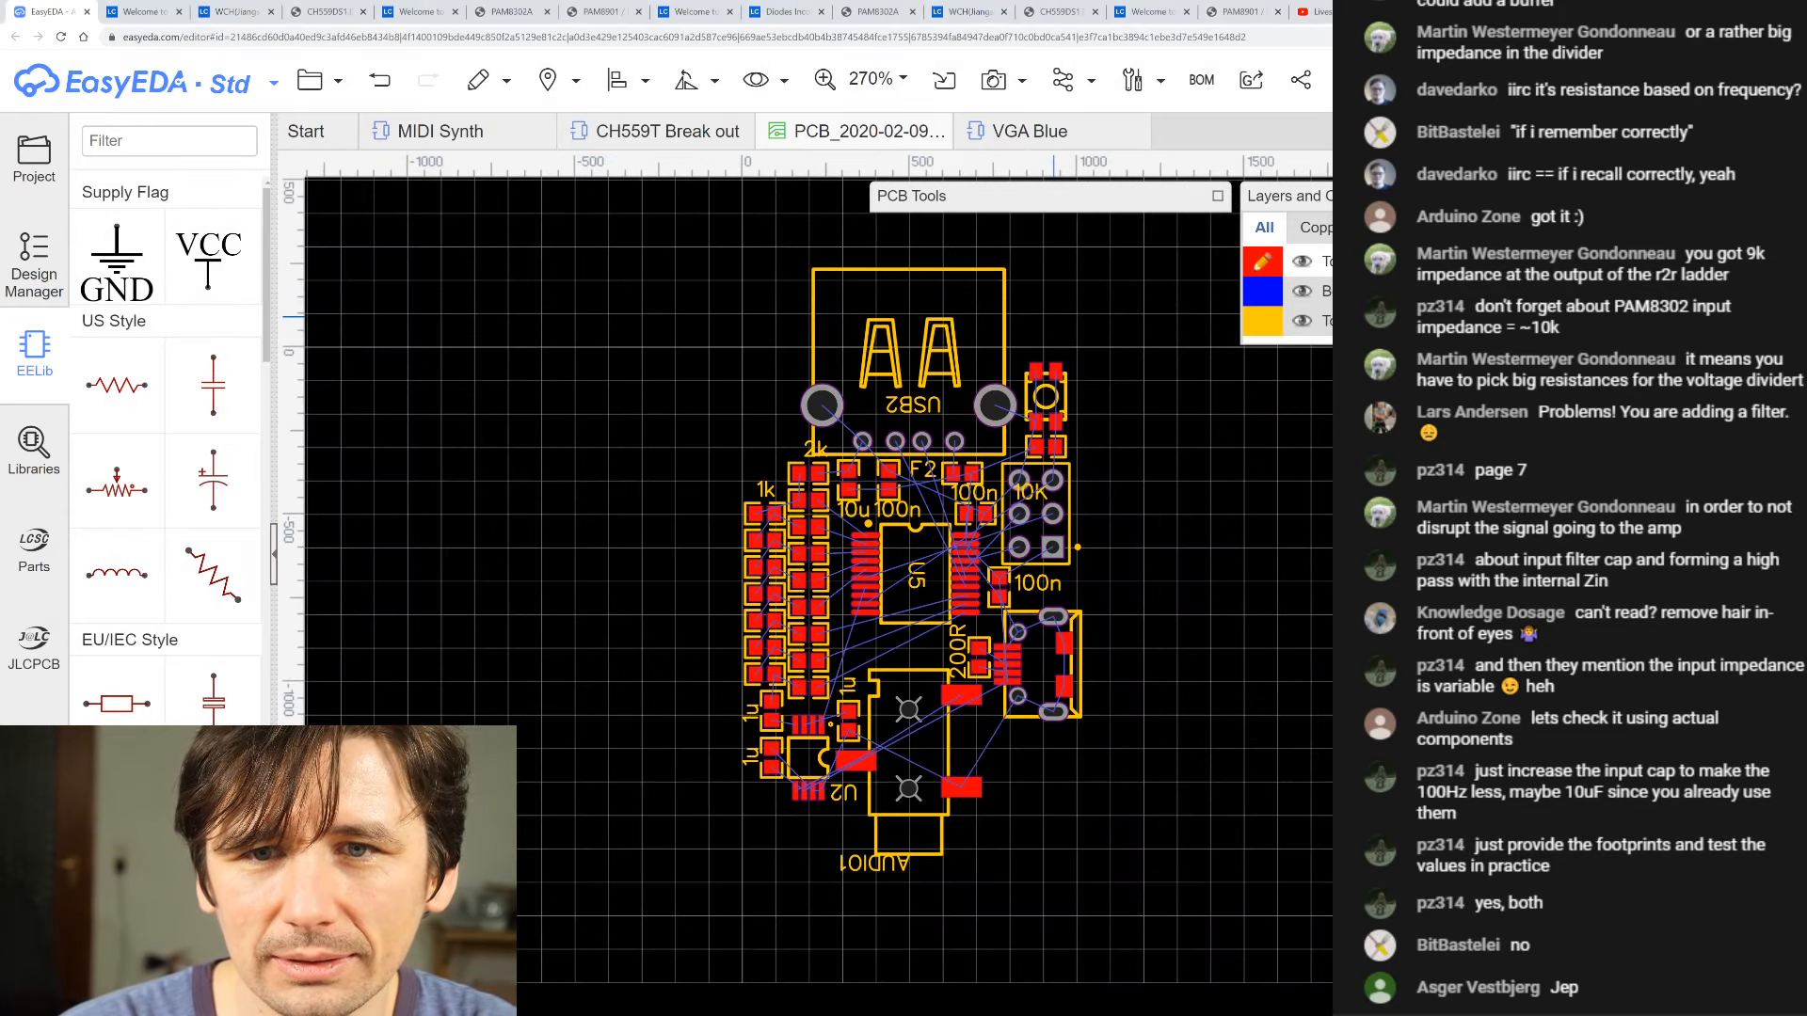
left_click_drag(1322, 197, 1357, 124)
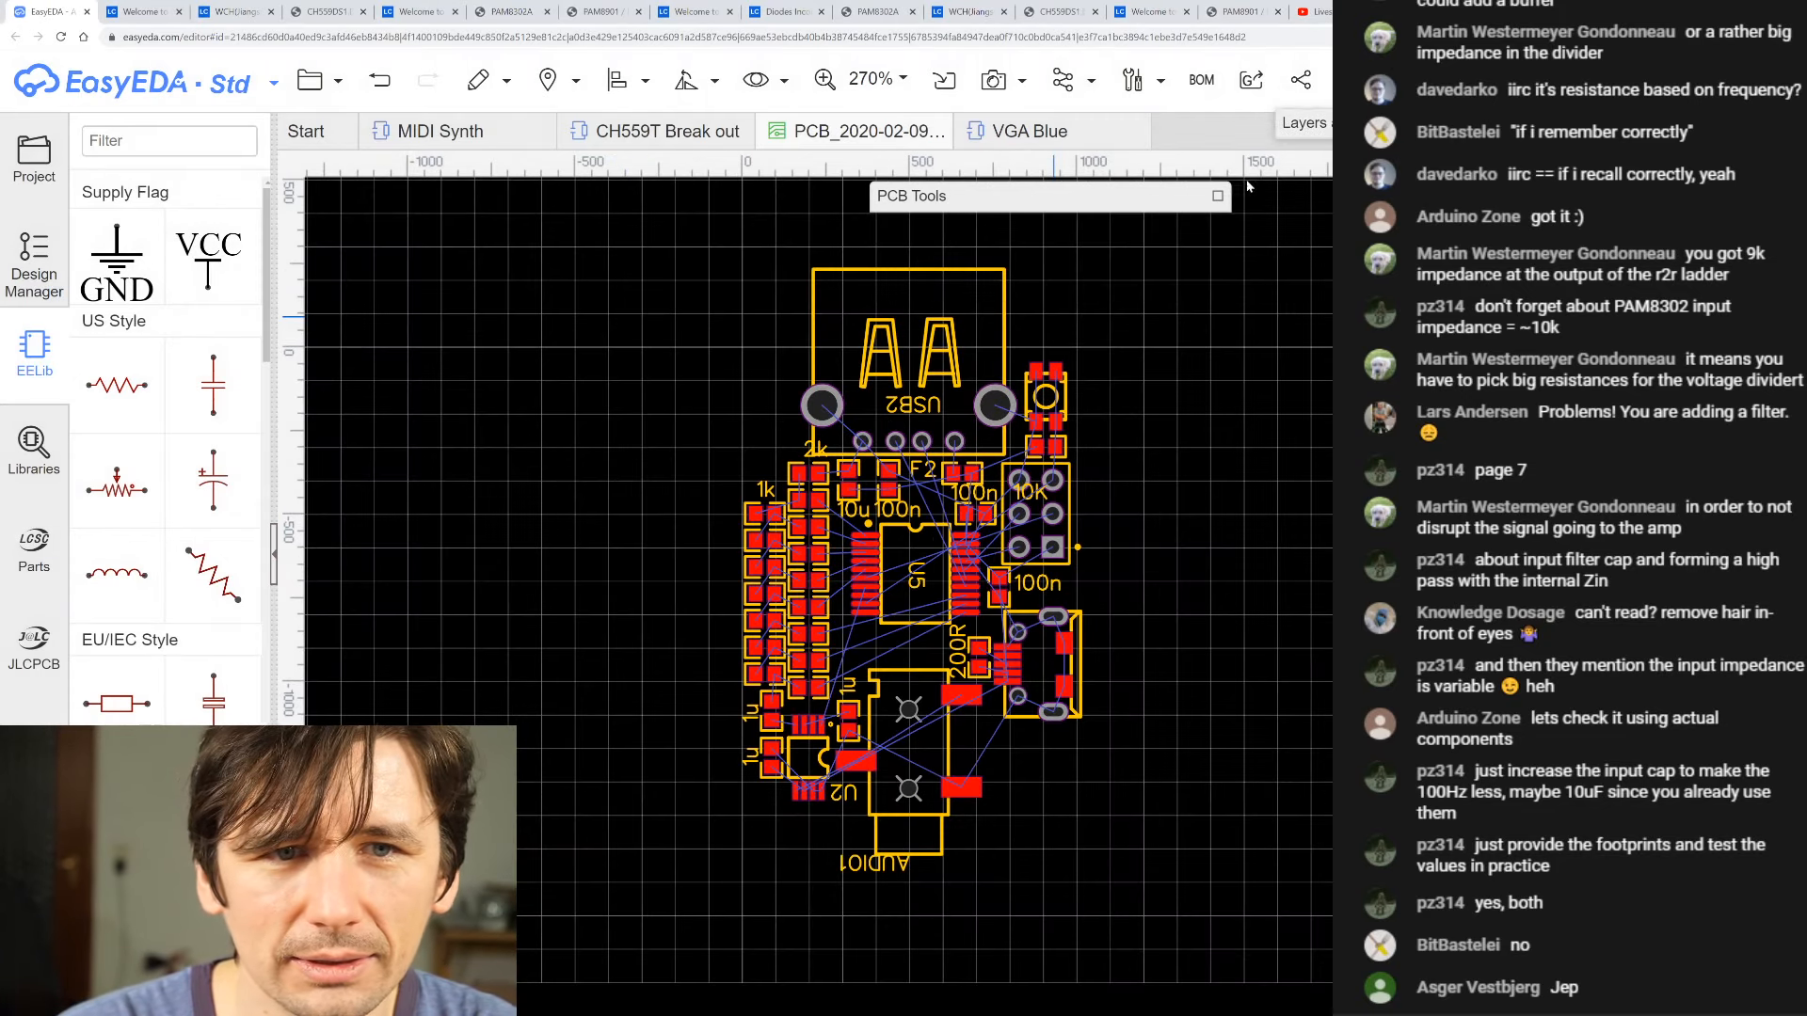
left_click_drag(1085, 199, 1114, 120)
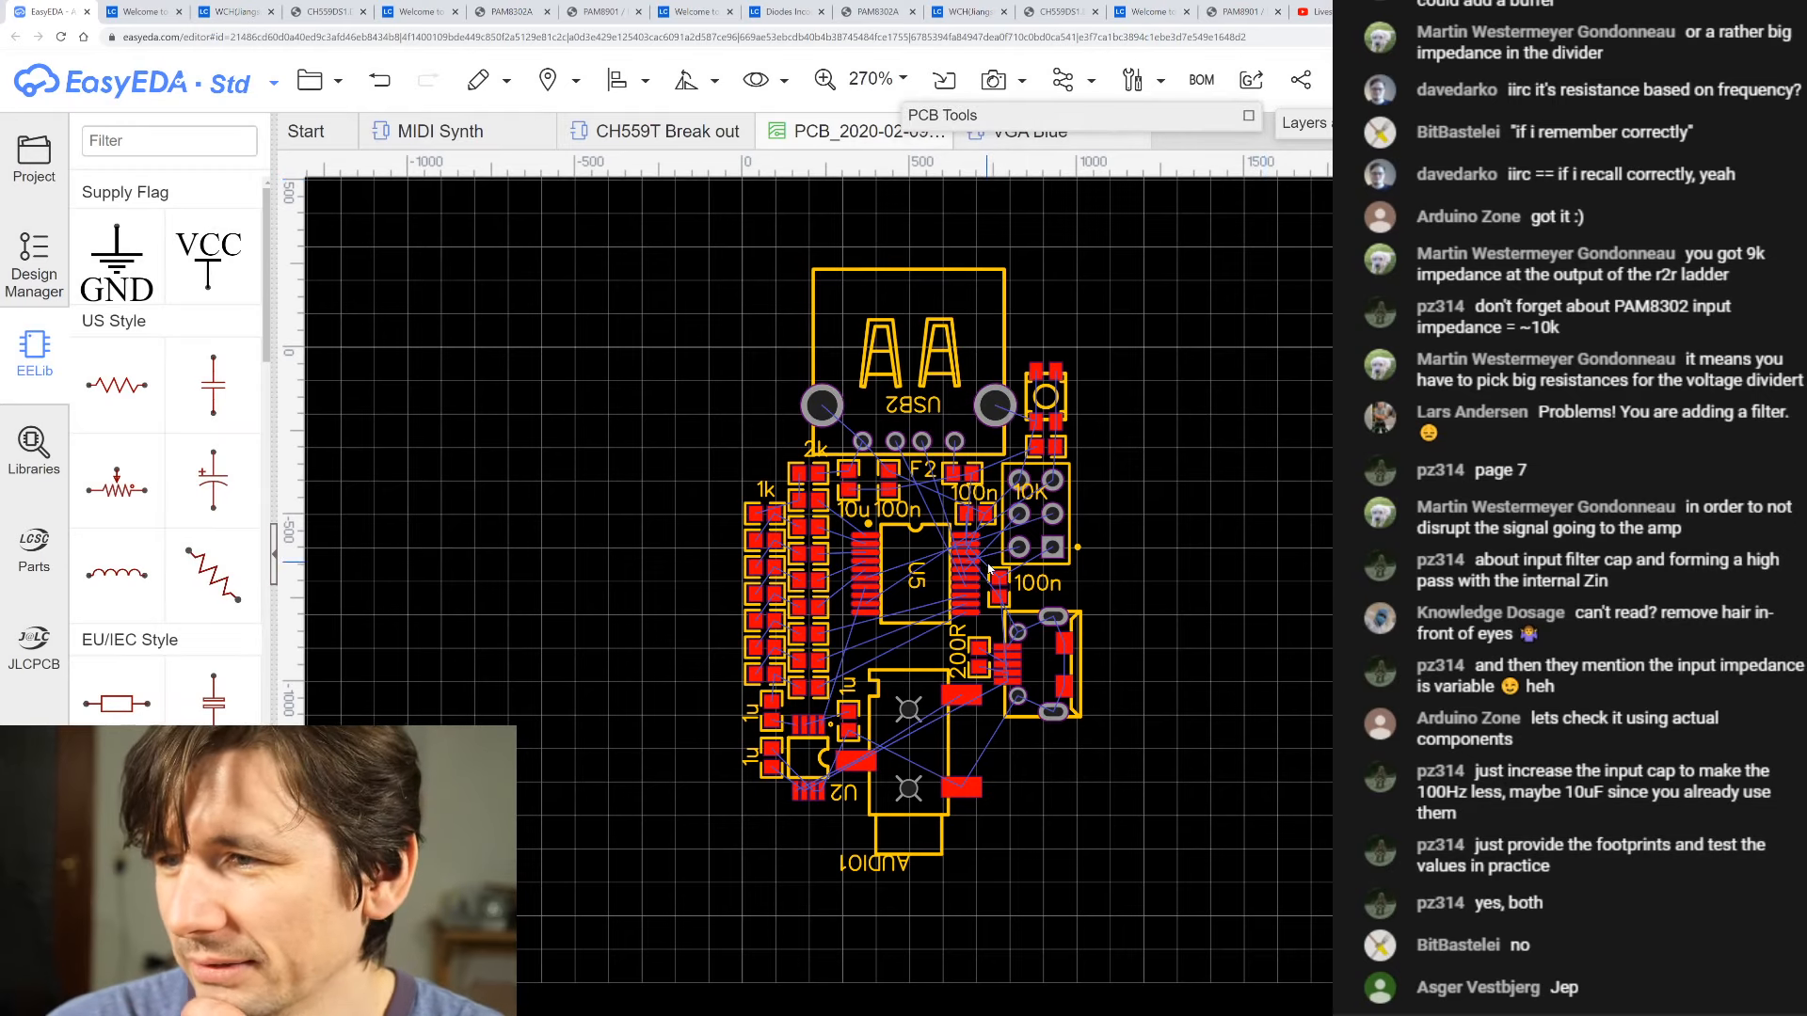
- Nudge chip U5 slightly left toward the resistor columns and save the PCB layout
scroll(879, 580, "up", 4)
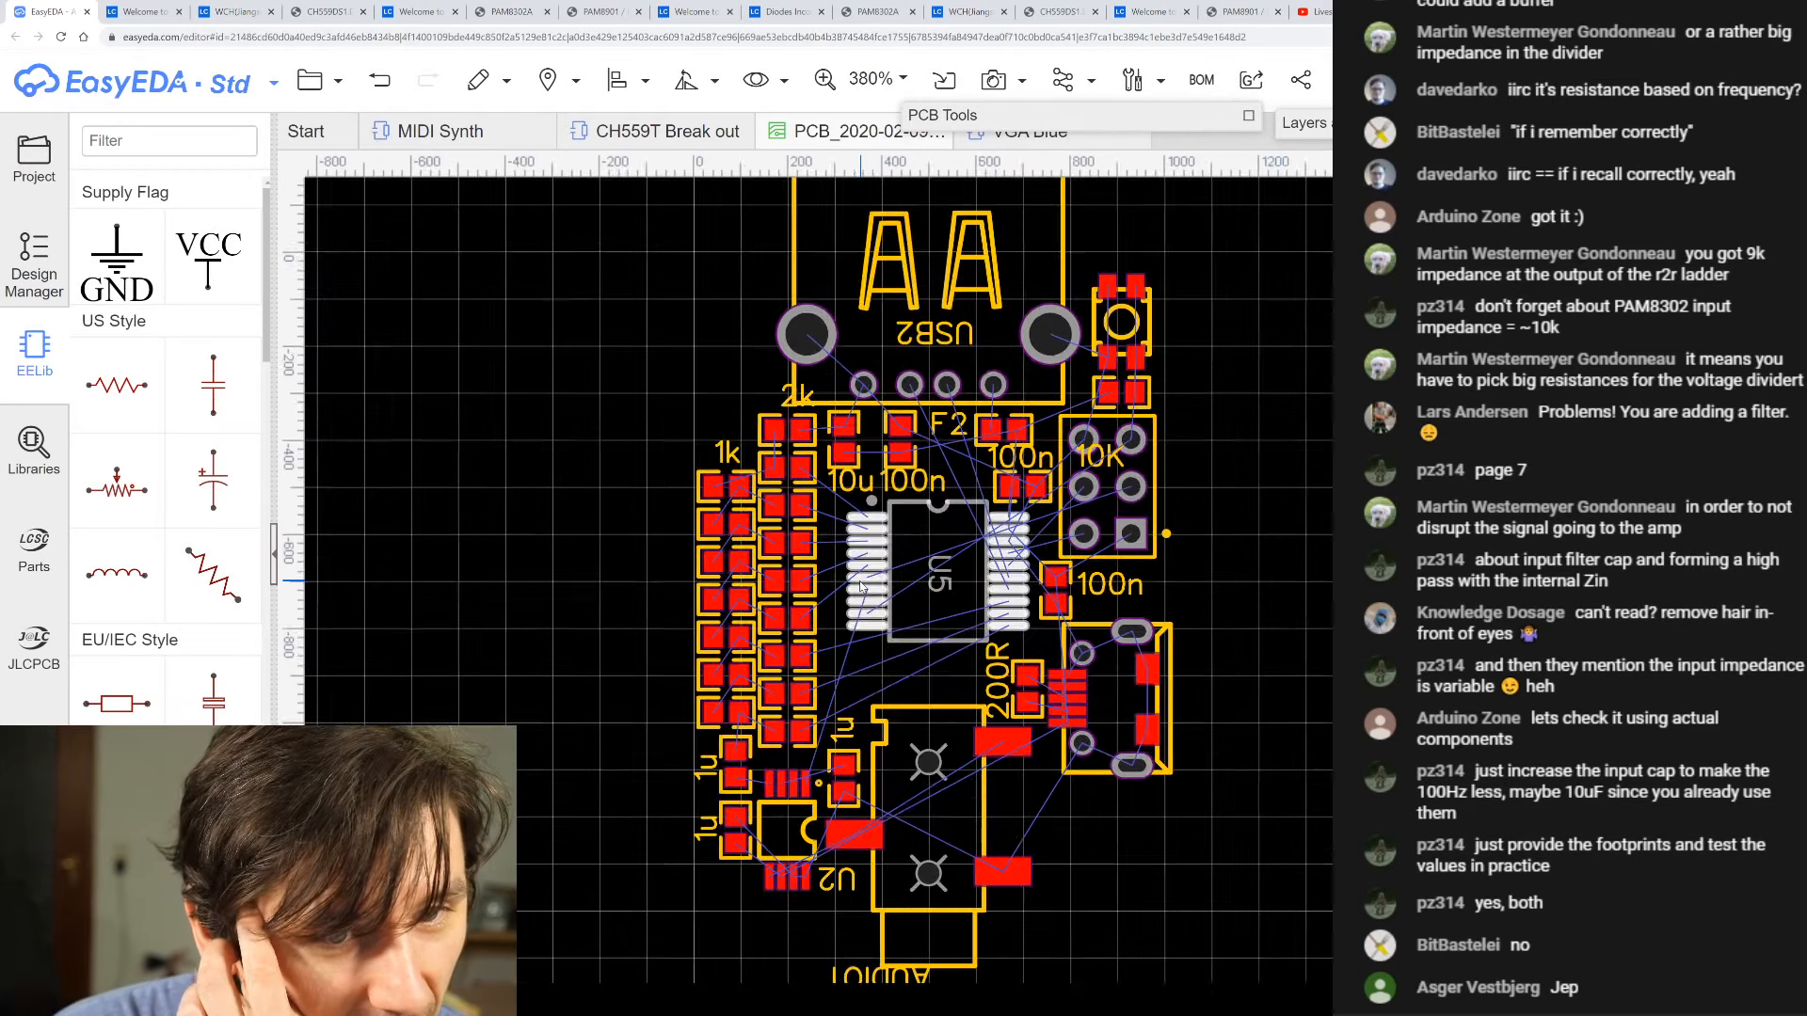
left_click_drag(976, 596, 974, 593)
left_click_drag(969, 667, 956, 668)
scroll(1100, 630, "down", 2)
scroll(1101, 631, "up", 1)
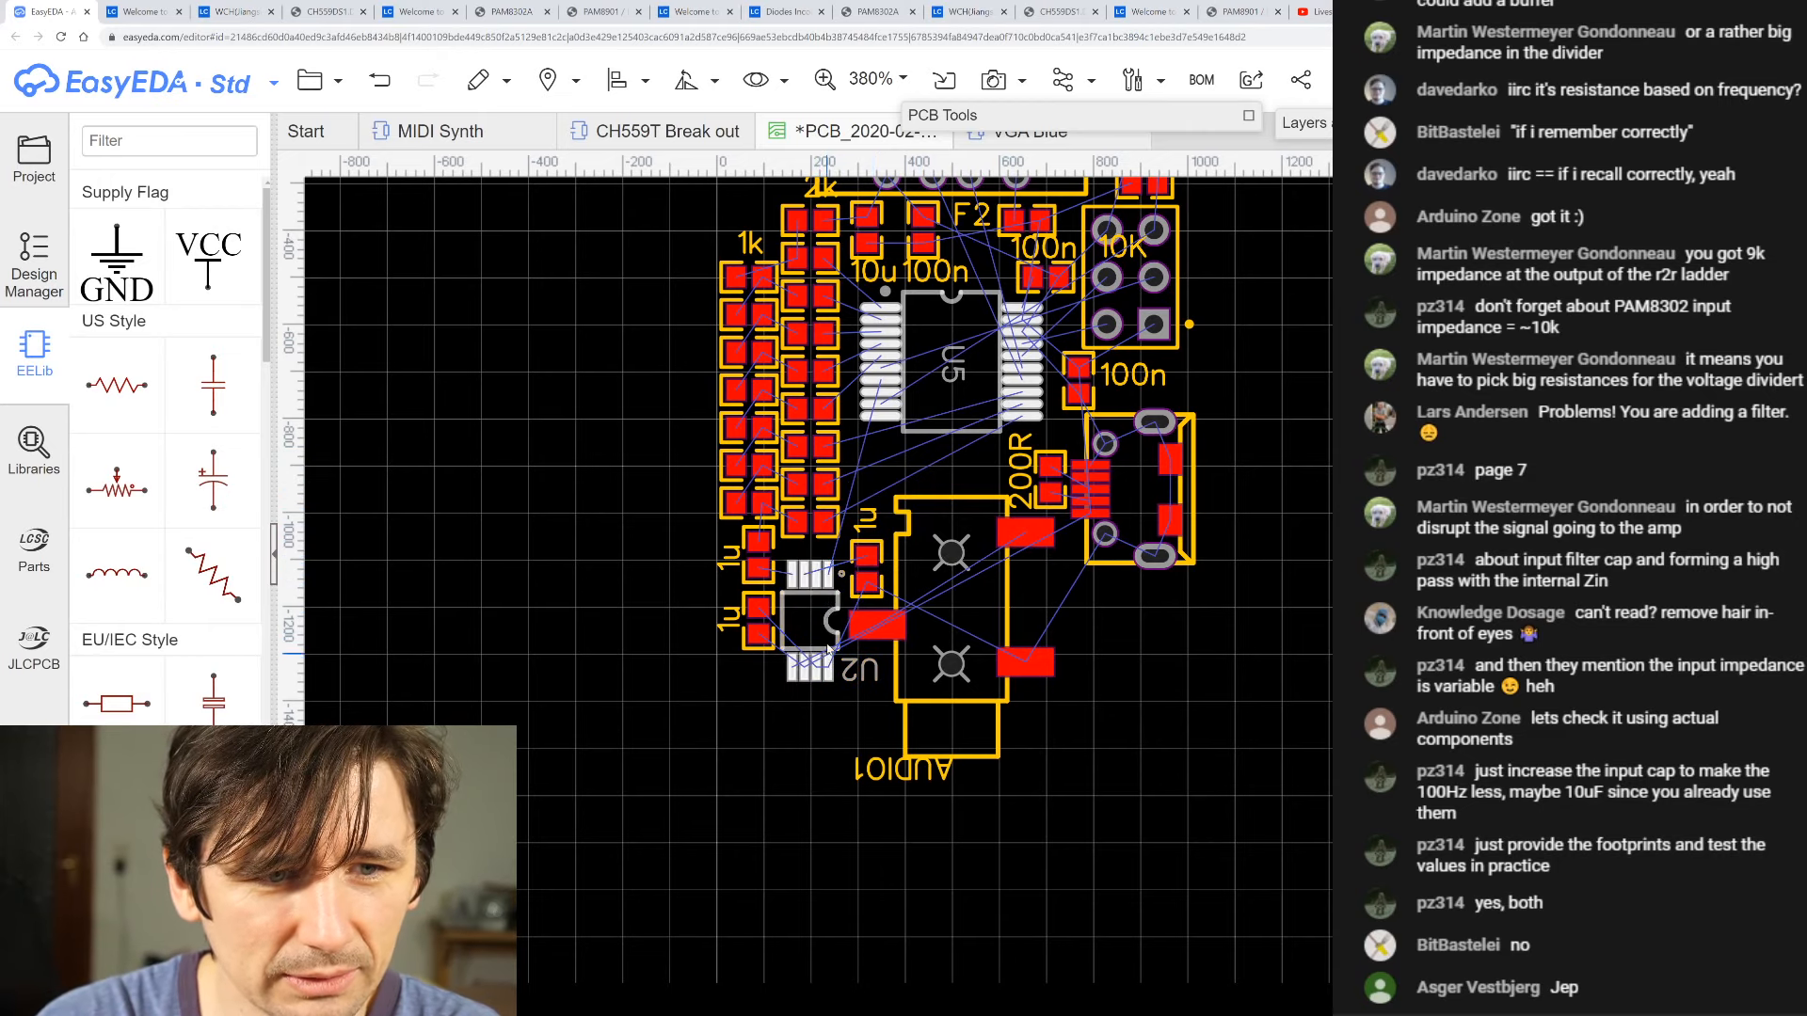
left_click(1259, 379)
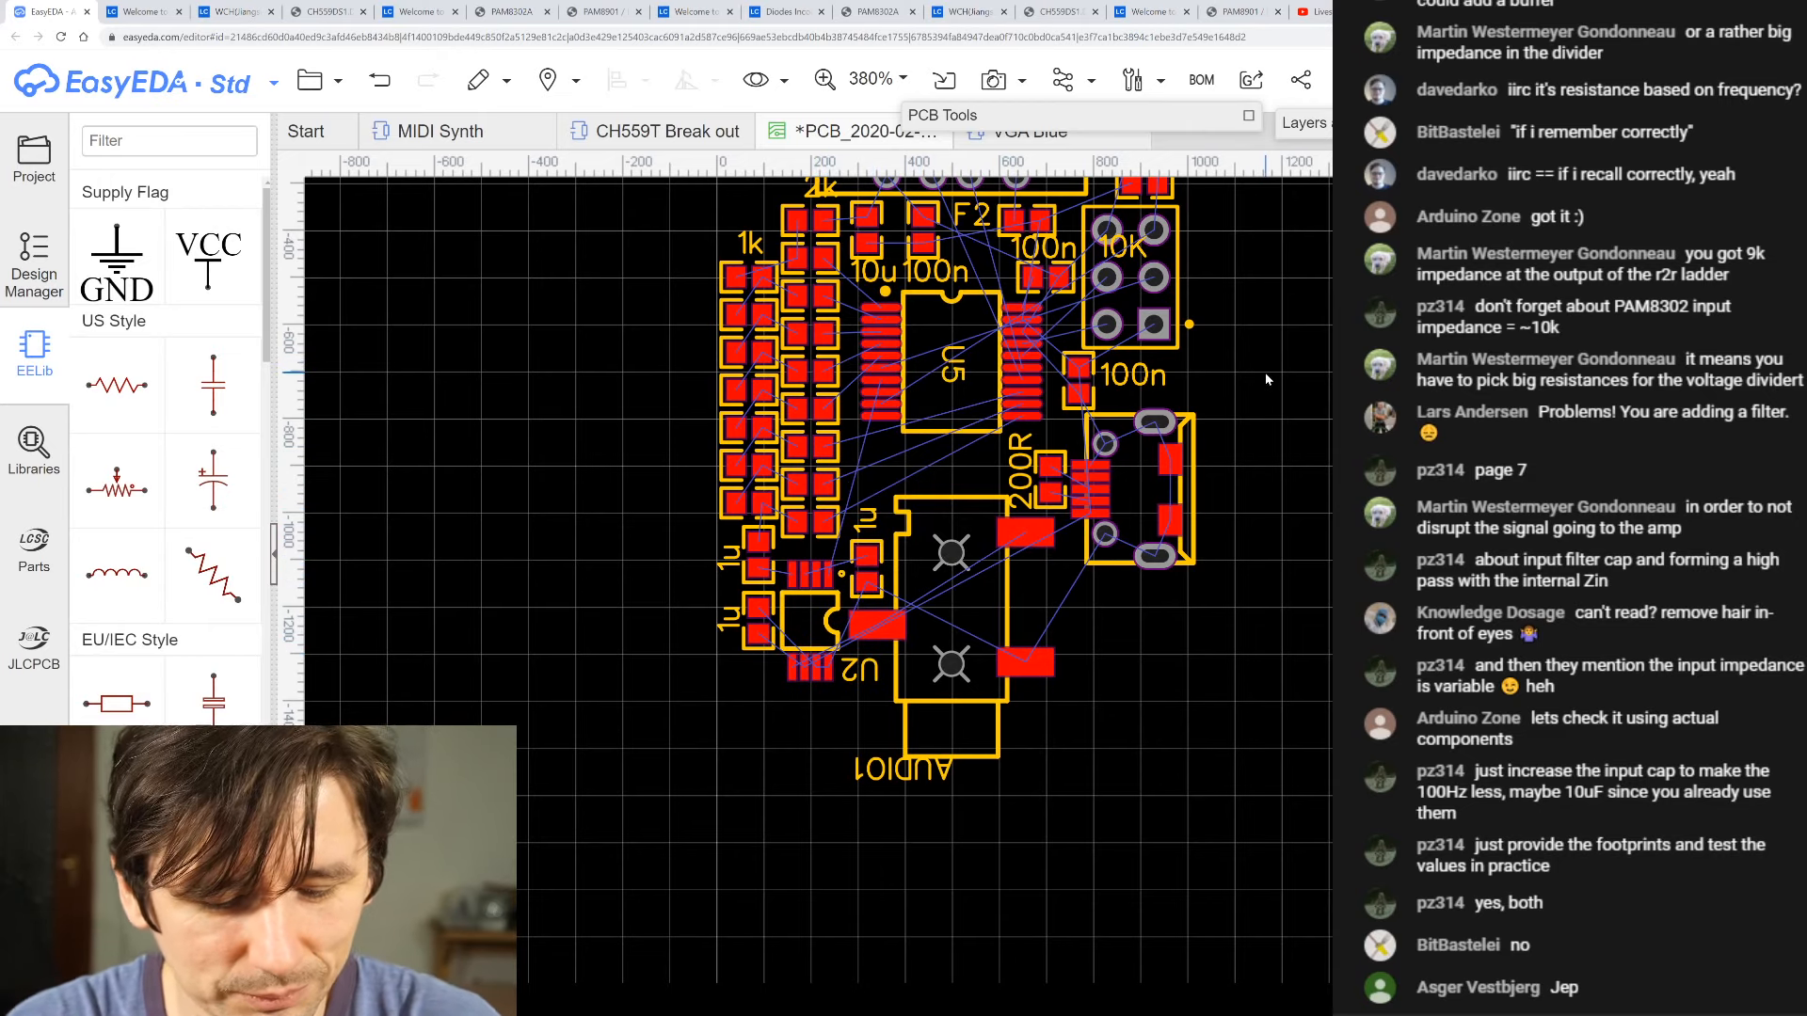
key("ctrl+s")
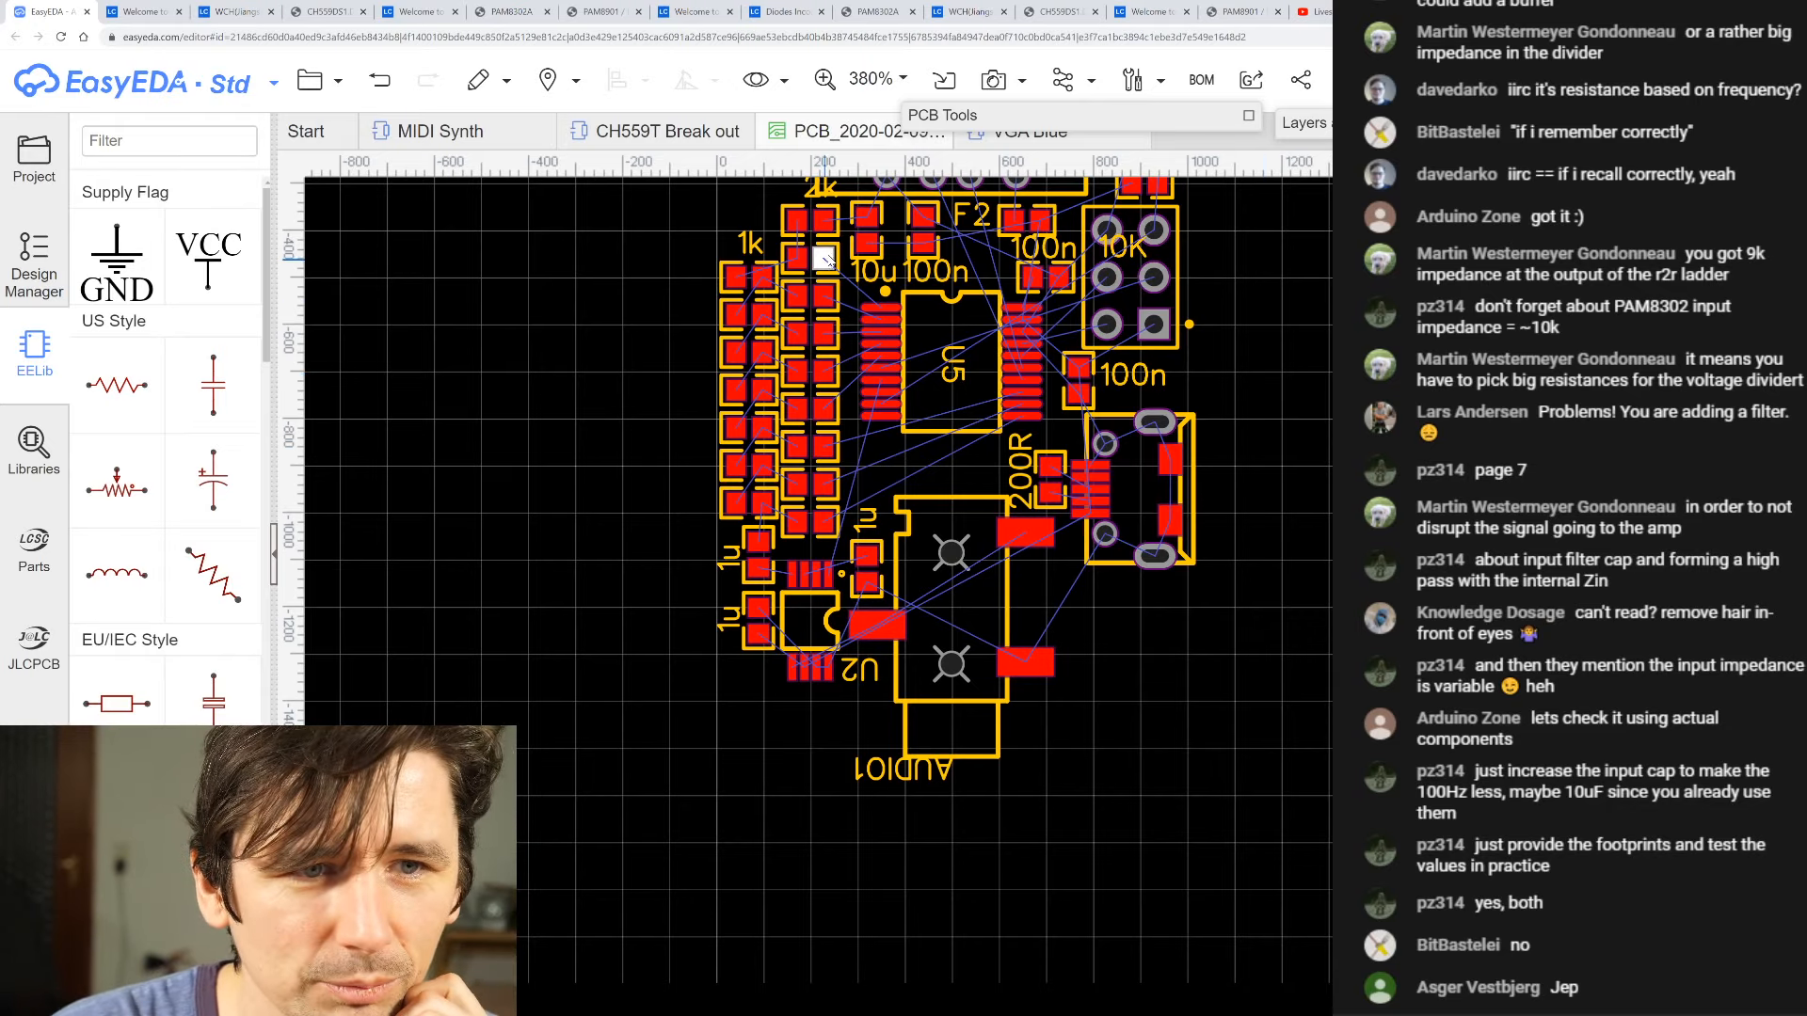
- Try to import the schematic changes into the PCB layout
scroll(832, 247, "up", 3)
scroll(833, 247, "down", 4)
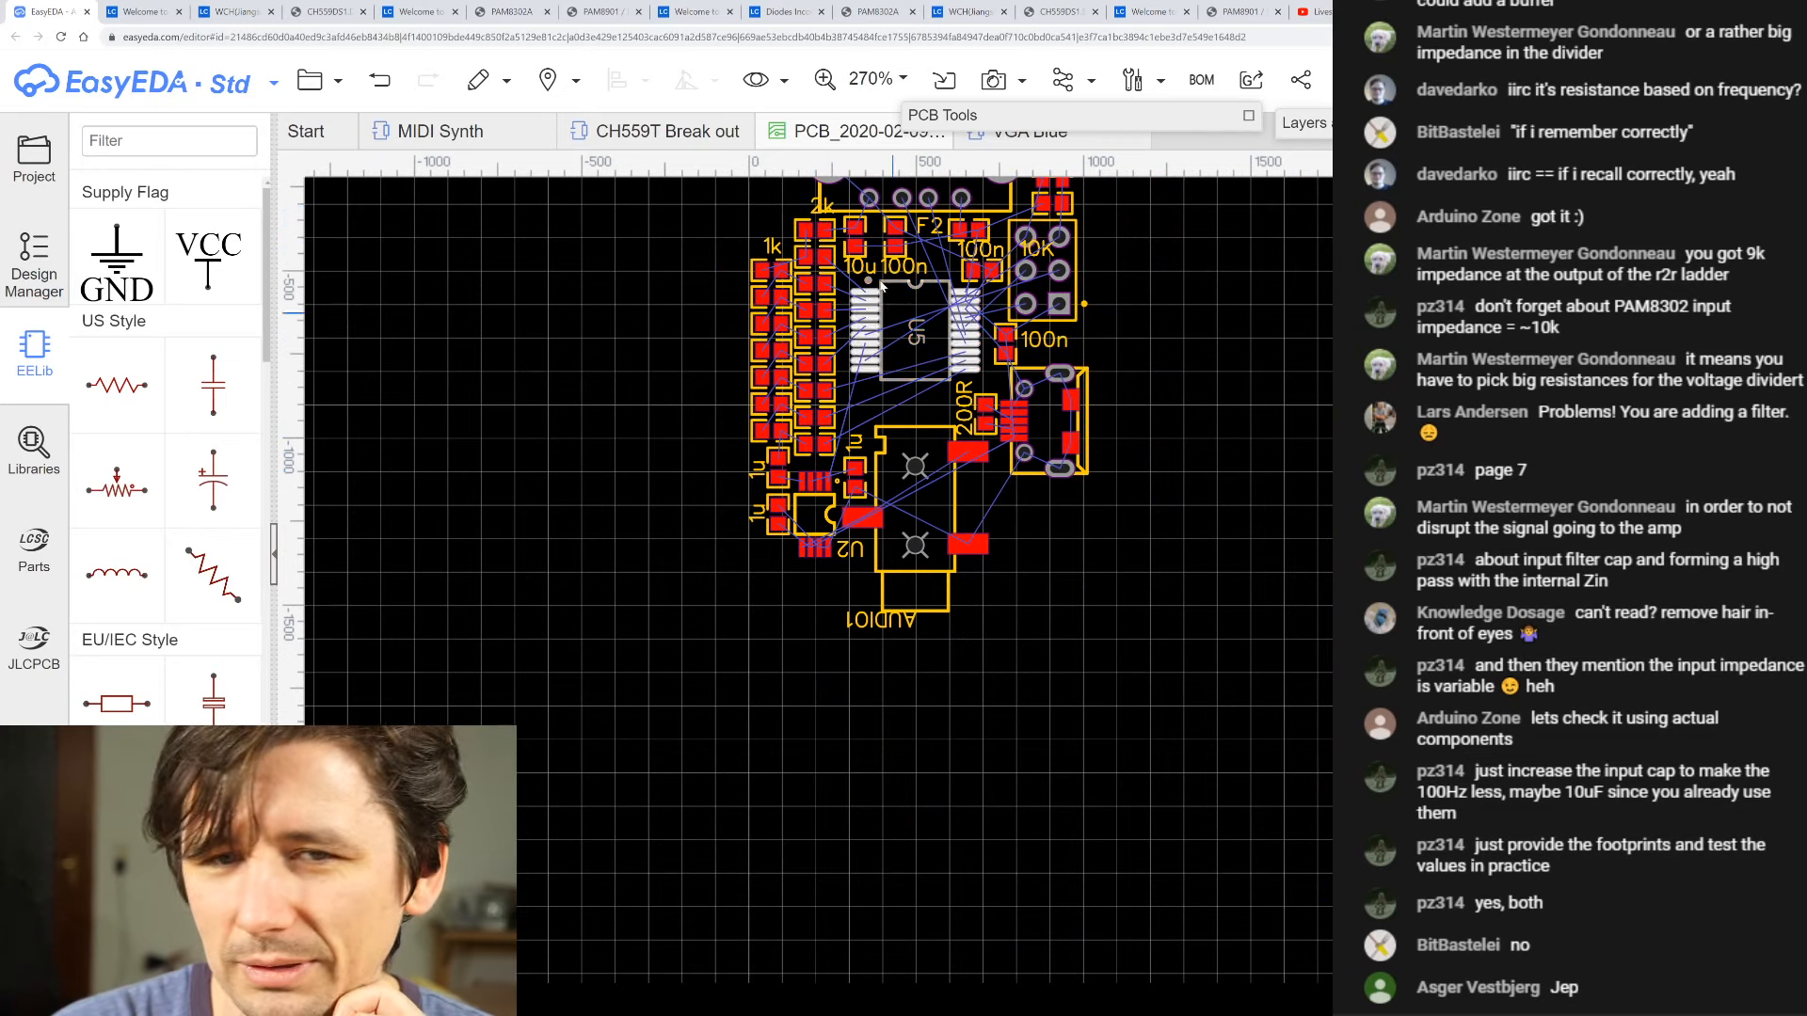
left_click(948, 83)
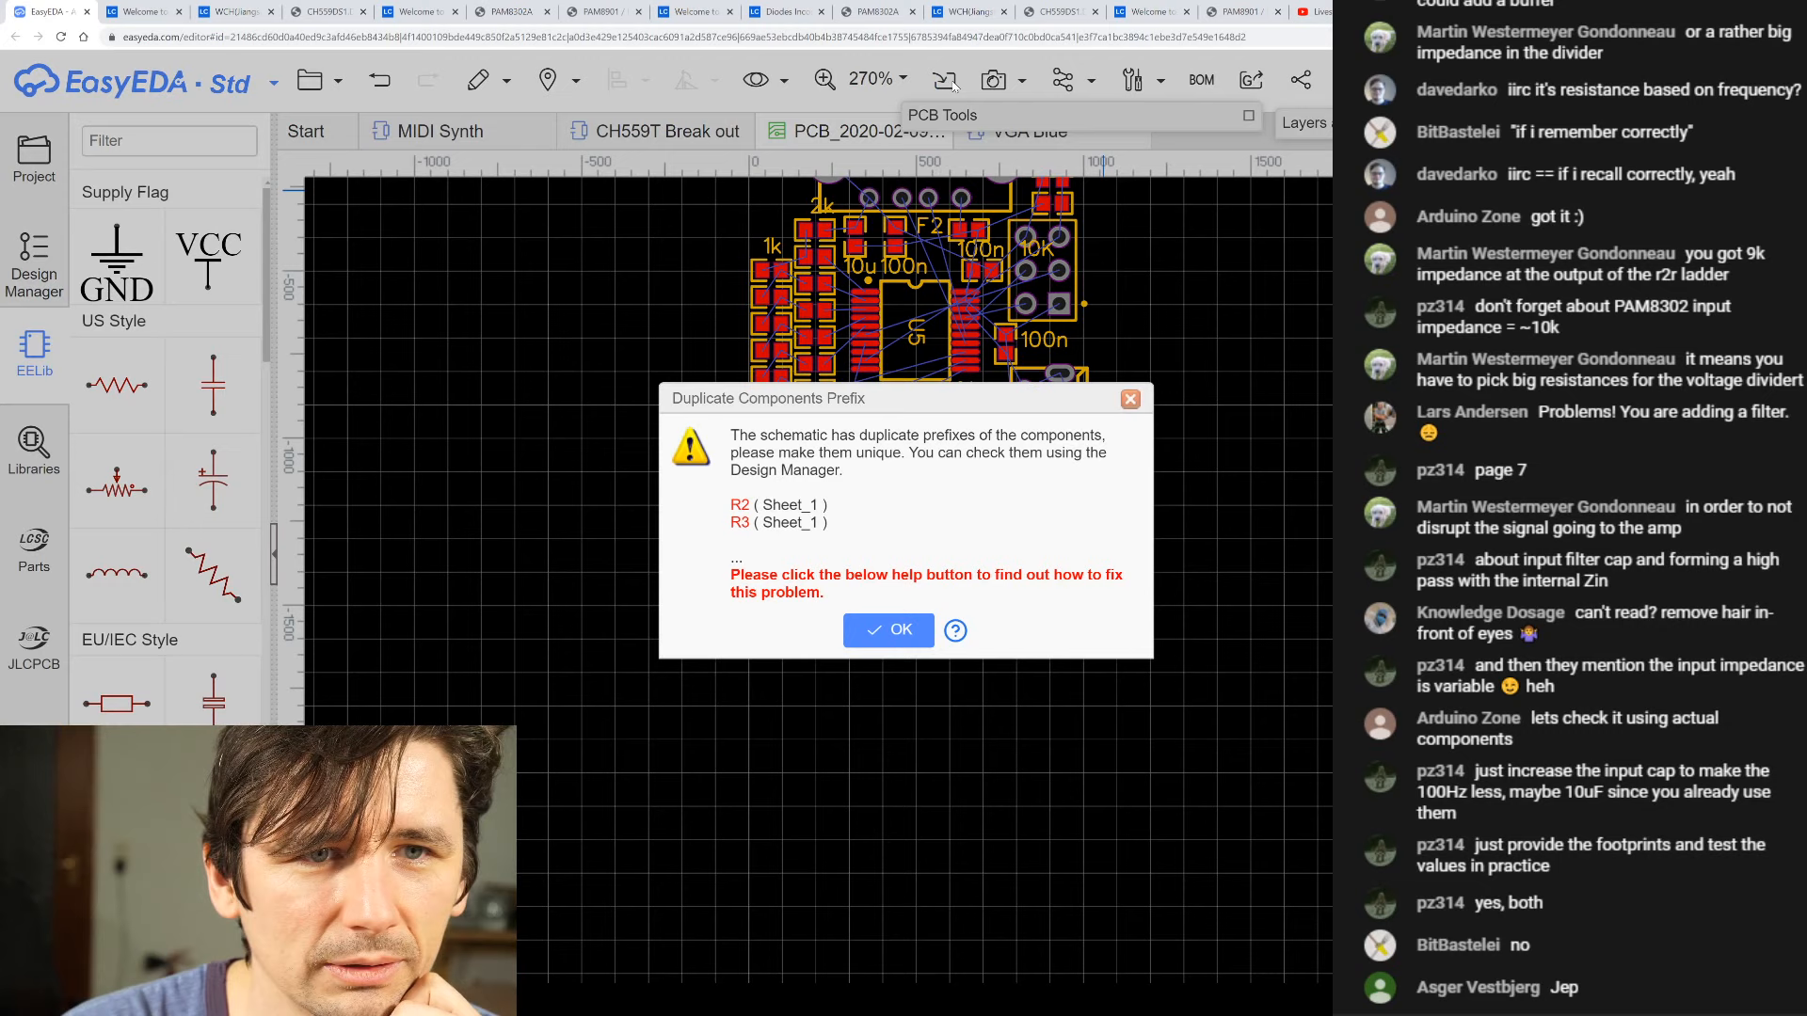
left_click(899, 630)
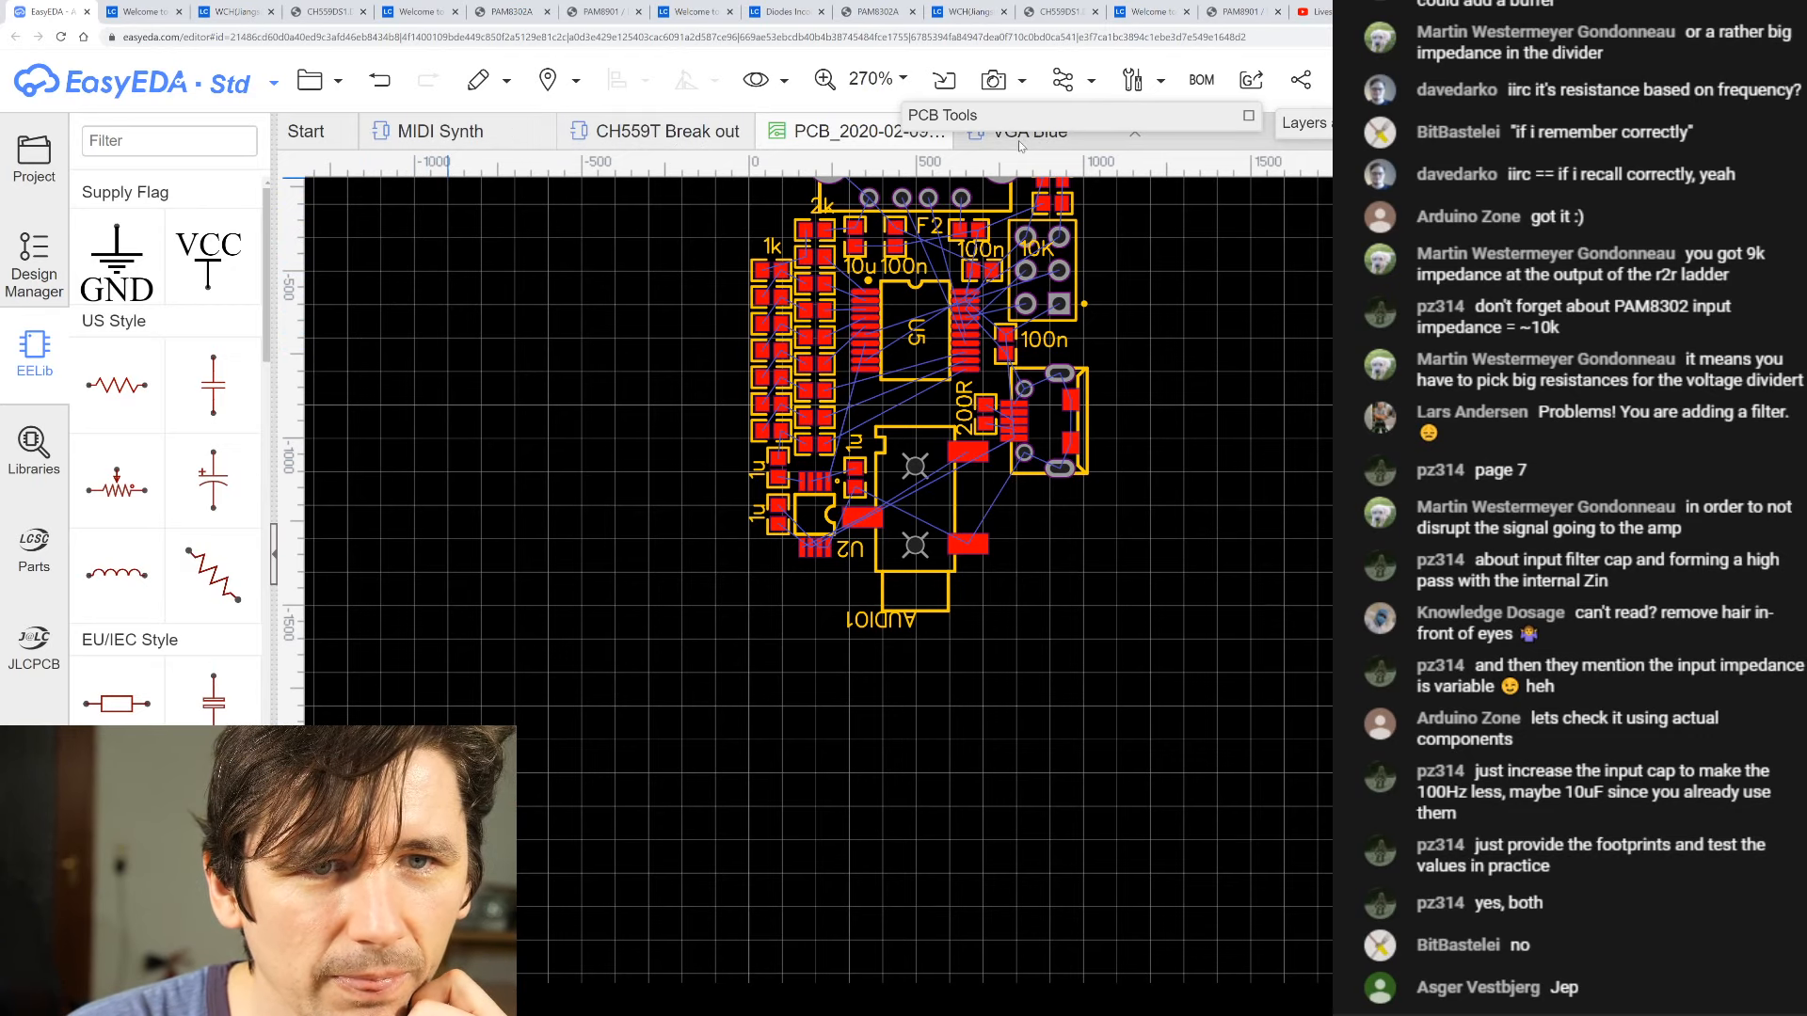
- In the CH559T breakout schematic, rename divider resistors R2 and R3 as R20 and R21, and save the schematic
left_click(665, 133)
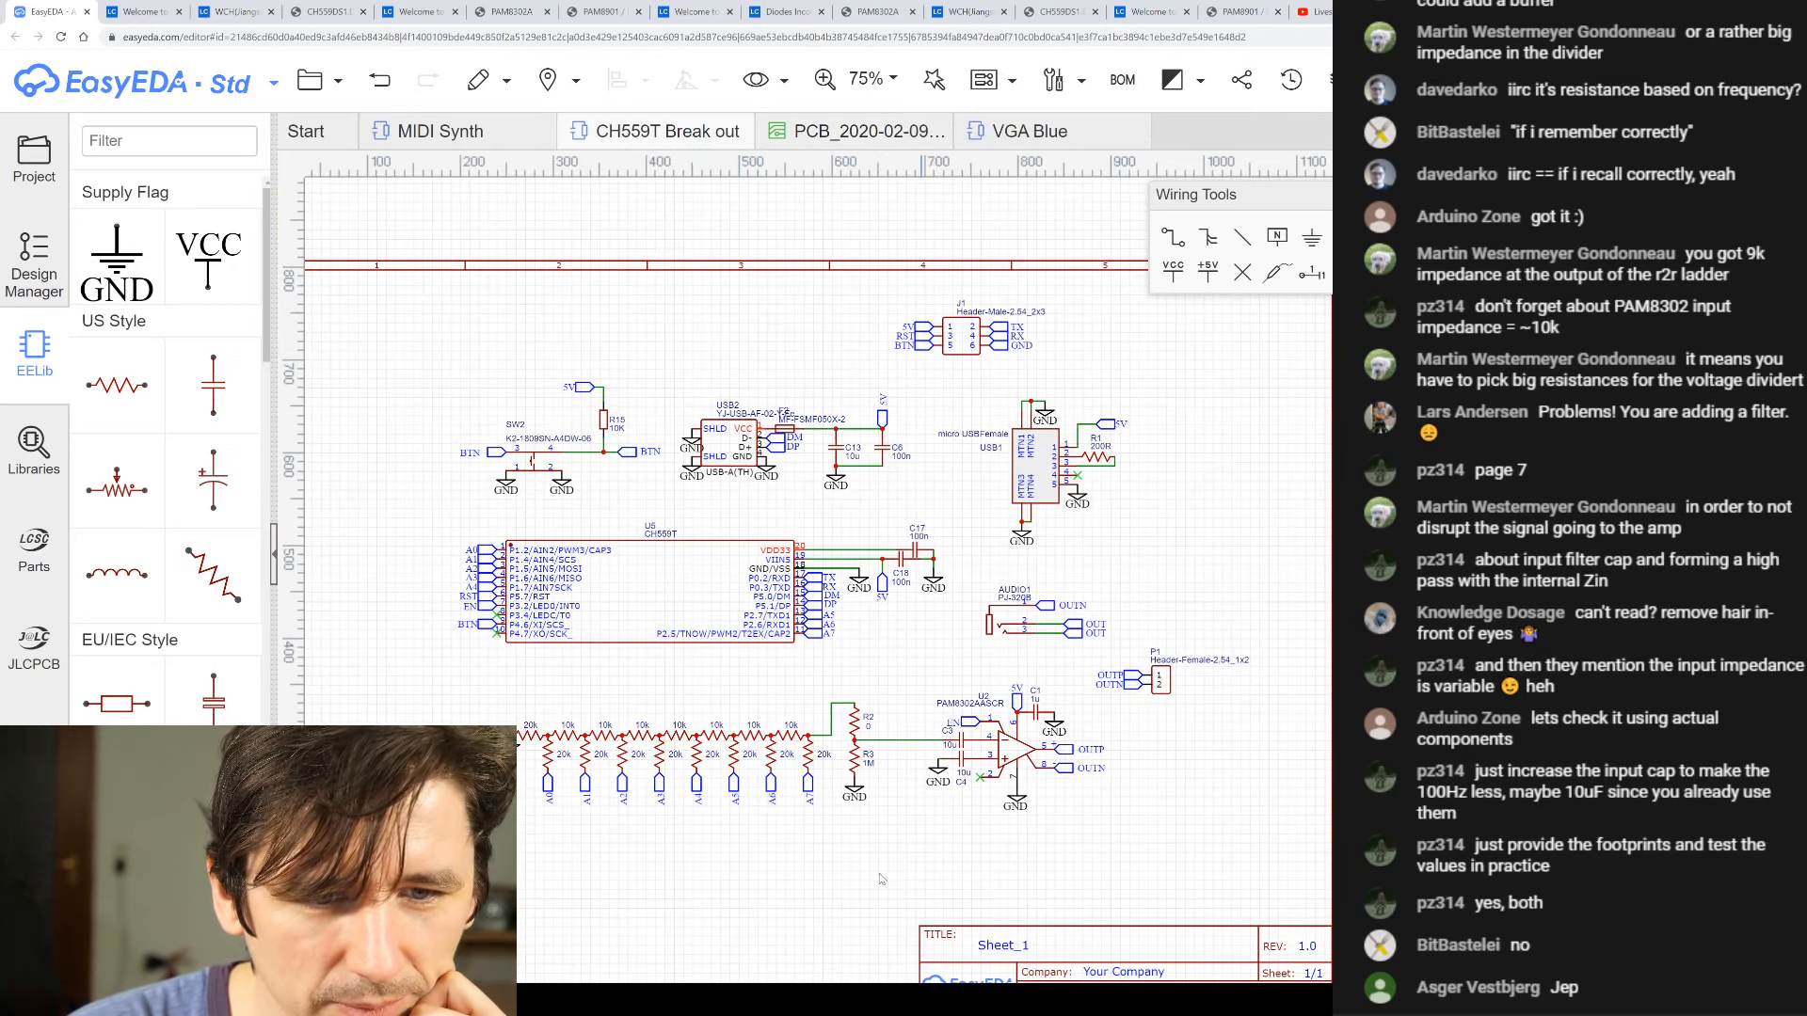
scroll(860, 735, "up", 5)
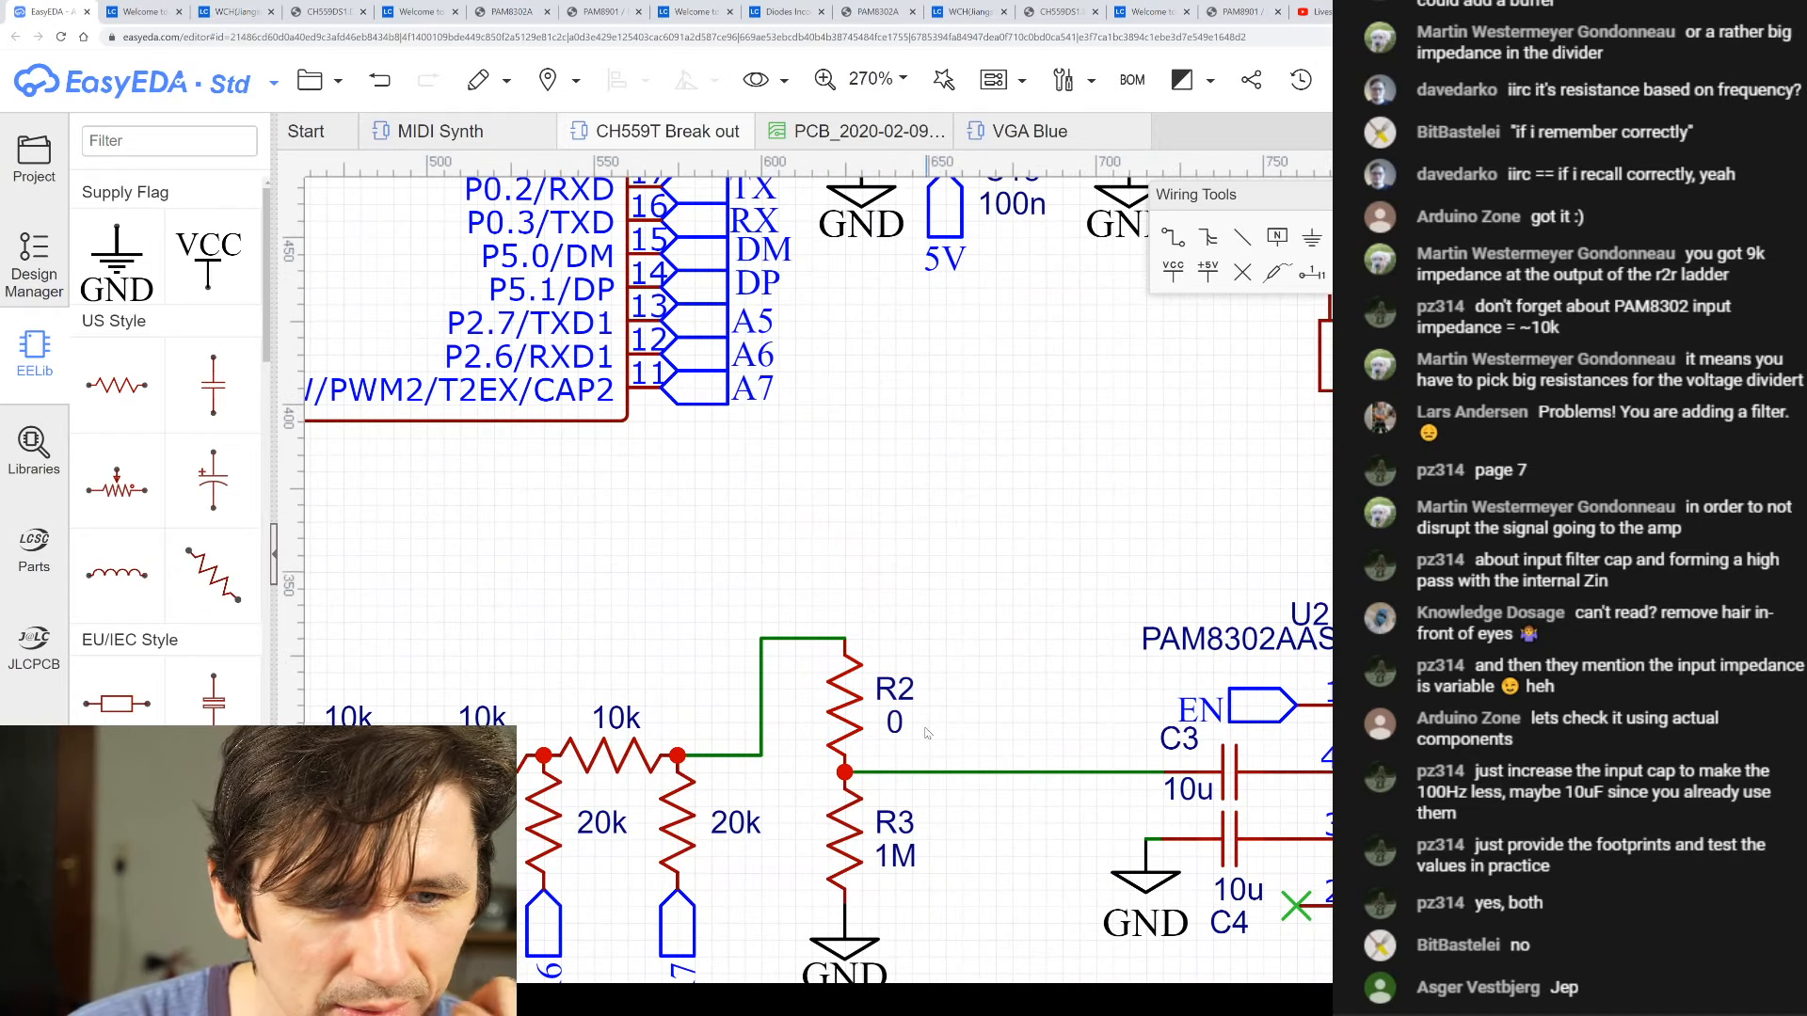
left_click(915, 694)
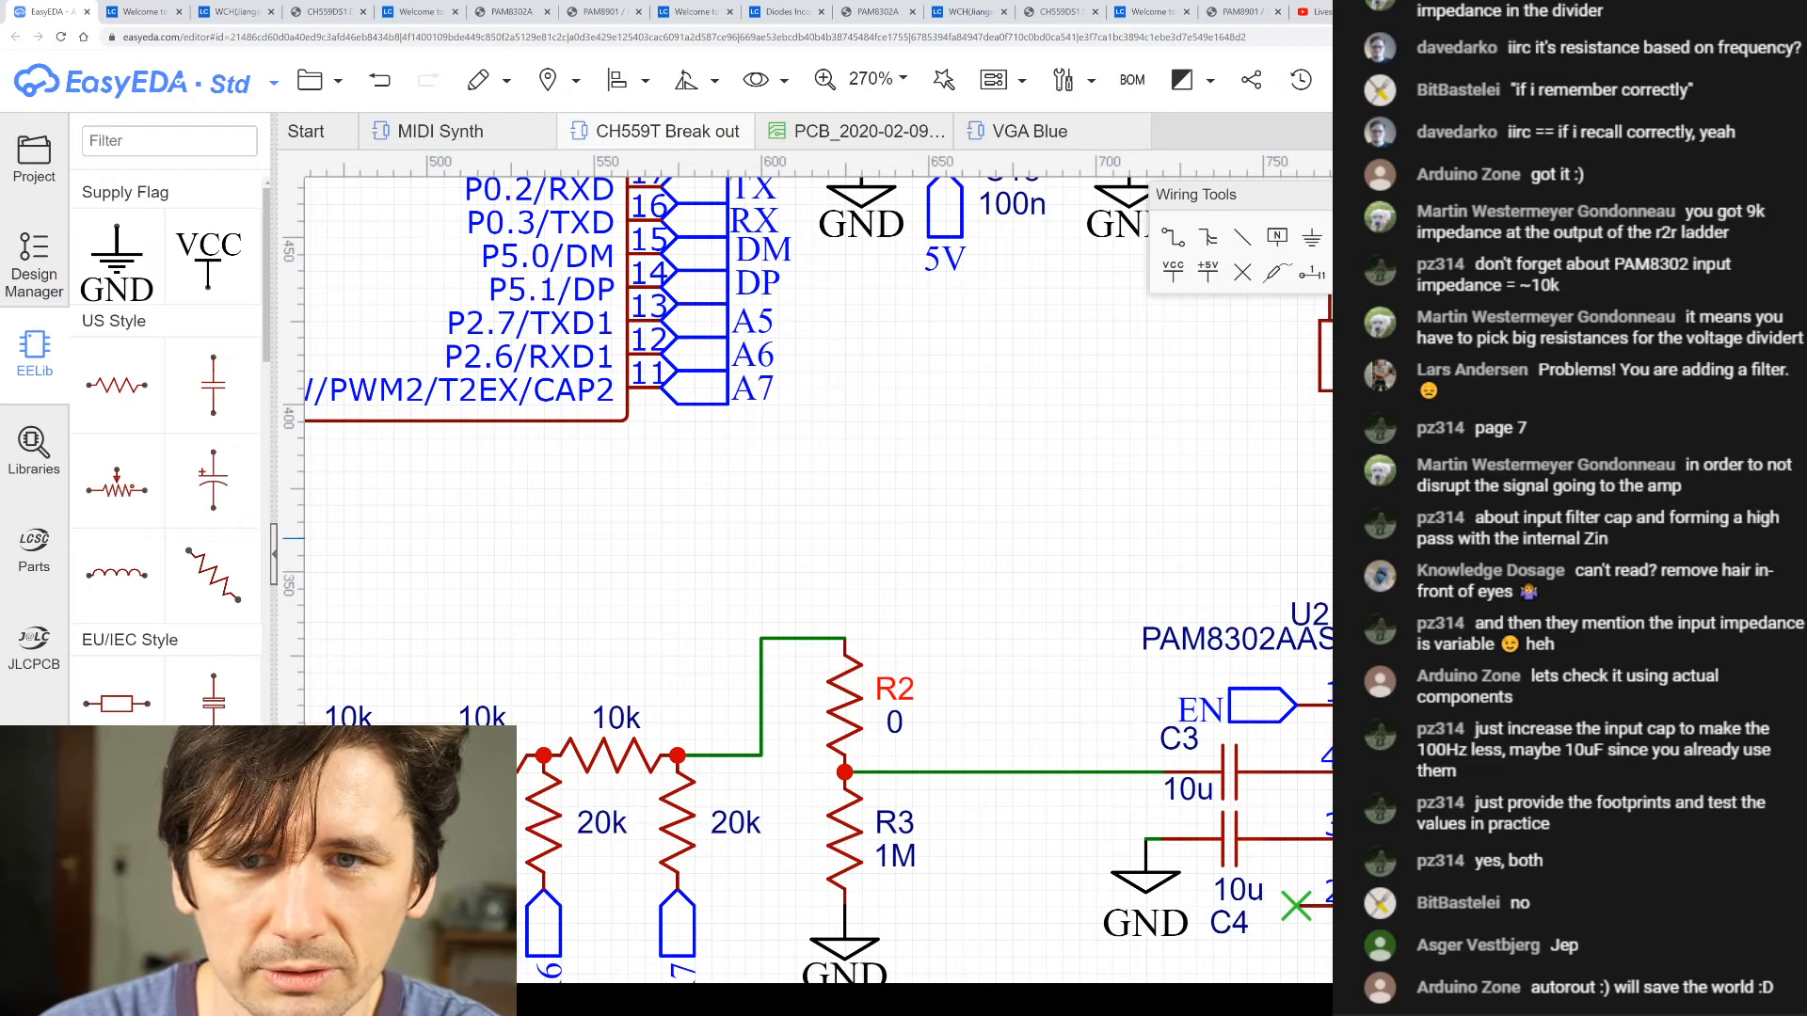
left_click(1090, 644)
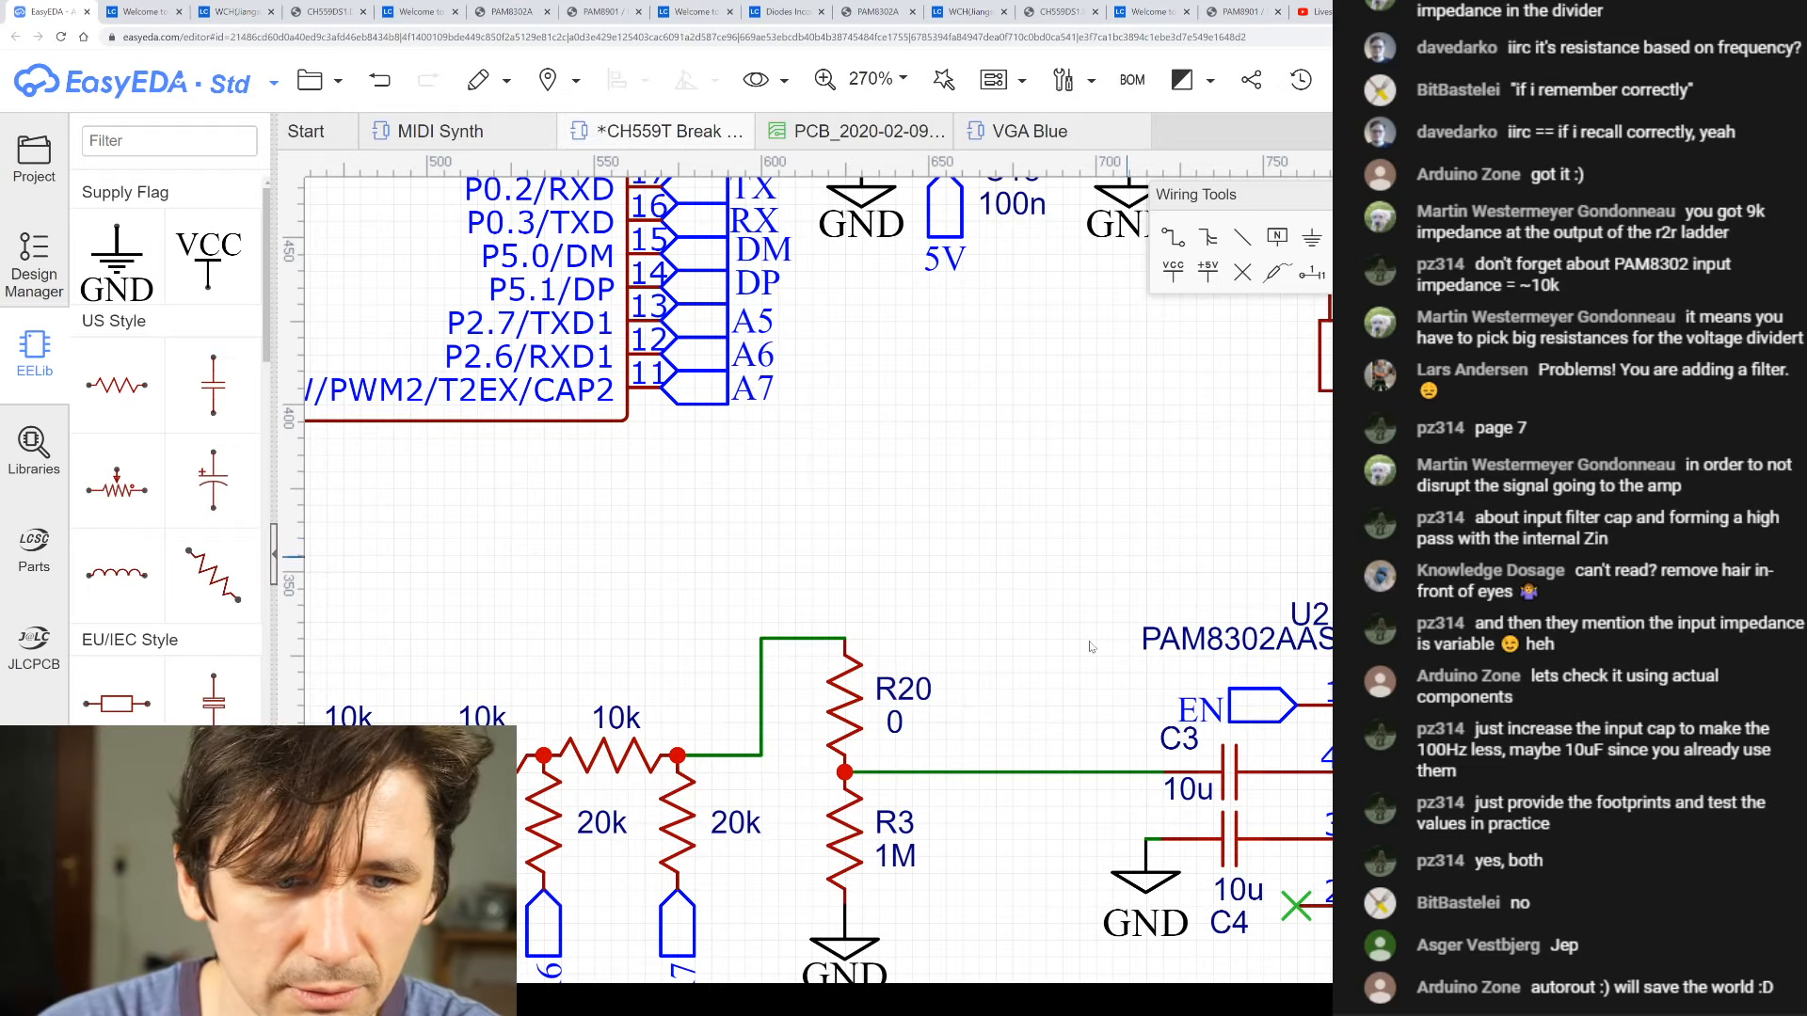
left_click(892, 824)
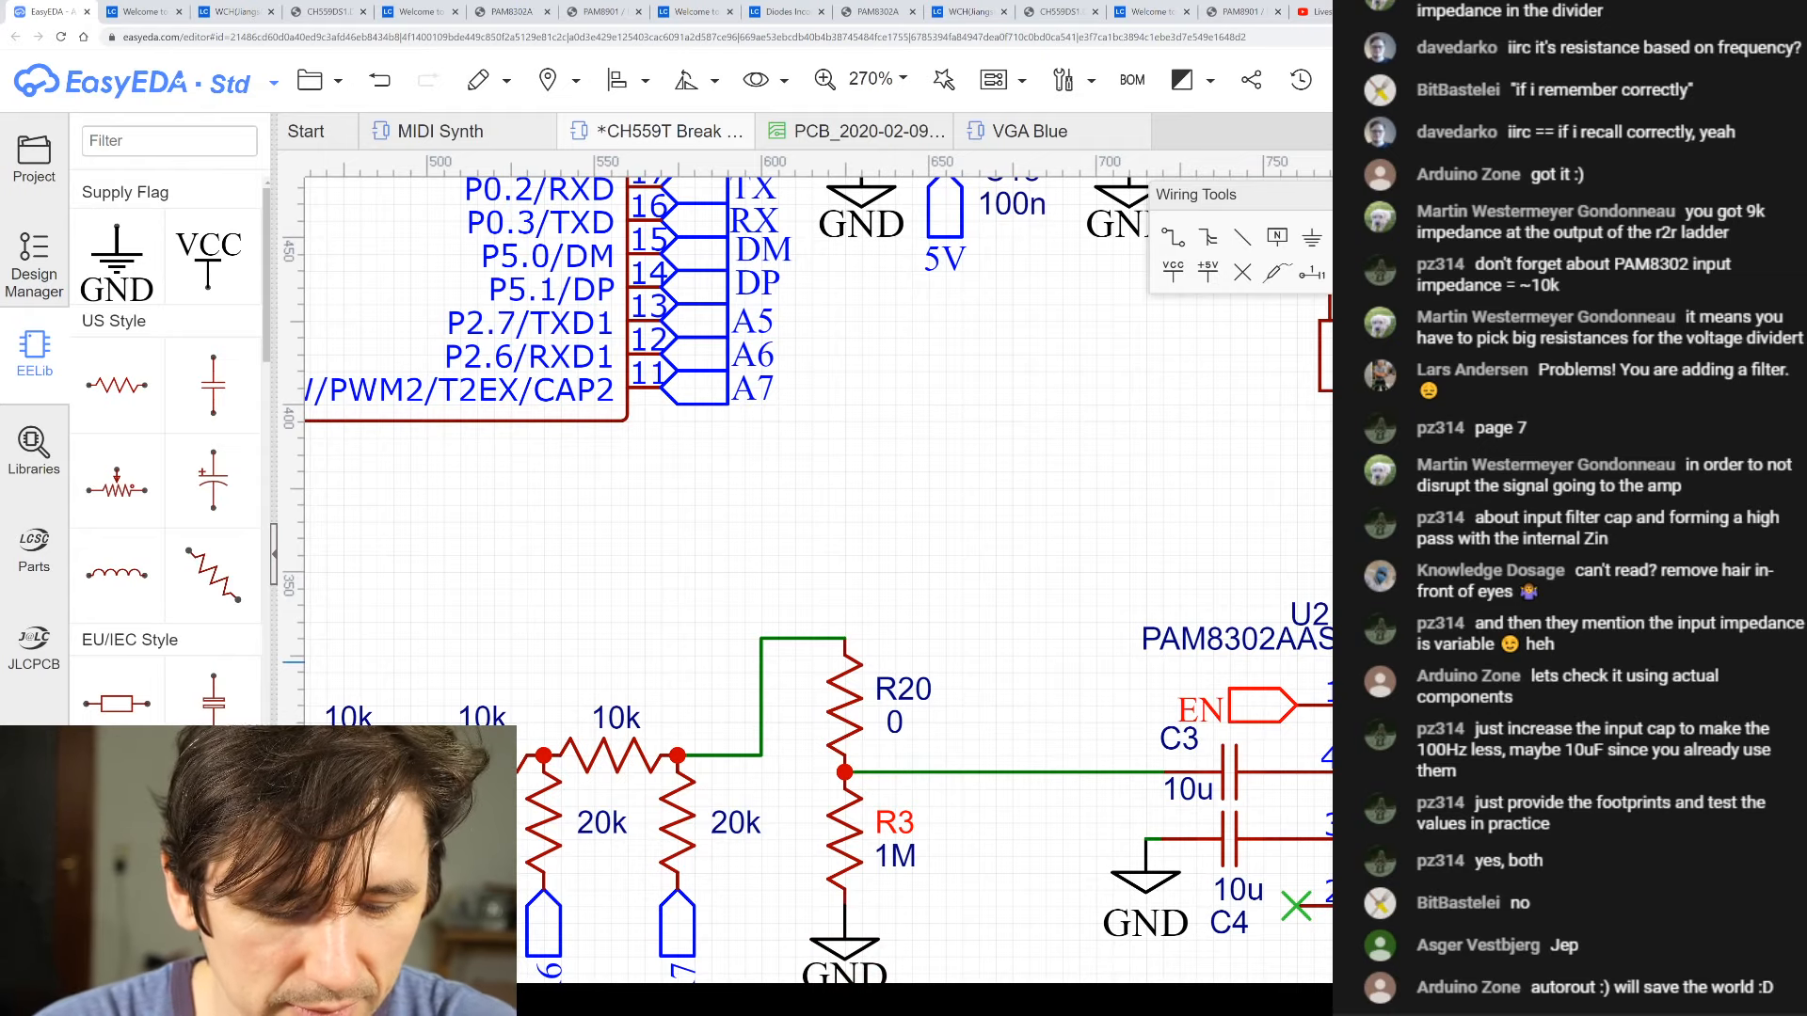
left_click(1083, 523)
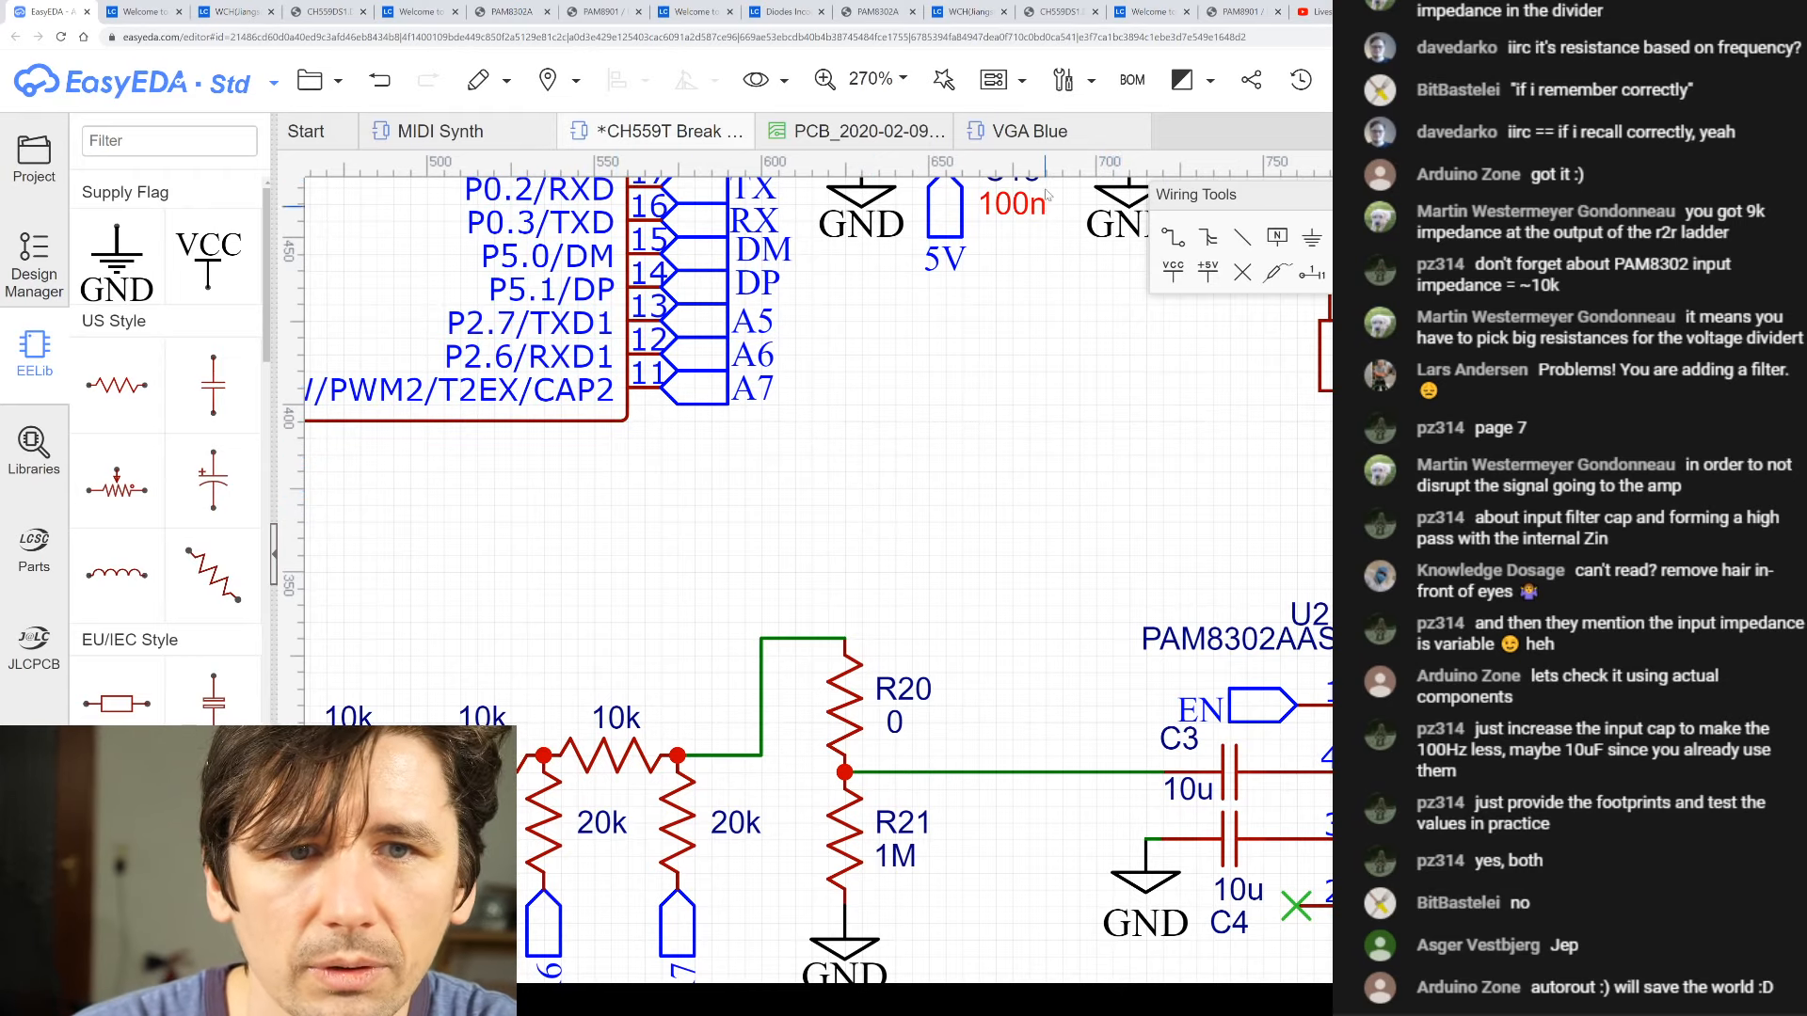
key("ctrl+s")
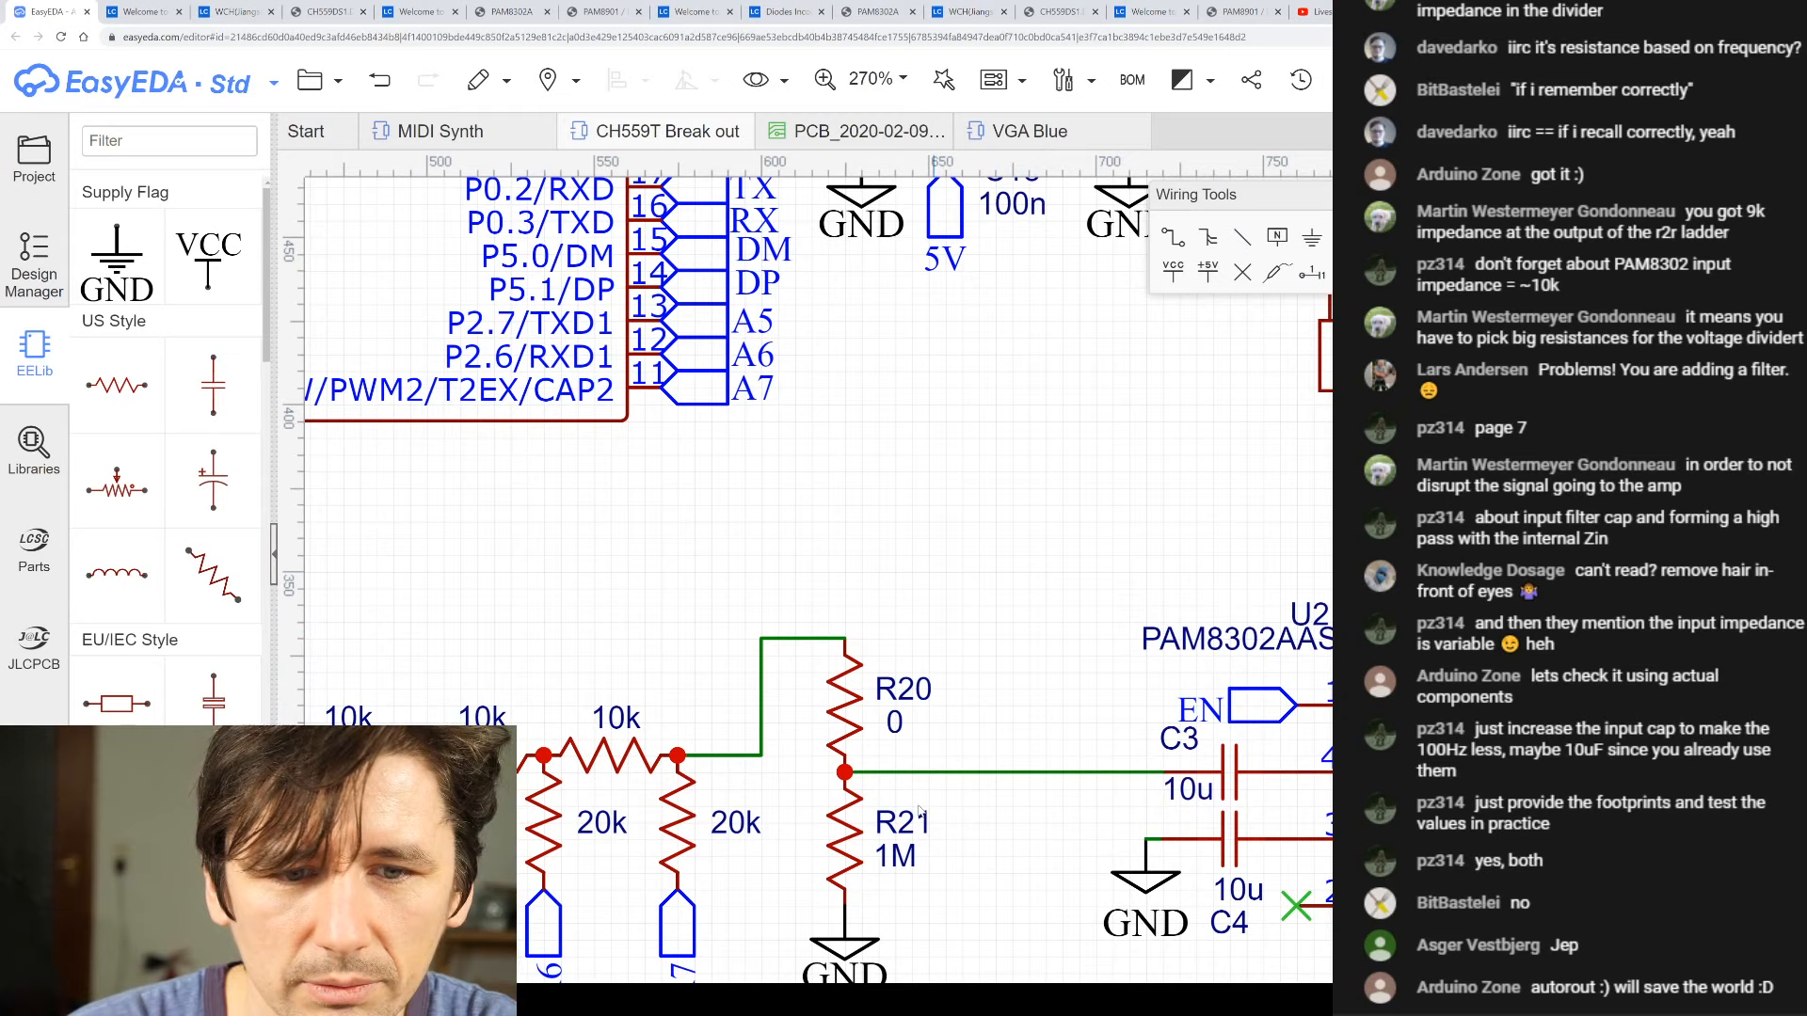
- Return to the PCB layout and retry importing the changes with the renamed divider resistors
left_click(915, 693)
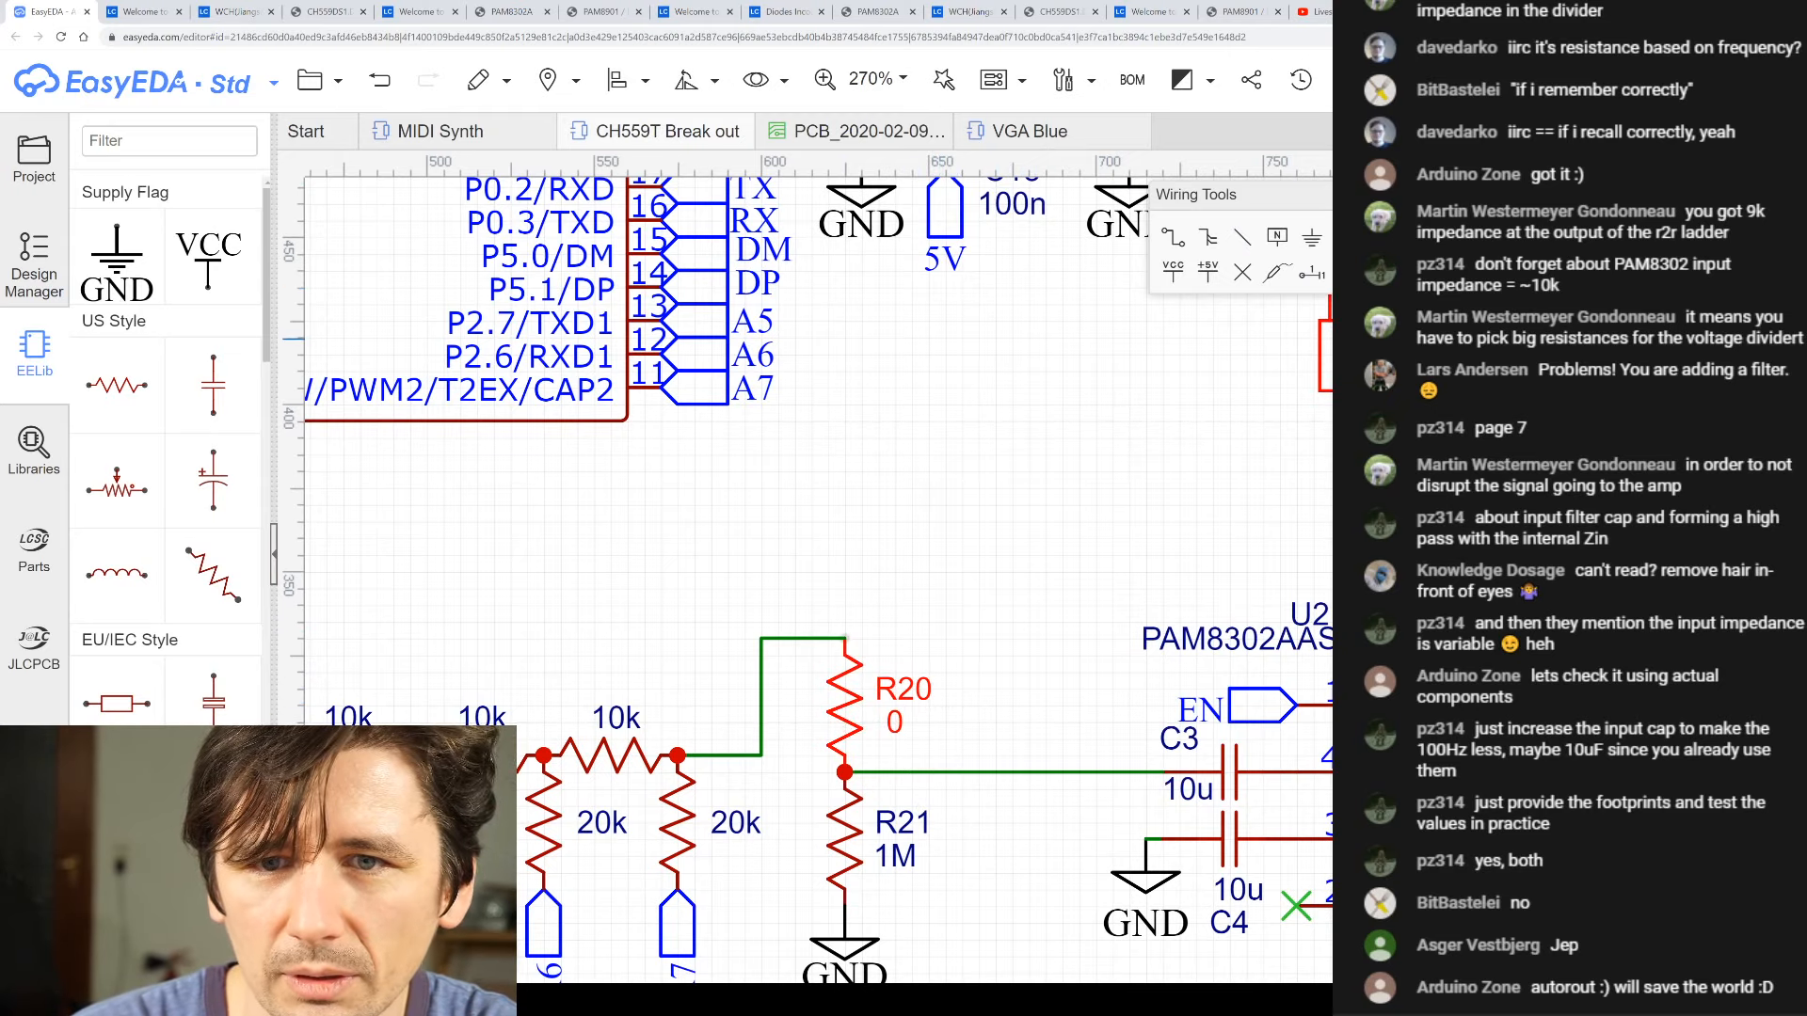
left_click(875, 139)
scroll(1093, 626, "down", 3)
scroll(1087, 506, "up", 3)
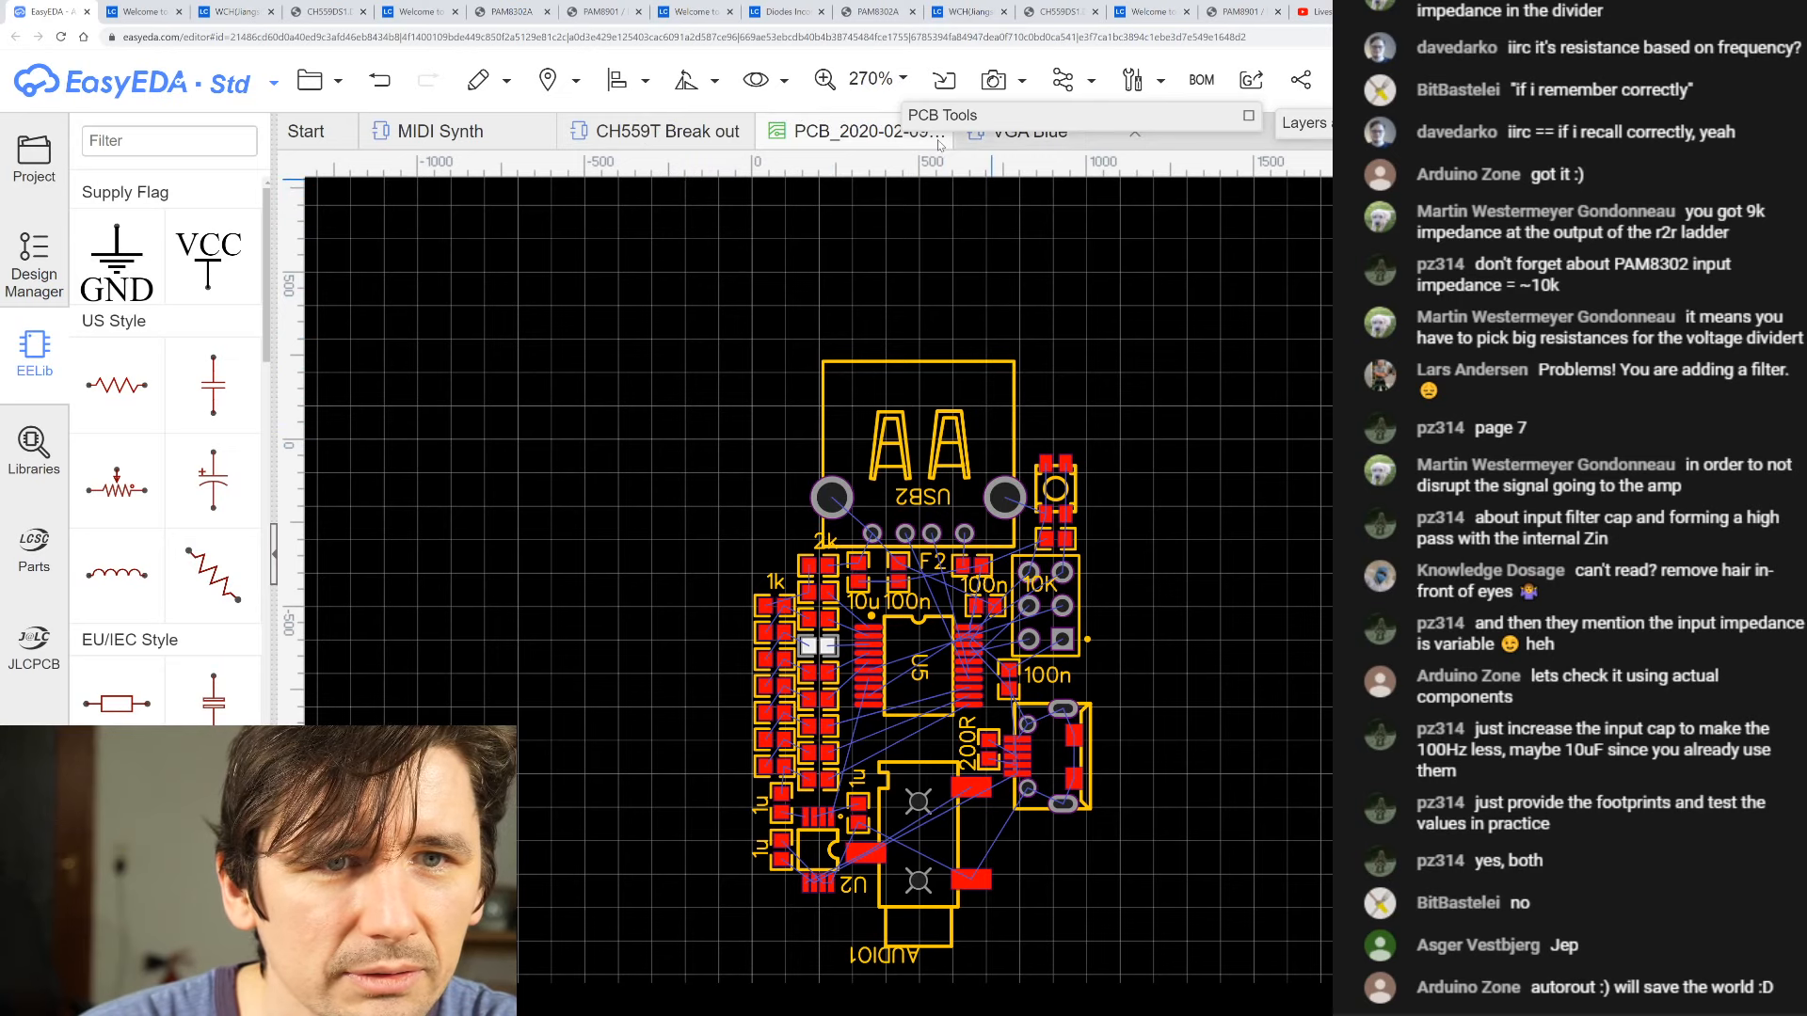
left_click(952, 79)
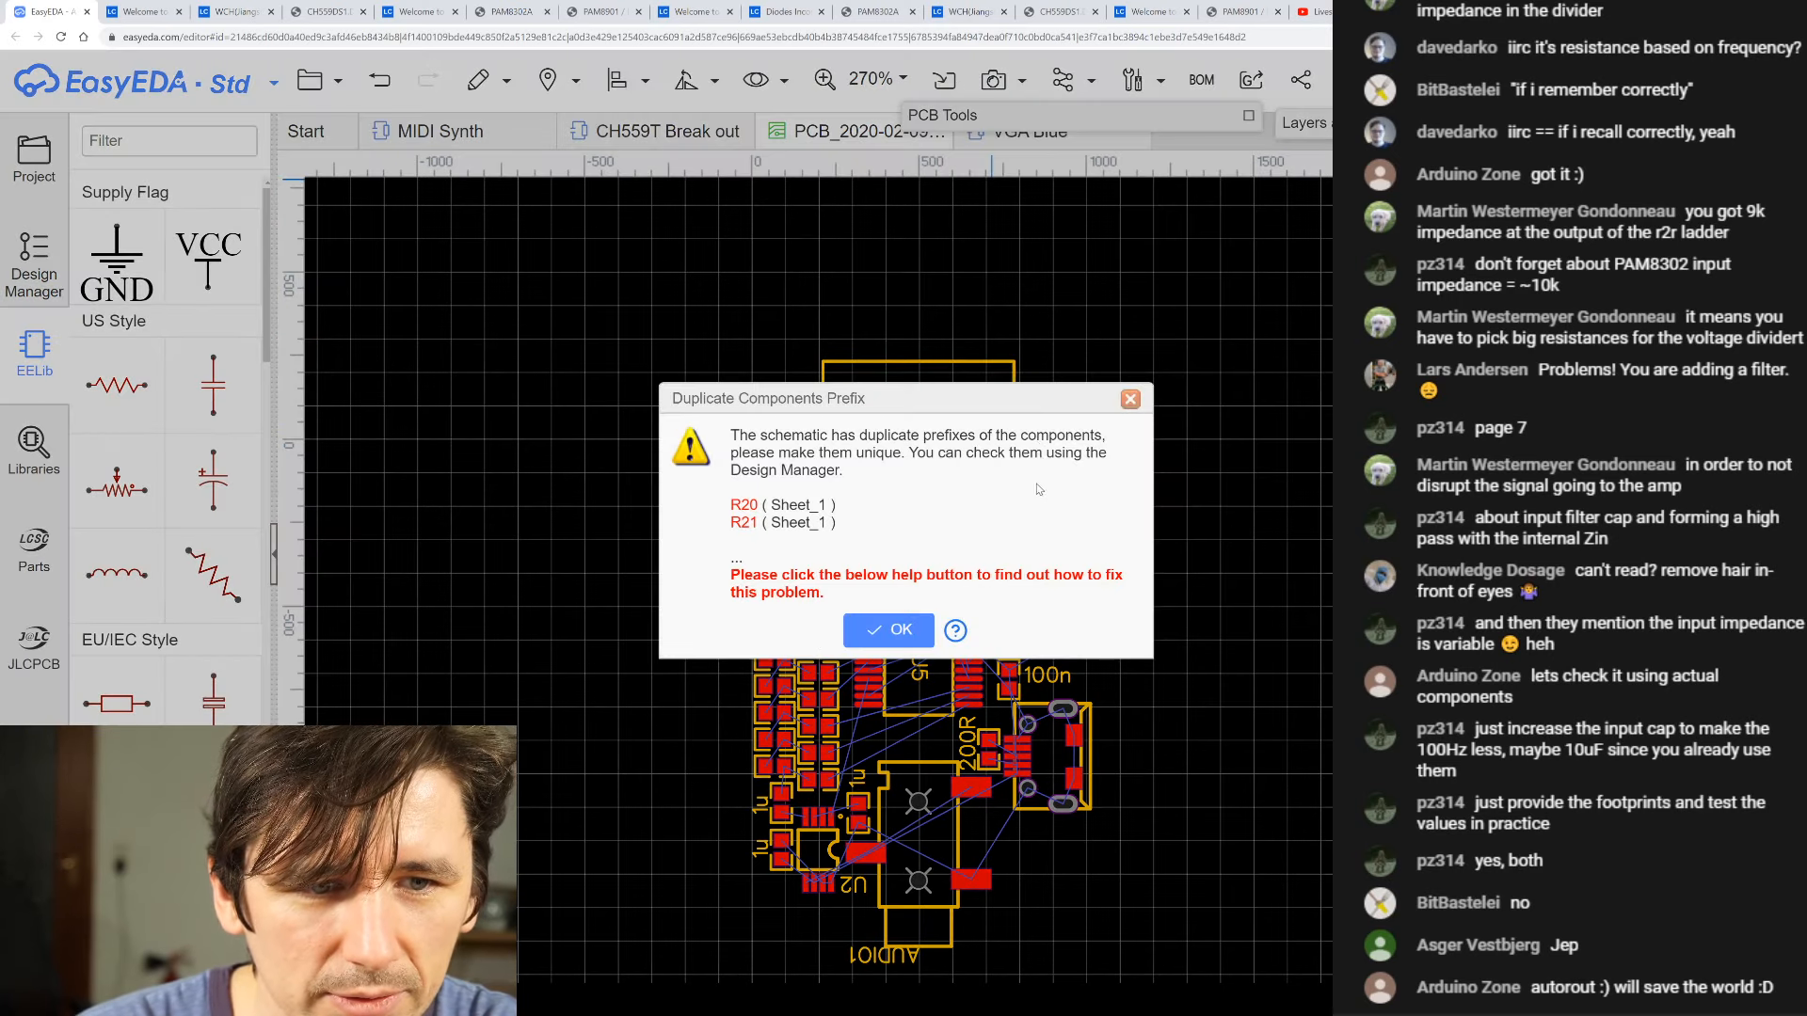
left_click(889, 629)
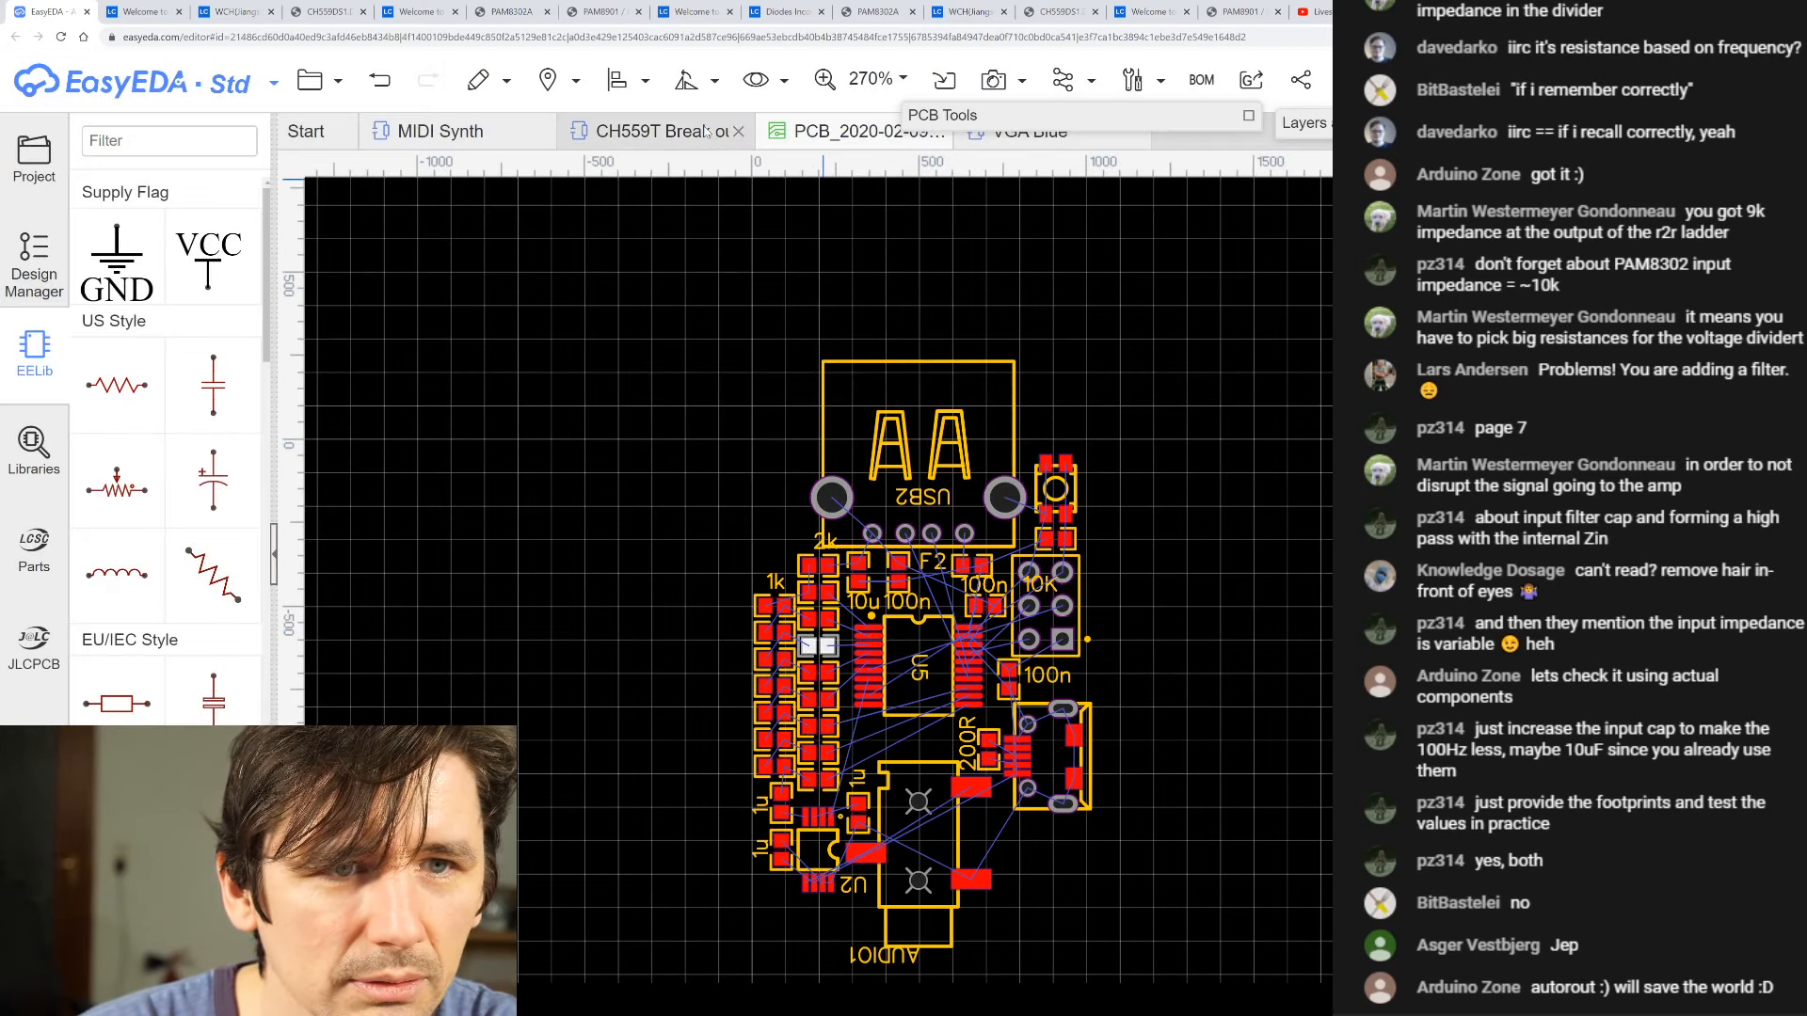
- Review the component designators in use in the bill of materials of the CH559T Break out schematic
left_click(654, 133)
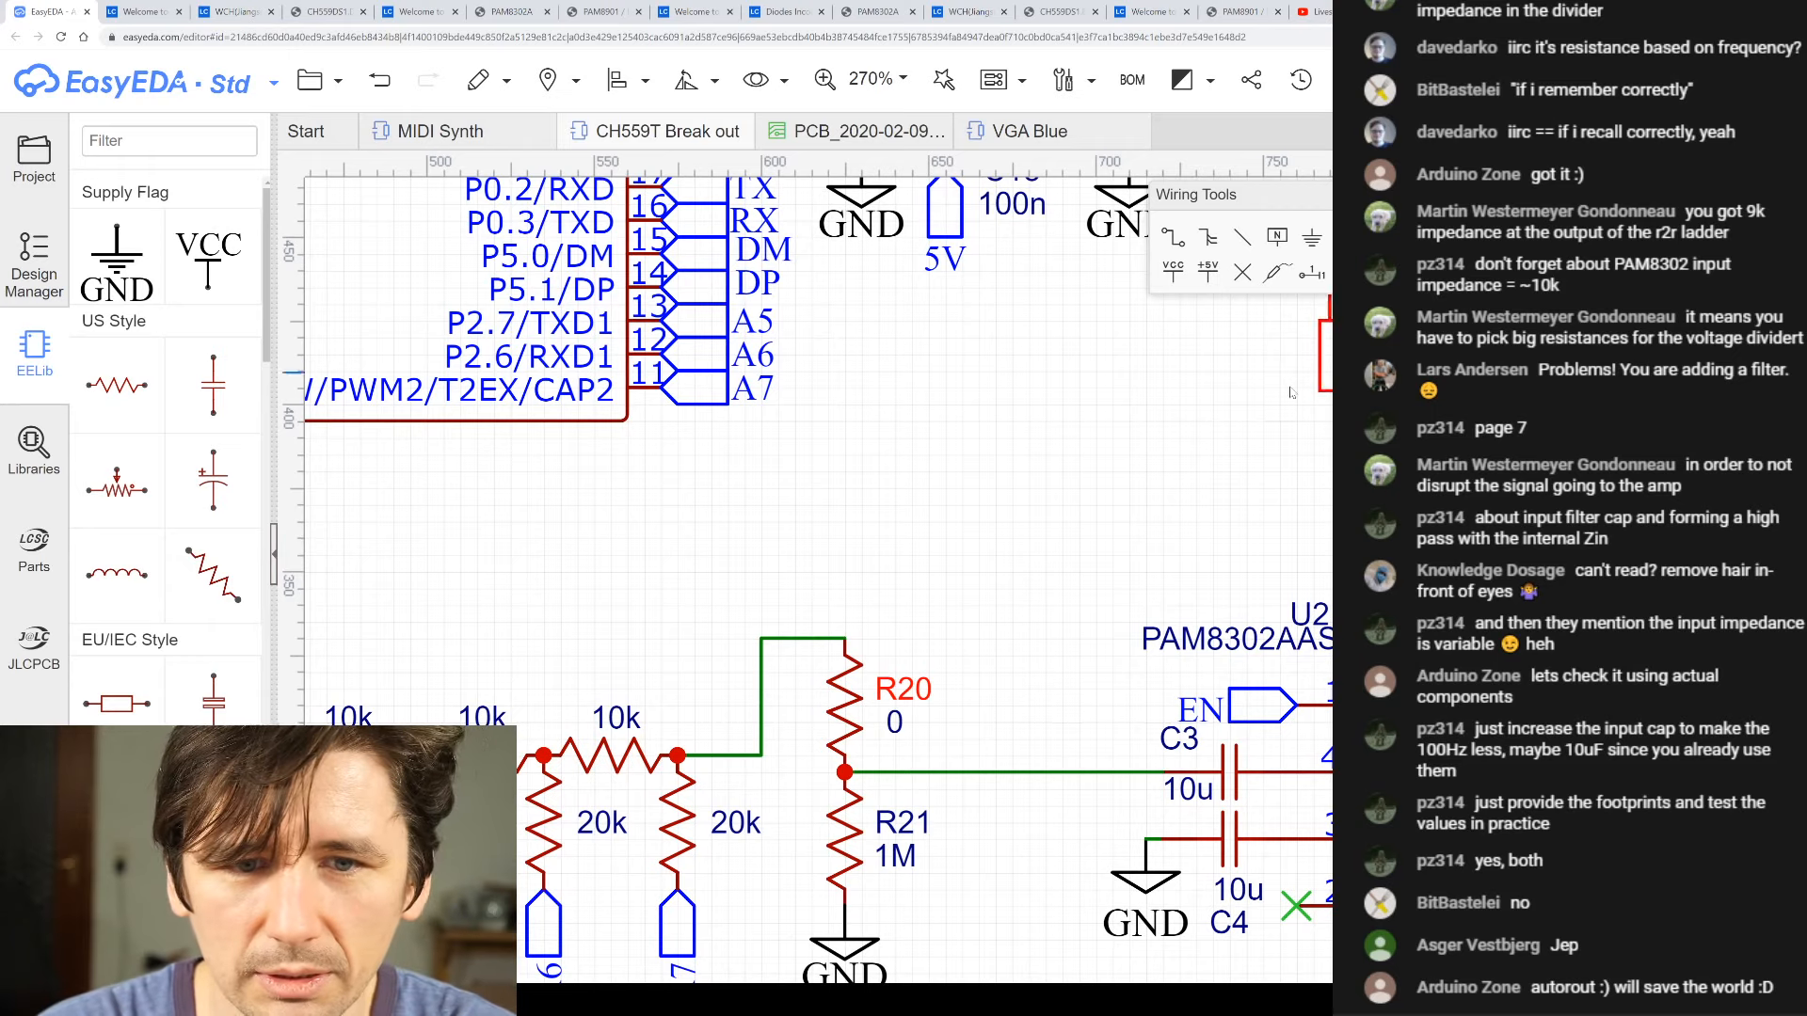
left_click(995, 436)
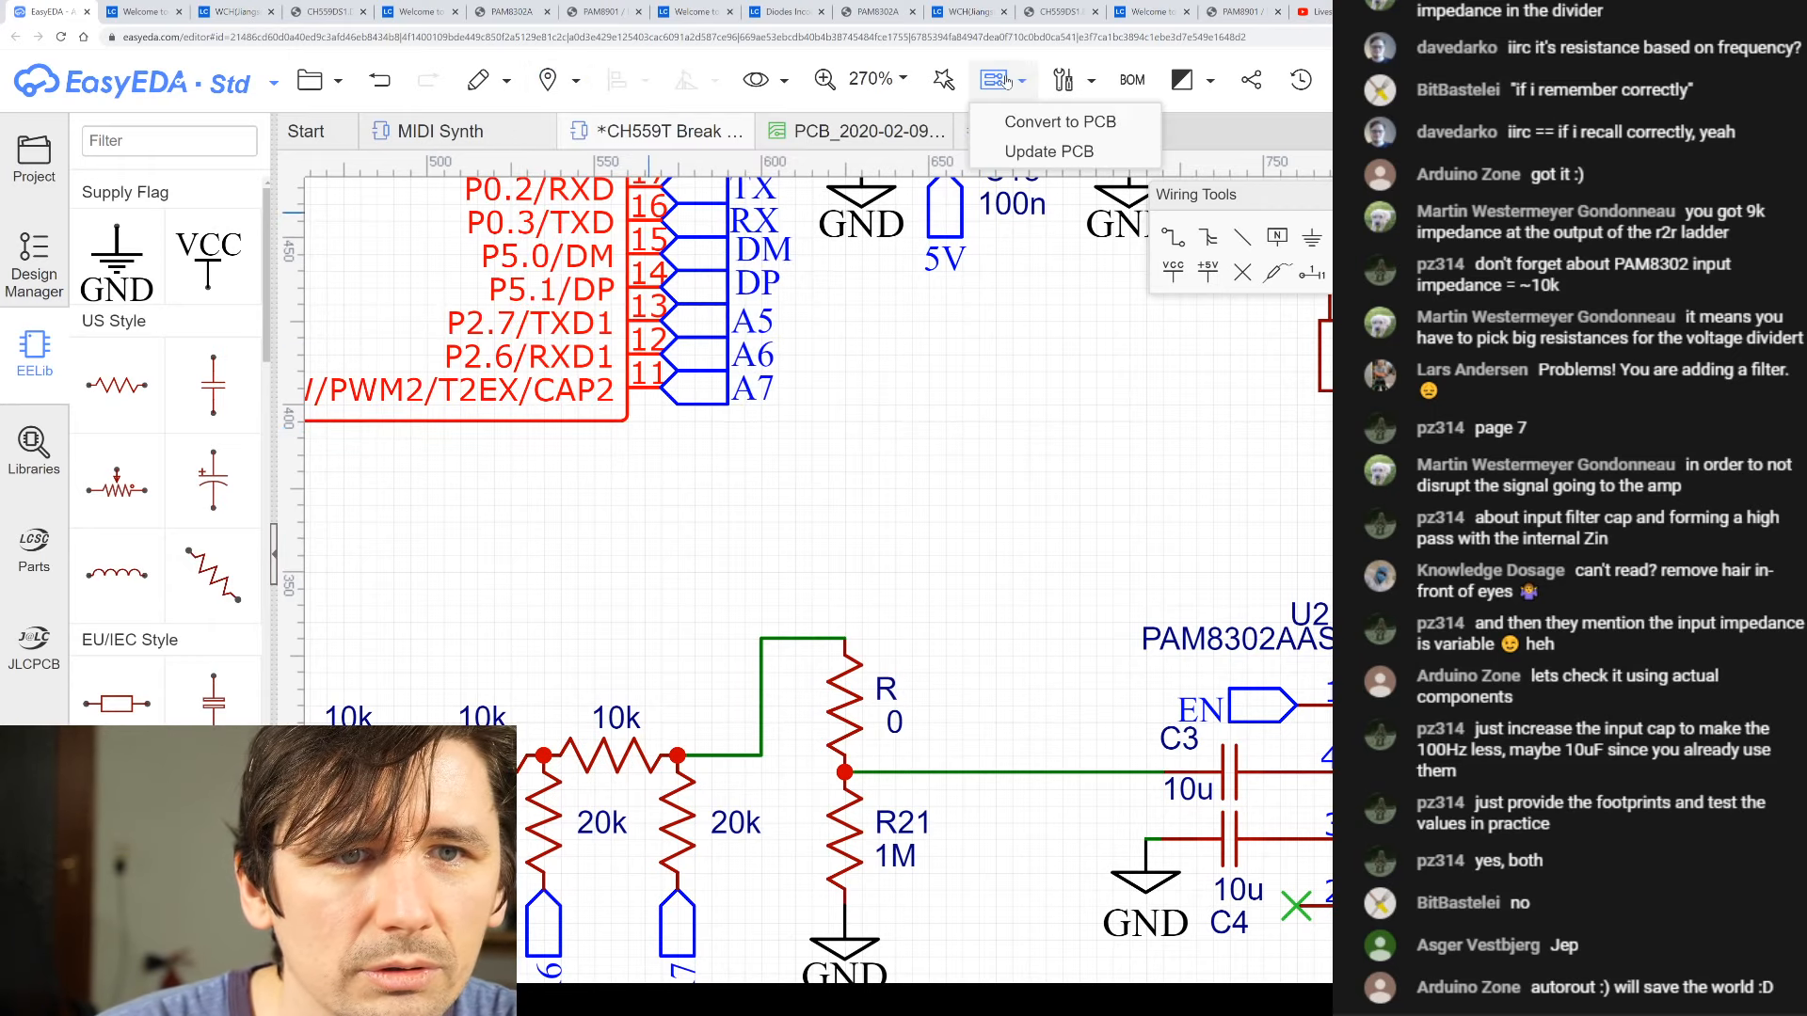
left_click(1135, 92)
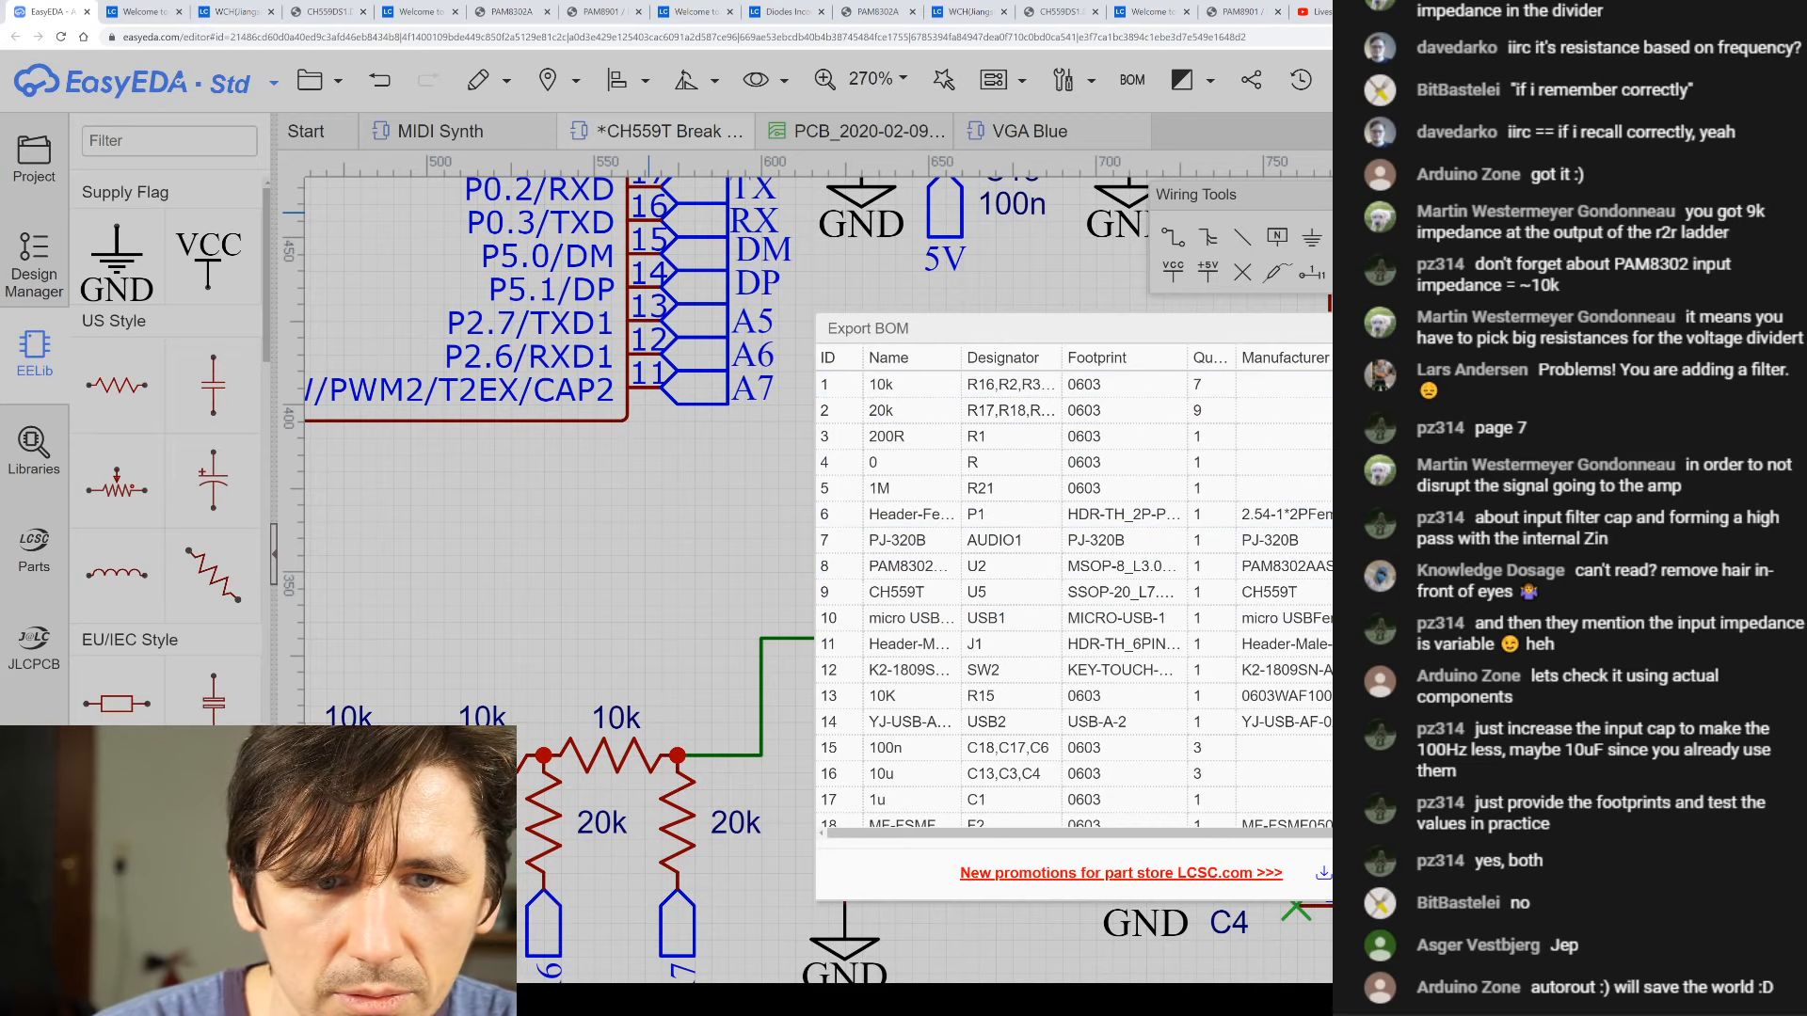
left_click(1576, 329)
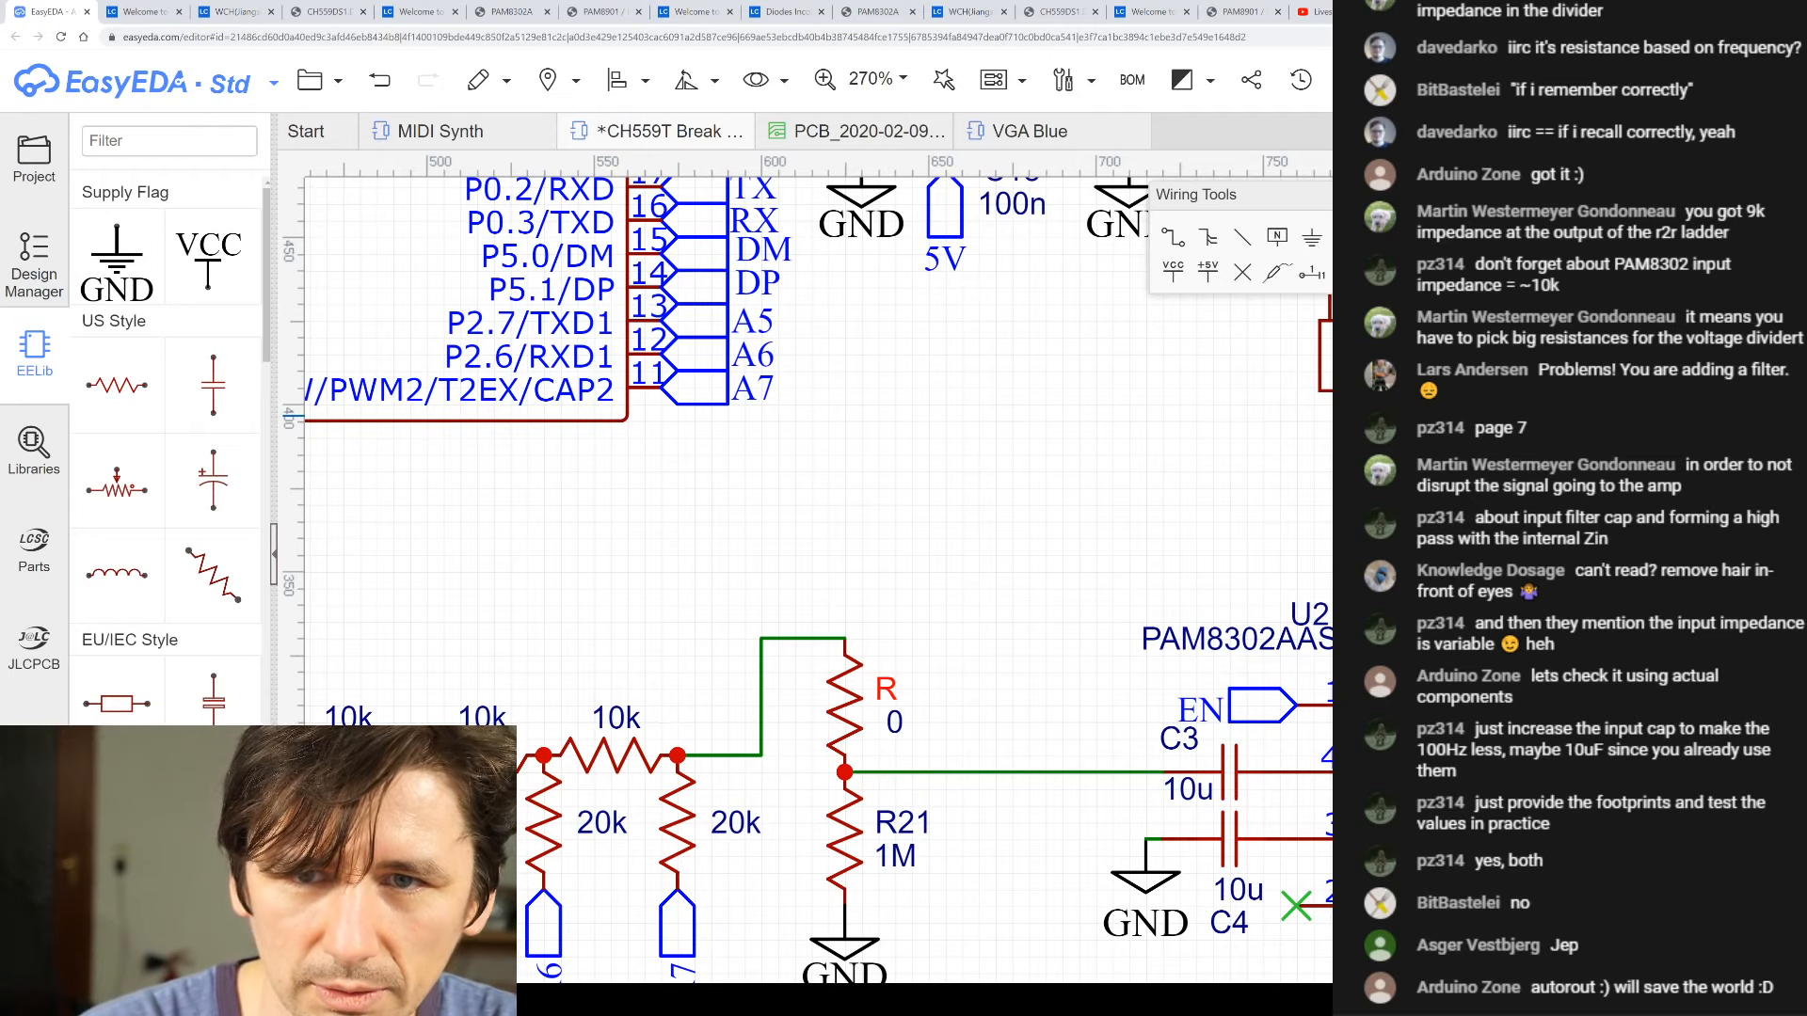
- Rename the 0 ohm divider resistor as R31 and the 1M one as R32, and save the schematic
left_click(1155, 360)
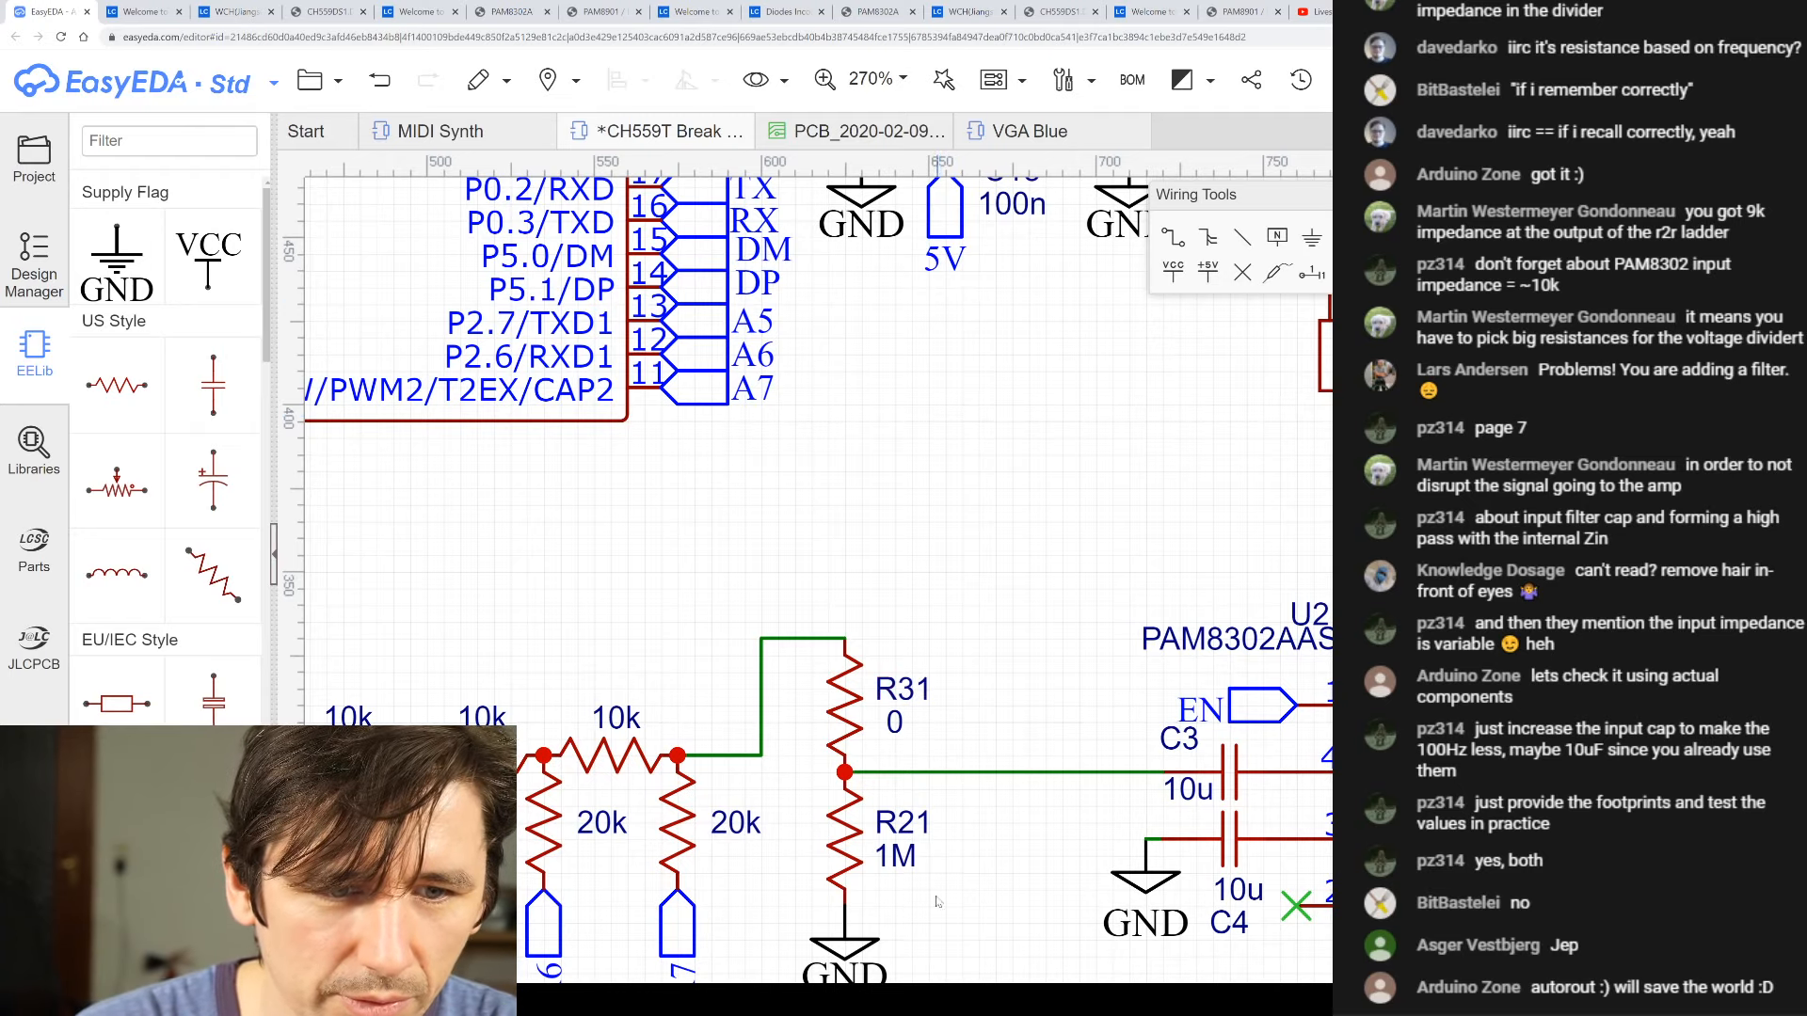
left_click(907, 832)
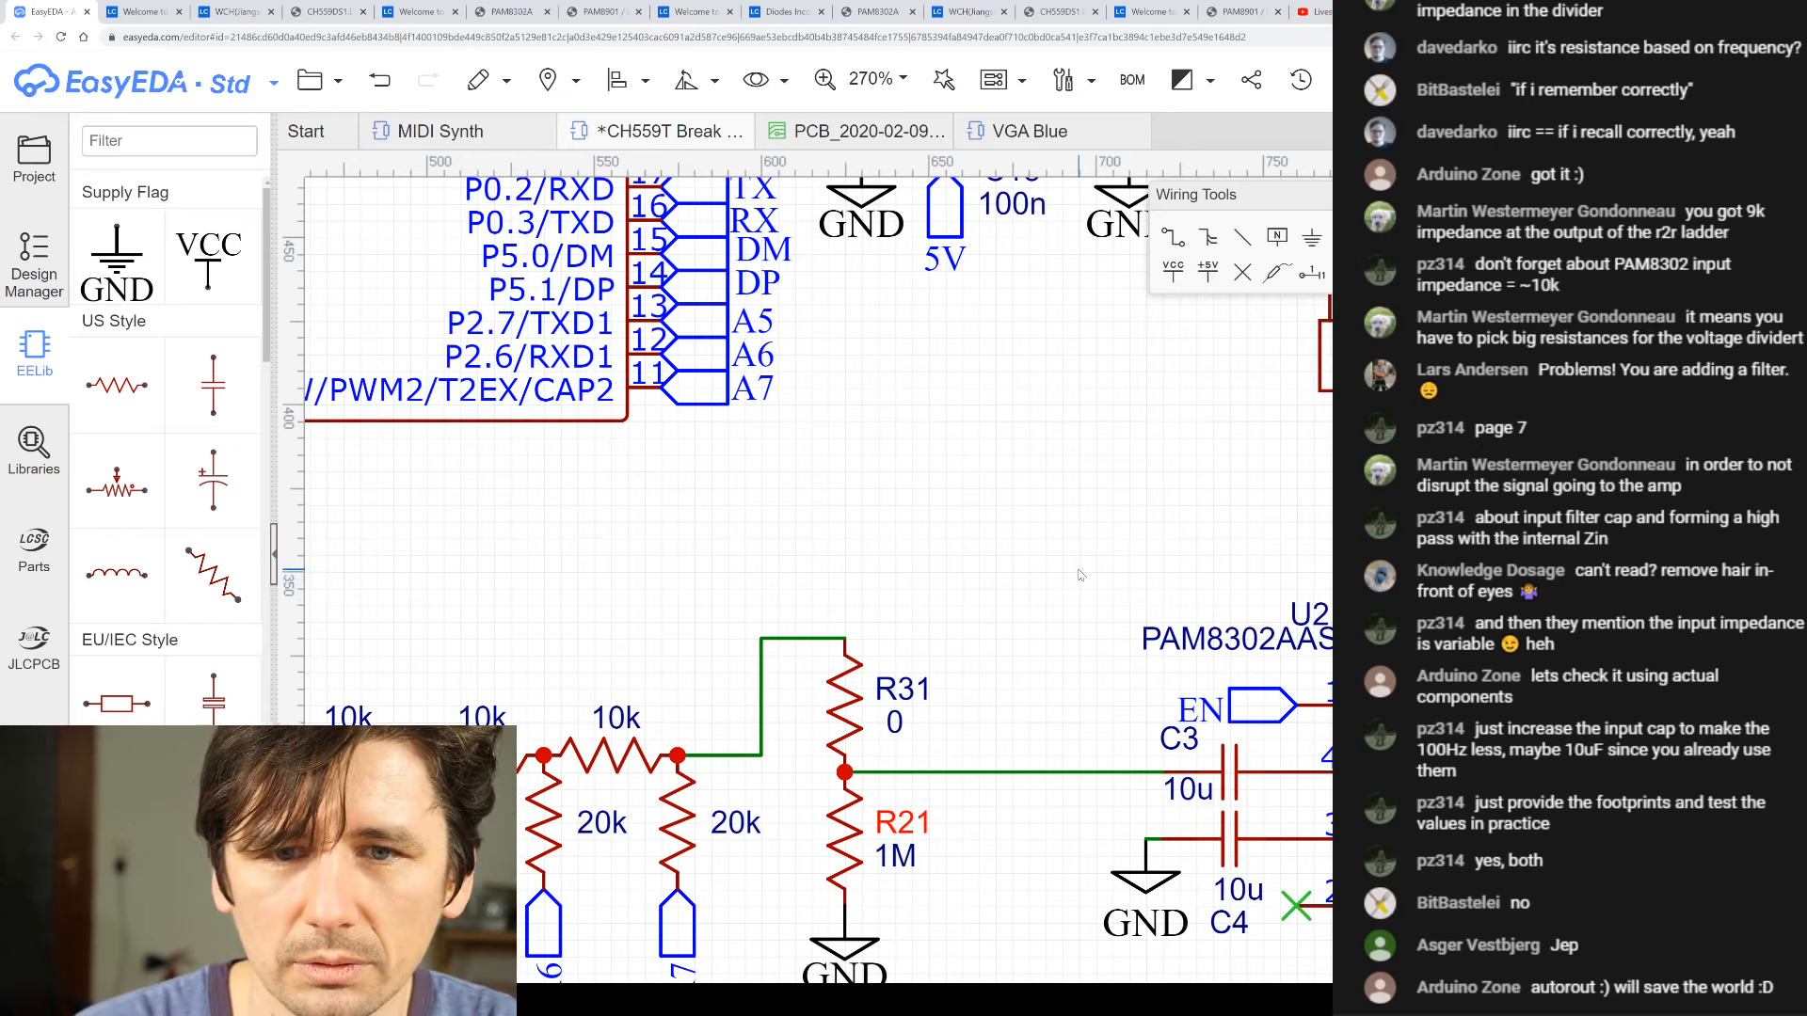
left_click(1060, 499)
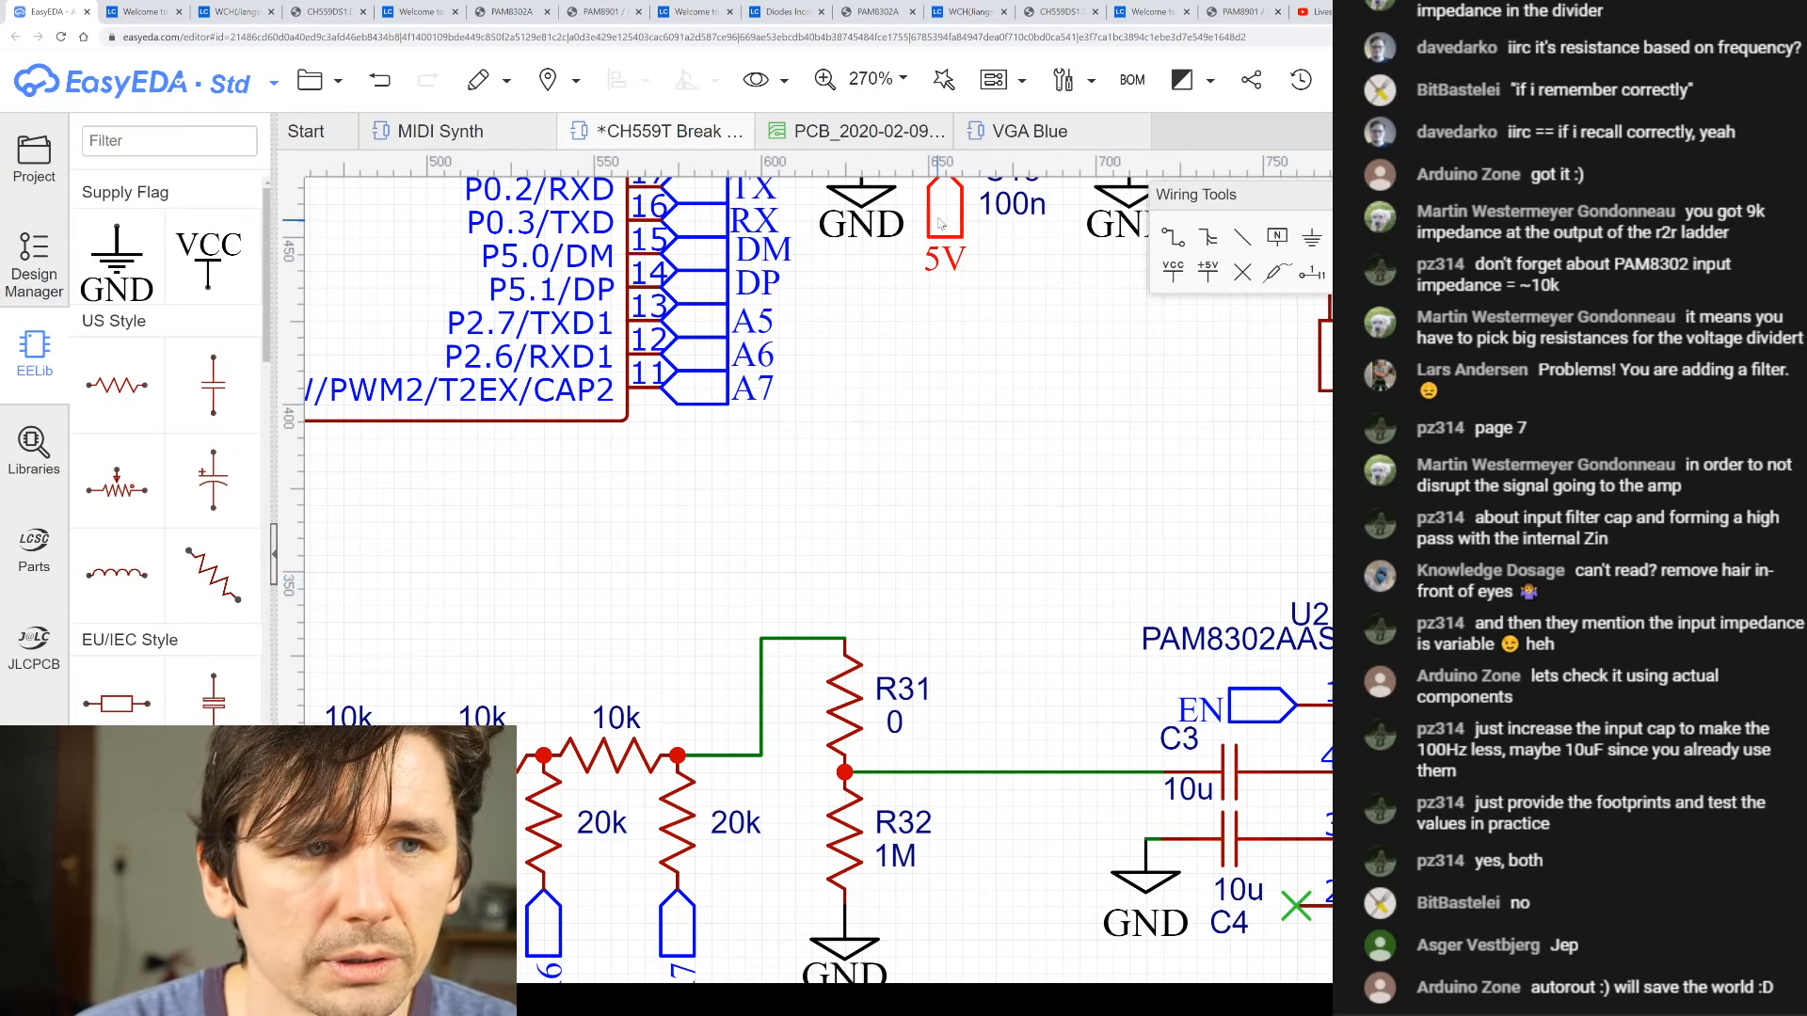
key("ctrl+s")
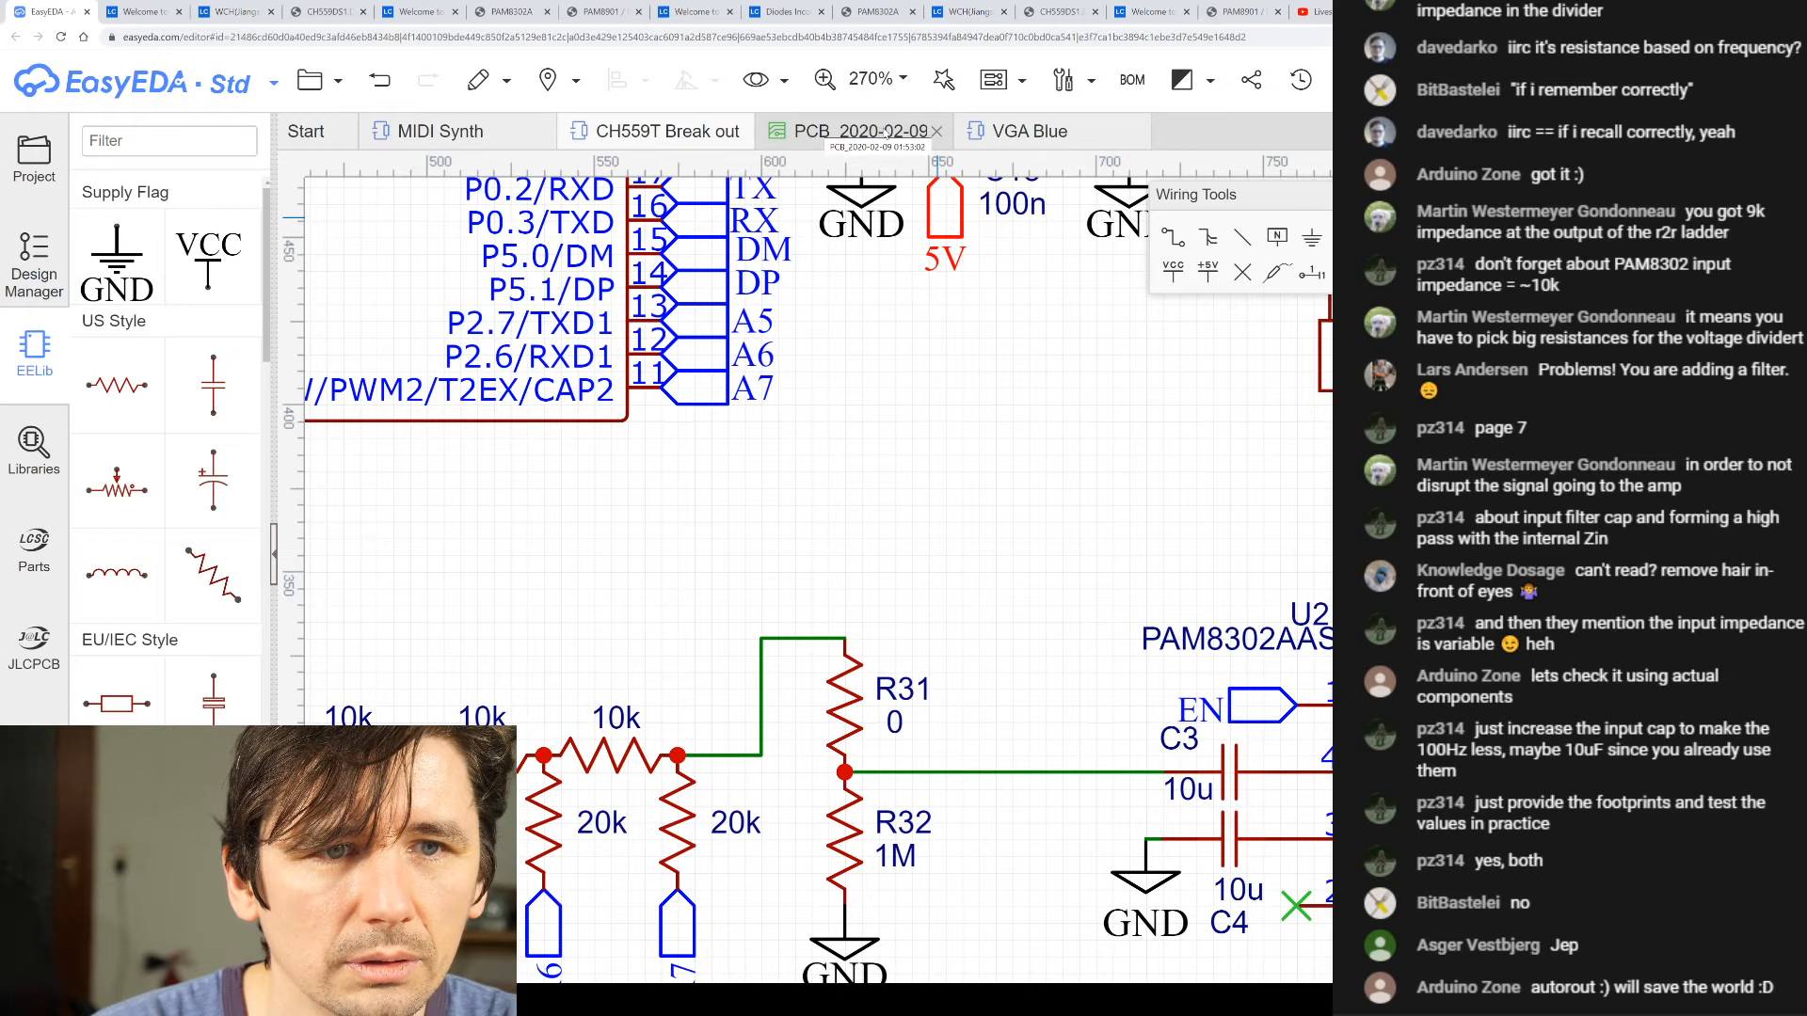
- Return to the PCB layout and import the schematic changes with the renamed divider resistors
left_click(868, 138)
mouse_move(994, 80)
left_click(1035, 149)
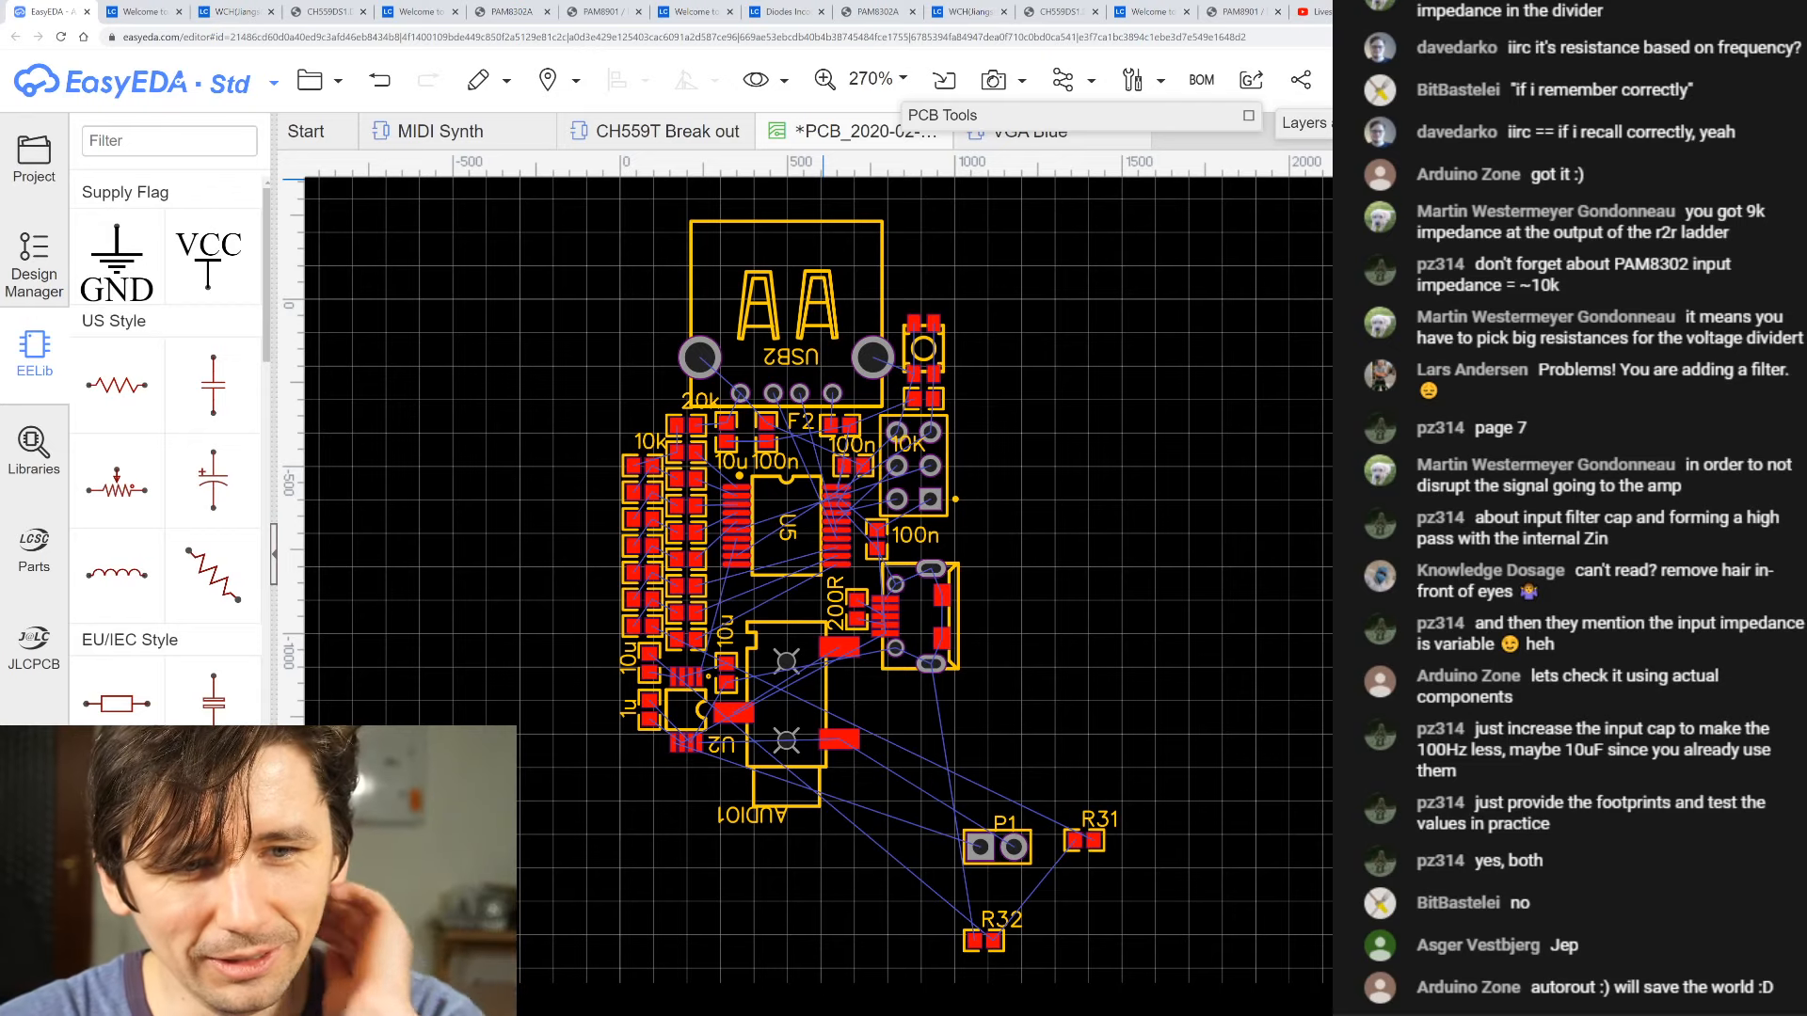
- Shift the 20k and 10k labels above the two resistor columns slightly to the left
scroll(756, 422, "up", 2)
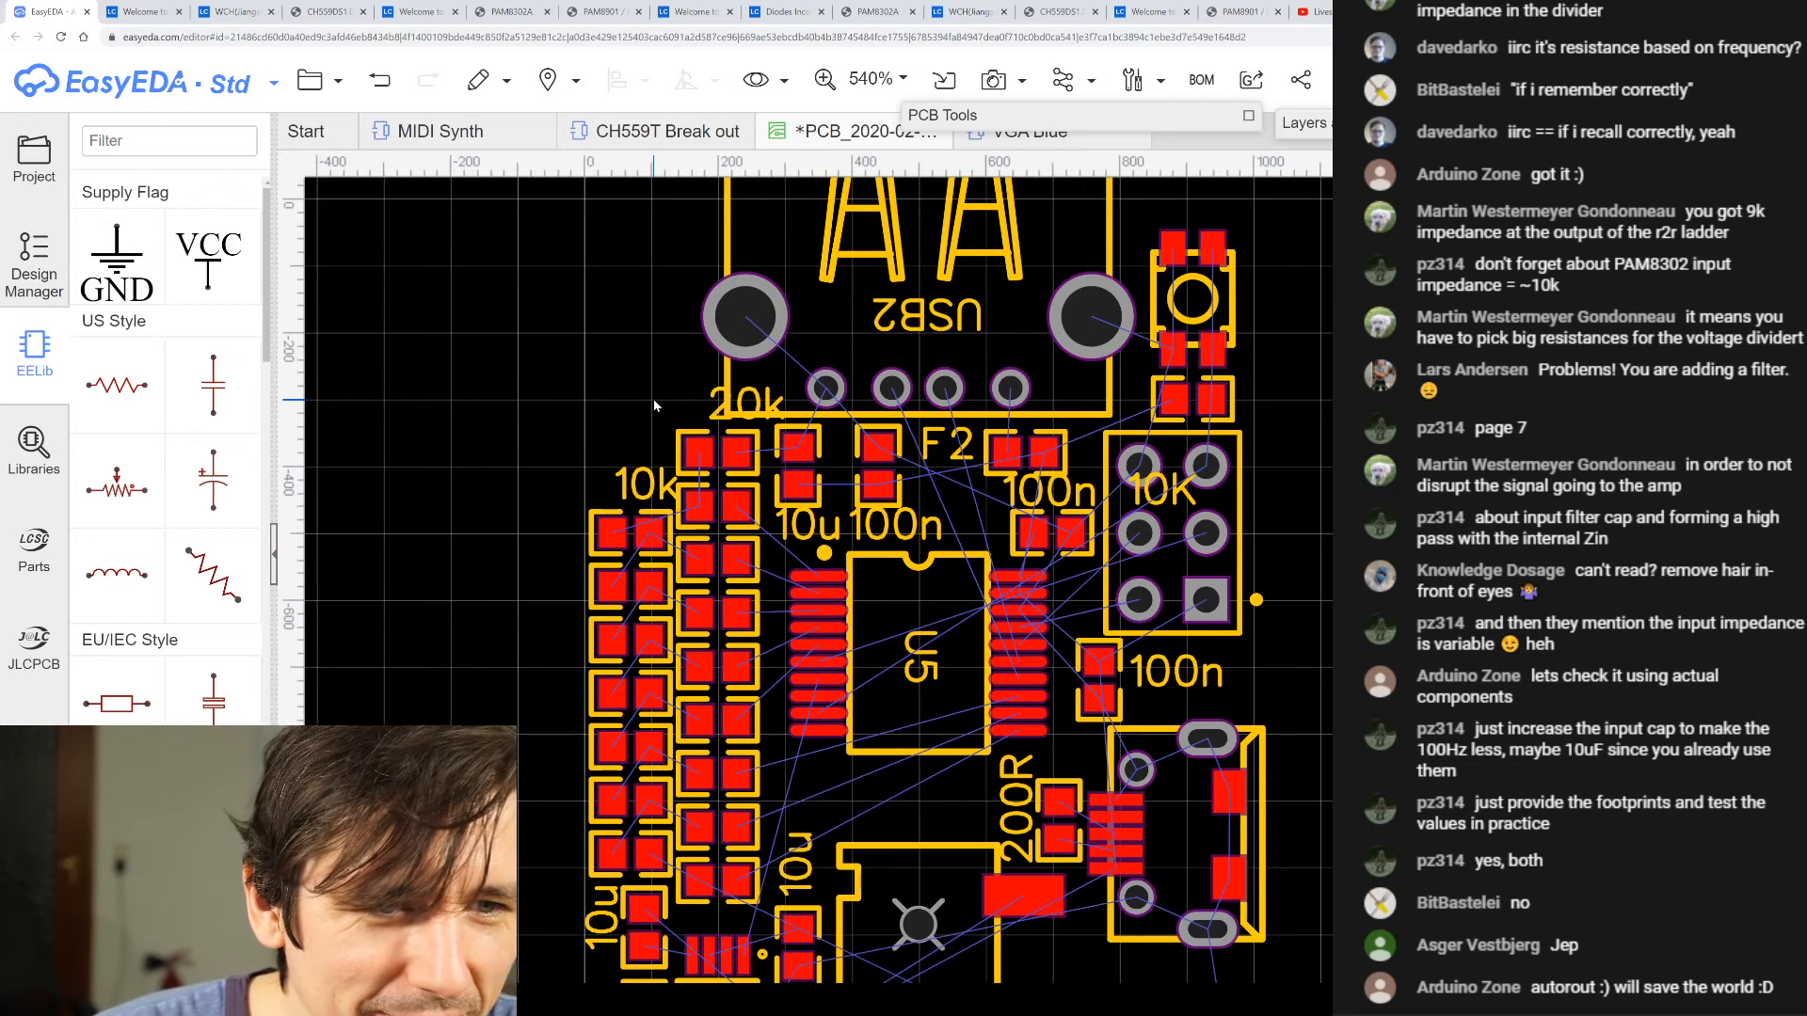
left_click_drag(719, 414, 657, 414)
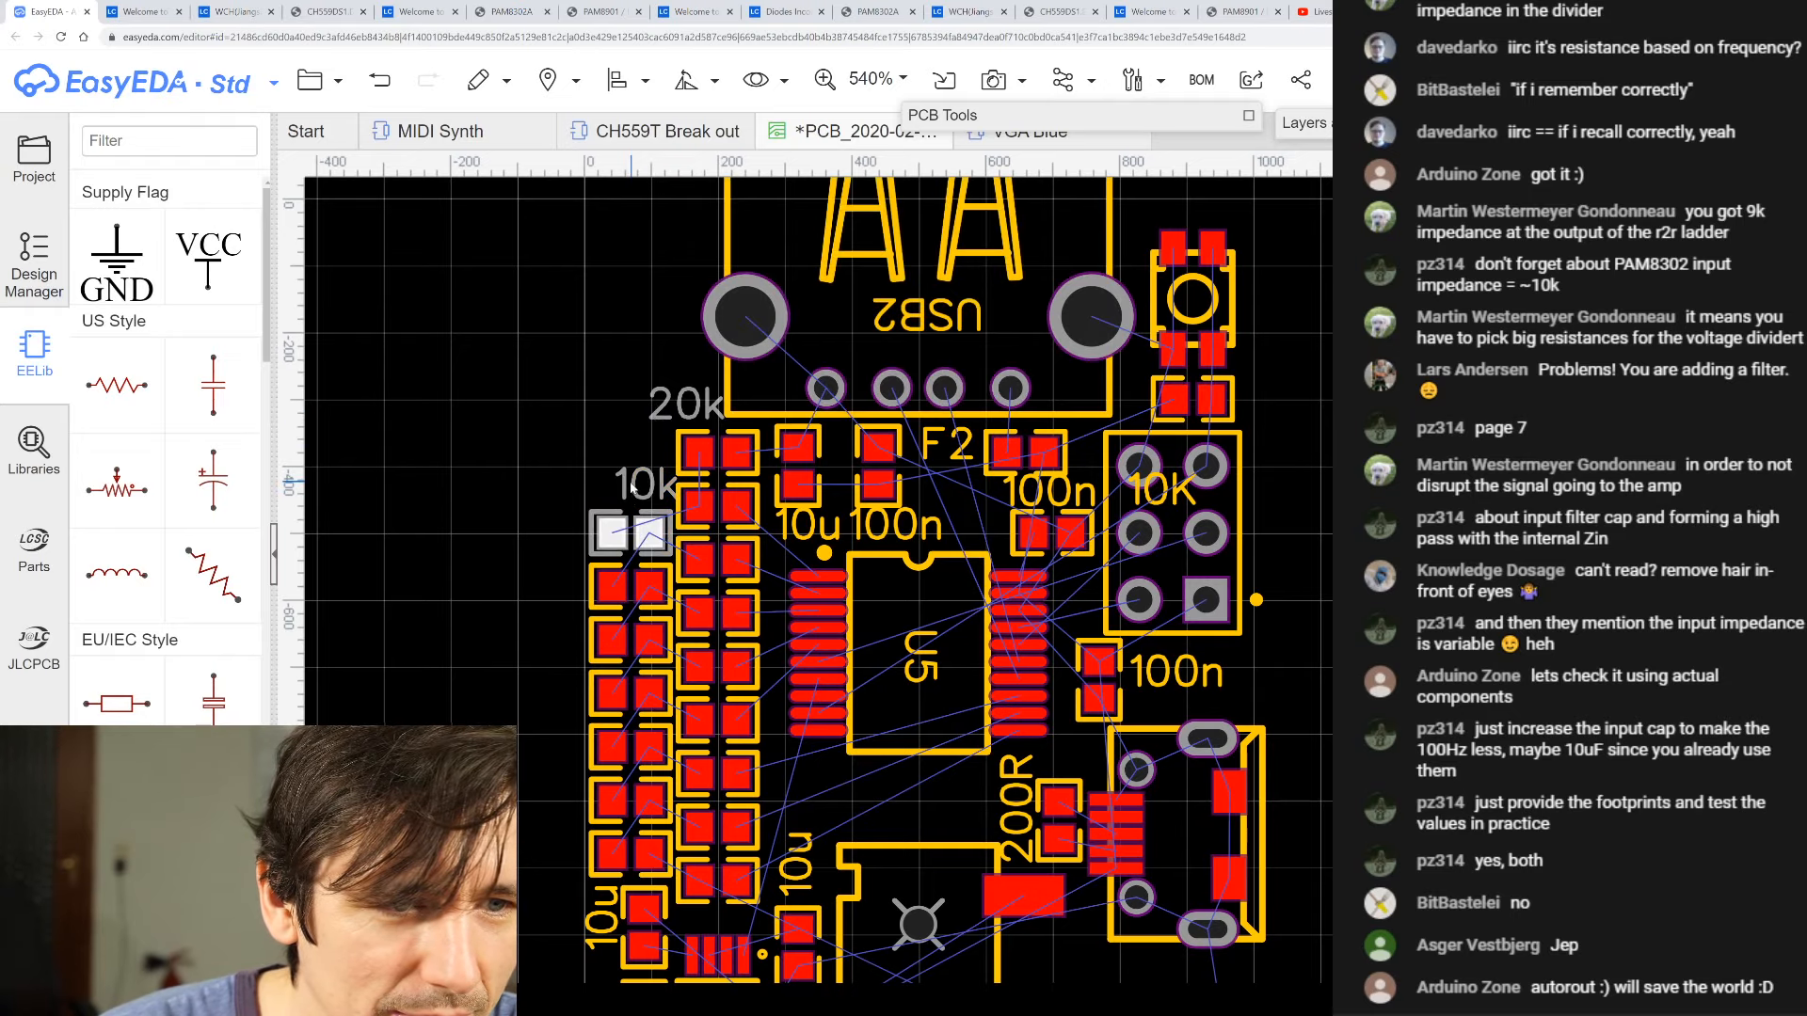
left_click_drag(633, 485, 619, 482)
scroll(734, 465, "down", 3)
scroll(718, 699, "up", 3)
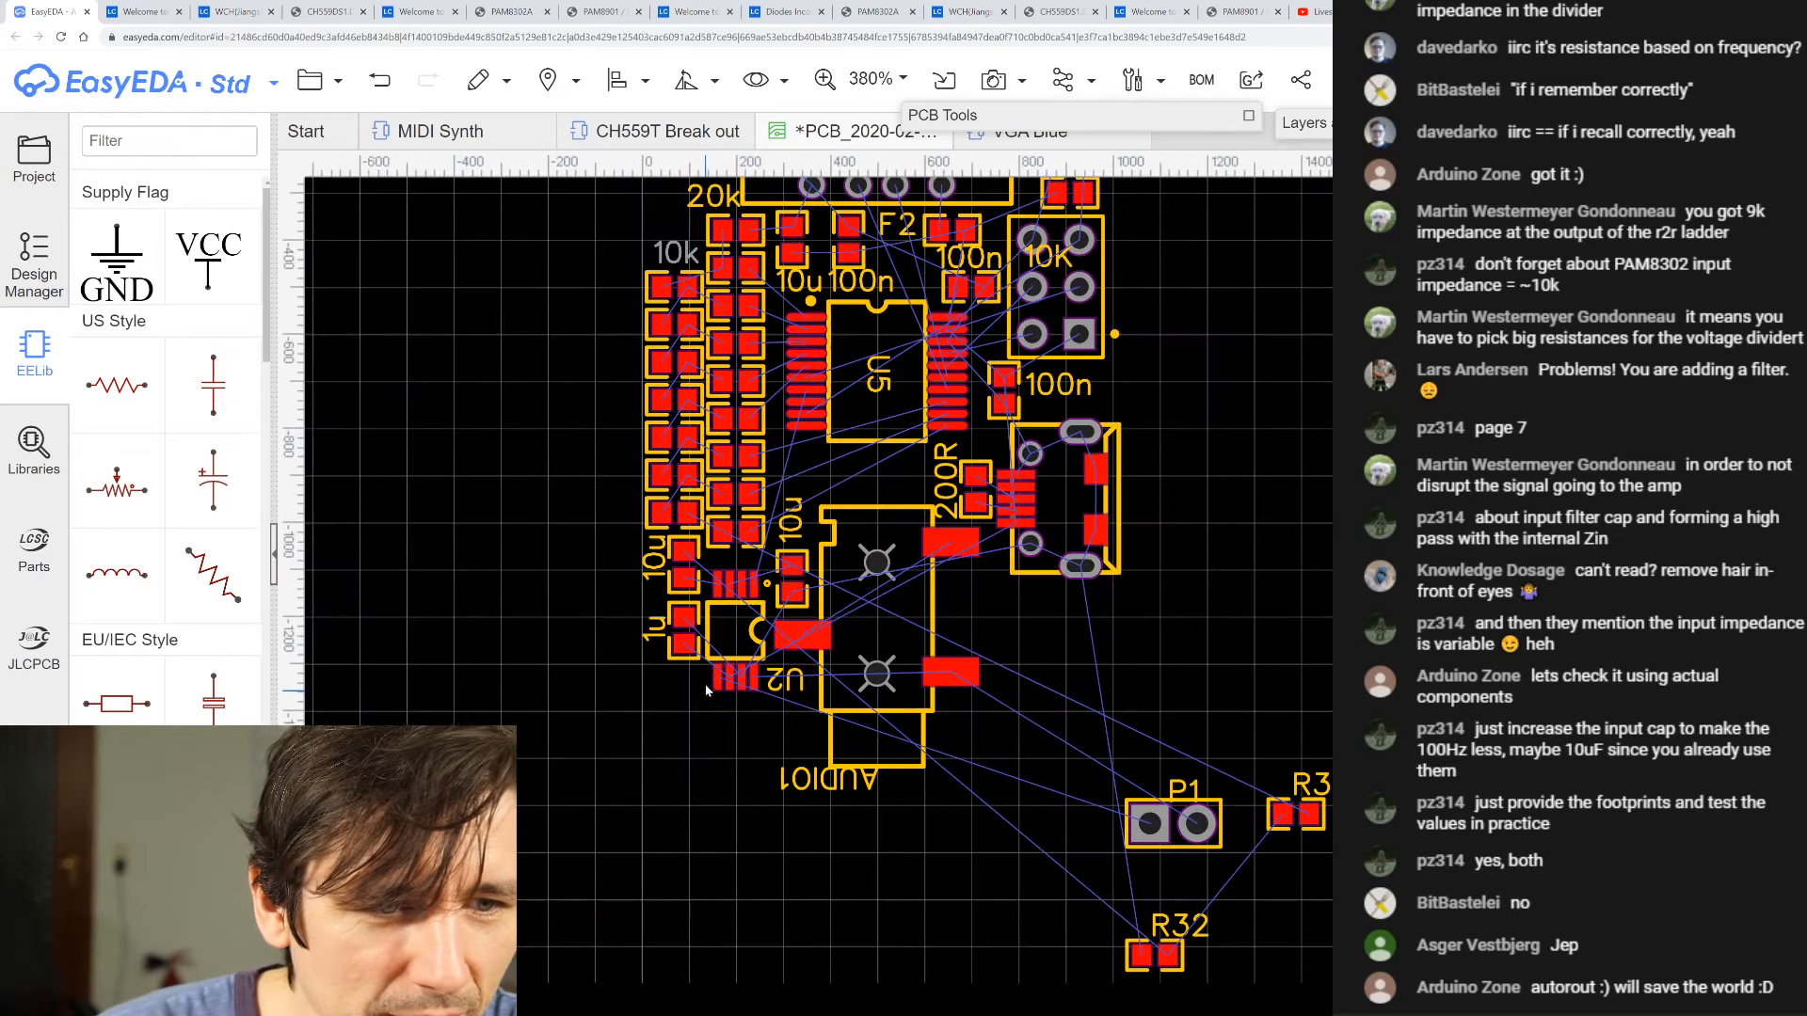
- Move header P1 up beside the lower right pad of the AUDIO1 jack, below the micro USB connector
scroll(994, 690, "down", 4)
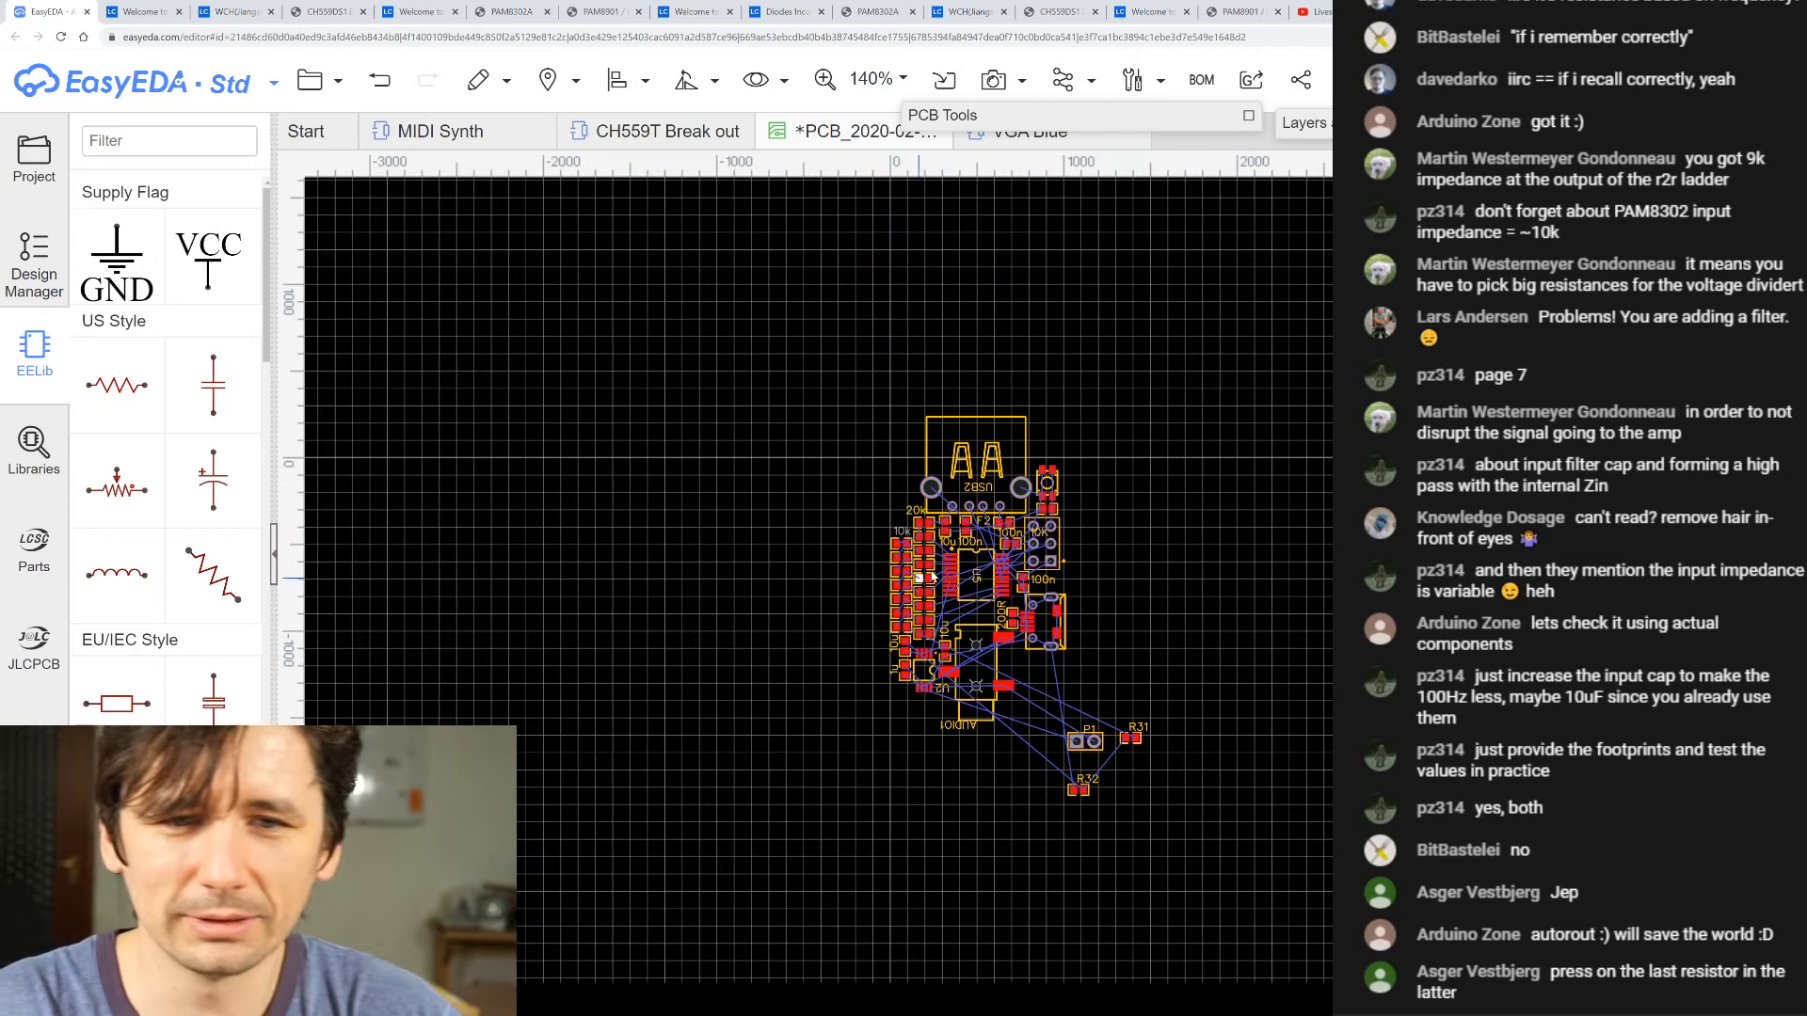
scroll(1130, 570, "up", 2)
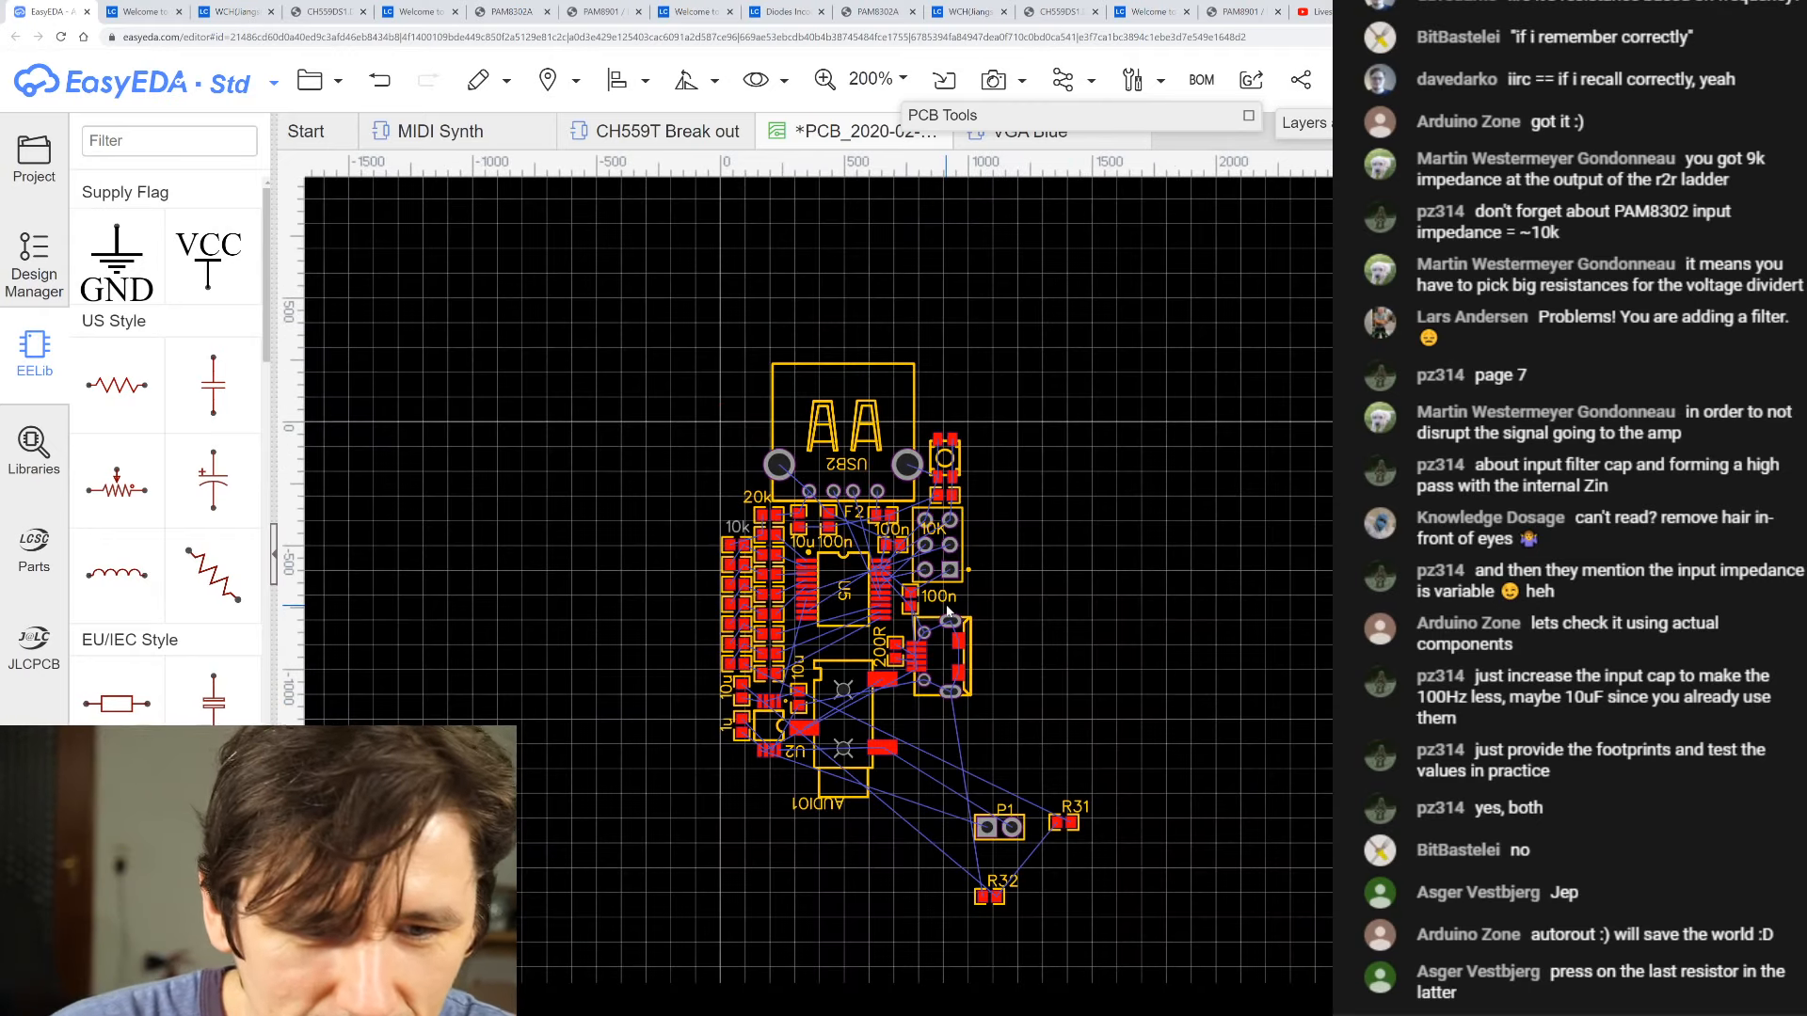
scroll(1157, 650, "down", 1)
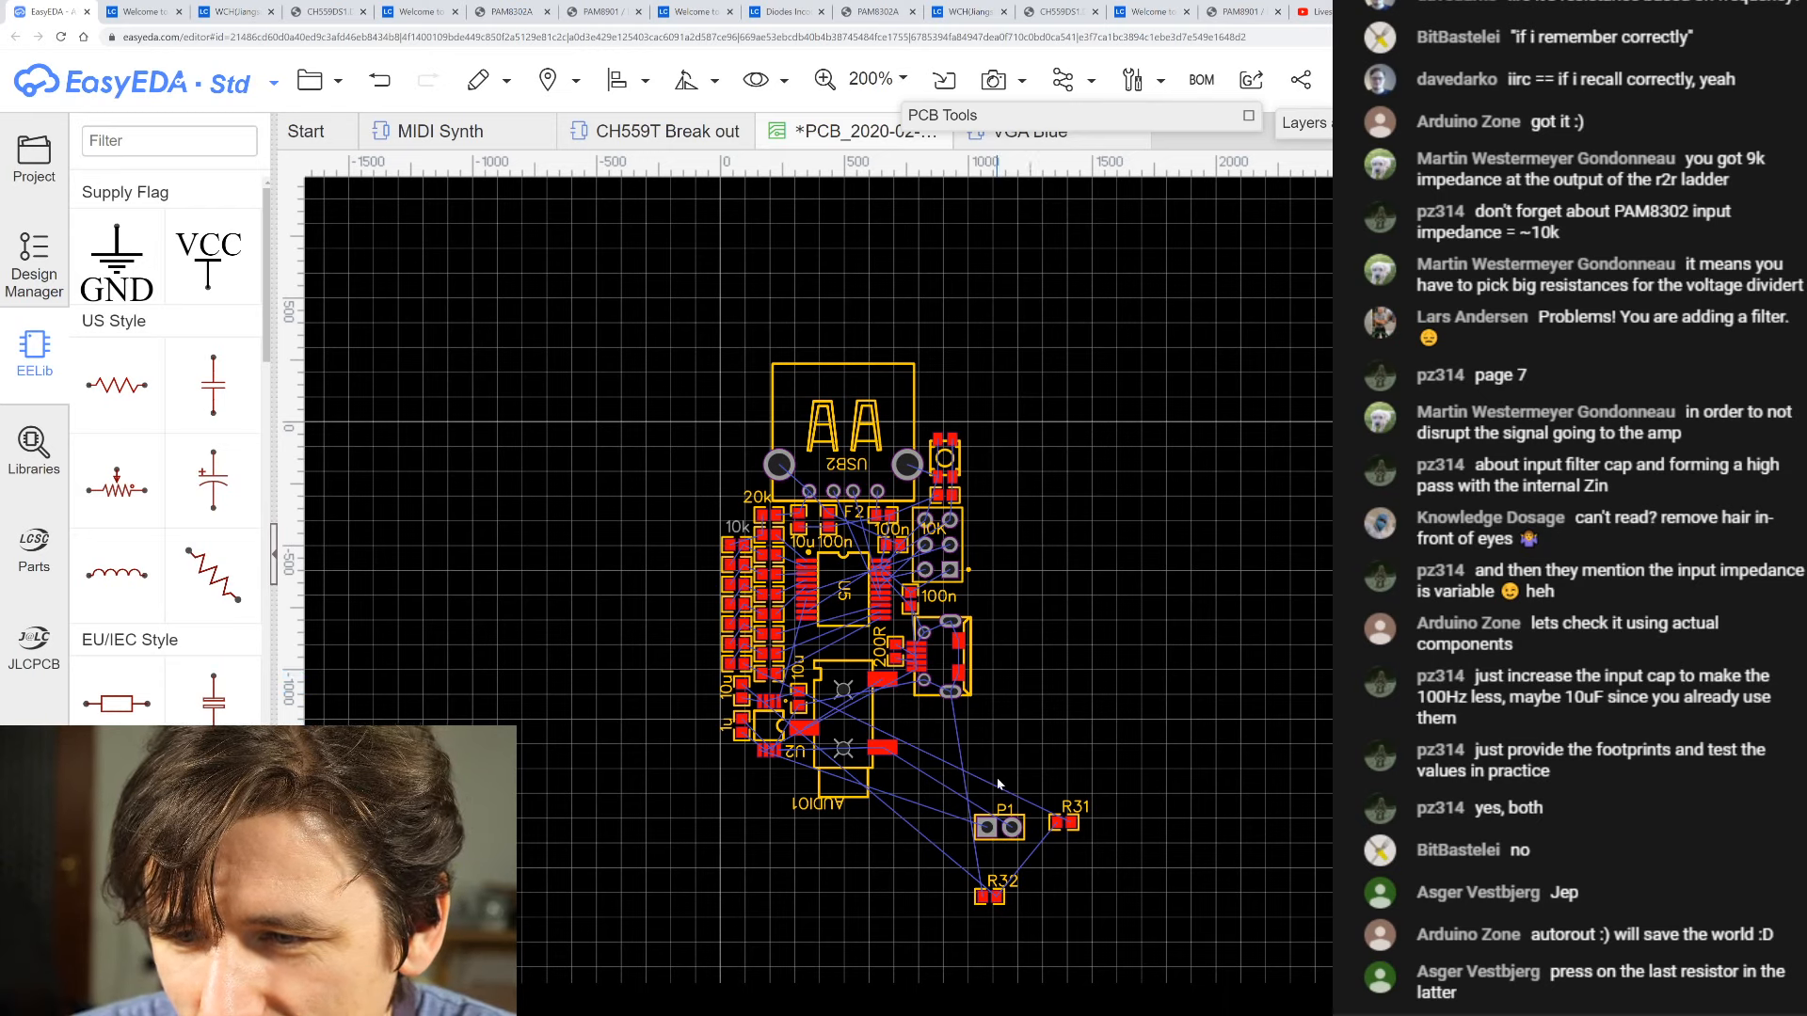
scroll(740, 810, "up", 2)
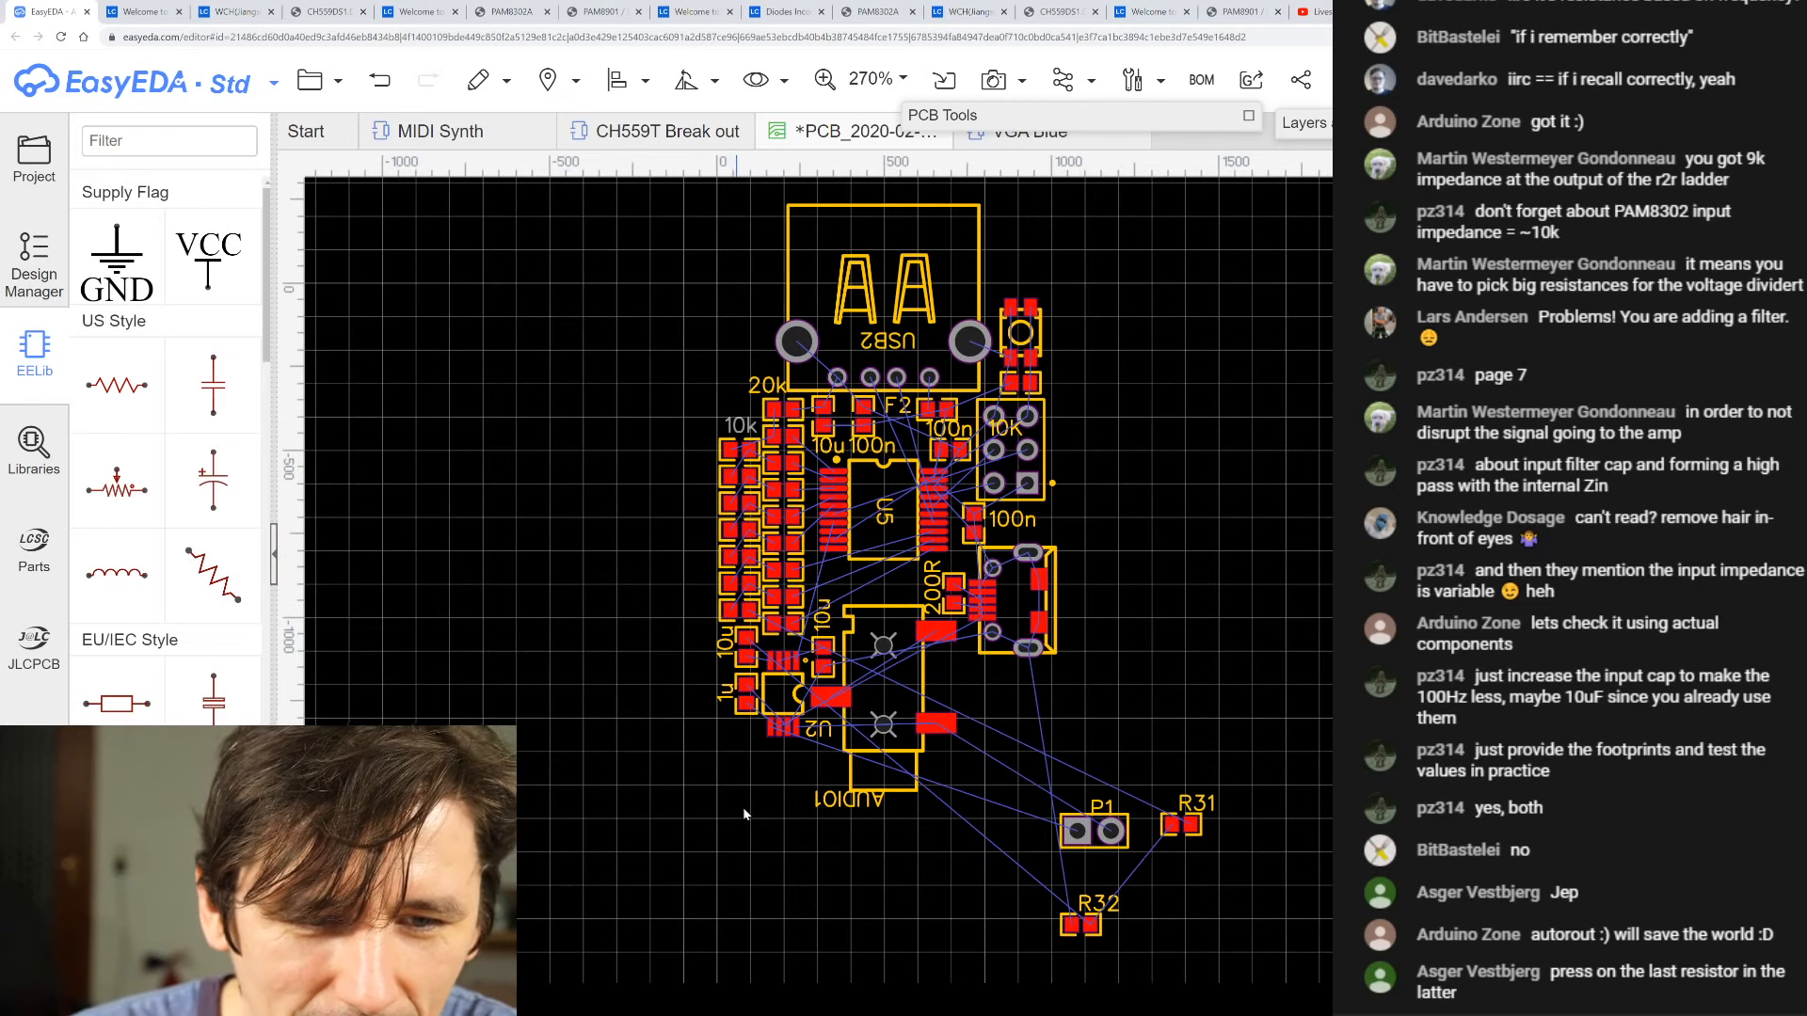
left_click_drag(1103, 848, 1018, 724)
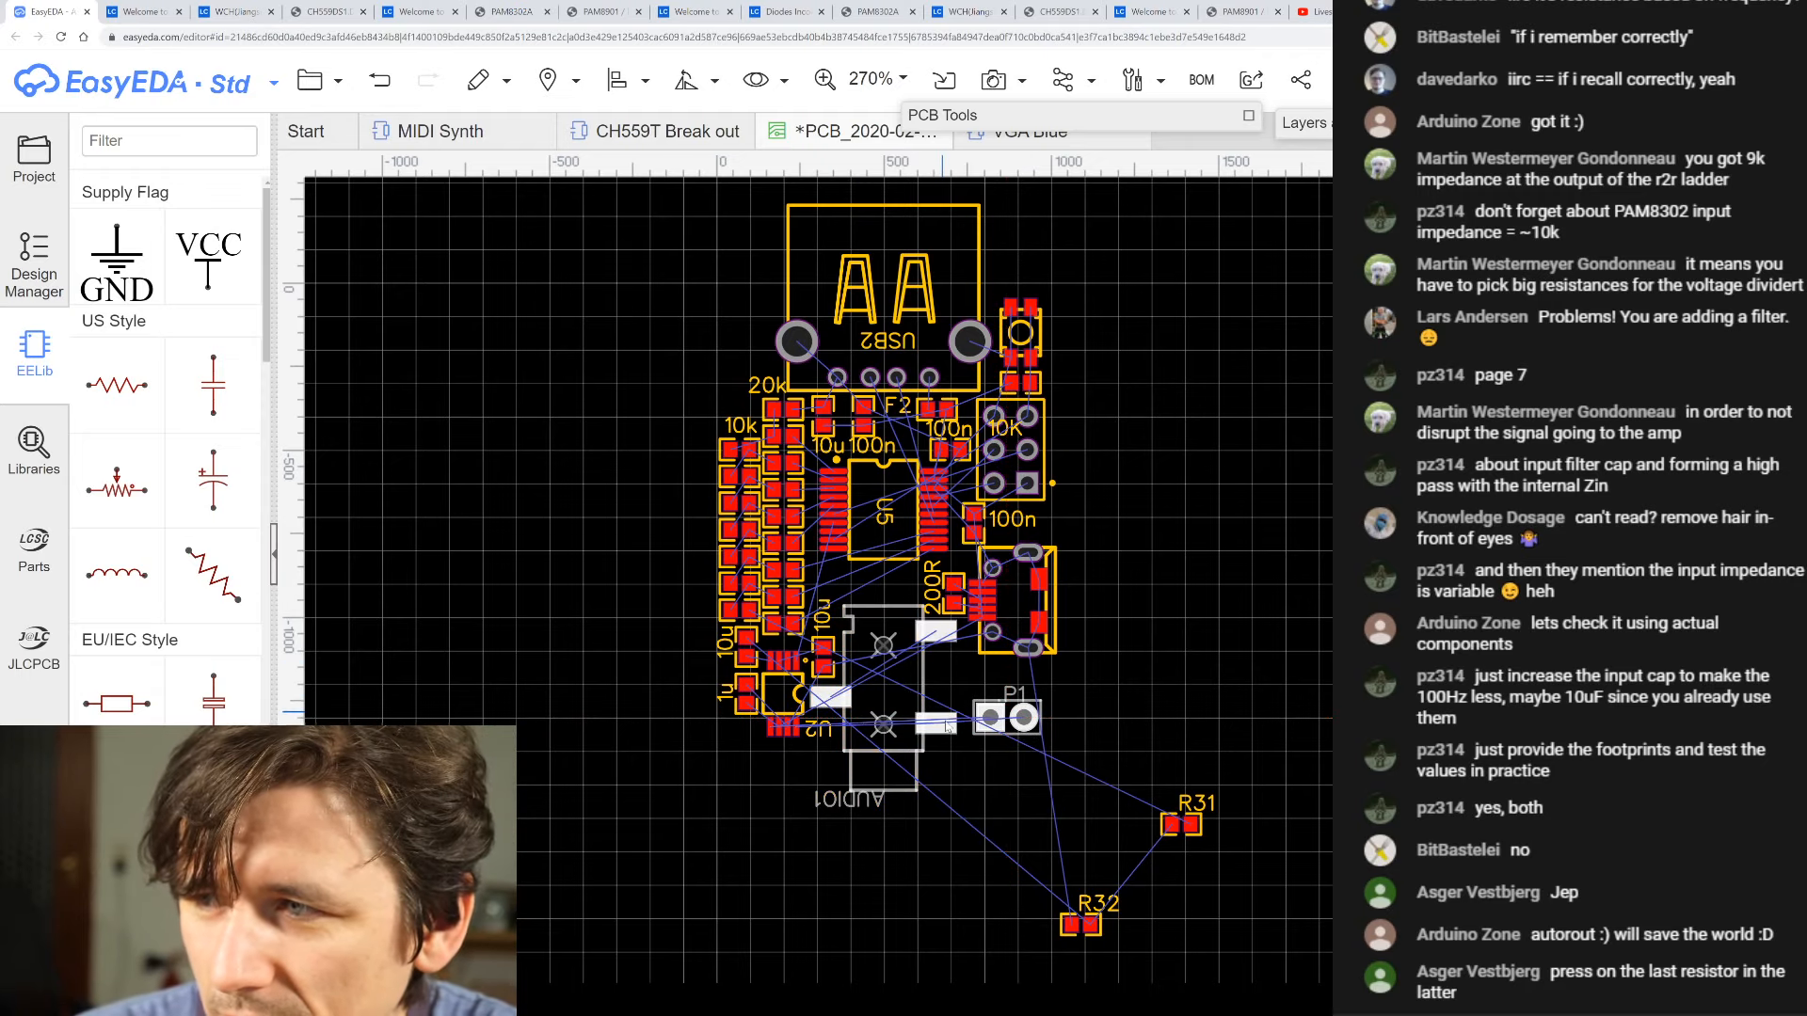
- Create a rectangular board outline with Start X and Start Y at 0 mil, keeping the suggested width and height
scroll(947, 726, "up", 3)
scroll(947, 726, "down", 2)
scroll(1202, 658, "down", 3)
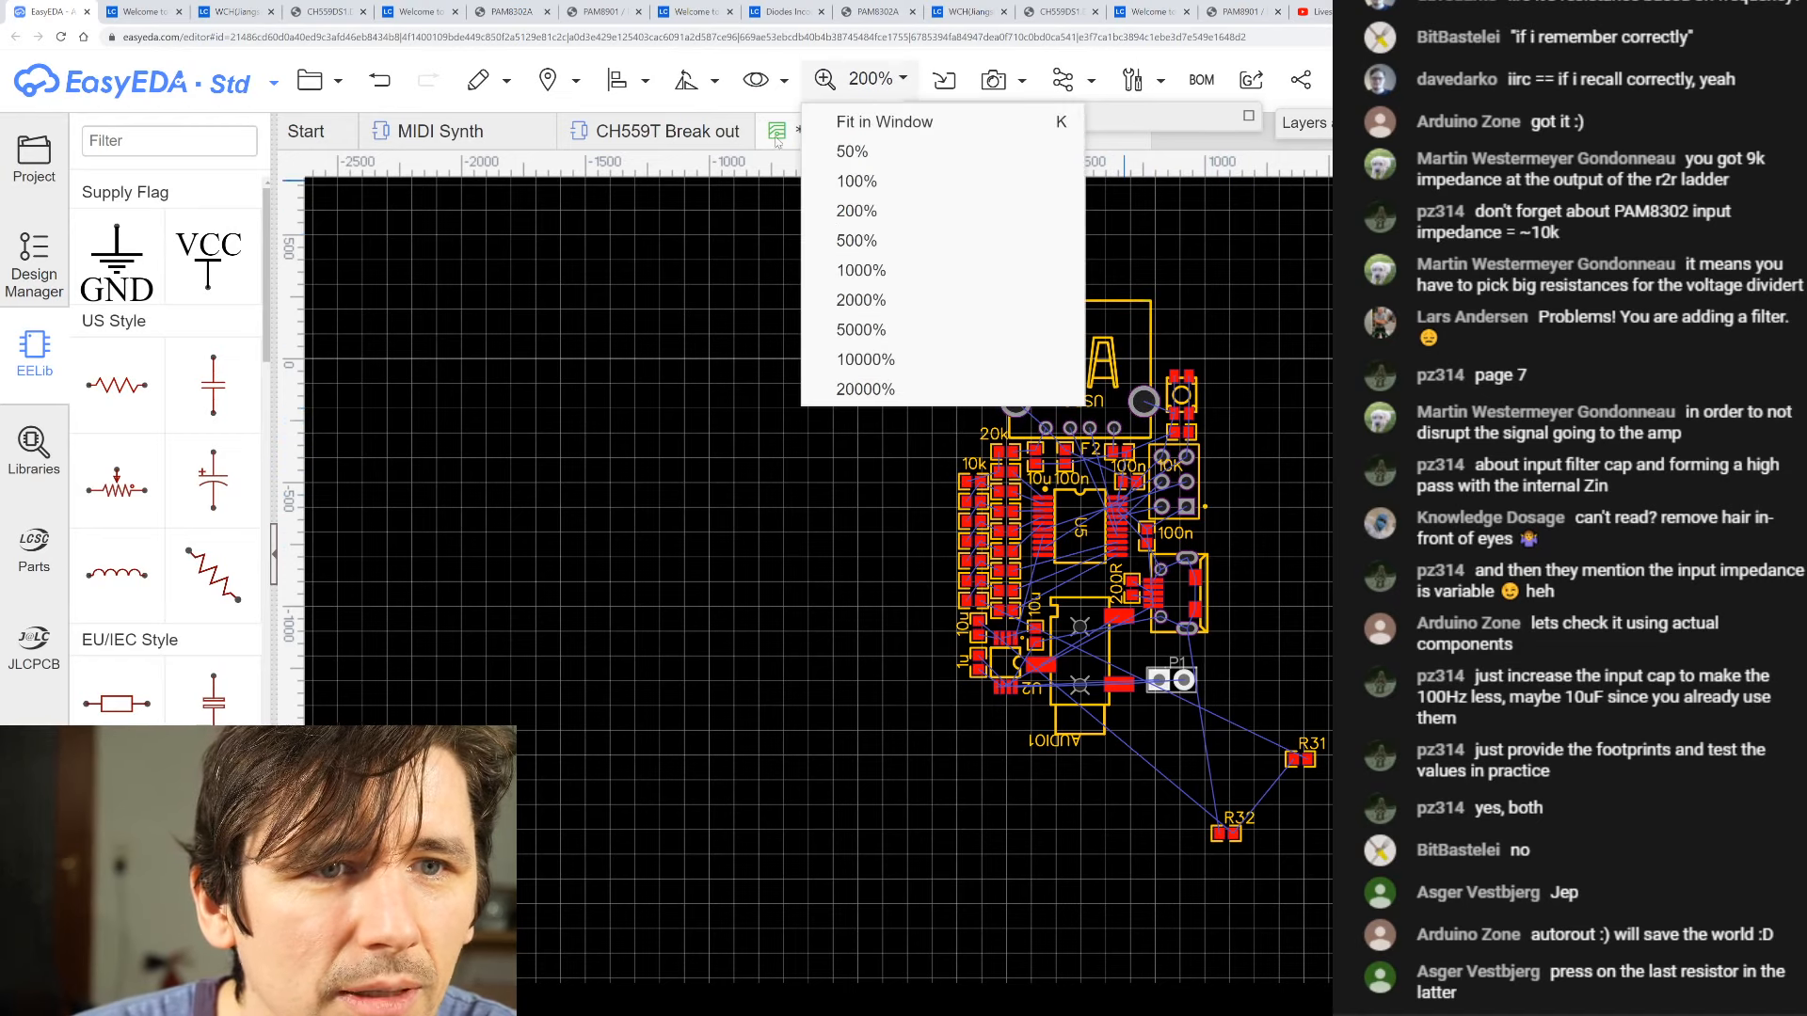
mouse_move(1087, 94)
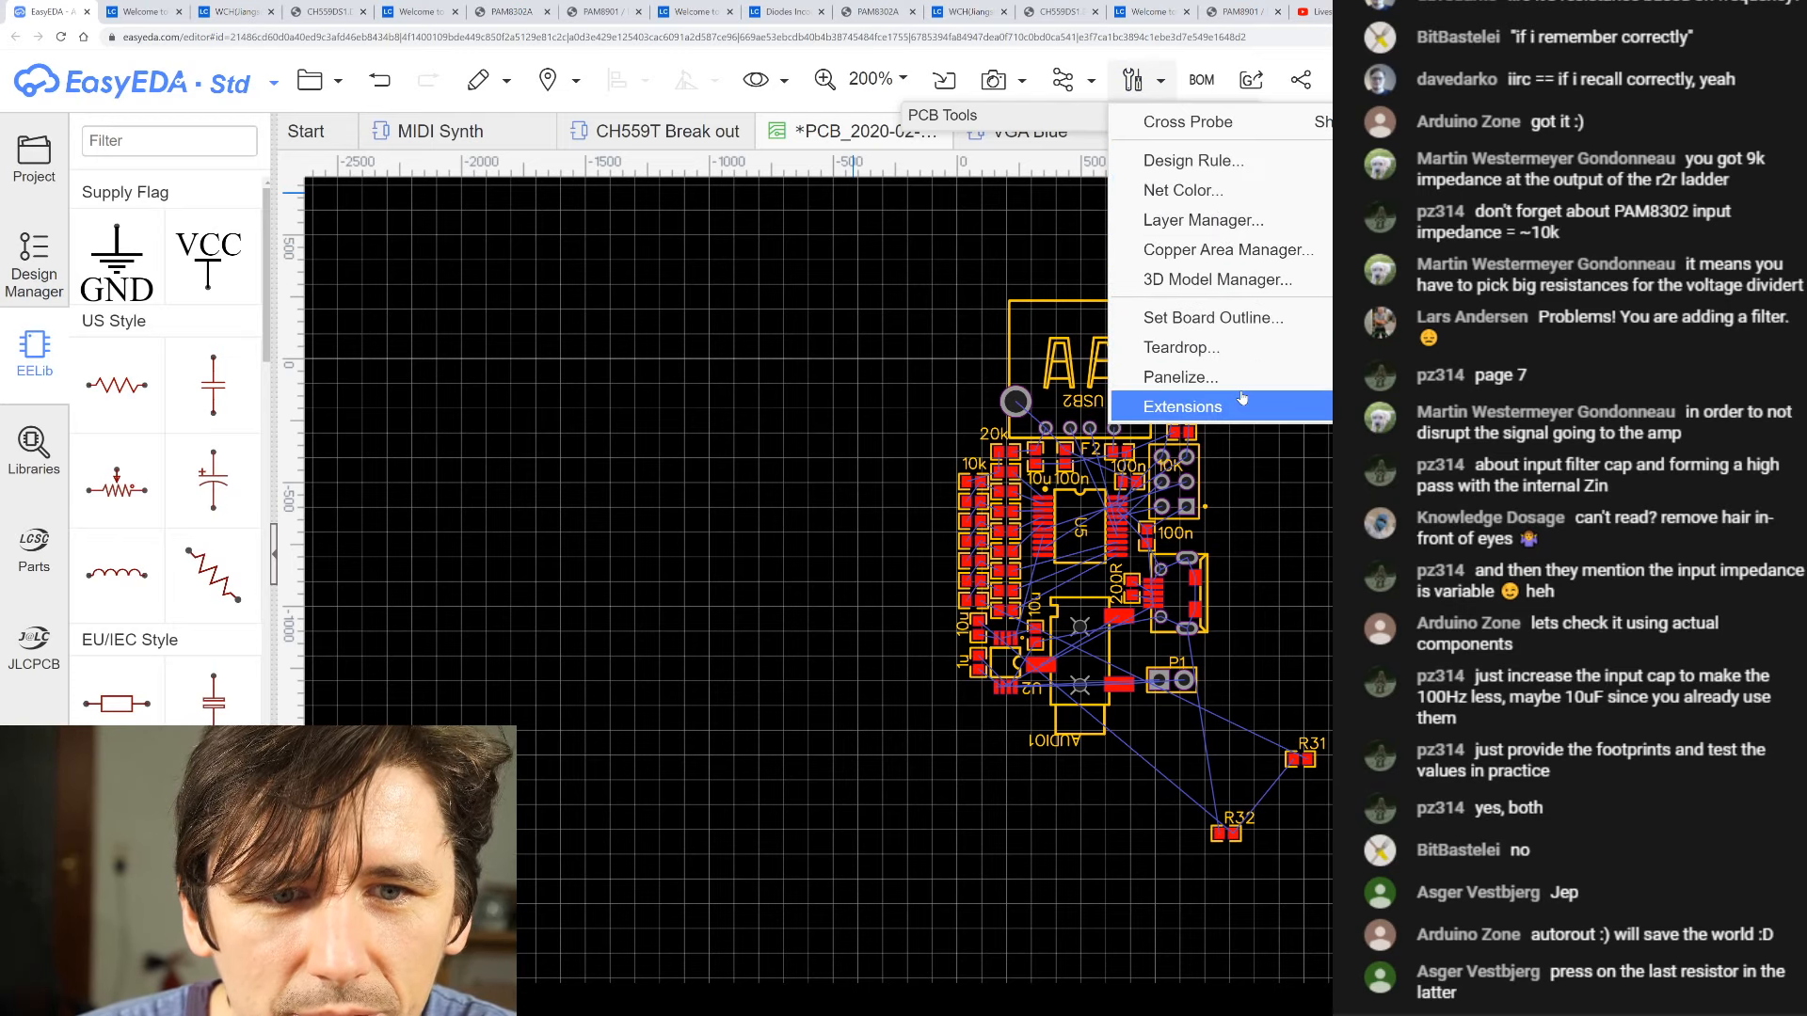
left_click(1248, 317)
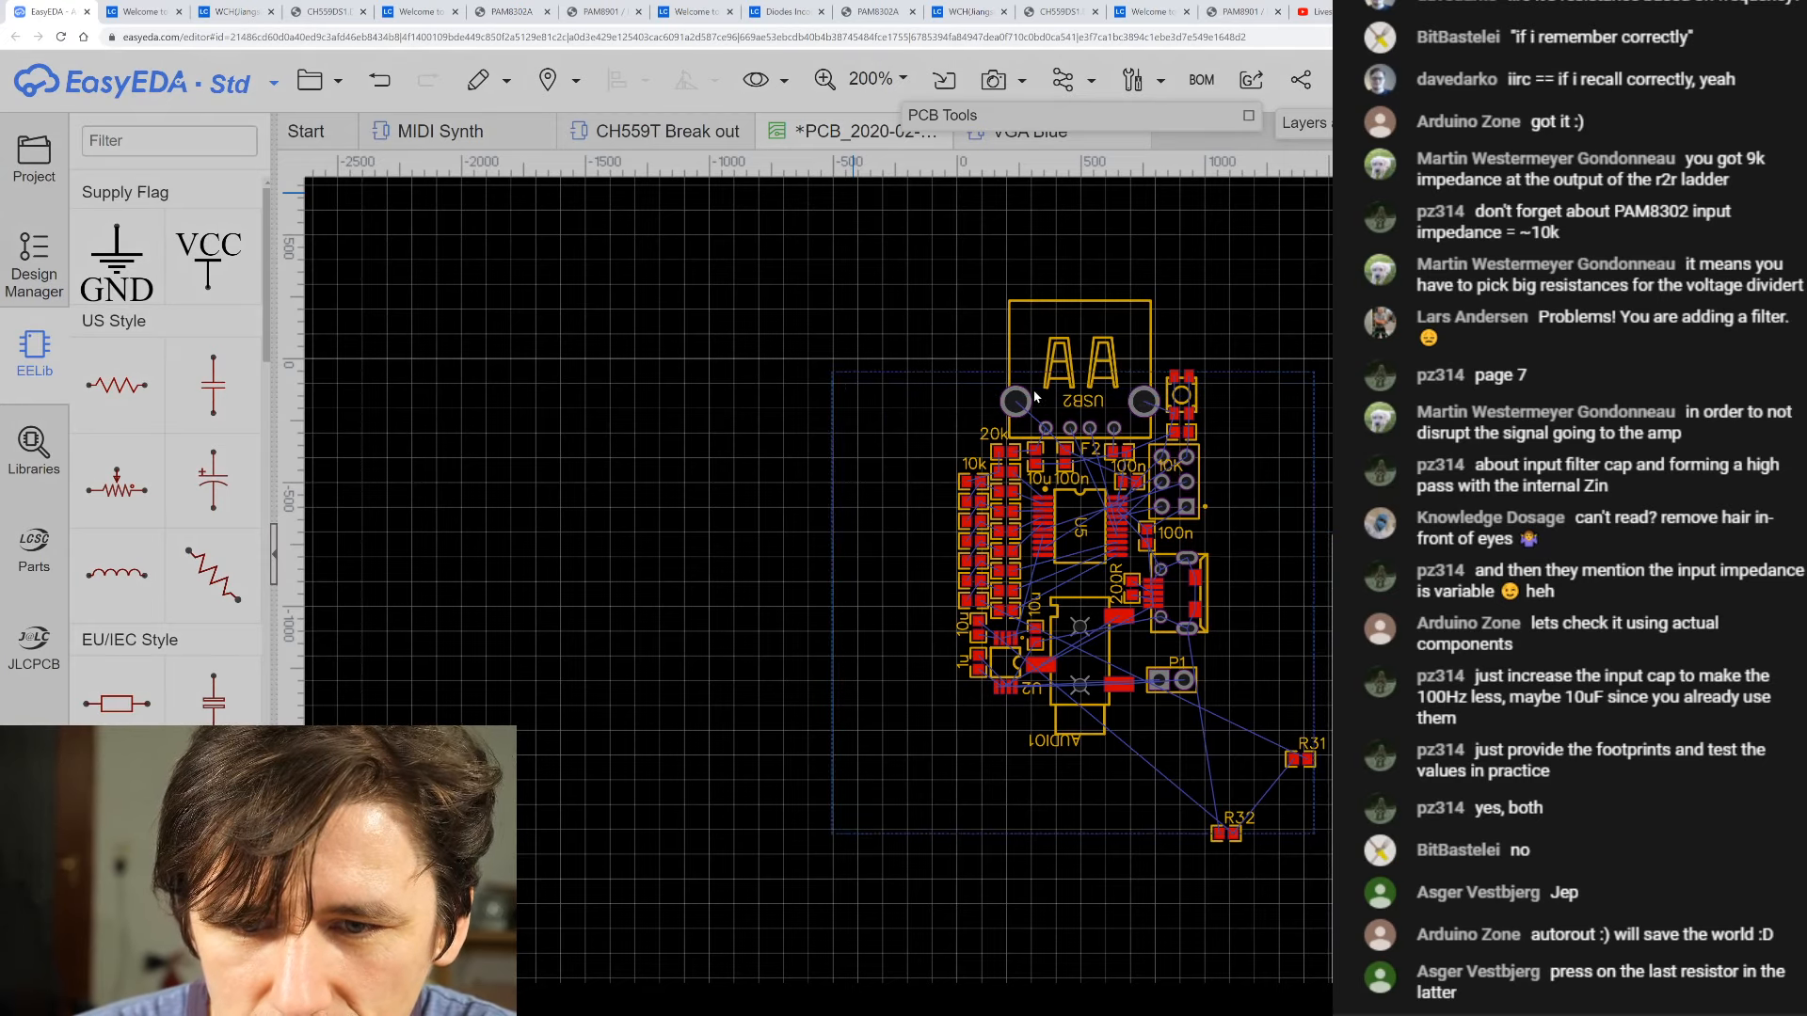
left_click(991, 609)
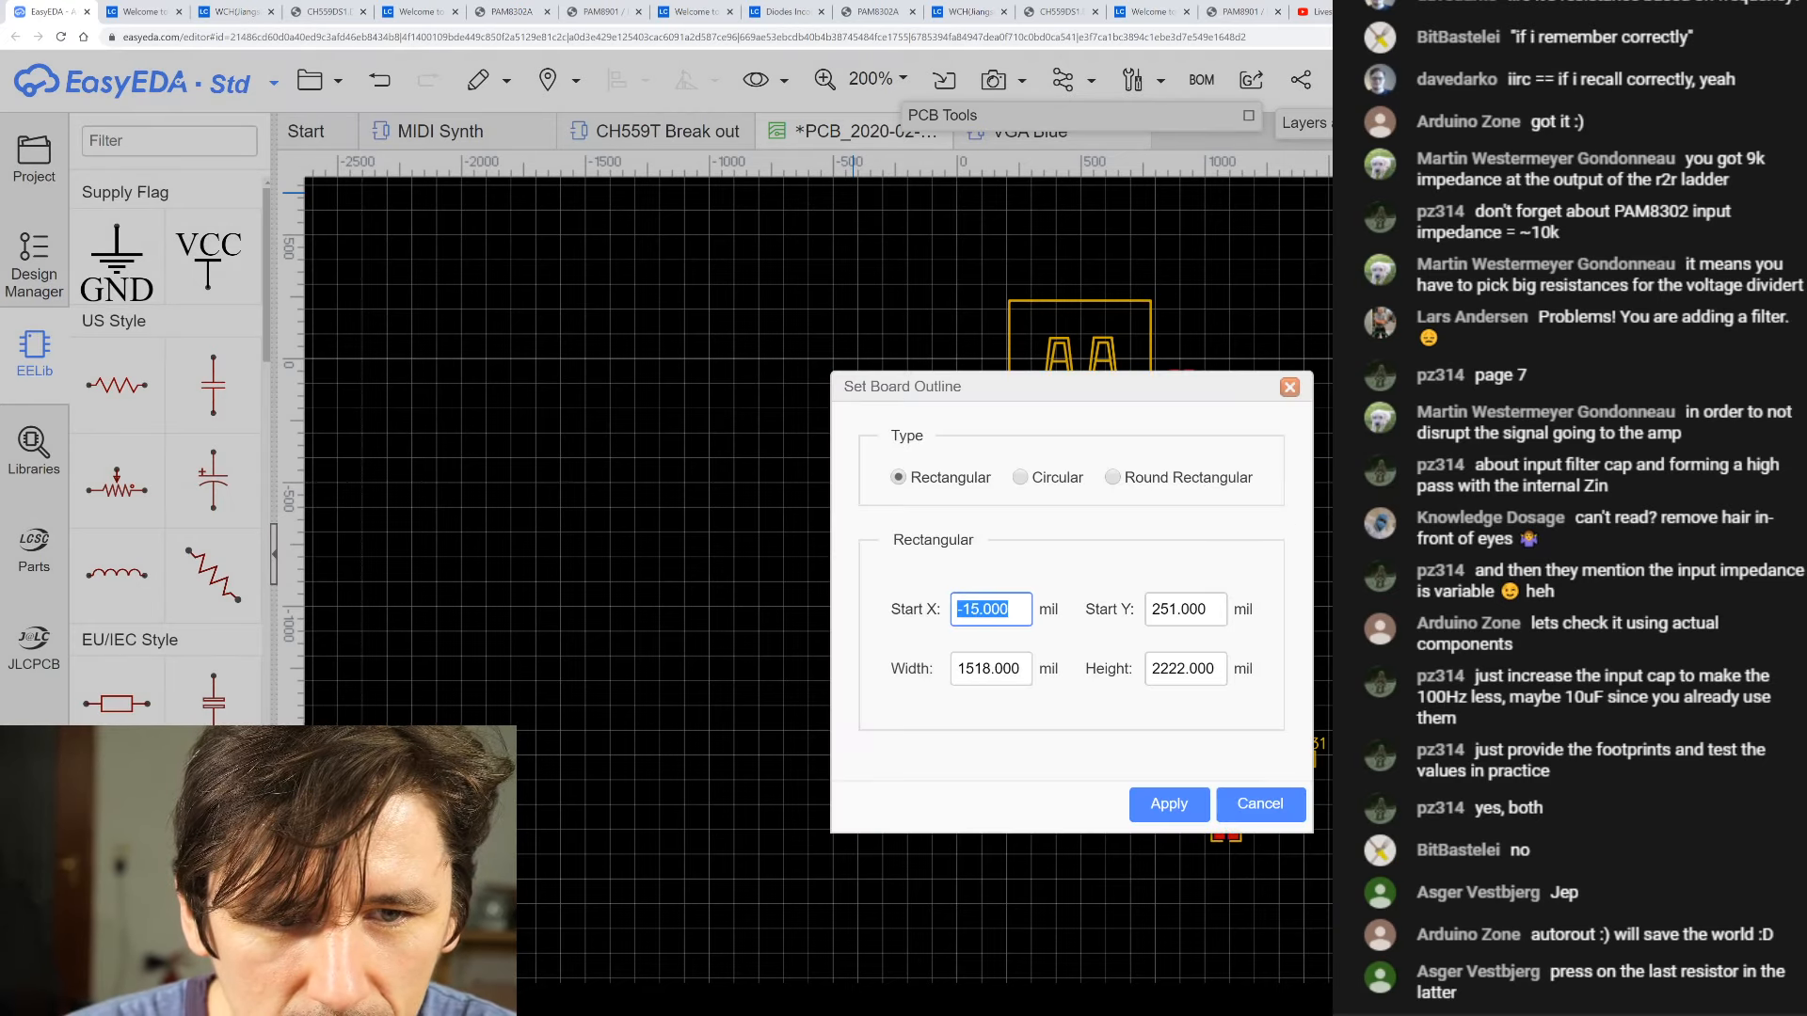
type("0")
key("Tab")
type("0")
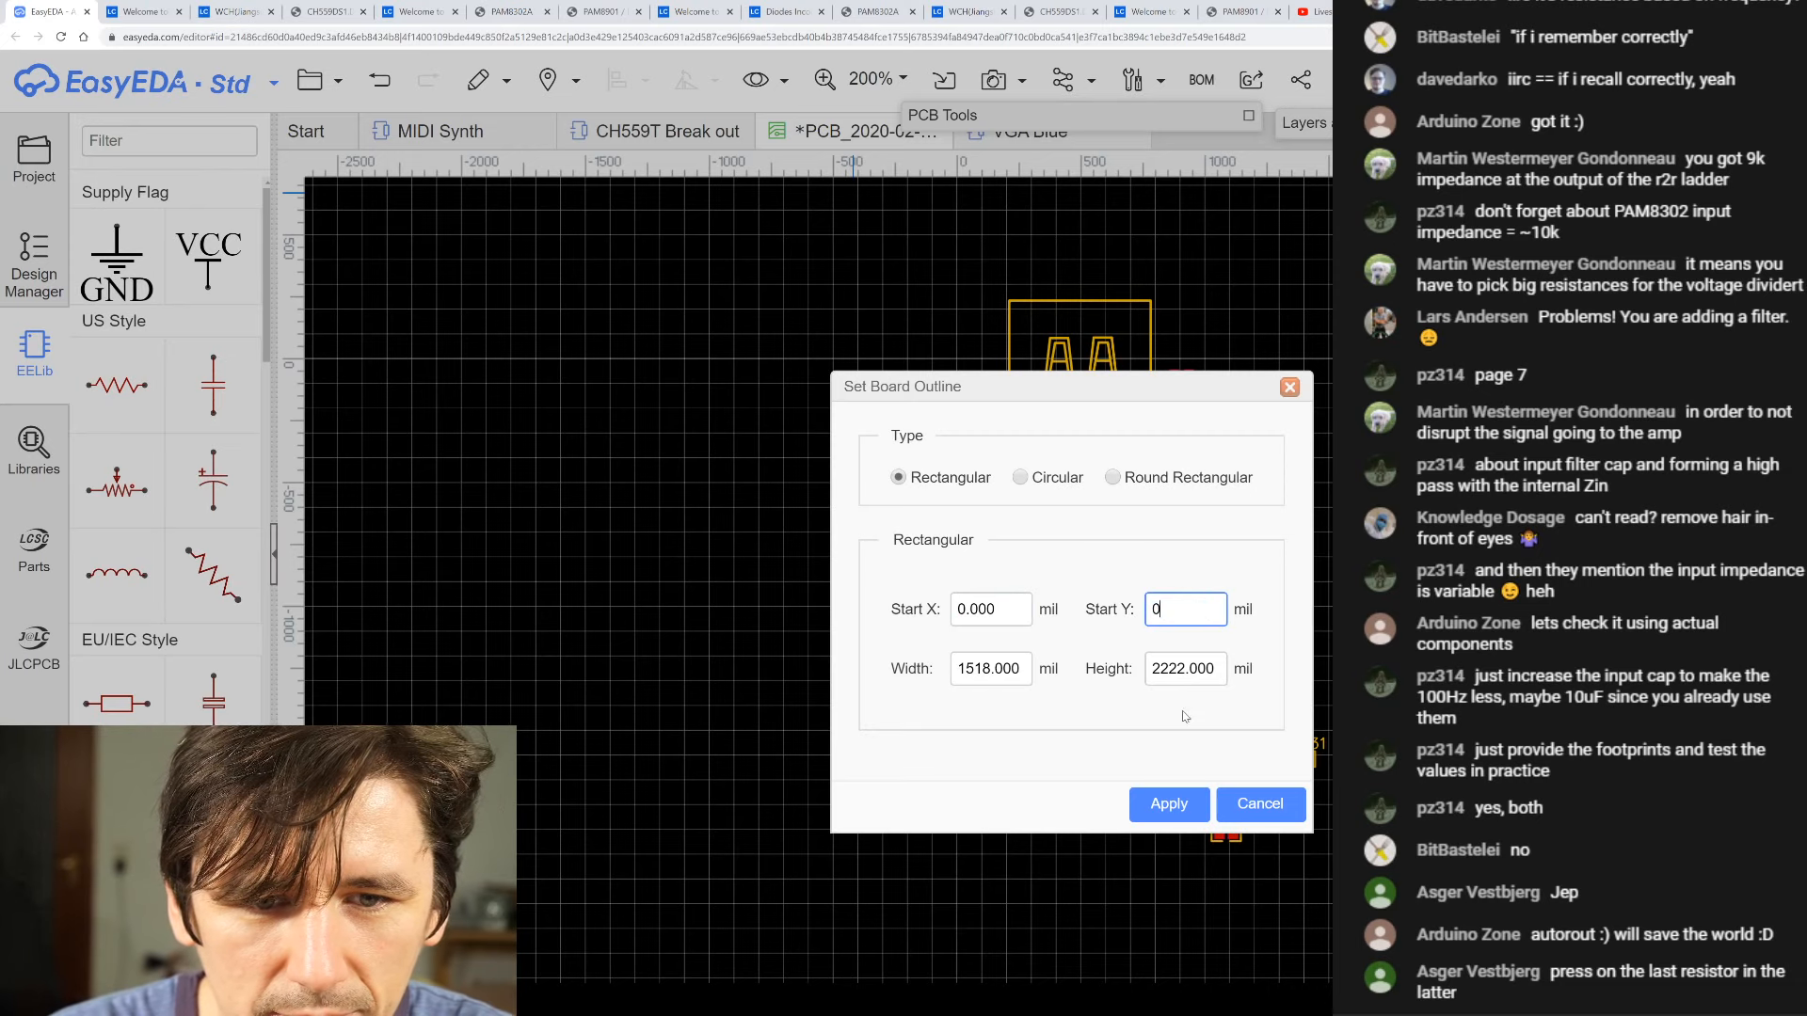
left_click(1170, 802)
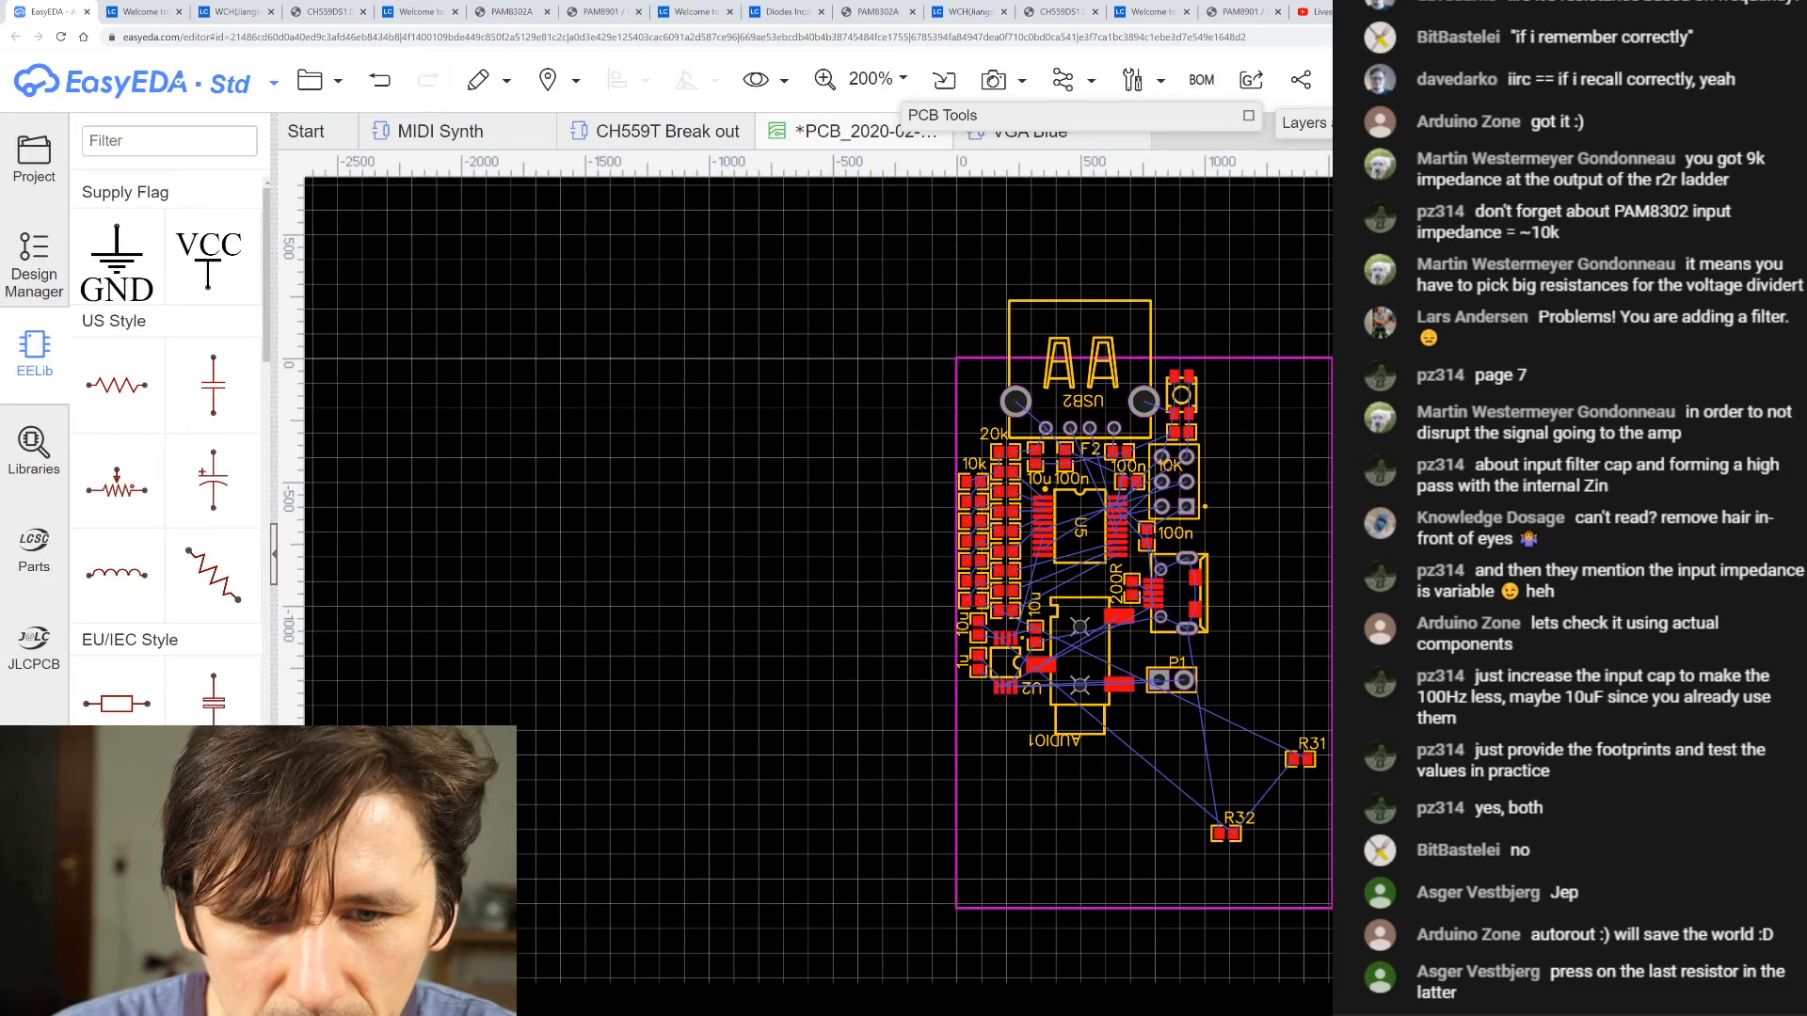
- Shrink the board outline around the placed components to about 1000 mil wide and about 1400 mil high
left_click(1330, 880)
left_click_drag(1330, 880, 1206, 887)
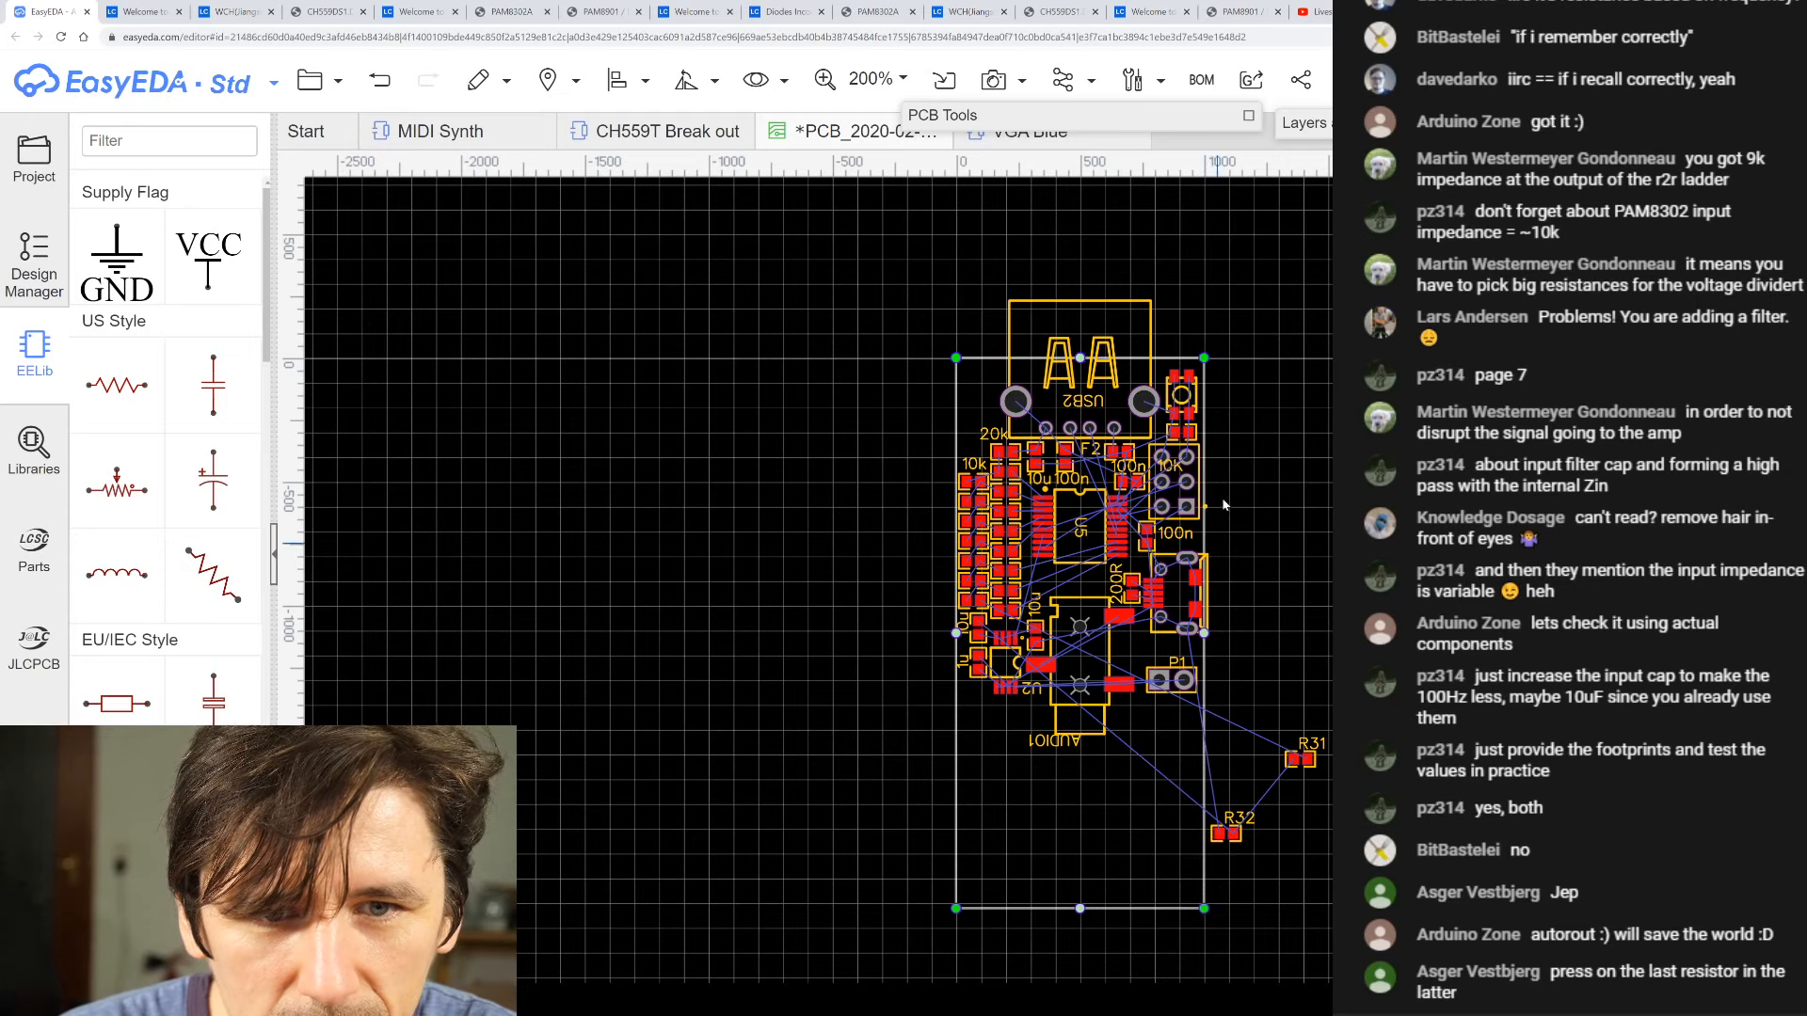
scroll(1223, 506, "up", 5)
scroll(1146, 305, "down", 7)
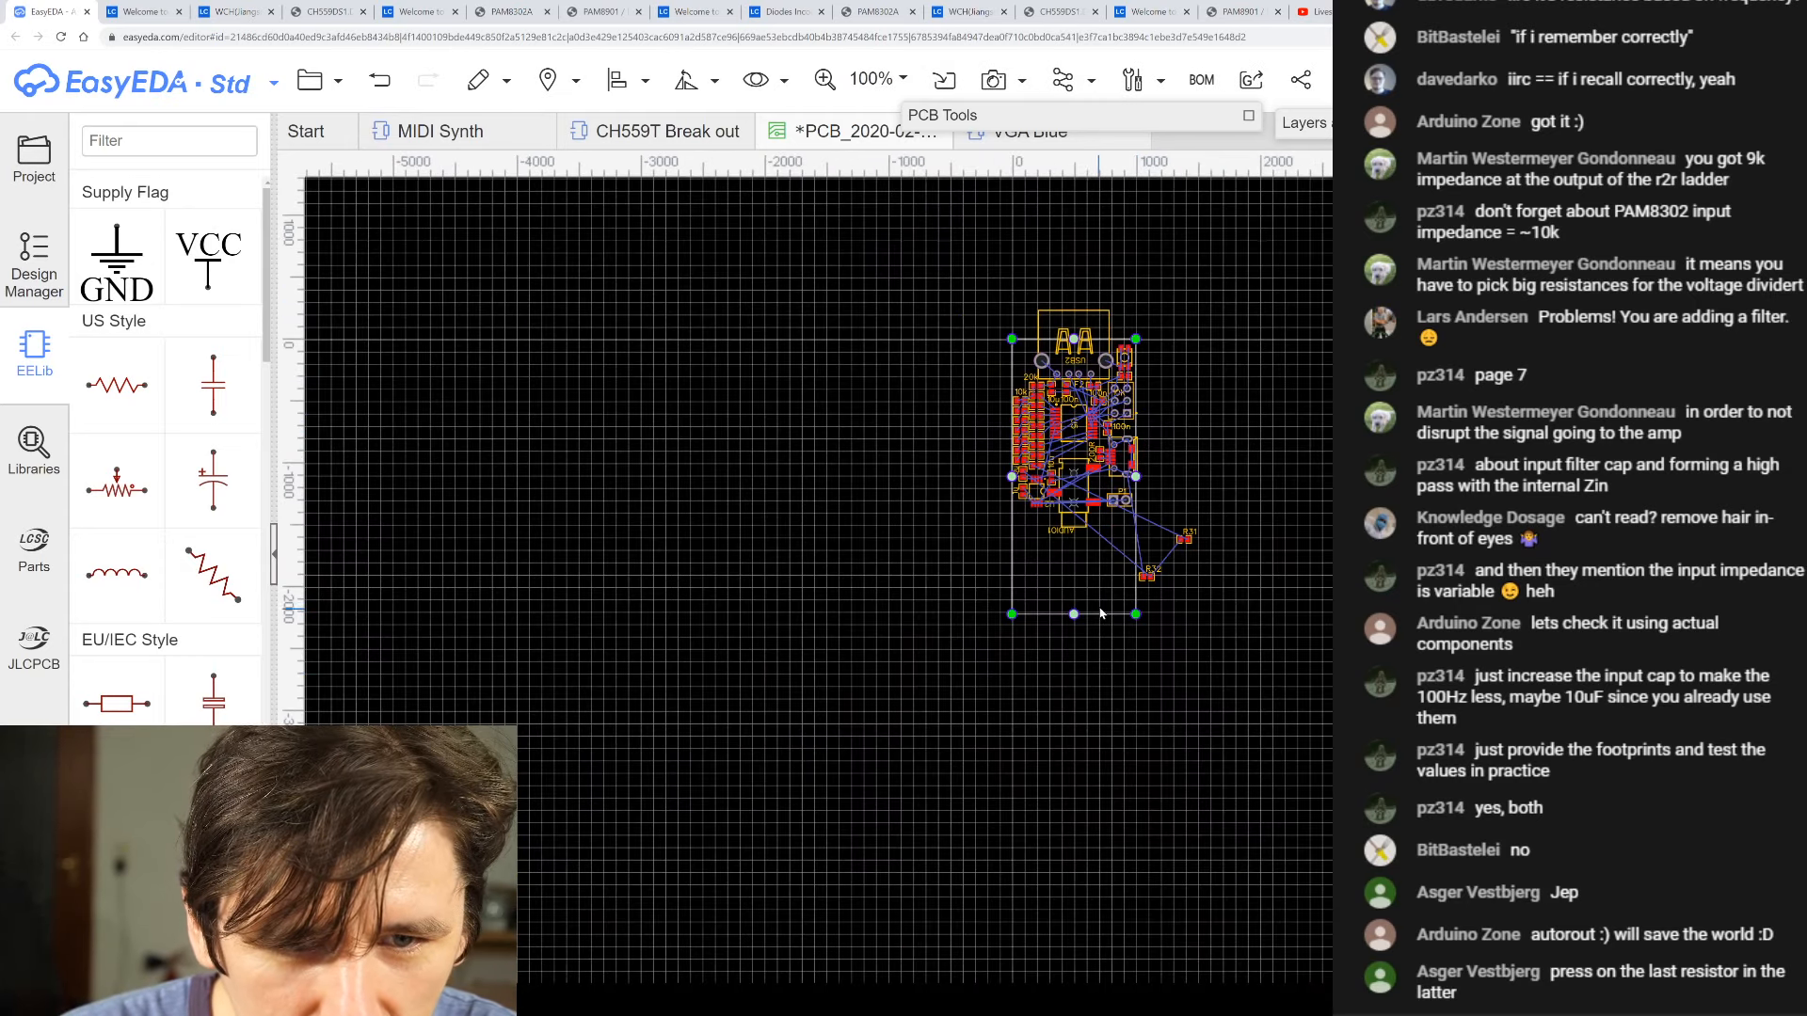
left_click_drag(1103, 616, 1102, 518)
scroll(1167, 483, "up", 4)
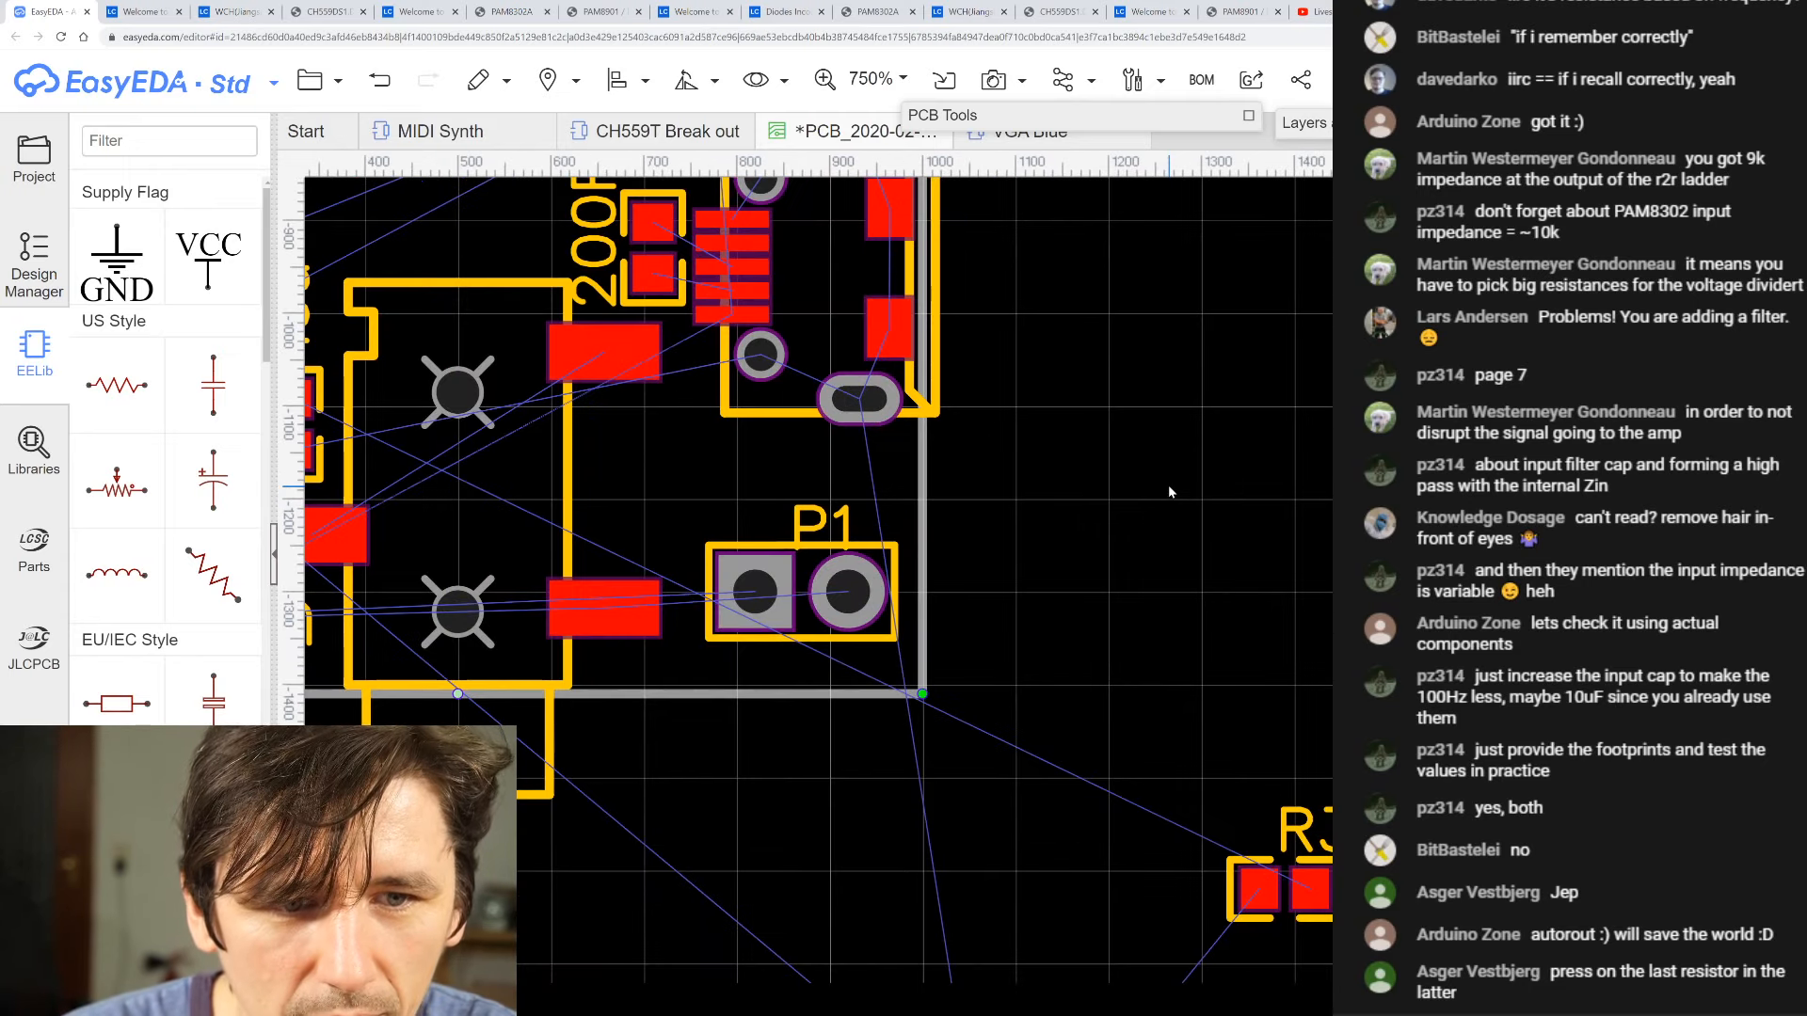
scroll(1167, 483, "down", 4)
scroll(998, 291, "up", 2)
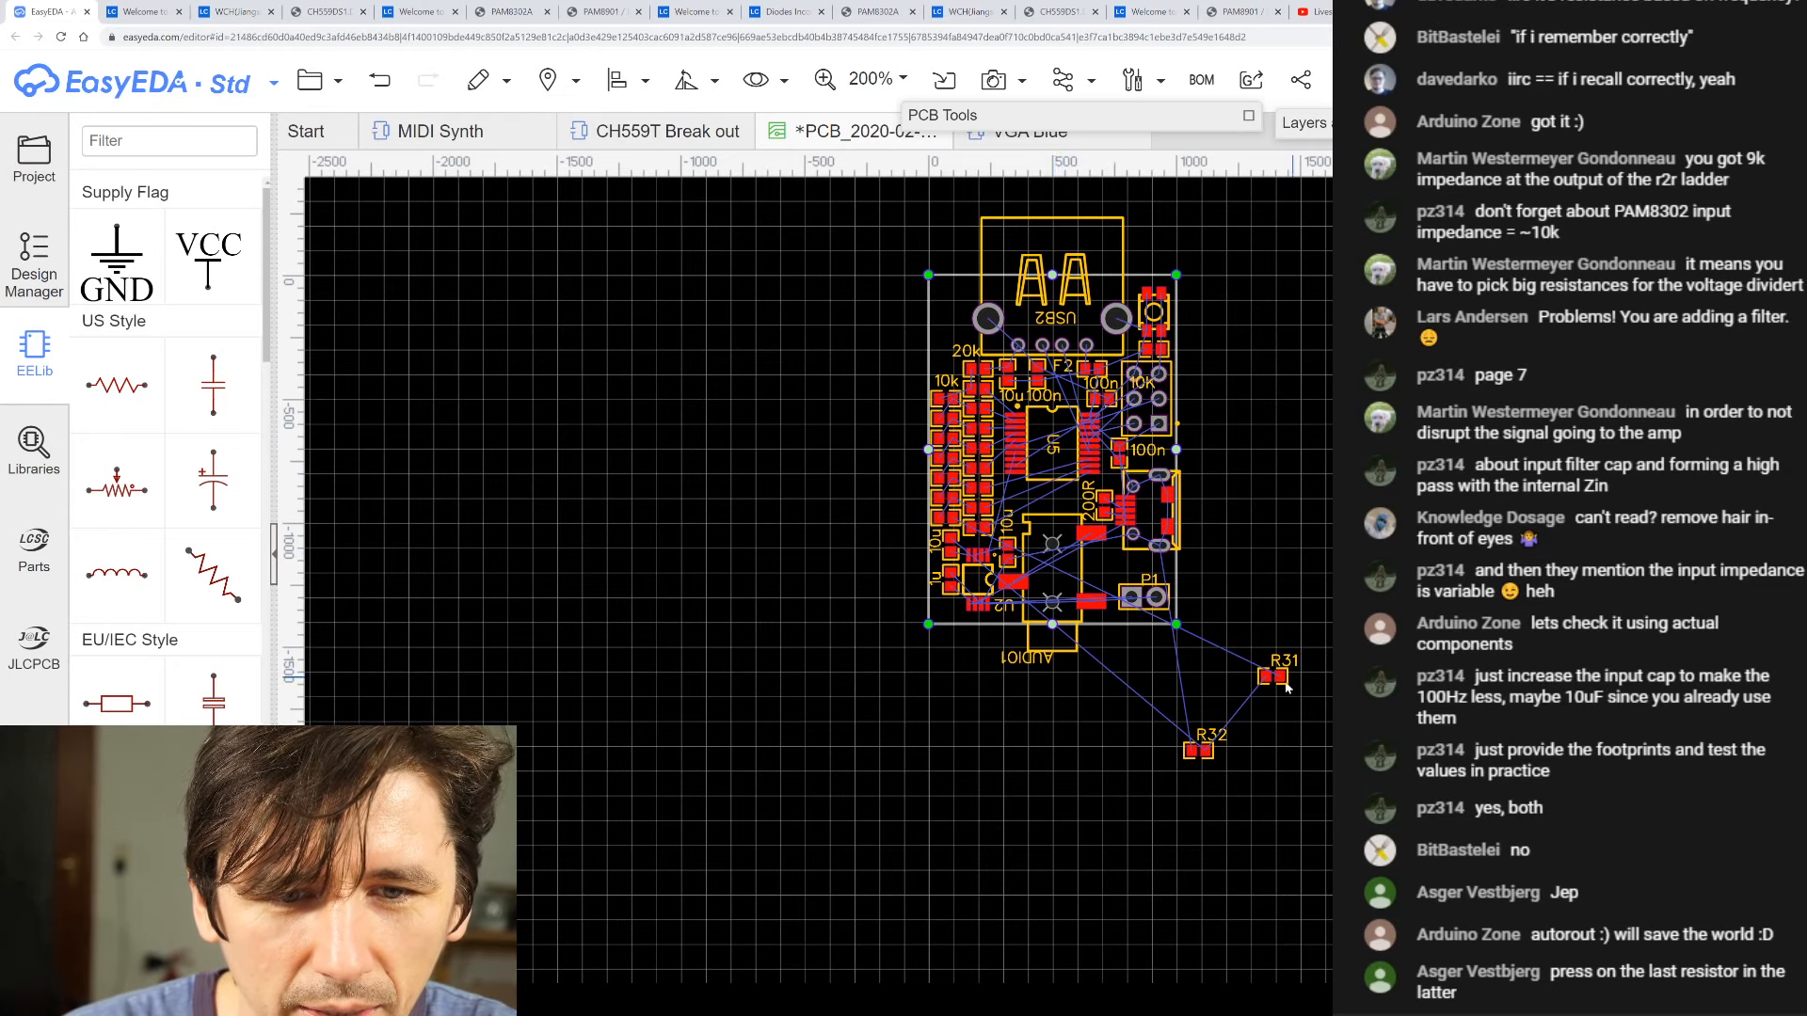
- Move resistors R32 and R31 below the board's bottom edge, beneath amplifier U2, with R31 under R32
scroll(1285, 687, "up", 3)
left_click_drag(1141, 800, 748, 723)
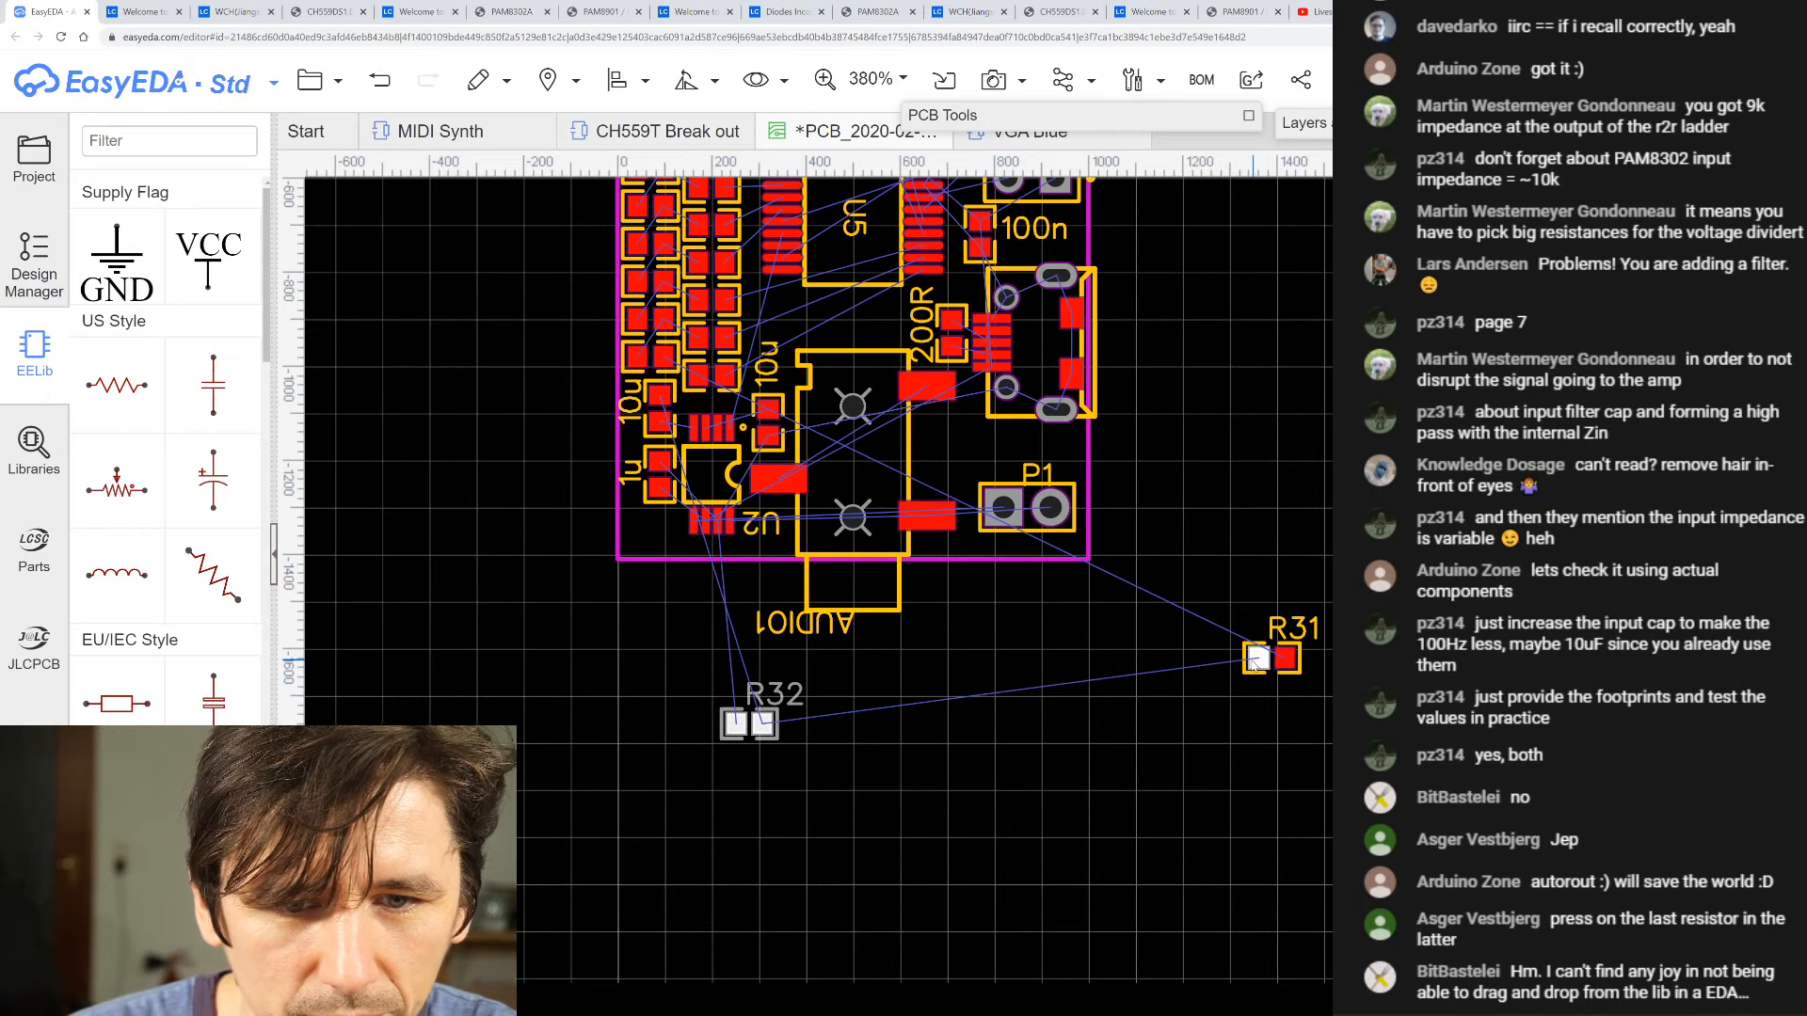
left_click_drag(1256, 659, 760, 810)
scroll(750, 823, "down", 1)
scroll(773, 745, "up", 3)
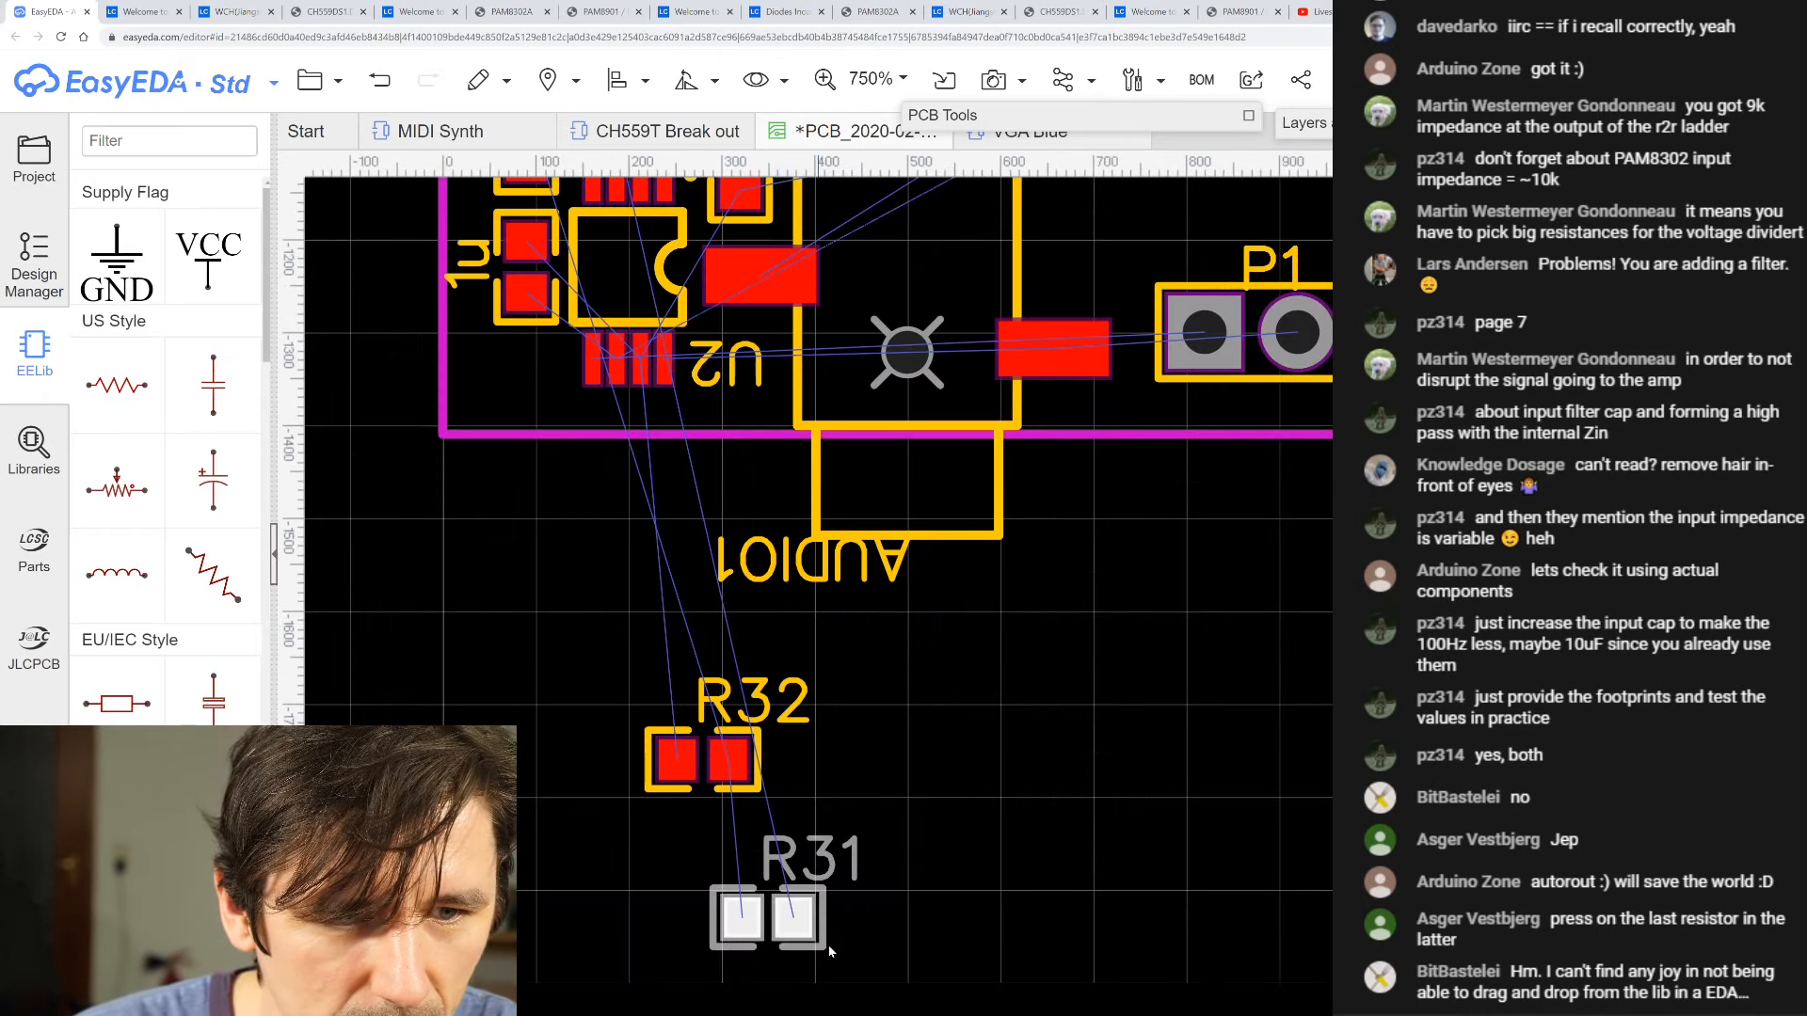
scroll(803, 933, "down", 2)
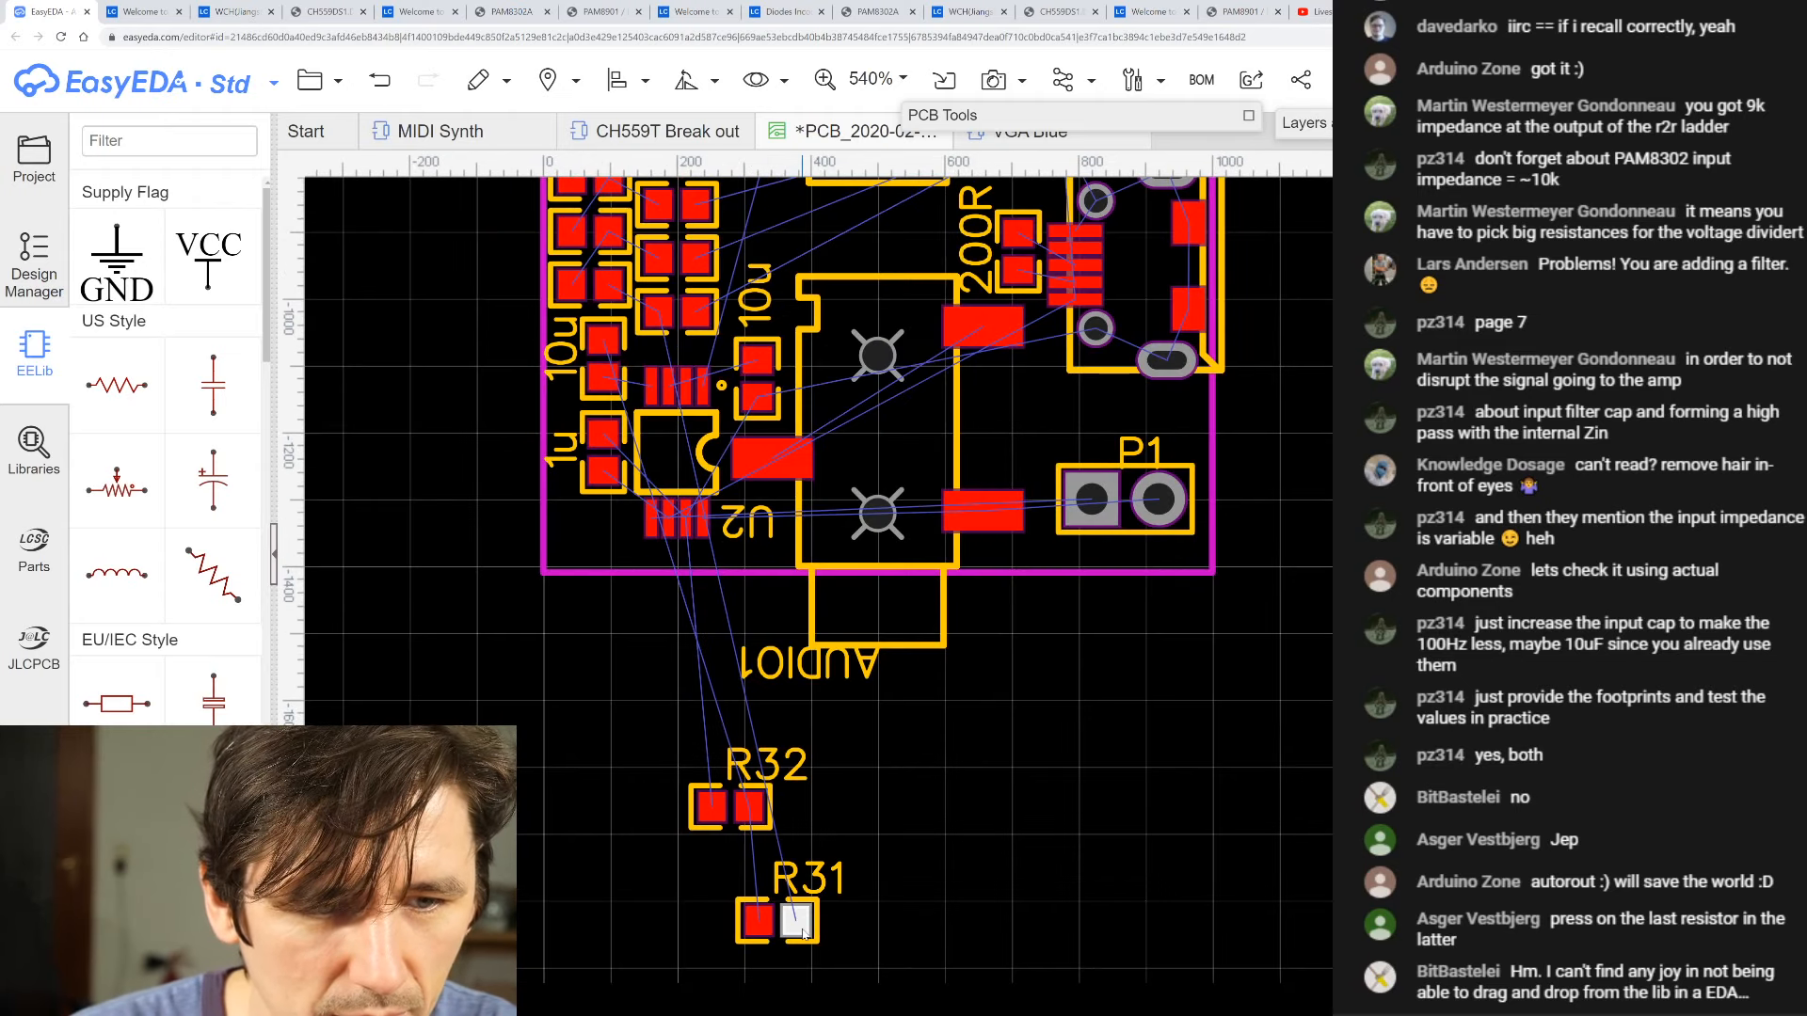
- Rotate resistor R31 by 180 degrees and place it directly under R32
left_click(803, 934)
key("space")
key("space")
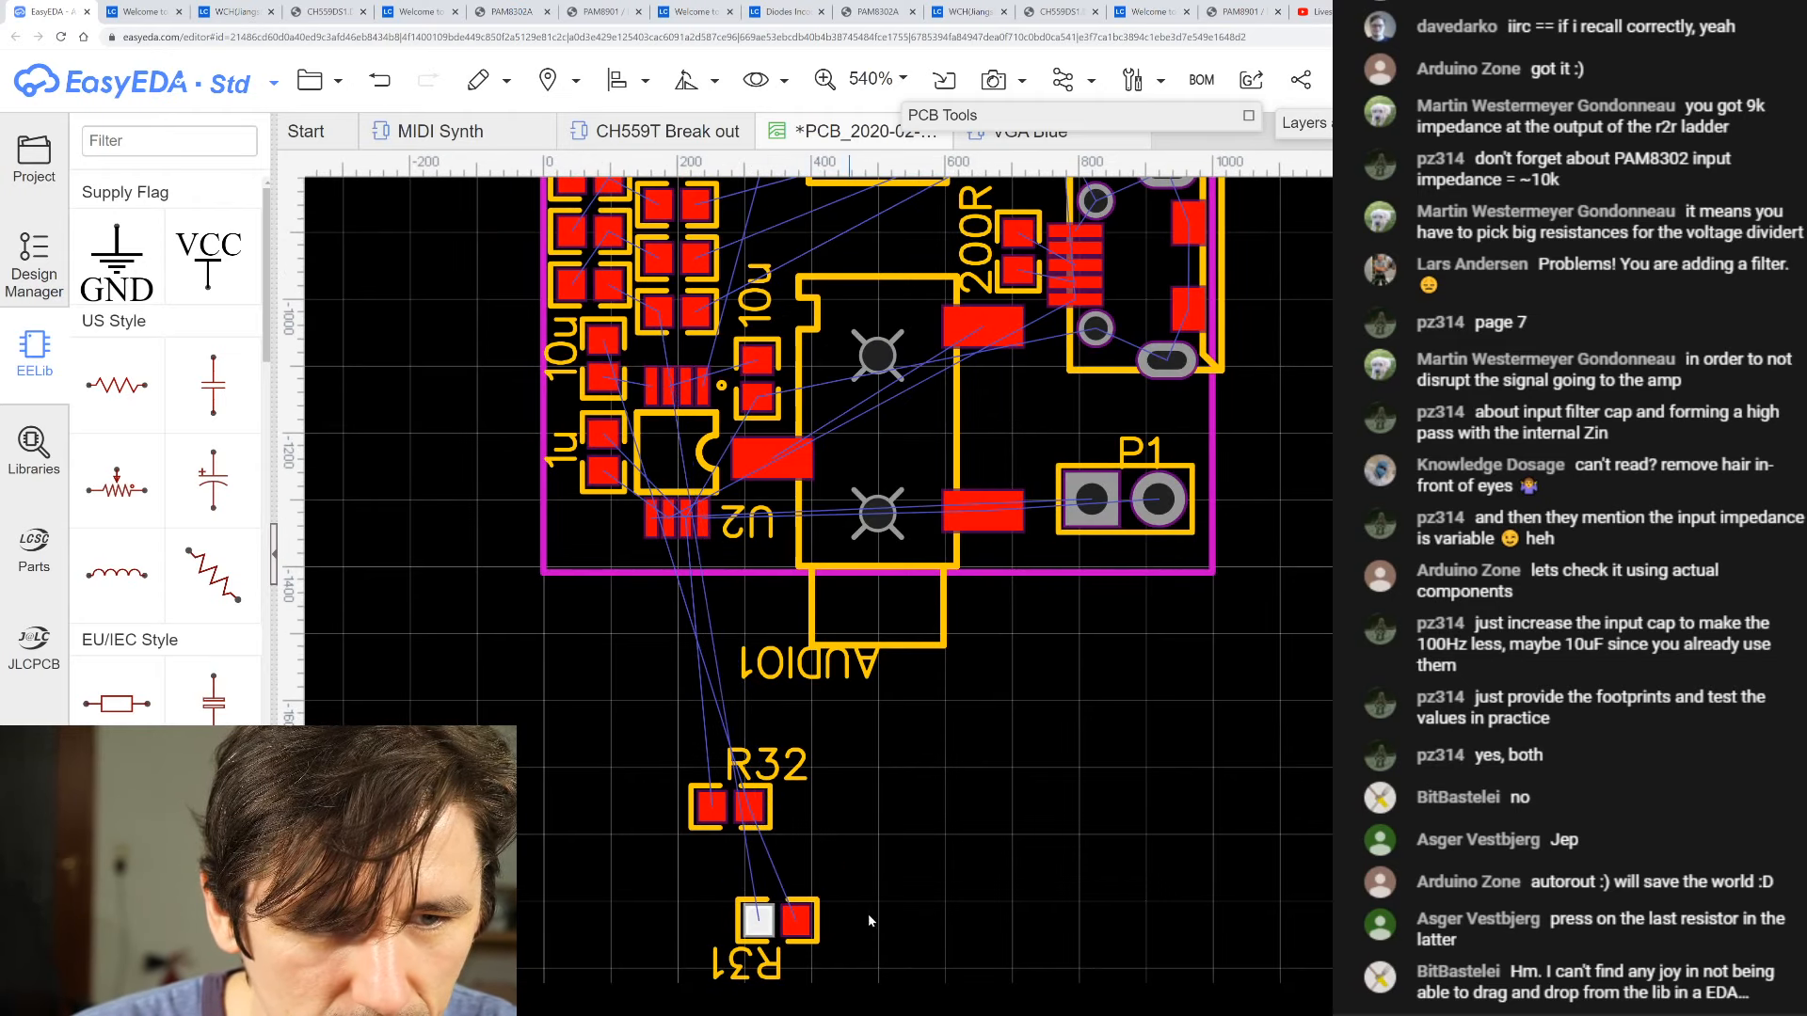
key("space")
key("space")
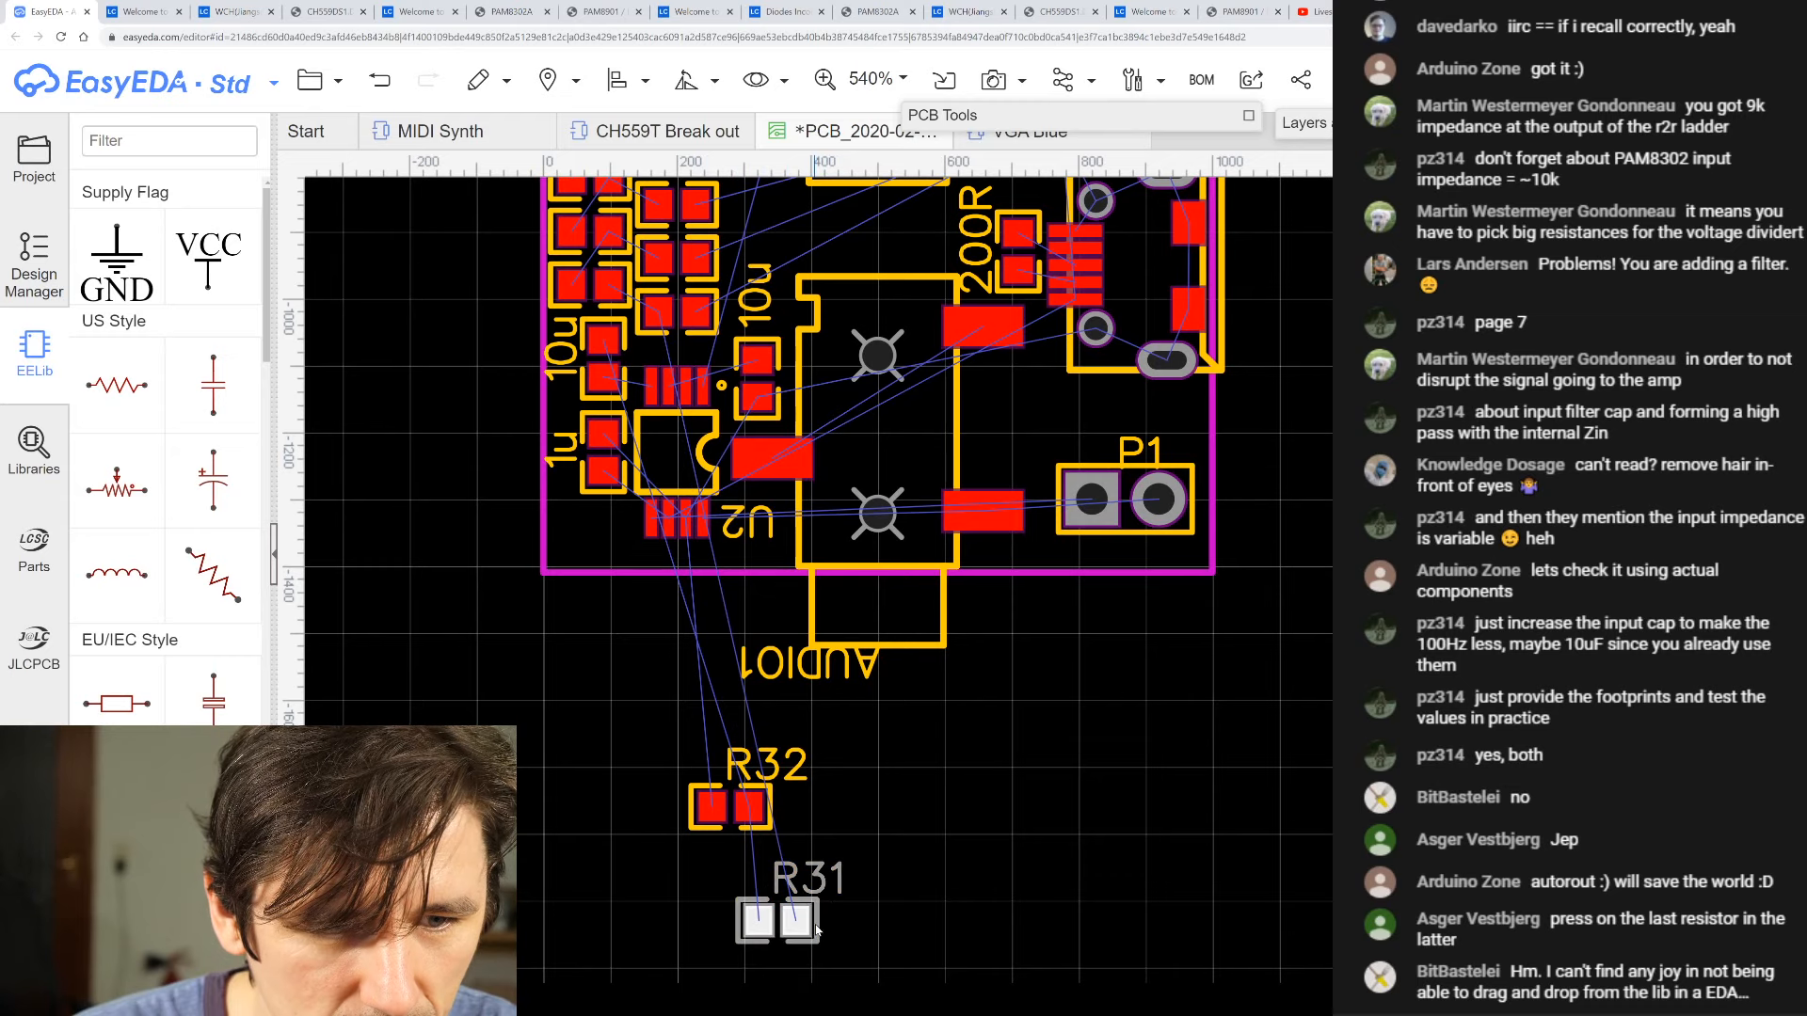
left_click_drag(788, 919, 748, 893)
key("space")
key("space")
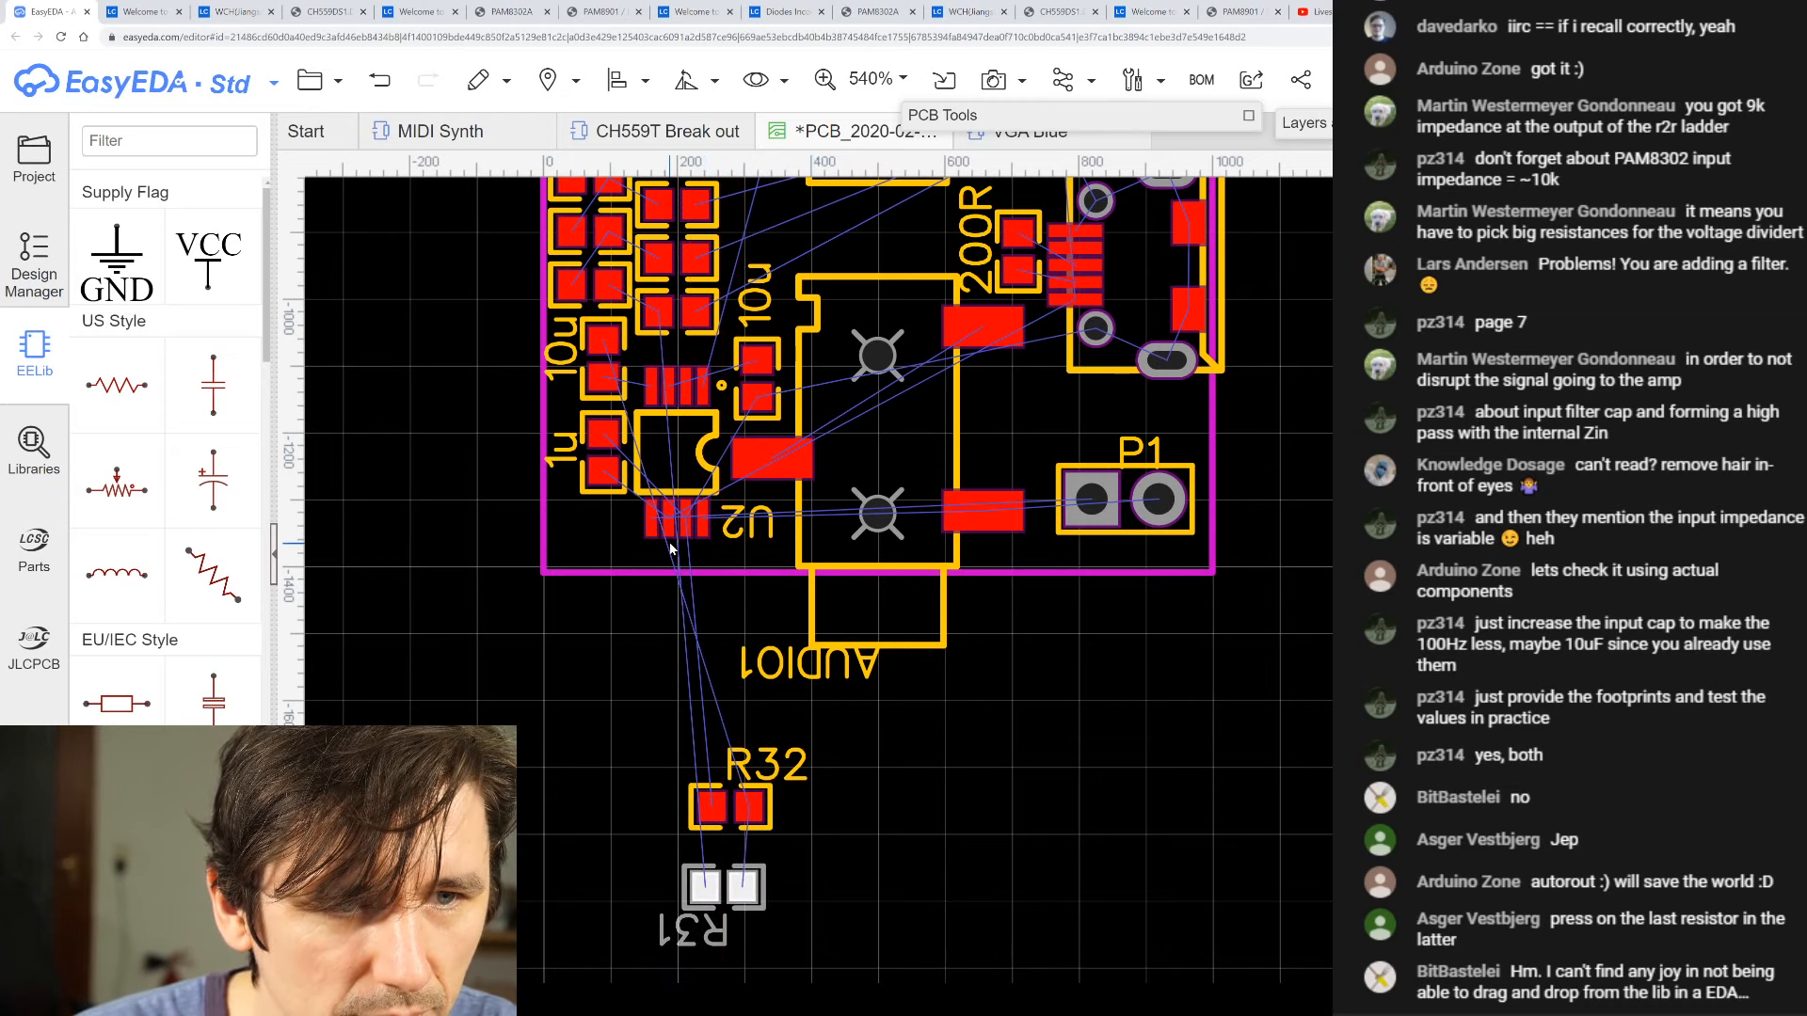
- Rotate resistors R32 and R31 by 180 degrees and move them below the board's lower-left corner, with R31 beneath R32
left_click(669, 432)
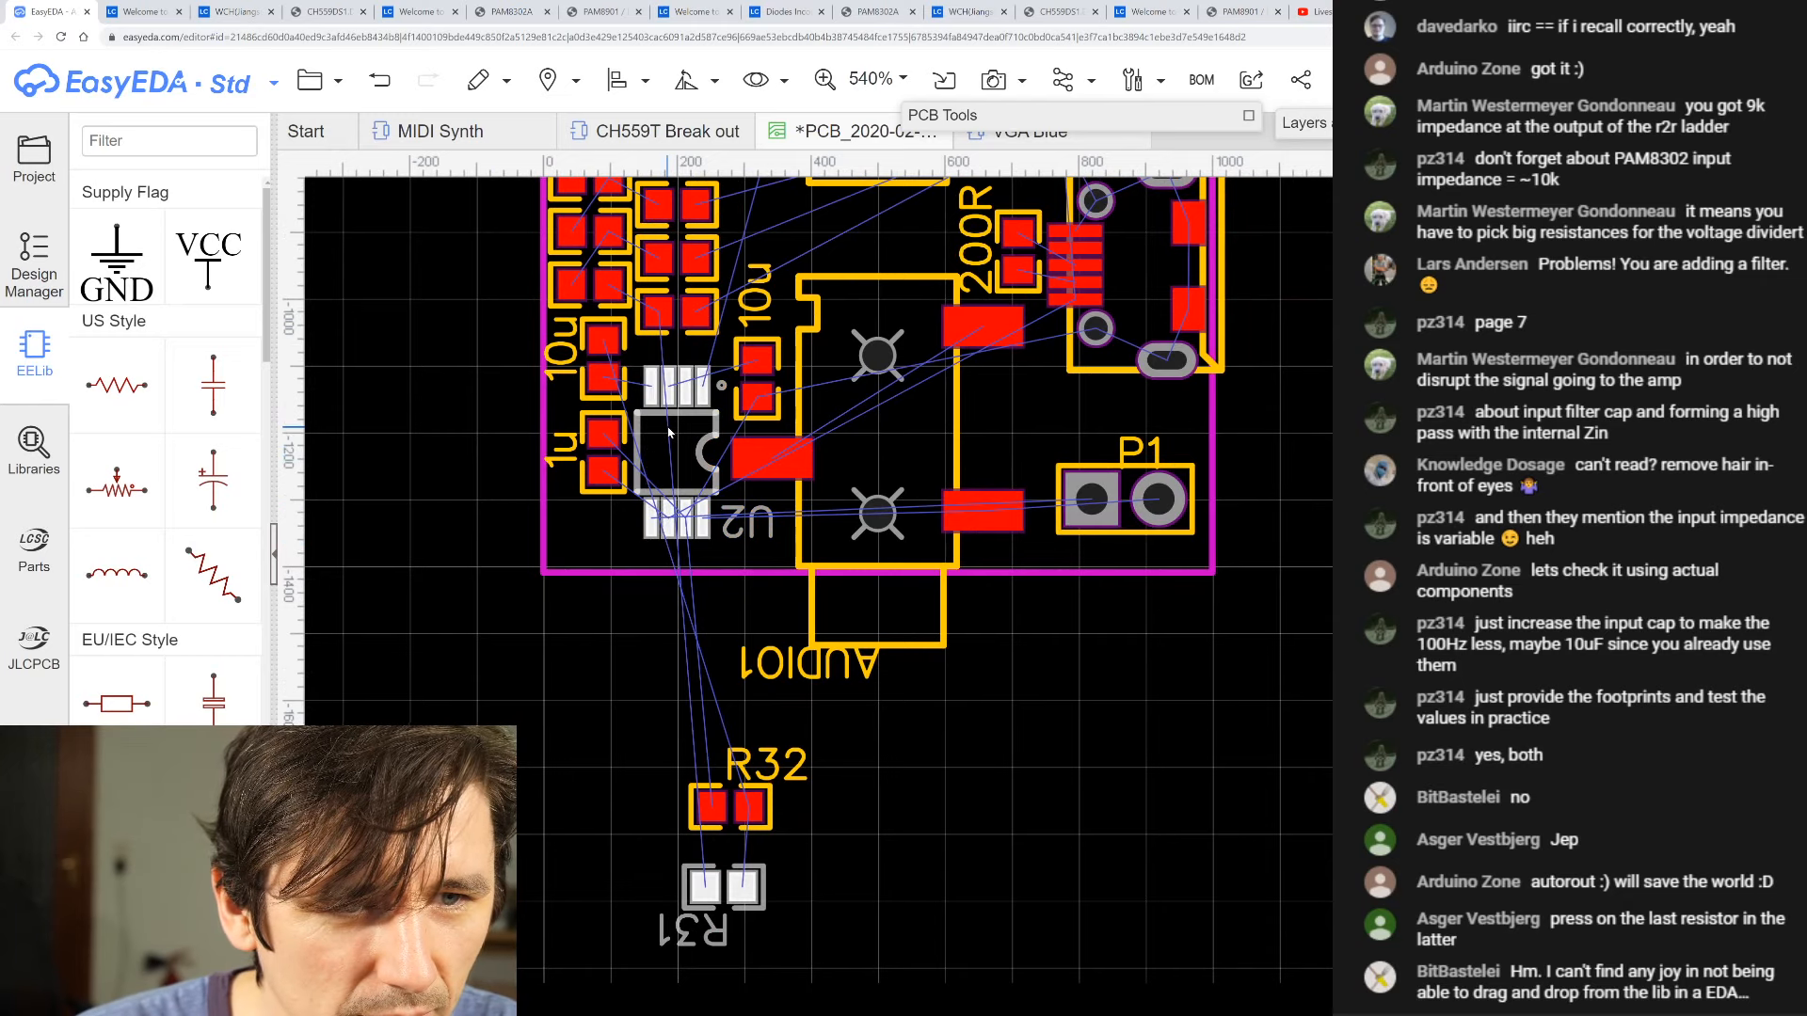
scroll(669, 432, "up", 3)
scroll(745, 488, "down", 1)
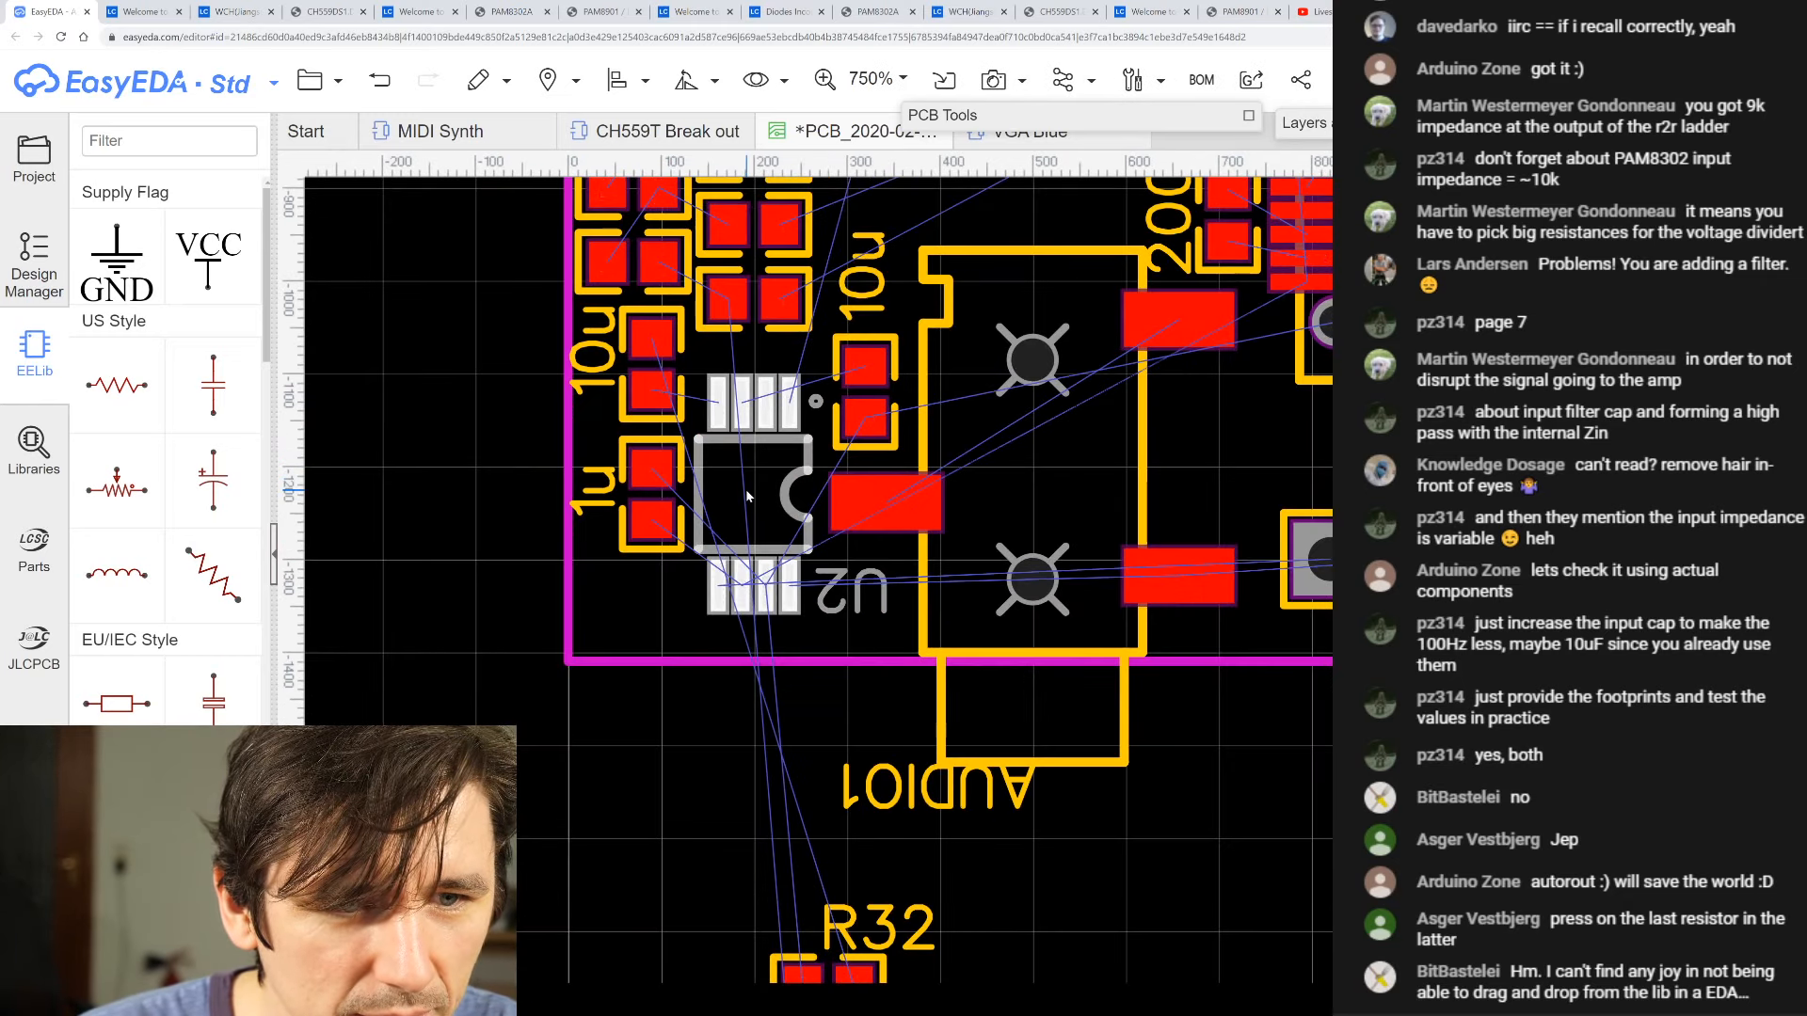
scroll(811, 626, "down", 1)
left_click_drag(840, 917, 712, 745)
key("space")
key("space")
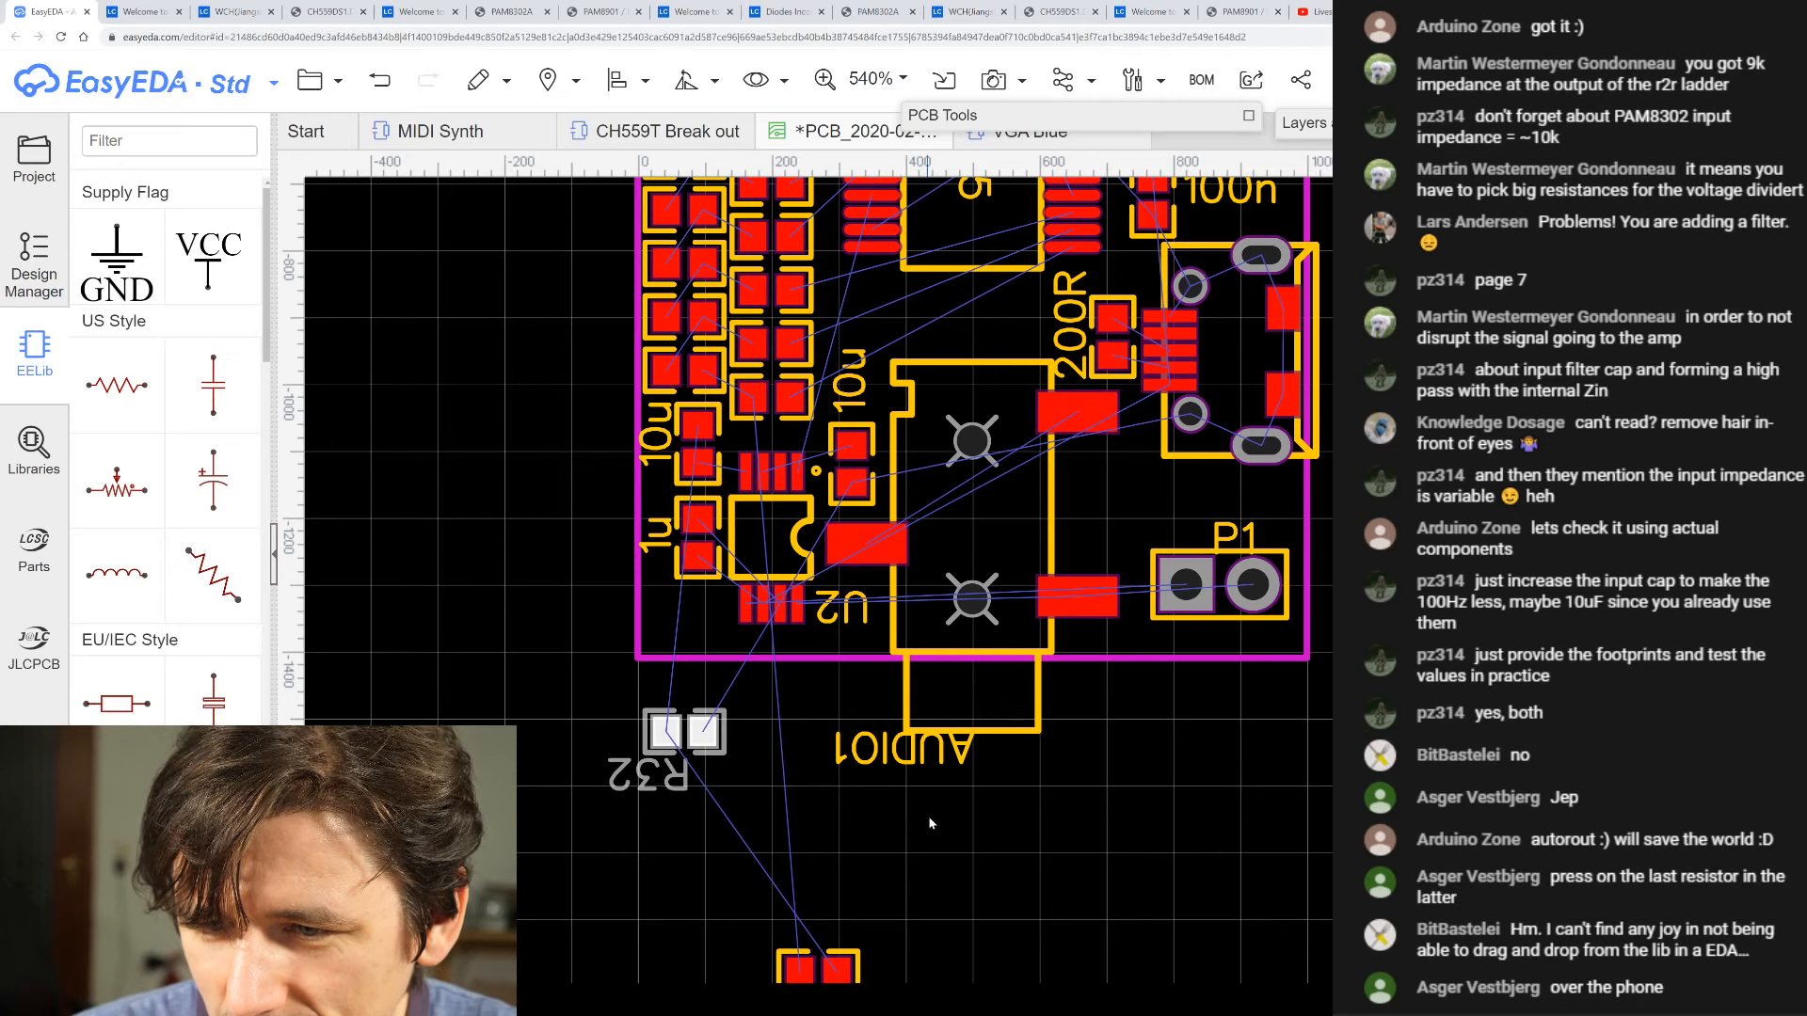
left_click_drag(858, 955, 651, 881)
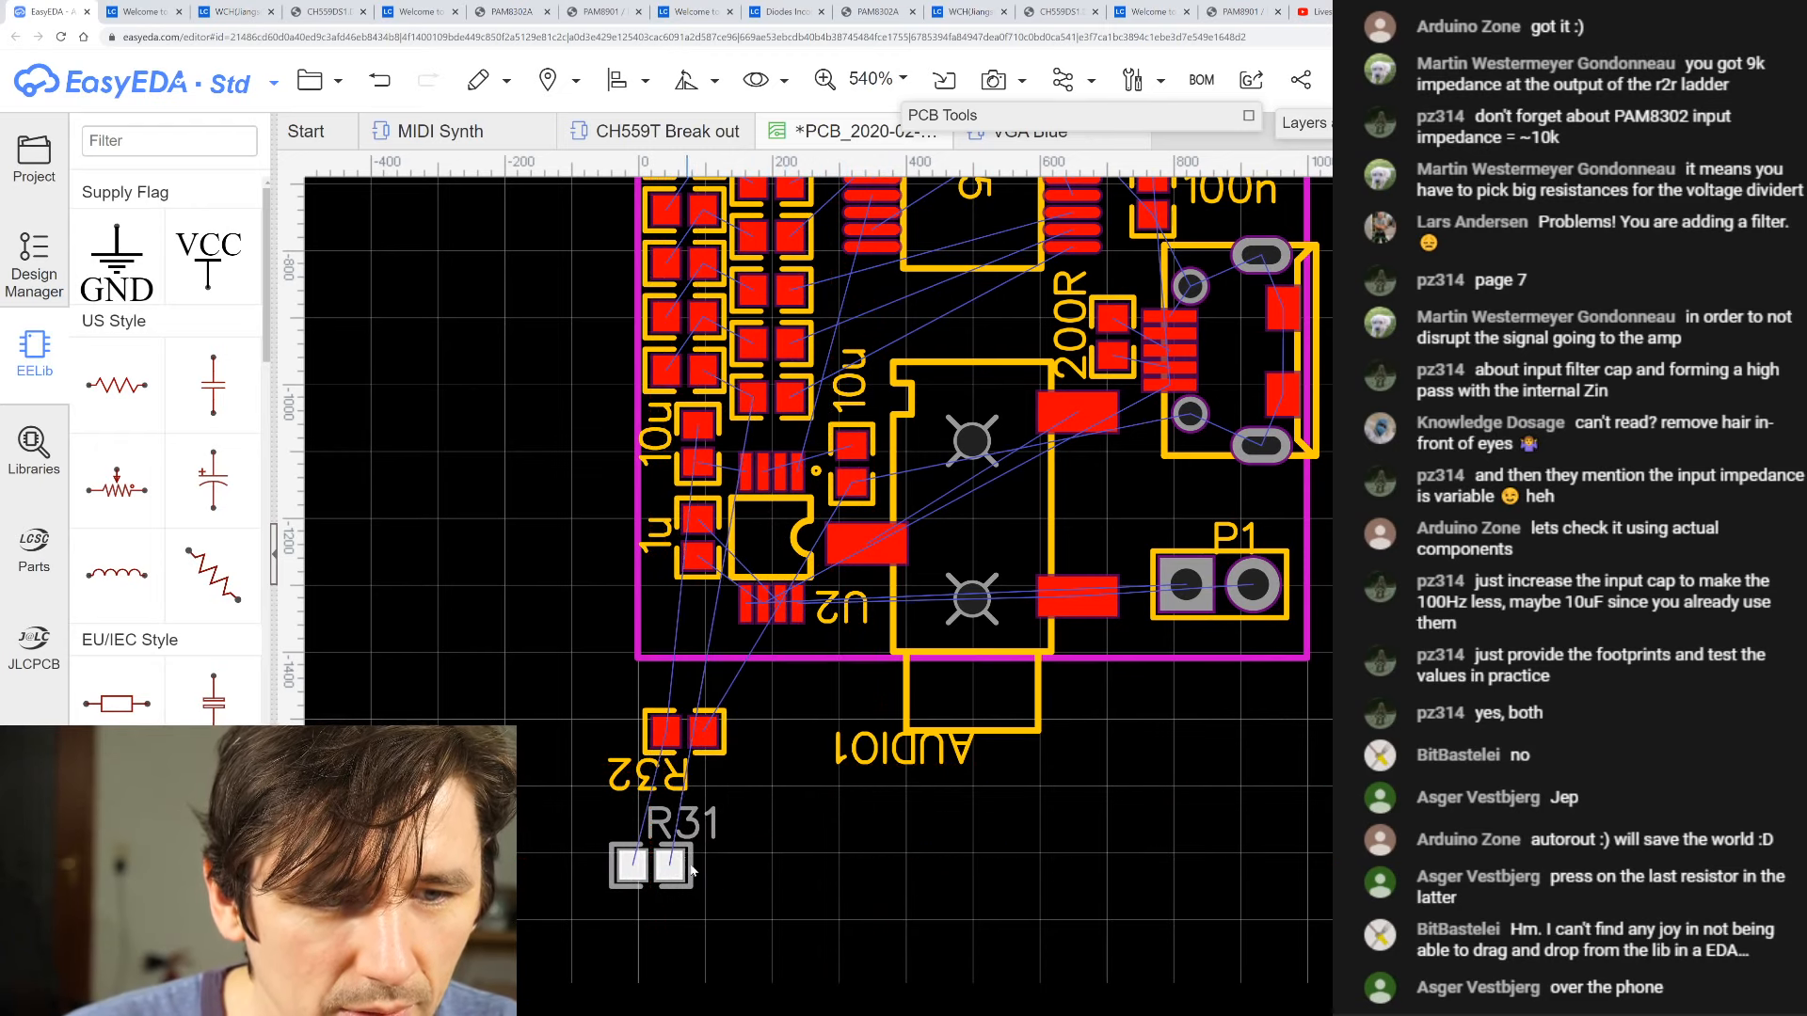
- Label R32 and R31 with their values 1M and 0, and move the 1M resistor directly below amplifier U2
scroll(878, 673, "down", 2)
scroll(877, 673, "up", 1)
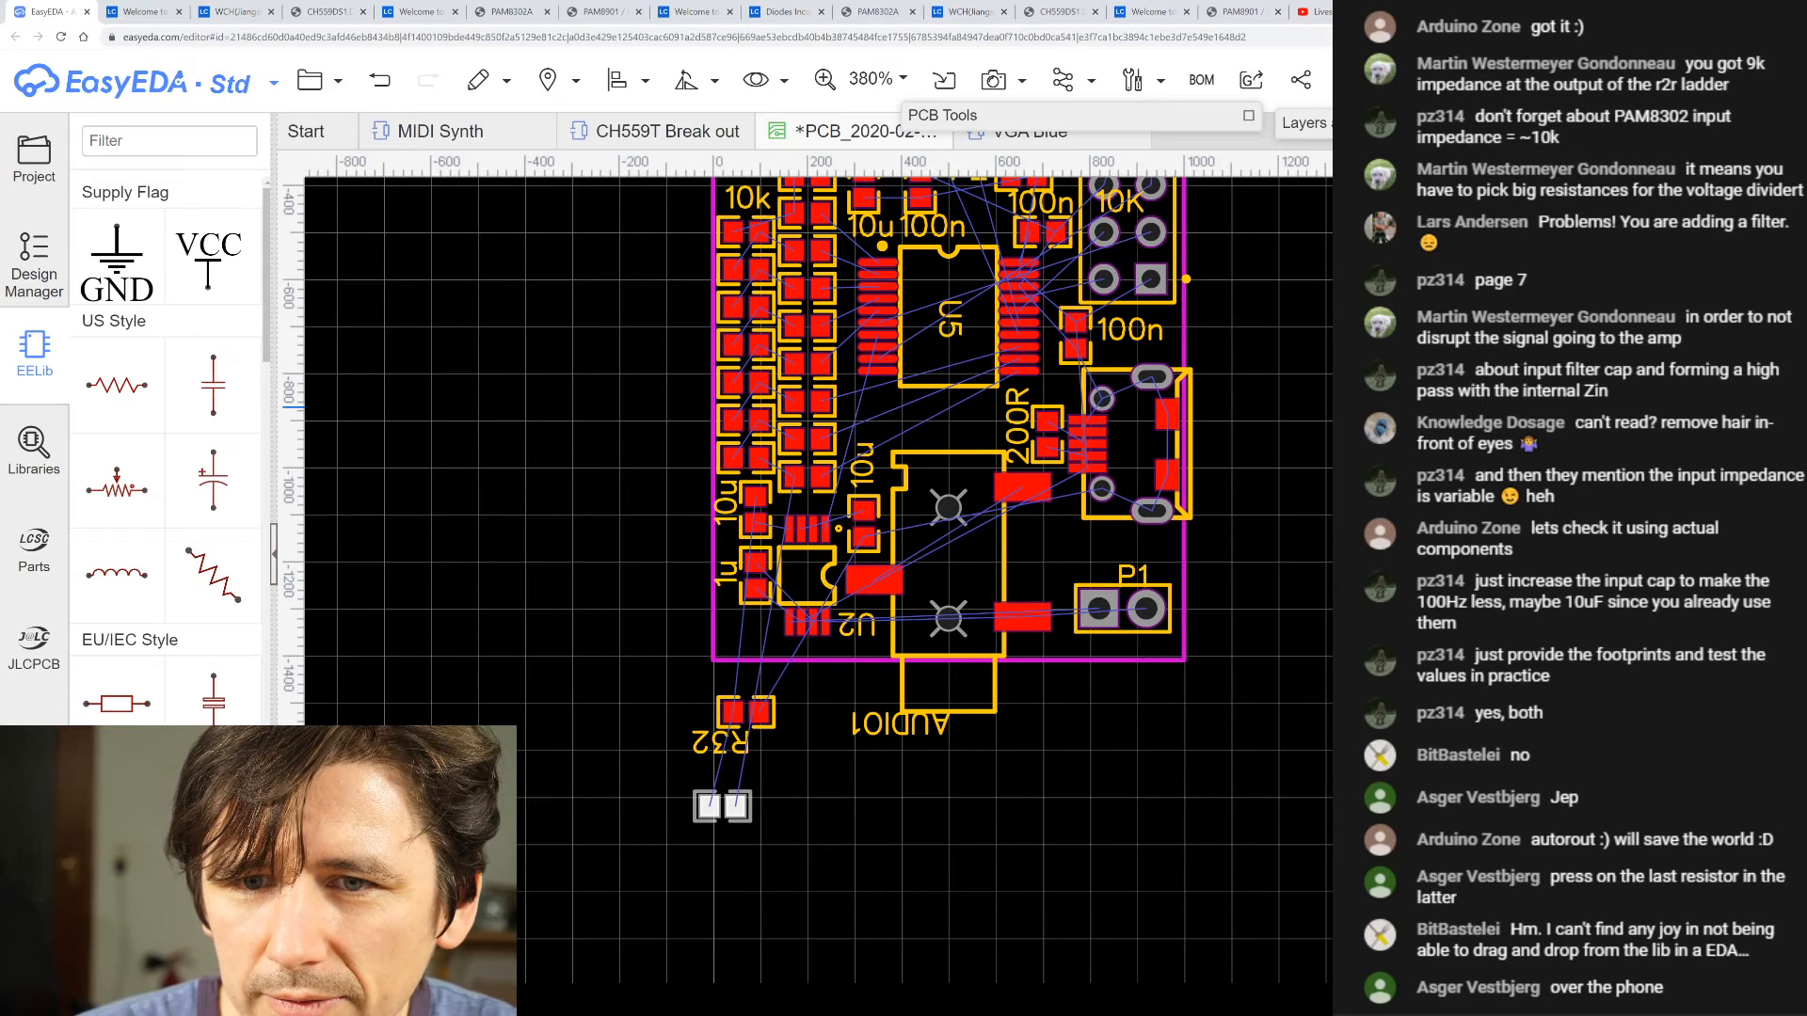
left_click(772, 716)
left_click(746, 720)
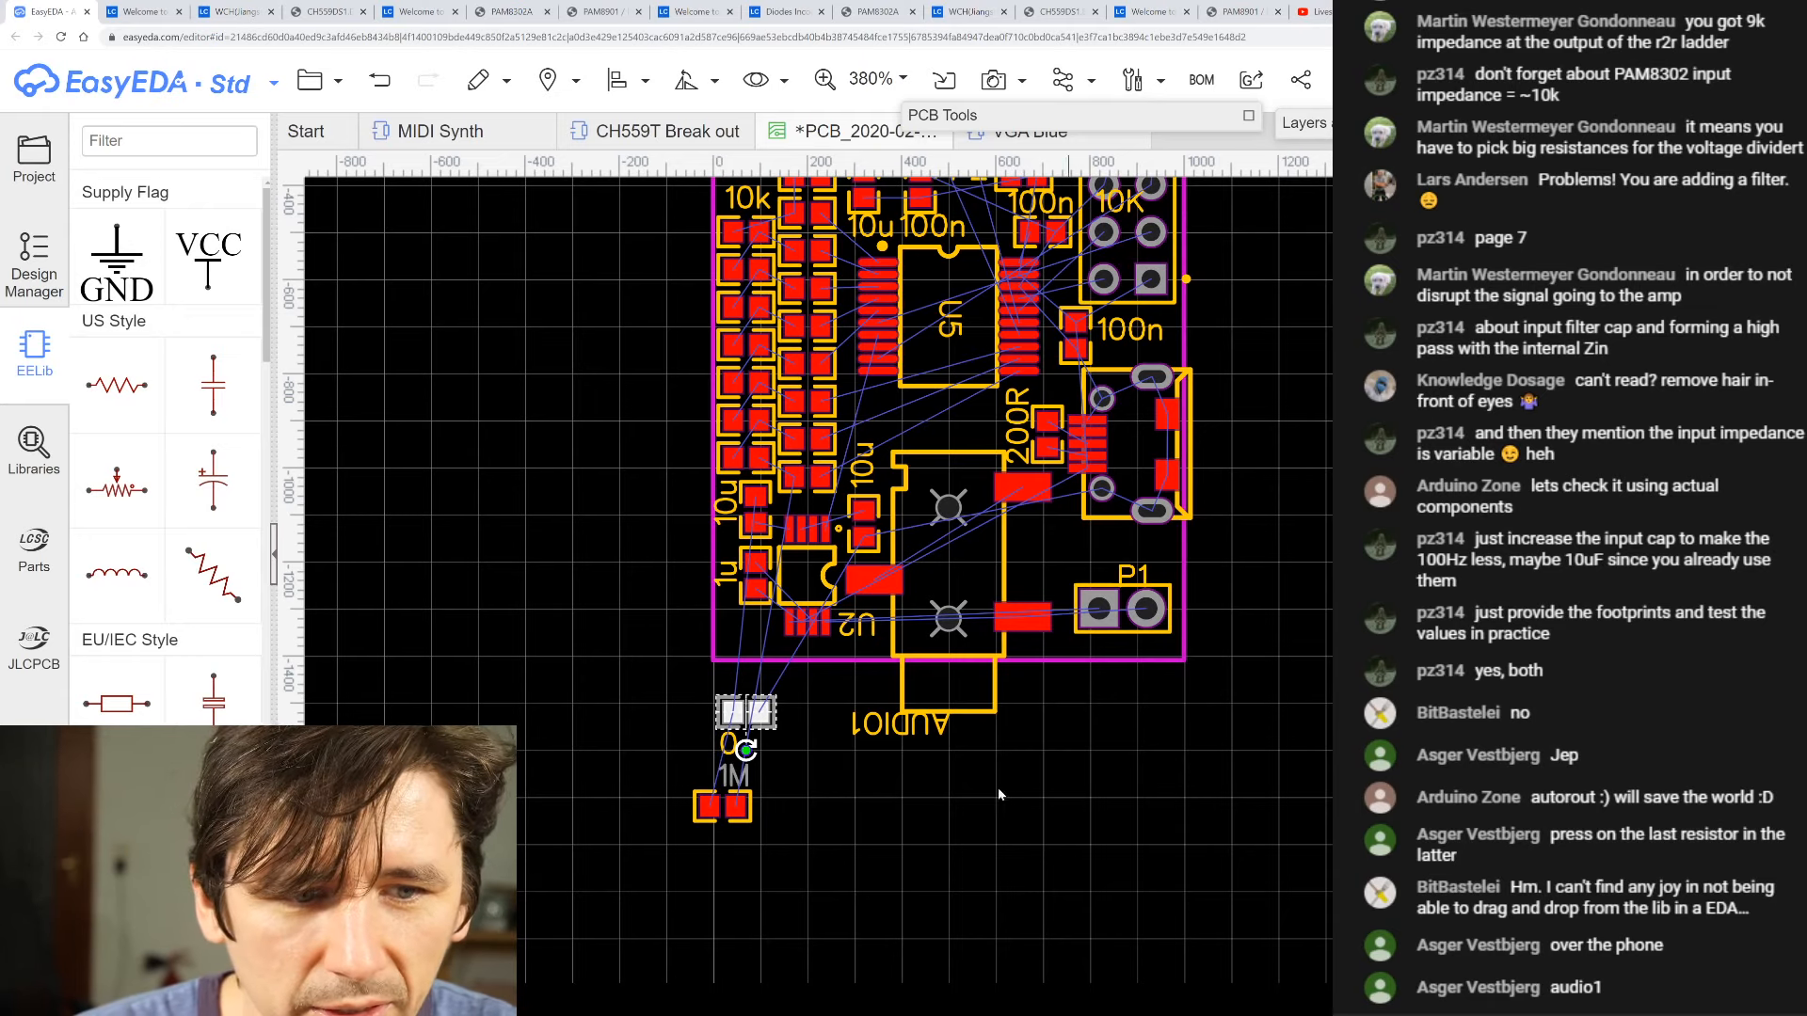
scroll(733, 696, "up", 3)
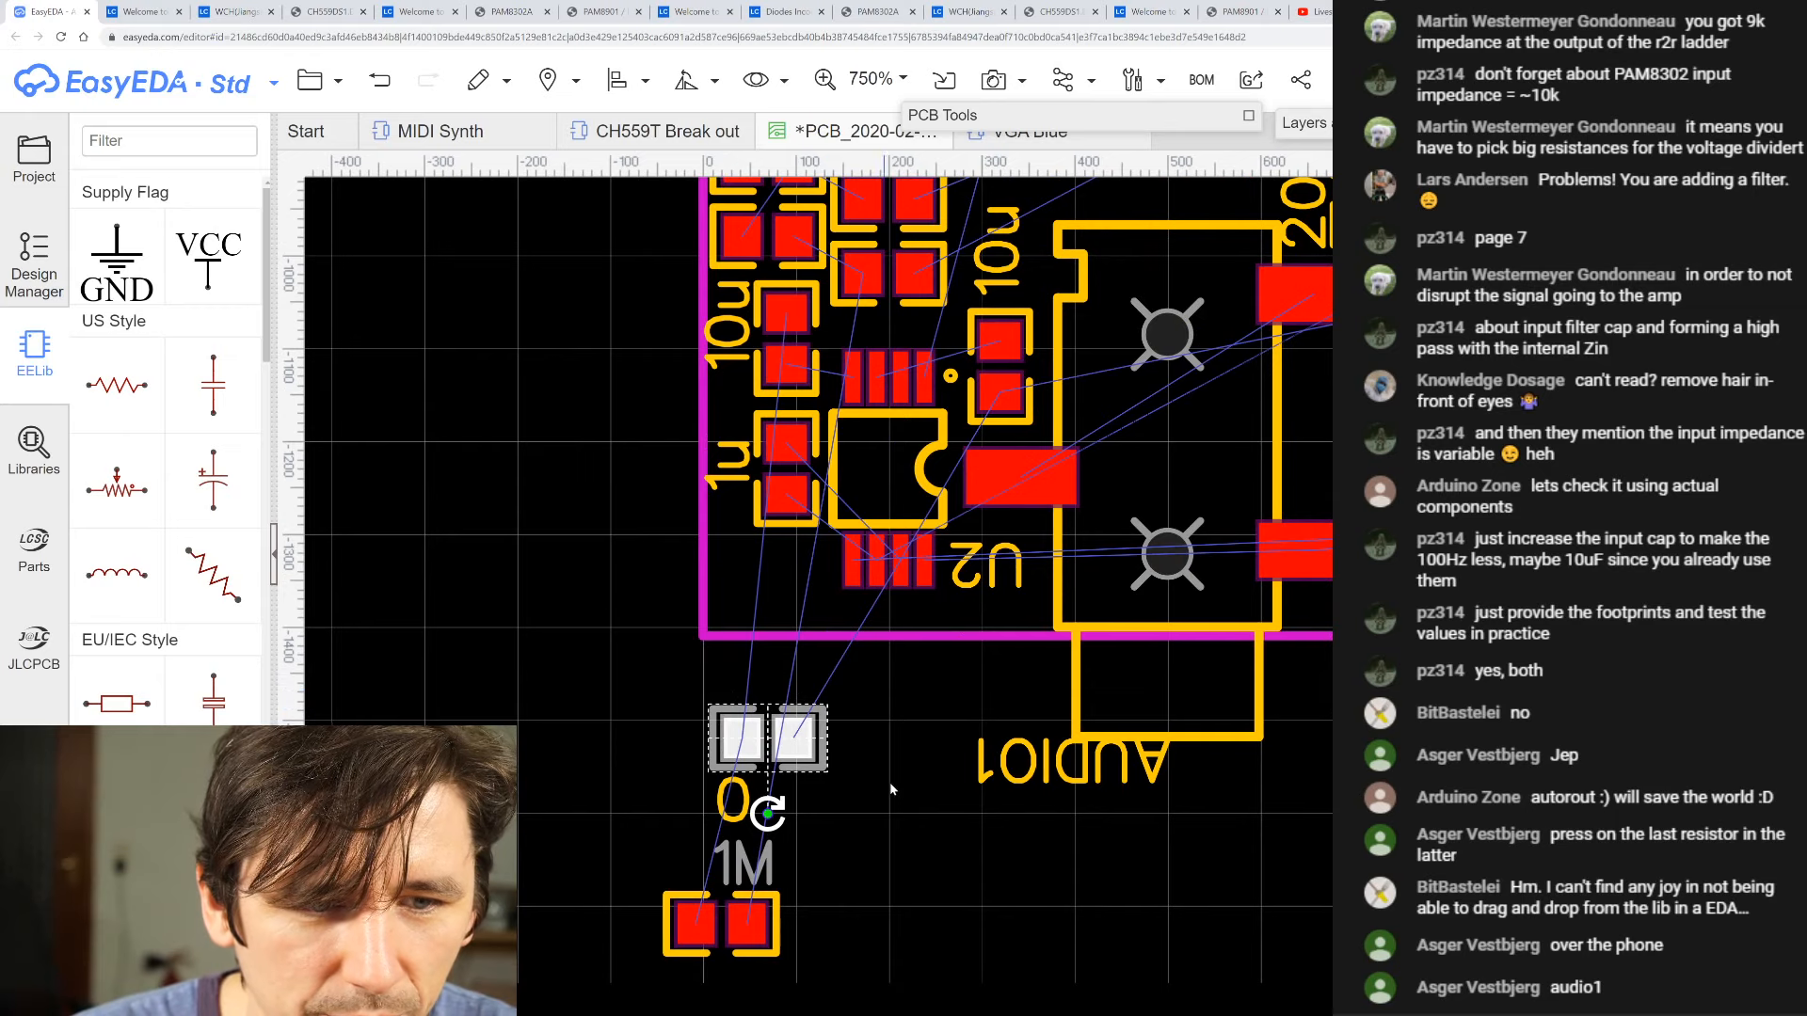
left_click_drag(822, 770, 968, 744)
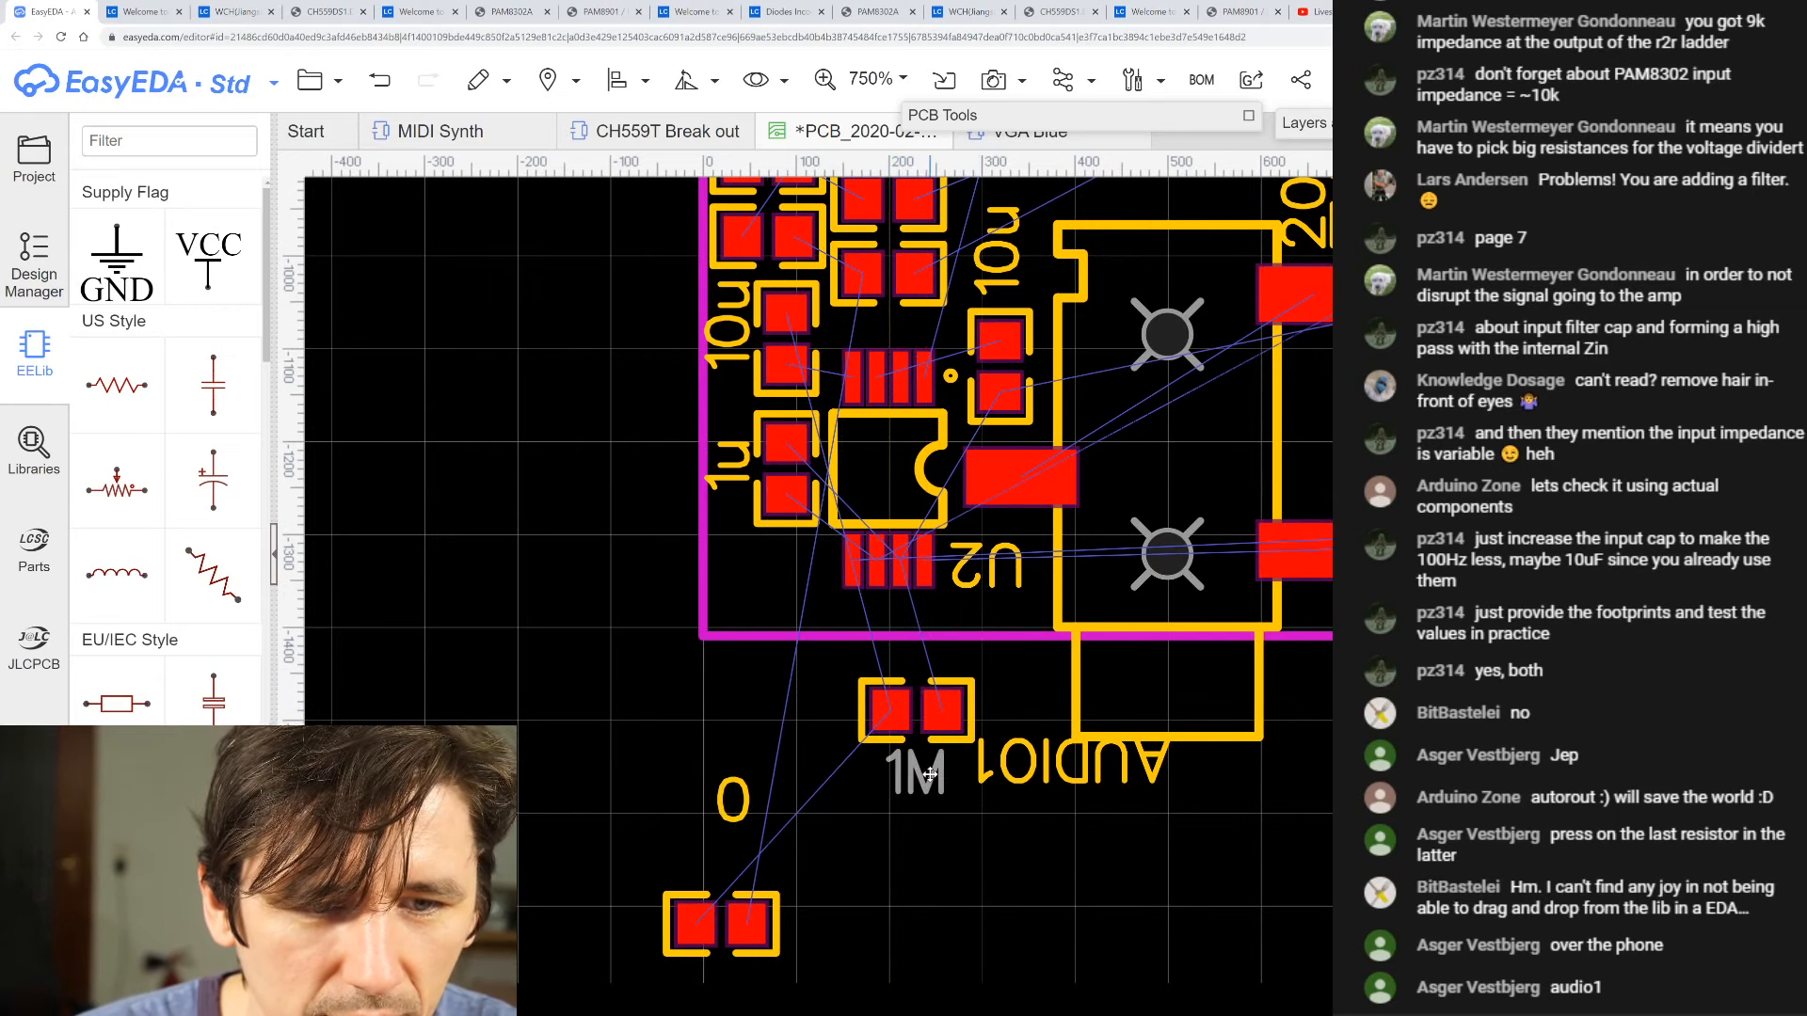
scroll(896, 508, "down", 3)
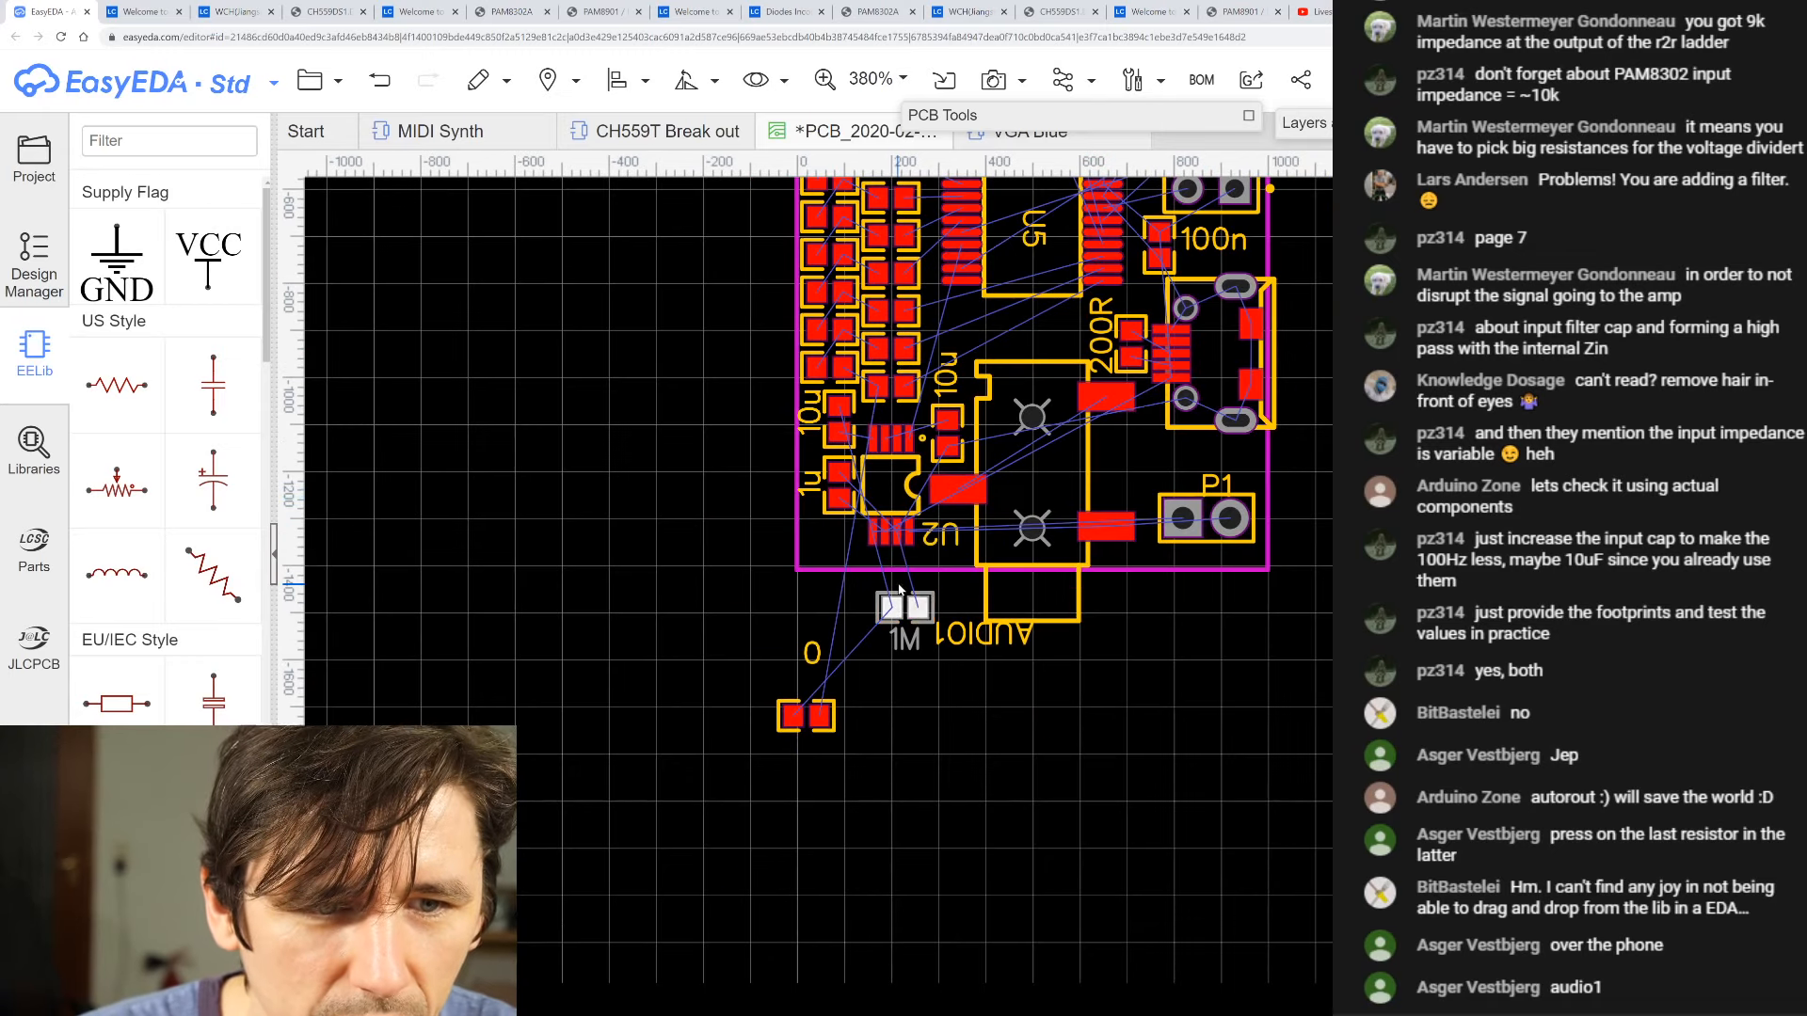
scroll(830, 552, "up", 3)
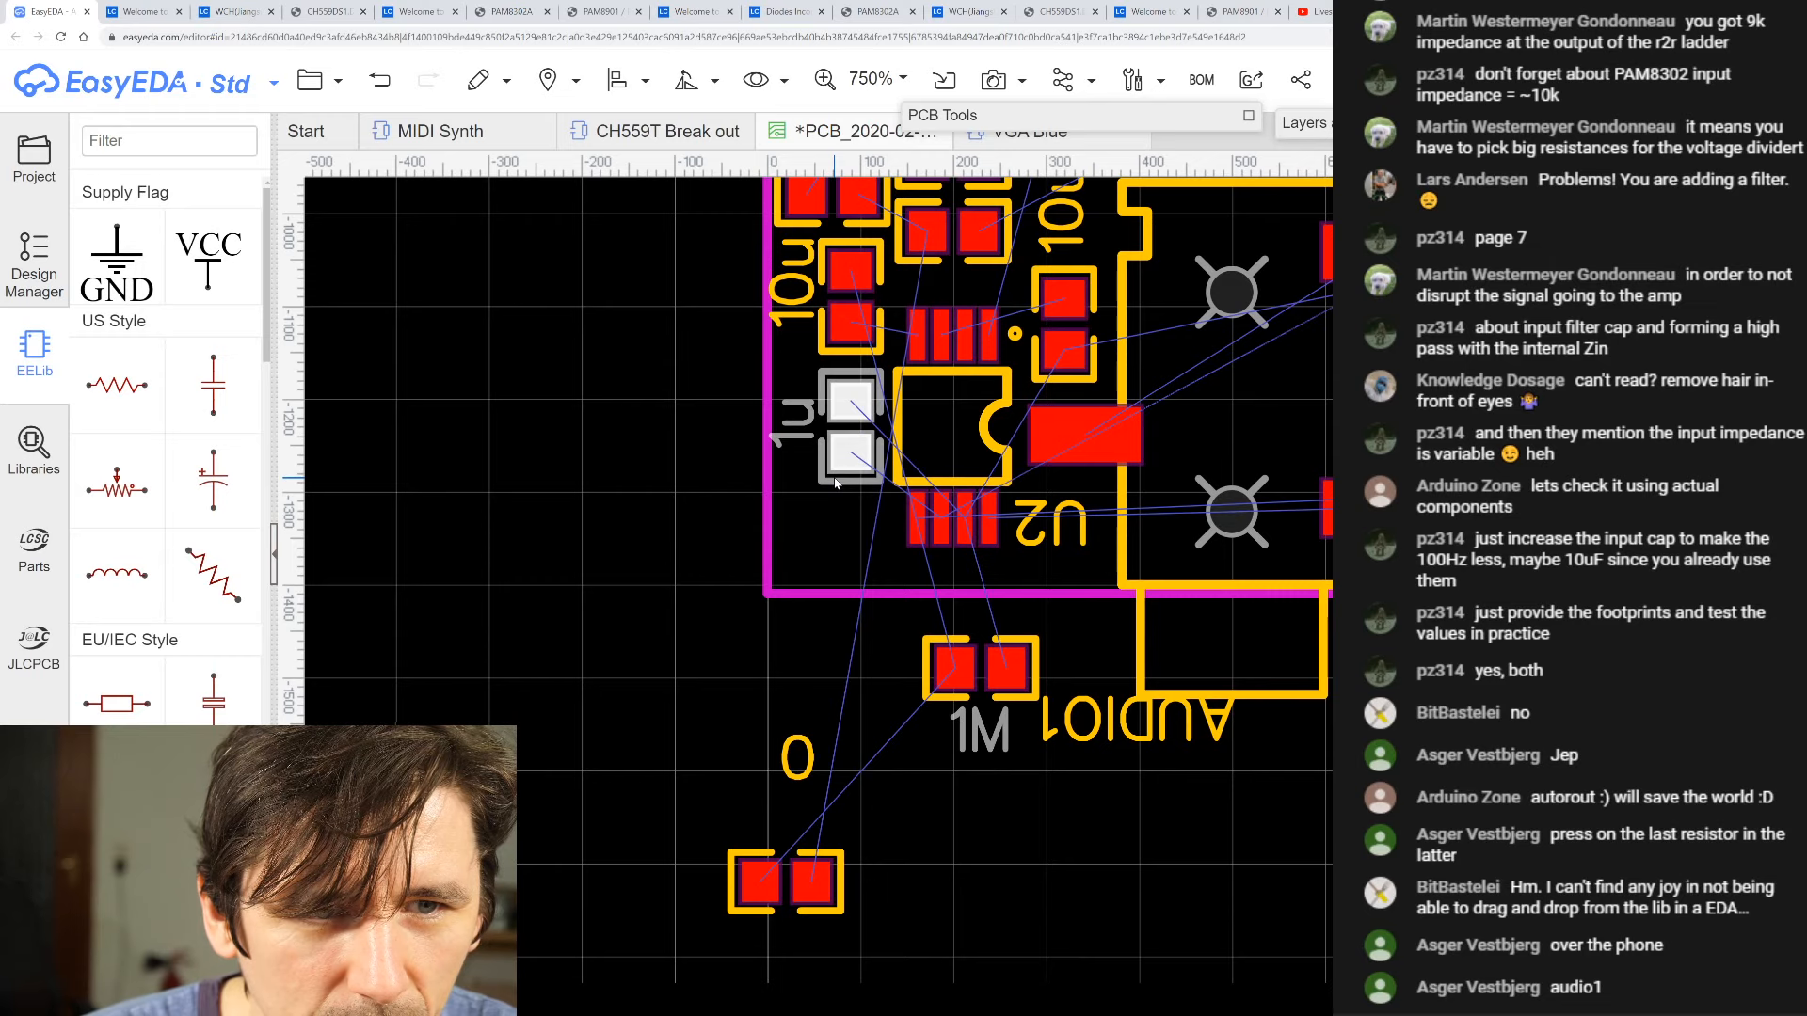
scroll(875, 471, "down", 2)
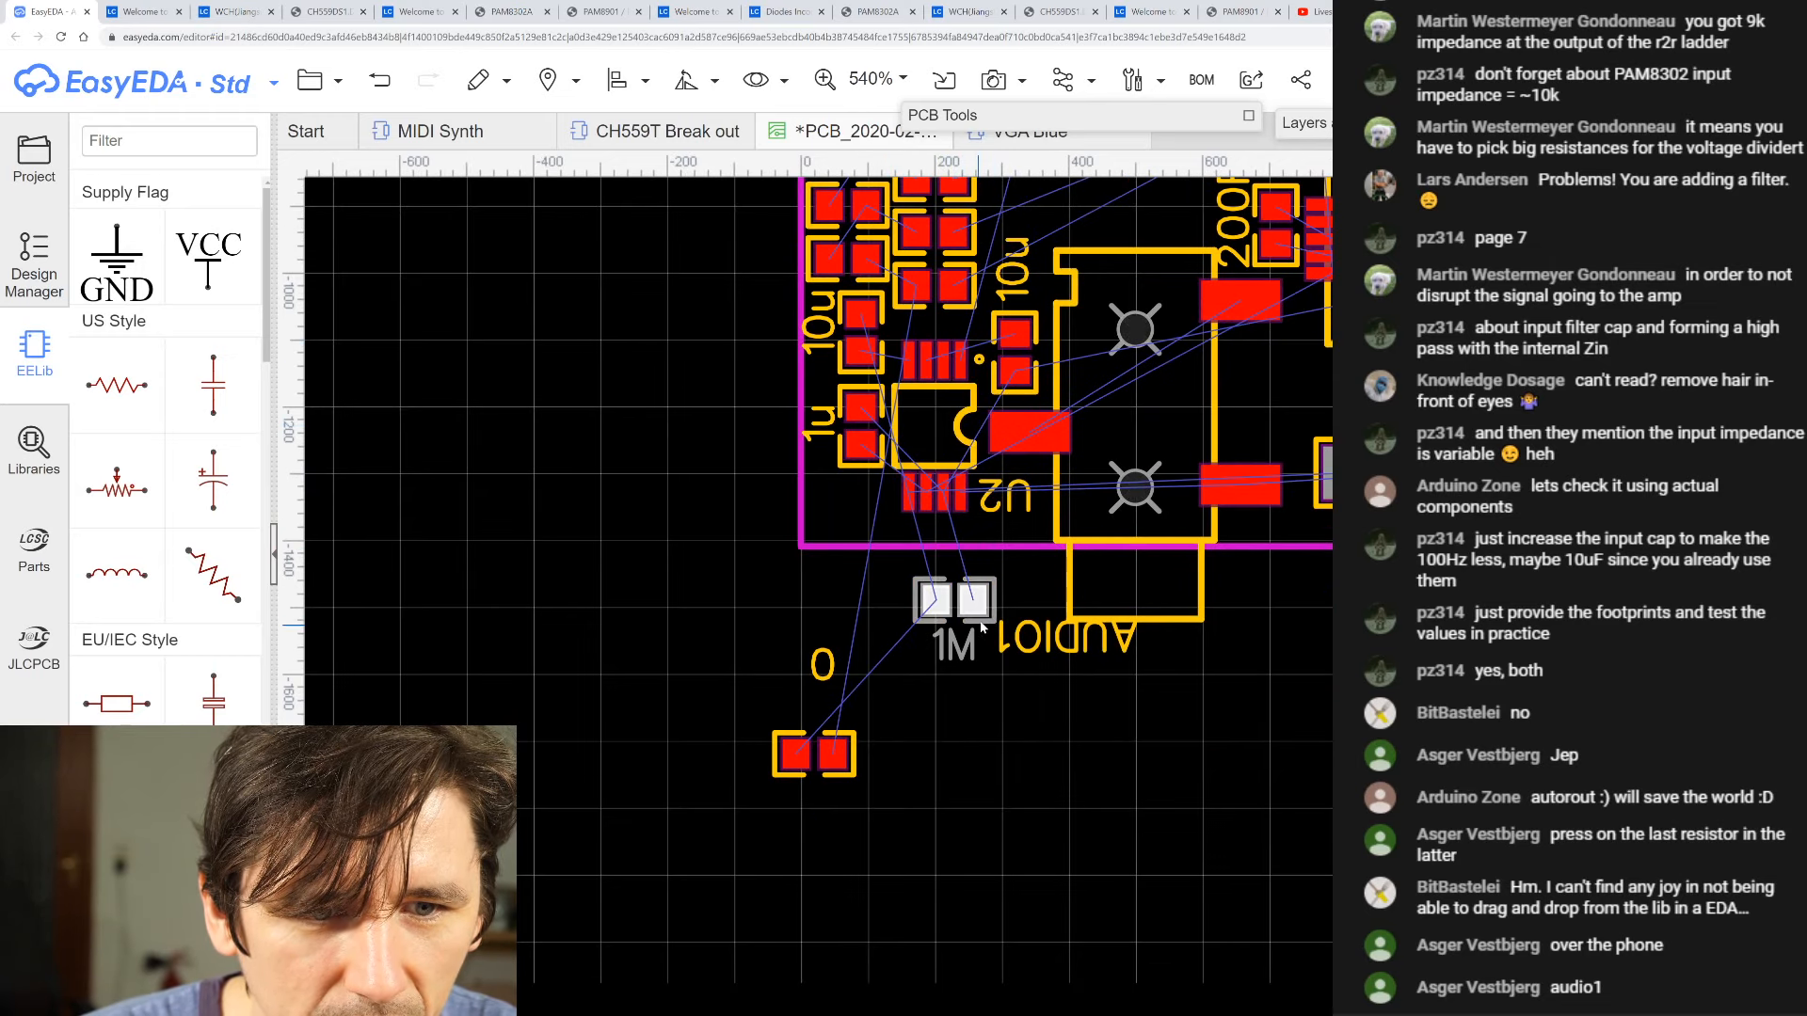
- Move the 1M resistor outside the board's left edge and shift amplifier U2 slightly down and to the right
left_click_drag(982, 628, 647, 390)
scroll(787, 277, "up", 3)
left_click_drag(1060, 556, 1073, 593)
- Turn the 1u capacitor horizontal and place it beside U2's lower pins, with its 5V pad facing the amplifier
left_click(922, 565)
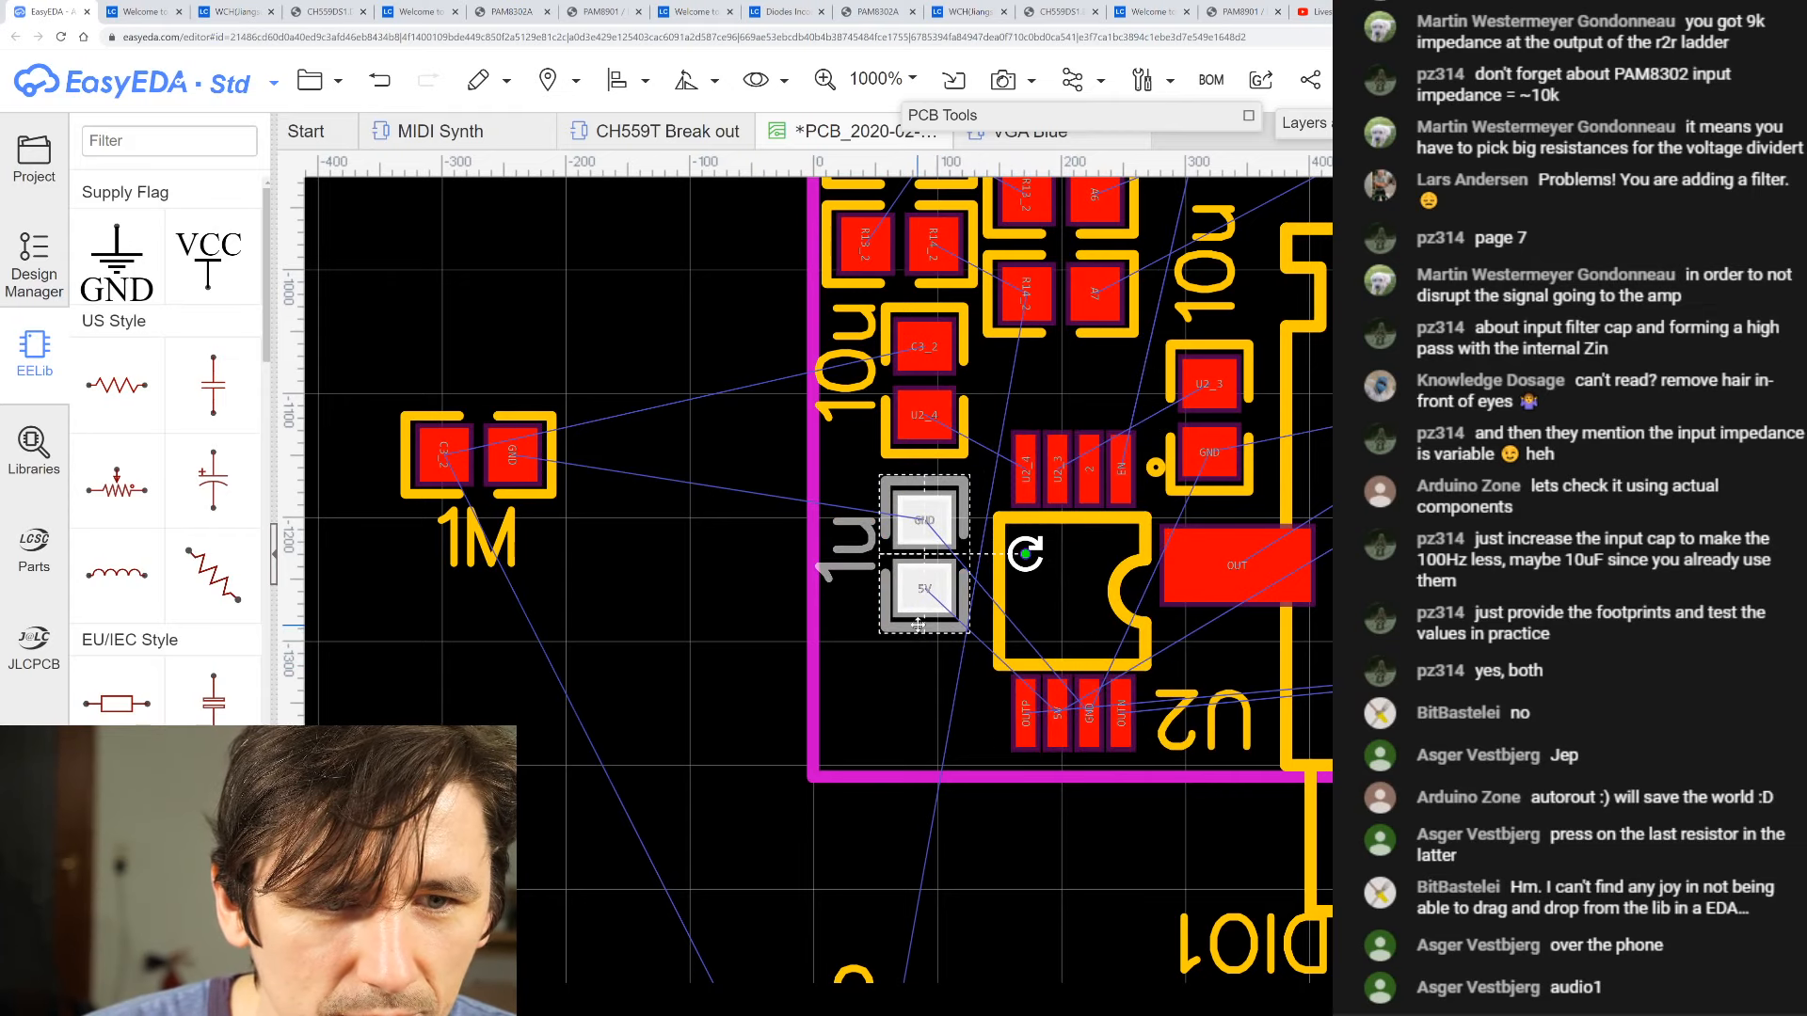
key("space")
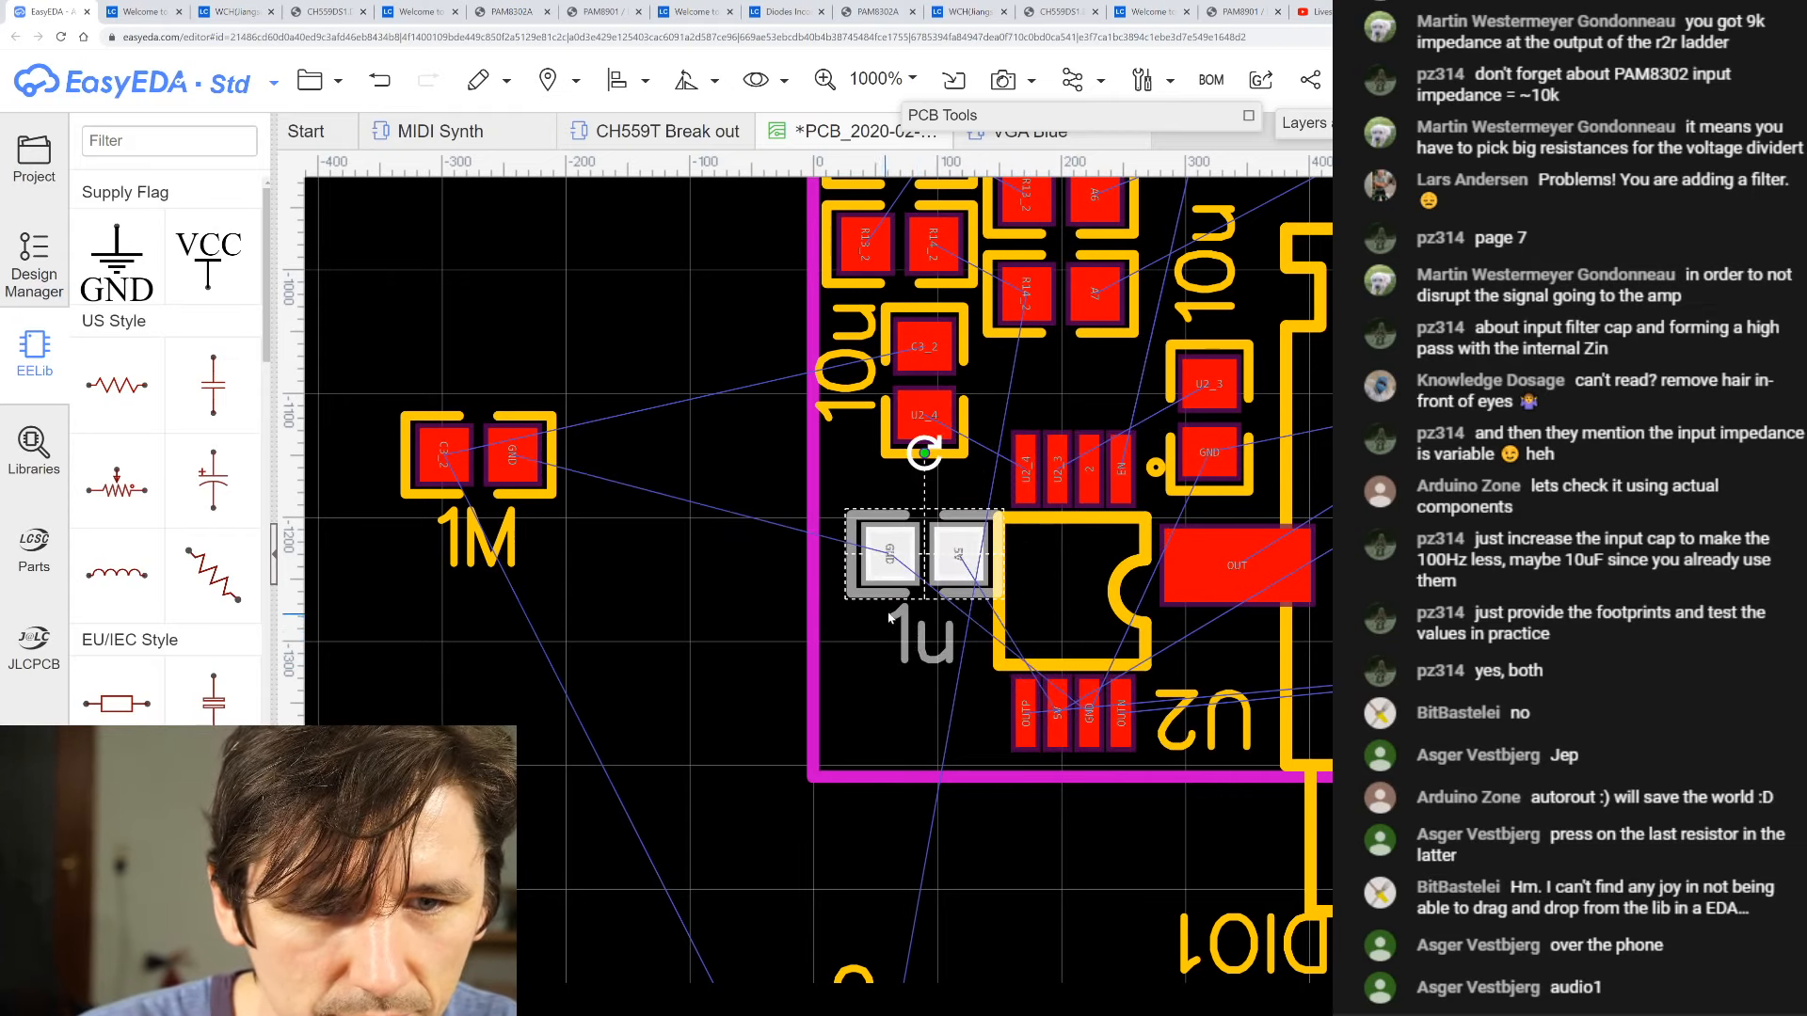
key("space")
key("space")
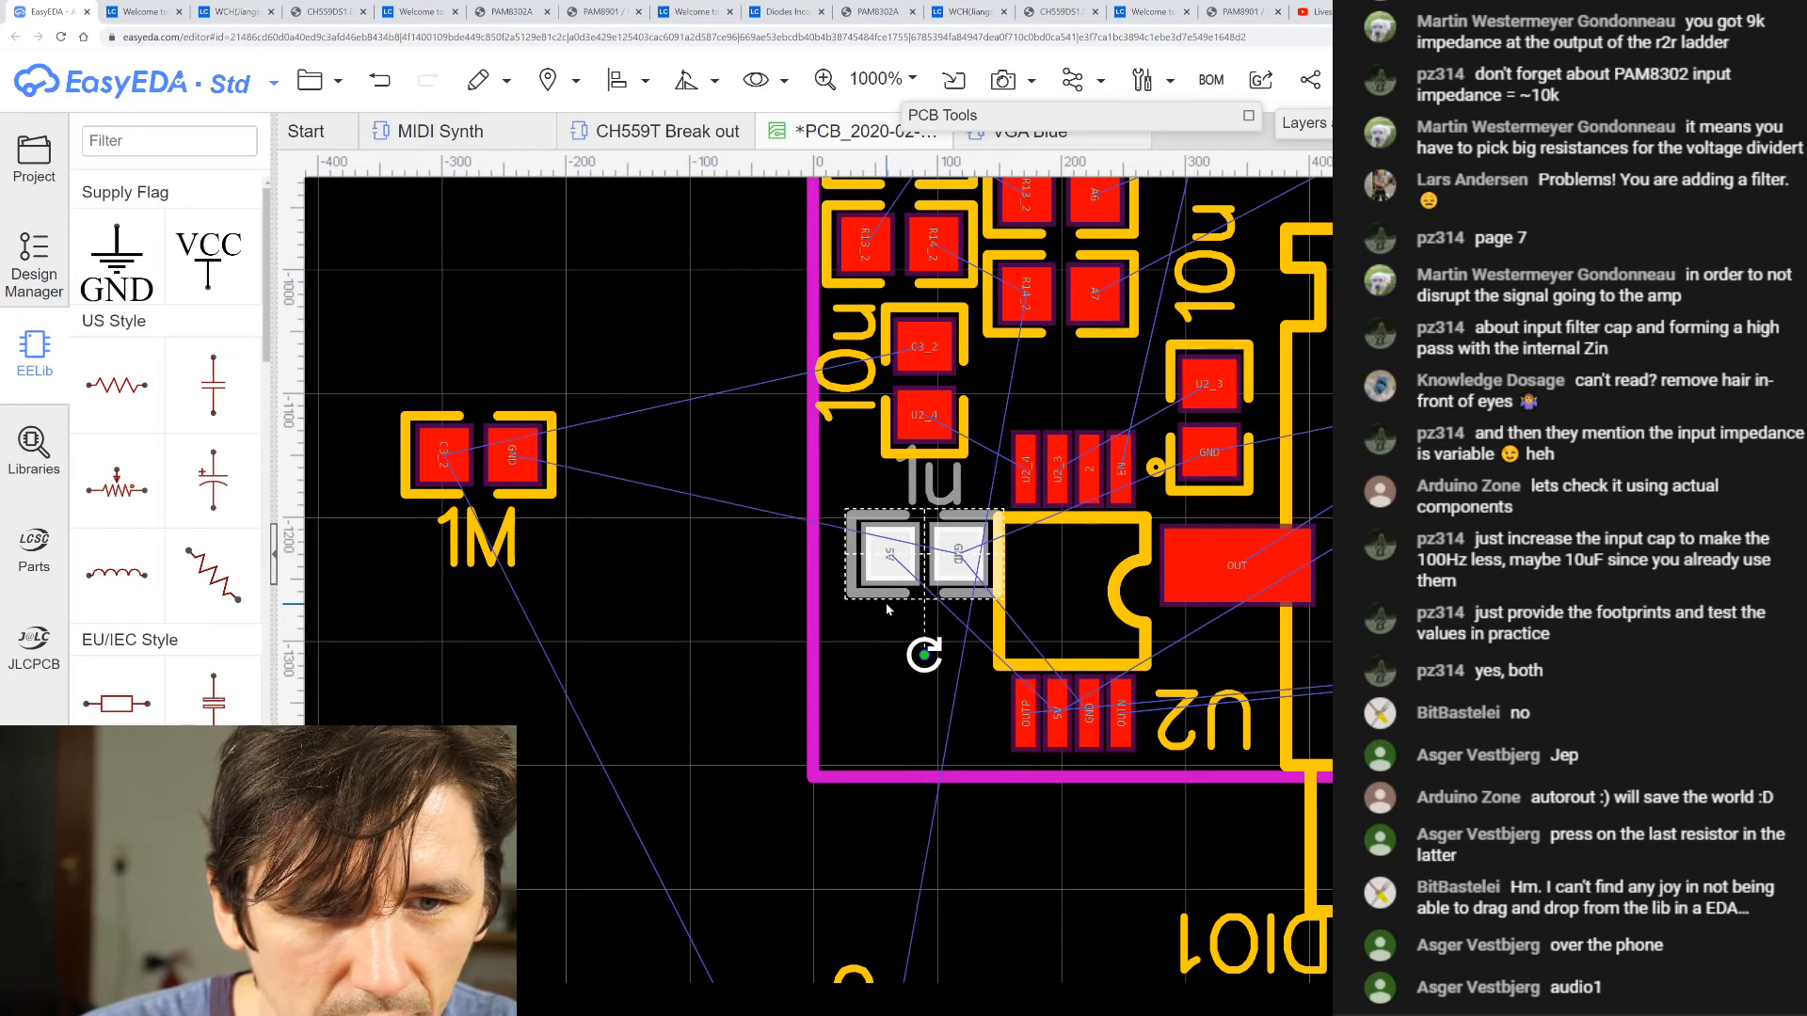
left_click_drag(884, 593, 877, 743)
key("space")
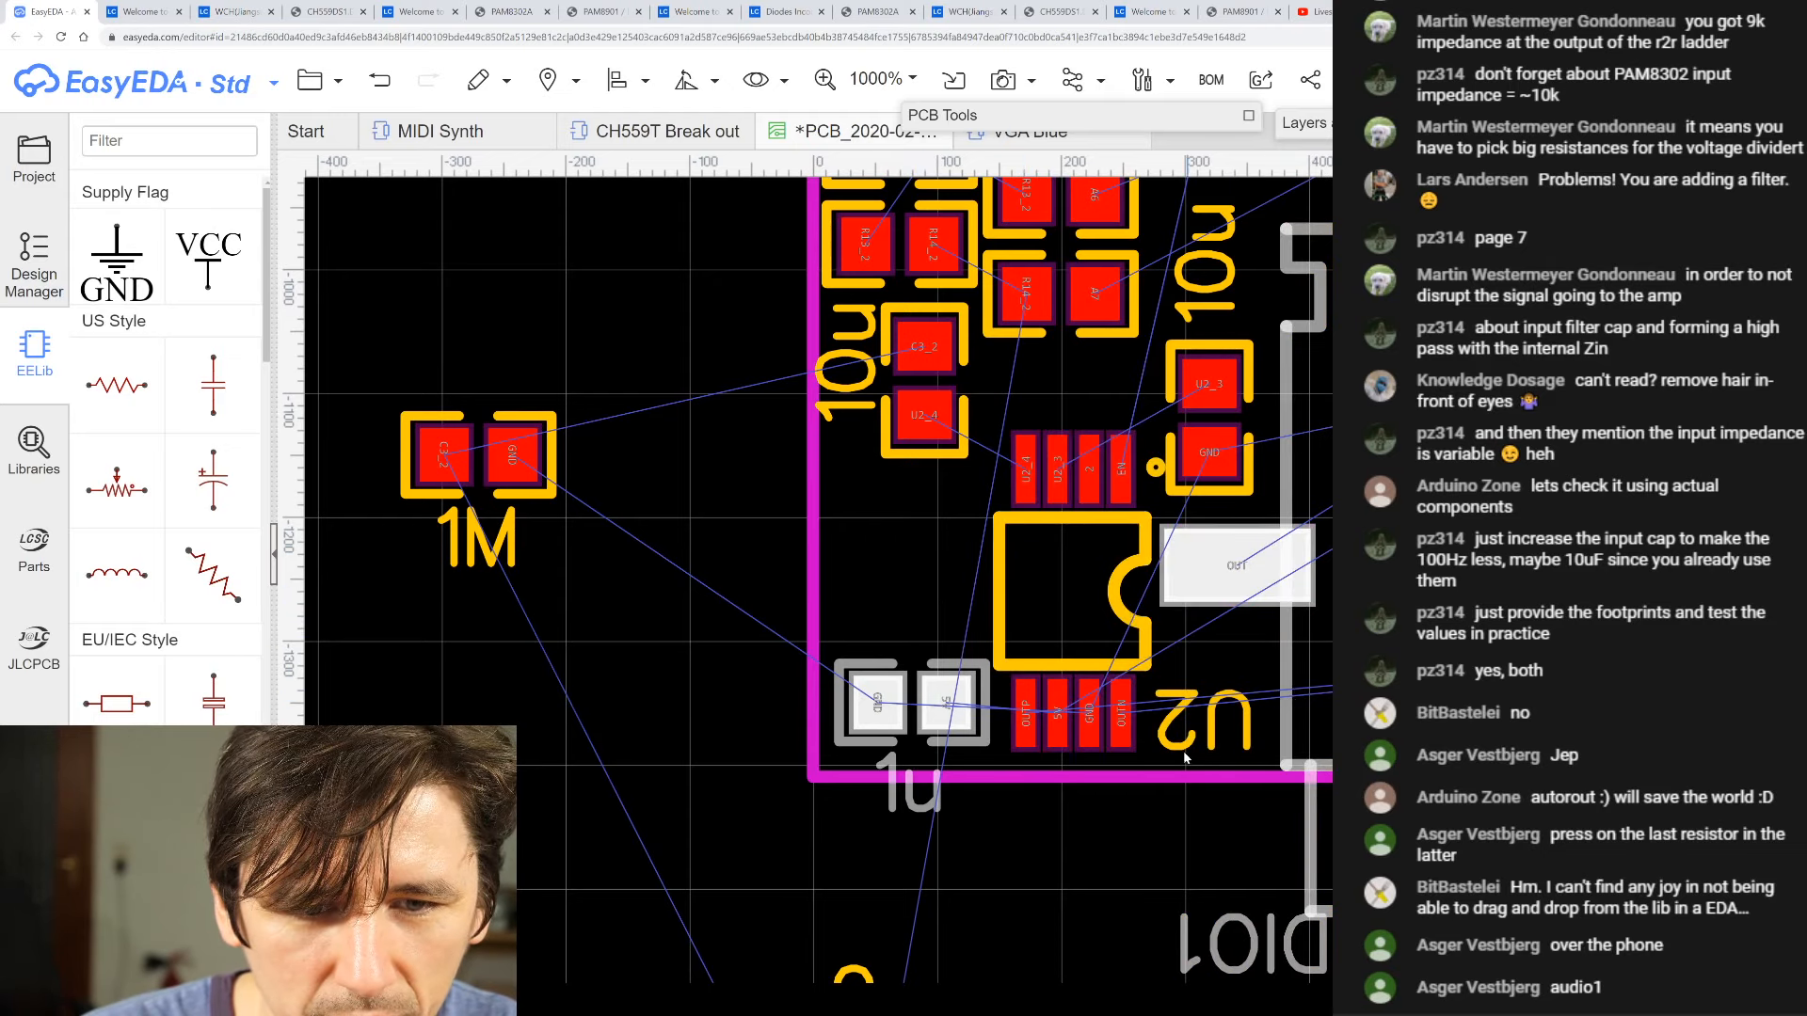
- Nudge amplifier U2 up by two grid steps
left_click(1082, 518)
key("Up")
key("Up")
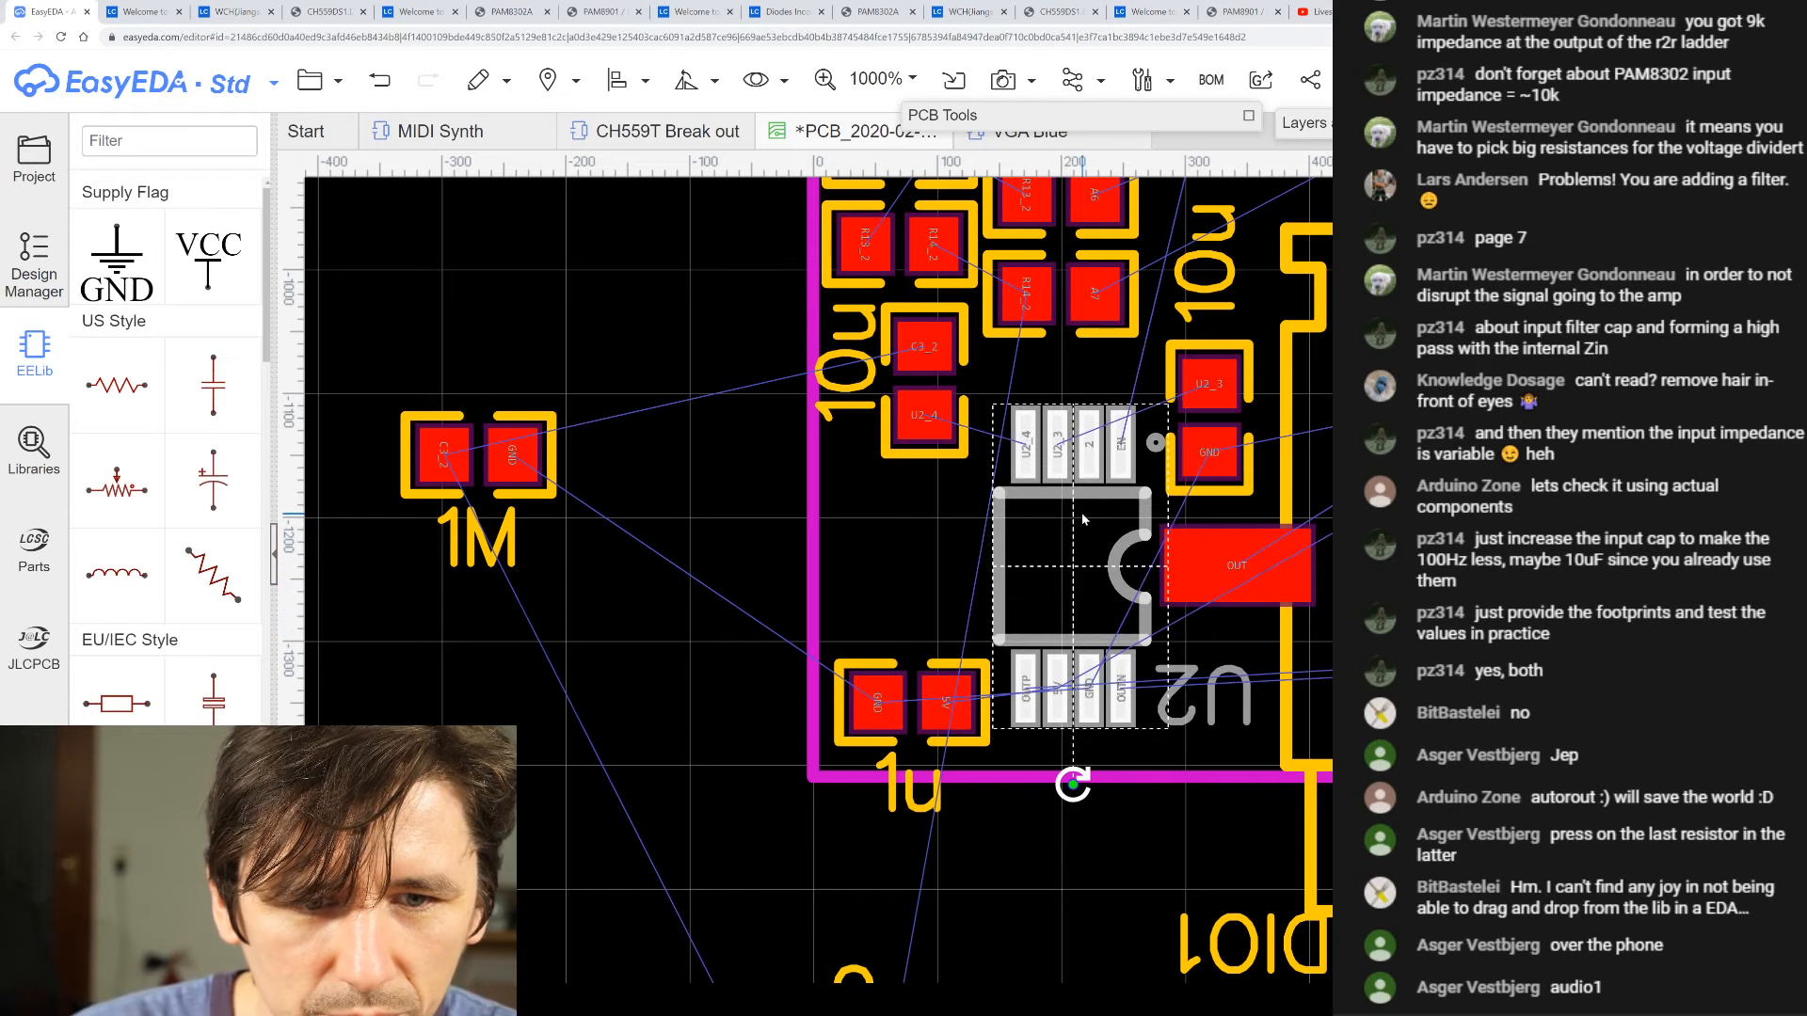
left_click(862, 772)
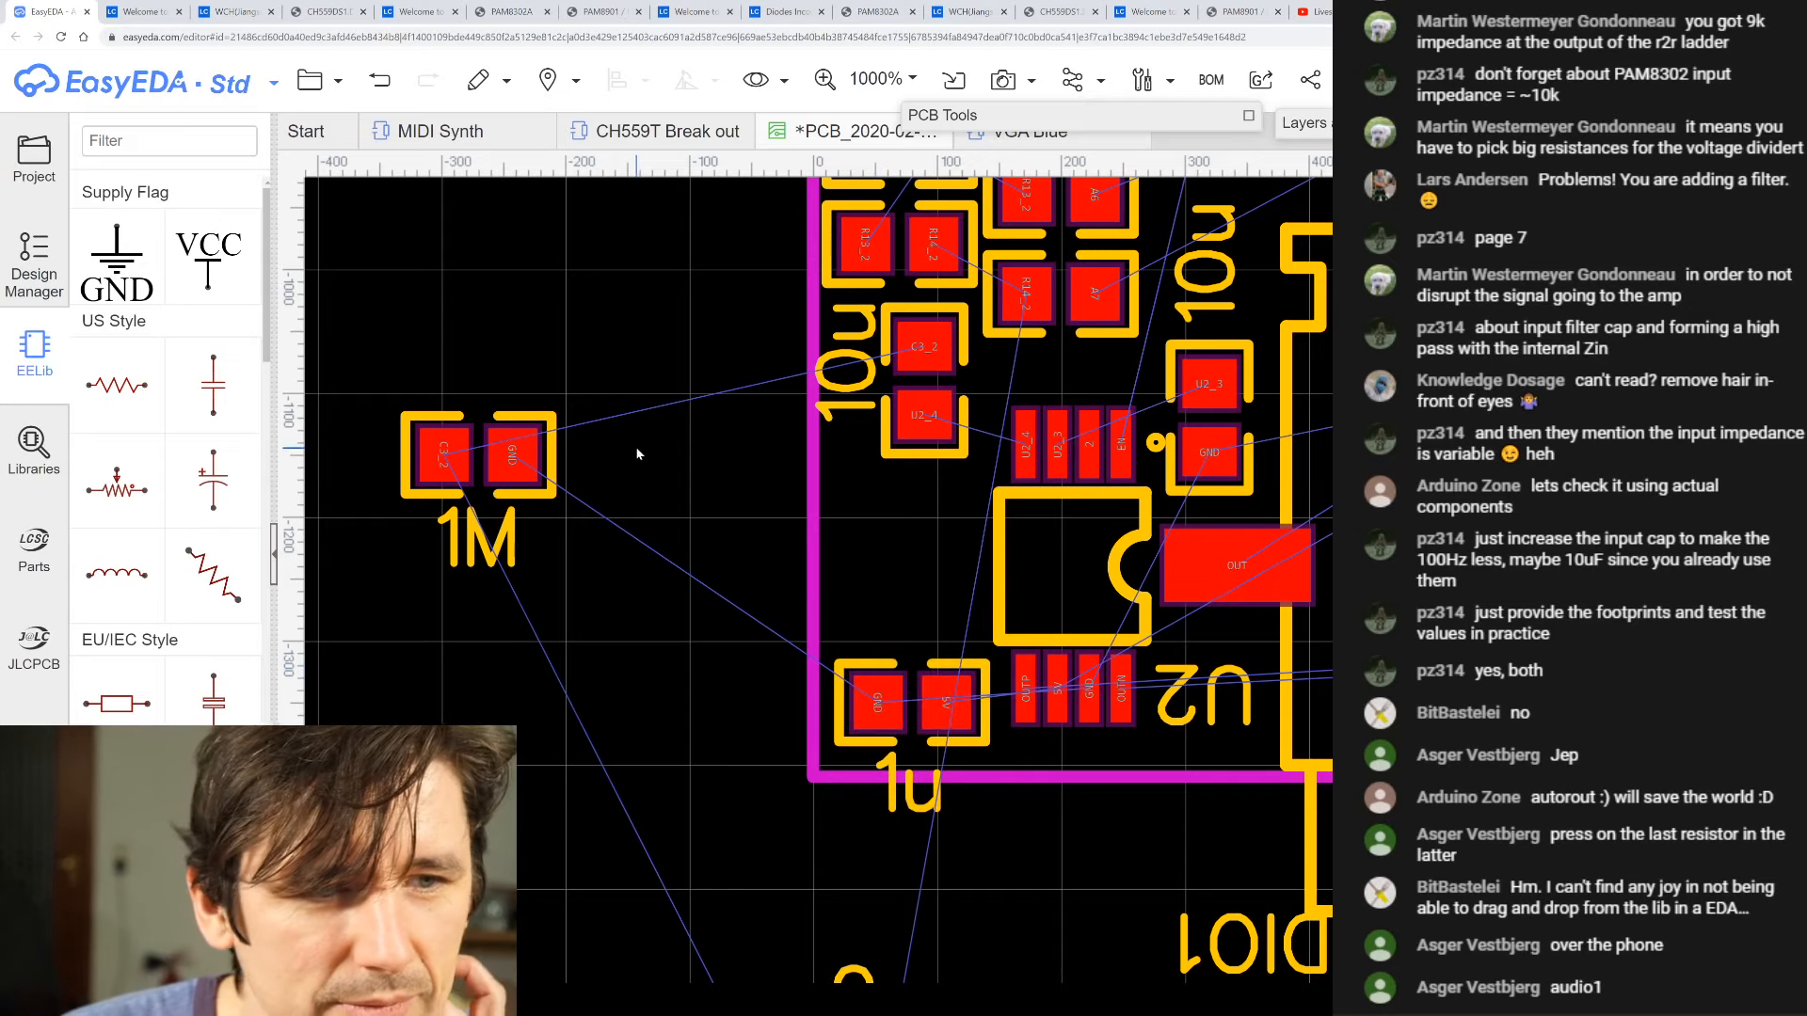
- Turn the 10u capacitor left of U2 horizontal, lower it slightly, and place the 1M resistor above it inside the board
left_click_drag(542, 498, 602, 504)
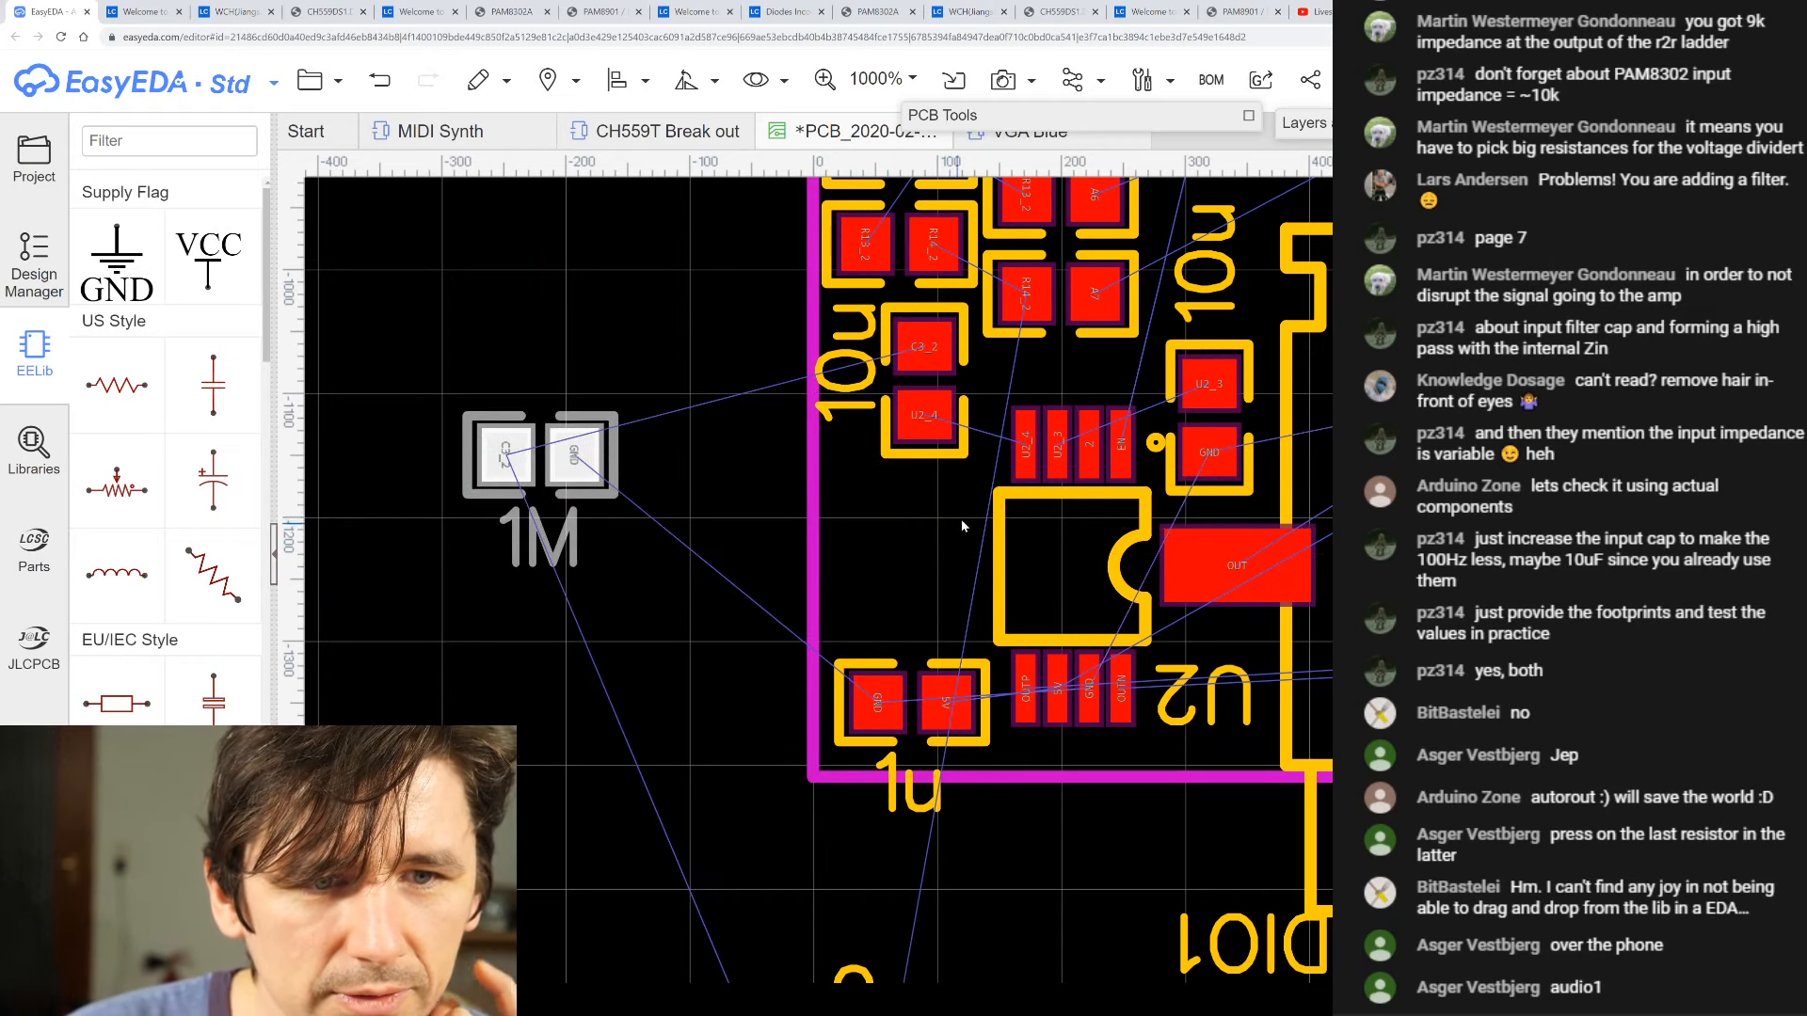
left_click(922, 459)
key("space")
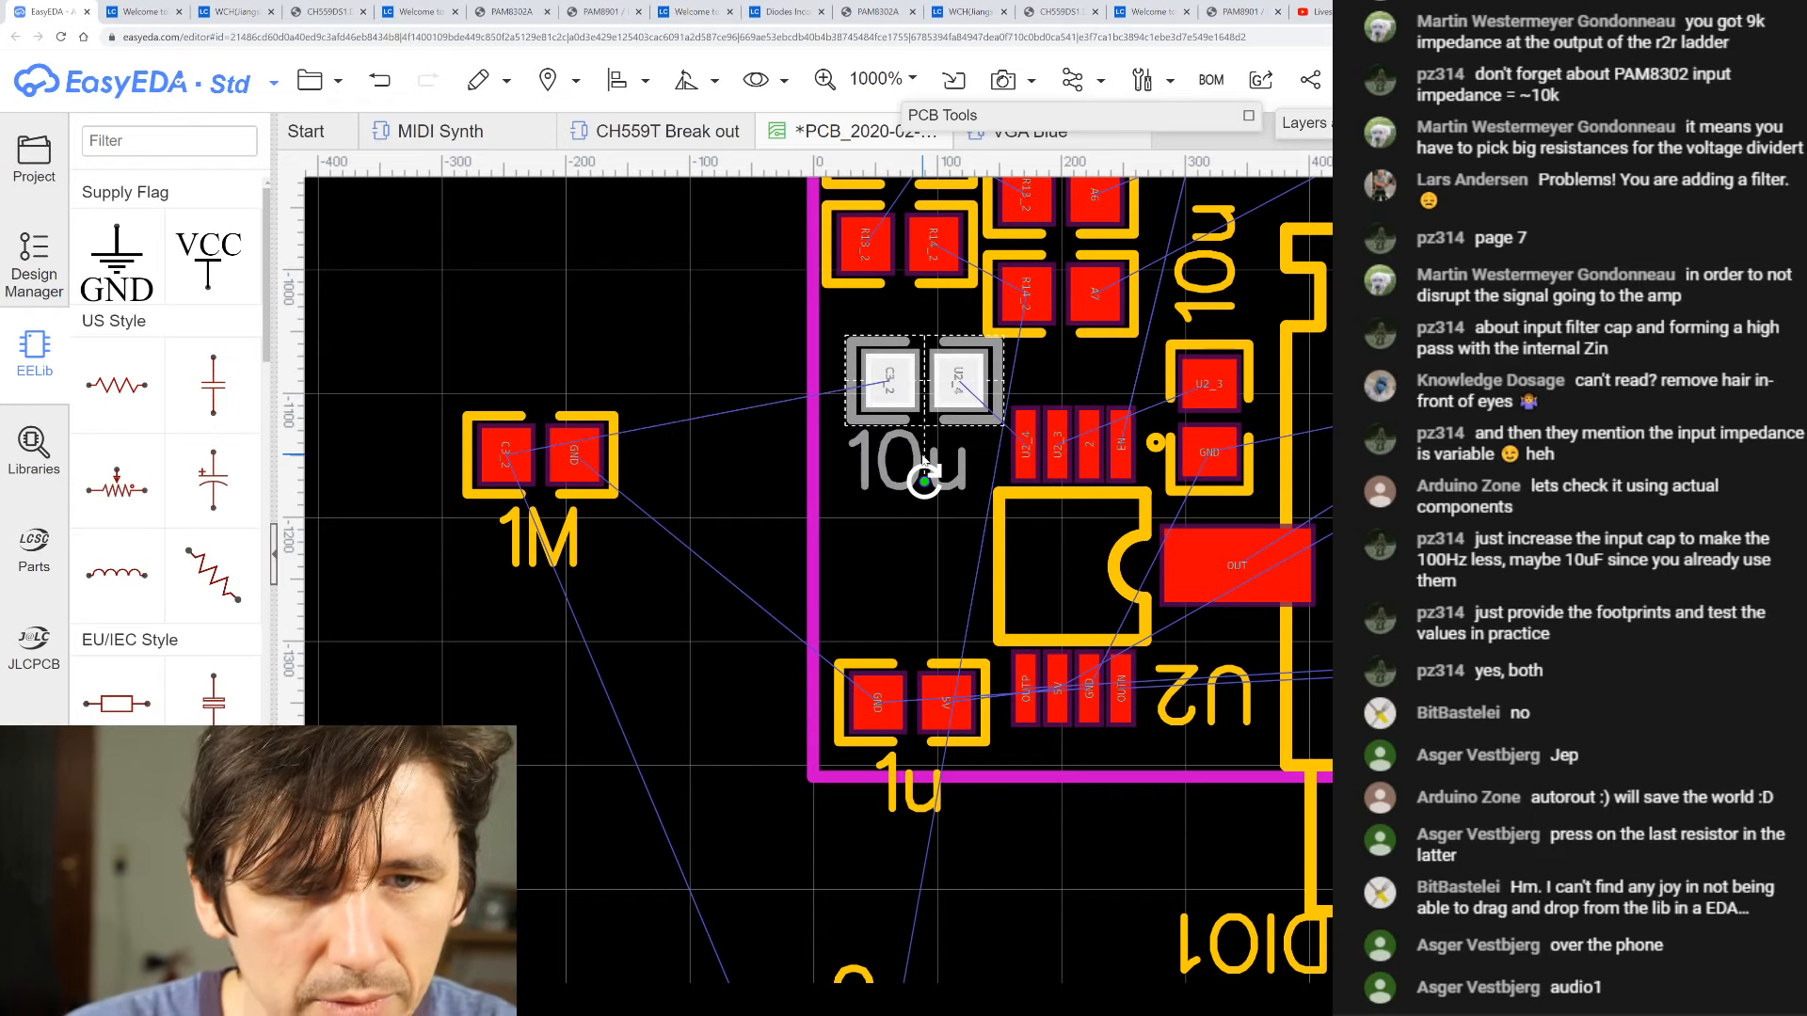
left_click_drag(969, 426, 943, 500)
left_click_drag(587, 497, 945, 381)
scroll(919, 483, "down", 5)
scroll(897, 573, "up", 2)
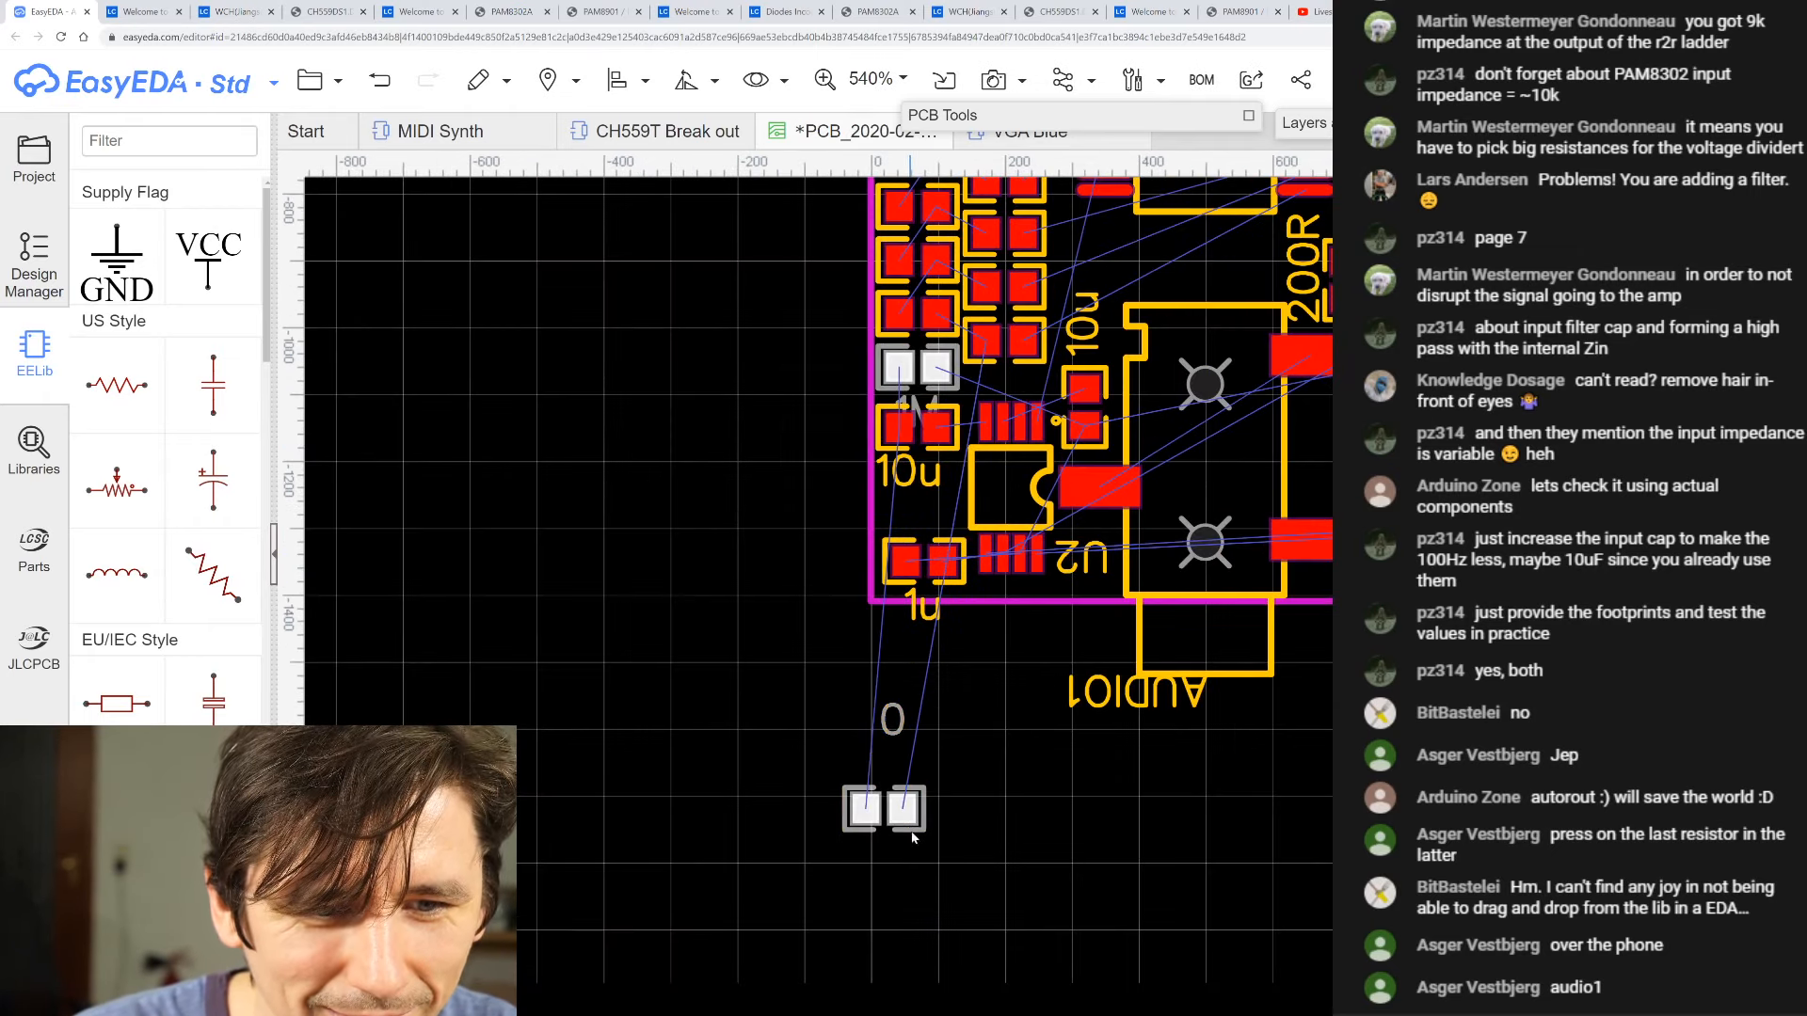
- Move the 0 ohm resistor R31 onto the board, aligned below the 10u capacitor in the left component column
left_click_drag(911, 836, 946, 515)
scroll(946, 515, "up", 5)
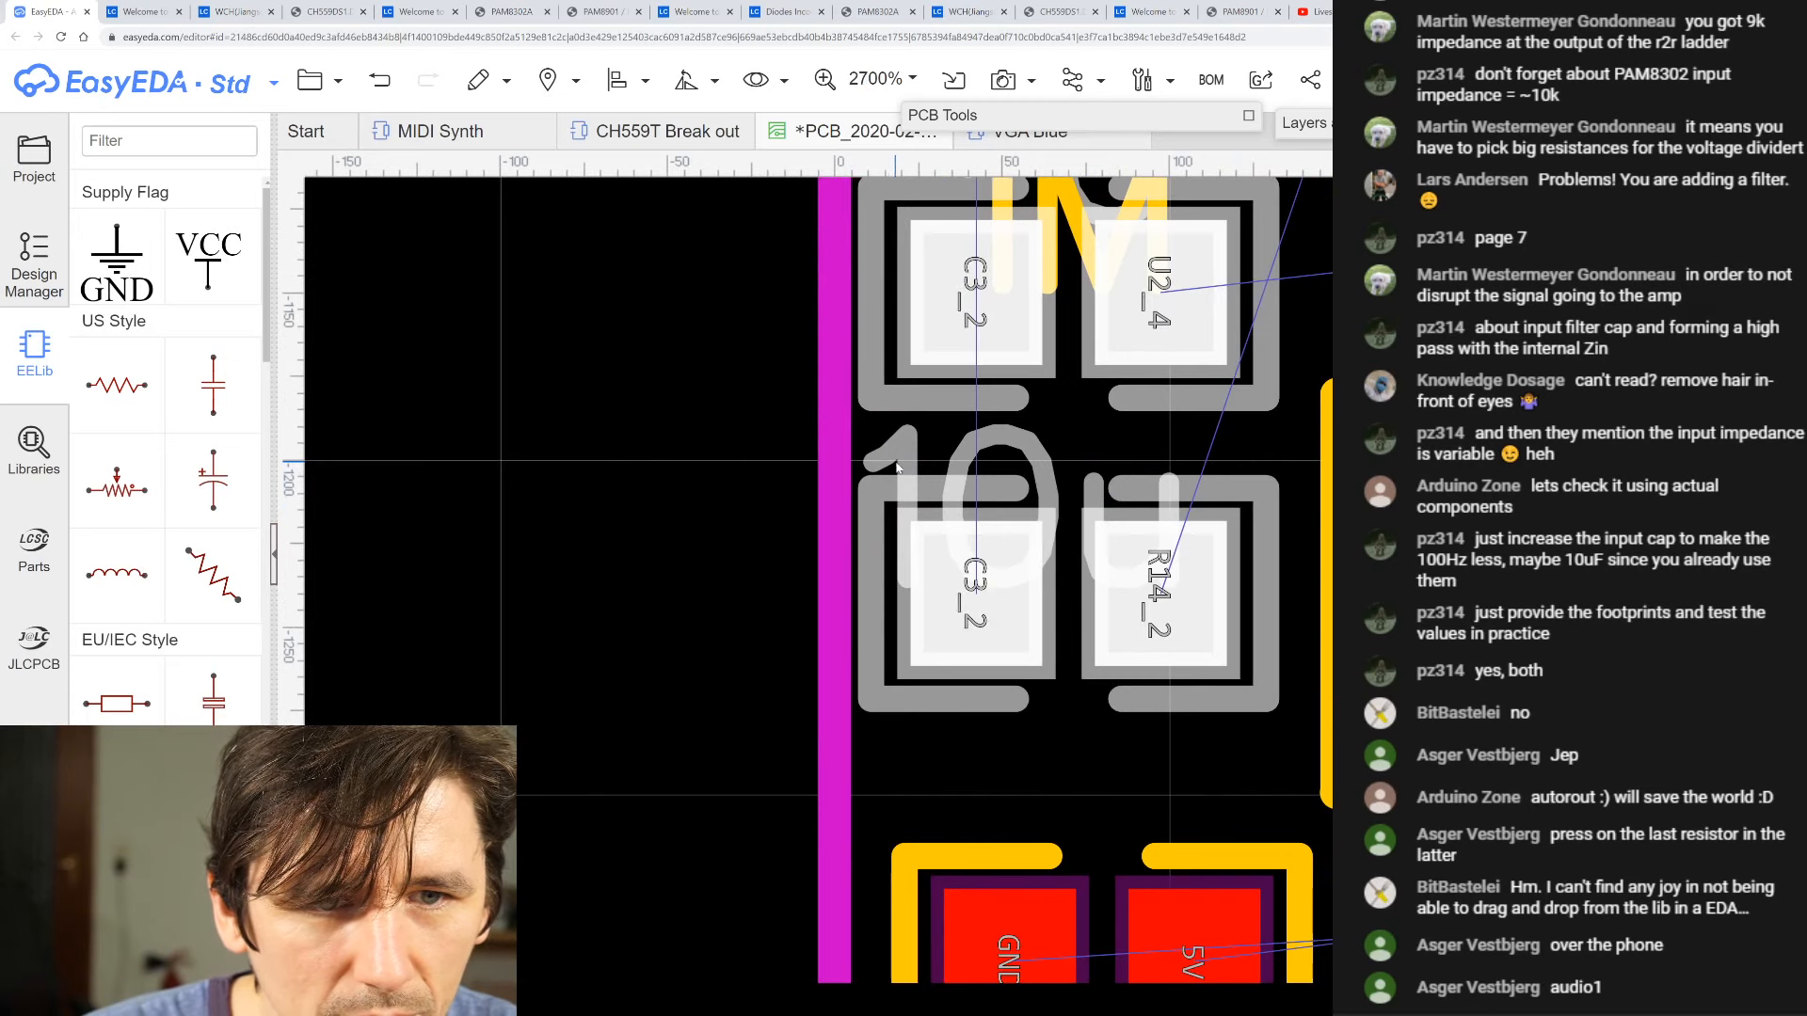
scroll(1030, 575, "down", 3)
mouse_move(1030, 575)
left_mouse_down()
mouse_move(798, 602)
mouse_move(978, 603)
mouse_move(1044, 565)
mouse_move(1051, 599)
mouse_move(1051, 585)
left_mouse_up()
scroll(1082, 494, "down", 3)
scroll(1101, 346, "up", 2)
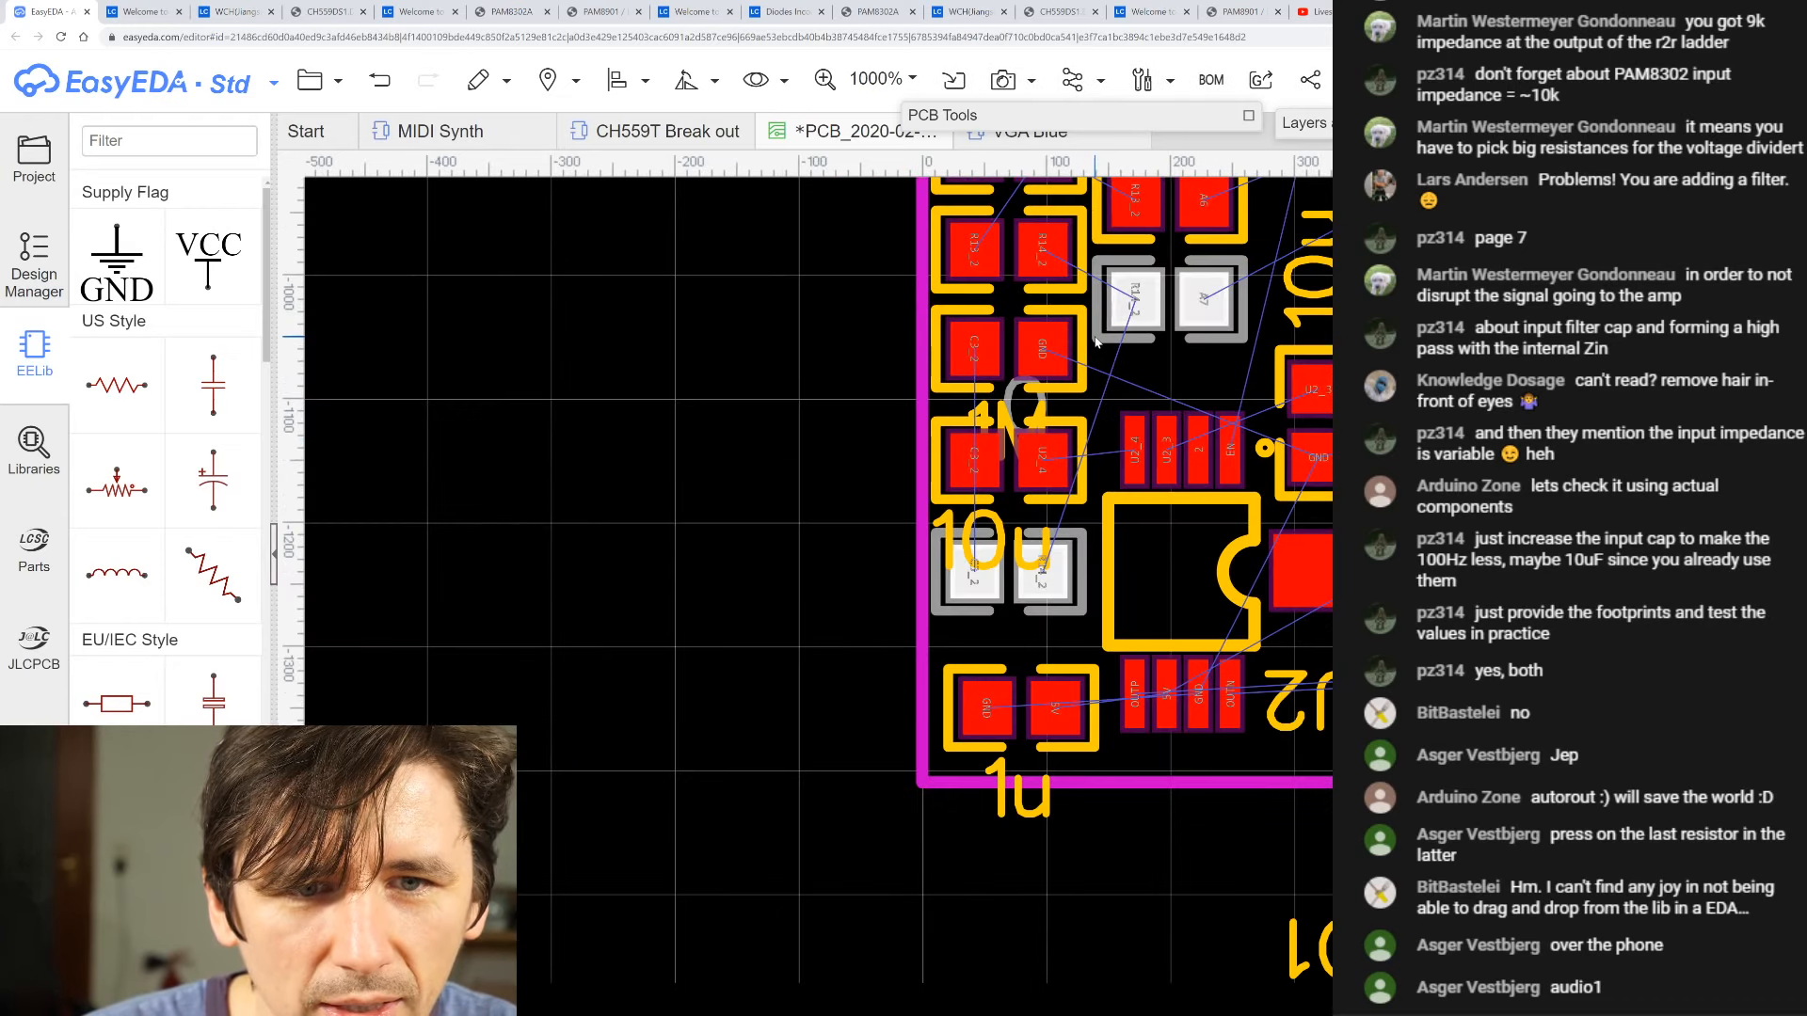
- Move the 10u capacitor below the 0 ohm resistor, just above the 1u capacitor, and raise the 0 ohm resistor beneath the 1M resistor
scroll(1035, 357, "up", 1)
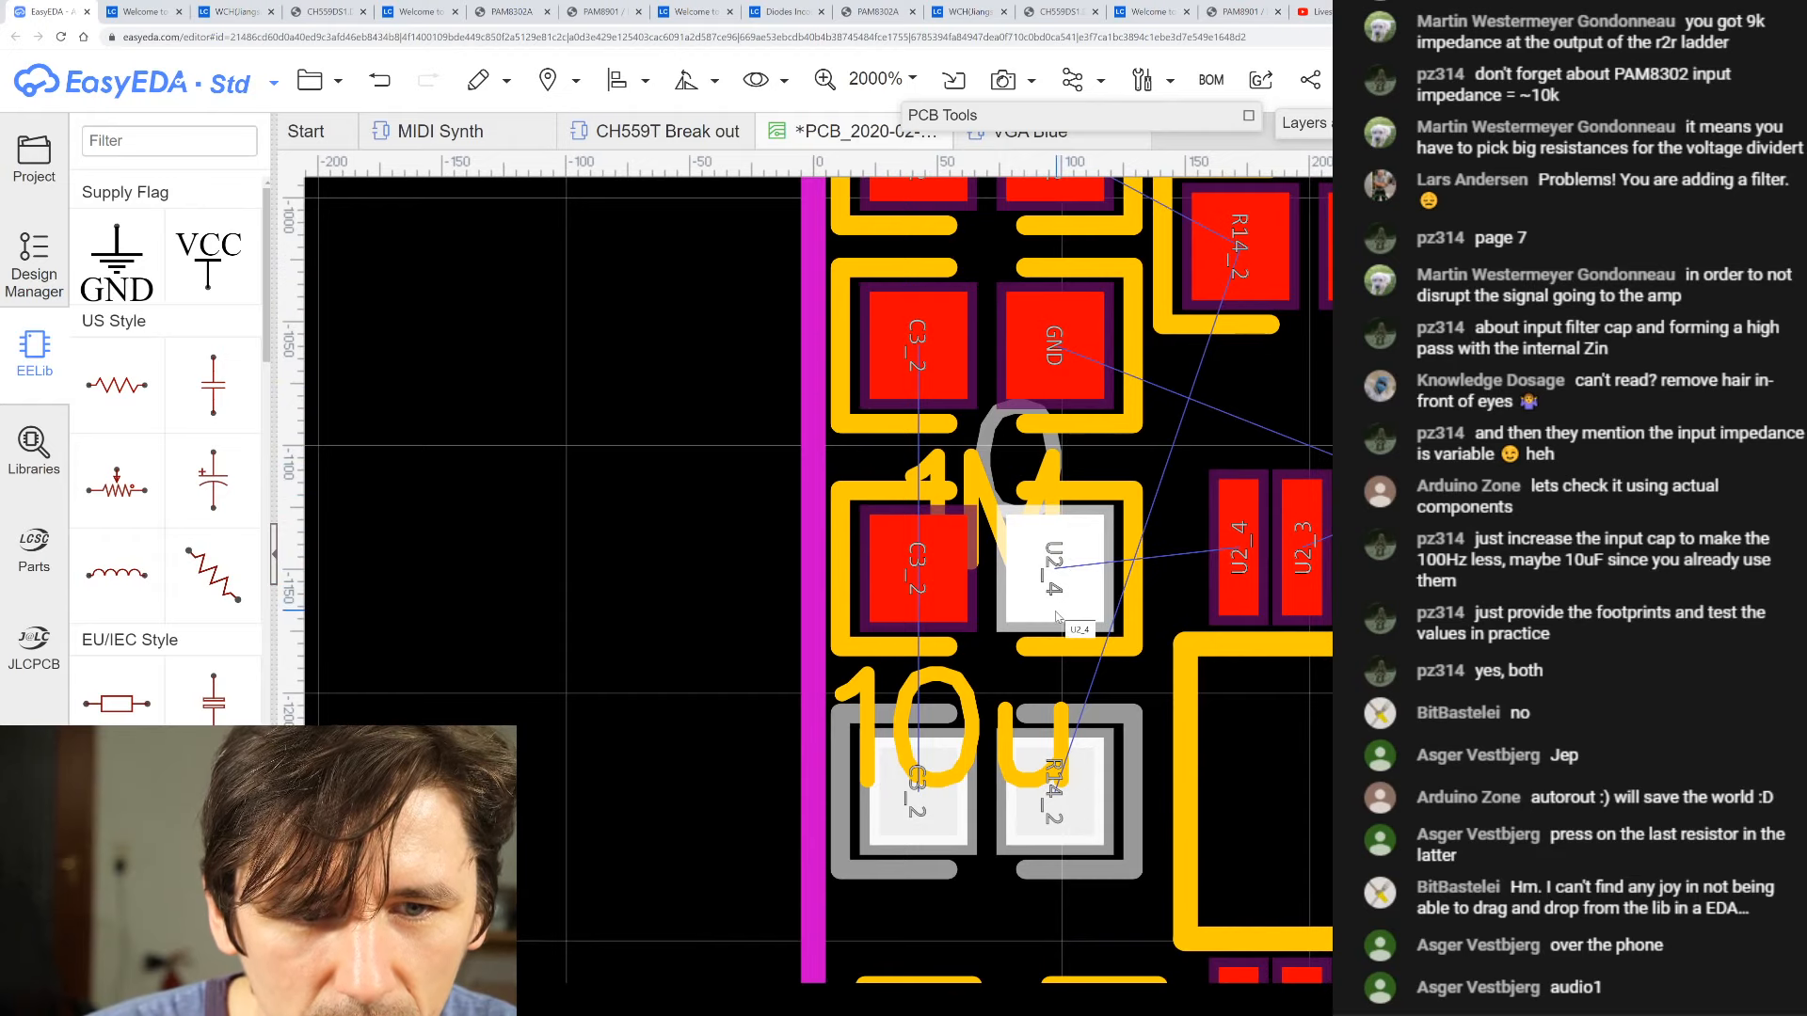
left_click_drag(1055, 617, 1044, 943)
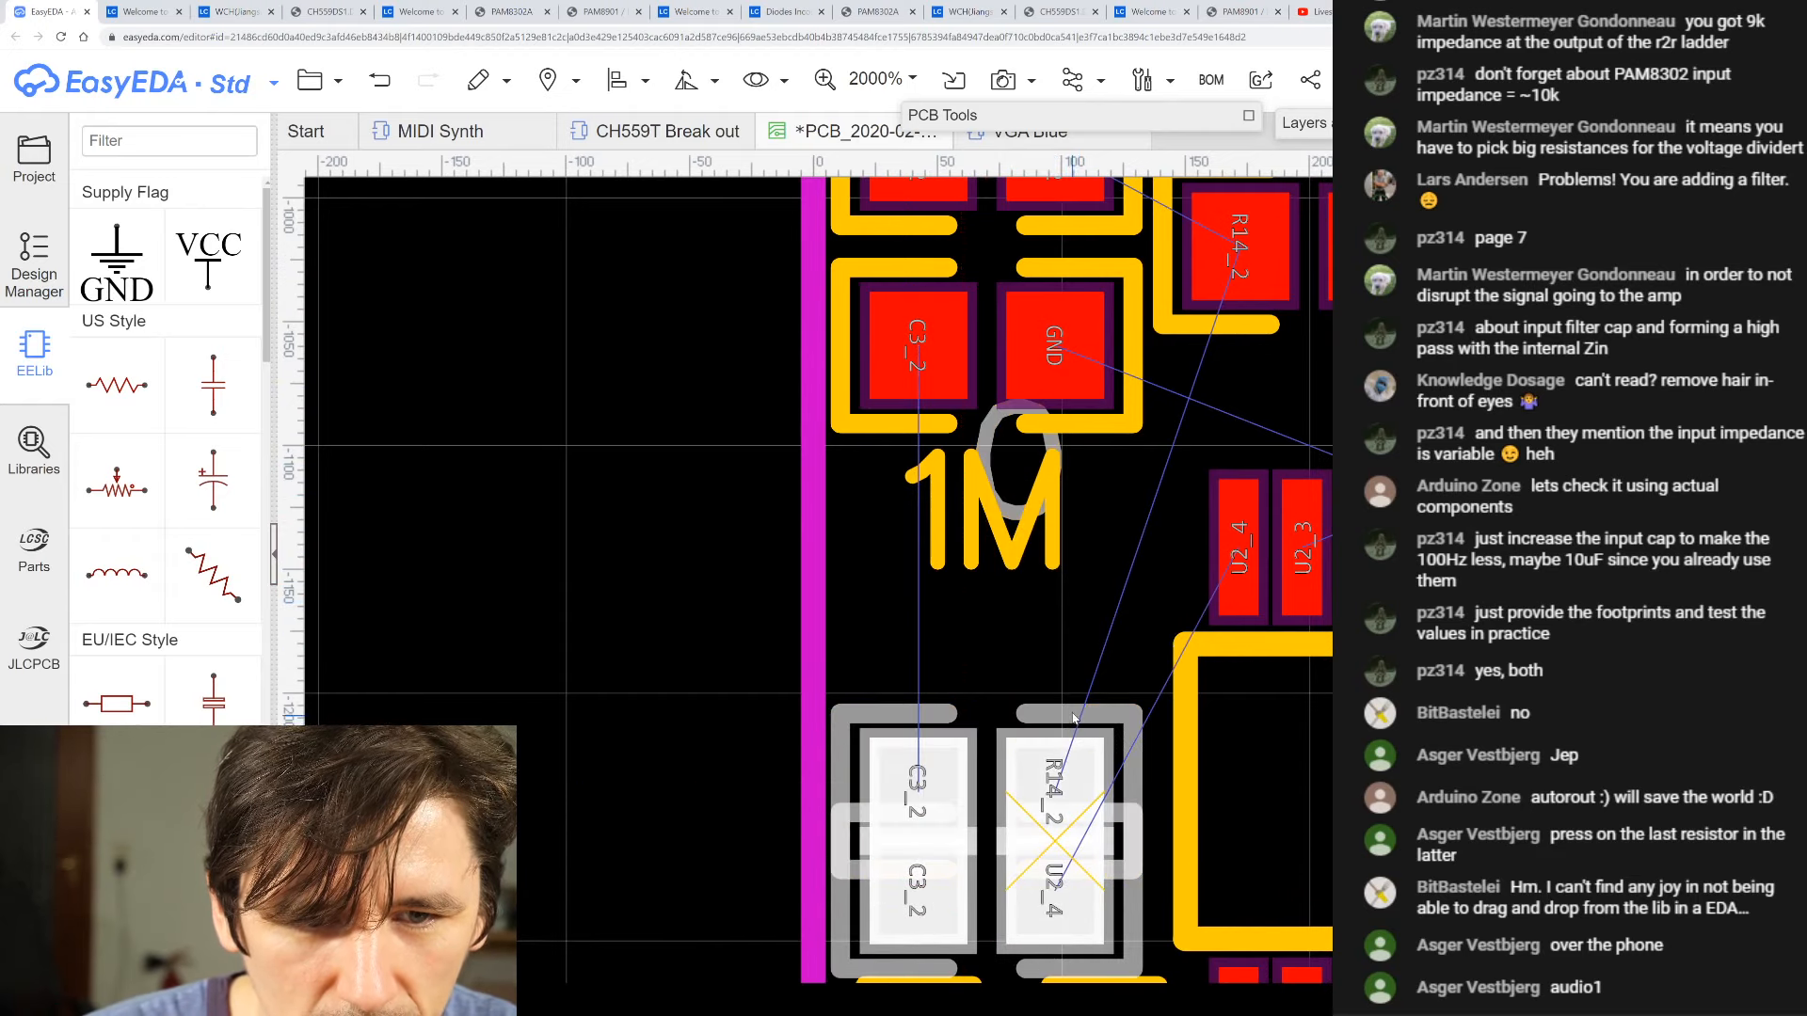
left_click_drag(1043, 715, 1043, 477)
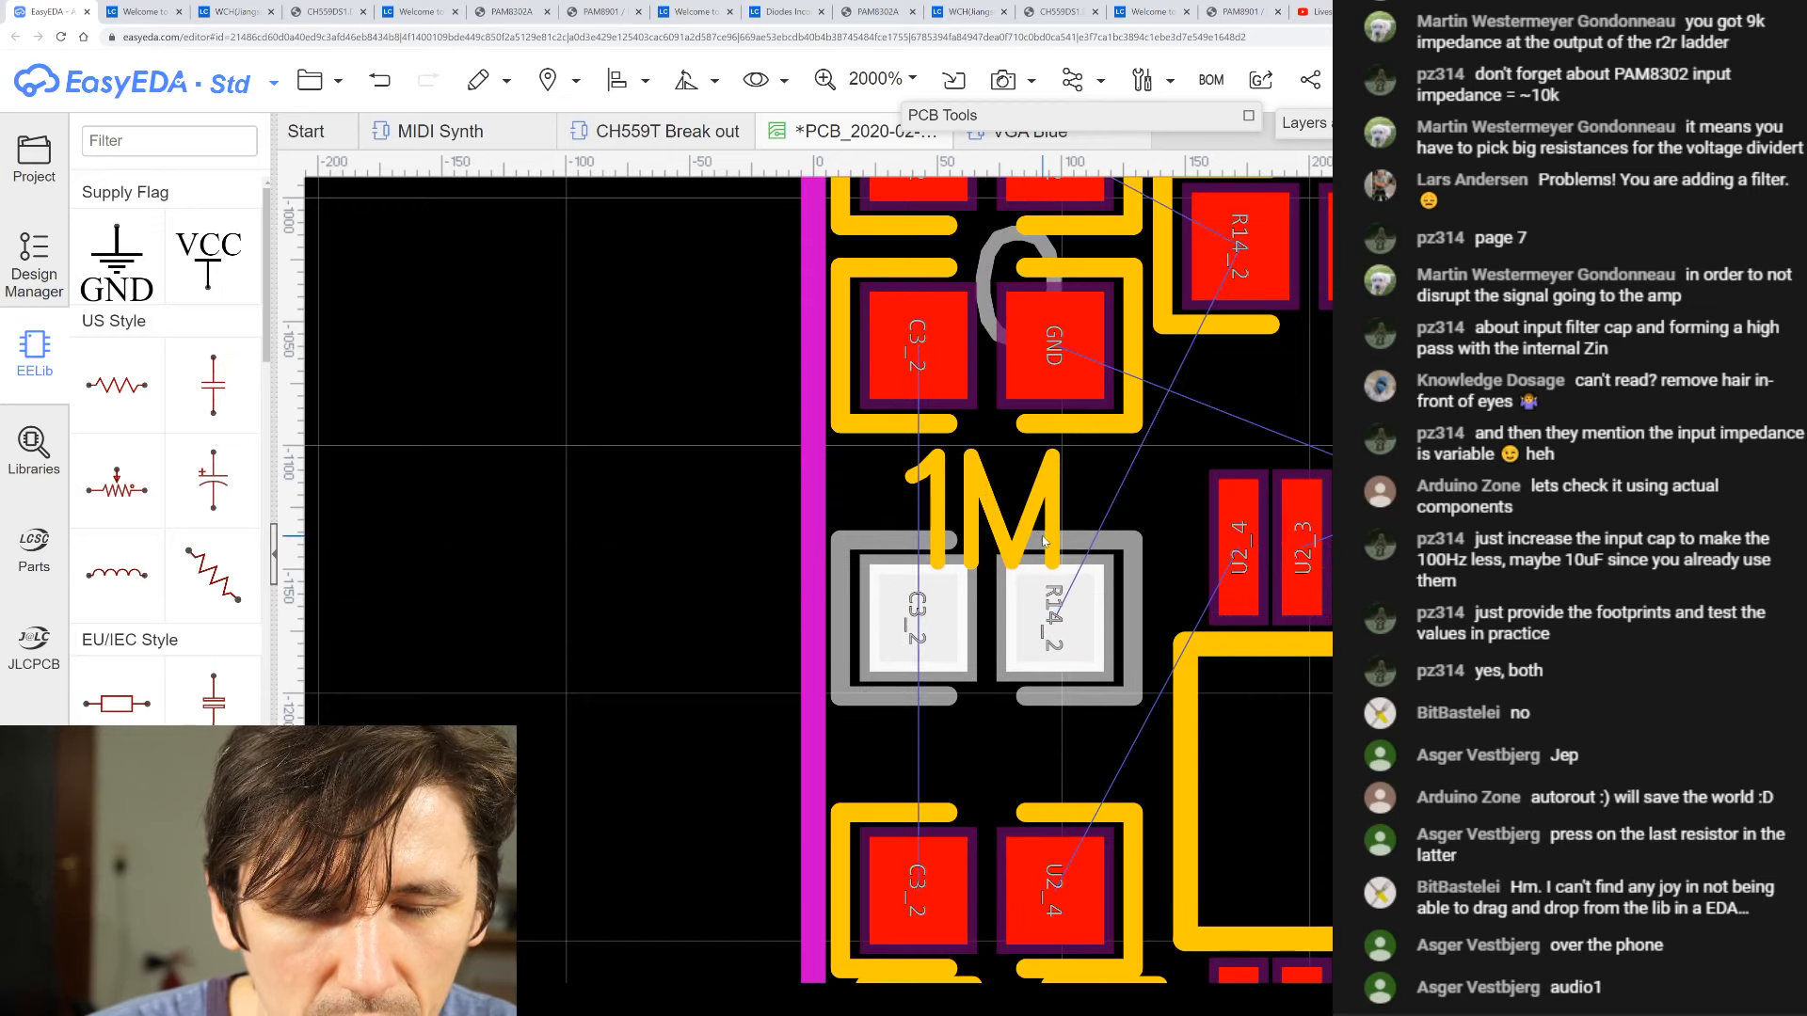
- Nudge the 1M resistor slightly down to separate it from the resistor column above
scroll(1042, 477, "down", 5)
scroll(1052, 203, "up", 2)
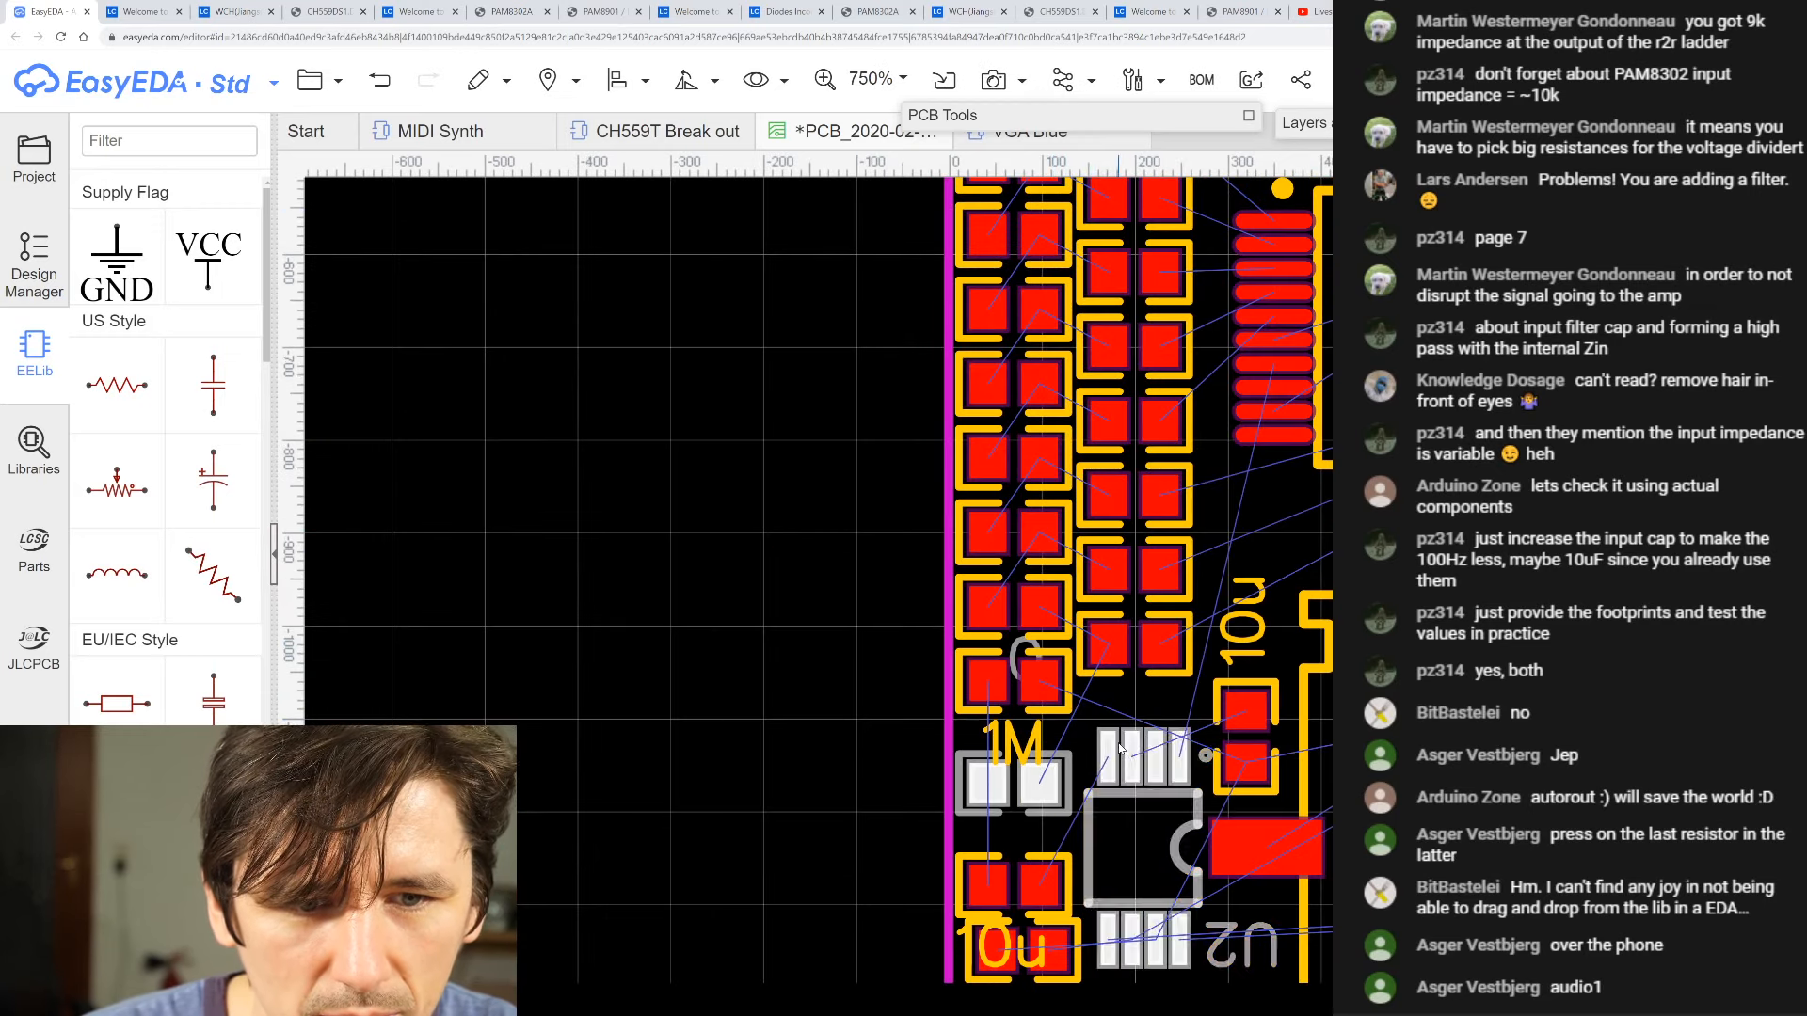
scroll(1081, 697, "down", 2)
scroll(1082, 706, "up", 3)
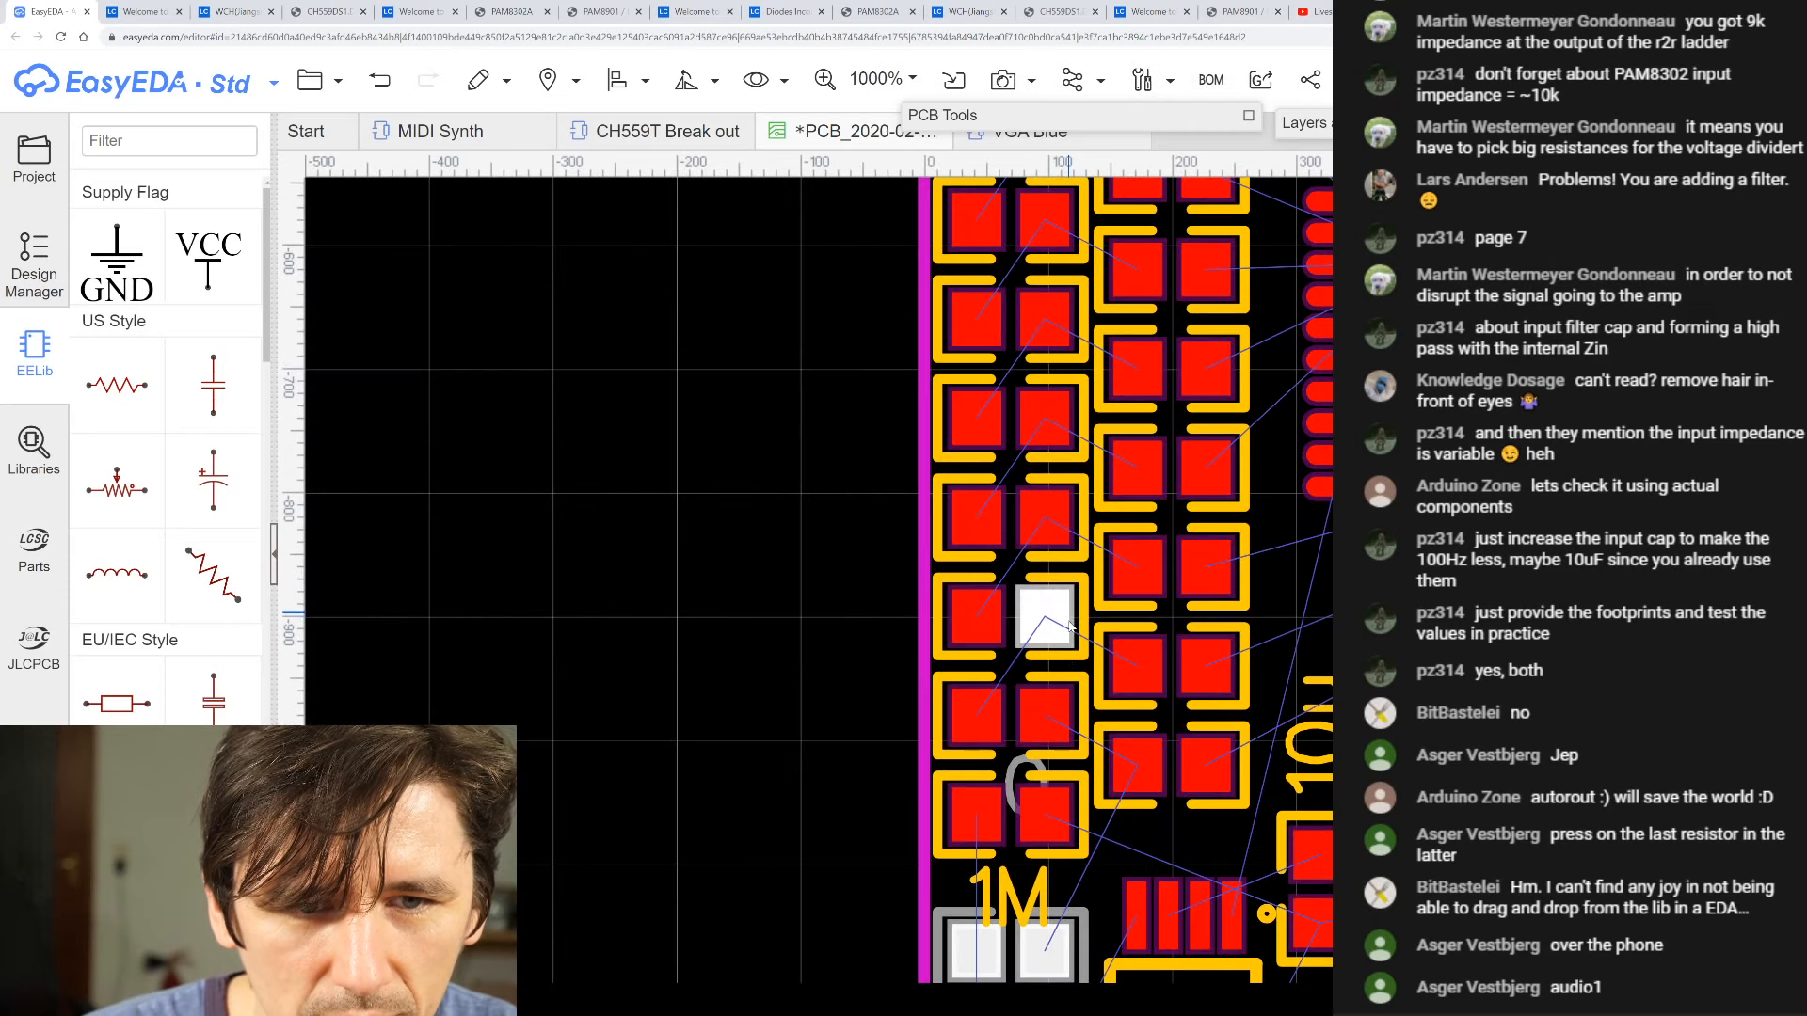
scroll(1086, 856, "down", 2)
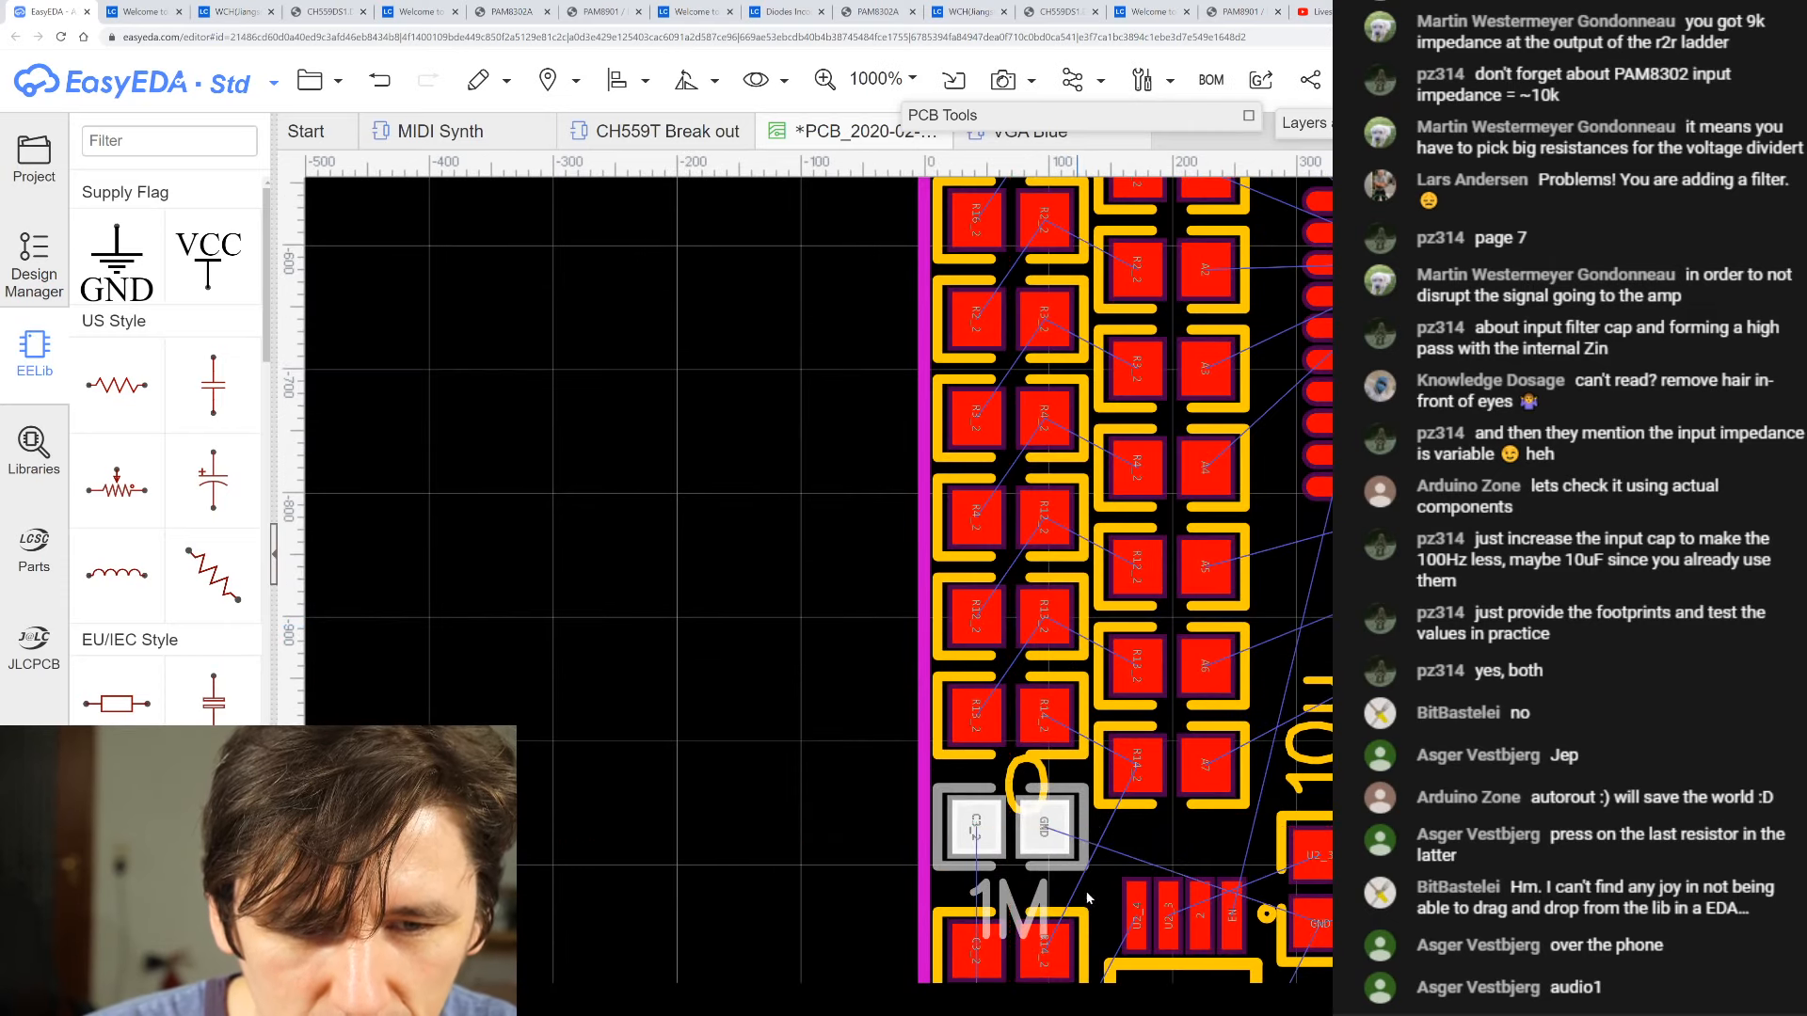
- Reduce the text size of the 1M resistor's label and position it in the gap directly below that resistor
scroll(819, 640, "down", 3)
scroll(997, 734, "up", 6)
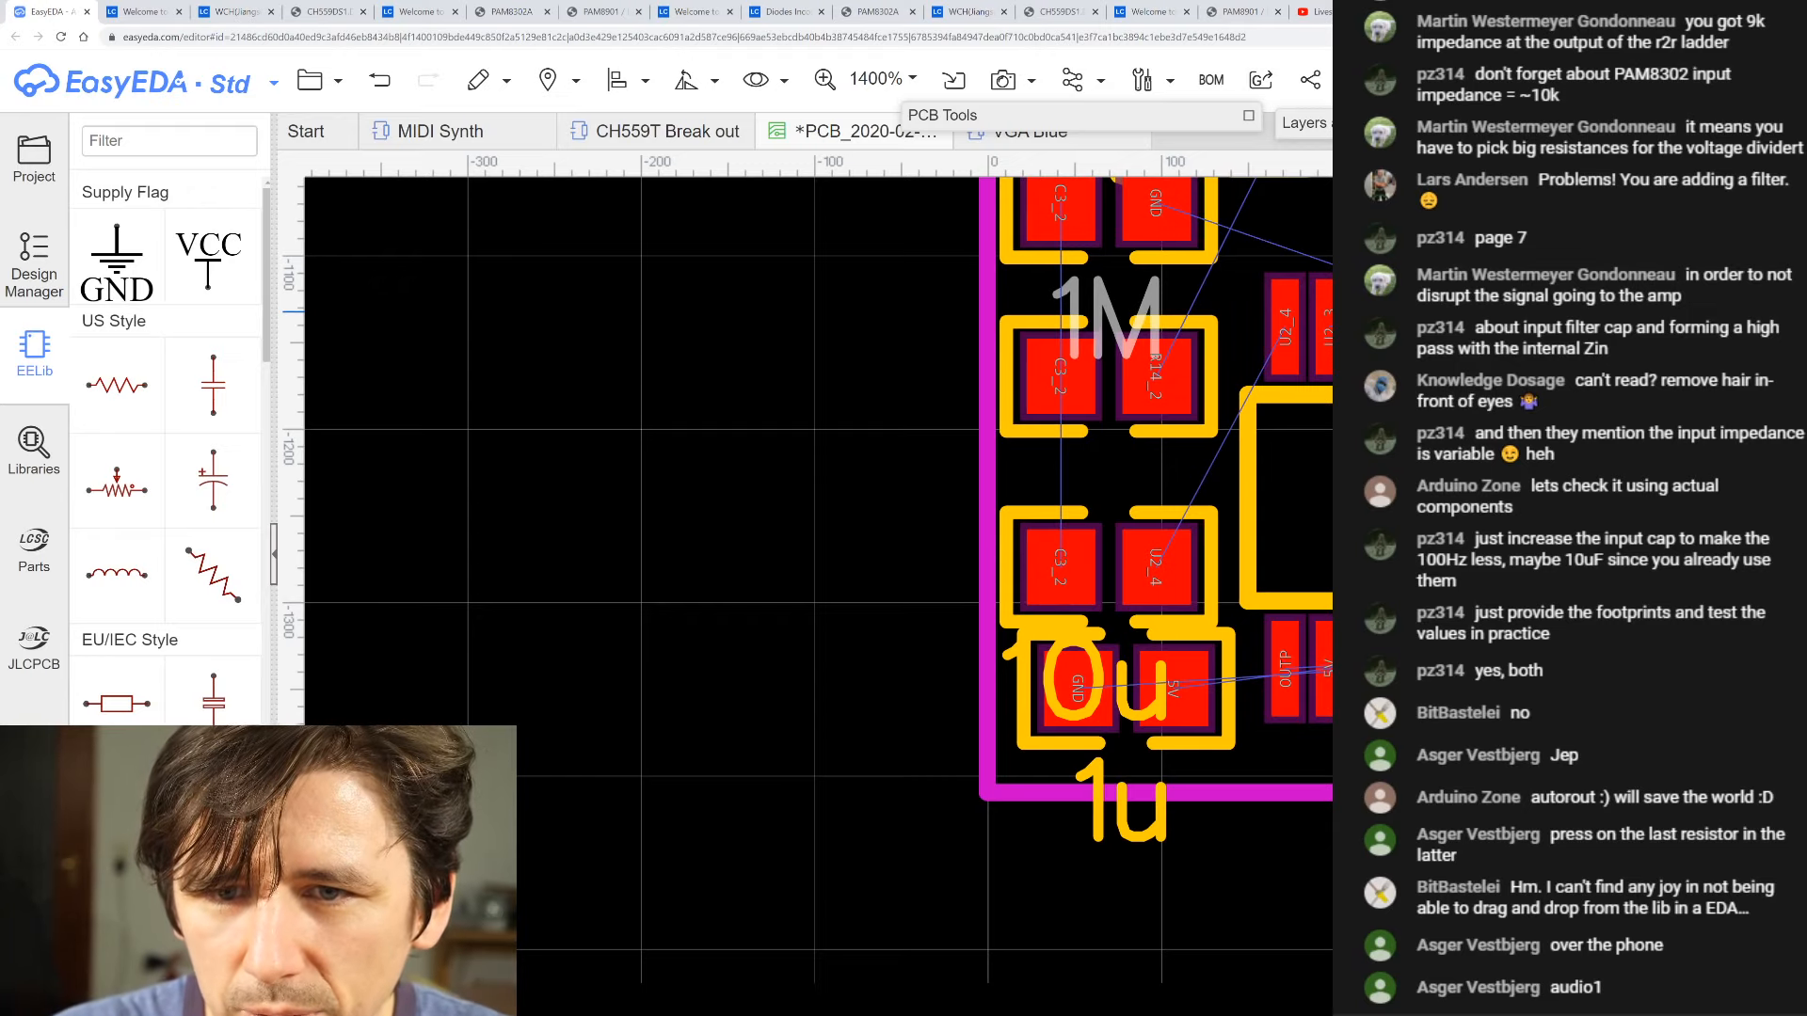
key("Return")
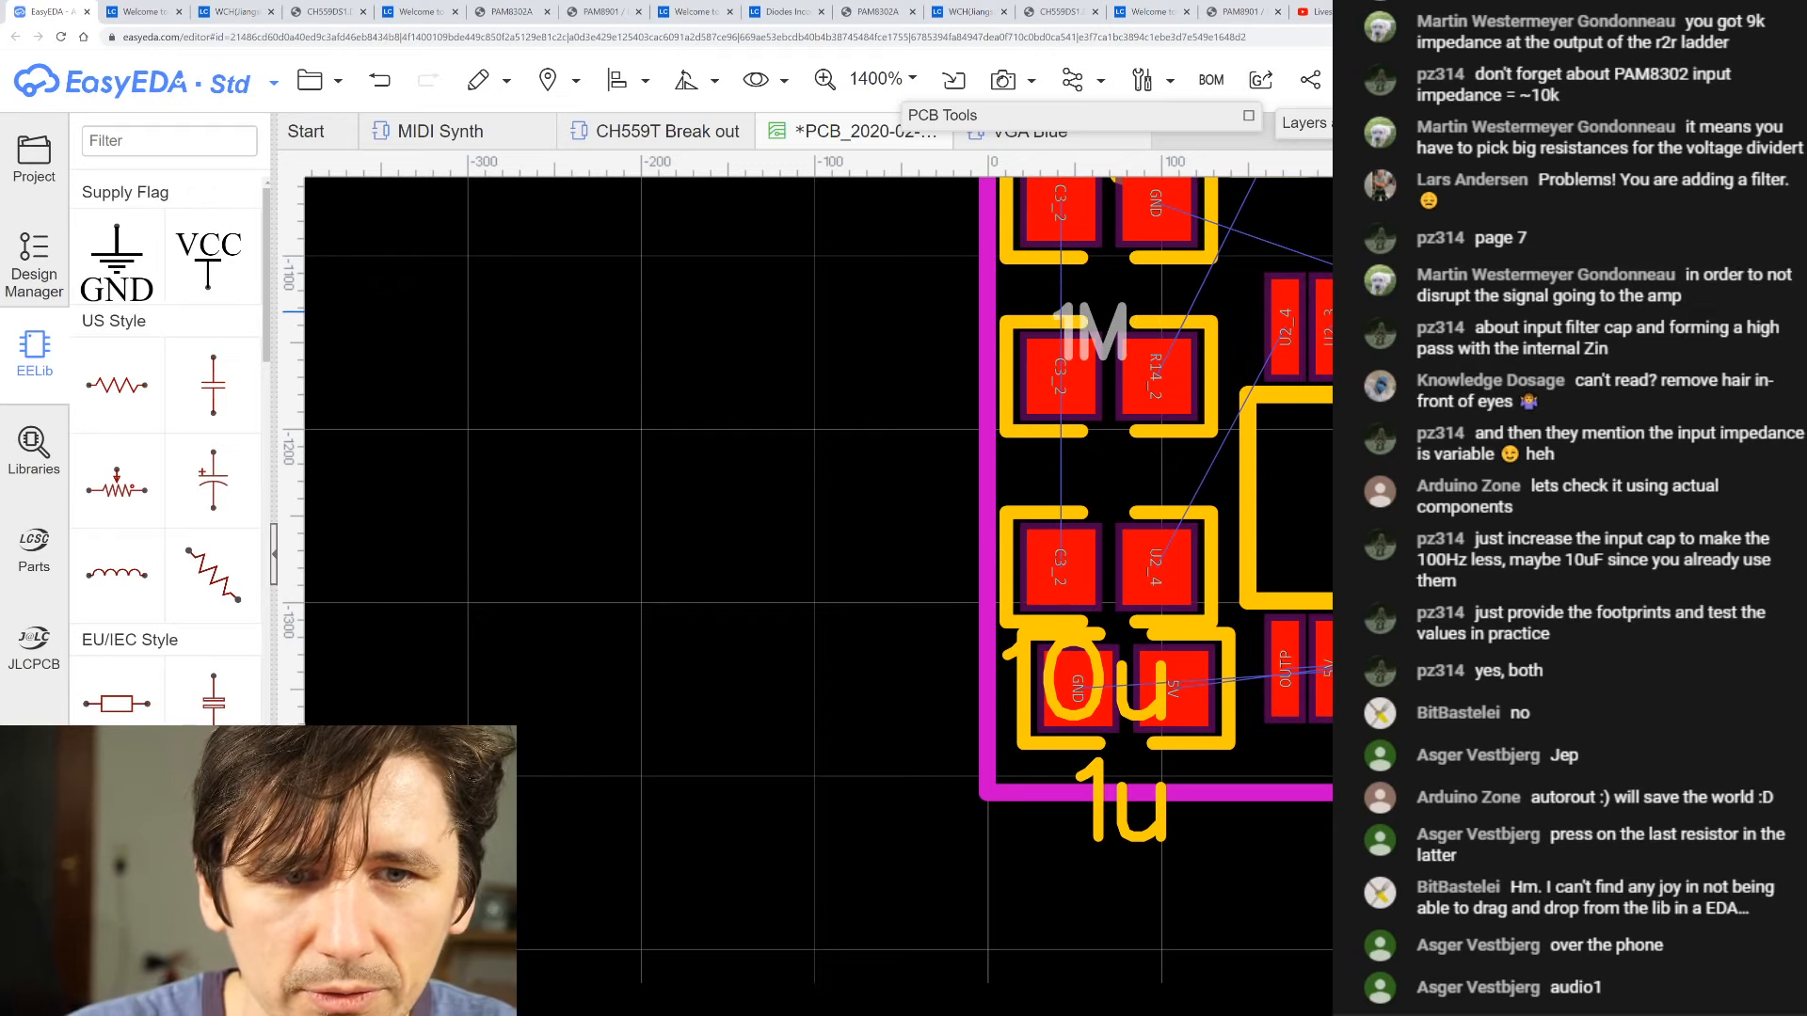
scroll(1106, 237, "up", 2)
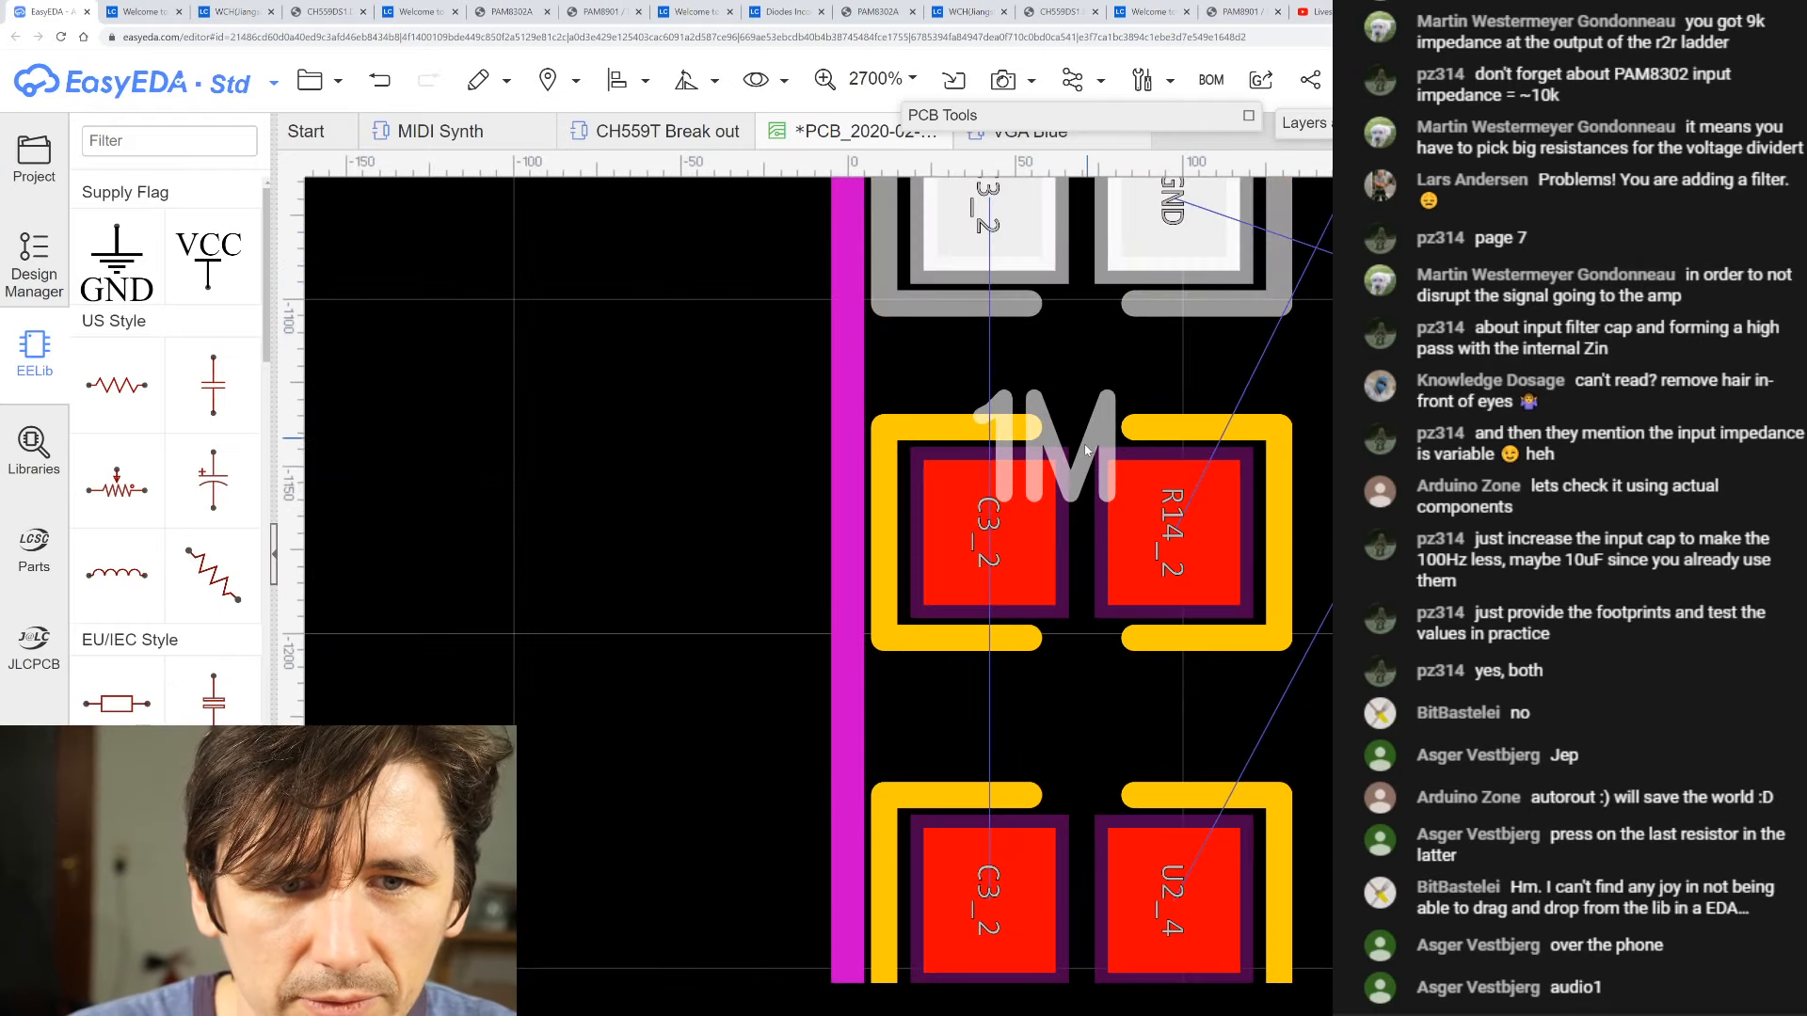
left_click_drag(1126, 451, 1132, 366)
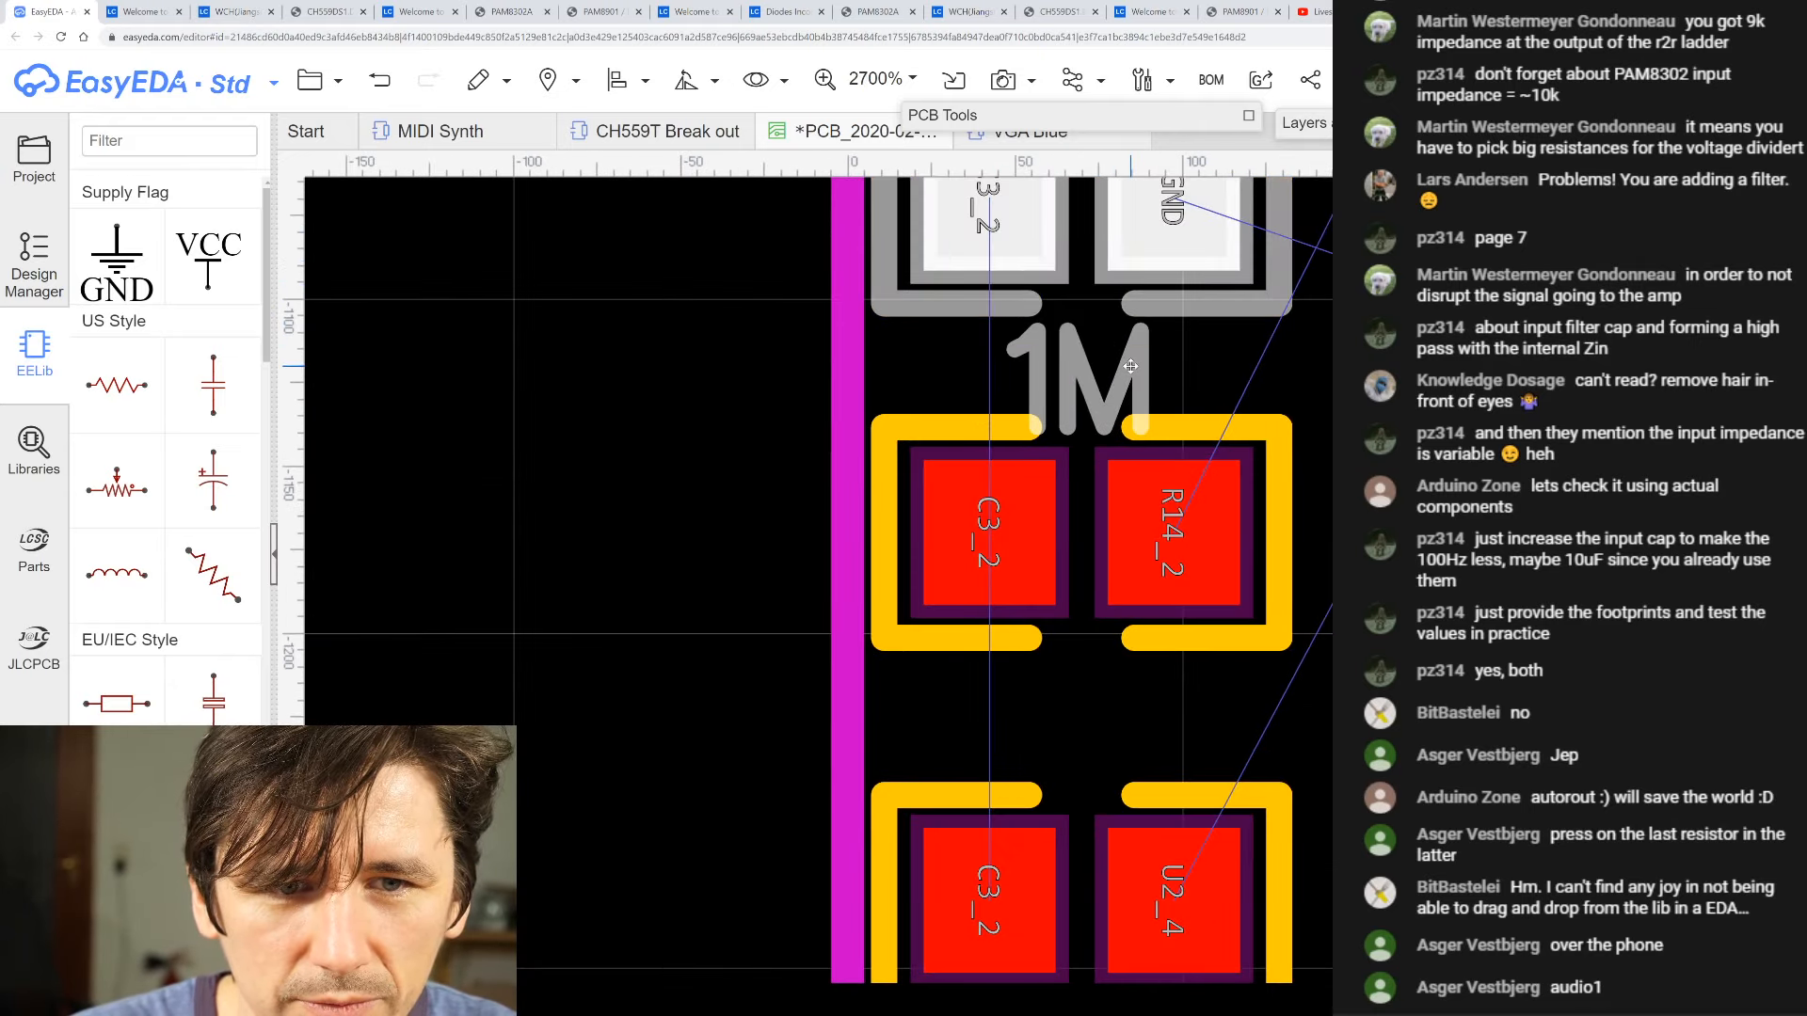
scroll(1130, 366, "down", 3)
scroll(988, 334, "up", 2)
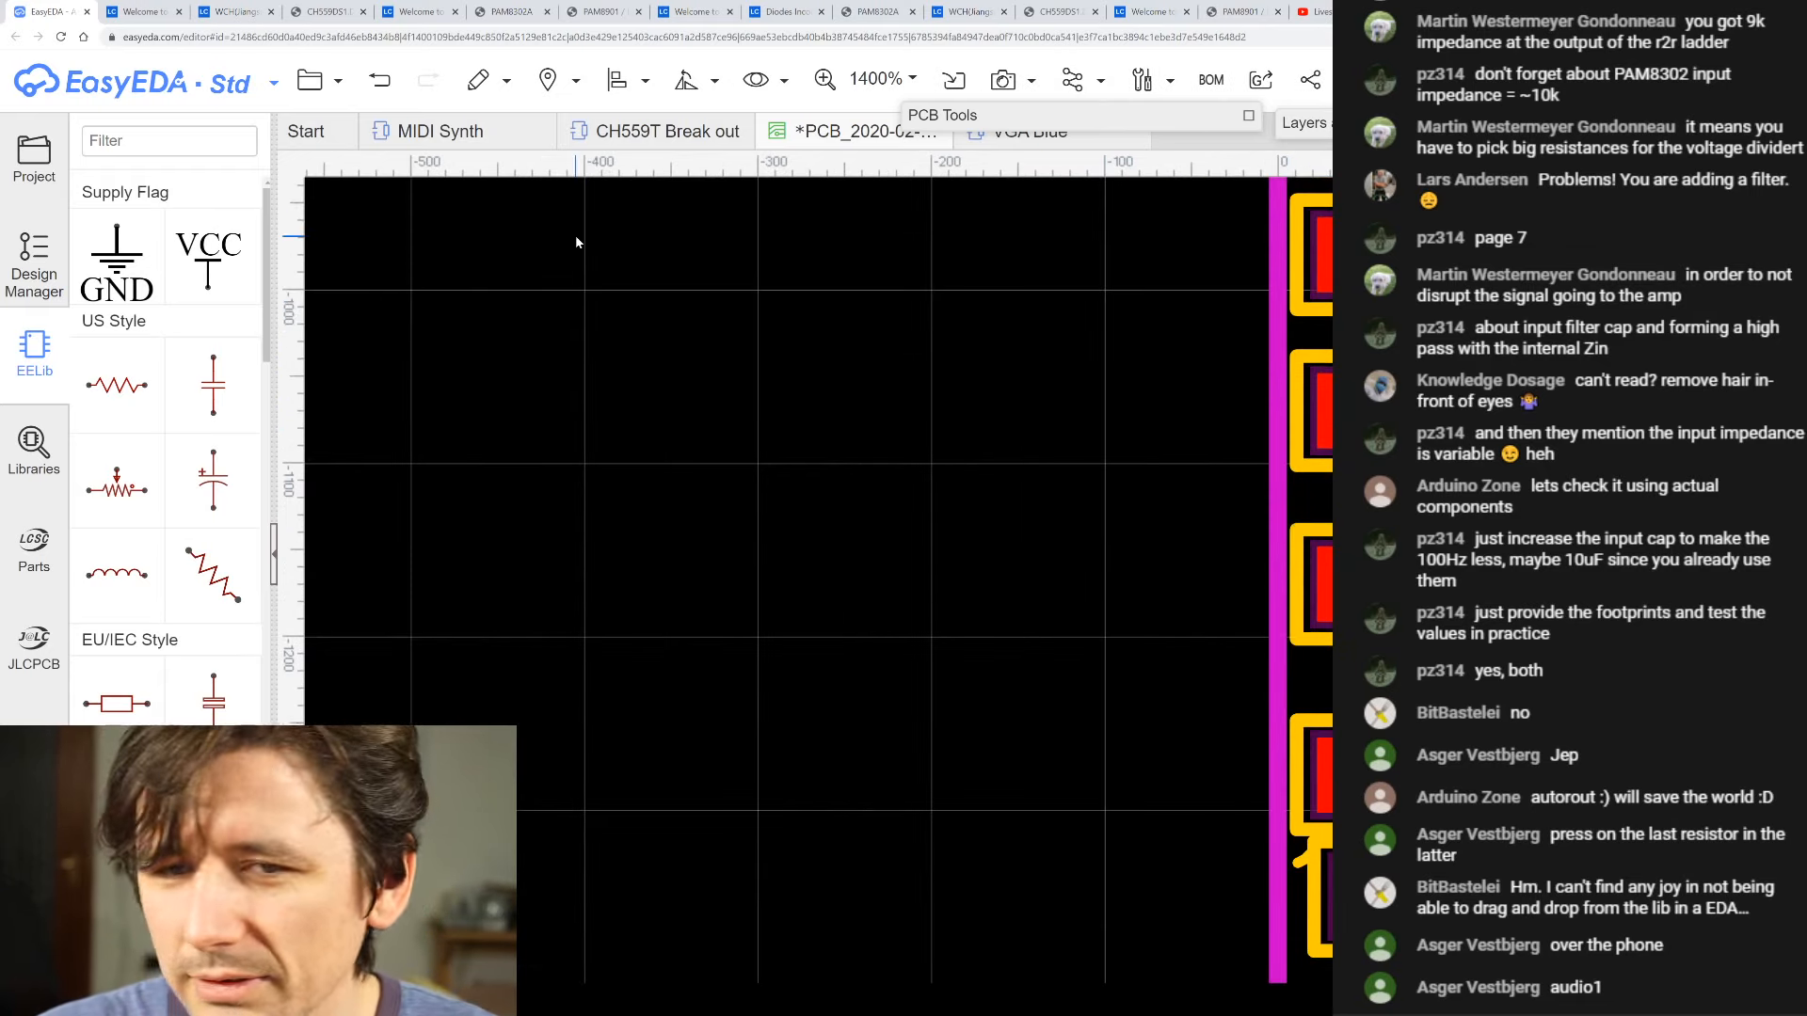
scroll(819, 438, "down", 2)
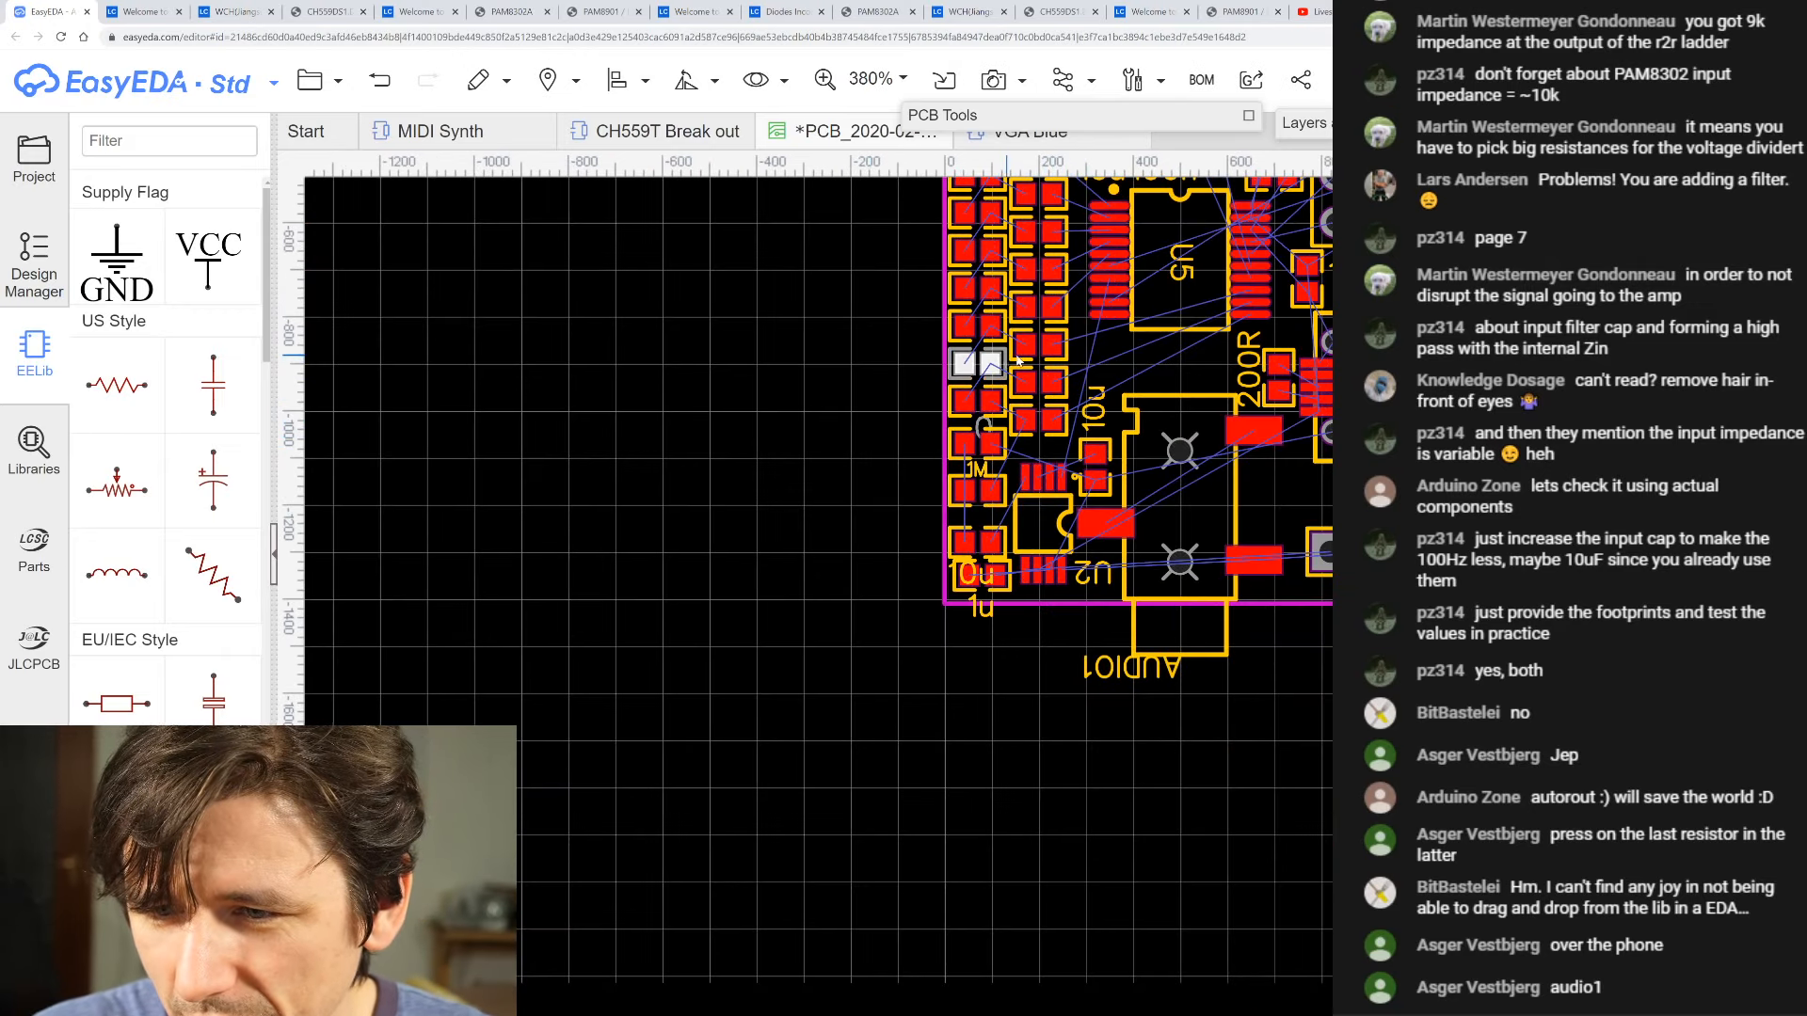
scroll(1084, 371, "up", 1)
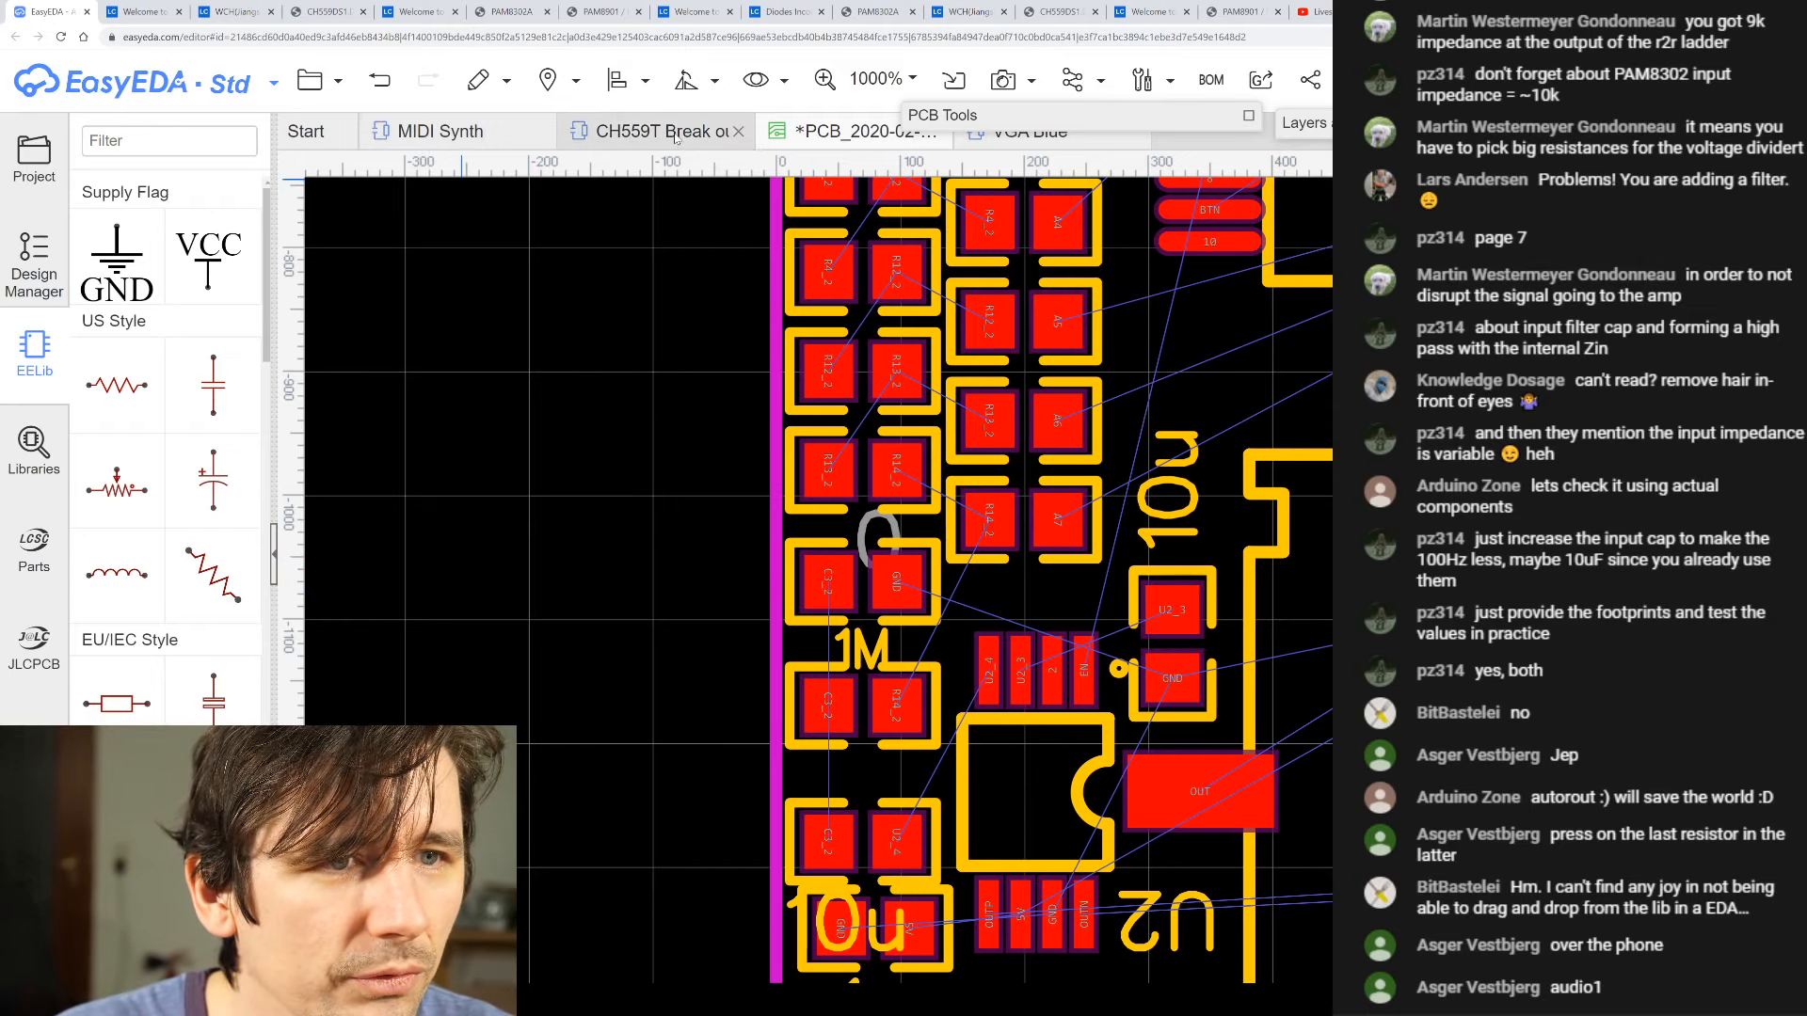
- Highlight the last 20k ladder resistor in the schematic and locate its matching footprint in the PCB layout
left_click(706, 136)
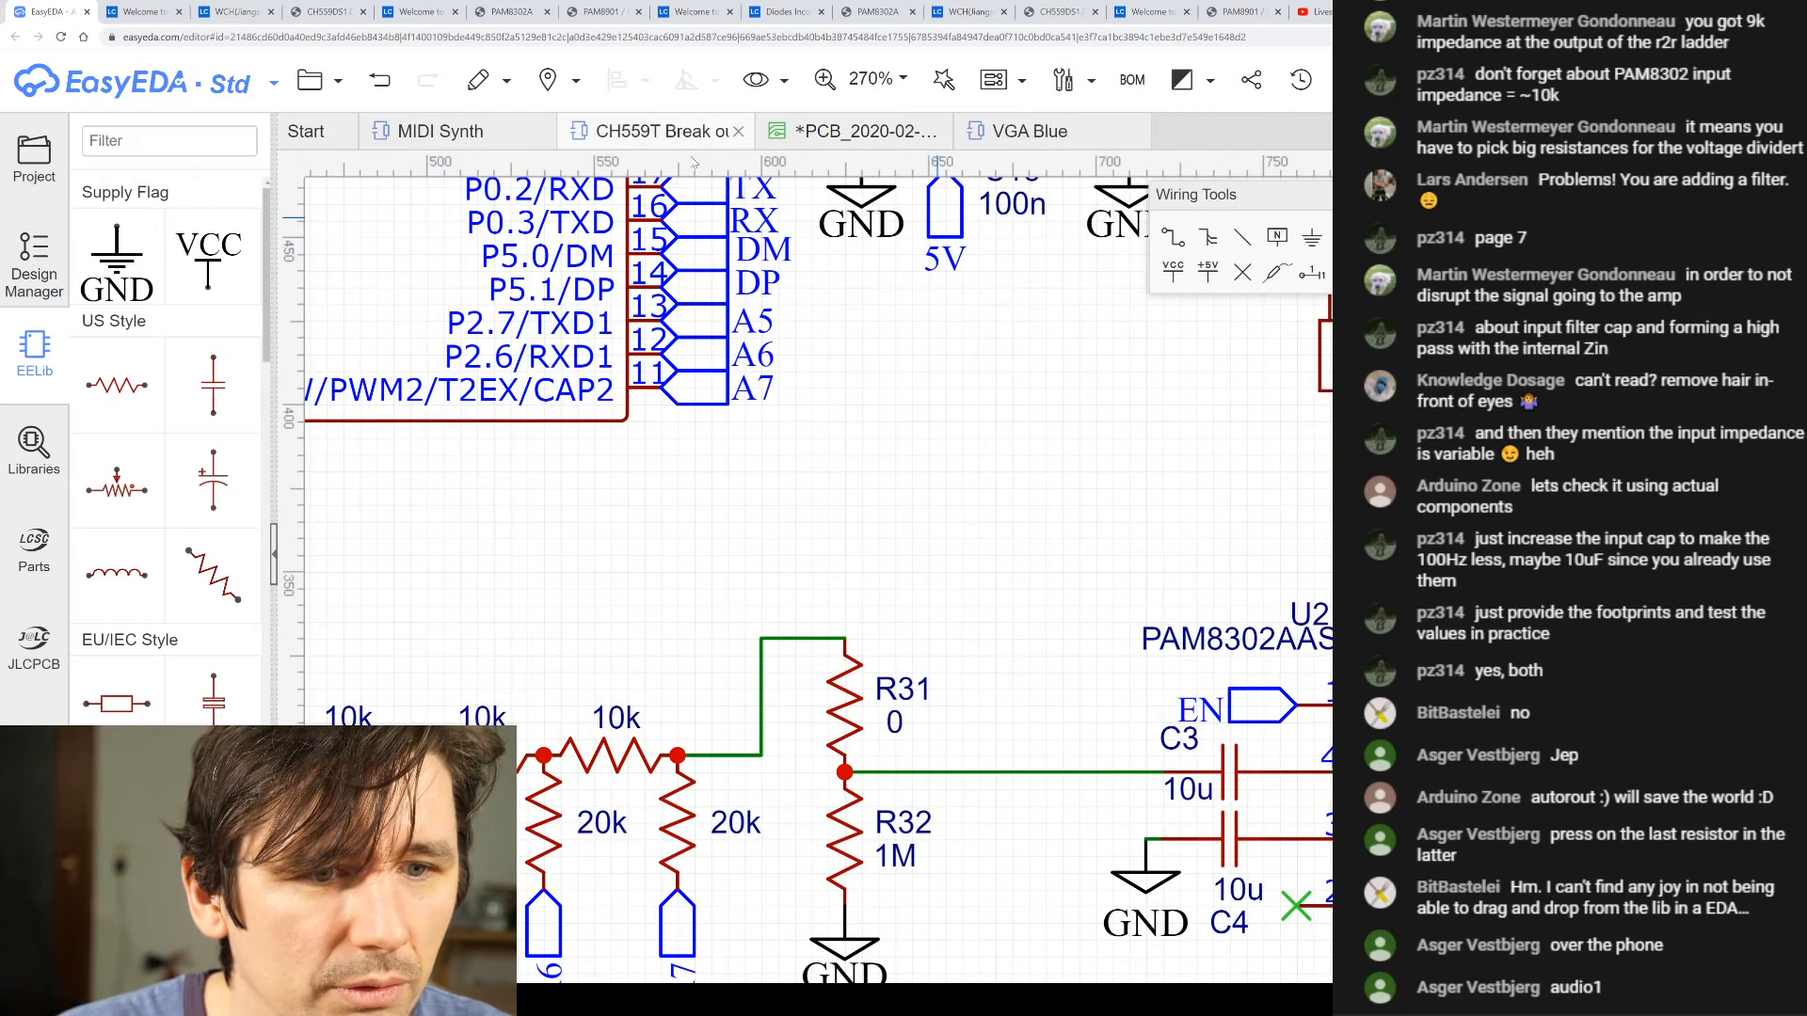
left_click(712, 784)
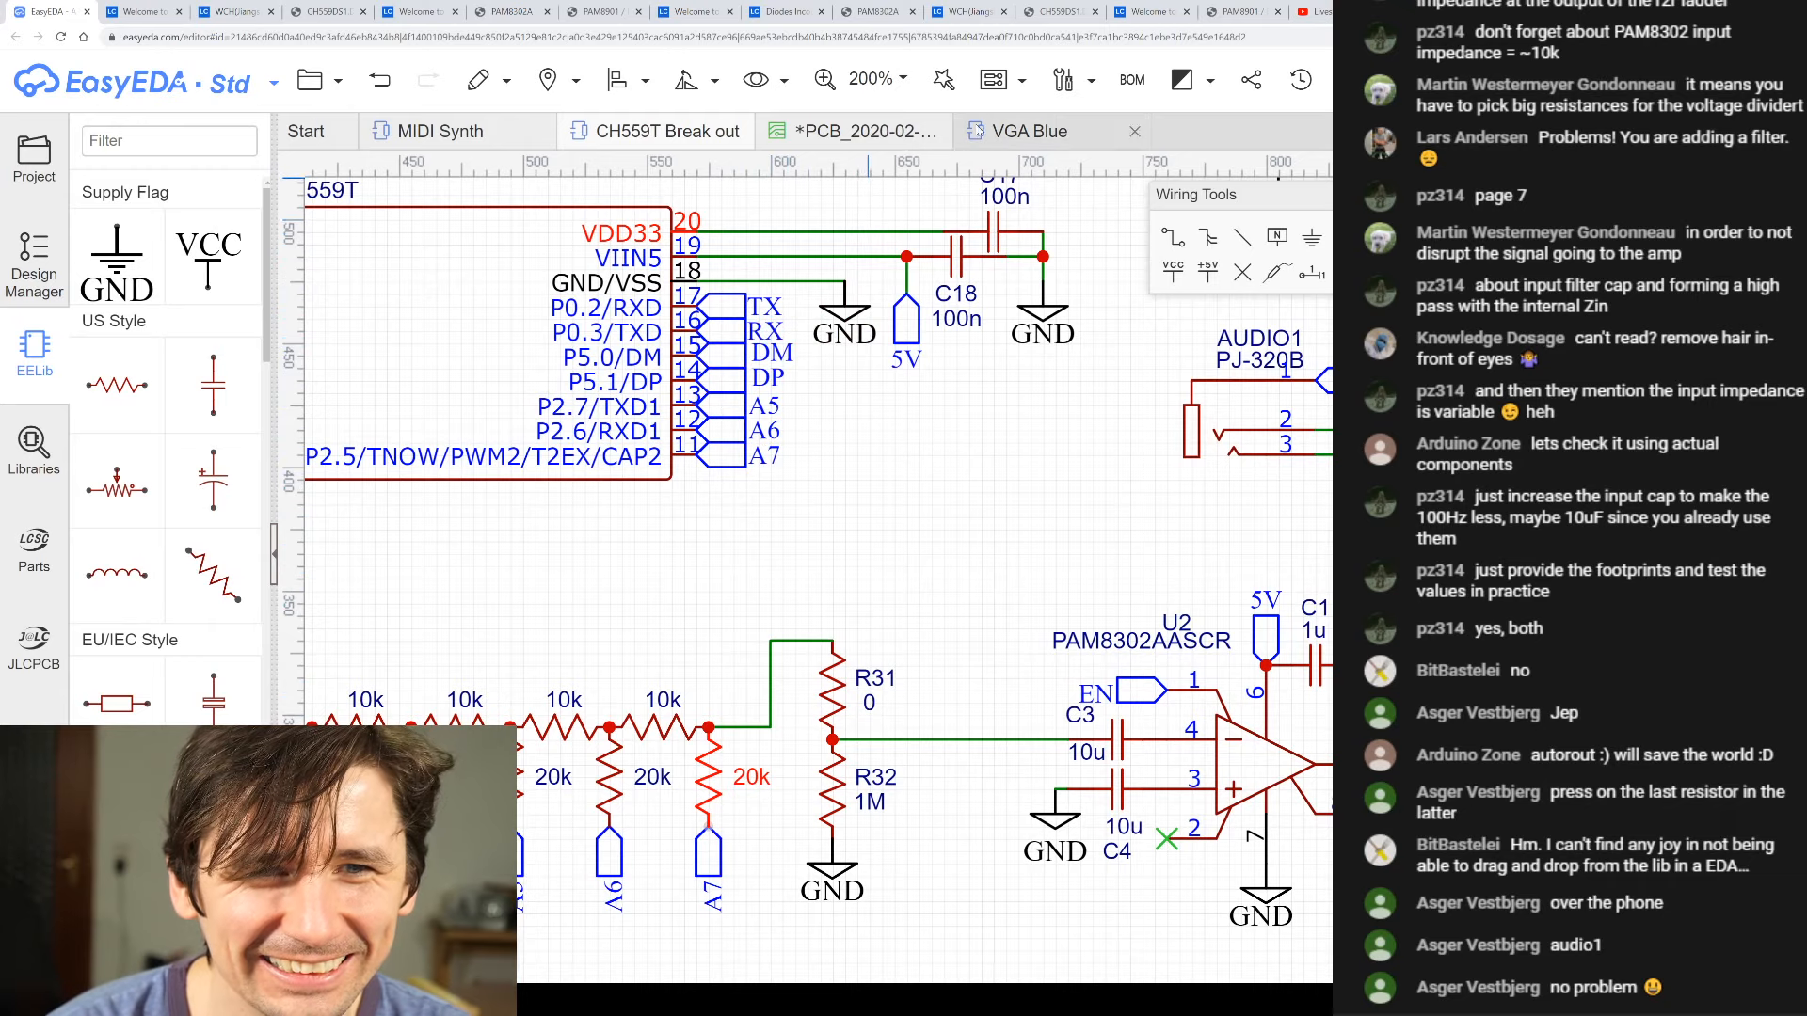
left_click(864, 131)
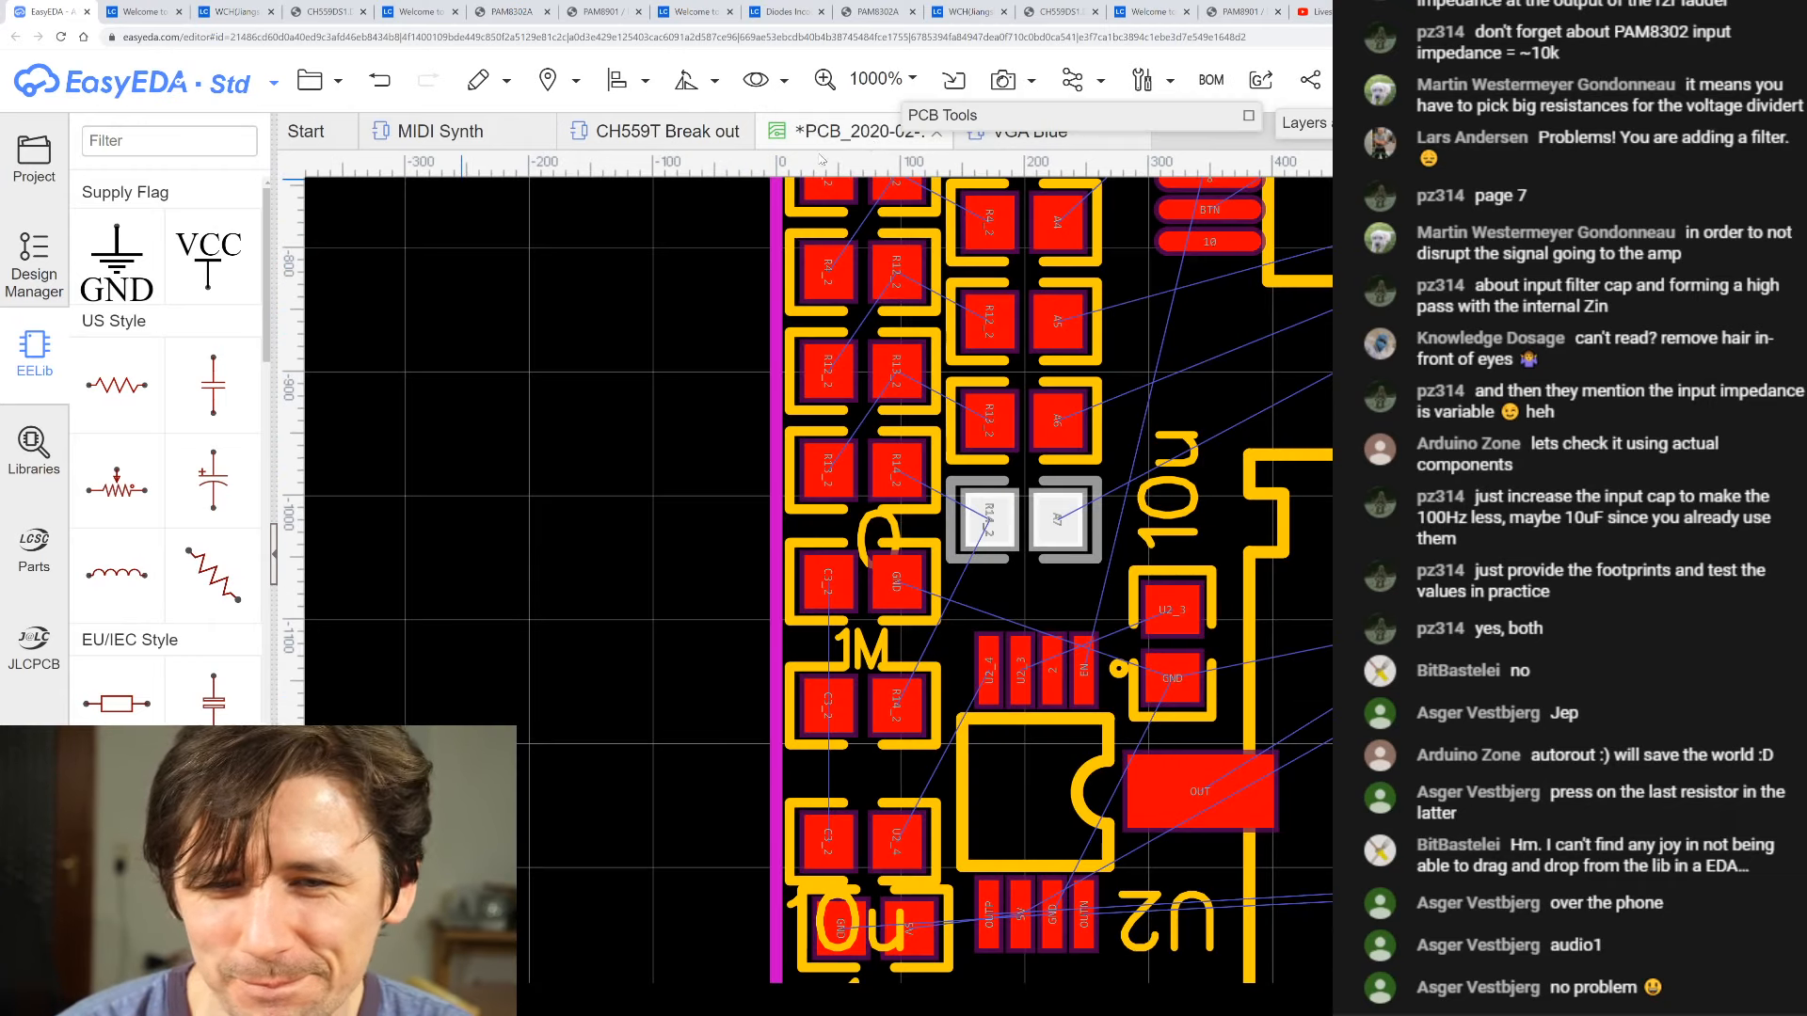
- Move the 0 label of the 0 ohm resistor into the gap beside the 1M resistor, above U2's upper pads
scroll(932, 551, "down", 1)
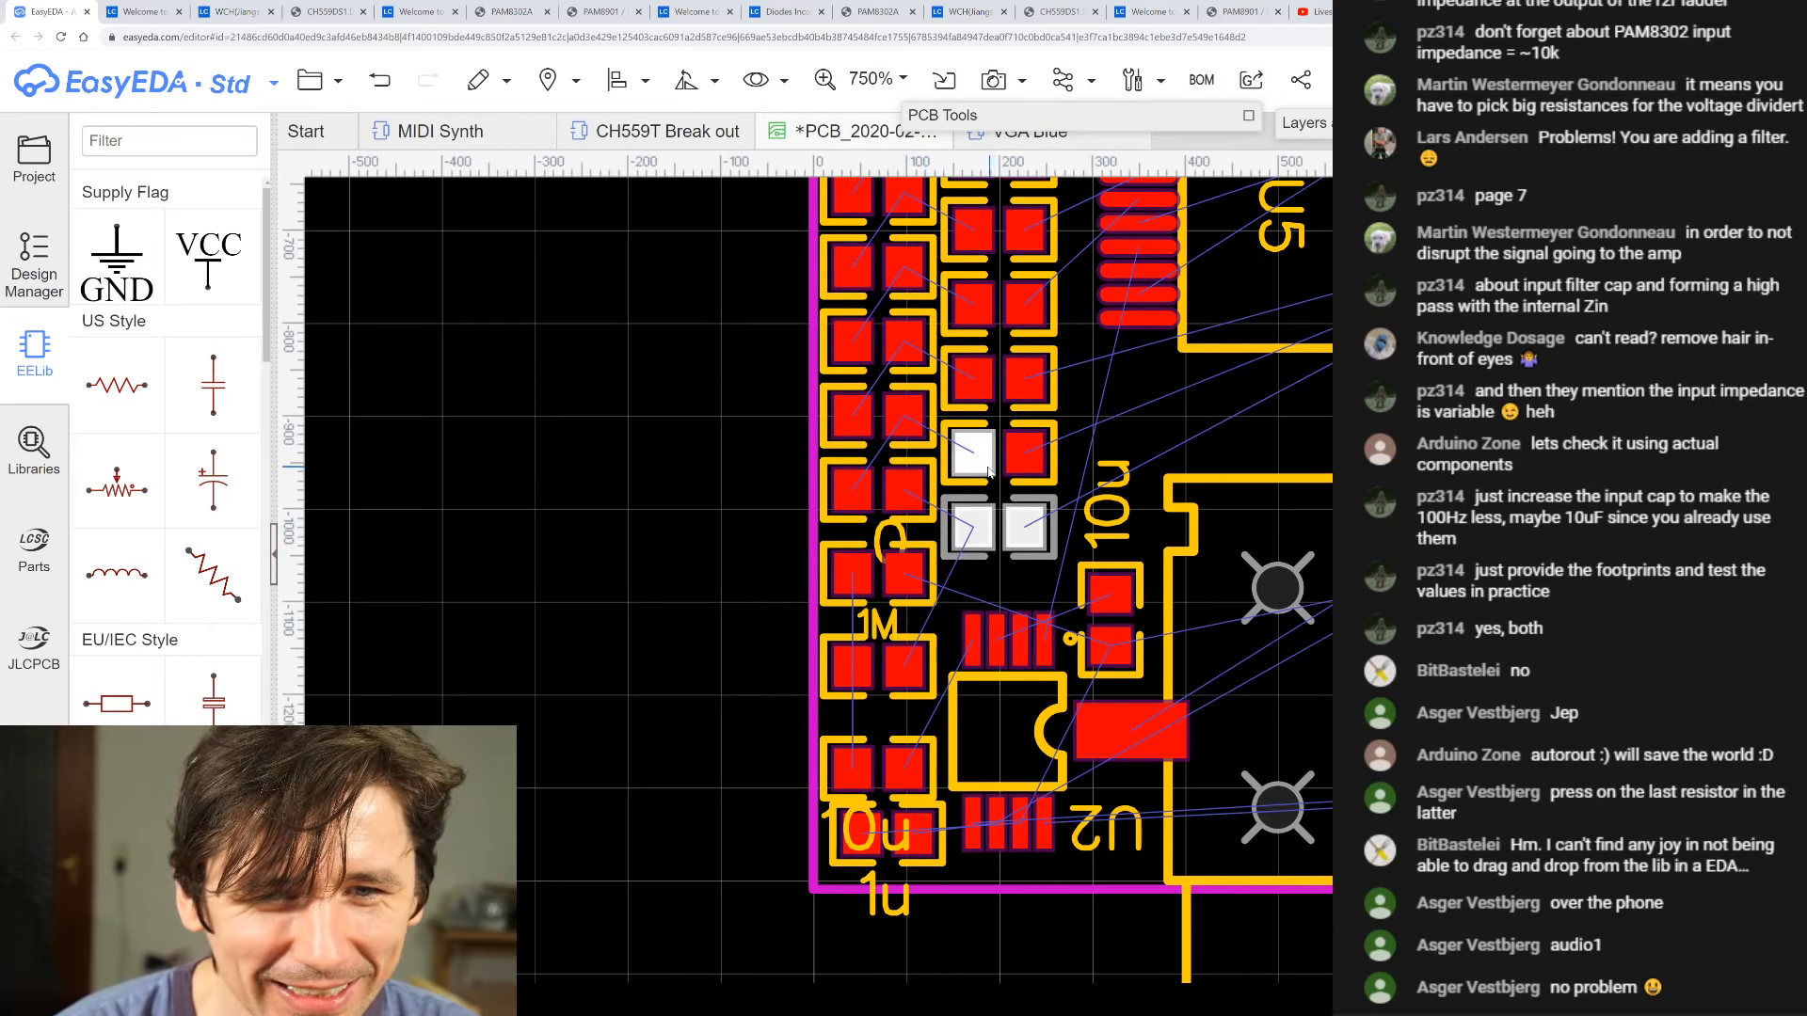
scroll(988, 470, "up", 1)
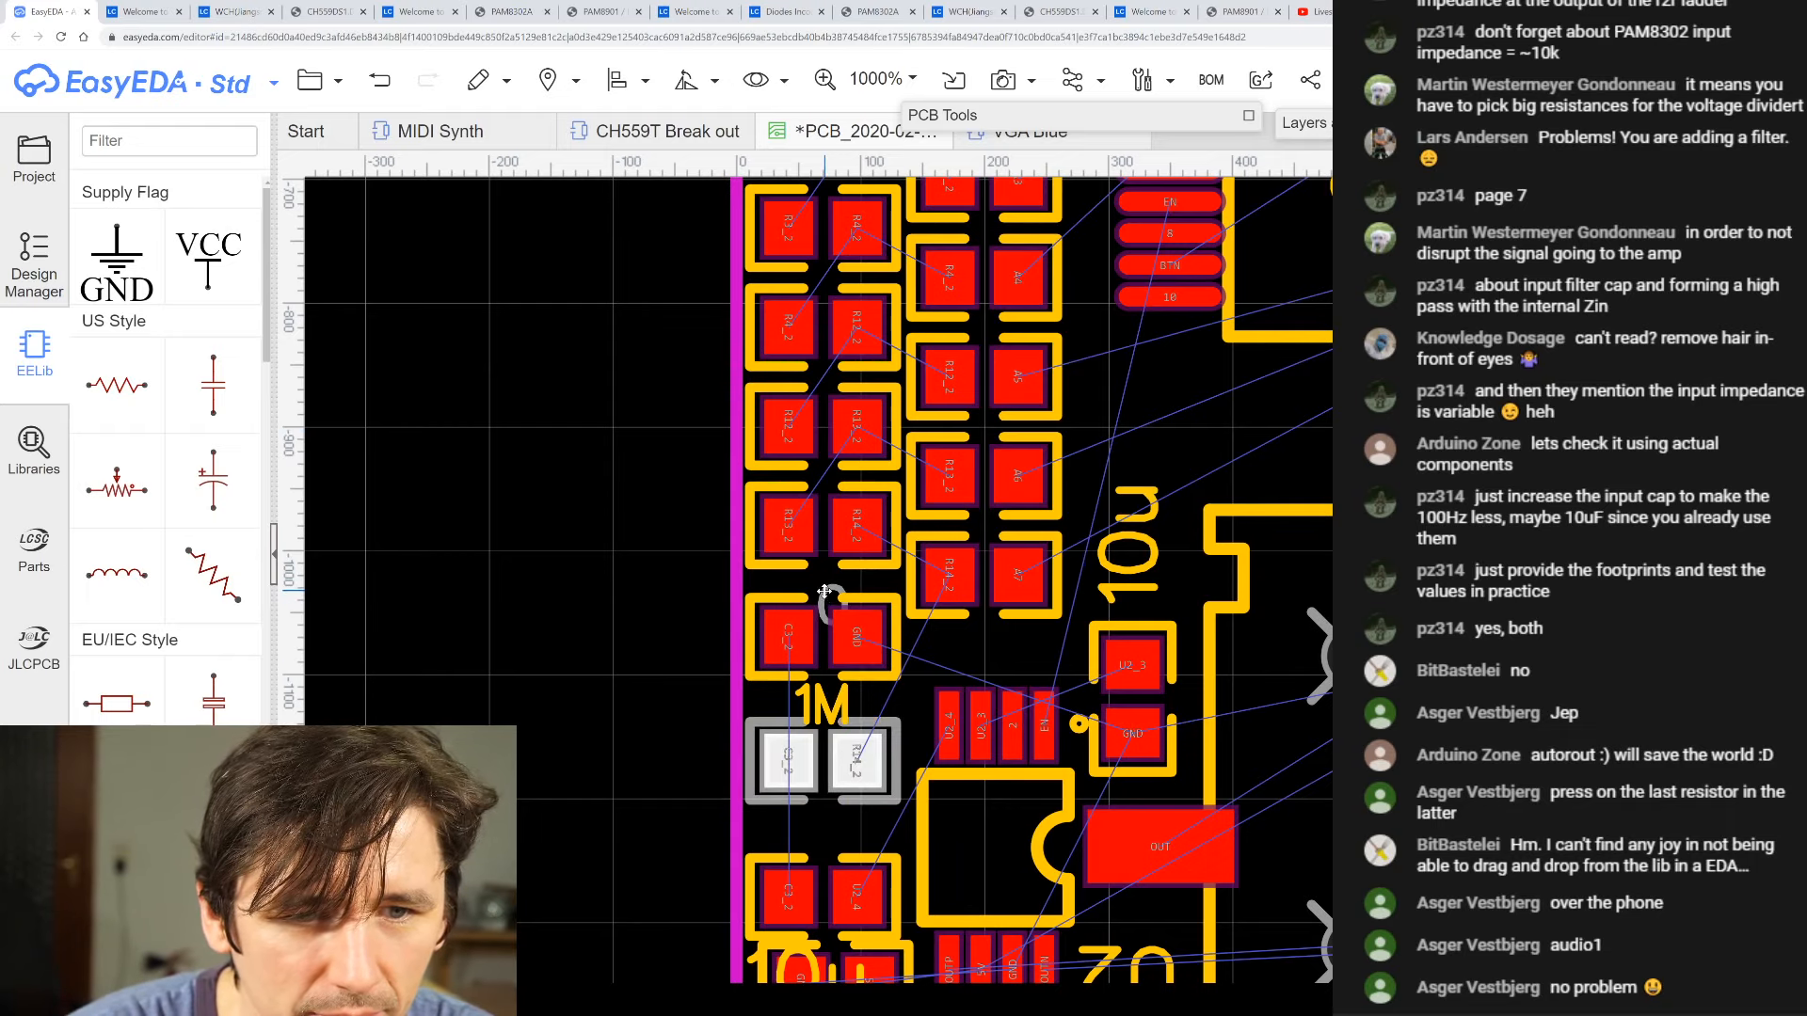
left_click_drag(815, 577, 915, 640)
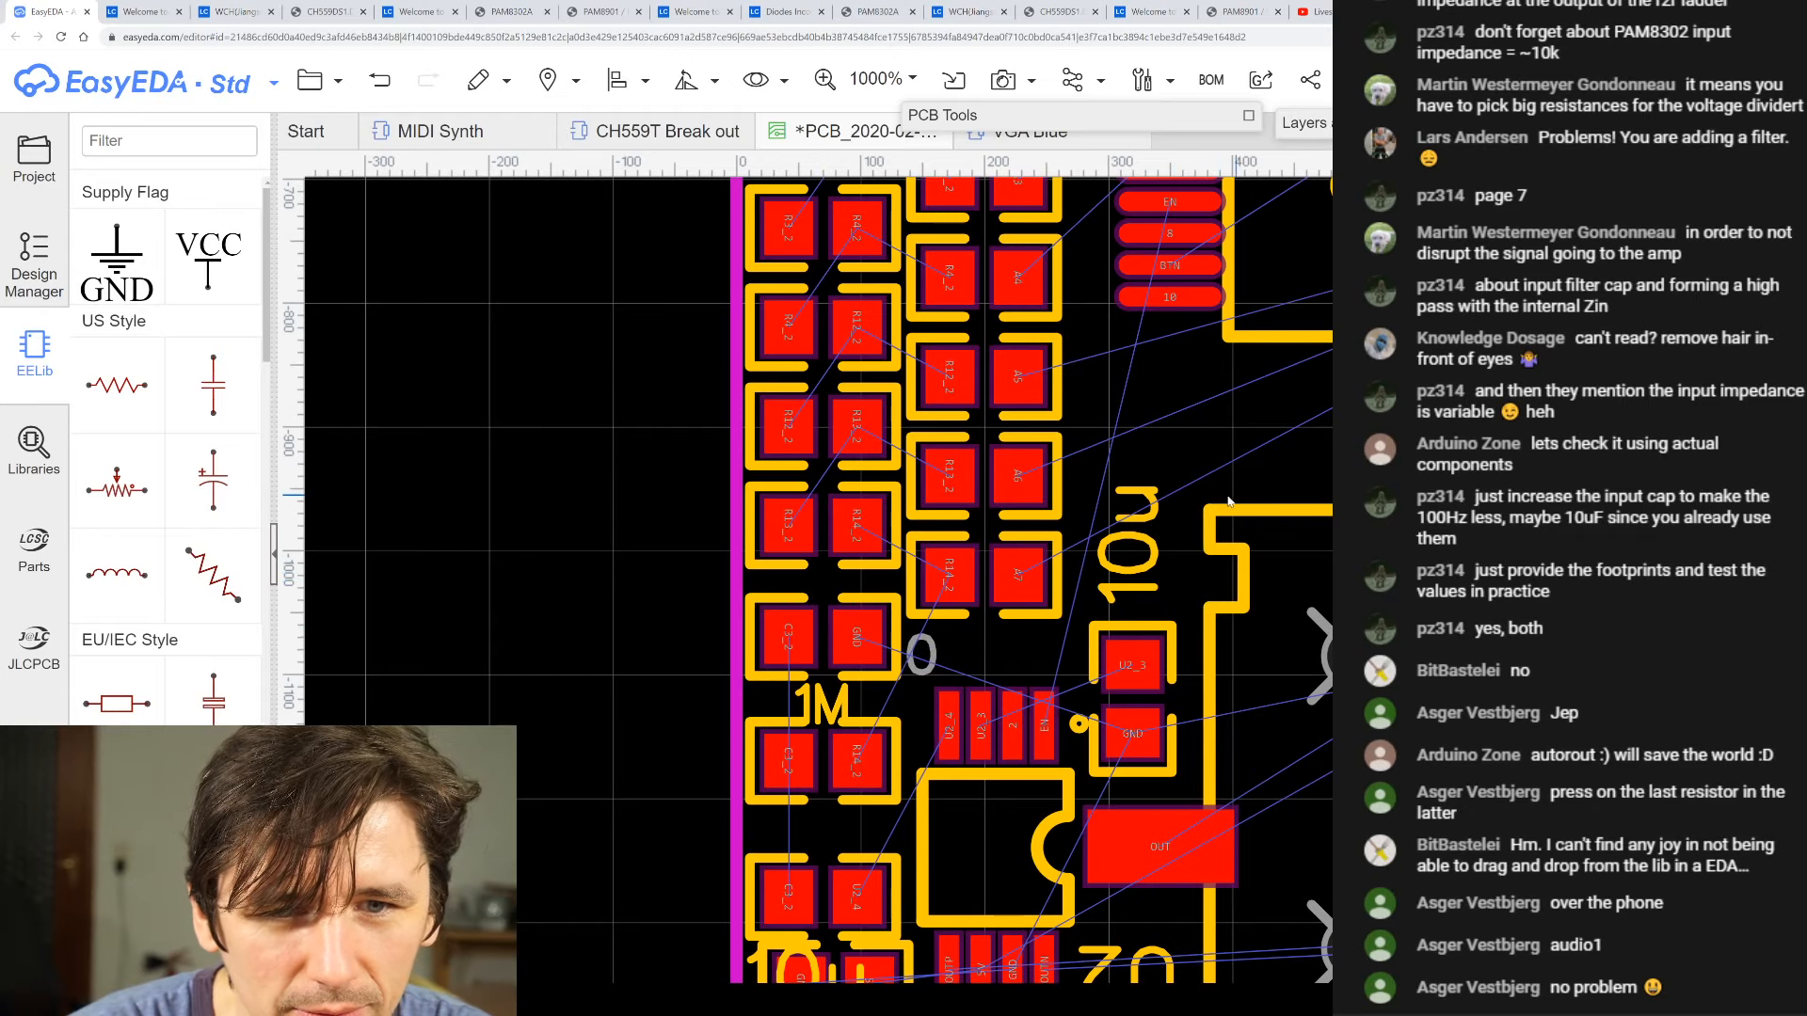
- Reduce the text size of the lower 10u capacitor's label and center it in the gap directly above that capacitor
scroll(1148, 539, "down", 5)
scroll(974, 665, "up", 3)
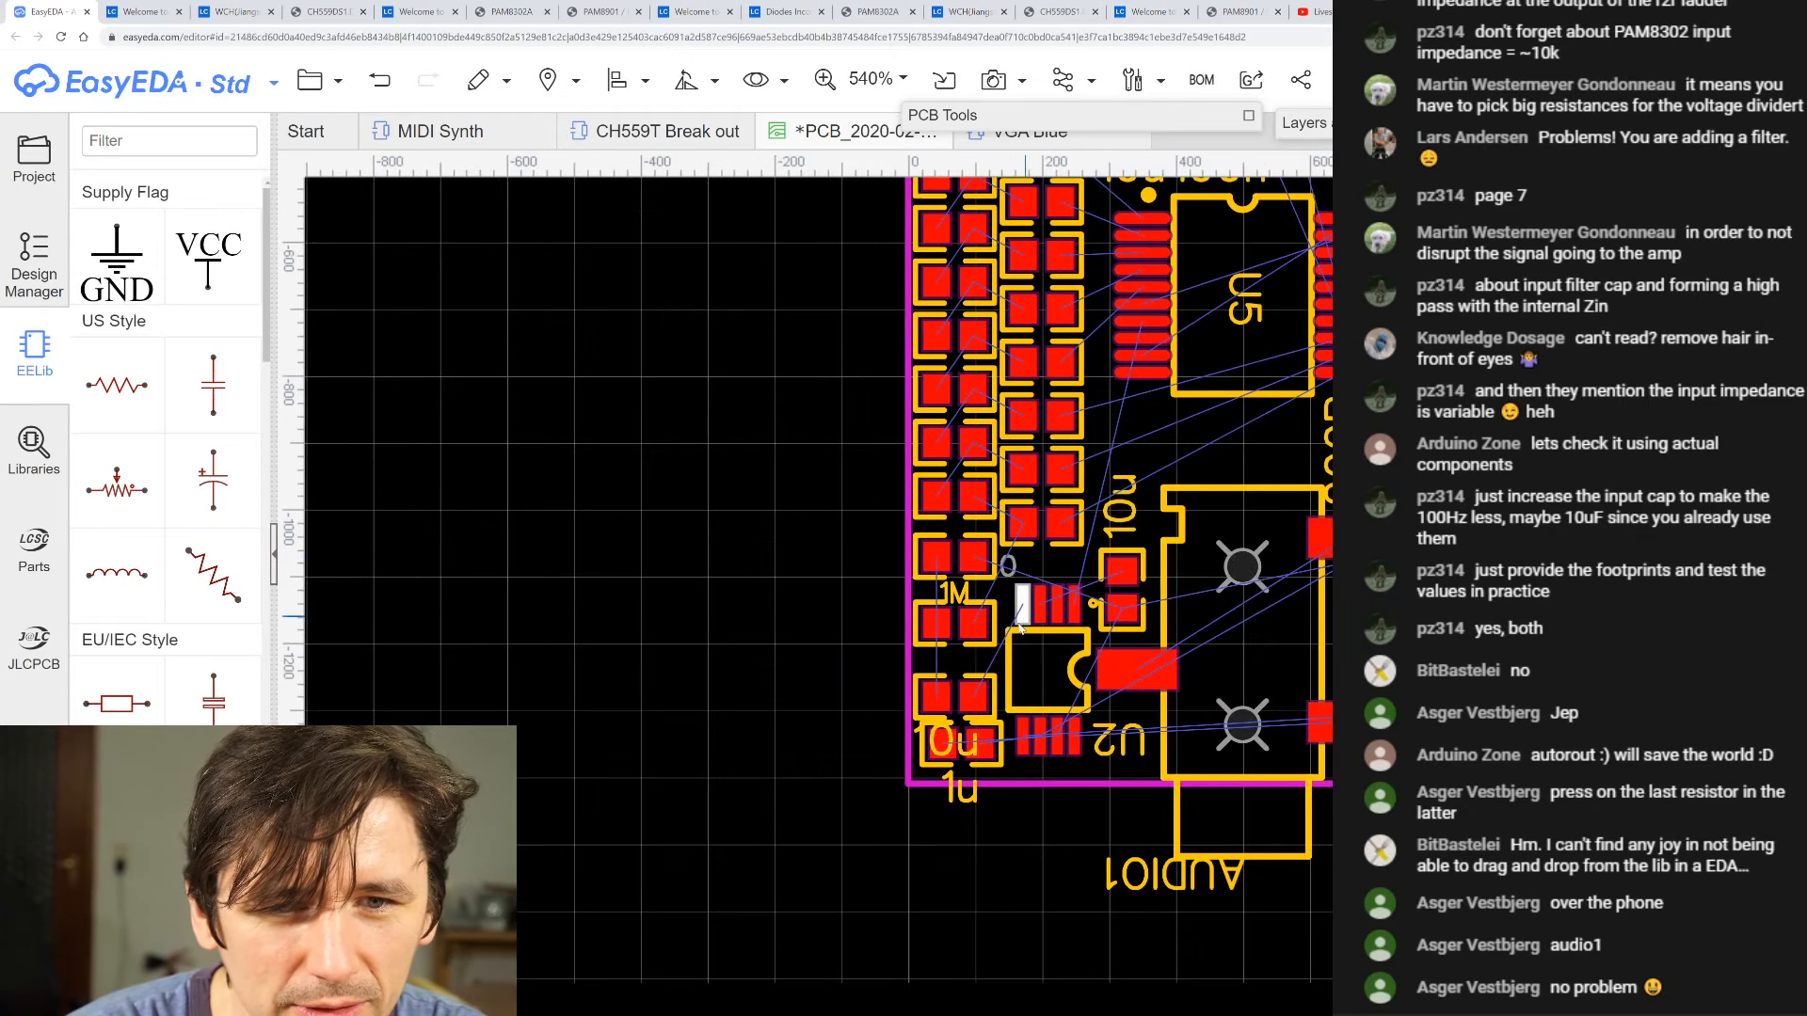
scroll(974, 665, "up", 2)
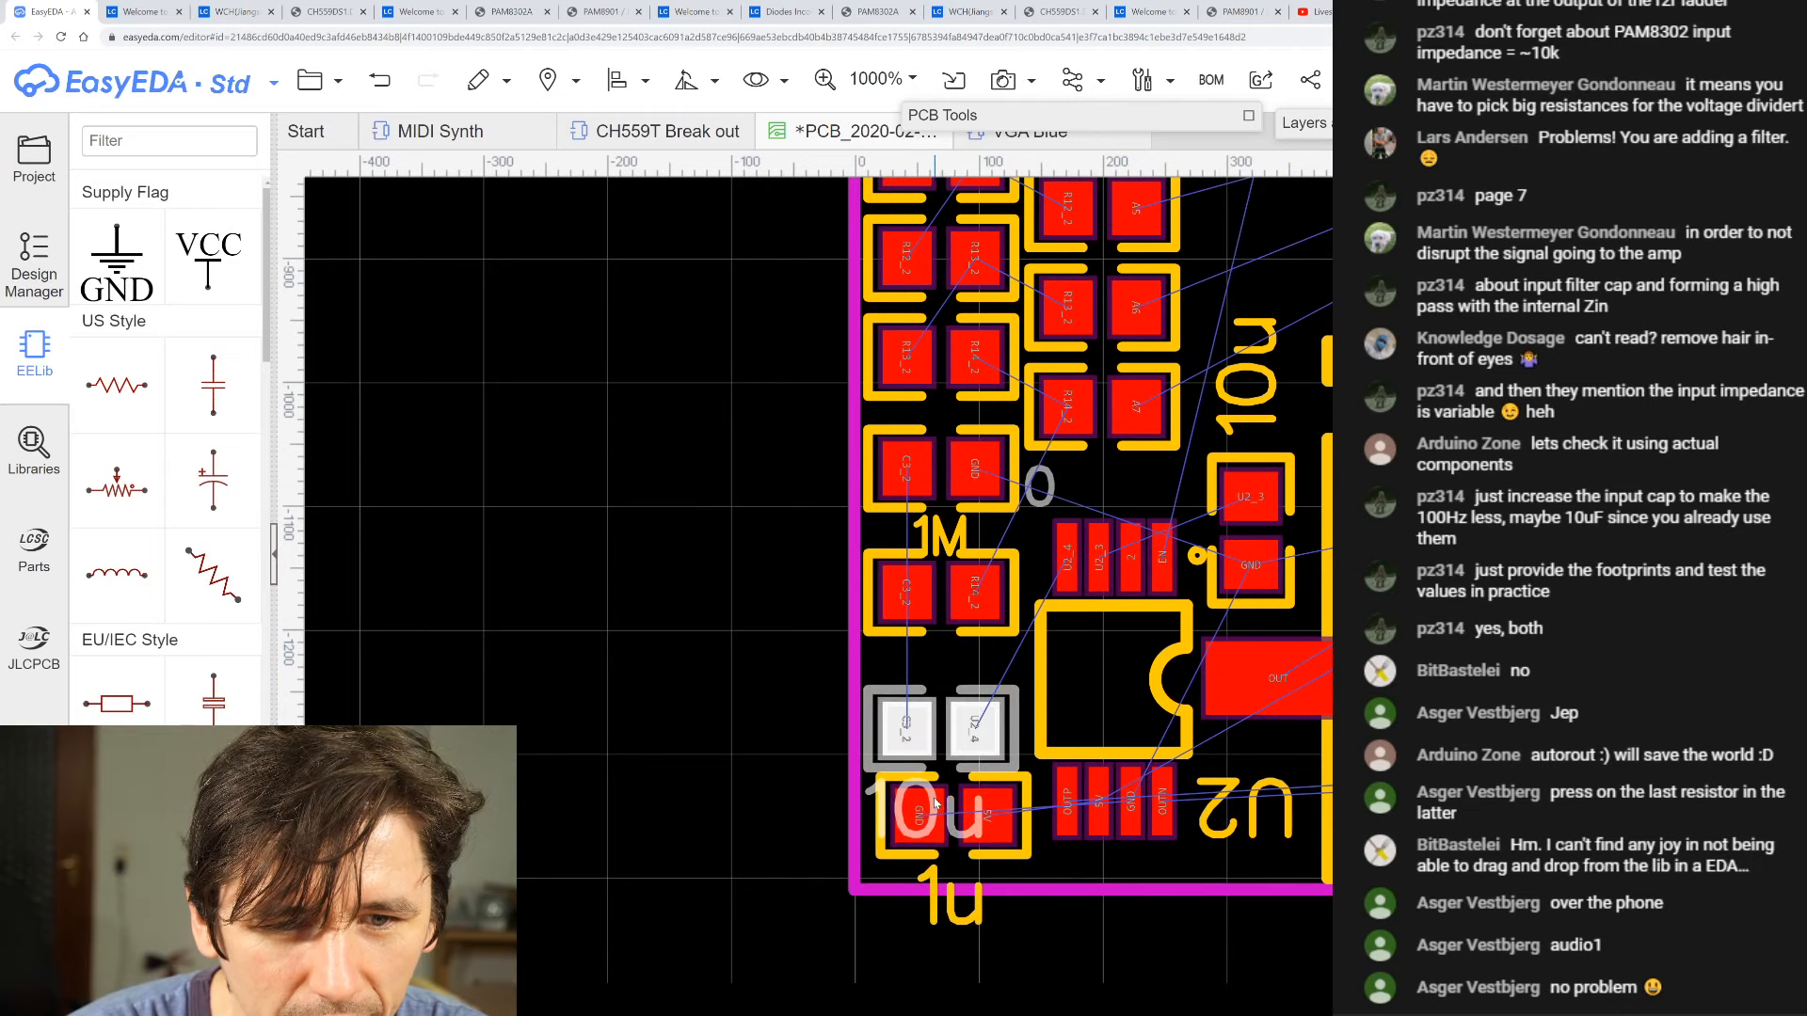
left_click_drag(930, 795, 950, 649)
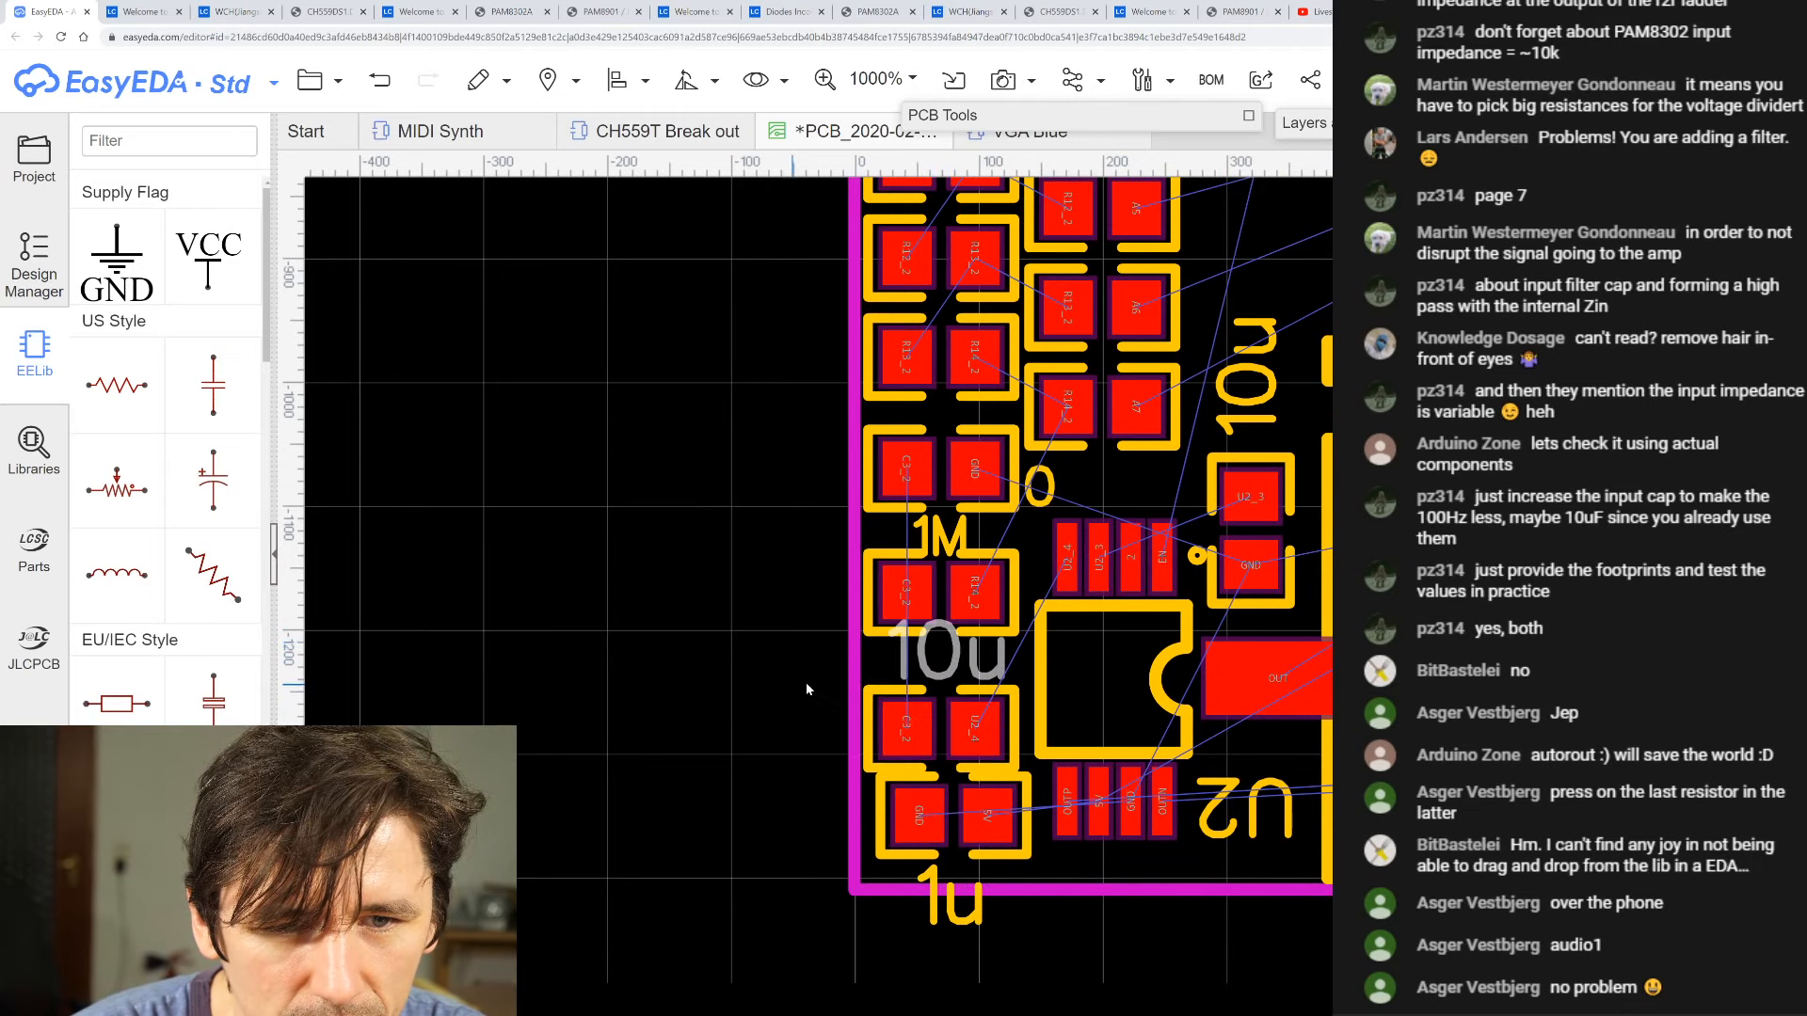
left_click(939, 687)
left_click(941, 672)
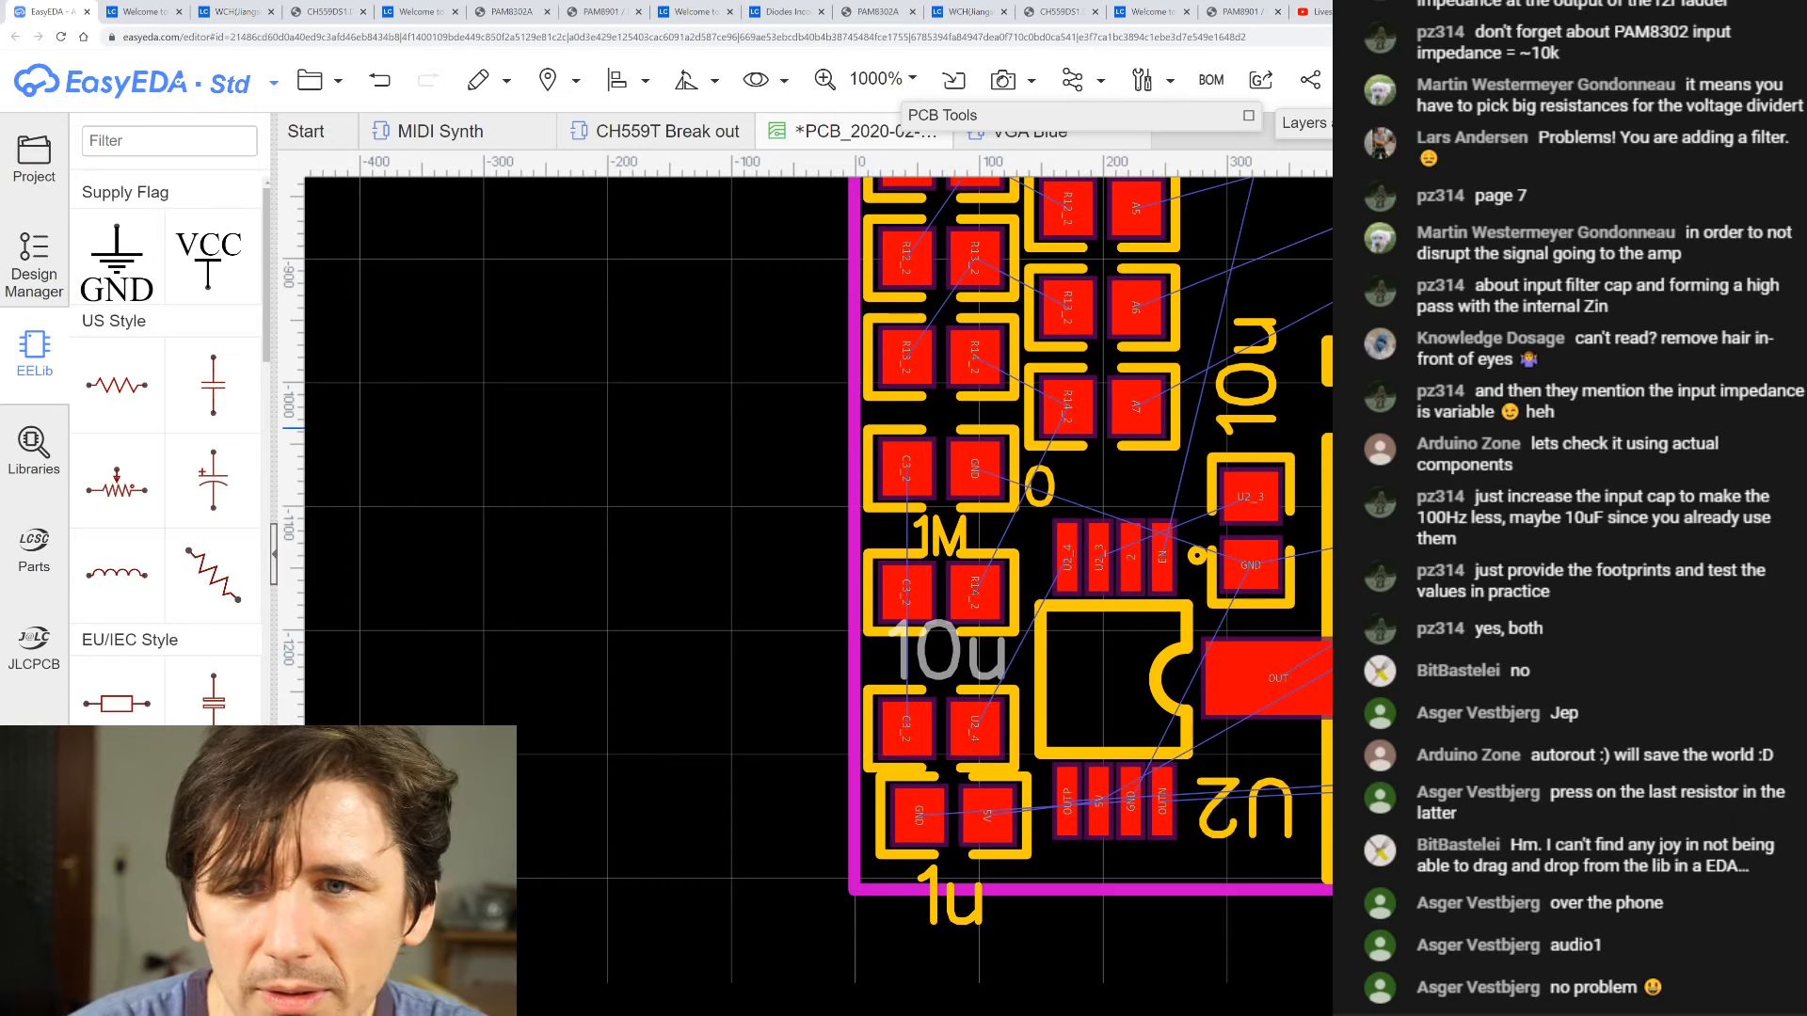
key("Return")
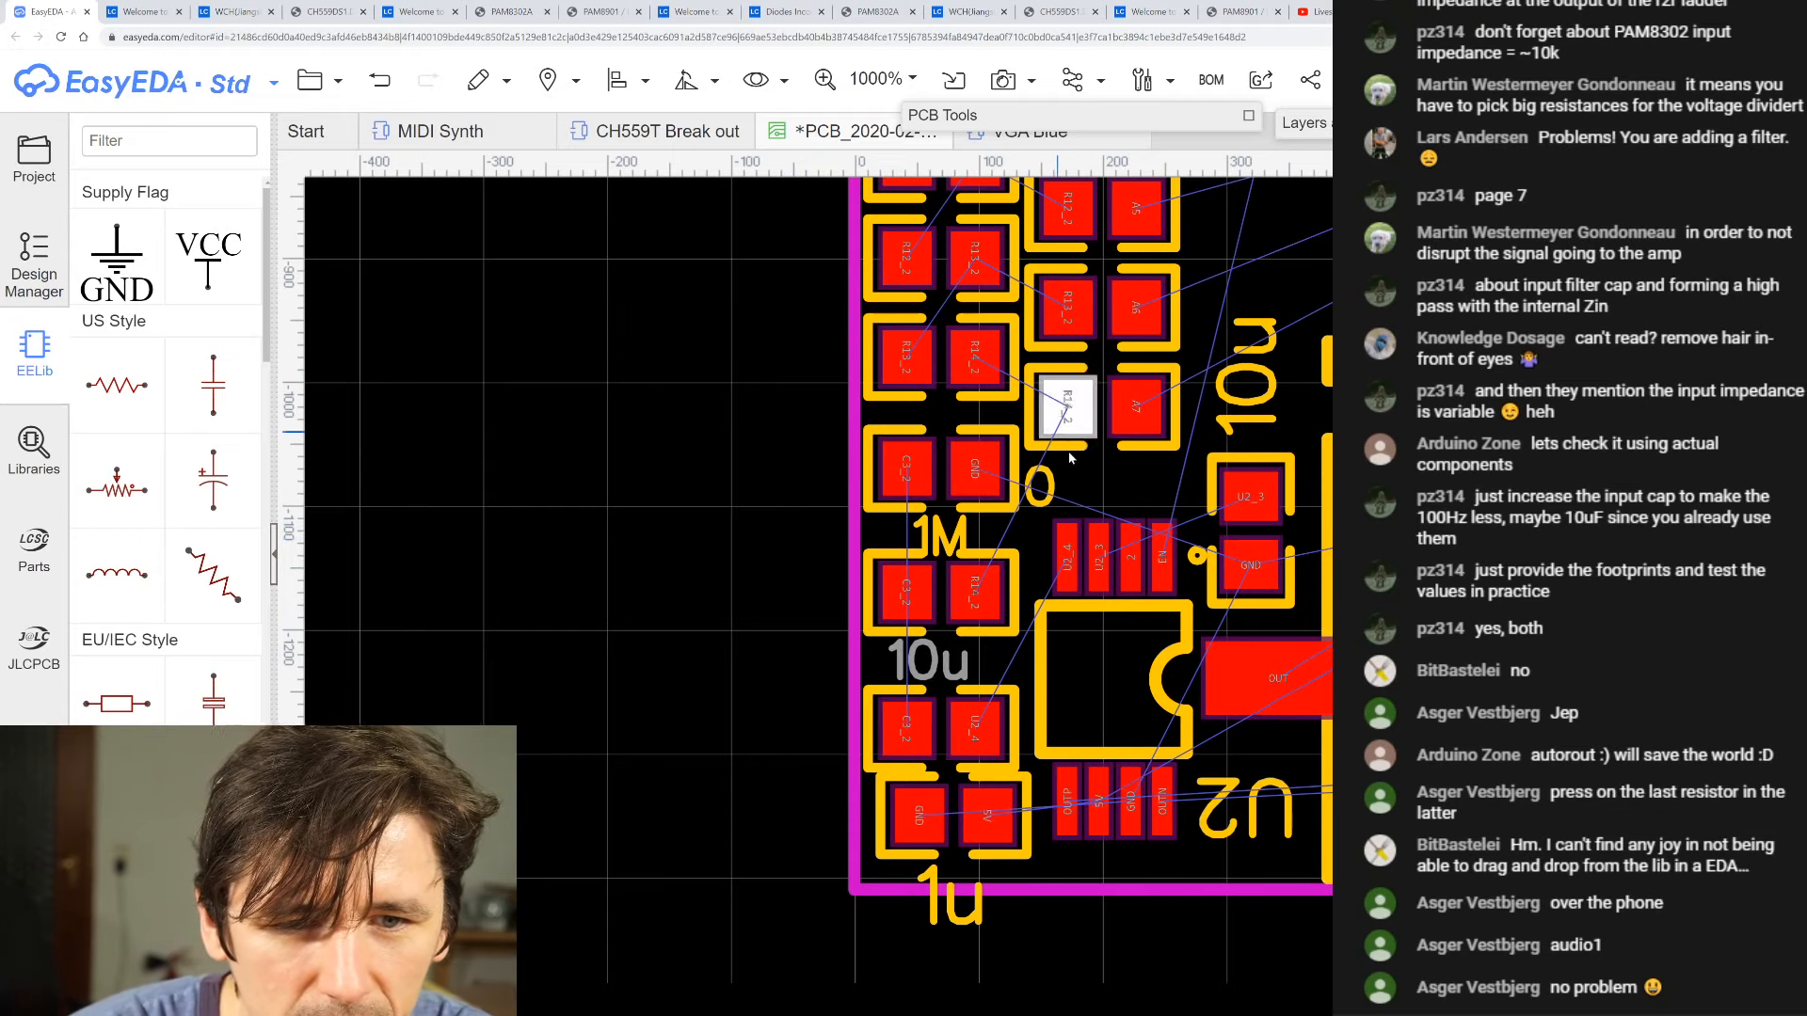
left_click_drag(934, 671, 949, 669)
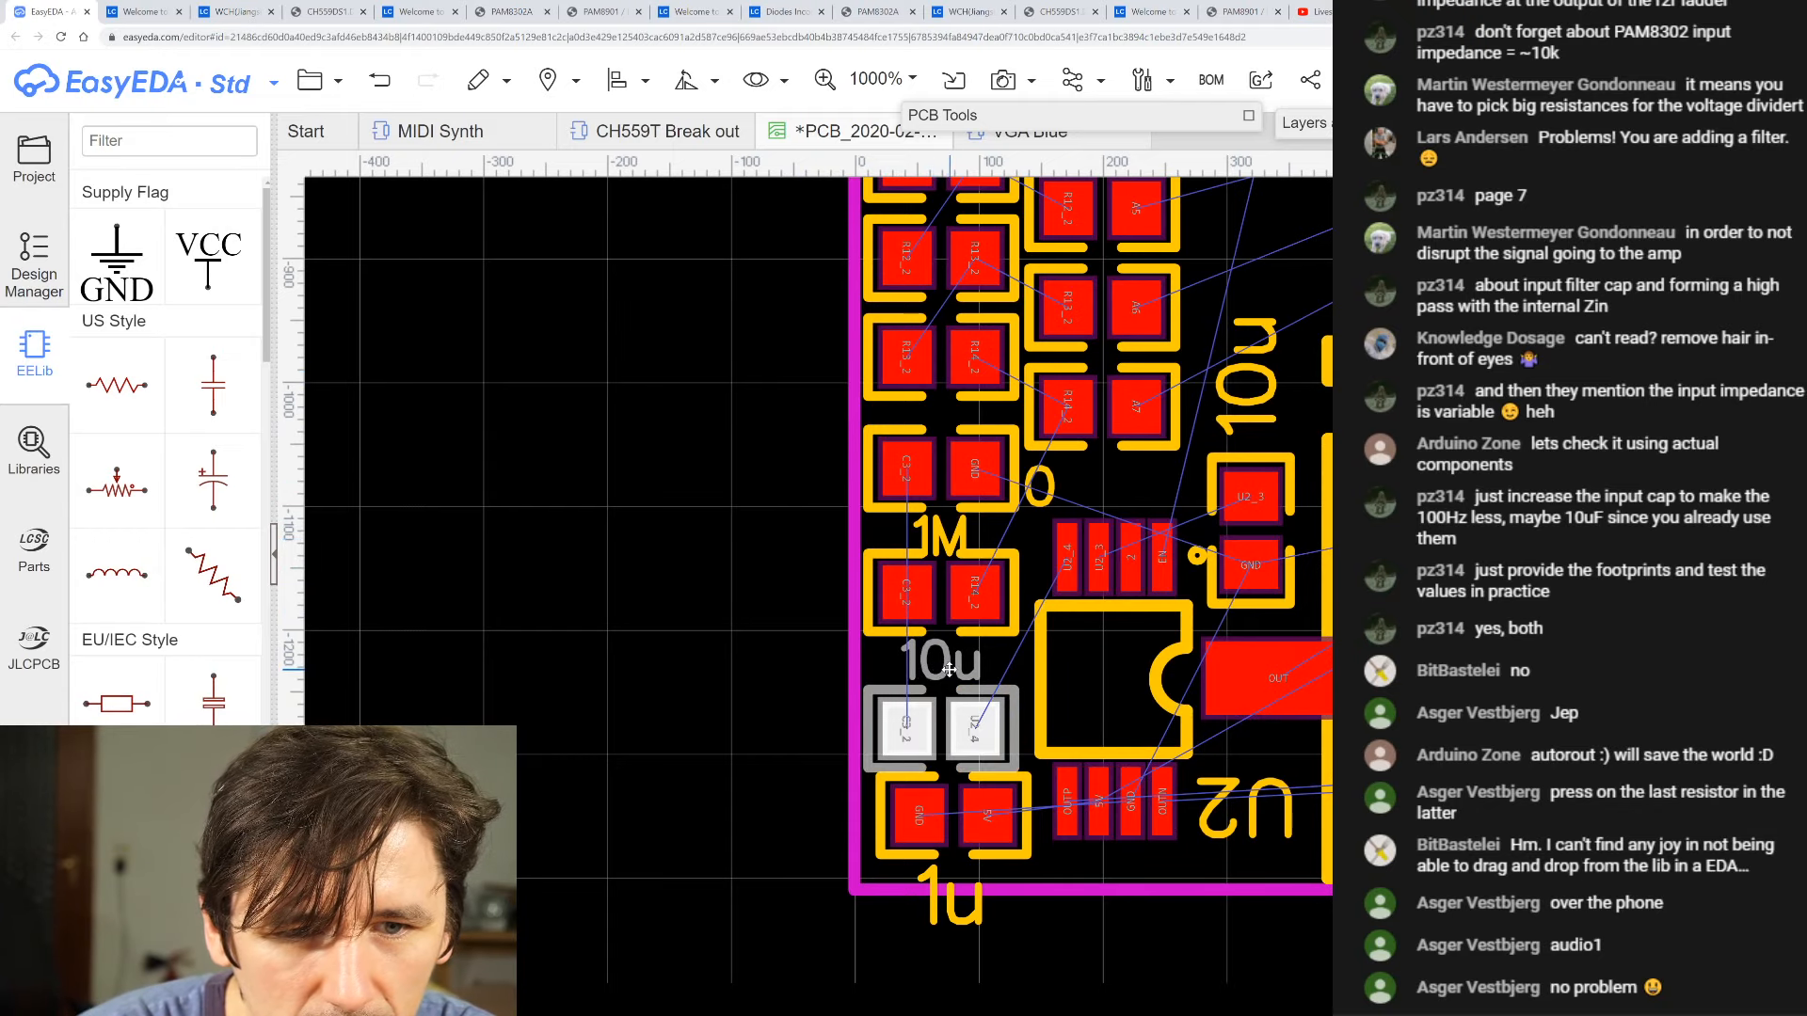
- Nudge the lower 10u capacitor slightly up and align the 1u capacitor with the component column above it
left_click_drag(1001, 767, 1000, 756)
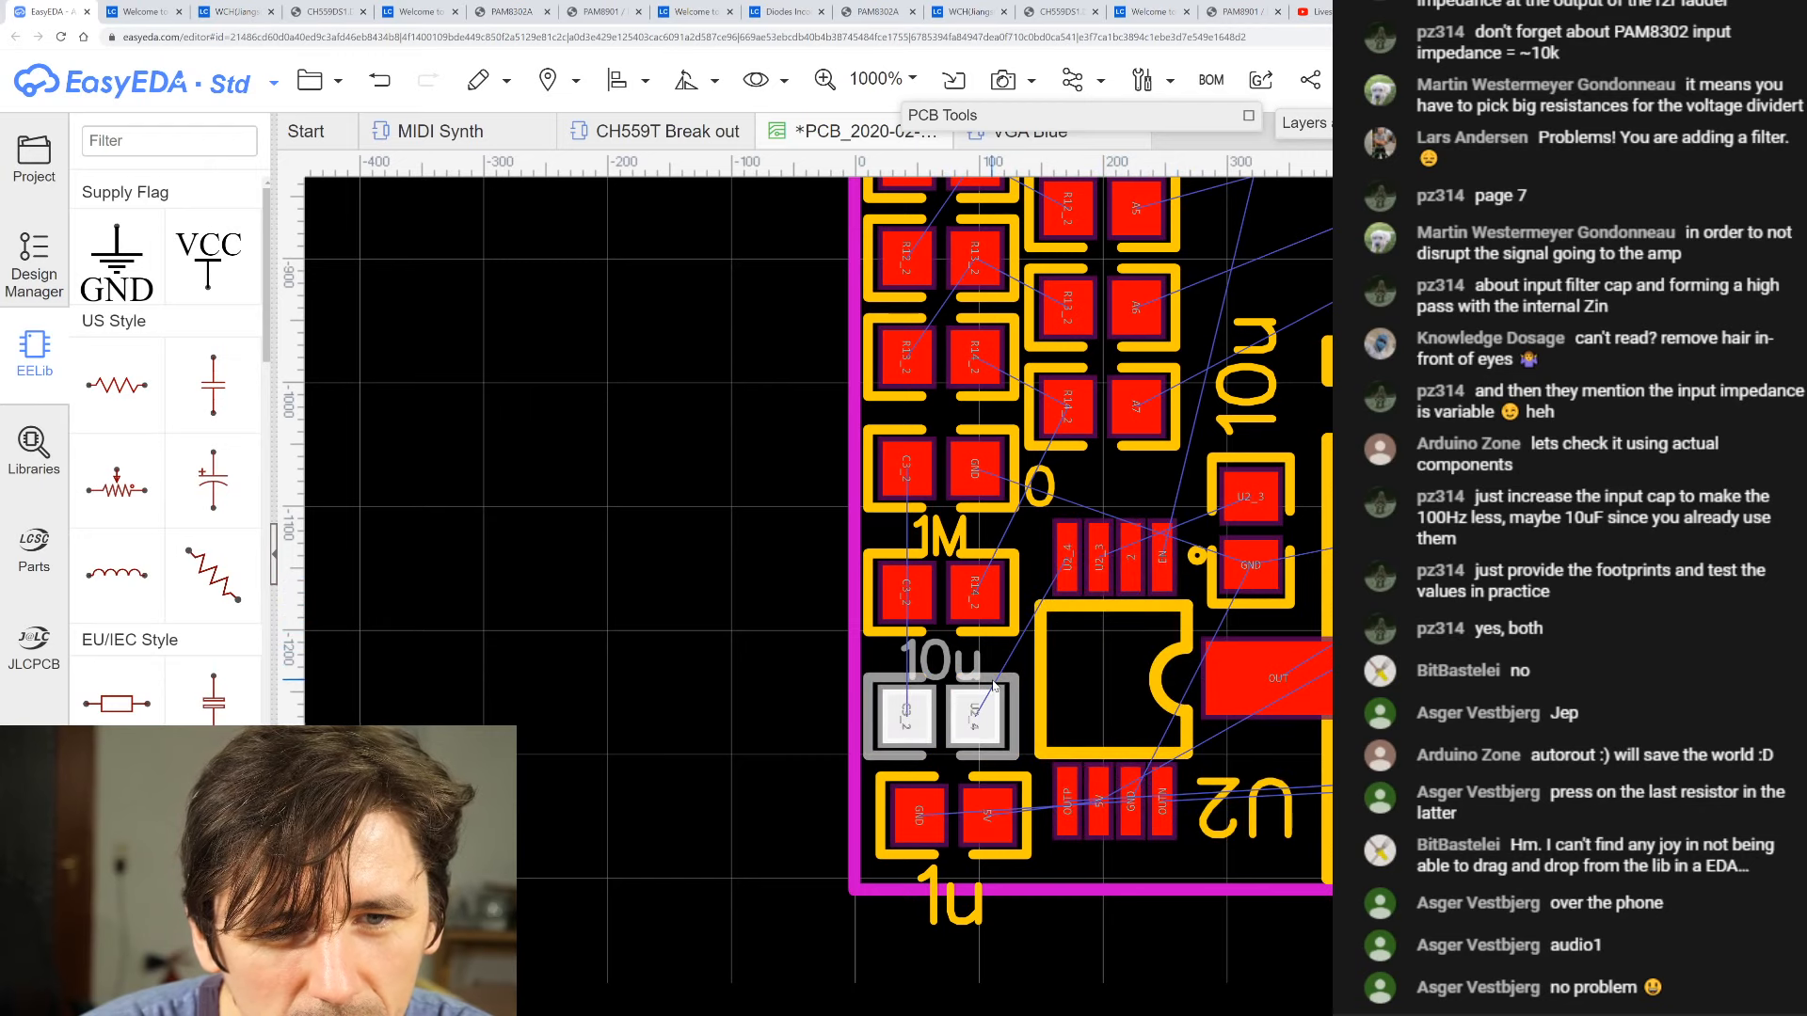
scroll(994, 684, "up", 2)
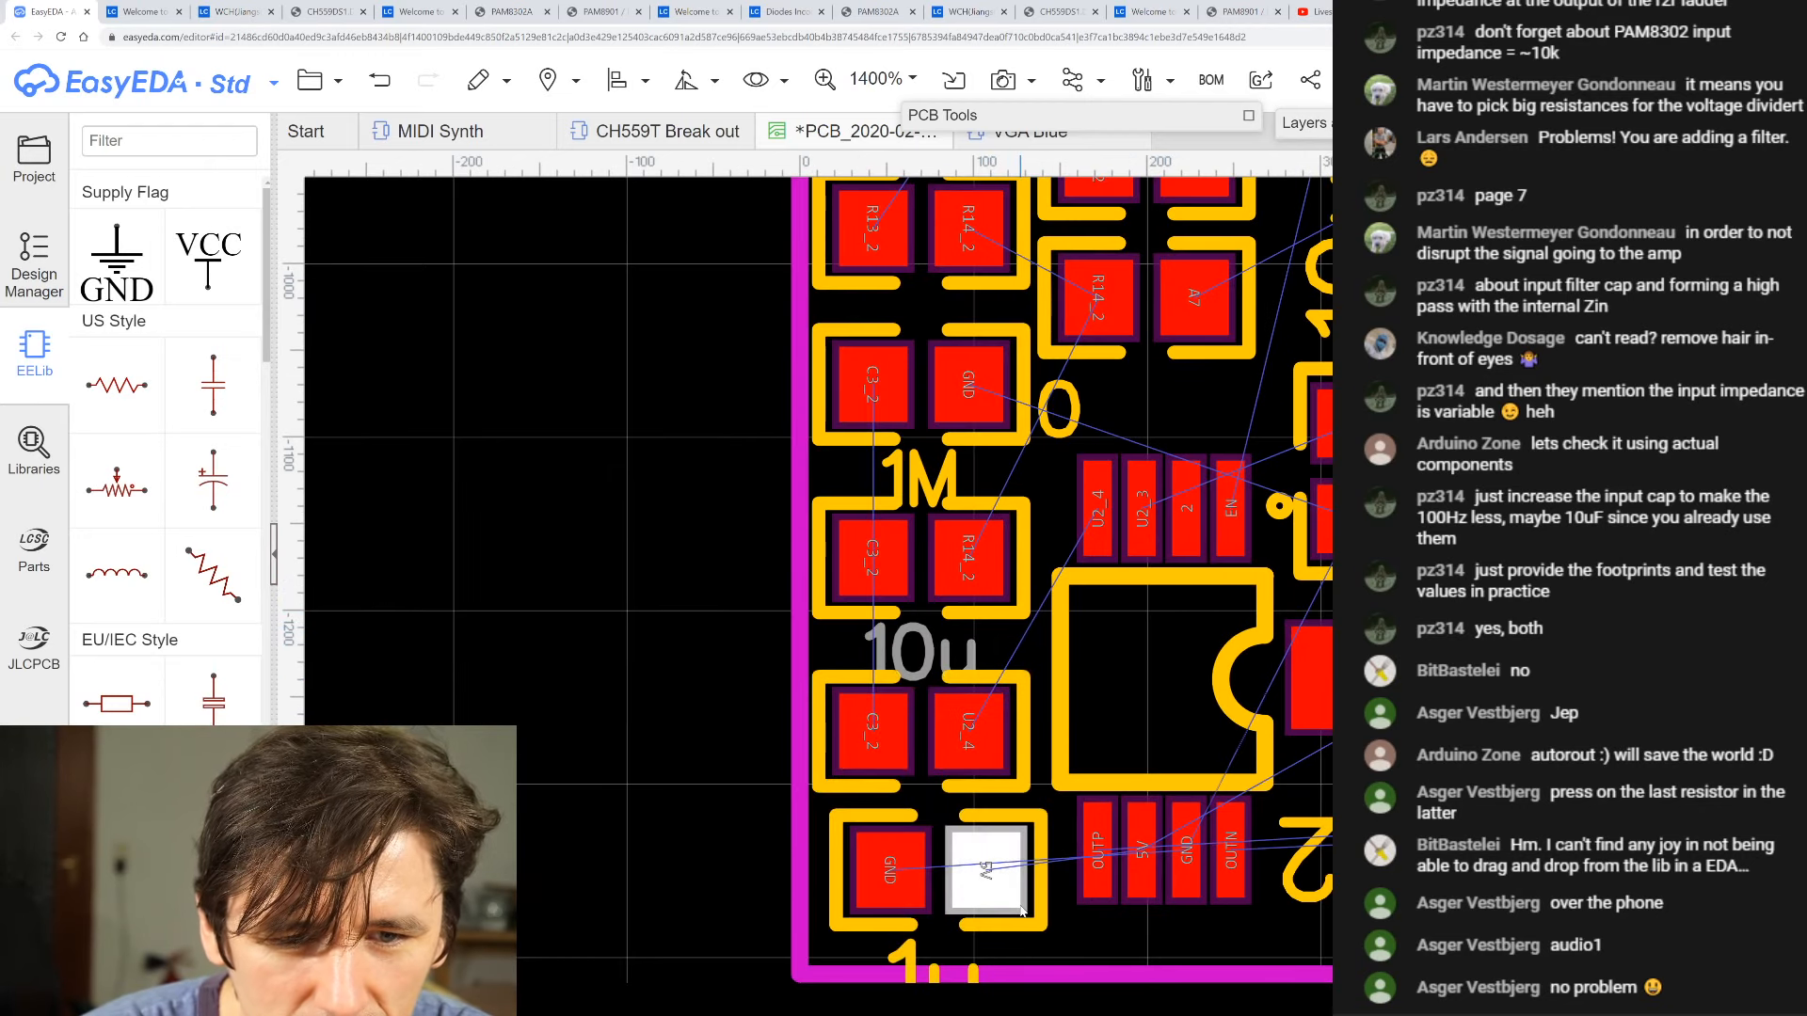
left_click_drag(1012, 924, 1012, 922)
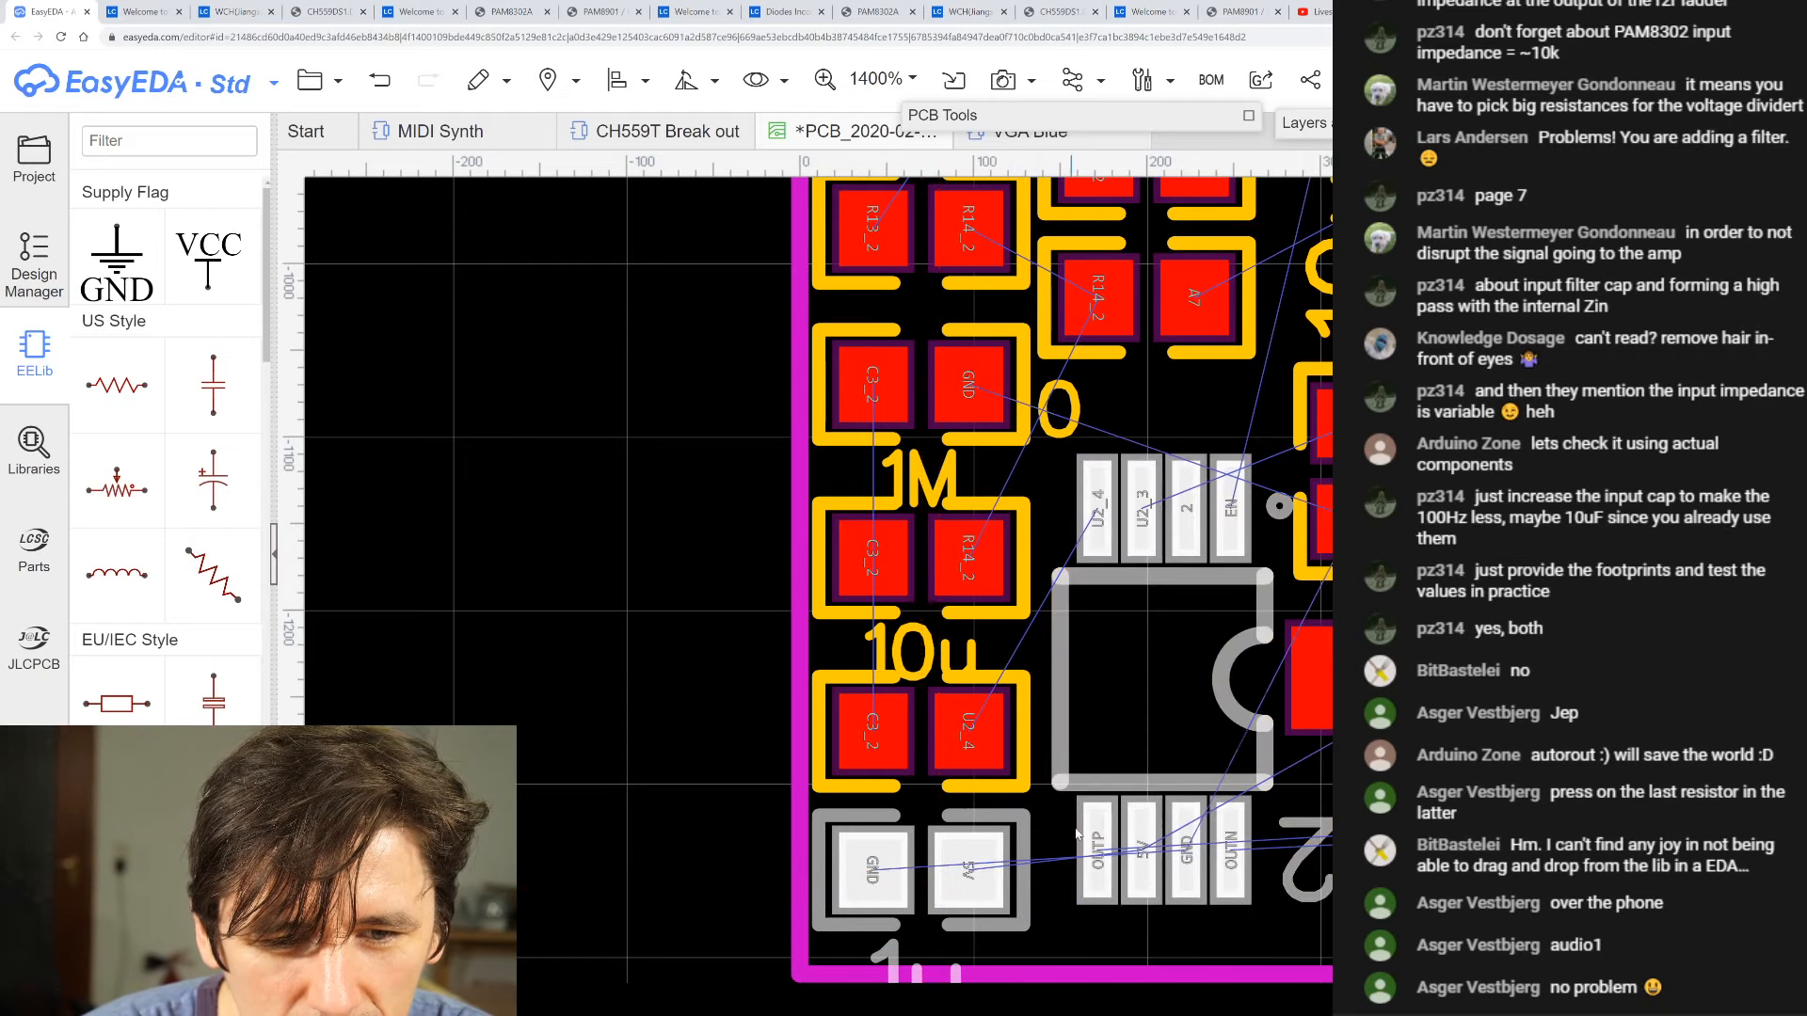
- Reduce the text size of the 1u label and move it inside the board outline, beside the lower corner of the 1u capacitor
scroll(1026, 918, "down", 2)
scroll(1041, 916, "up", 2)
left_click(995, 857)
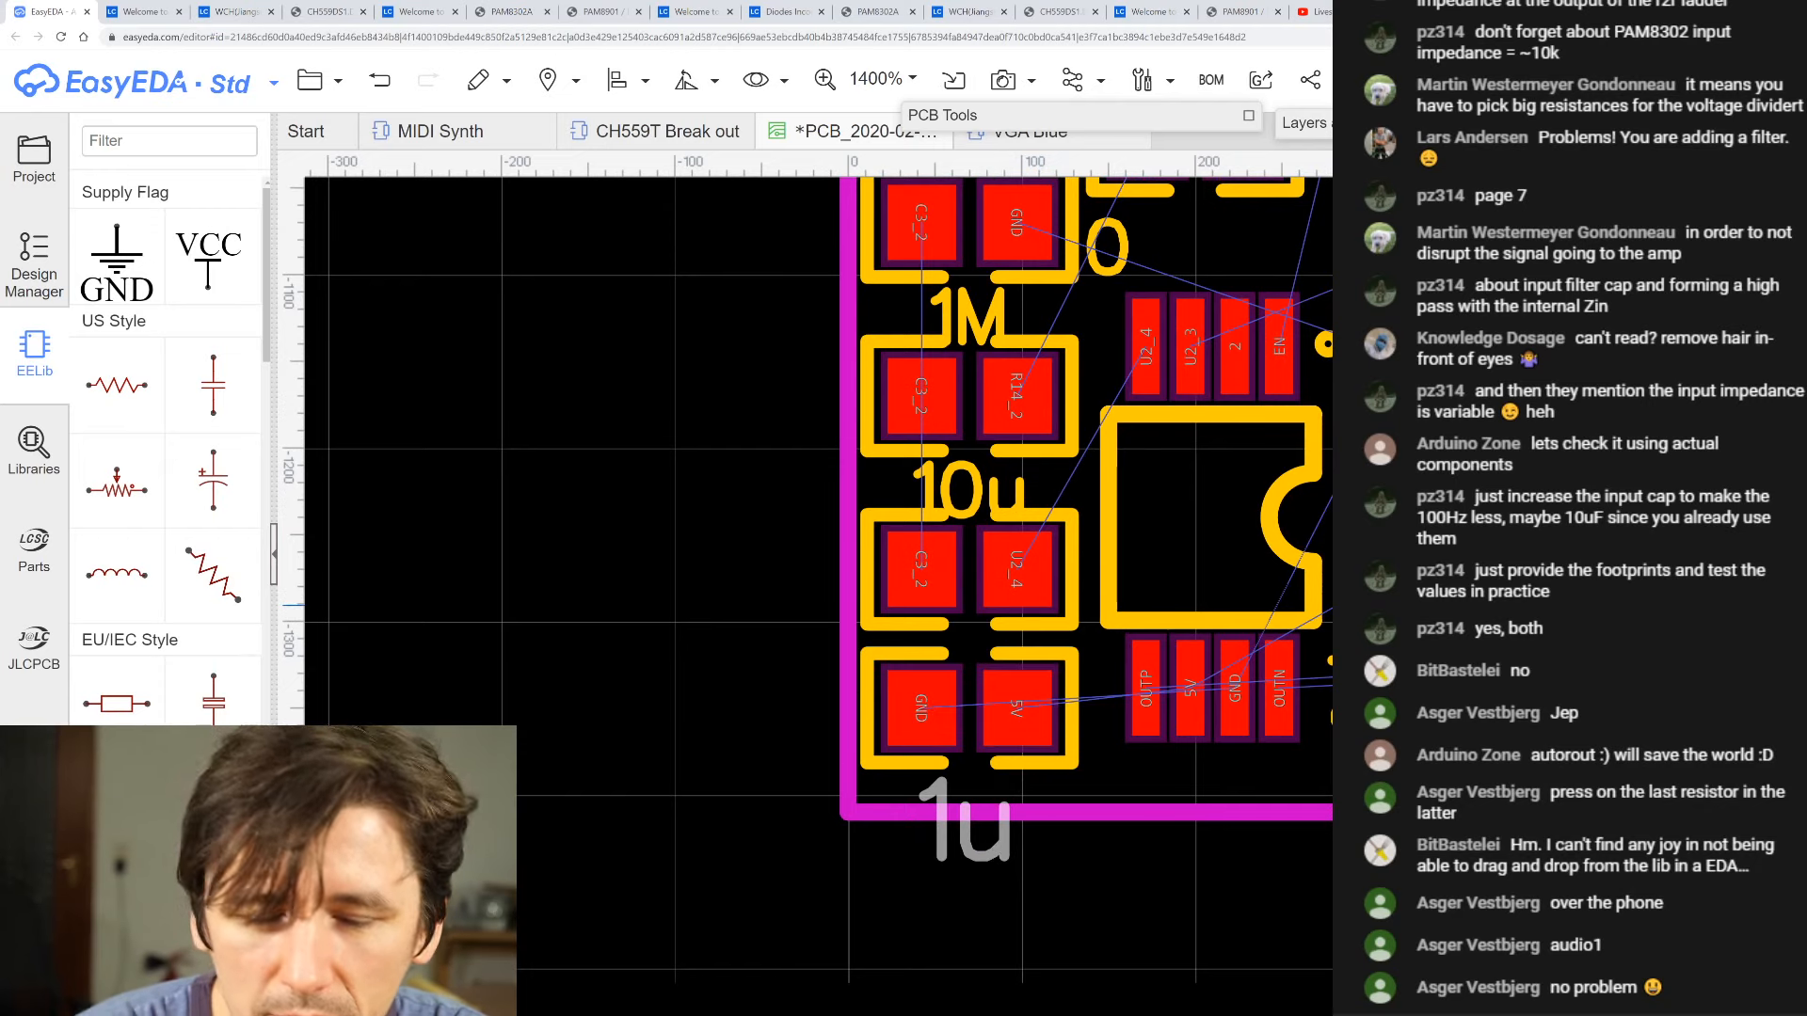
key("Return")
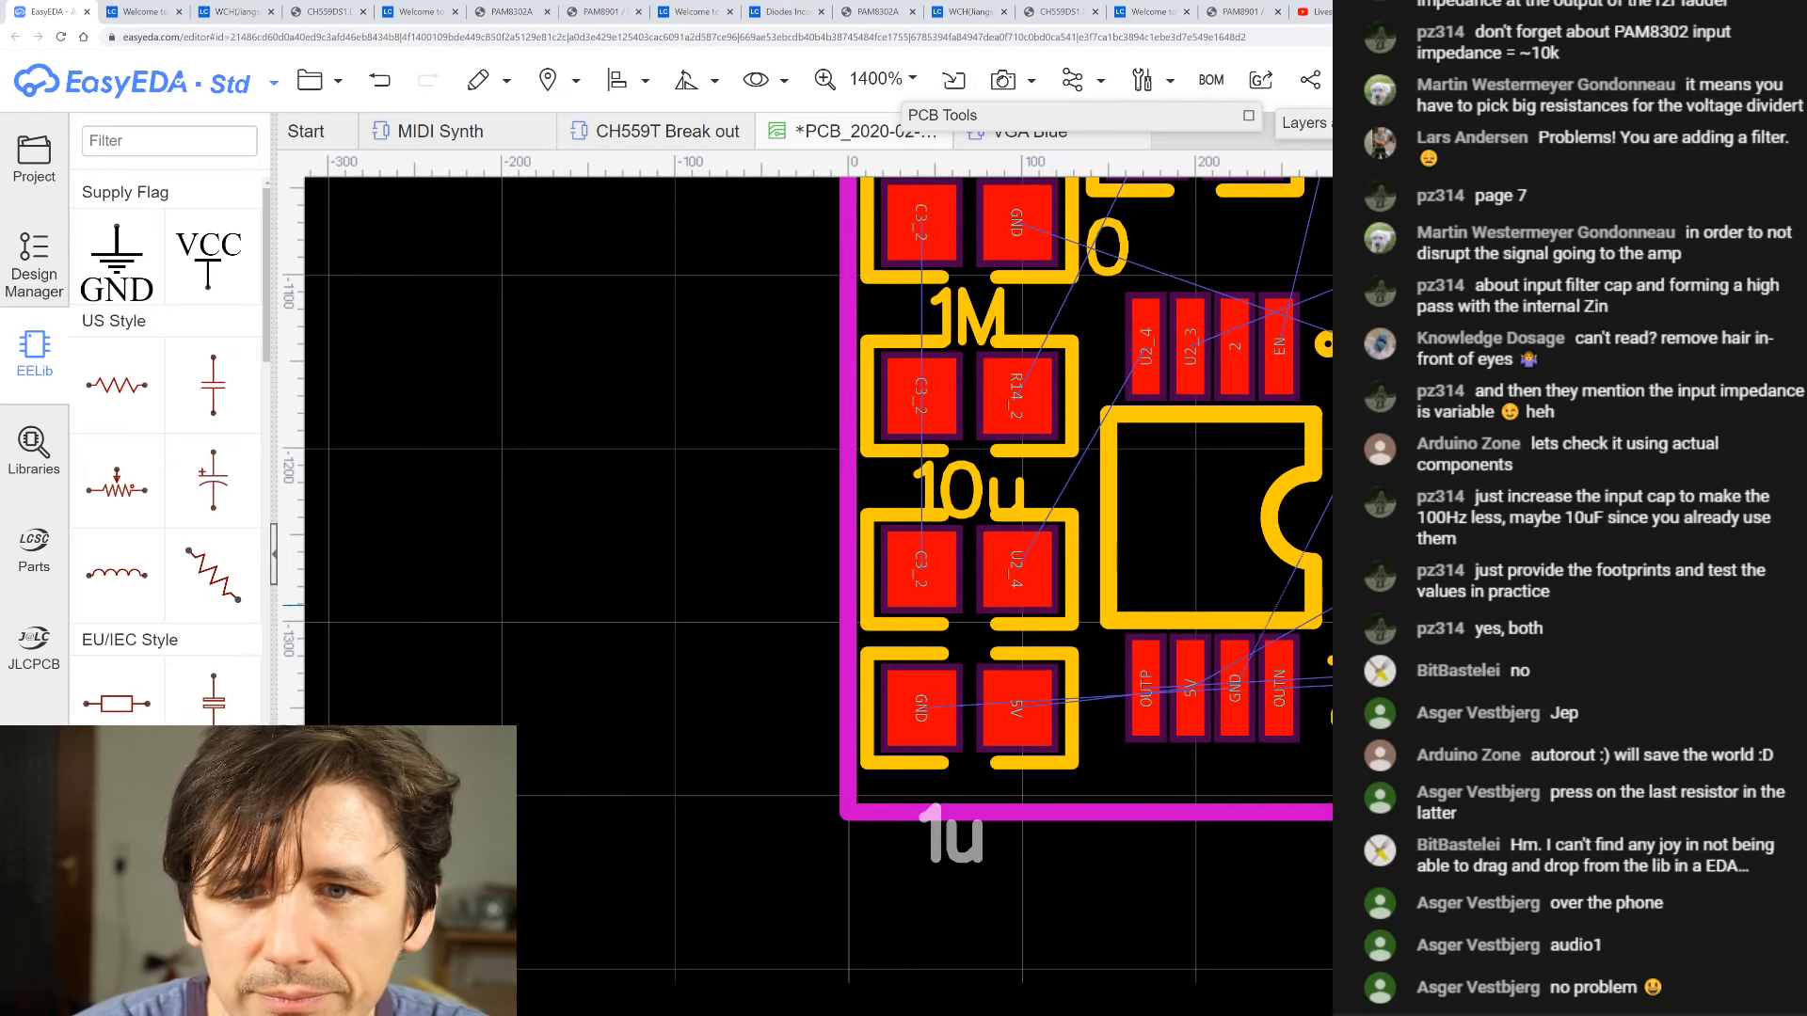
key("Return")
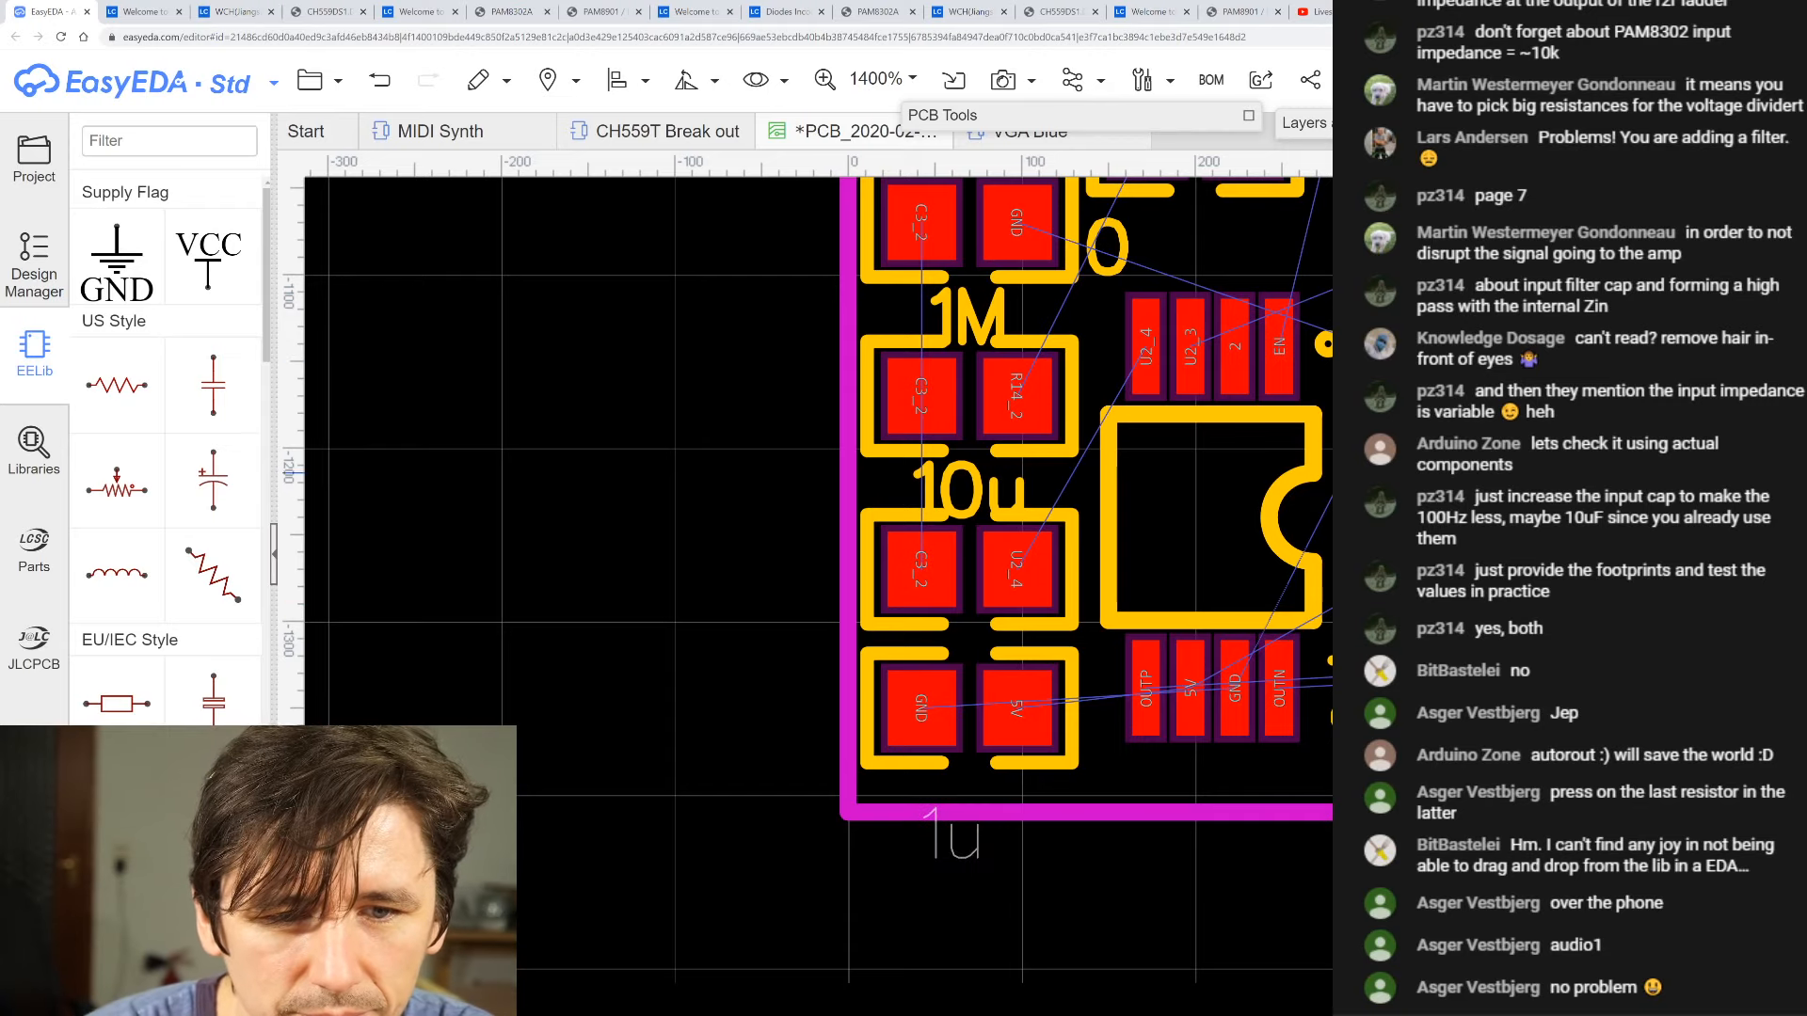
key("Return")
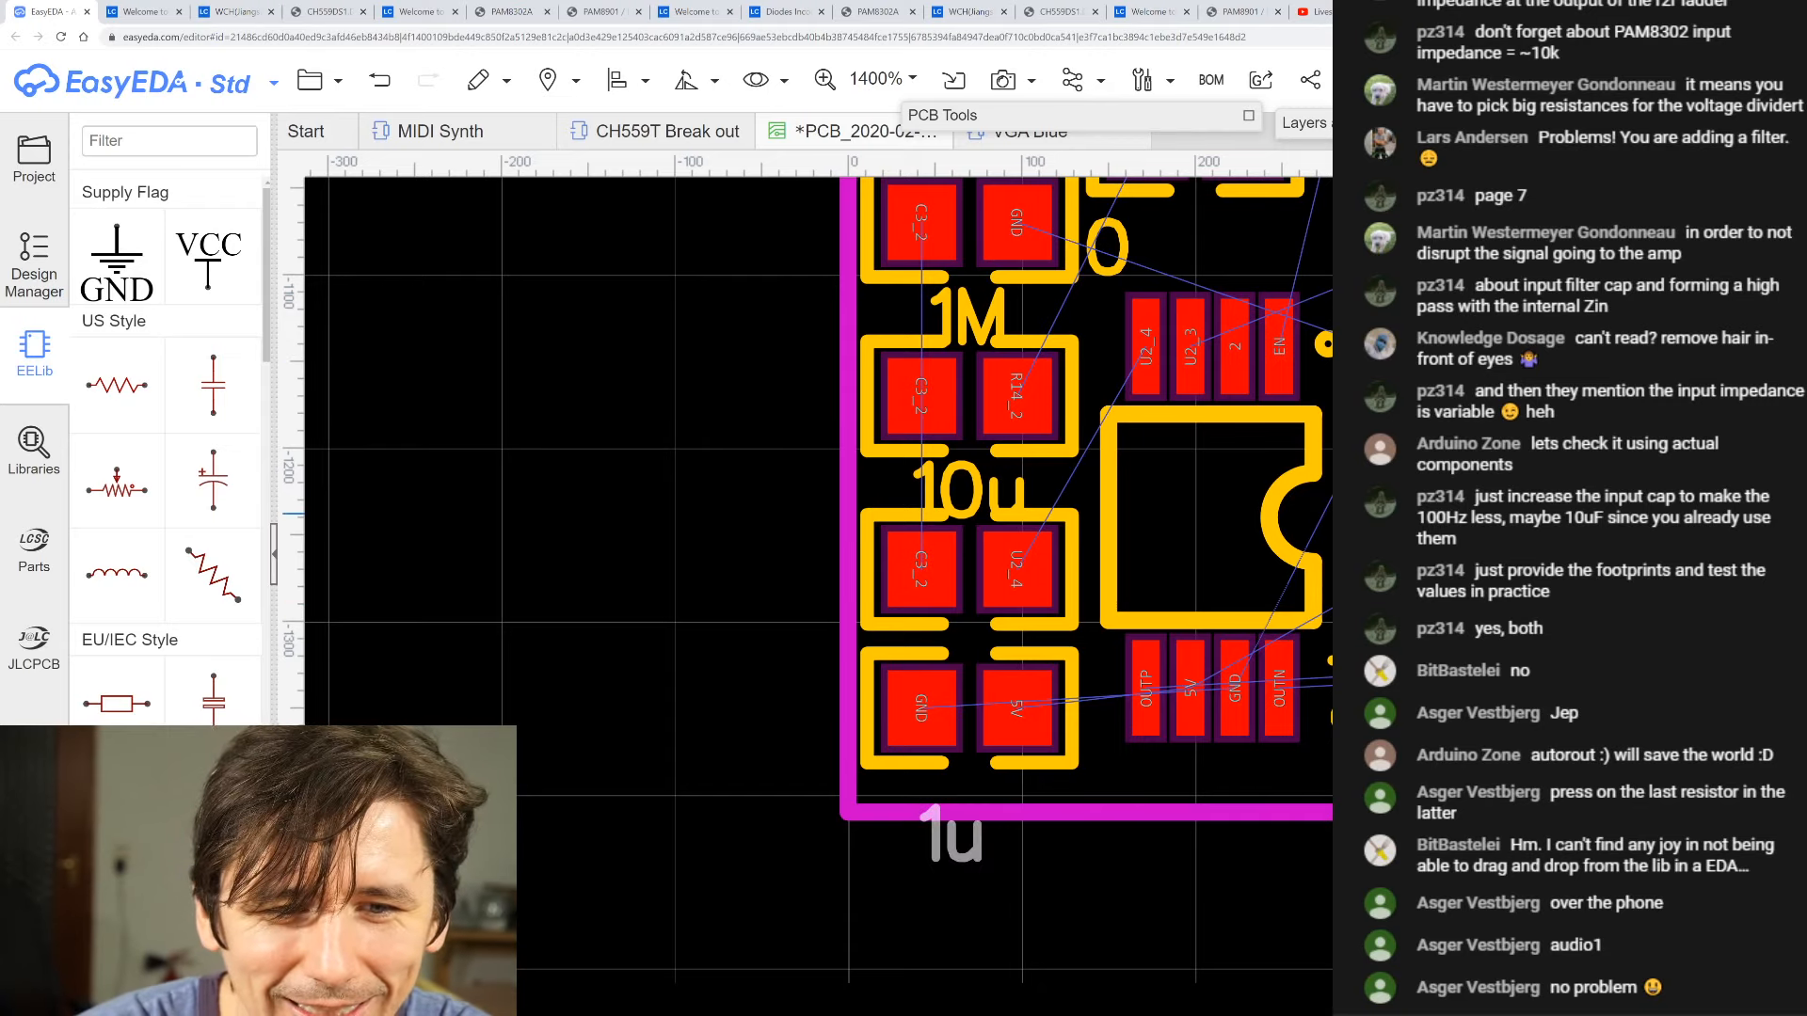
left_click_drag(958, 856, 1121, 790)
- Raise the lower 10u capacitor directly beneath the 0 ohm resistor and place its 10u label in the gap above the 1u capacitor
scroll(693, 617, "down", 2)
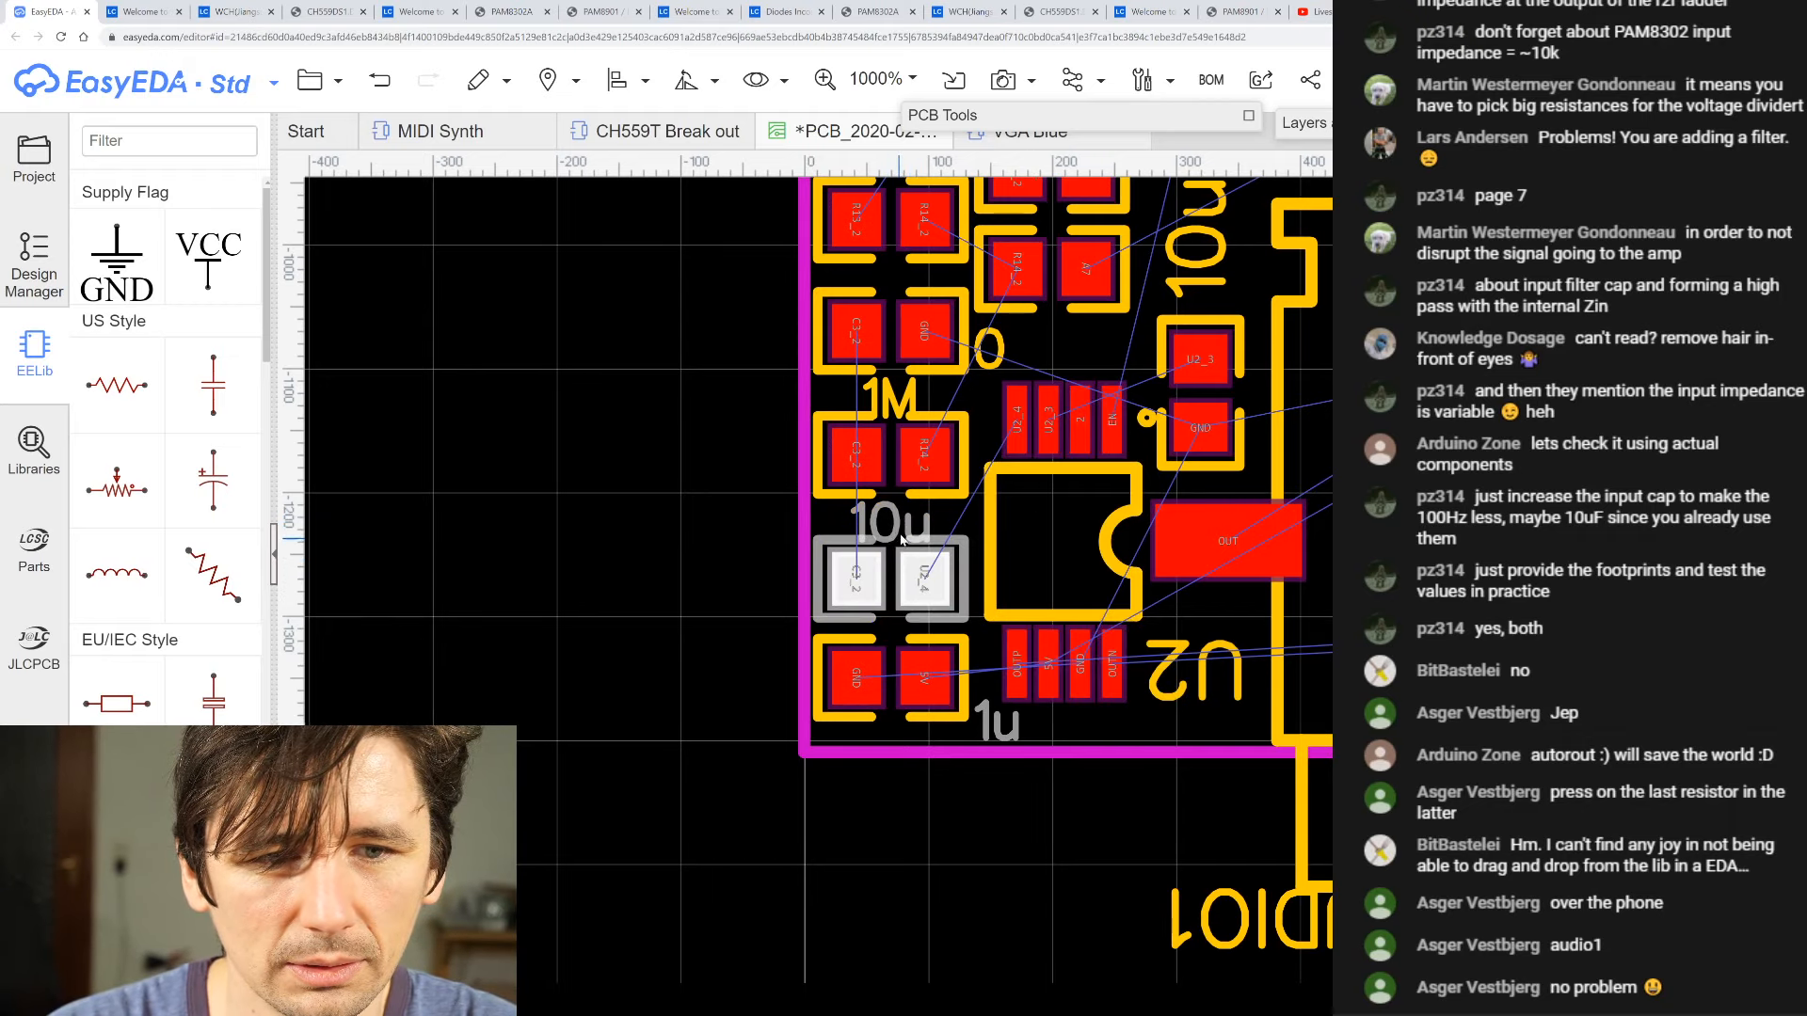
left_click_drag(892, 527, 632, 539)
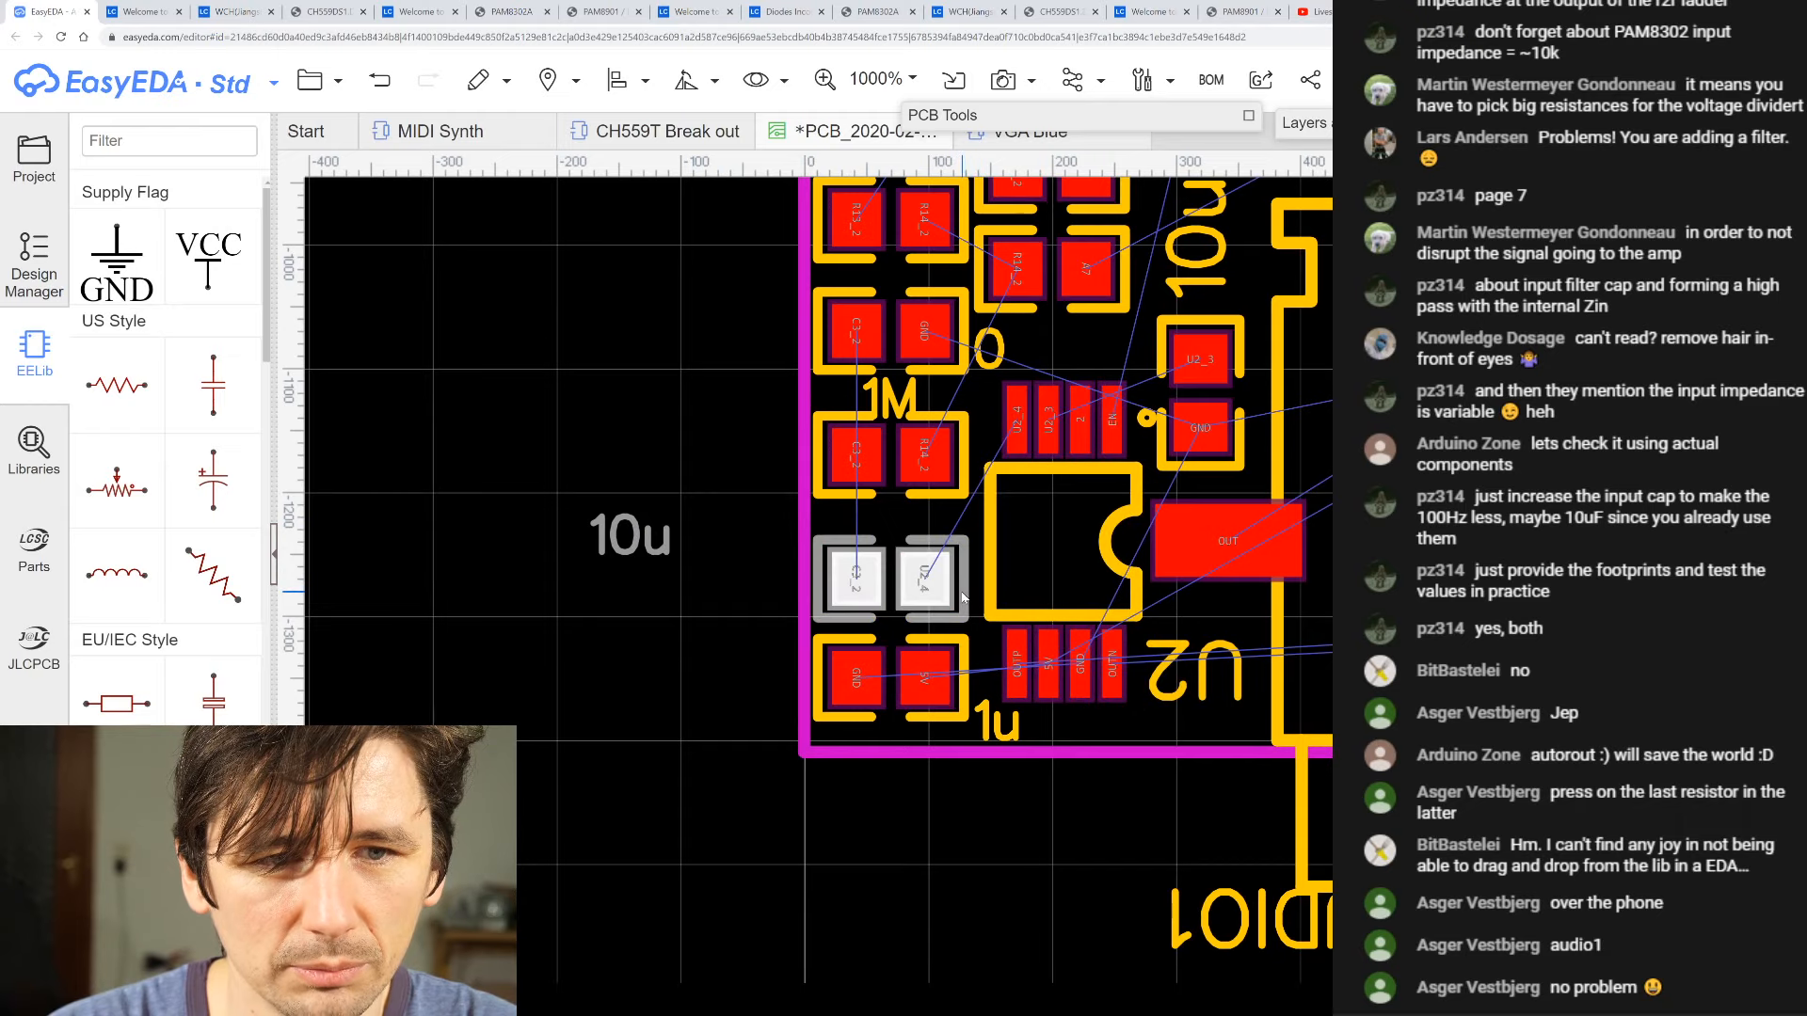
left_click_drag(961, 583, 961, 559)
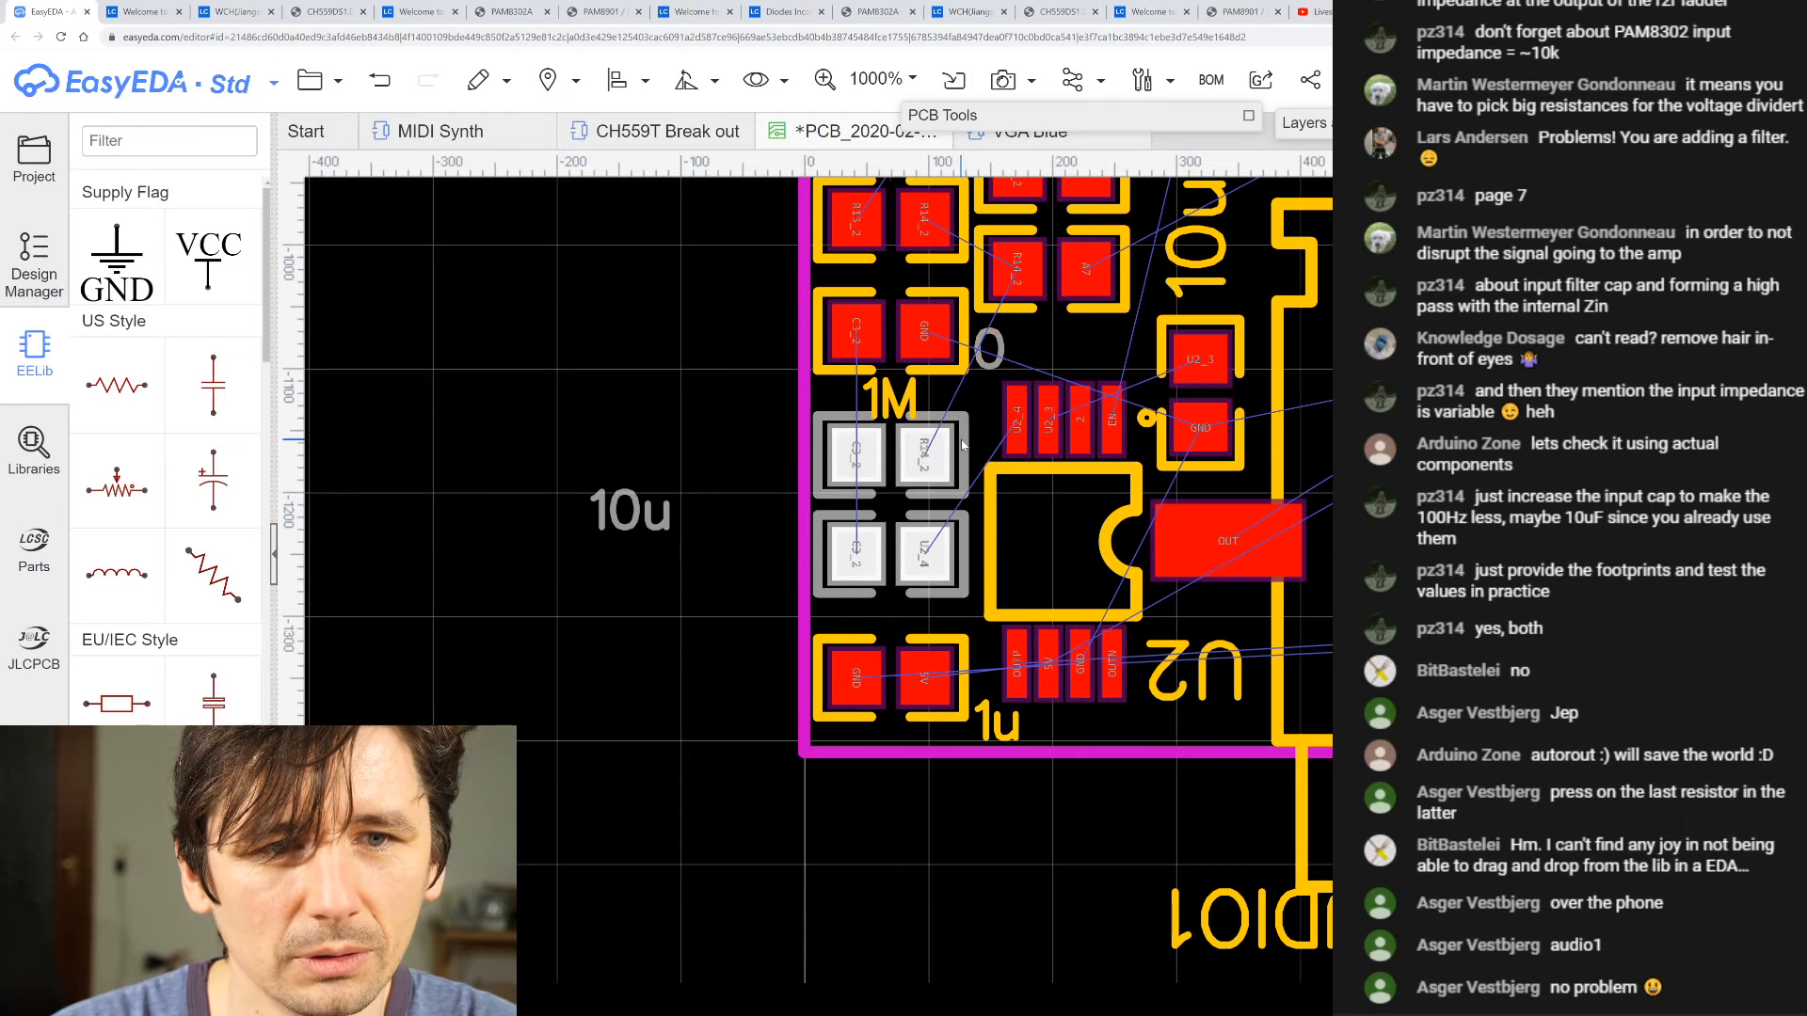
scroll(946, 353, "down", 1)
scroll(1000, 223, "up", 1)
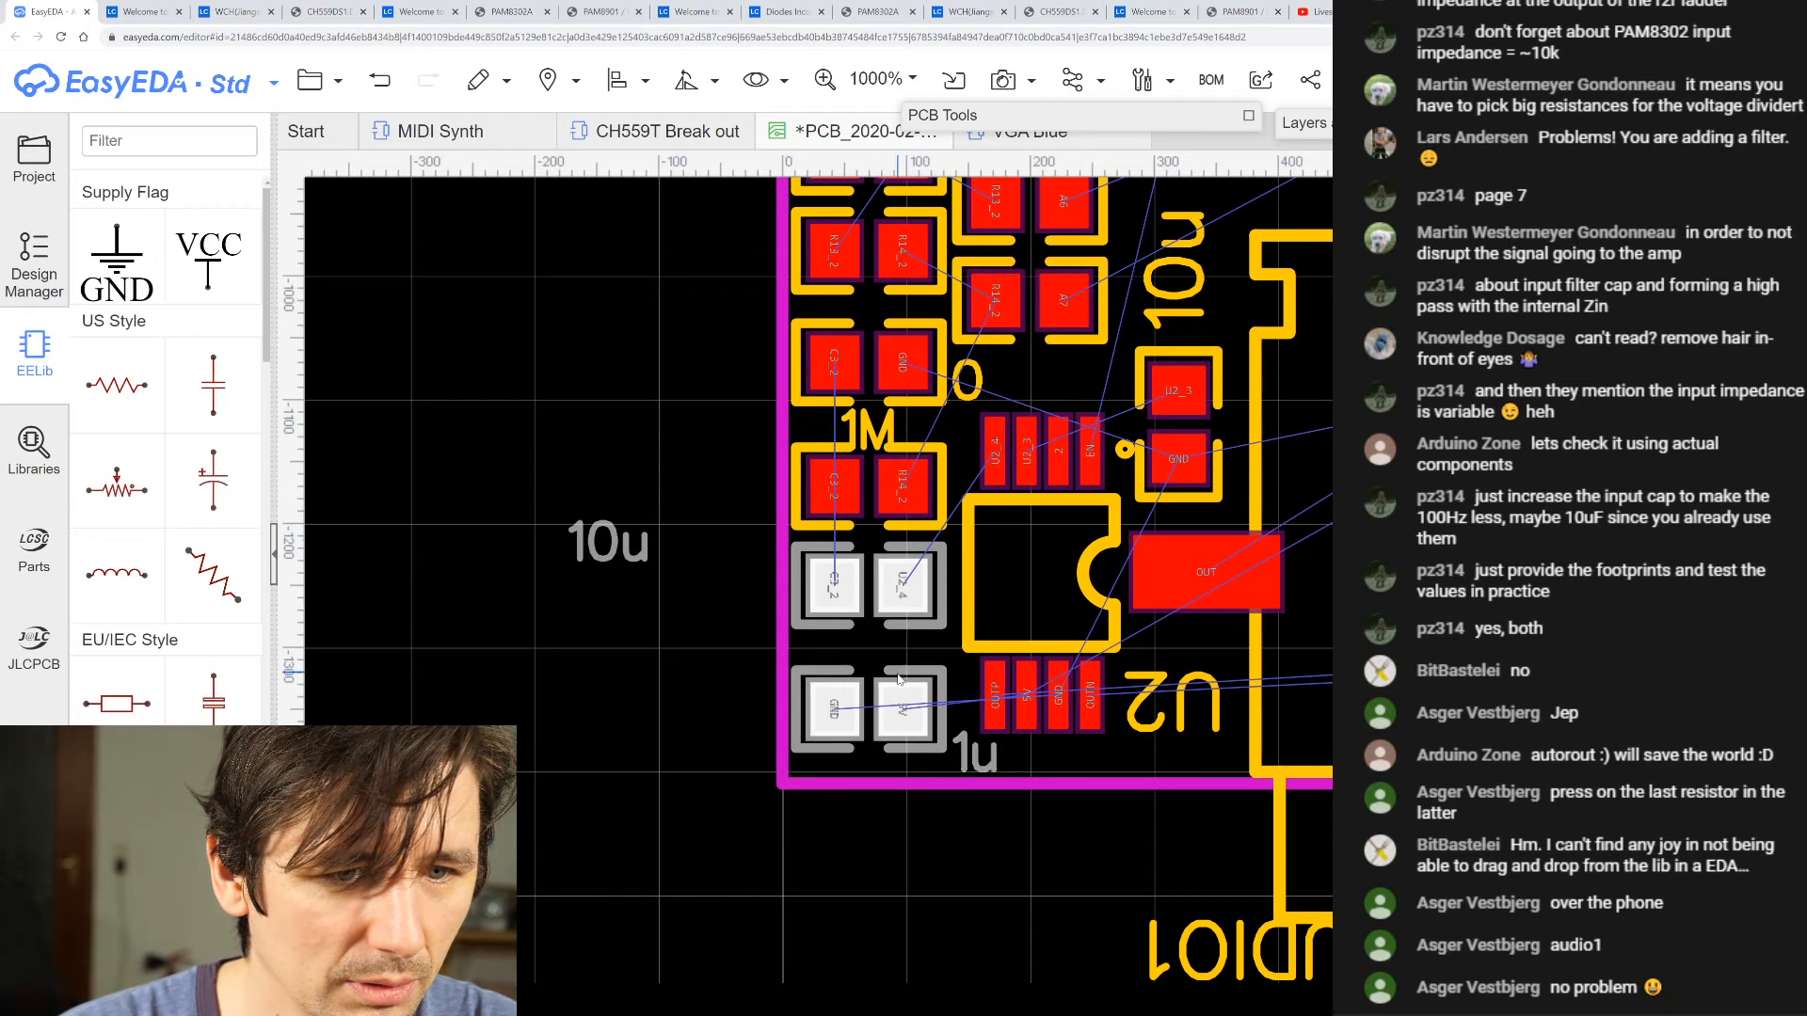
left_click_drag(609, 562, 873, 660)
scroll(873, 659, "up", 2)
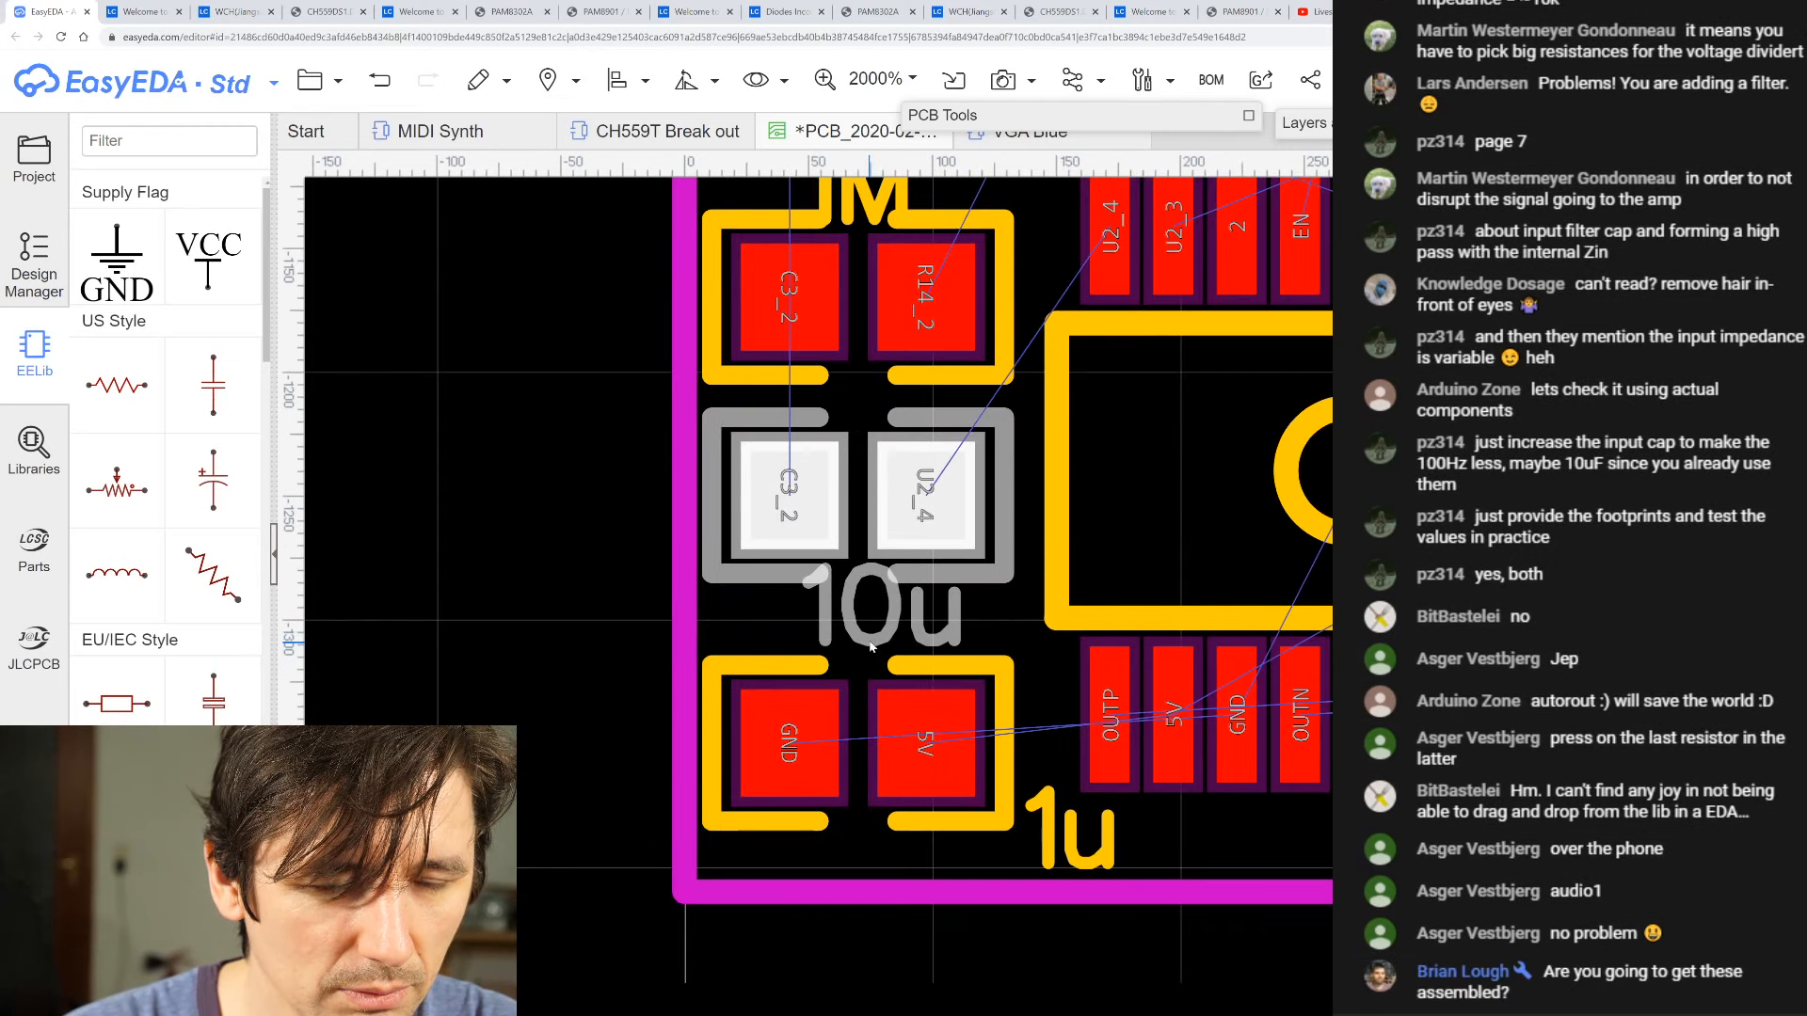
left_click(749, 628)
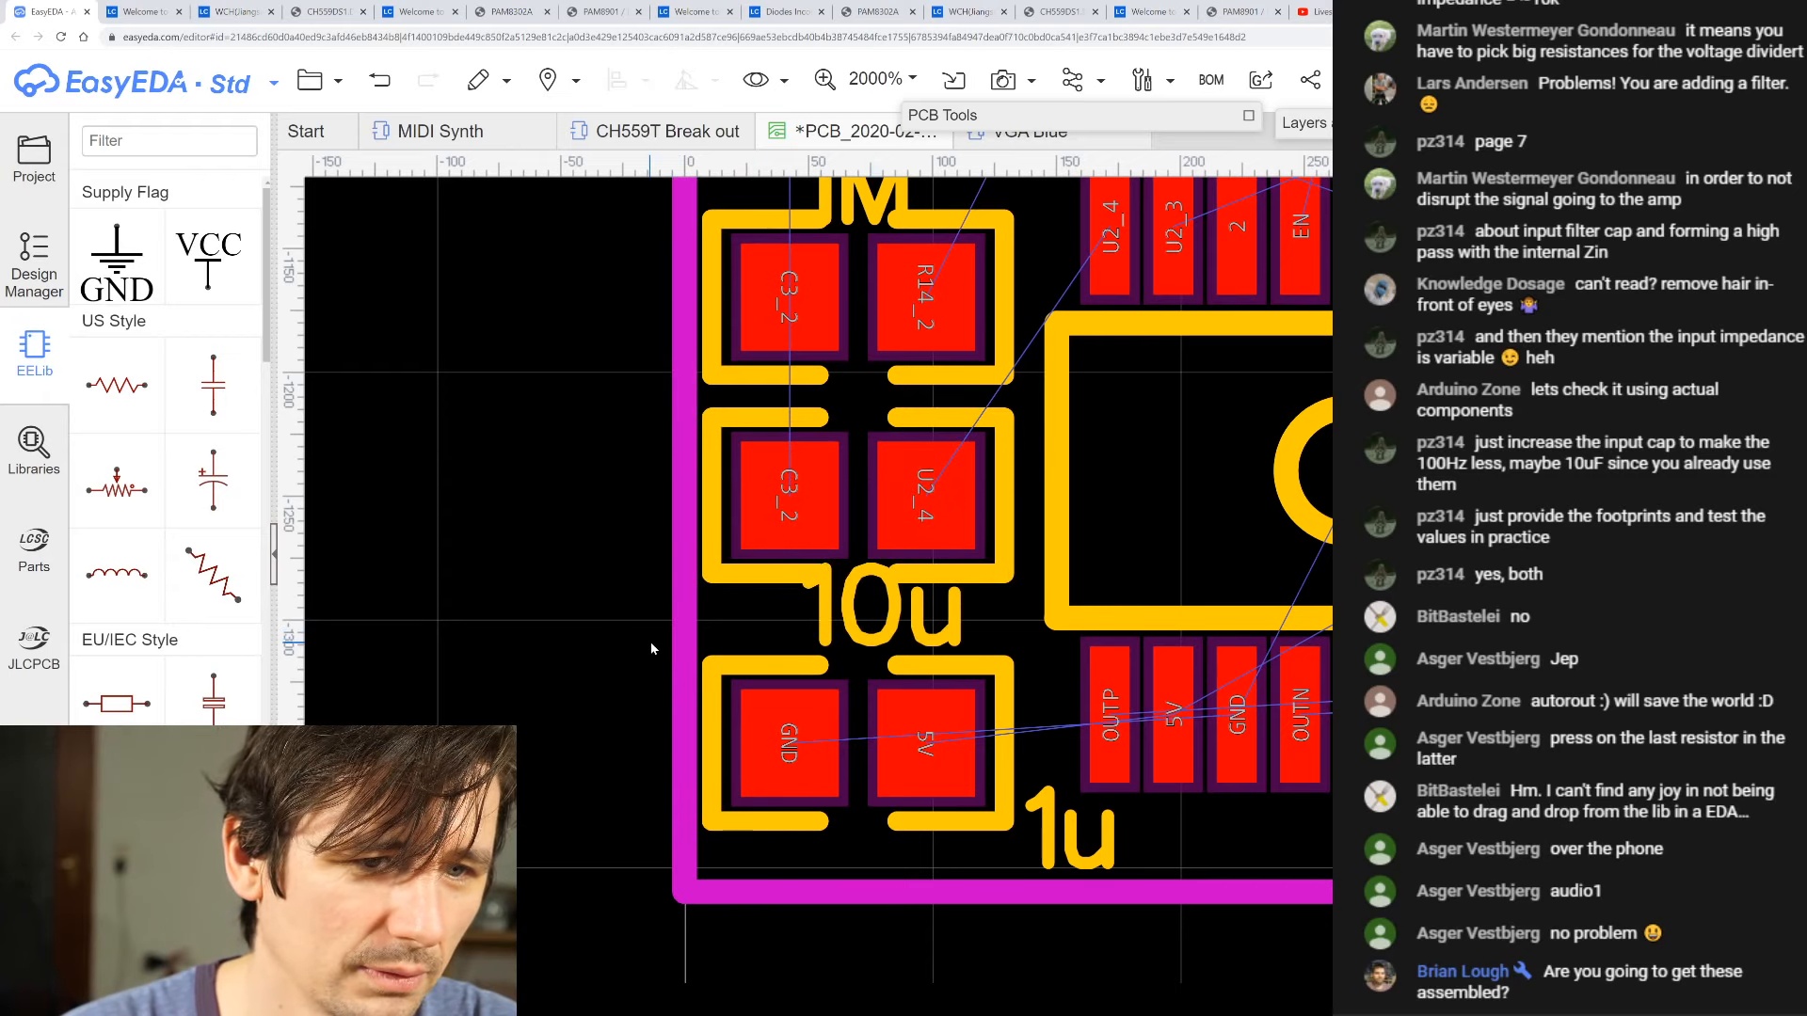
- Examine the part and label placement around U2 and across the whole board, including the USB2 connector and the six-pin header
scroll(889, 660, "down", 2)
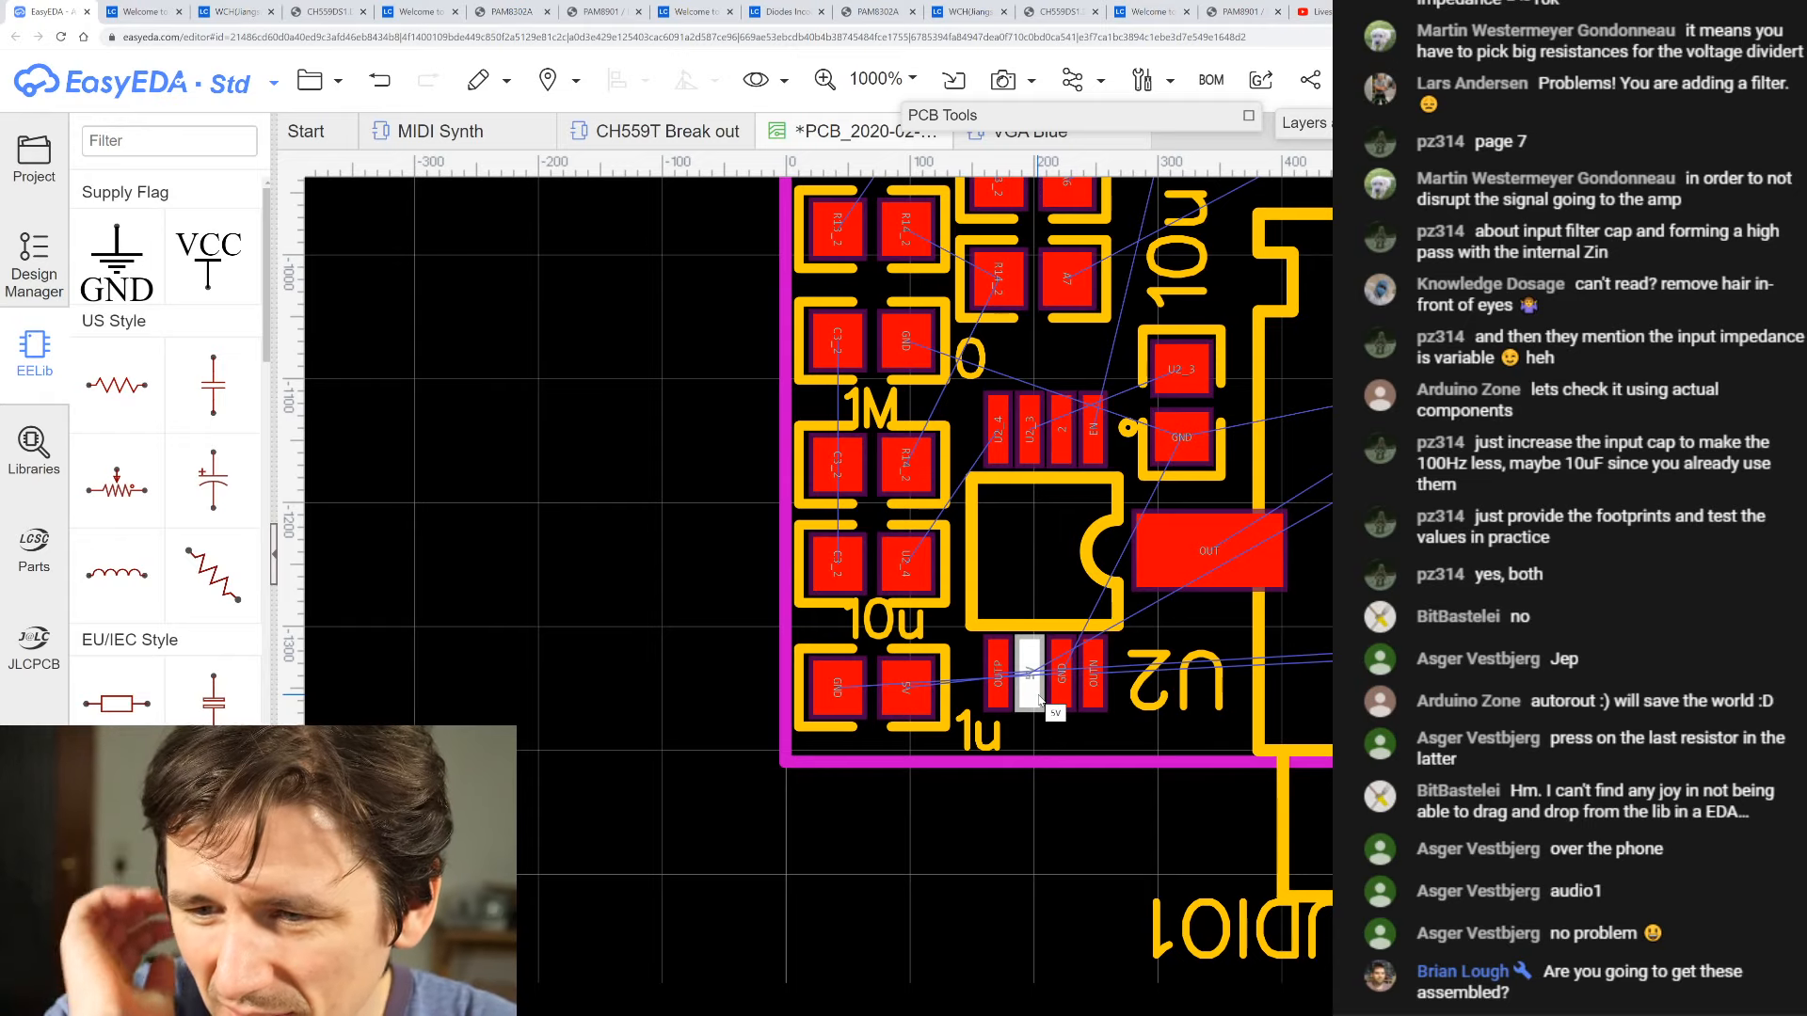
left_click(999, 734)
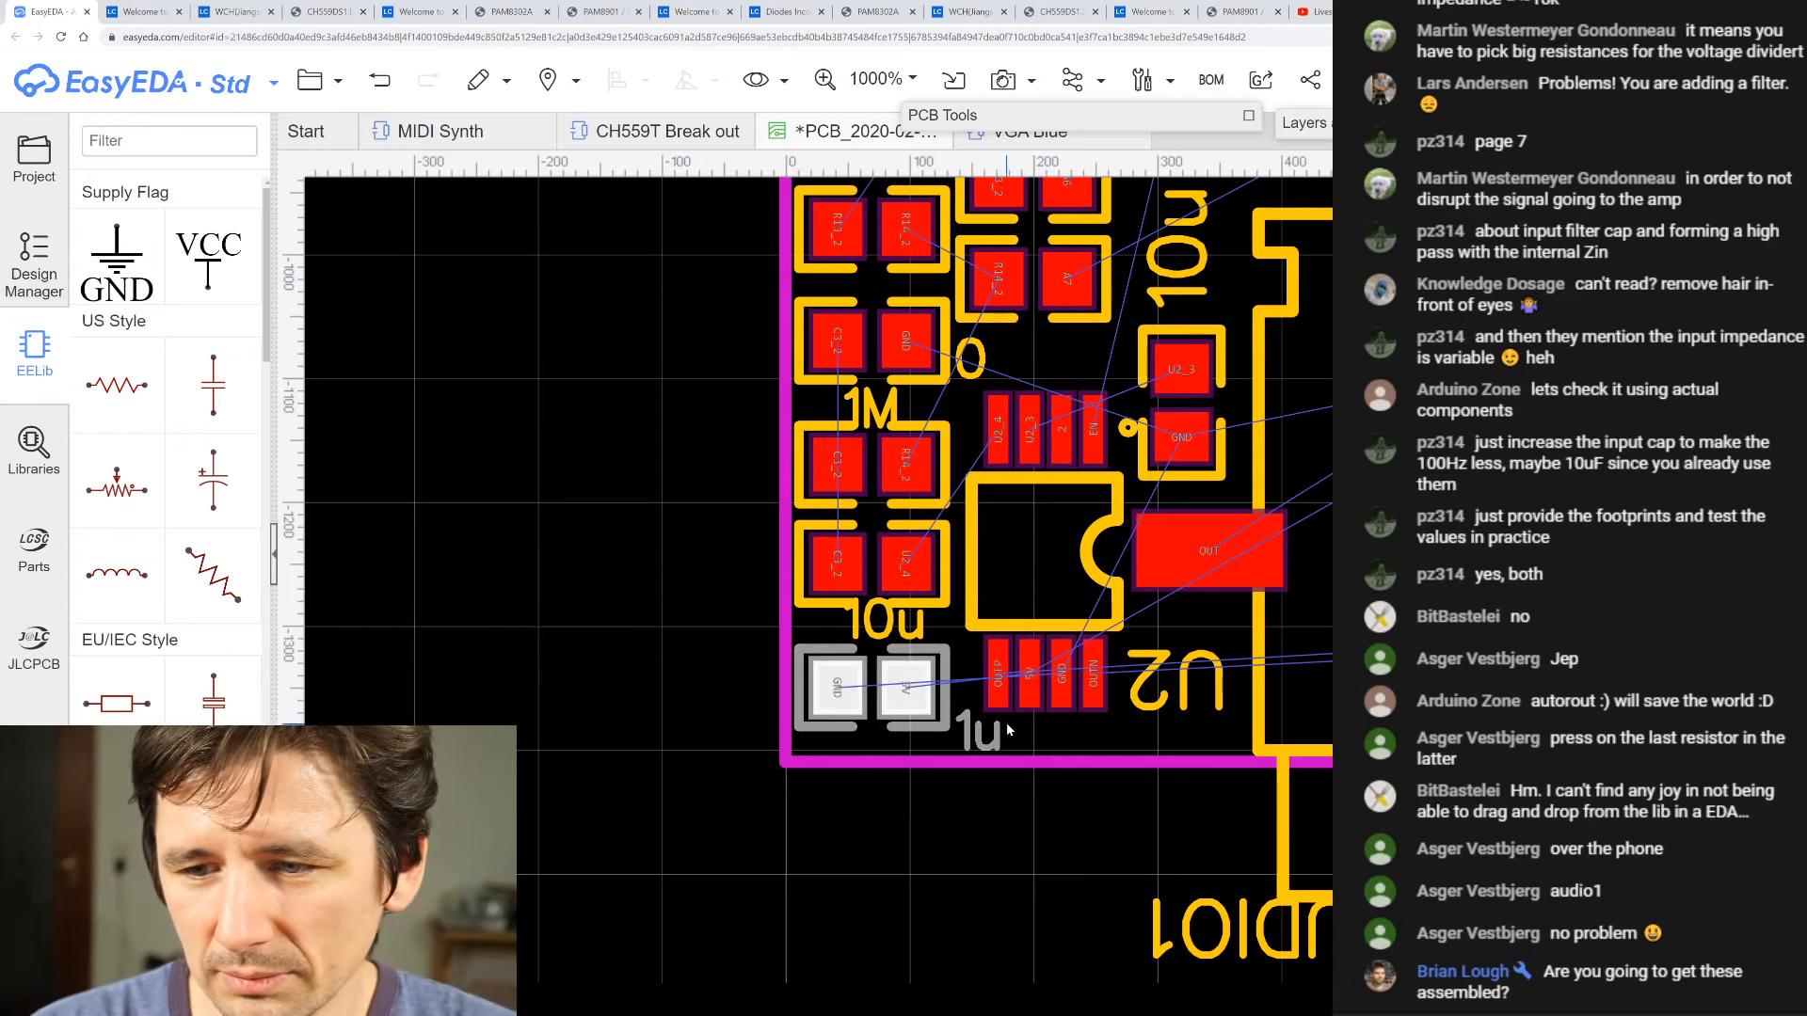
left_click(897, 792)
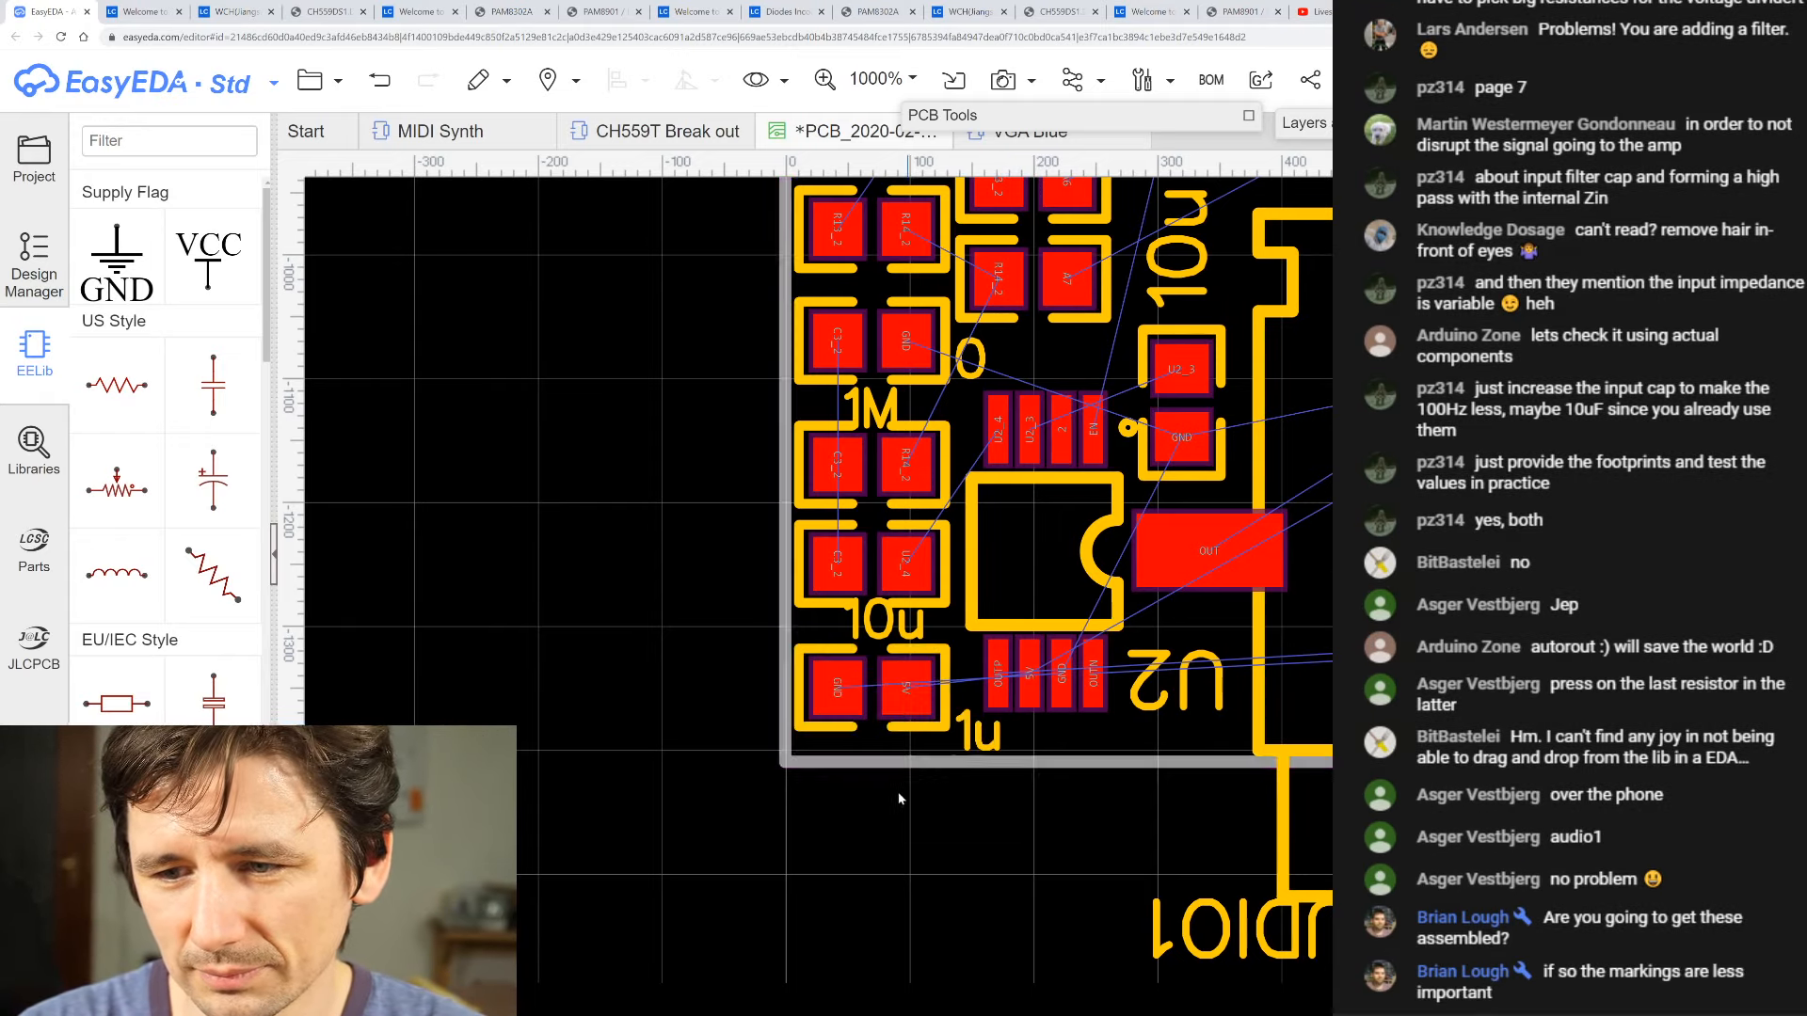
scroll(715, 689, "down", 2)
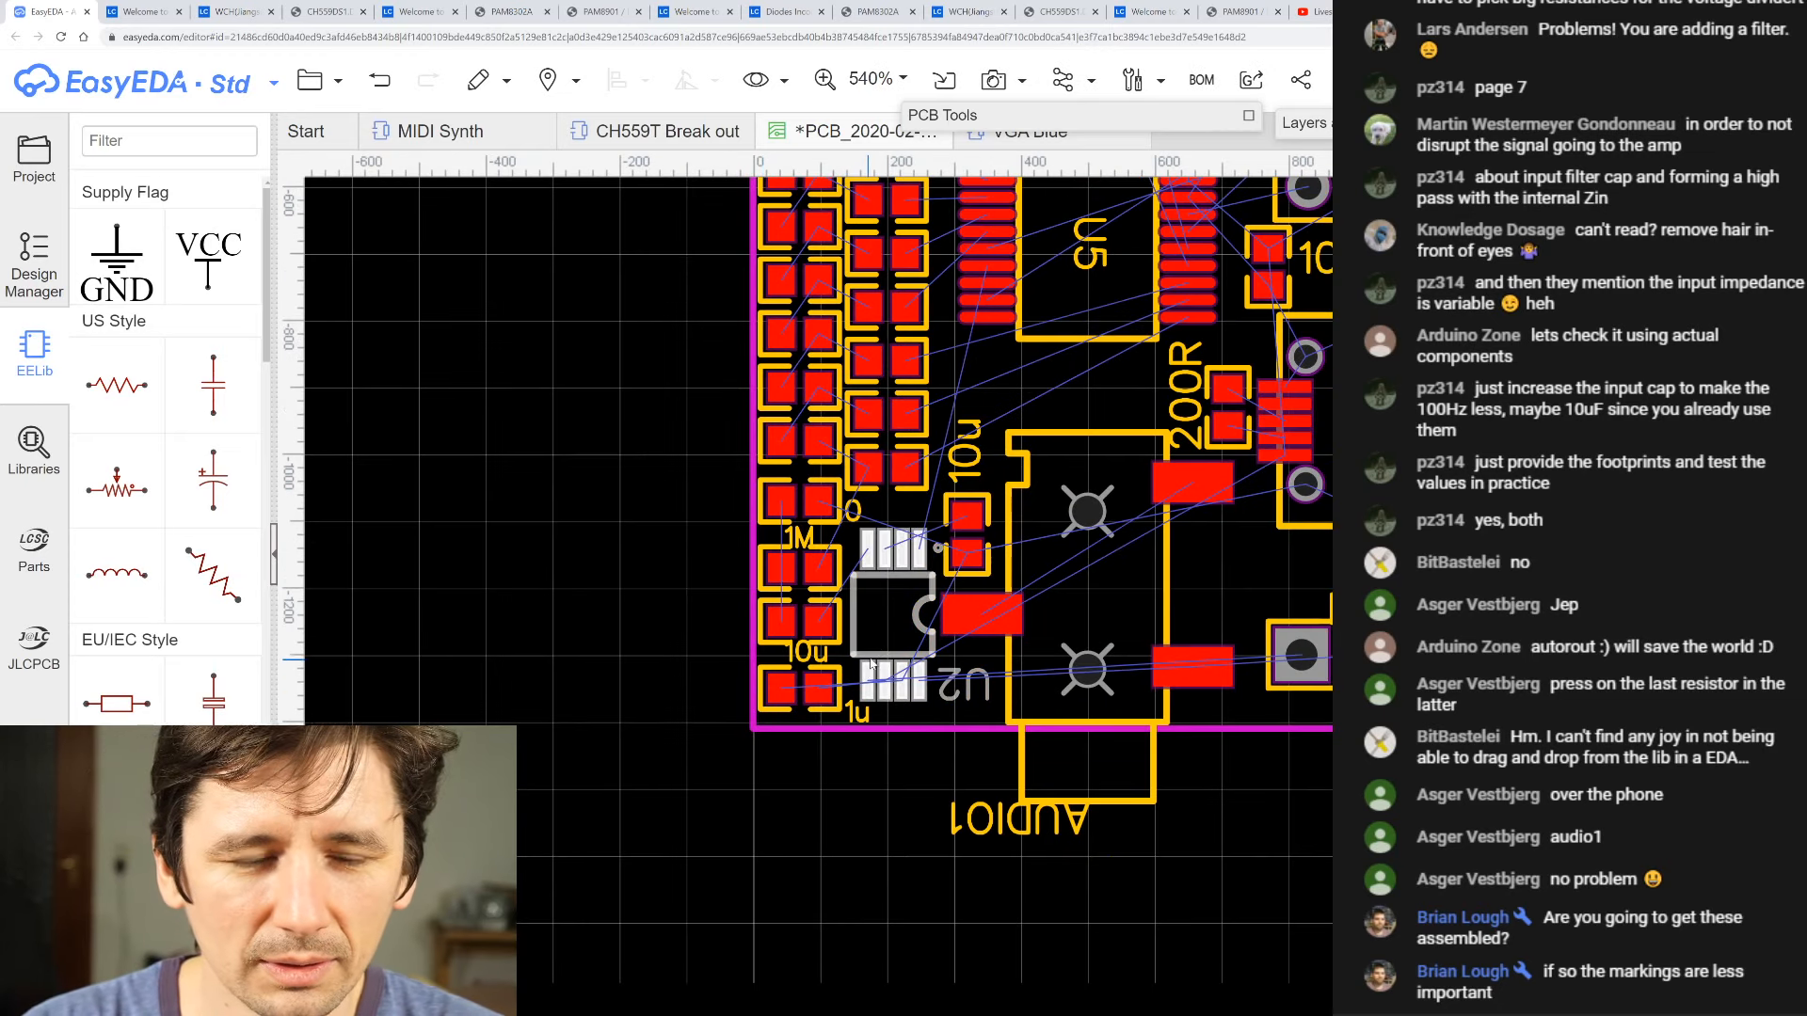
left_click(873, 621)
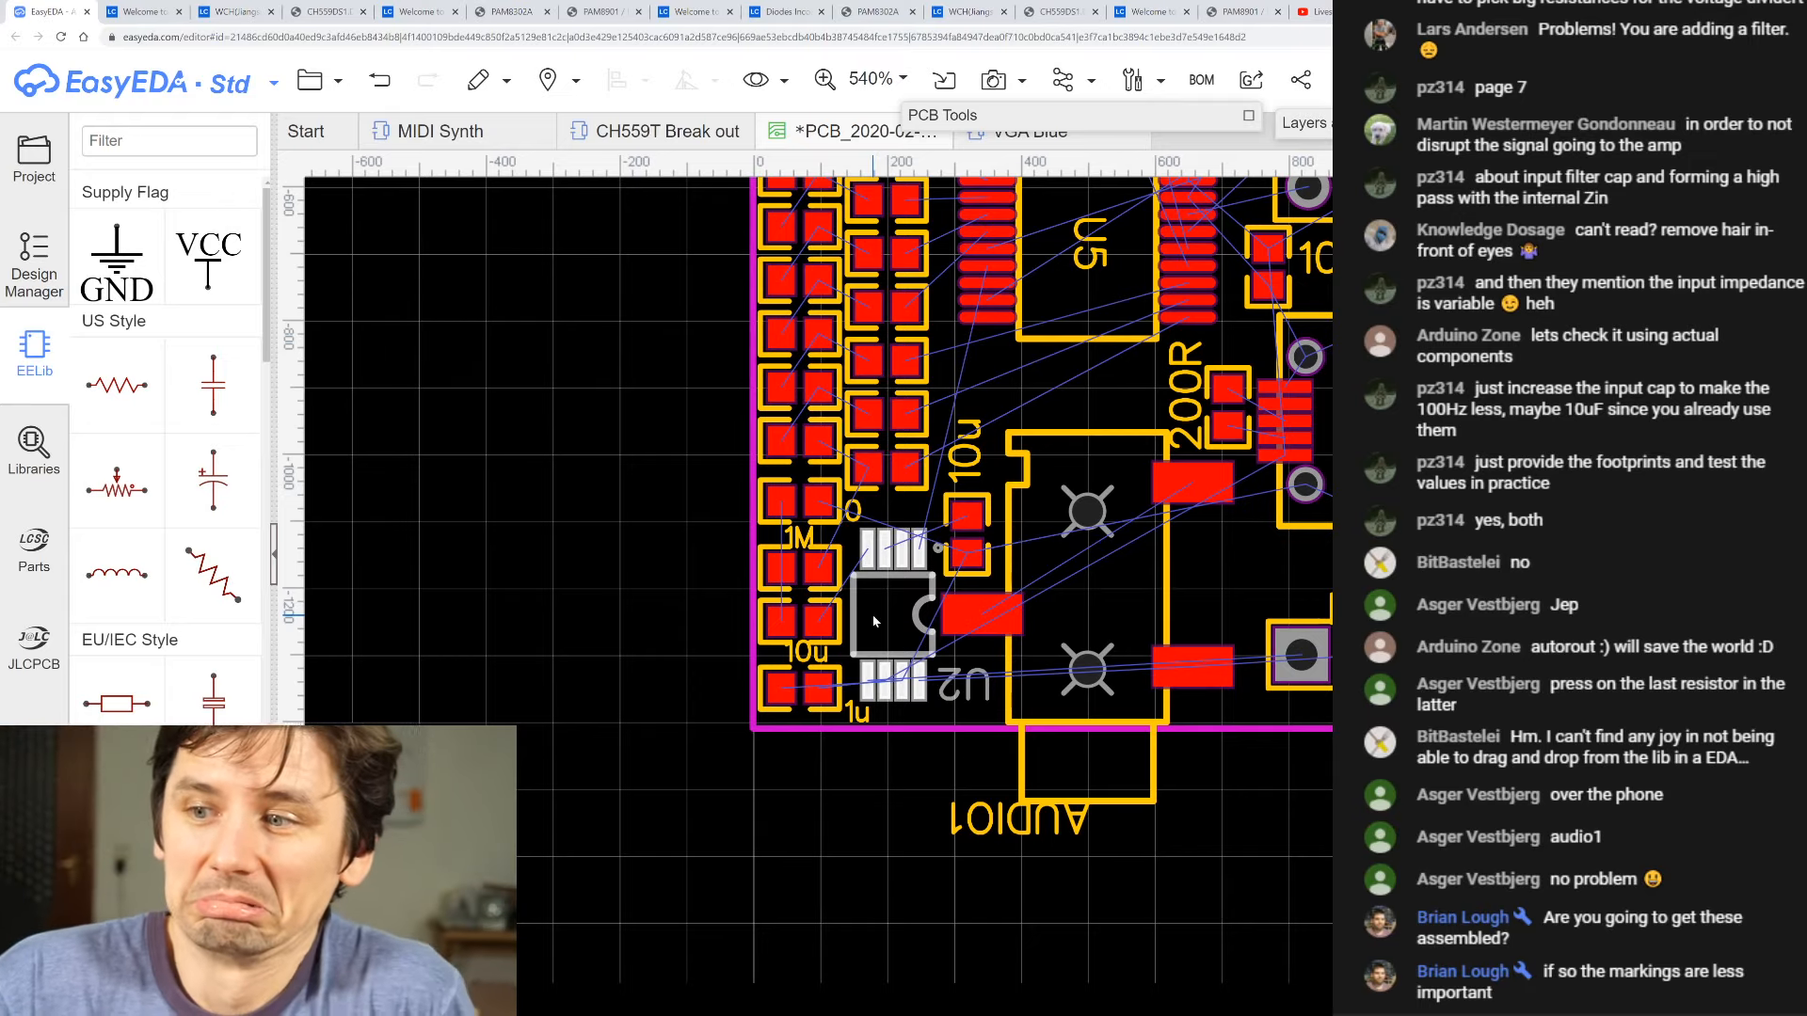
left_click(709, 590)
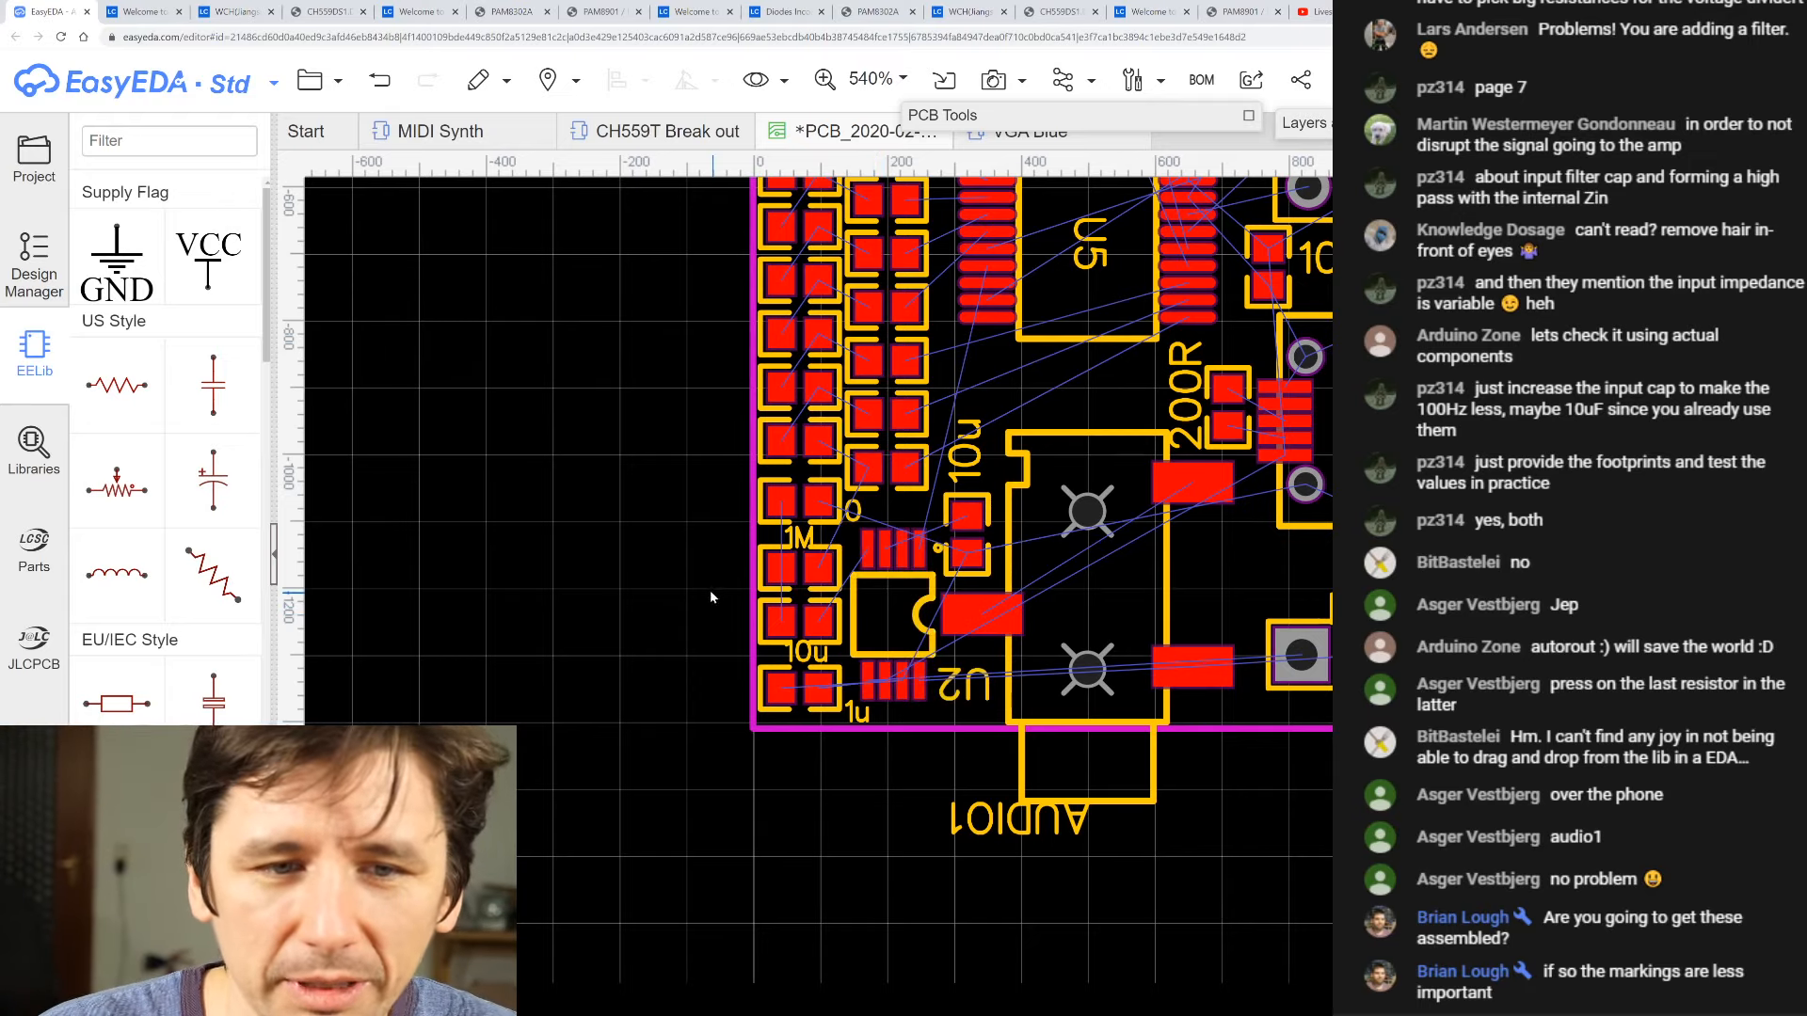
scroll(710, 590, "down", 2)
scroll(896, 342, "up", 3)
scroll(1080, 397, "down", 2)
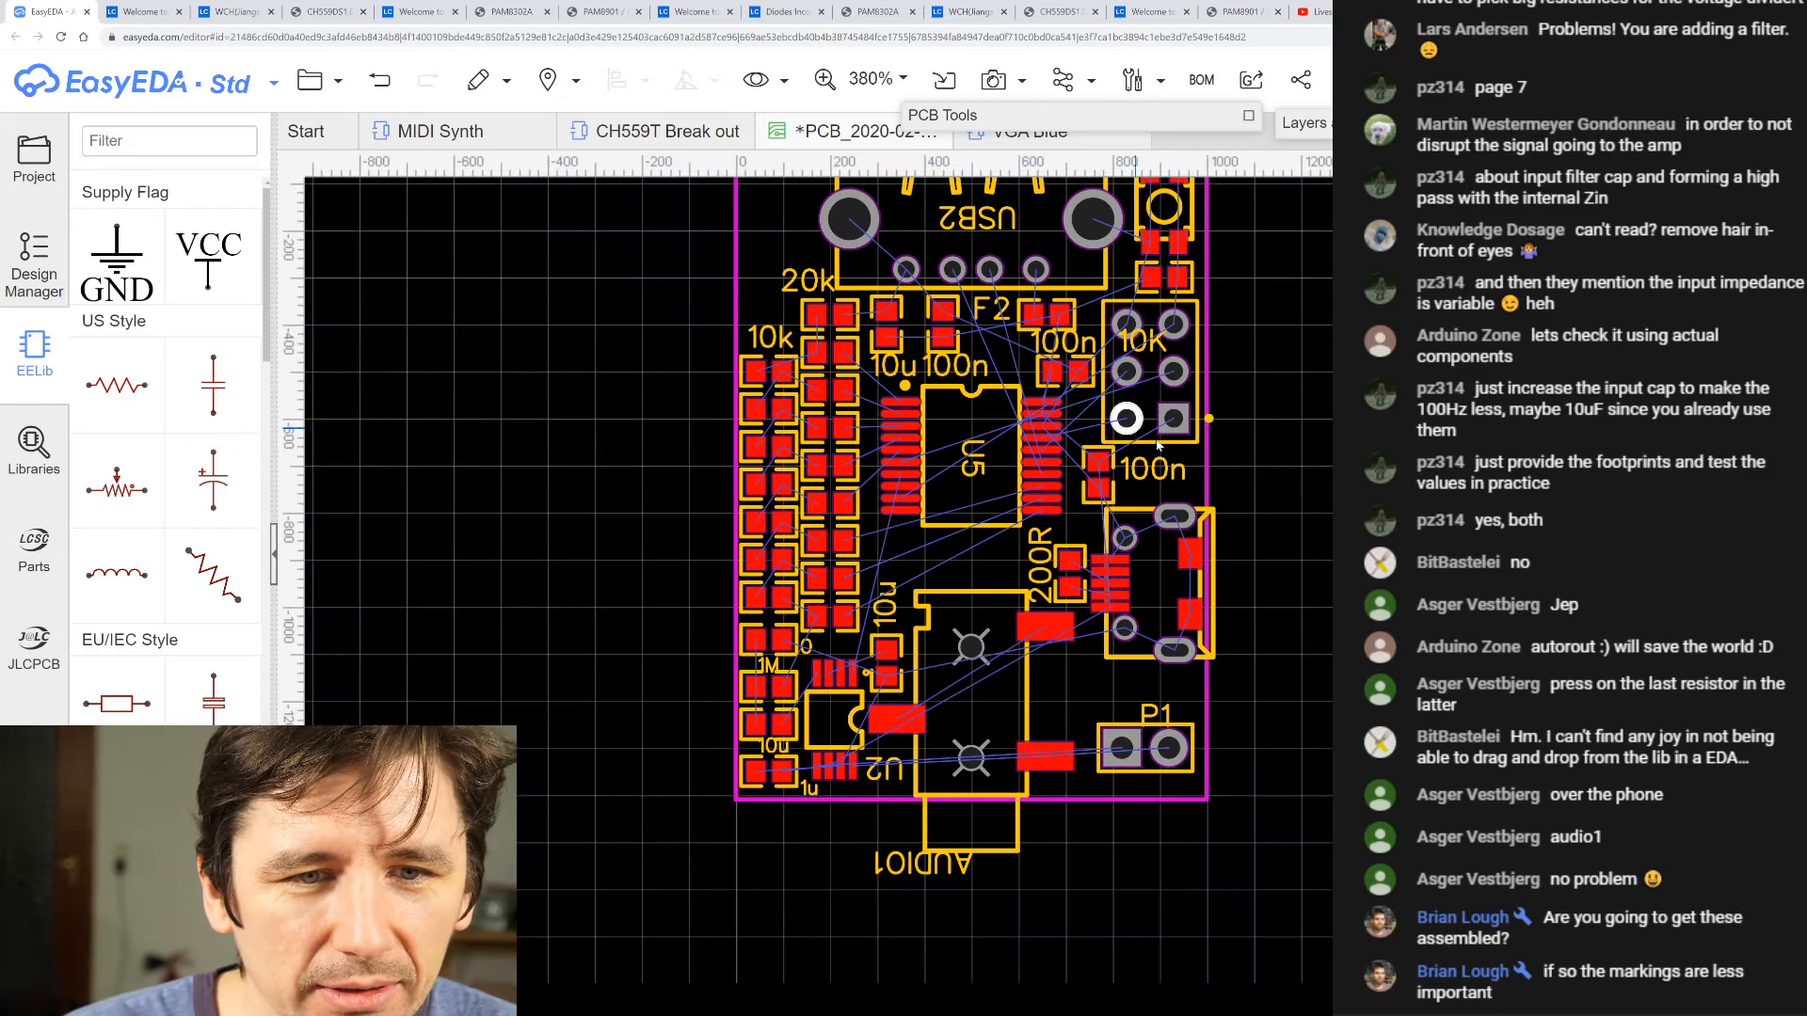
scroll(1020, 378, "down", 2)
scroll(1020, 376, "up", 3)
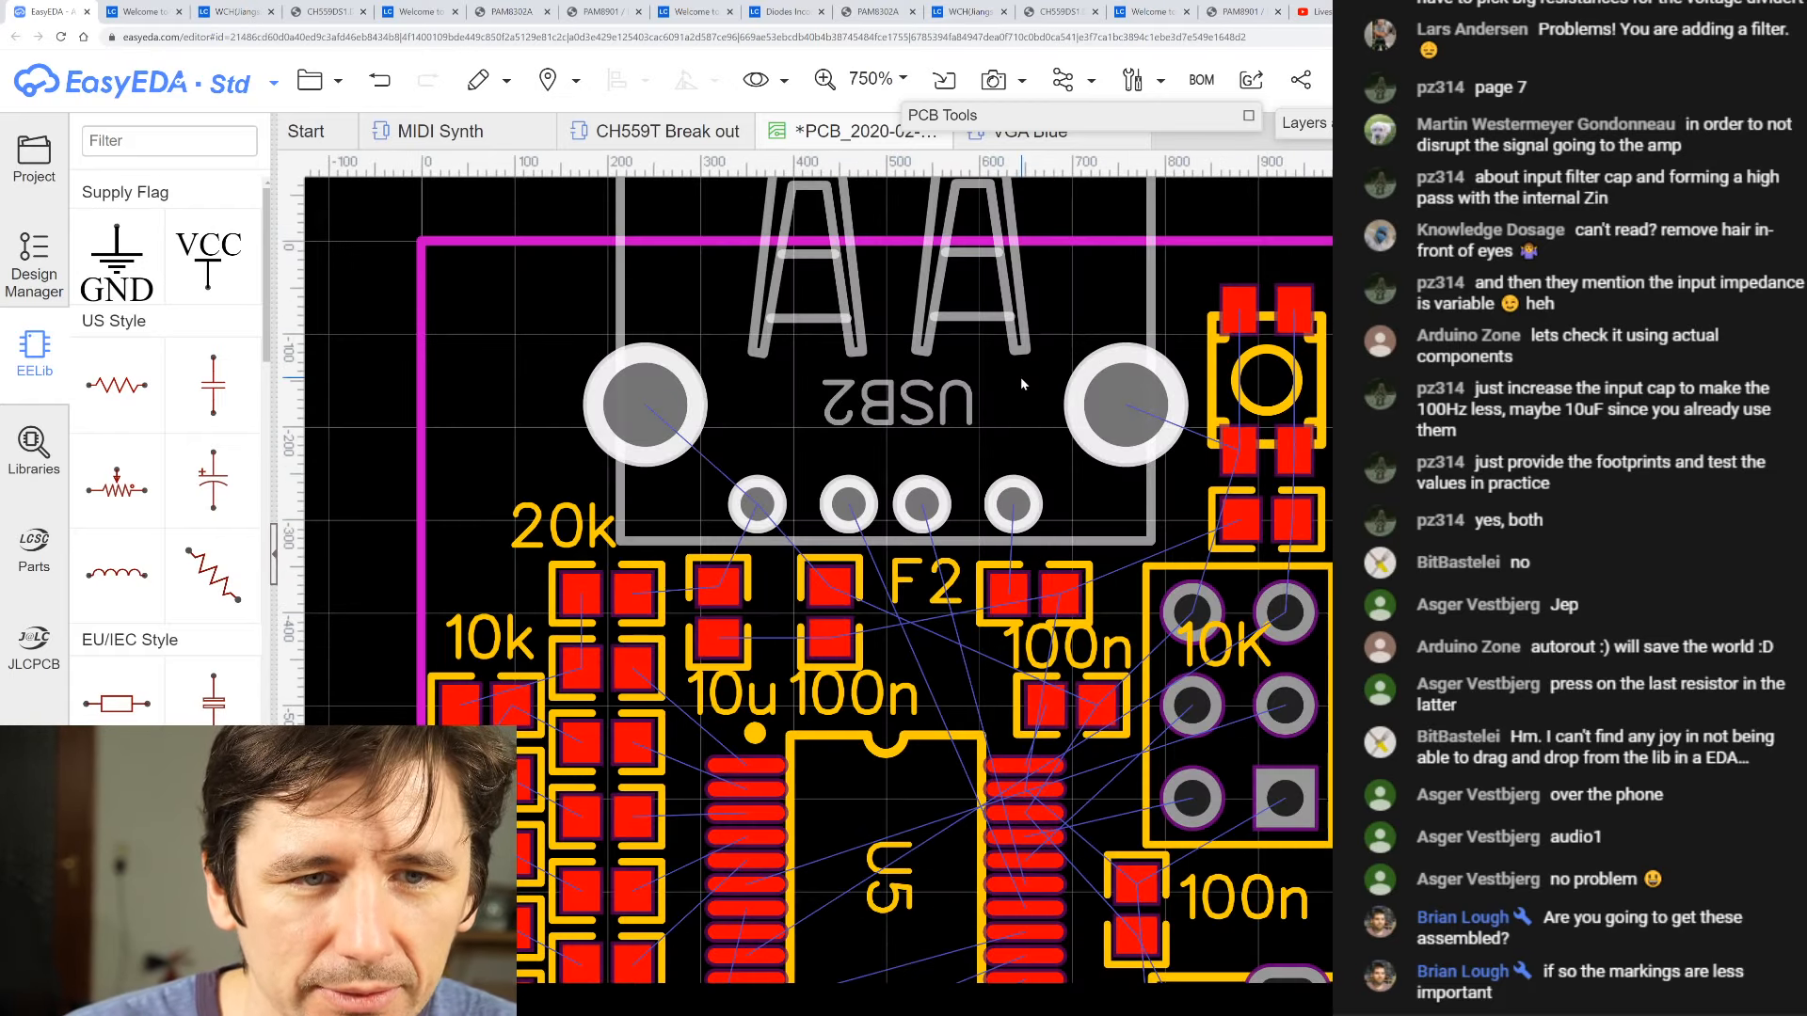
scroll(1022, 381, "down", 2)
scroll(1022, 381, "up", 1)
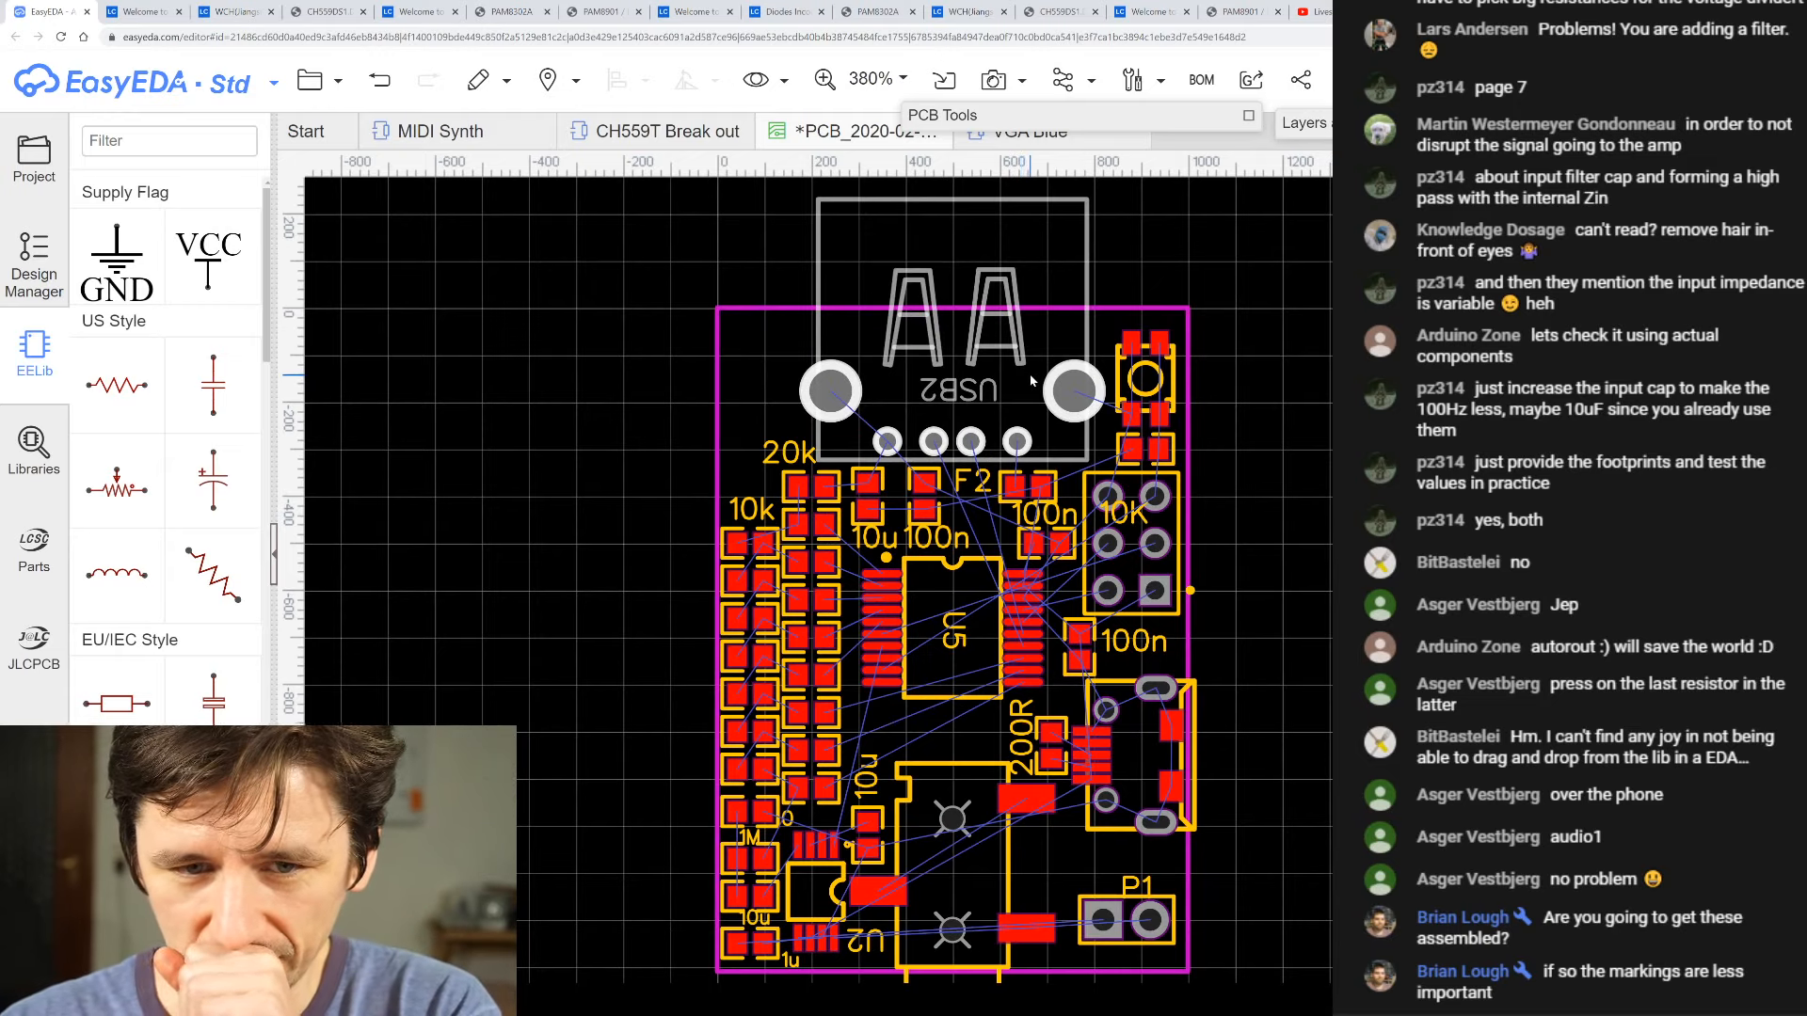
left_click(1193, 592)
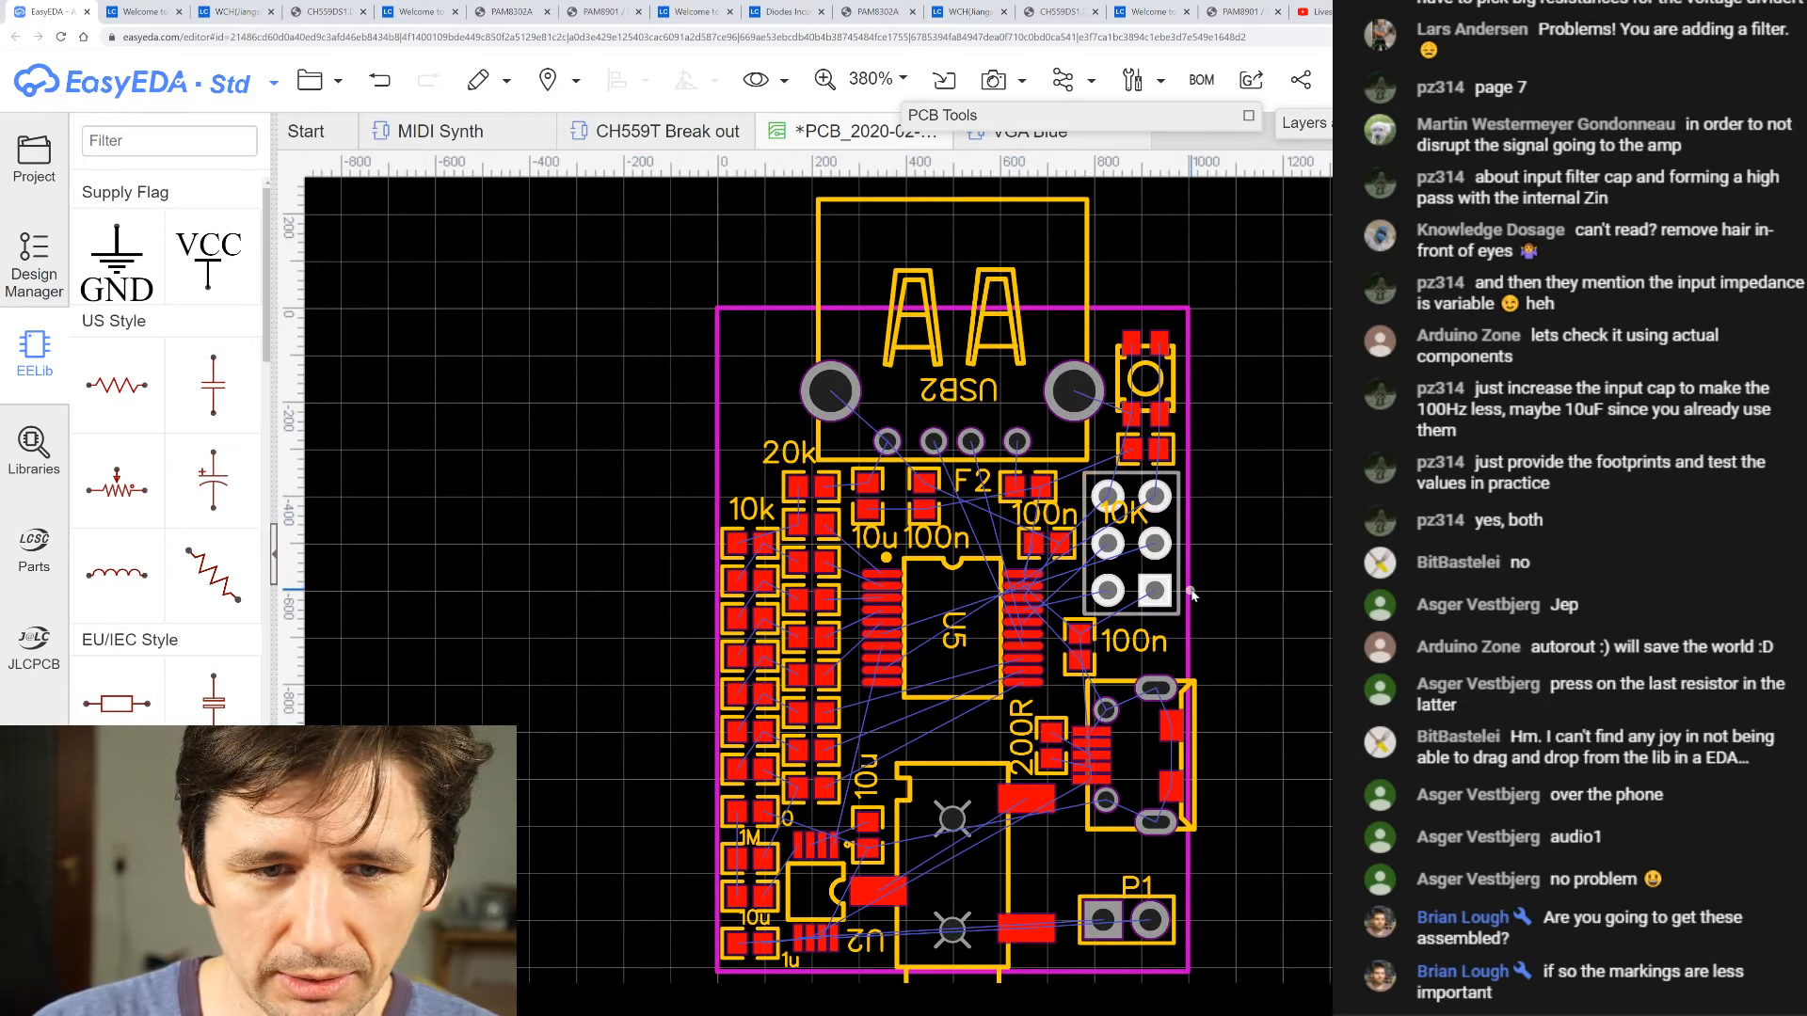
- Examine the six-pin header's clearance to the board edge and the part placement around the audio jack and U2
scroll(1201, 613, "up", 3)
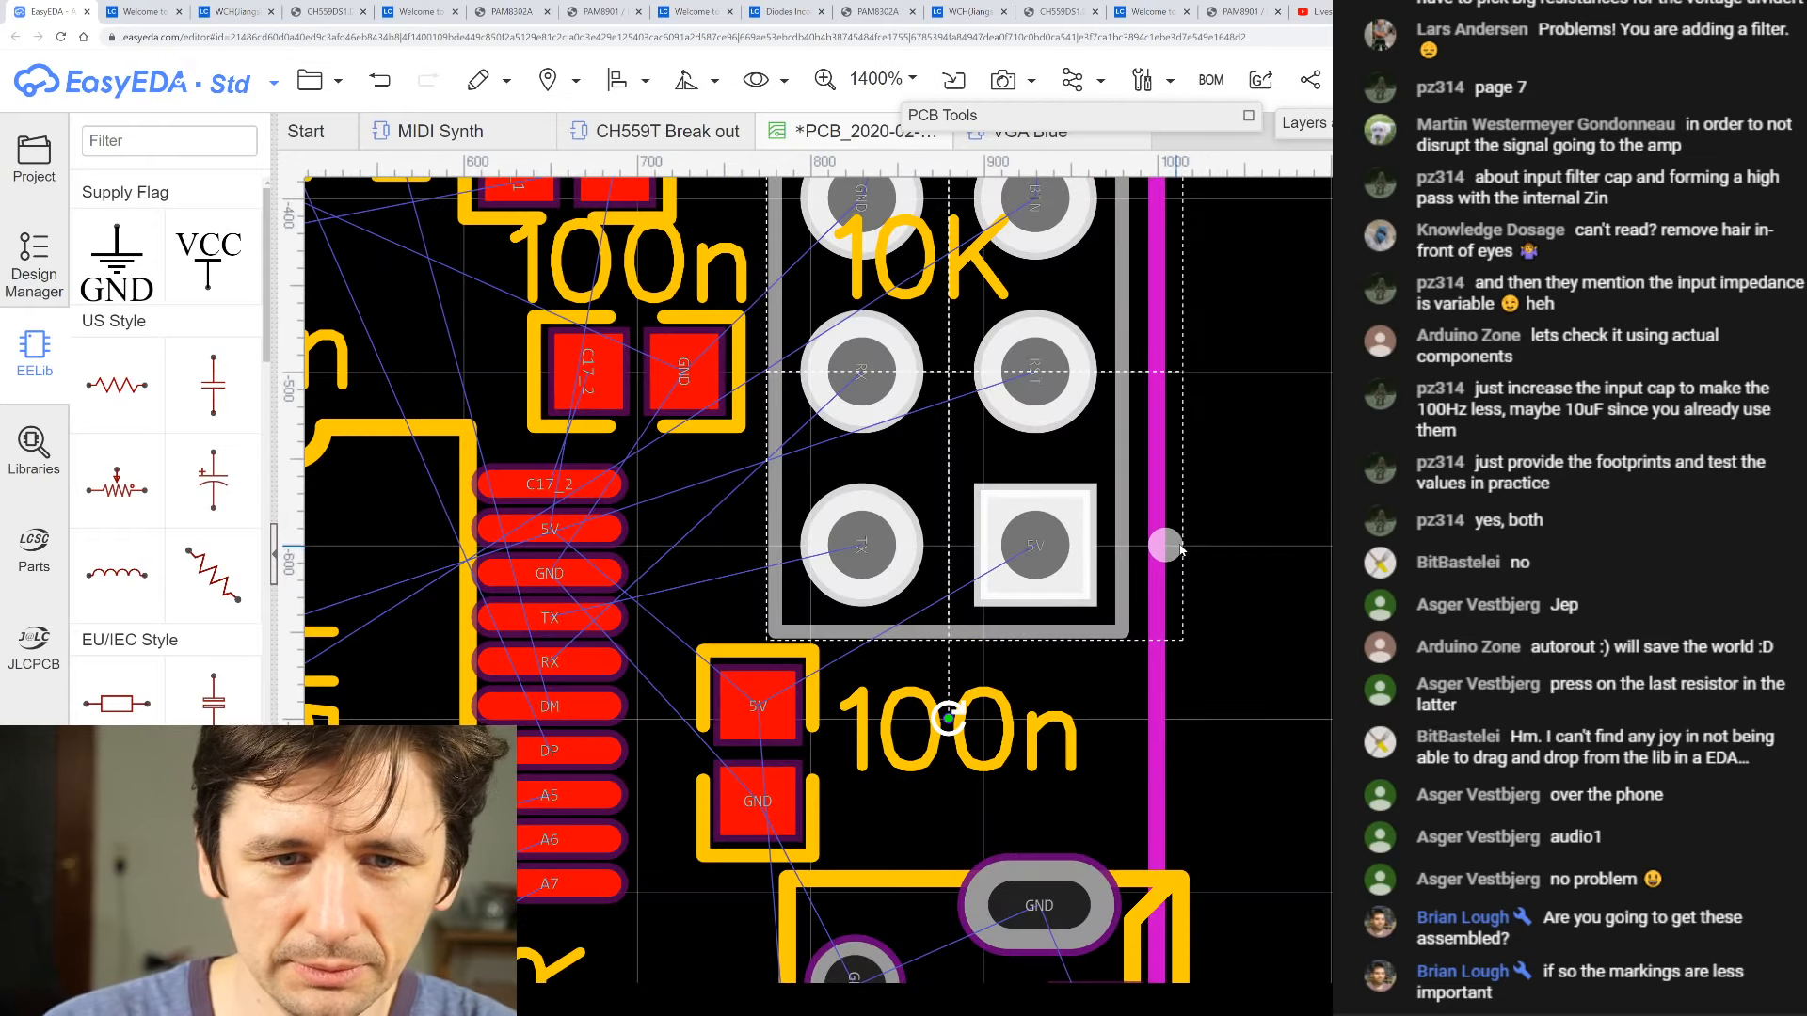
scroll(1161, 540, "up", 2)
left_click(1244, 557)
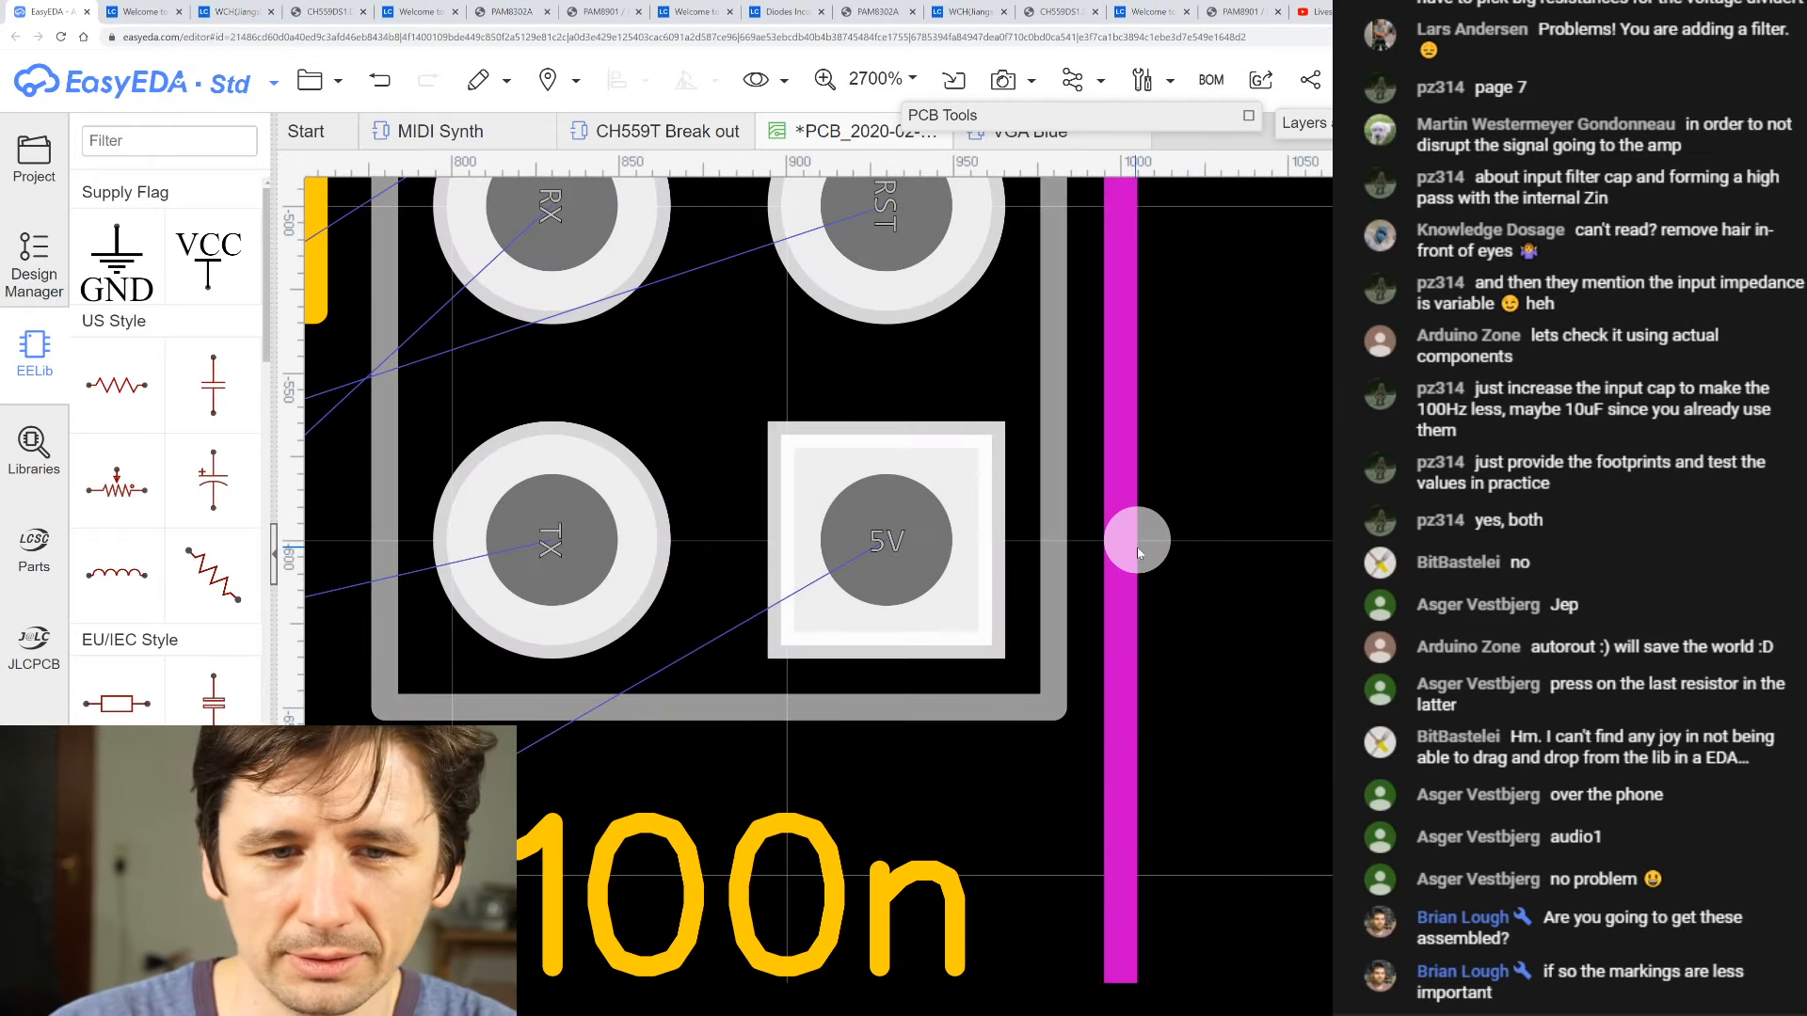
left_click(1135, 551)
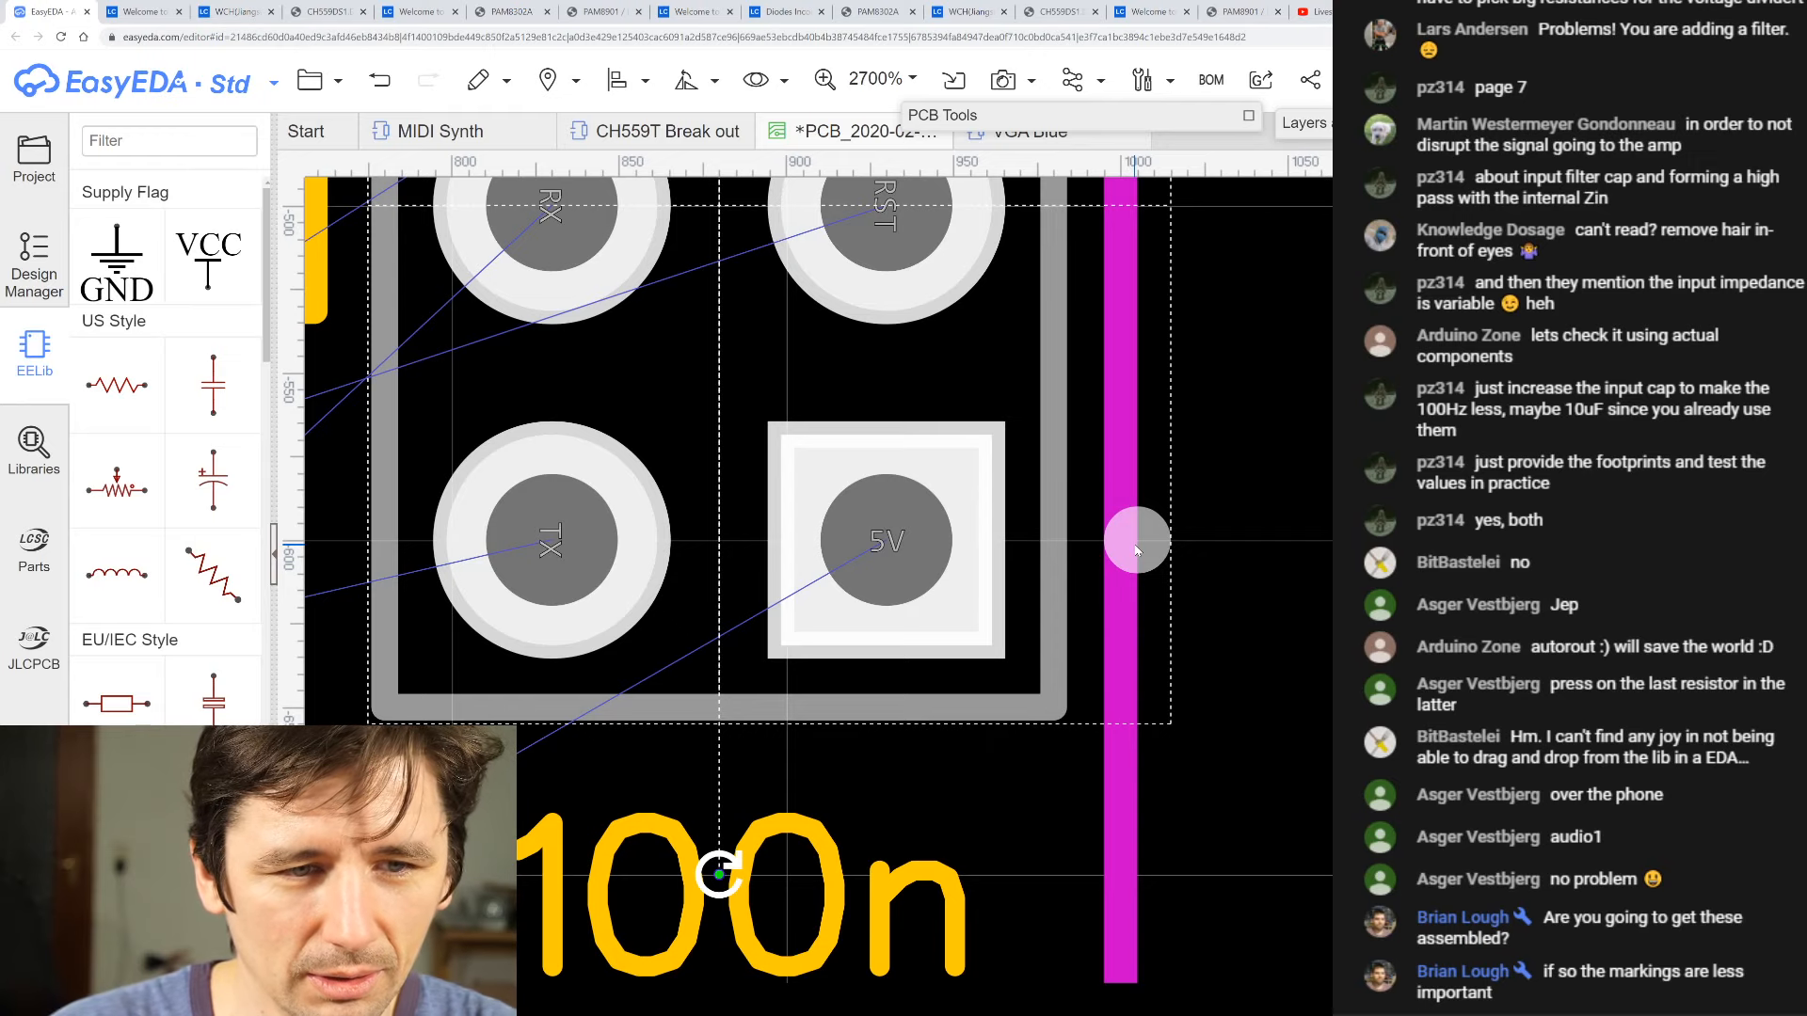
scroll(1136, 551, "down", 3)
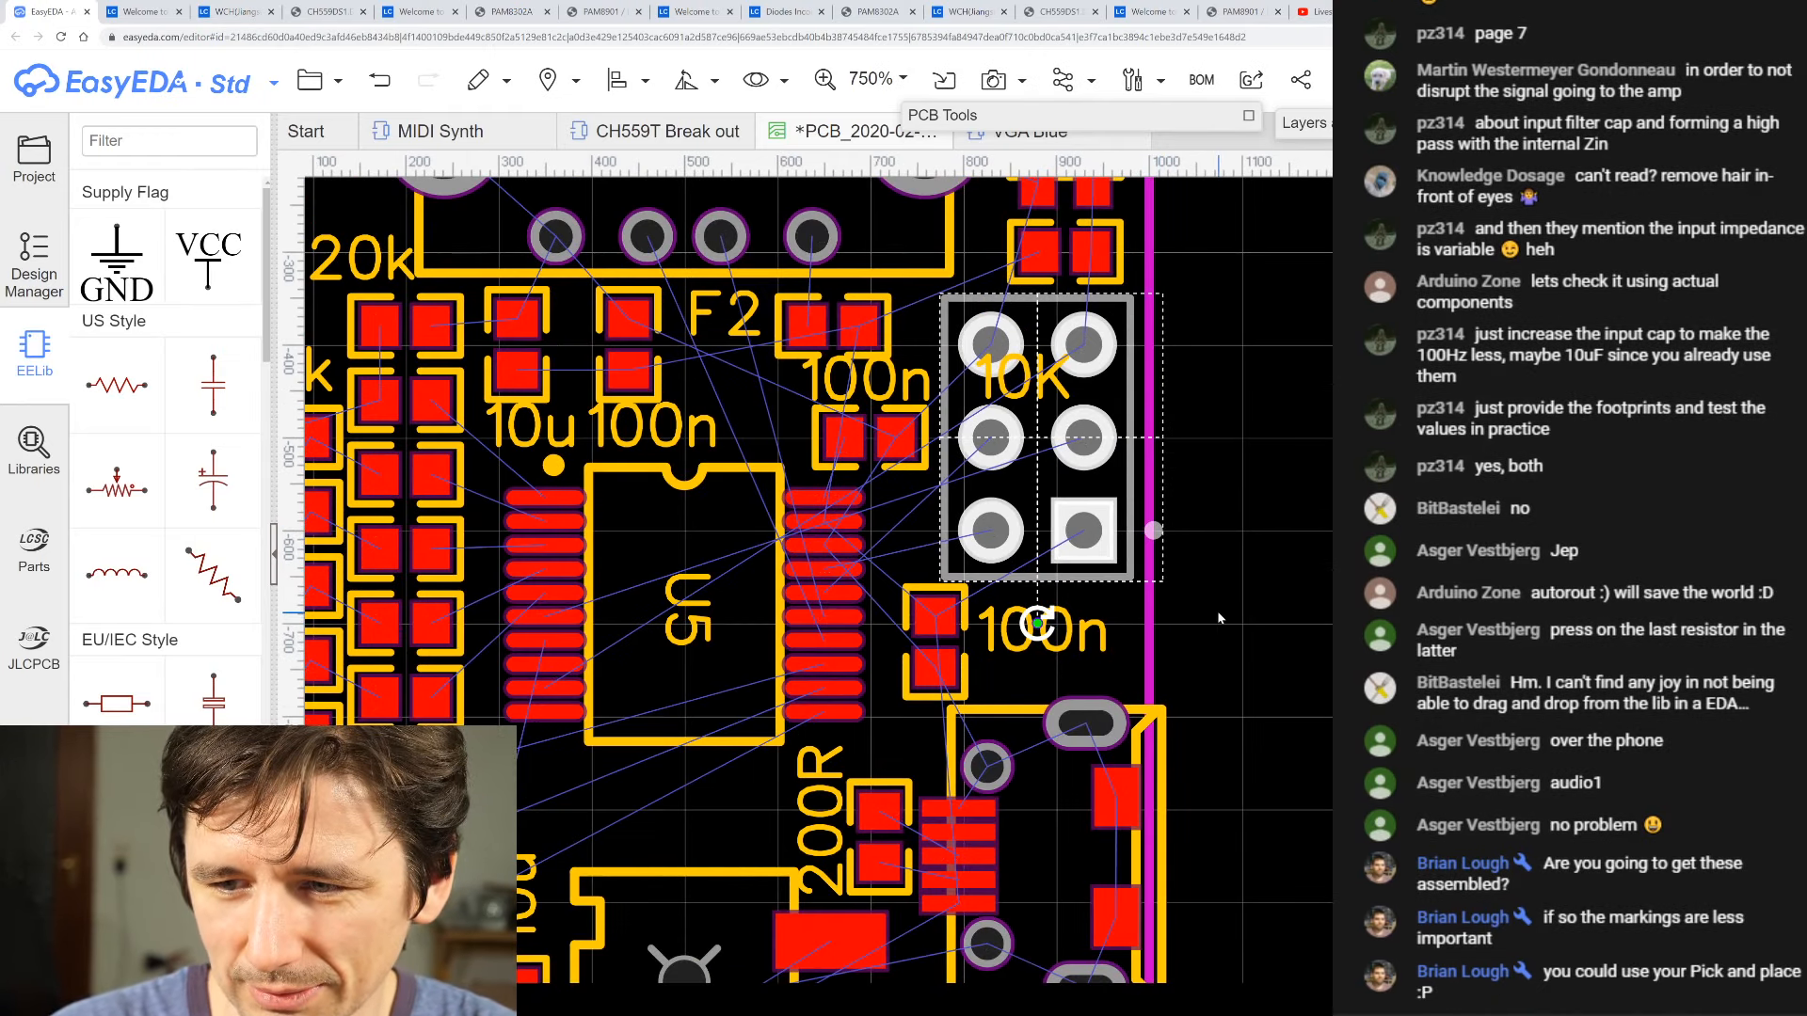
scroll(1234, 596, "down", 3)
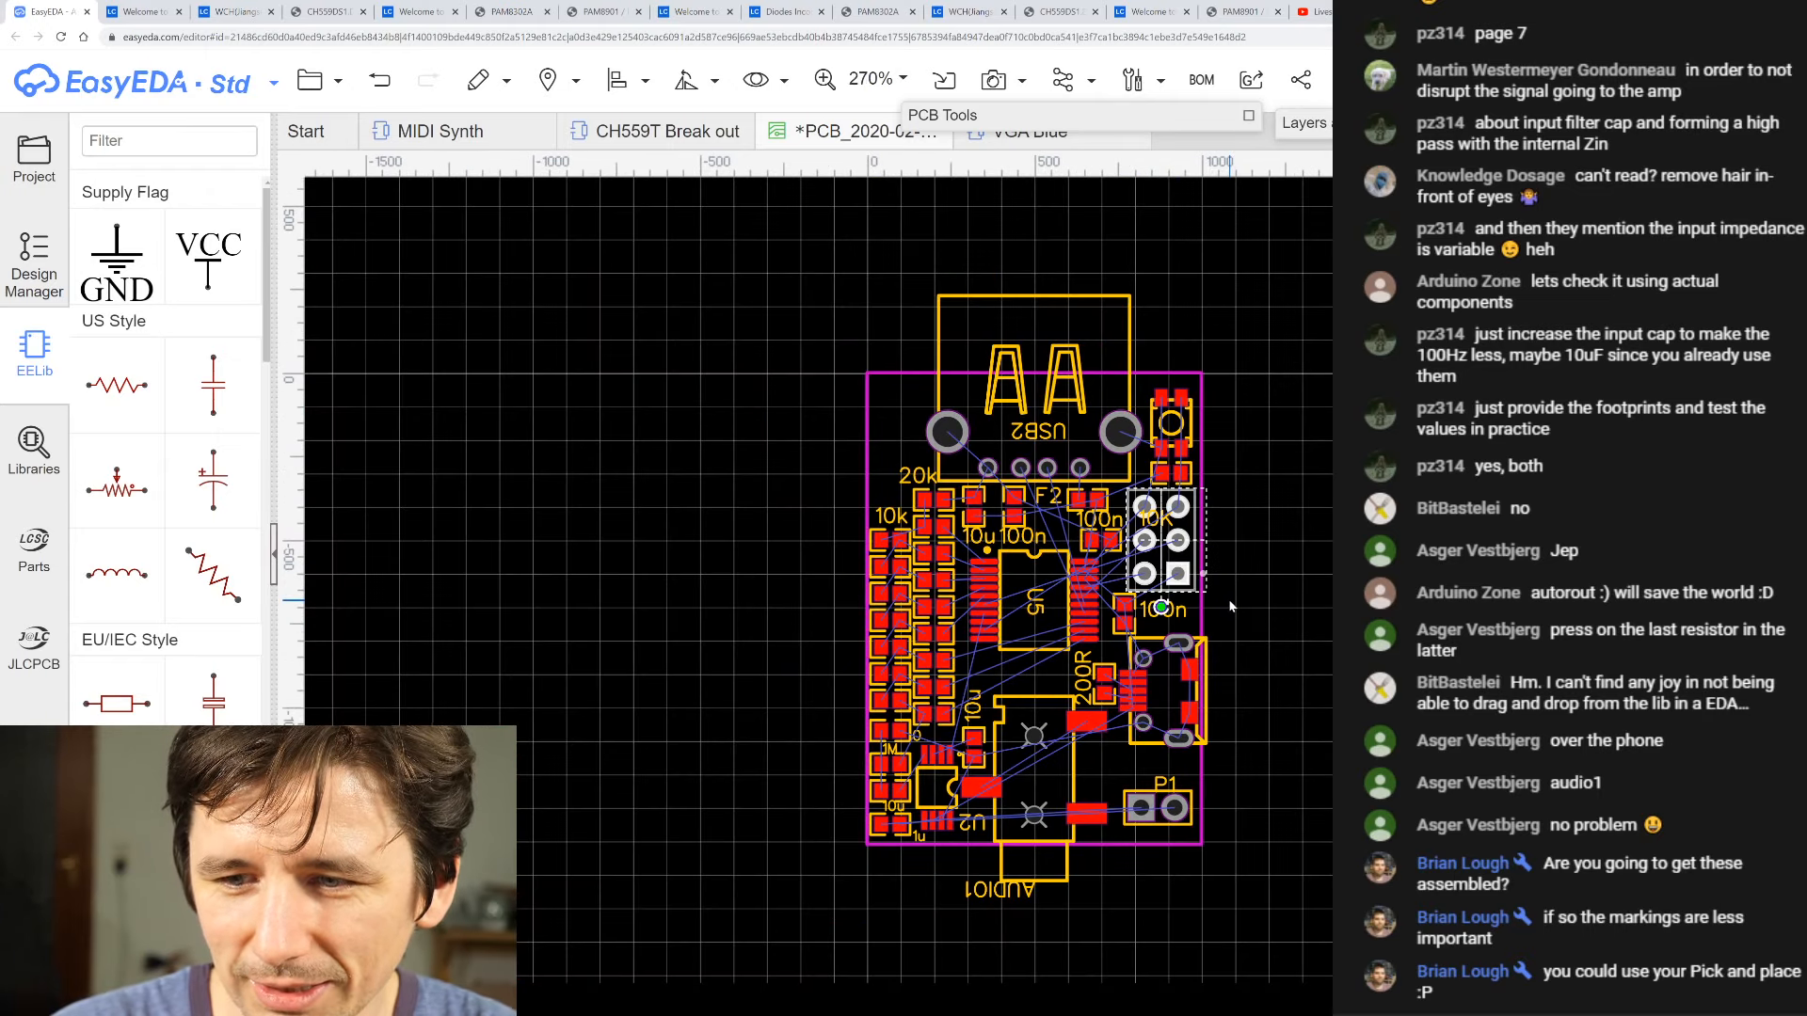
scroll(1135, 712, "up", 2)
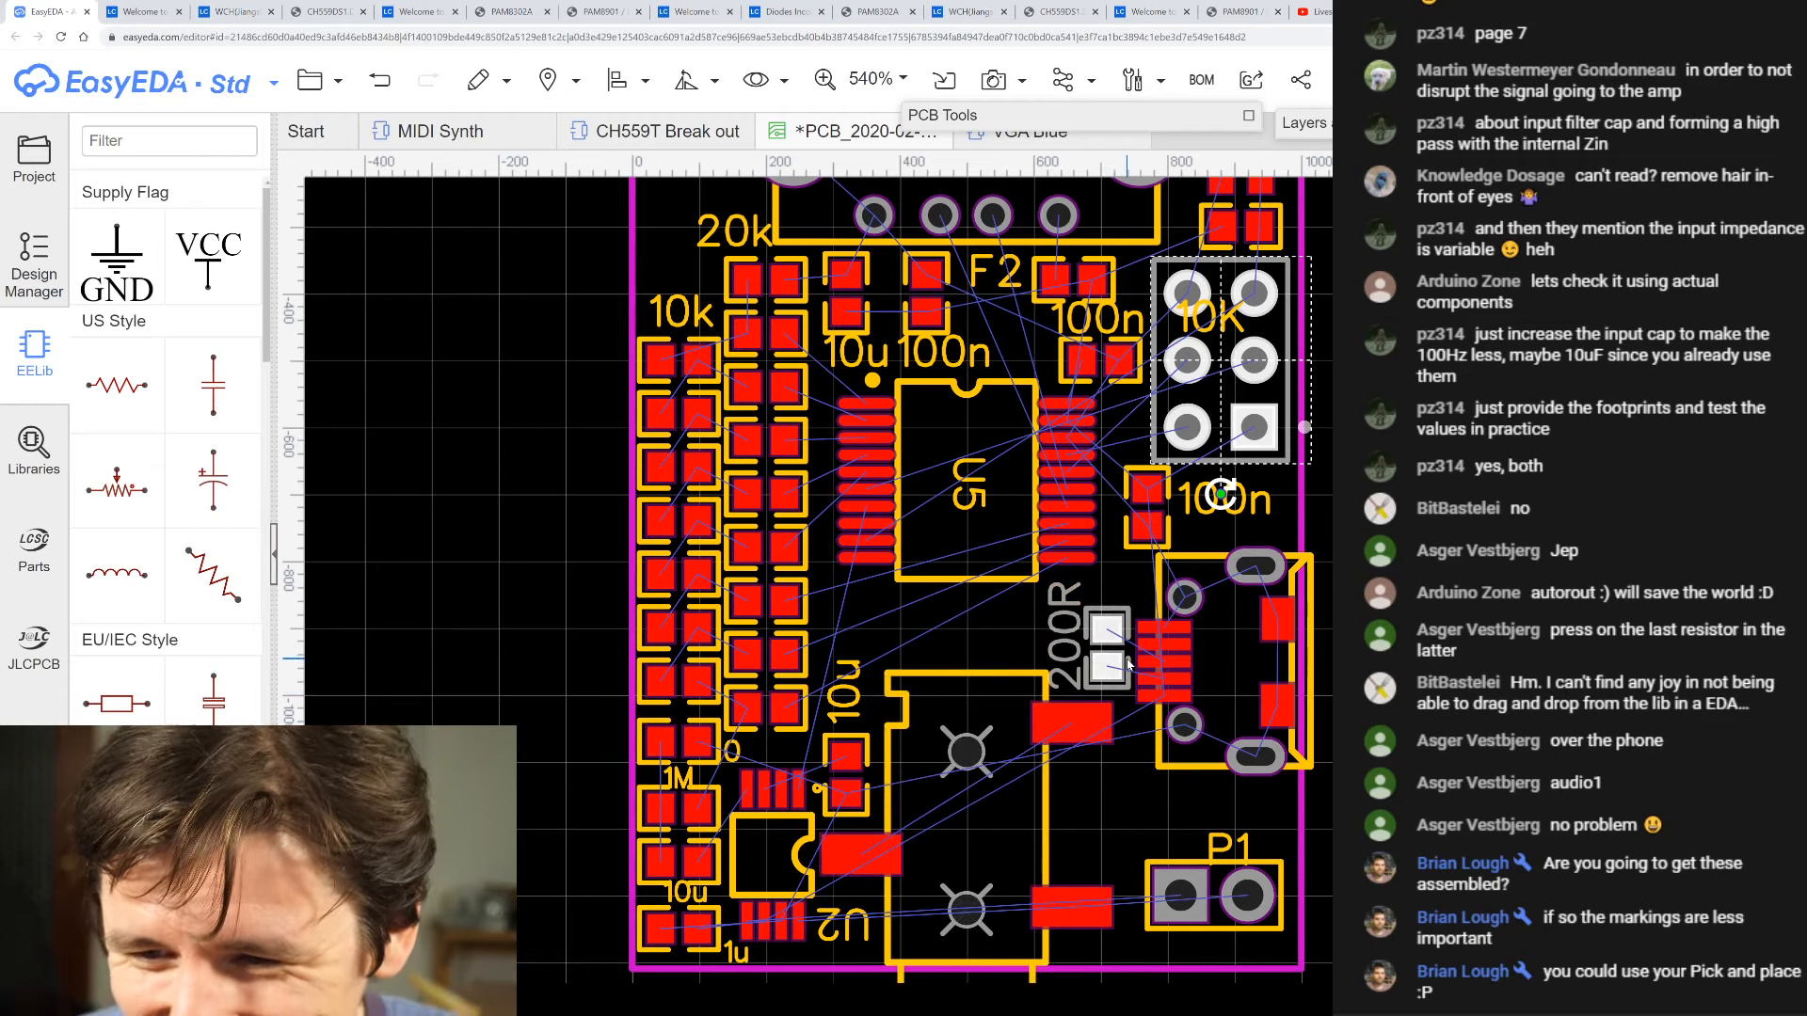
scroll(1107, 596, "down", 2)
scroll(941, 720, "up", 4)
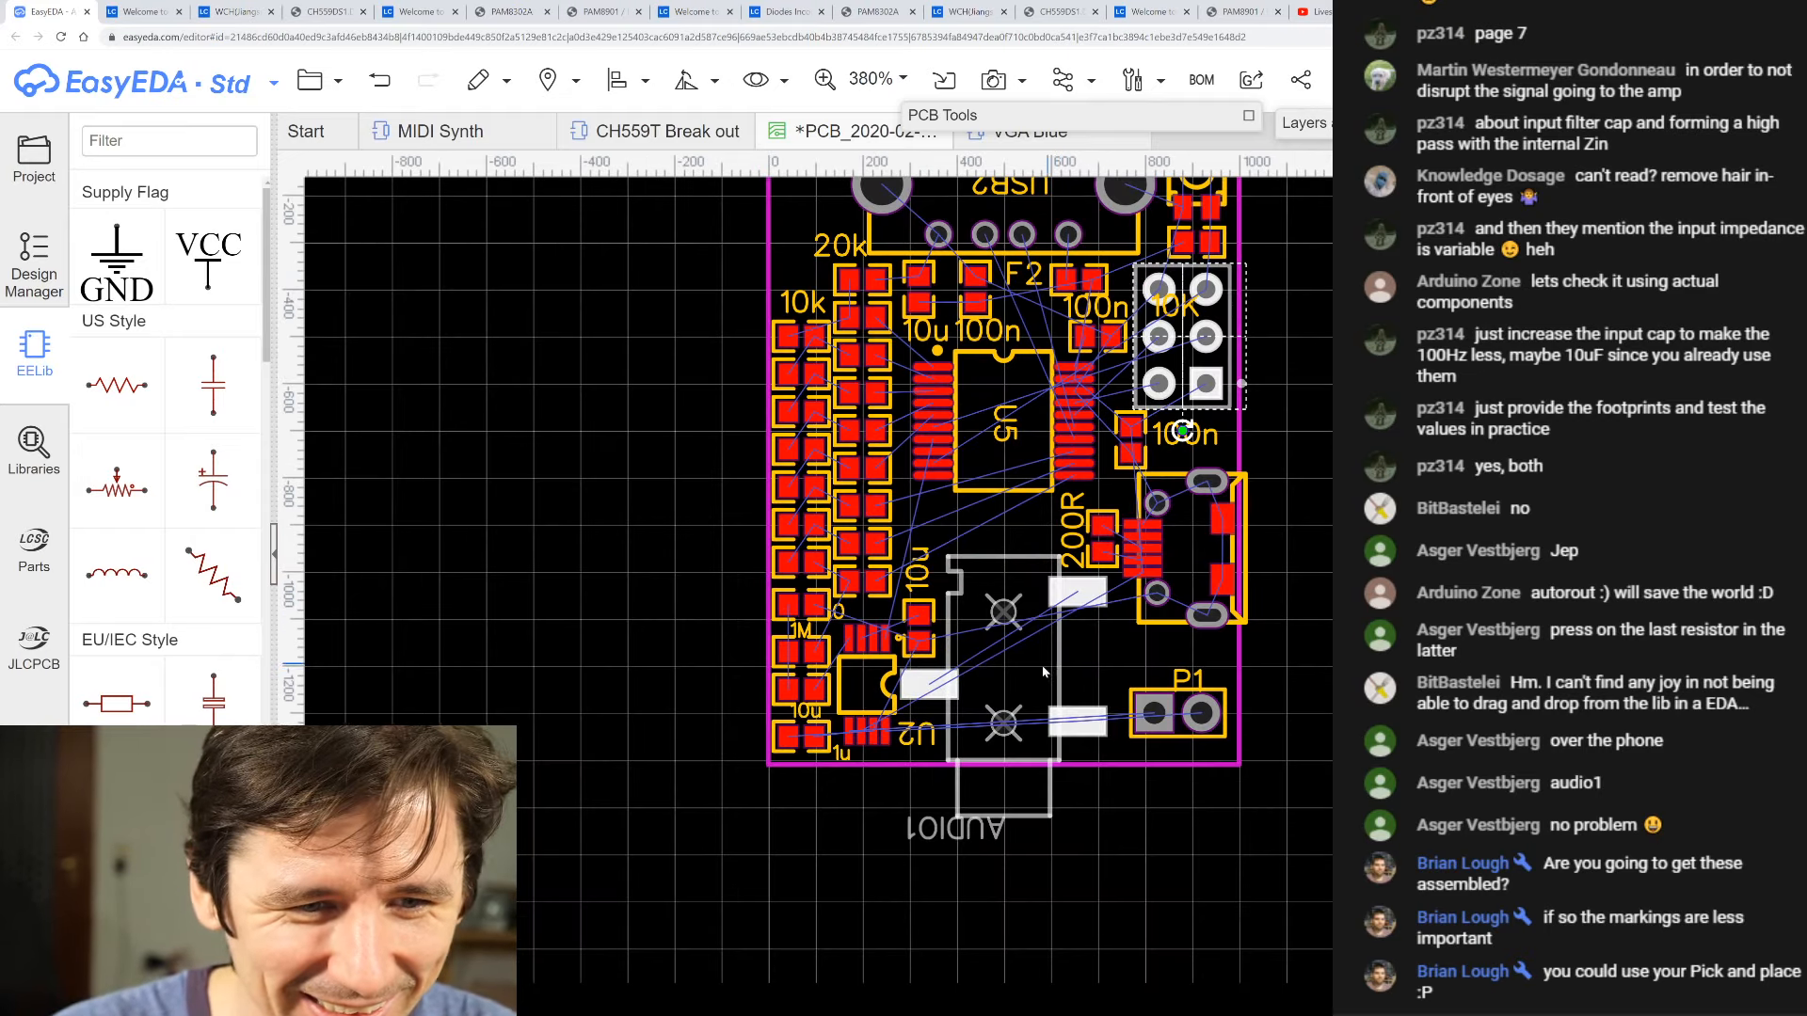
scroll(939, 721, "up", 1)
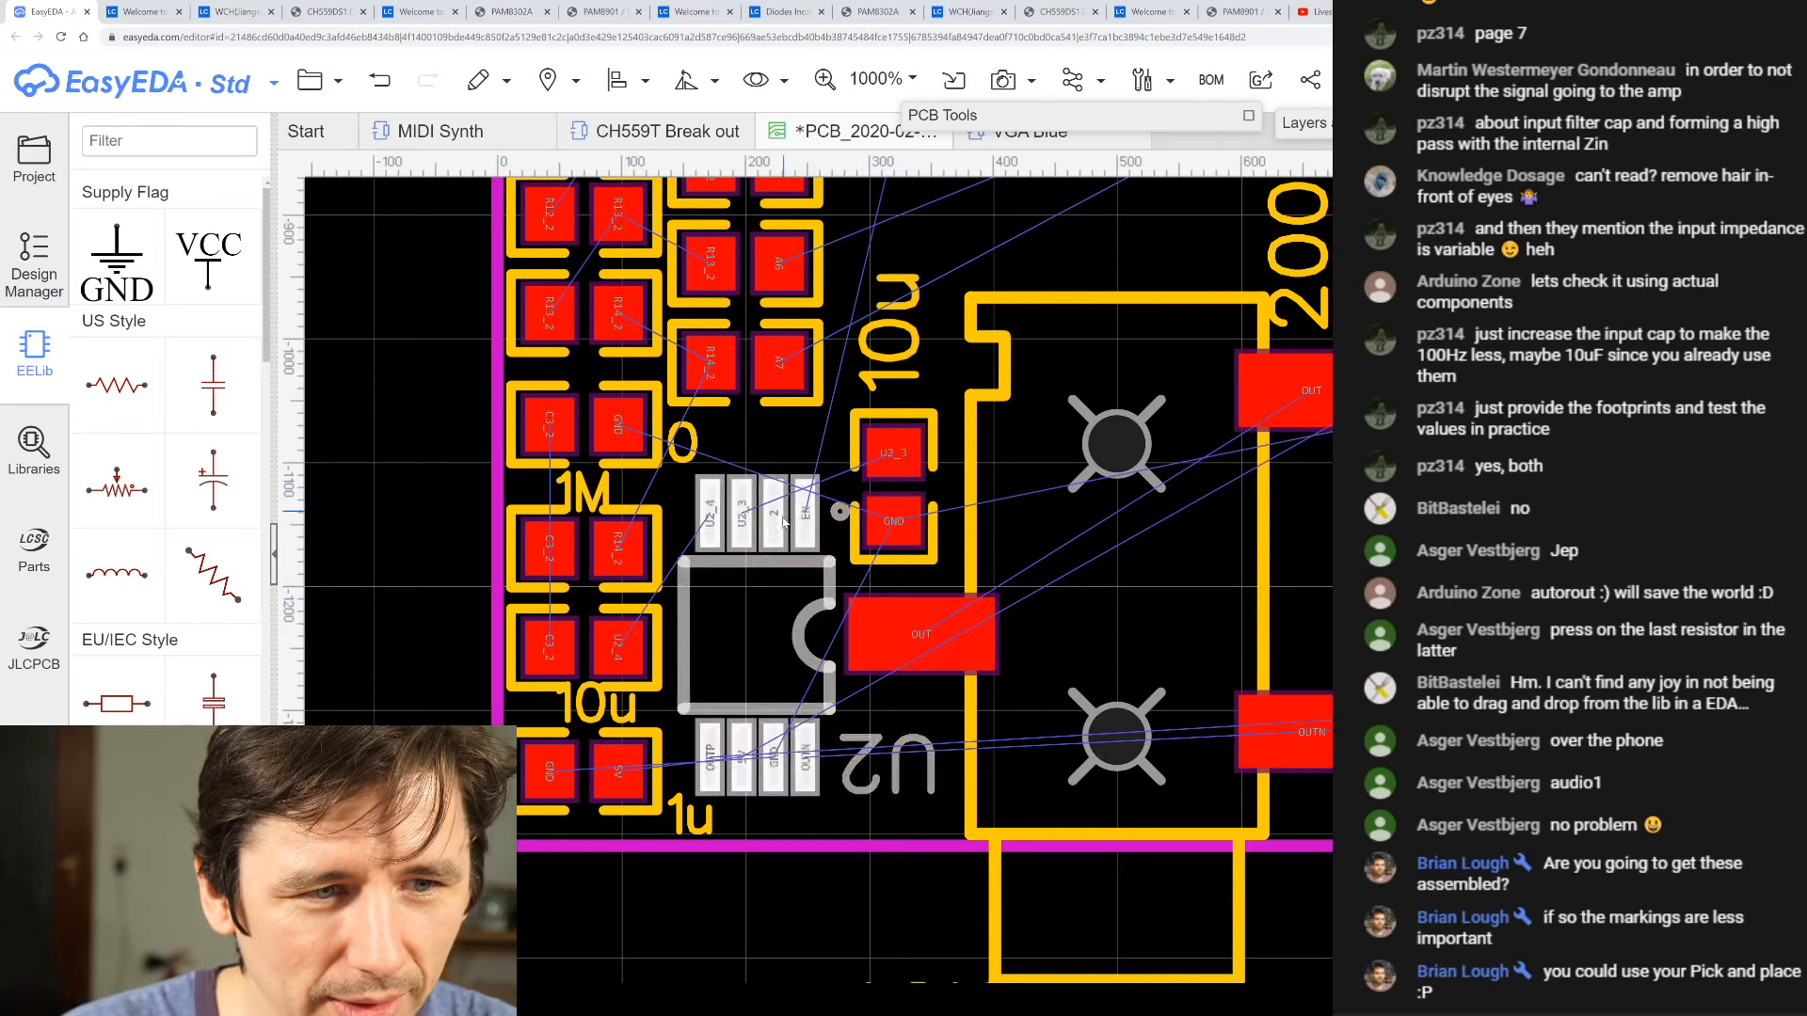
scroll(647, 562, "down", 2)
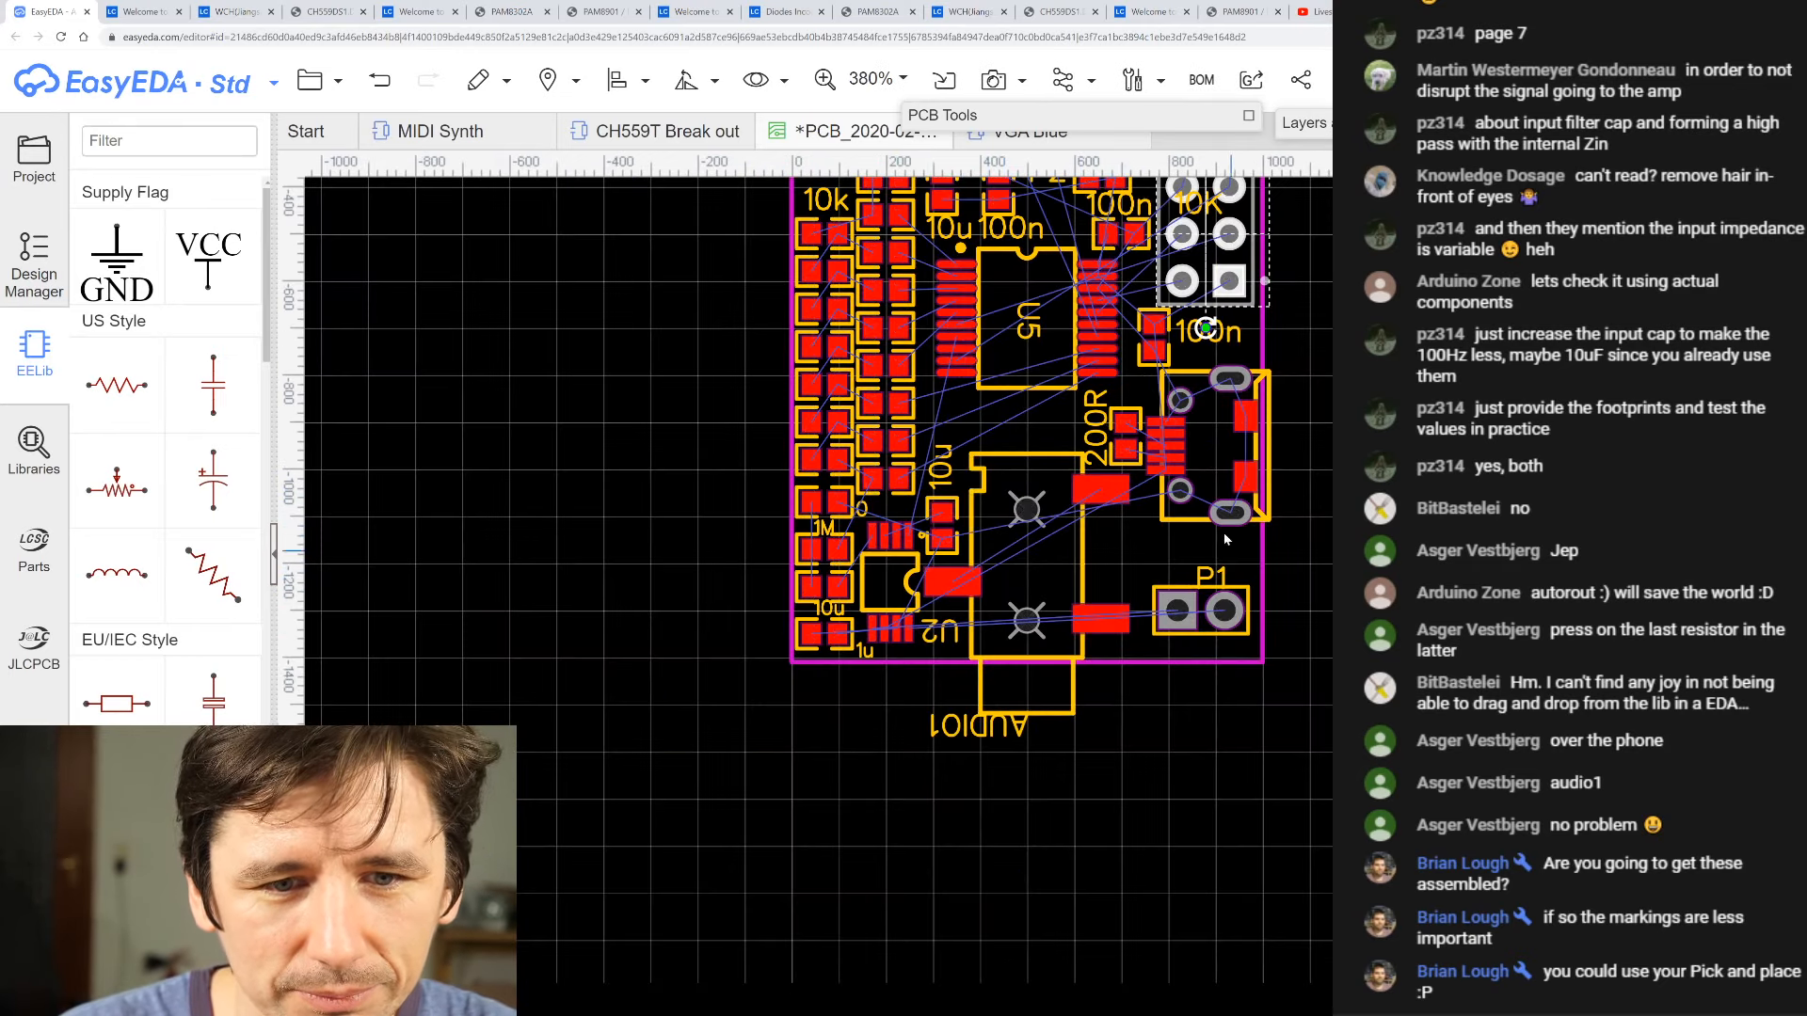
- Rotate the two-pin header P1 to a vertical orientation in the free corner beside the audio jack
scroll(1220, 549, "up", 1)
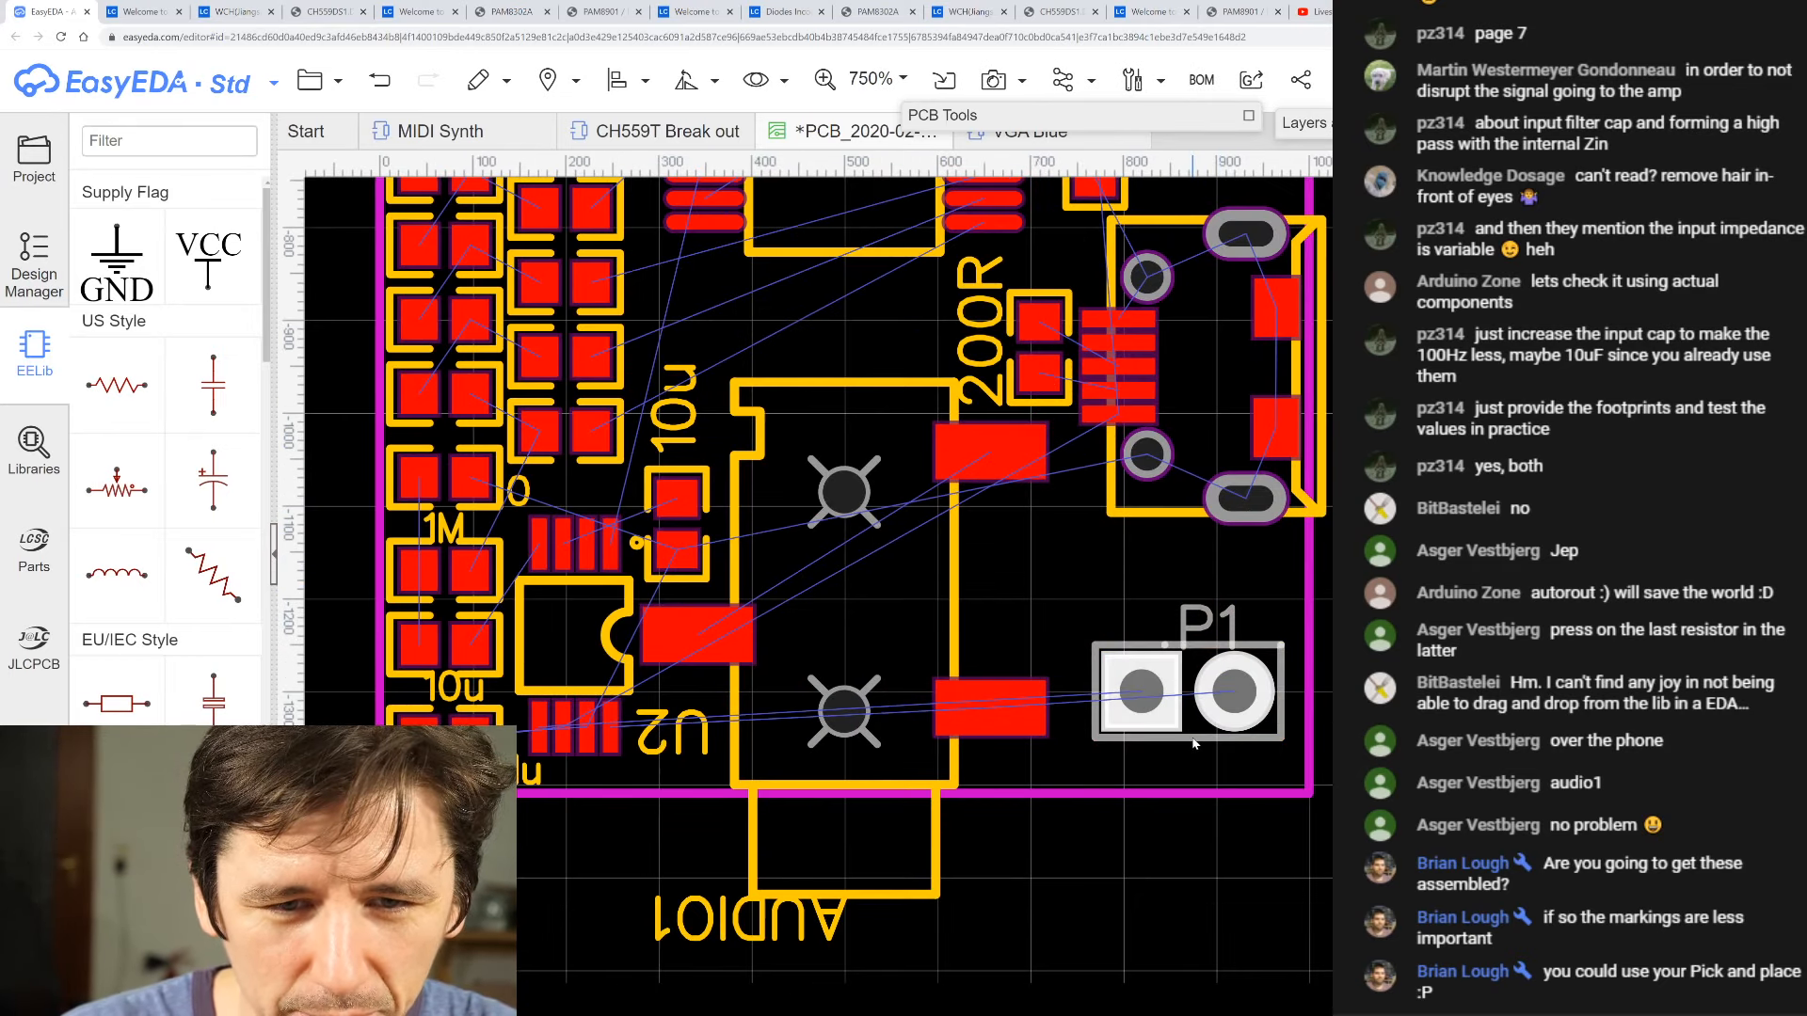
left_click_drag(1192, 745, 1170, 706)
key("space")
key("space")
key("space")
scroll(1251, 272, "down", 3)
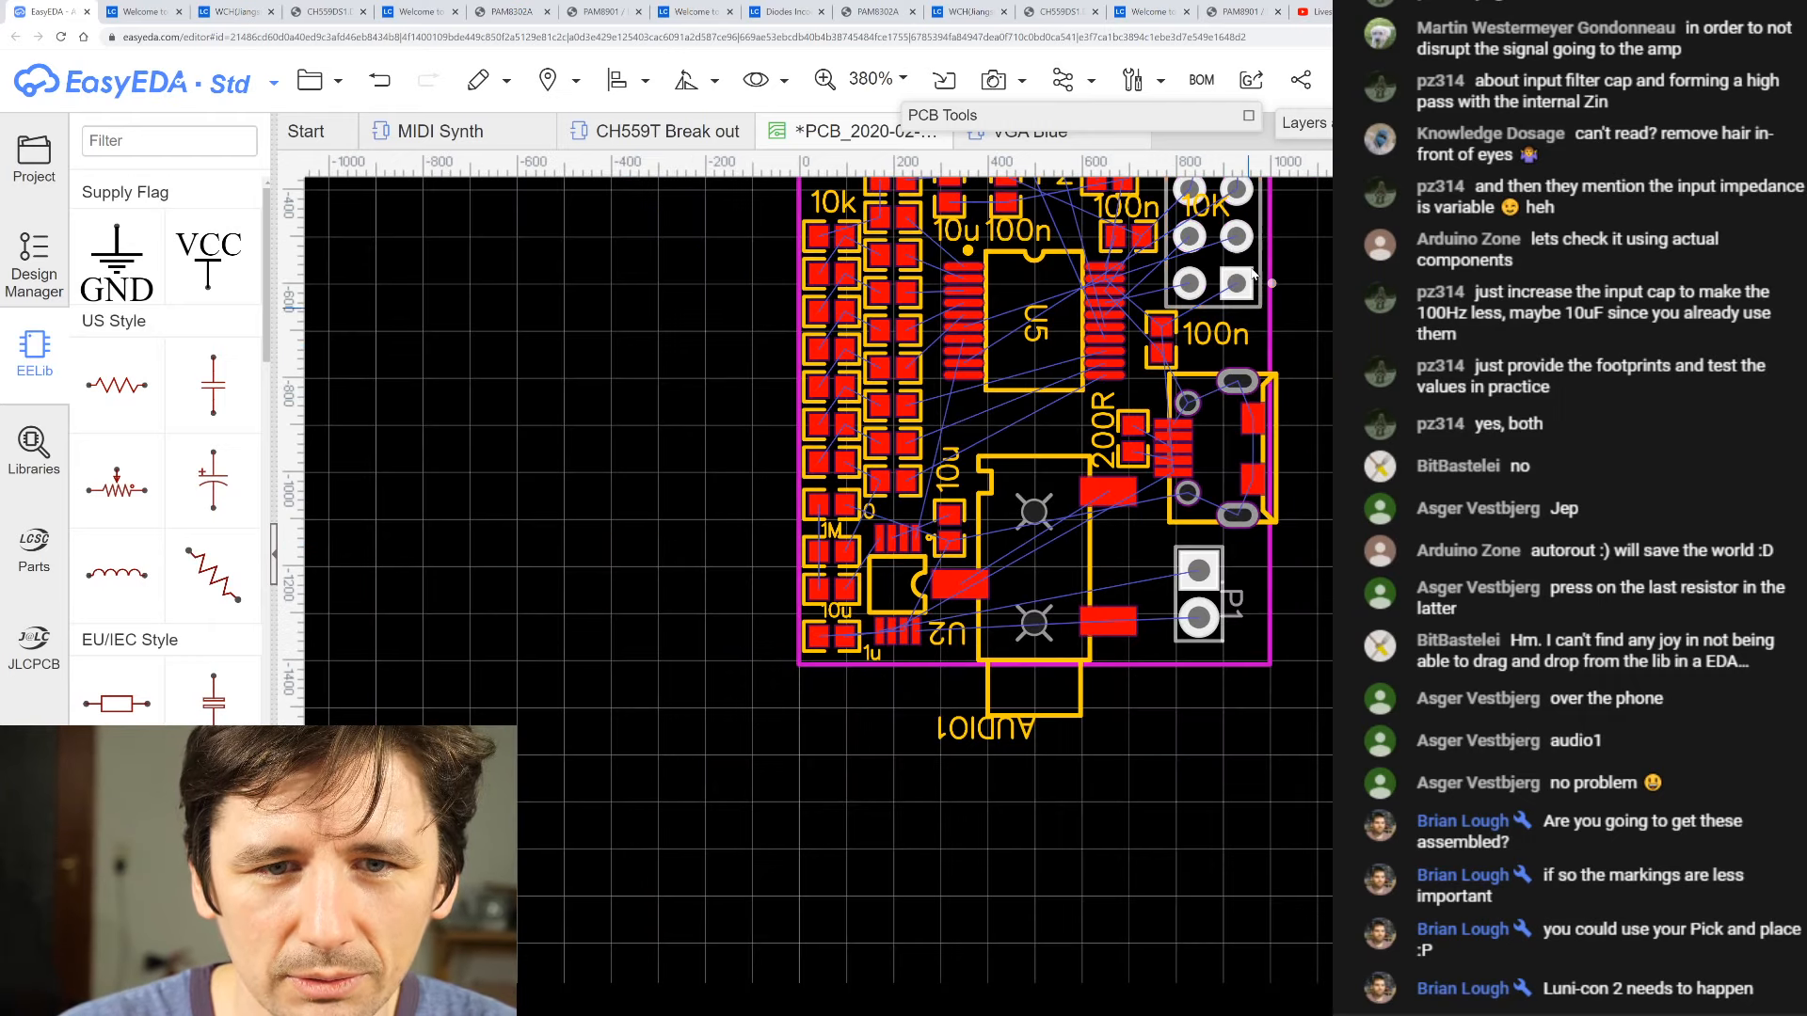
- Turn header P1 horizontal with its square pad nearest the board's side edge, and position it with its label on the USB connector side
scroll(1252, 273, "up", 4)
scroll(1261, 470, "down", 5)
scroll(1282, 620, "up", 3)
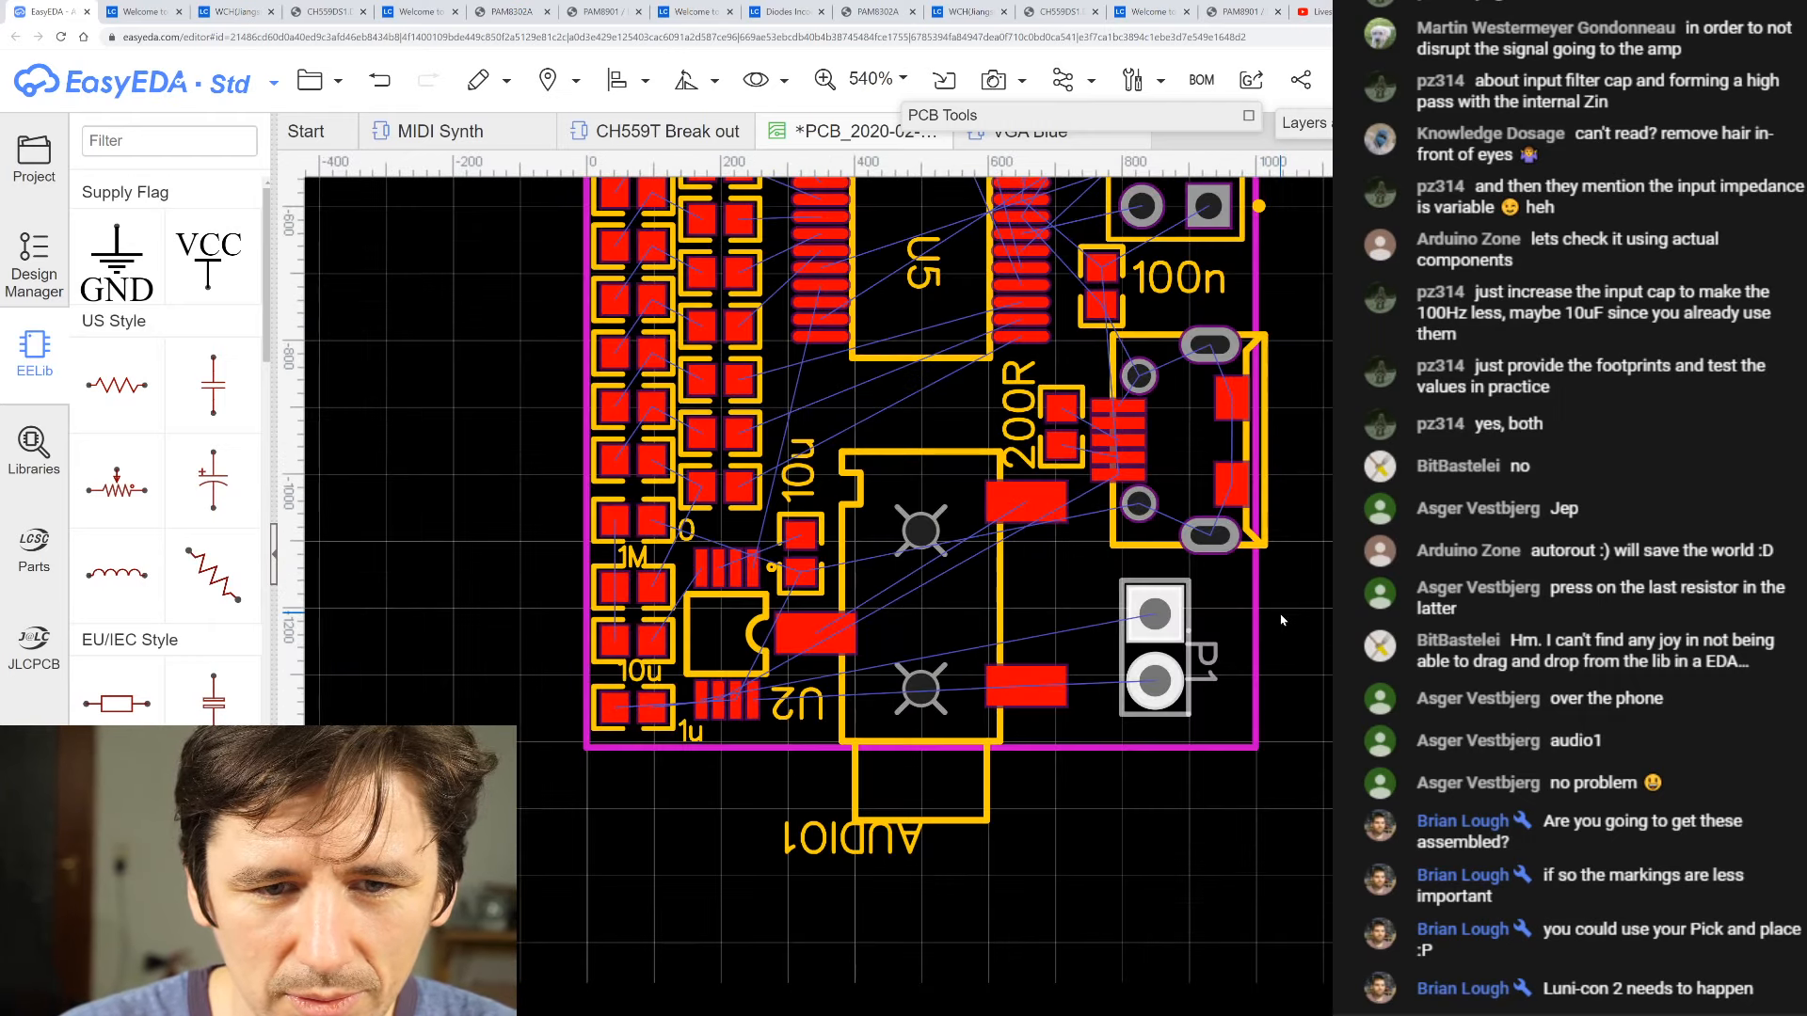
scroll(1203, 745, "up", 2)
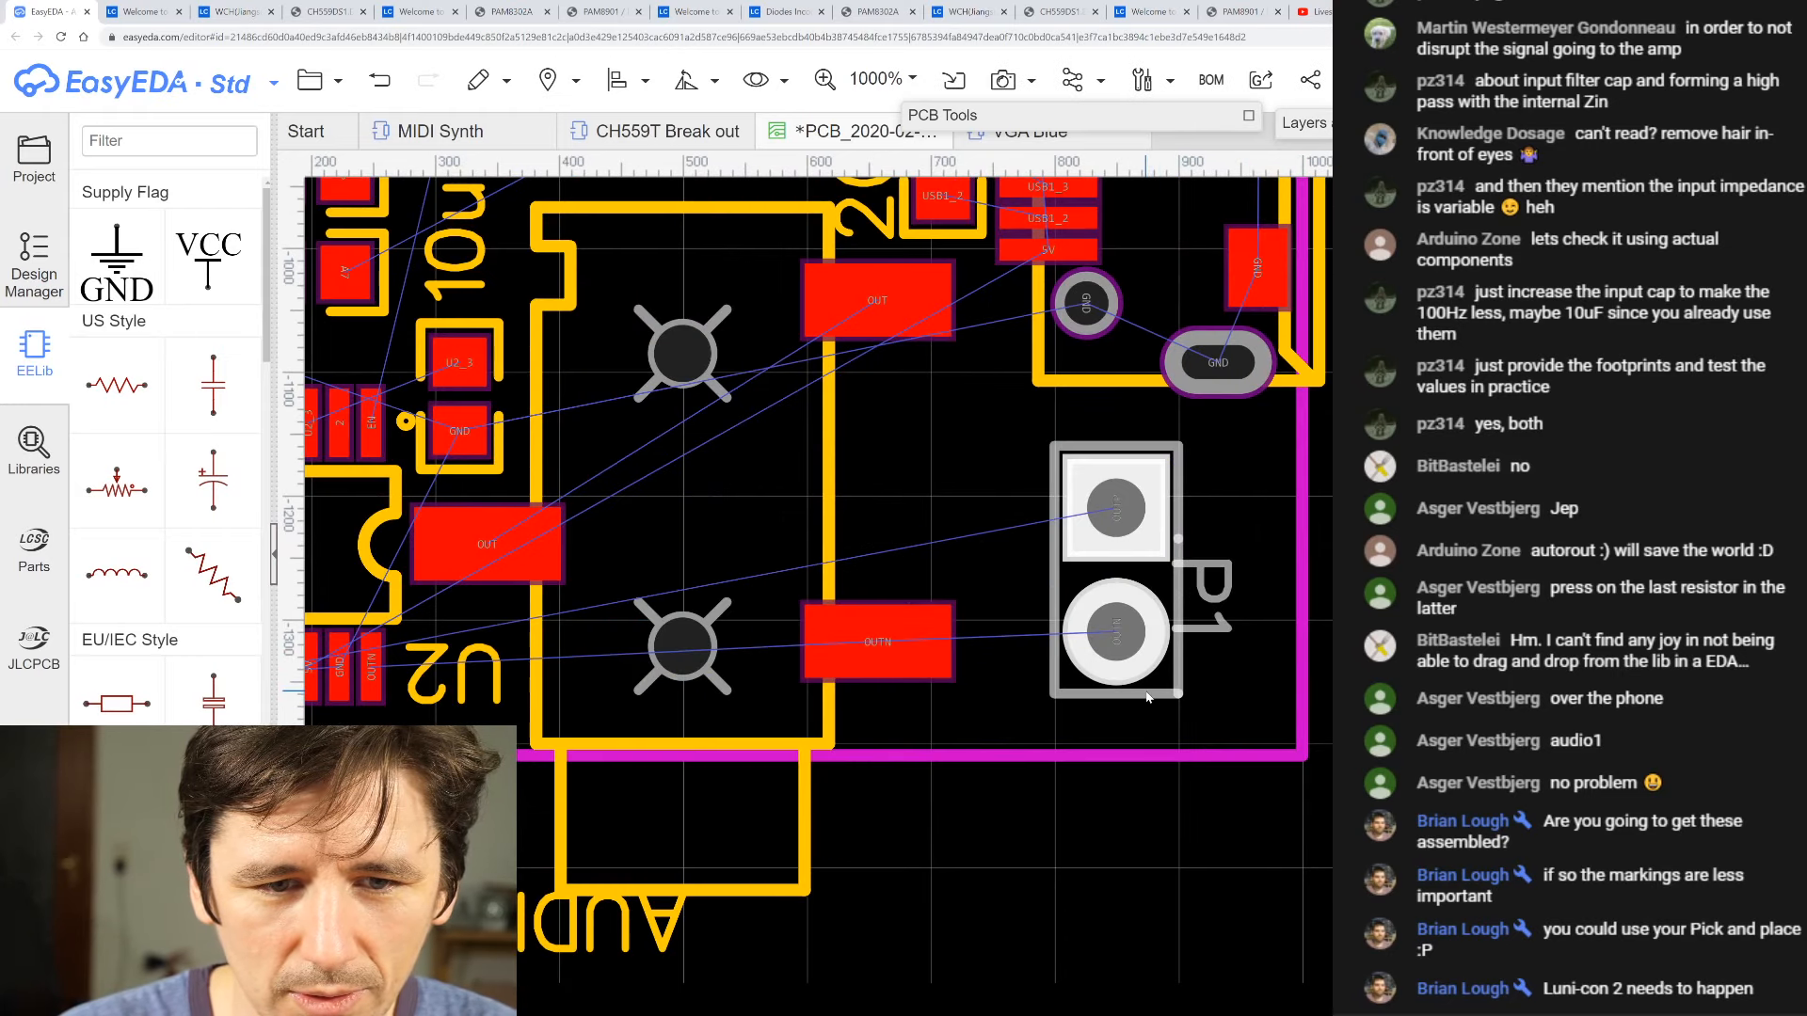
left_click_drag(1146, 695, 1184, 726)
key("space")
key("space")
key("space")
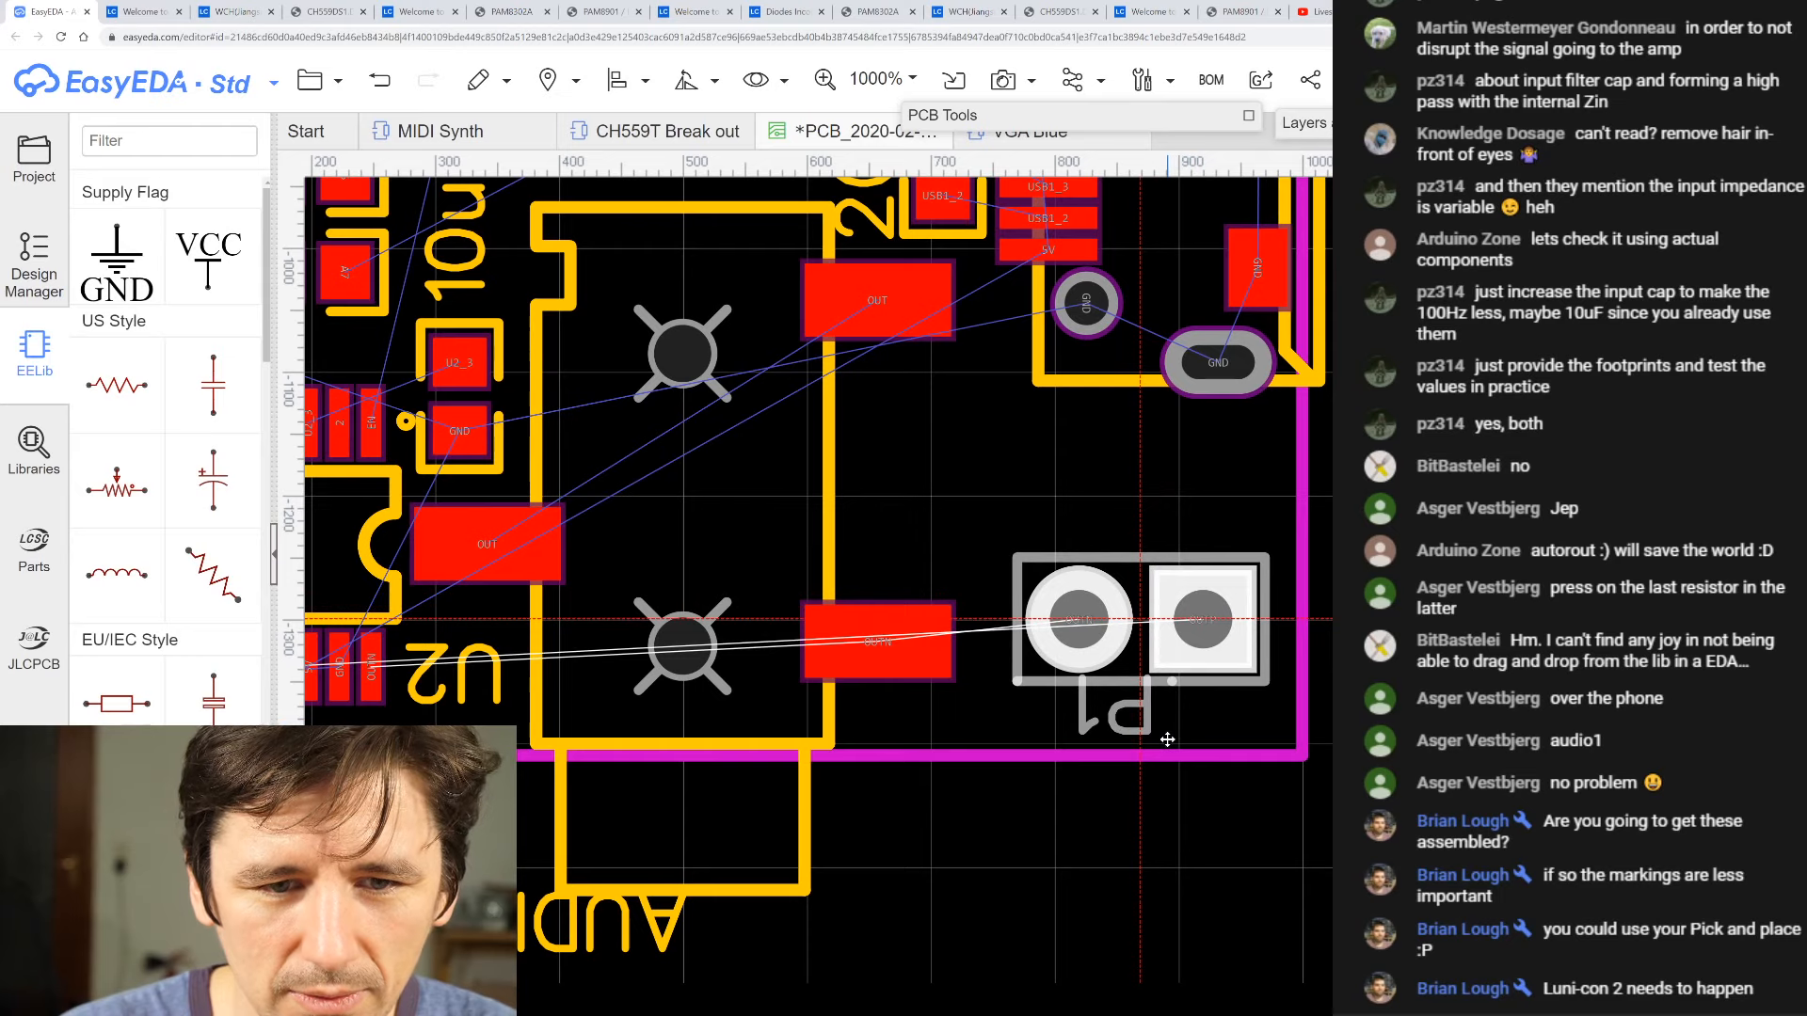
left_click(1148, 738)
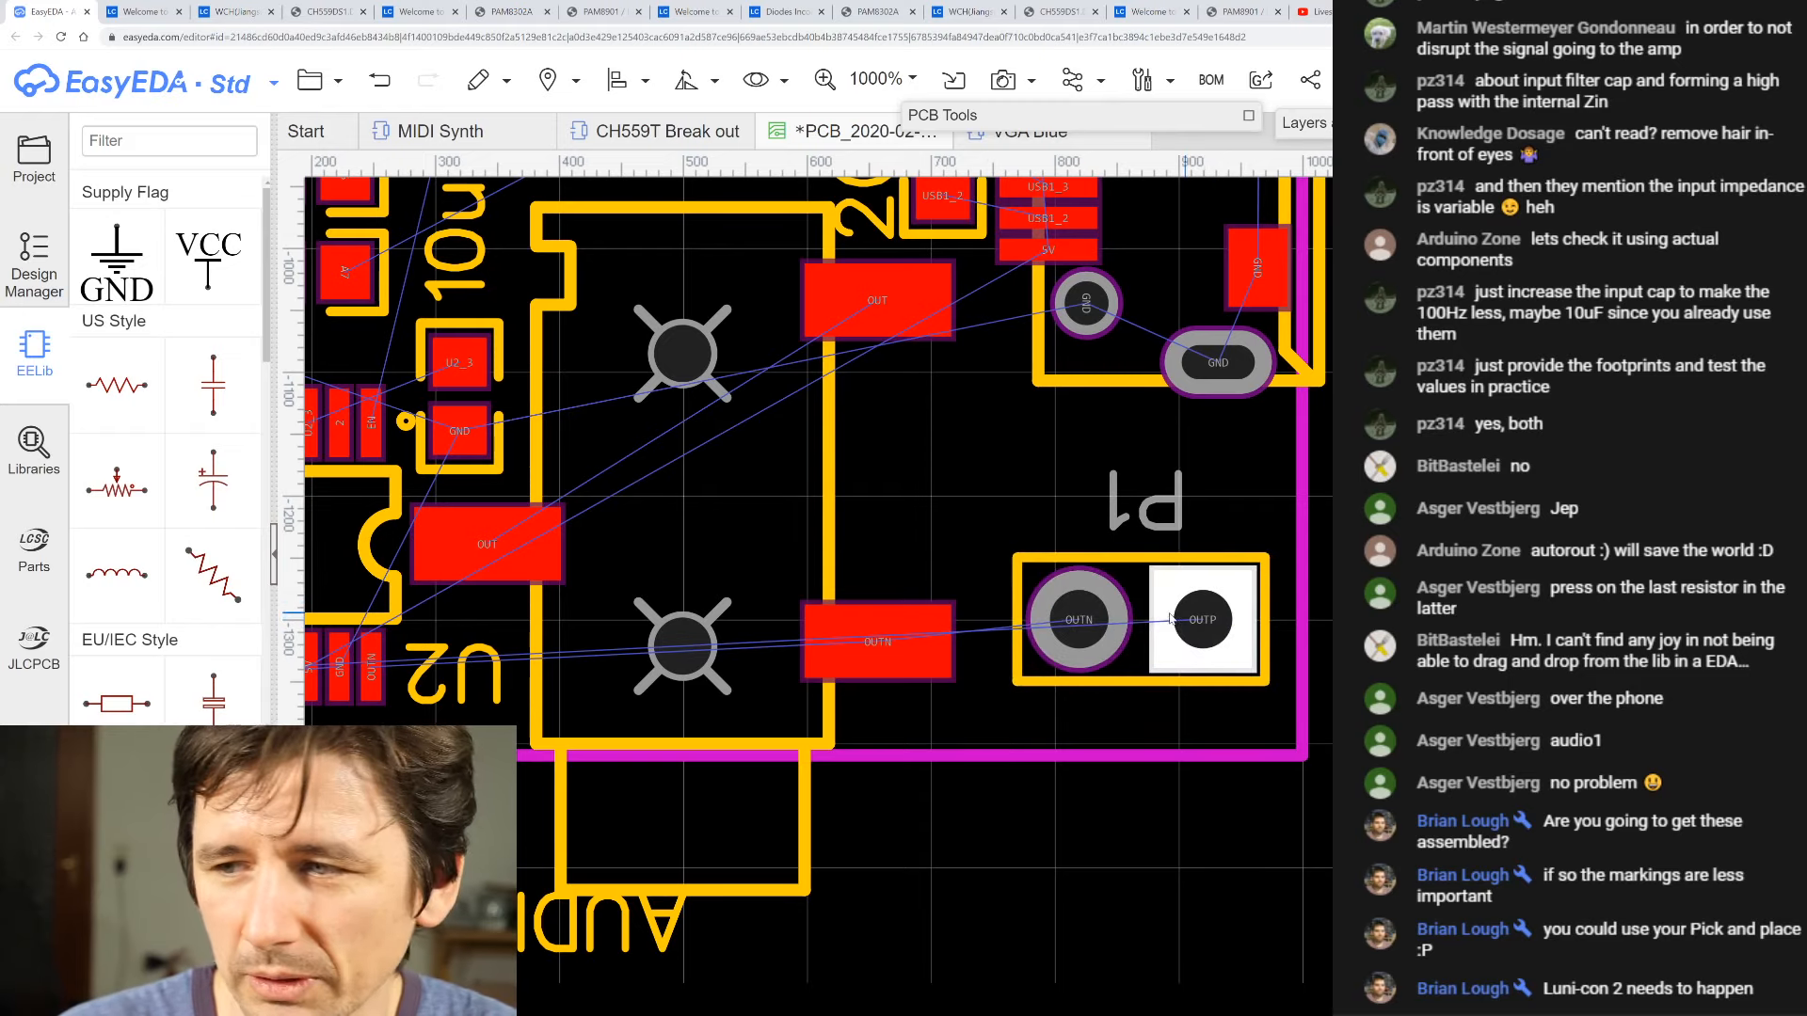
left_click_drag(1120, 563, 1109, 525)
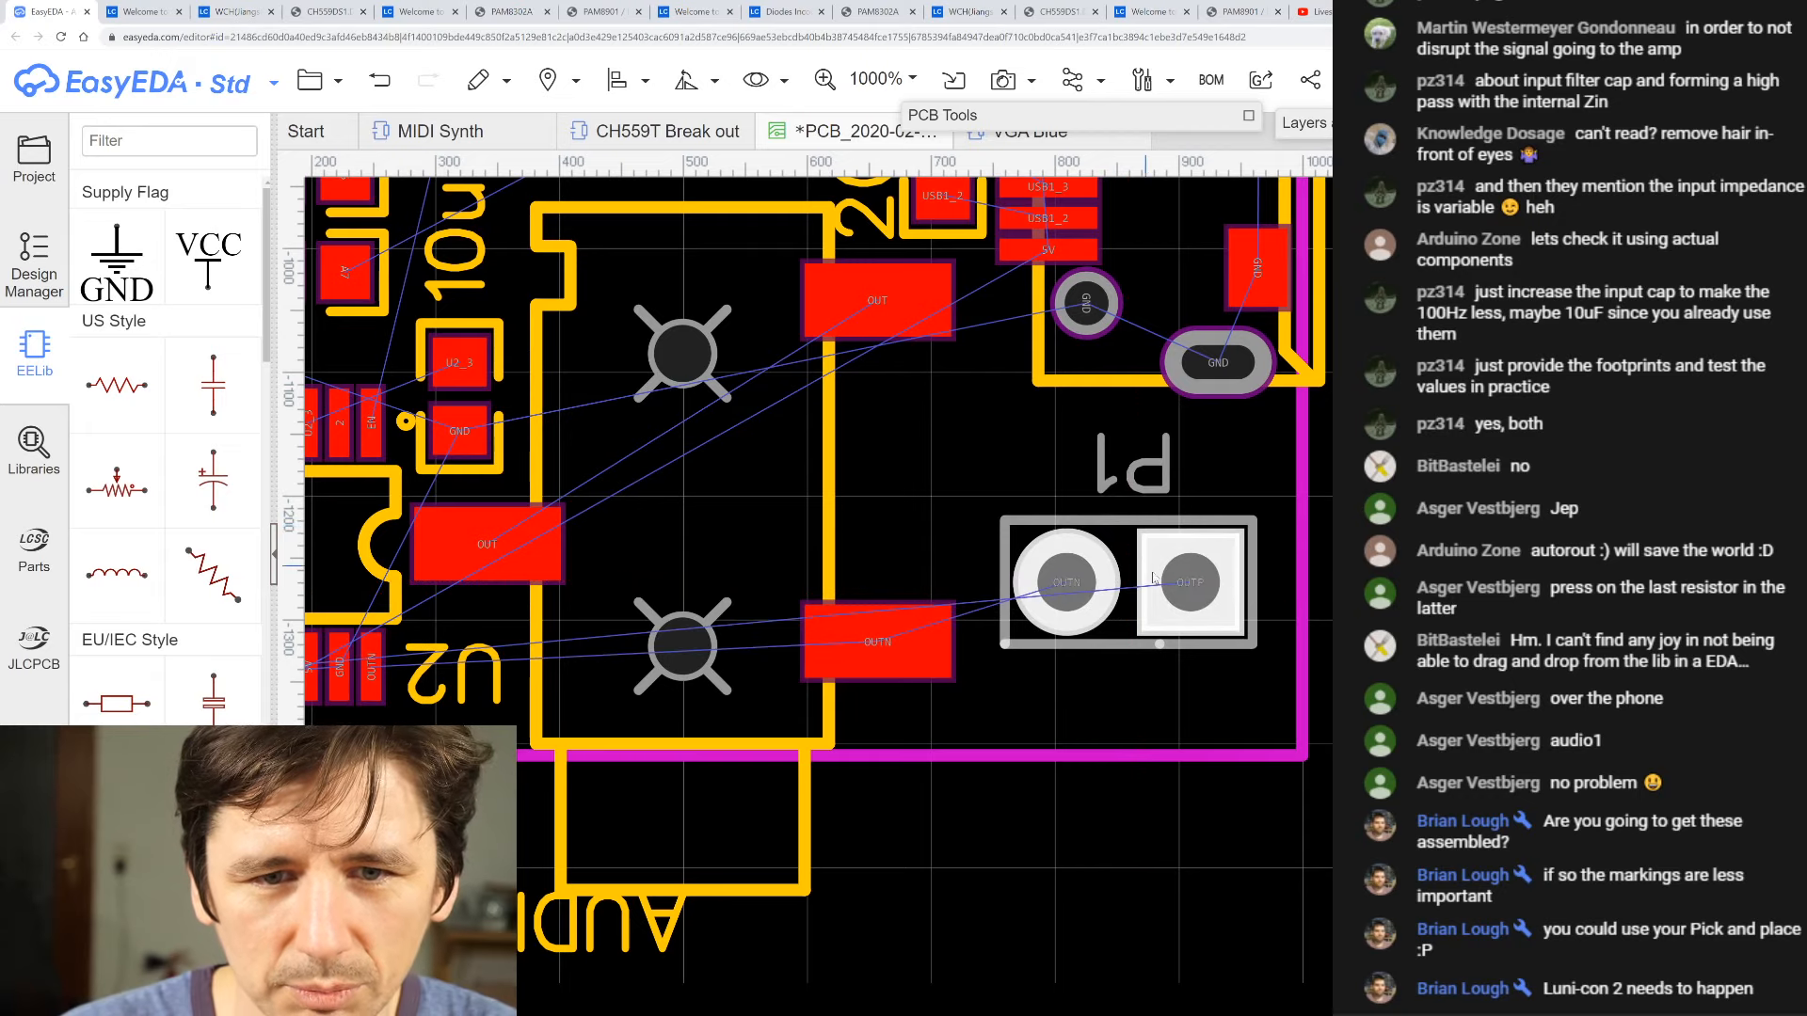
- Examine the overall part placement and board outline, including the area around U5
scroll(1167, 743, "down", 6)
scroll(1175, 755, "up", 4)
scroll(1145, 564, "down", 2)
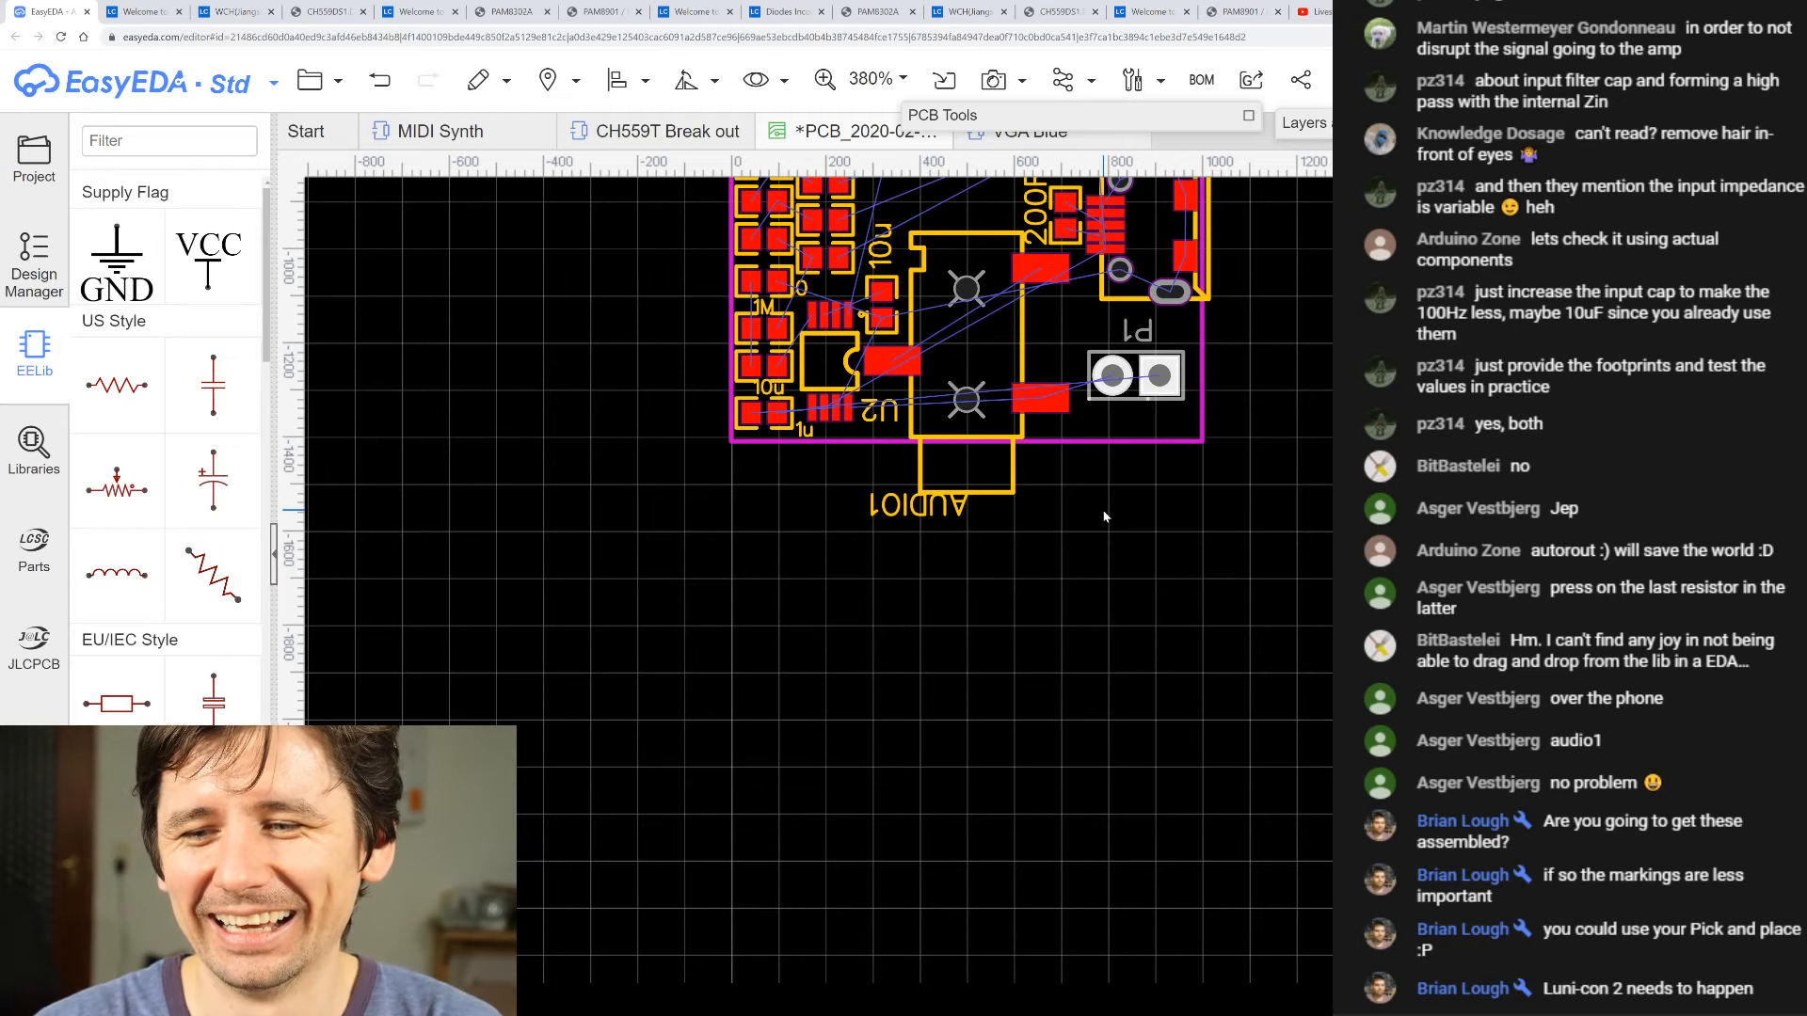
scroll(1104, 516, "down", 5)
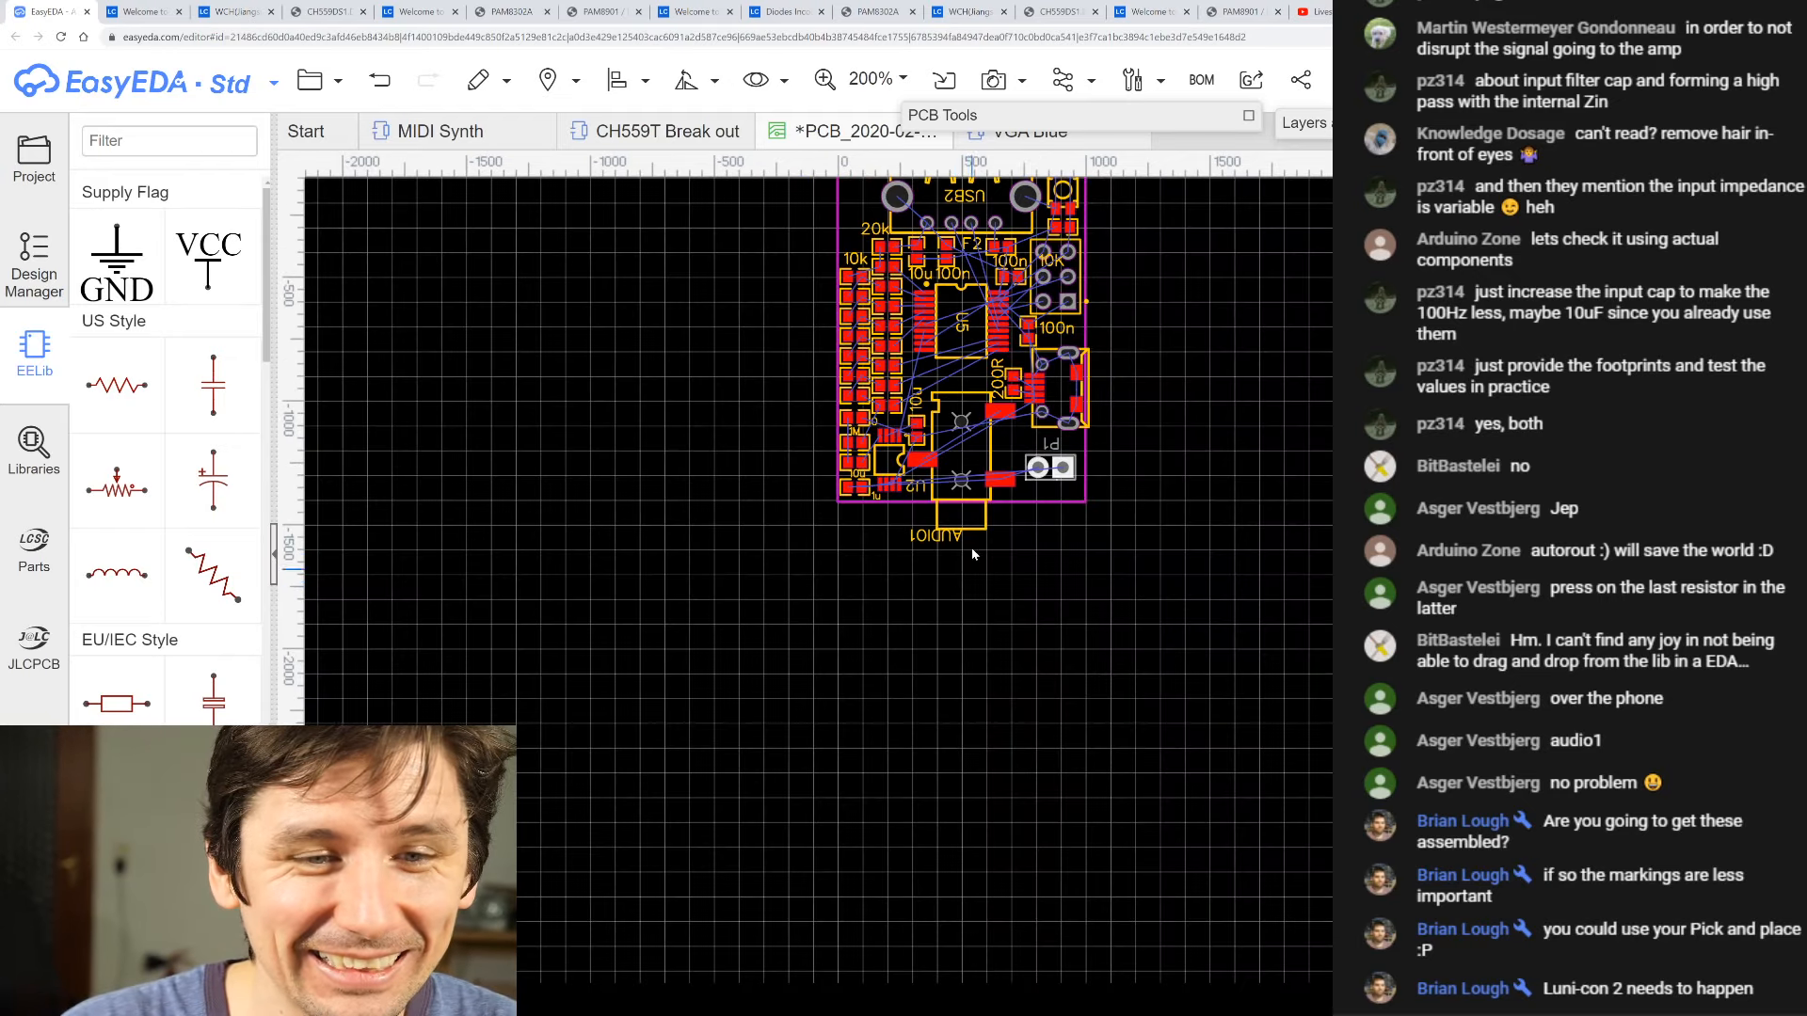
scroll(945, 323, "up", 5)
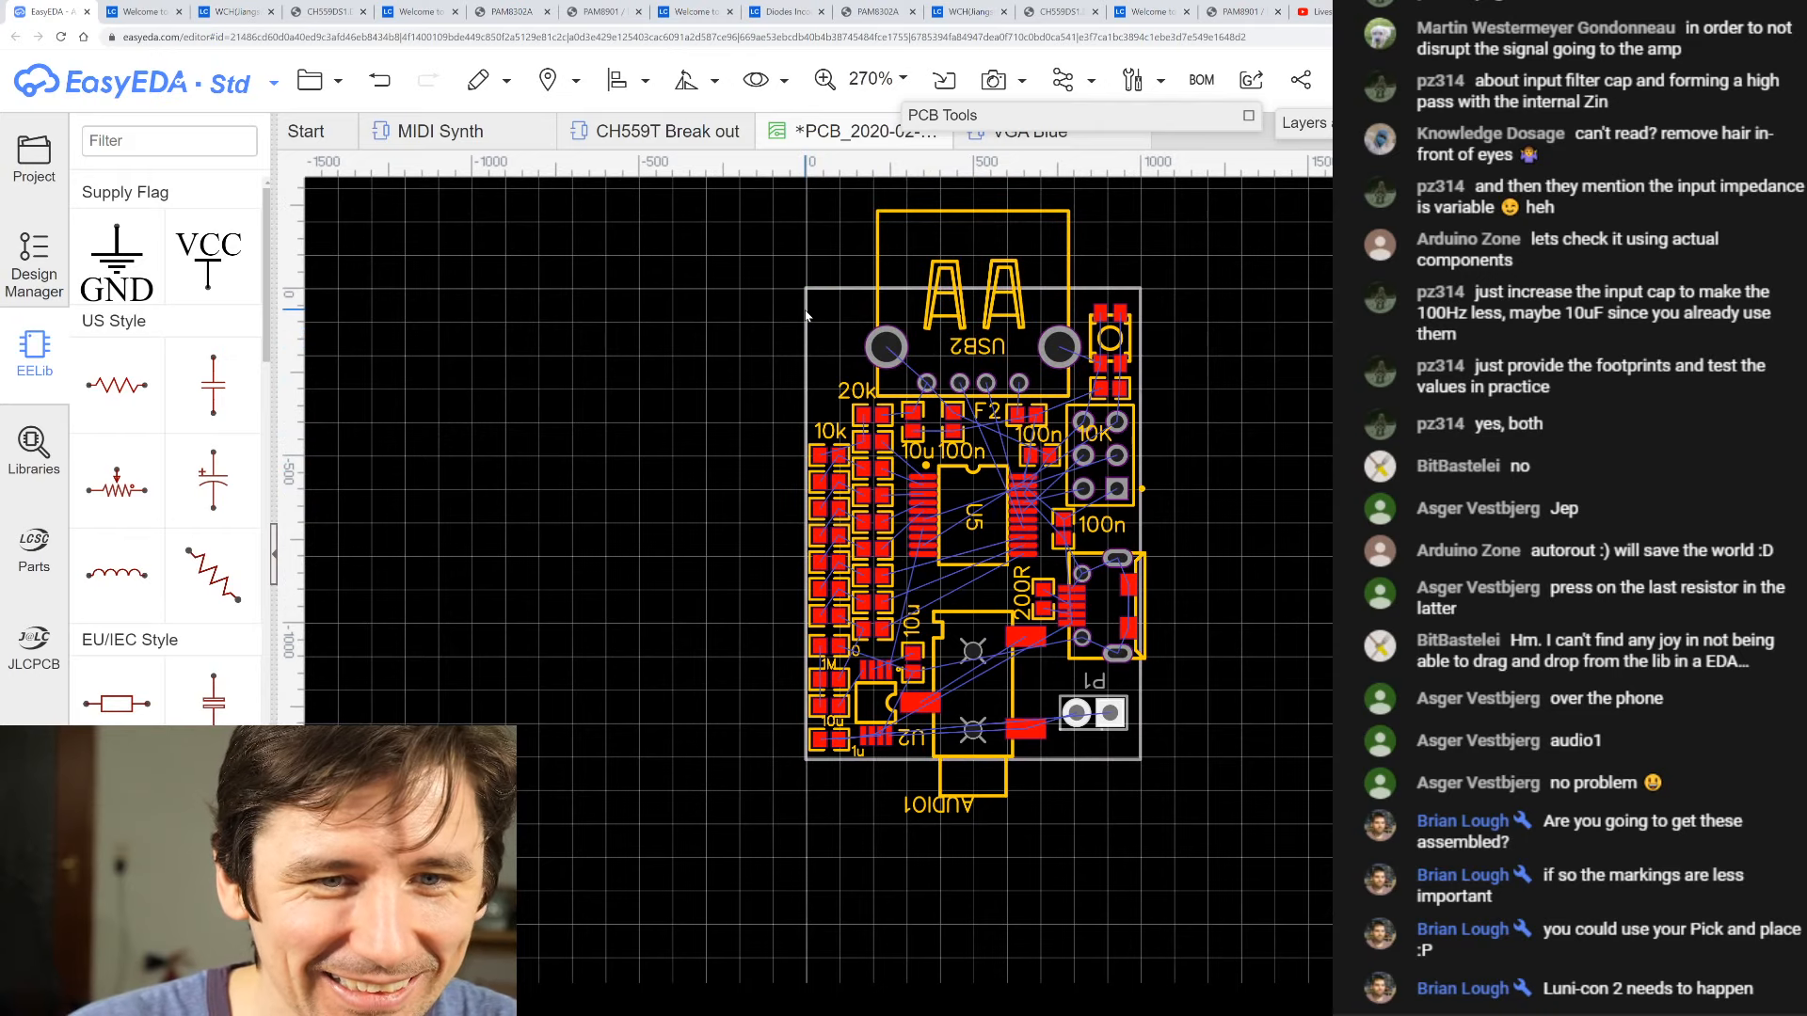
scroll(842, 346, "up", 2)
scroll(842, 346, "down", 2)
left_click(993, 539)
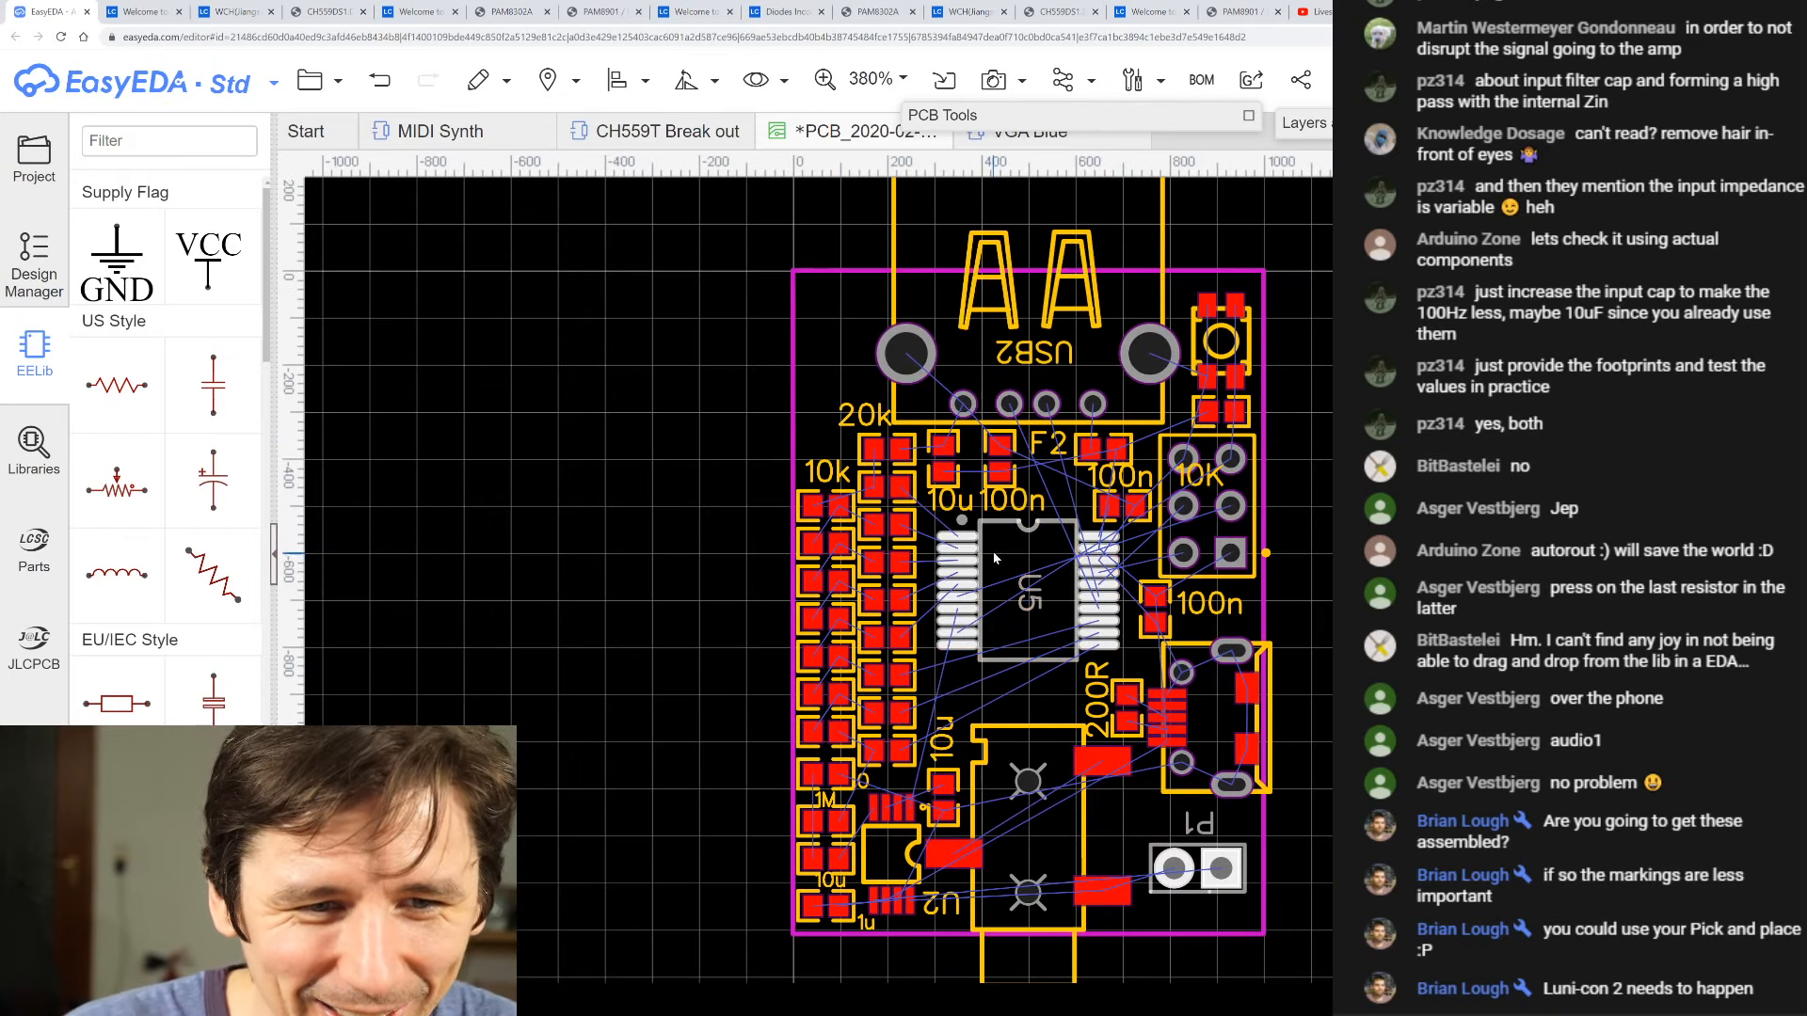
scroll(1070, 513, "down", 3)
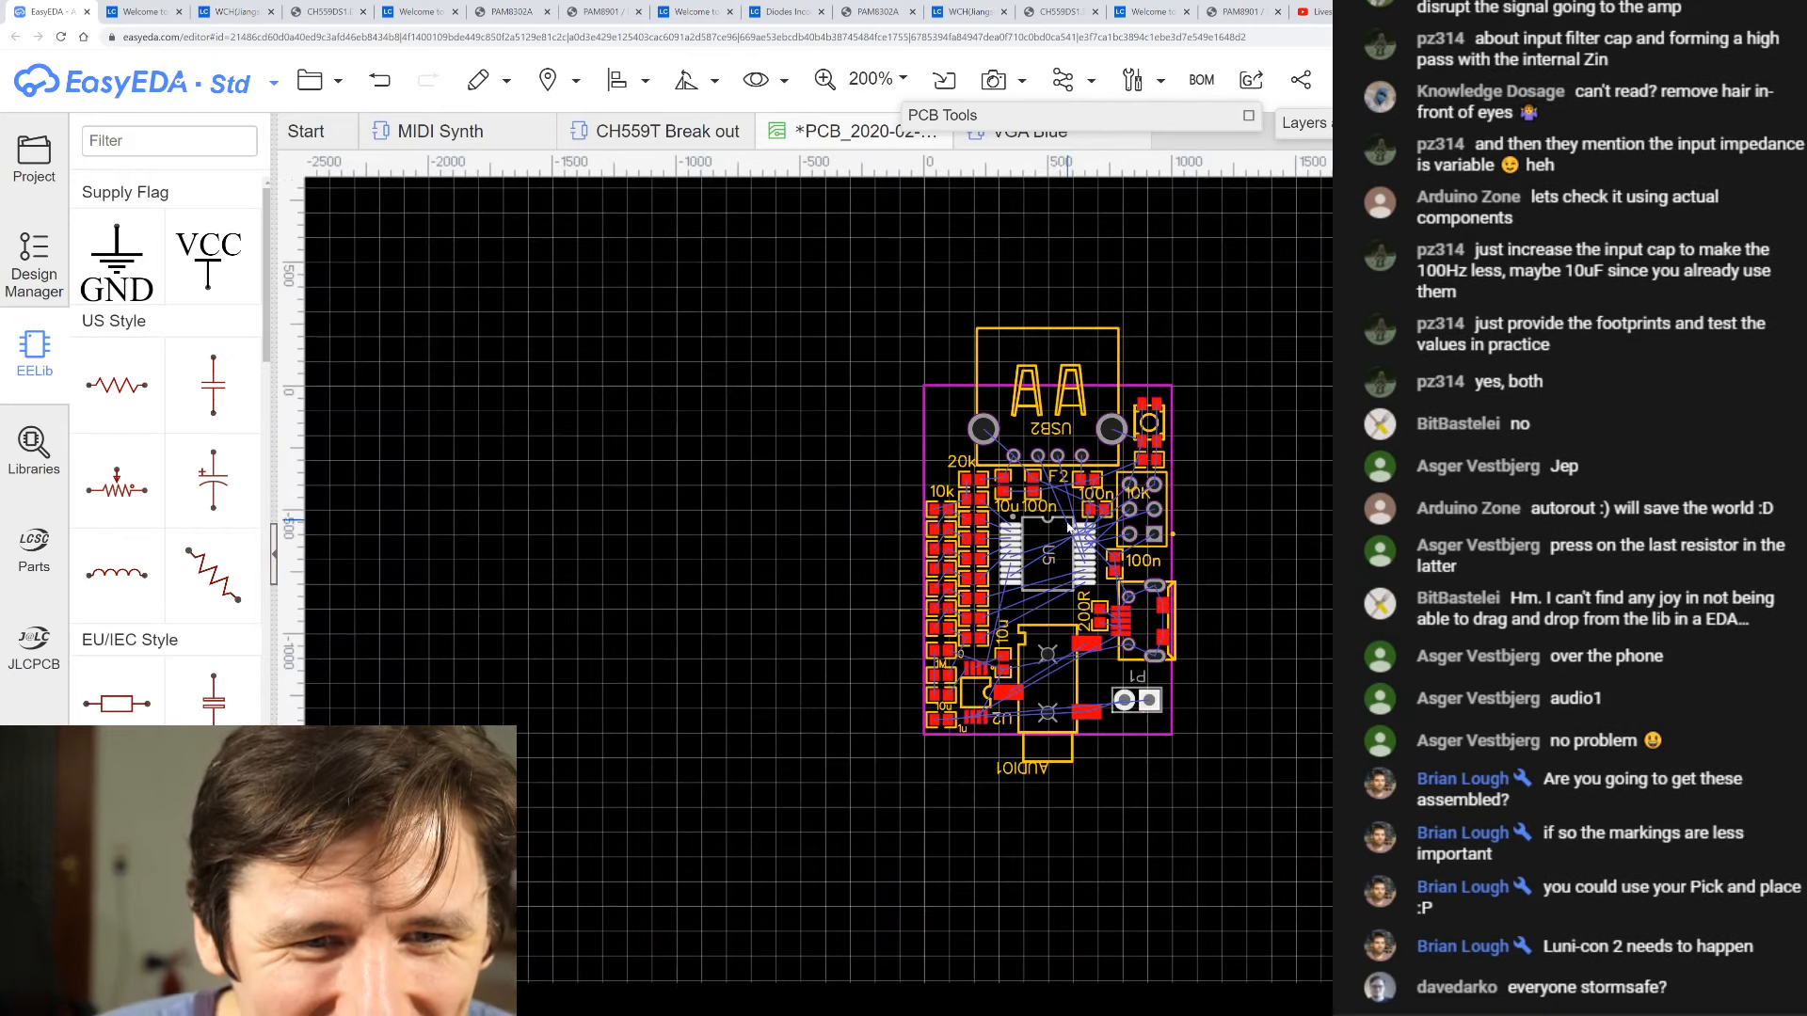
scroll(1096, 531, "up", 3)
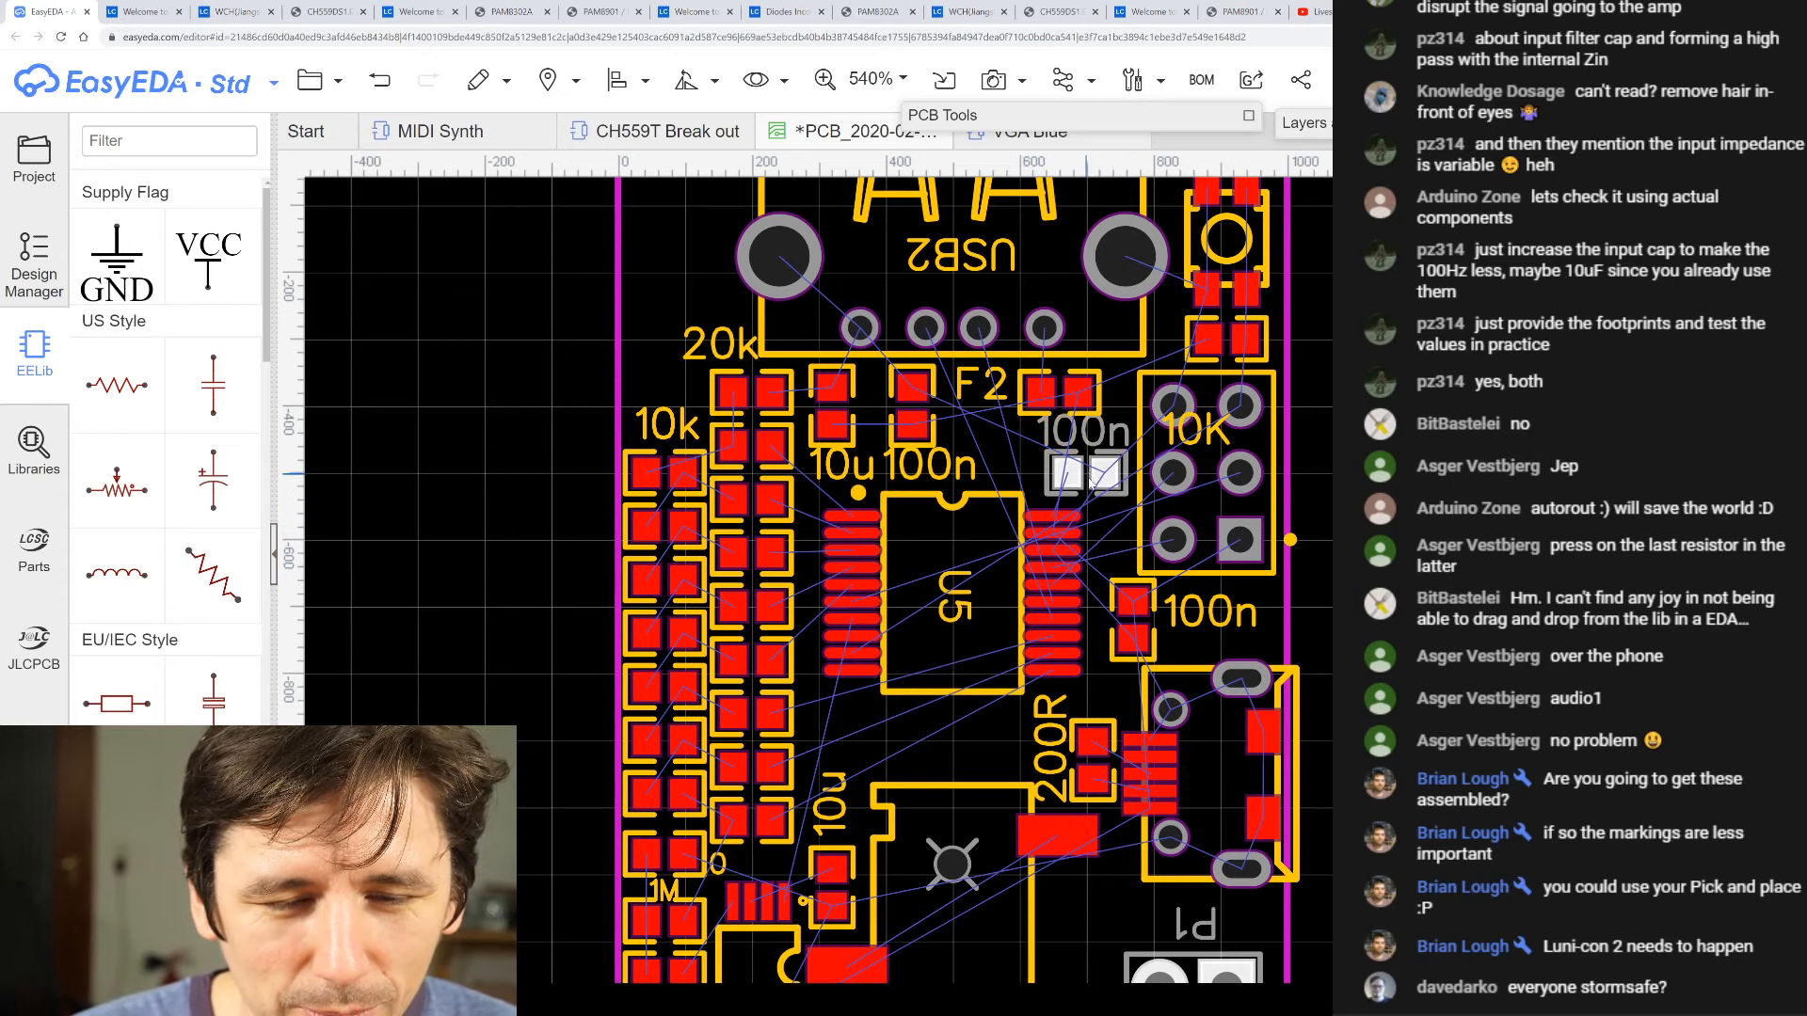
scroll(1090, 478, "down", 4)
scroll(1119, 503, "up", 2)
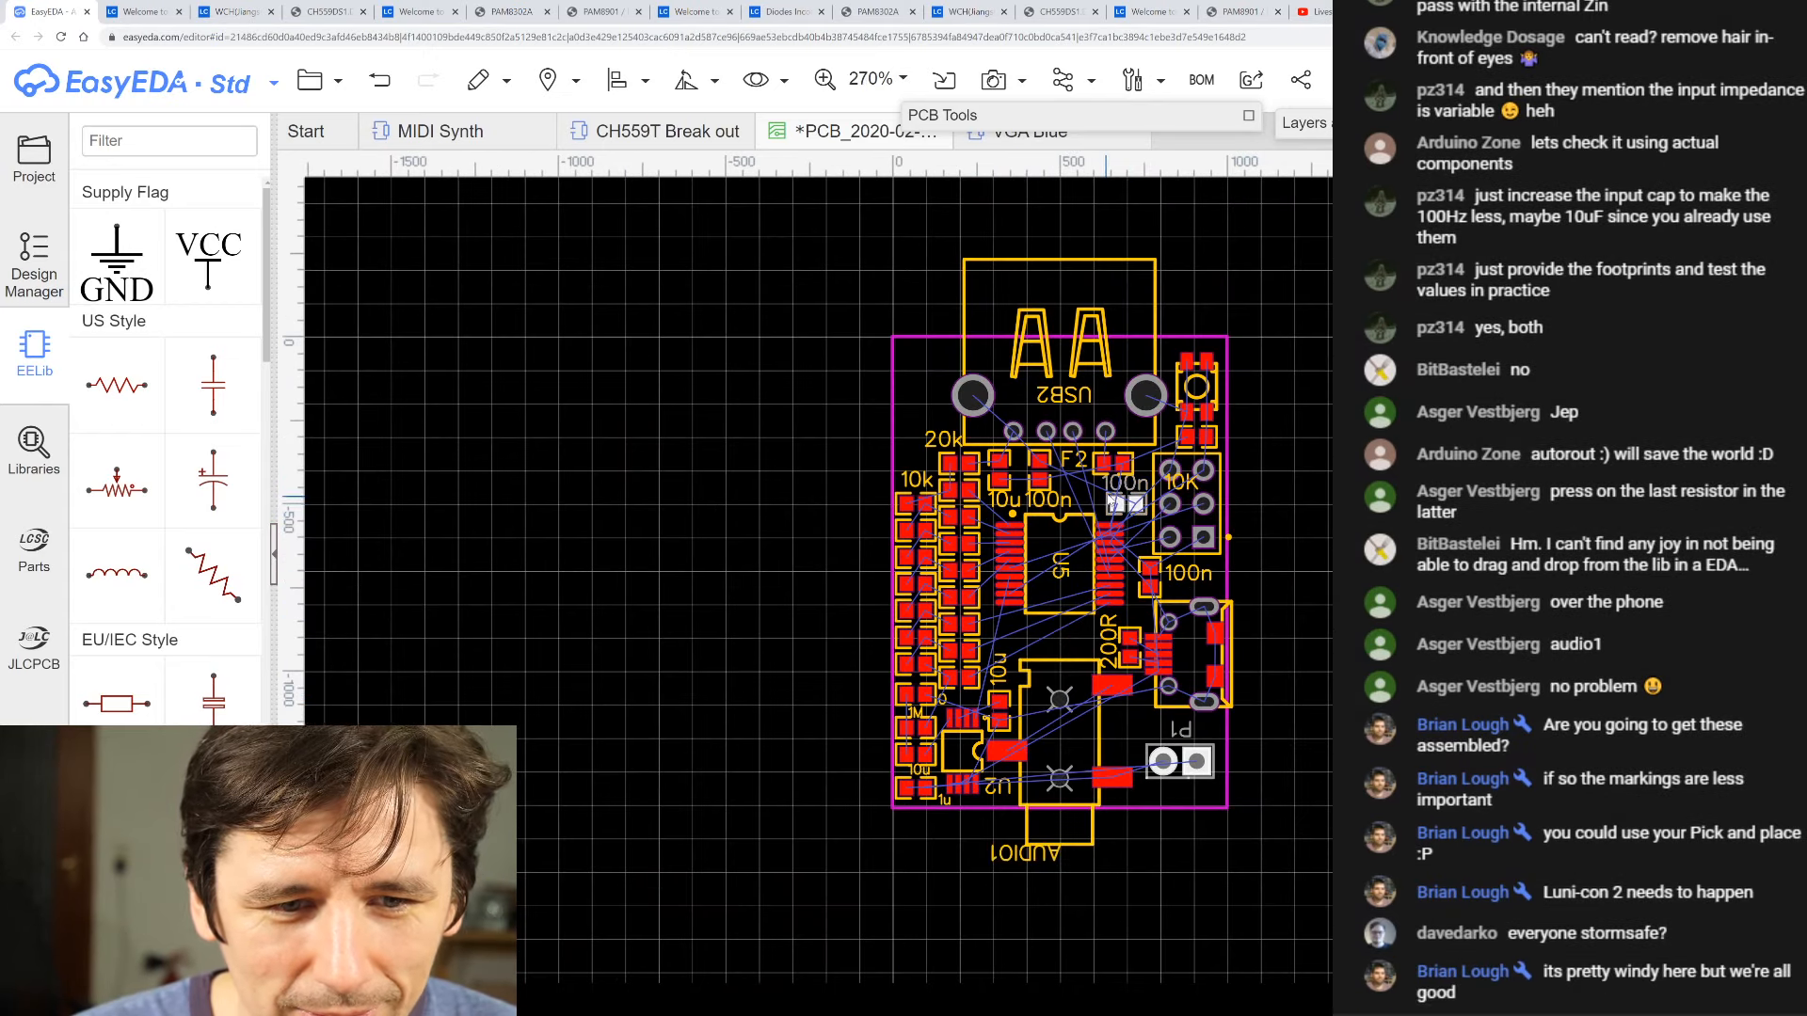
- Move the 10K label off the six-pin header, turn it vertical beside its resistor, and slightly reduce its text size
scroll(1120, 503, "up", 1)
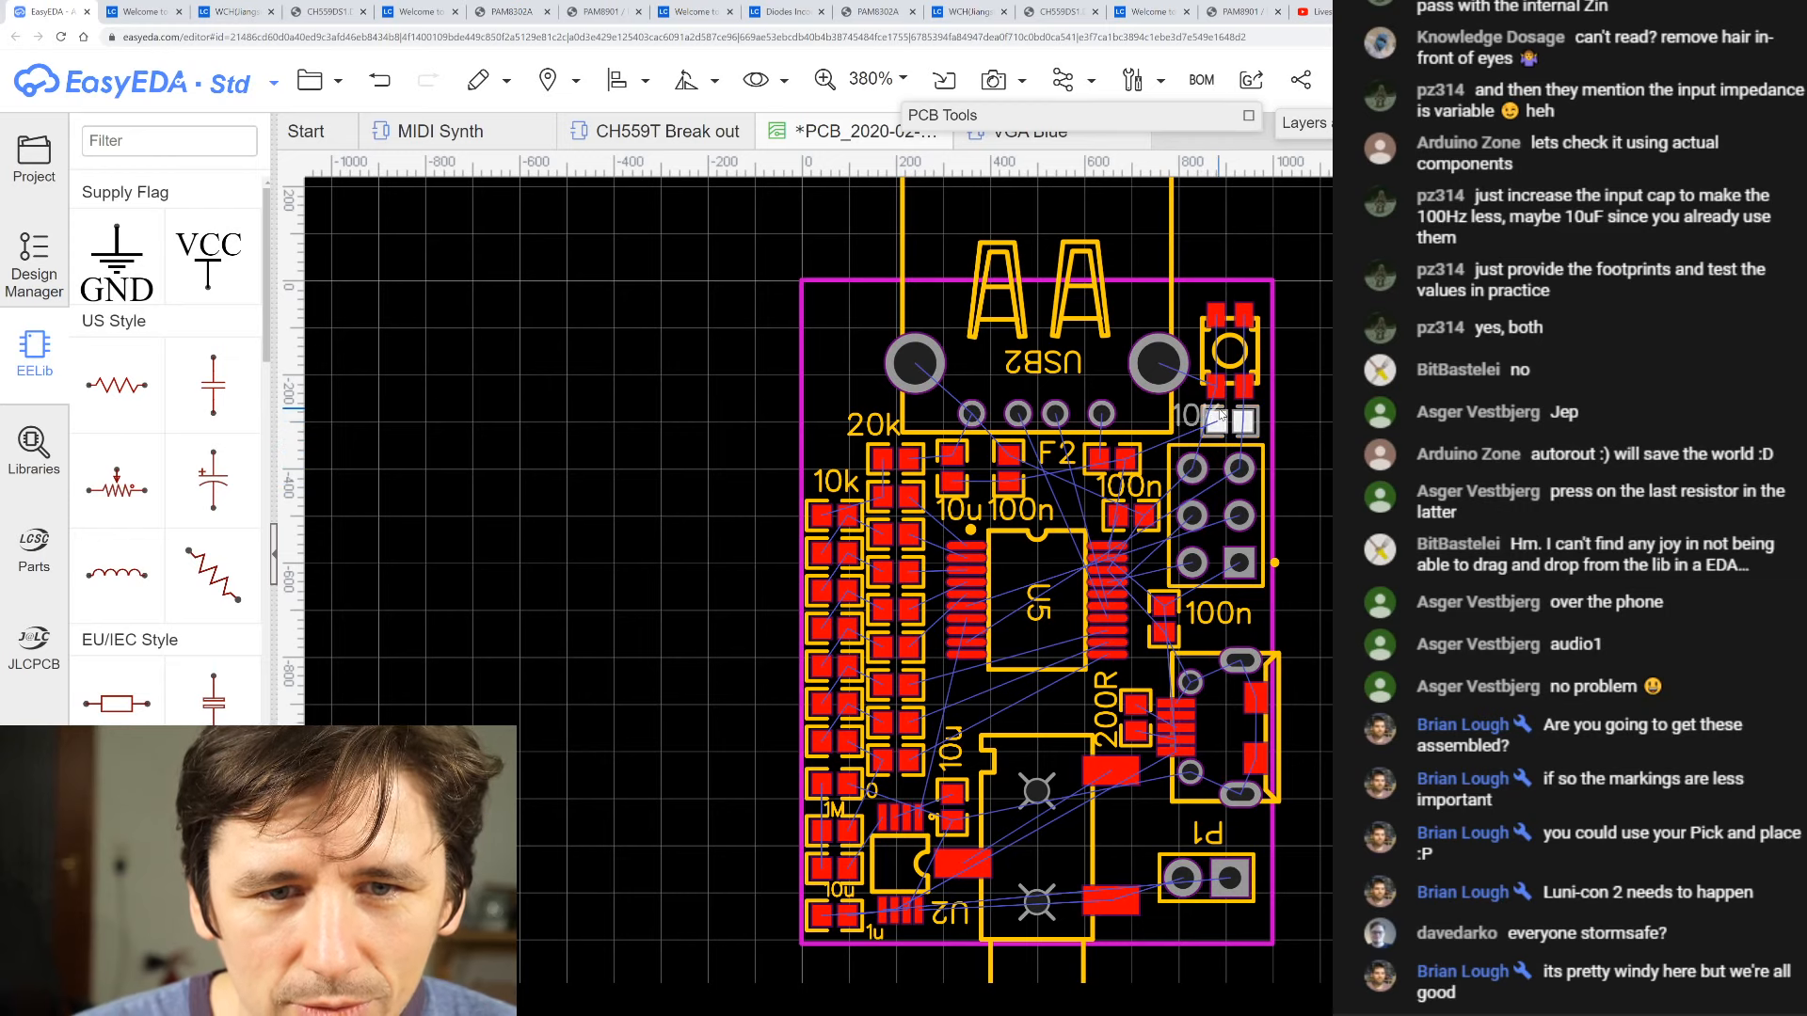
scroll(1234, 423, "up", 4)
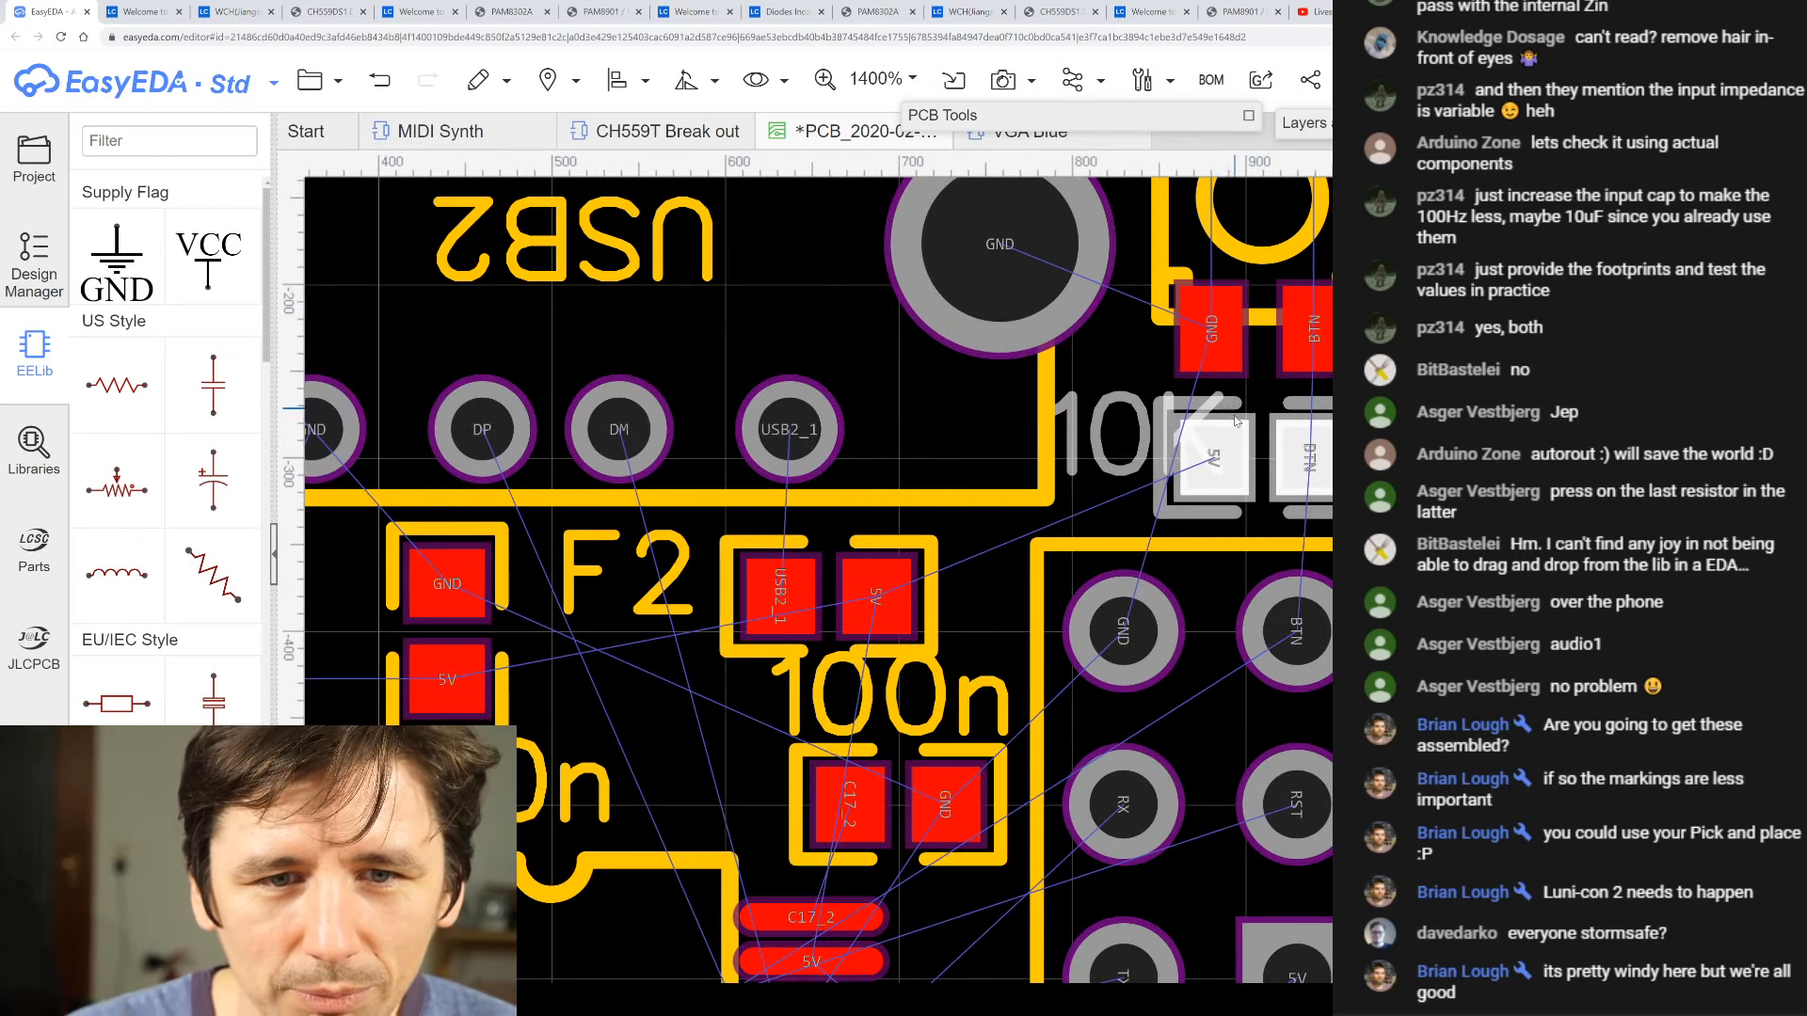
left_click(1117, 473)
key("space")
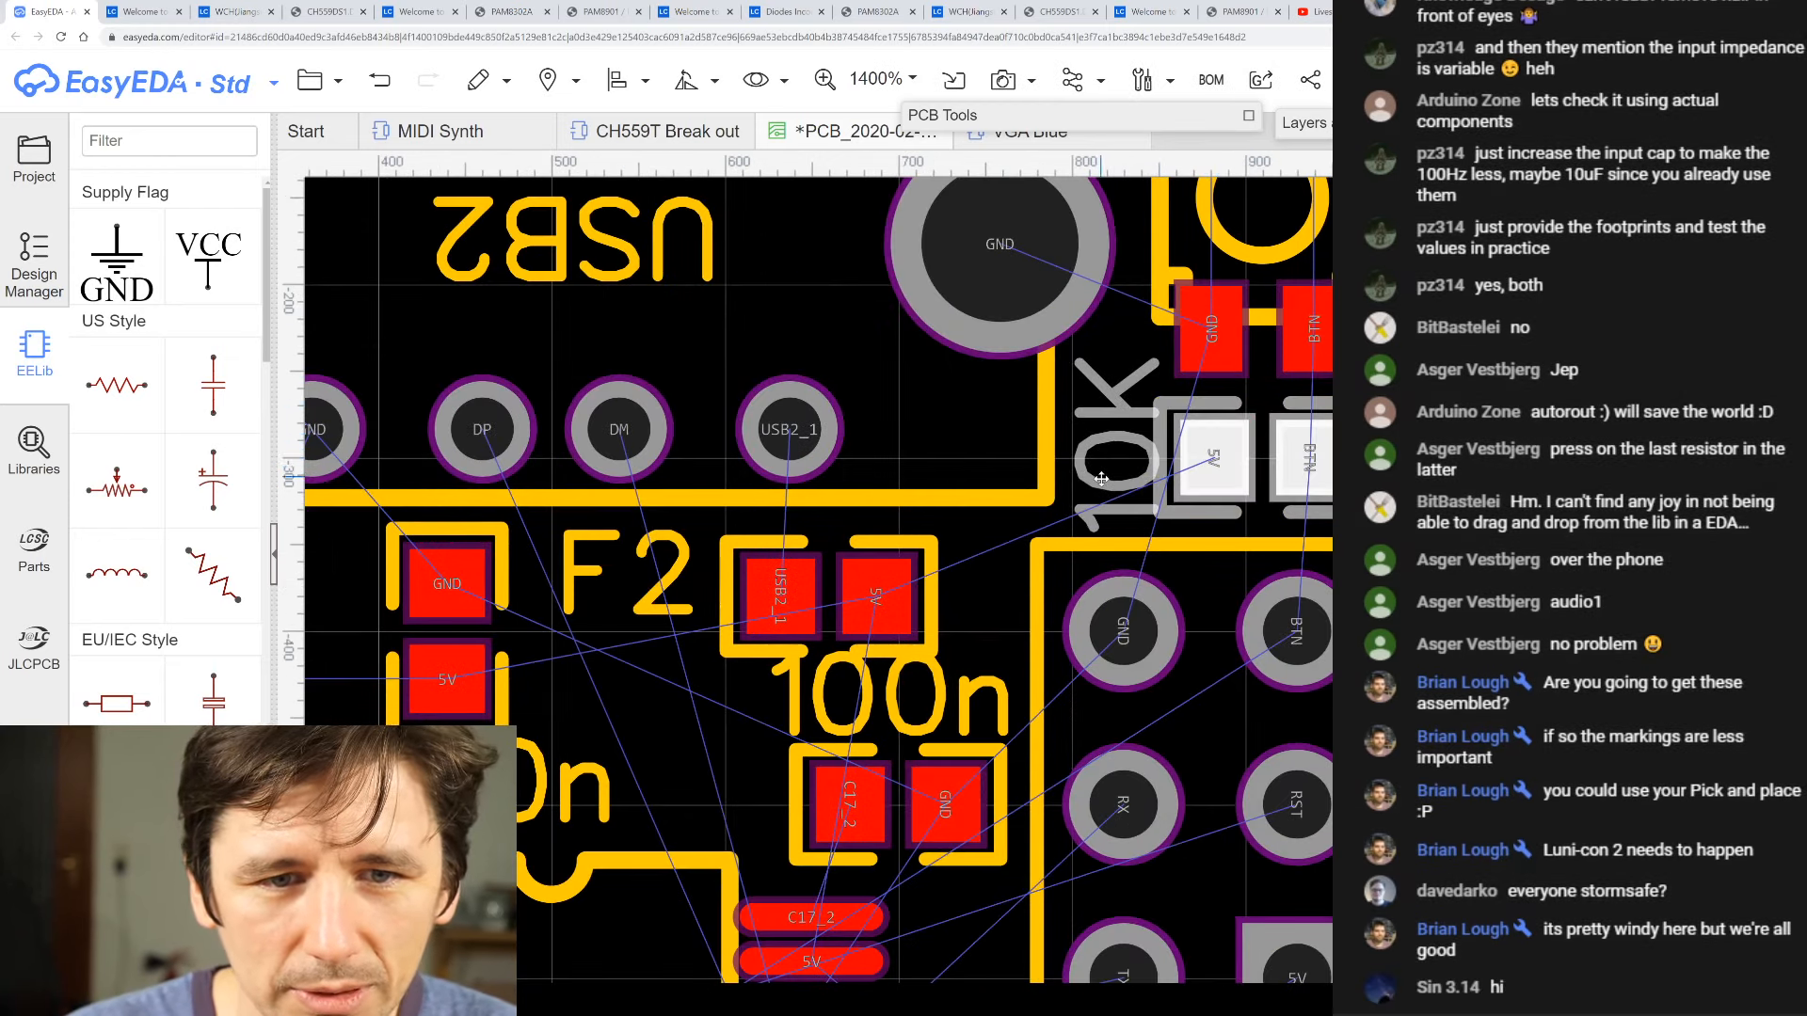
left_click_drag(1101, 479, 1082, 479)
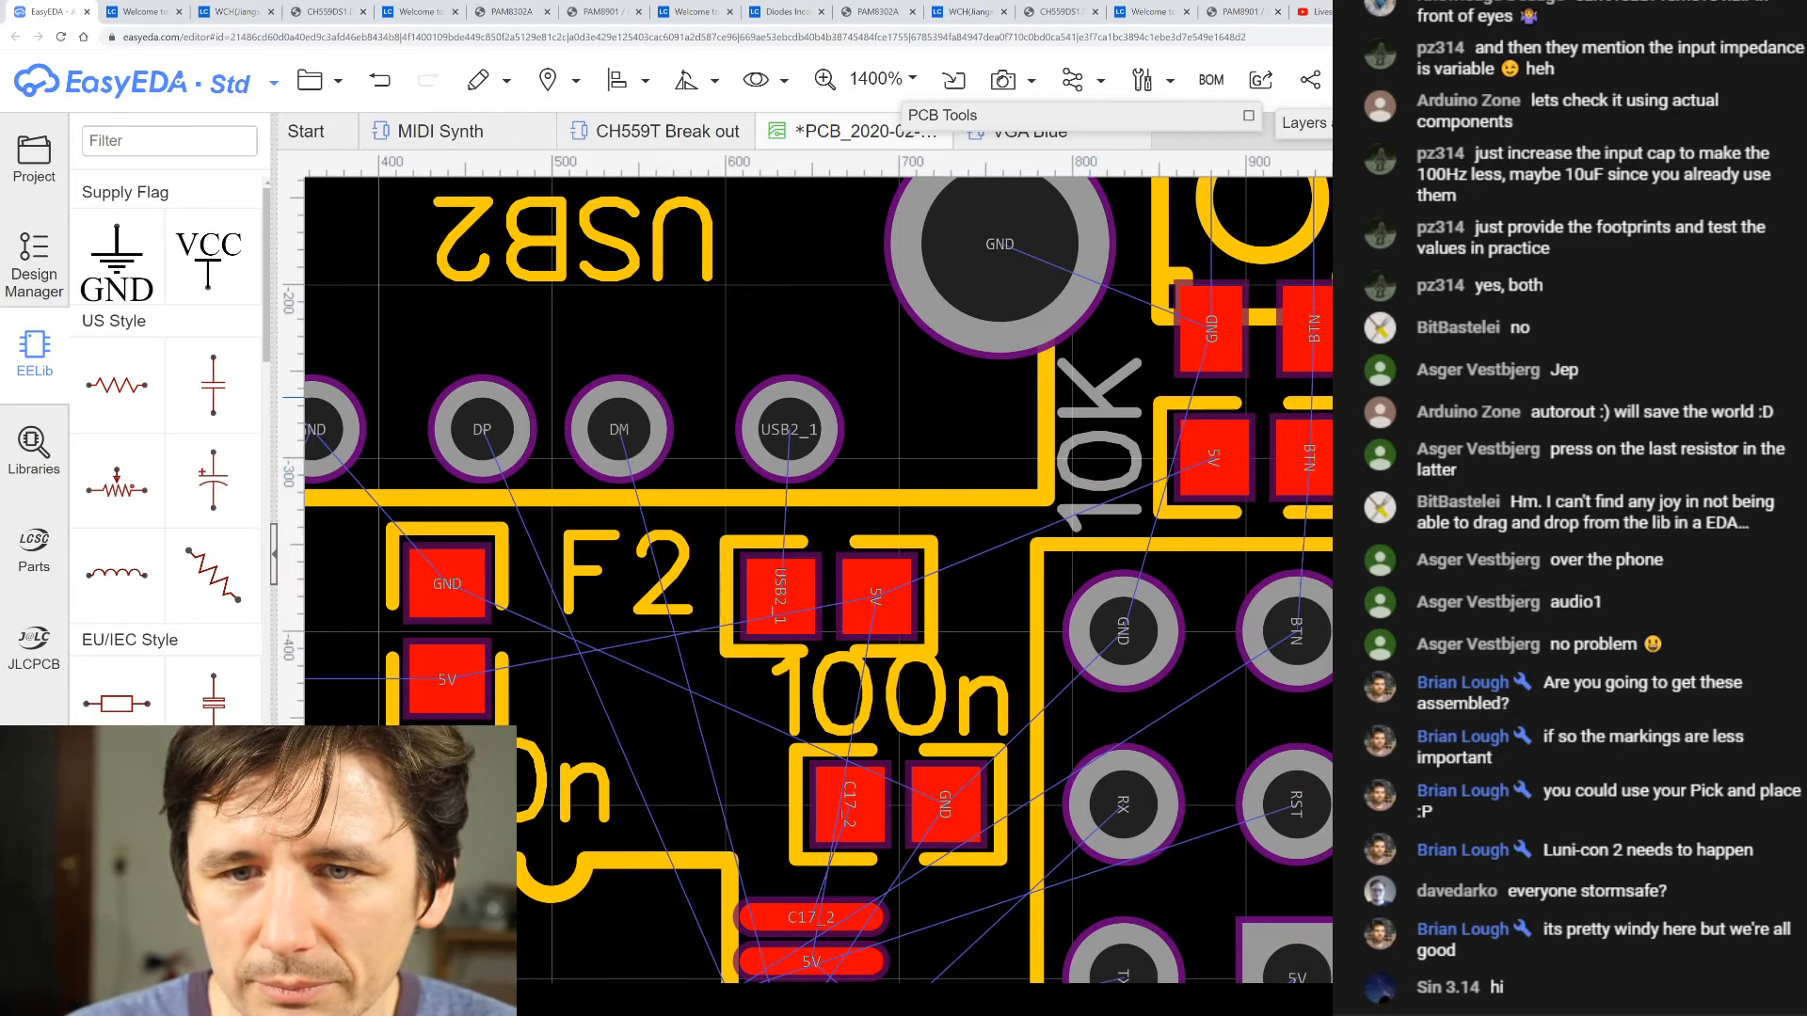
key("Return")
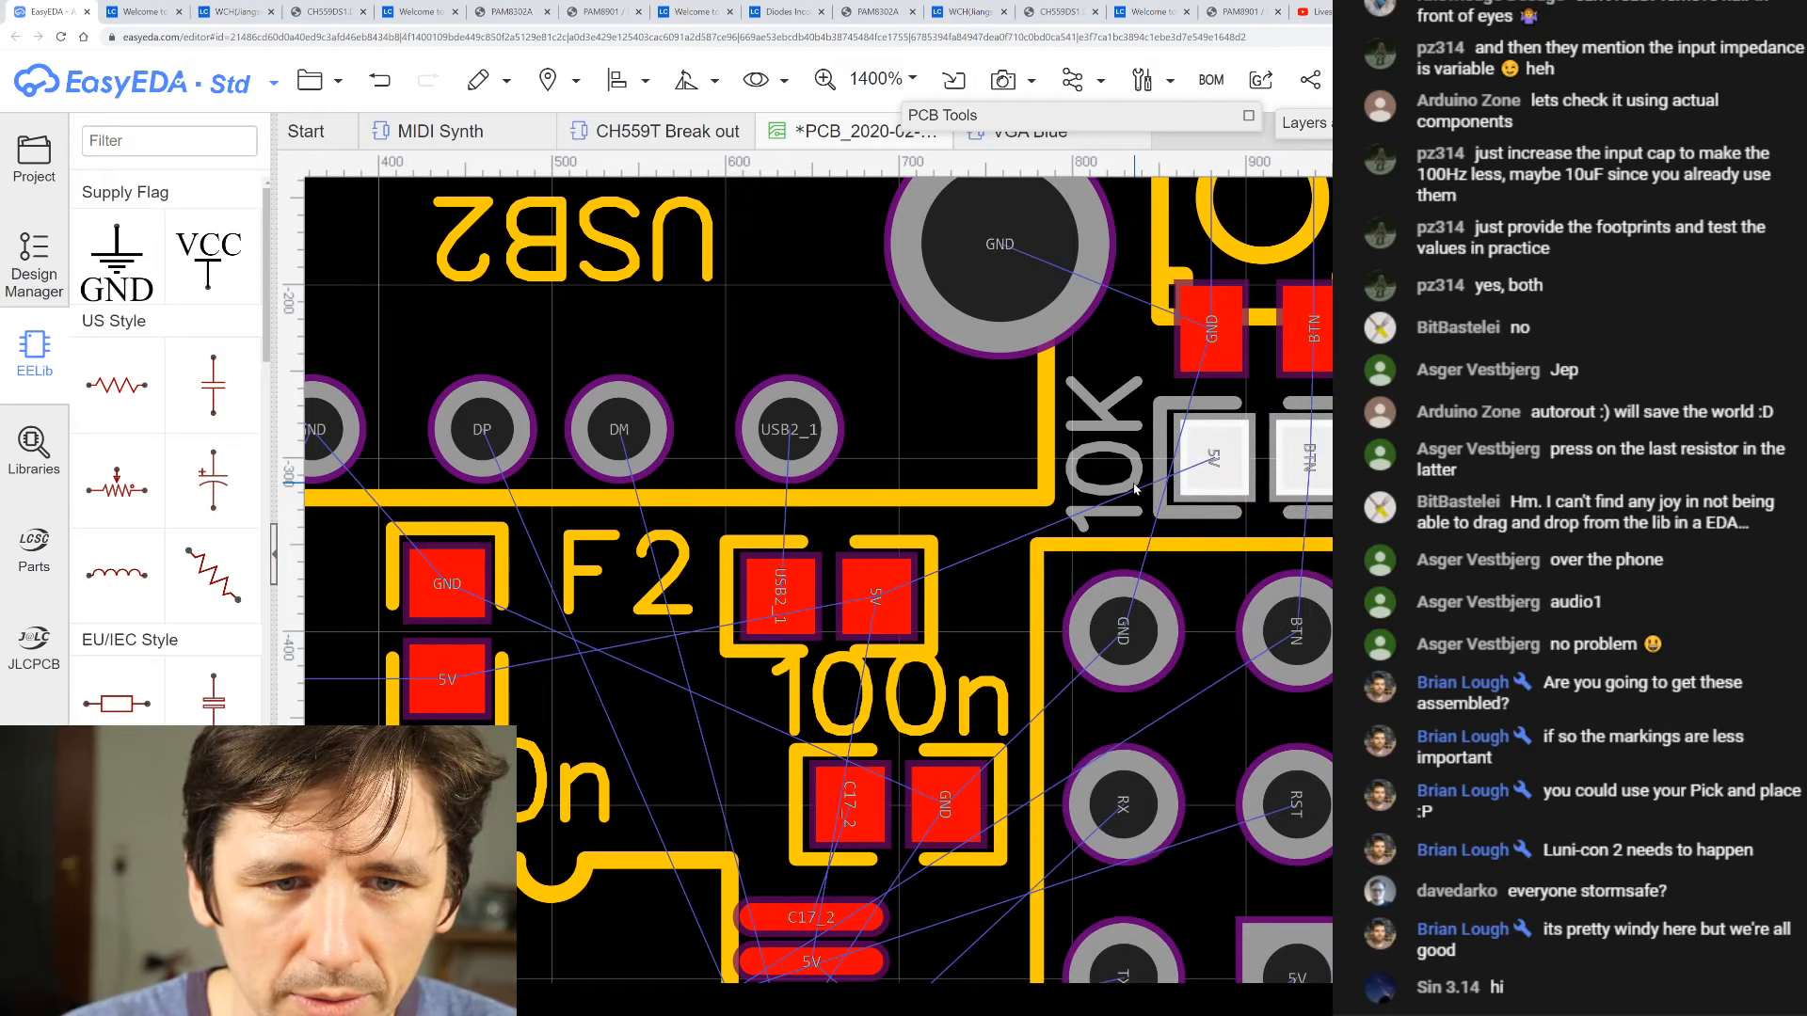
- Move the lower 100n capacitor next to U5's 5V and GND pins, close beneath the upper 100n capacitor
scroll(1134, 488, "down", 5)
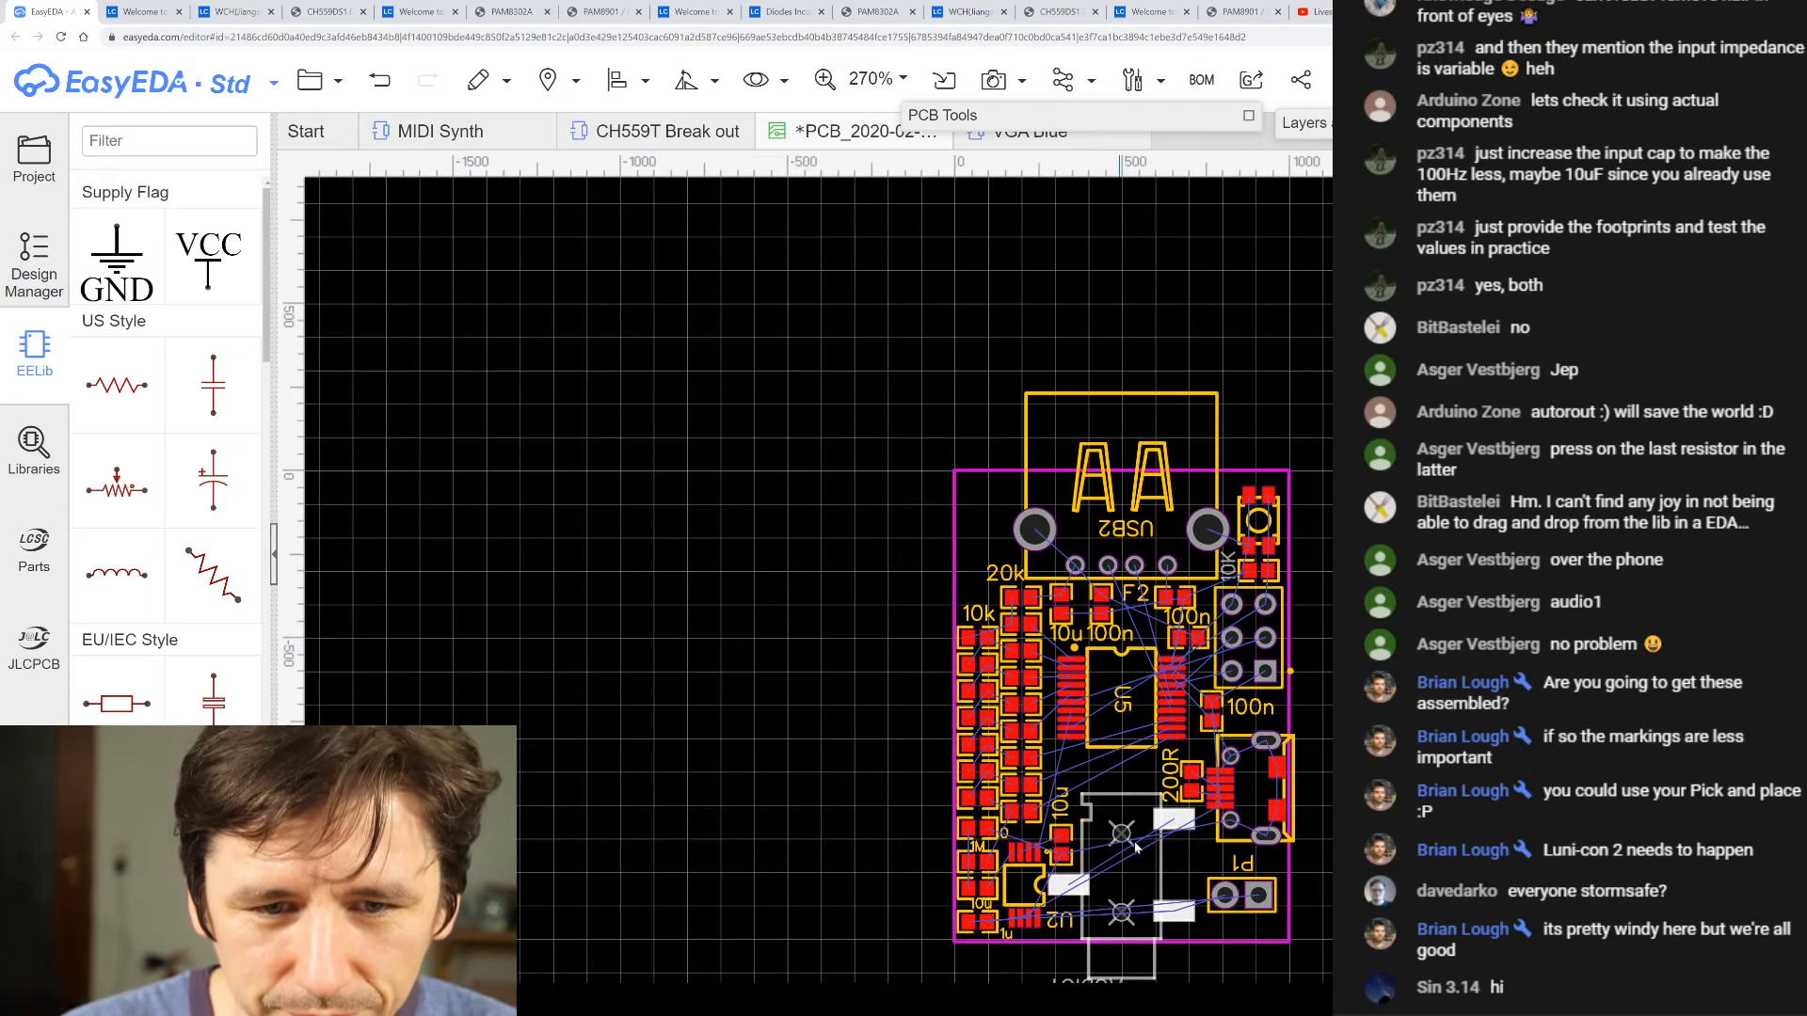
scroll(1136, 847, "down", 1)
scroll(1167, 800, "up", 3)
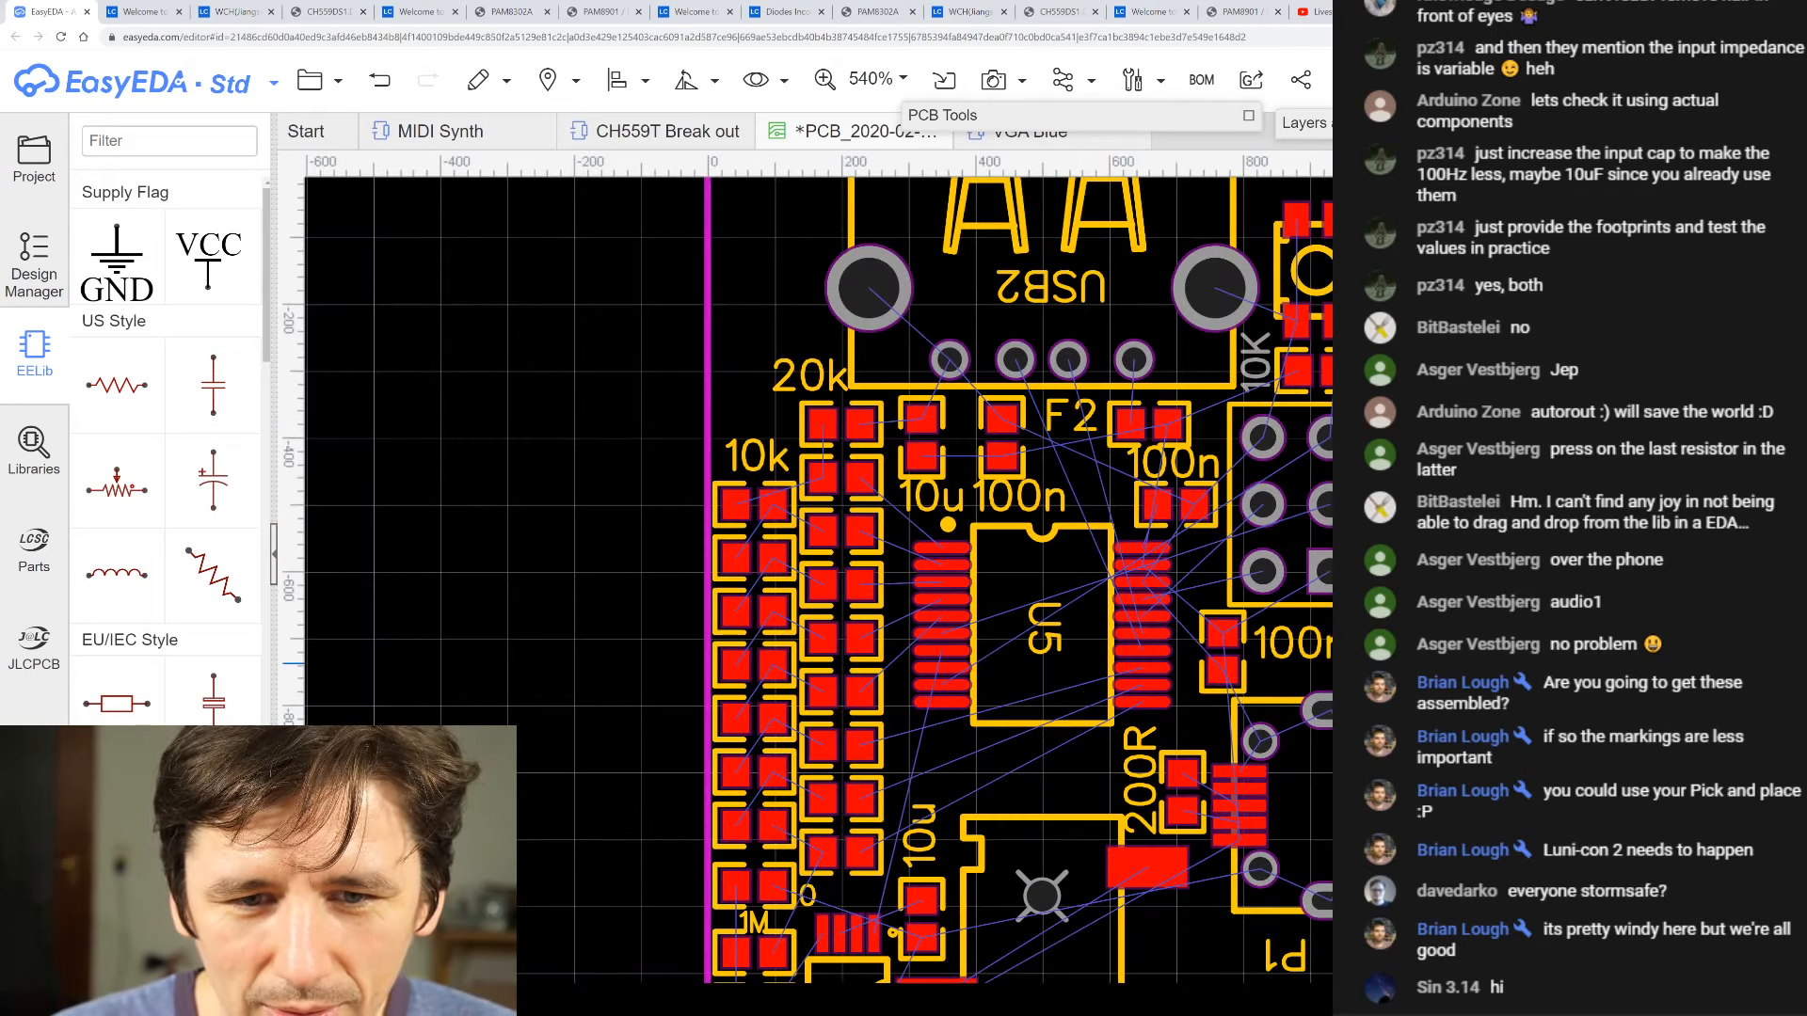
scroll(1256, 673, "up", 3)
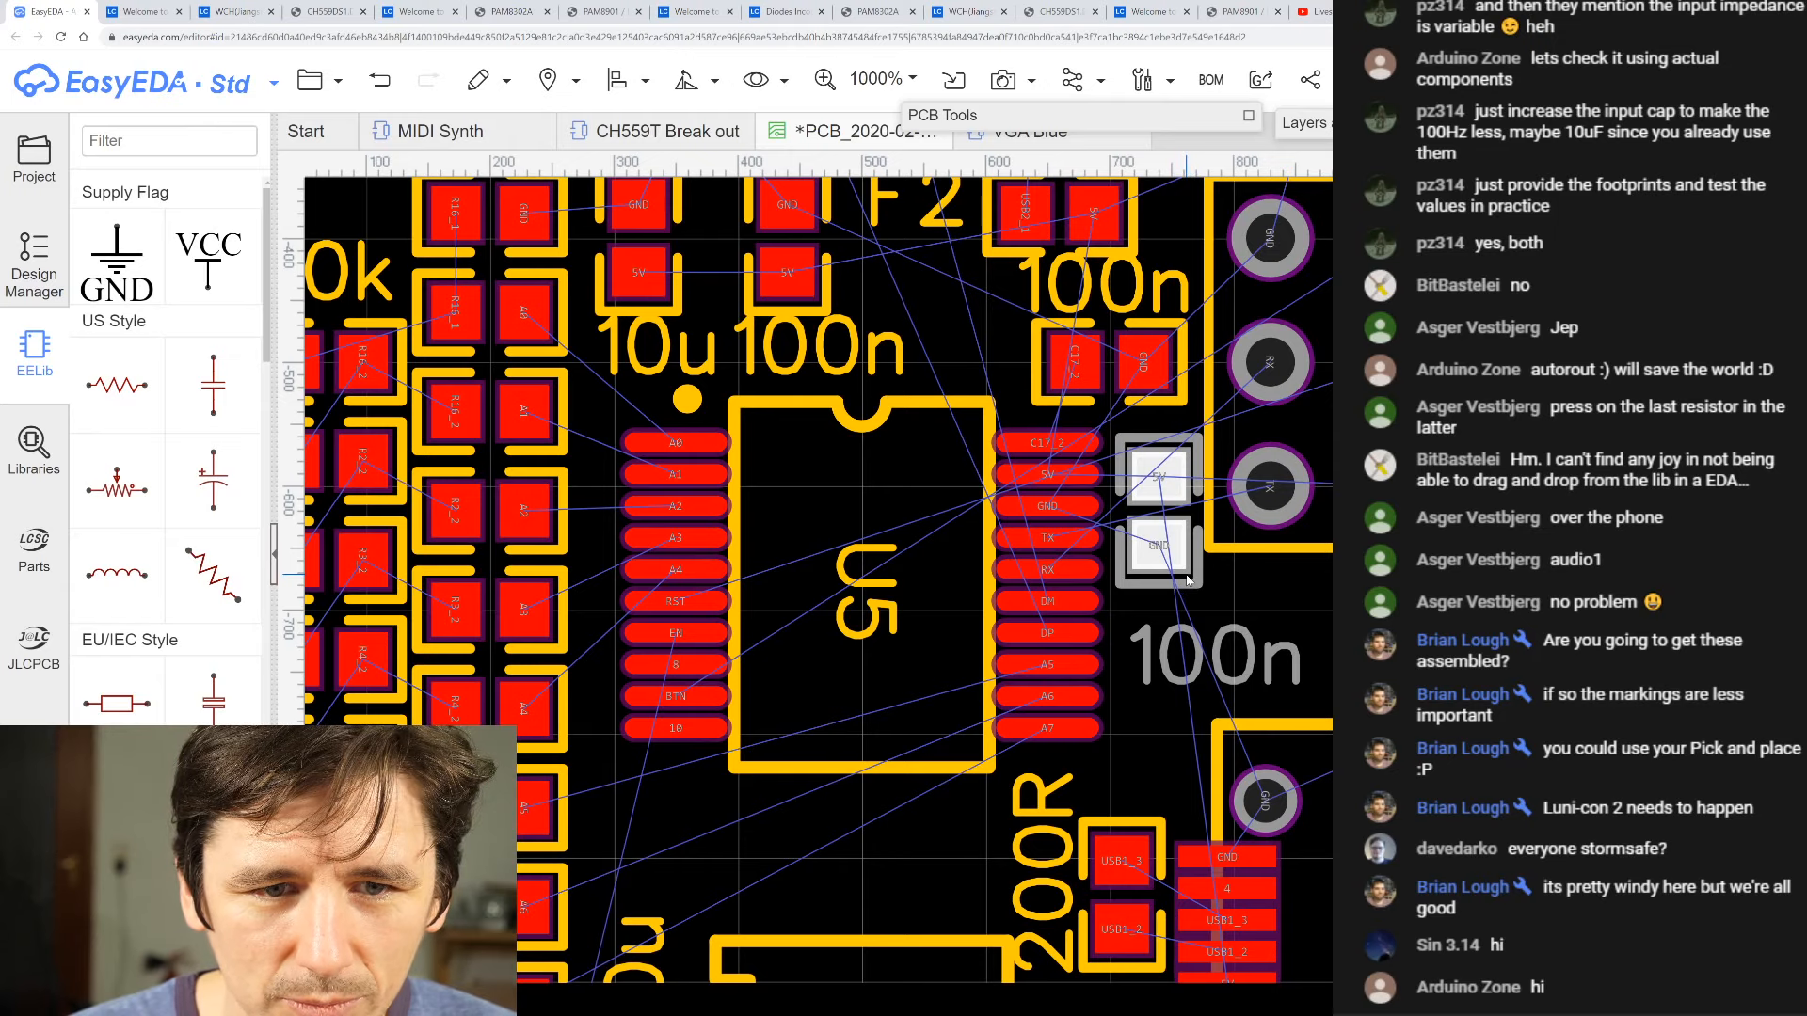
left_click_drag(1190, 581, 1190, 570)
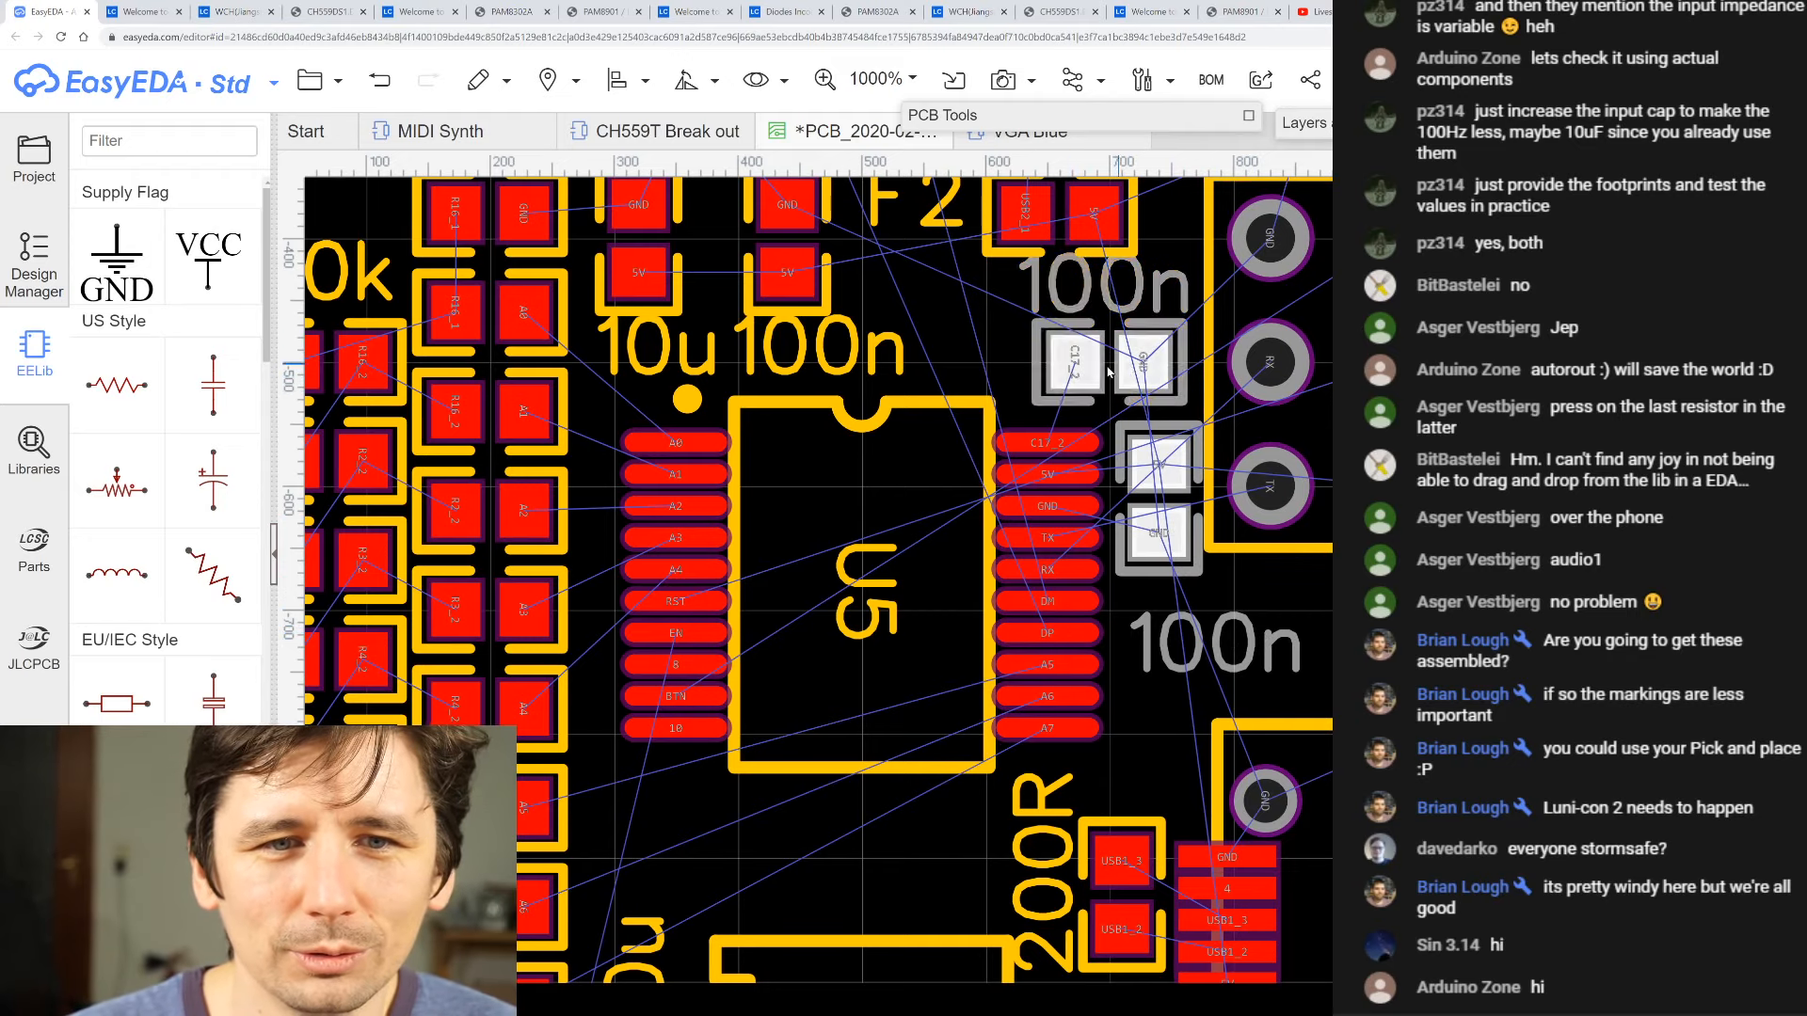
- Reduce the text size of the 100n and 10u capacitor labels between USB2 and U5, keeping each label next to its capacitor
scroll(1006, 361, "down", 3)
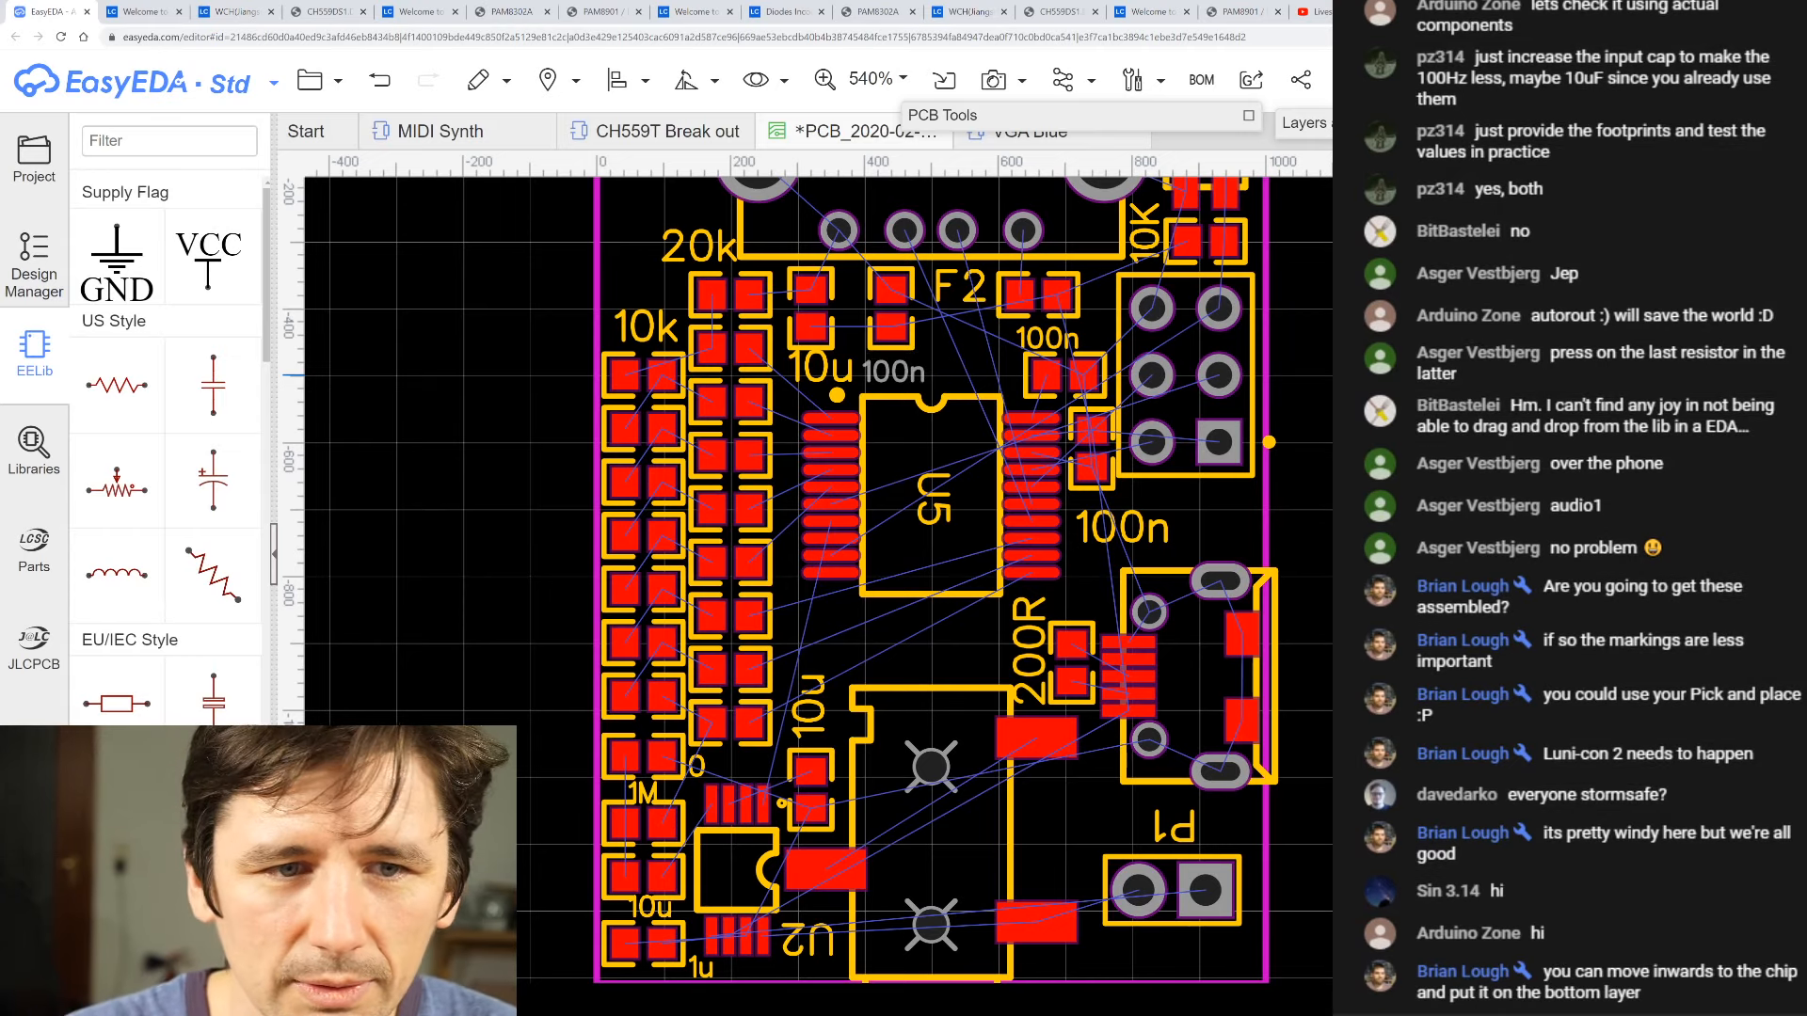
left_click_drag(902, 373, 909, 367)
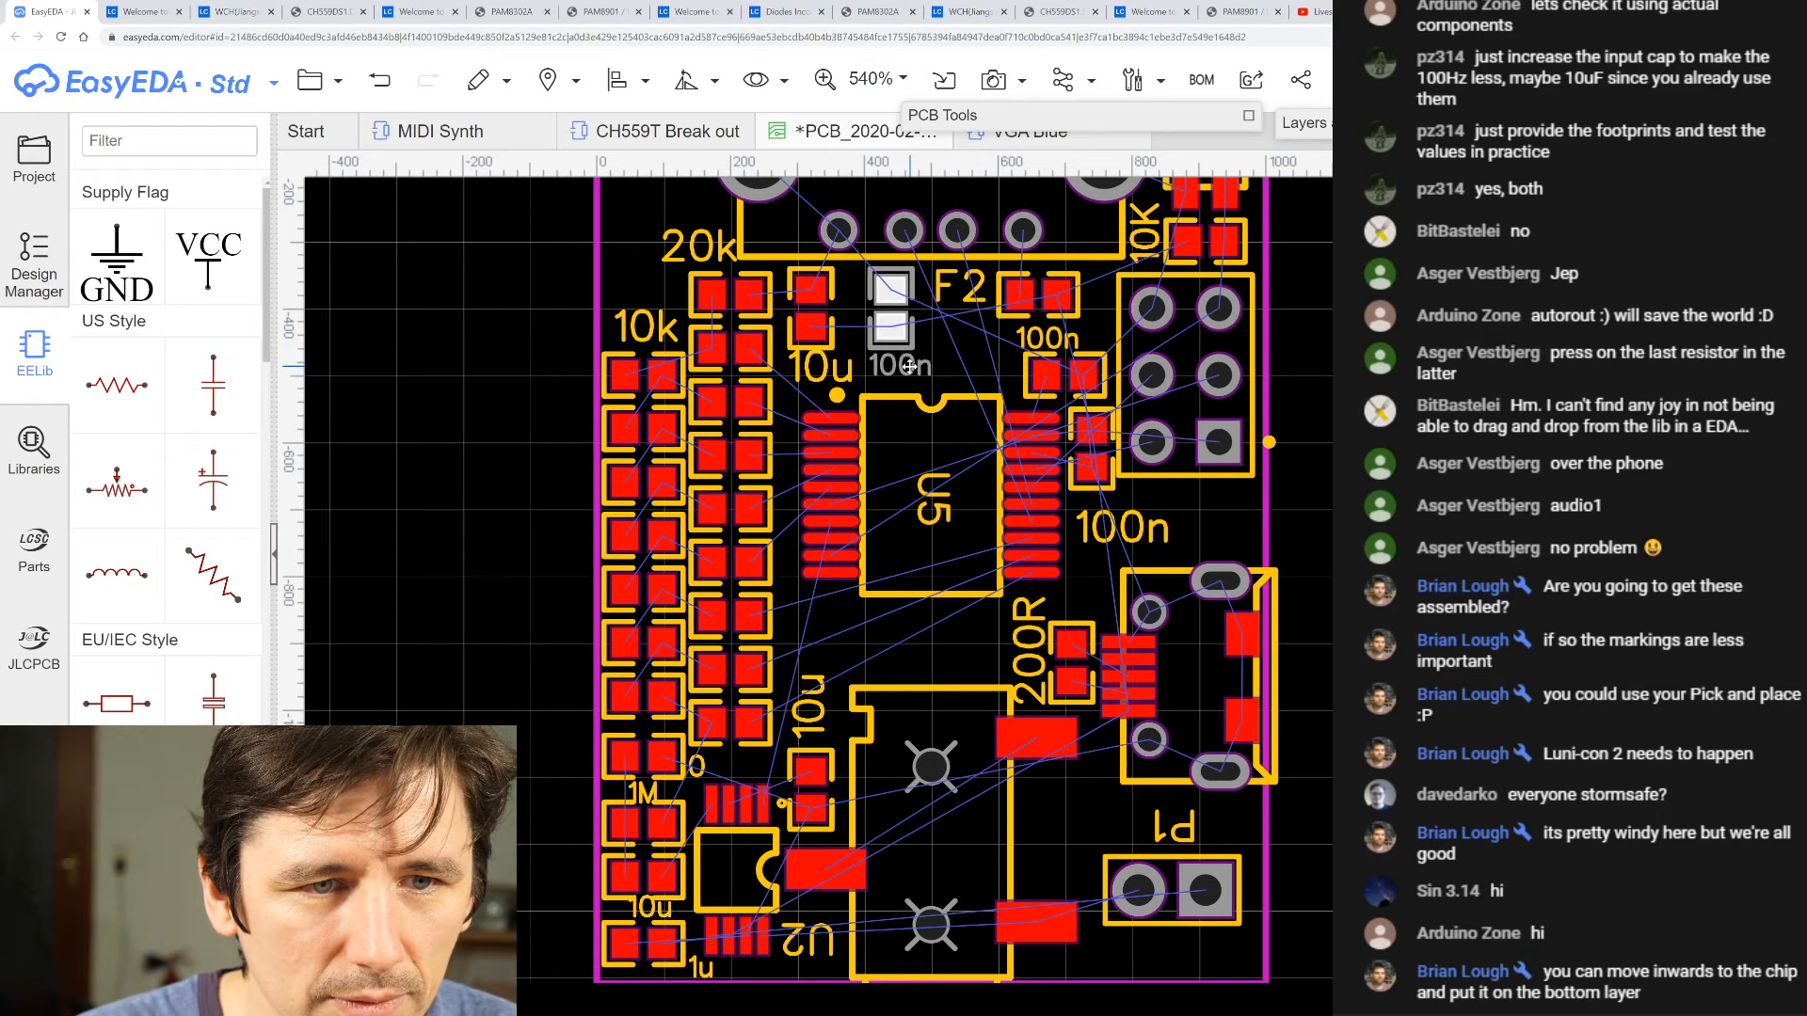
left_click(828, 372)
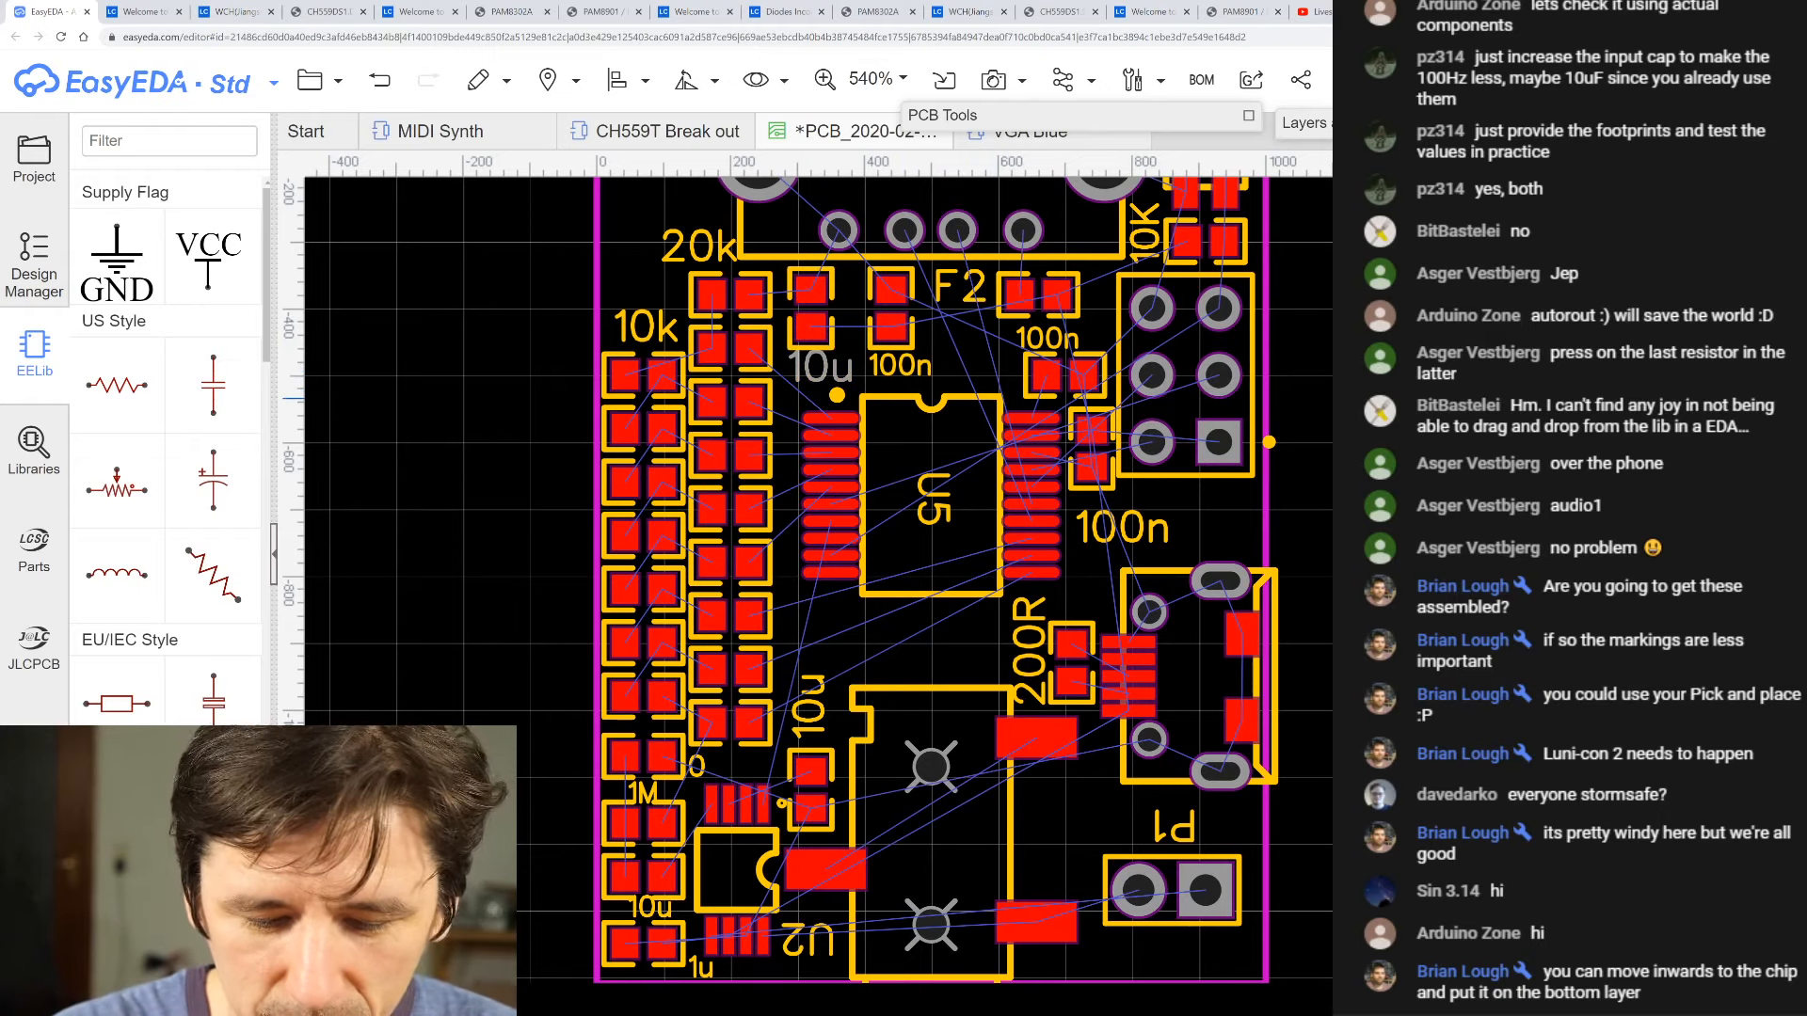
key("Return")
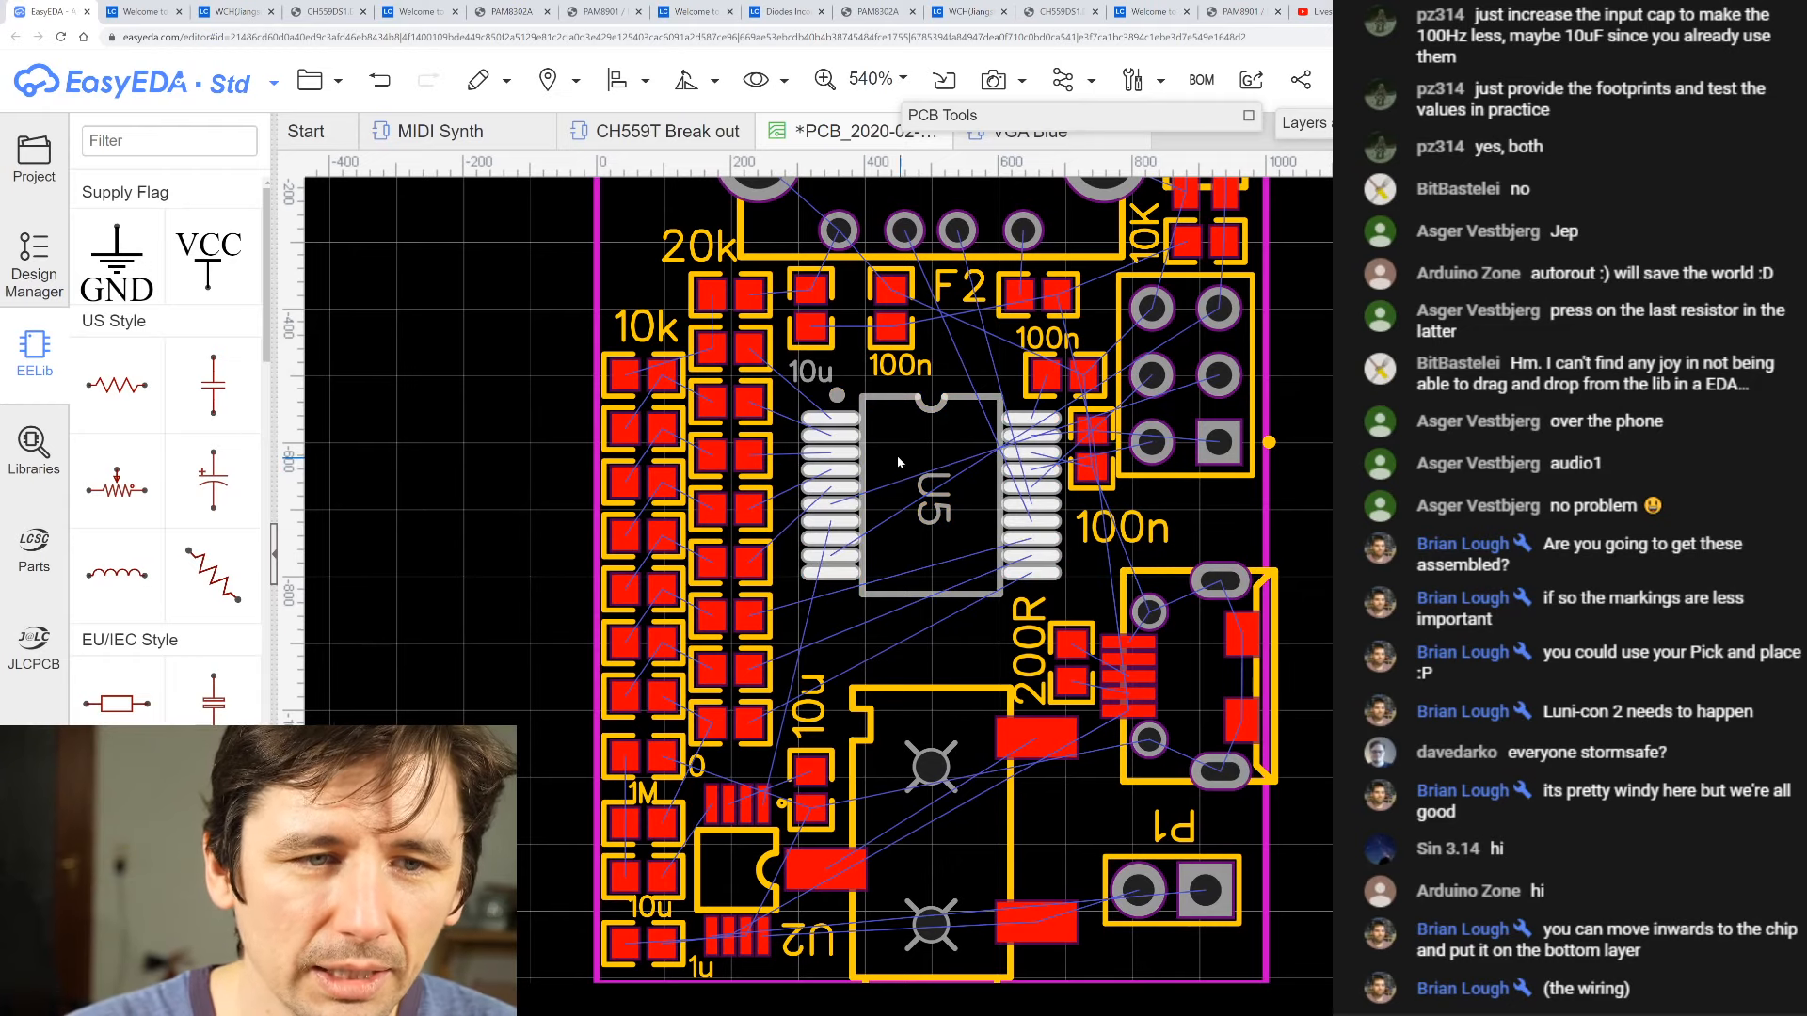
- Reduce the F2 label's text size and move the label closer to the F2 fuse
scroll(898, 461, "up", 2)
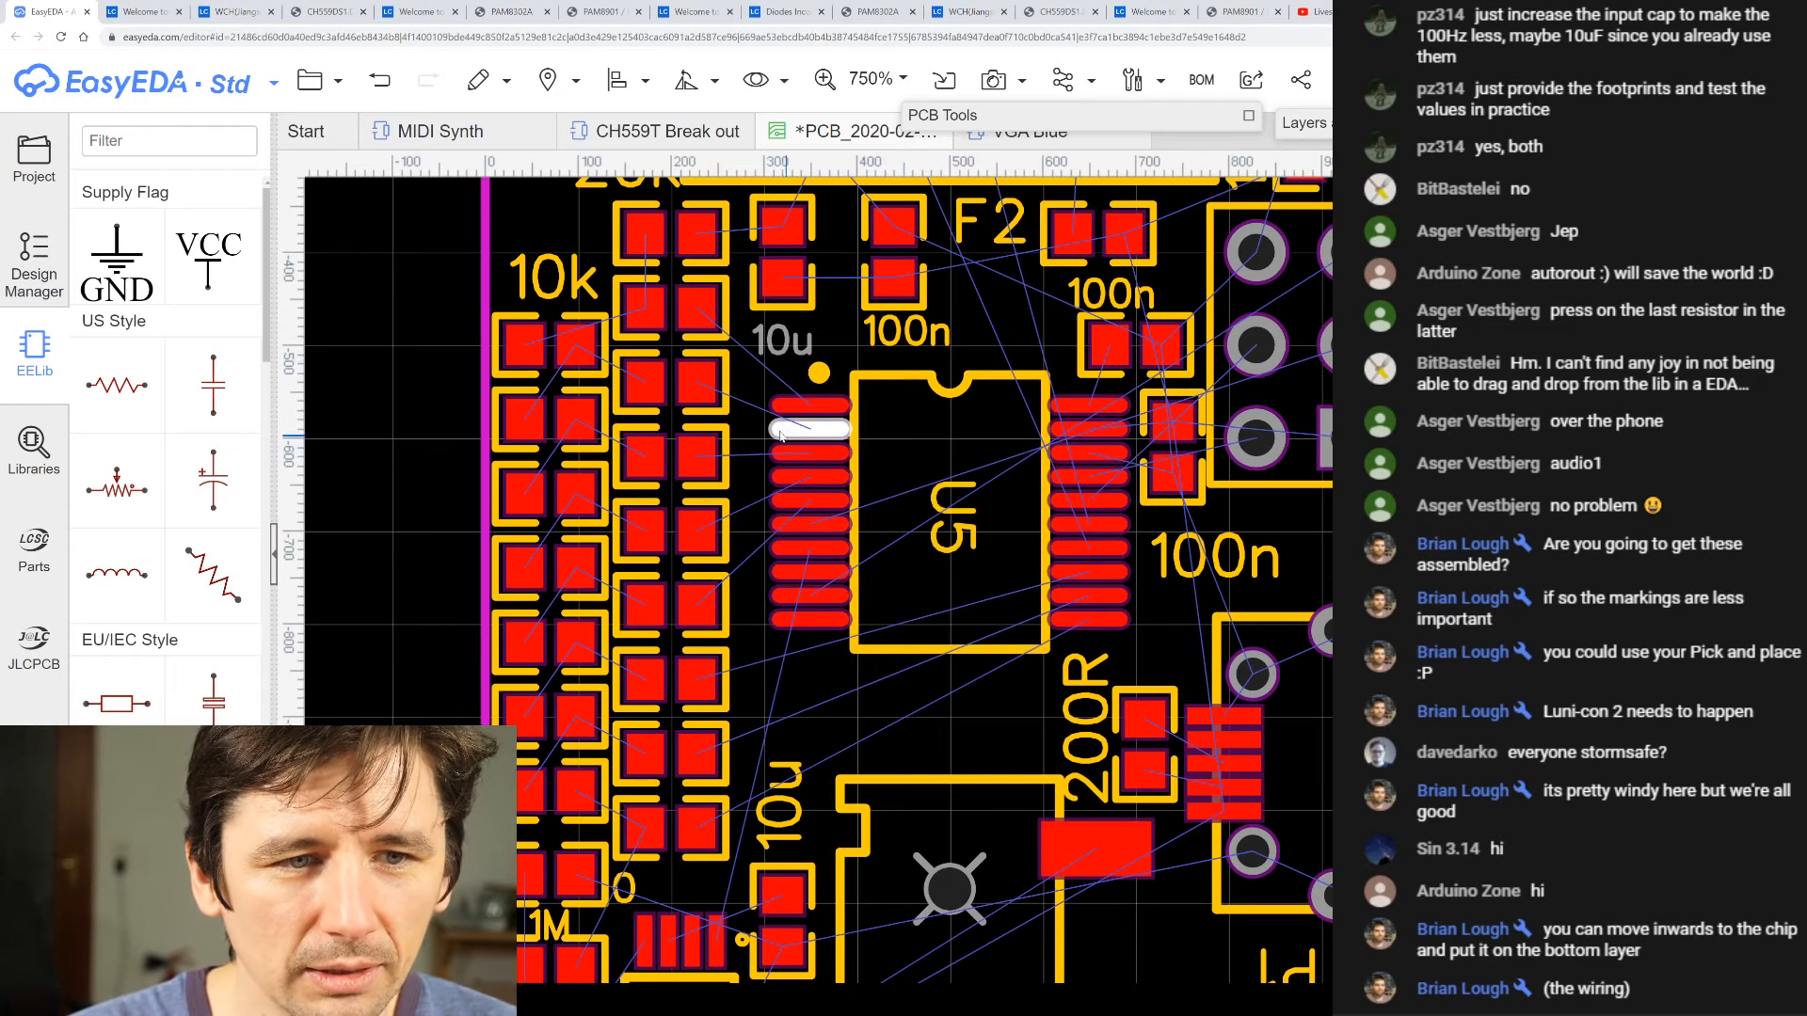
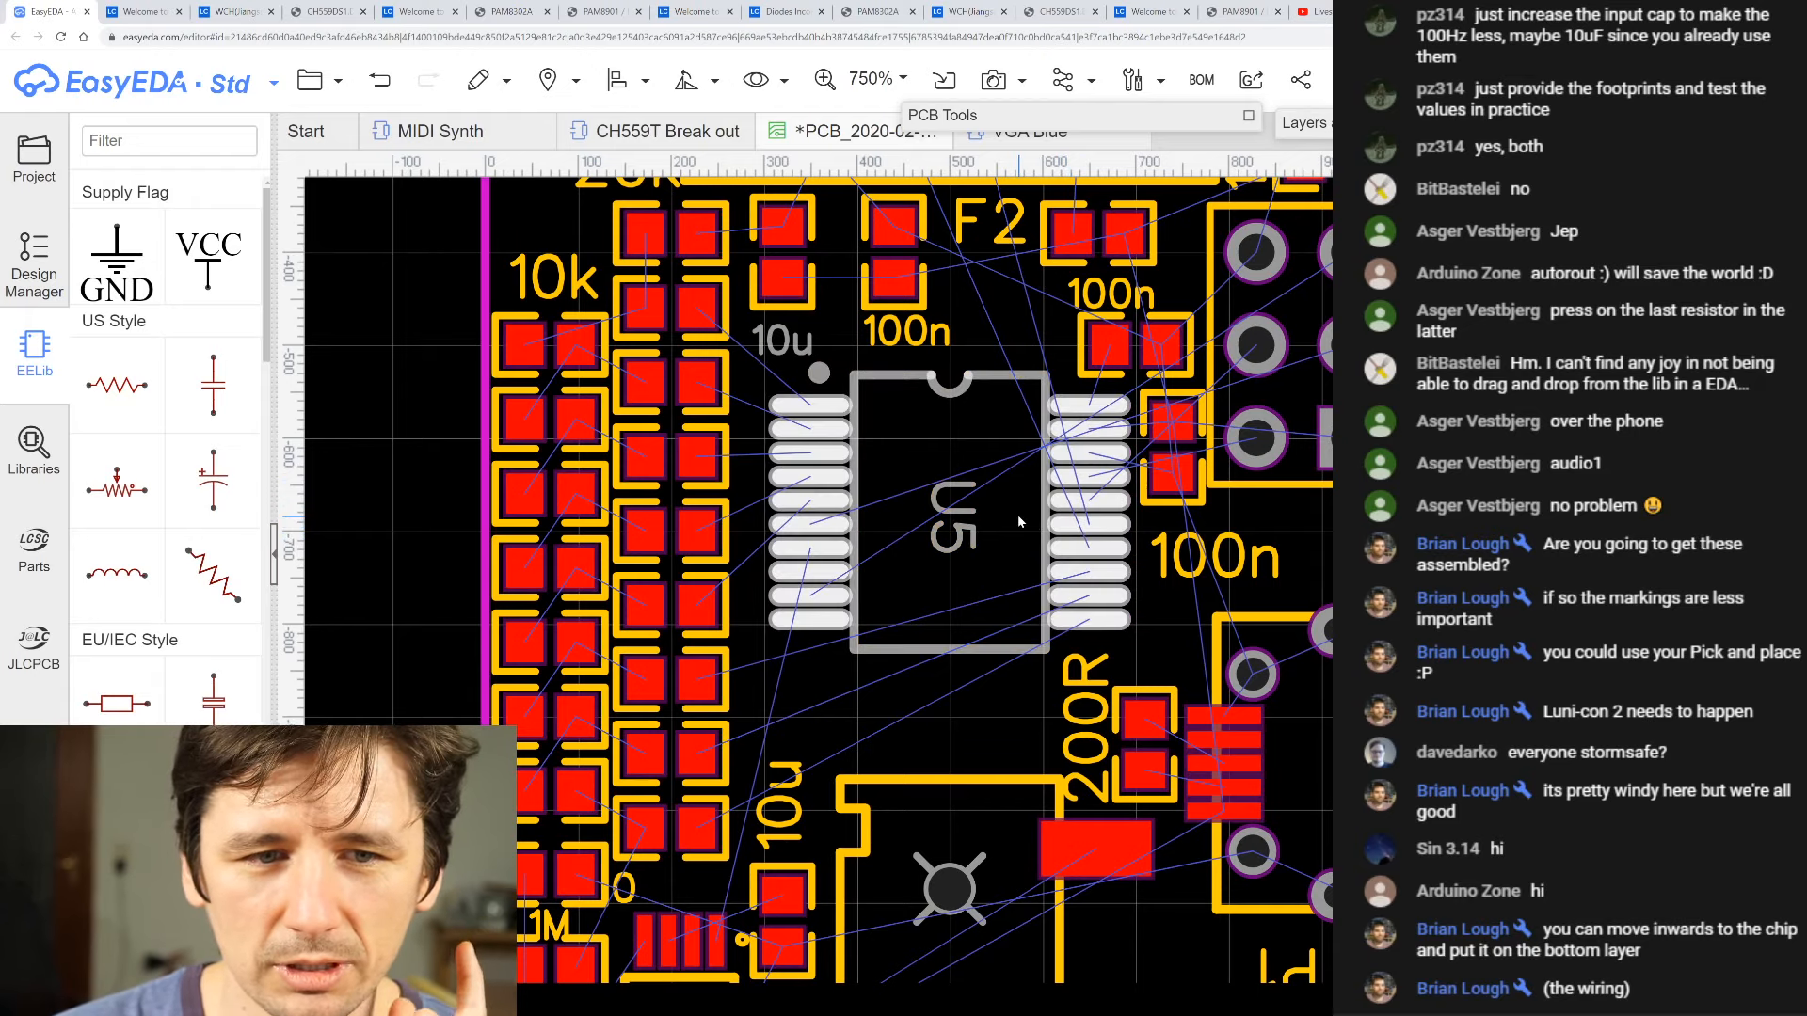
scroll(958, 534, "down", 2)
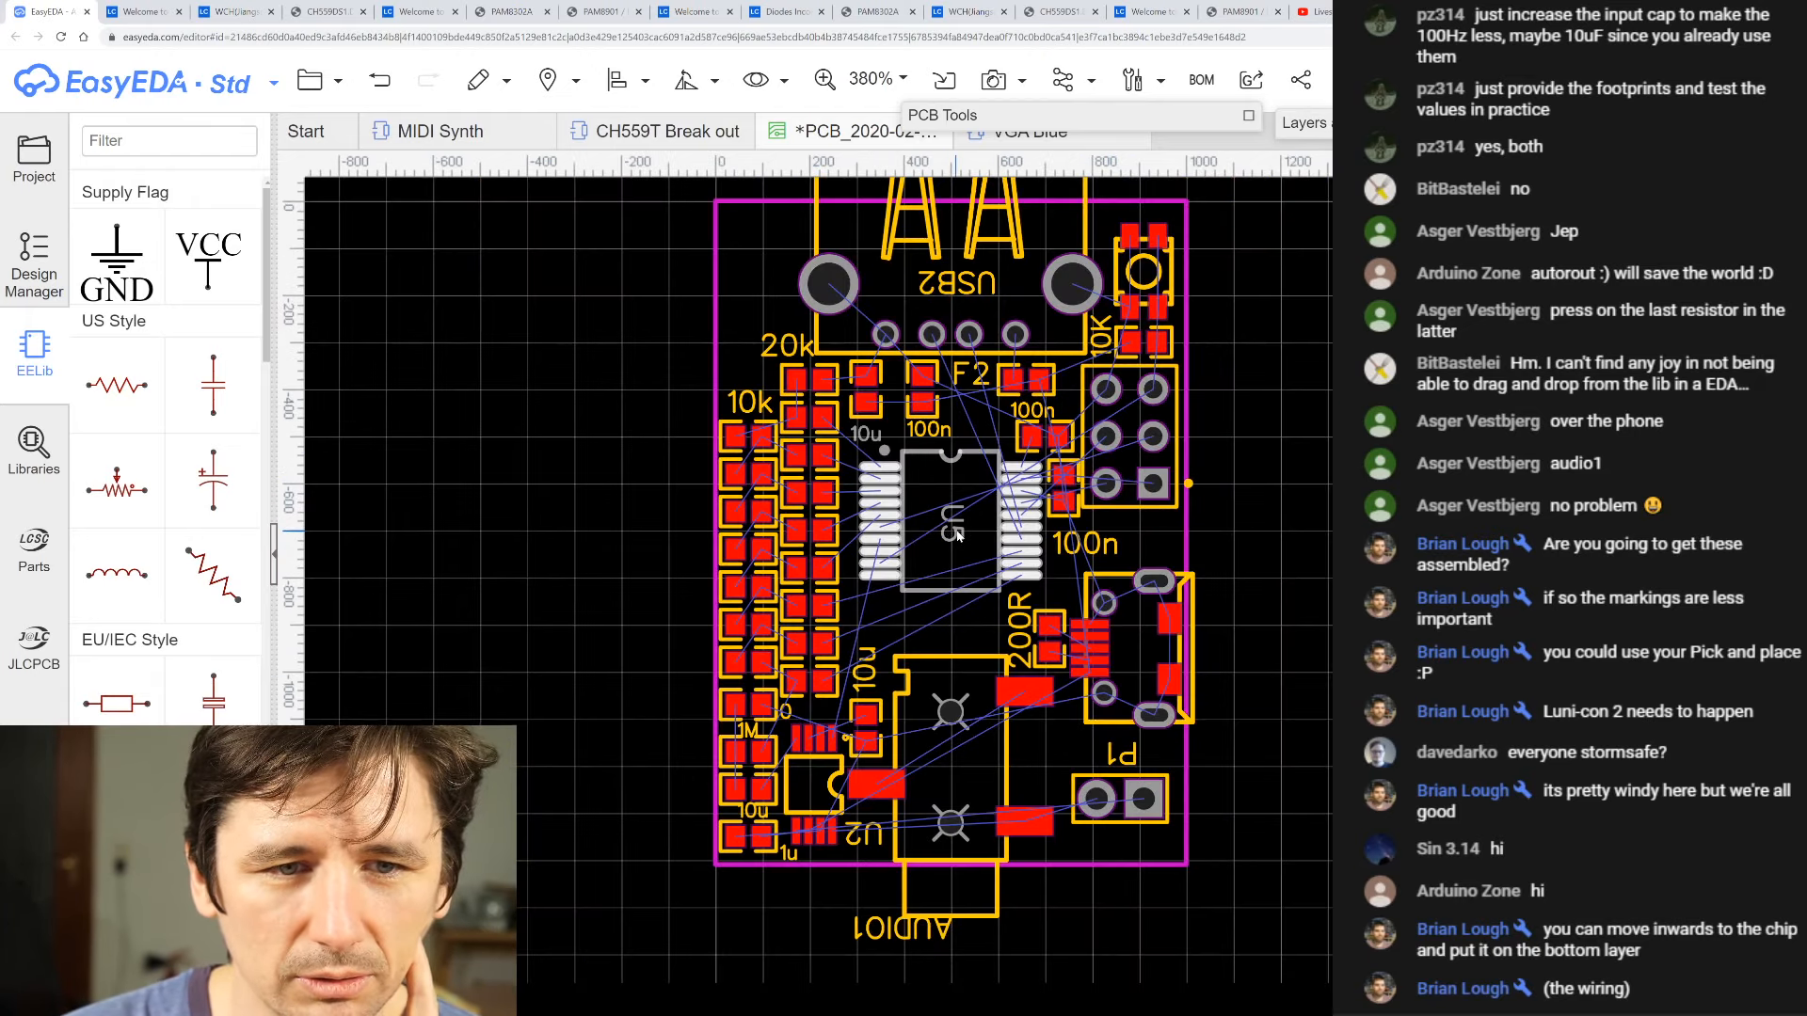
scroll(962, 534, "up", 2)
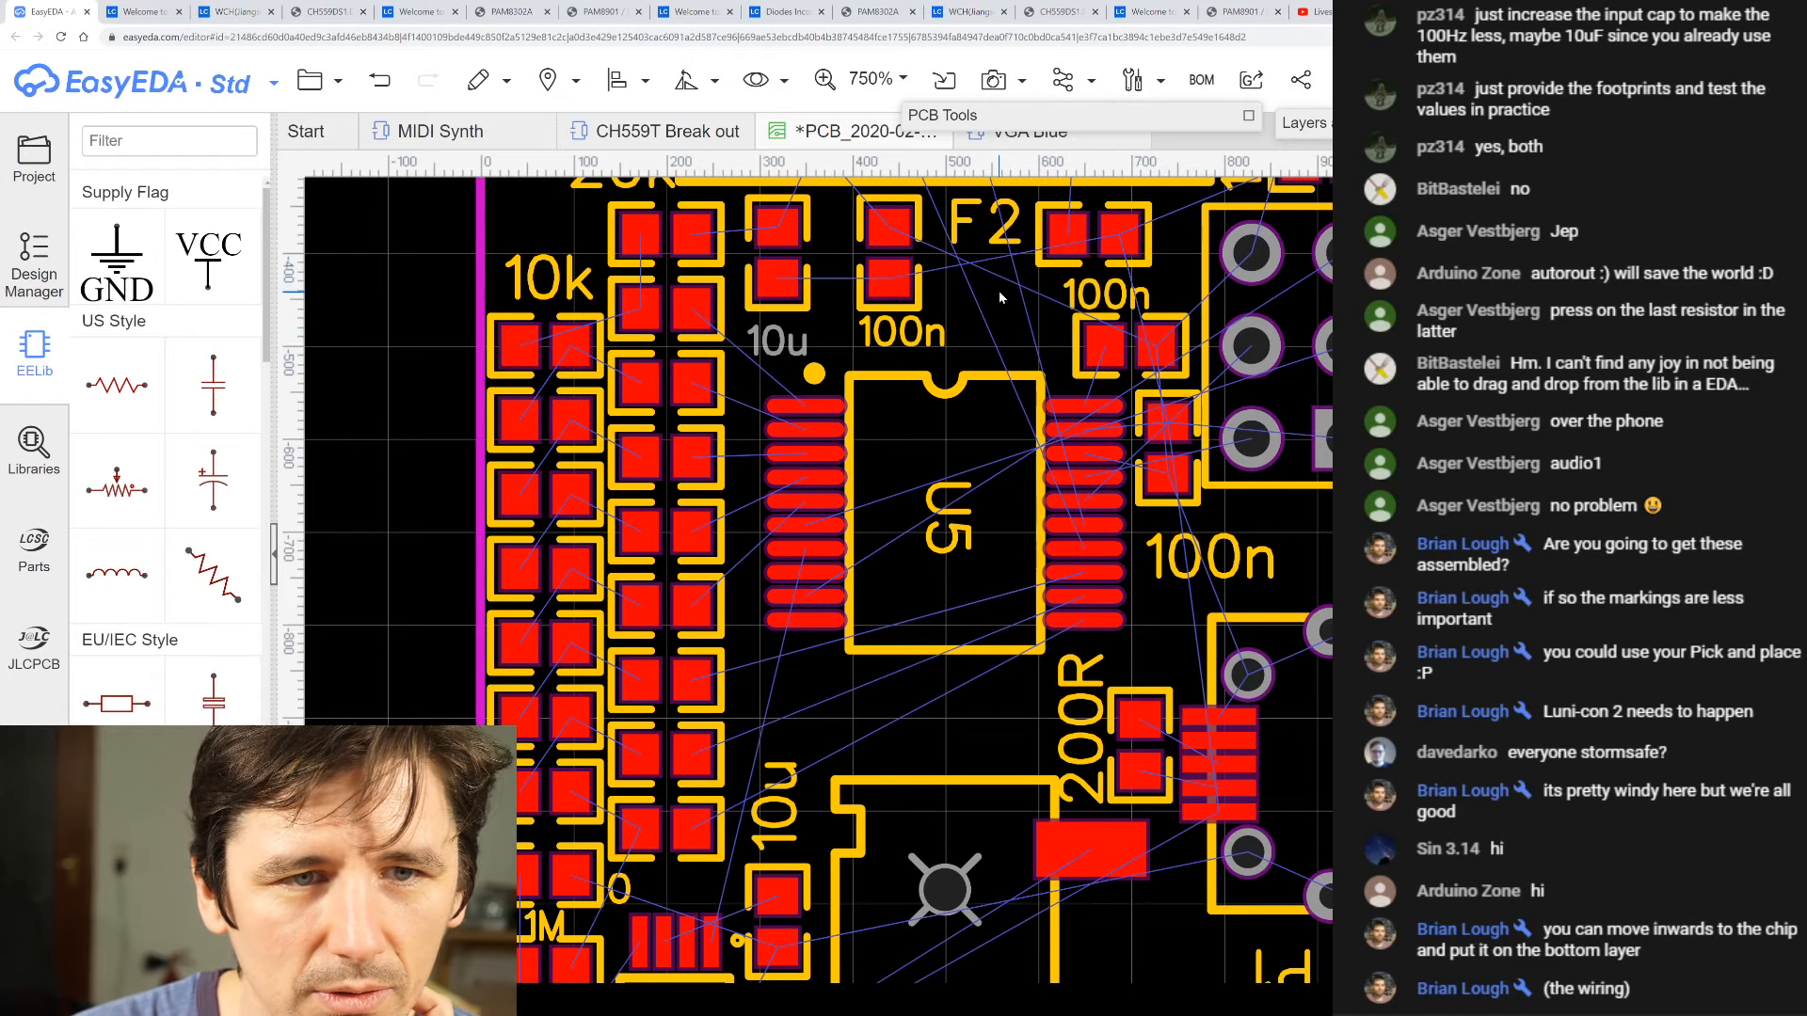
scroll(1000, 294, "down", 2)
scroll(1010, 214, "up", 2)
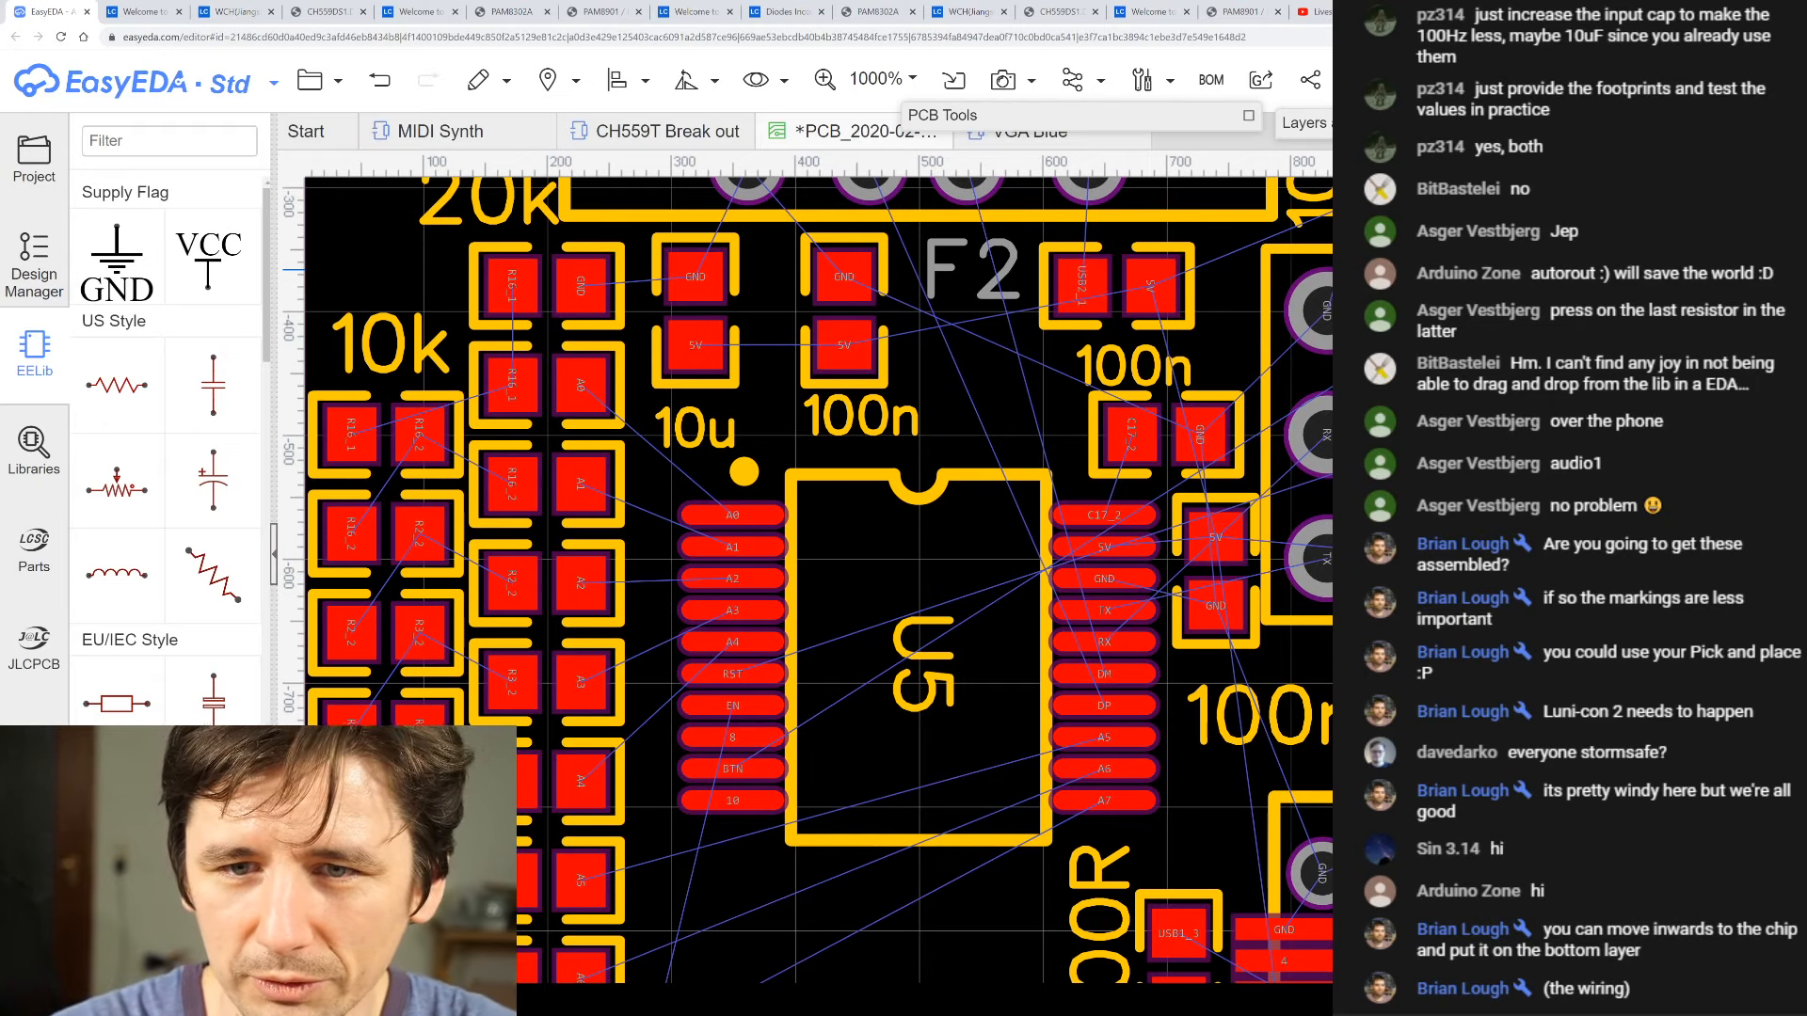
key("Return")
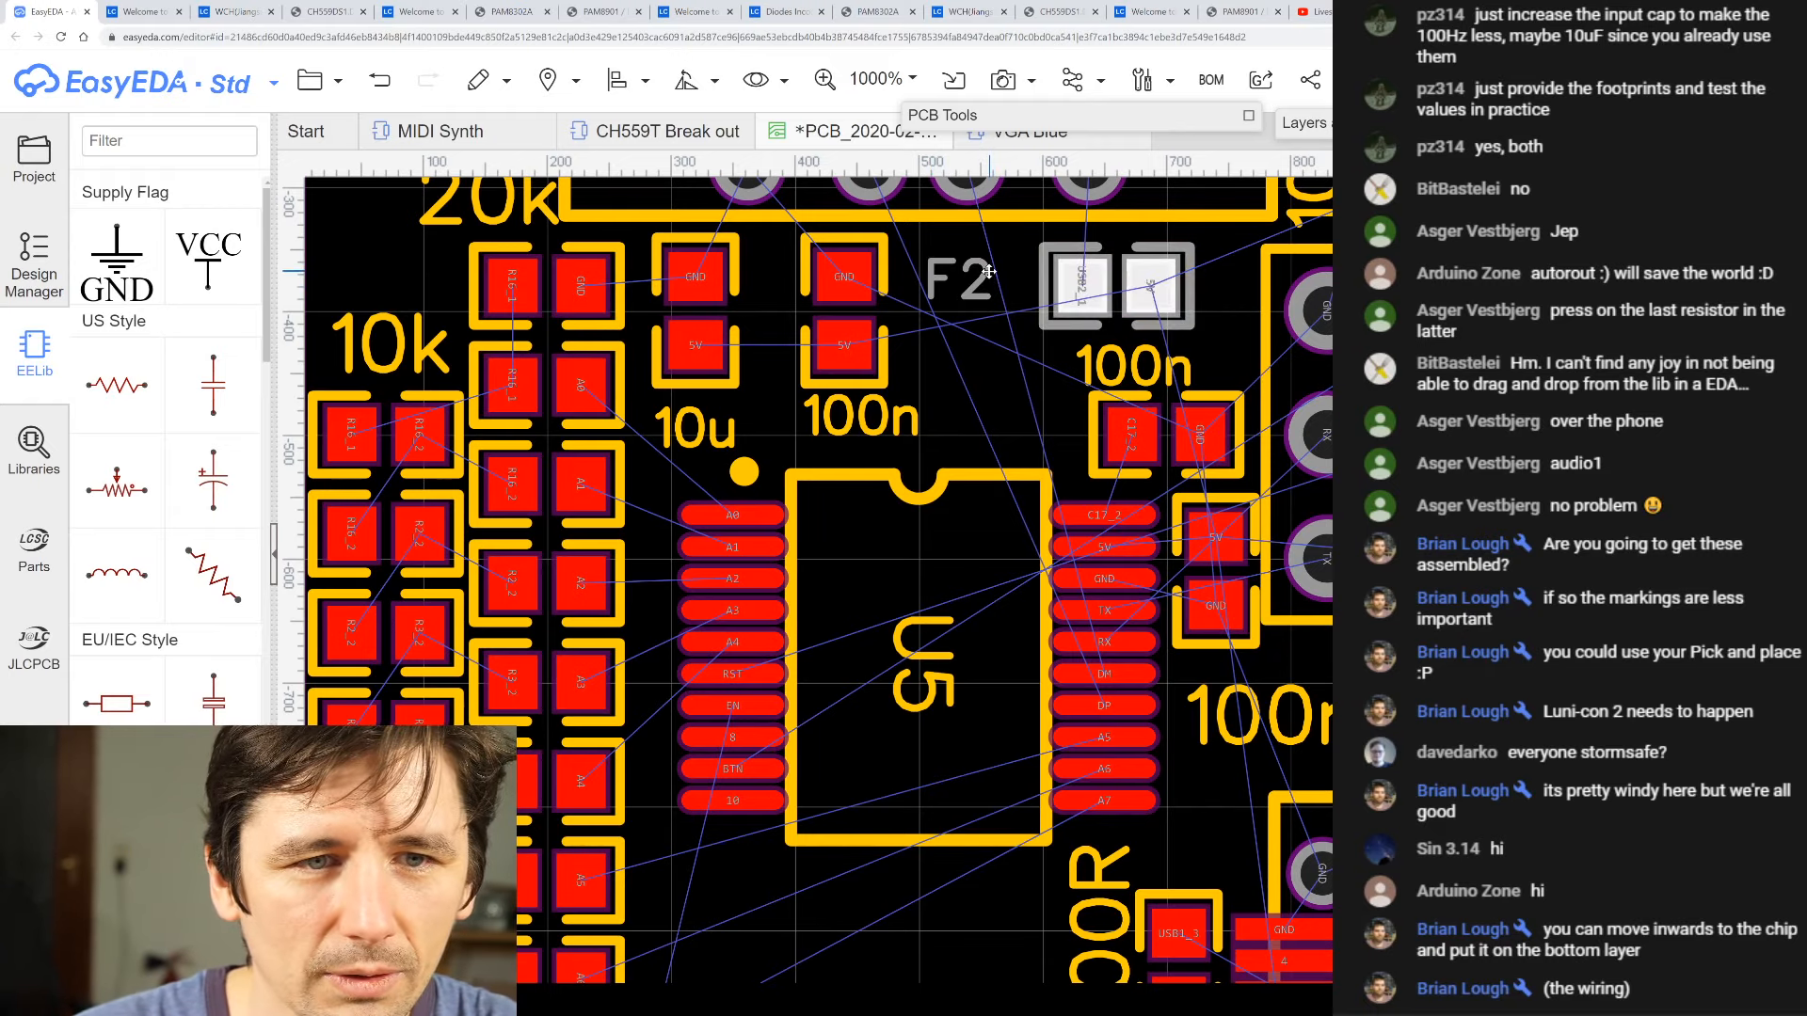
left_click_drag(979, 279, 1015, 279)
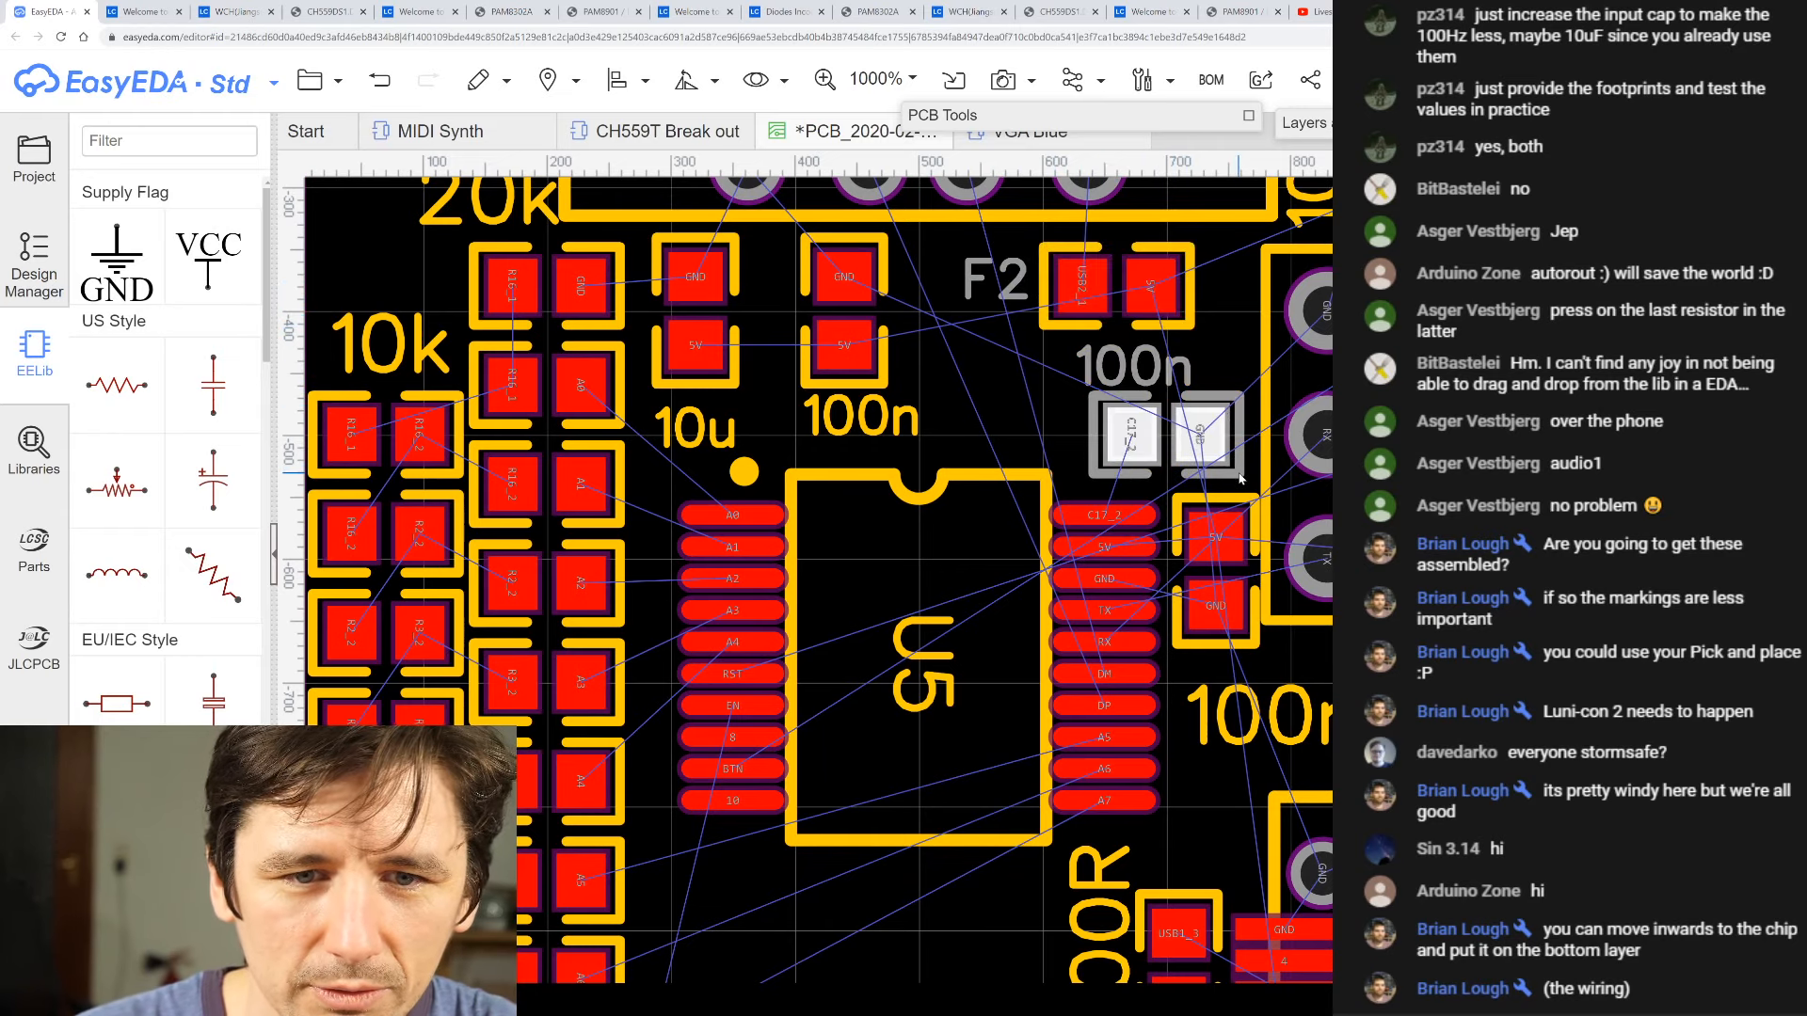
- Shift the upper 100n capacitor inward to sit over U5's C17_2 pin, and nudge fuse F2 slightly closer to USB2
mouse_move(1239, 478)
left_mouse_down()
mouse_move(1211, 450)
mouse_move(1210, 474)
left_mouse_up()
left_click_drag(1191, 323, 1193, 303)
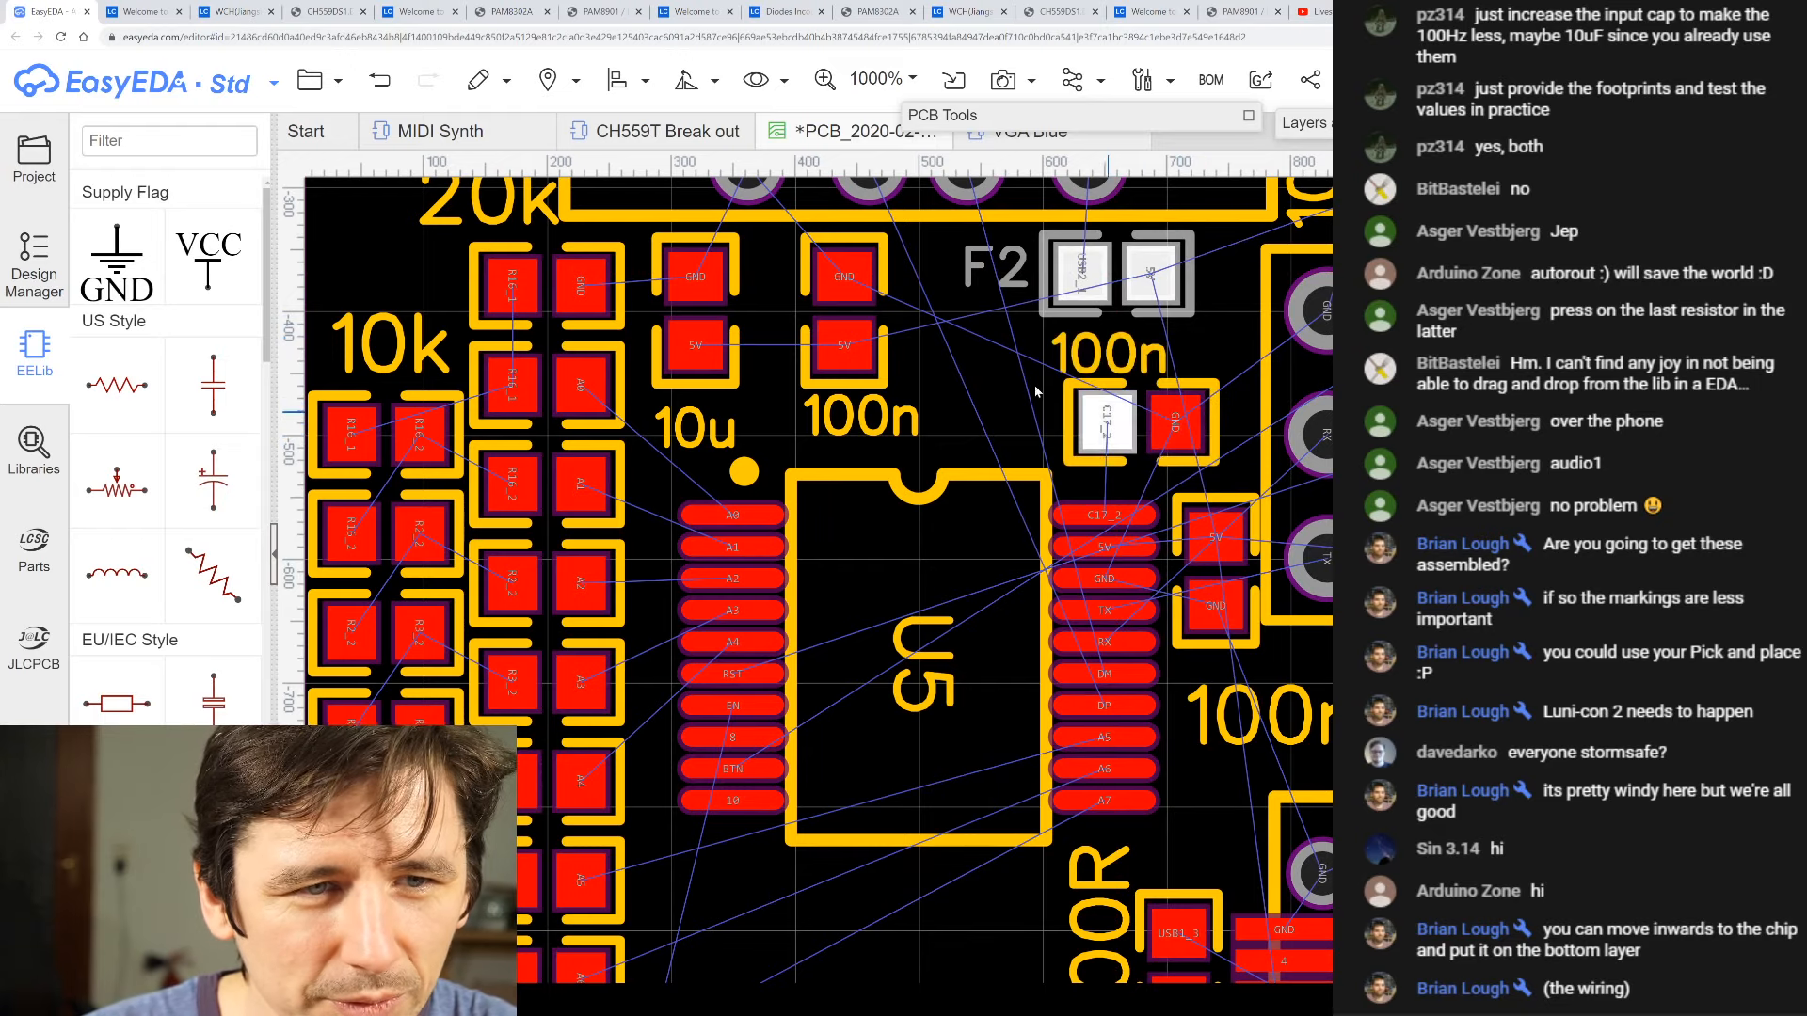
scroll(847, 278, "down", 3)
scroll(913, 267, "up", 3)
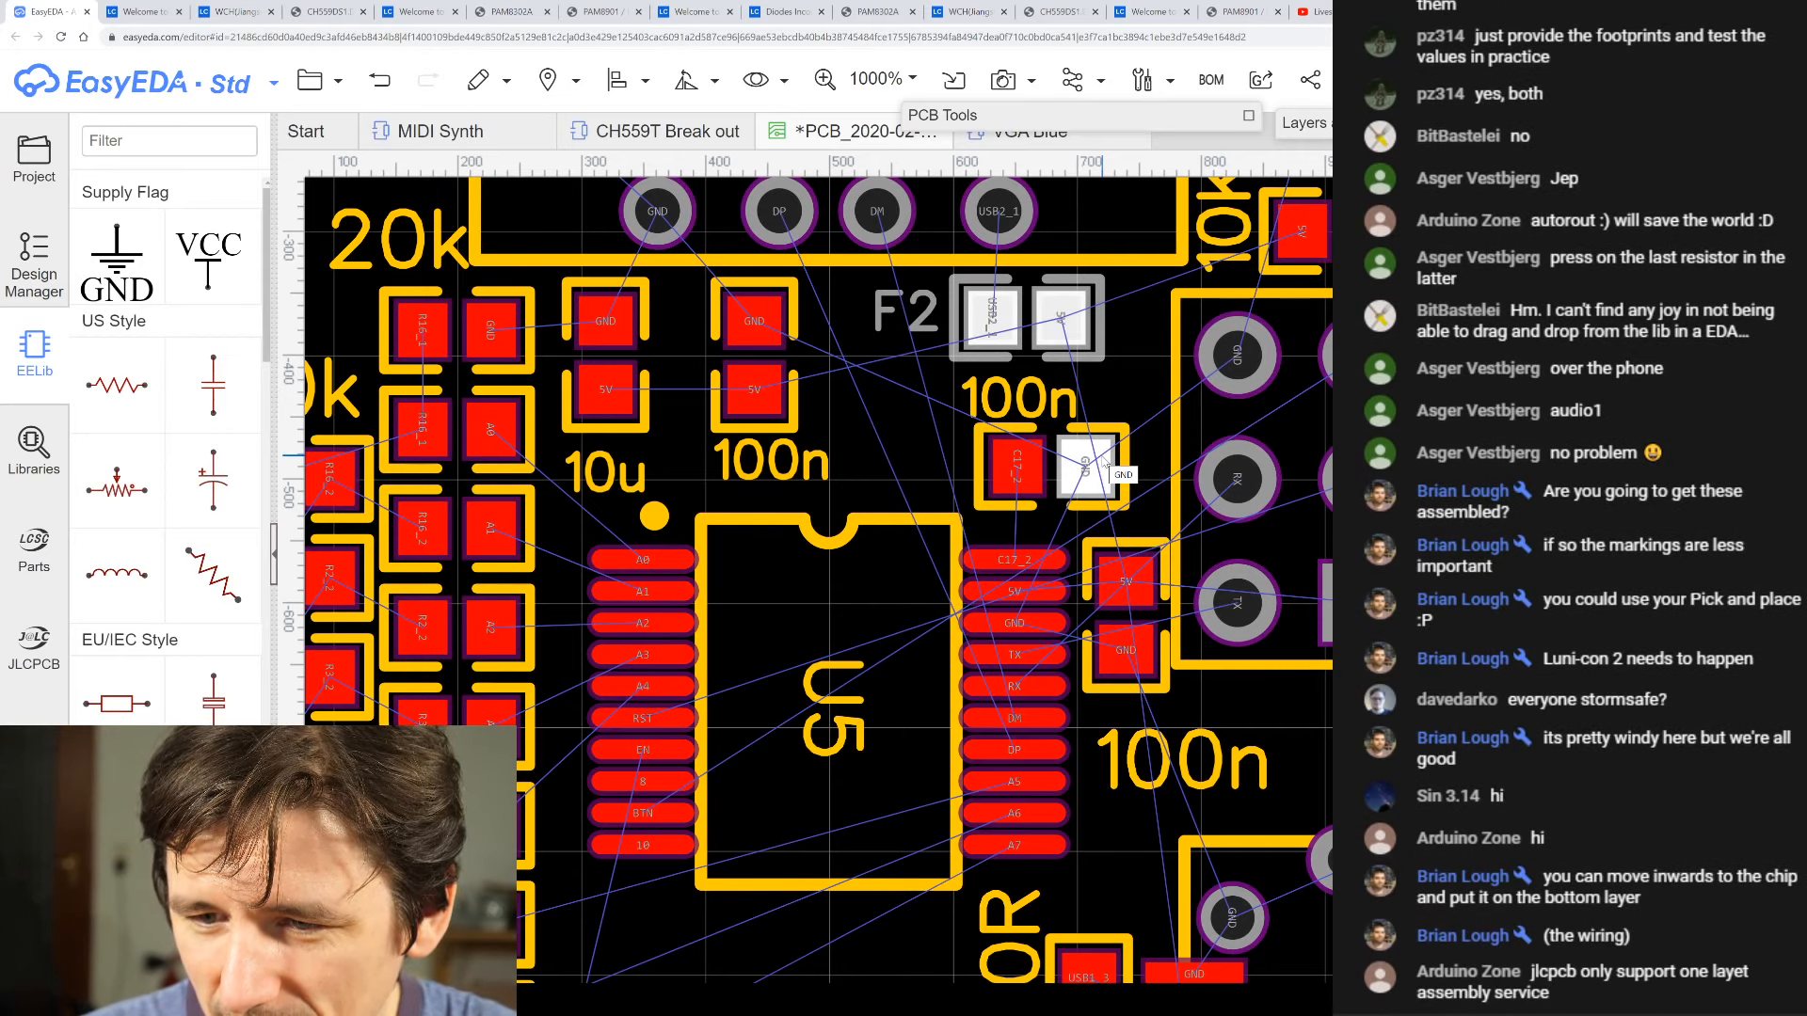
left_click(1106, 469)
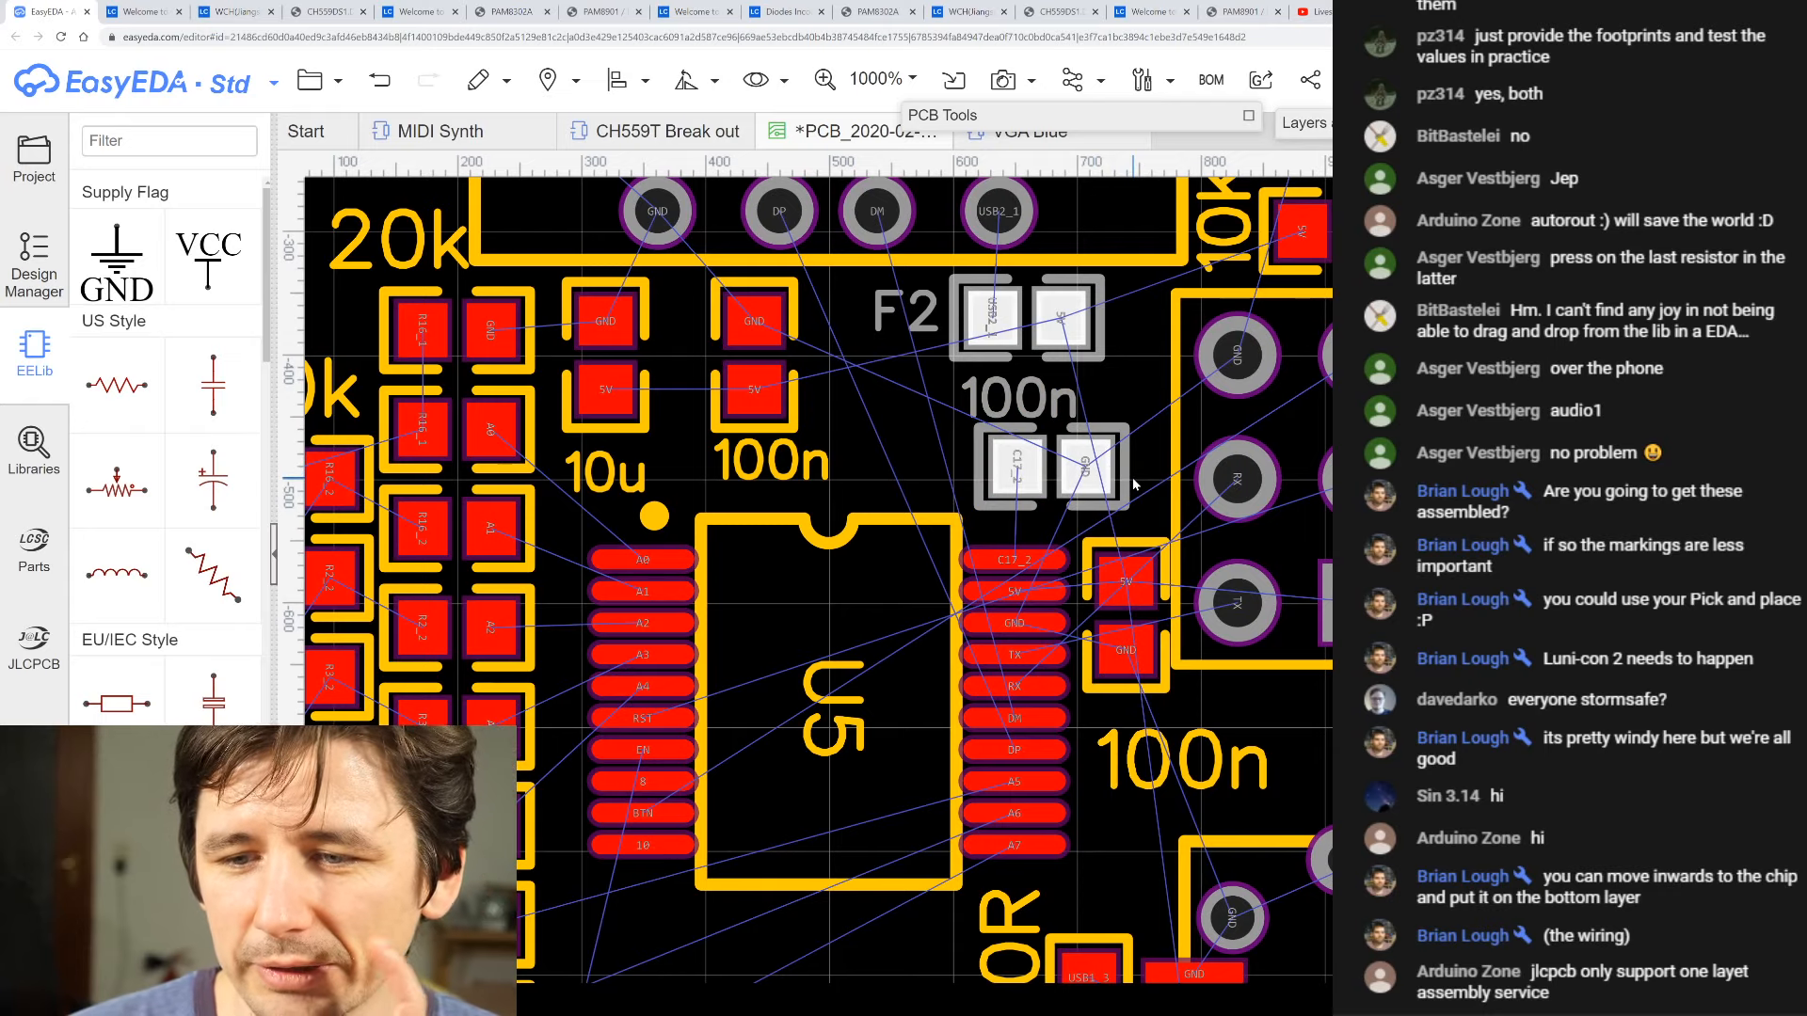
left_click(1134, 492)
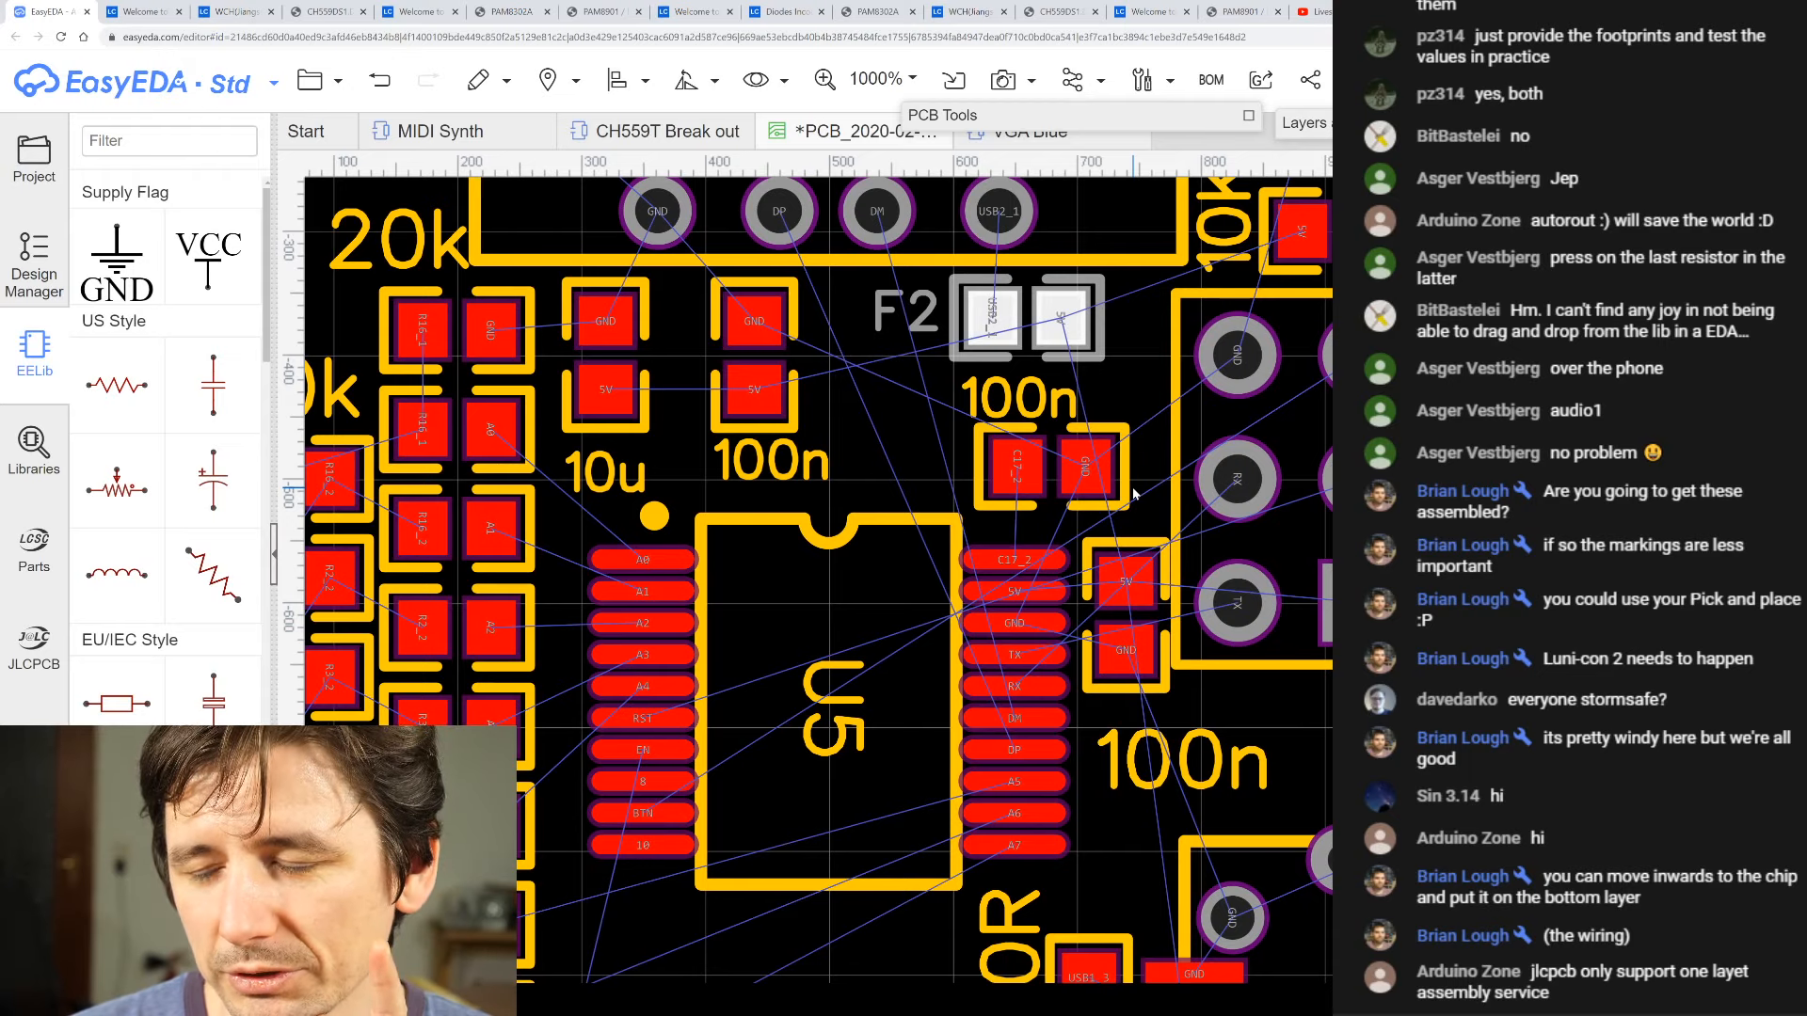
left_click(1115, 466)
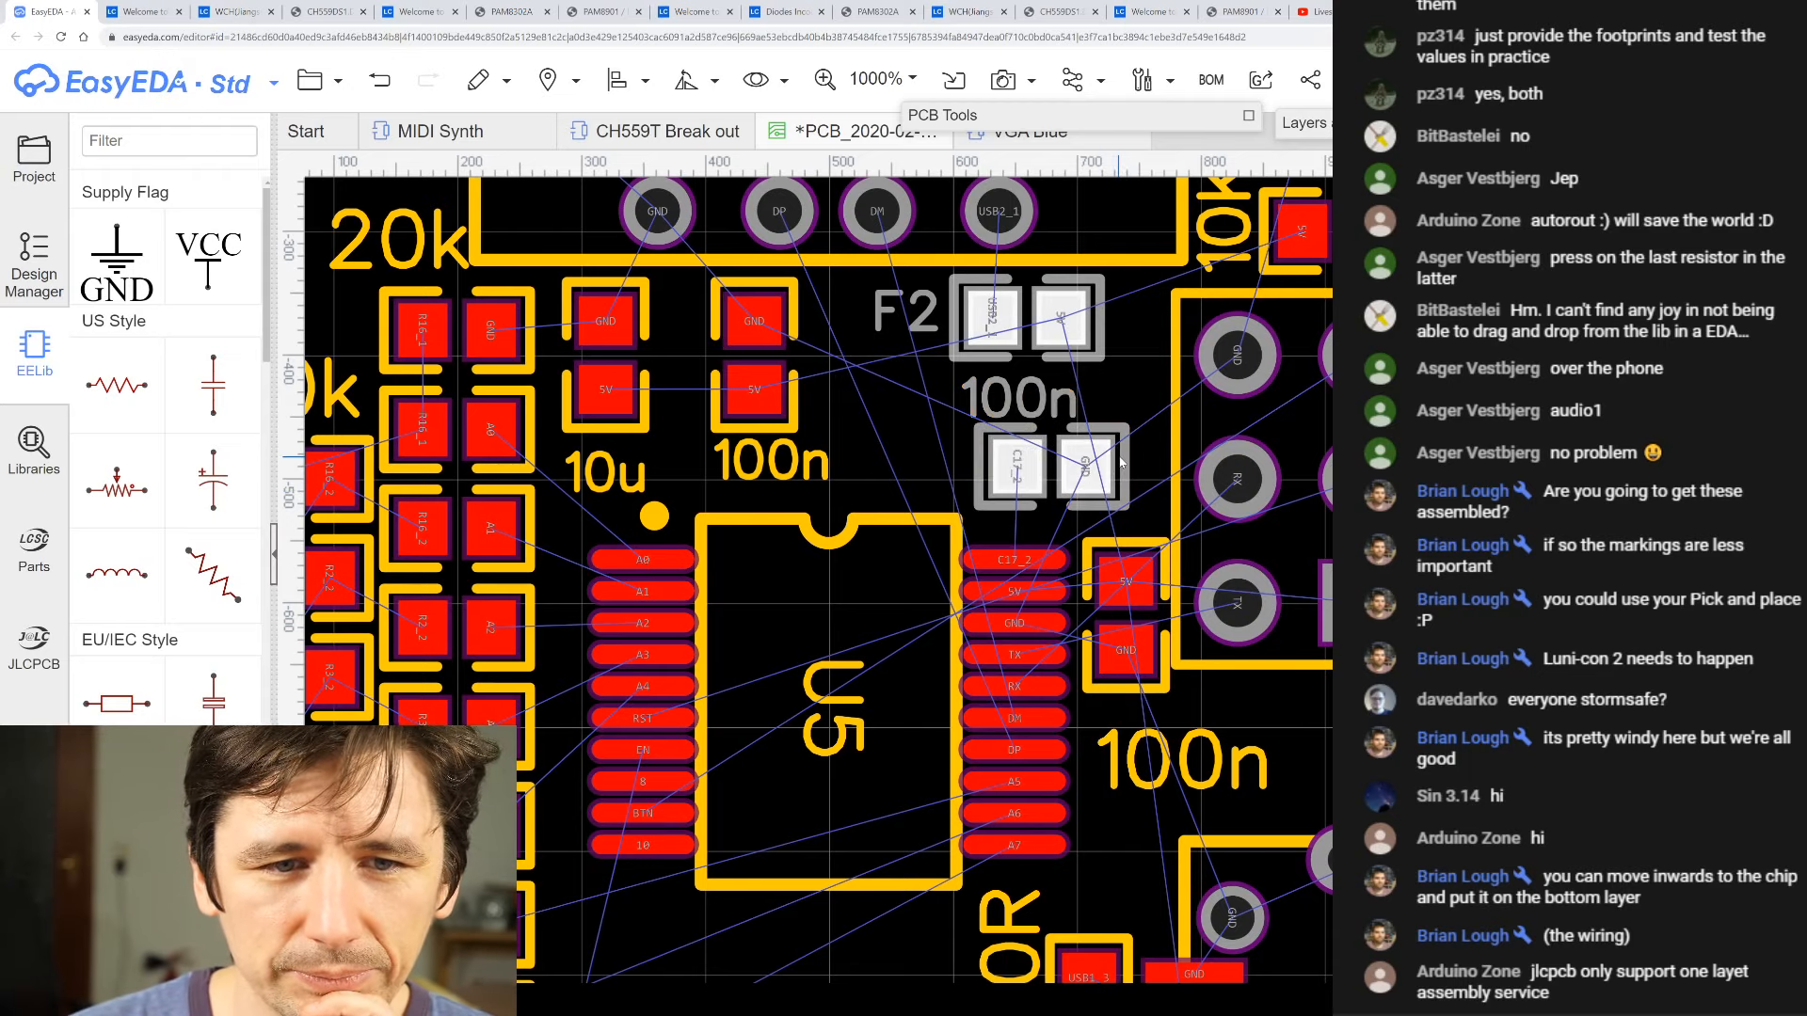
left_click_drag(1124, 456, 1113, 458)
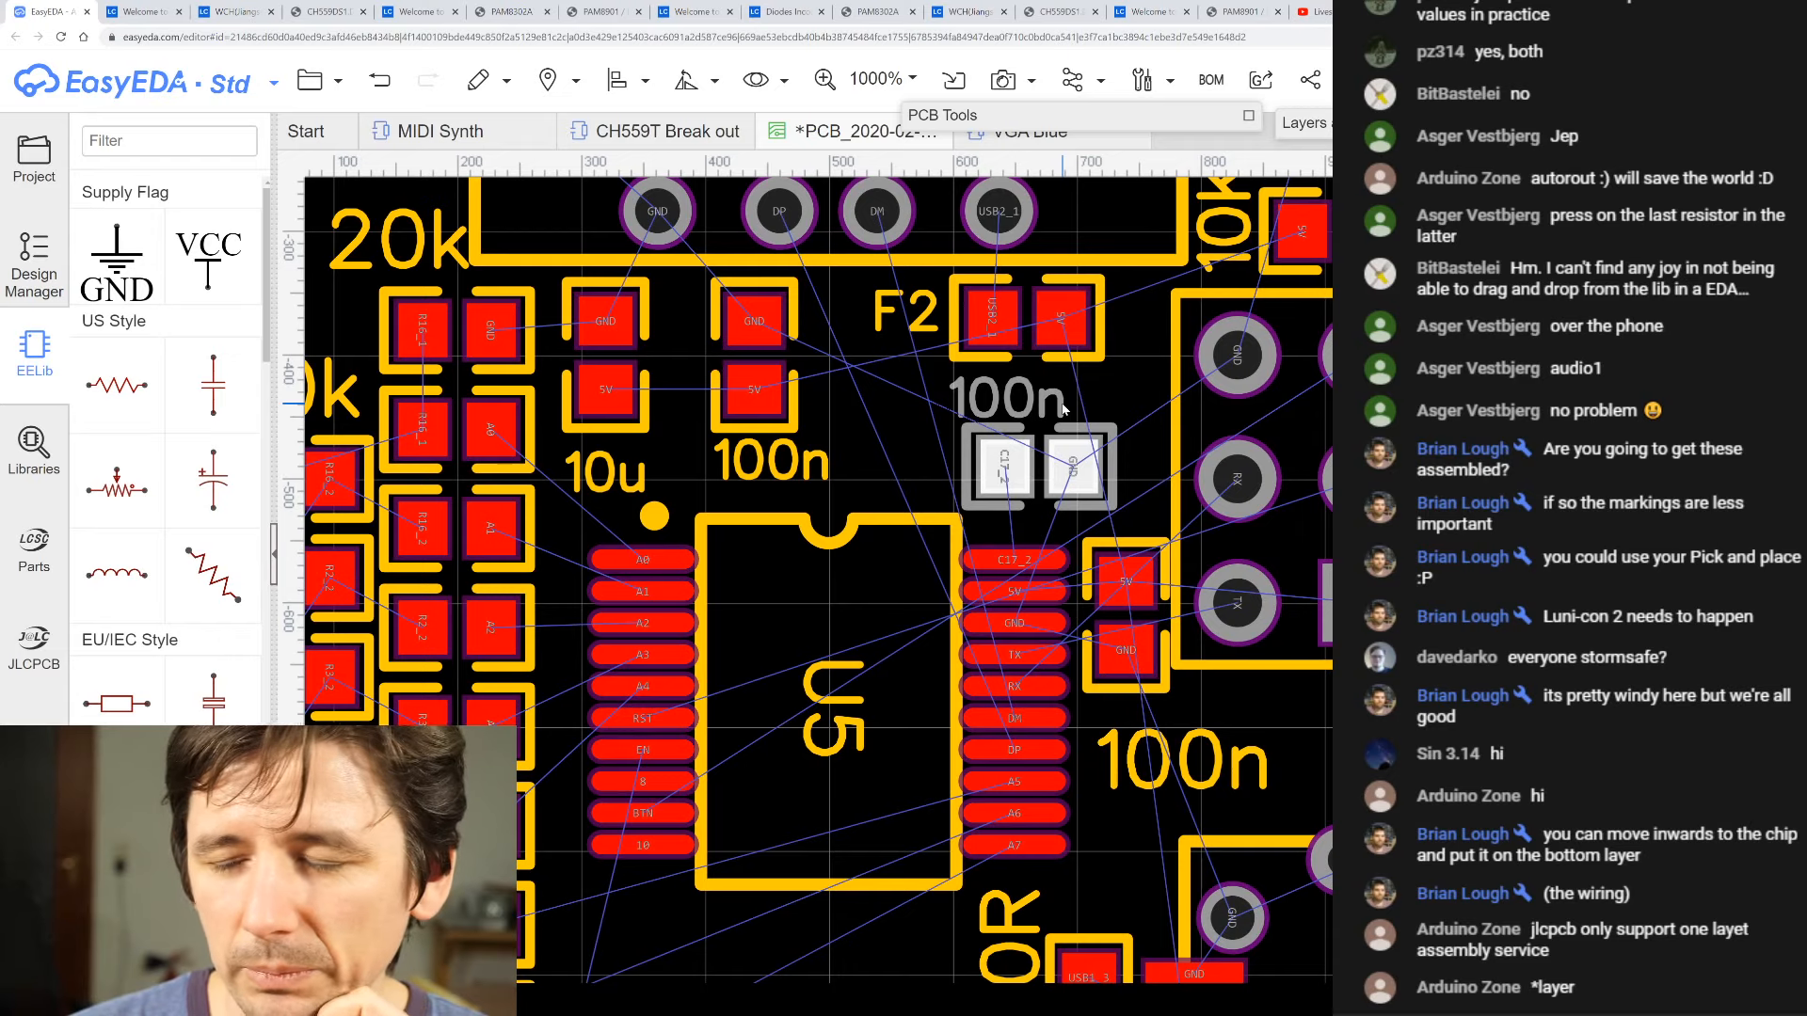
- Select the micro-USB connector on the board edge and nudge it slightly towards the six-pin header
scroll(1063, 409, "down", 5)
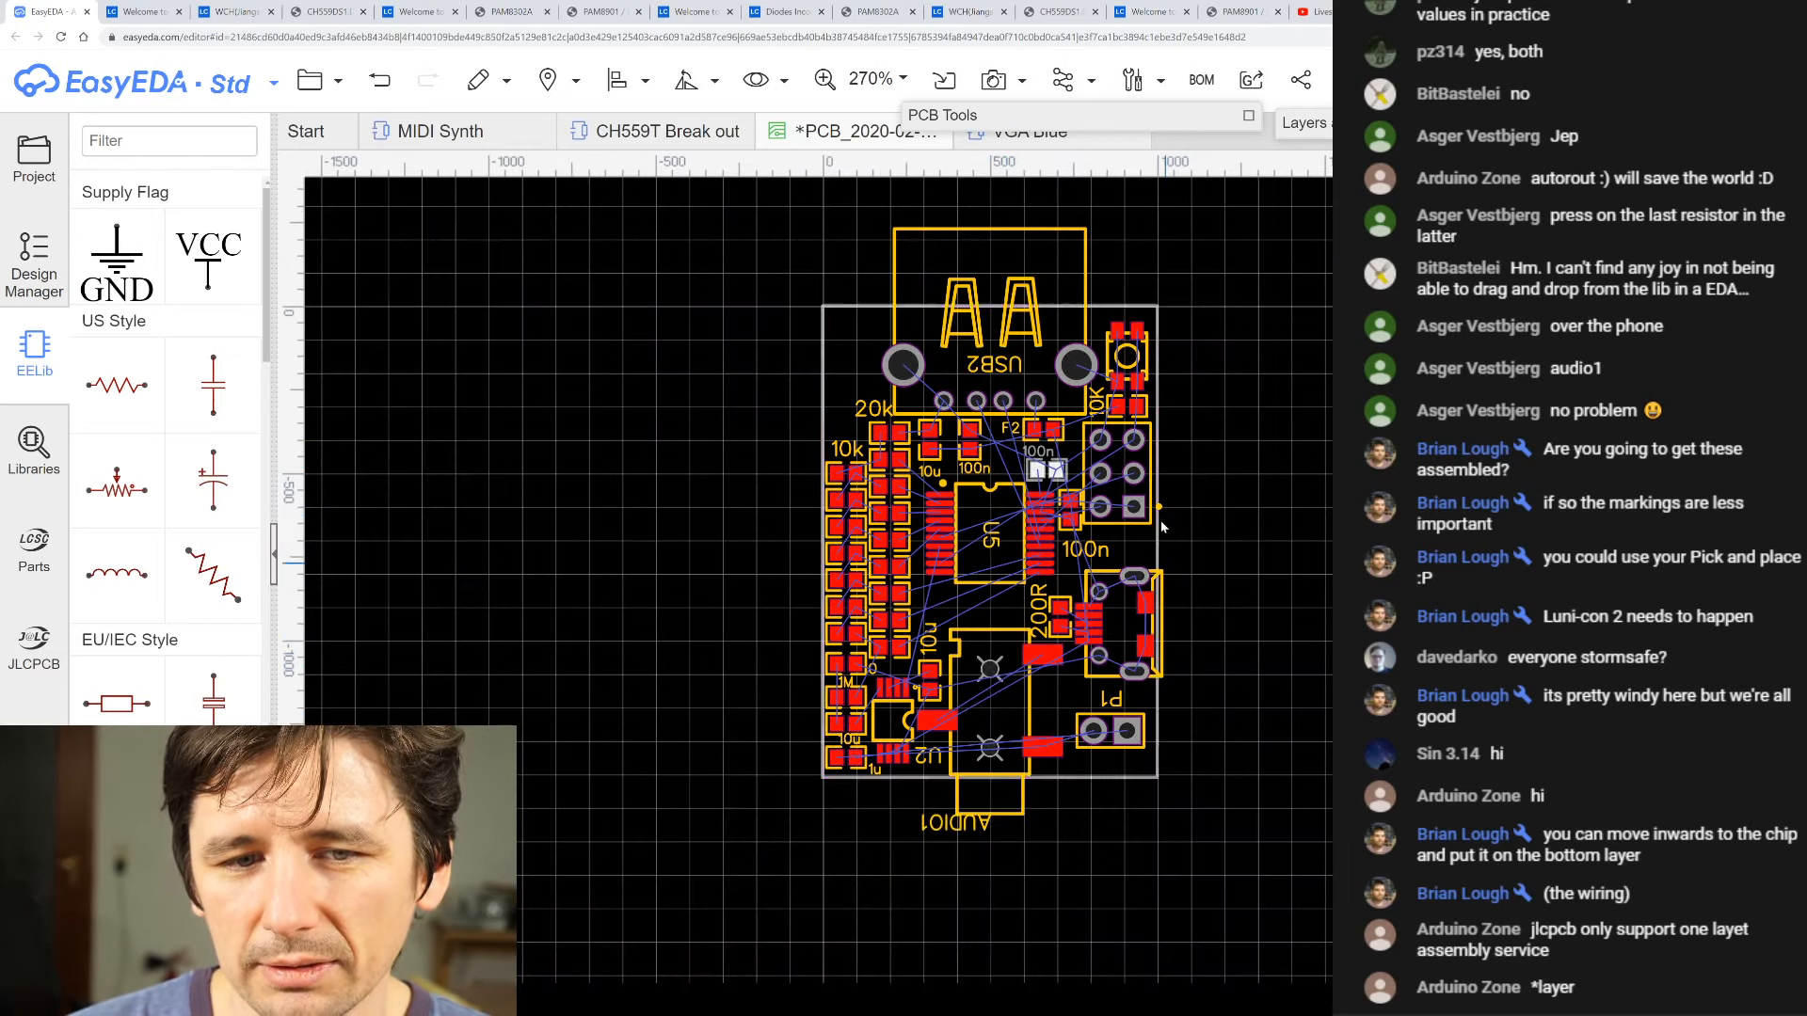
scroll(1200, 438, "up", 2)
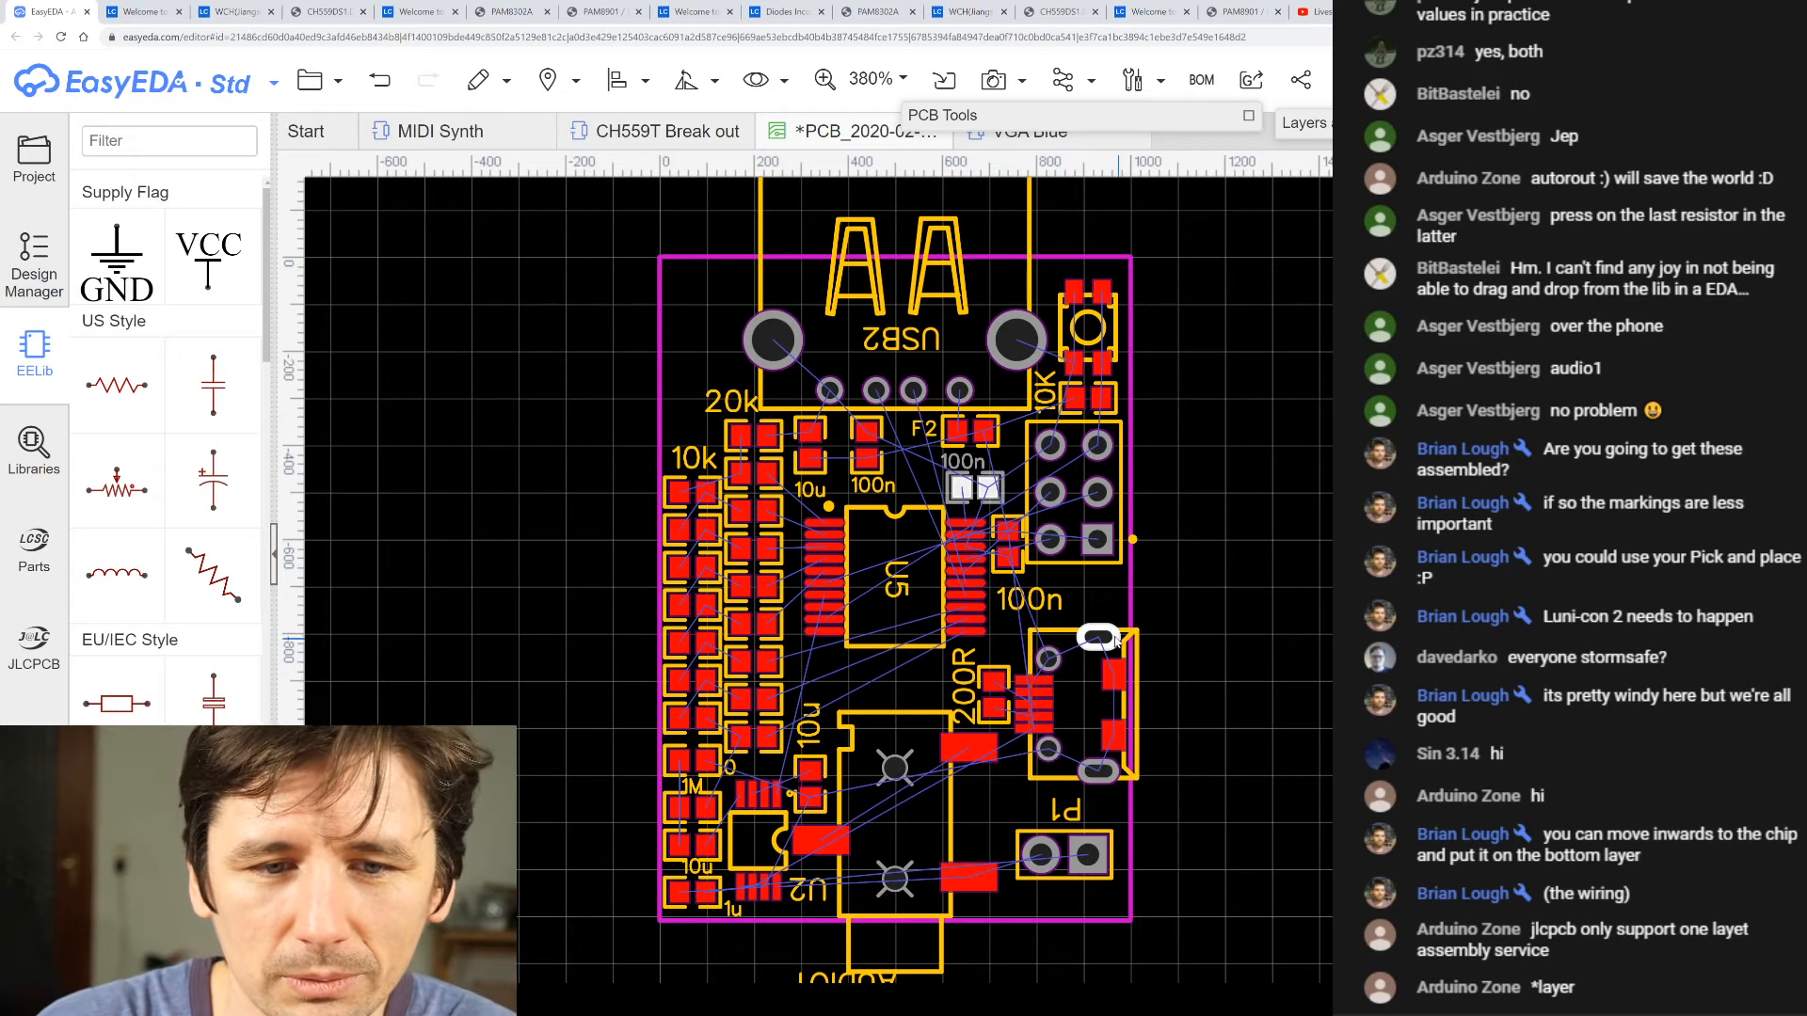
left_click(1132, 680)
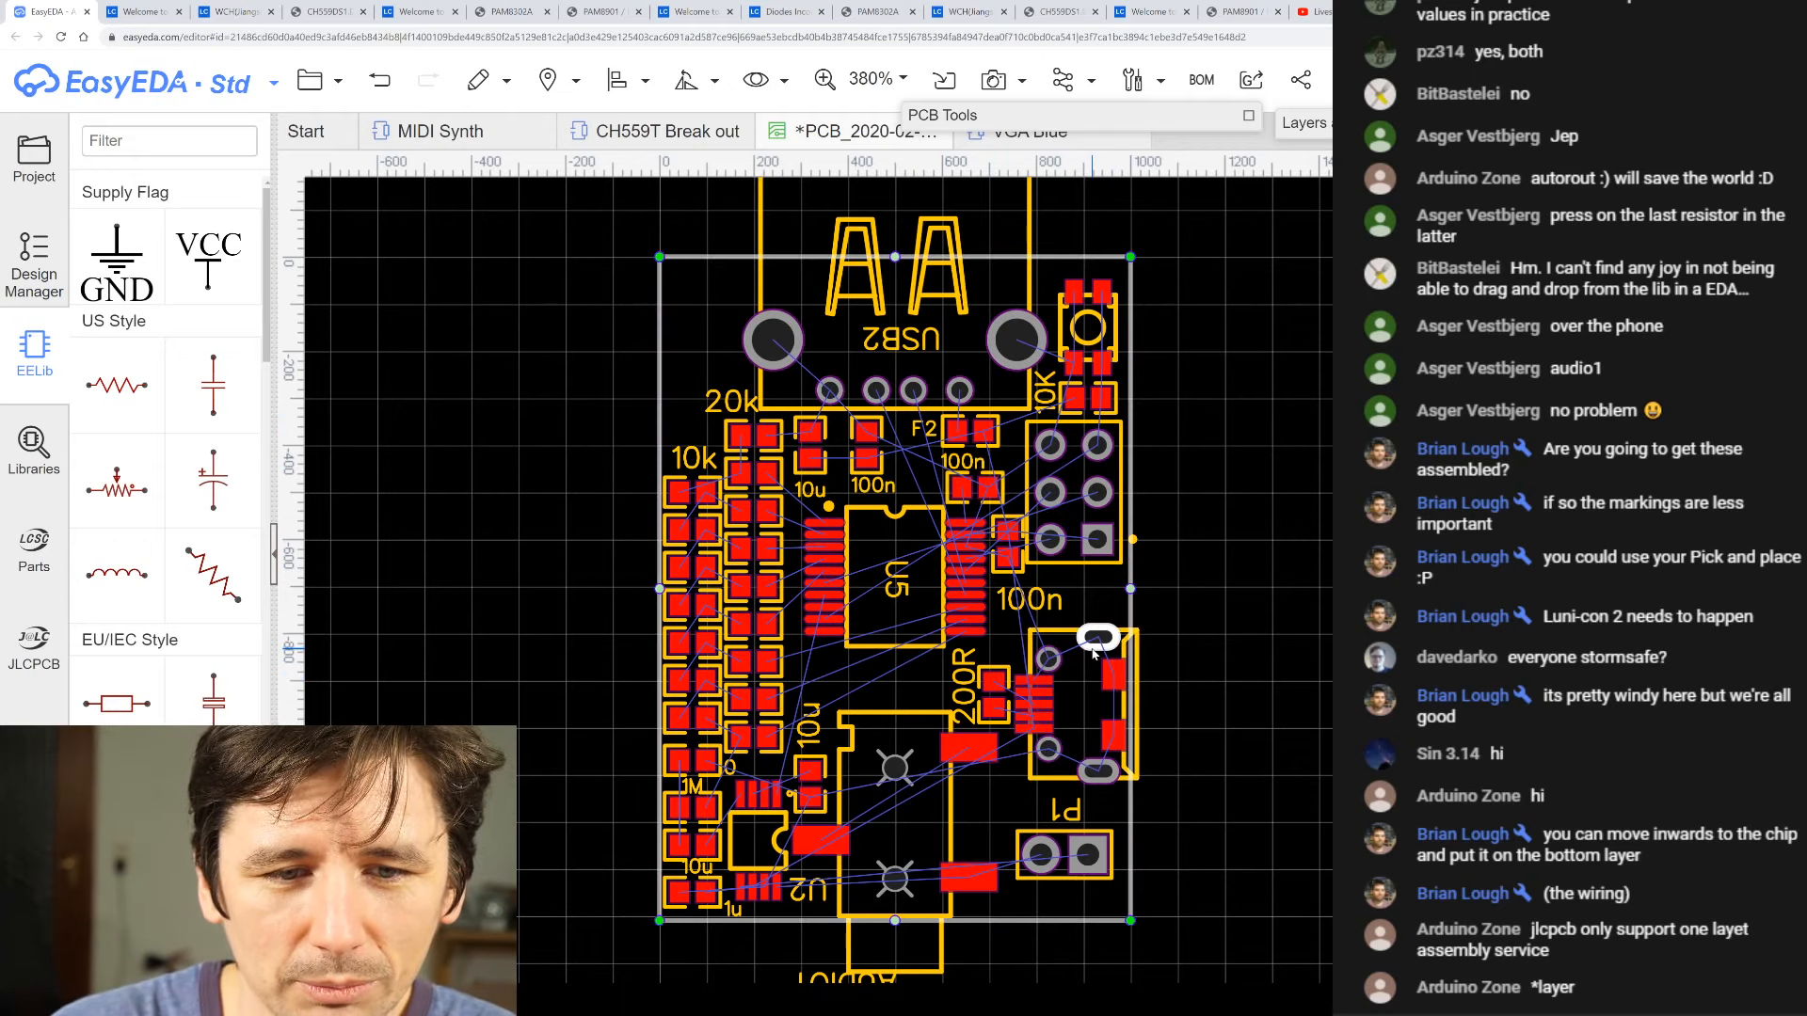
left_click(1098, 647)
left_click(1117, 681)
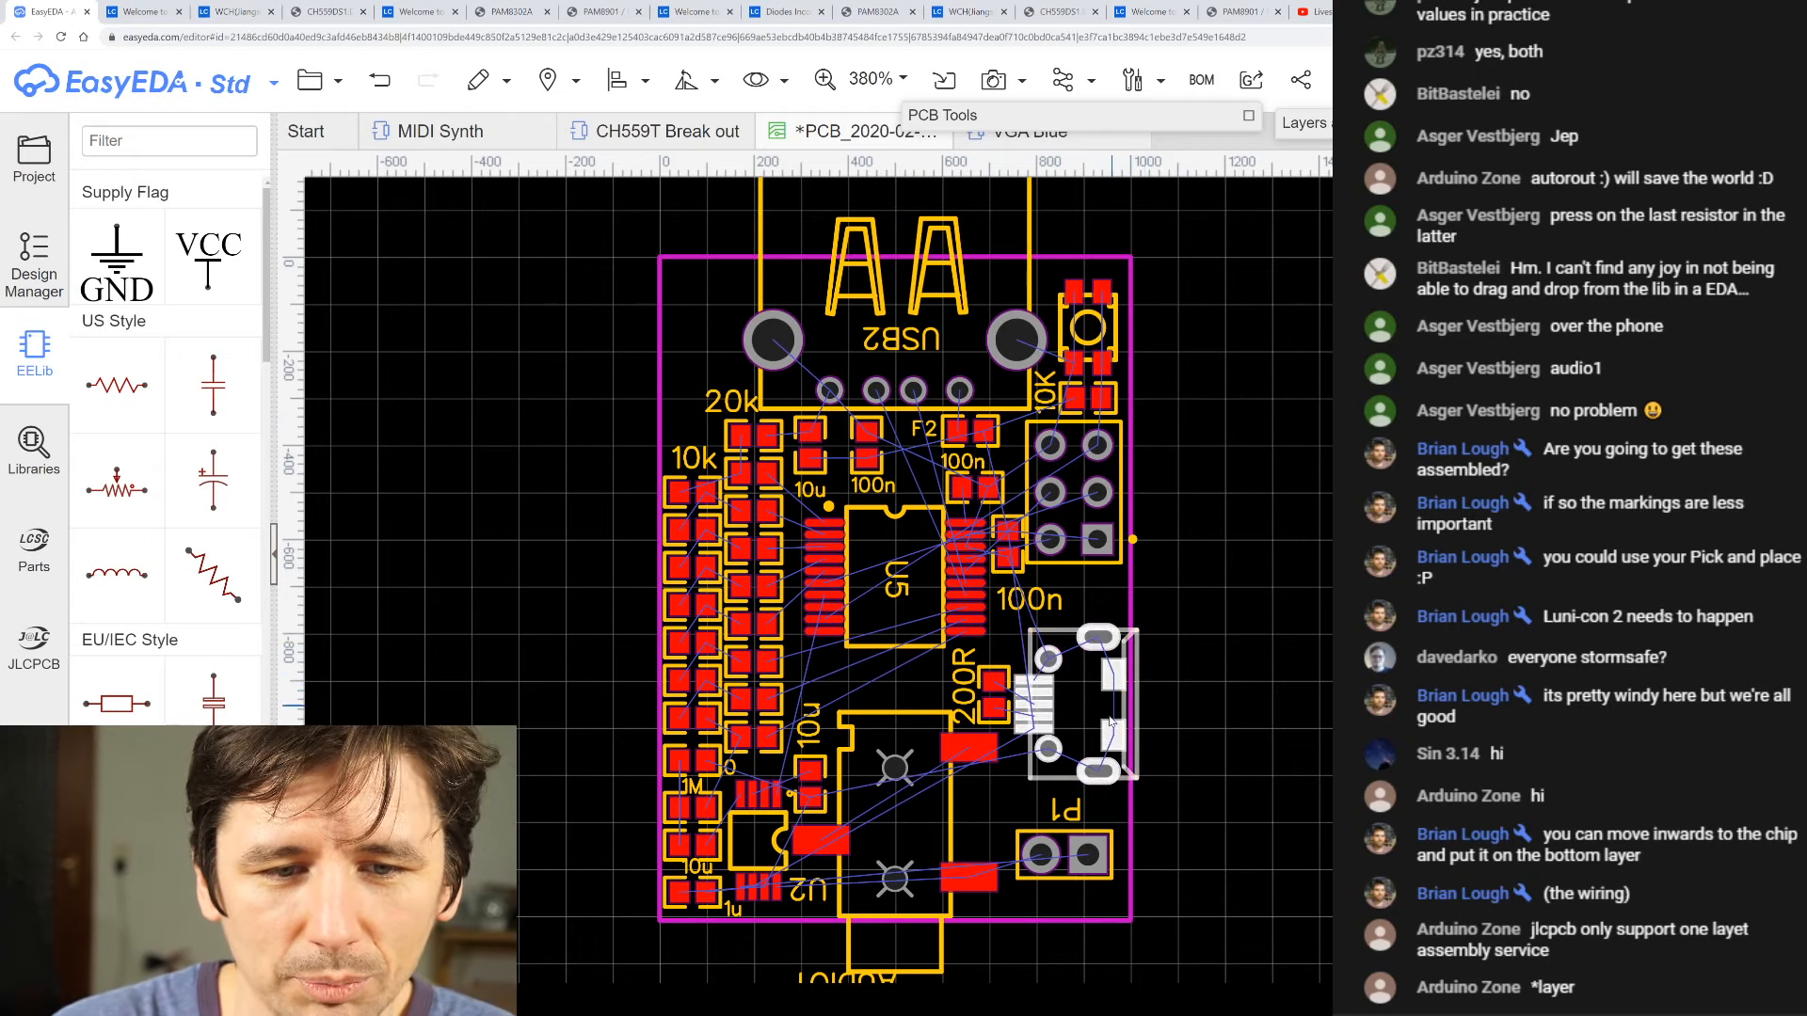
left_click(1067, 784)
scroll(1179, 680, "up", 2)
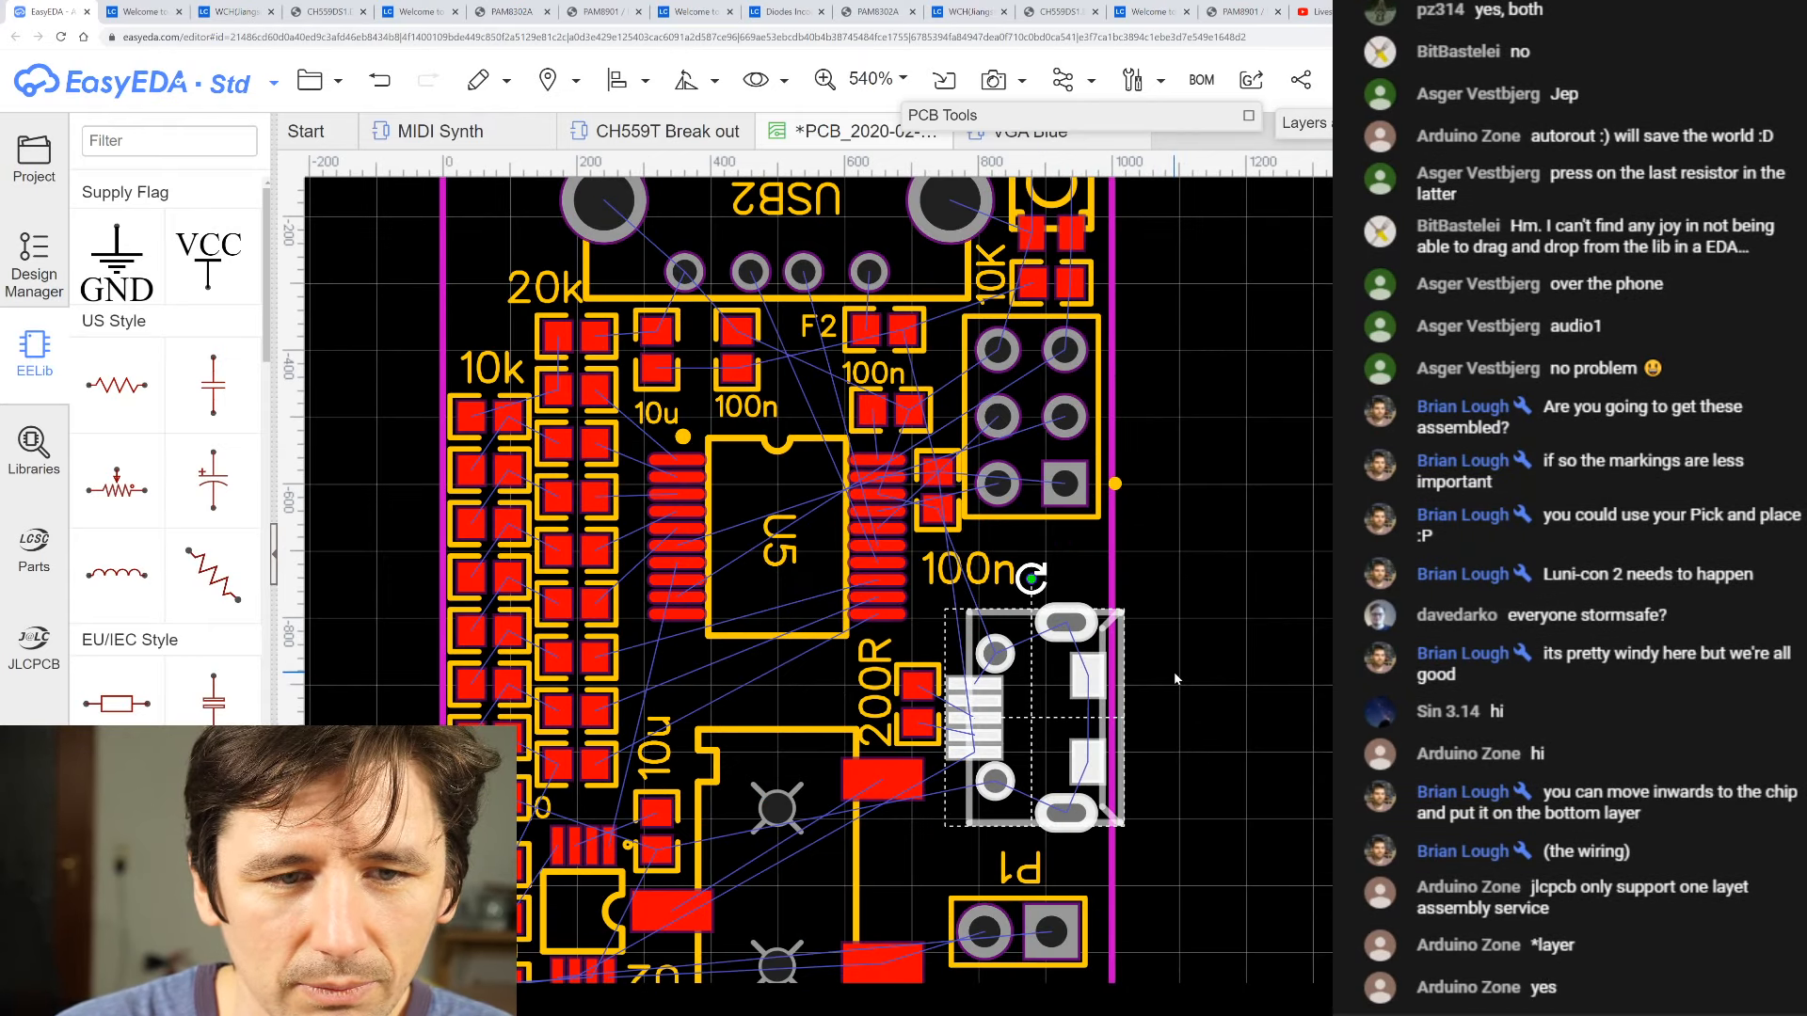
key("Up")
key("Up")
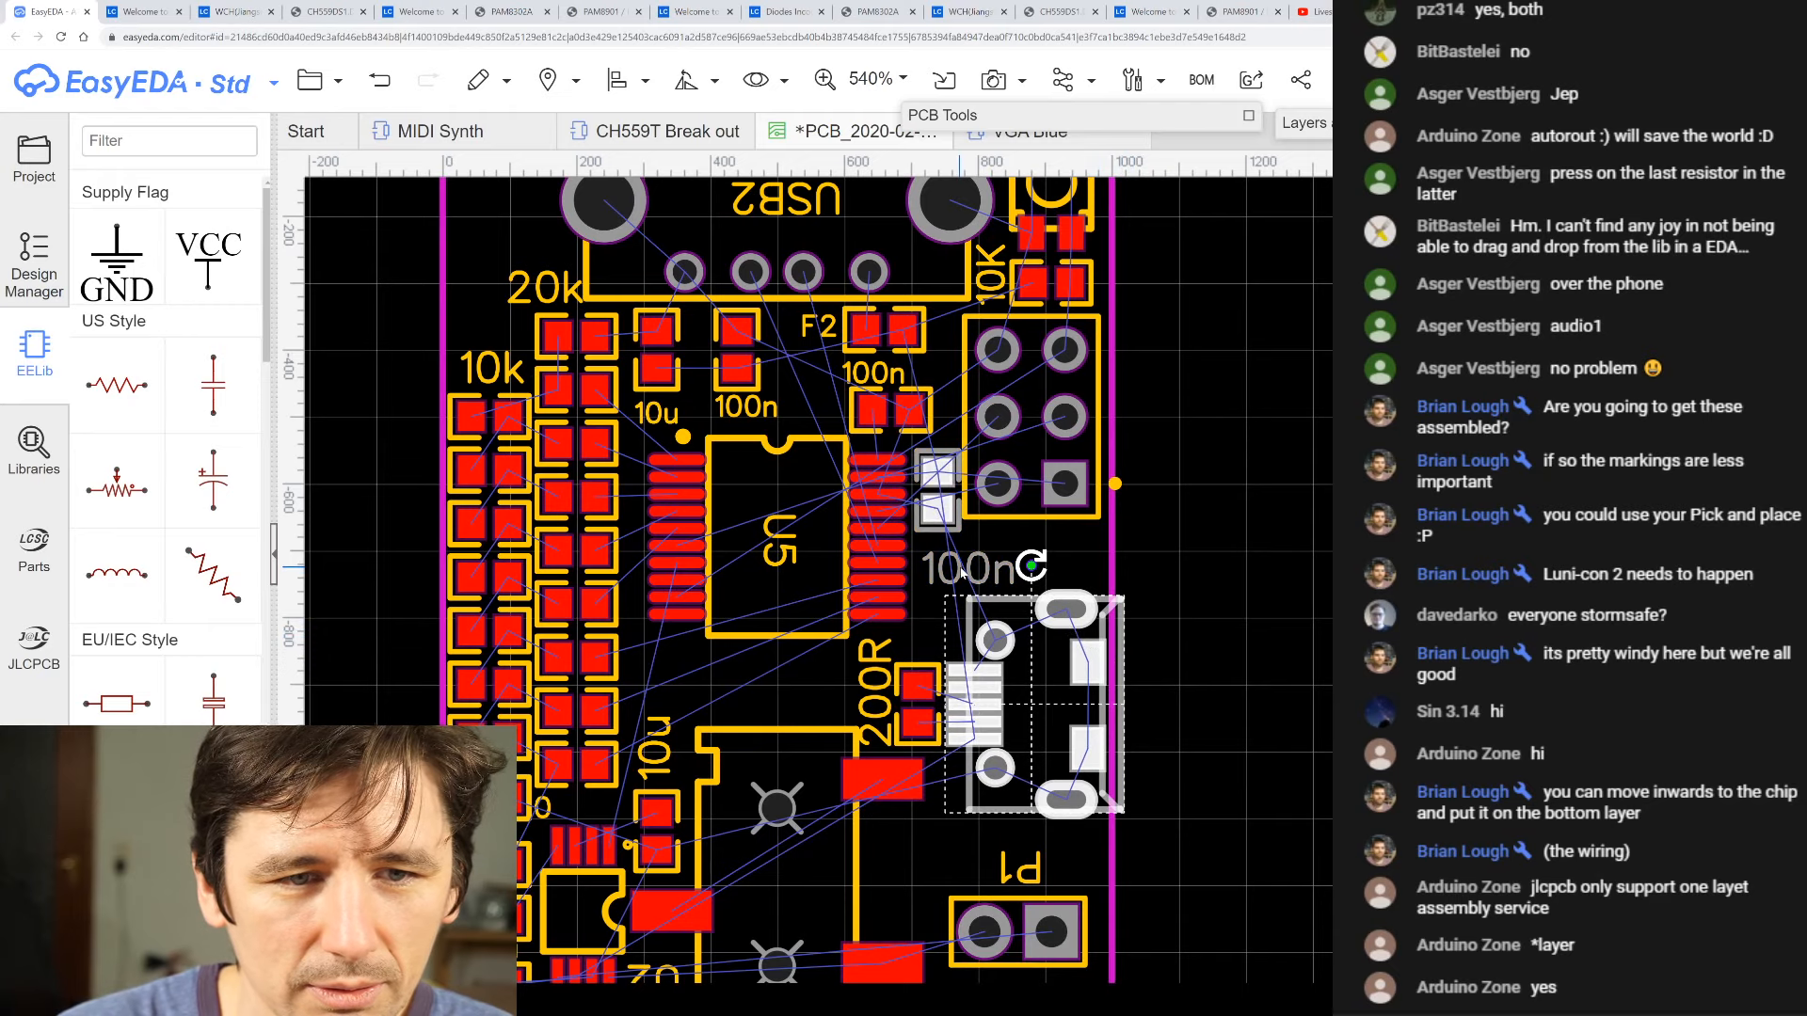
- Reduce the text size of the 100n label below the six-pin header and place it directly beneath its capacitor
left_click(961, 572)
left_click_drag(973, 565, 963, 550)
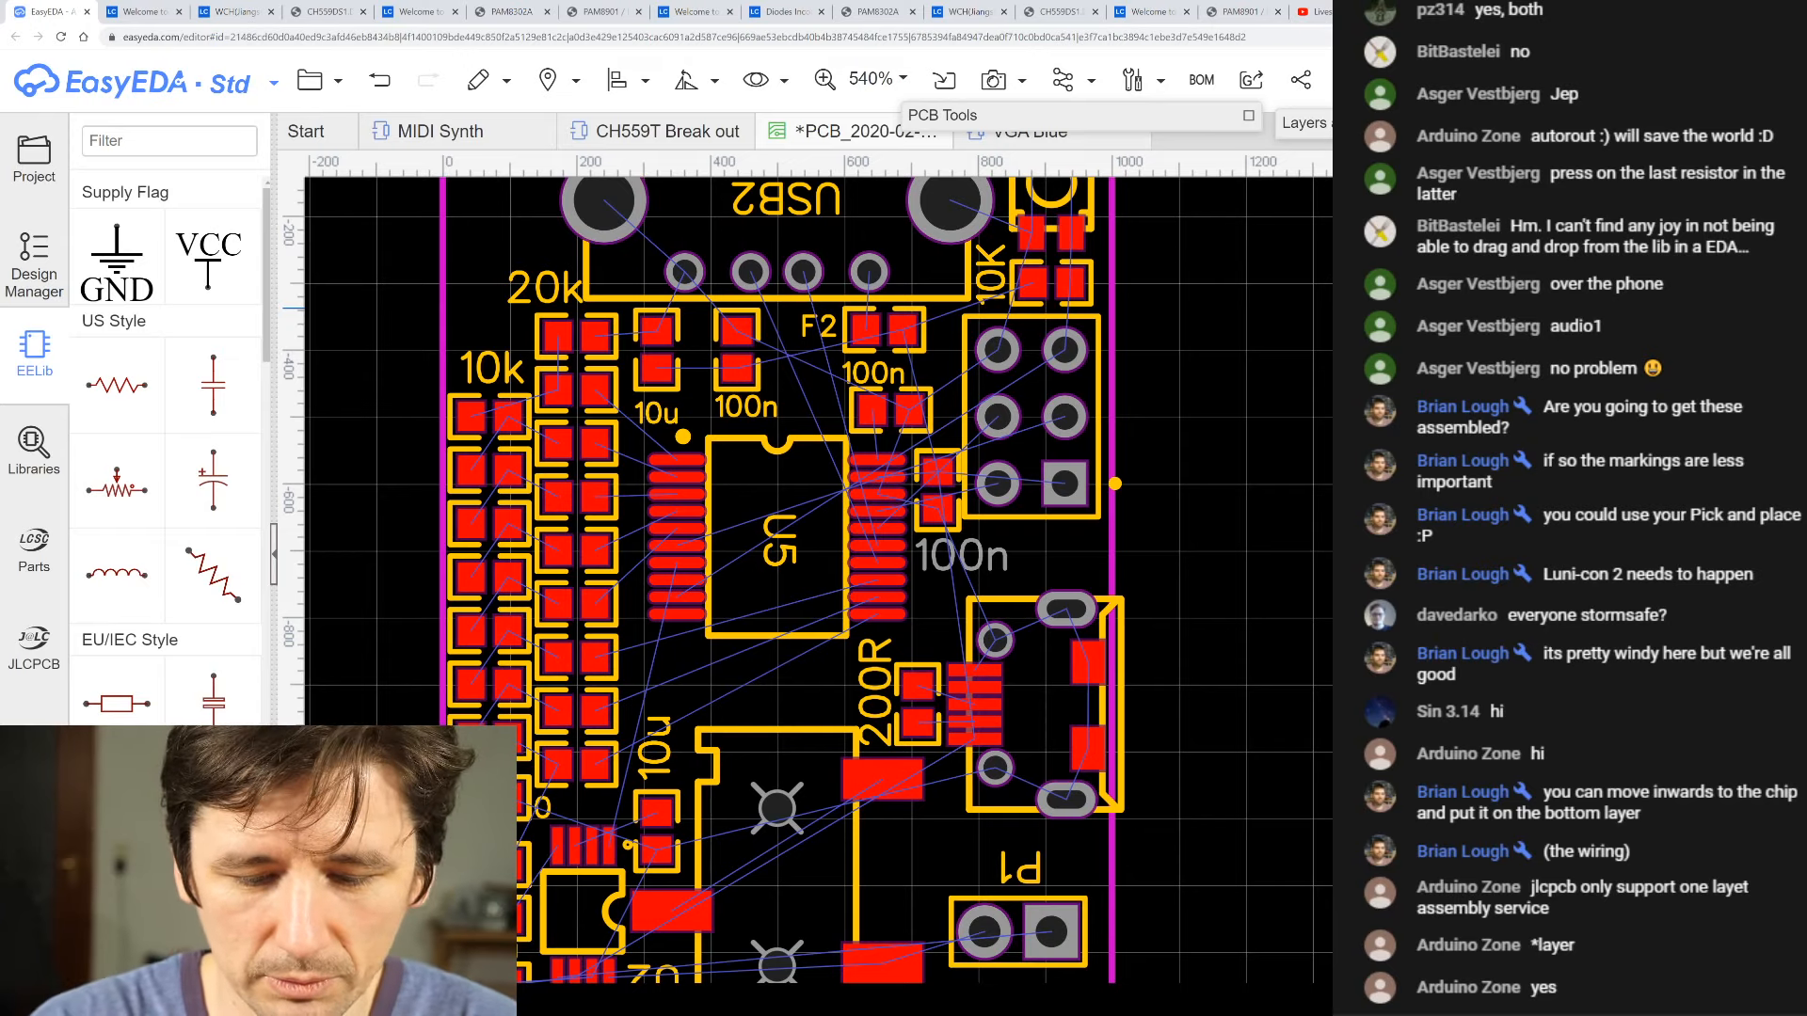
key("Return")
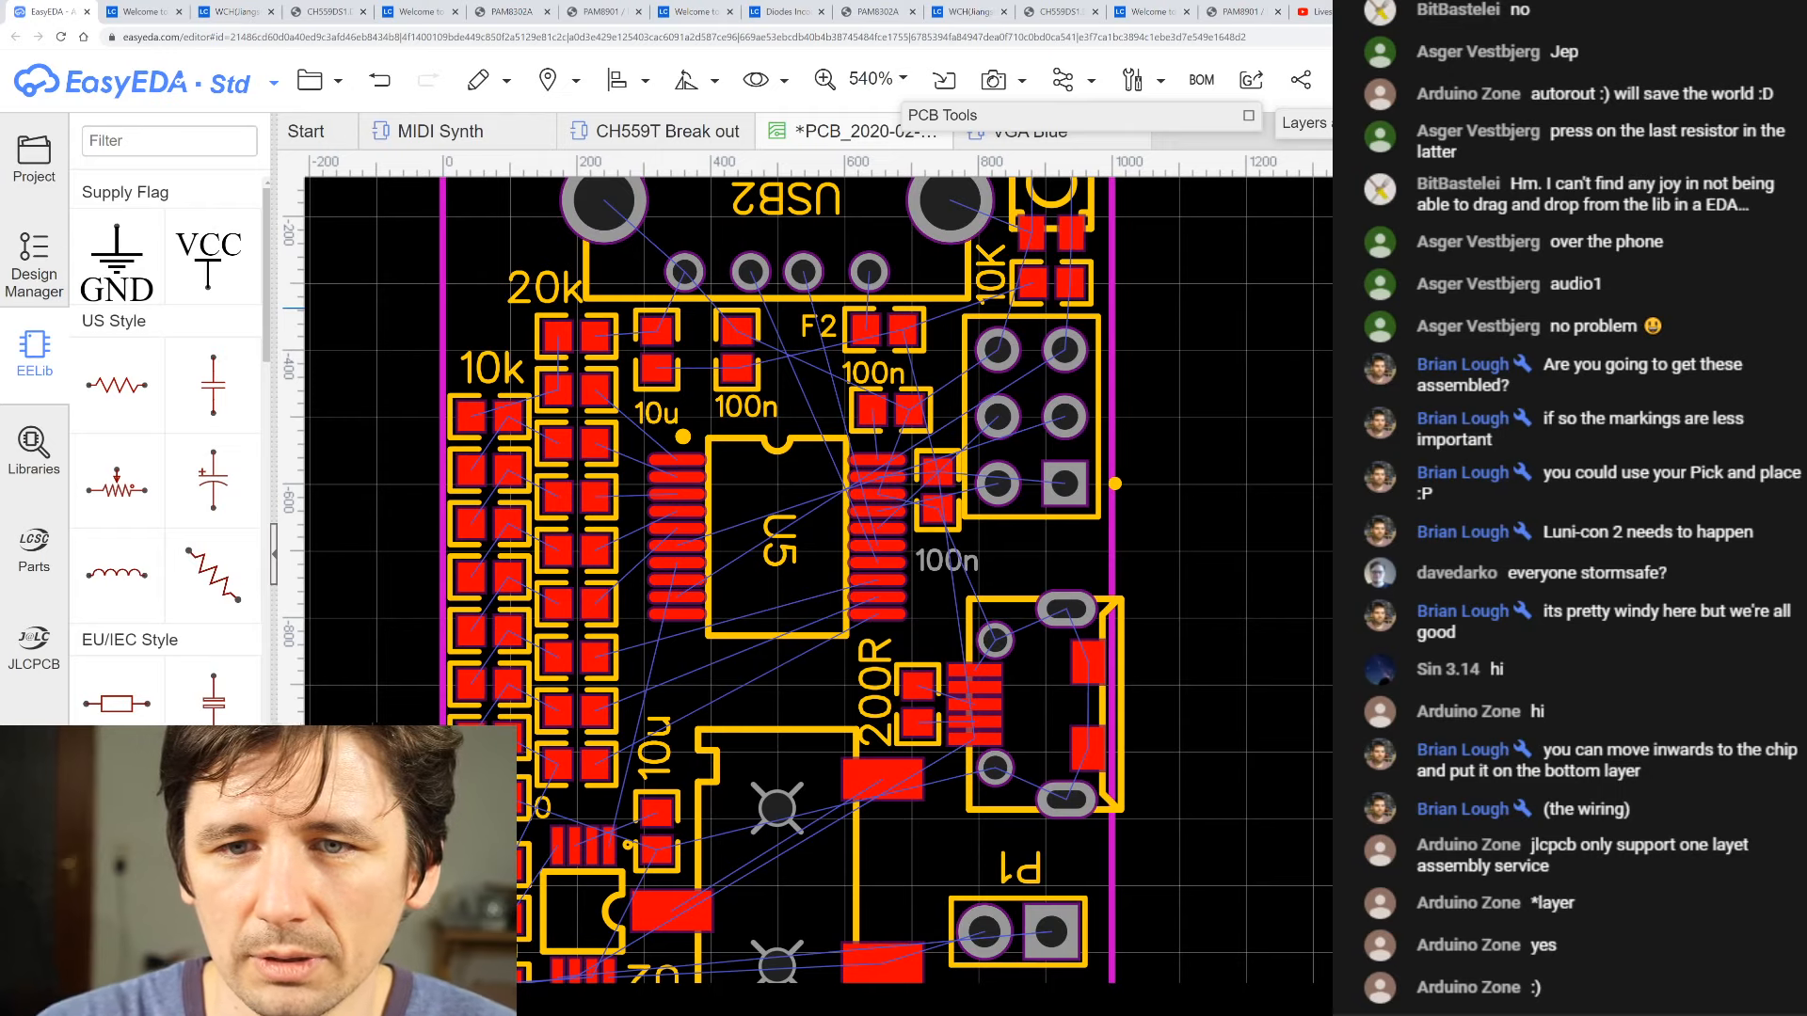
scroll(968, 527, "up", 3)
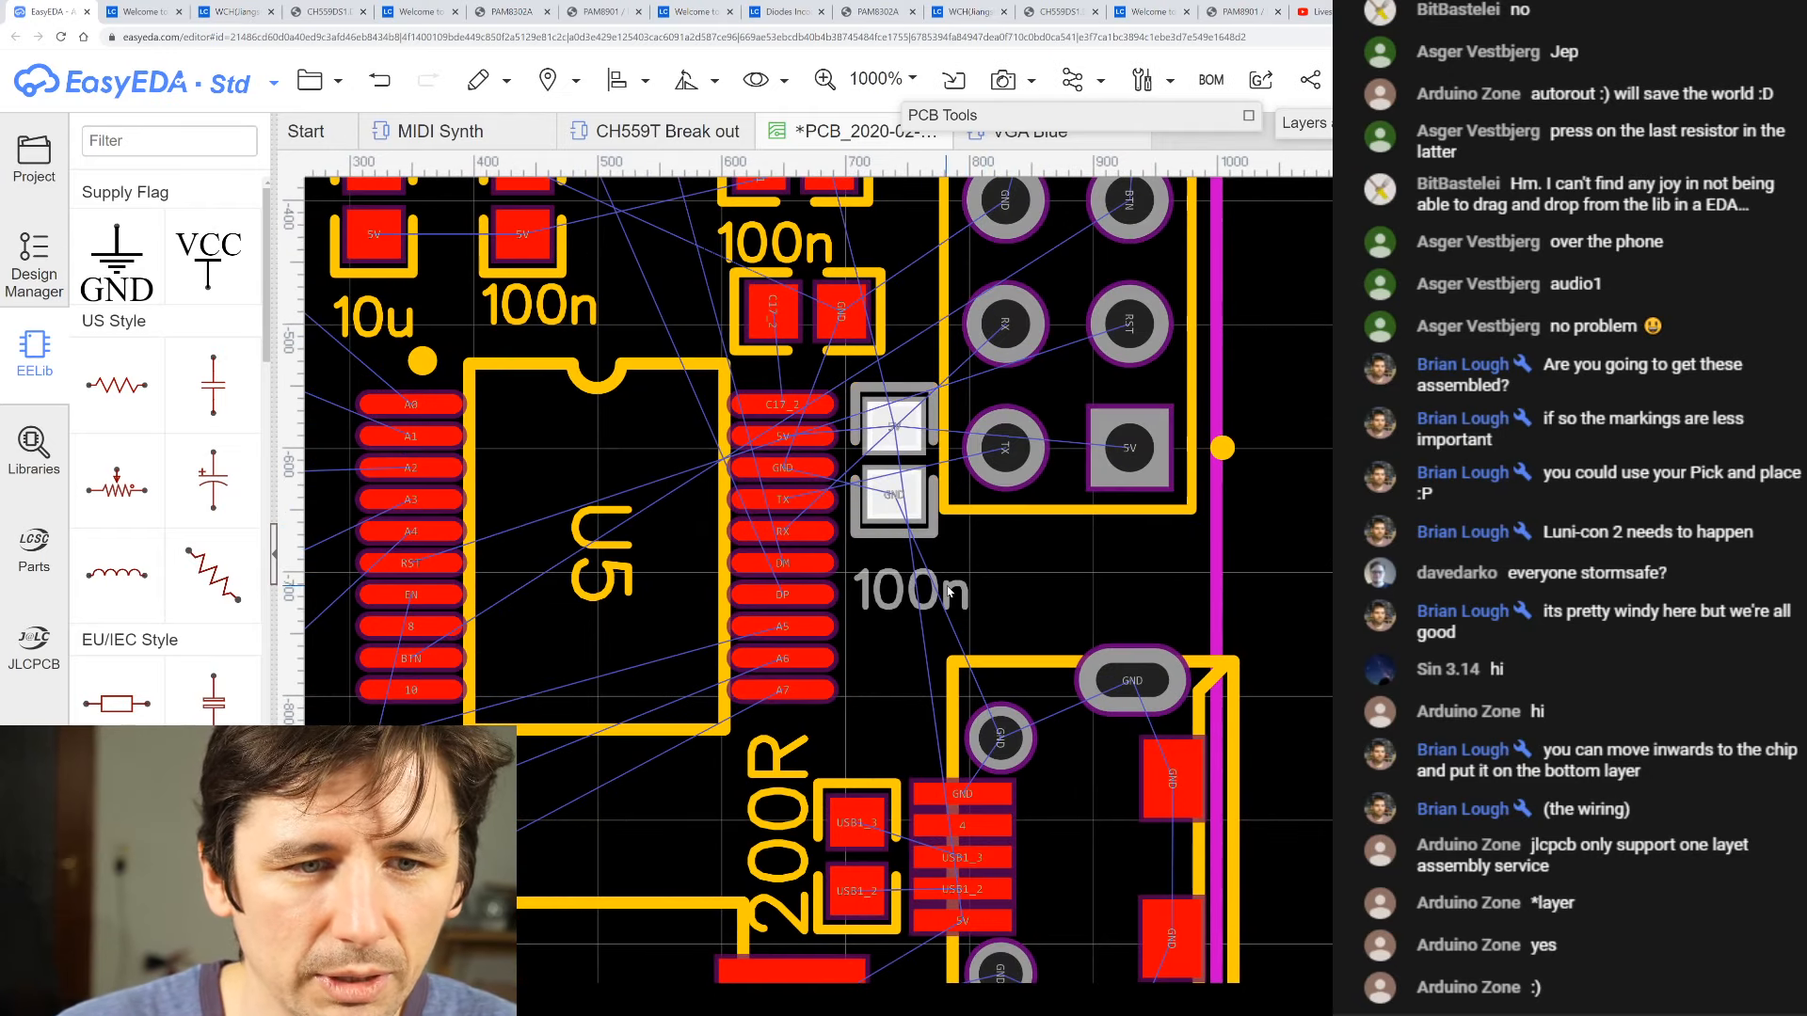
left_click_drag(926, 598, 912, 571)
scroll(1277, 545, "down", 5)
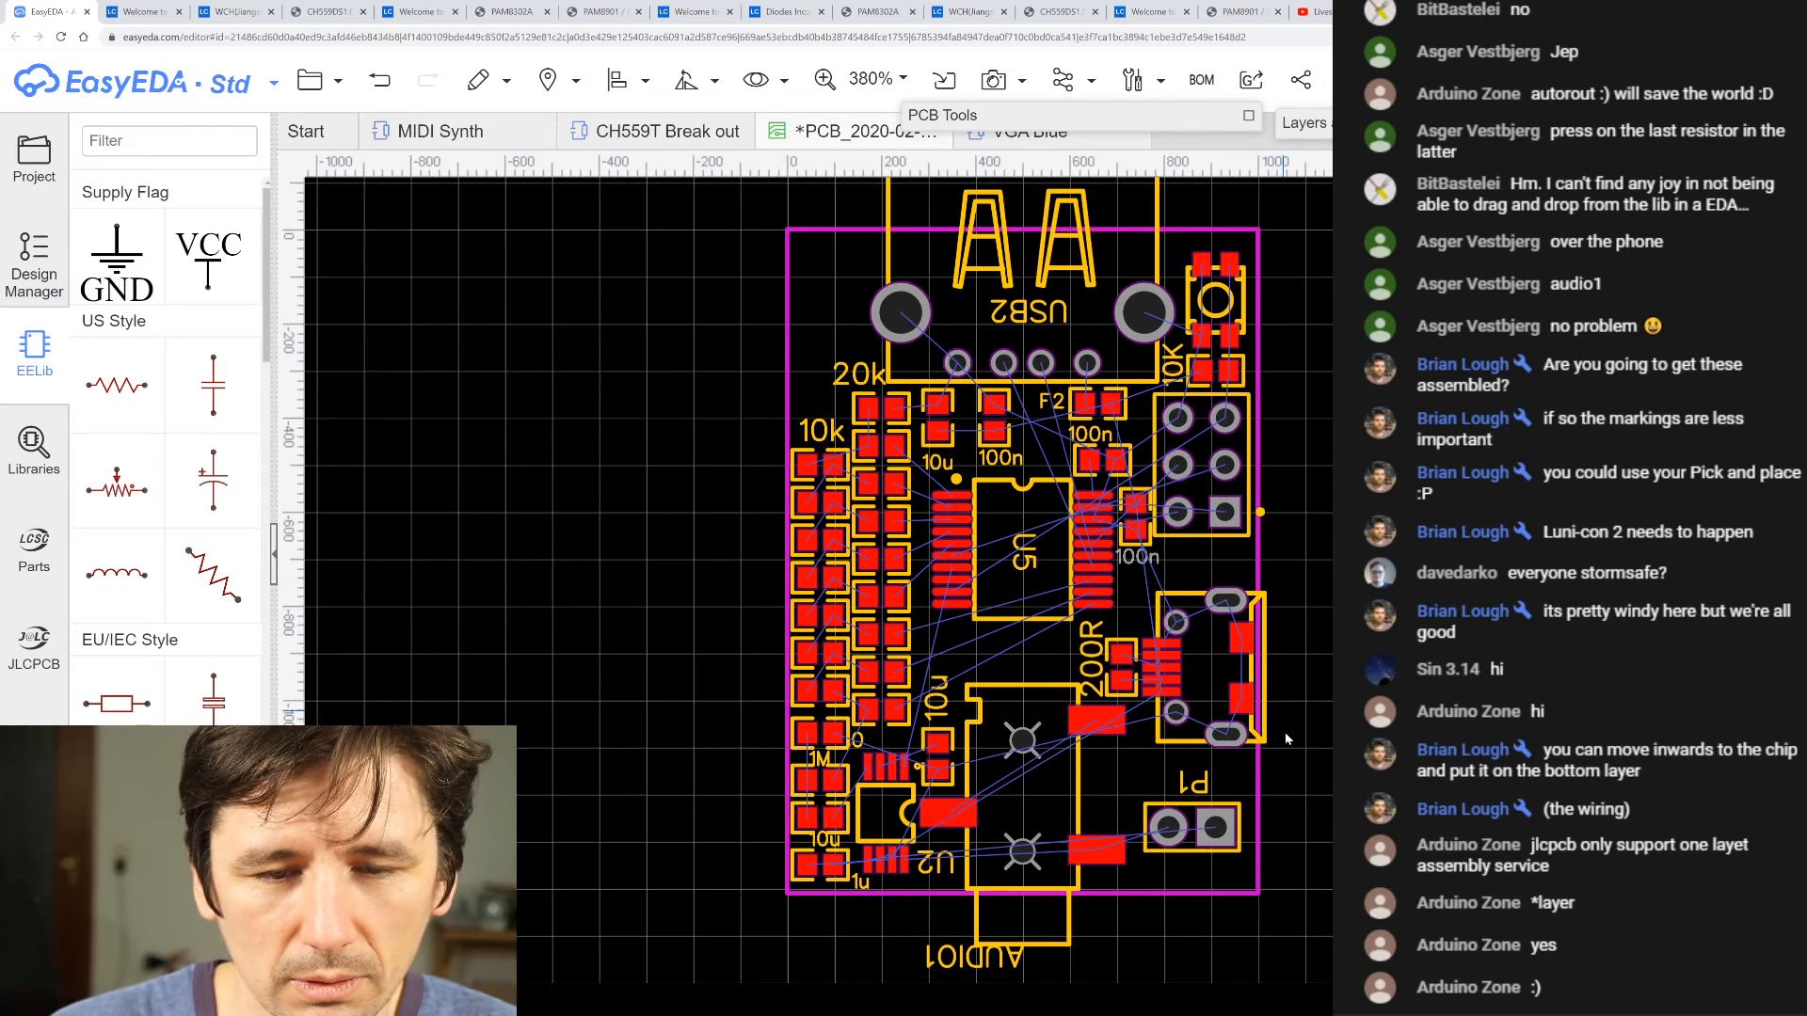
- Move the micro-USB connector further along the board edge, closing the gap to the six-pin header
left_click(1264, 664)
key("Up")
key("Up")
key("Up")
key("Up")
key("Up")
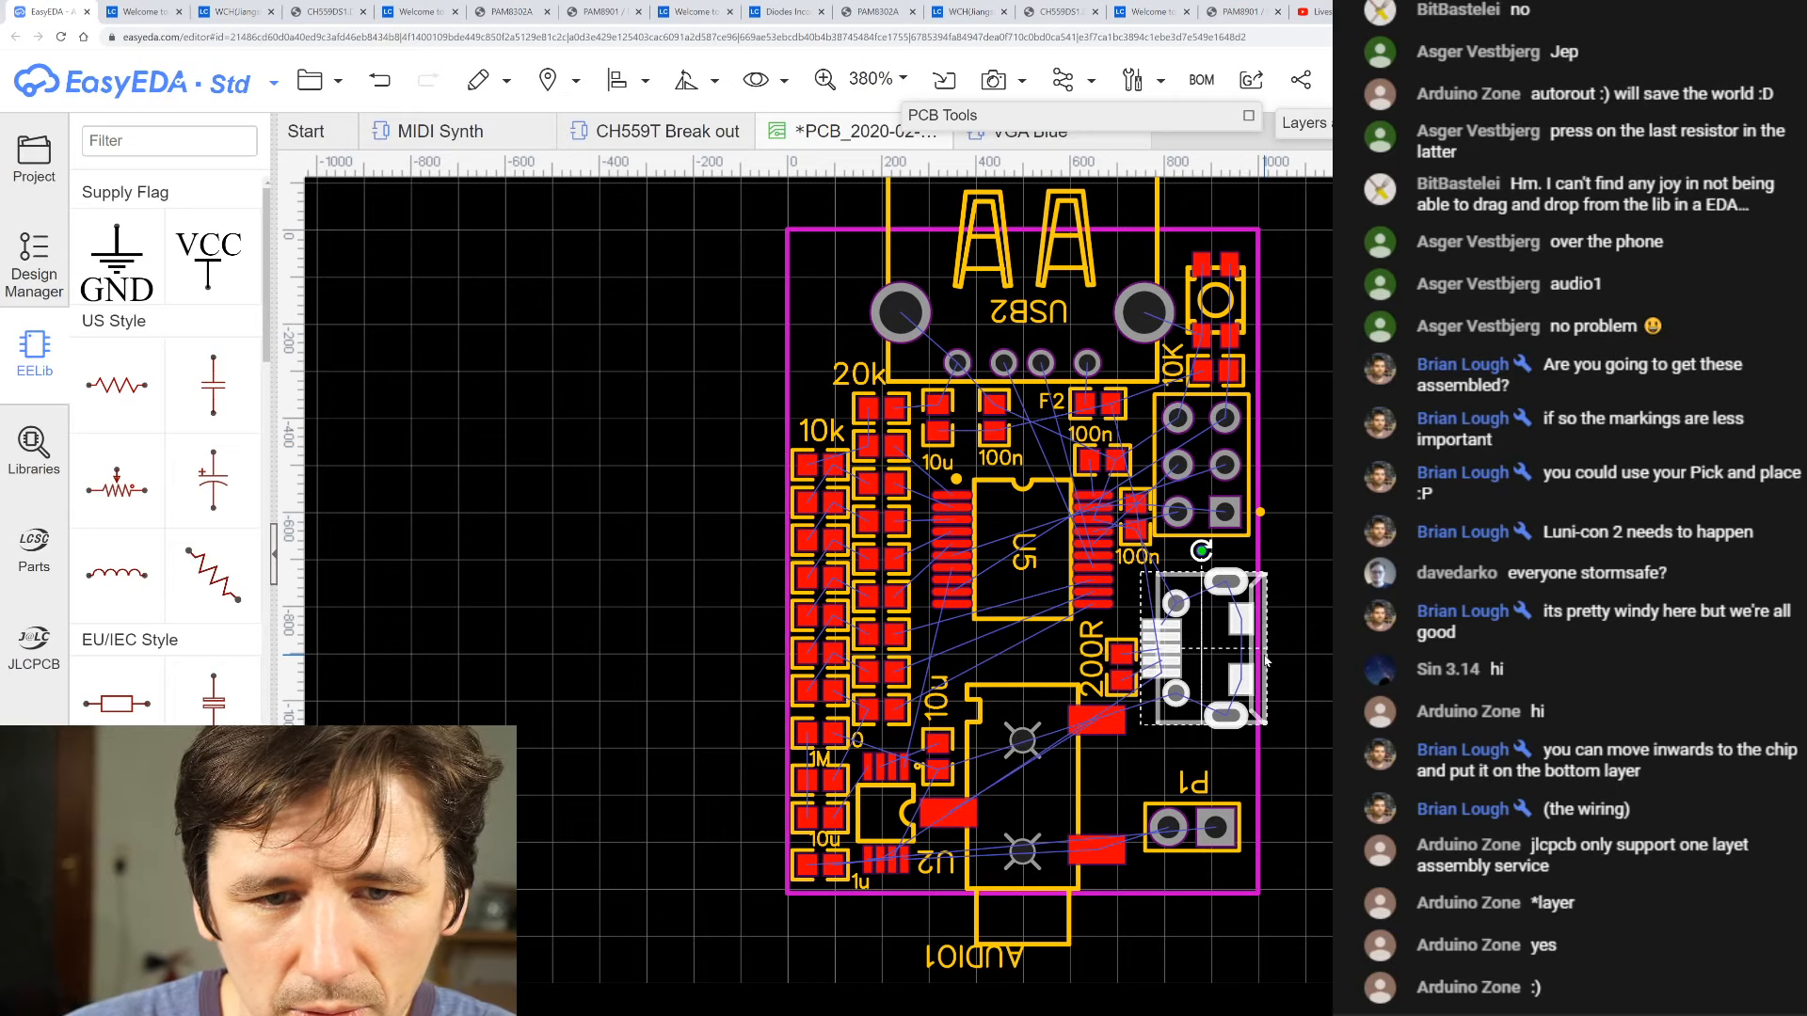
key("Down")
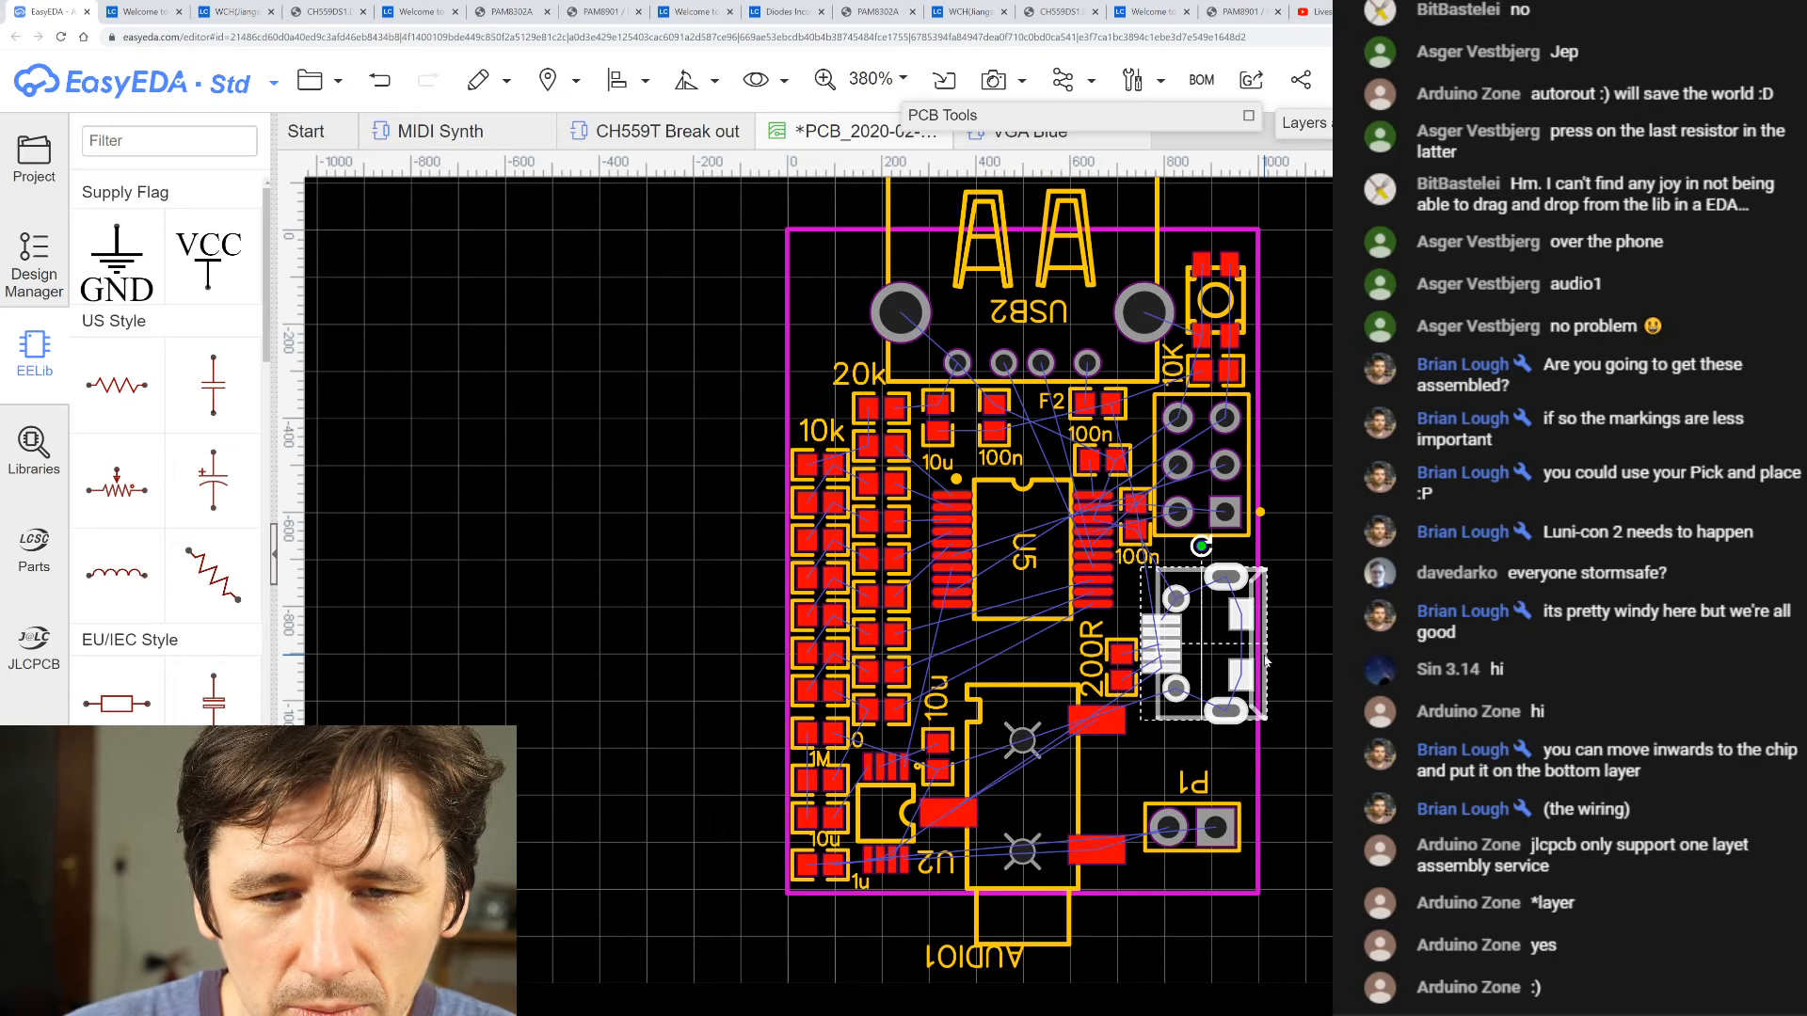
- Move the 200R resistor up so it lines up with the micro-USB connector's signal pads
scroll(1247, 695, "up", 4)
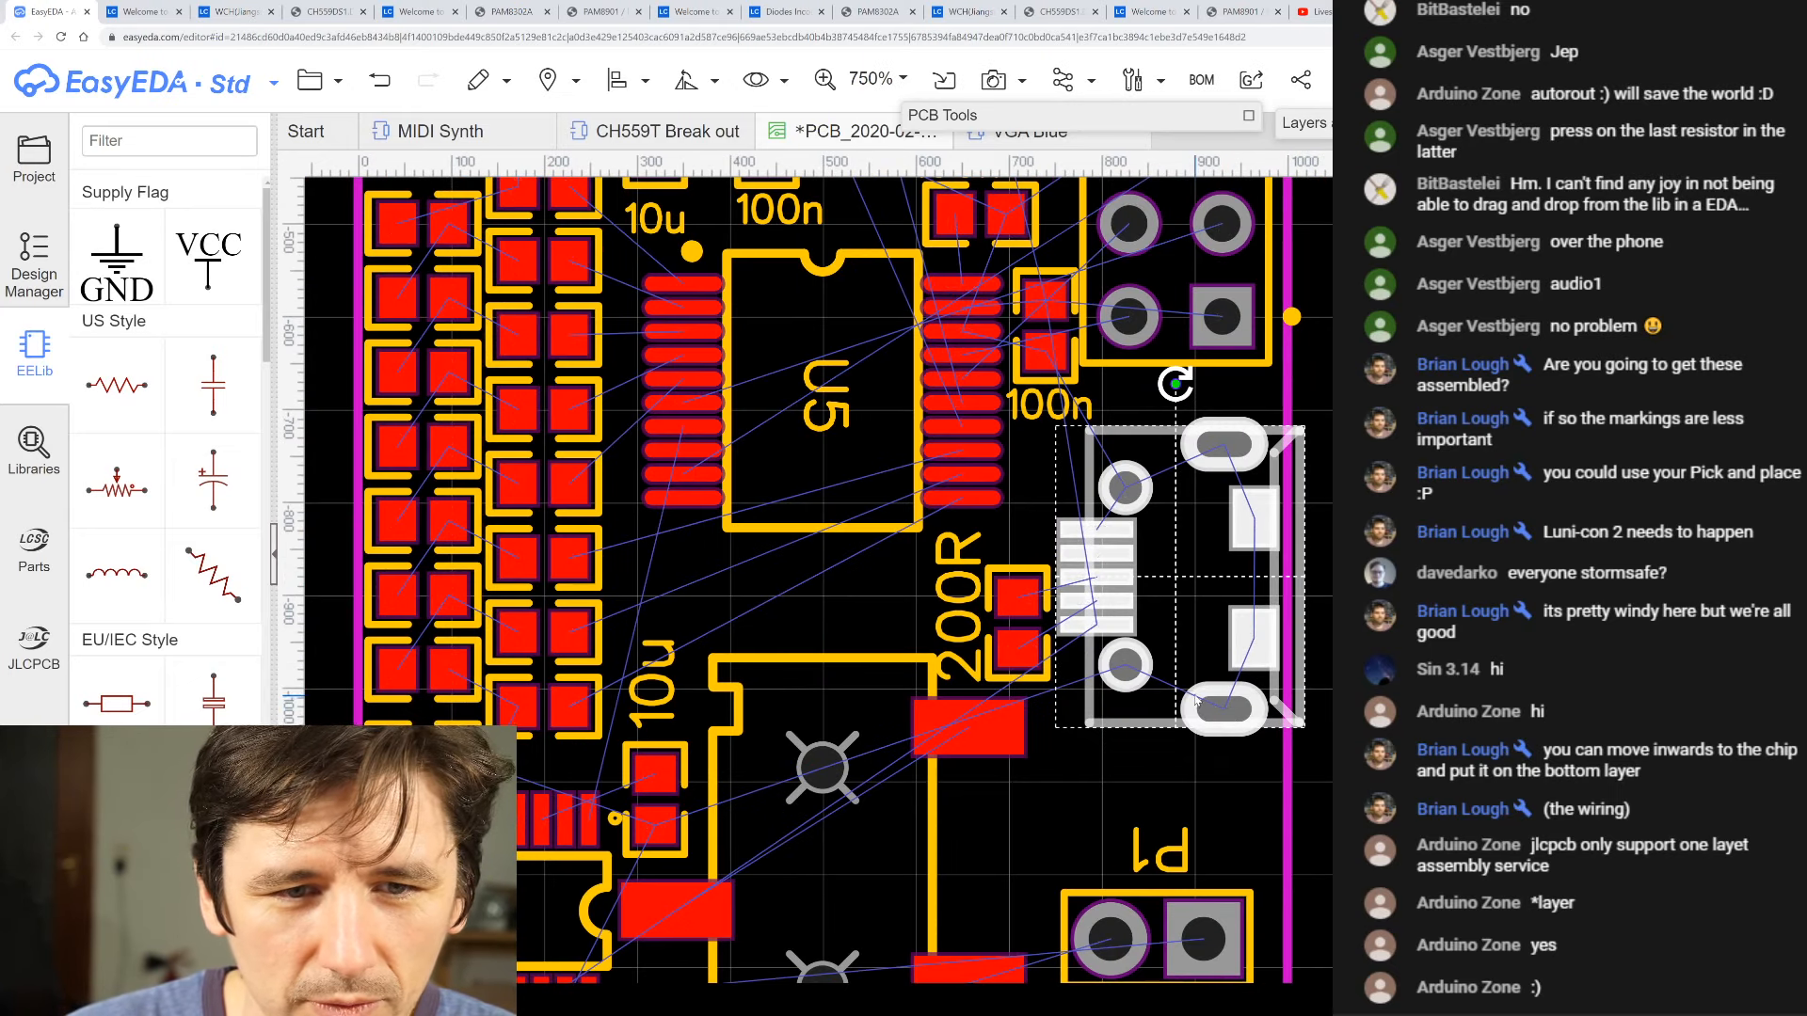
left_click_drag(1013, 593, 1013, 574)
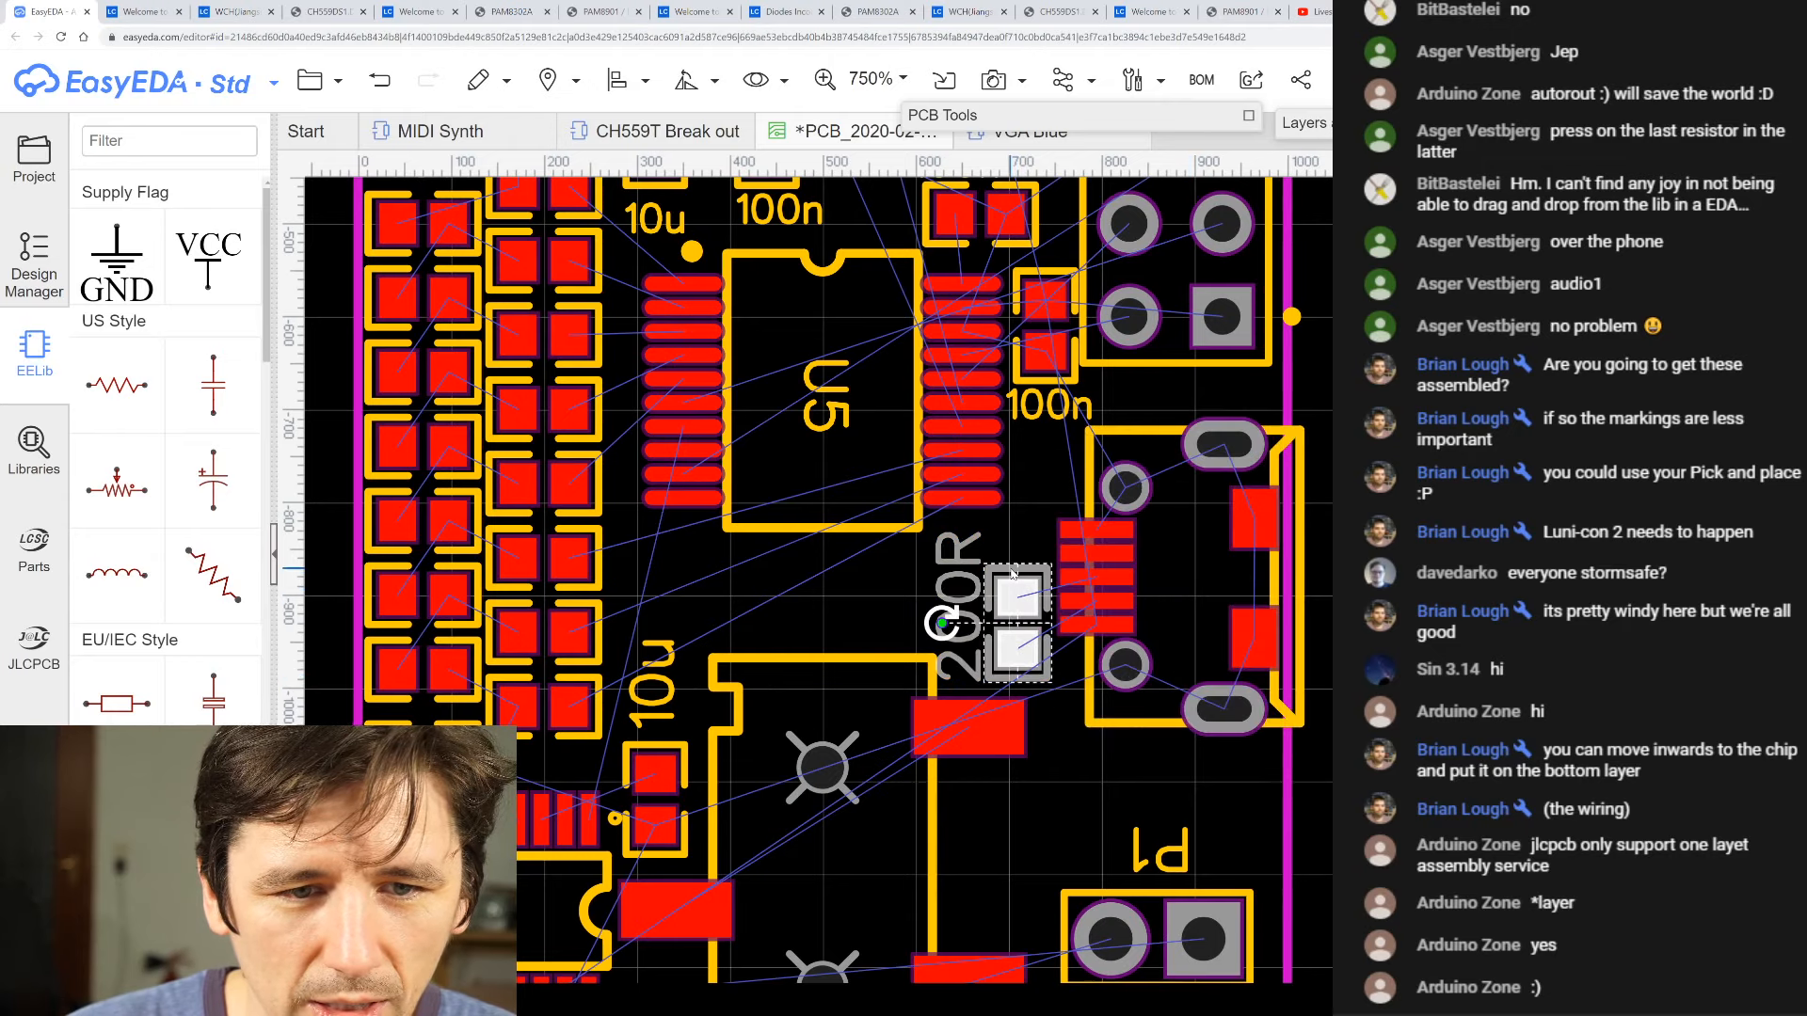
scroll(1013, 574, "down", 5)
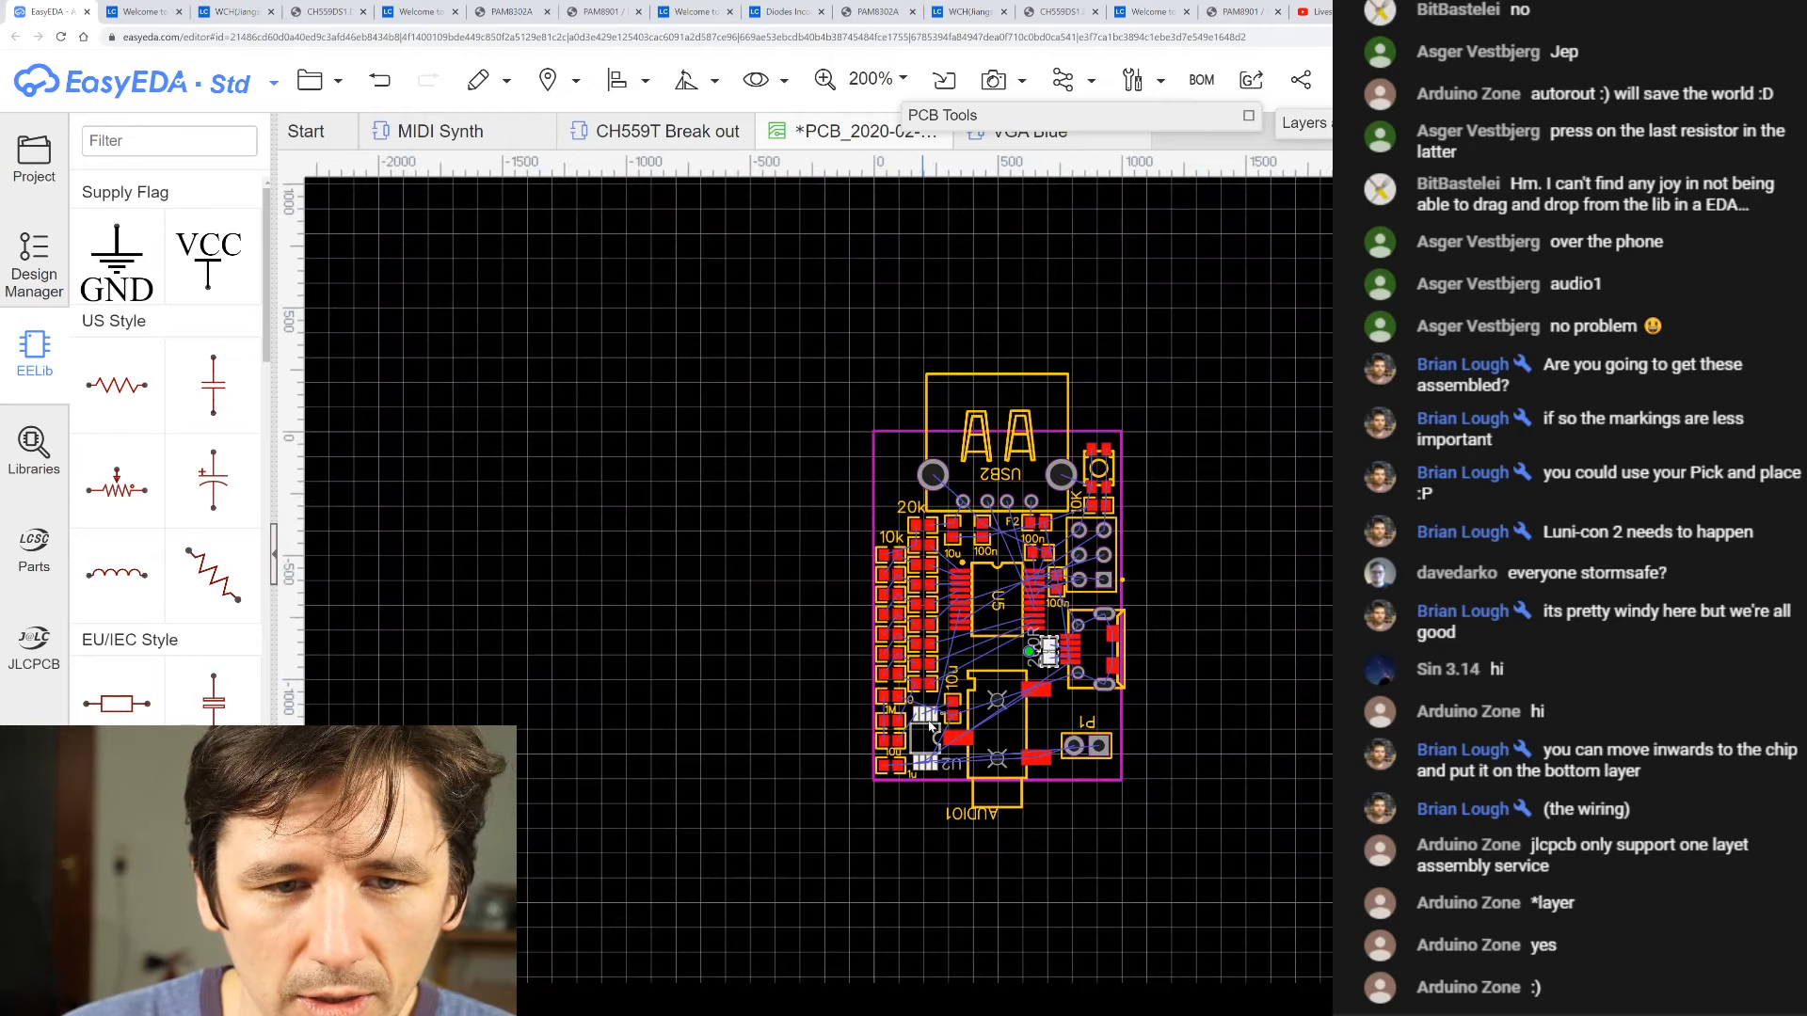
scroll(1078, 696, "up", 3)
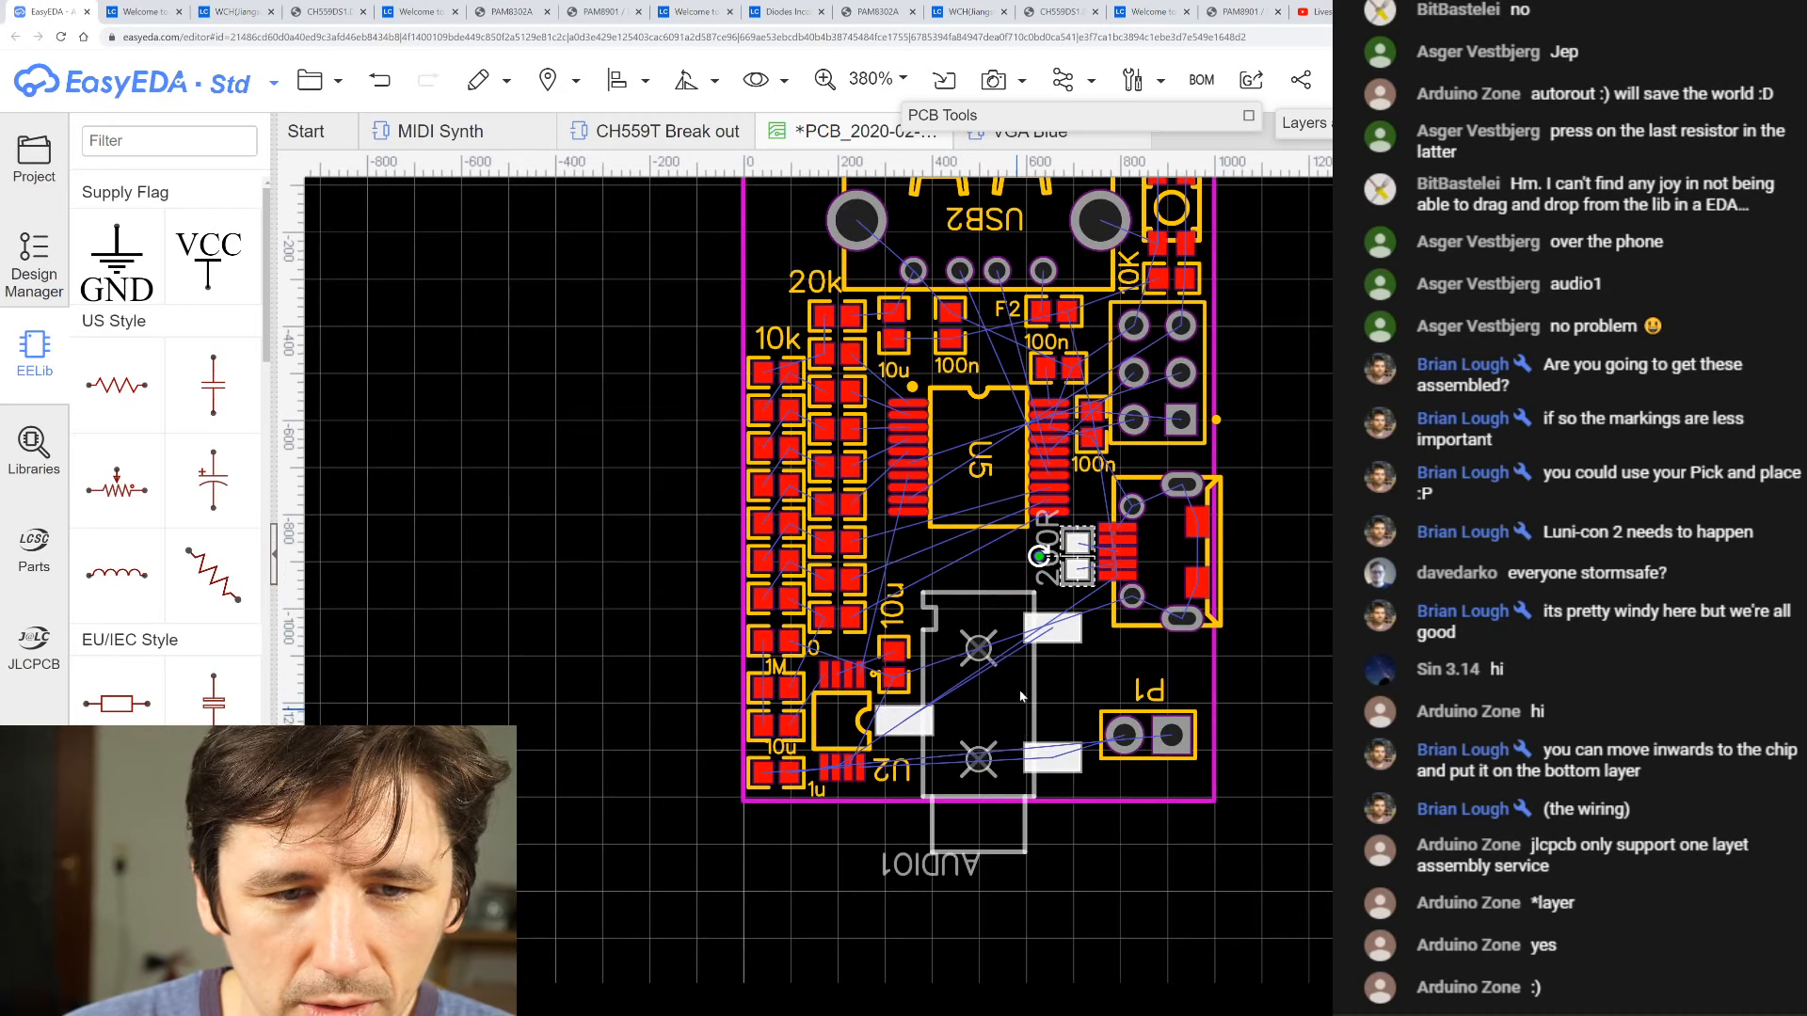
scroll(1134, 555, "up", 3)
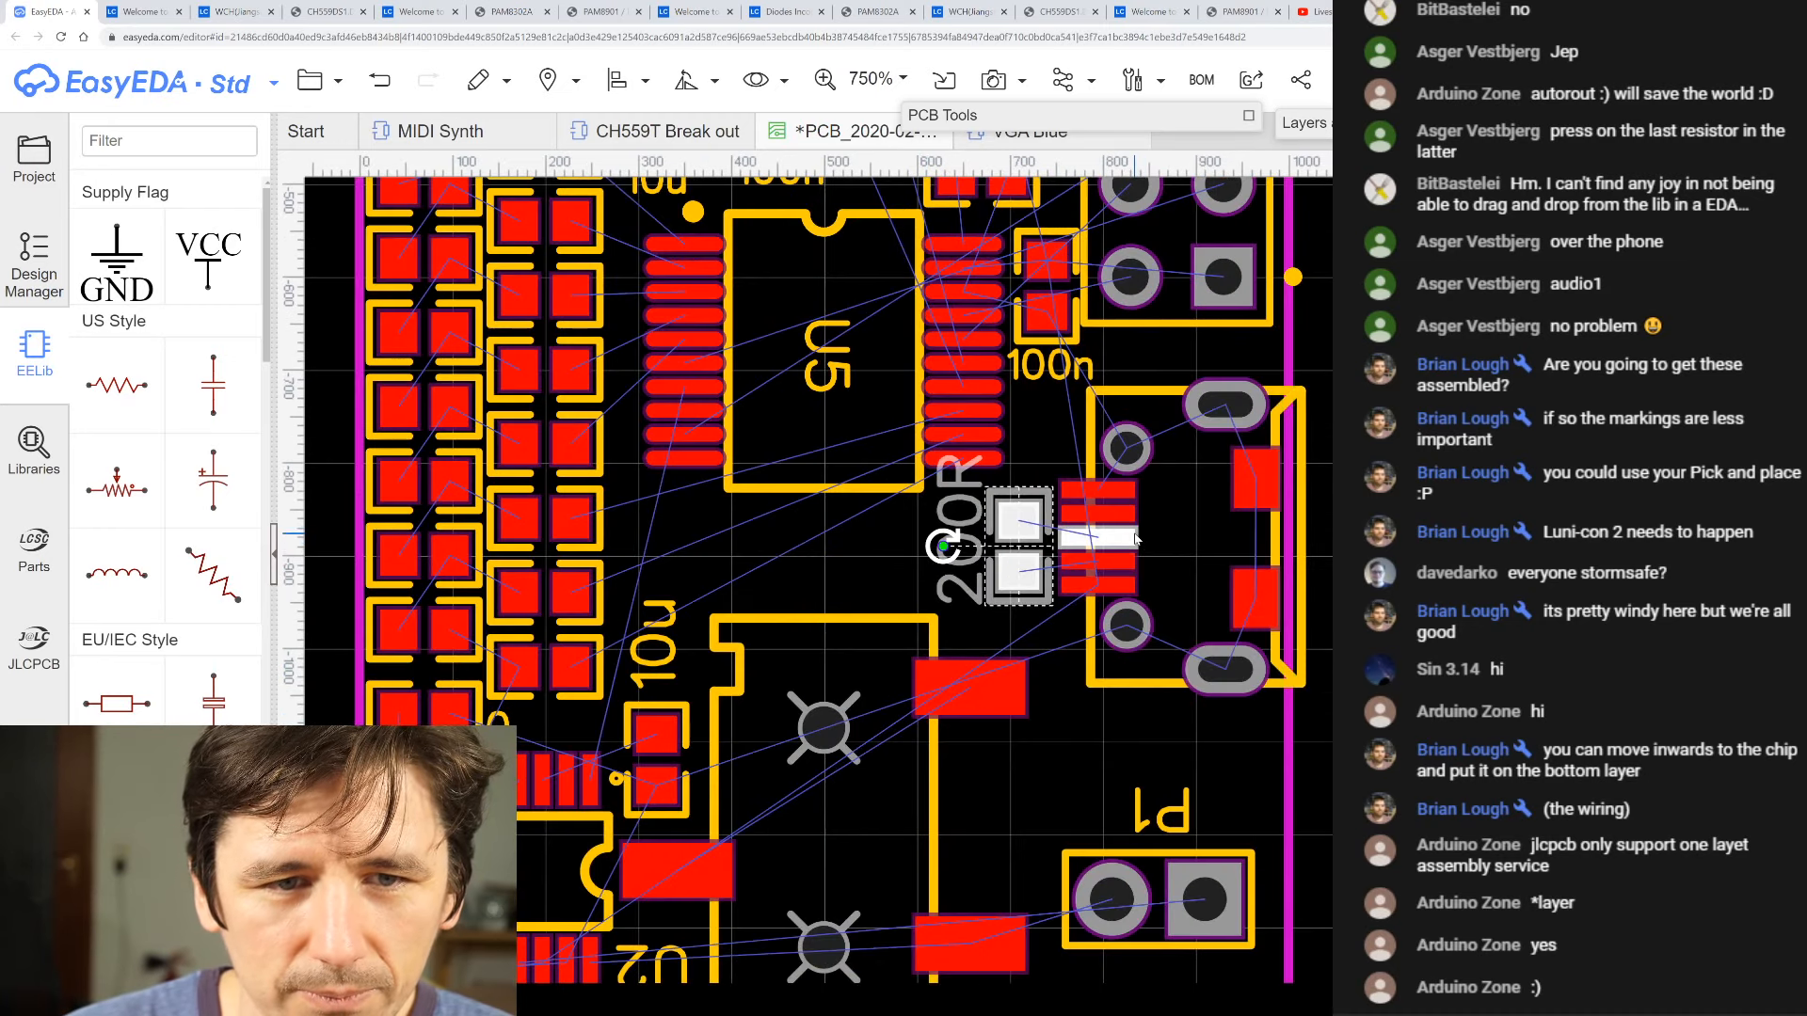
- Reduce the text size of the 200R label and centre it beside its resistor near the micro-USB connector
left_click(961, 507)
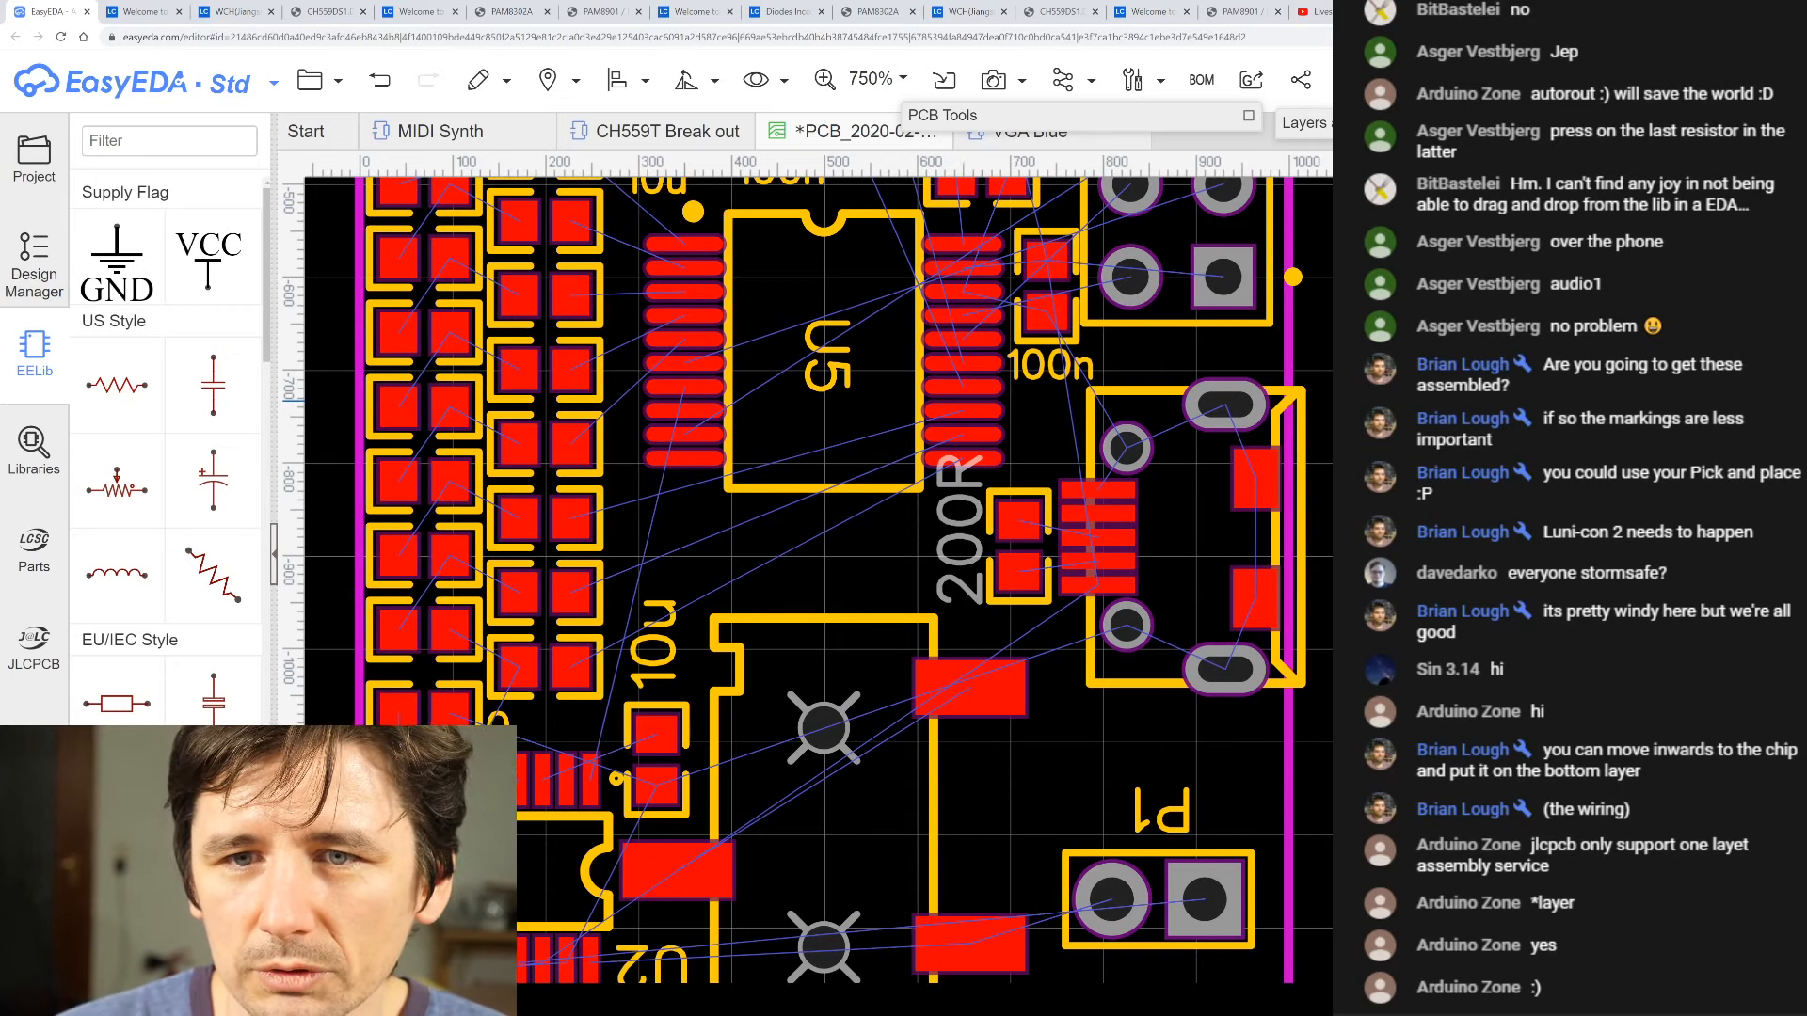
key("Return")
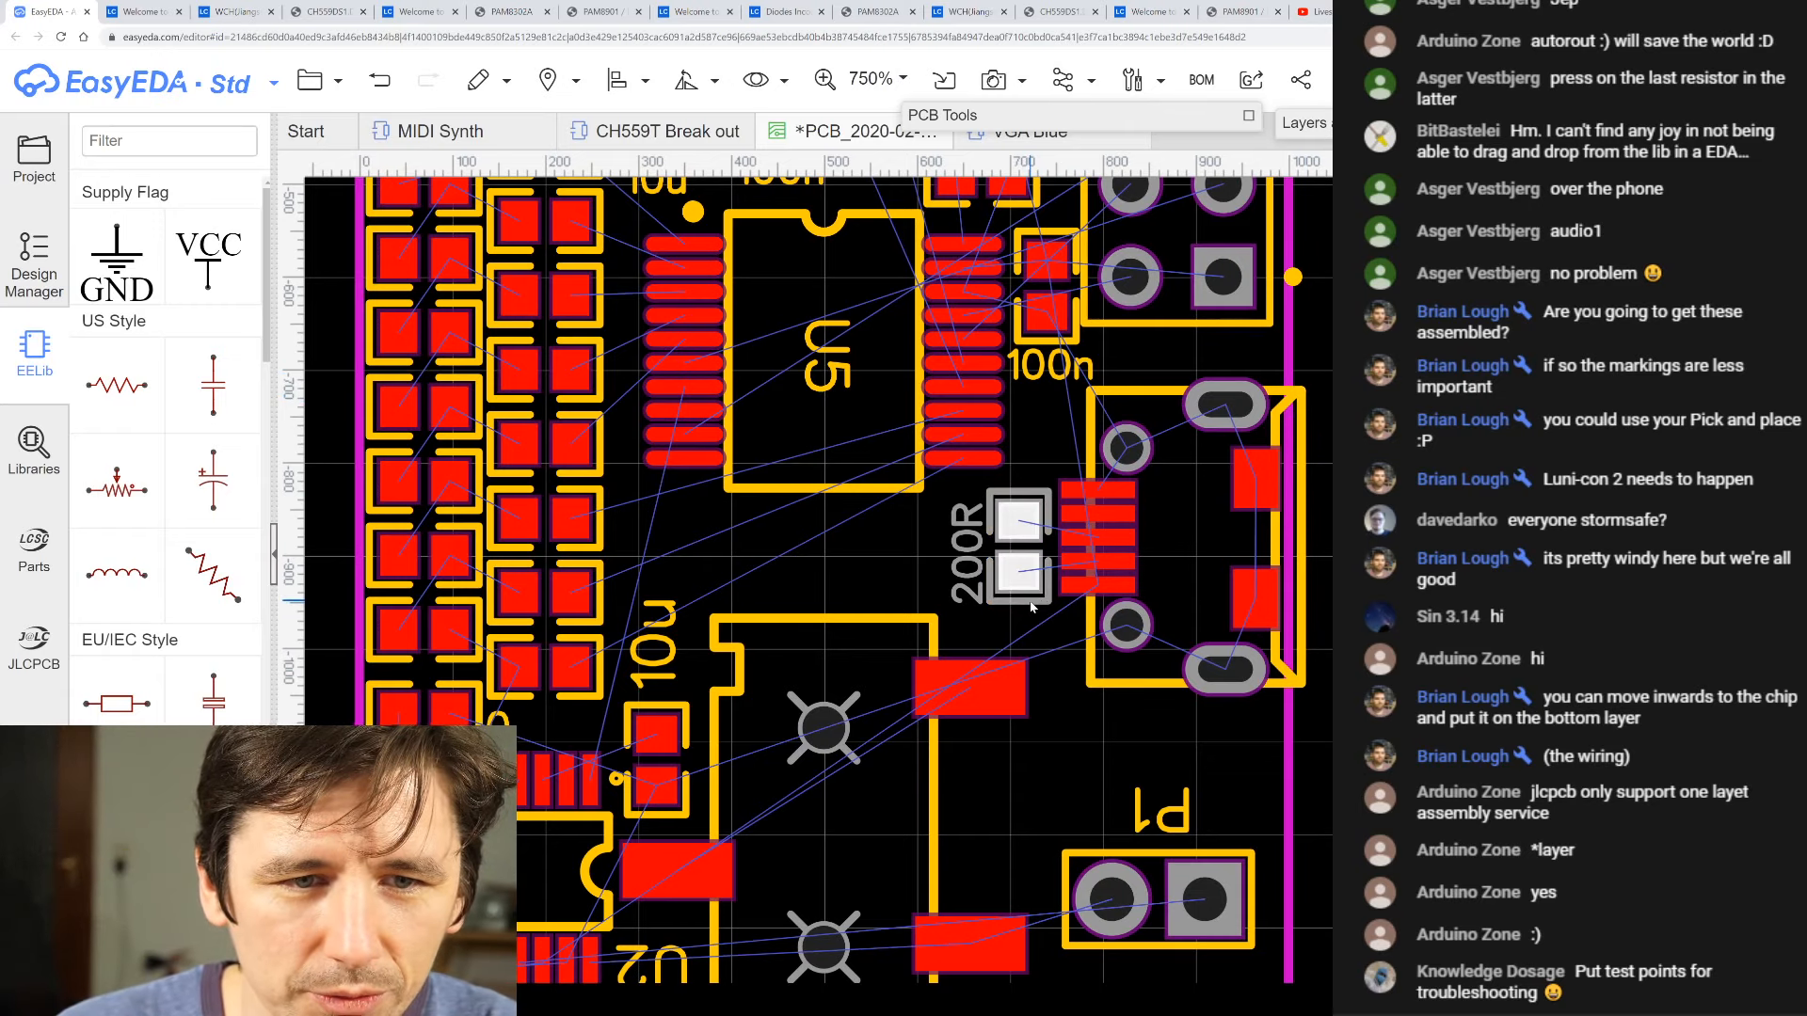
- Examine the part placement and unrouted connections around U5, the headers and the resistor ladder beside amplifier U2
scroll(1129, 423, "down", 5)
scroll(1190, 284, "up", 4)
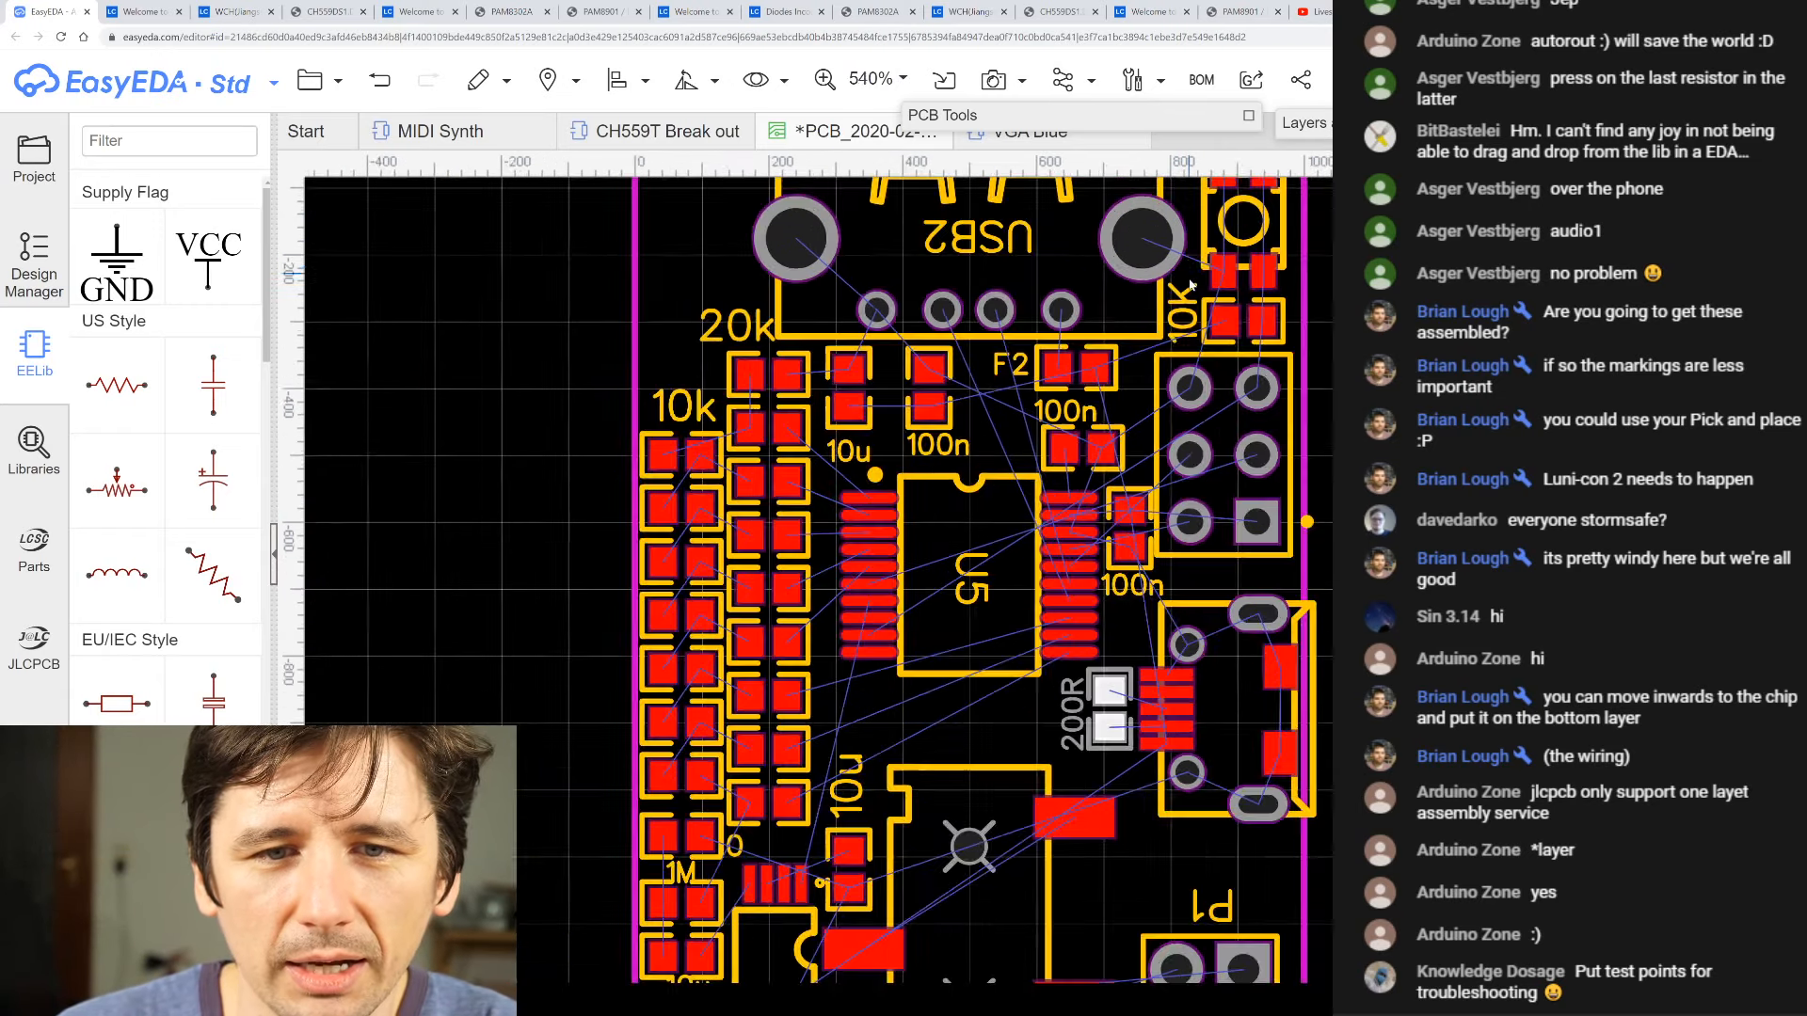
scroll(1191, 284, "up", 2)
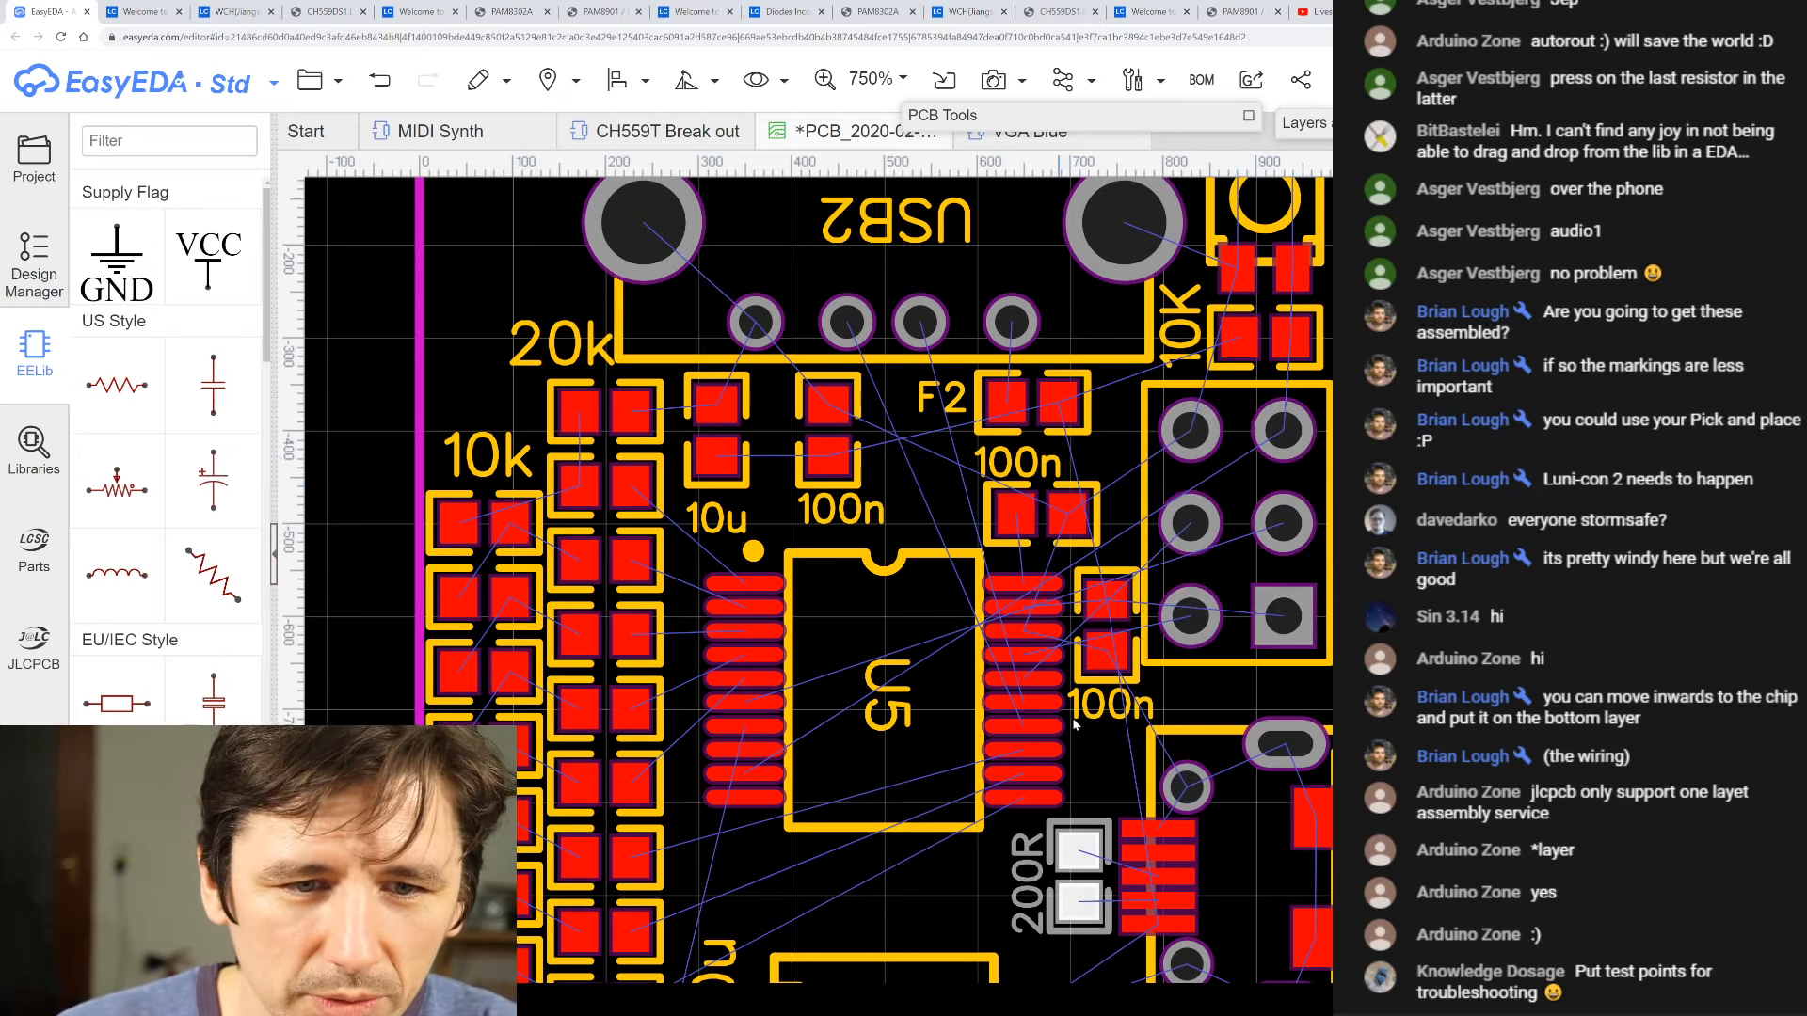
scroll(1075, 725, "down", 3)
scroll(1026, 575, "up", 2)
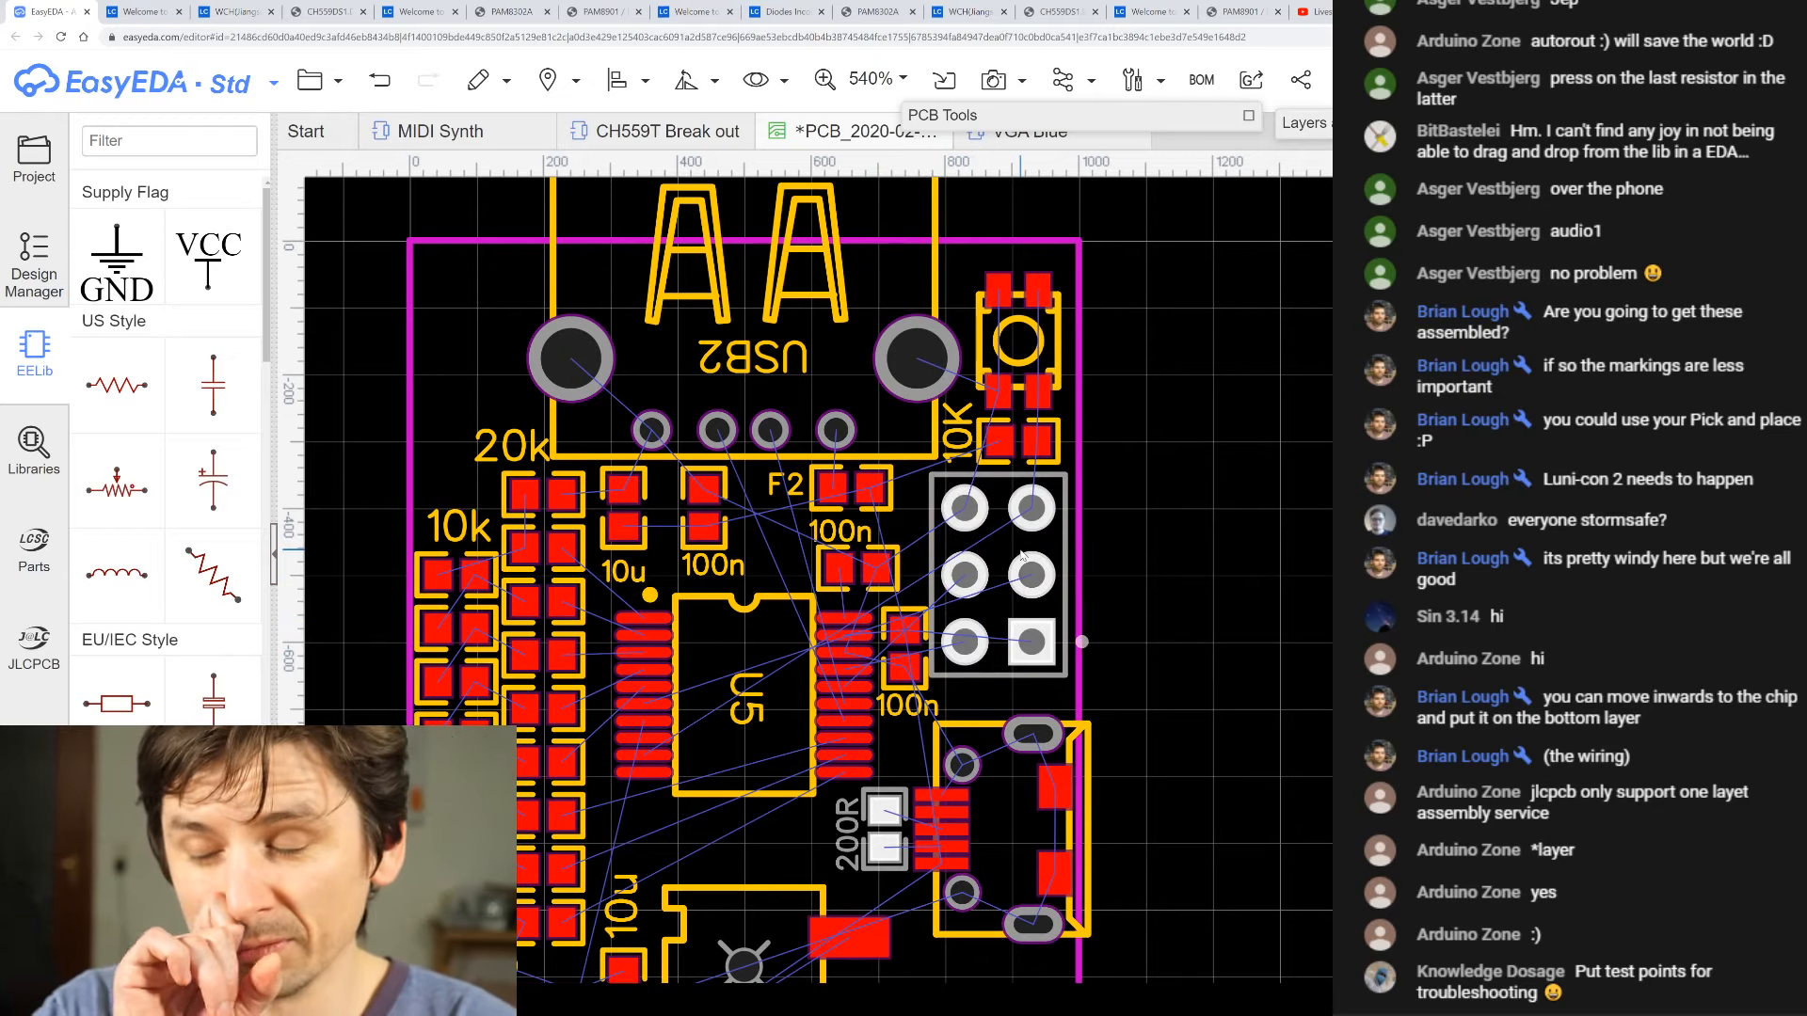
scroll(1023, 556, "down", 1)
scroll(1012, 565, "down", 1)
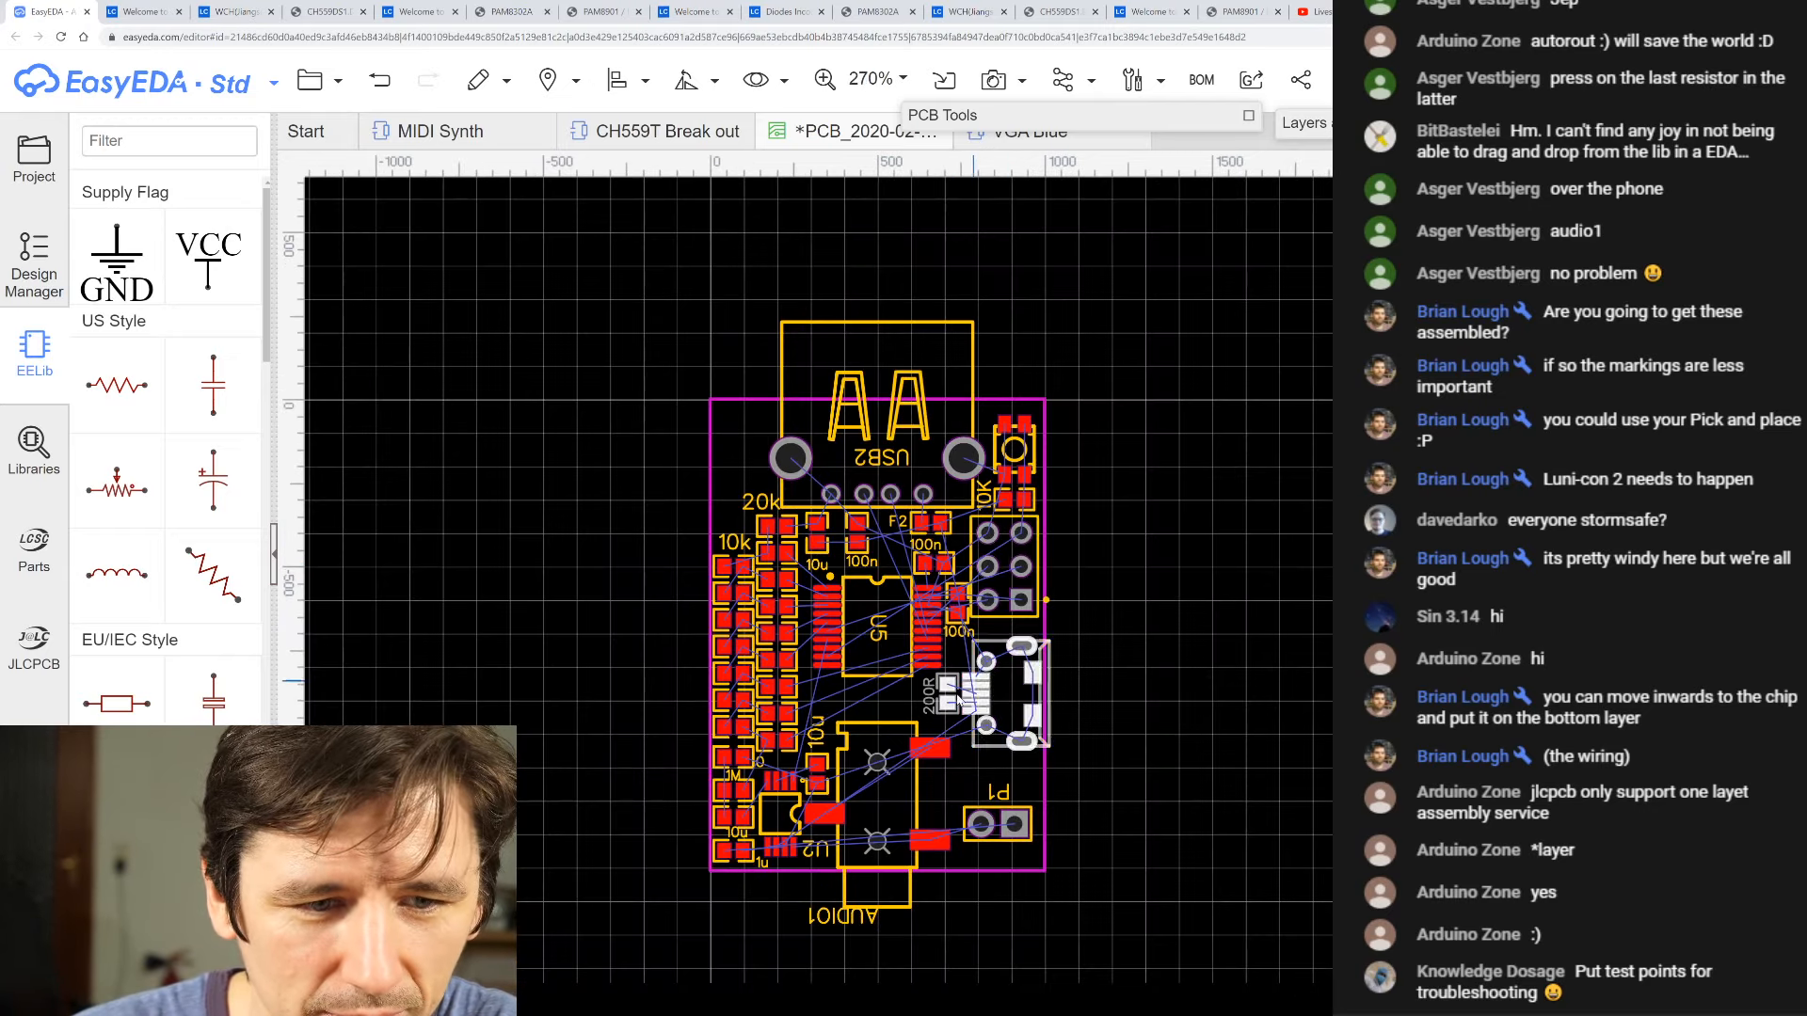
scroll(720, 823, "up", 2)
scroll(743, 744, "up", 3)
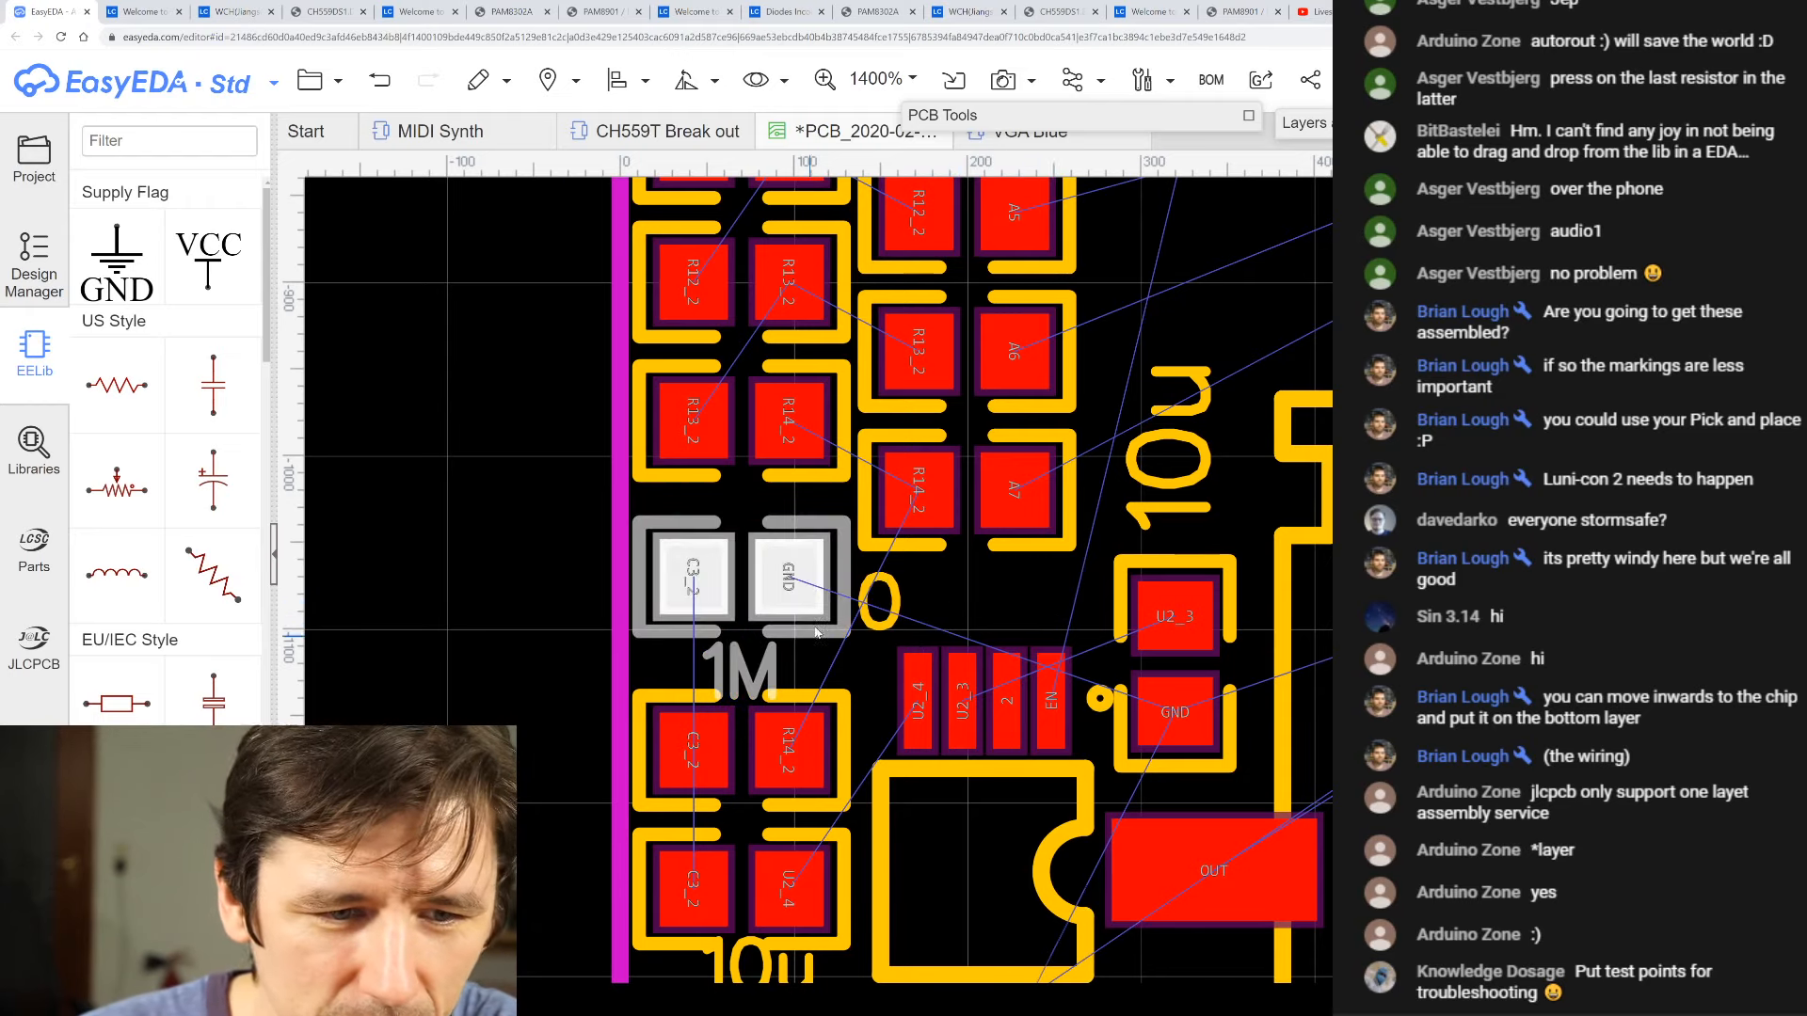
scroll(820, 623, "down", 2)
scroll(809, 744, "up", 2)
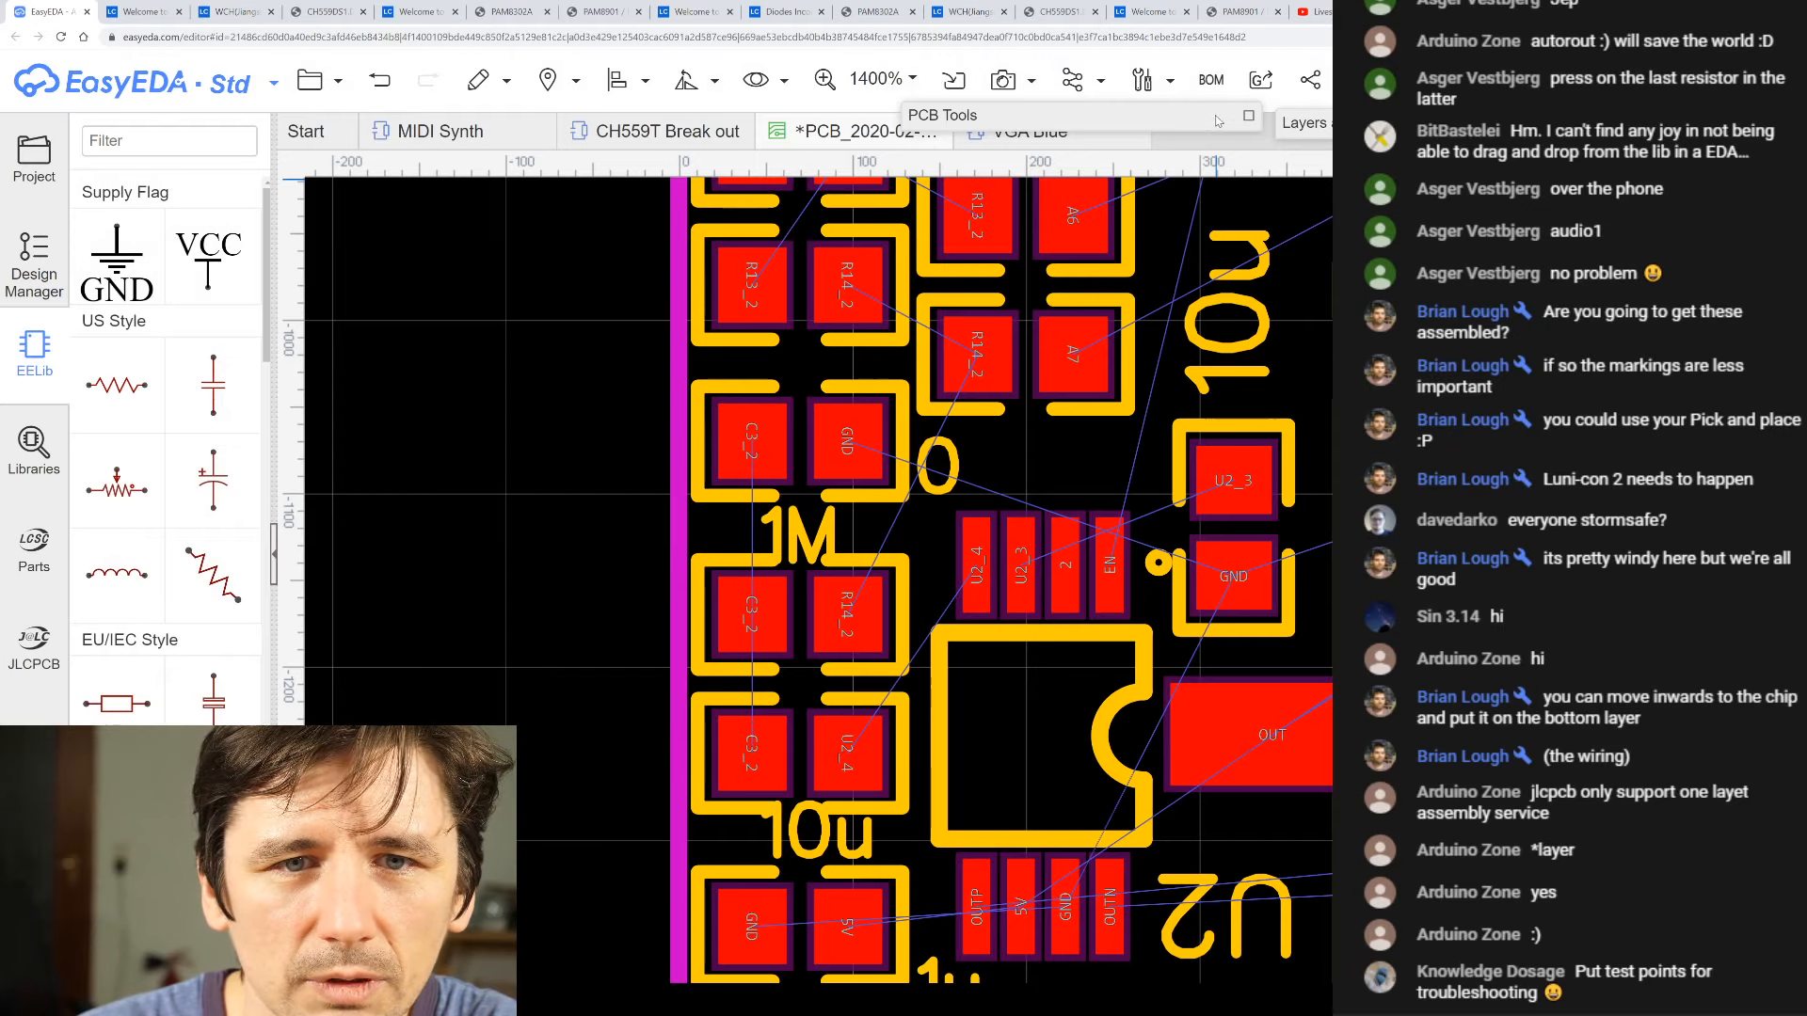
- Show the collapsed PCB drawing tools and start the Pad tool
left_click(1248, 115)
scroll(831, 422, "down", 5)
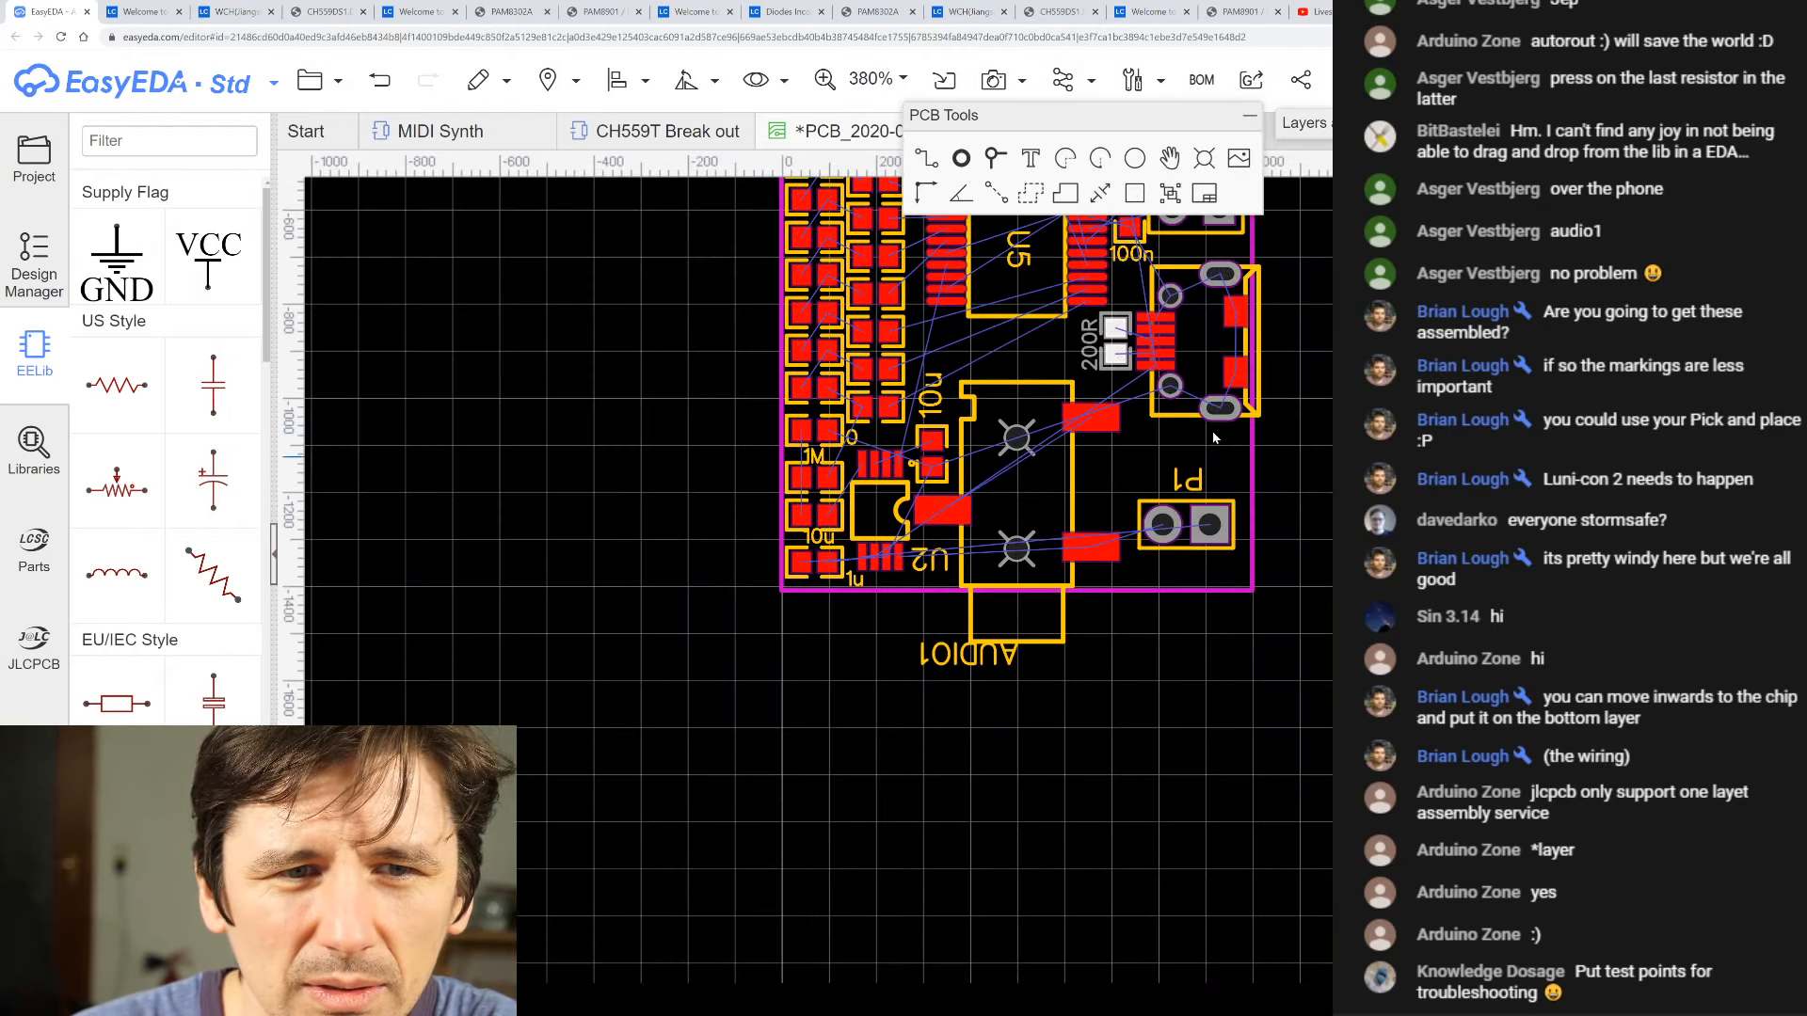
left_click(963, 162)
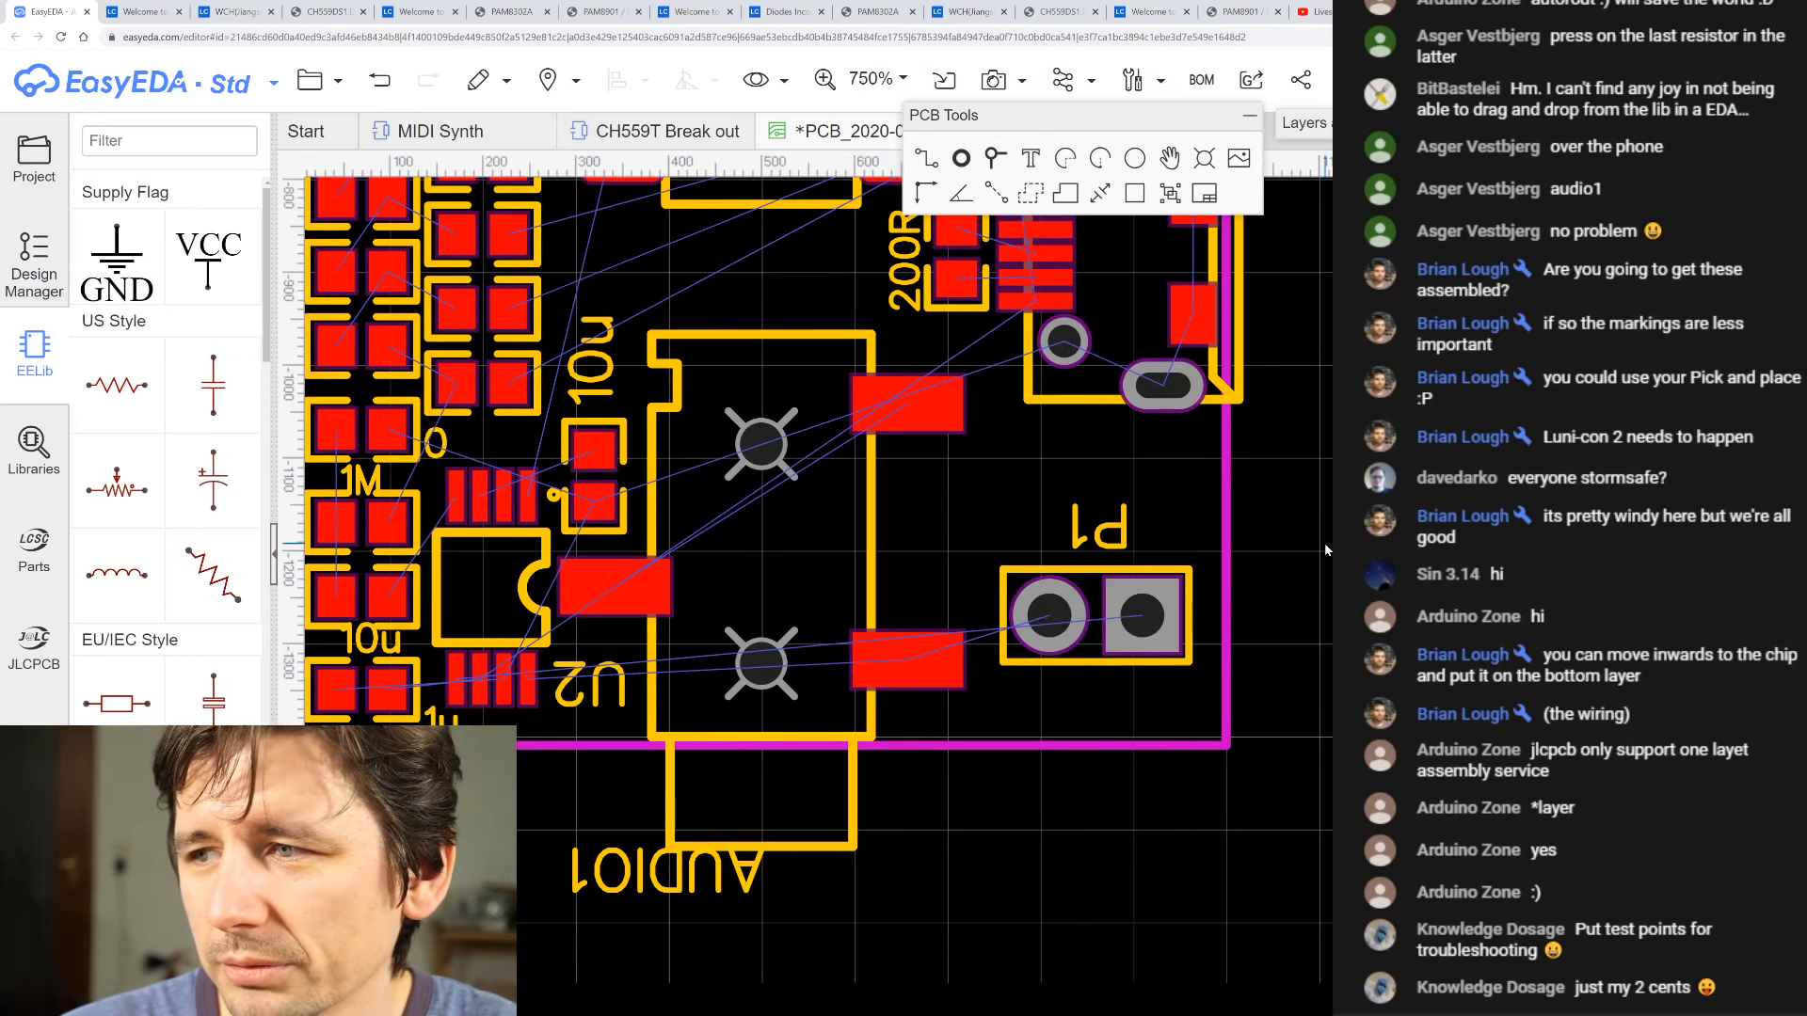
- Review the whole board layout, checking pin nets around U5, the six-pin header, the end of the resistor ladder and U2
scroll(1324, 544, "down", 2)
scroll(1045, 545, "down", 1)
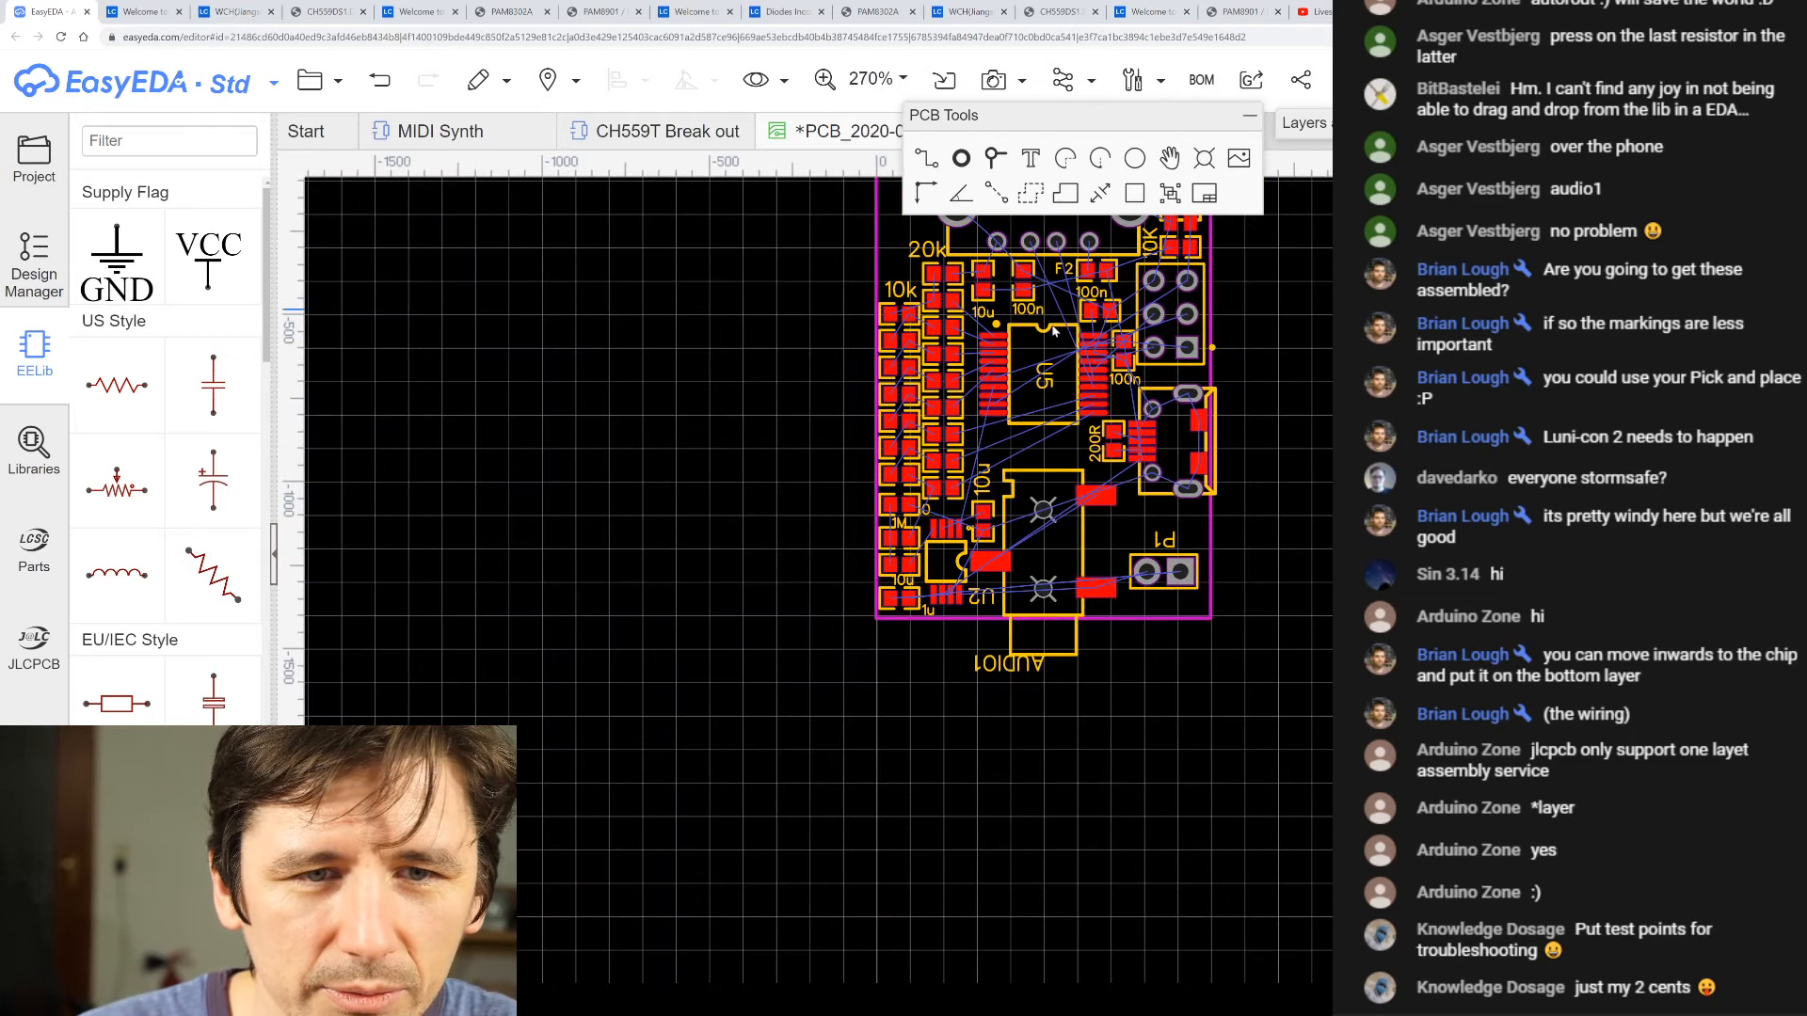
scroll(1052, 391, "down", 2)
scroll(1056, 259, "up", 2)
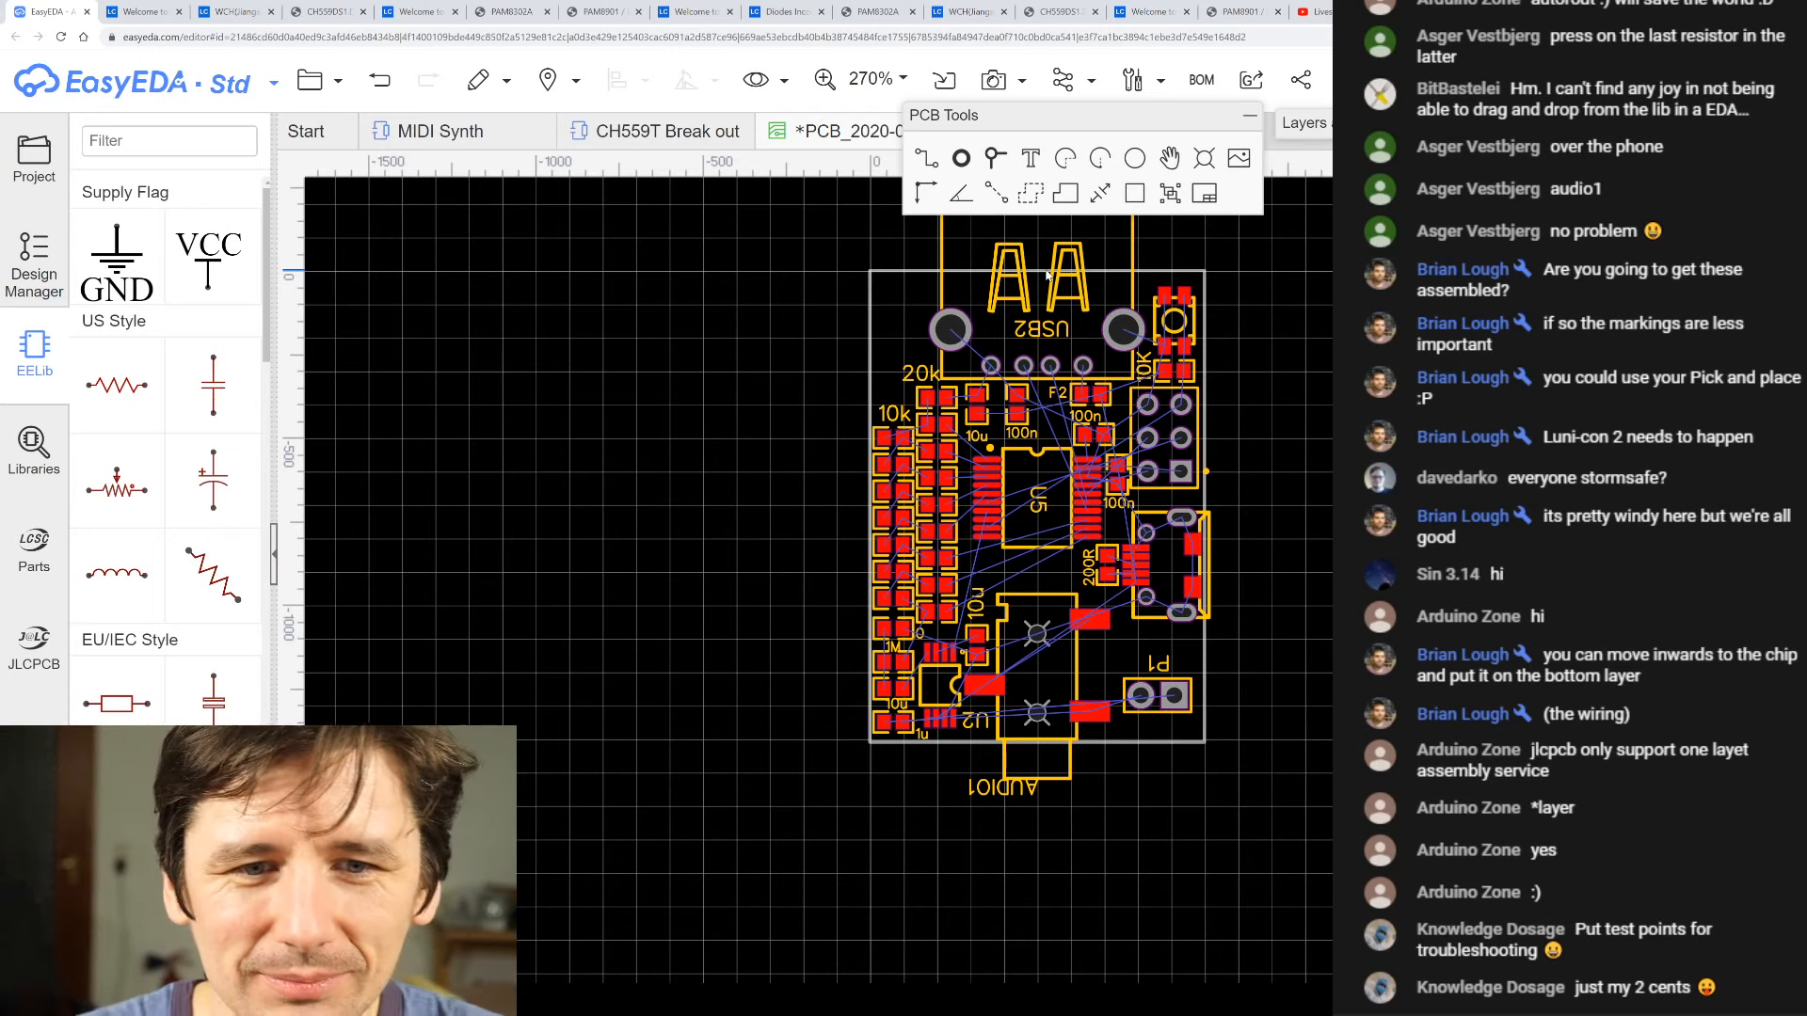
scroll(1187, 411, "up", 5)
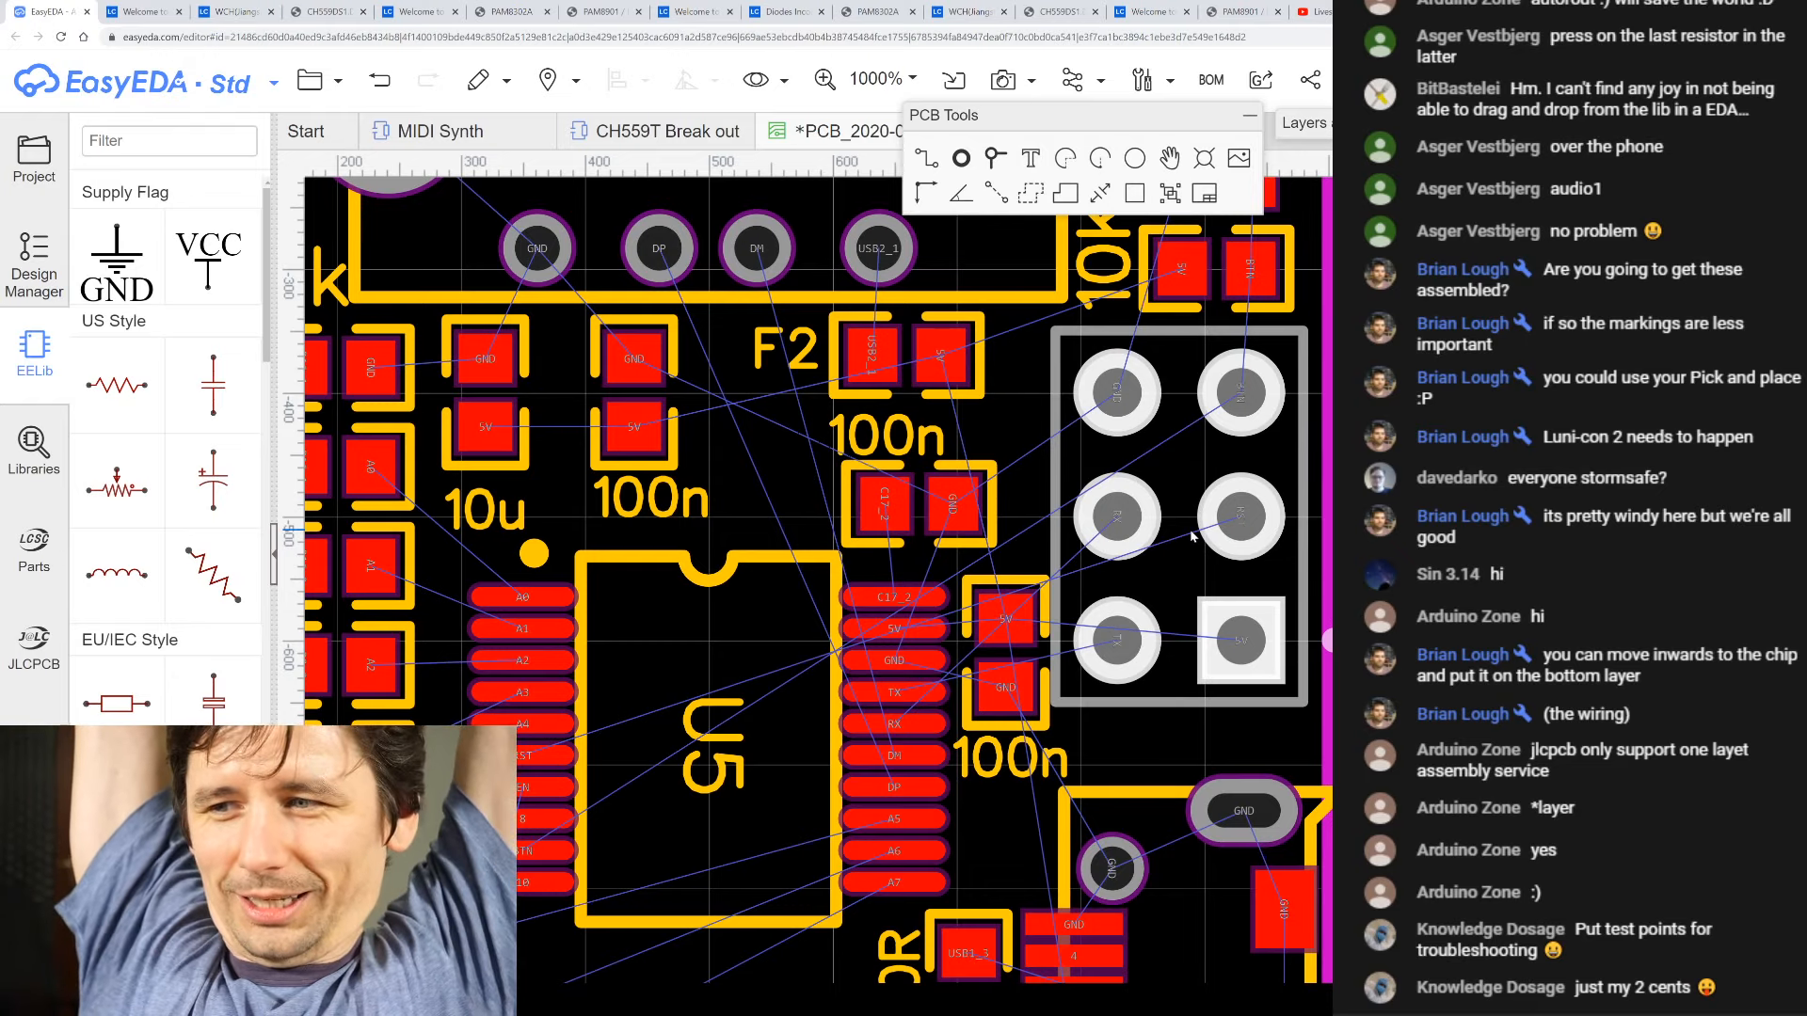
scroll(1192, 536, "down", 5)
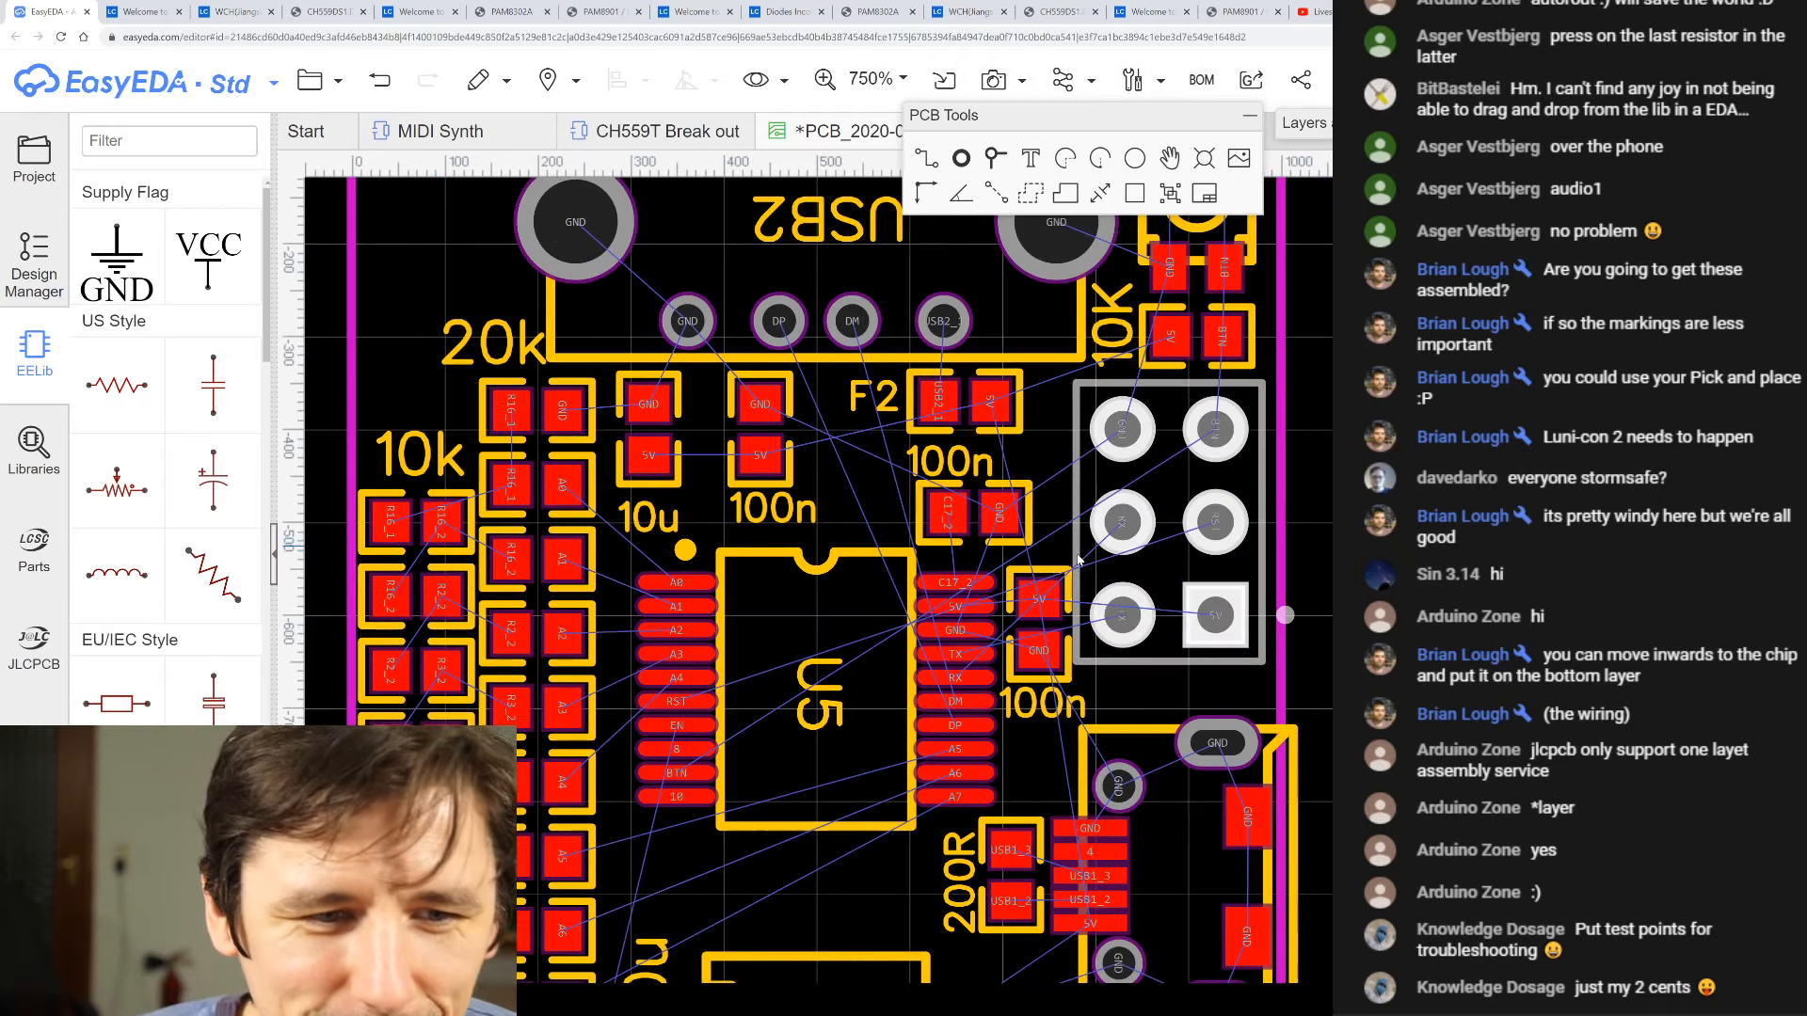
scroll(805, 801, "up", 3)
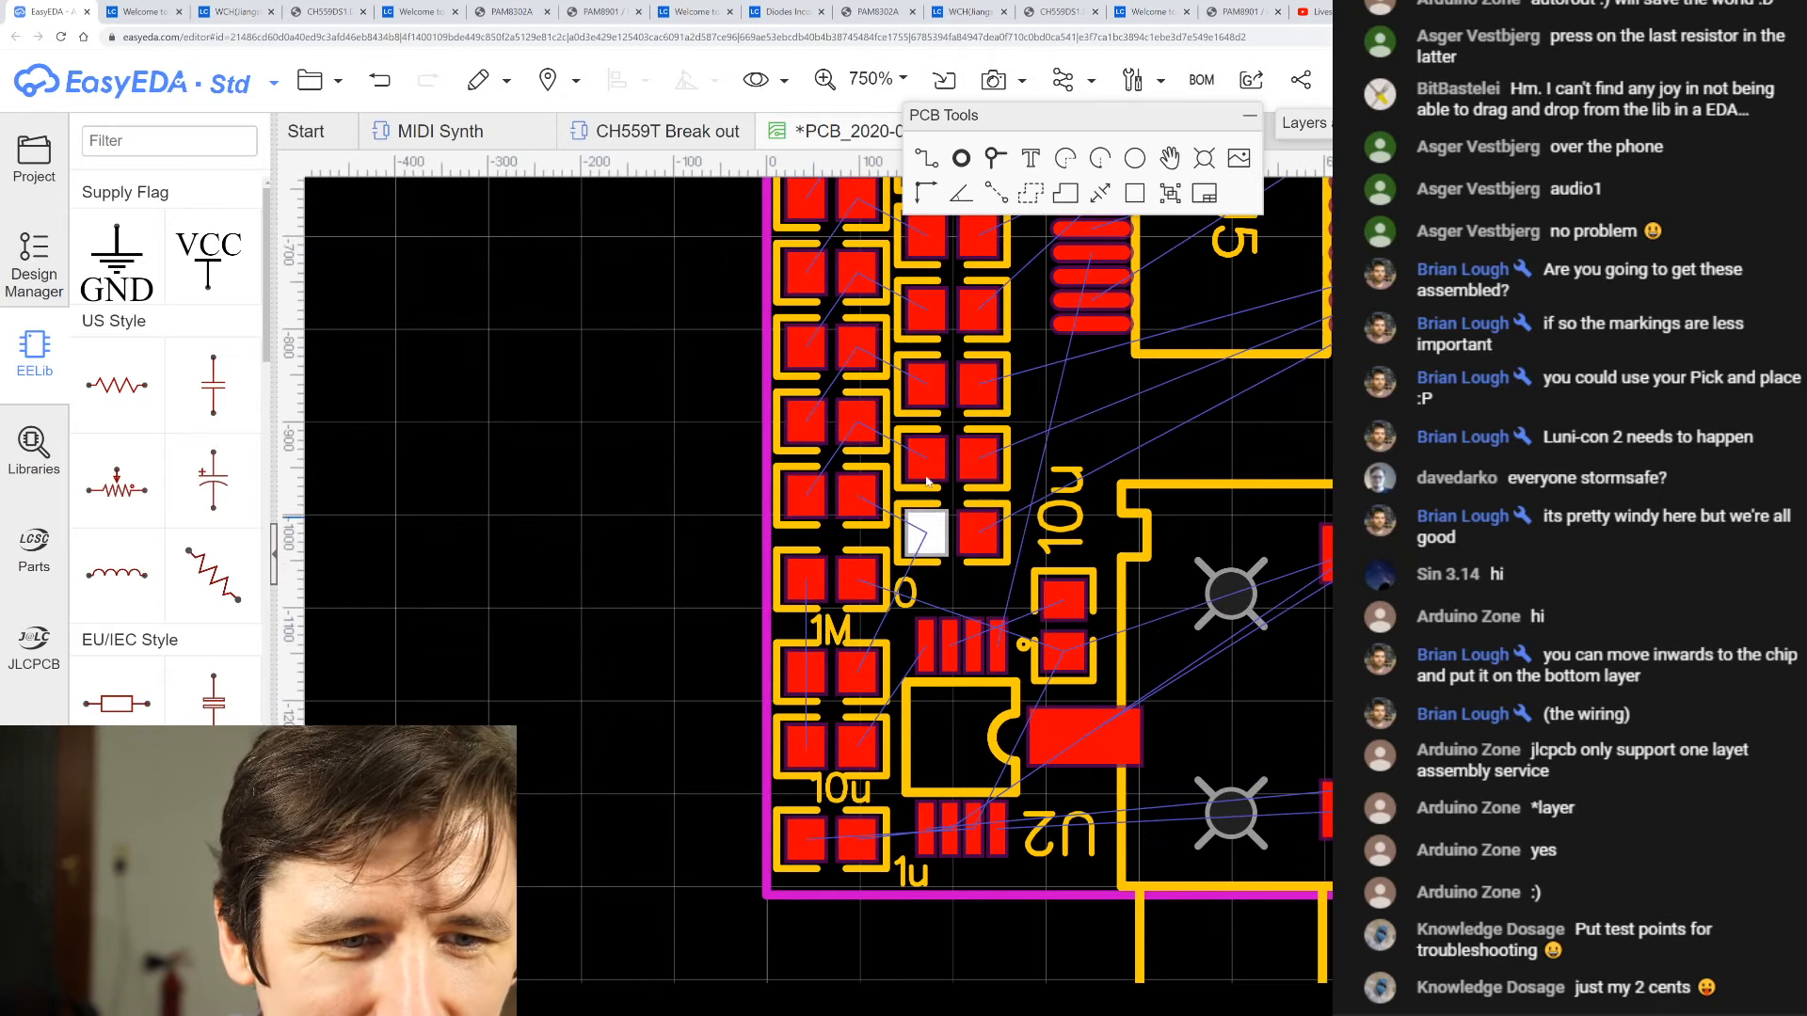
scroll(909, 700, "down", 3)
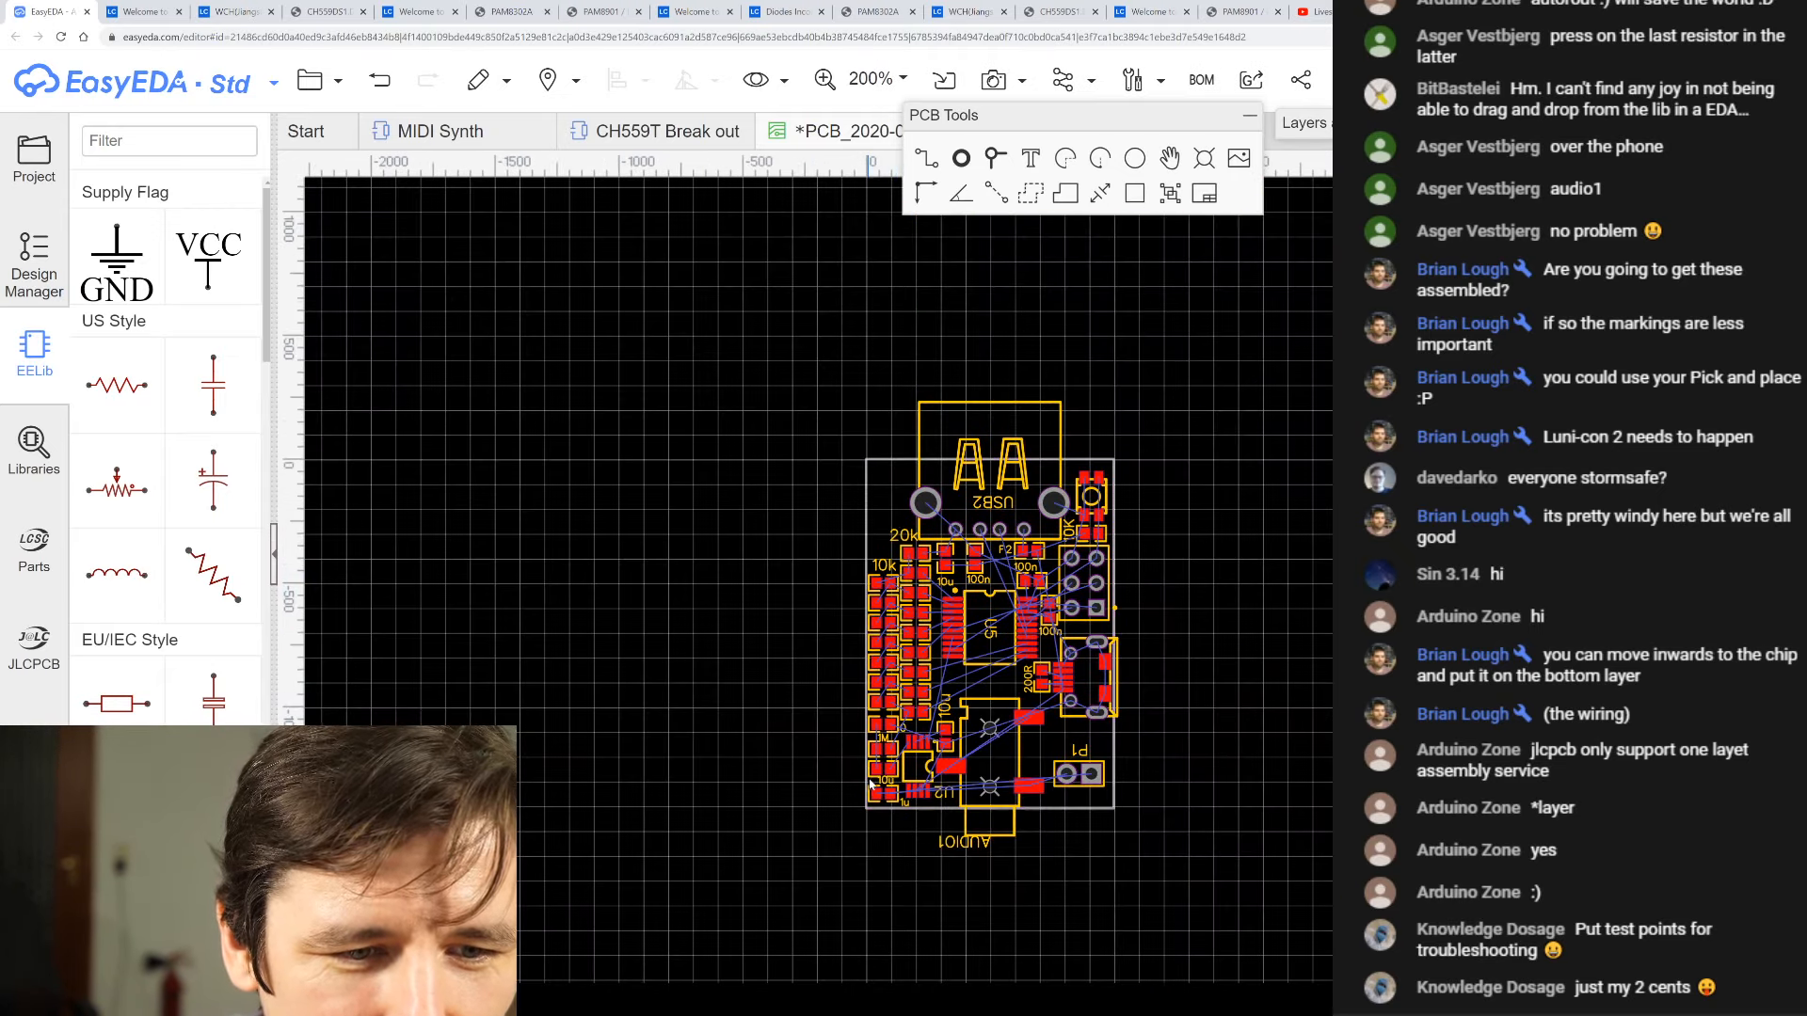
scroll(910, 700, "up", 4)
scroll(984, 676, "down", 1)
scroll(983, 675, "down", 3)
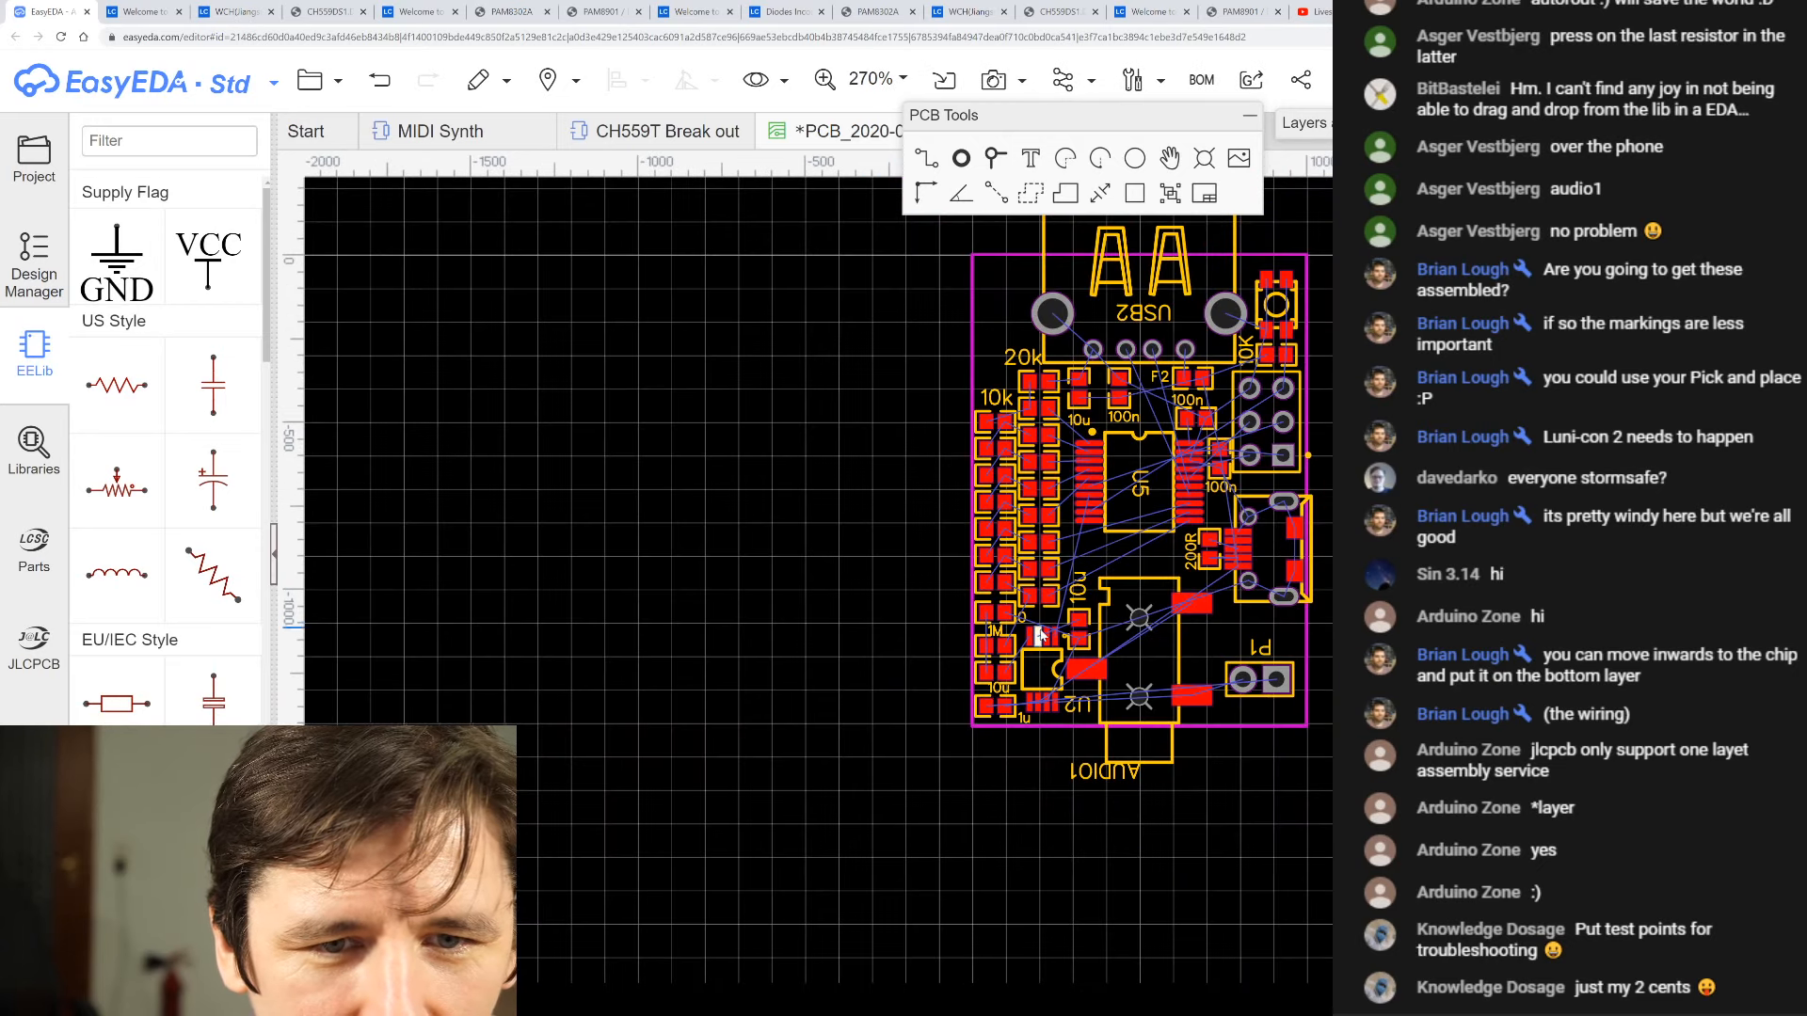
scroll(1040, 632, "up", 1)
scroll(1040, 632, "up", 2)
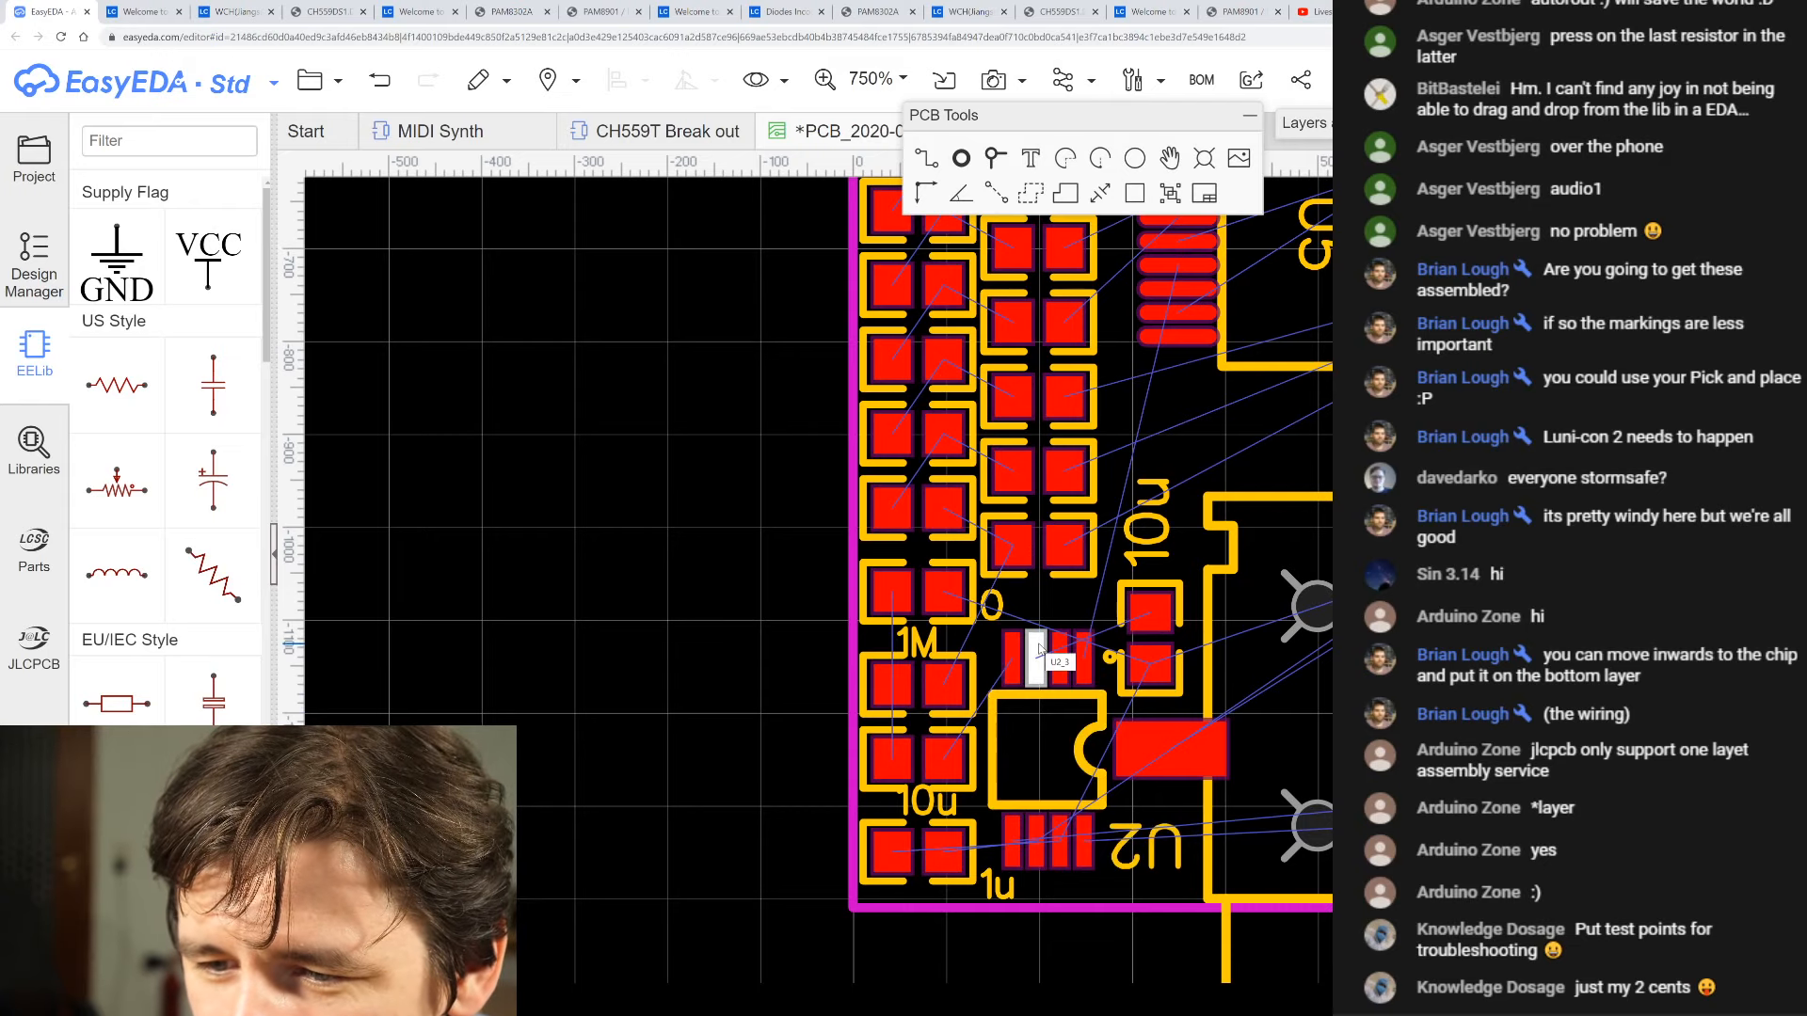
scroll(838, 617, "down", 3)
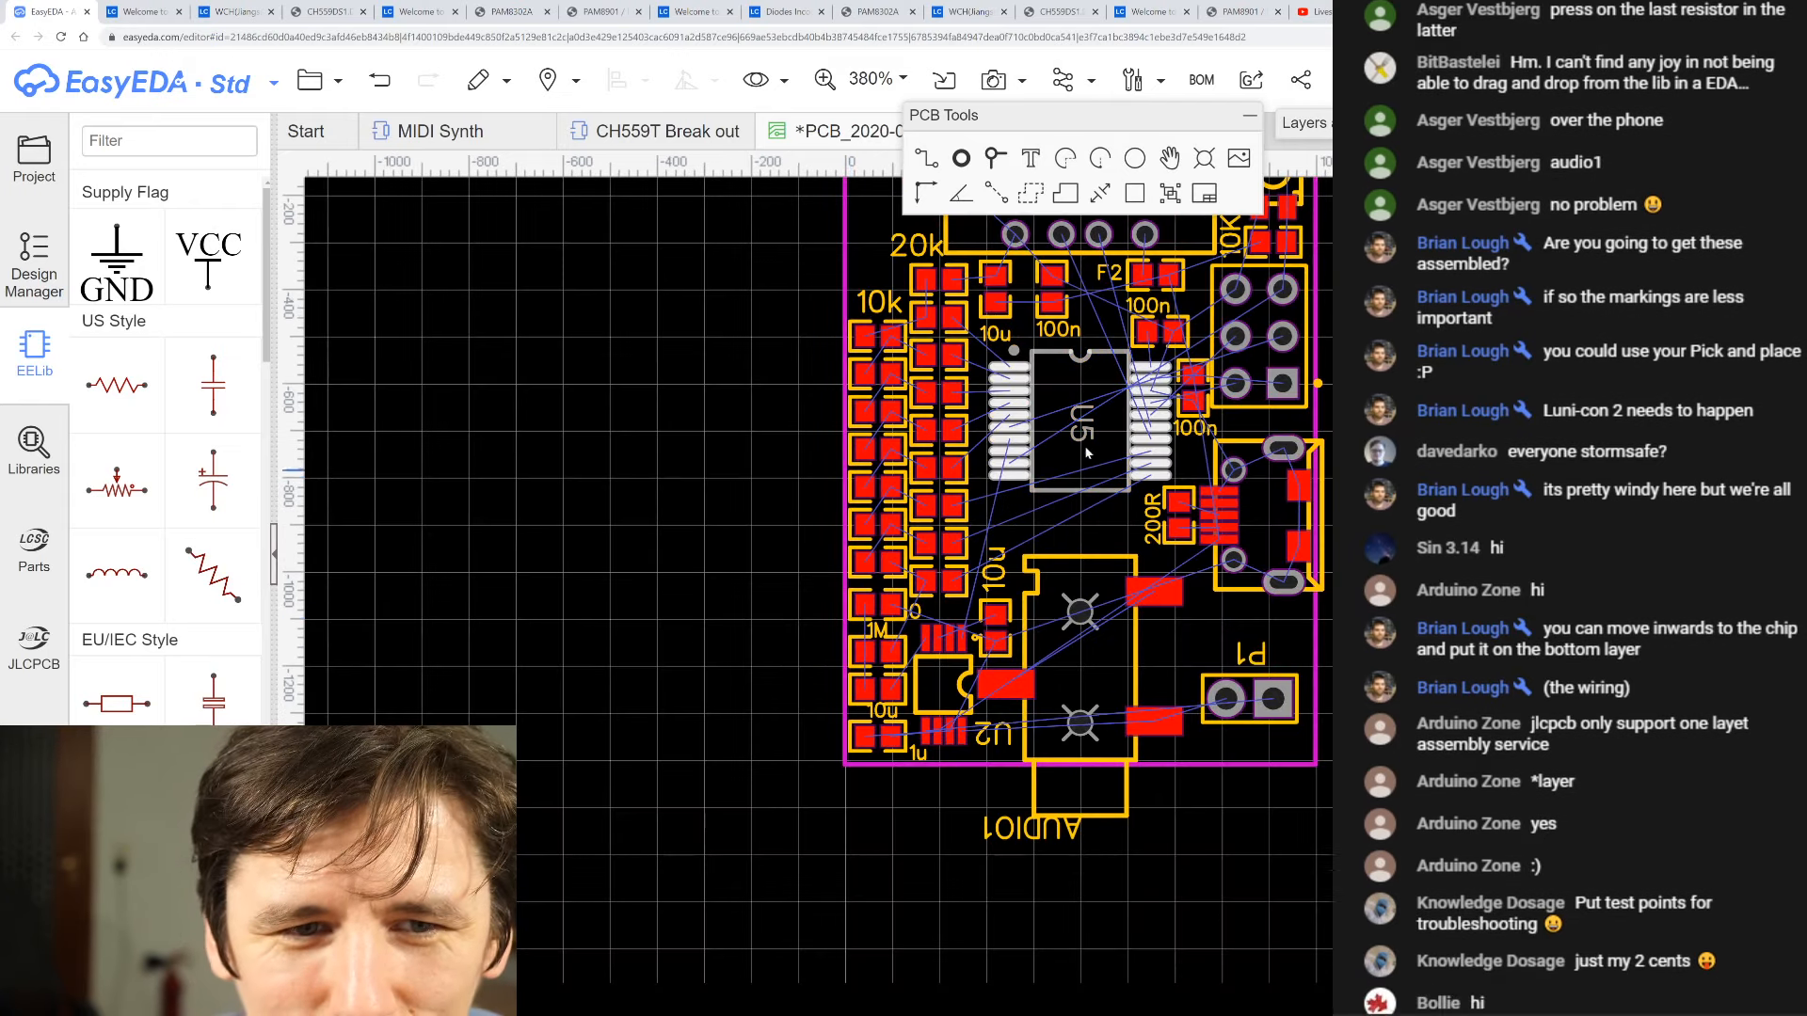
- Inspect the component placement around U5, the capacitors and the audio jack, selecting the jack's footprint
scroll(1167, 490, "up", 2)
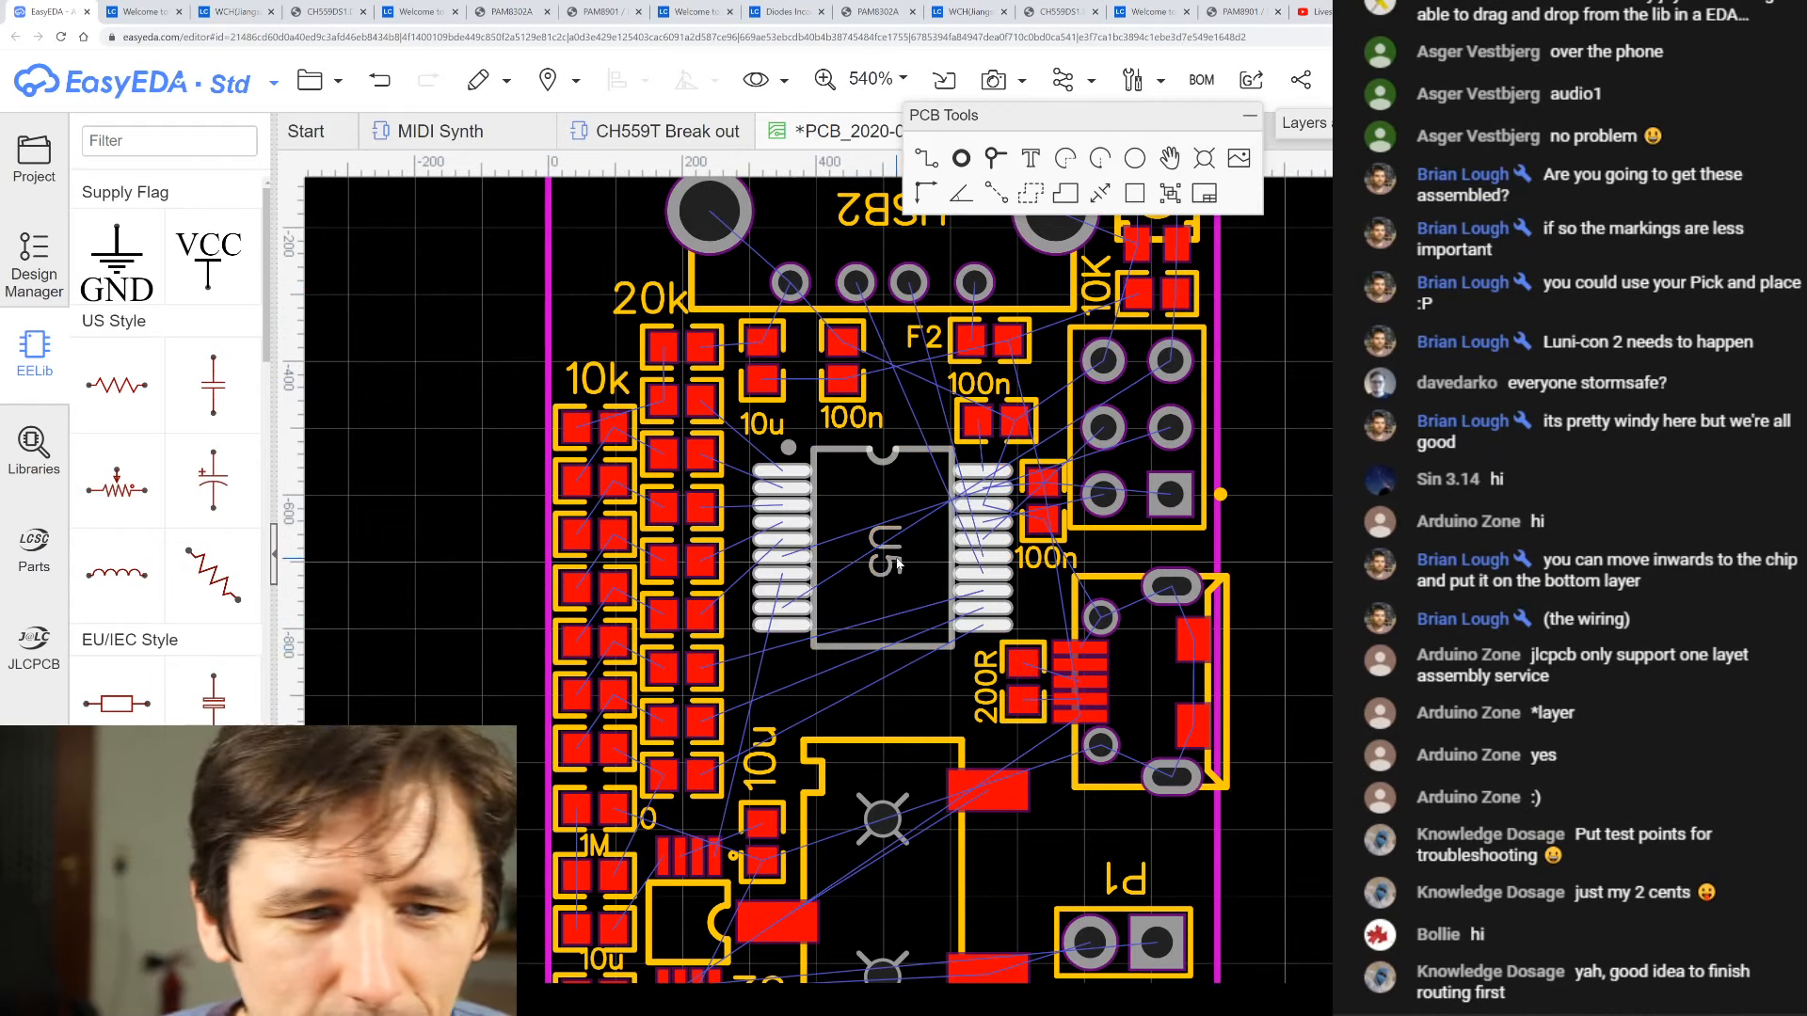
scroll(957, 573, "down", 2)
scroll(872, 516, "up", 2)
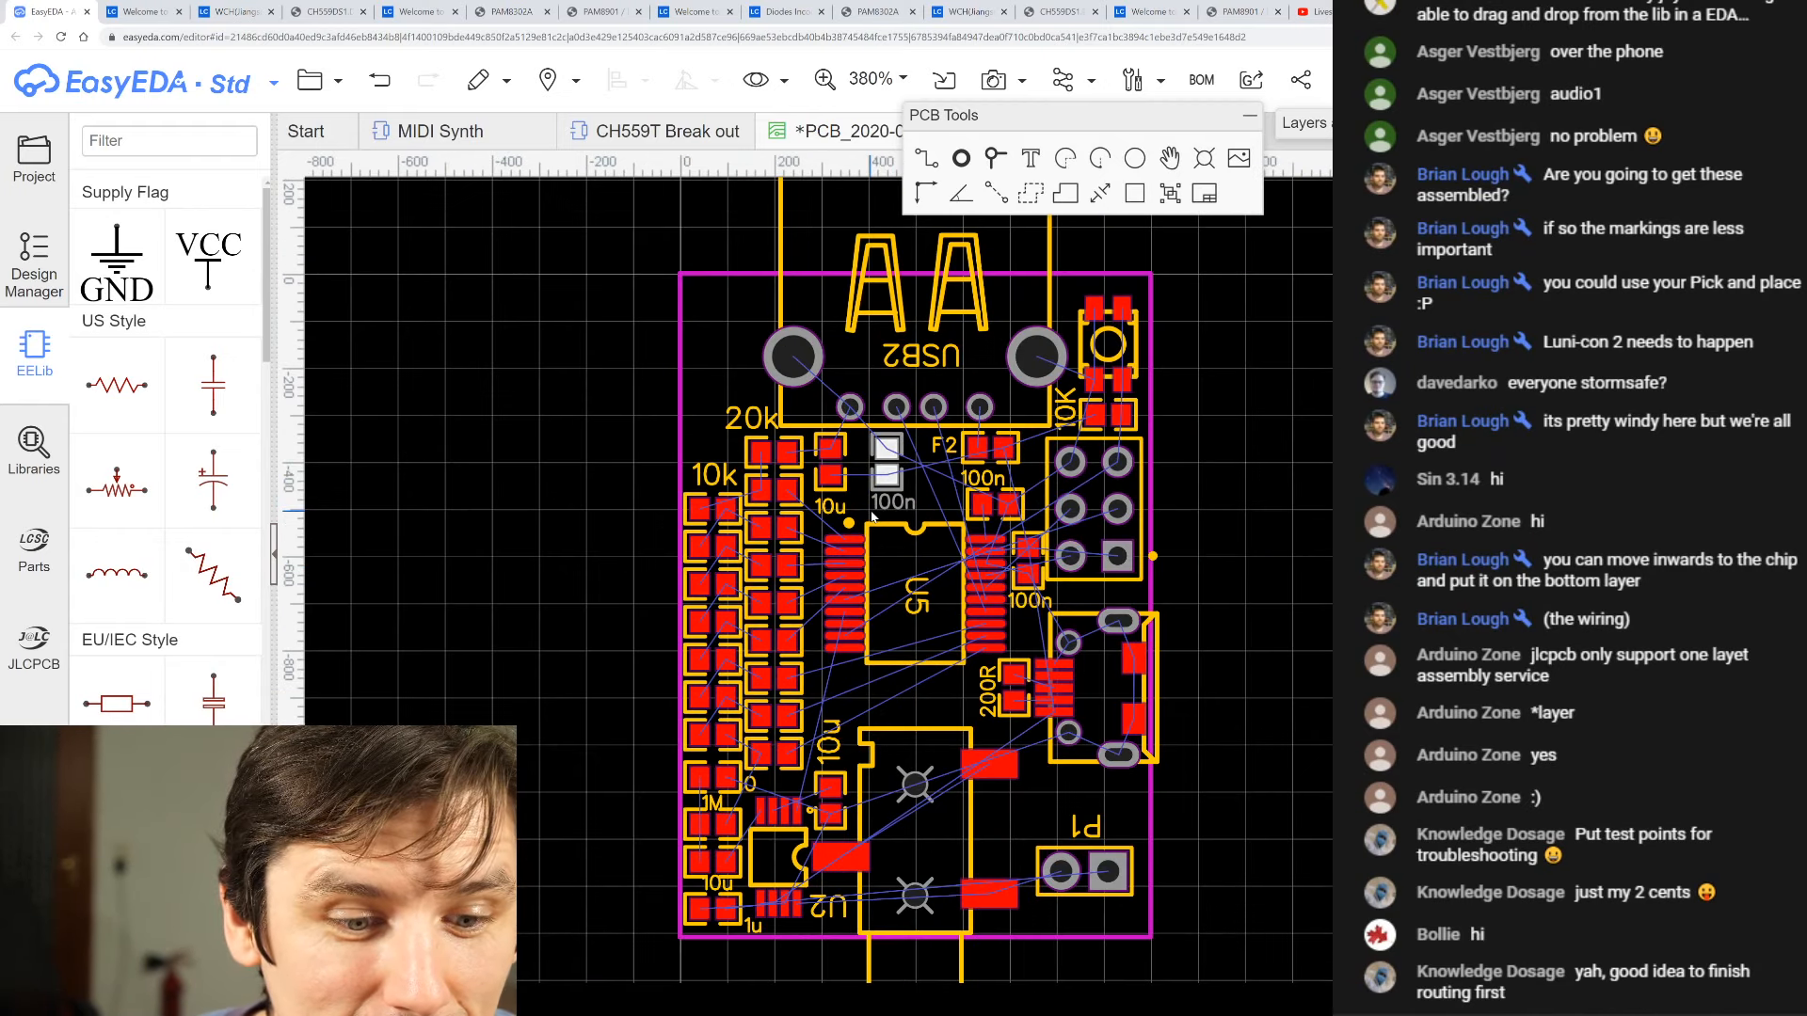
scroll(939, 467, "down", 2)
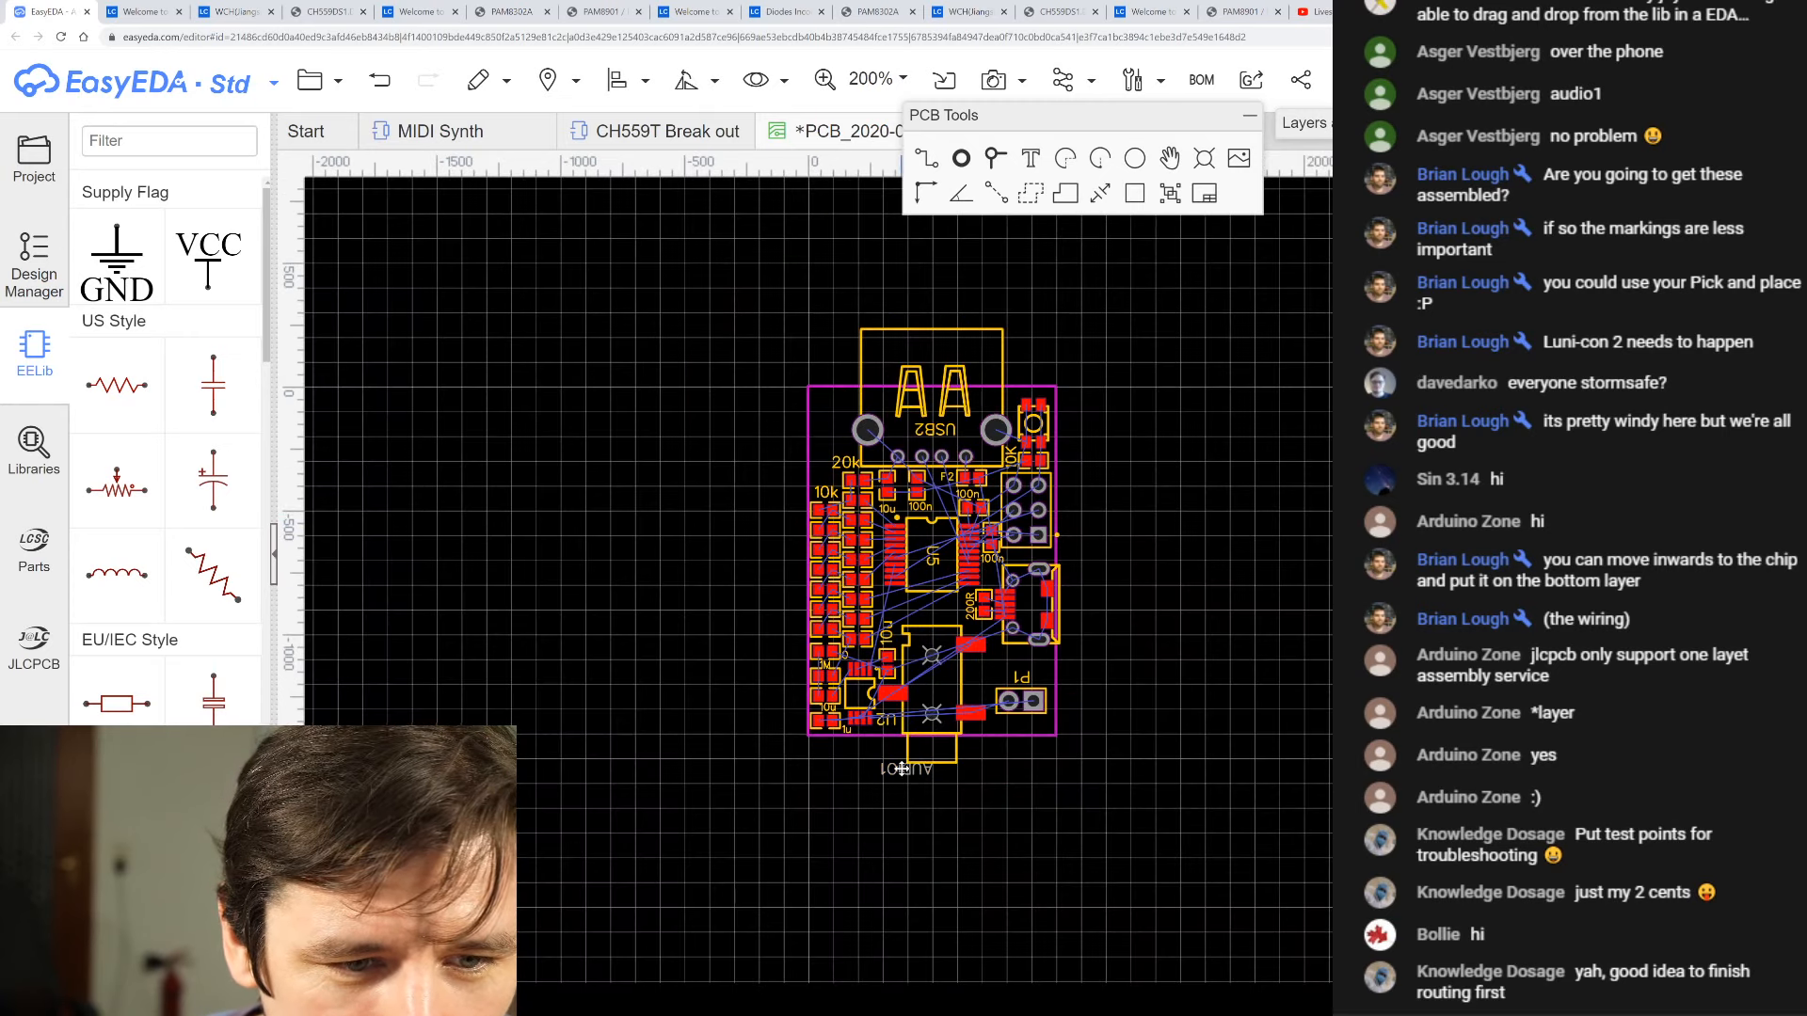
scroll(1157, 670, "up", 3)
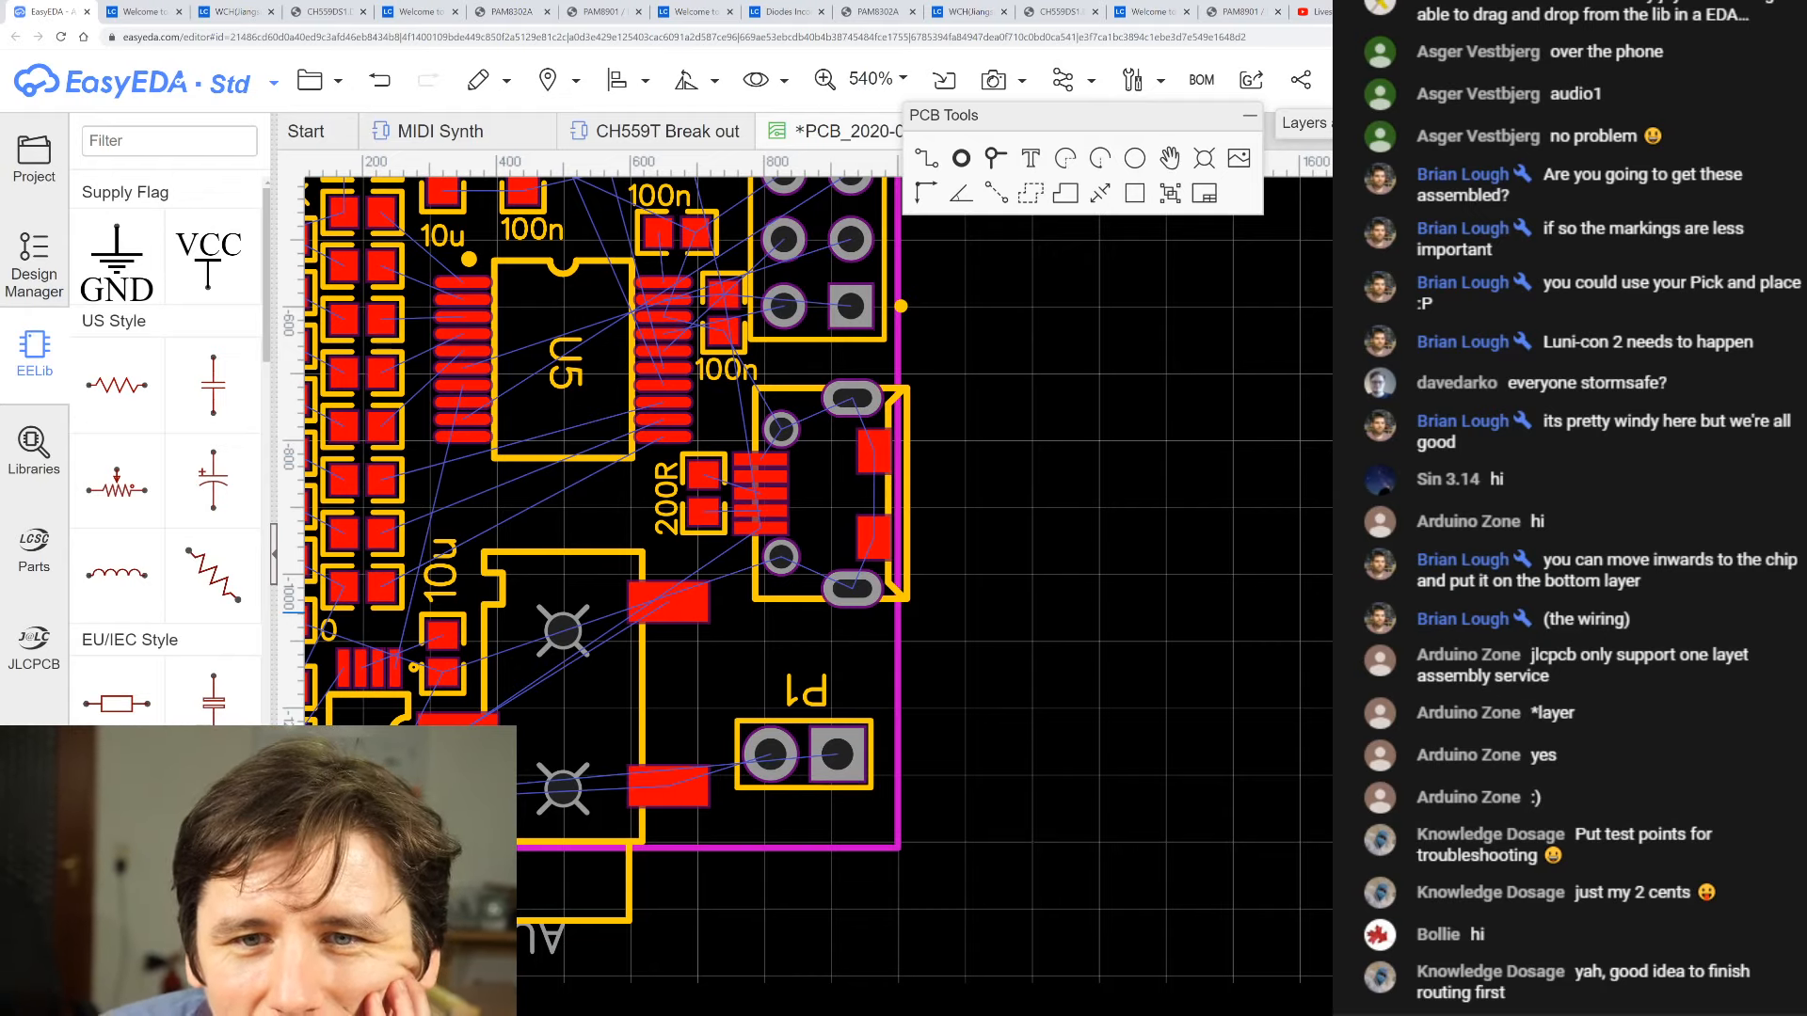
left_click(668, 786)
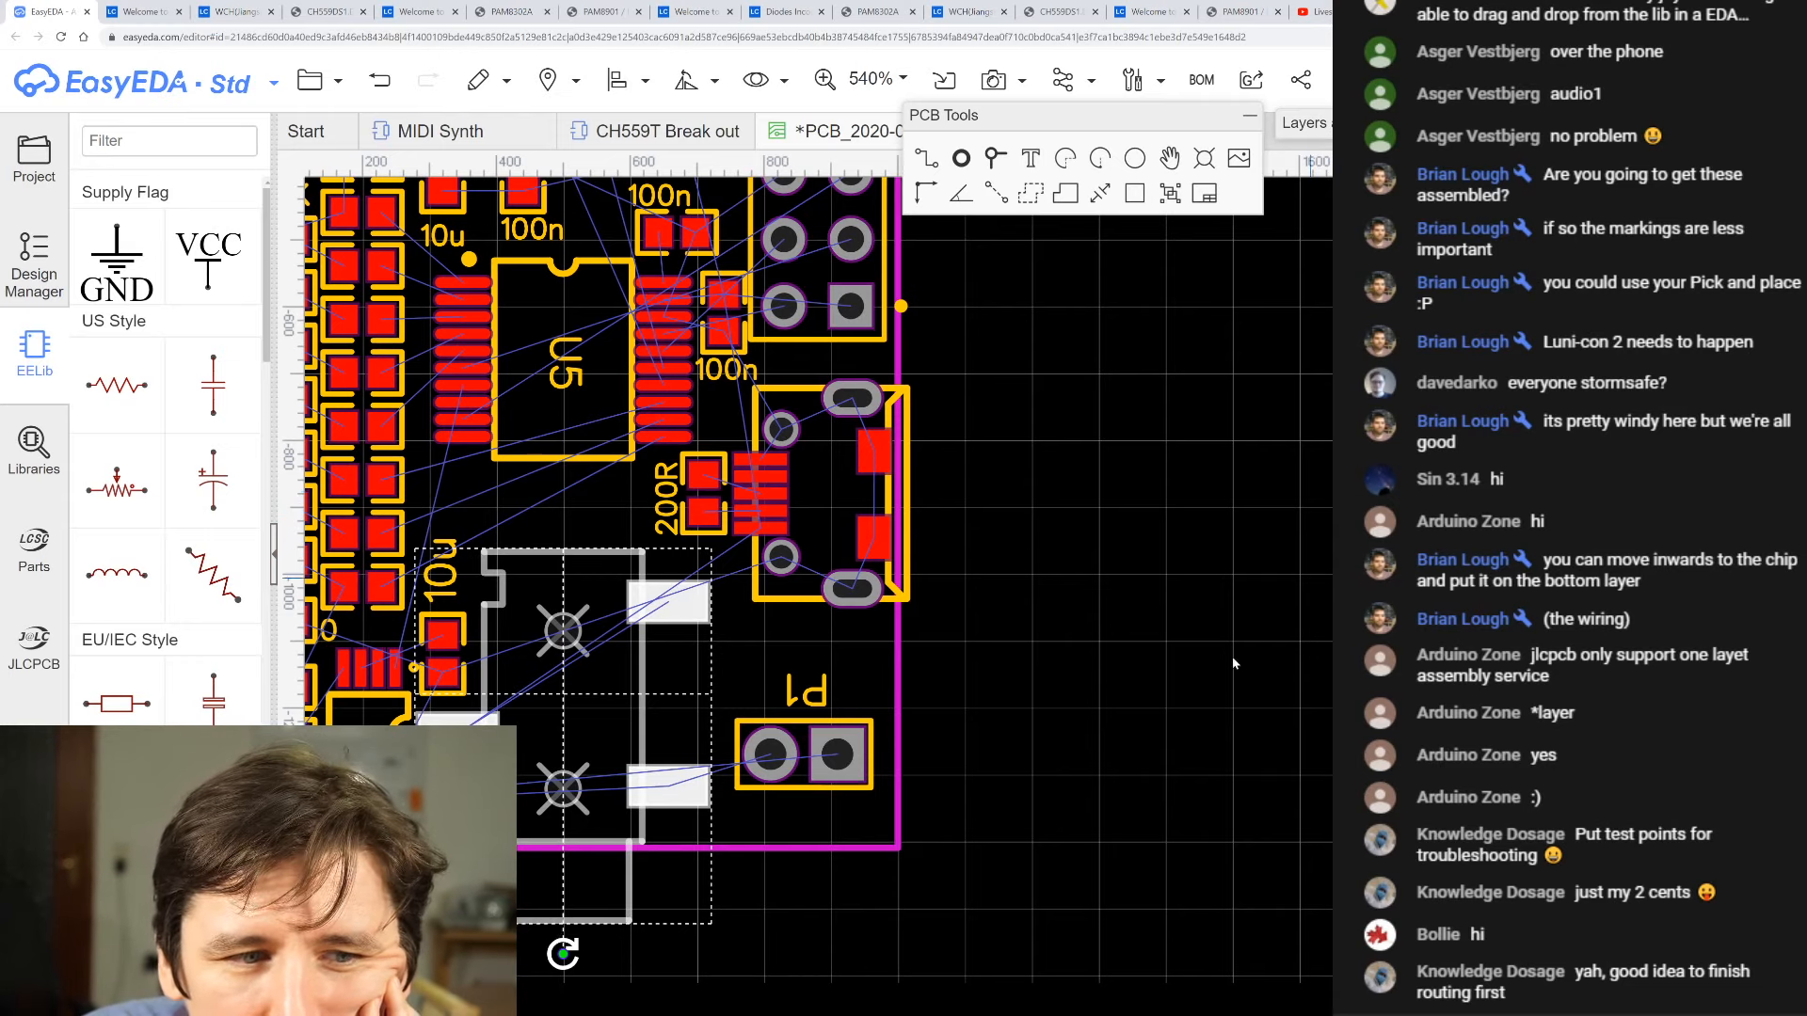
scroll(1195, 760, "down", 4)
scroll(758, 612, "up", 3)
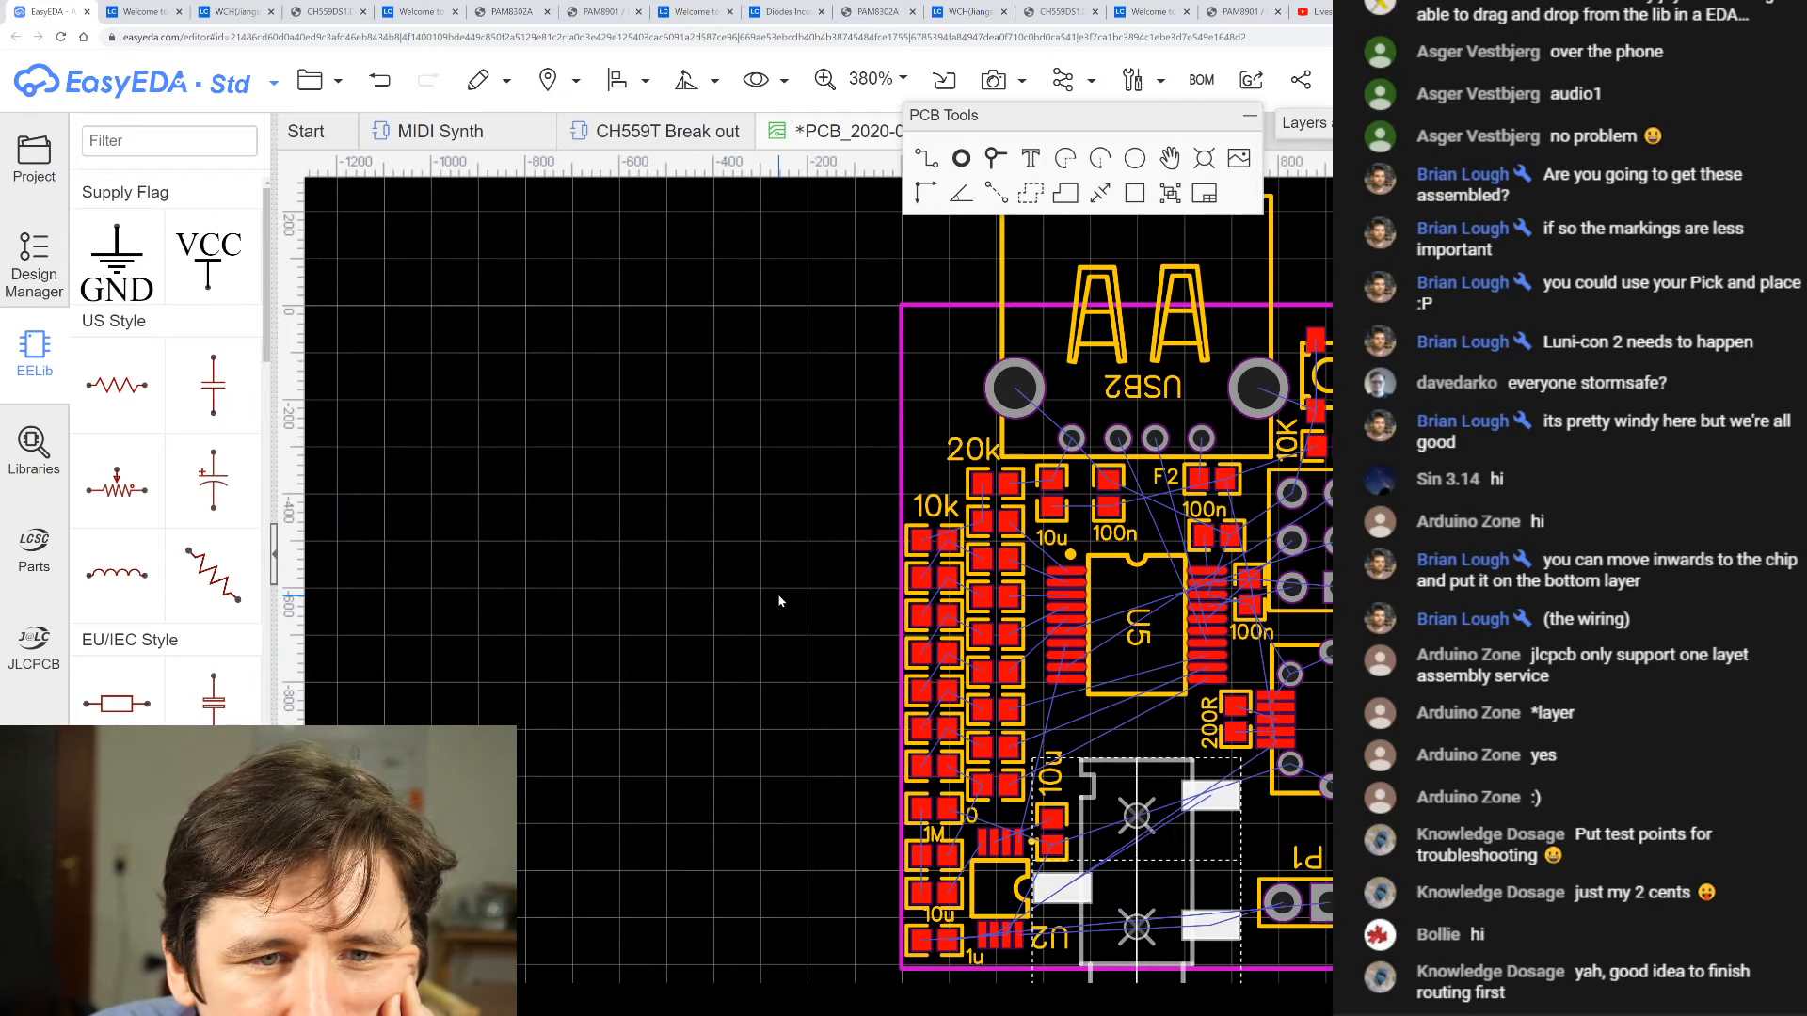
- Place the USB1 label inside the micro USB connector's outline and rotate it to read vertically
left_click(1310, 750)
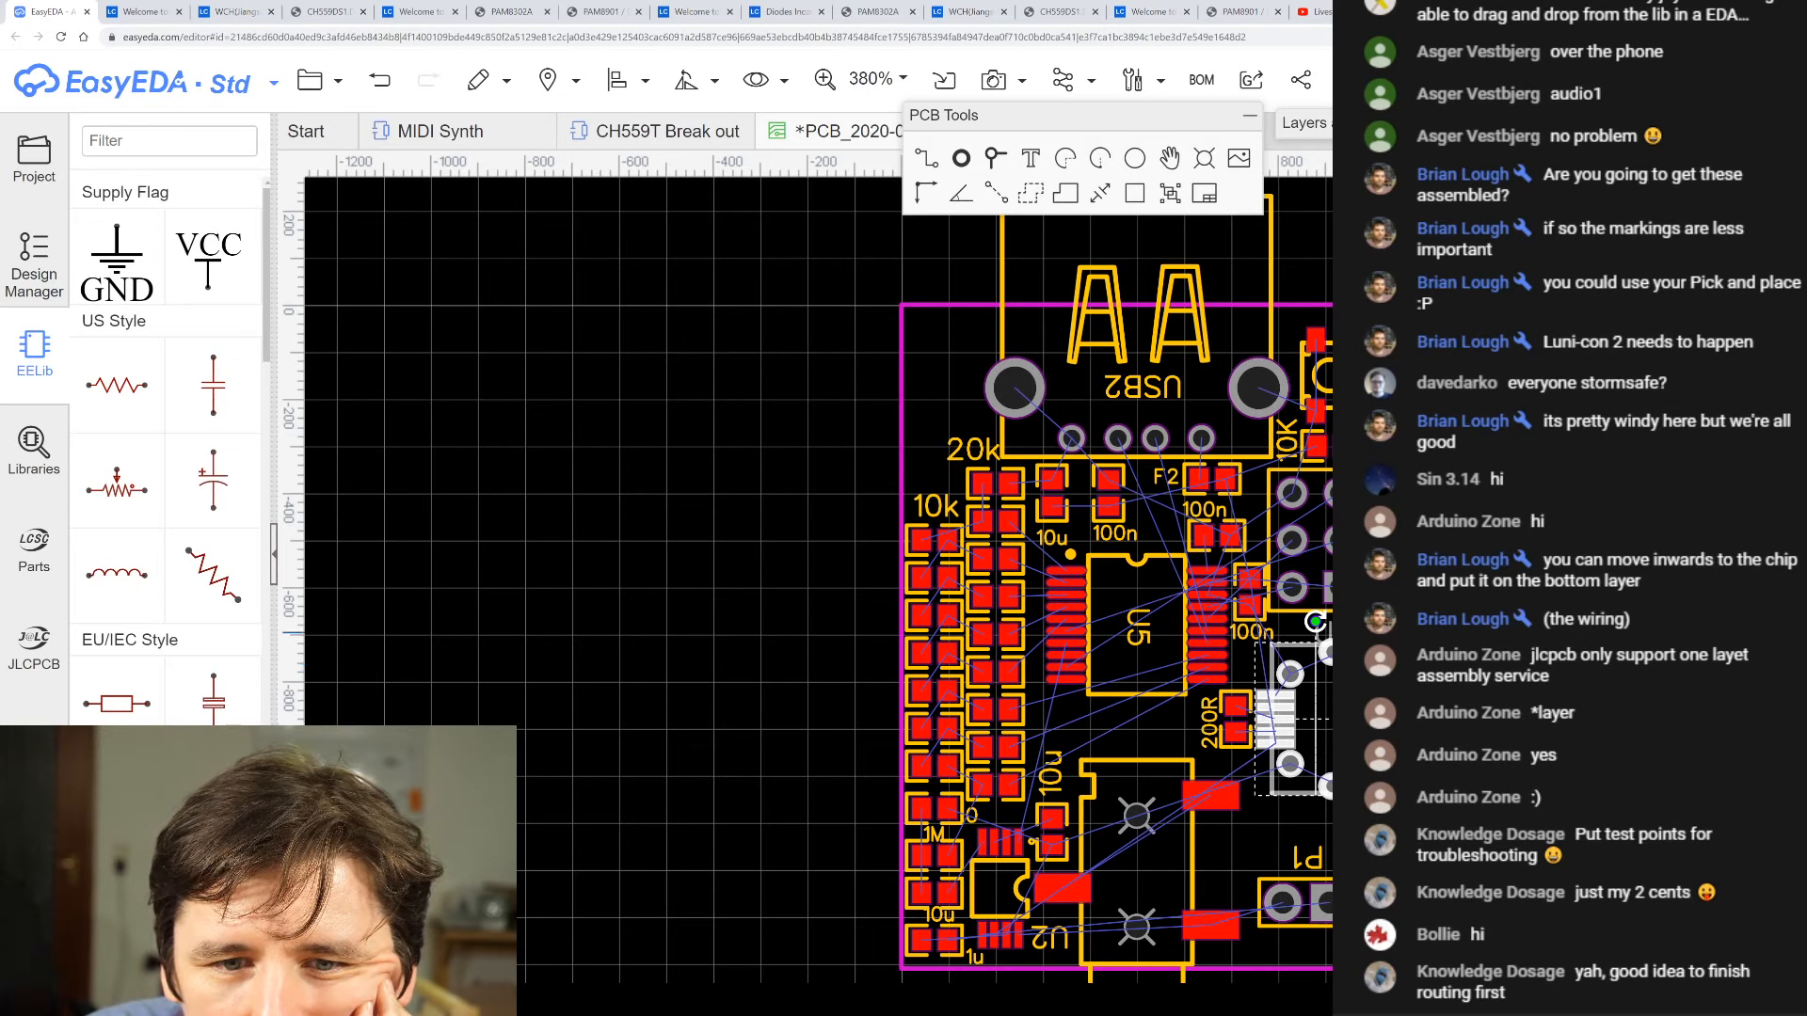
left_click_drag(1351, 631, 1336, 709)
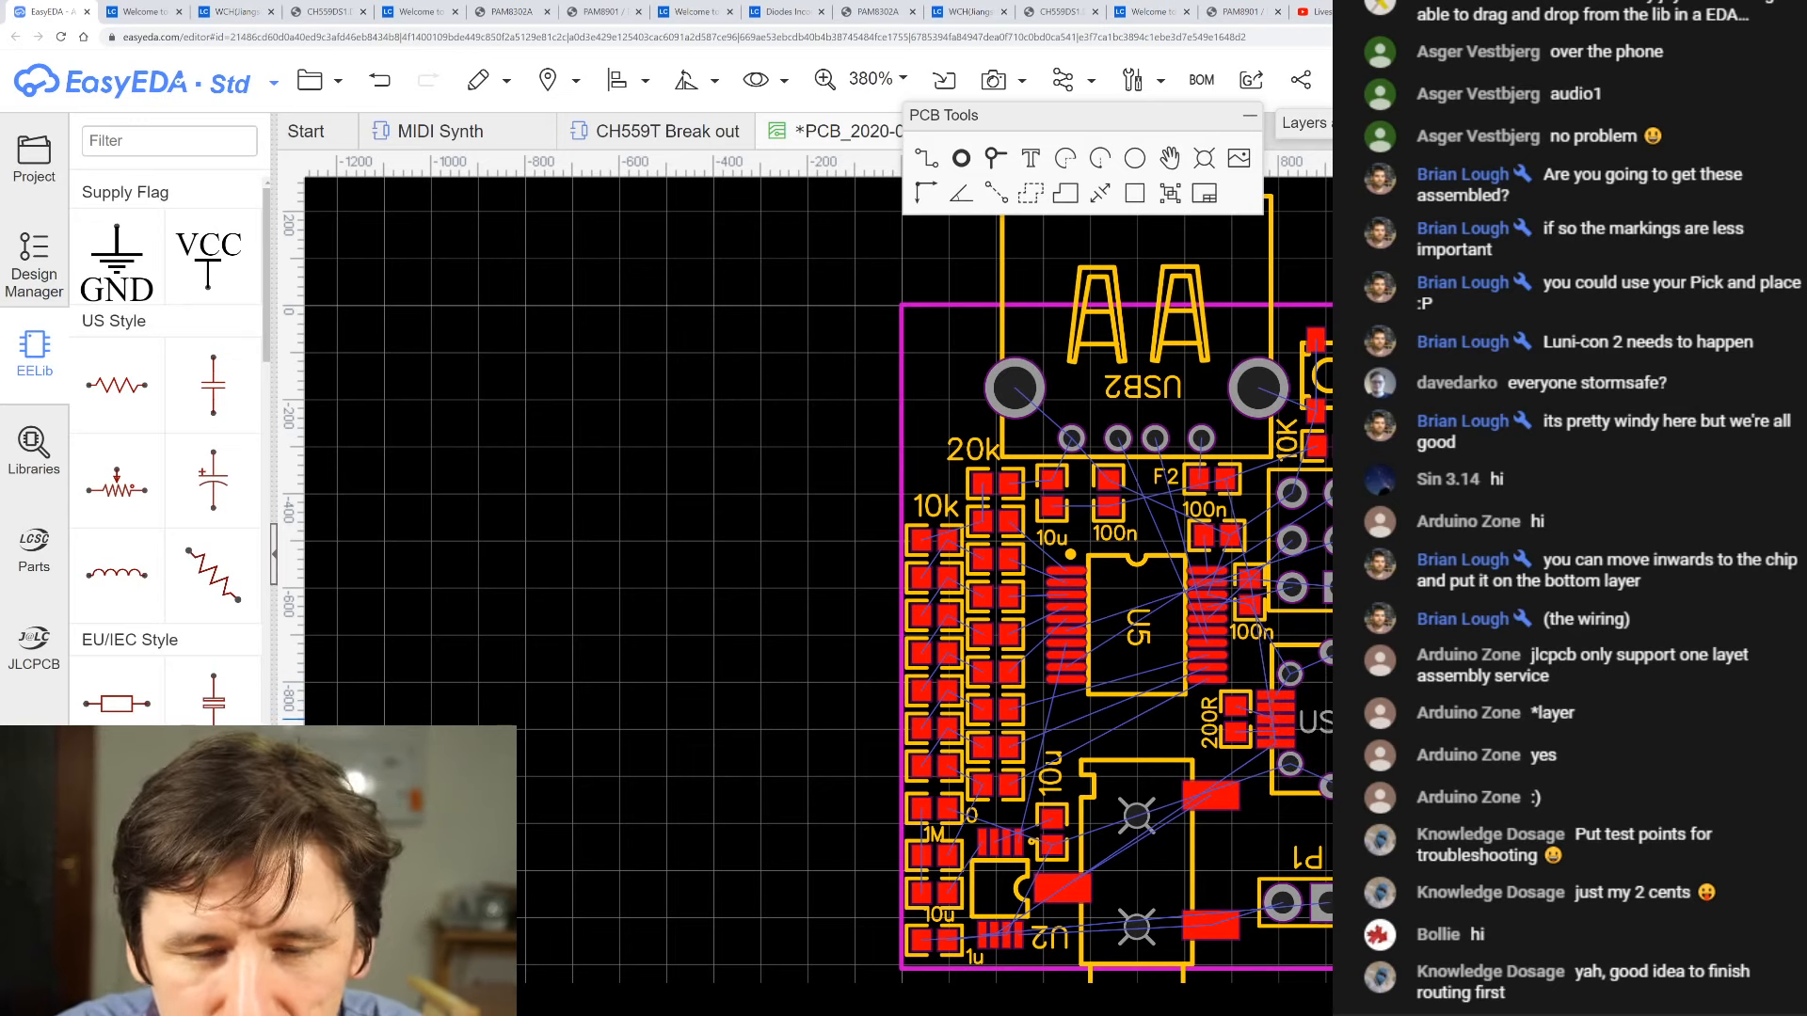
key("space")
left_click(1355, 828)
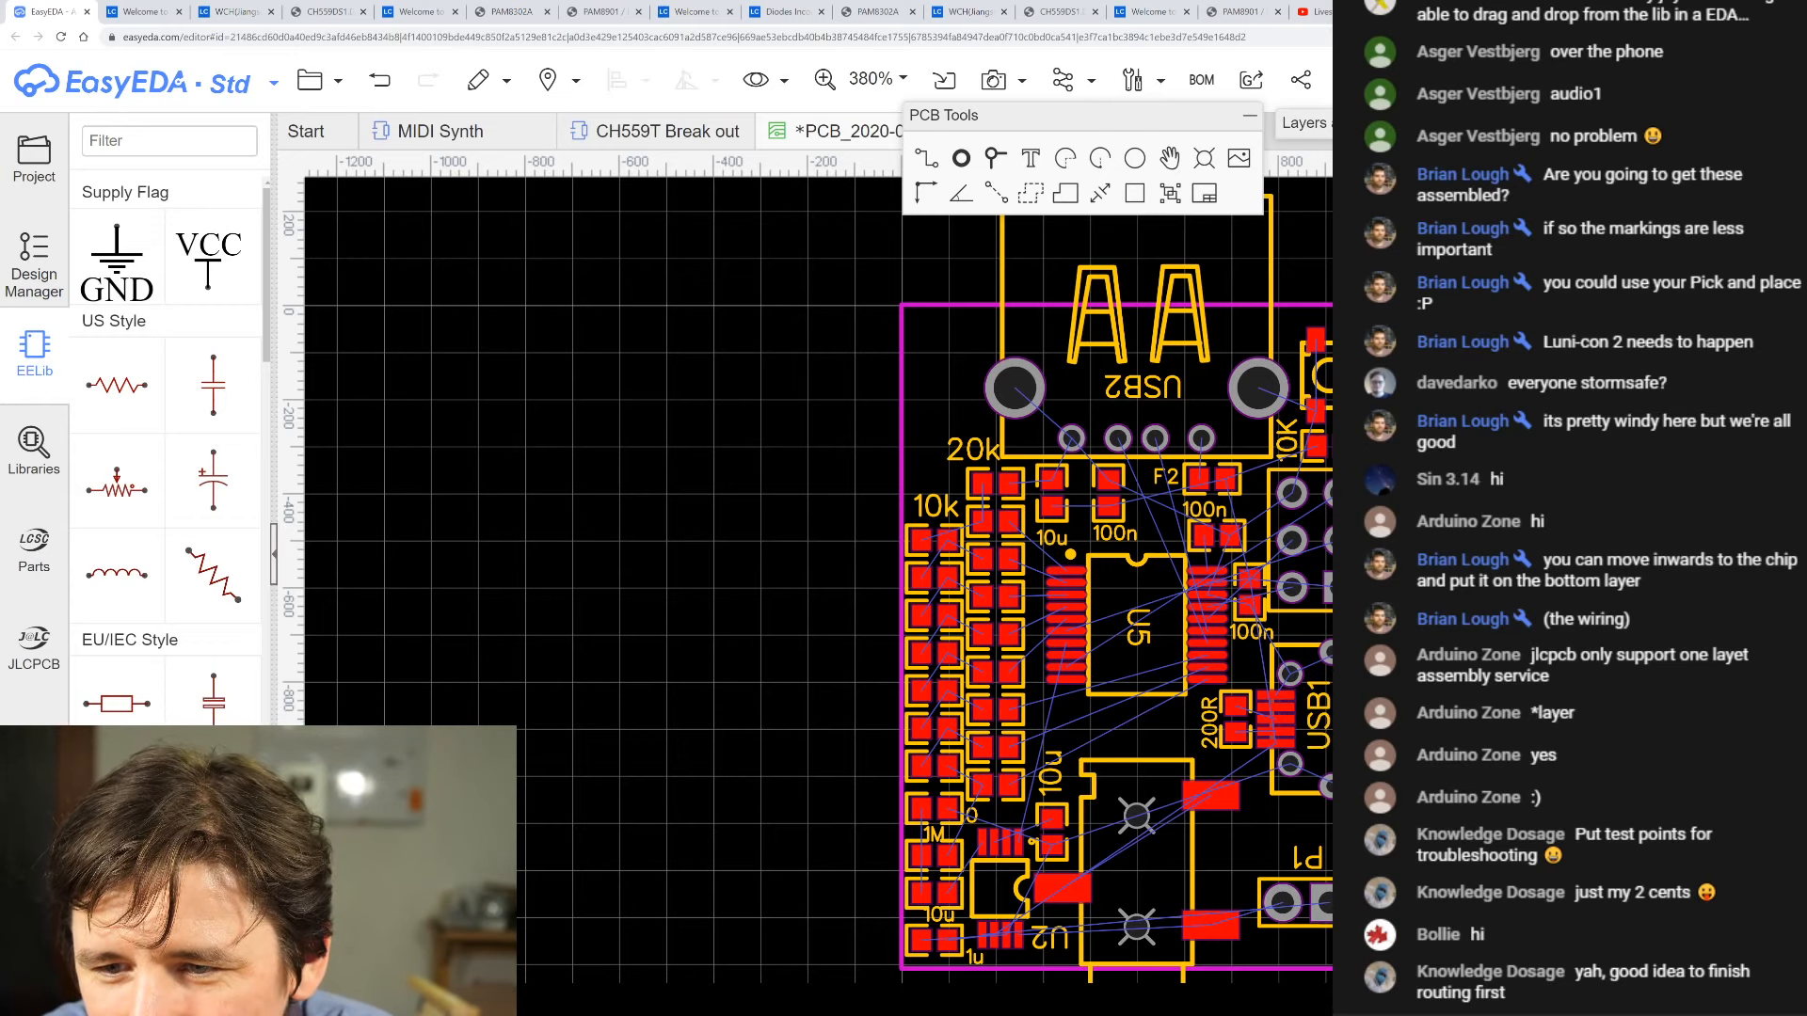
- Examine the component placement across the whole board, from the resistor columns to the USB connectors
scroll(1137, 495, "down", 2)
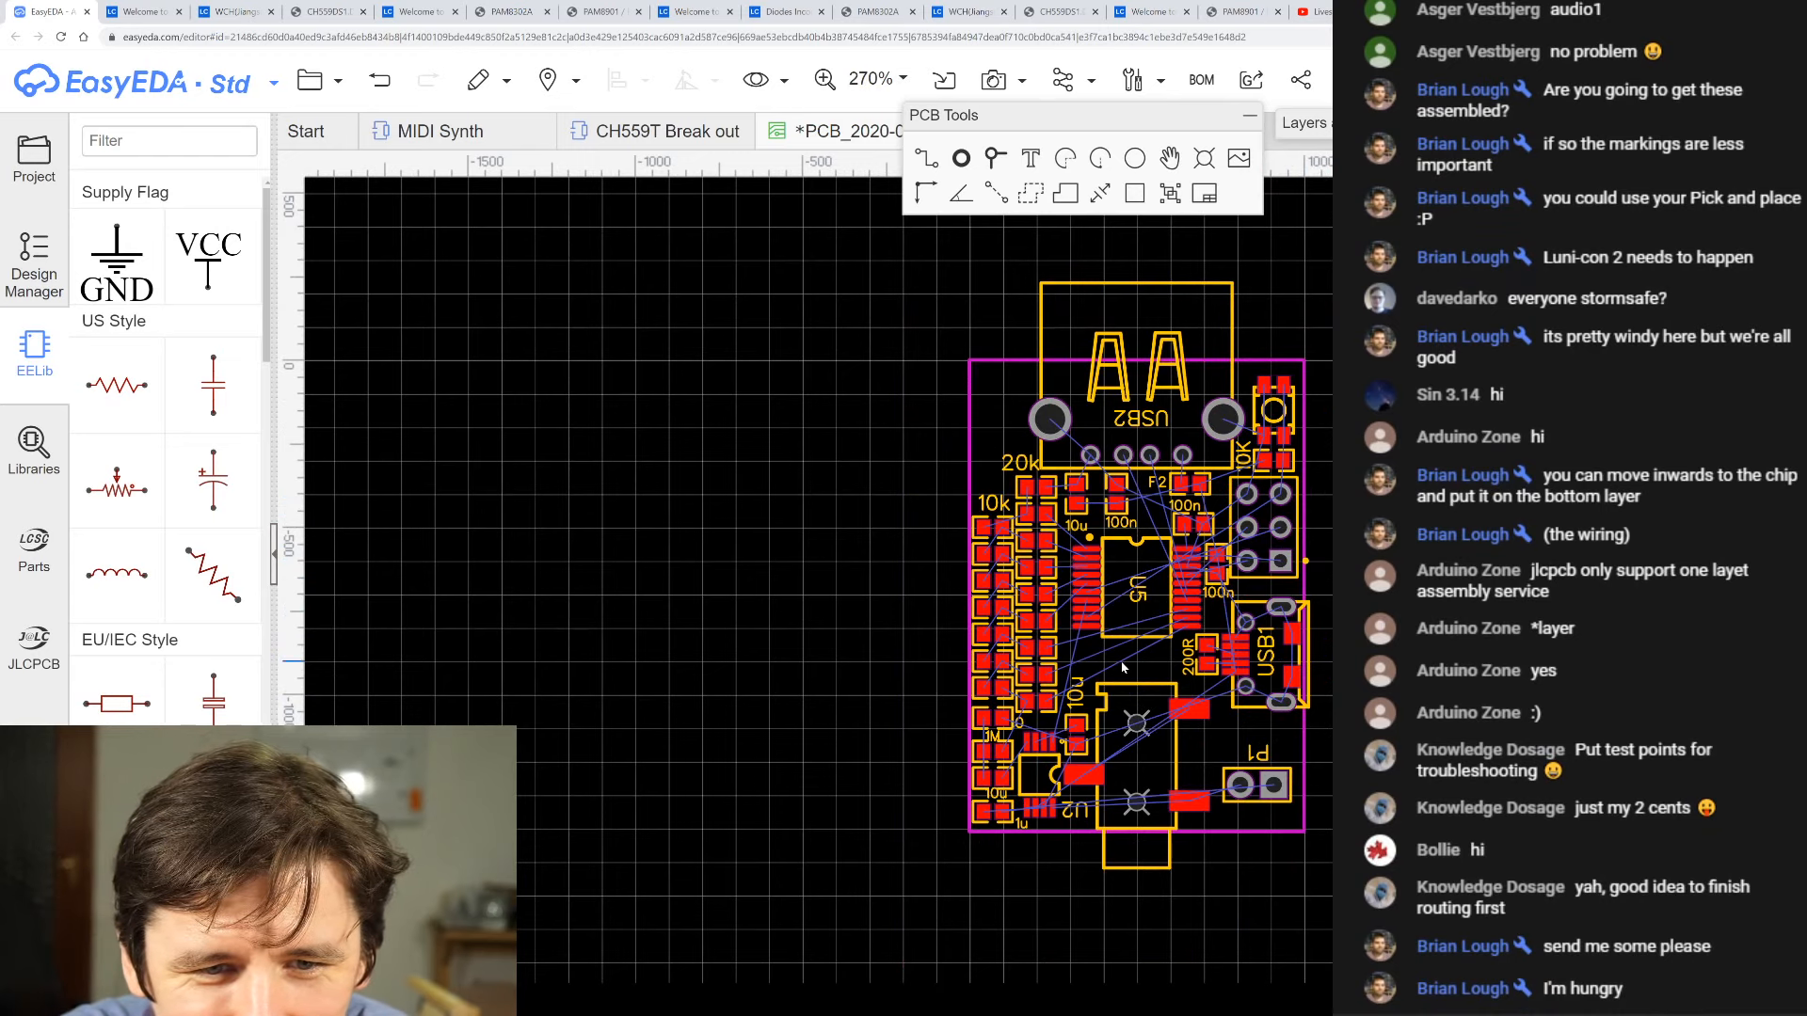
scroll(1123, 667, "up", 2)
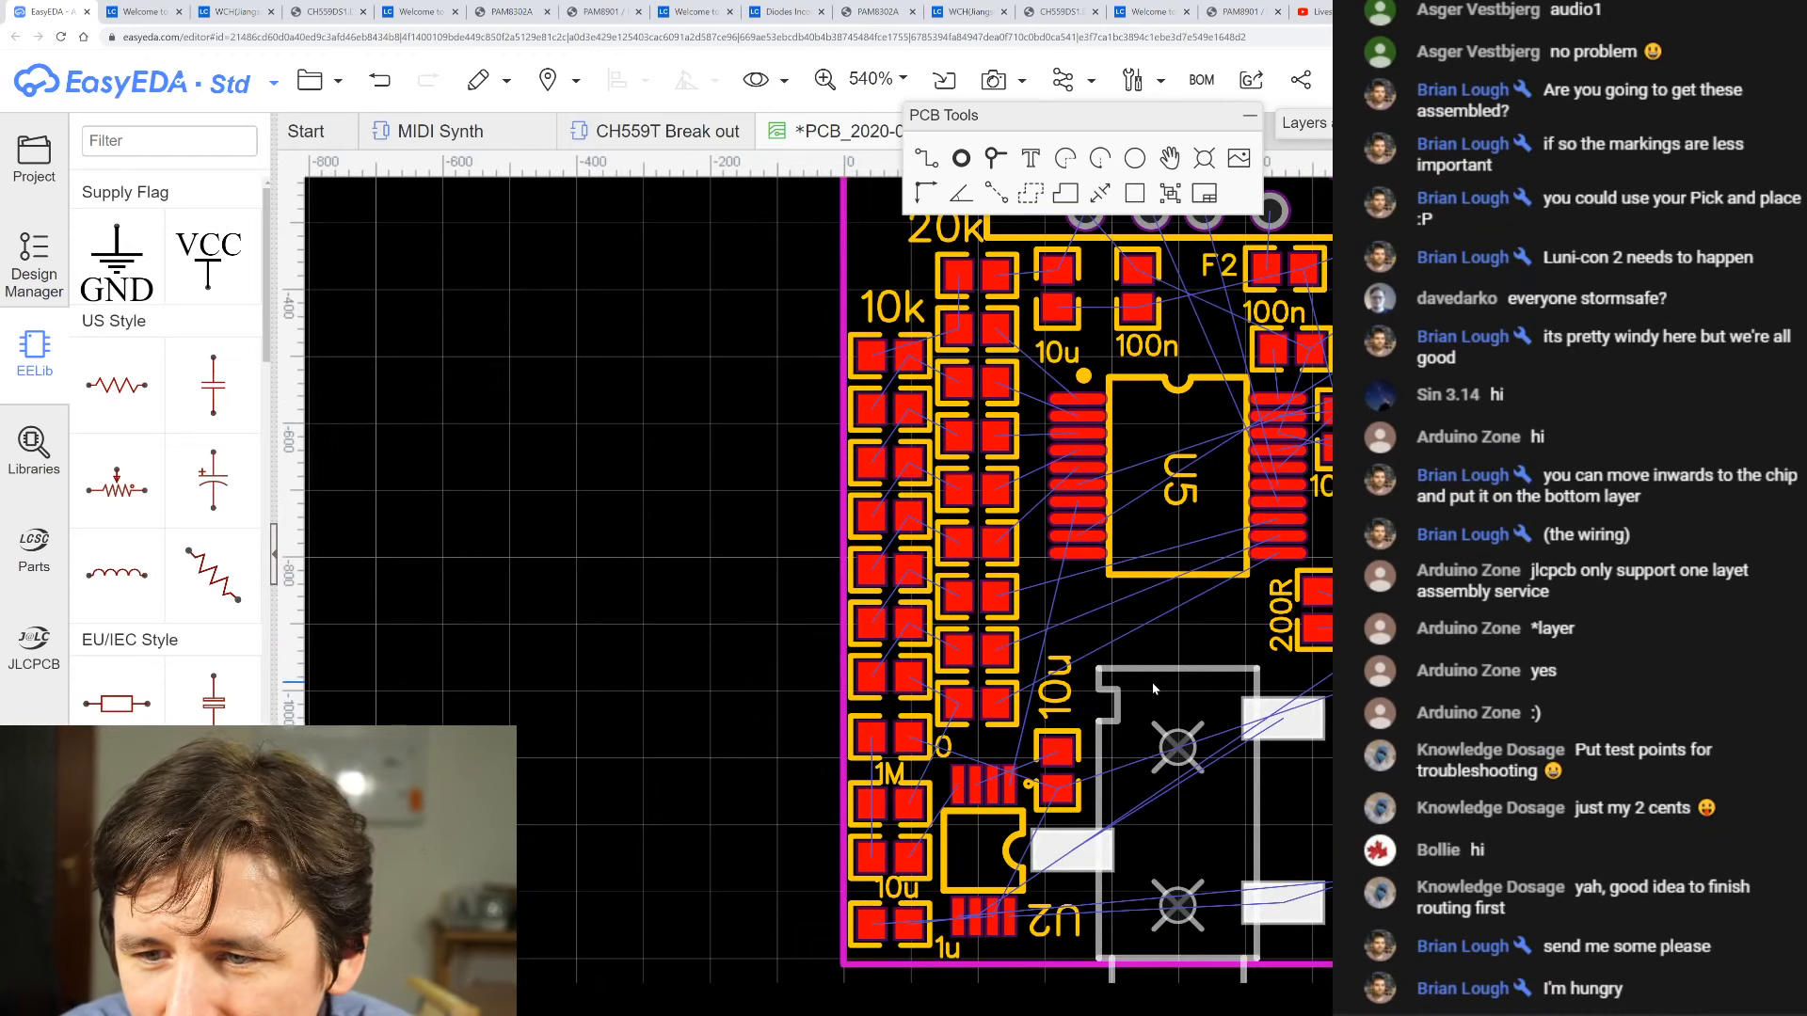
scroll(1156, 531, "down", 1)
scroll(1282, 723, "up", 2)
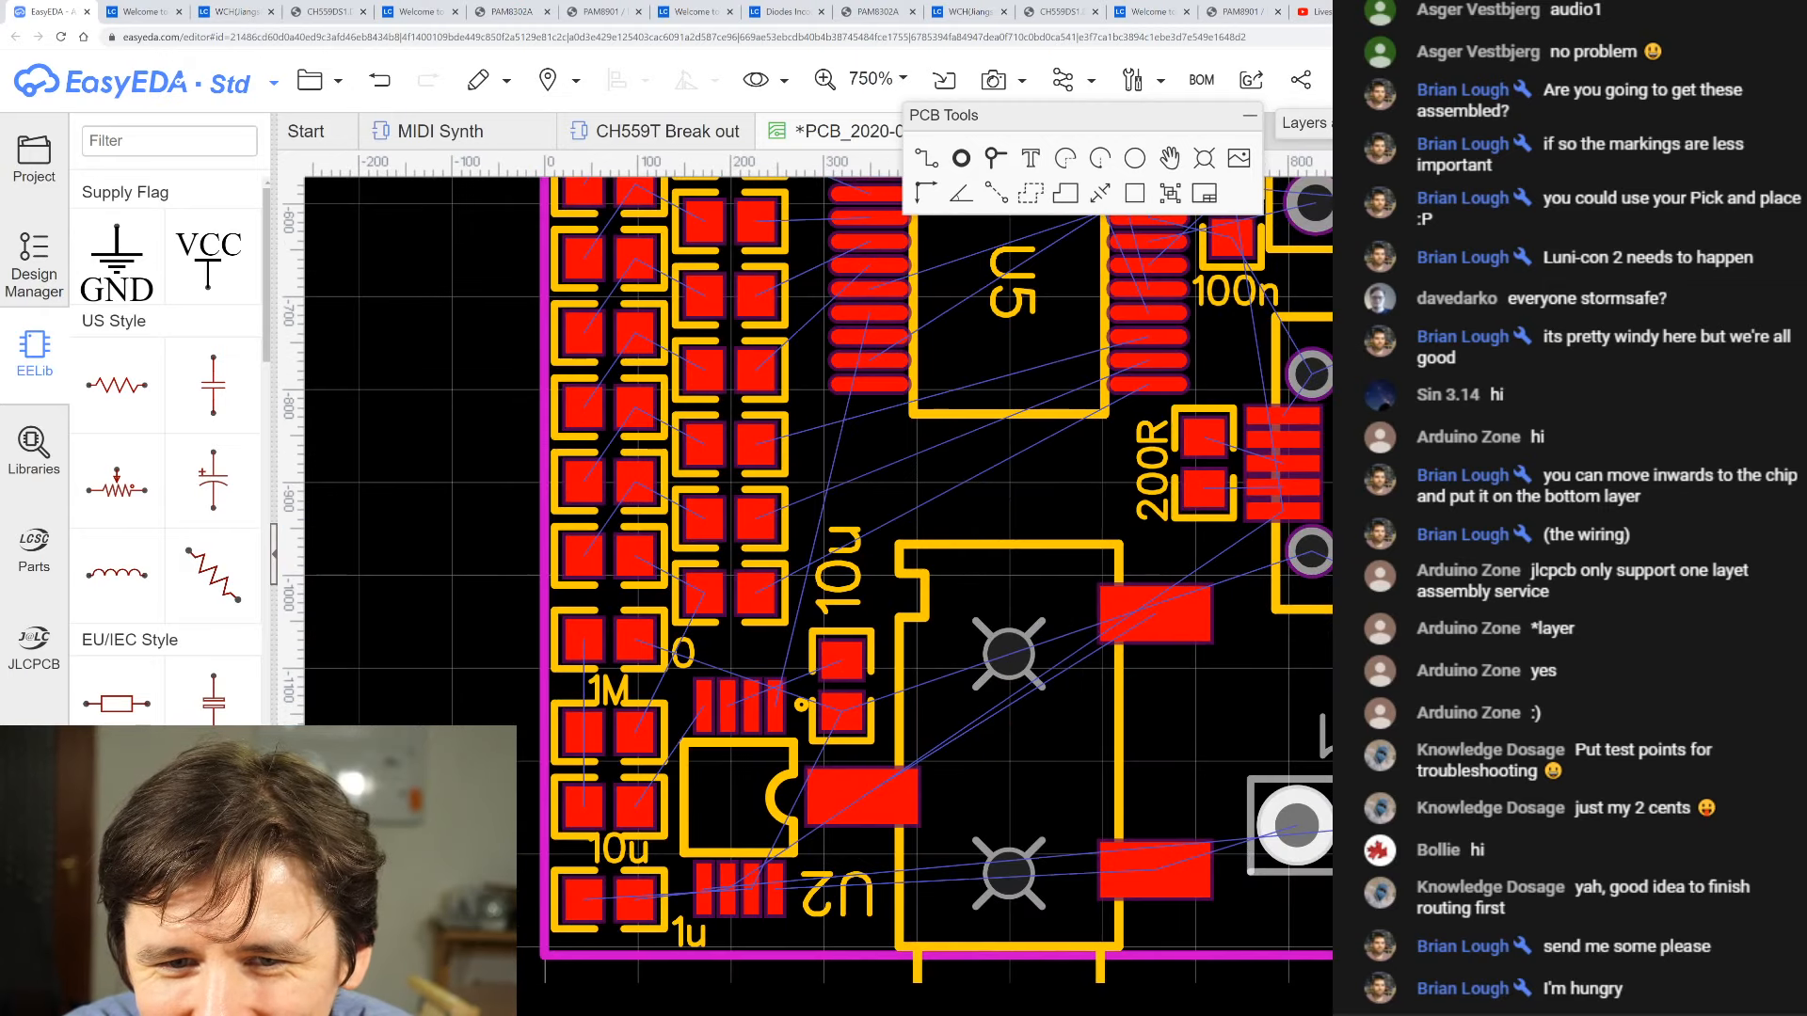
scroll(1322, 724, "down", 1)
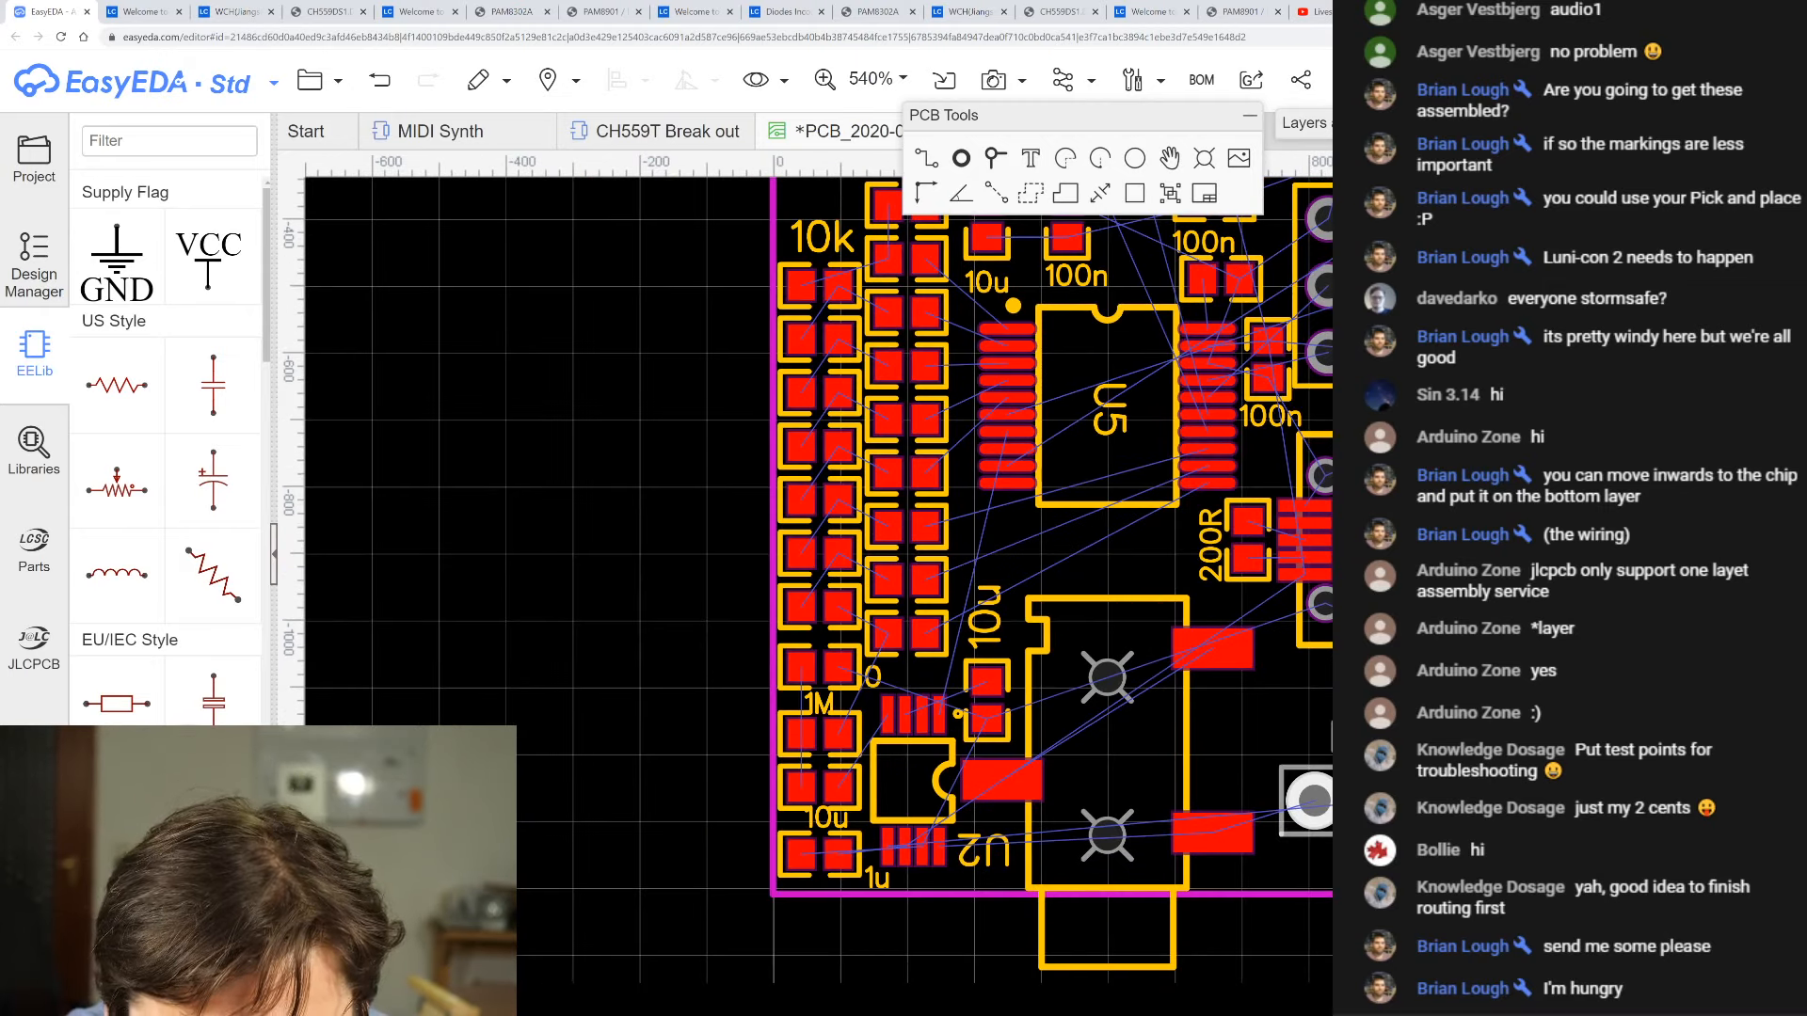
scroll(916, 607, "down", 2)
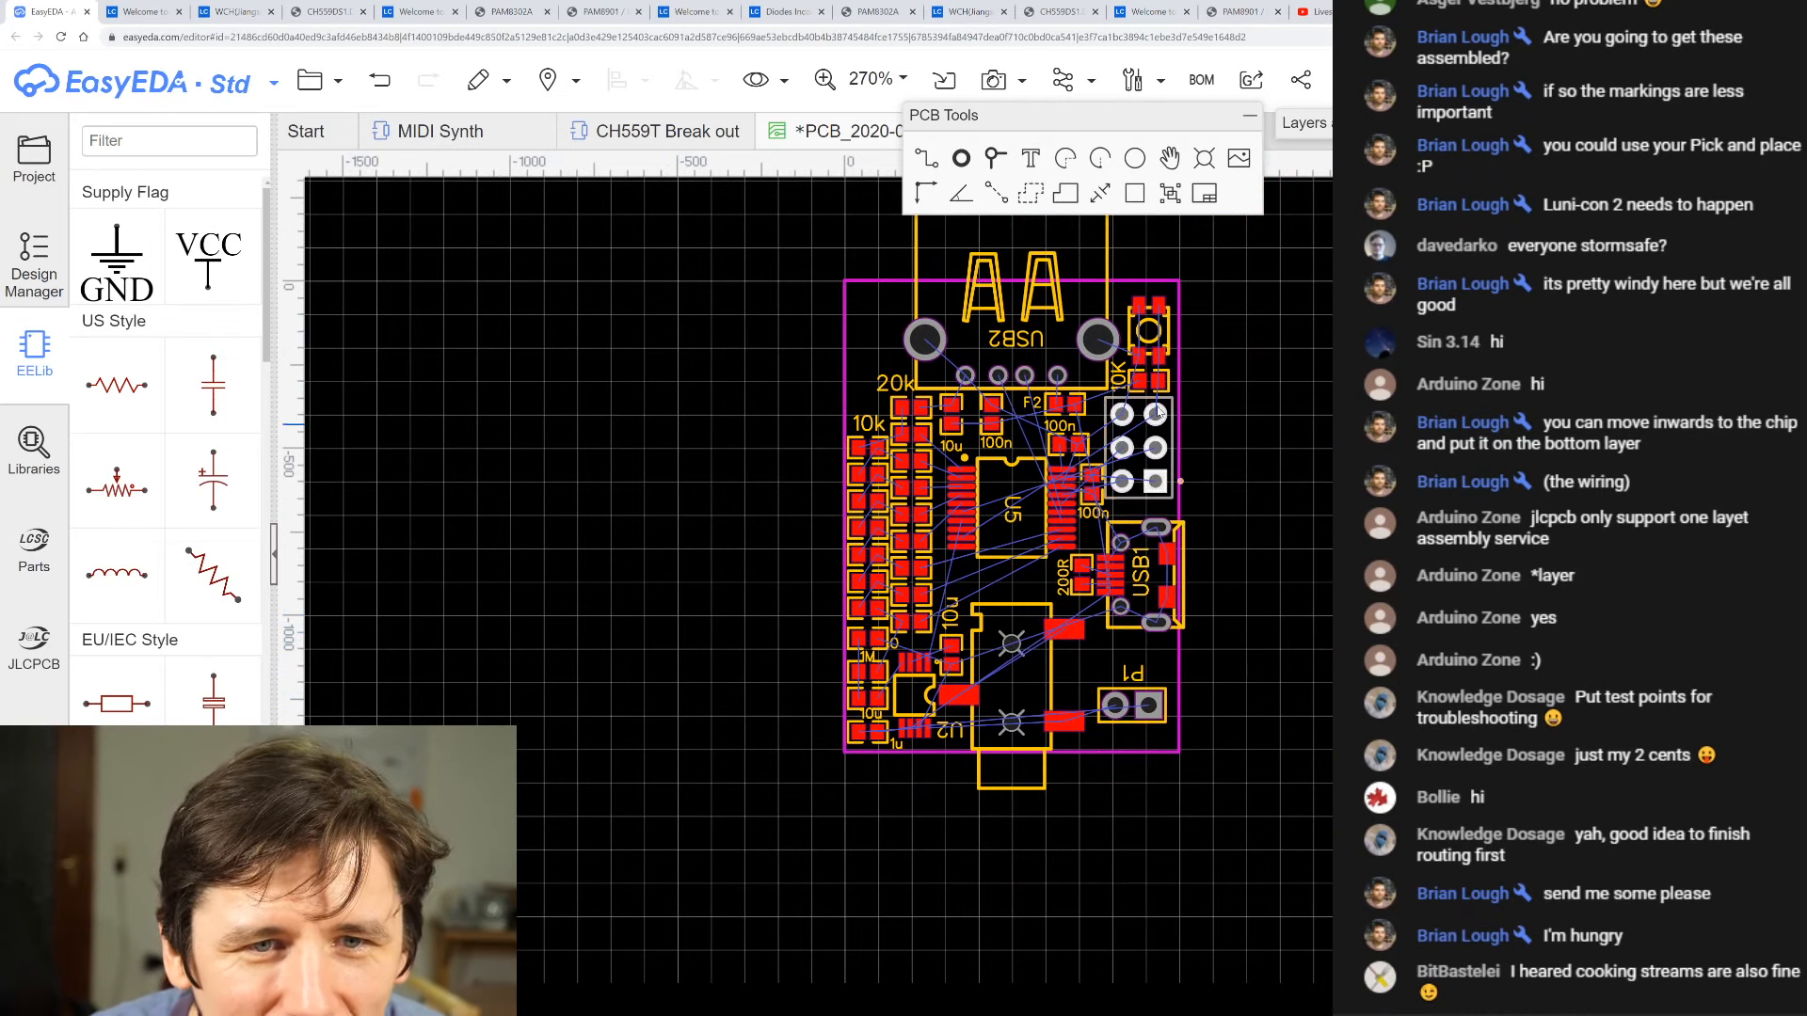
scroll(1156, 386, "up", 3)
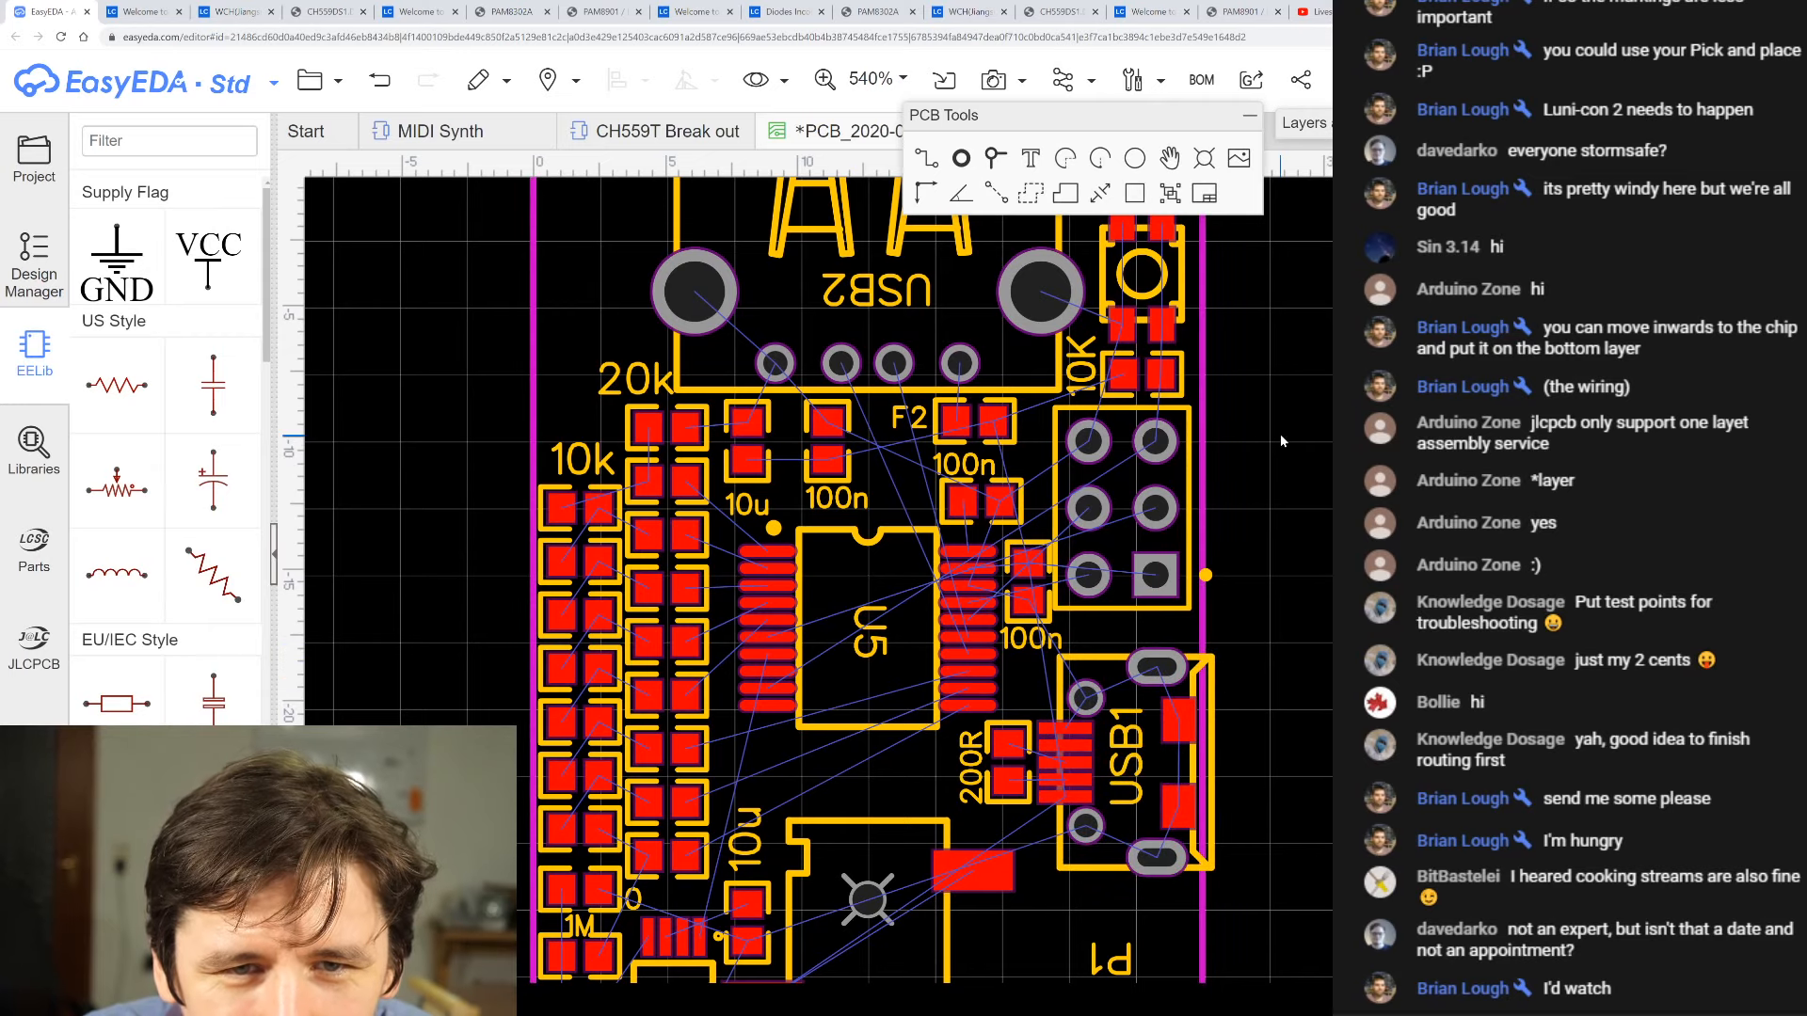
scroll(1280, 440, "down", 3)
- Select the board outline and check its extents against the placed components
left_click(1241, 373)
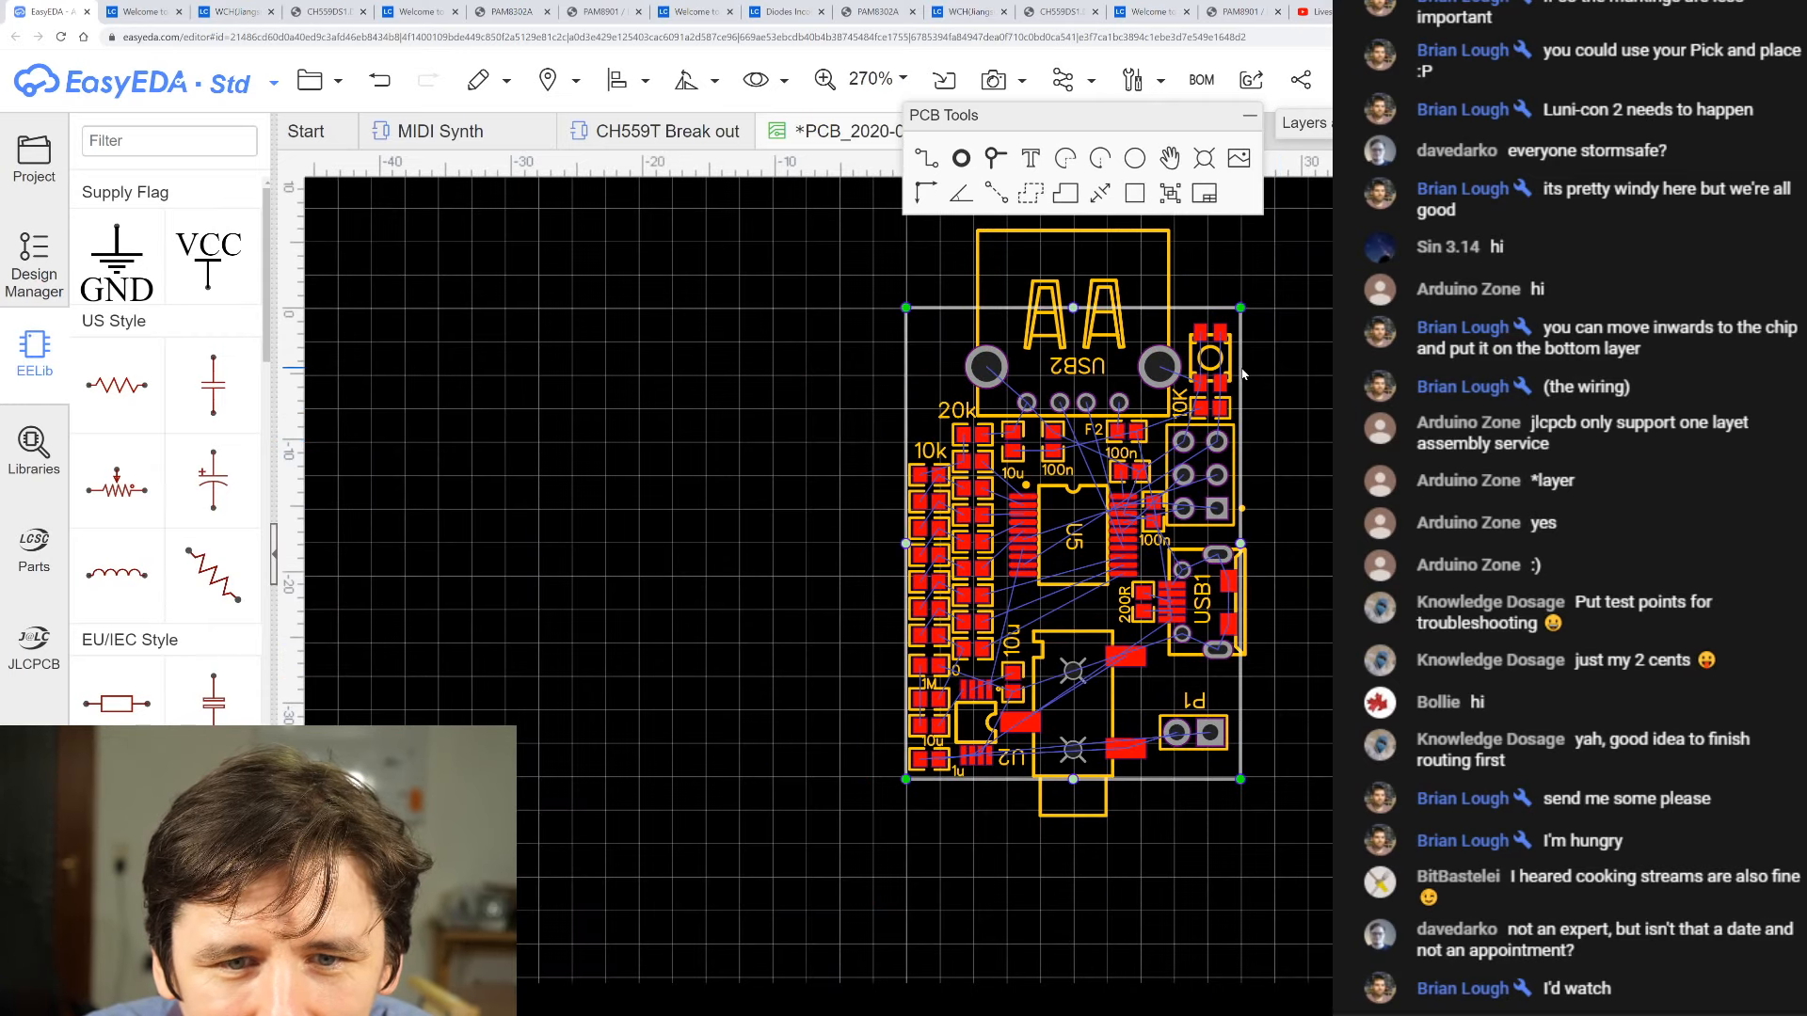
scroll(1245, 371, "up", 4)
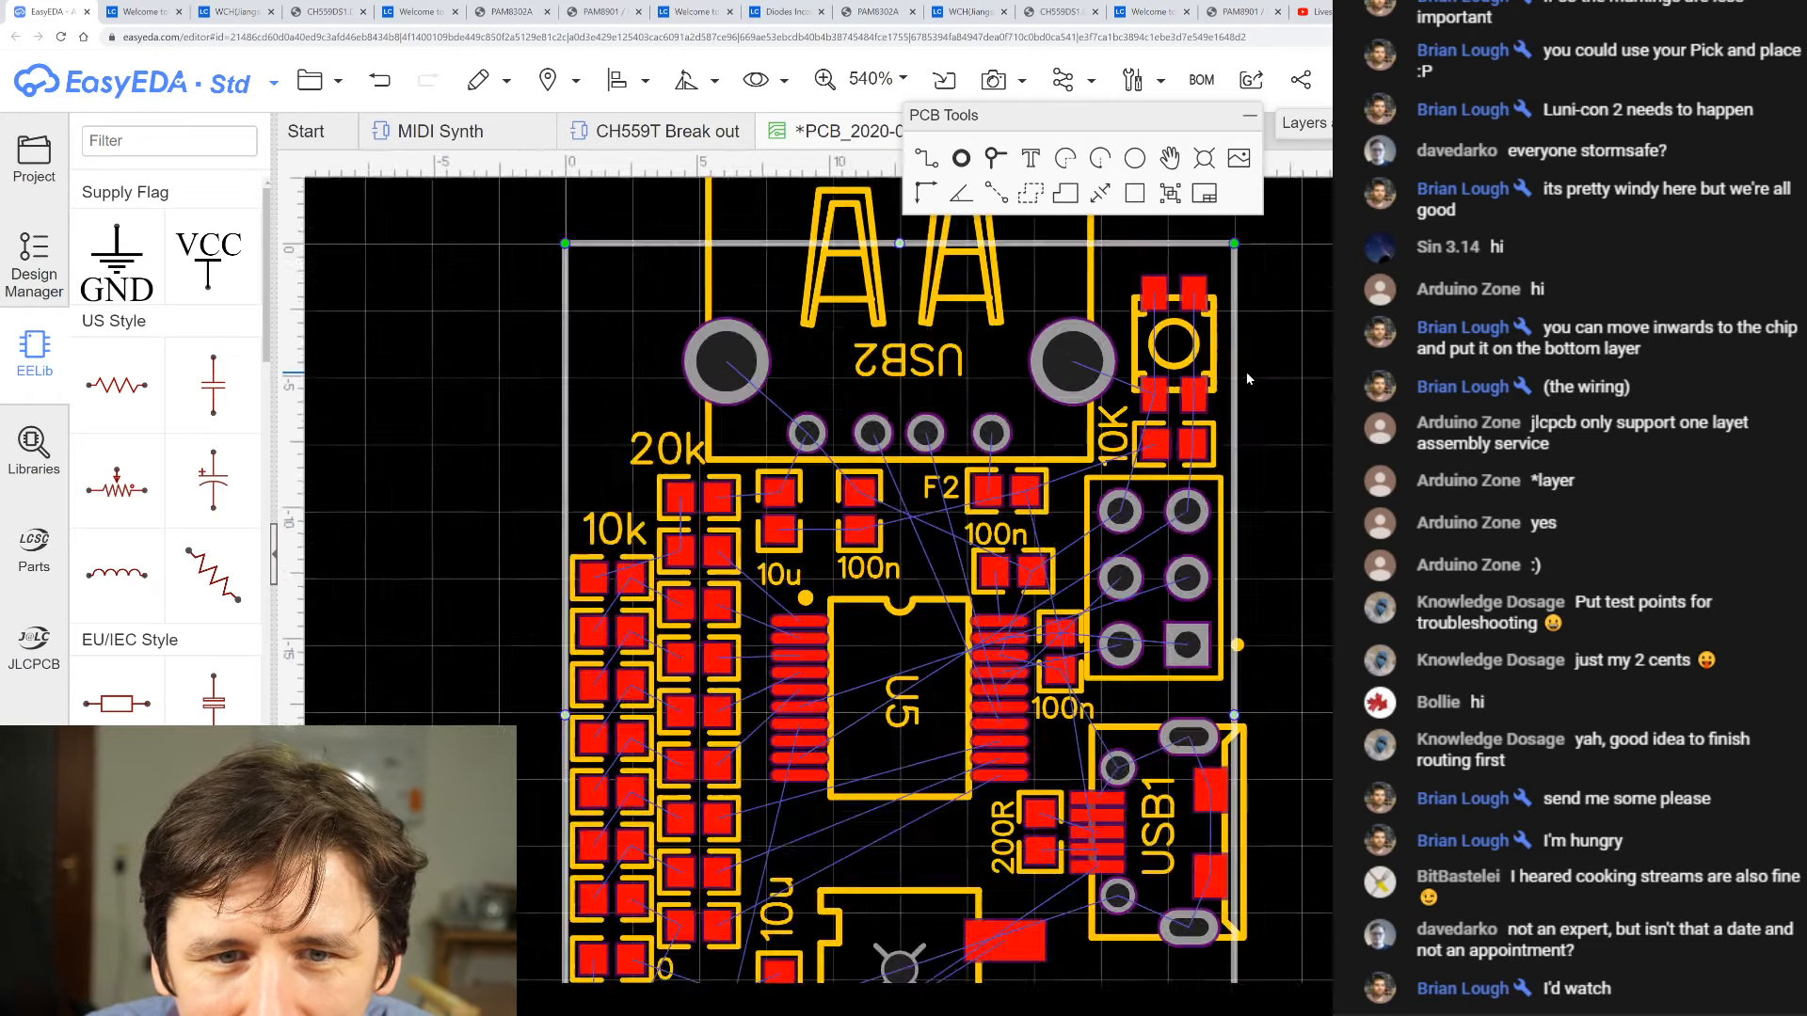
scroll(1246, 371, "down", 6)
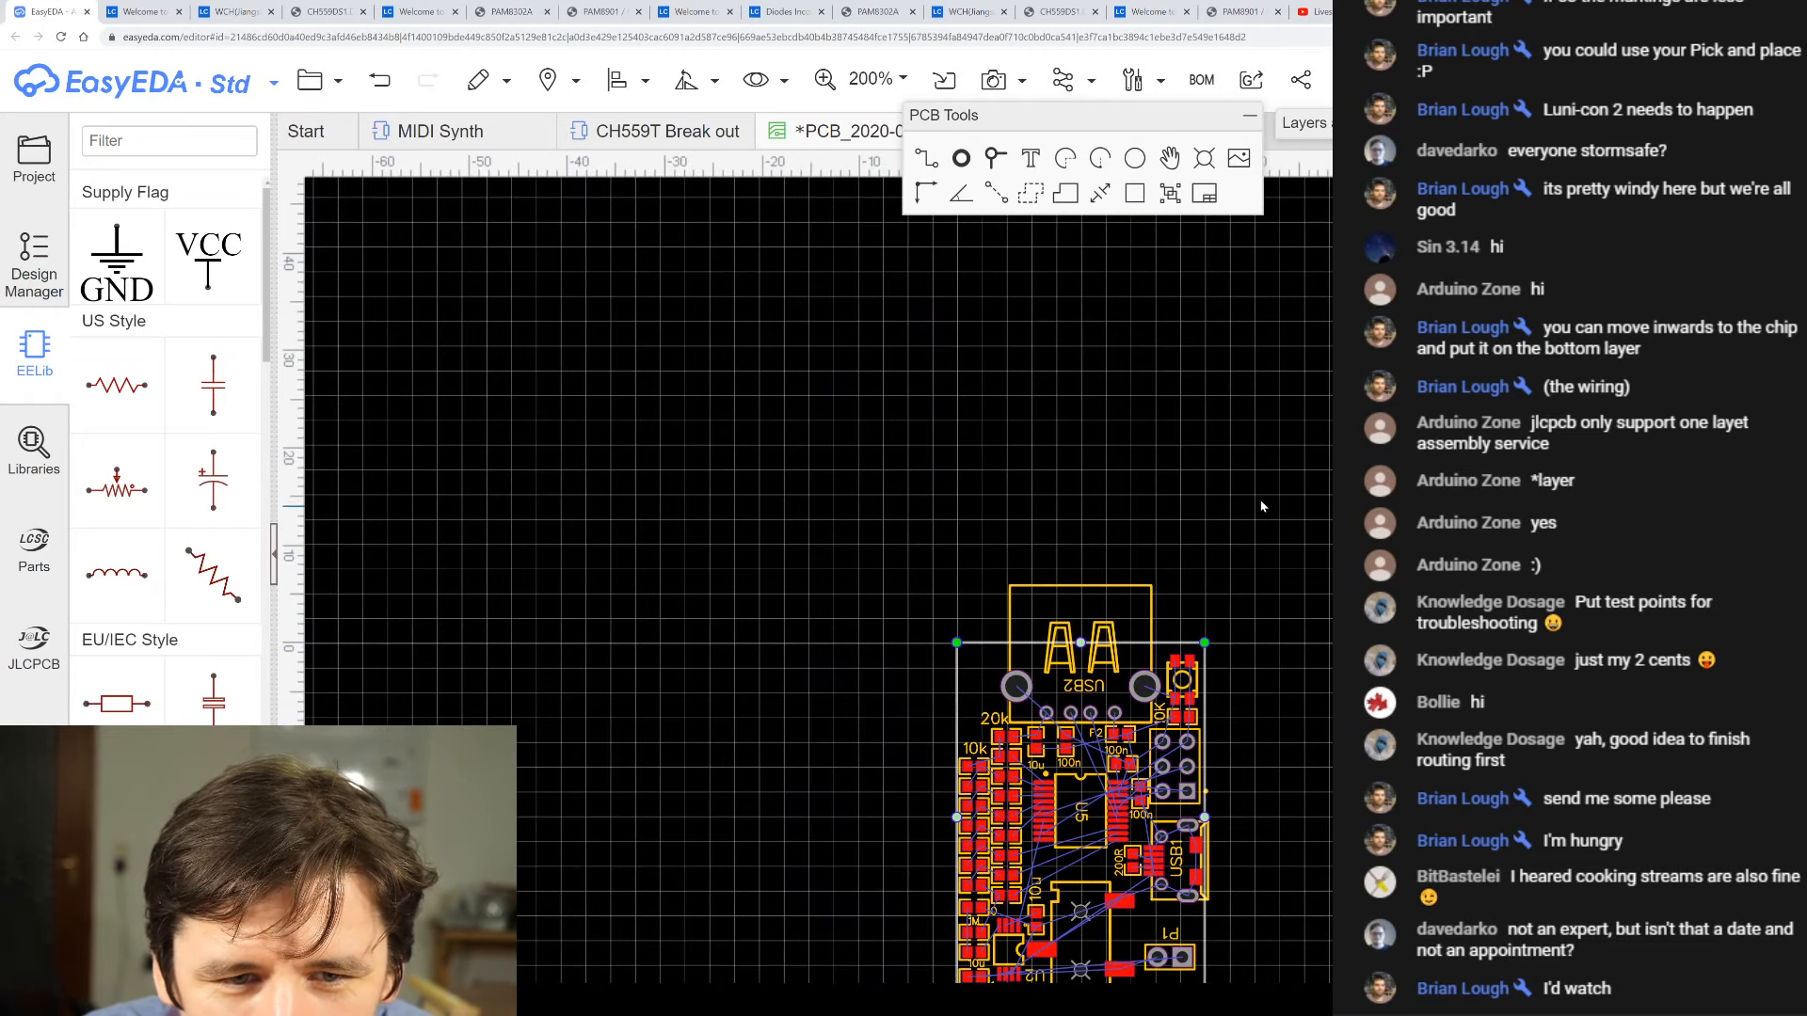
scroll(1187, 800, "down", 3)
scroll(1213, 753, "up", 4)
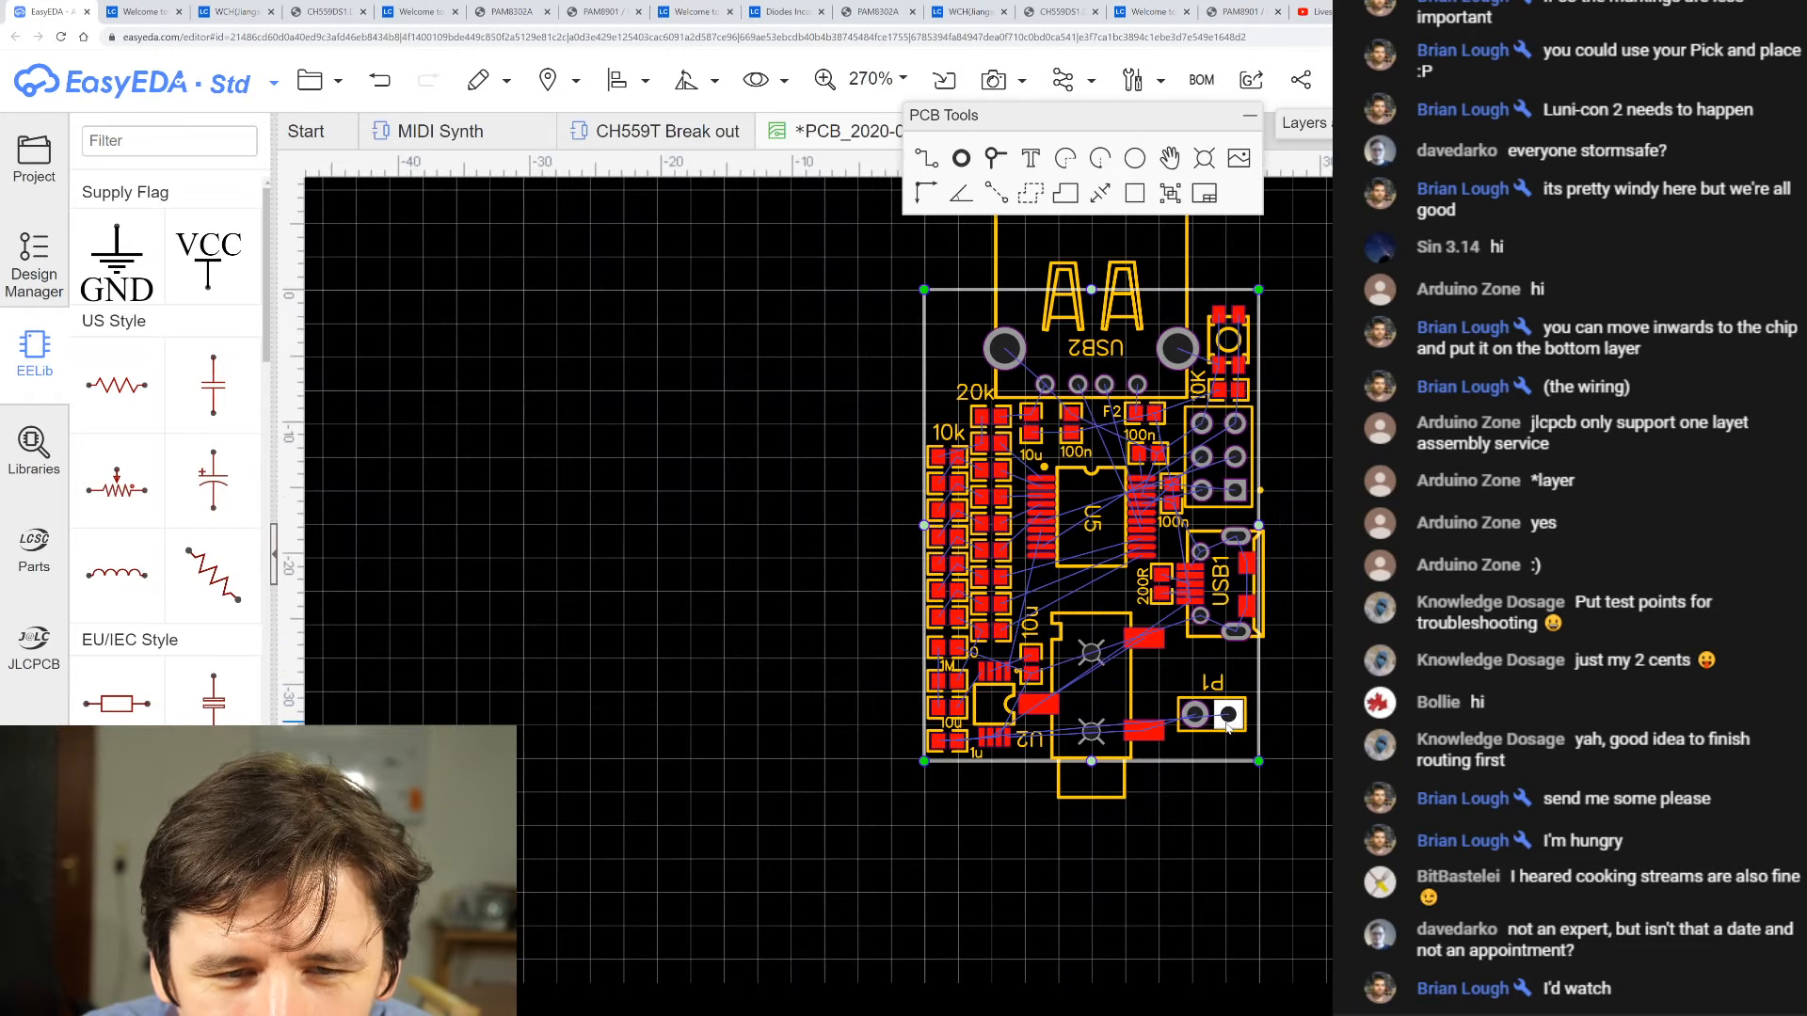
scroll(1228, 717, "down", 1)
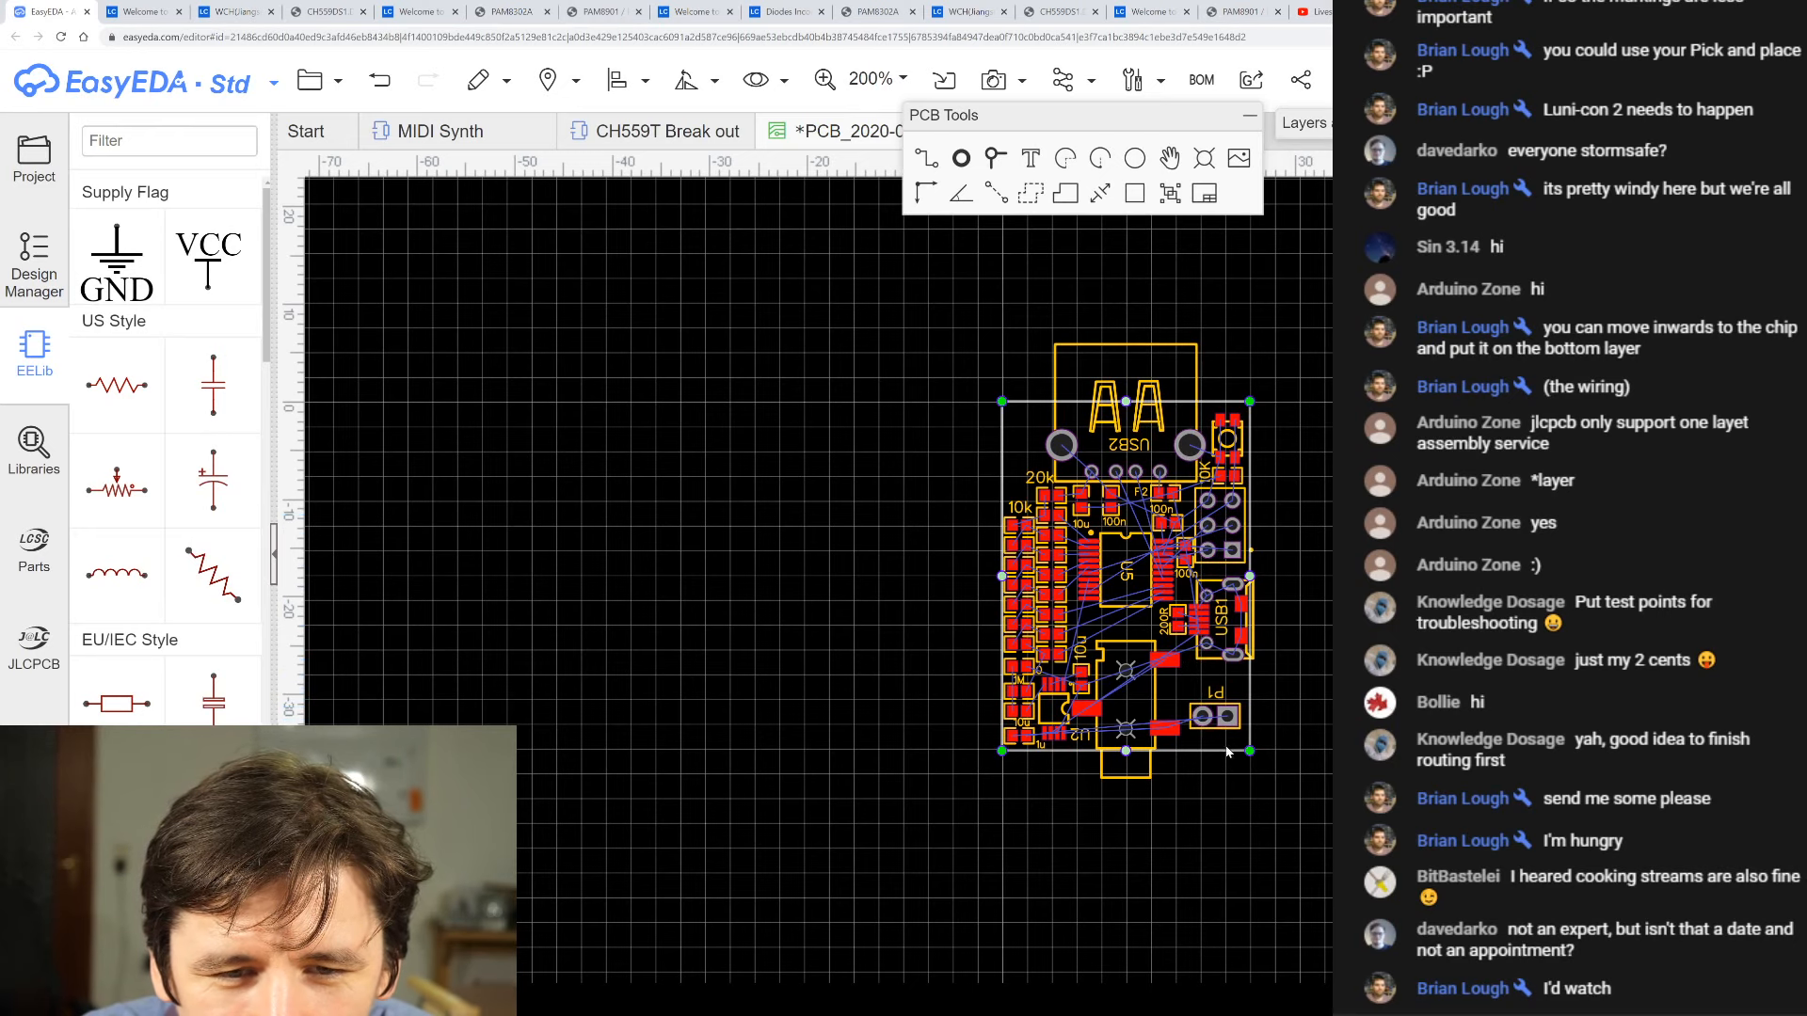
scroll(1214, 466, "up", 3)
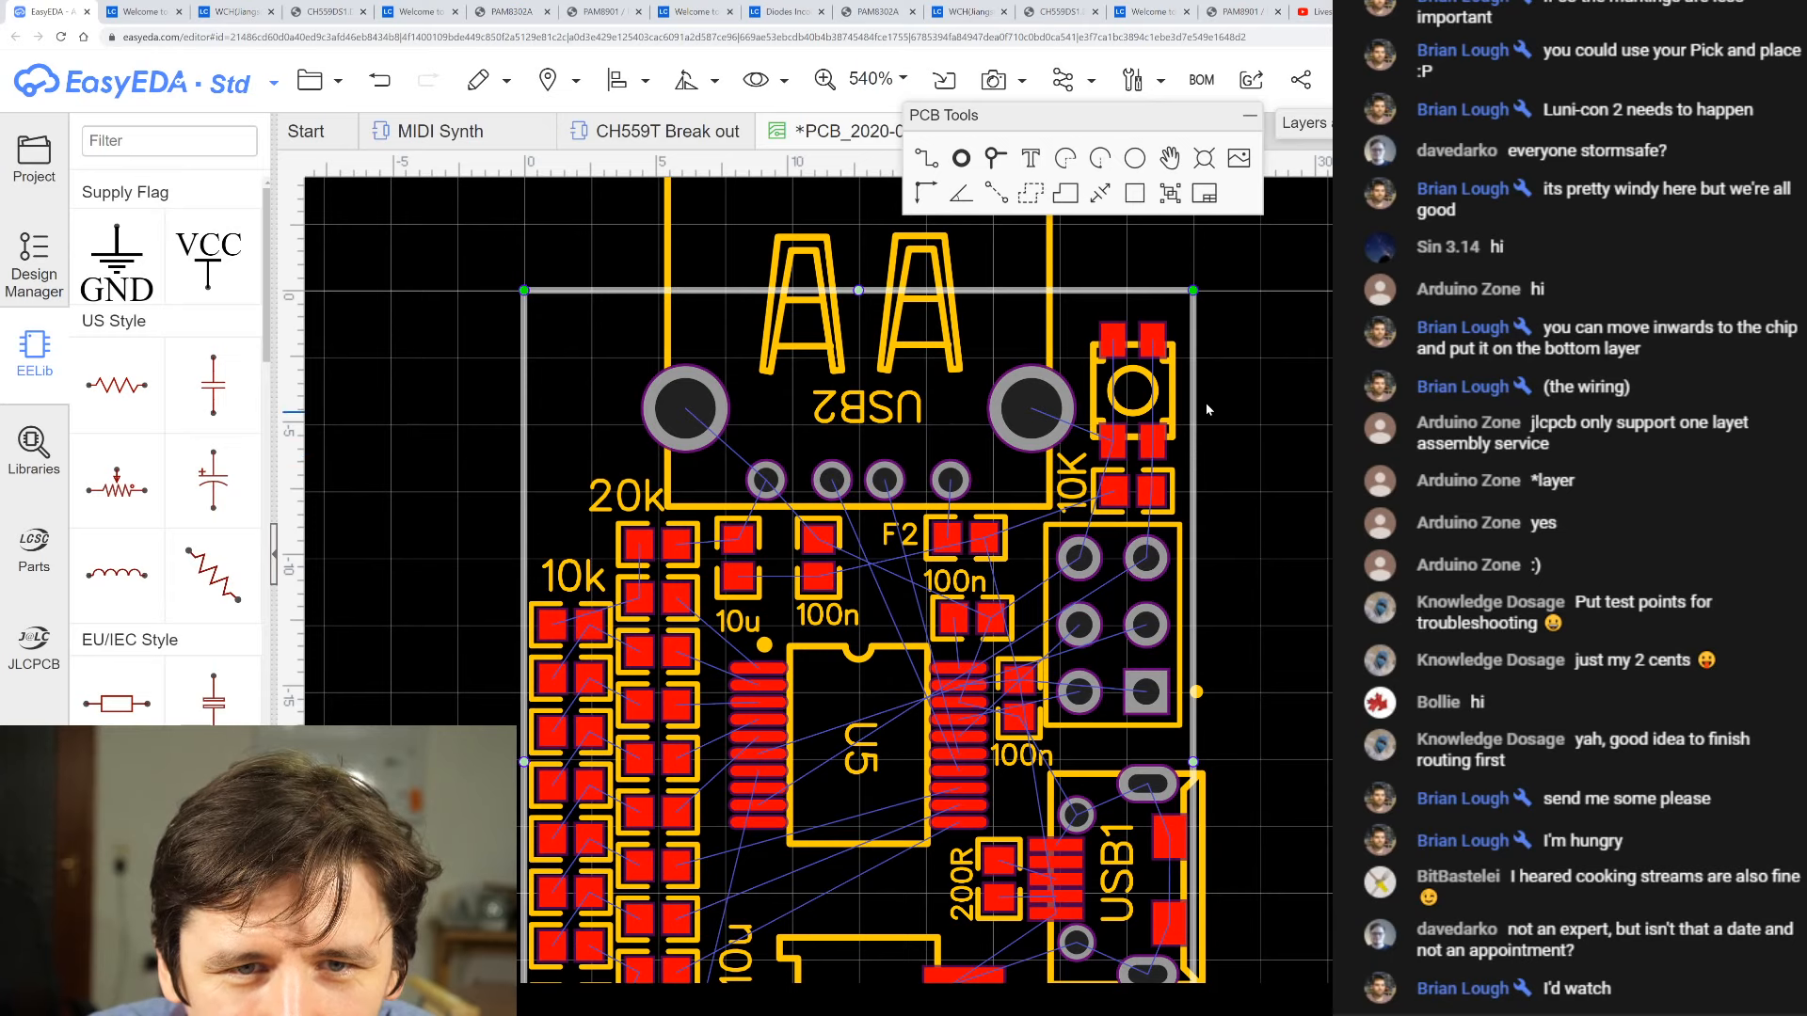
- Try a rectangular board outline starting at 0, 0 with a width of 25 mm and a height of 30 mm
mouse_move(1138, 80)
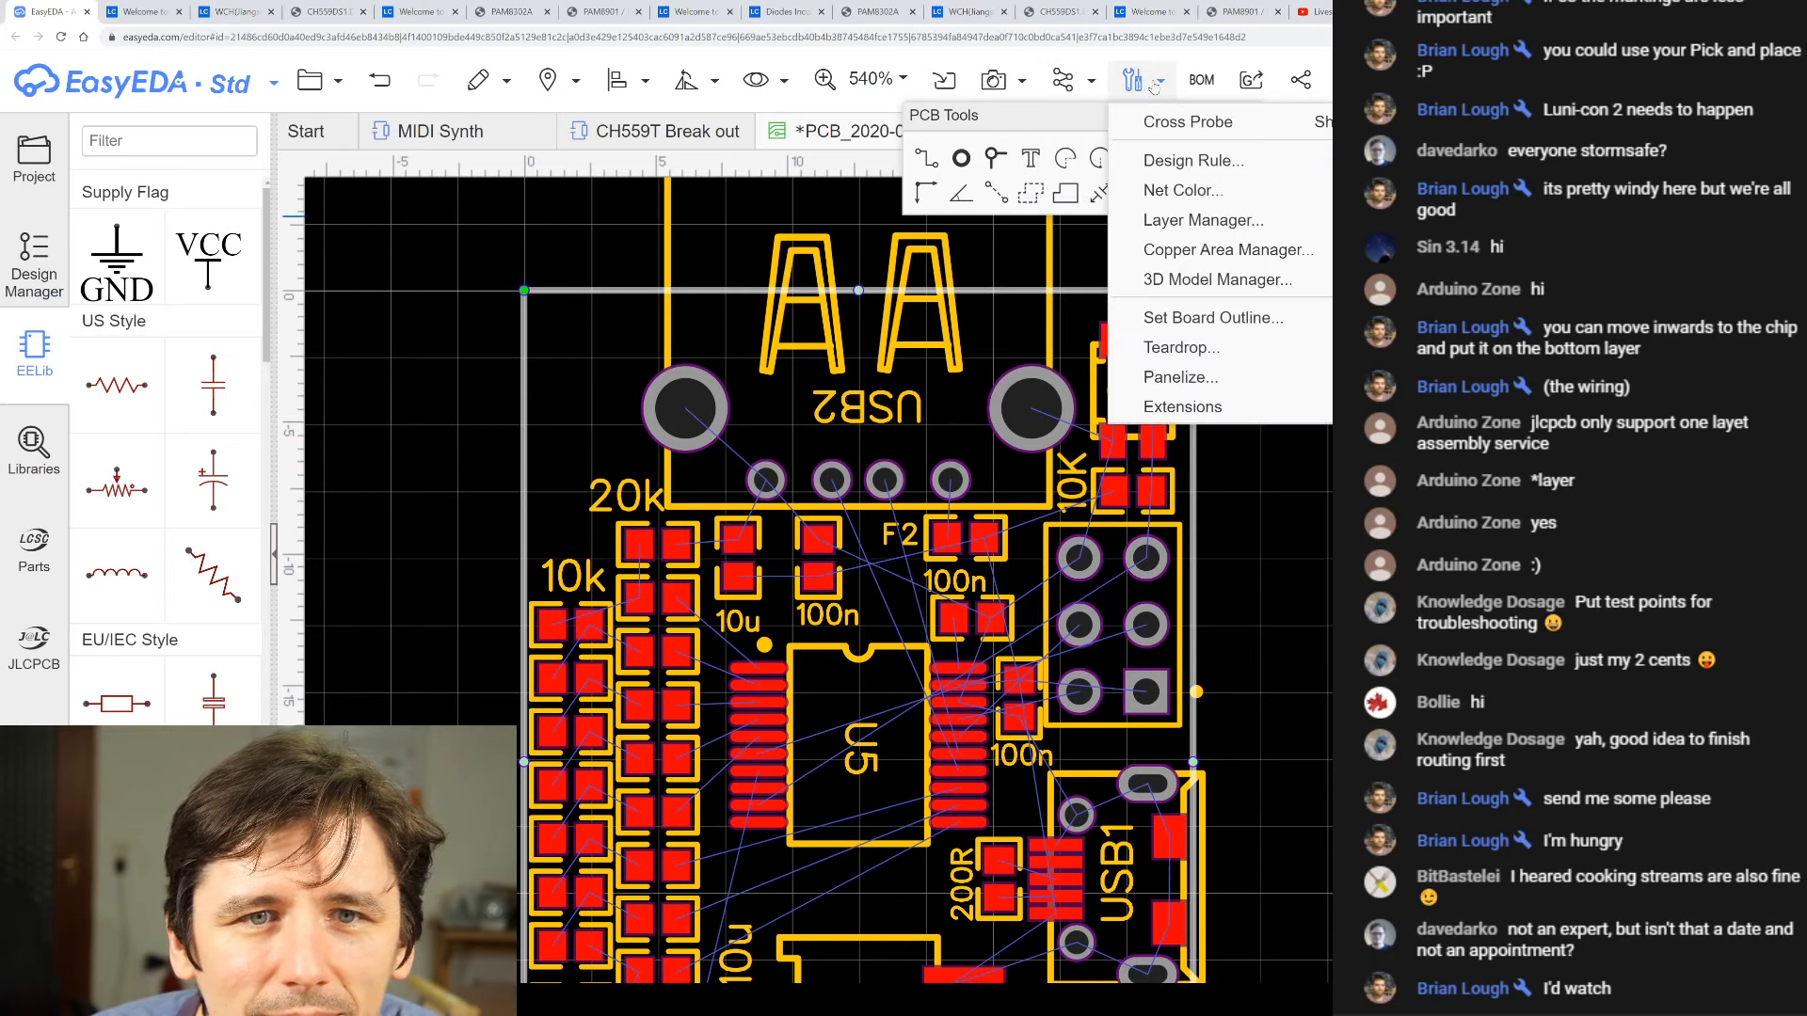
left_click(1255, 319)
double_click(979, 669)
type("25")
key("Tab")
type("30")
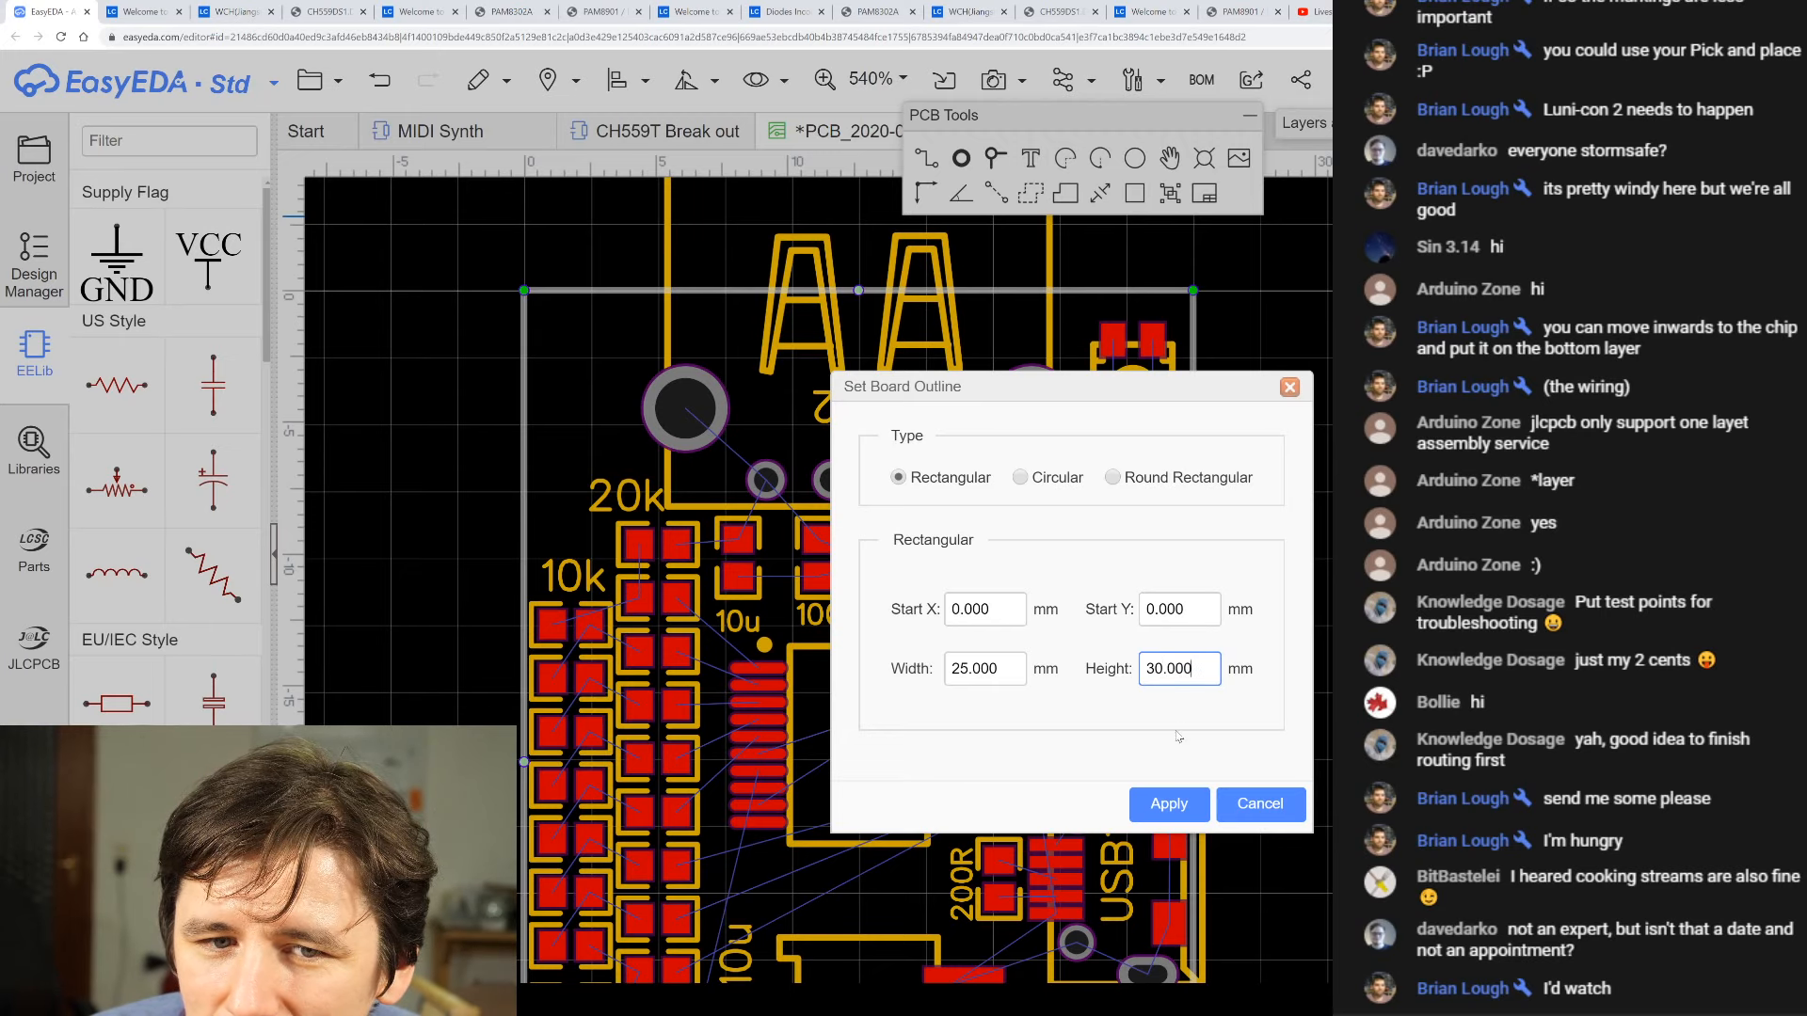
left_click(1170, 802)
scroll(1319, 427, "down", 1)
scroll(1320, 427, "down", 1)
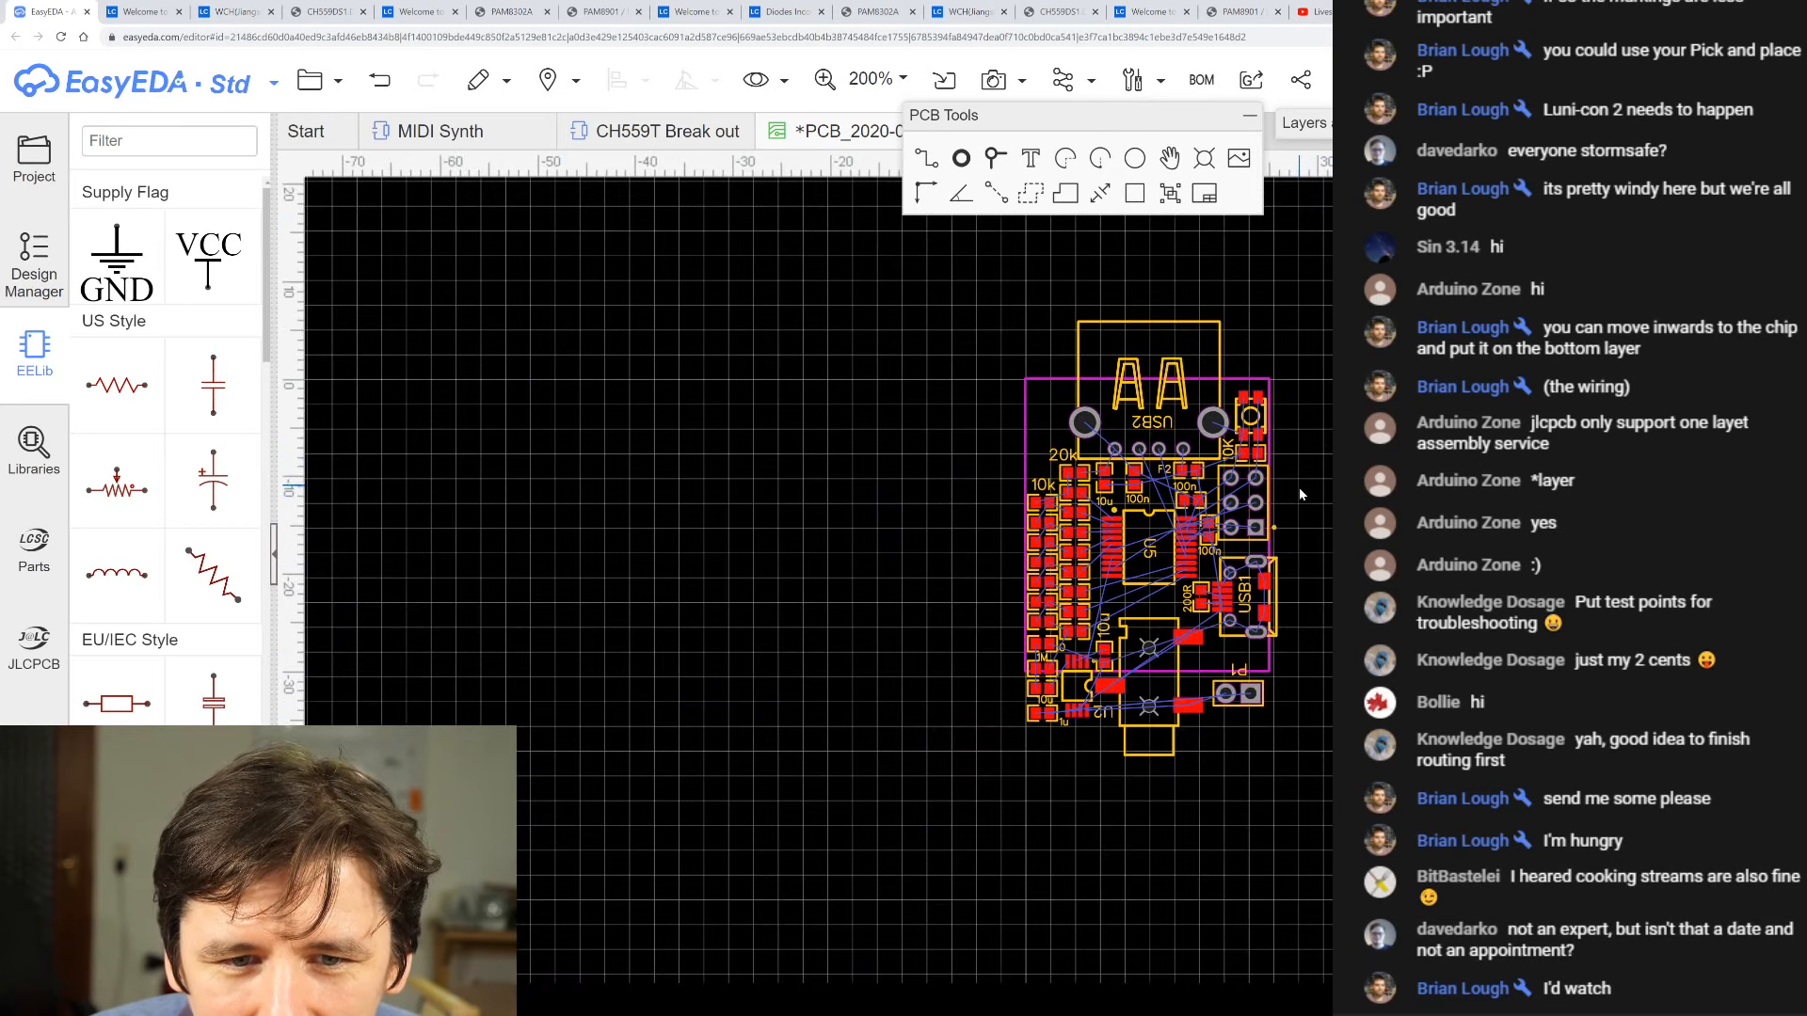
scroll(1299, 488, "up", 1)
scroll(1299, 489, "down", 1)
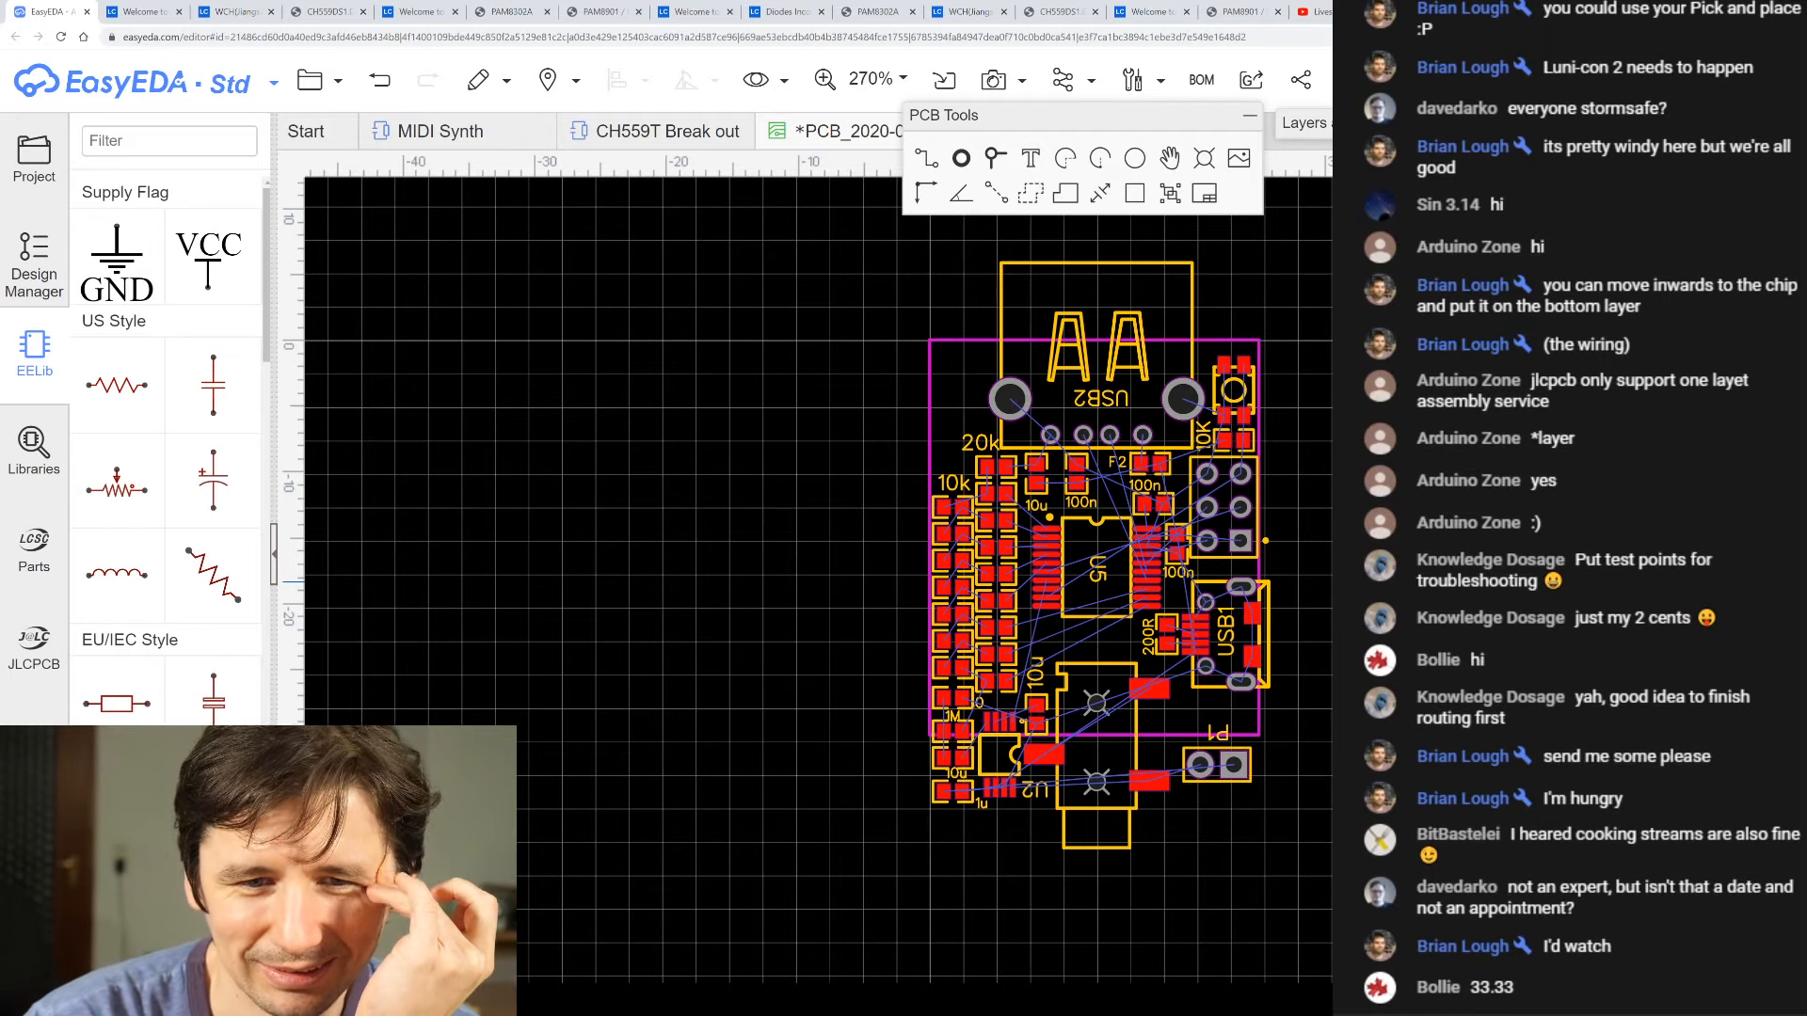
- Select the board outline and shift it down about 2.5 mm over the components
left_click(1224, 343)
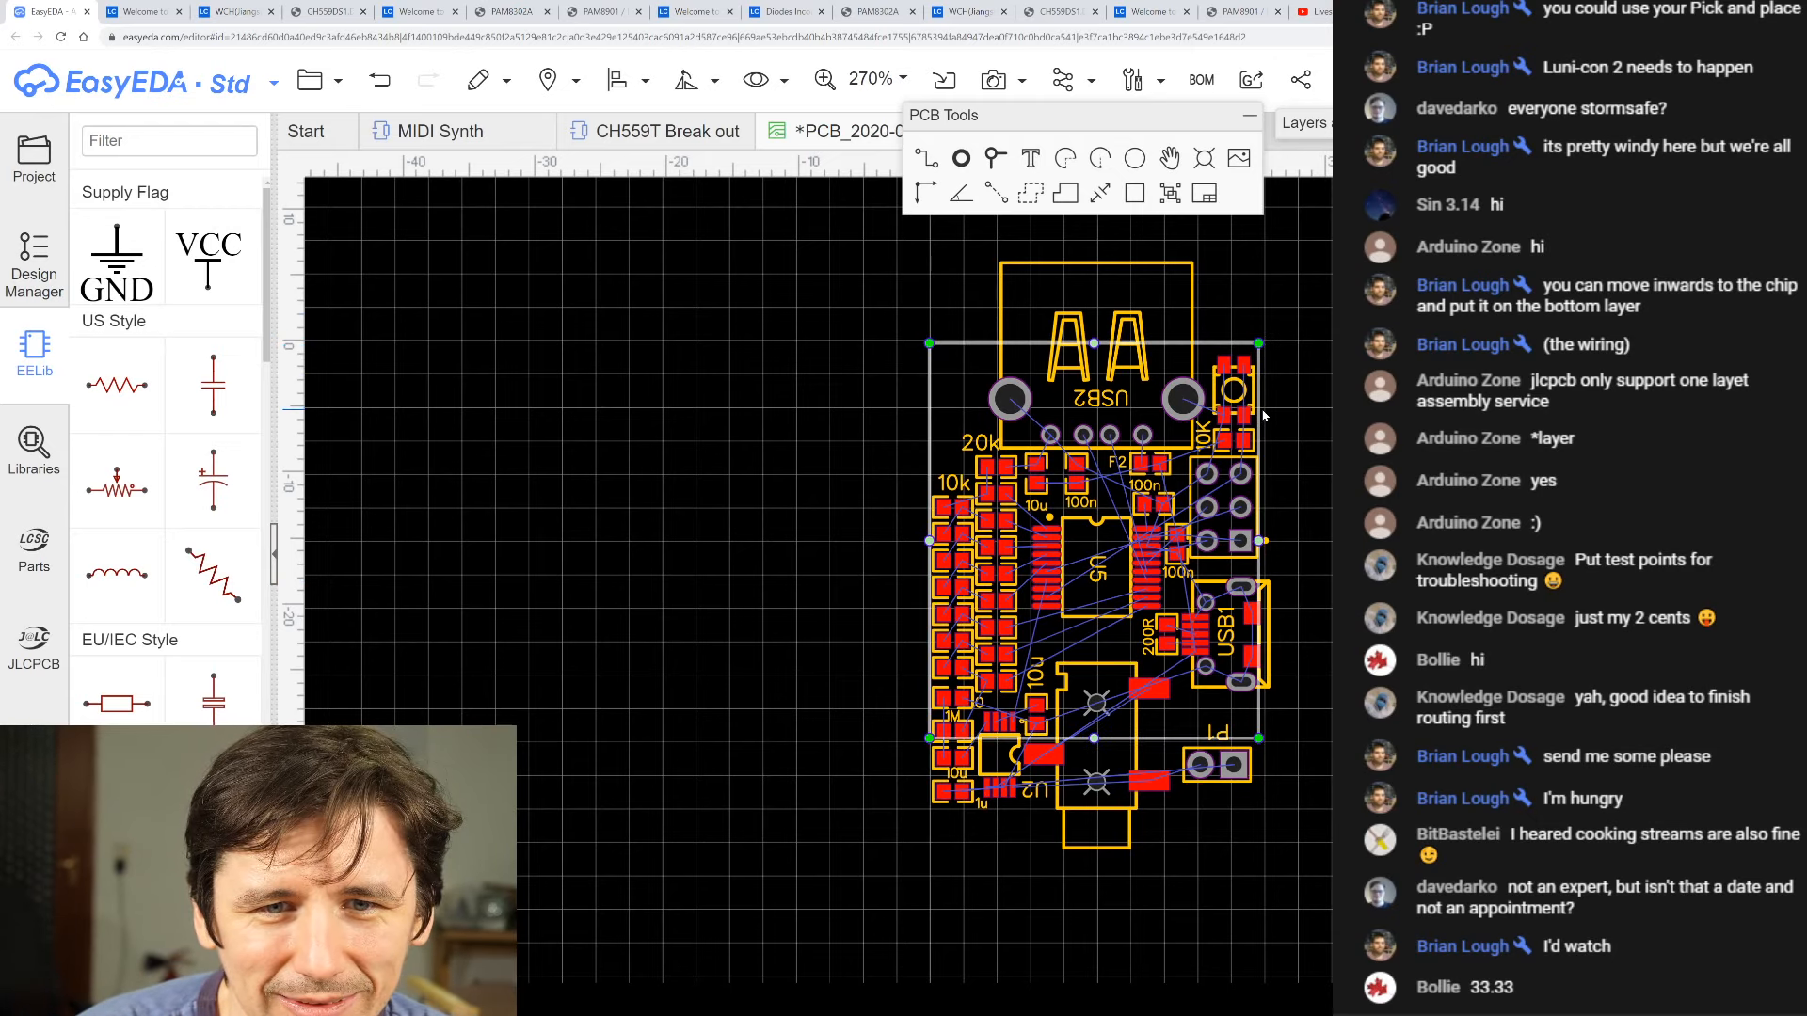
key("Down")
key("Down")
key("Down")
key("Down")
key("Down")
key("Down")
key("Down")
key("Down")
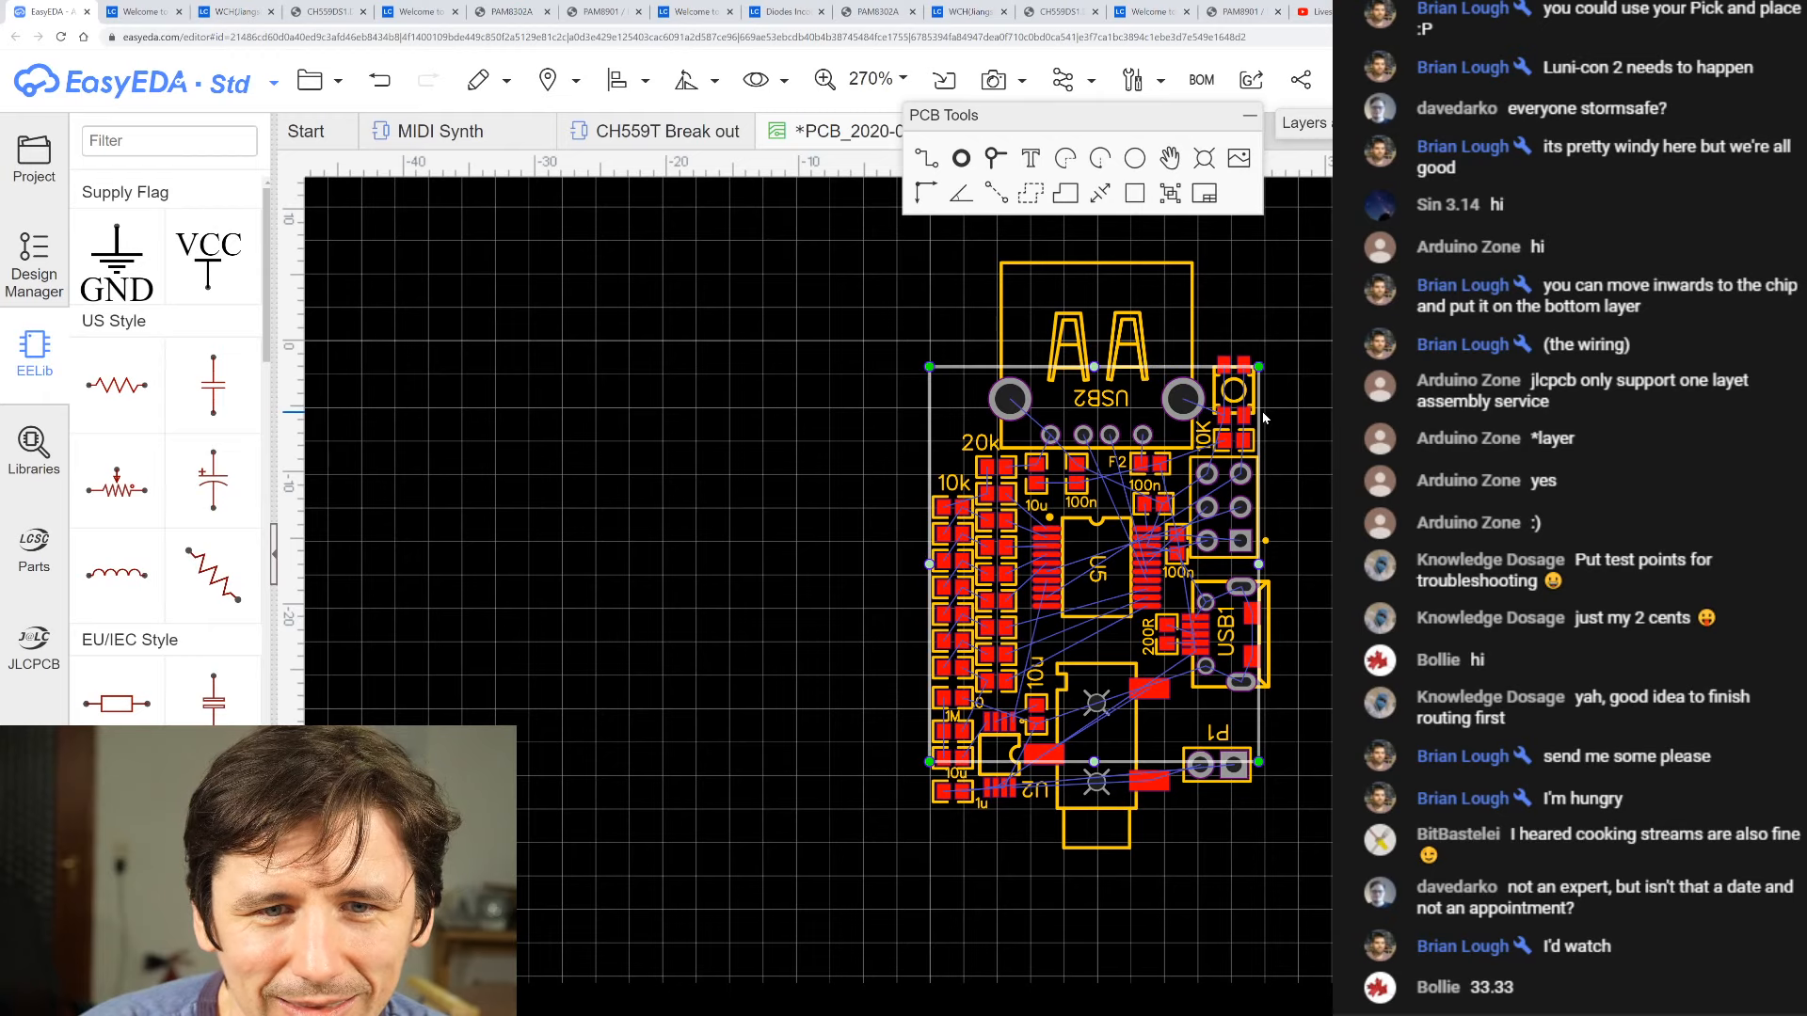
key("Down")
key("Down")
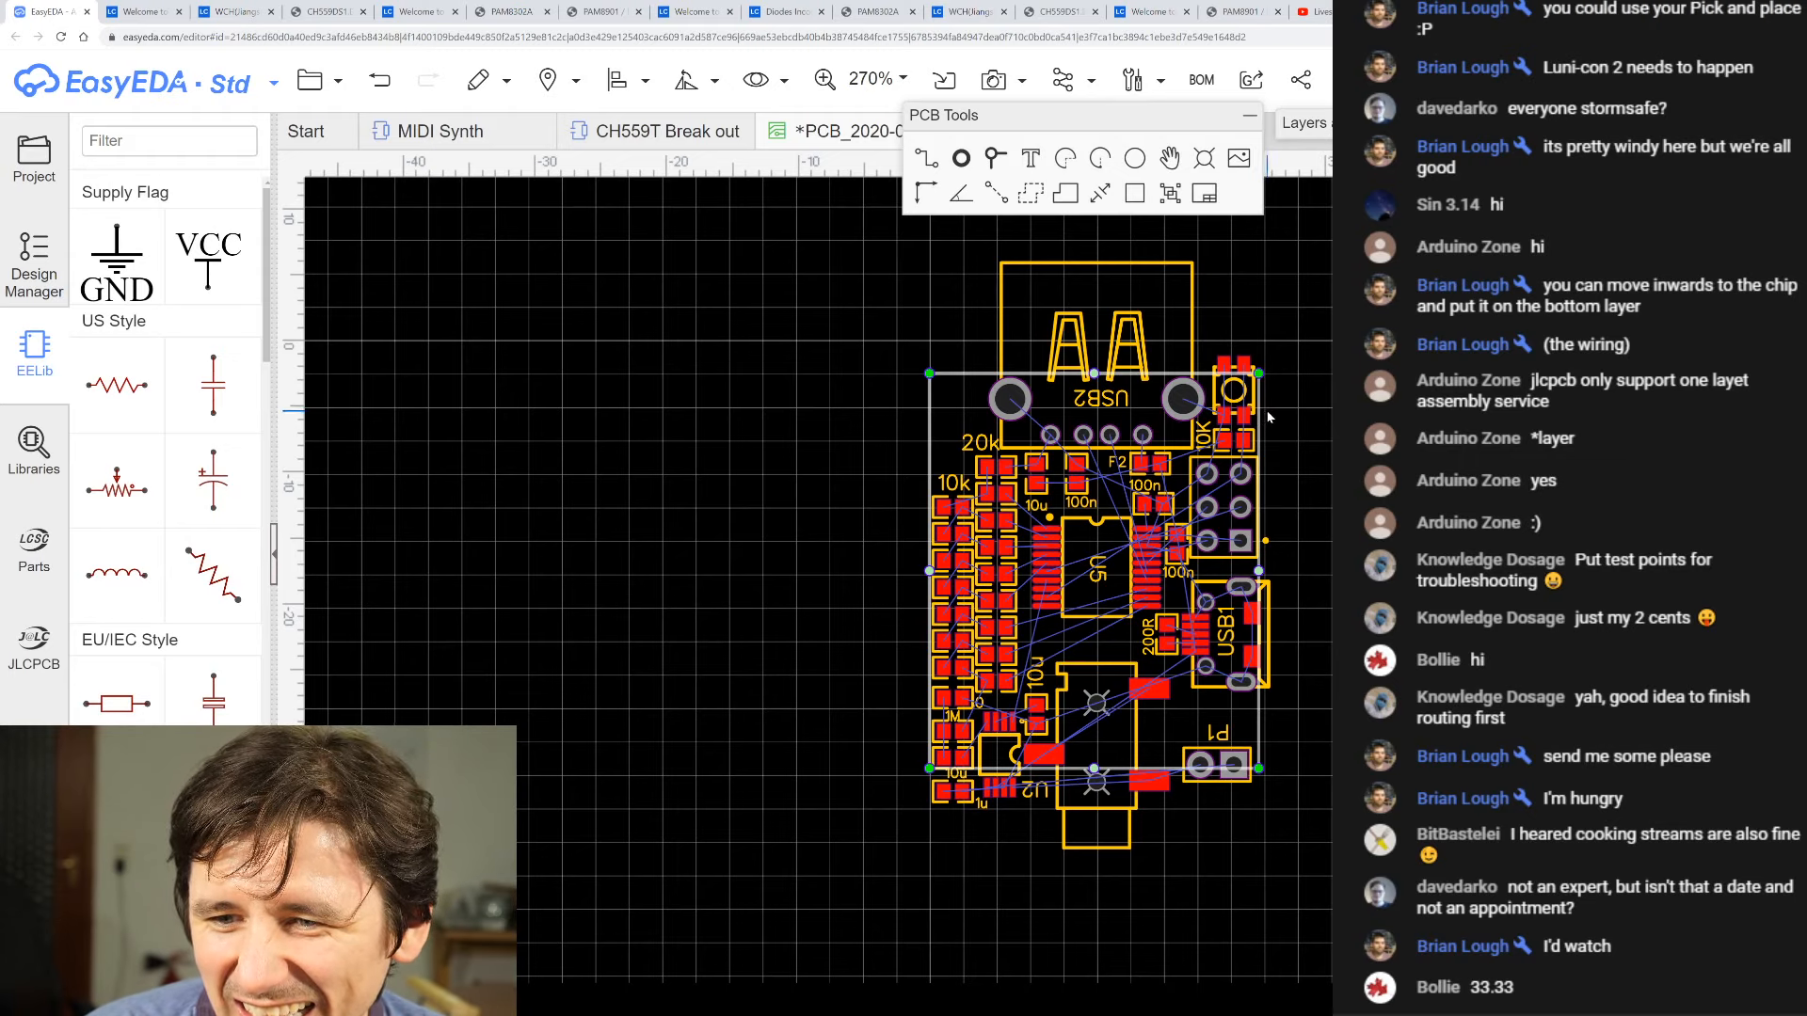
- Nudge the board outline back up by about 1 mm
key("Up")
key("Up")
key("Up")
key("Up")
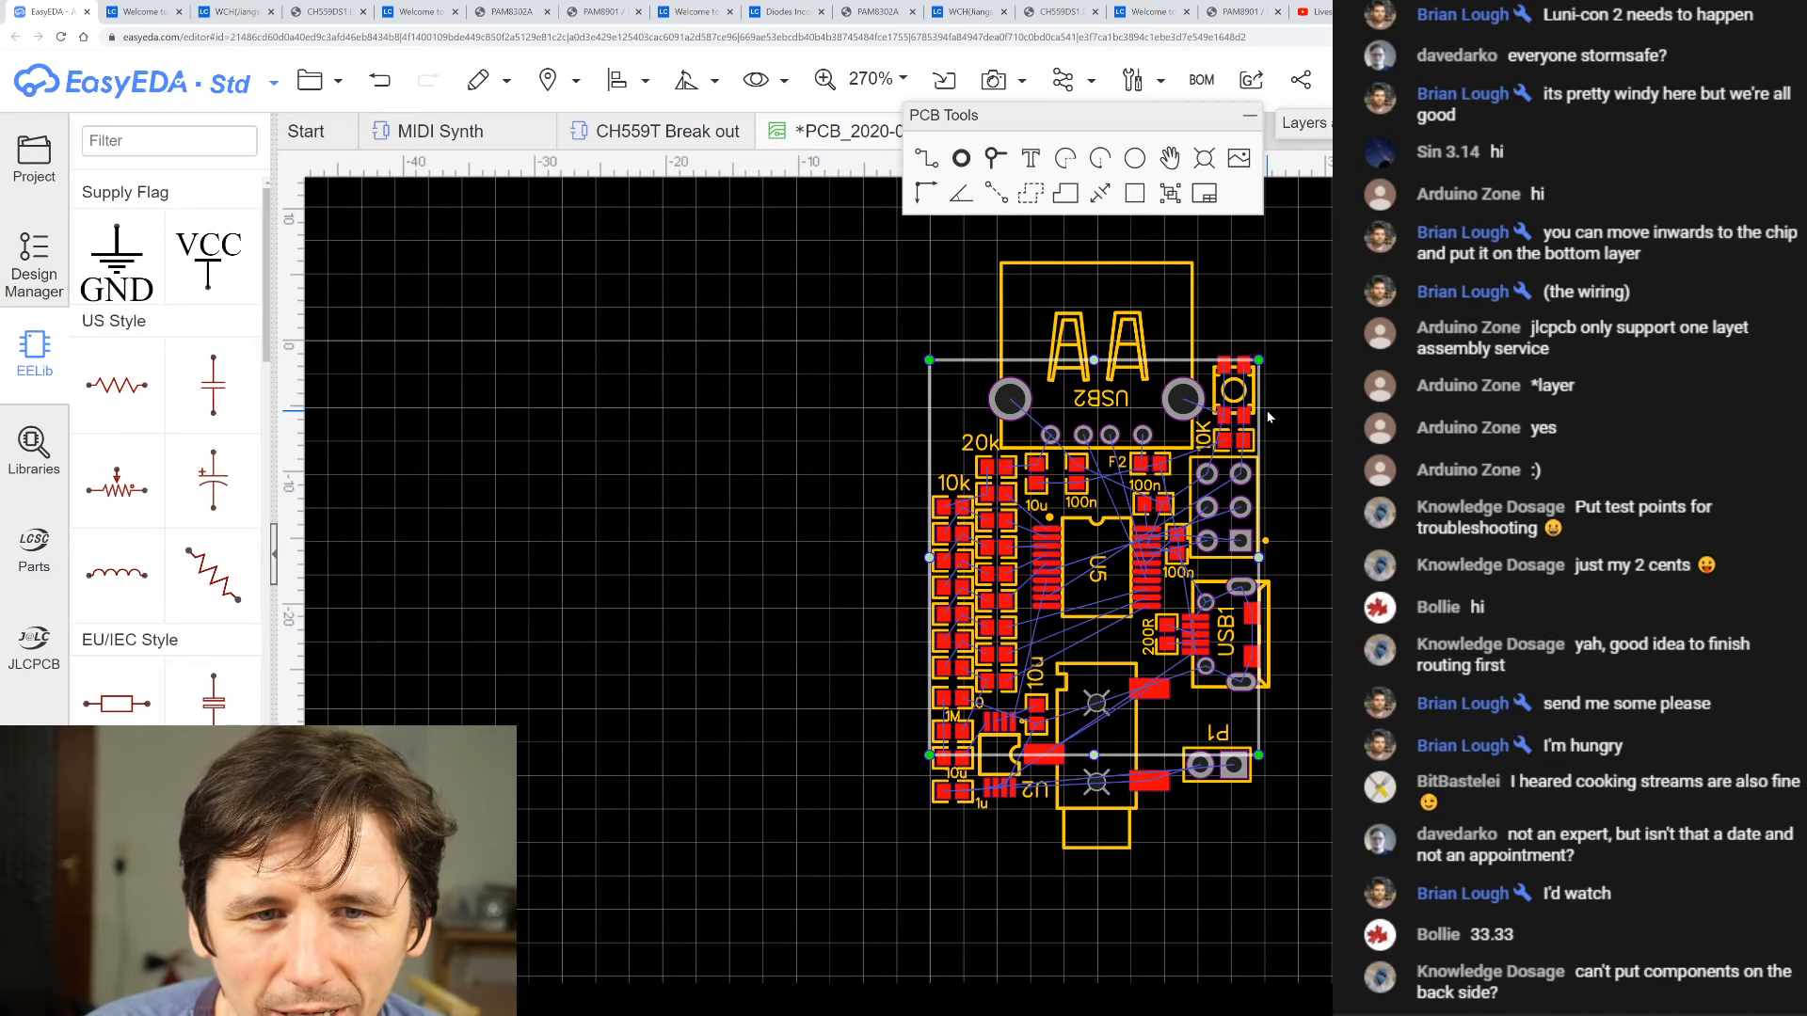
- Undo the board outline shifts and the 25 × 30 mm resize
key("ctrl+z")
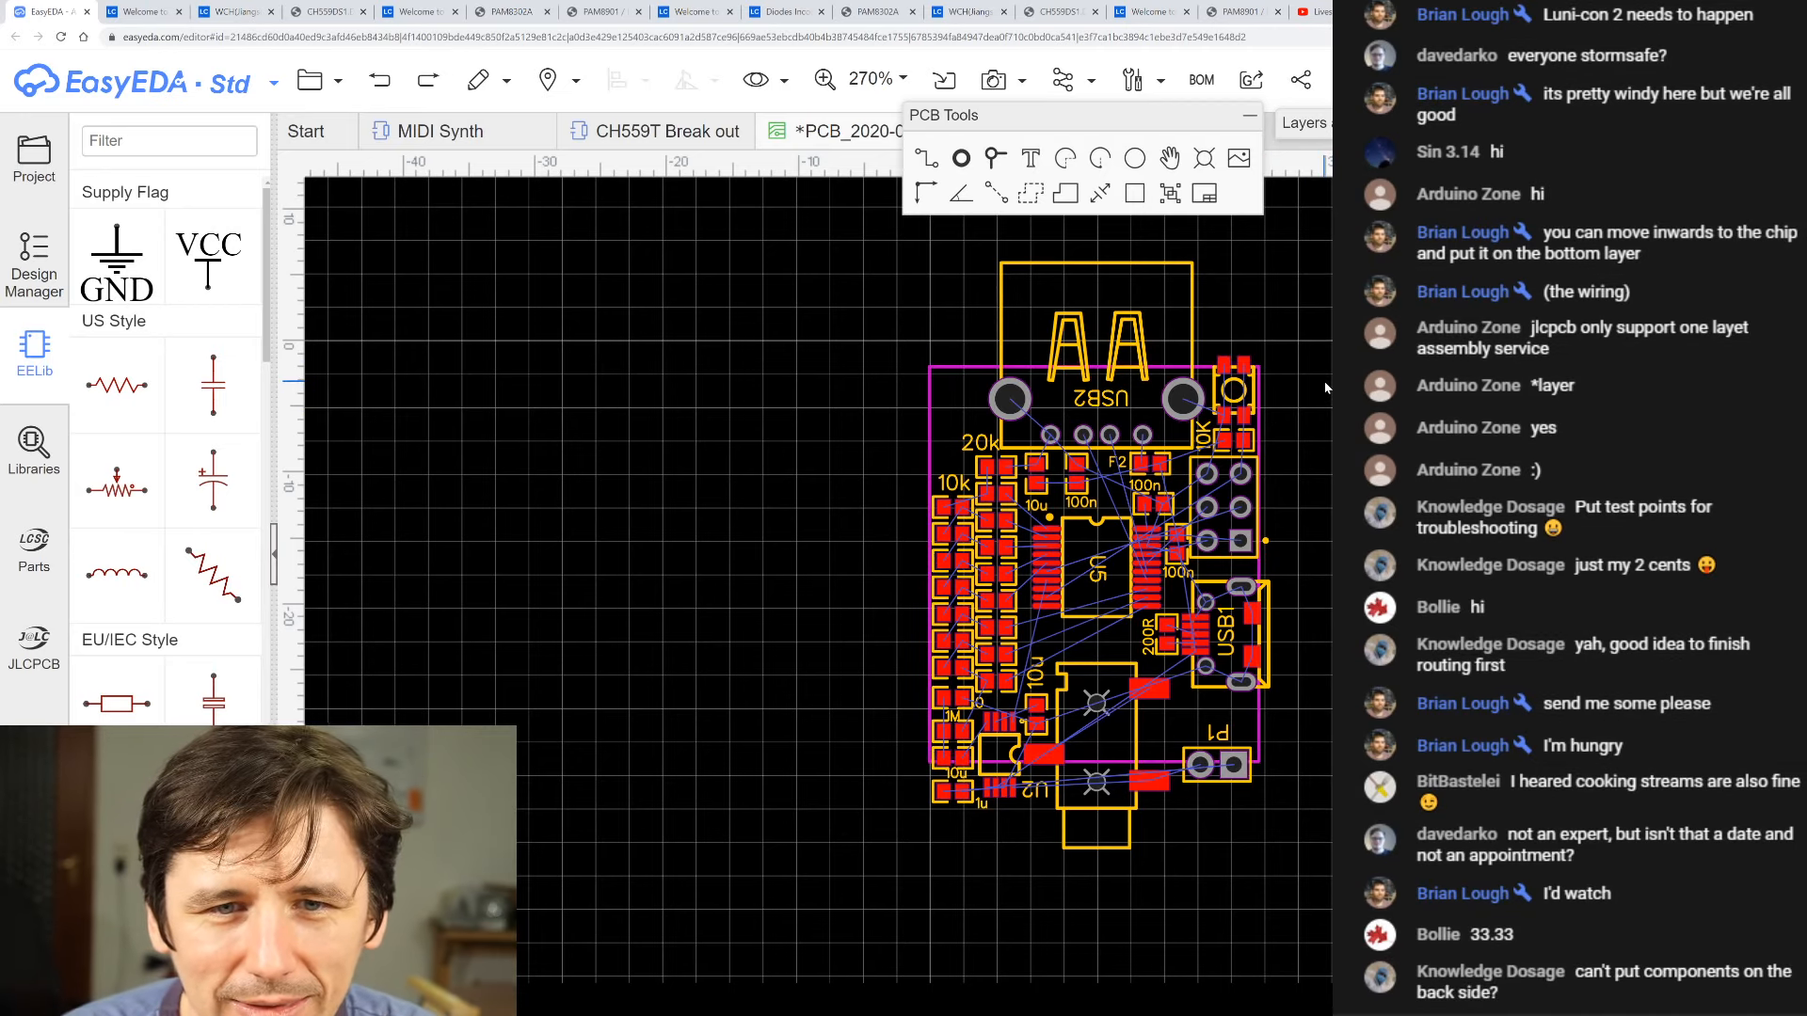
key("Up")
key("Up")
key("Up")
key("Up")
key("Up")
key("Up")
key("Up")
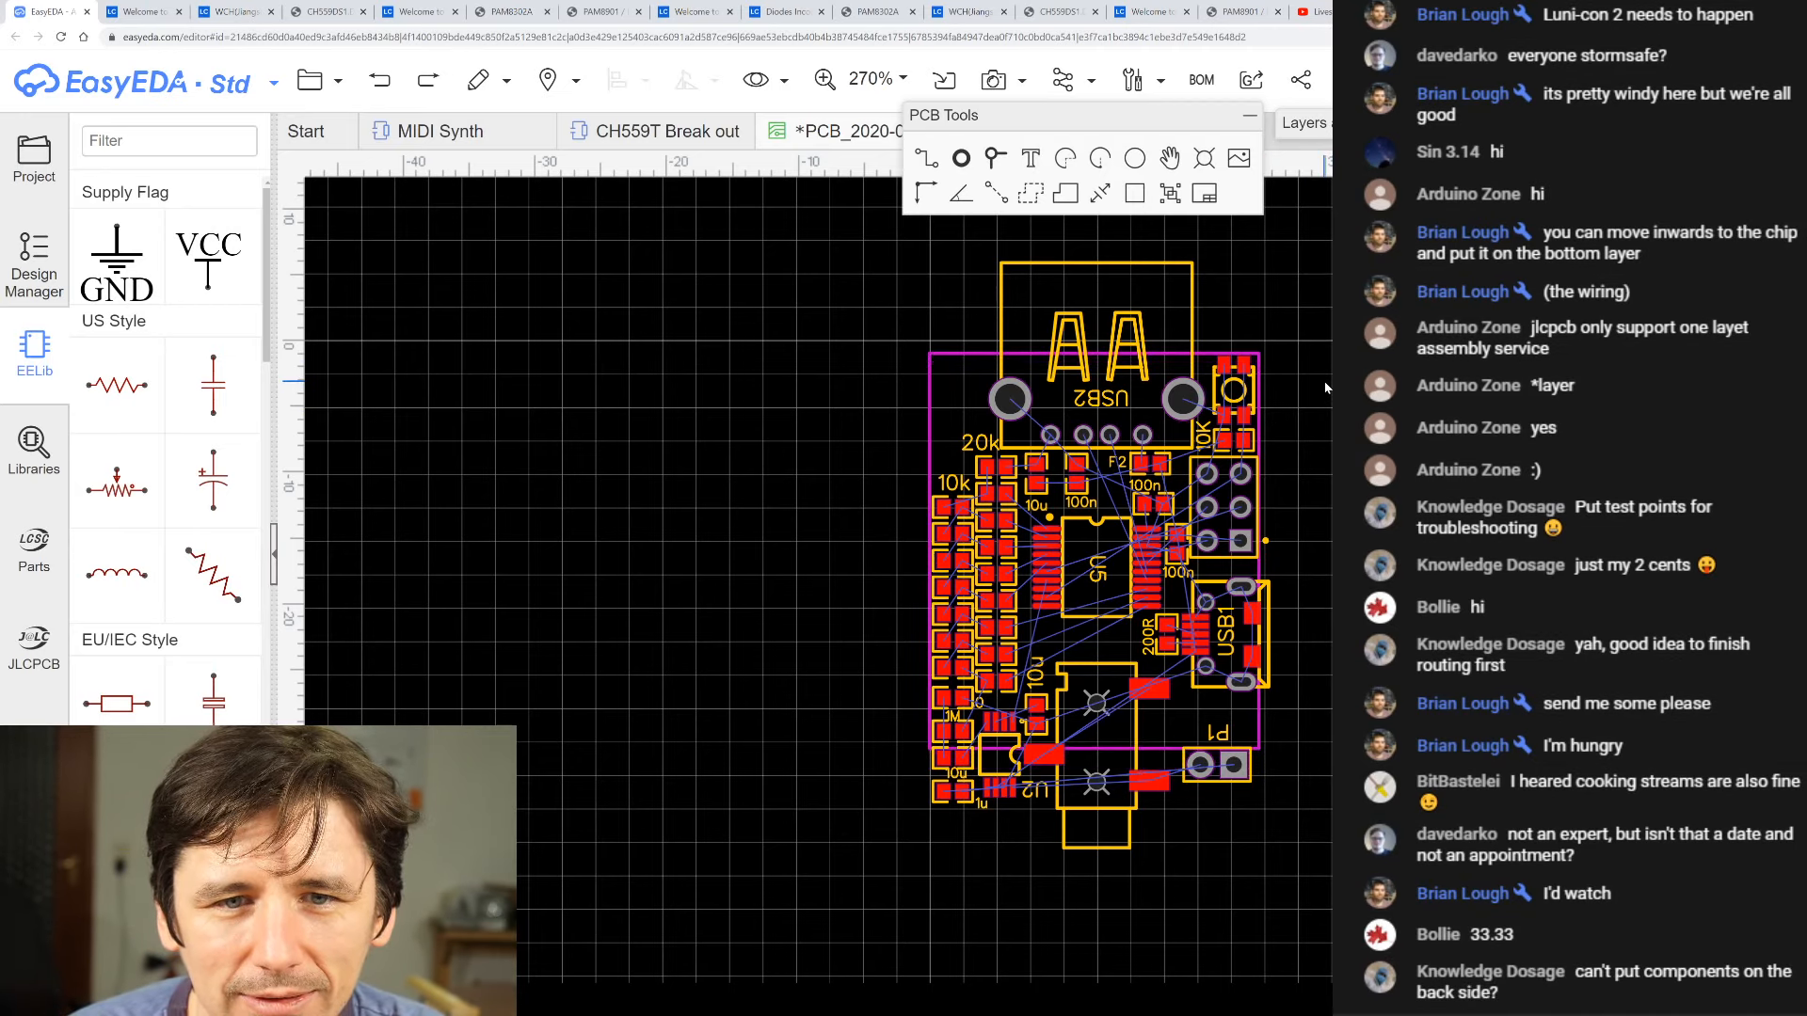
key("ctrl+z")
key("ctrl+z")
key("ctrl+z")
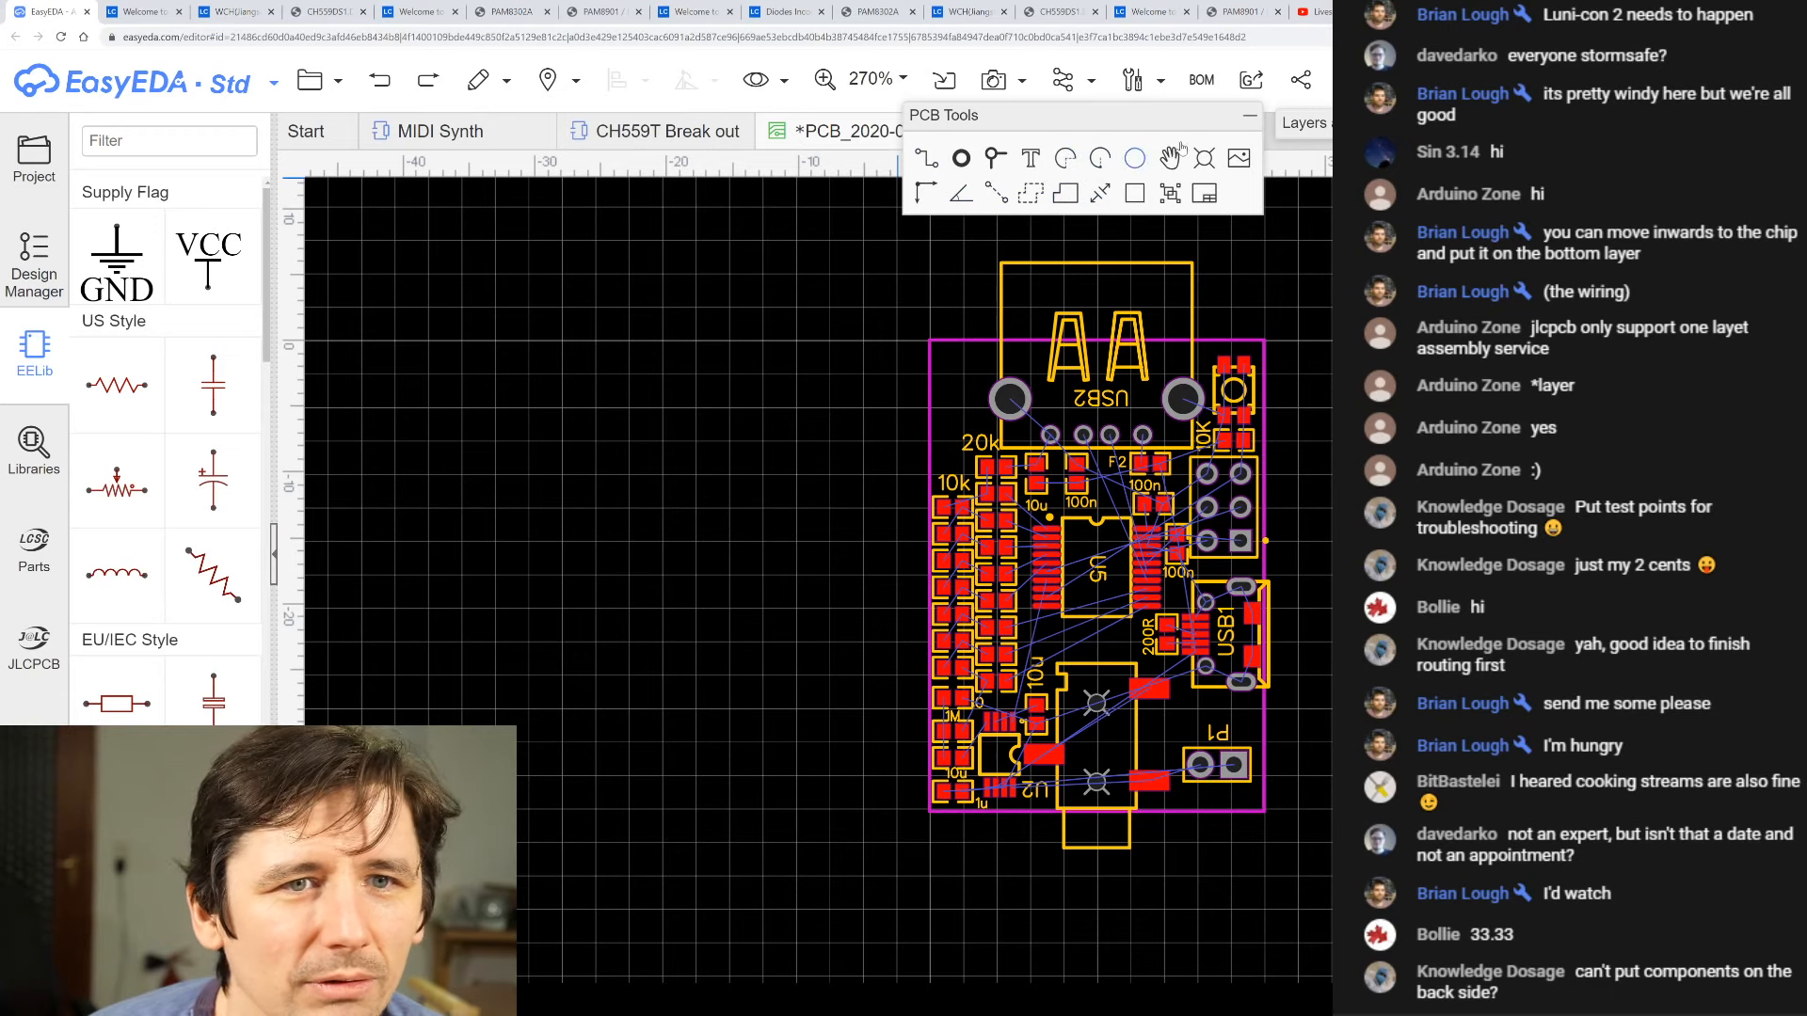
mouse_move(1150, 90)
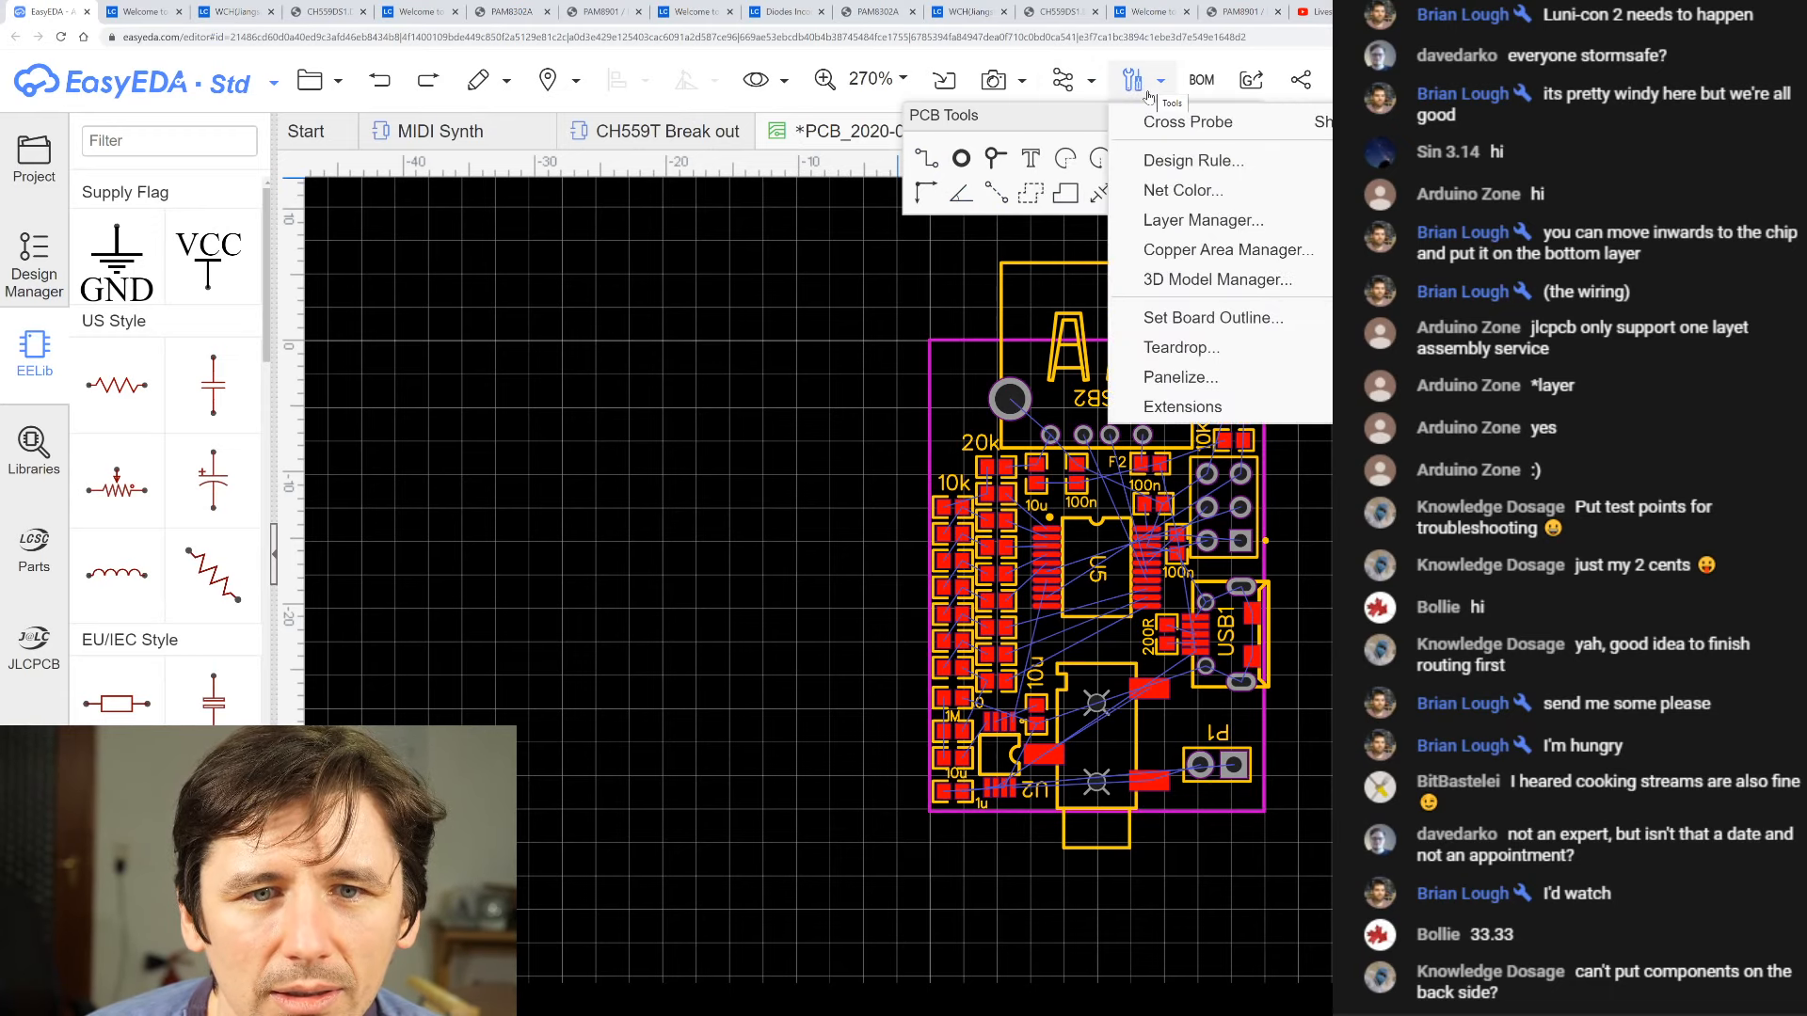
left_click(1222, 376)
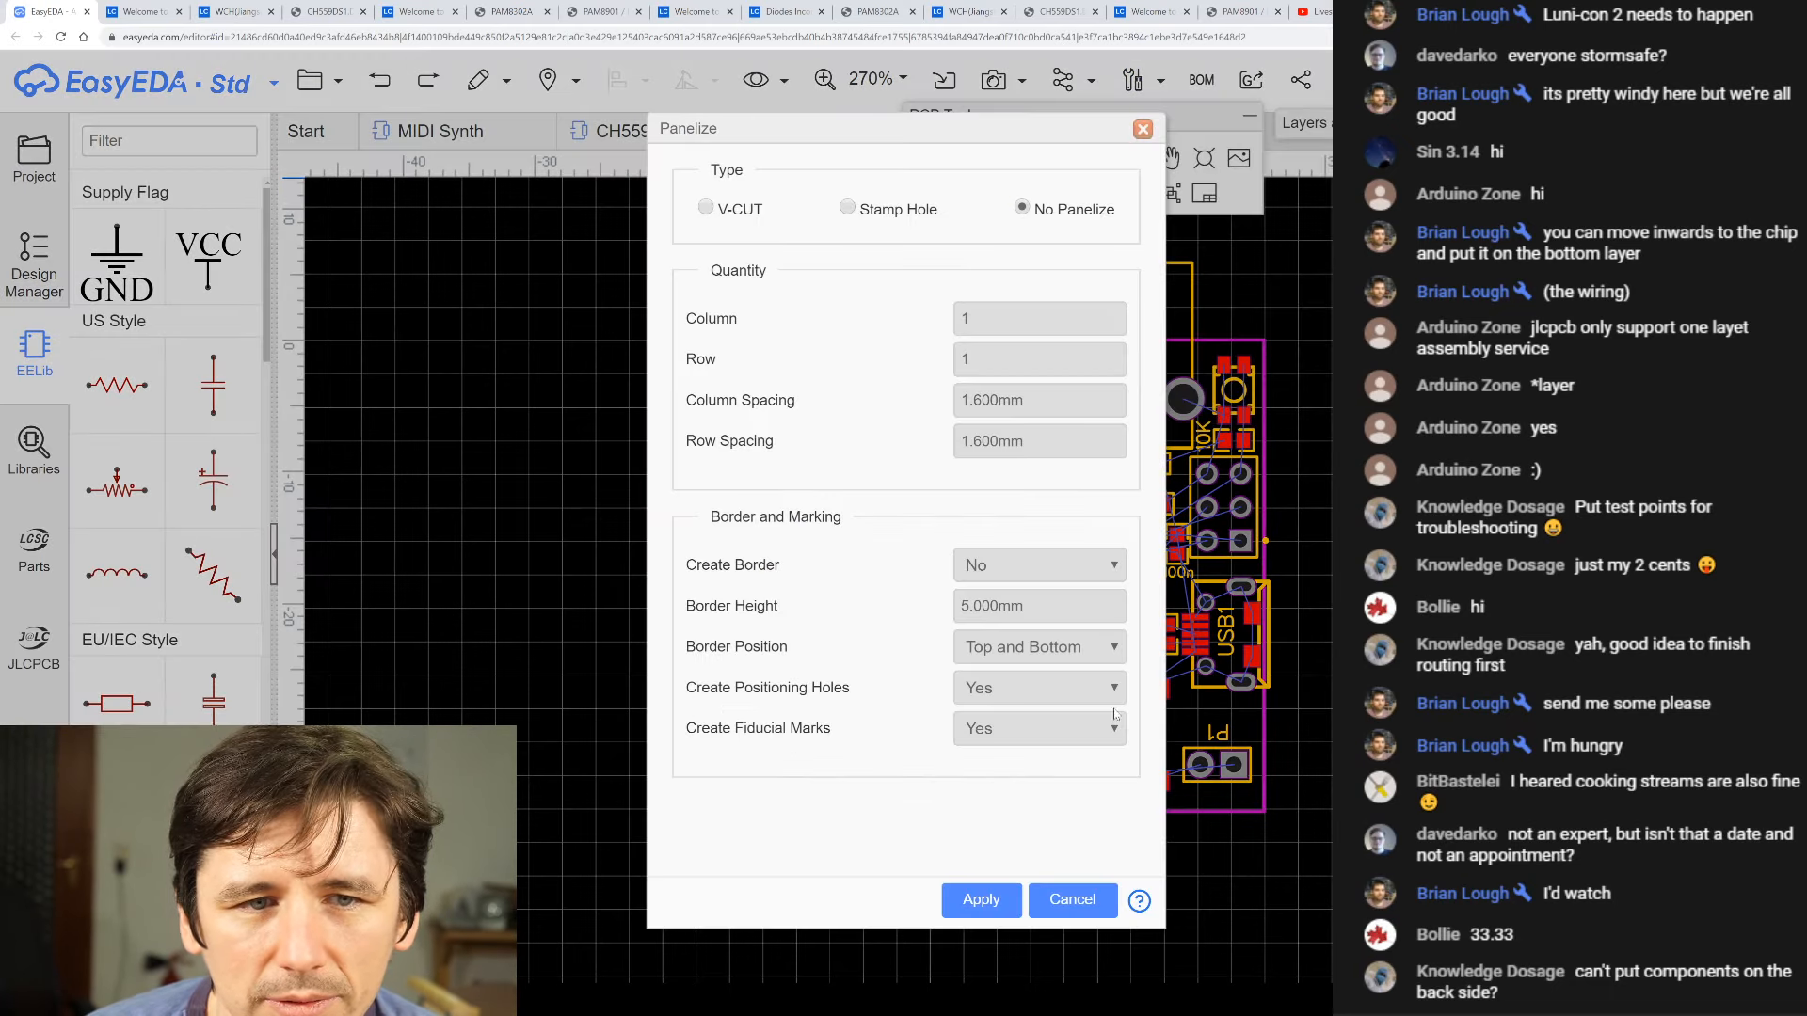
left_click(1143, 127)
- Apply a rectangular board outline with a width of 25.000 mm, keeping the start at 0, 0 and the existing height
mouse_move(1134, 81)
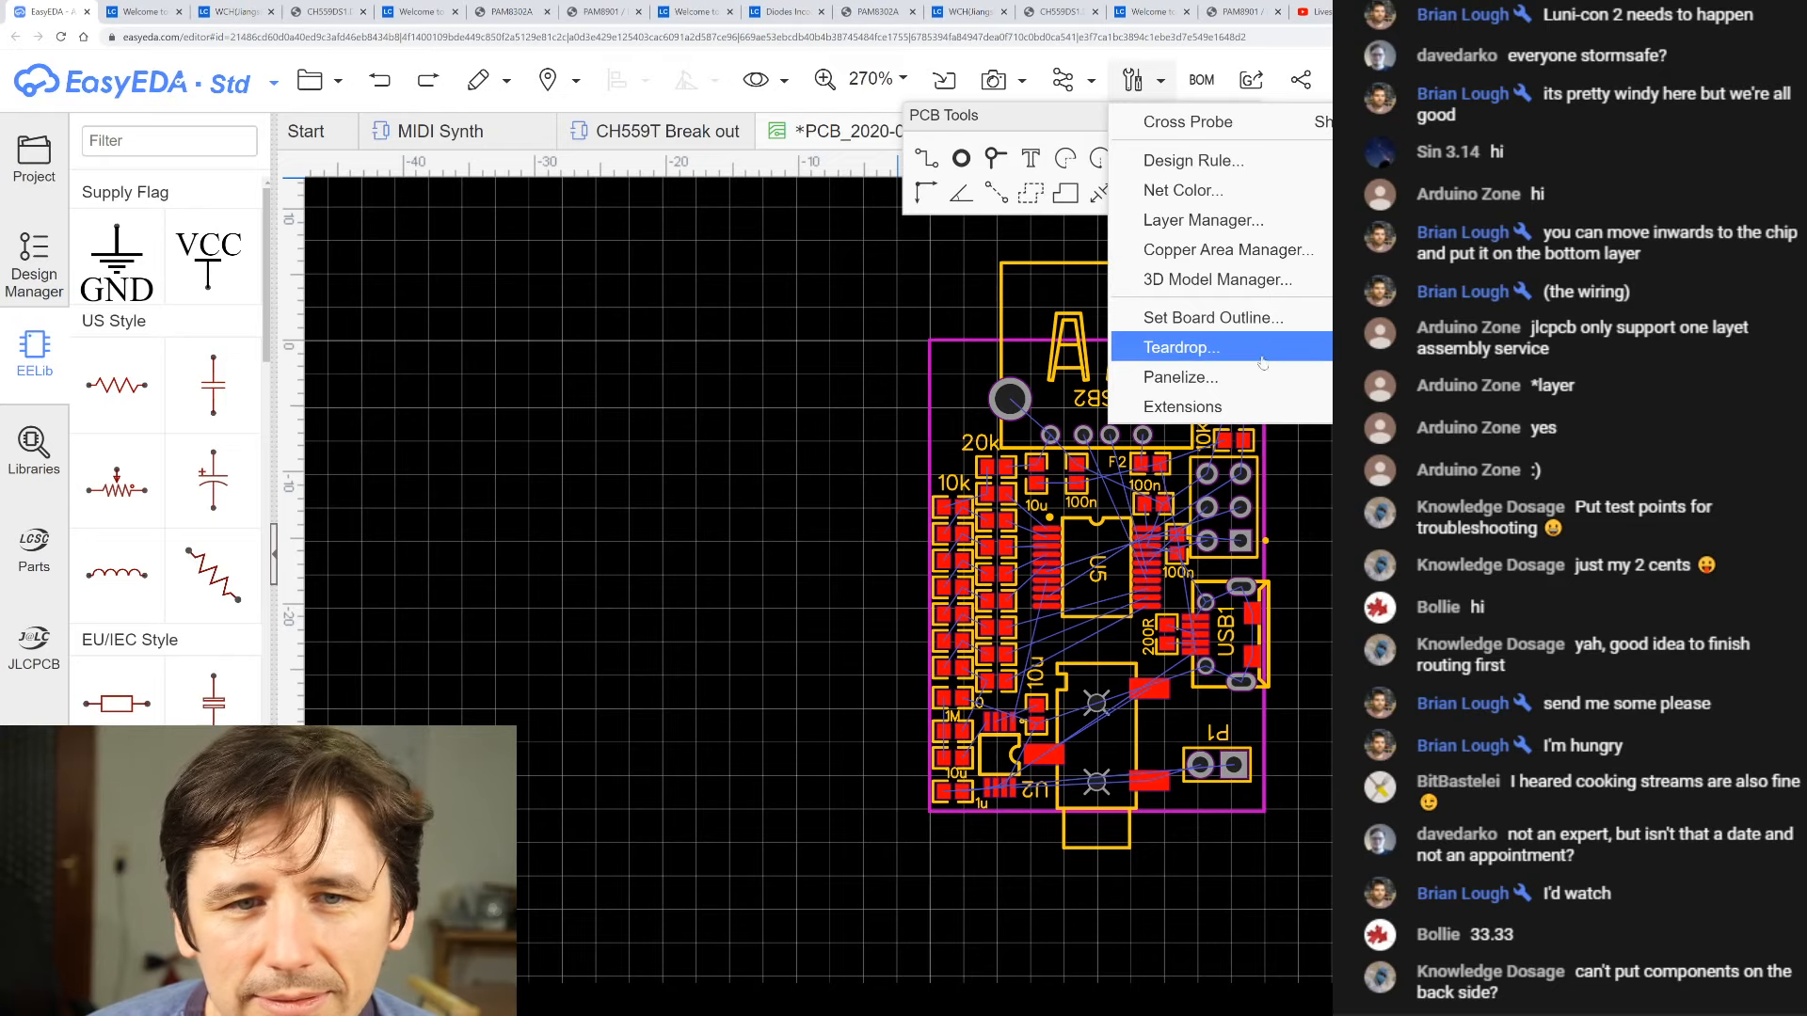
left_click(1214, 318)
double_click(978, 668)
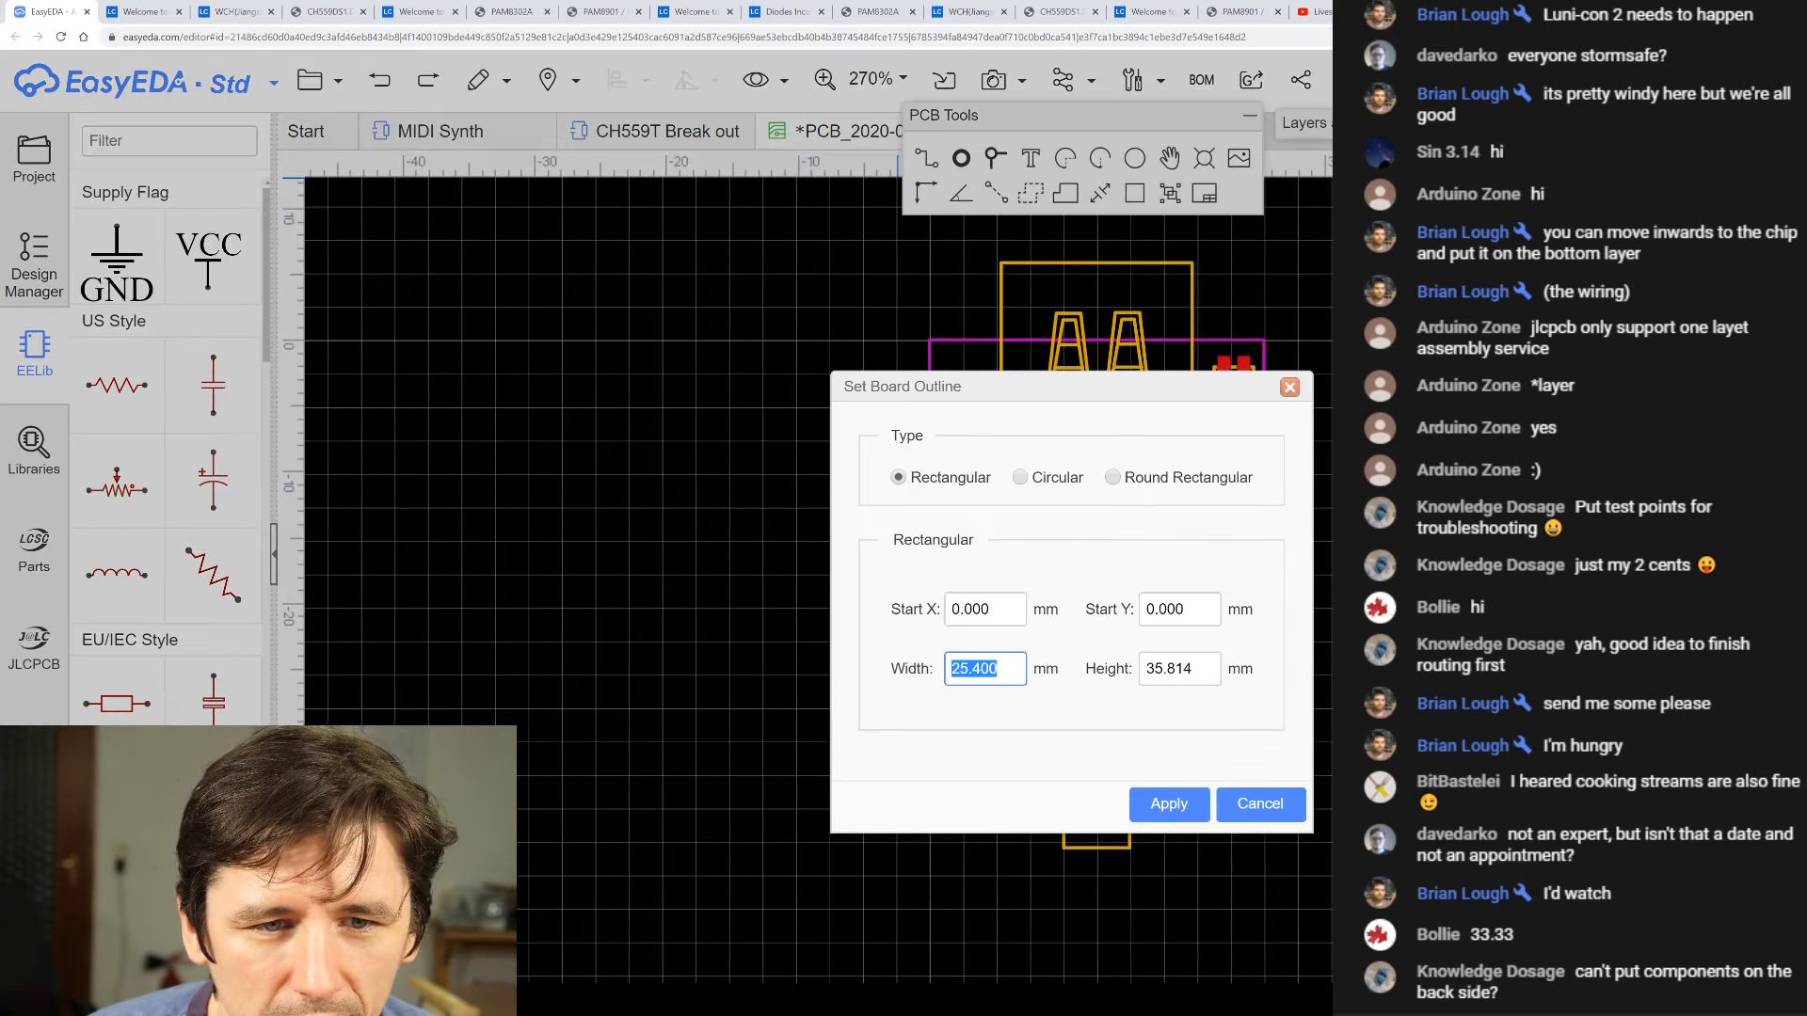
key("End")
key("BackSpace")
key("BackSpace")
key("BackSpace")
key("BackSpace")
type(".000")
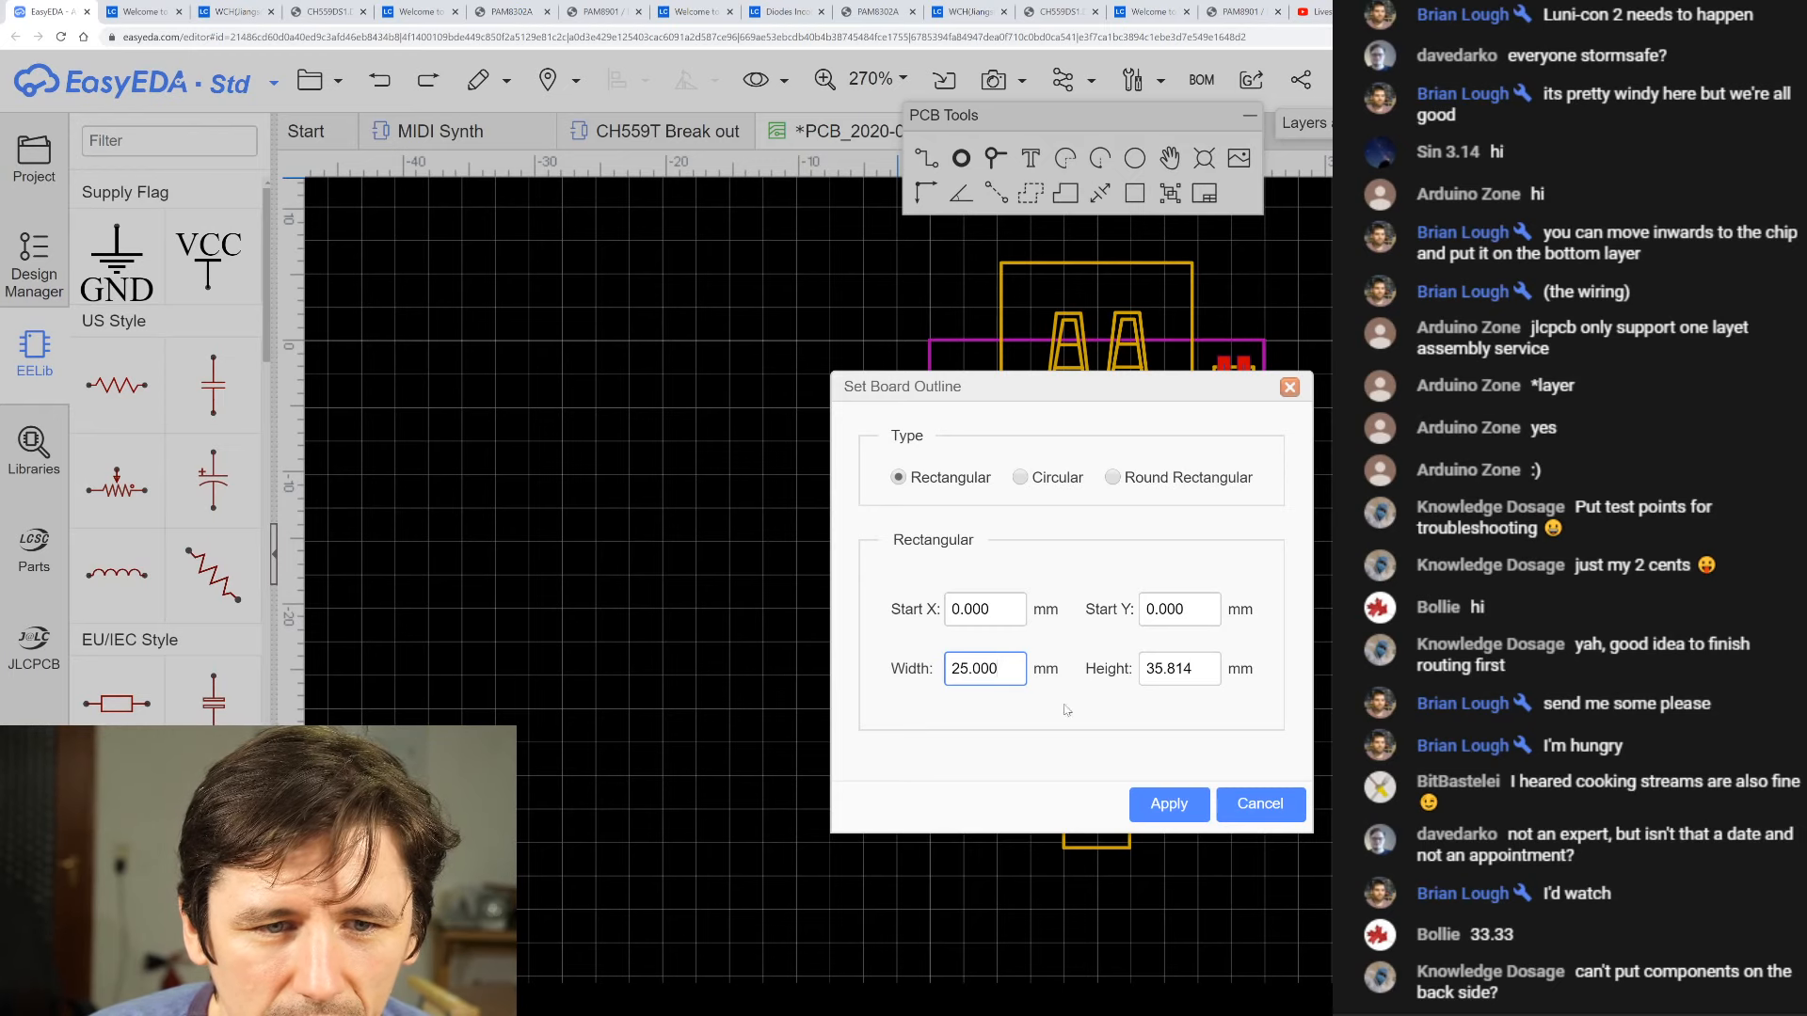
left_click(1185, 806)
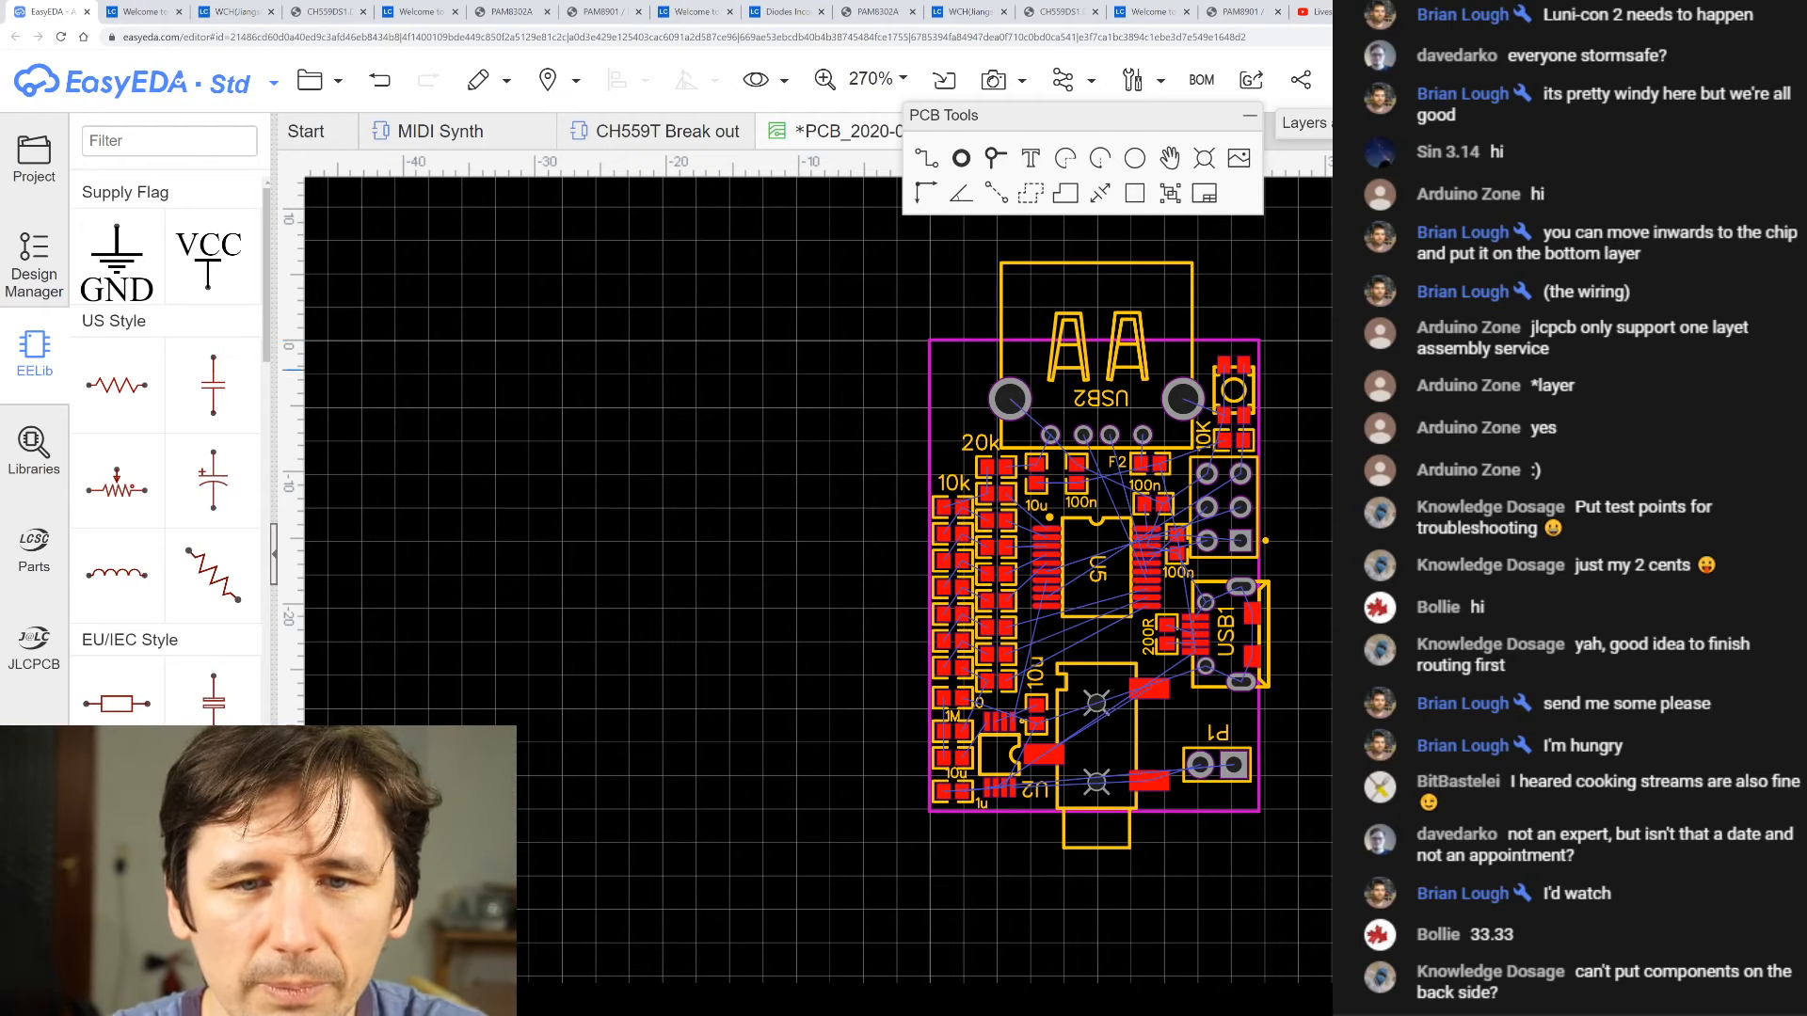
- Move the 200R resistor about 0.5 mm left and nudge the USB1 connector about 0.25 mm left, away from the board's right edge
scroll(1299, 630, "up", 5)
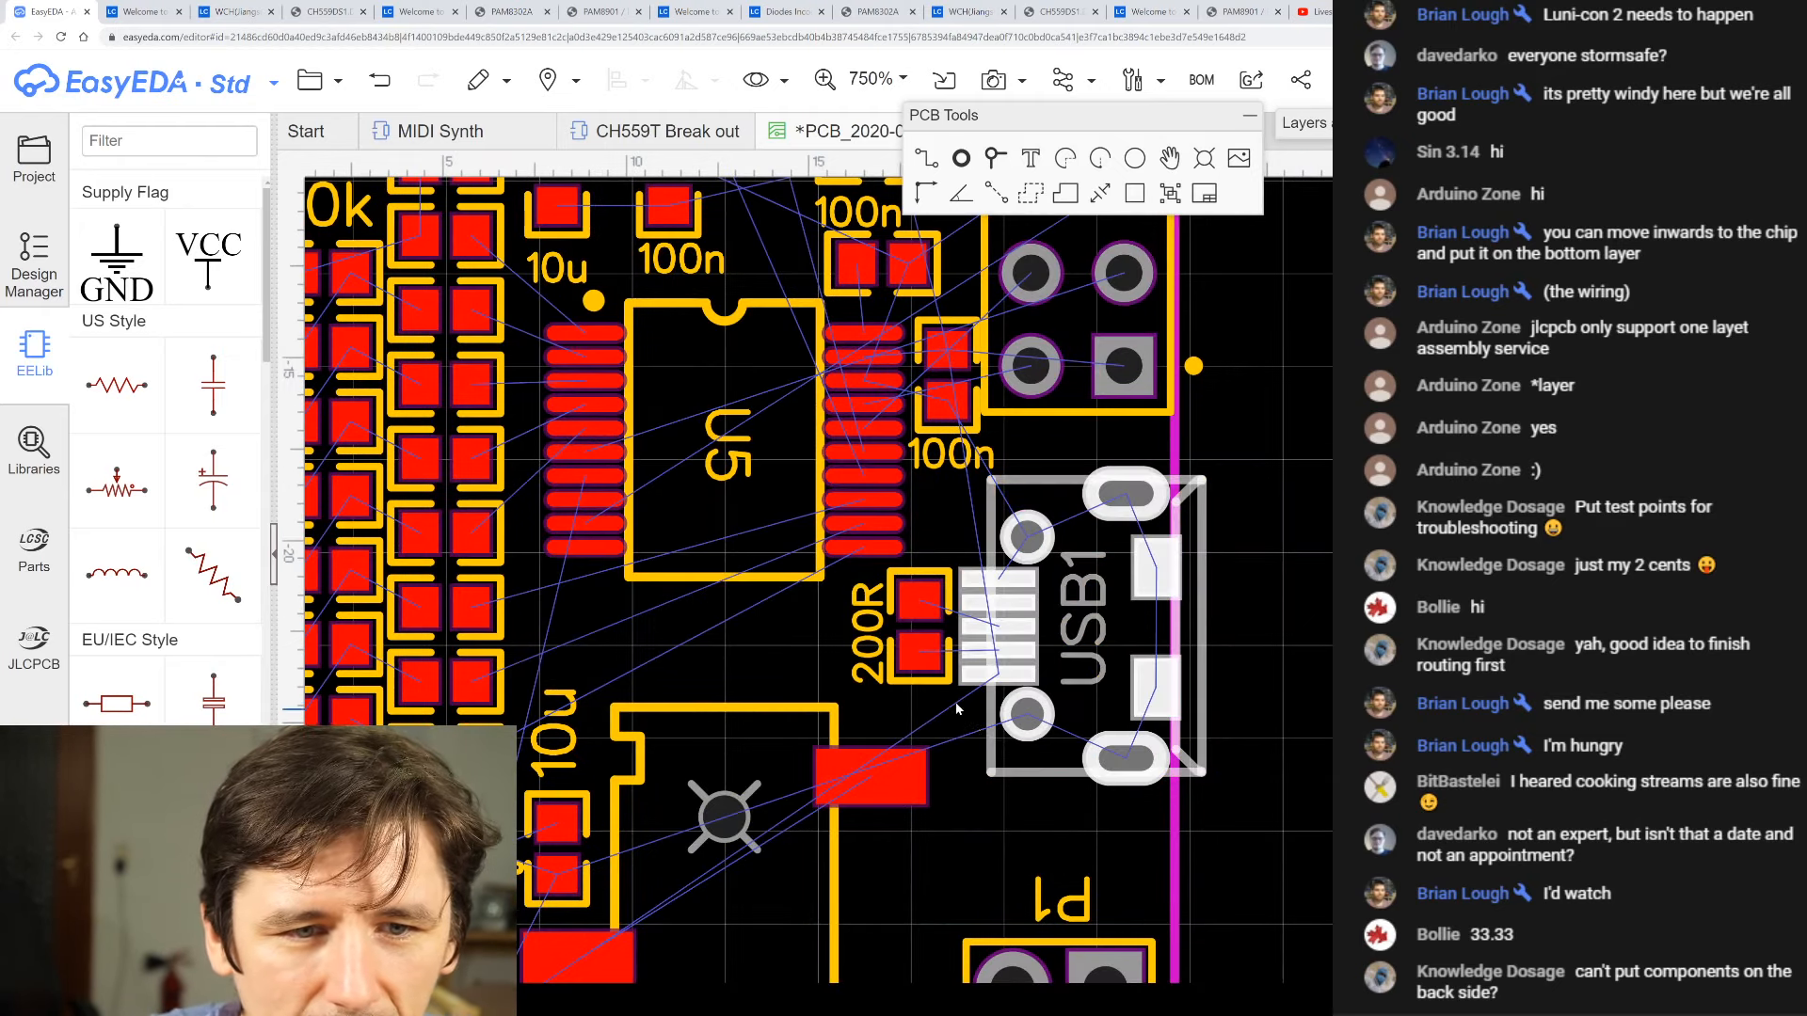
left_click_drag(918, 679, 899, 679)
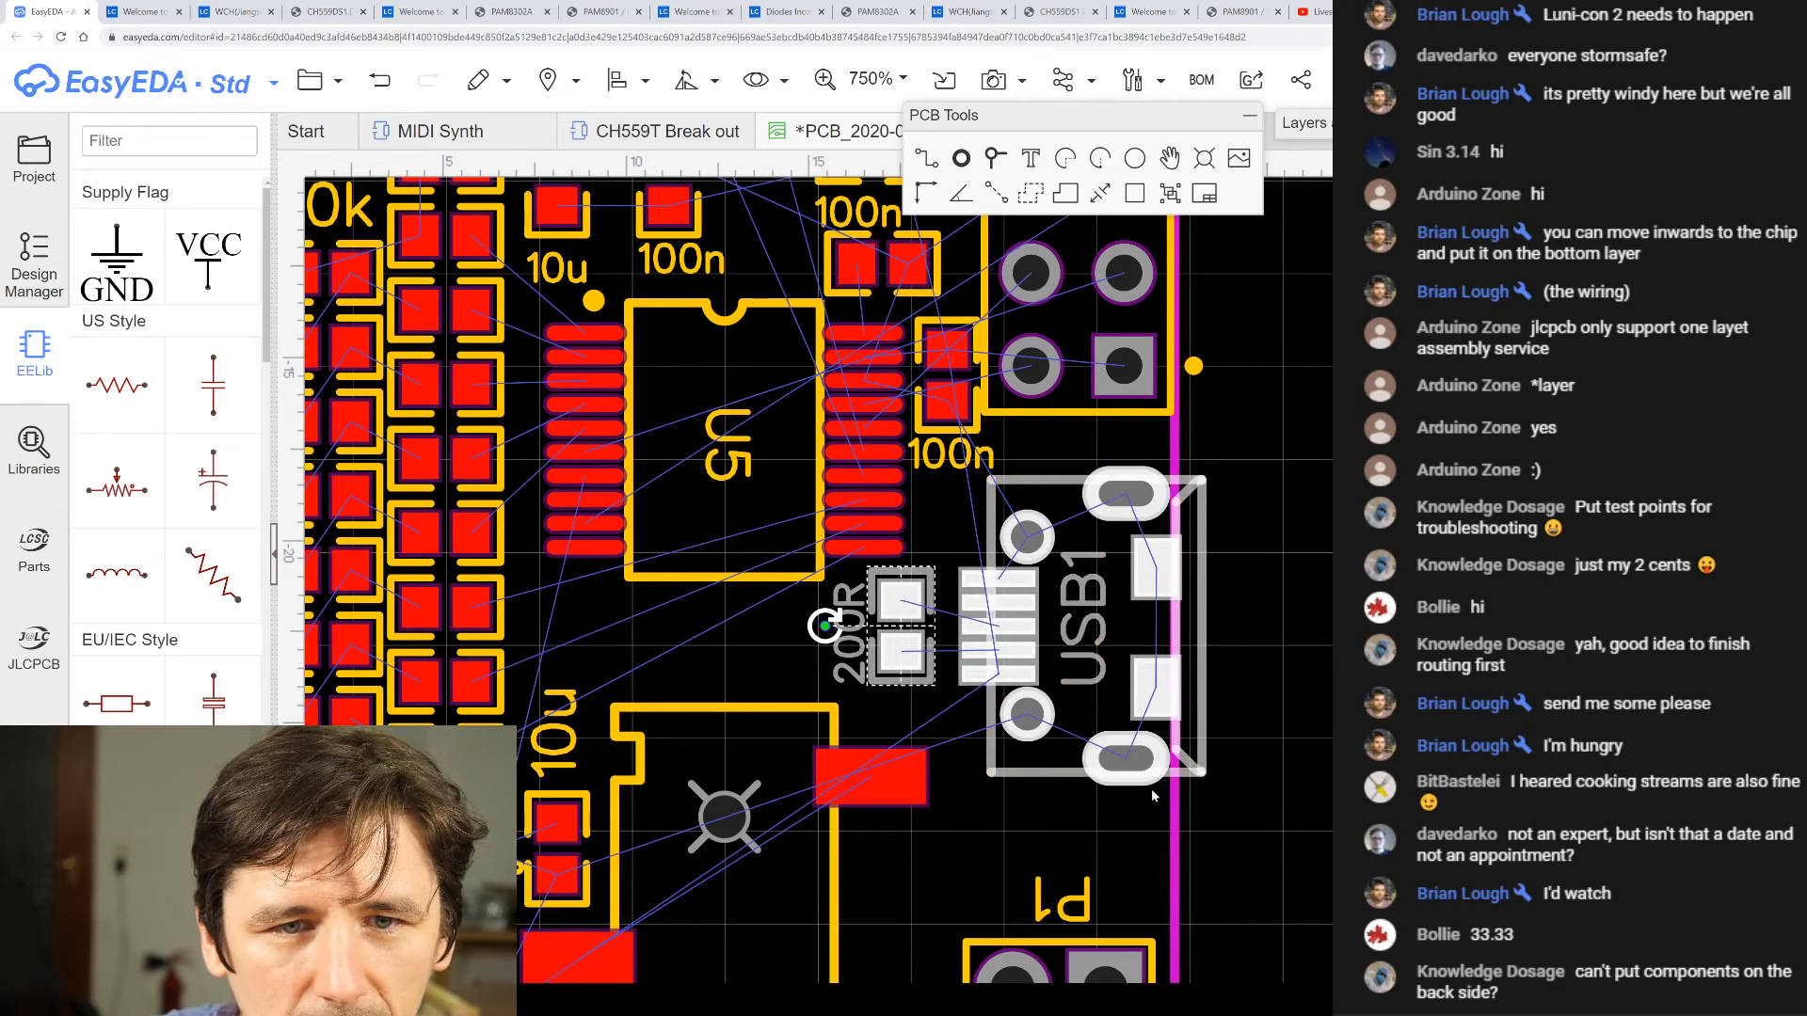
left_click(1025, 764)
key("Left")
key("Left")
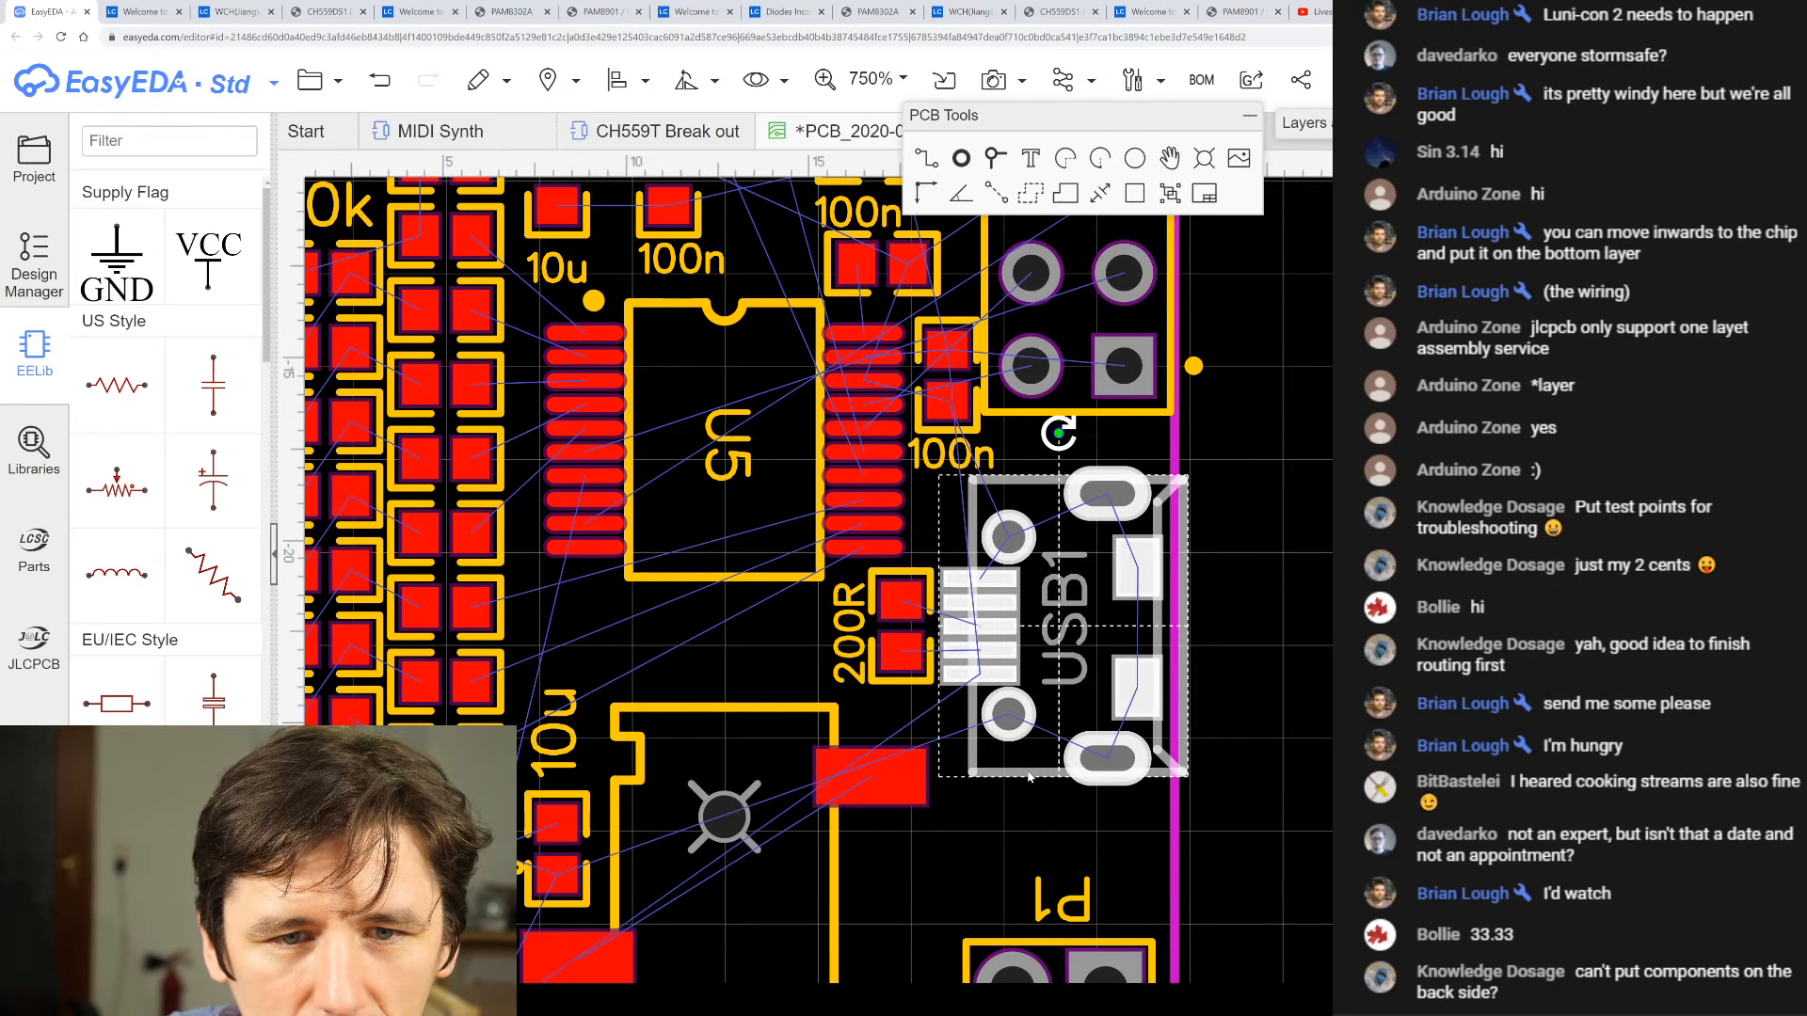
key("Right")
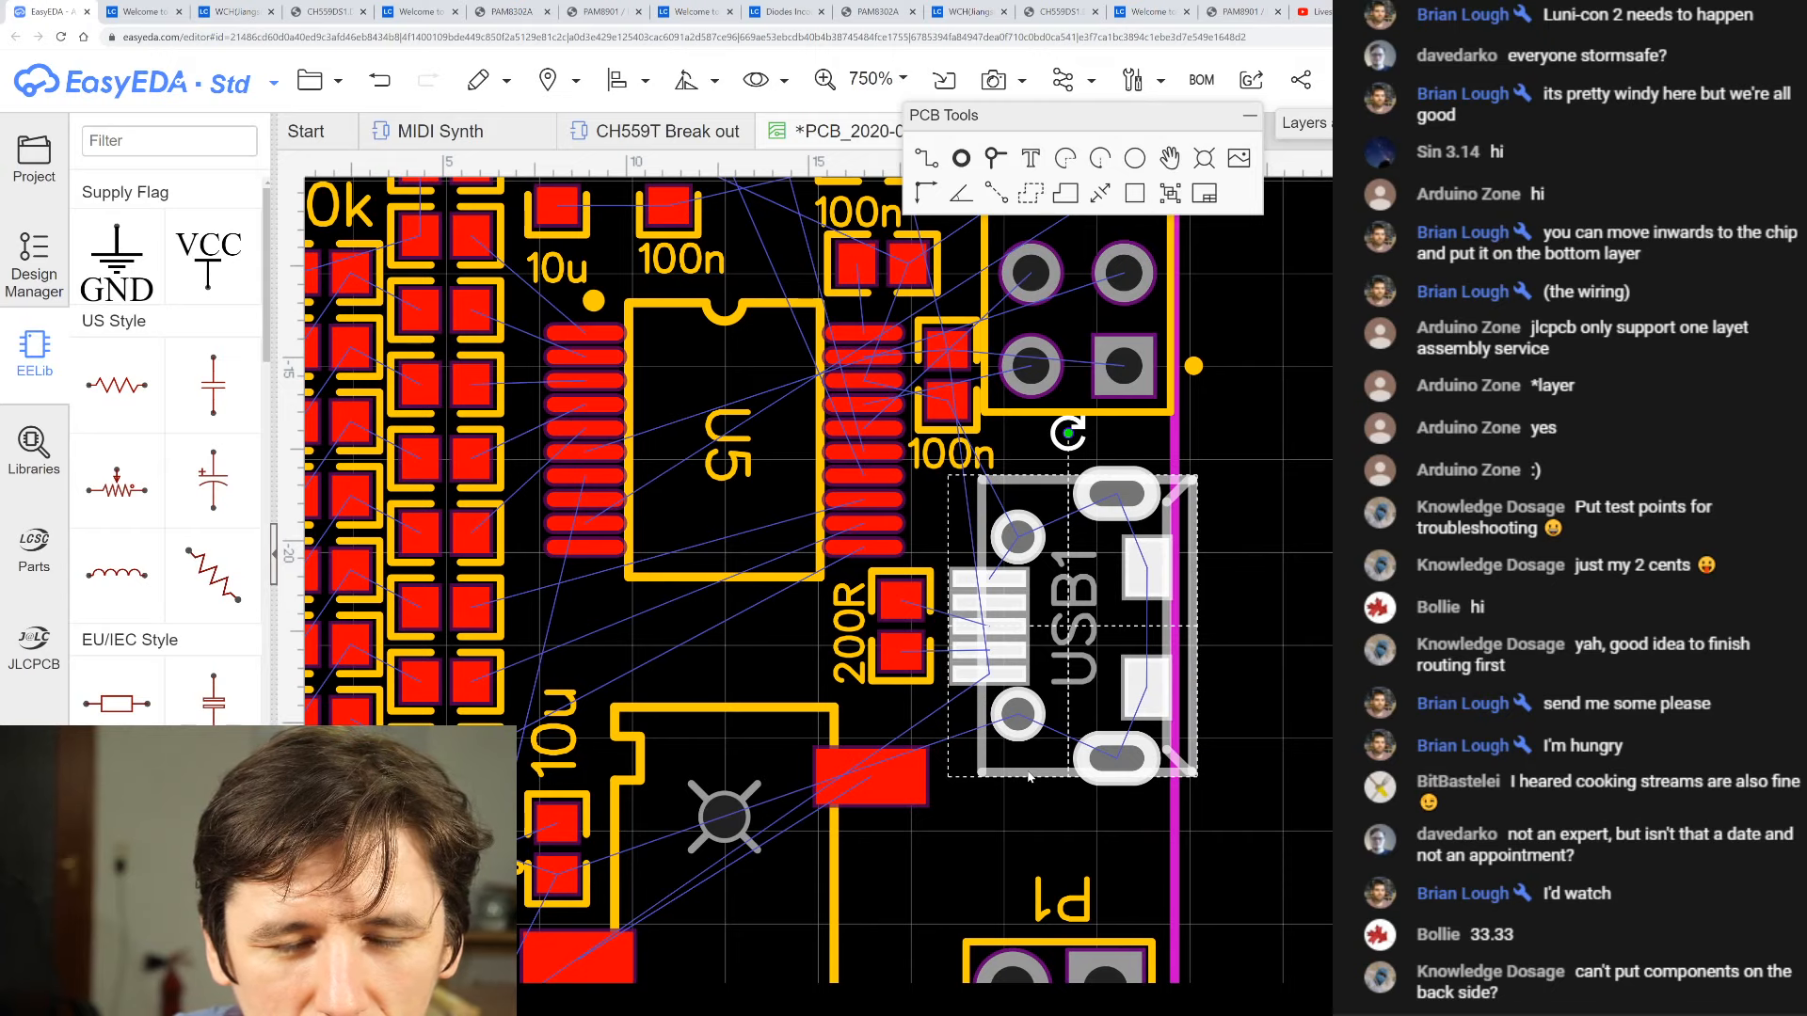
left_click(1310, 626)
- Examine how the components fit inside the board outline, especially the USB1 connector at the right edge
scroll(1312, 630, "down", 6)
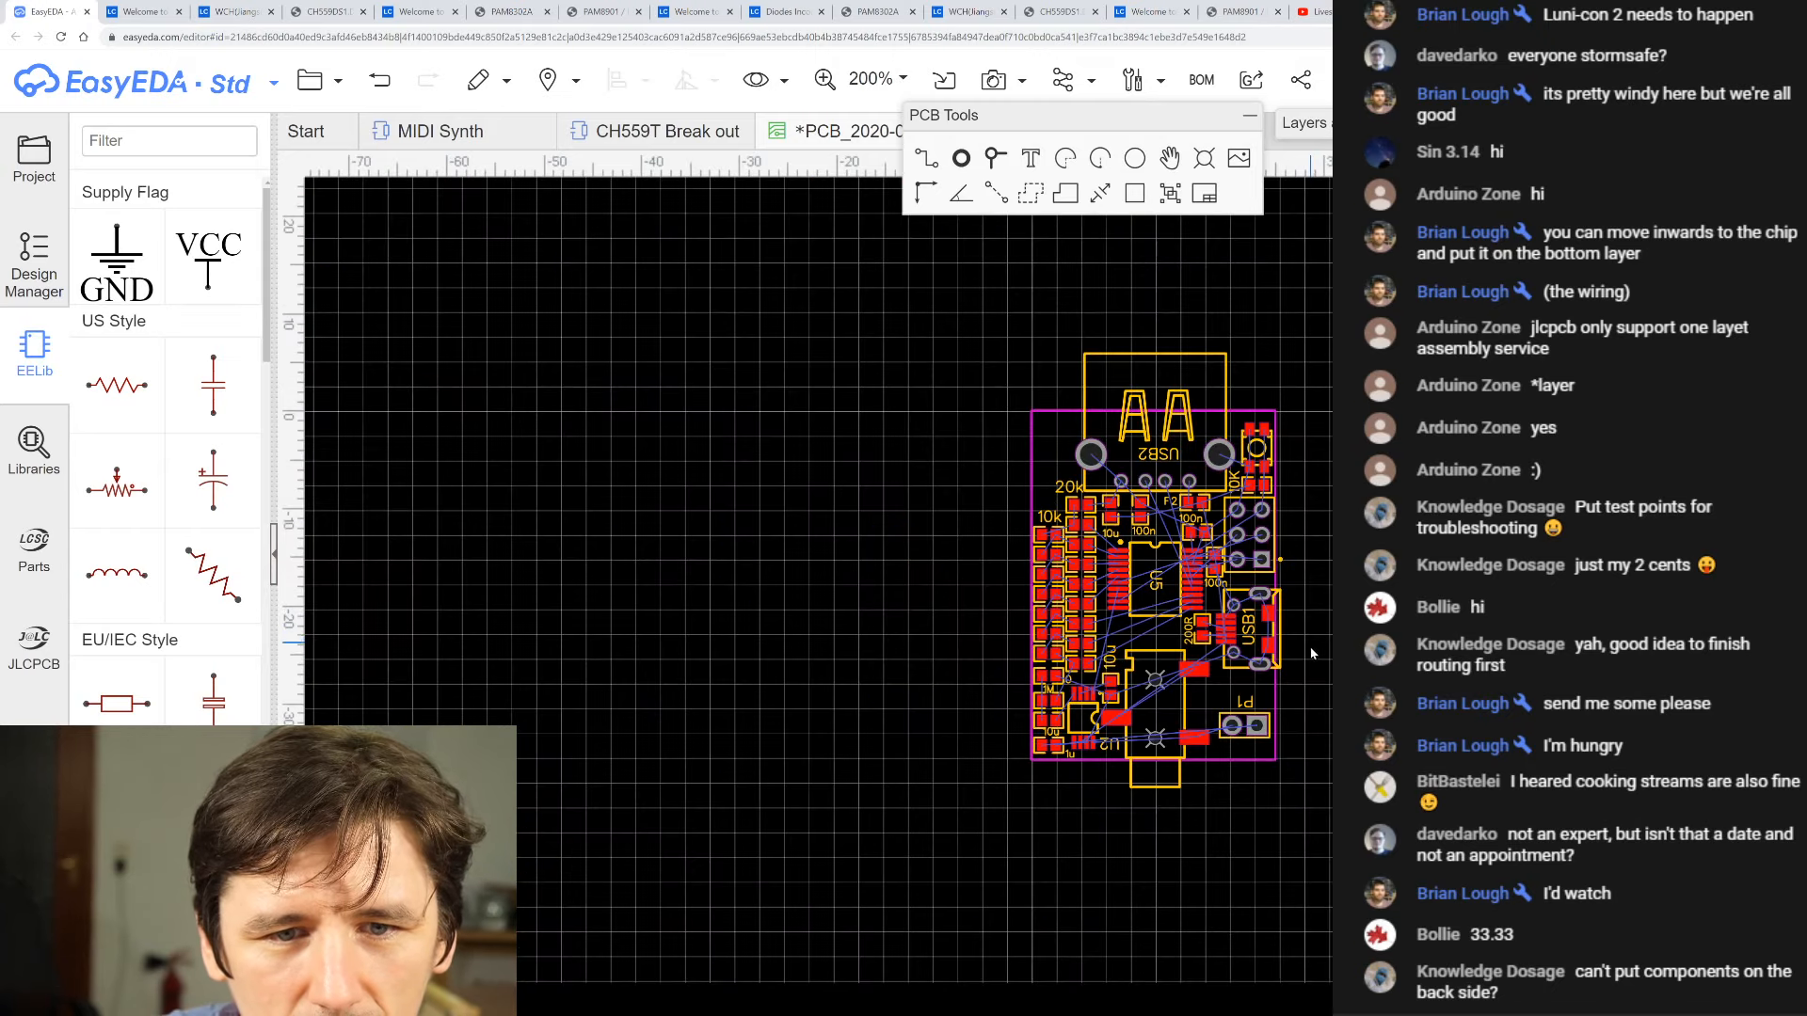
scroll(1319, 707, "up", 2)
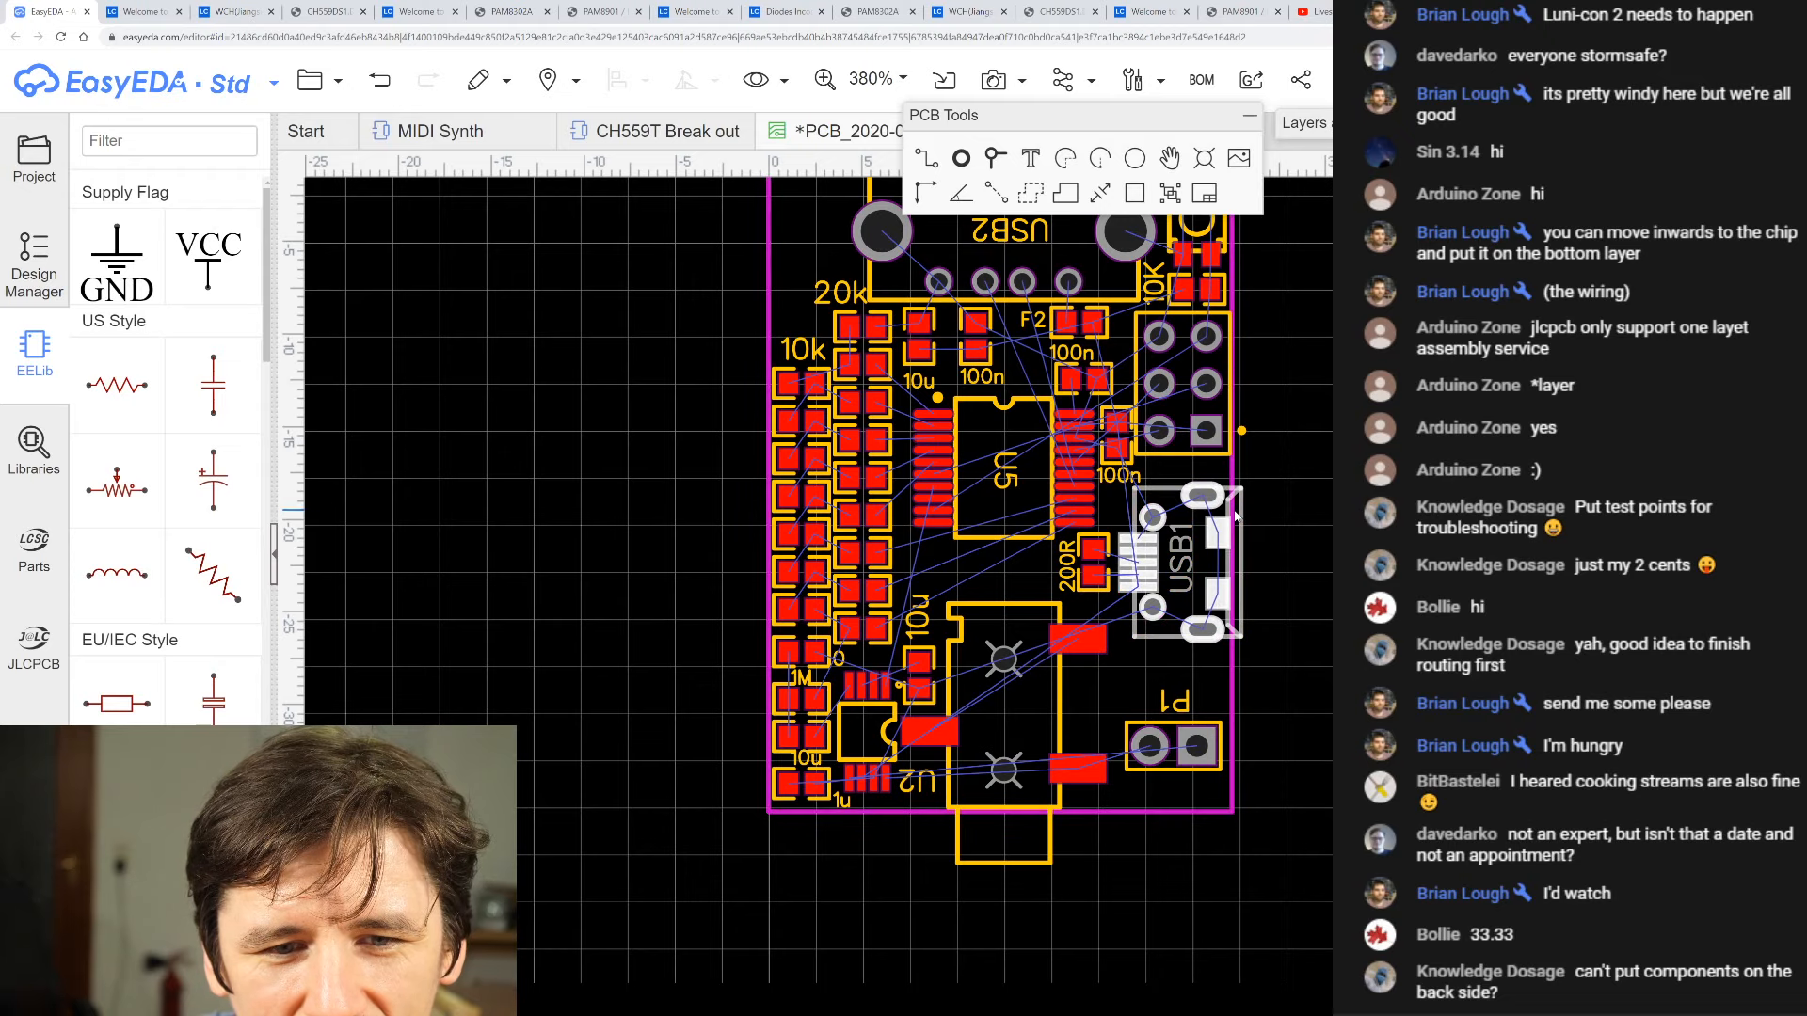
scroll(1236, 515, "down", 5)
scroll(1242, 471, "up", 4)
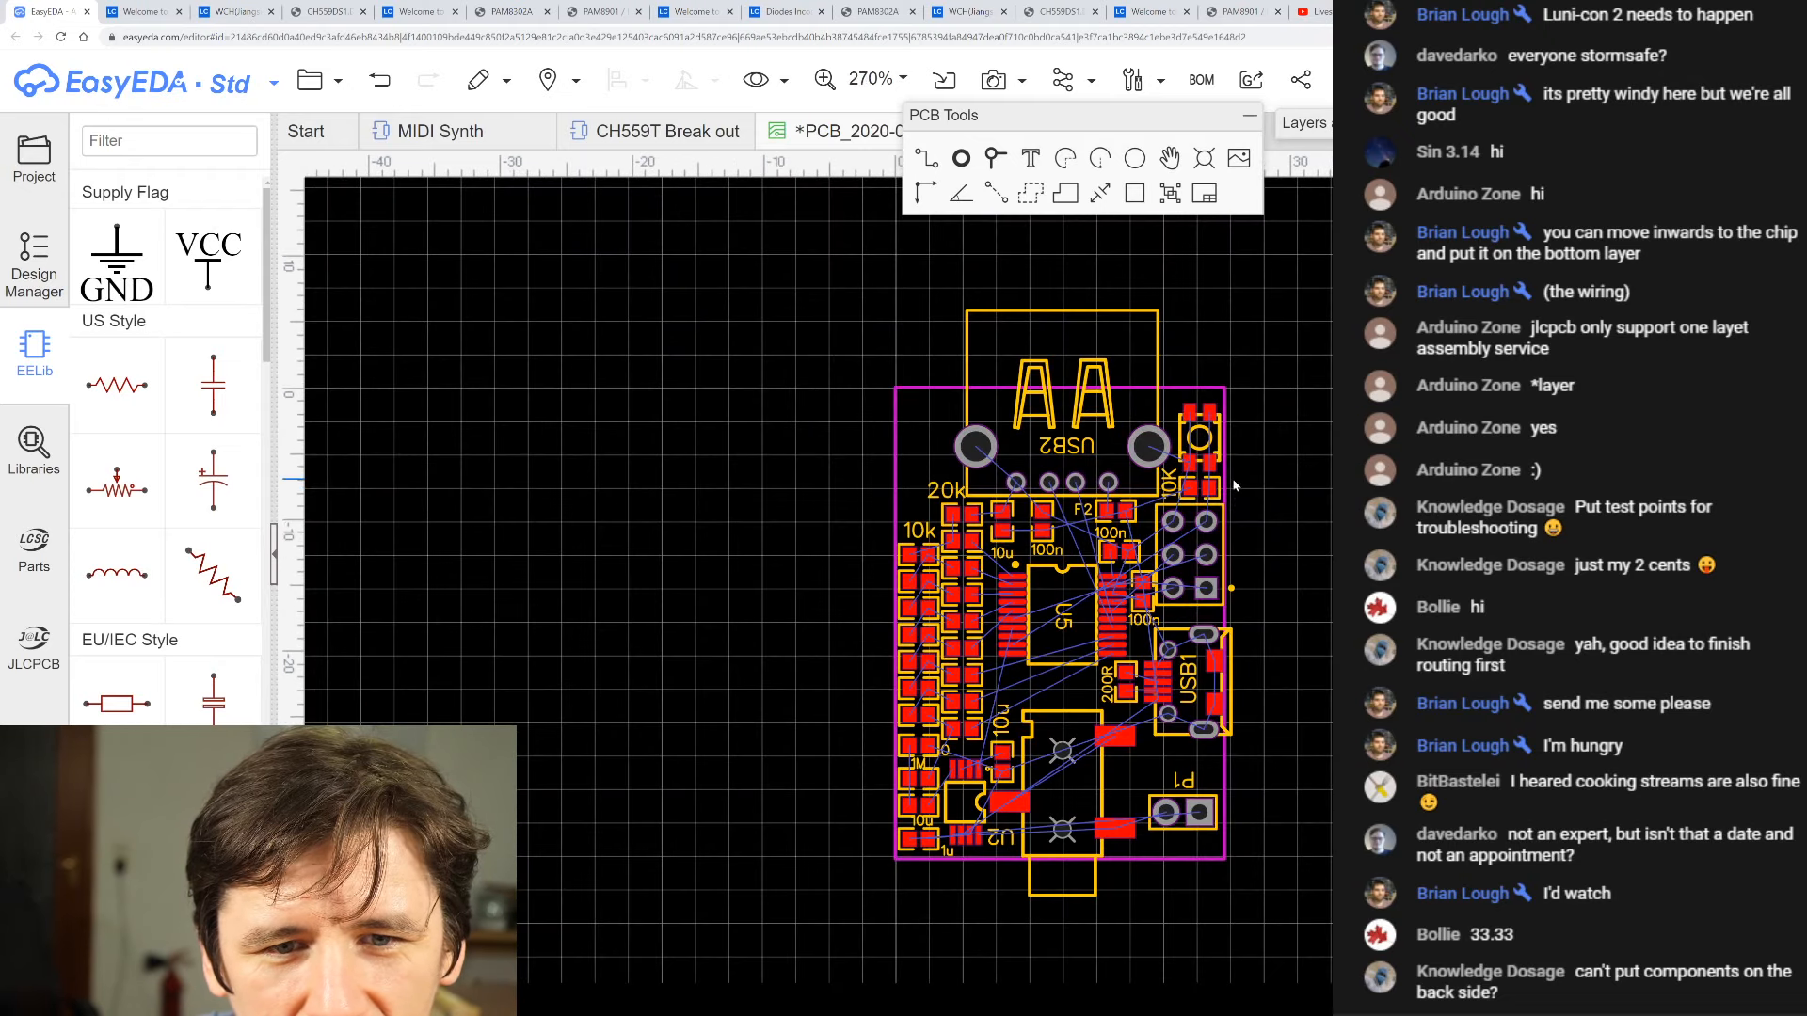
scroll(1241, 758, "up", 3)
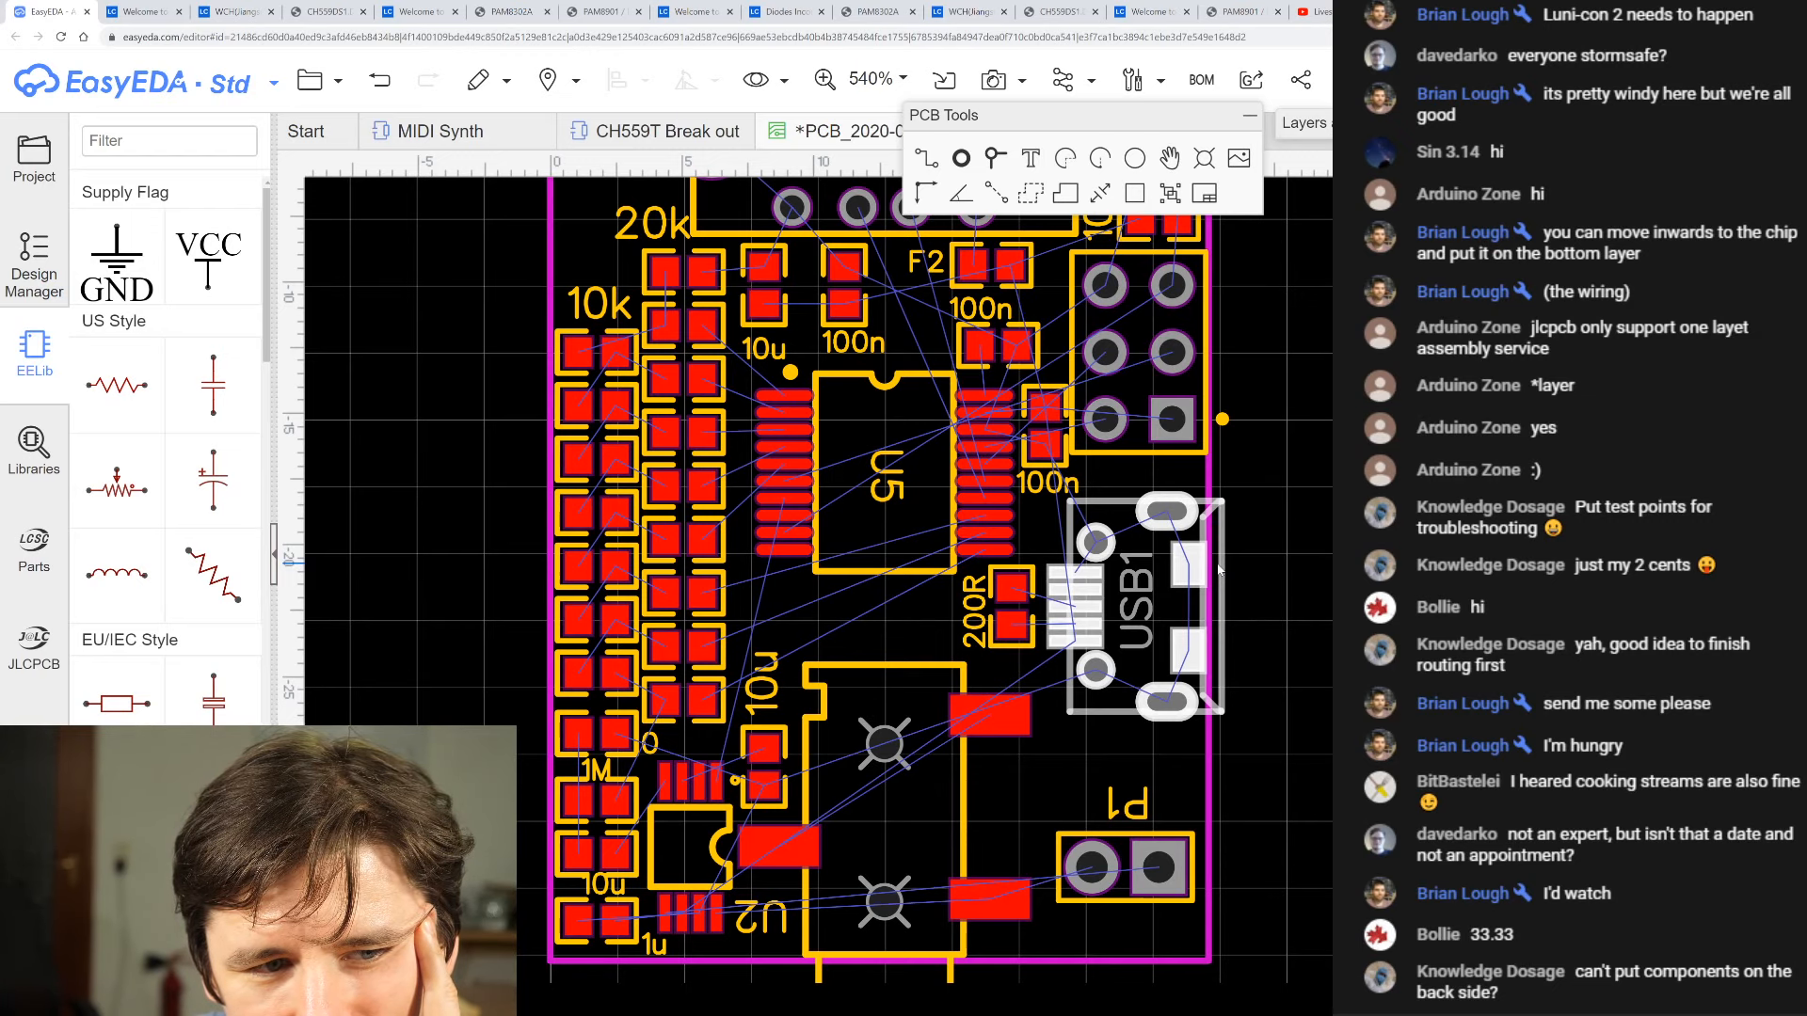
scroll(1218, 569, "down", 5)
scroll(1219, 570, "up", 2)
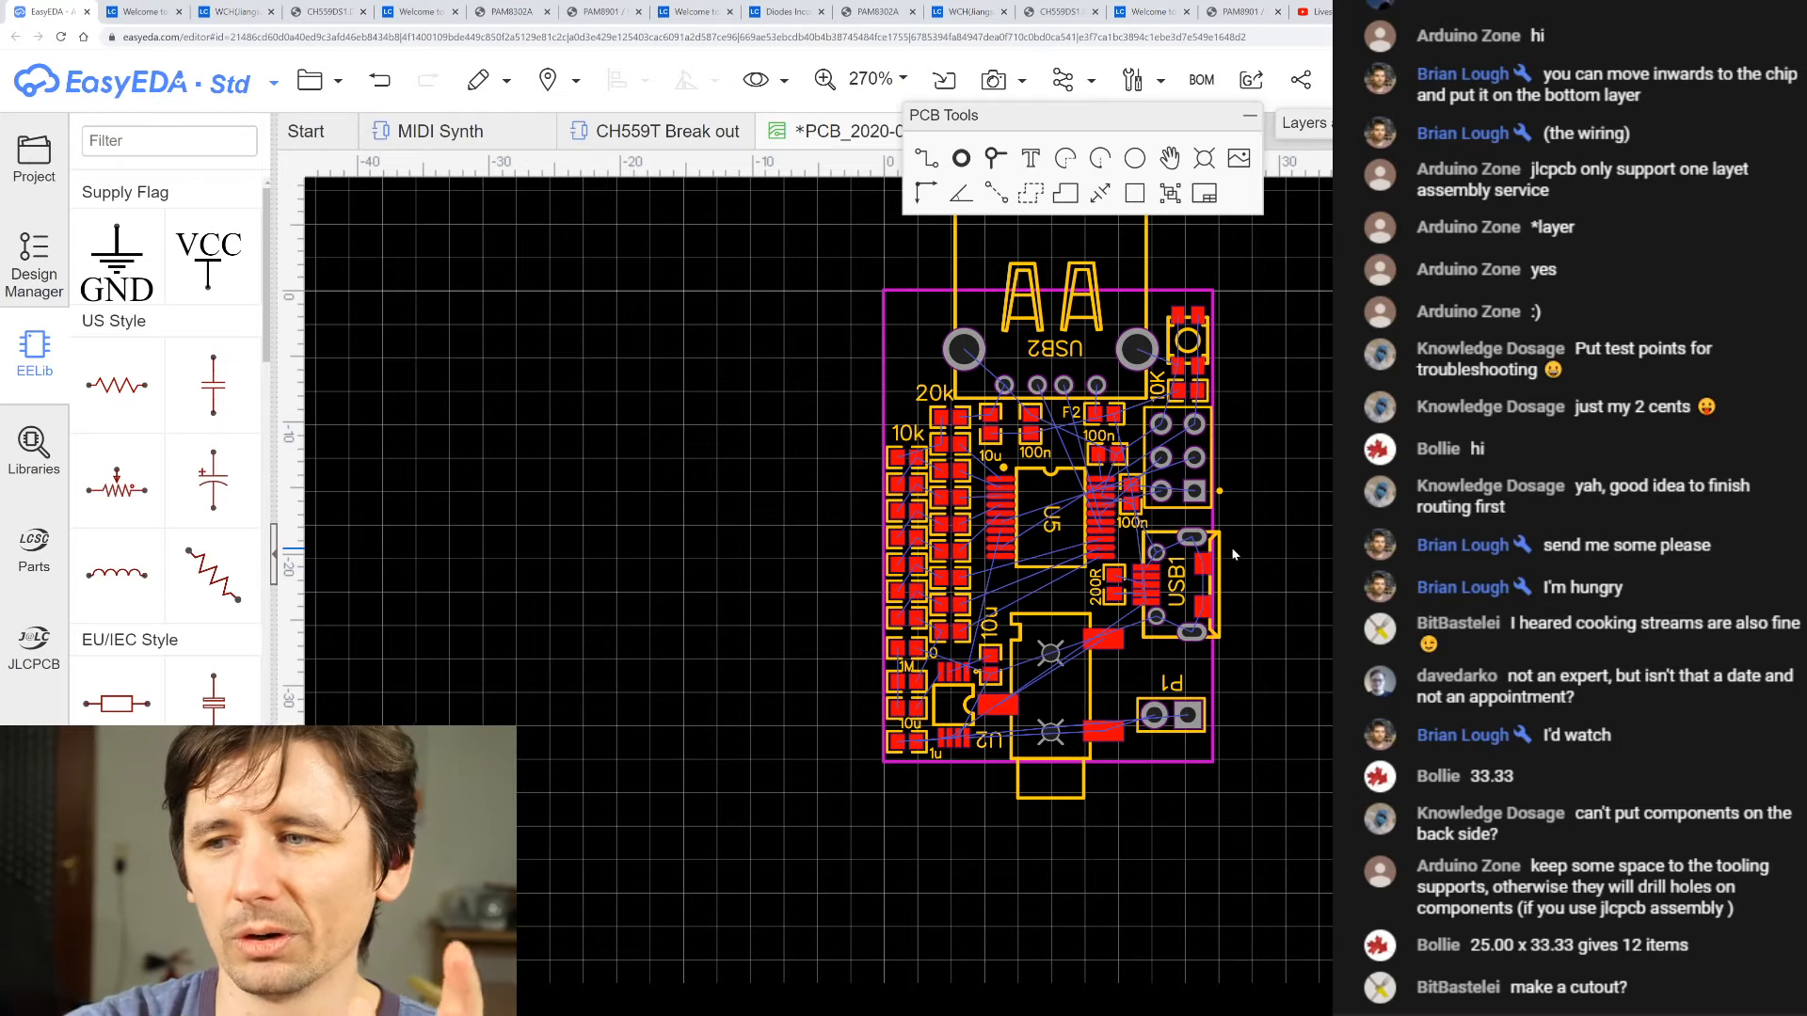
scroll(1238, 611, "up", 5)
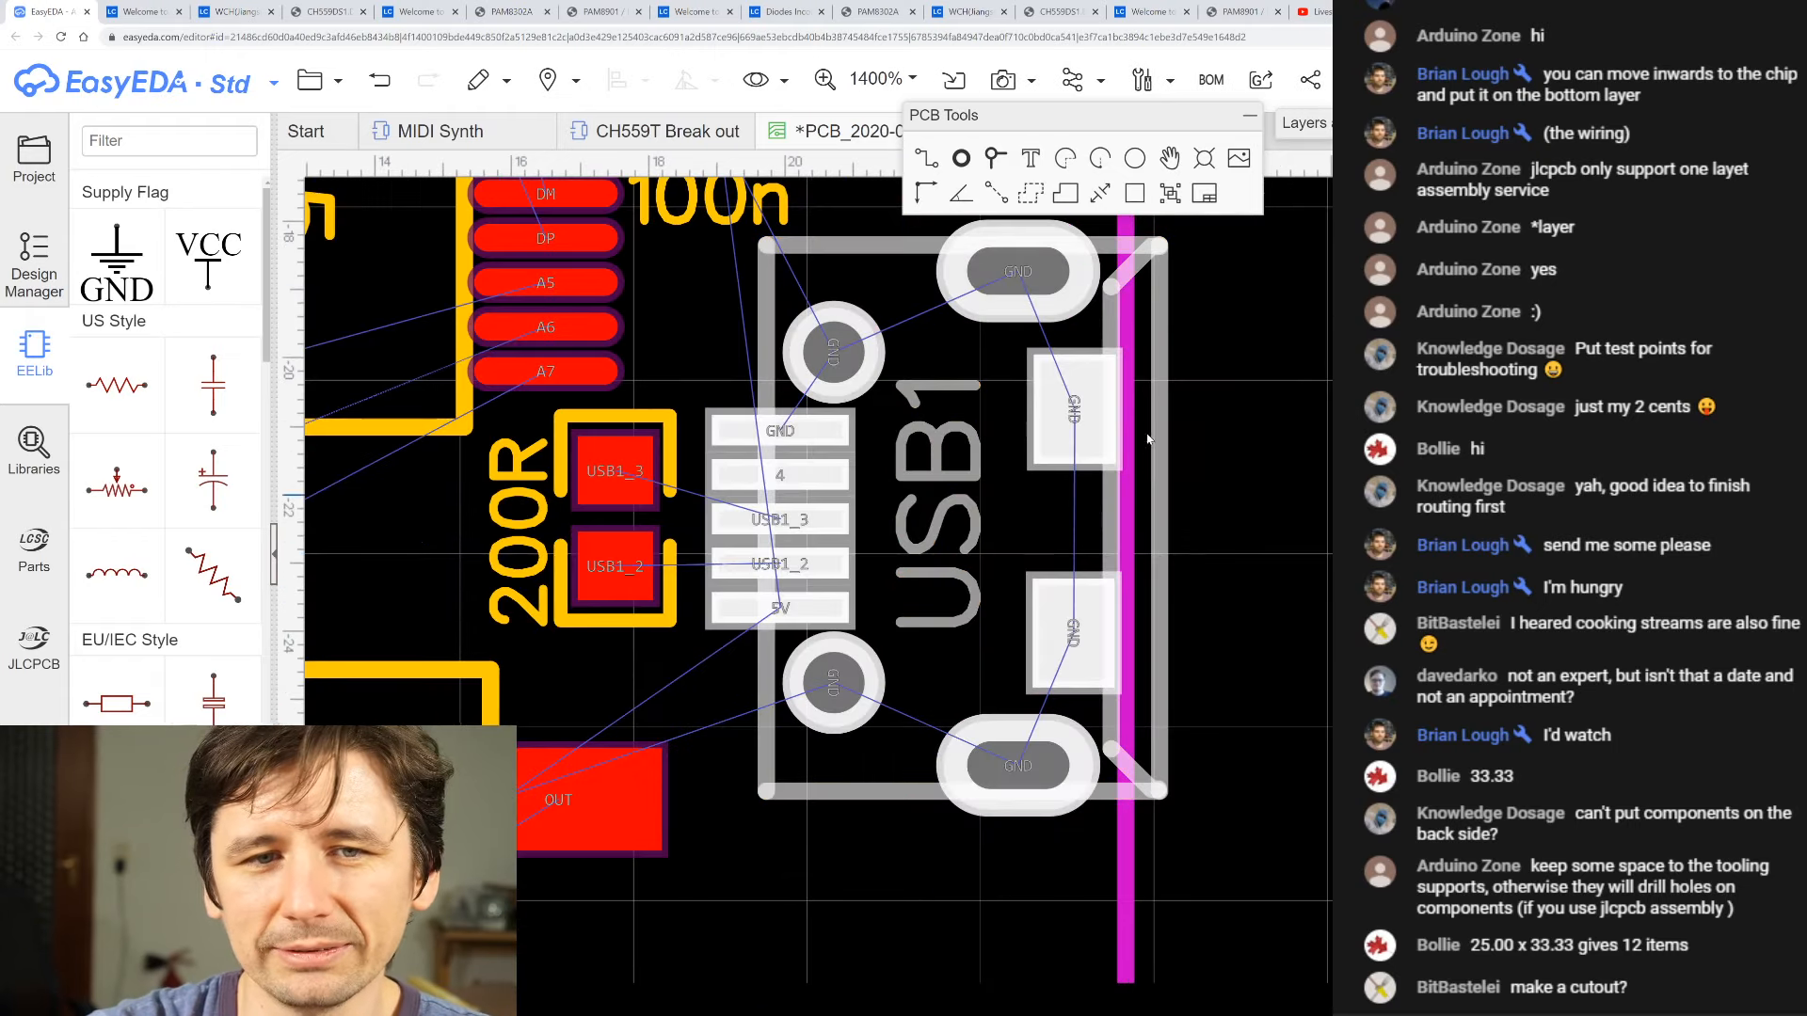
scroll(1197, 524, "down", 4)
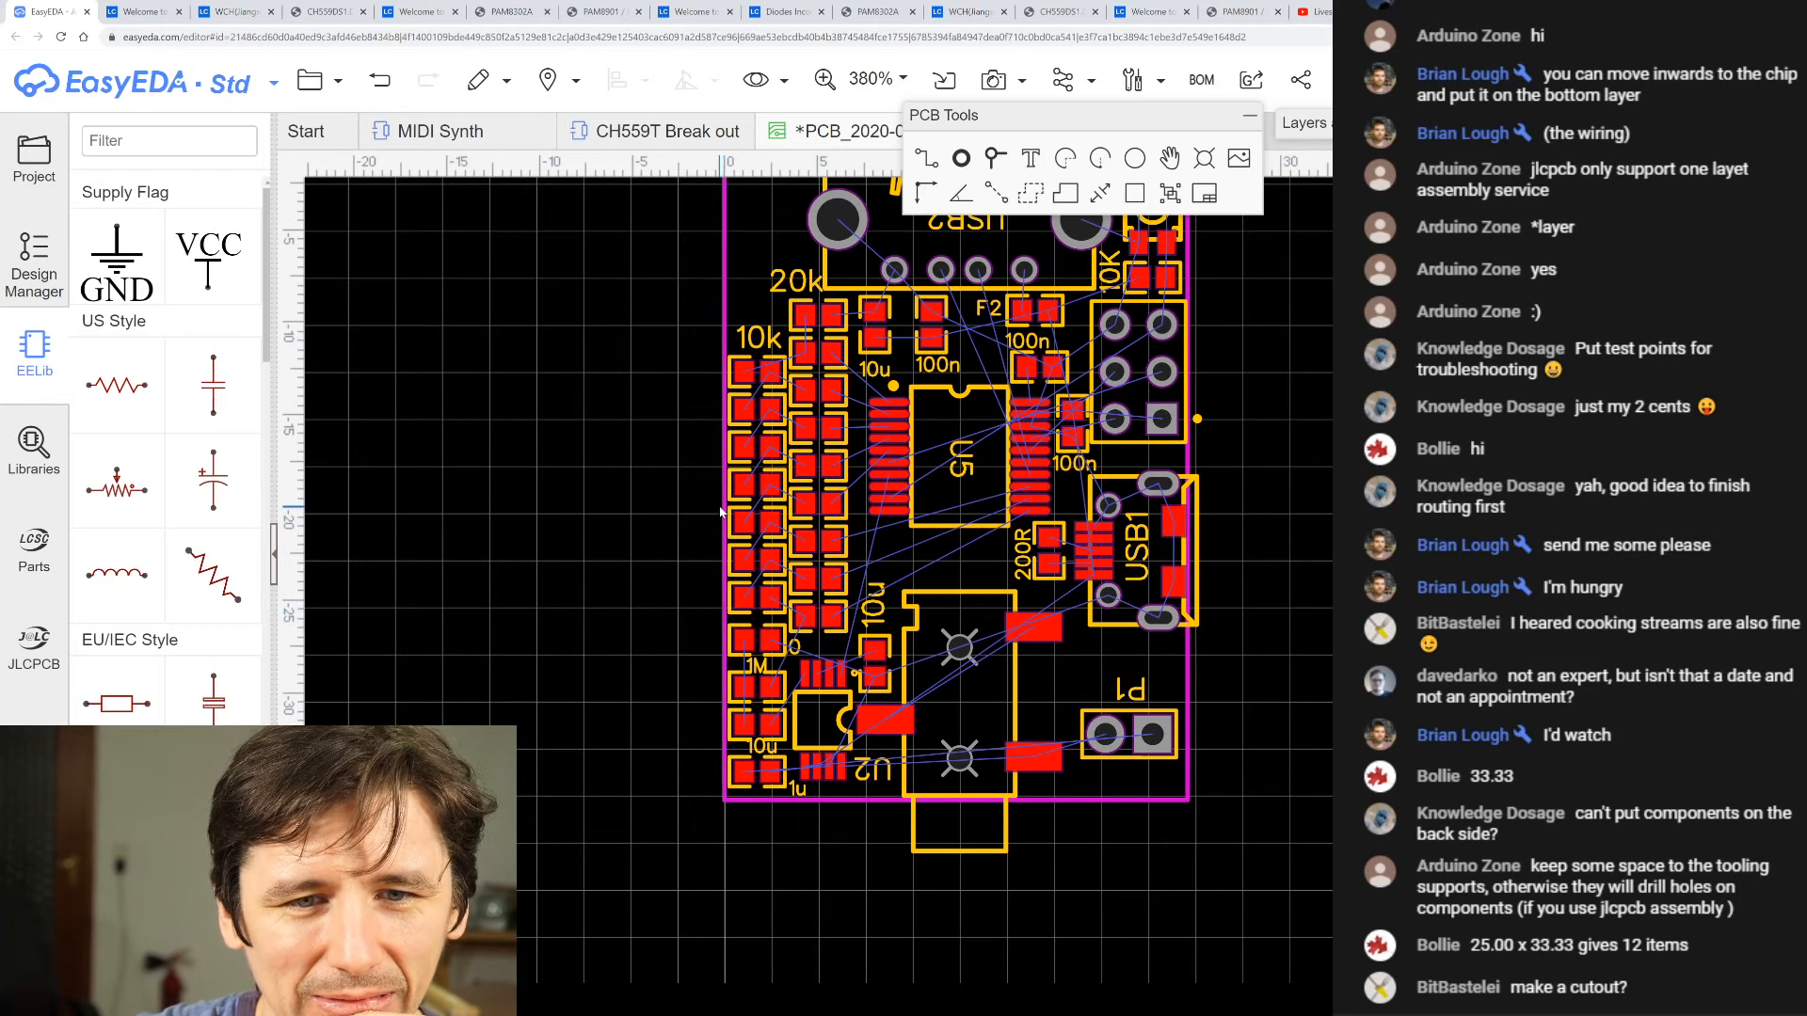
- Shift the 200R resistor slightly left and down, and move USB1 about 0.5 mm left so its outer edge meets the board outline
scroll(1186, 499, "up", 4)
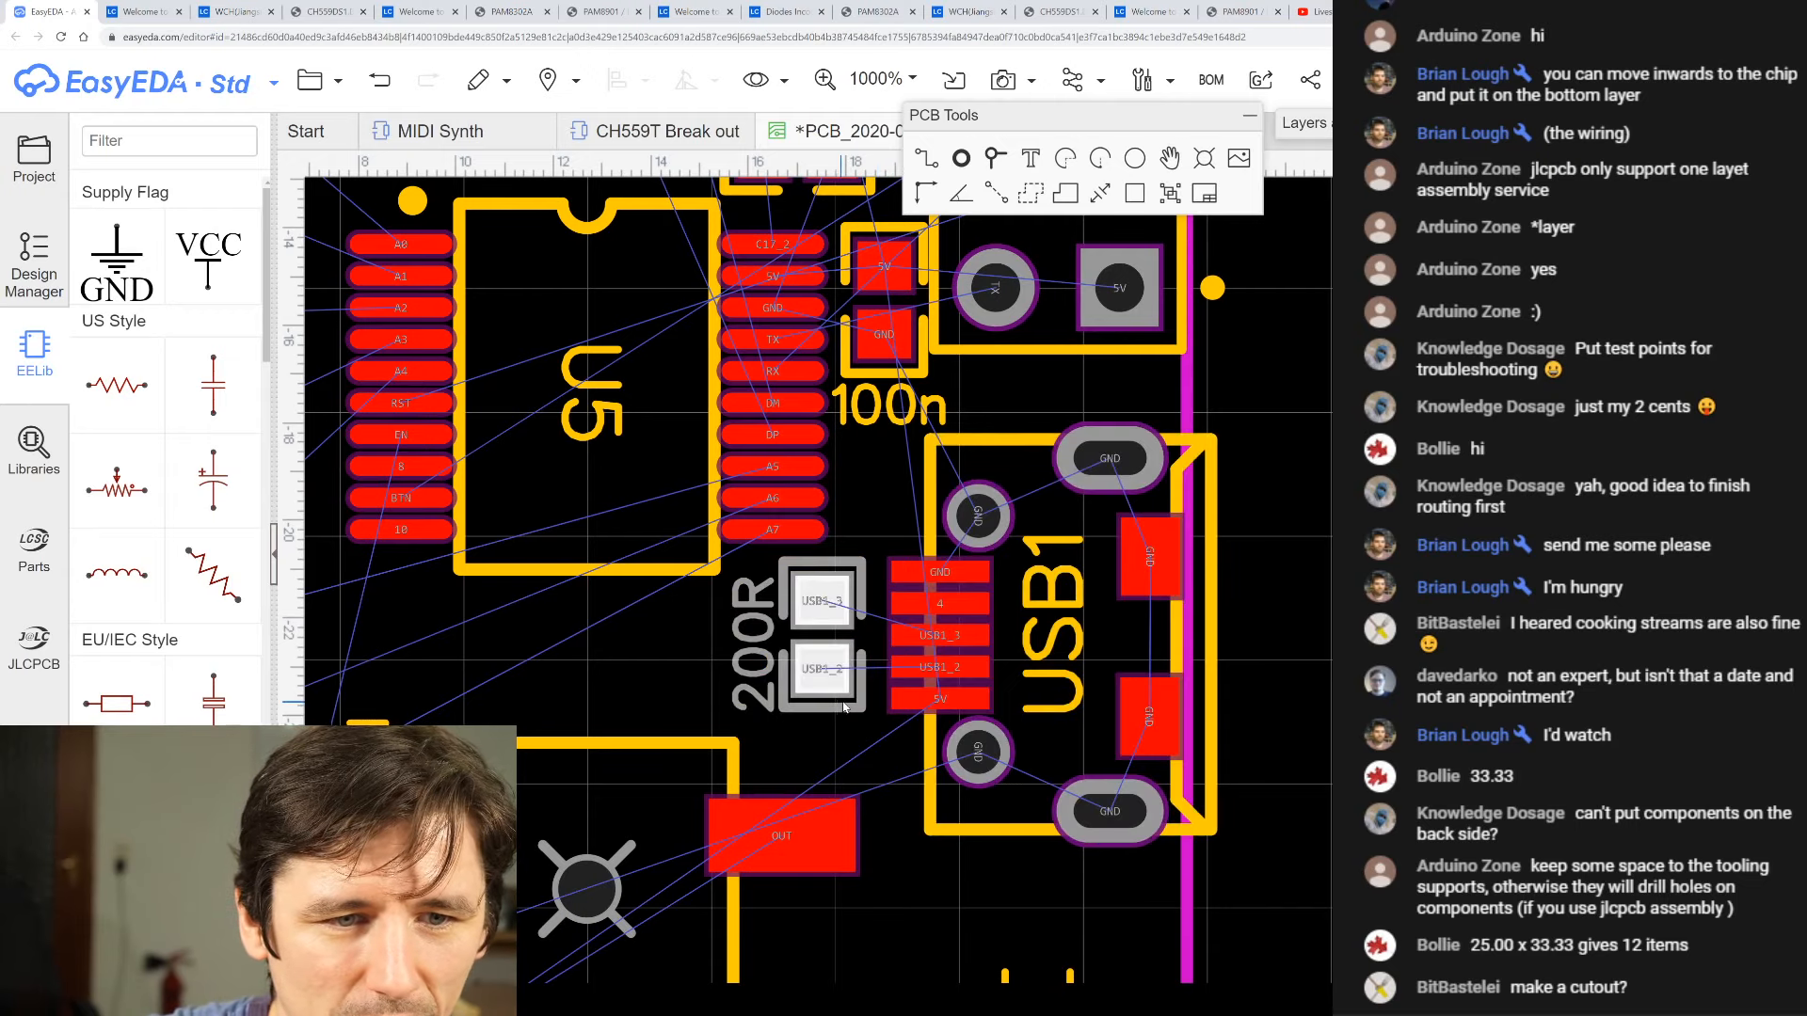
left_click_drag(840, 703, 815, 715)
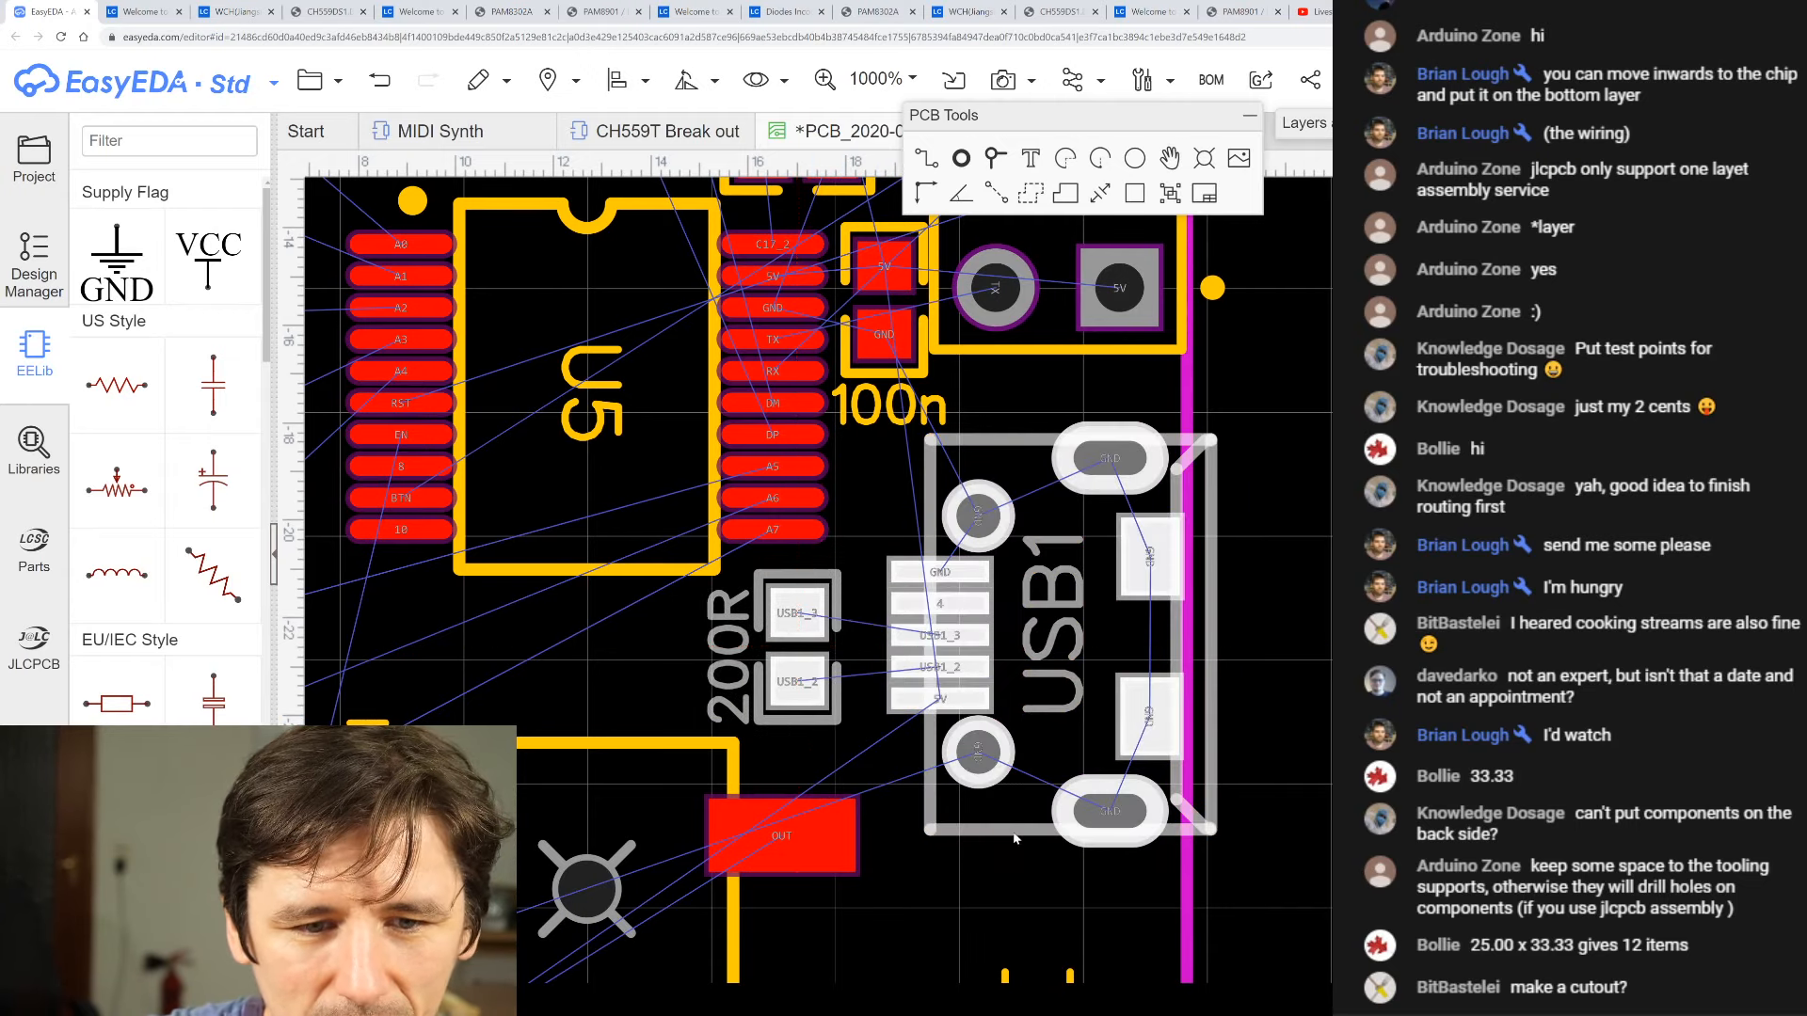
left_click_drag(1022, 836, 1019, 835)
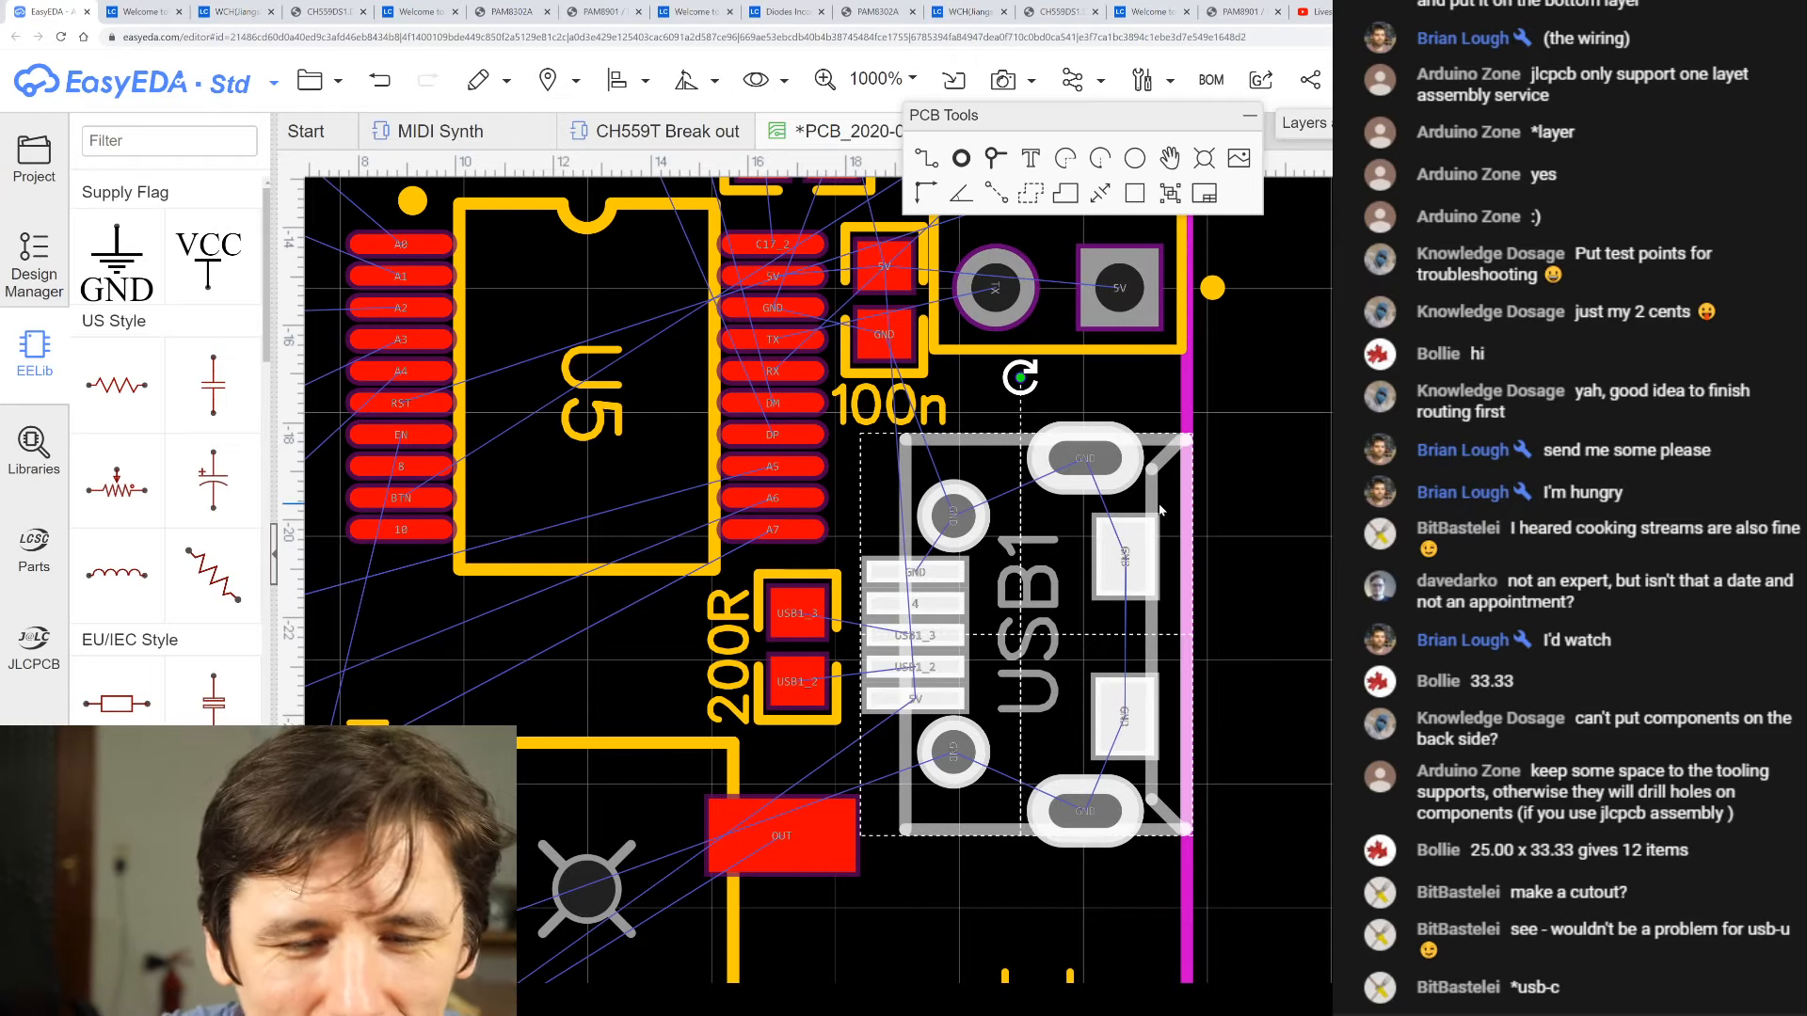
- Add a corner point on the board outline's right side just below USB1 and pull it inward about 0.8 mm to form a notch step
left_click(1187, 417)
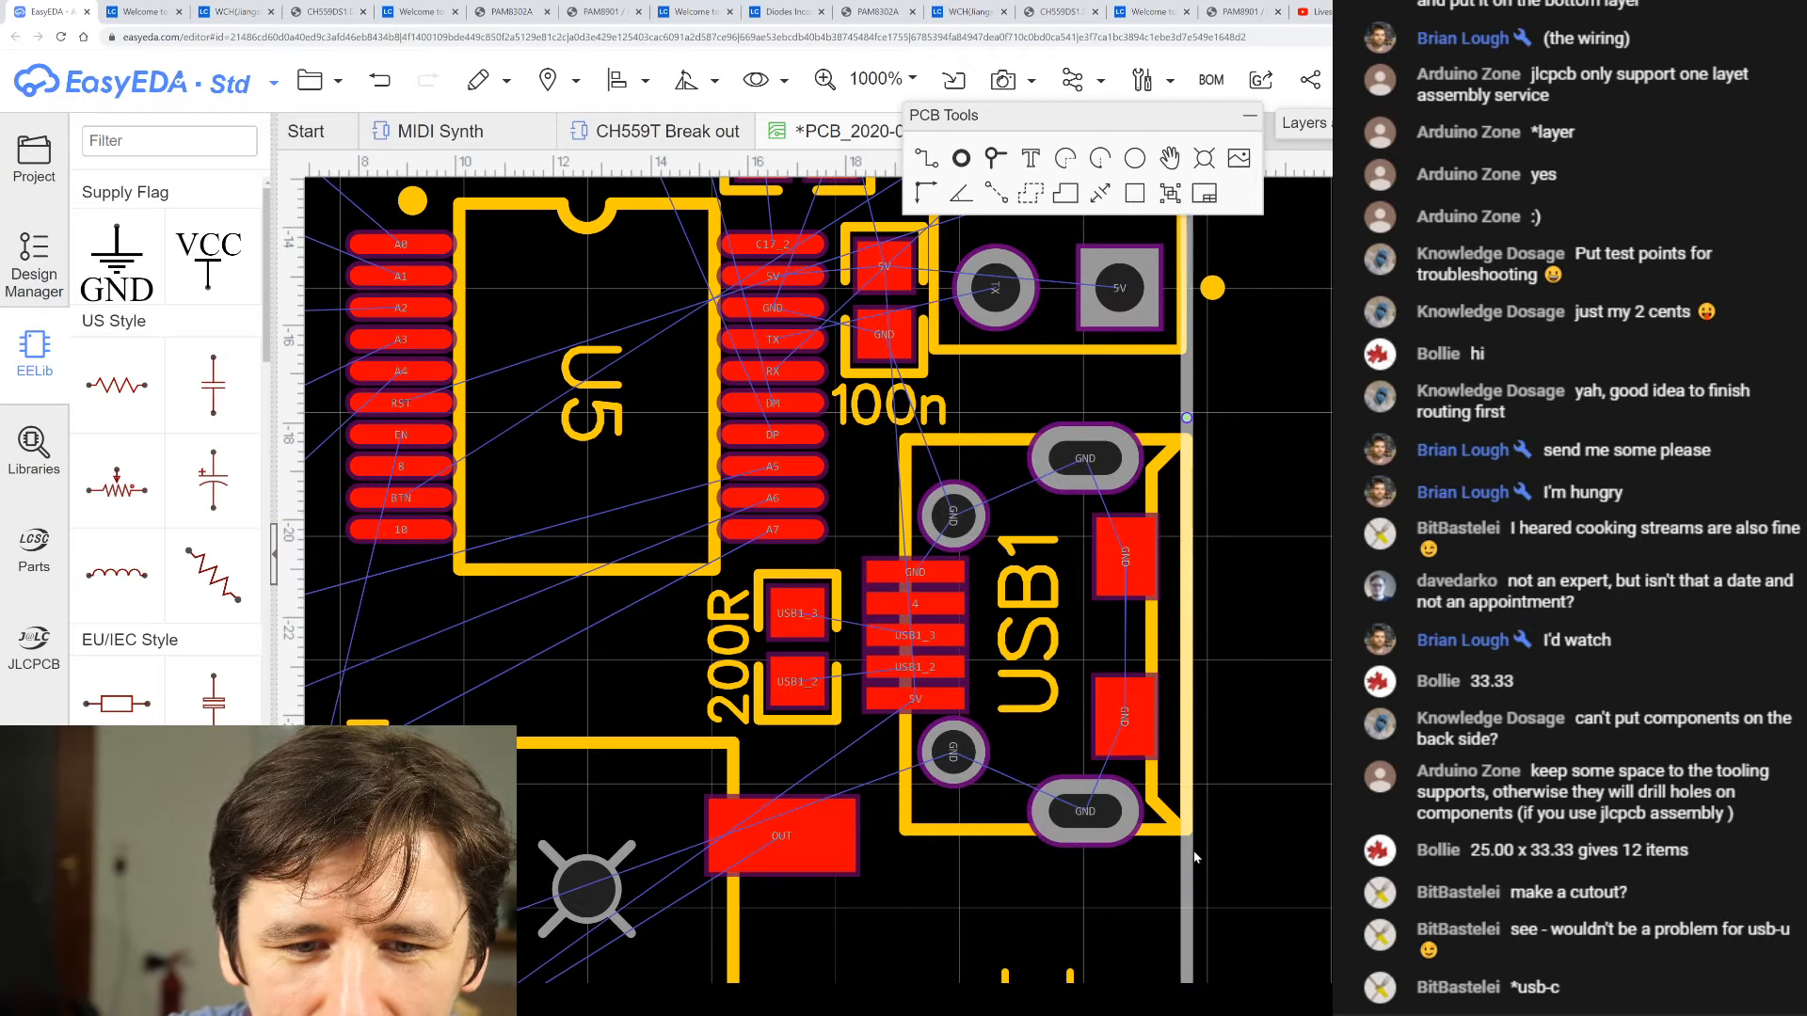
scroll(1270, 880, "down", 5)
scroll(1269, 886, "up", 4)
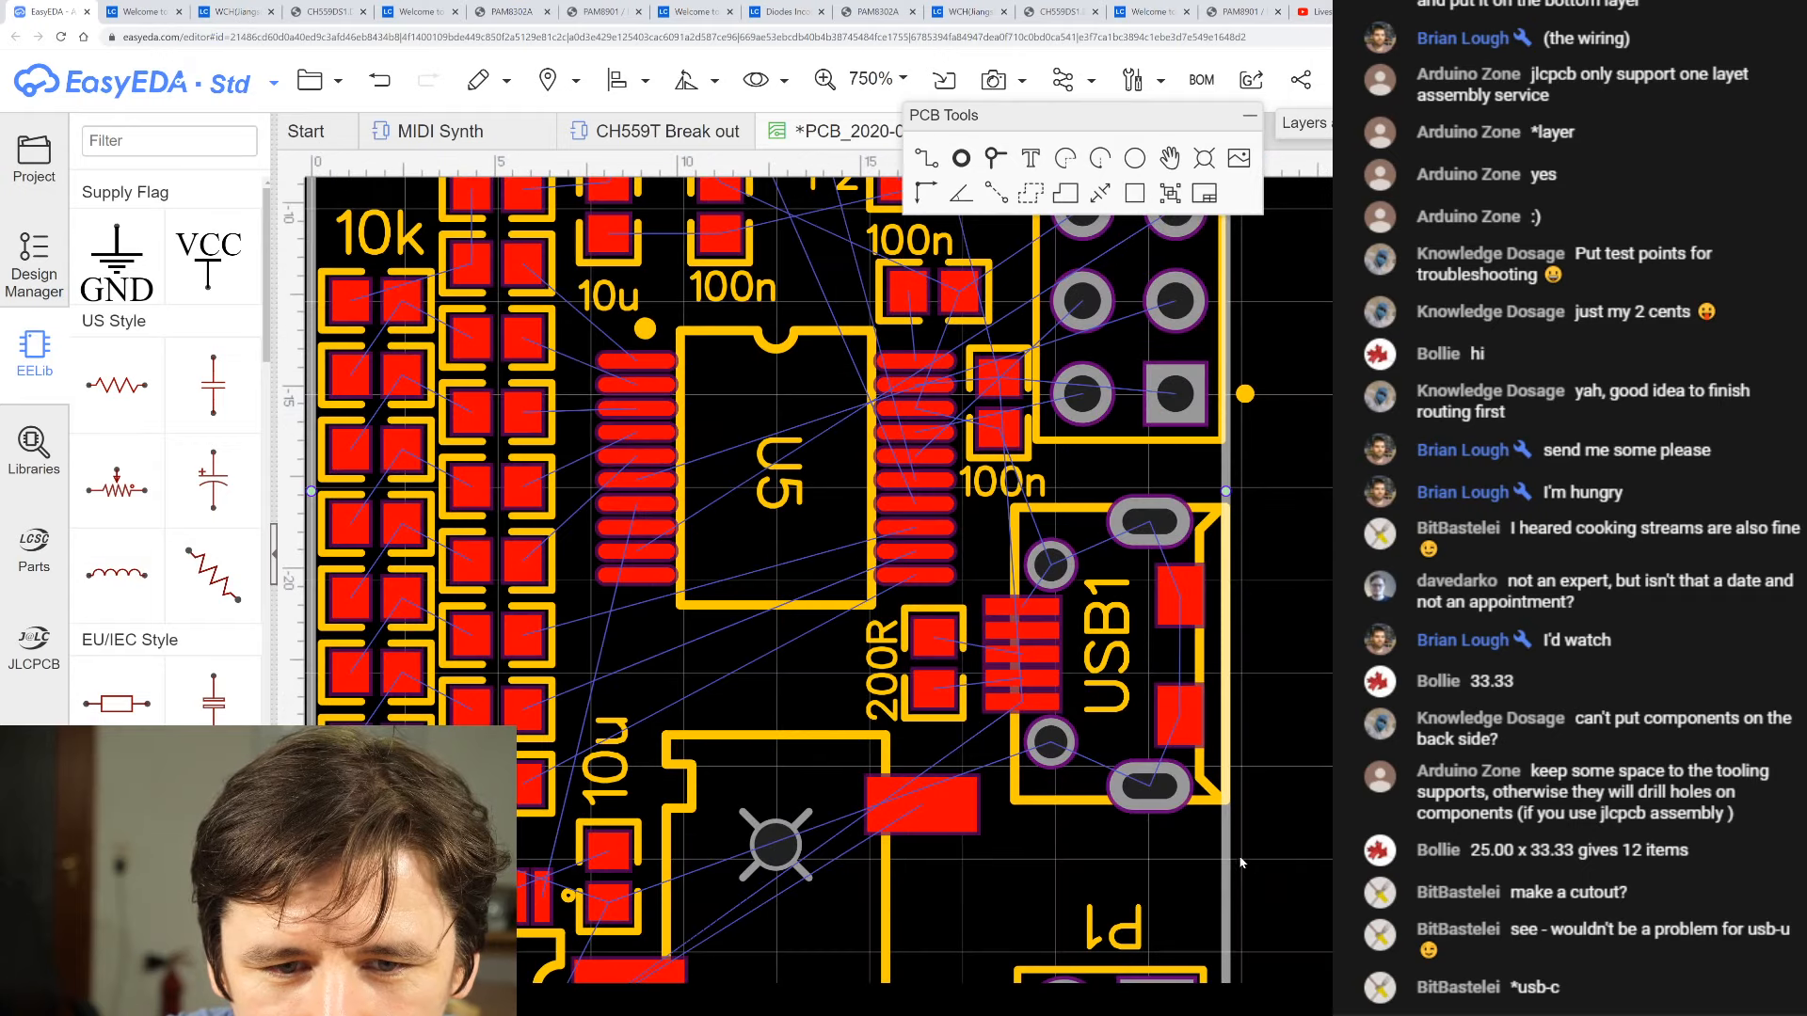
left_click(1226, 819)
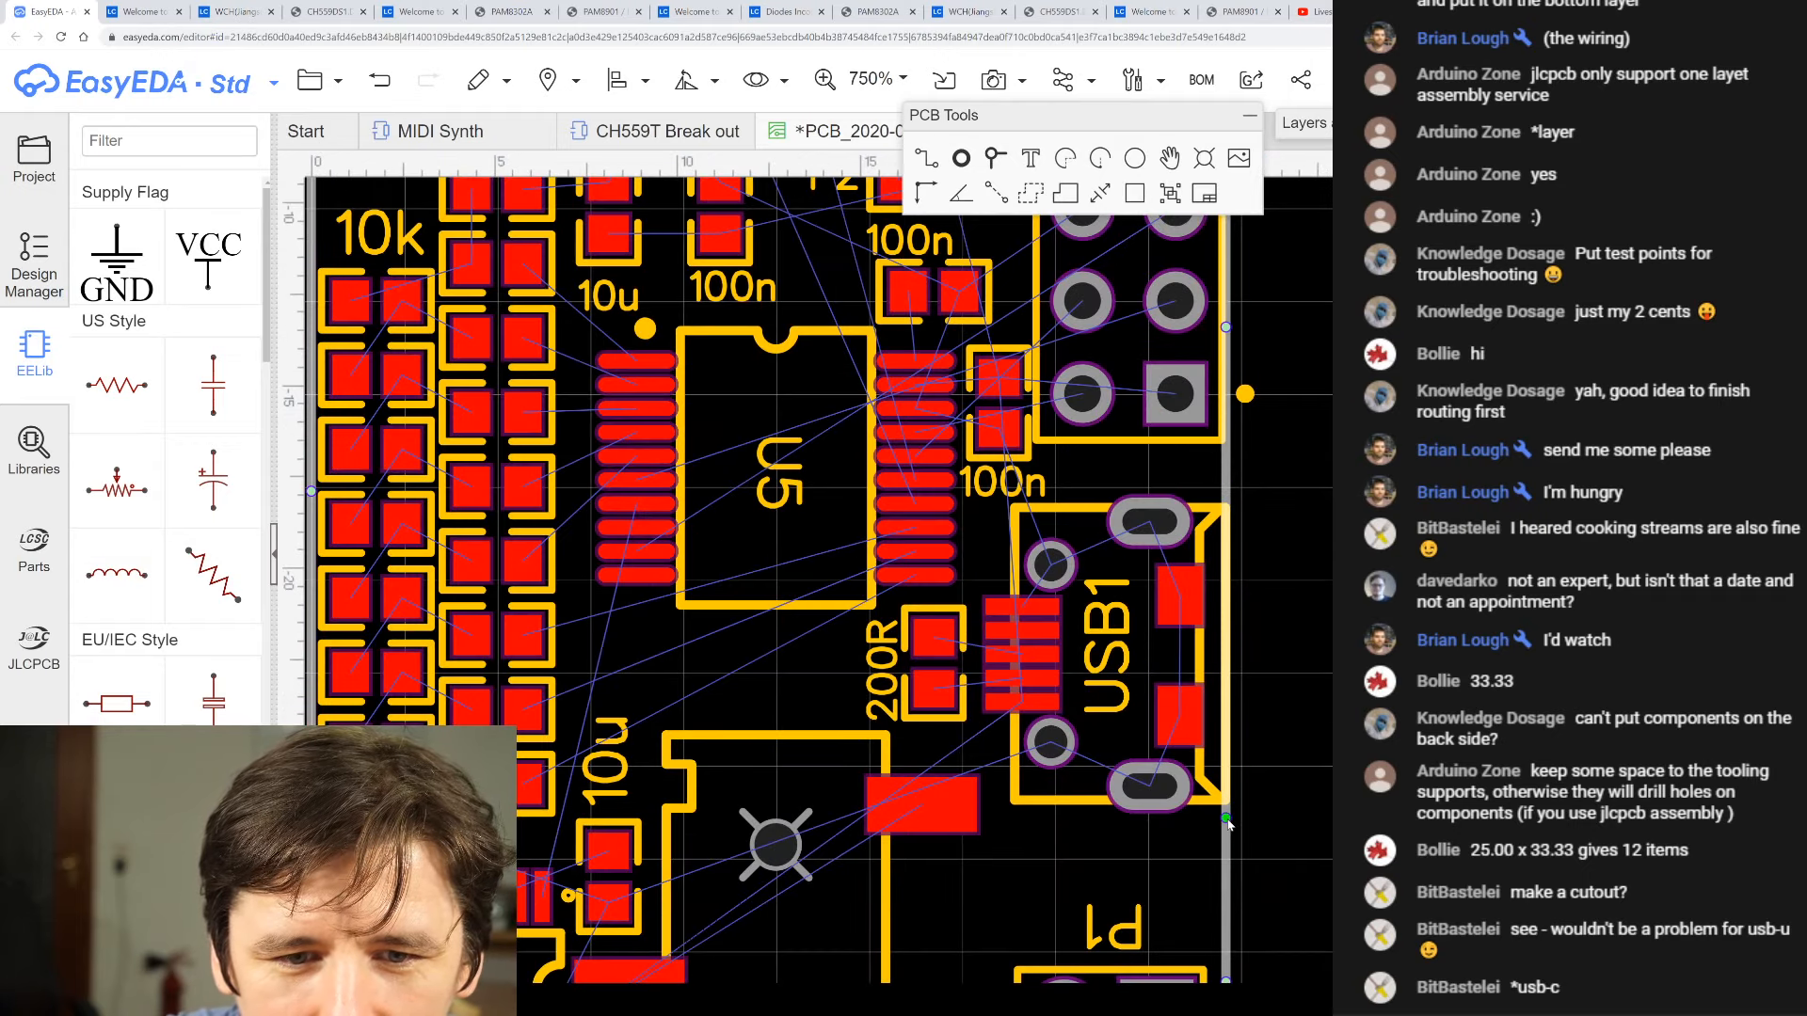
scroll(1261, 781, "down", 3)
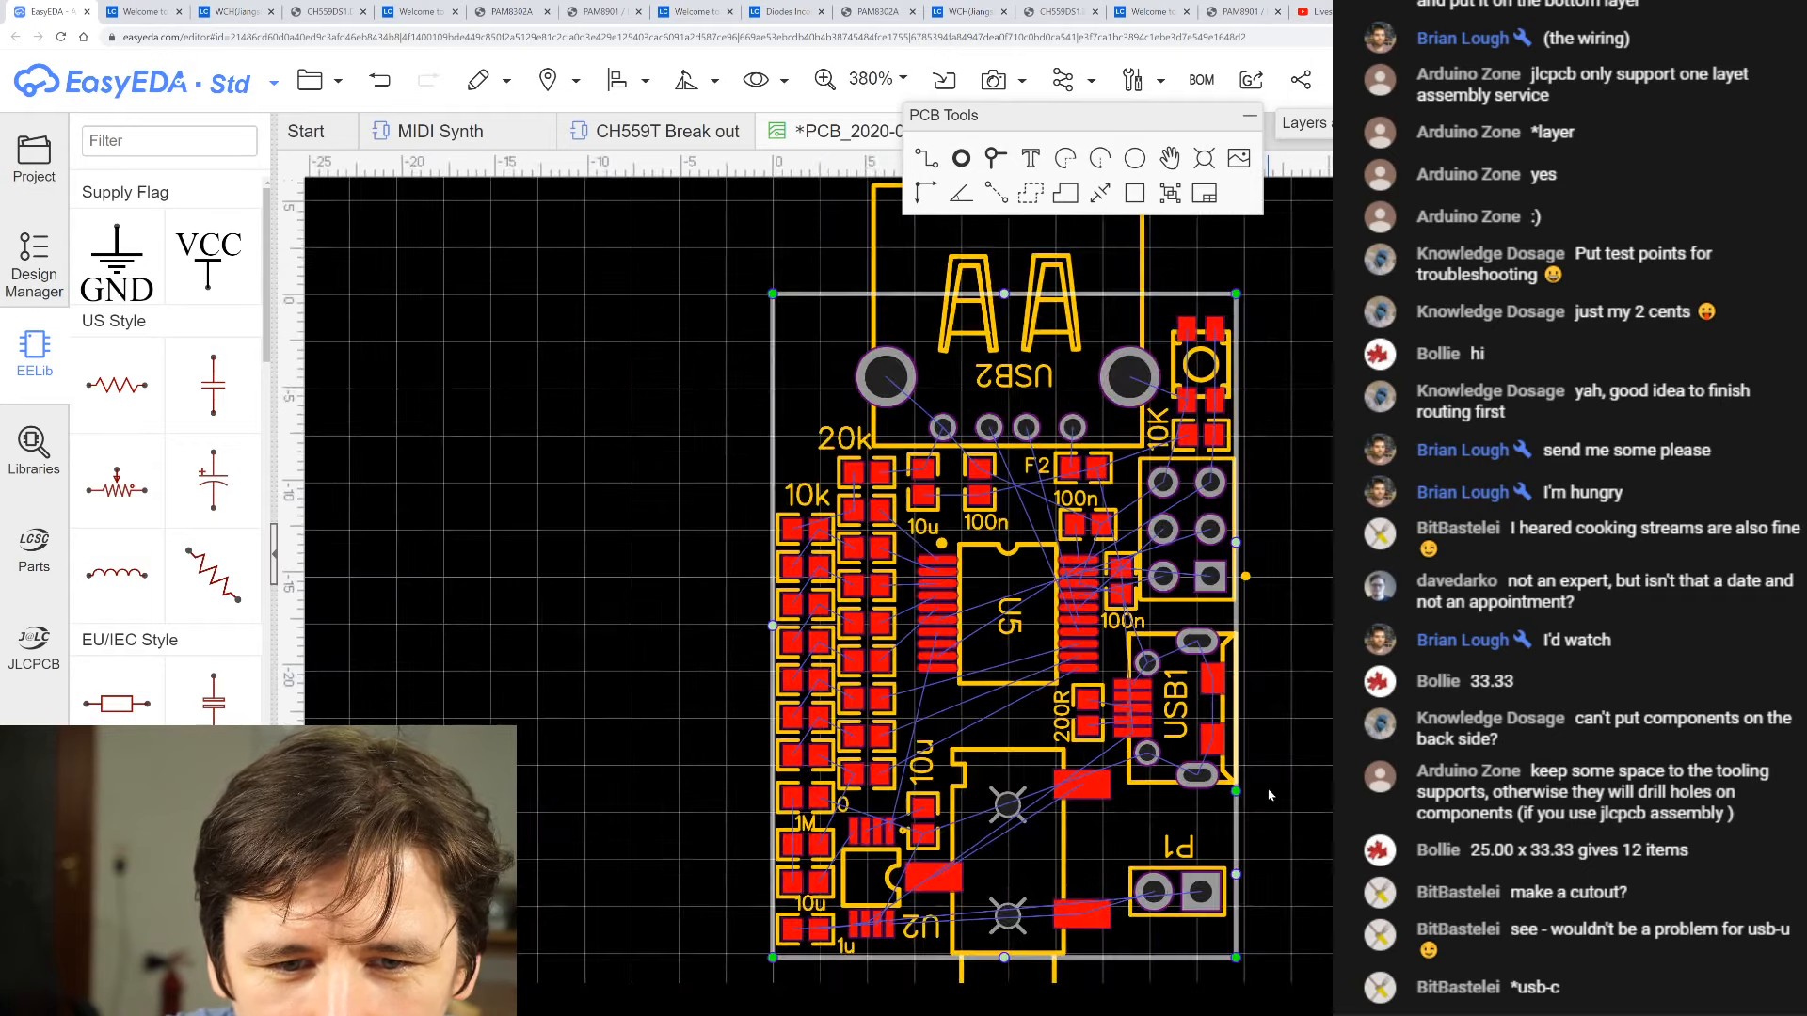
scroll(1266, 795, "up", 2)
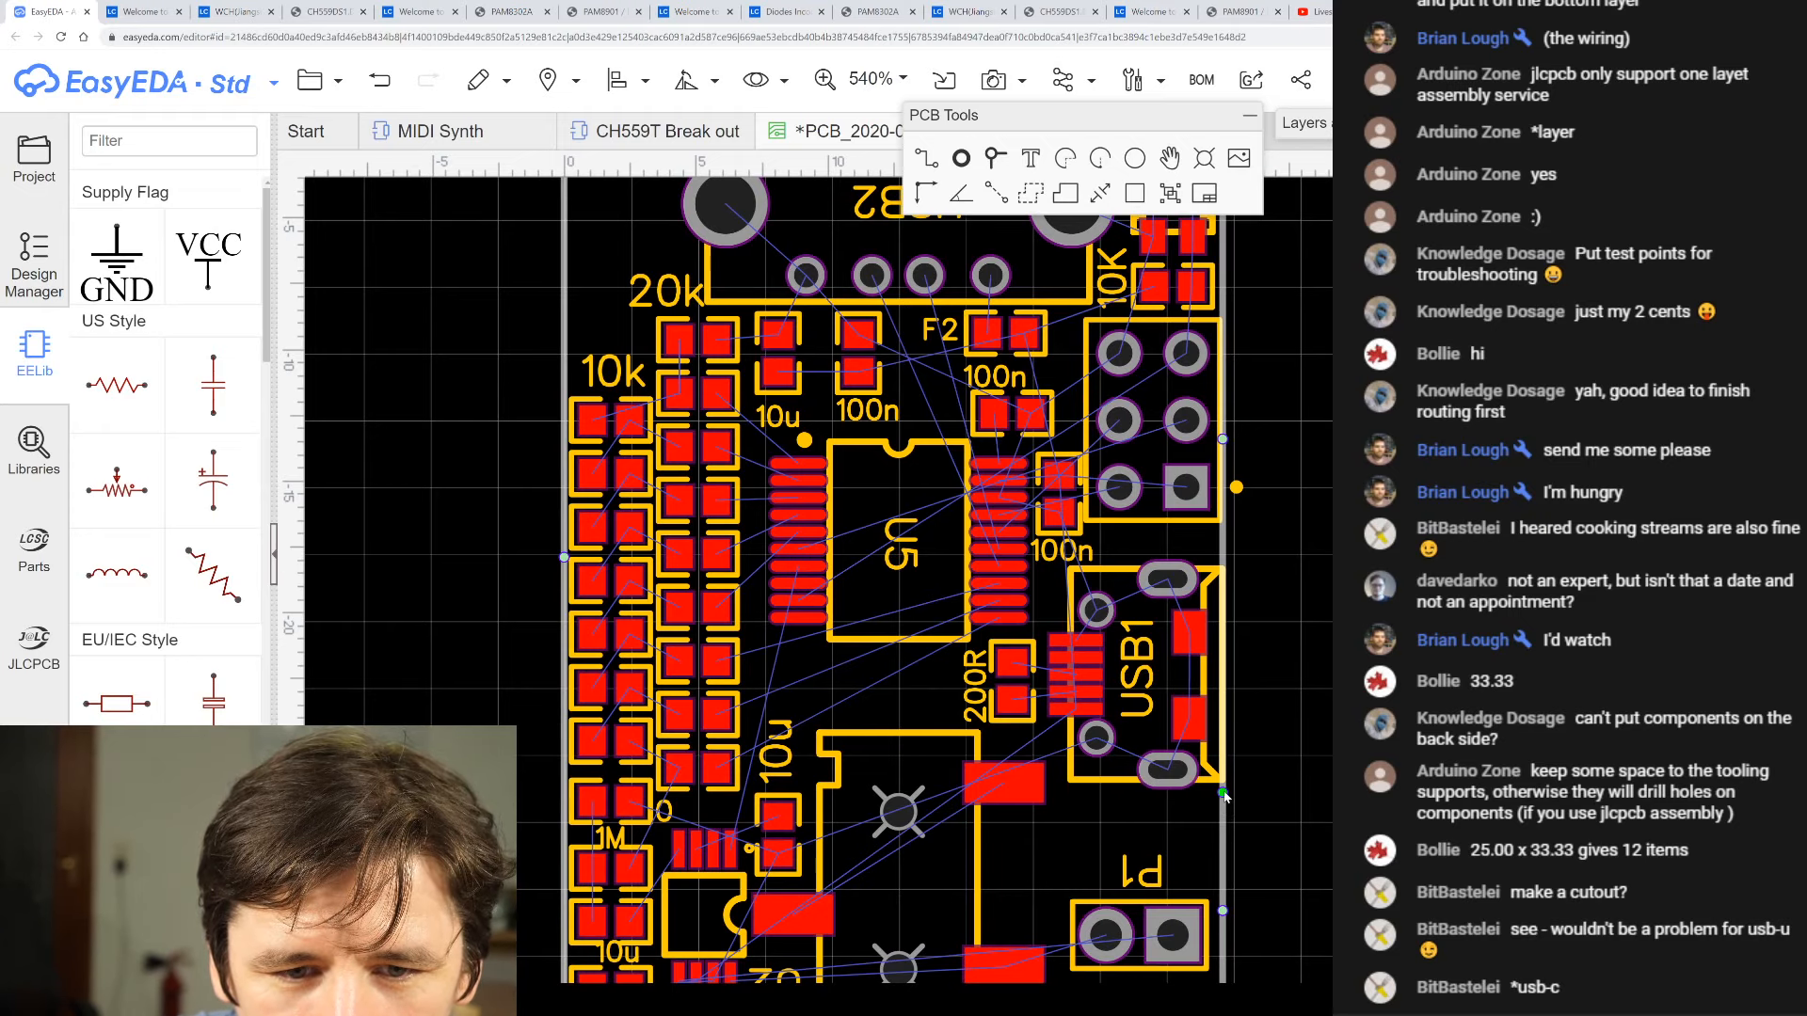
left_click_drag(1223, 793, 1200, 795)
left_click_drag(1212, 909, 1221, 795)
scroll(1220, 805, "down", 3)
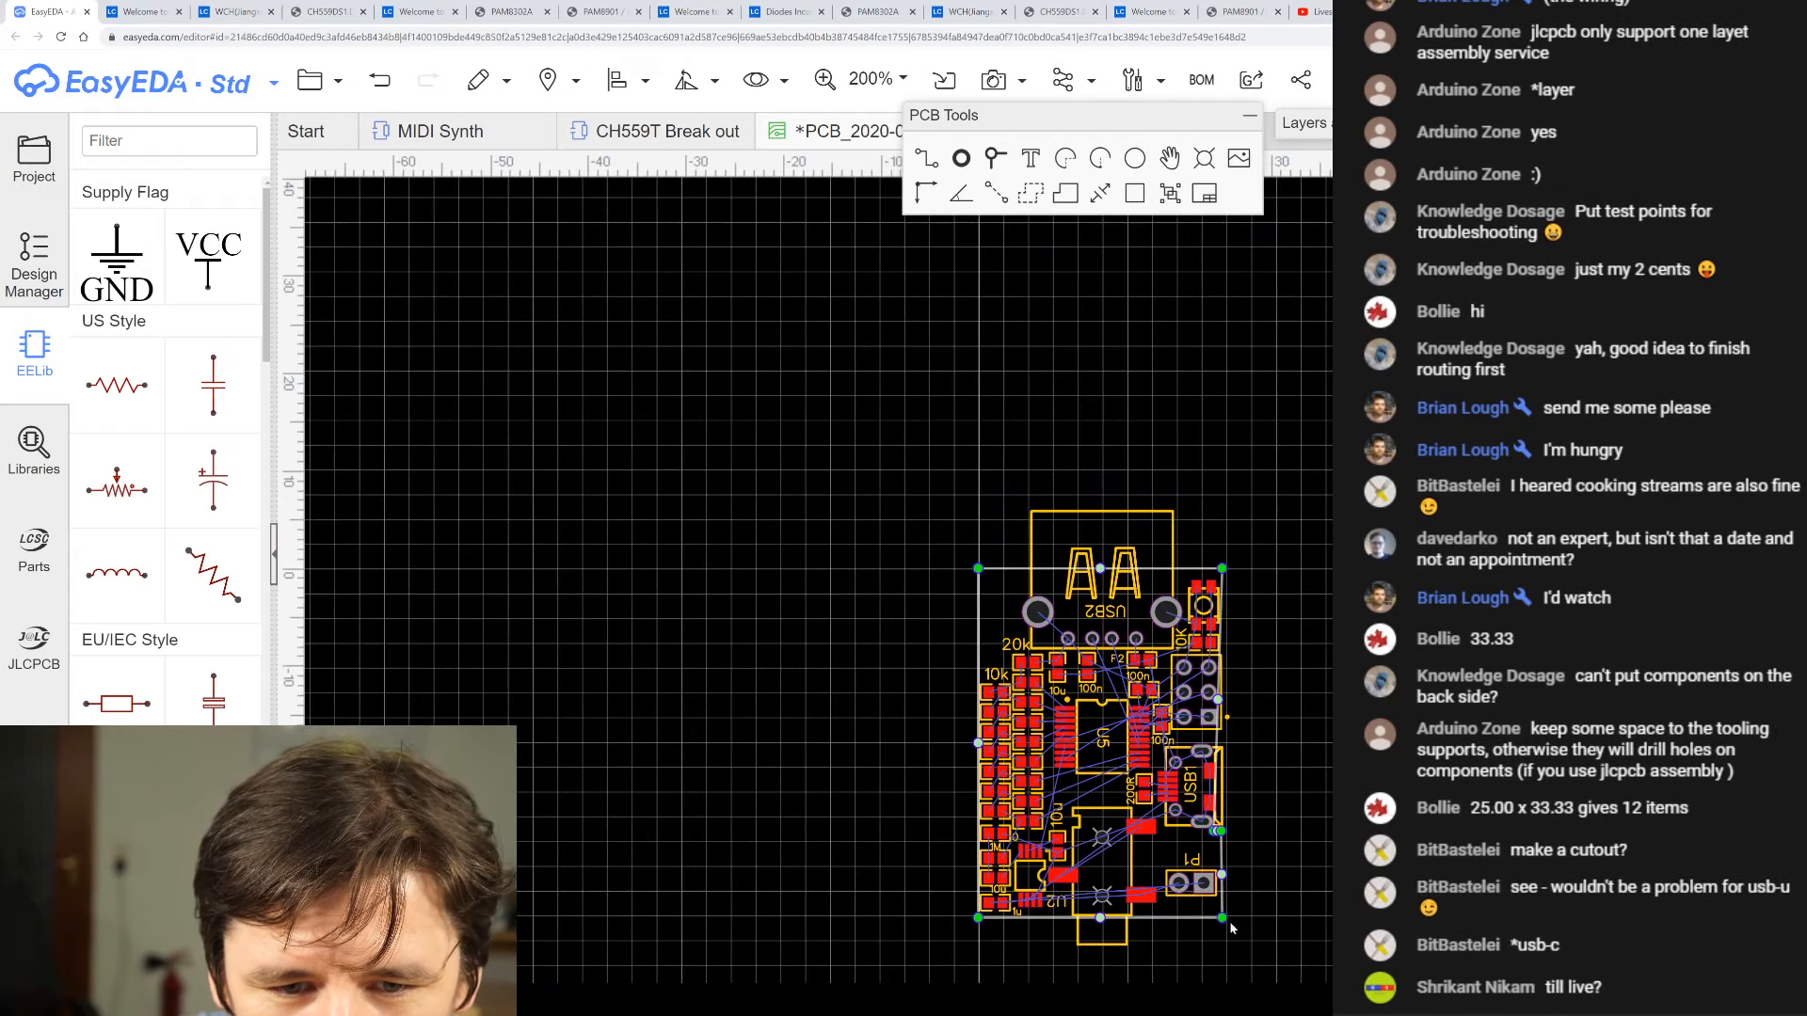
scroll(1223, 917, "up", 5)
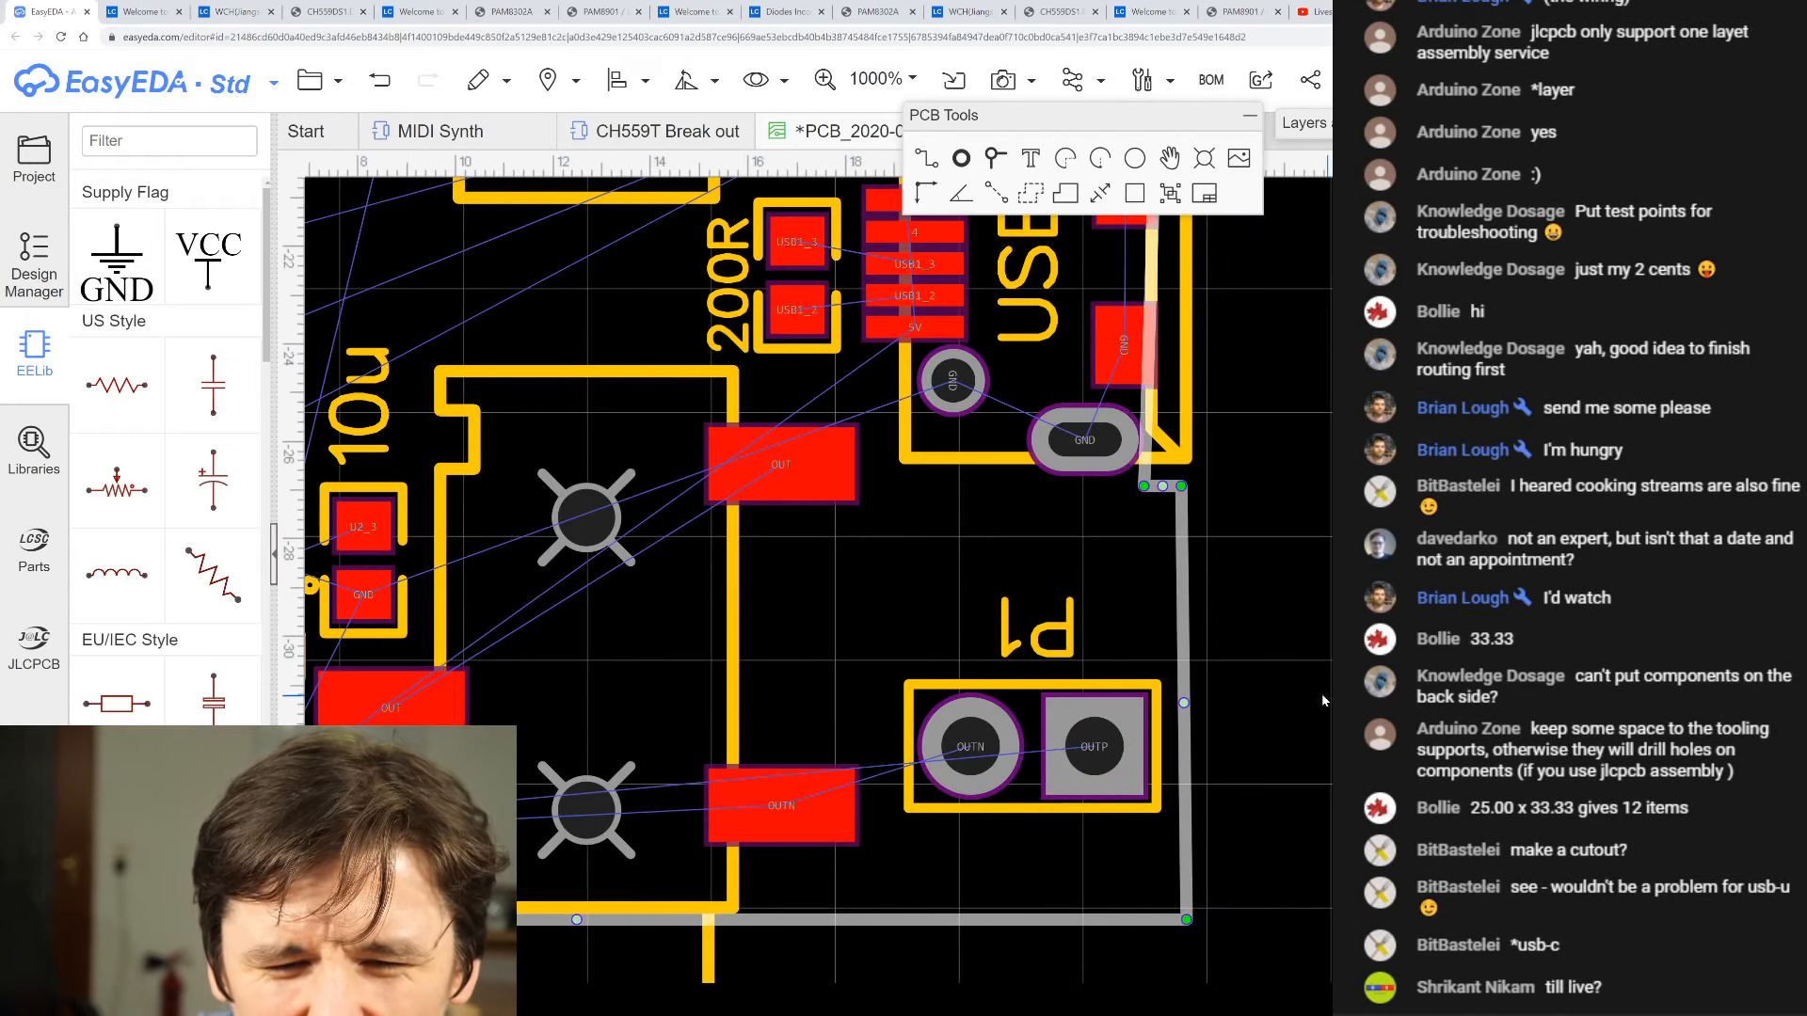
- Check the board outline's track properties and close them without changes
right_click(1313, 602)
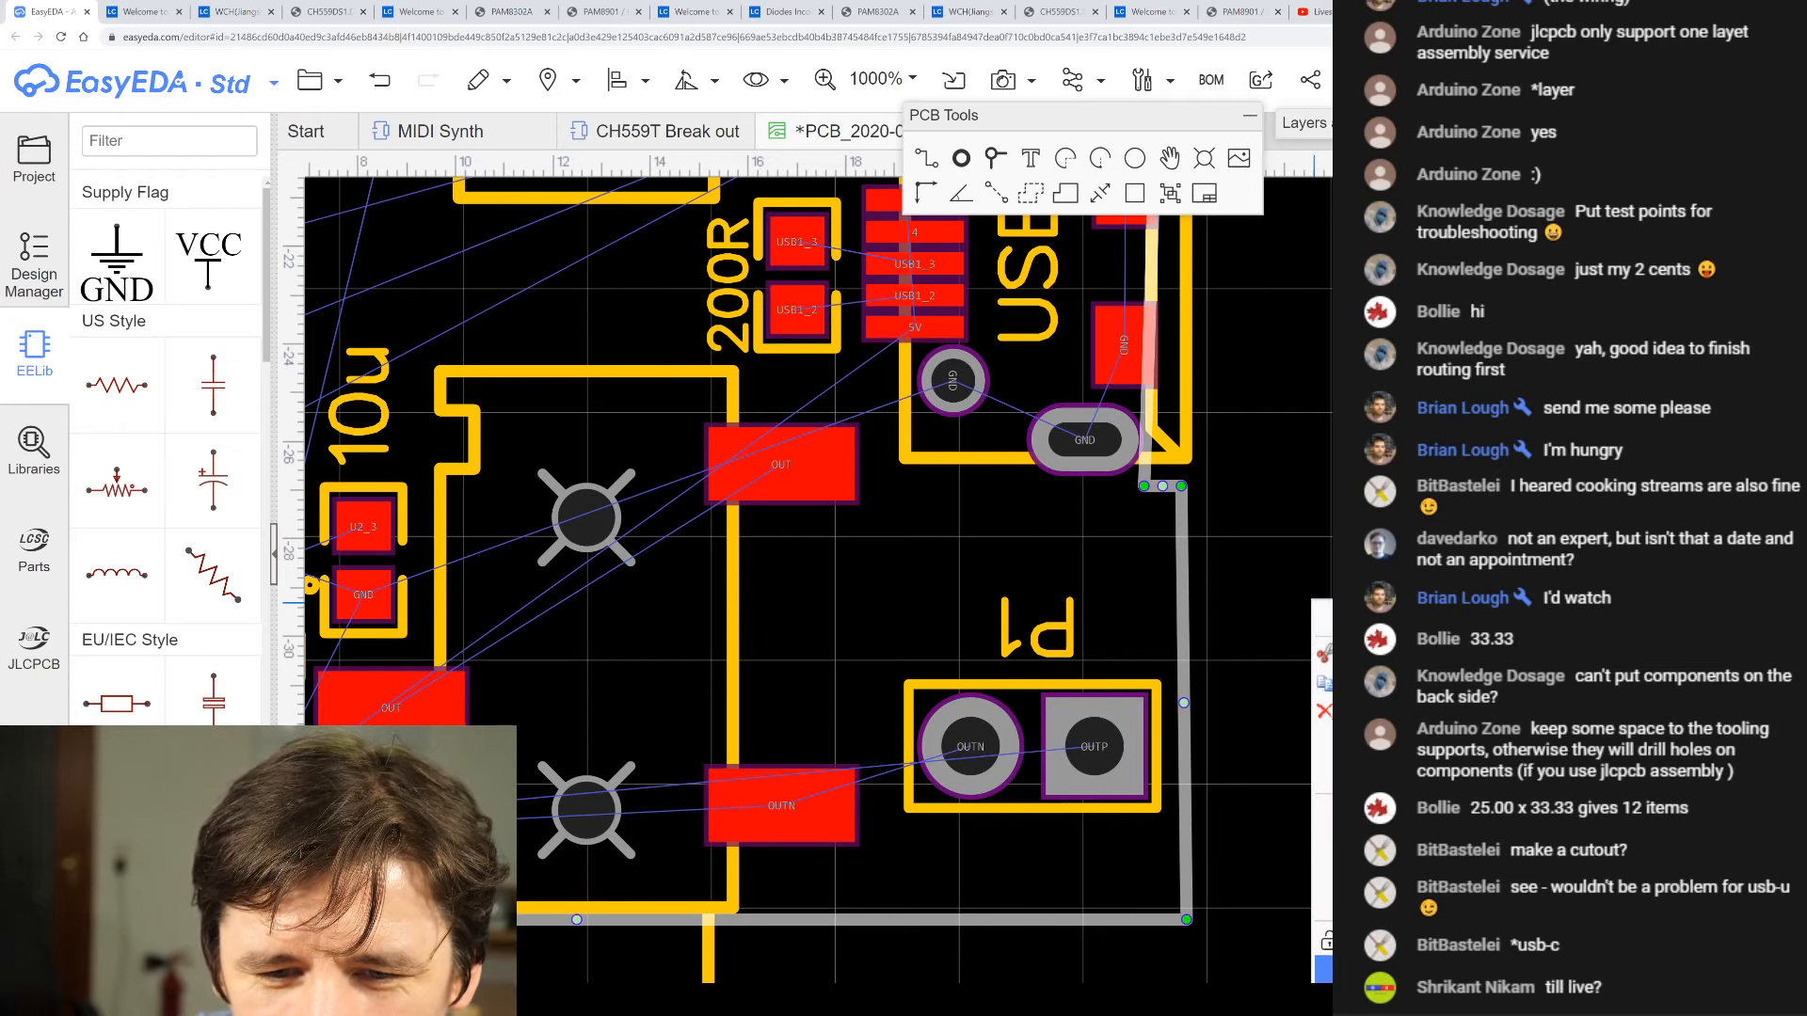
left_click(1317, 723)
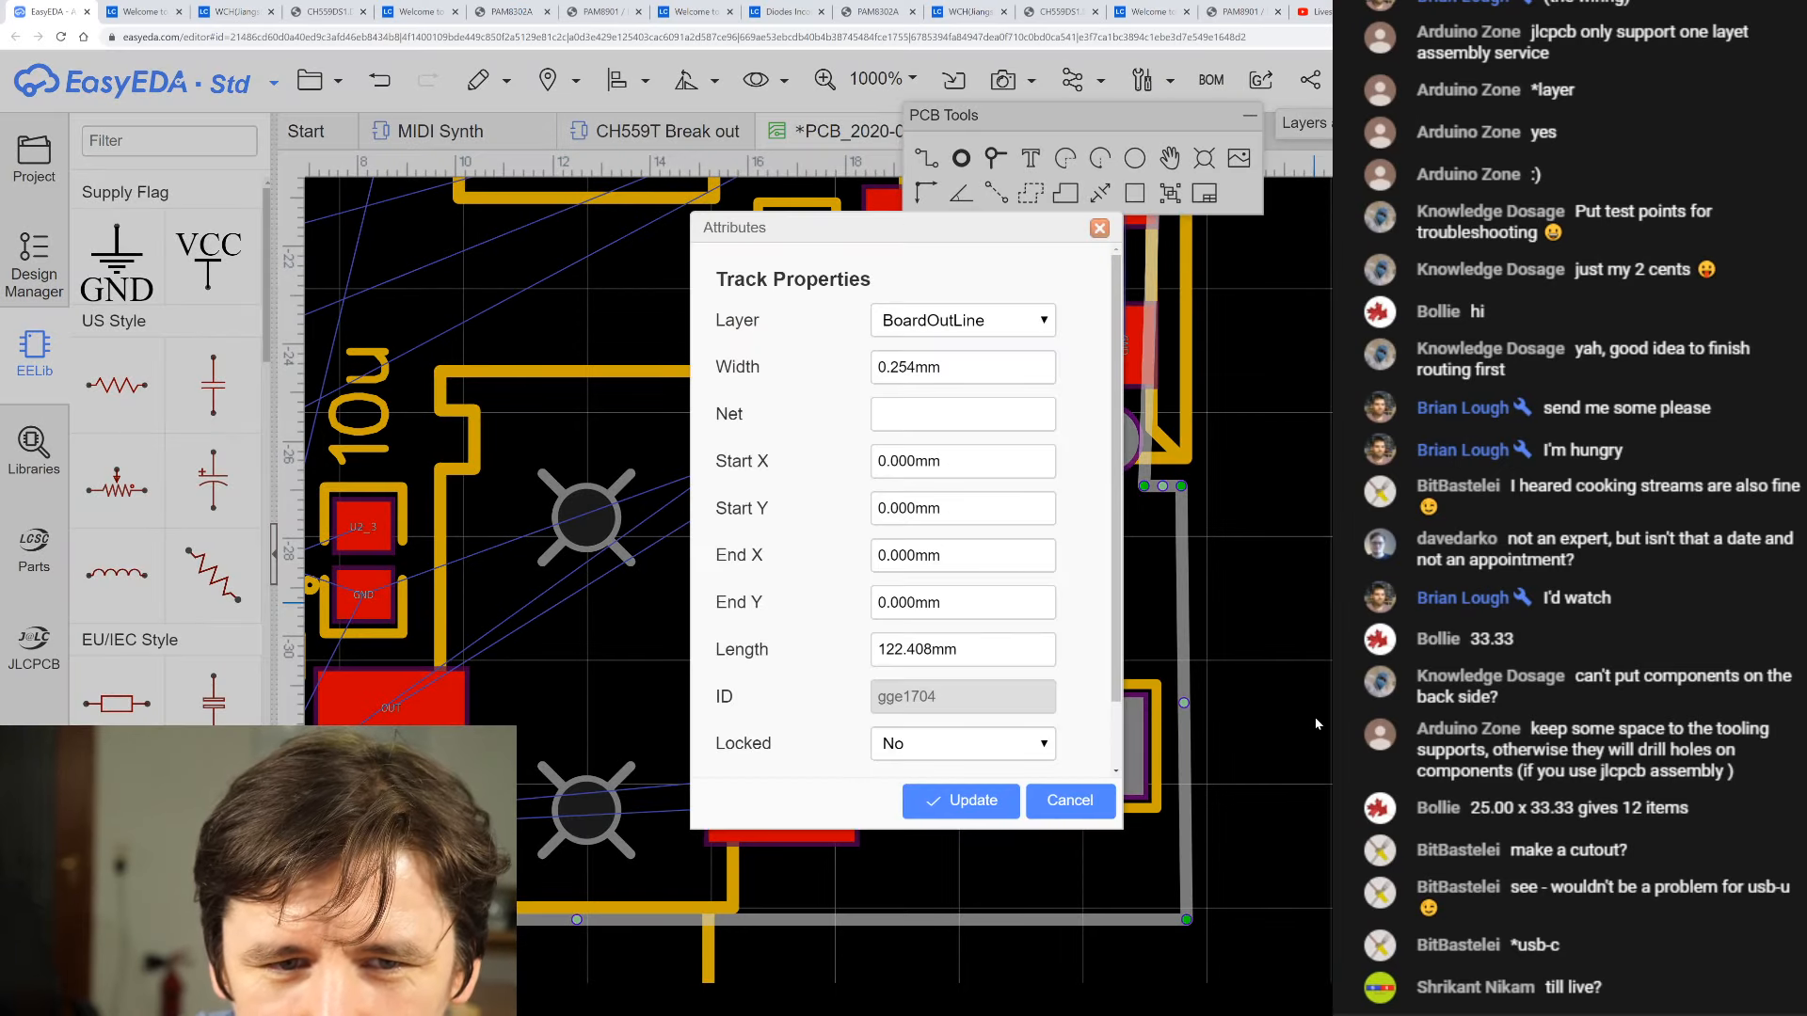
left_click(1099, 228)
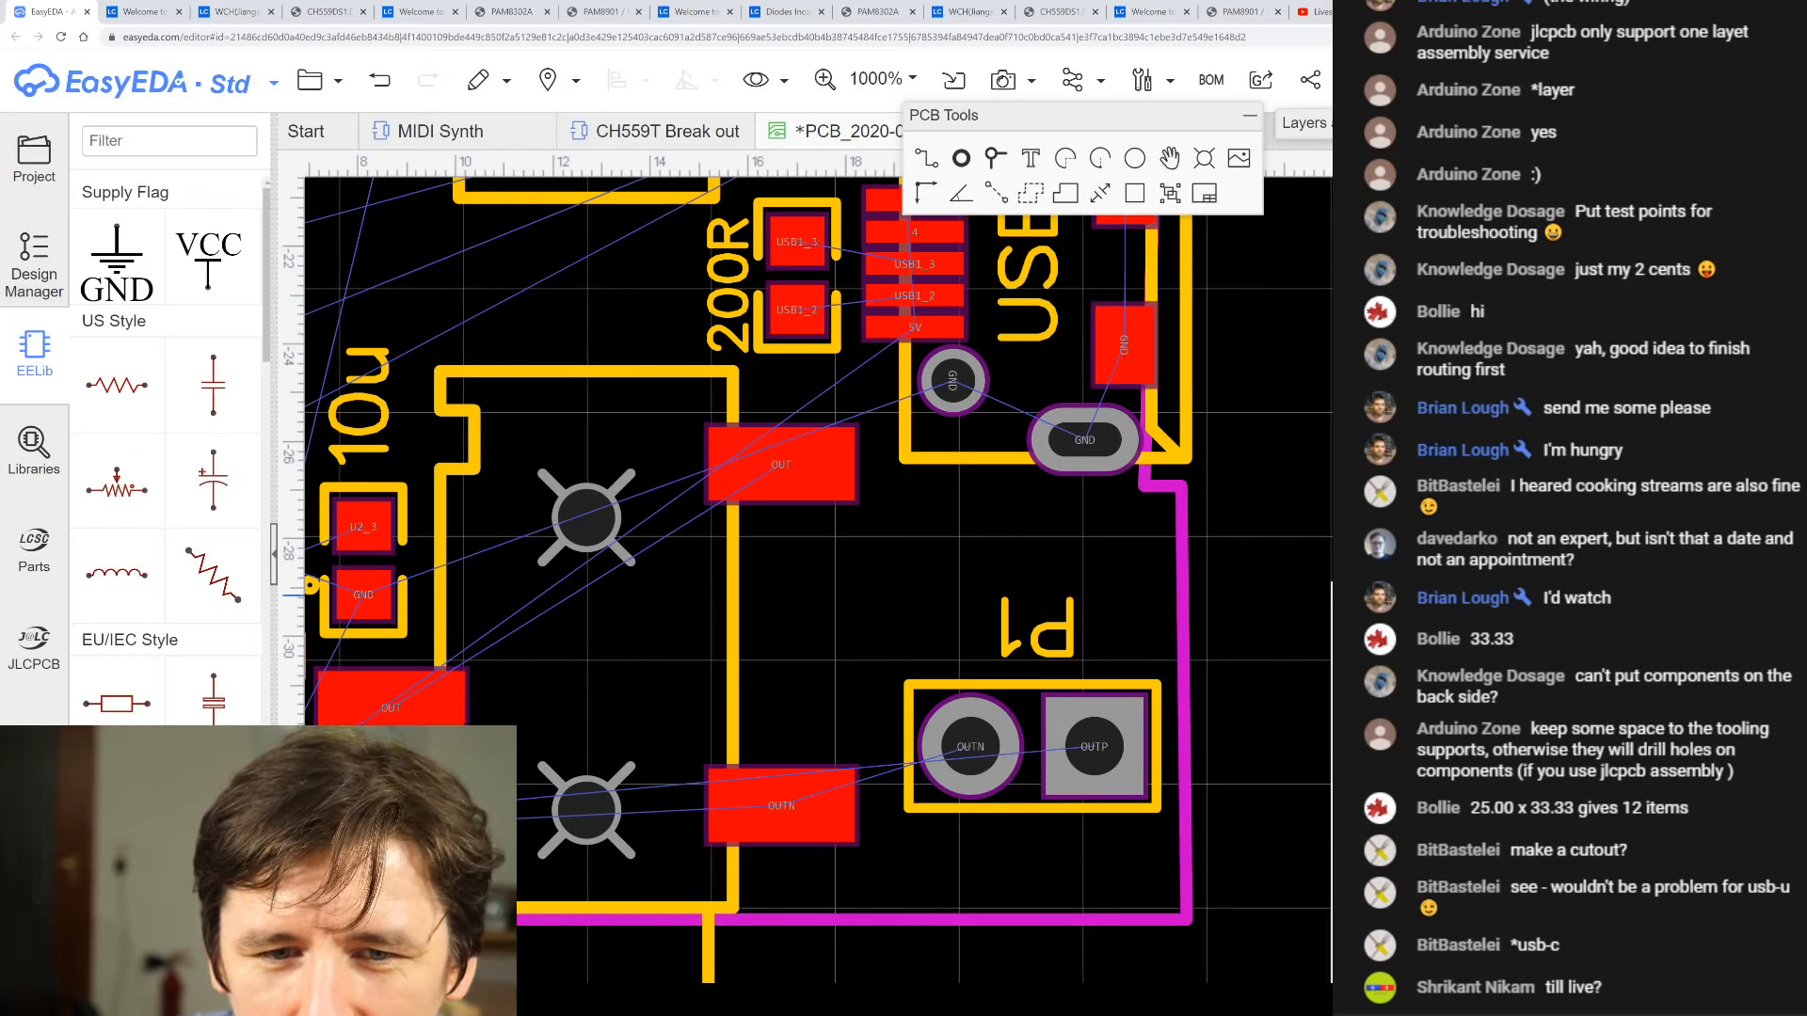
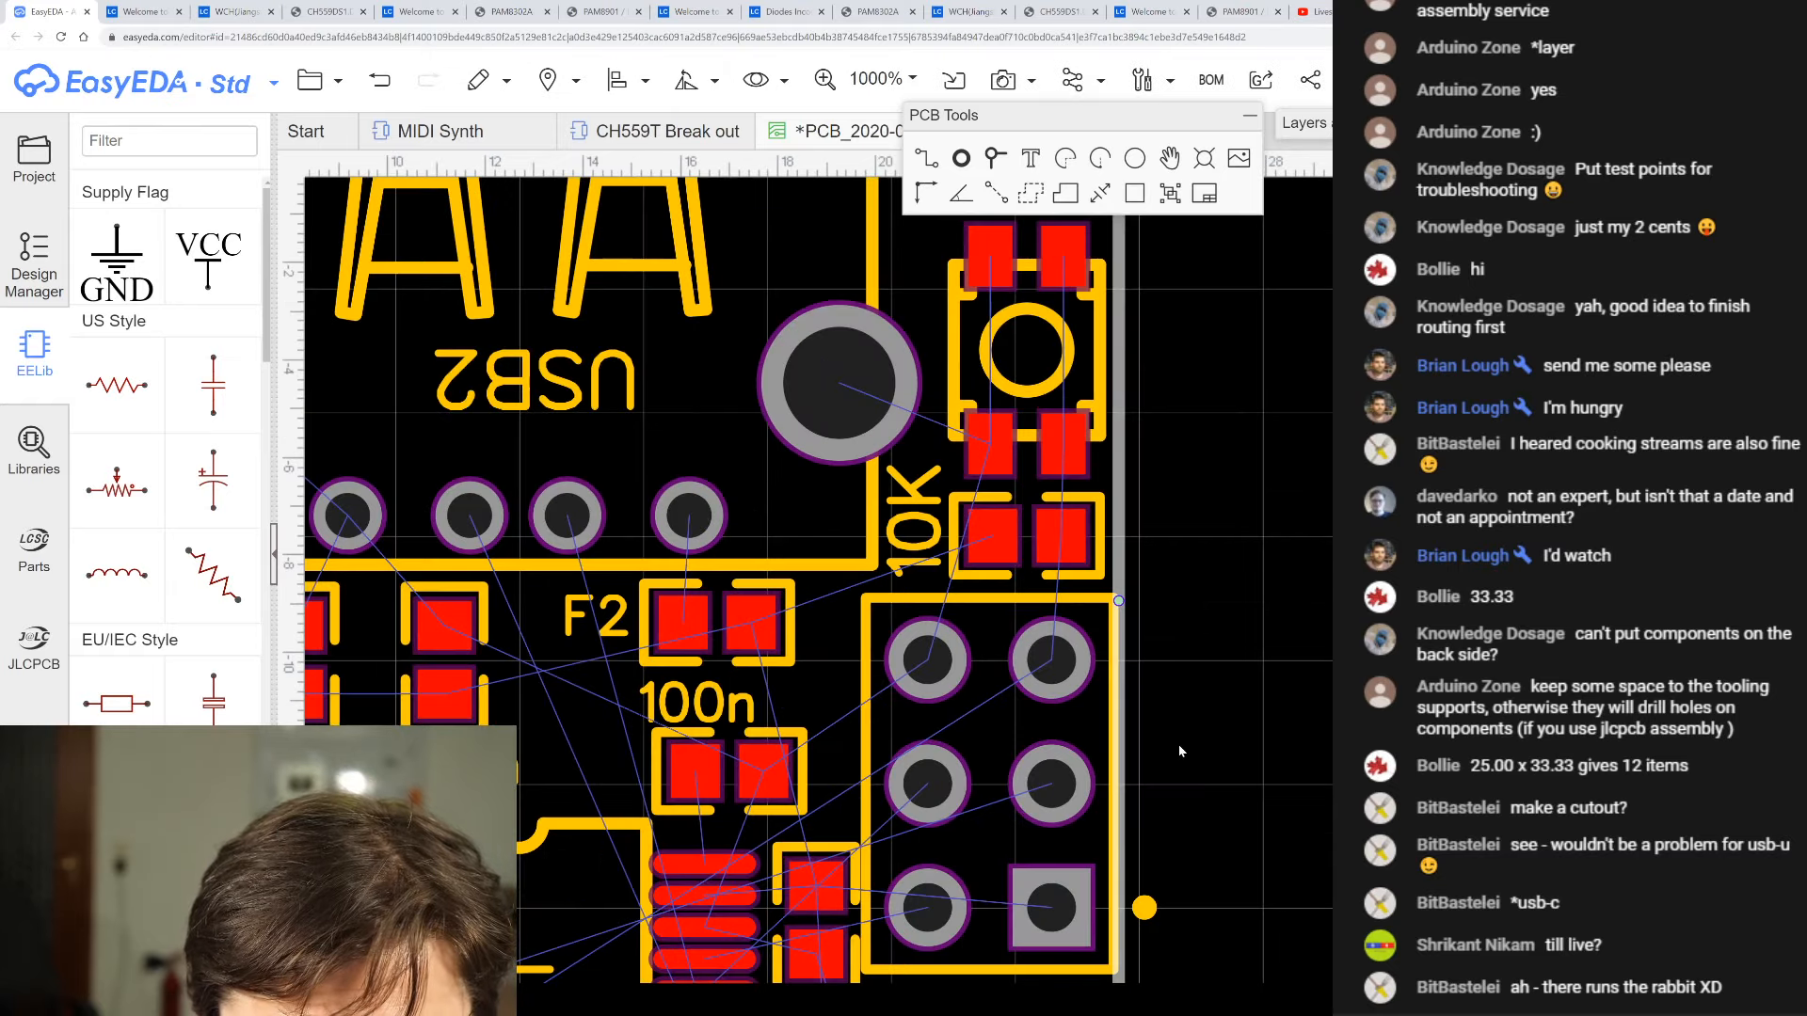
- Pull the slanted outline segment beside USB1 up to just above the connector, forming a recess about 0.8 mm deep along its outer edge
scroll(1180, 750, "down", 3)
scroll(1161, 548, "up", 5)
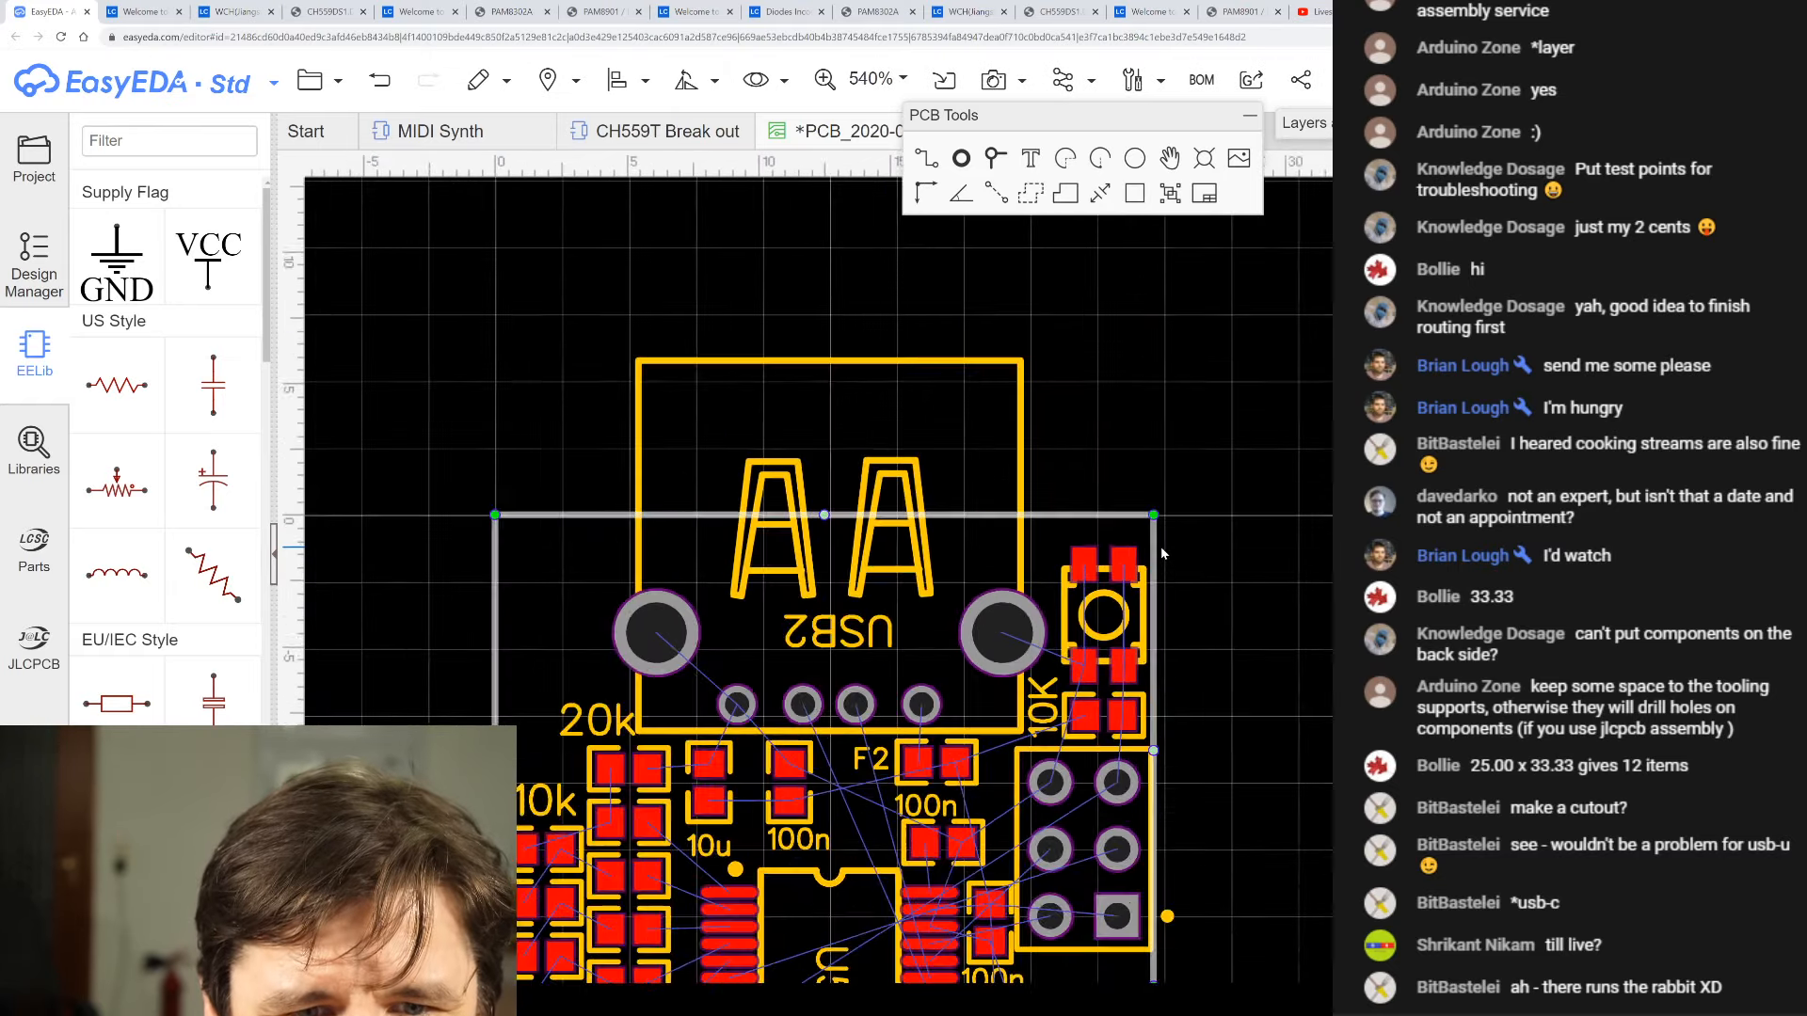
scroll(1160, 553, "down", 5)
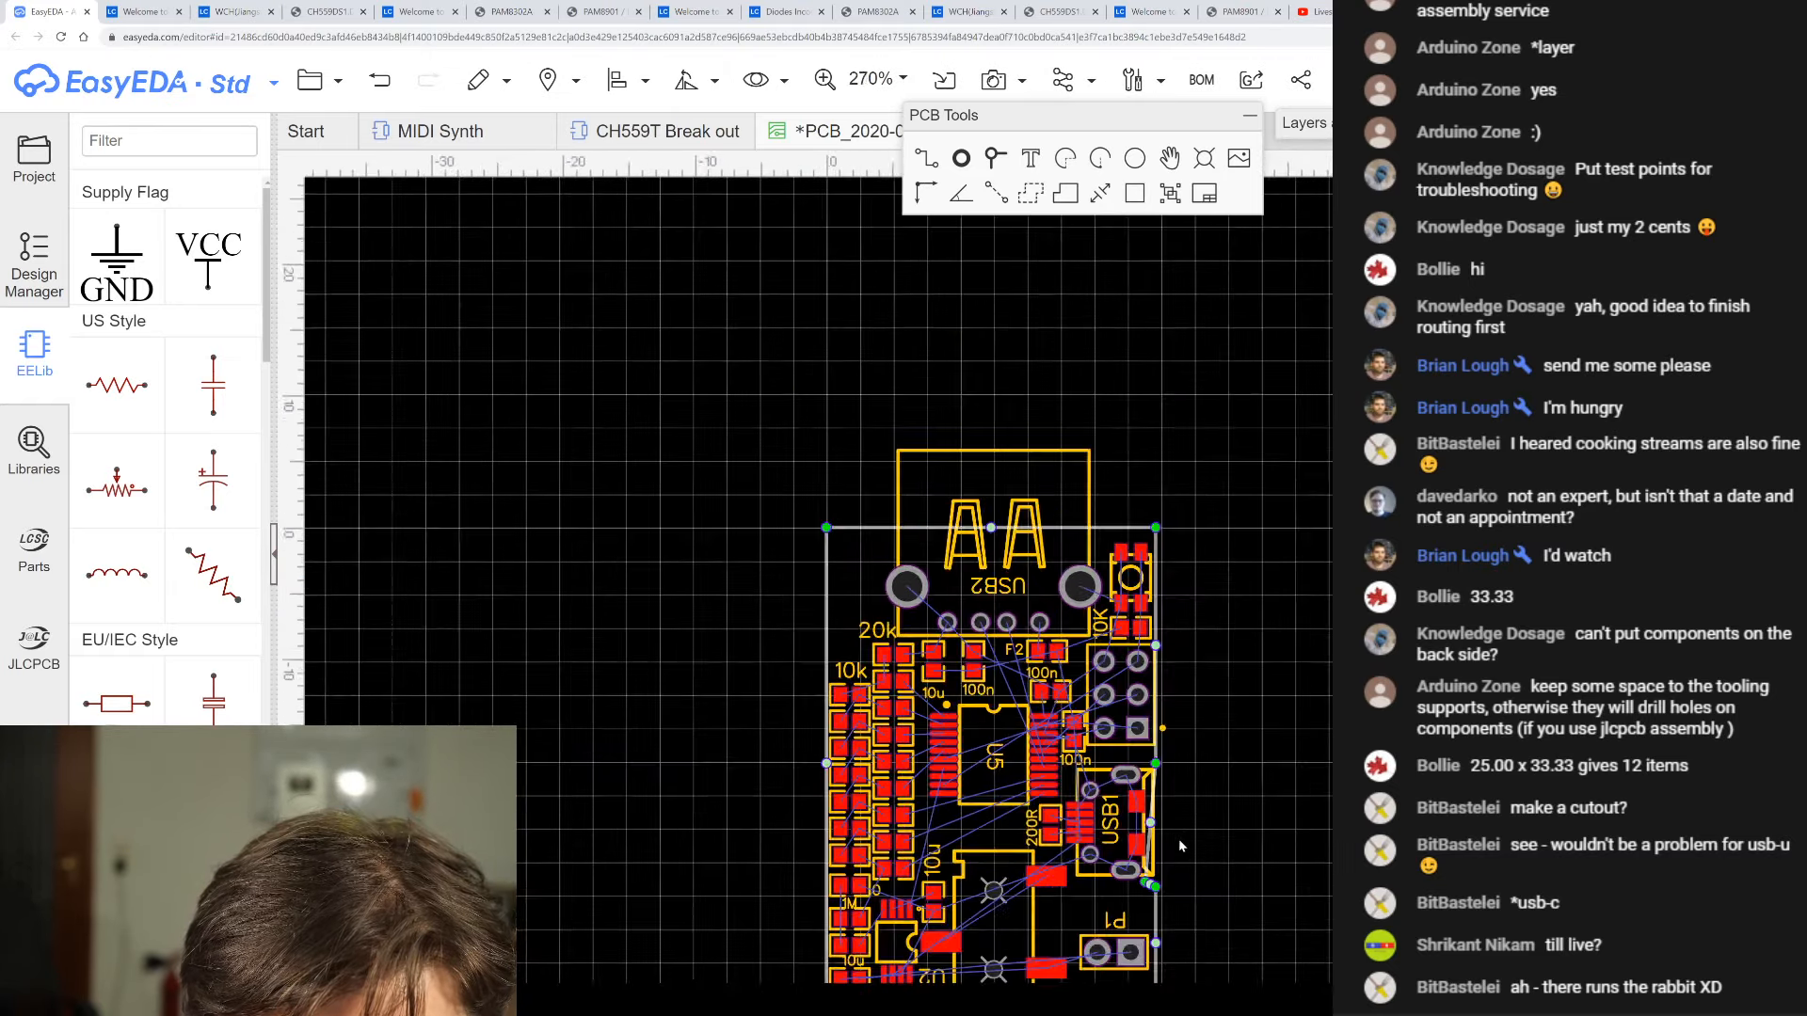
scroll(1083, 772, "up", 4)
scroll(1083, 771, "up", 1)
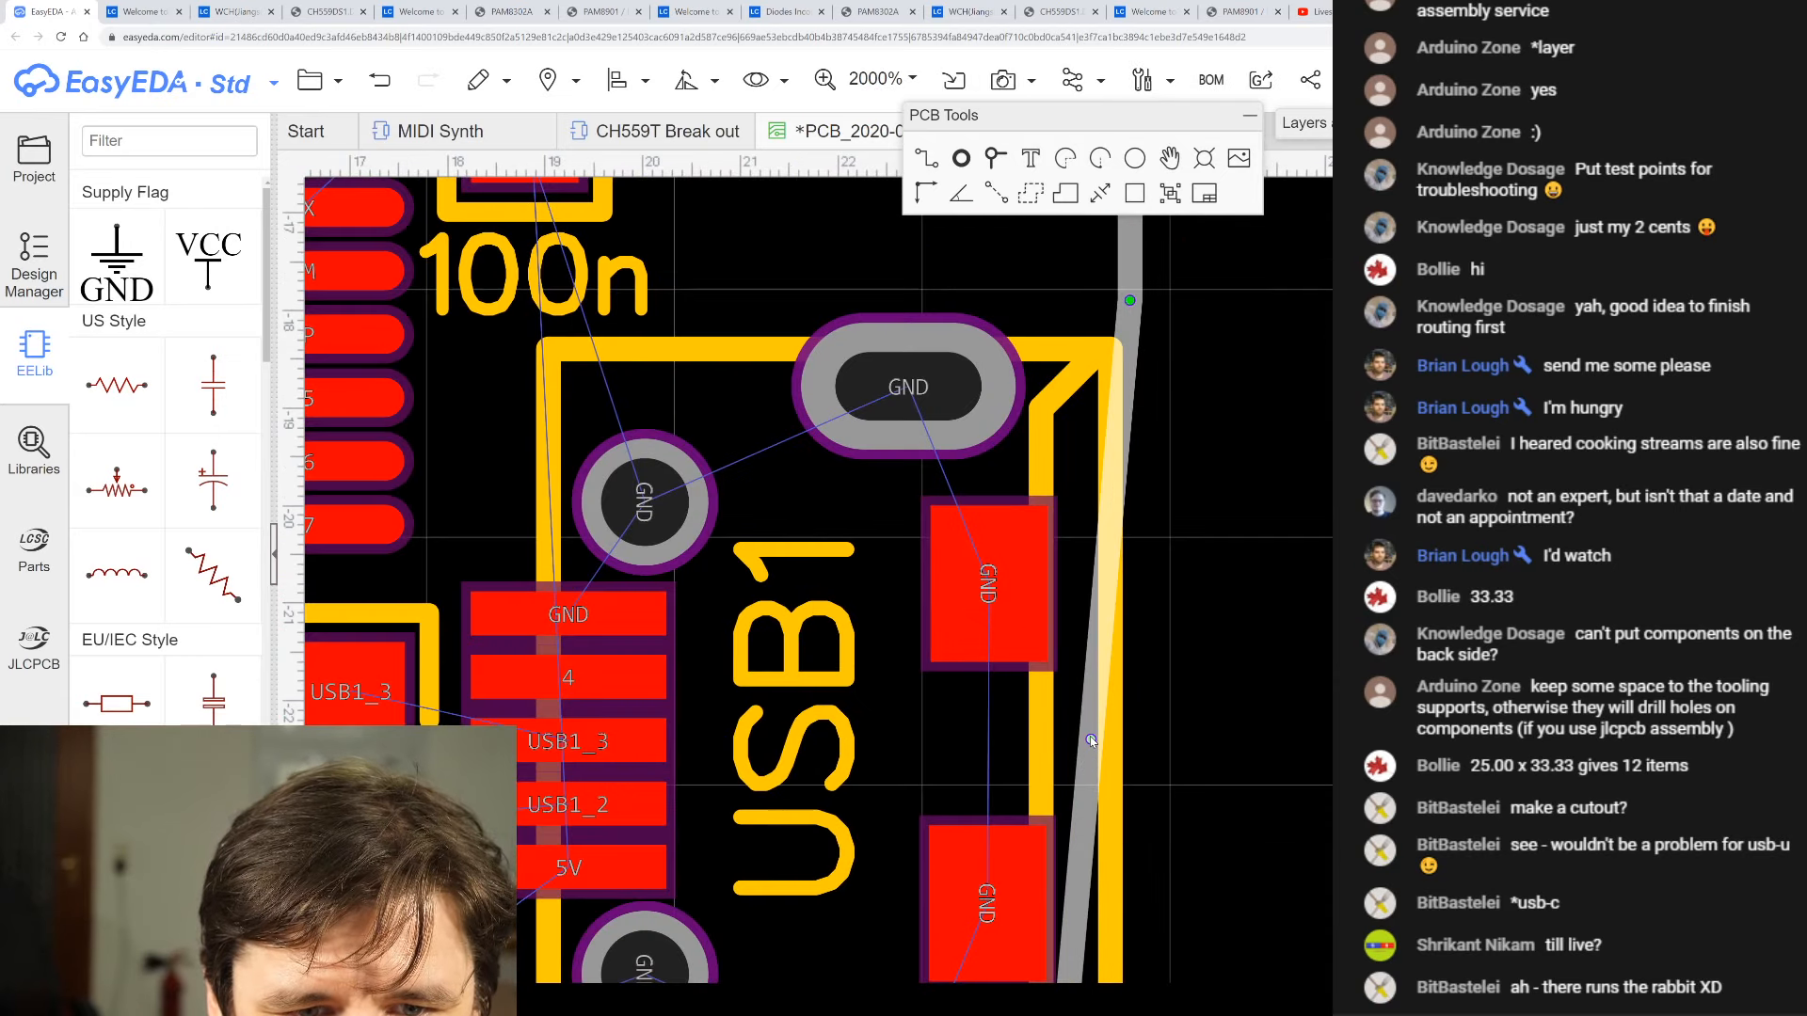
left_click_drag(1090, 736, 1129, 263)
scroll(1129, 262, "down", 3)
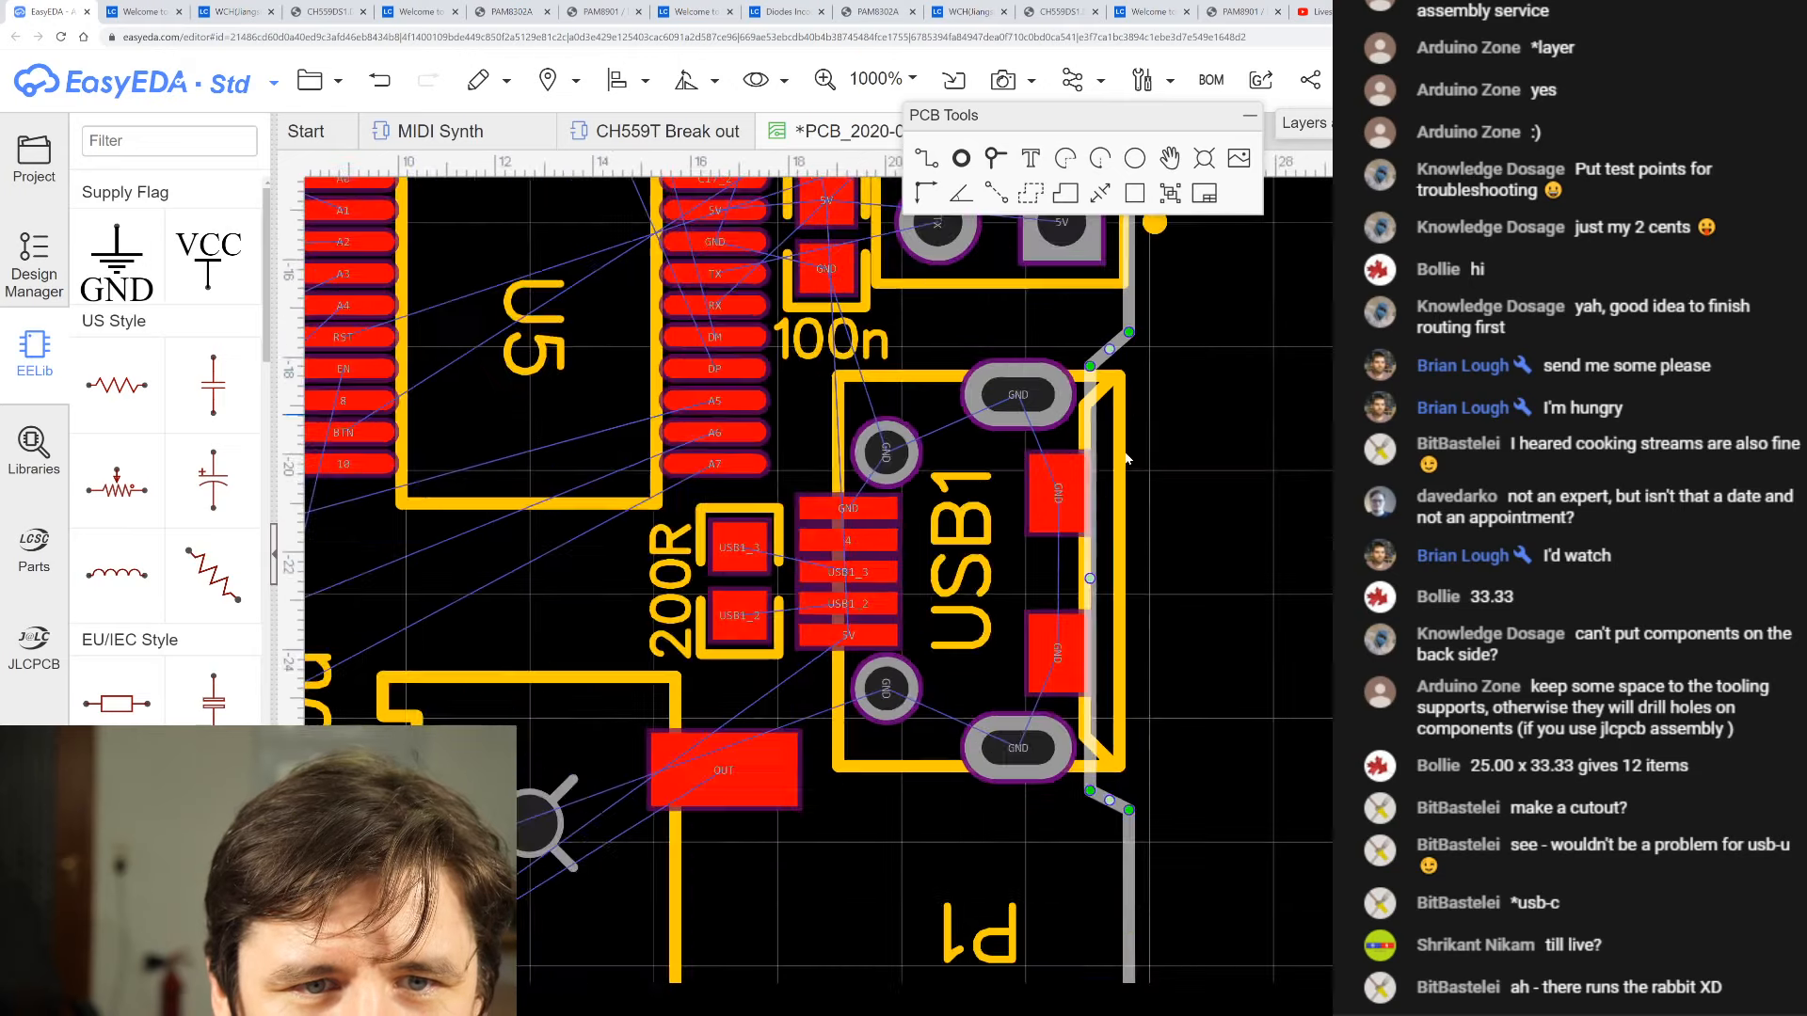
- Flatten both slanted ends of the USB1 recess by moving its lower outer corner down and upper outer corner up, about 0.3 mm each
scroll(1129, 642, "up", 2)
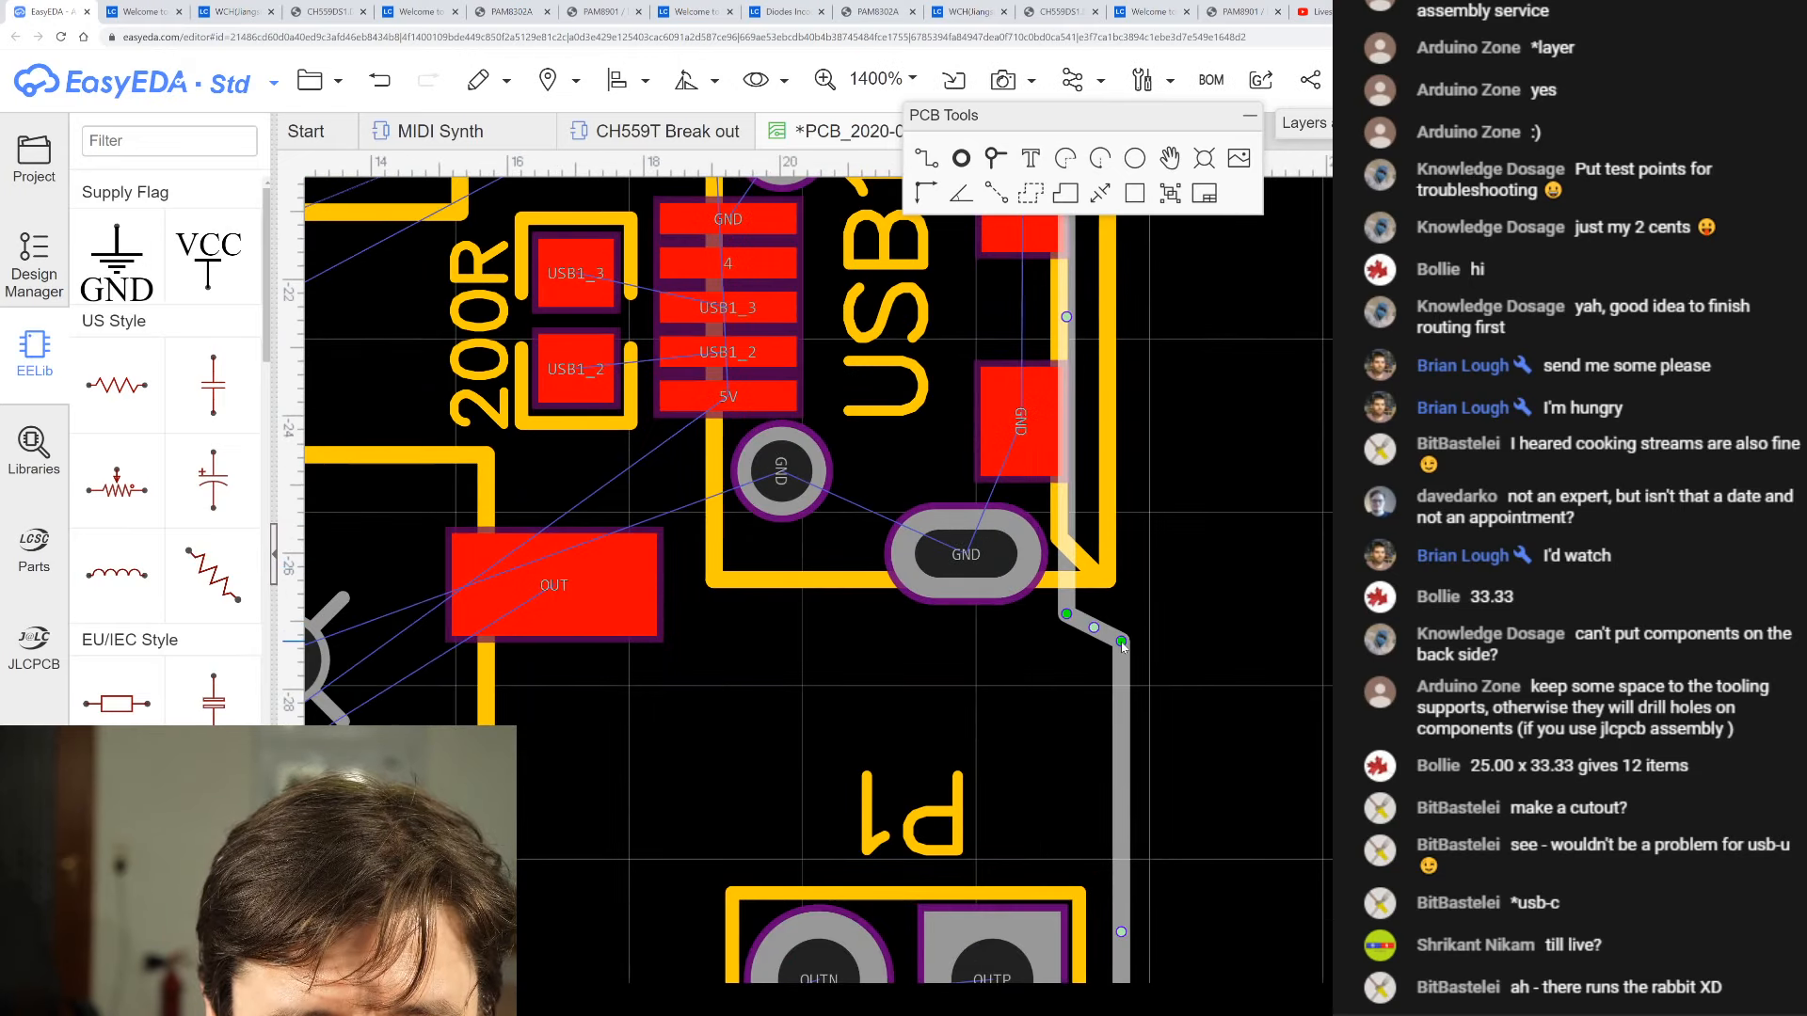
left_click_drag(1122, 642, 1120, 661)
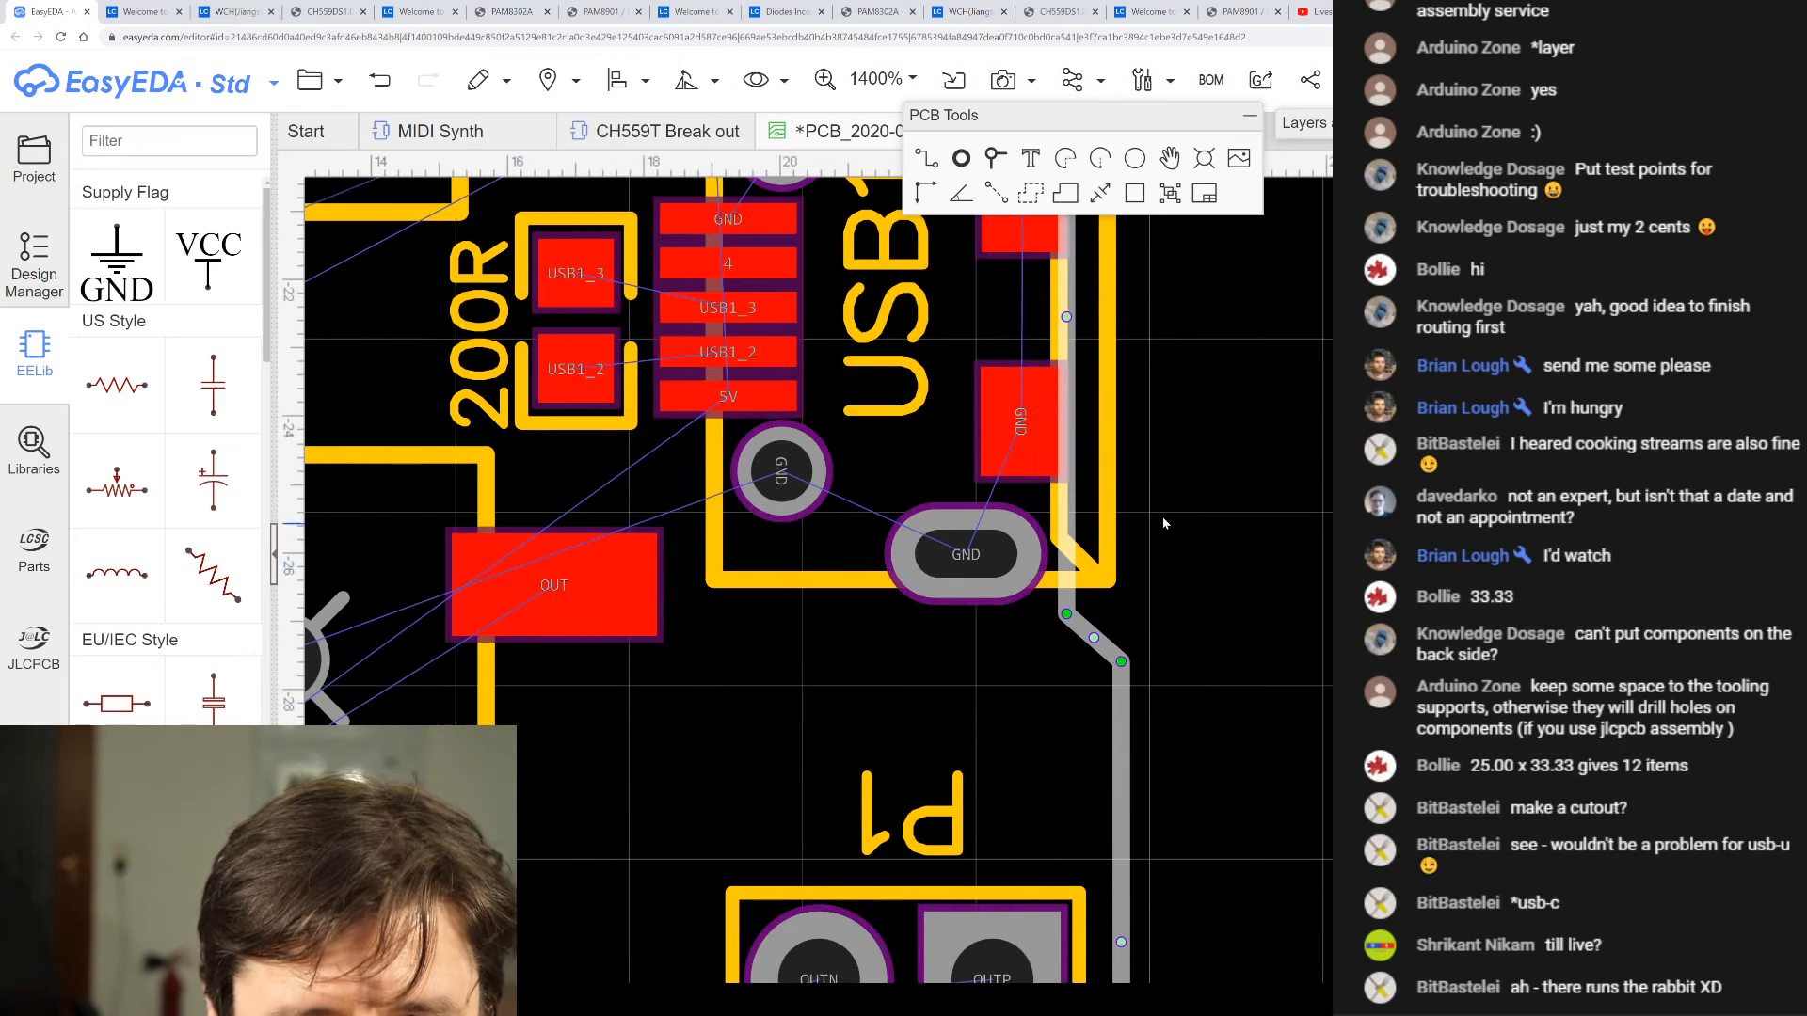
scroll(1163, 523, "down", 2)
scroll(1106, 442, "up", 2)
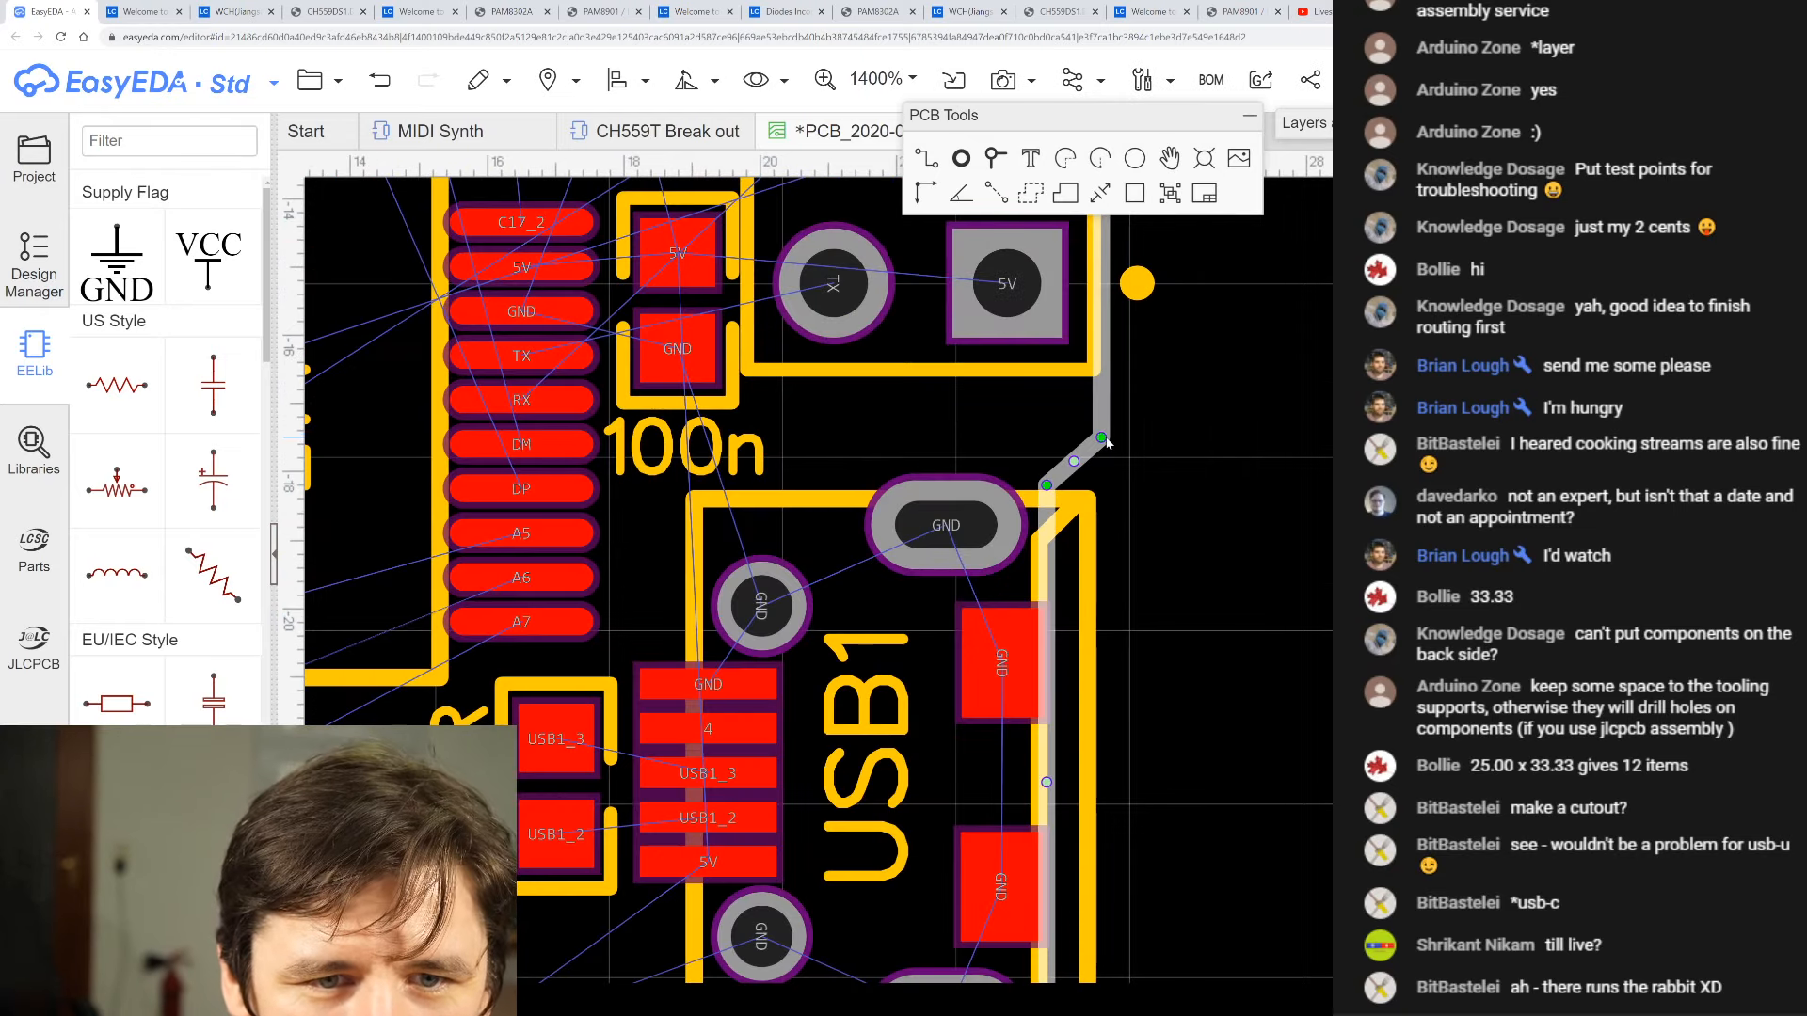
left_click_drag(1102, 439, 1105, 417)
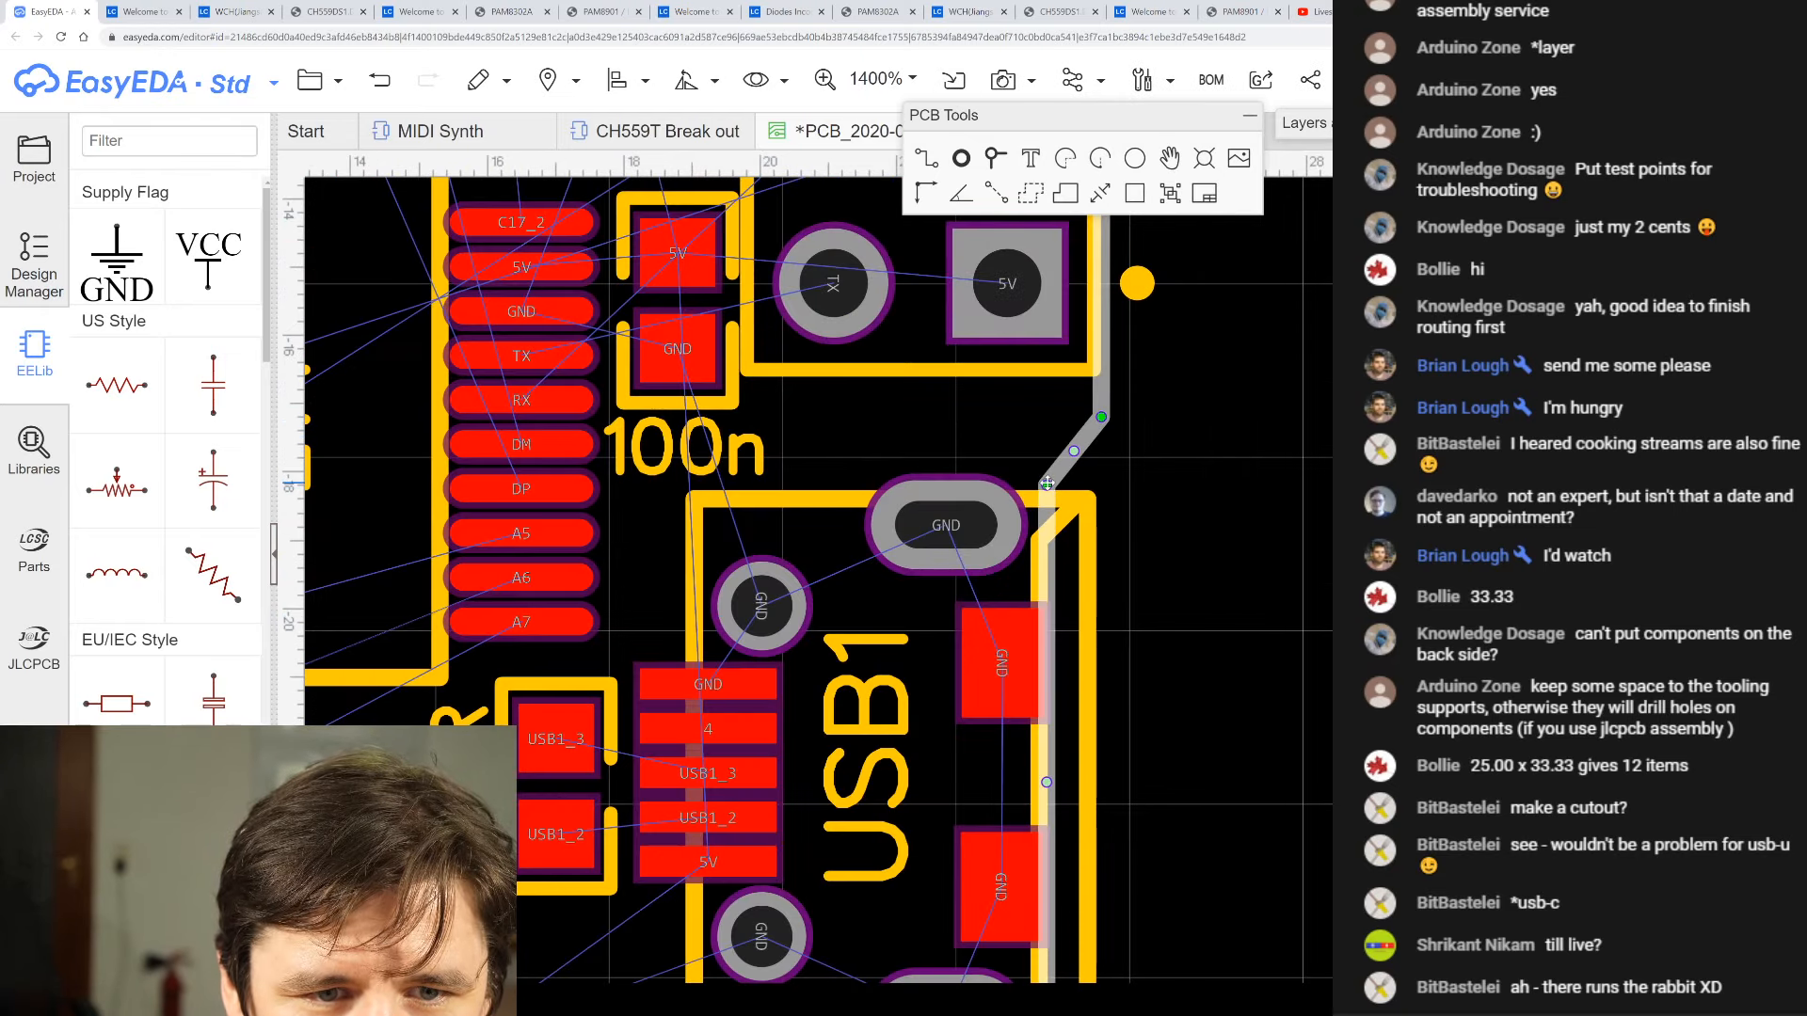
scroll(1096, 584, "down", 3)
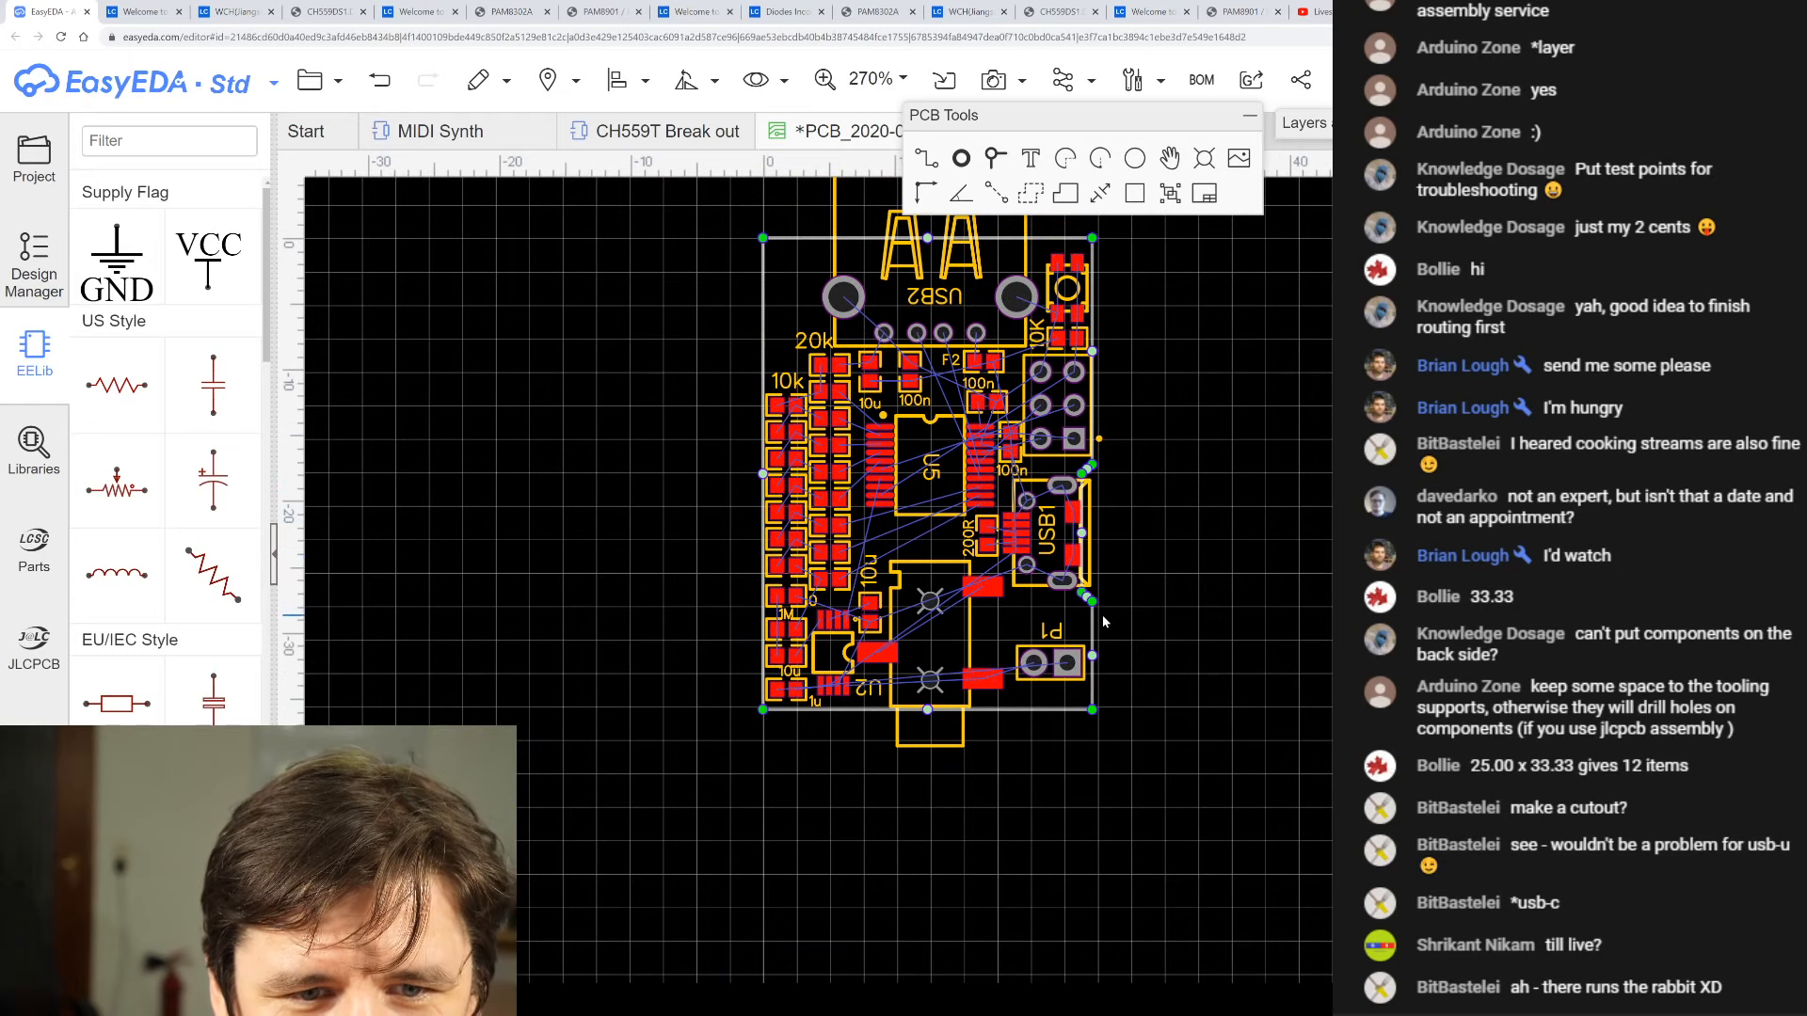
scroll(1102, 614, "up", 1)
left_click(1212, 581)
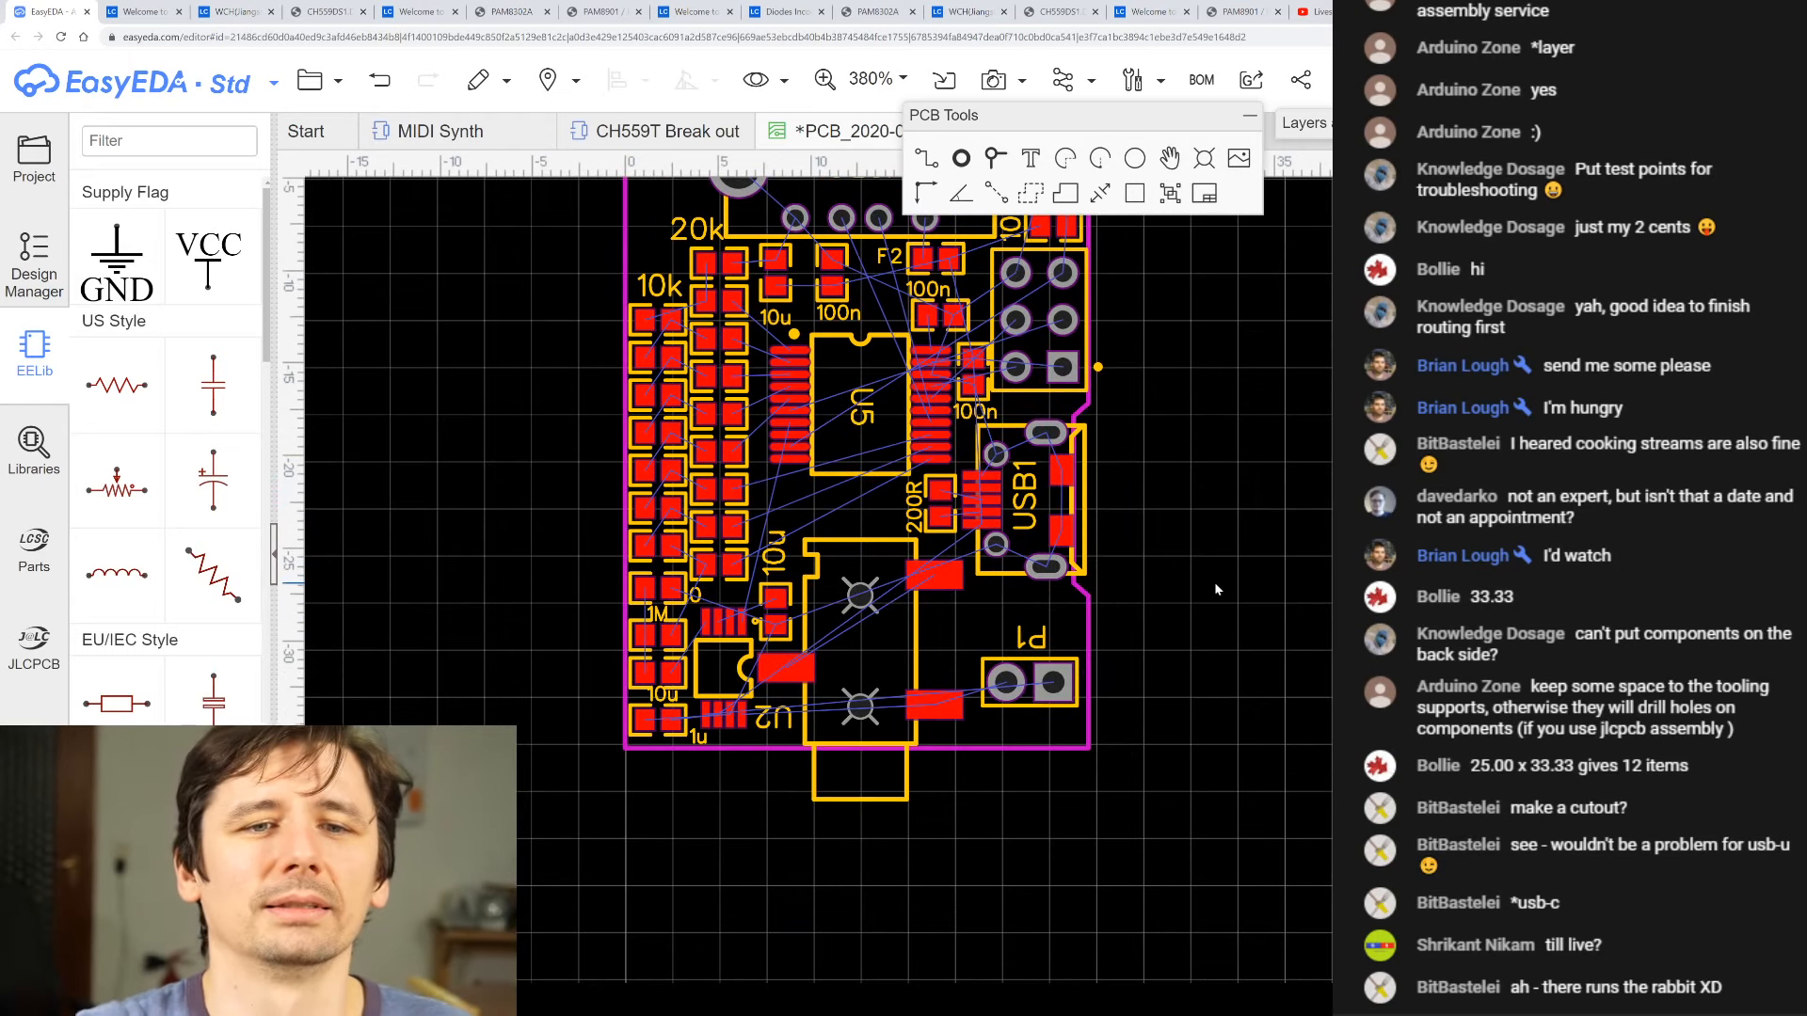
- Review the complete board outline and save the PCB layout
scroll(1214, 582, "down", 2)
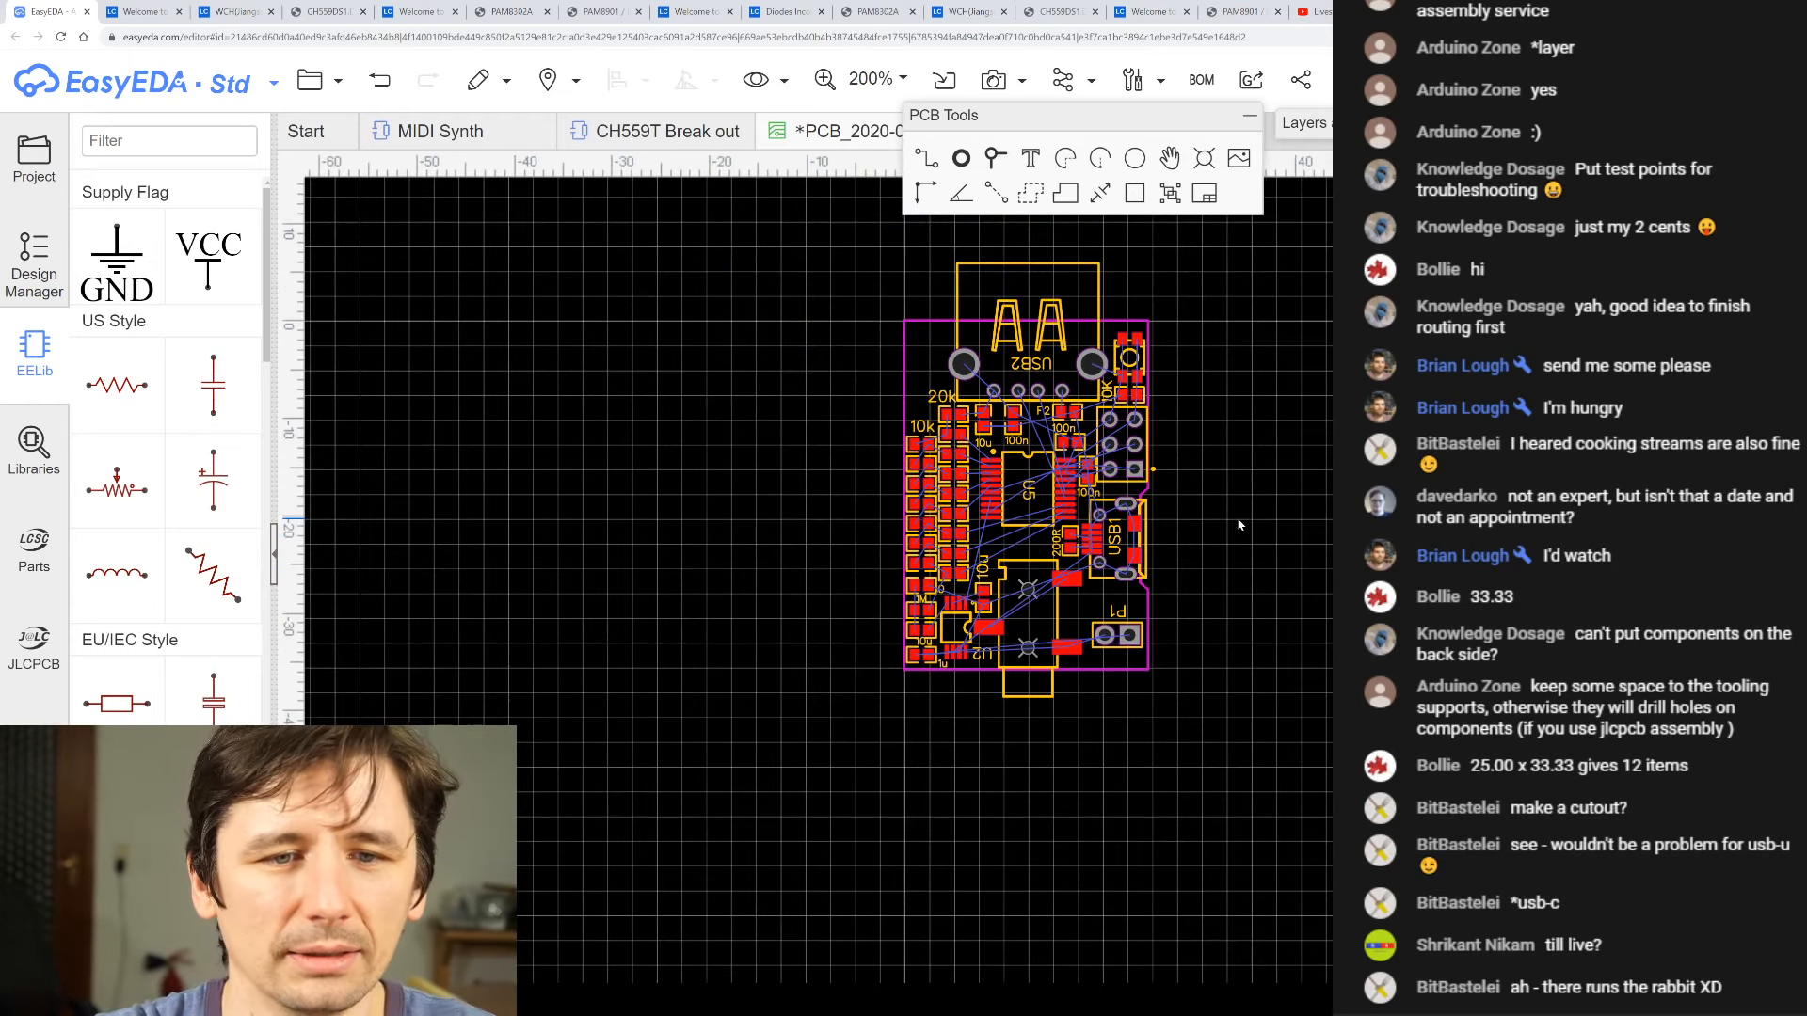
scroll(1235, 512, "up", 2)
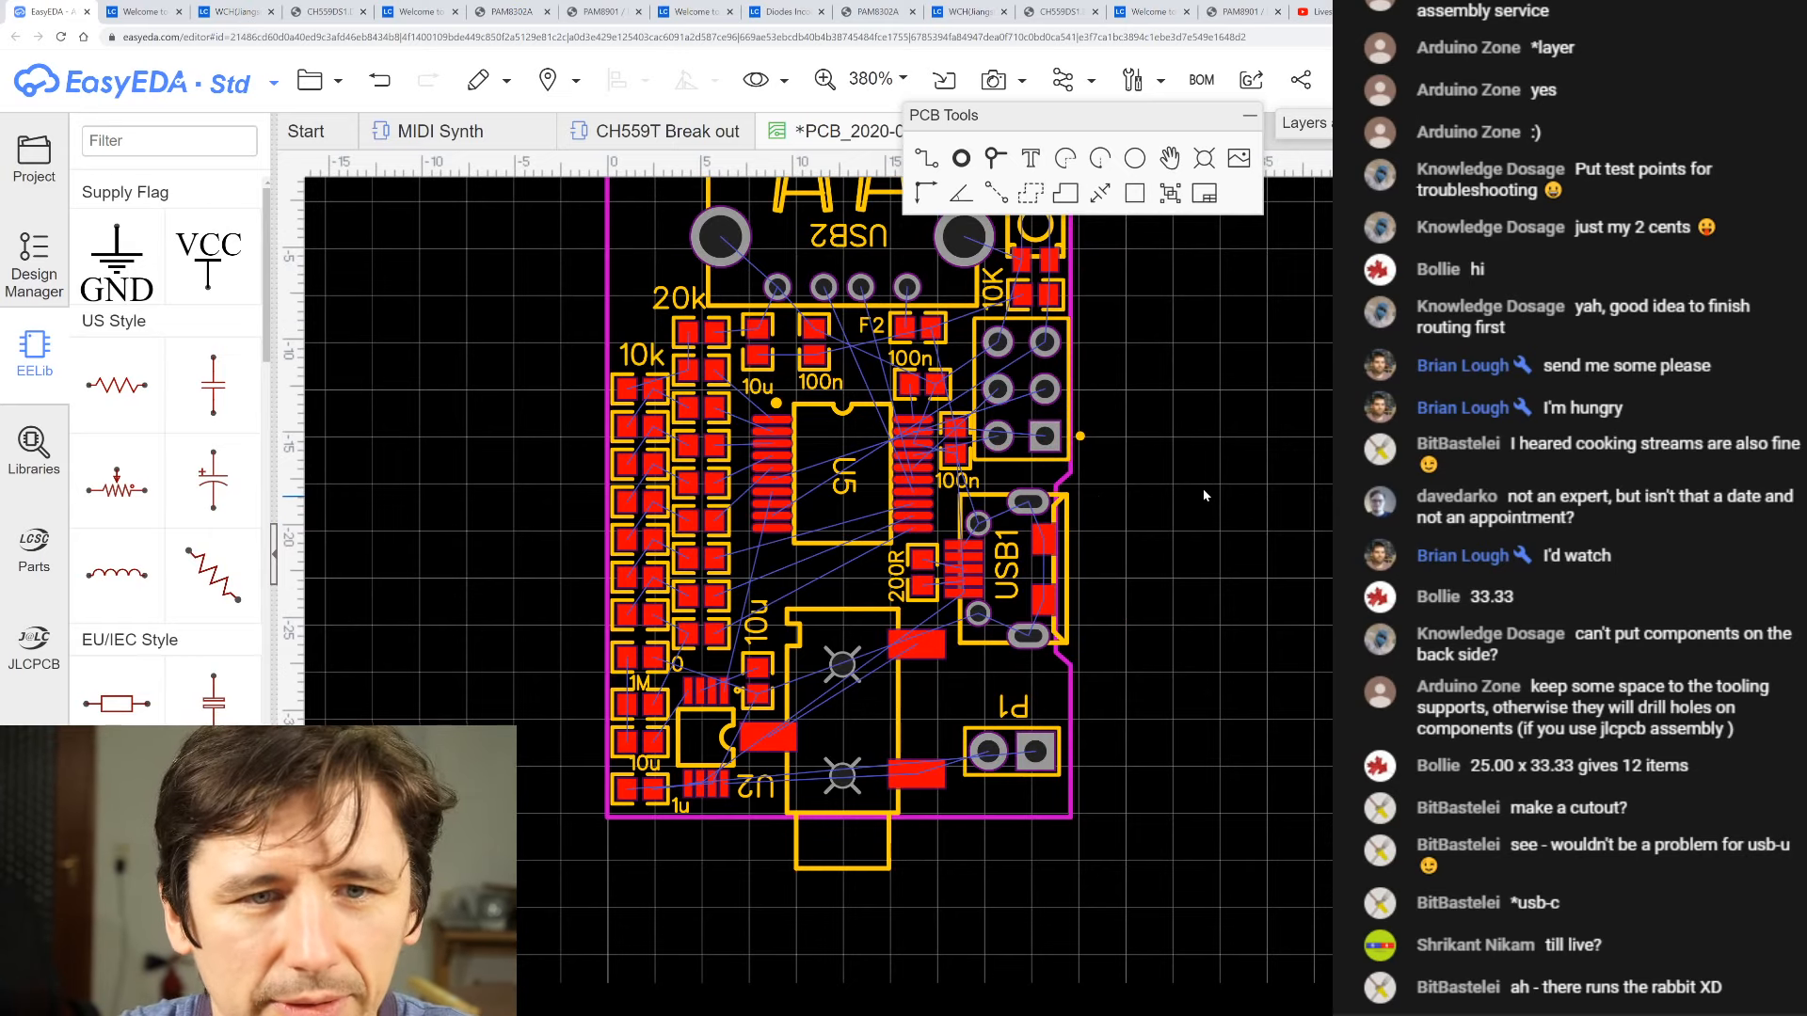
scroll(1176, 423, "down", 2)
key("ctrl+s")
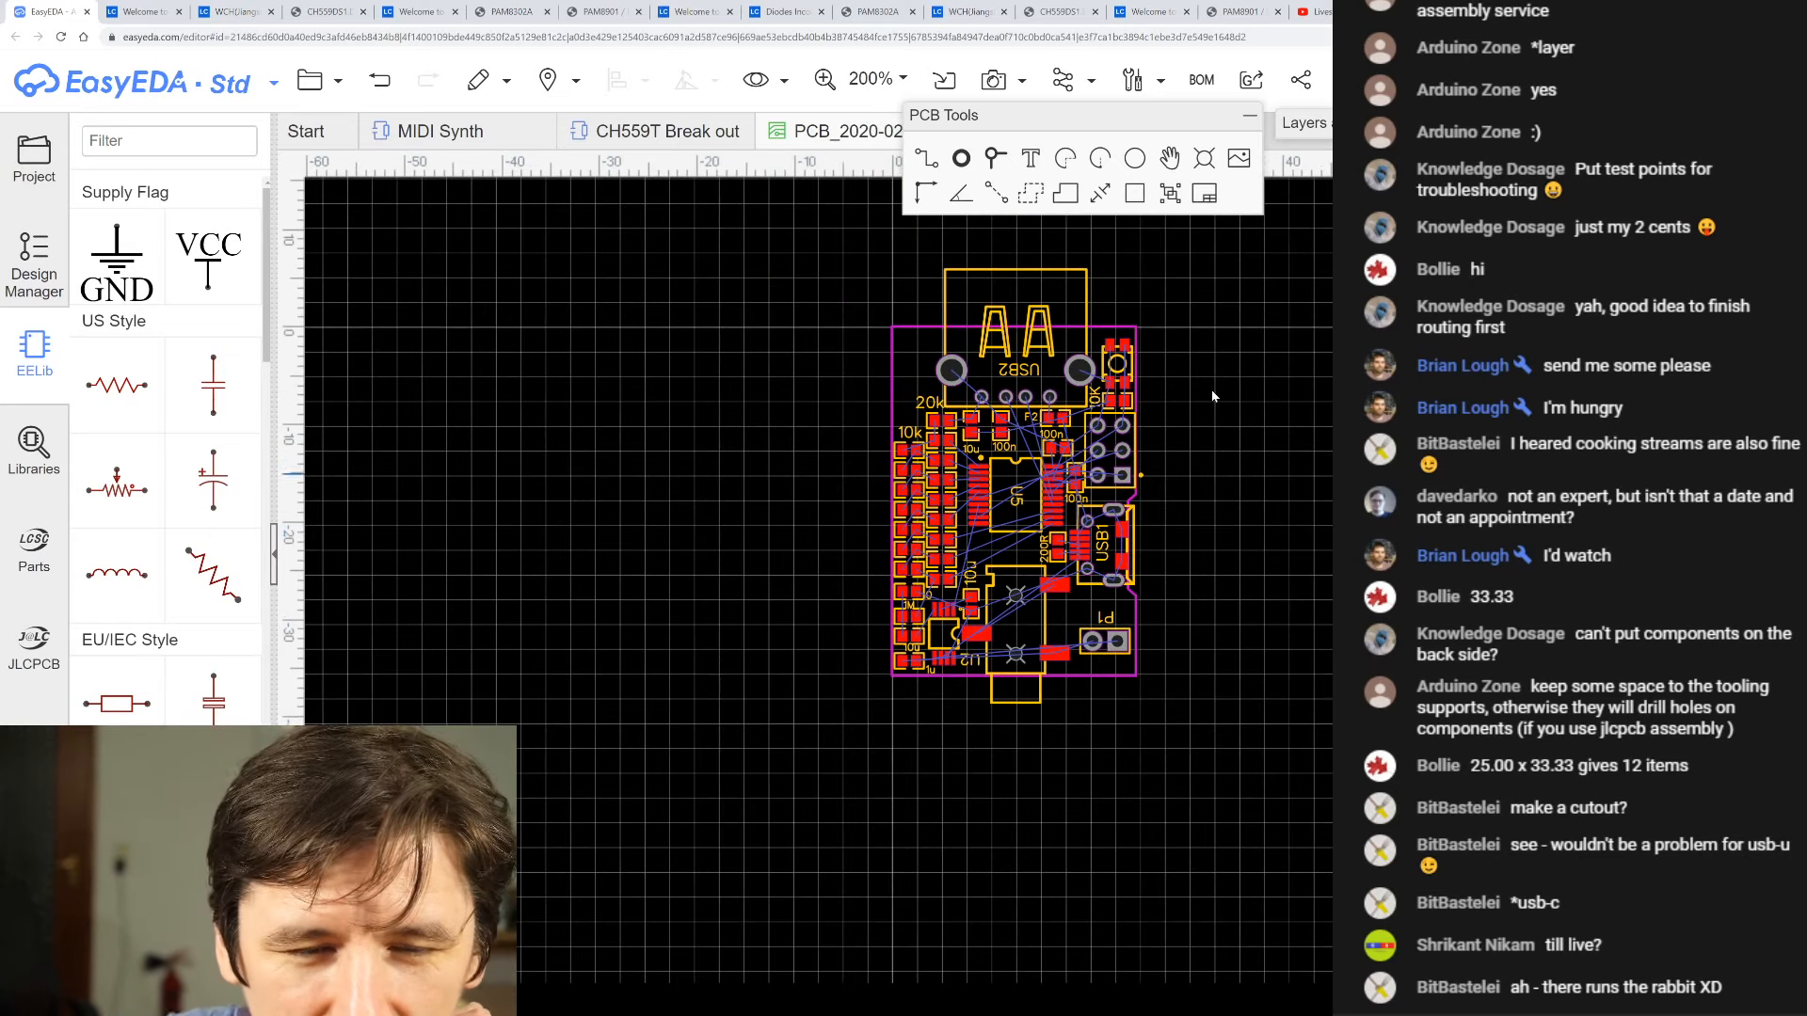
- Bring up the board's net list in the Design Manager
scroll(1224, 311, "up", 1)
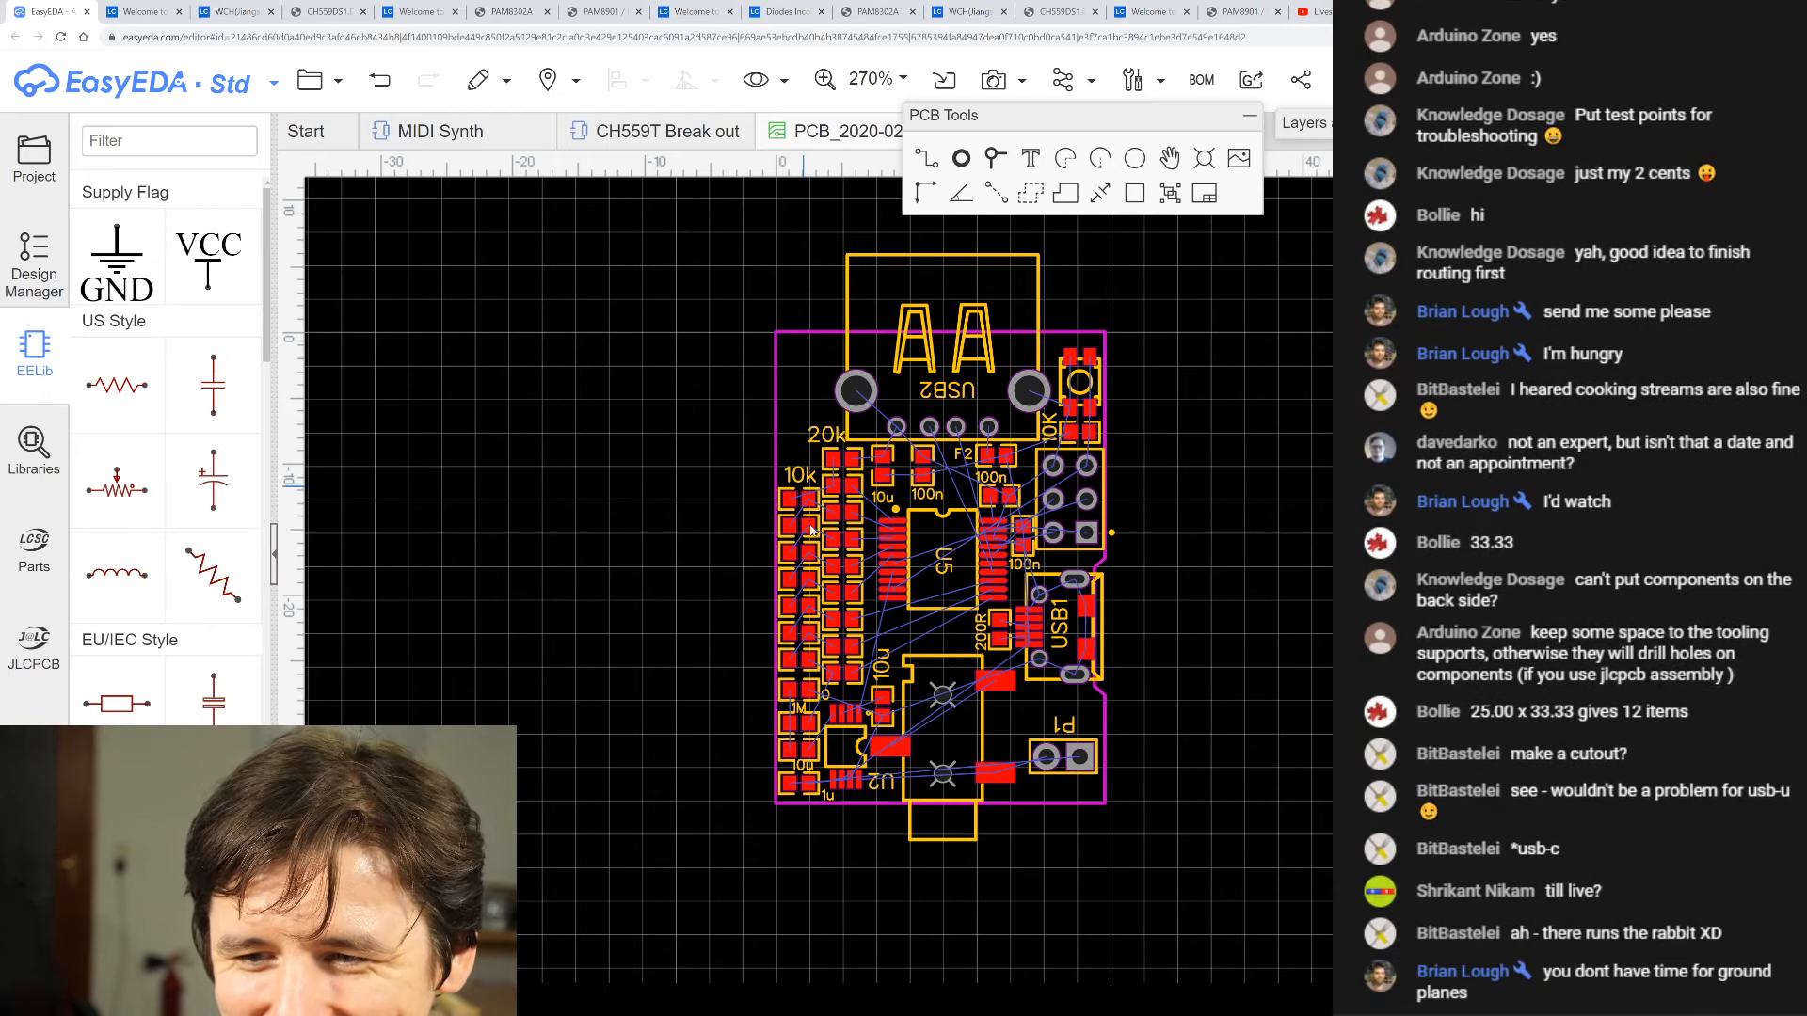
scroll(844, 563, "up", 2)
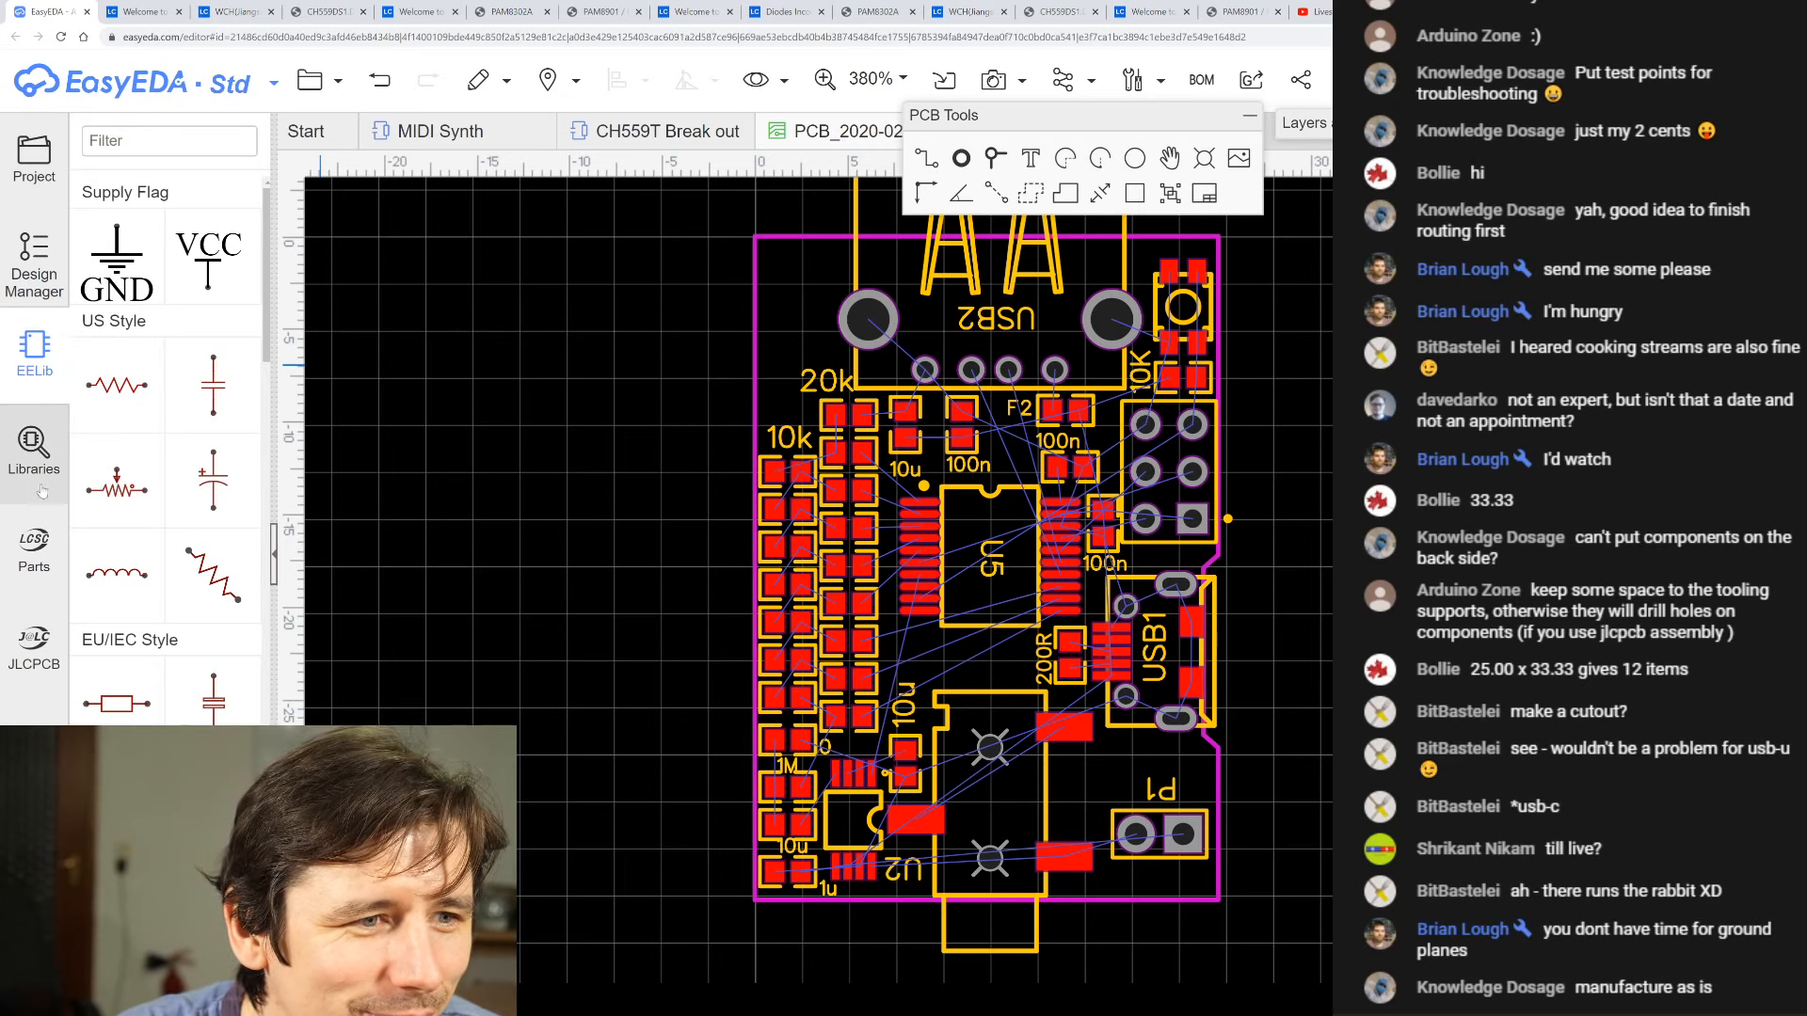
left_click(37, 271)
left_click(79, 244)
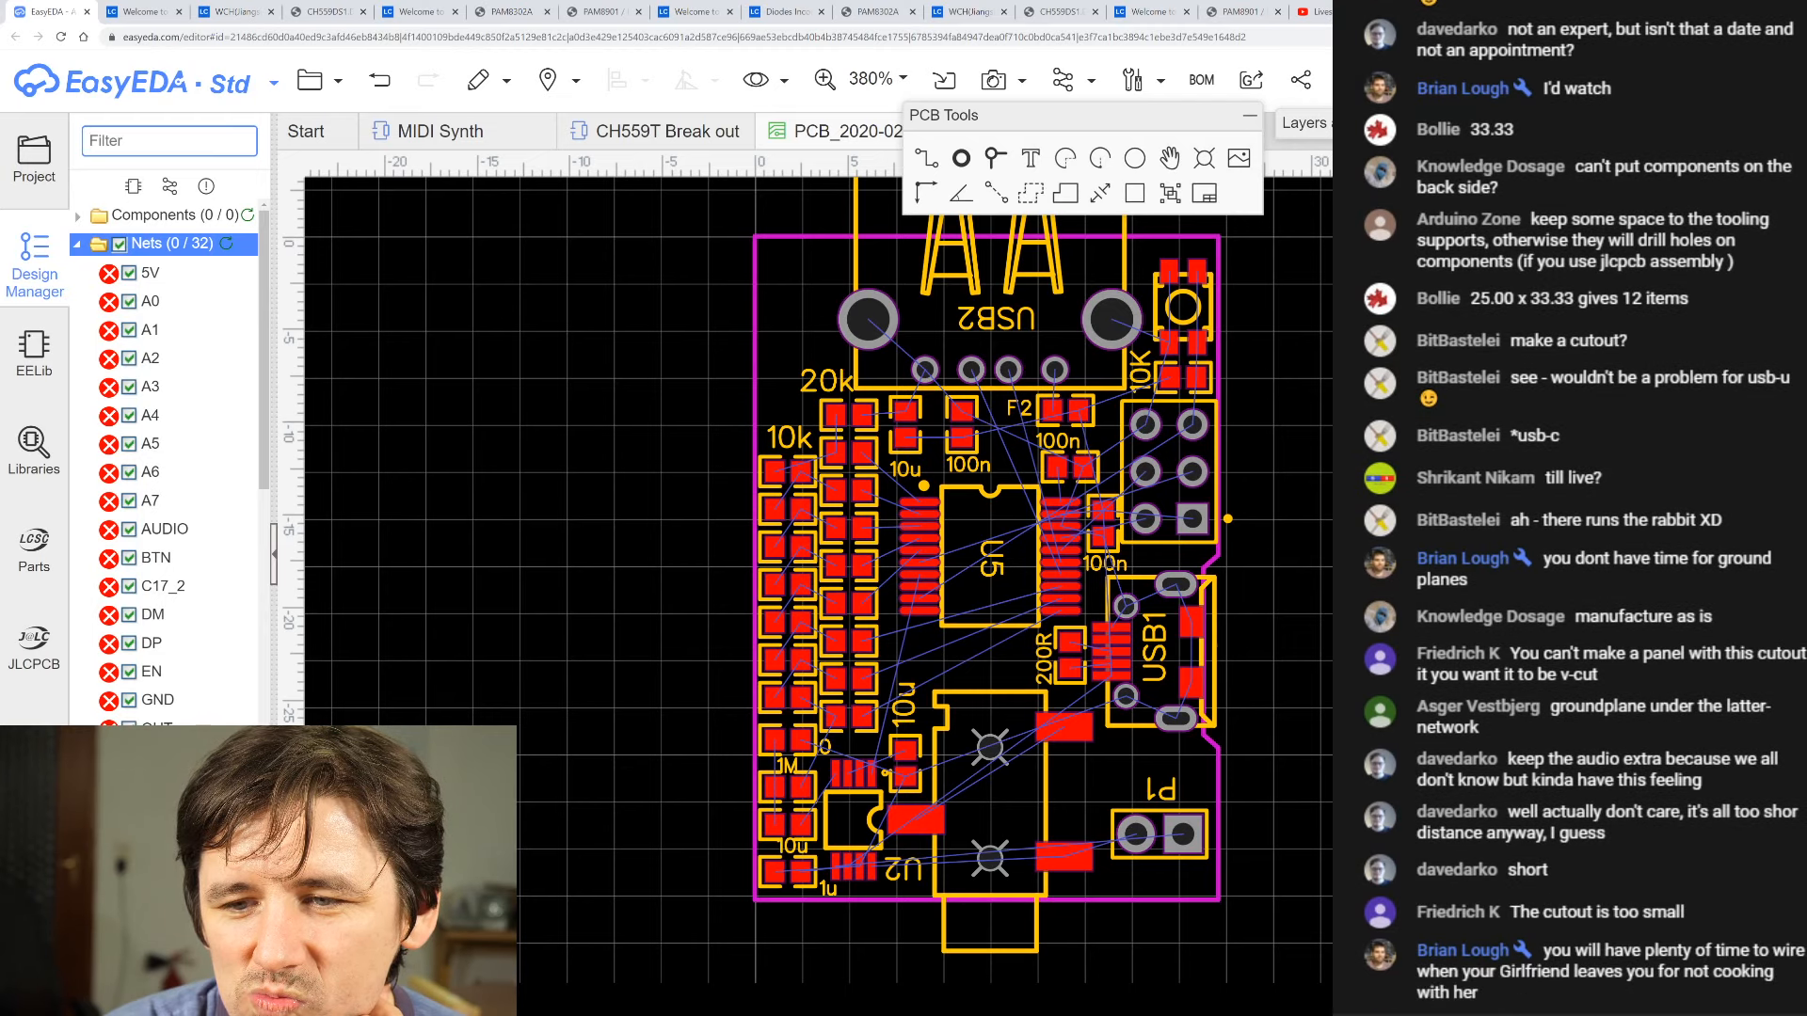
- Examine the outline recess around USB1 up close and in relation to the whole board
scroll(1223, 626, "up", 5)
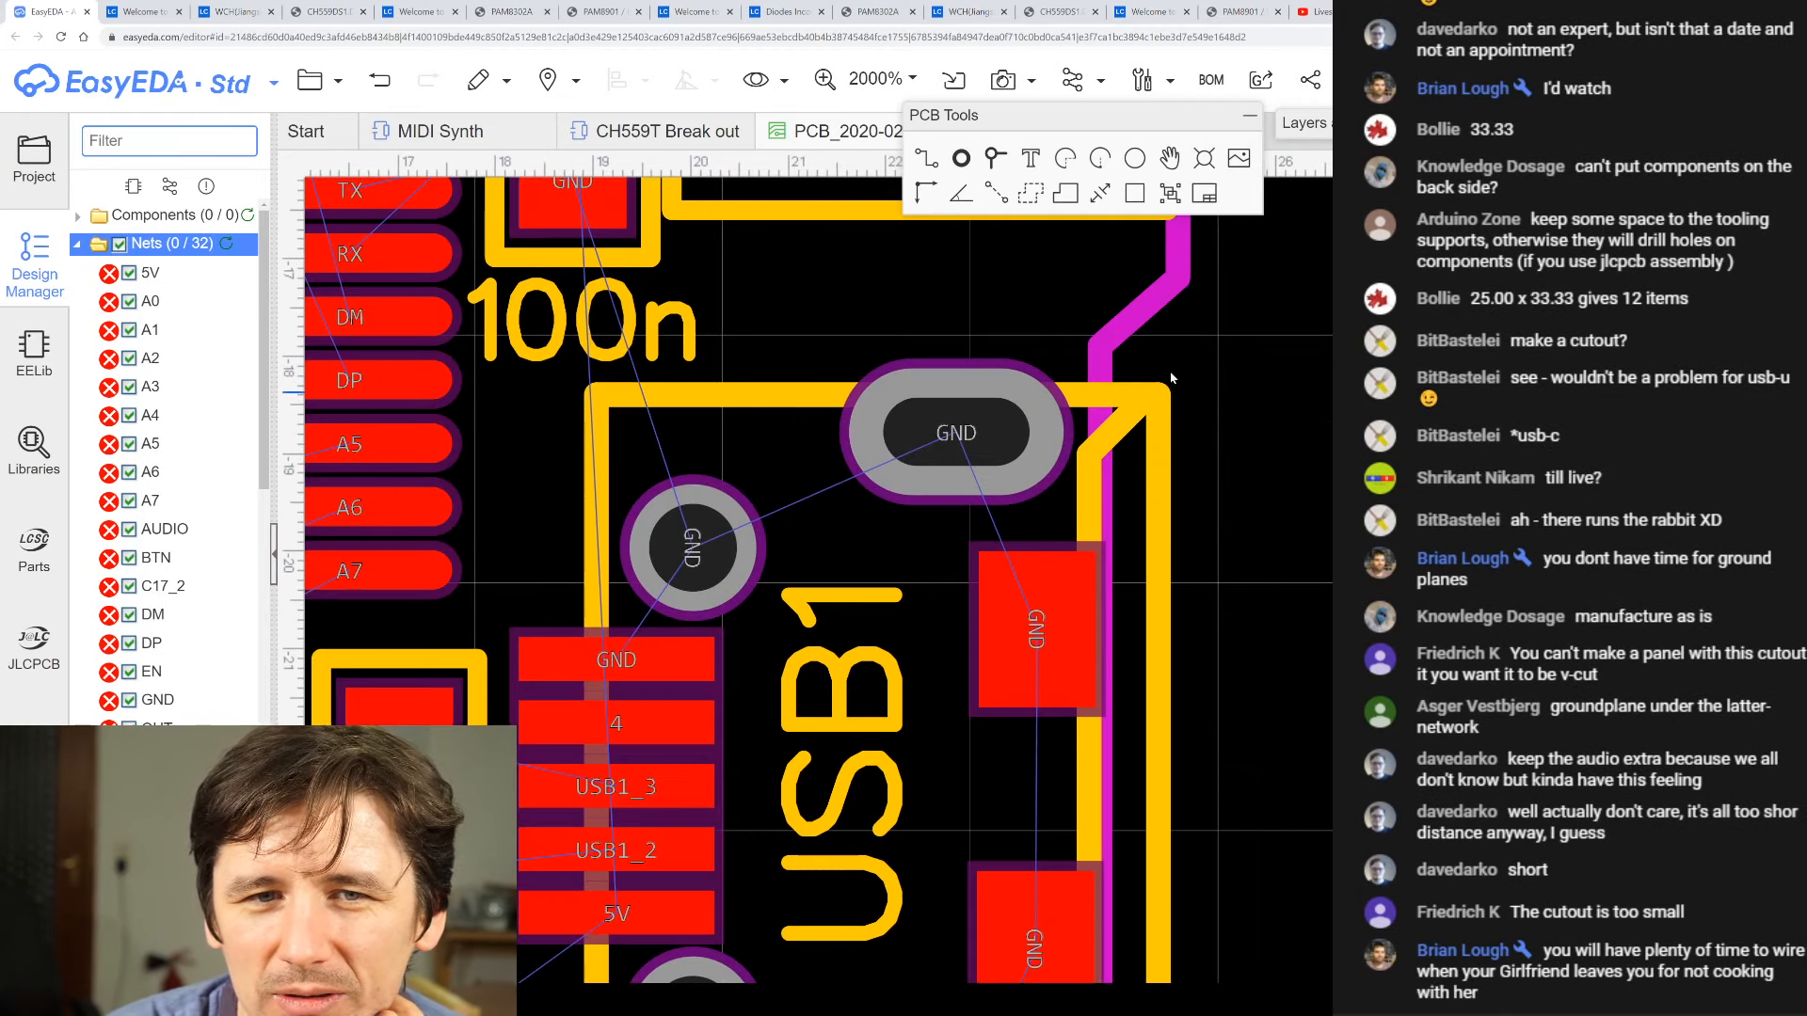
left_click(1181, 311)
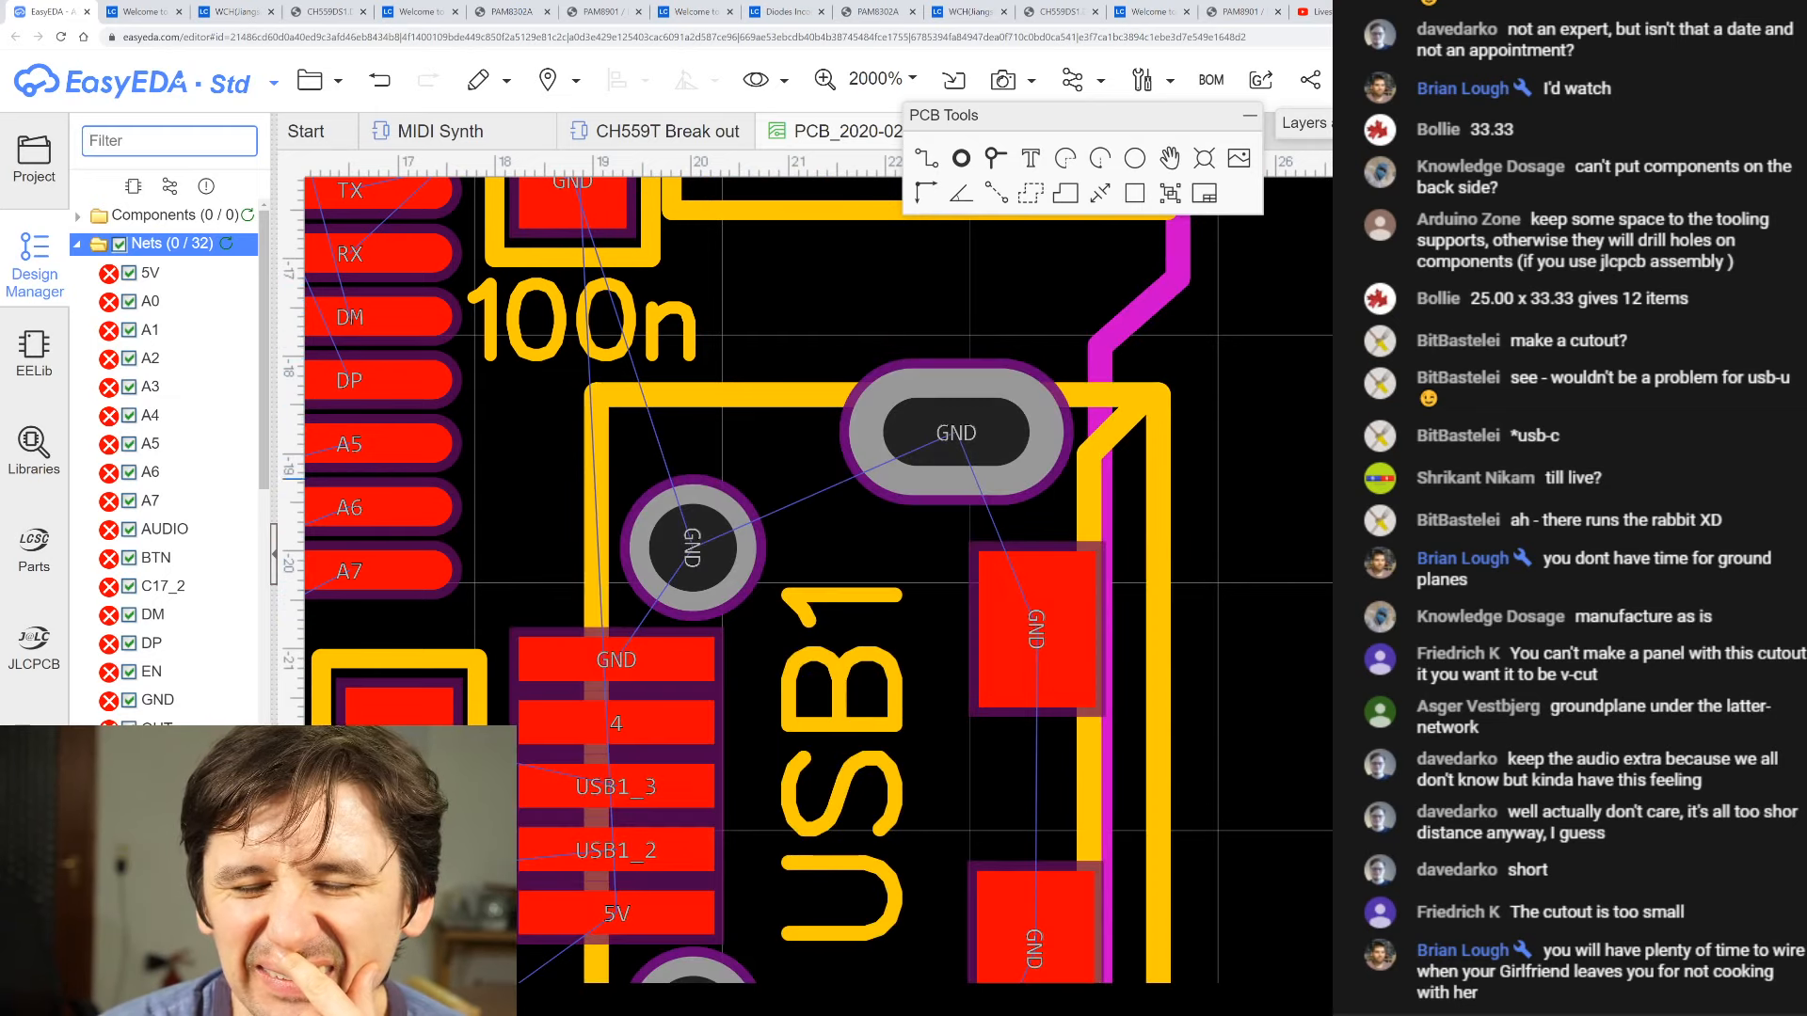
scroll(1308, 452, "down", 3)
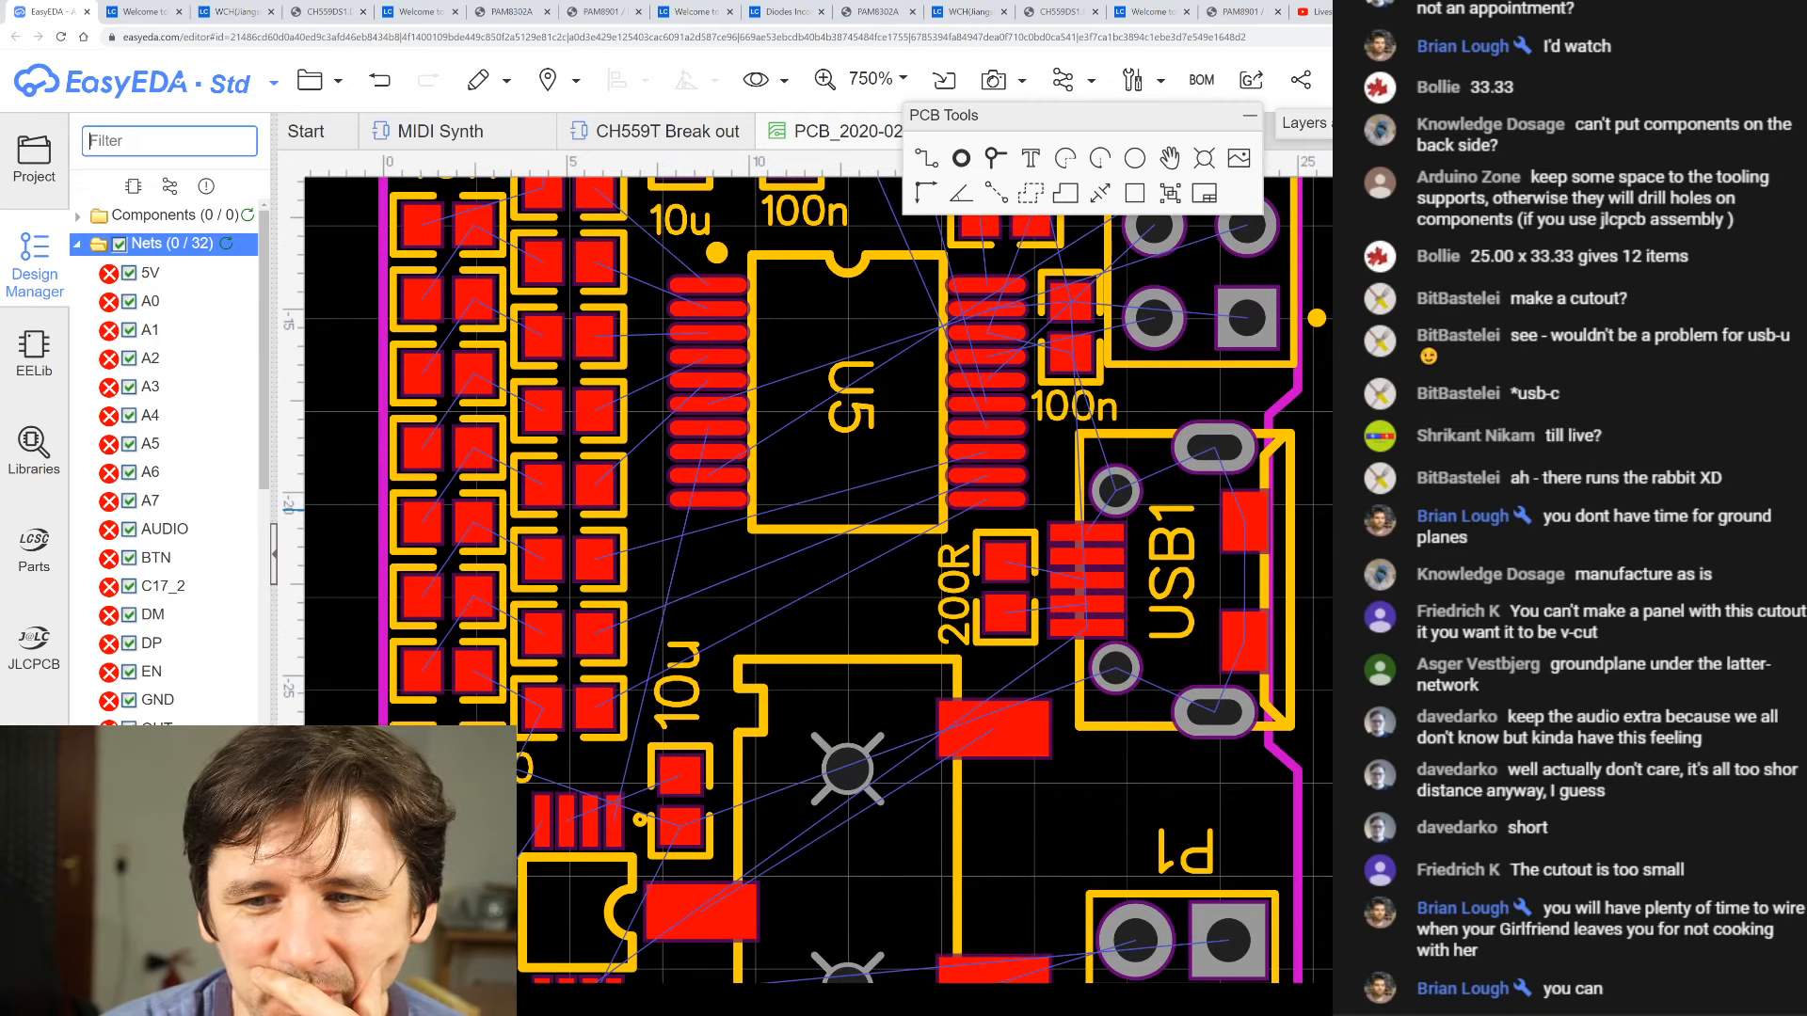
scroll(1318, 504, "down", 1)
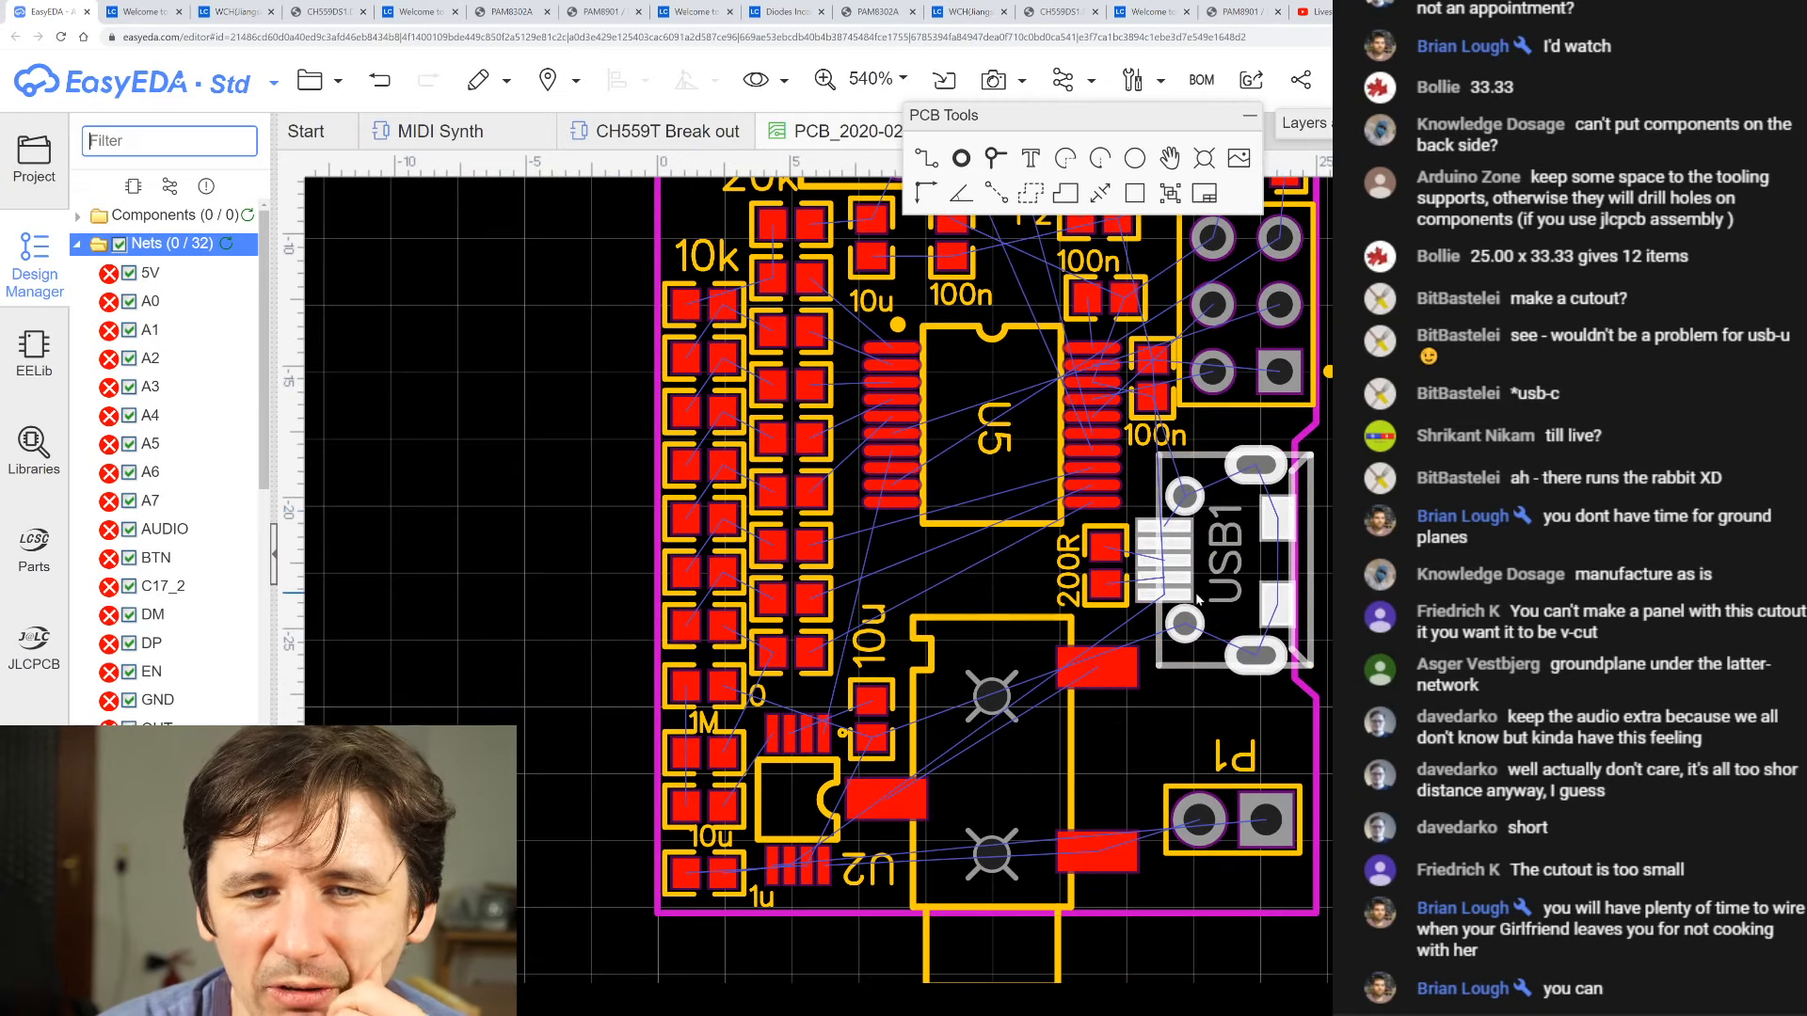
scroll(1199, 595, "down", 2)
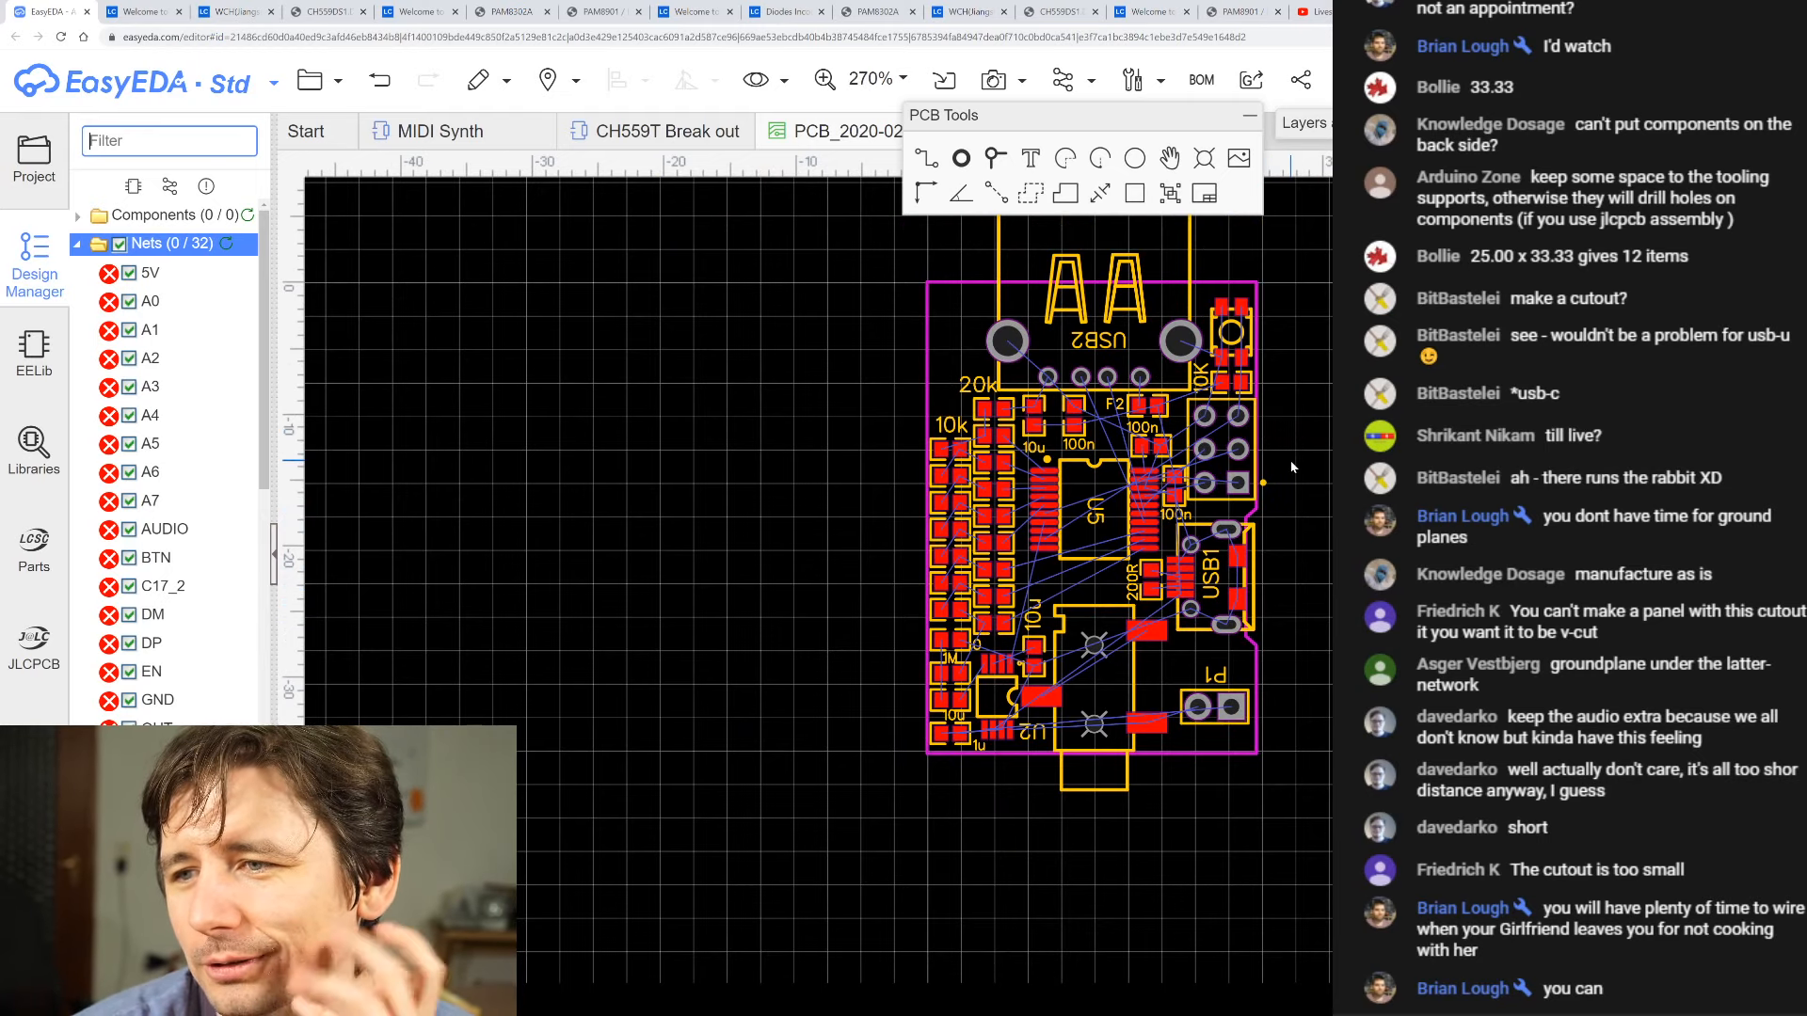
scroll(1289, 544, "up", 2)
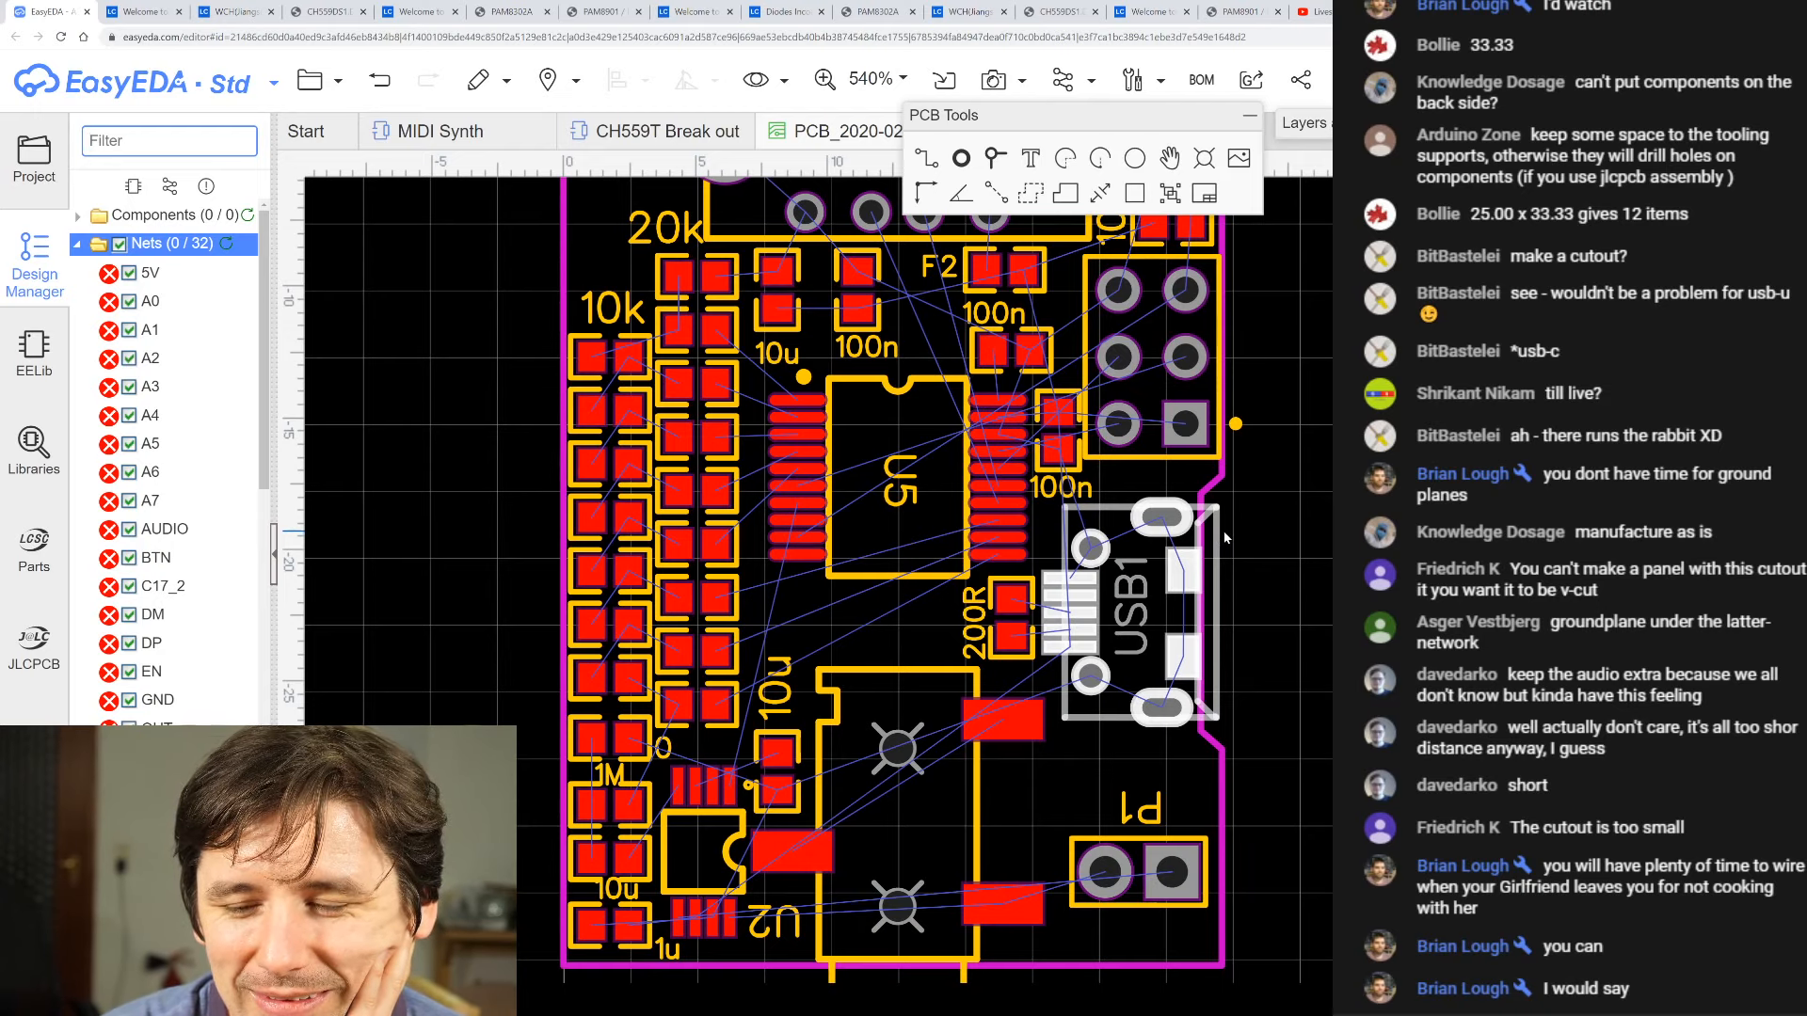
scroll(1278, 523, "up", 7)
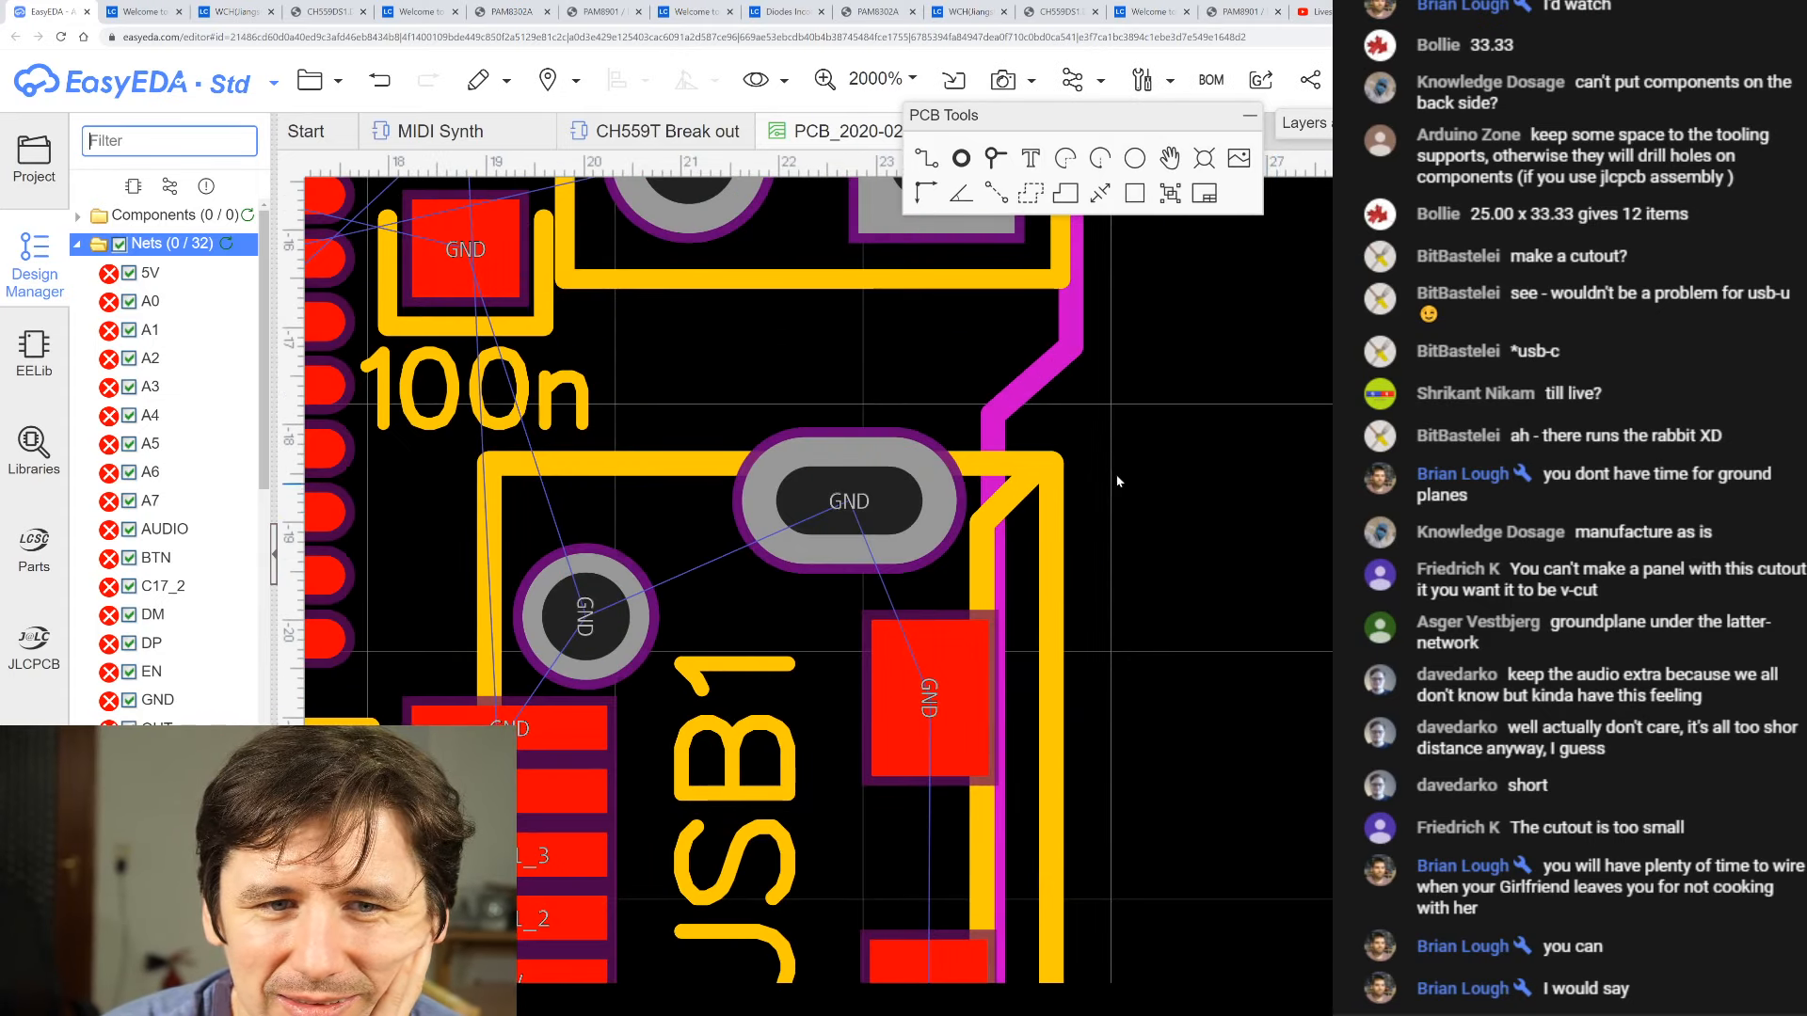
- Measure the depth of the USB1 recess between its inner edge and the board's outer edge
left_click(1100, 193)
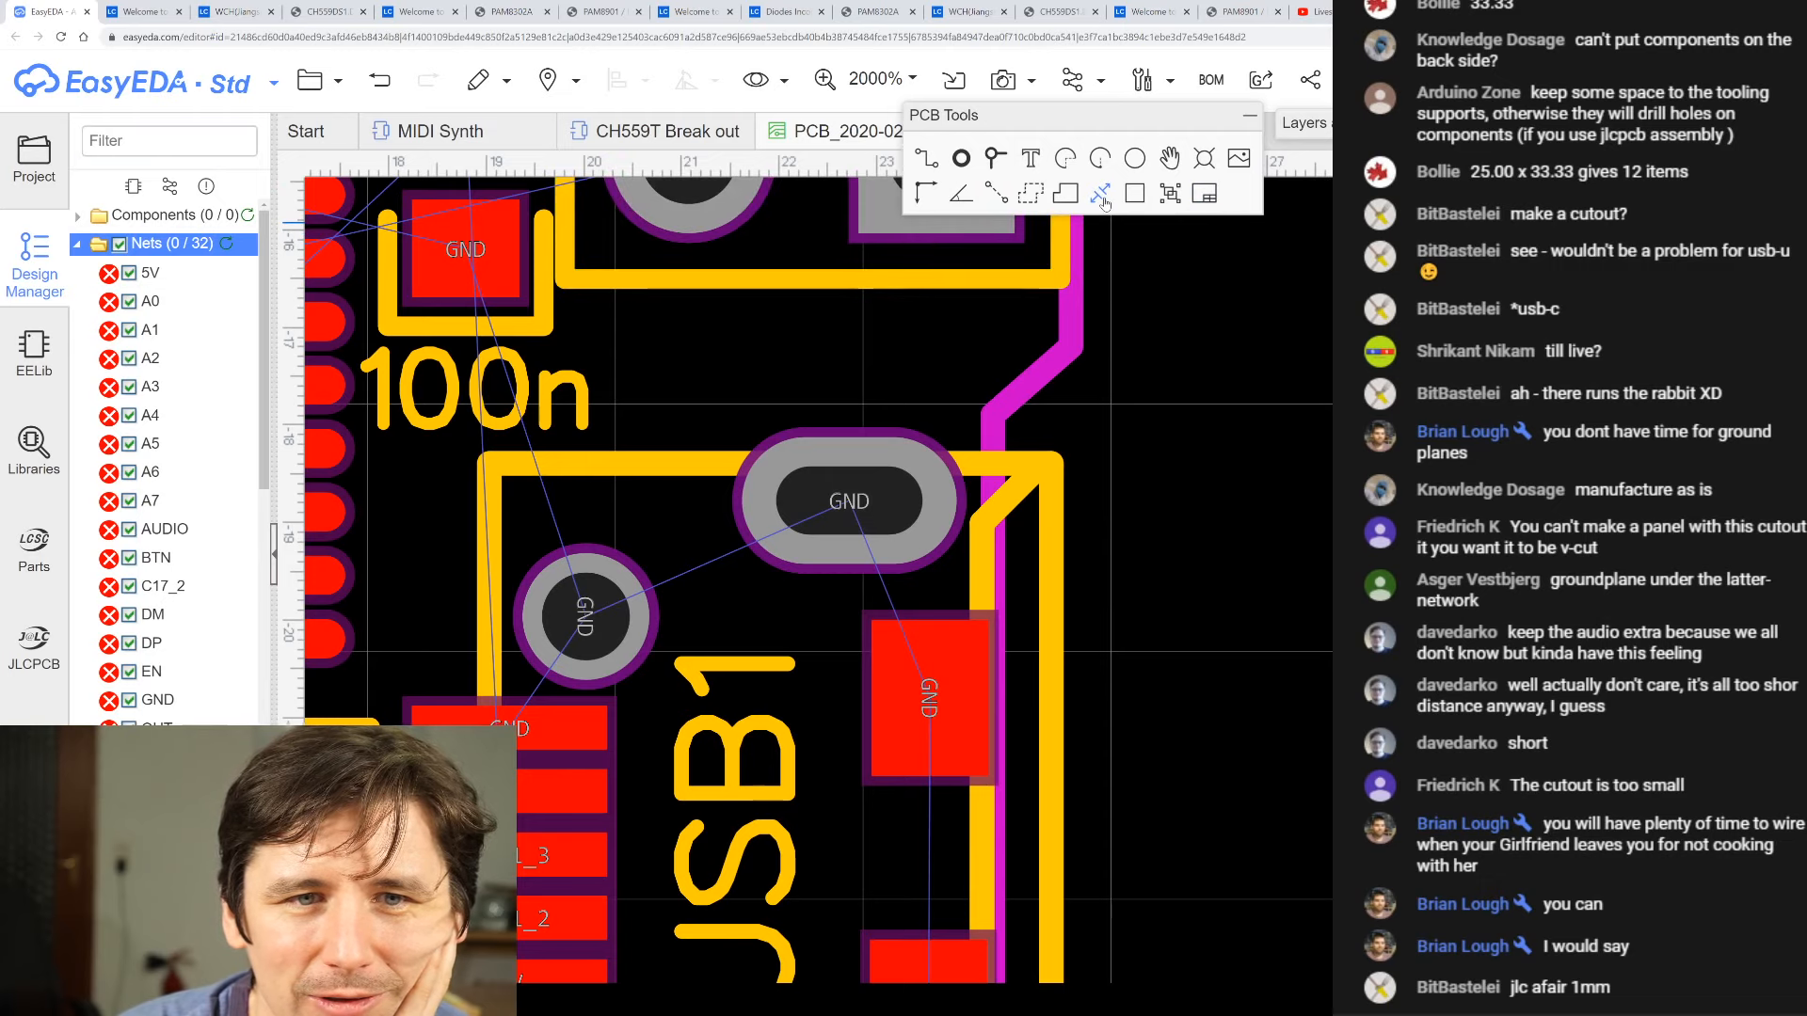
left_click(995, 431)
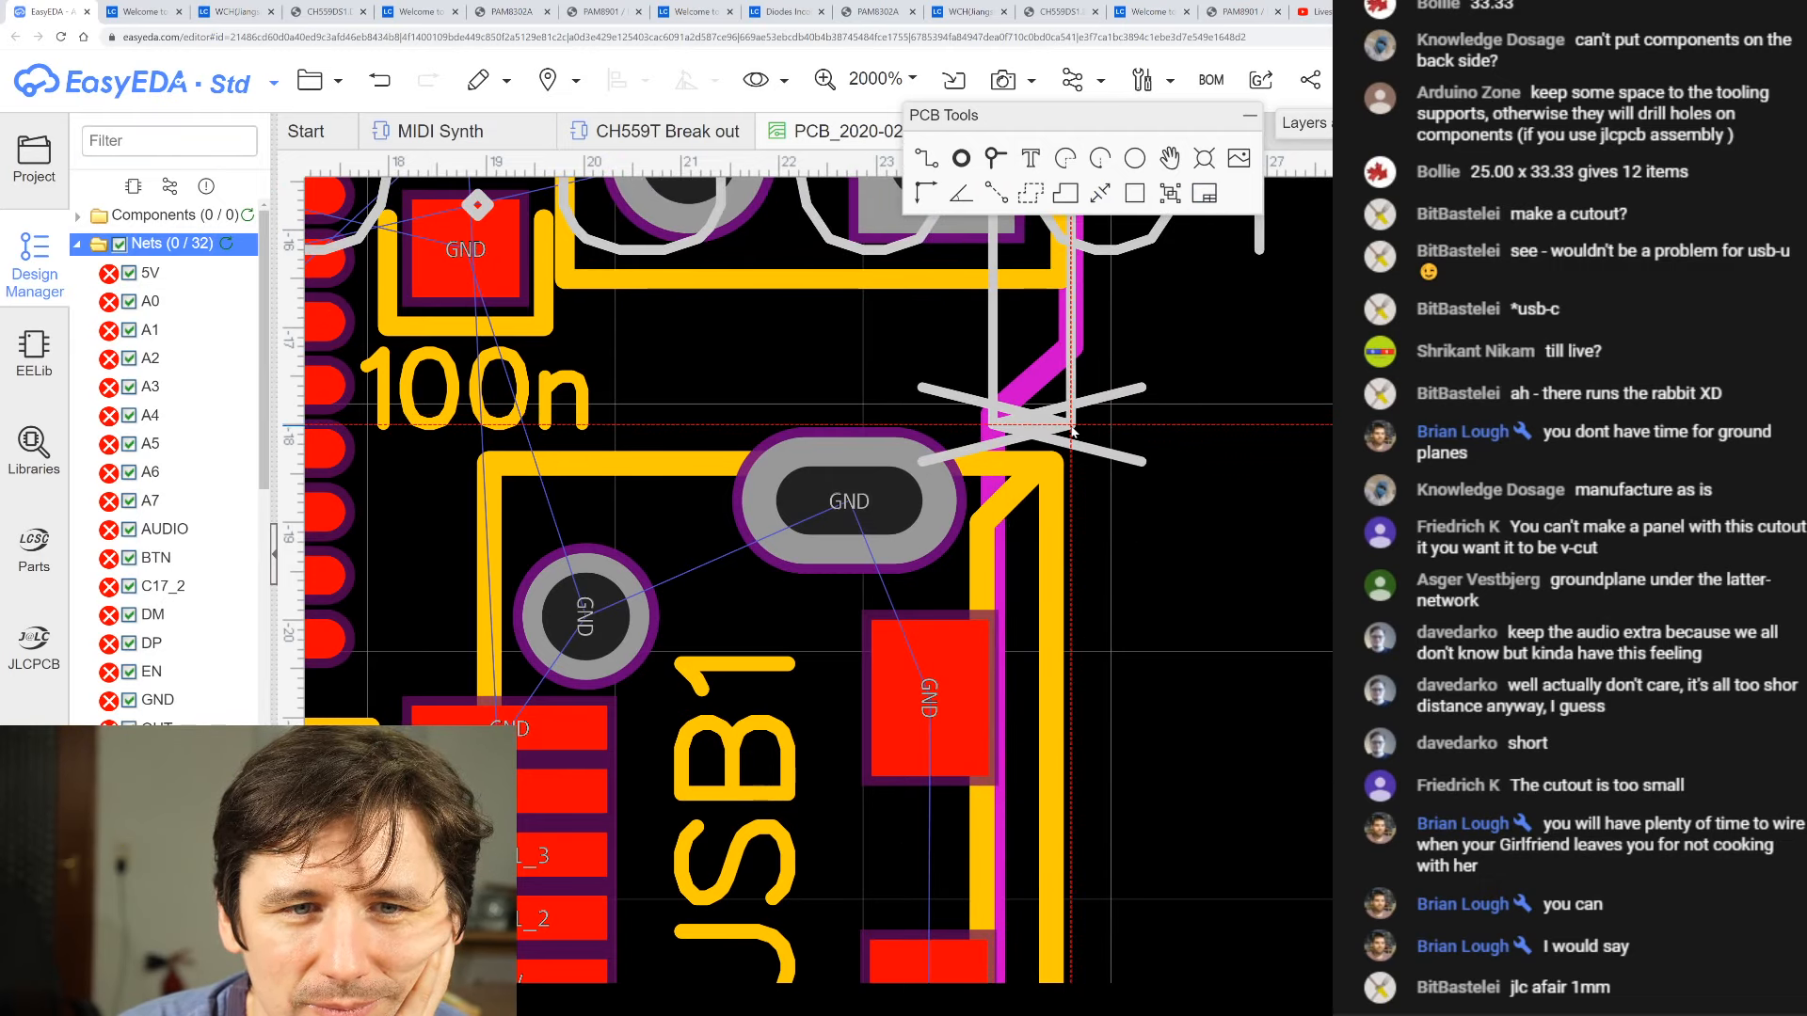
scroll(1073, 431, "down", 6)
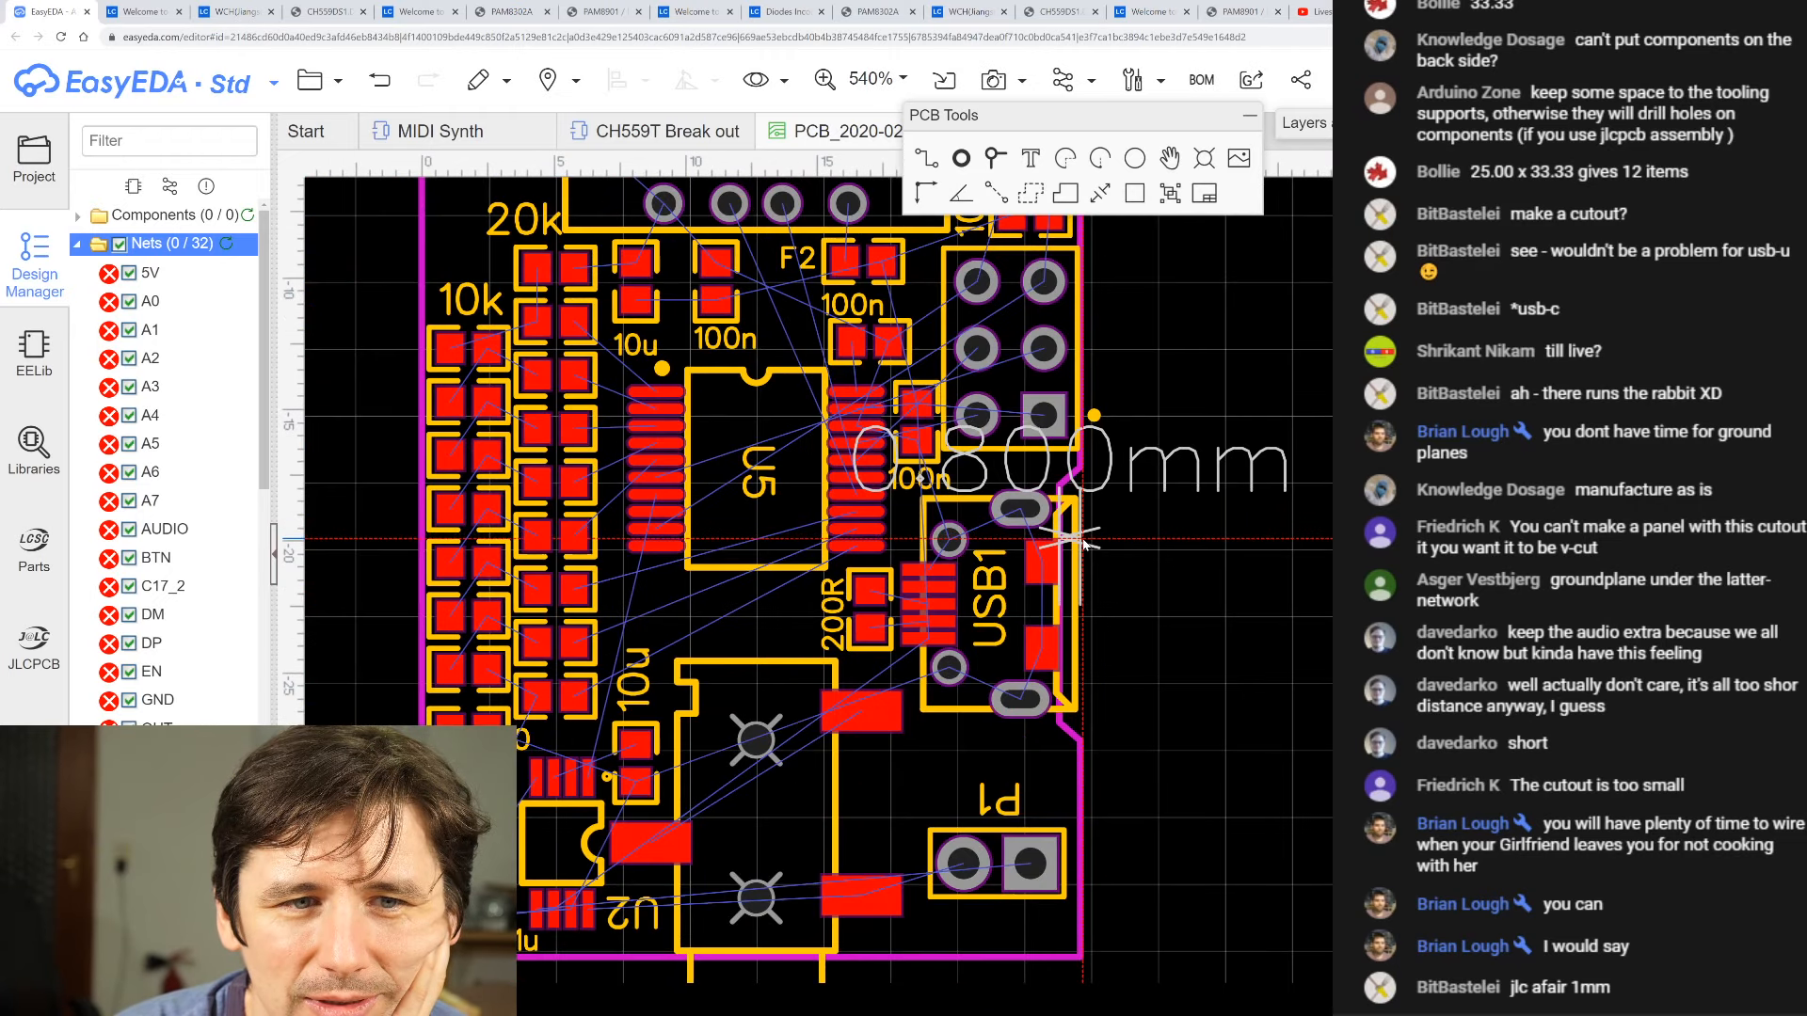
scroll(1082, 544, "up", 3)
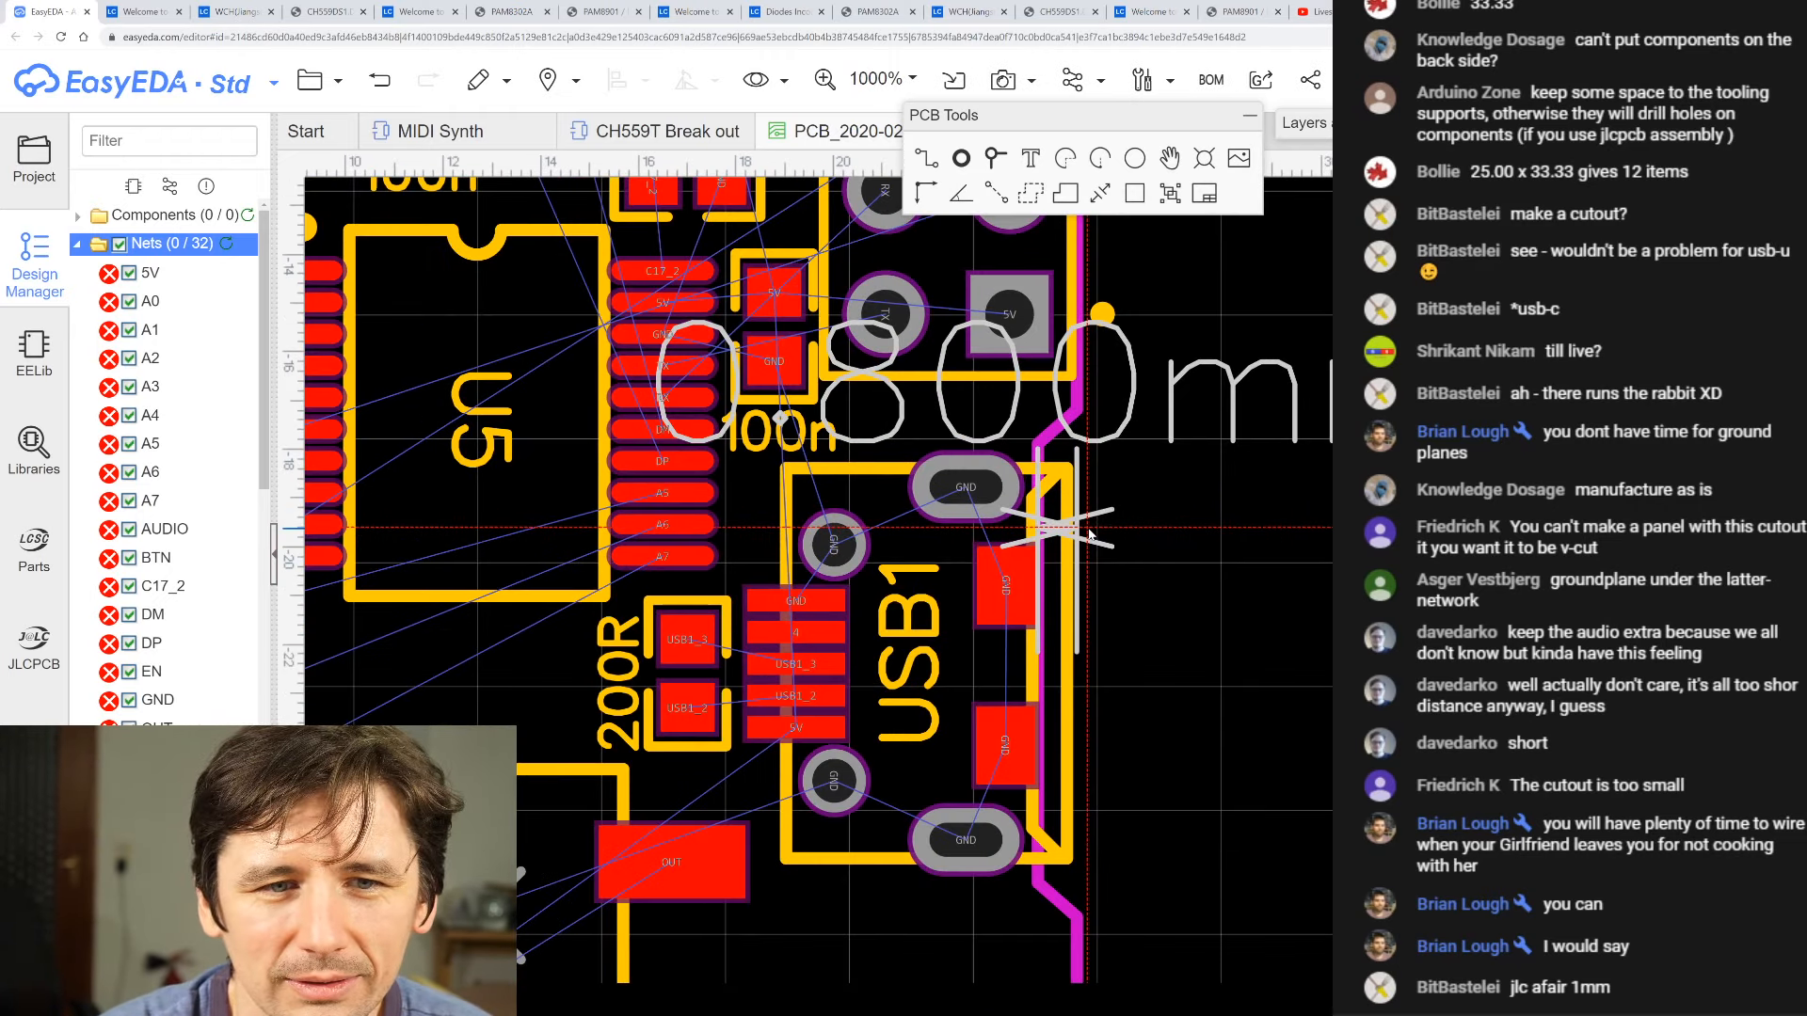
key("Escape")
scroll(1103, 446, "up", 2)
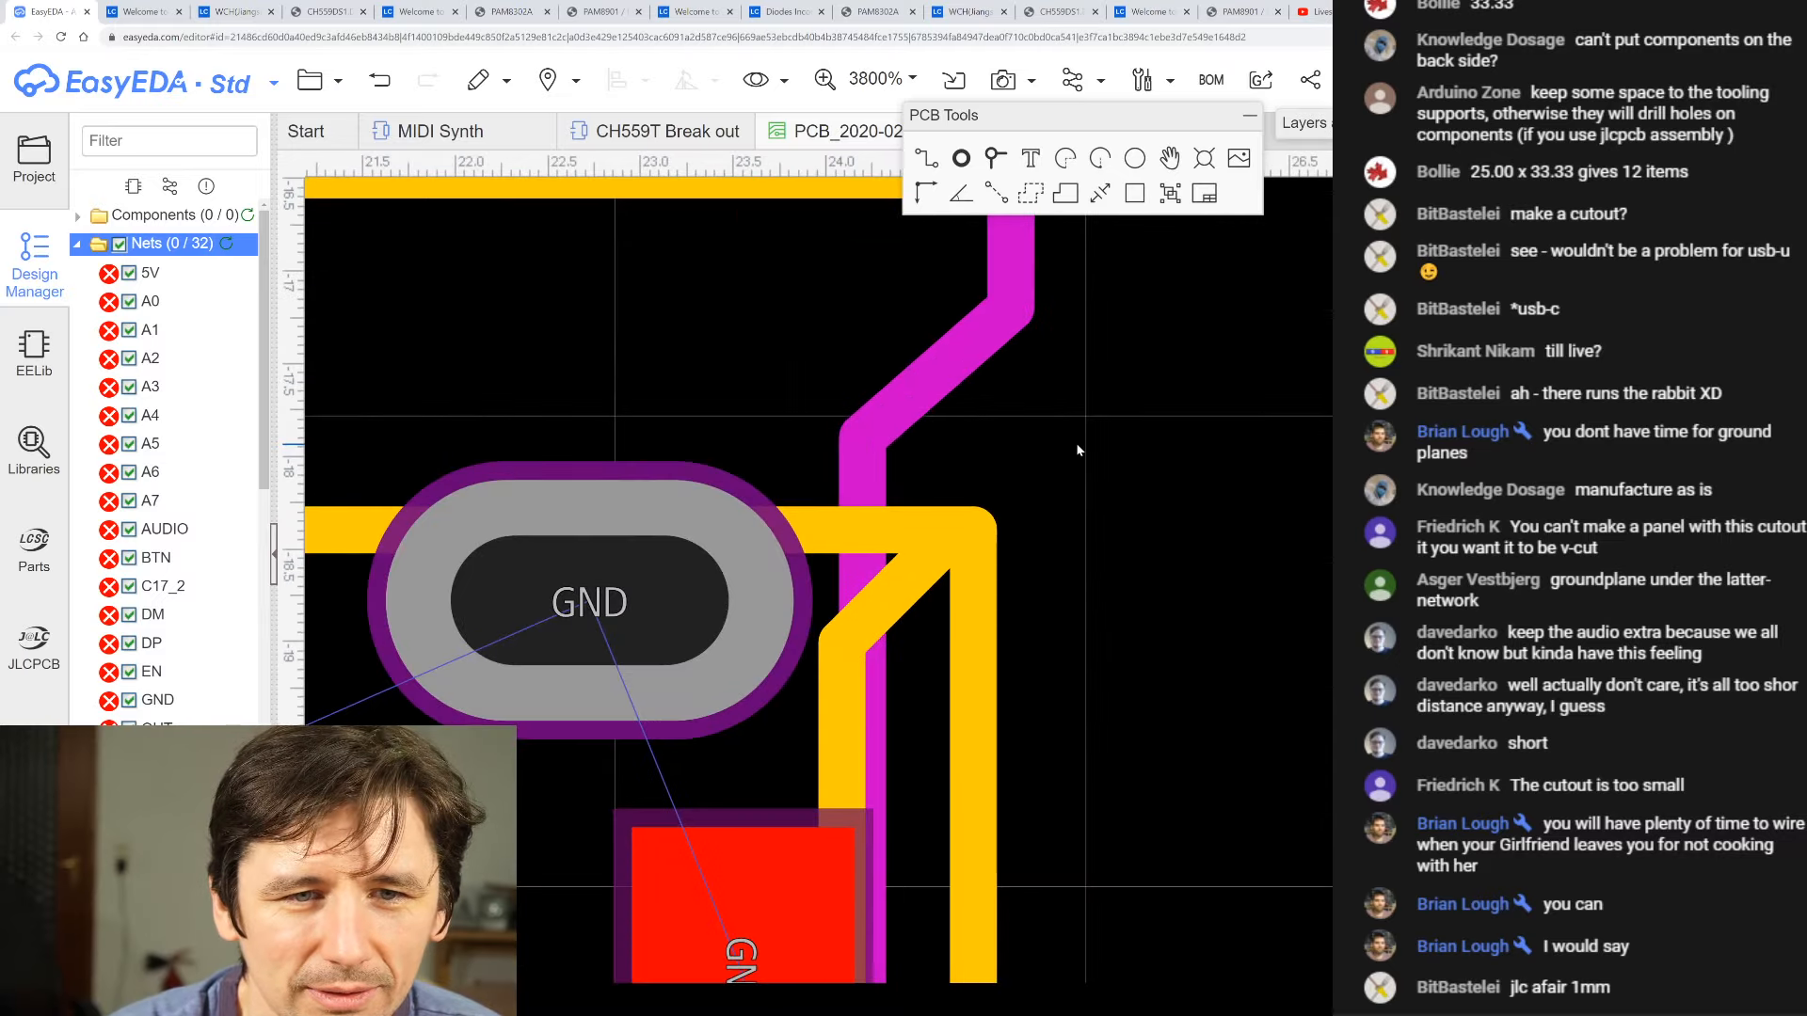
scroll(1076, 442, "down", 4)
scroll(1129, 448, "down", 2)
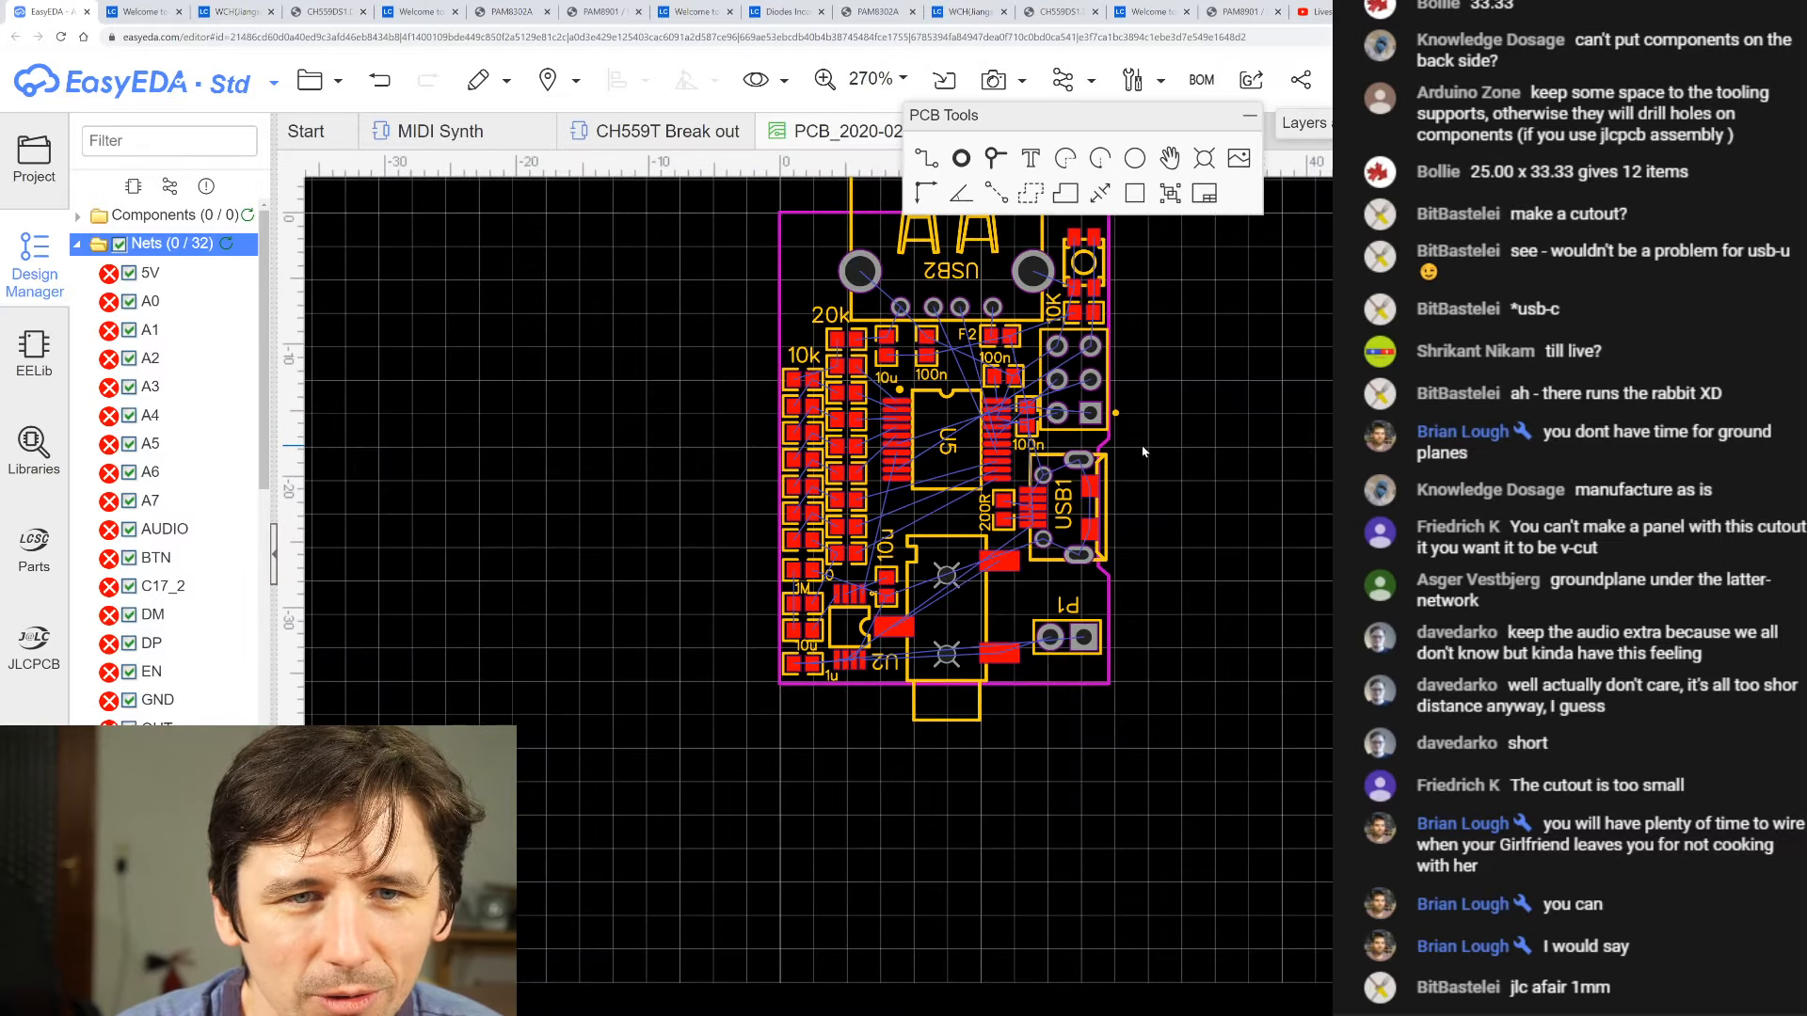
- Shift the 200R resistor about 0.6 mm left and USB1 about 0.3 mm left, away from the recessed board edge
scroll(1035, 452, "up", 4)
left_click(821, 673)
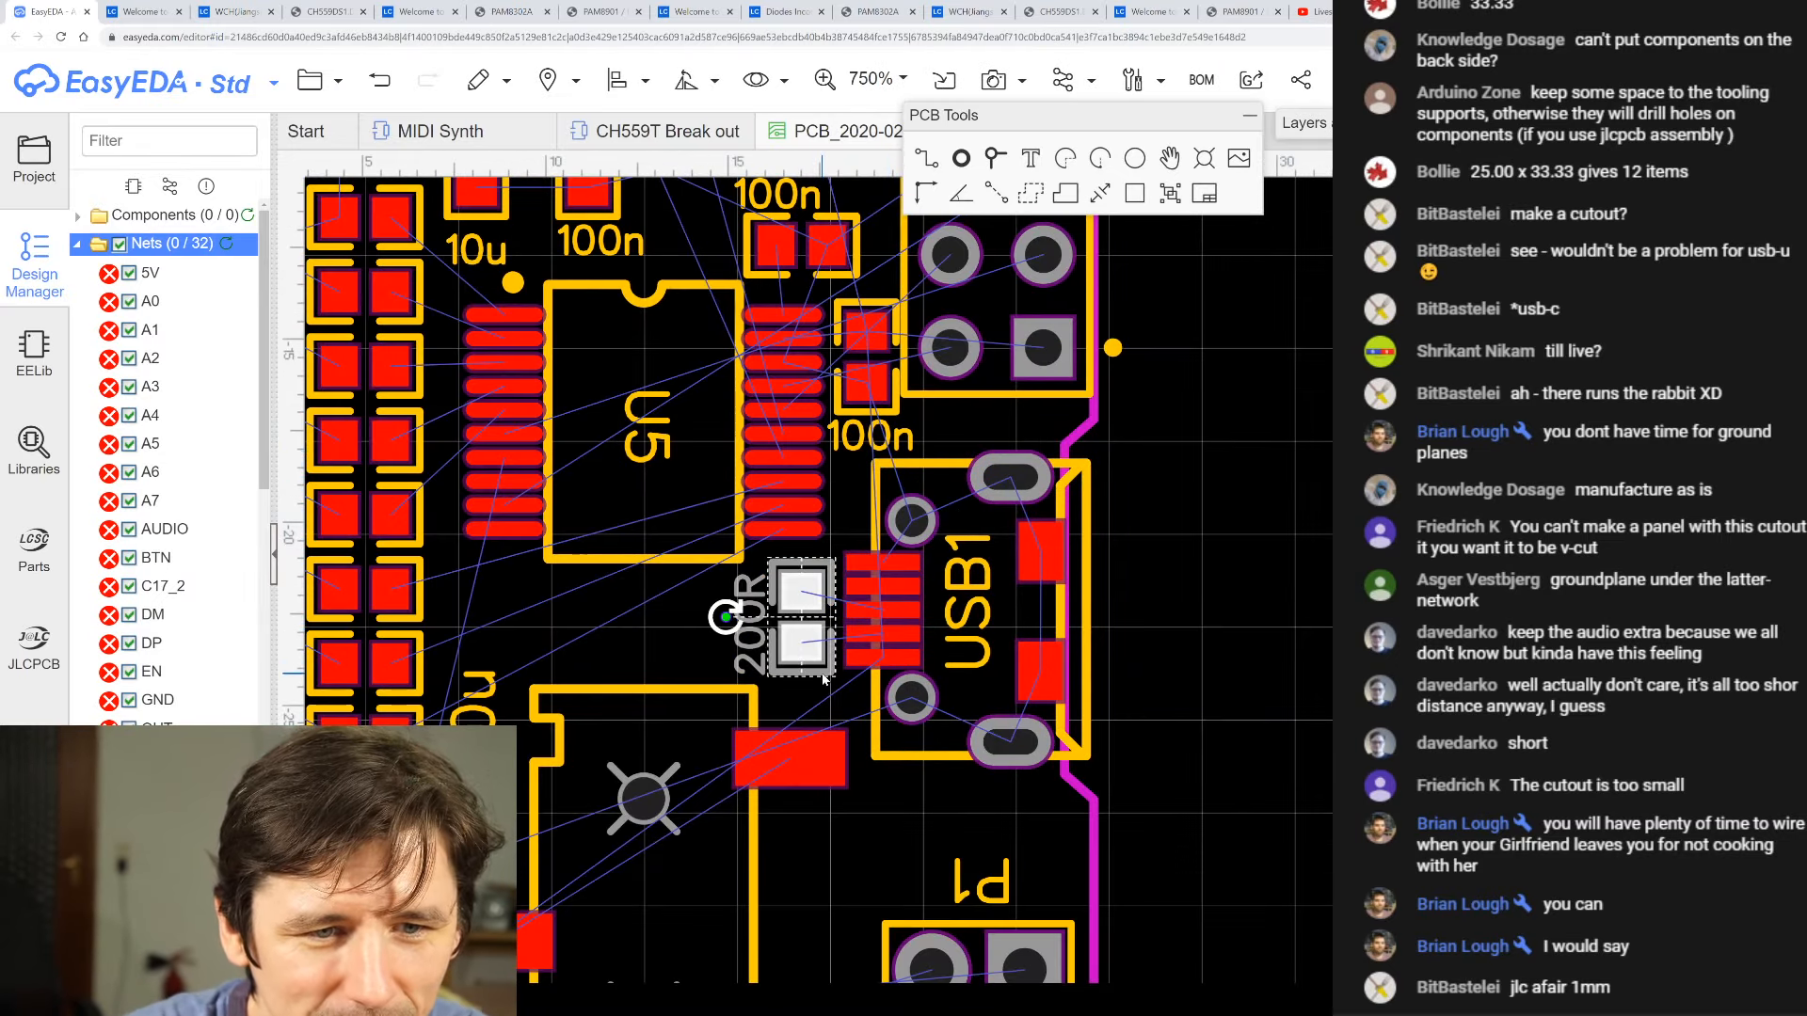
key("Left")
key("Left")
key("Left")
key("Left")
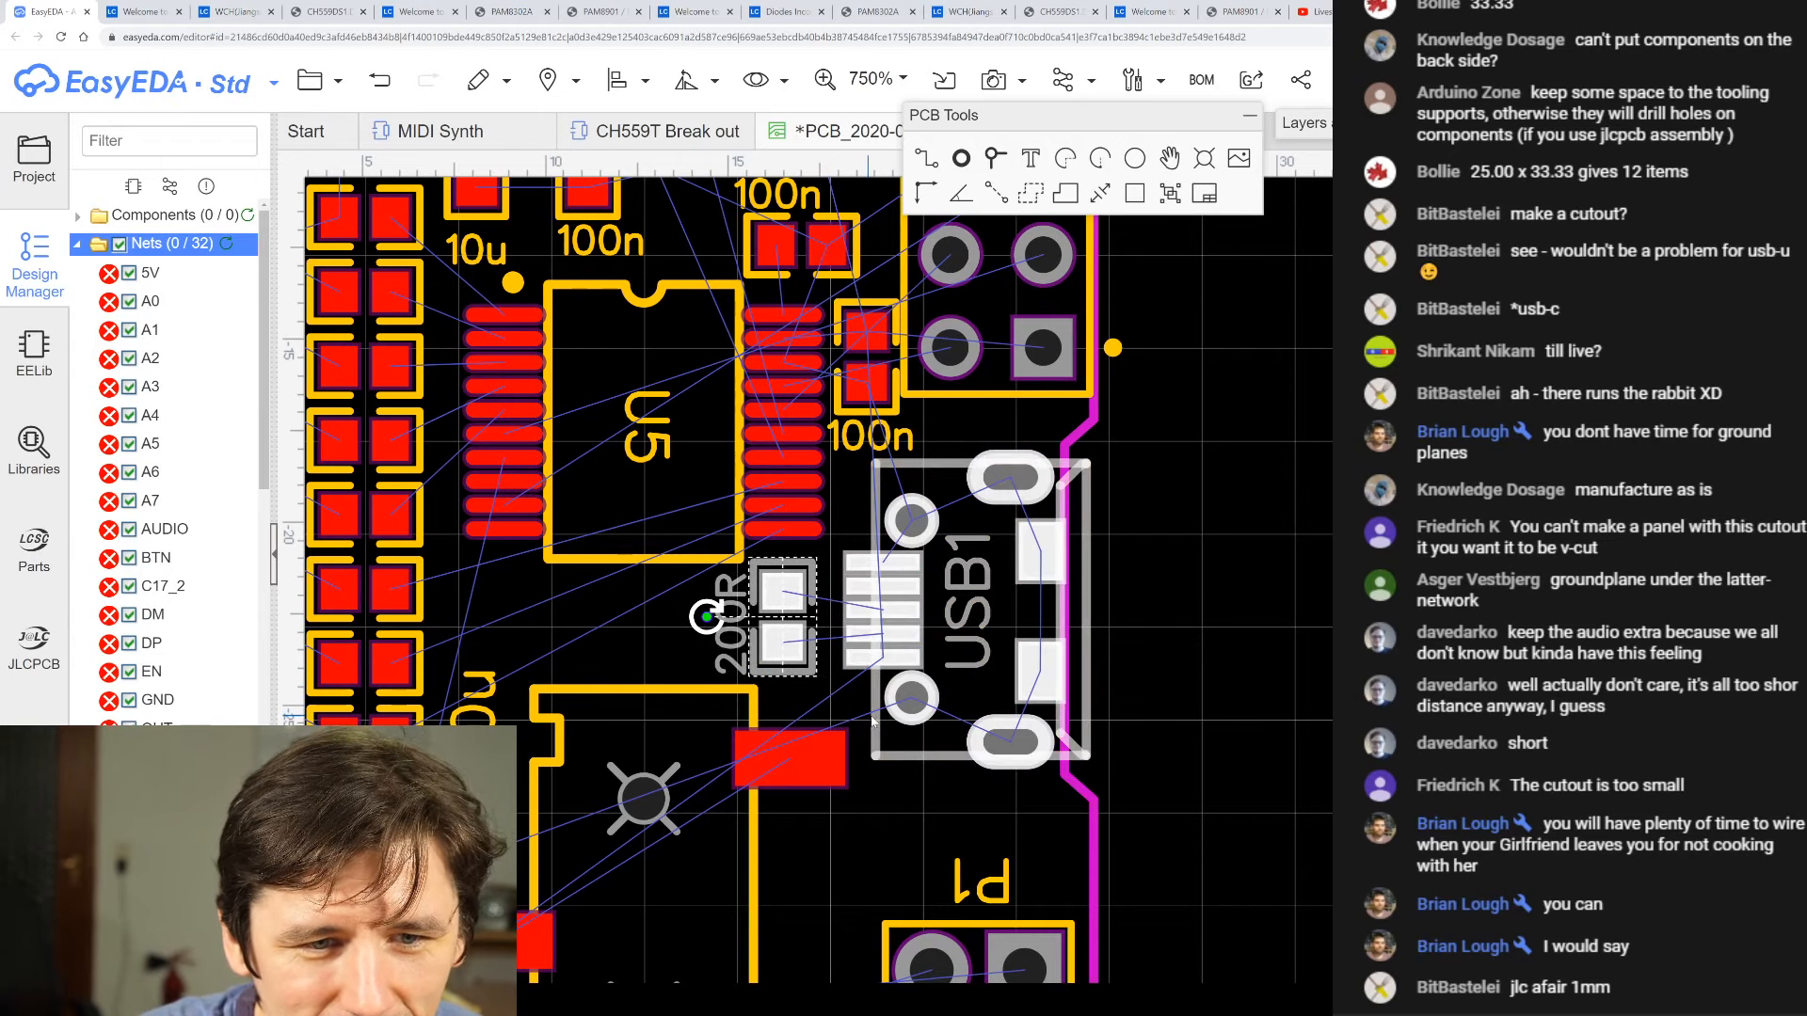
left_click(875, 720)
key("Left")
key("Left")
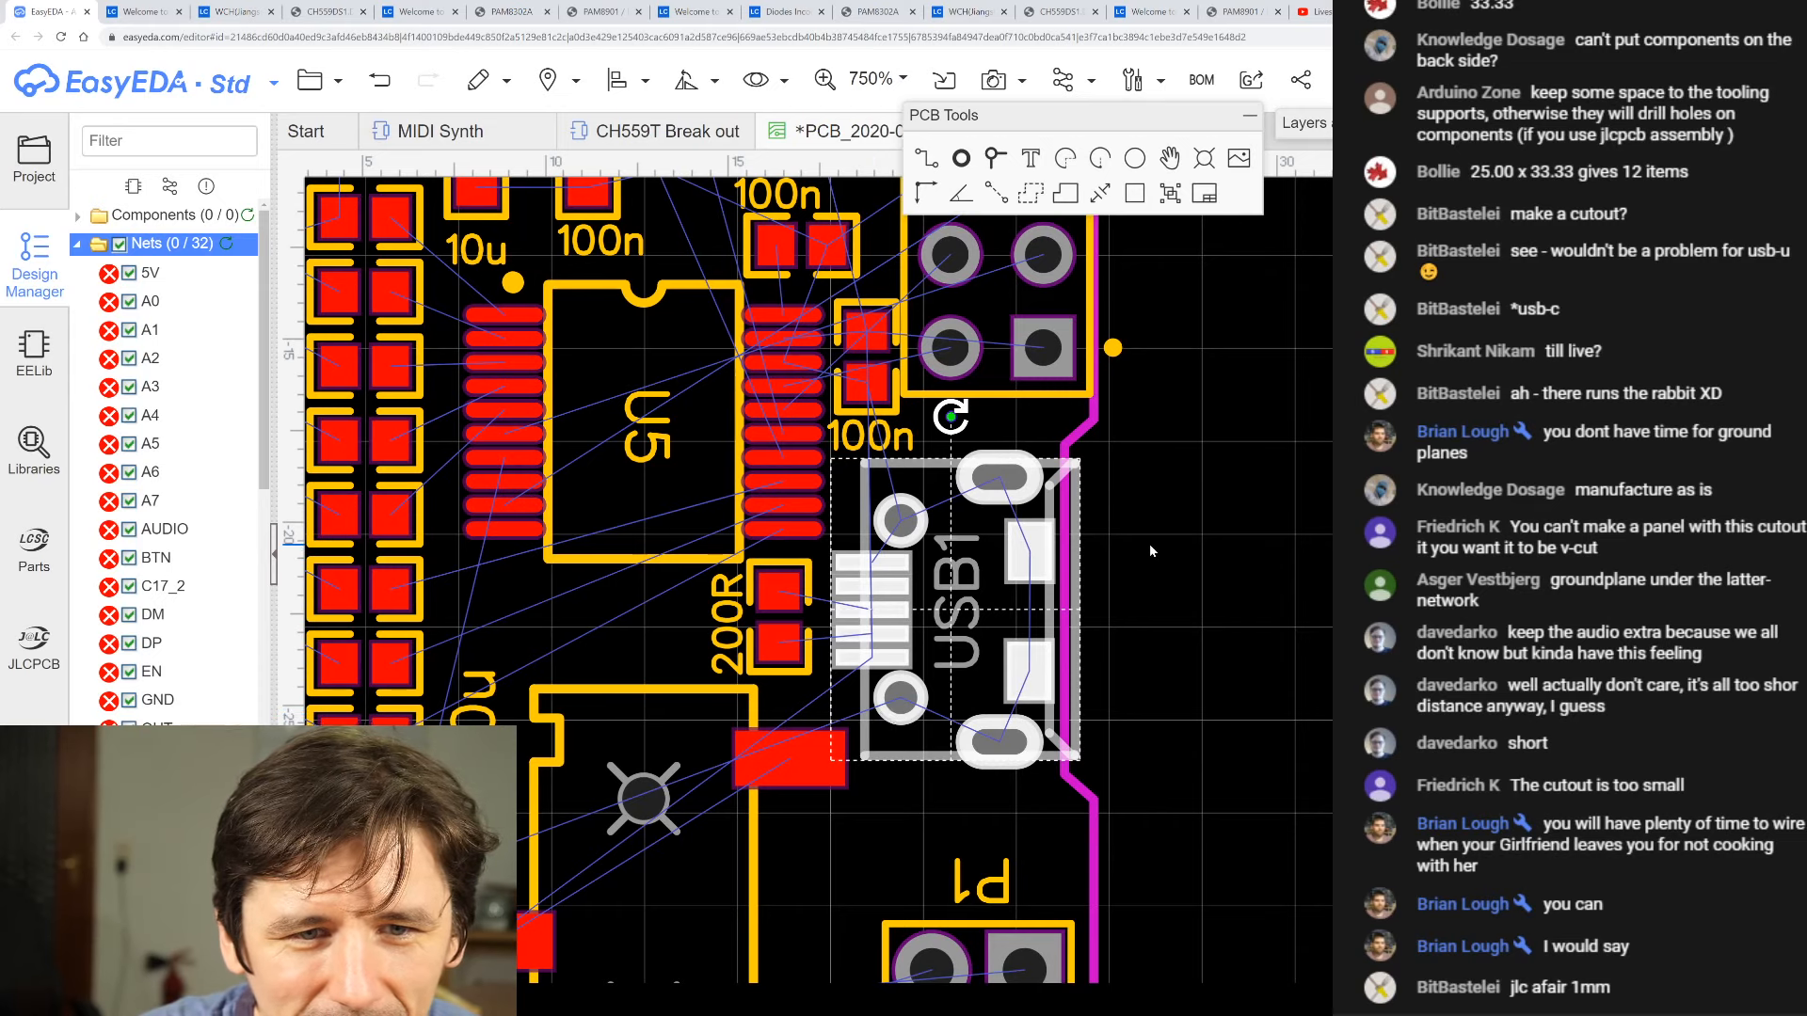
- Try to nudge the board outline about 0.1 mm left
scroll(1149, 544, "up", 1)
left_click(1036, 415)
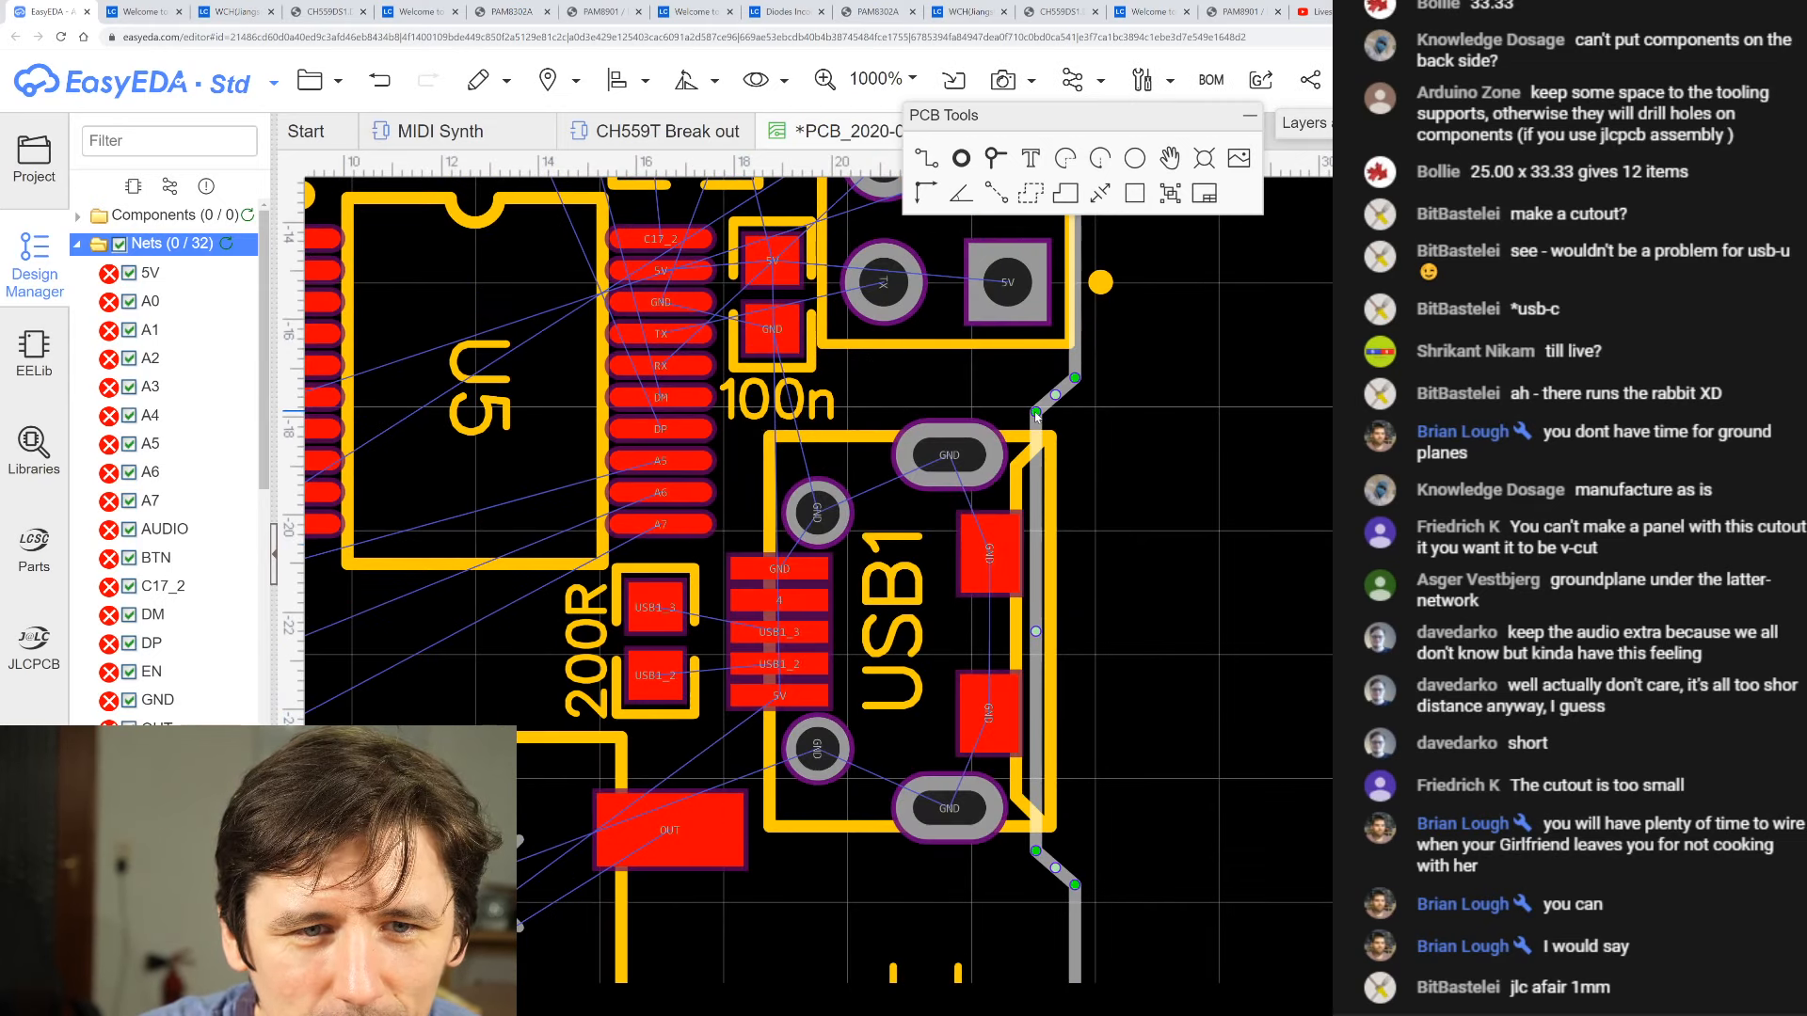
key("Left")
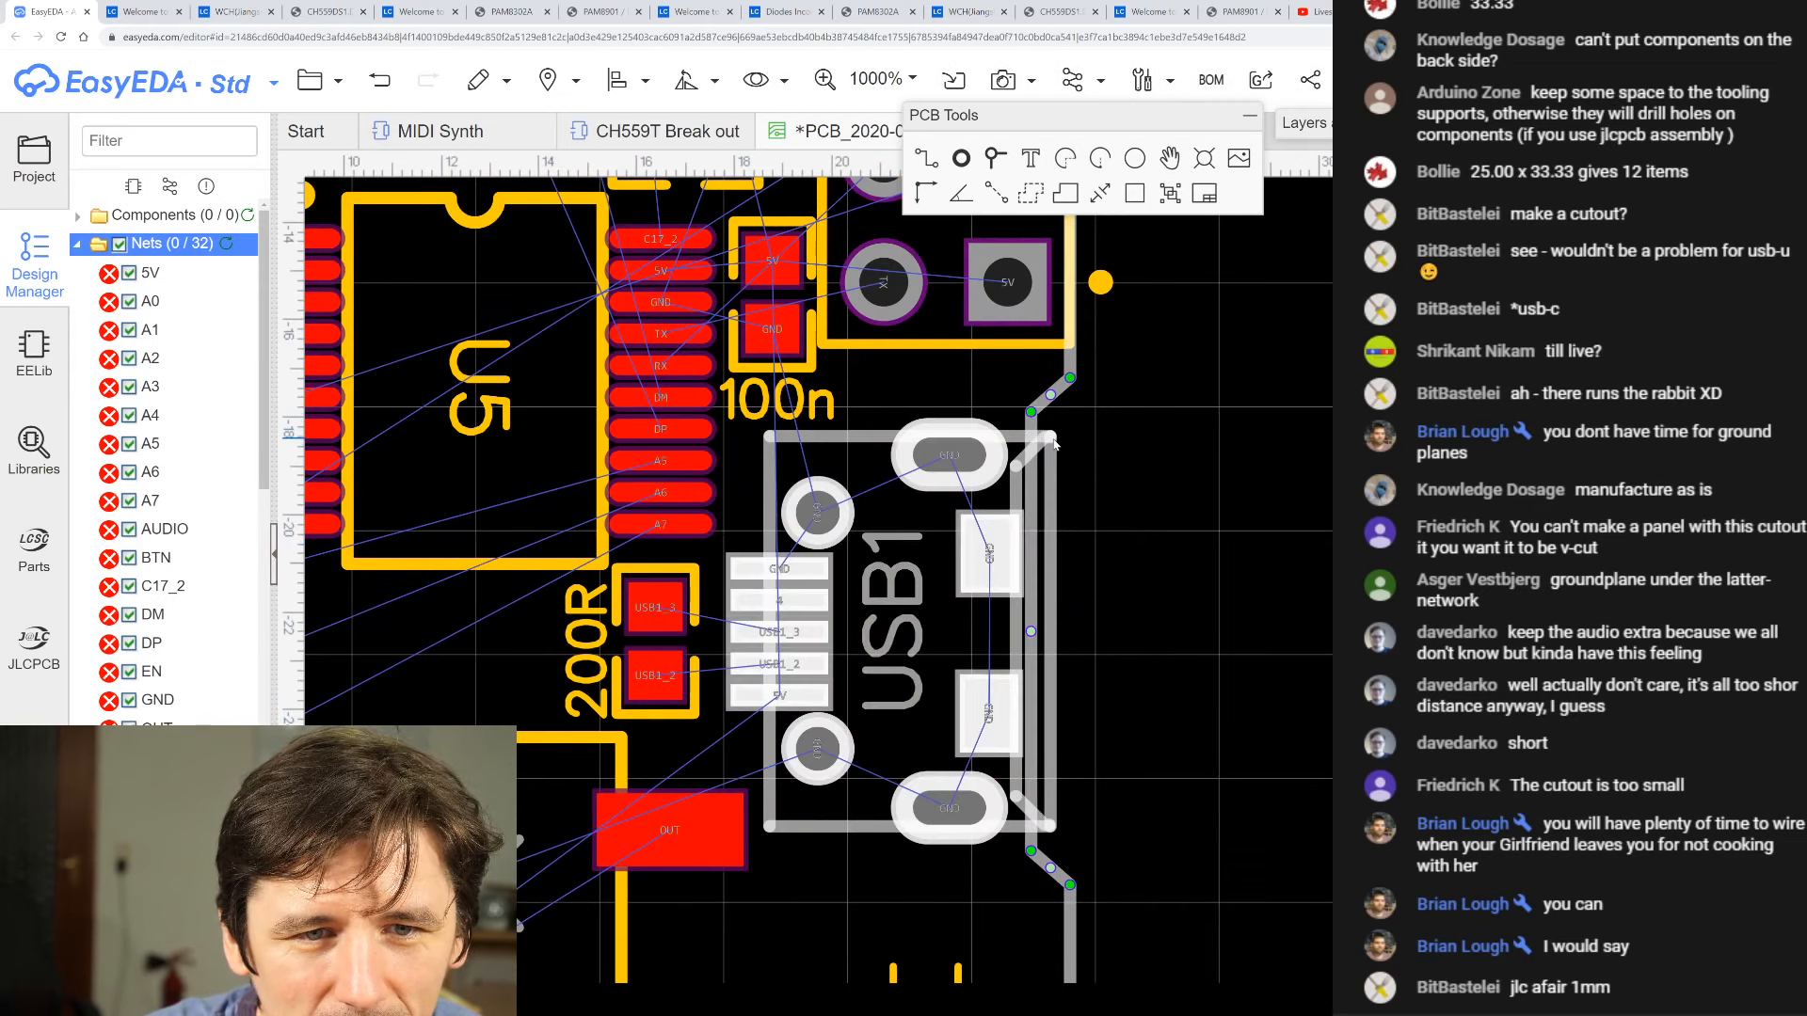
left_click(1125, 454)
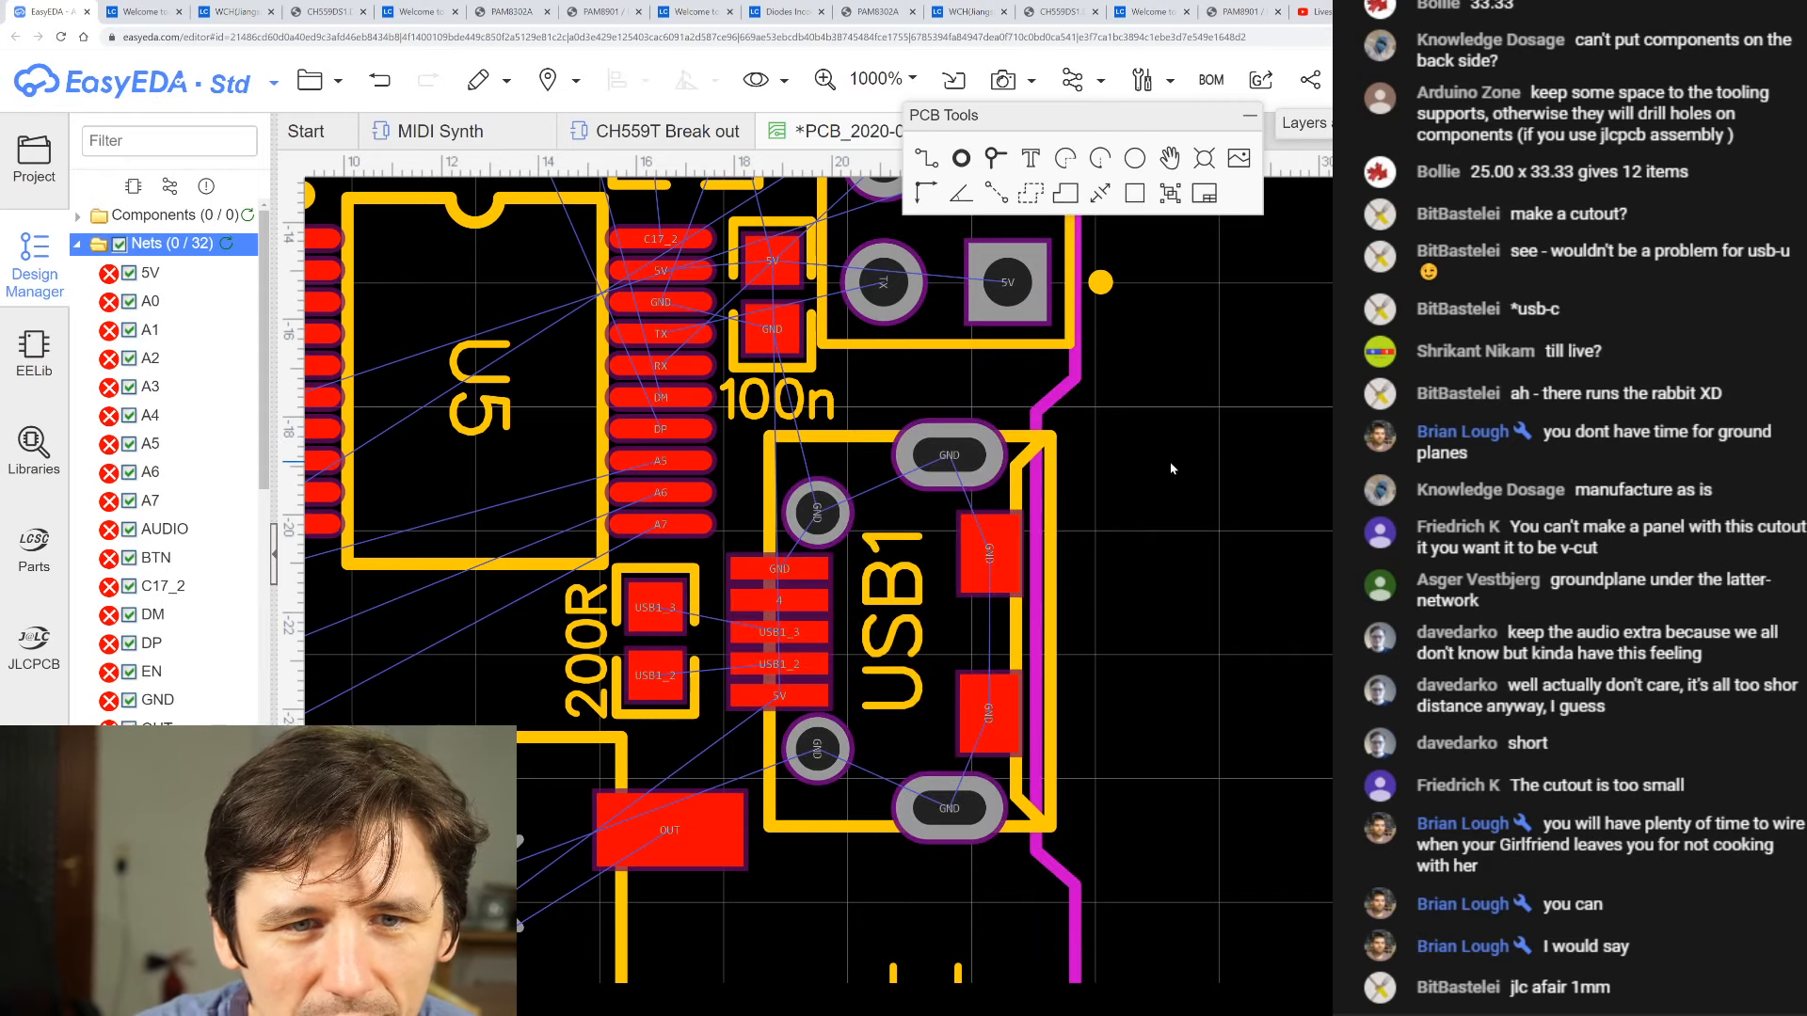
- Deepen the outline recess beside USB1 by moving its upper and lower inner corners about 0.2 mm left
scroll(1178, 481, "down", 3)
scroll(1178, 470, "up", 3)
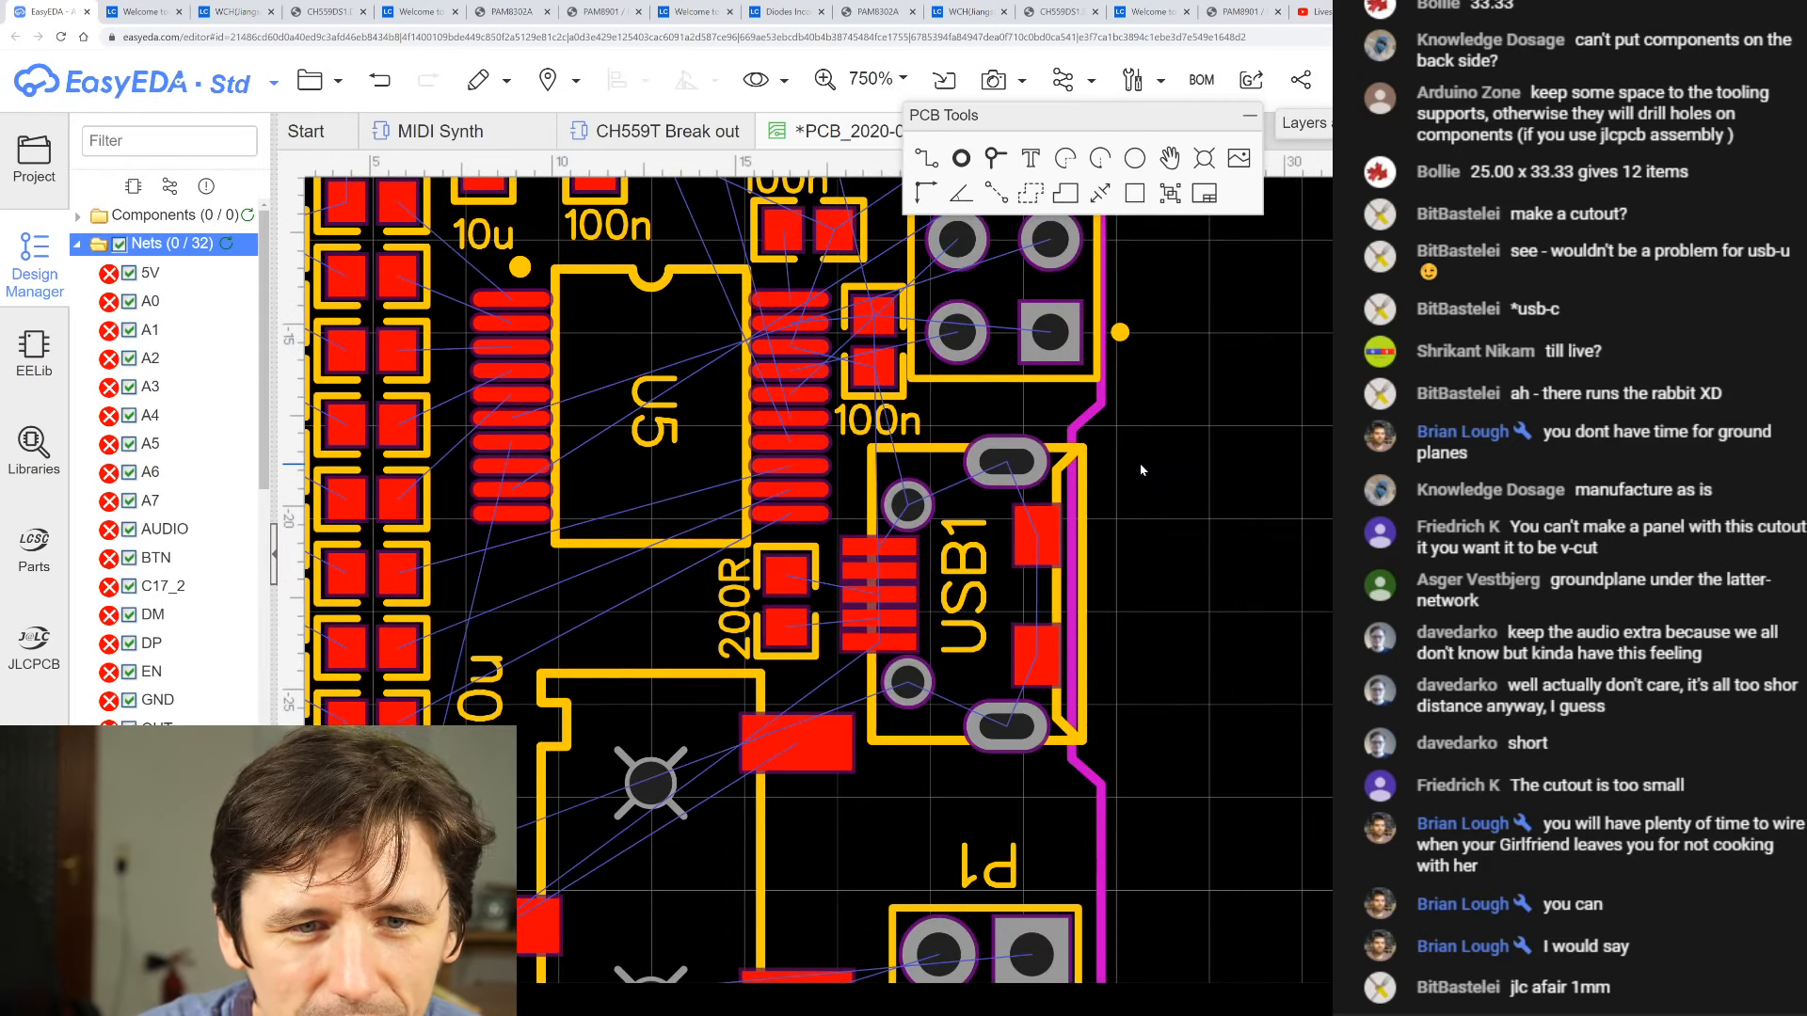
scroll(1068, 453, "up", 3)
left_click(1031, 420)
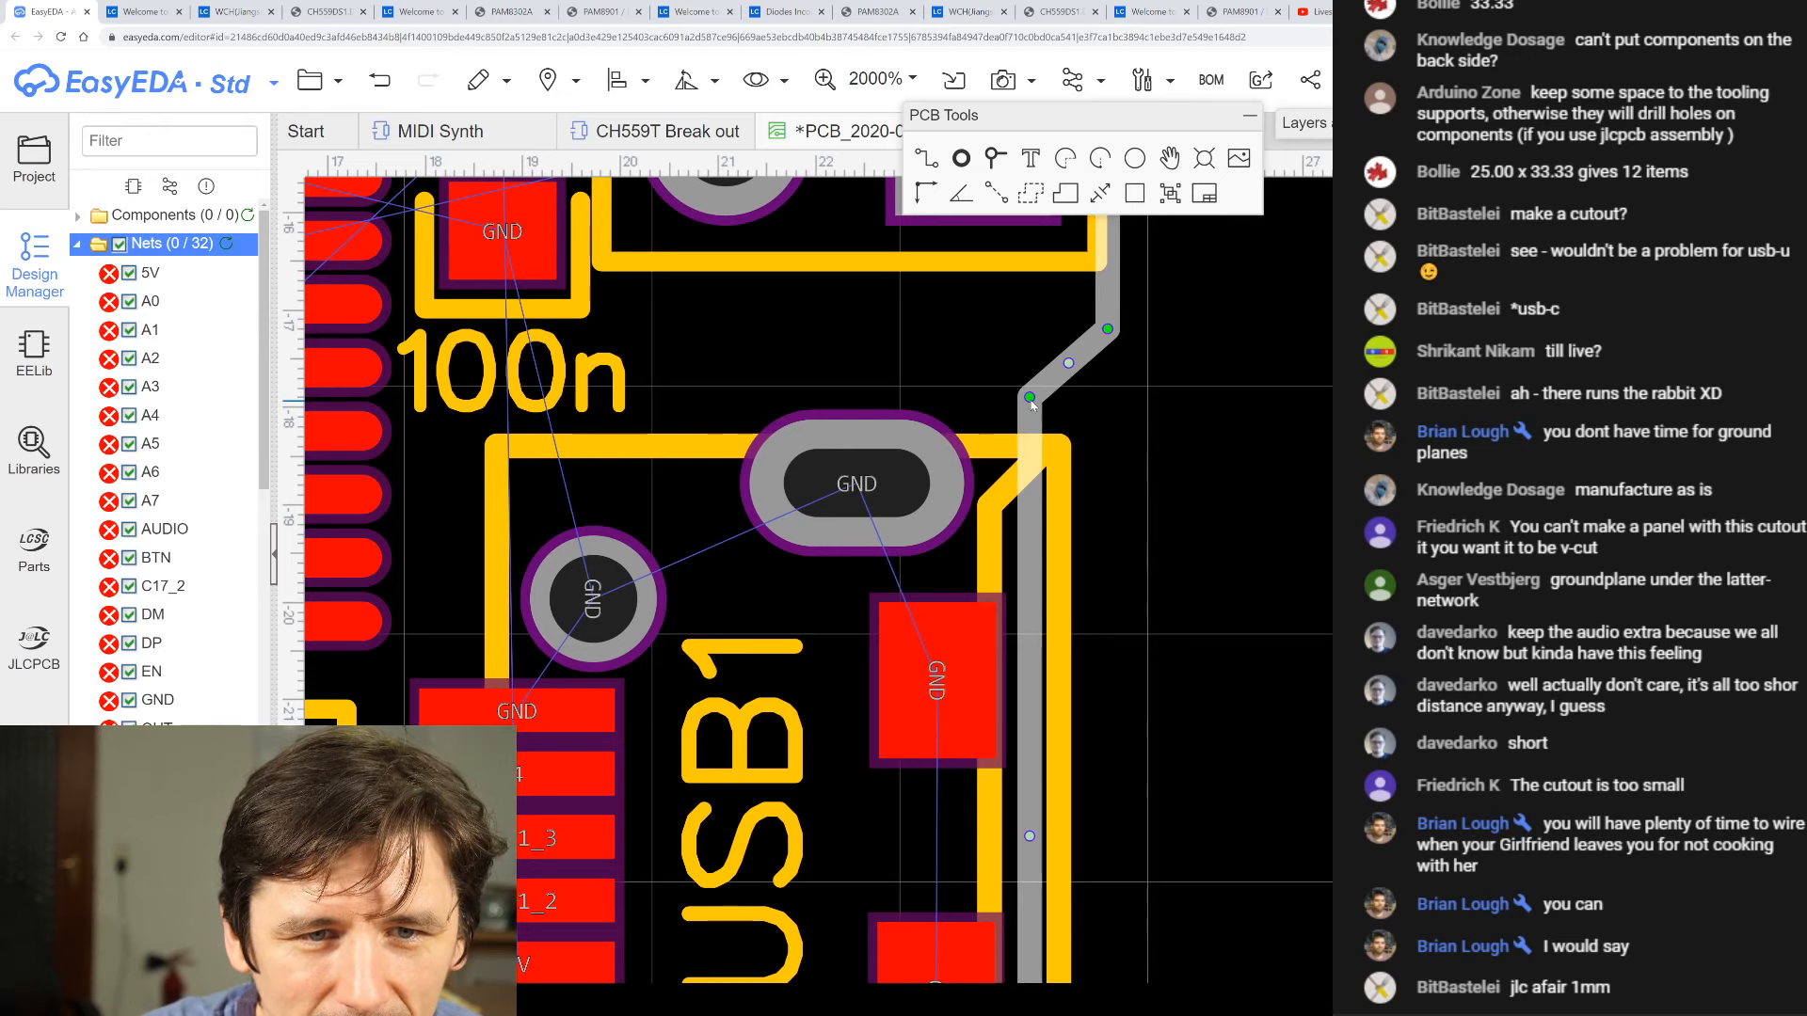
left_click_drag(1028, 399, 1013, 399)
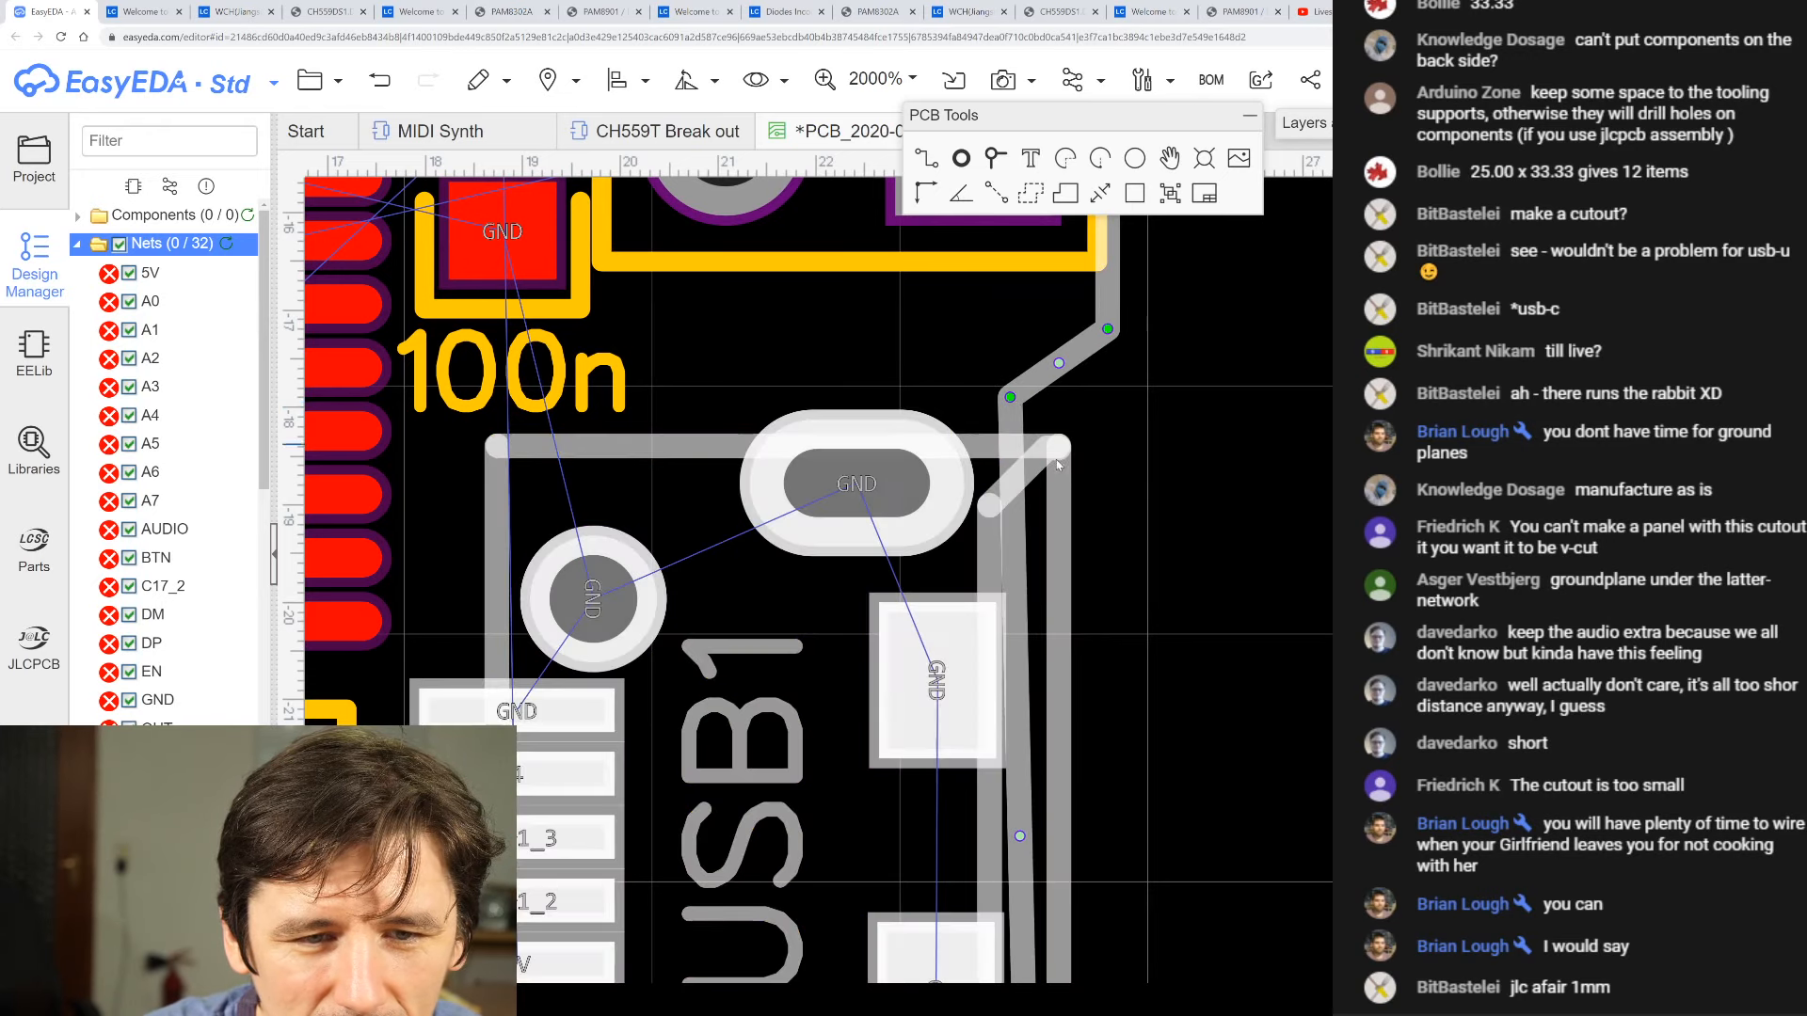
scroll(1072, 483, "down", 5)
scroll(1059, 760, "up", 2)
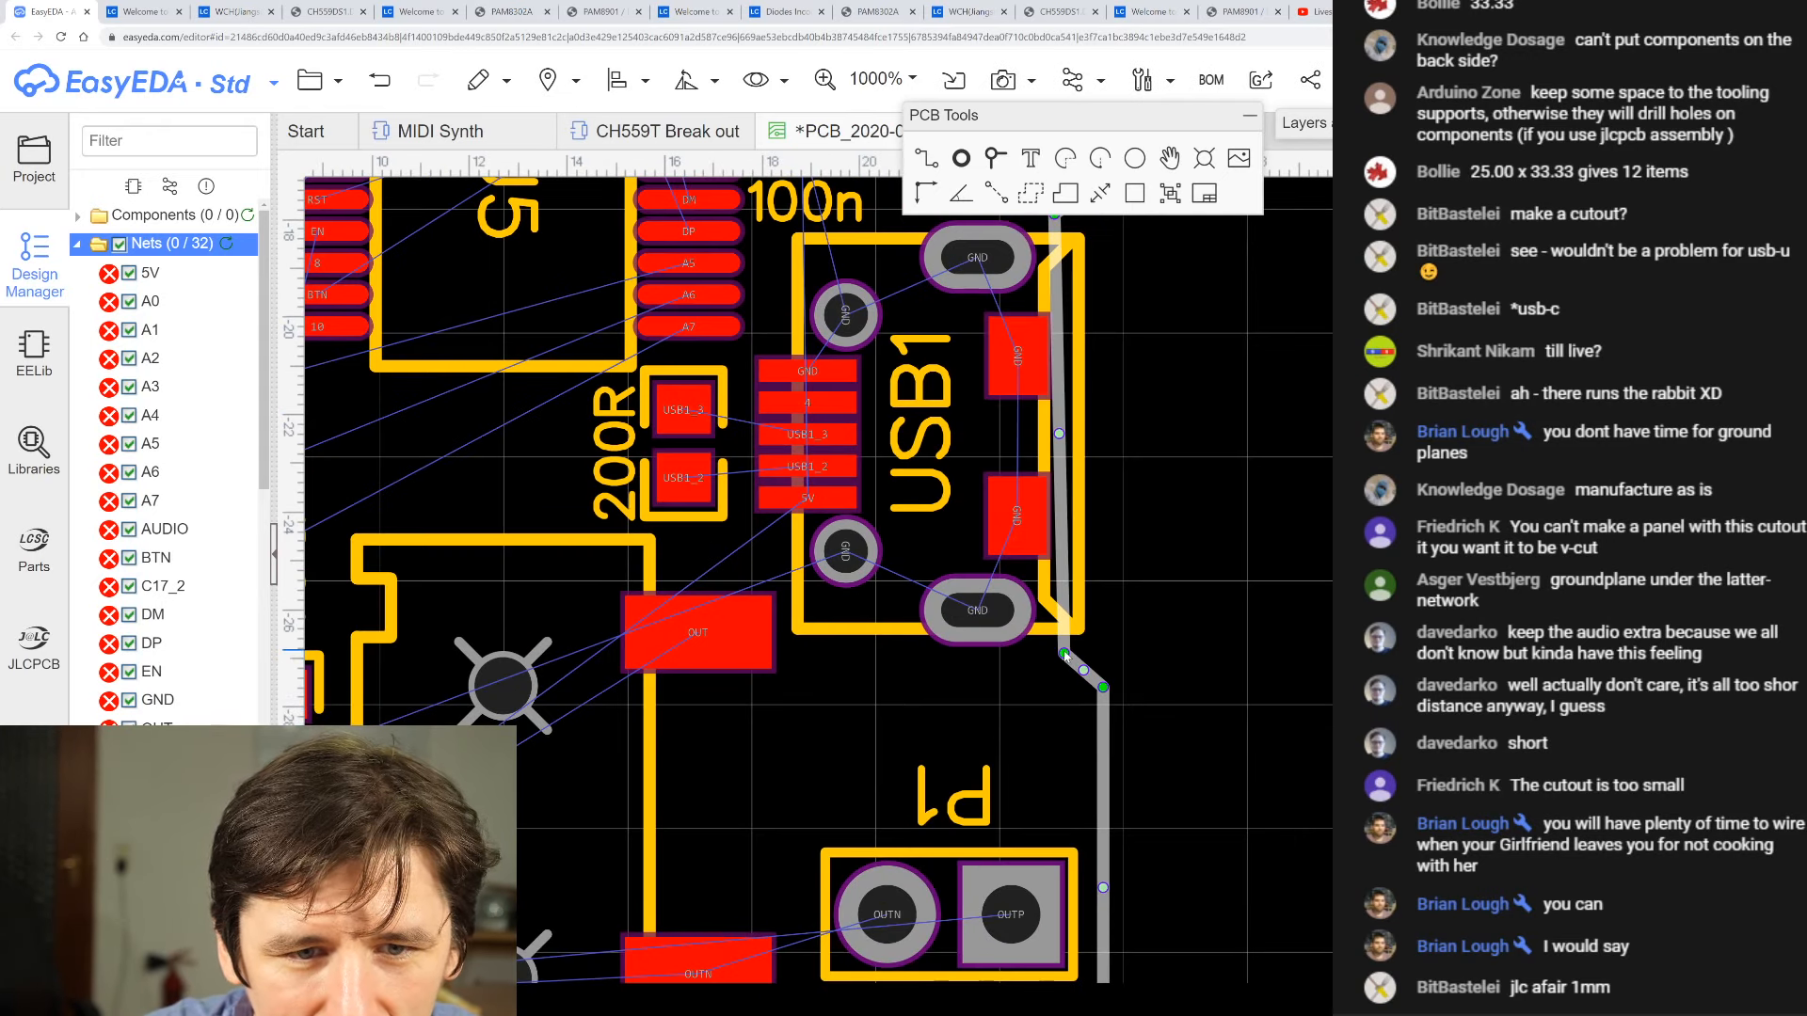
left_click_drag(1064, 655, 1054, 648)
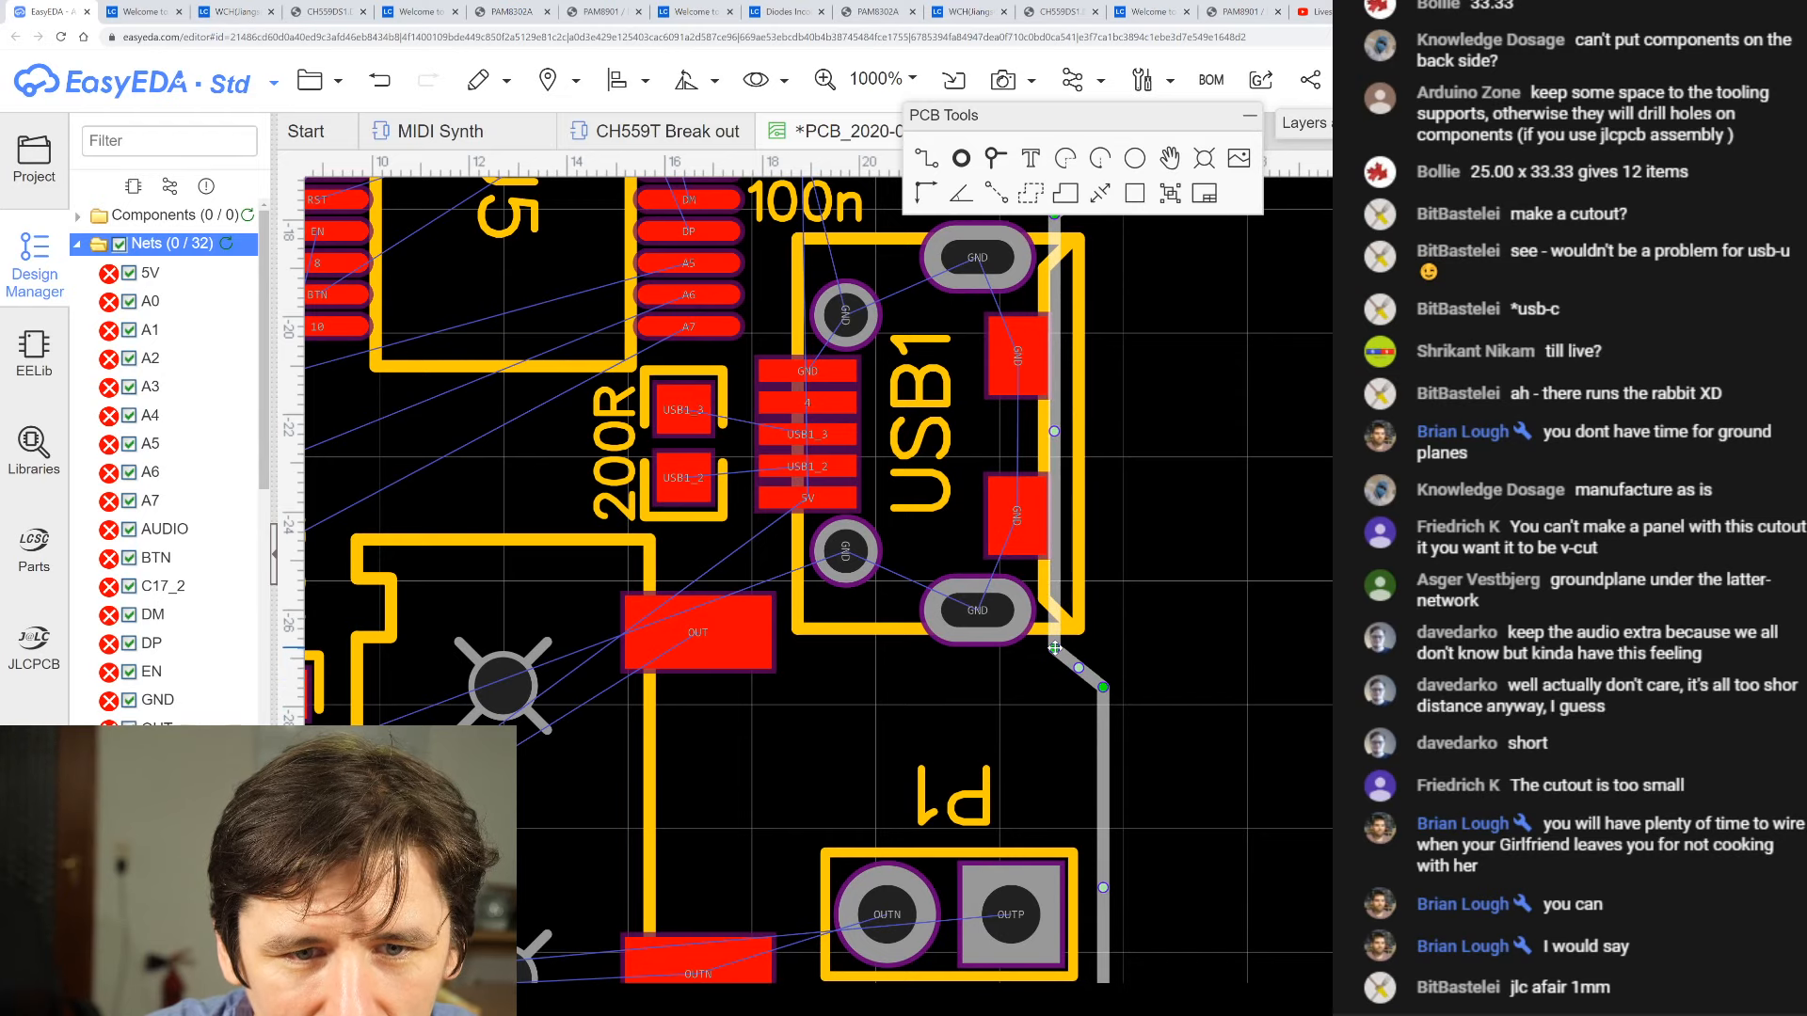
- Adjust the recess's upper slanted edge, moving its inner corner about 0.1 mm down and its outer corner about 0.1 mm up
scroll(1053, 647, "down", 2)
scroll(1035, 484, "up", 3)
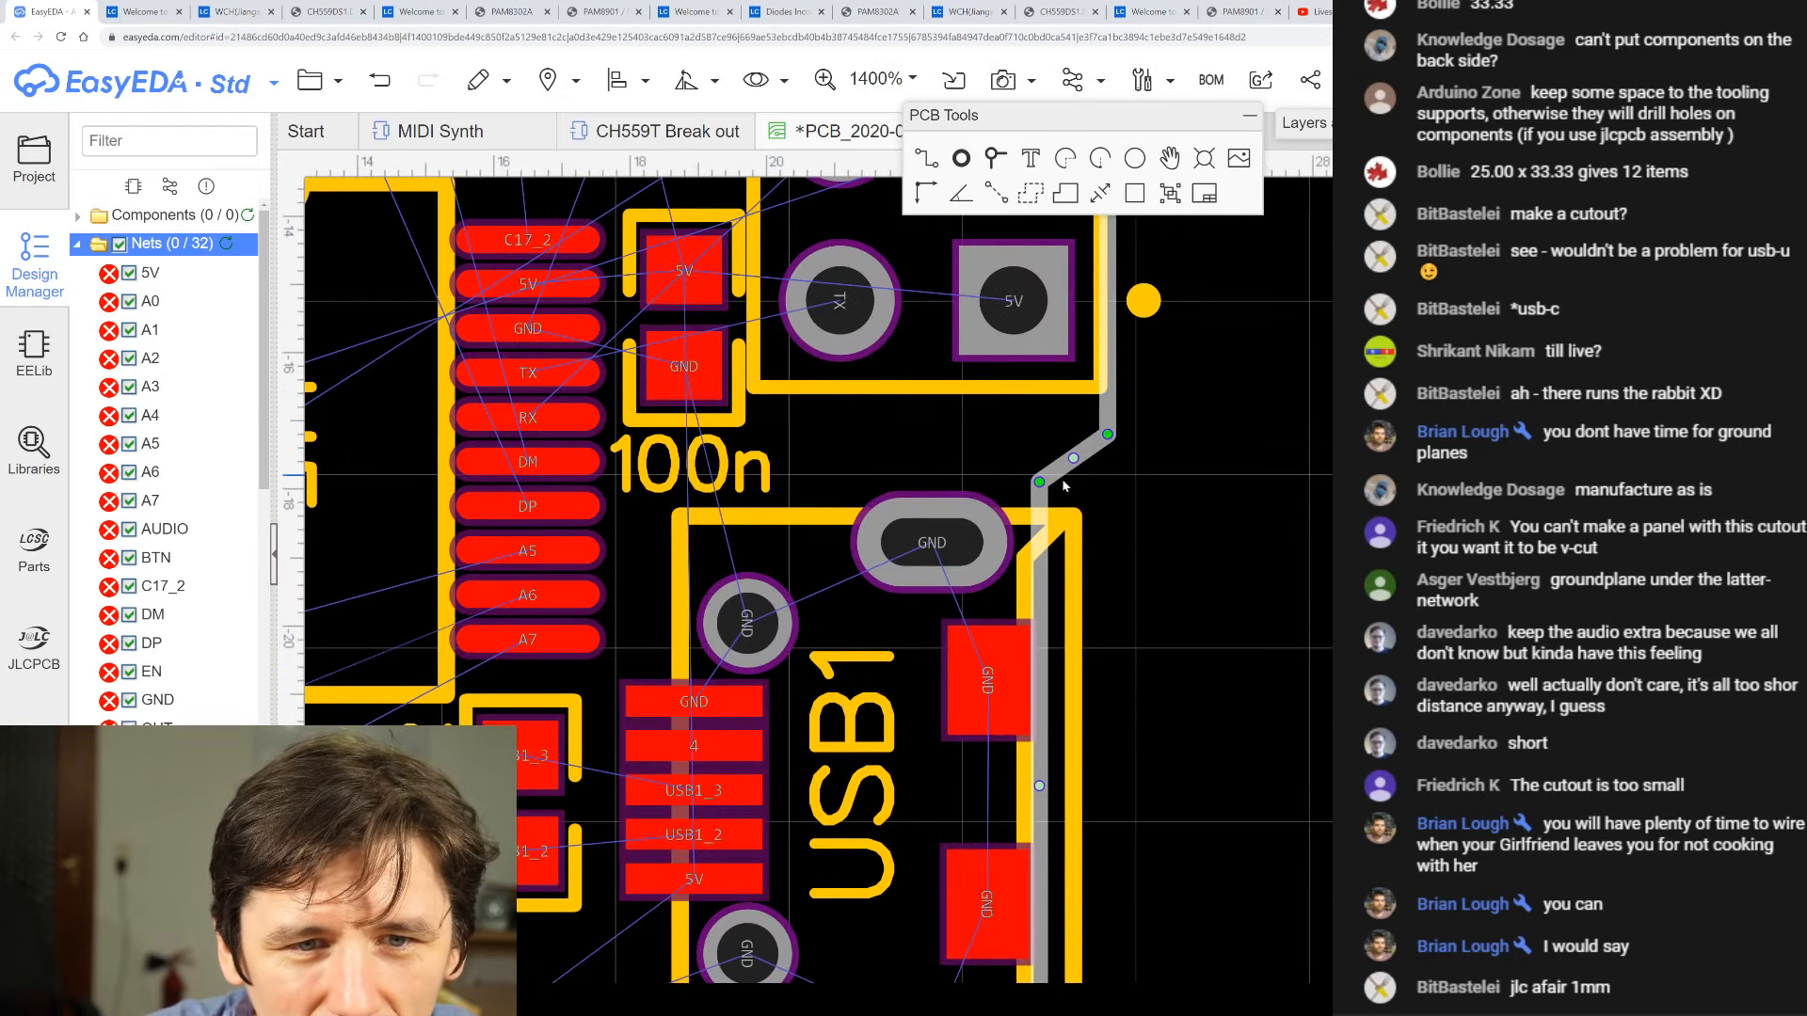
left_click_drag(1037, 482, 1036, 490)
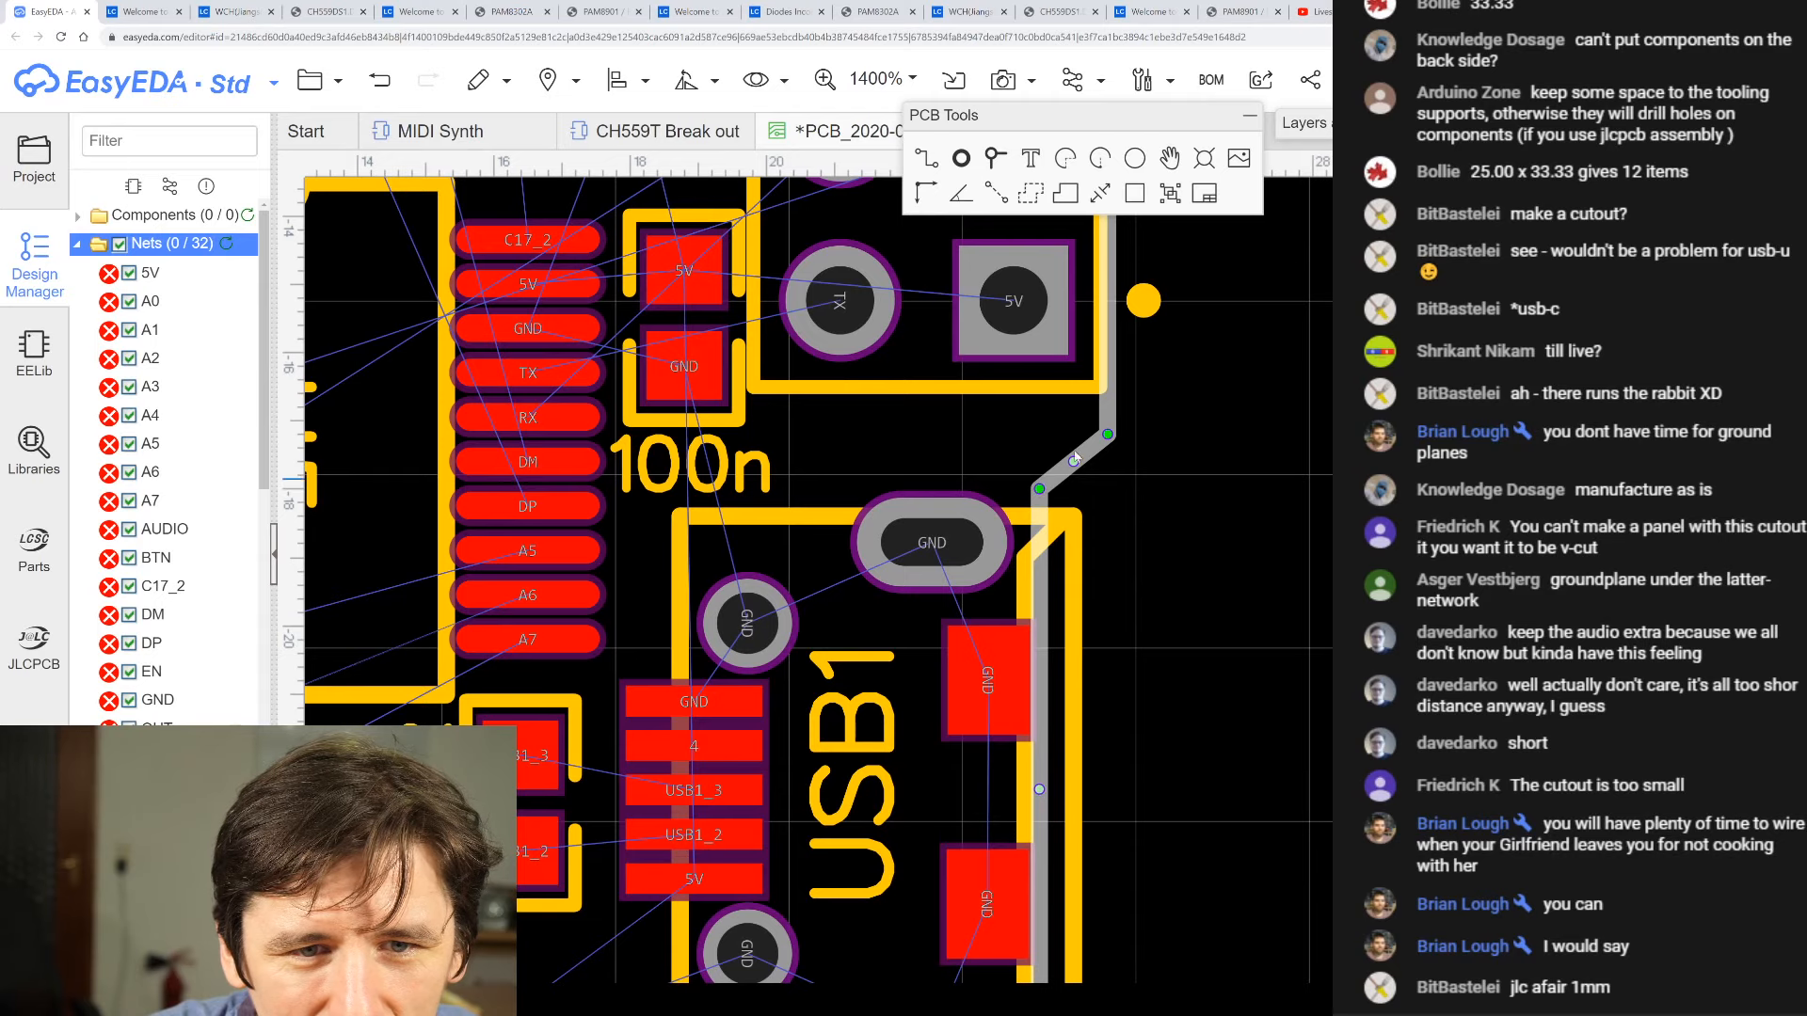
left_click_drag(1108, 434, 1109, 428)
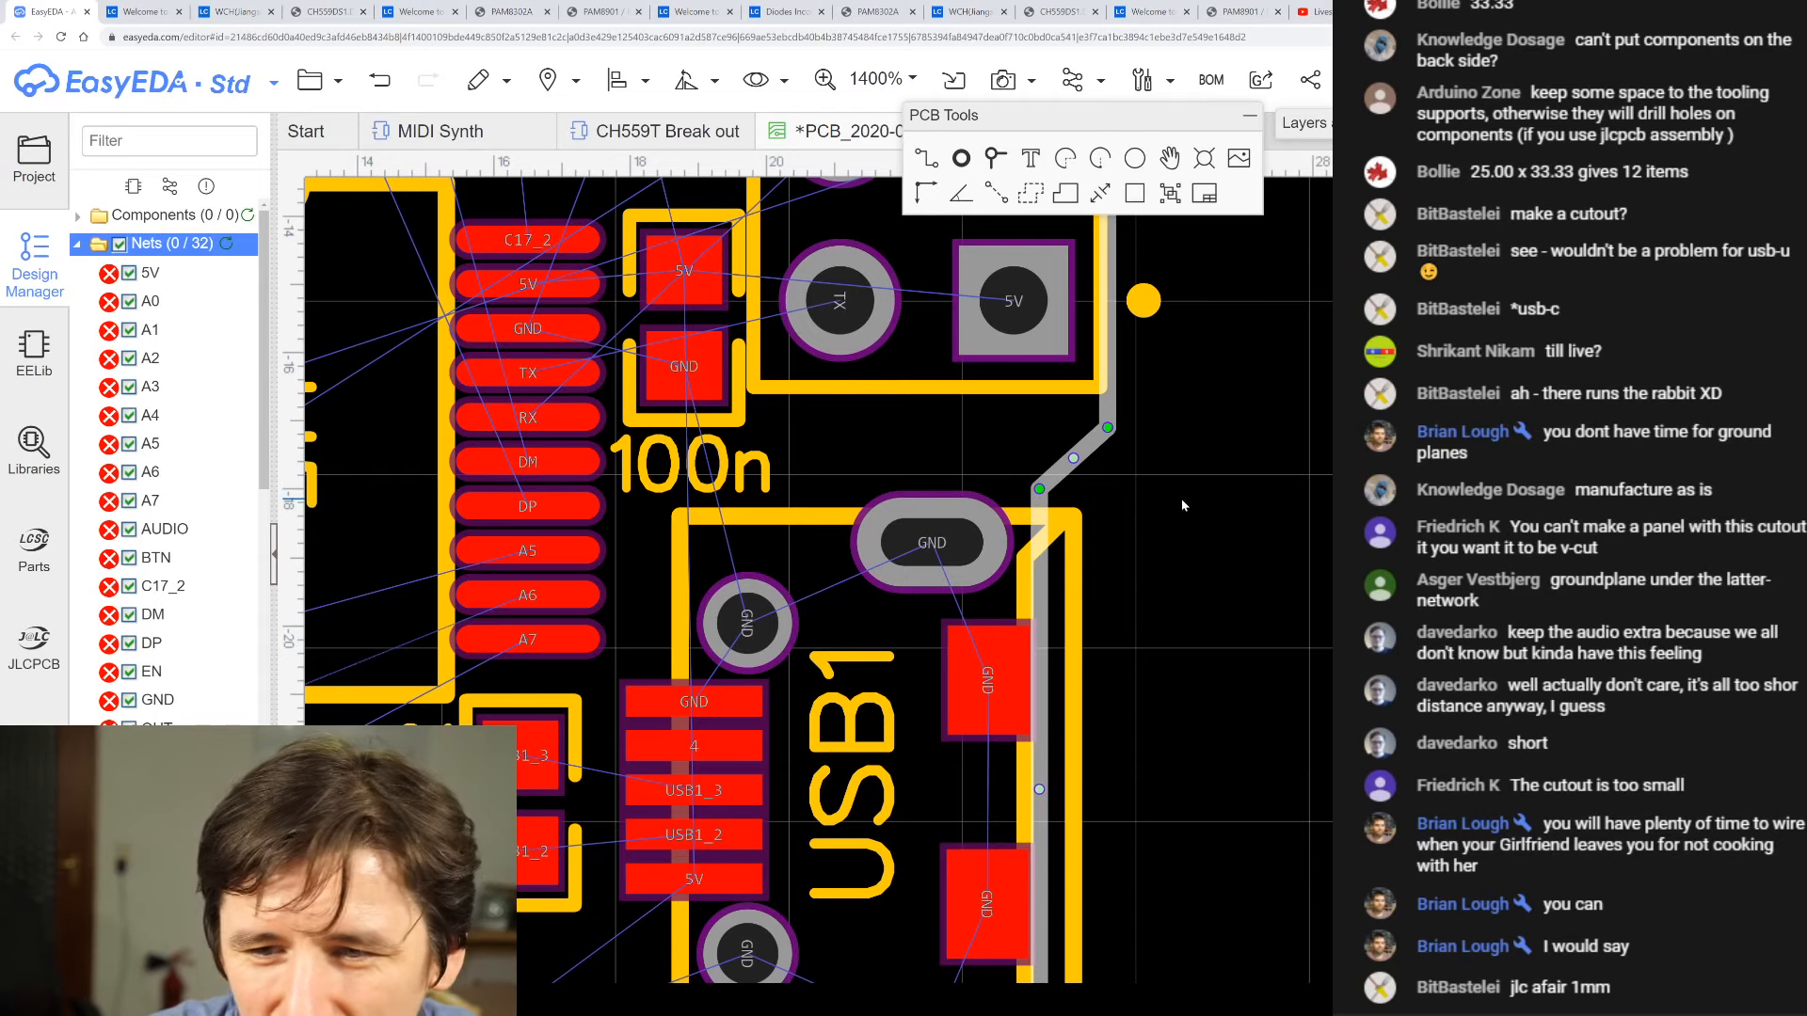
scroll(1183, 506, "down", 3)
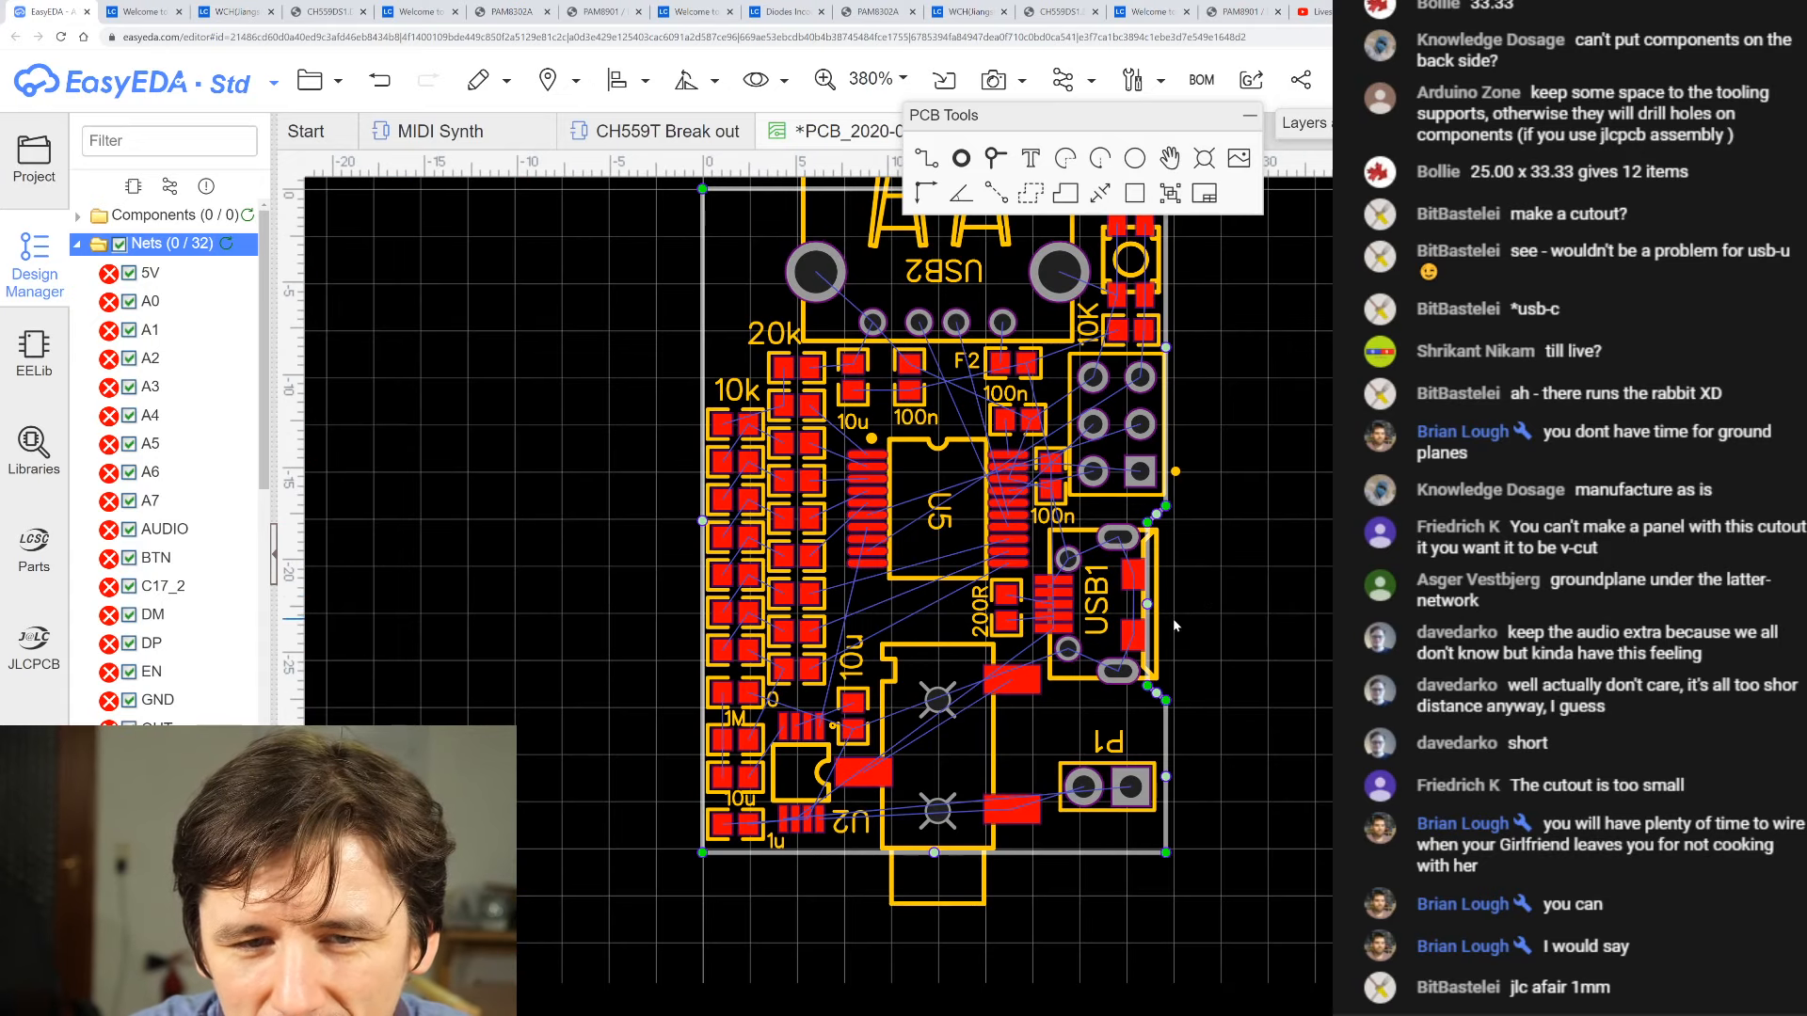
scroll(1173, 618, "up", 3)
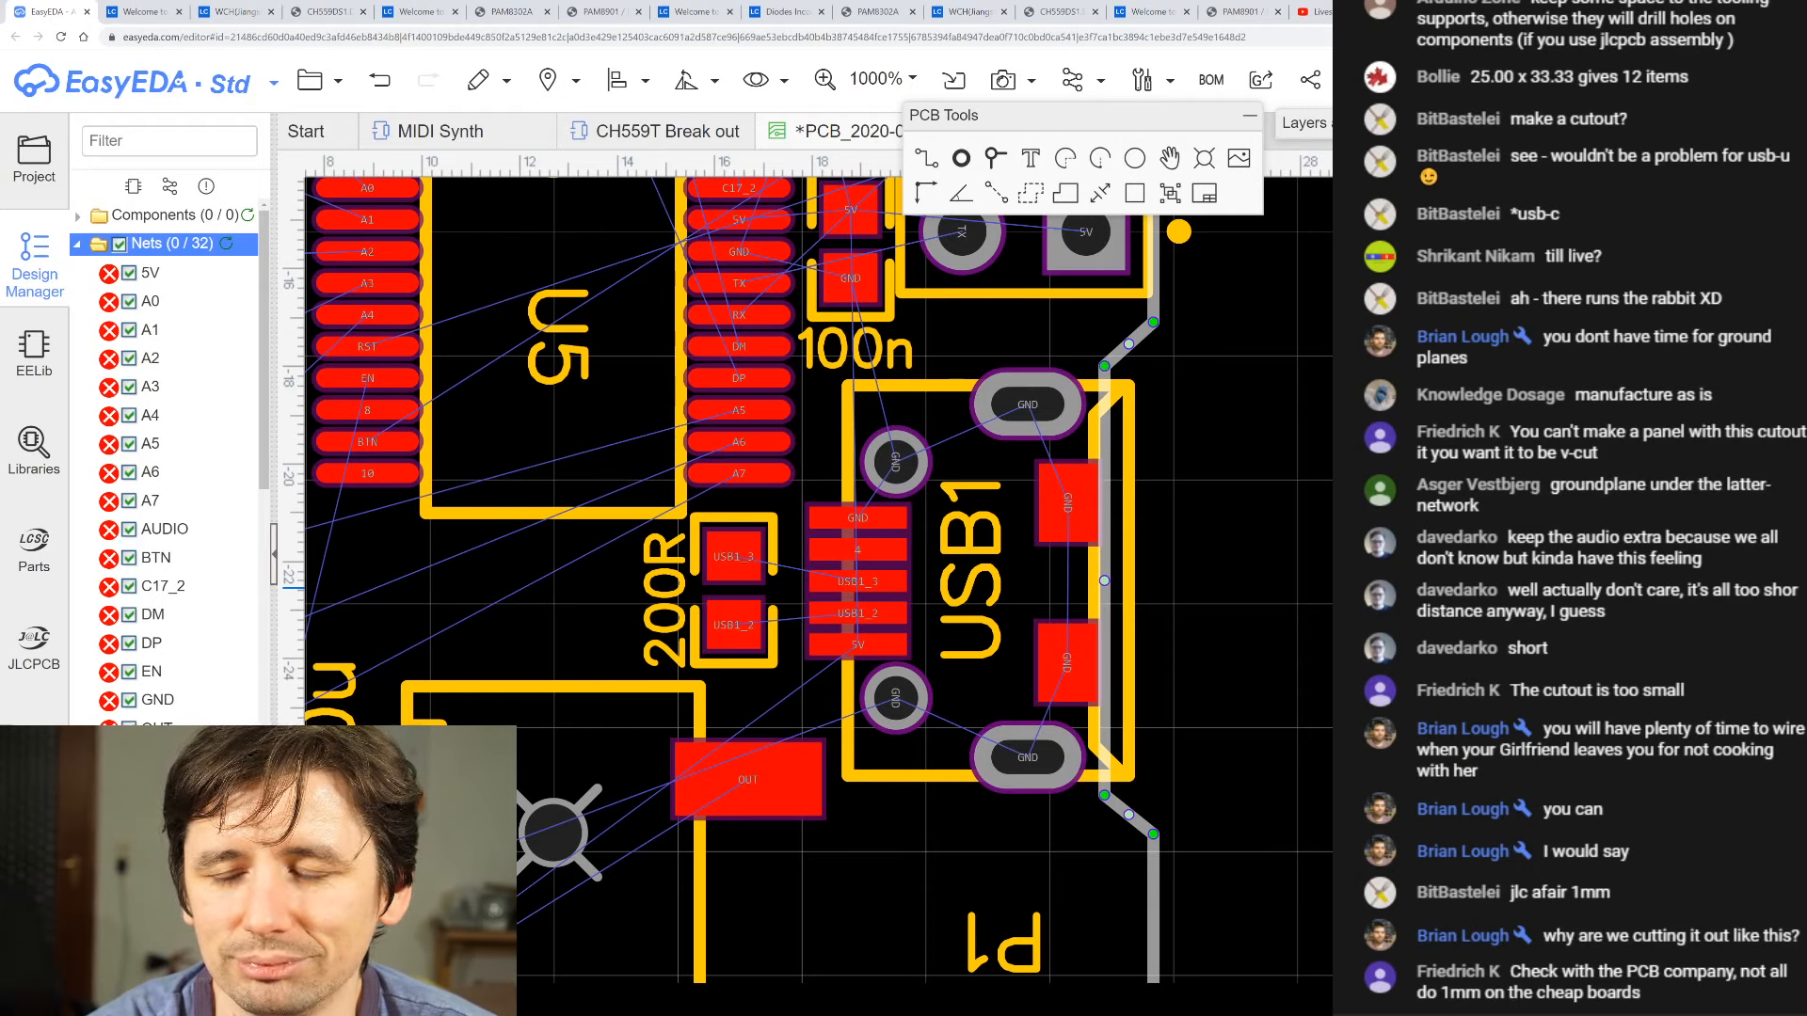
scroll(1355, 589, "down", 5)
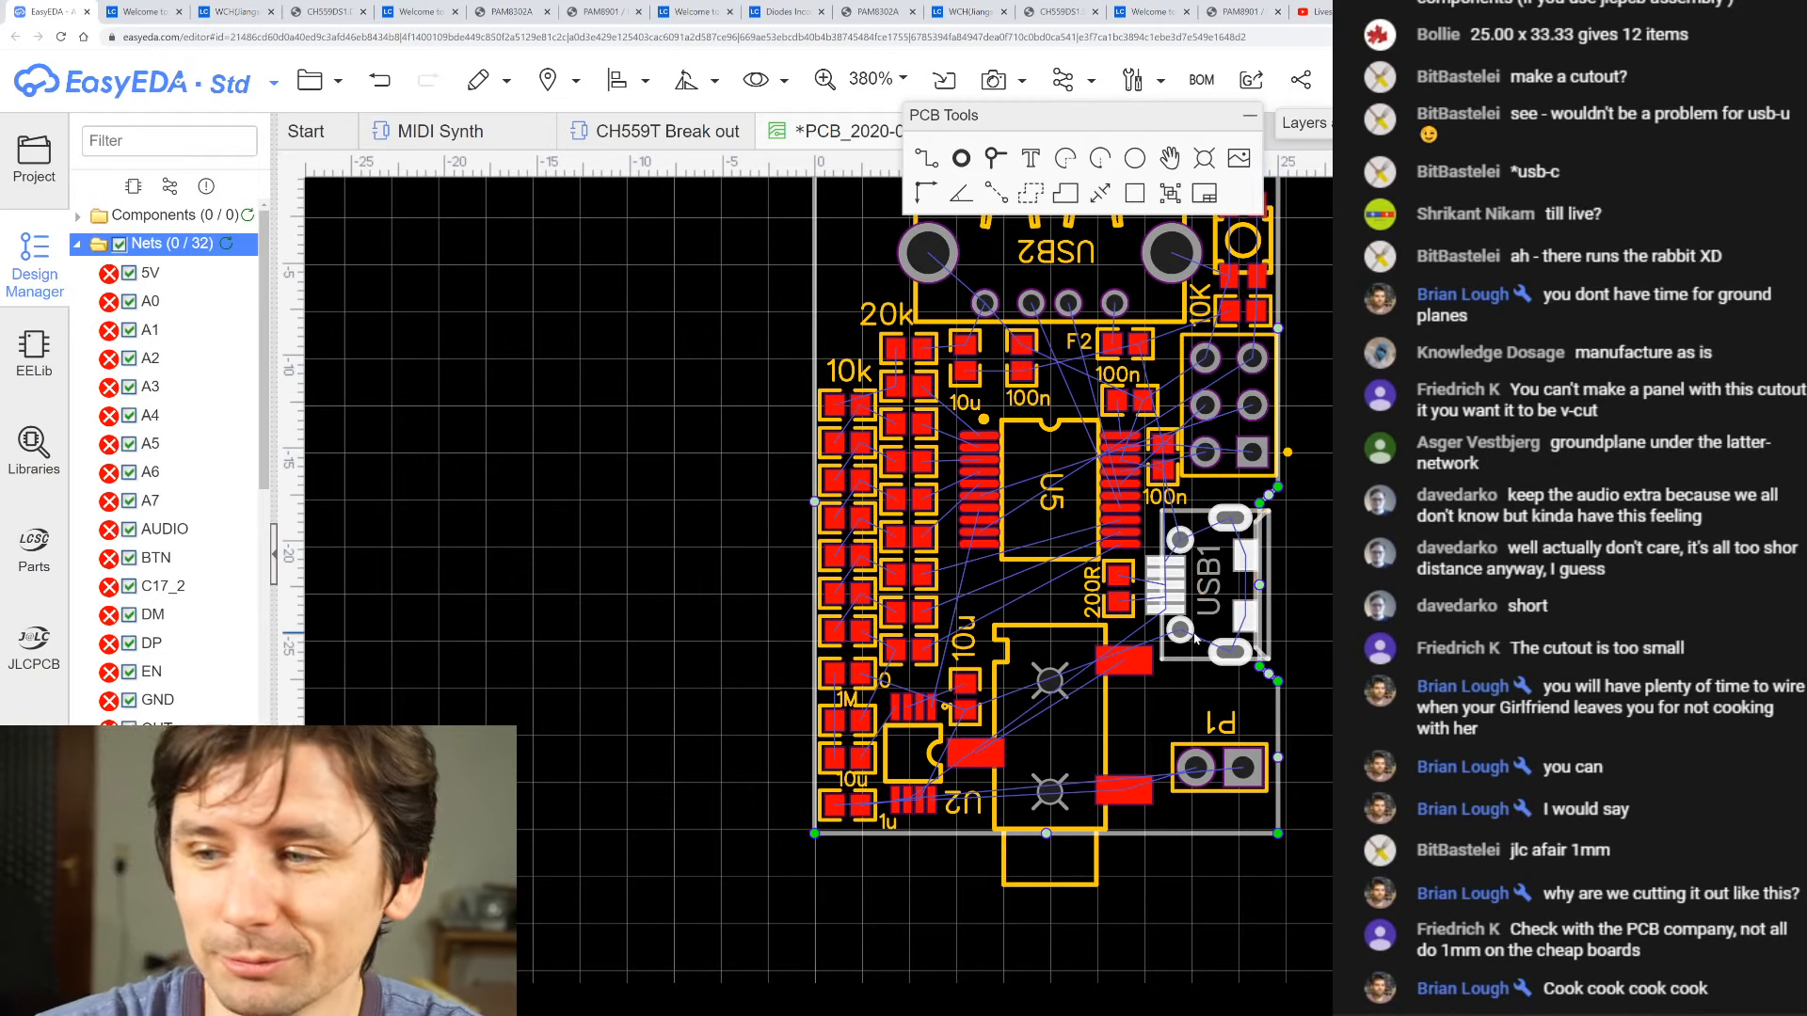
scroll(1324, 466, "up", 3)
scroll(1324, 473, "down", 3)
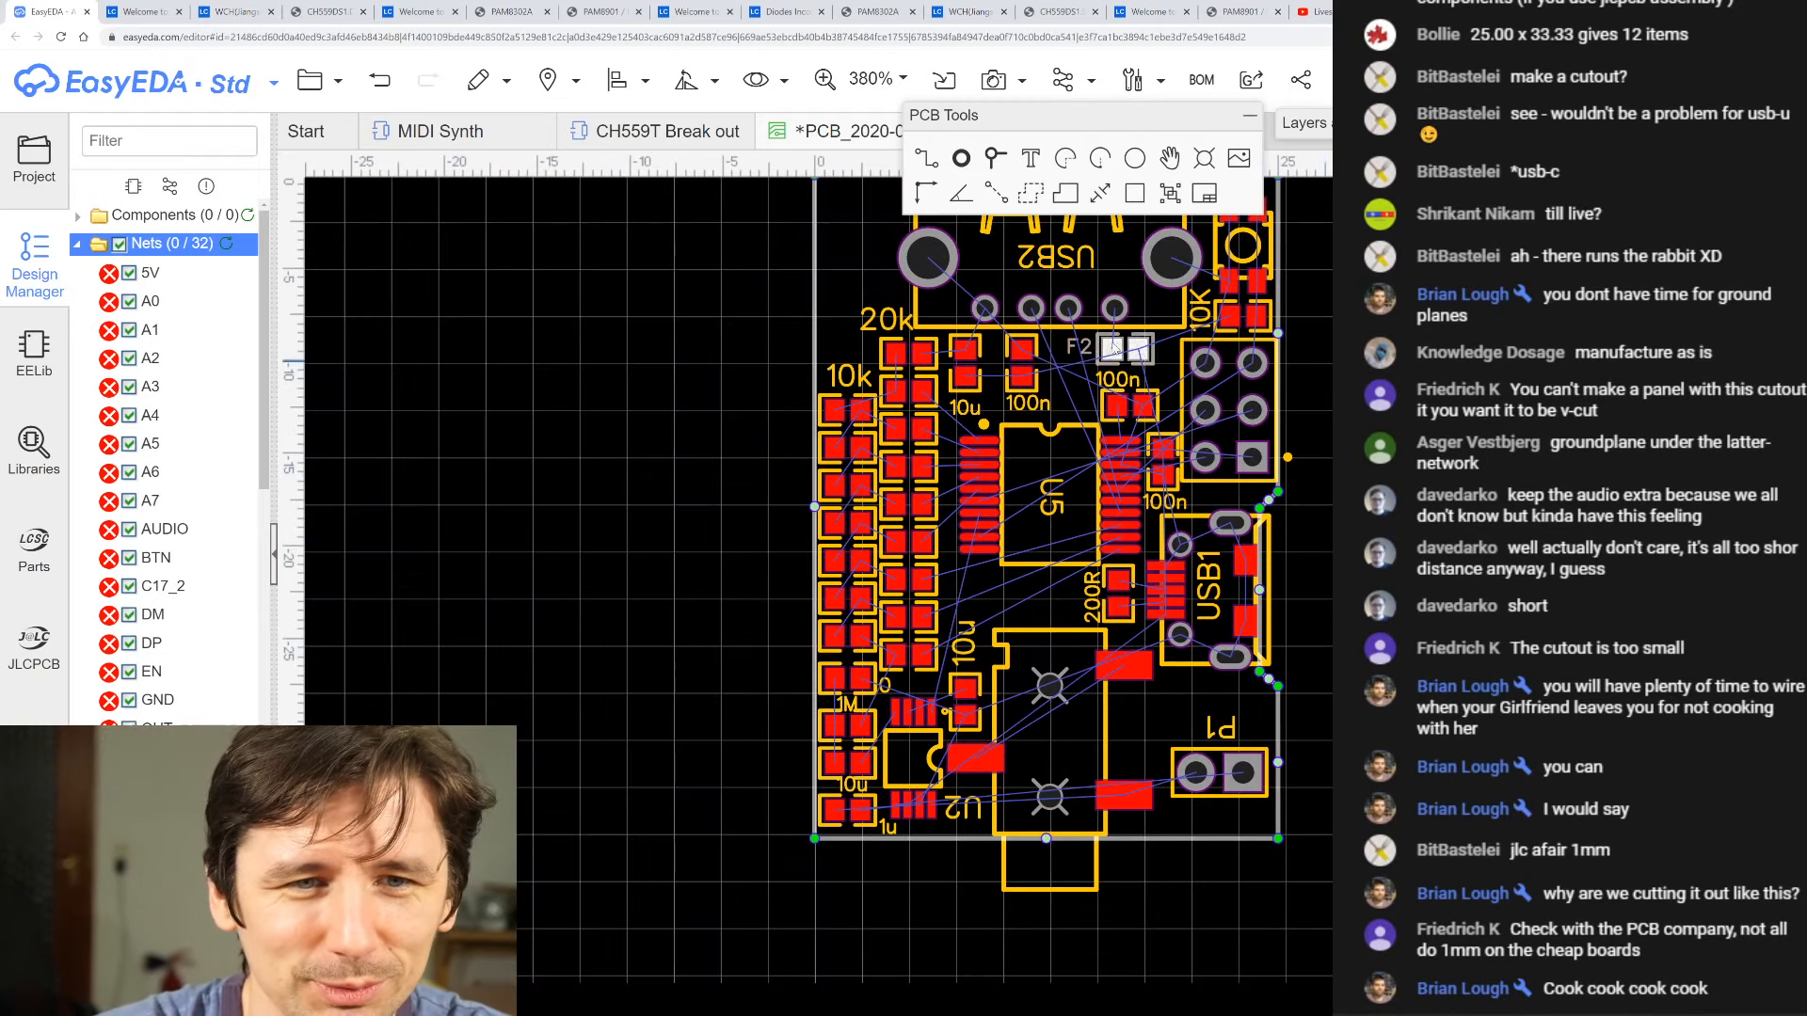
- Route a GND track from the top 20k resistor's right pad to the upper pad of the adjacent 10u capacitor
scroll(941, 314, "up", 4)
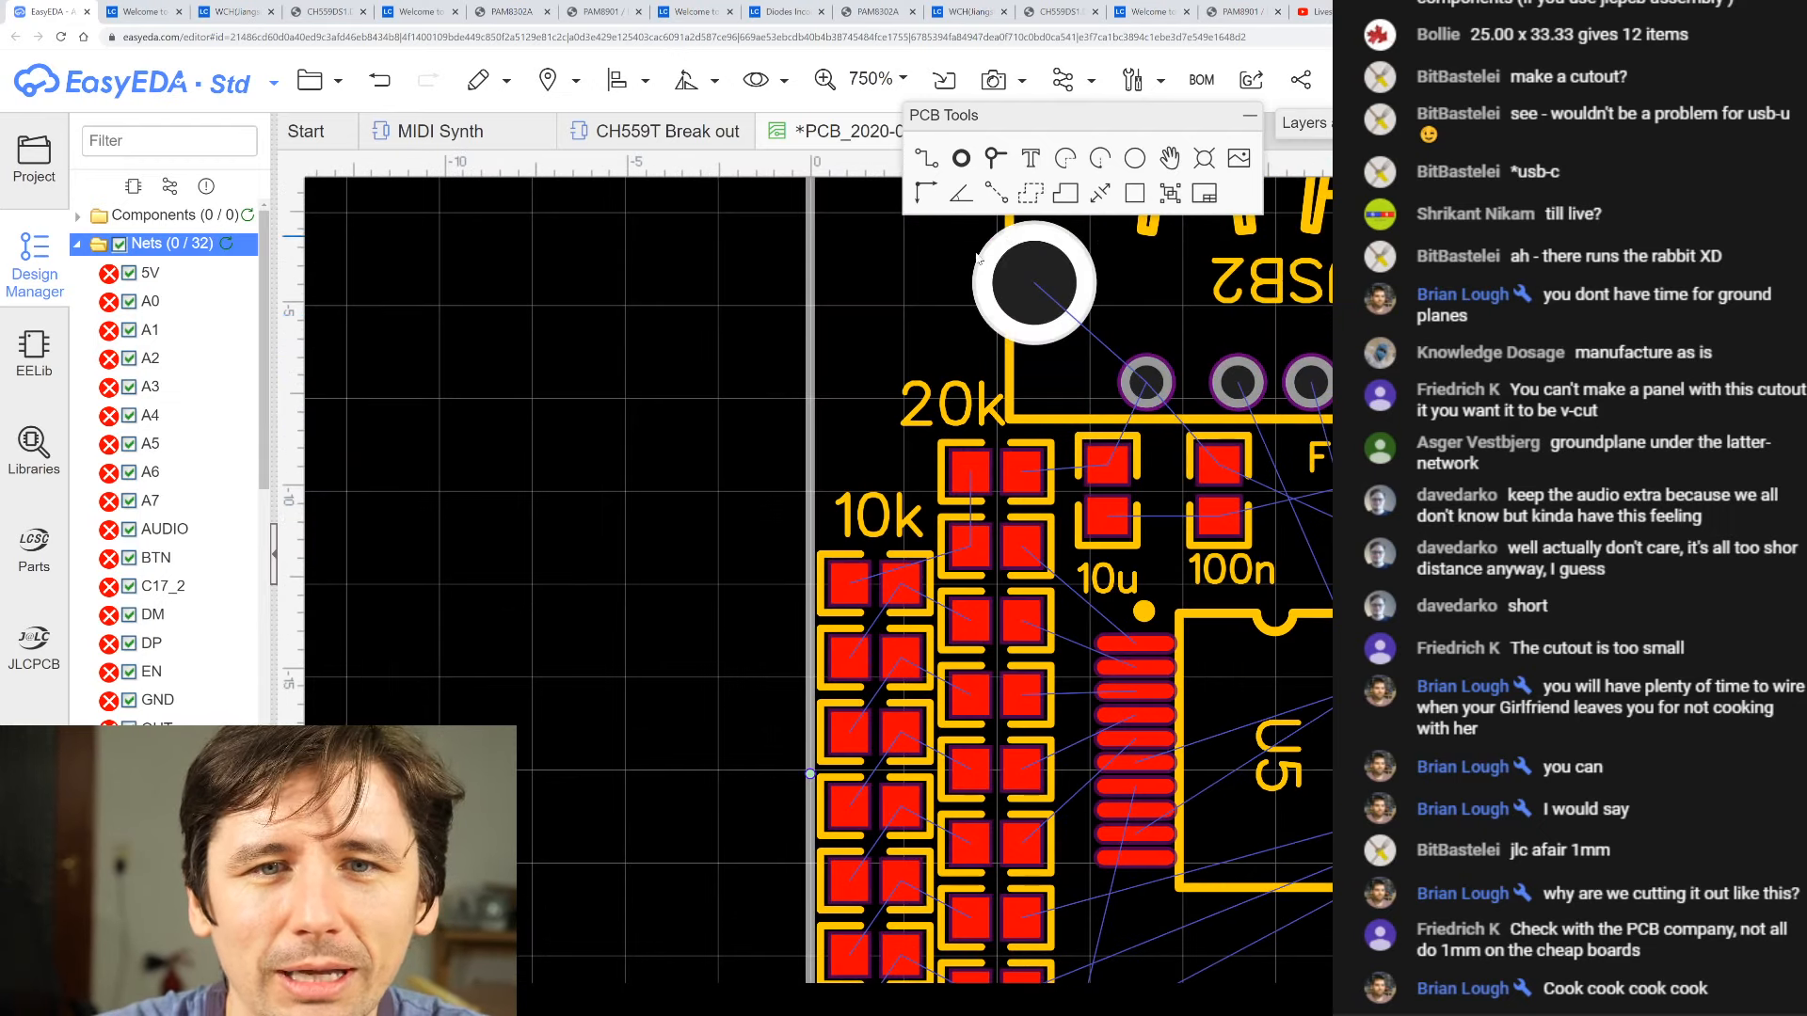
left_click(928, 159)
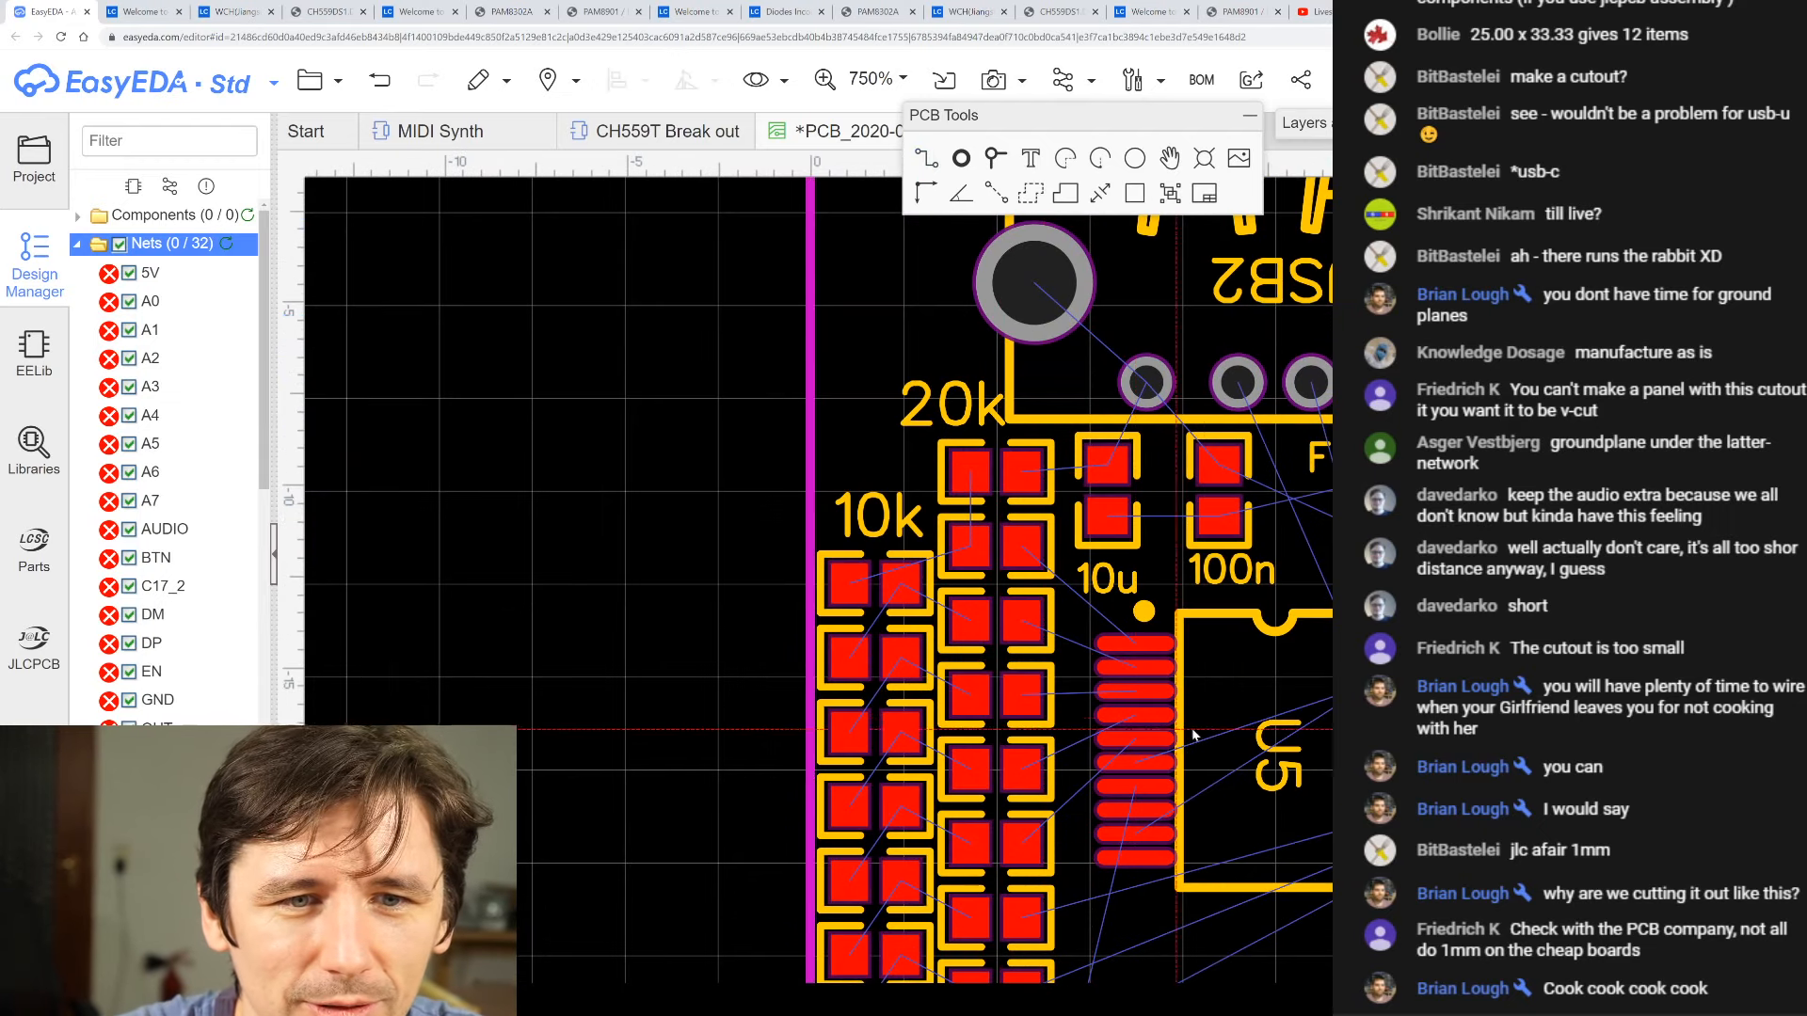
left_click(1106, 470)
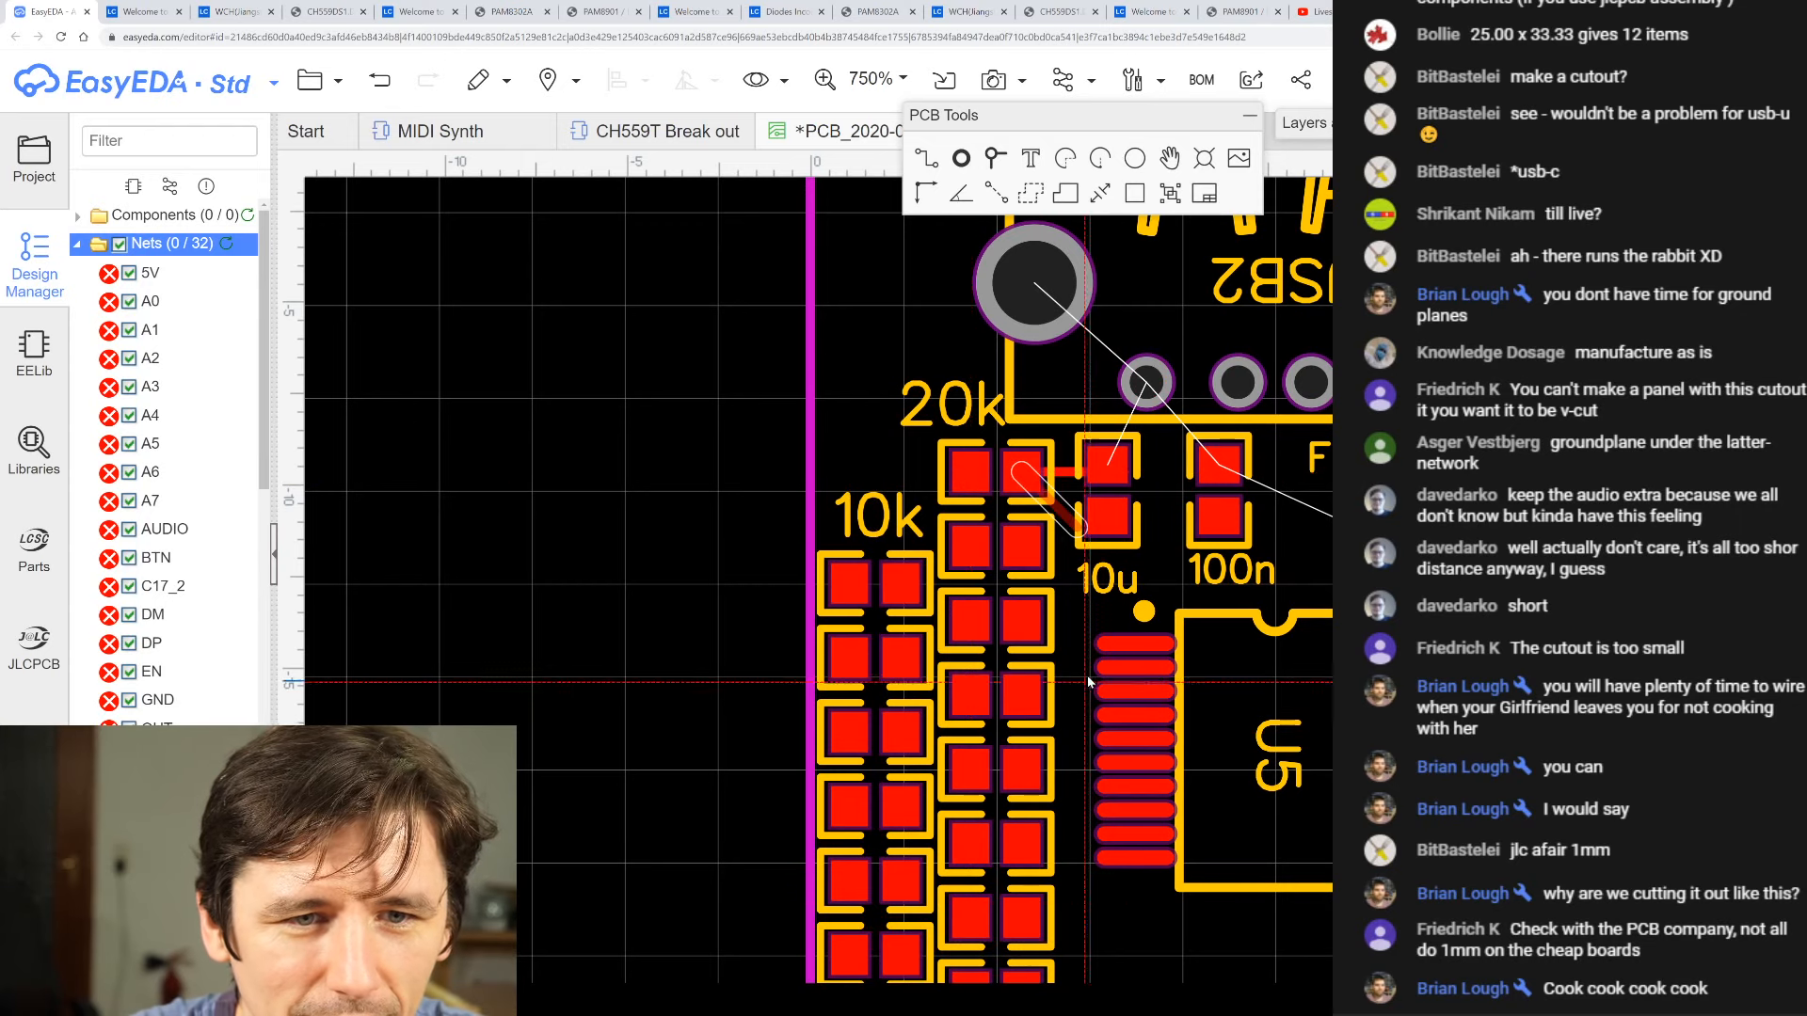
key("Escape")
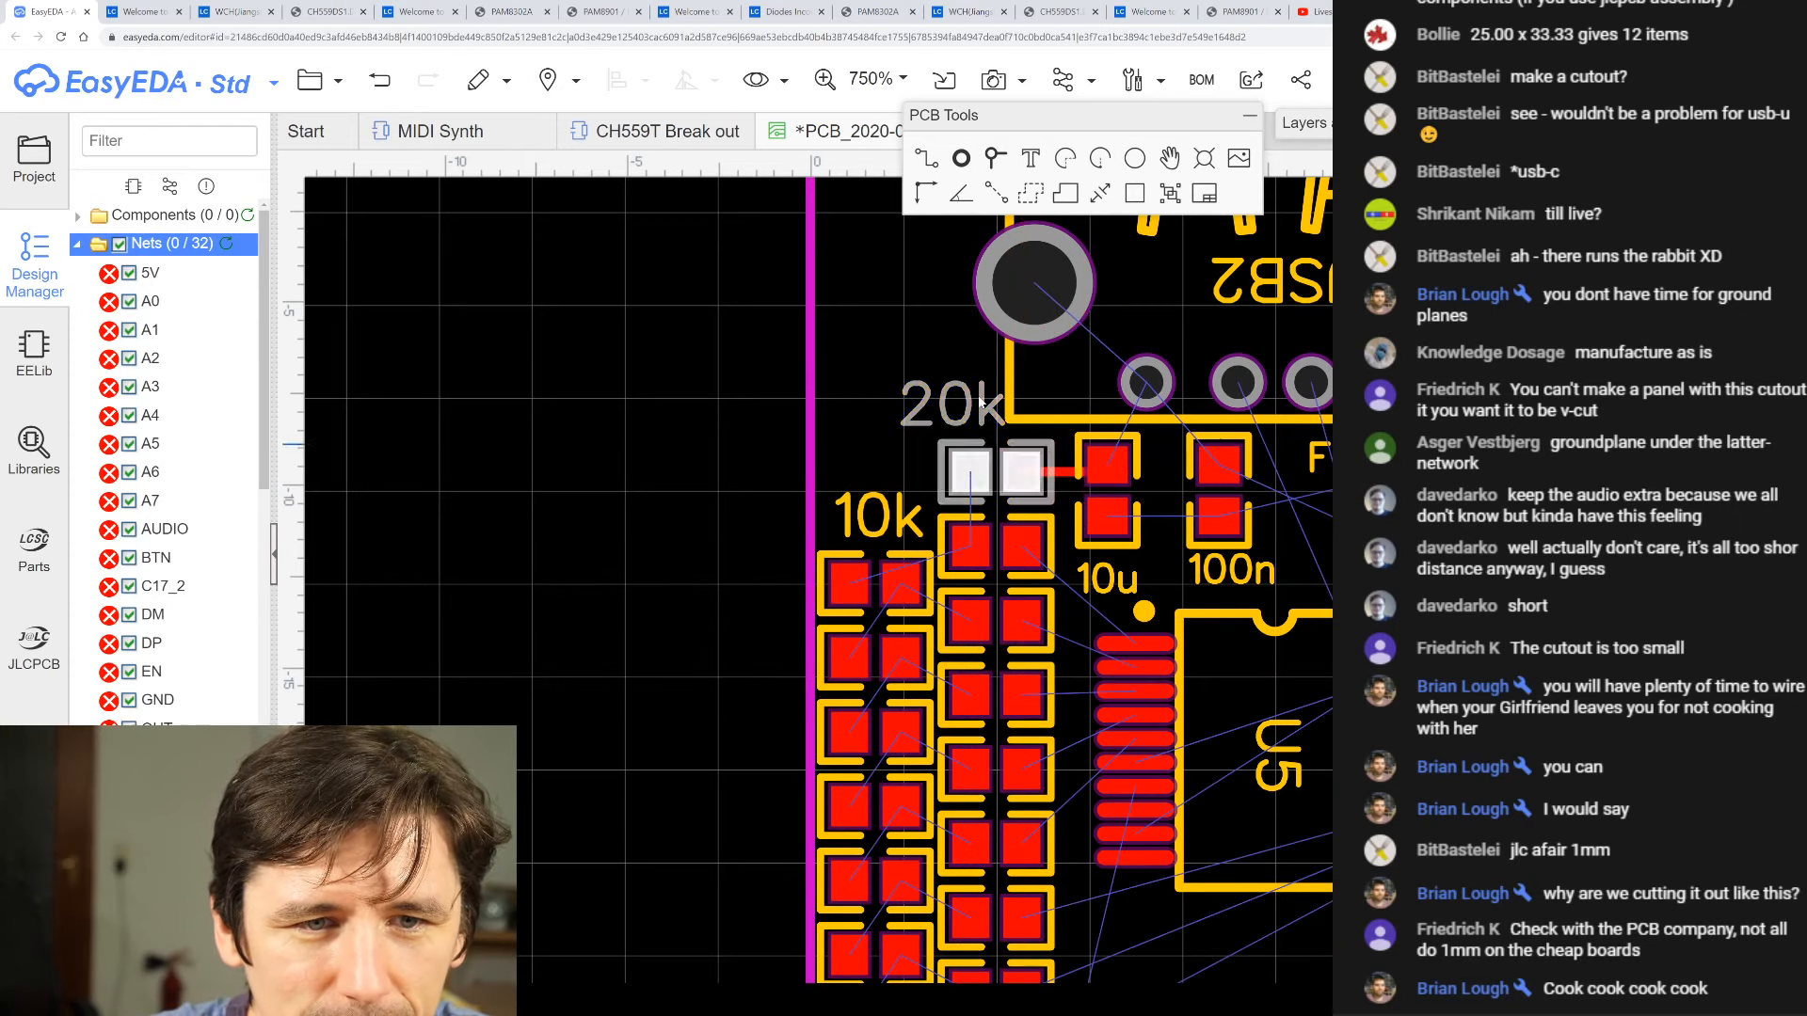
- Route a vertical track from the top 20k resistor's left pad to the left pad of the resistor directly below it
left_click(928, 160)
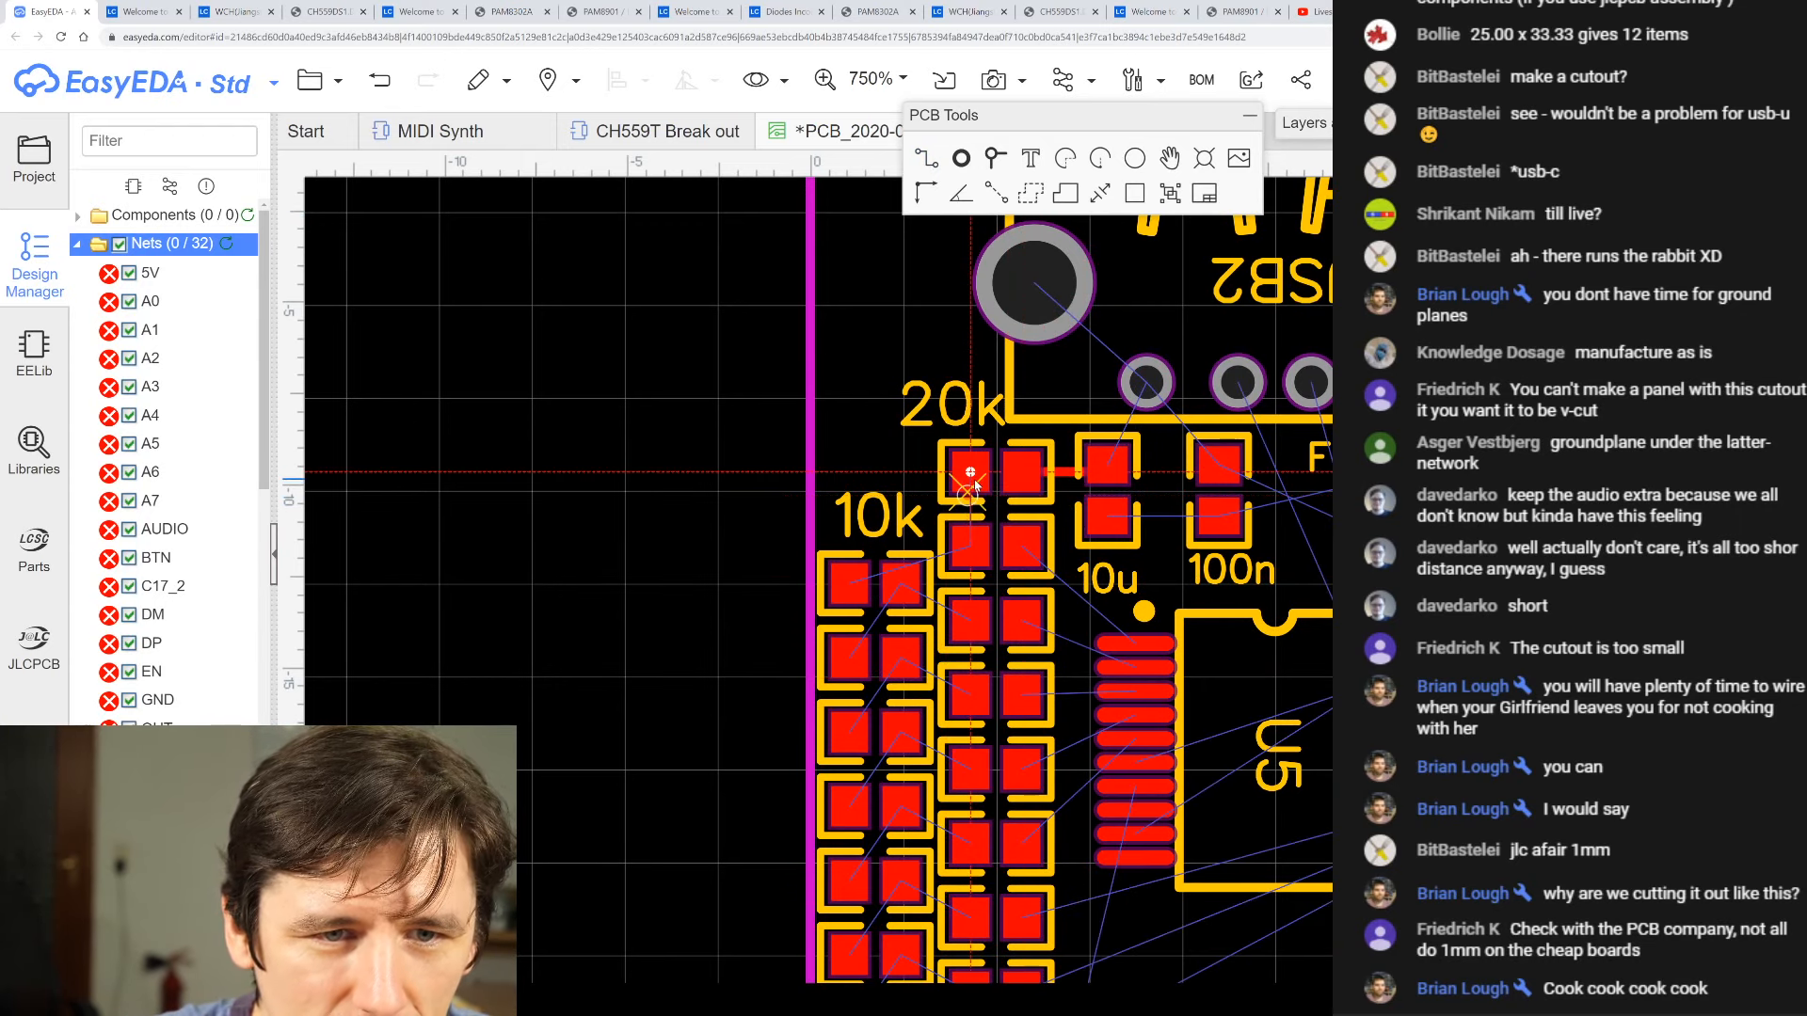
key("Escape")
left_click(926, 162)
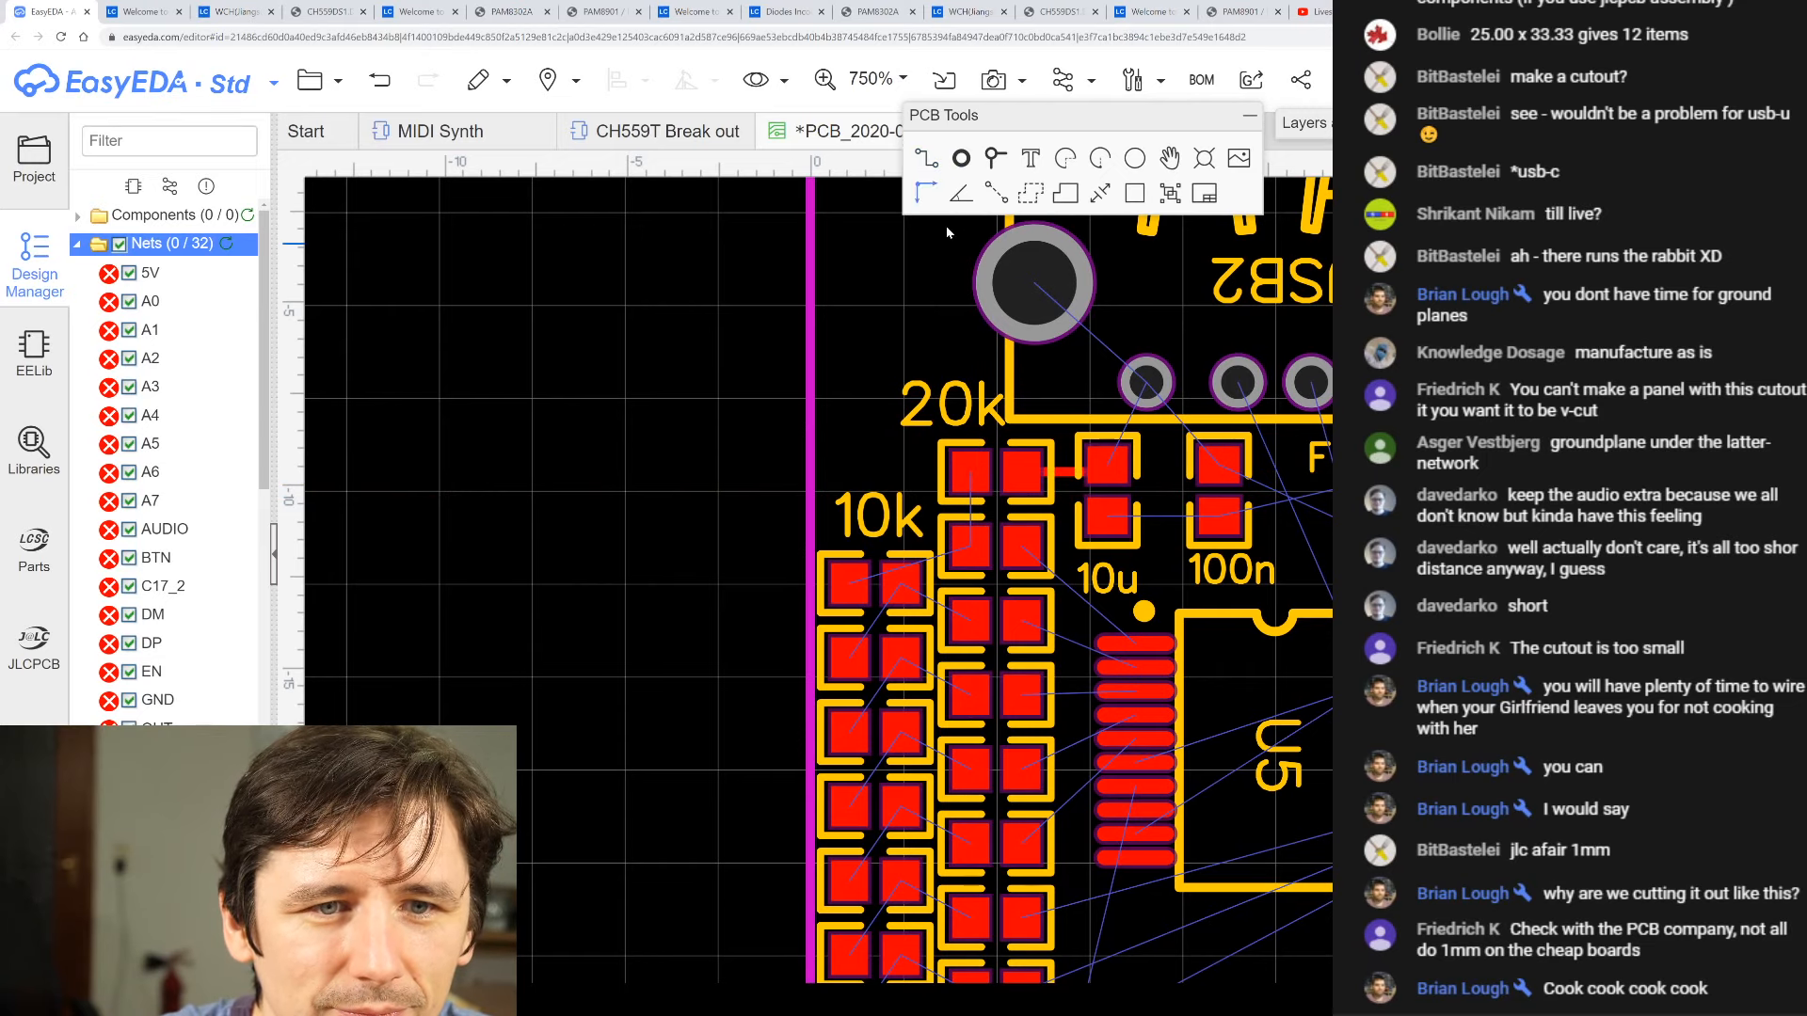
left_click(970, 471)
left_click(970, 546)
key("Escape")
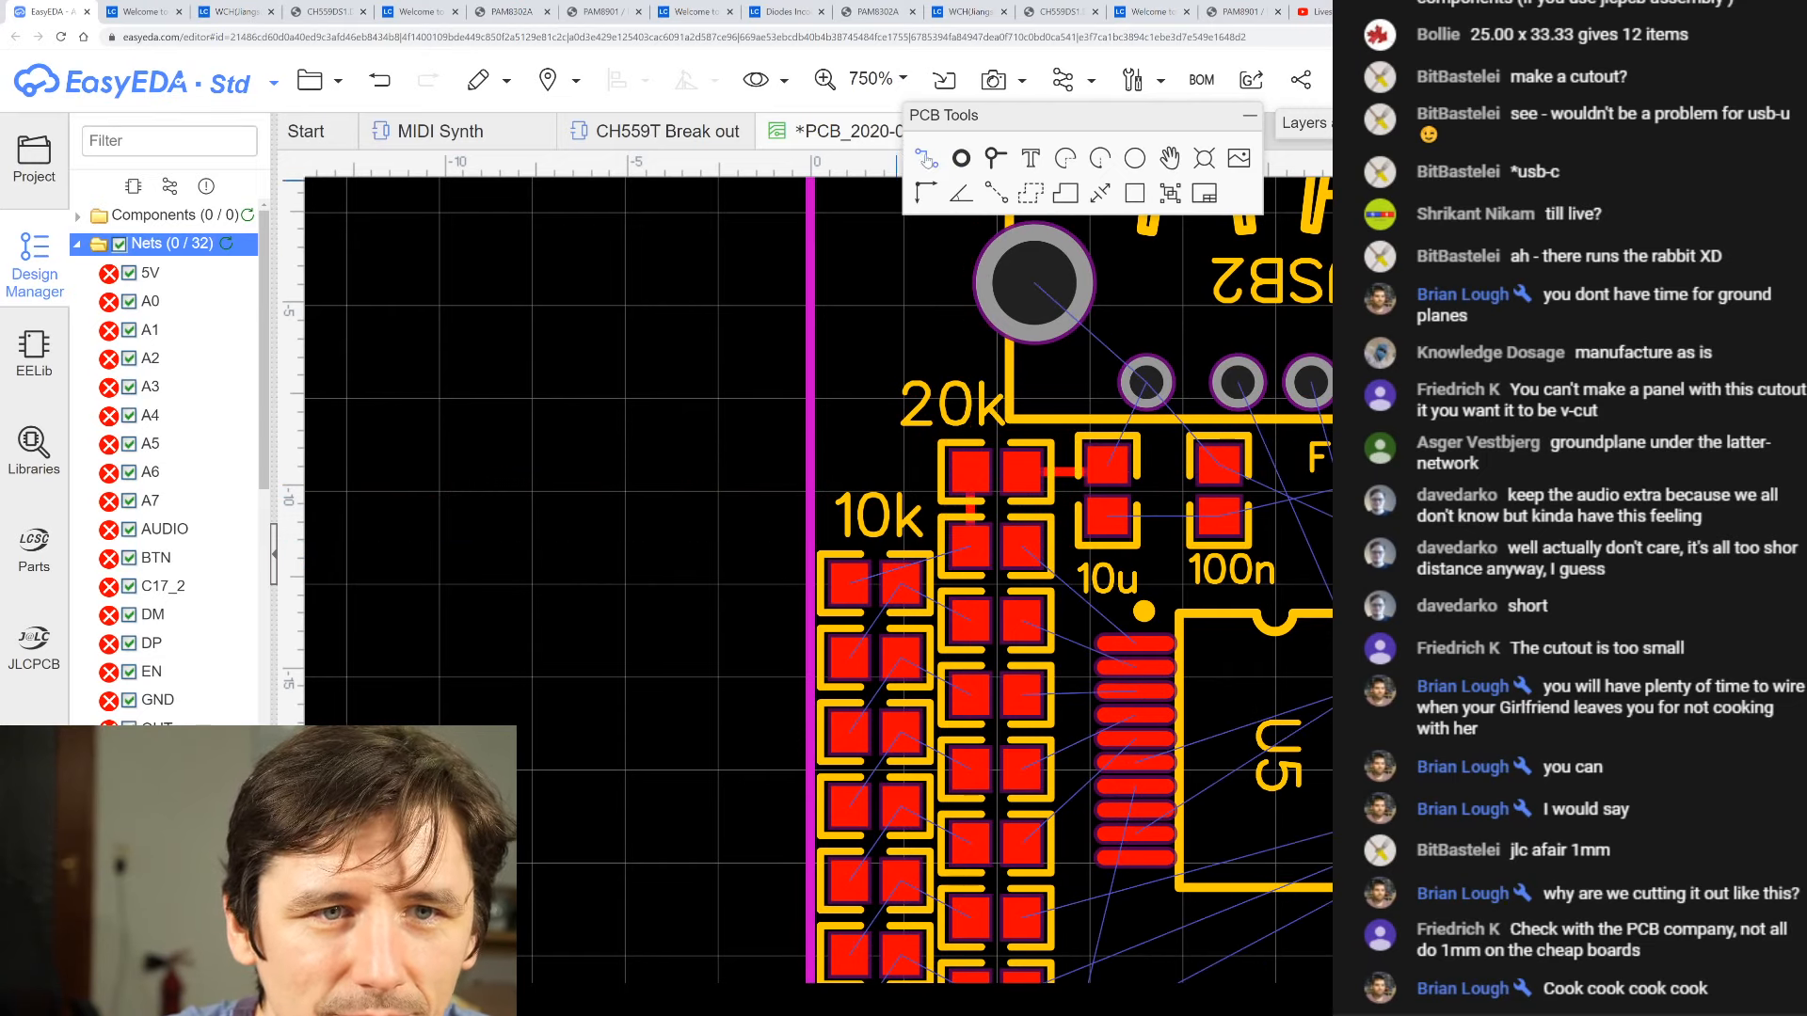
- Route the R16_1 net from the second resistor's left pad in the 20k column to the left pad of the top 10k resistor
left_click(927, 160)
left_click(970, 546)
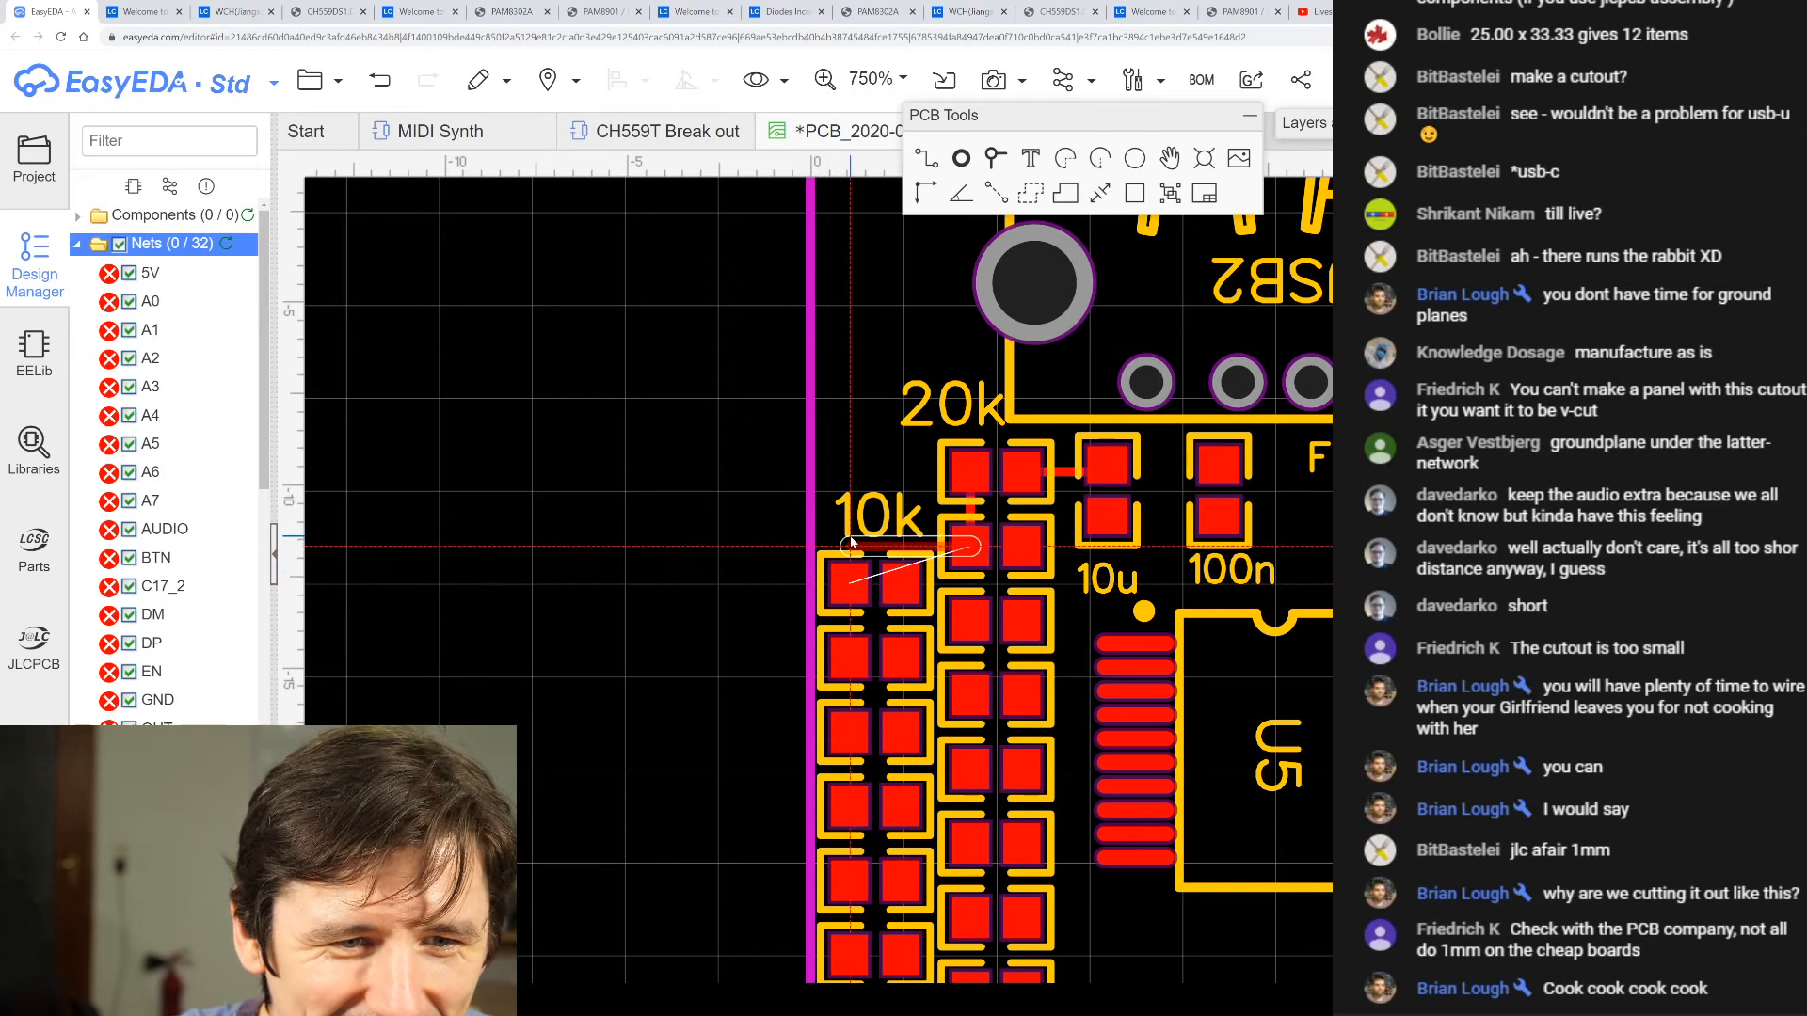
left_click(854, 548)
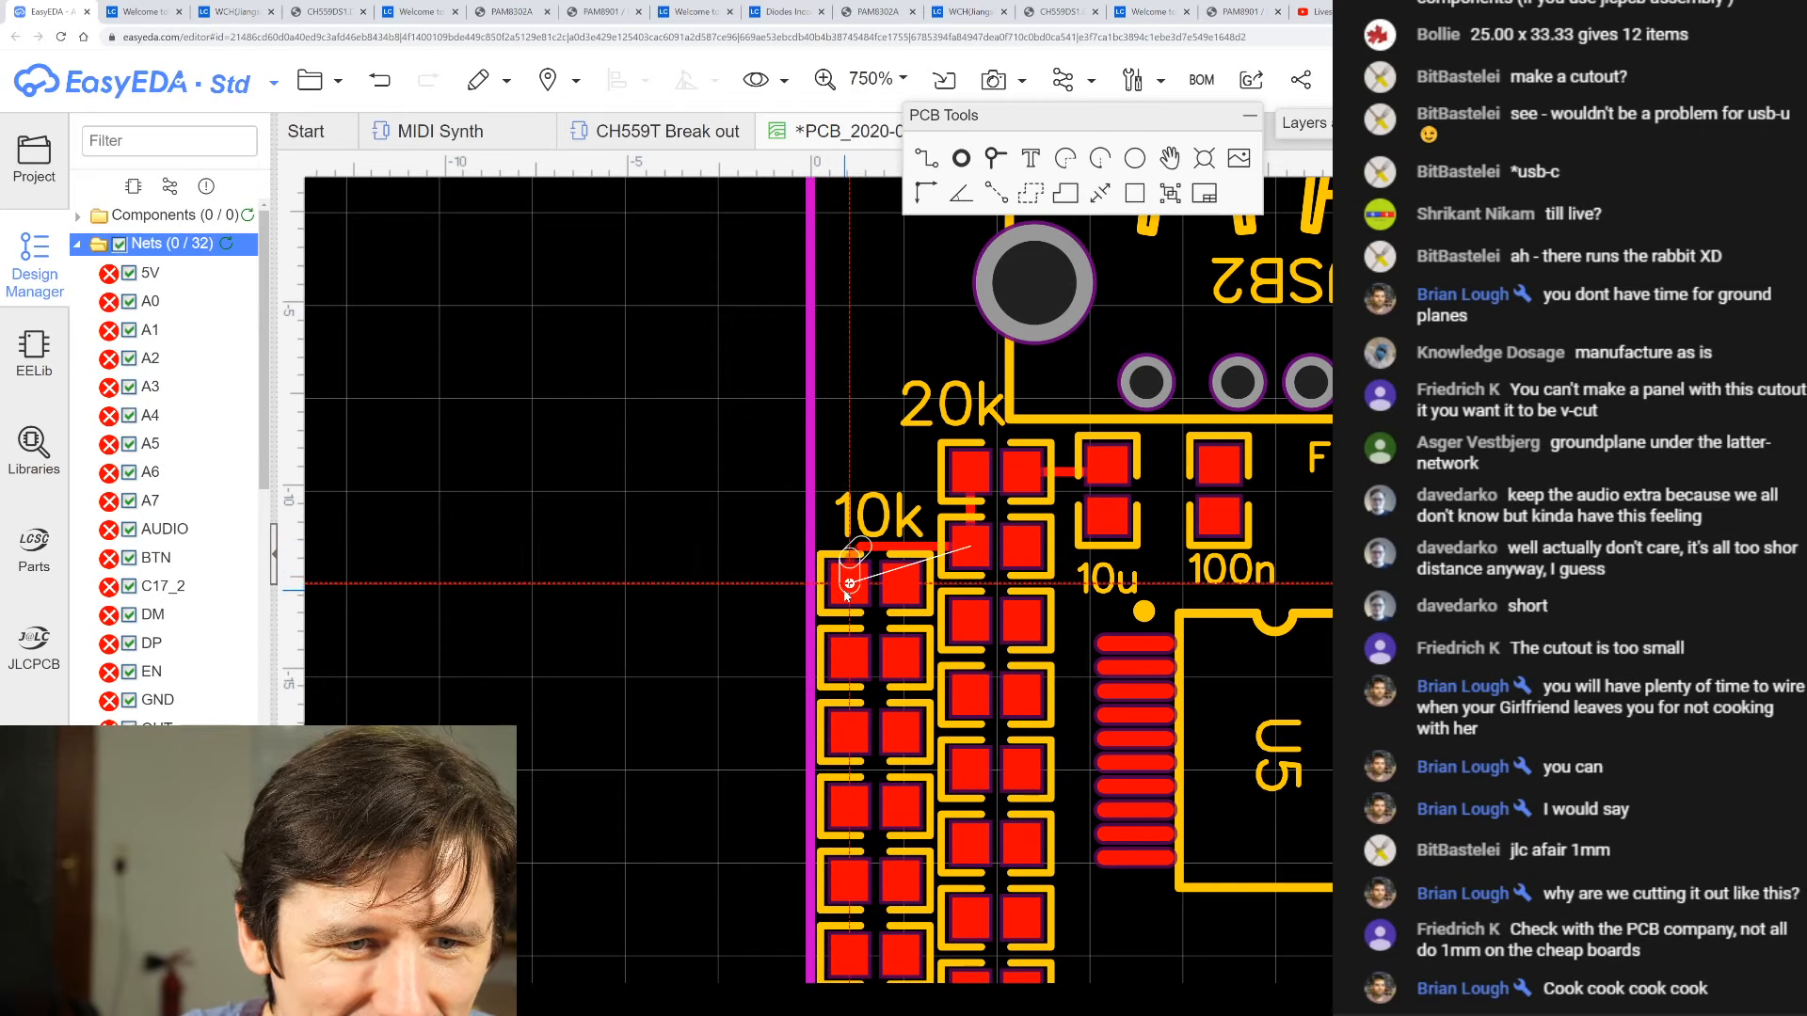
left_click(849, 584)
key("Escape")
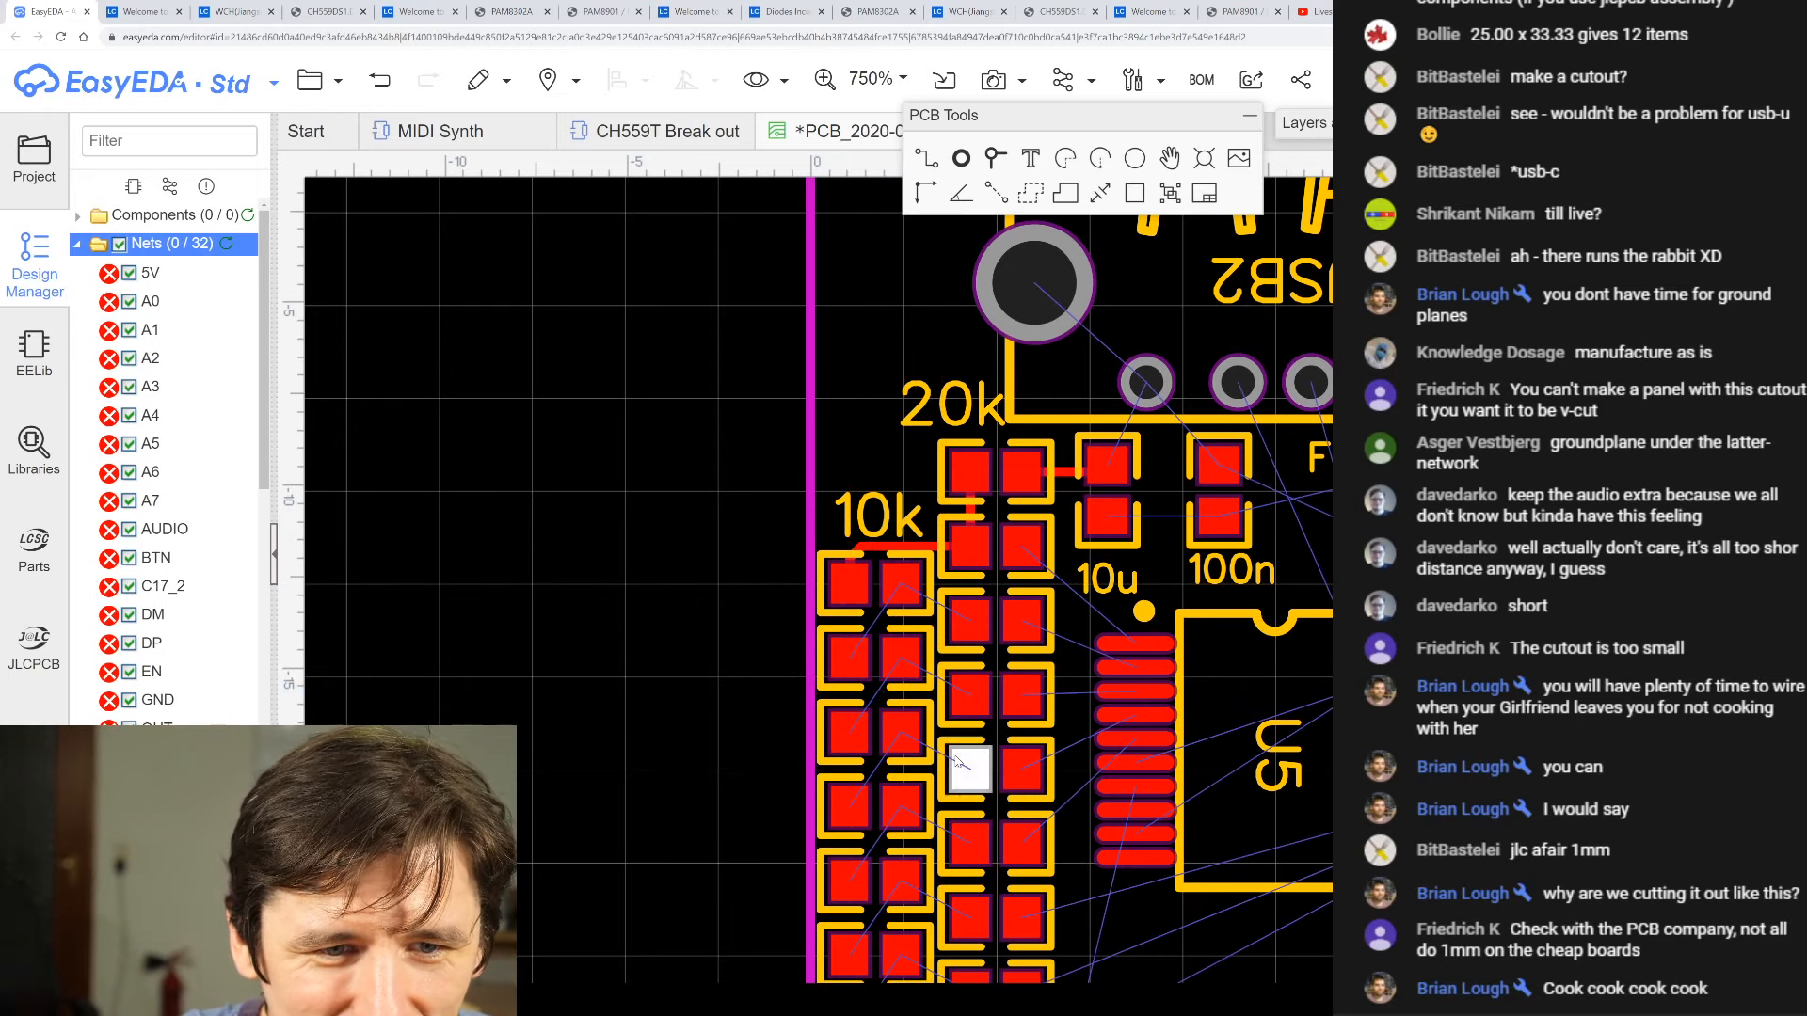
- Route the R16_2 net diagonally from the top 10k resistor's right pad to the left pad of the resistor below
scroll(958, 761, "down", 1)
scroll(979, 753, "up", 2)
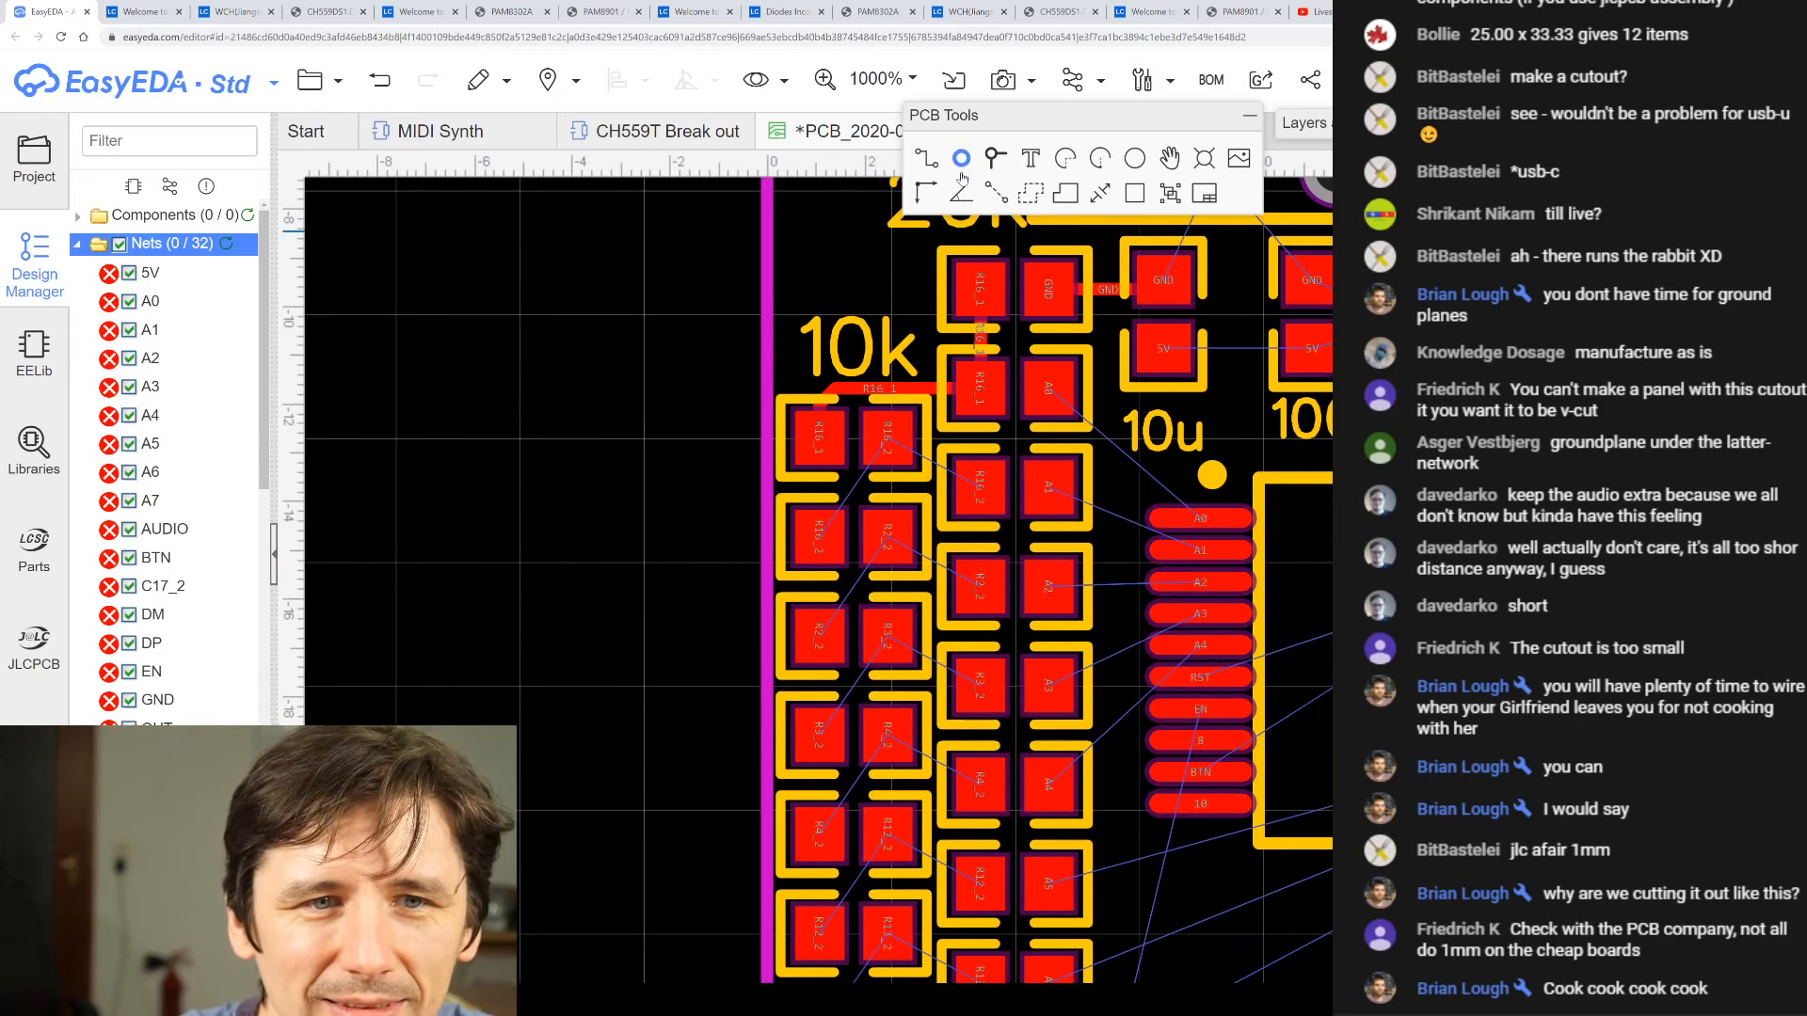
left_click(926, 159)
left_click(887, 441)
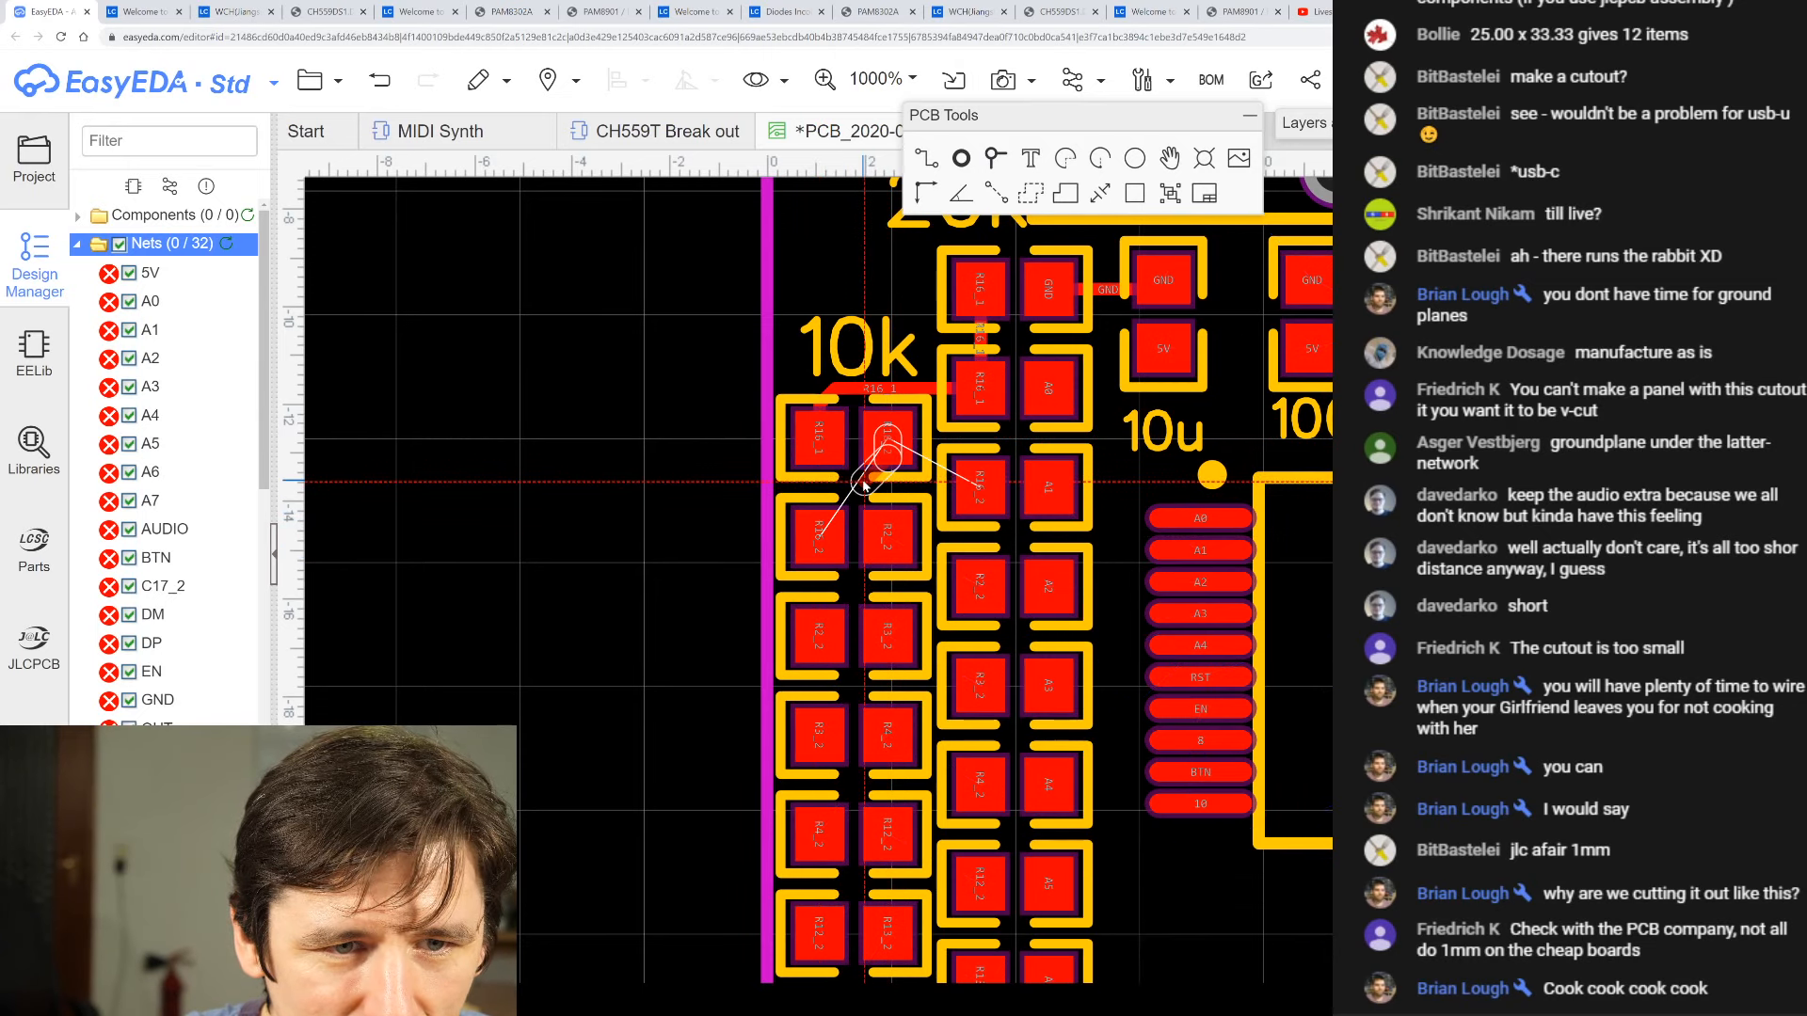
left_click(819, 538)
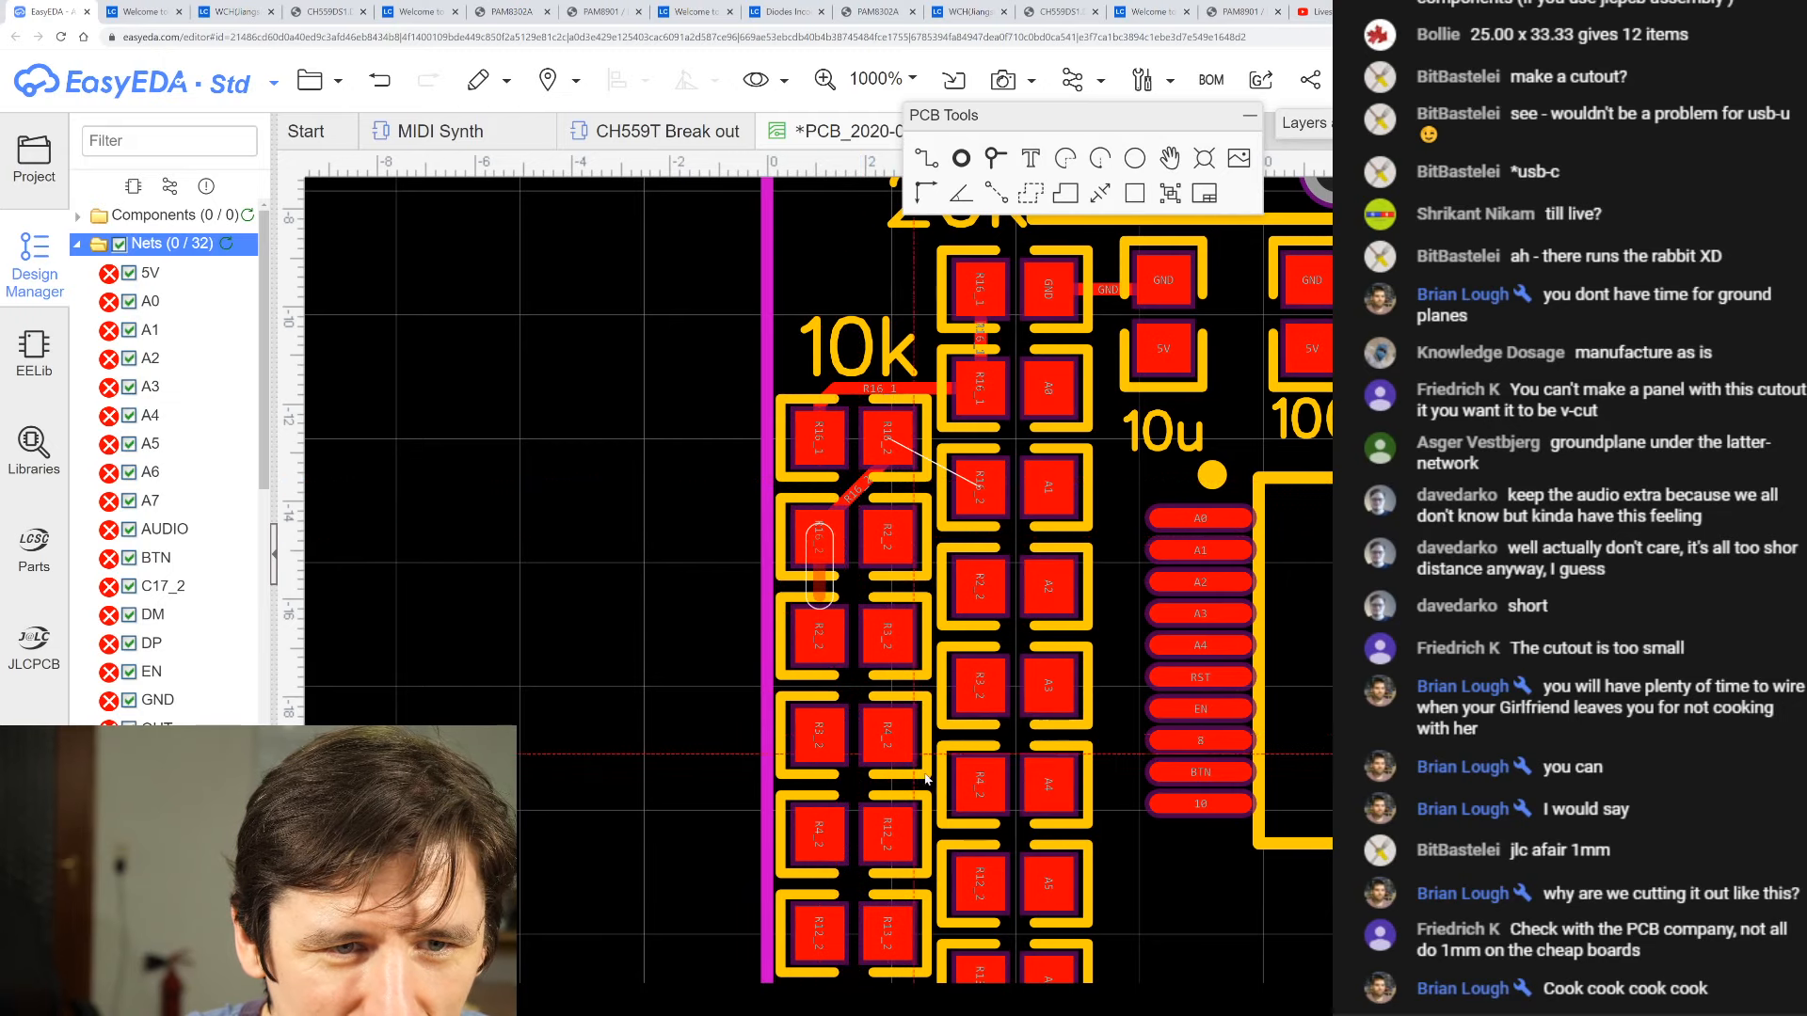
- Route the R2_2 net diagonally between its two pads in the second and third resistors of the 10k column
scroll(861, 752, "up", 2)
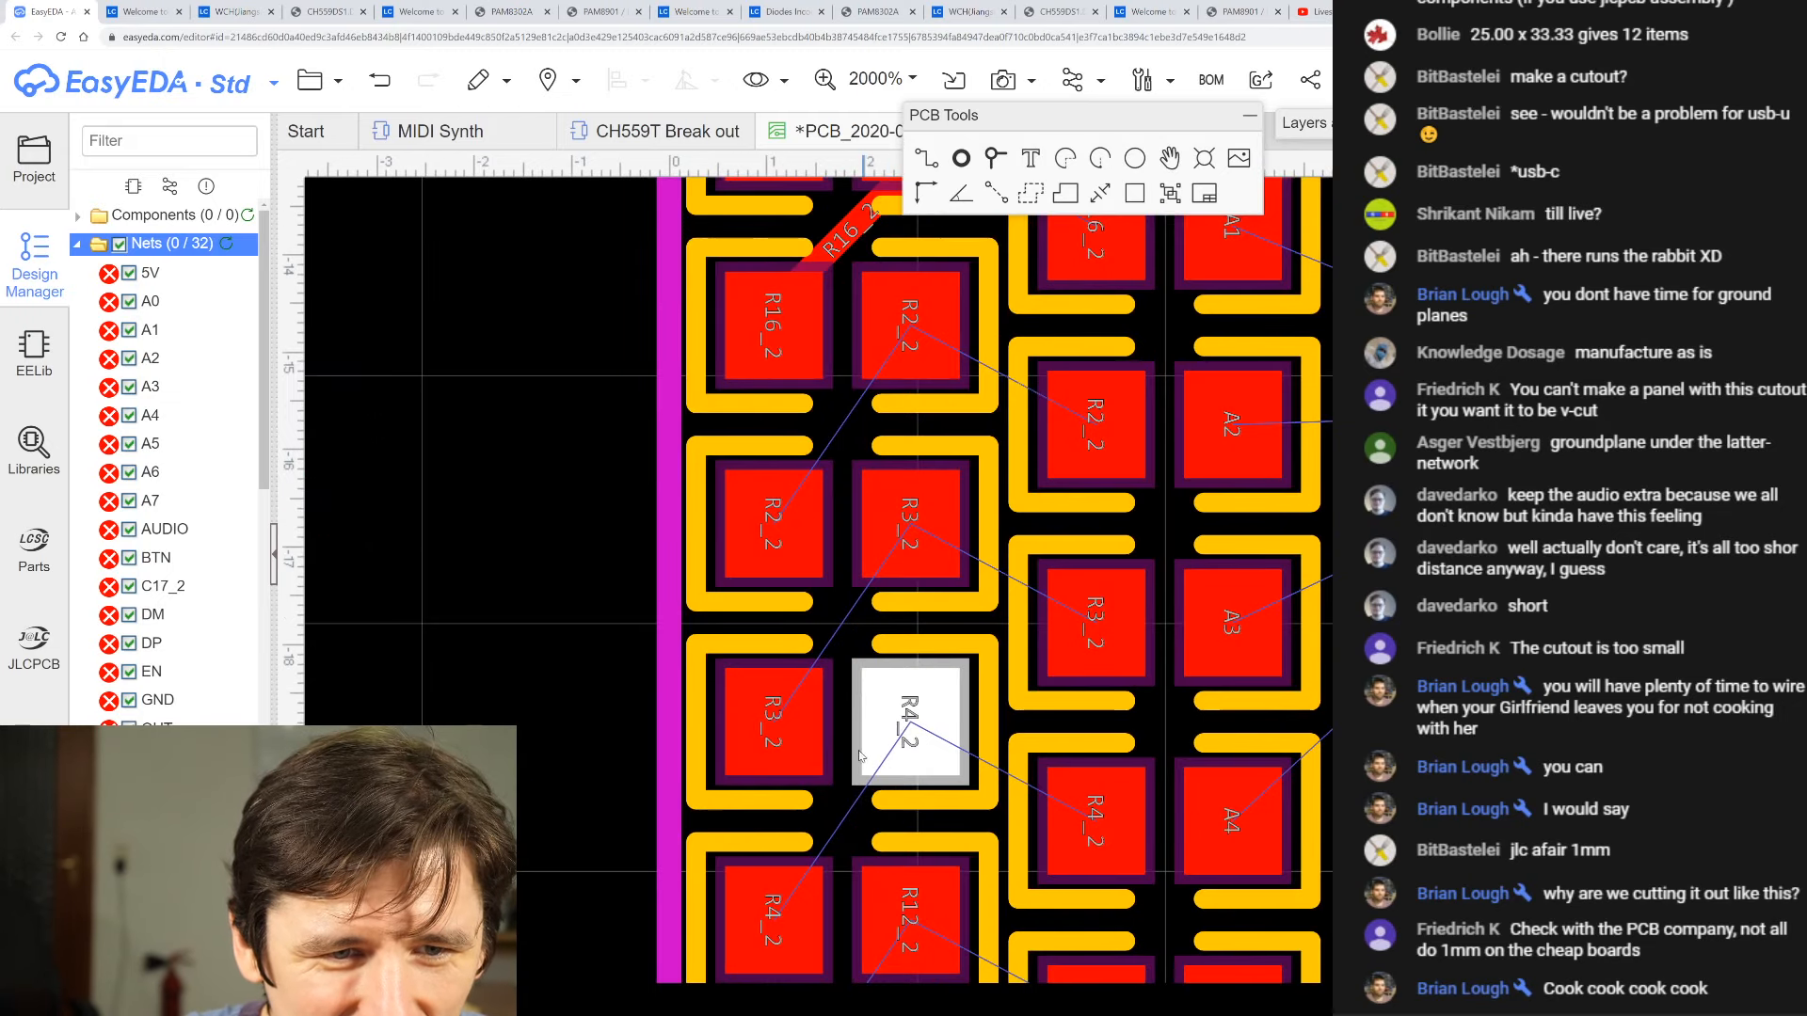
scroll(858, 749, "down", 2)
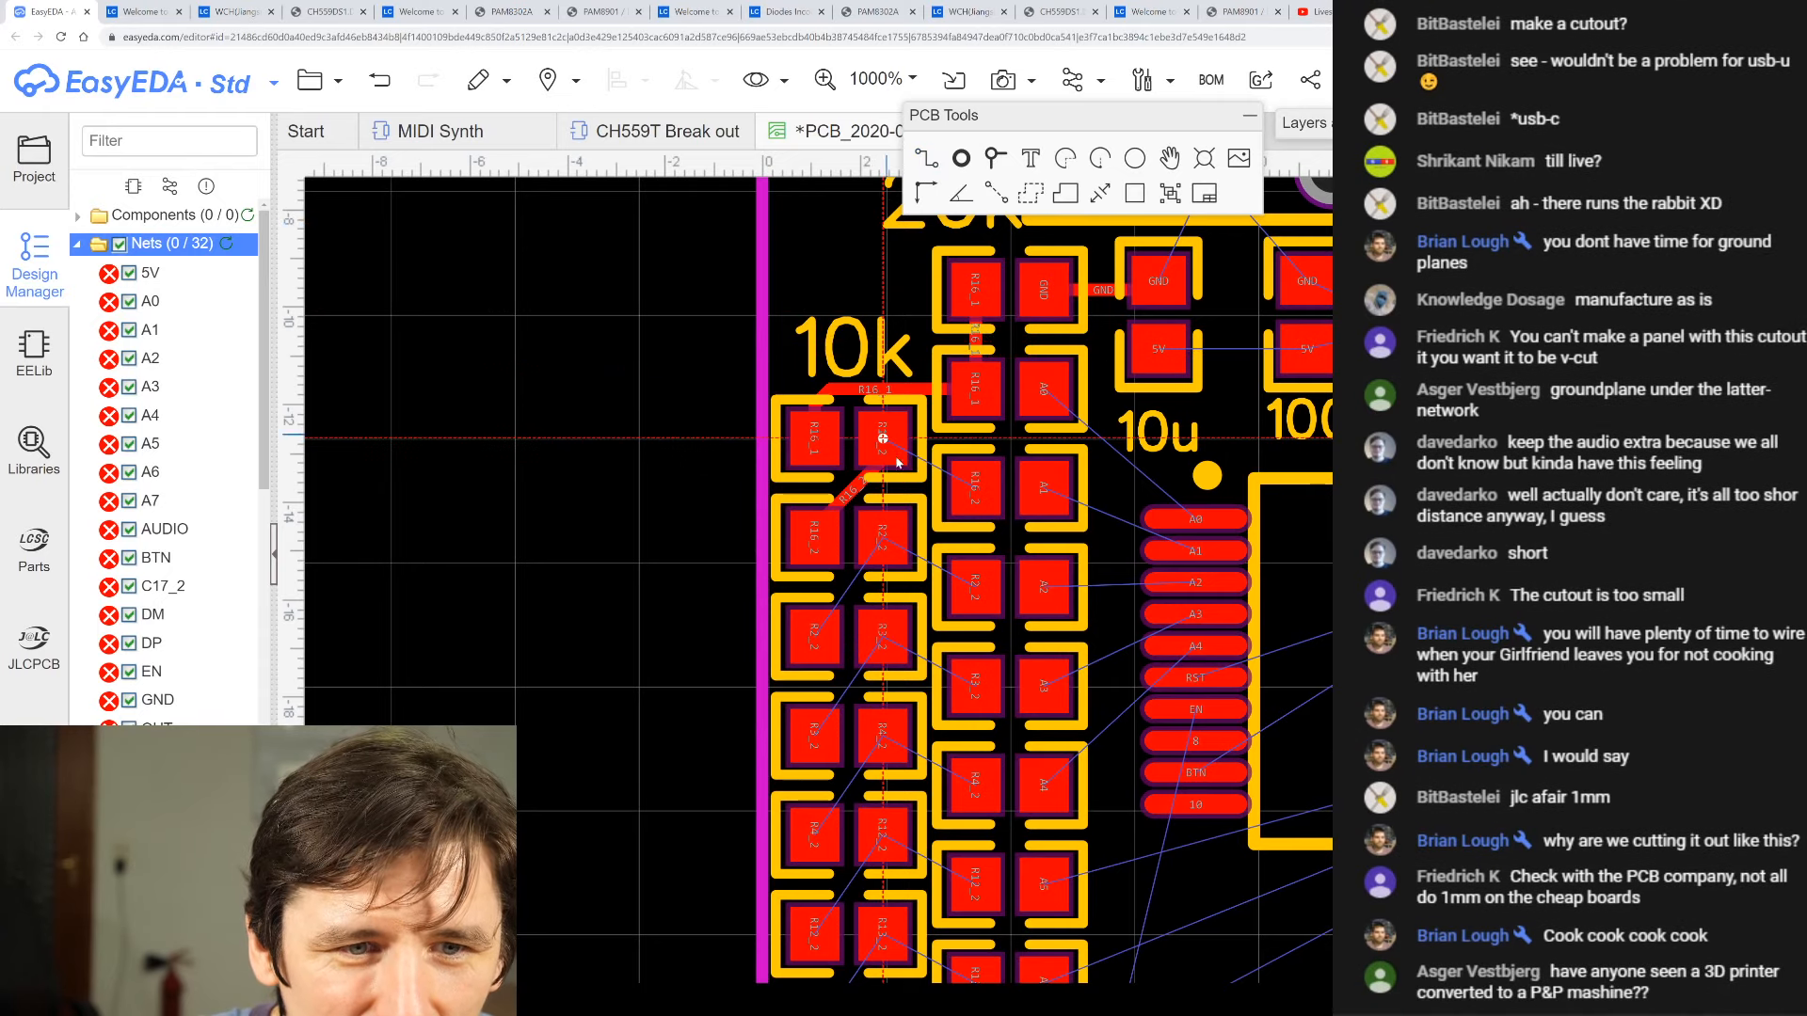
left_click(881, 536)
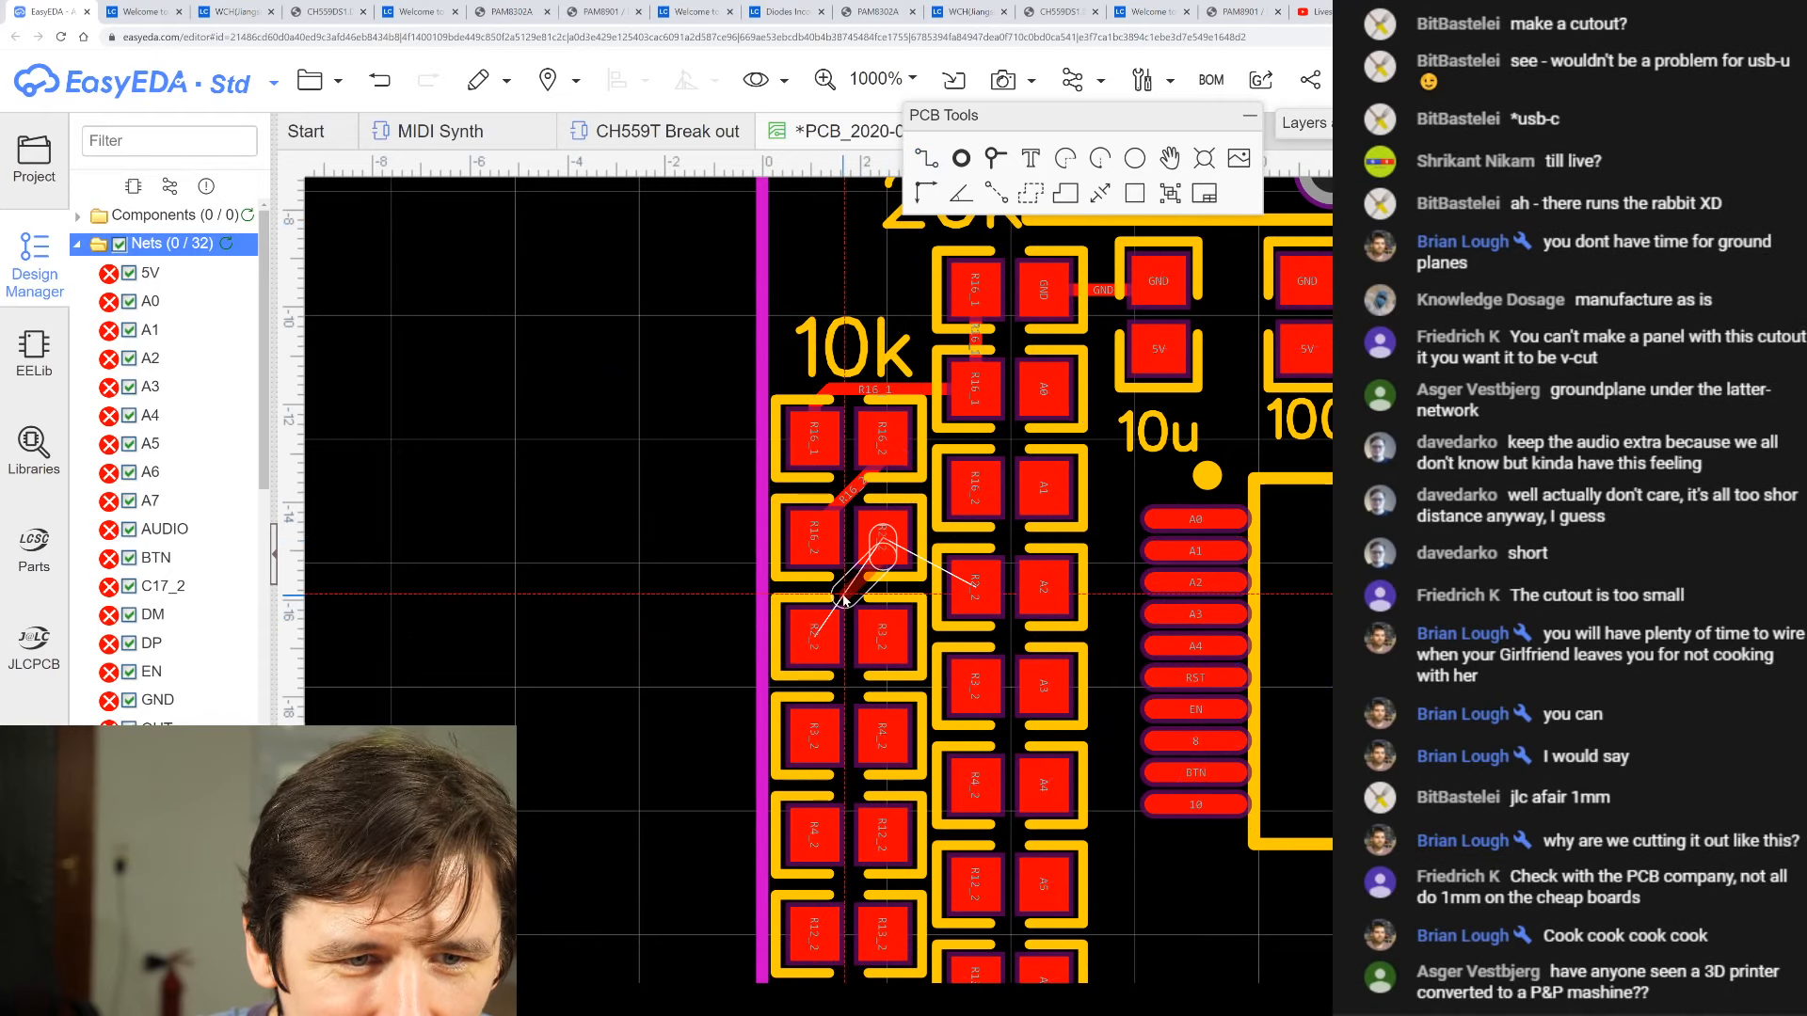
left_click(844, 599)
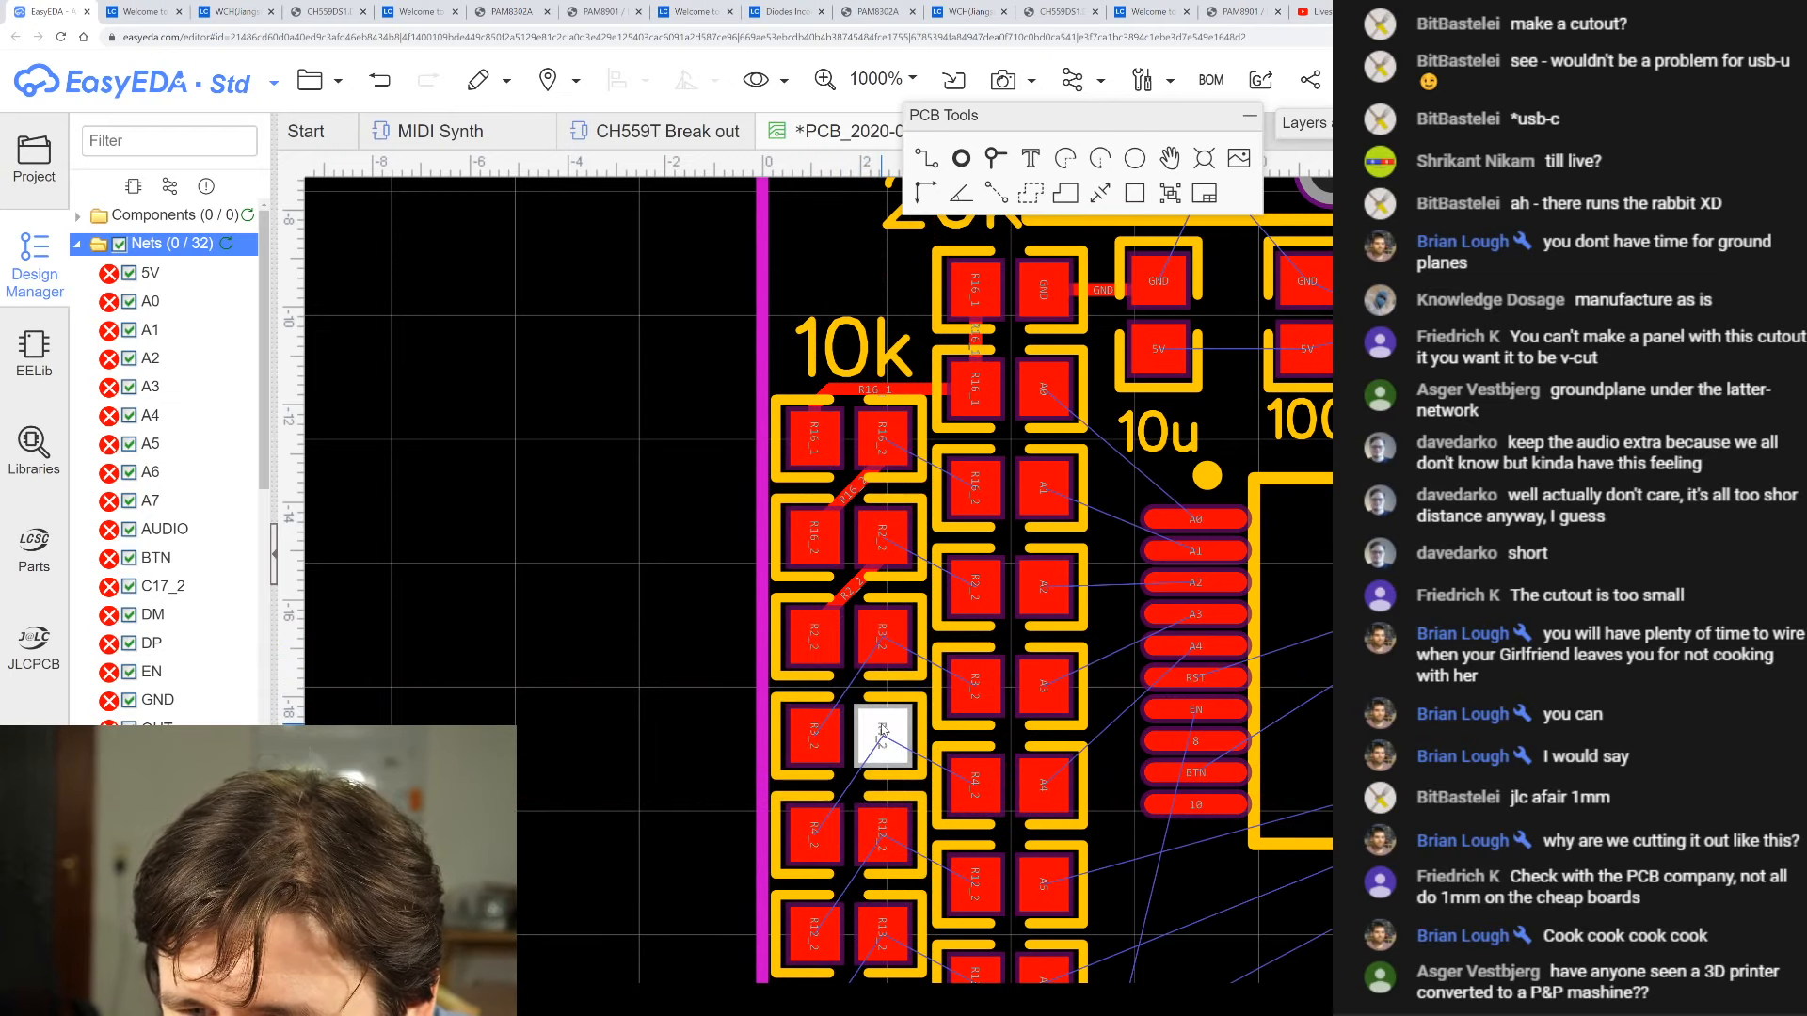
- Route the R3_2 net diagonally from the third 10k column resistor's right pad to the fourth resistor's left pad
scroll(877, 715, "down", 1)
scroll(858, 875, "up", 2)
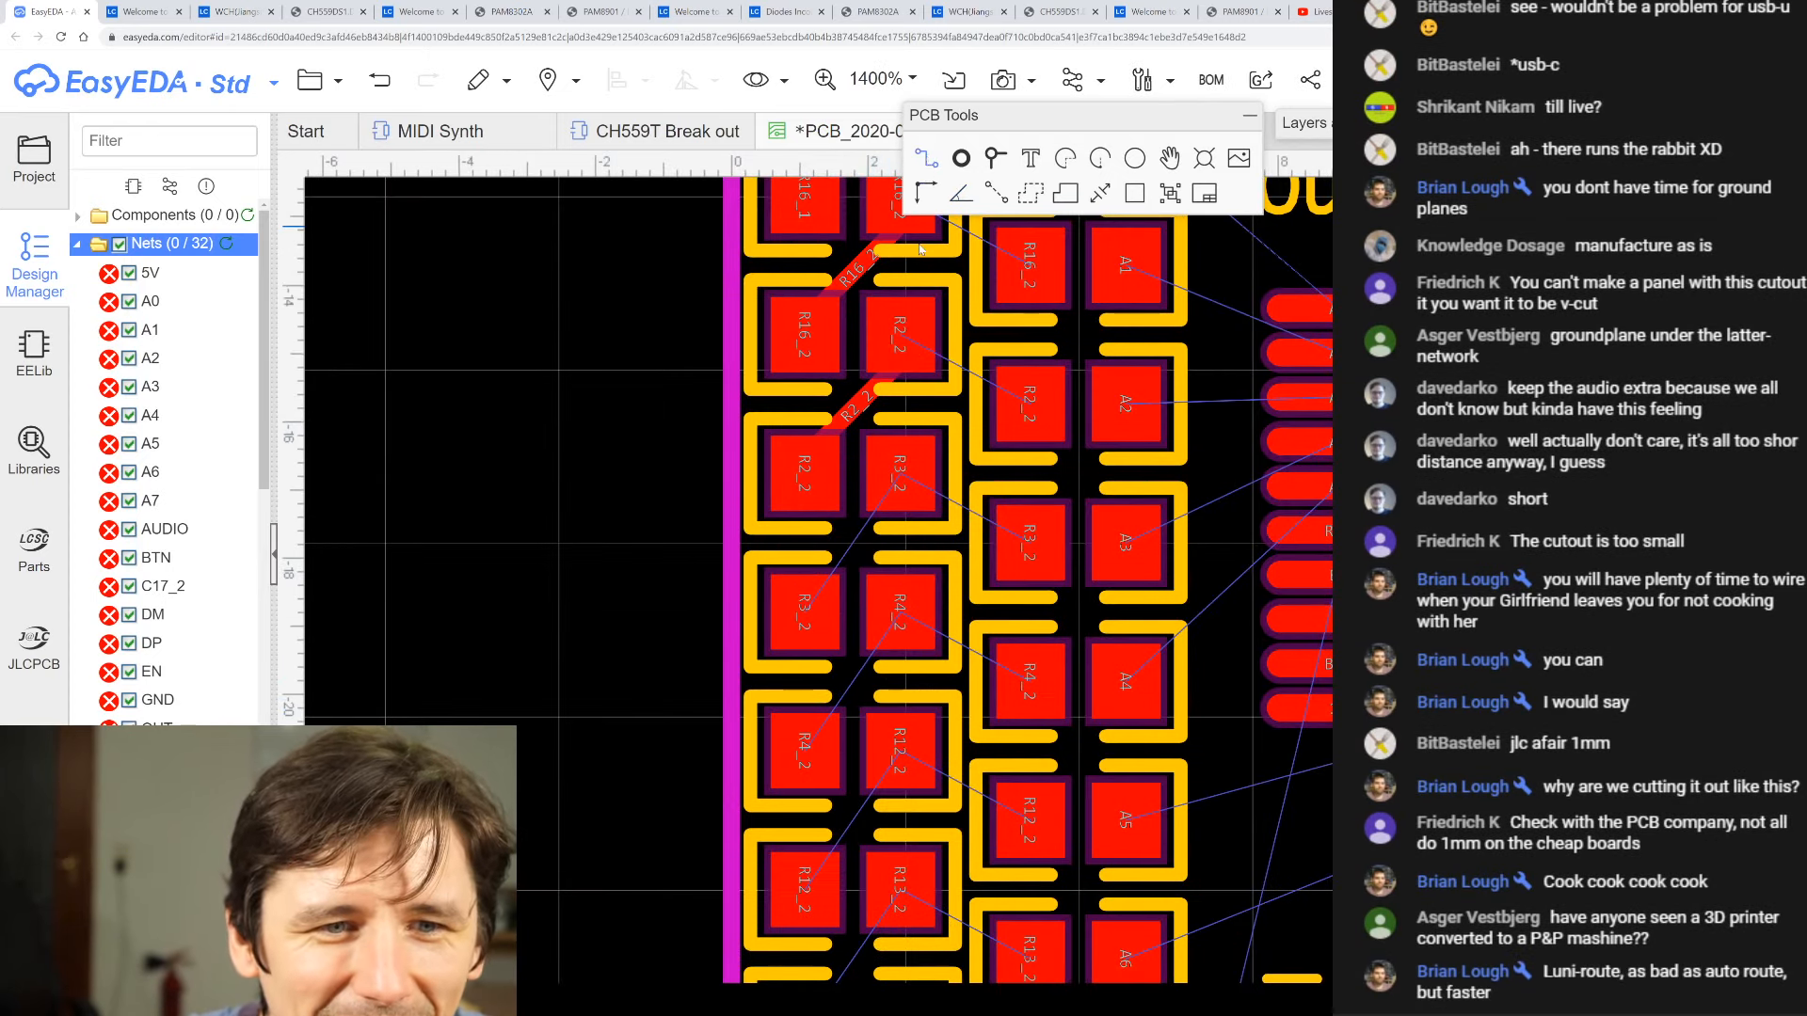
left_click(899, 482)
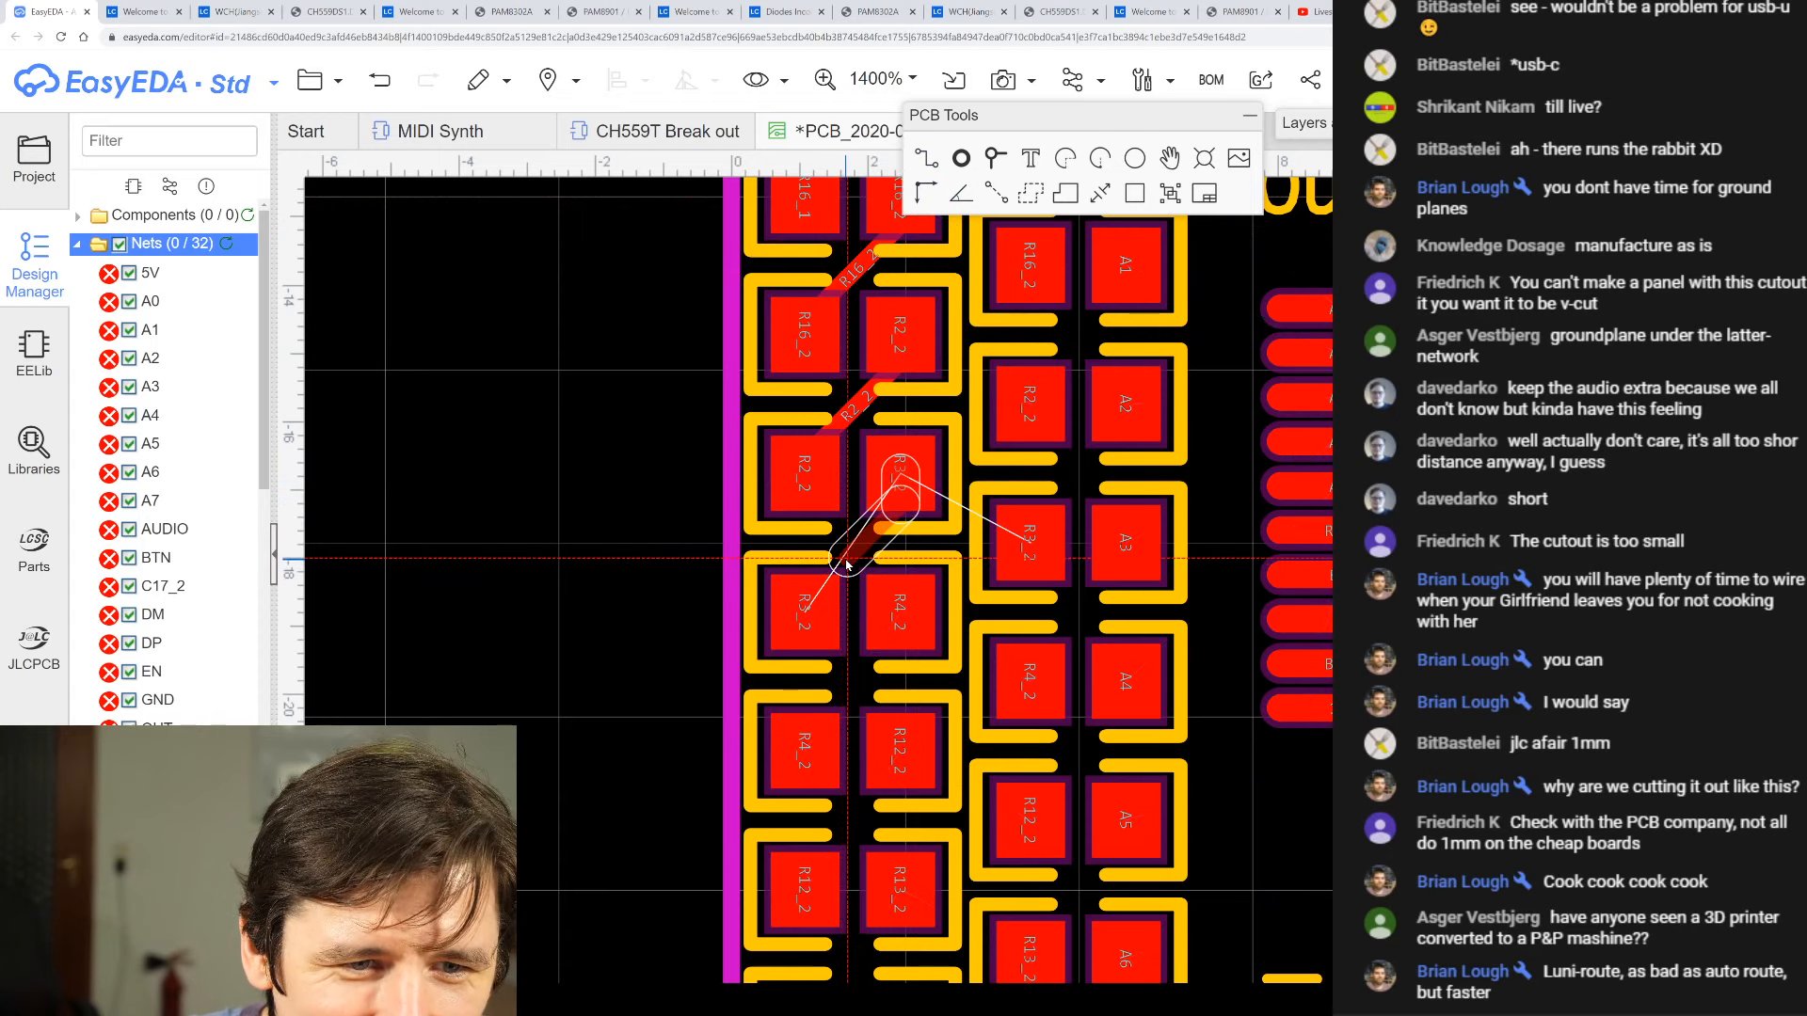
left_click(846, 559)
left_click(804, 613)
- Route the R4_2 net diagonally from the fourth 10k column resistor's right pad to the fifth resistor's left pad
scroll(828, 767, "down", 3)
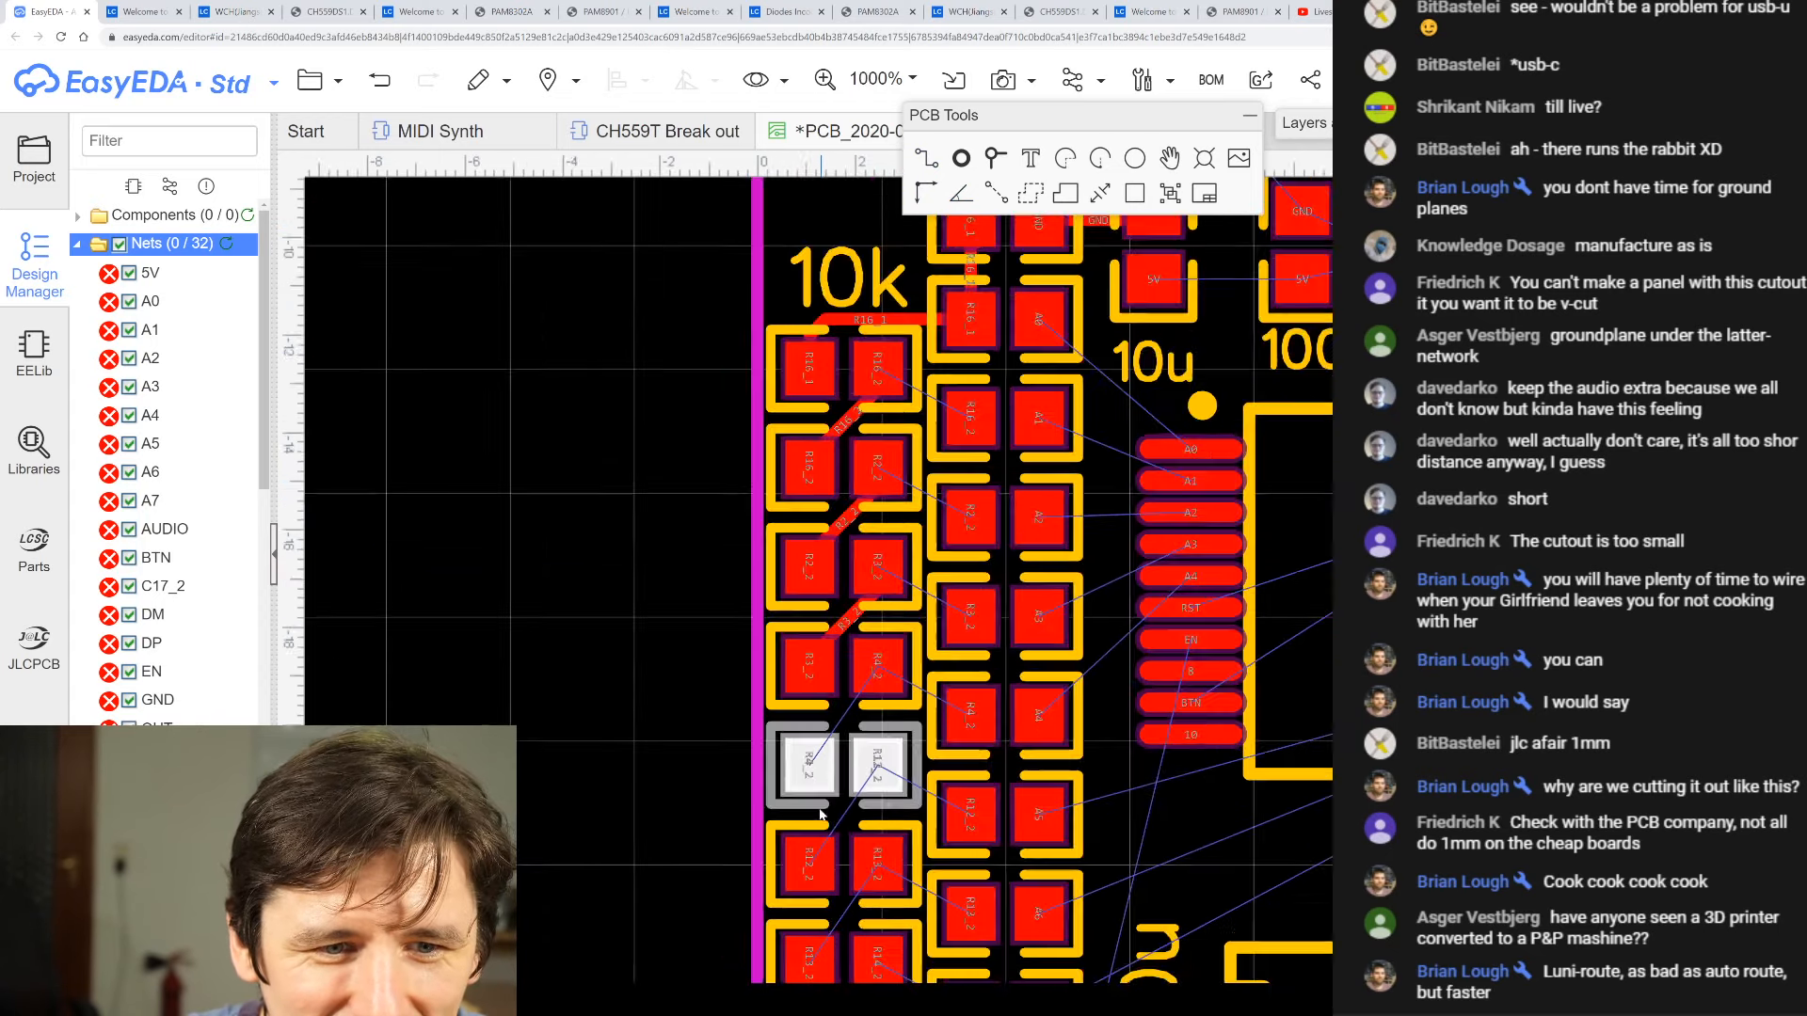
scroll(859, 765, "up", 5)
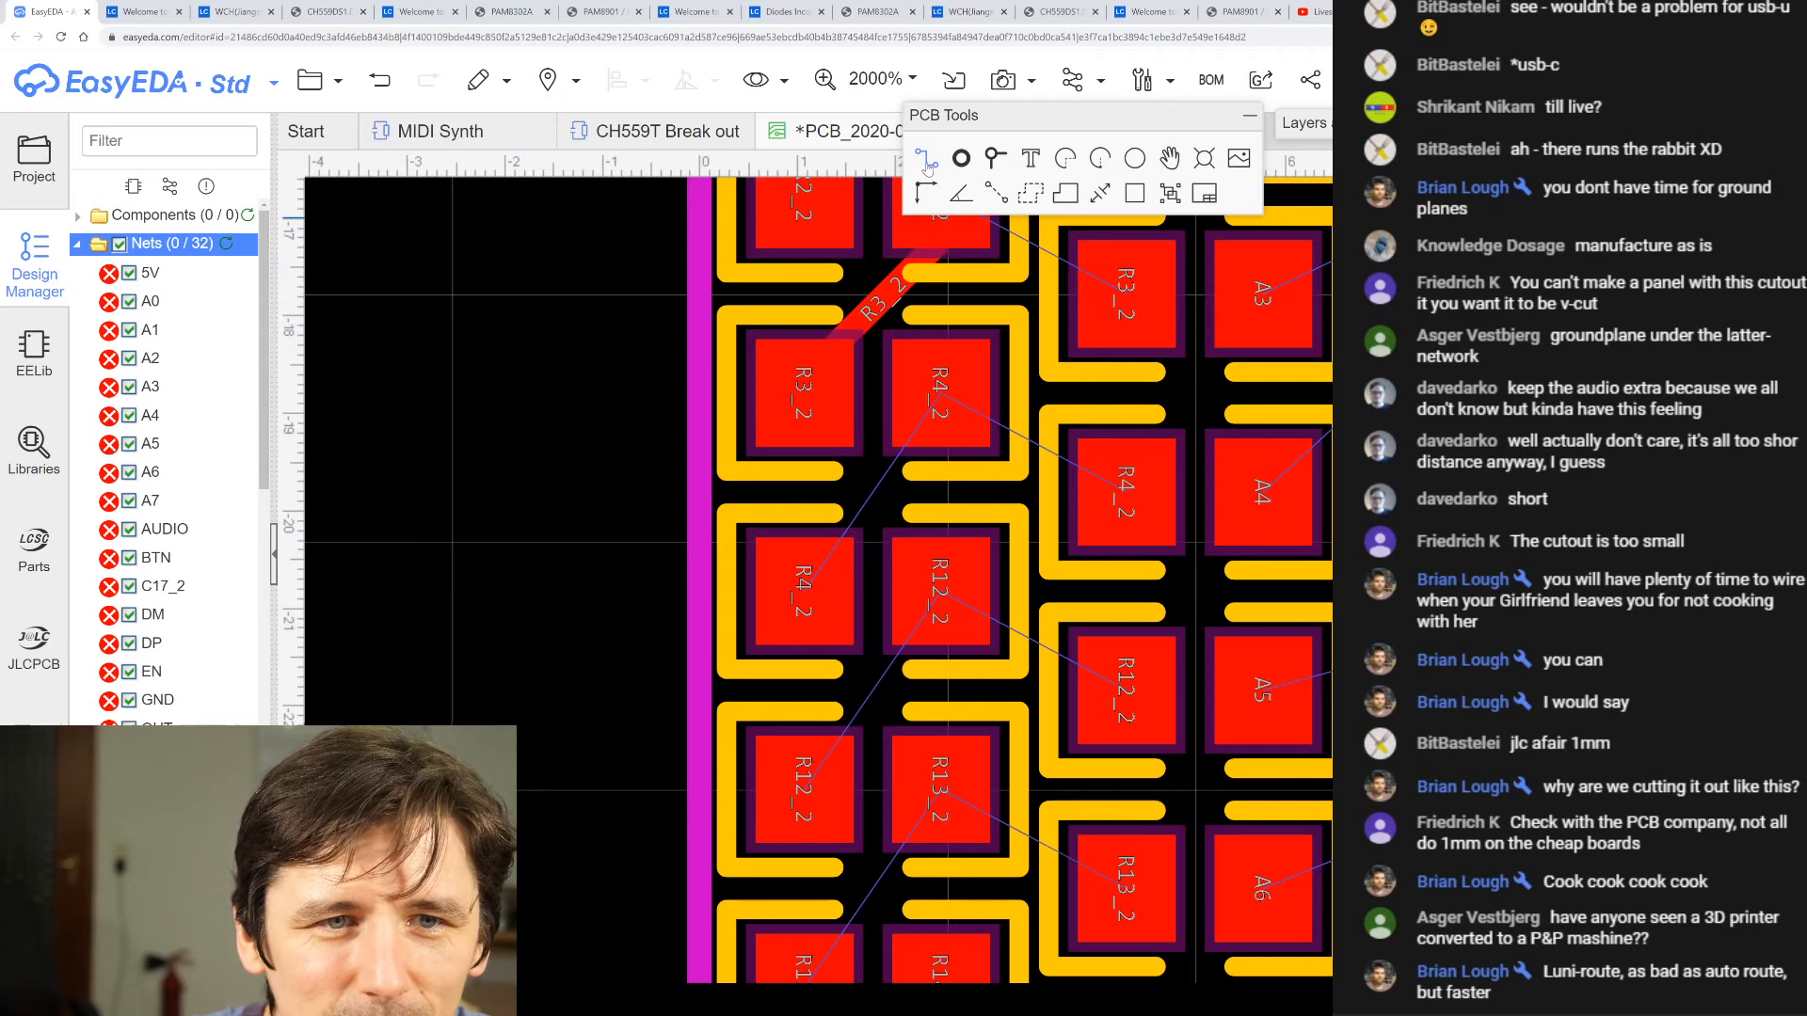
left_click(936, 400)
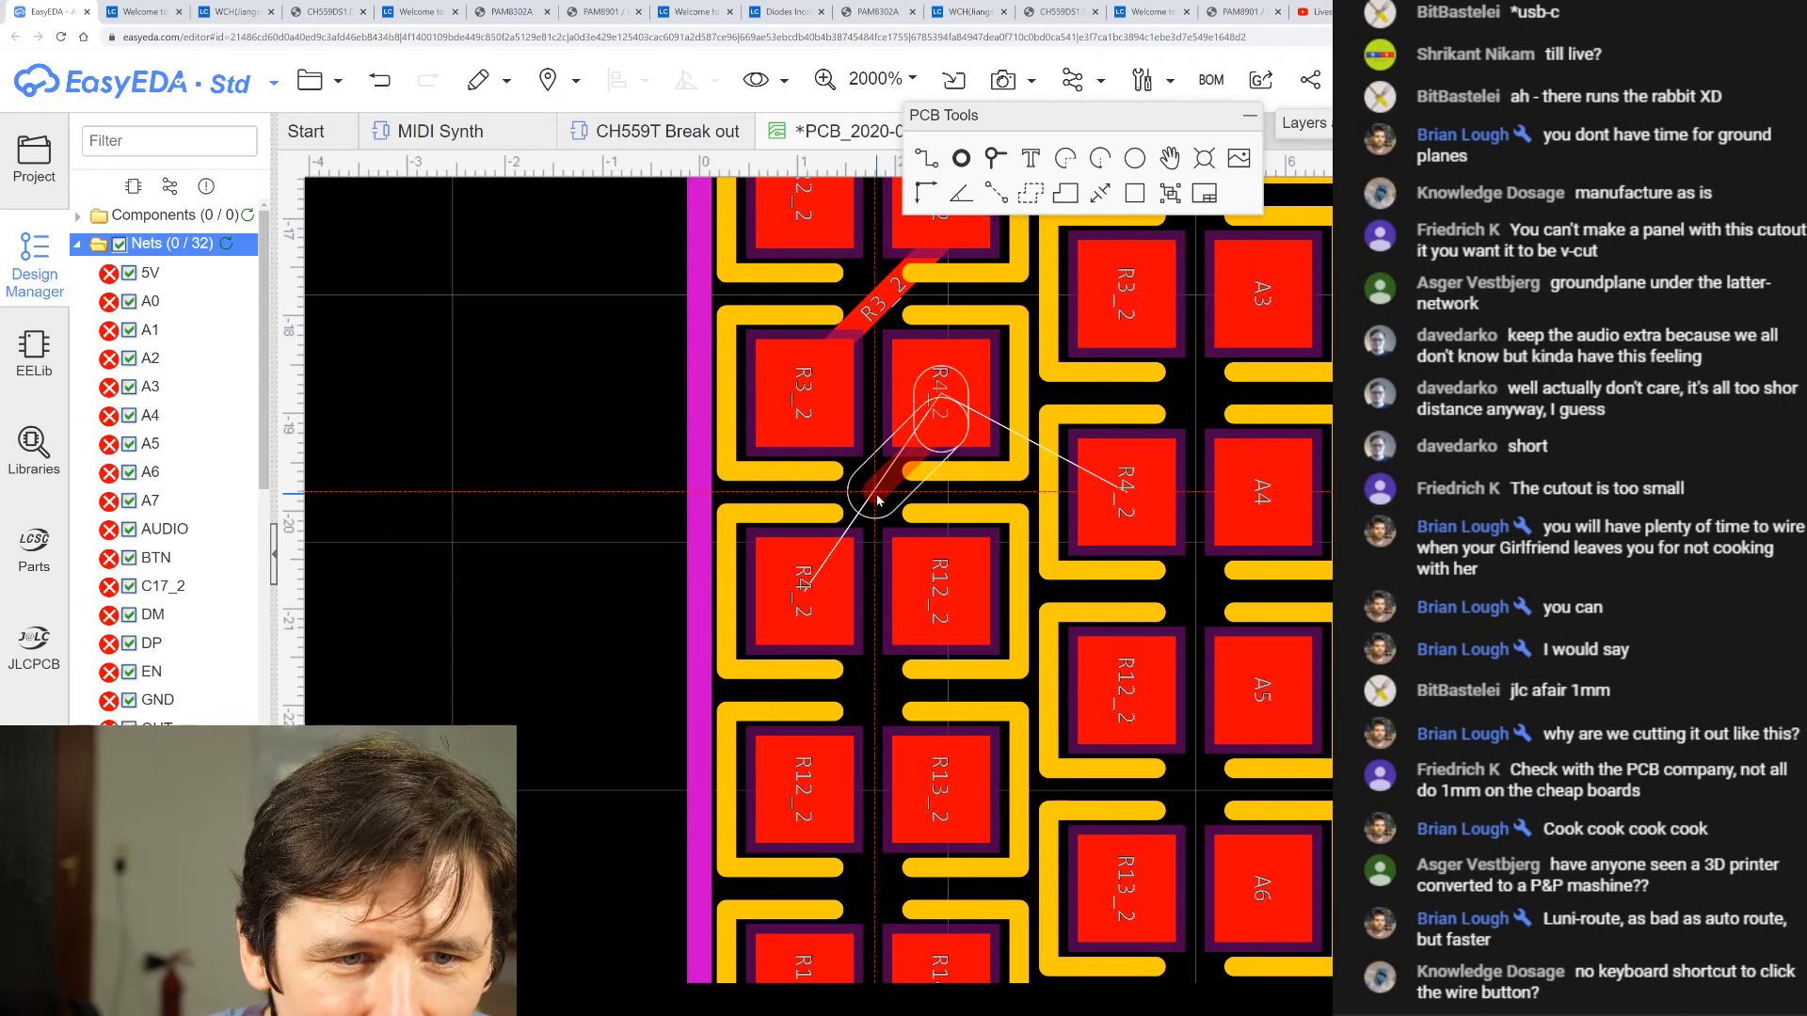
left_click(807, 553)
scroll(873, 840, "down", 2)
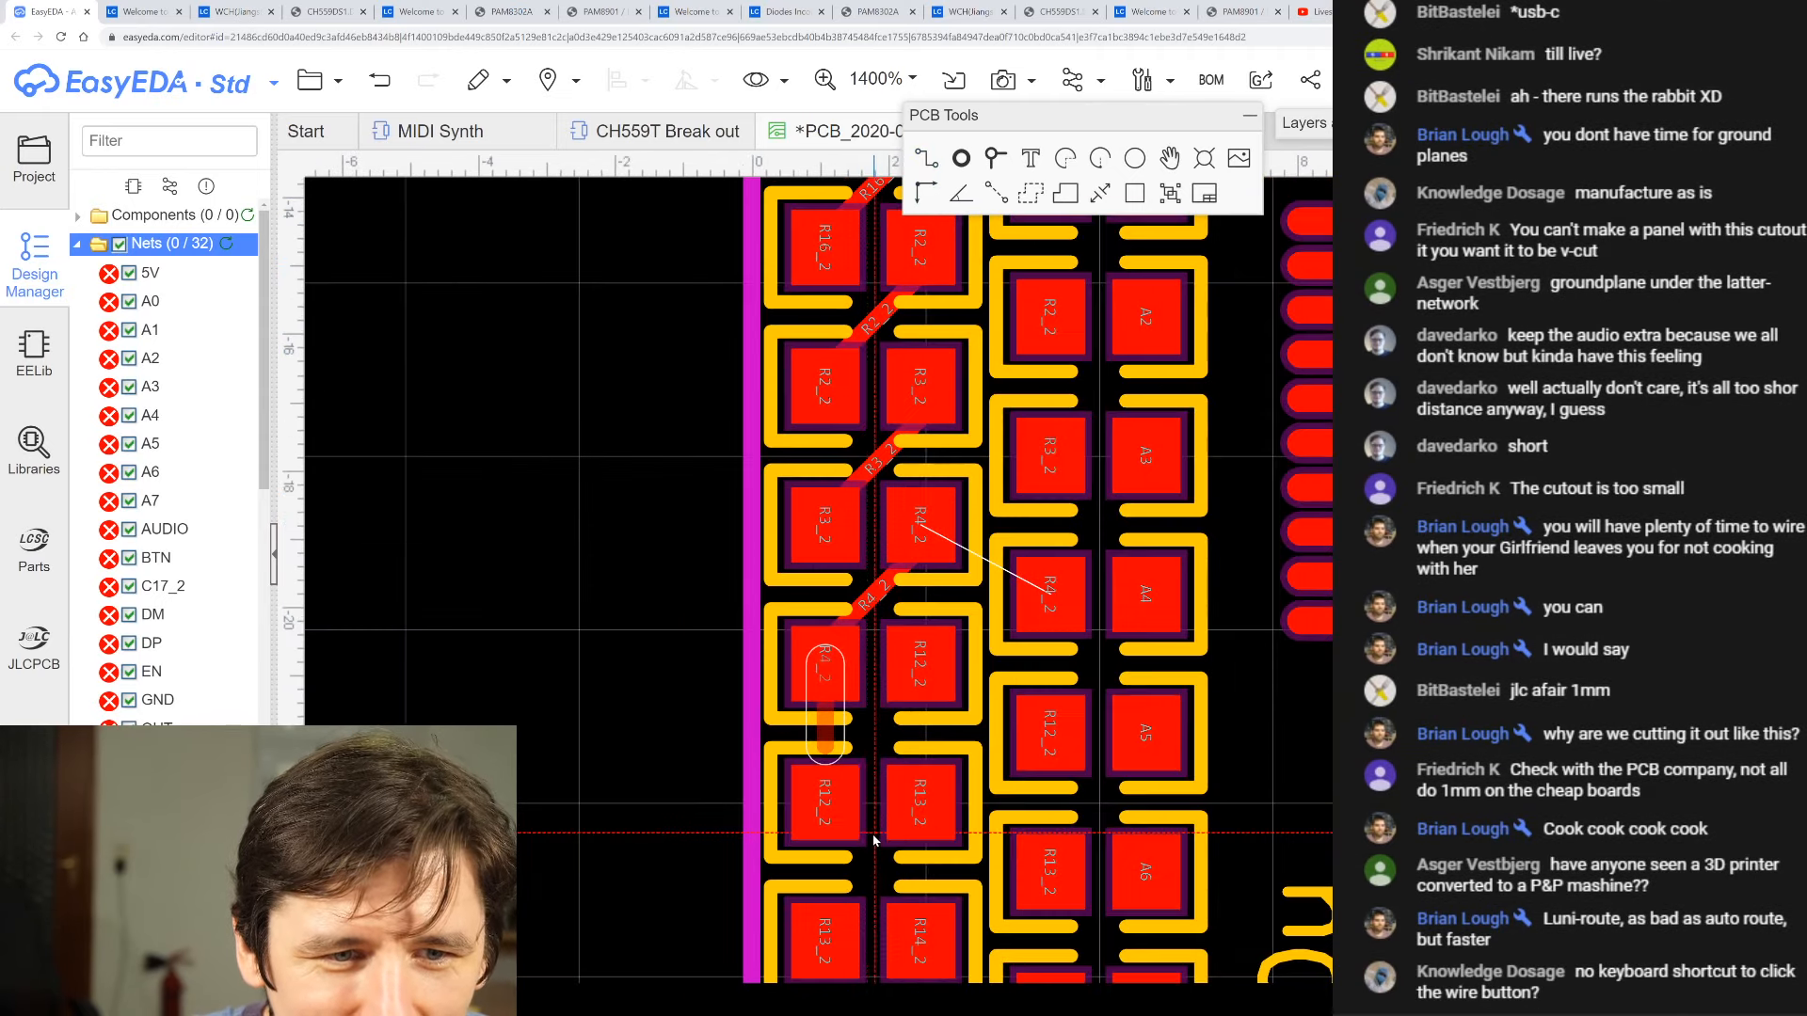
- Route the R12_2 net diagonally from the fifth 10k column resistor's right pad to the sixth resistor's left pad
right_click(873, 840)
scroll(873, 841, "down", 3)
scroll(852, 893, "up", 5)
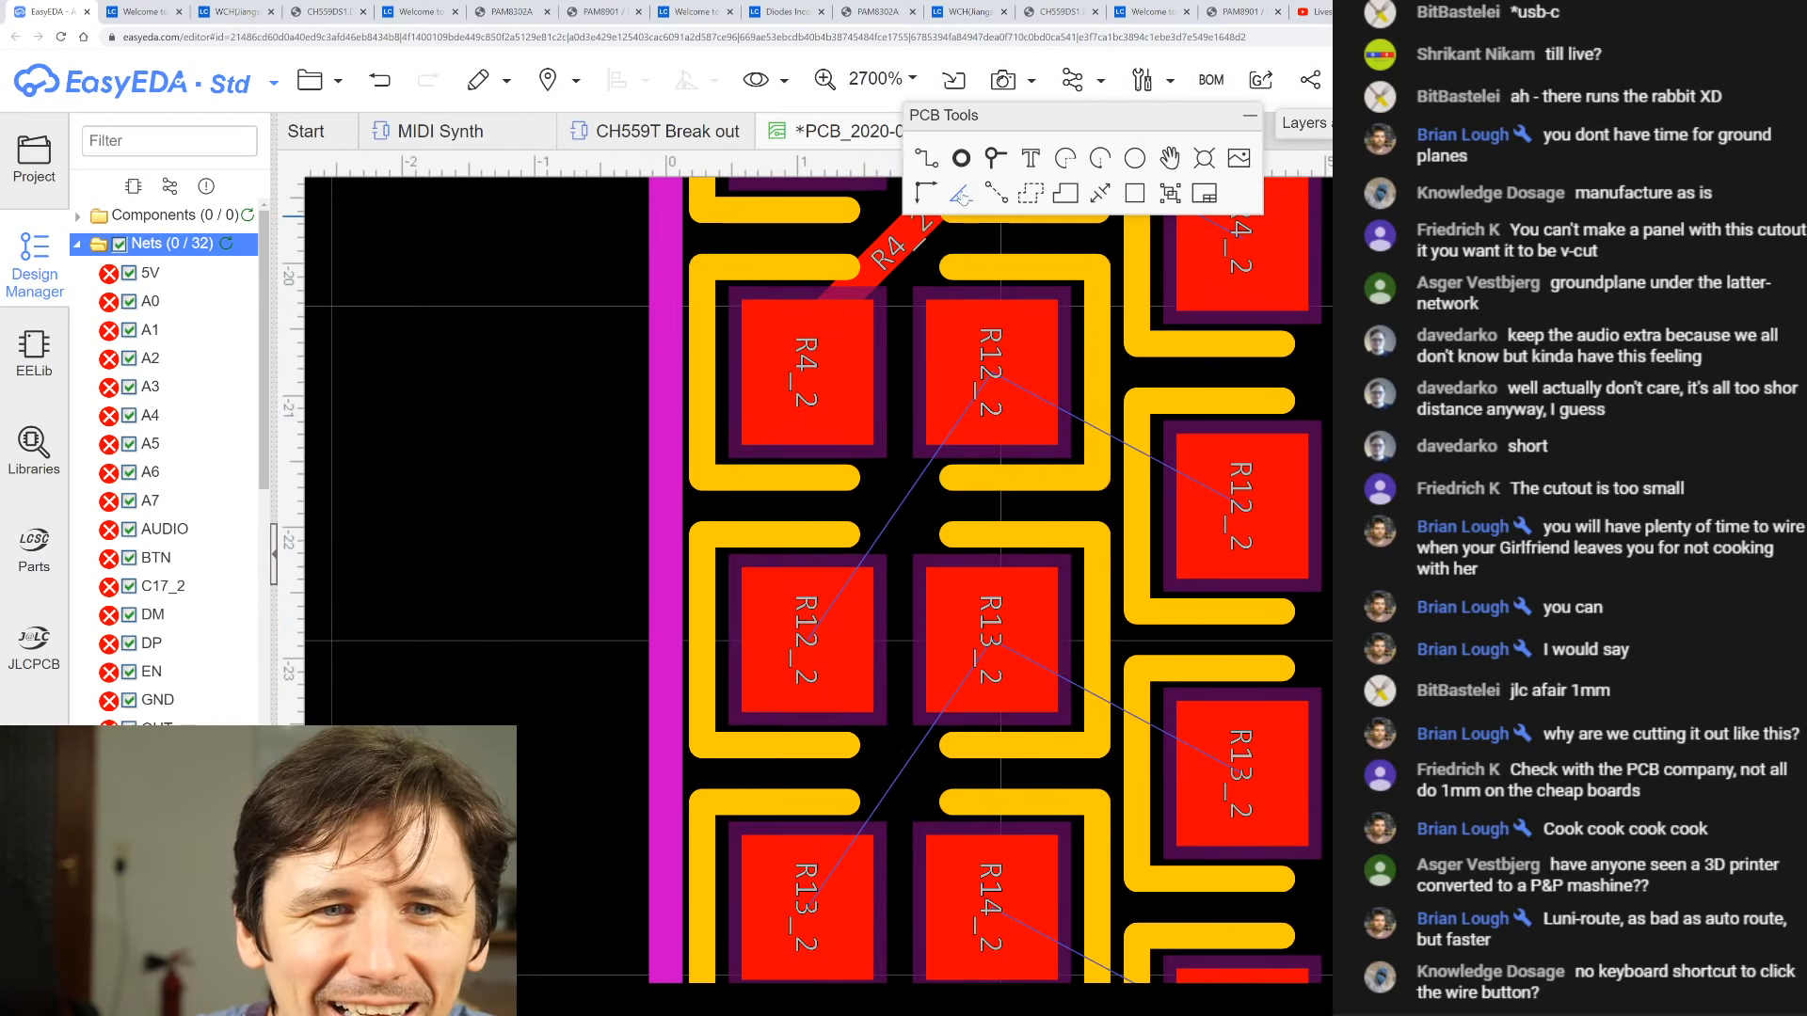
left_click(926, 158)
left_click(993, 371)
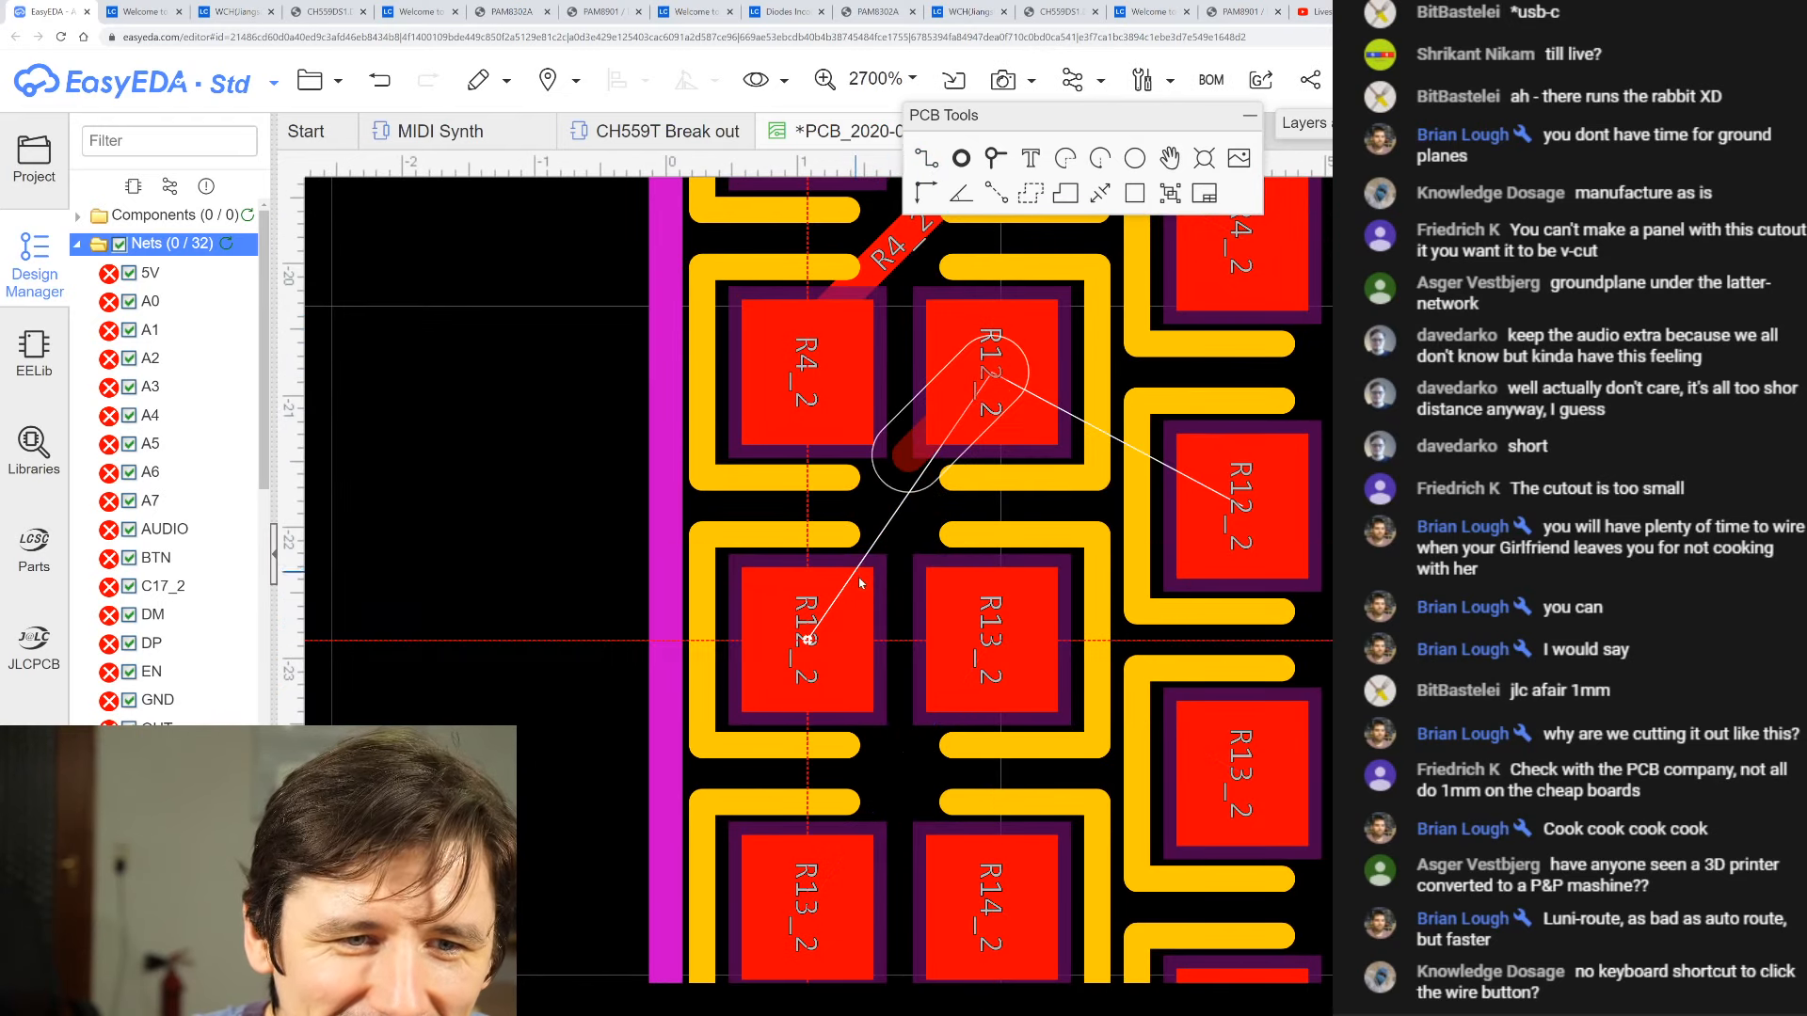
left_click(819, 625)
- Route the R13_2 net diagonally from the sixth 10k column resistor's right pad to the seventh resistor's left pad
scroll(821, 658, "down", 3)
scroll(827, 864, "up", 2)
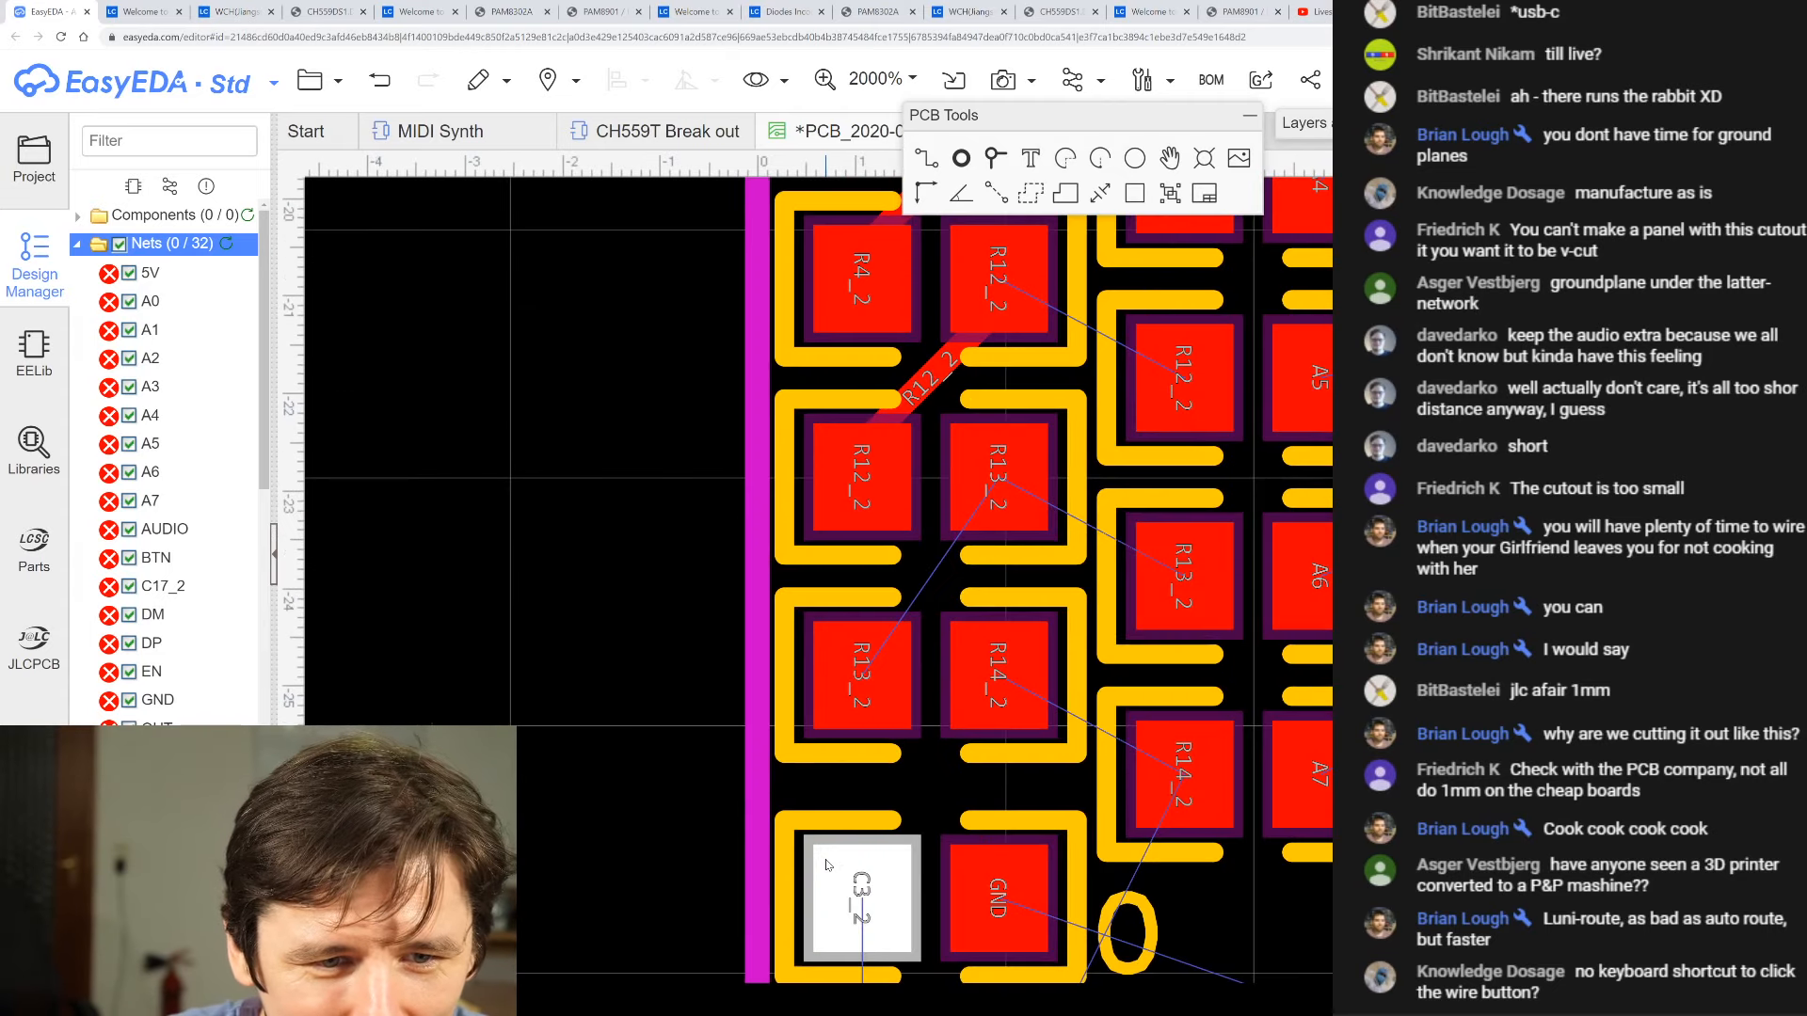
key("w")
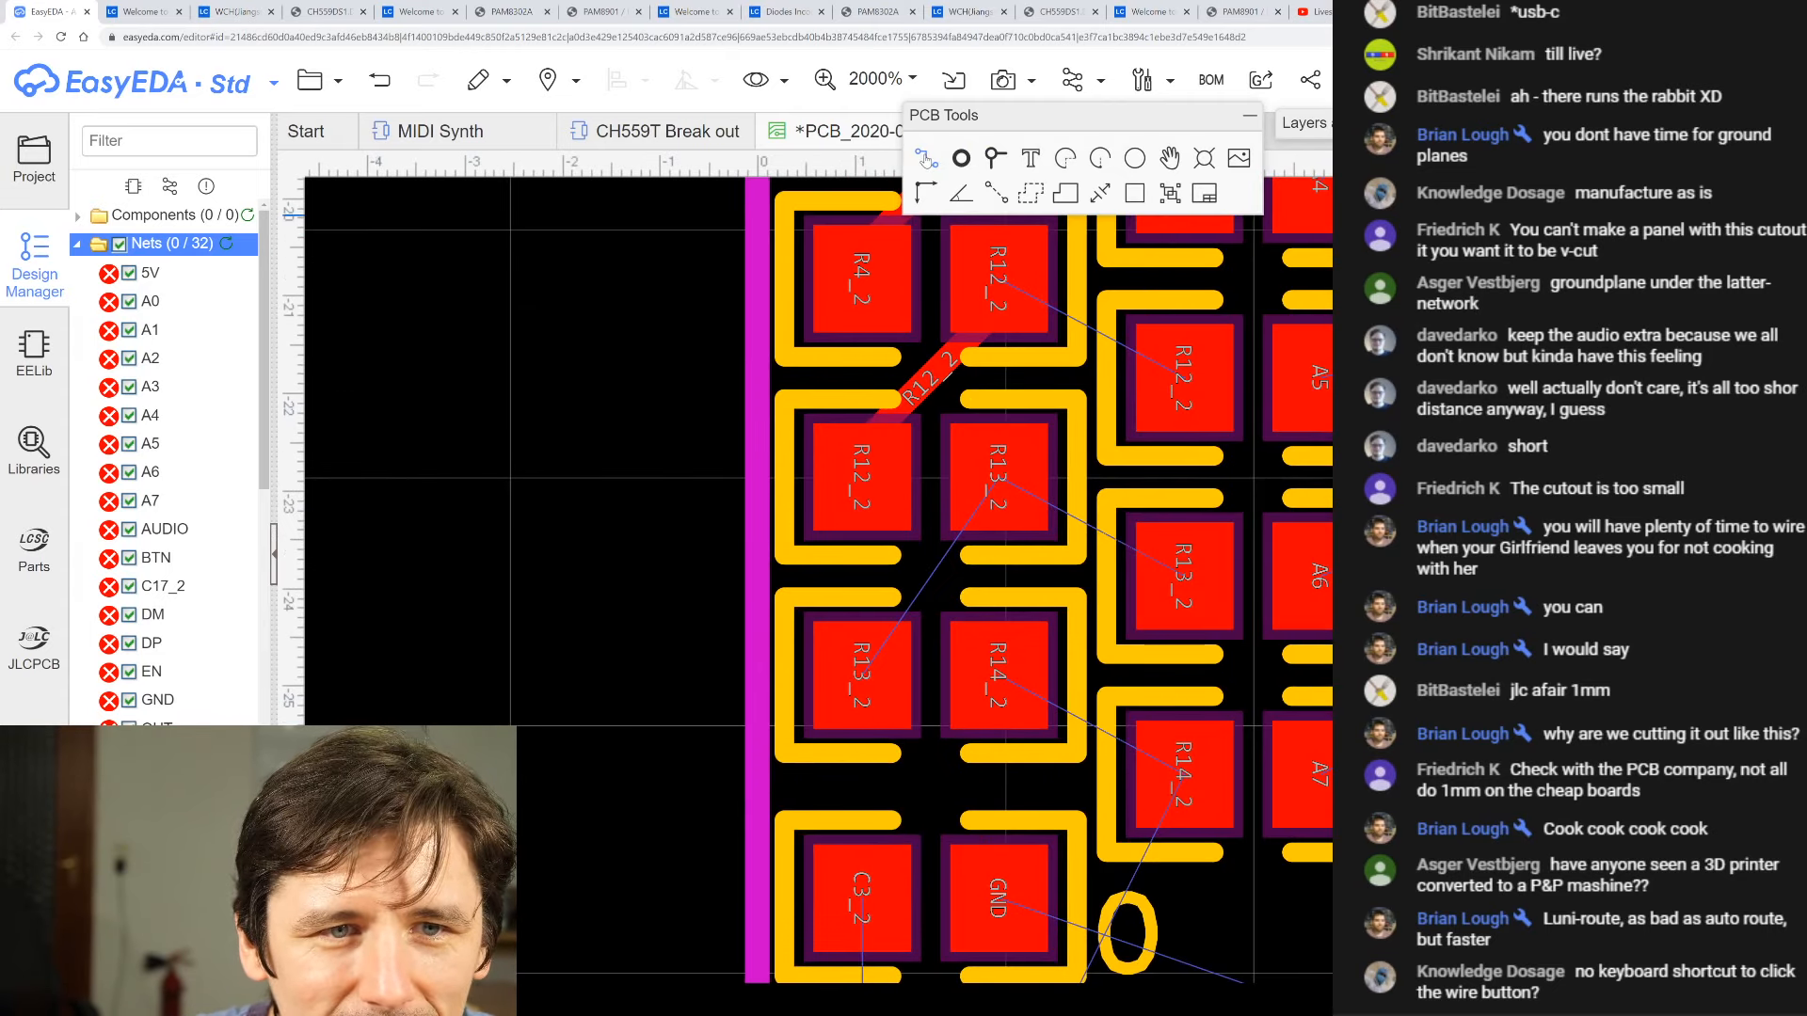
left_click(1000, 477)
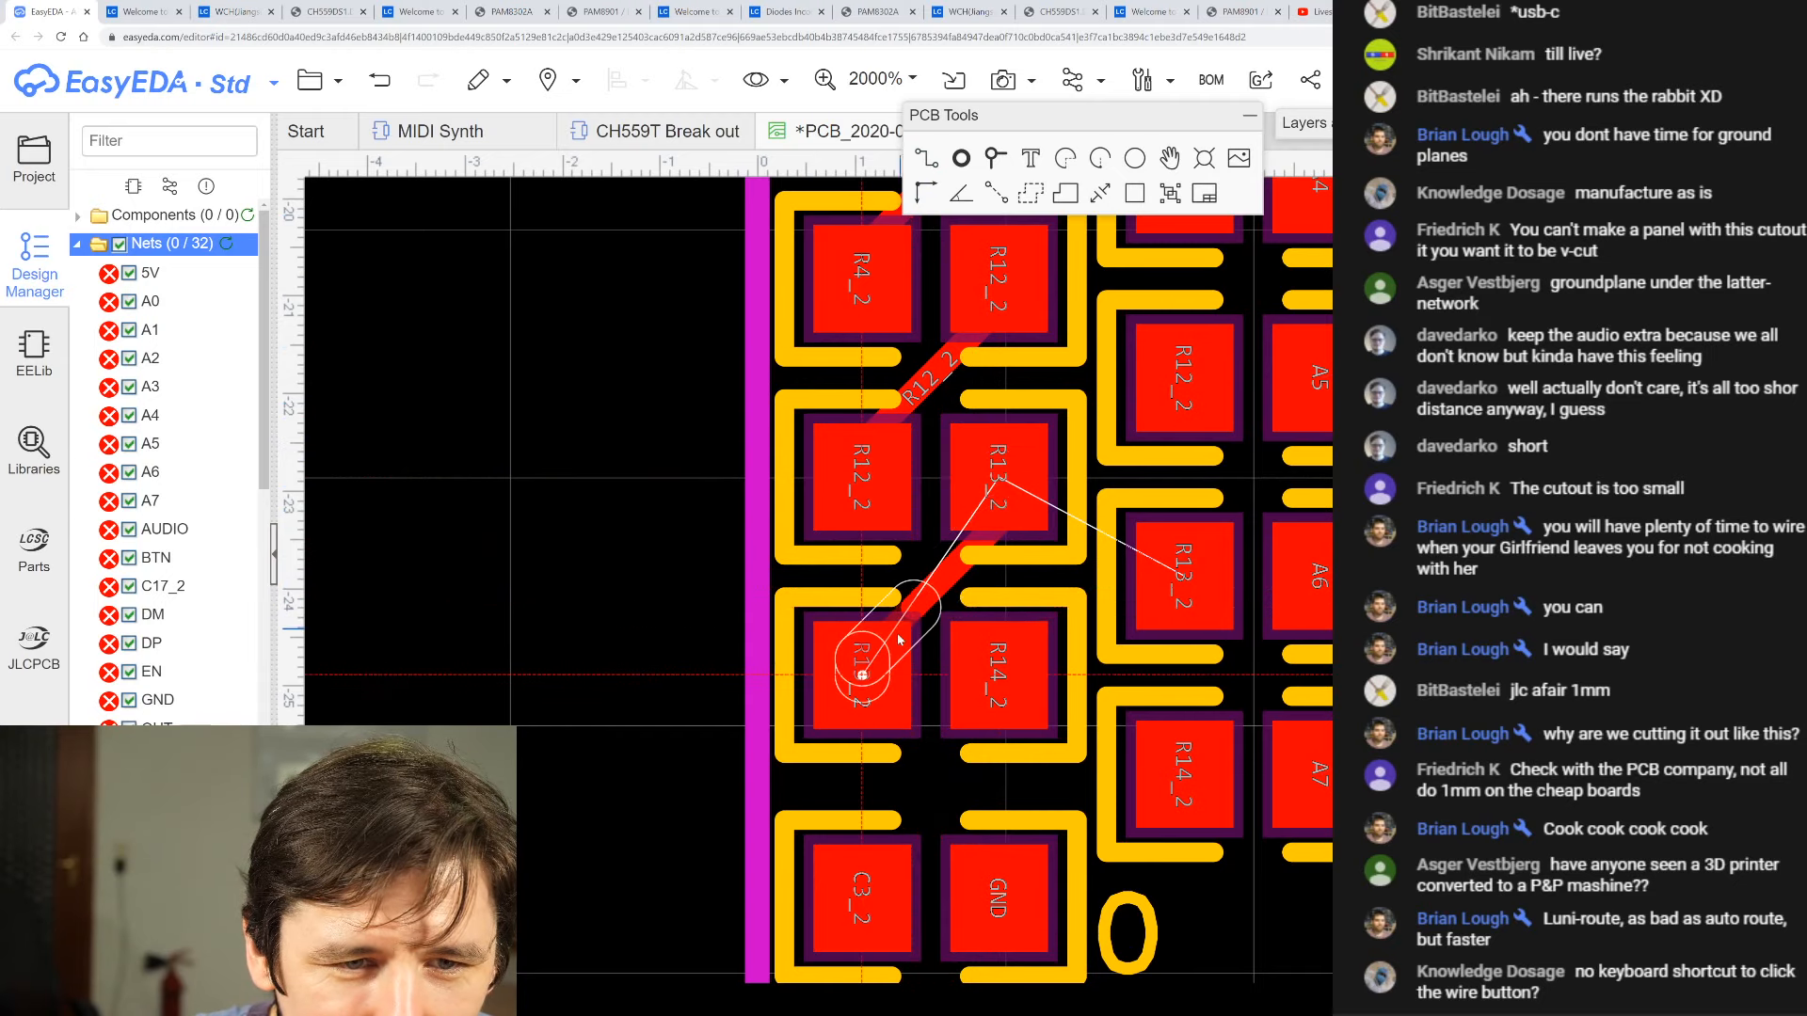
left_click(863, 674)
- Route the R16_2 and R2_2 nets from the first two 10k resistors' right pads to the matching left pads in the 20k column
scroll(920, 738, "down", 4)
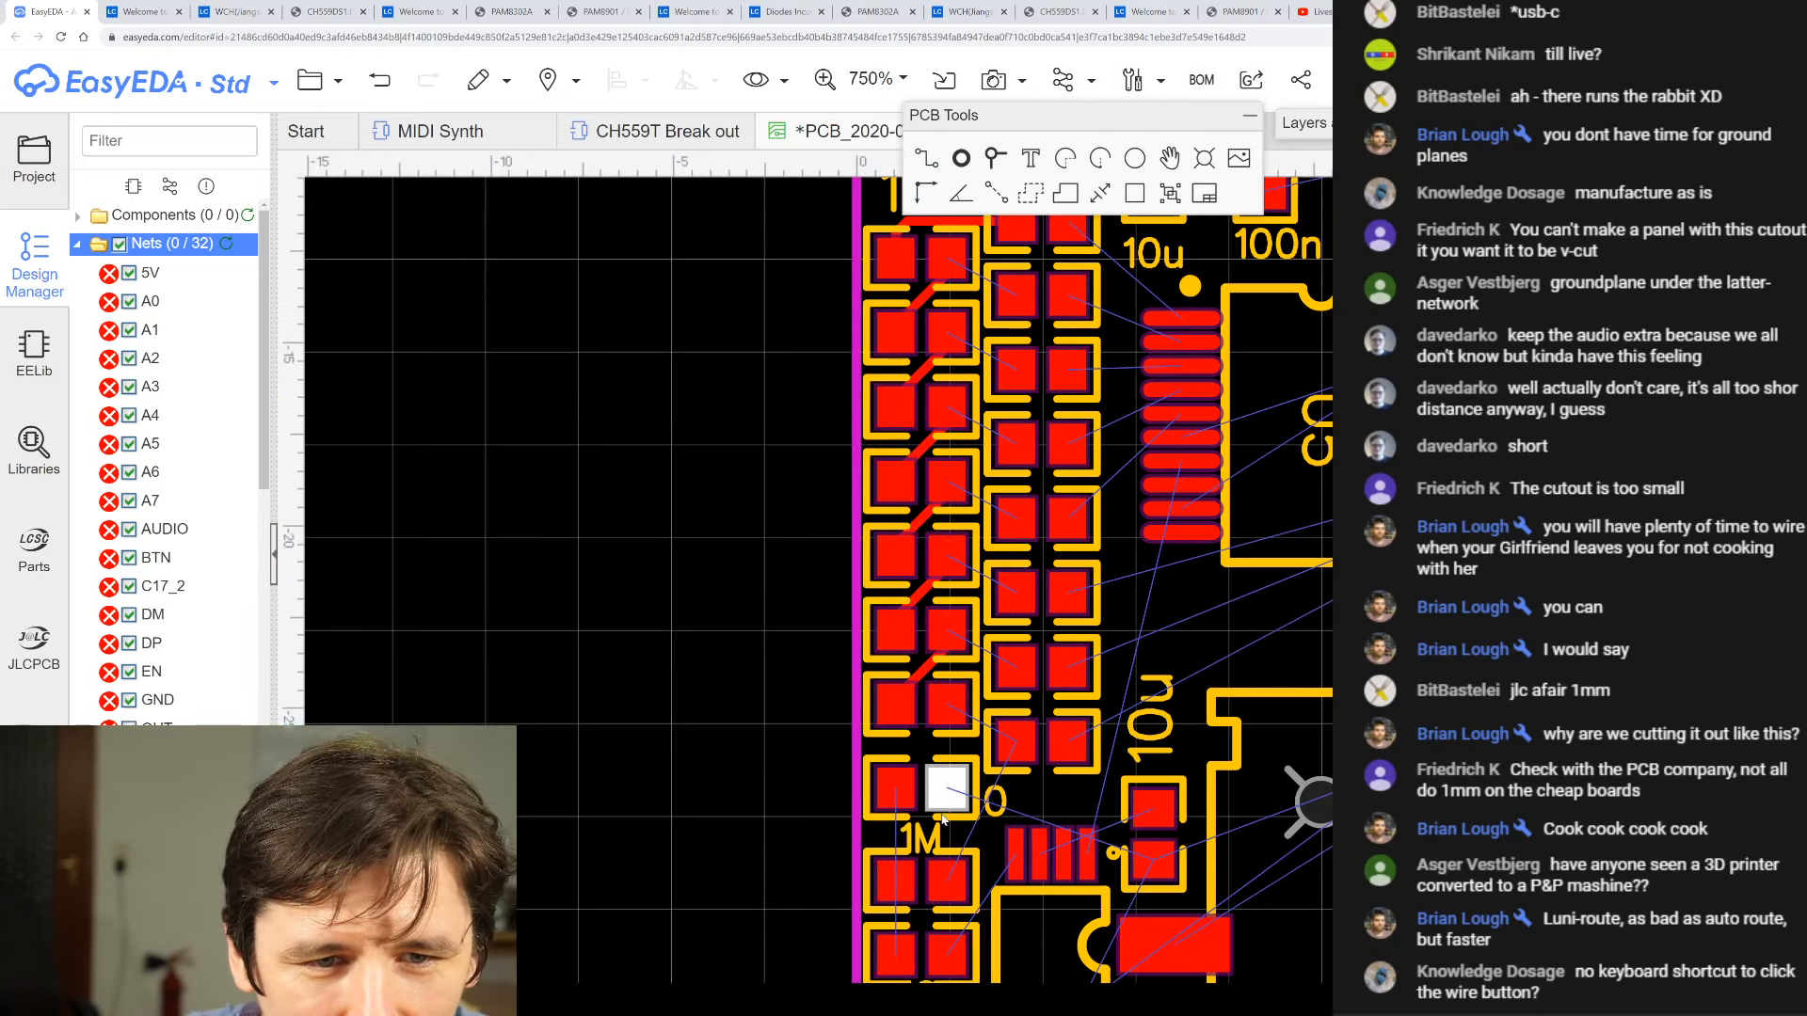
scroll(1010, 506, "down", 2)
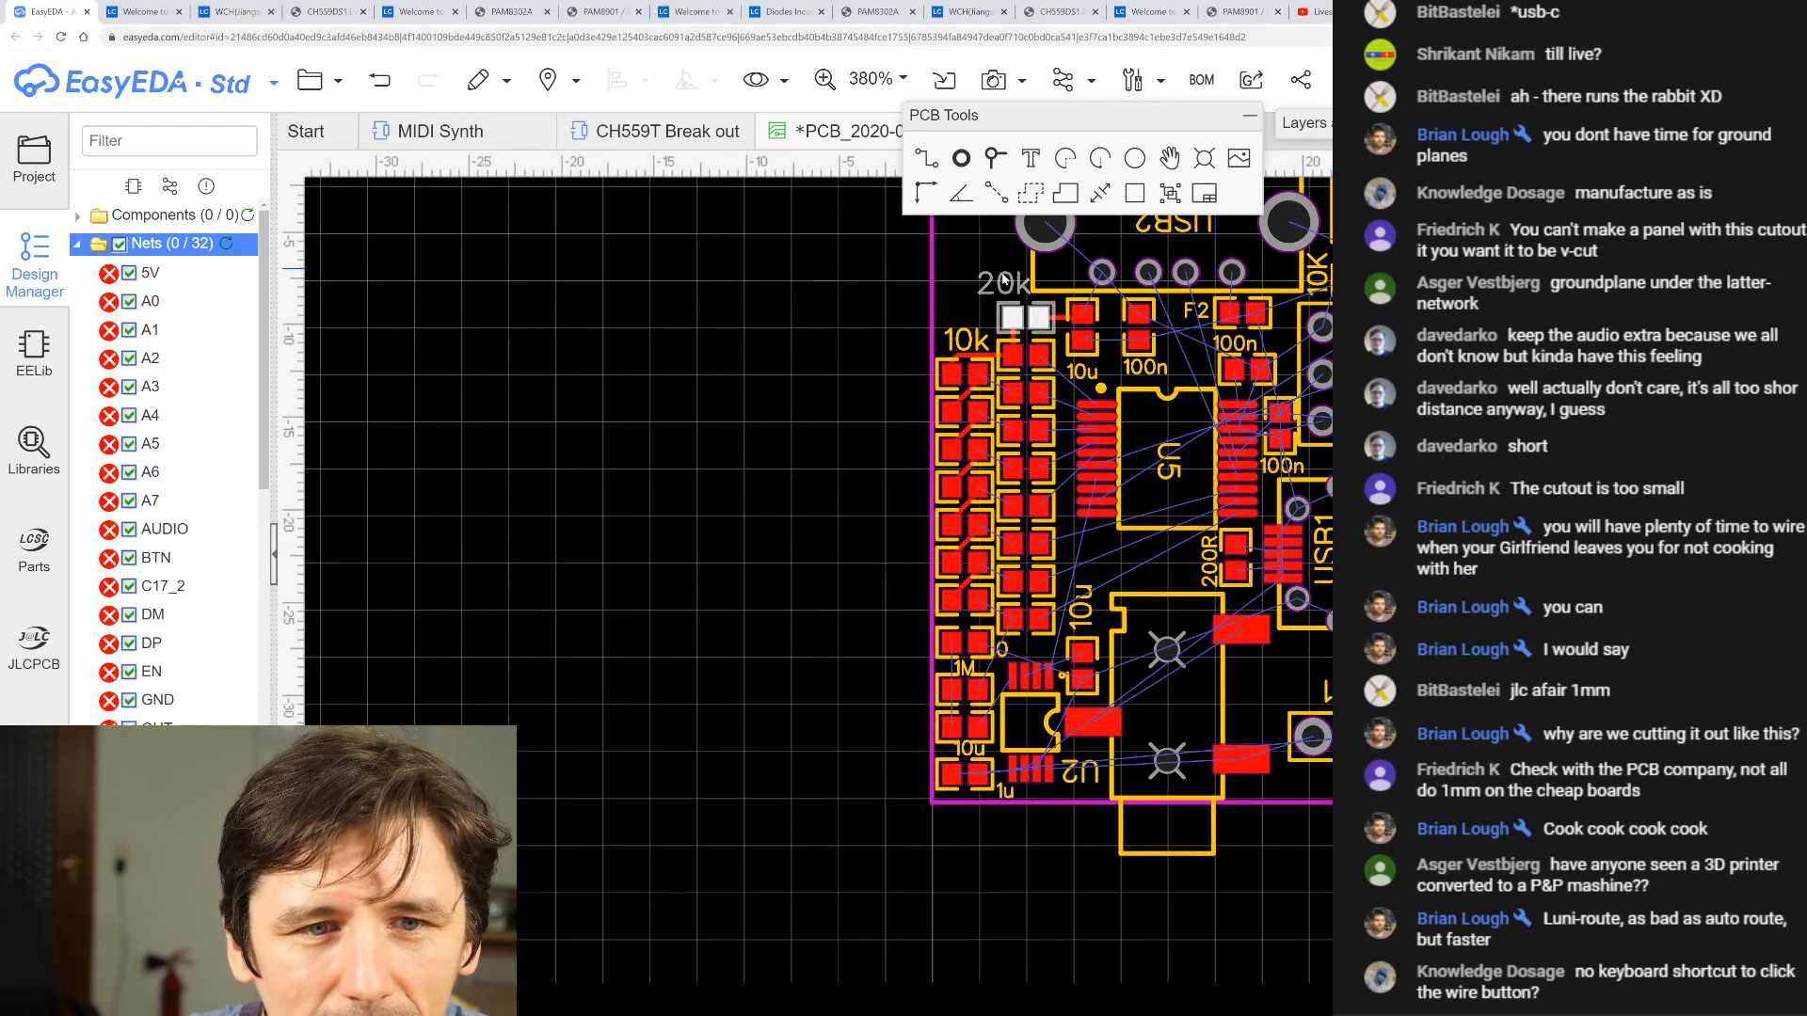
scroll(999, 273, "up", 2)
left_click(926, 158)
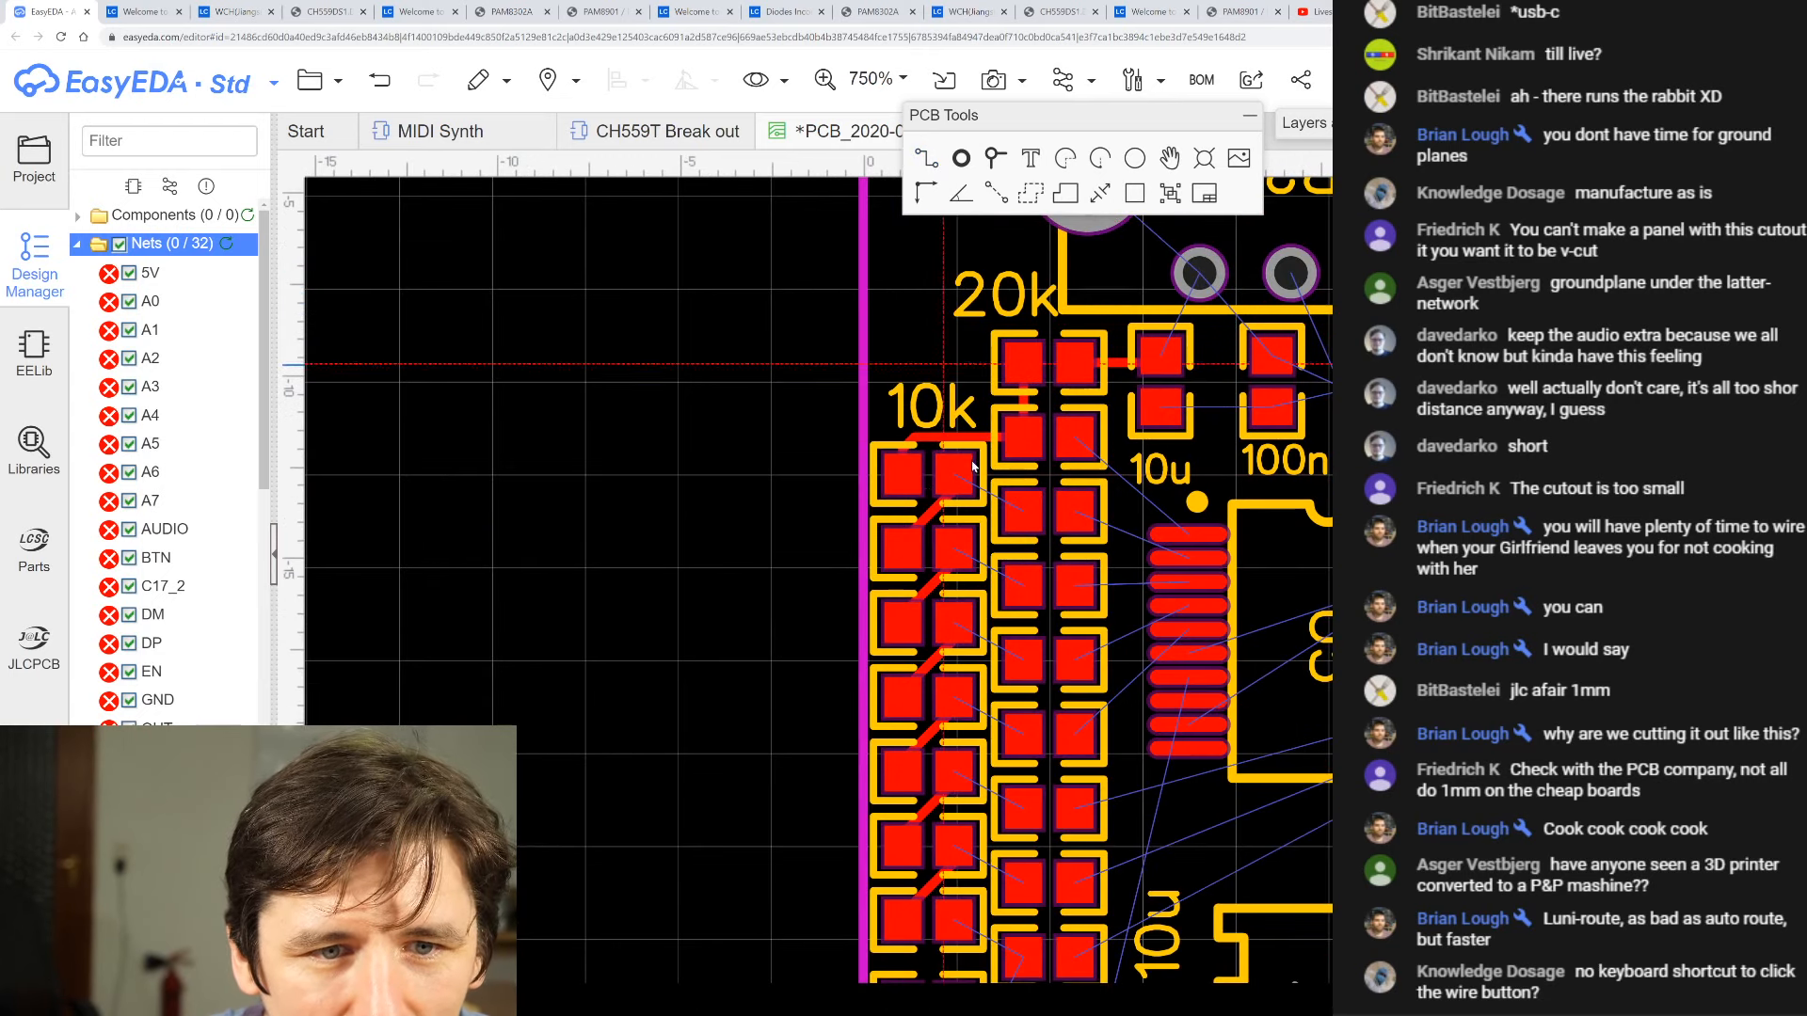
left_click(953, 477)
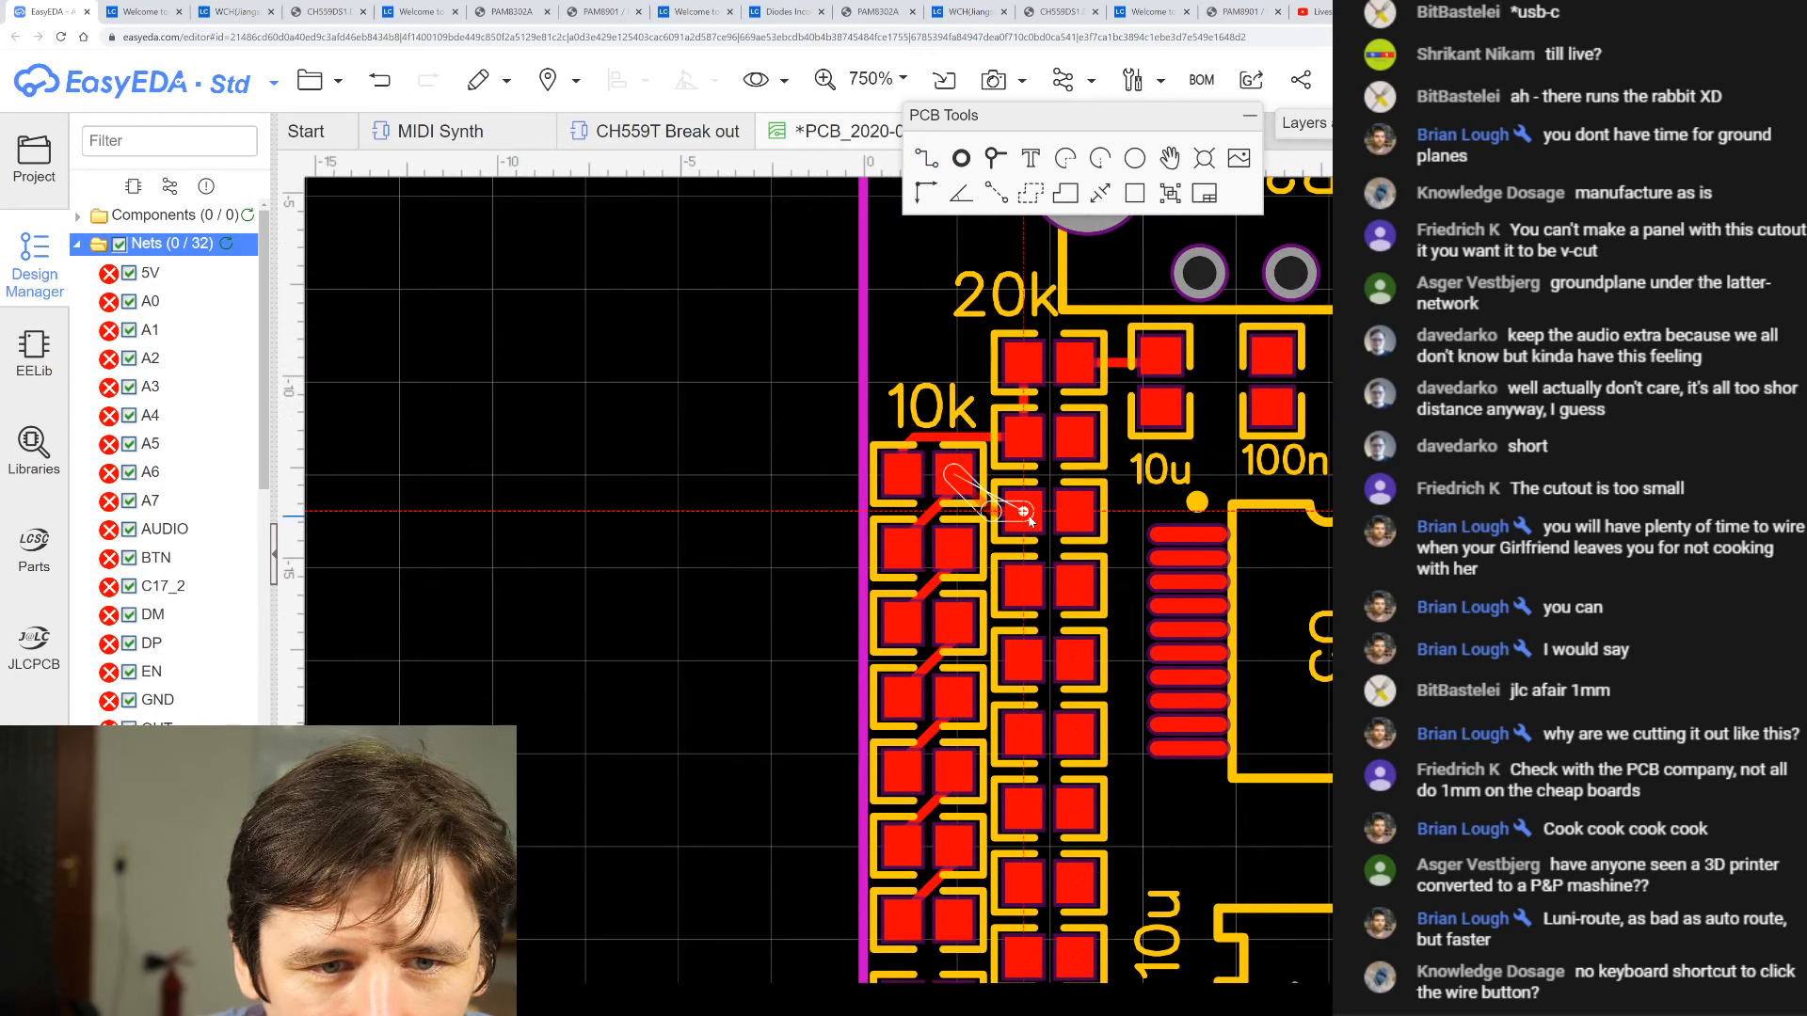
left_click(1024, 511)
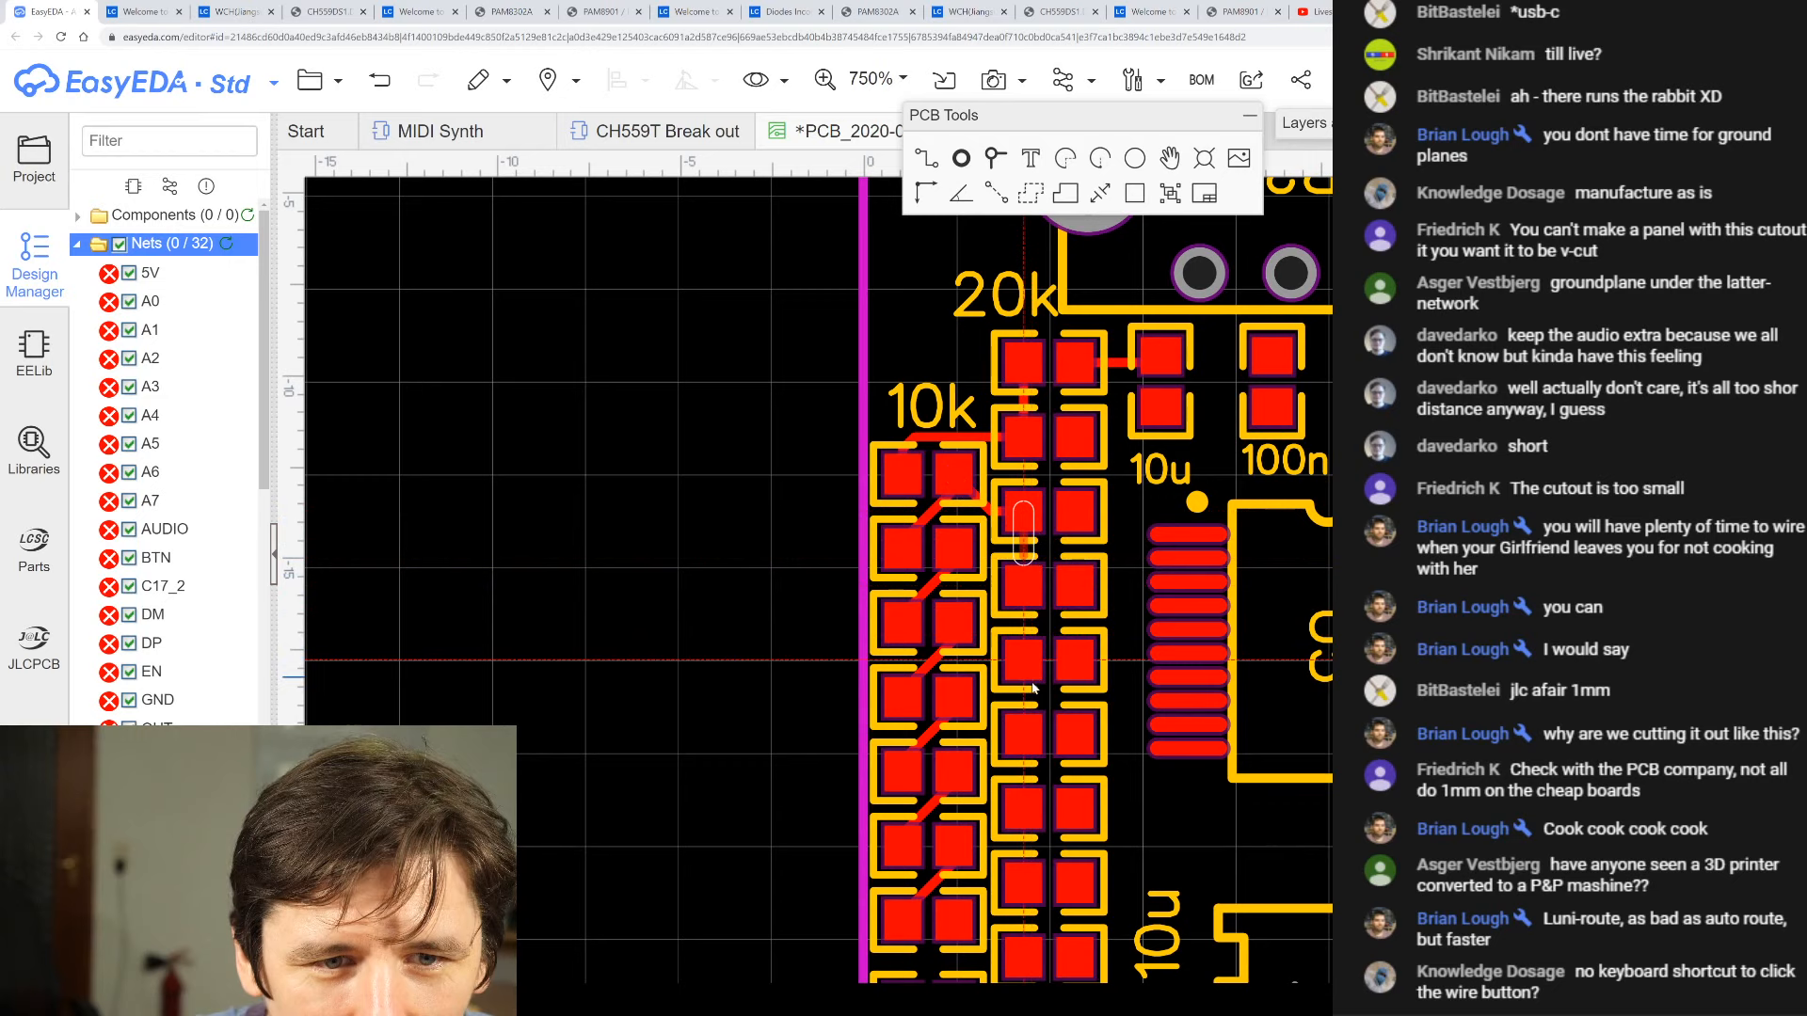
left_click(953, 548)
left_click(1024, 586)
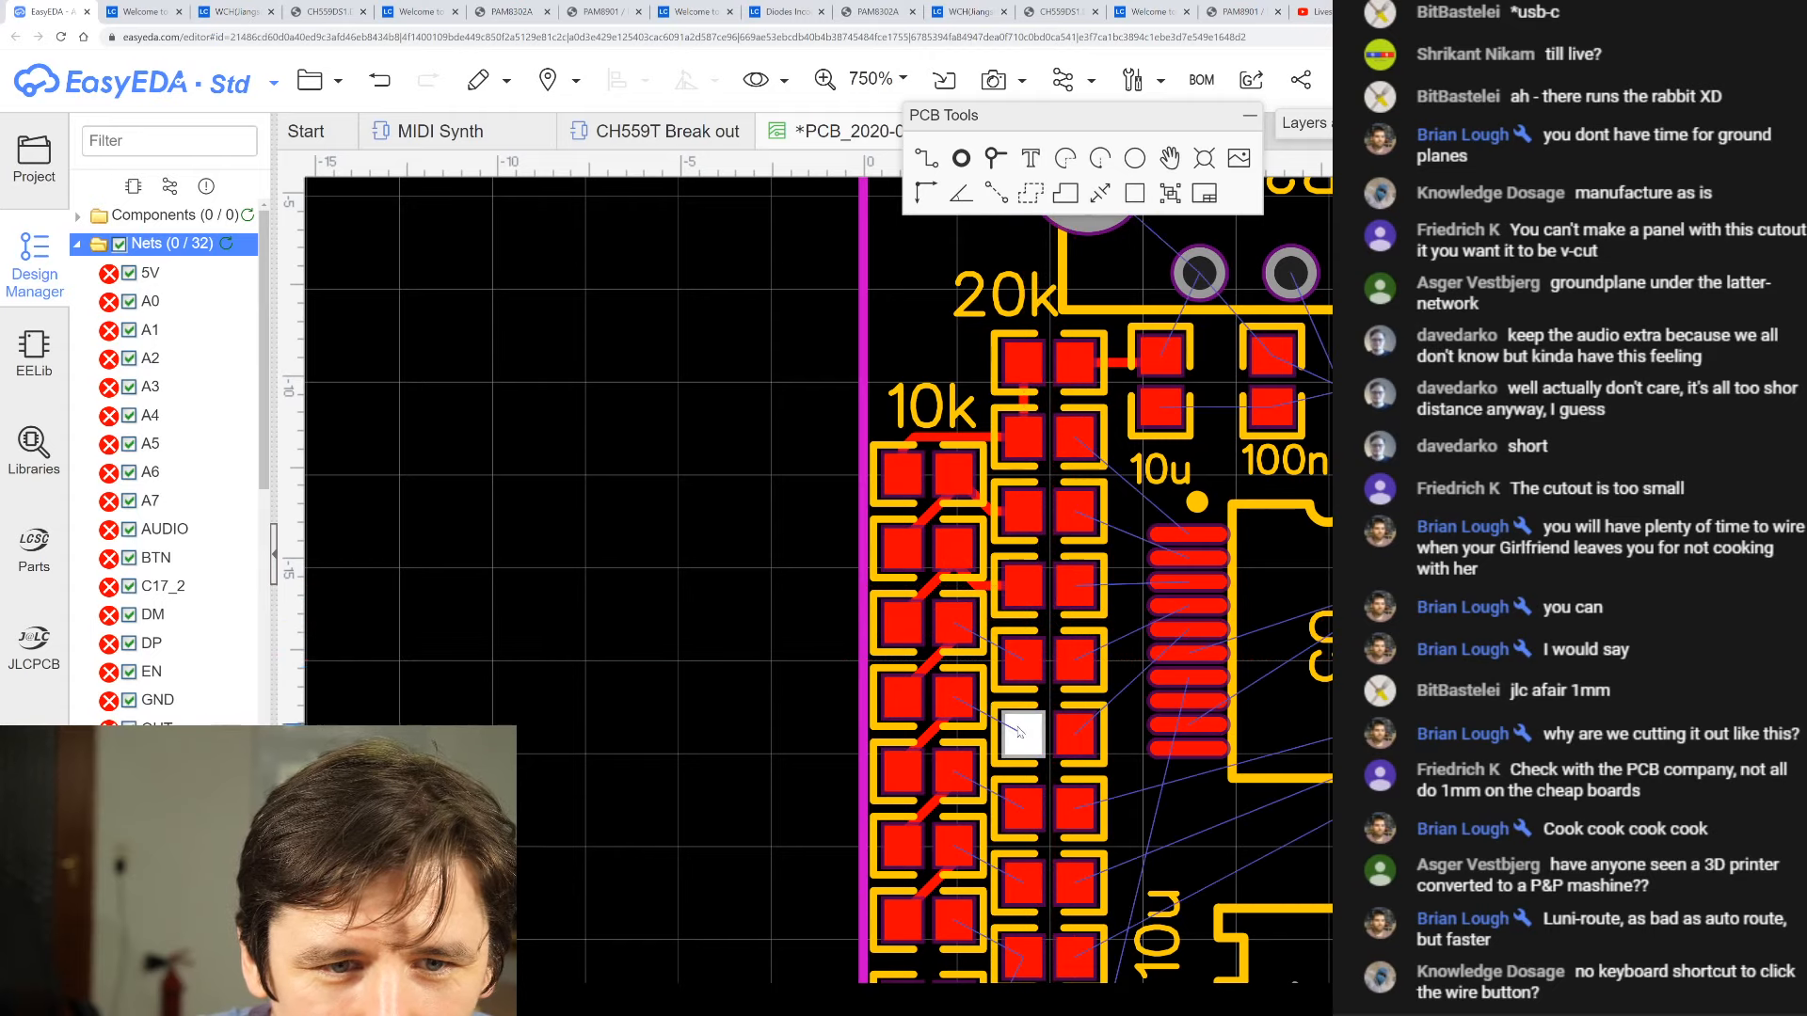
- Route the R3_2 and R4_2 nets from the third and fourth 10k resistors' right pads to their matching 20k column pads
scroll(999, 824, "up", 1)
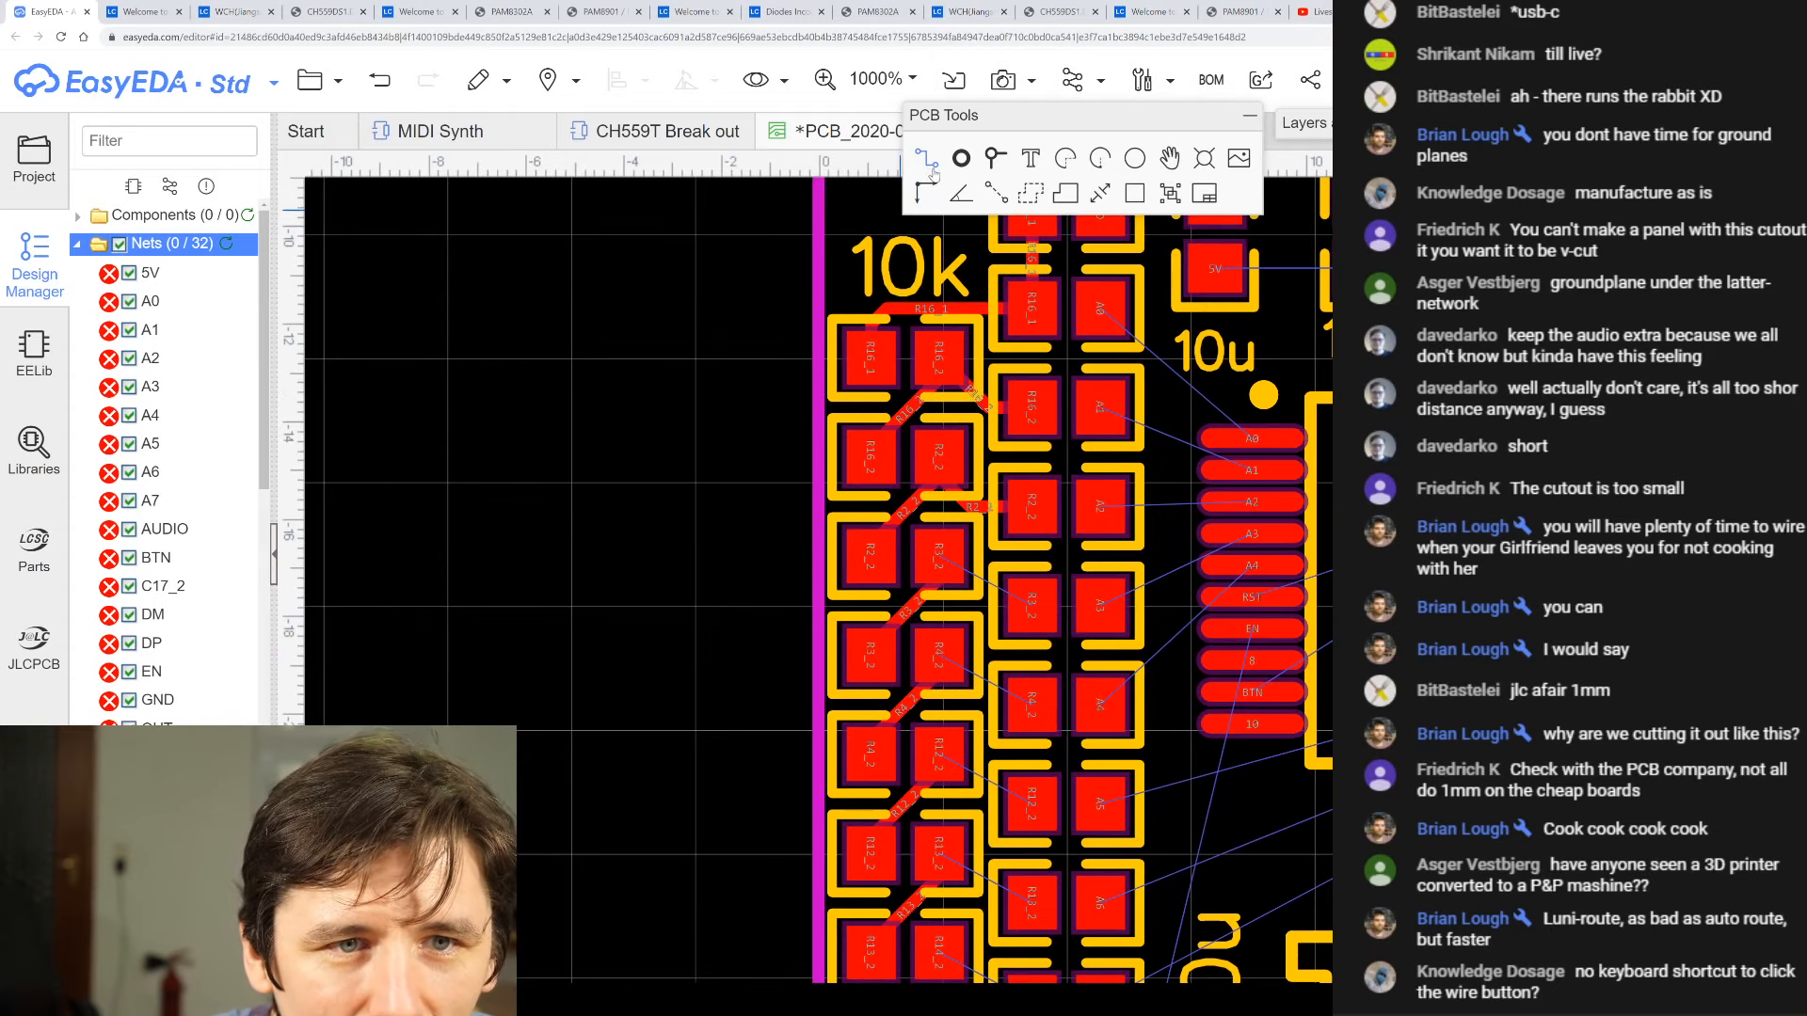
left_click(939, 575)
left_click(1024, 607)
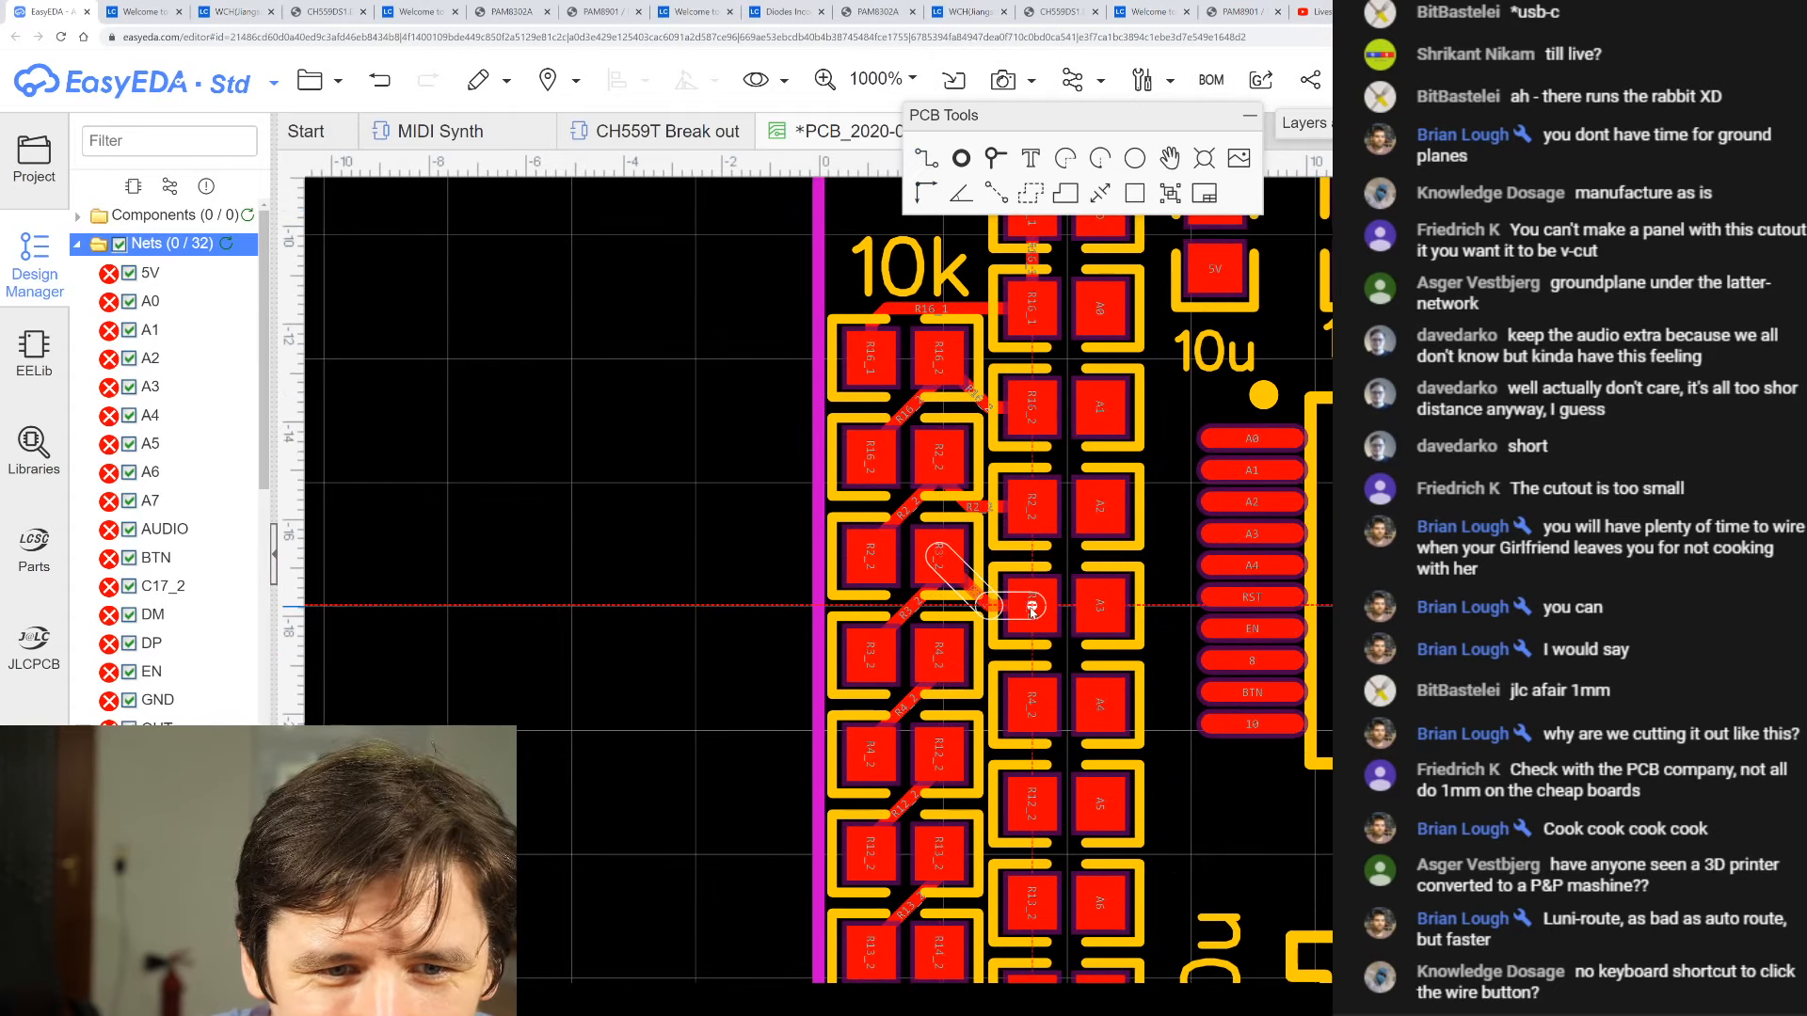
left_click(925, 158)
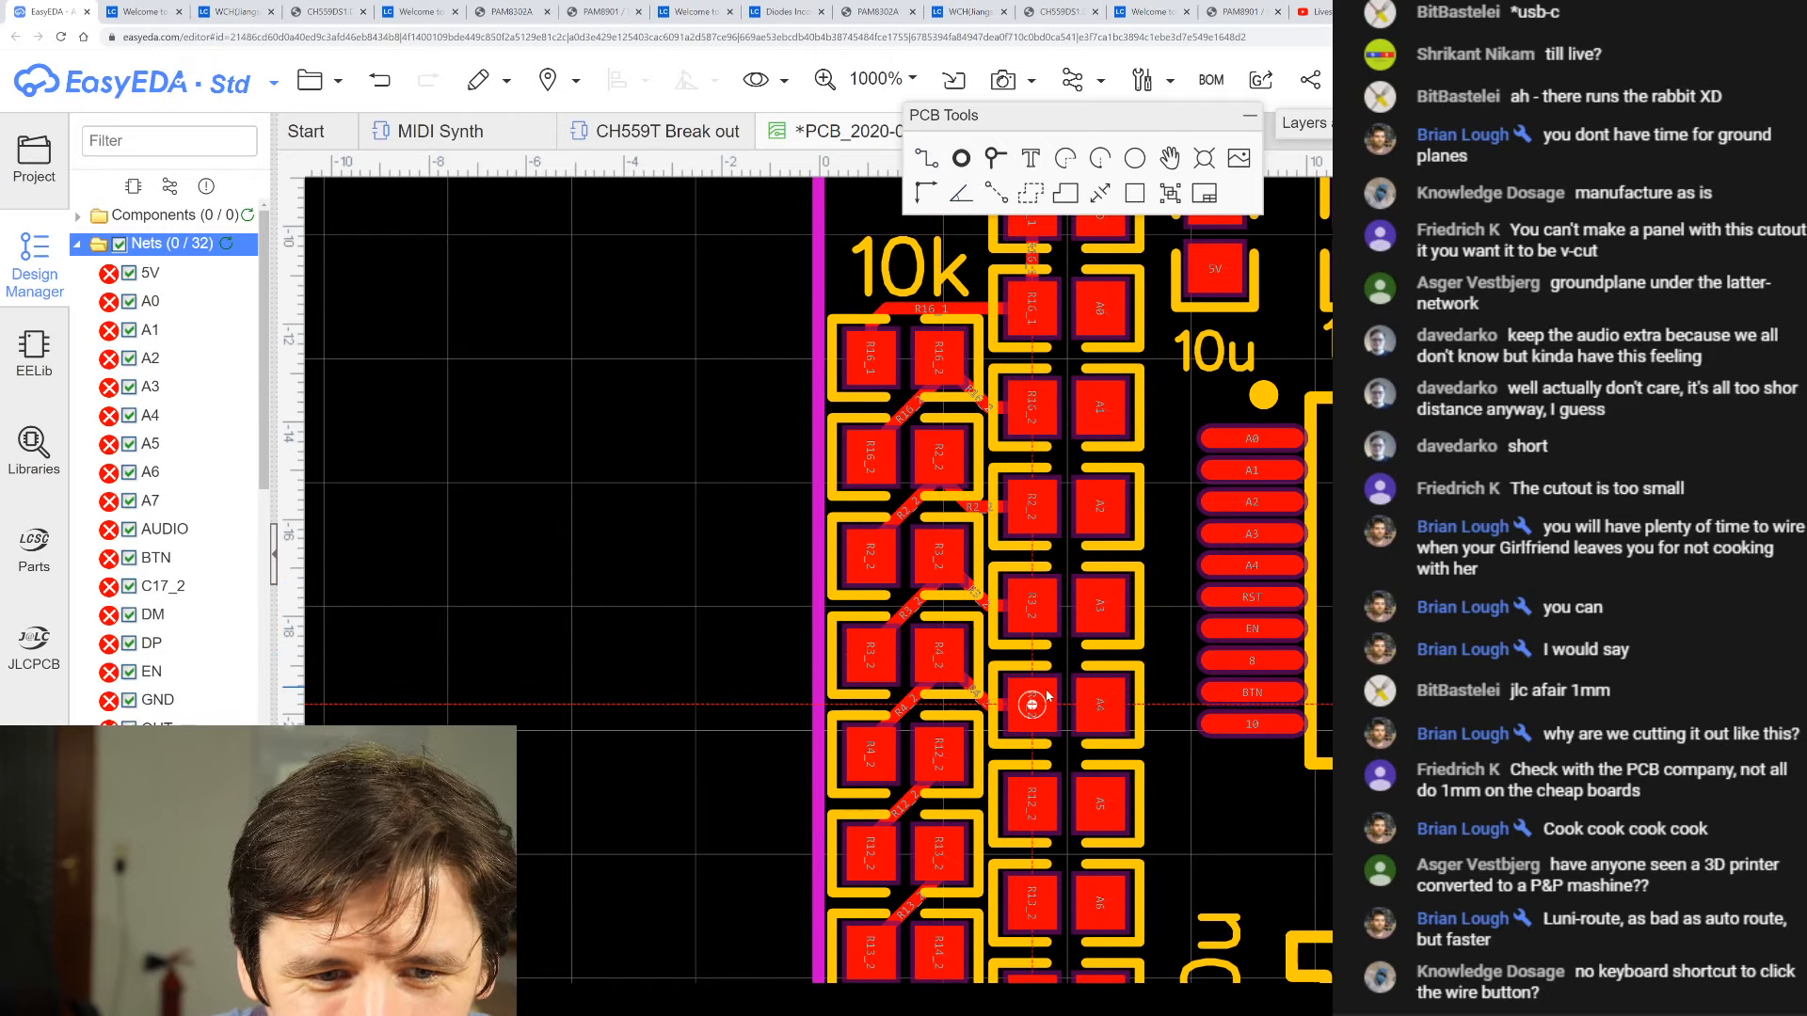
- Route the R12_2 net from the fifth 10k resistor's right pad to its matching left pad in the 20k column
scroll(965, 885, "down", 1)
scroll(966, 886, "down", 2)
scroll(985, 948, "up", 2)
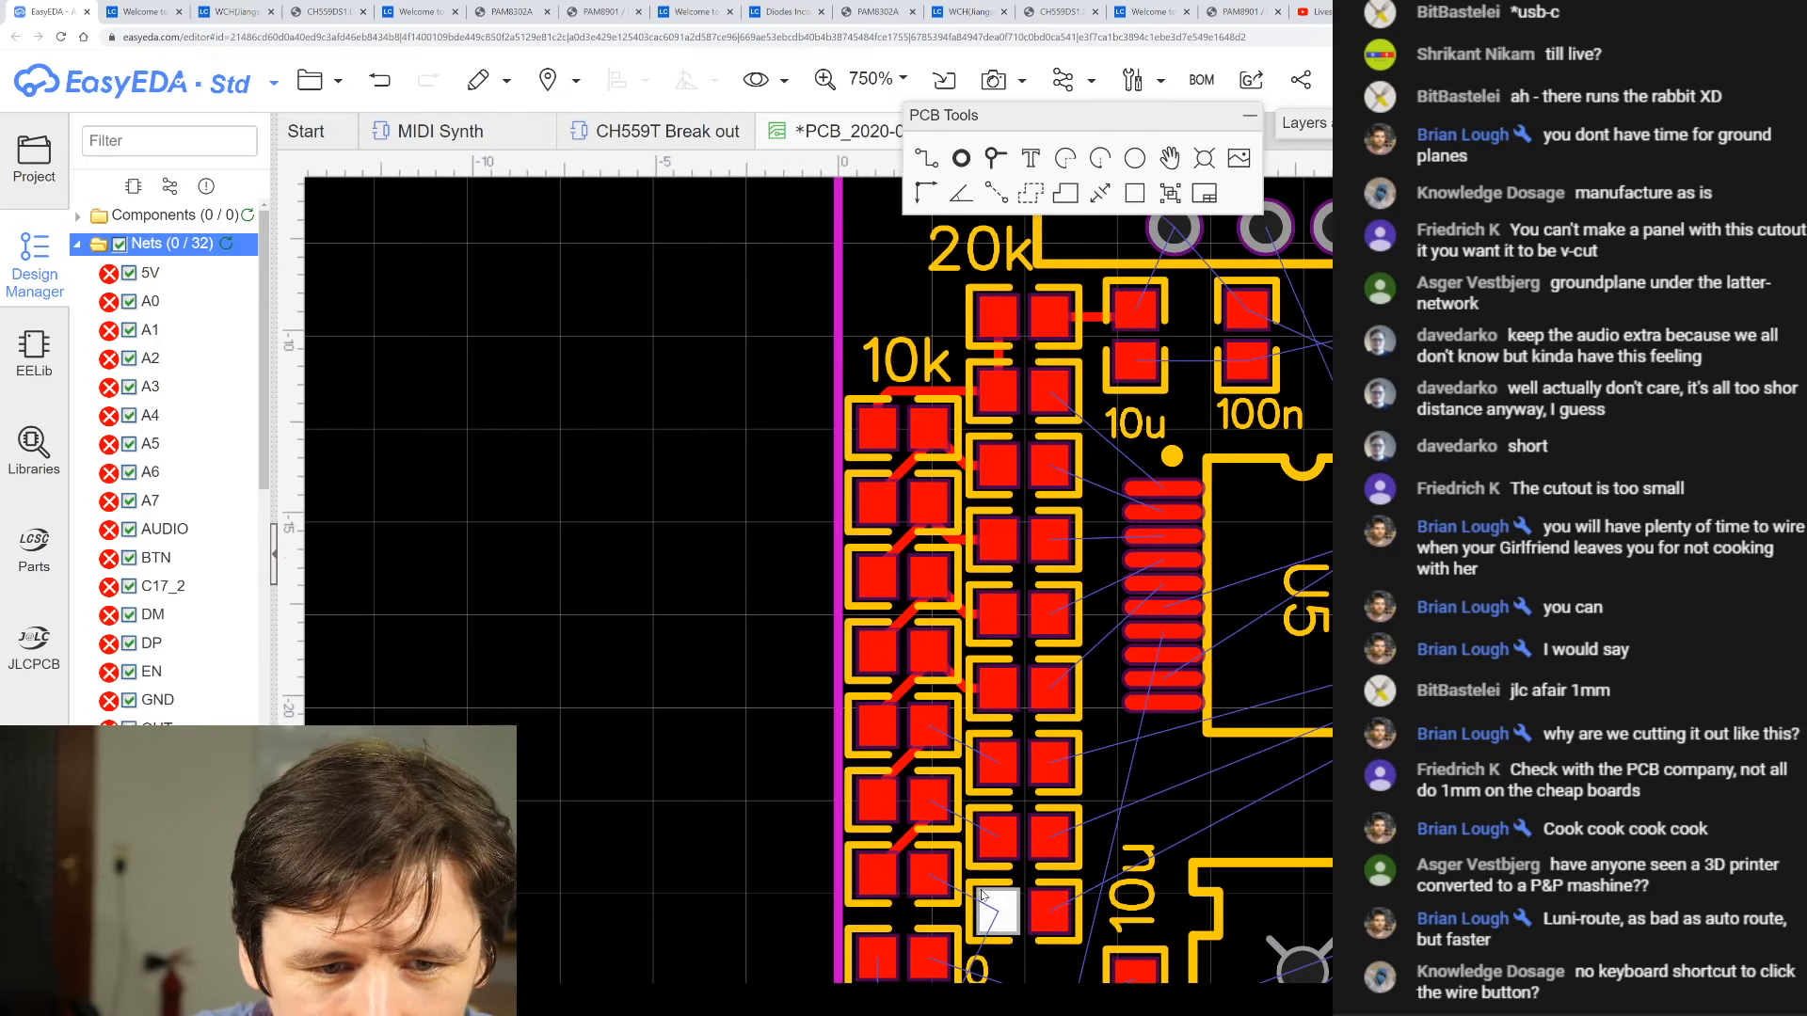
left_click(923, 160)
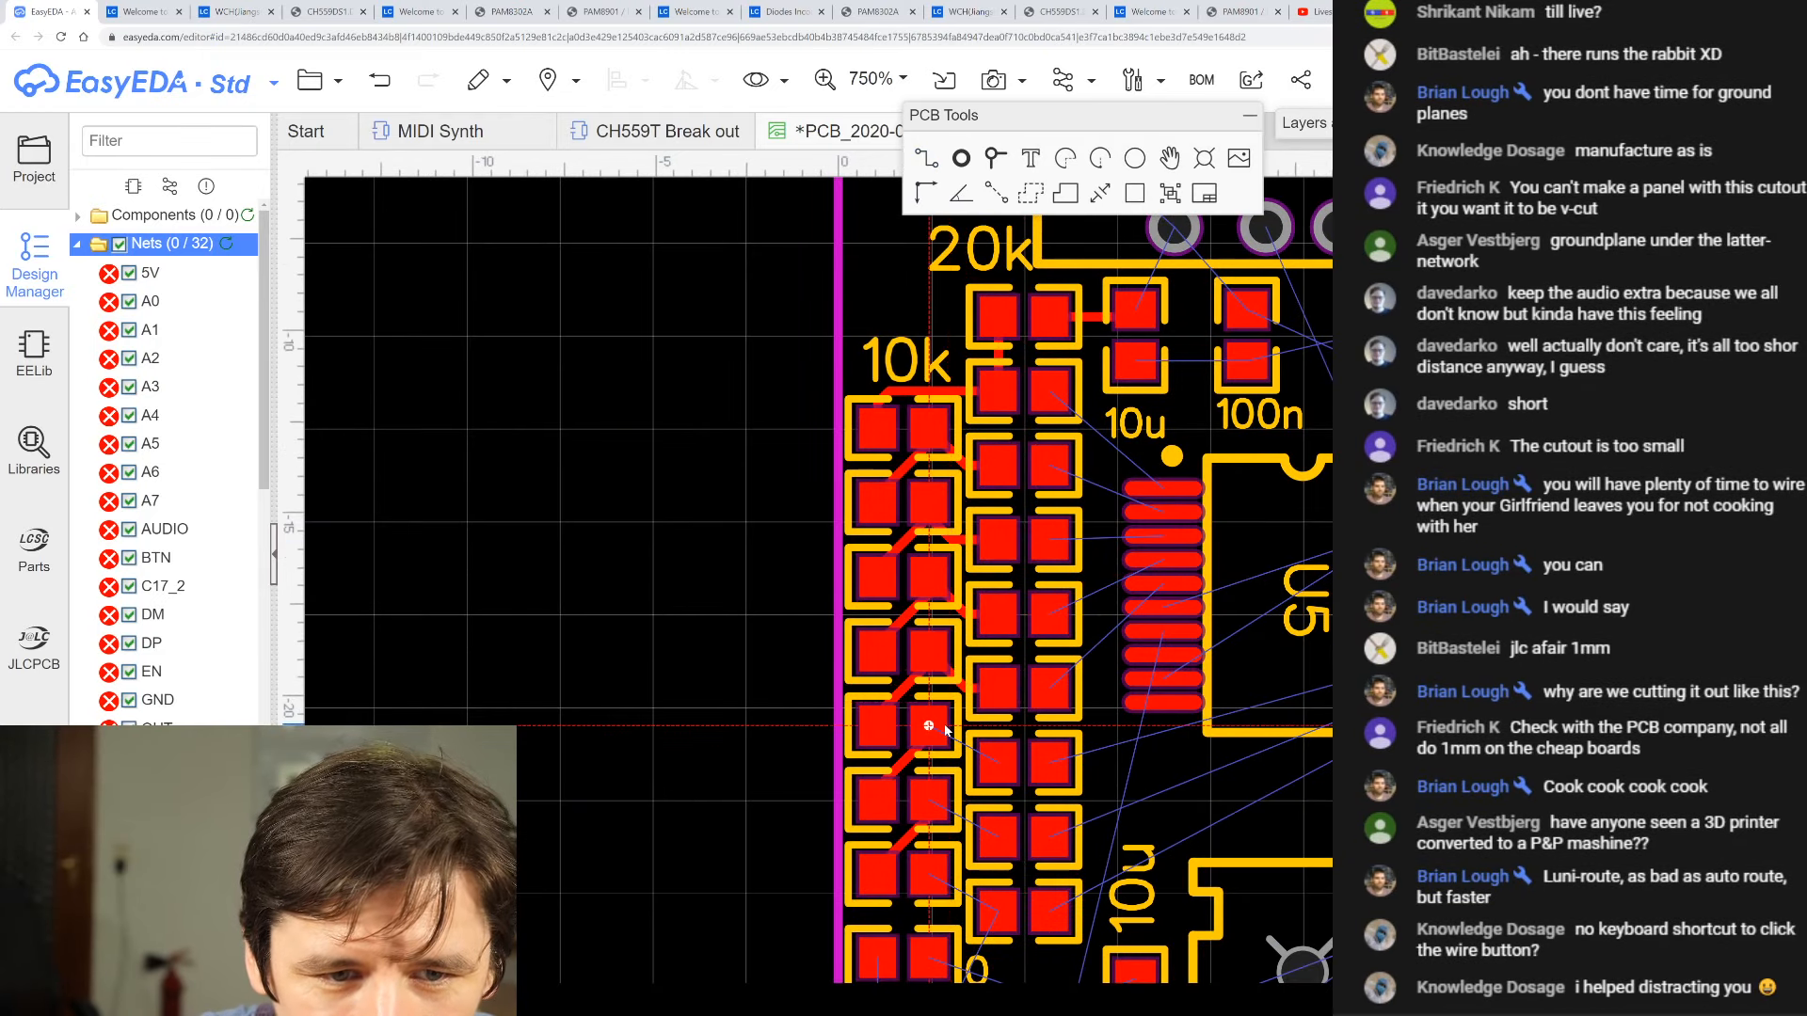
left_click(1000, 764)
right_click(1044, 818)
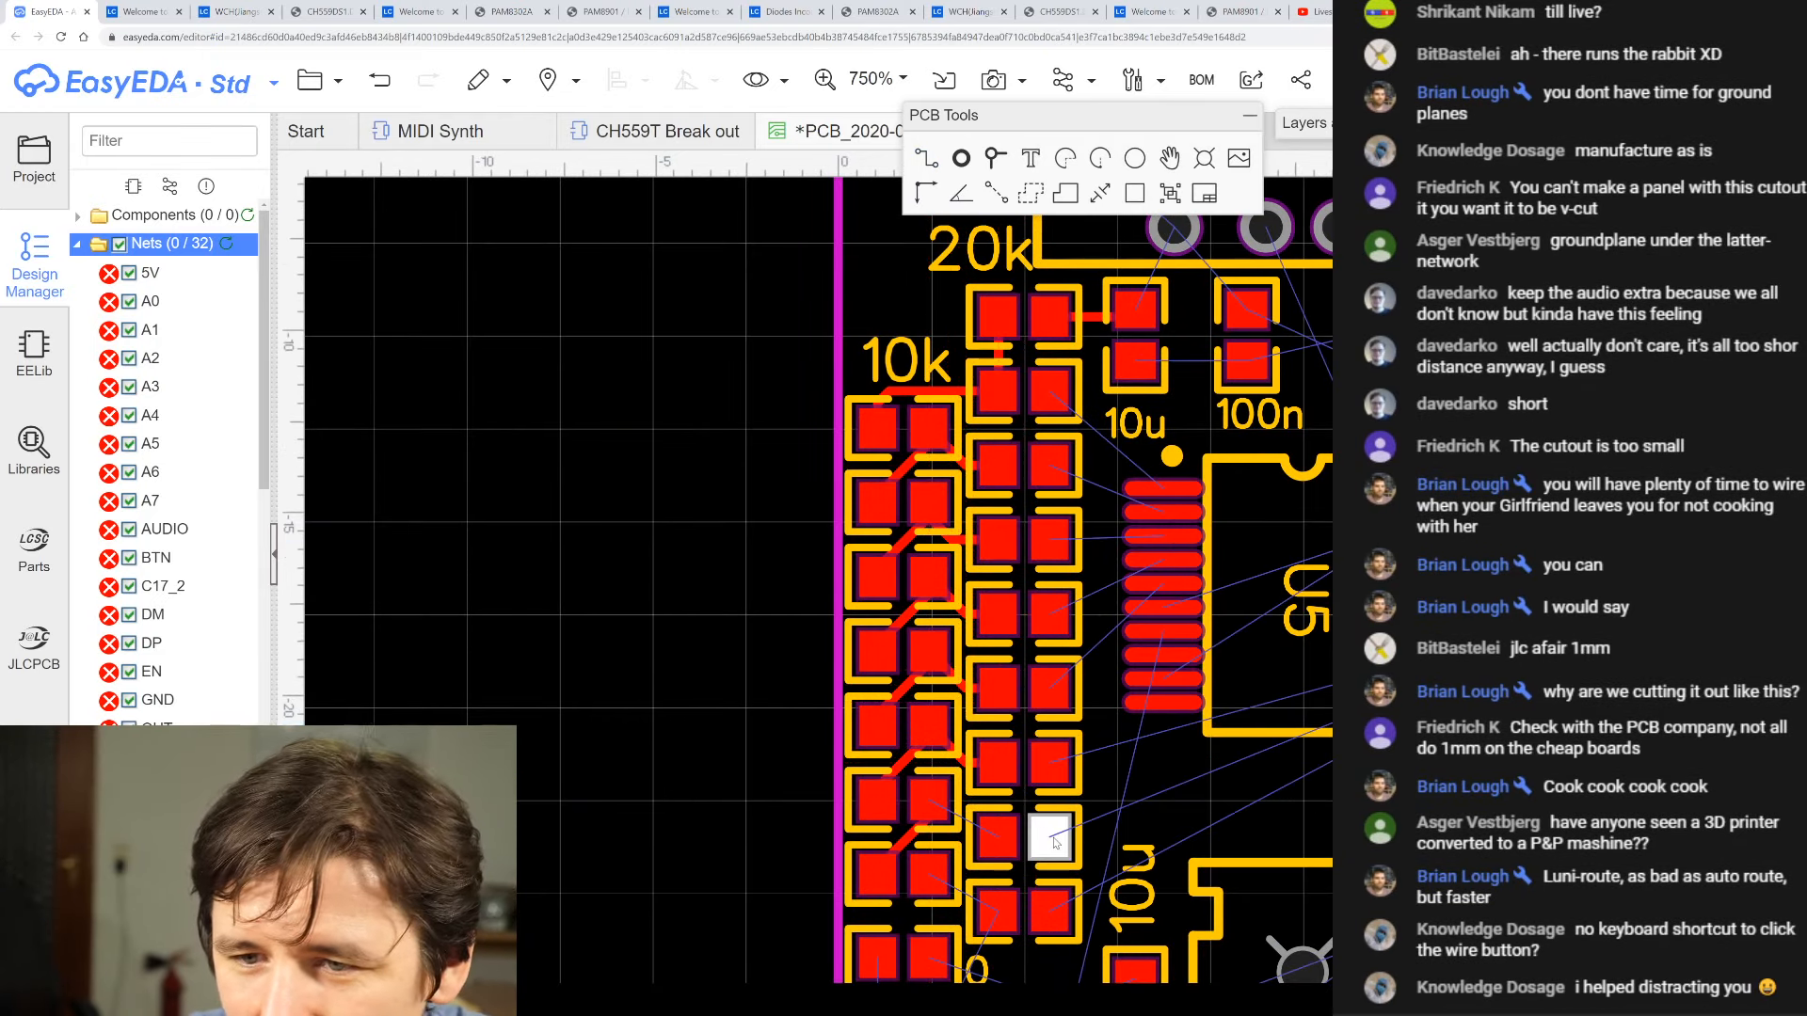
- Route the R13_2 net from the sixth 10k resistor's right pad to its matching left pad in the 20k column
scroll(992, 734, "down", 2)
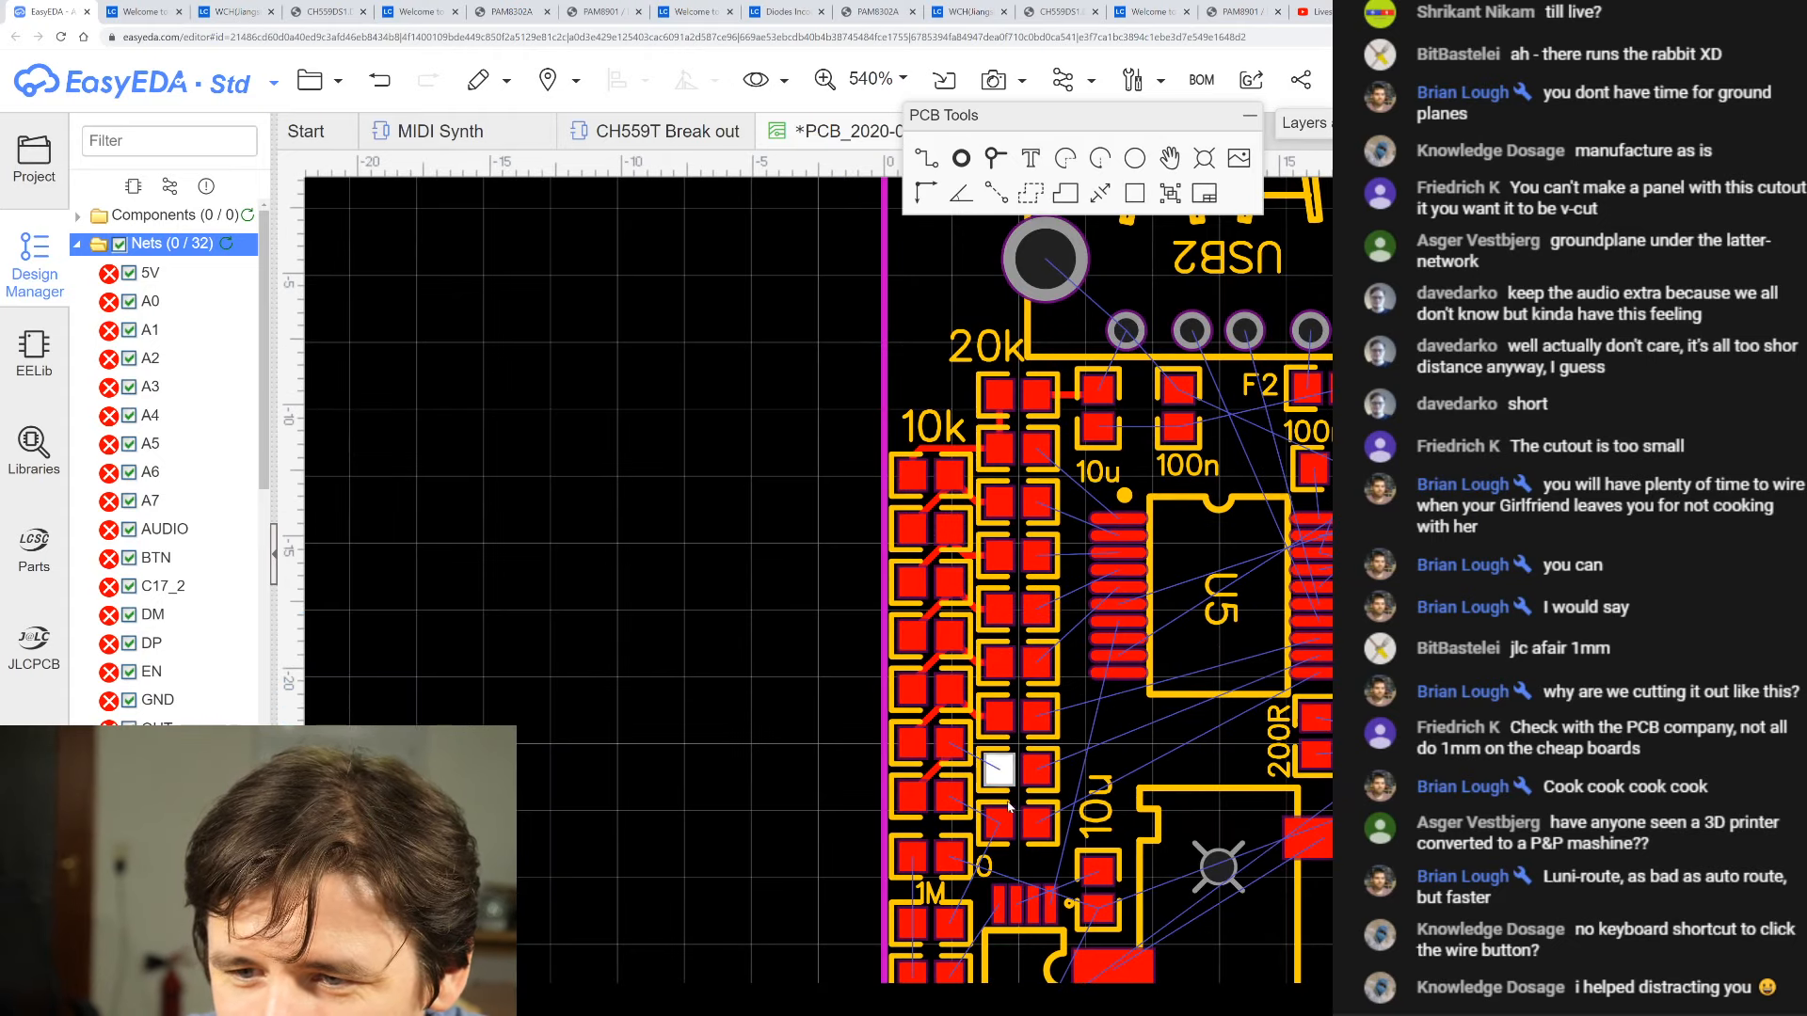
scroll(1002, 847, "up", 3)
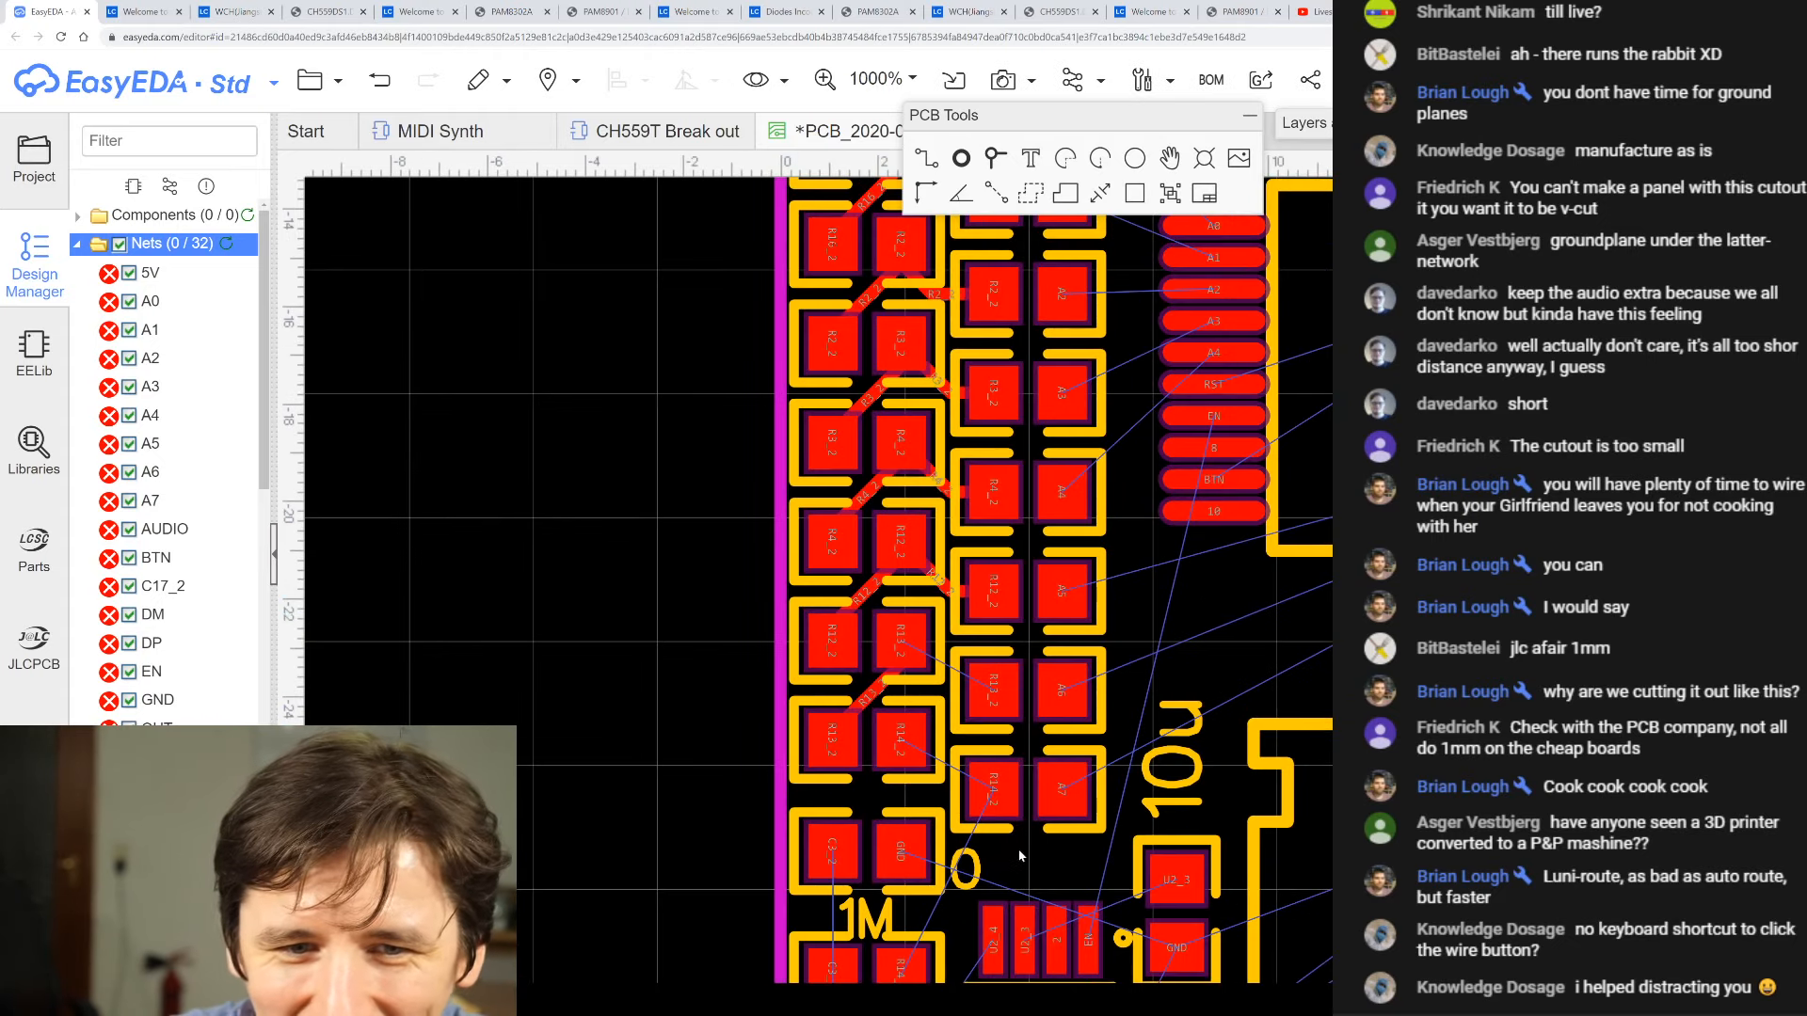
left_click(926, 160)
left_click(901, 642)
left_click(993, 693)
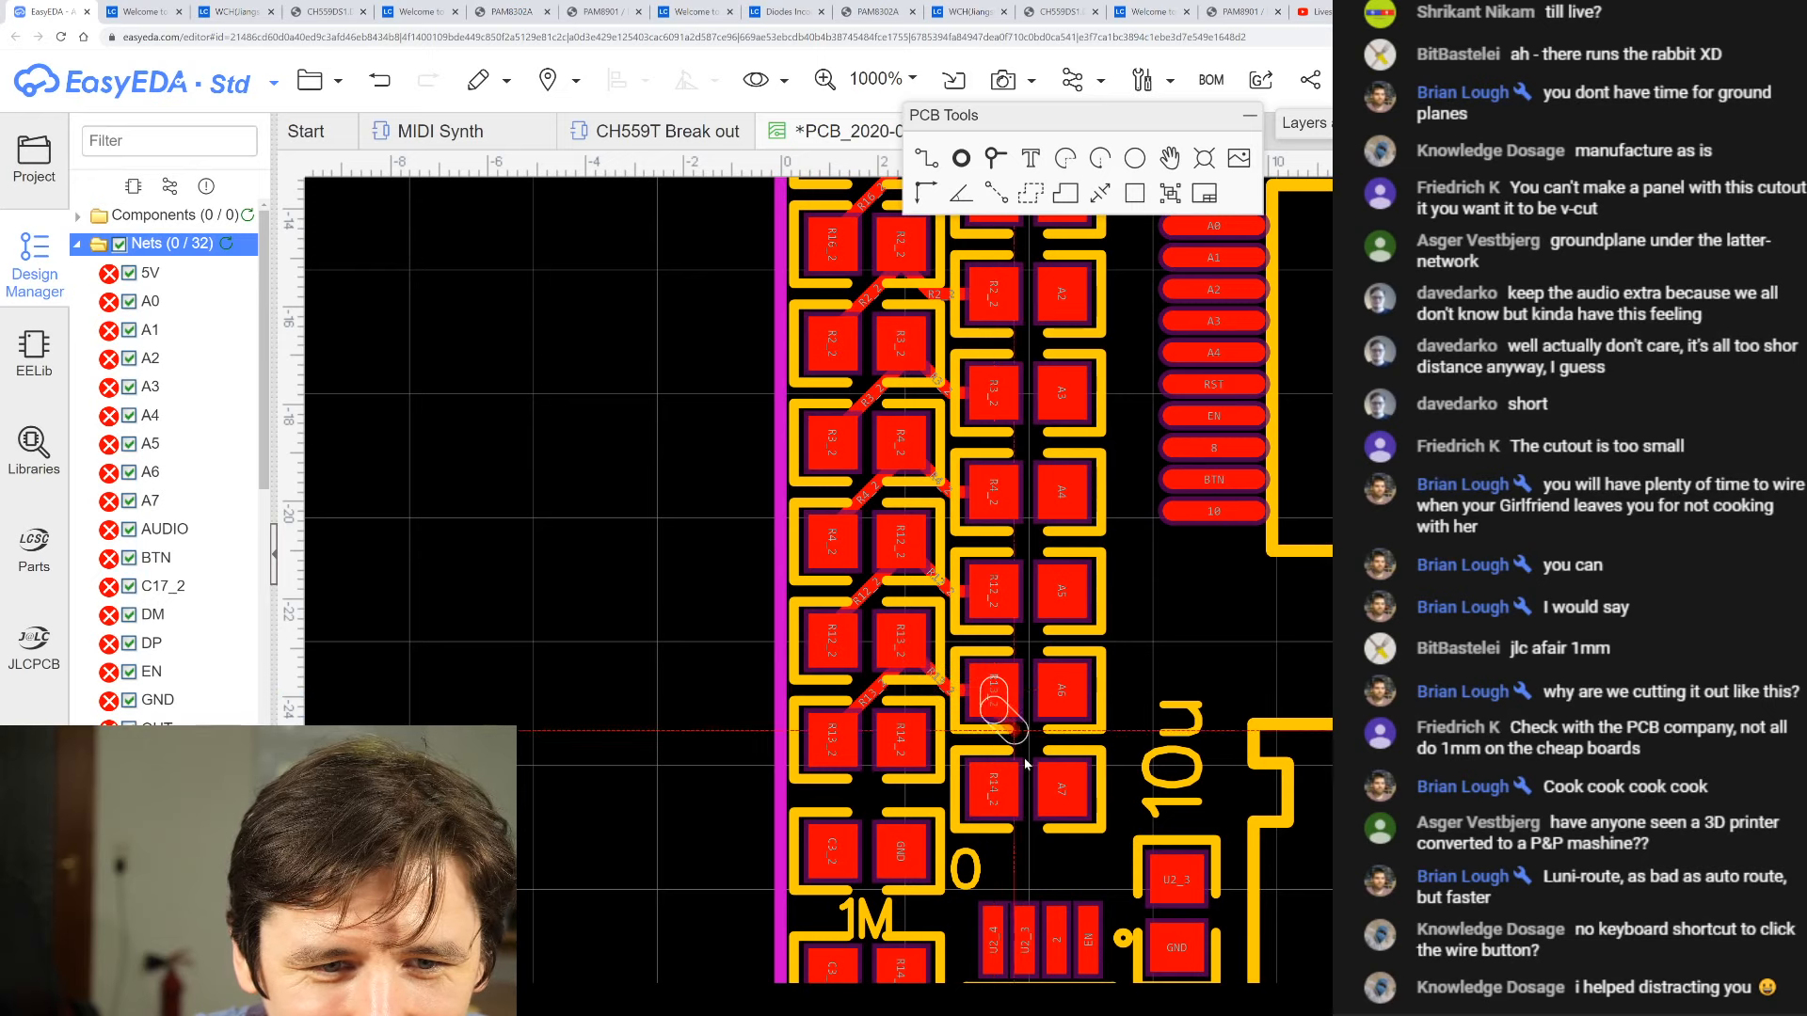
right_click(1019, 800)
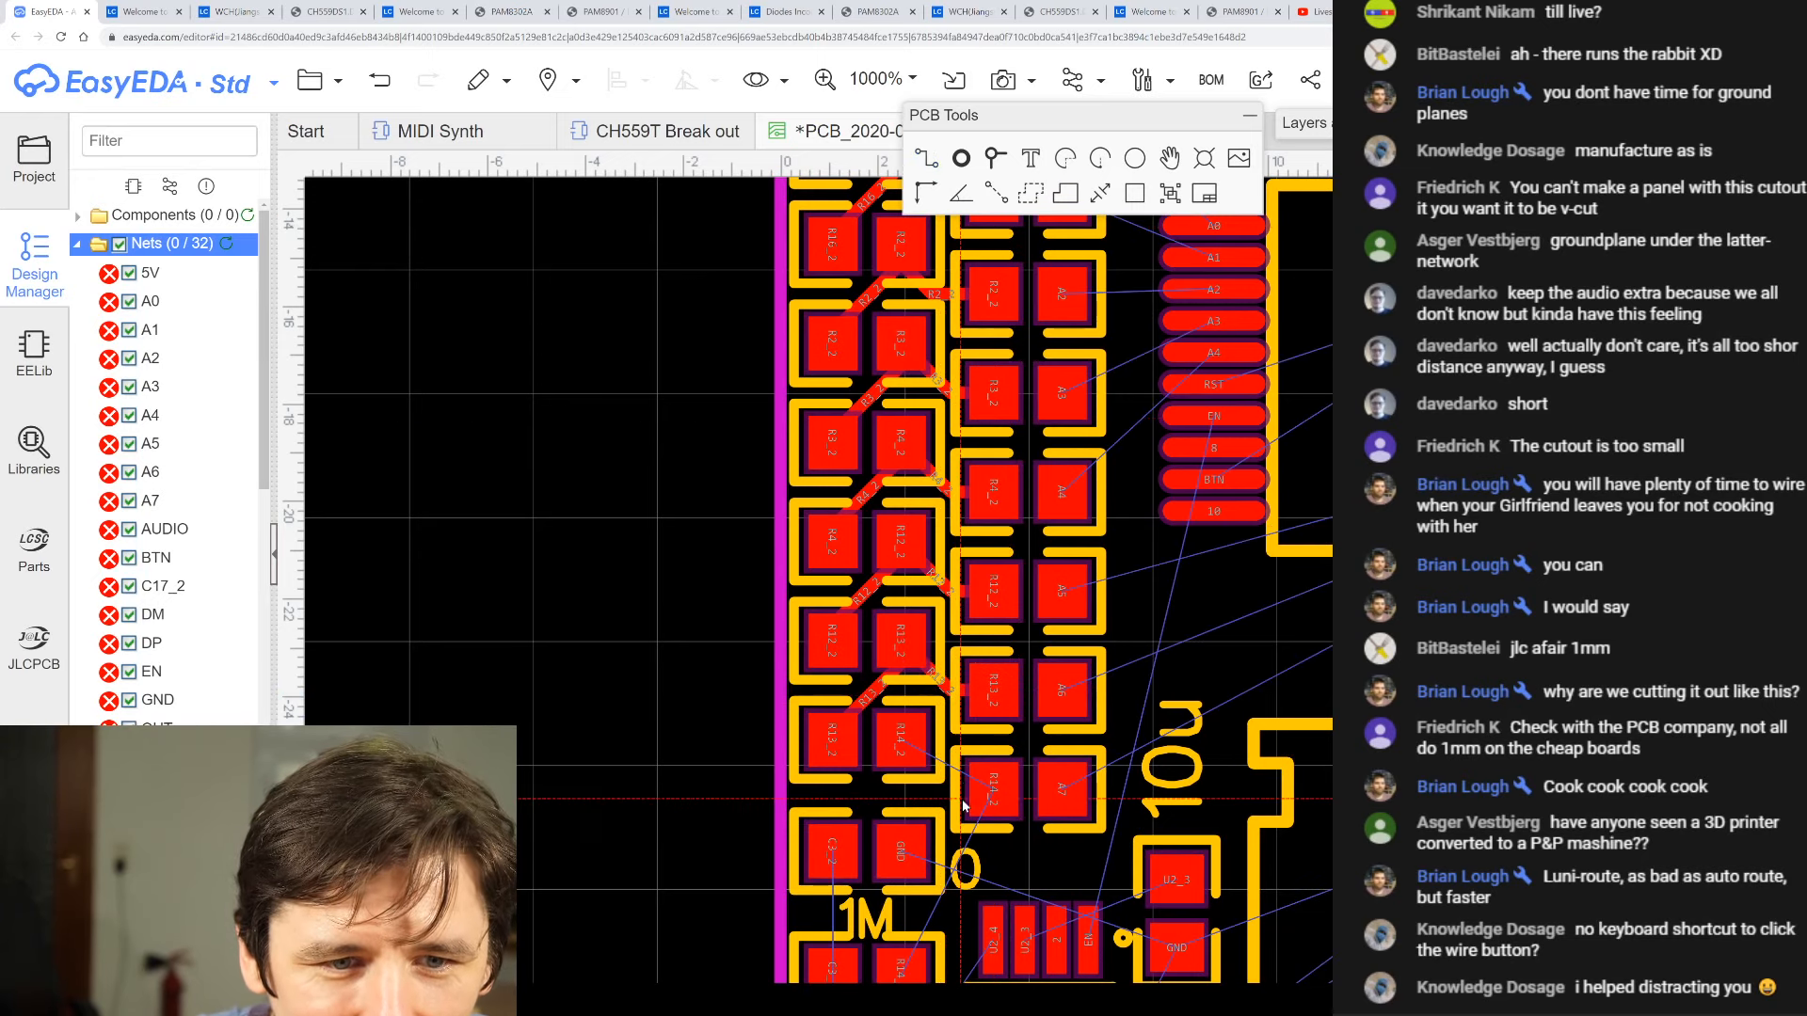
- Route the R14_2 net from the last 10k resistor's right pad to the left pad of the lowest 20k column resistor
left_click(902, 740)
left_click(994, 790)
right_click(993, 790)
- Route the 5V net from the 1u capacitor's right pad, around the adjacent OUTP pin, to U2's 5V pin
scroll(1043, 806, "down", 3)
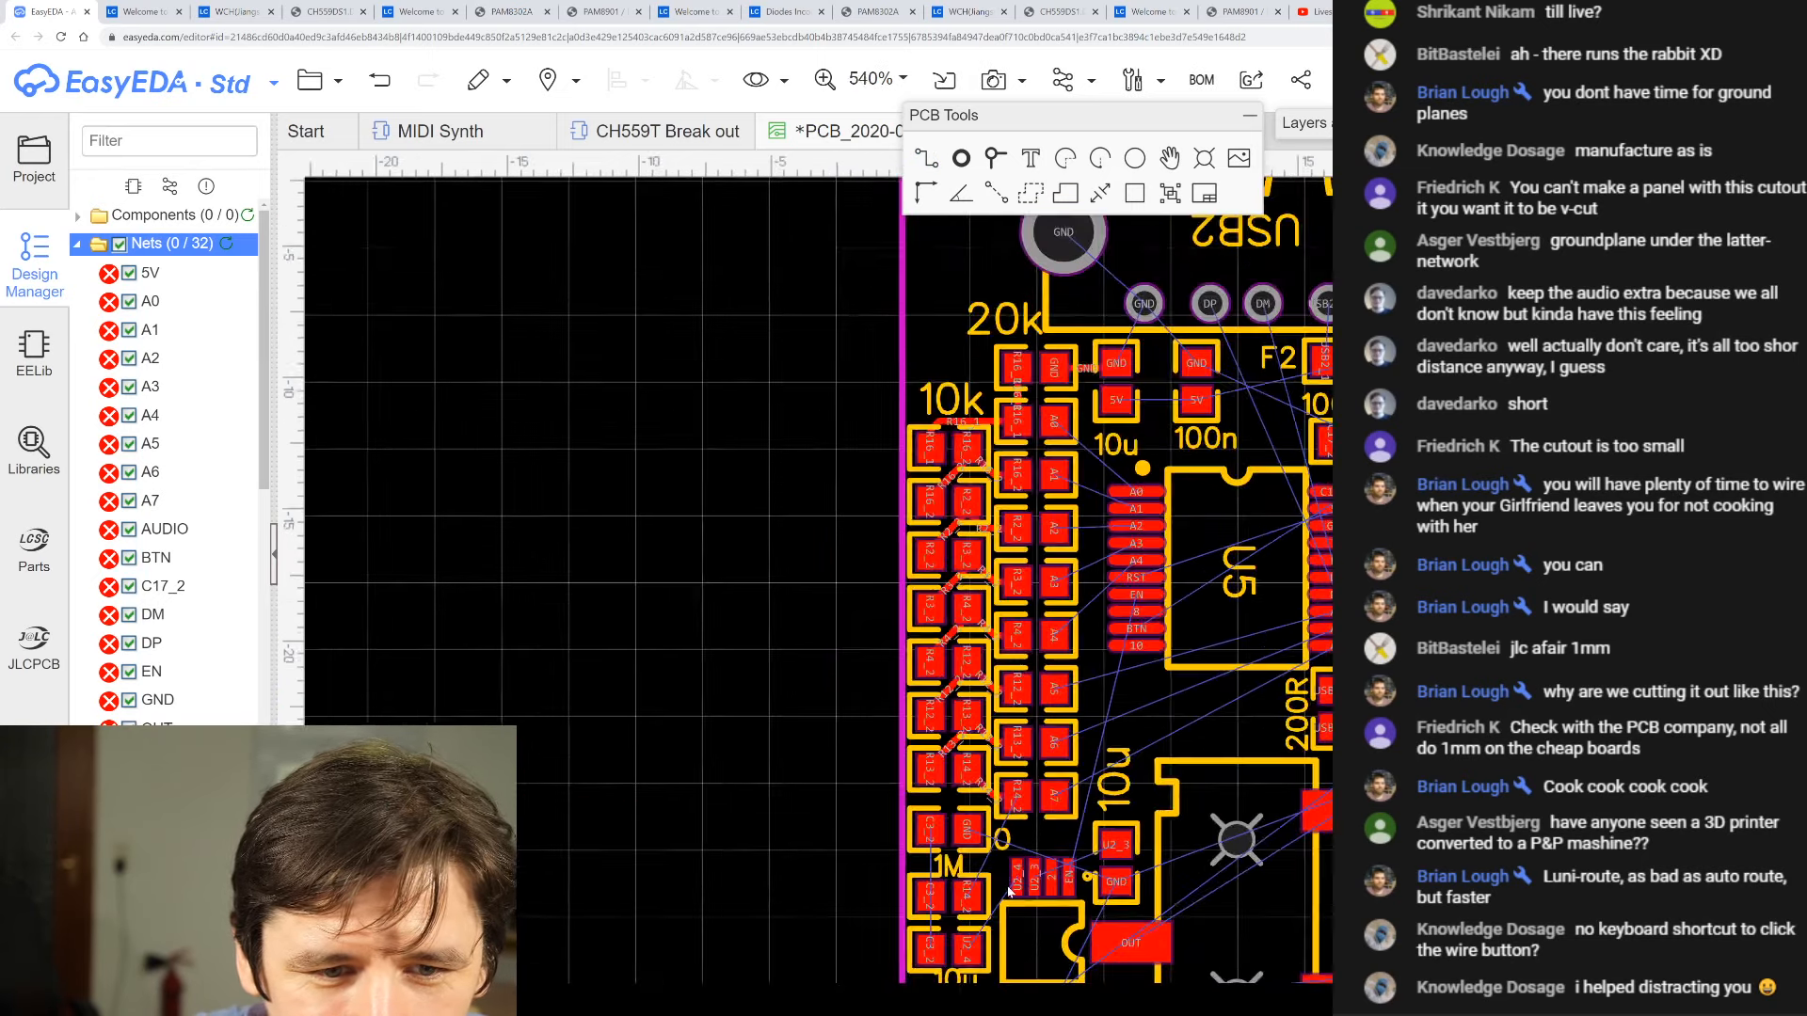
scroll(976, 965, "up", 5)
left_click(943, 548)
left_click(1150, 392)
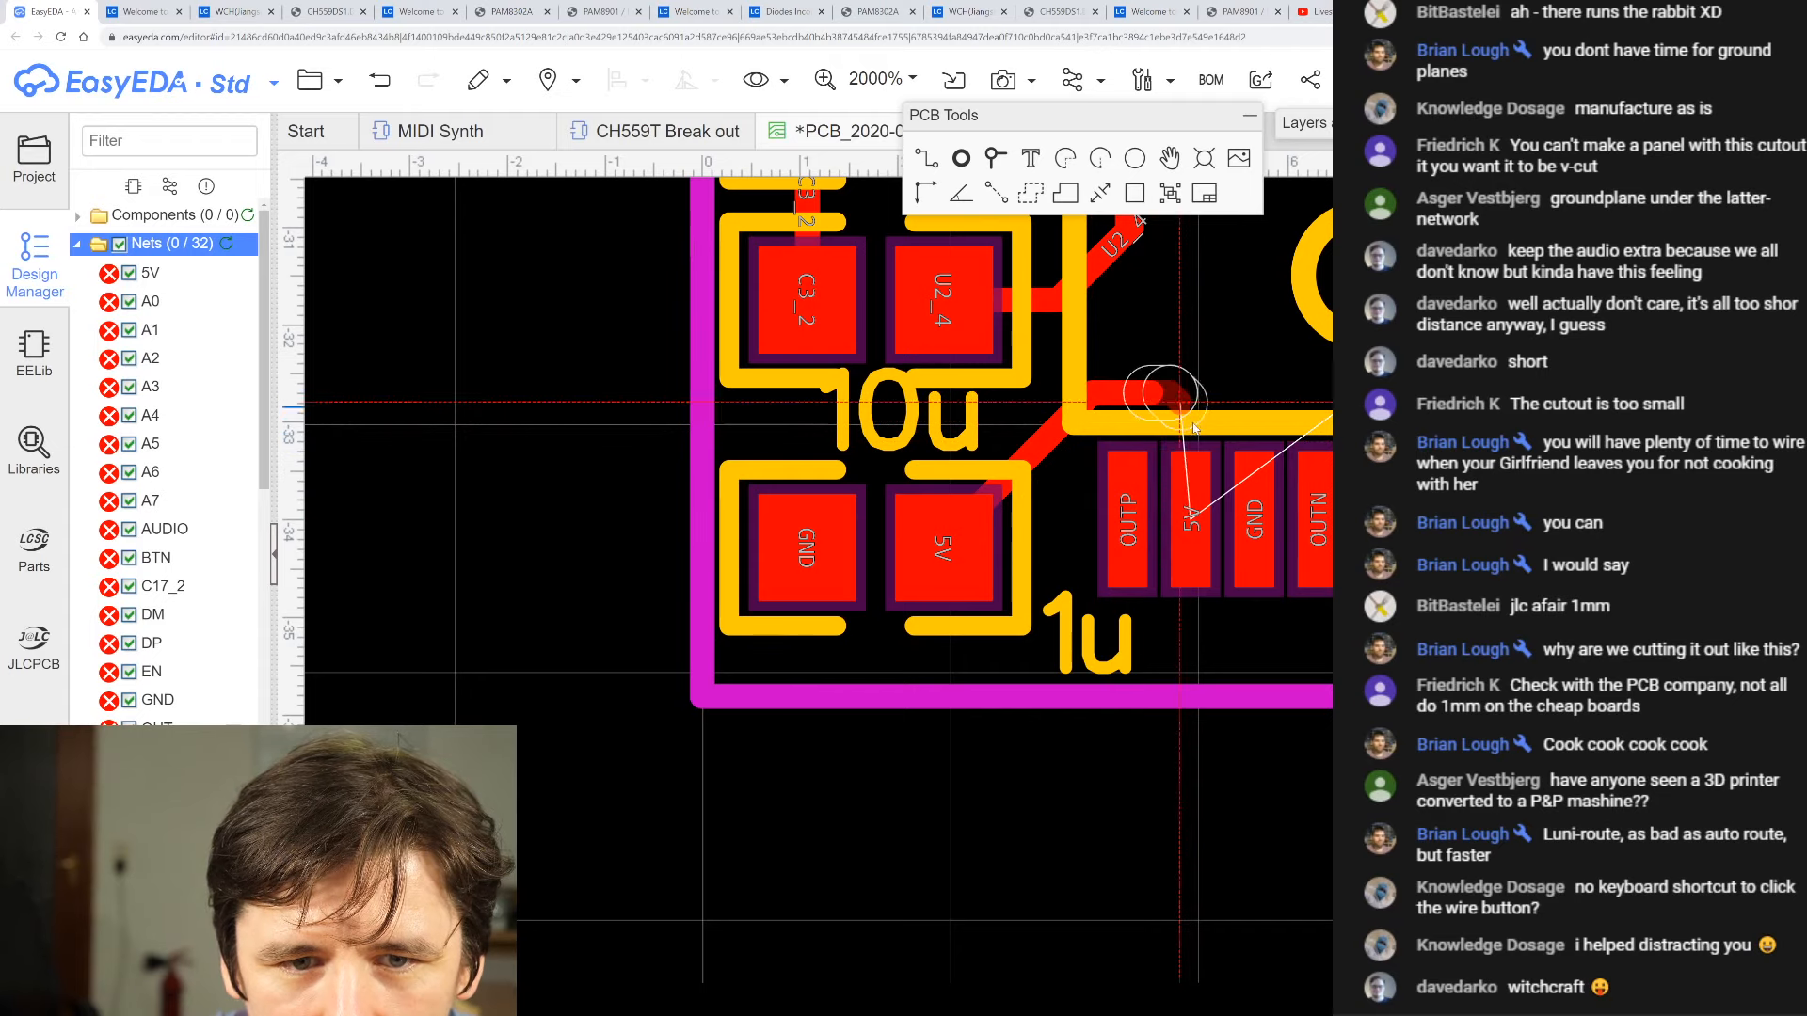
left_click(1191, 516)
- Route the U2_3 net from U2's pin up and across to the upper pad of the 10u capacitor beside it
scroll(1042, 636, "down", 3)
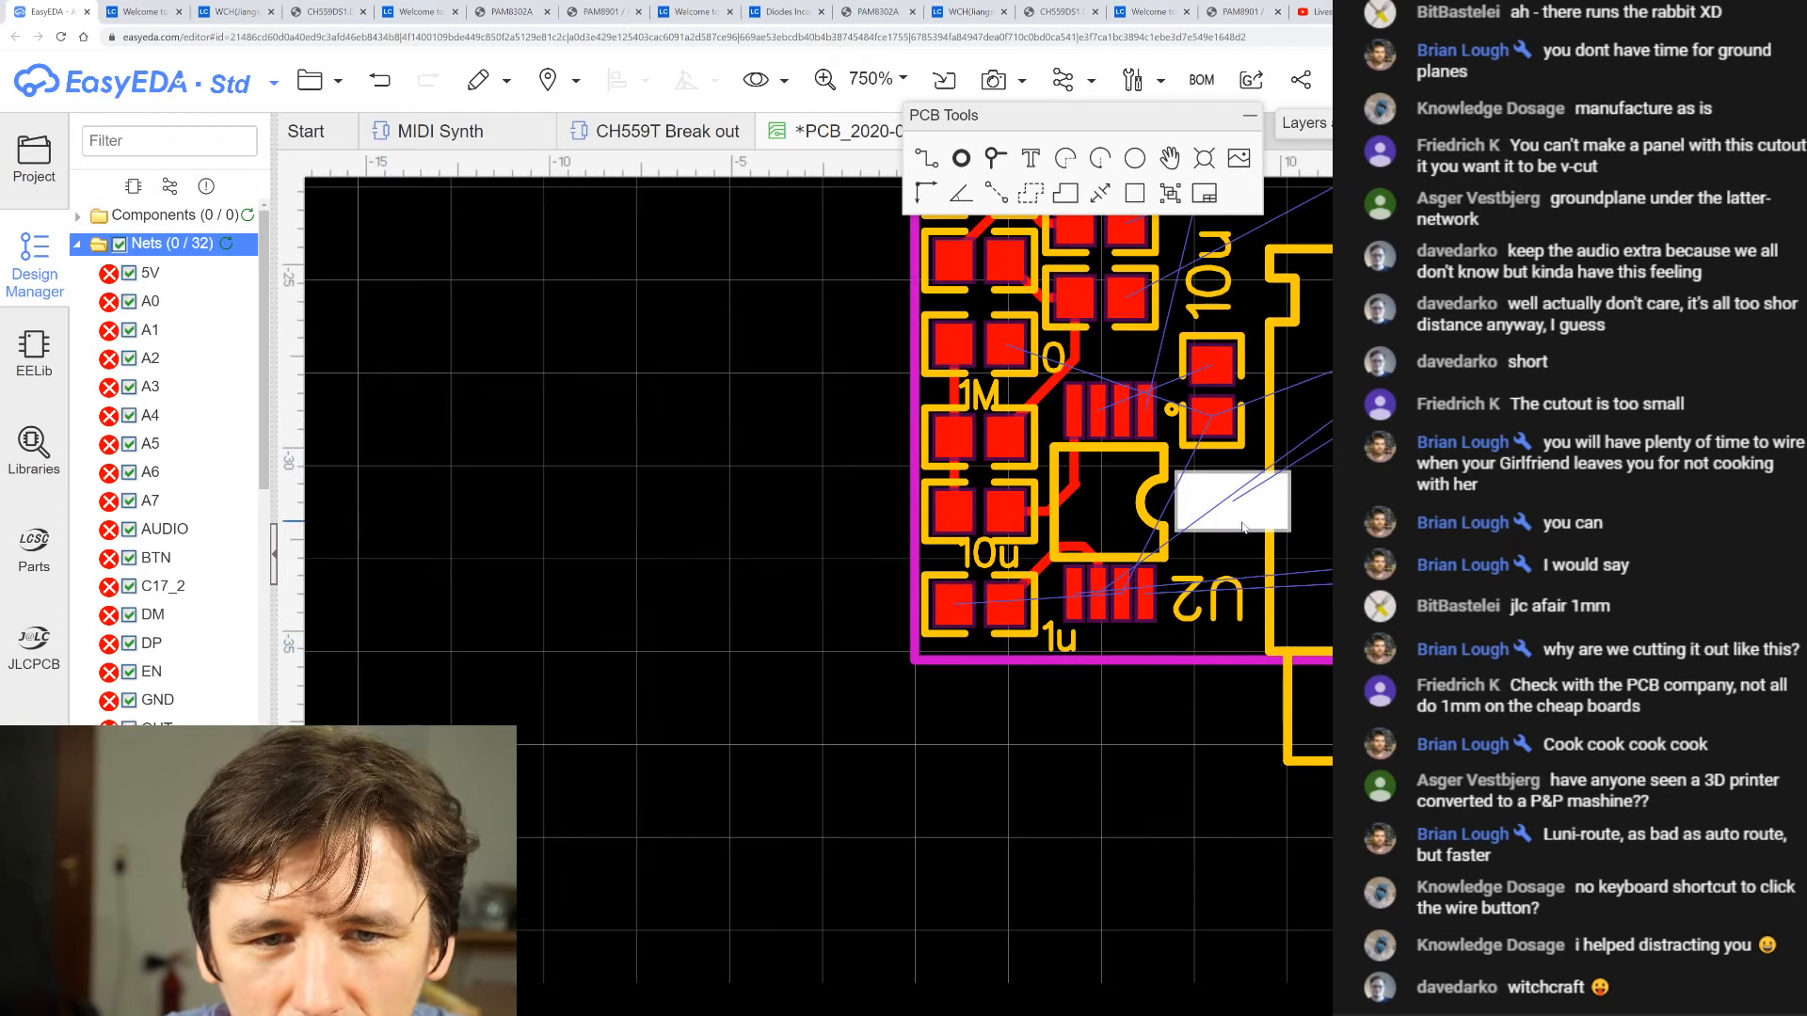
scroll(1122, 626, "down", 3)
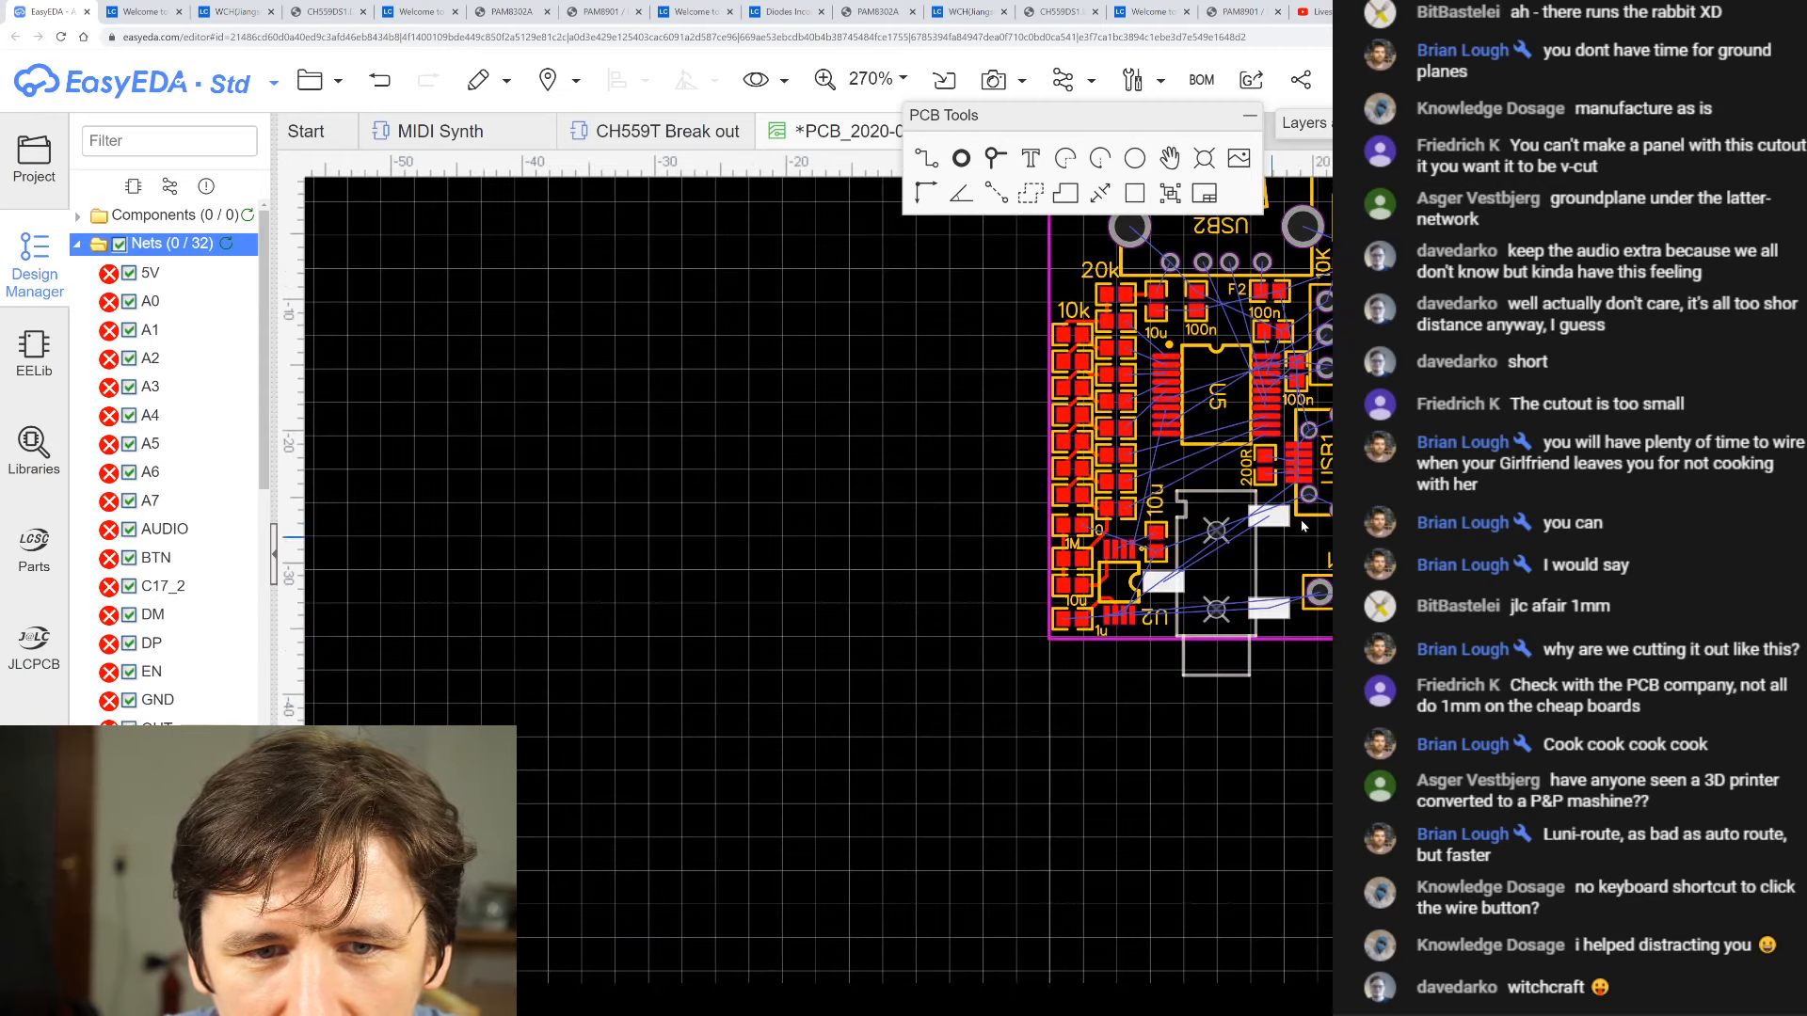
scroll(1035, 687, "up", 5)
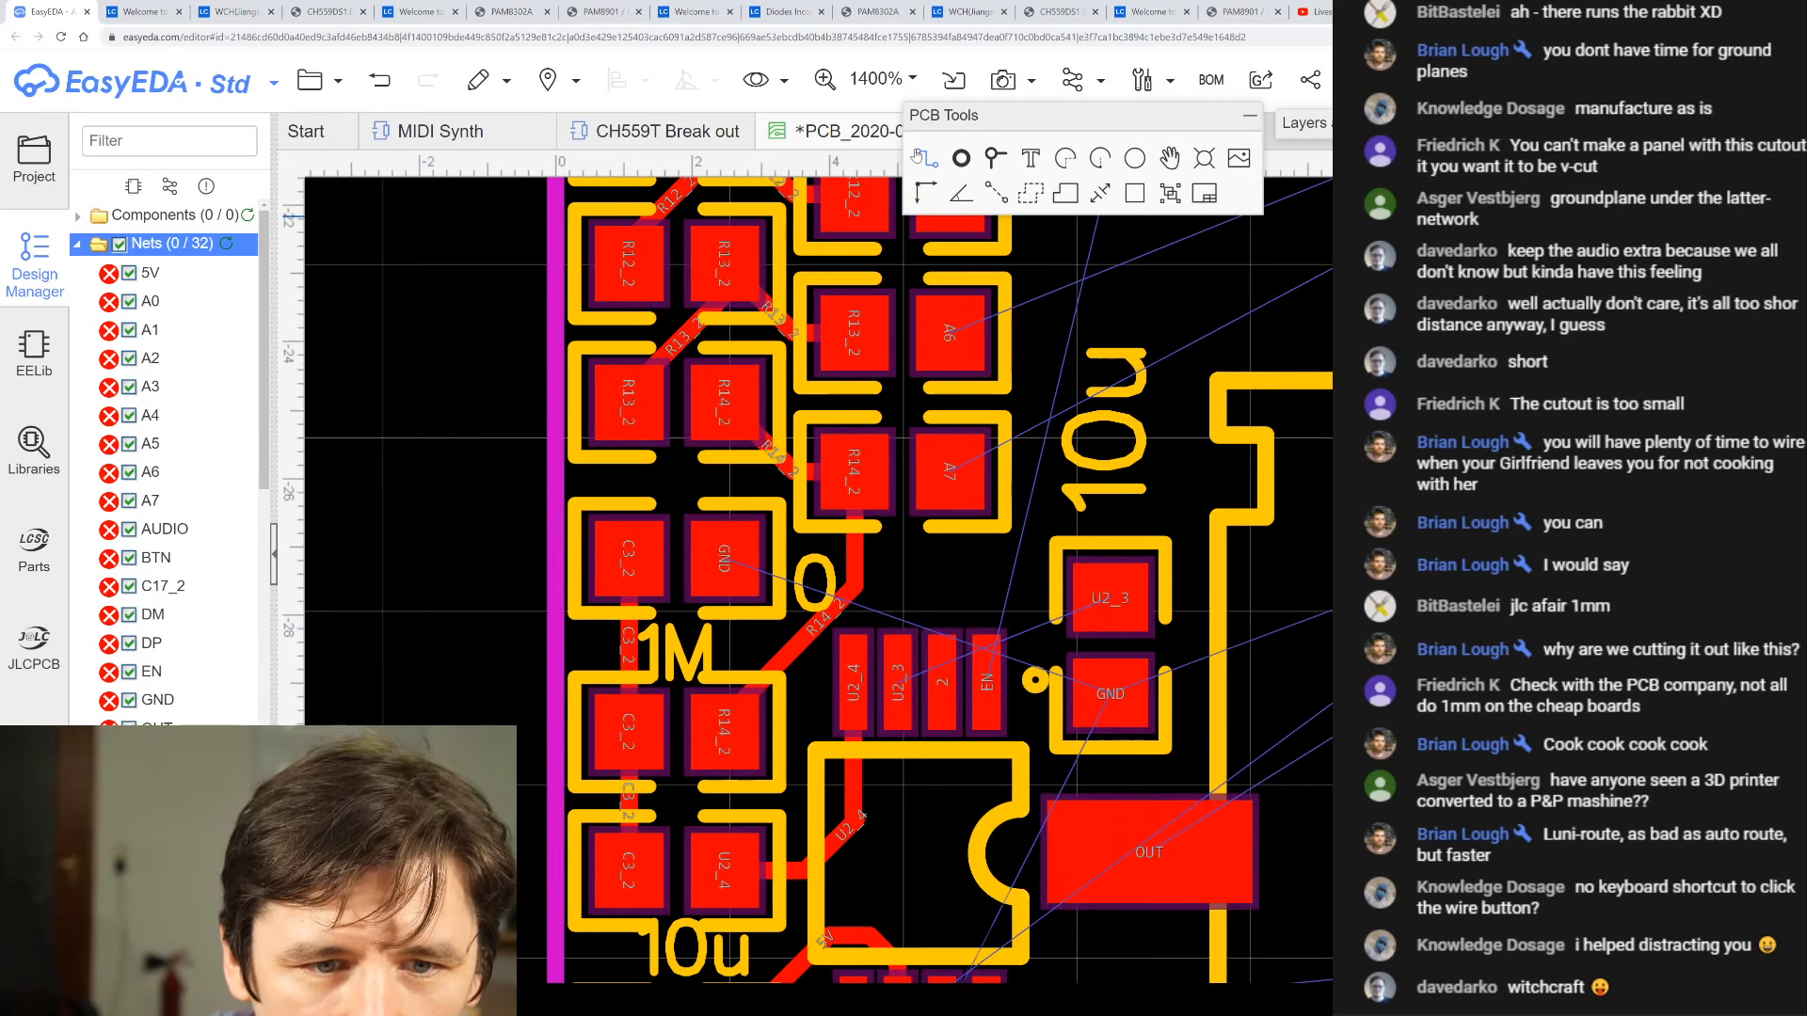
left_click(923, 158)
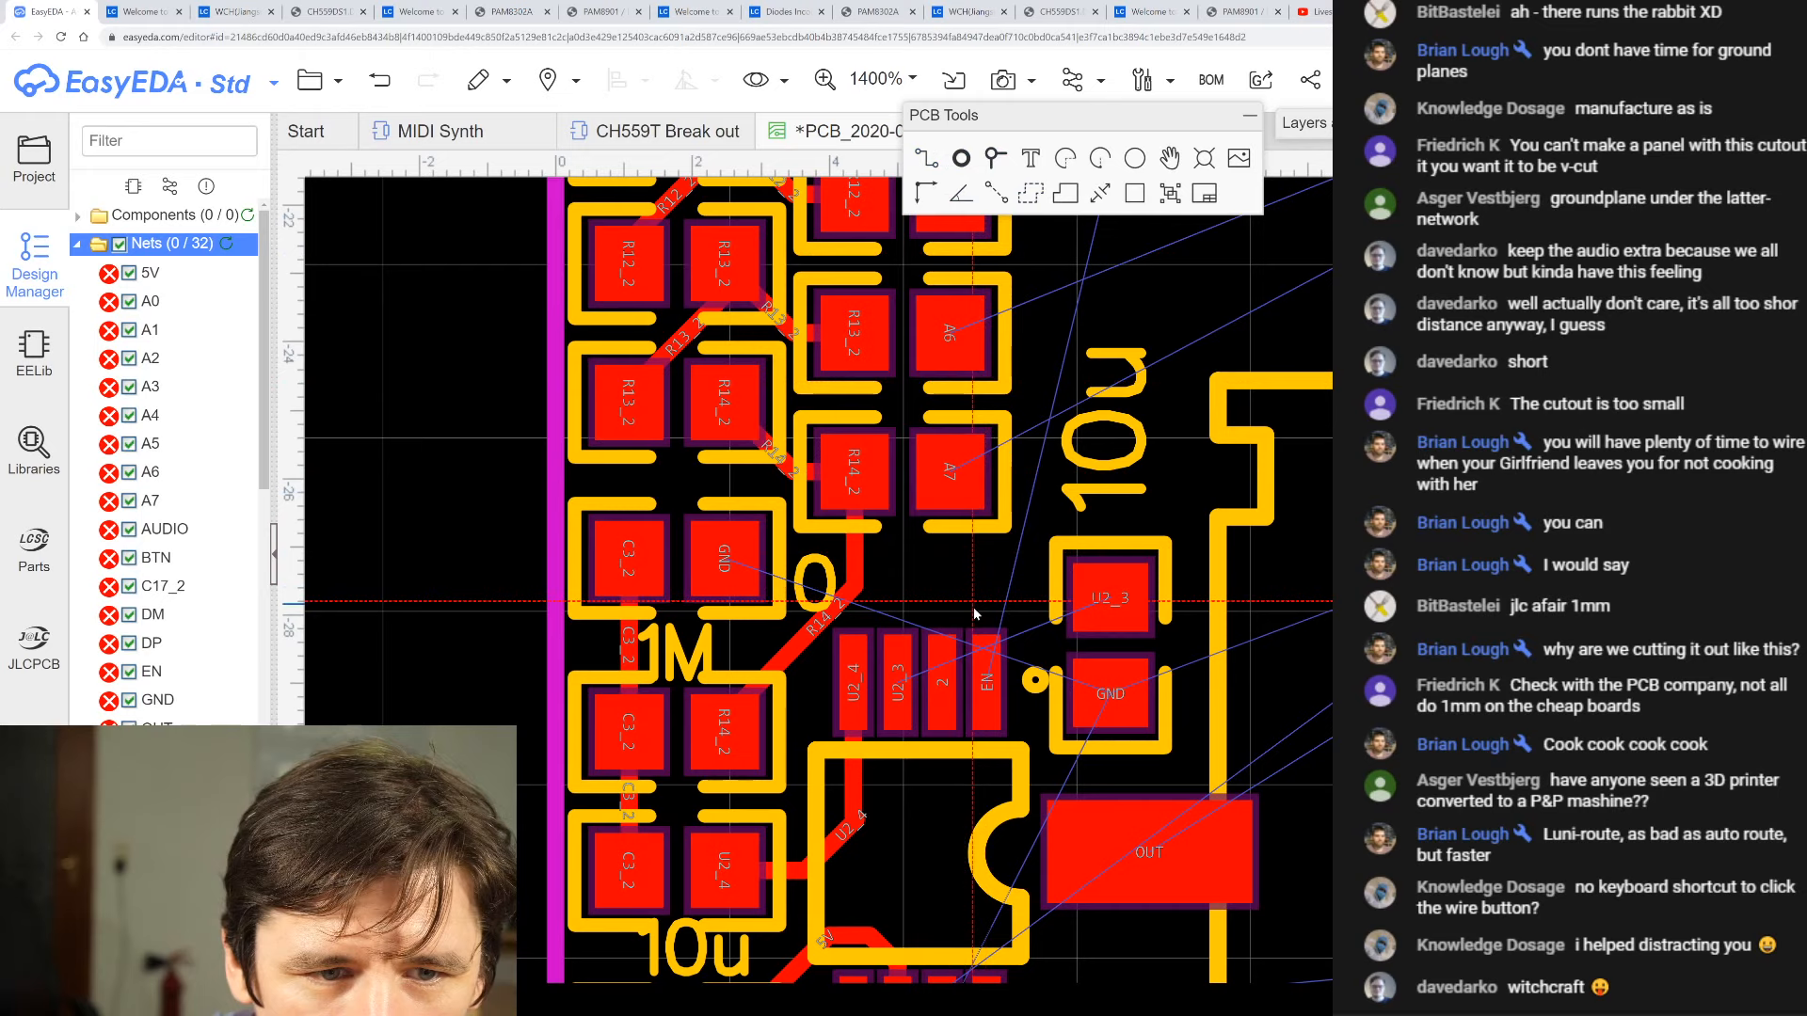
left_click(901, 629)
left_click(918, 597)
left_click(1110, 597)
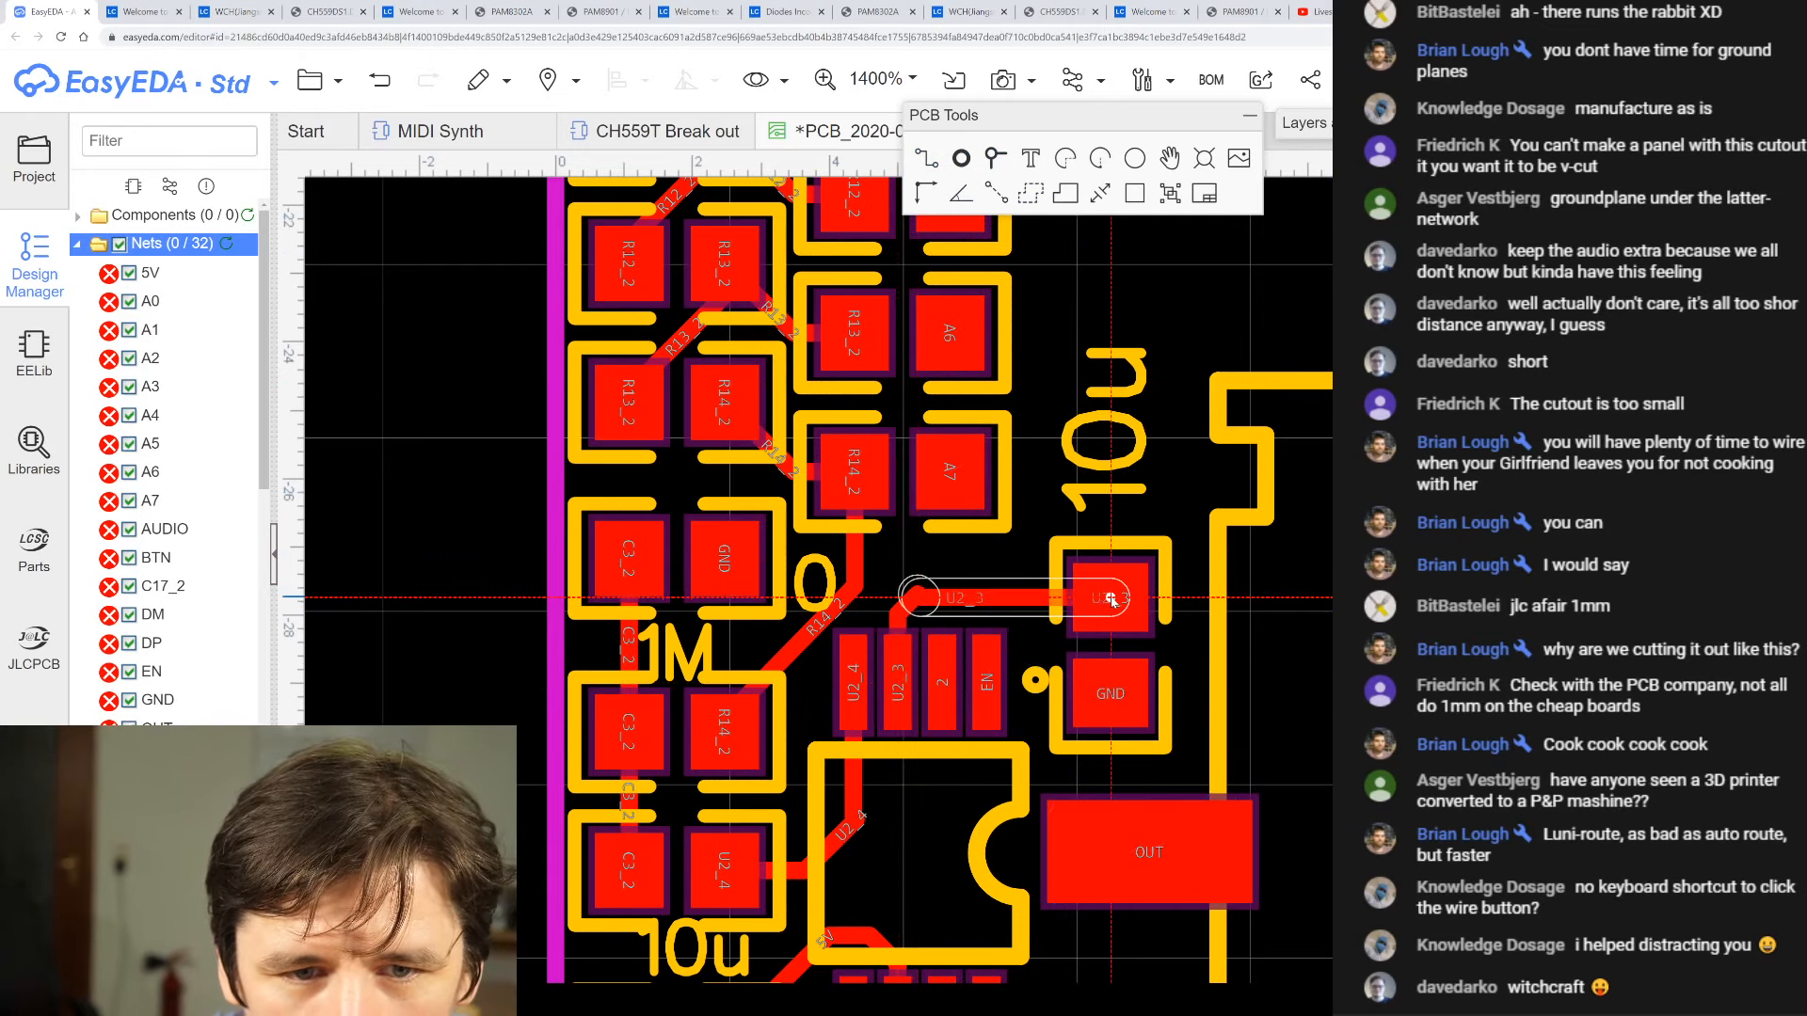
right_click(1110, 597)
- Route the A0 net diagonally from U5's A0 pin to the A0 pad of the second 20k column resistor
scroll(1152, 738, "down", 5)
scroll(1191, 607, "up", 4)
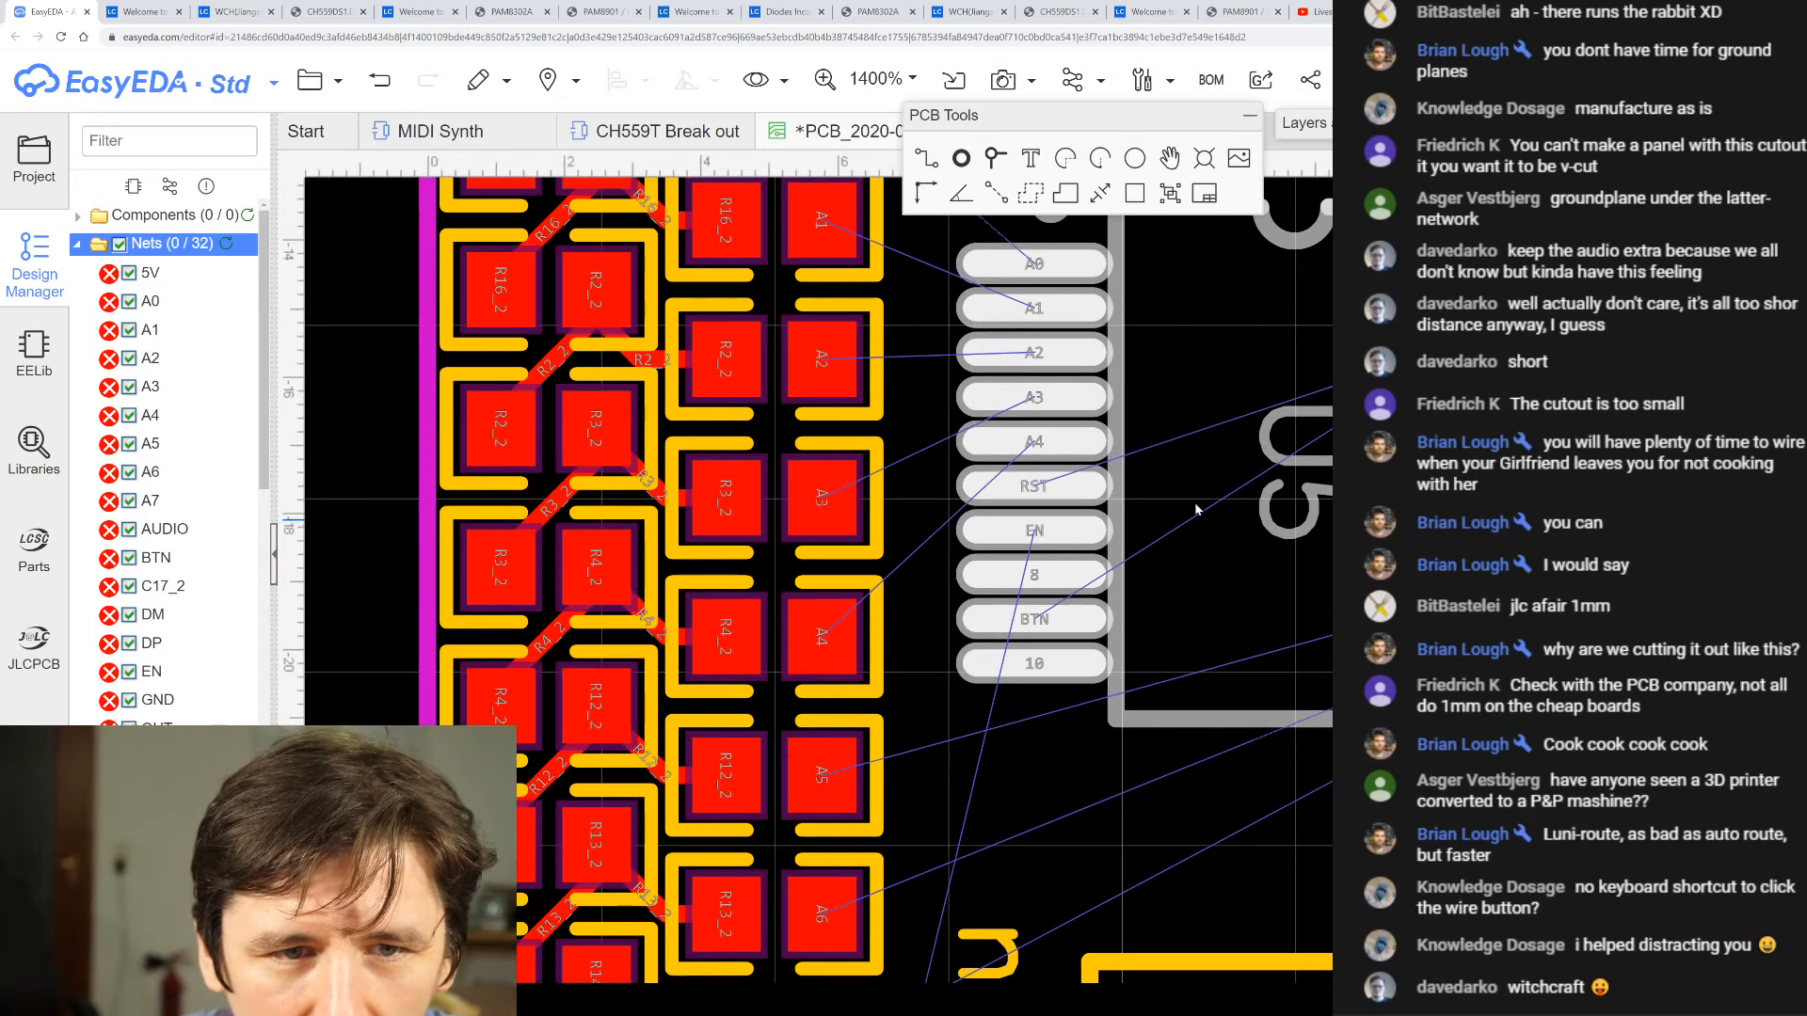
scroll(1082, 377, "down", 2)
scroll(1064, 290, "up", 2)
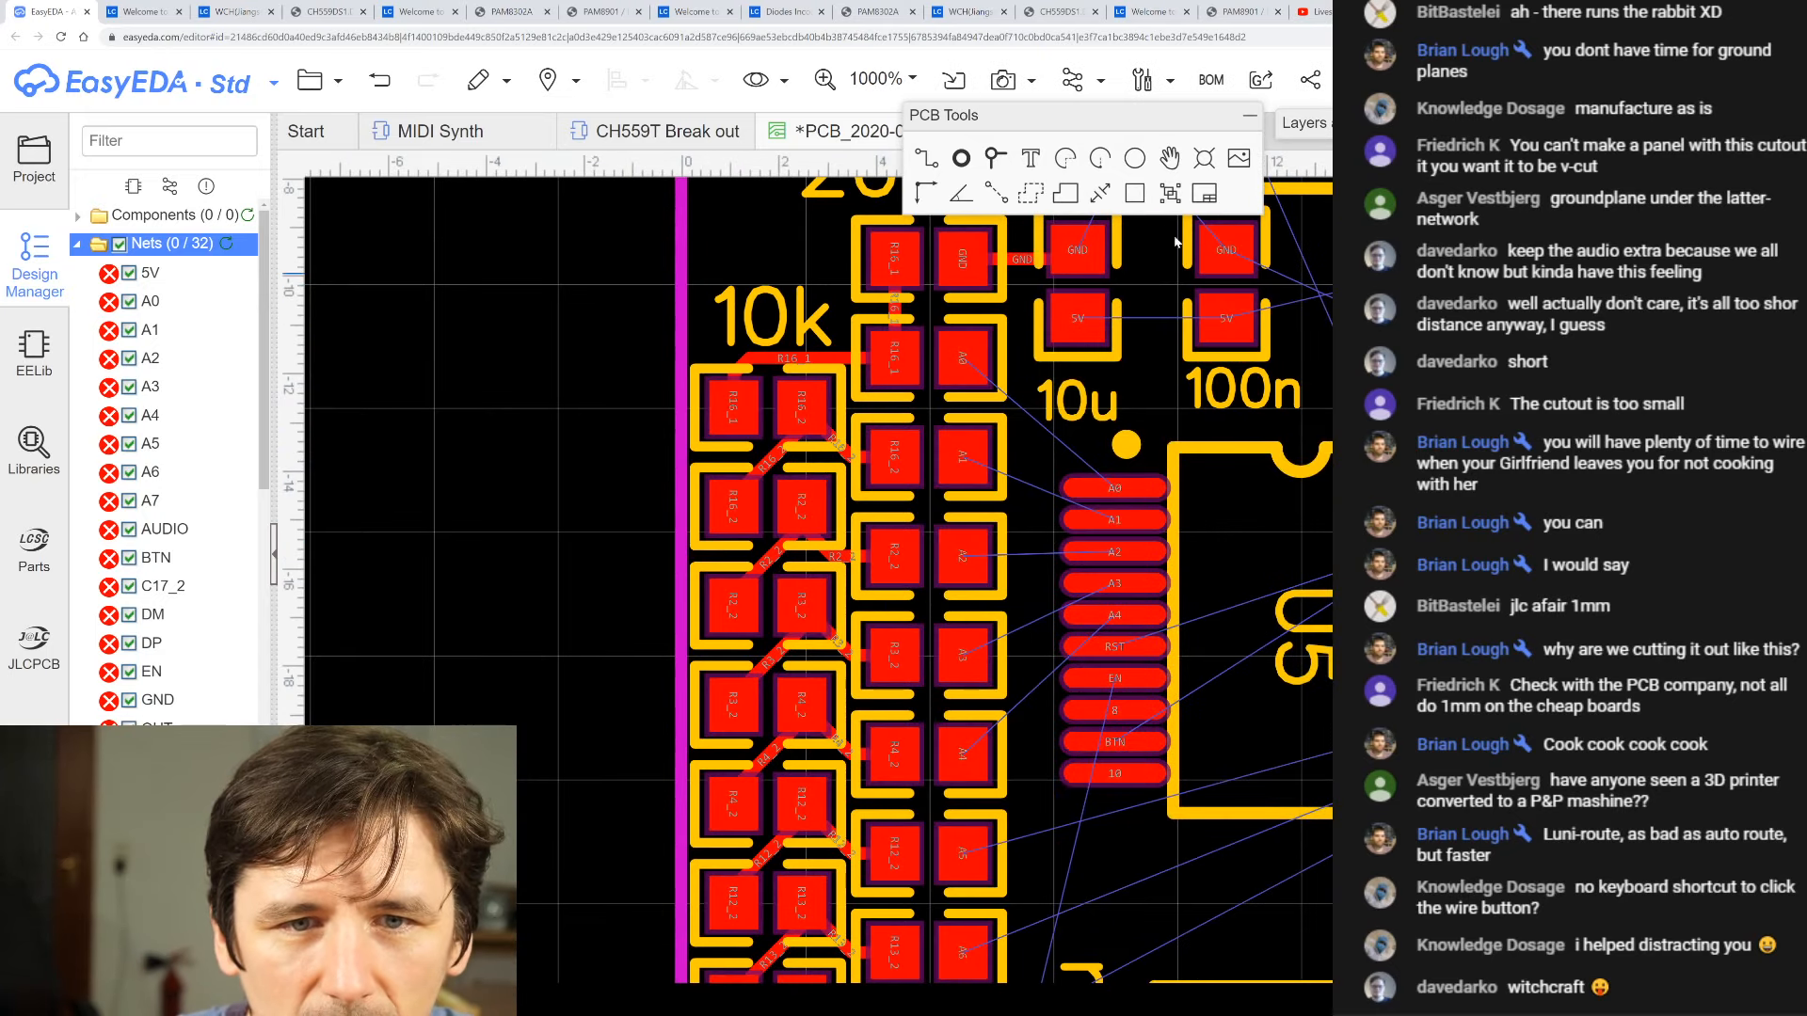
key("w")
left_click(1114, 488)
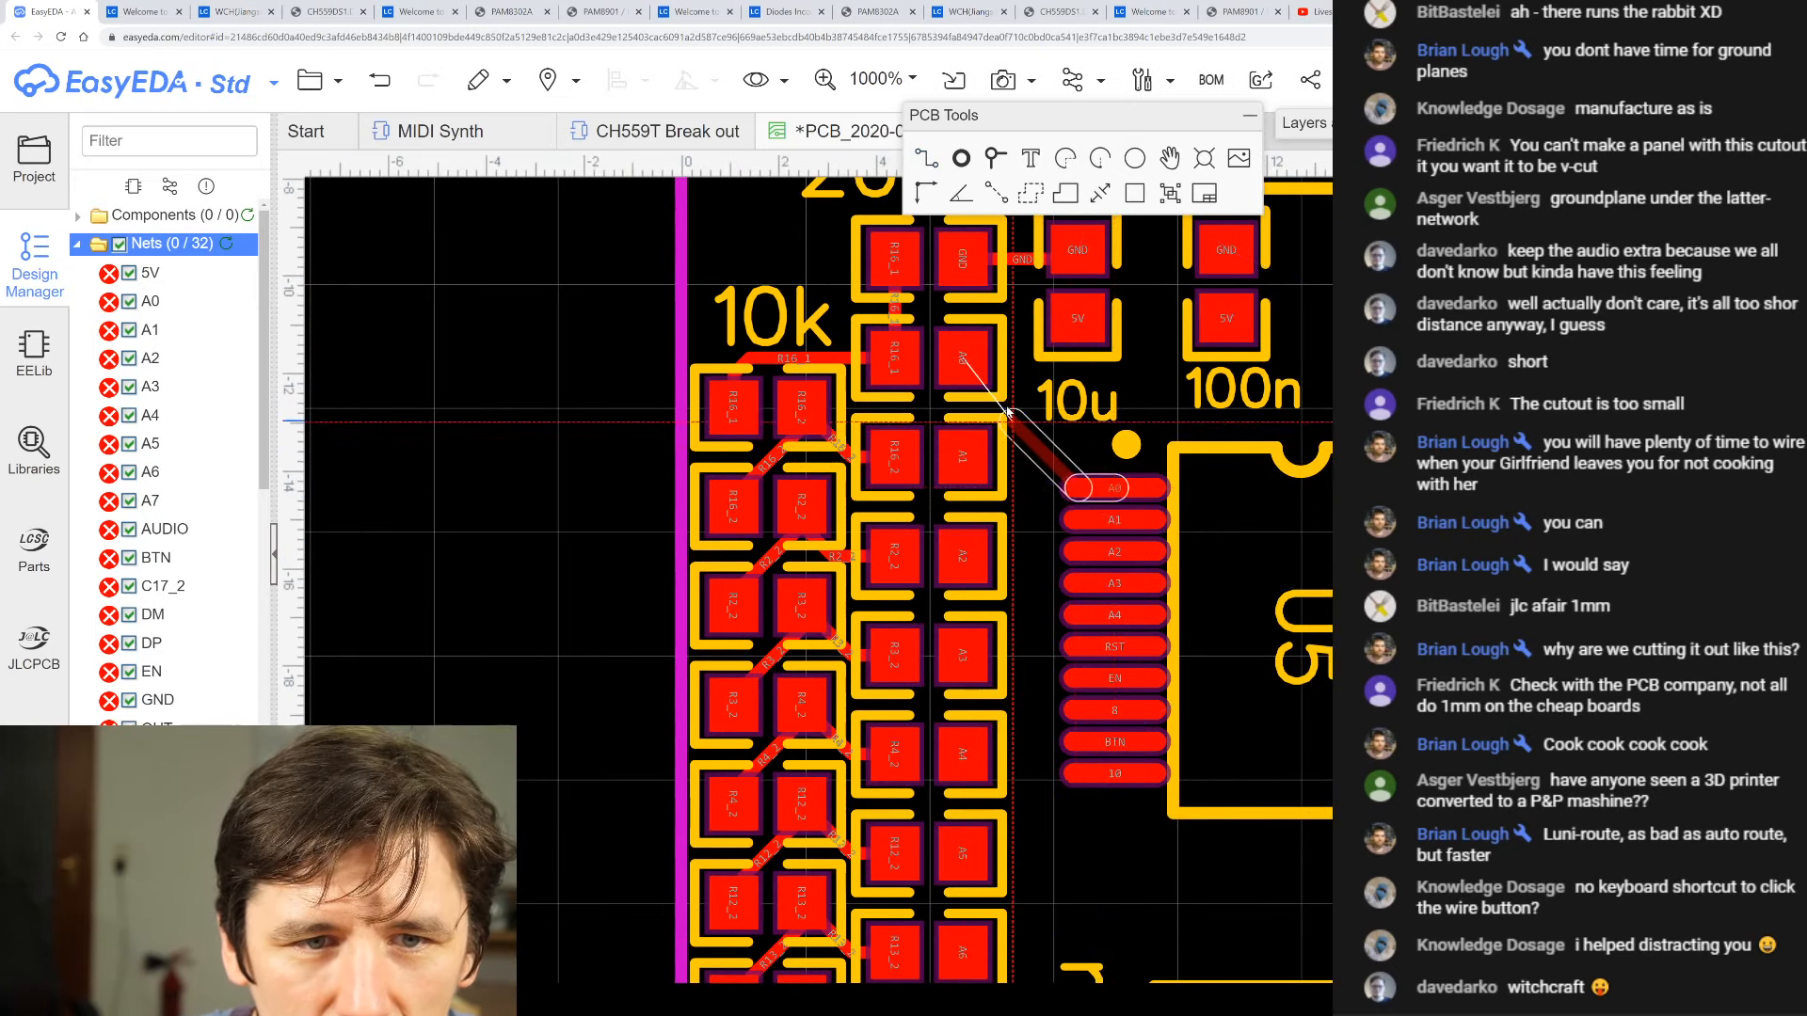
left_click(987, 380)
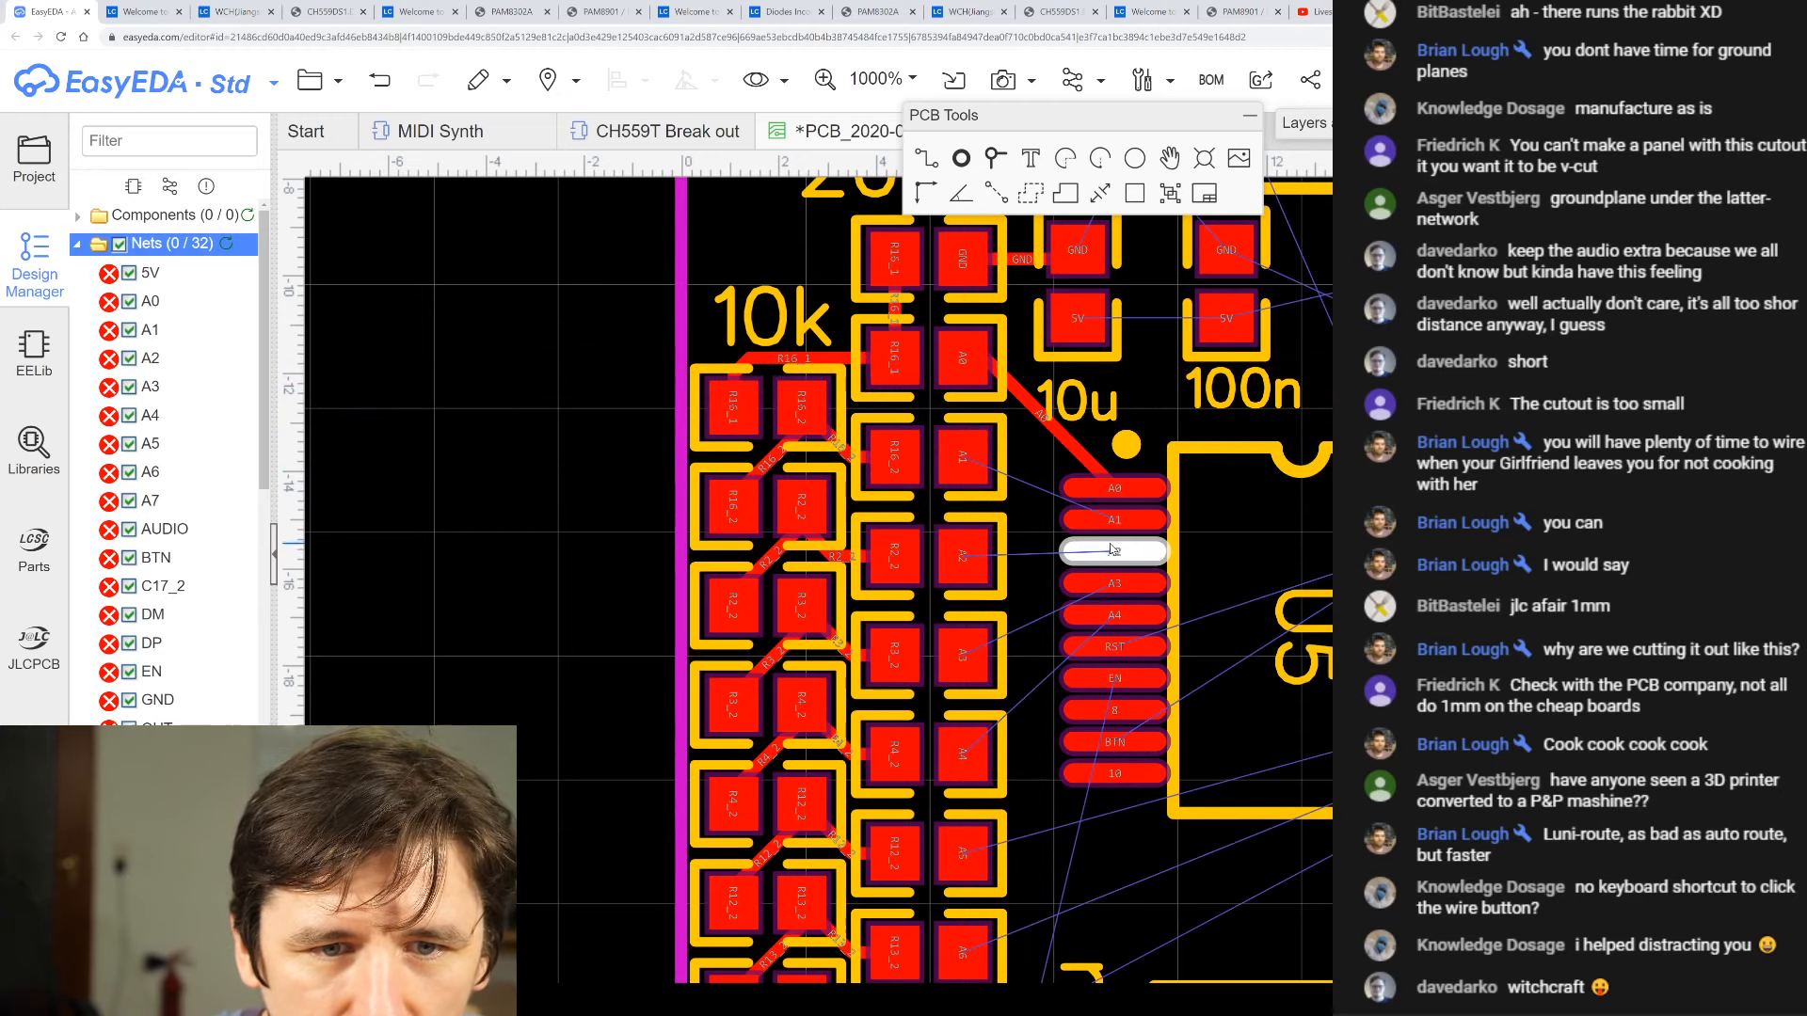
- Route the A1 net diagonally from U5's A1 pin to the A1 pad of the third 20k column resistor
left_click(931, 163)
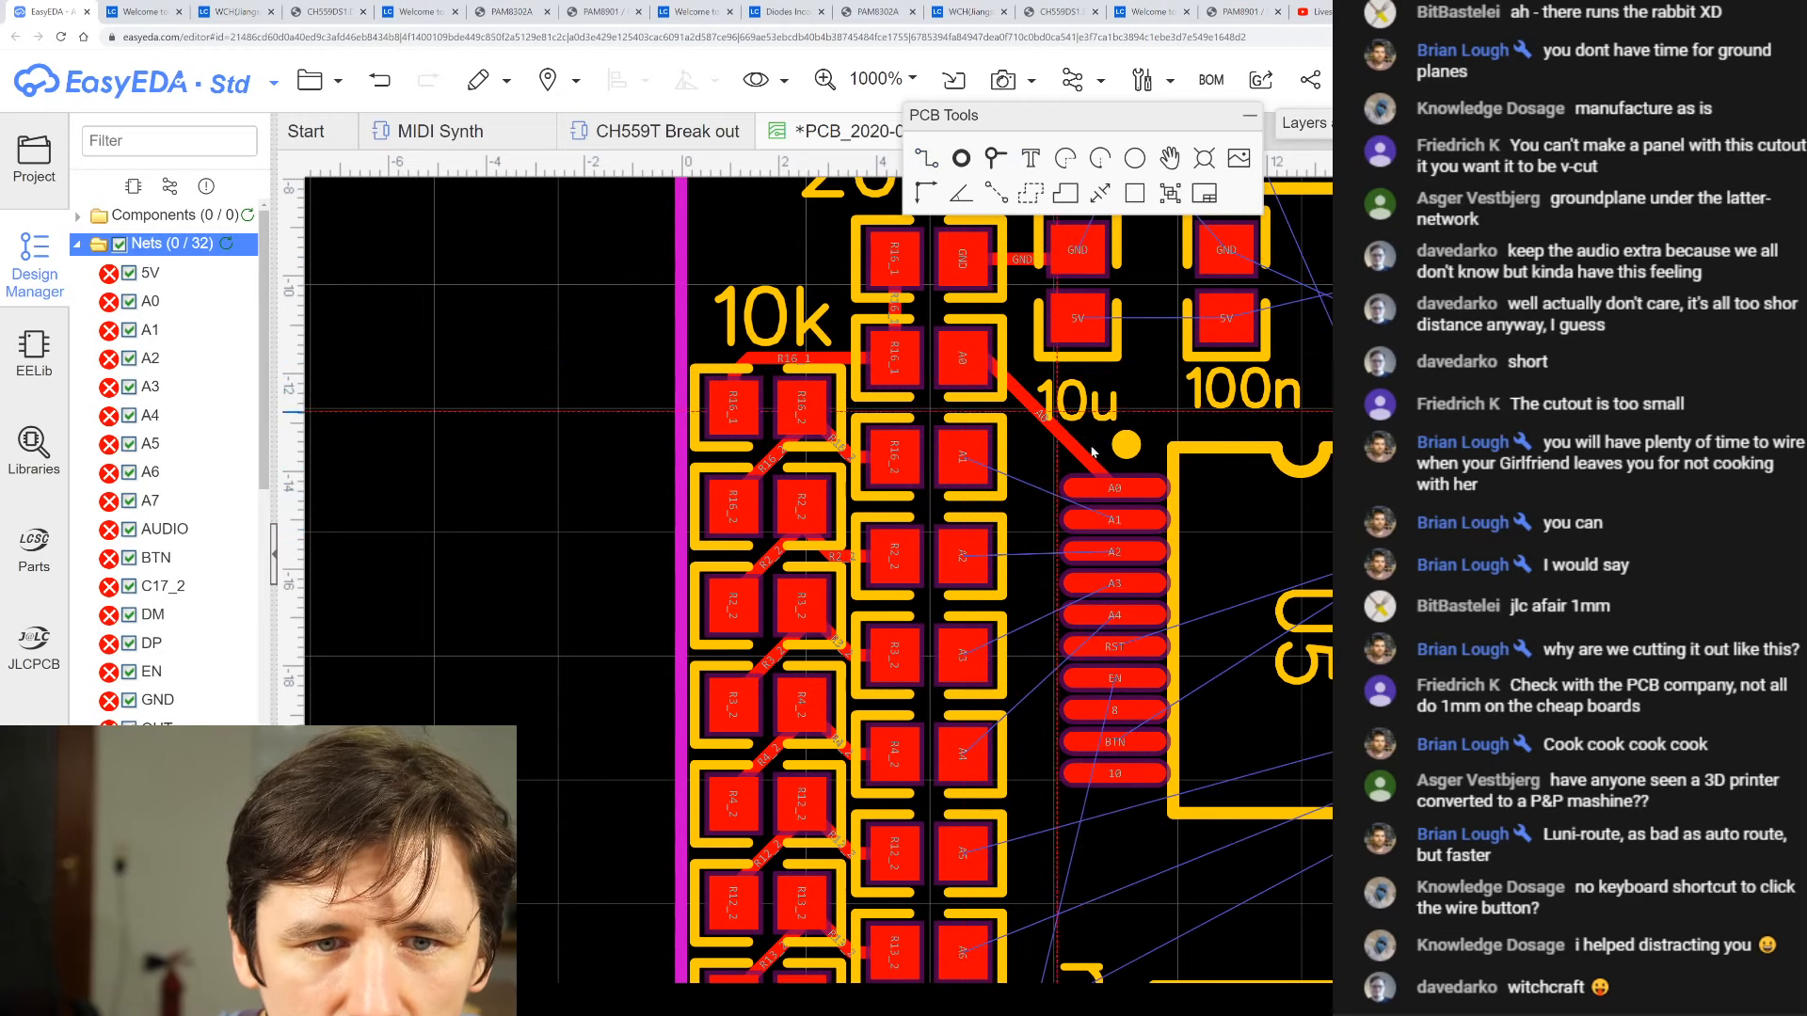
left_click(1114, 520)
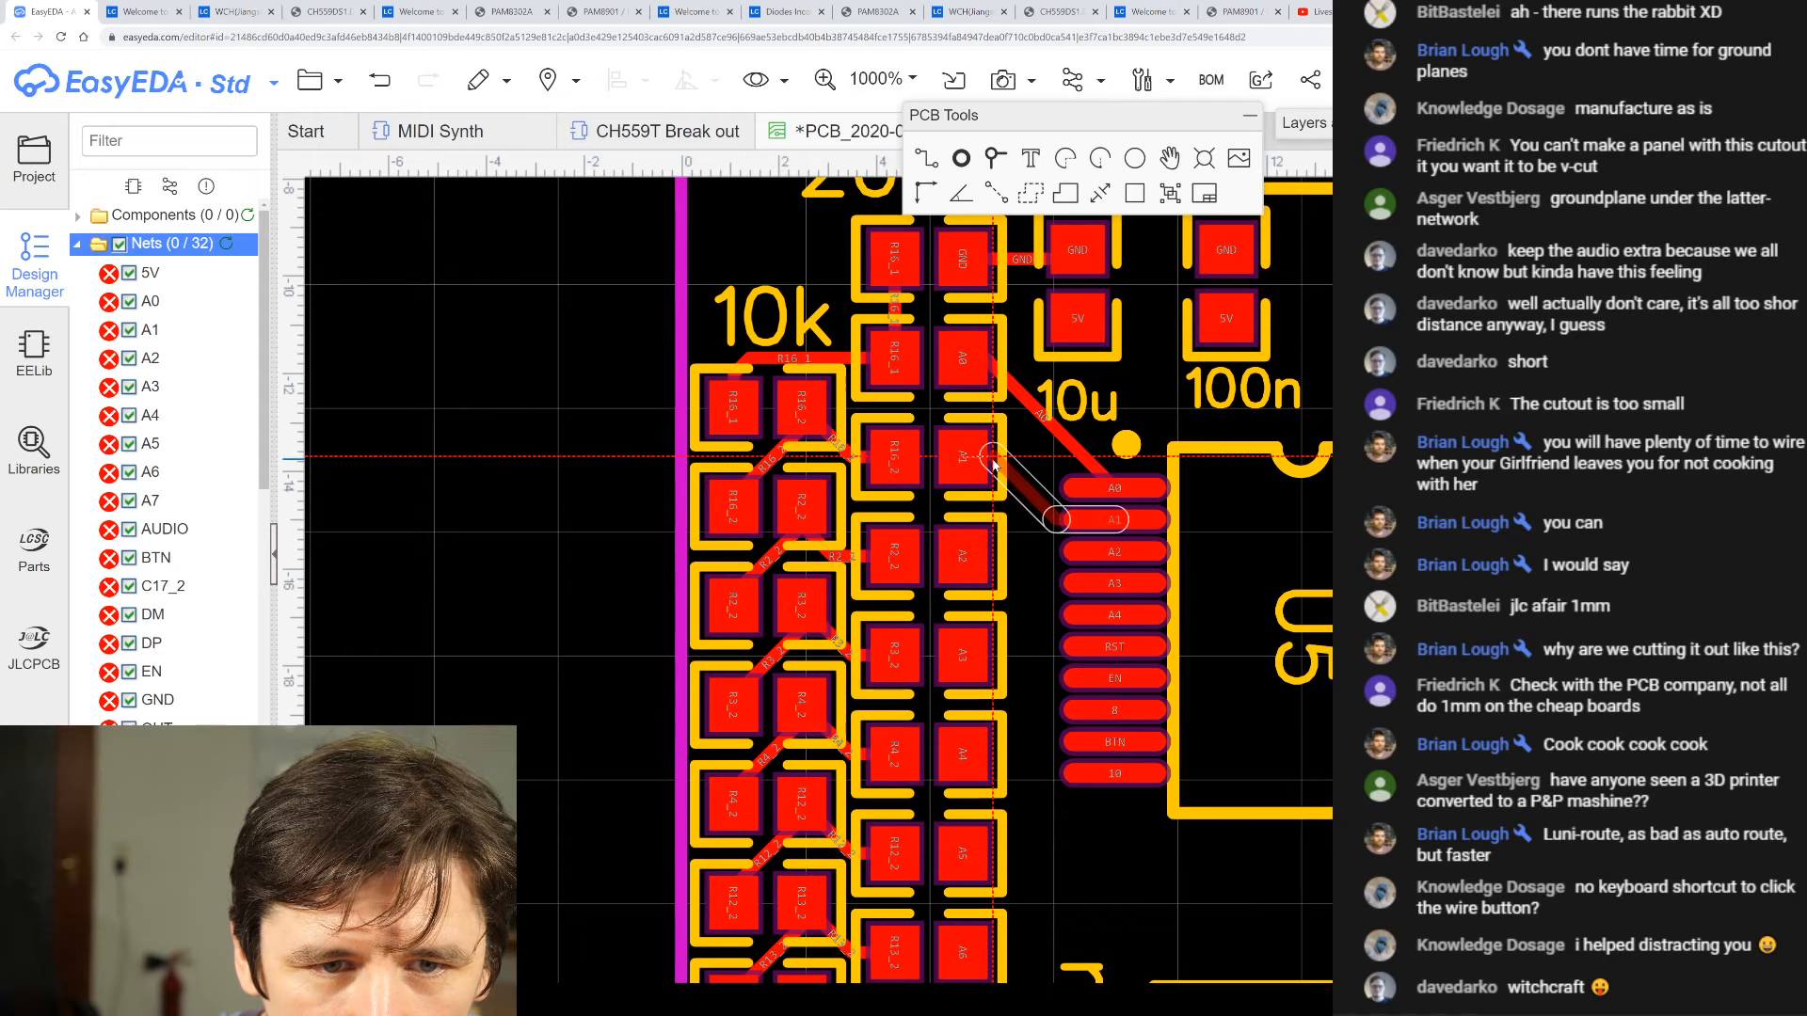
left_click(993, 457)
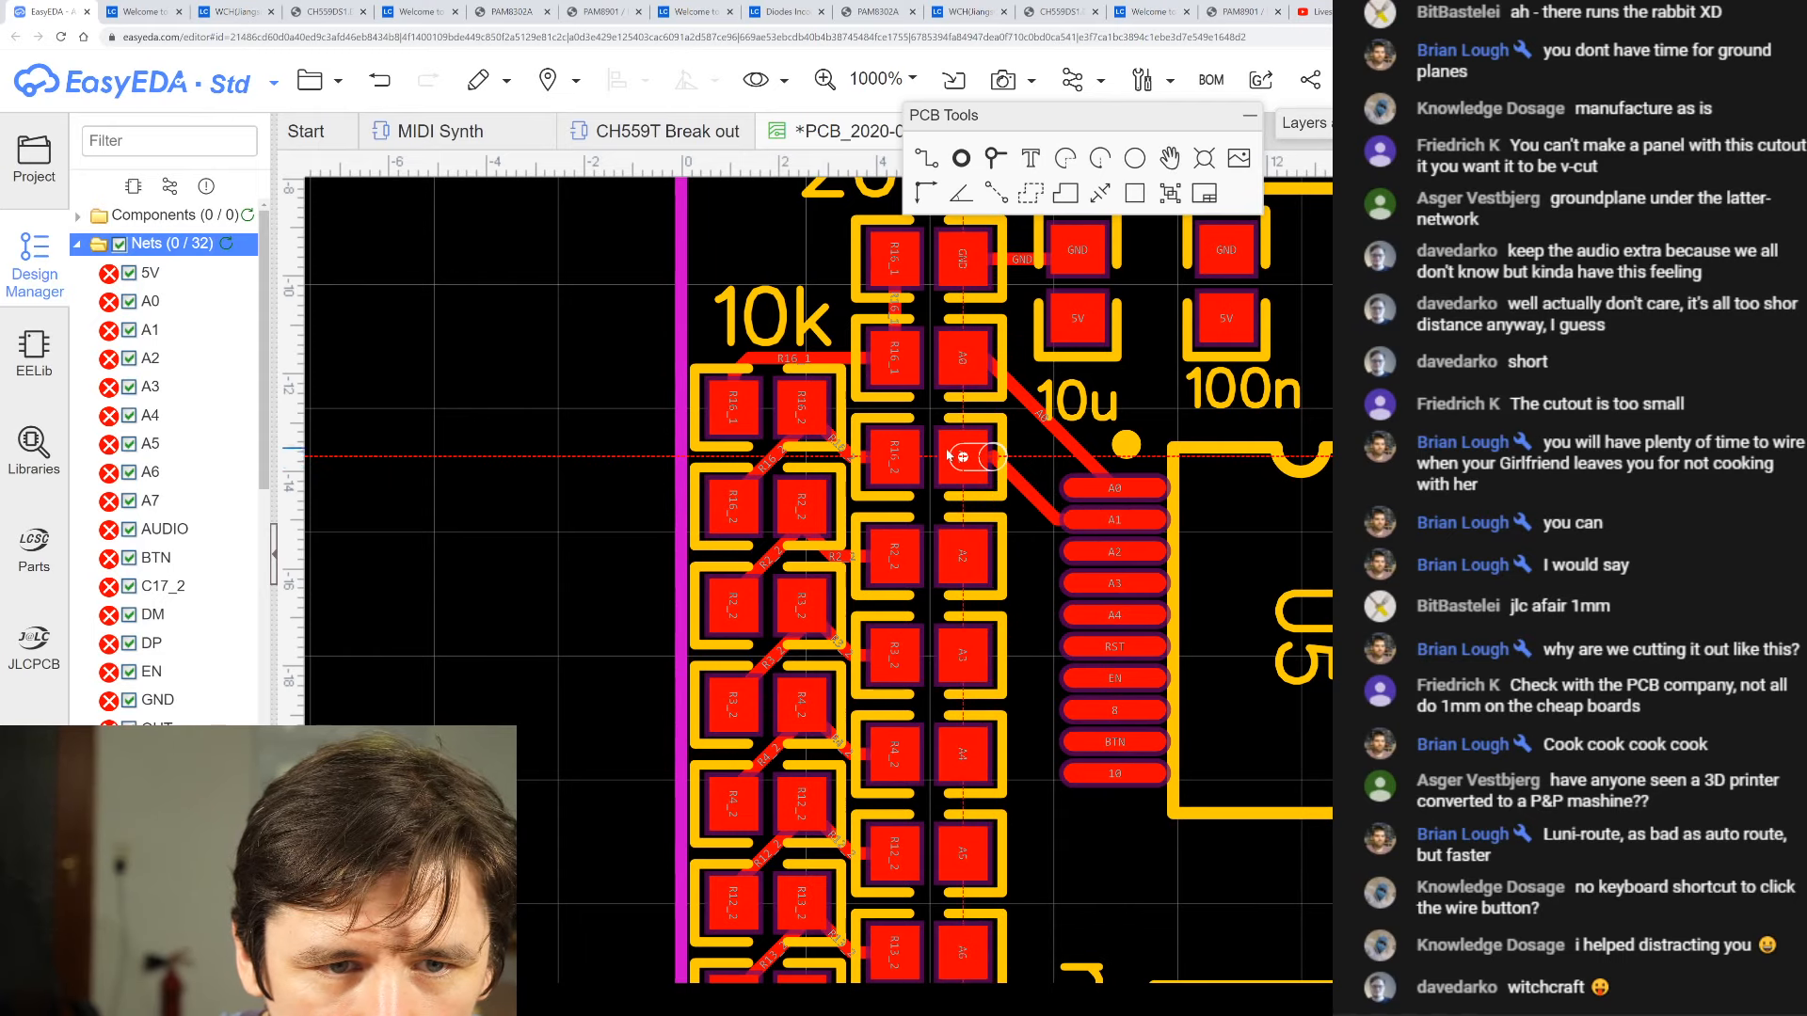
left_click(1000, 503)
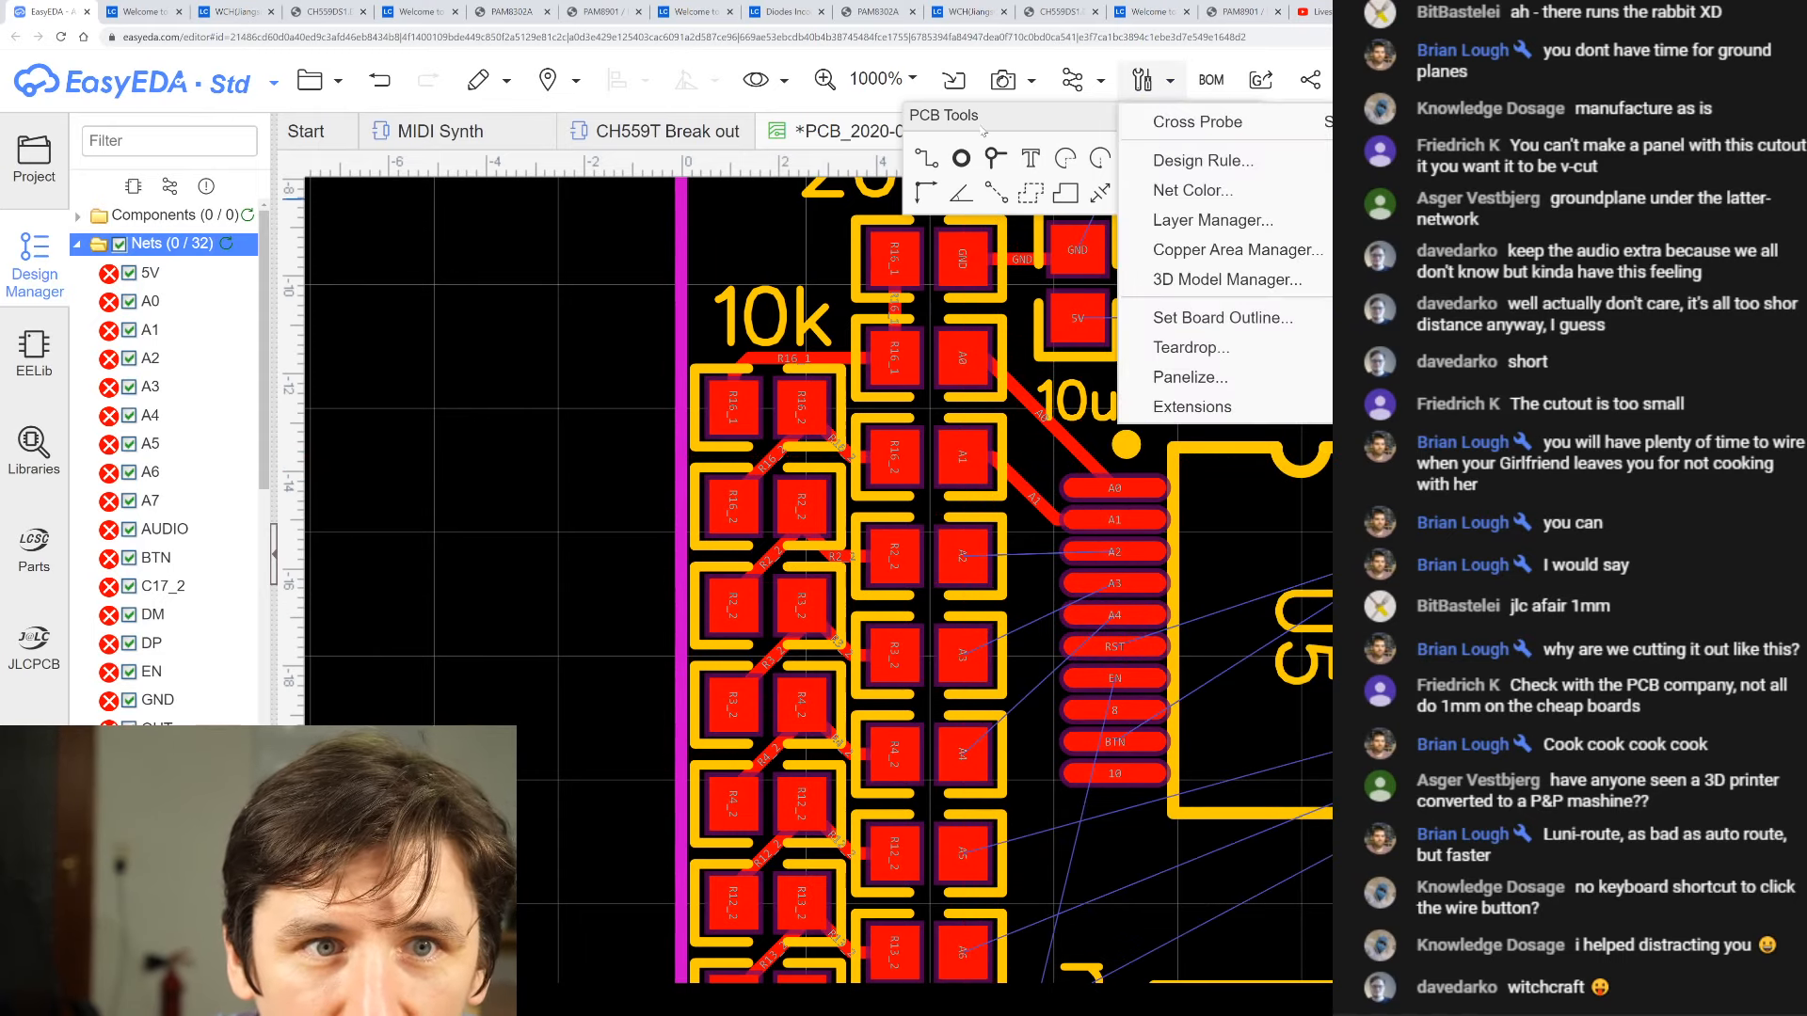
- Route the A2 net straight across from U5's A2 pin to the A2 pad of the 20k column resistor
left_click(925, 162)
left_click(1113, 552)
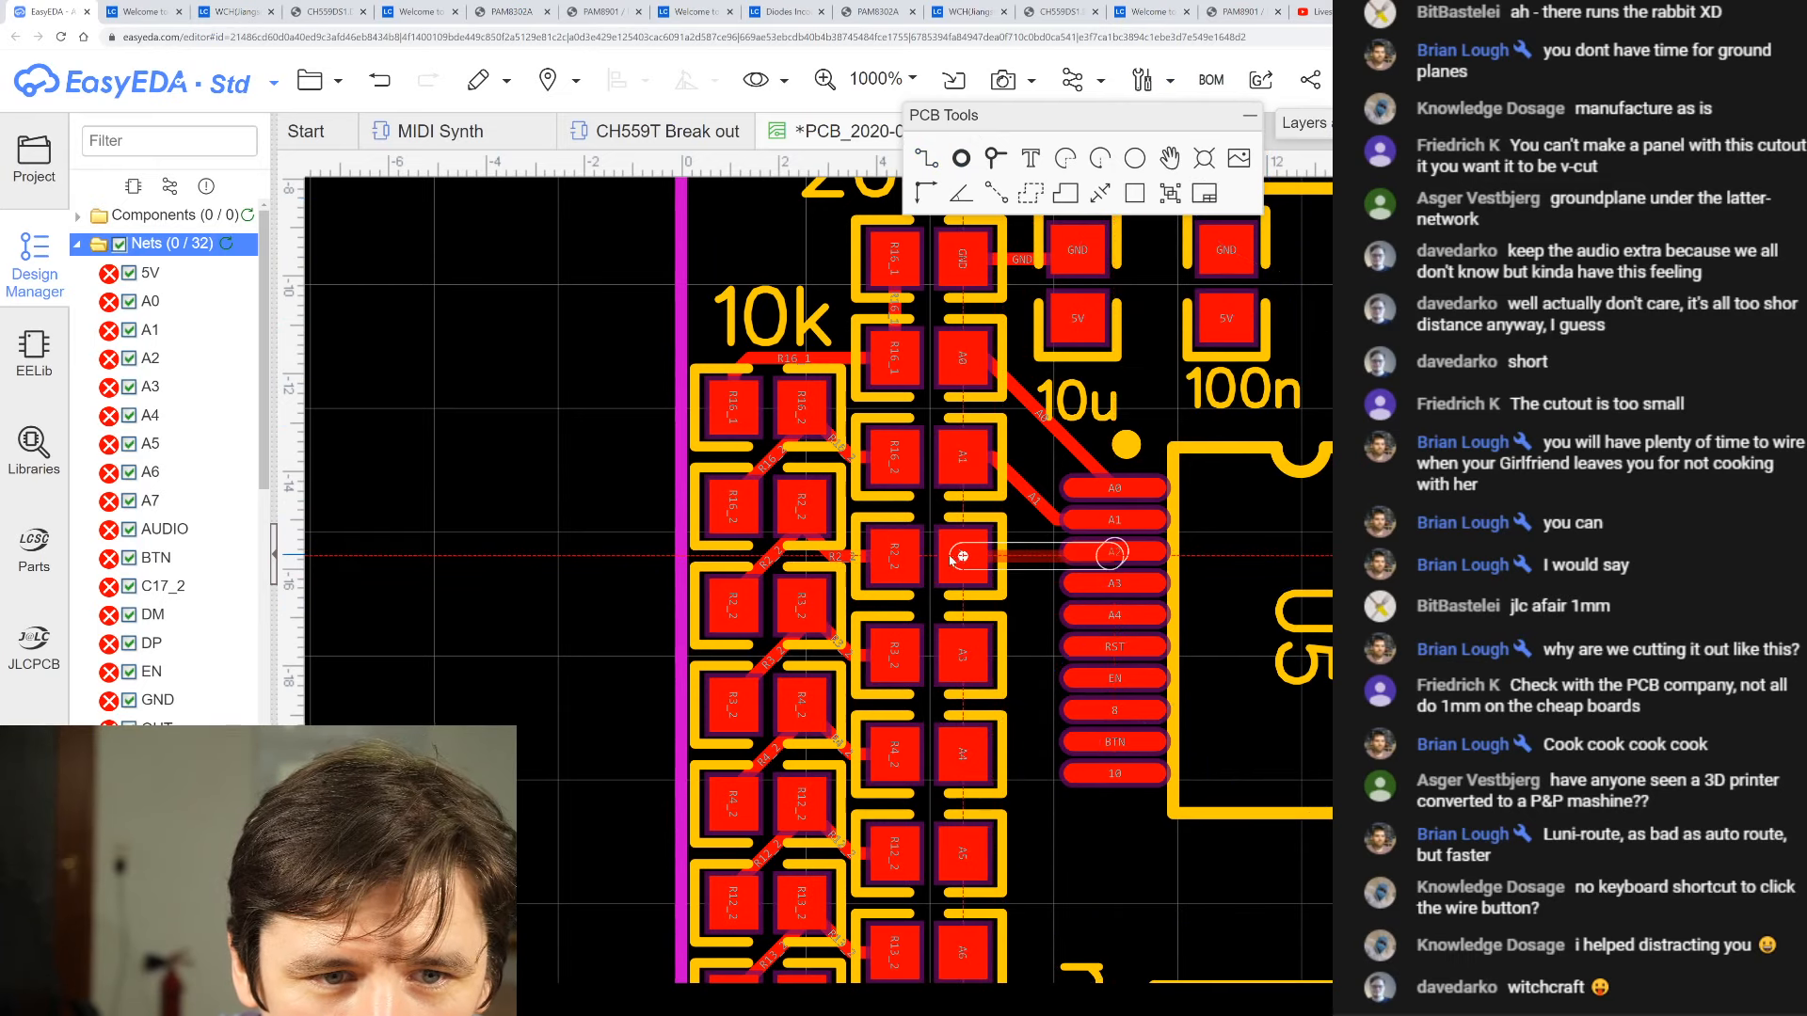
left_click(961, 556)
left_click(1039, 559)
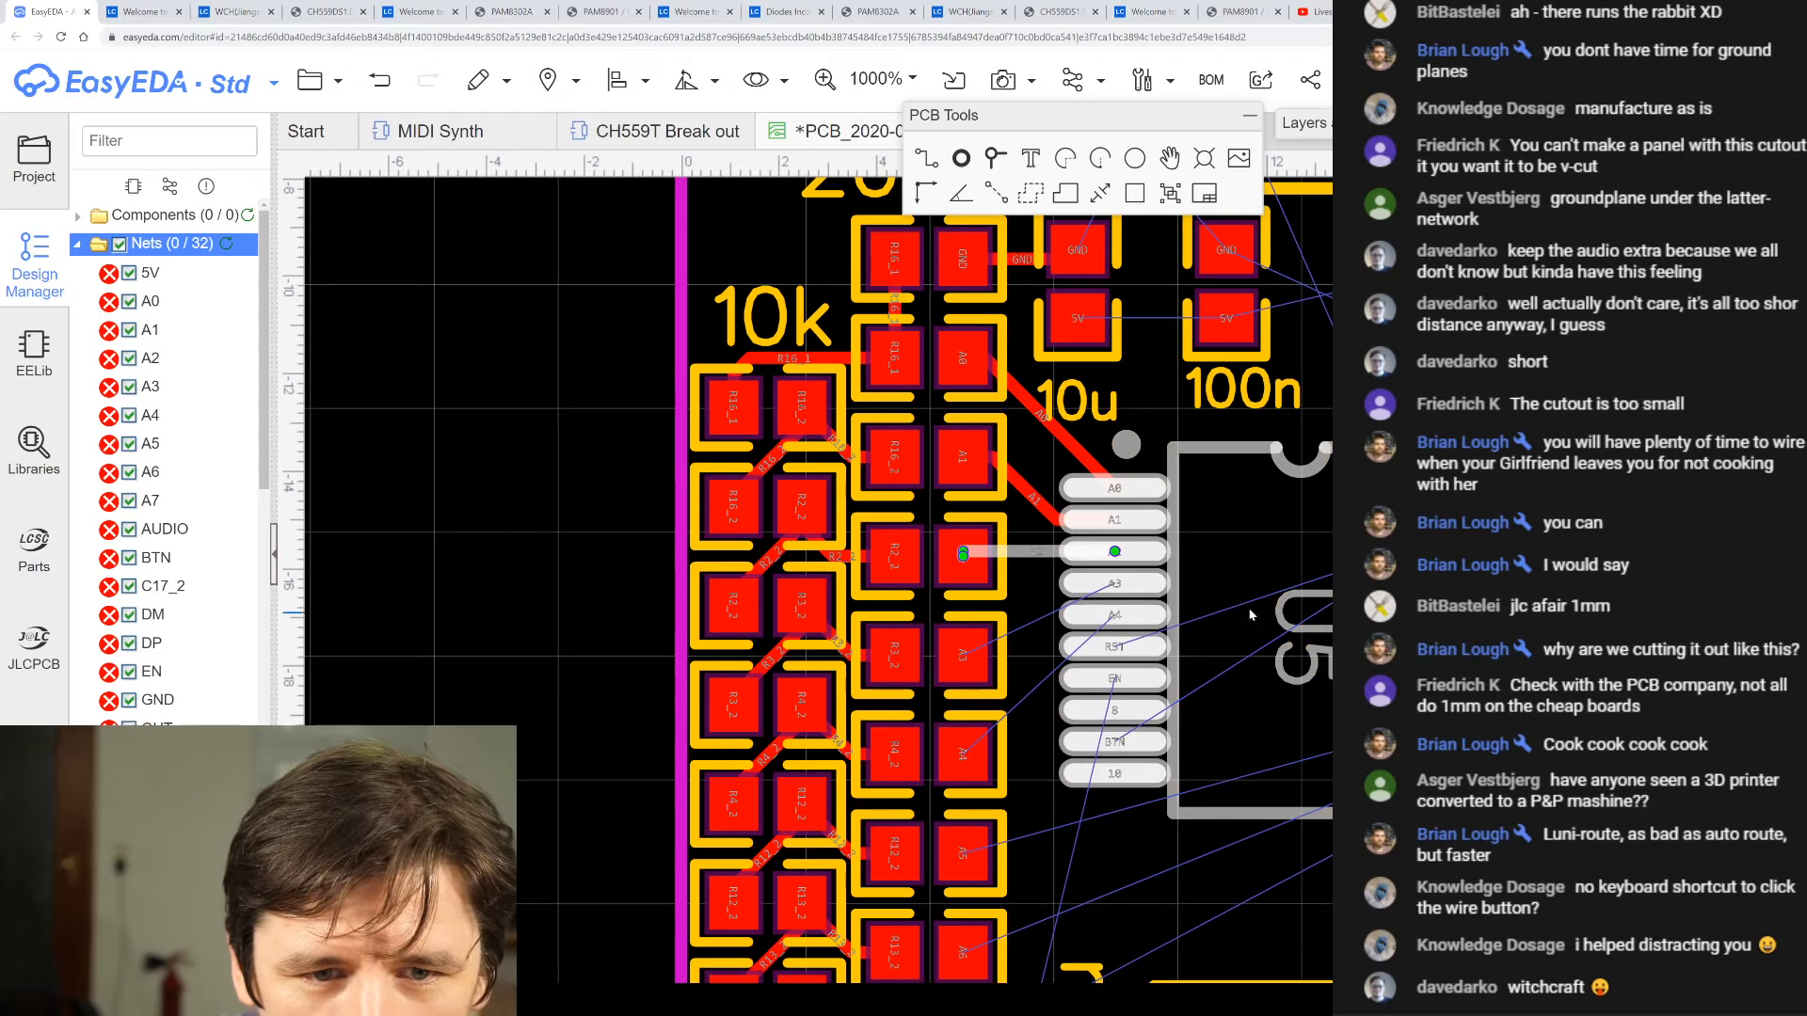
- Route the A3 net diagonally down from U5's A3 pin to the A3 pad in the 20k column
scroll(1004, 662, "down", 1)
scroll(1021, 734, "up", 1)
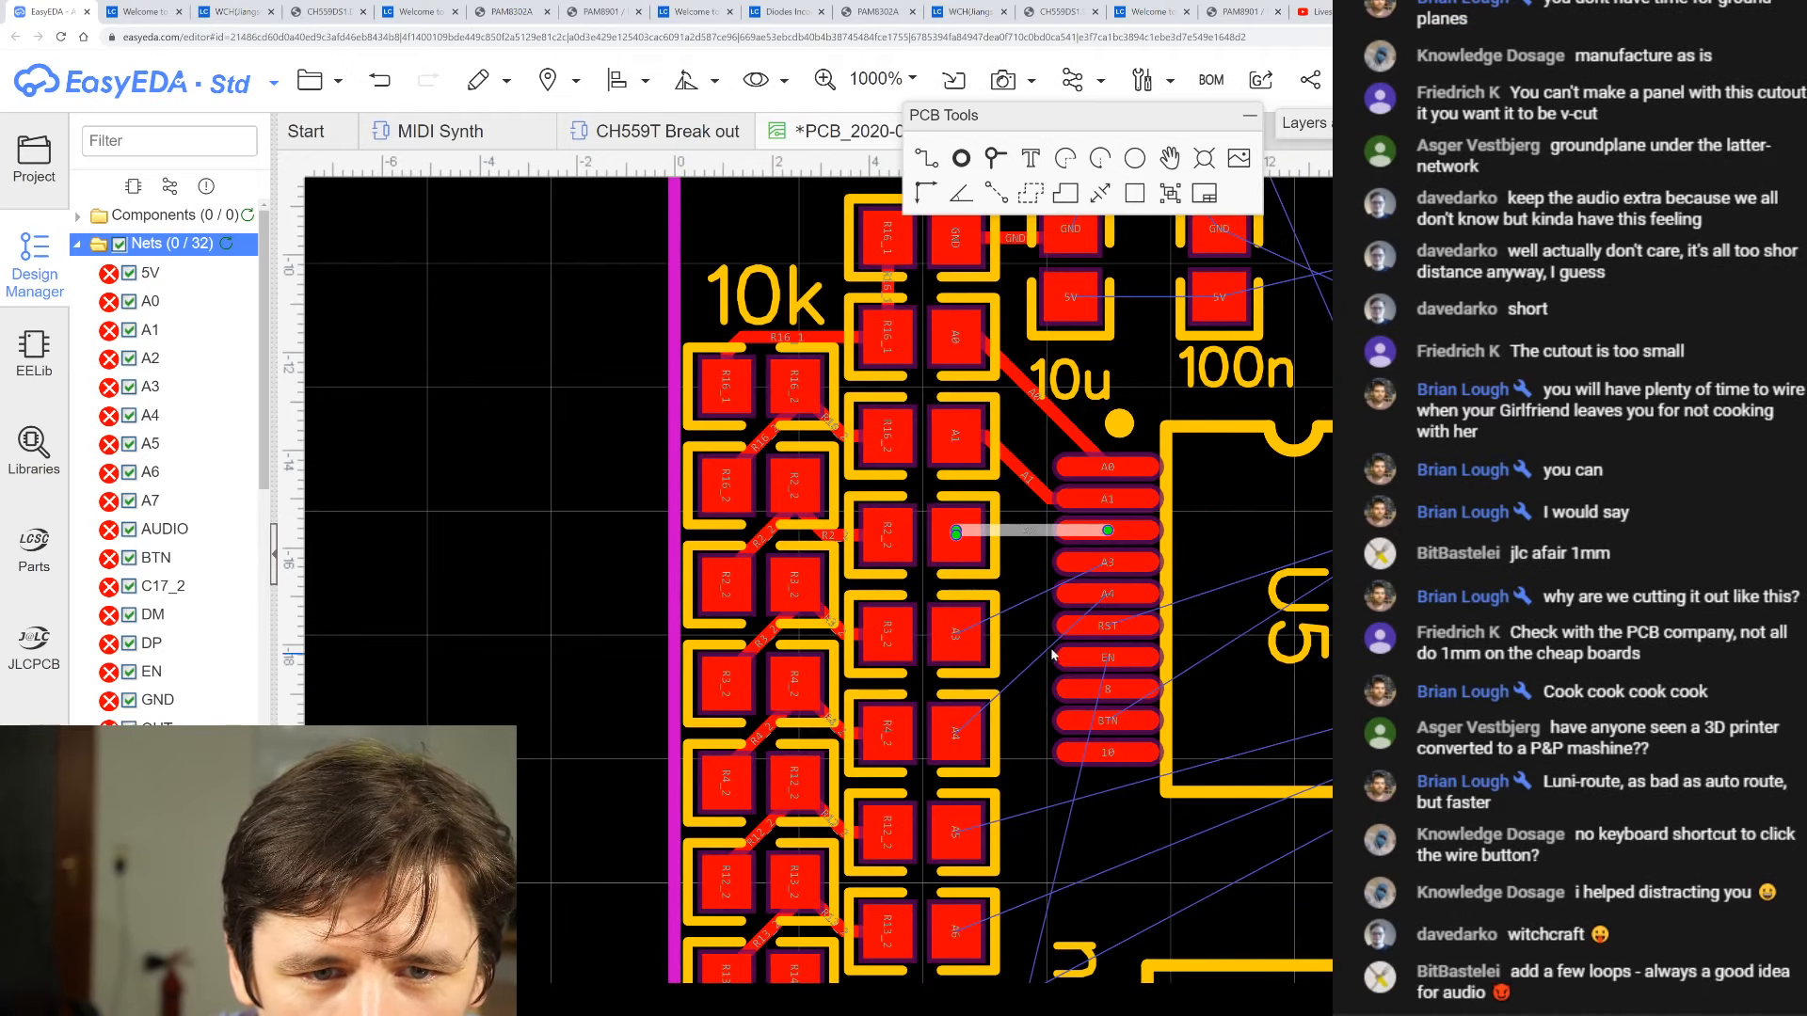
left_click(926, 159)
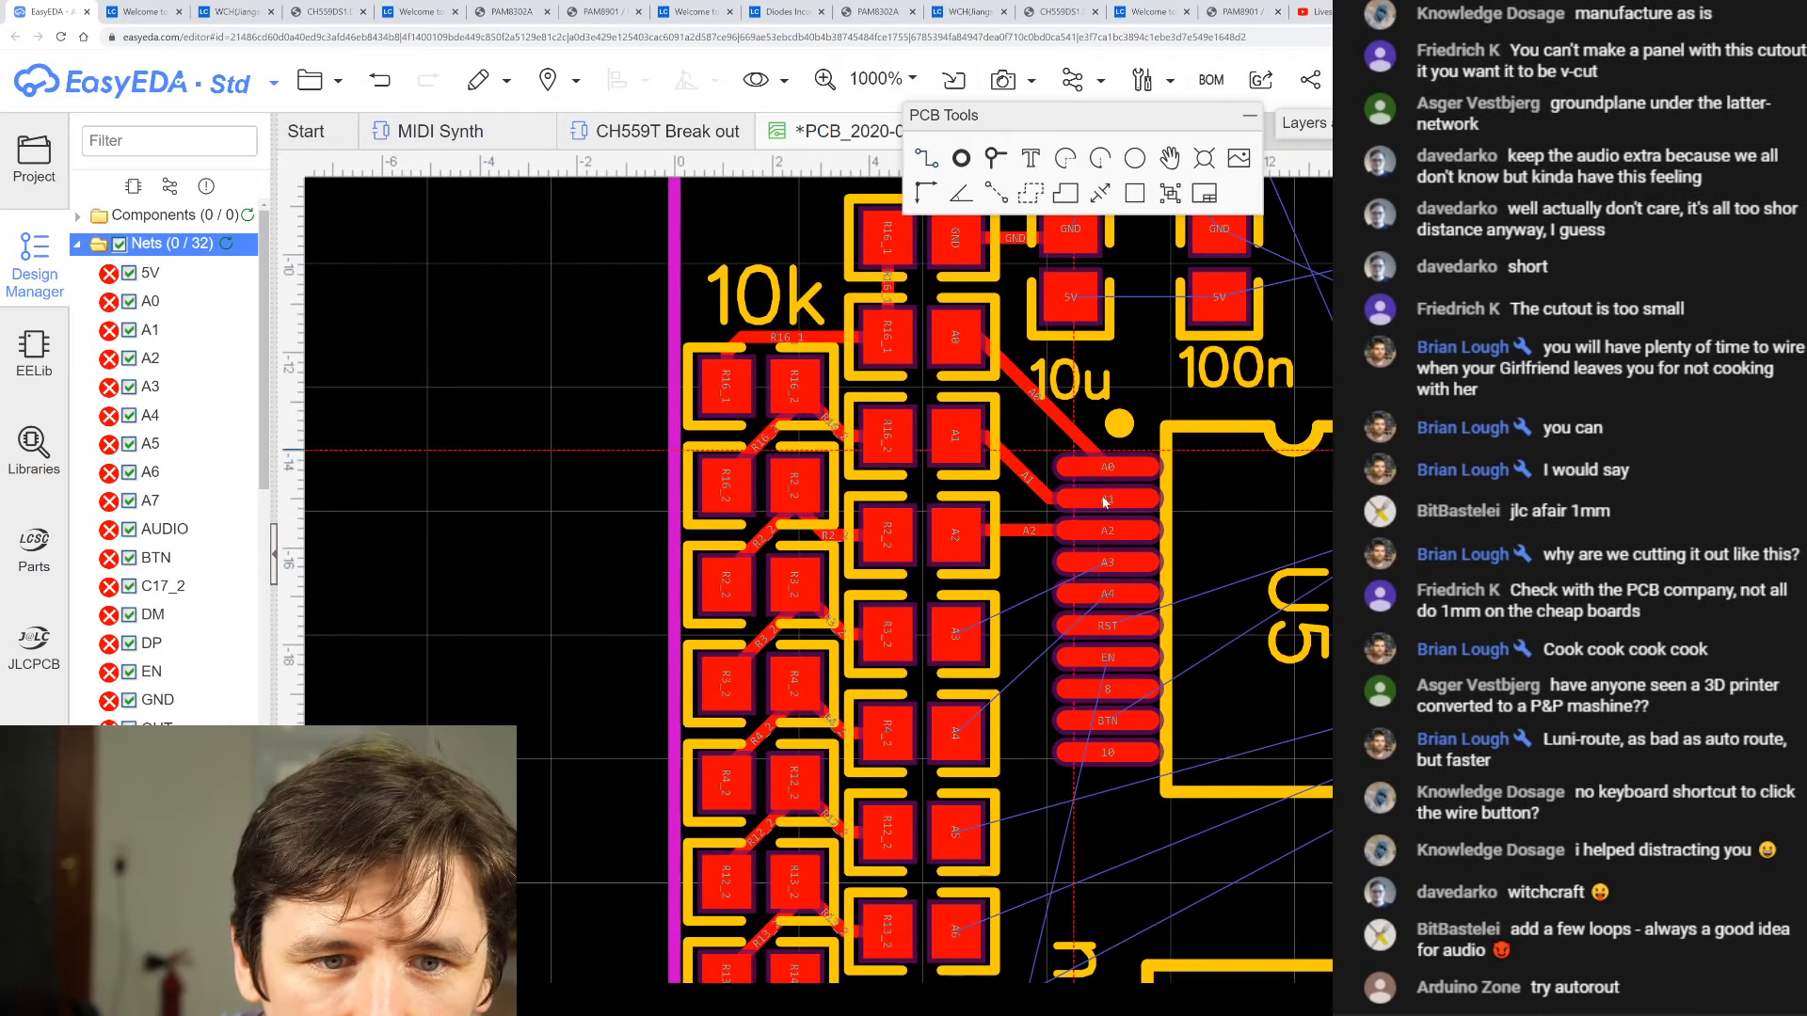
left_click(1107, 561)
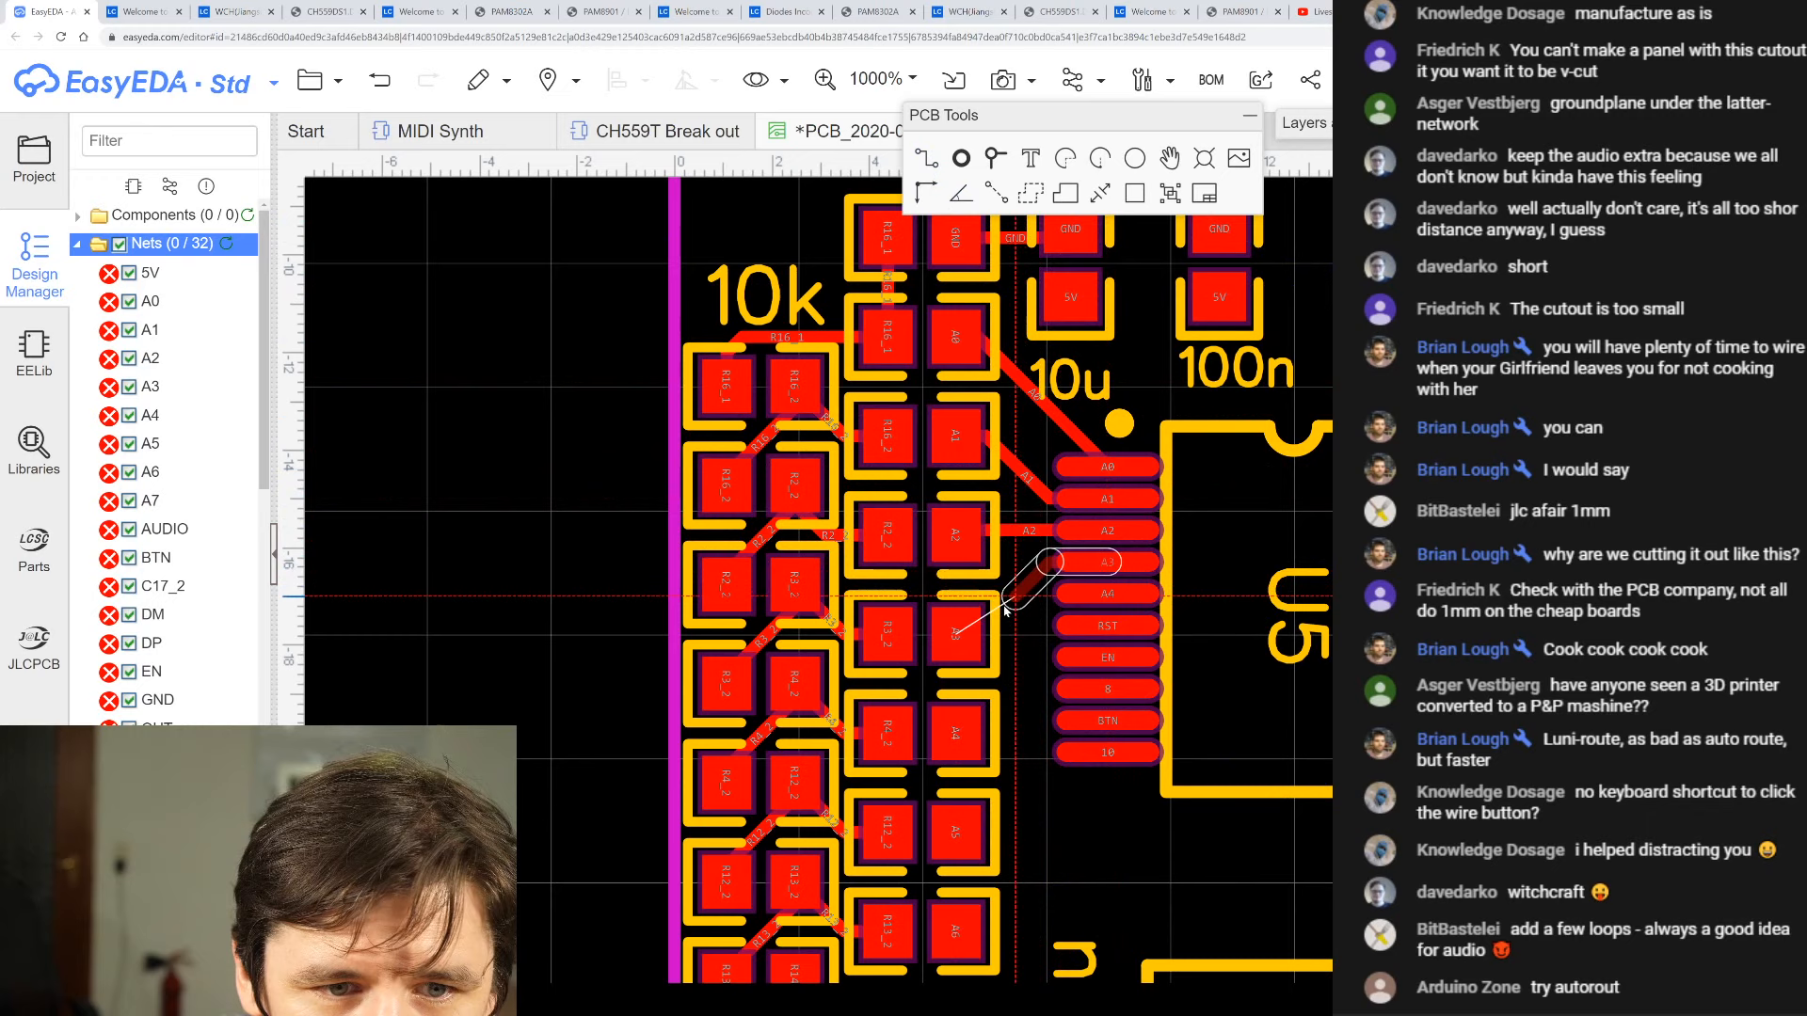
left_click(956, 636)
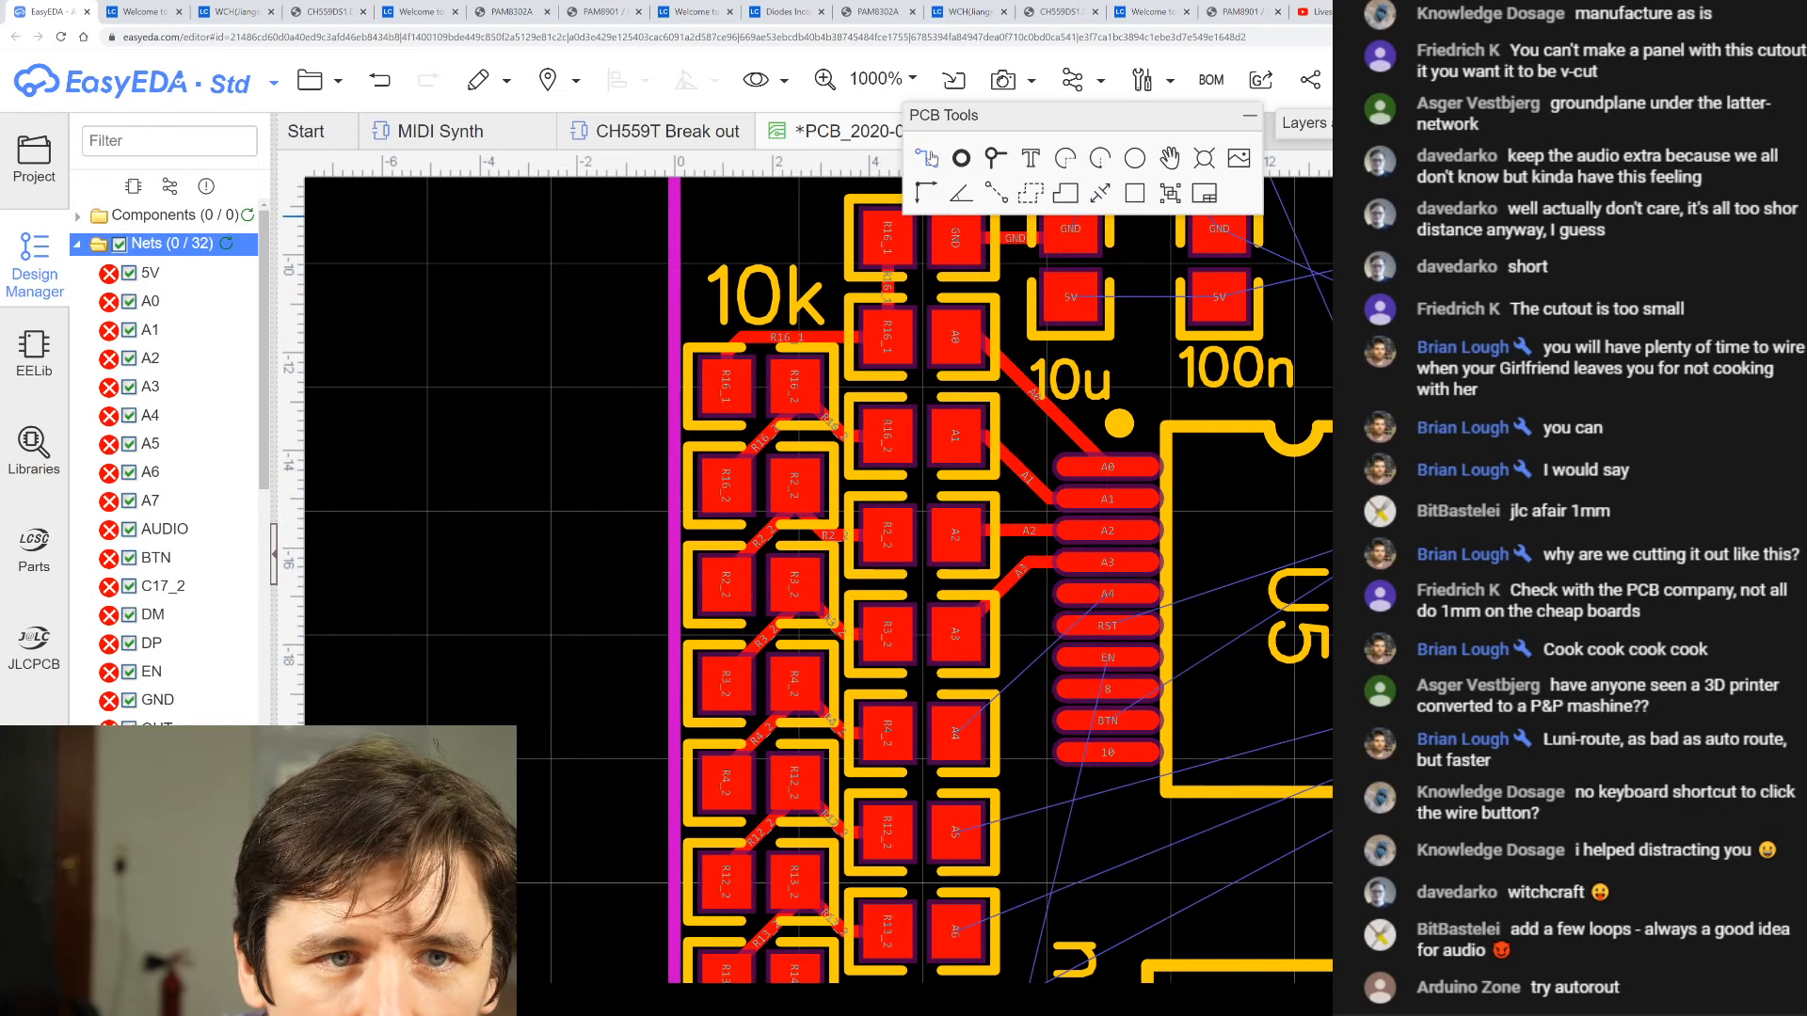
- Route the A4 net from U5's A4 pin, with a short vertical run, down to the A4 pad in the 20k column
left_click(1063, 594)
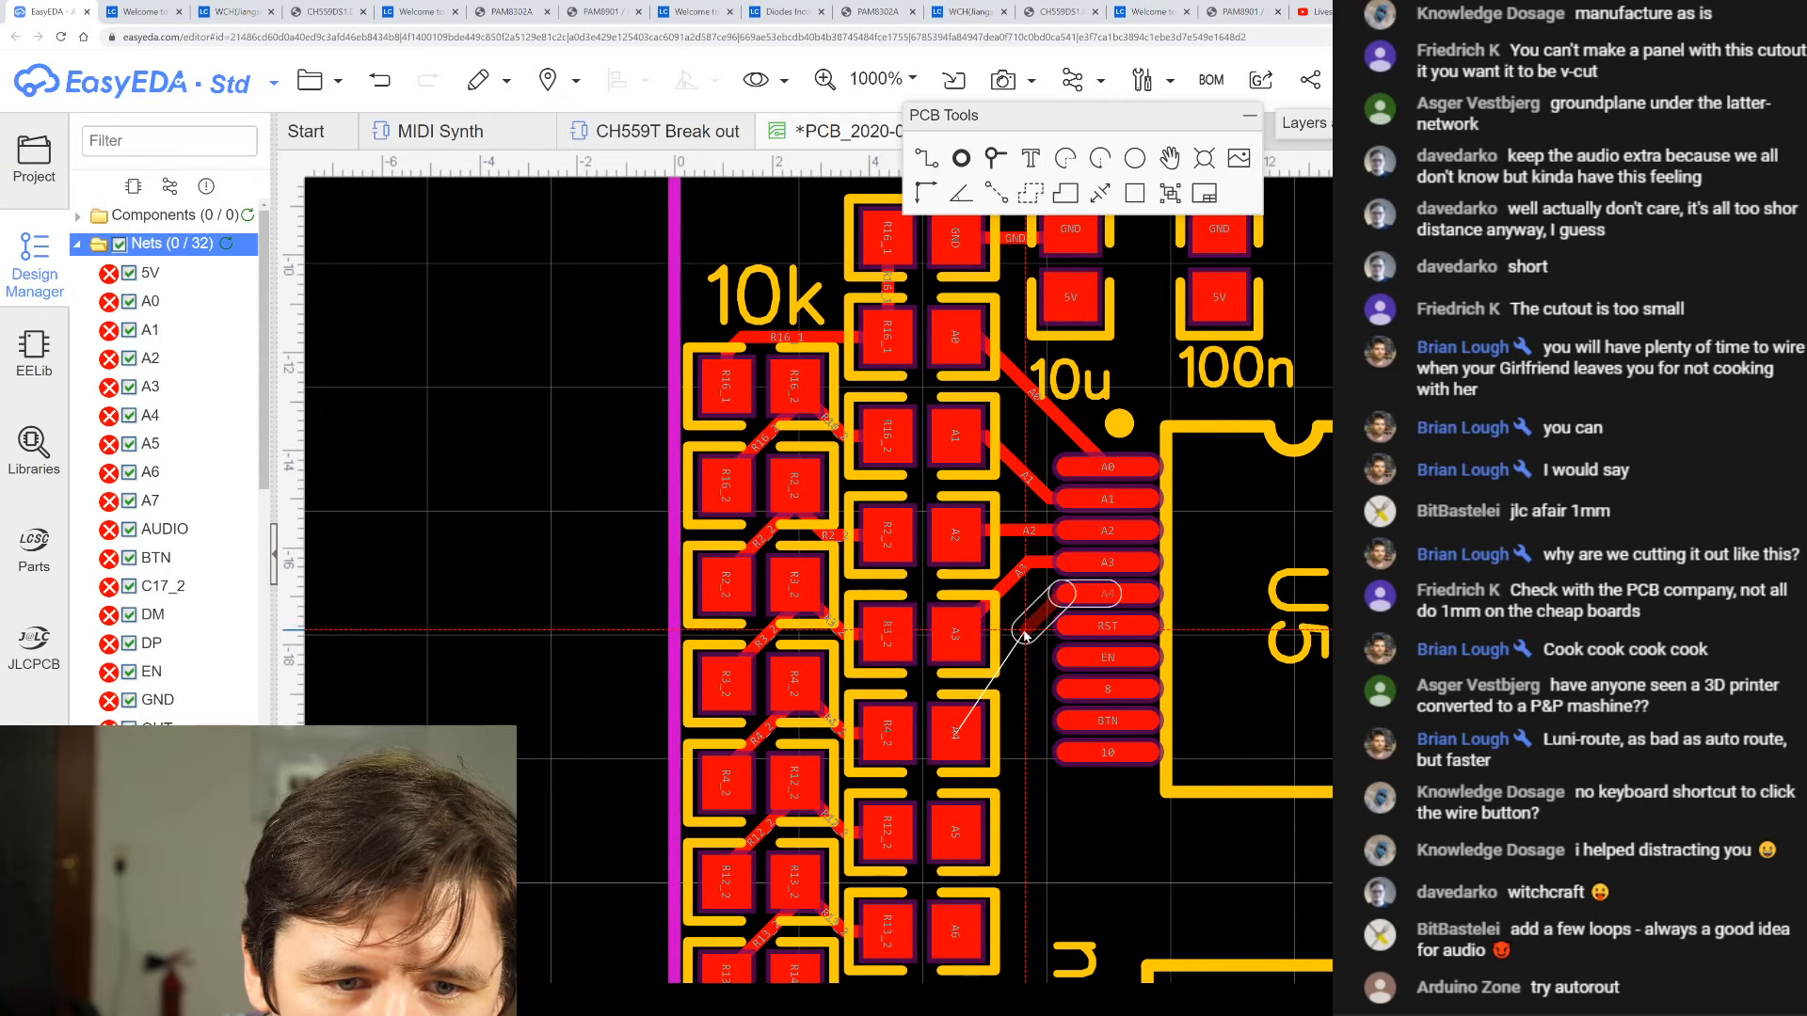
left_click(1024, 631)
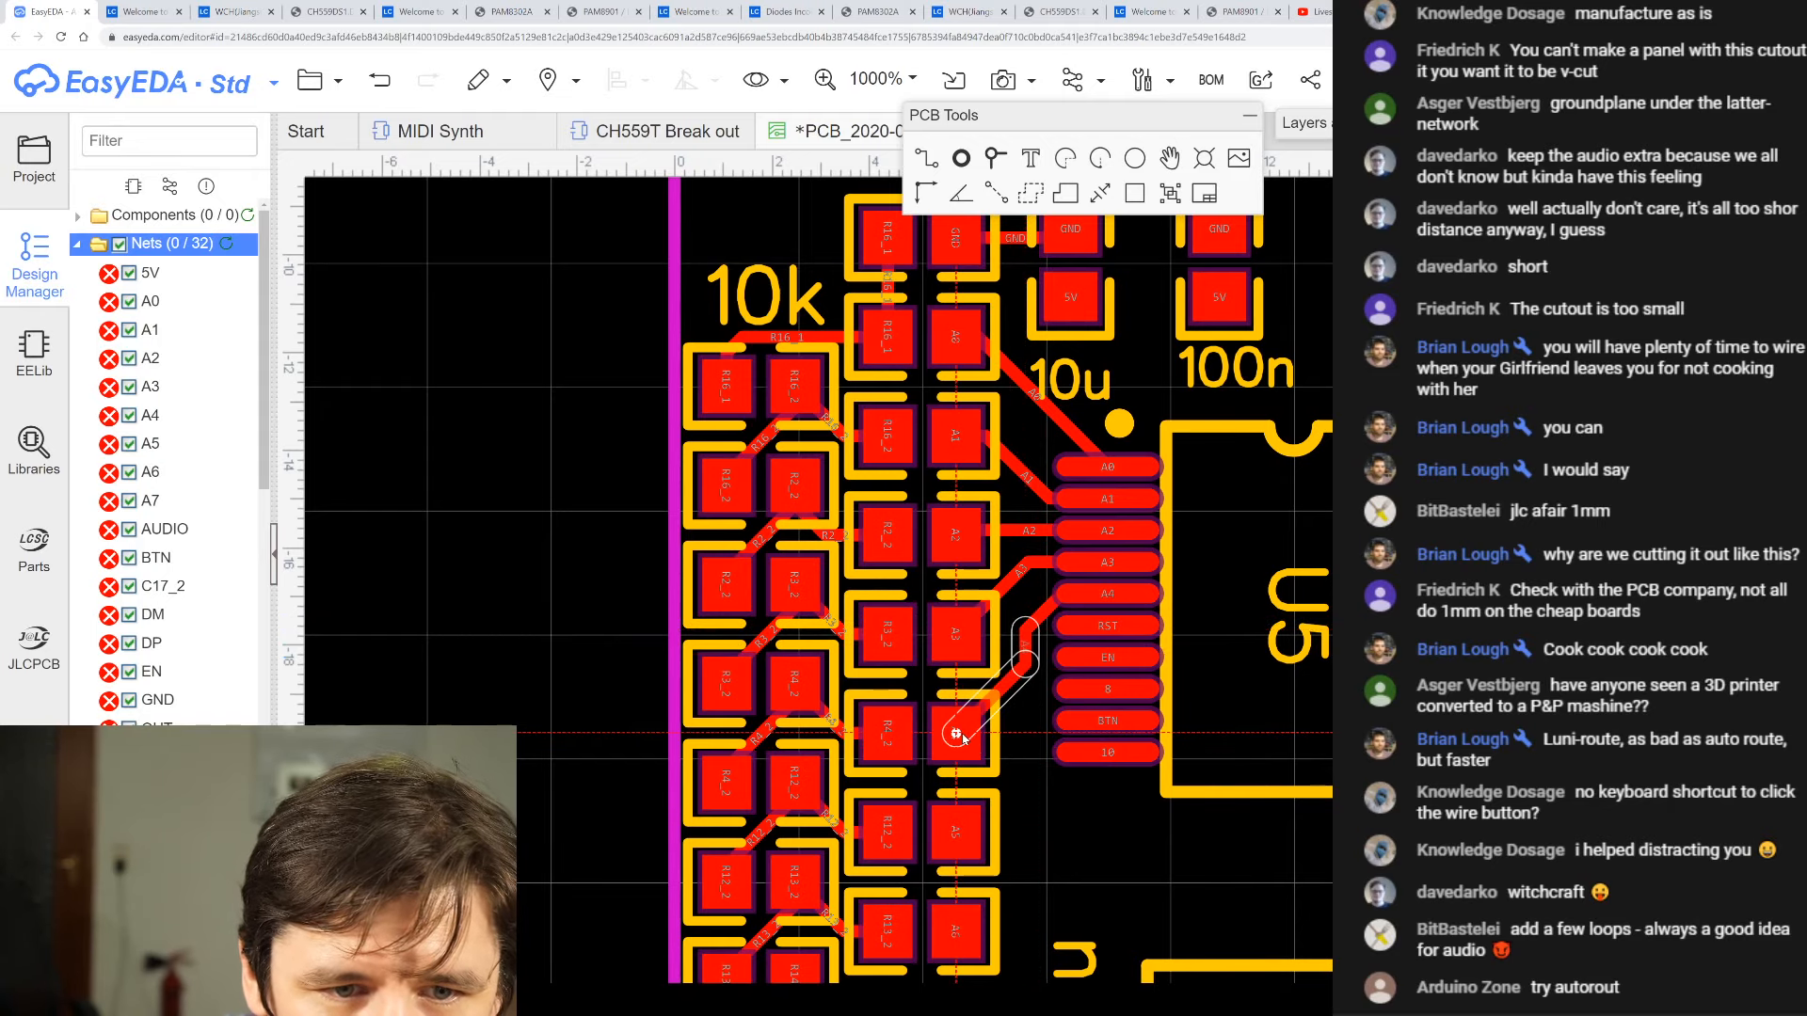
left_click(958, 735)
- Shift the vertical segment of the A4 track slightly closer to the 20k resistor column, away from U5's pins
scroll(1035, 753, "down", 2)
scroll(1066, 774, "up", 1)
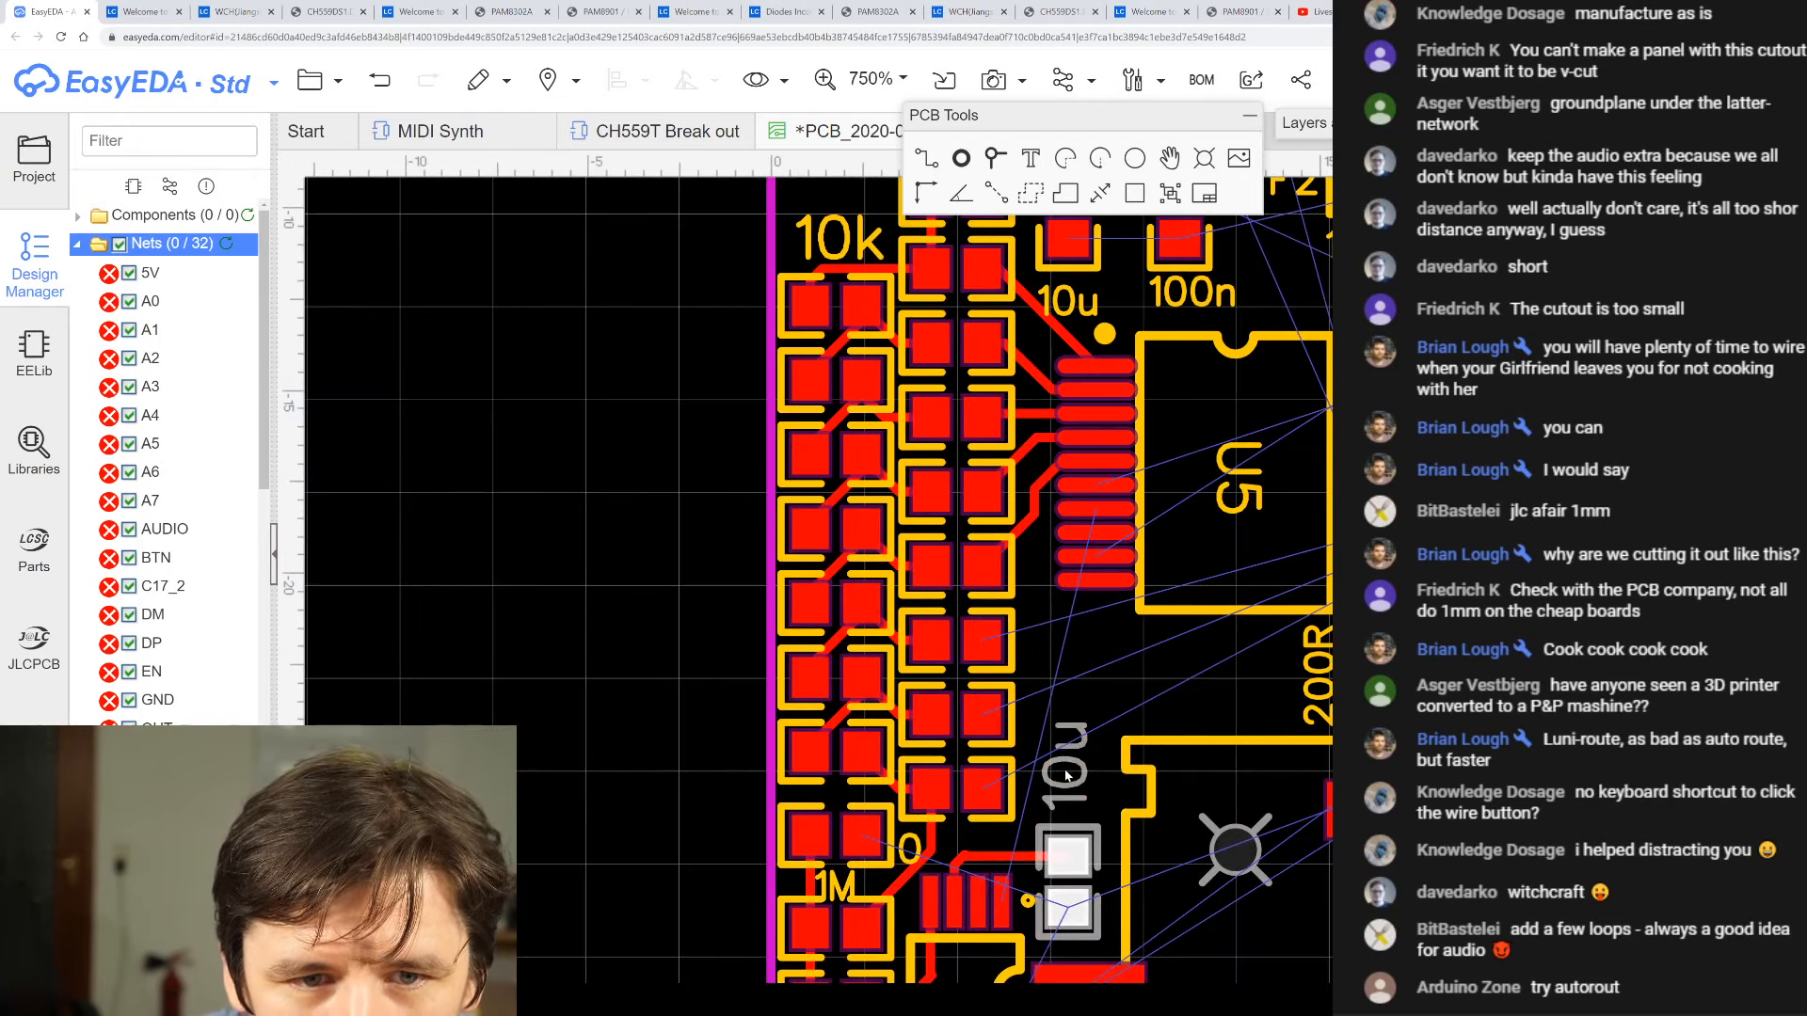
scroll(1066, 774, "up", 3)
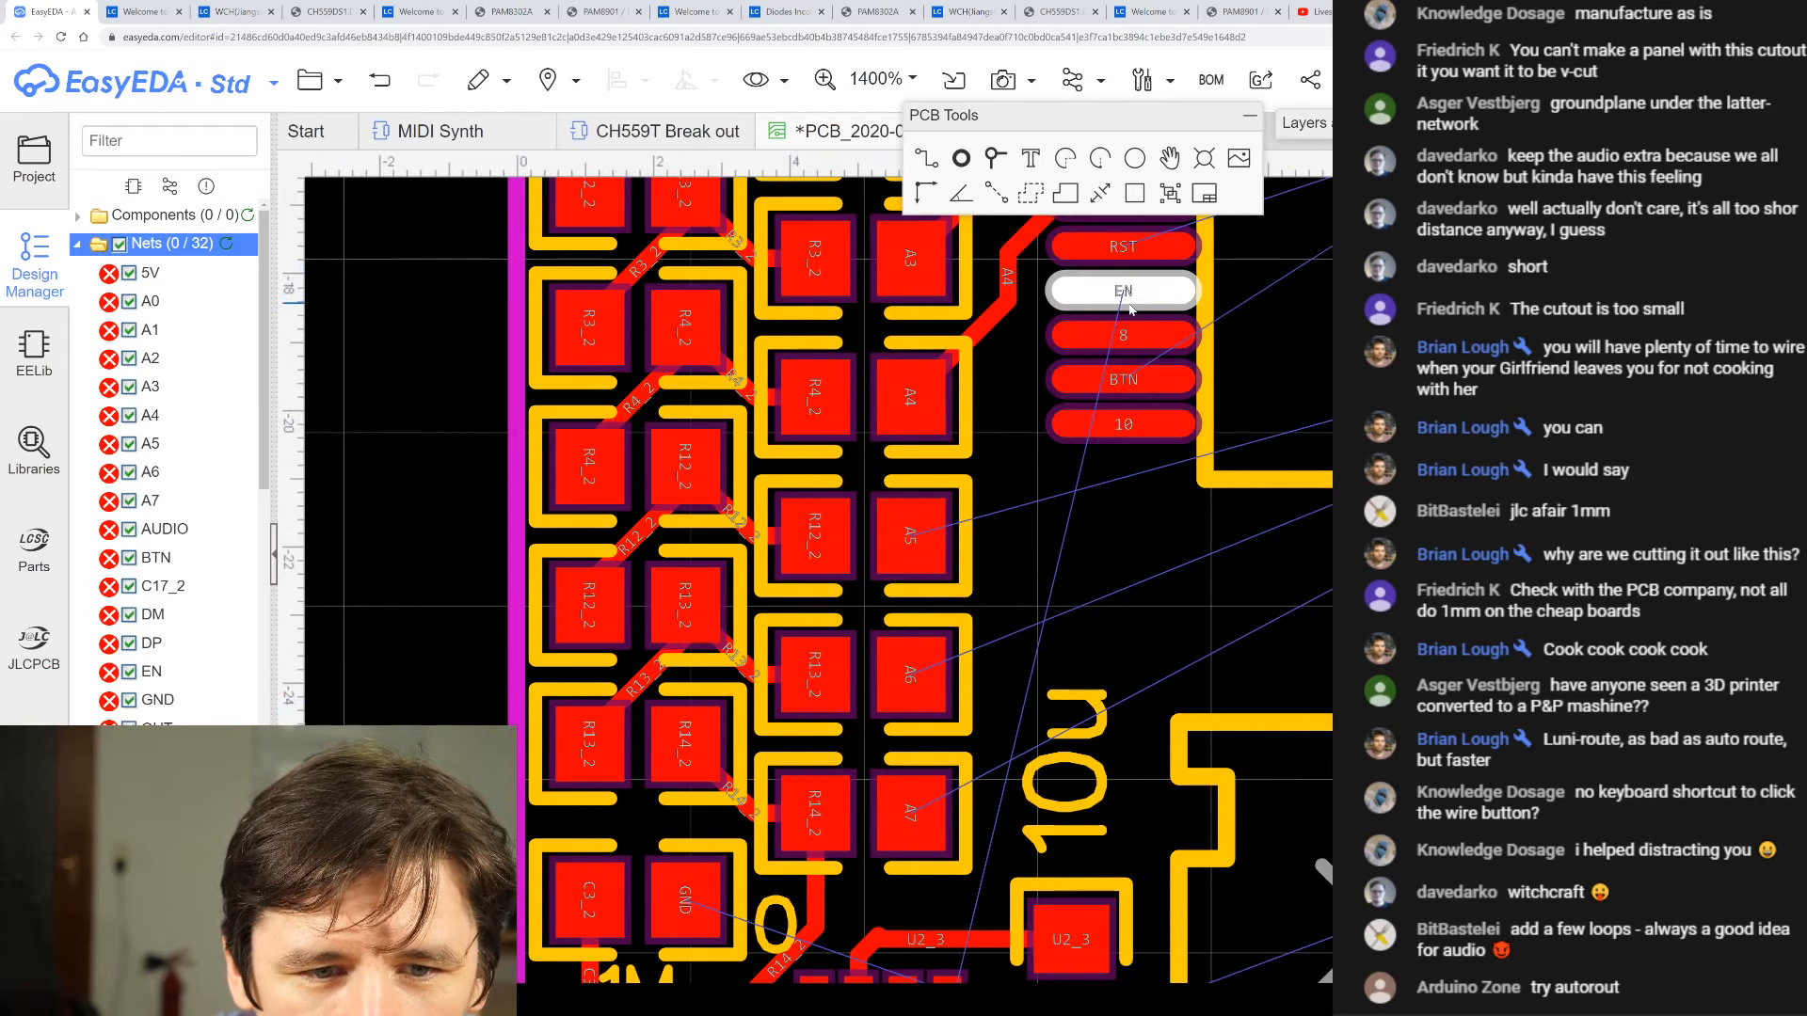
scroll(1129, 310, "down", 3)
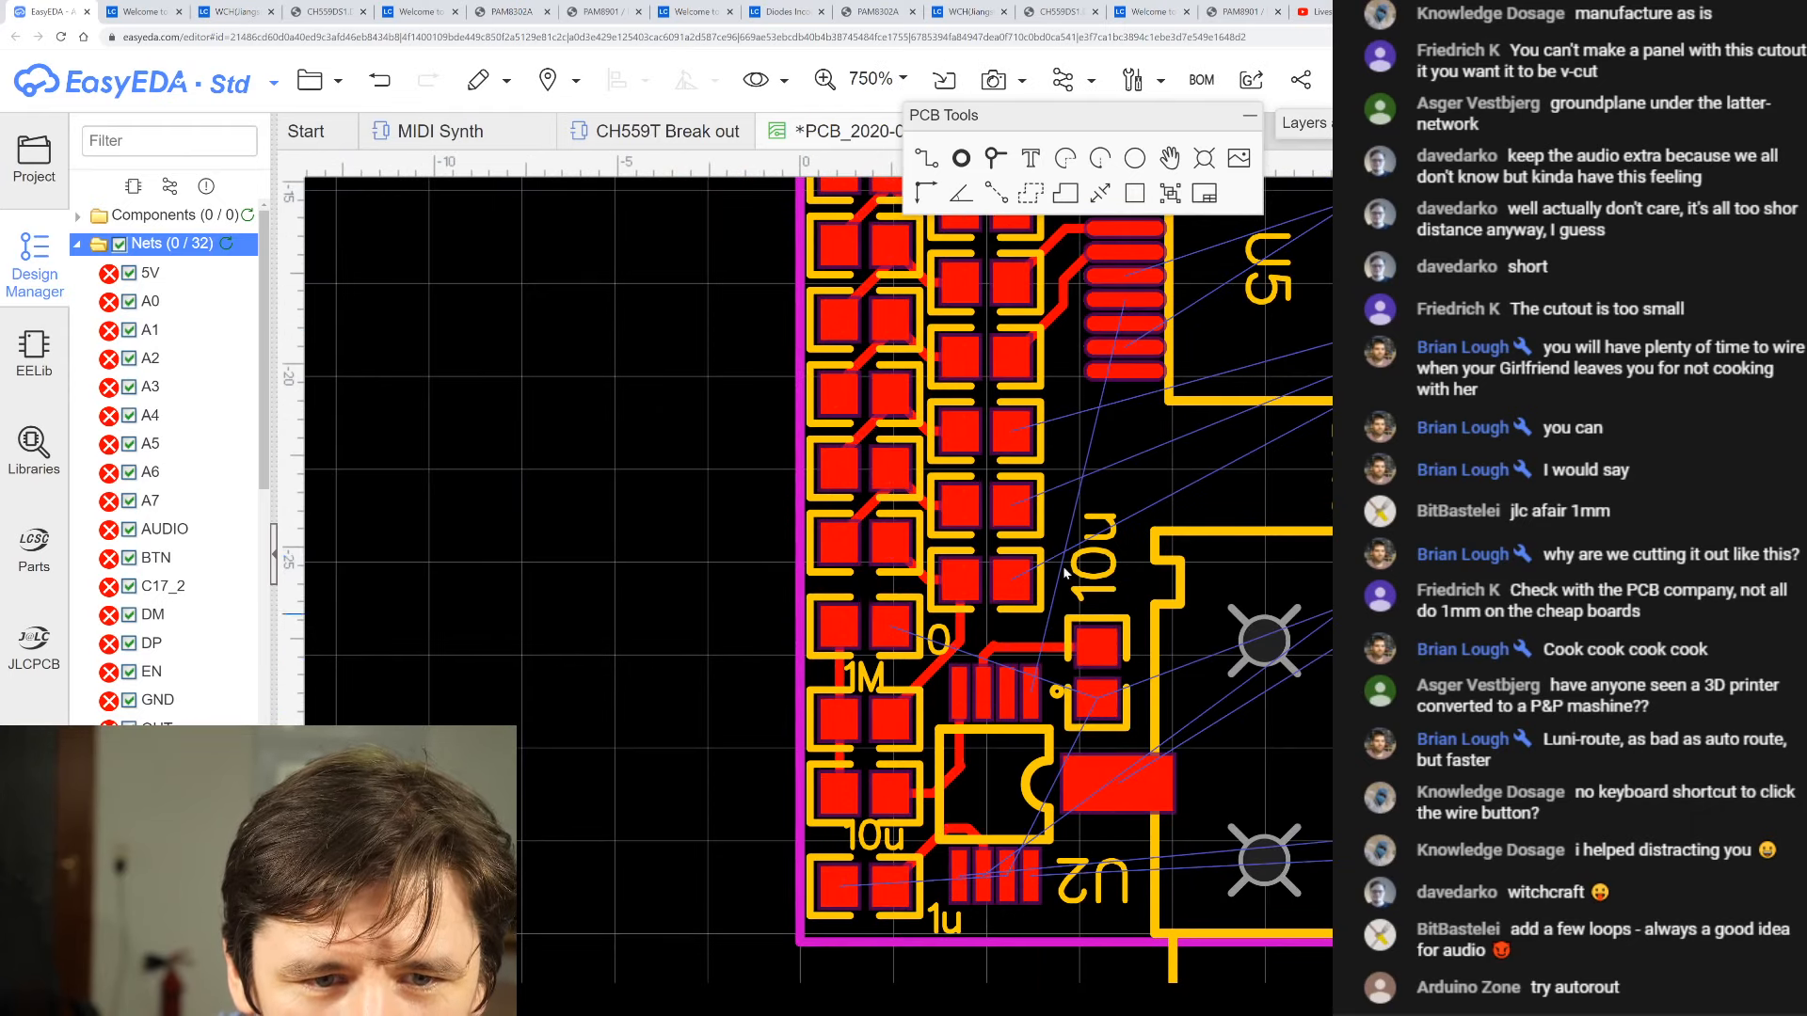
scroll(979, 671, "up", 3)
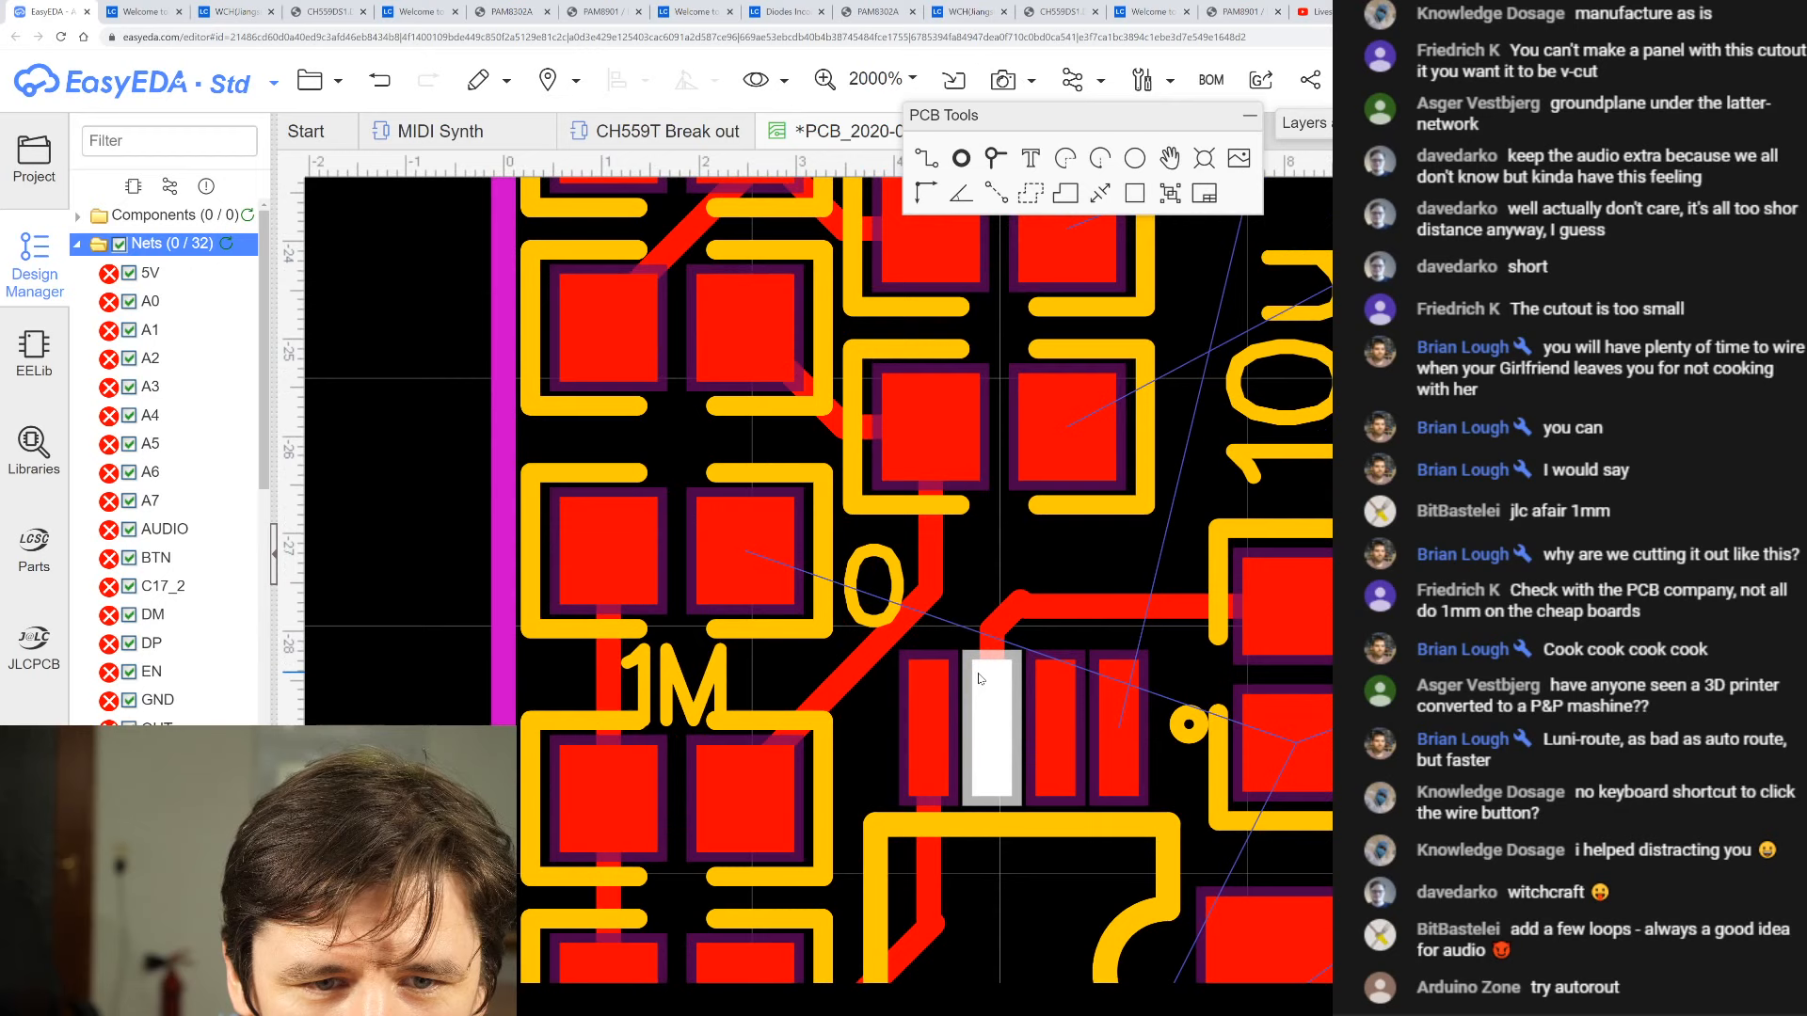
left_click(1009, 617)
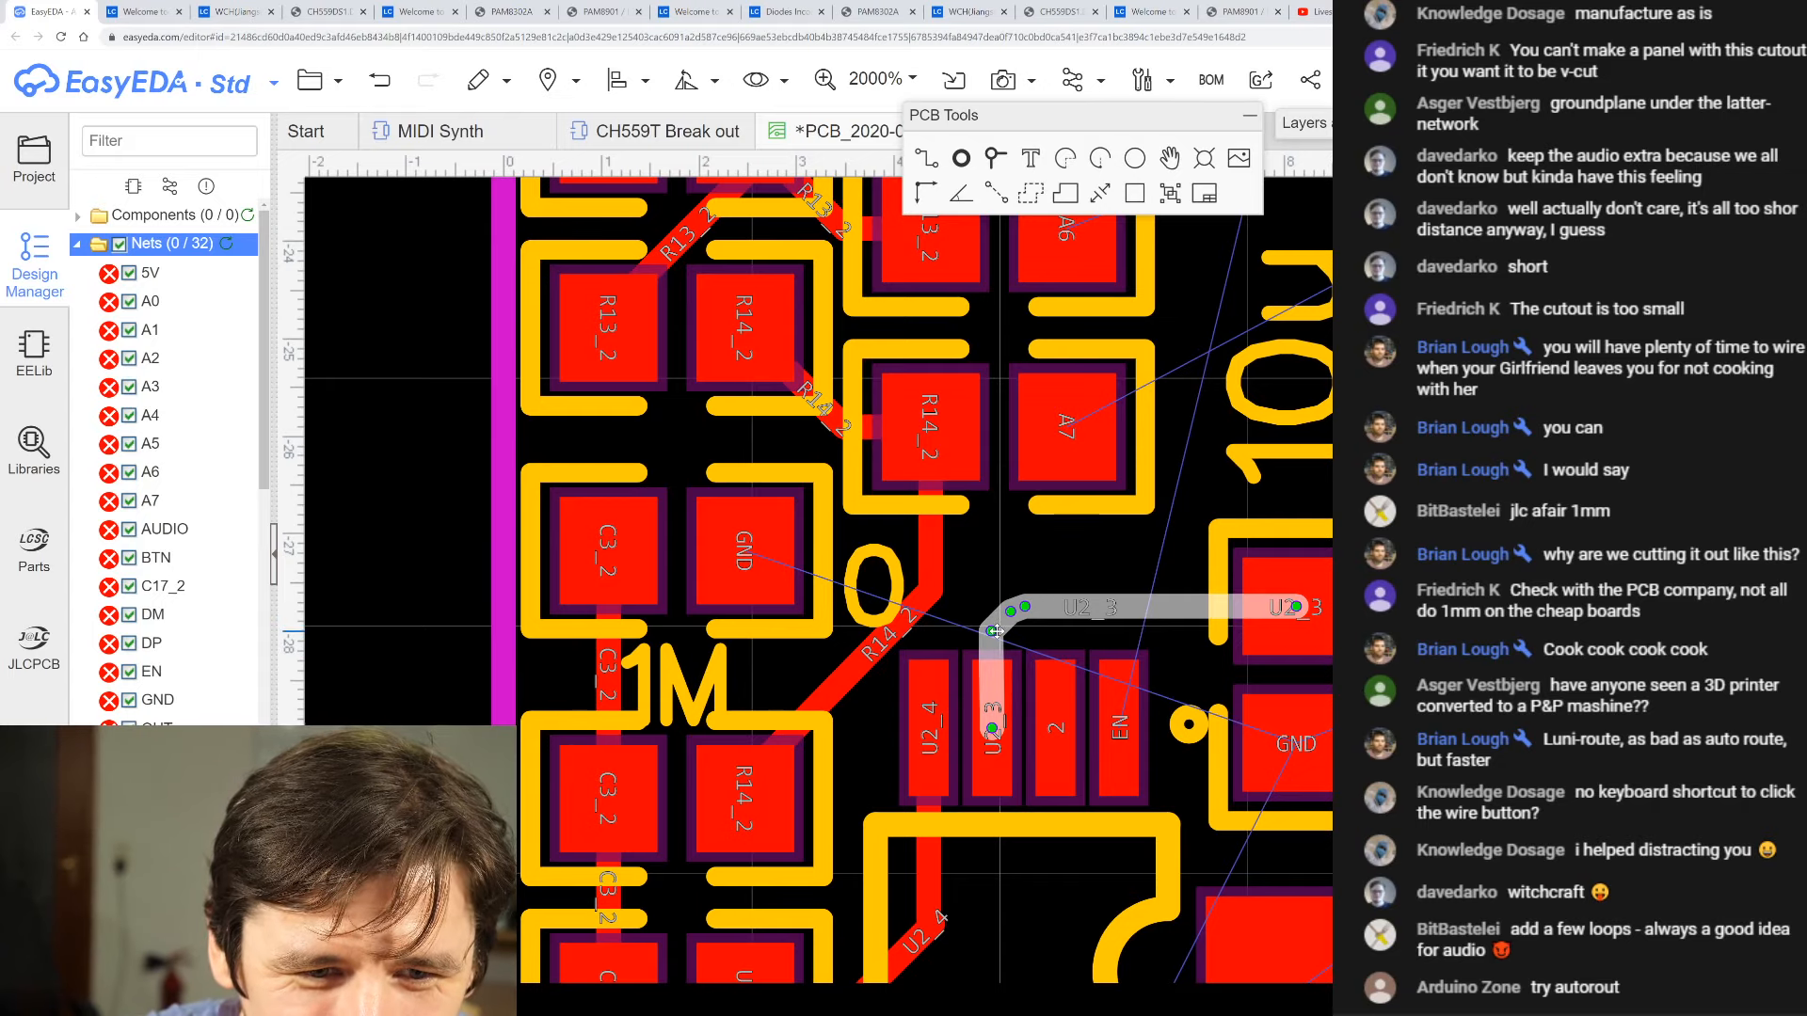
scroll(1200, 478, "down", 3)
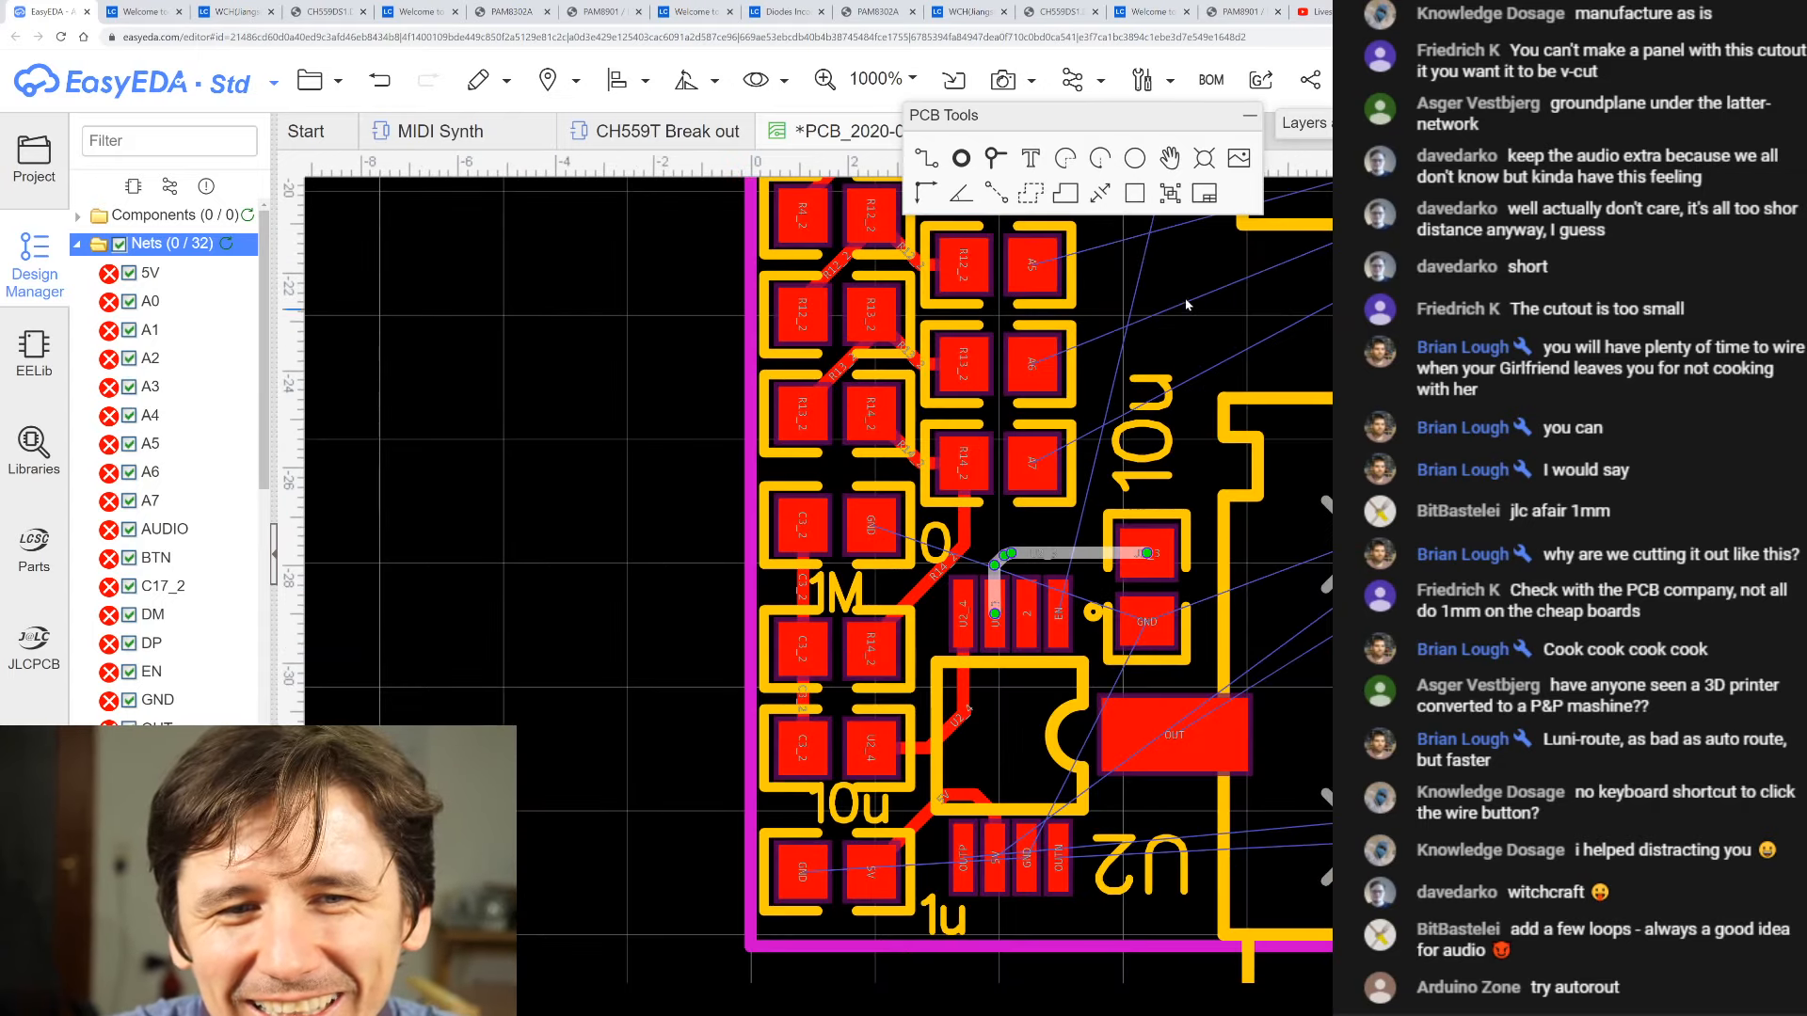
scroll(1184, 286, "down", 5)
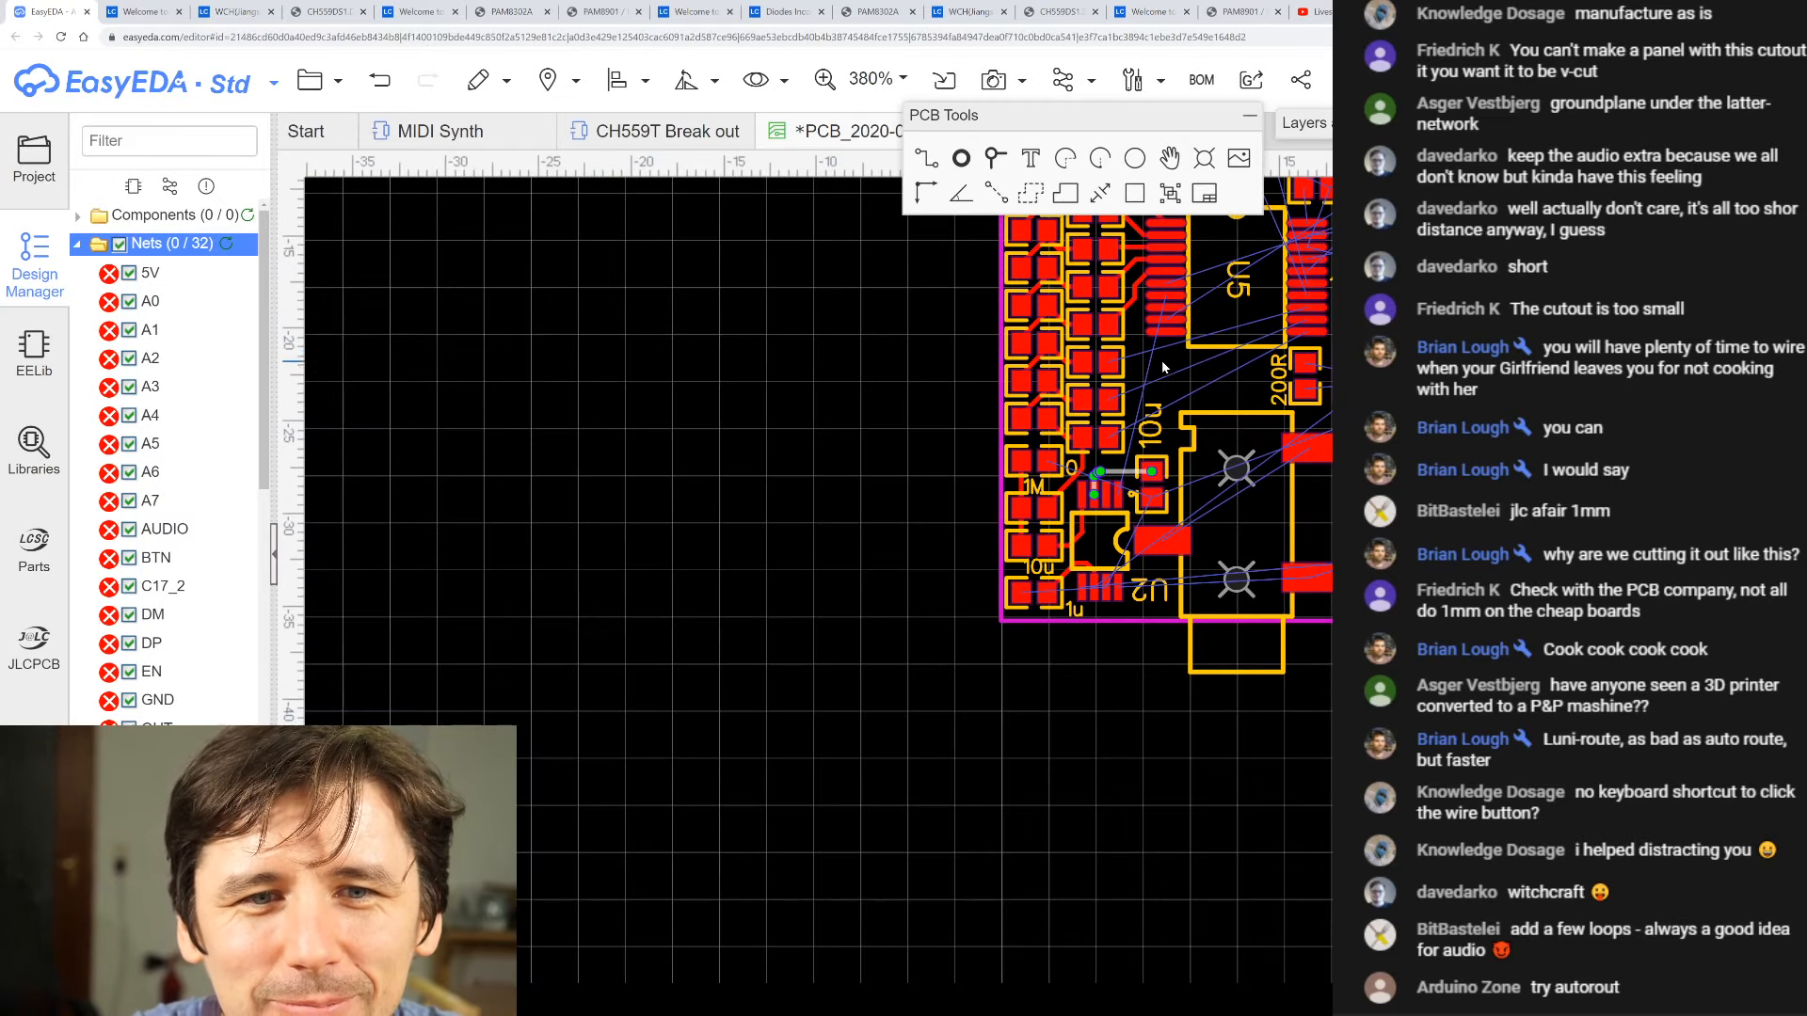
scroll(1188, 291, "up", 3)
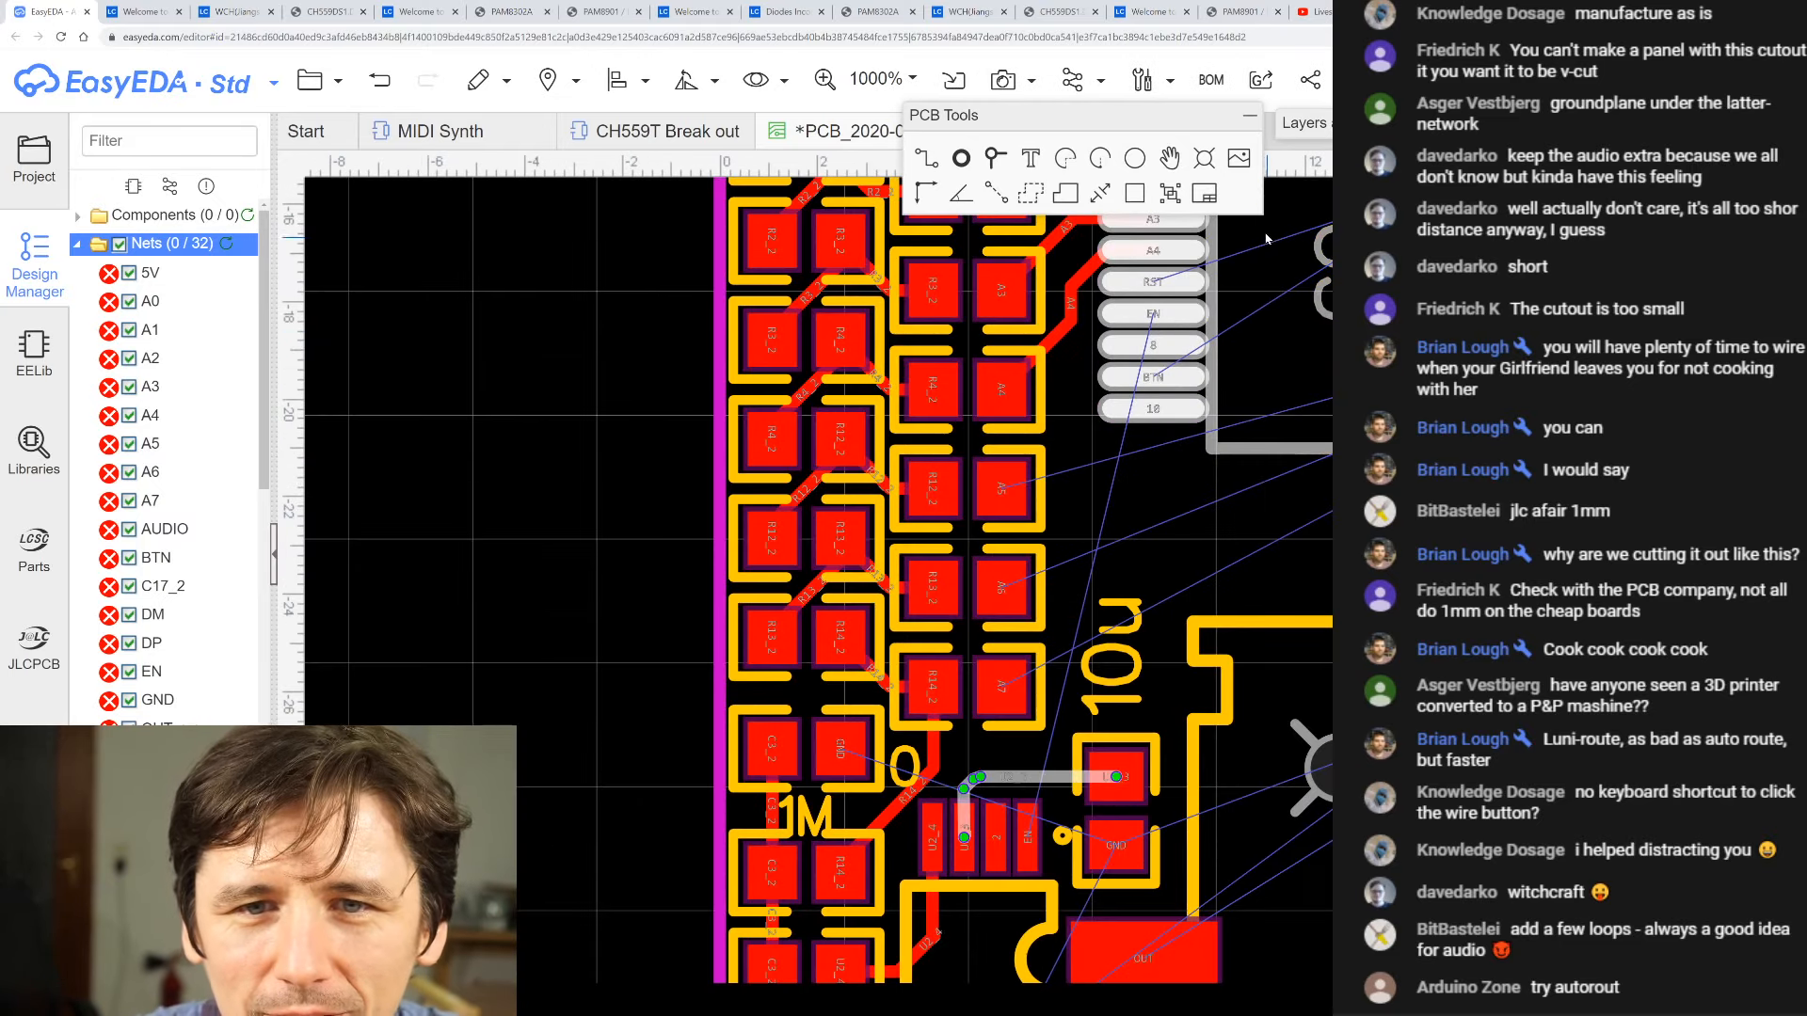
left_click(1069, 310)
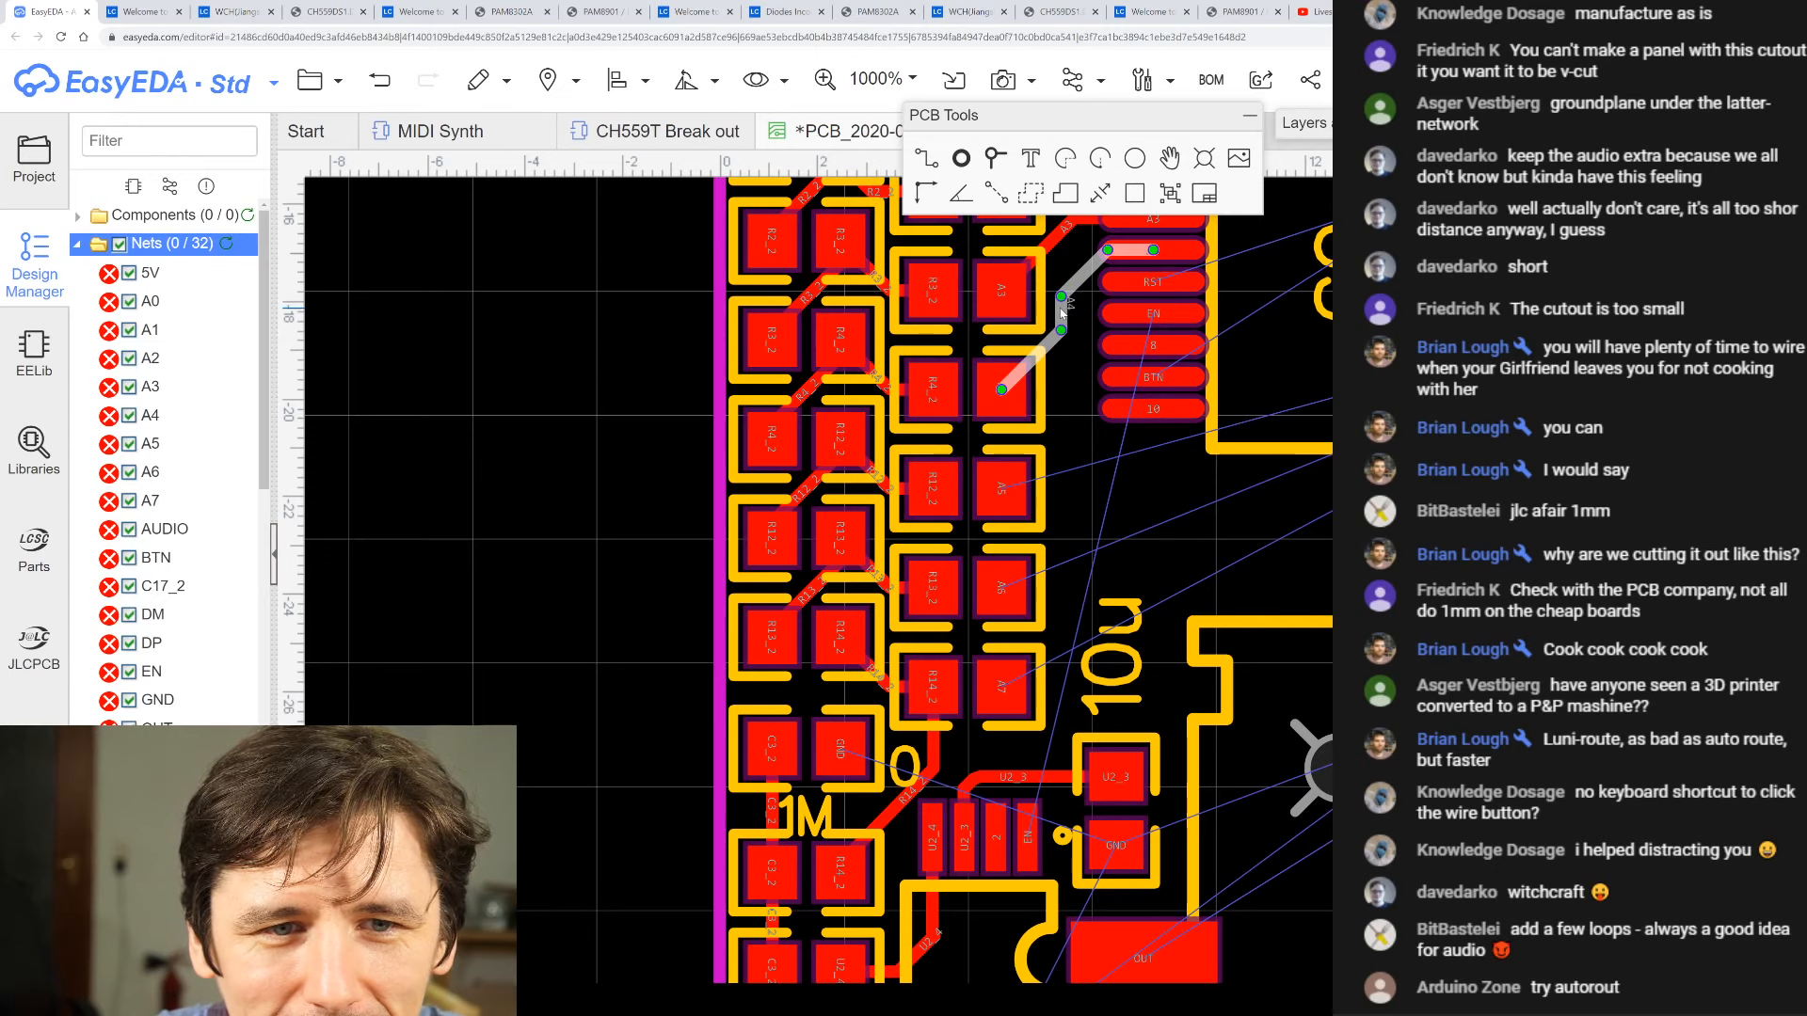
- Route the EN net from U5's EN pin through a via, down the bottom layer, and through a second via to U2's EN pin
left_click(927, 162)
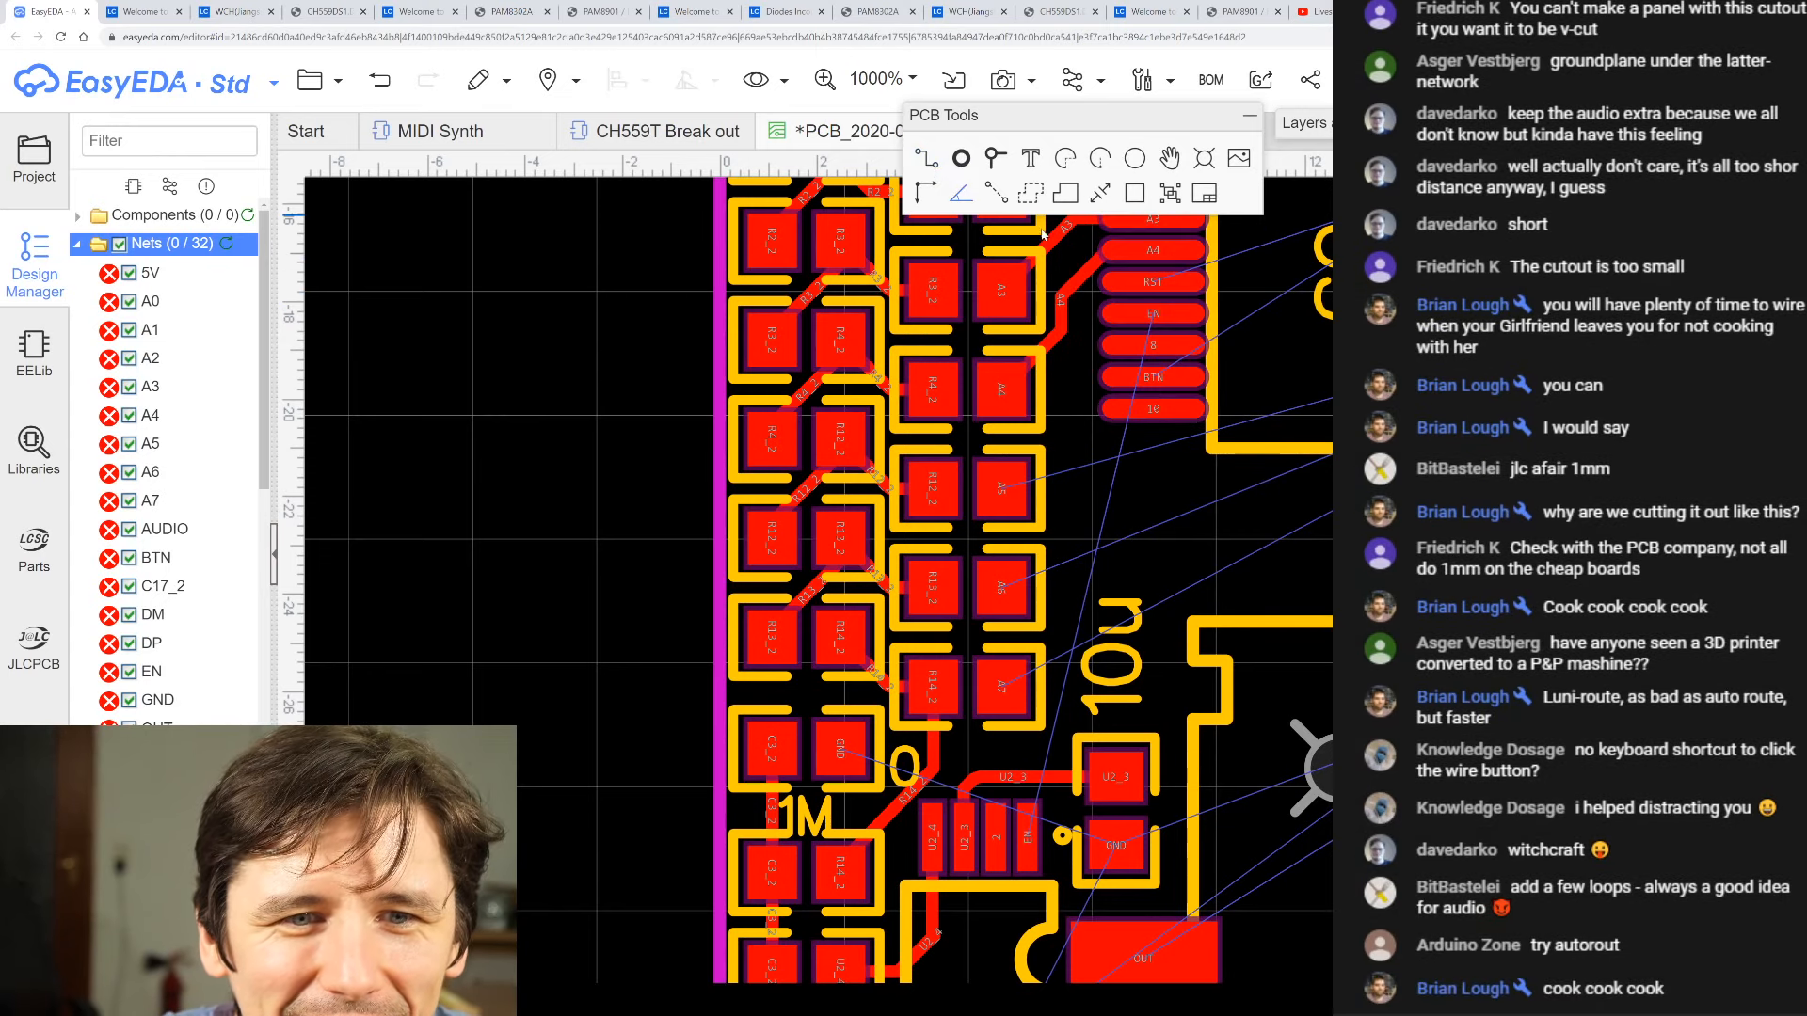
left_click(1144, 318)
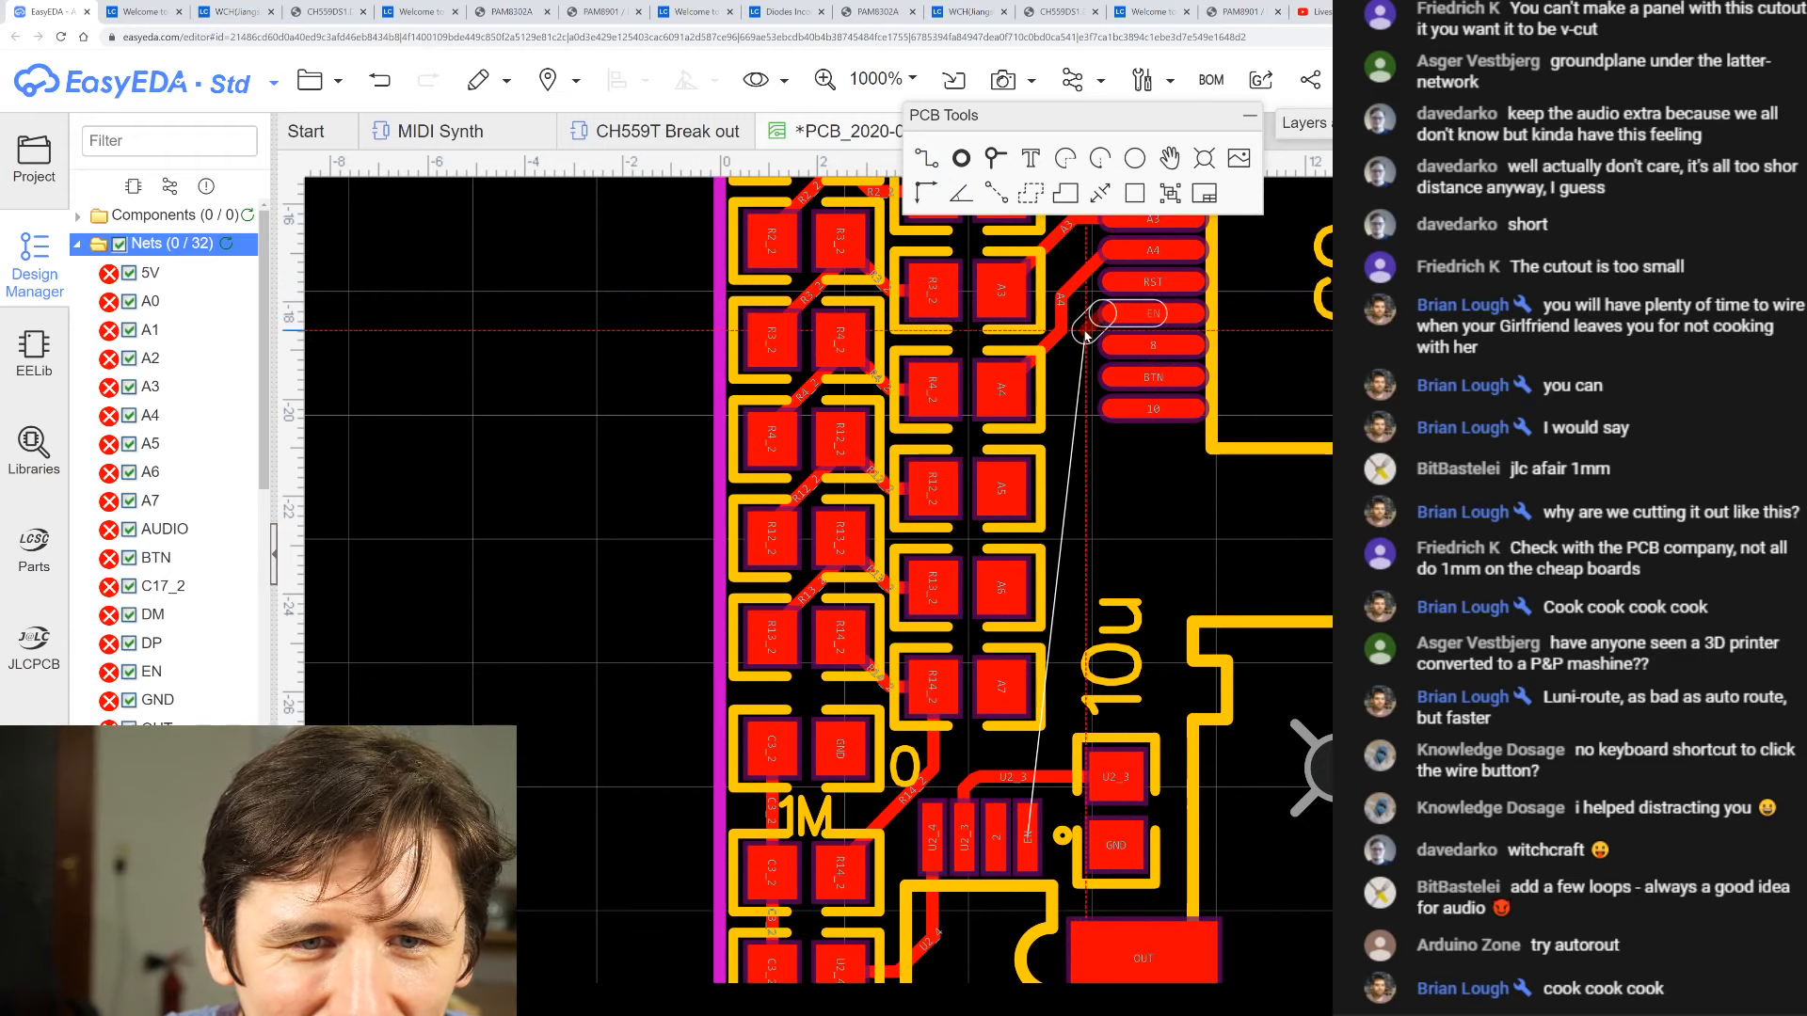
left_click(1085, 332)
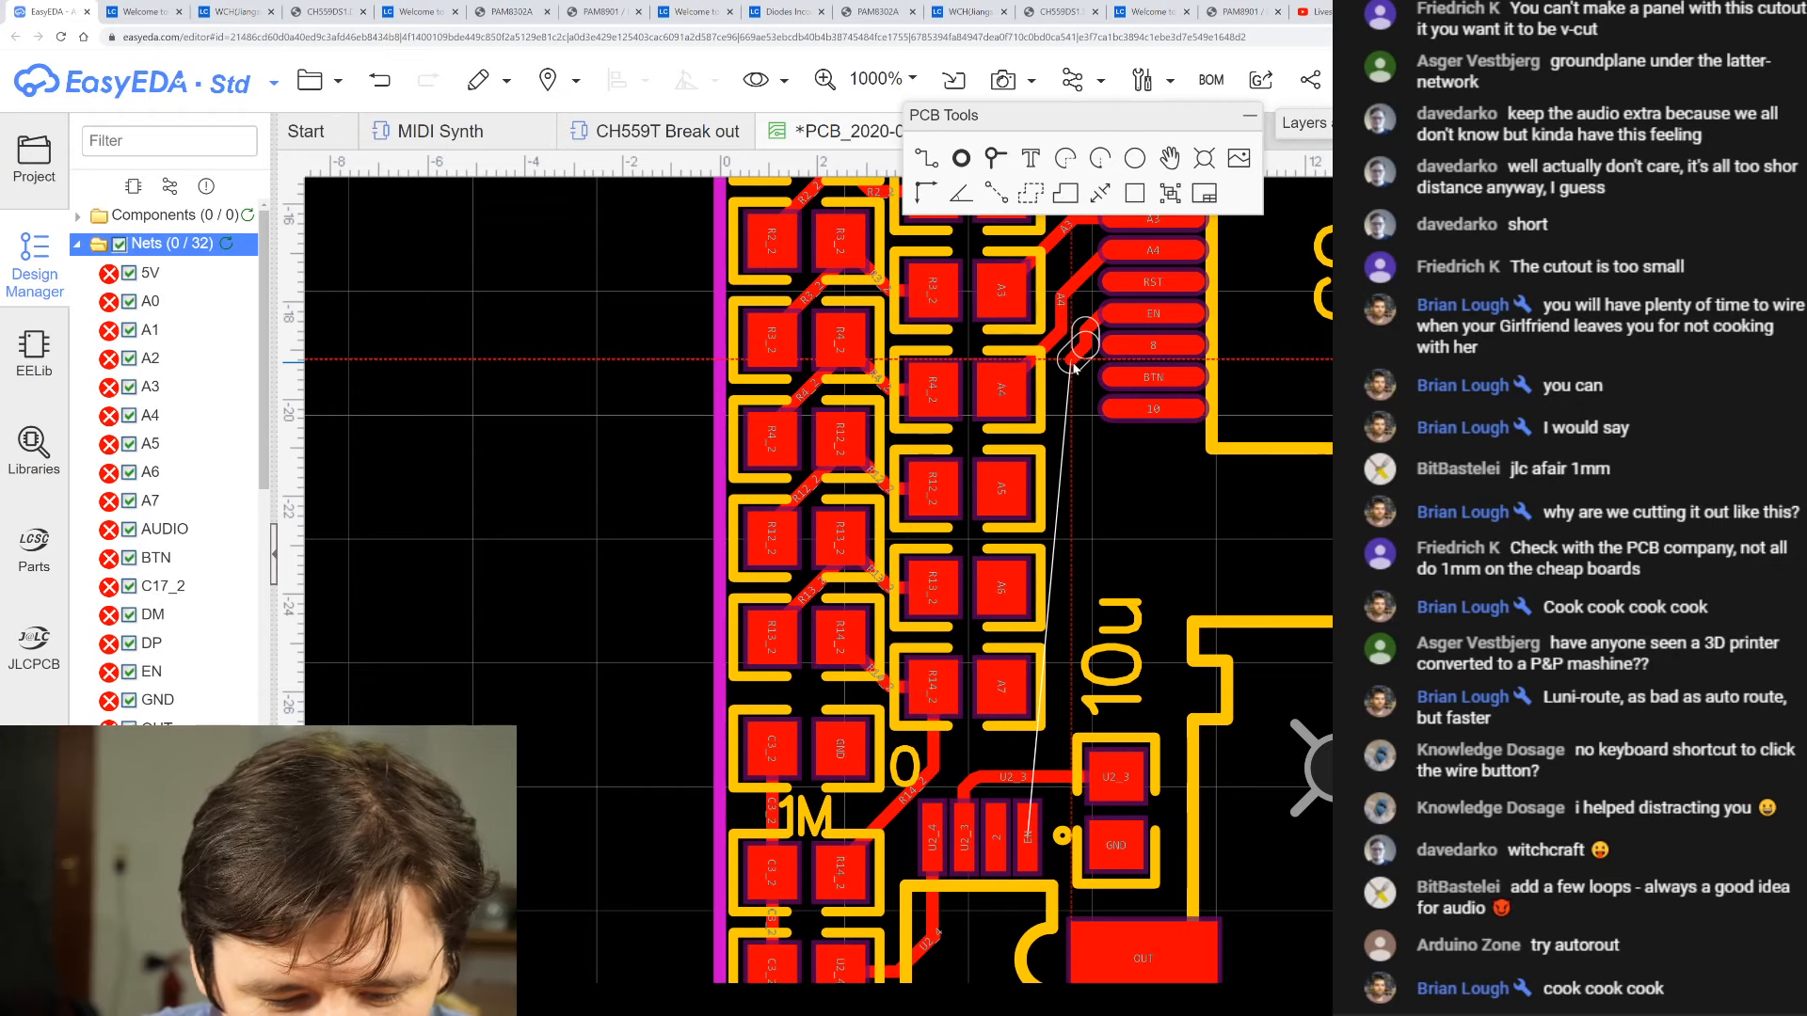
key("b")
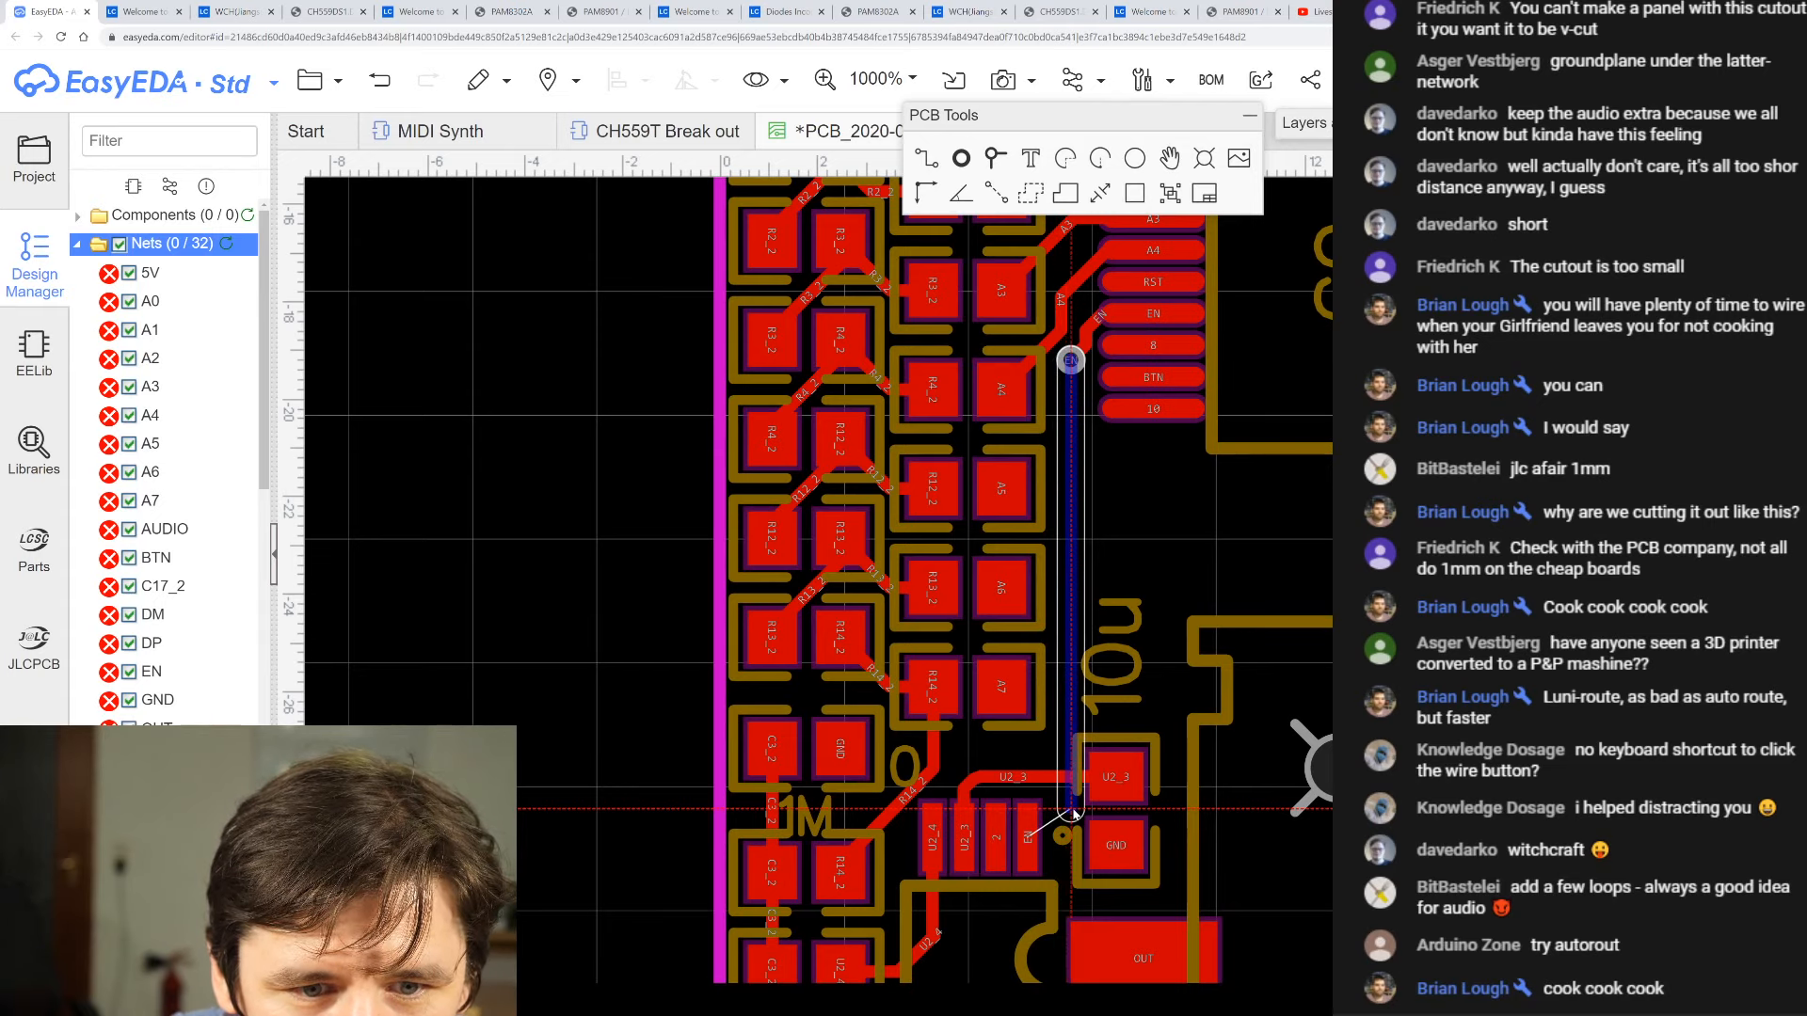
left_click(1073, 811)
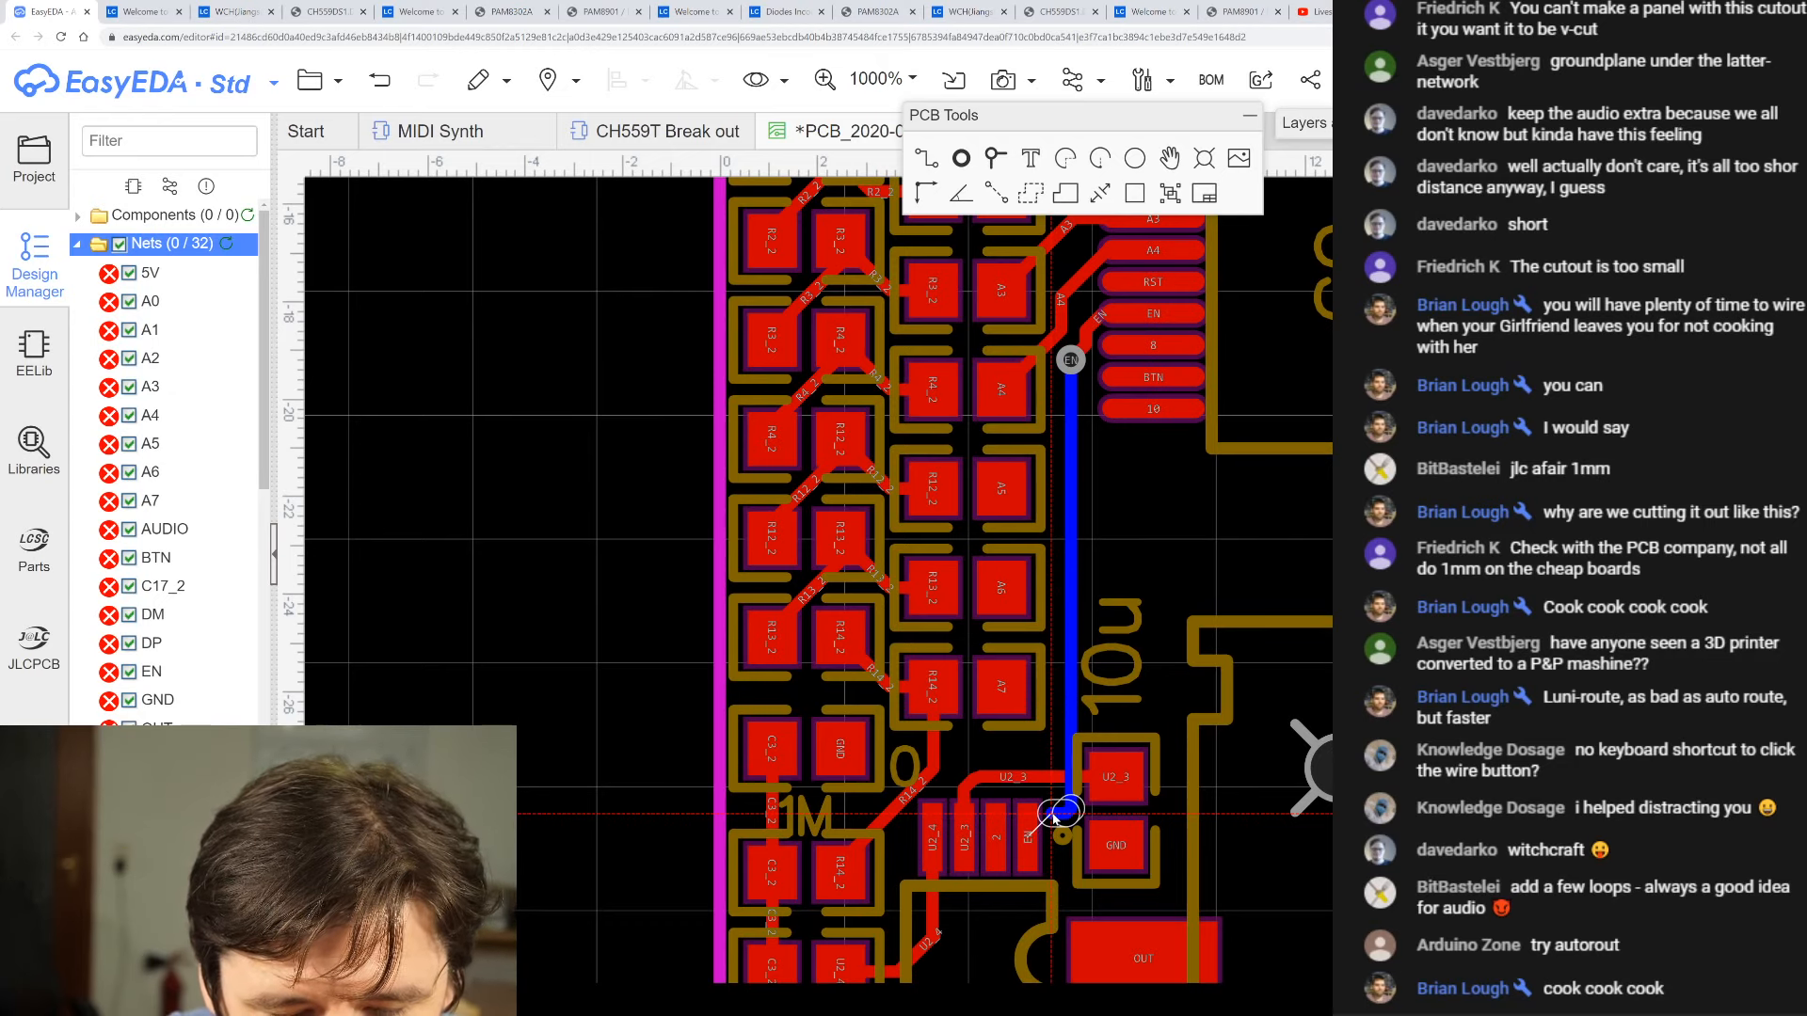
key("t")
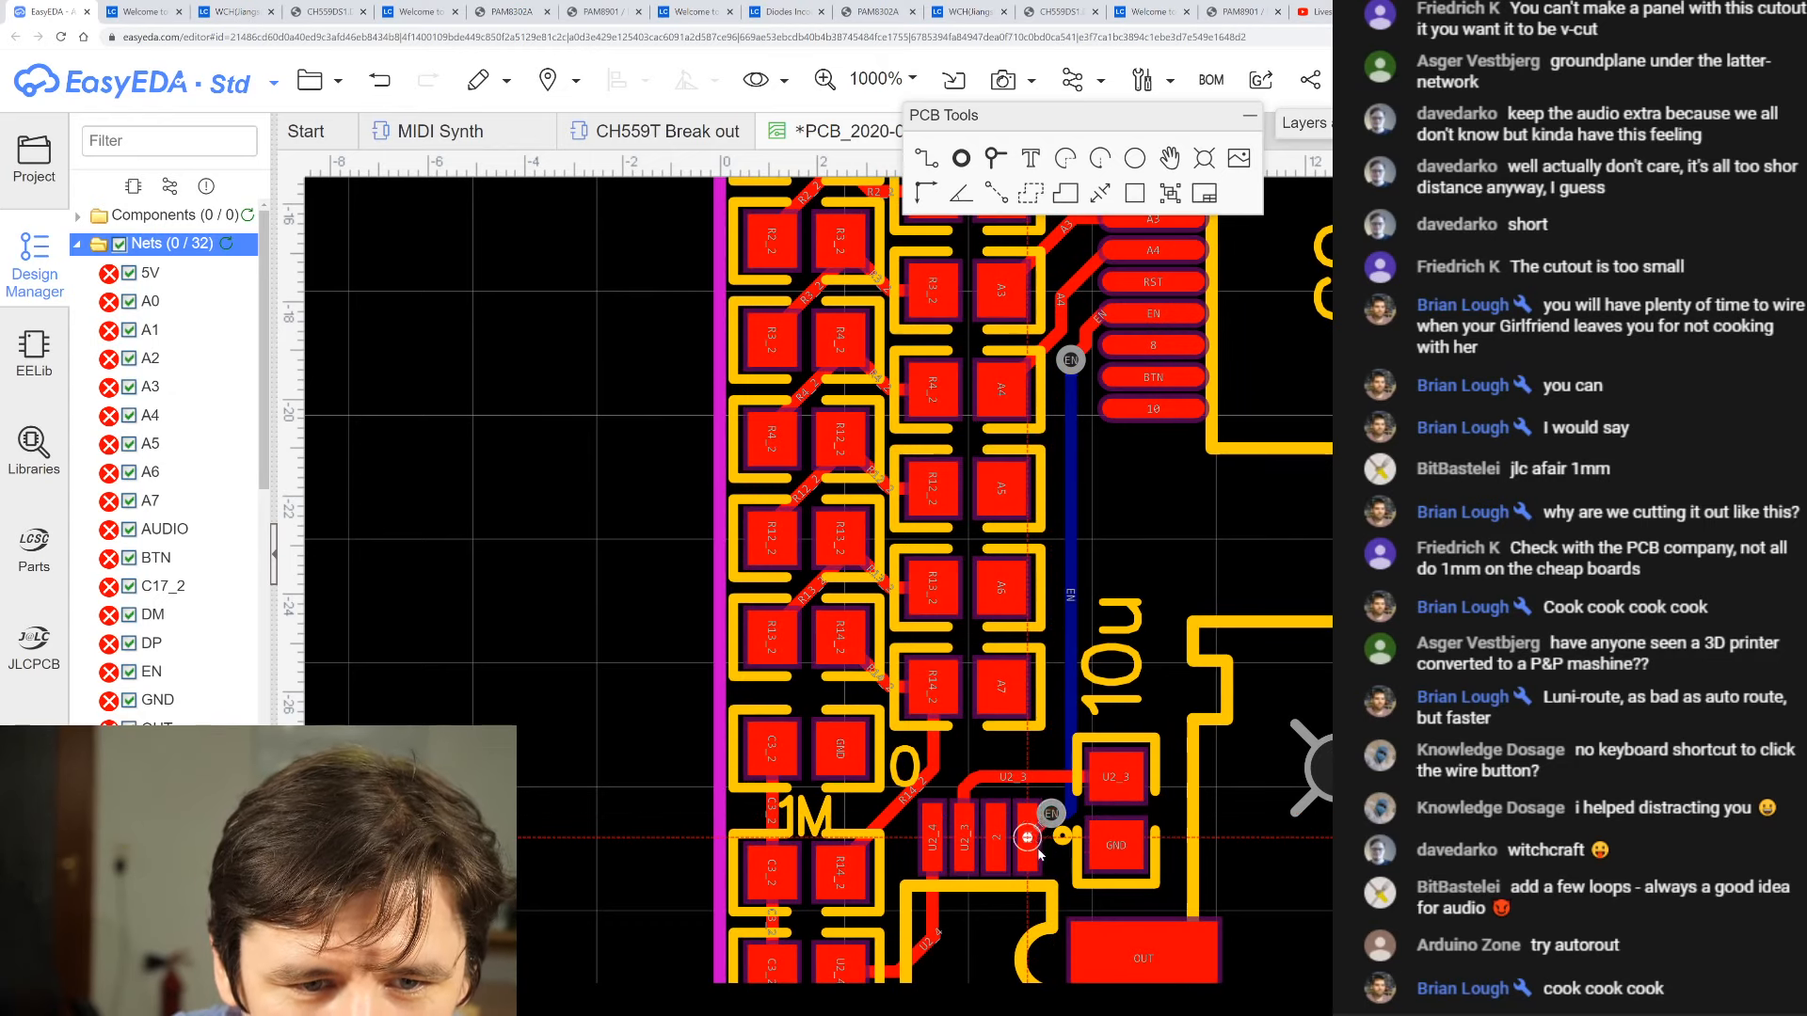
left_click(1037, 849)
right_click(1037, 849)
- Move the lower corner of the bottom-layer EN track so it enters the via beside U2 diagonally
scroll(1071, 809, "up", 3)
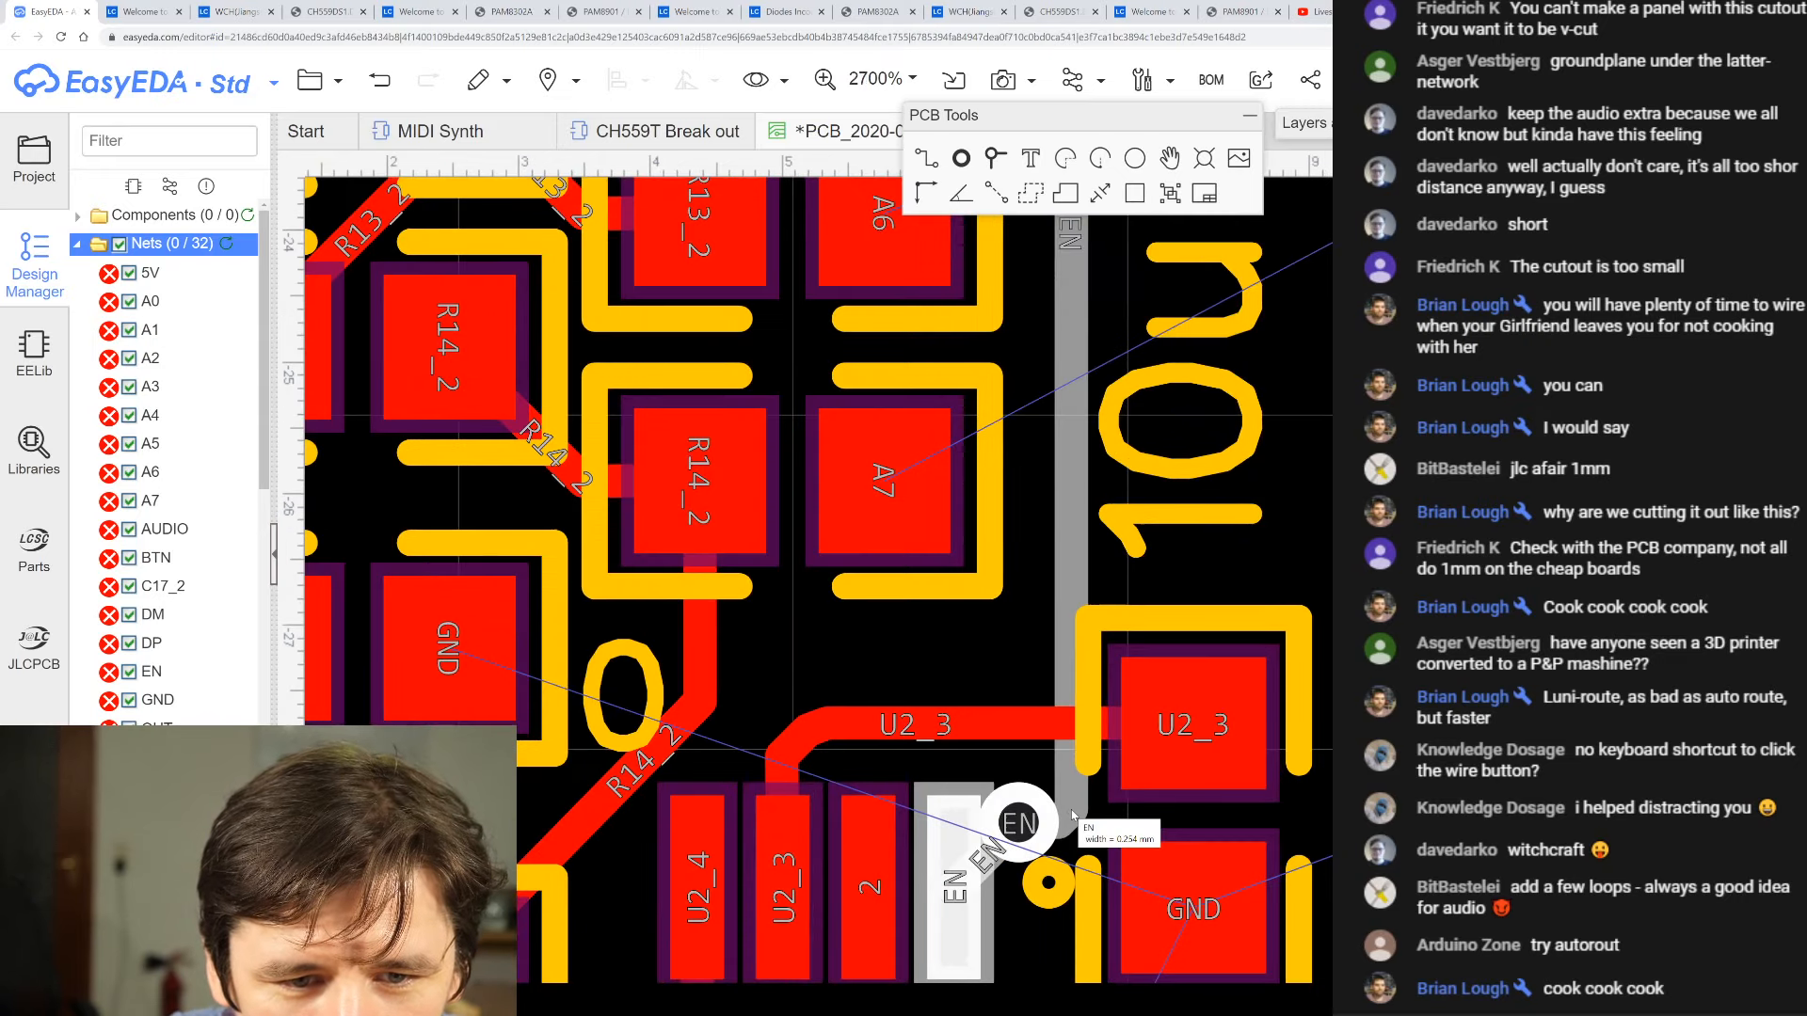
left_click_drag(1053, 803, 1043, 788)
scroll(1047, 797, "down", 3)
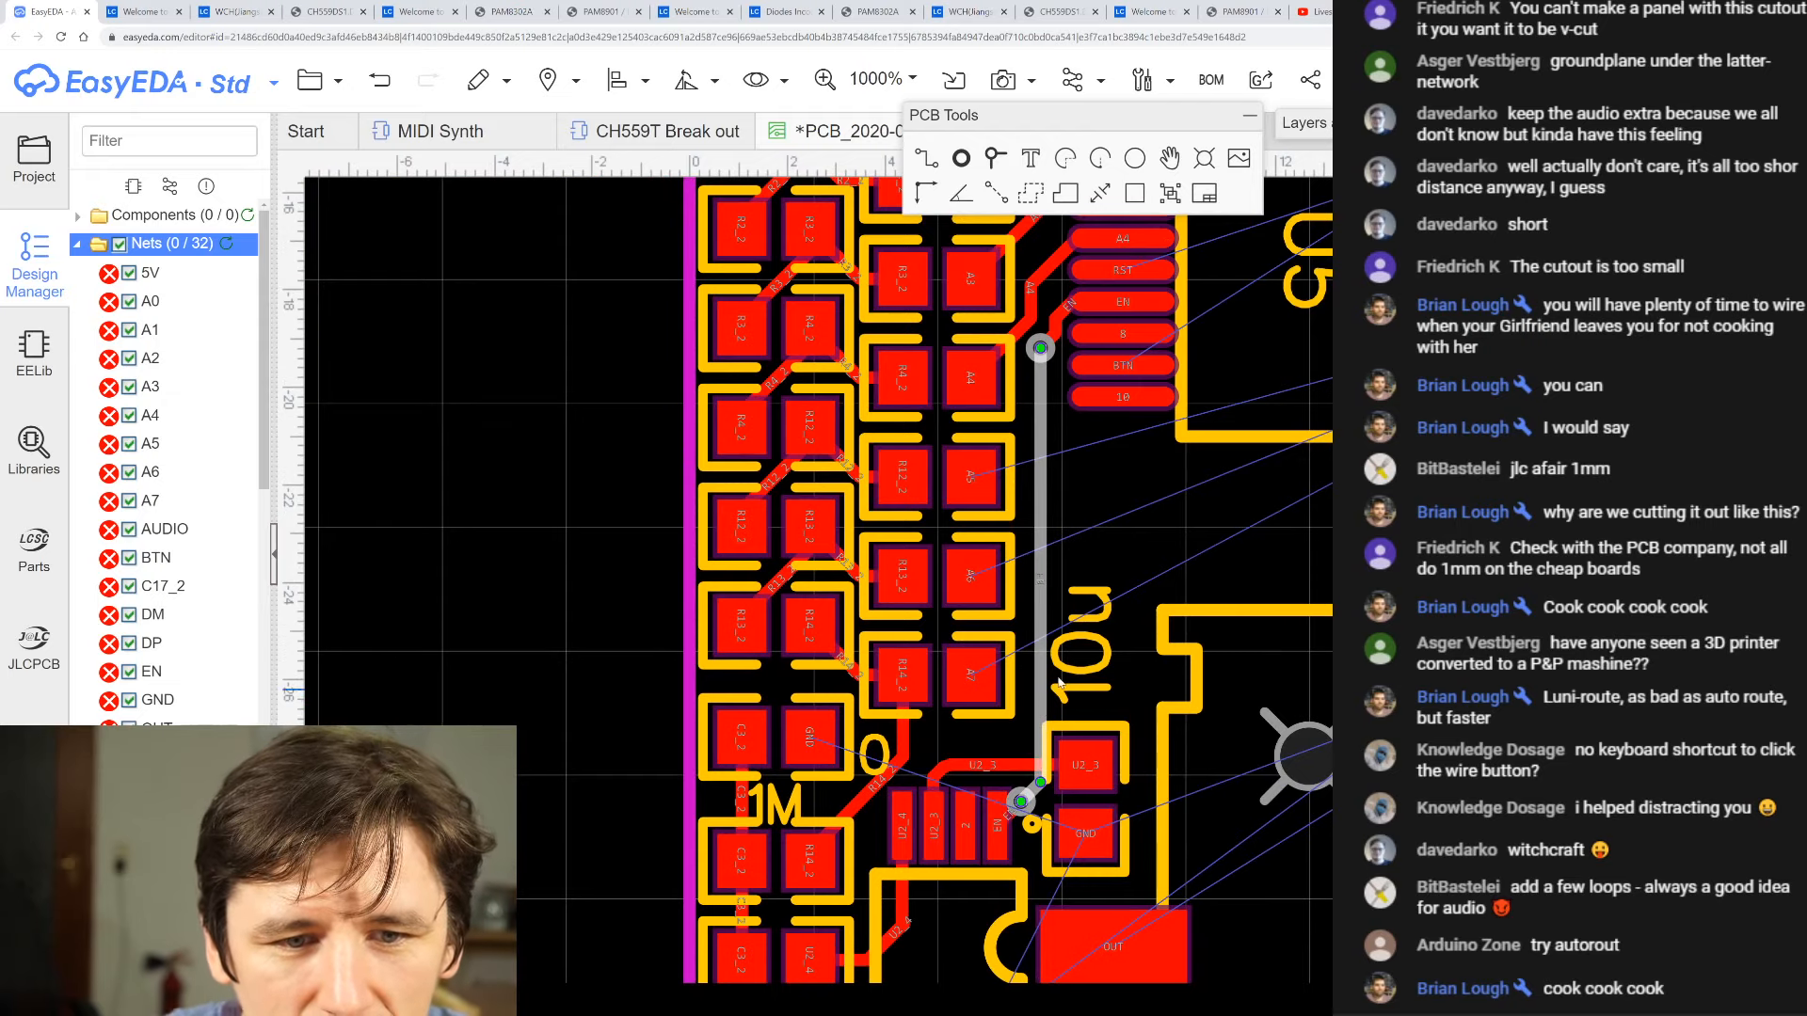
- Route the 5V net straight from the 5V pad of the 10u capacitor below USB2 to the 5V pad of the adjacent 100n capacitor
scroll(1174, 509, "down", 4)
scroll(1223, 405, "up", 3)
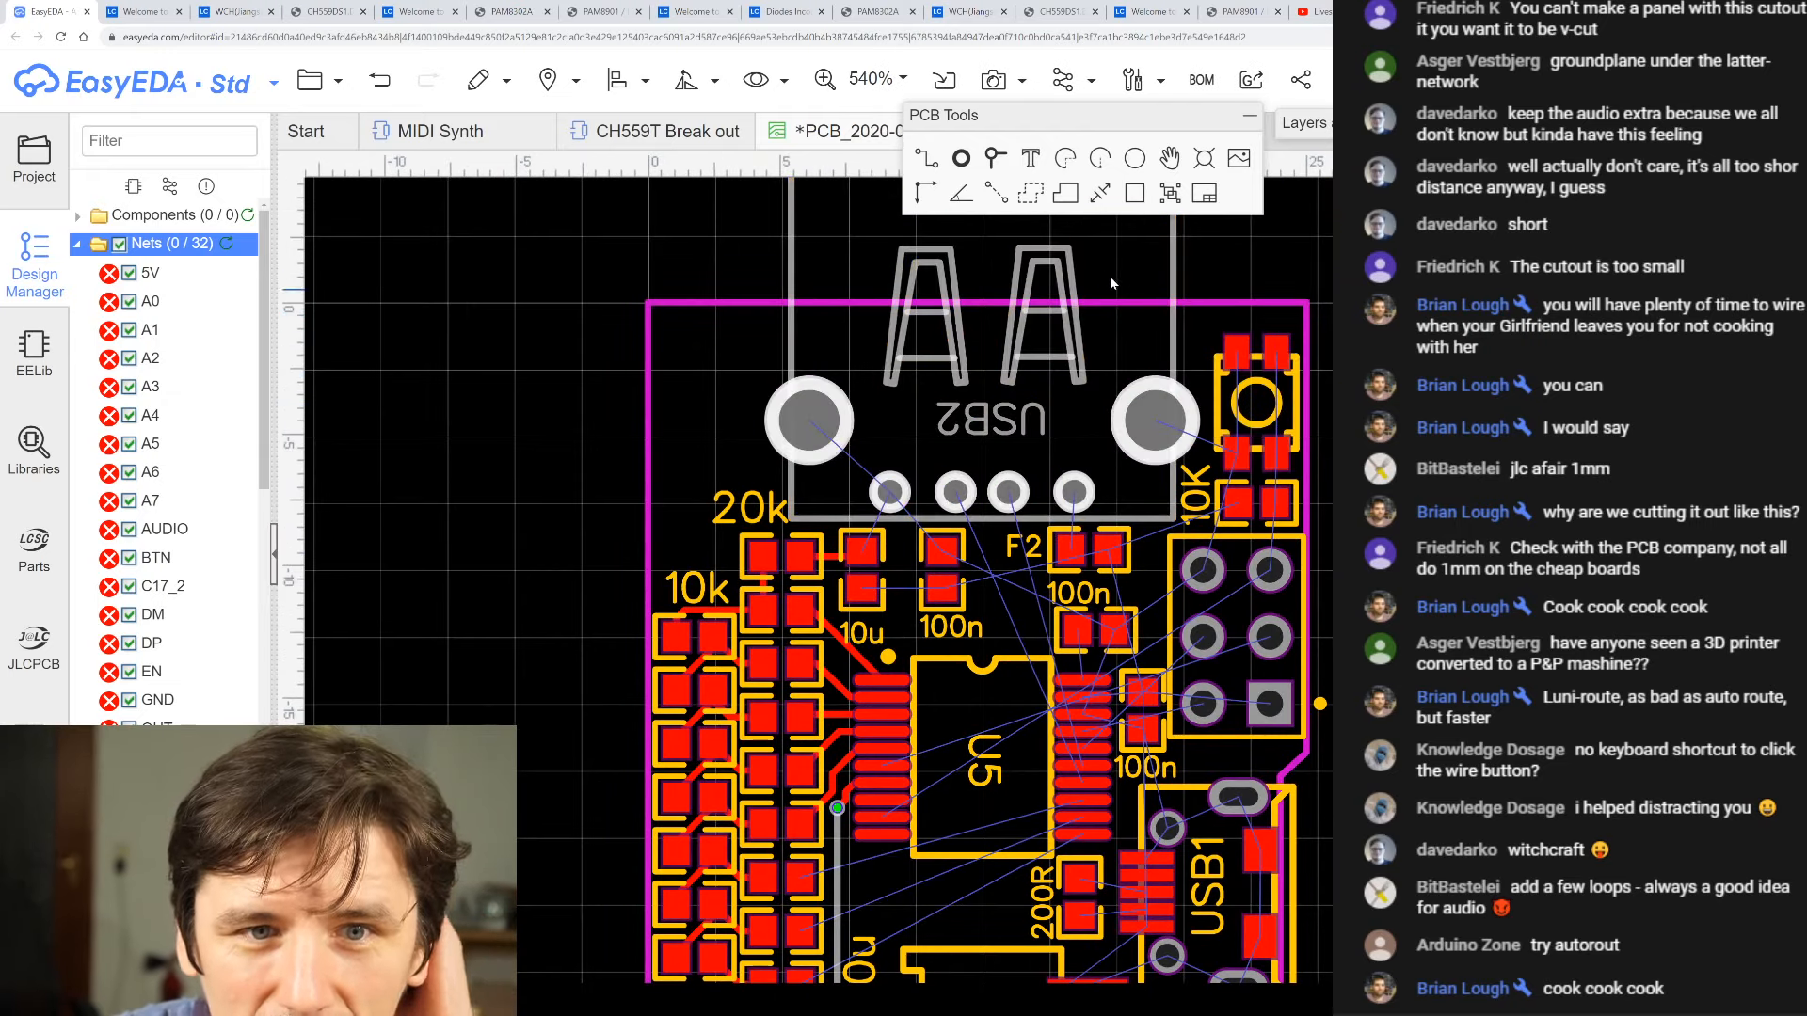
scroll(955, 490, "up", 3)
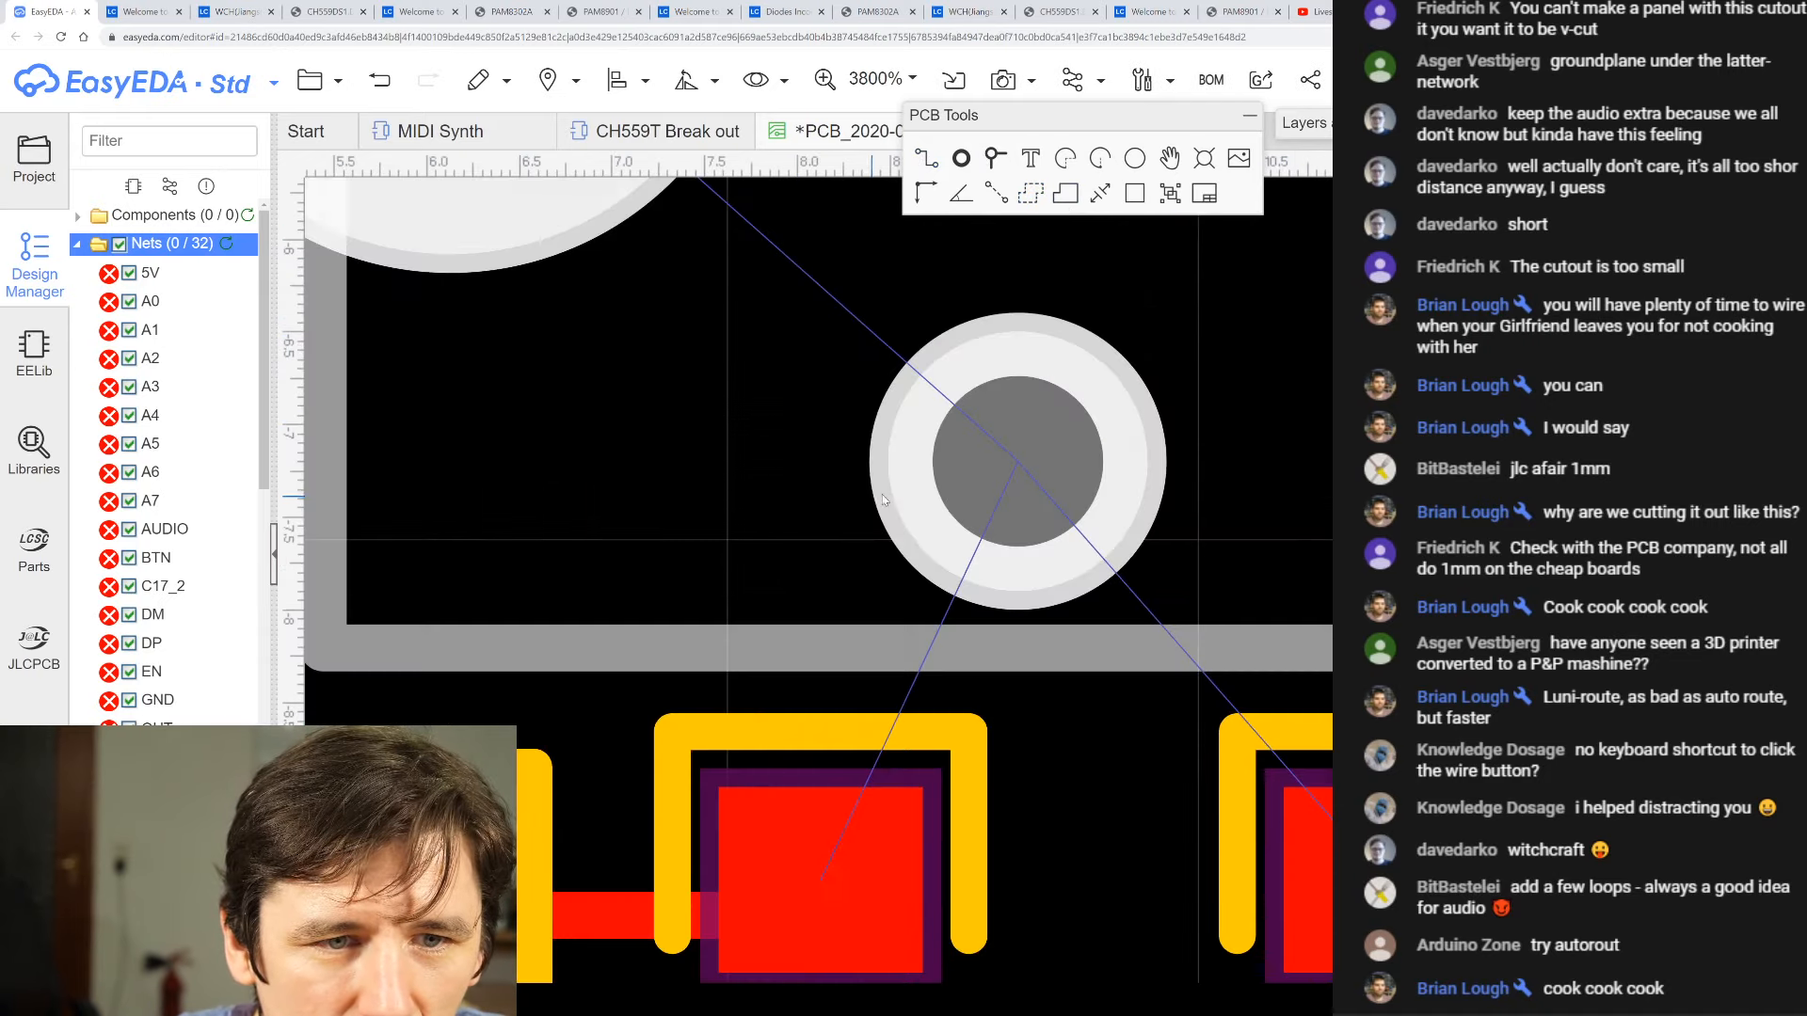
scroll(1223, 482, "down", 2)
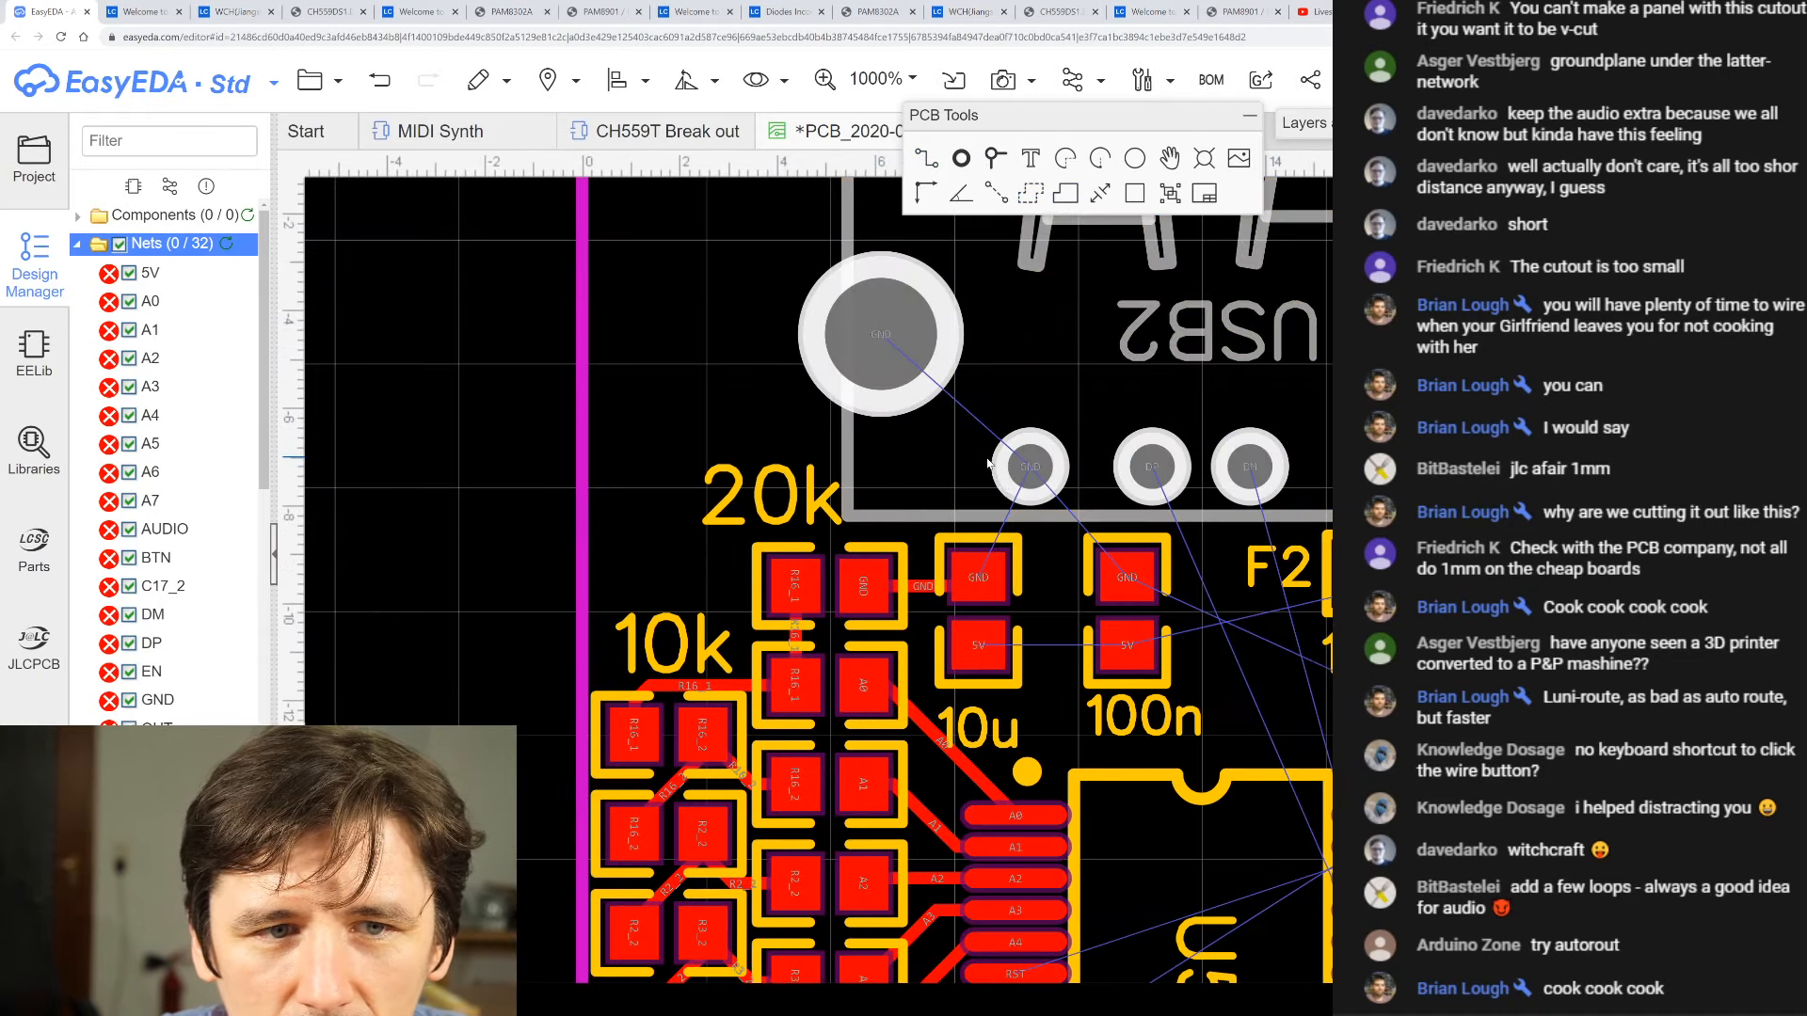
scroll(886, 194, "down", 1)
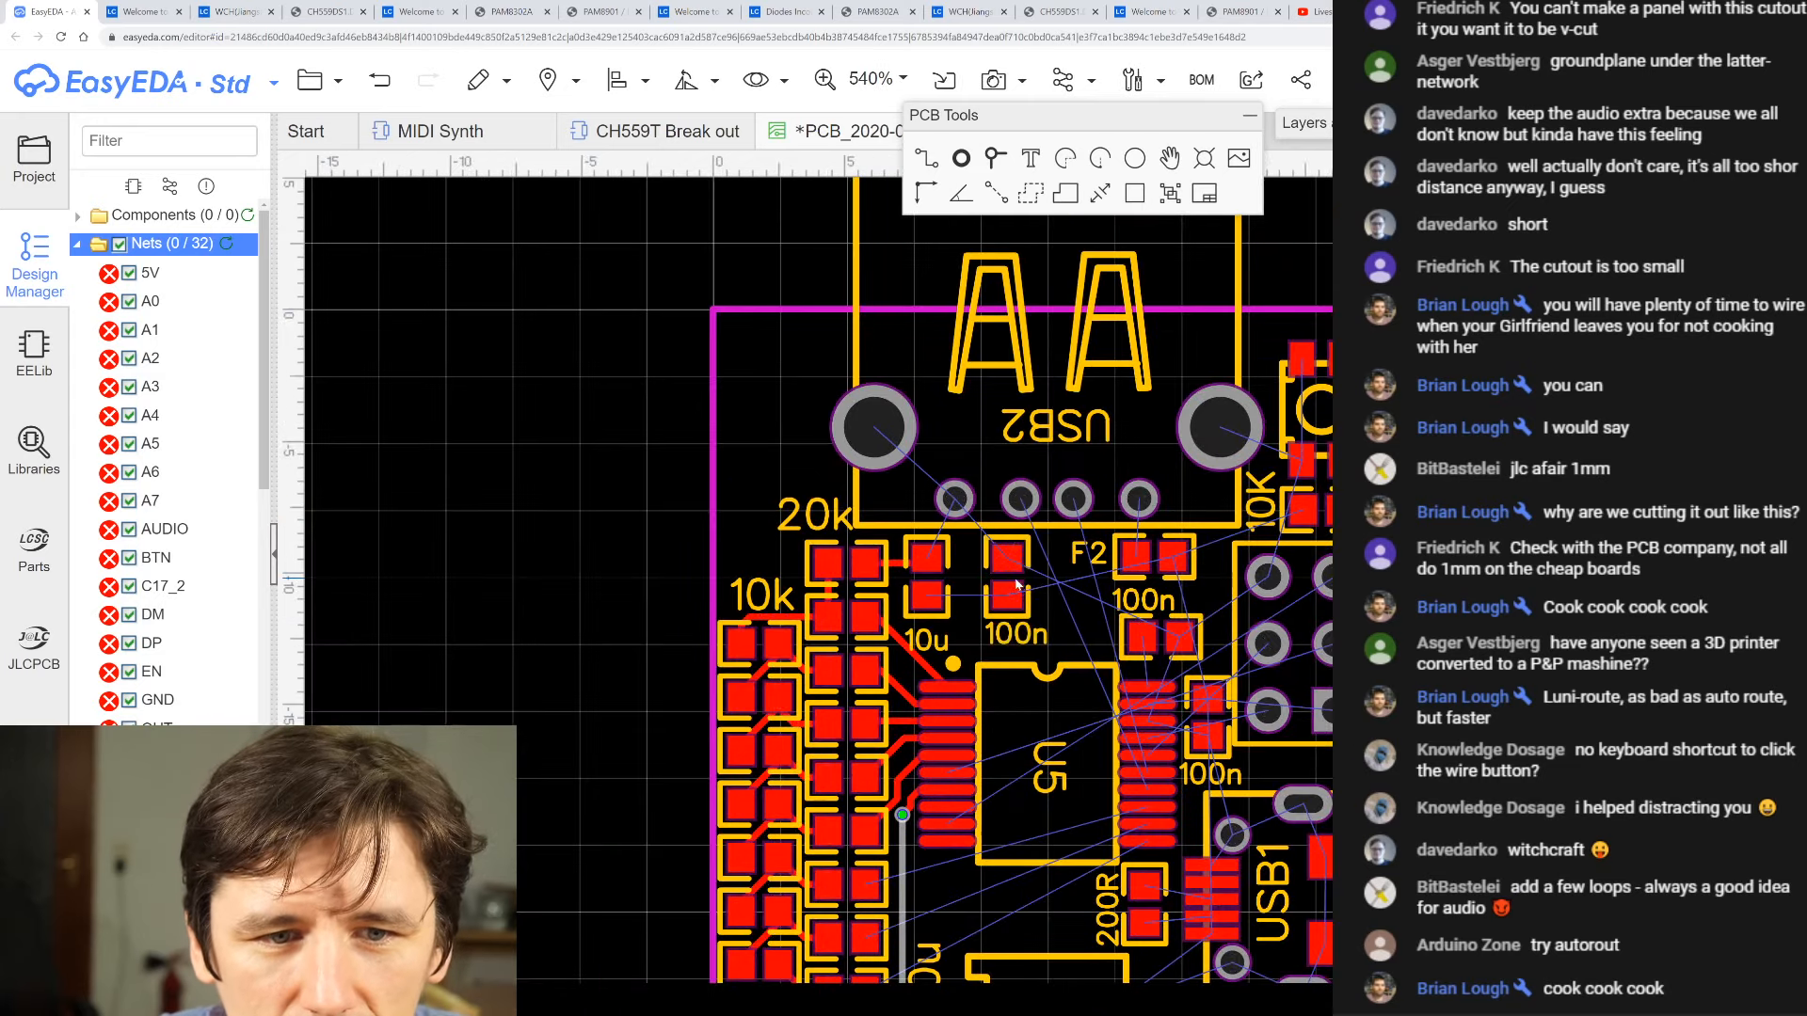
scroll(889, 198, "up", 3)
left_click(926, 194)
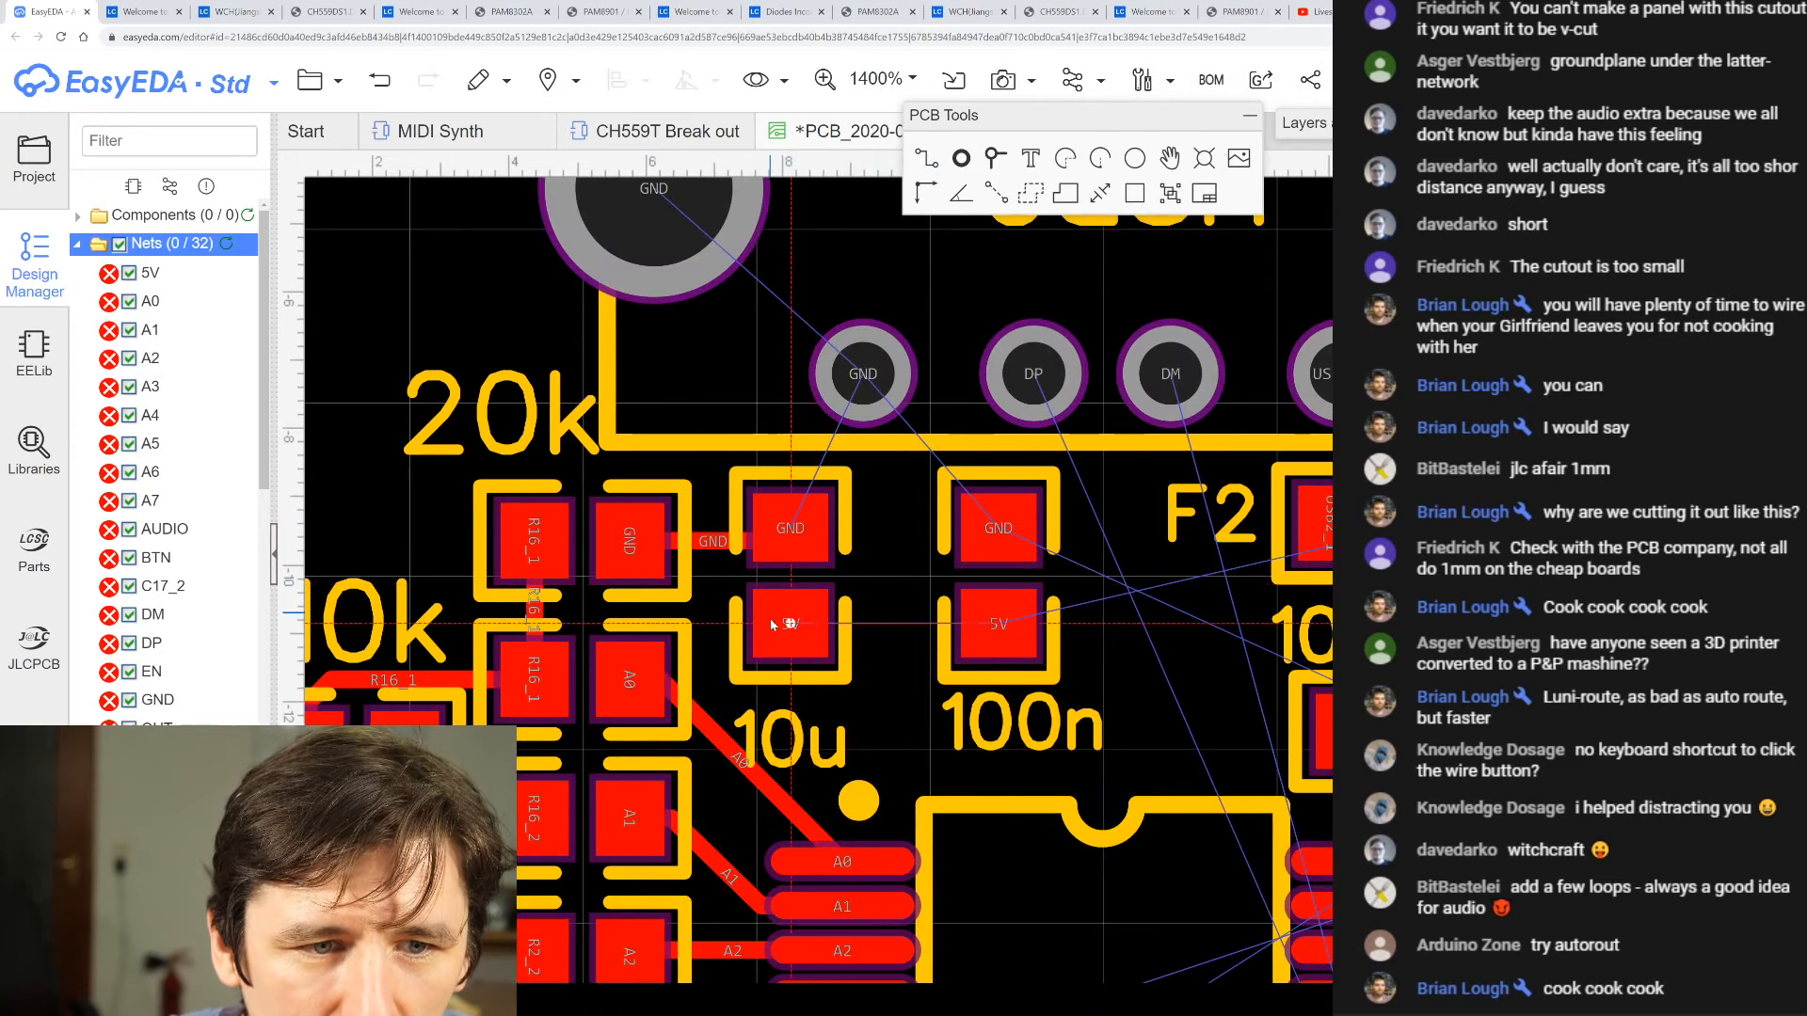
left_click(790, 624)
left_click(997, 628)
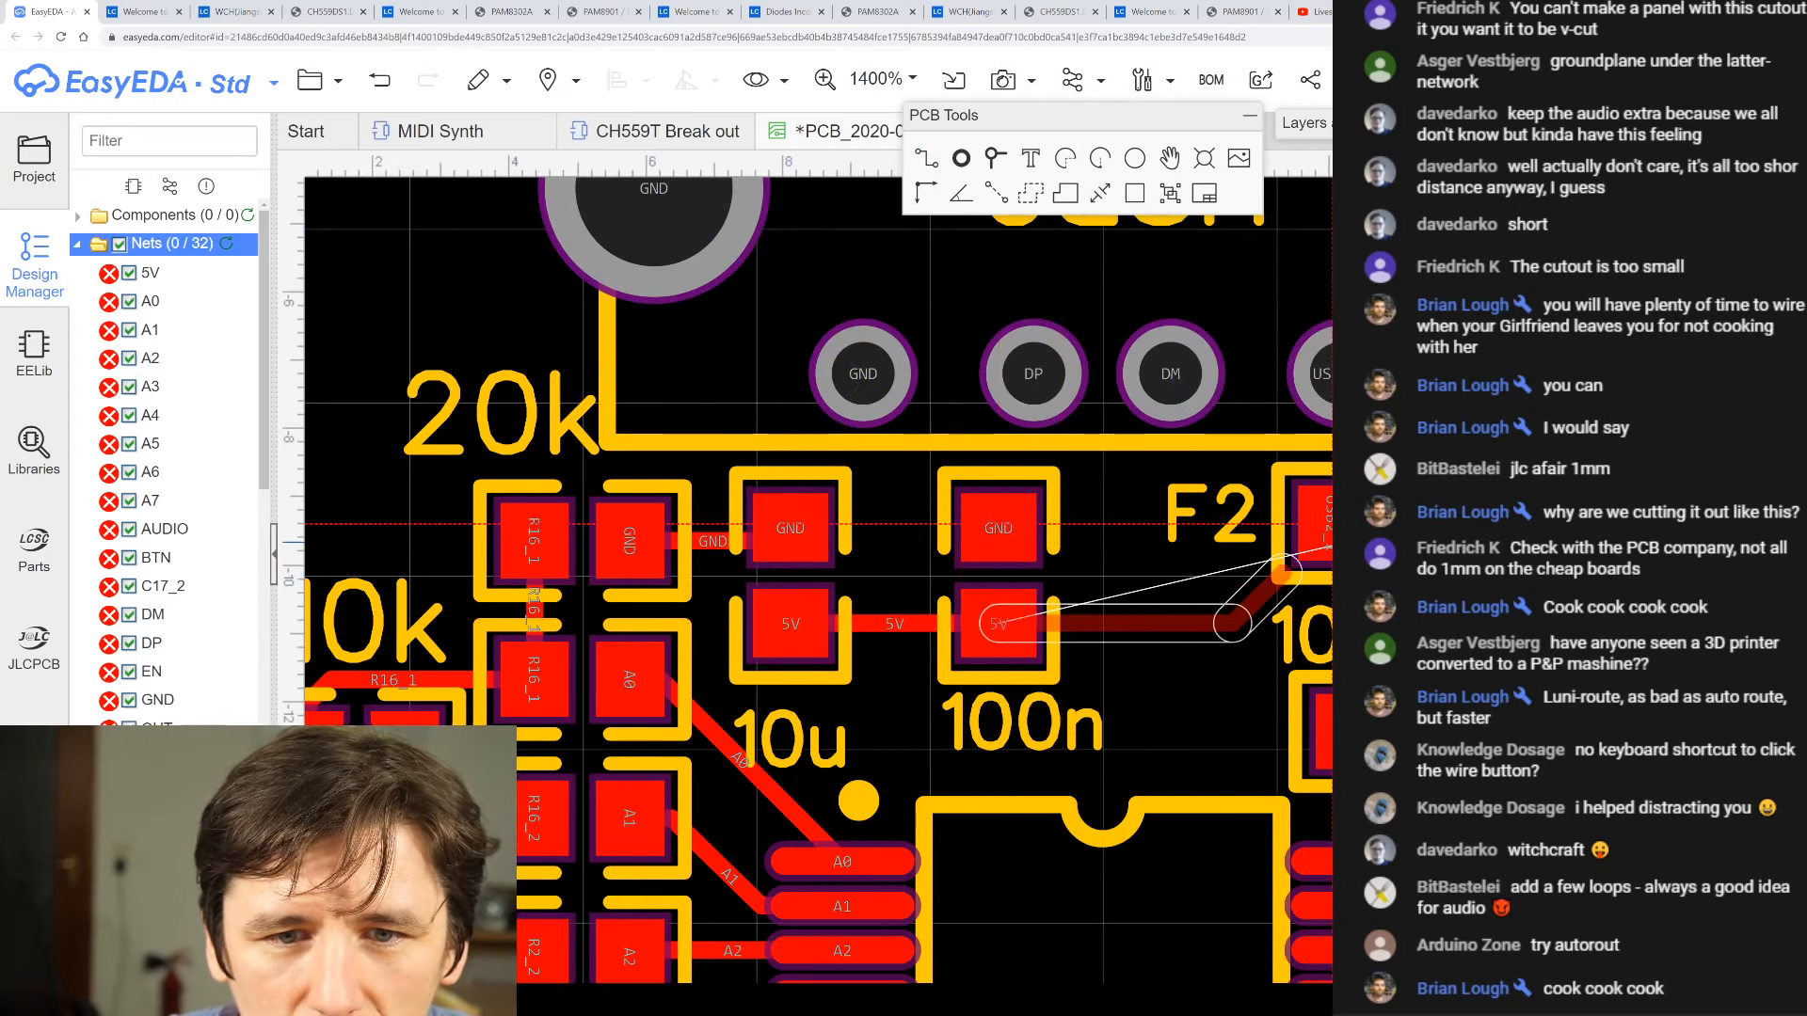
- Extend the 5V track from the 100n capacitor below USB2 to F2's 5V pad, ending in a diagonal segment centred on the pad
scroll(1035, 630, "down", 6)
scroll(1229, 640, "up", 6)
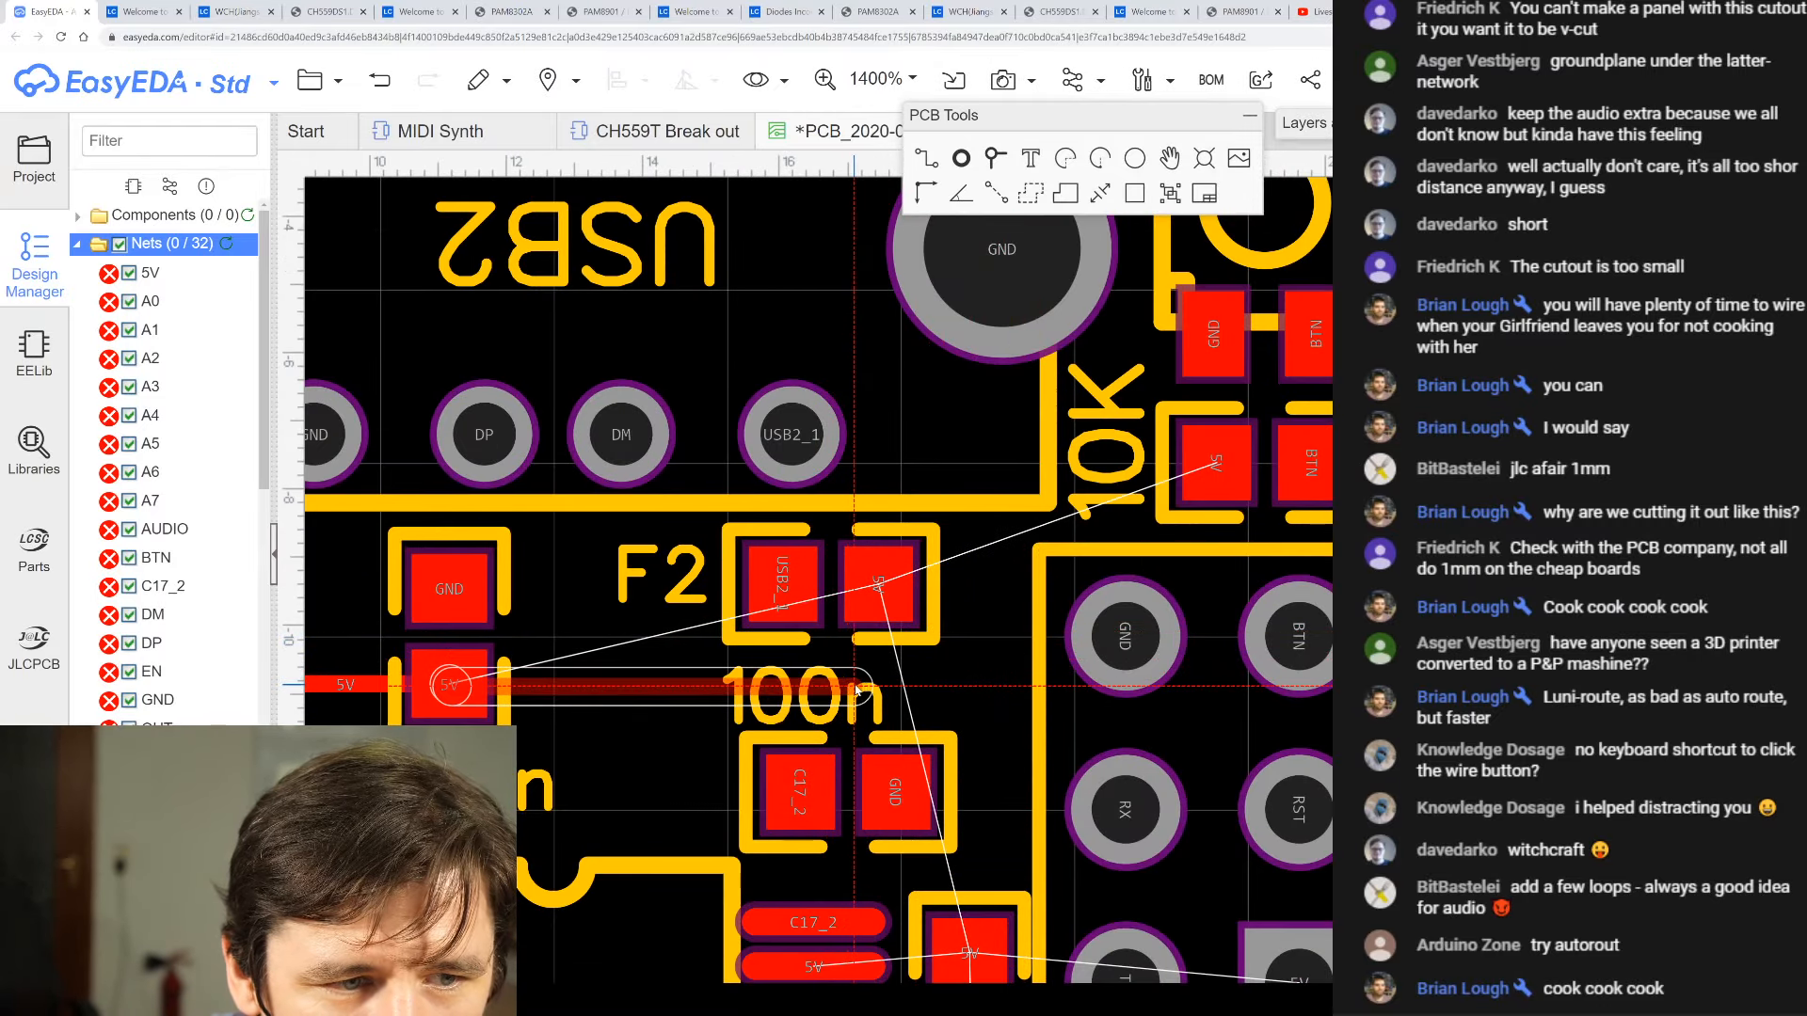
left_click(877, 585)
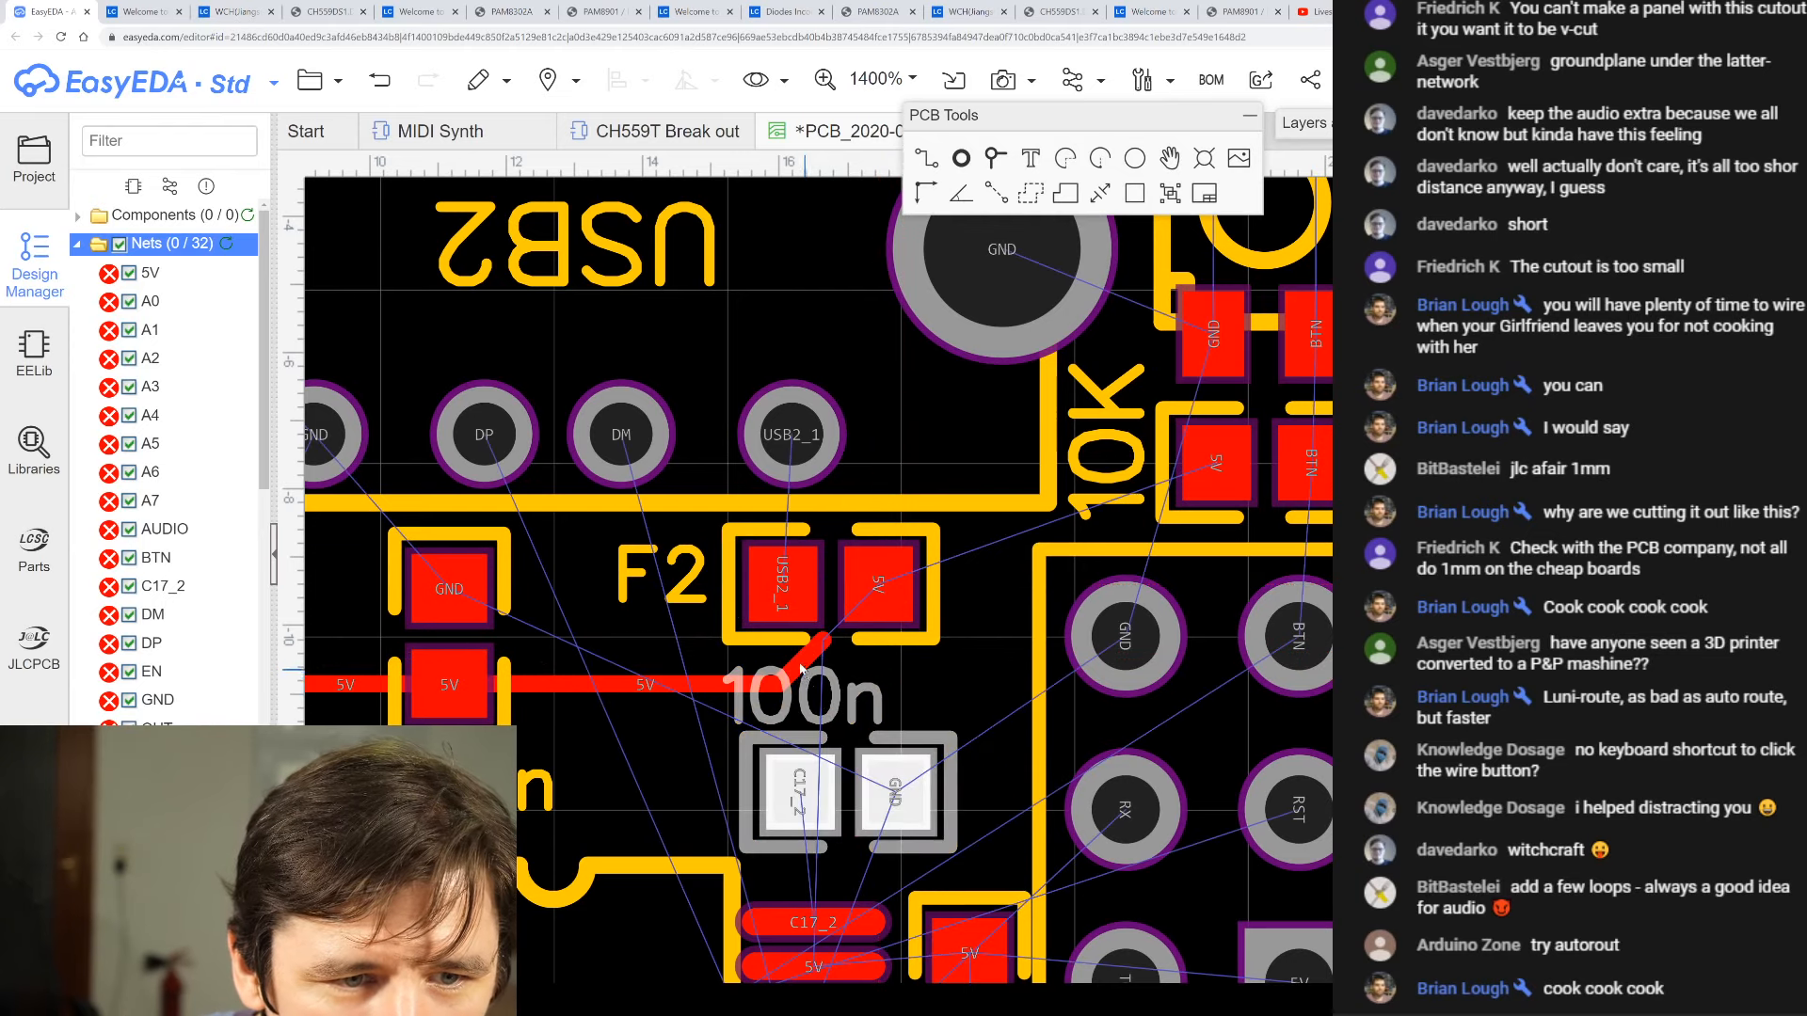
left_click_drag(823, 642, 879, 584)
left_click_drag(827, 692, 795, 686)
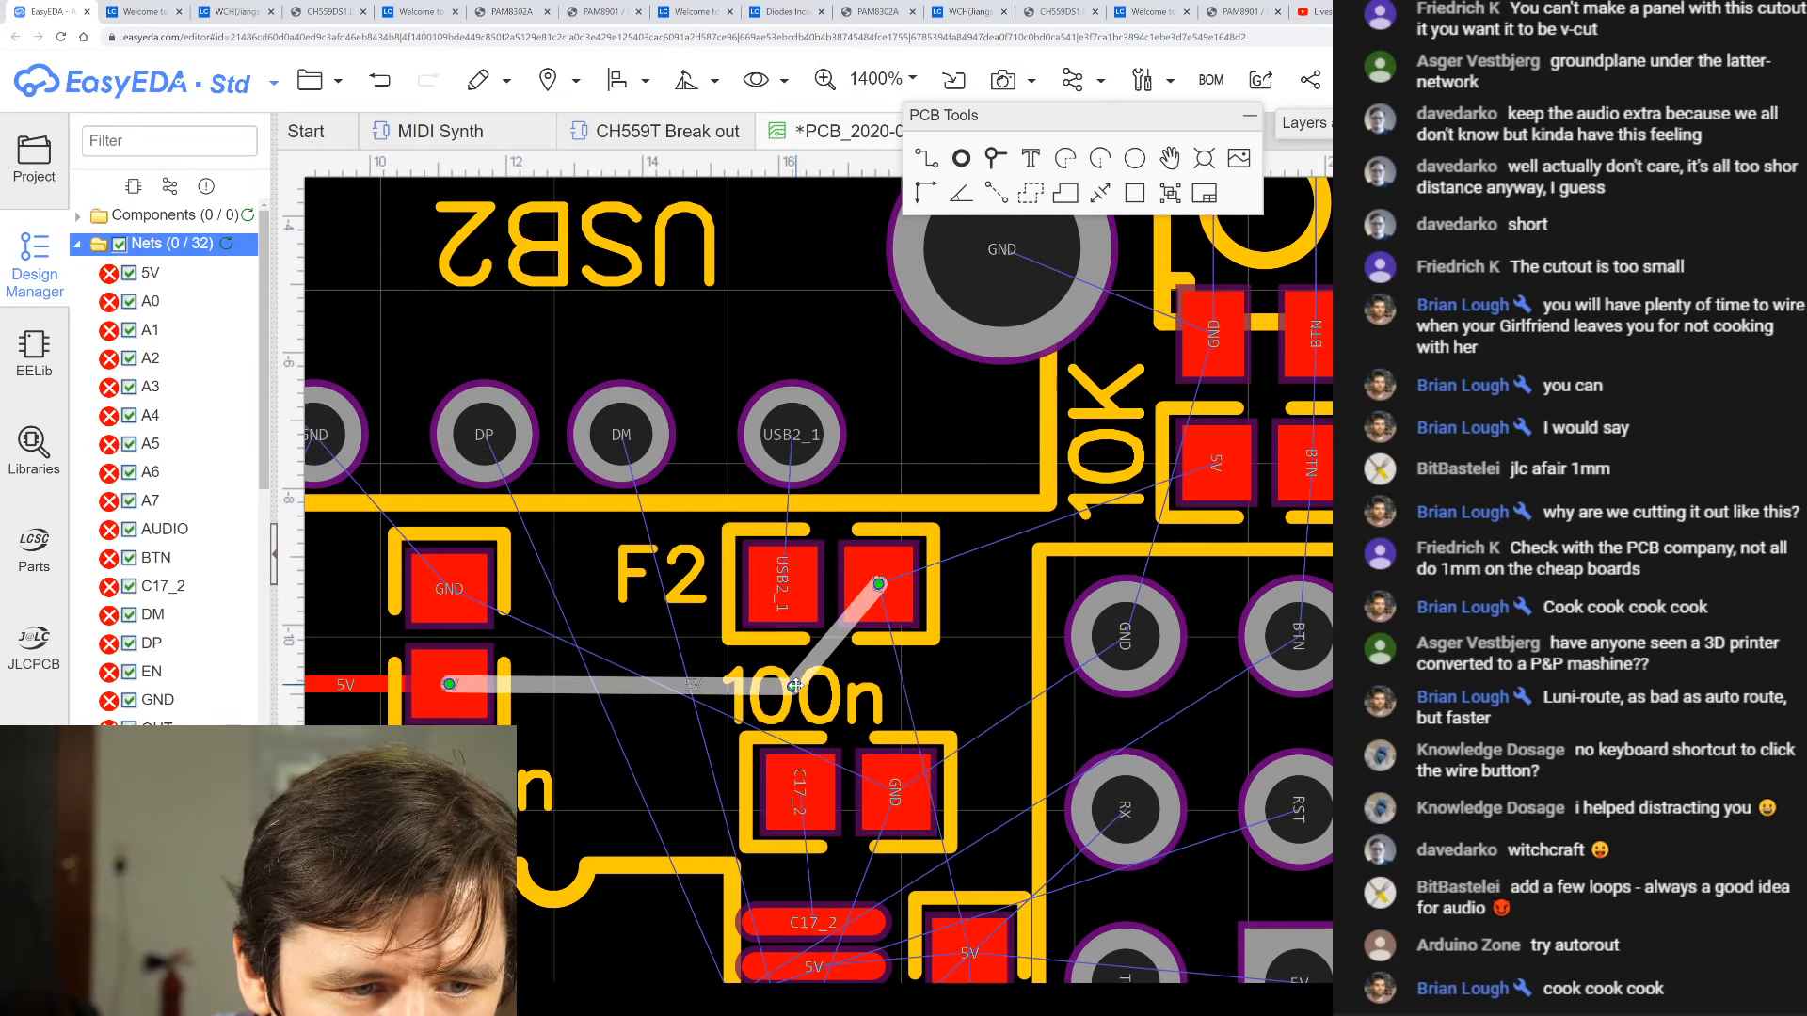
left_click(1018, 673)
- Route the BTN net from the push button's upper pad through its lower pad and the 10K resistor to the header's BTN pin
scroll(998, 612, "down", 3)
scroll(1166, 465, "up", 2)
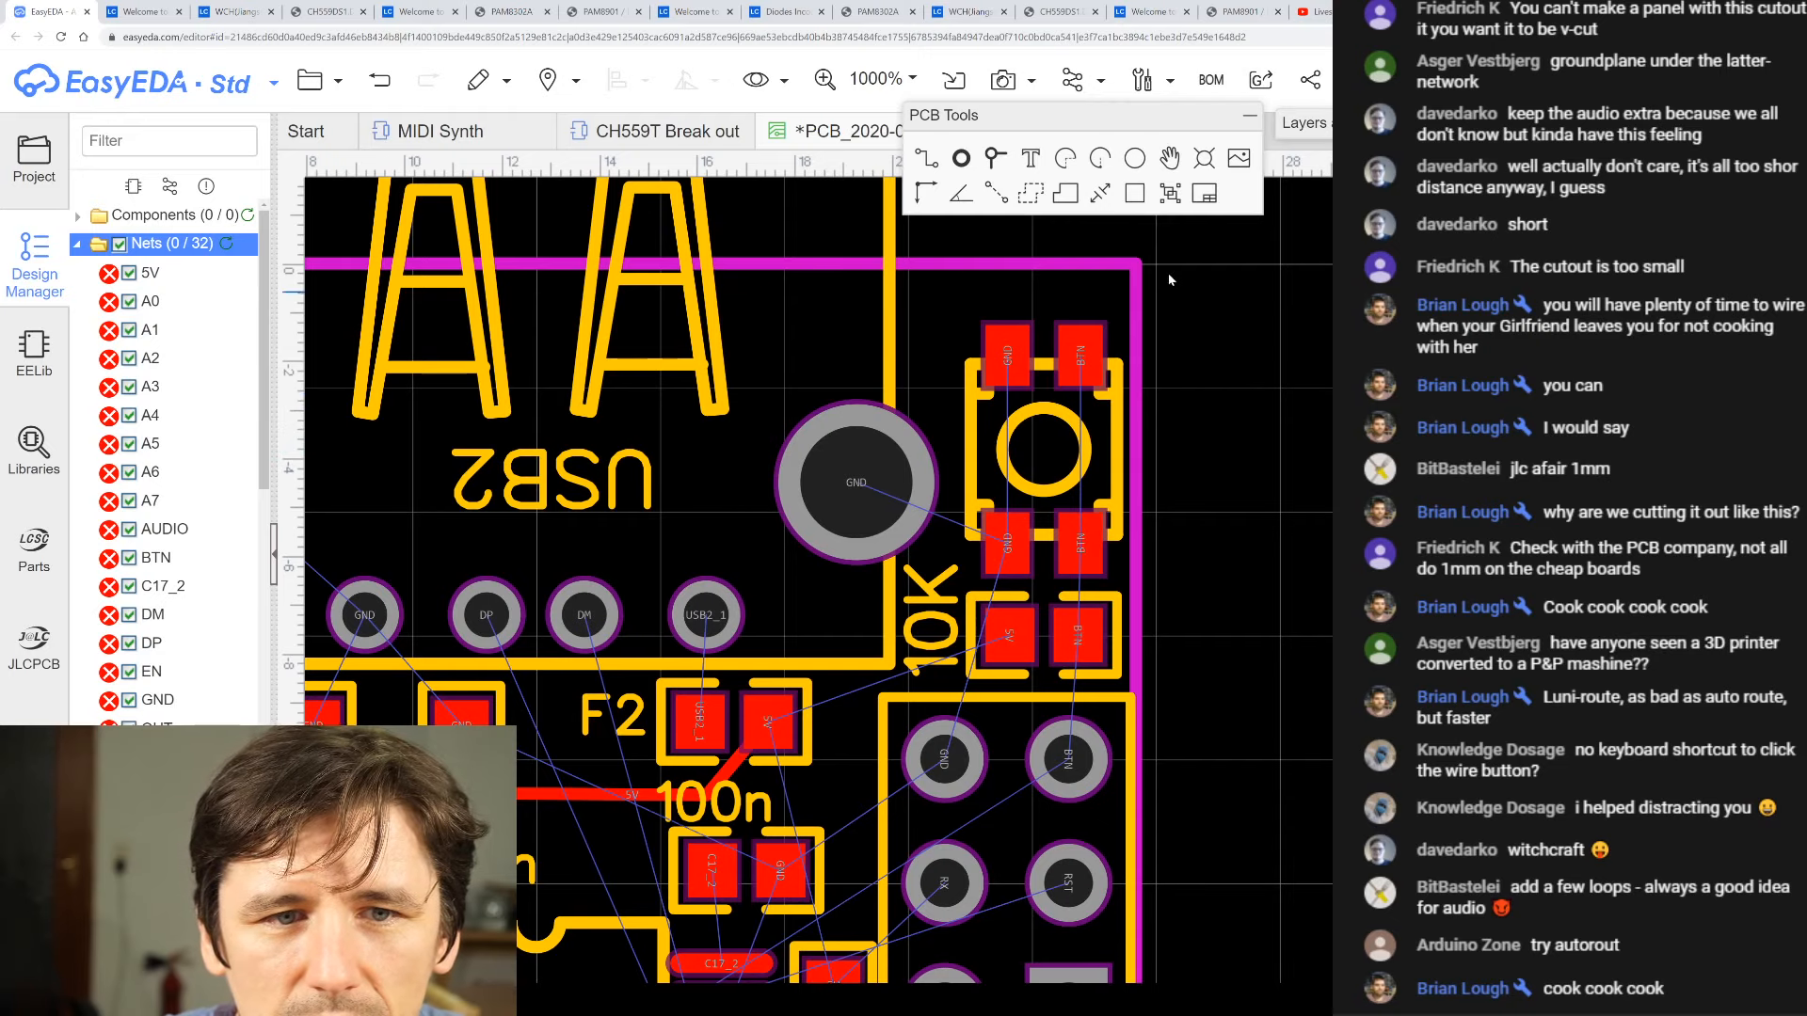
left_click(1080, 354)
left_click(1075, 639)
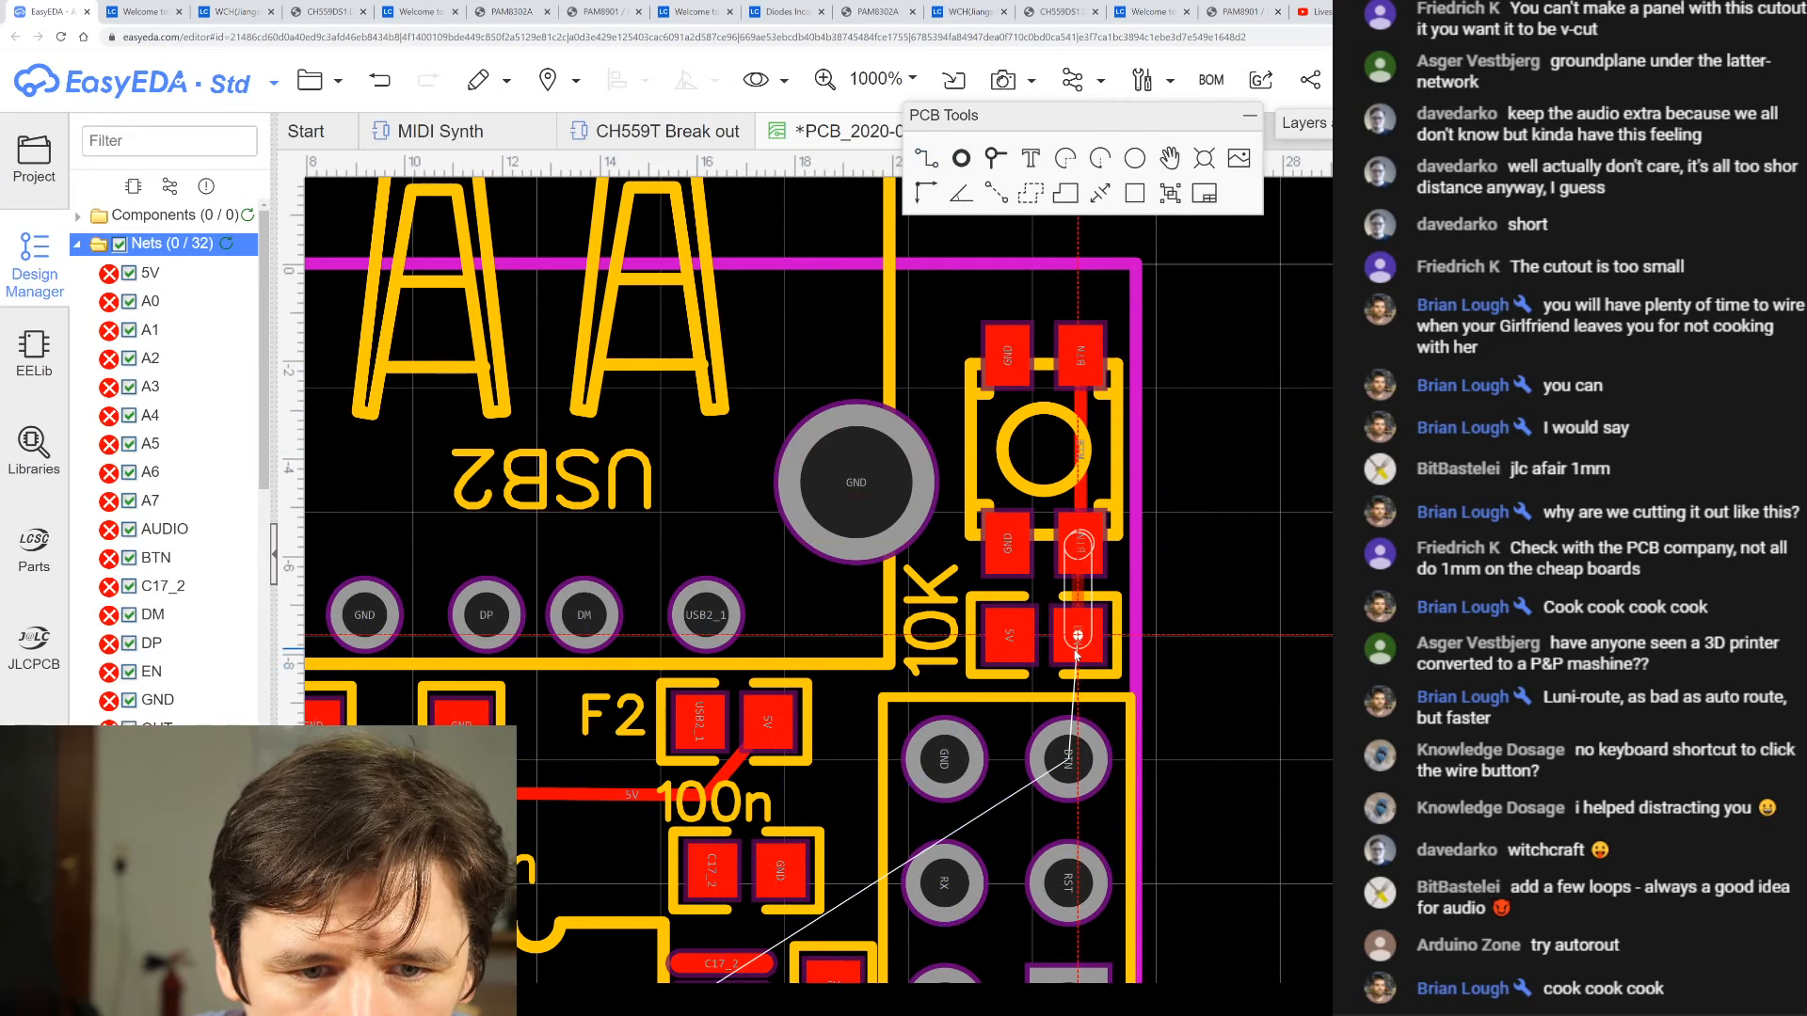
left_click(1070, 757)
- Route the C17_2 net straight from the 100n capacitor above U5 to U5's C17_2 pin
scroll(1210, 817, "down", 3)
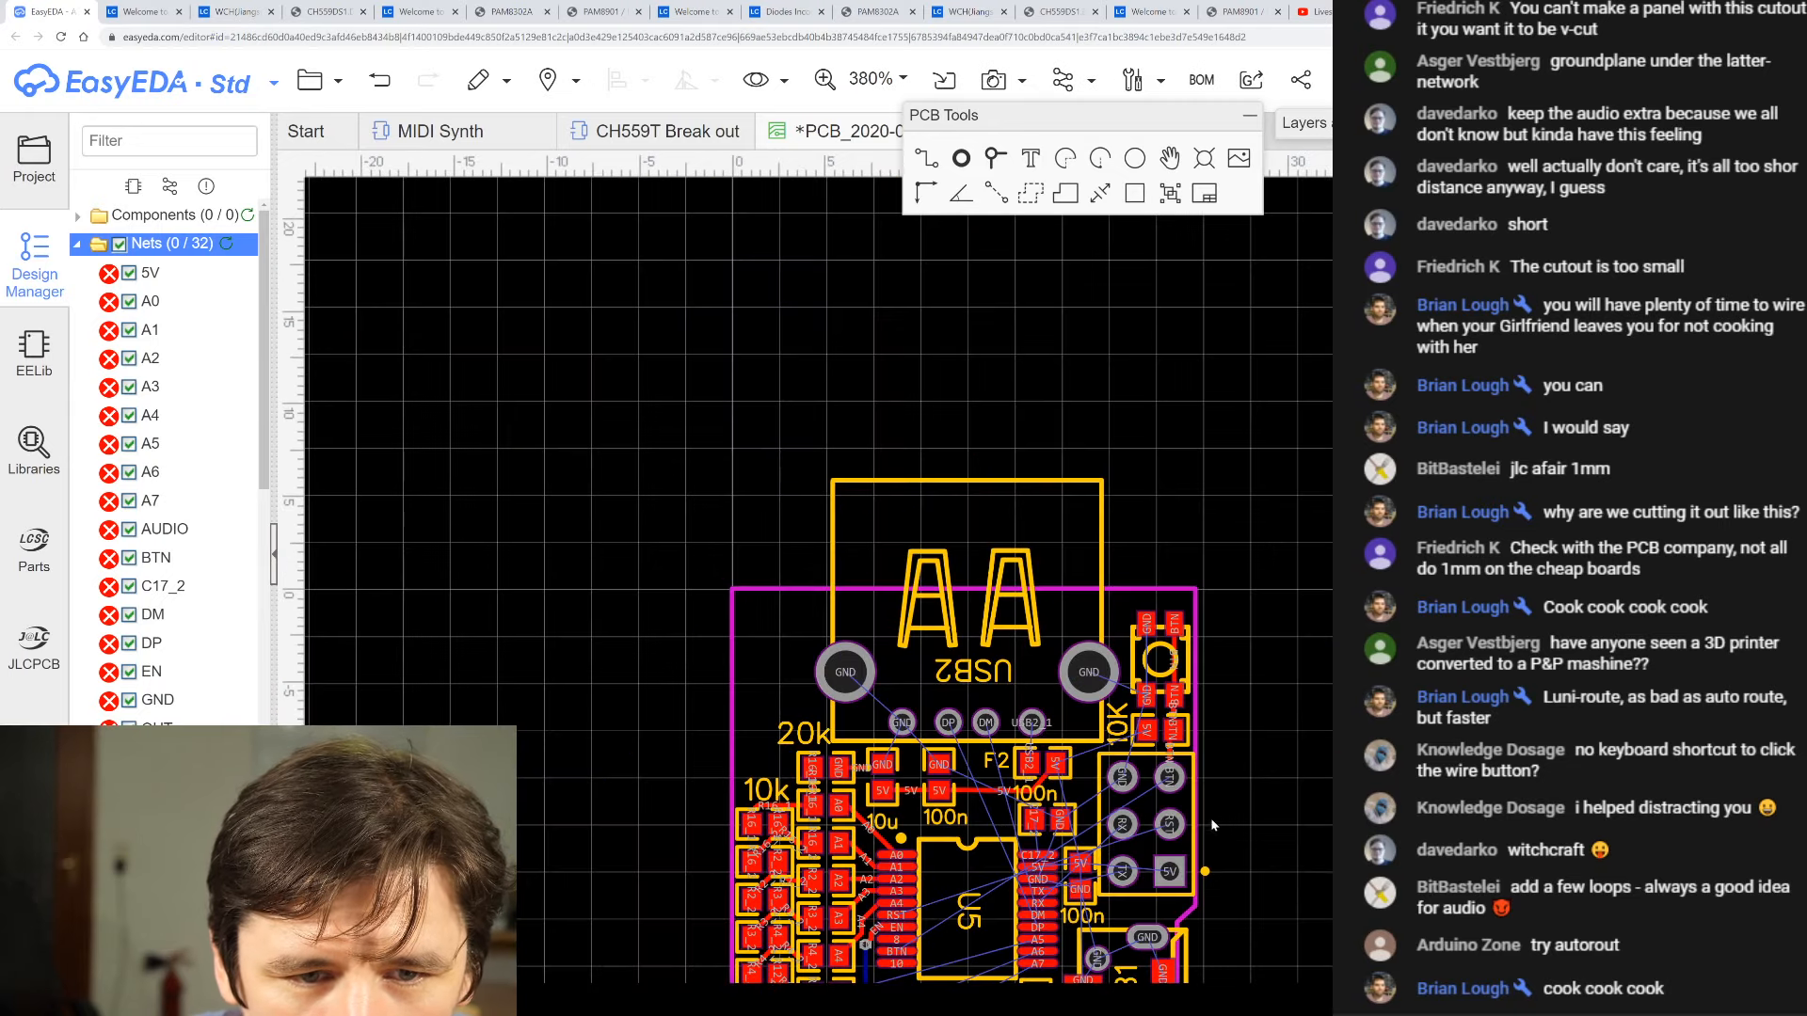
scroll(1210, 817, "up", 3)
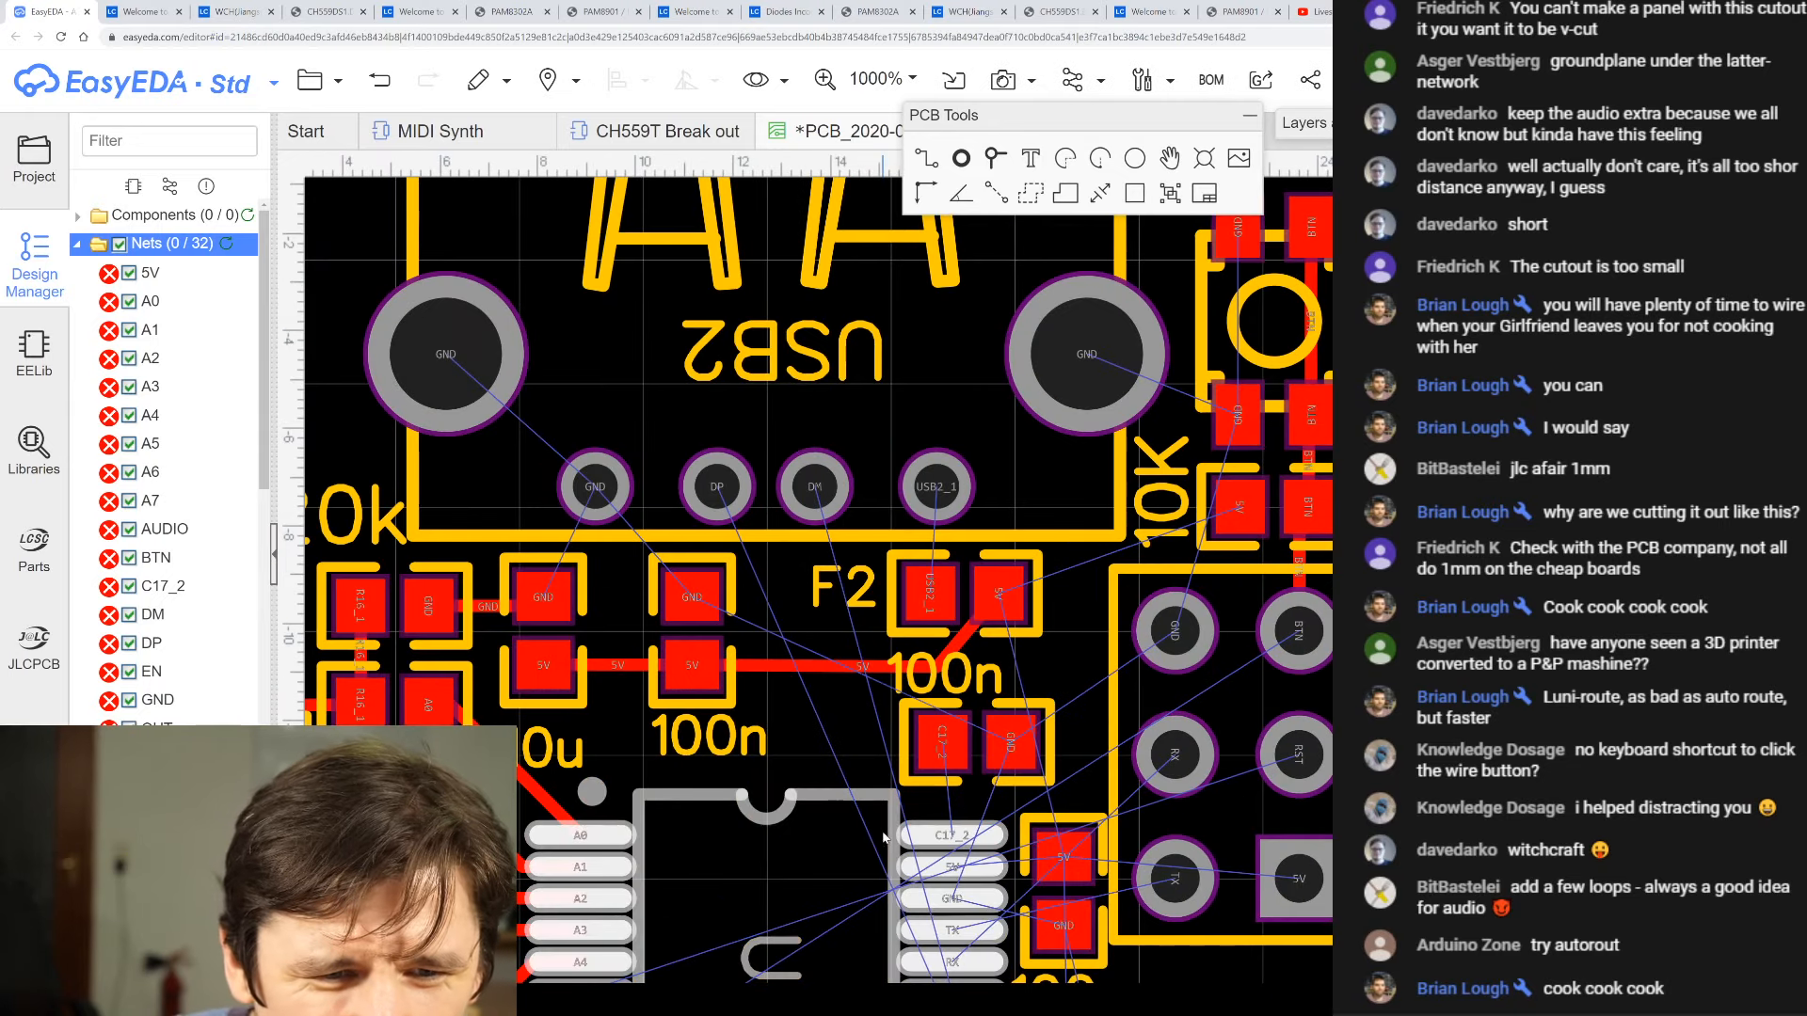
scroll(881, 833, "up", 2)
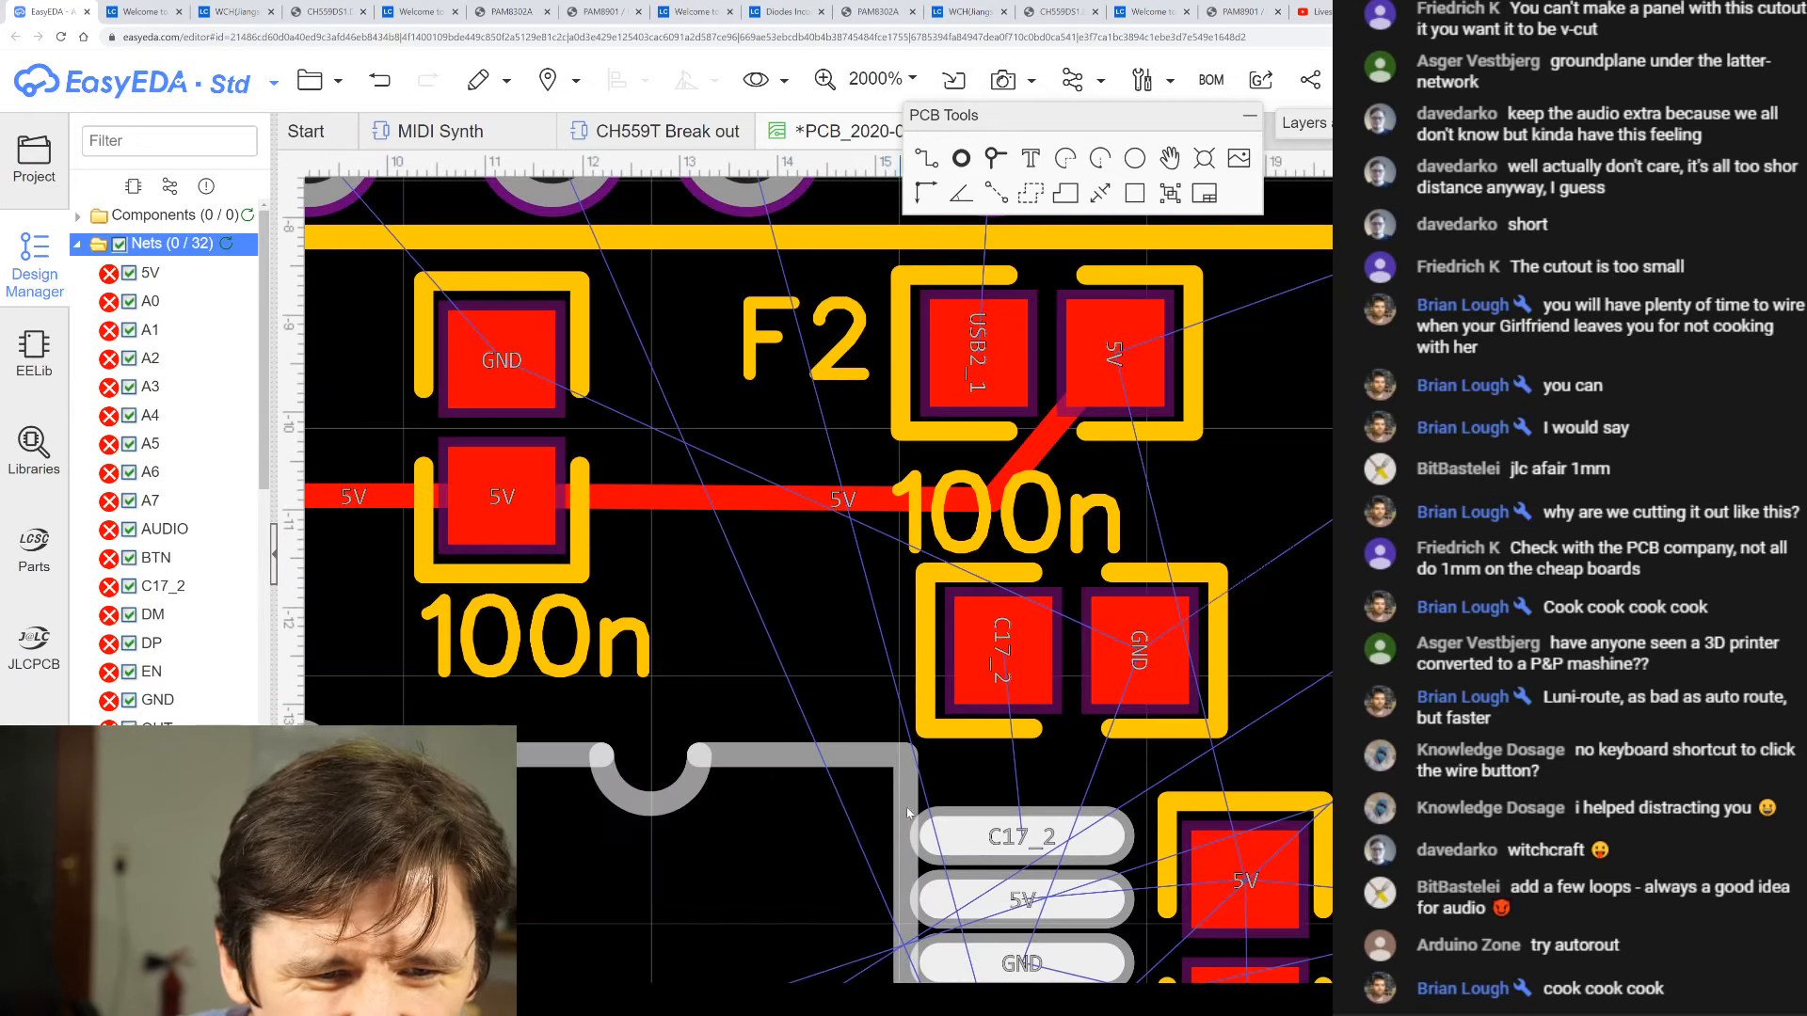
left_click(926, 158)
left_click(1002, 649)
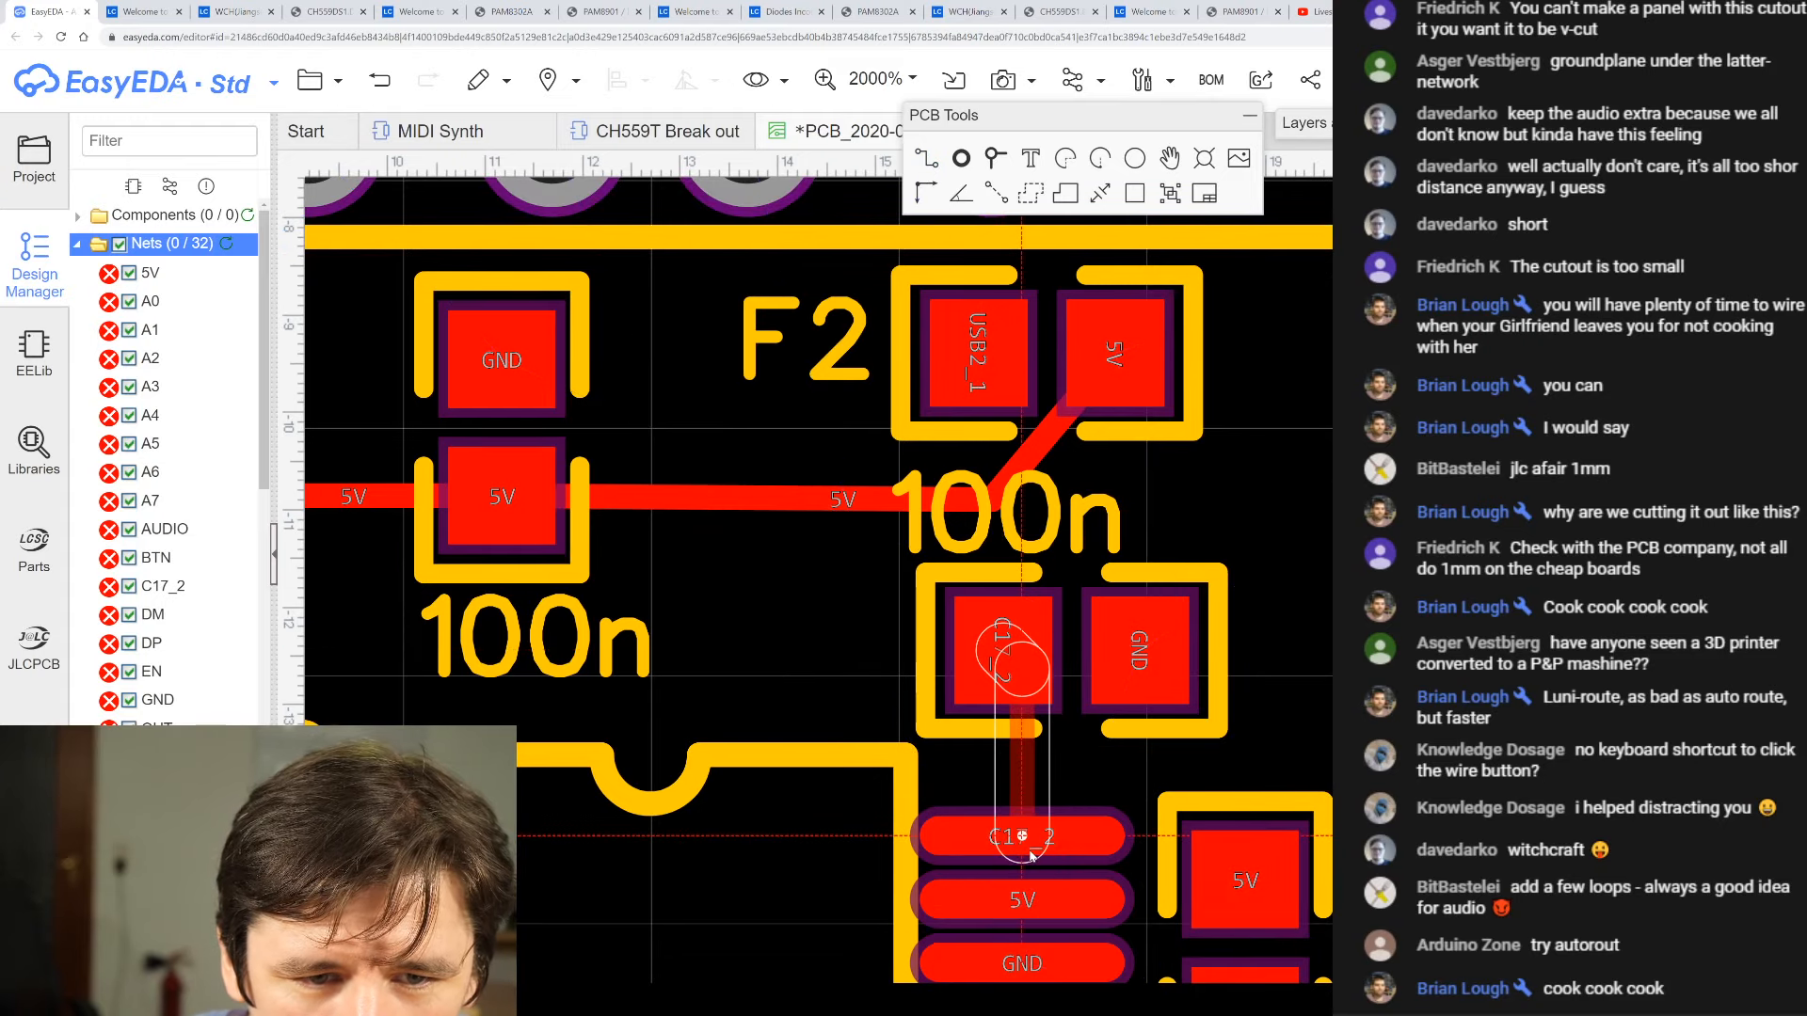
left_click(1020, 828)
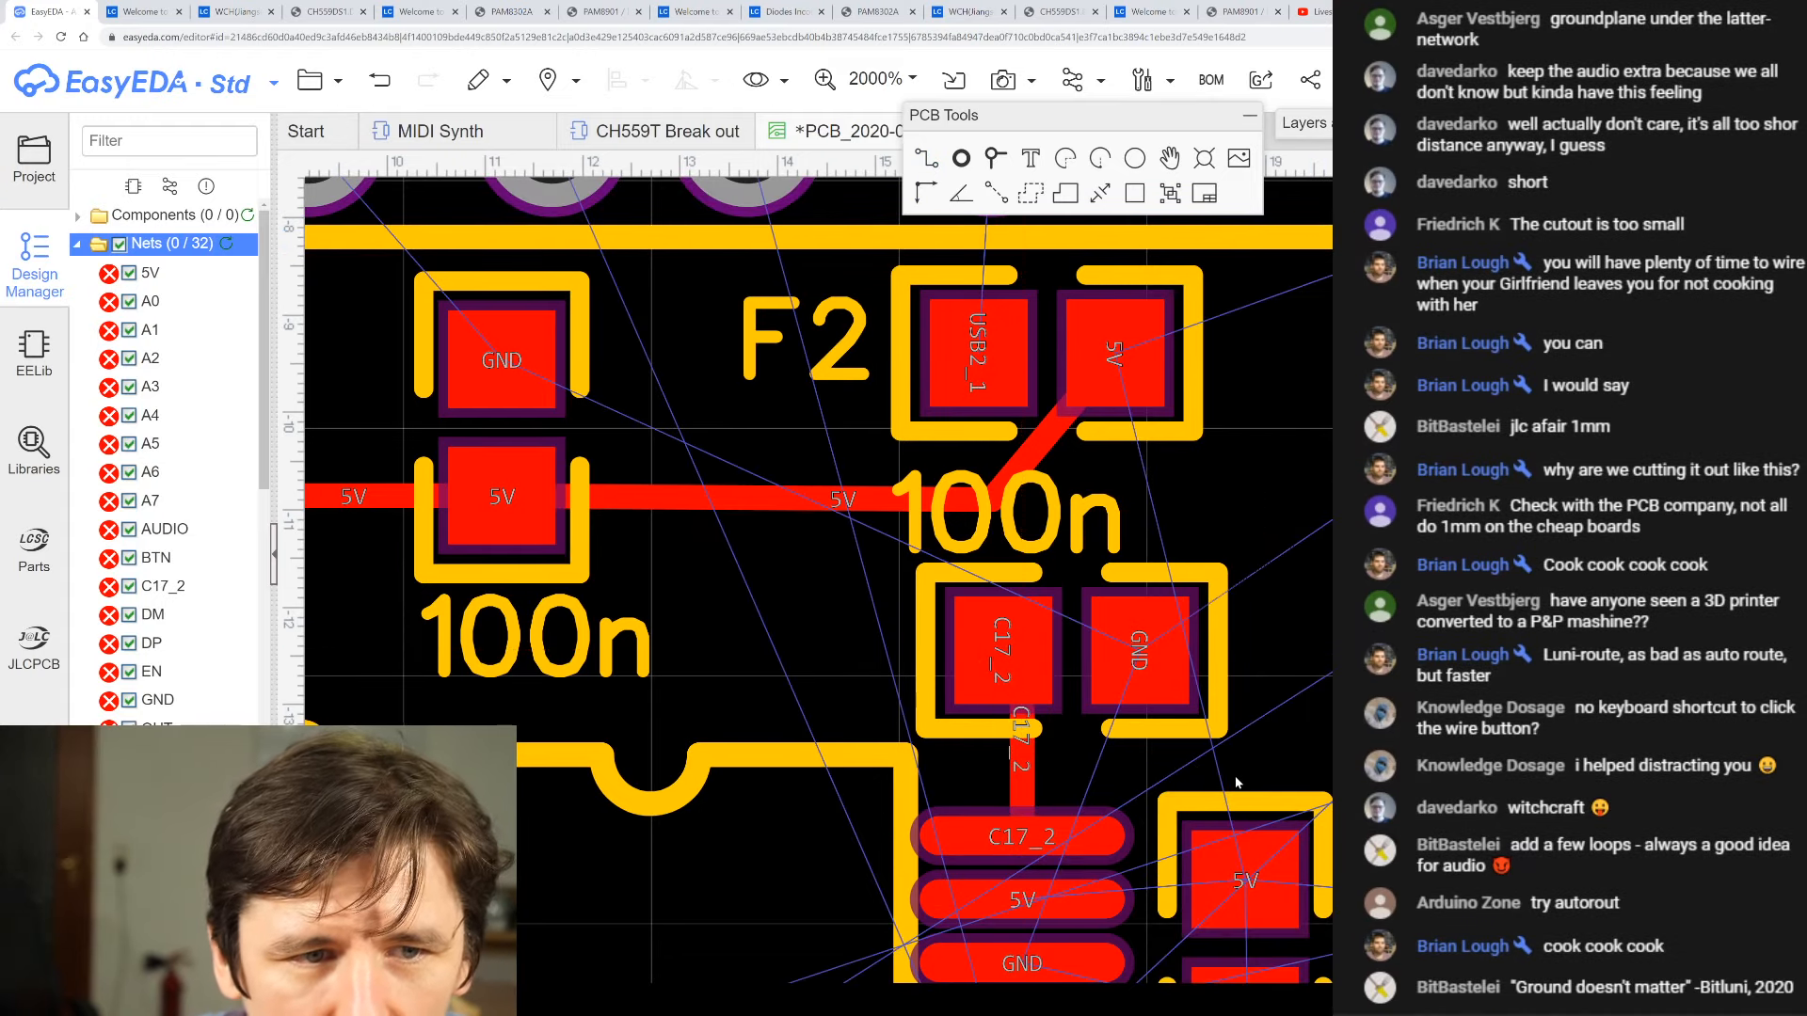
- Route the USB2_1 net from the USB2 connector's pin to F2's USB2_1 pad and widen the track
scroll(1088, 658, "down", 3)
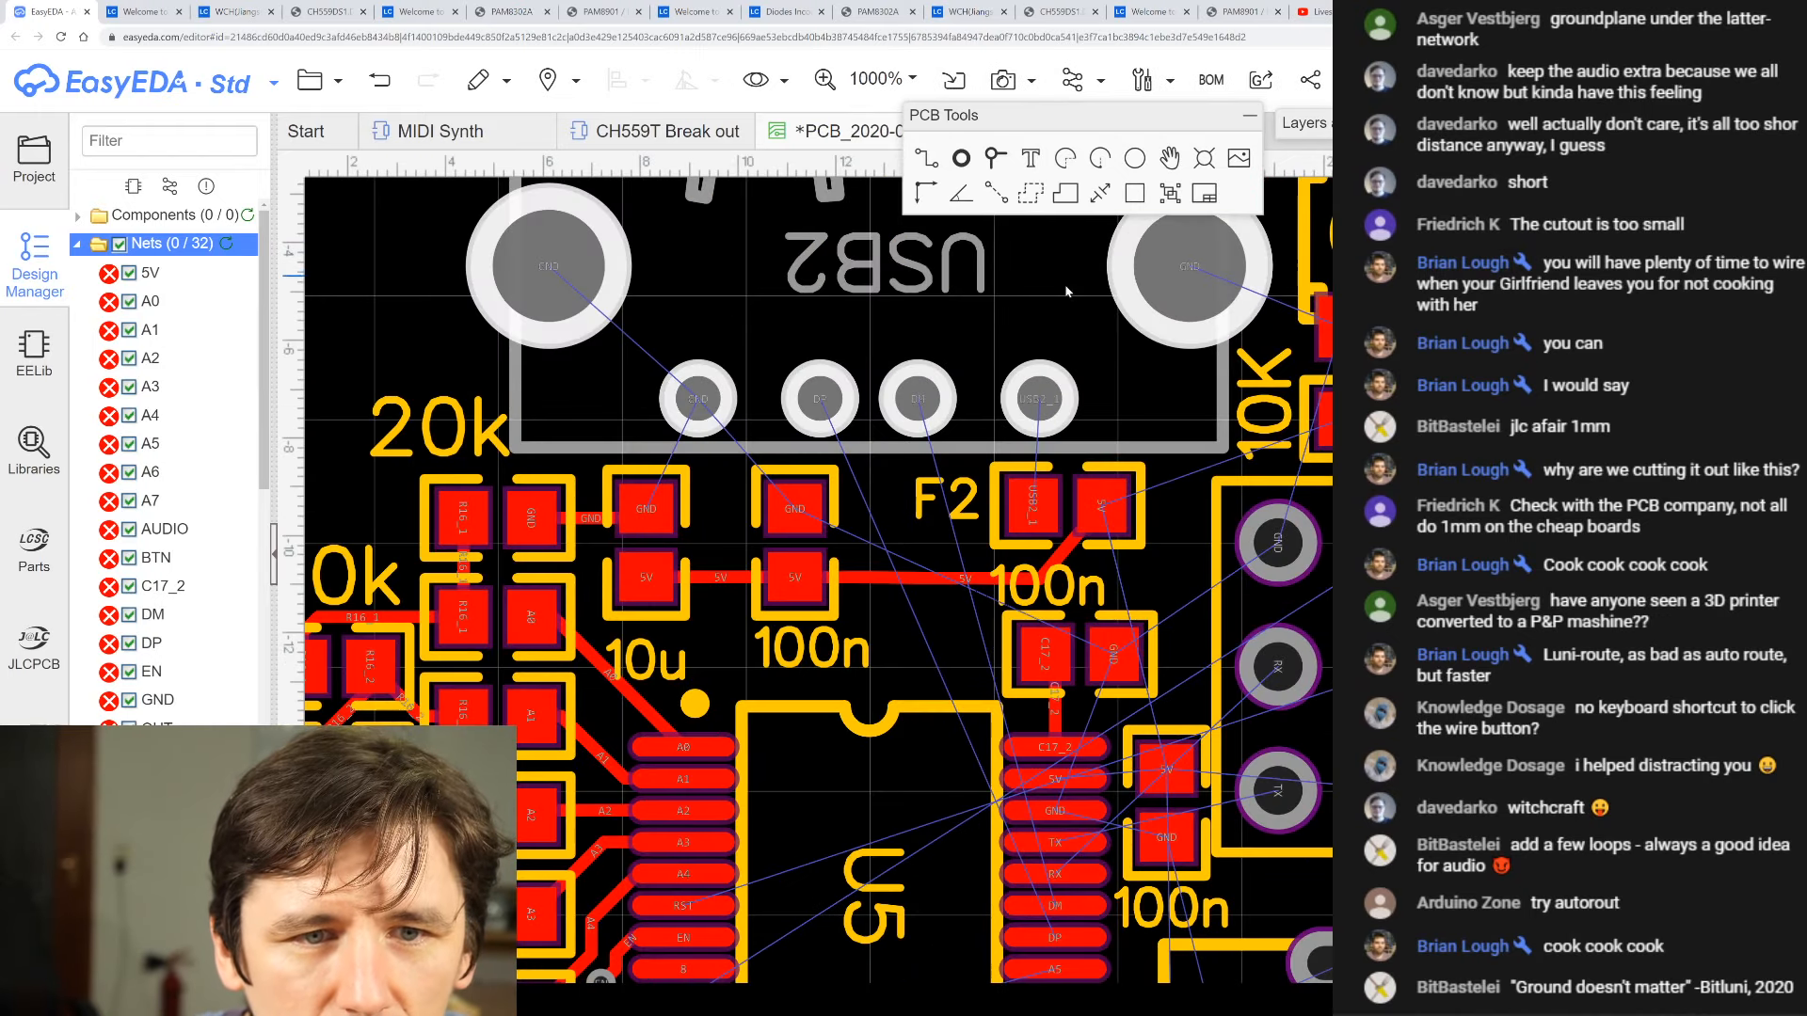
scroll(1016, 377, "up", 3)
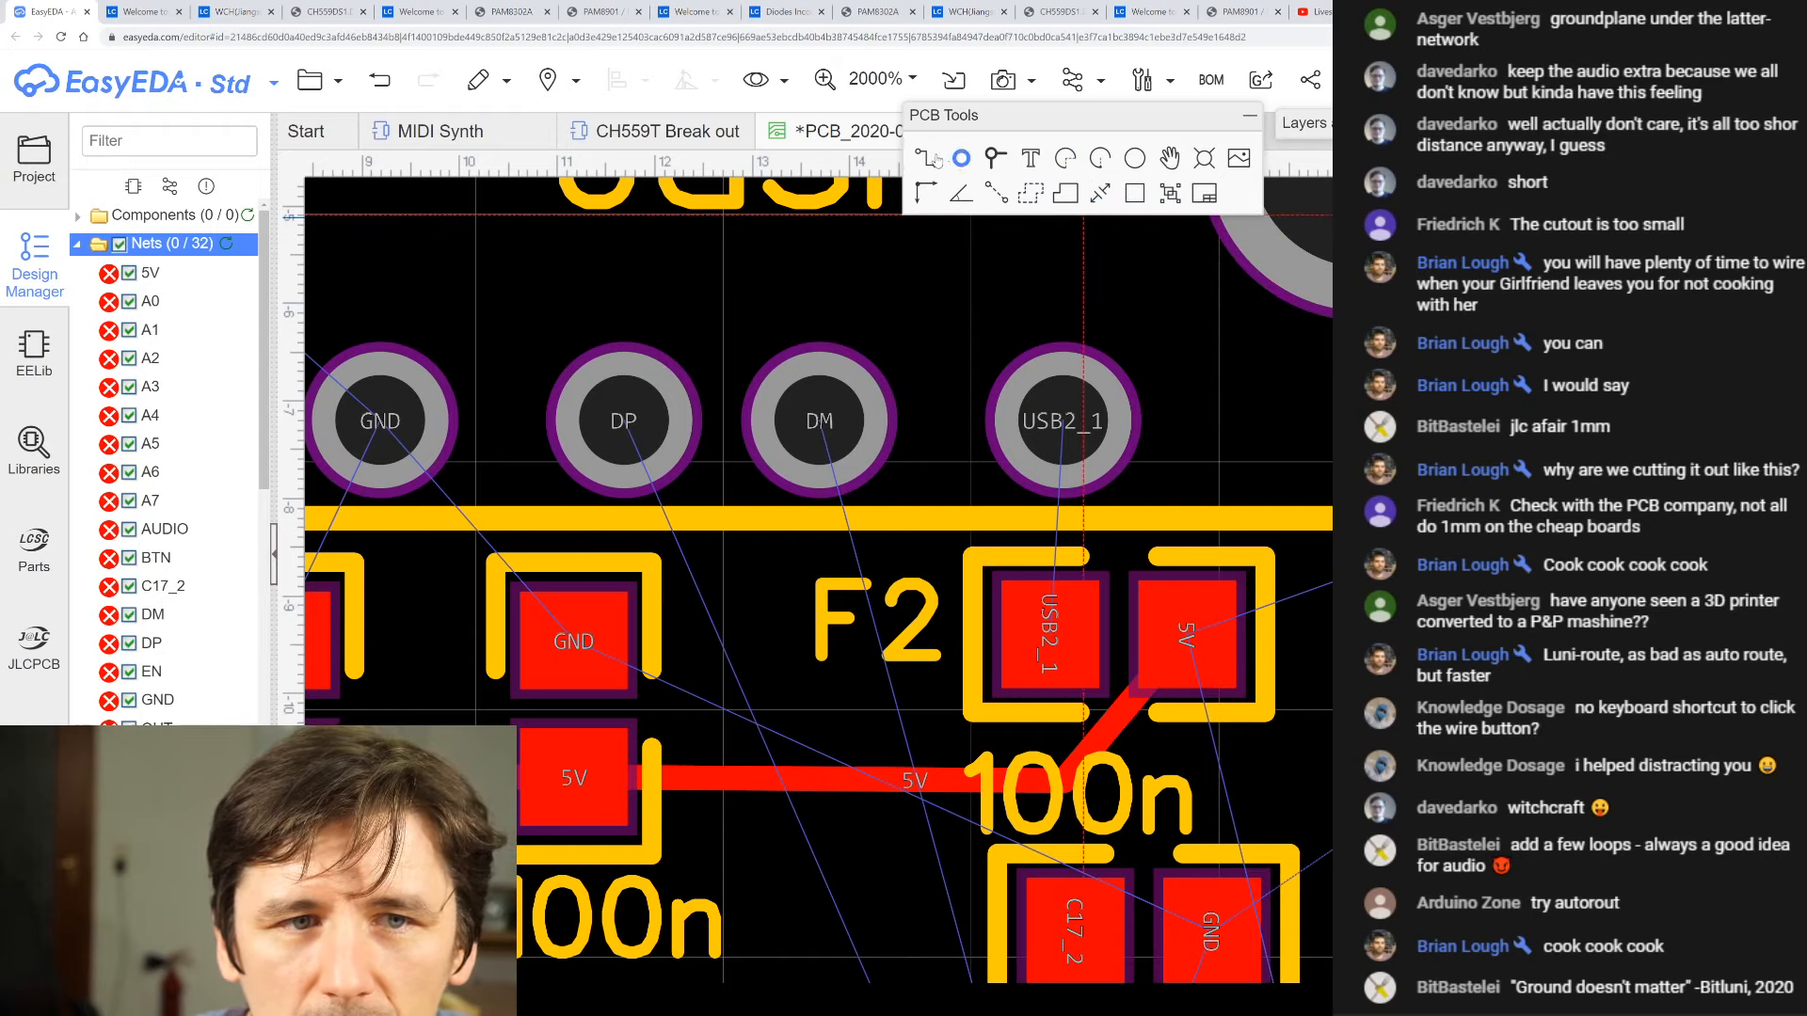
key("w")
left_click(1060, 419)
left_click(1050, 635)
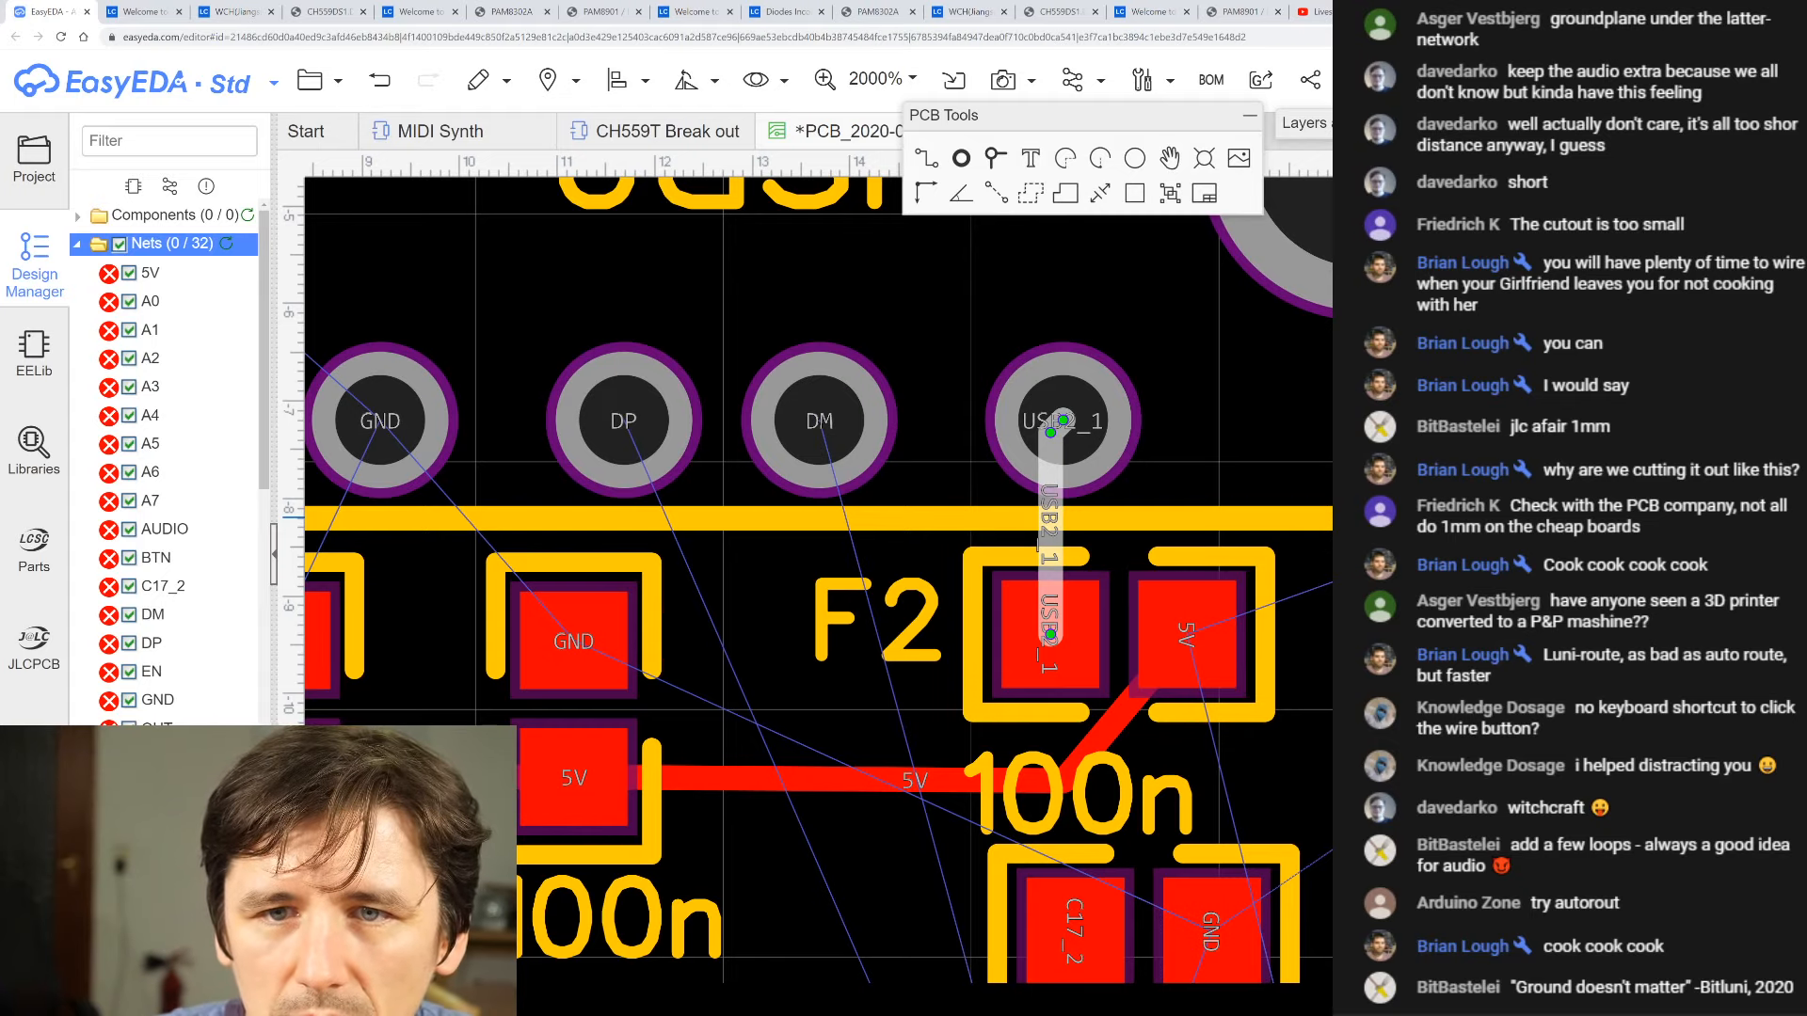
key("Return")
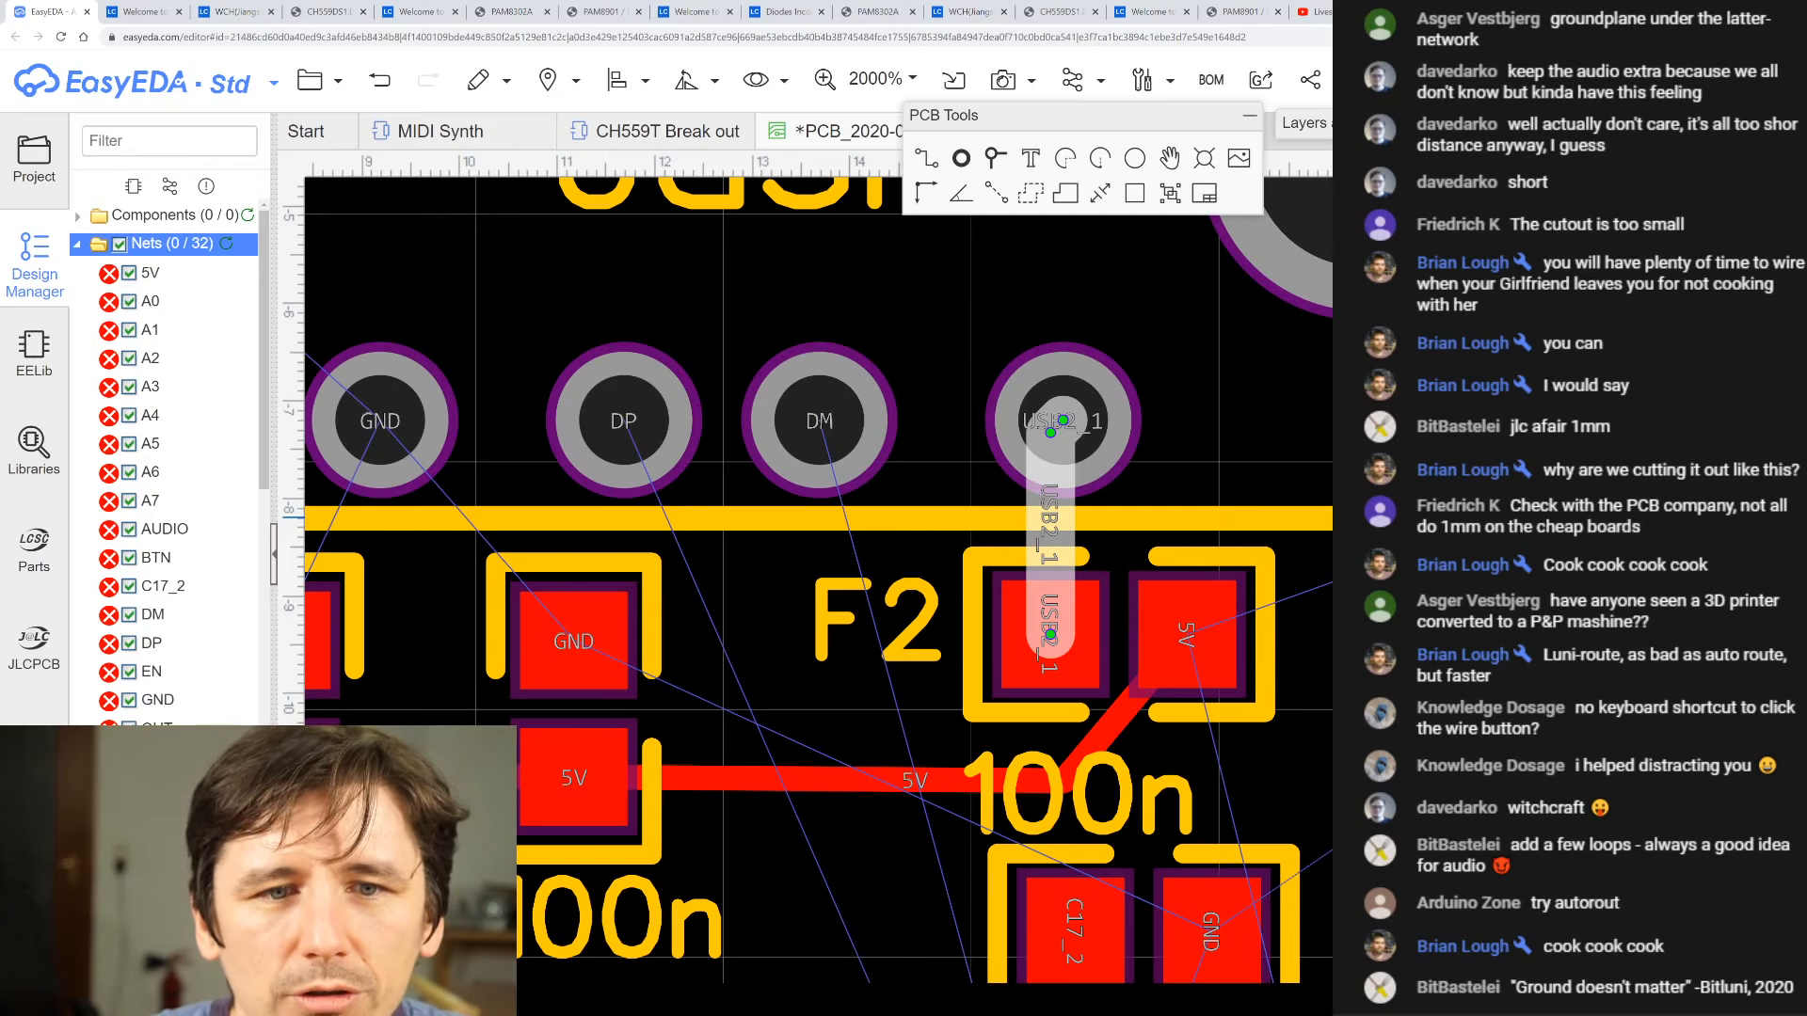
scroll(1096, 602, "down", 2)
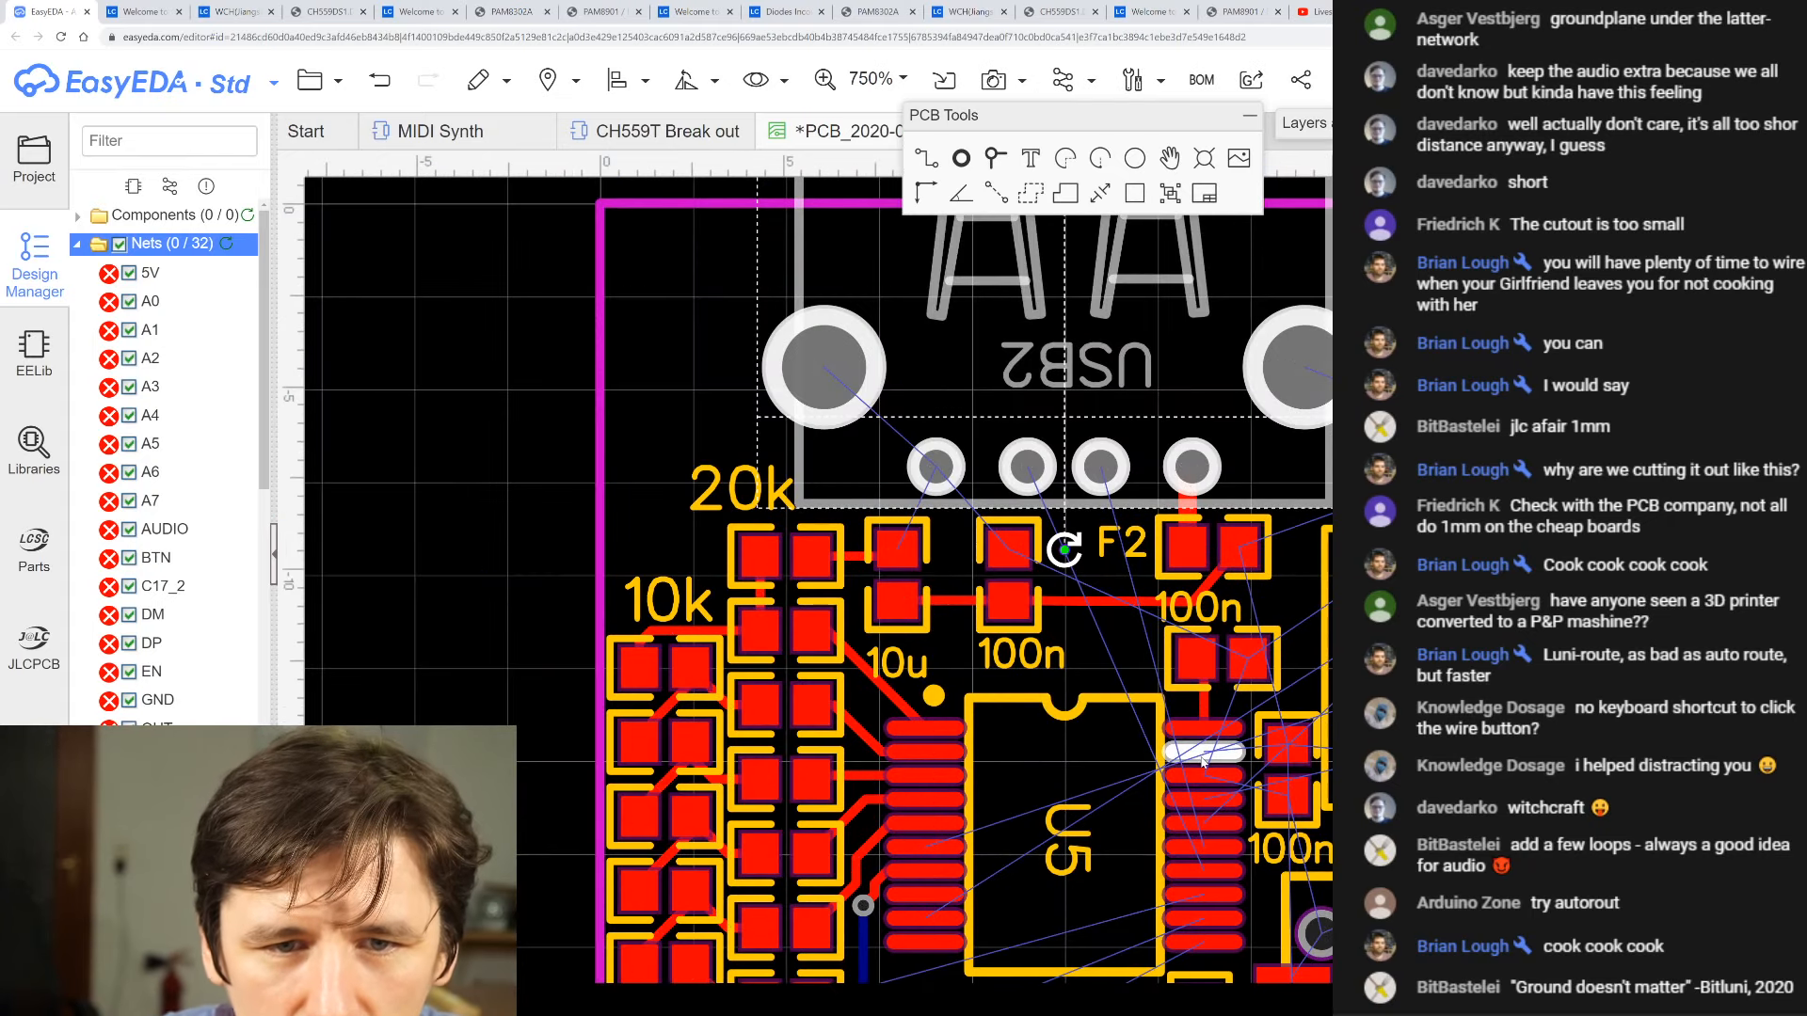
left_click(1213, 757)
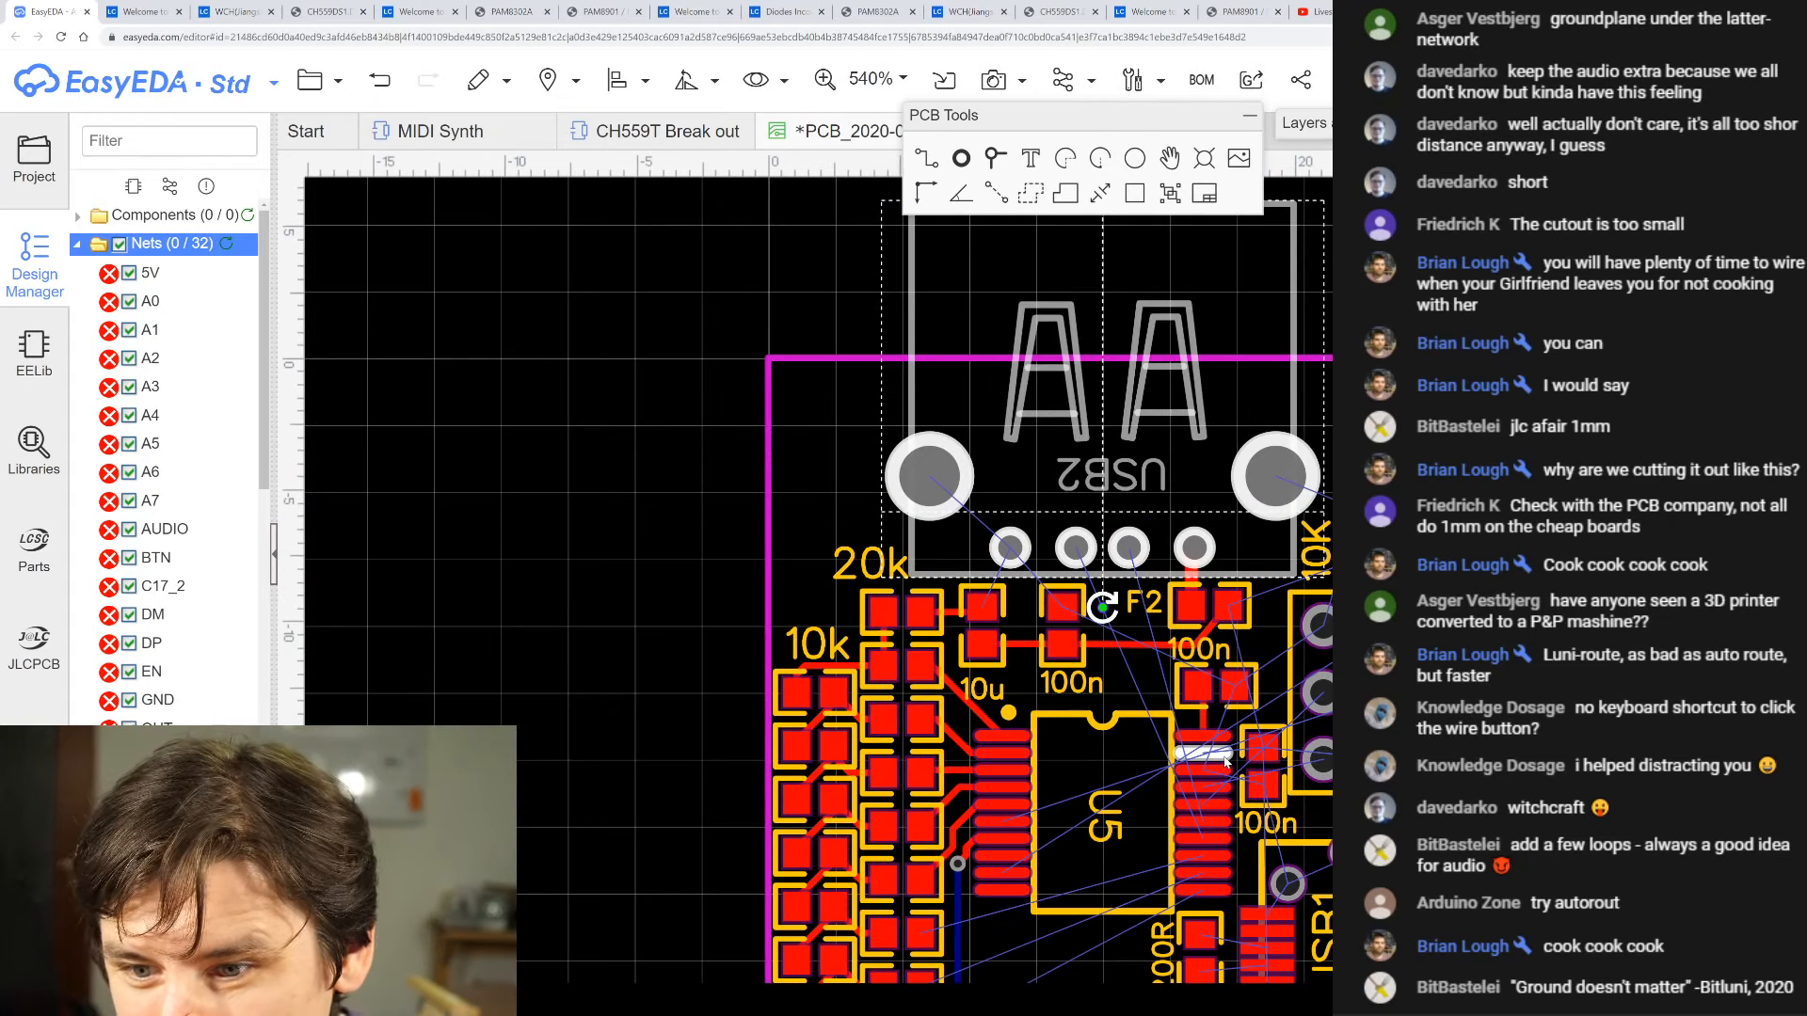
scroll(1096, 570, "down", 3)
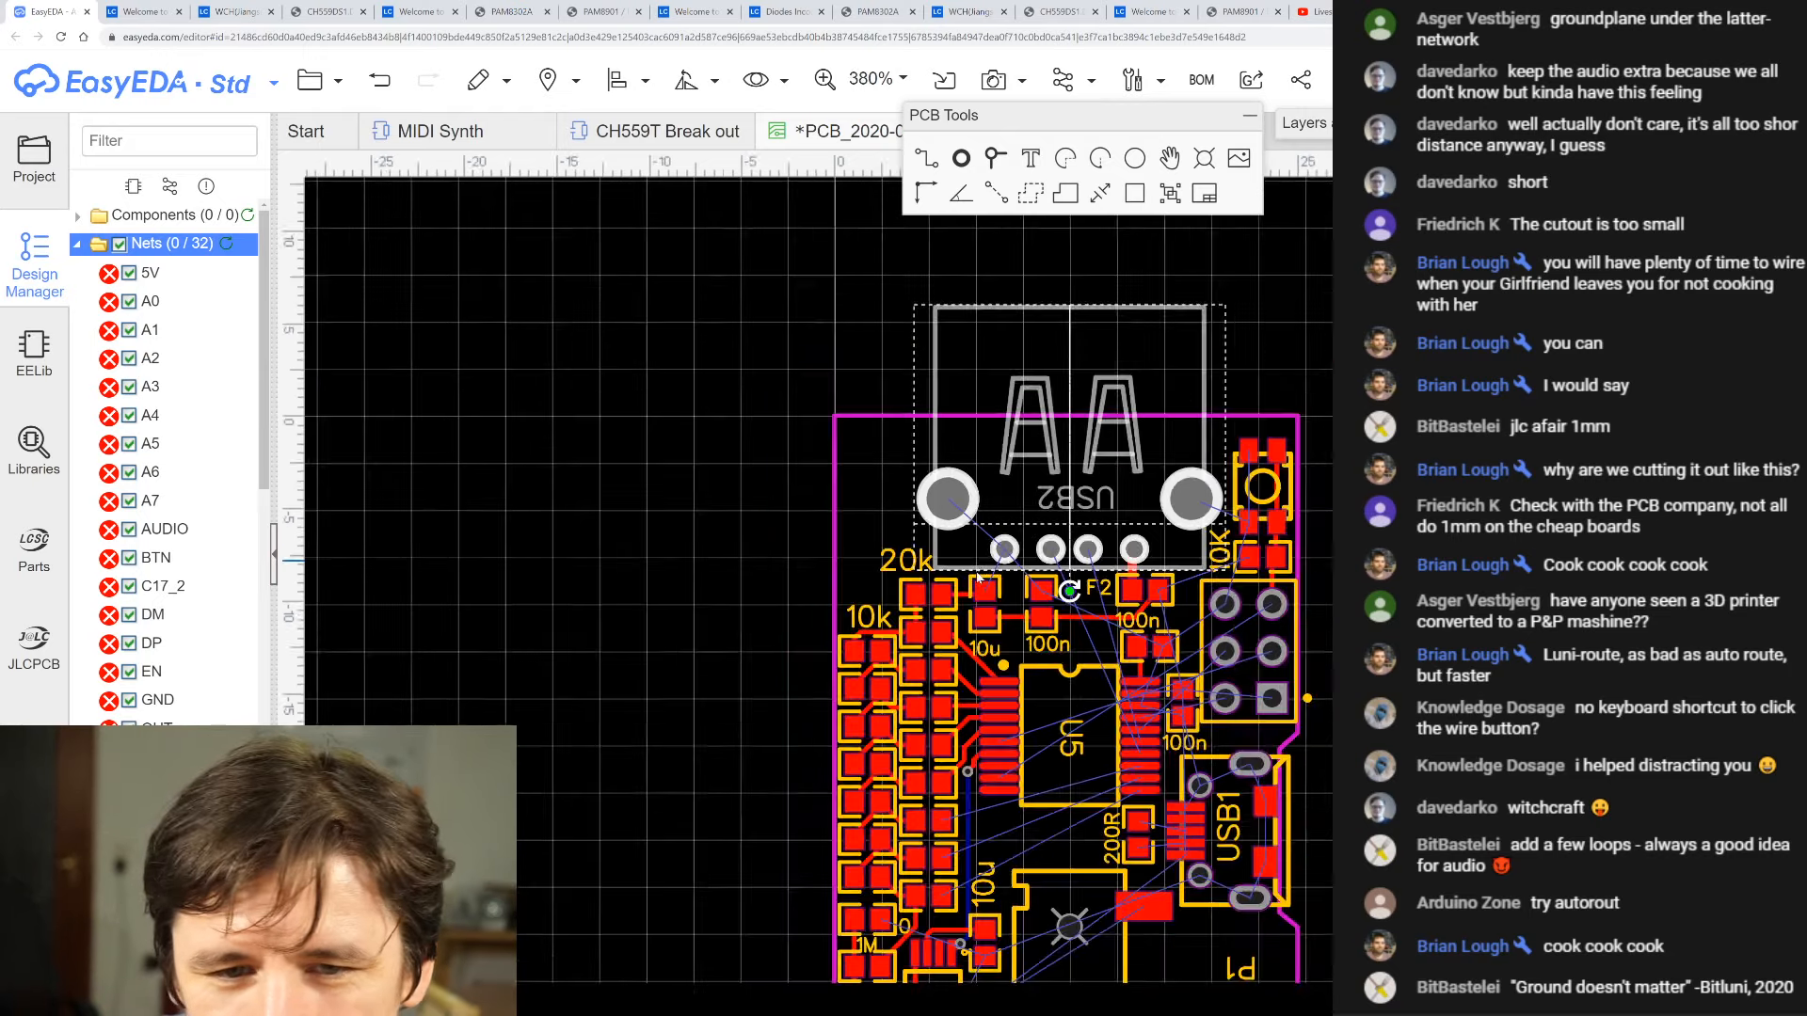
scroll(1116, 722, "up", 5)
scroll(1116, 723, "up", 3)
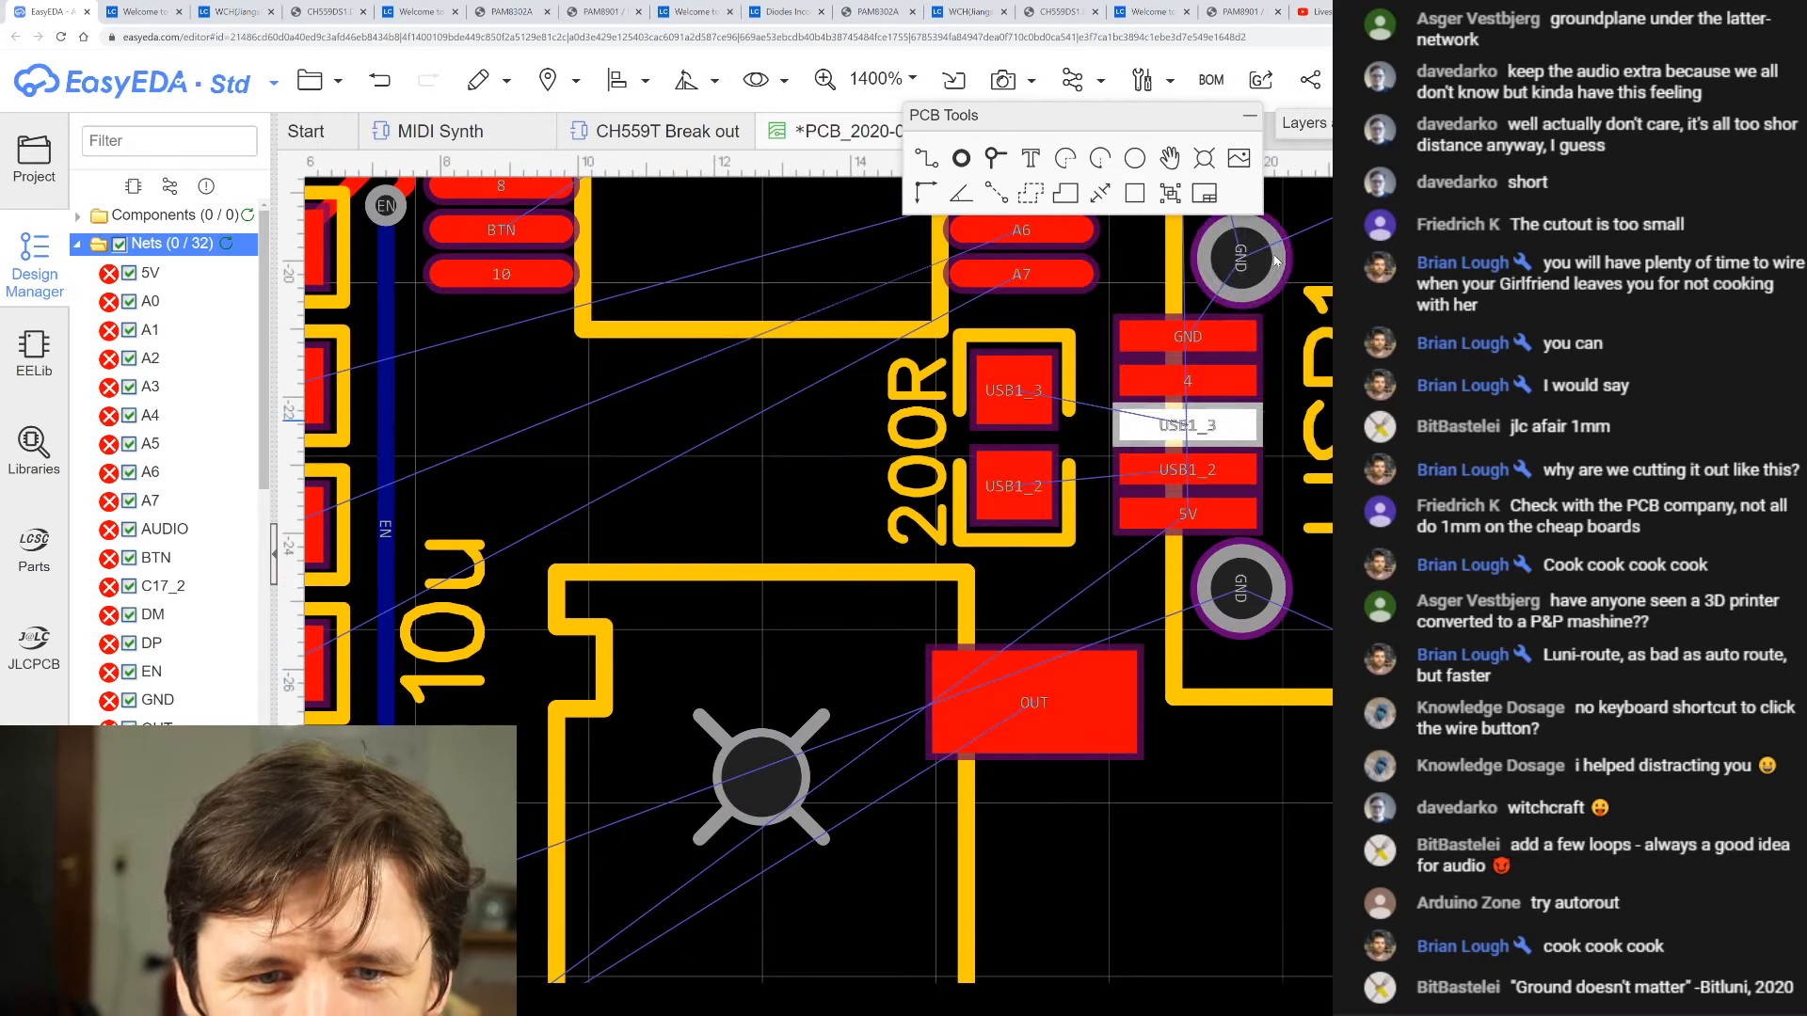
left_click(923, 166)
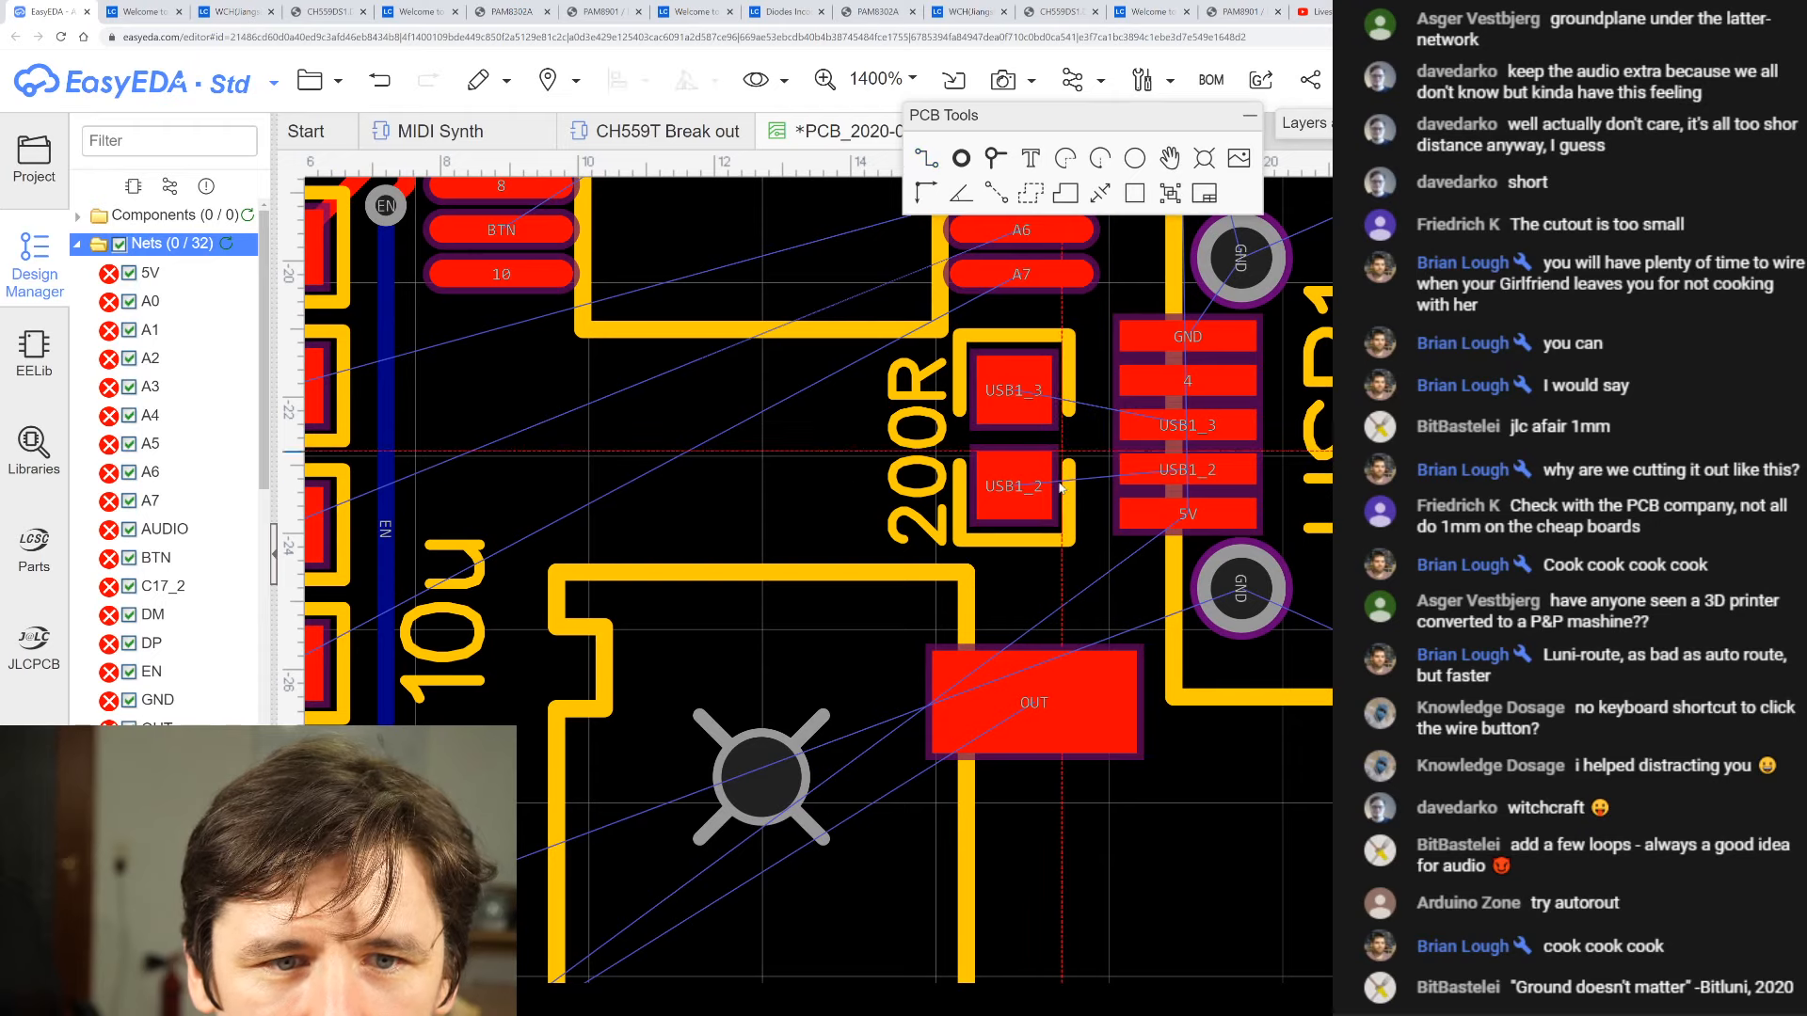
left_click(1017, 388)
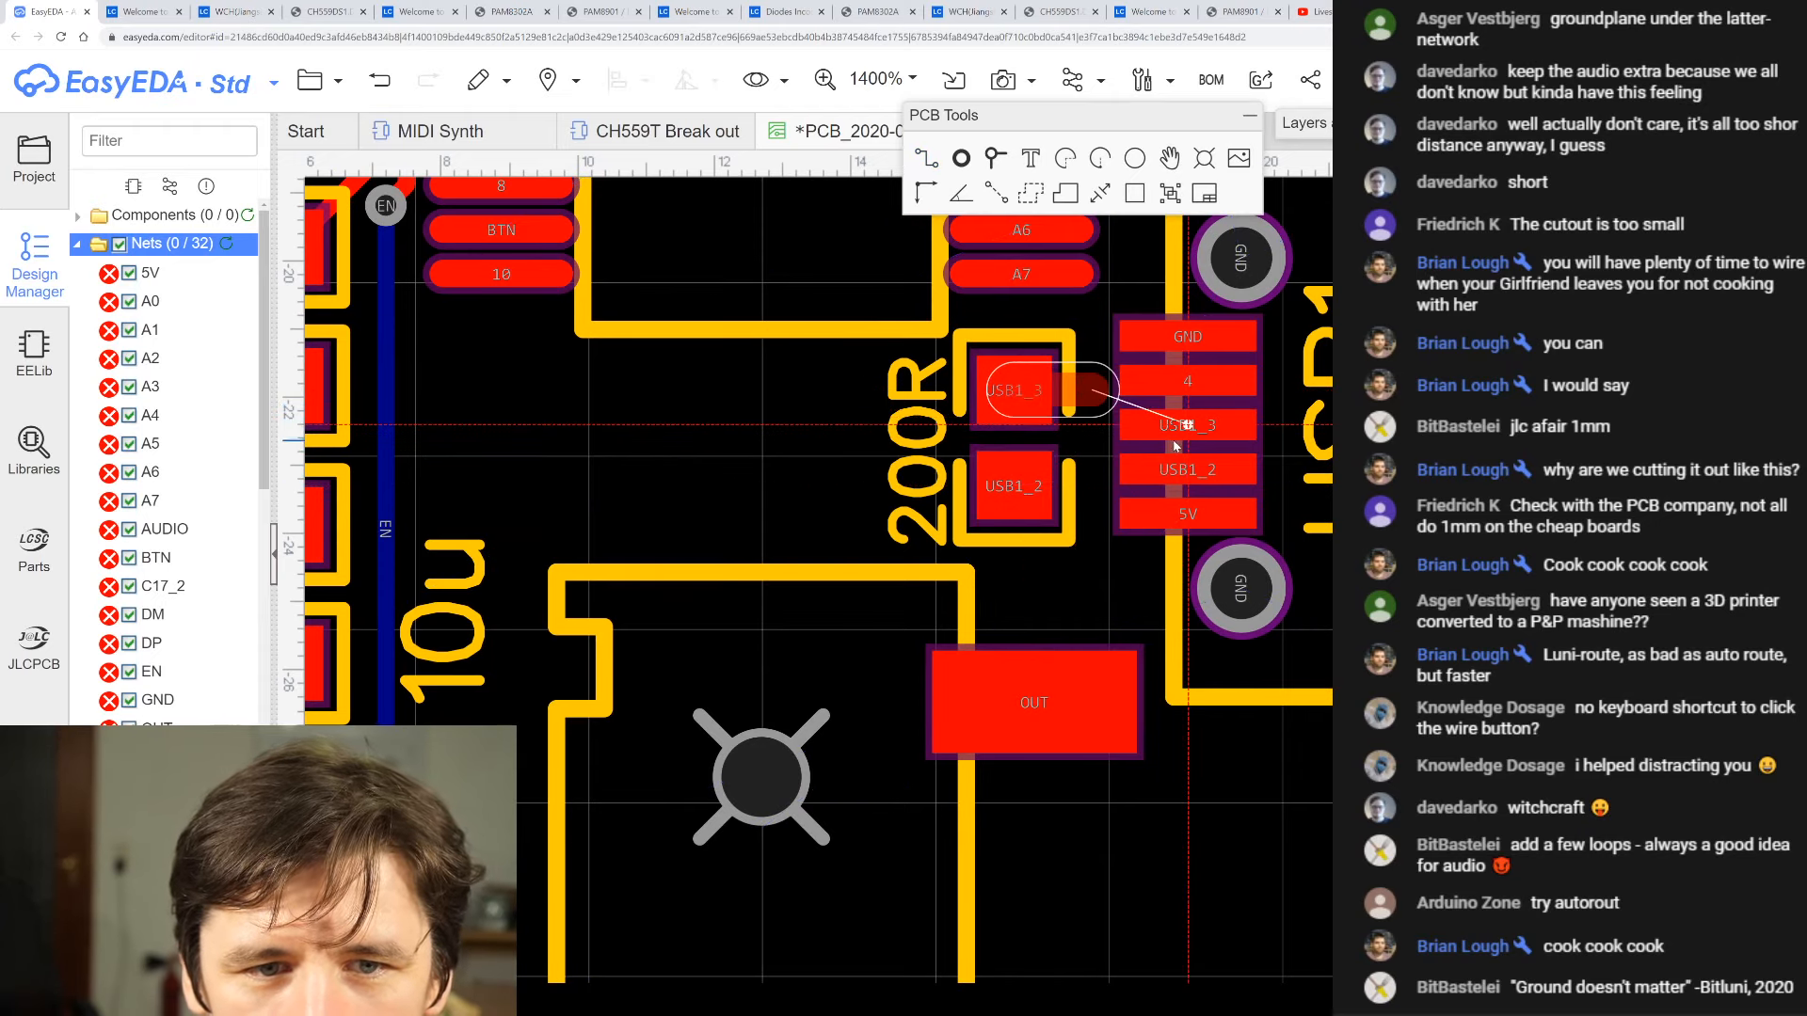
key("Escape")
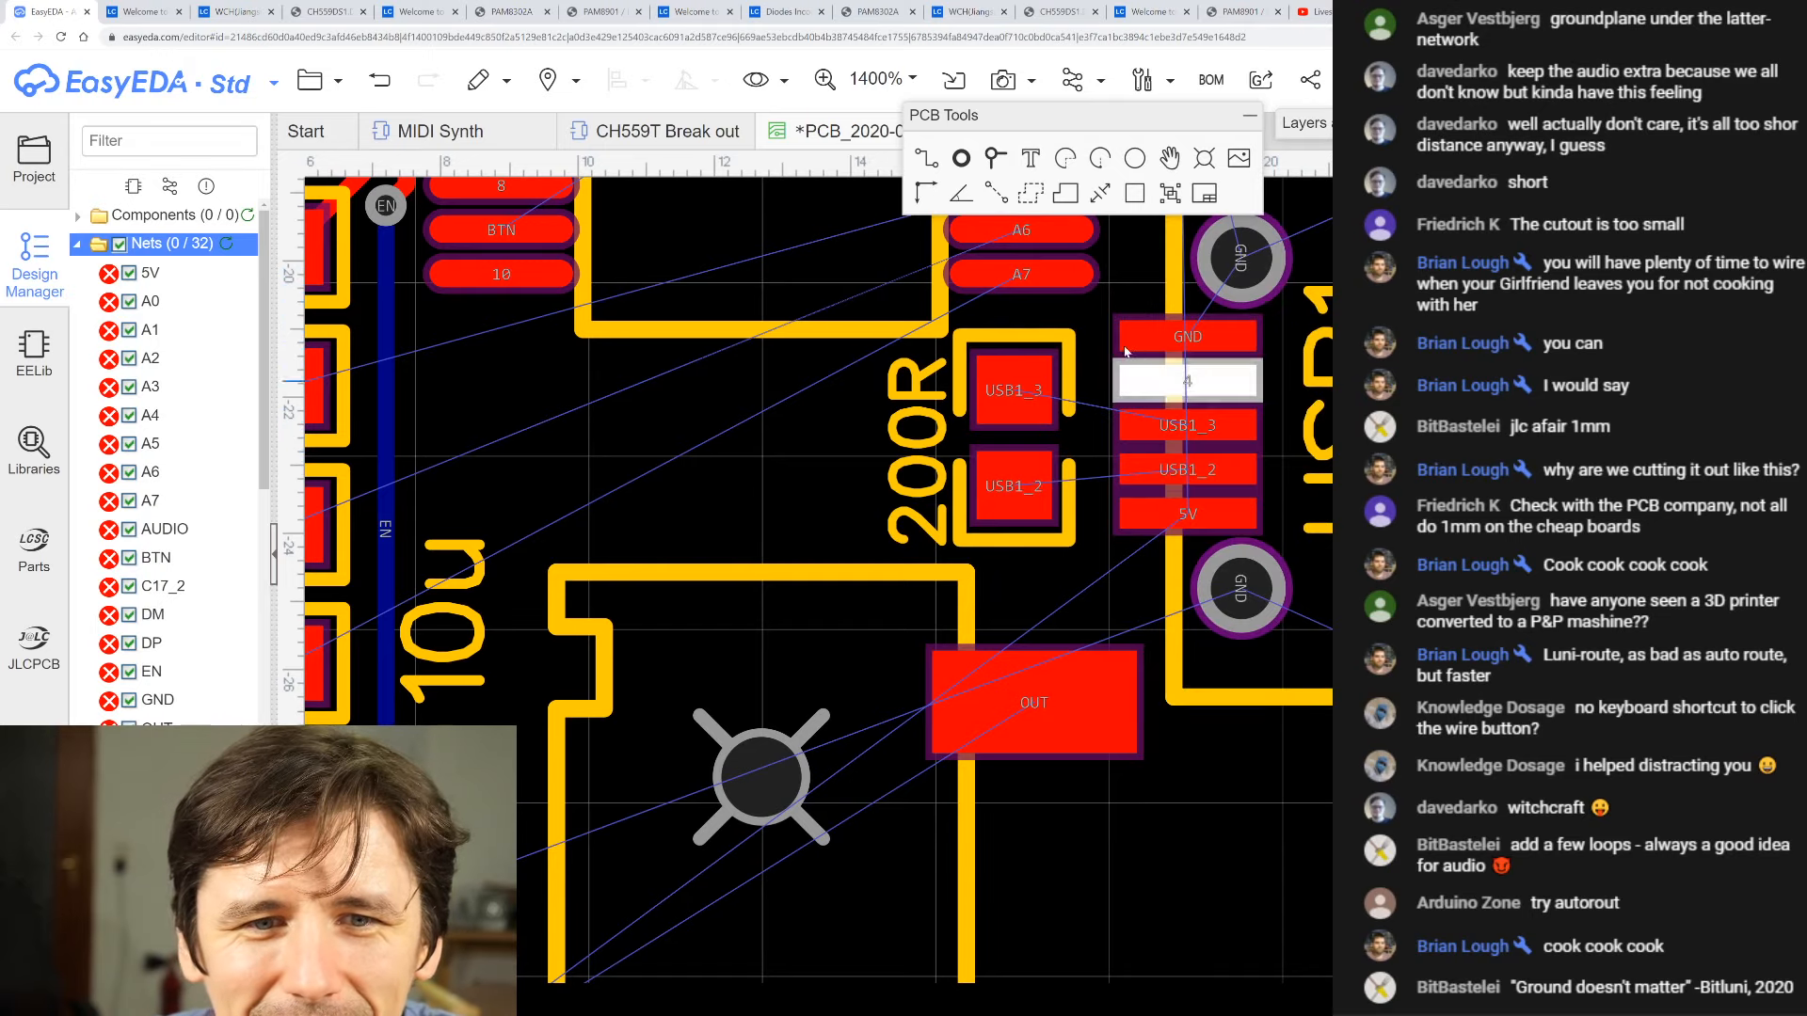
- Route the USB1_3 and USB1_2 nets from the USB1 connector's pads to the matching pads of the 200R resistor
left_click(926, 158)
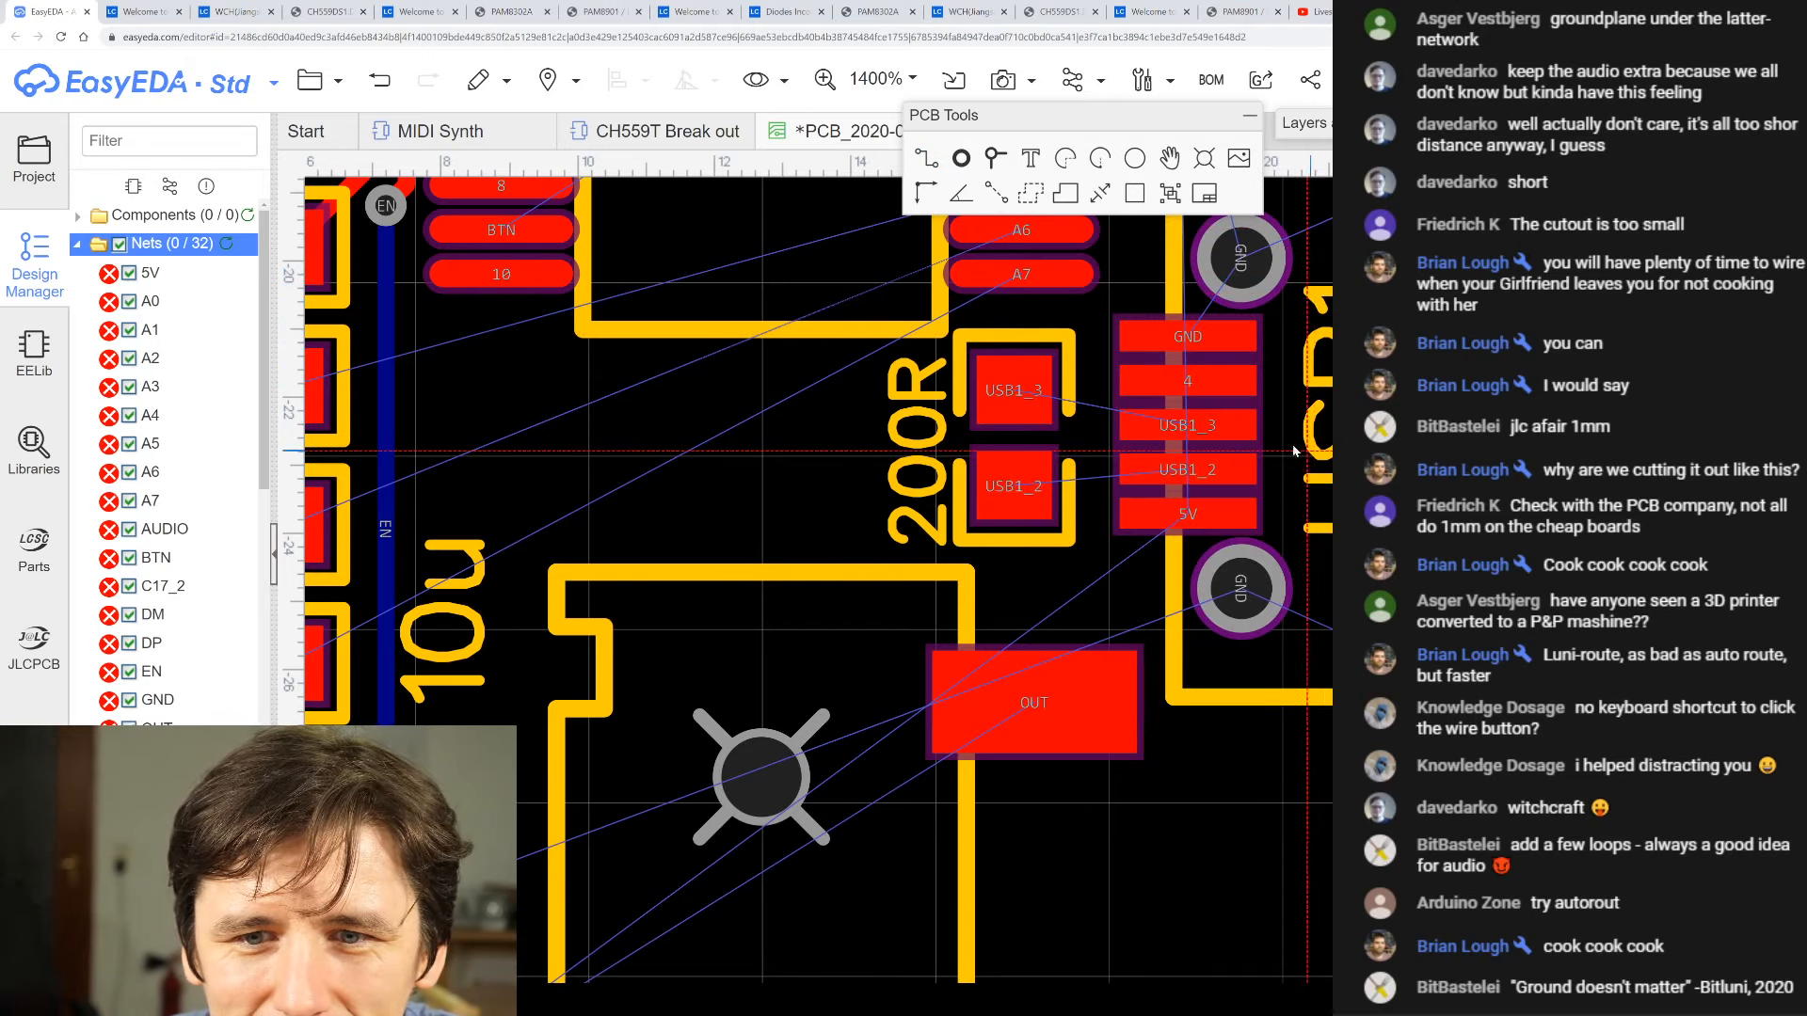
left_click(1070, 414)
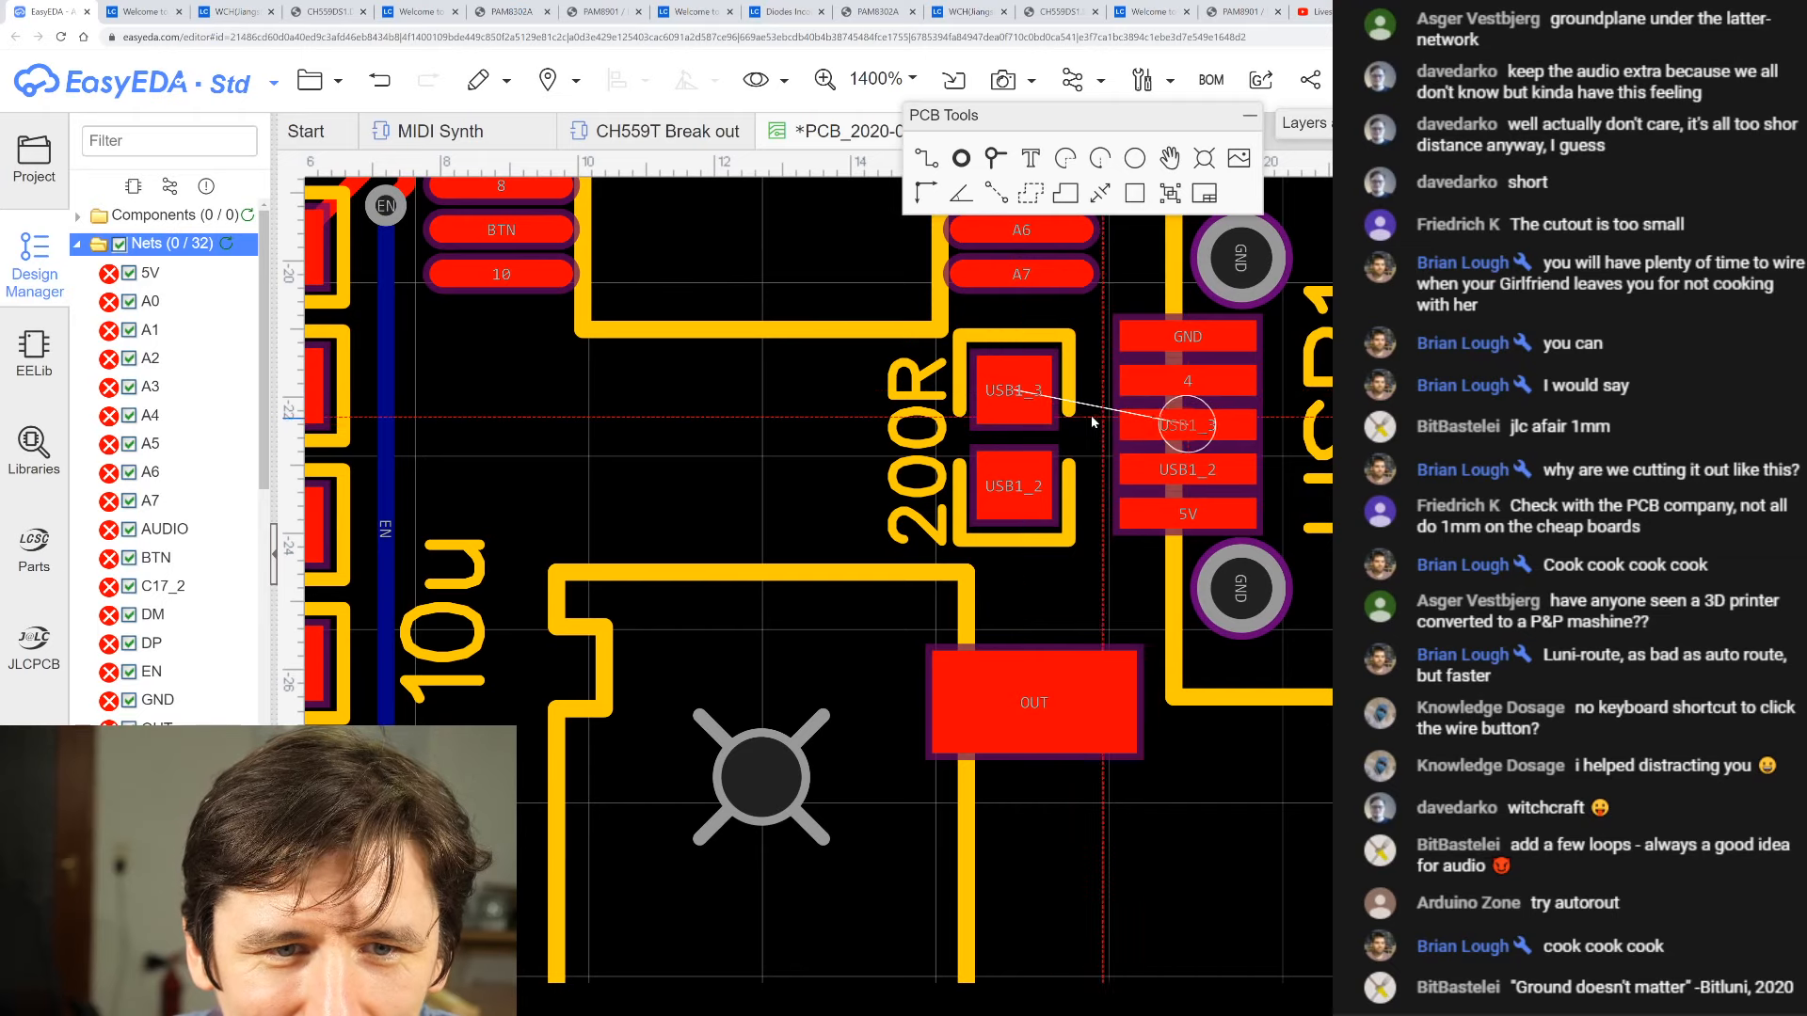
left_click(1016, 390)
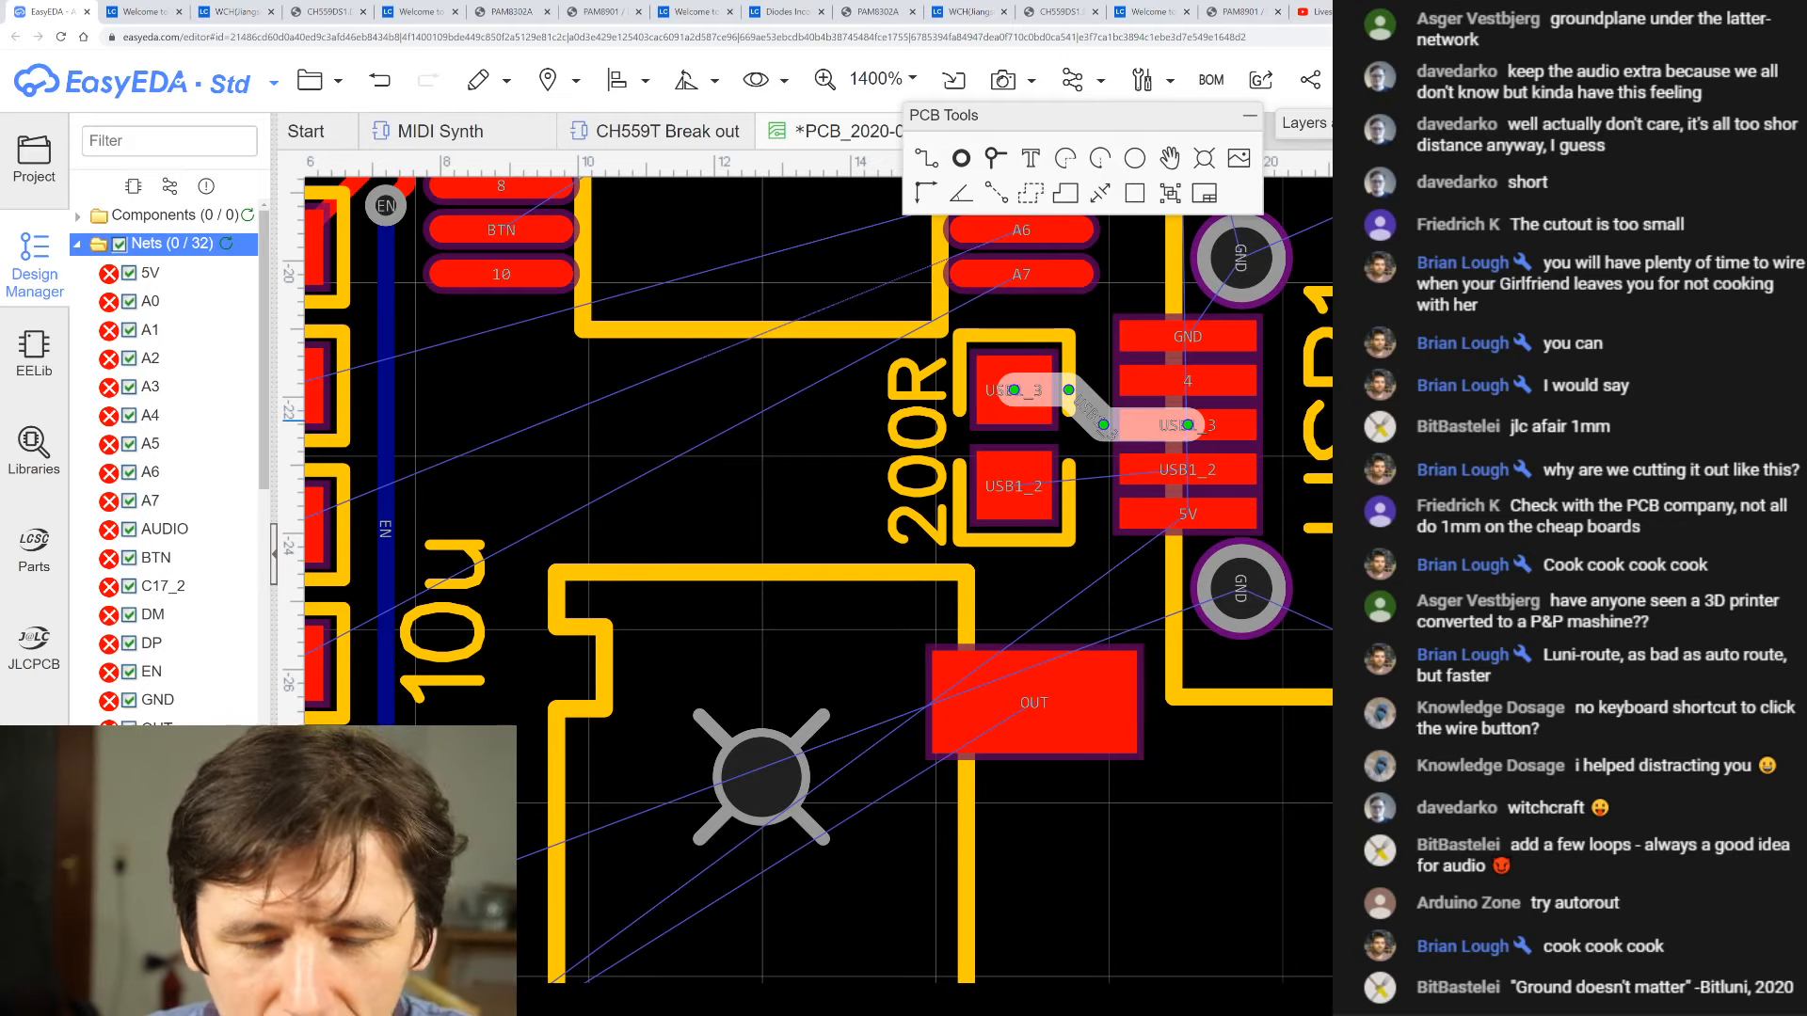
left_click(926, 158)
left_click(1167, 473)
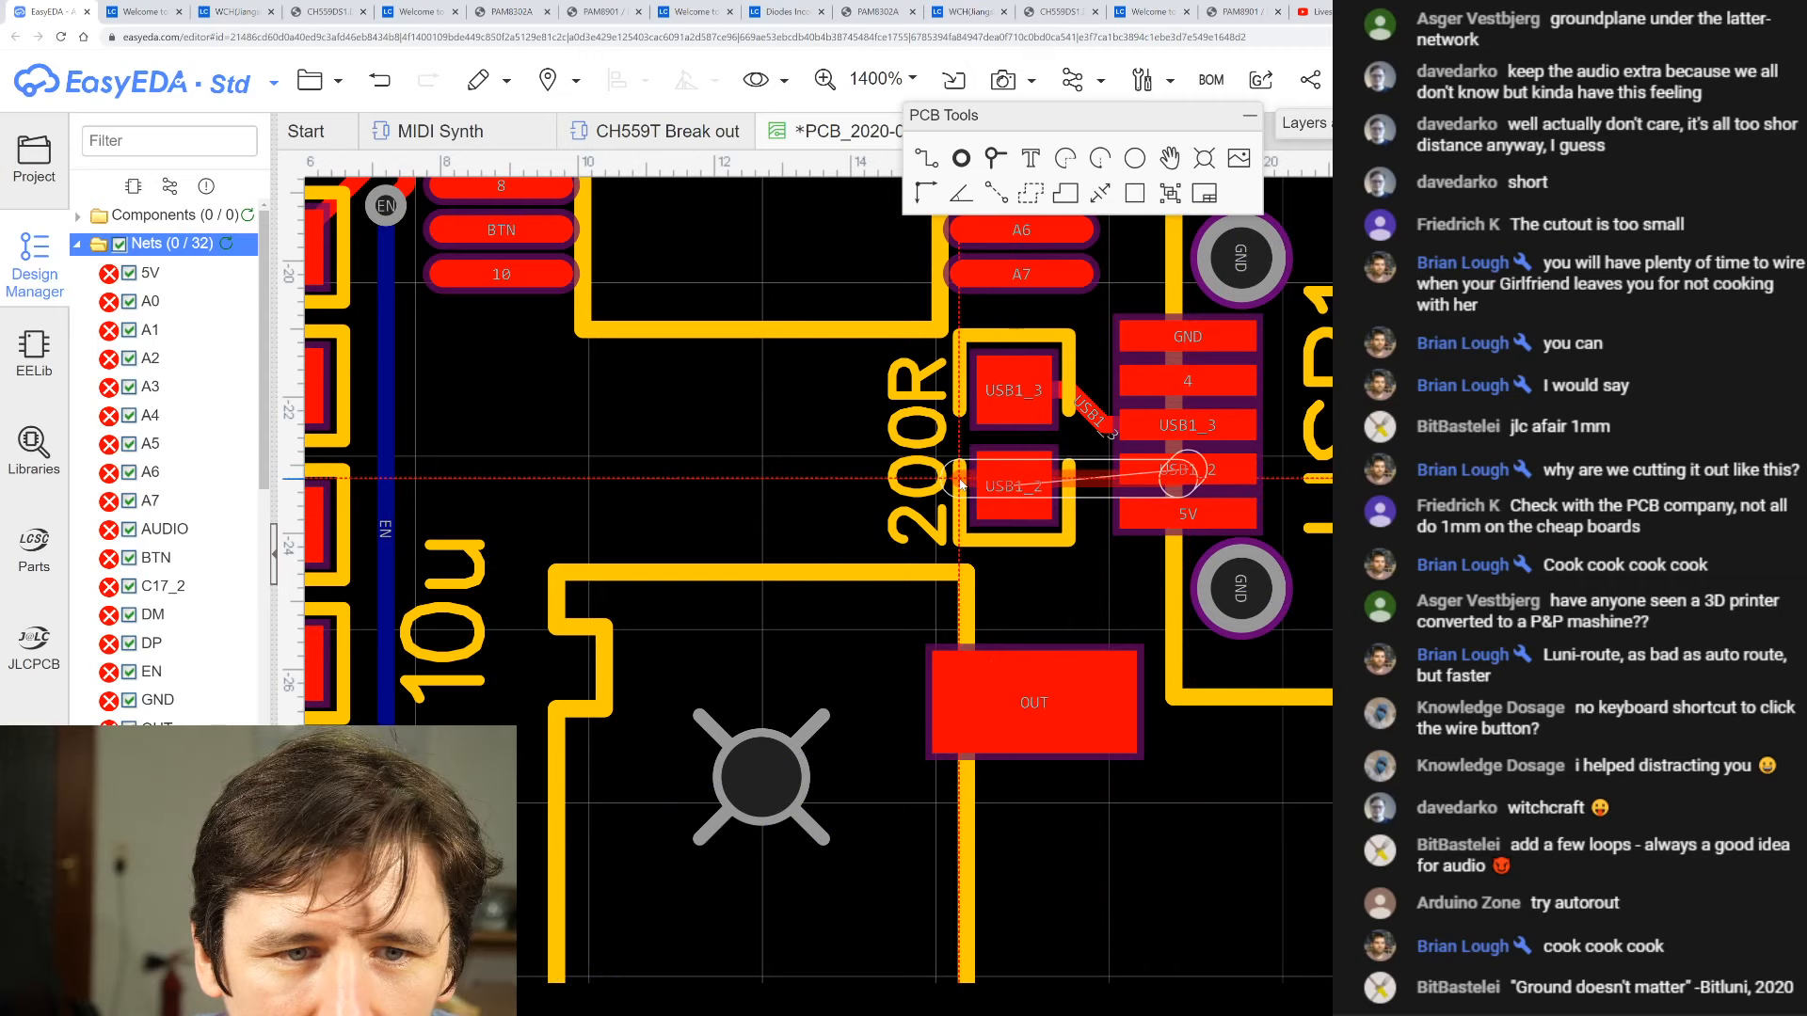
left_click(1016, 485)
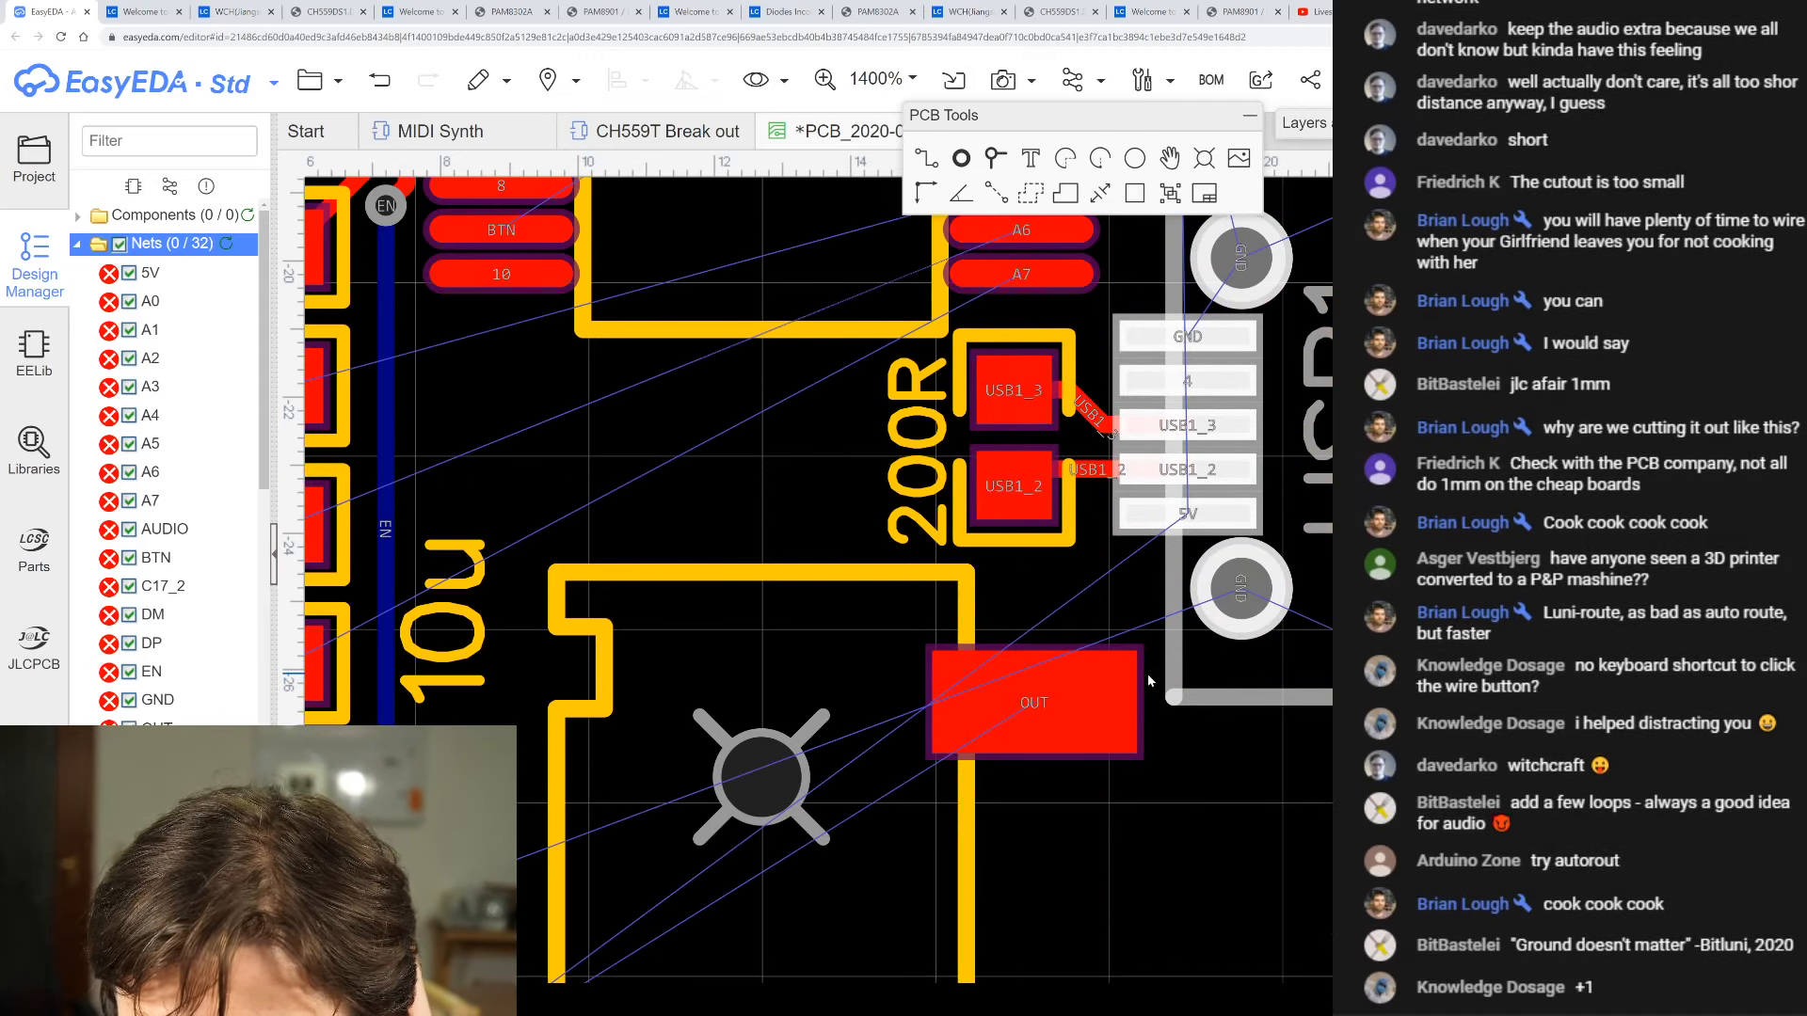
- Examine the remaining unrouted connections around USB1, the audio jack, U5 and the capacitors below USB2
scroll(950, 546, "down", 2)
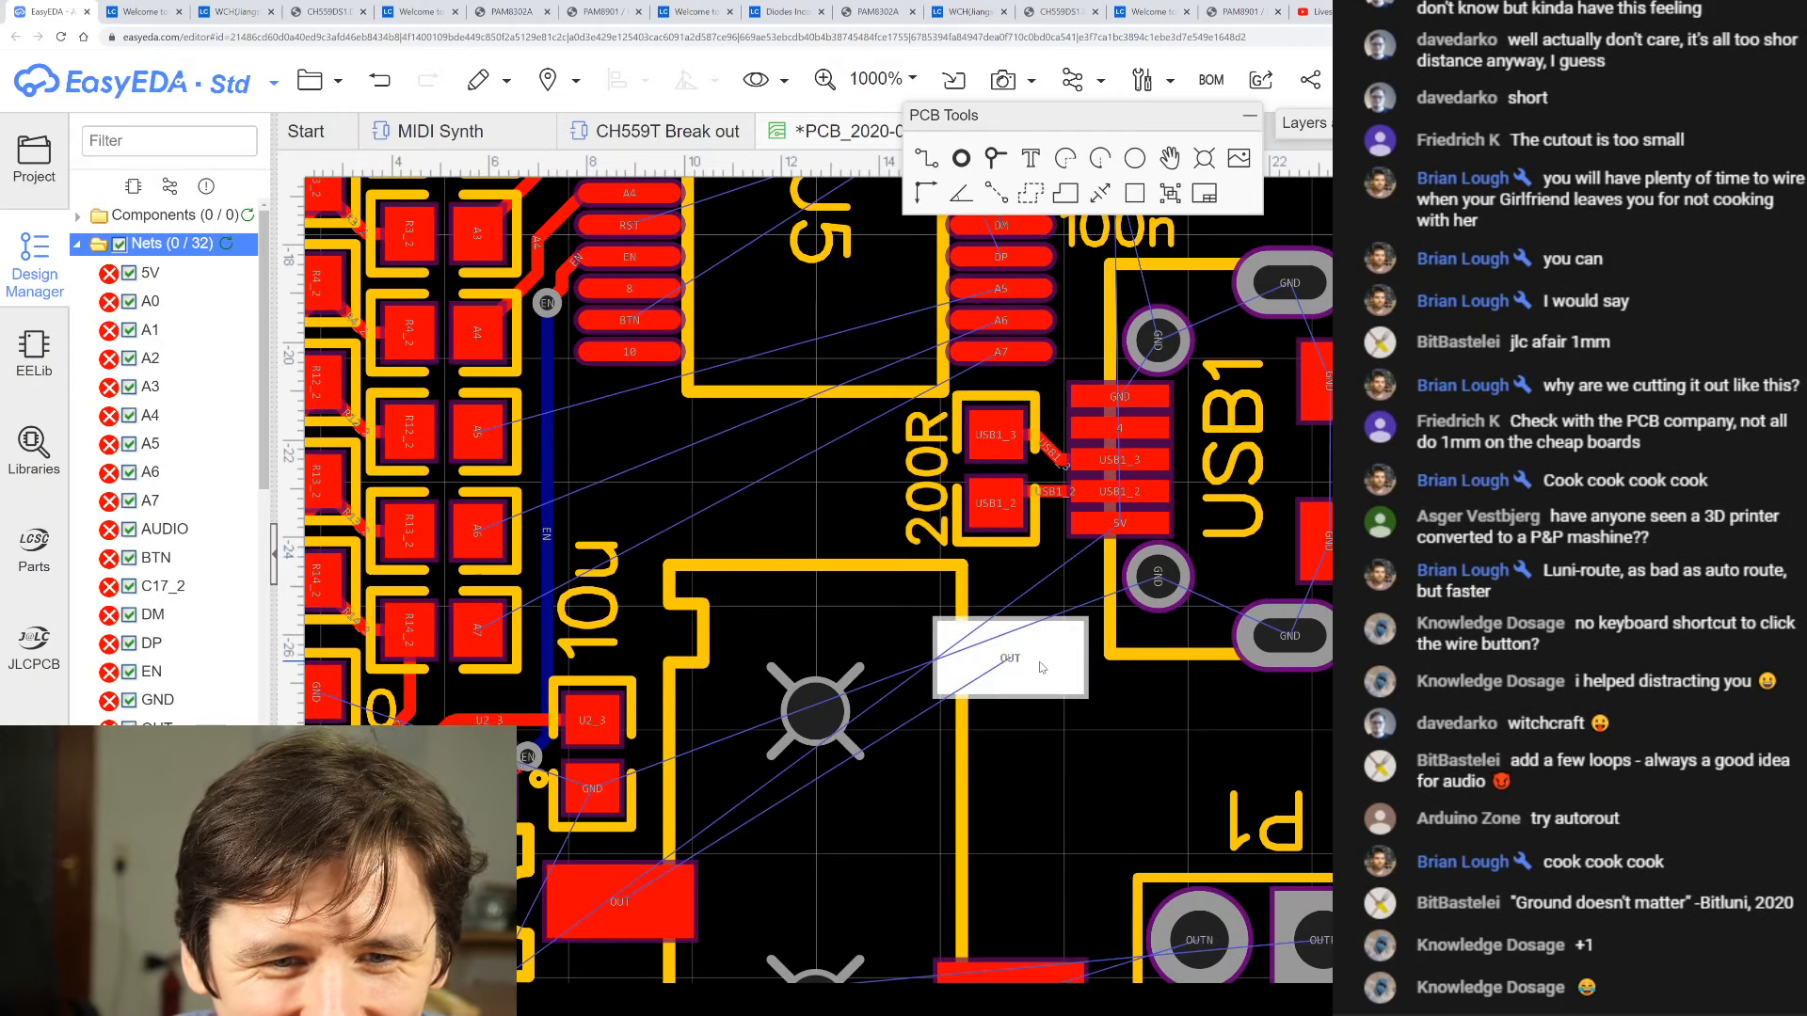
scroll(1044, 655, "up", 2)
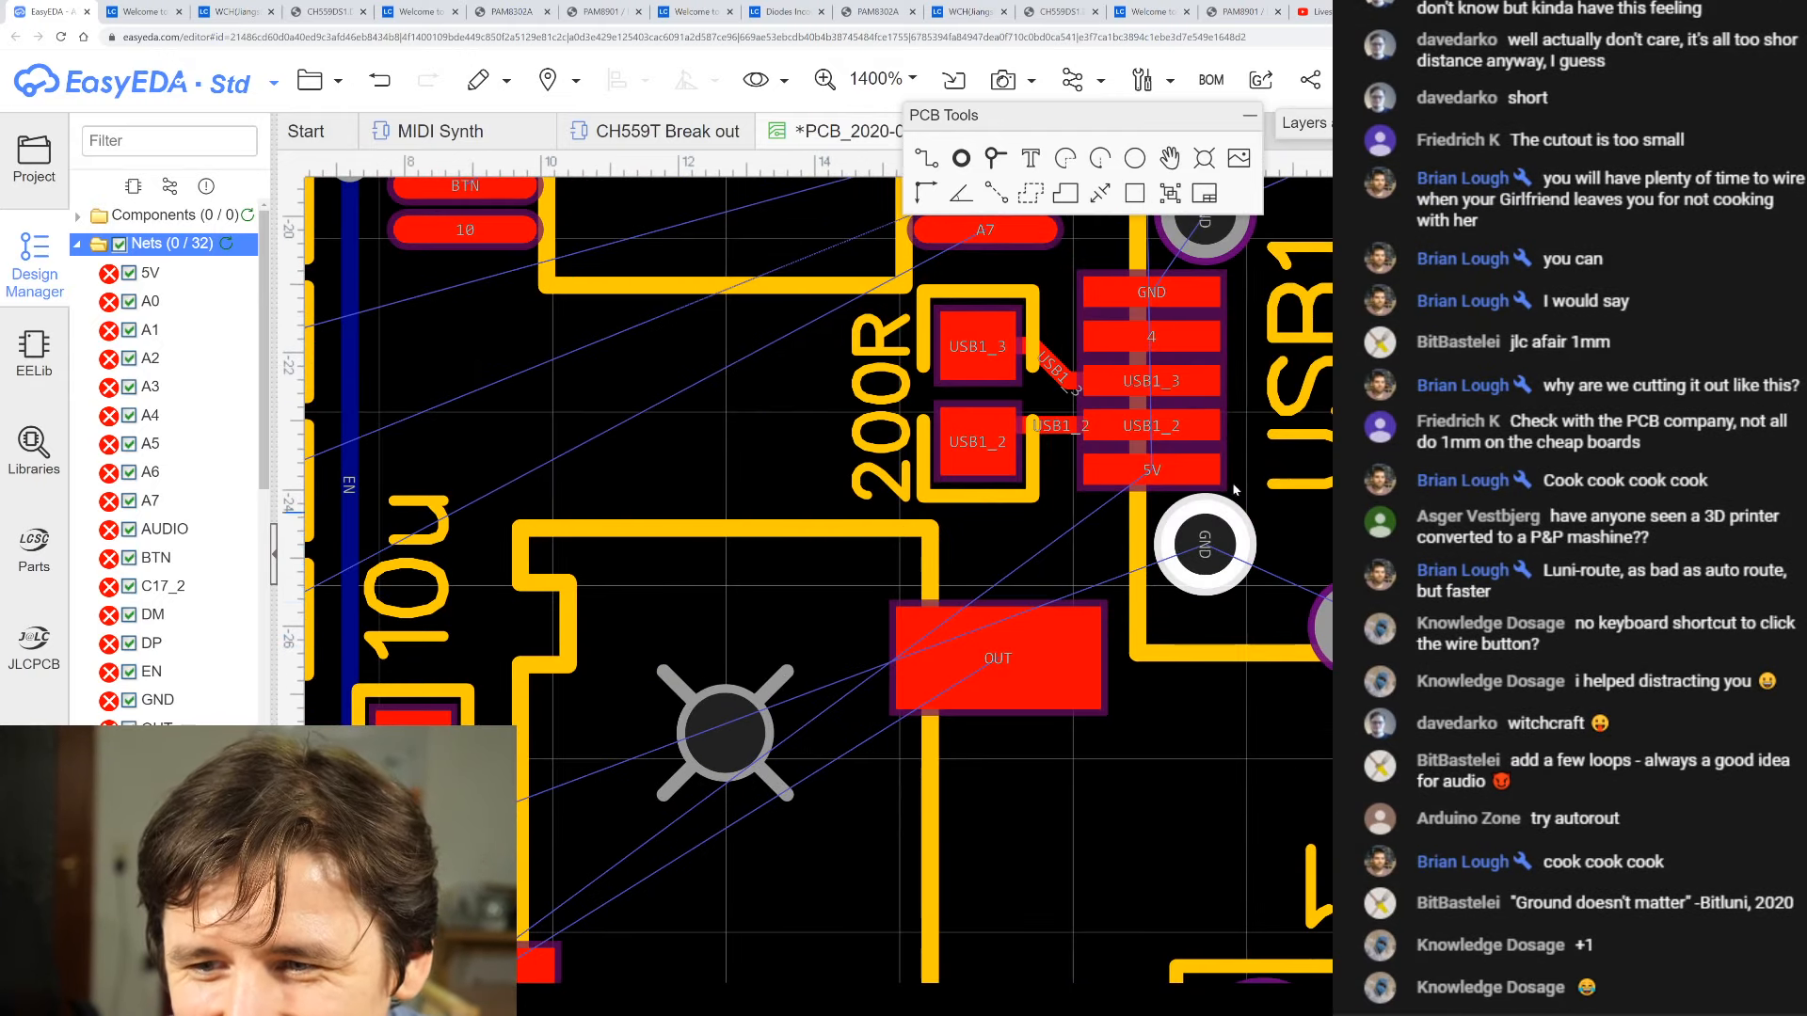
scroll(1240, 404, "up", 2)
left_click(997, 692)
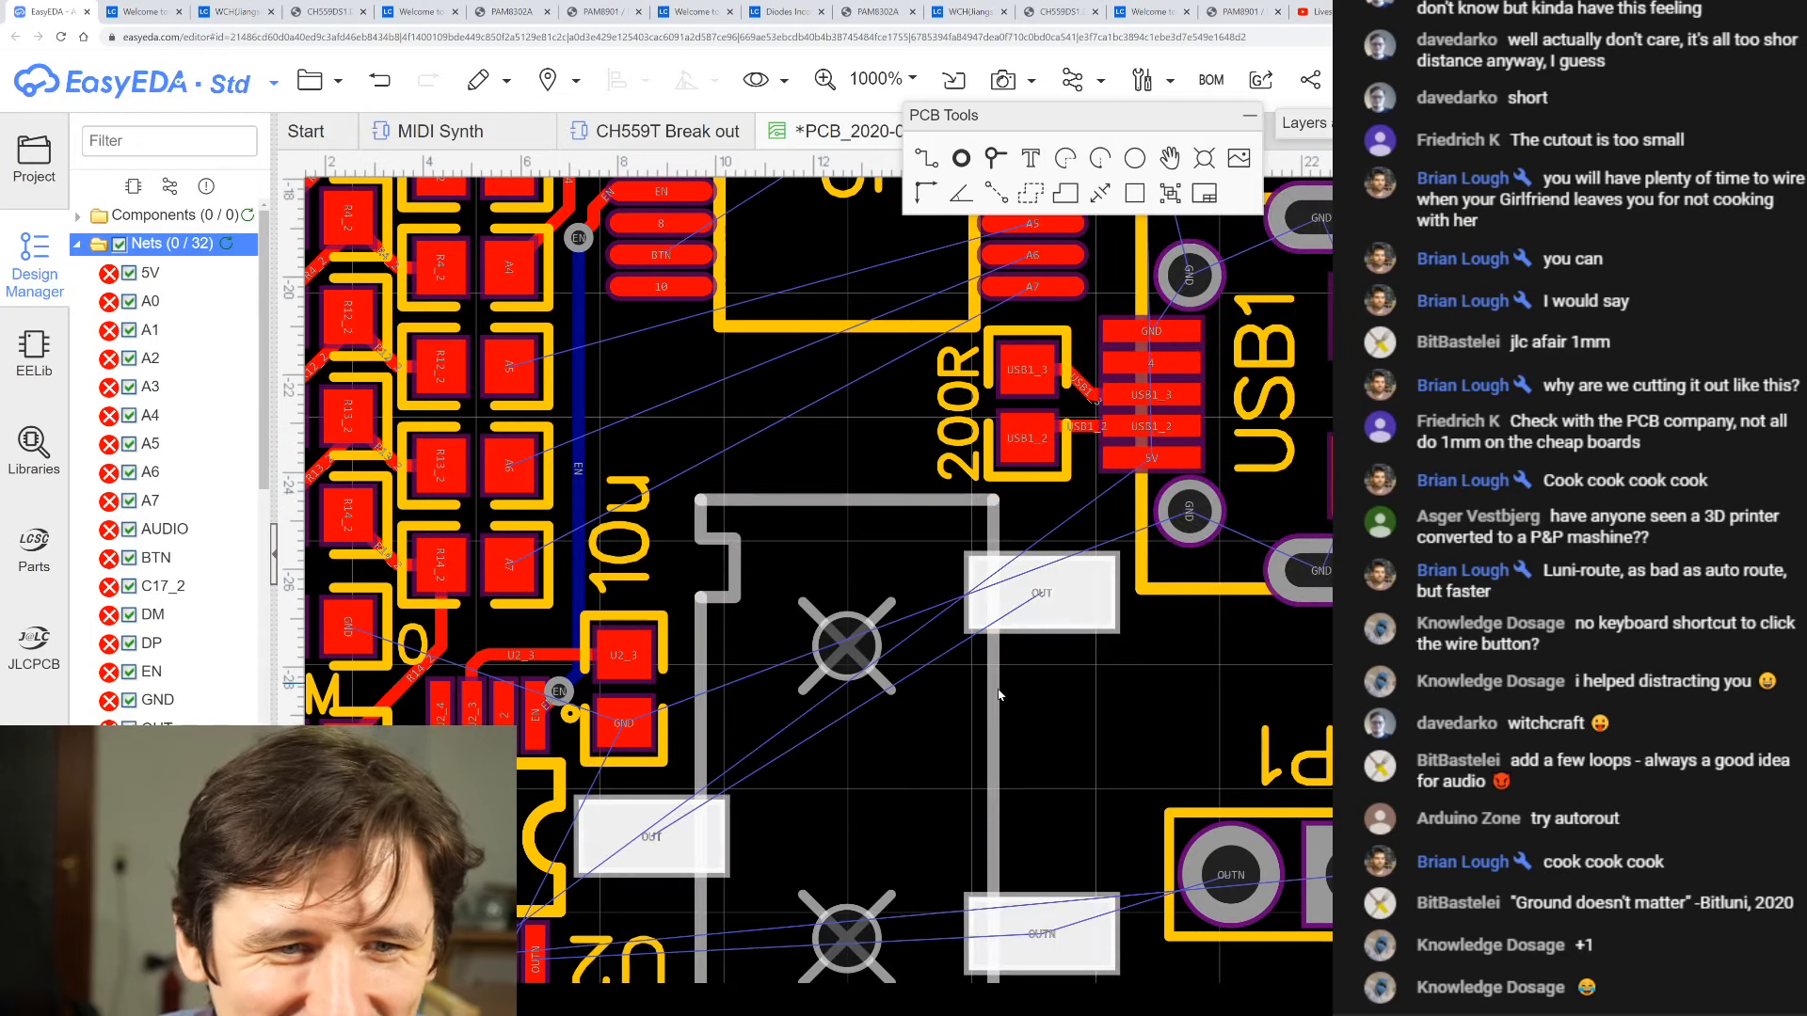
scroll(1044, 706, "down", 6)
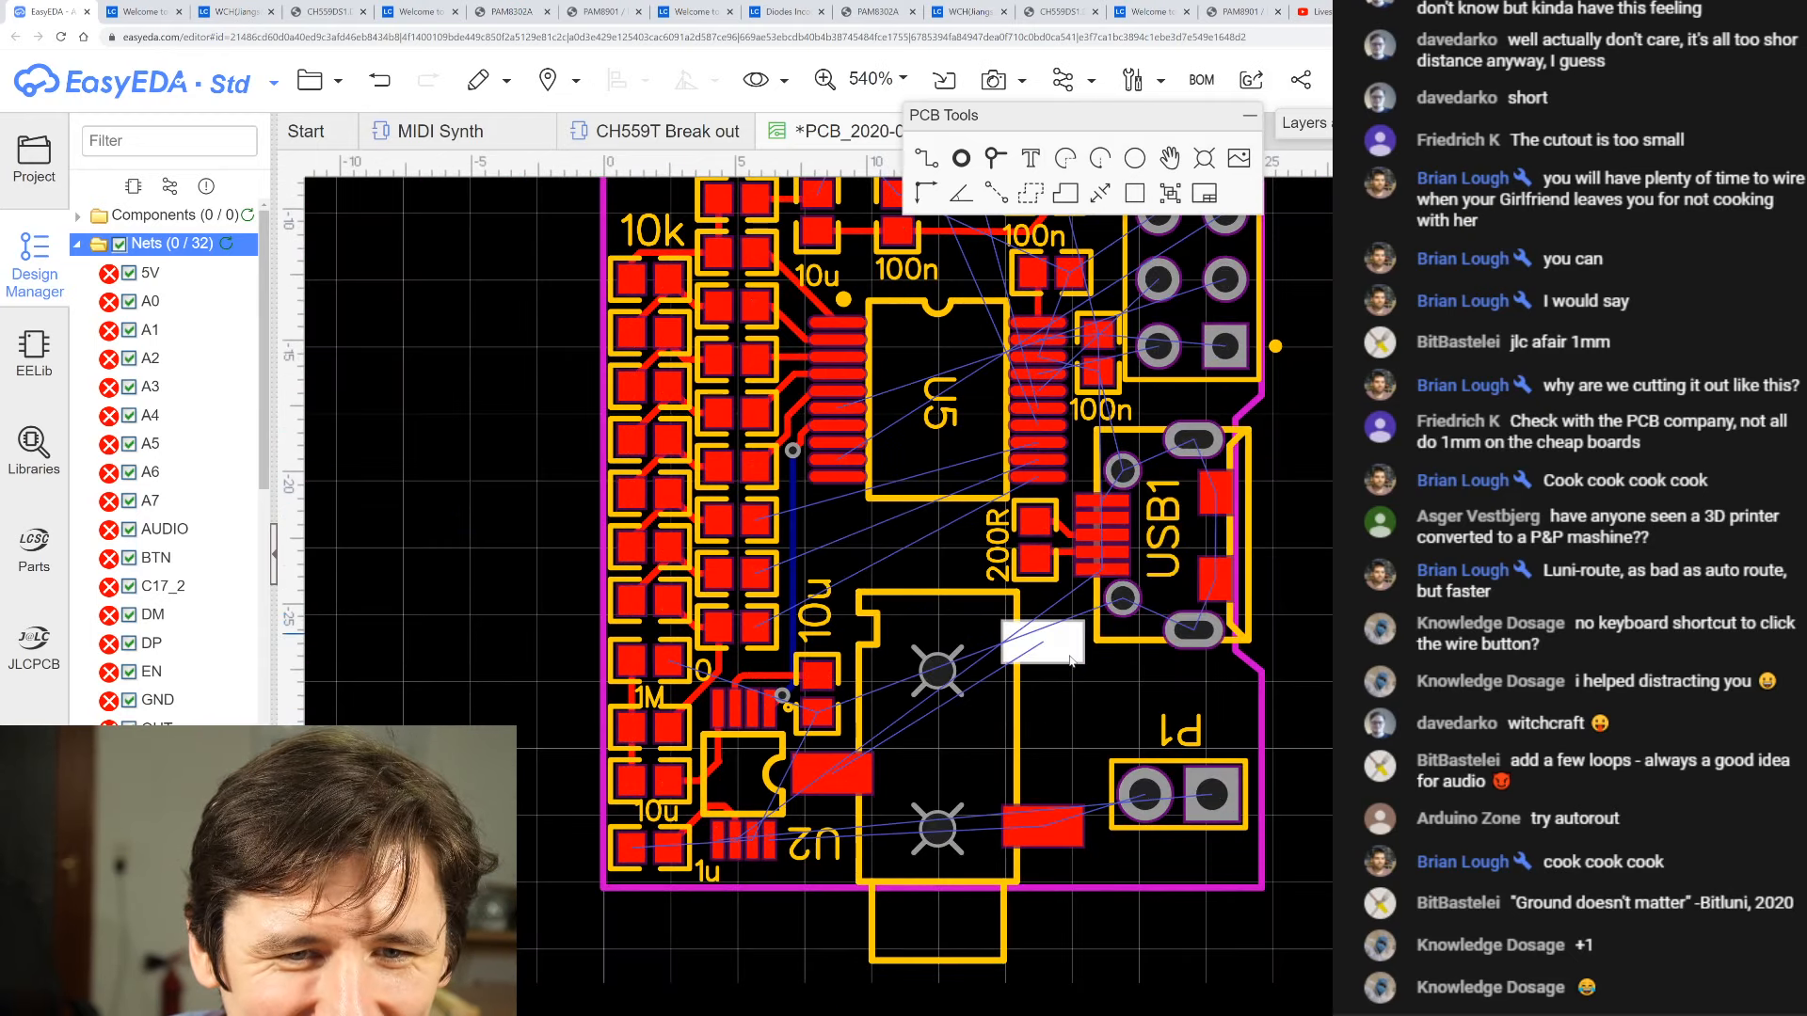
scroll(1084, 393, "up", 3)
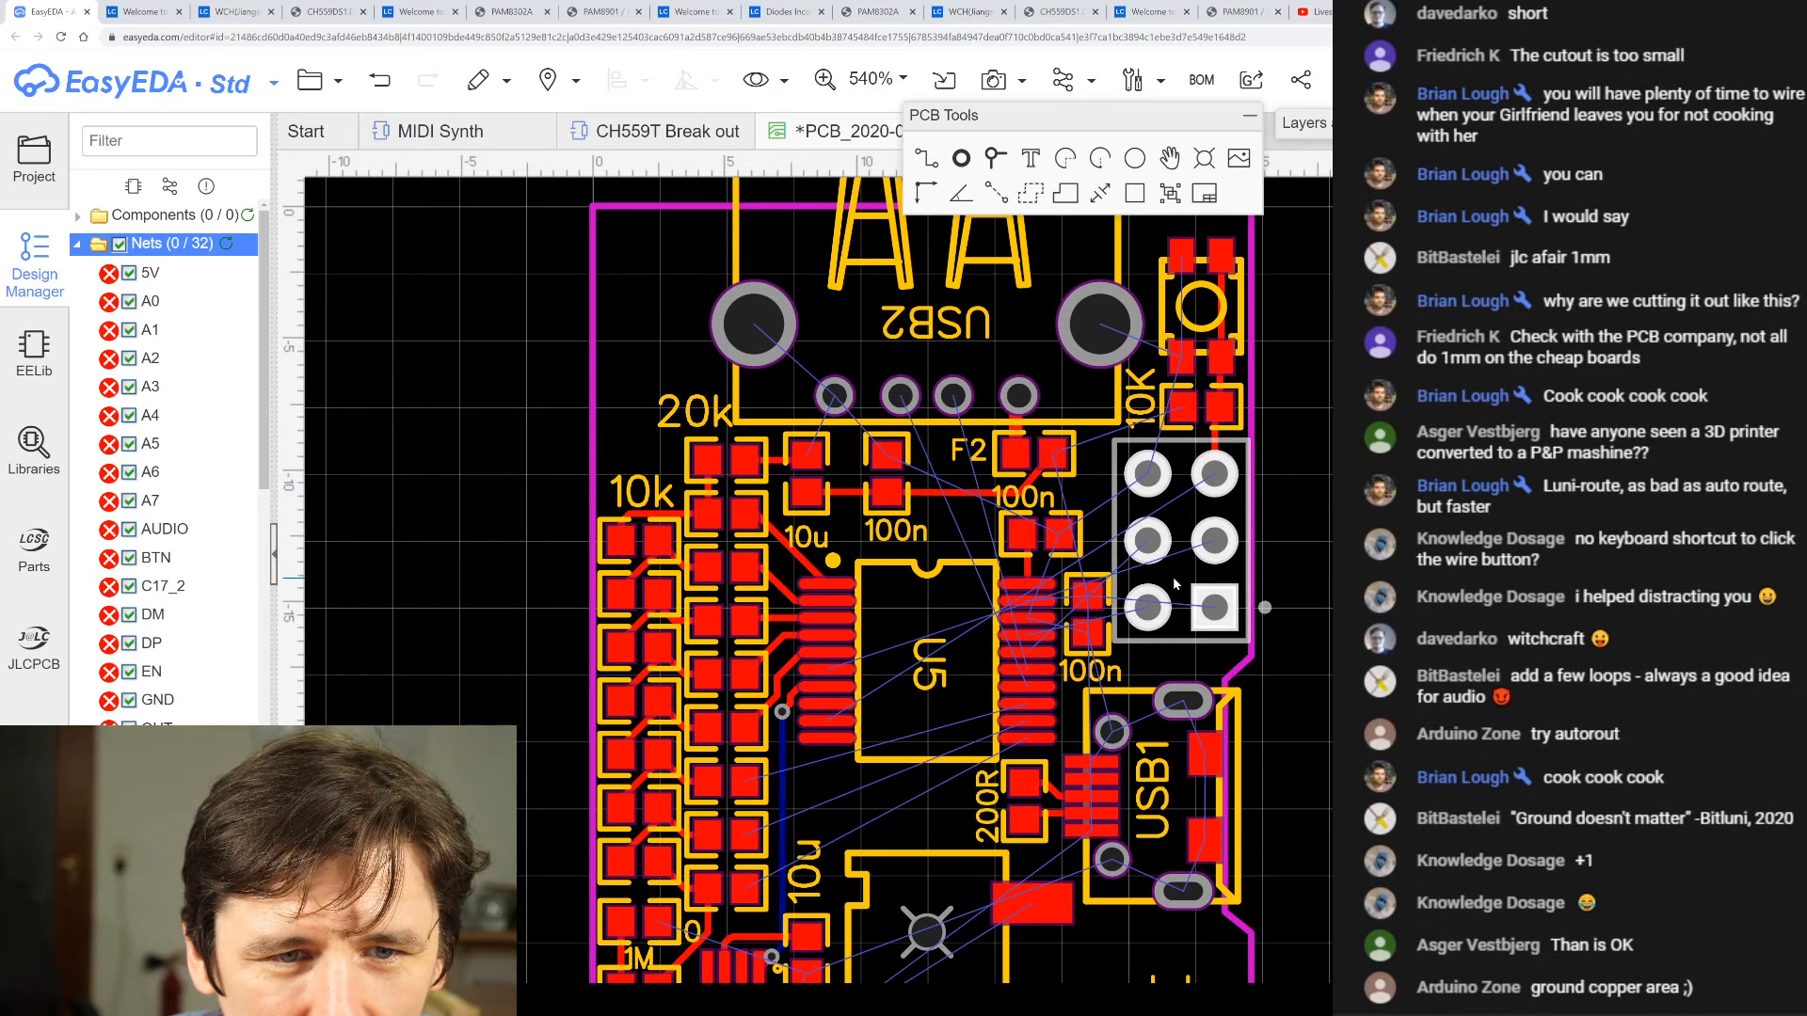
scroll(1026, 471, "up", 3)
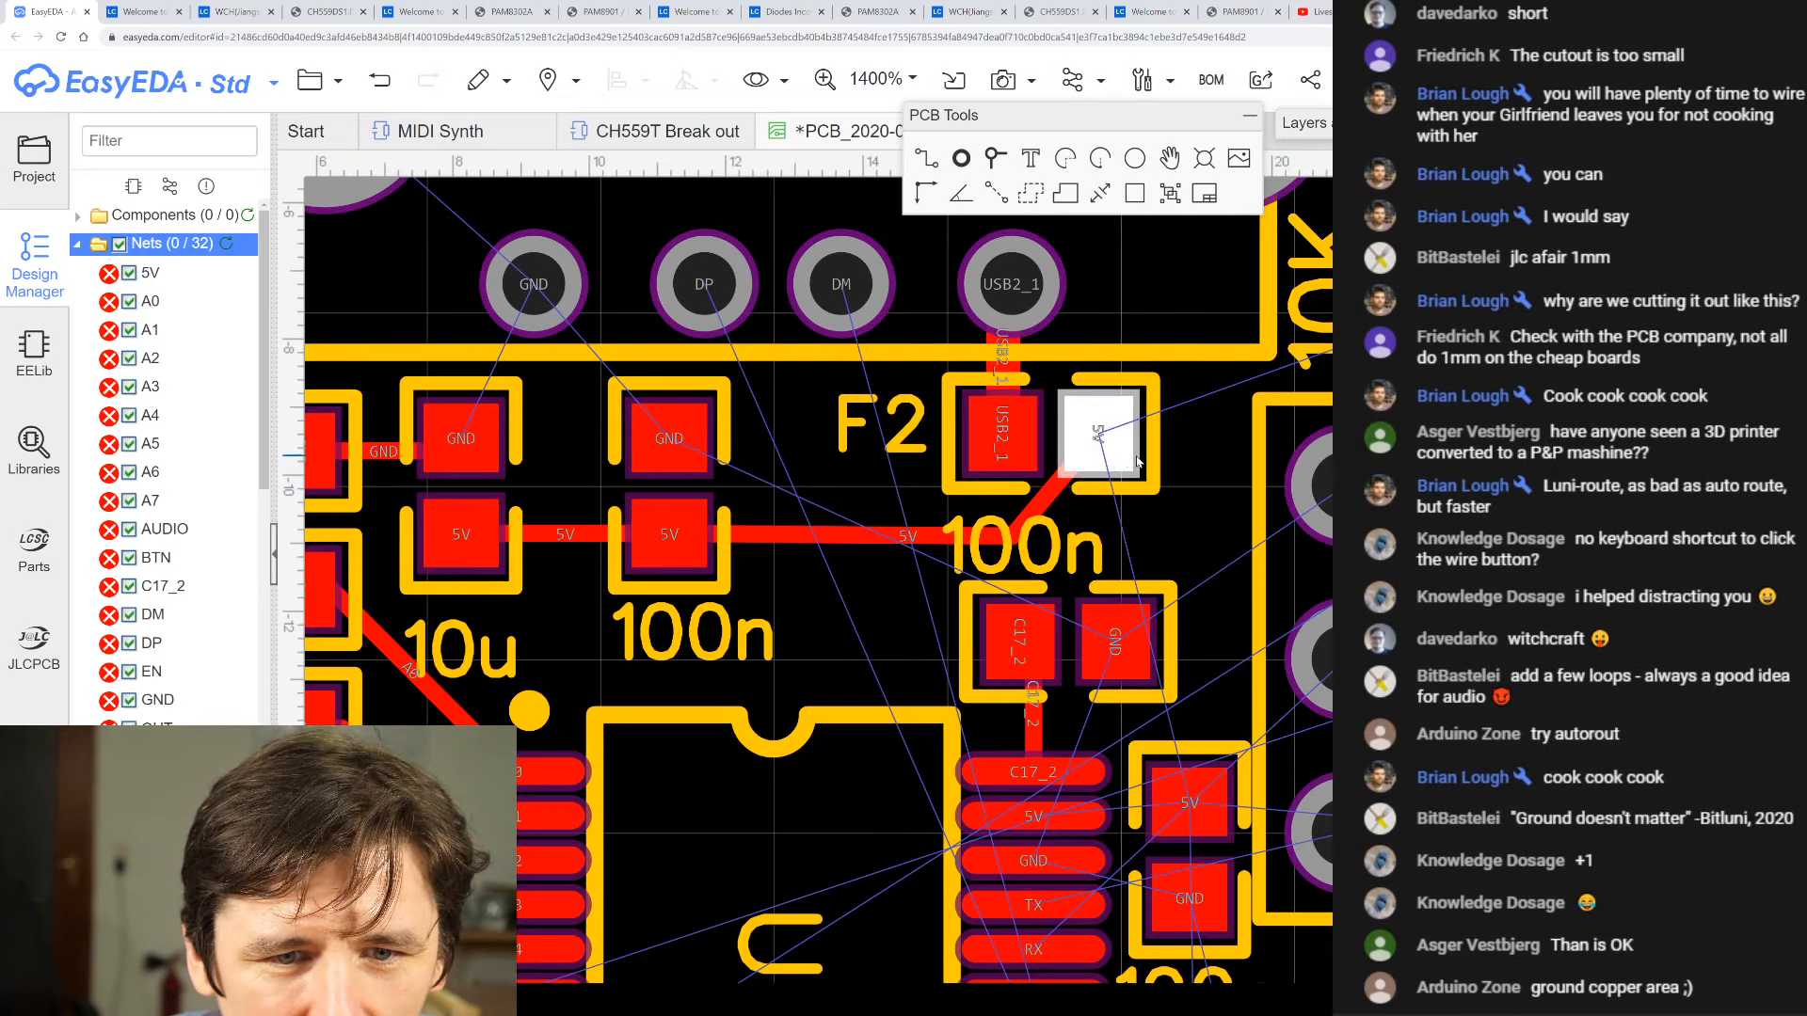
scroll(1205, 583, "down", 1)
scroll(1205, 580, "down", 3)
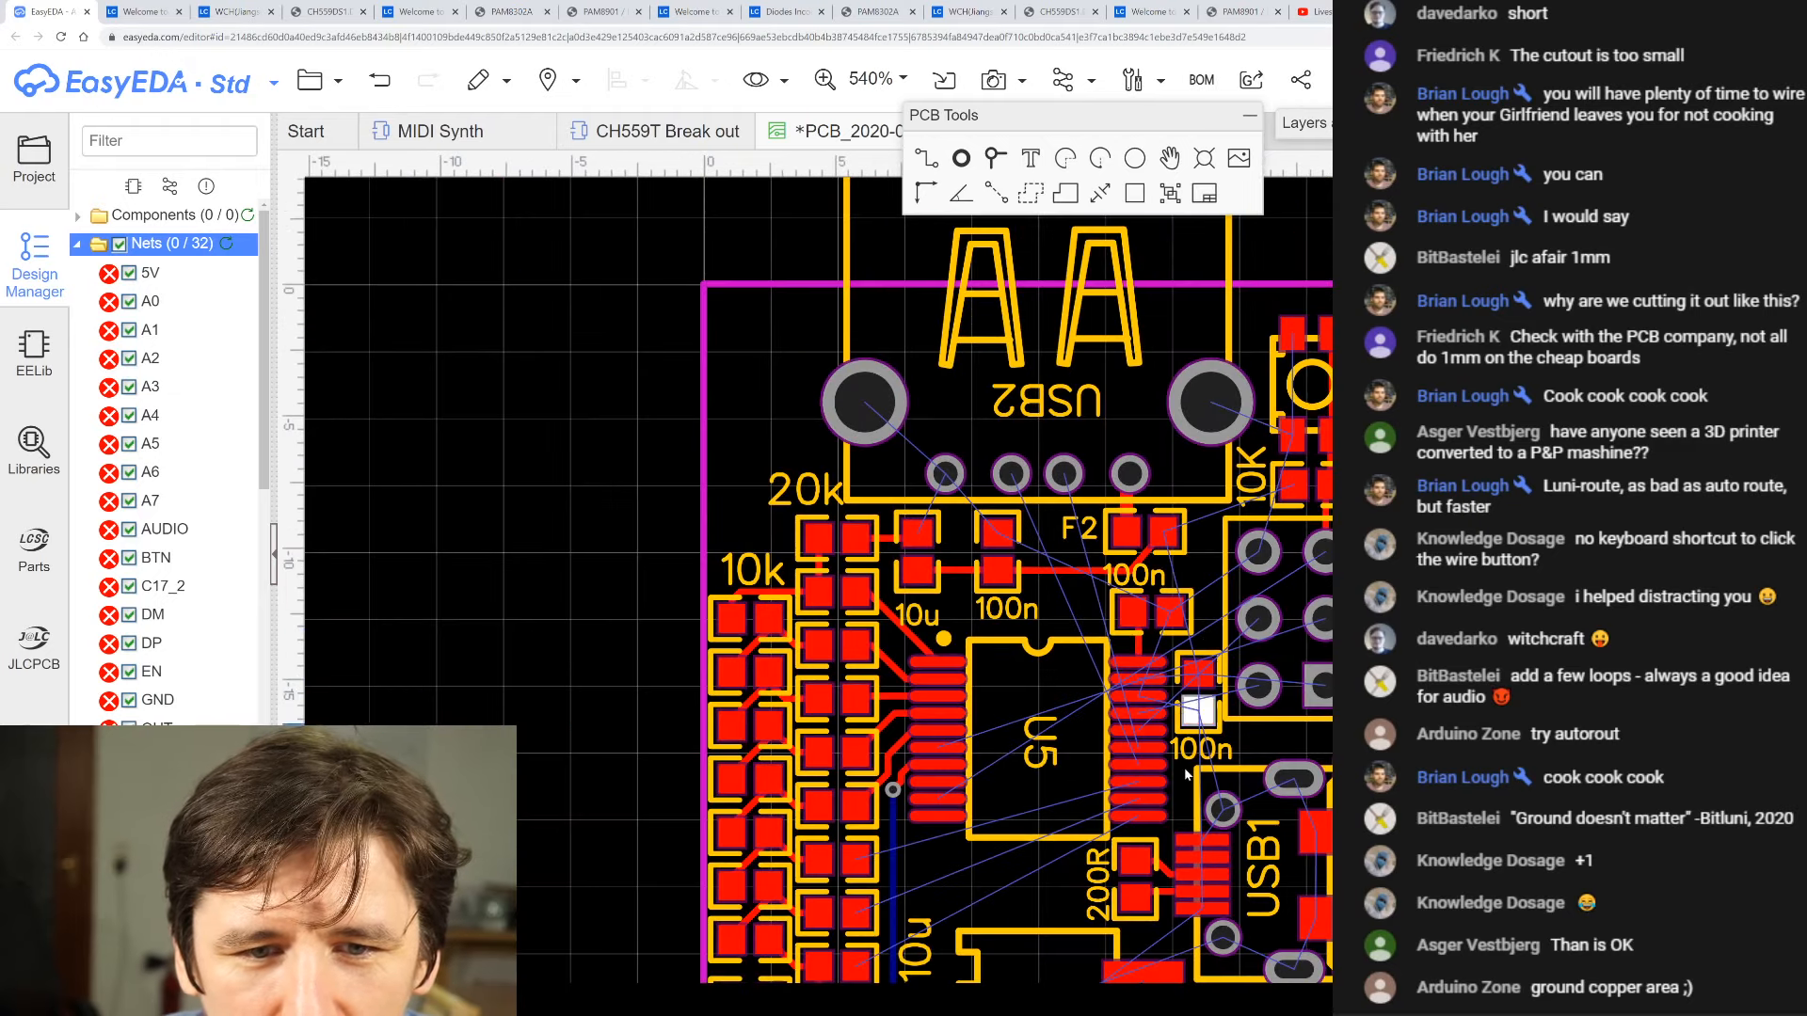
- Move the 10u and 100n capacitors below USB2 closer together and delete the old GND and 5V track segments at their pads
scroll(1224, 774, "up", 3)
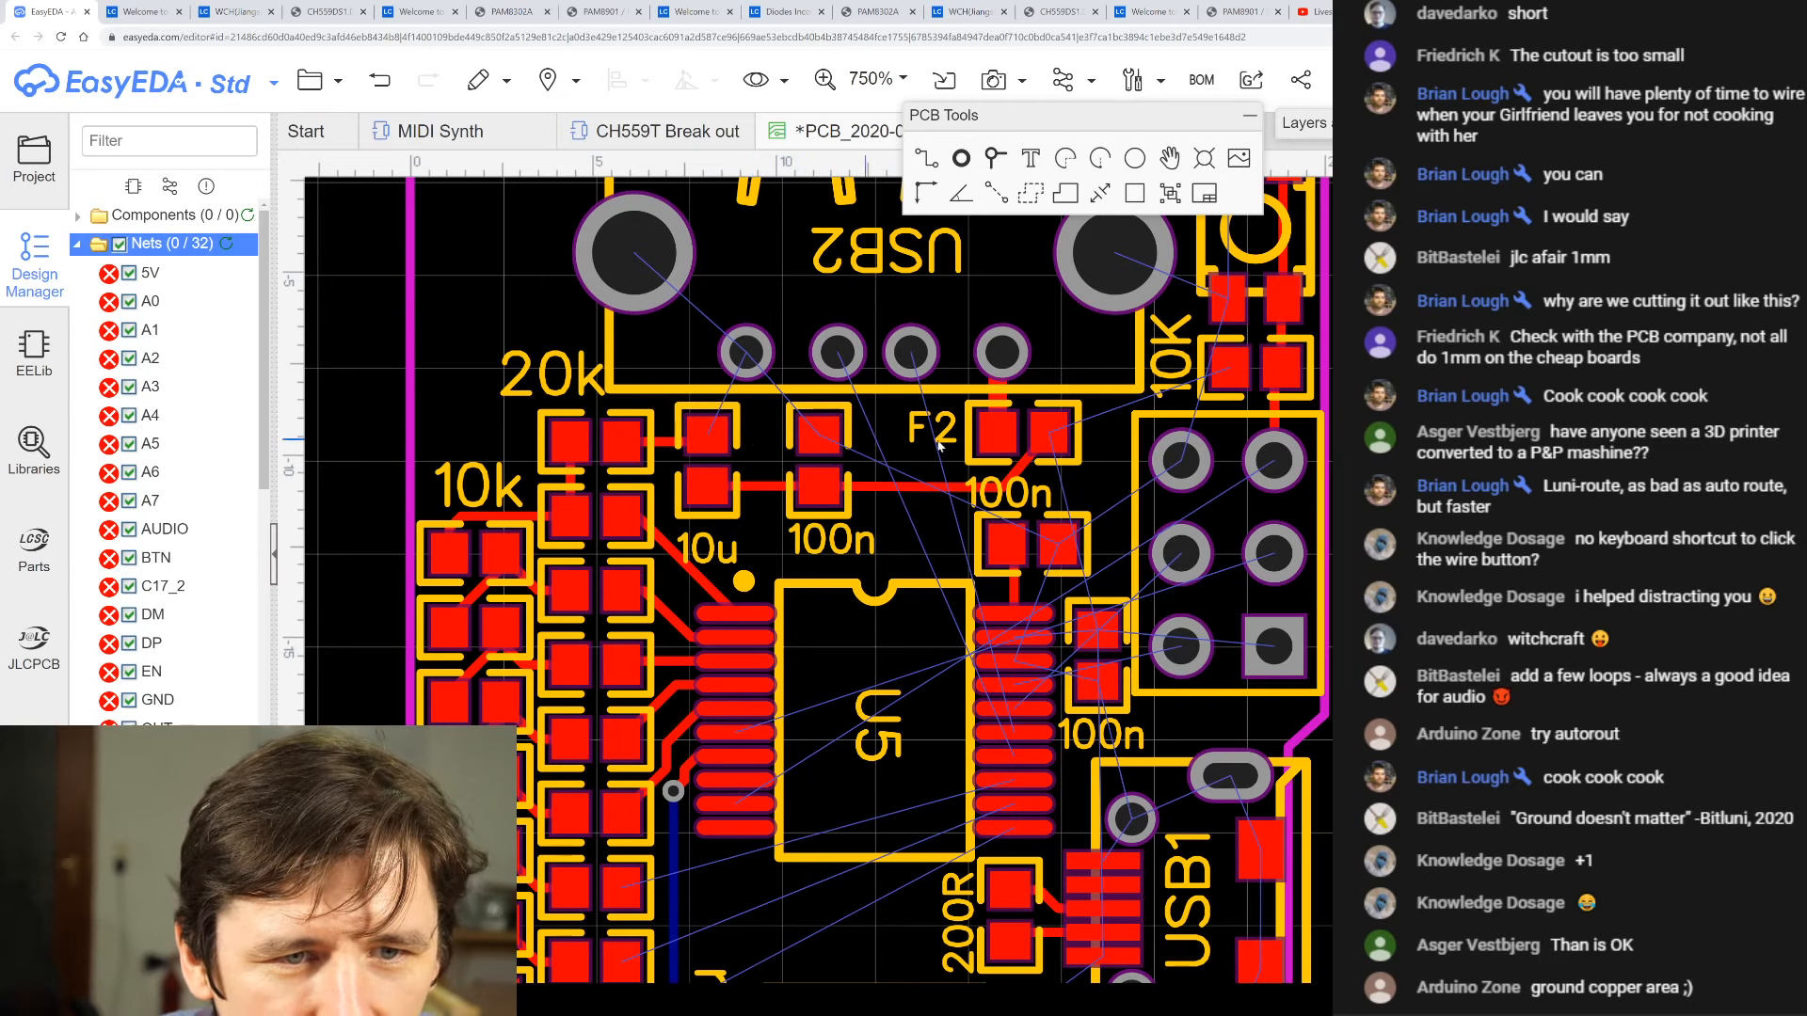
left_click_drag(741, 446, 886, 461)
key("w")
left_click(621, 442)
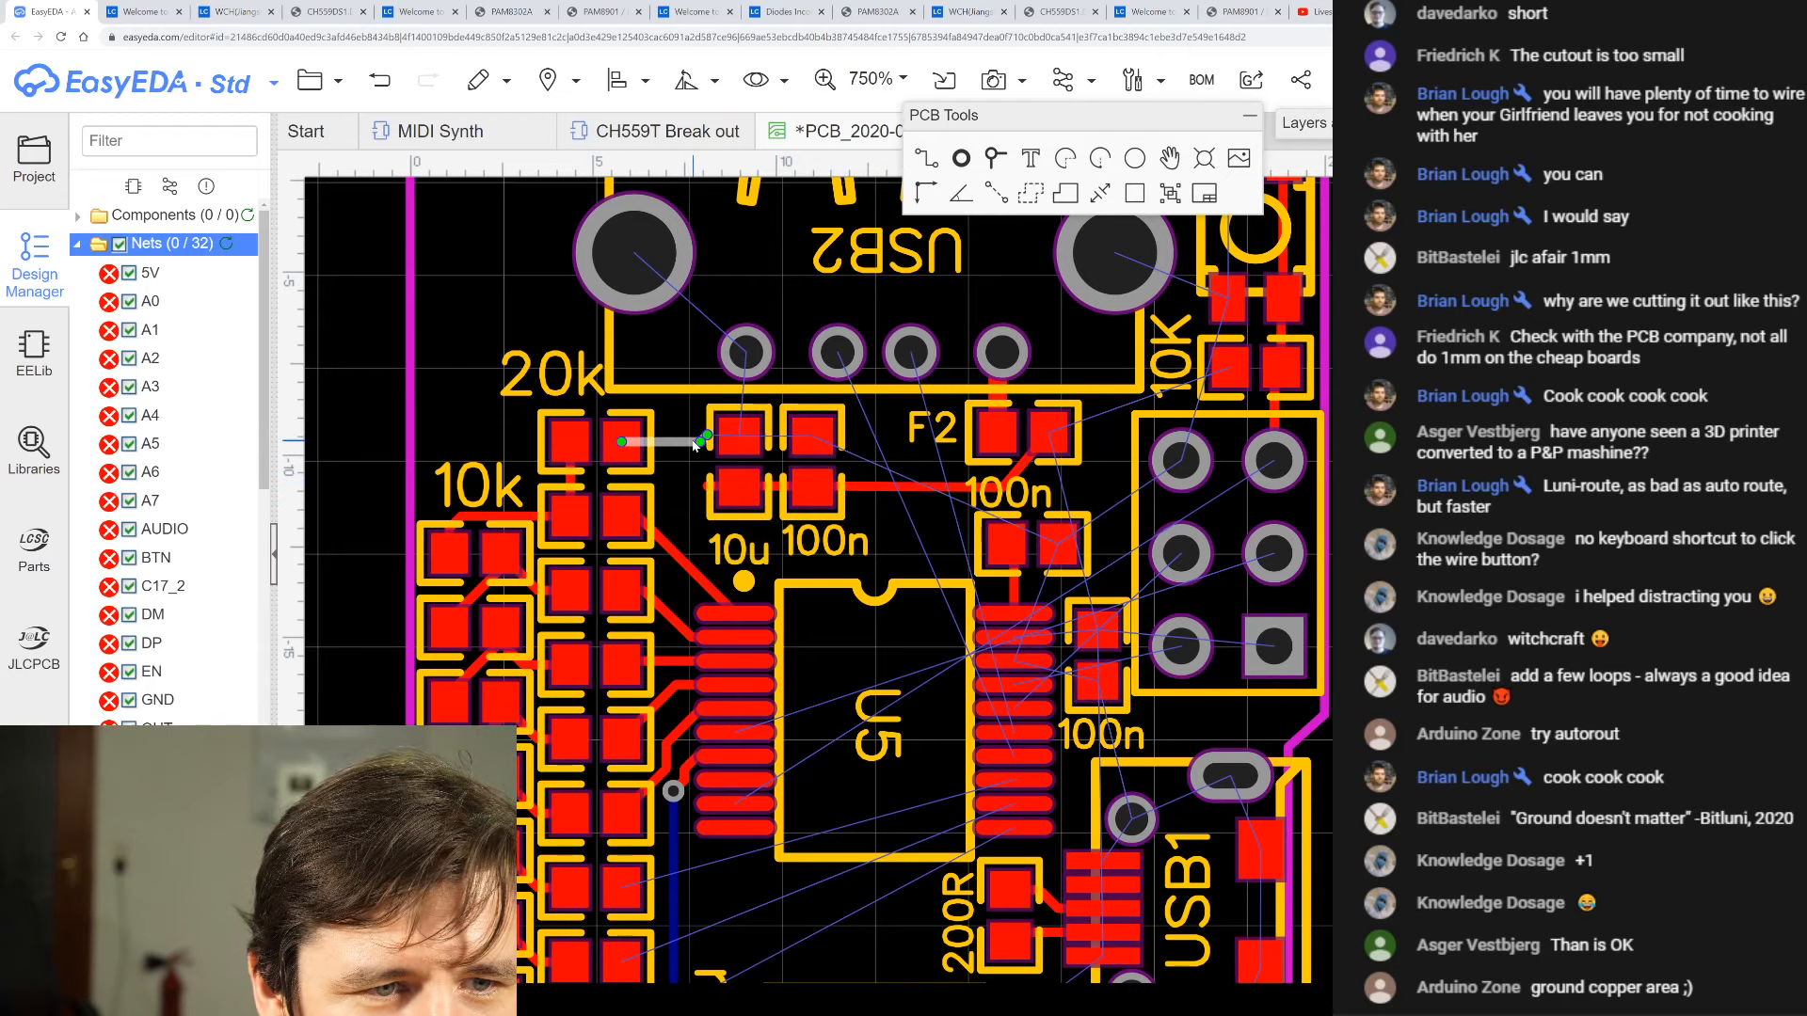
key("Delete")
left_click(773, 489)
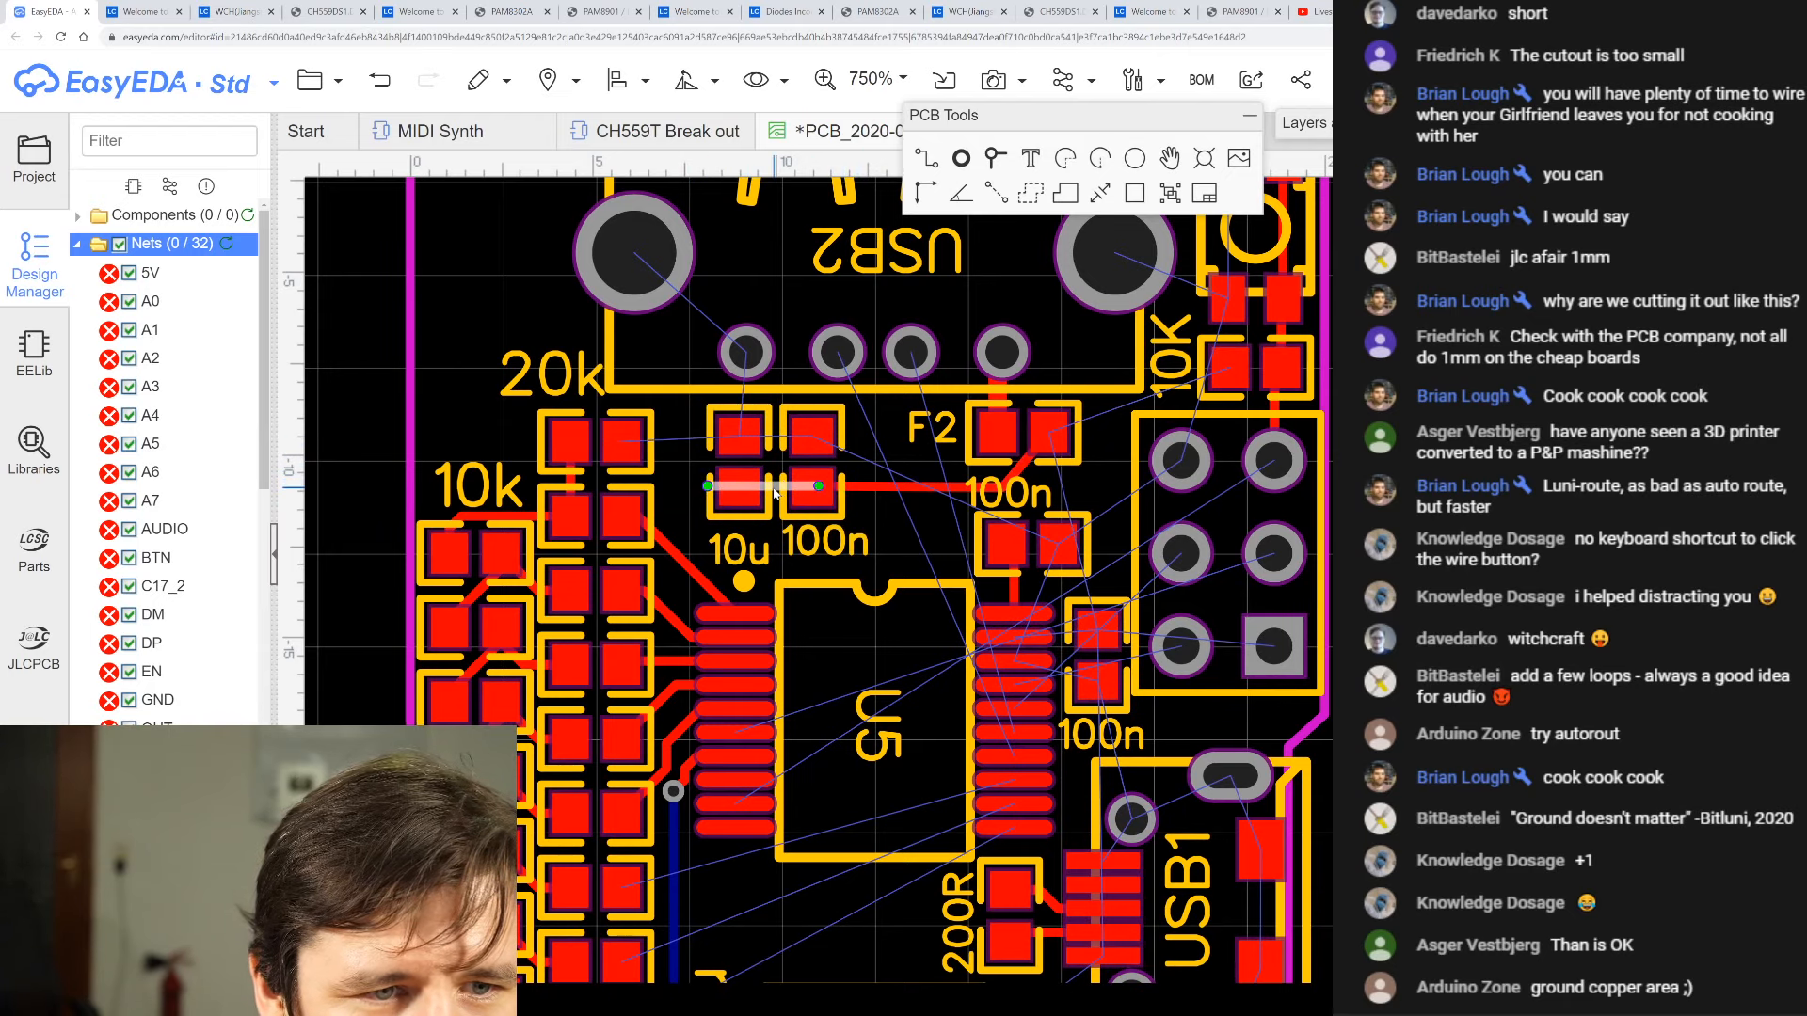
key("Delete")
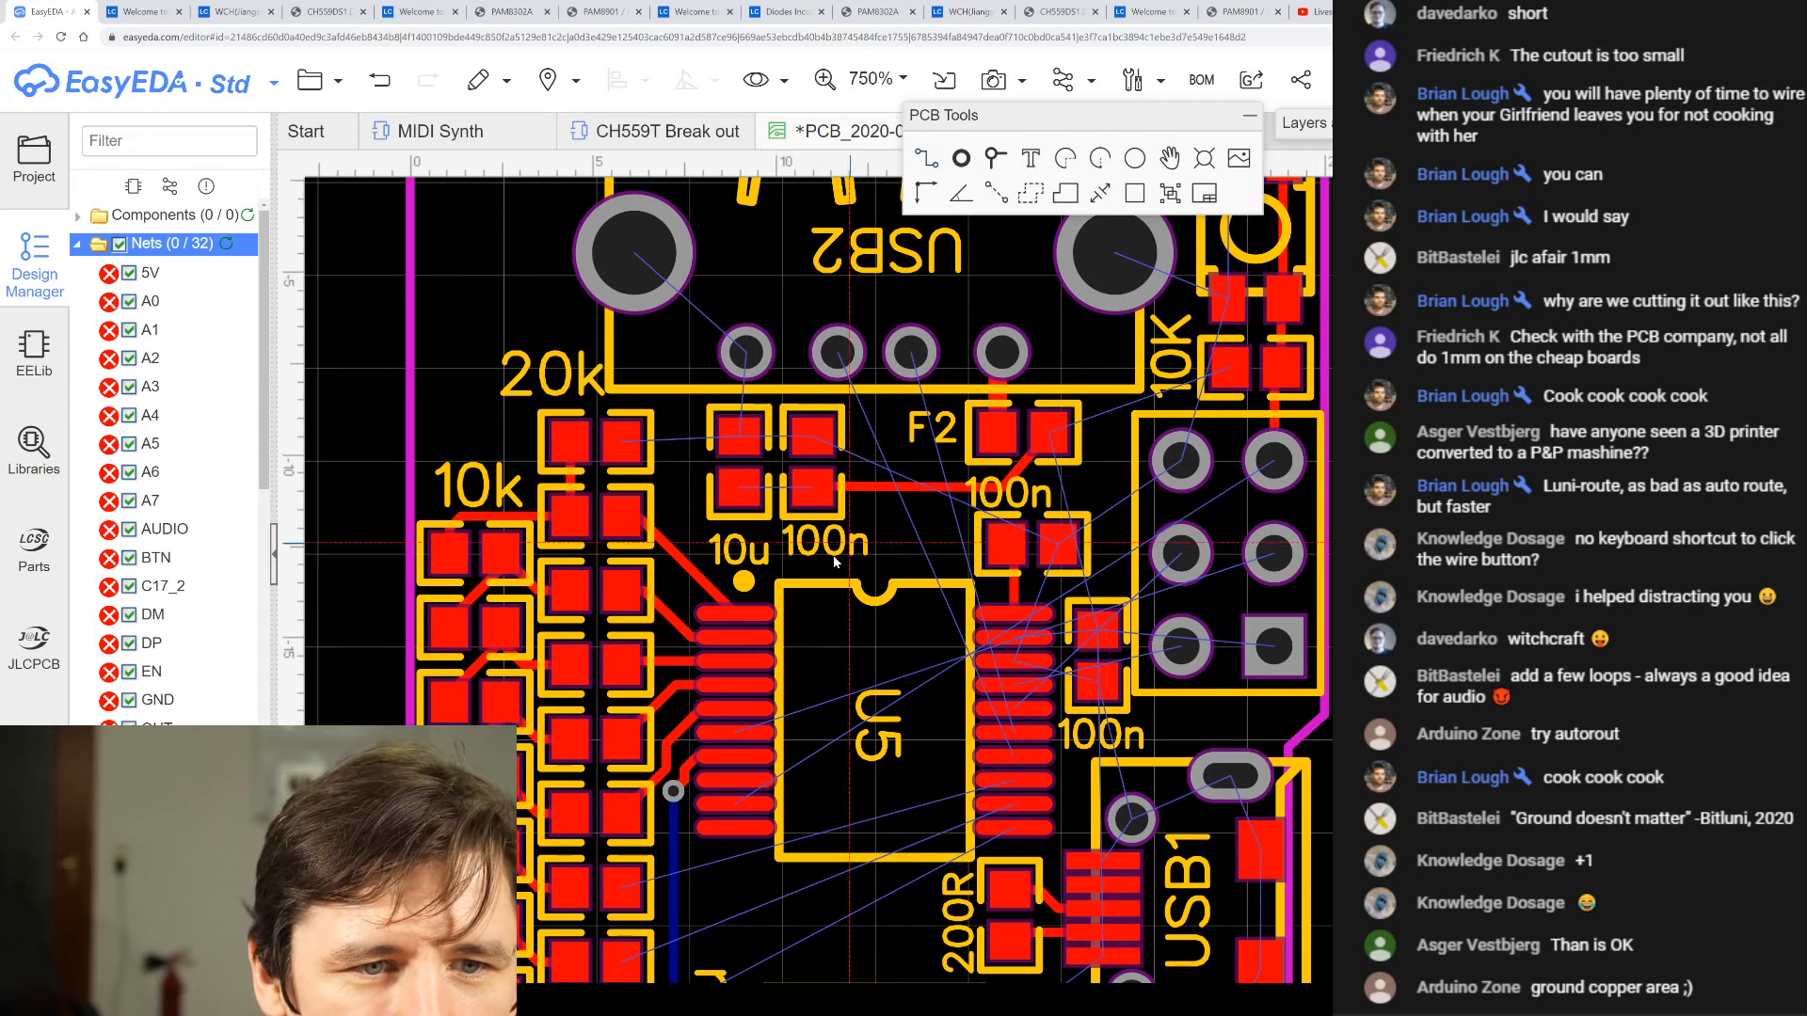
- Reroute the 5V track from the 100n capacitor's pad to the adjacent 10u capacitor's 5V pad
left_click(811, 489)
left_click(741, 489)
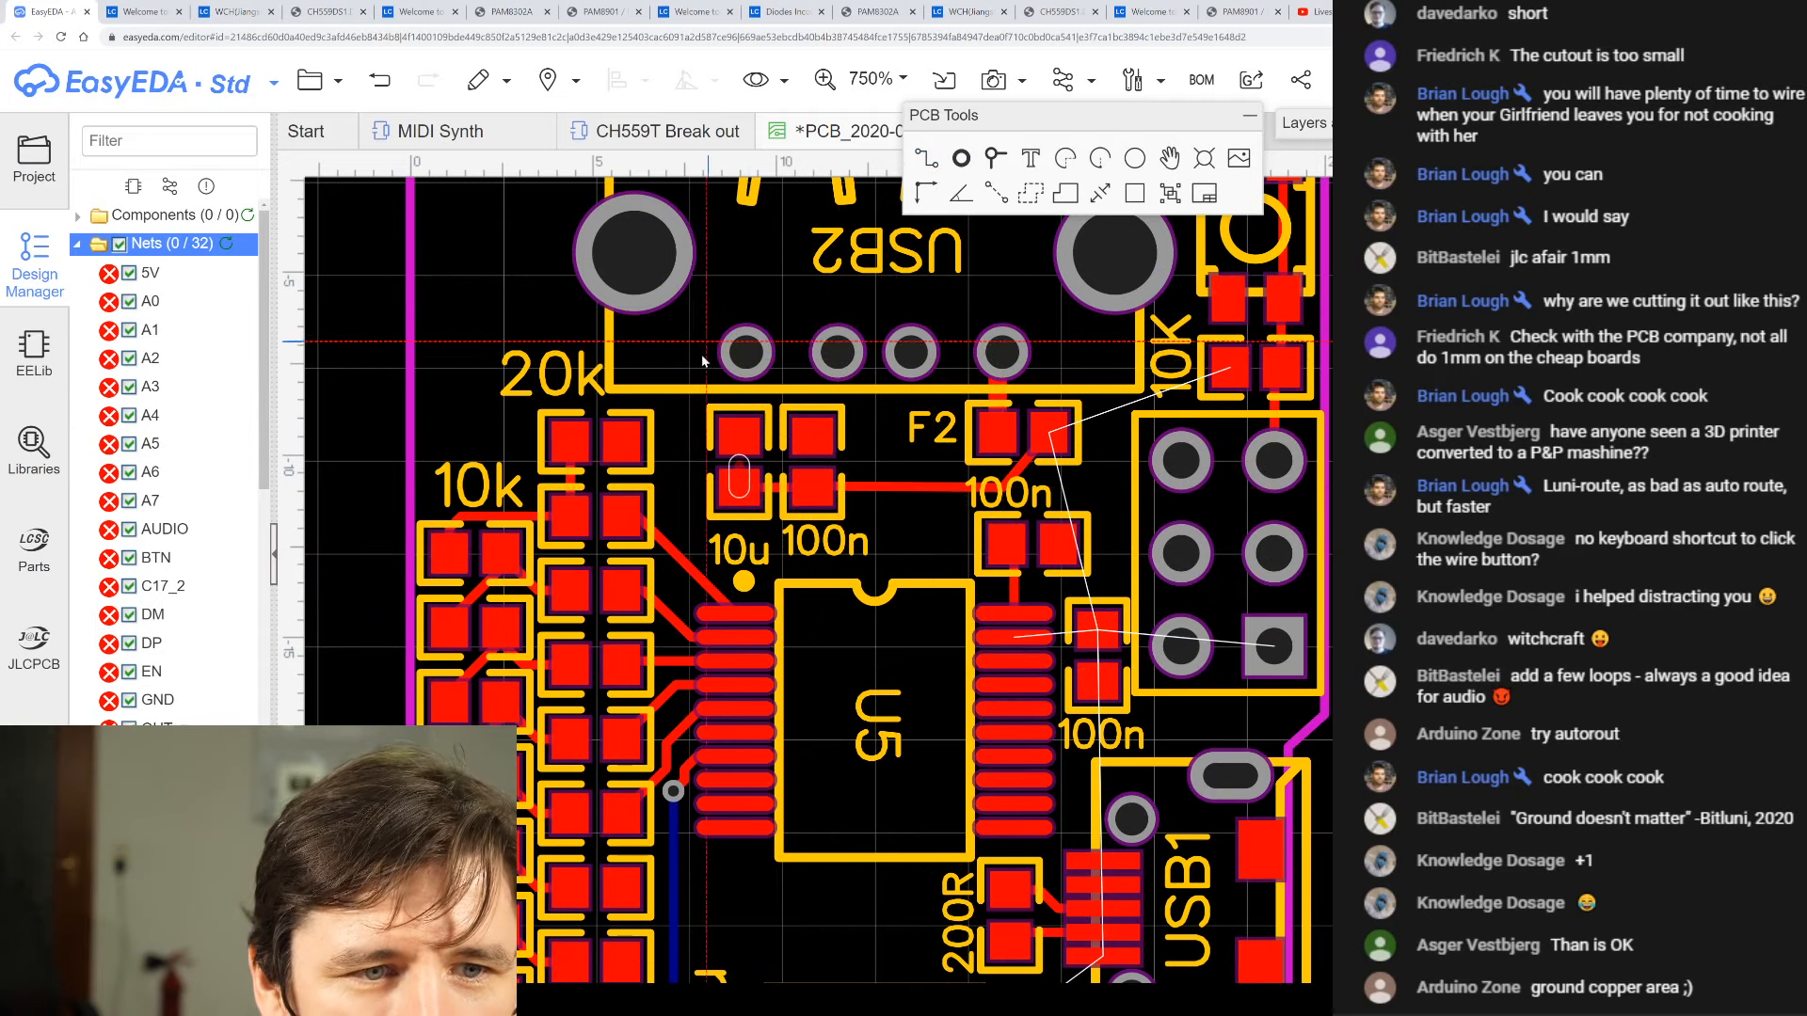
right_click(678, 524)
right_click(677, 524)
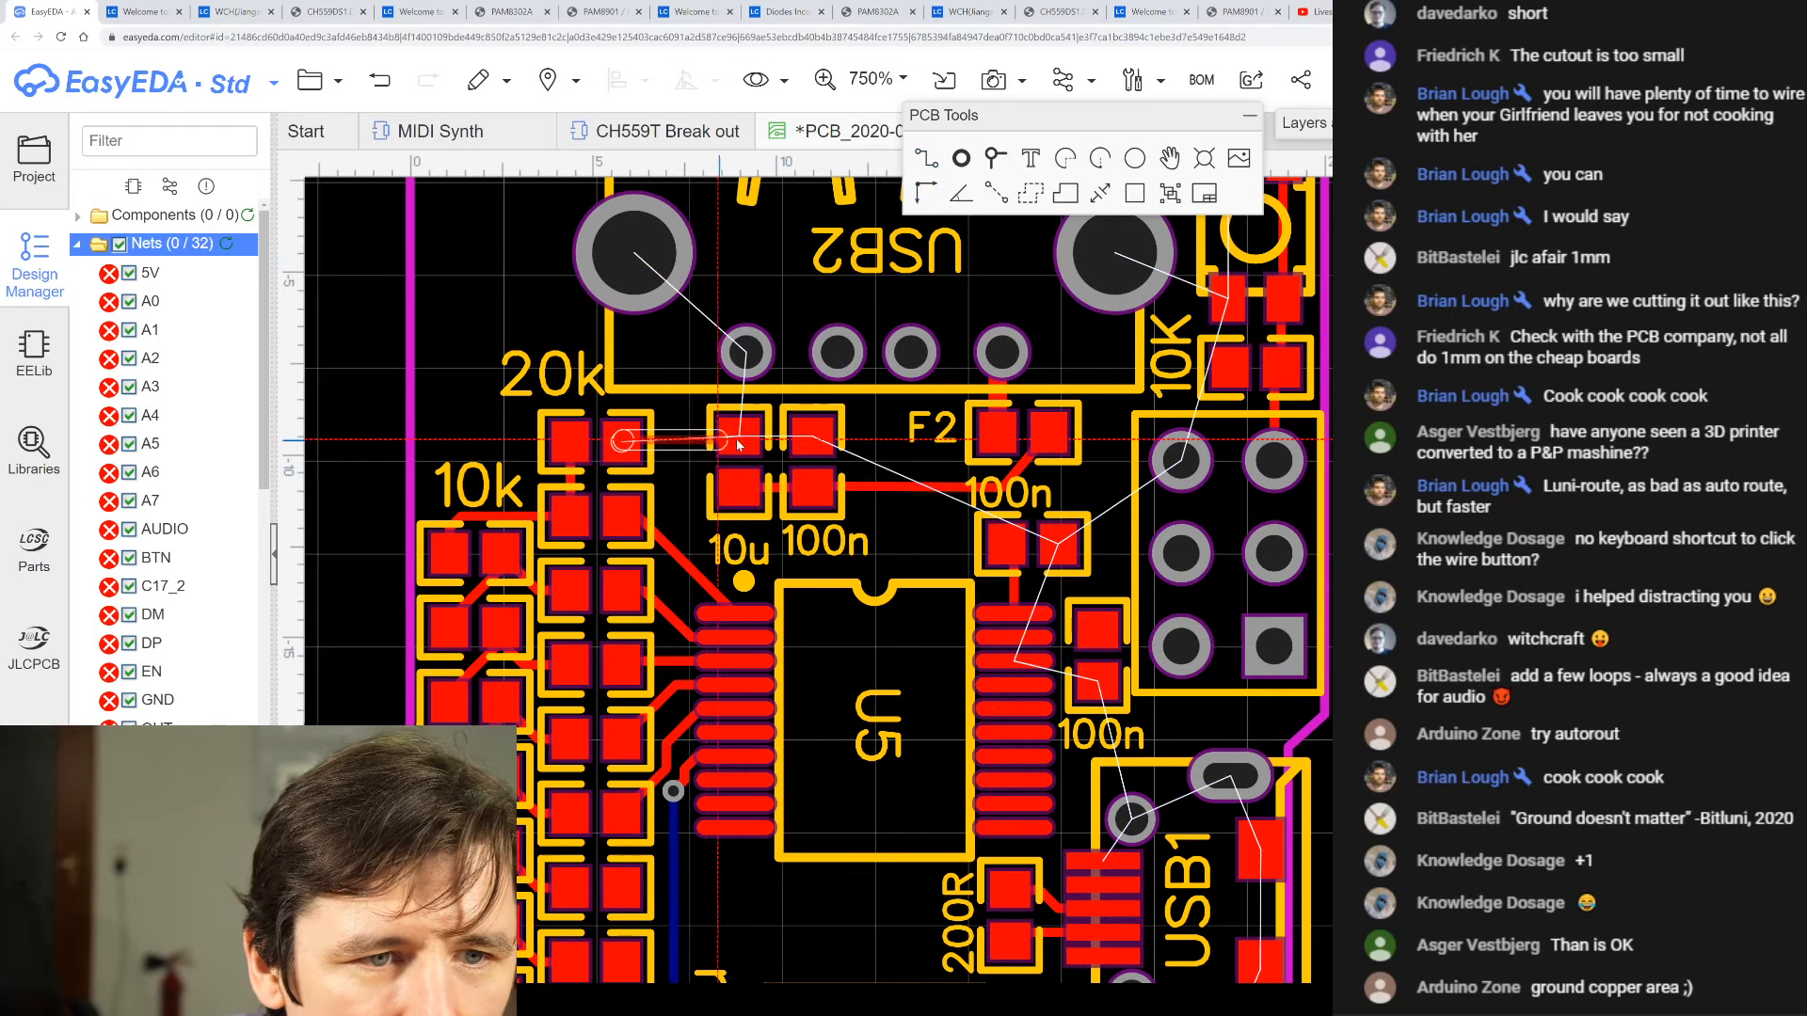
- Route the DM net from the USB2 connector on the bottom layer, through a via inside U5's outline, to U5's DM pin on the top layer
scroll(642, 445, "up", 6)
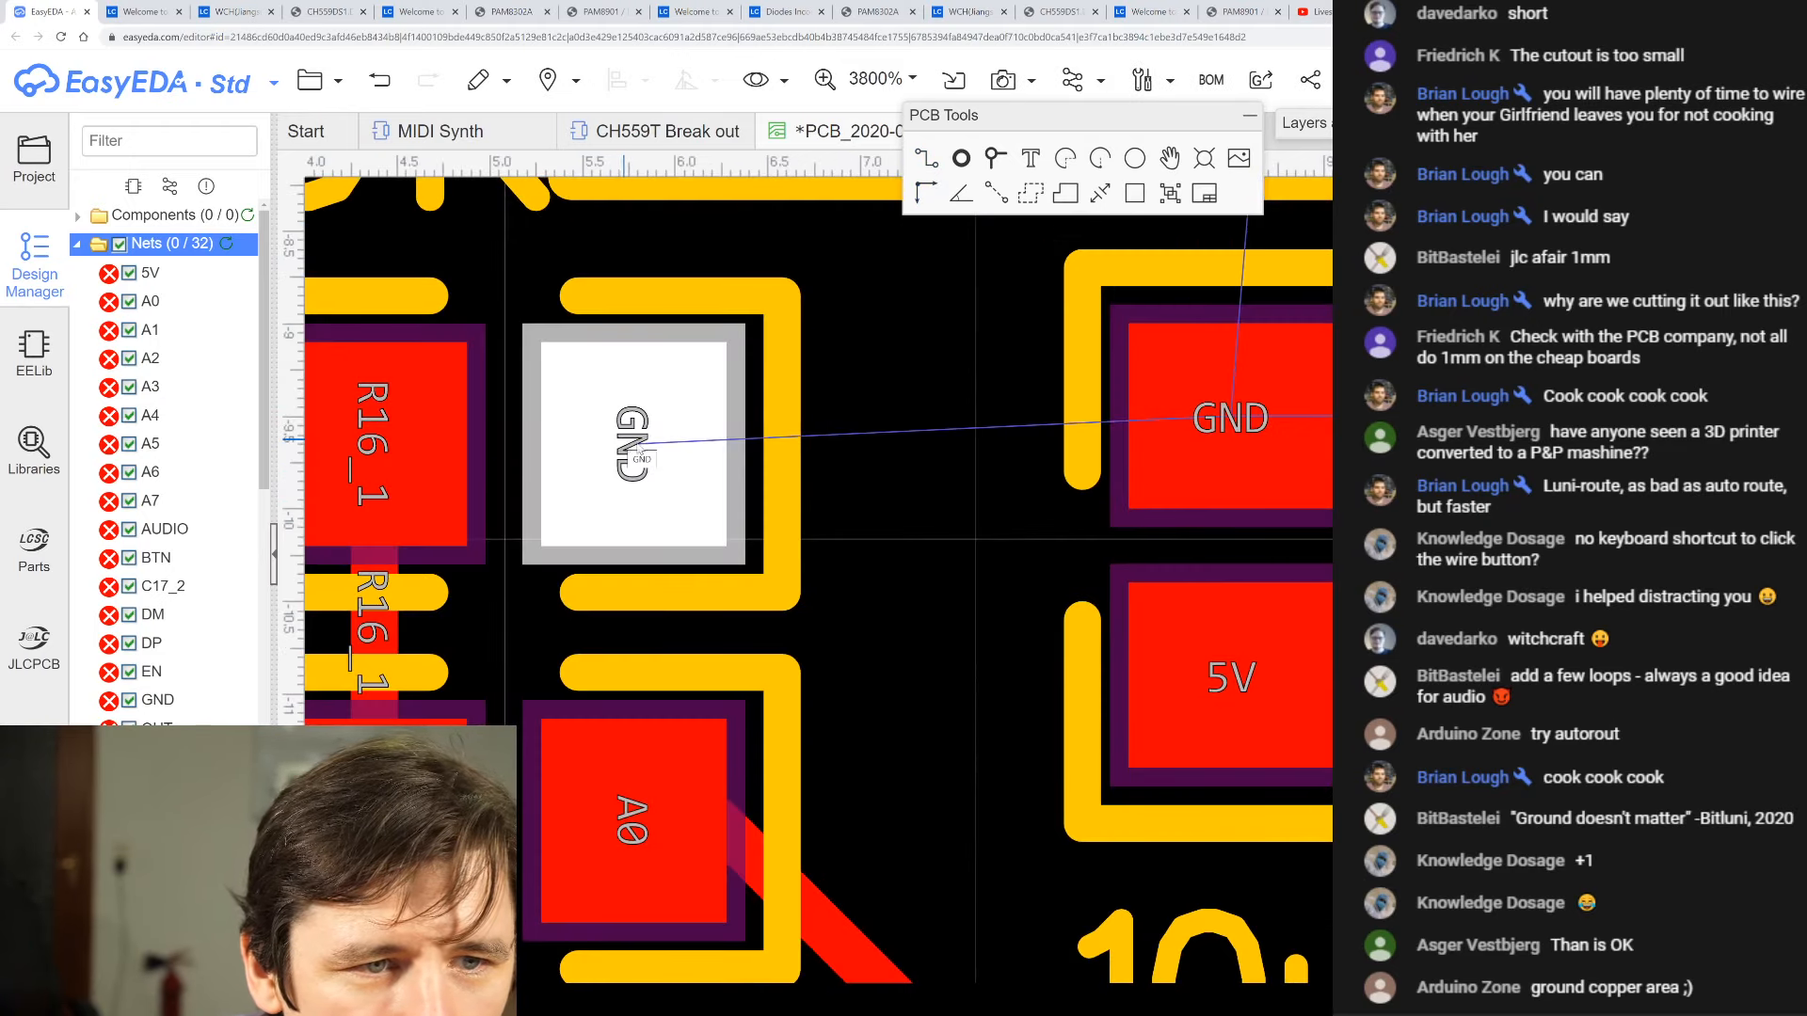
scroll(990, 538, "down", 5)
scroll(1080, 591, "up", 4)
scroll(1078, 592, "down", 3)
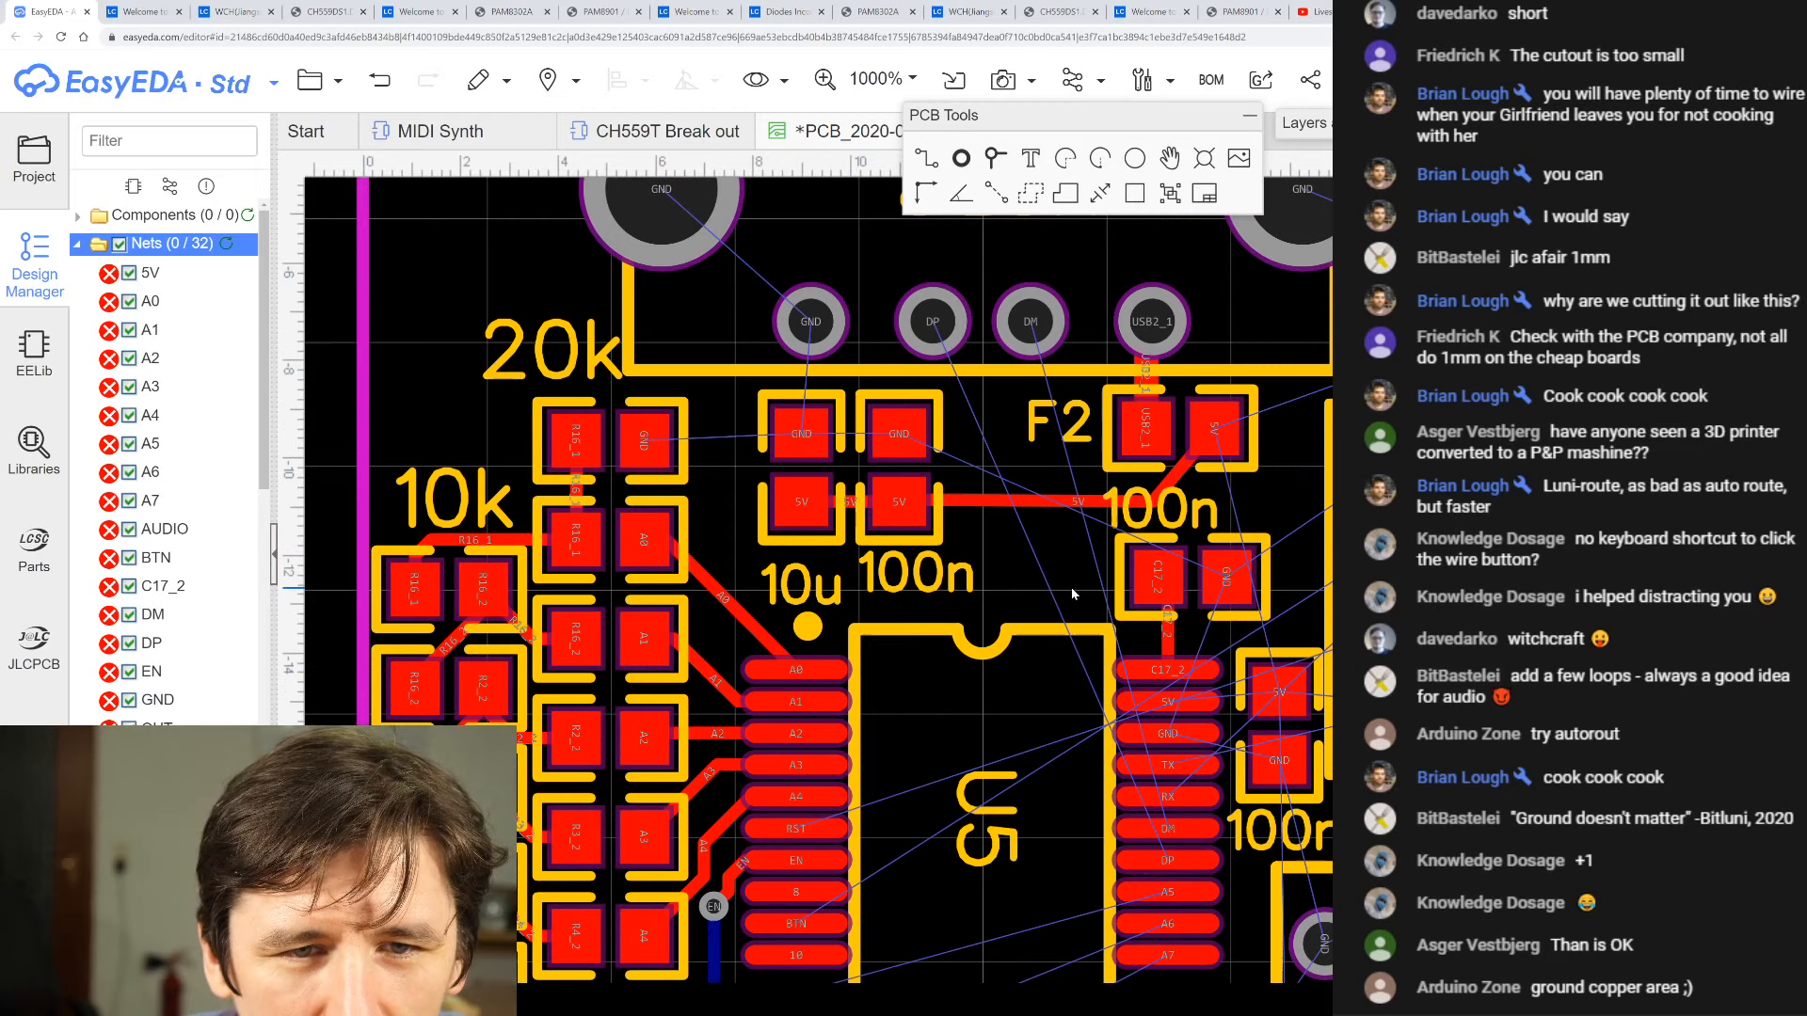
left_click(927, 162)
left_click(1031, 322)
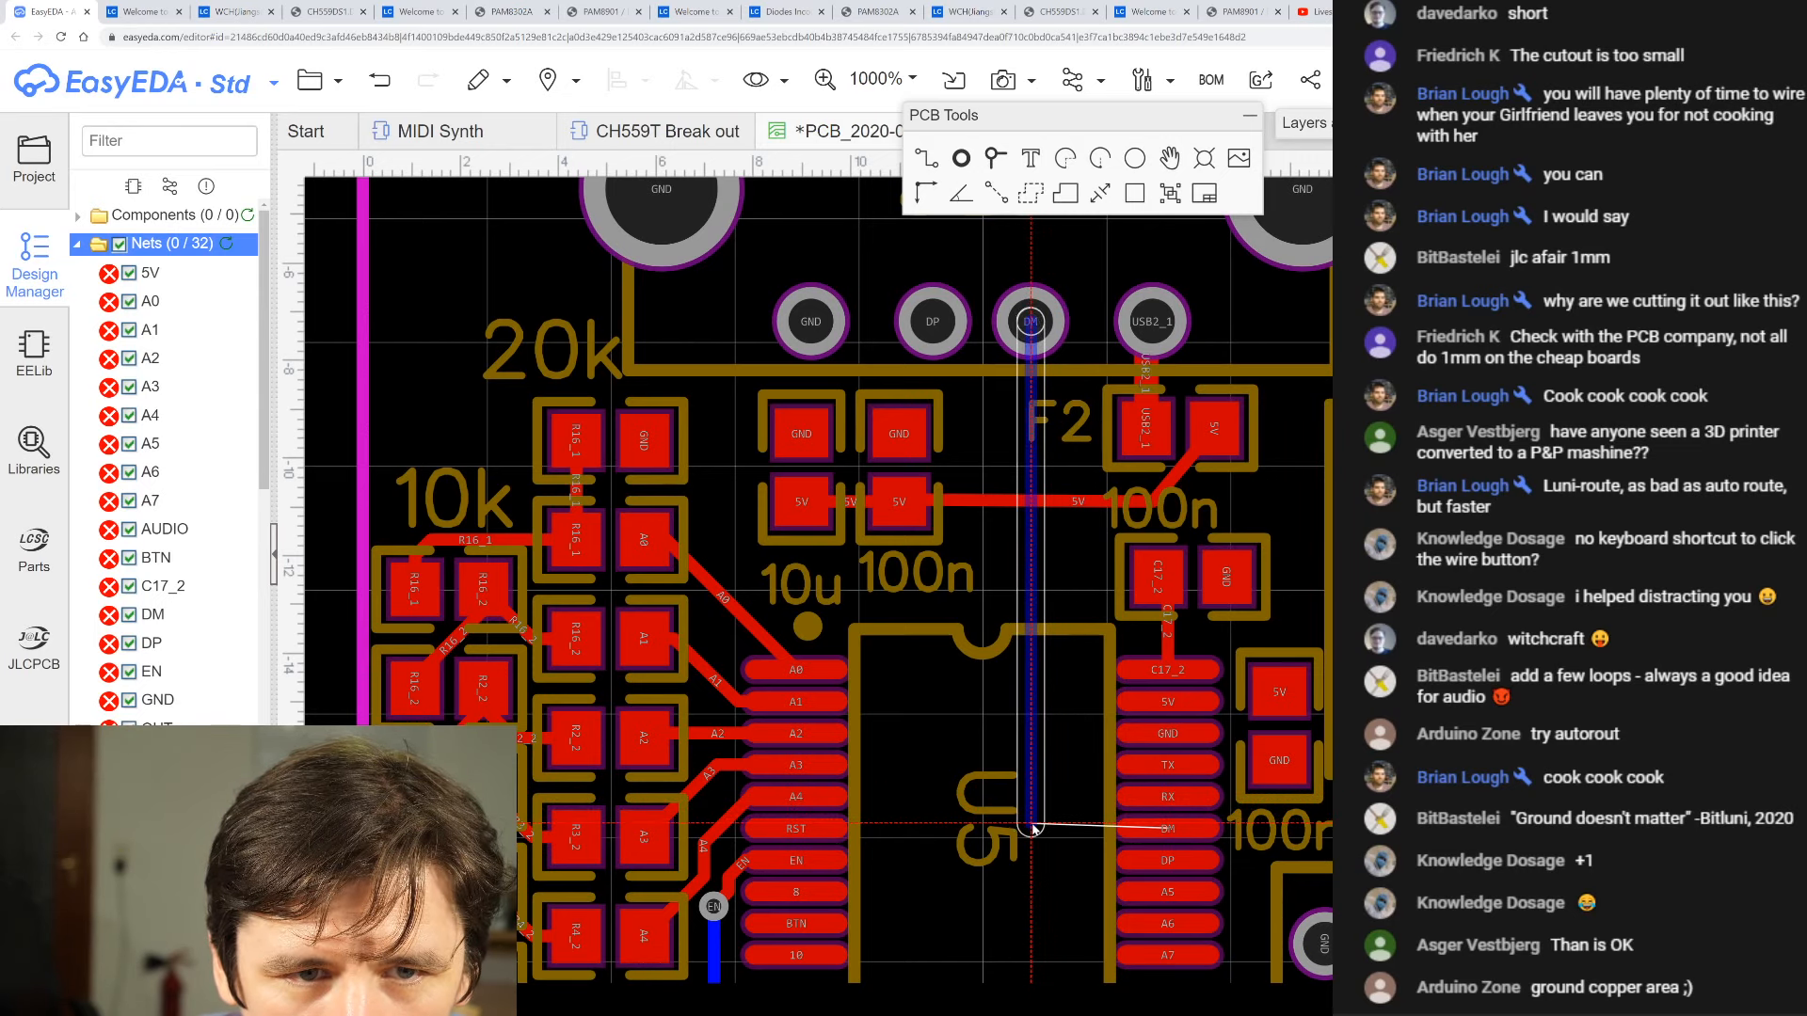
left_click(1032, 829)
key("t")
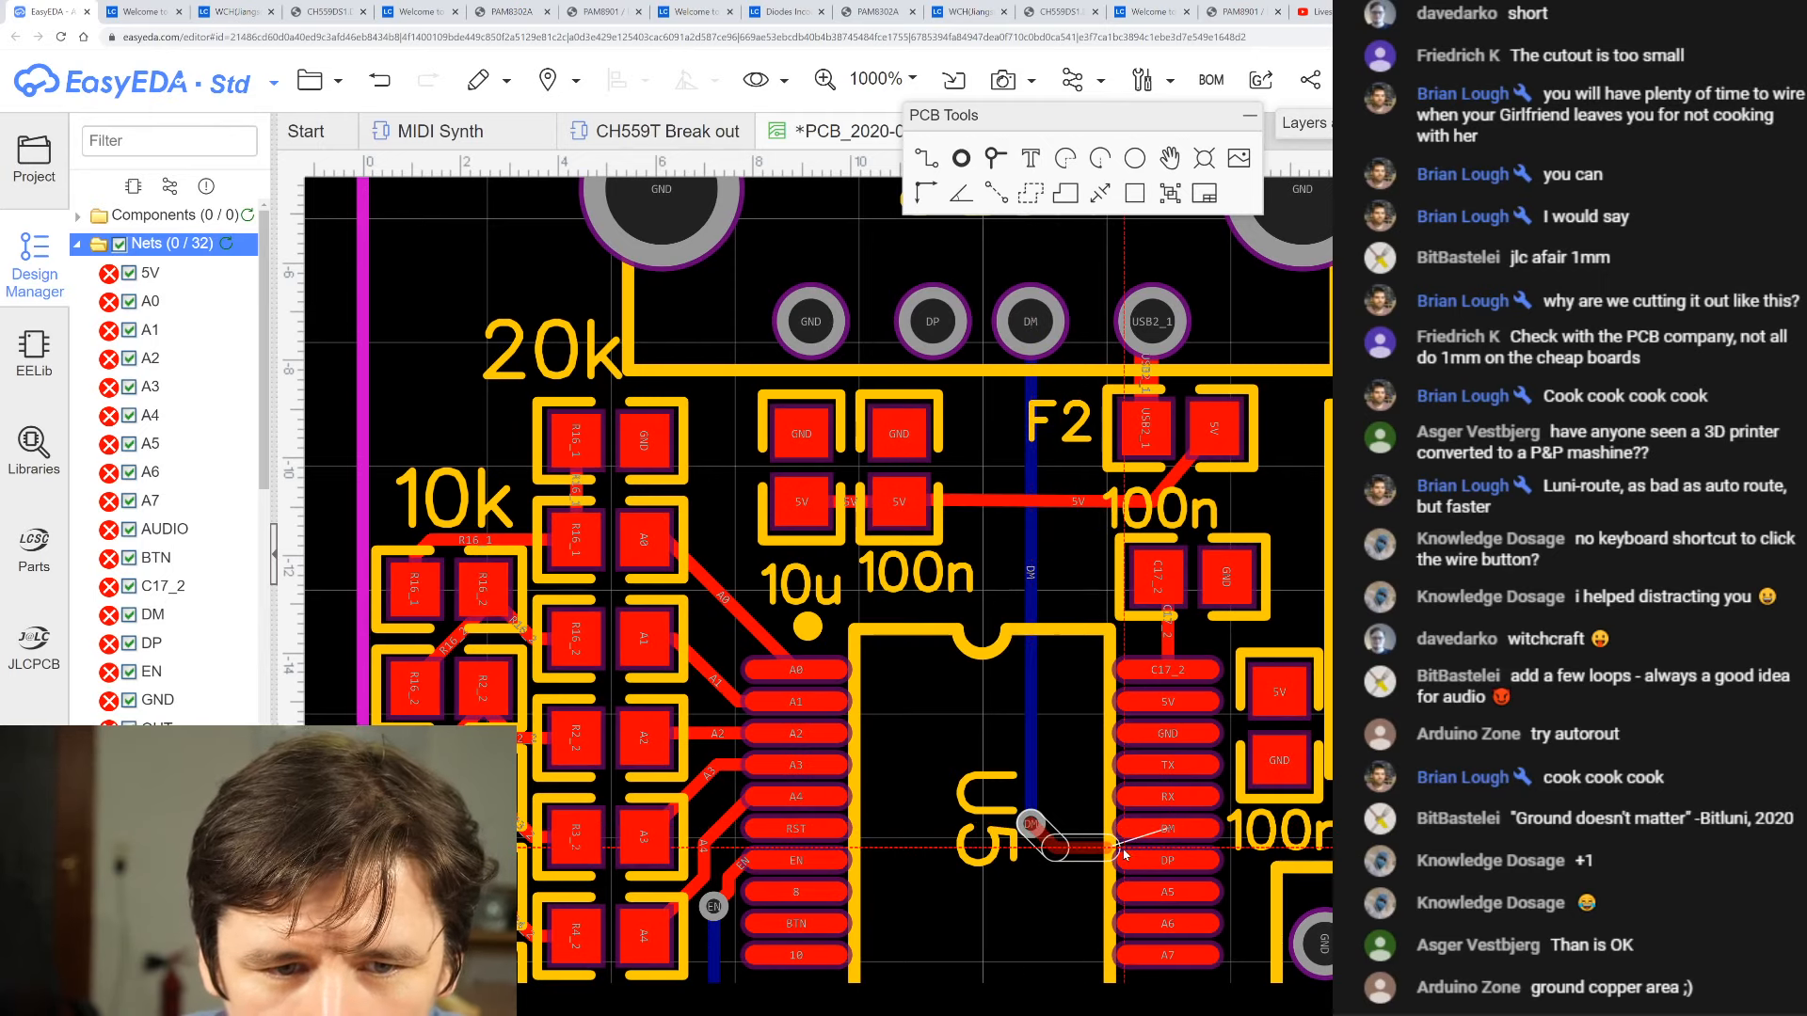
left_click(1167, 828)
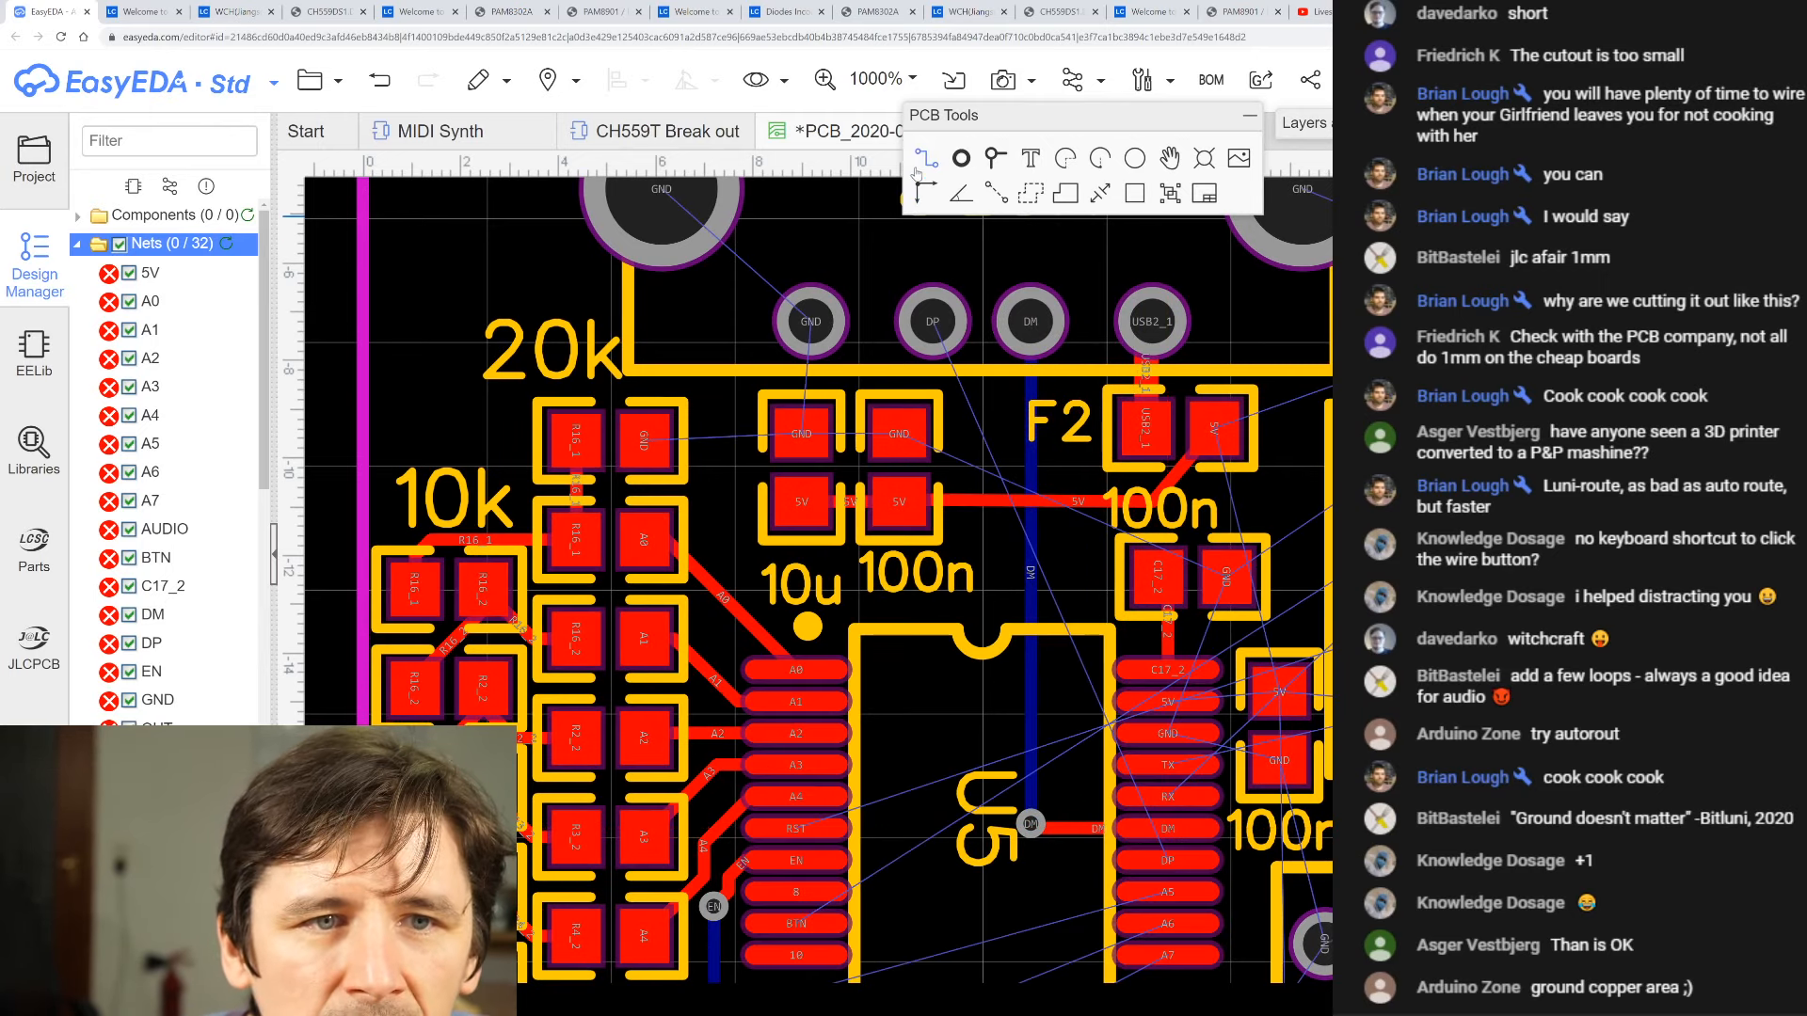
- Route the DP net from the USB2 connector on the bottom layer beside DM, through a via, to U5's DP pin on the top layer
key("b")
left_click(932, 321)
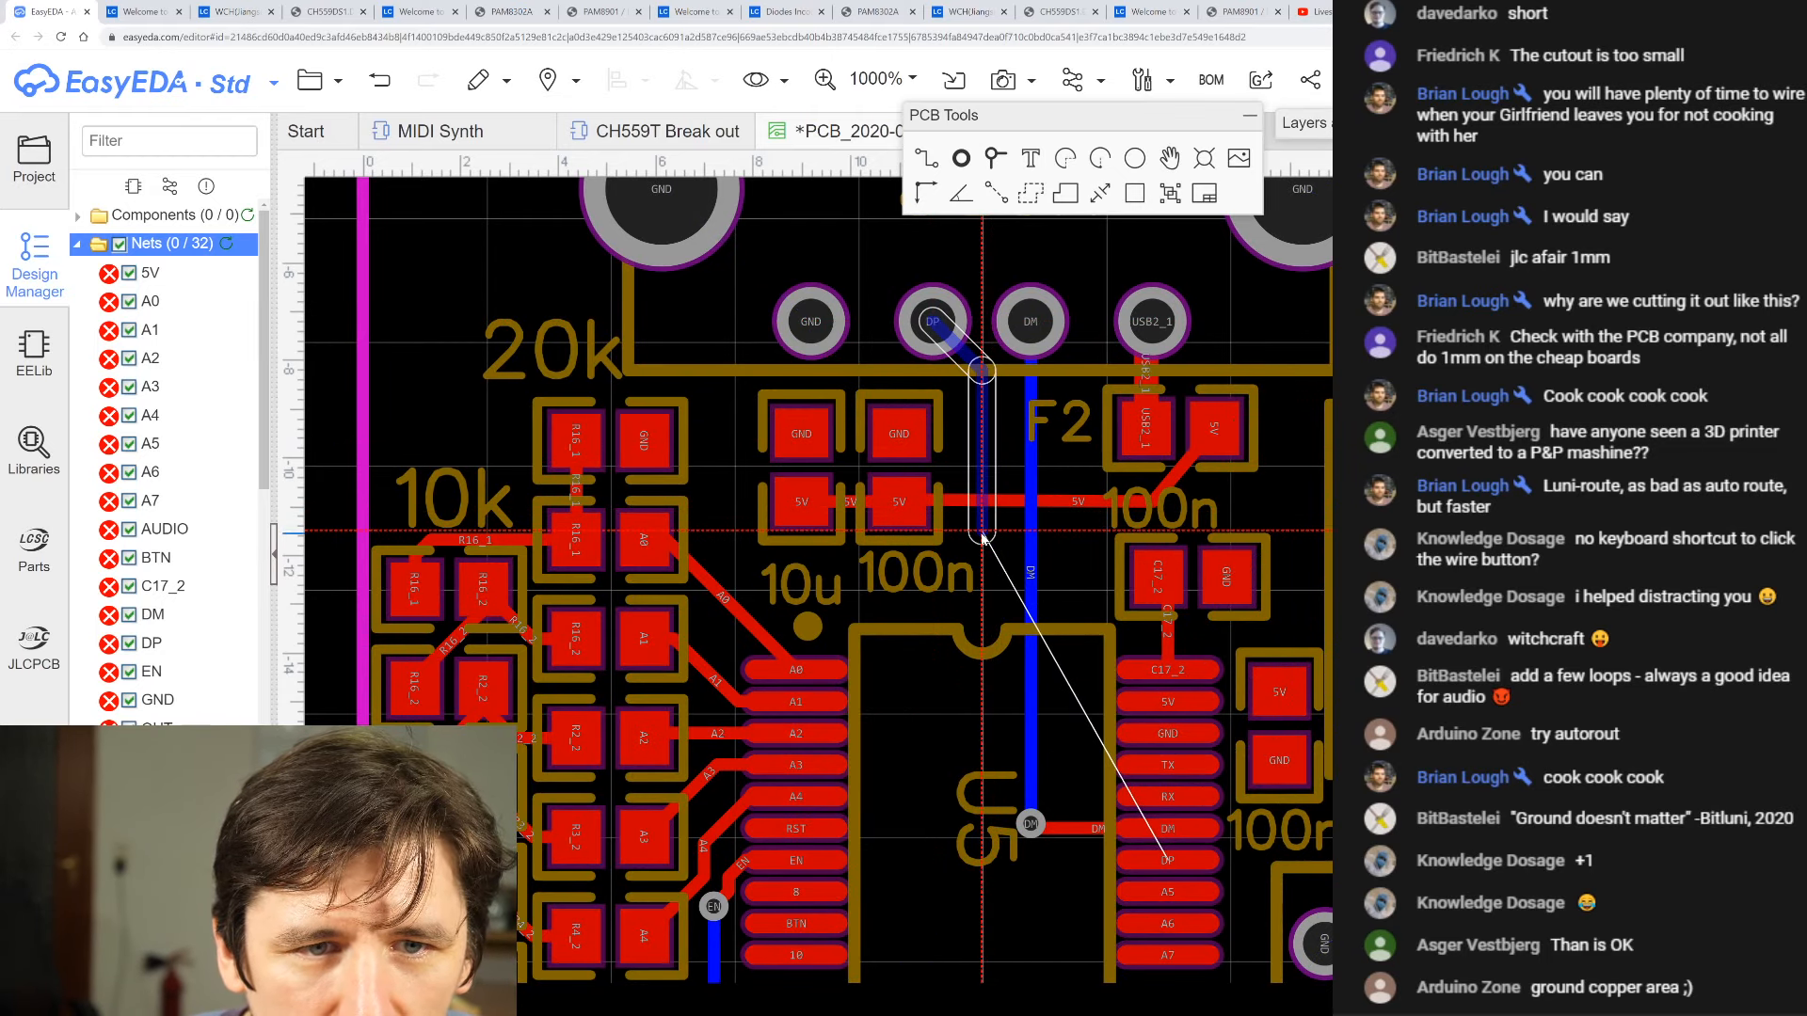
left_click(981, 538)
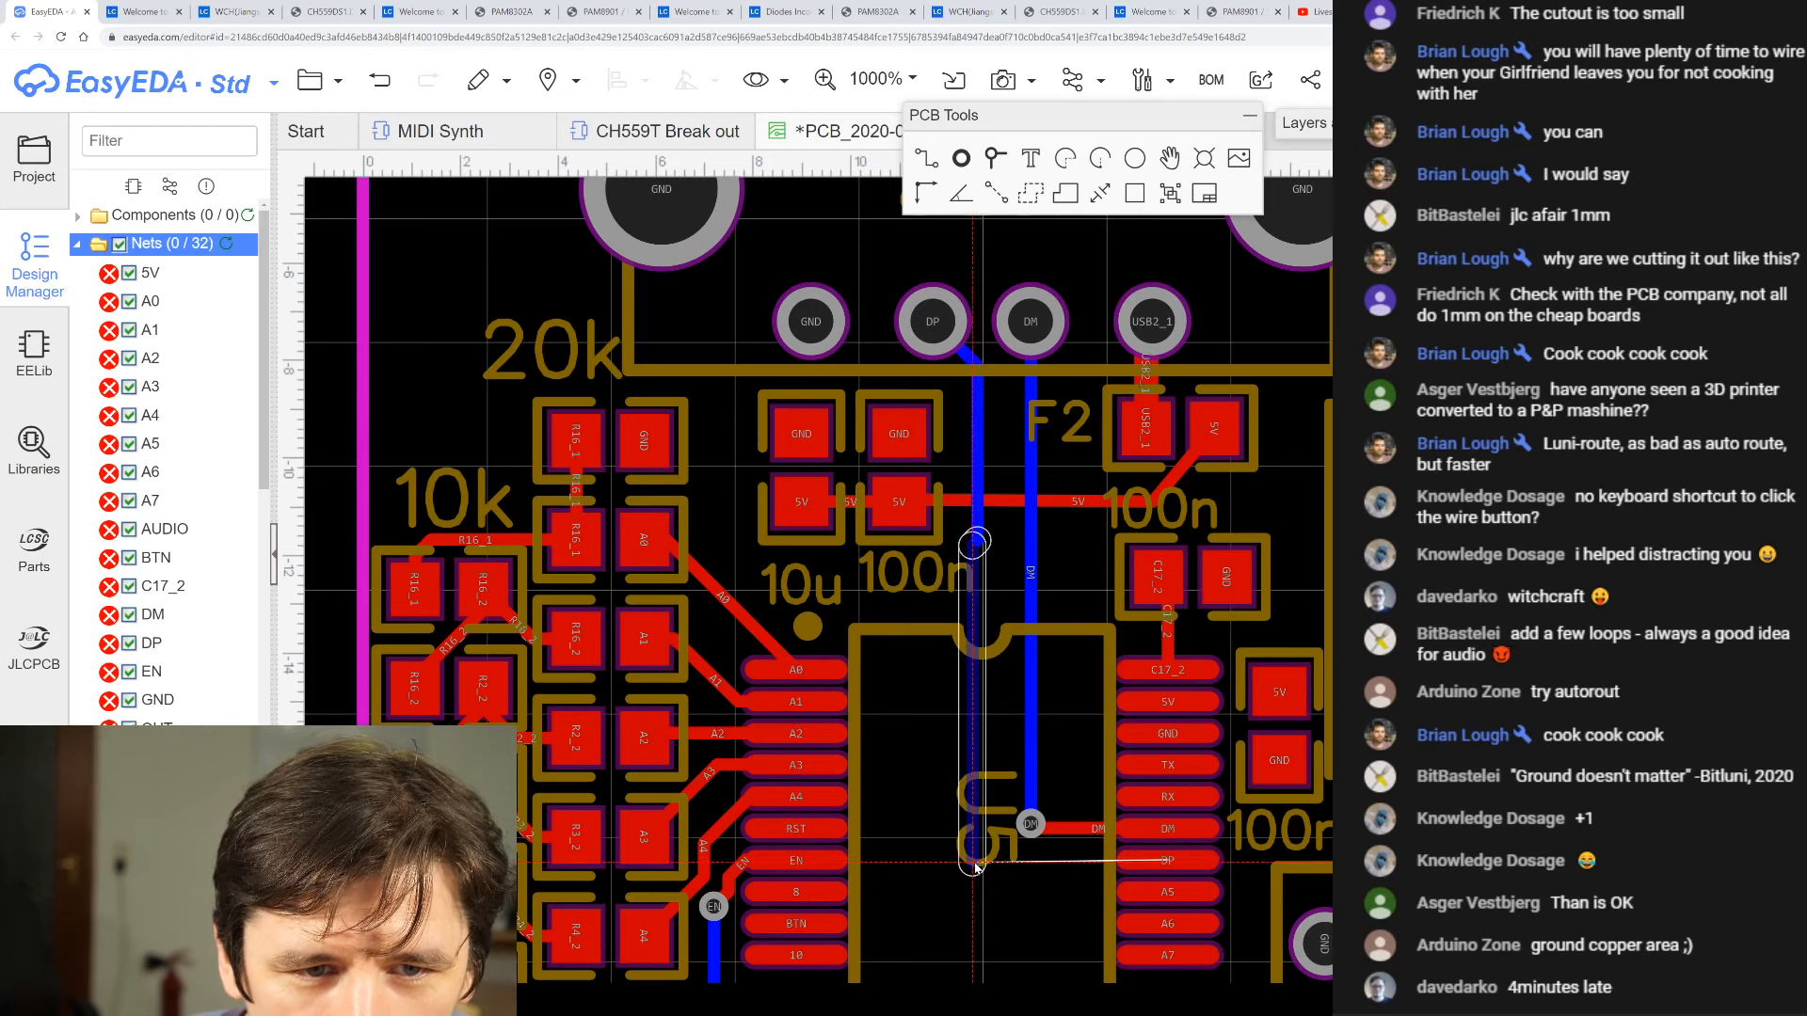
left_click(982, 861)
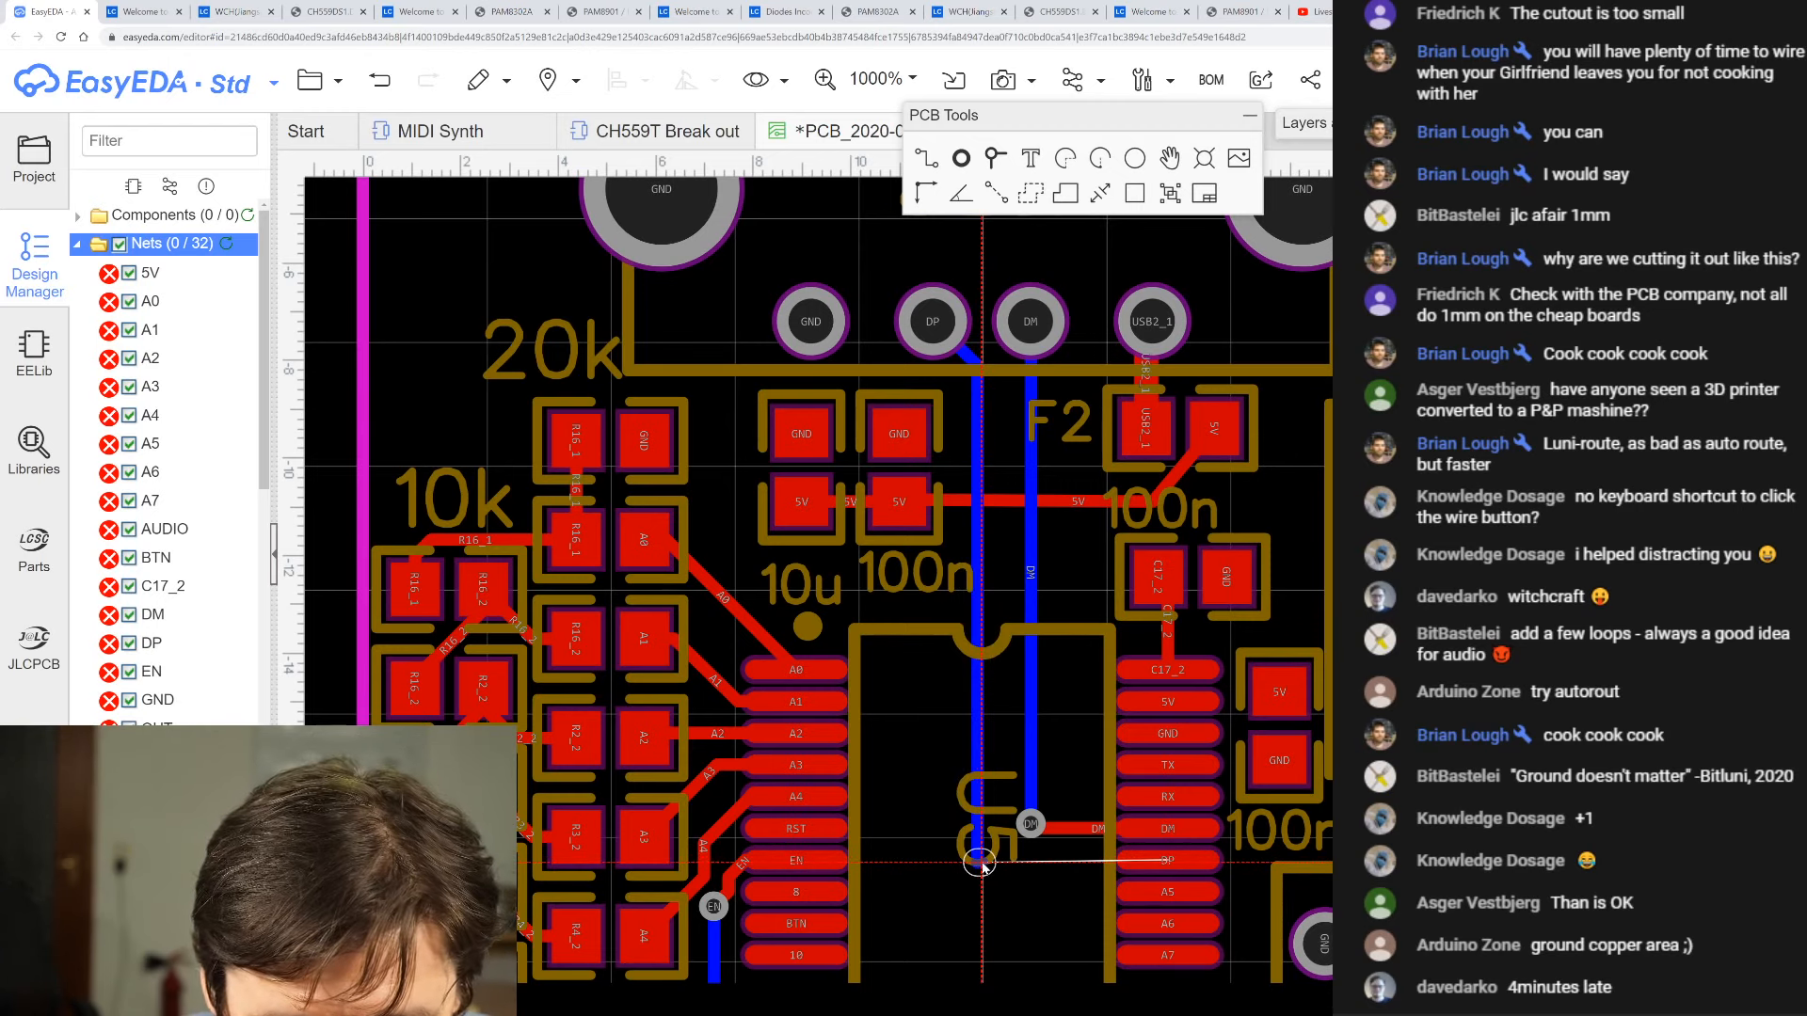
key("t")
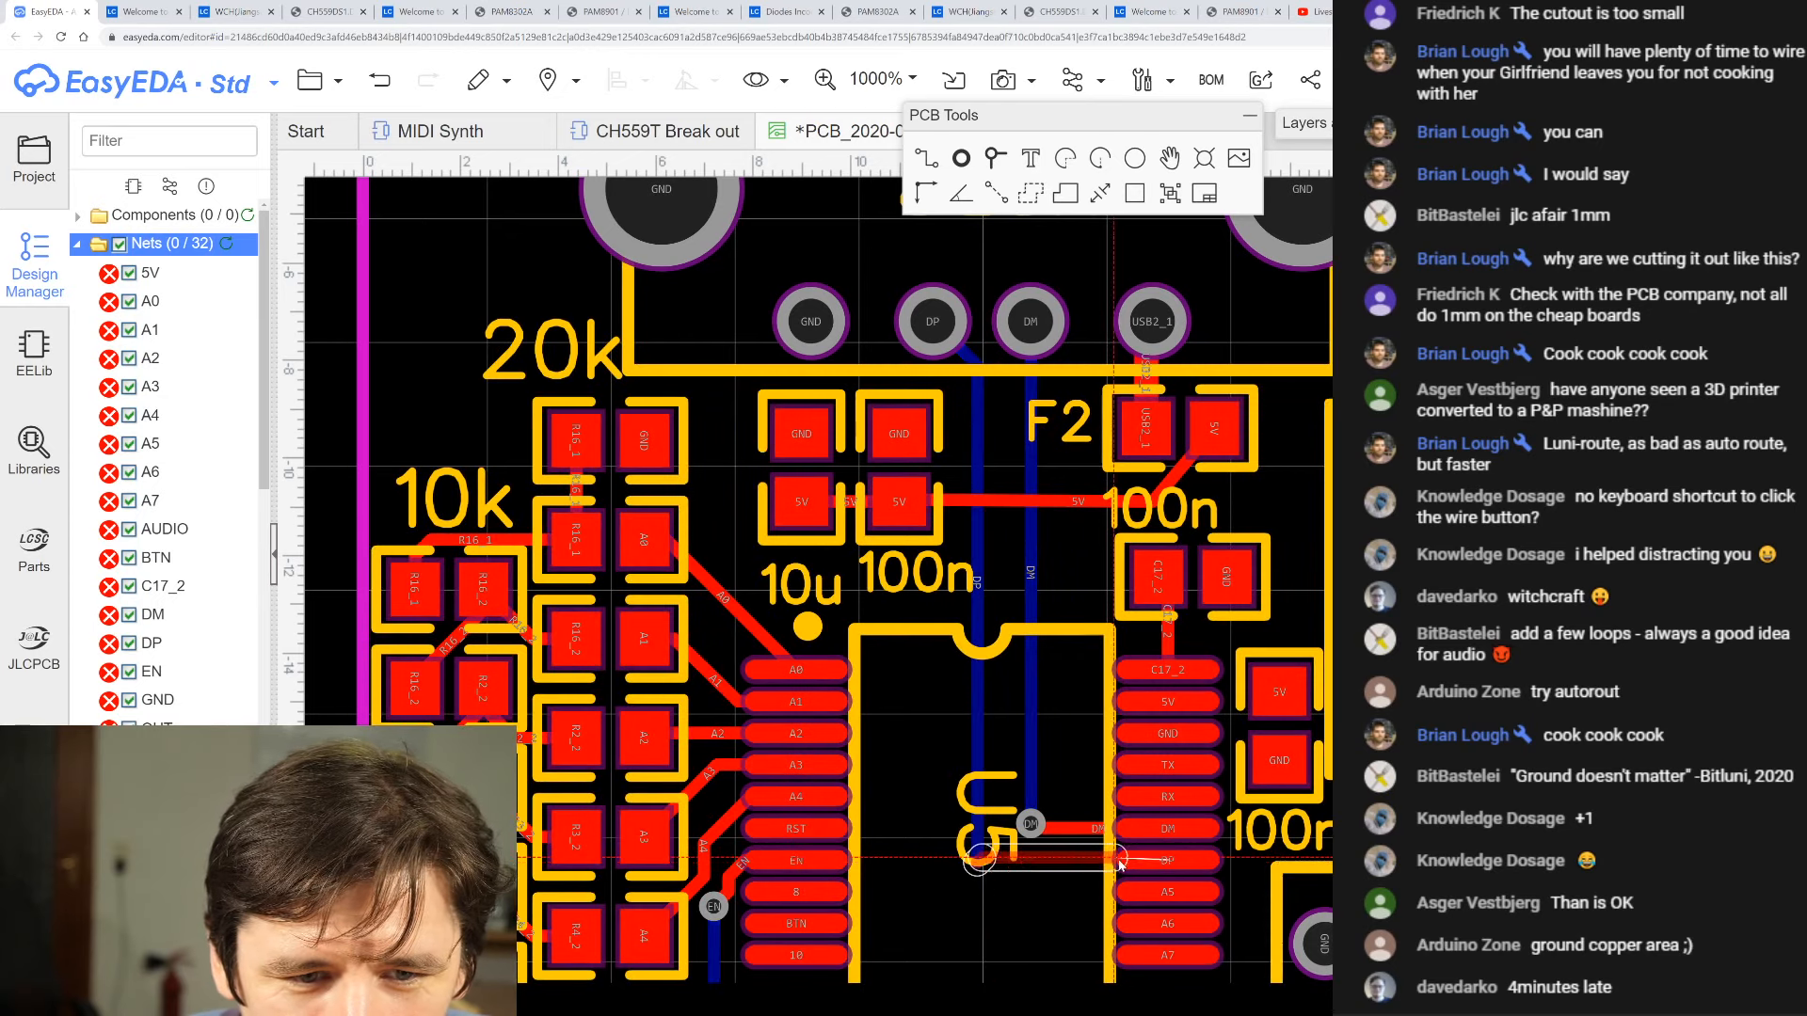
left_click(1168, 860)
- Move the DP and DM vias level with each other, side by side inside U5's outline
scroll(951, 878, "up", 2)
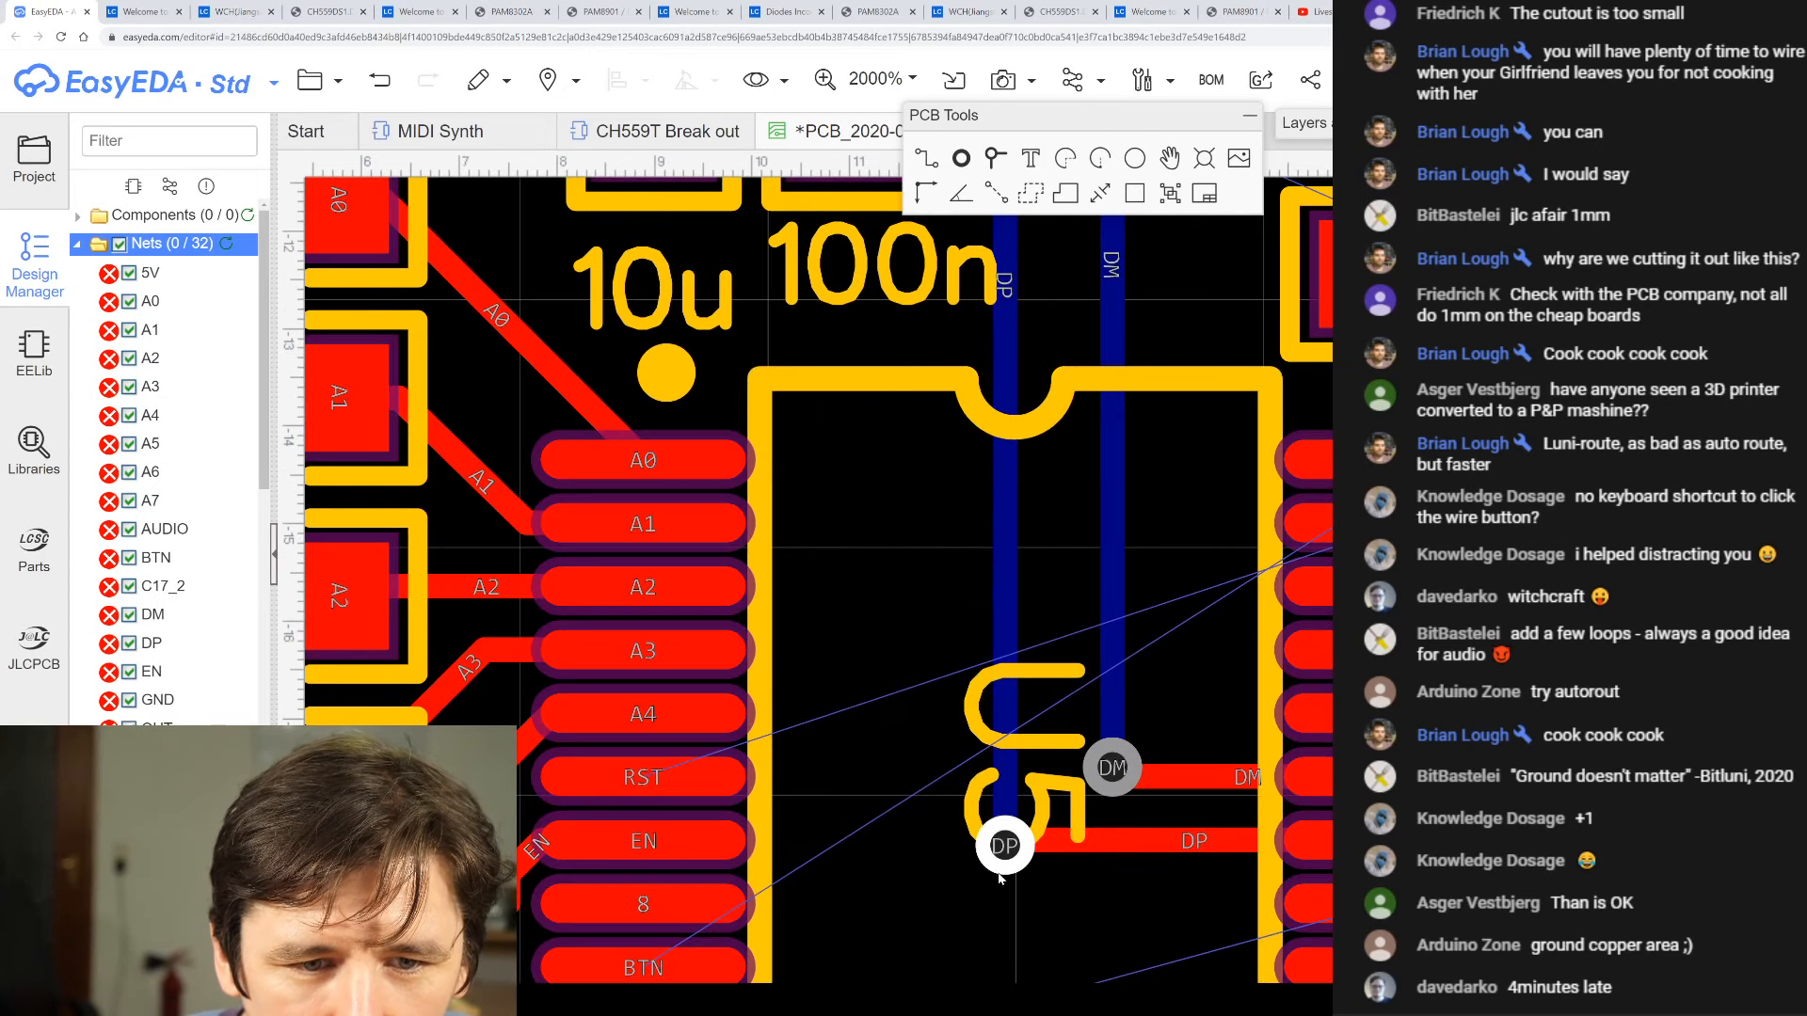
left_click_drag(1001, 857, 1123, 780)
mouse_move(1208, 832)
left_mouse_down()
mouse_move(1208, 808)
mouse_move(1209, 832)
left_mouse_up()
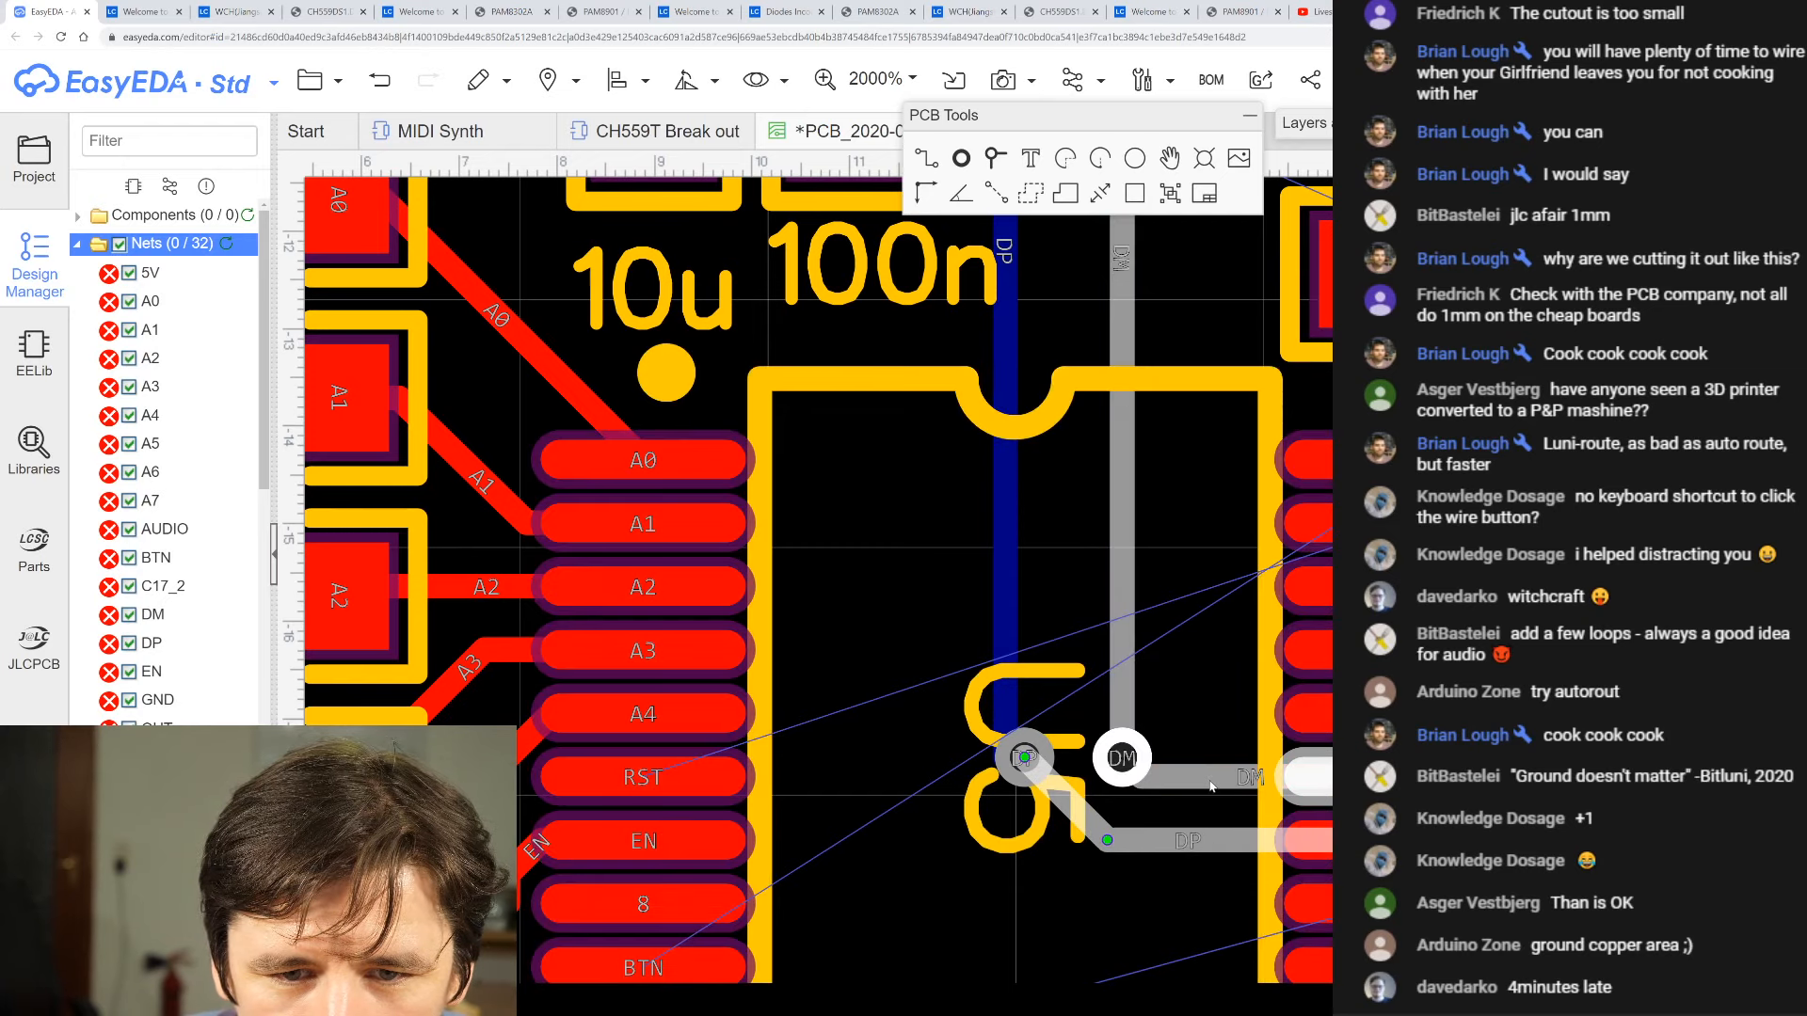
left_click(1209, 781)
- Shift the bottom-layer DM track closer to the DP track and bend its upper end back into USB2's DM pad
scroll(1081, 535, "down", 3)
scroll(1097, 513, "up", 2)
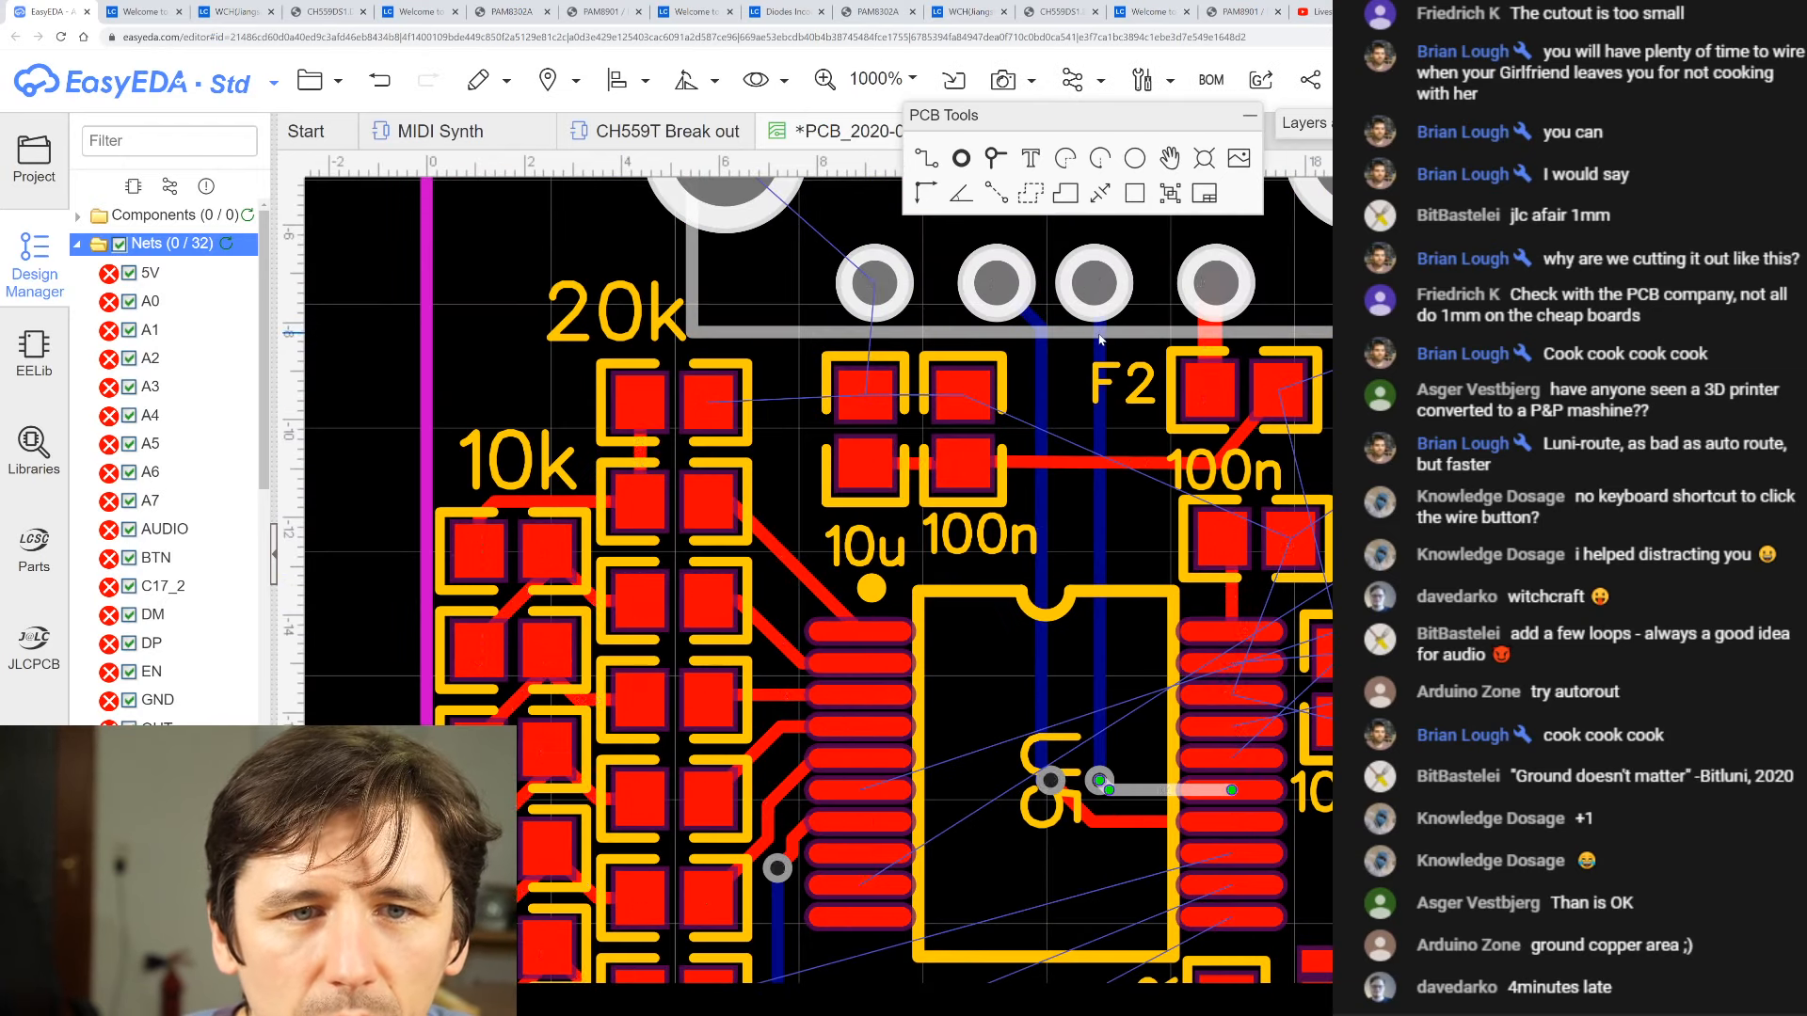
left_click(1101, 497)
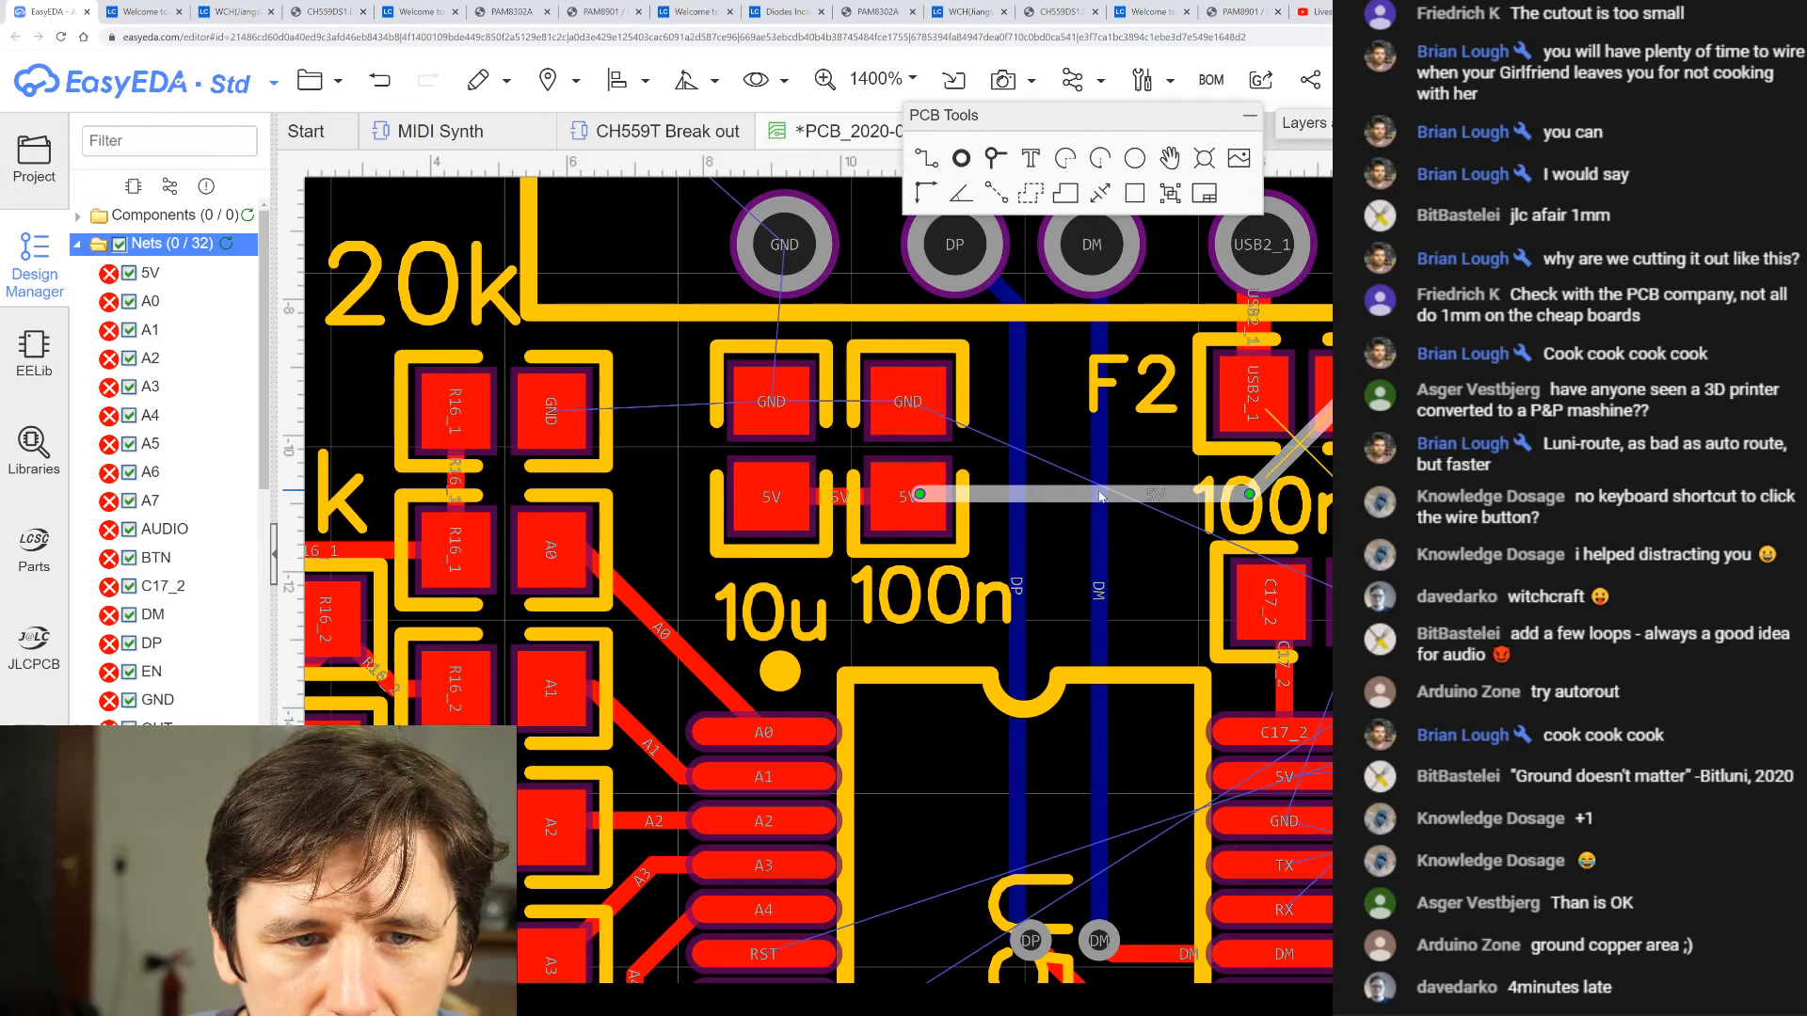
left_click(1099, 441)
left_click_drag(1099, 442, 1072, 435)
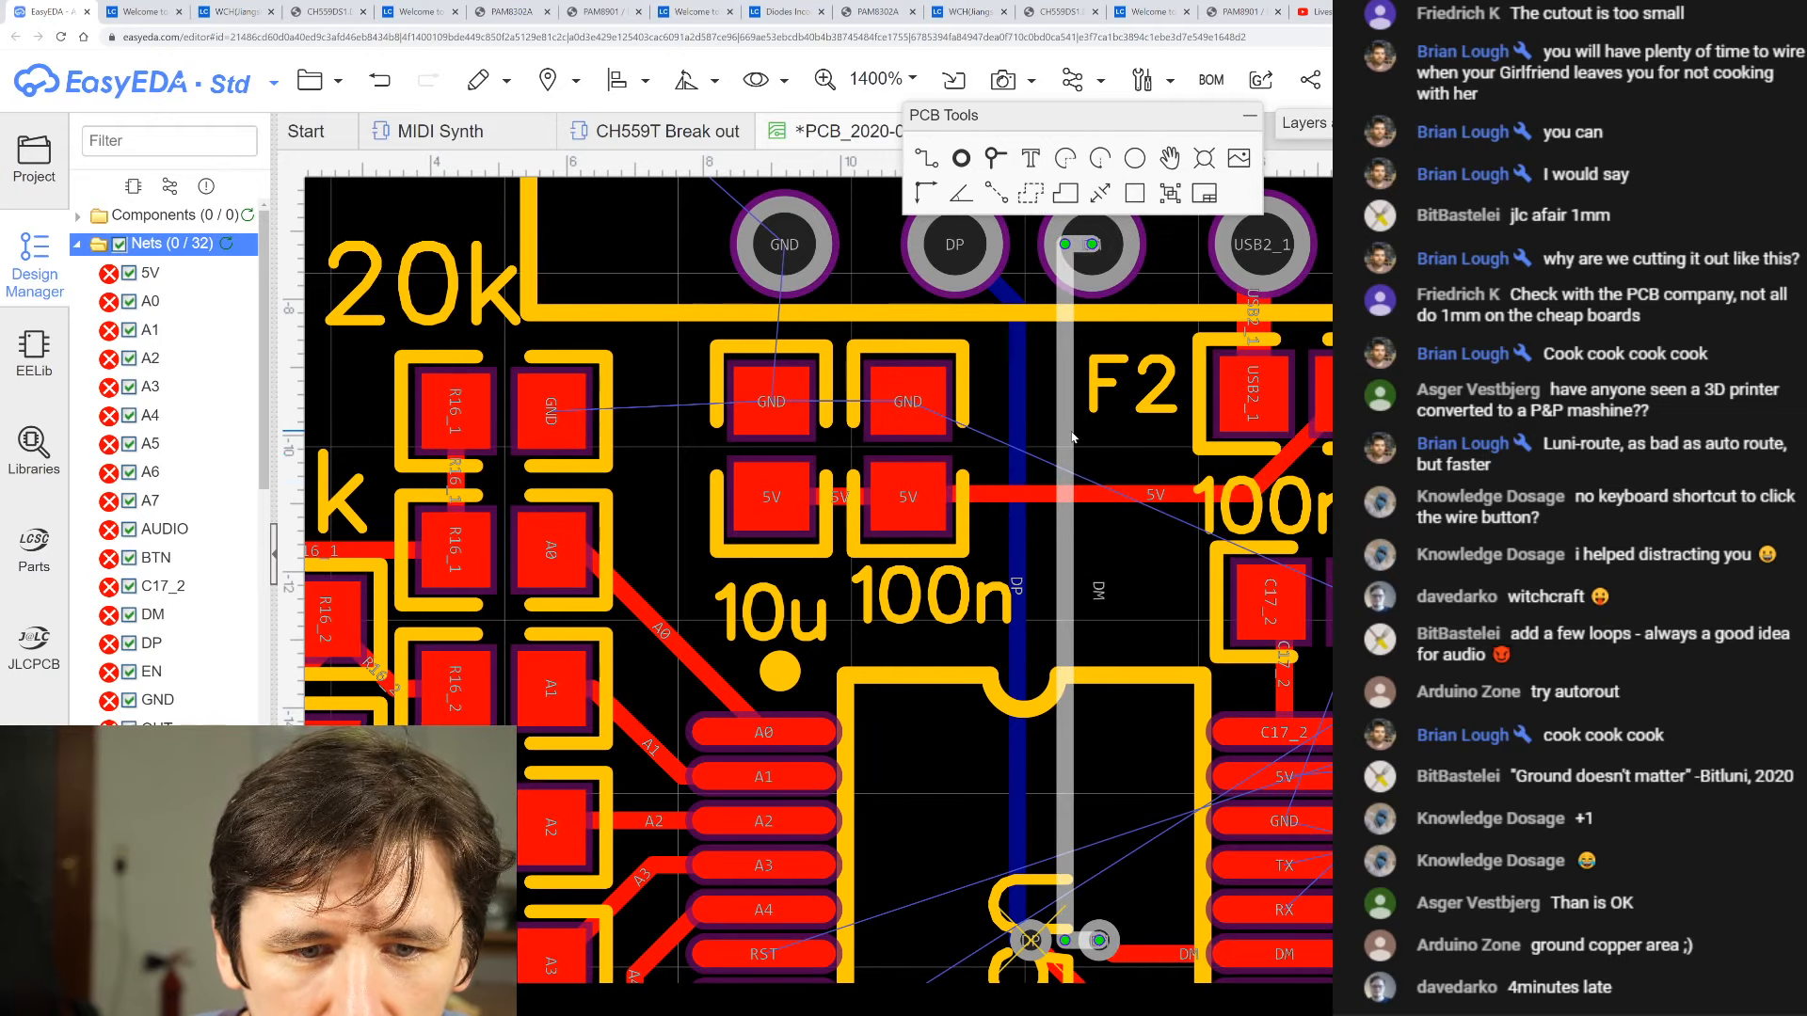
left_click_drag(1066, 245, 1092, 244)
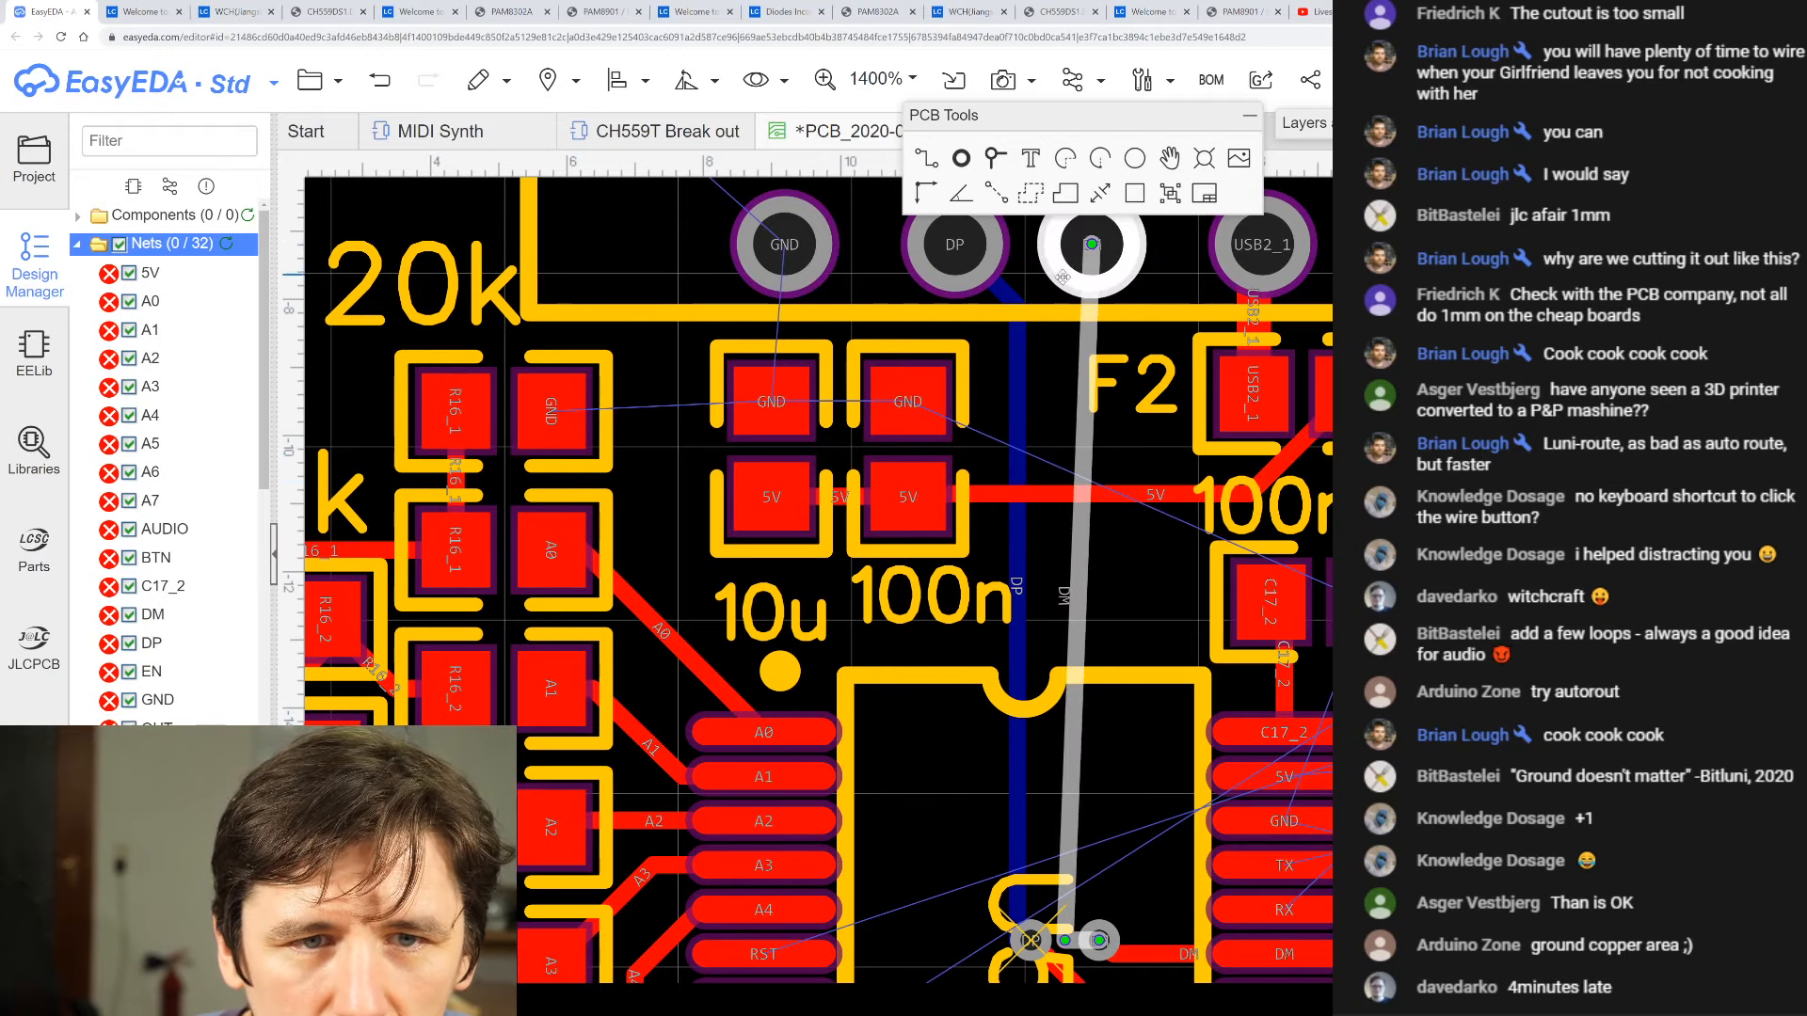
left_click(1089, 309)
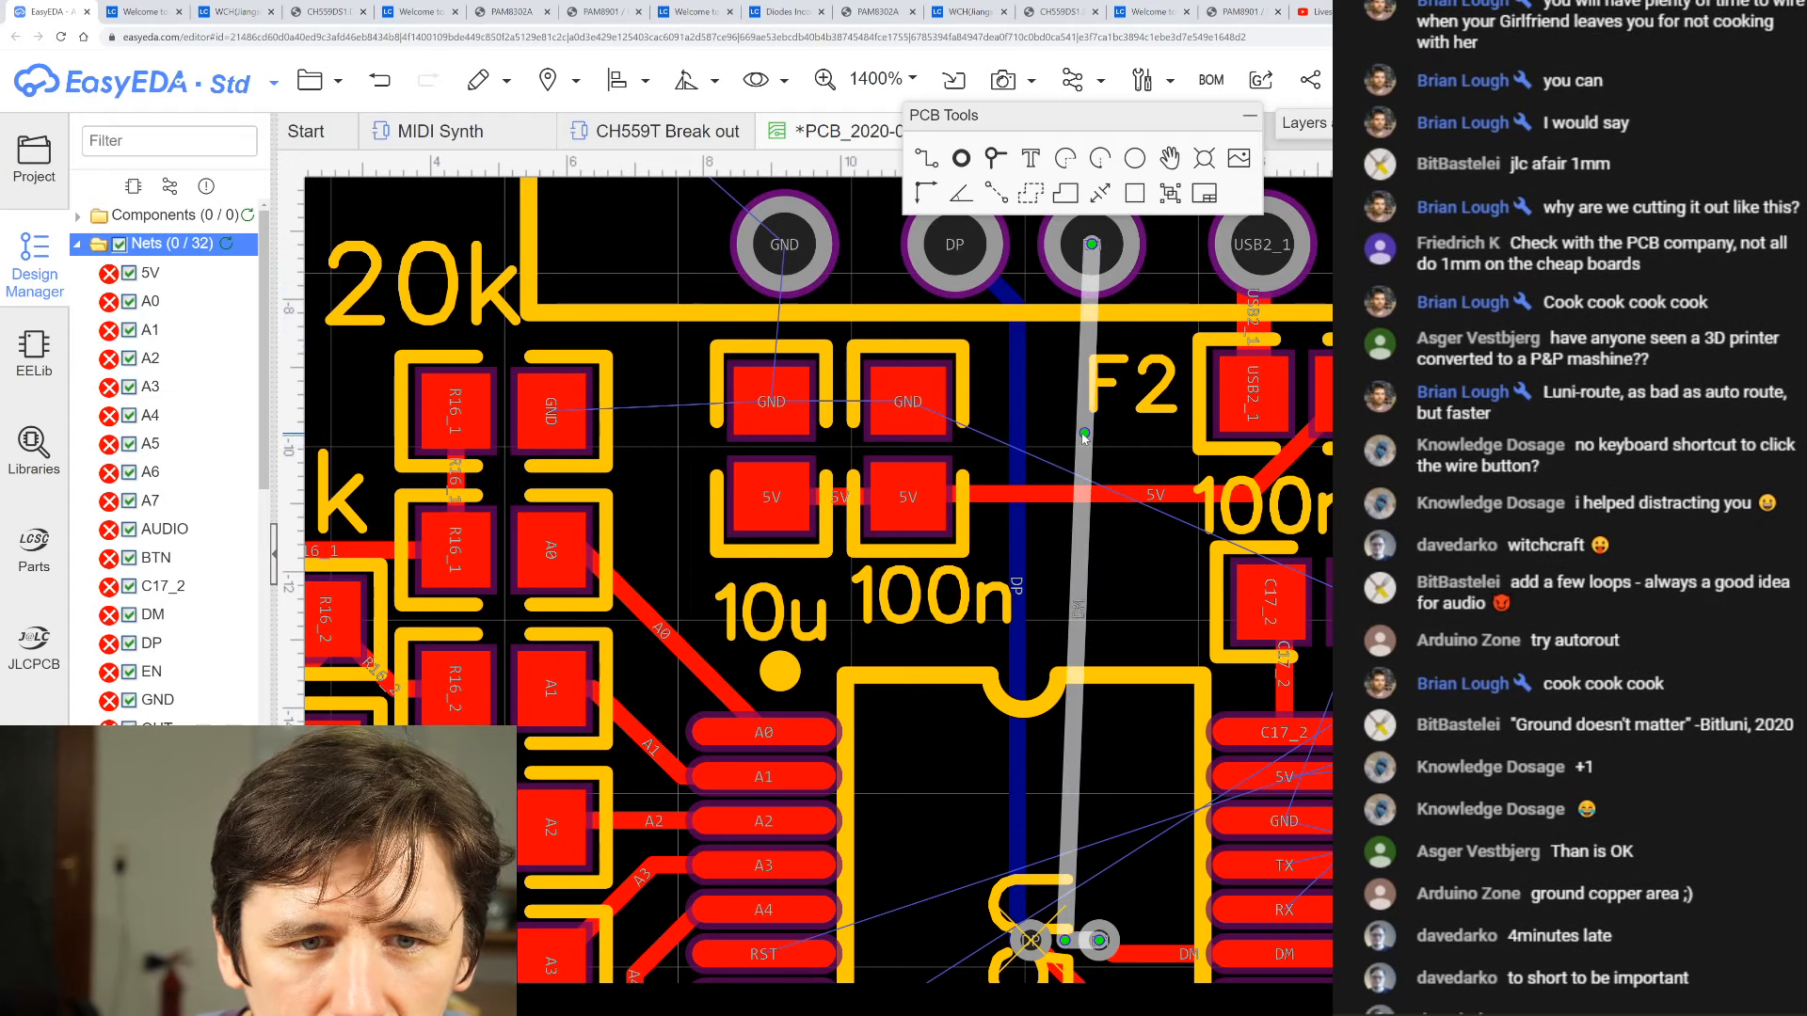
mouse_move(1089, 309)
left_mouse_down()
mouse_move(1048, 313)
mouse_move(1058, 293)
left_mouse_up()
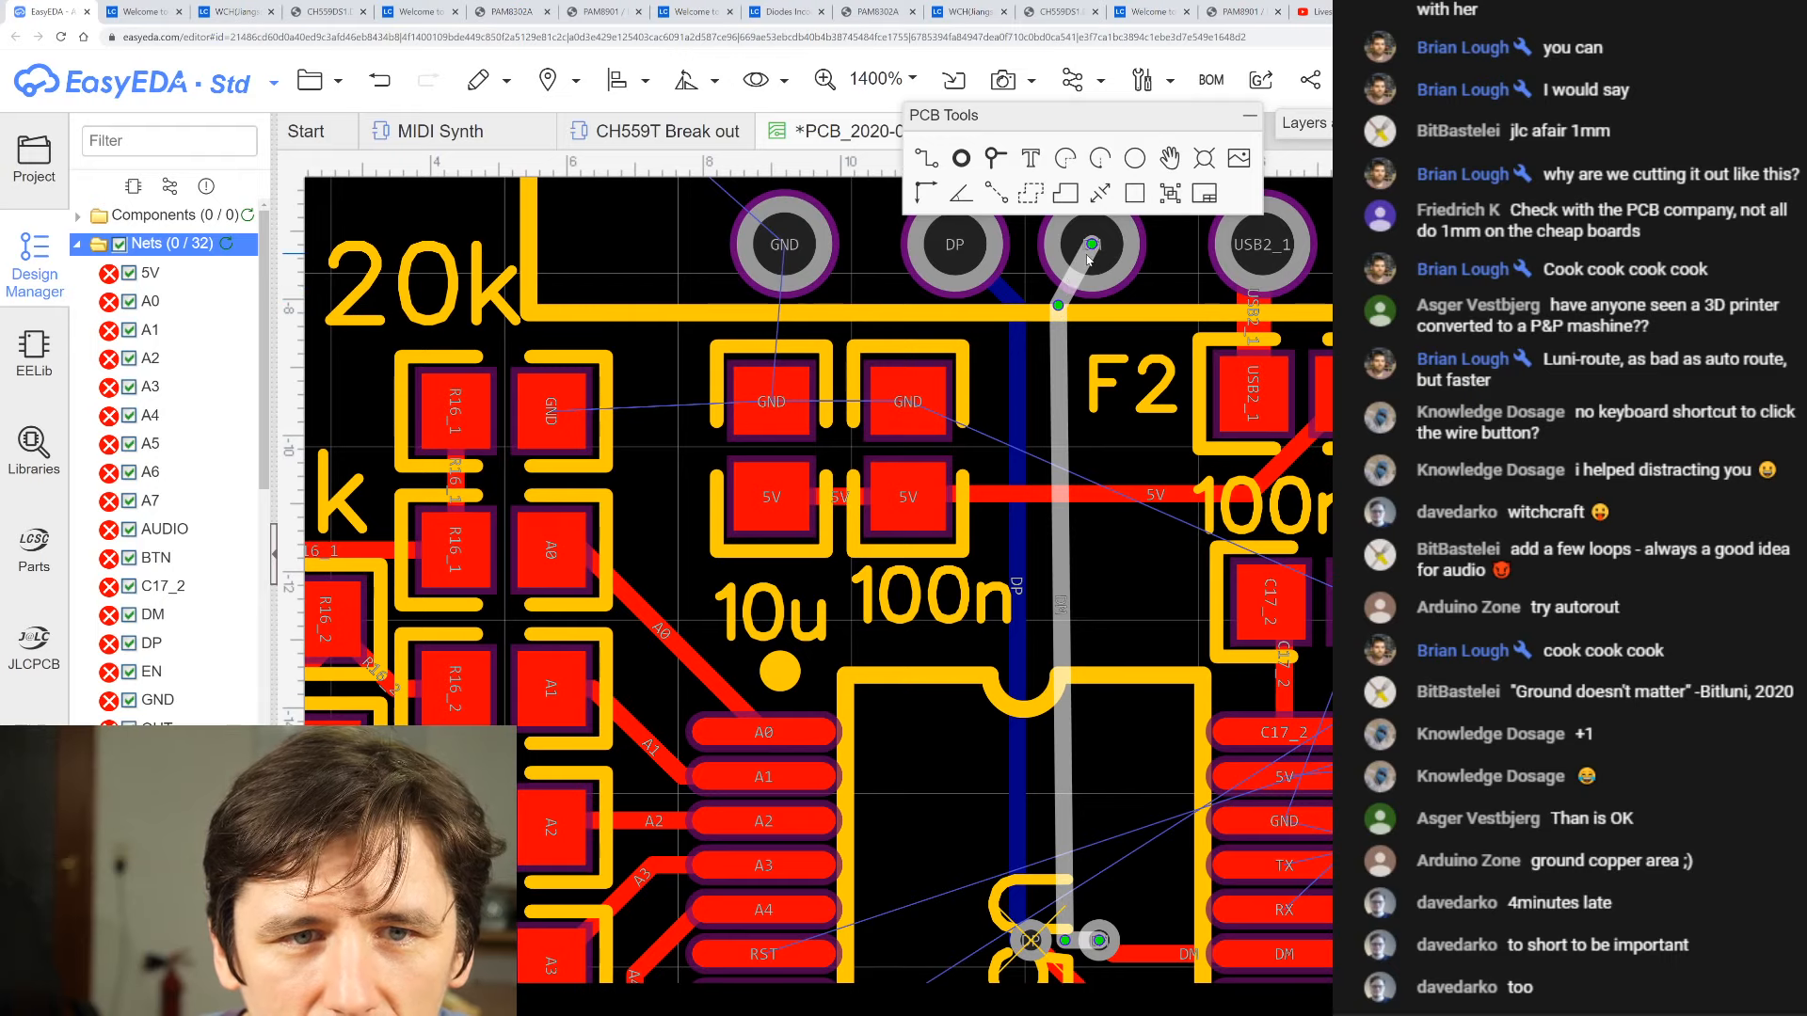
- Angle the lower end of the DM track into its via and fine-tune the upper bend so it runs parallel to DP
scroll(1065, 935, "down", 1)
scroll(1065, 935, "up", 5)
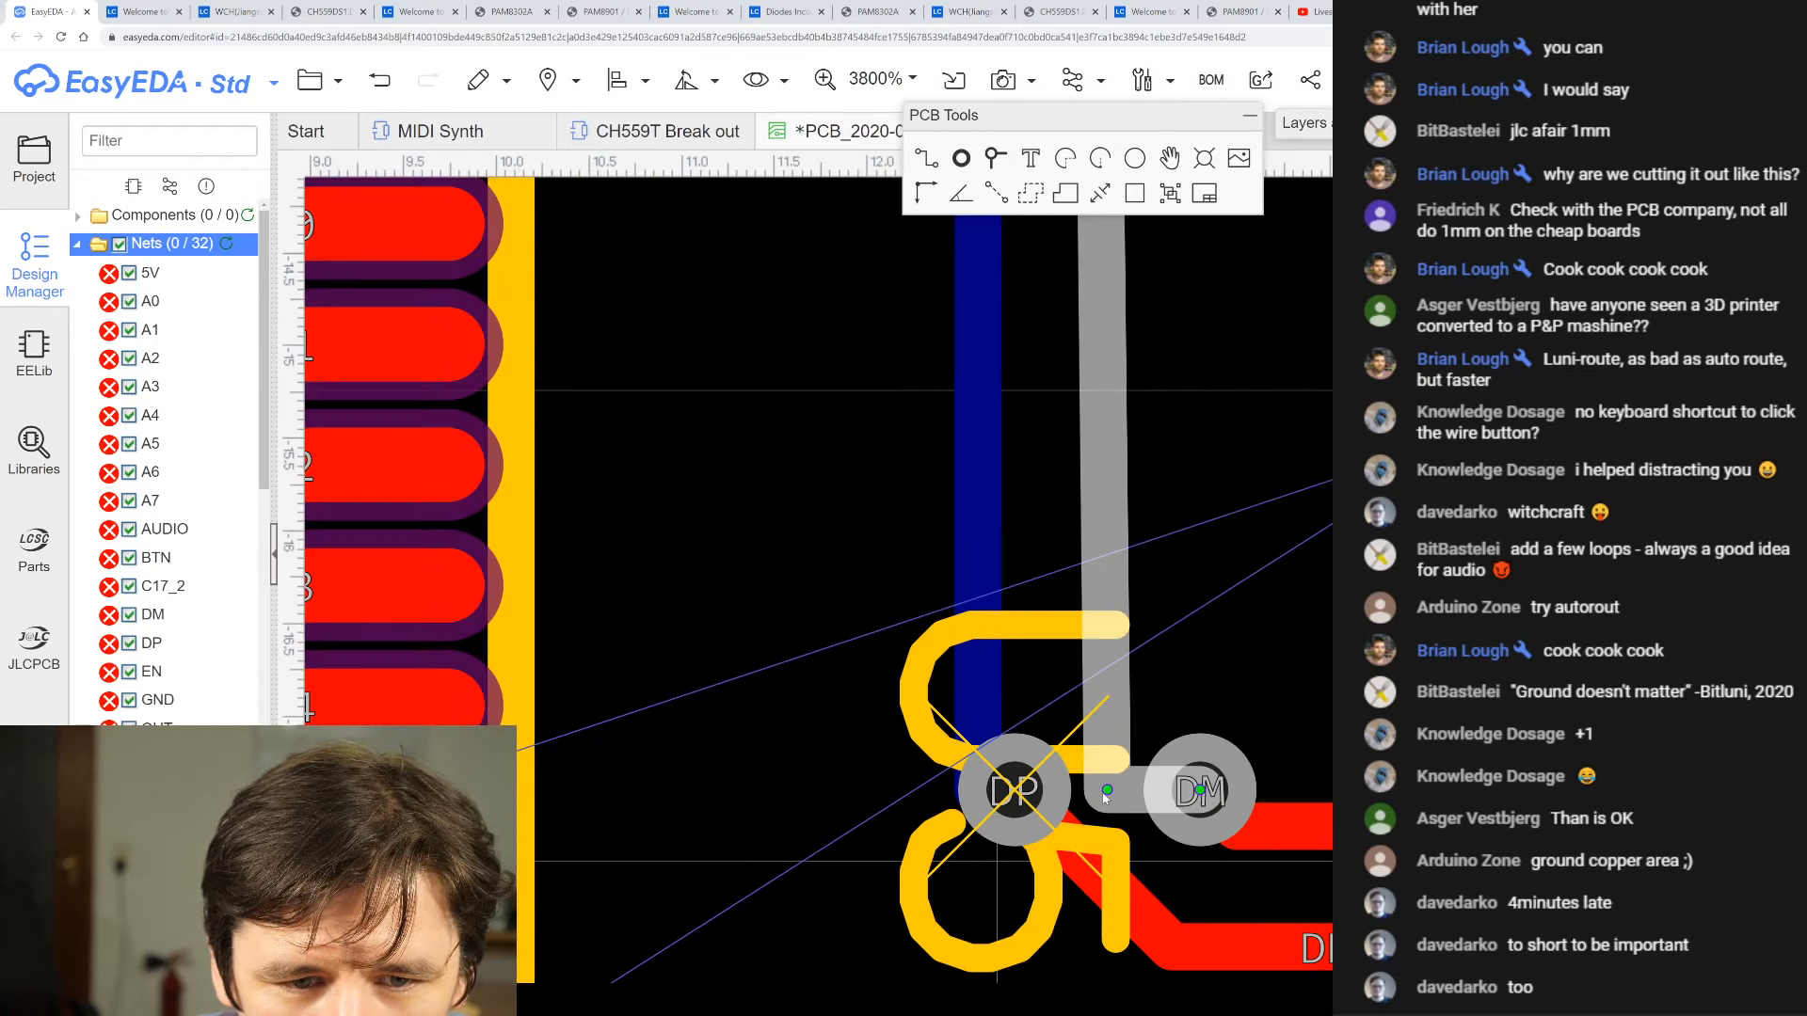
left_click_drag(1105, 768, 1066, 625)
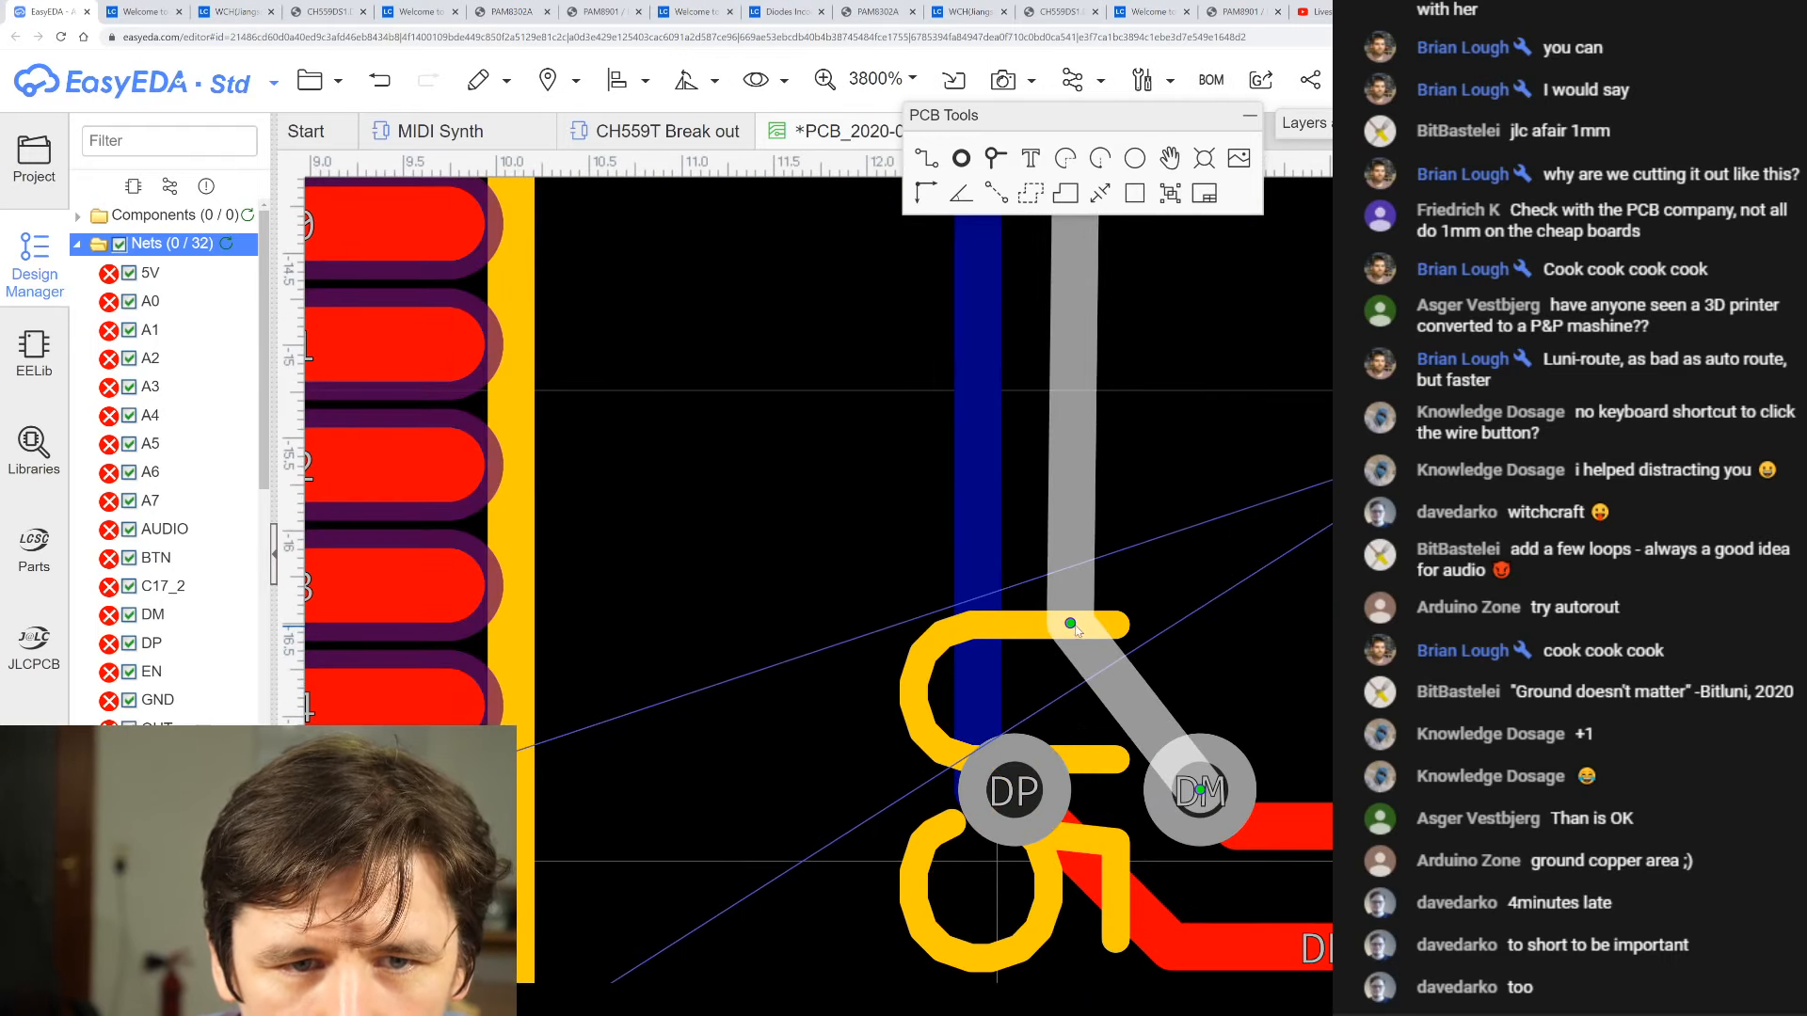
scroll(1073, 628, "down", 6)
scroll(1084, 325, "up", 3)
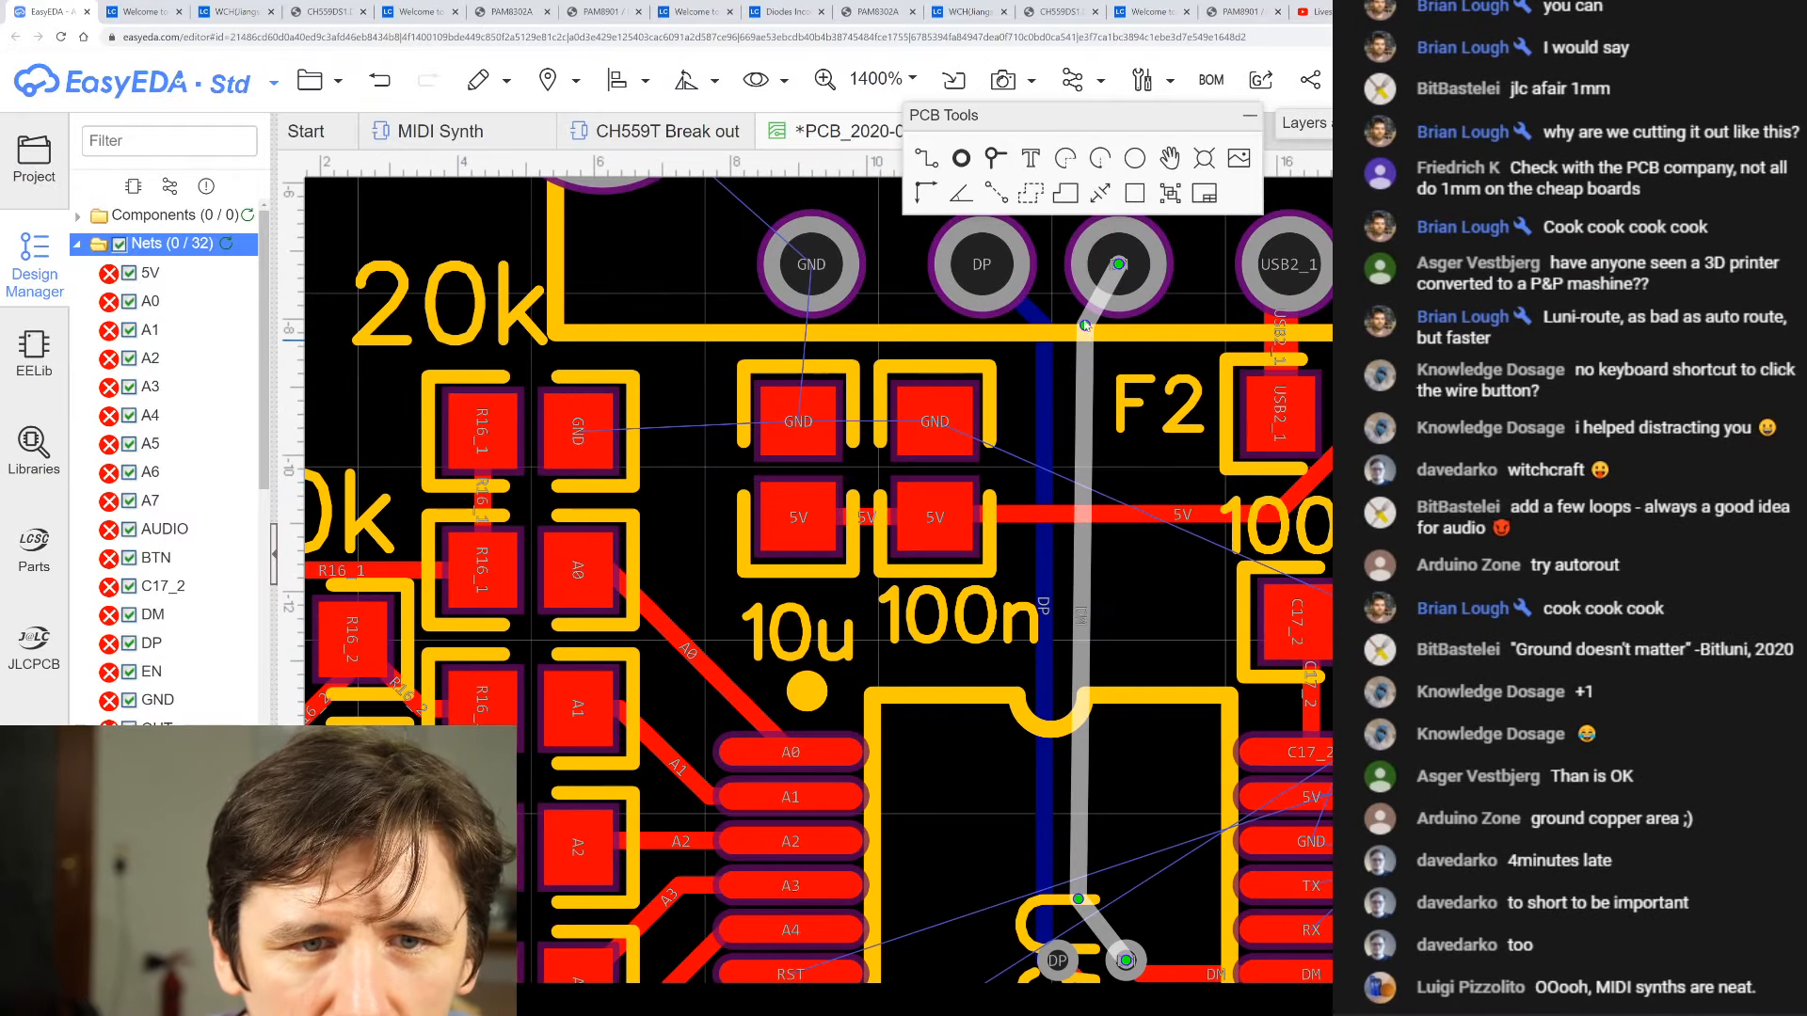
left_click_drag(1084, 324, 1080, 334)
- Examine the overall board layout and the remaining unrouted connections around USB2, F2, U5 and the 10K resistor
scroll(1115, 475, "down", 3)
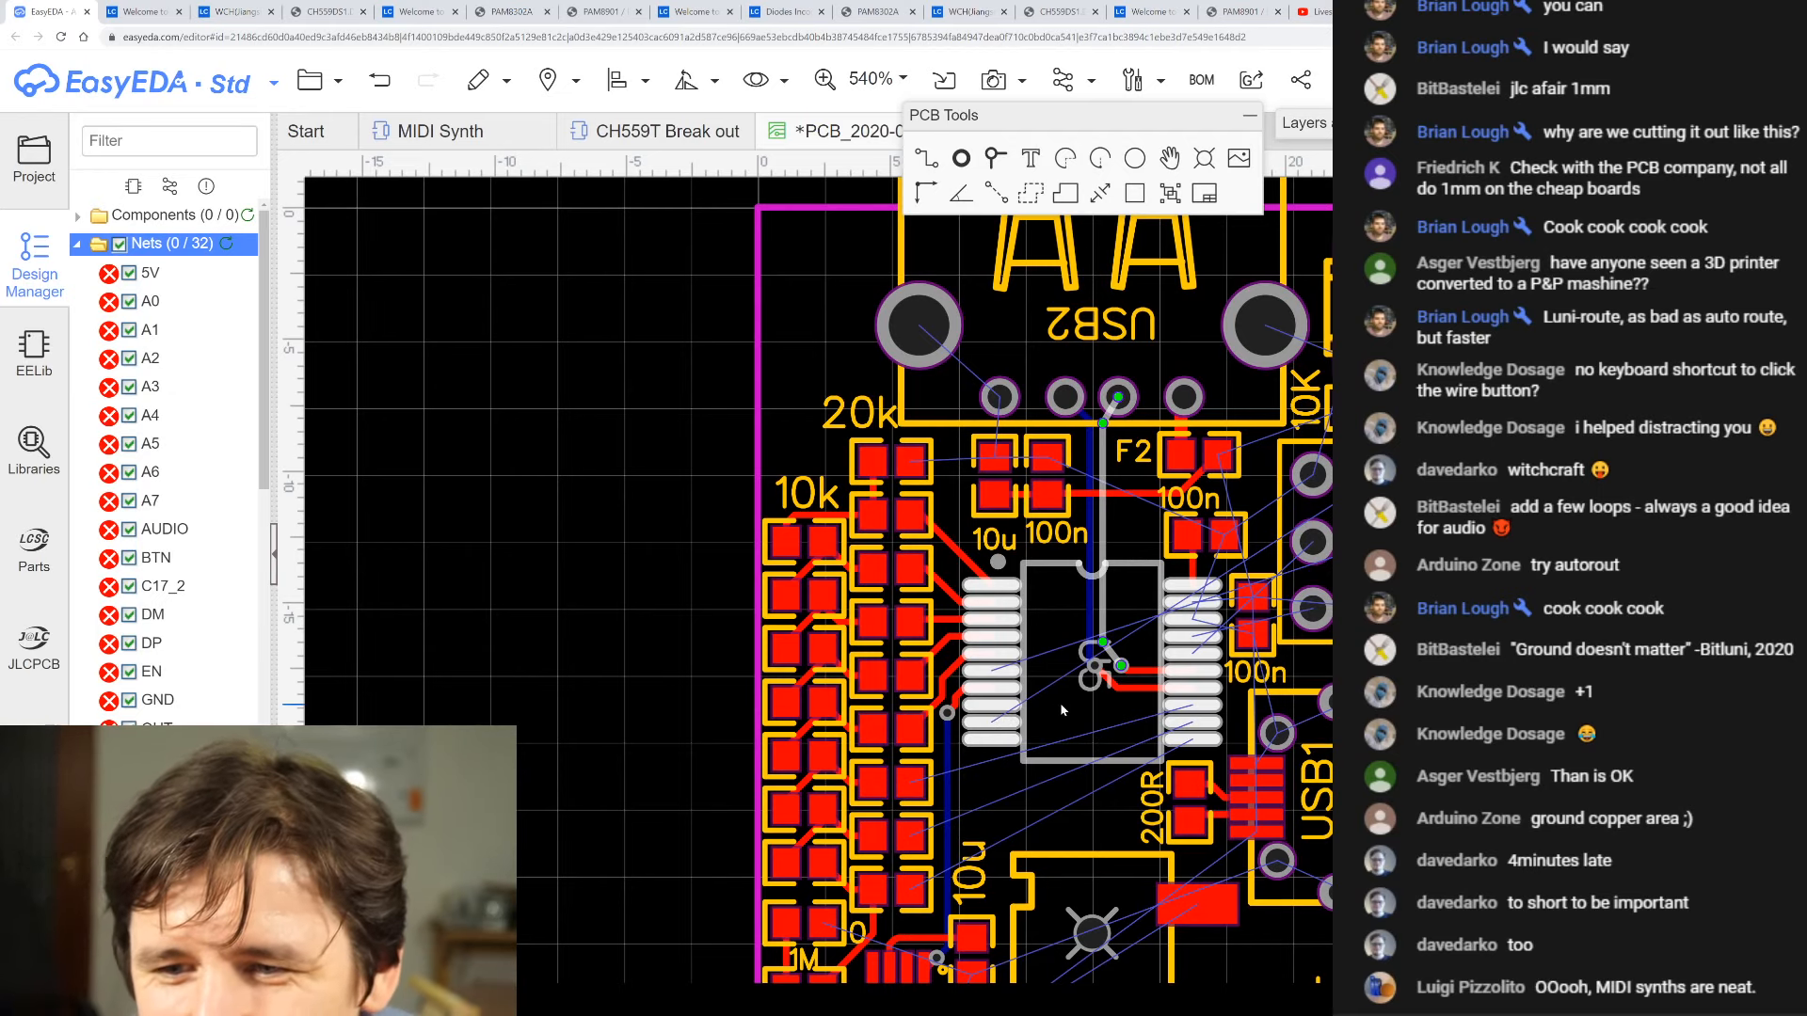
scroll(979, 635, "down", 1)
scroll(1213, 577, "down", 3)
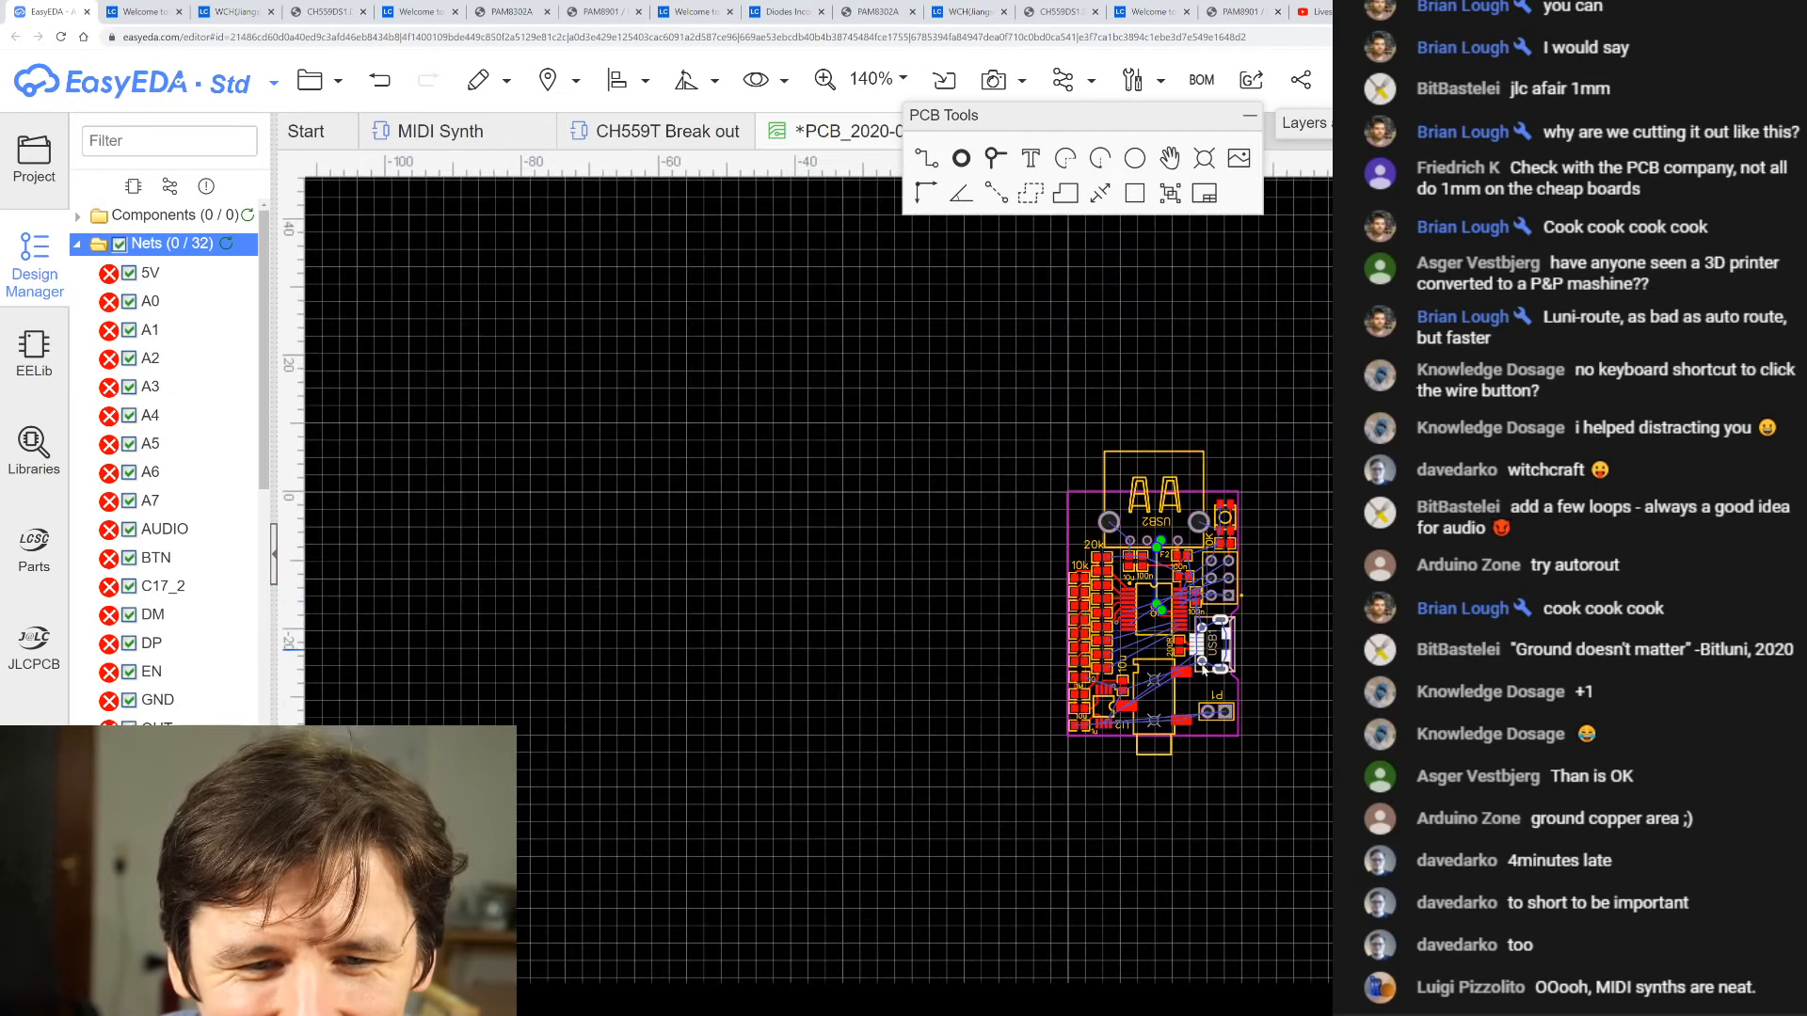
scroll(1223, 641, "up", 3)
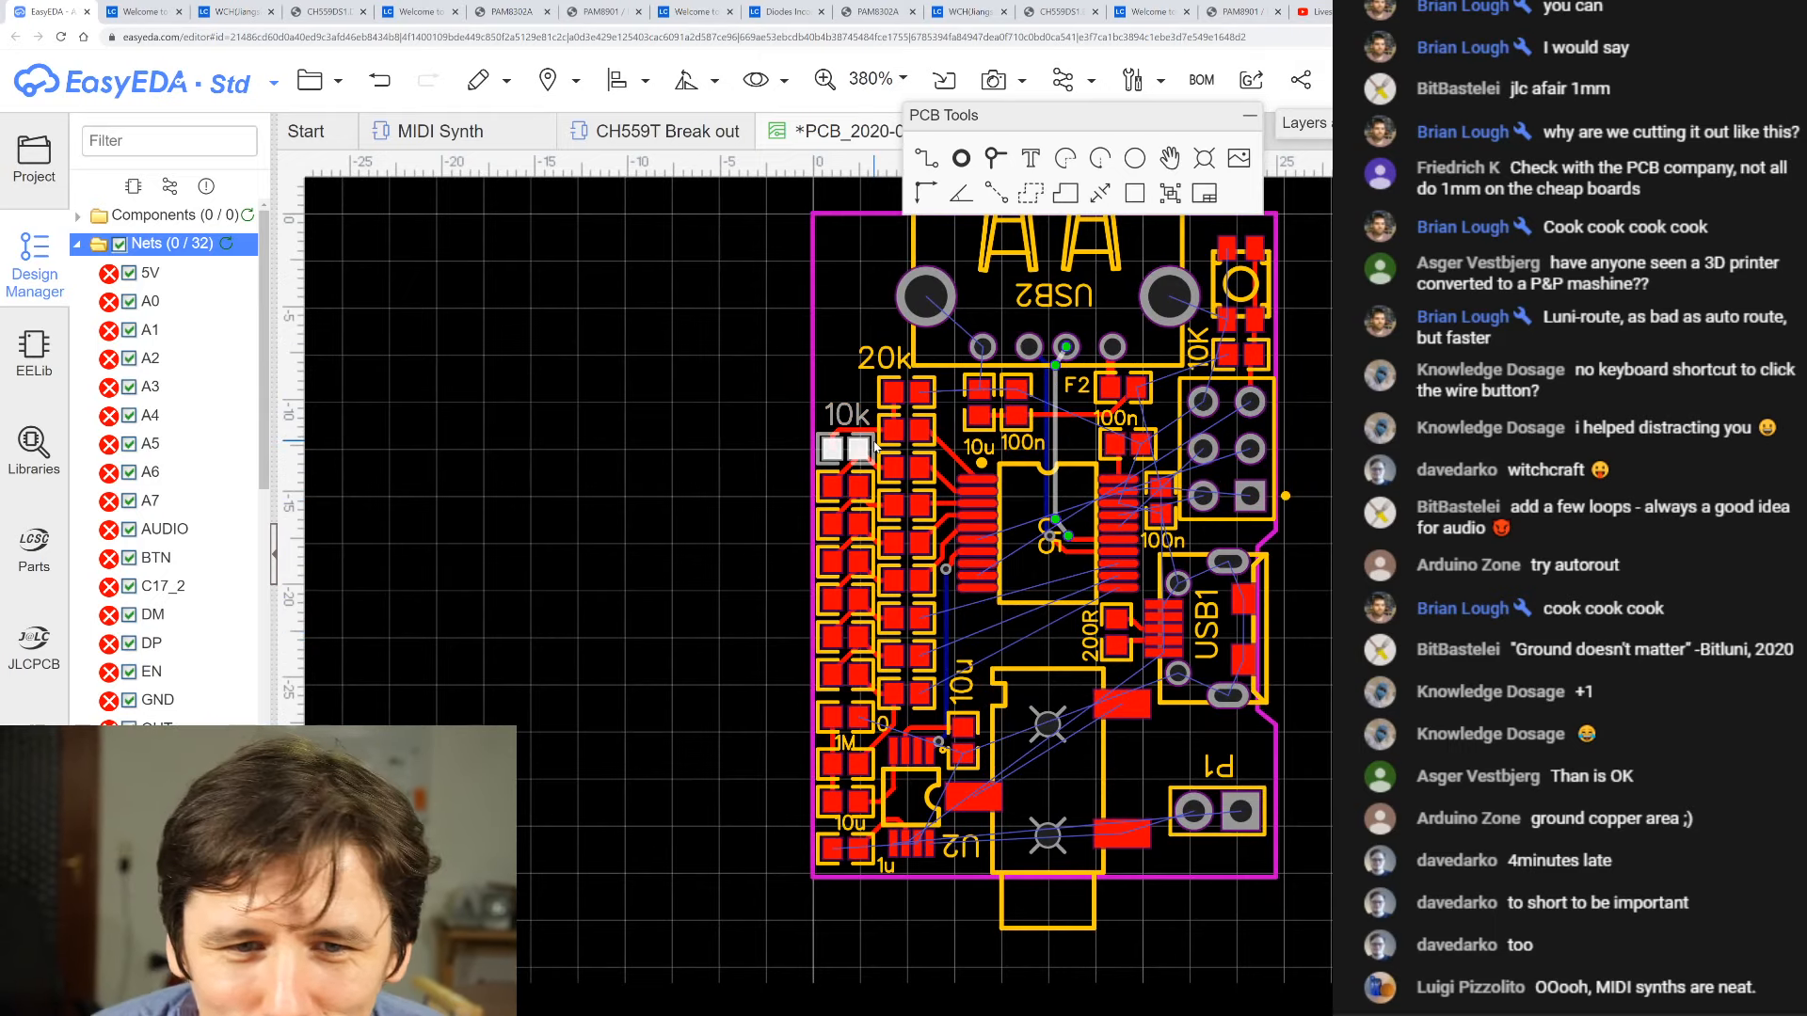
scroll(1017, 485, "up", 1)
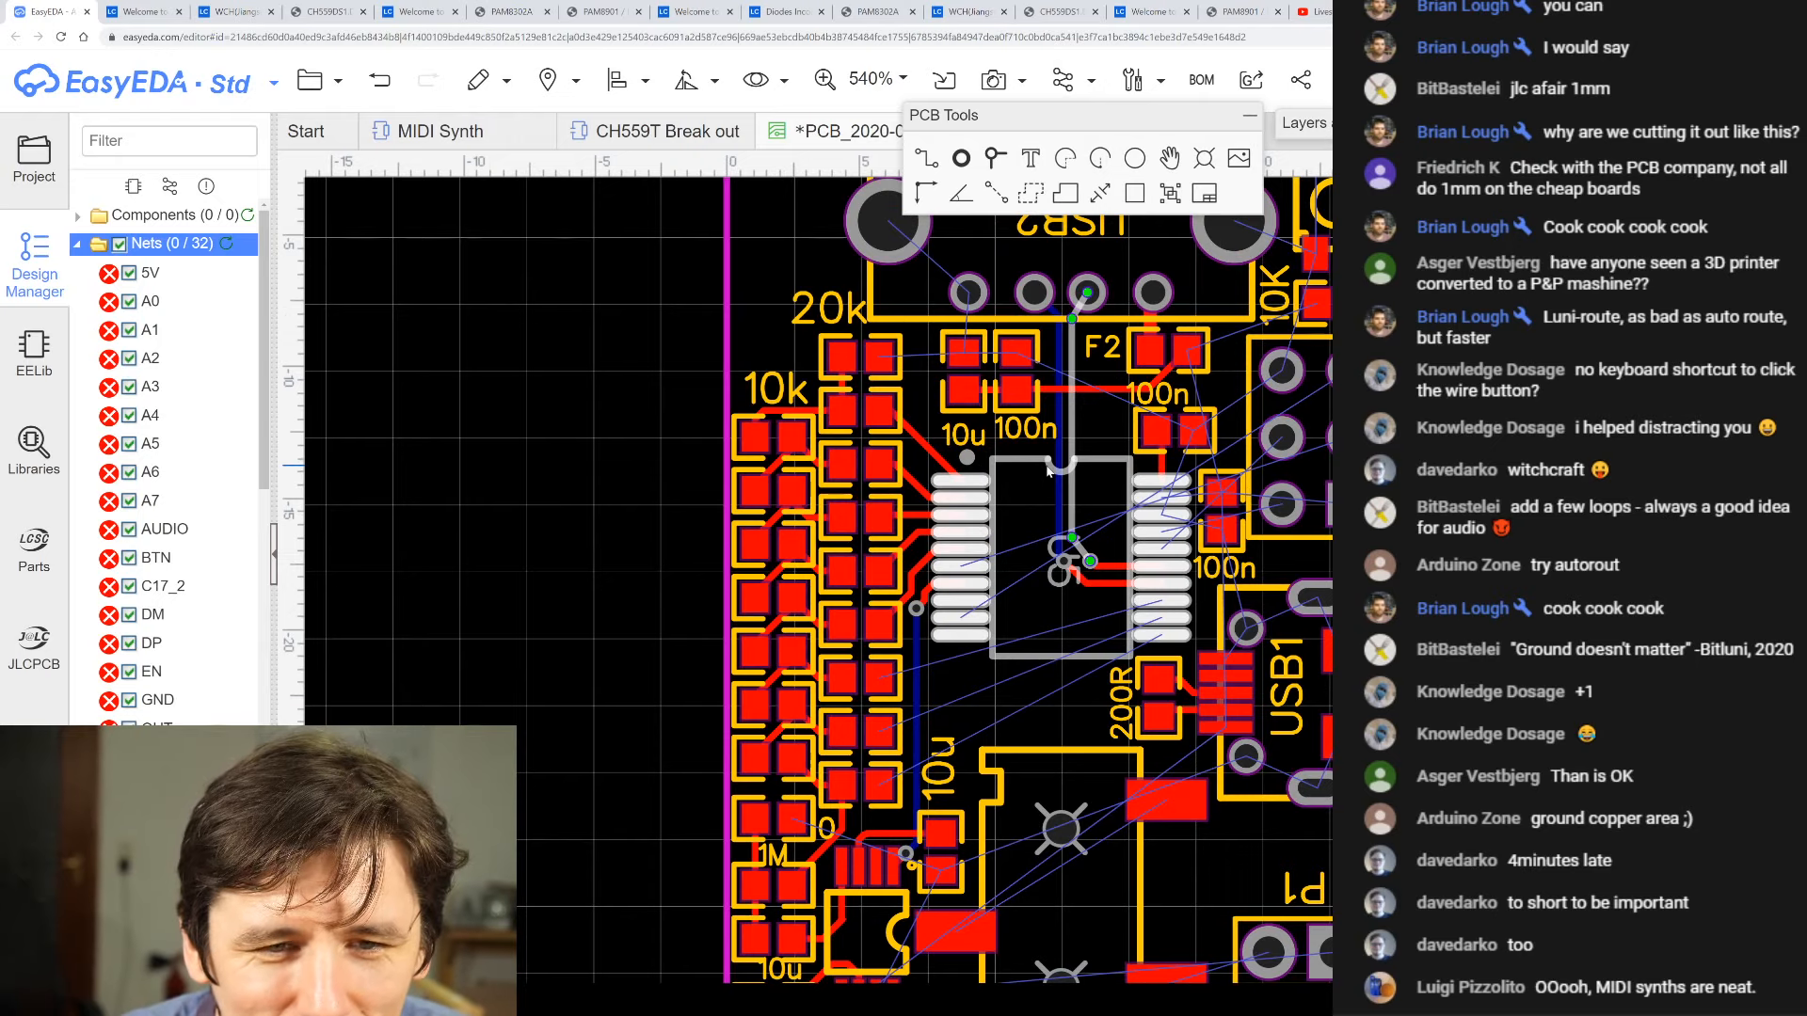
scroll(1047, 471, "down", 3)
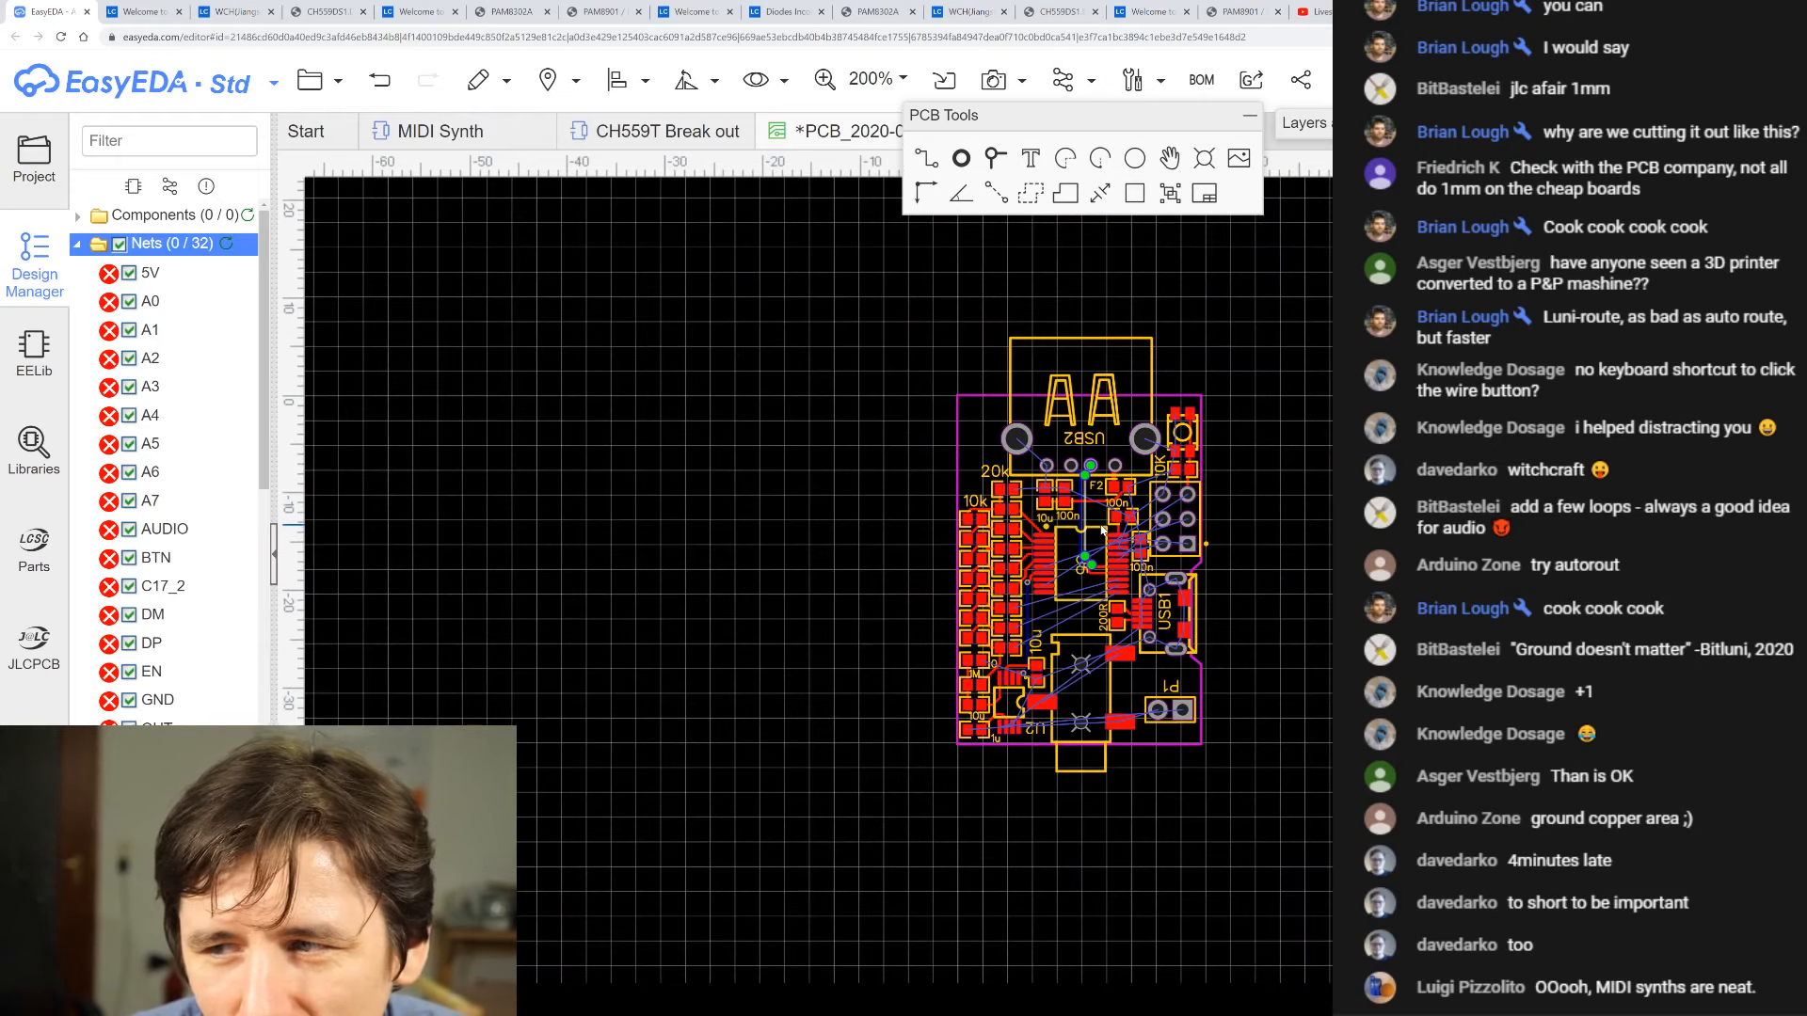
scroll(1115, 487, "down", 1)
scroll(1119, 470, "up", 3)
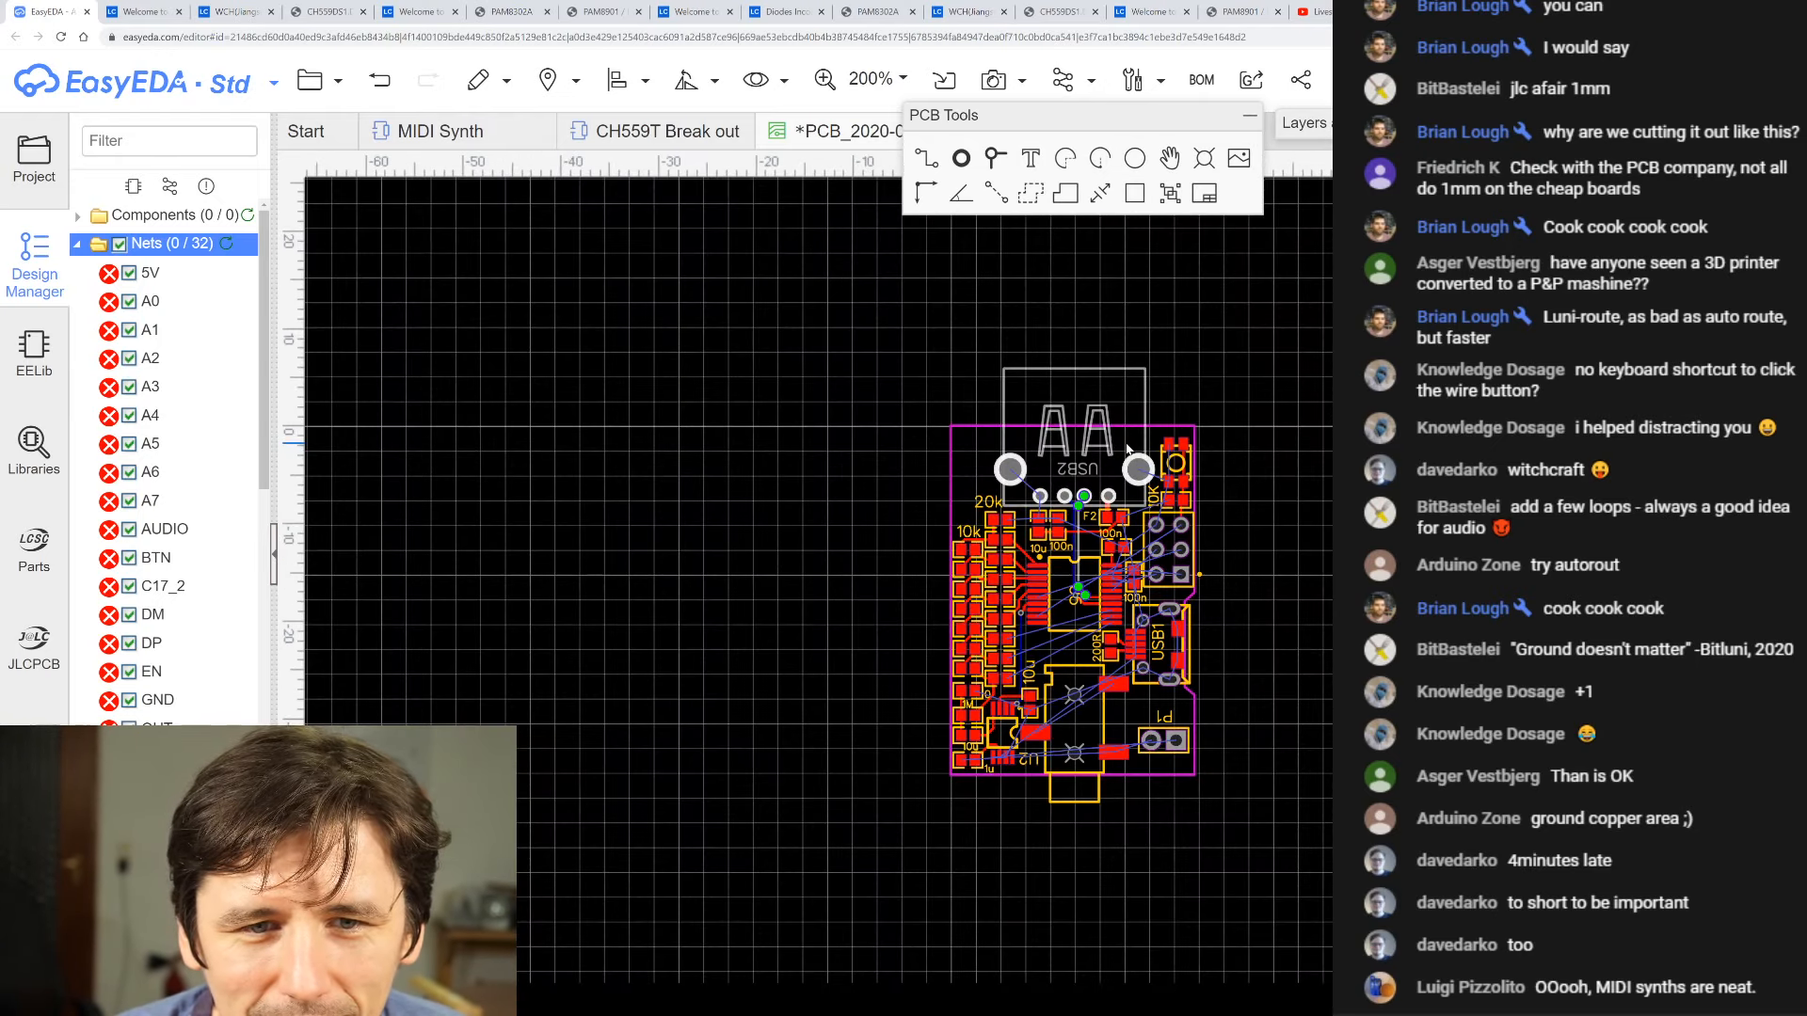
scroll(1128, 450, "up", 1)
scroll(1128, 450, "down", 2)
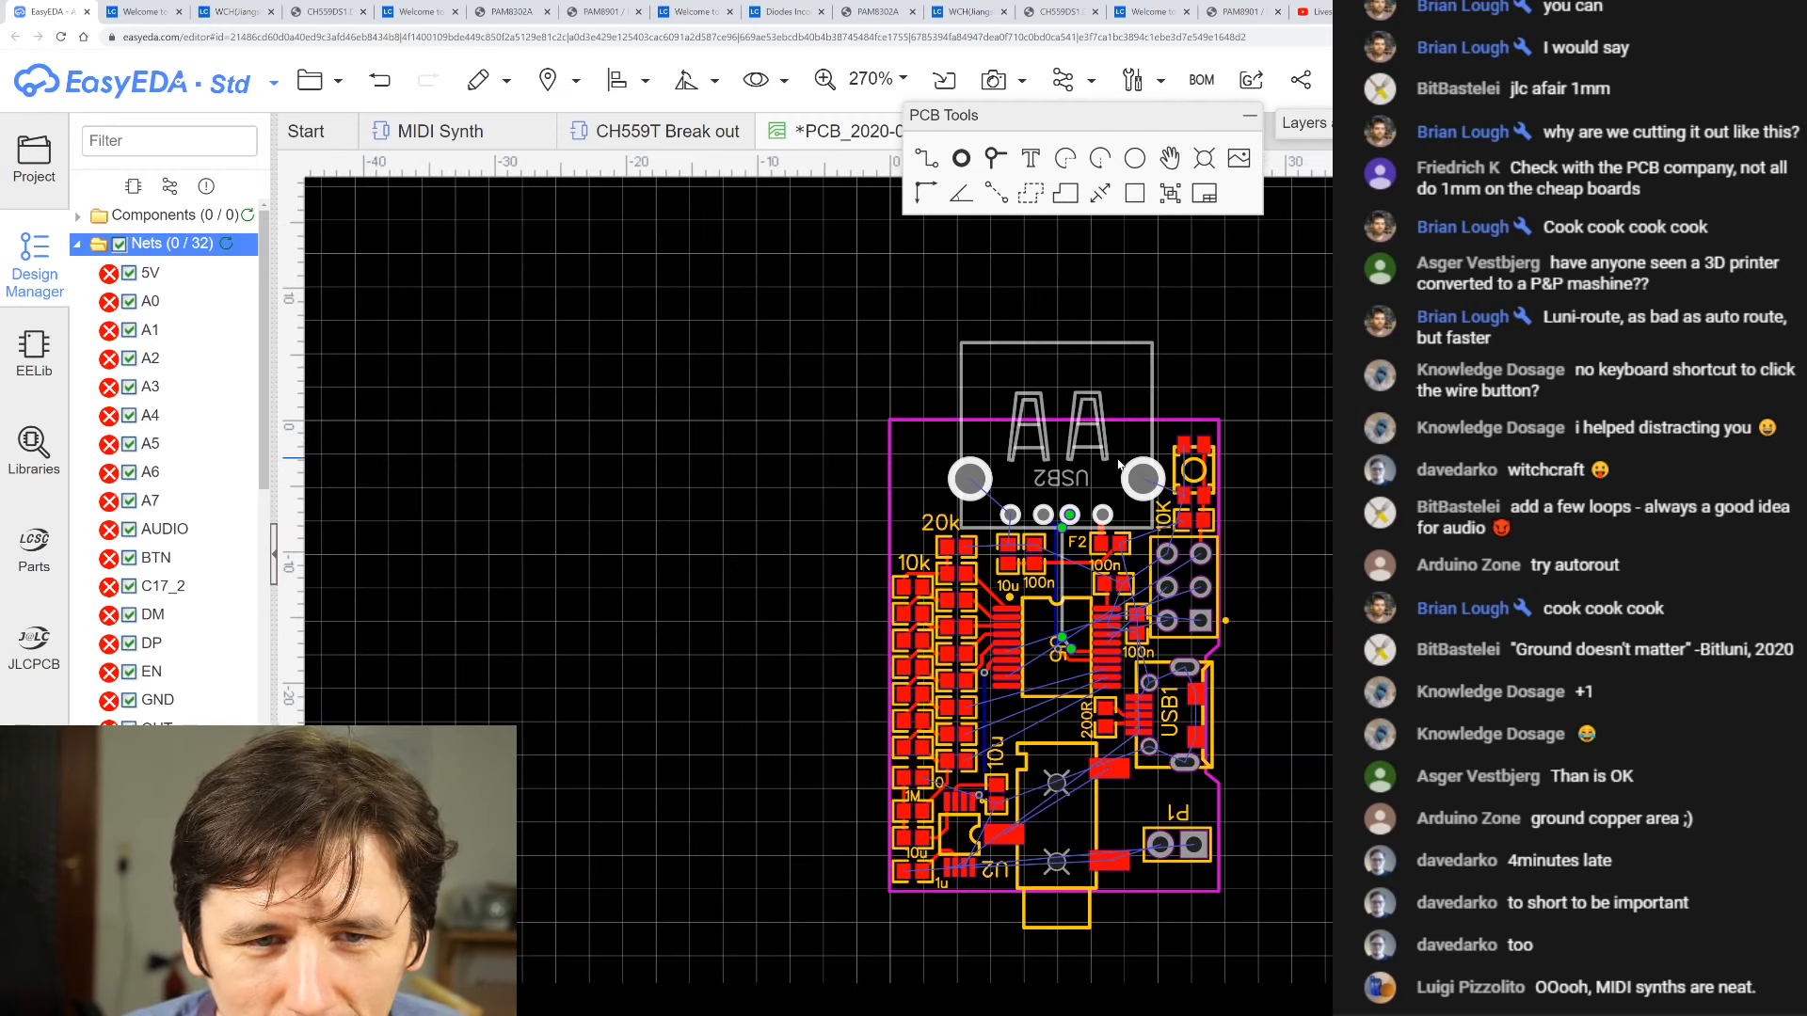
scroll(1108, 469, "up", 2)
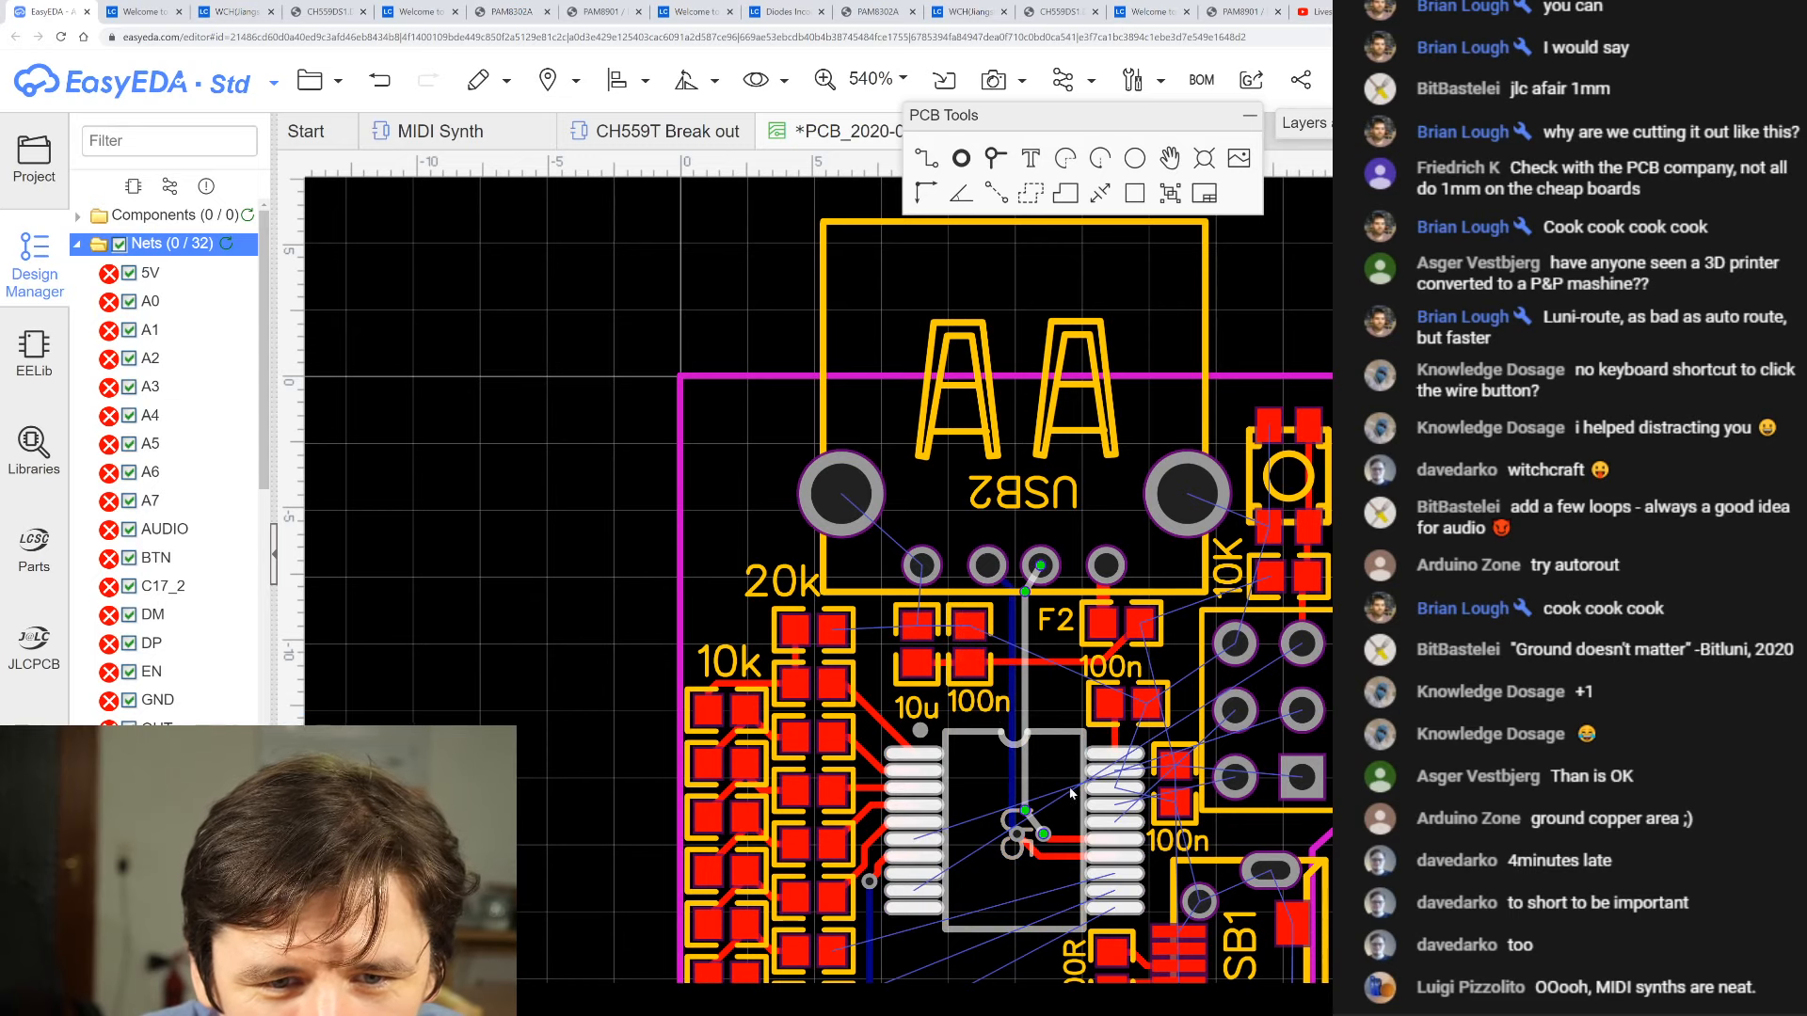
scroll(1260, 623, "up", 3)
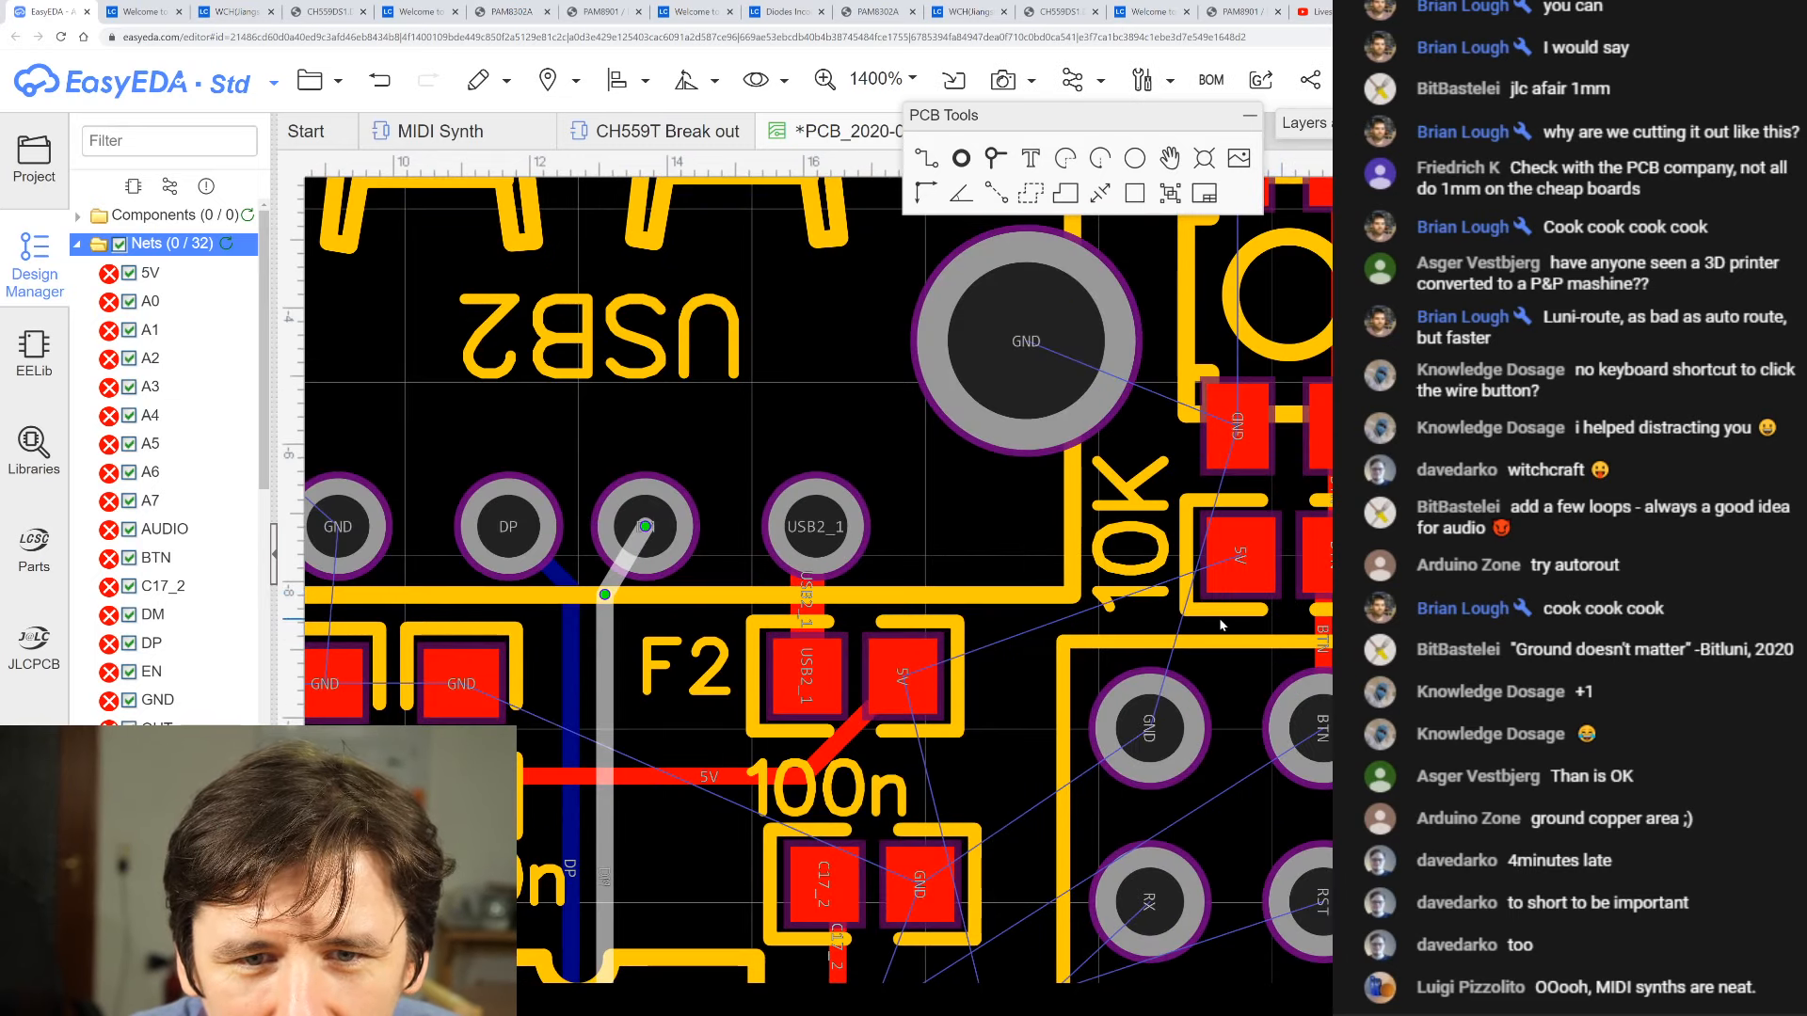
- Refresh the design manager's net list and review which nets are still unrouted
scroll(1120, 670, "down", 2)
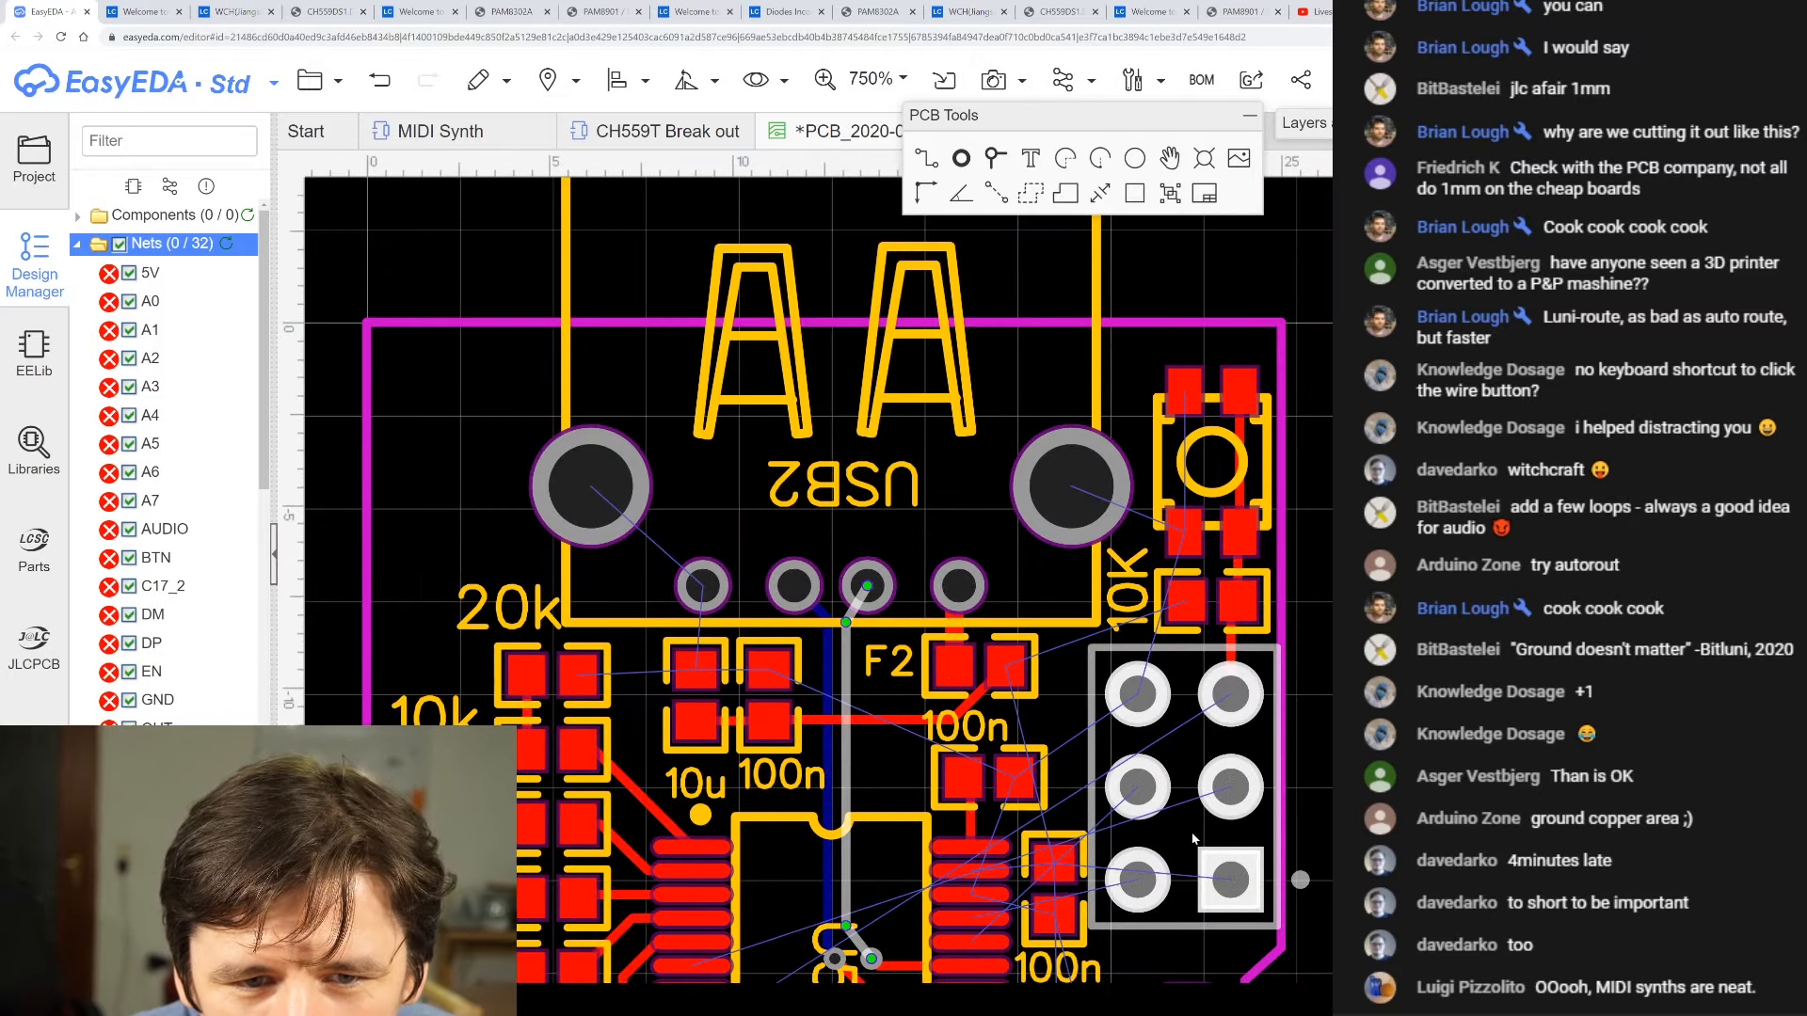
scroll(1164, 821, "down", 5)
scroll(1089, 880, "up", 2)
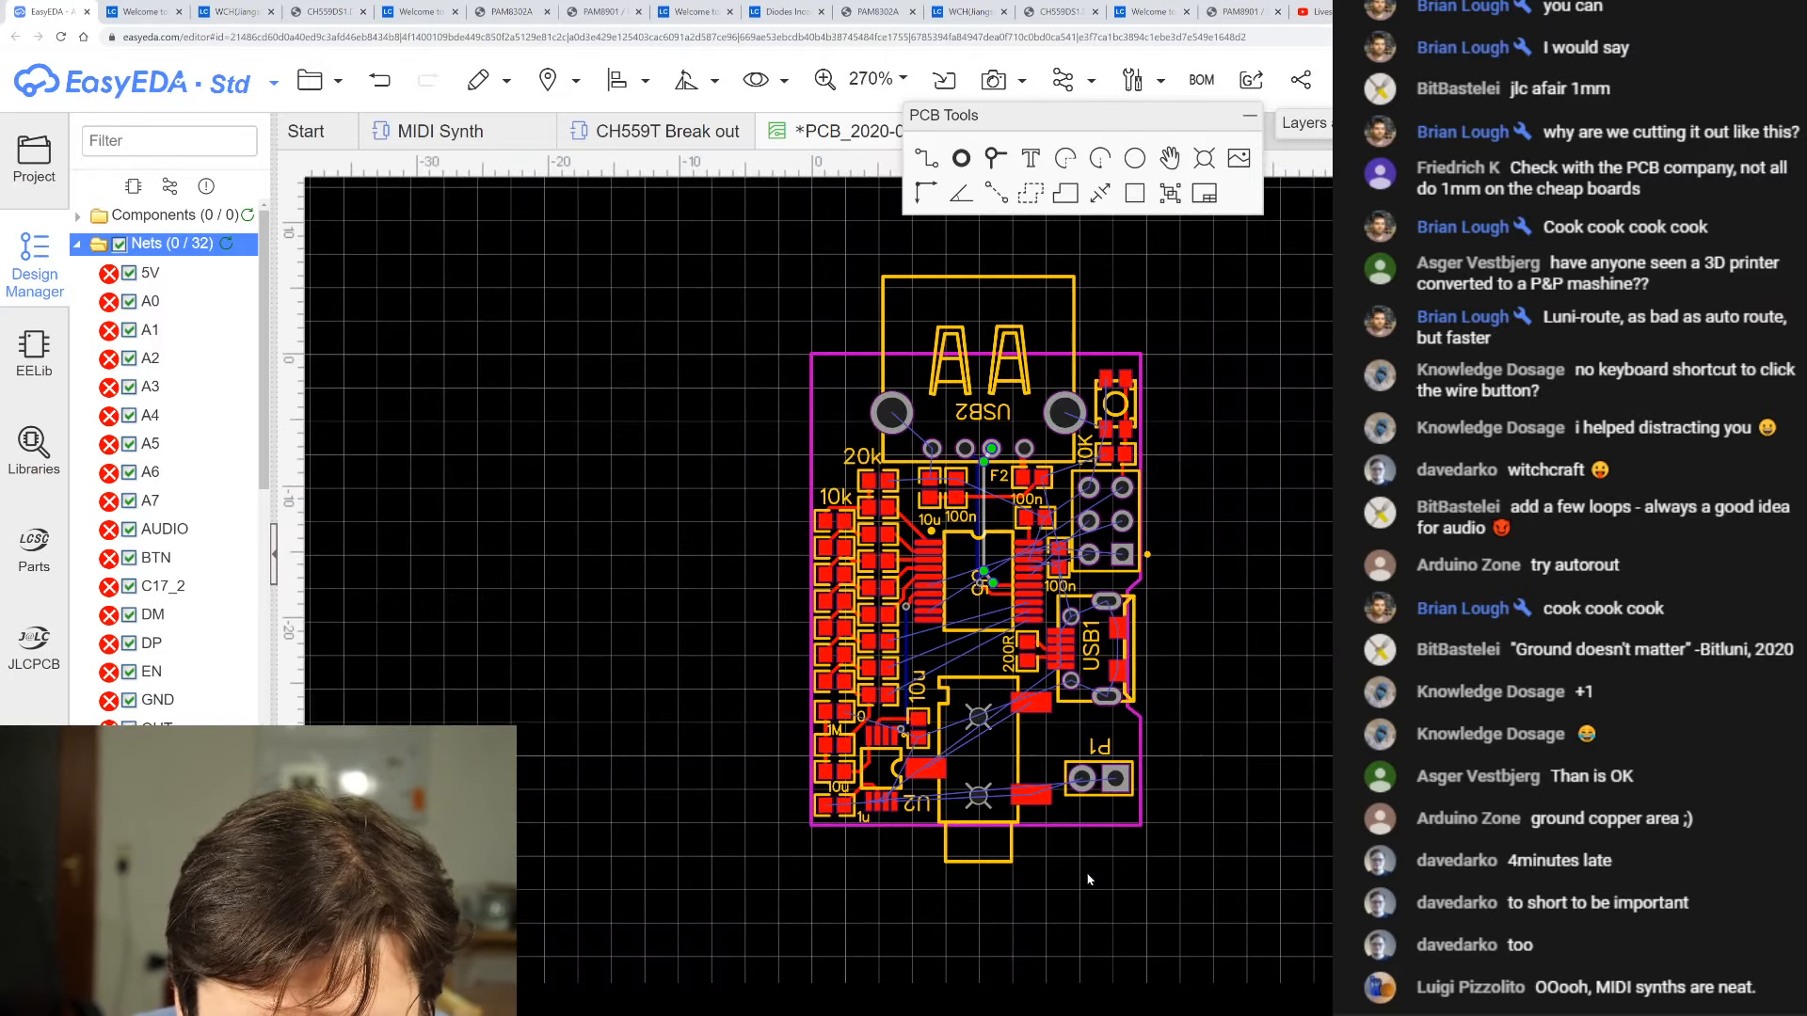
scroll(1089, 880, "up", 3)
scroll(1036, 810, "down", 3)
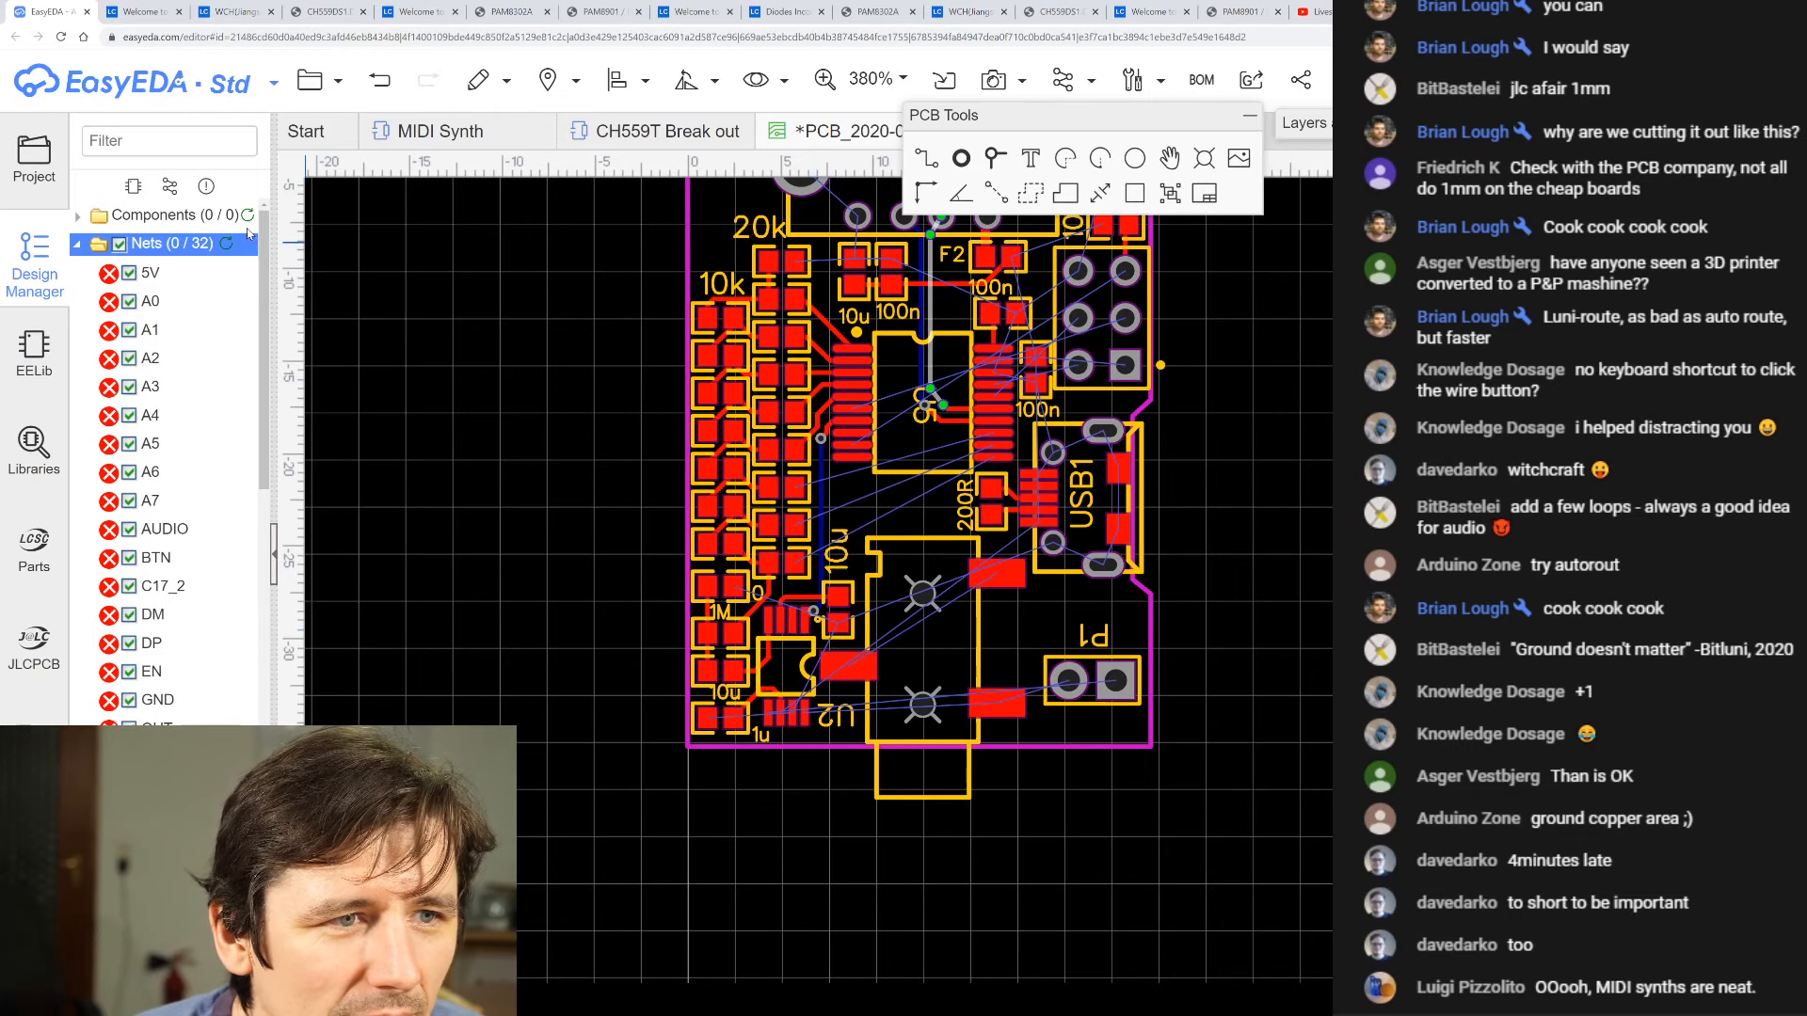
left_click(225, 247)
scroll(208, 363, "down", 4)
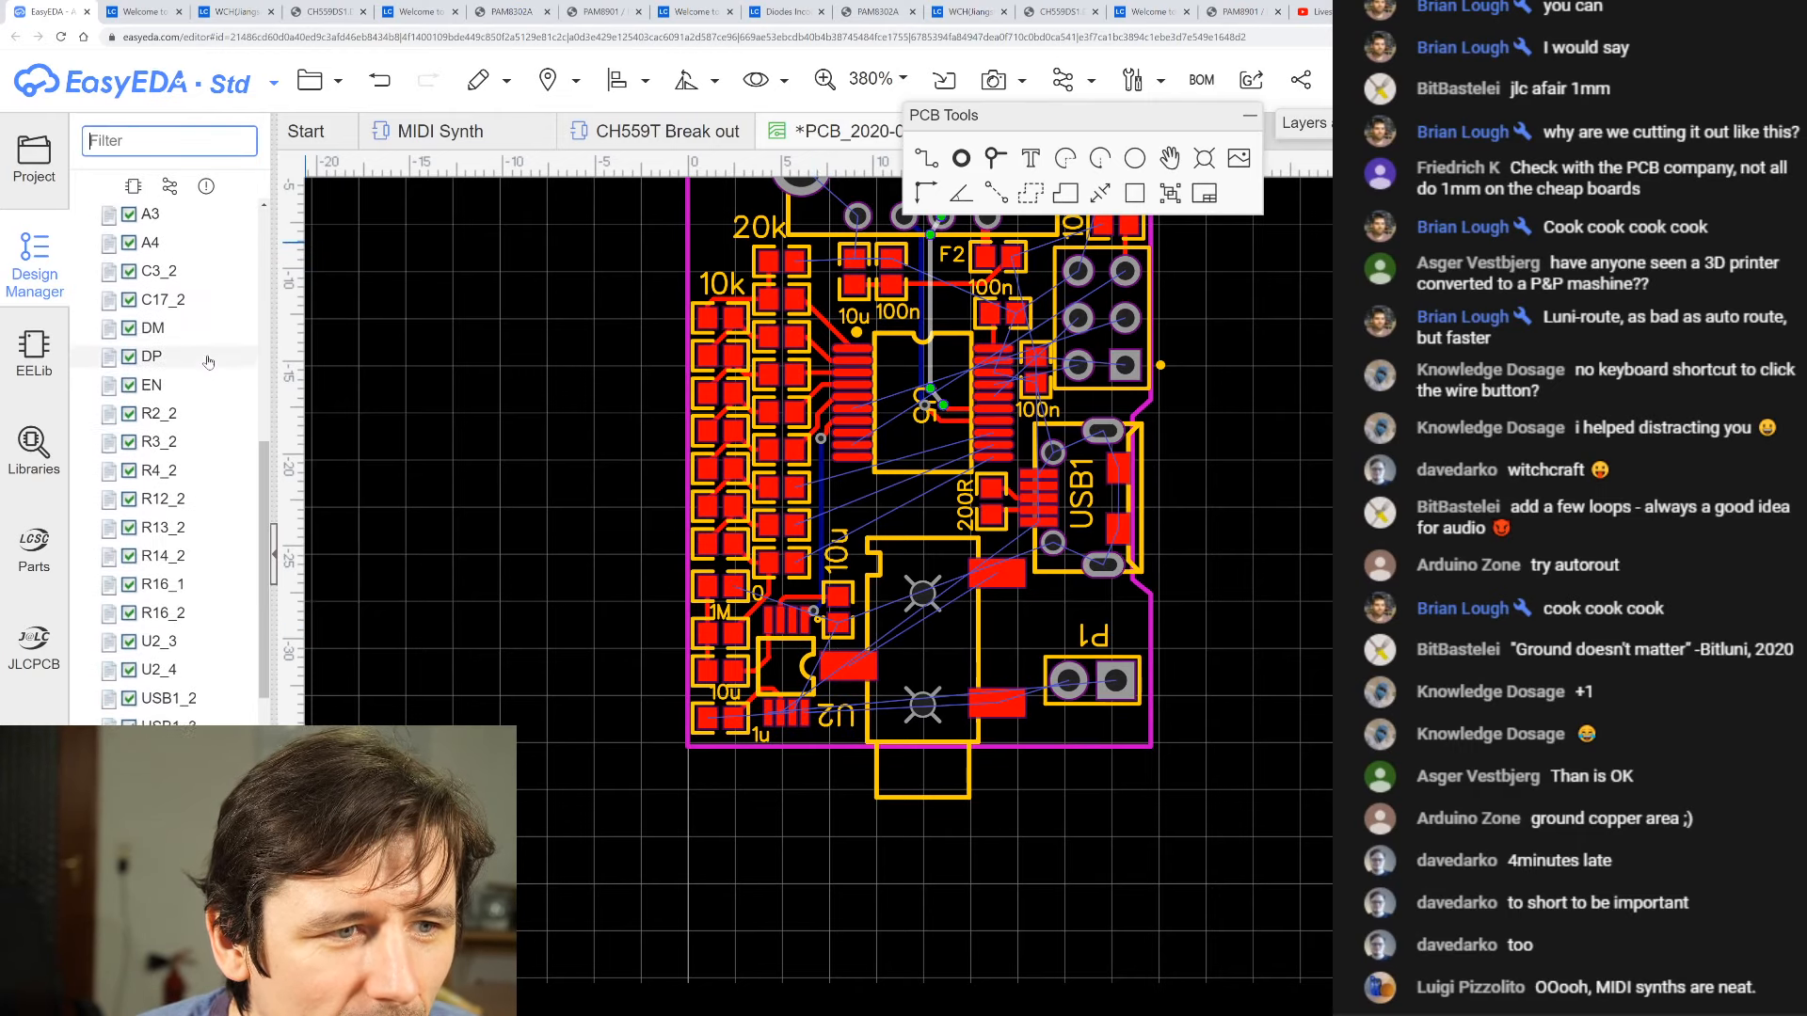
scroll(208, 364, "up", 5)
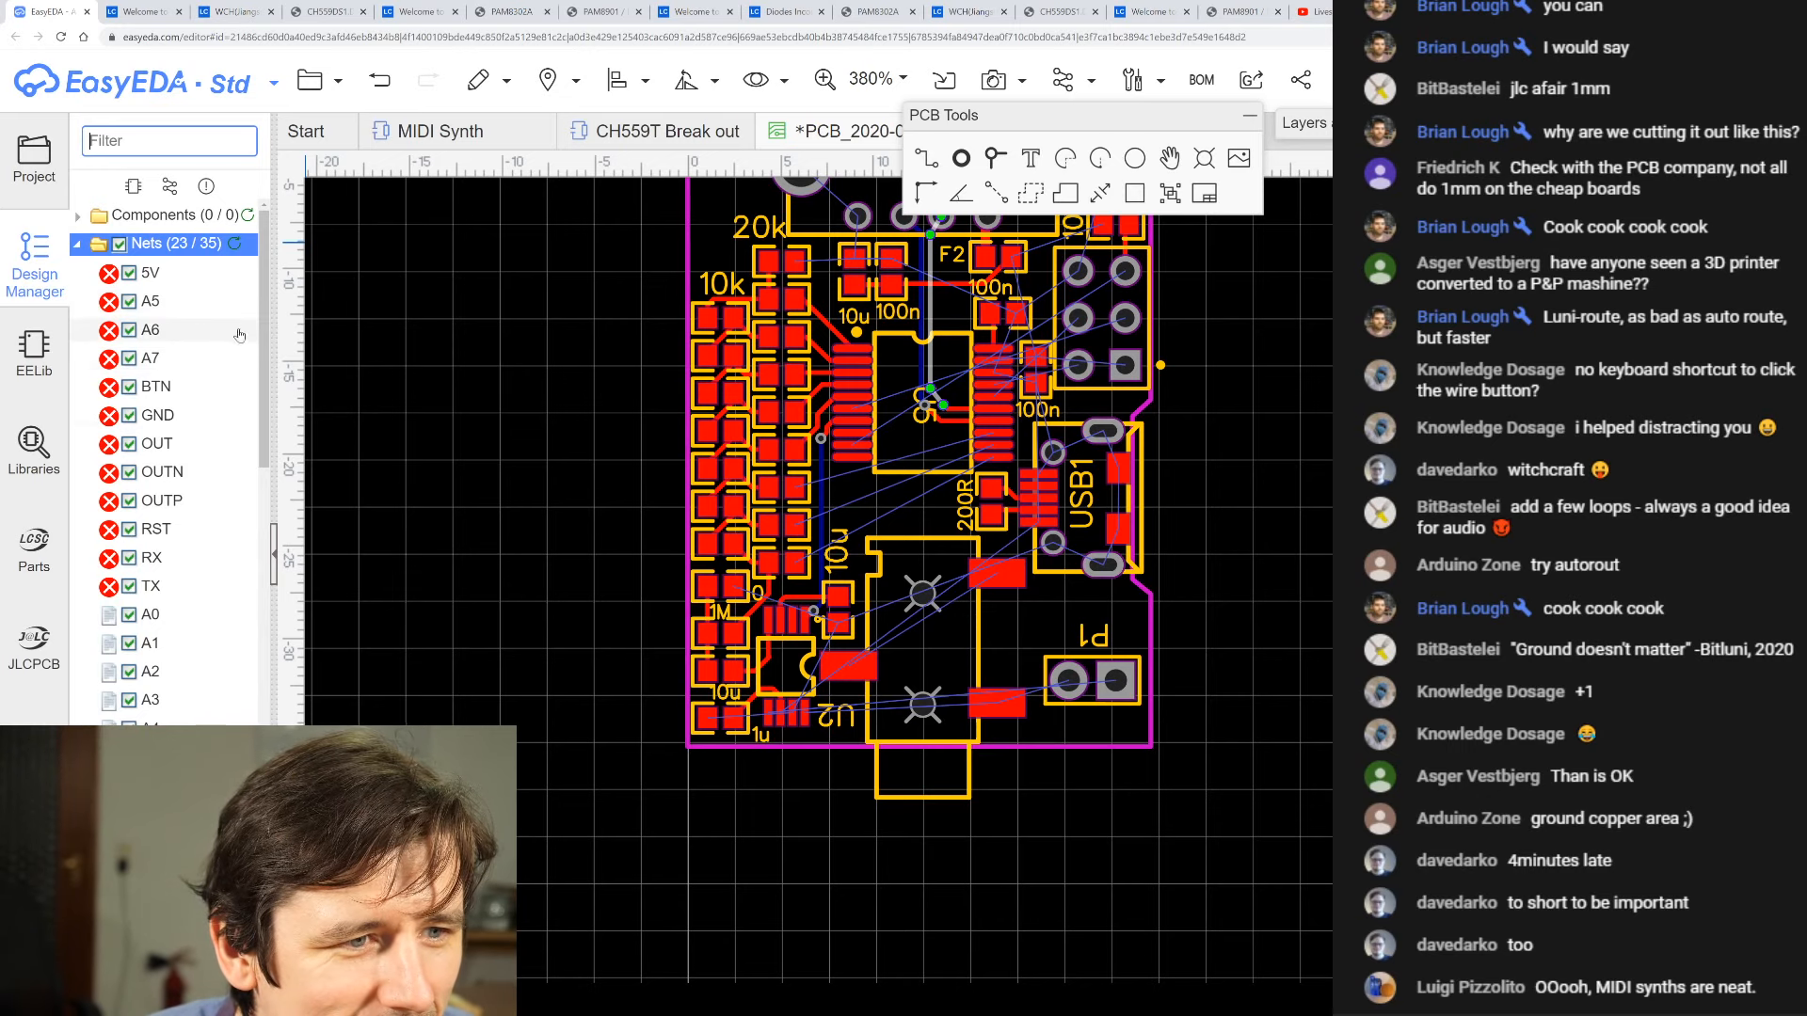
- Route the TX net from the header's TX pad on the bottom layer to a via inside U5, finishing on the top layer at U5's TX pin
scroll(1035, 310, "up", 5)
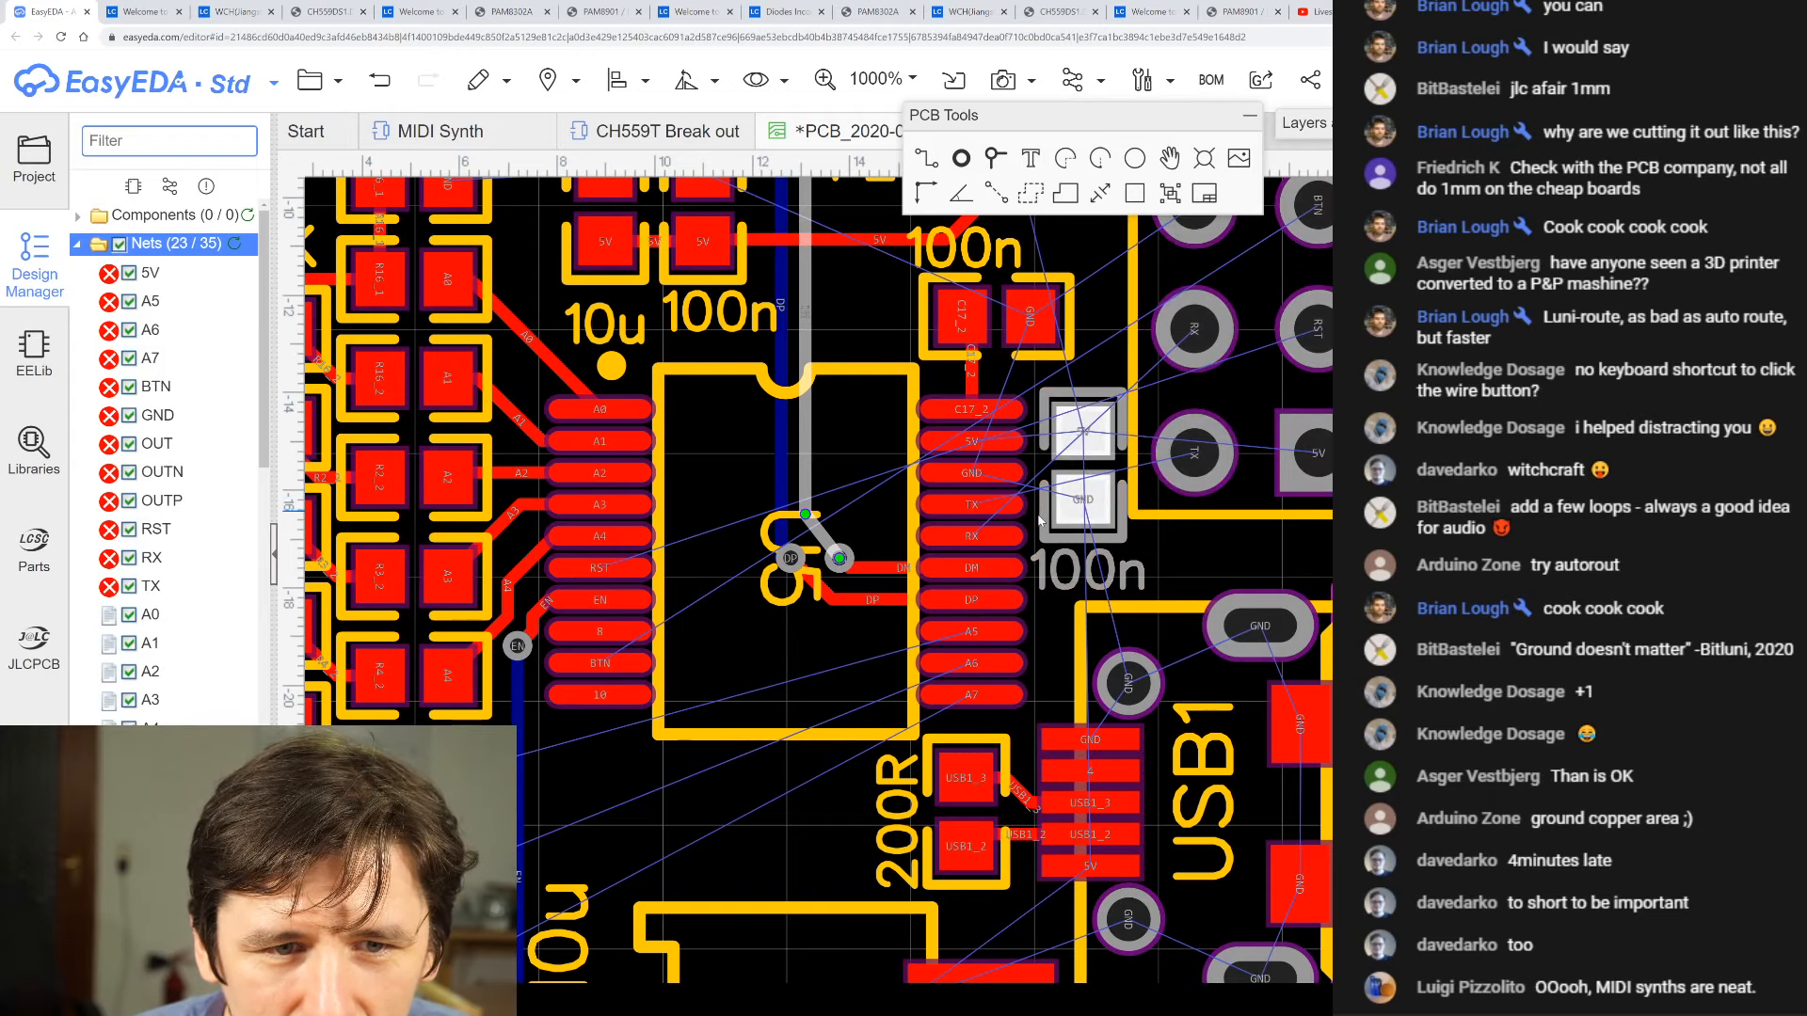
left_click(925, 161)
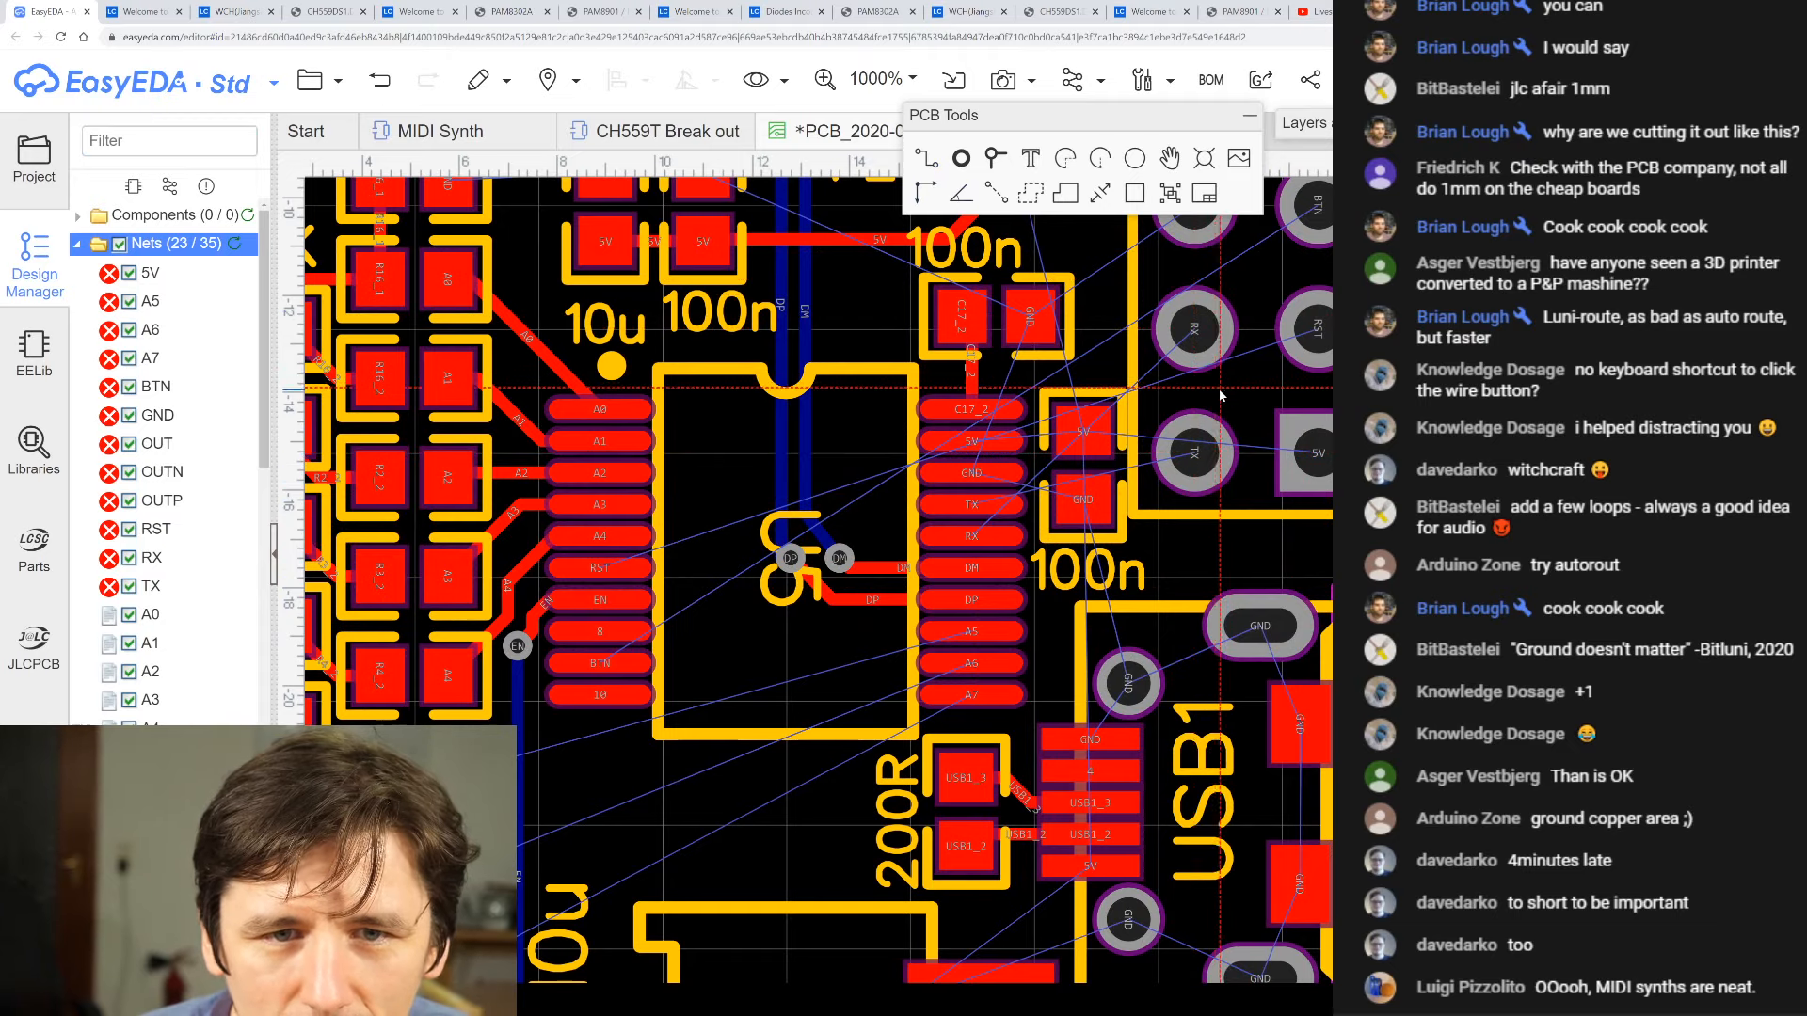
scroll(1194, 455, "up", 4)
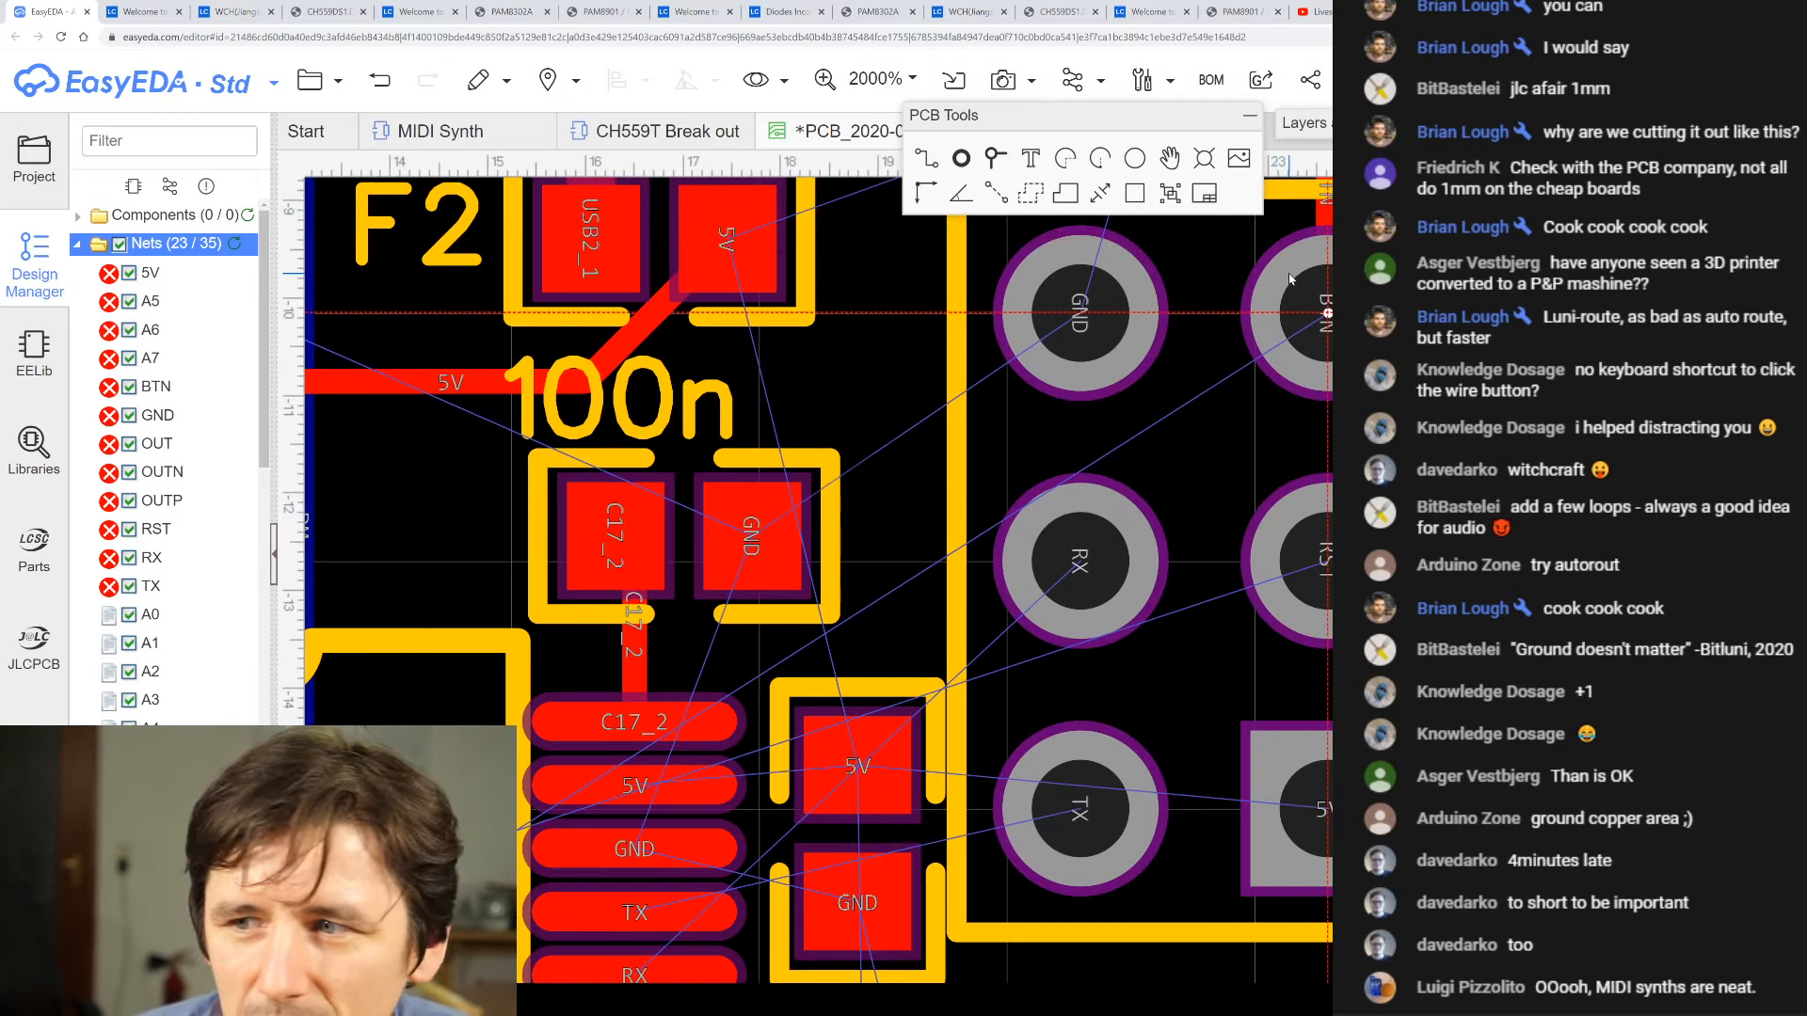
scroll(1276, 251, "down", 2)
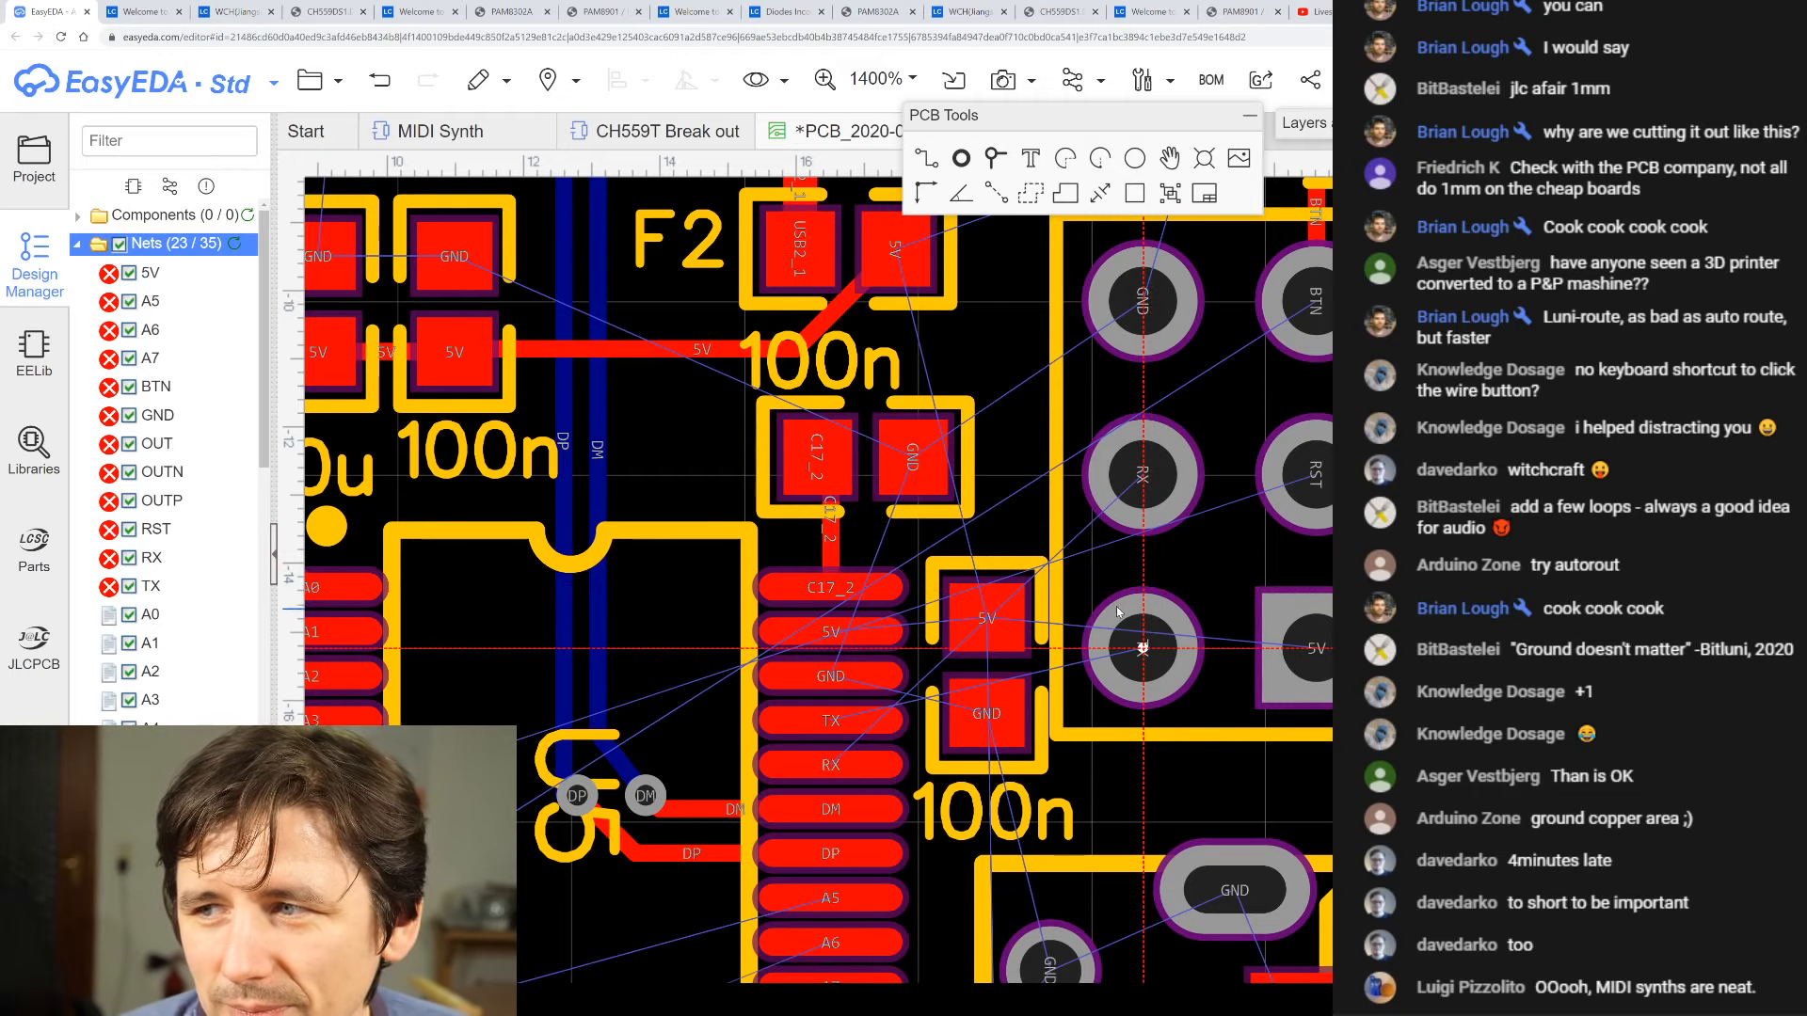
scroll(1118, 611, "down", 2)
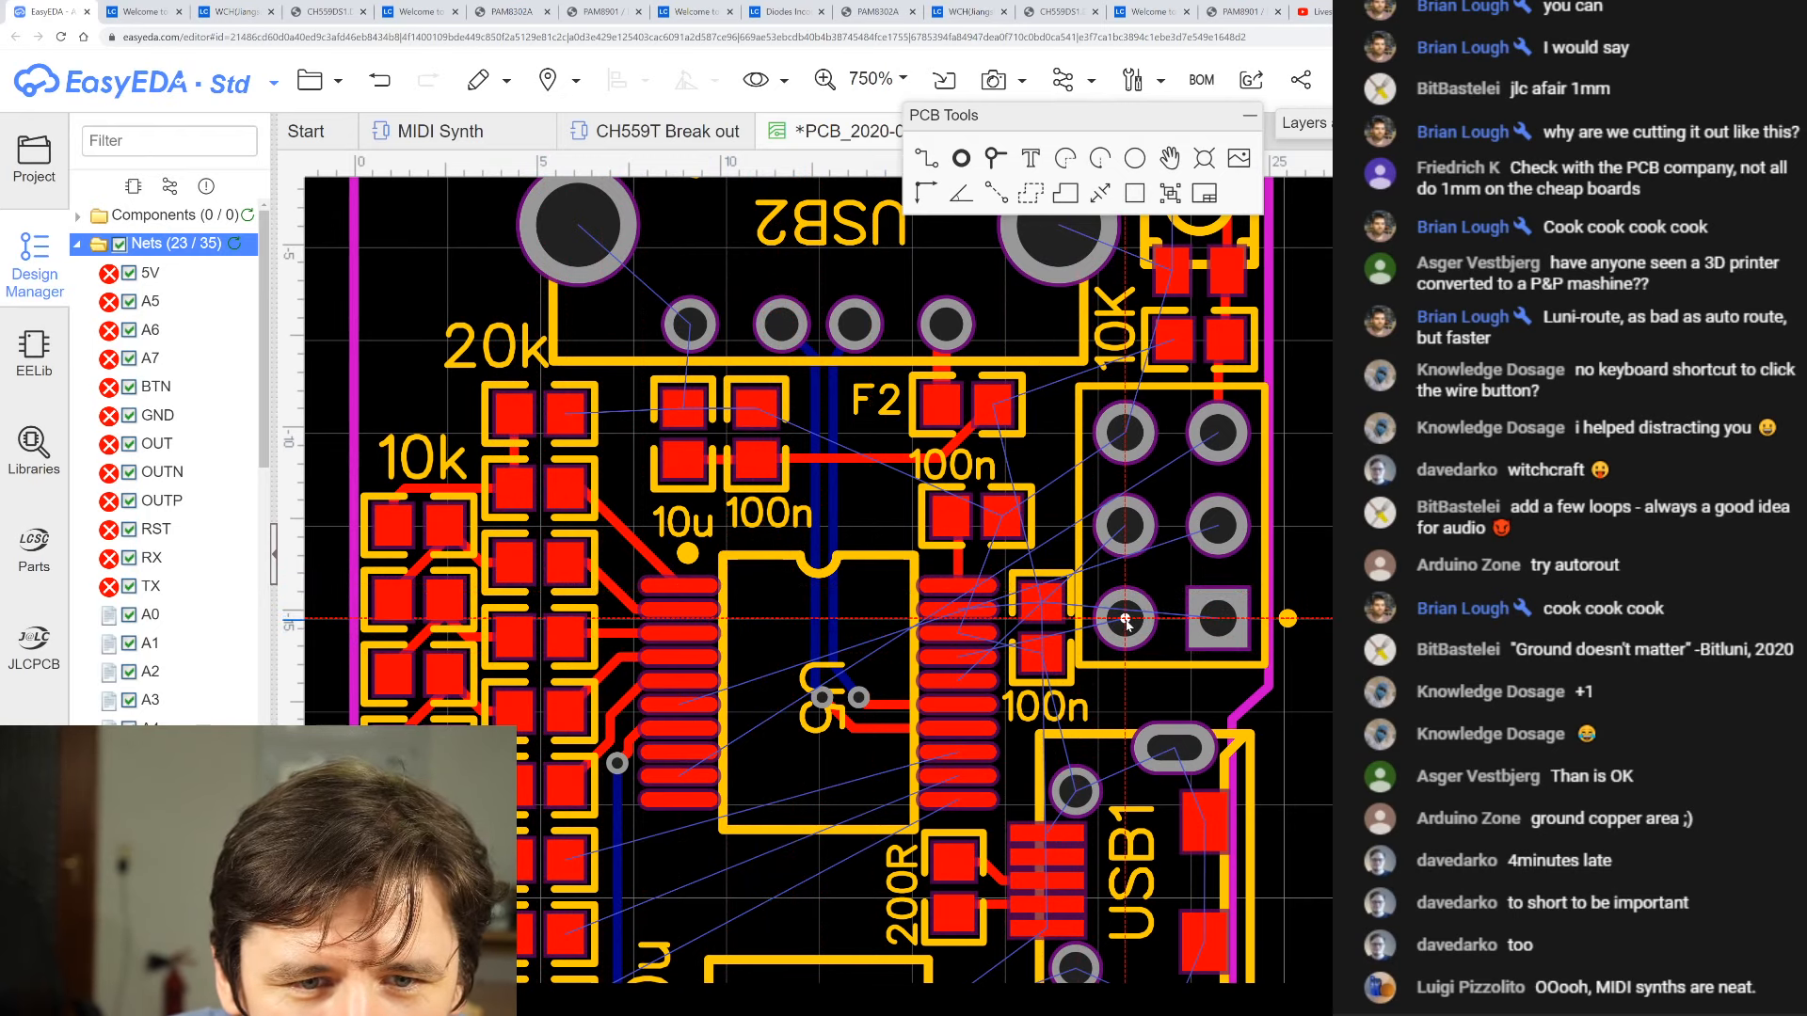
left_click(1125, 620)
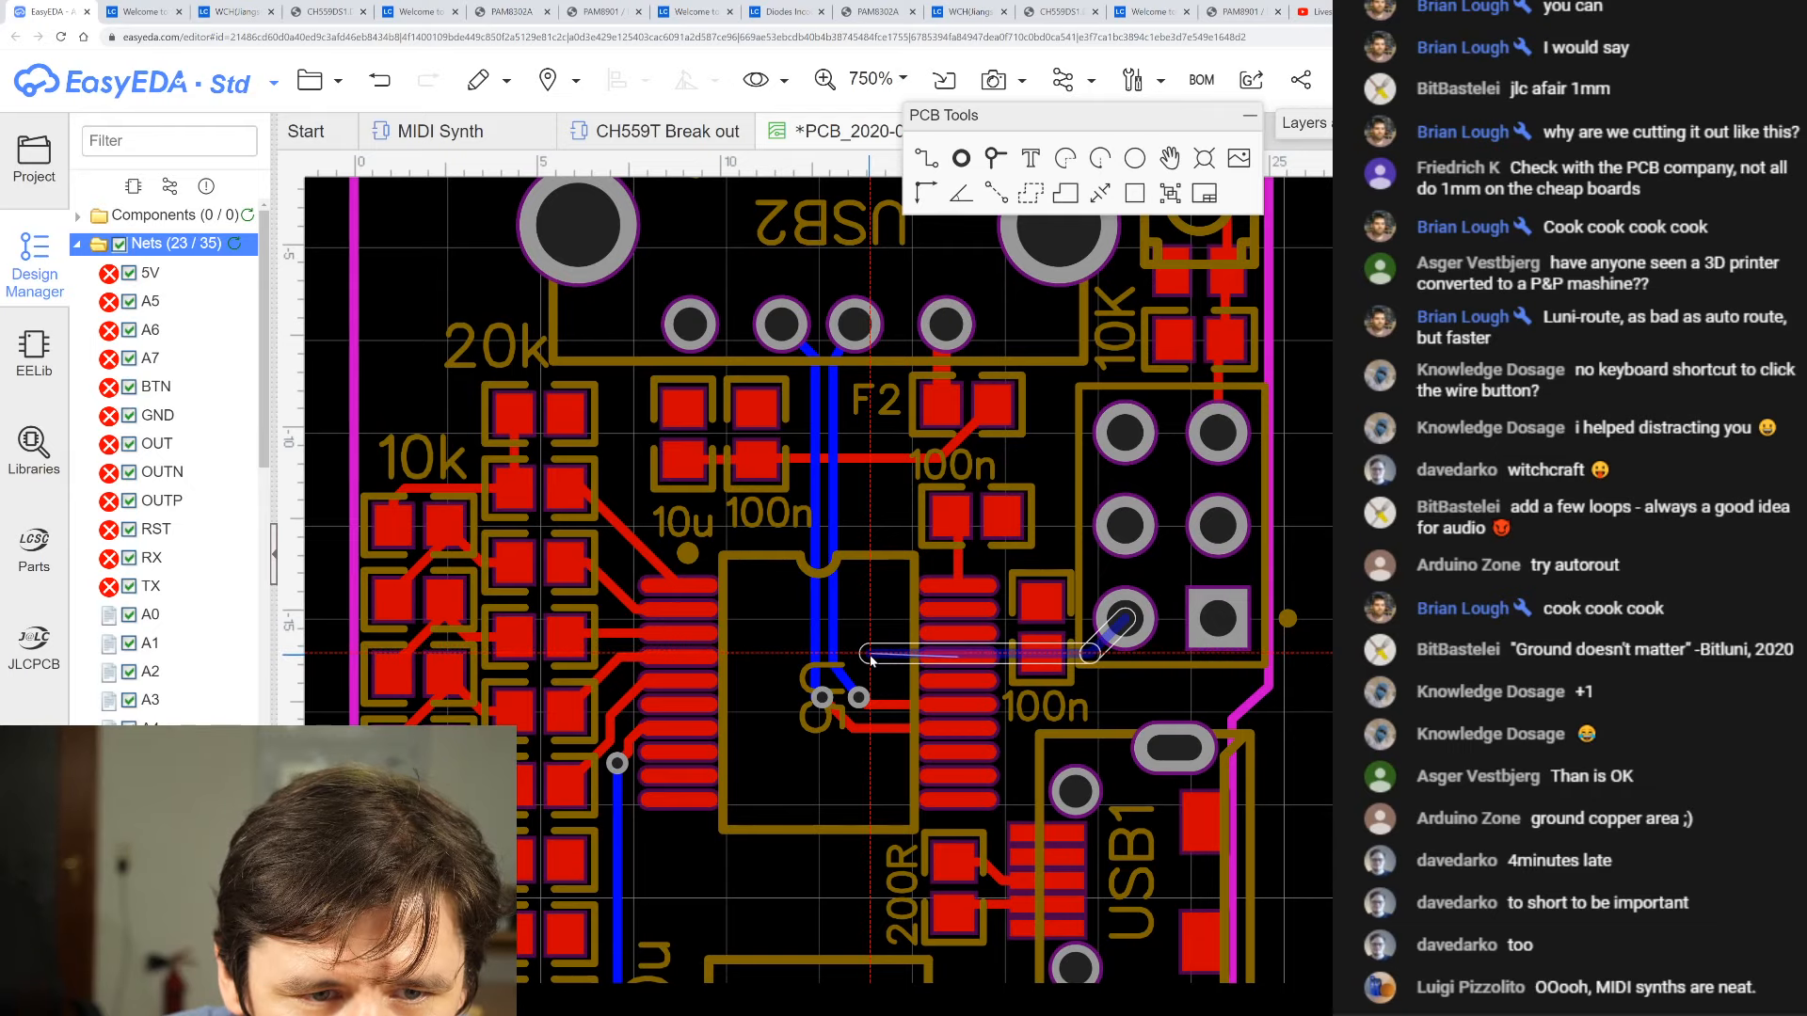
scroll(872, 659, "up", 8)
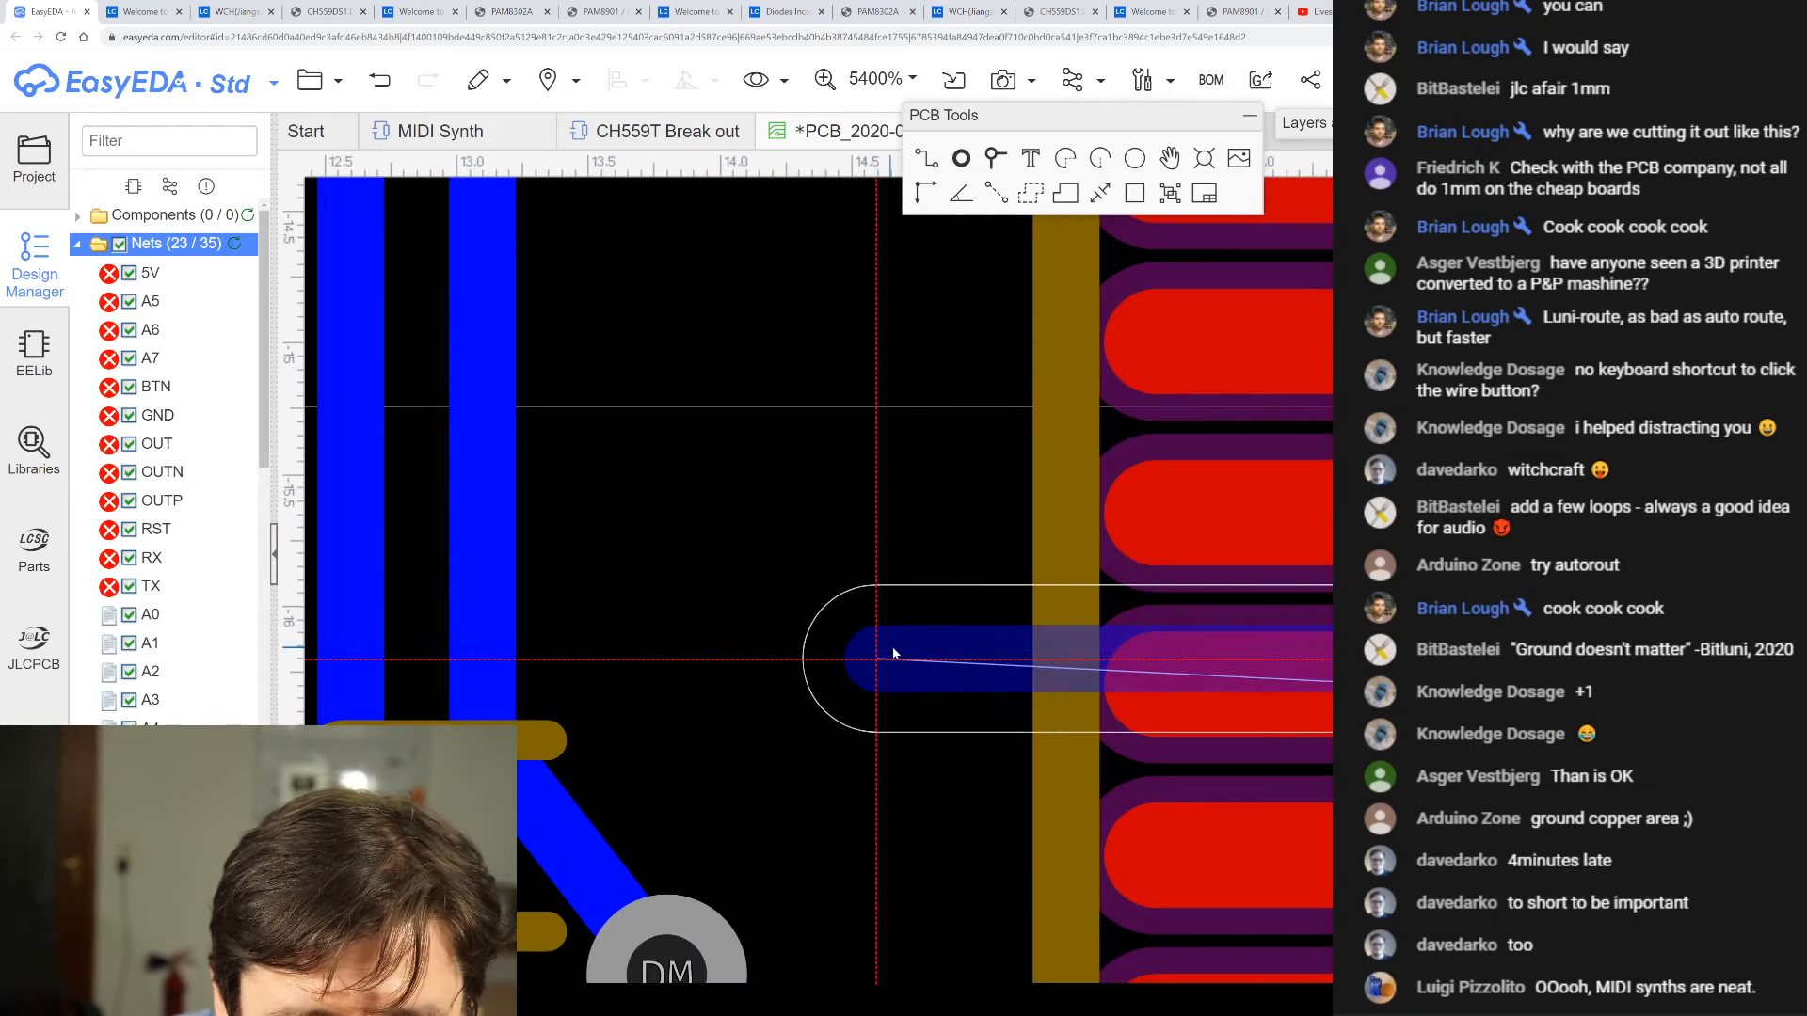
scroll(1031, 696, "down", 6)
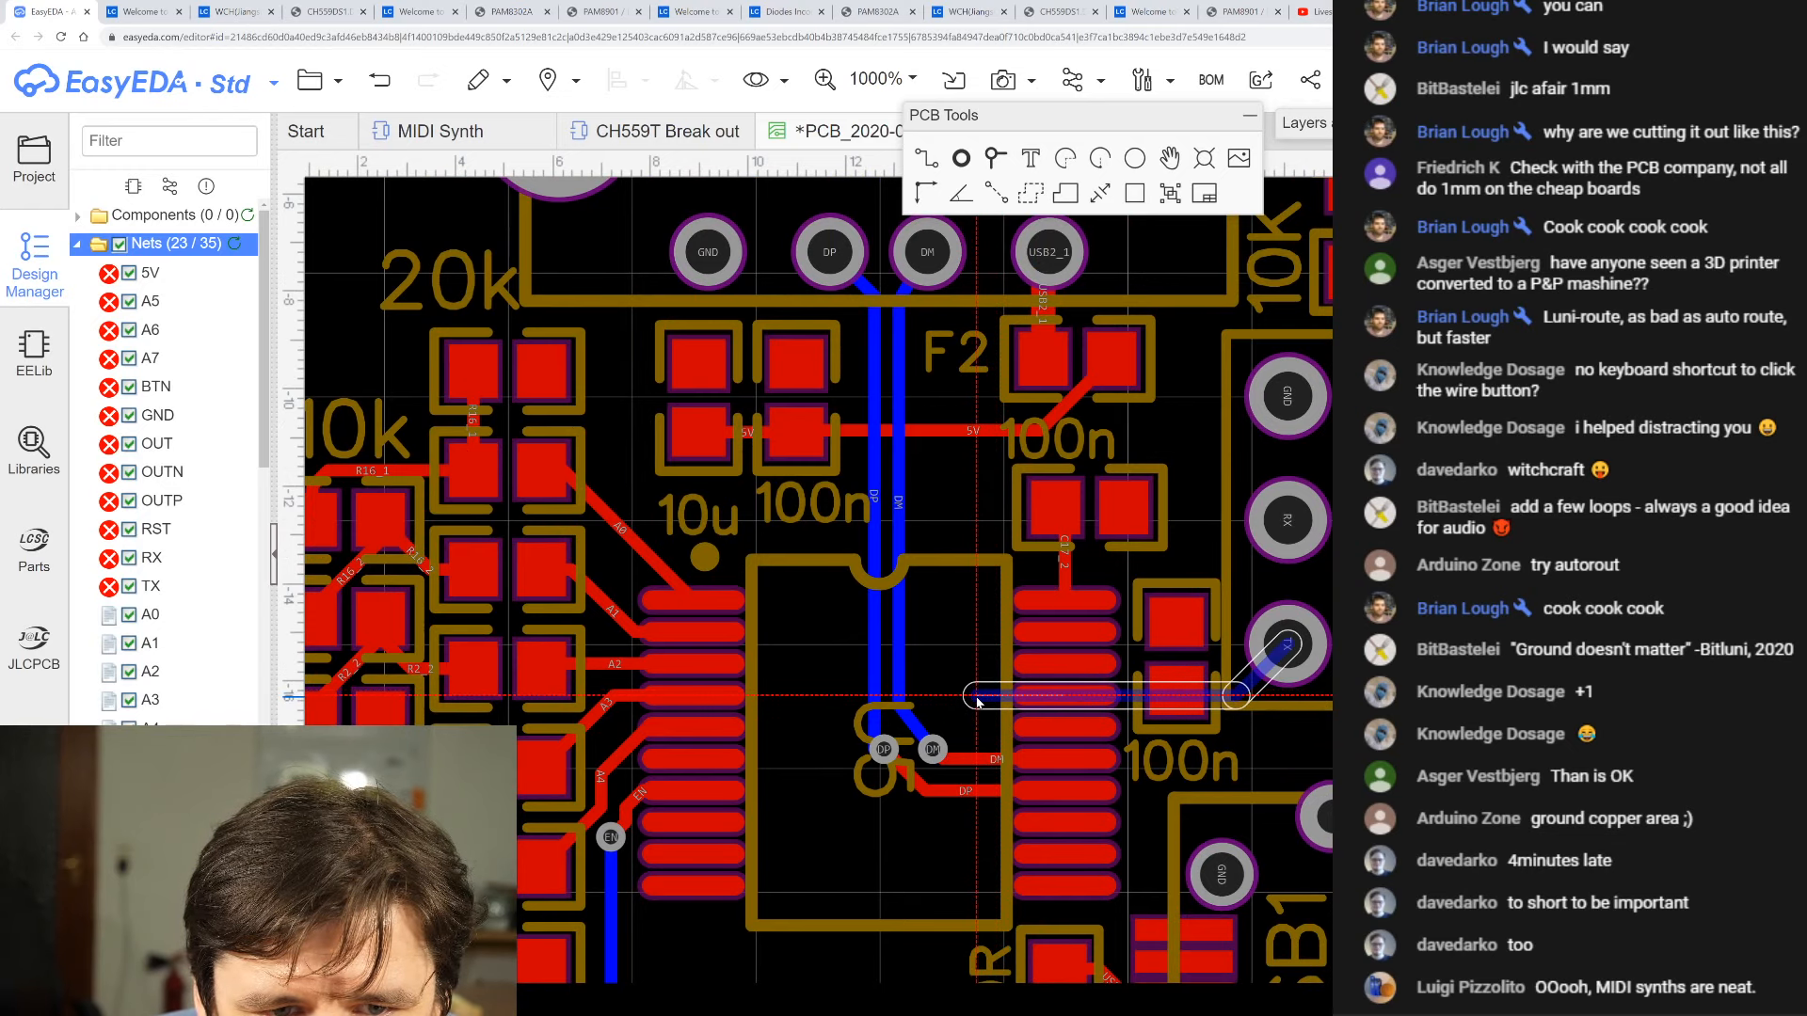
key("t")
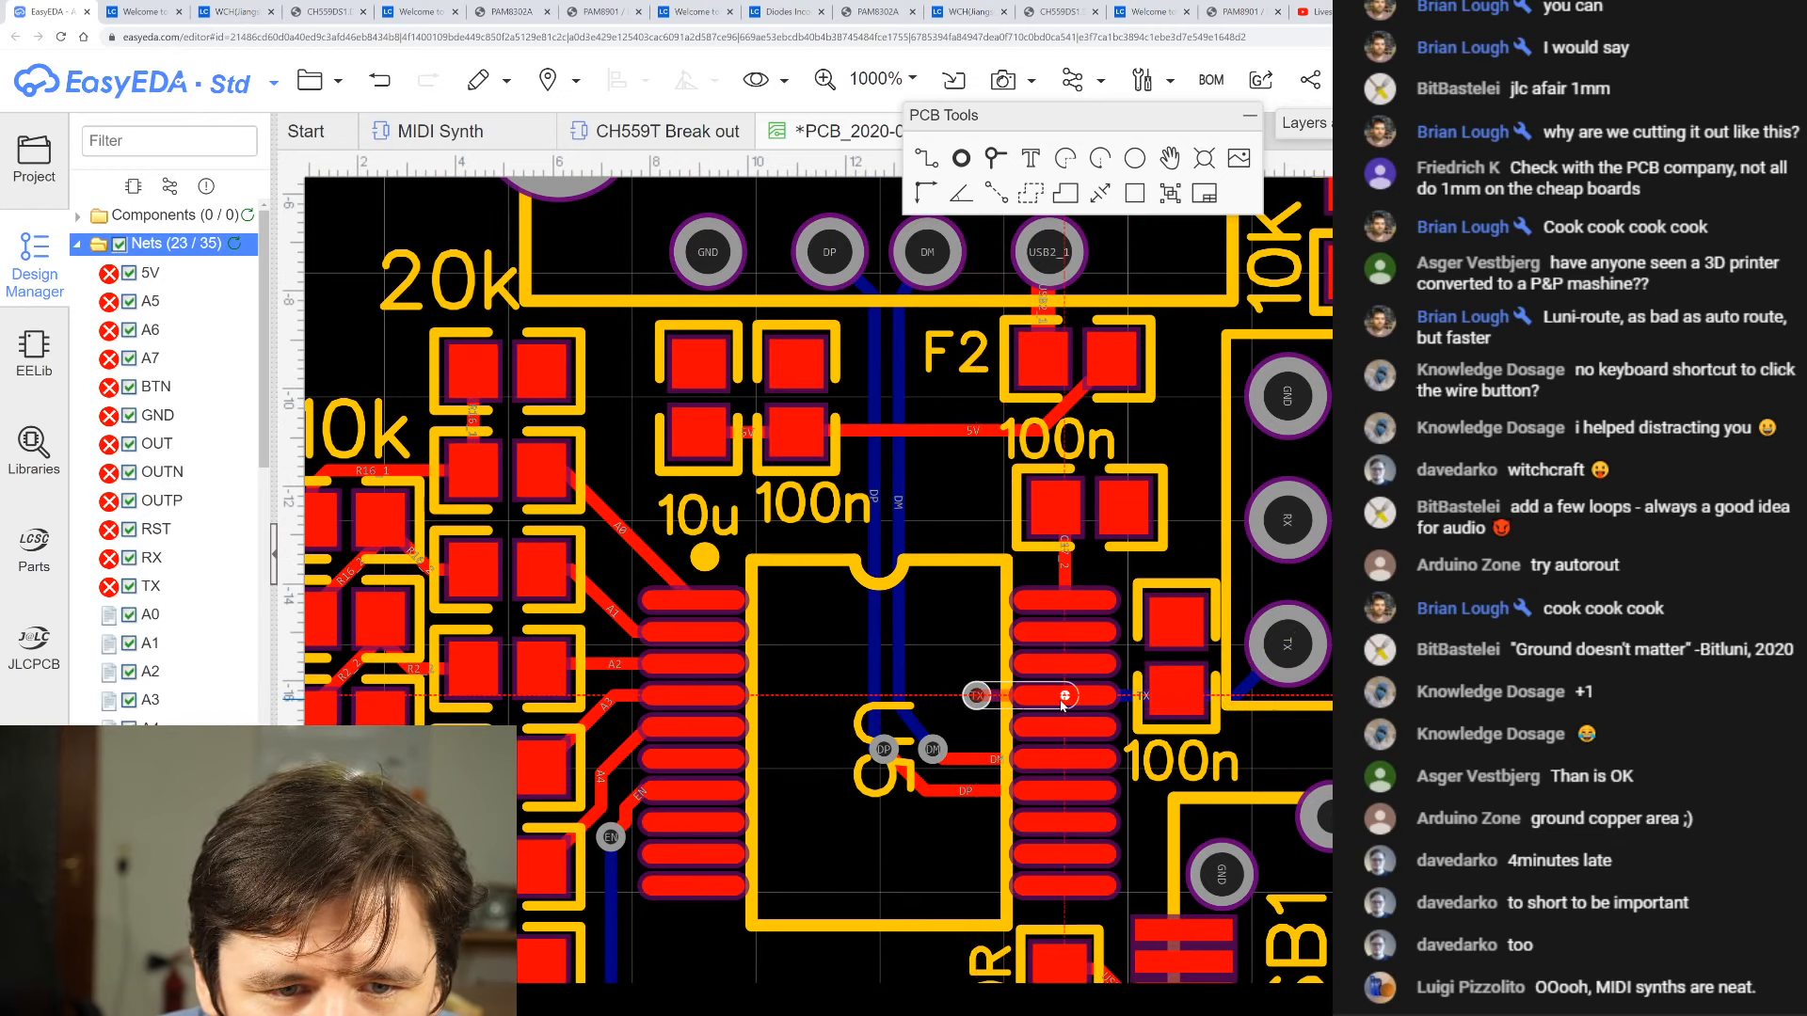
key("Escape")
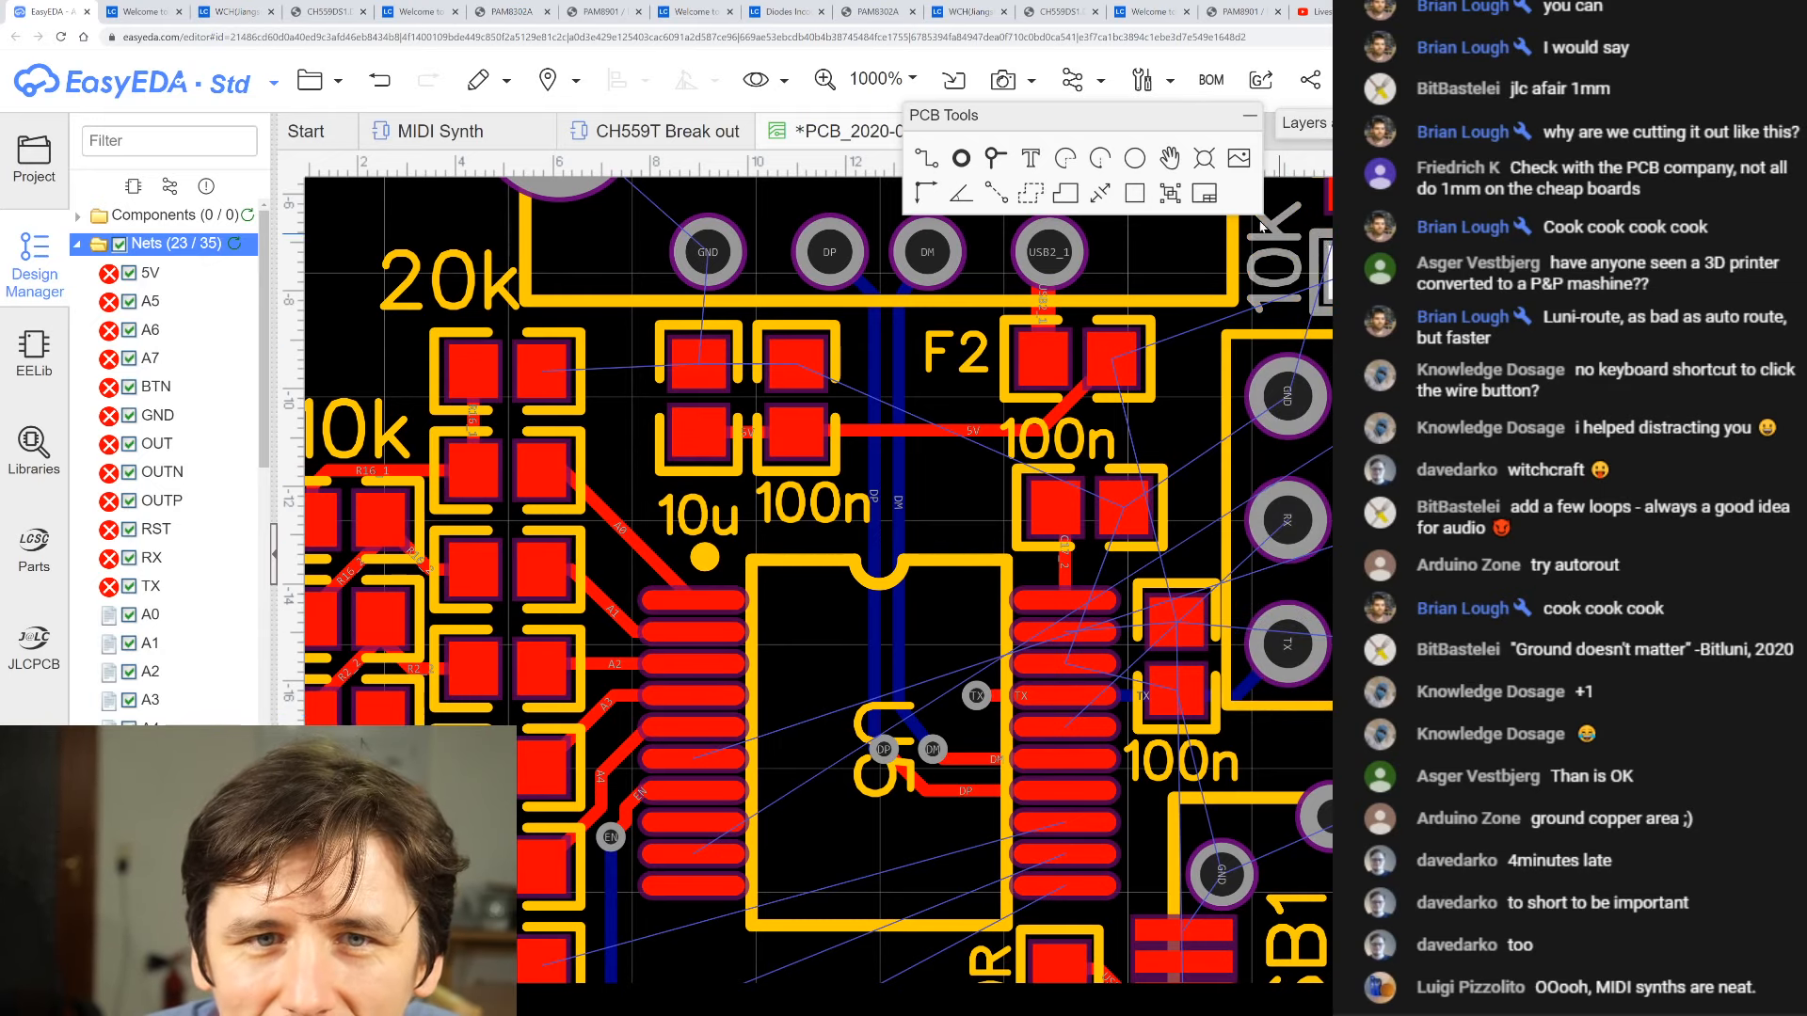
- Route the RX net from the header on the bottom layer around the TX via to a new via, ending on the top layer at U5's RX pin
key("b")
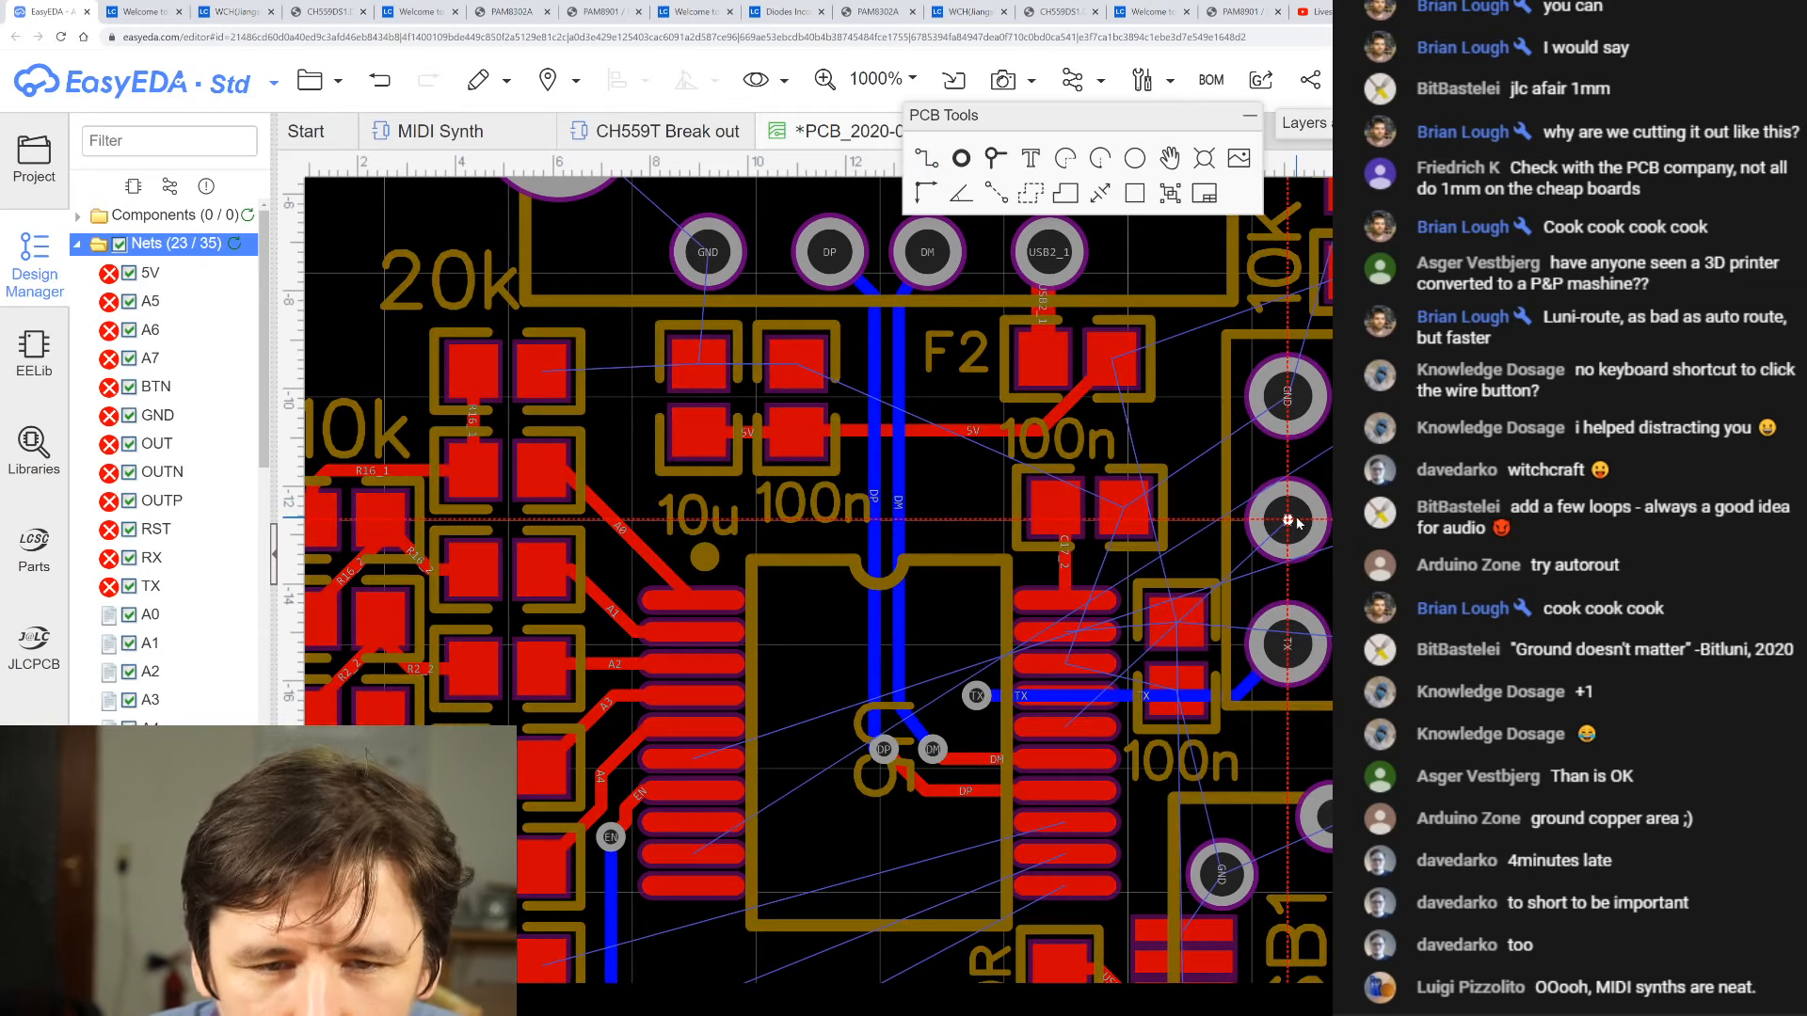
left_click(1288, 519)
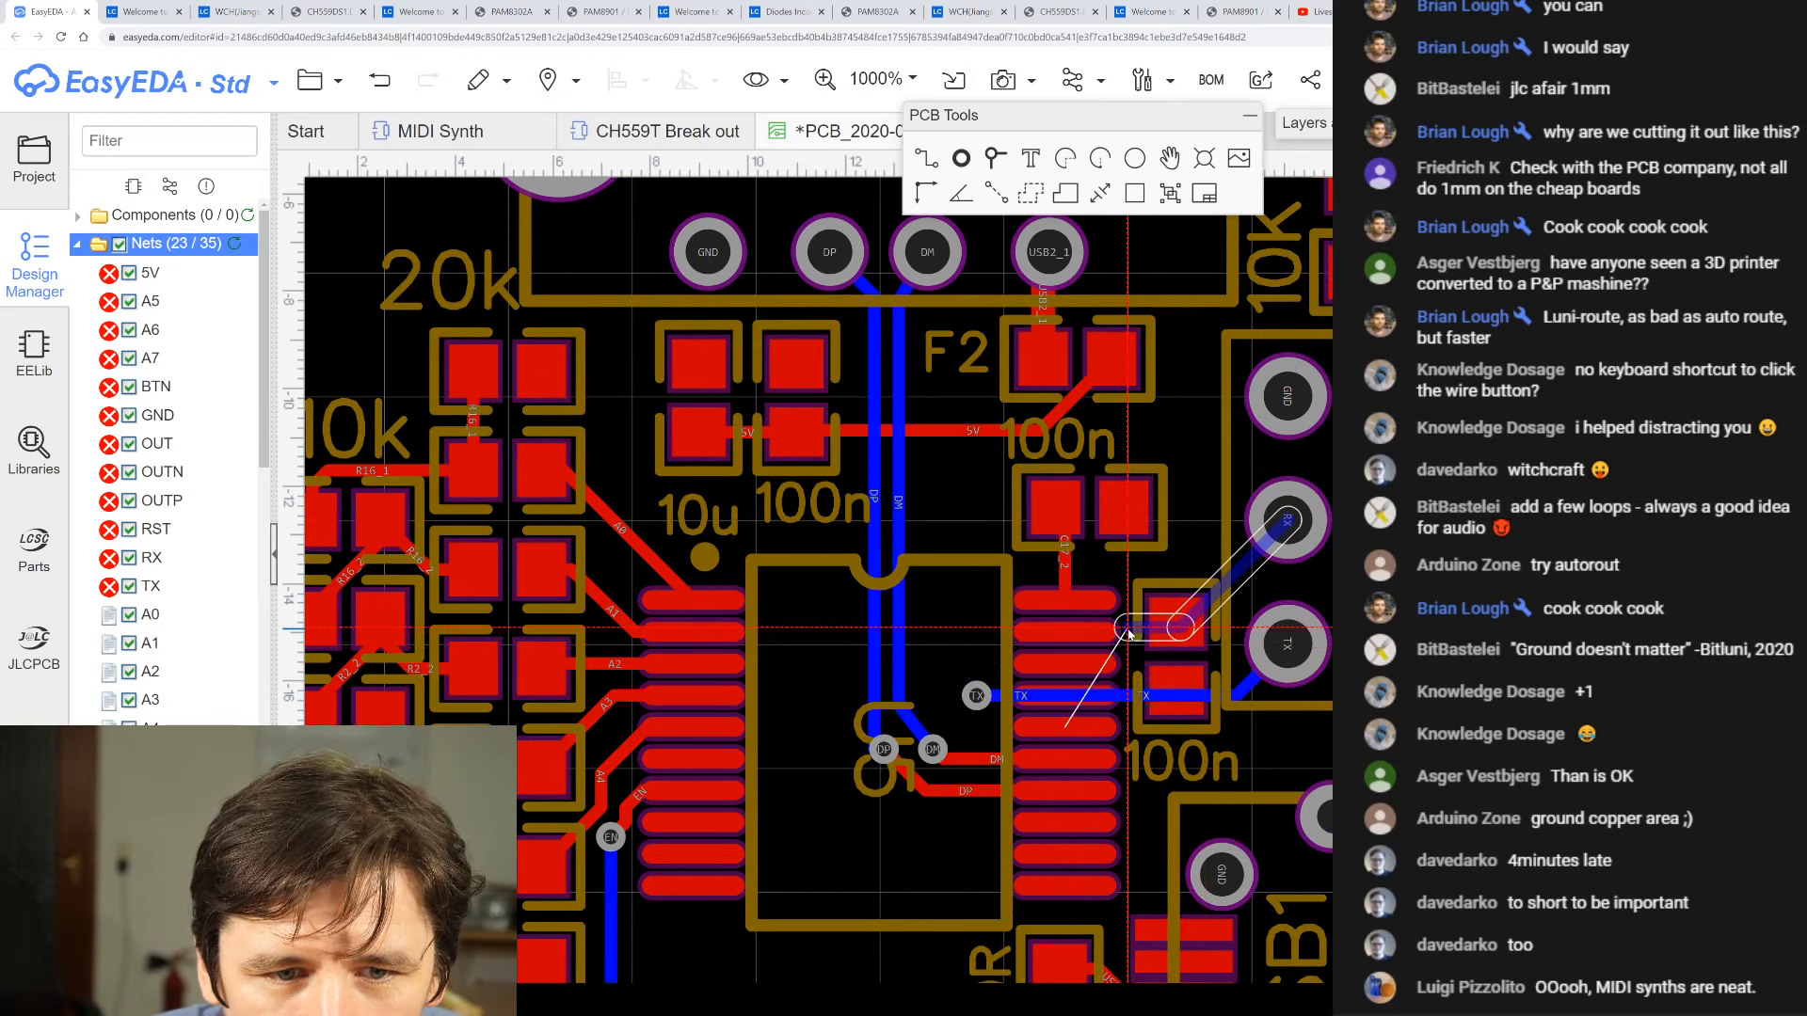
scroll(1087, 663, "up", 2)
scroll(1129, 639, "down", 2)
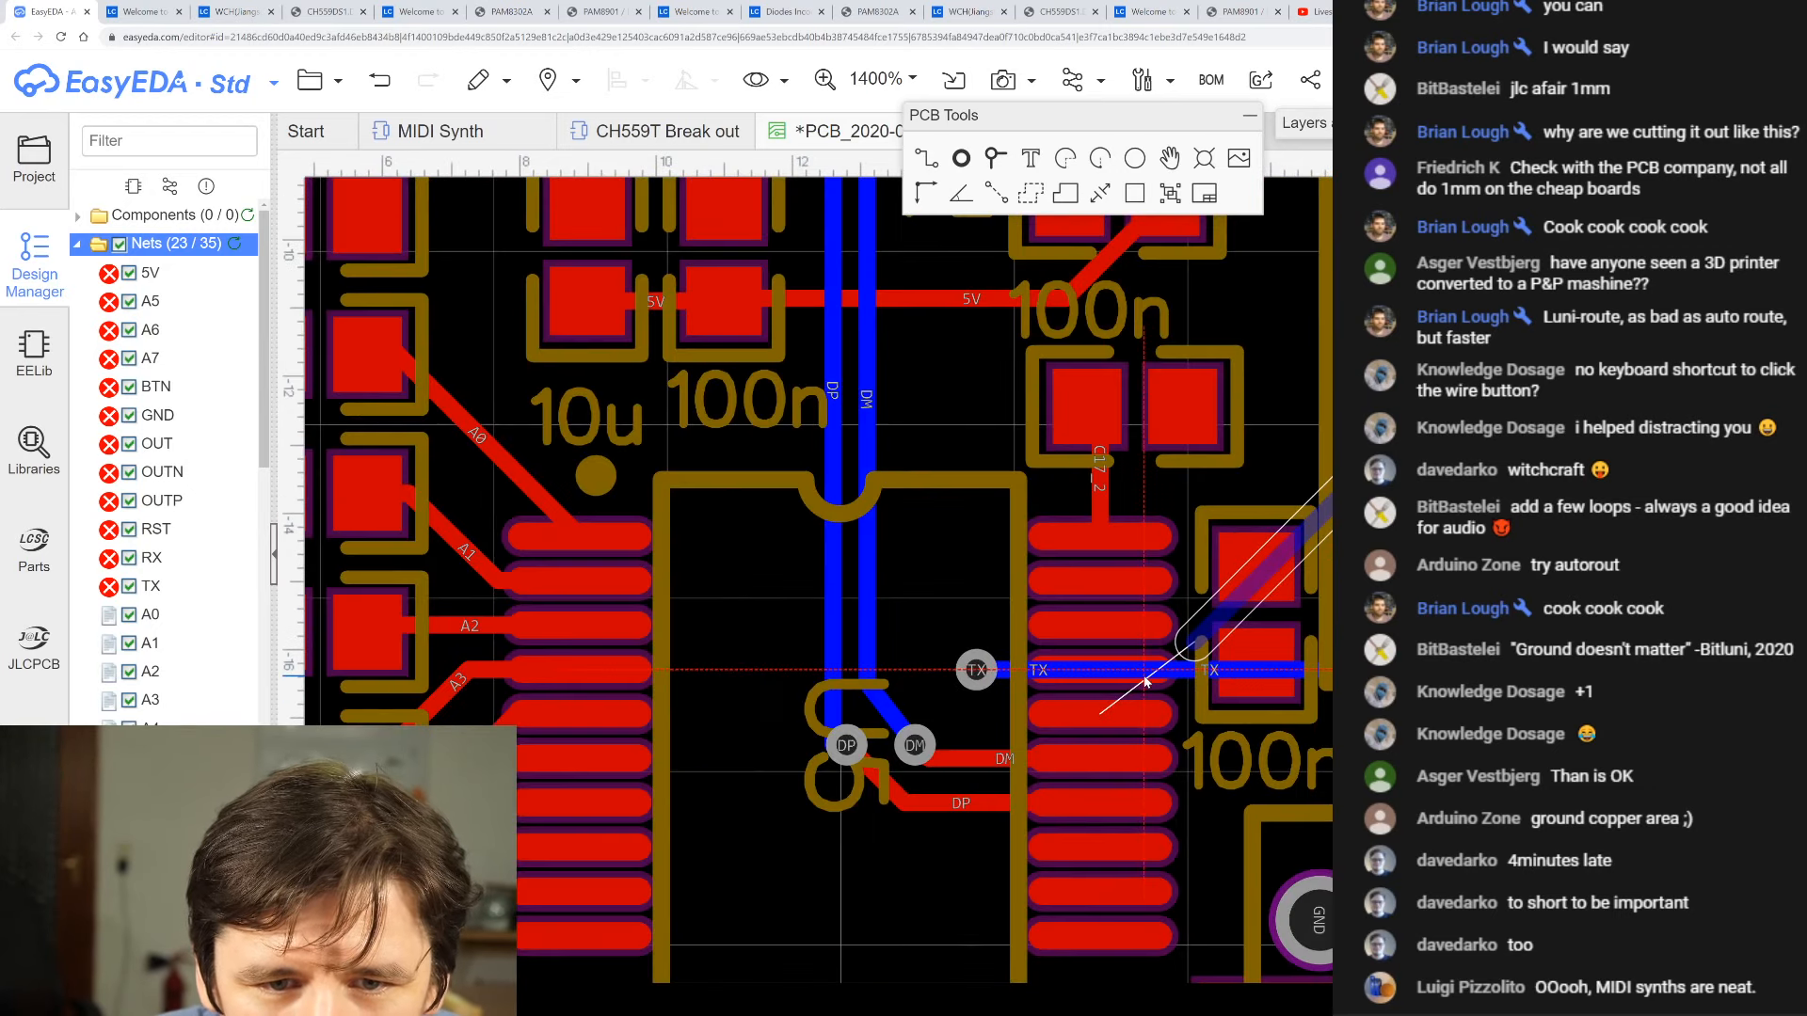
scroll(1164, 618, "down", 2)
scroll(1171, 625, "up", 2)
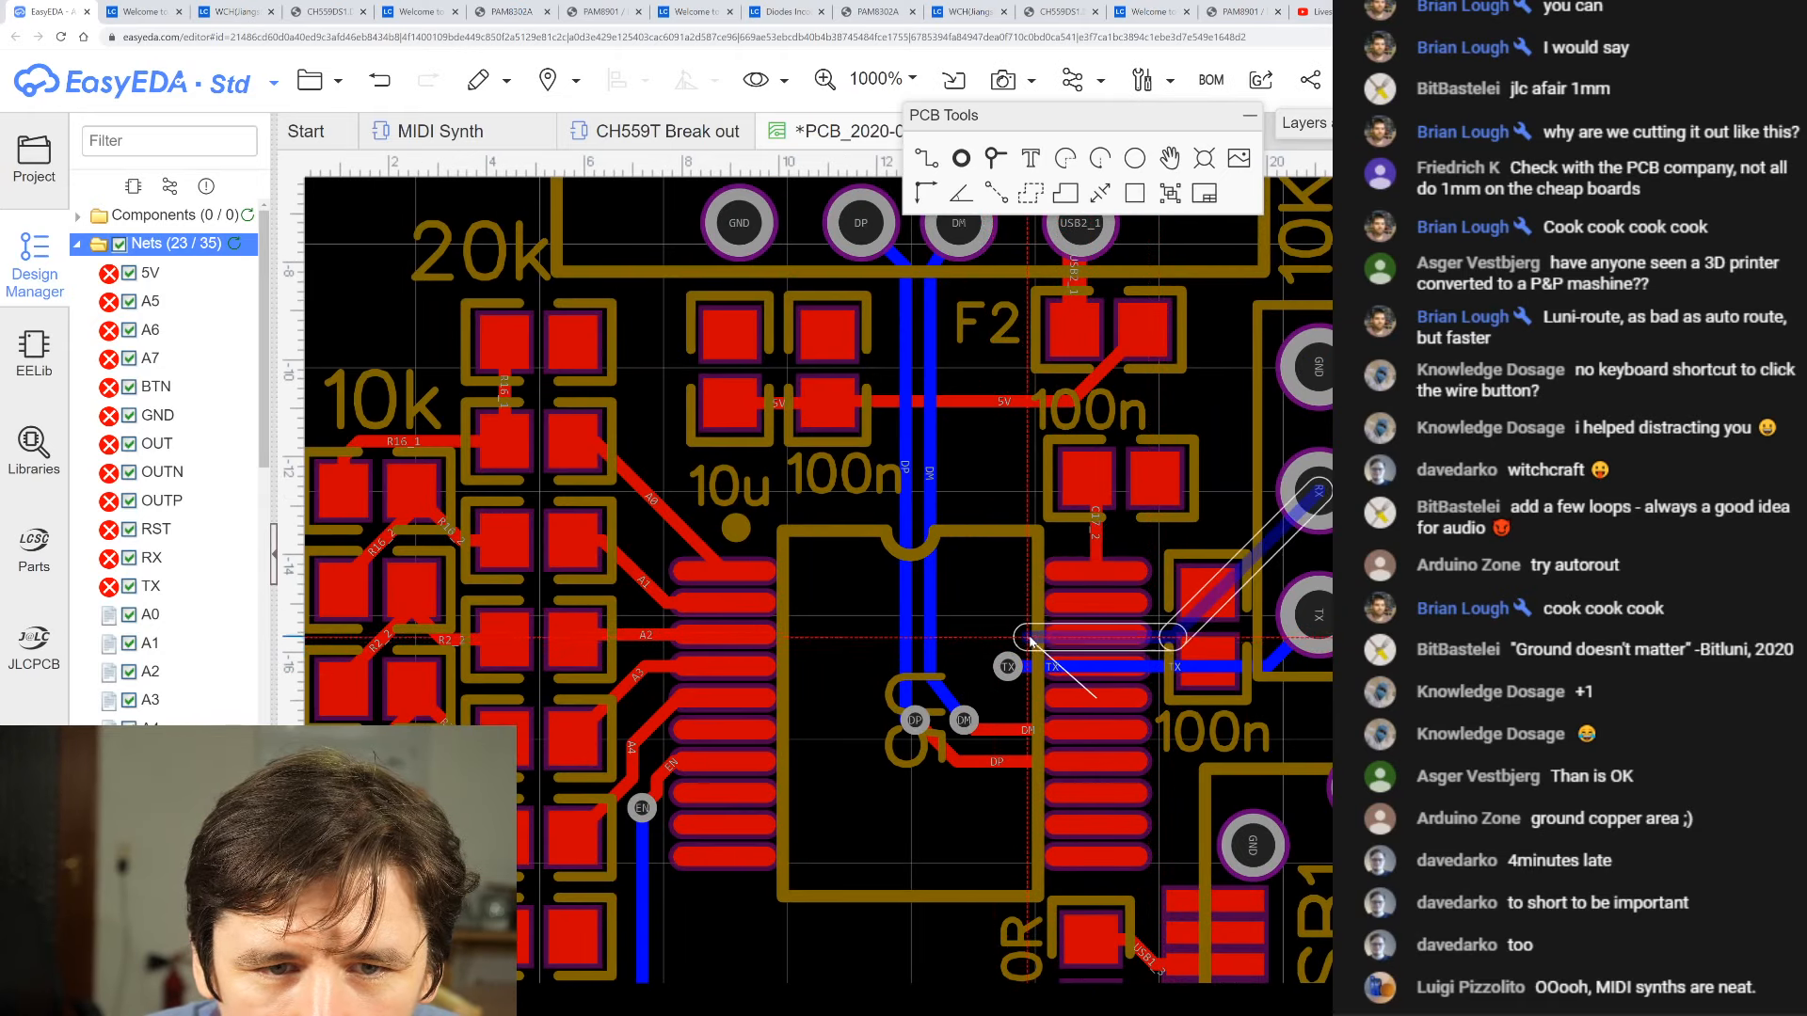
left_click(1089, 642)
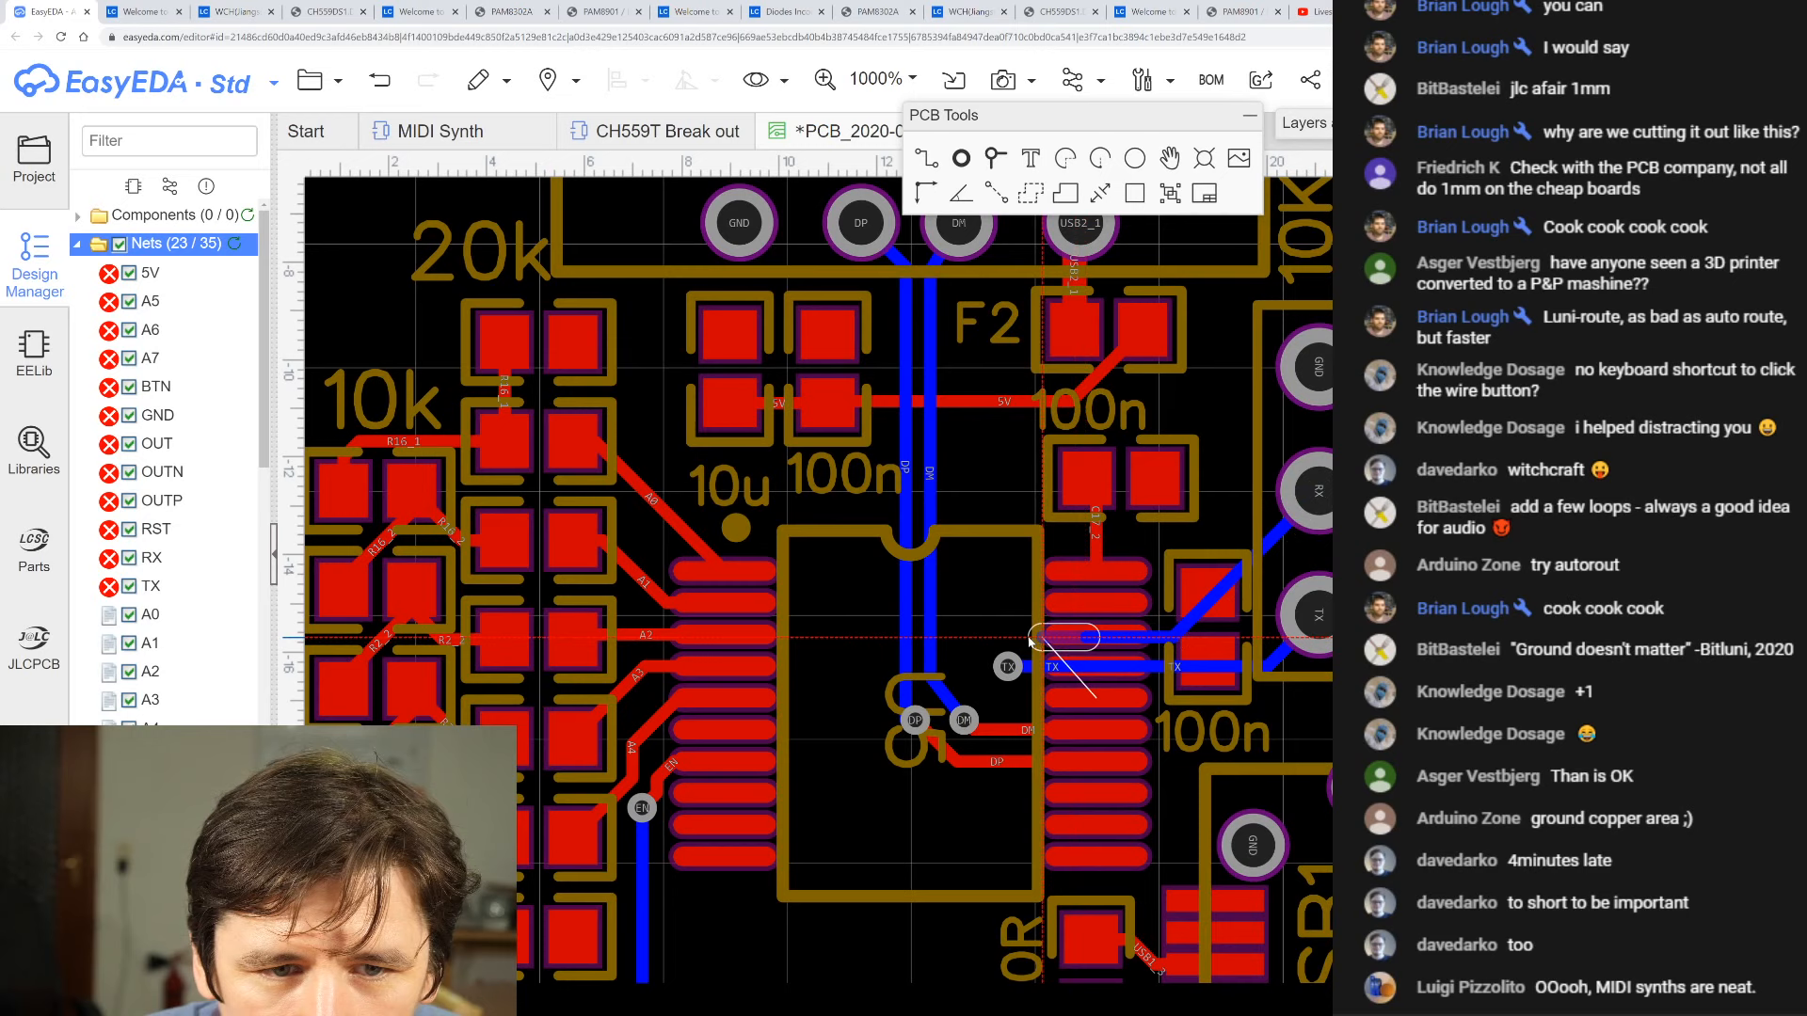
left_click(976, 651)
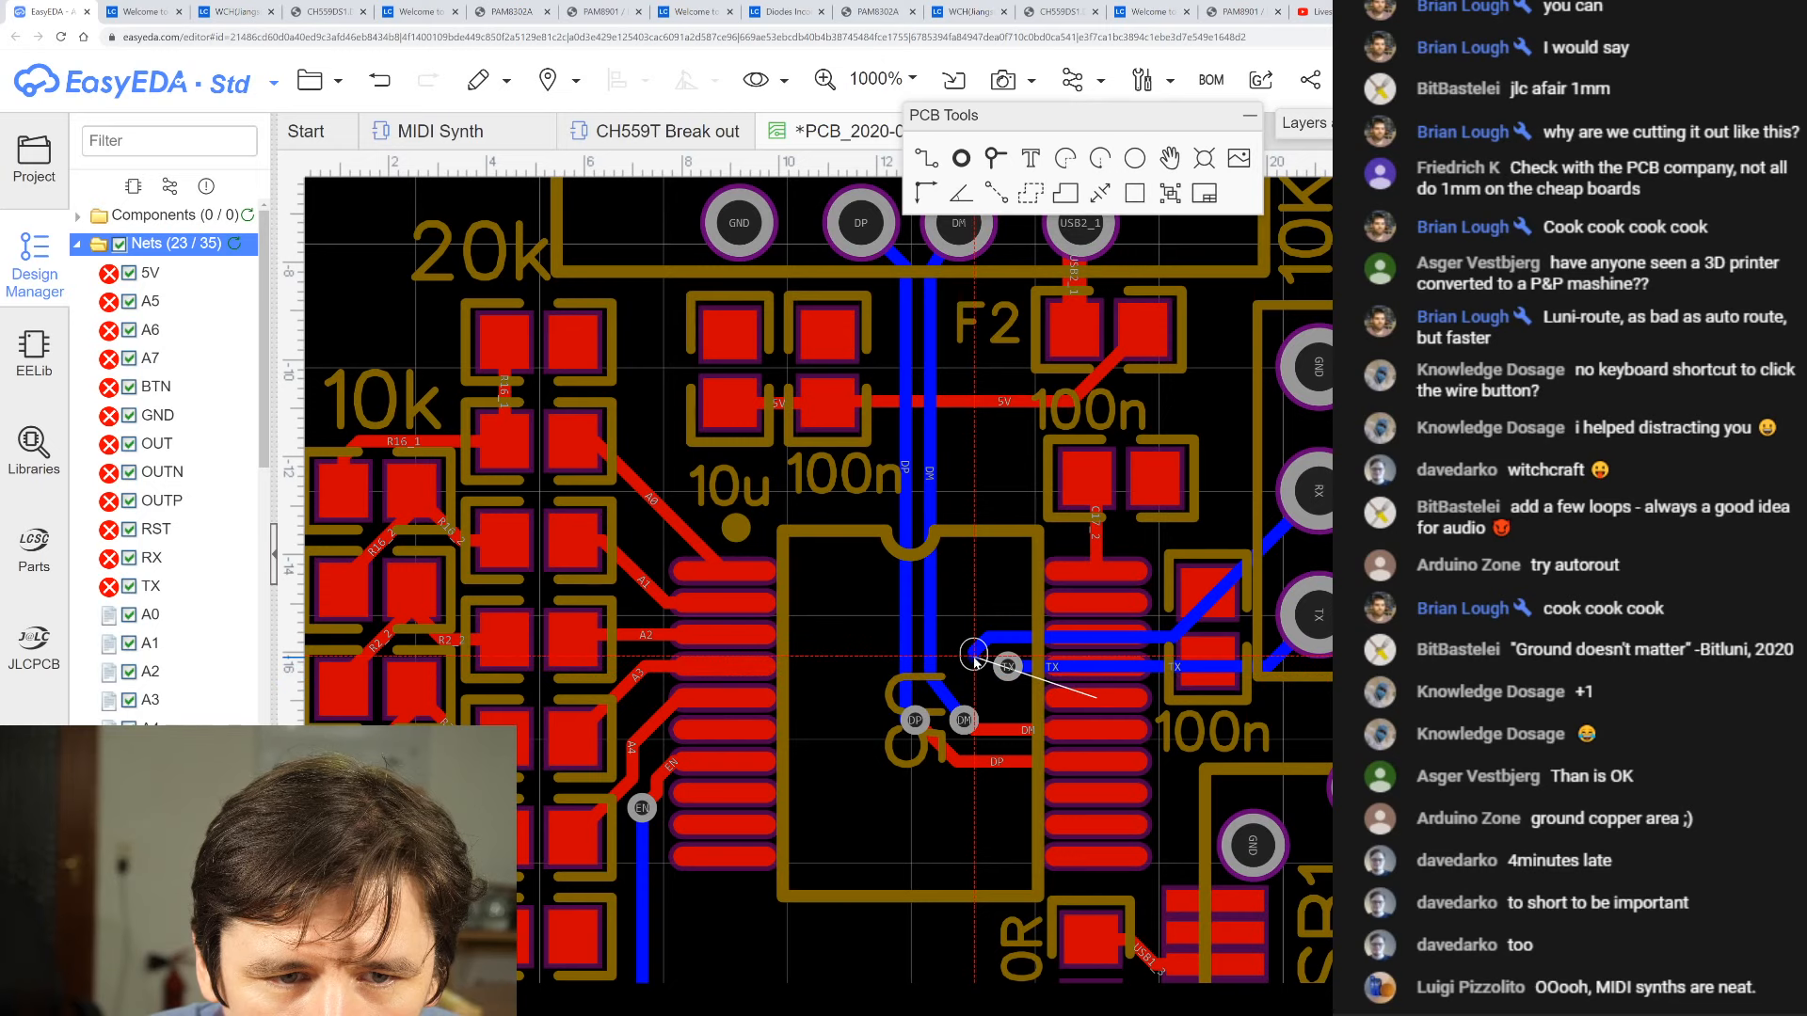
key("t")
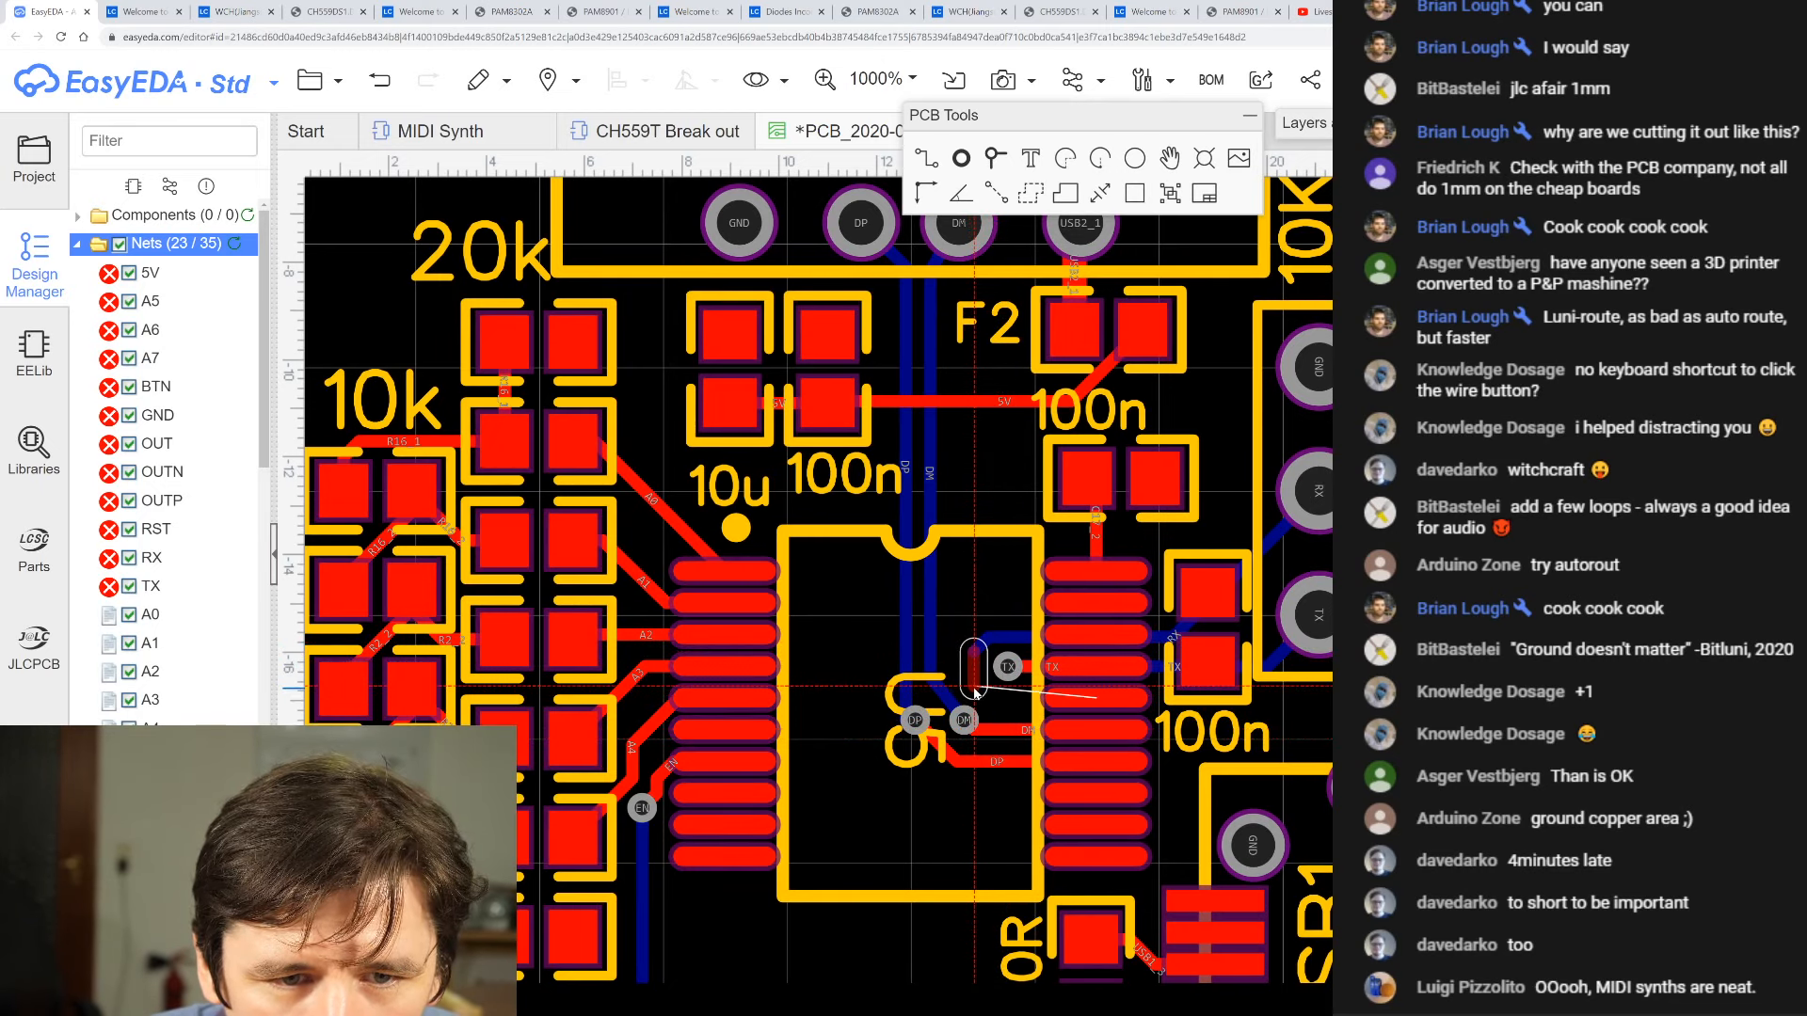
left_click(979, 697)
left_click(1084, 702)
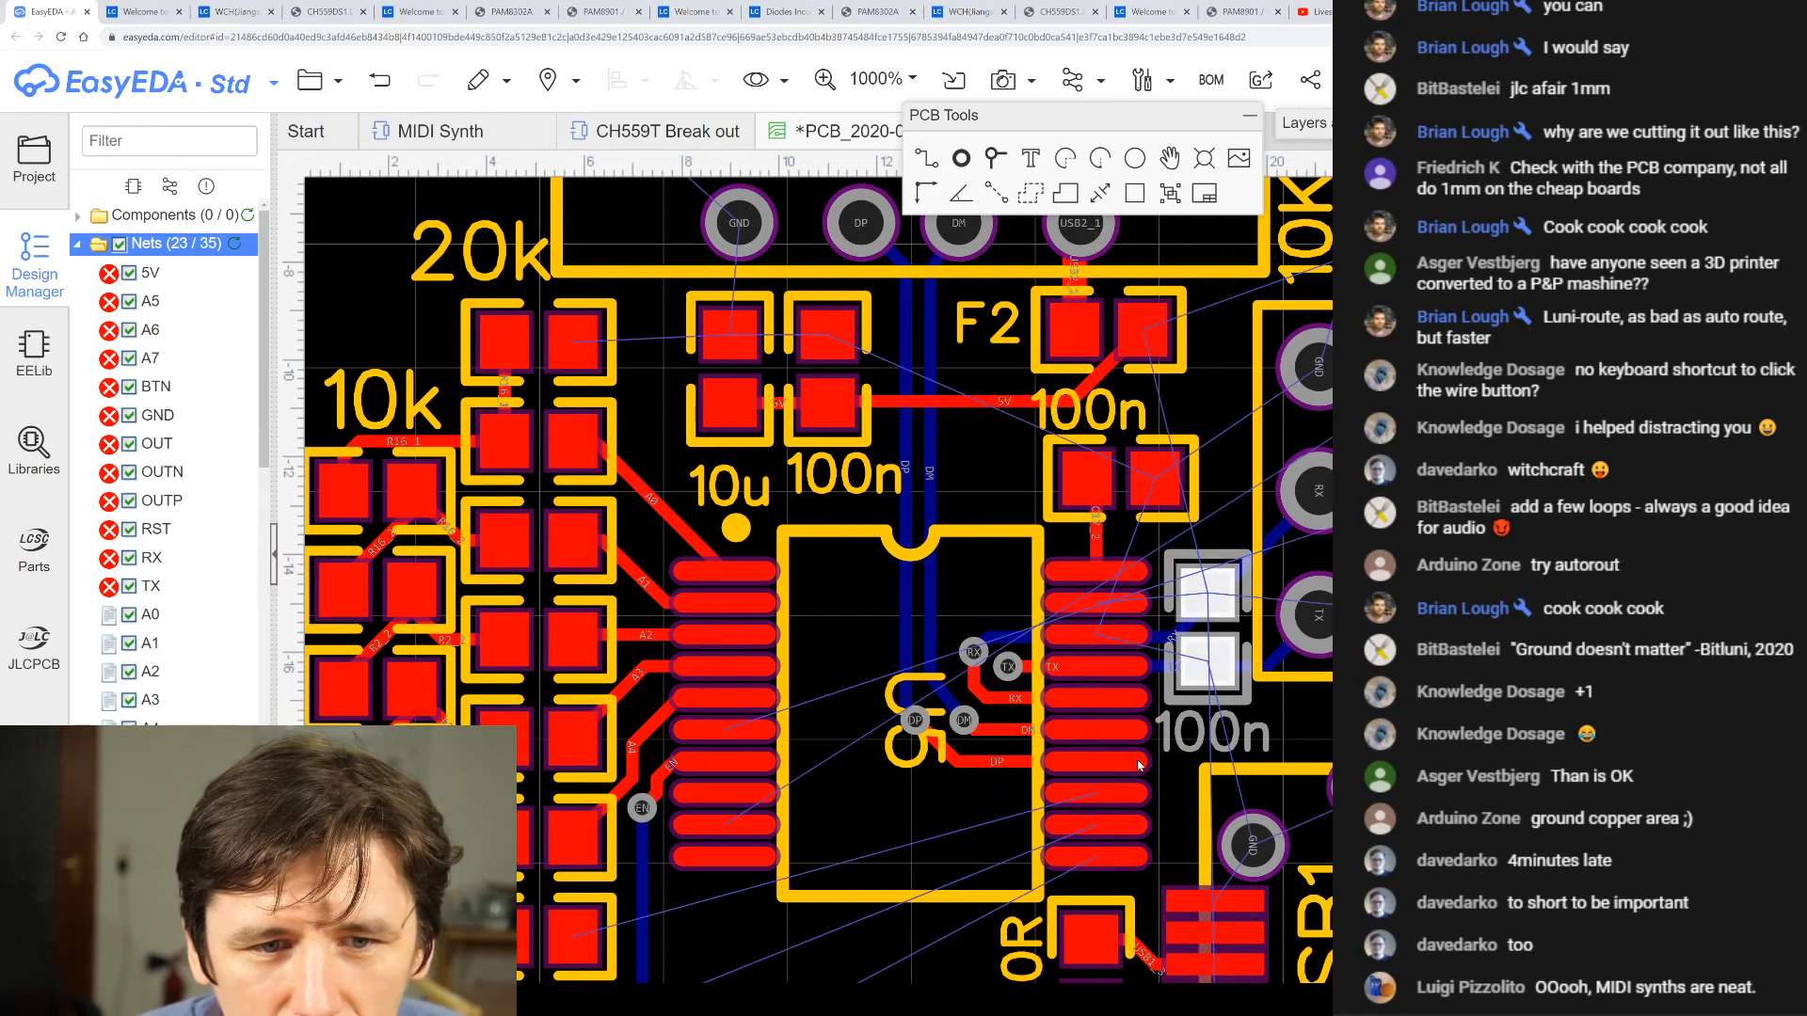
- Route RST from U5 to the header's RST pad, crossing between two vias on the bottom layer above the RX and TX tracks
scroll(1008, 649, "down", 3)
scroll(1160, 698, "up", 5)
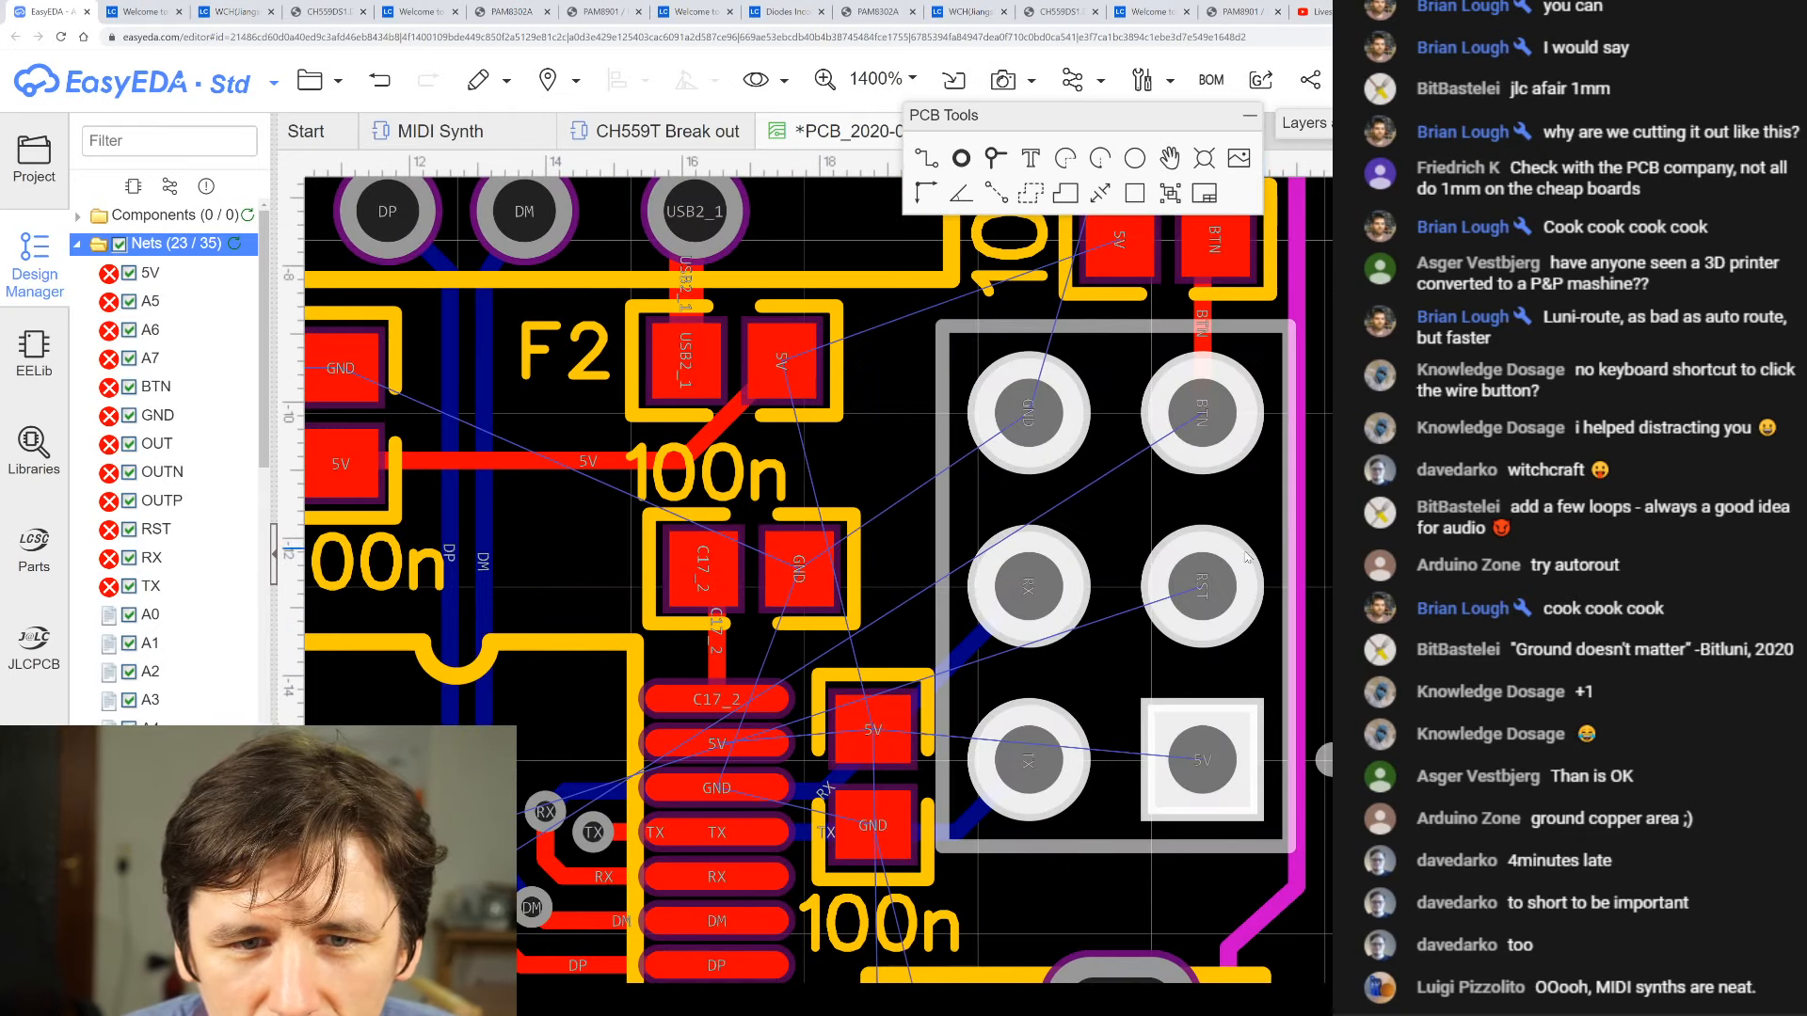
scroll(1162, 677, "down", 2)
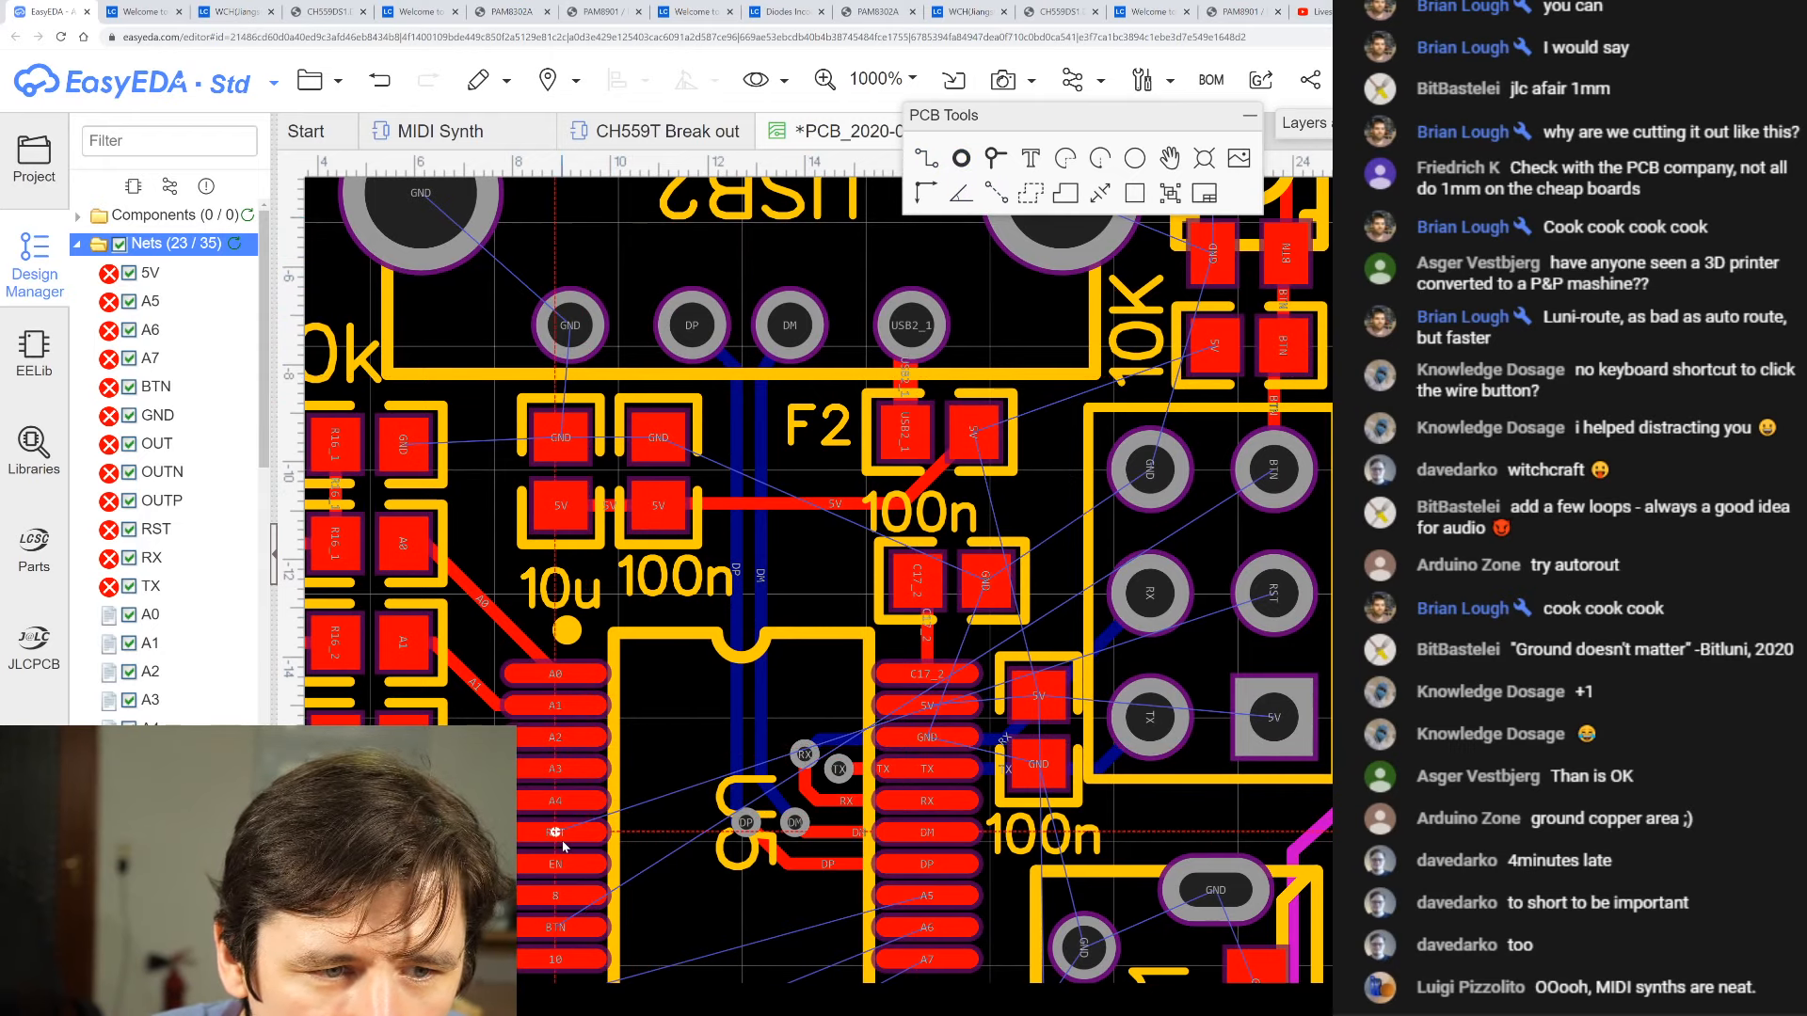
left_click(616, 832)
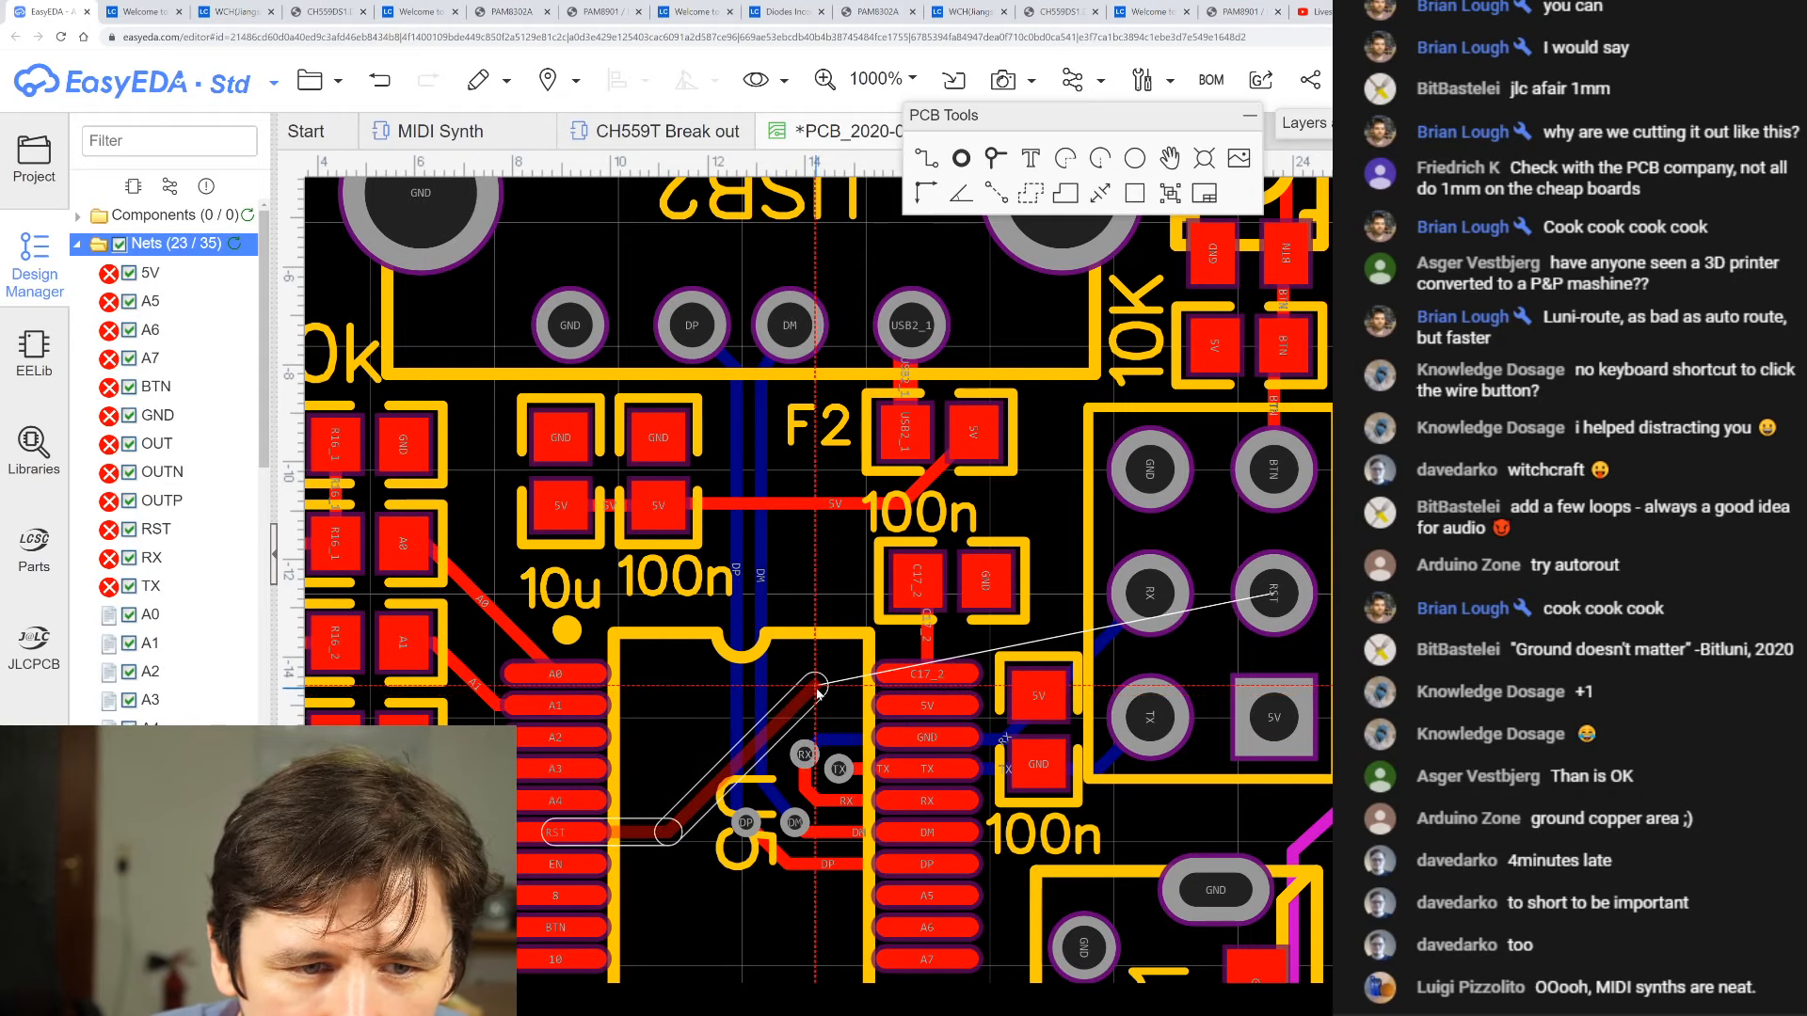
left_click(818, 690)
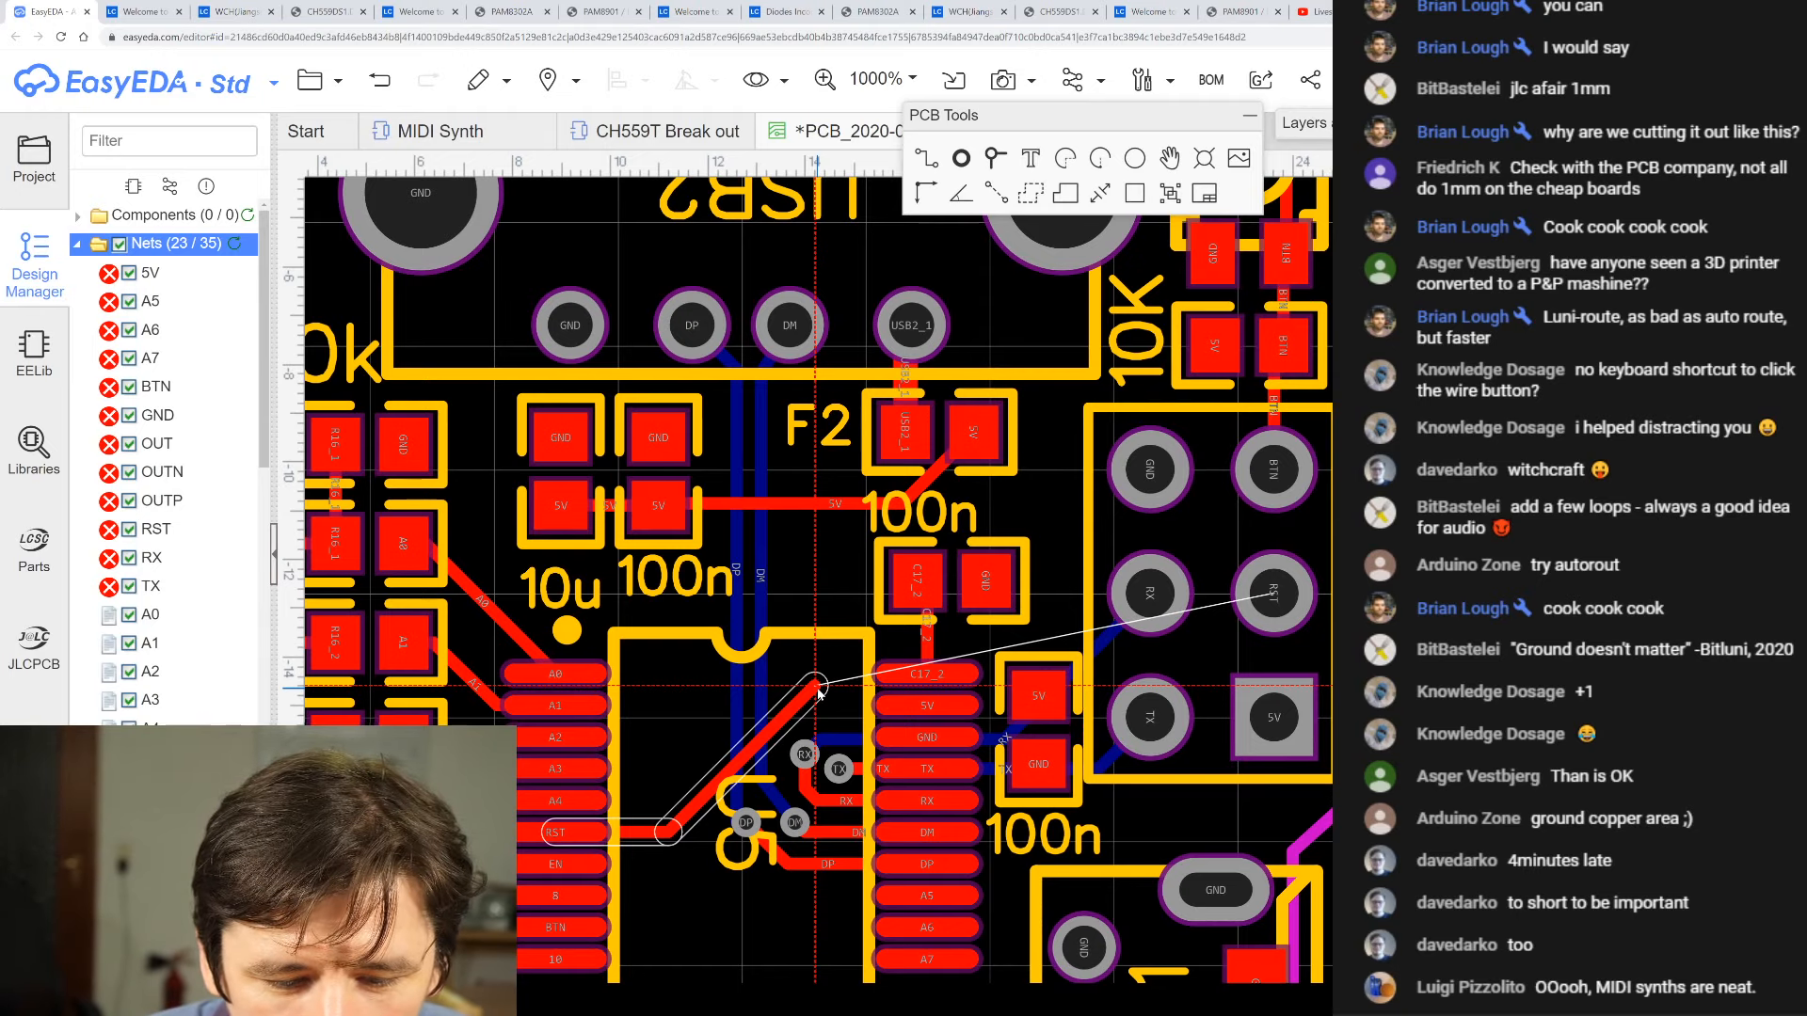
key("b")
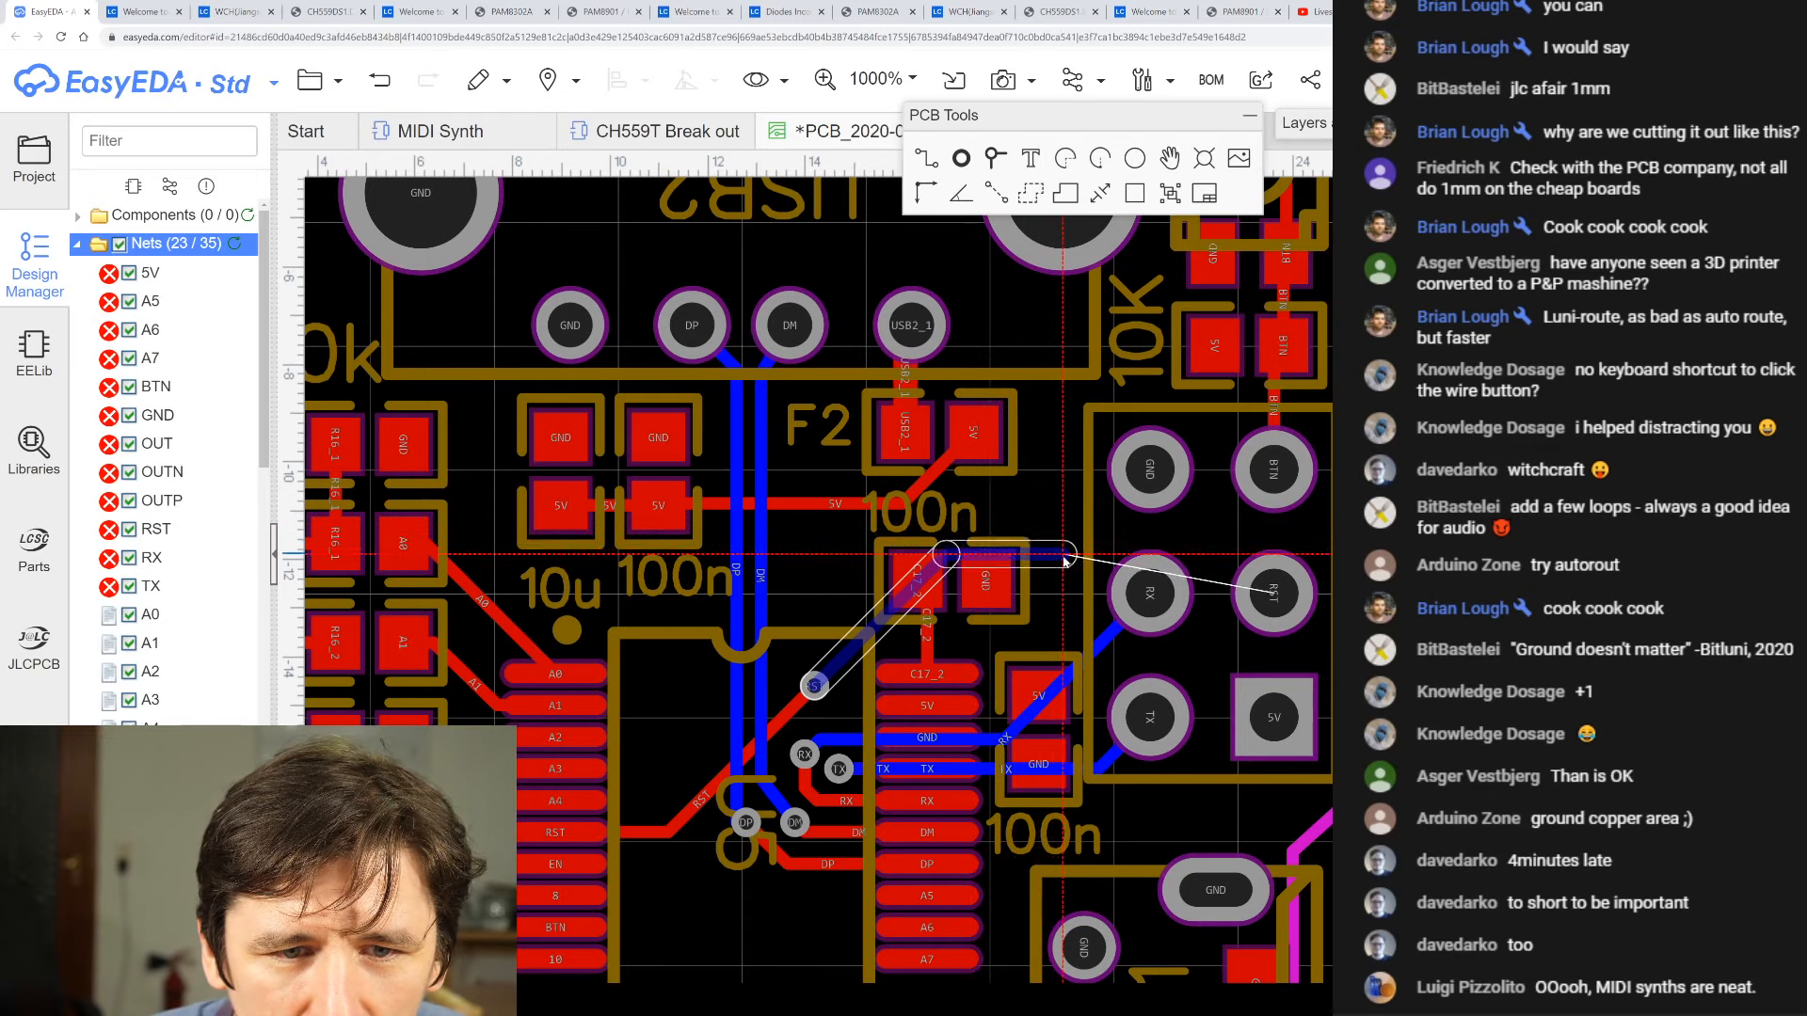
left_click(1056, 635)
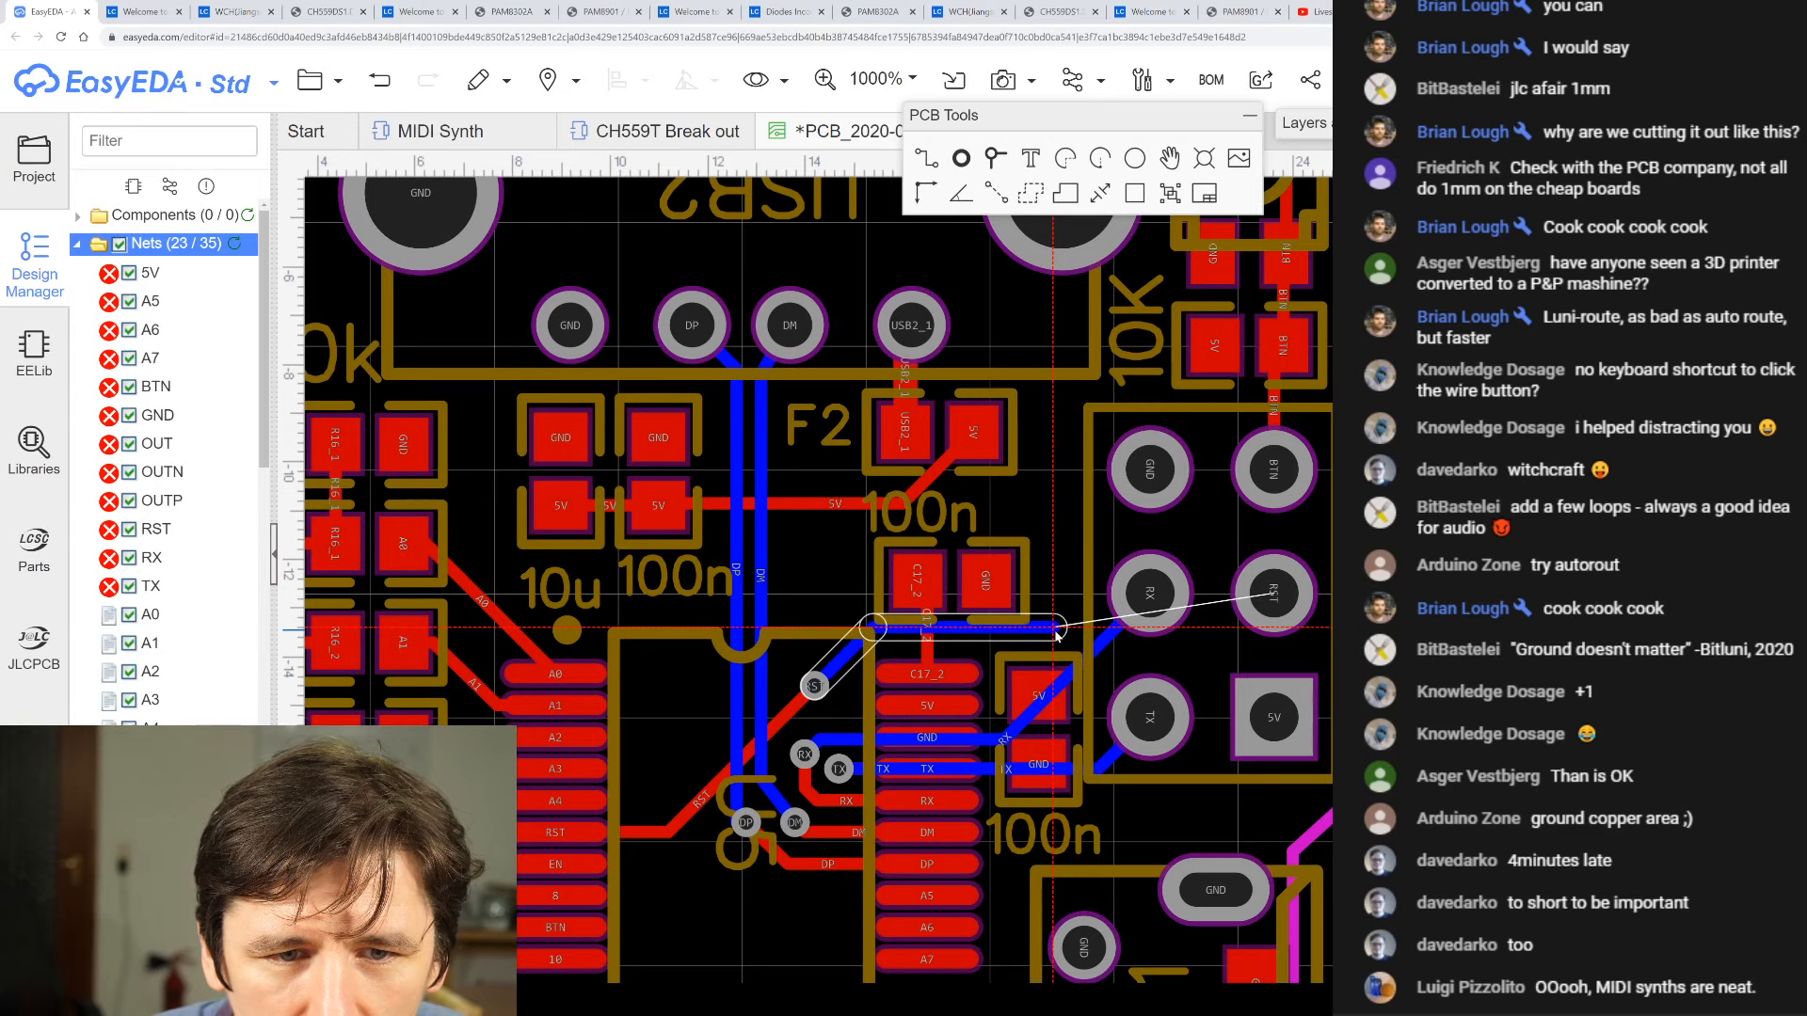
key("t")
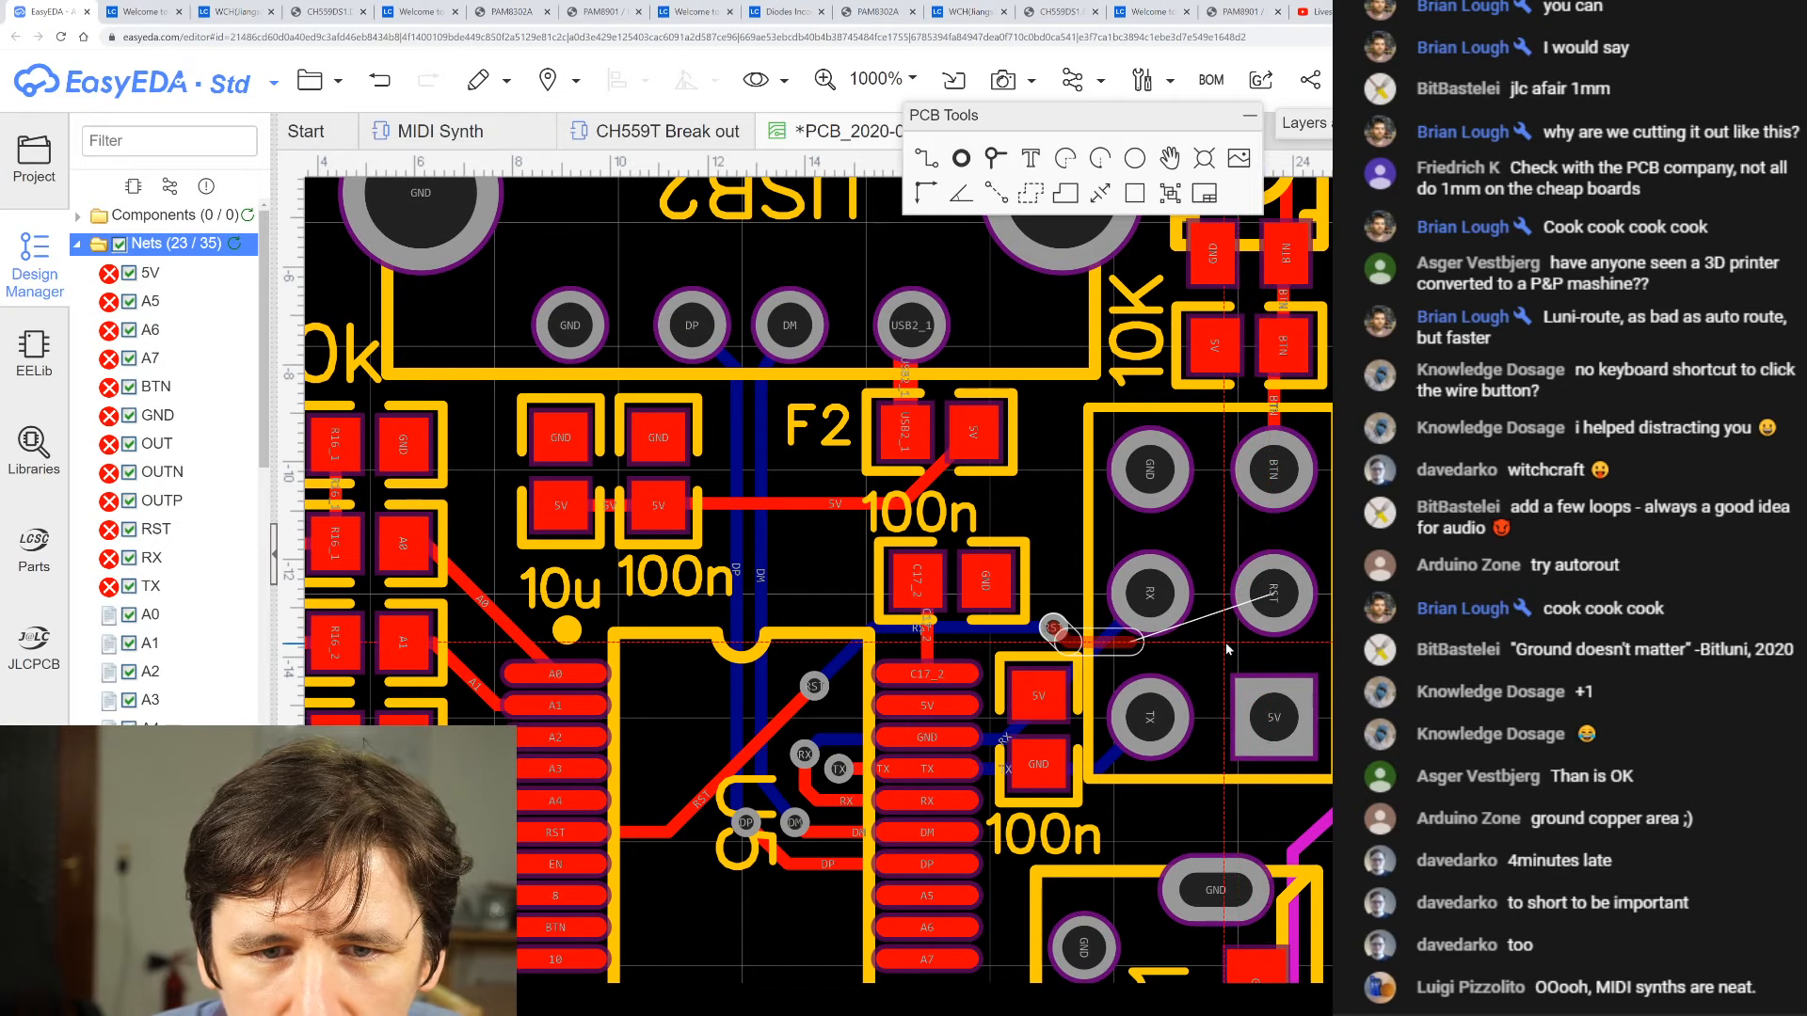
left_click(1228, 654)
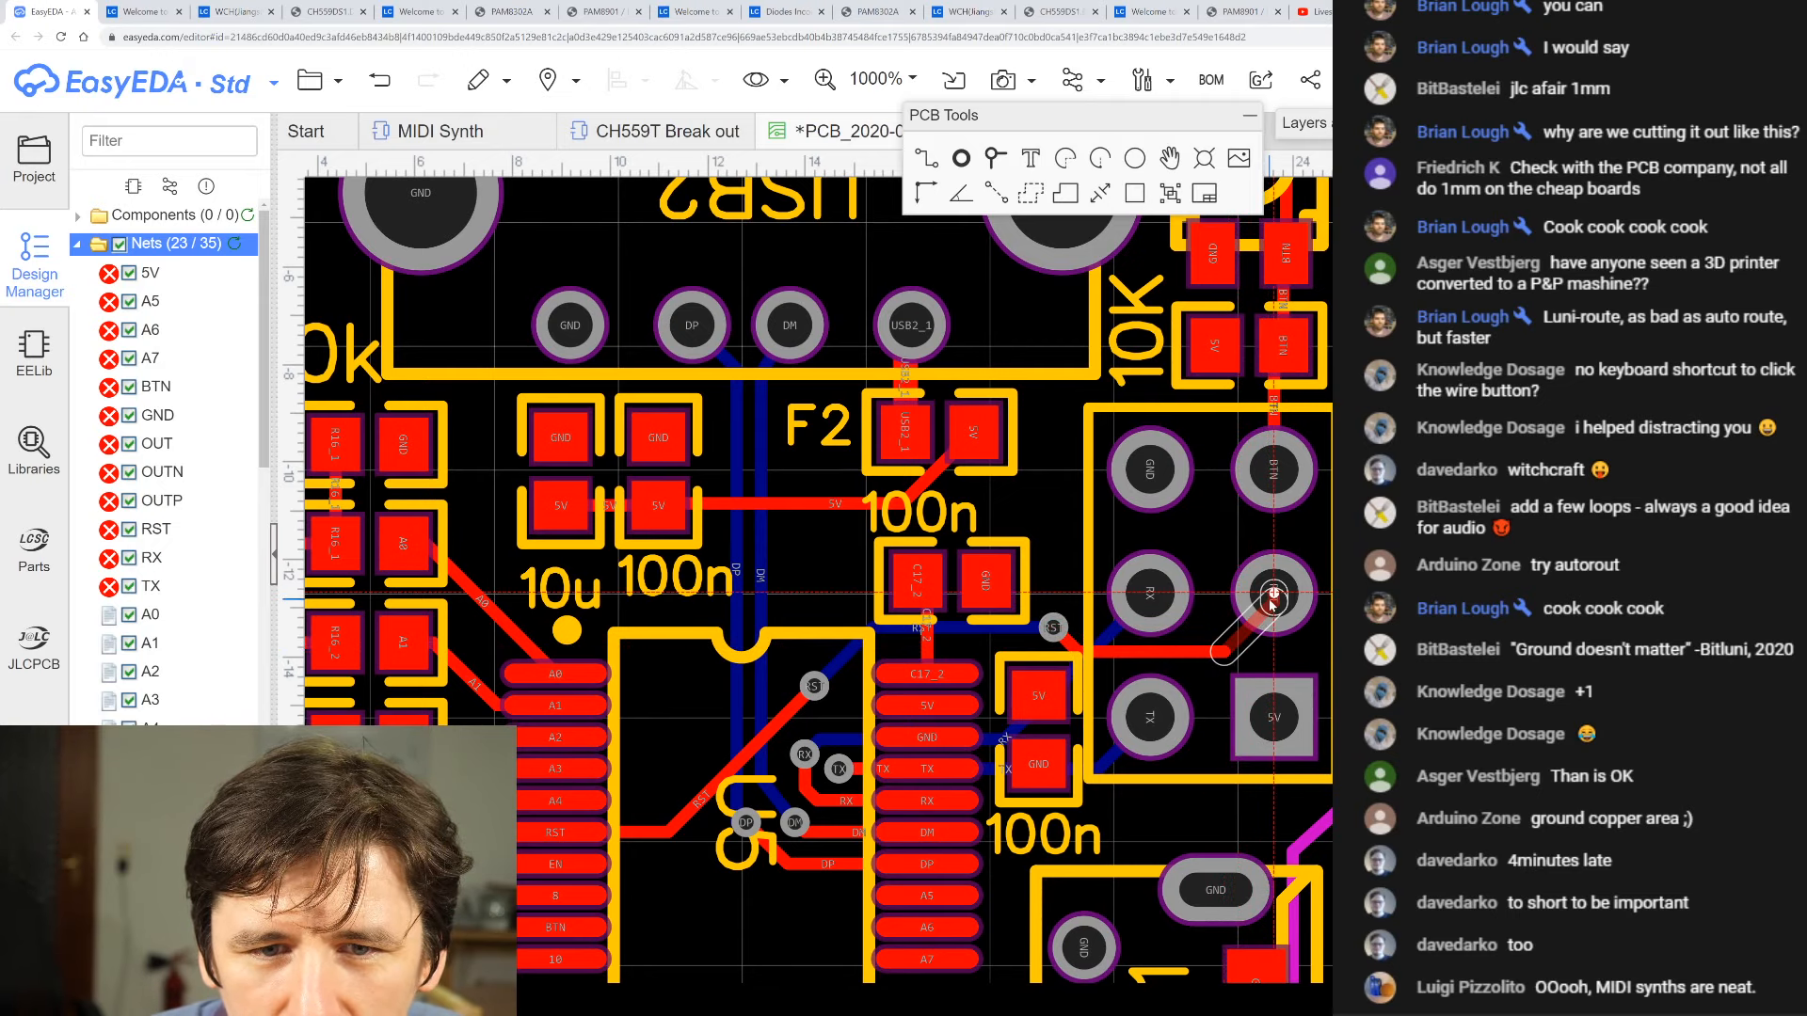
left_click(1273, 594)
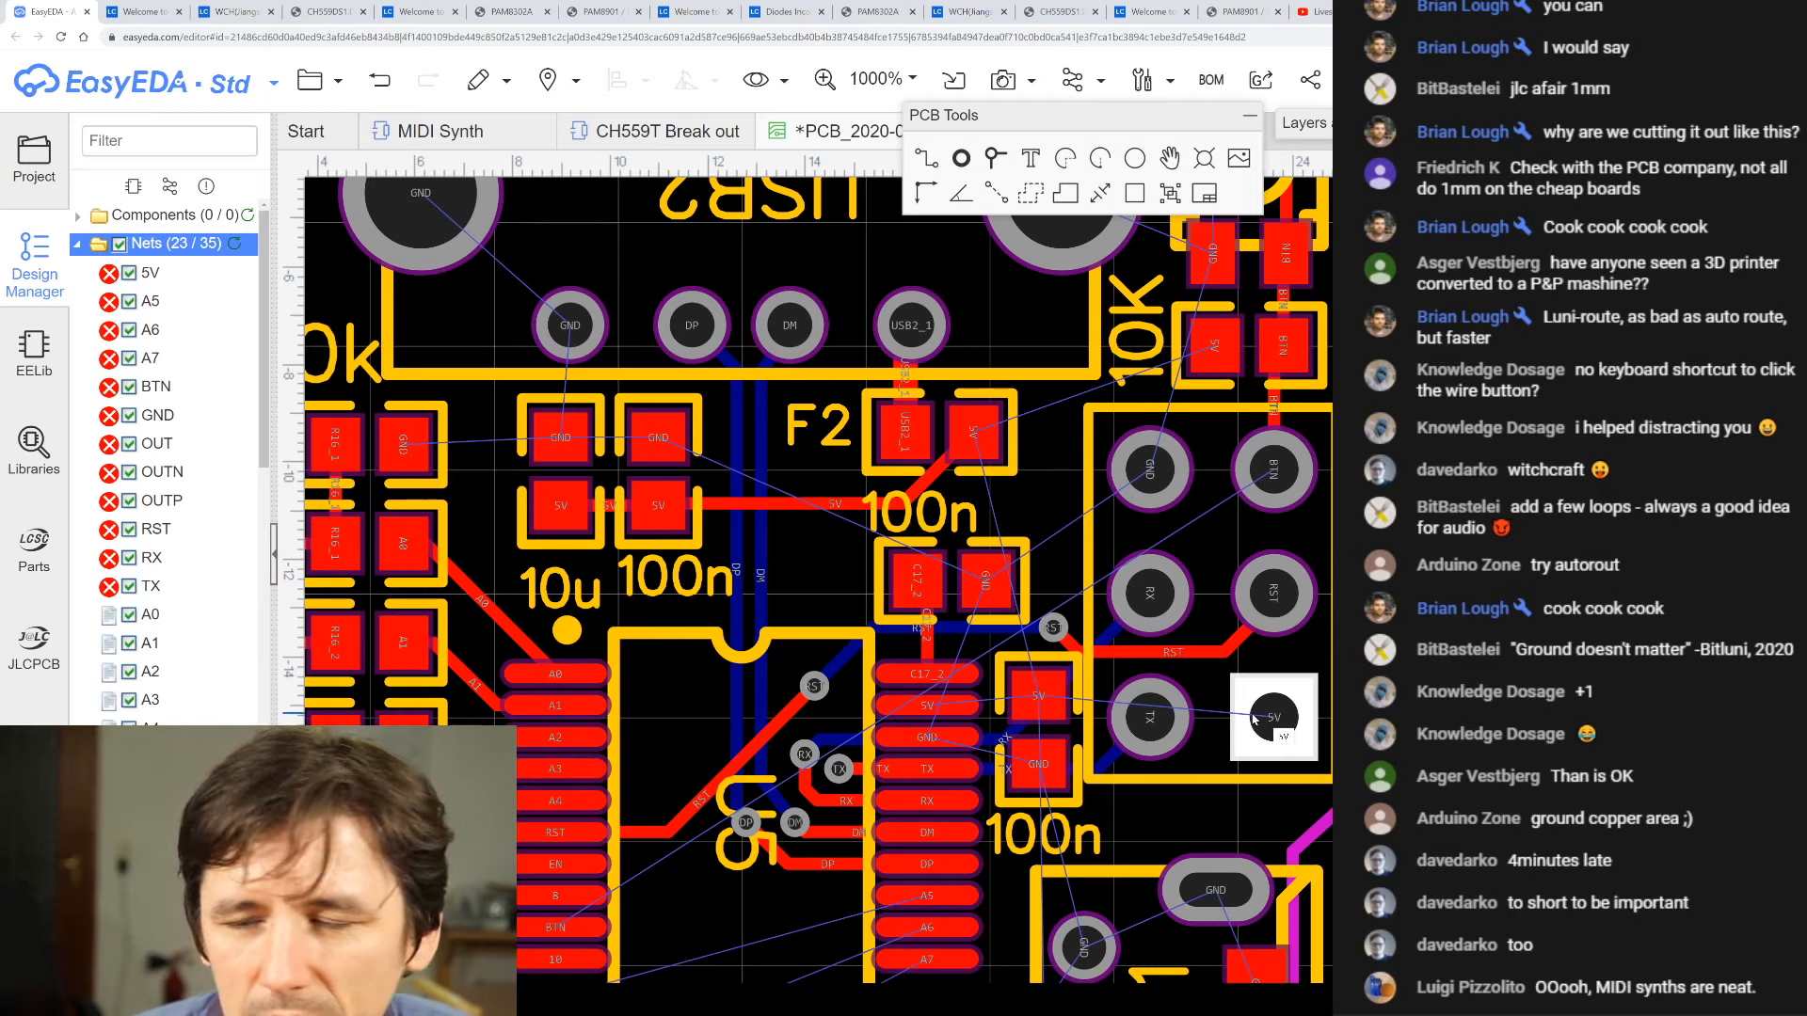
left_click(1238, 777)
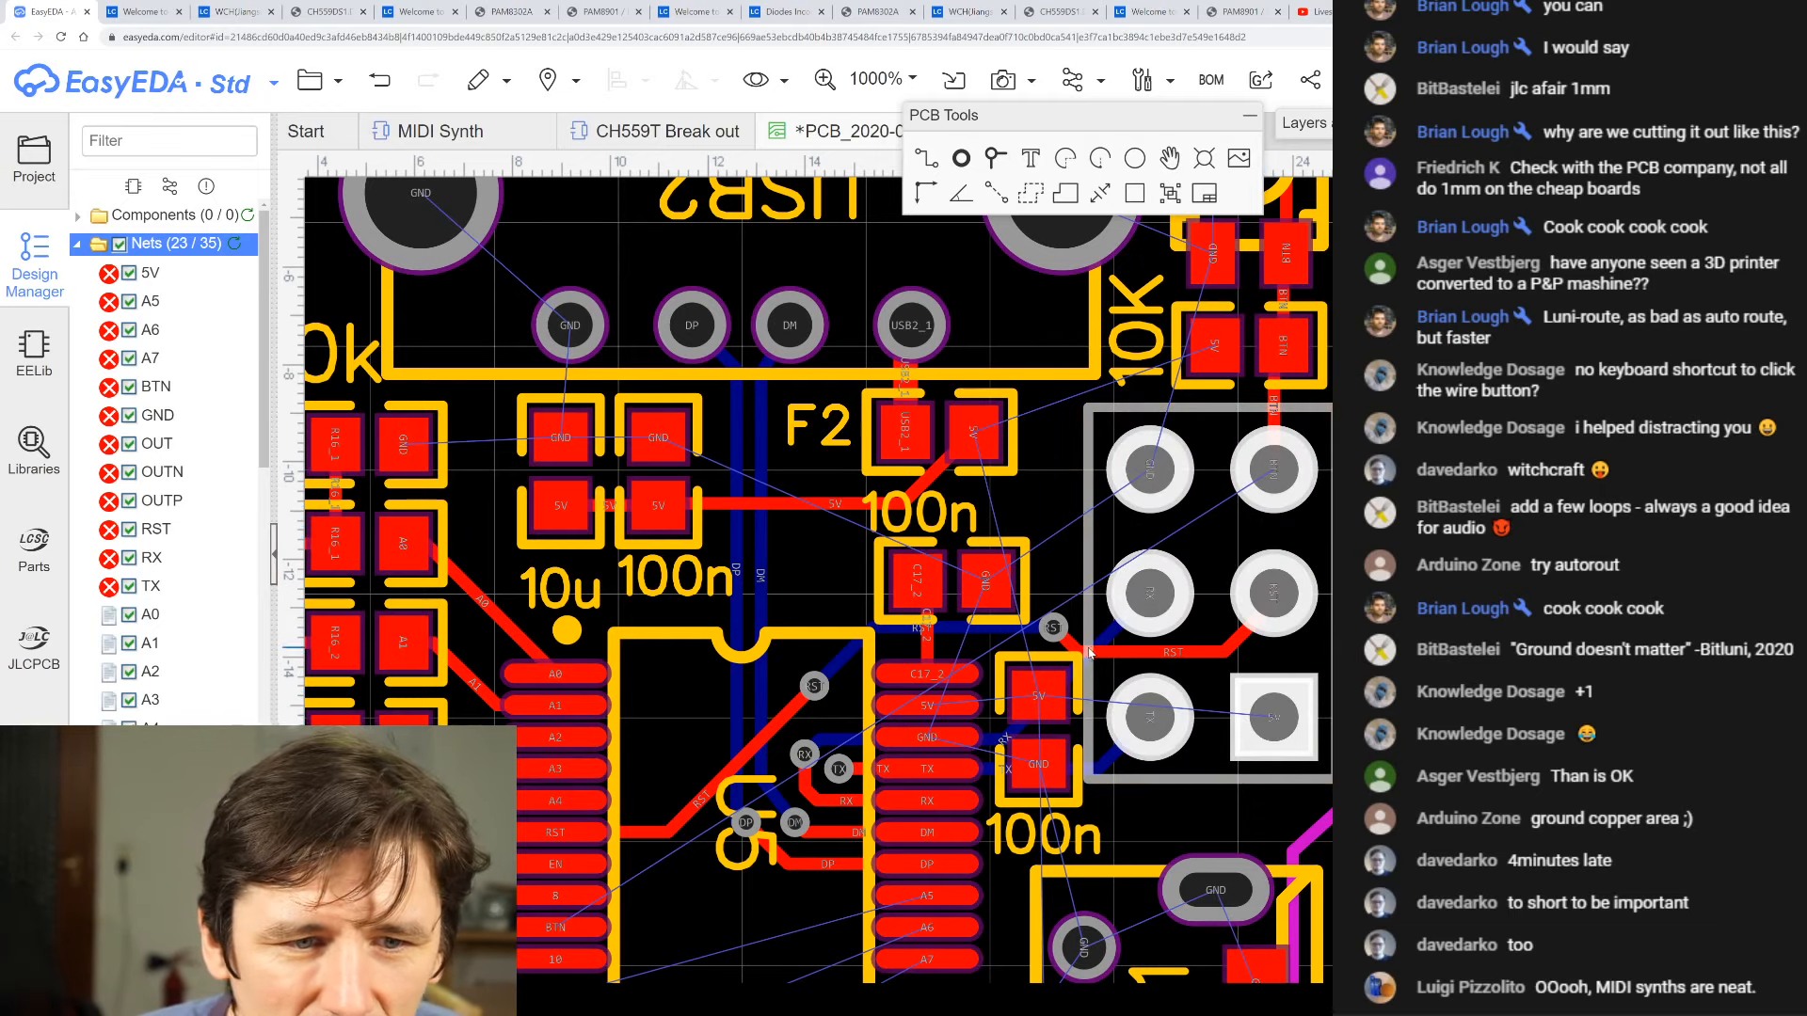
left_click(645, 916)
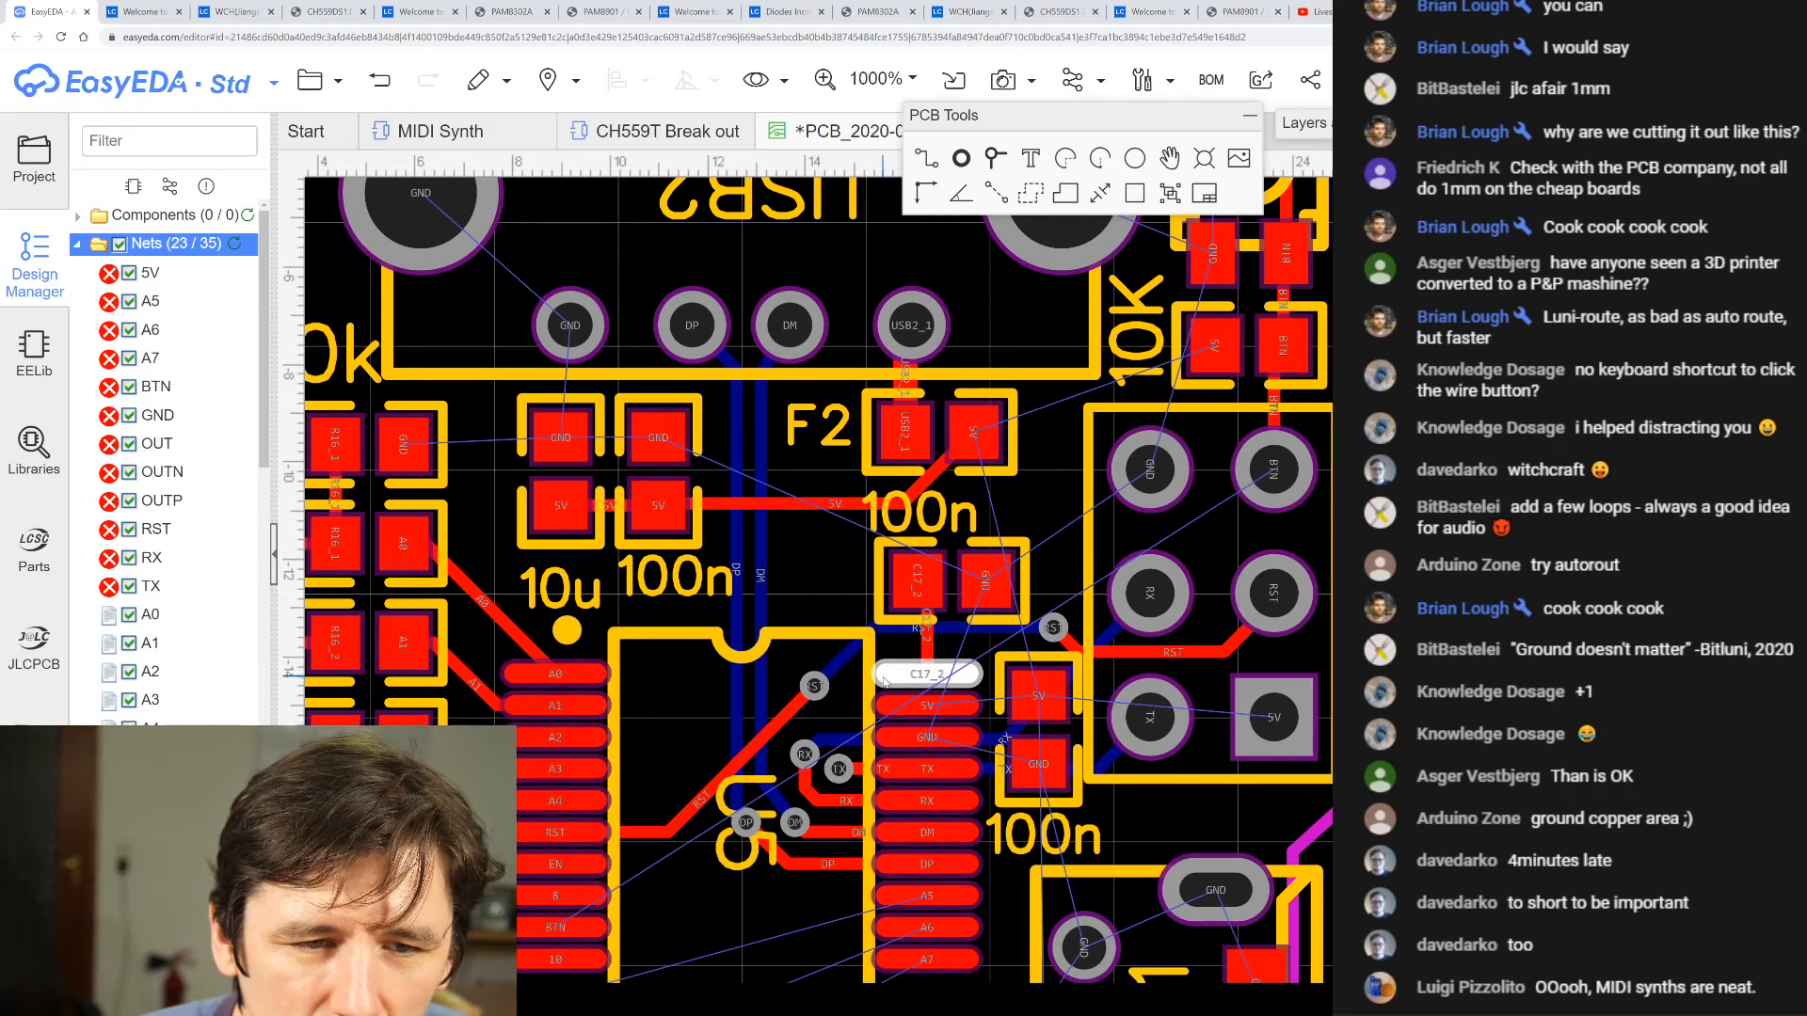
left_click(1061, 261)
- Route the BTN net on the bottom layer from the header's BTN pad to a new via inside U5, just above the RST via
left_click(925, 160)
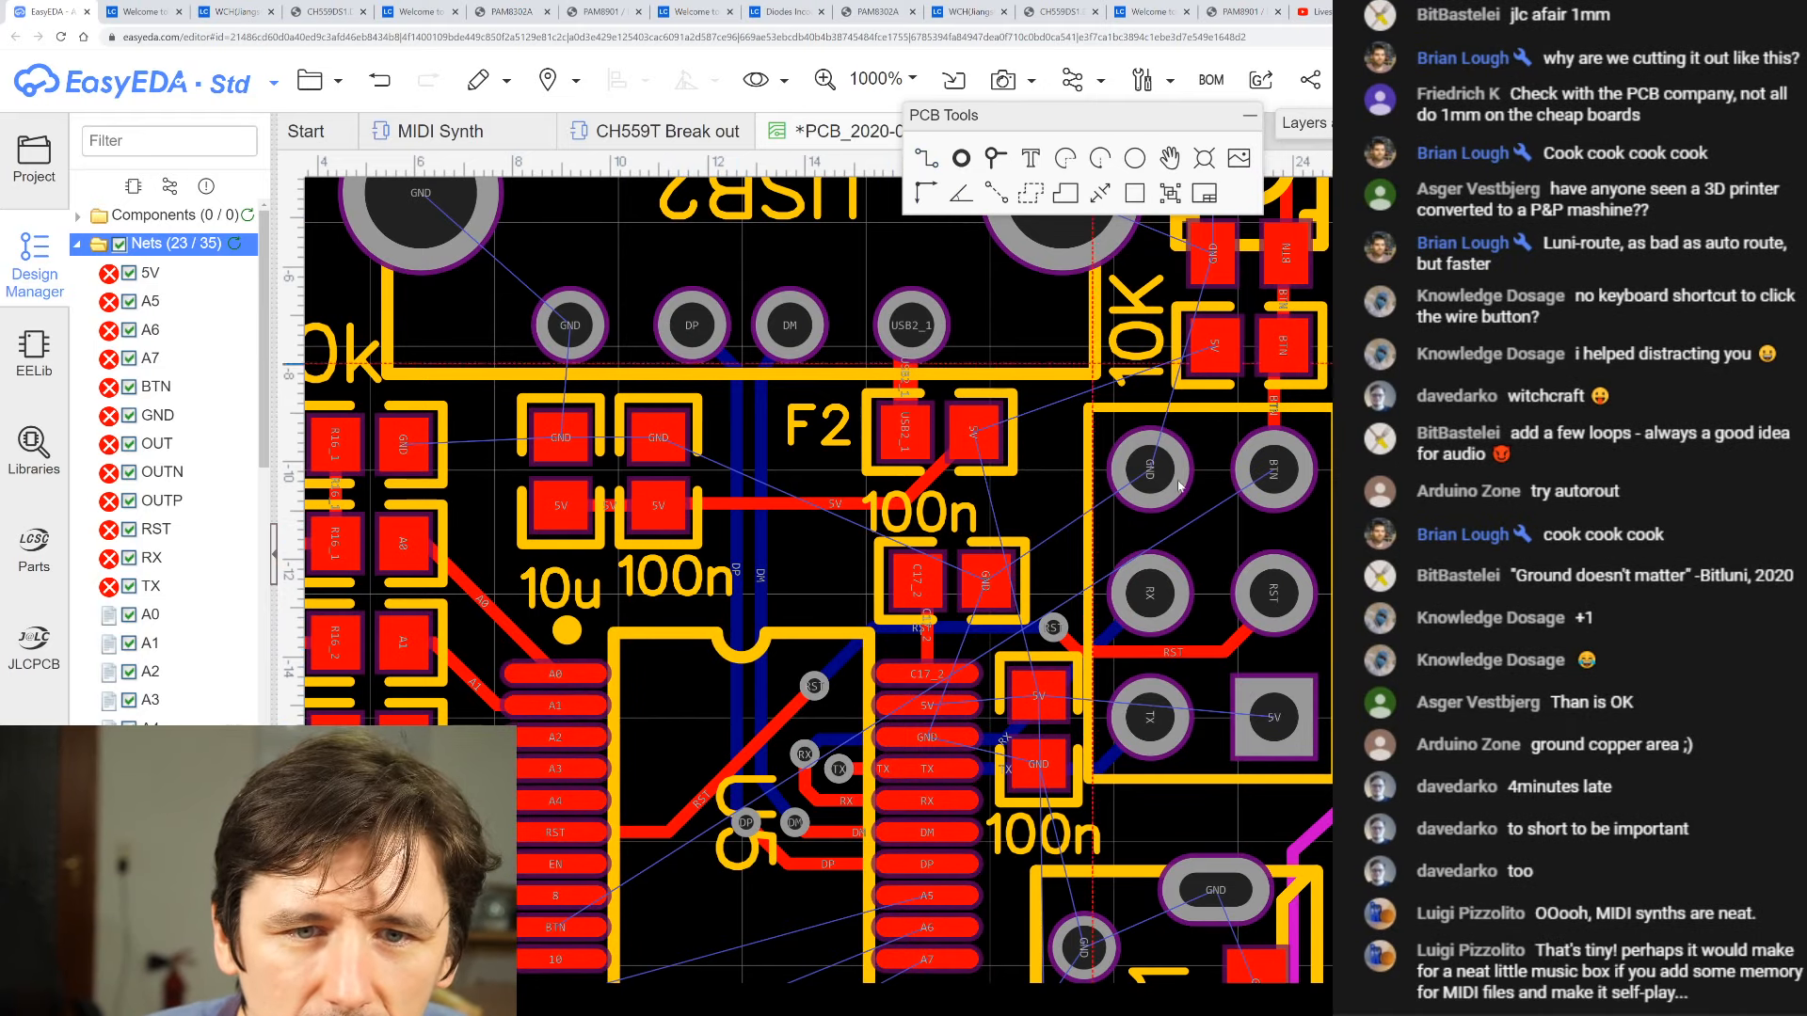
left_click(1272, 472)
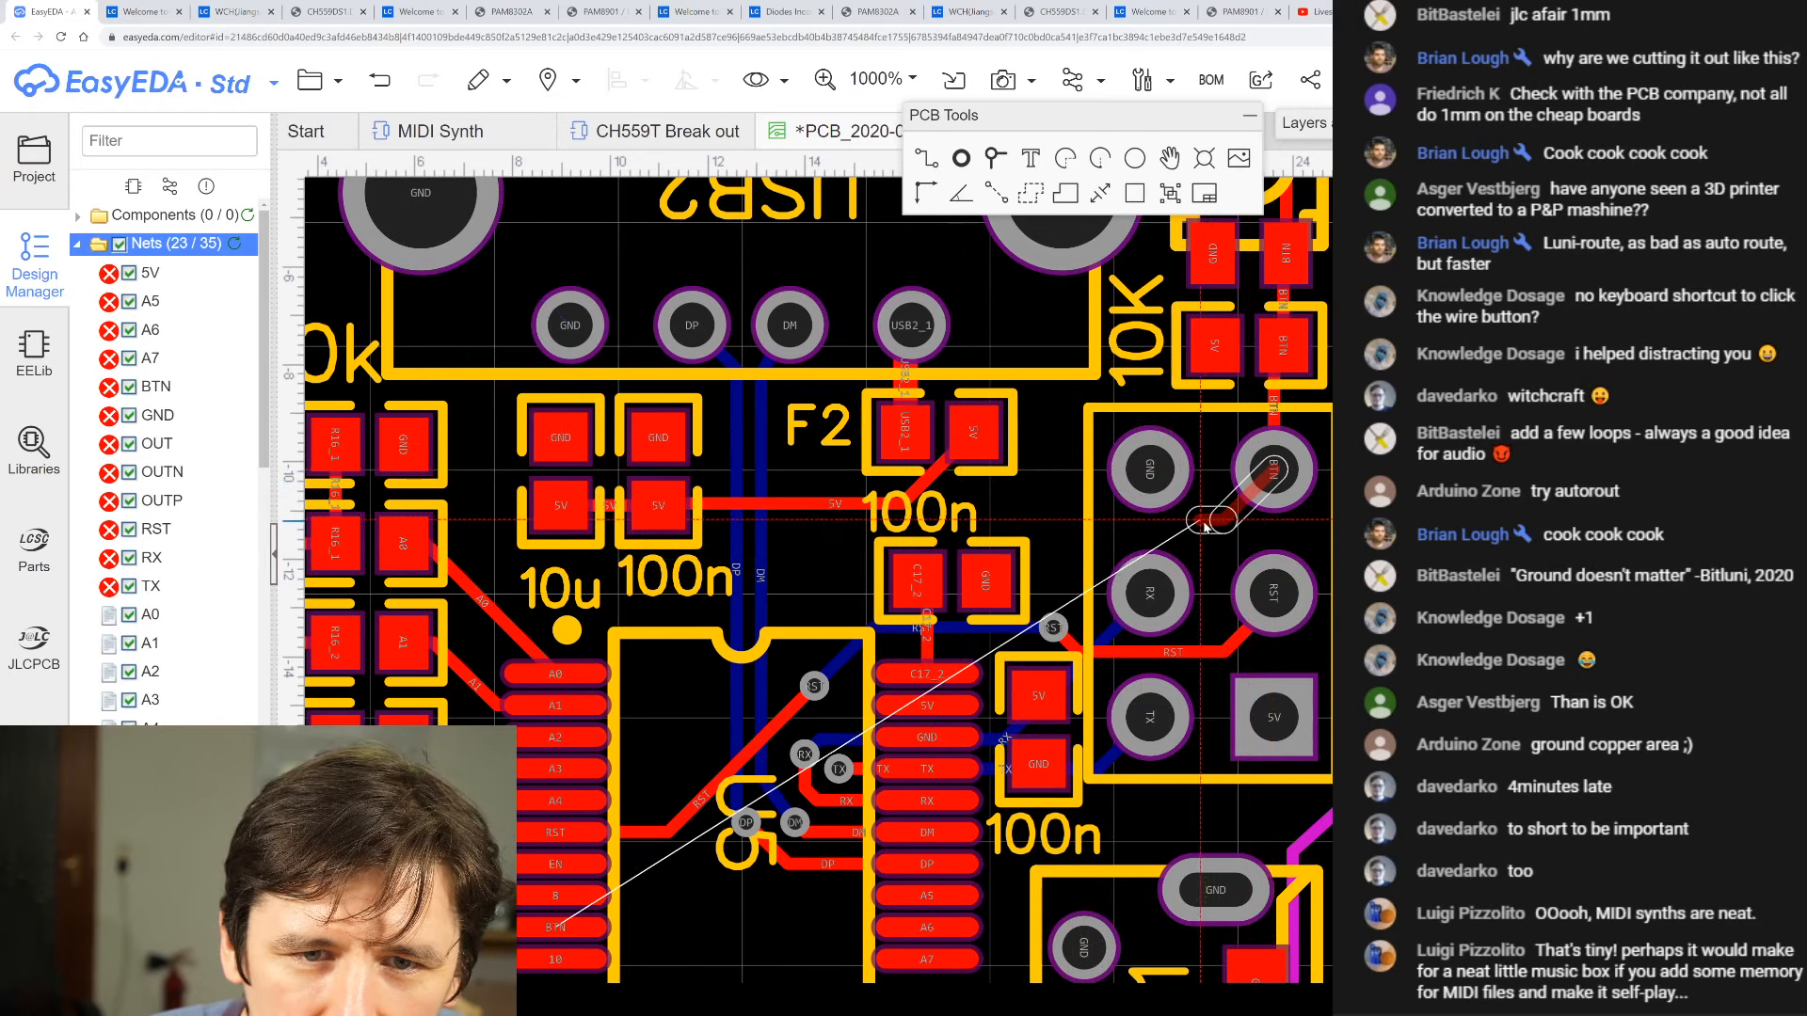
key("b")
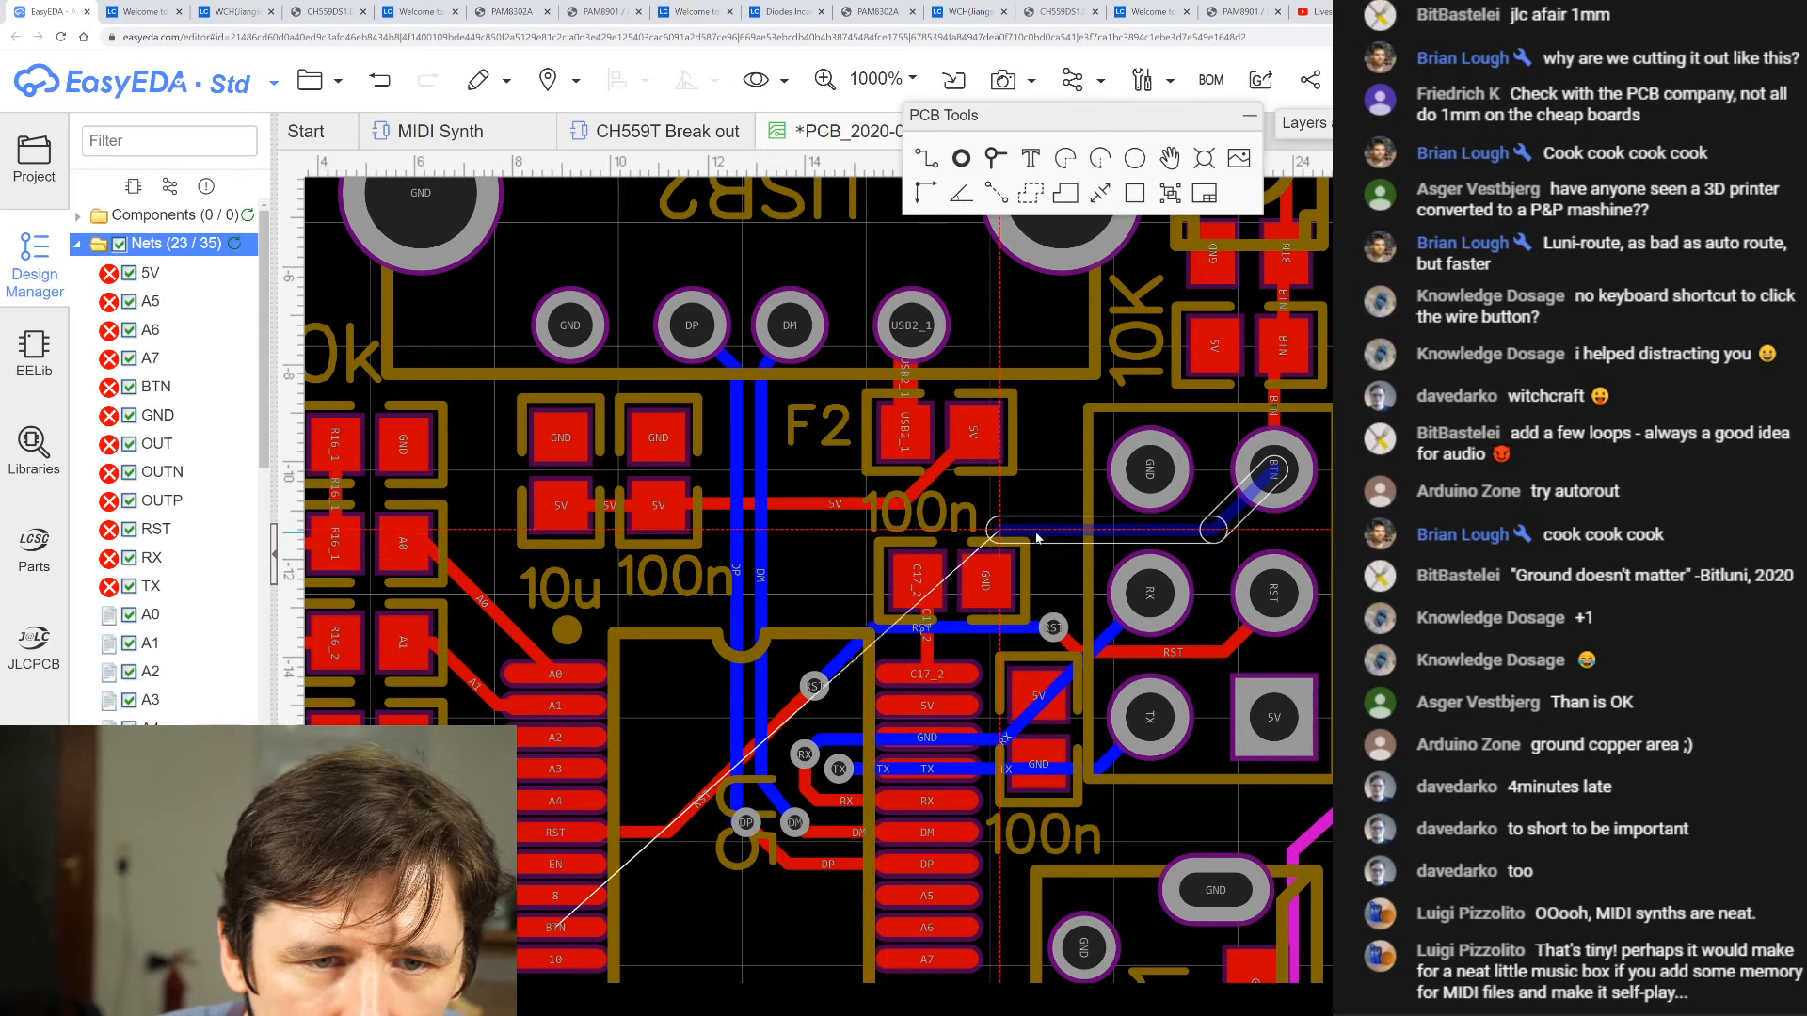
left_click(1079, 529)
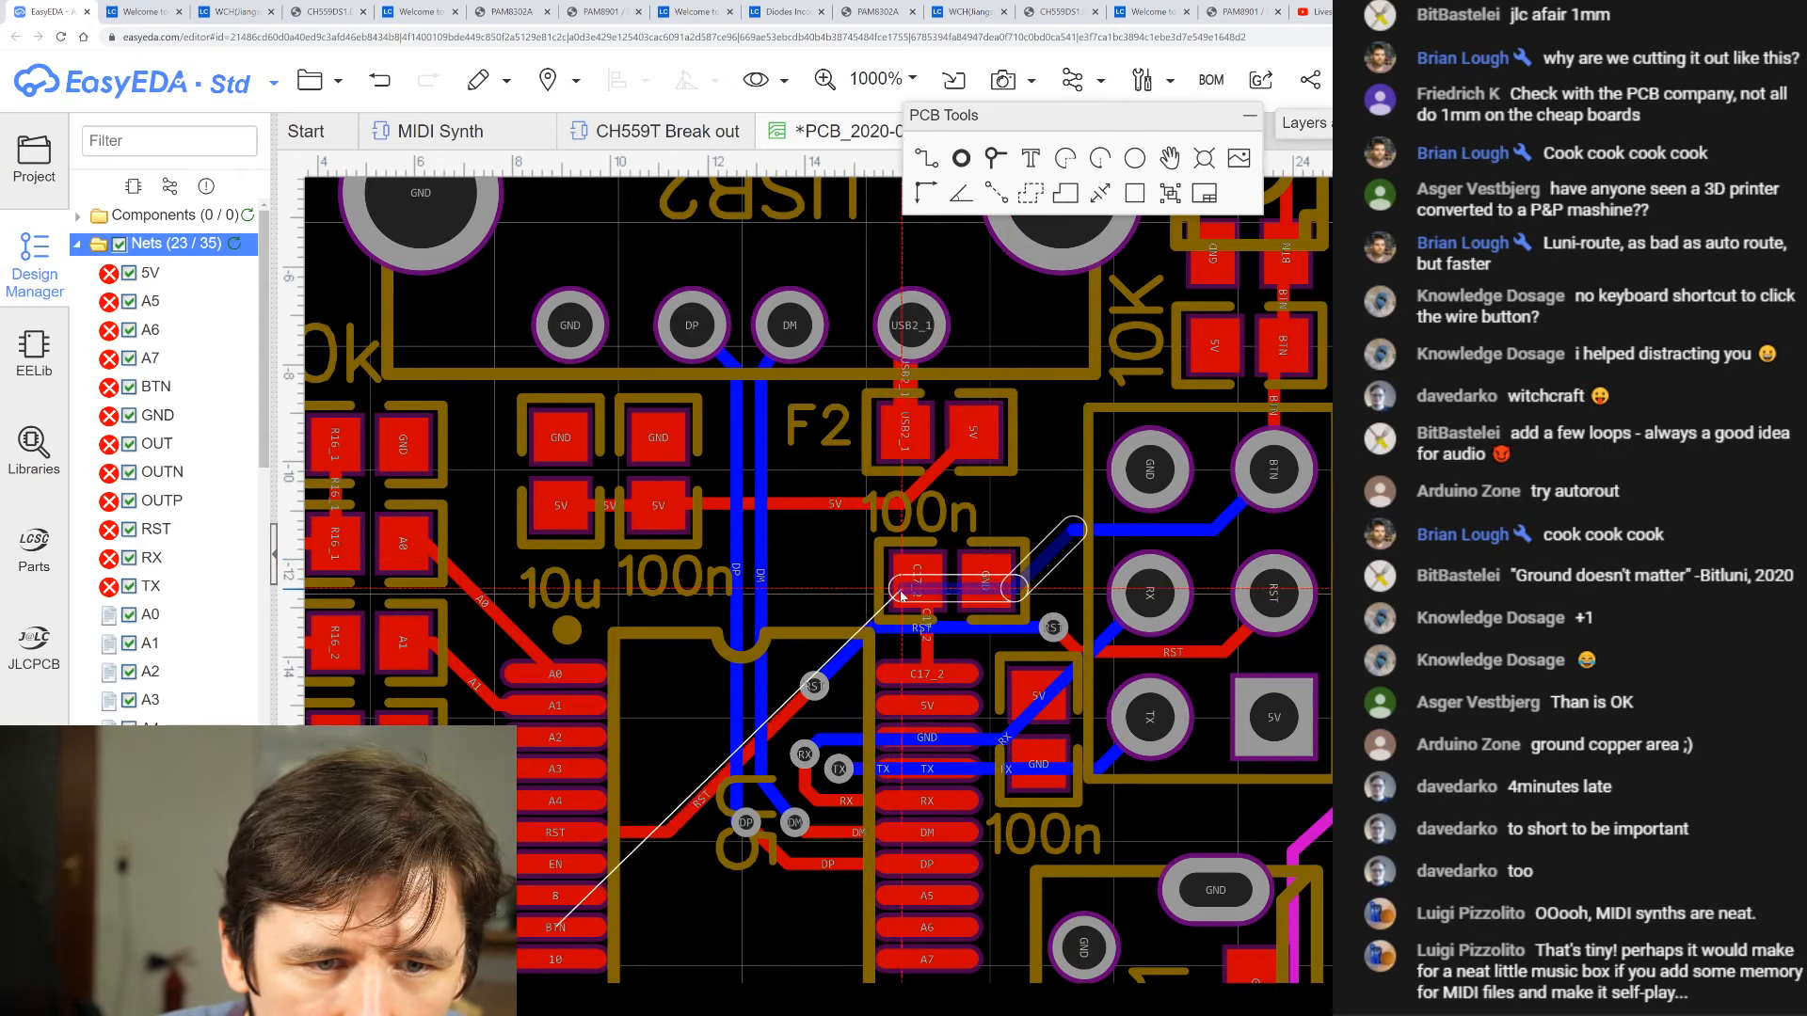
left_click(846, 594)
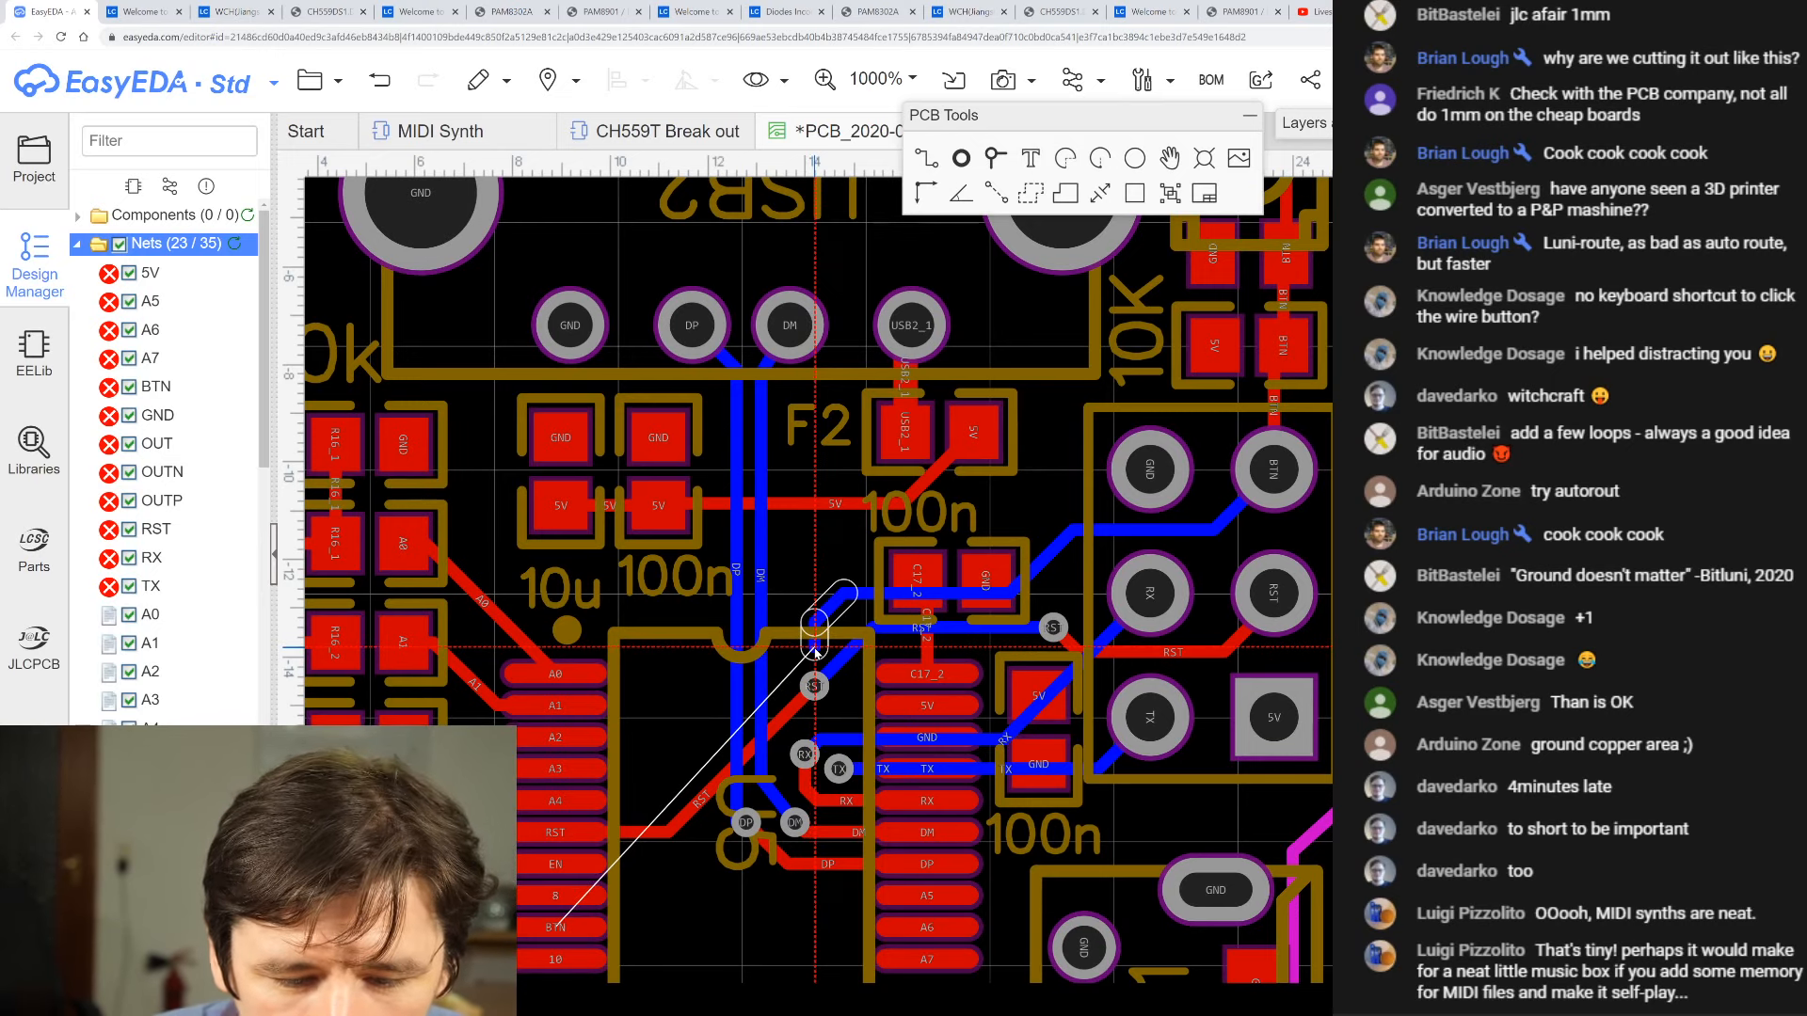
key("t")
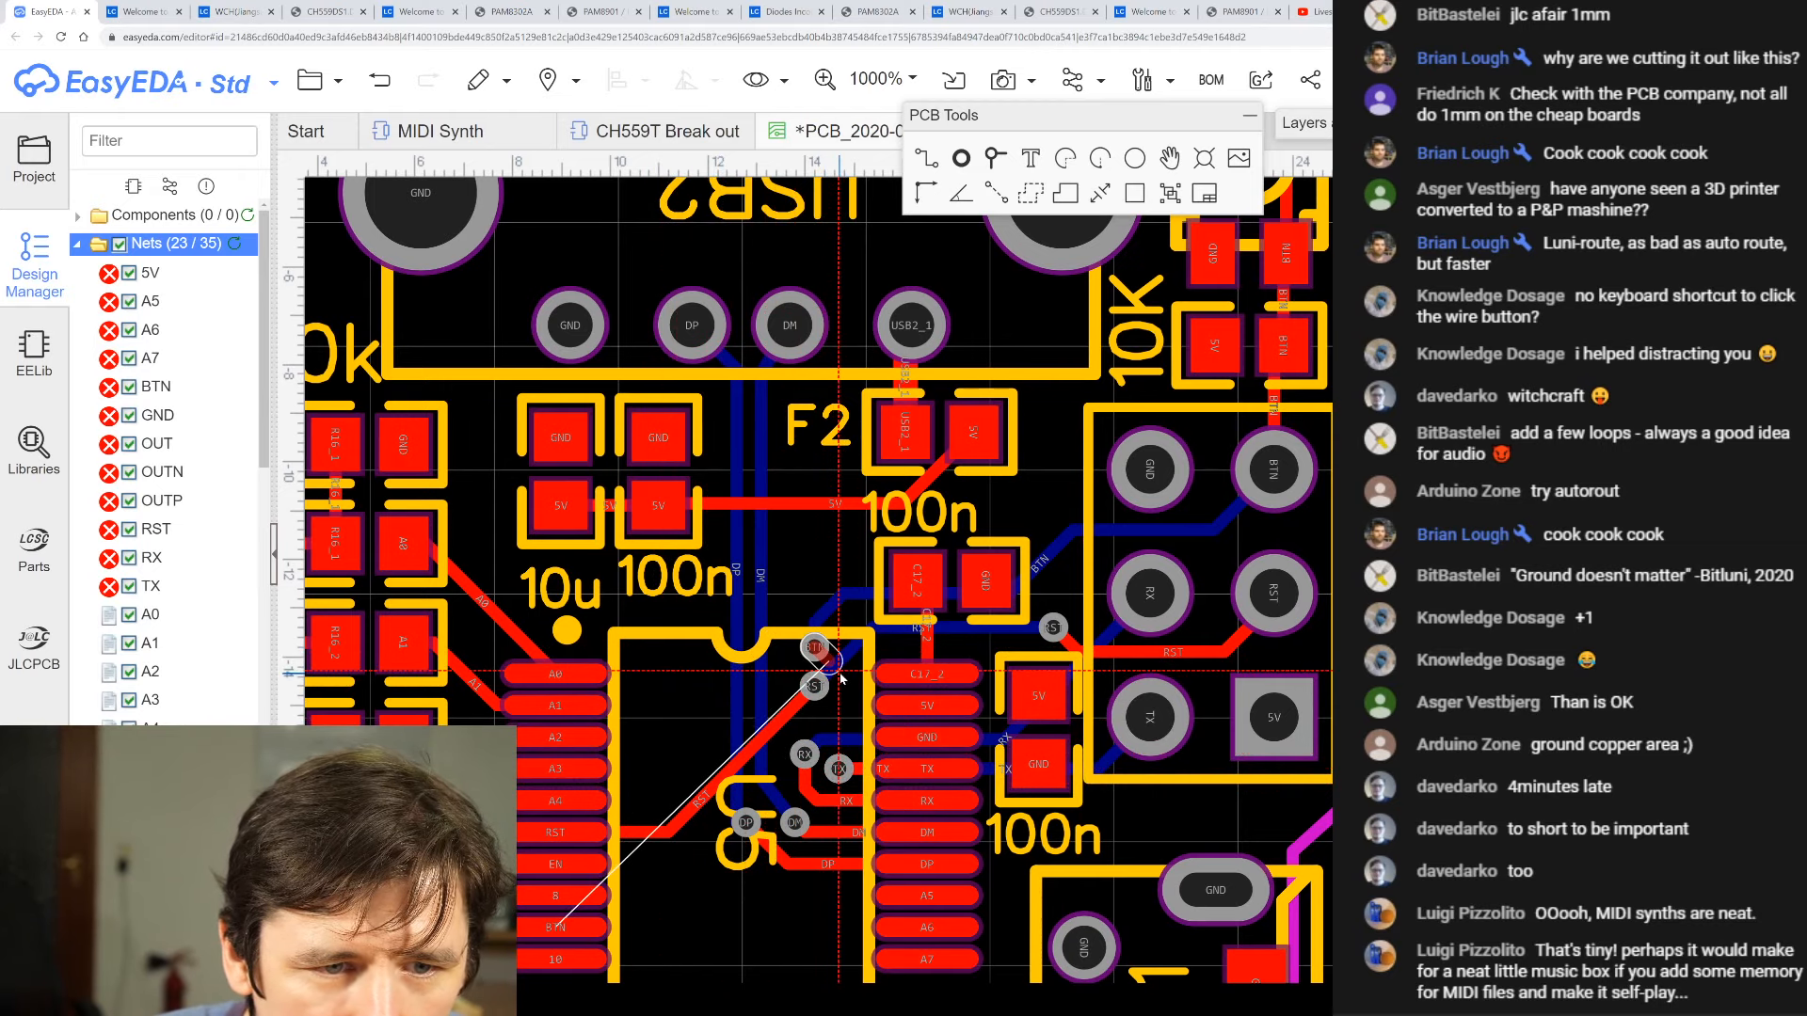
- Move the RST via inside U5 diagonally down and to the left along its track, away from the BTN via
scroll(815, 706, "up", 6)
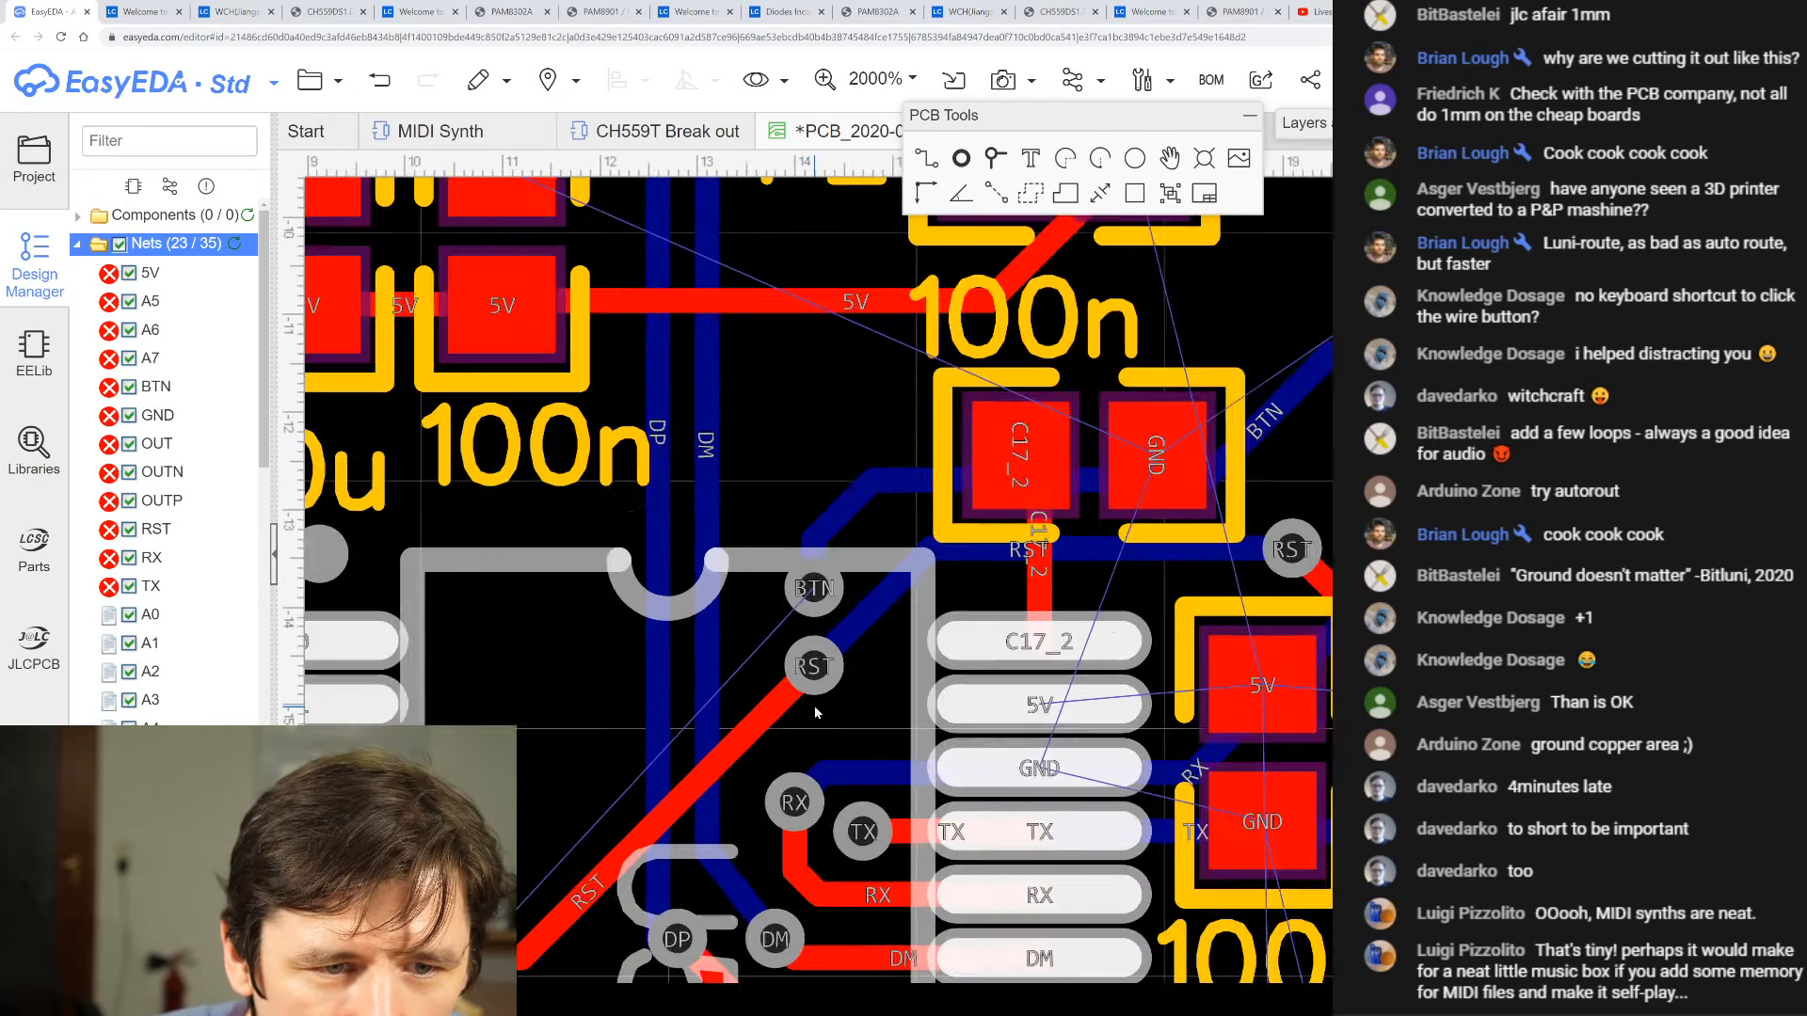
left_click_drag(791, 684, 751, 723)
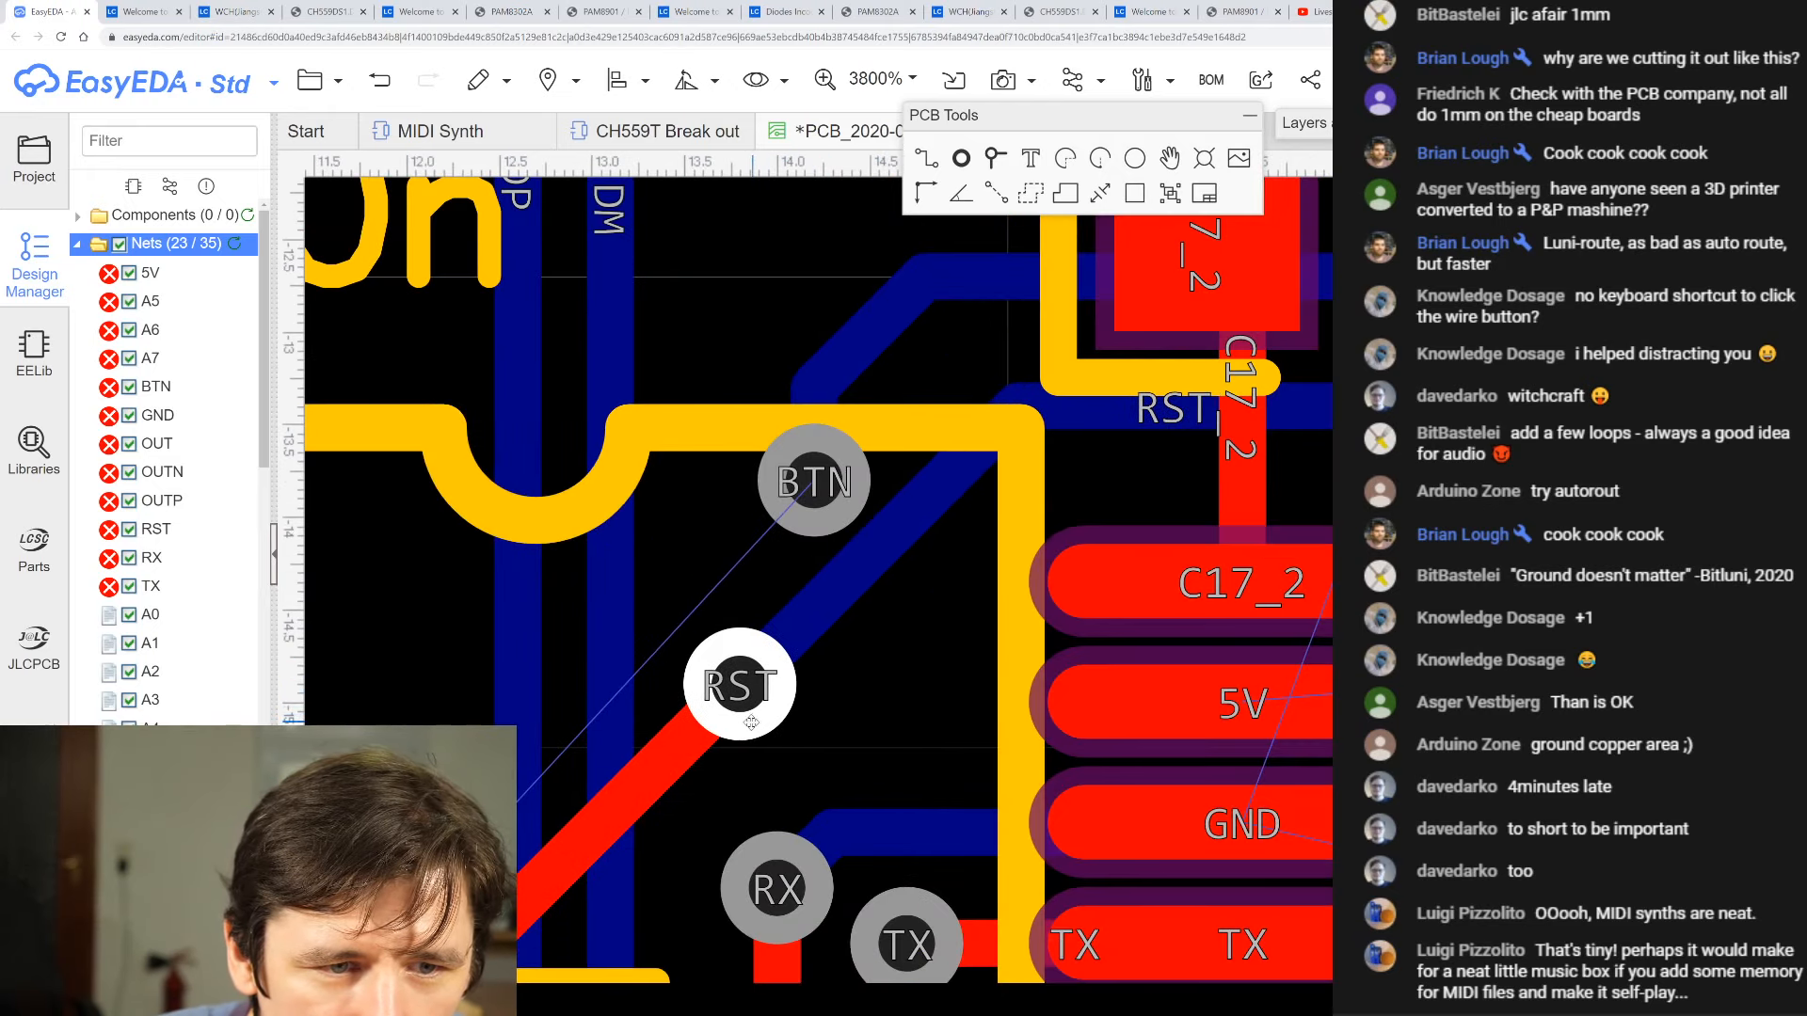
scroll(744, 728, "down", 3)
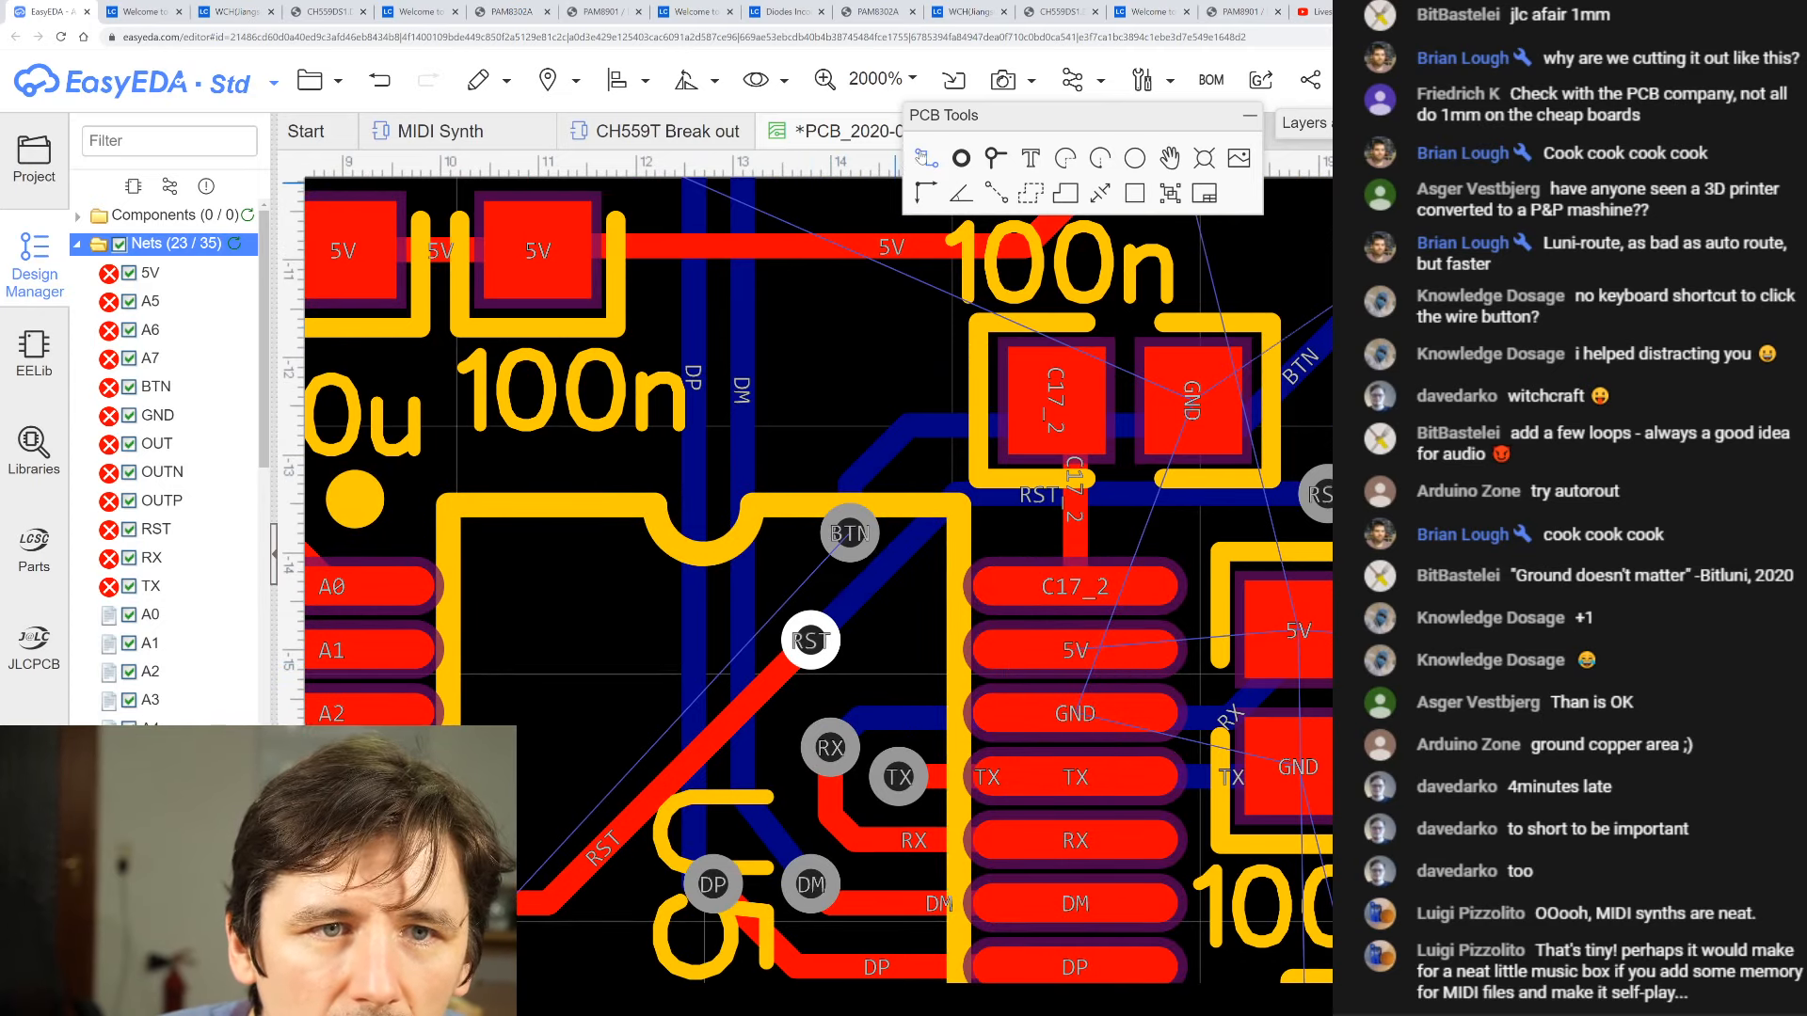
- Try to route BTN on the top layer from its via inside U5 straight down past the RST via
left_click(926, 159)
left_click(848, 532)
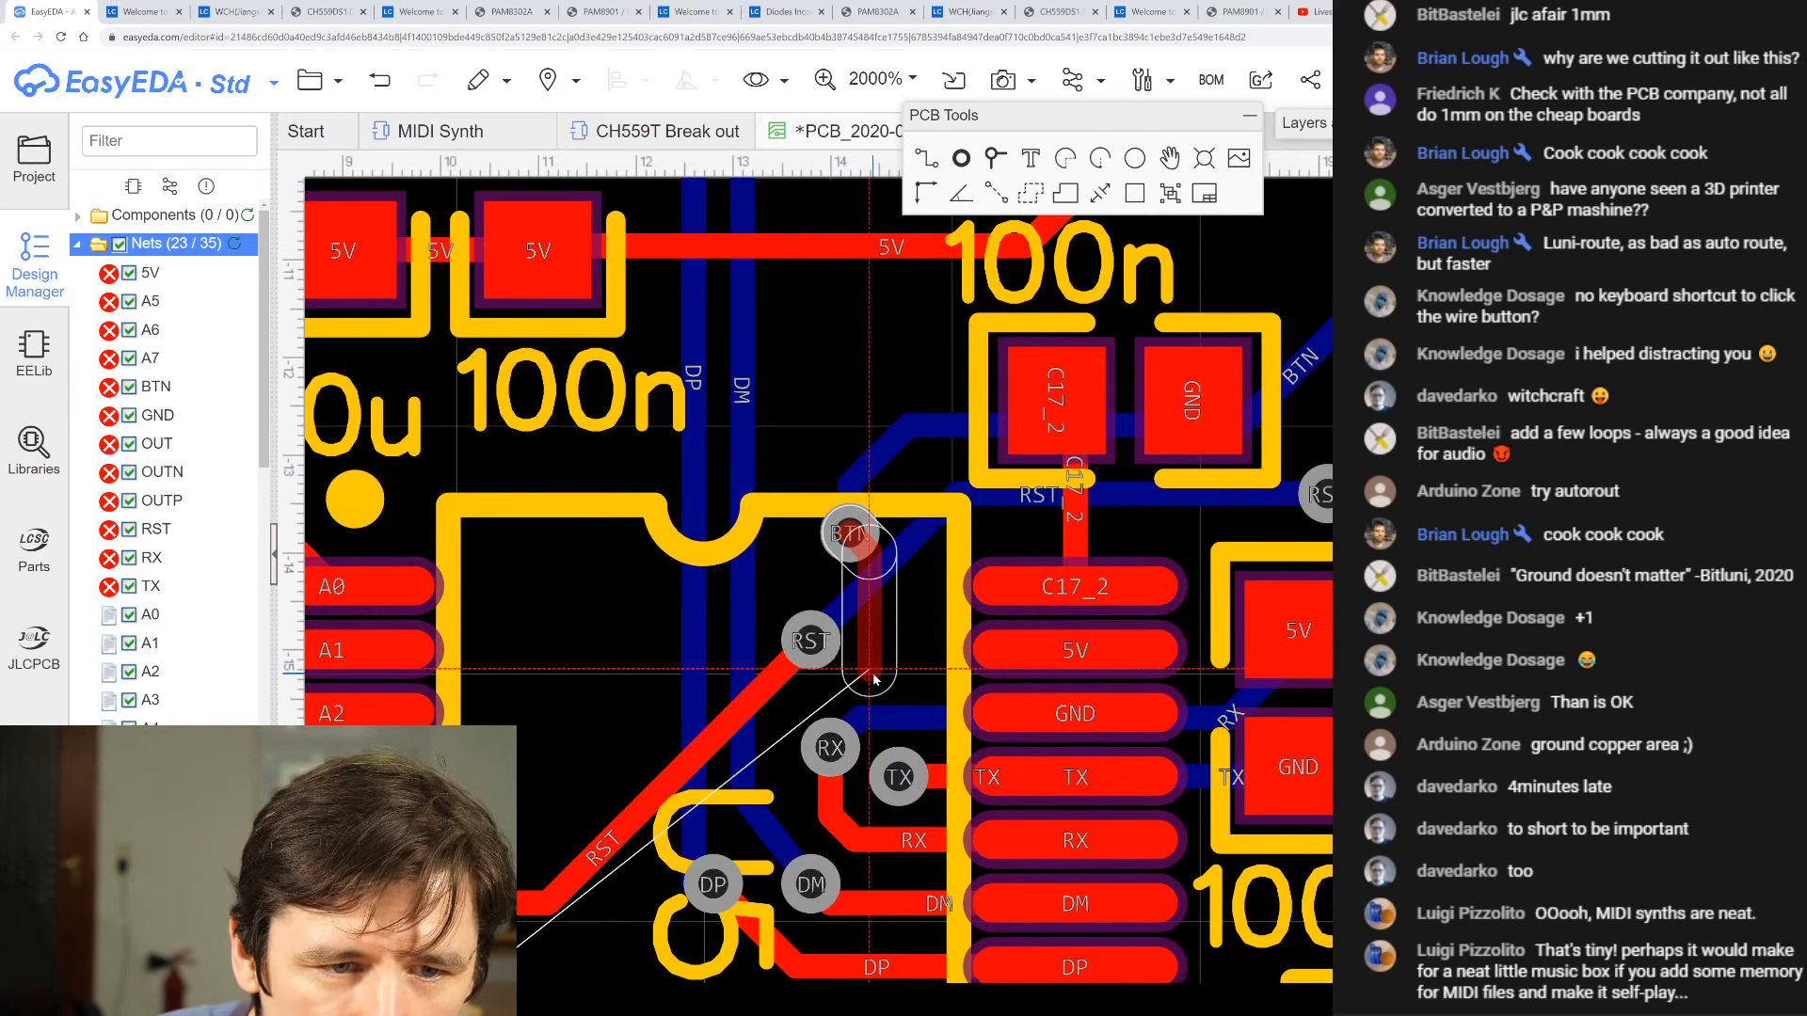
left_click(859, 687)
key("Escape")
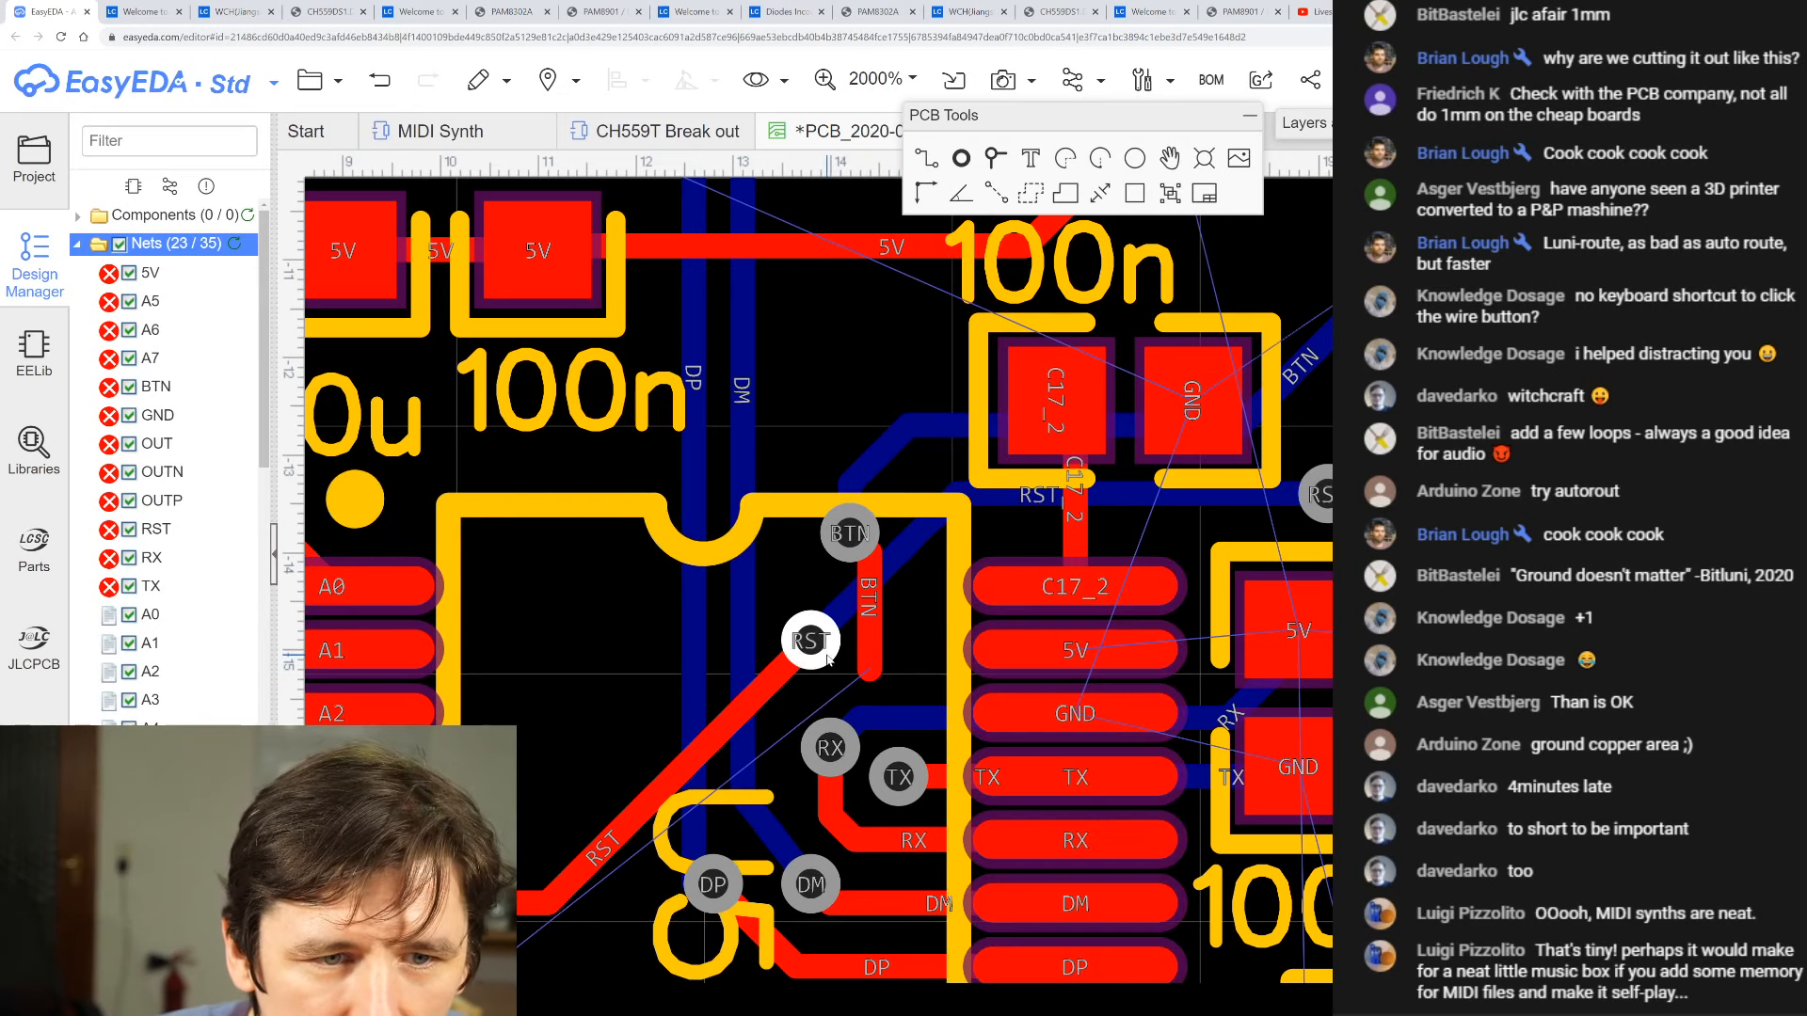
- Nudge the RST via slightly up and to the left, and delete the short top-layer BTN track below the BTN via
left_click_drag(827, 660, 816, 631)
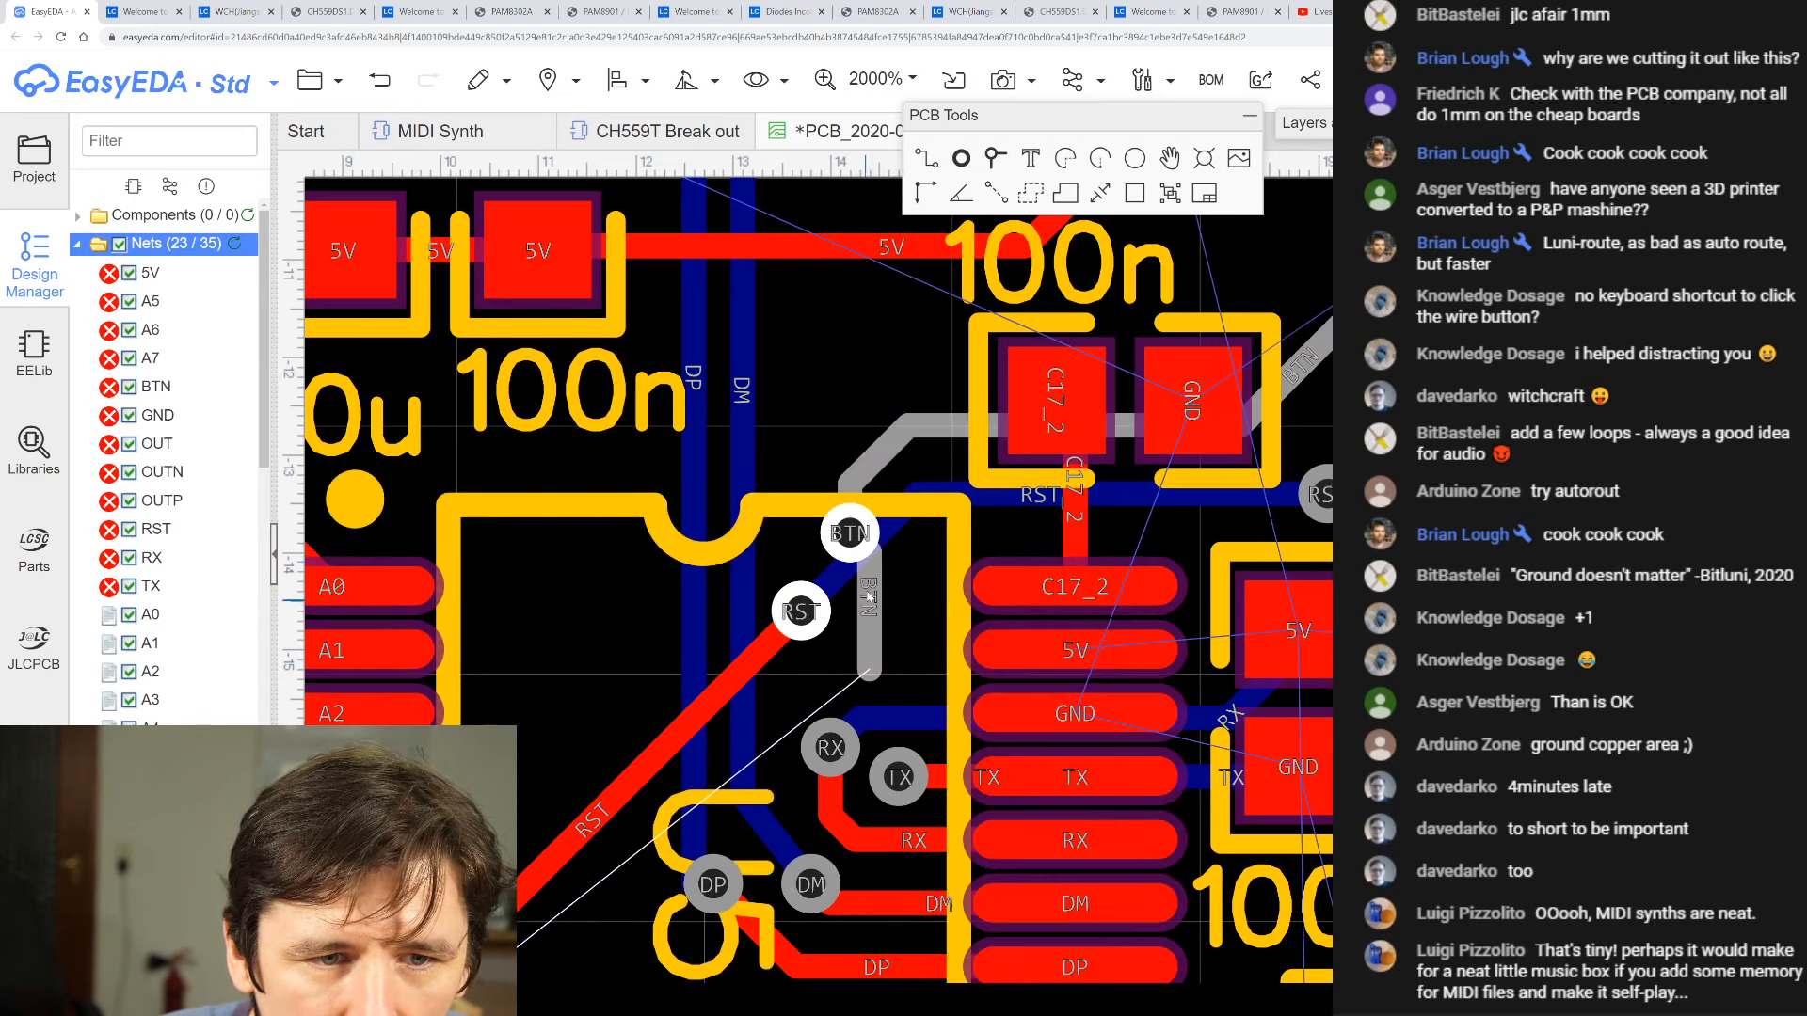
left_click(863, 668)
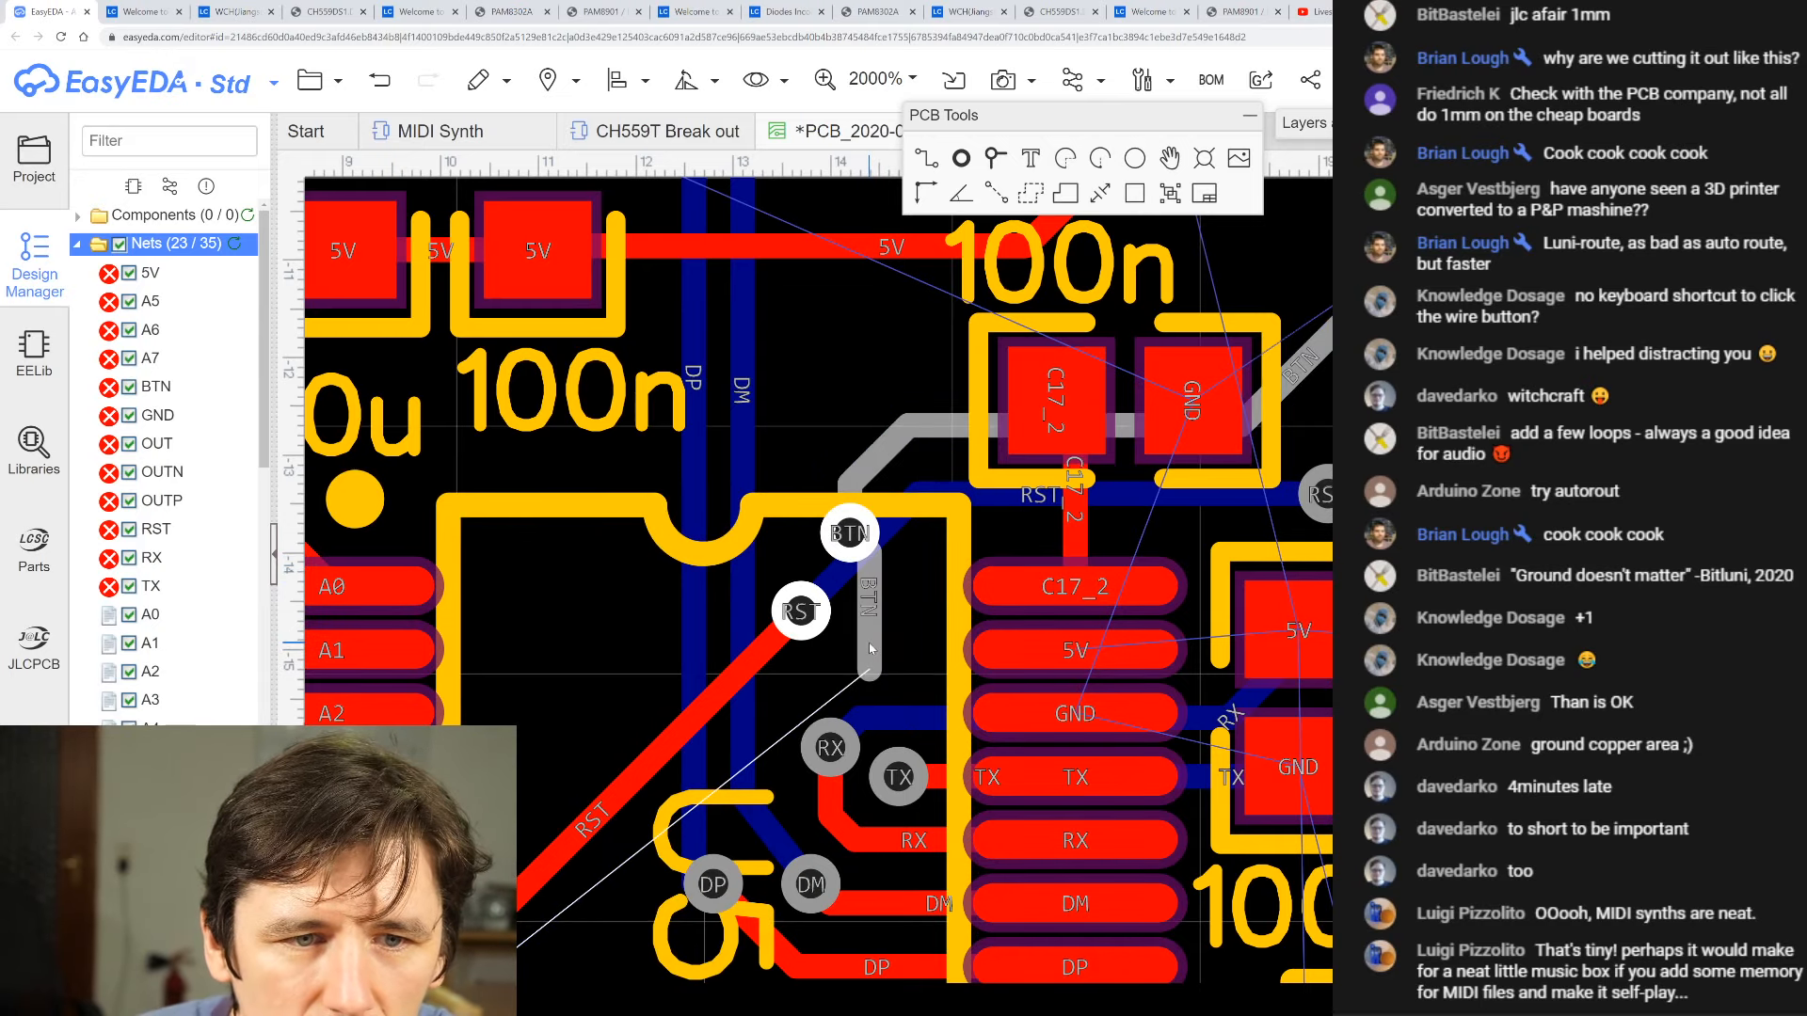
key("Delete")
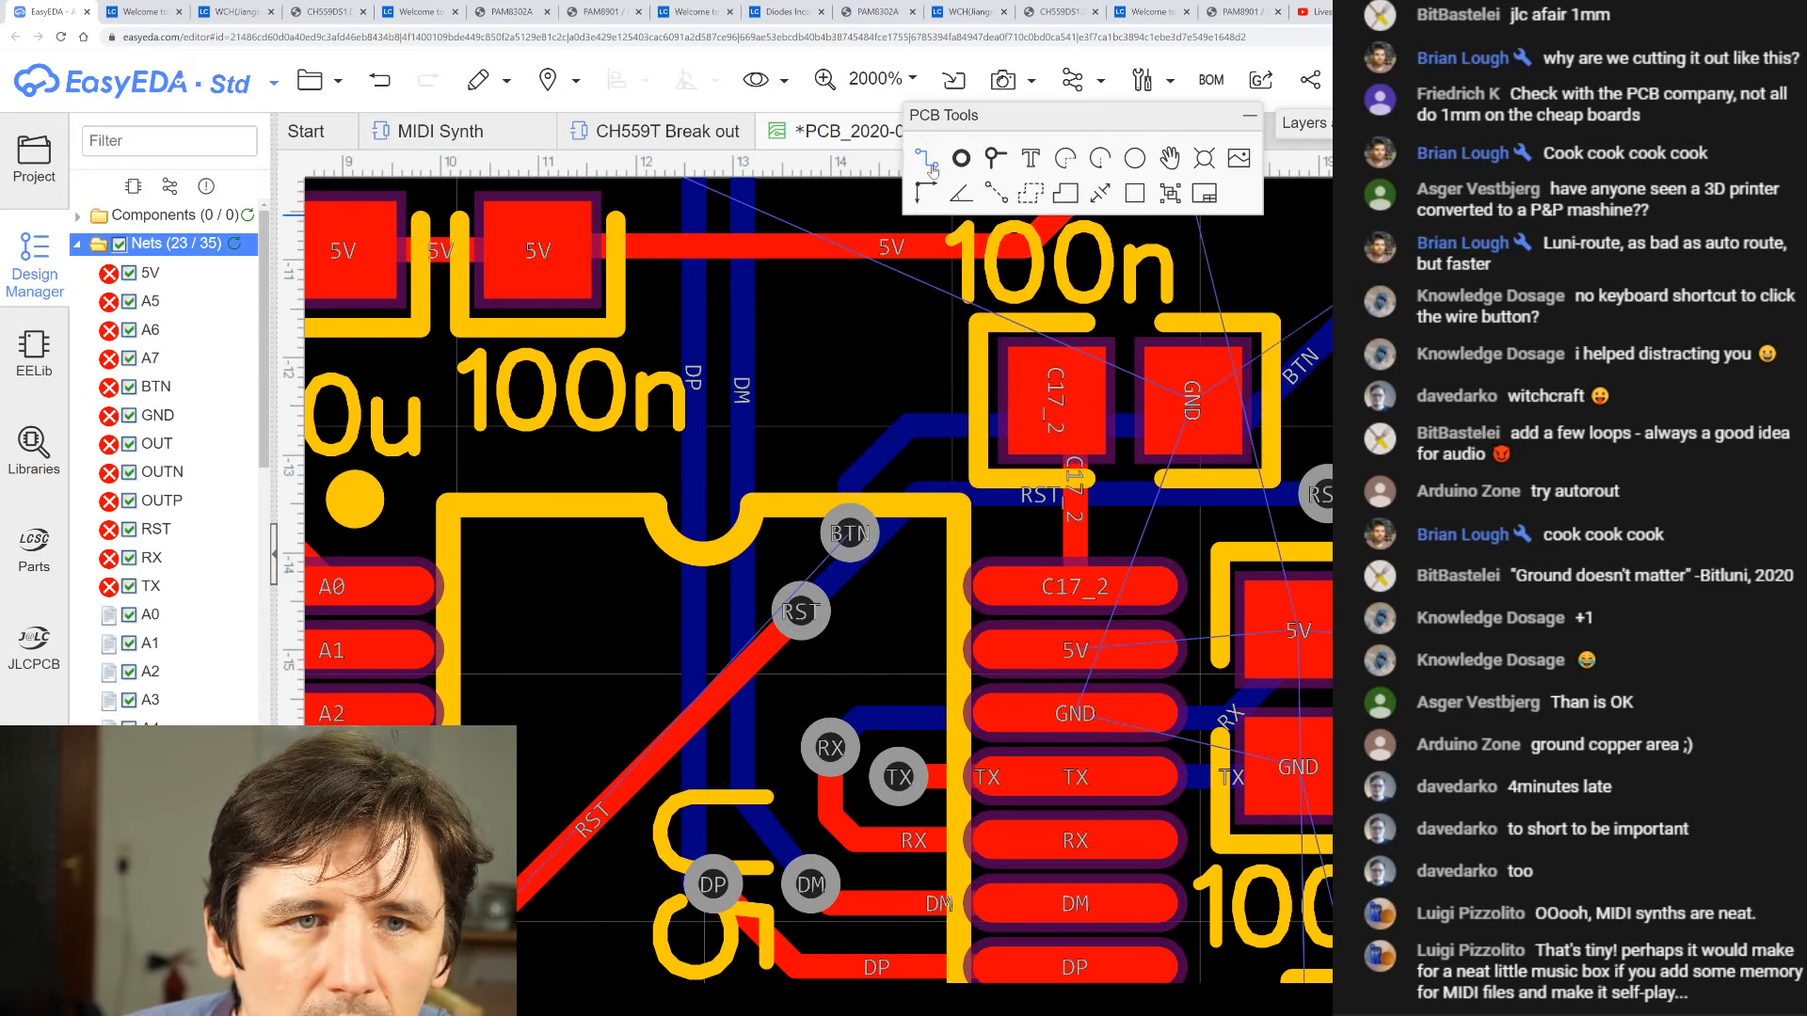
- Route BTN on the top layer from U5's BTN pin, alongside the RST track and around the RST via, to the BTN via
left_click(927, 162)
scroll(957, 764, "down", 1)
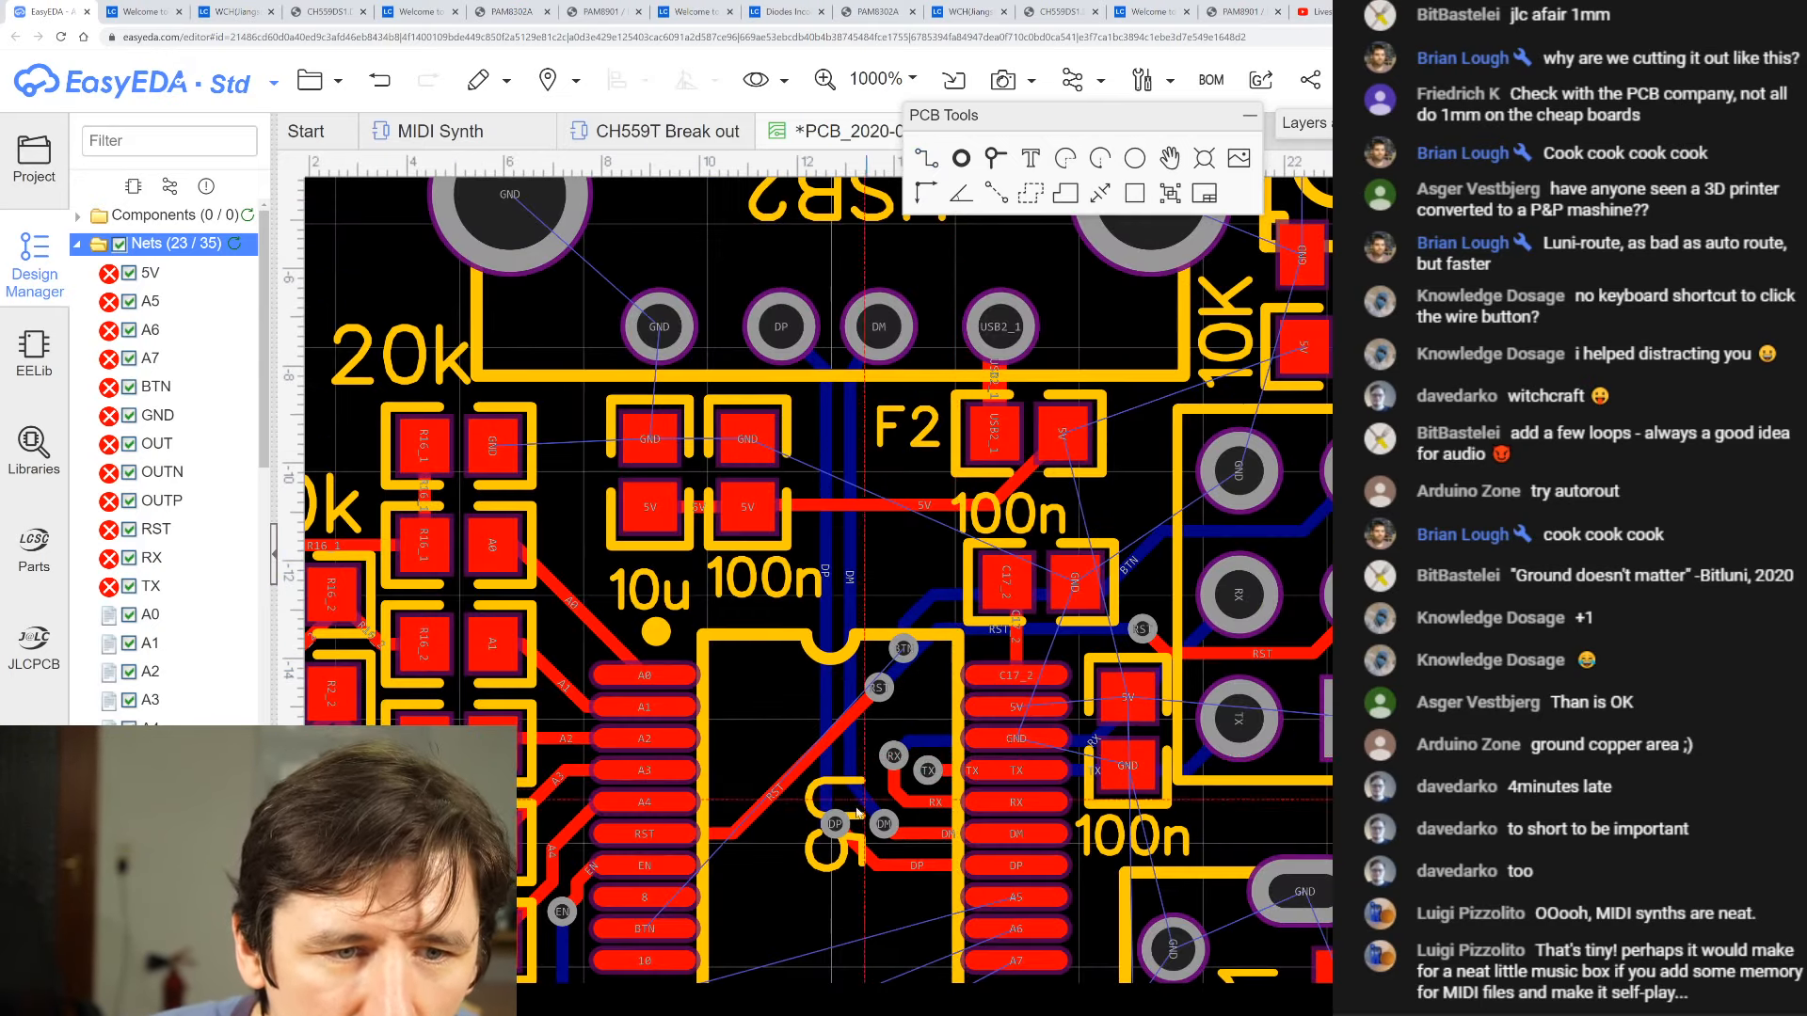
left_click(677, 927)
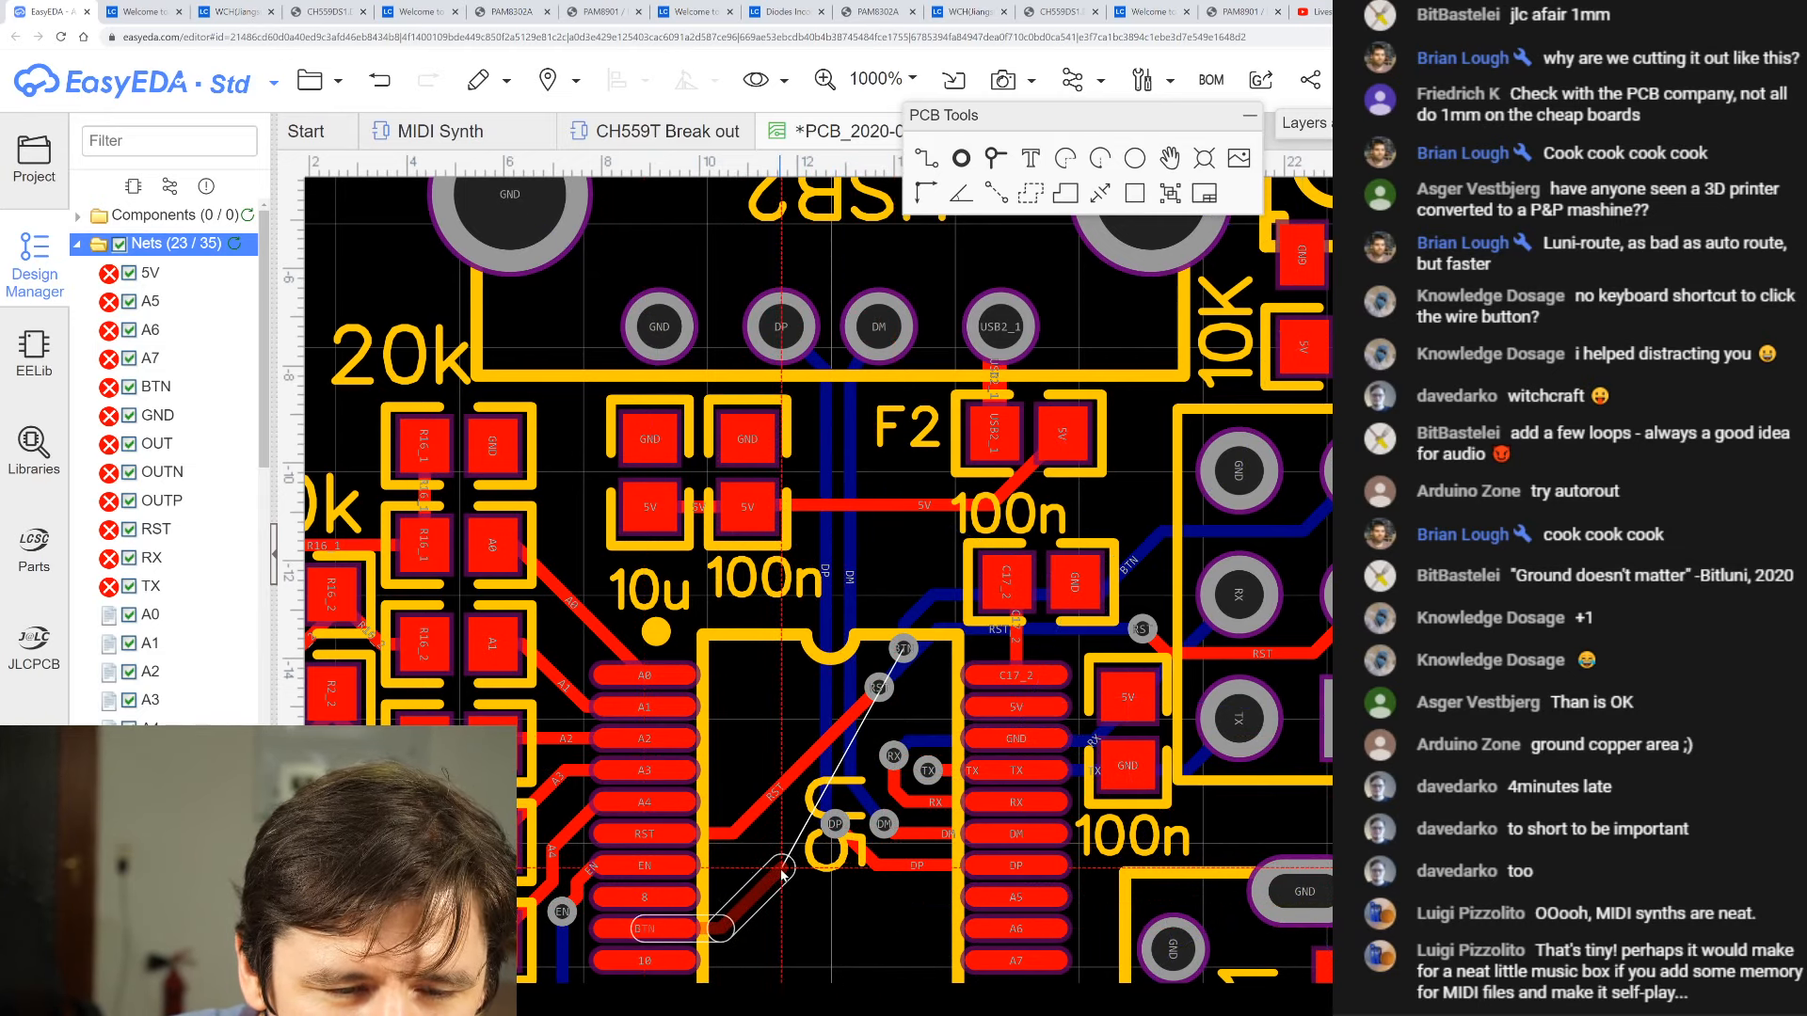
left_click(785, 864)
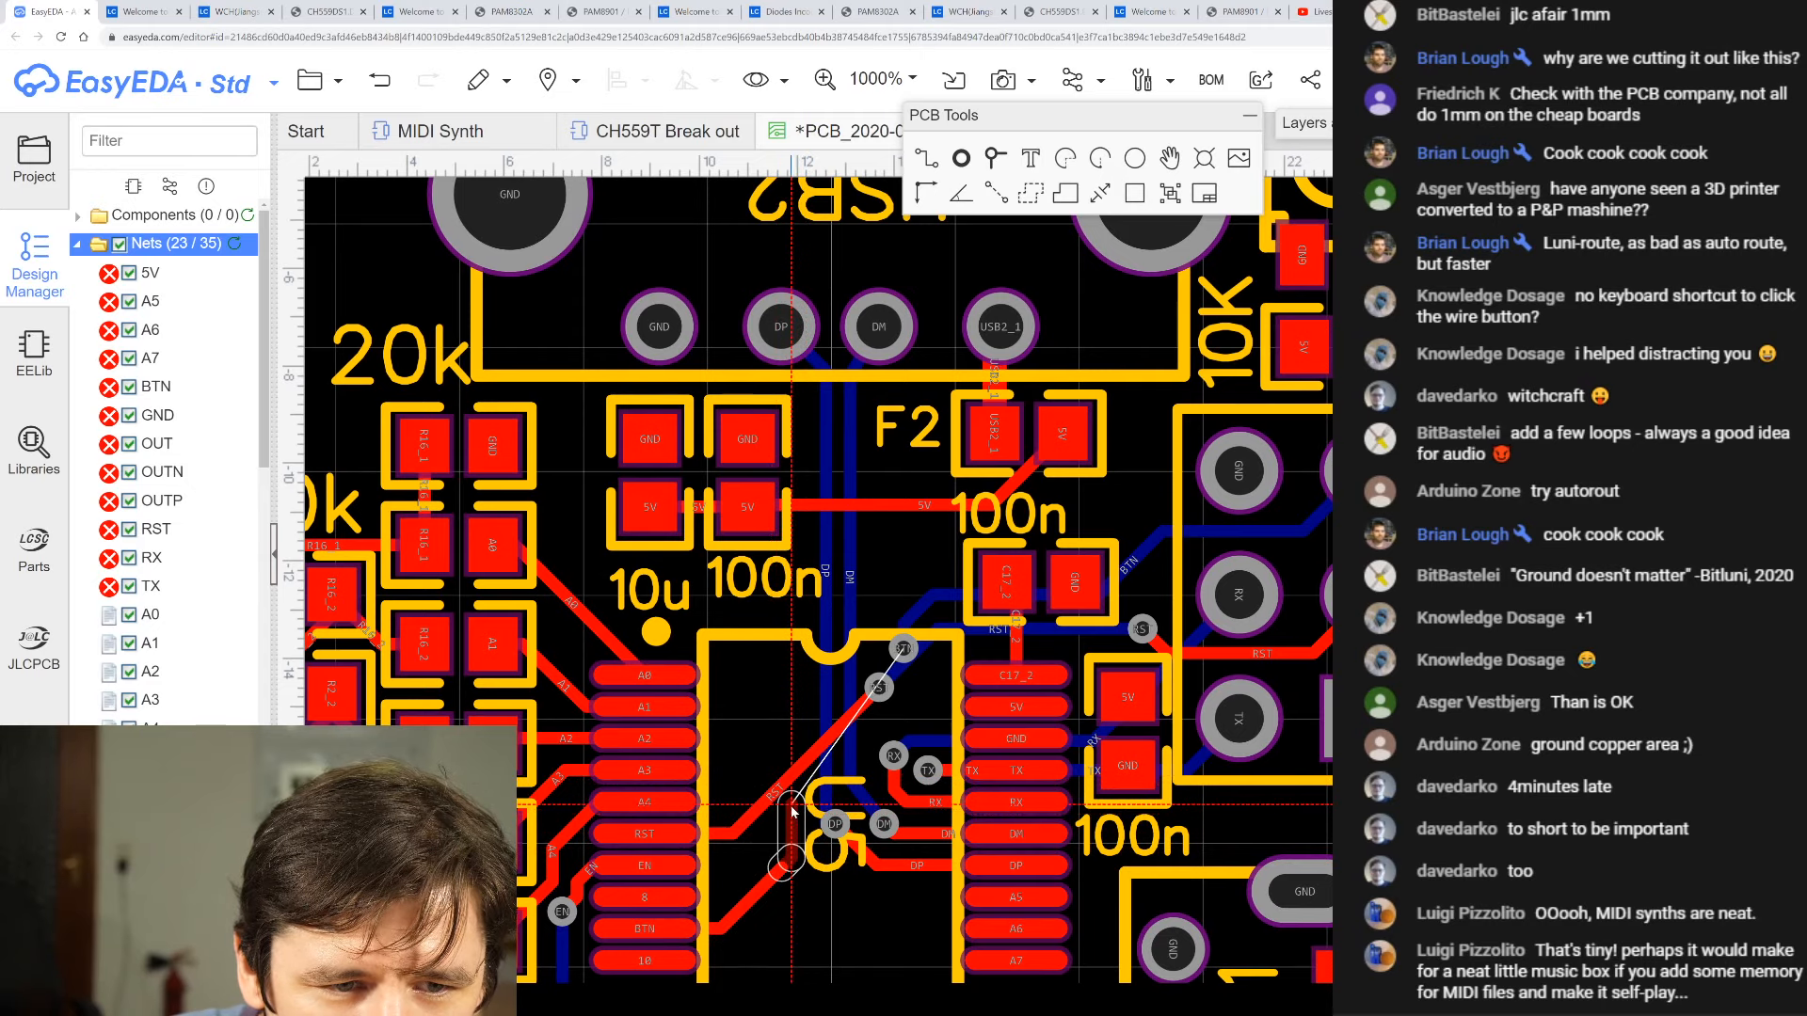
left_click(908, 723)
left_click(904, 651)
right_click(904, 651)
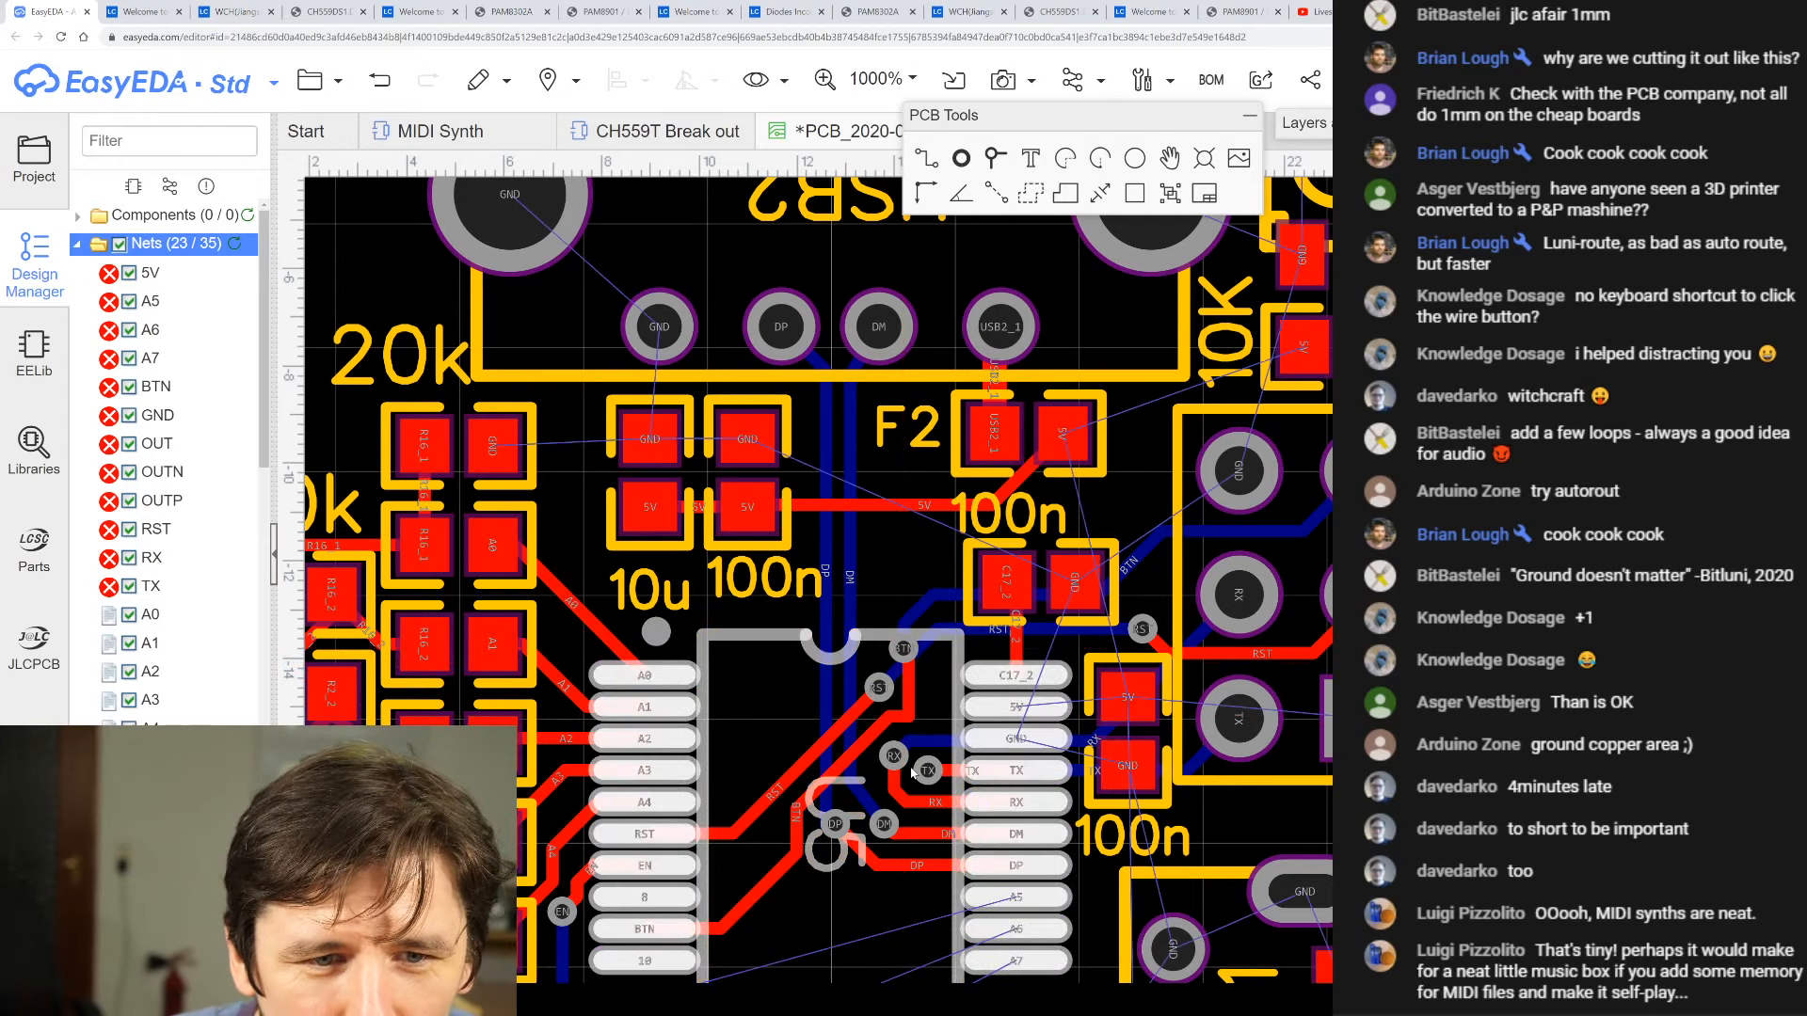
- Reshape the BTN track's corner near the RST via into a diagonal, and shift the RX via down and left away from it
scroll(911, 771, "up", 5)
left_click(911, 486)
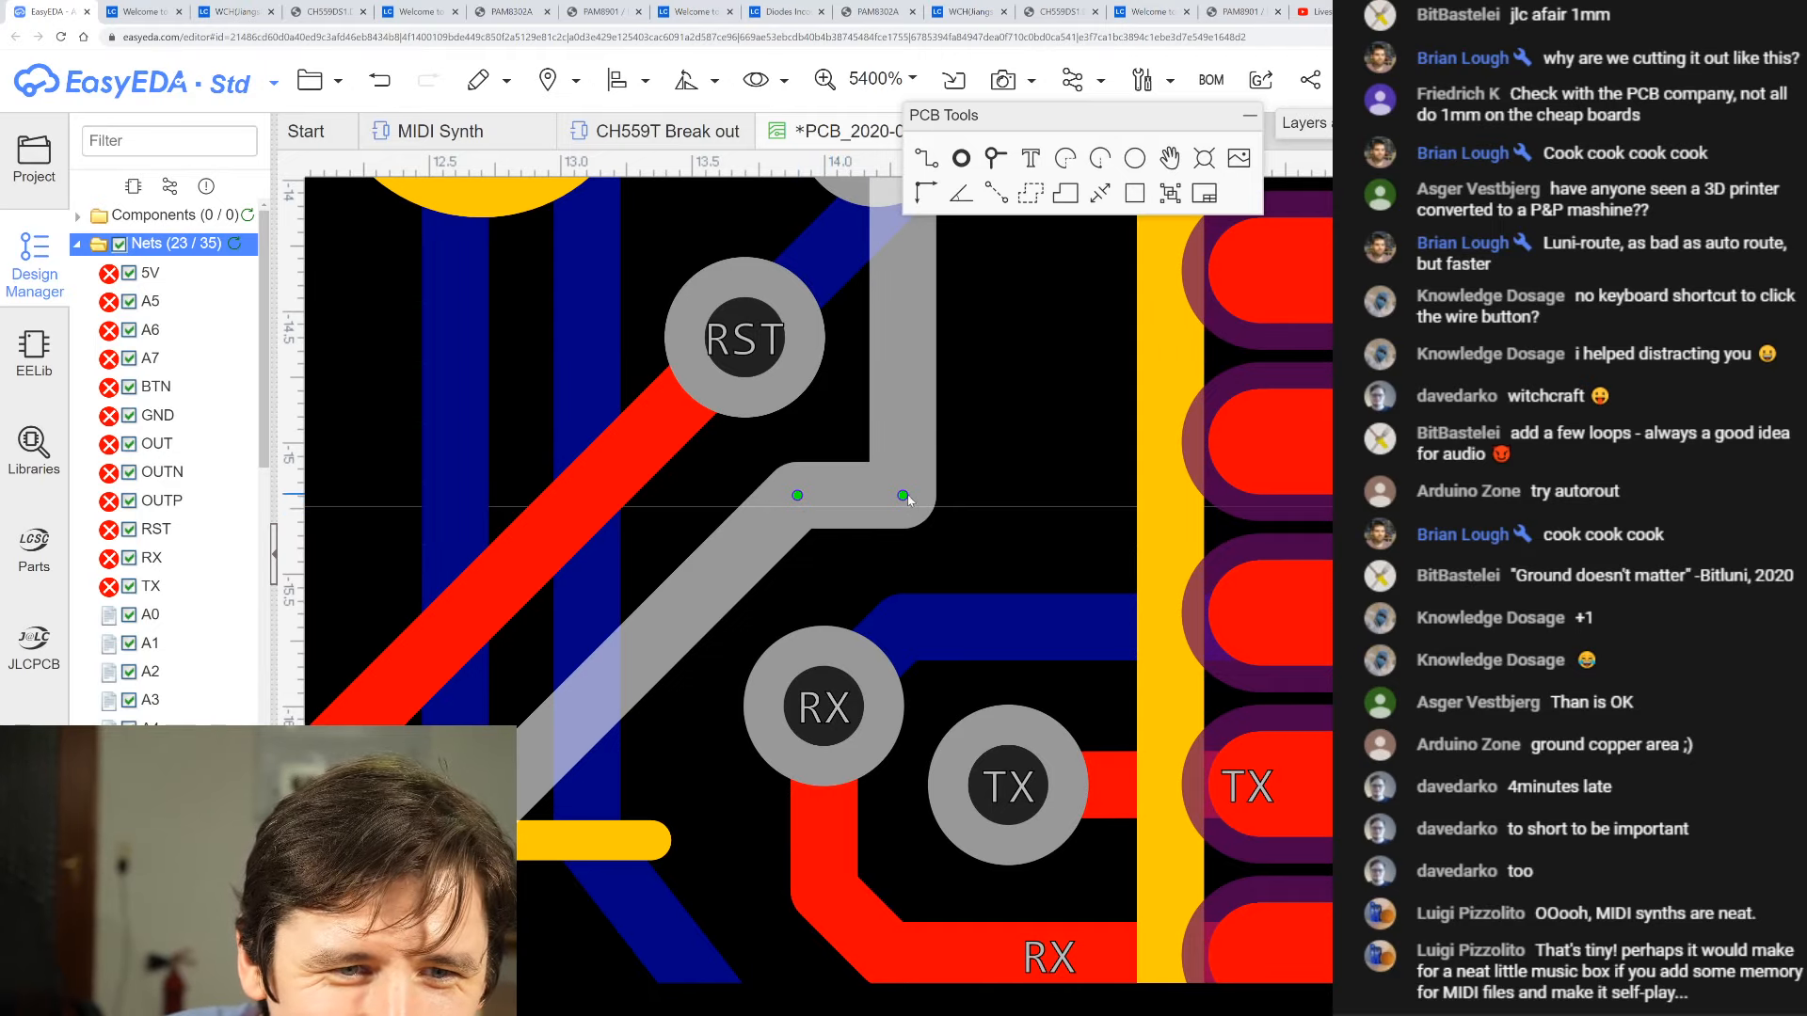
left_click_drag(902, 495, 902, 448)
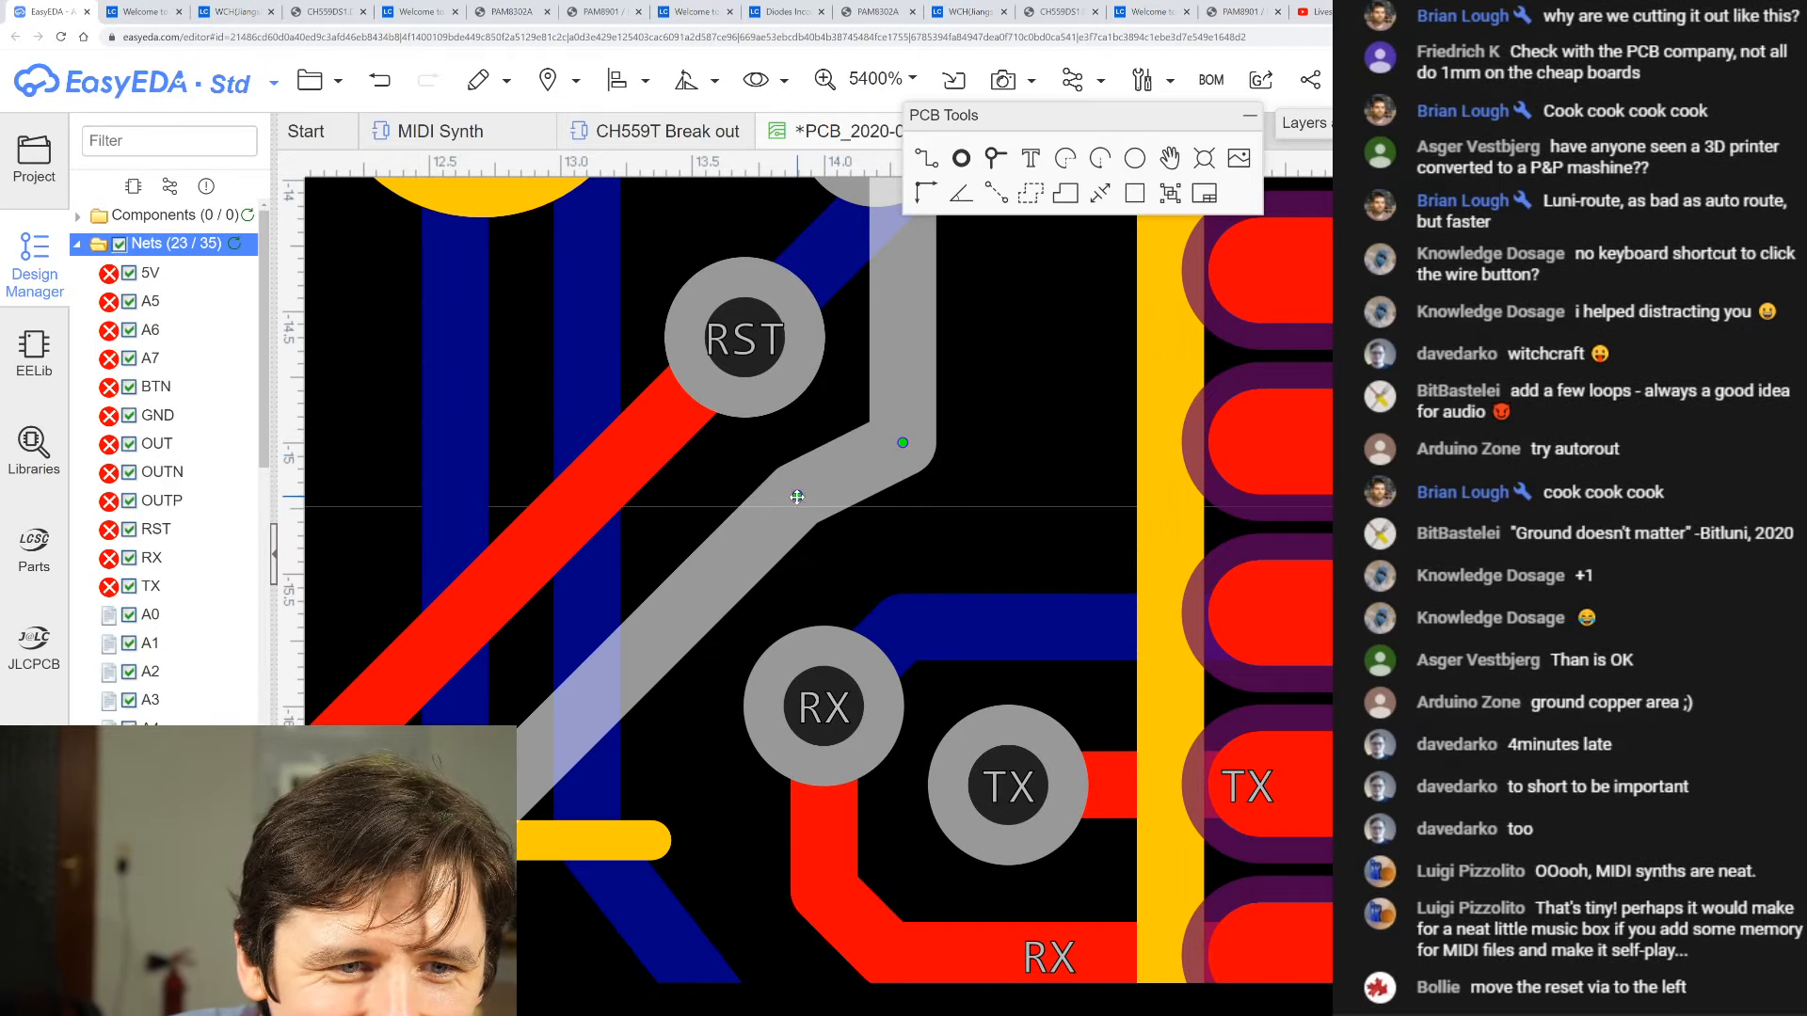
left_click_drag(797, 495, 744, 546)
scroll(962, 394, "down", 3)
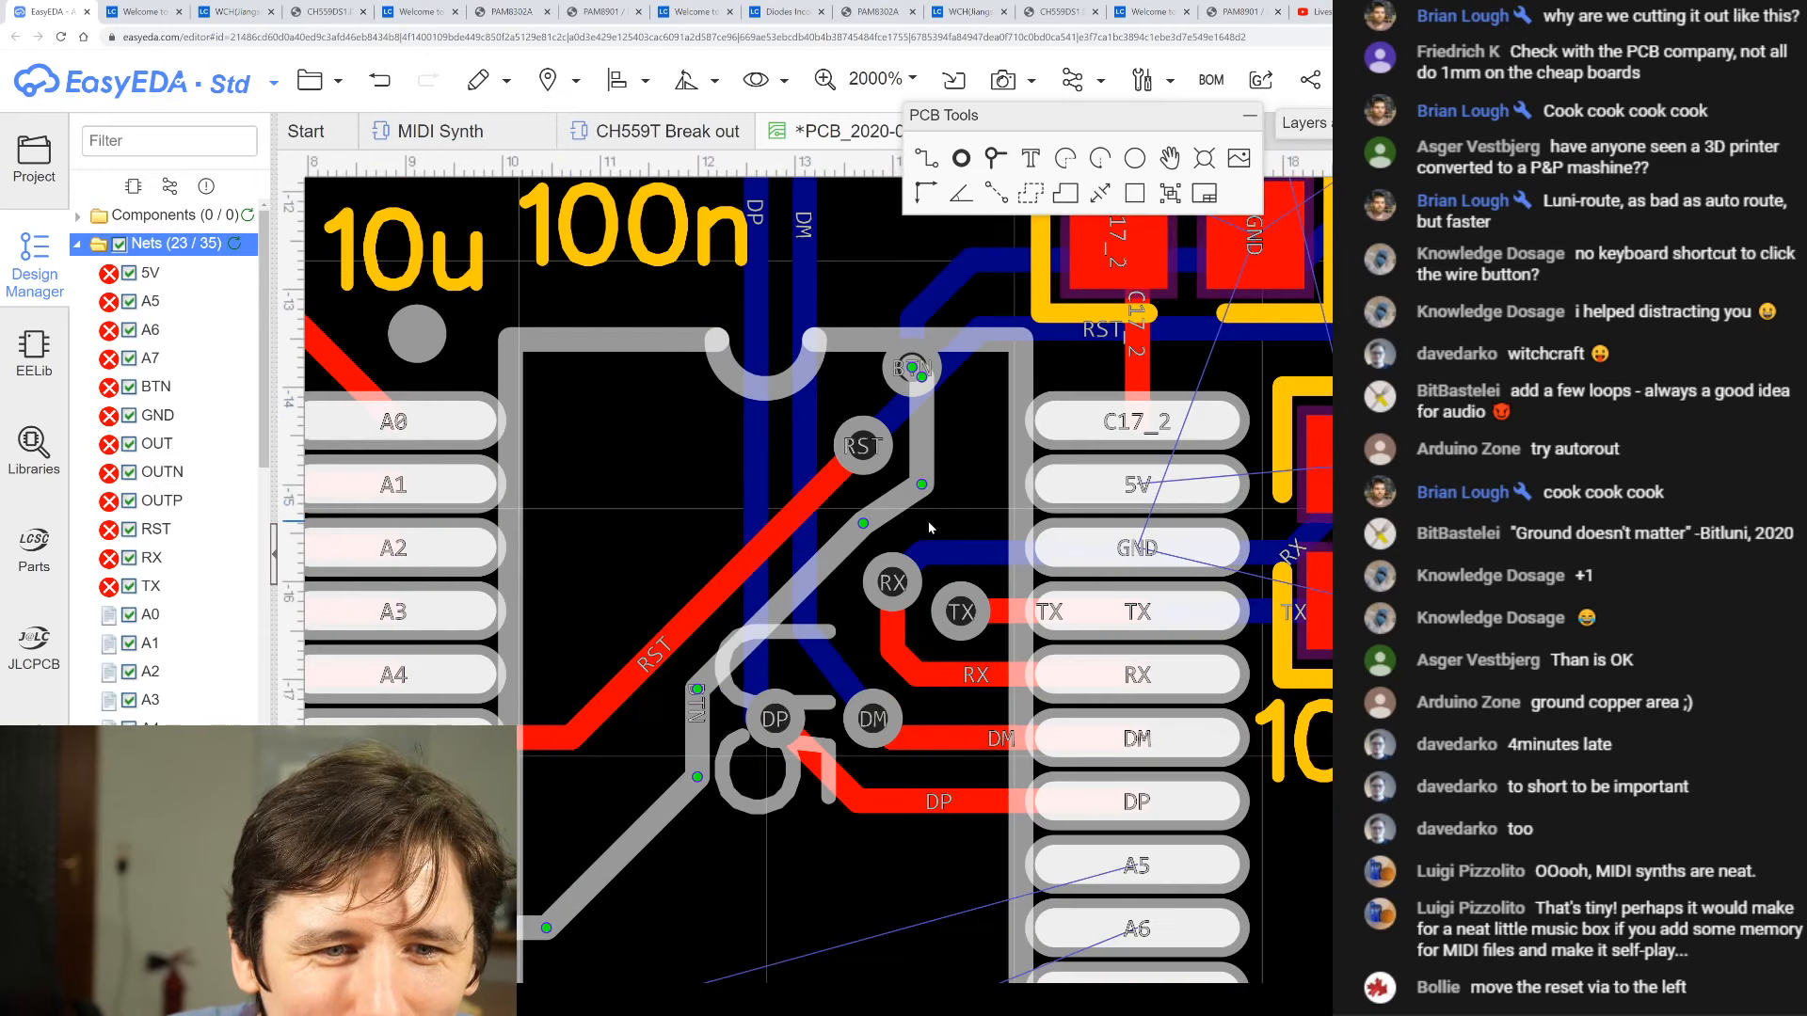
left_click_drag(909, 601, 899, 621)
- Adjust the BTN track's two bends between the RST and RX vias so the diagonal runs evenly into the vertical segment
left_click(881, 516)
scroll(881, 516, "up", 3)
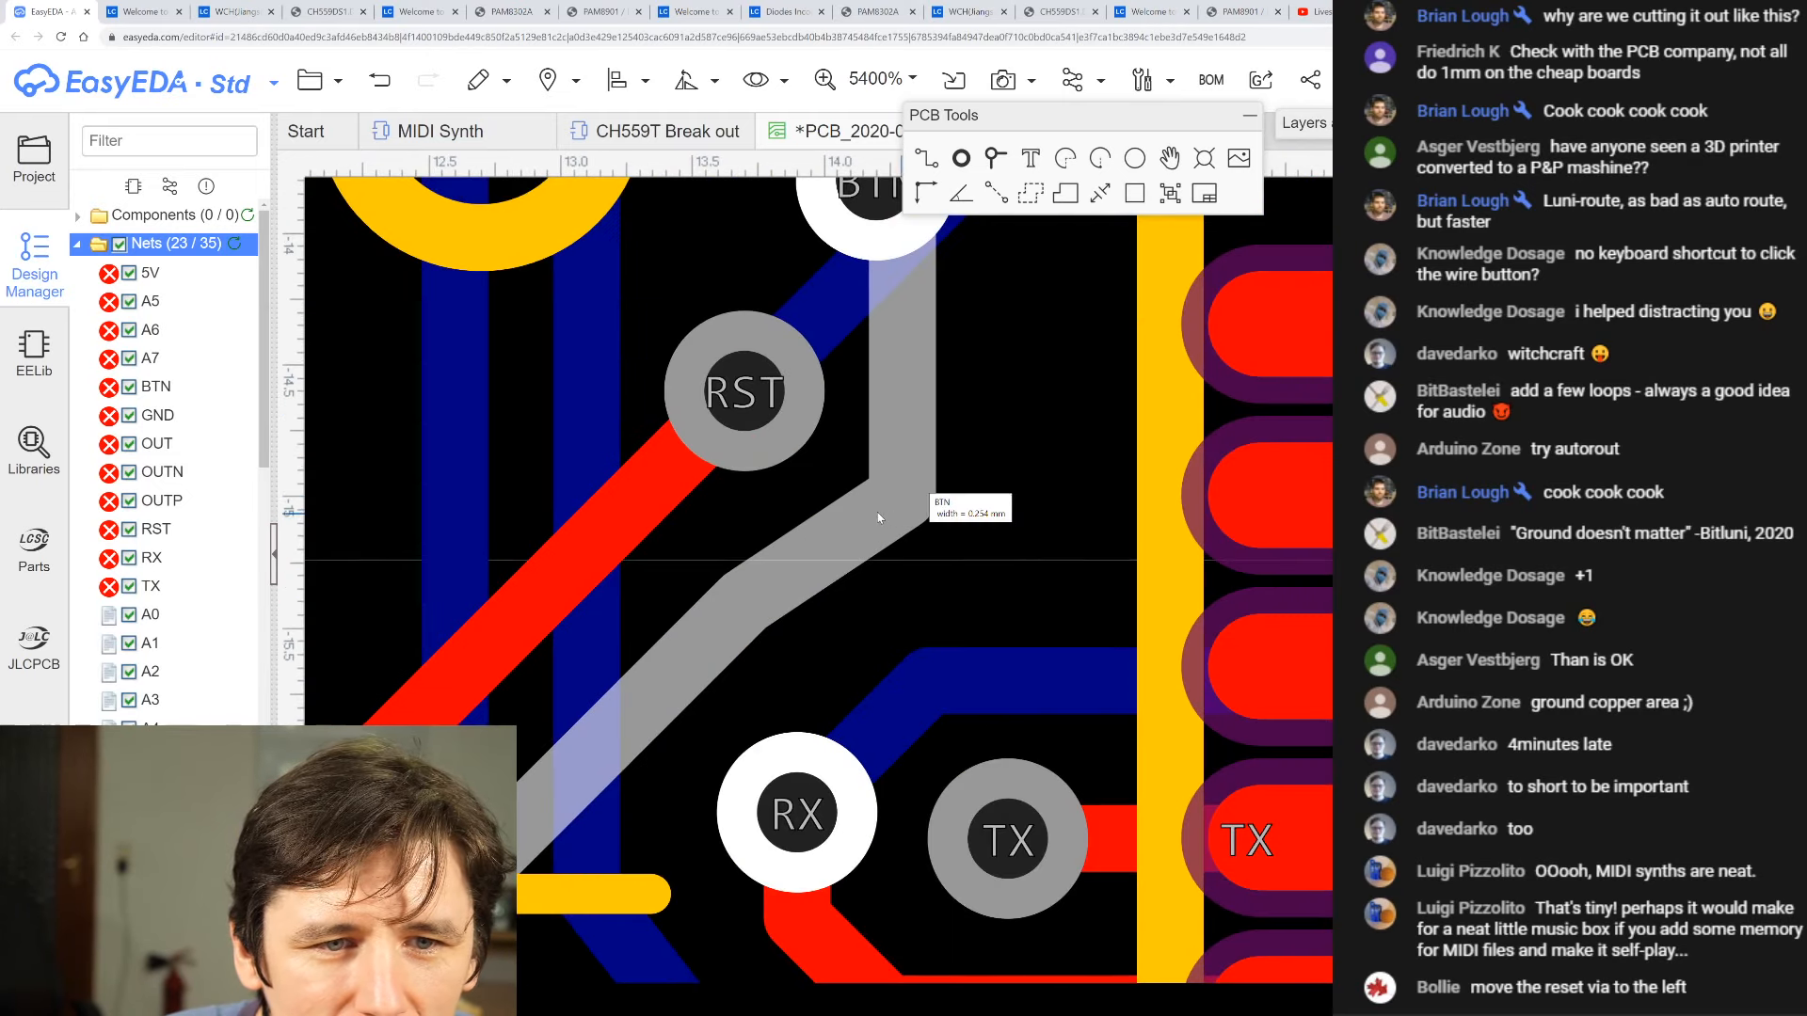
left_click_drag(745, 603, 744, 620)
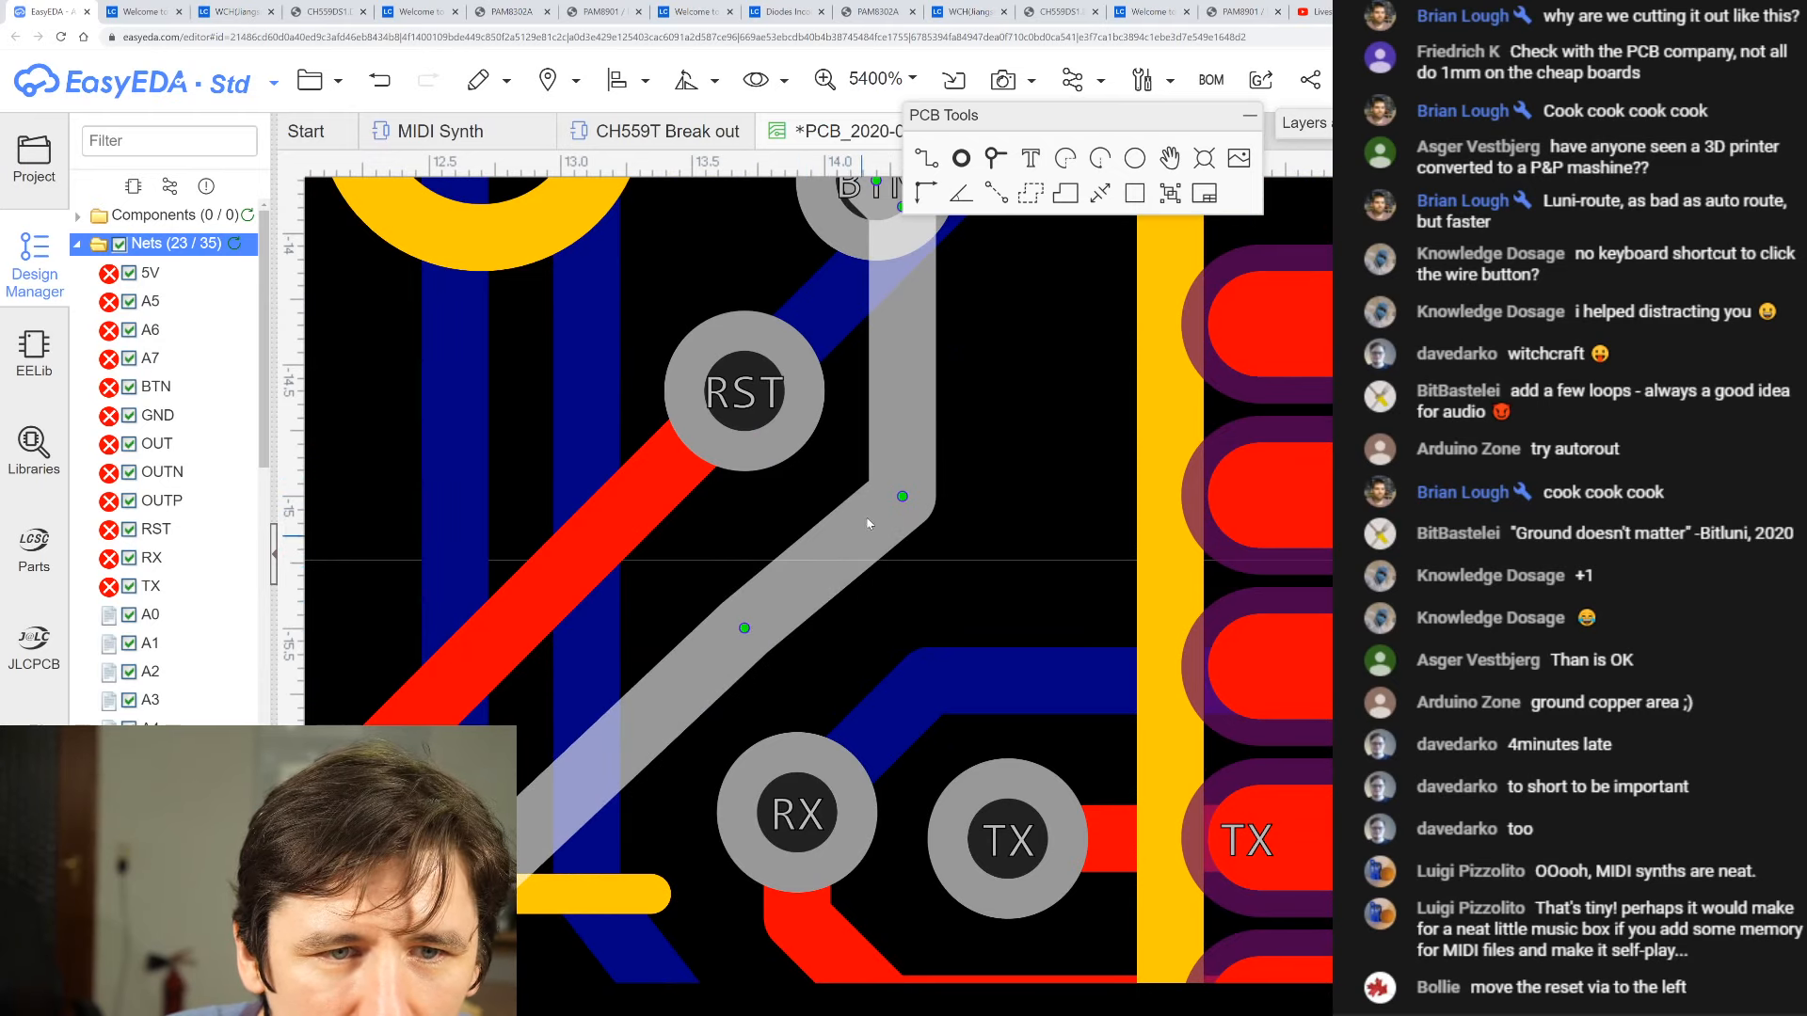
left_click_drag(901, 495, 900, 469)
scroll(855, 589, "down", 5)
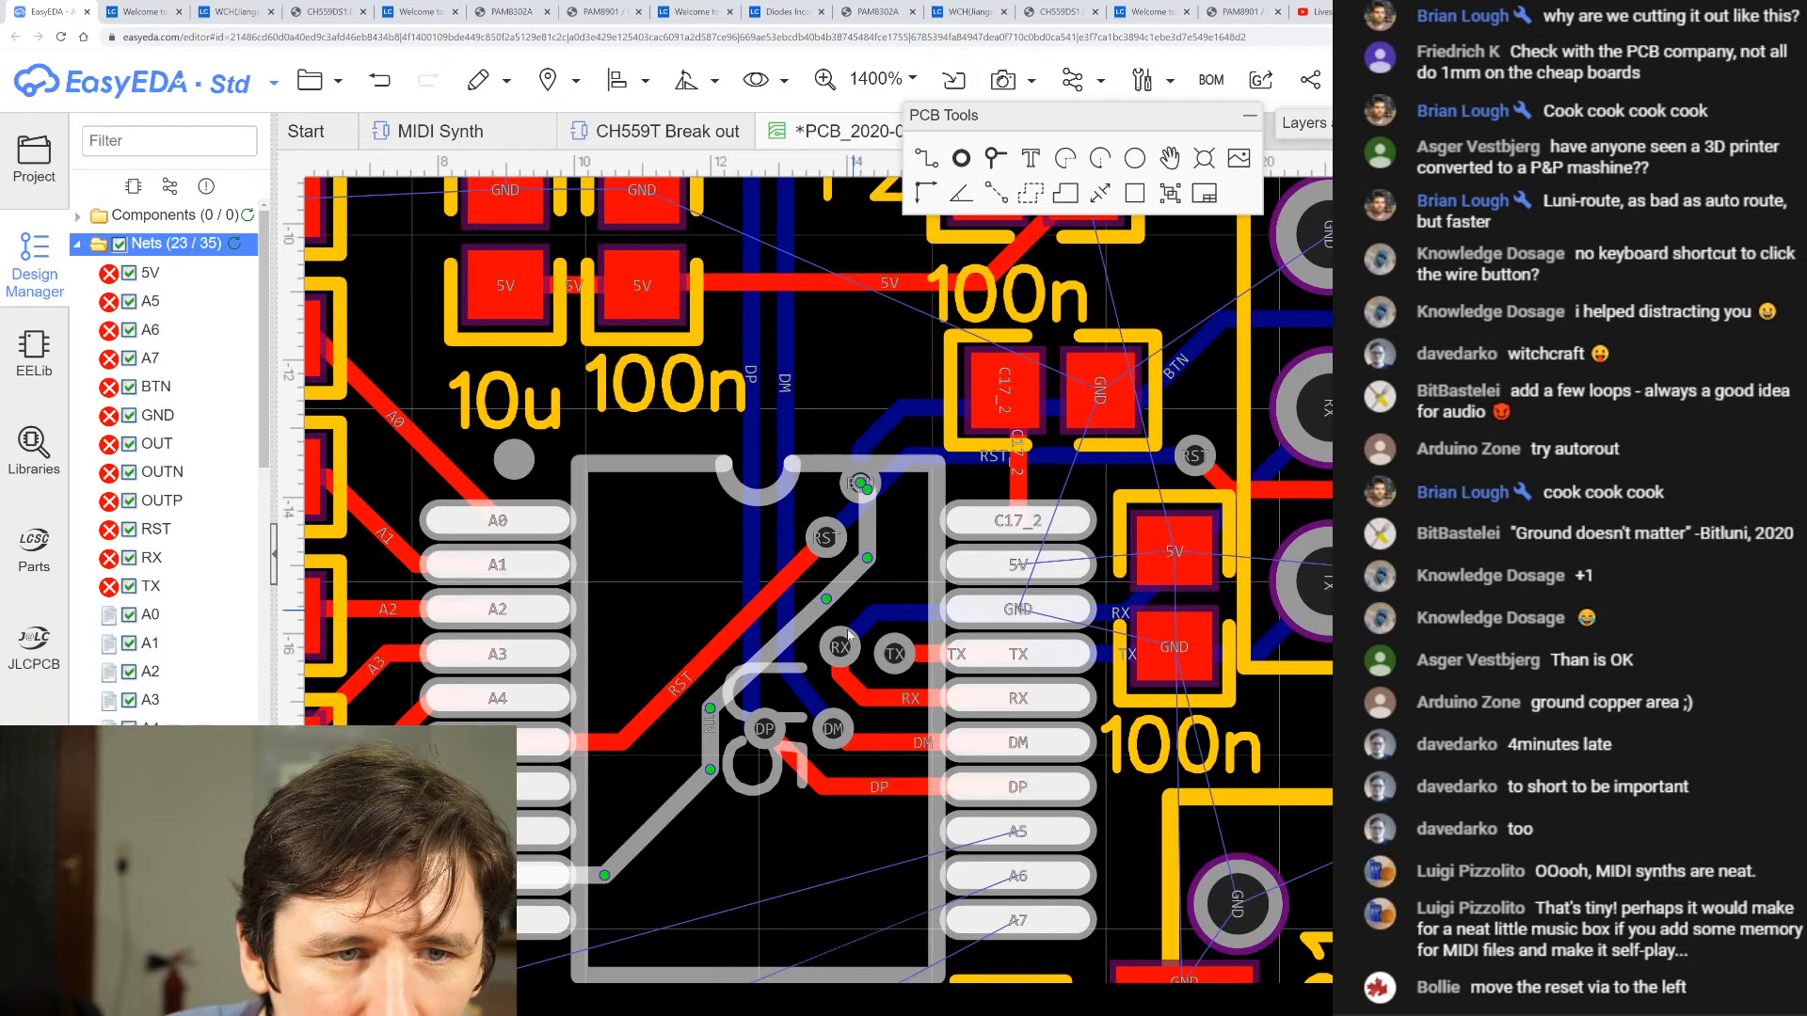
scroll(827, 601, "up", 4)
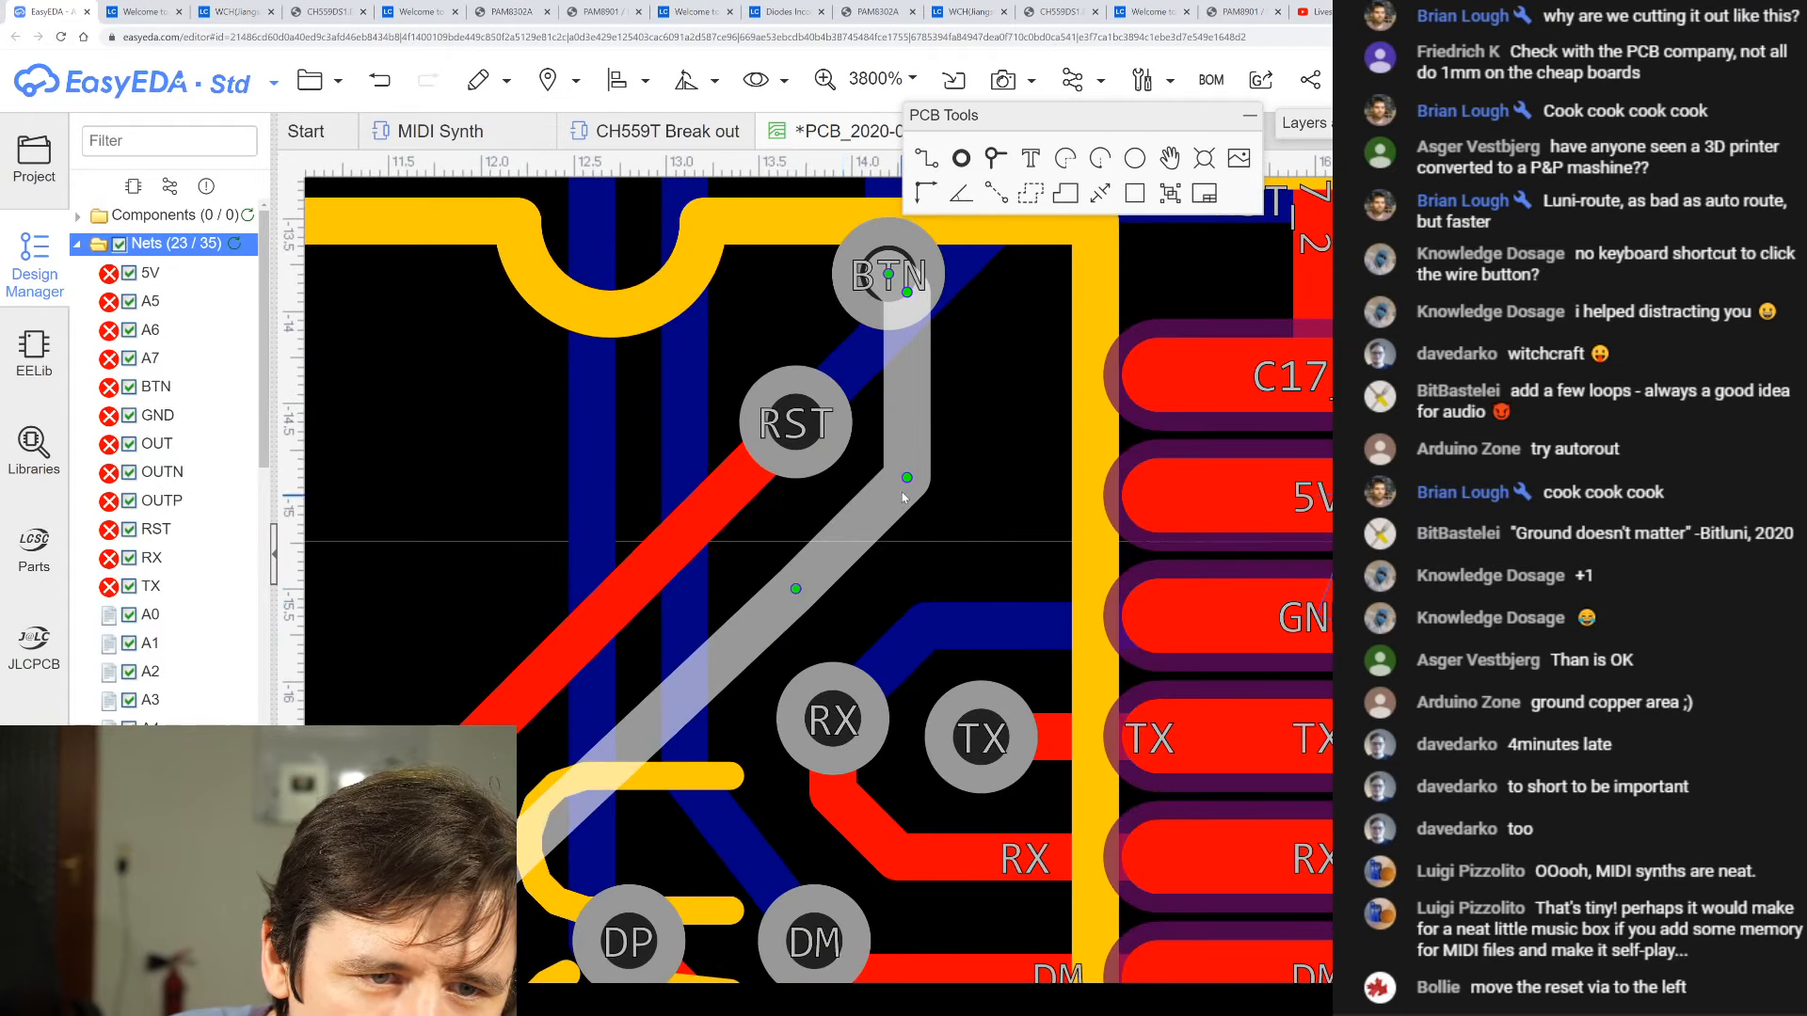
left_click_drag(909, 477, 909, 477)
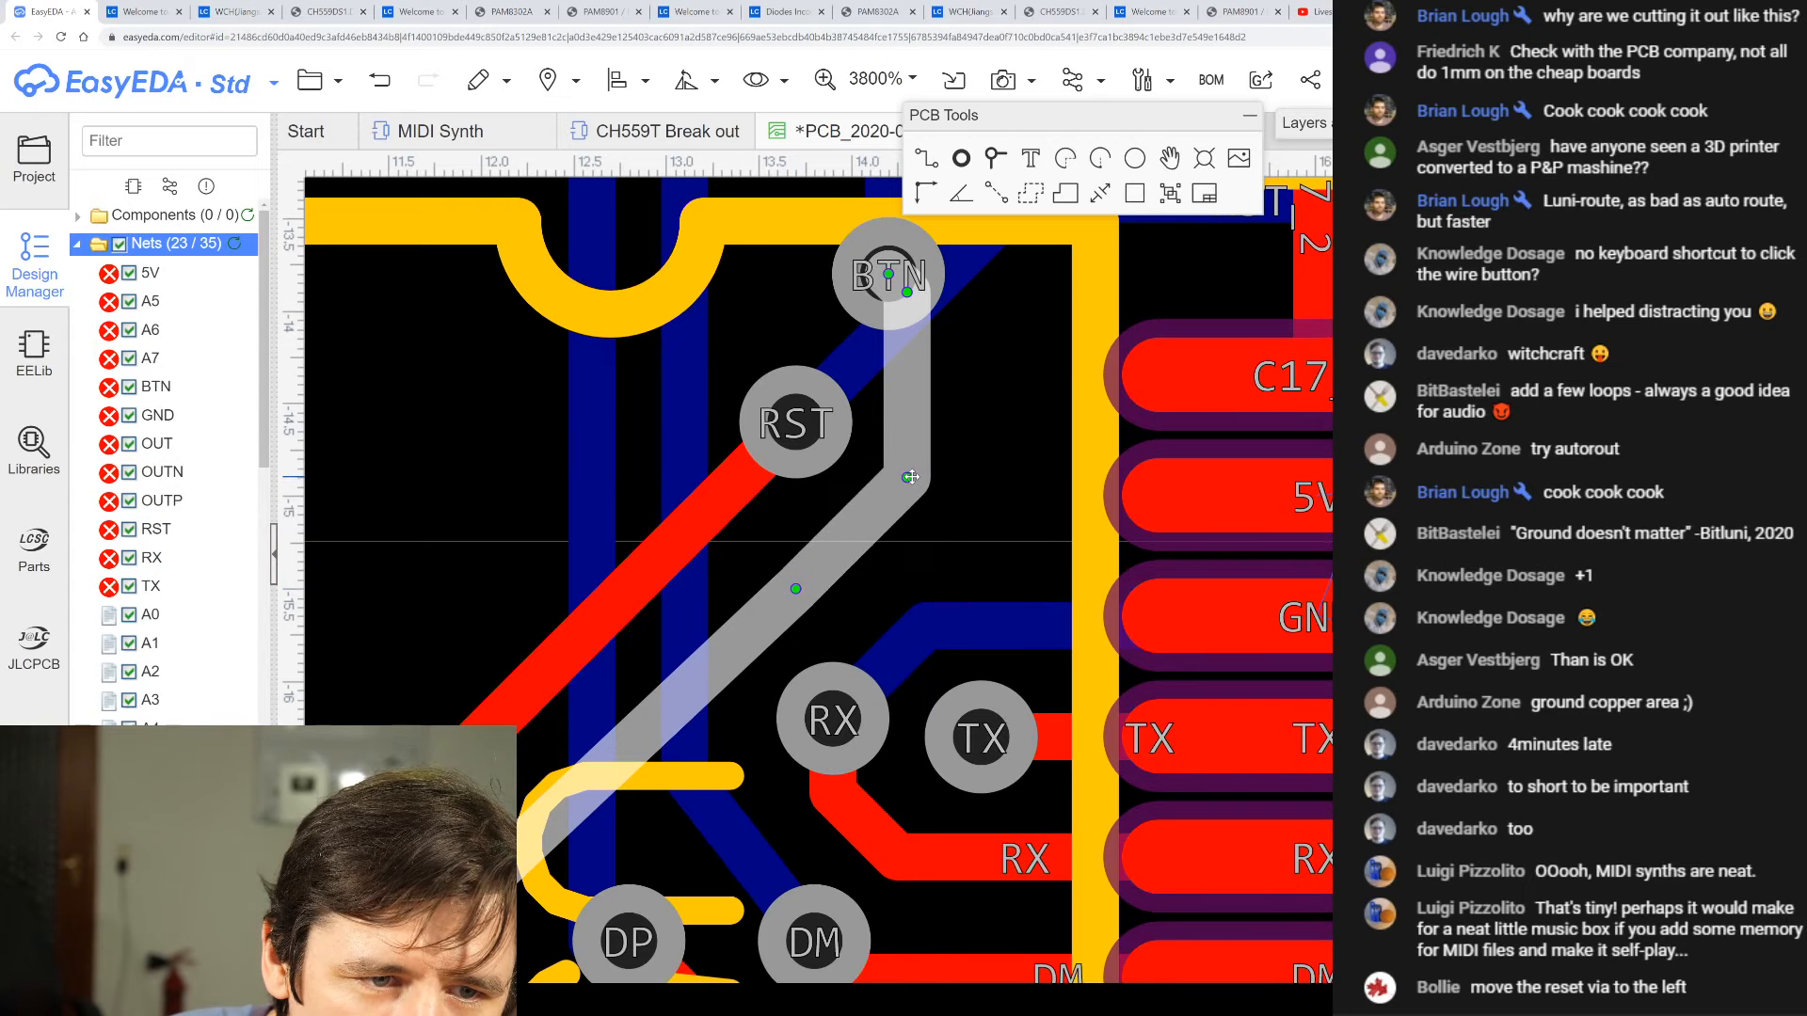
scroll(810, 610, "down", 8)
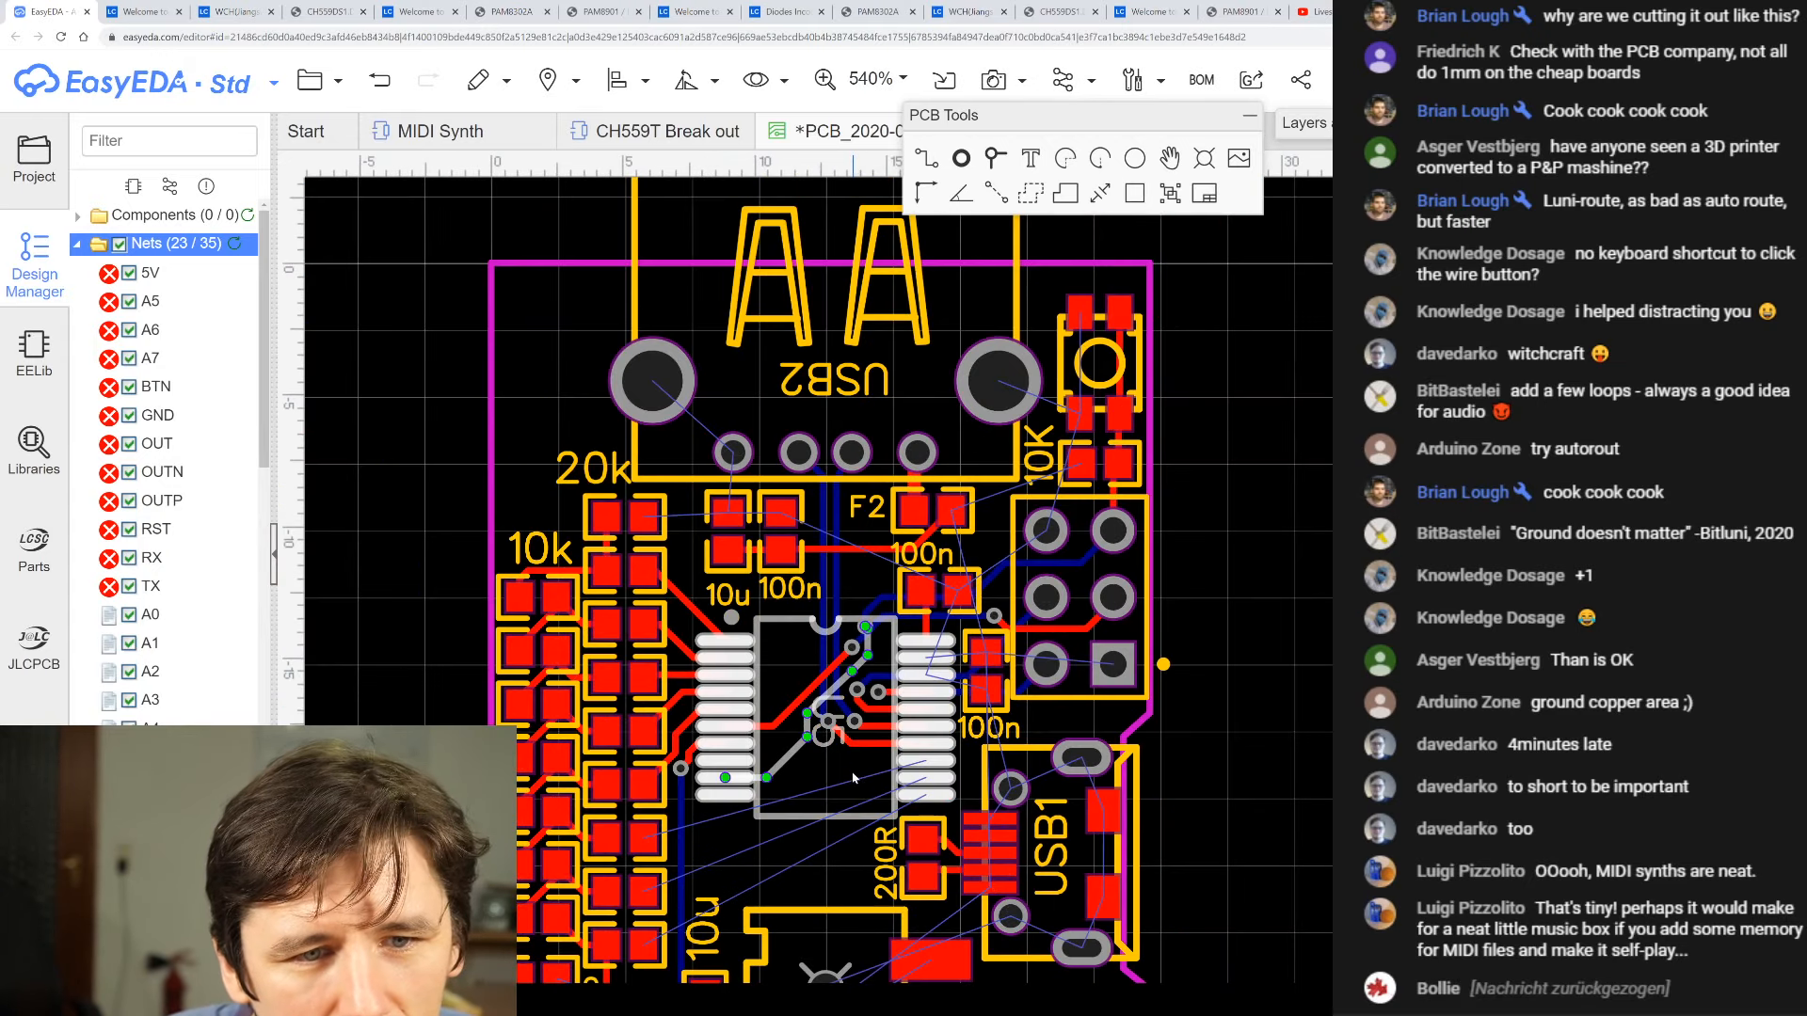
left_click(843, 821)
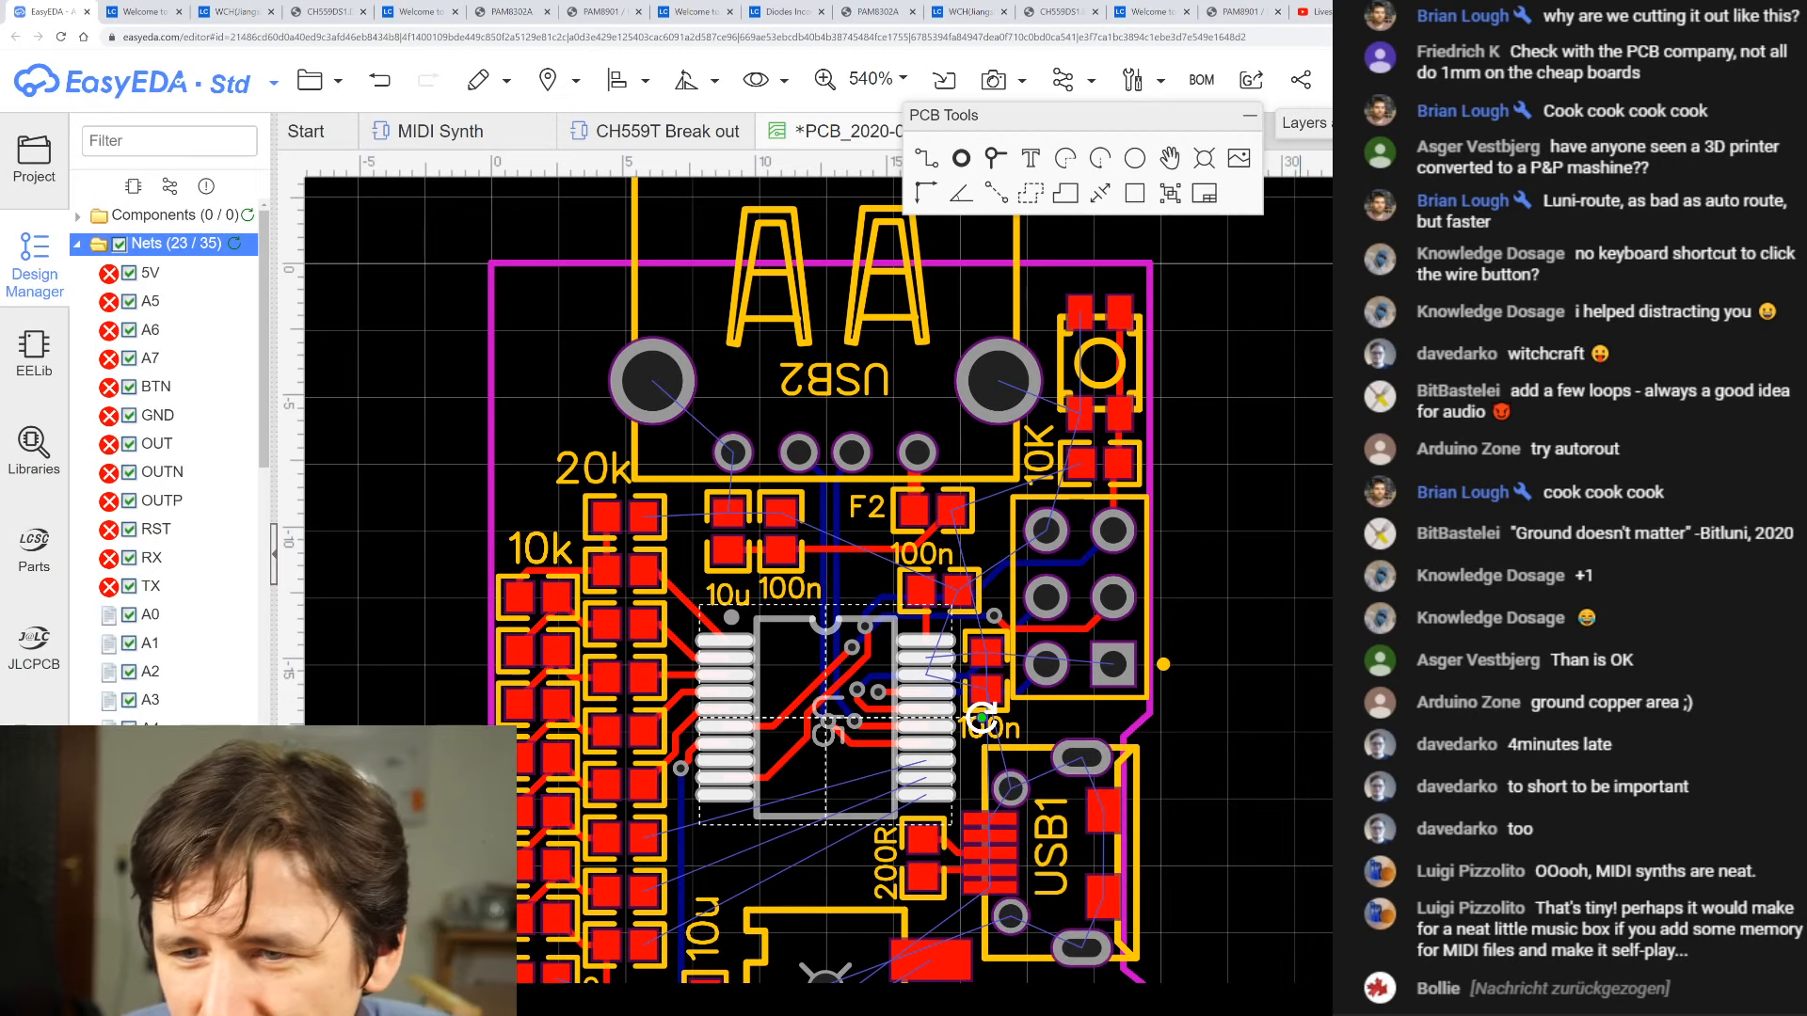
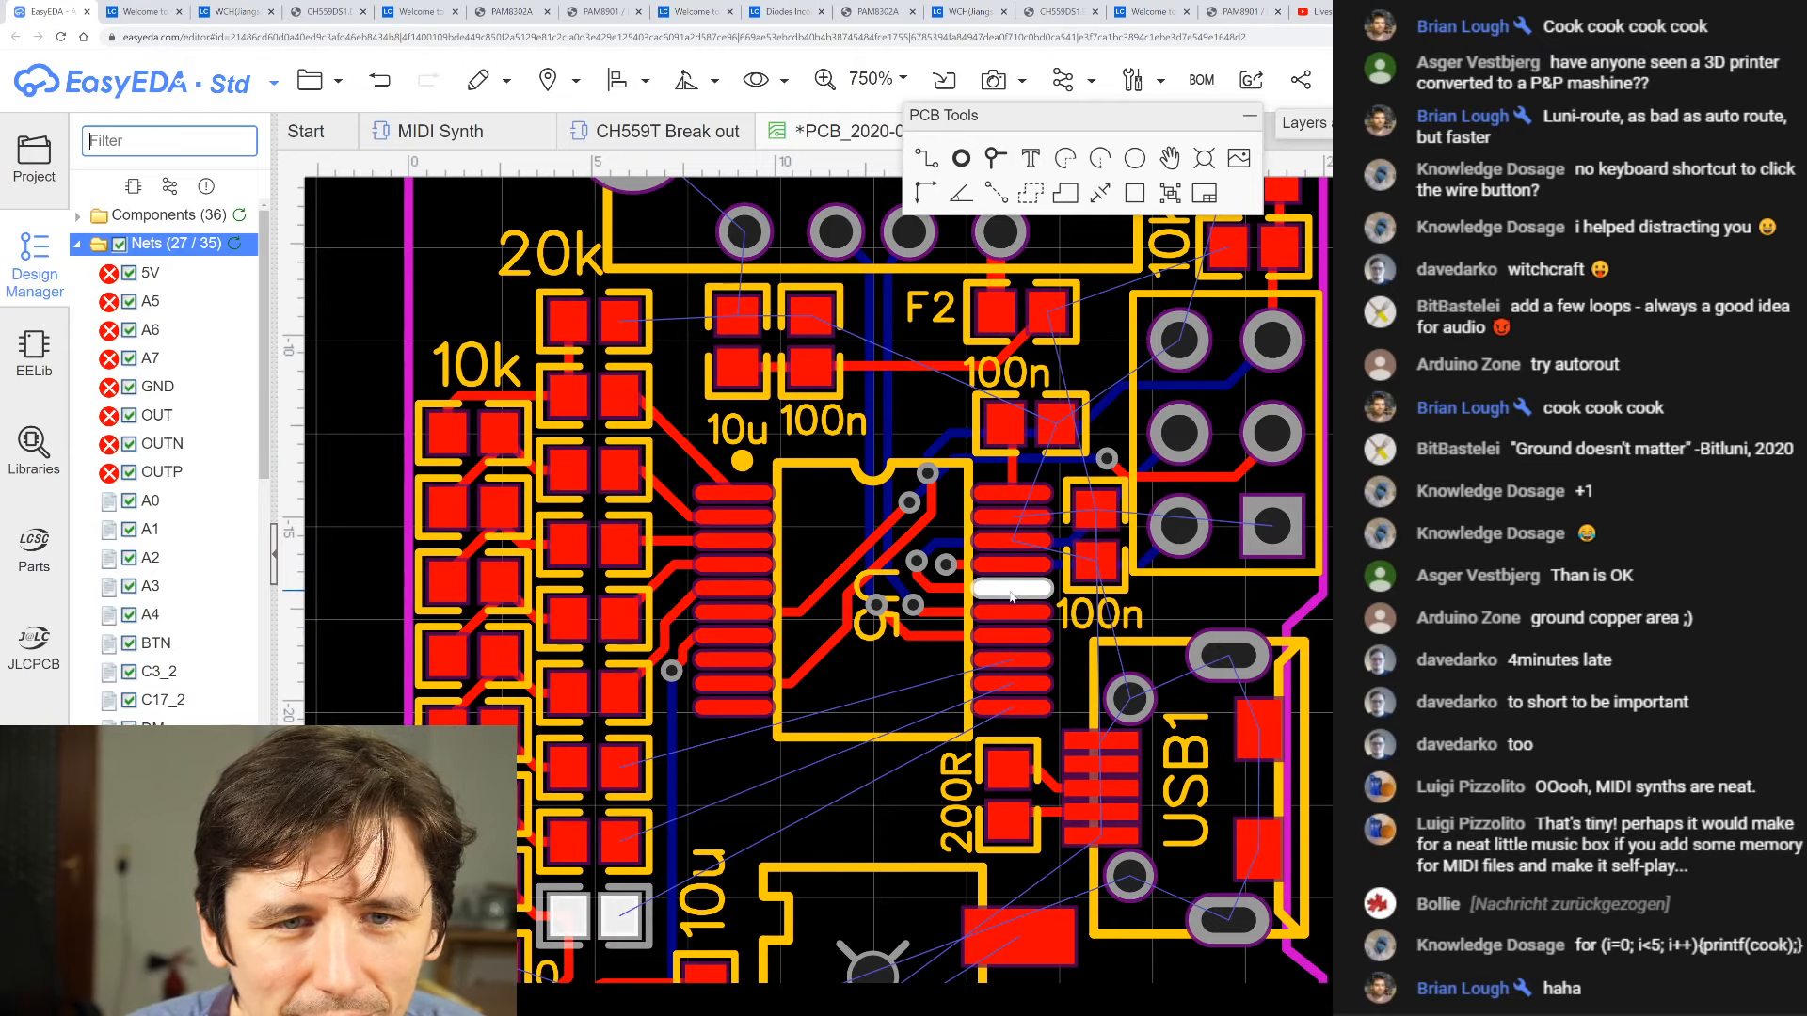
- Route OUT on the top layer between the audio jack's two OUT pads, passing diagonally between its mounting holes
scroll(1200, 428, "up", 5)
scroll(1140, 378, "down", 4)
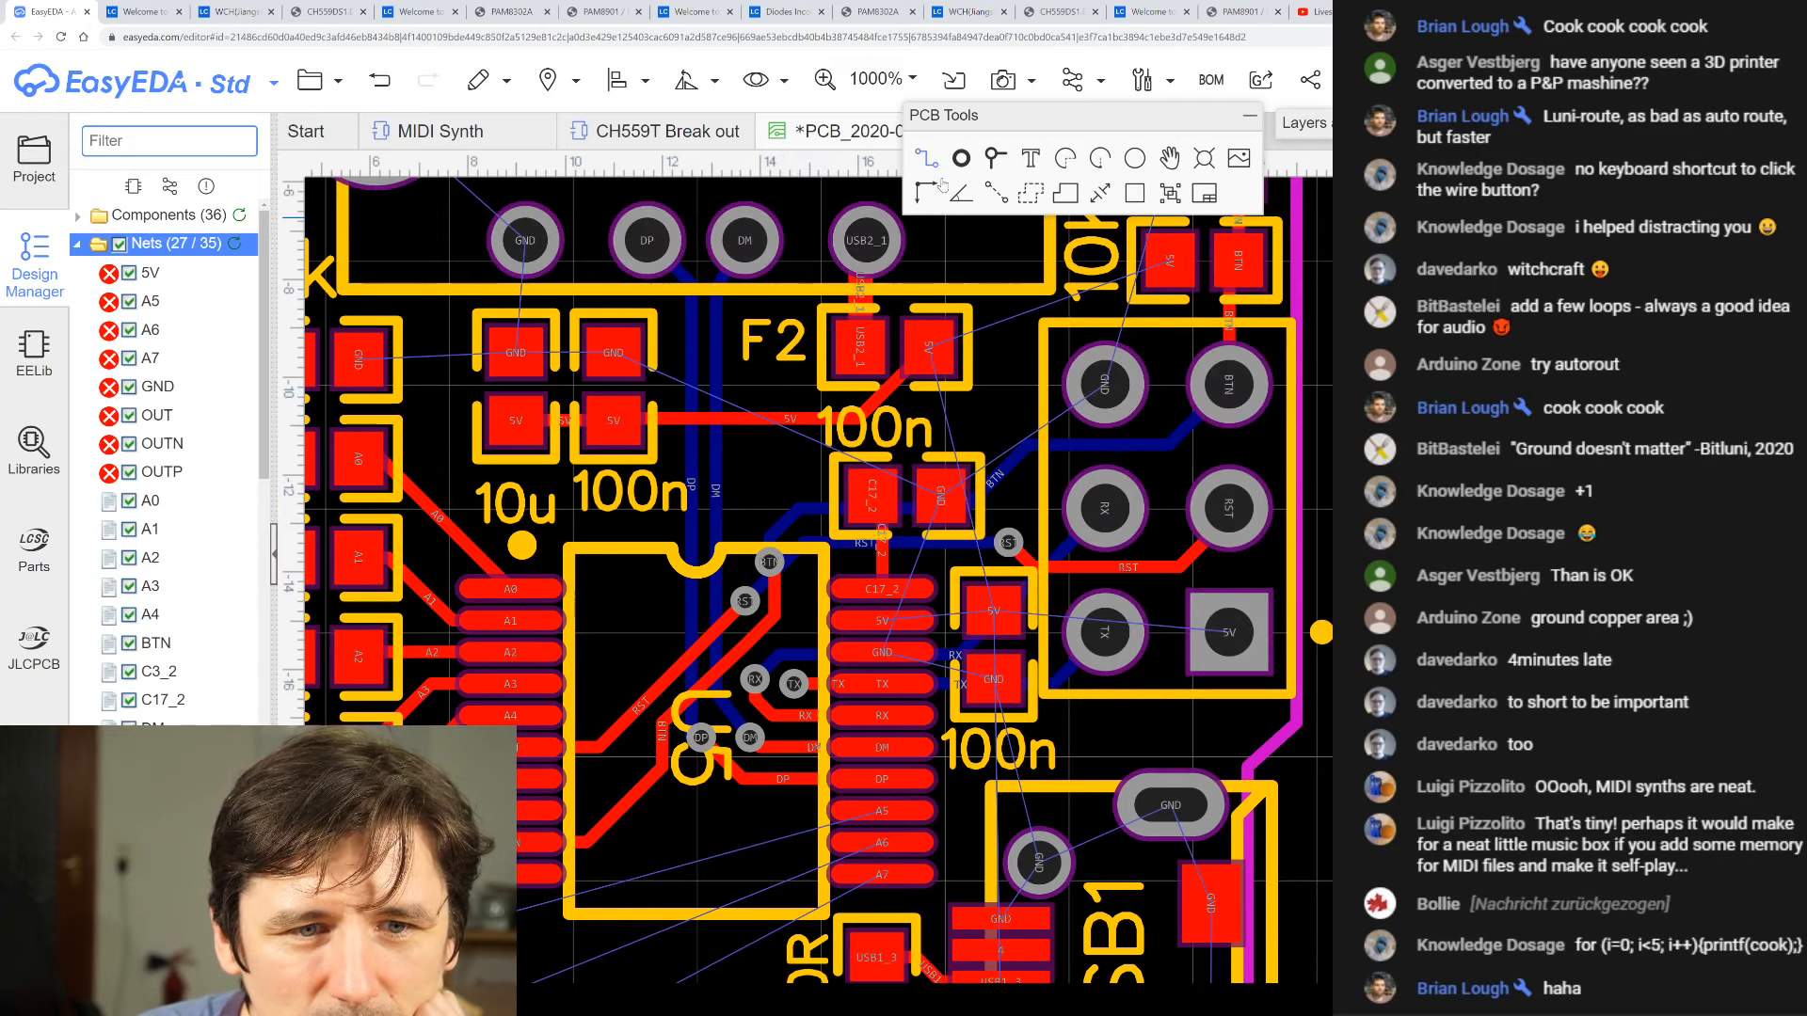
scroll(1126, 500, "down", 5)
scroll(880, 892, "up", 8)
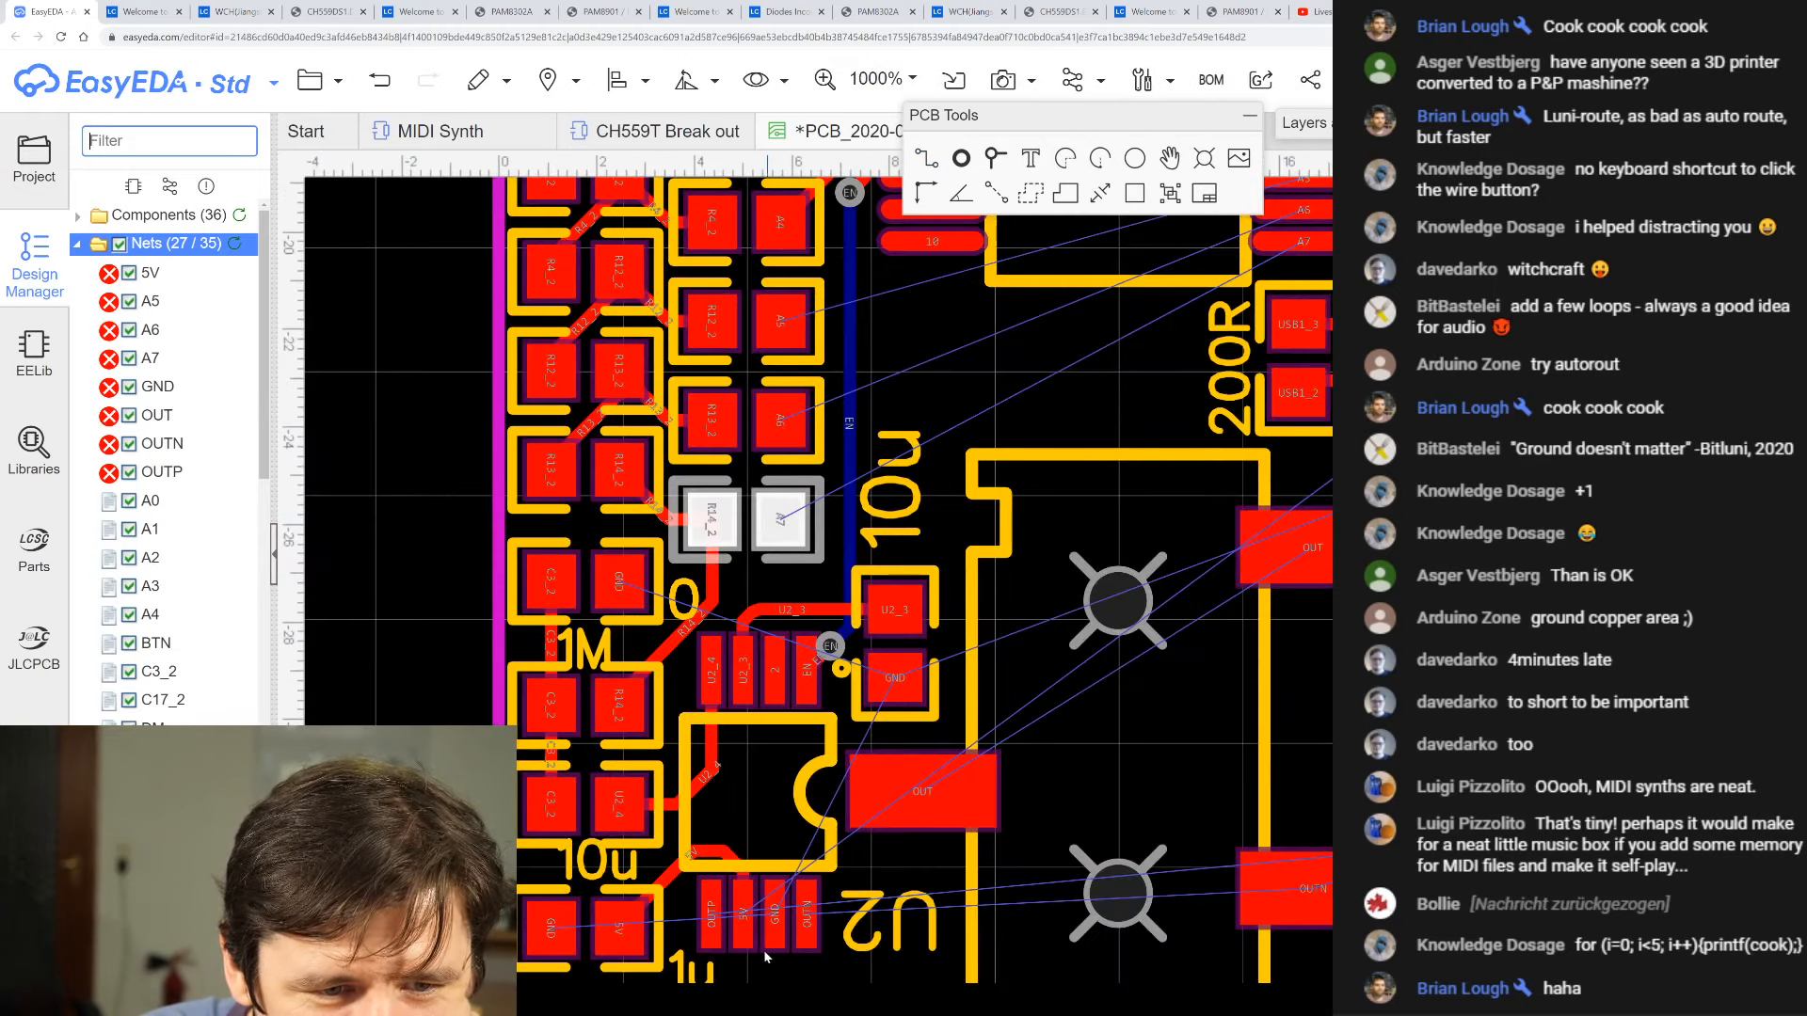
scroll(1097, 746, "down", 5)
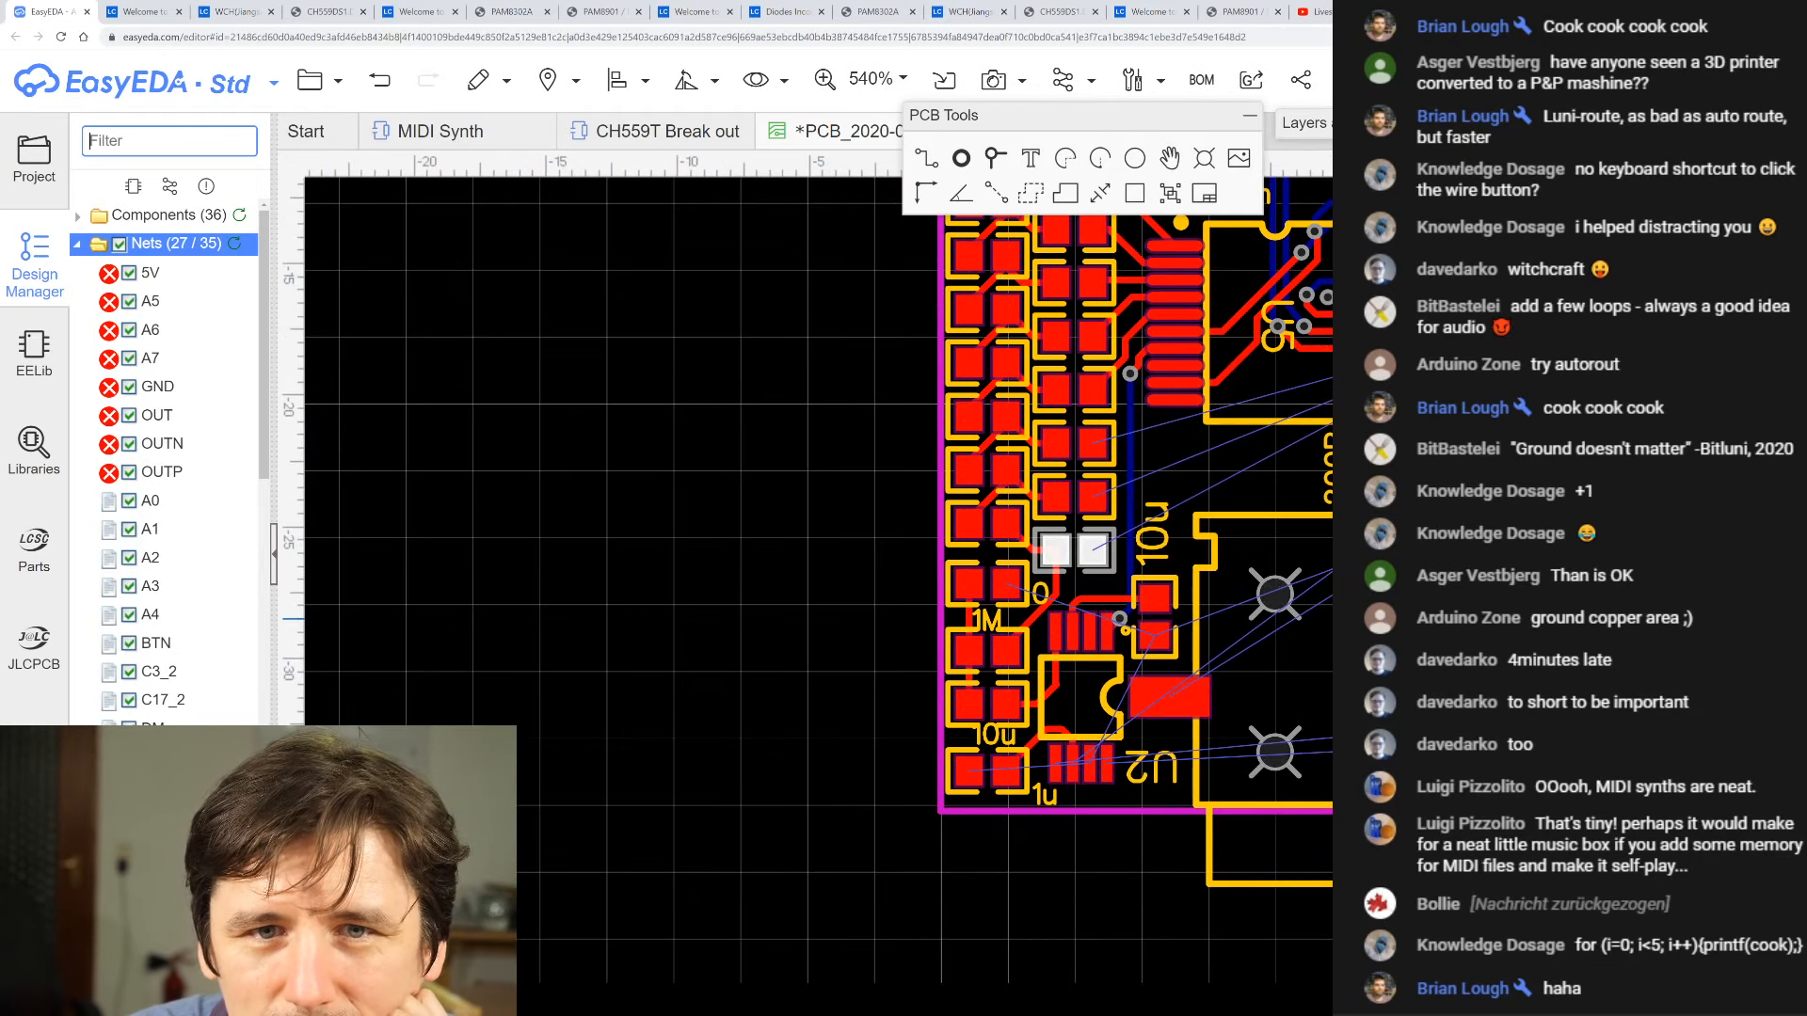
left_click(928, 162)
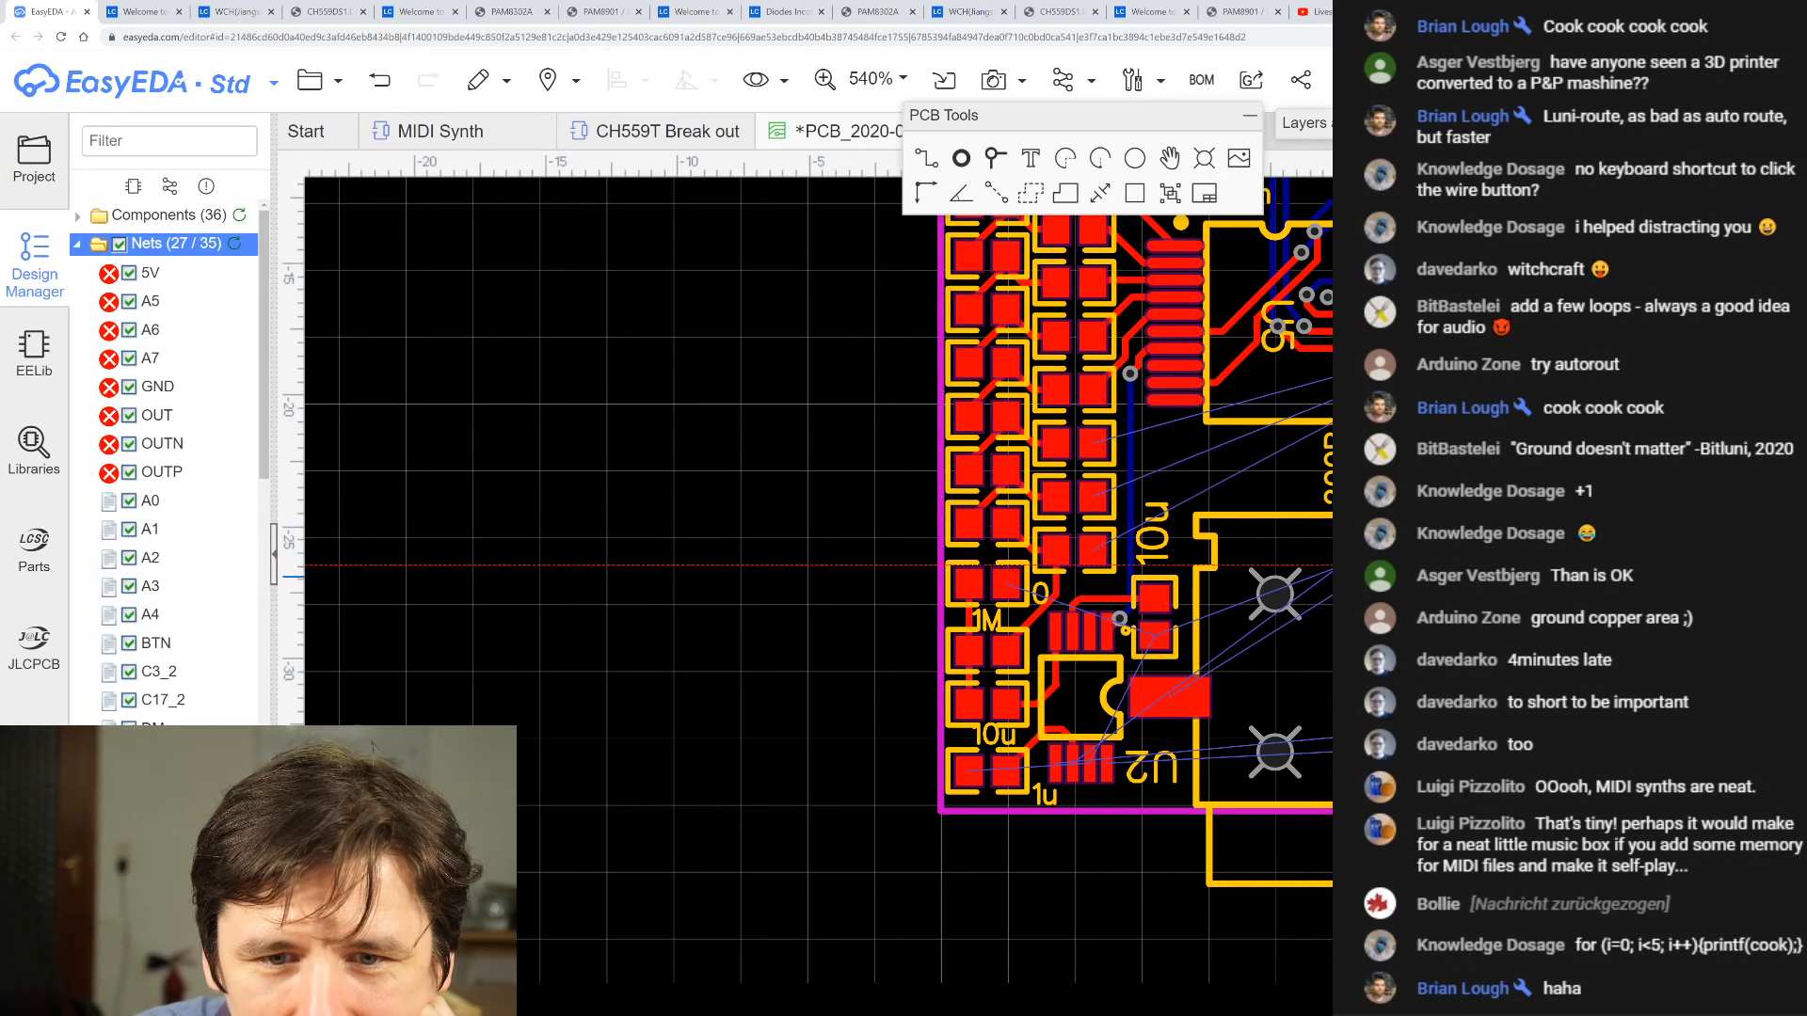
left_click(1381, 574)
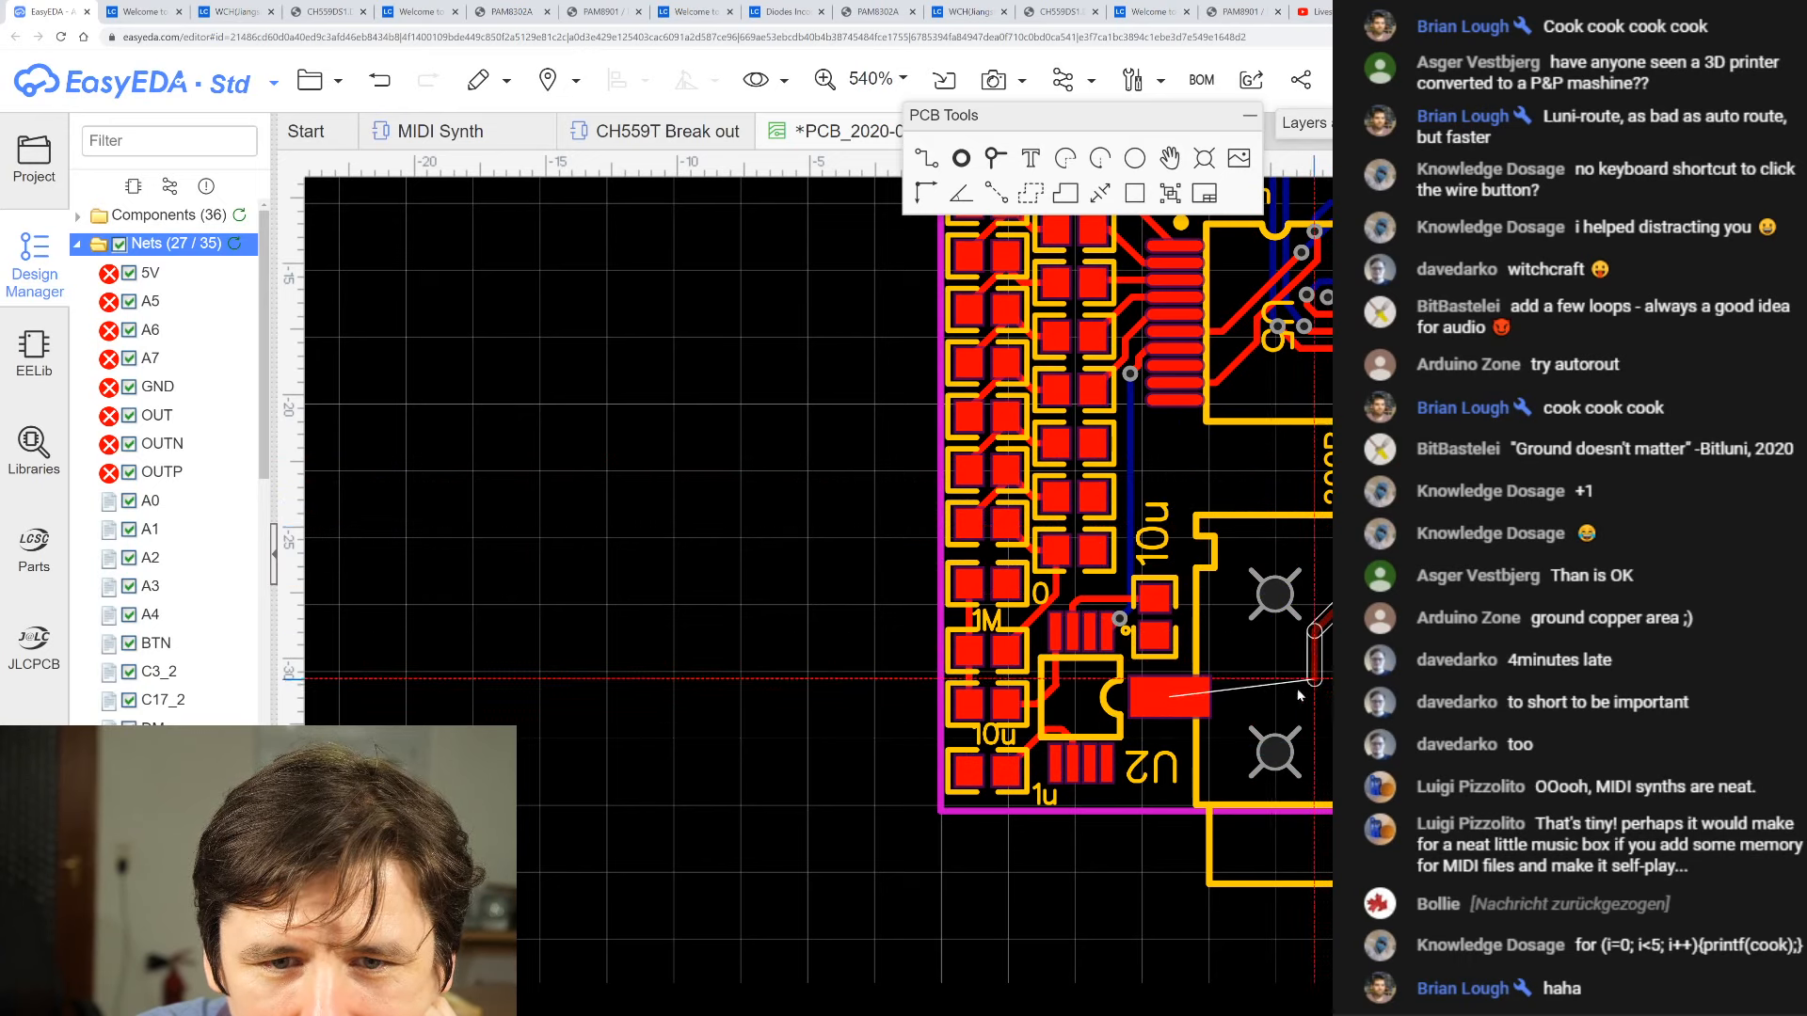
left_click(1168, 698)
right_click(1270, 734)
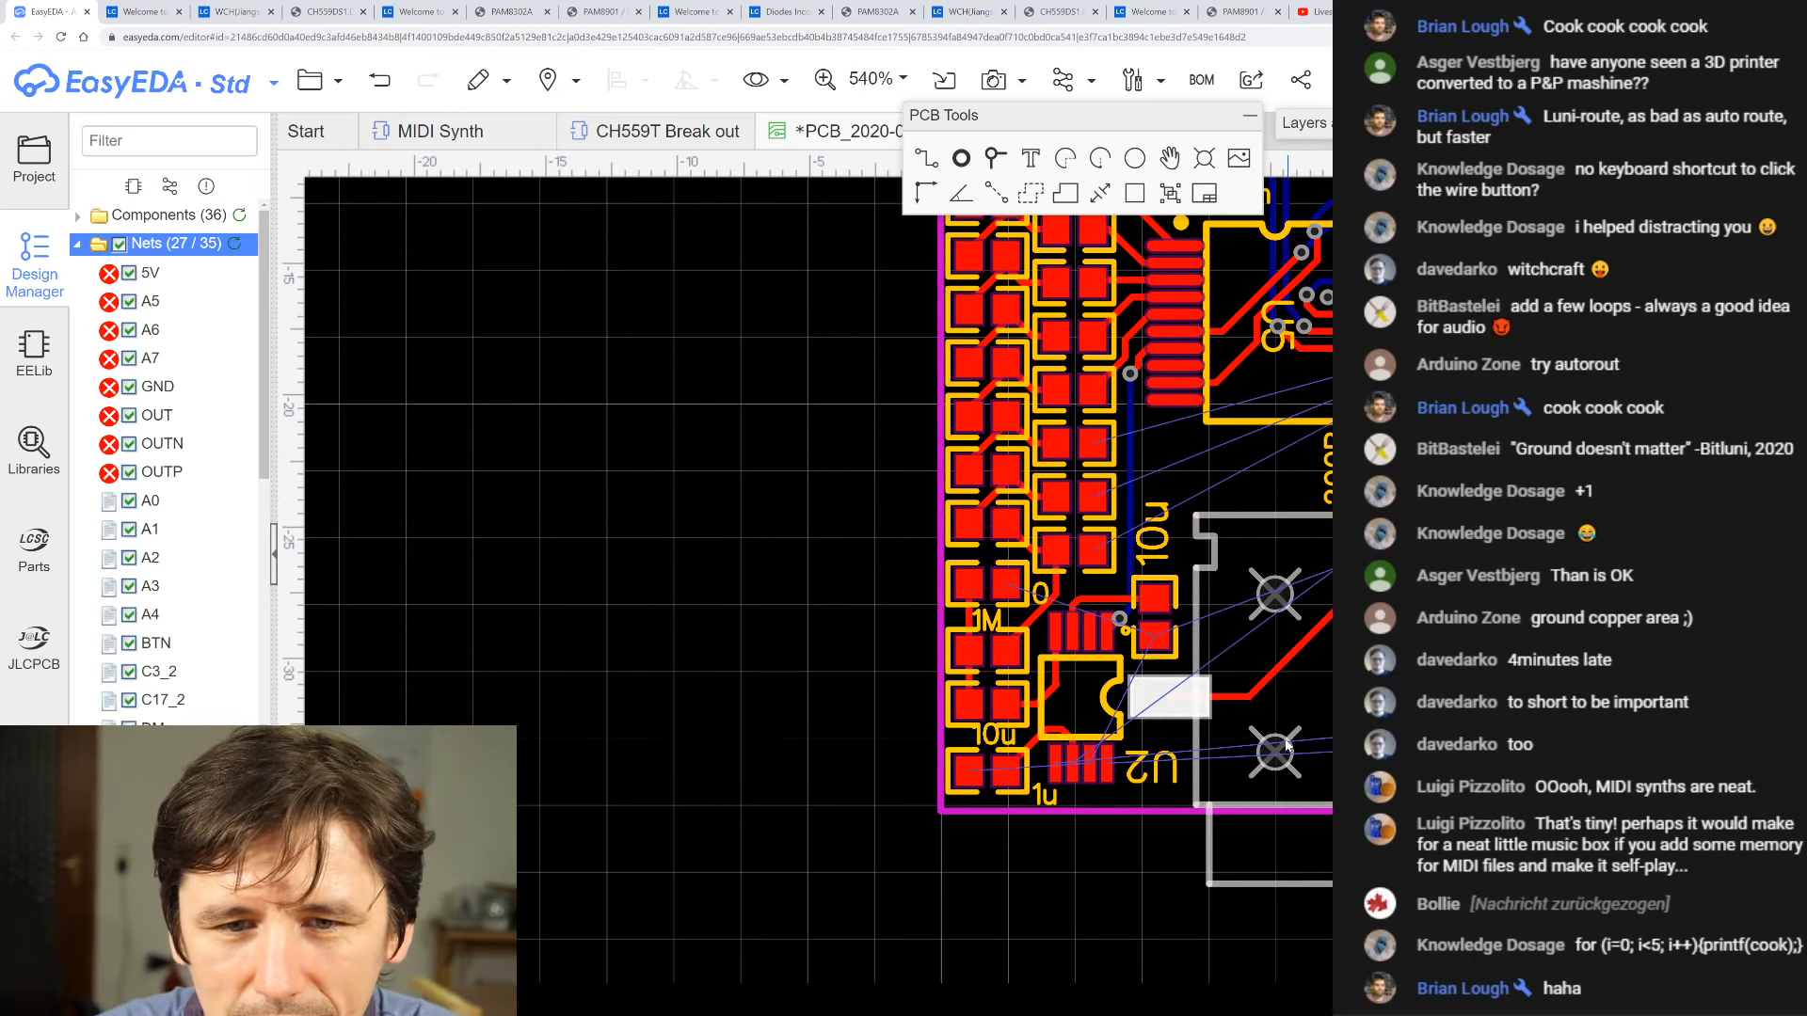
- Route OUTN on the top layer from the audio jack's OUTN pad to P1's OUTN pin
scroll(1383, 697, "down", 2)
scroll(1345, 722, "up", 2)
scroll(955, 607, "down", 3)
scroll(1245, 666, "up", 6)
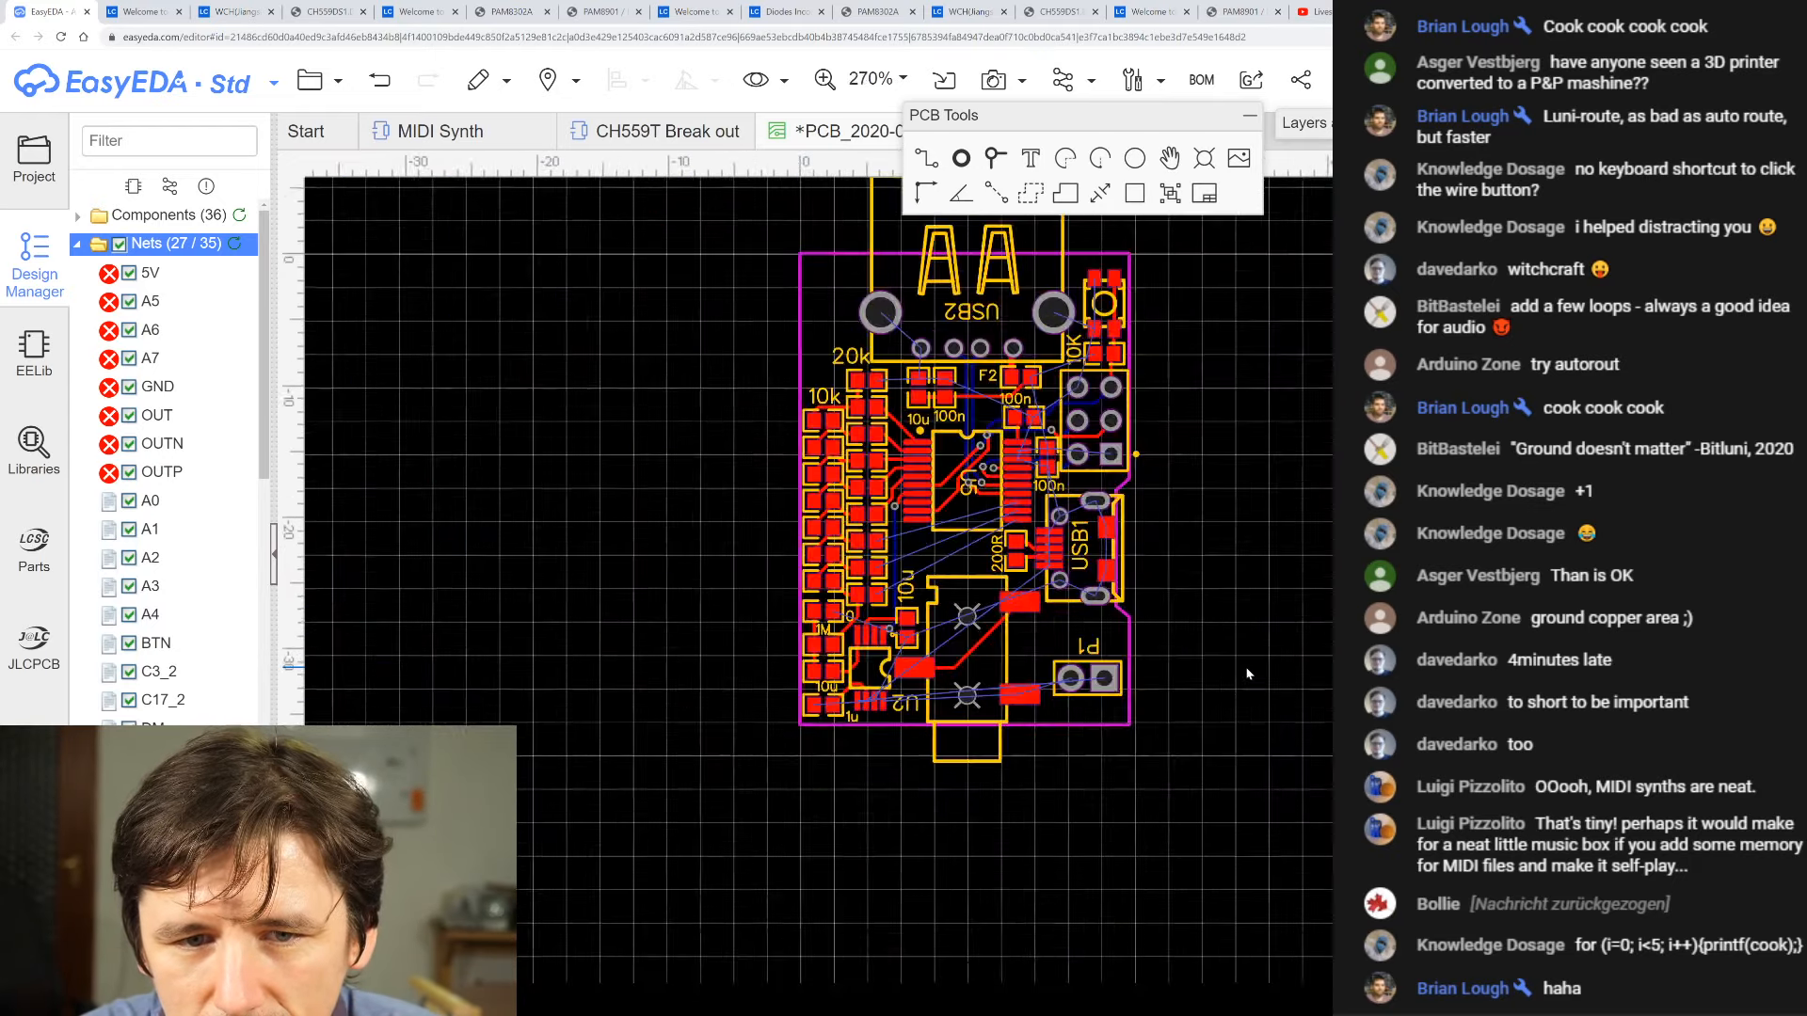
scroll(602, 668, "down", 3)
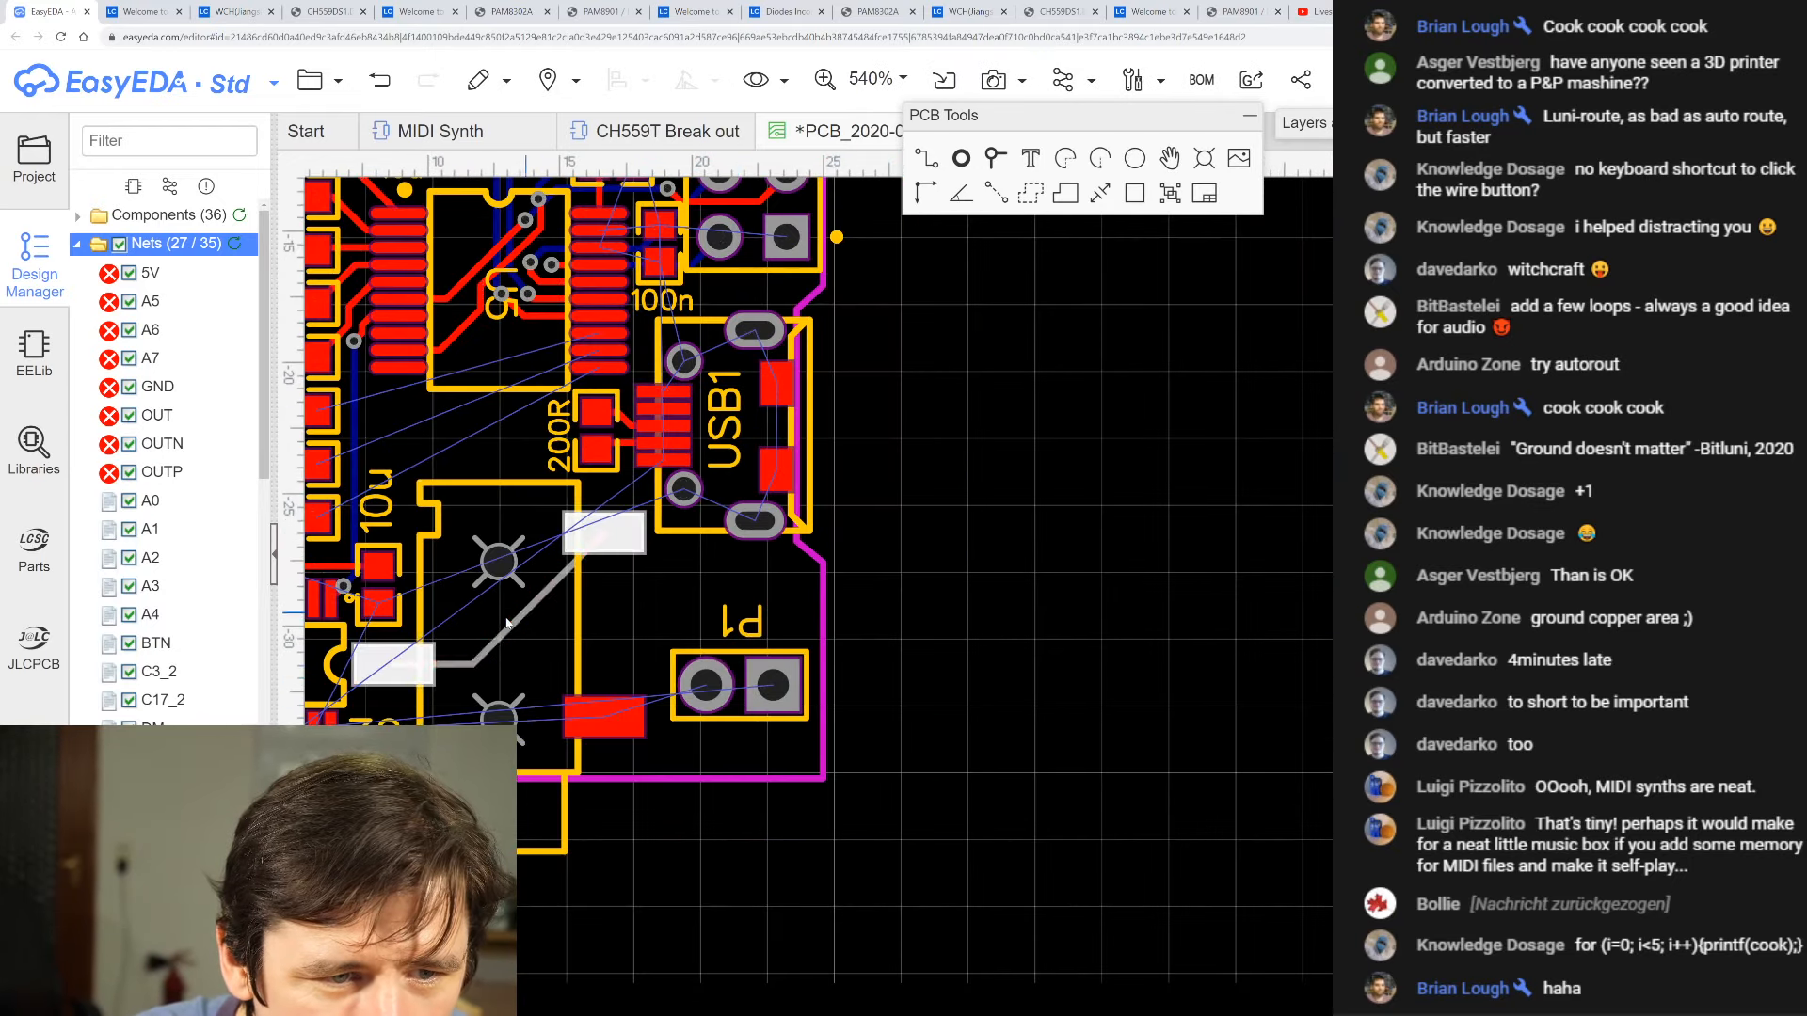
scroll(478, 676, "up", 5)
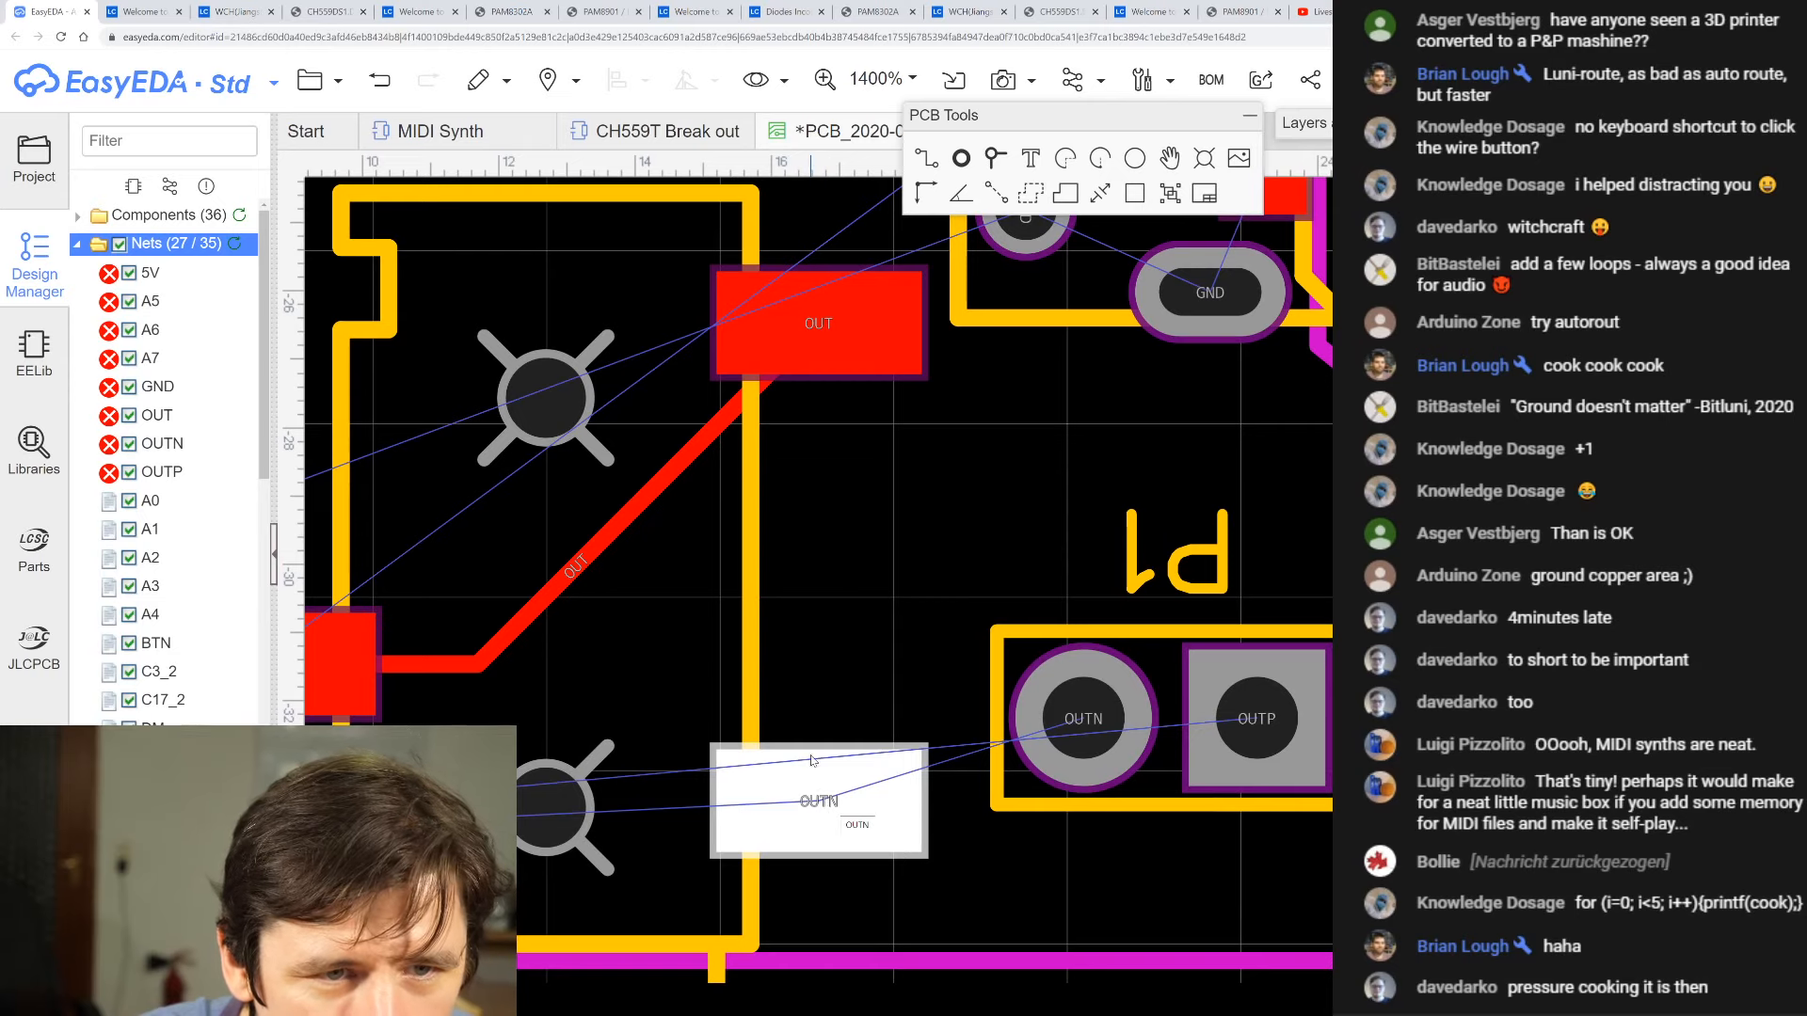
left_click(926, 160)
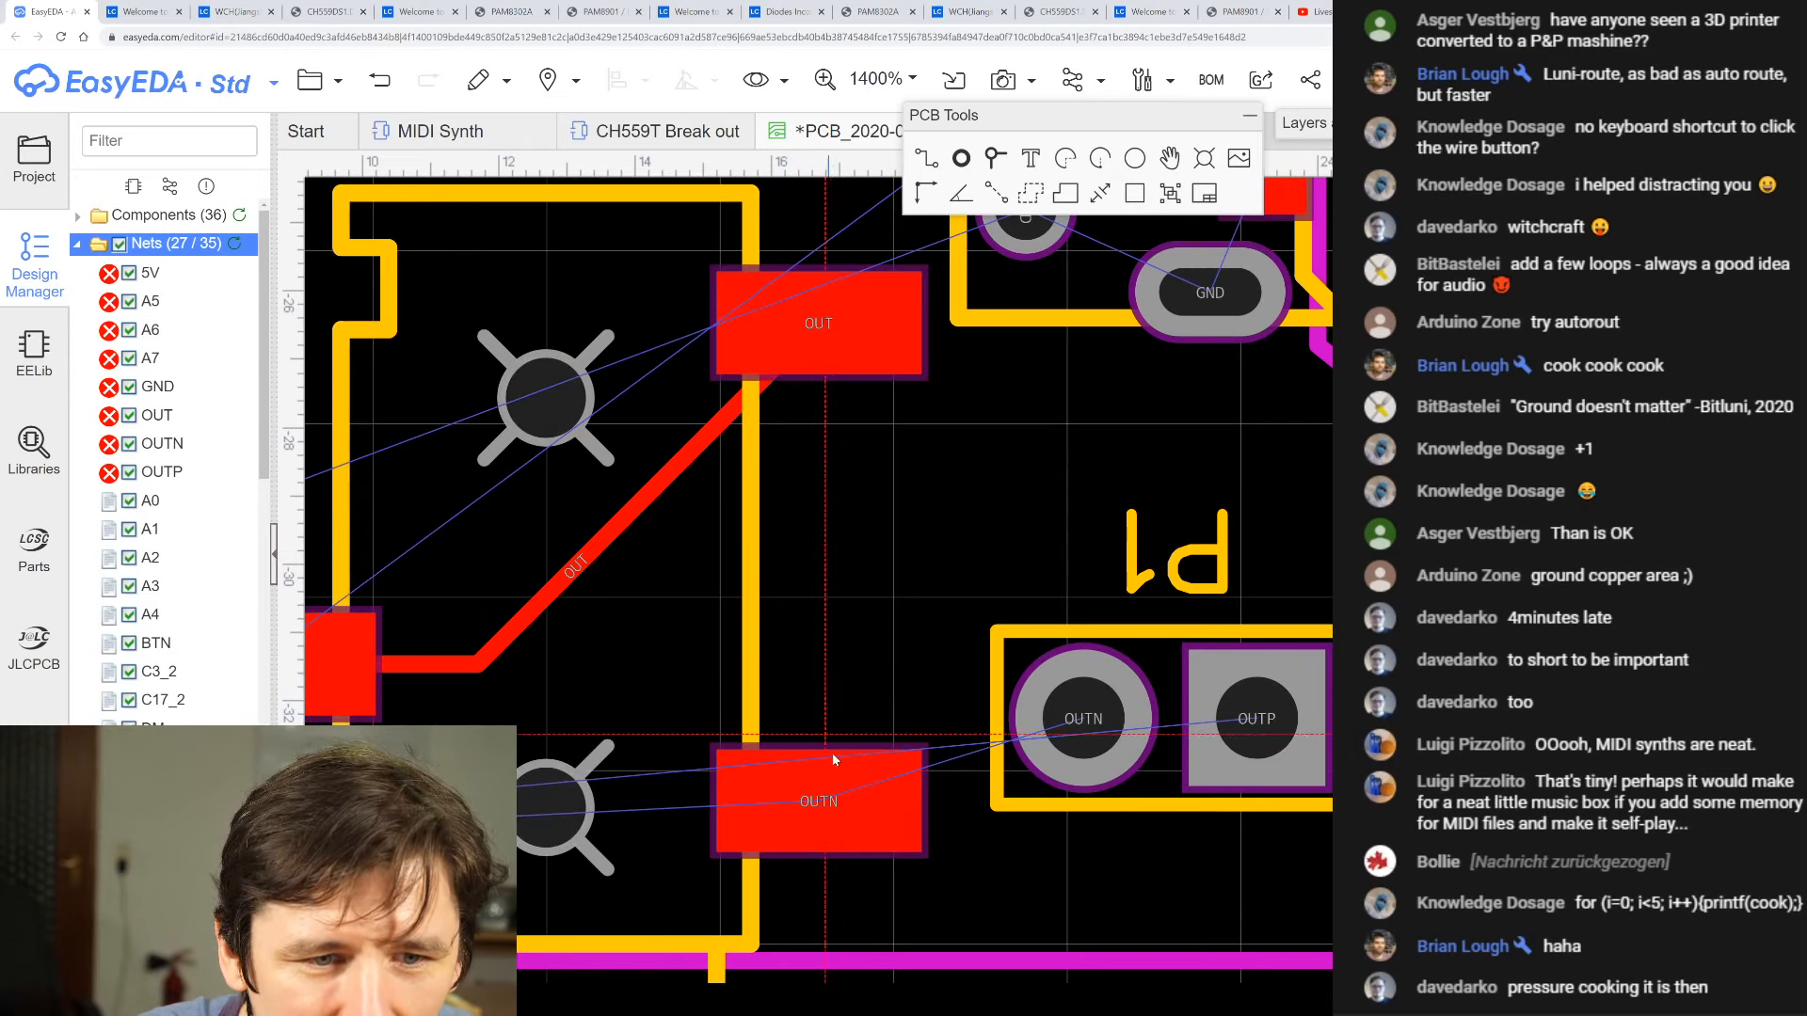
left_click(816, 801)
left_click(1098, 721)
right_click(1098, 721)
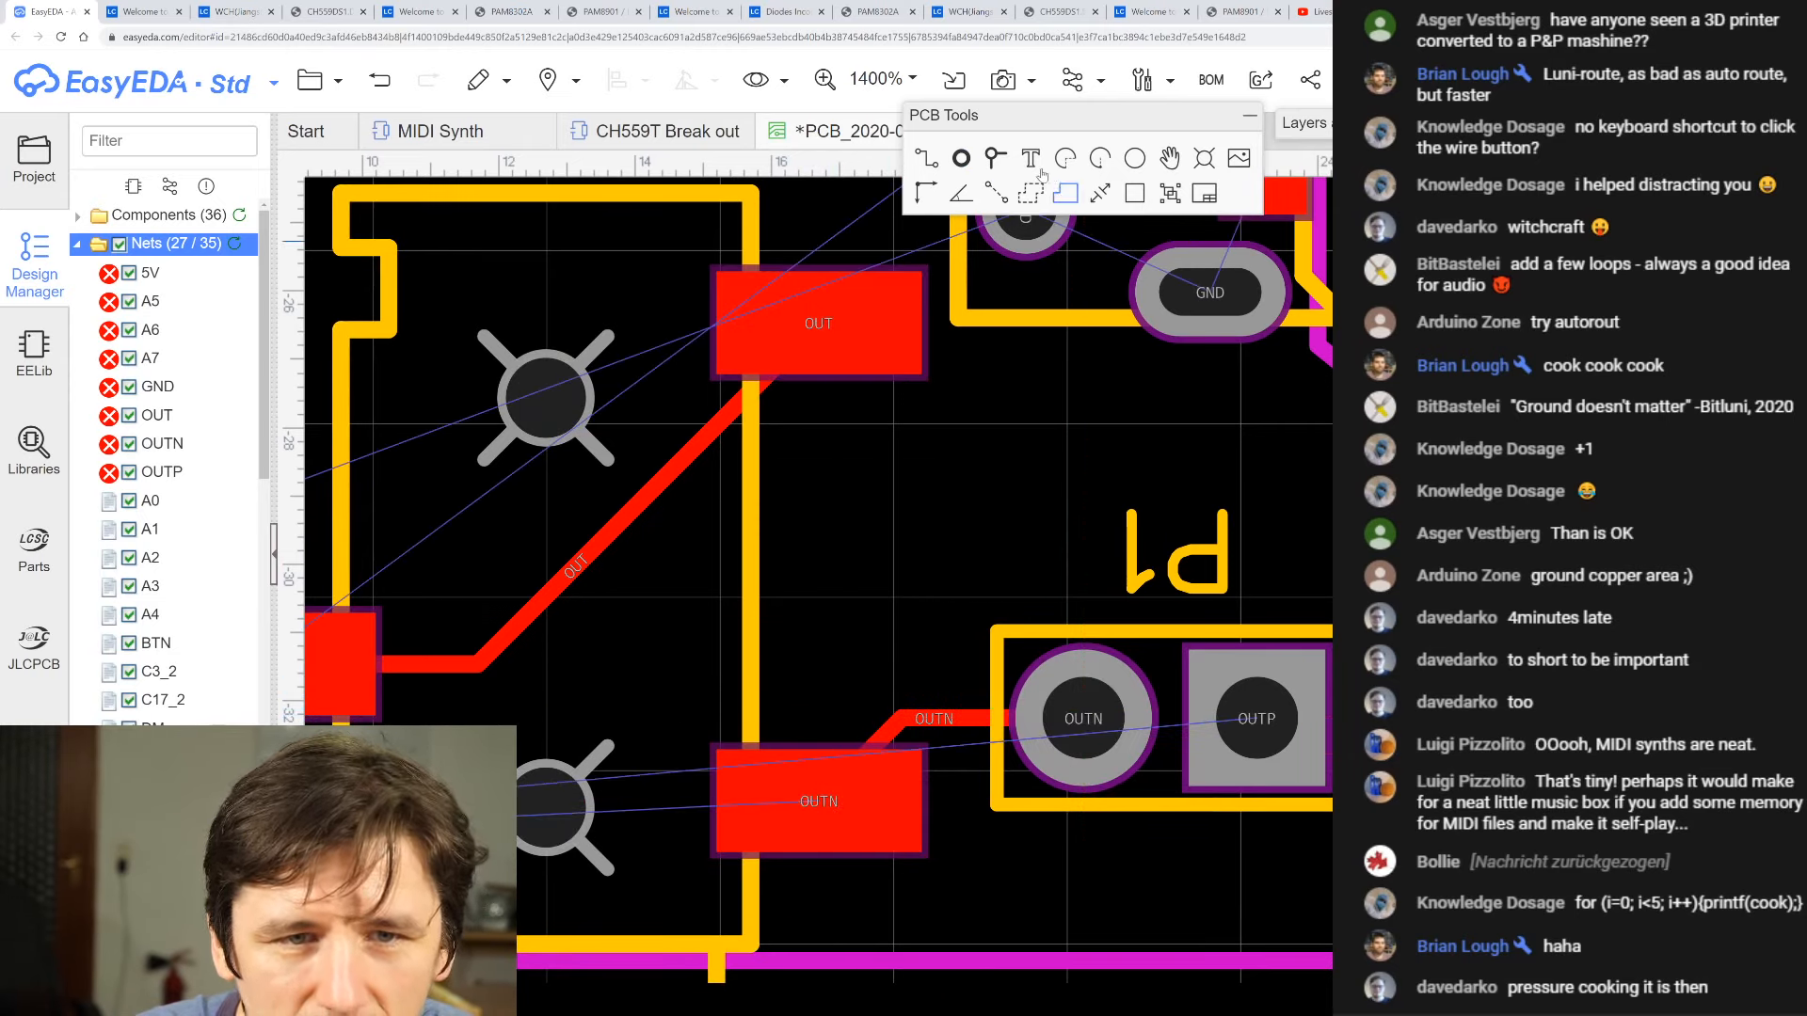
left_click(941, 164)
left_click(1258, 715)
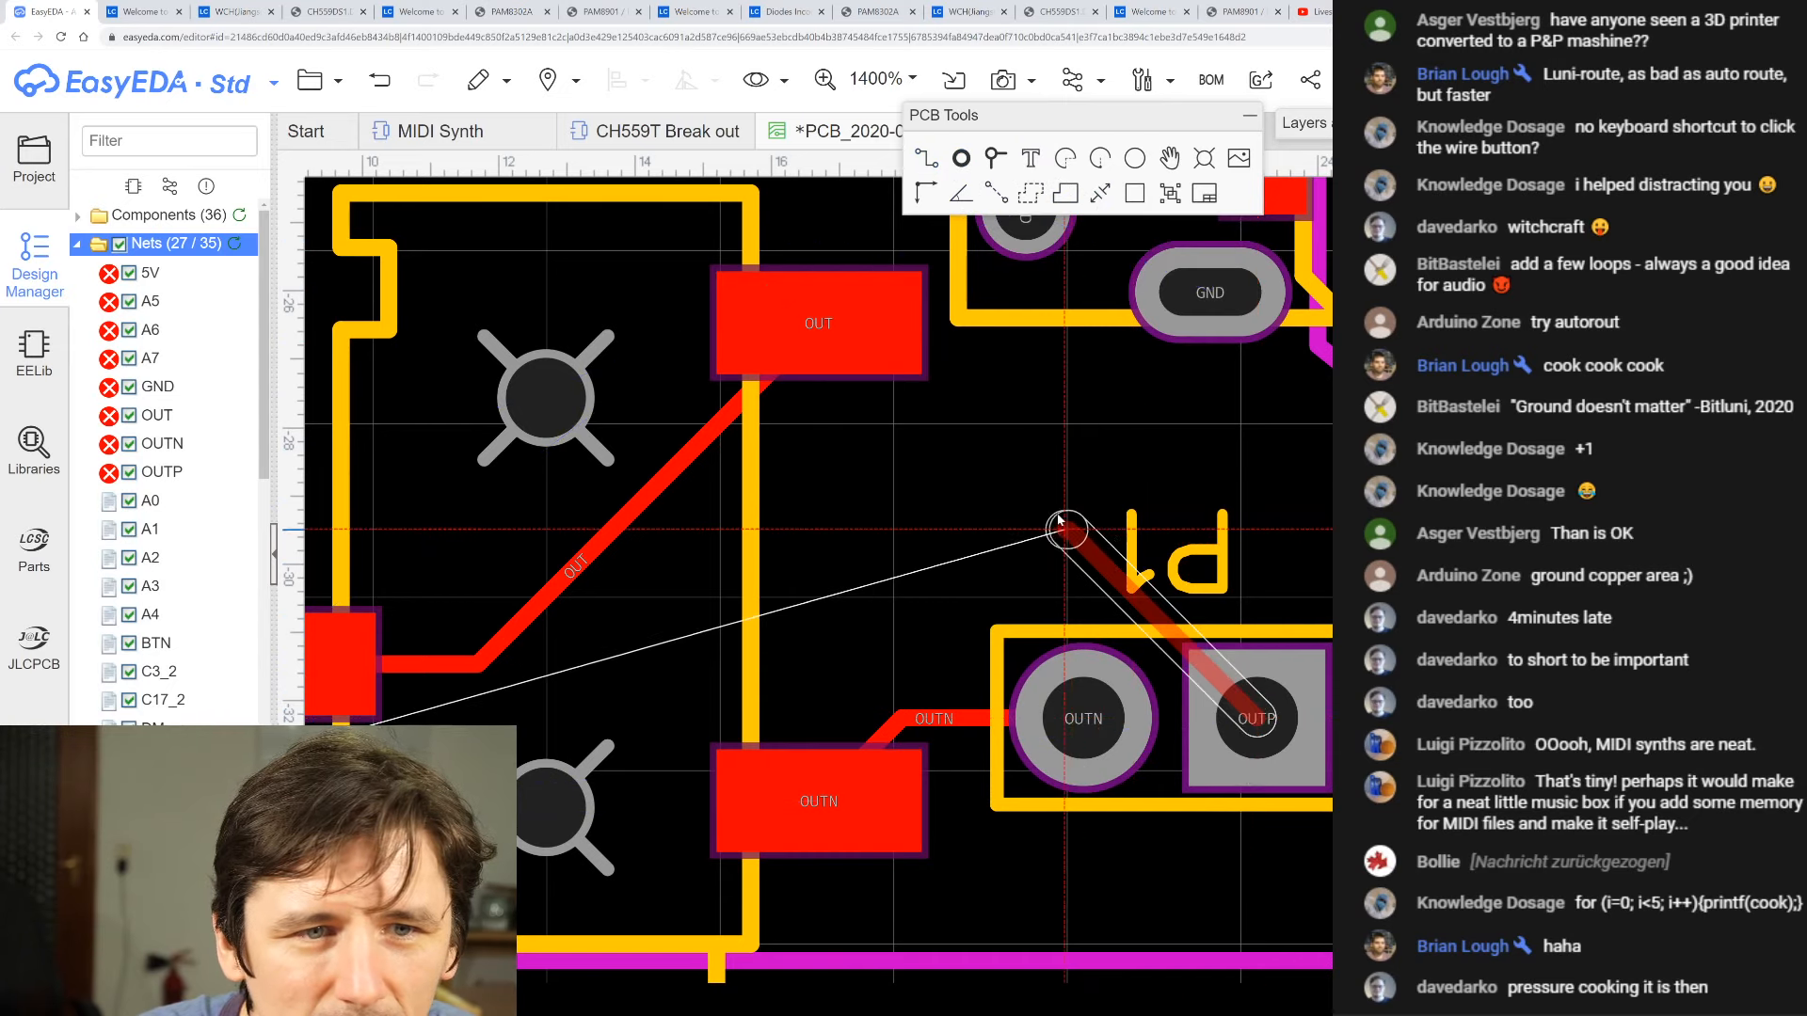
right_click(1058, 519)
scroll(931, 546, "down", 2)
scroll(576, 621, "up", 2)
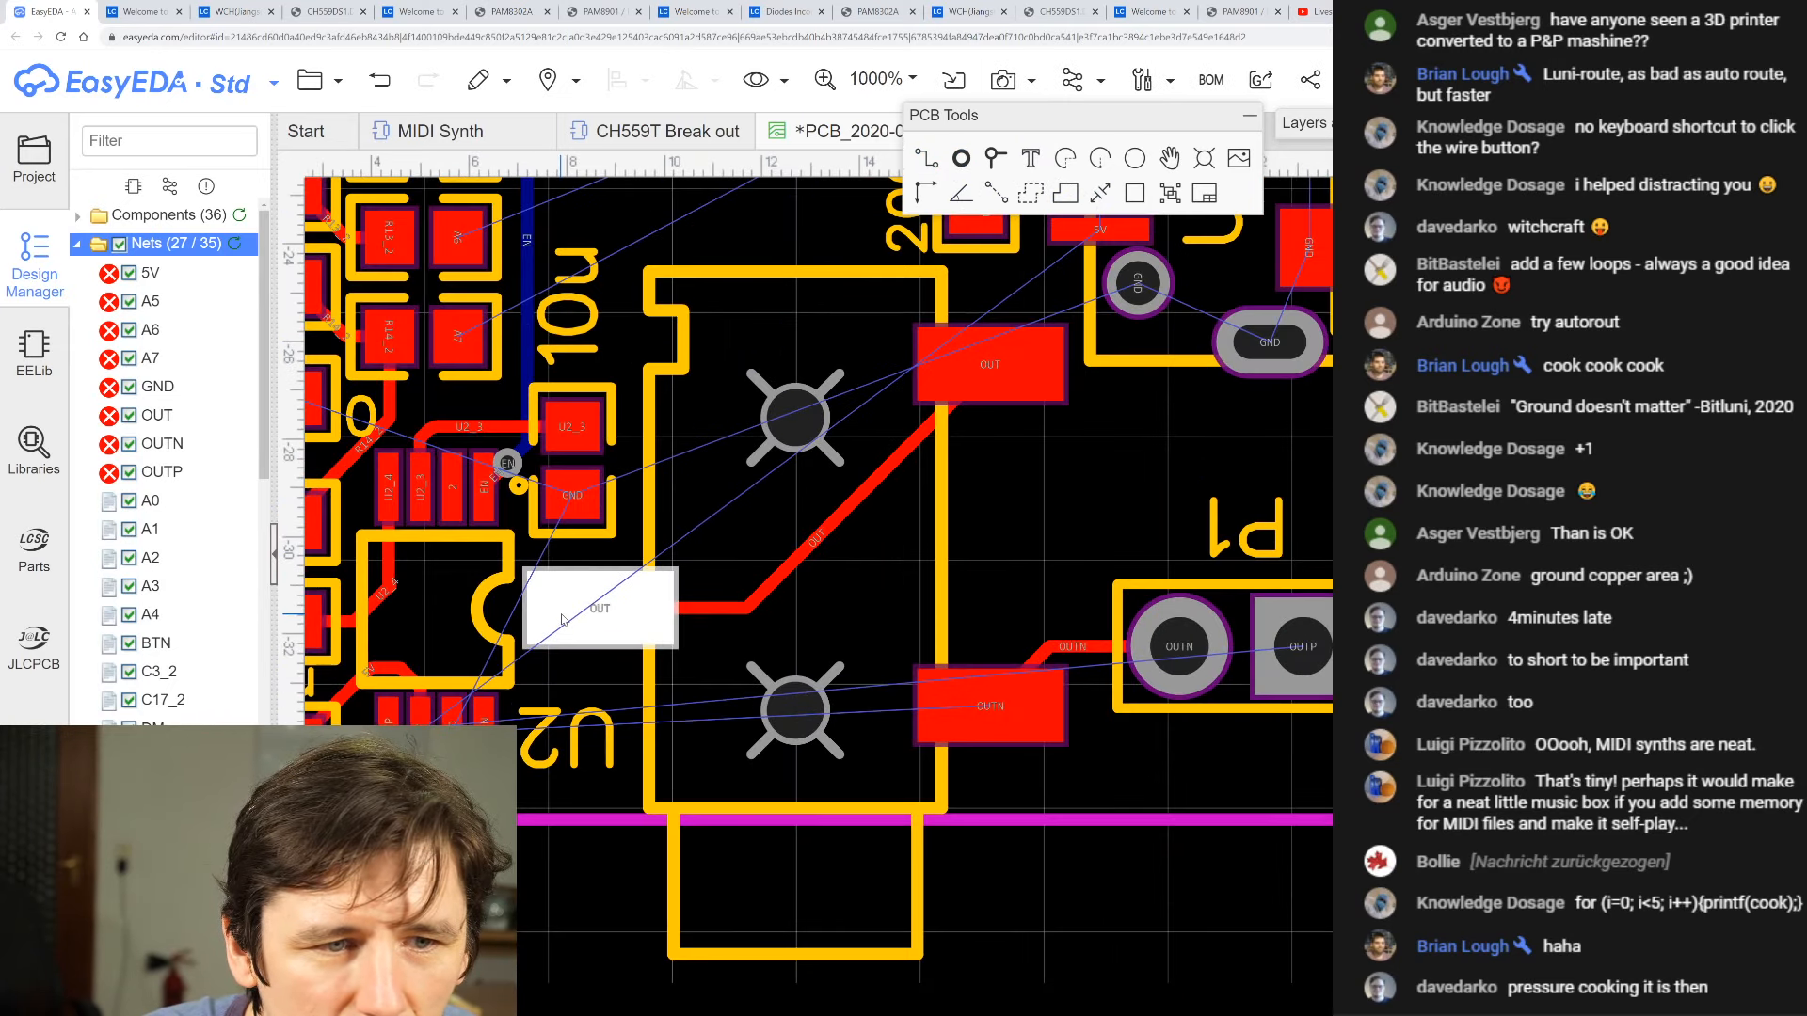
scroll(663, 621, "down", 2)
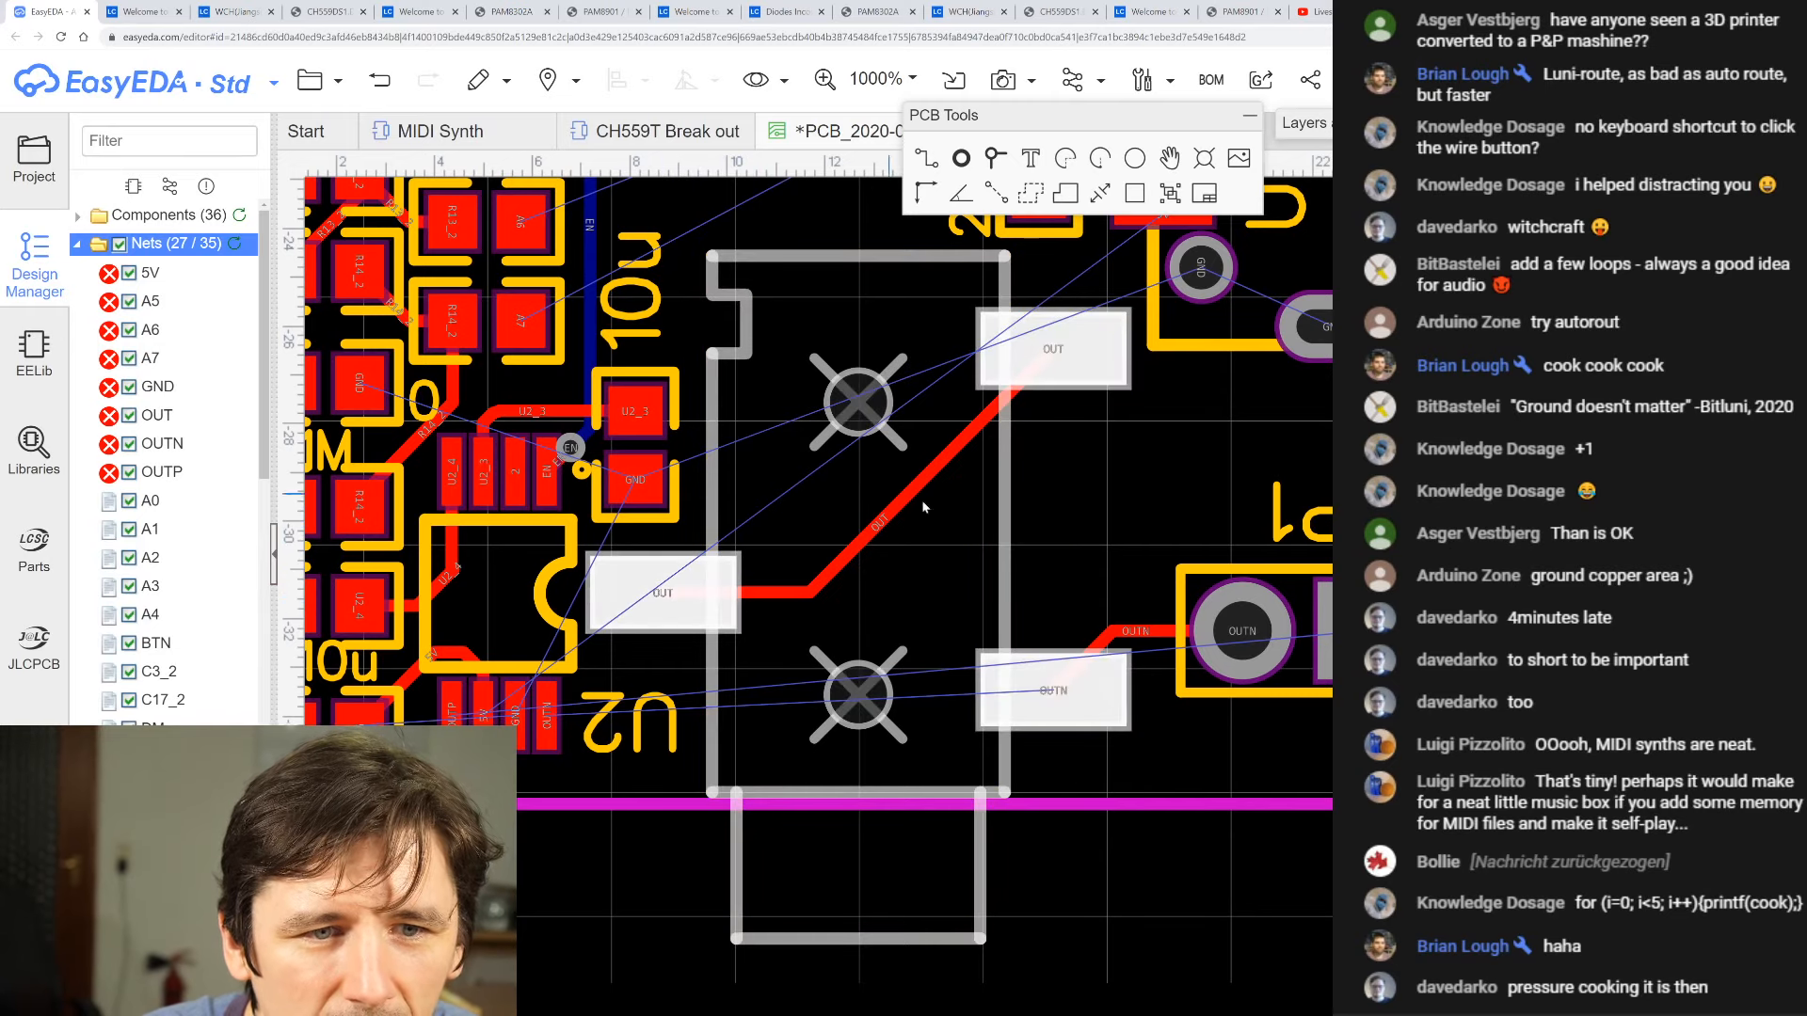
- In the CH559T Break out schematic, rename the net label on AUDIO1's pin 2 to OUTP
left_click(627, 131)
scroll(1007, 558, "down", 3)
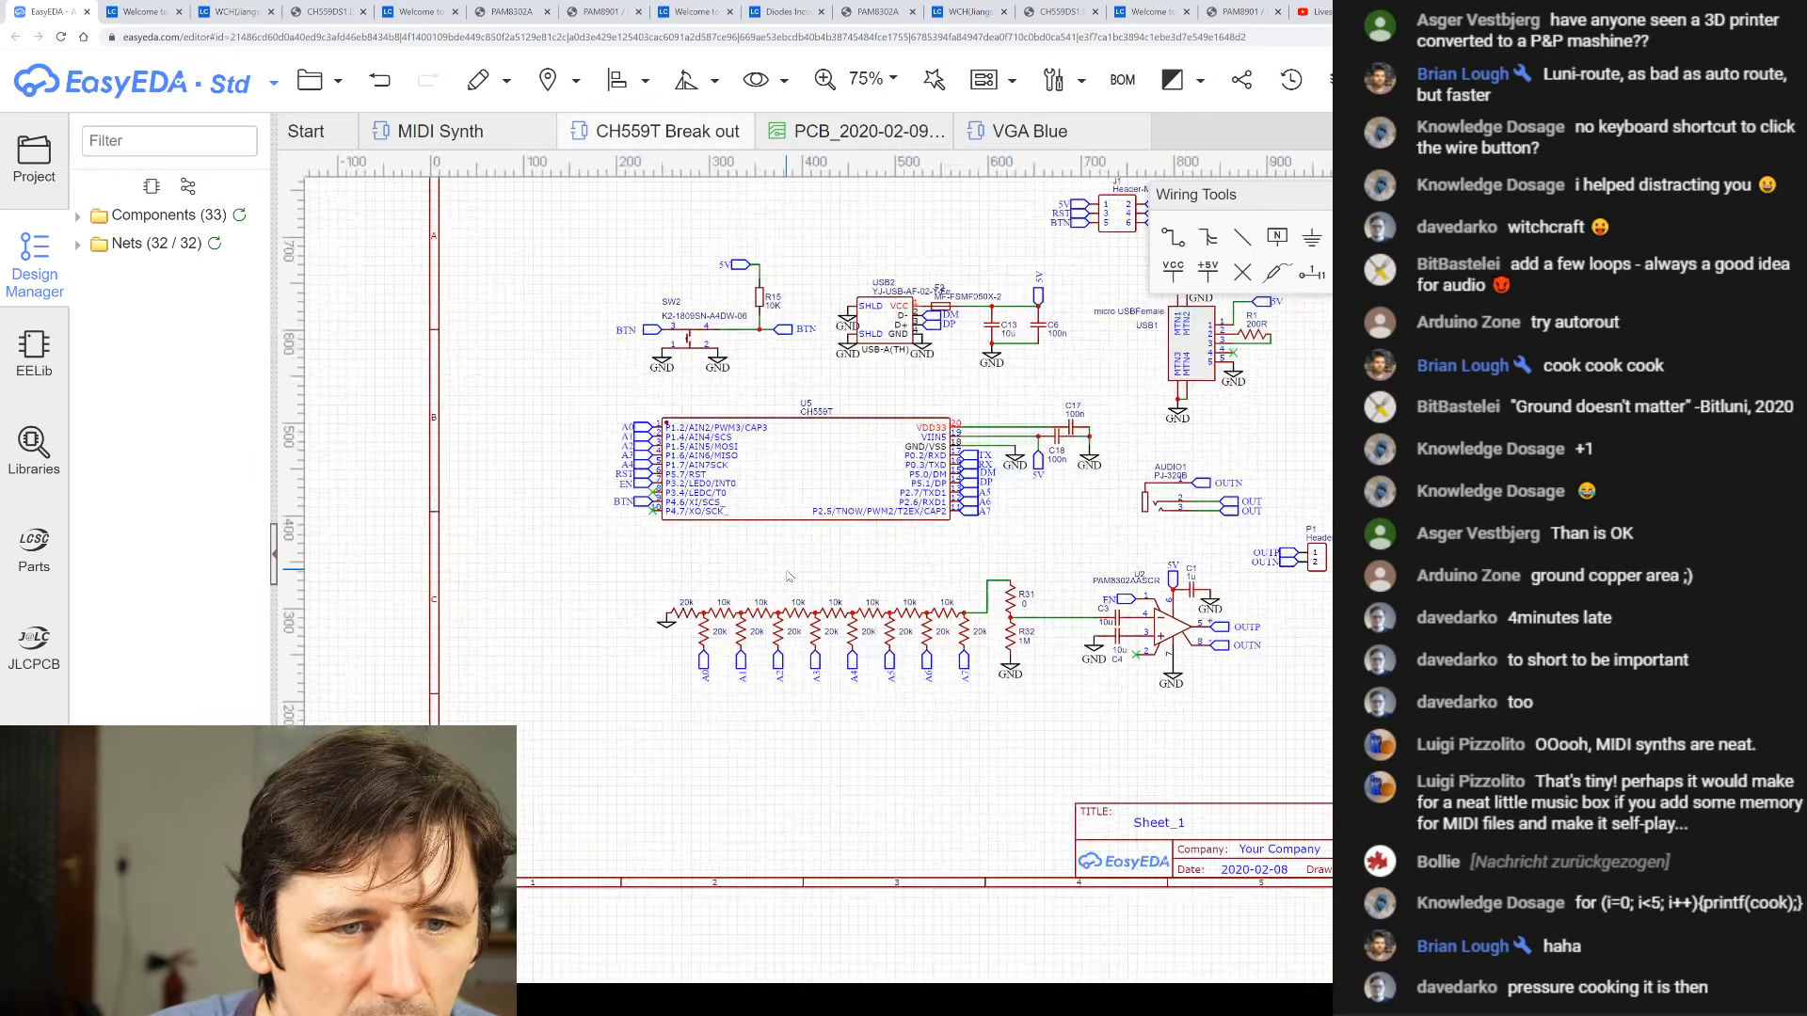
scroll(941, 574, "up", 1)
scroll(1308, 471, "down", 2)
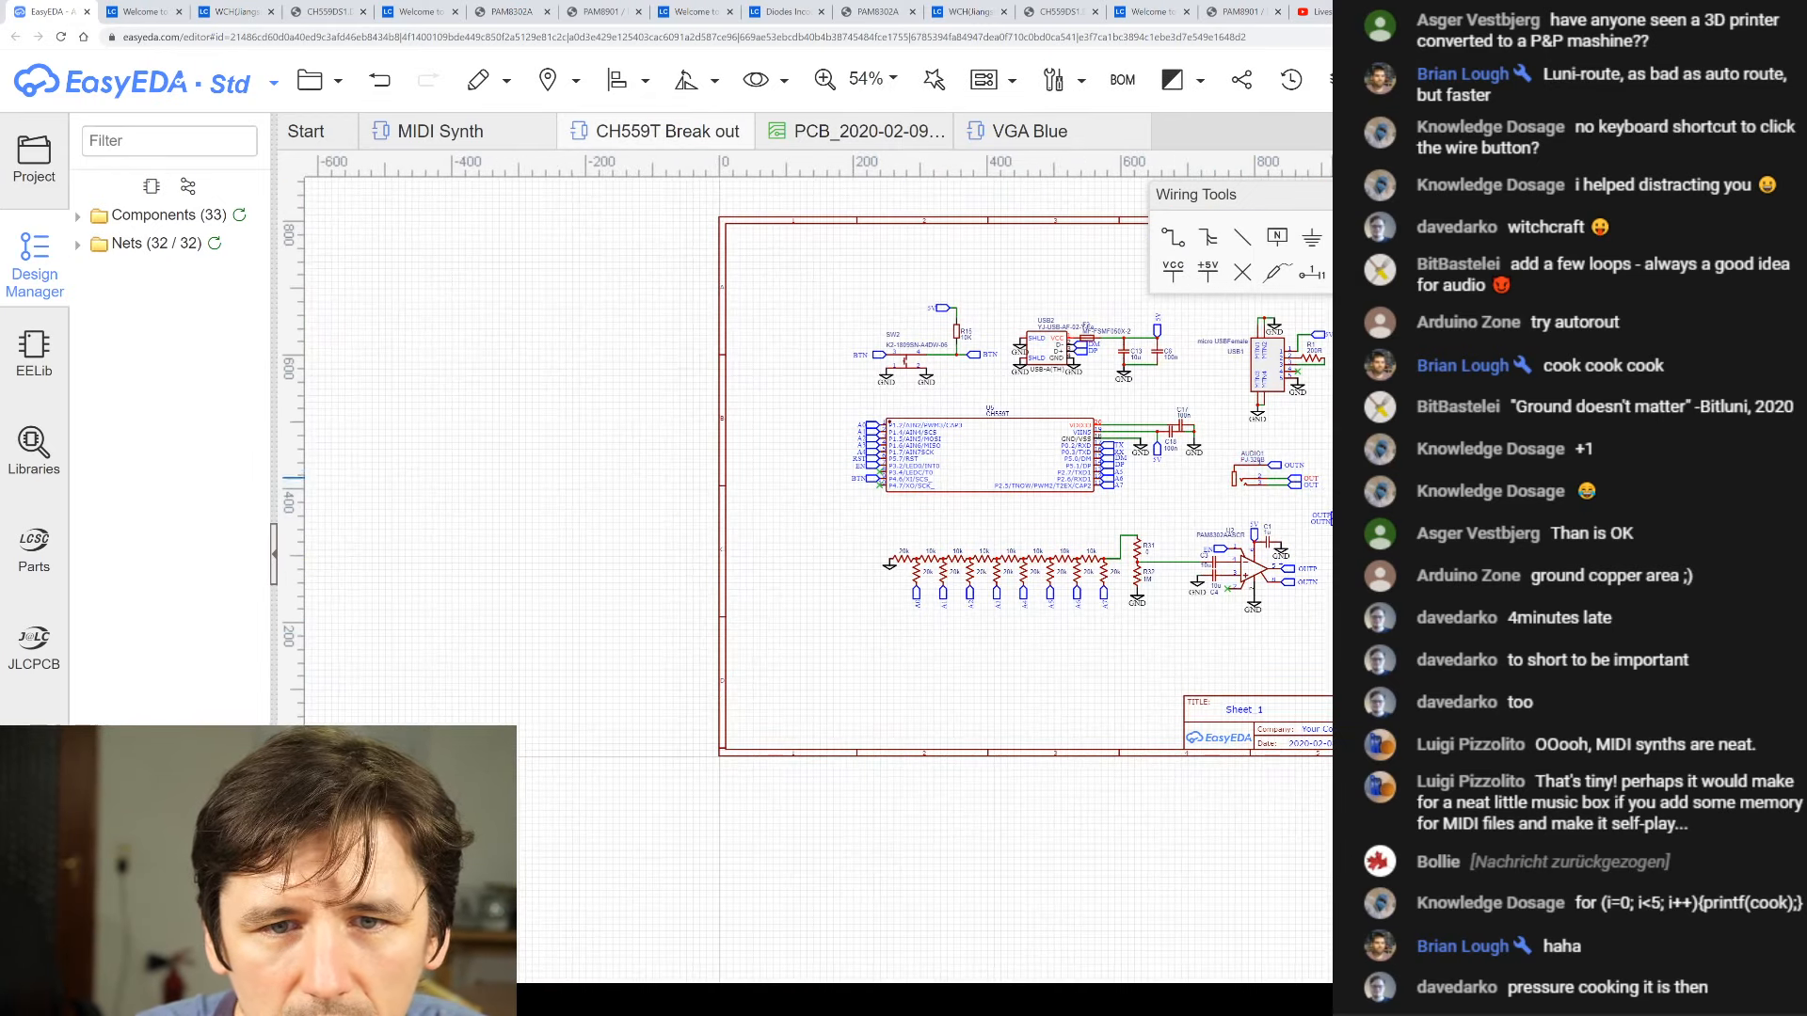
scroll(1308, 495, "up", 4)
double_click(1244, 497)
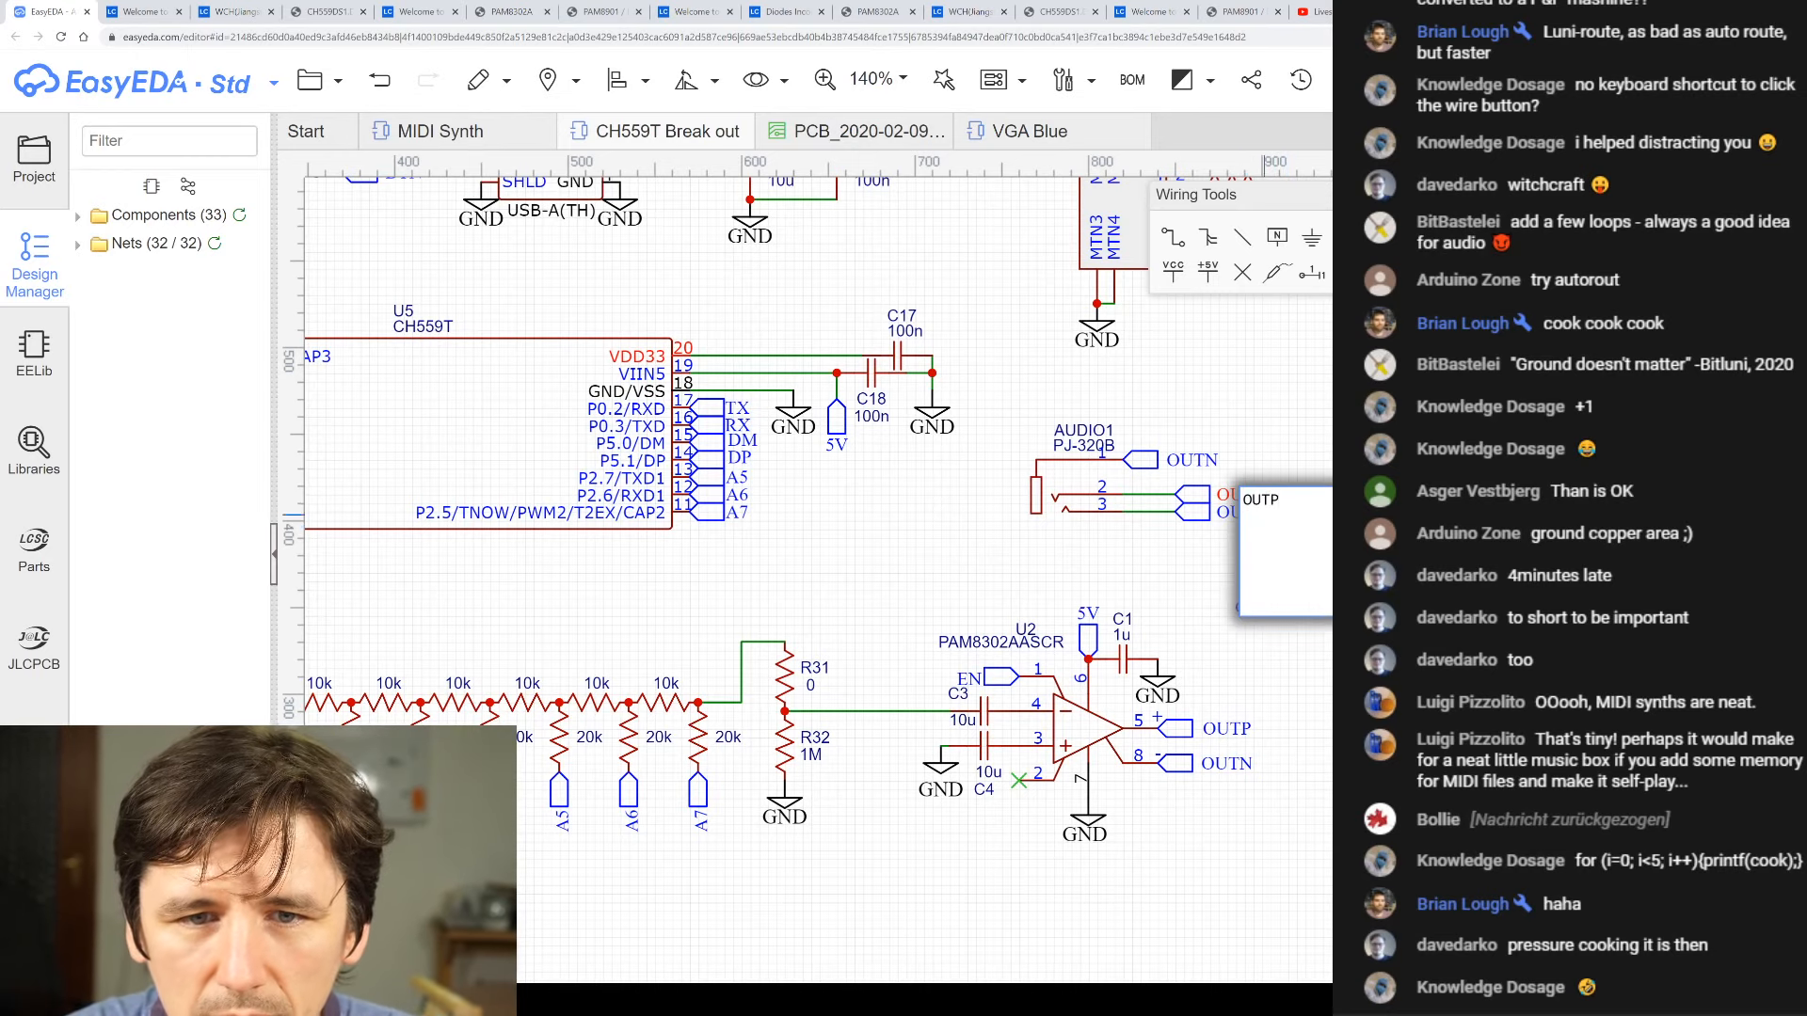
type("P")
key("Return")
- Rename the net label on AUDIO1's pin 3 to OUTP and save the schematic
double_click(1248, 515)
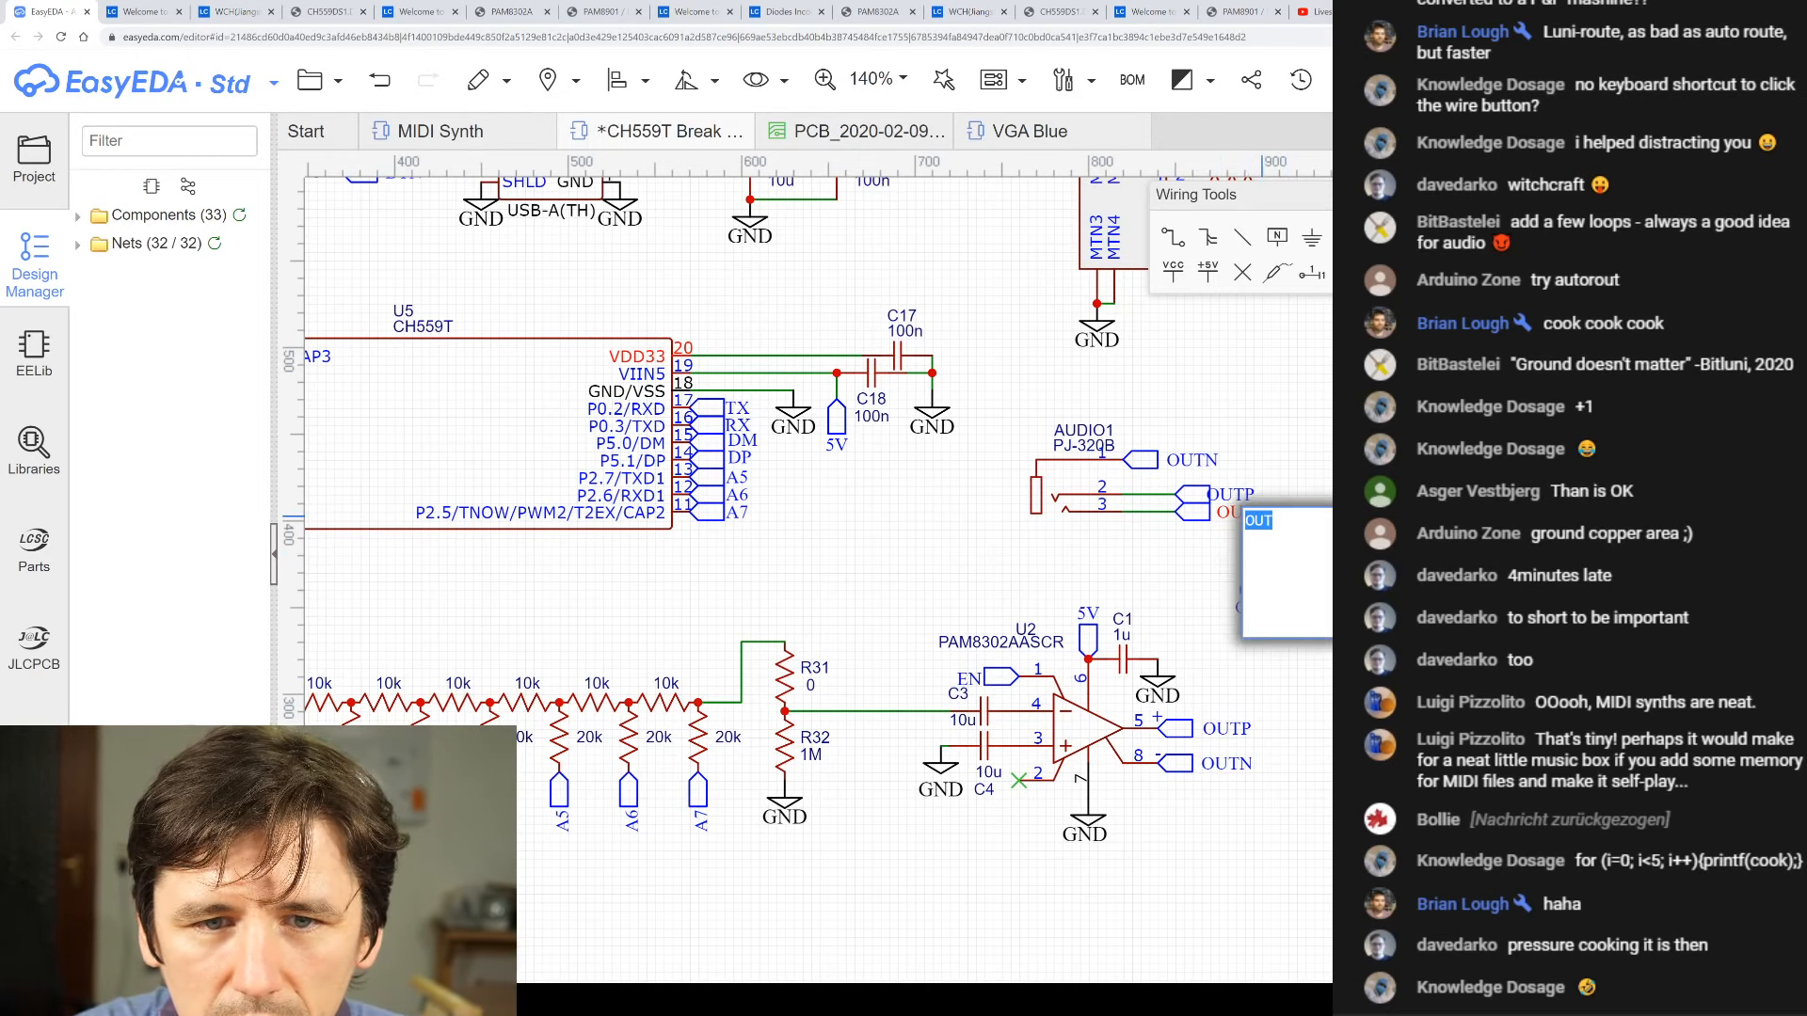
type("P")
key("Return")
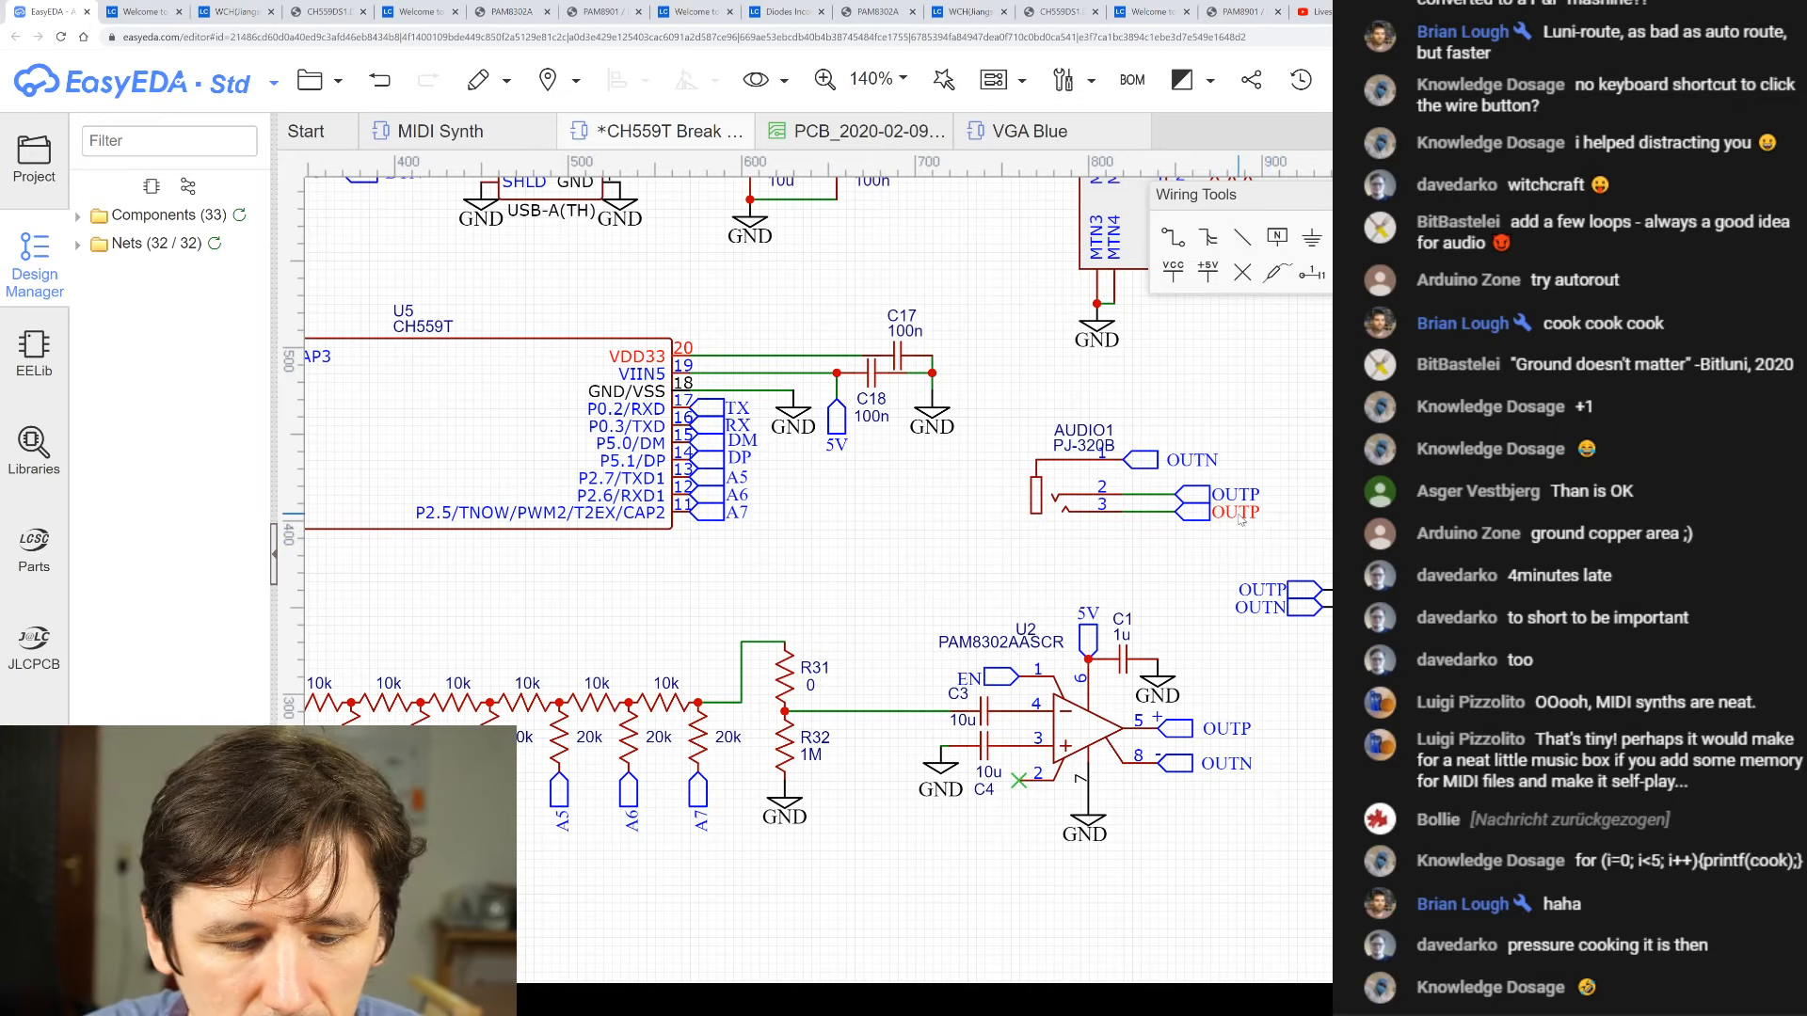
key("ctrl+s")
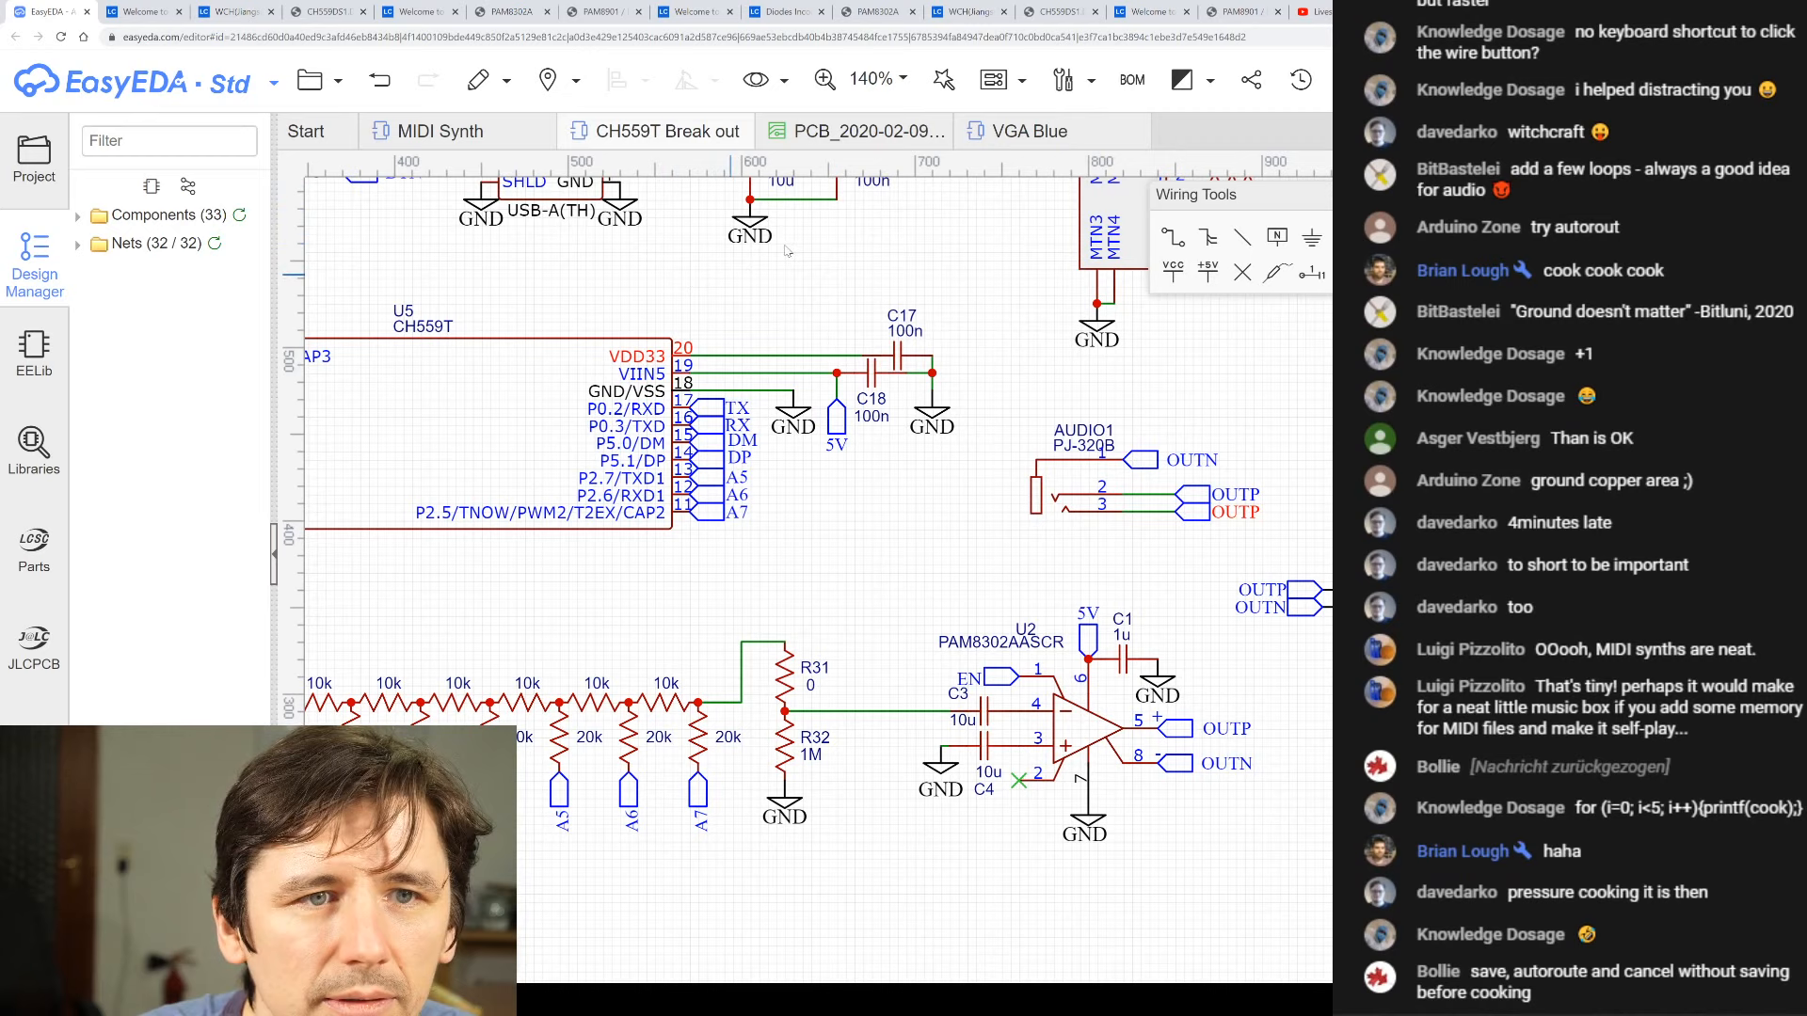
- Return to the PCB layout and move the floating PCB Tools palette clear of the toolbar's commands
left_click(875, 132)
scroll(708, 422, "down", 3)
scroll(762, 442, "up", 3)
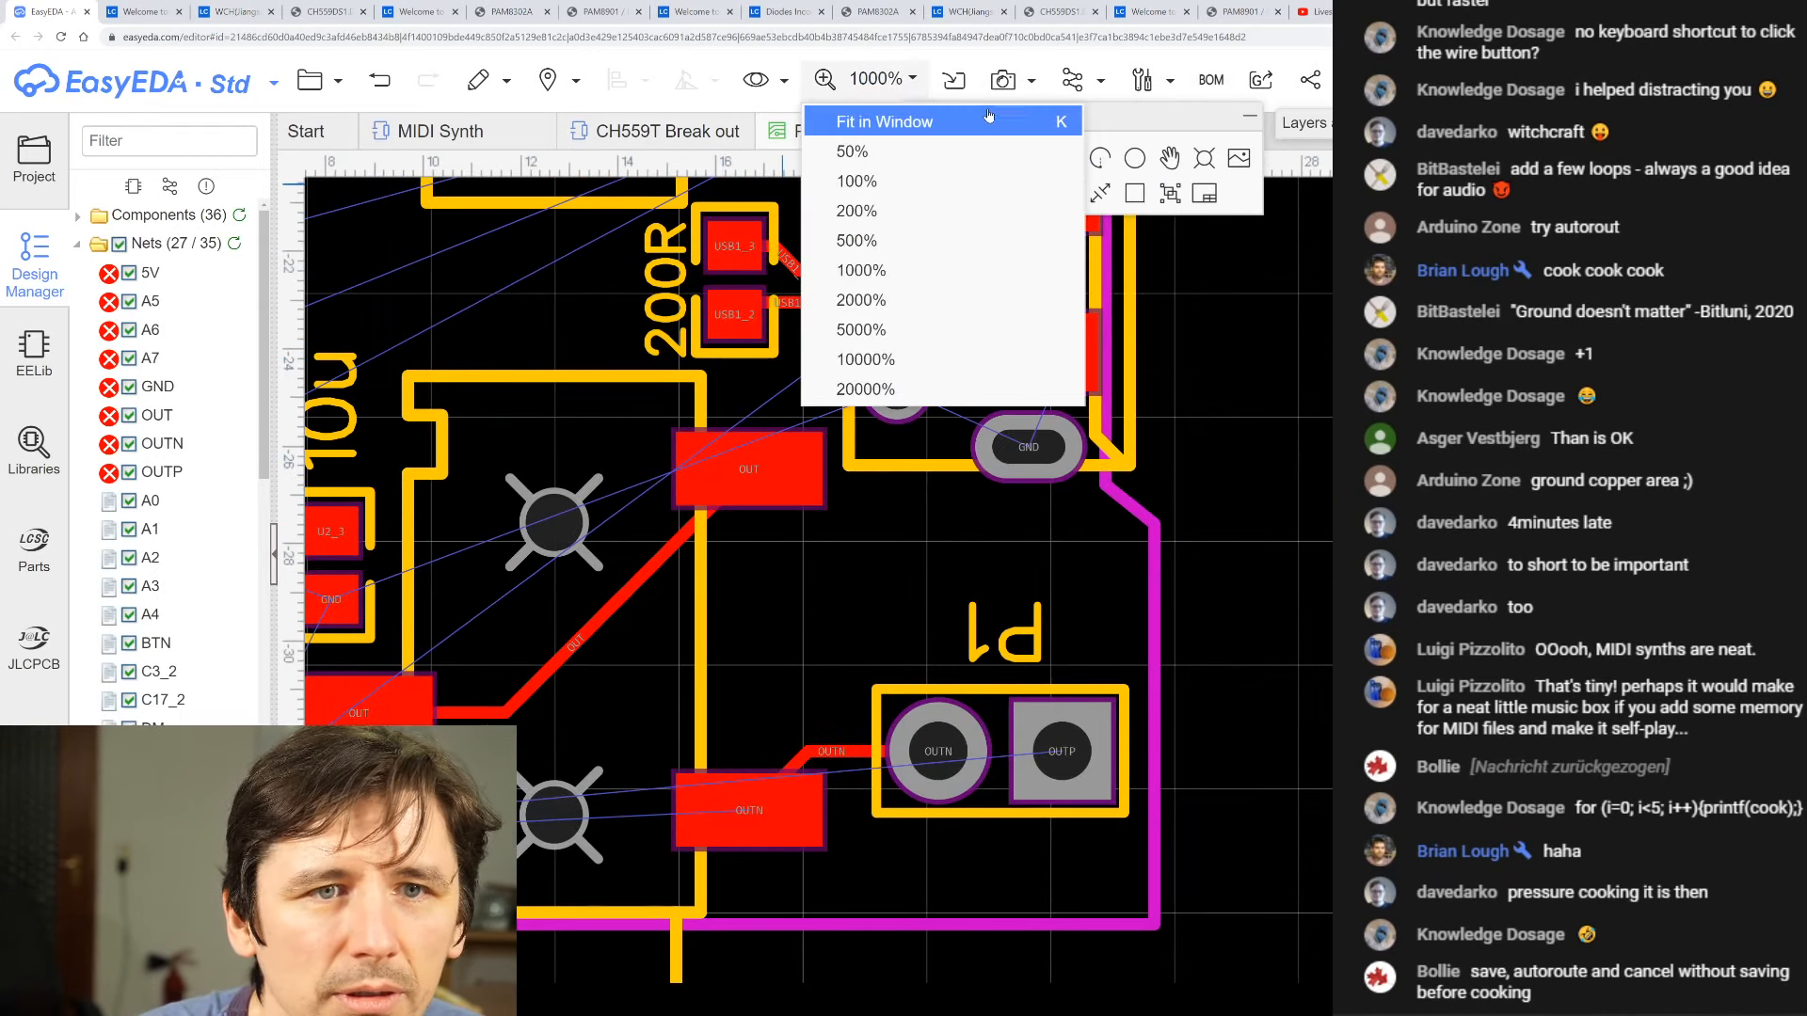
left_click_drag(1156, 130, 1180, 166)
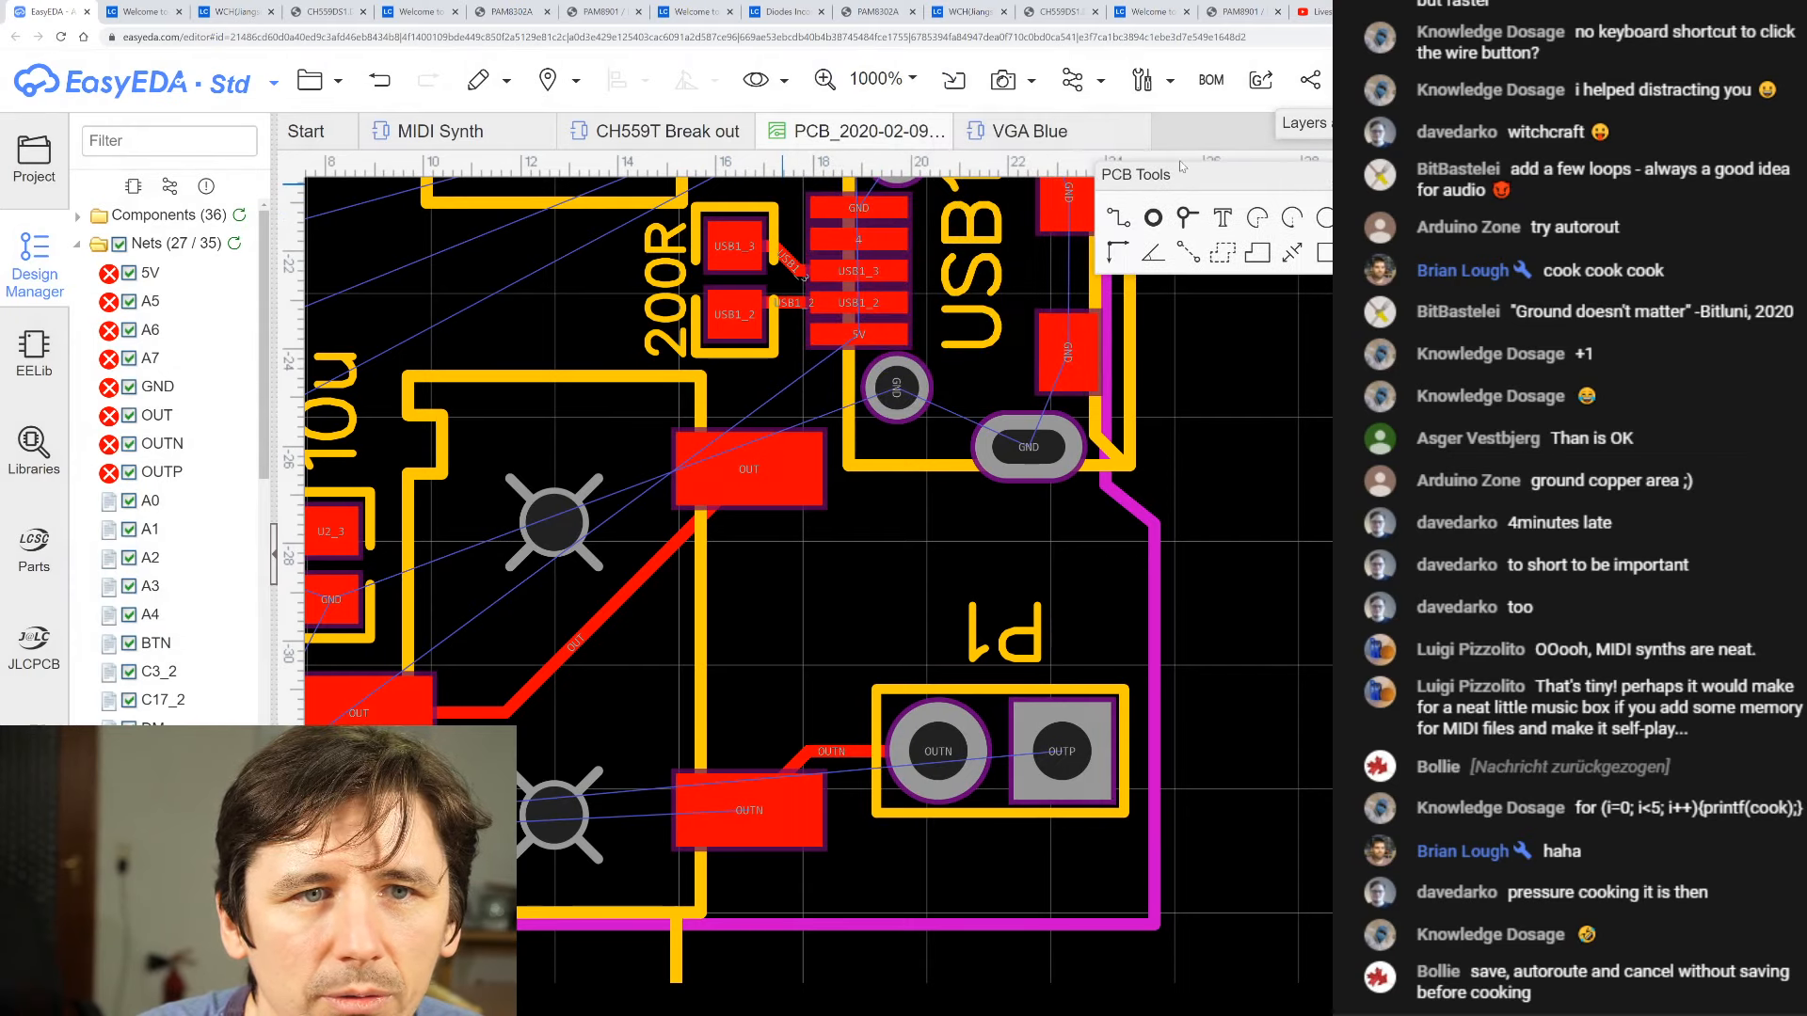
- Import the schematic changes into the PCB and apply the OUTP net update to AUDIO1 pads 2 and 3
left_click(953, 94)
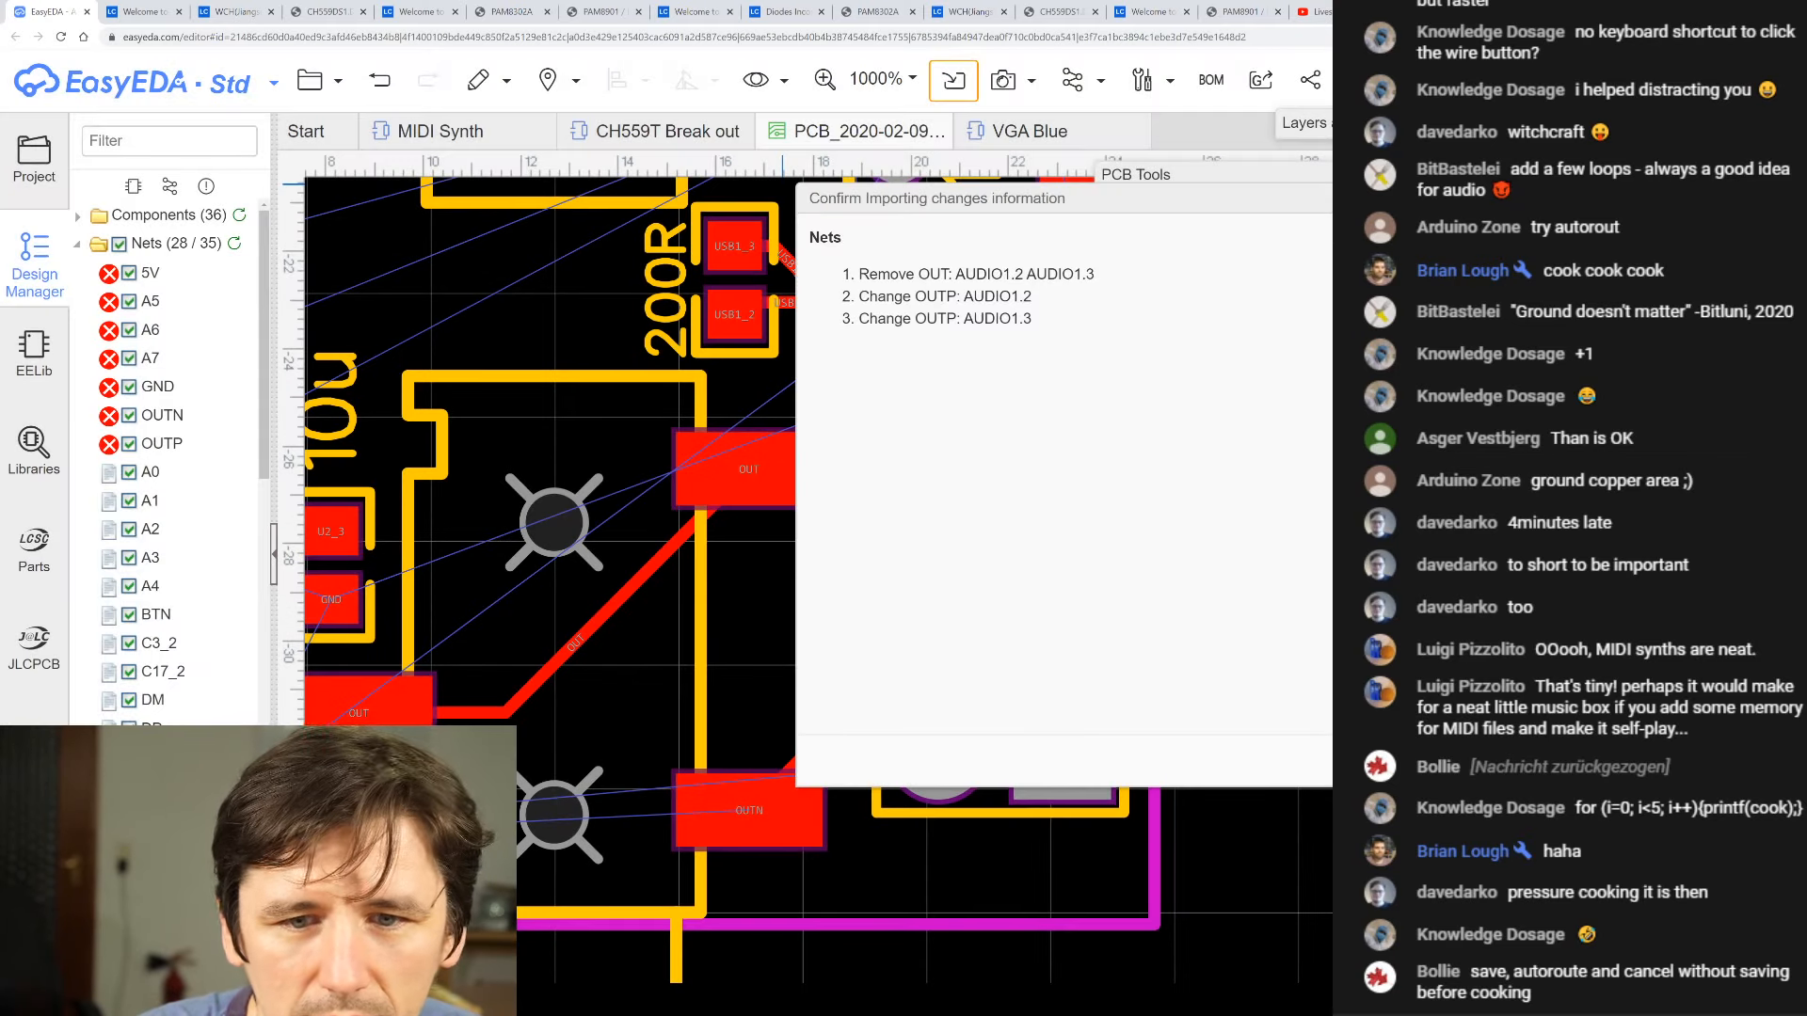
left_click(1411, 760)
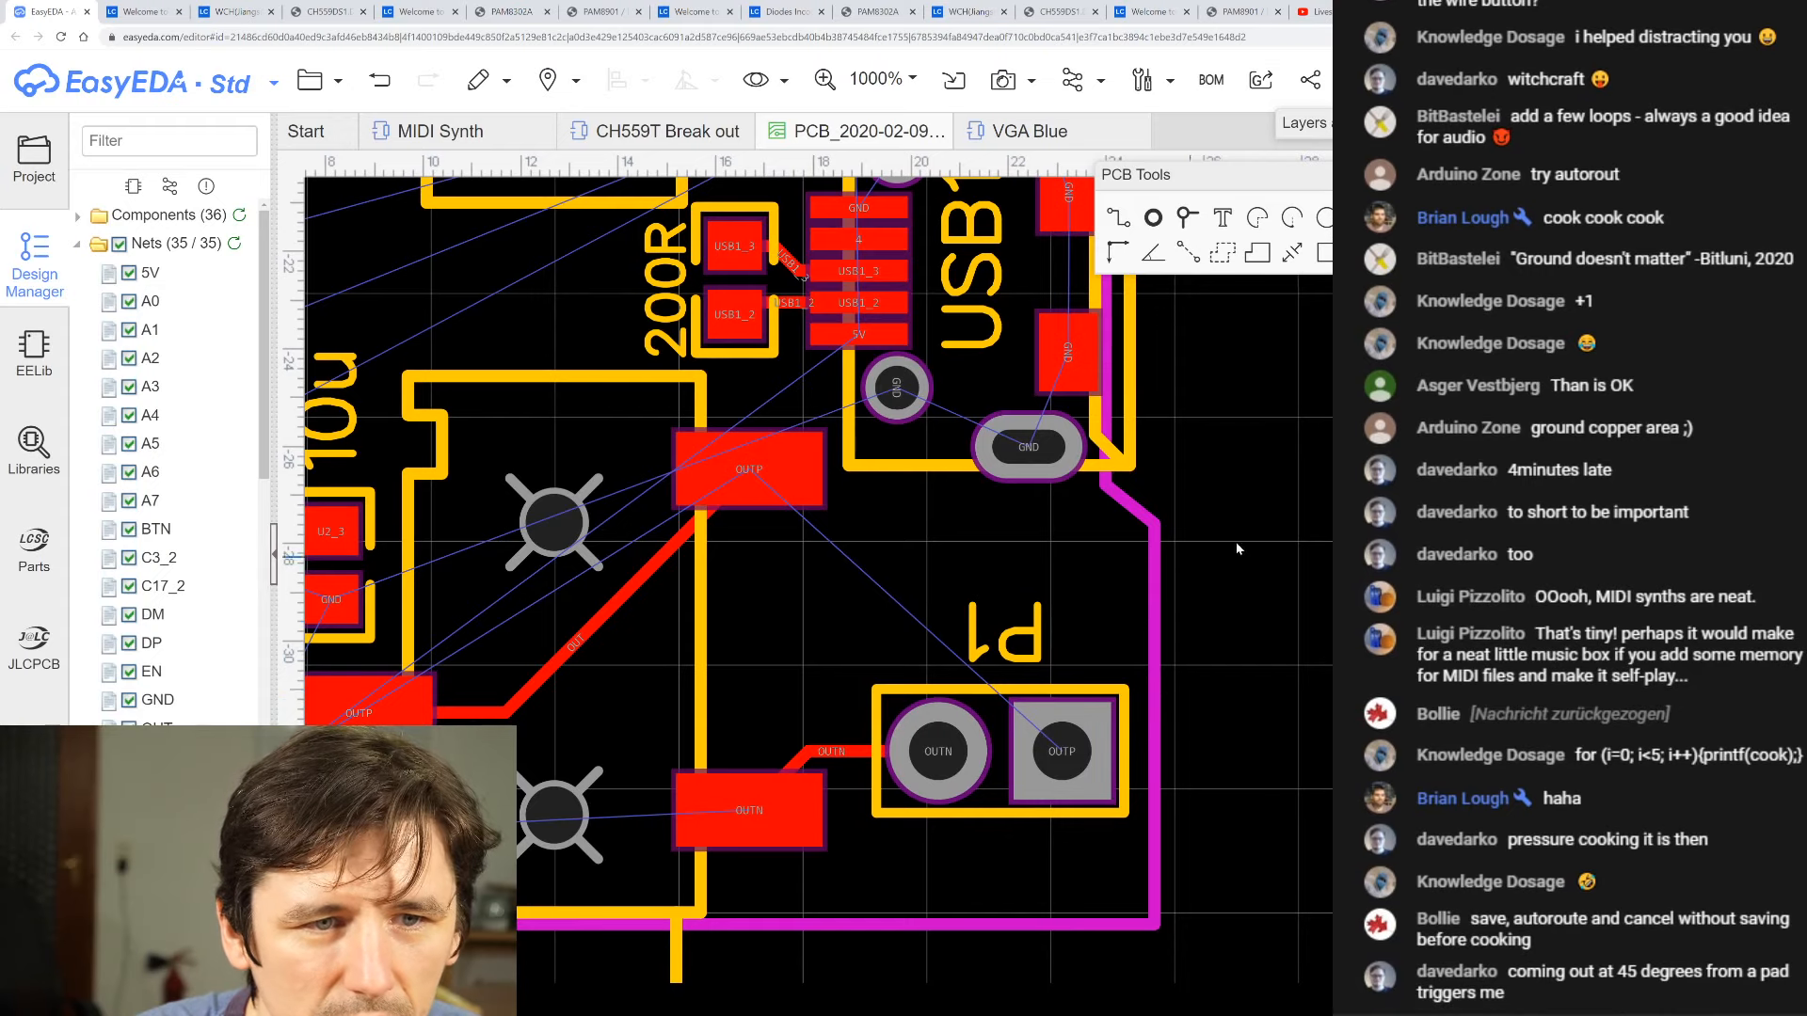
scroll(1276, 537, "down", 3)
scroll(899, 591, "up", 3)
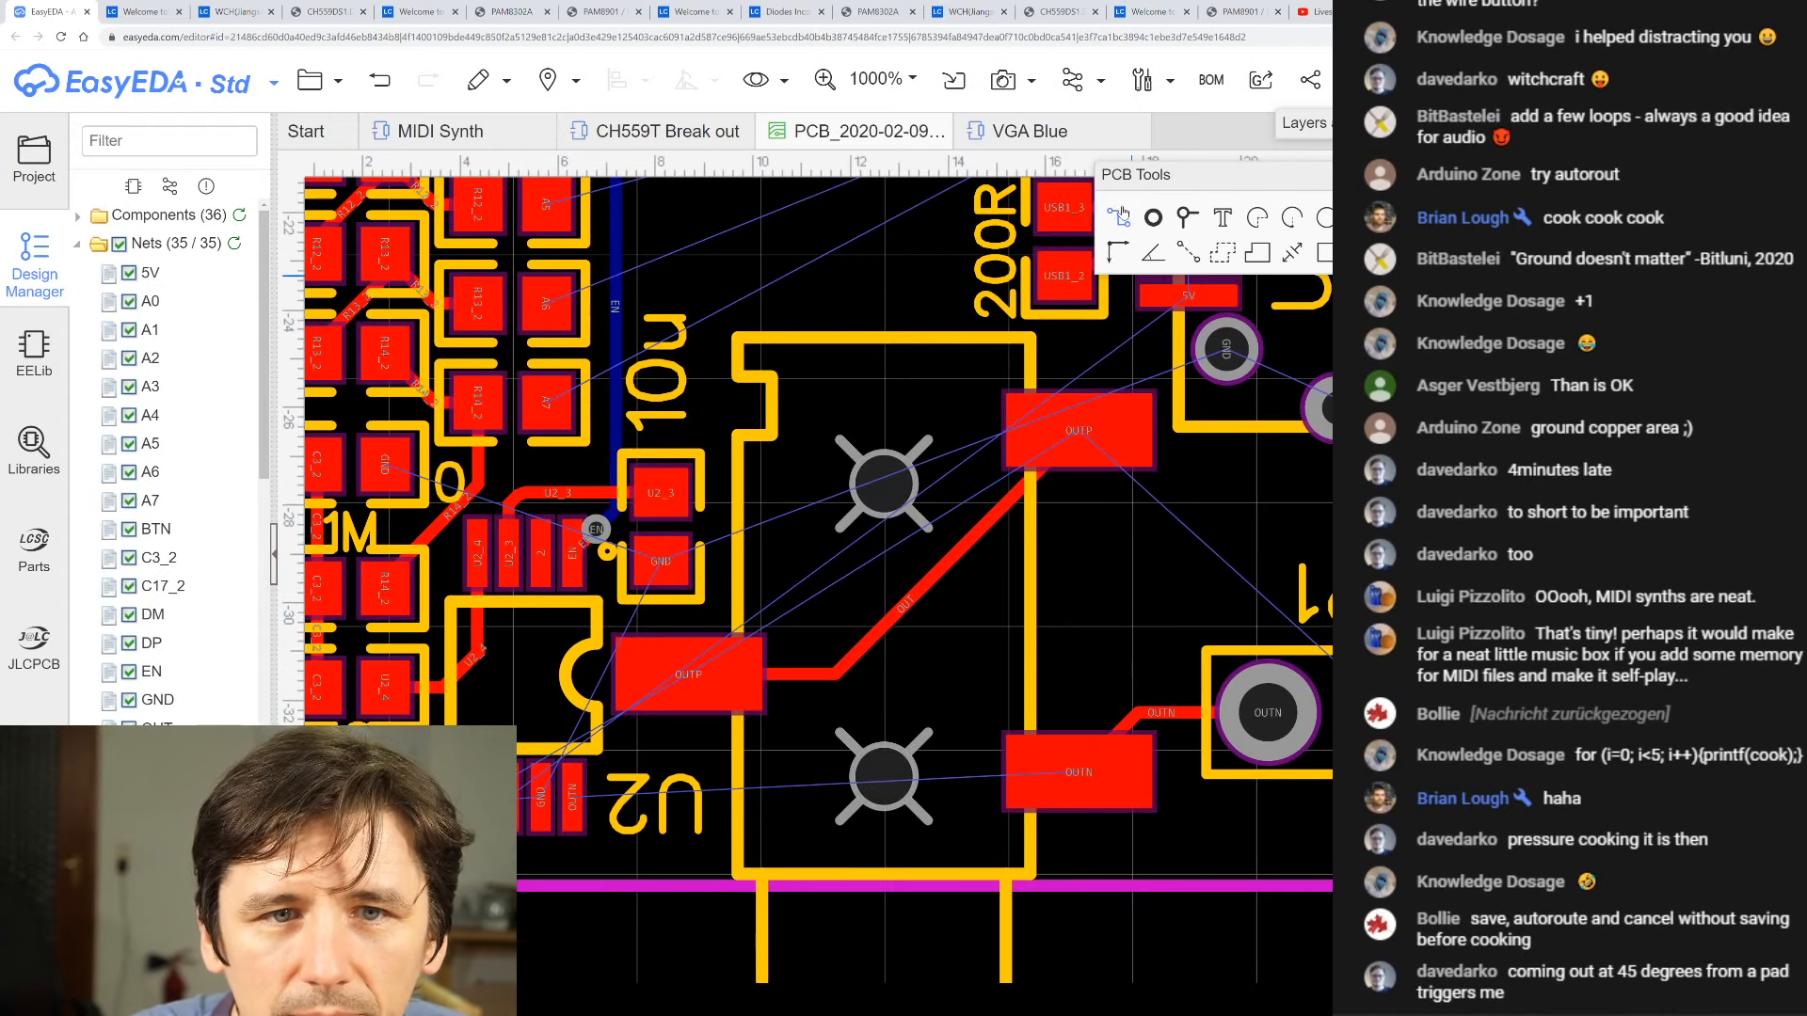
left_click(1118, 217)
left_click(1079, 431)
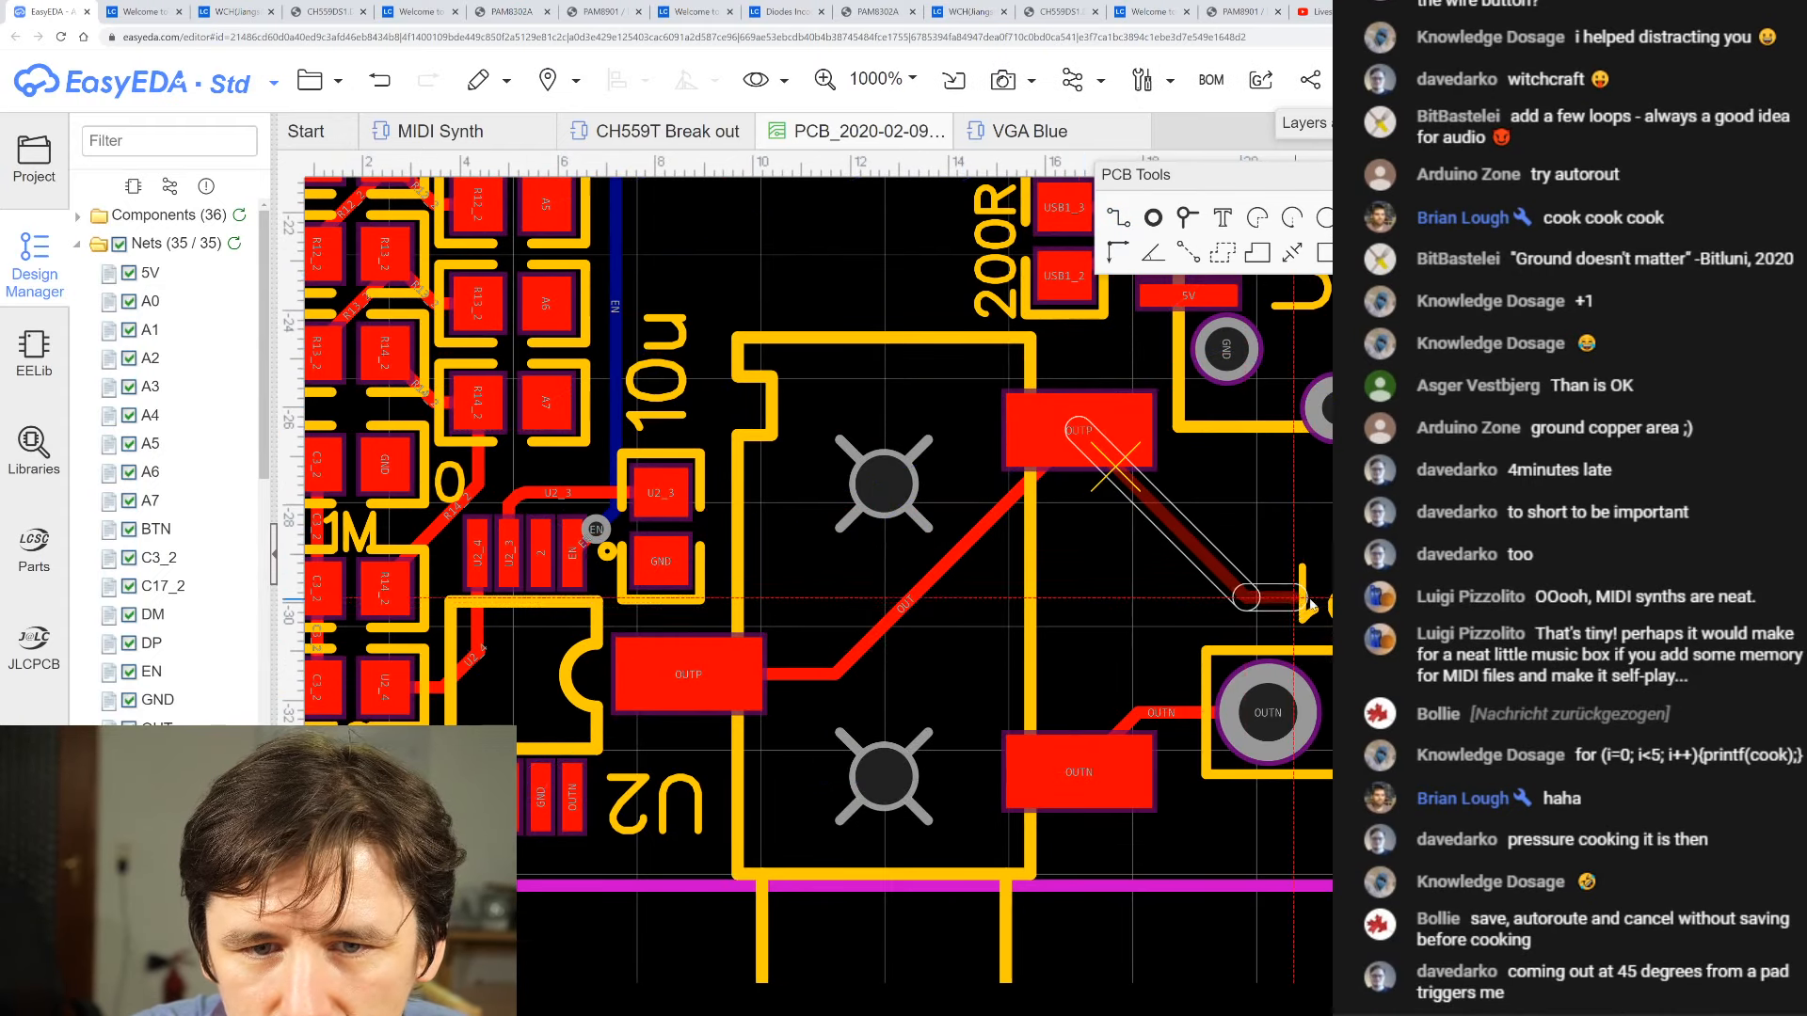
left_click(1311, 607)
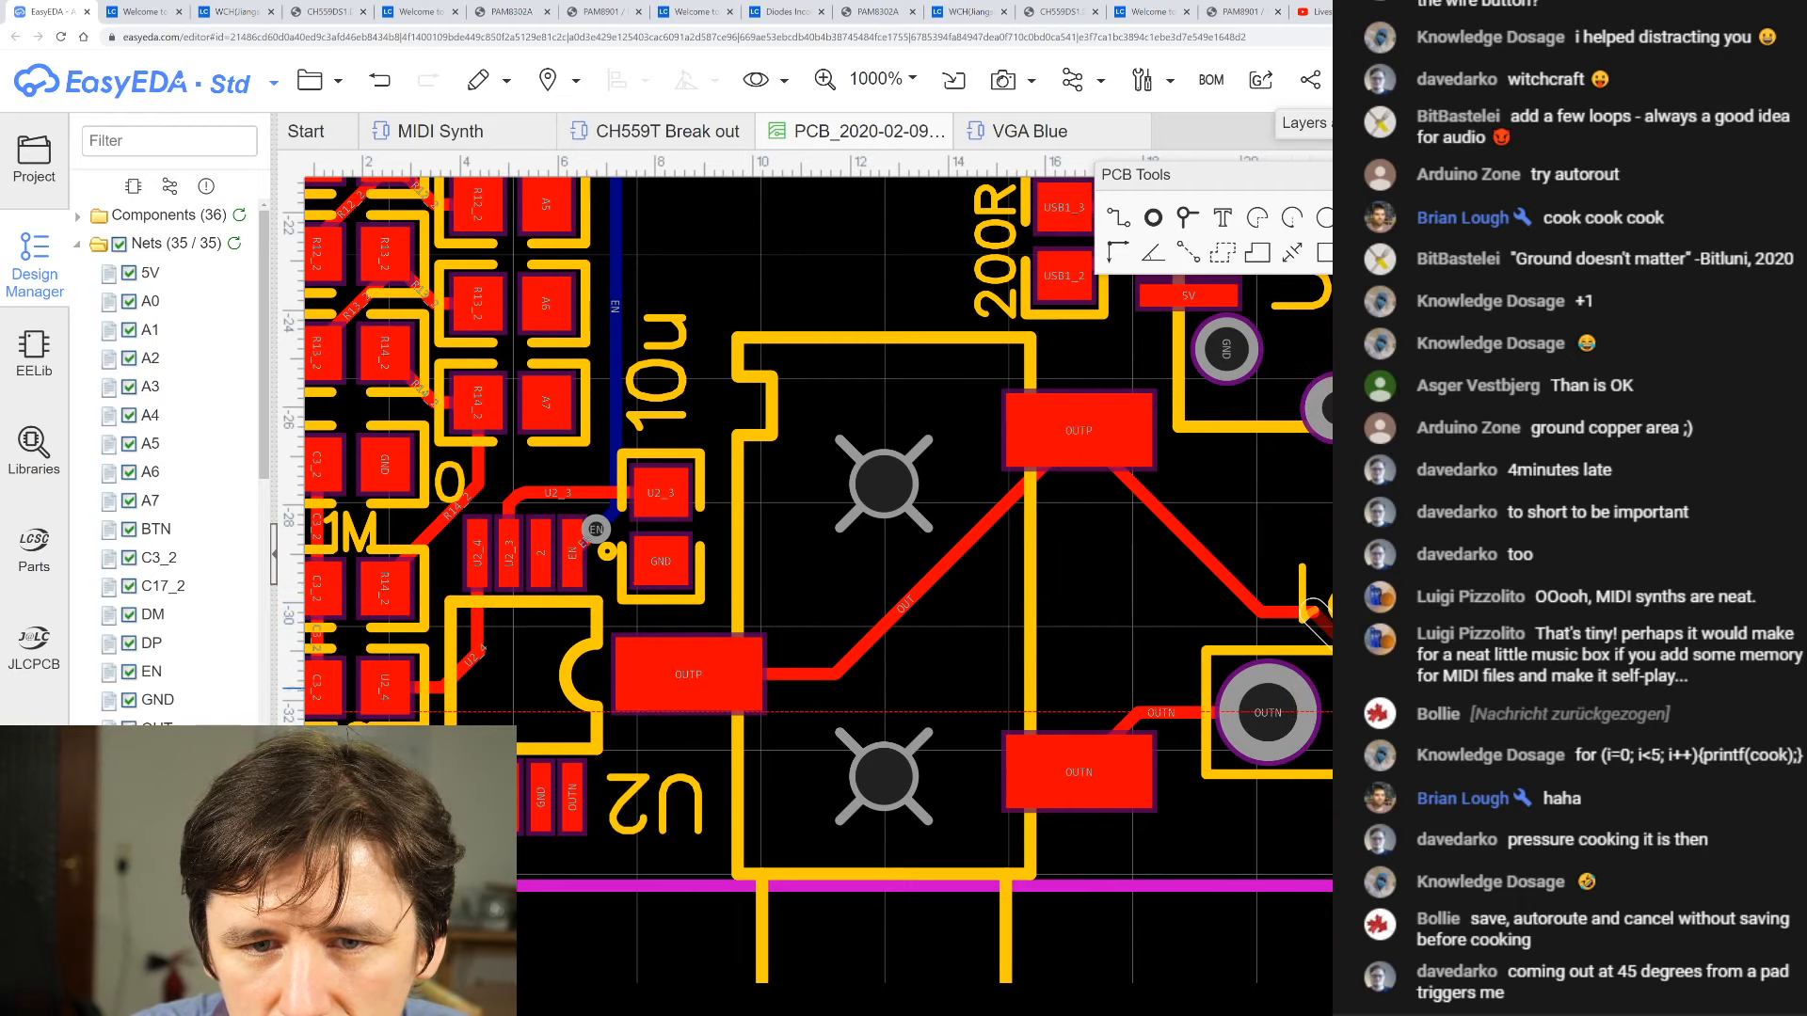
key("Escape")
scroll(1223, 684, "down", 3)
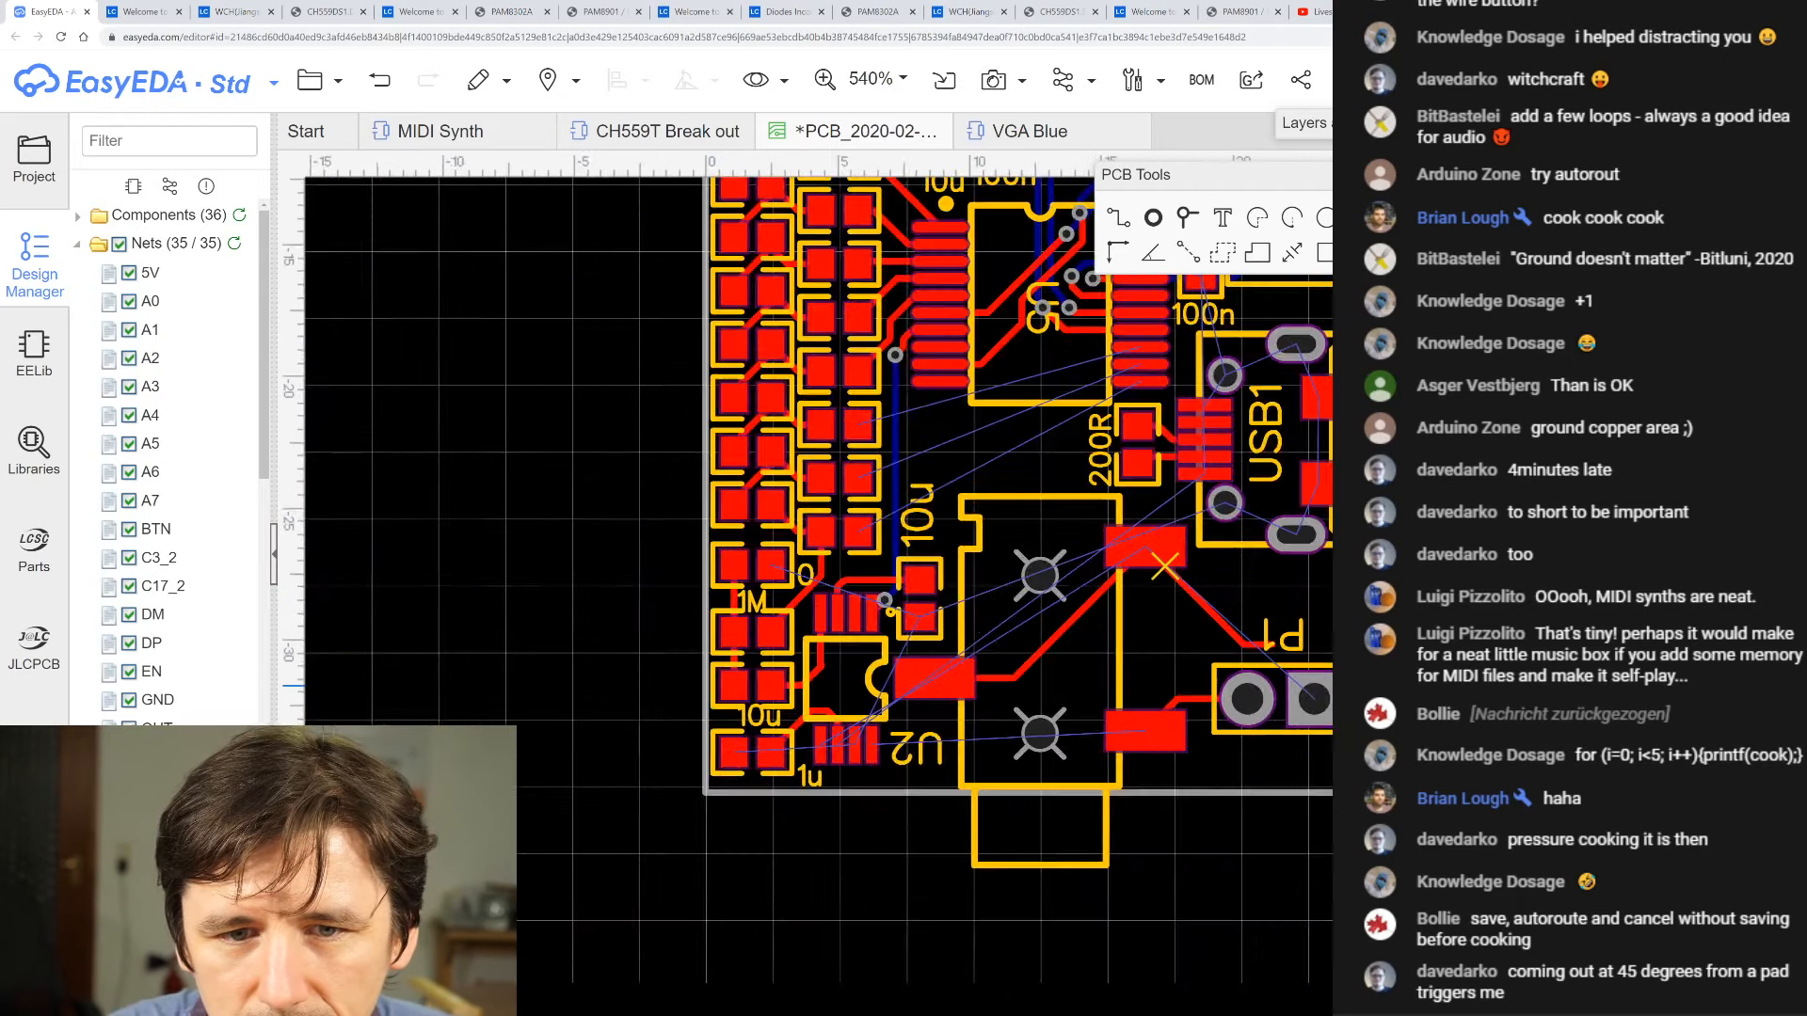
- Delete the old OUT track connecting the two OUTP pads of the audio jack
scroll(1164, 565, "up", 3)
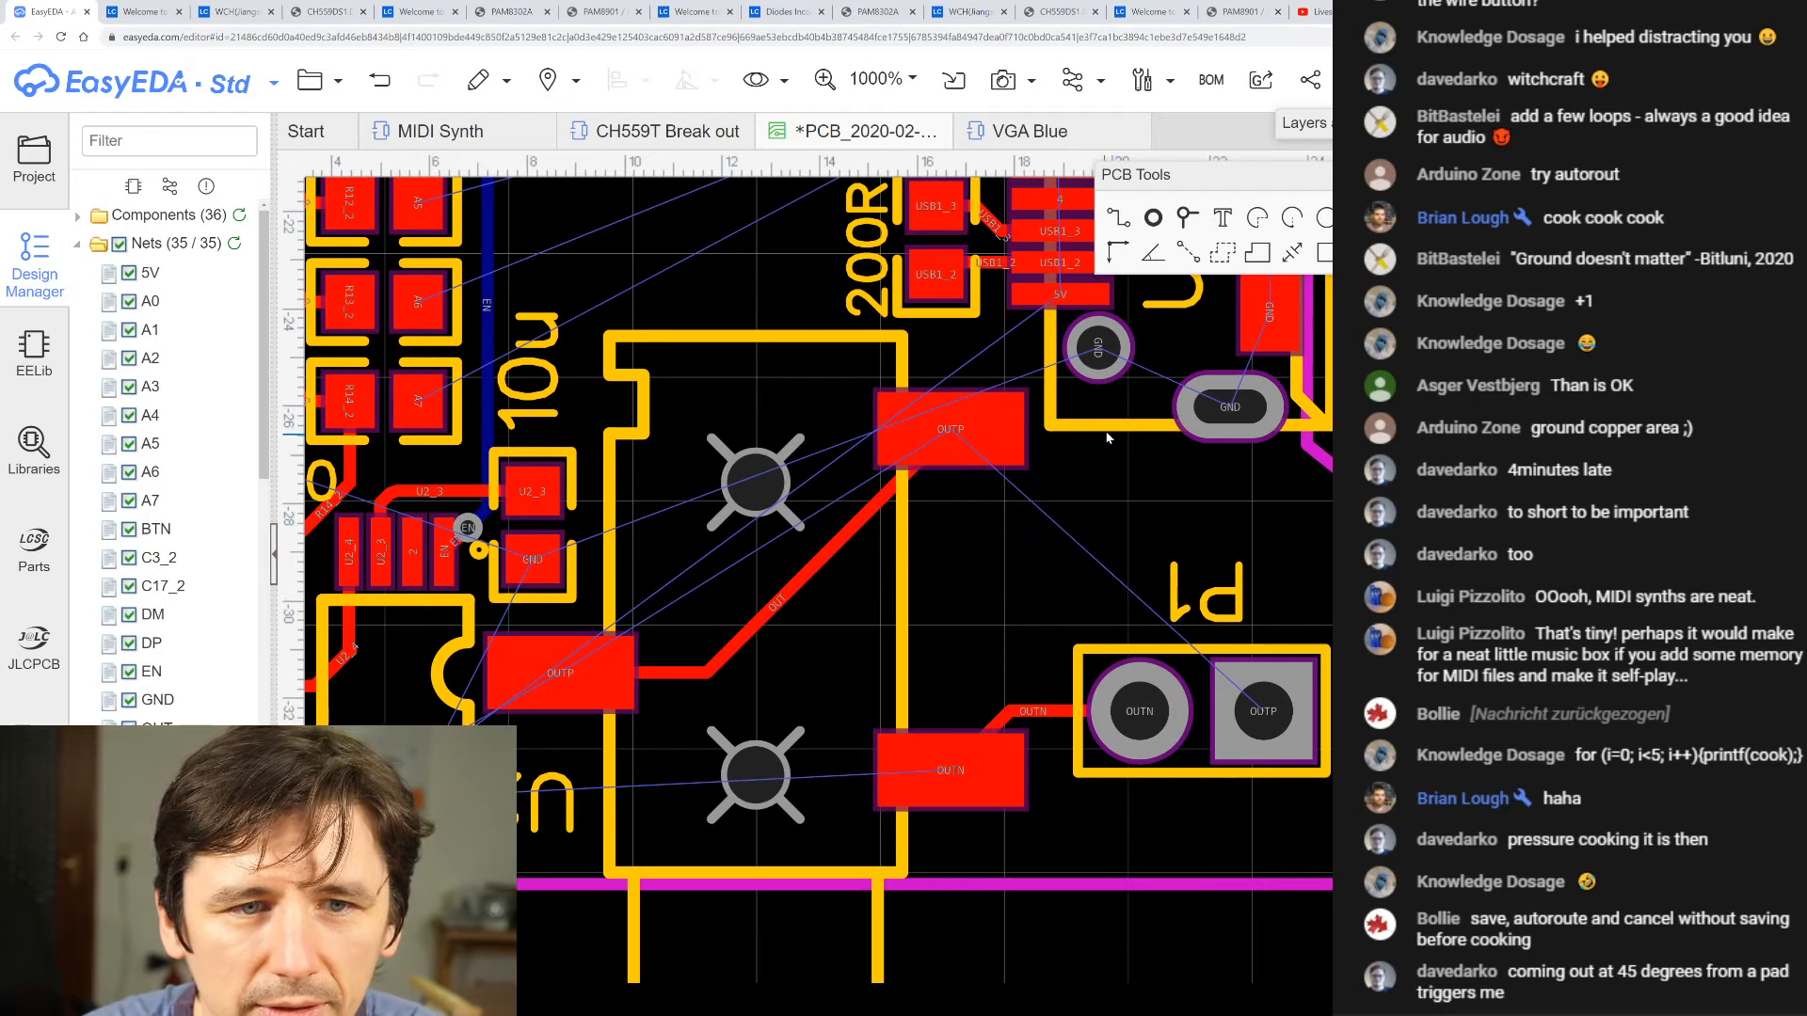
left_click(945, 449)
left_click(870, 511)
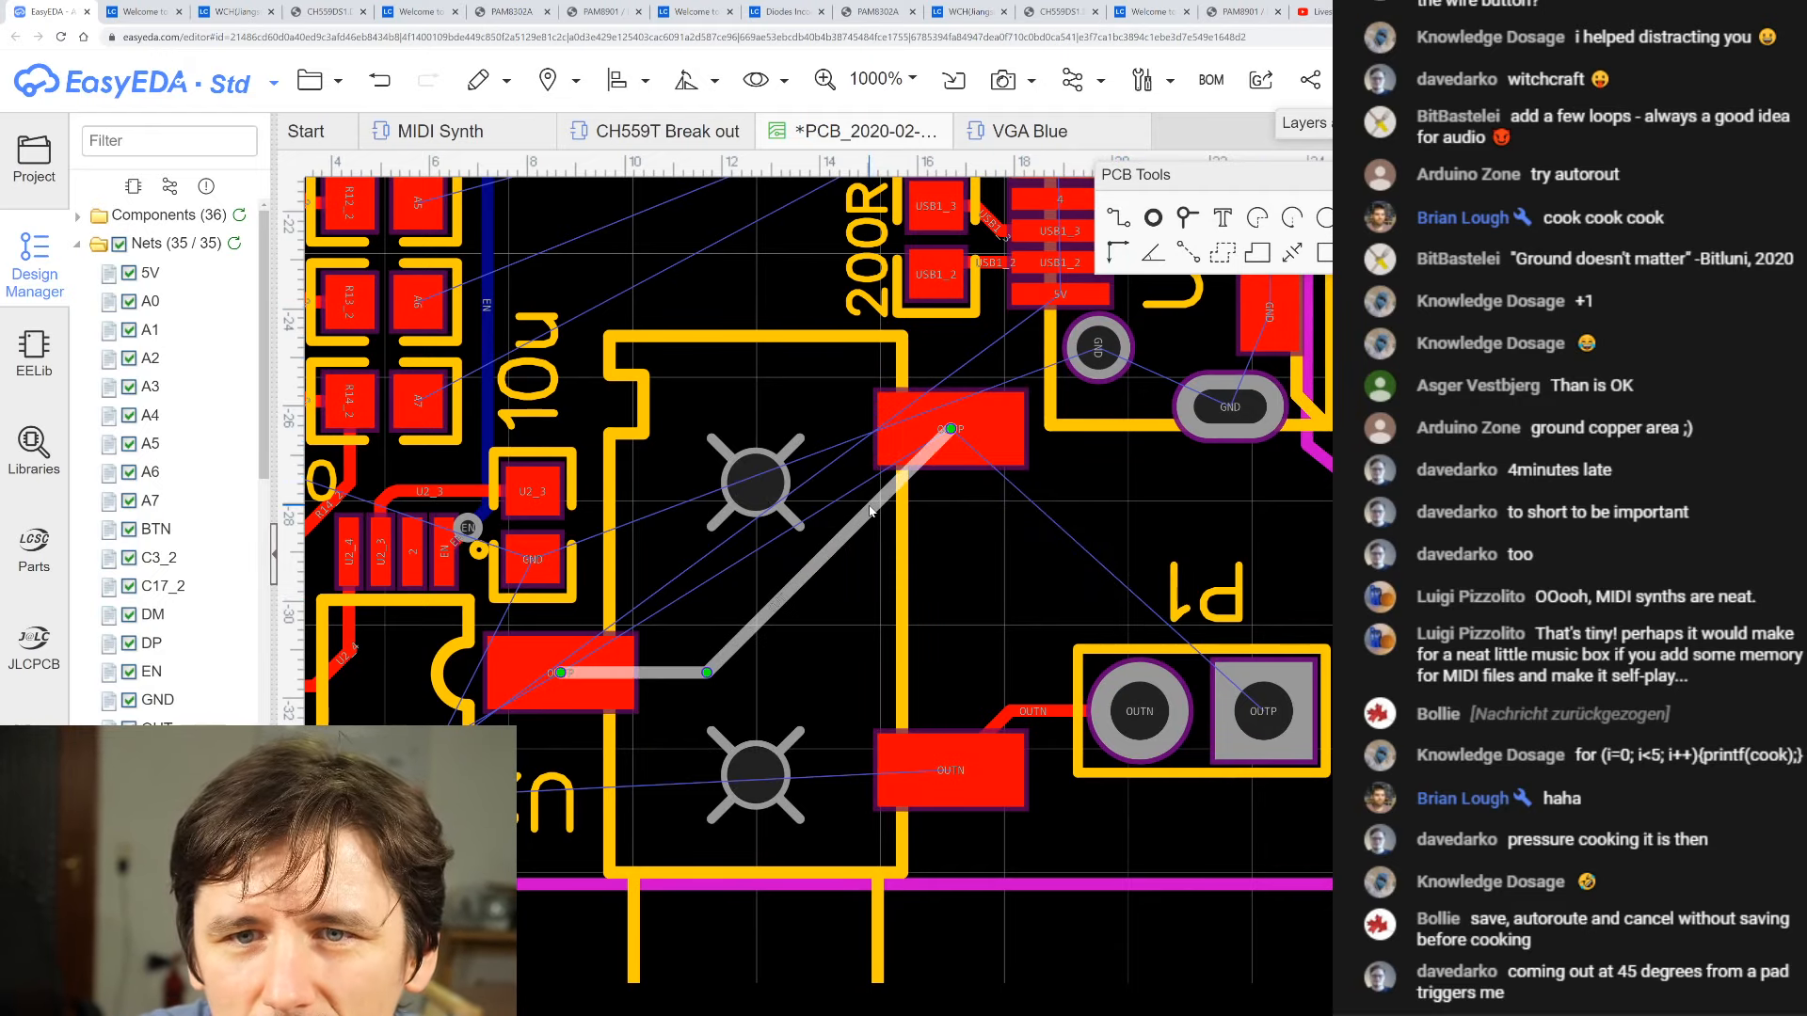
key("Delete")
- Route an OUTP track from the audio jack's OUTP pad beside USB1 diagonally to the square OUTP pad of P1
left_click(1117, 216)
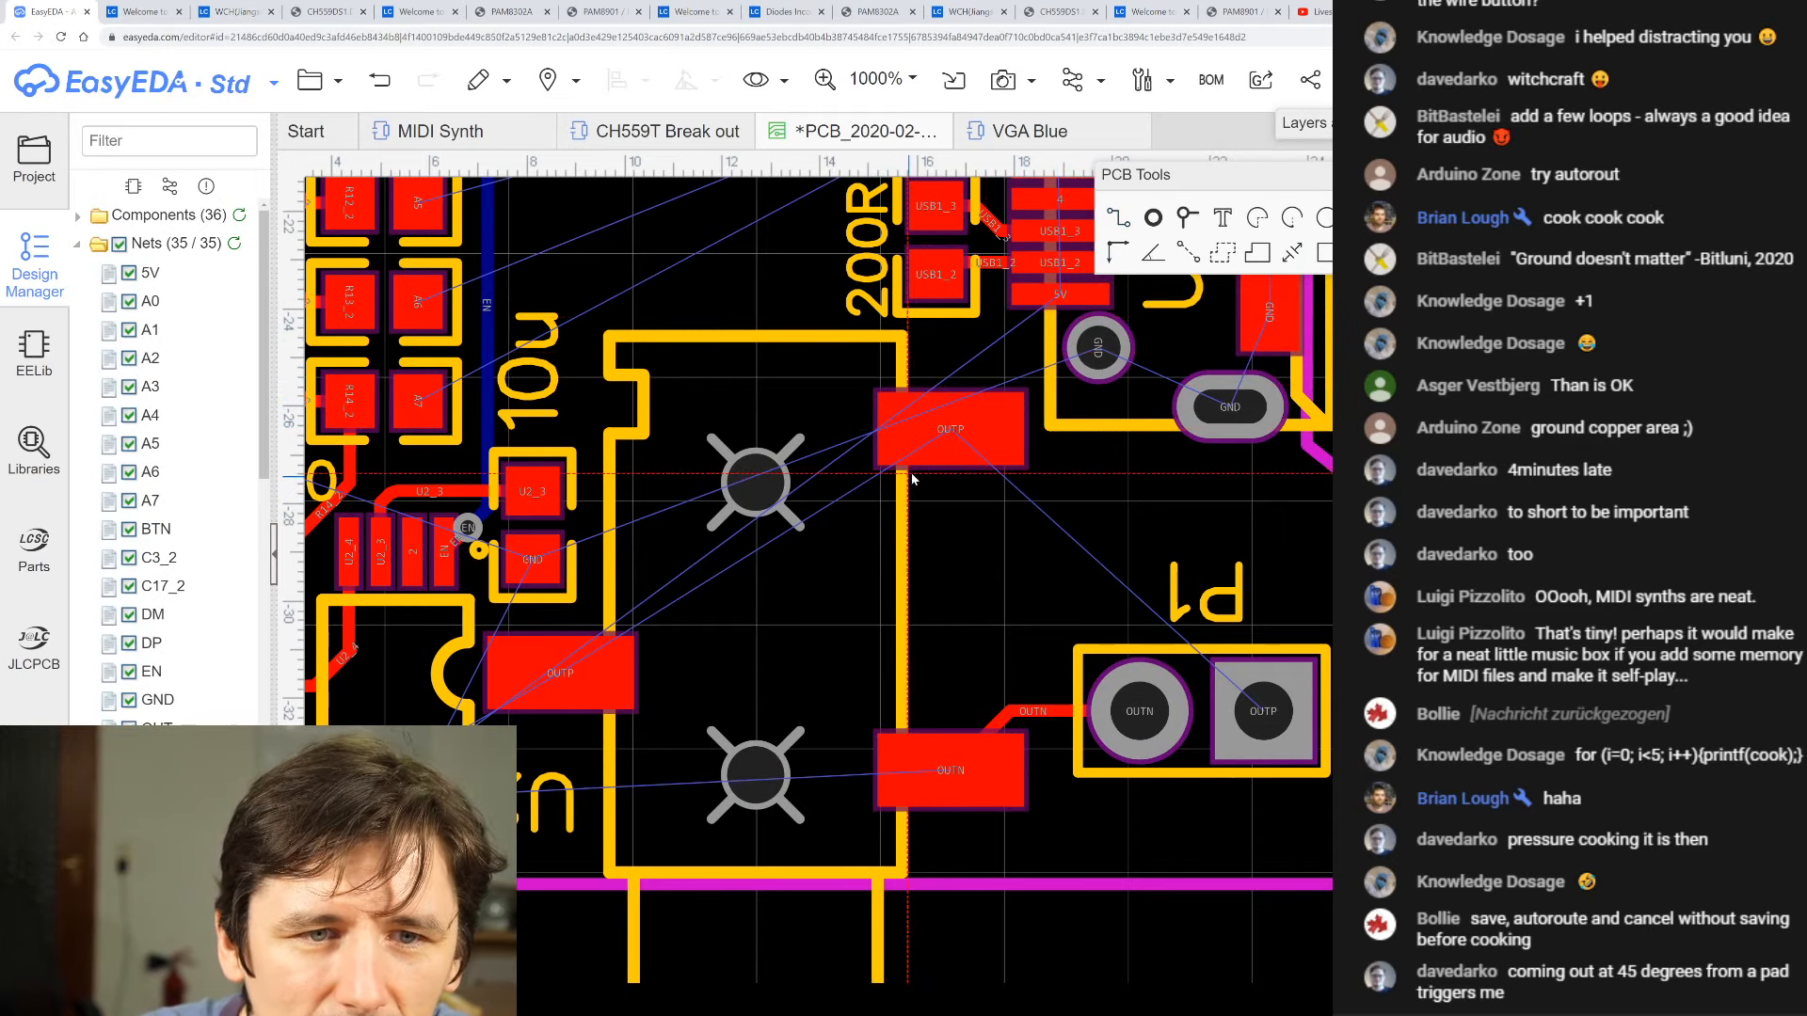
left_click(950, 428)
left_click(1266, 718)
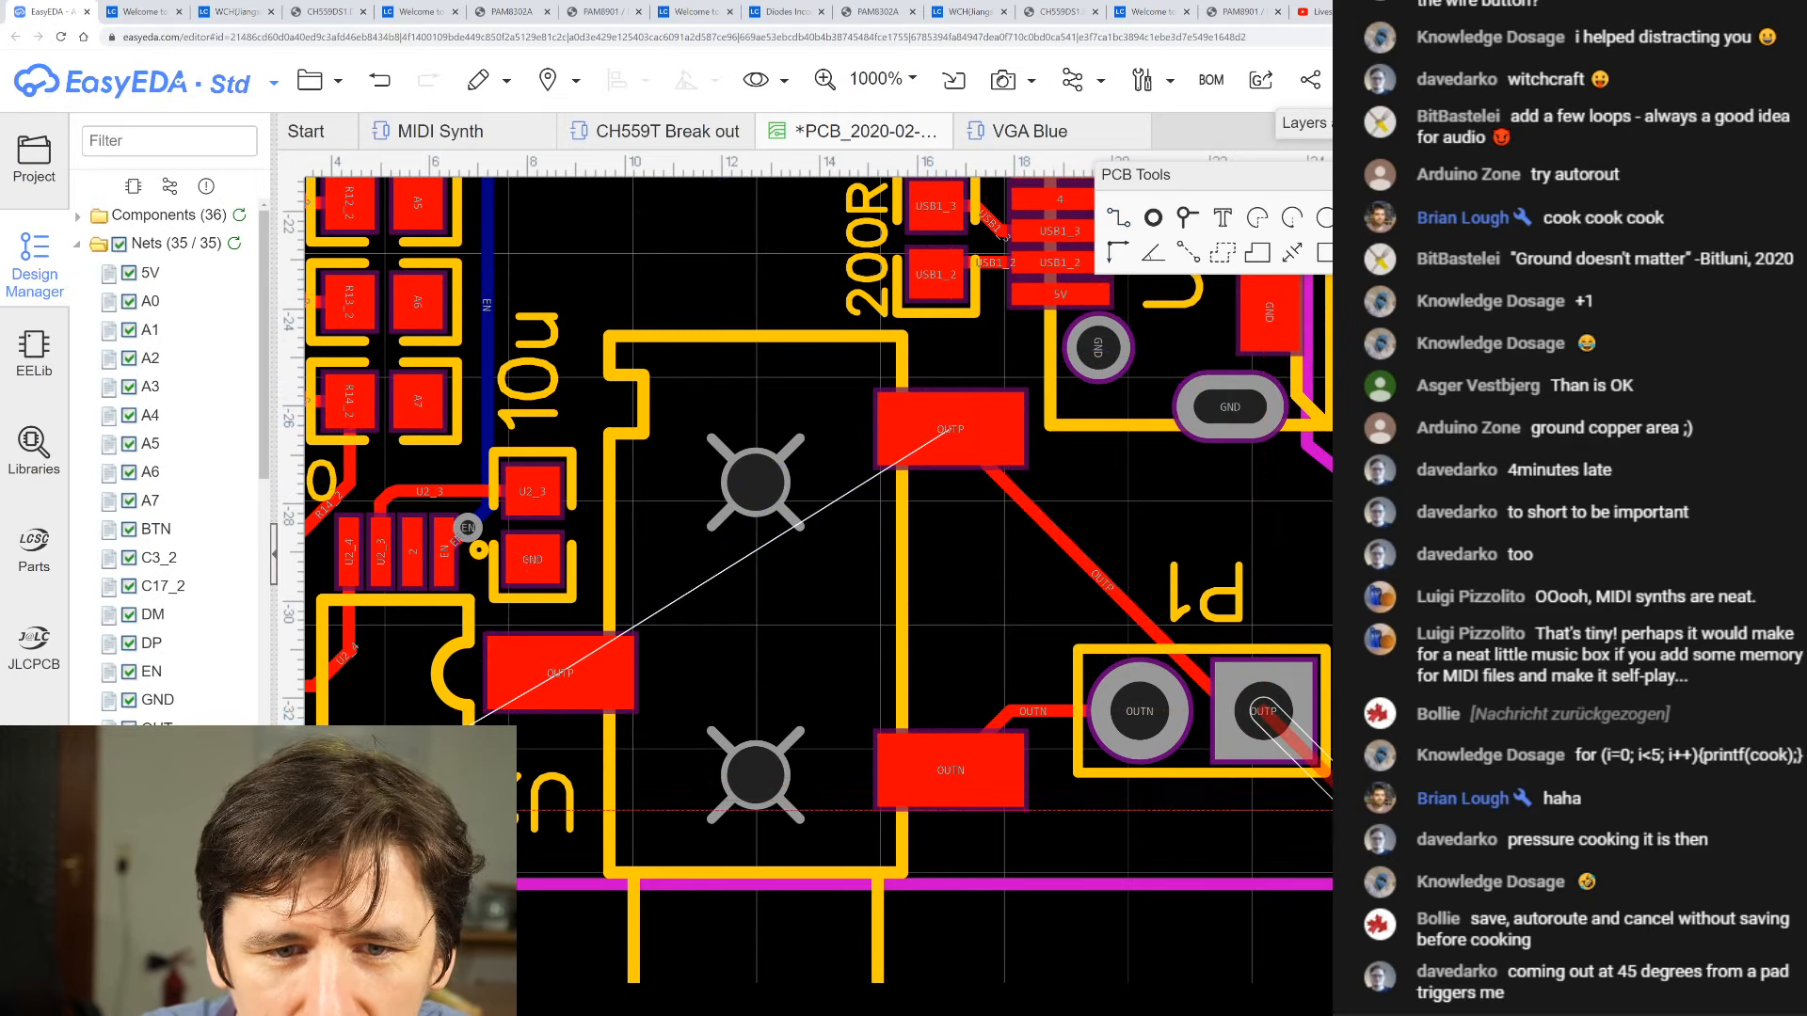
scroll(1029, 712, "down", 3)
scroll(1029, 712, "up", 3)
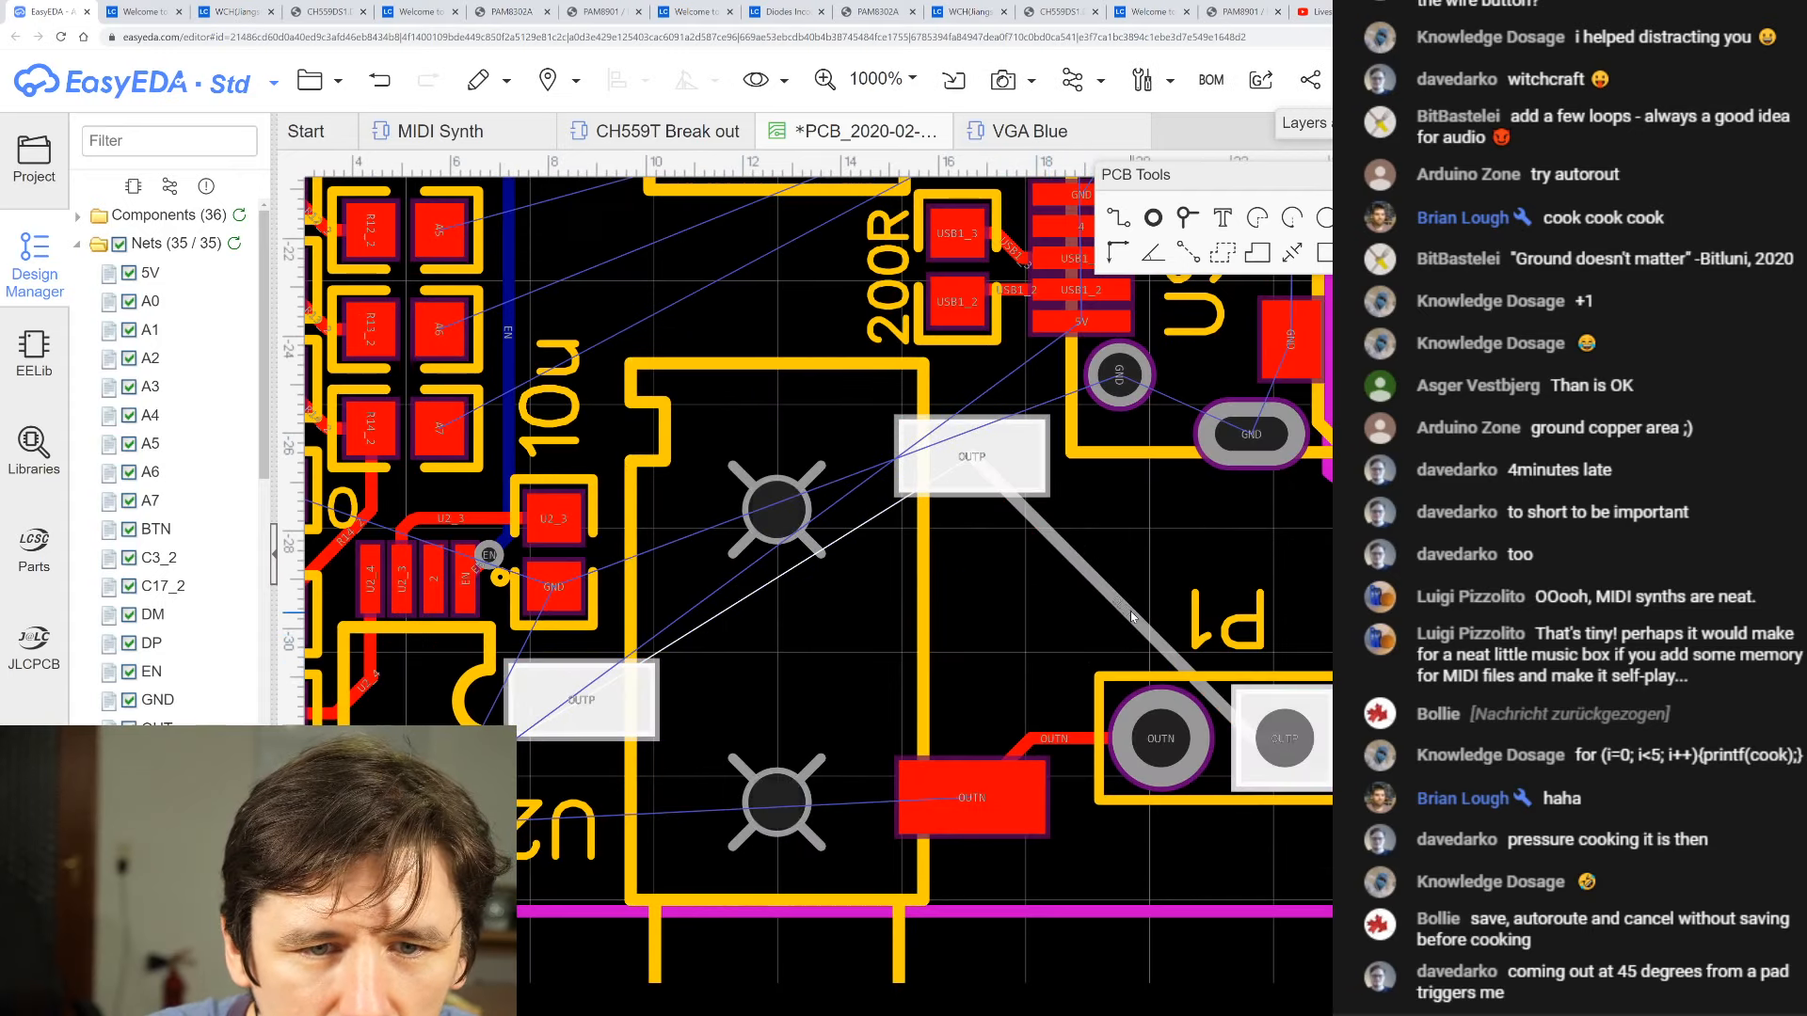
left_click(1131, 611)
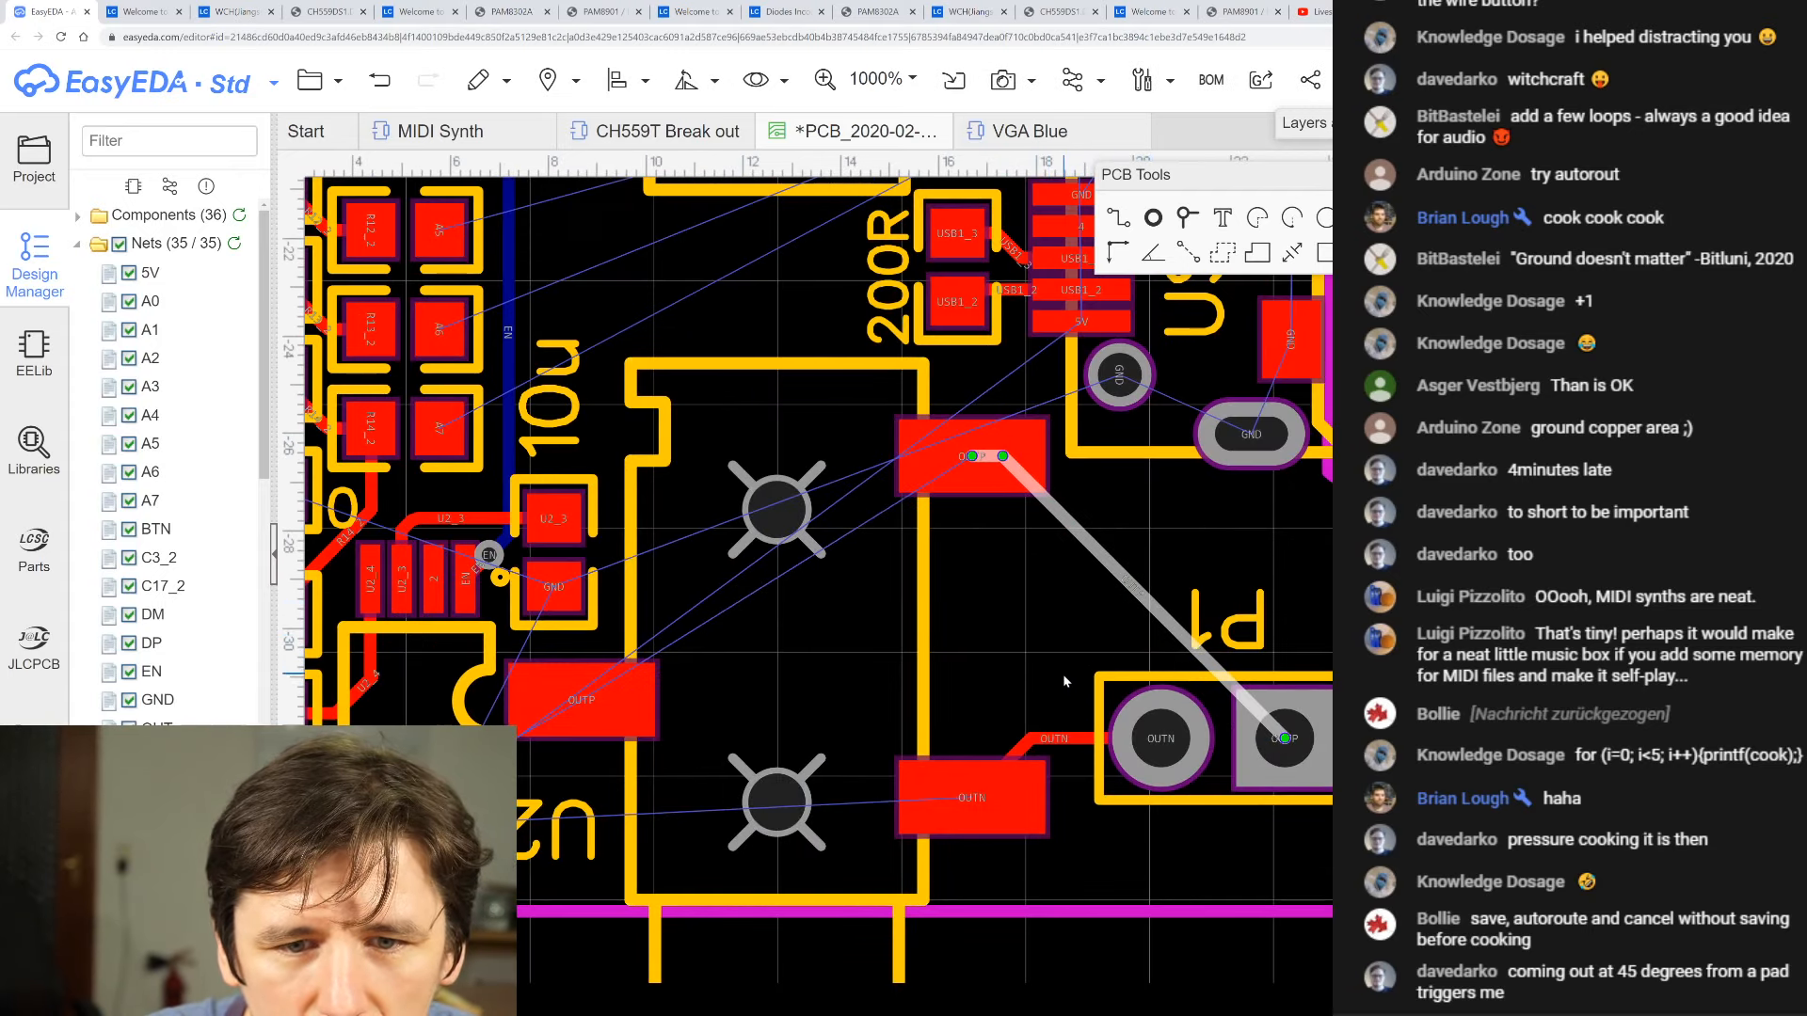
- Route an OUTP track between the audio jack's two OUTP pads, from the one beside U2 to the one near USB1
scroll(1063, 673, "down", 3)
scroll(1170, 548, "up", 3)
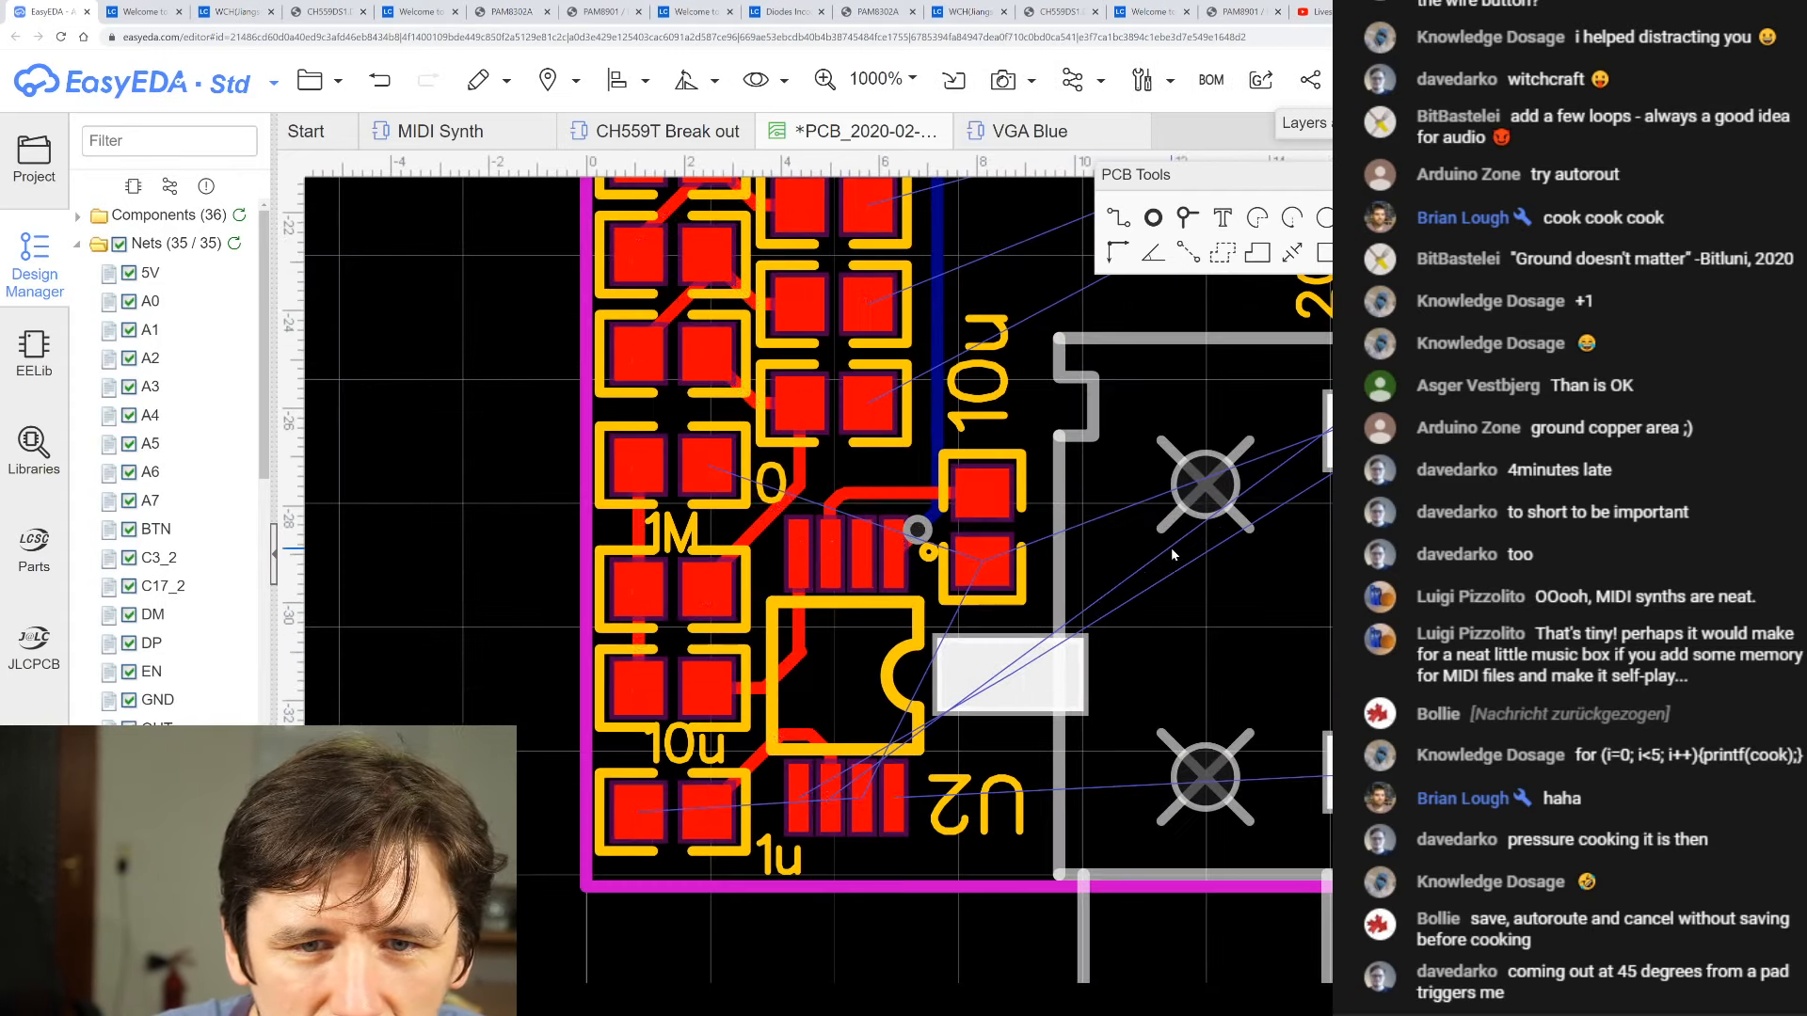
left_click(1118, 218)
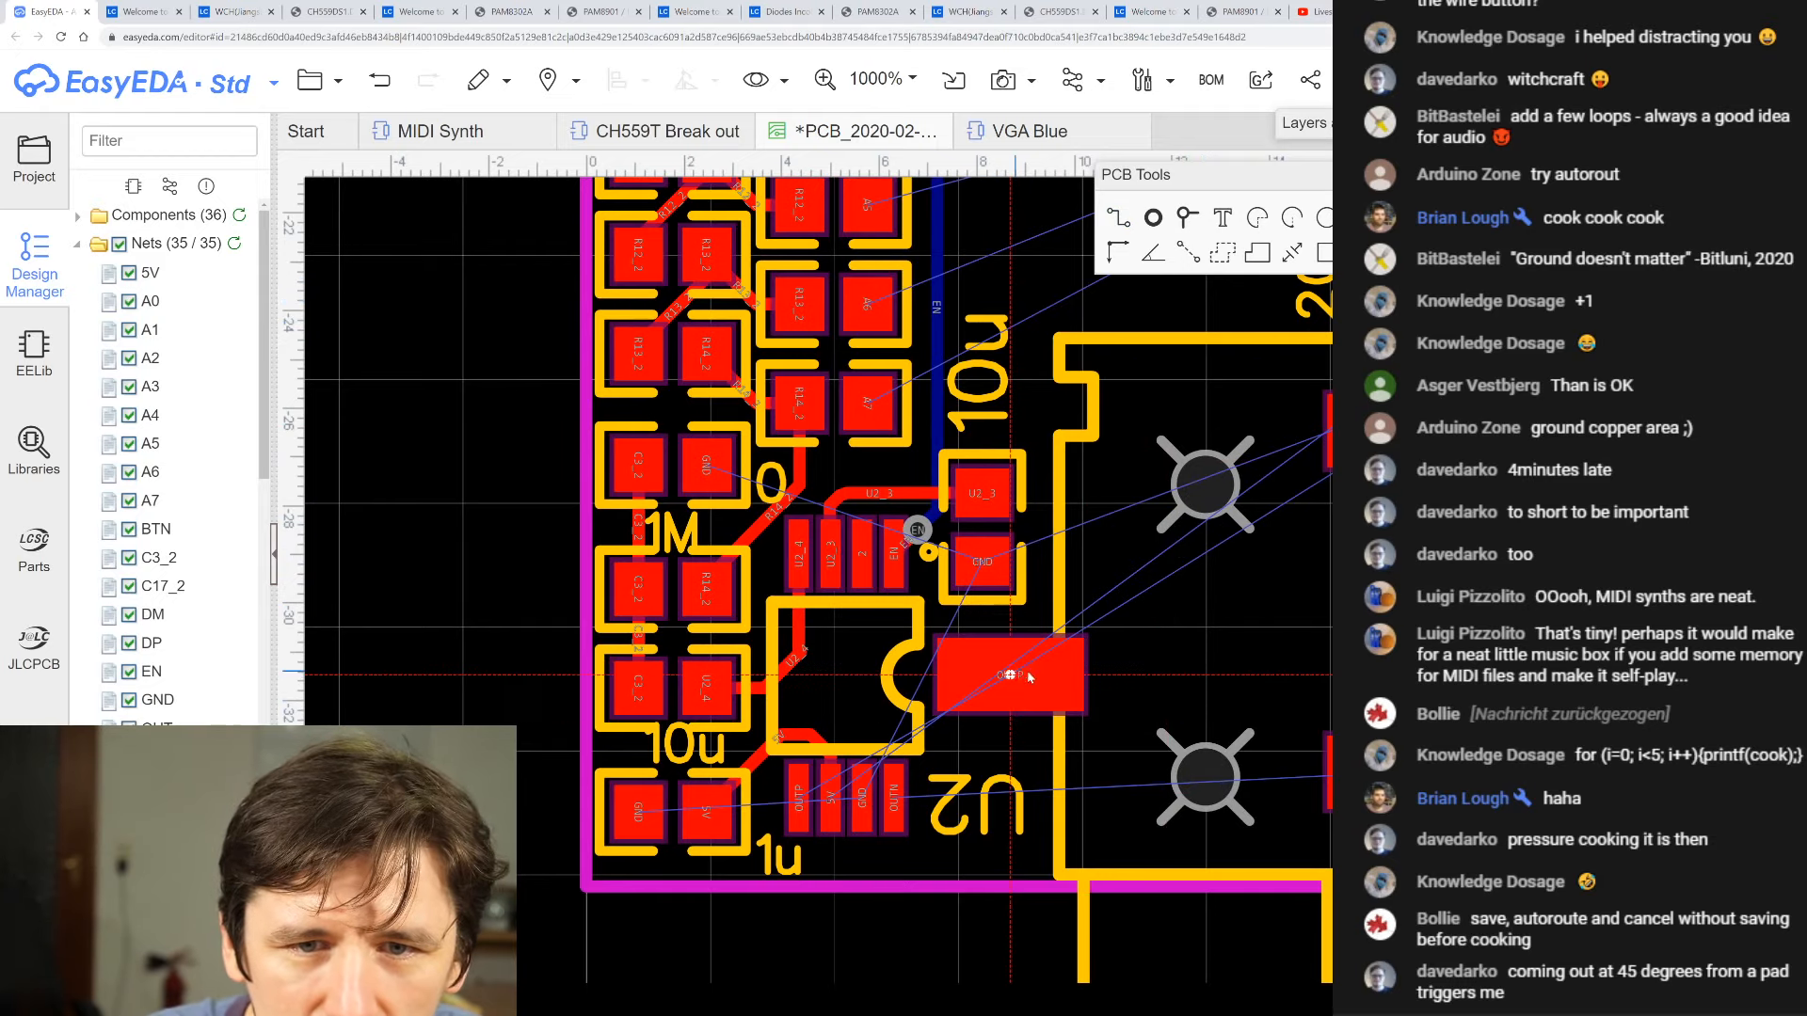
left_click(1028, 677)
left_click(1402, 430)
right_click(1134, 936)
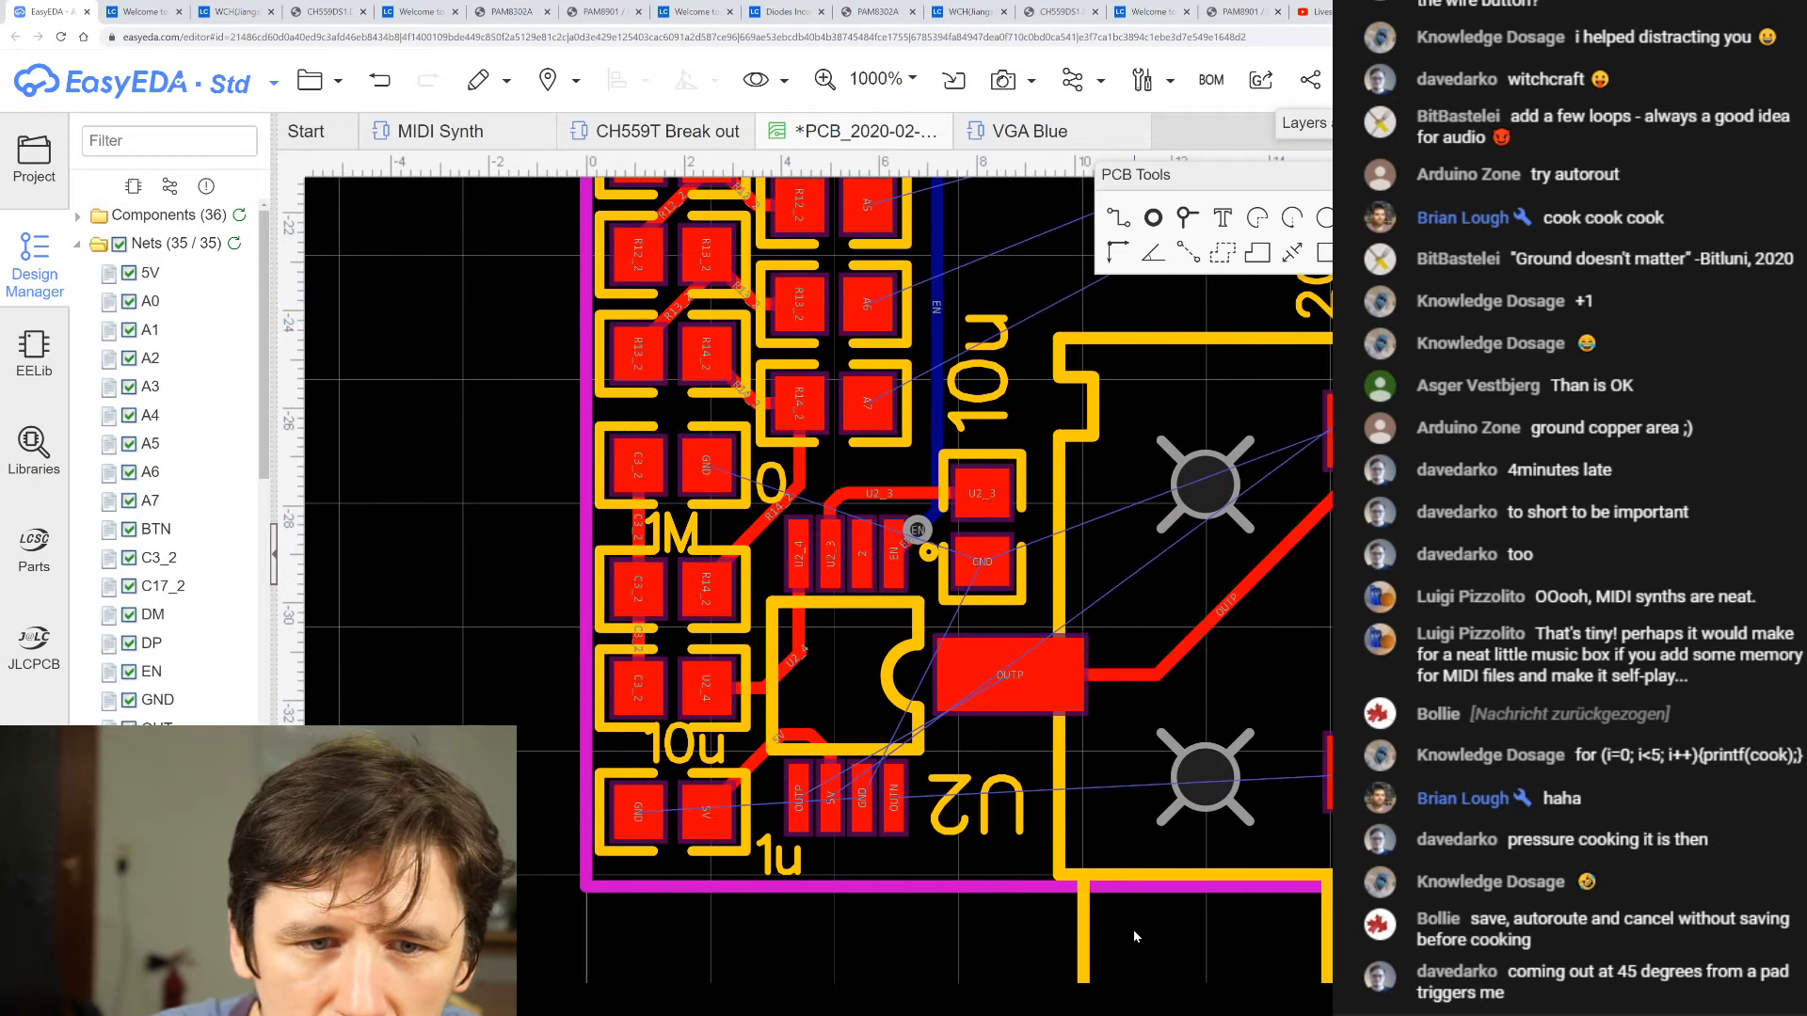
- Route an OUTP track from U2's OUTP pin, below its other pins and U2 label, to the adjacent audio jack OUTP pad
scroll(742, 805, "up", 2)
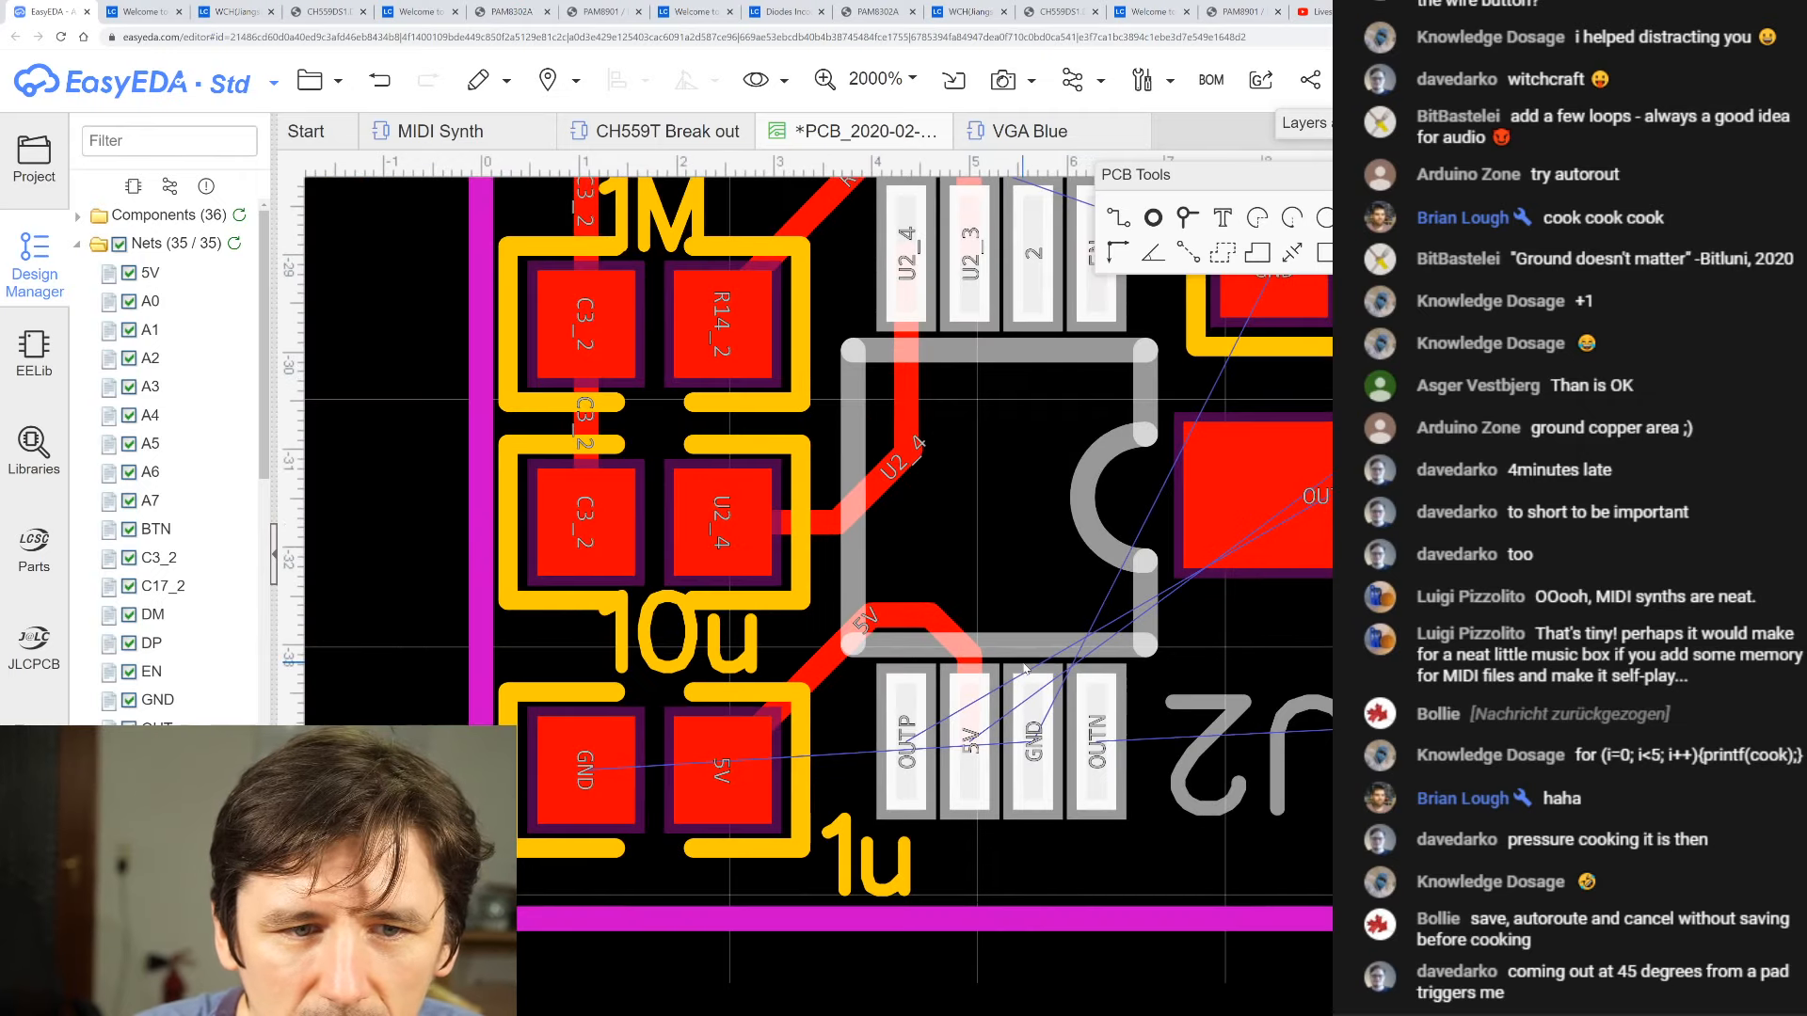
scroll(1026, 668, "down", 1)
left_click(1118, 217)
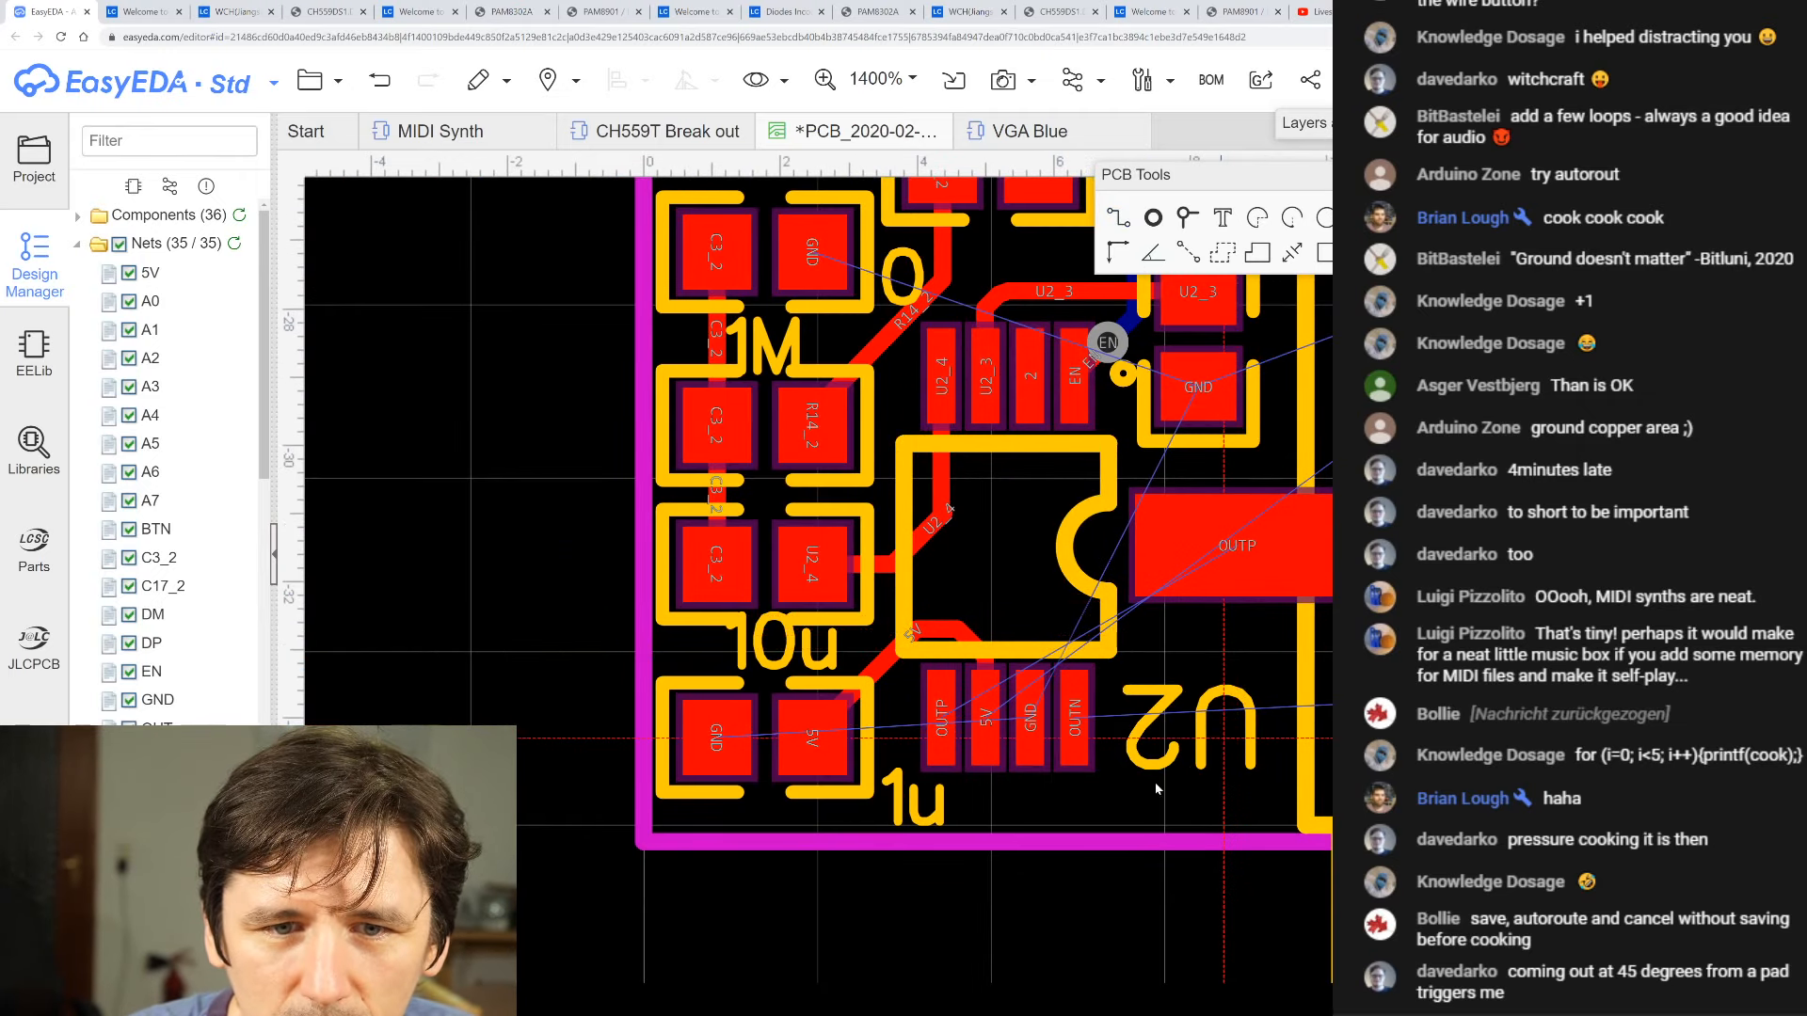
left_click(1232, 550)
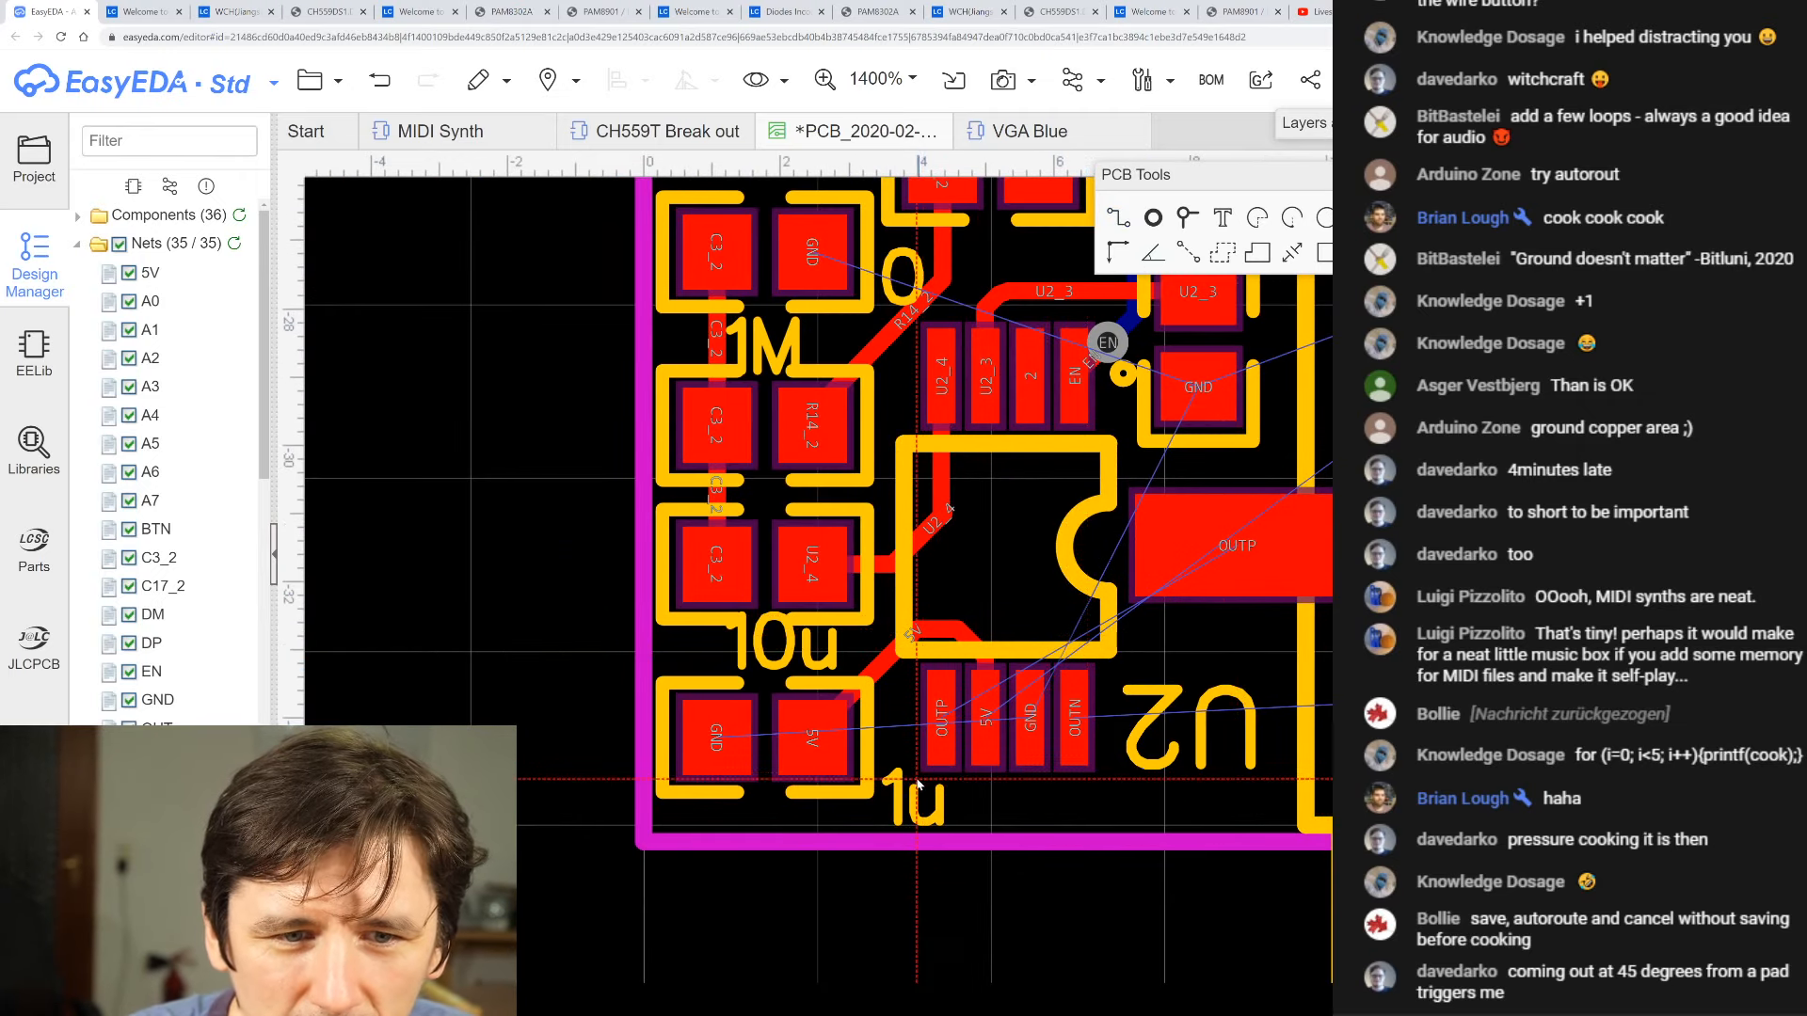
left_click(964, 803)
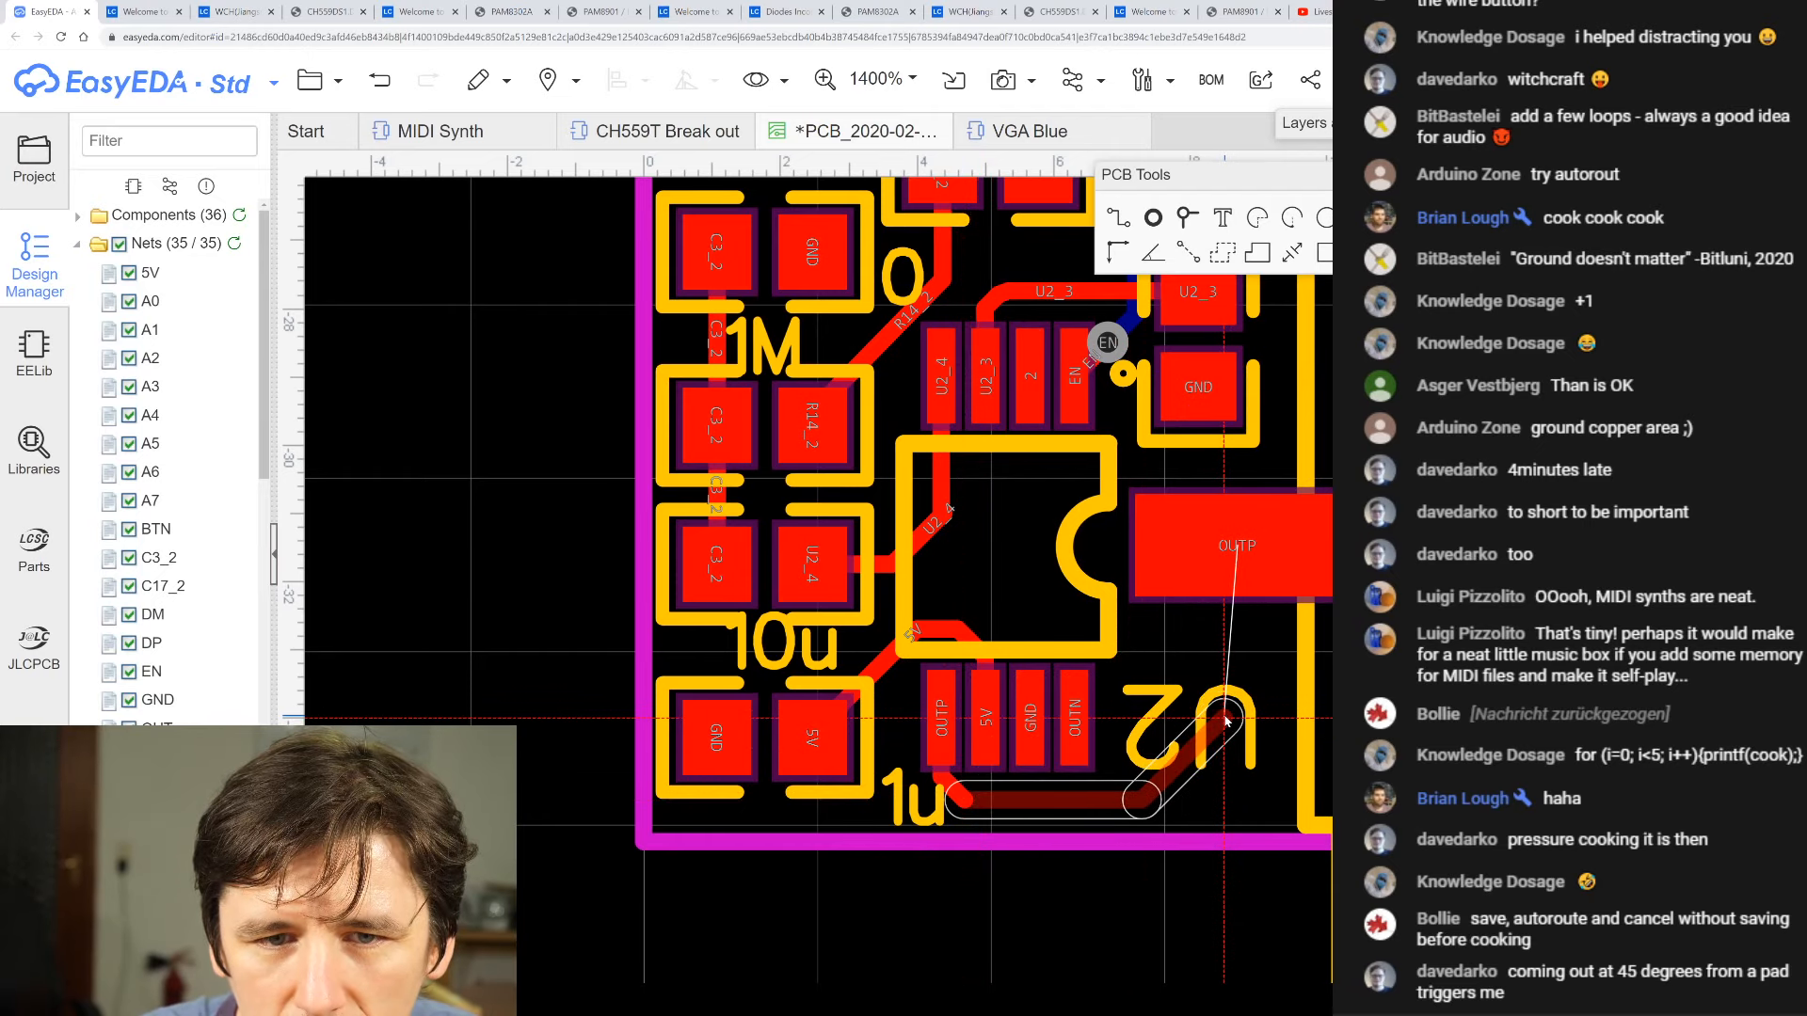
left_click(1235, 723)
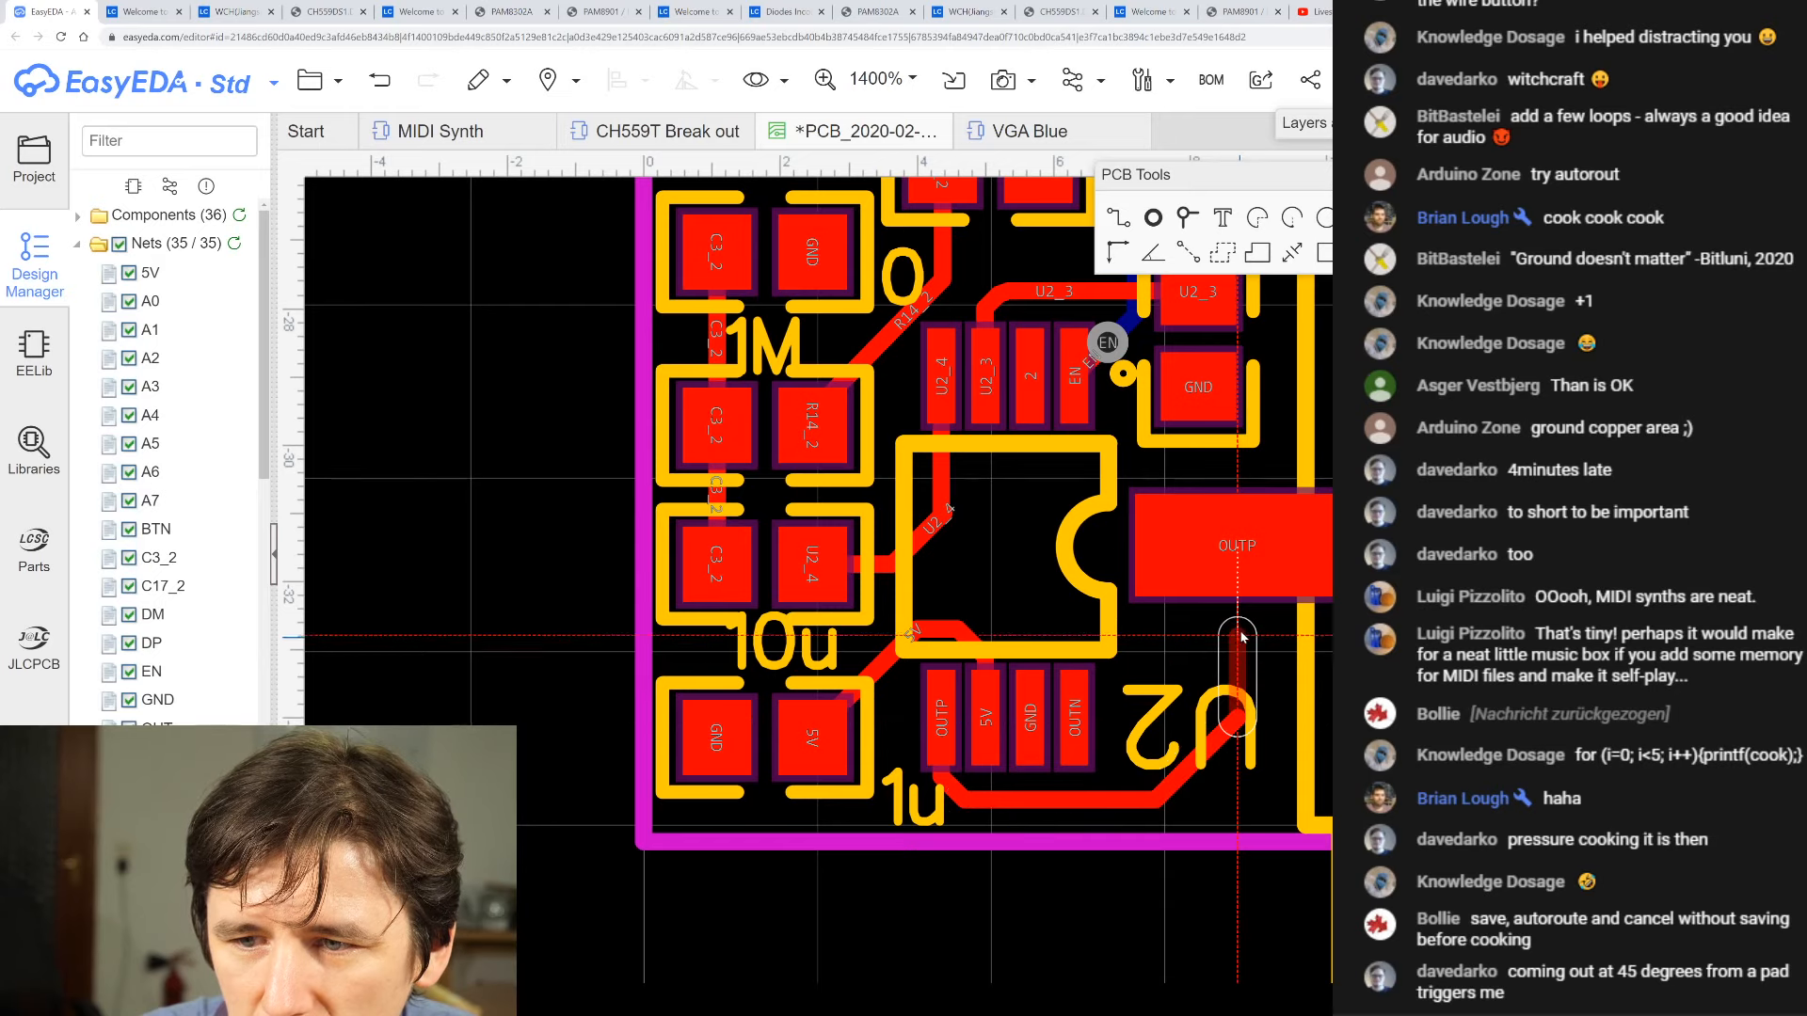
left_click(1213, 567)
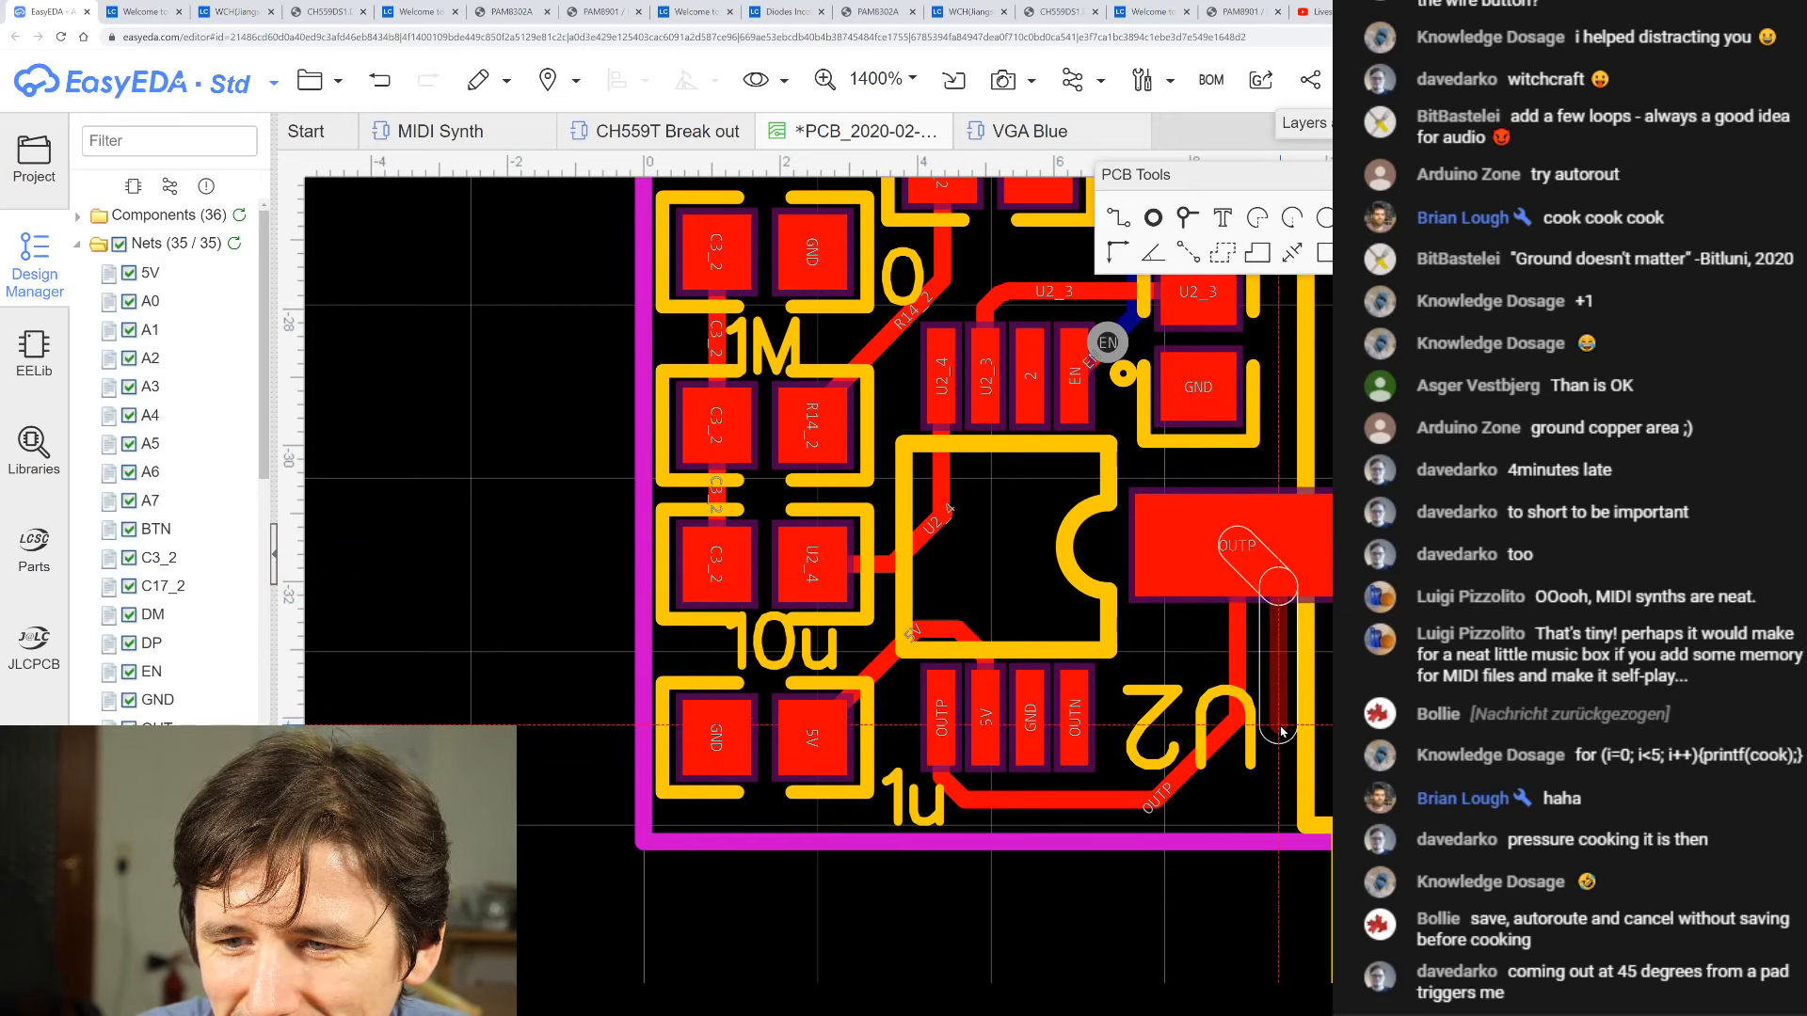
right_click(1281, 731)
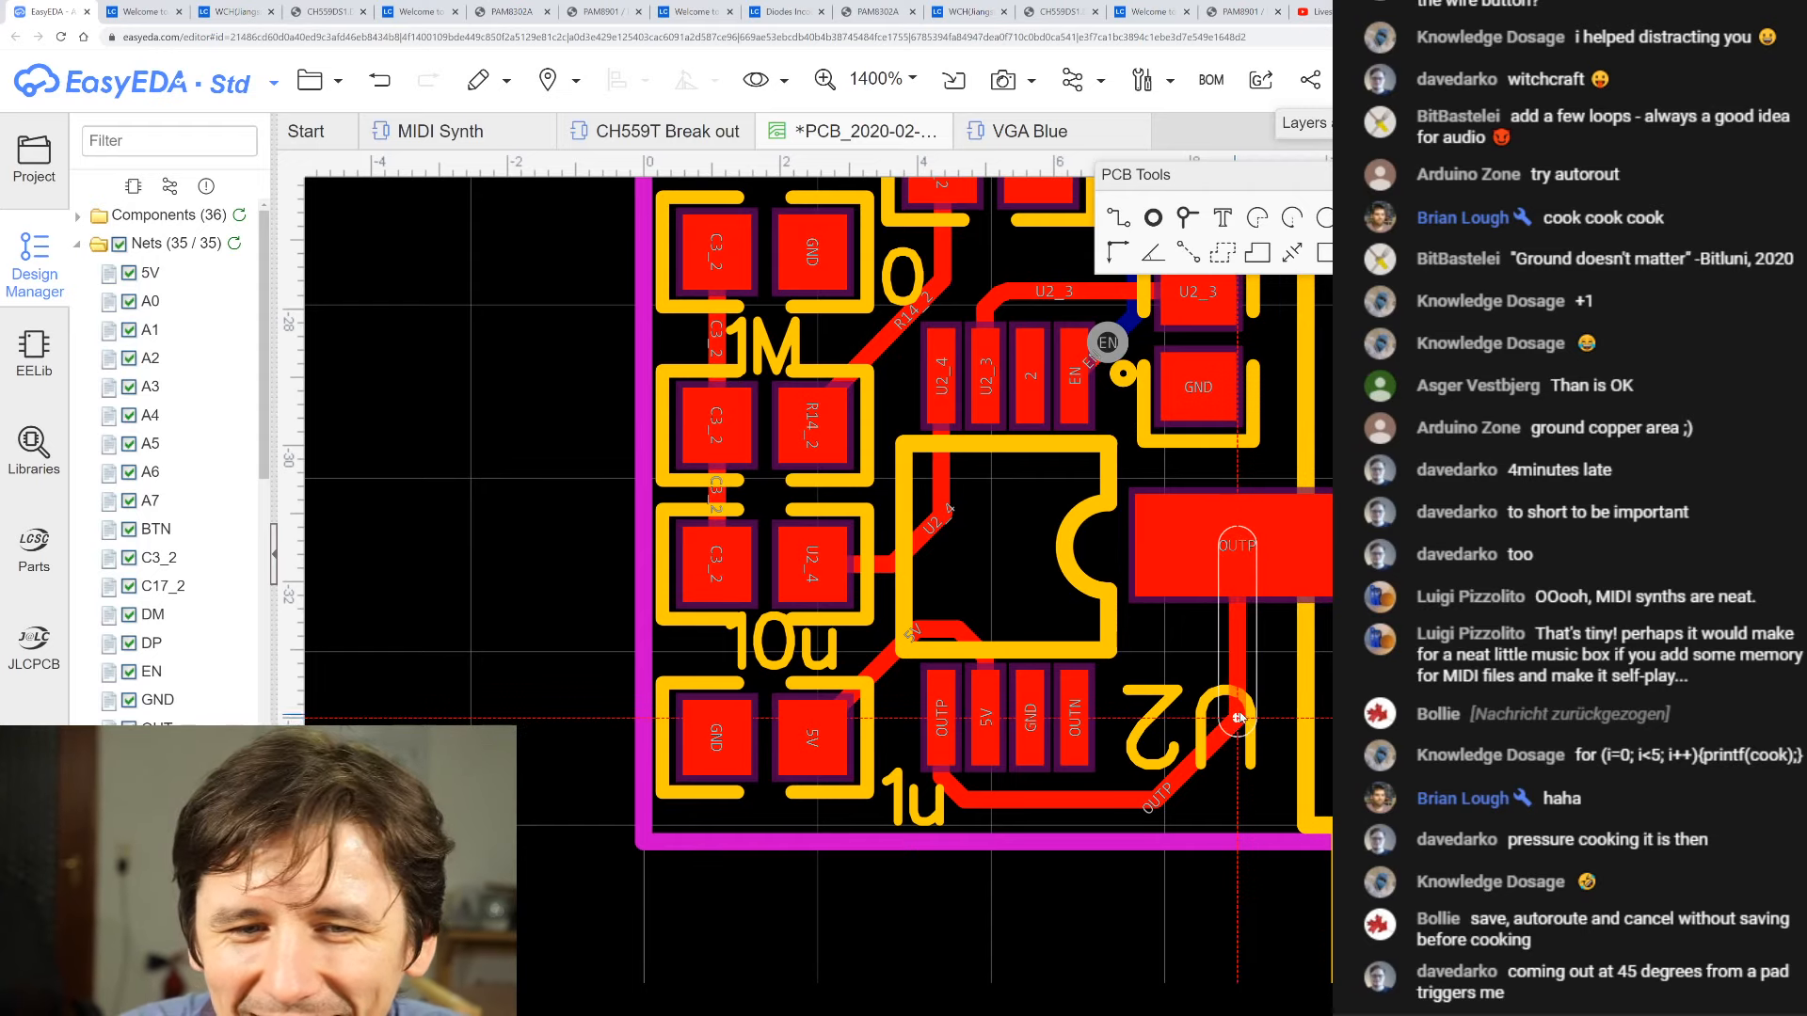
- Examine the OUTP and OUTN routing around the audio jack, P1 and U2
scroll(1062, 743, "down", 2)
scroll(1061, 750, "down", 1)
scroll(1106, 607, "down", 2)
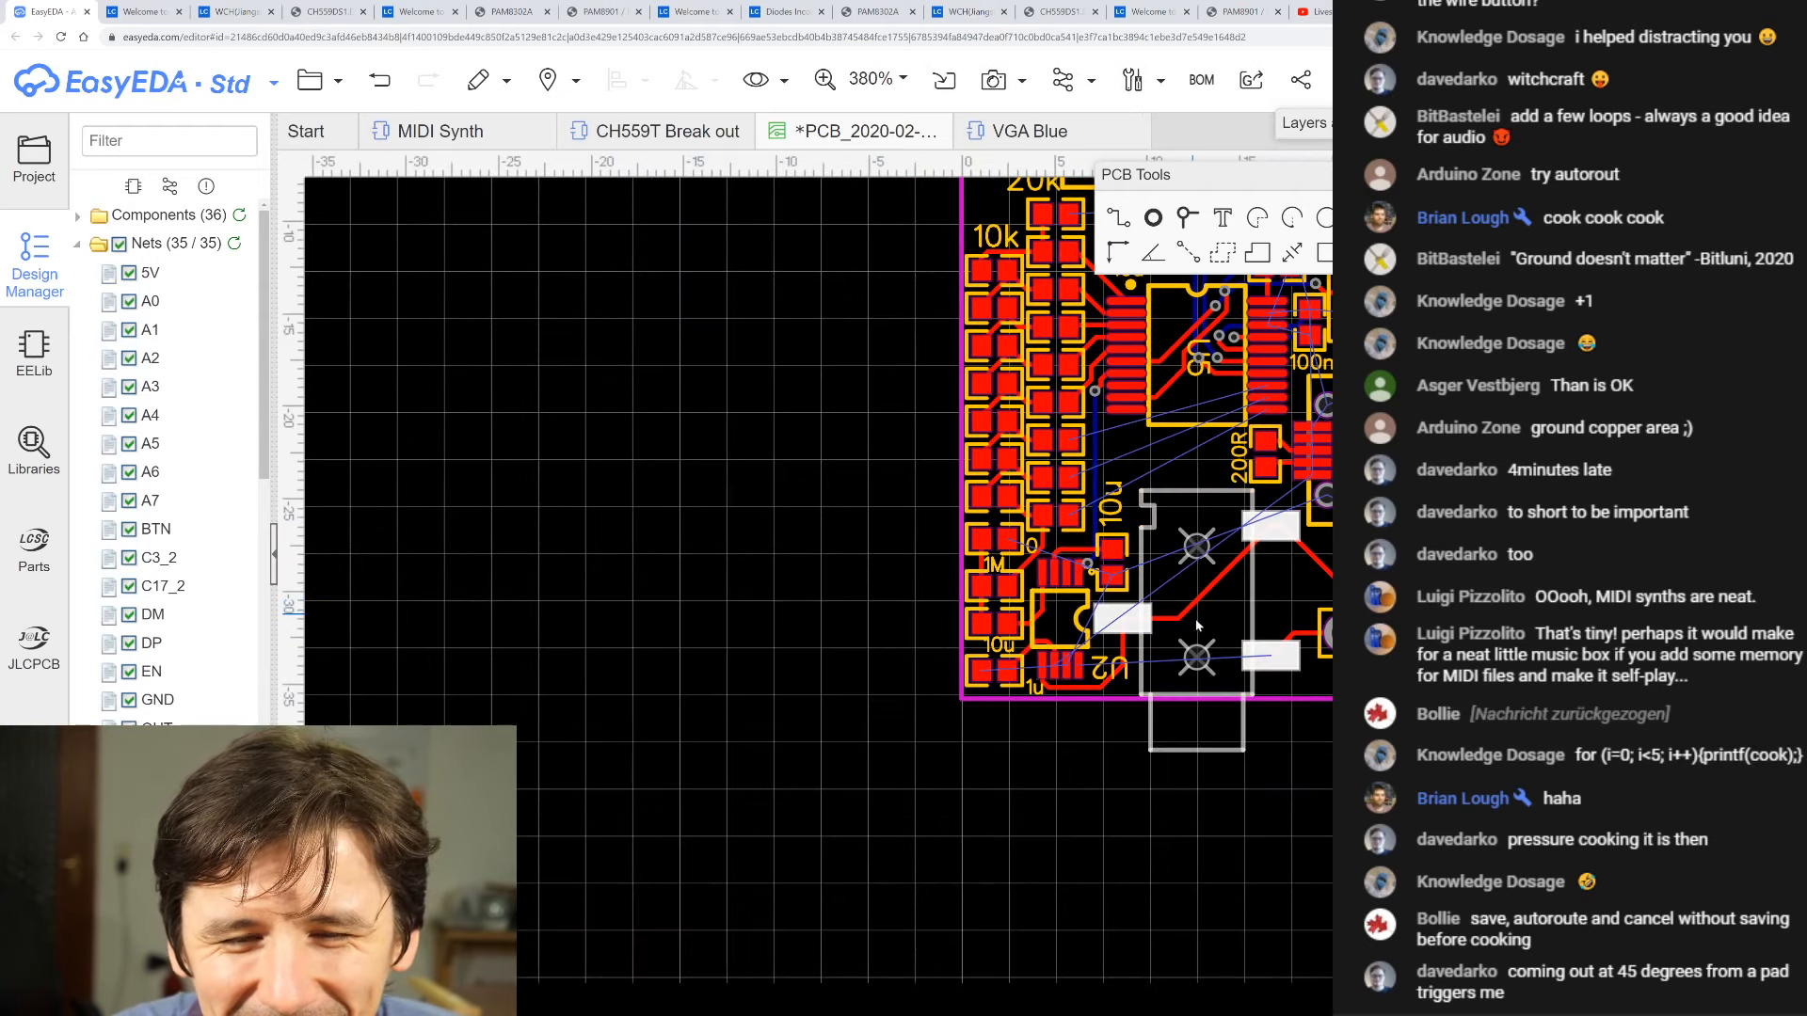
scroll(1434, 620, "up", 2)
scroll(1386, 616, "up", 2)
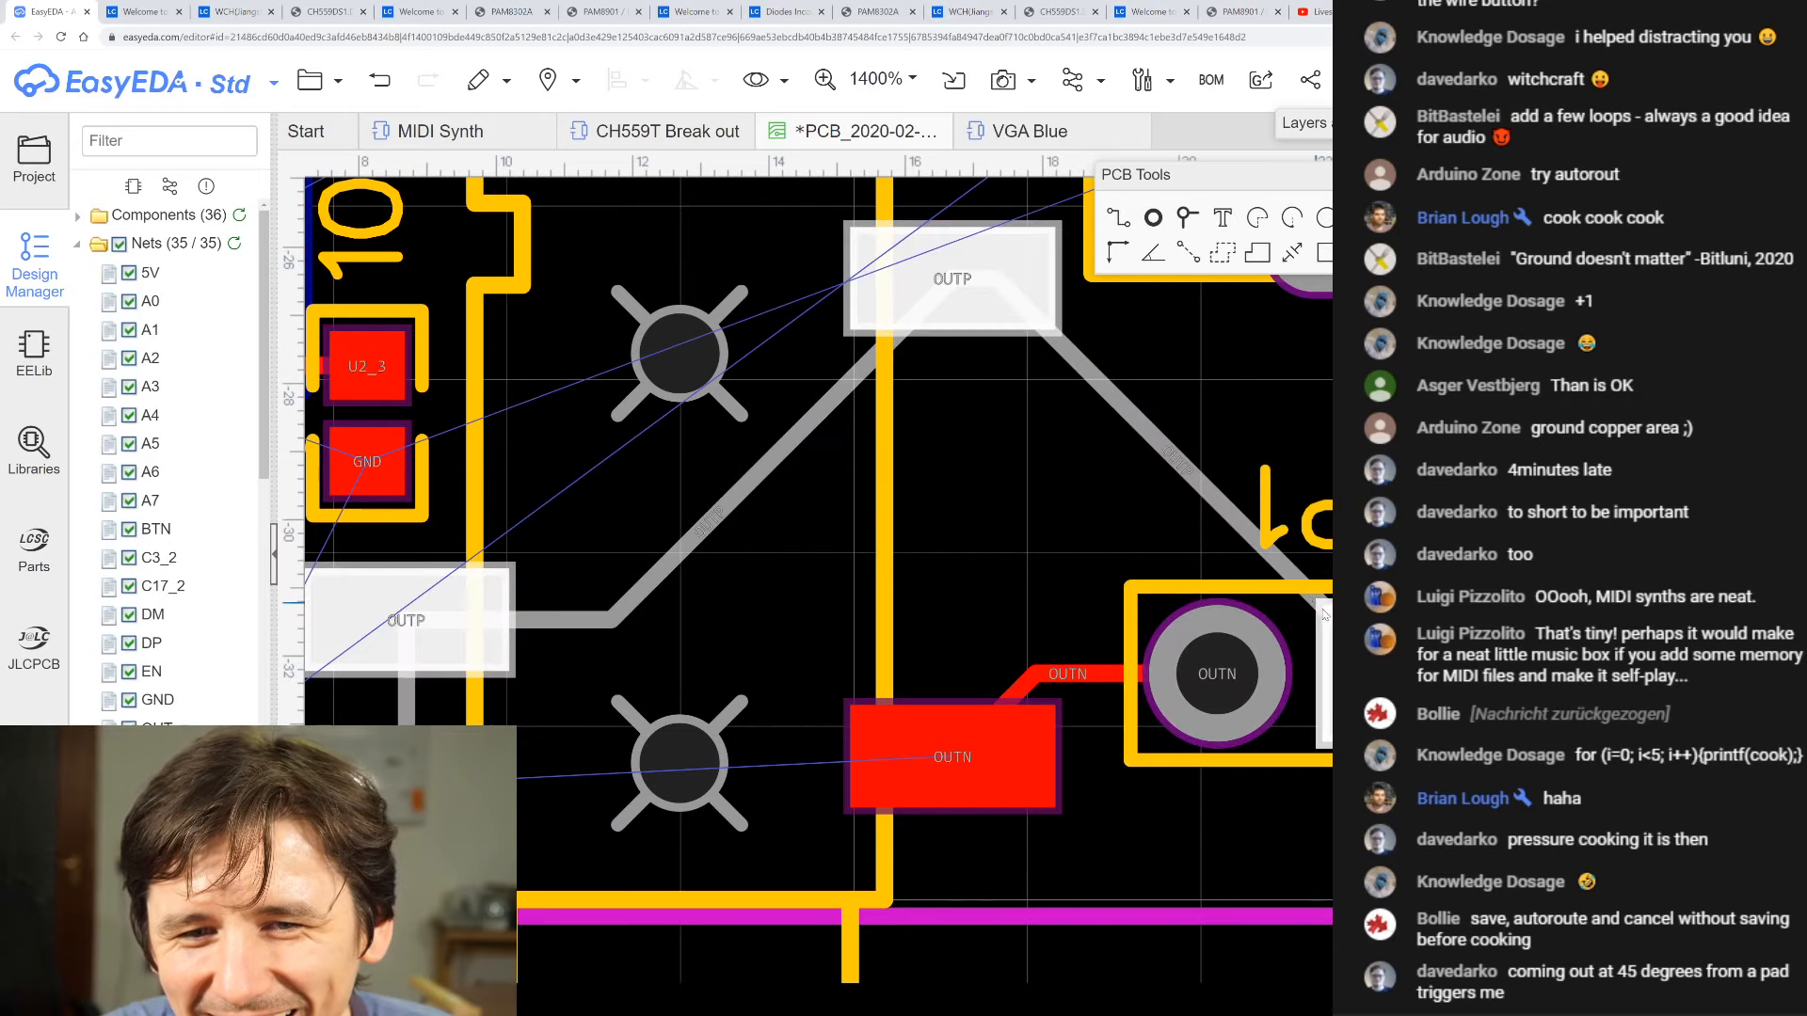
scroll(1327, 616, "up", 1)
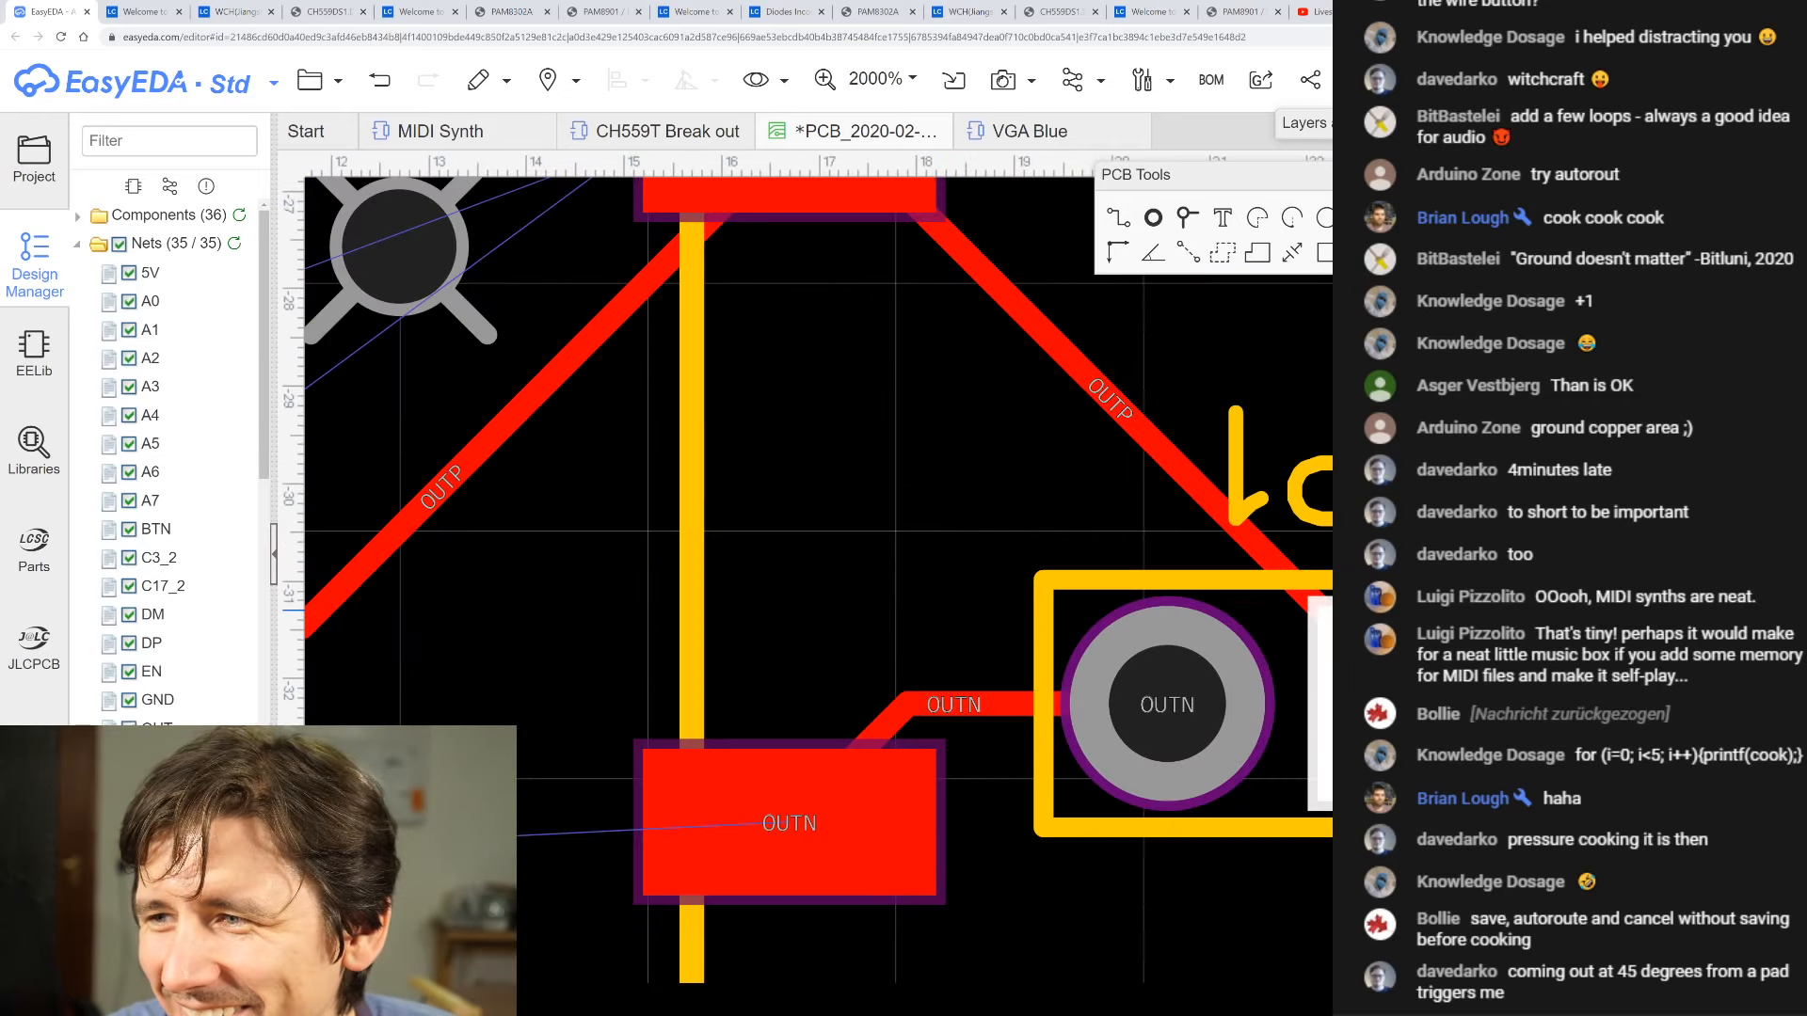
scroll(1322, 610, "down", 3)
scroll(1317, 600, "up", 2)
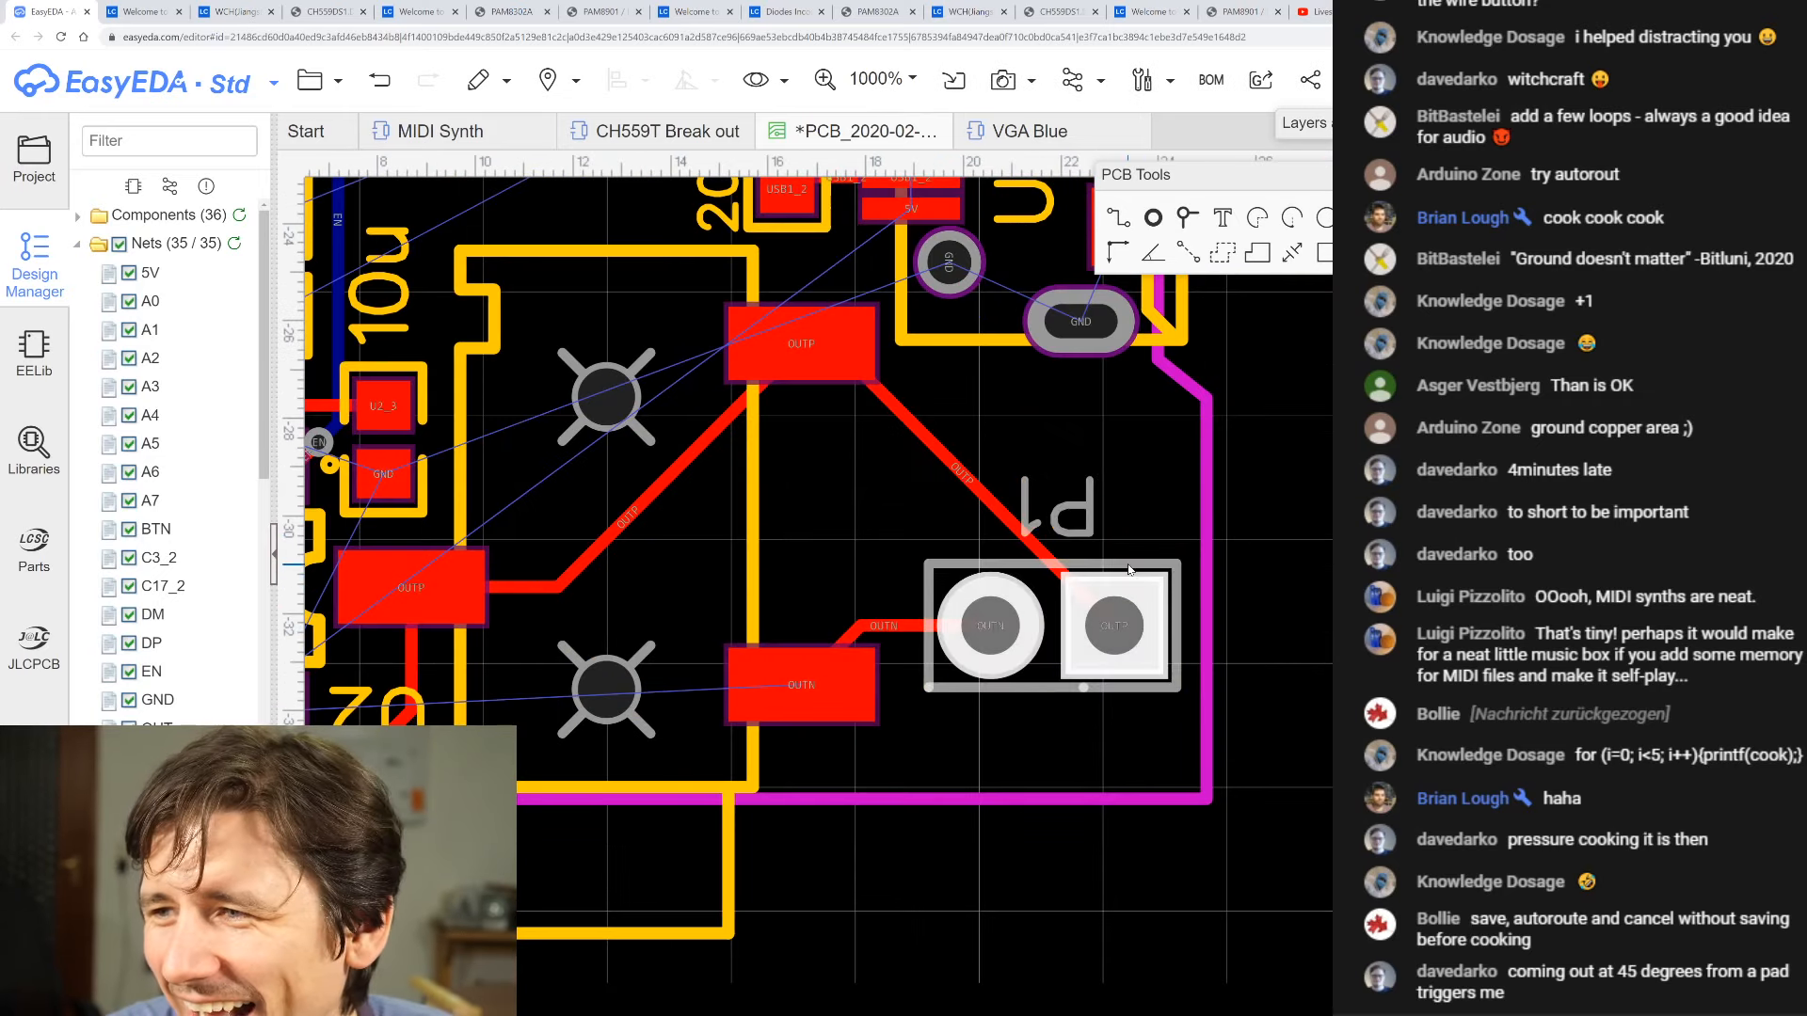
scroll(1155, 591, "down", 2)
scroll(885, 640, "down", 1)
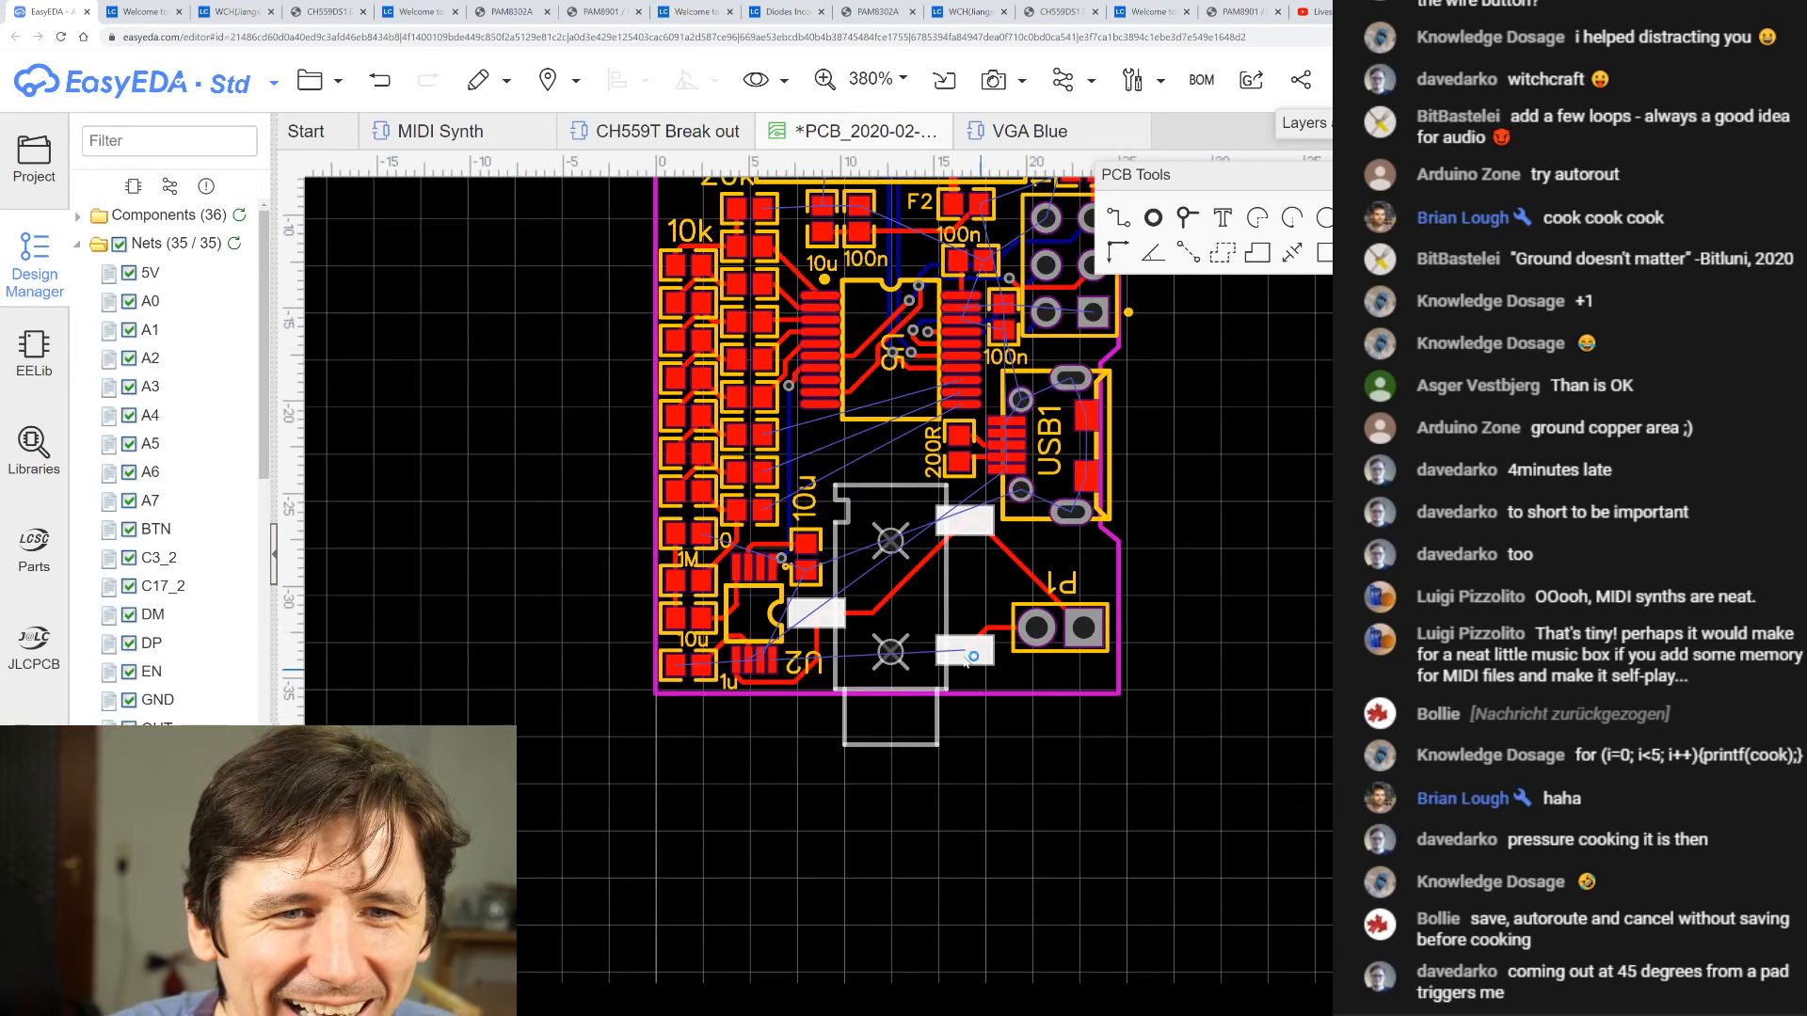
scroll(754, 634, "up", 3)
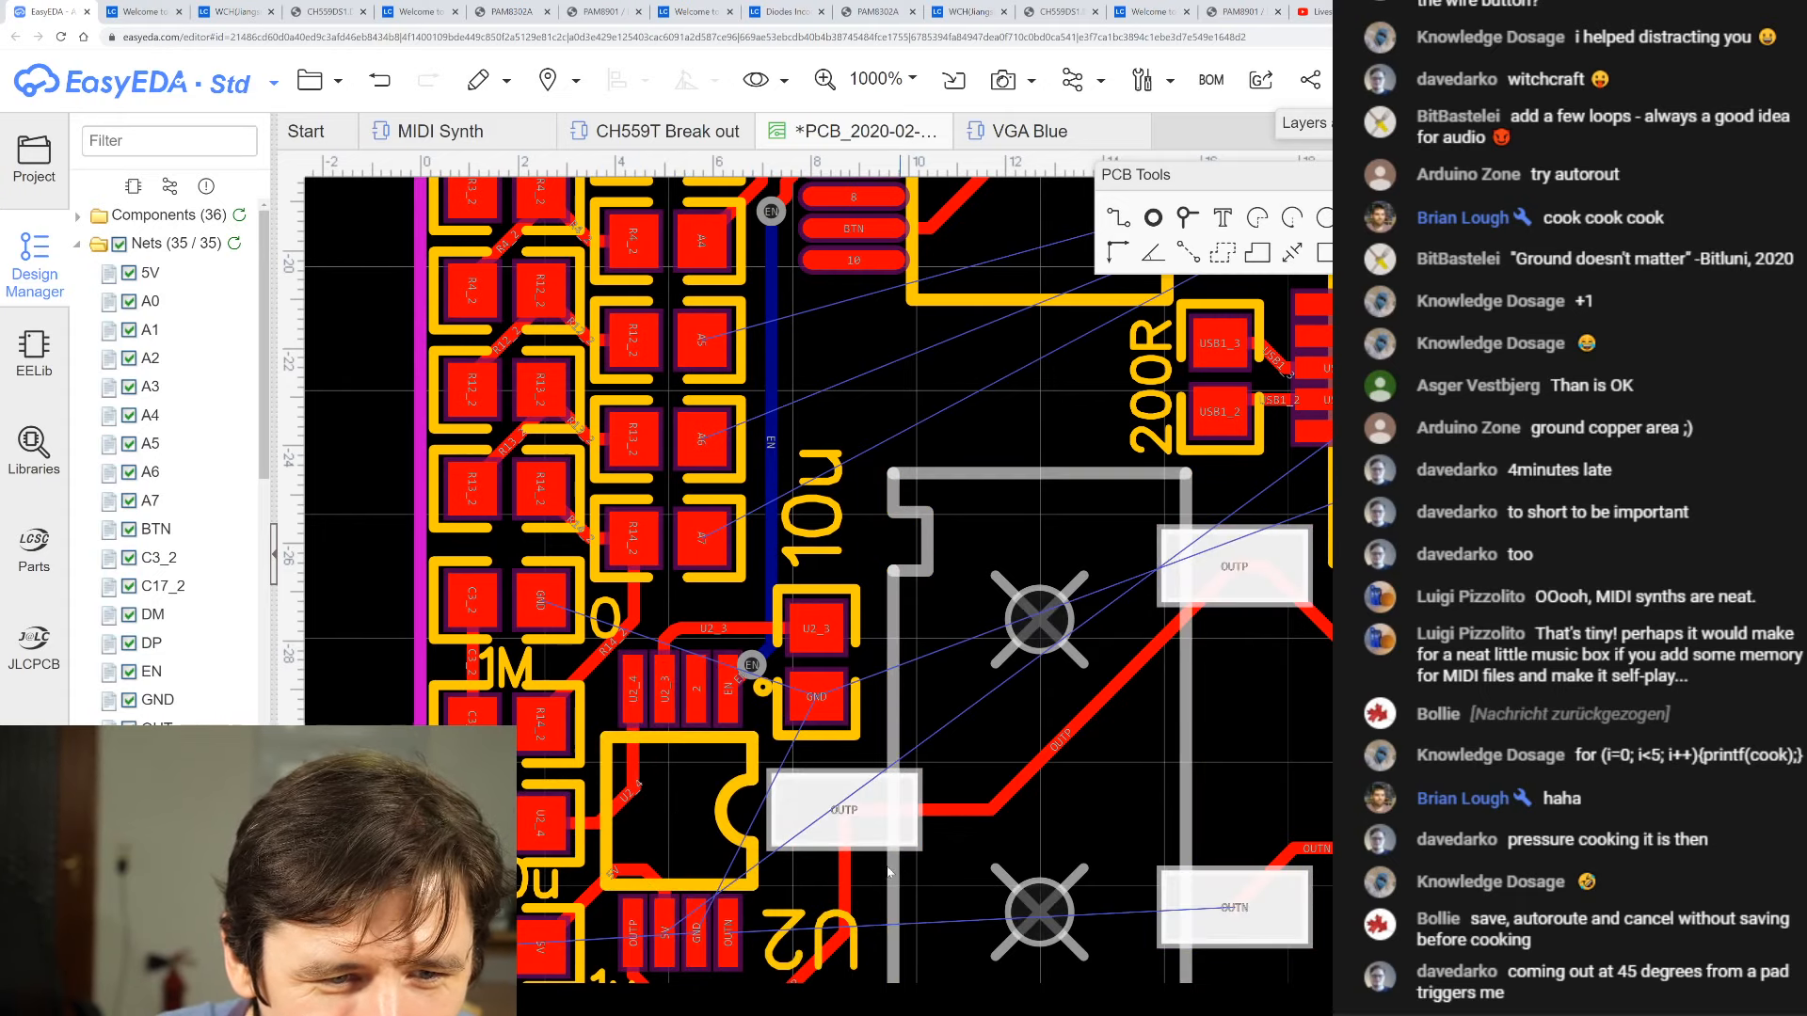
scroll(698, 863, "up", 2)
scroll(780, 831, "up", 2)
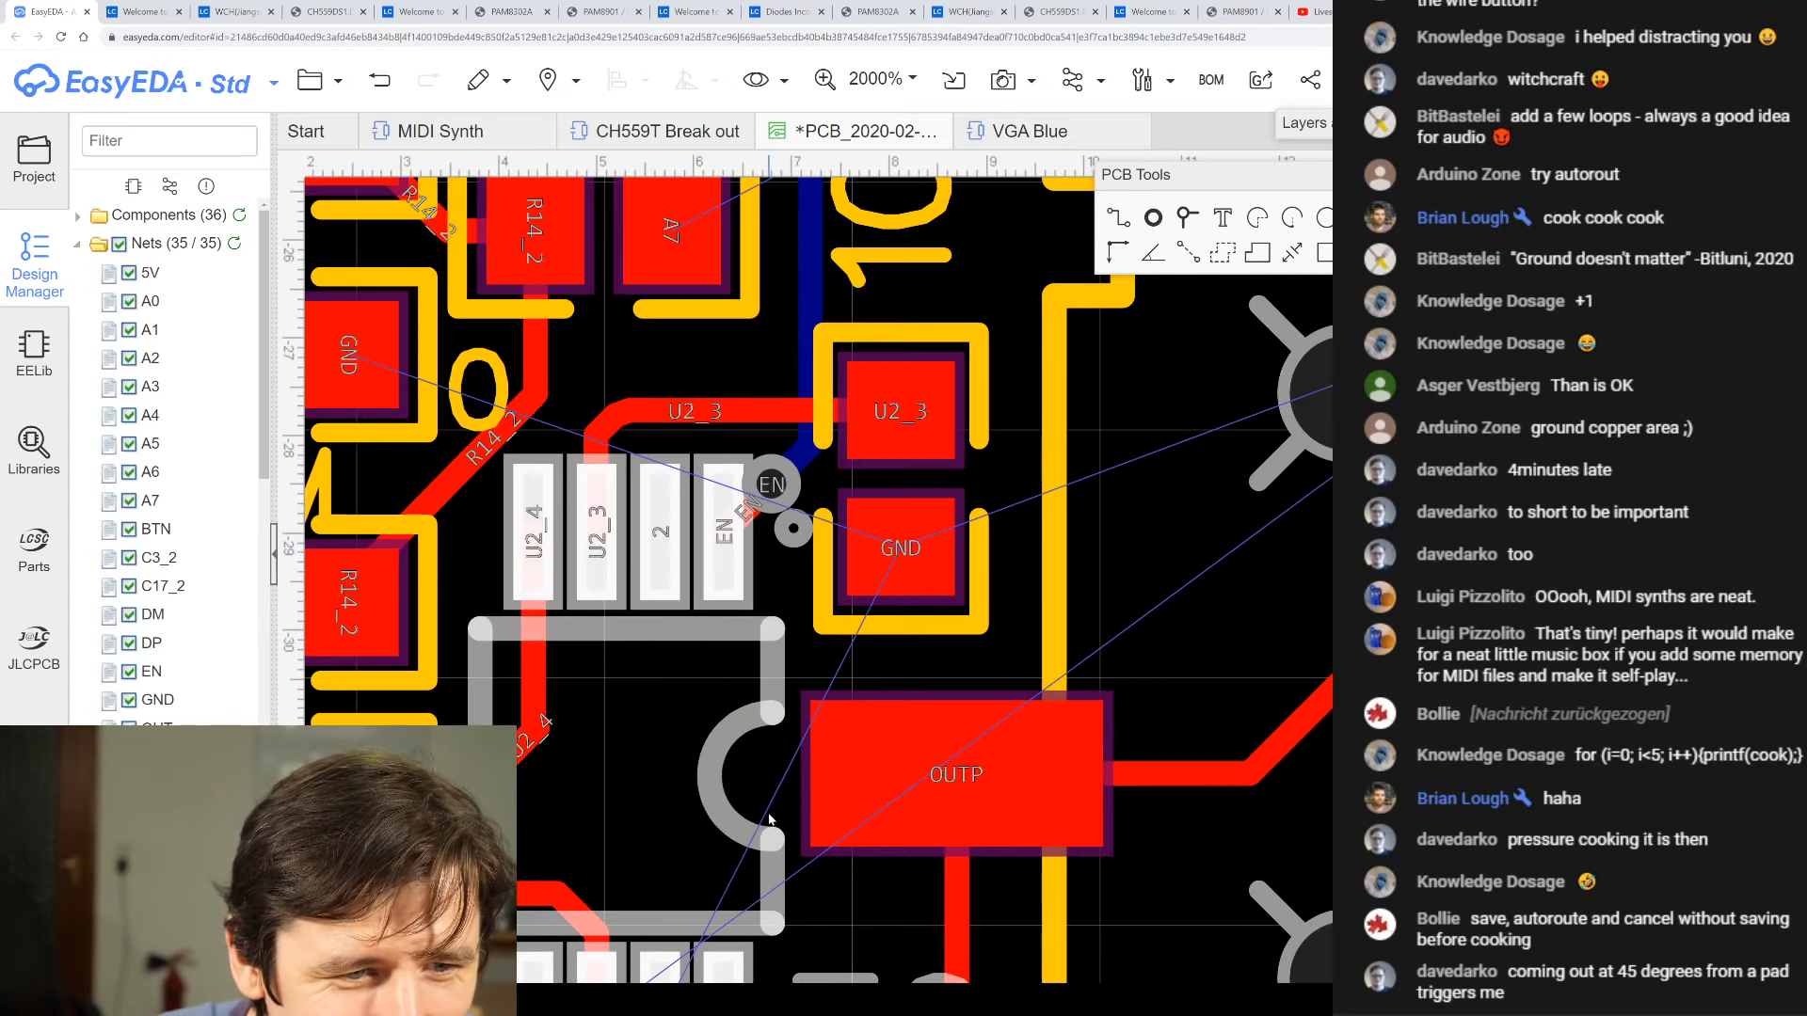
- Review the whole board for remaining unrouted connections, from the resistor ladder to the USB2 connector and programming header
scroll(769, 819, "down", 9)
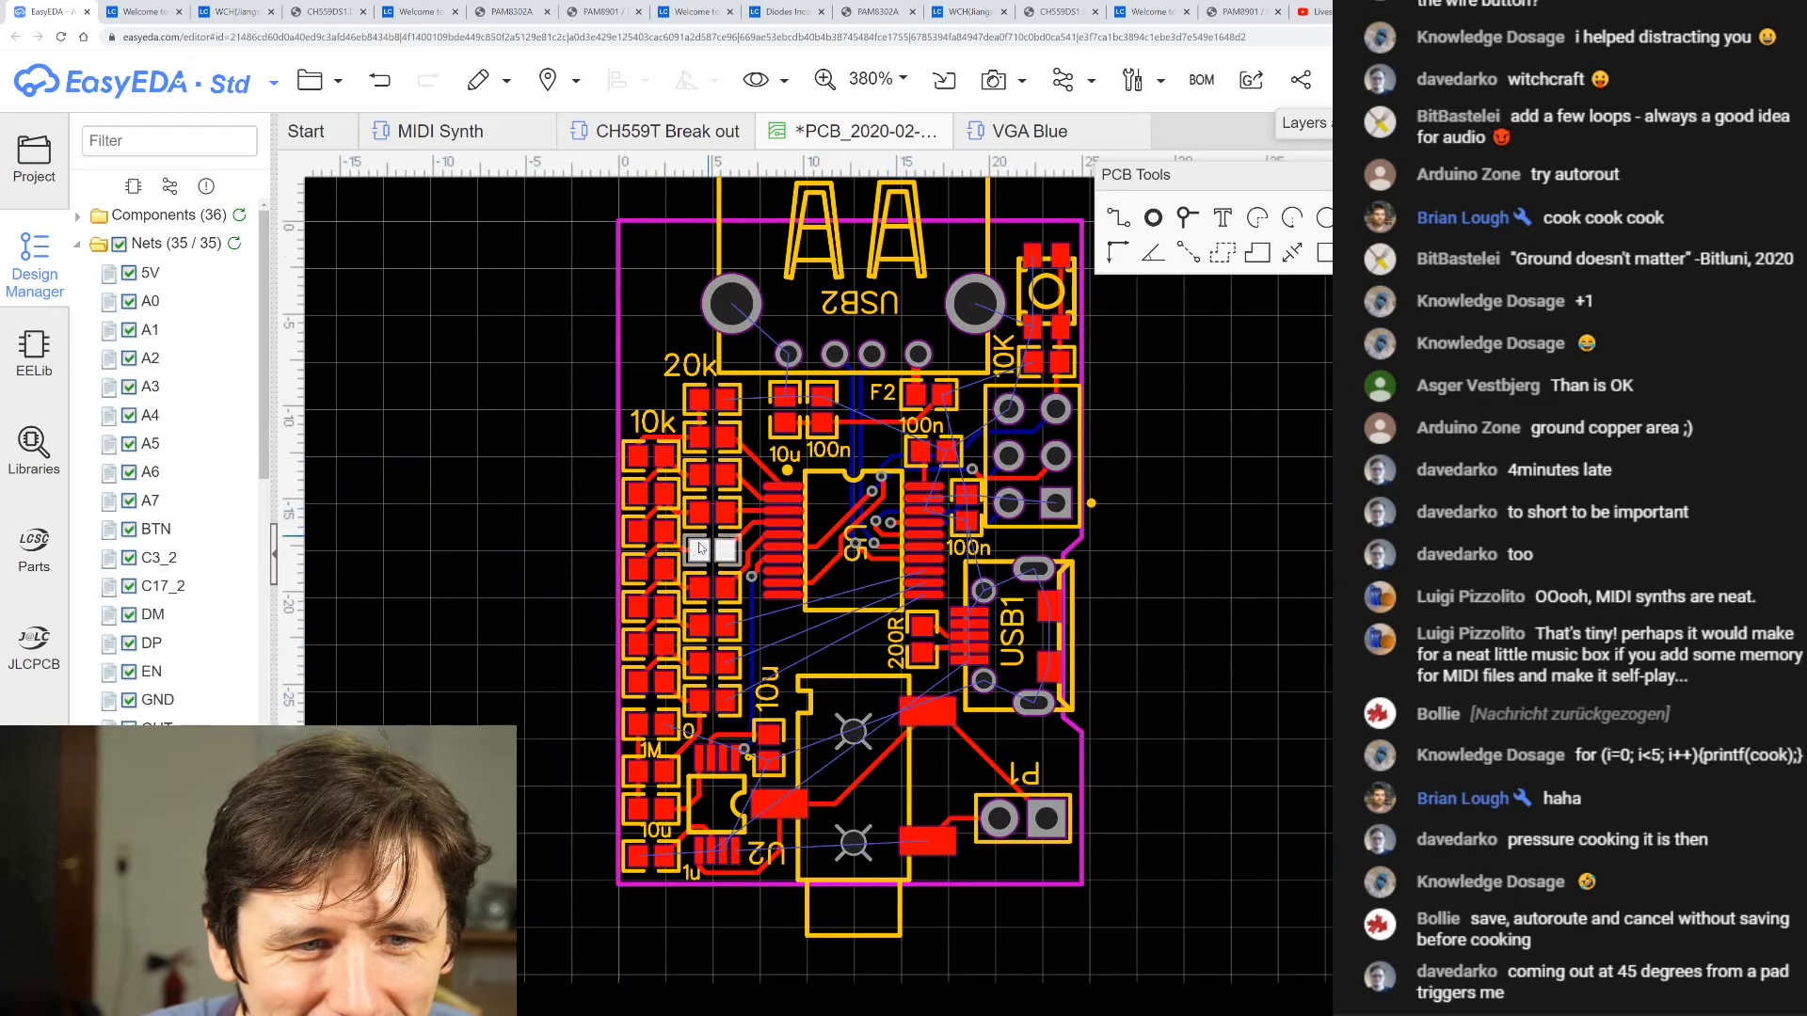
scroll(562, 619, "up", 5)
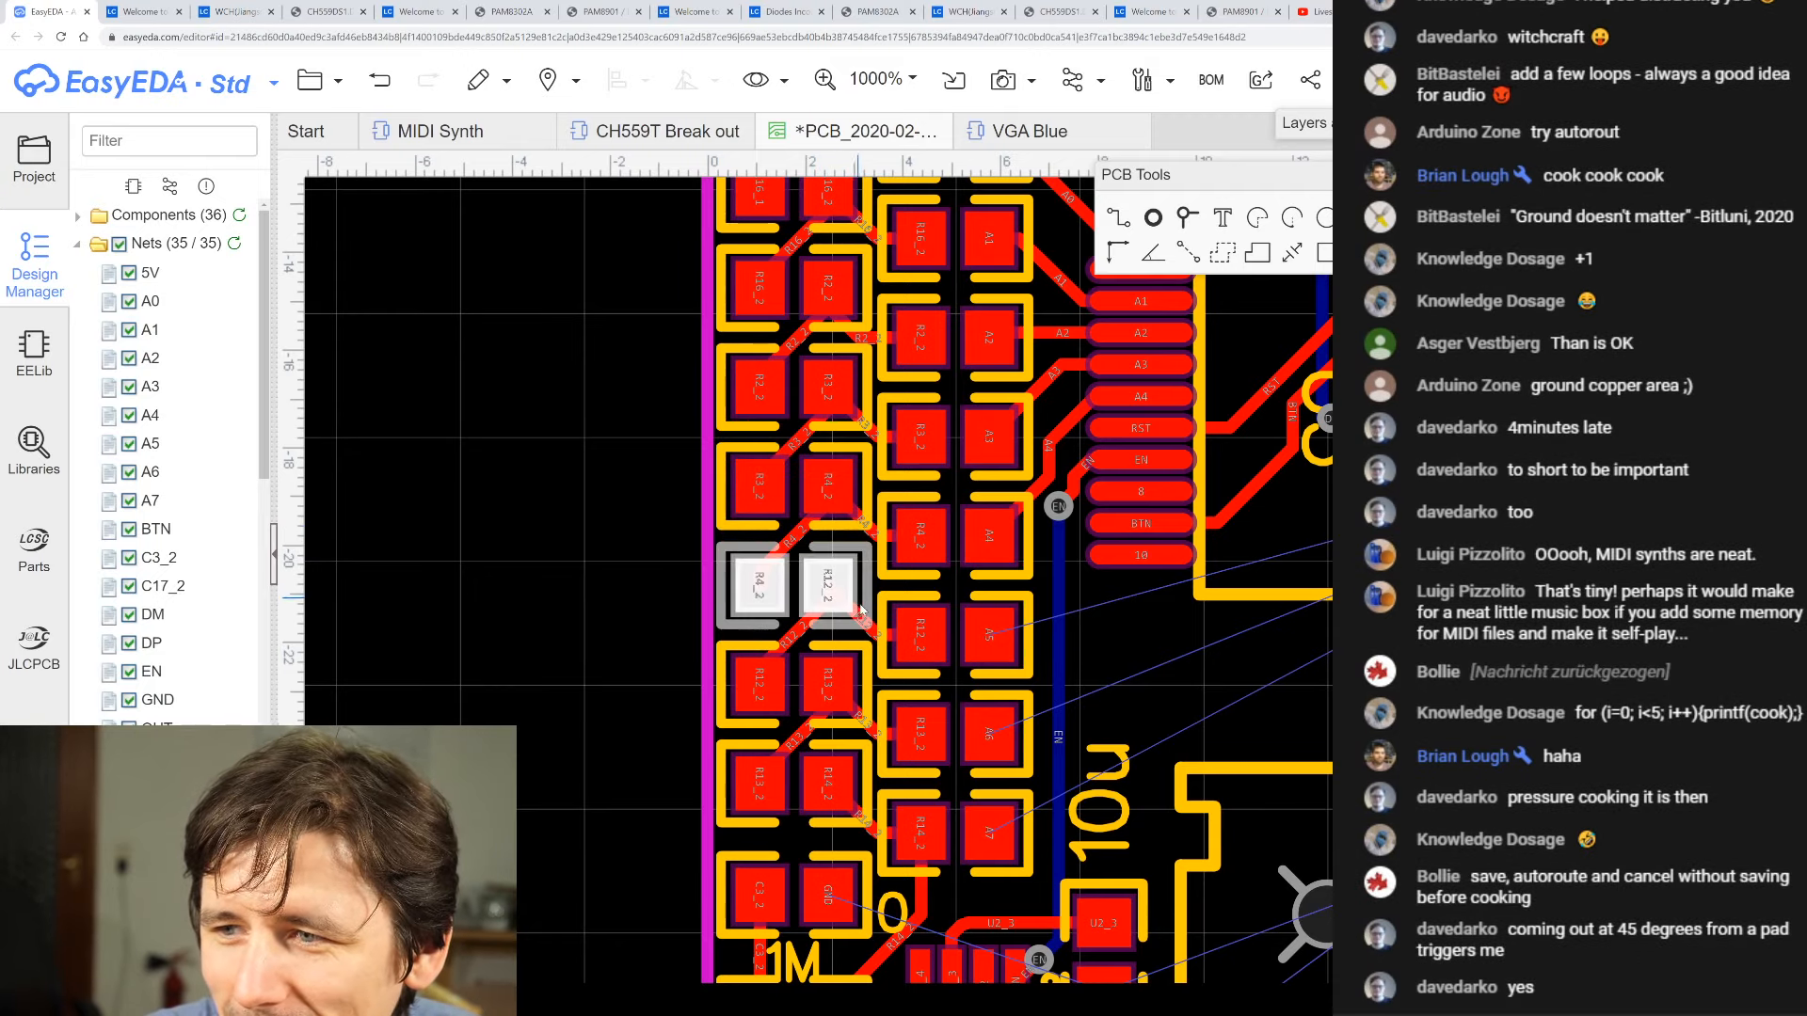
scroll(826, 659, "down", 3)
scroll(914, 737, "down", 2)
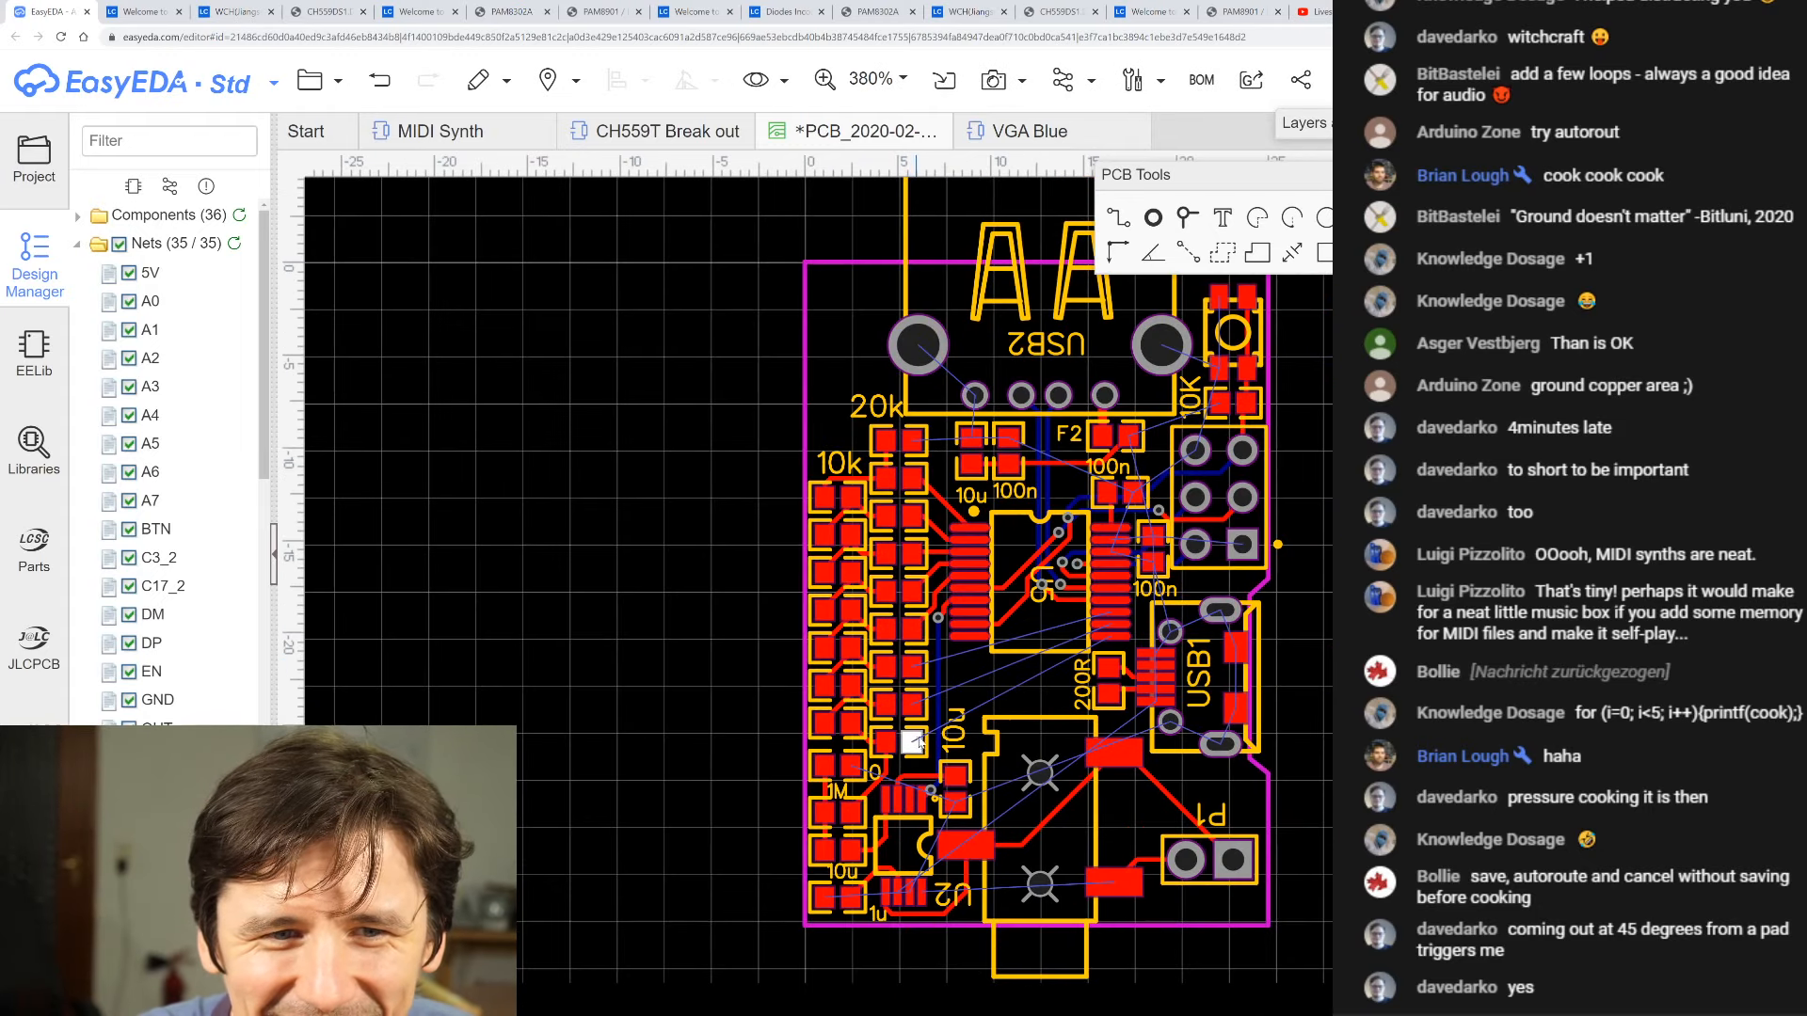
scroll(1038, 419, "up", 3)
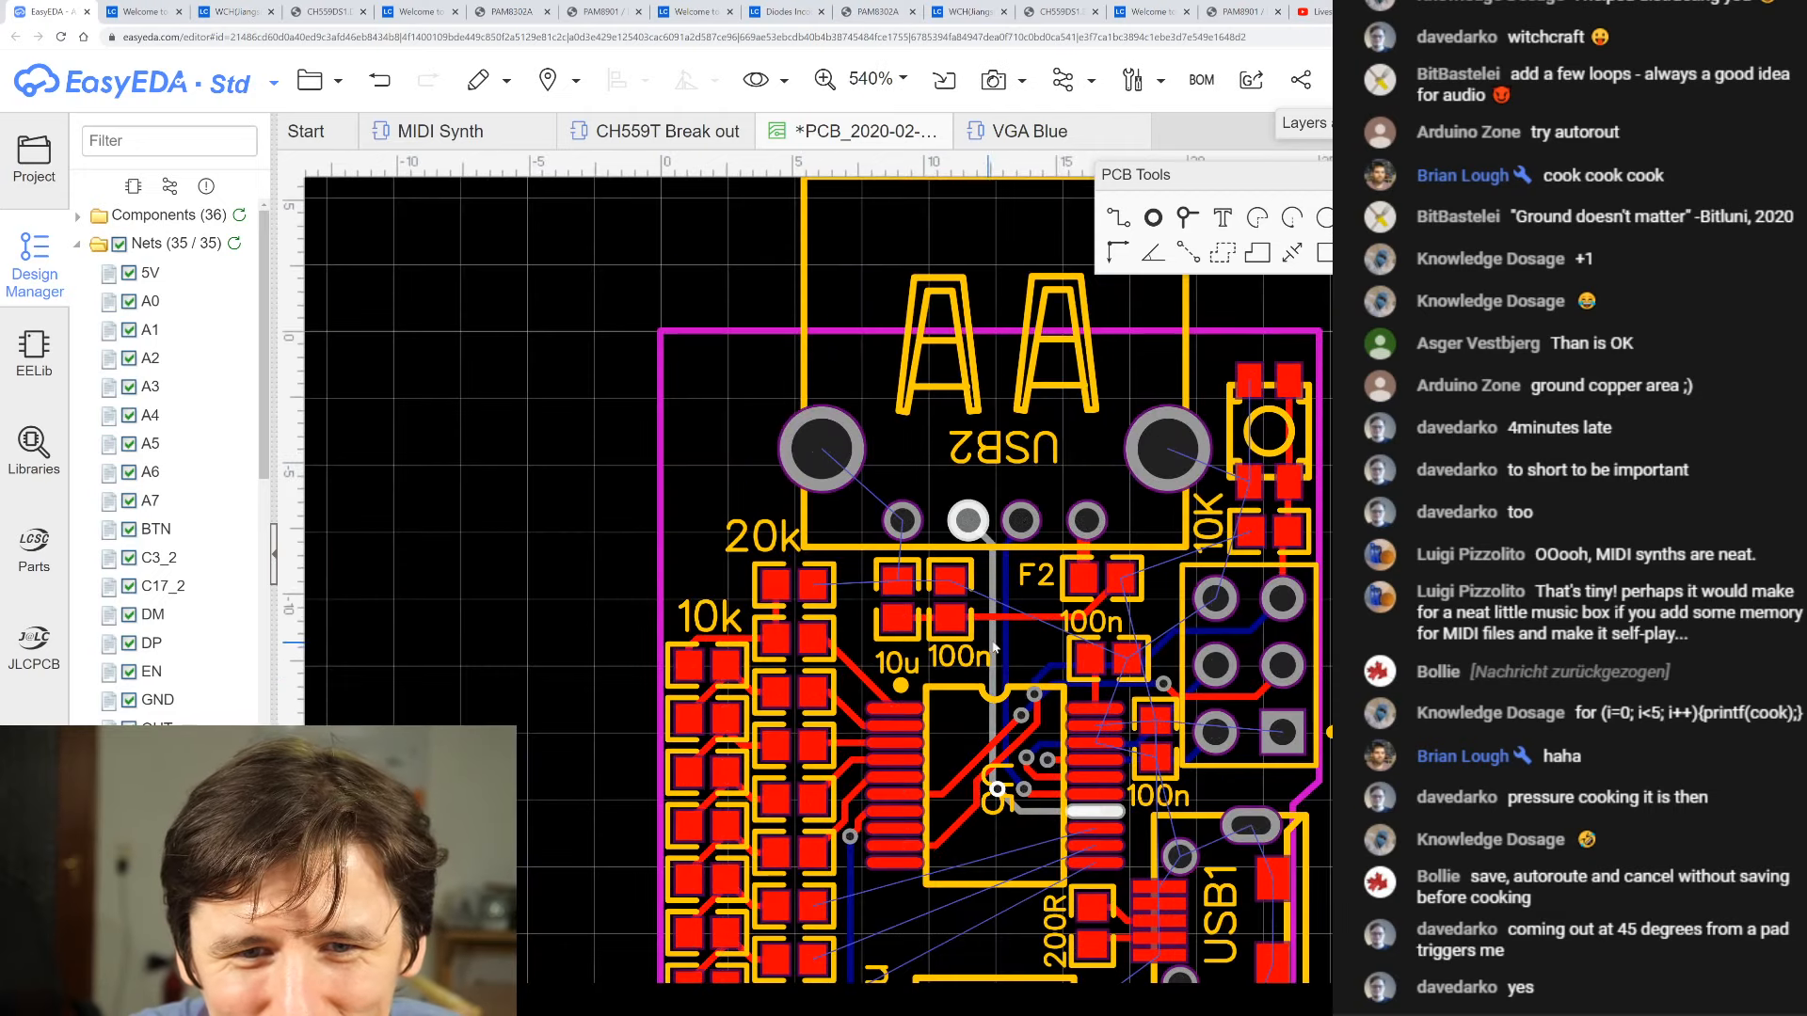
scroll(1007, 645, "down", 3)
scroll(1395, 477, "up", 3)
scroll(1327, 488, "down", 3)
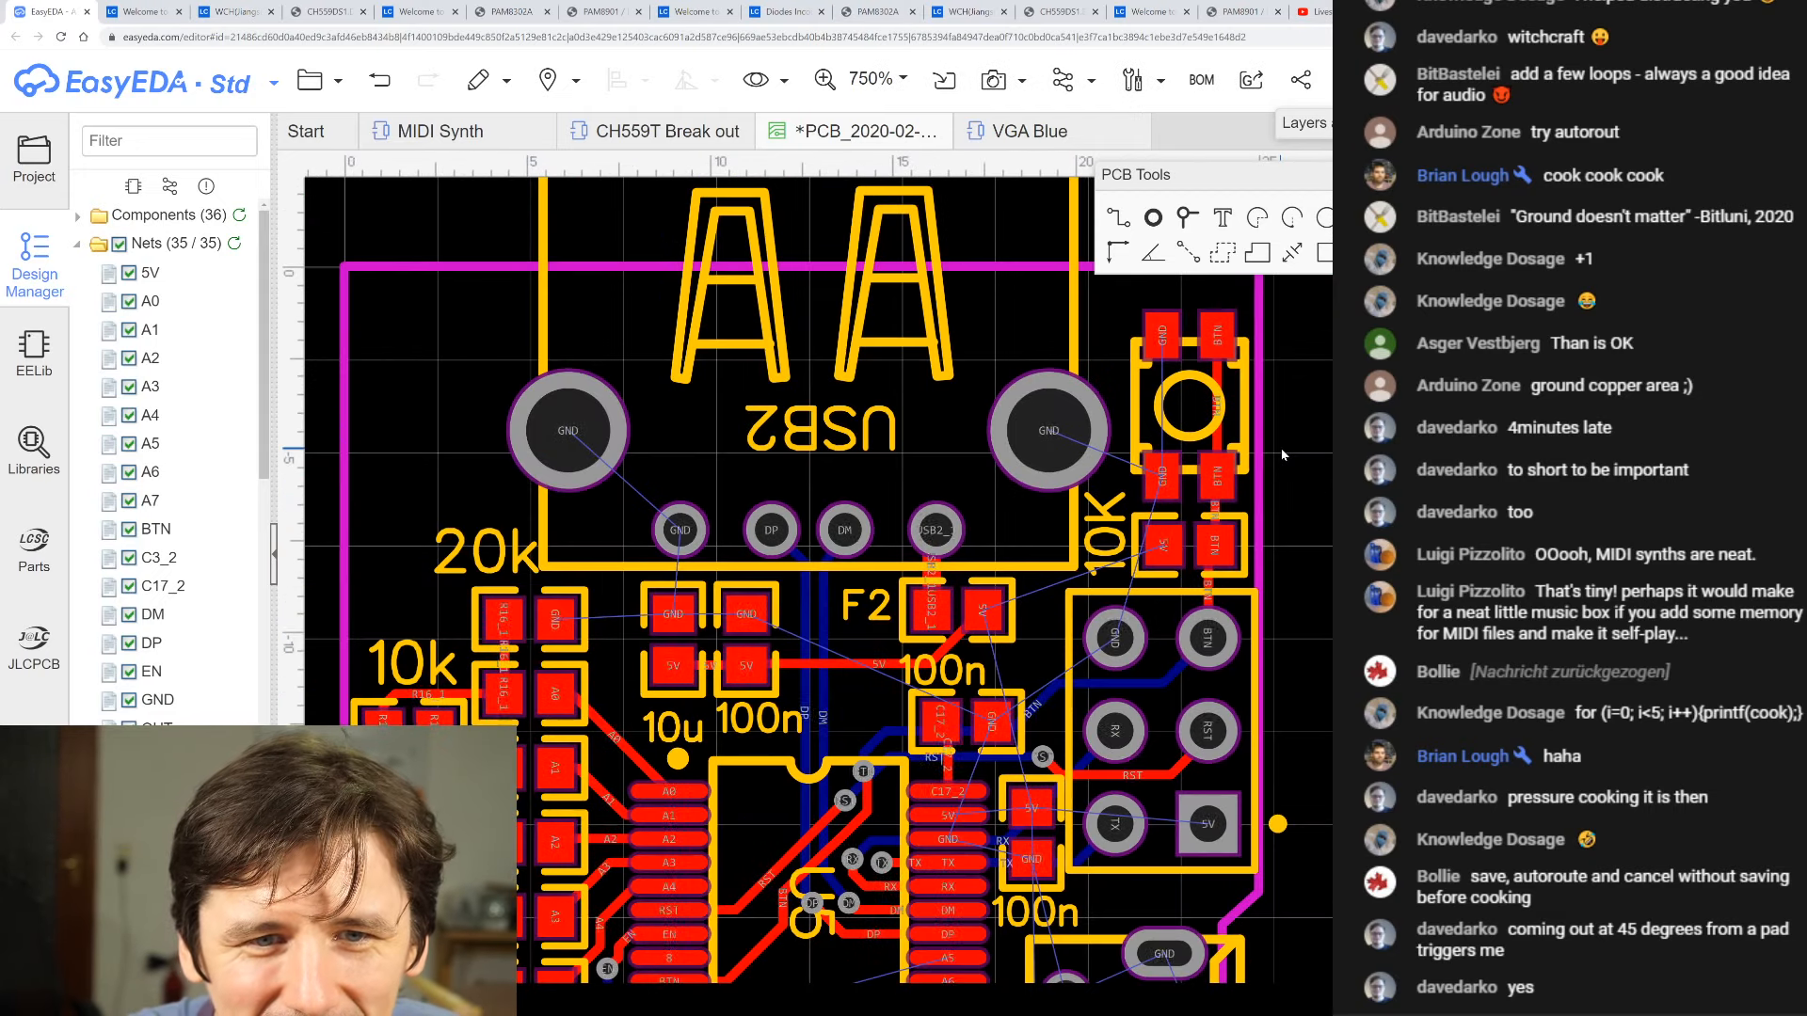
scroll(872, 762, "down", 3)
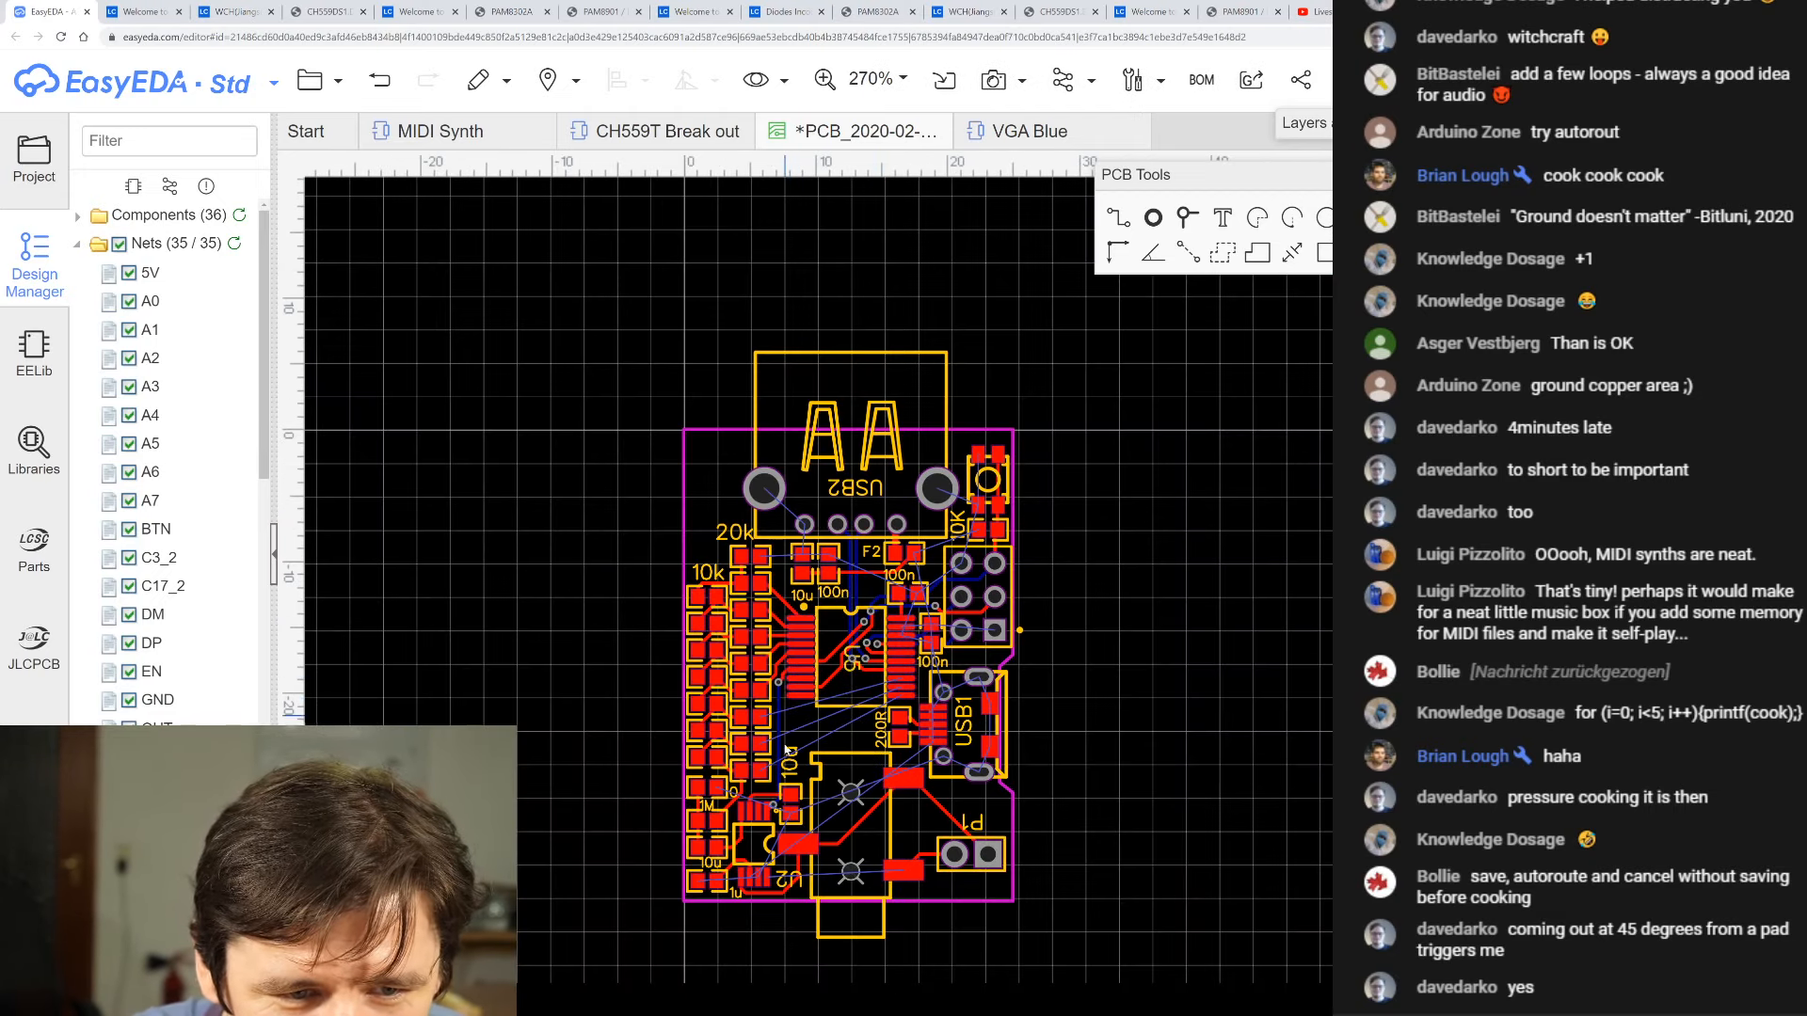
- Refresh the net check and route OUTN from U2's OUTN pin through a via, on the bottom layer, to P1's OUTN pad
scroll(802, 864, "up", 2)
left_click(234, 245)
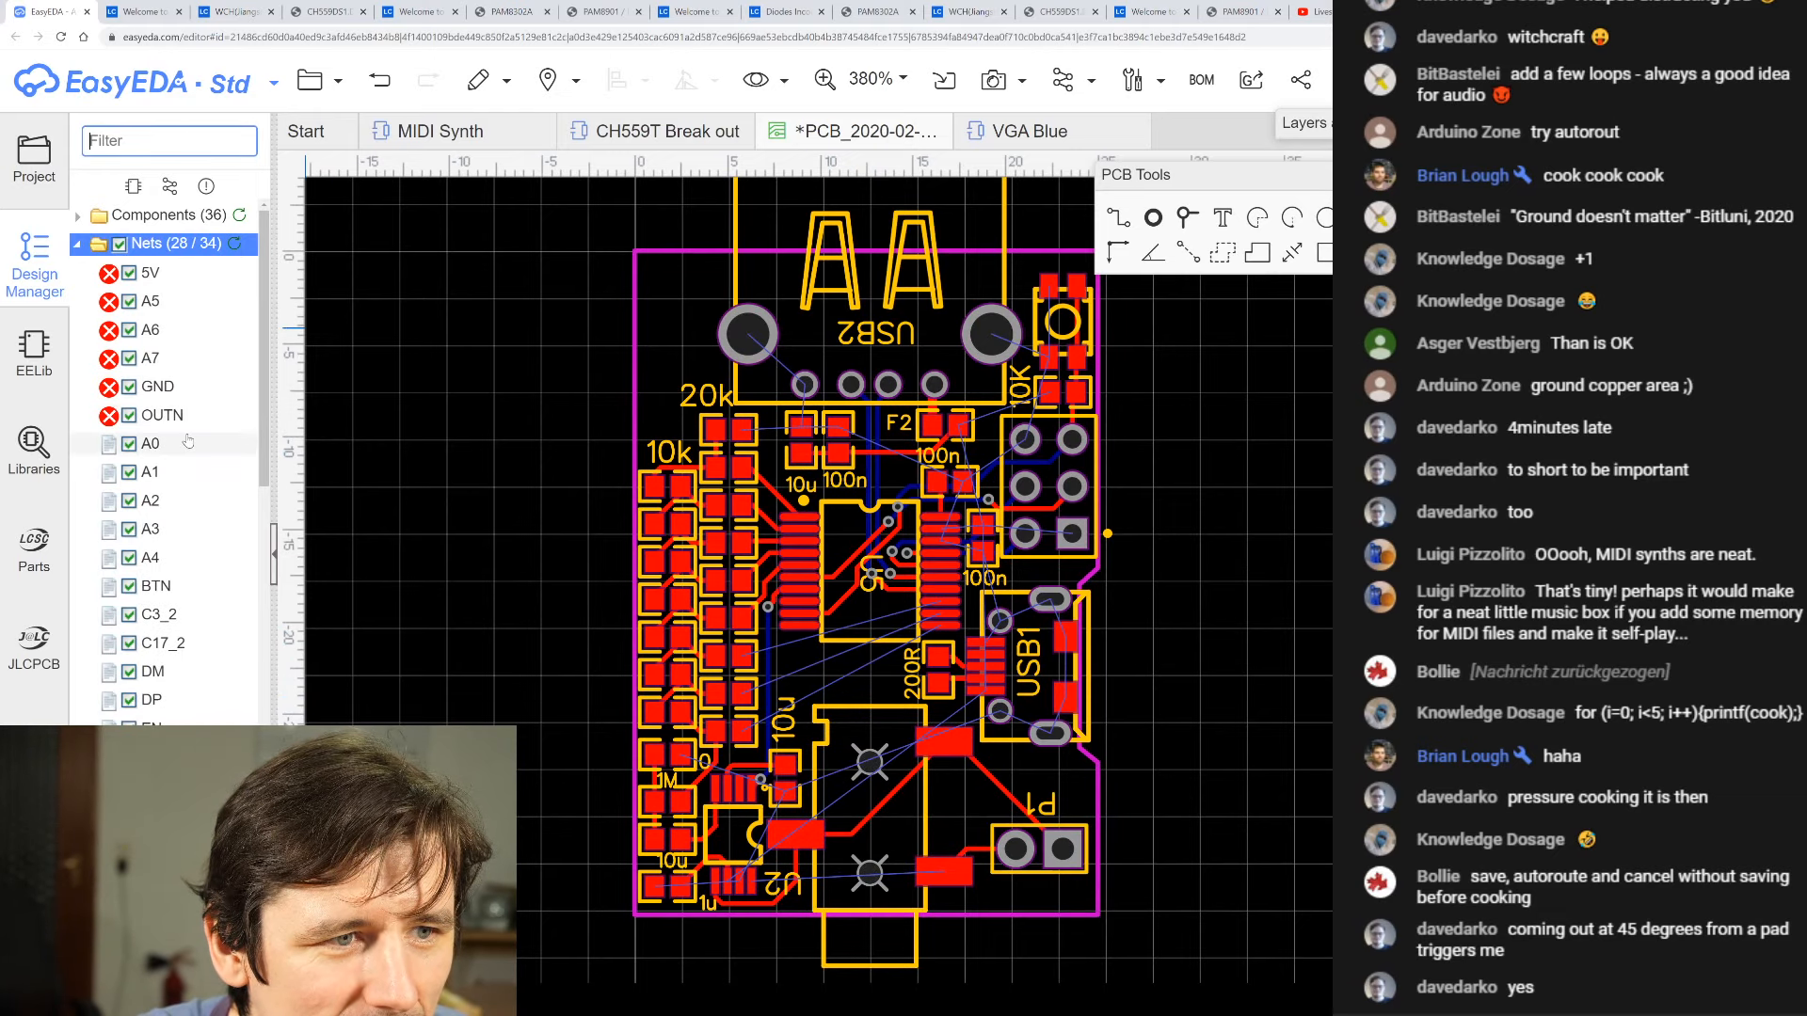
scroll(783, 825, "up", 3)
scroll(670, 759, "up", 3)
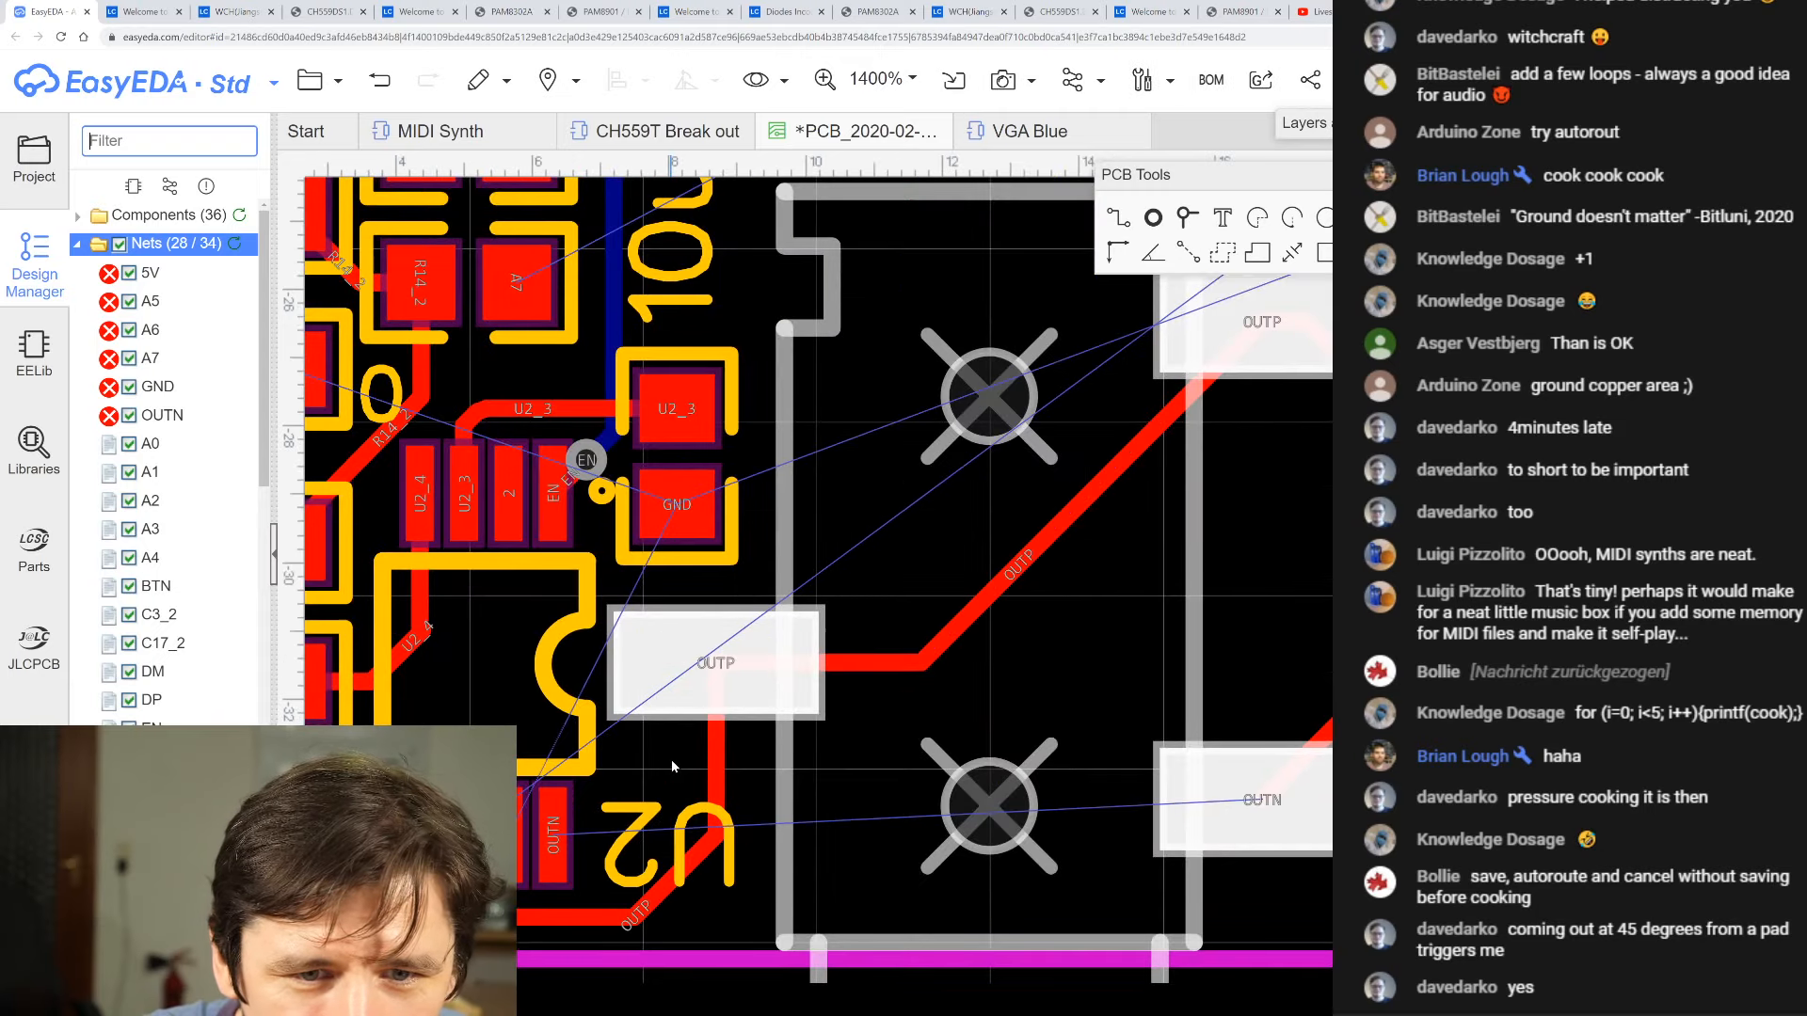
scroll(675, 767, "down", 1)
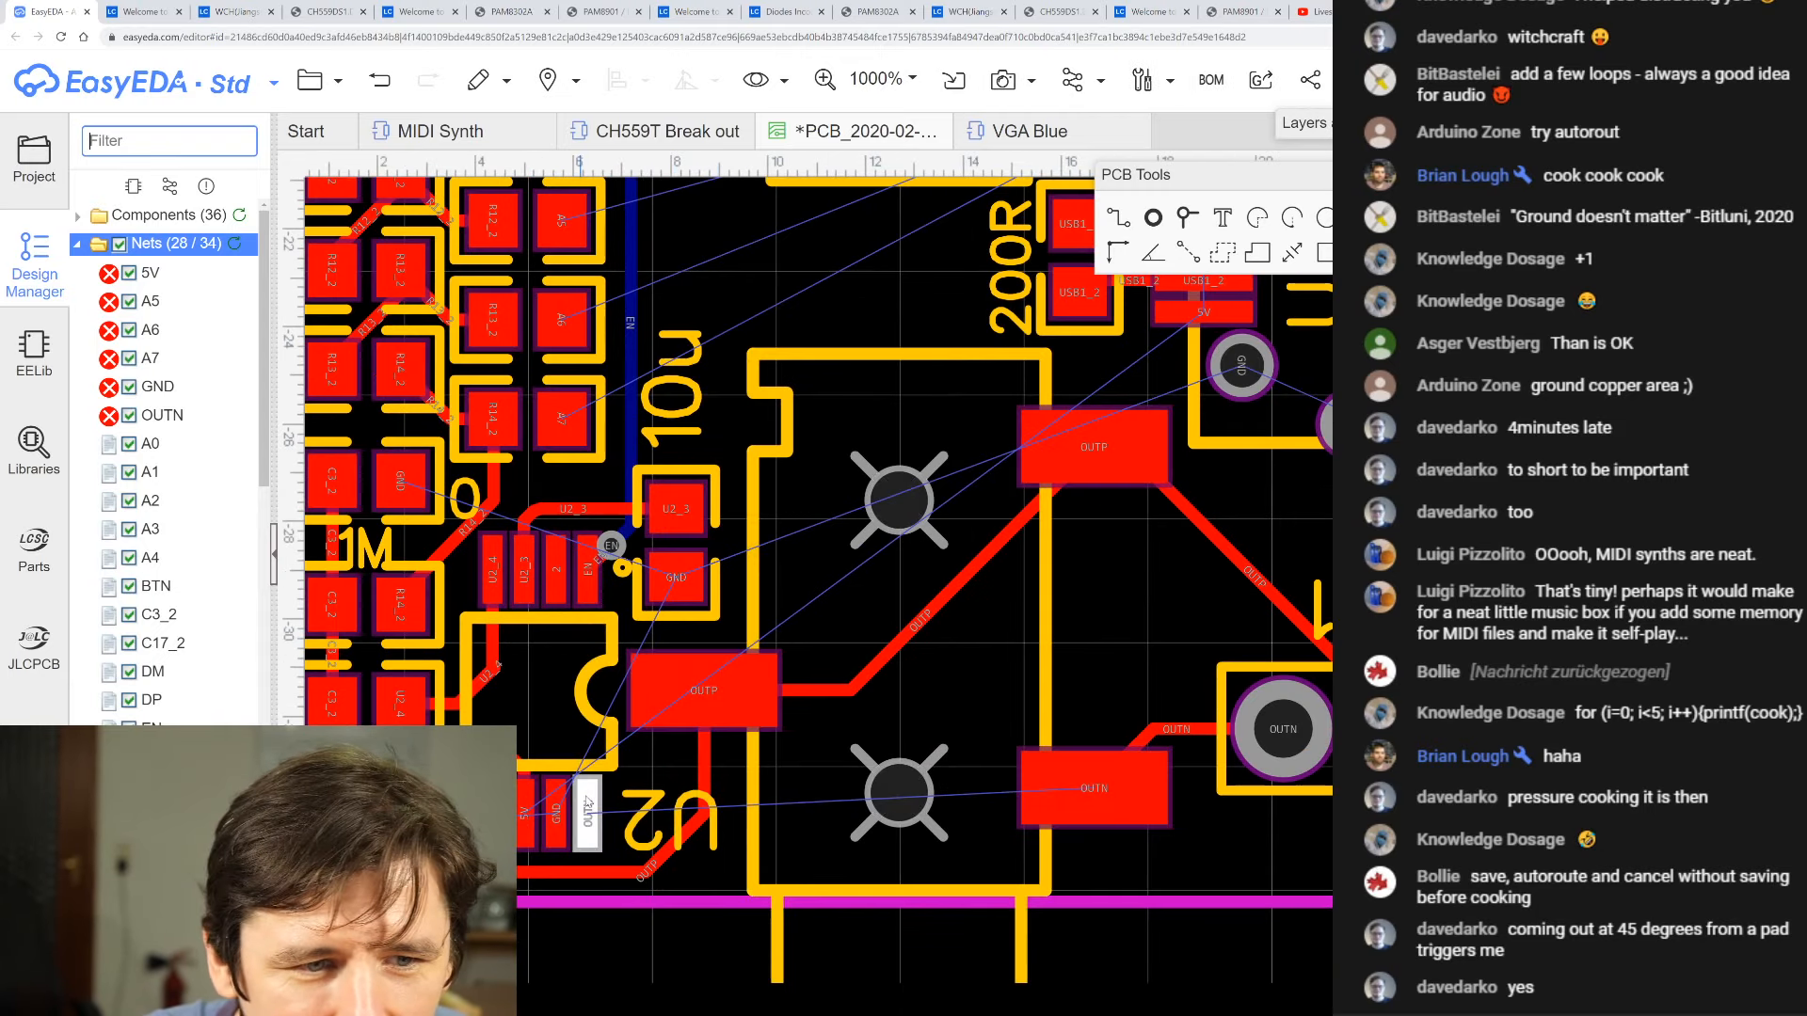
left_click(1119, 222)
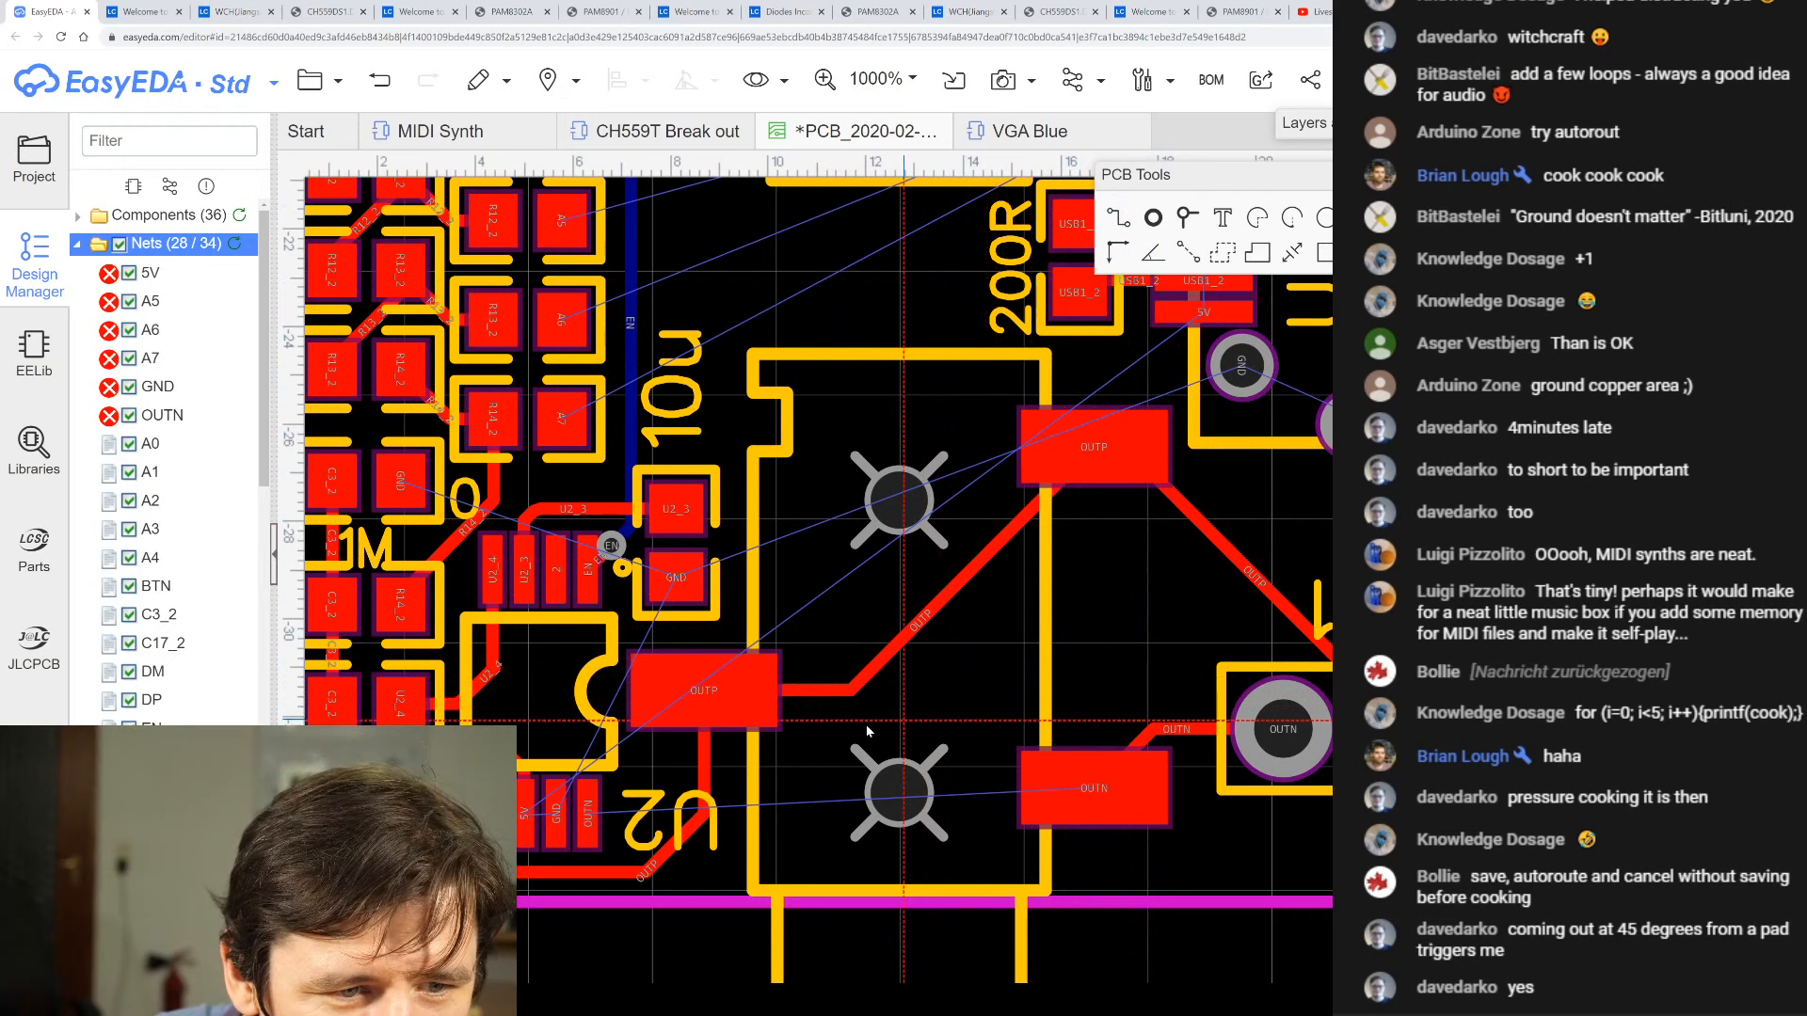
left_click(590, 816)
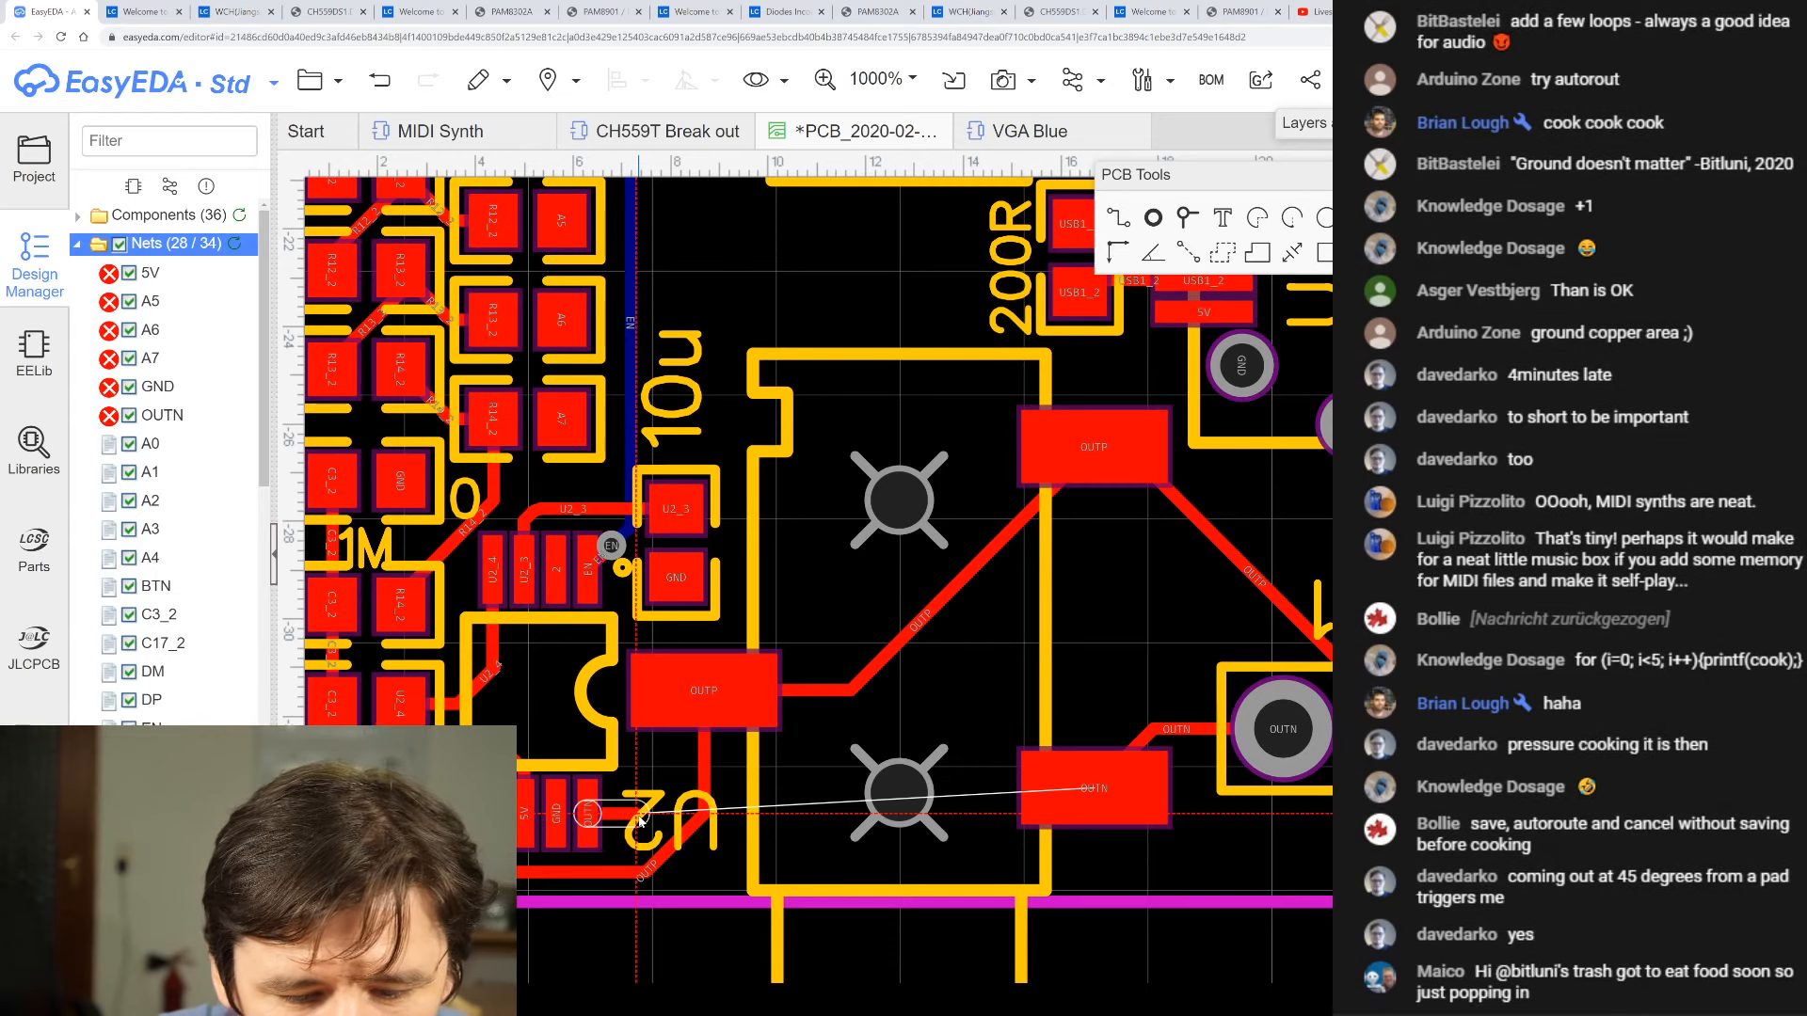
key("b")
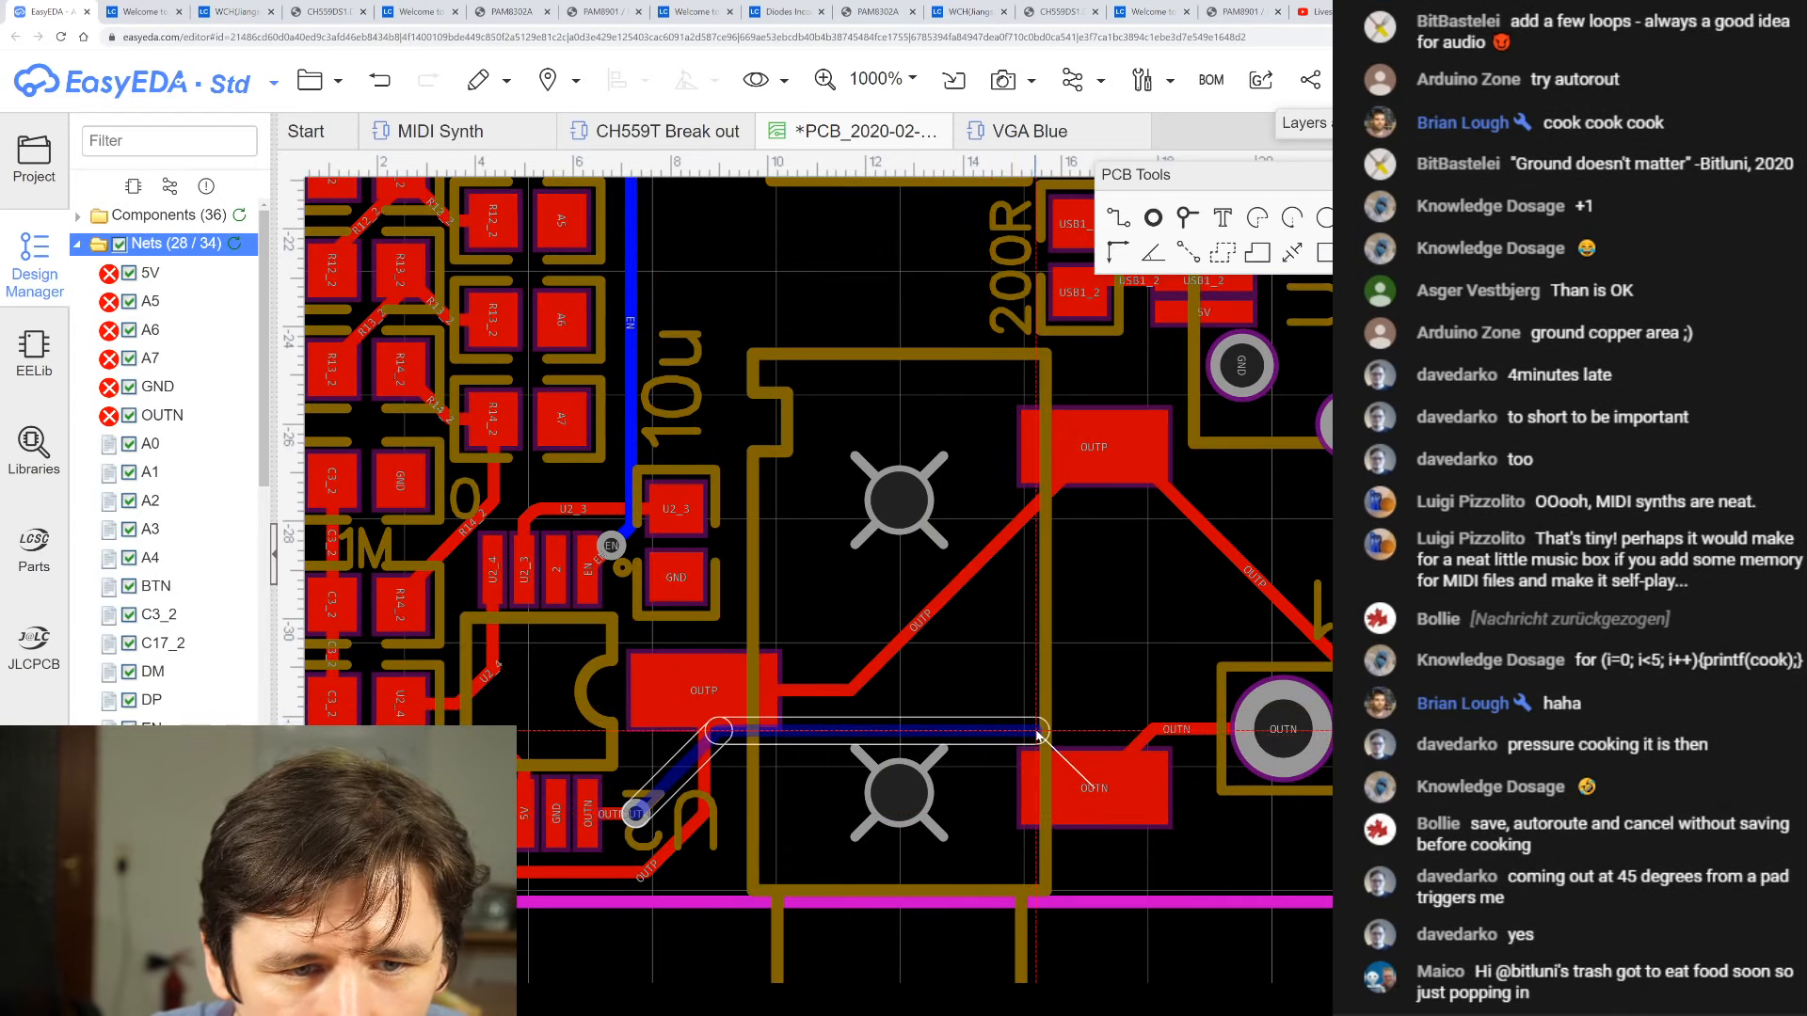
left_click(798, 775)
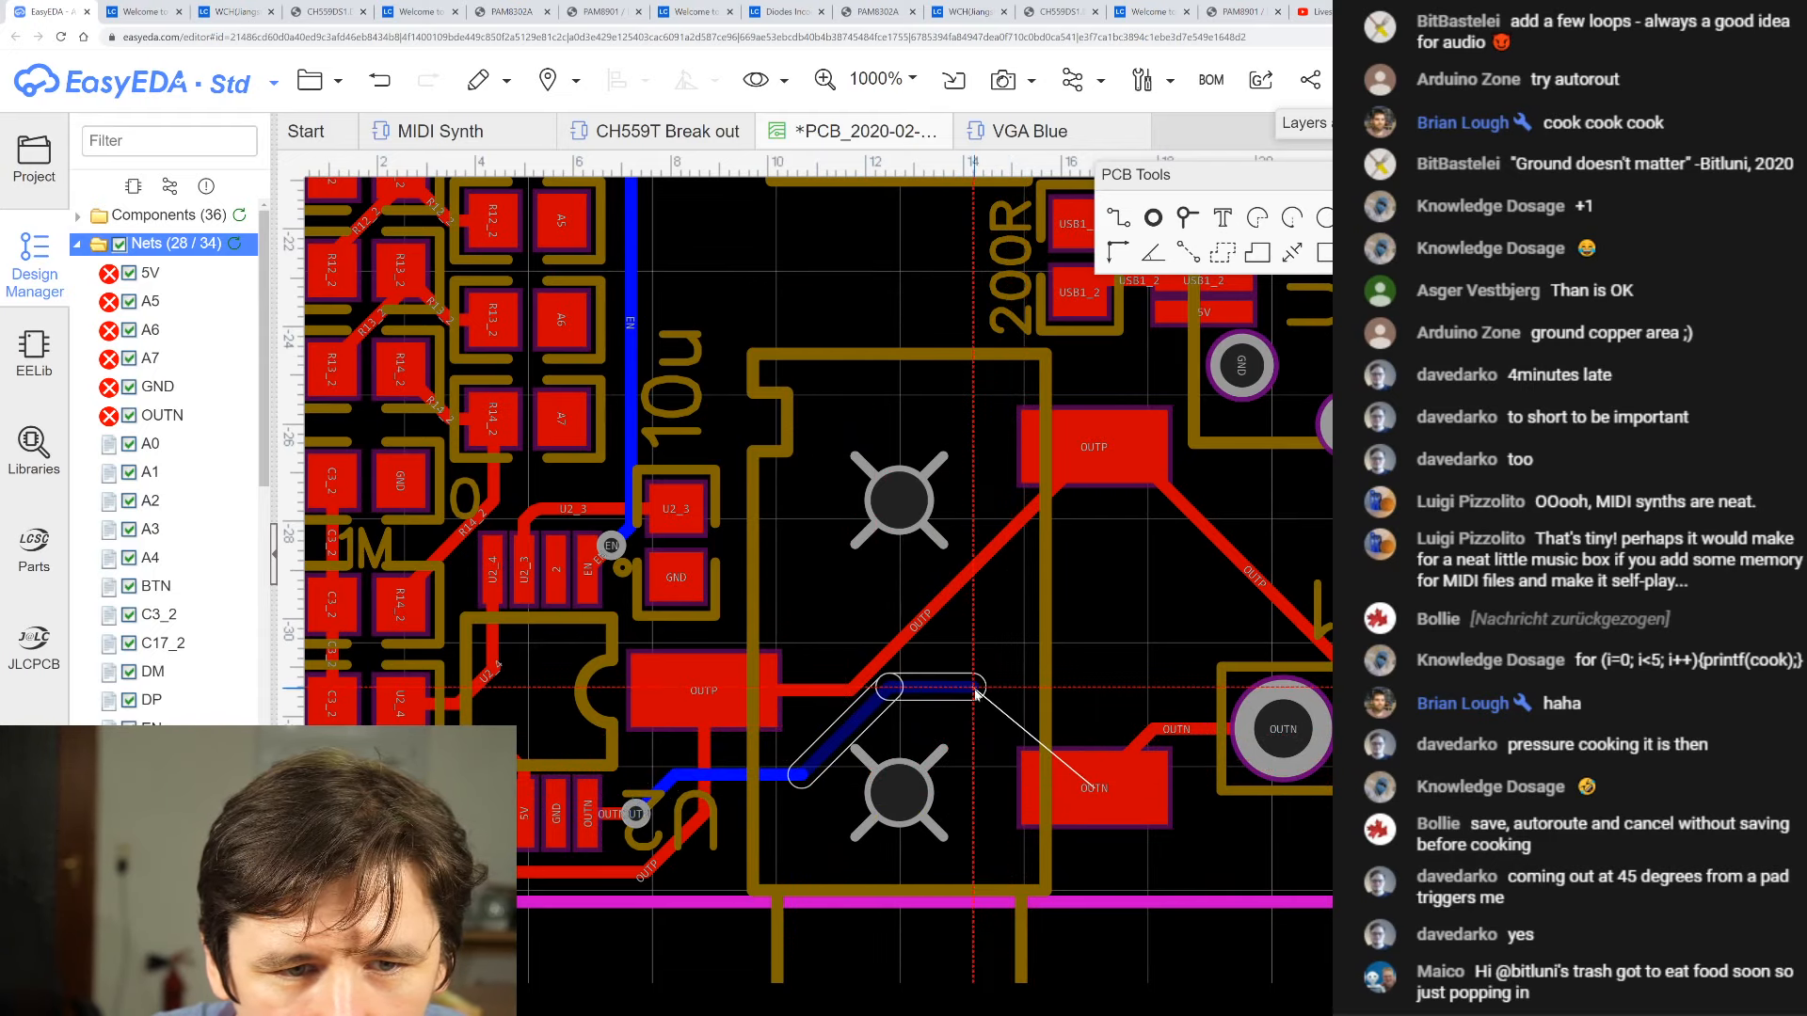
left_click(979, 719)
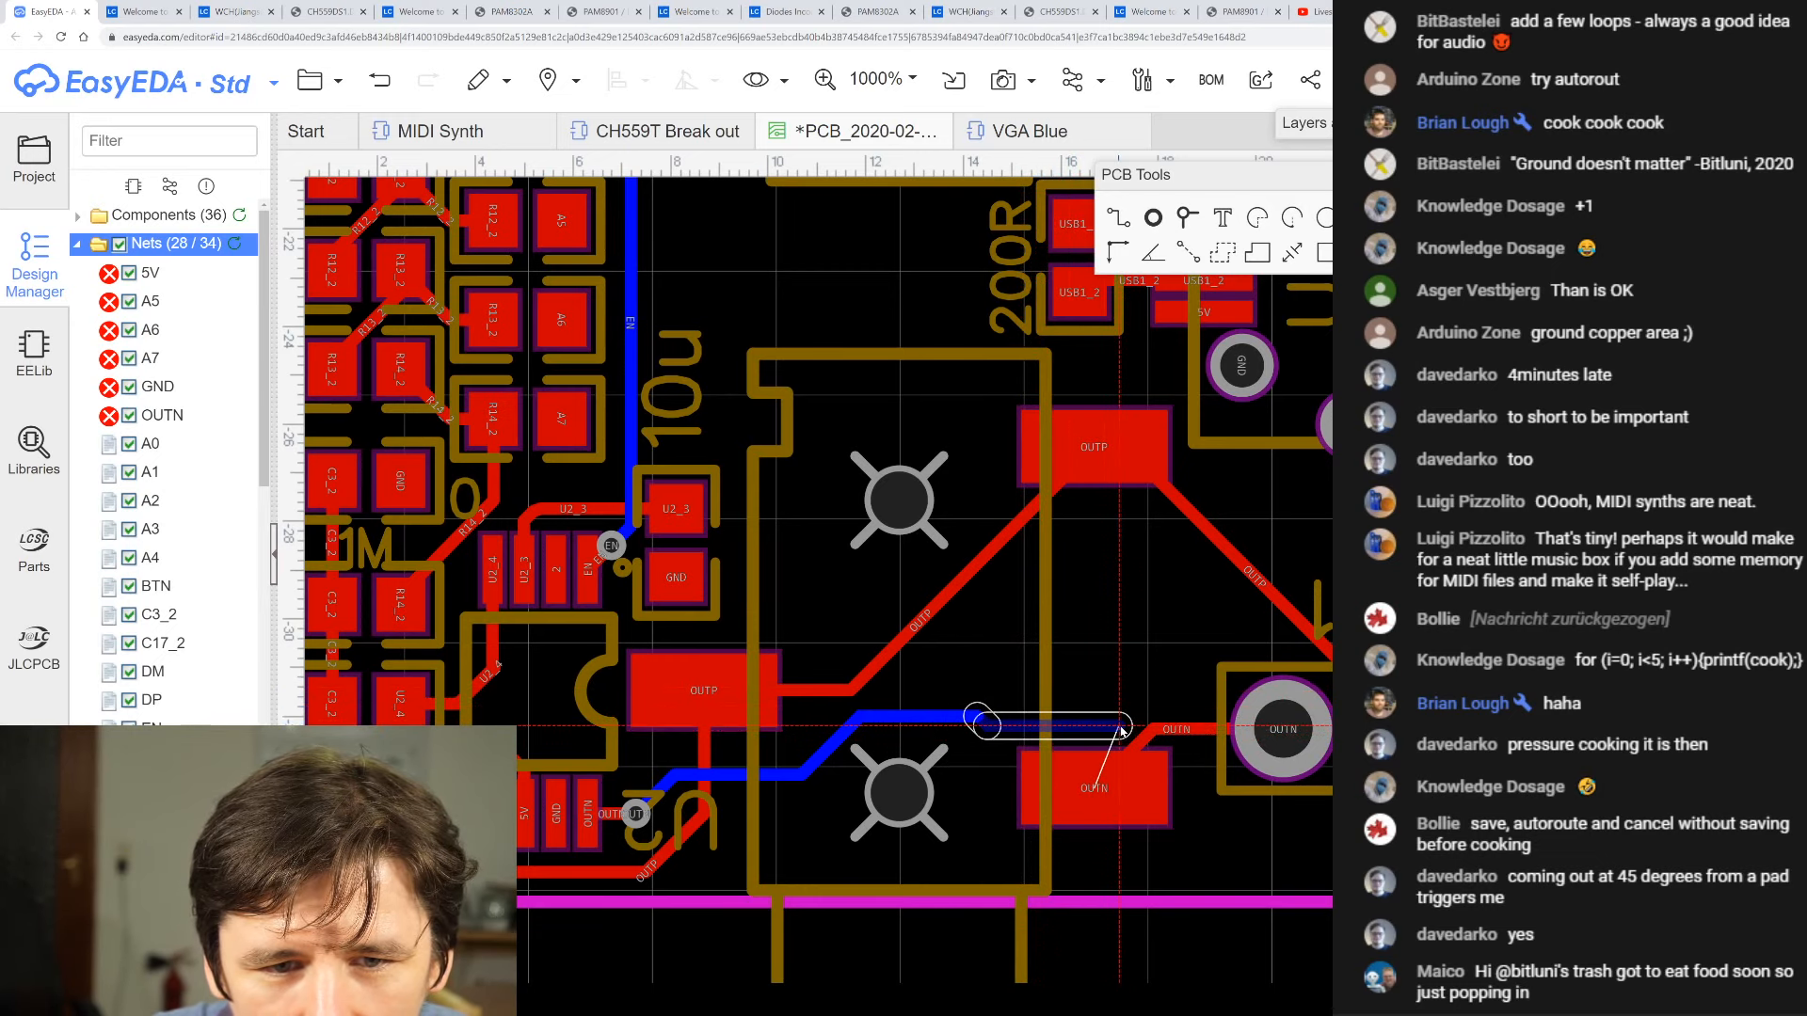
left_click(1284, 731)
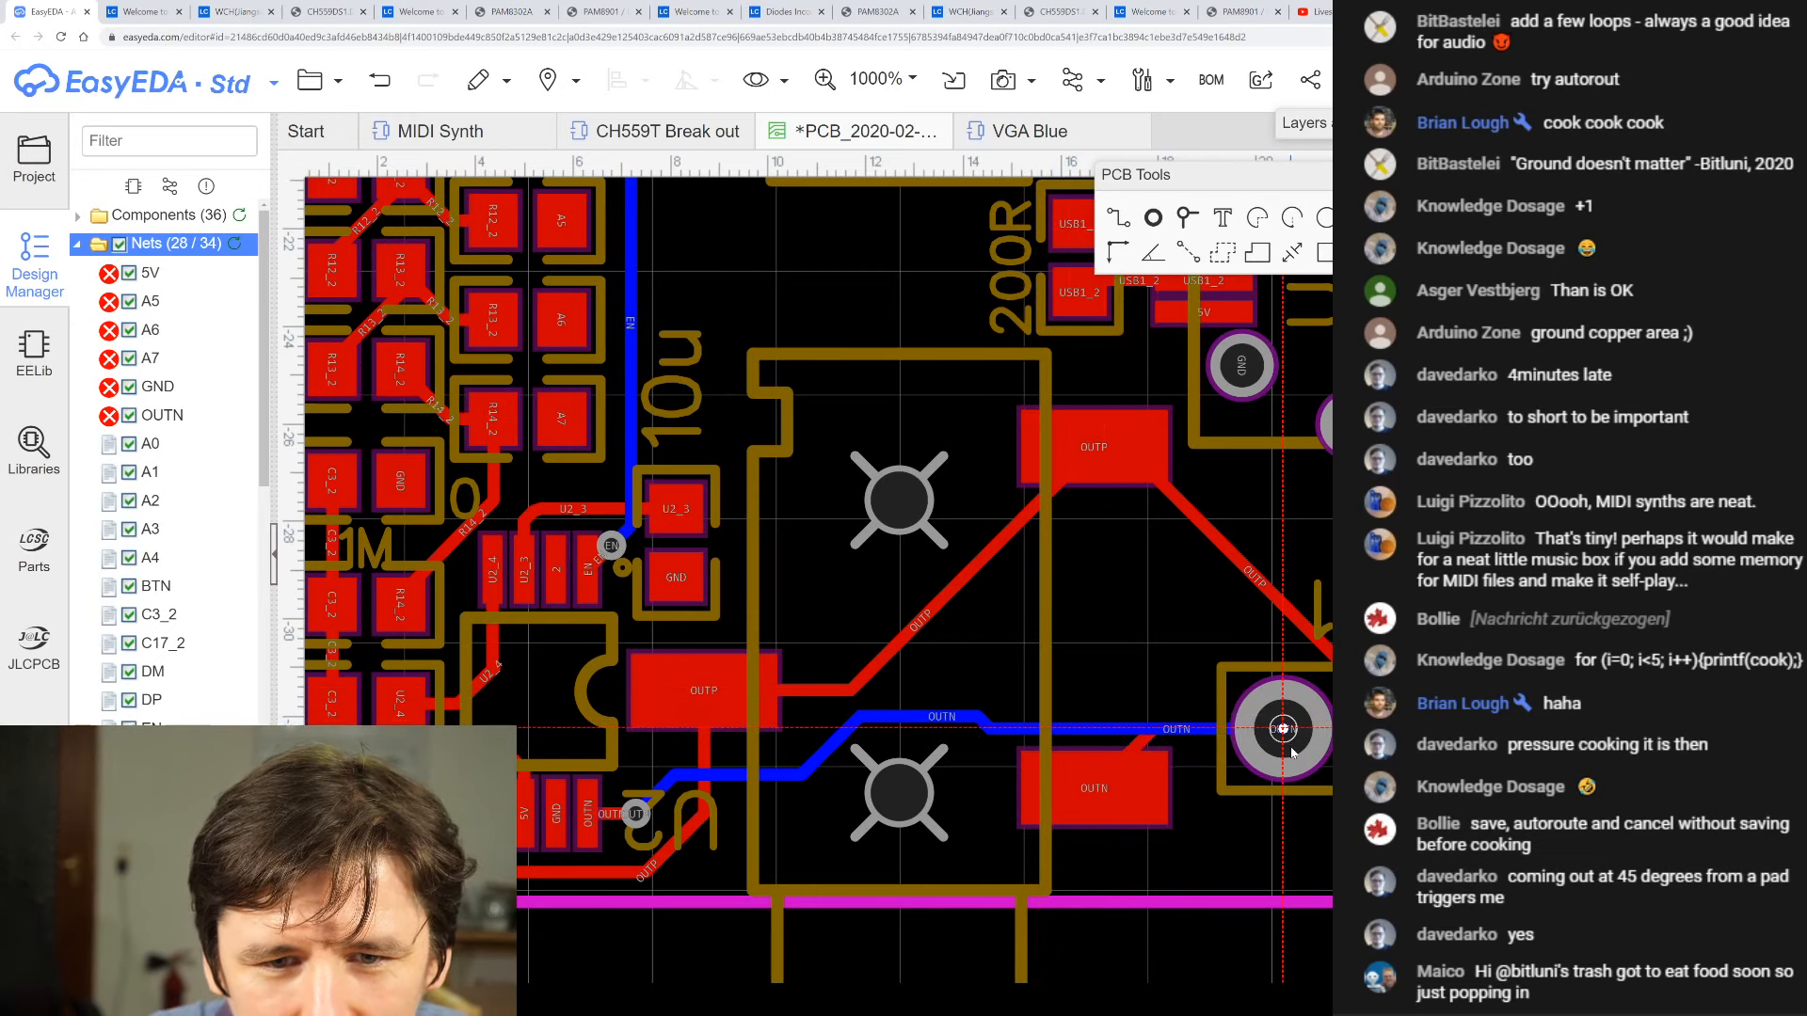
- Straighten the bottom-layer OUTN track across the audio jack by aligning its raised middle segment with the run to P1
scroll(966, 706, "up", 1)
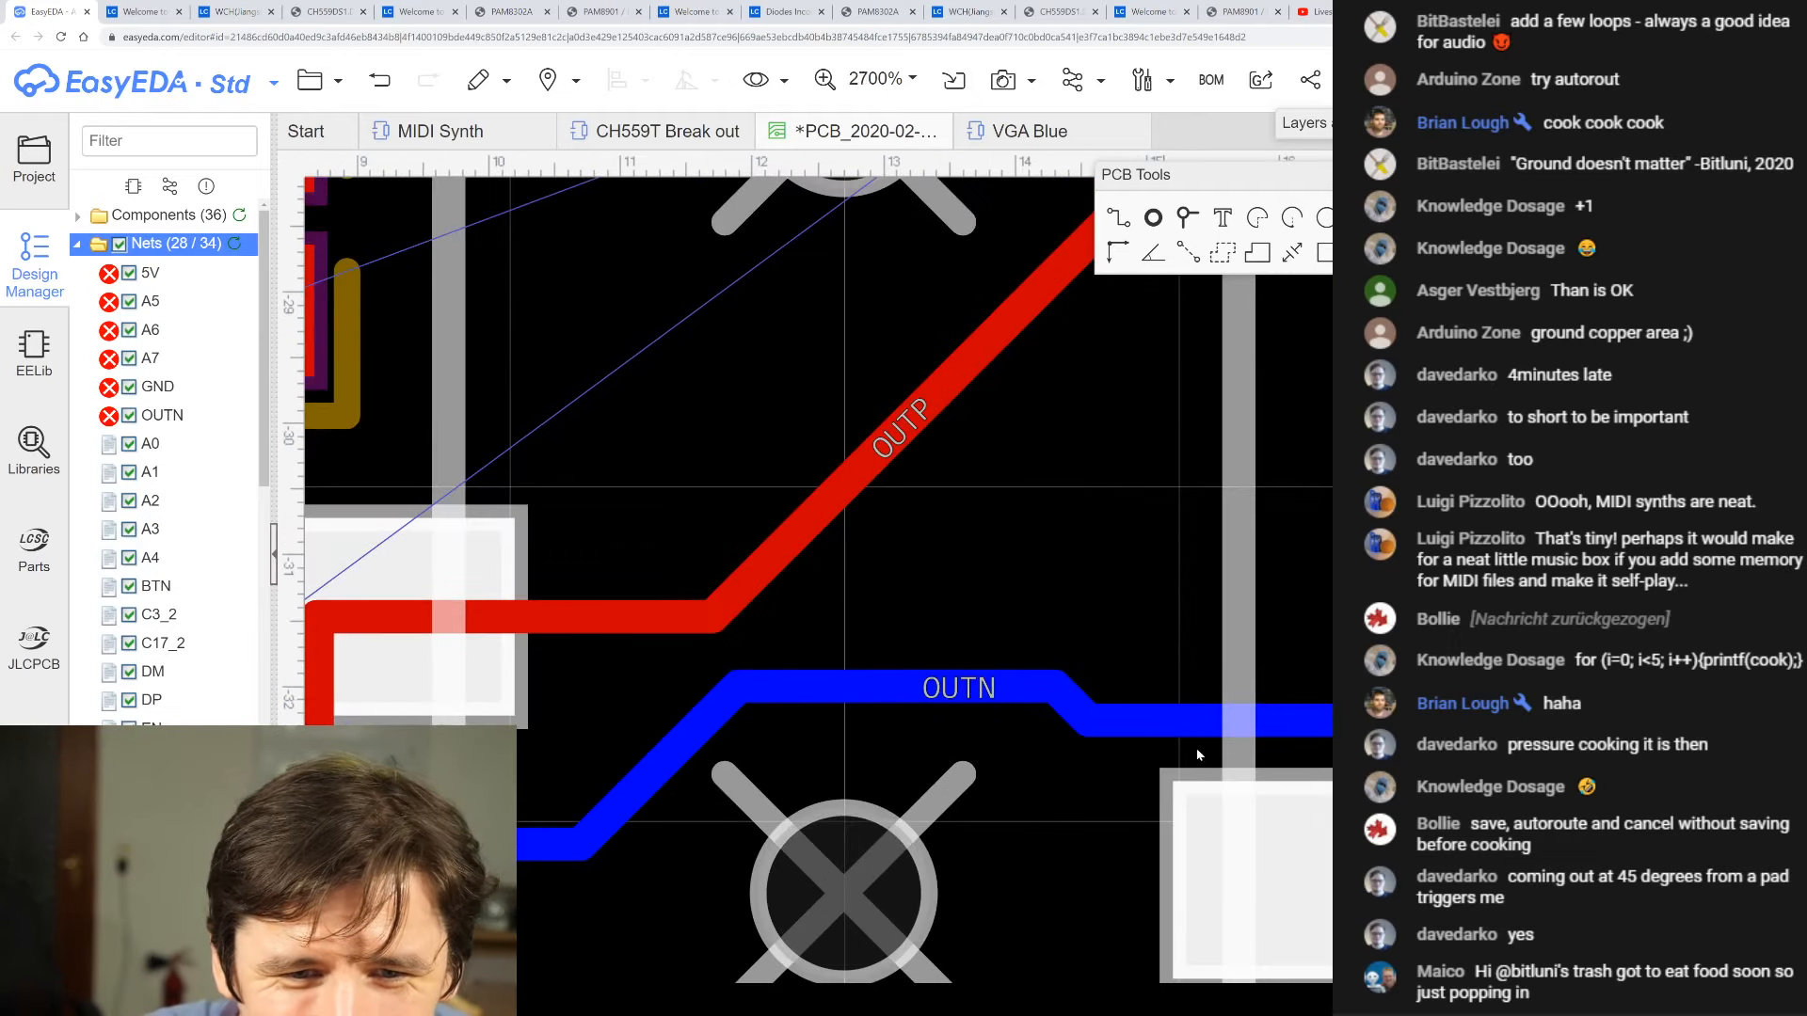
scroll(1310, 750, "down", 5)
scroll(1313, 750, "up", 2)
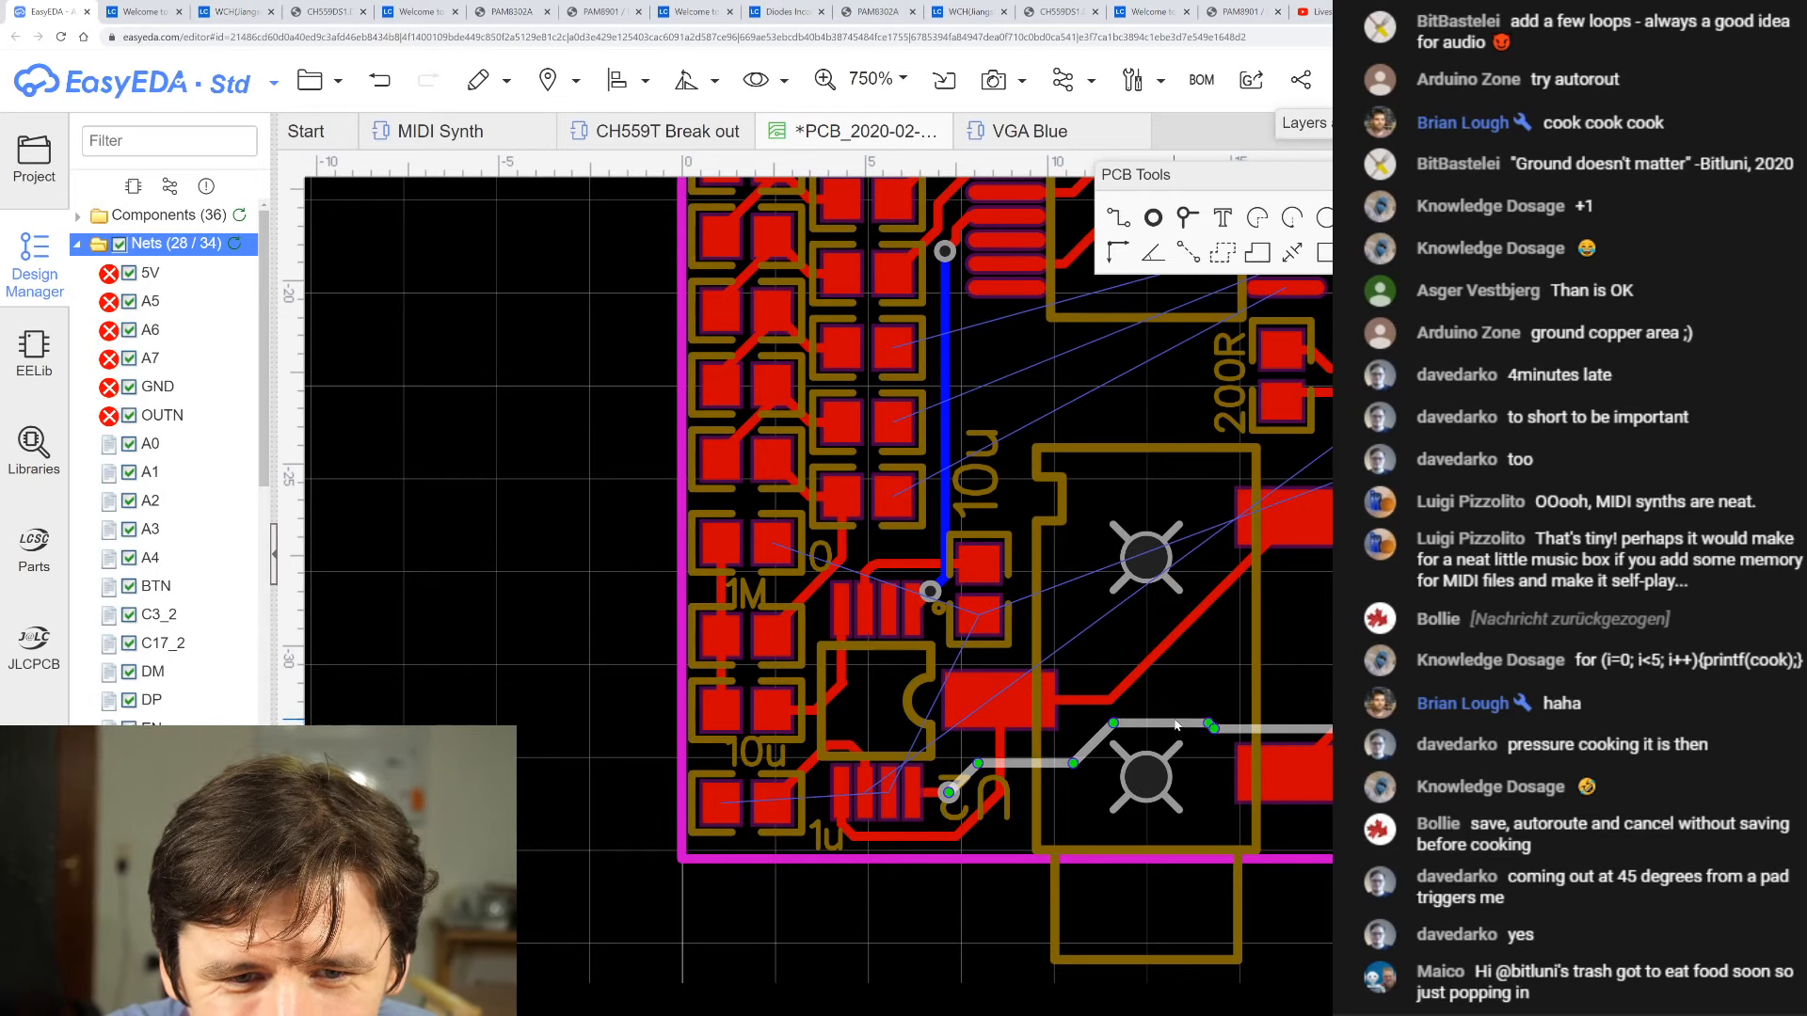
scroll(1177, 730, "down", 2)
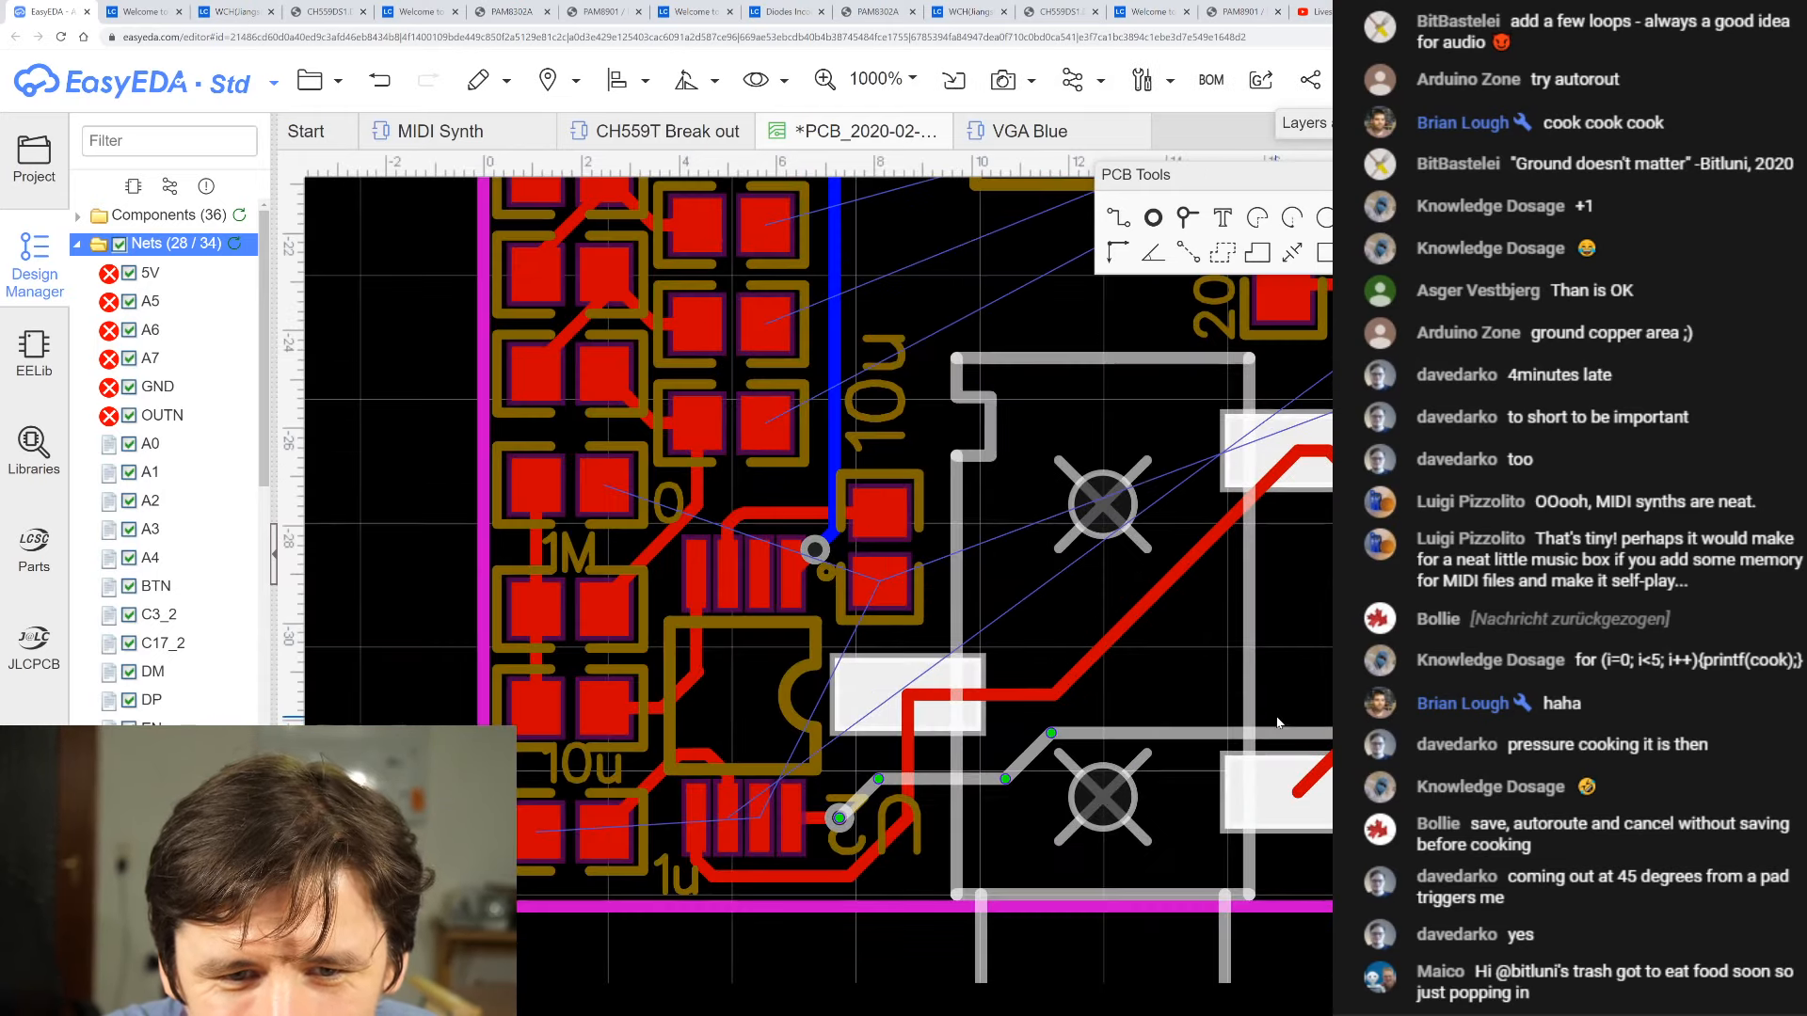
scroll(758, 640, "down", 2)
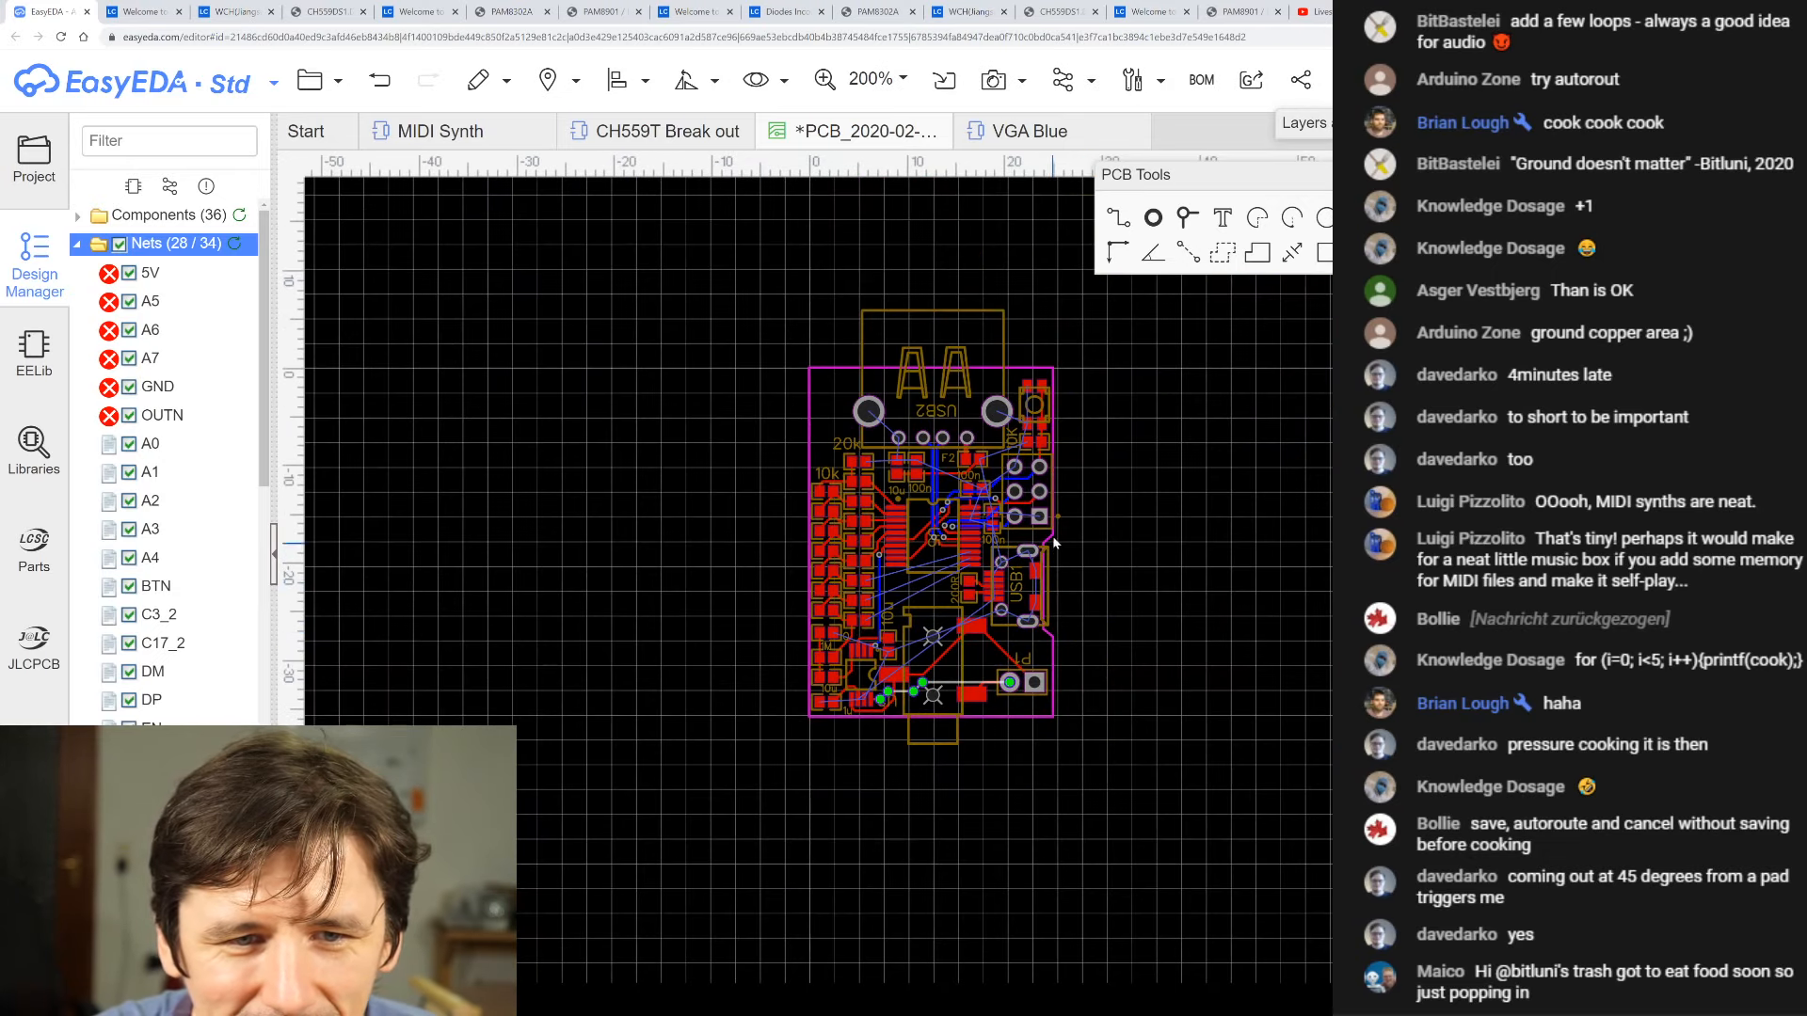
- Refresh the net check and highlight the A5 net between U5 and the 20k resistor column
scroll(1035, 527, "up", 3)
left_click(235, 243)
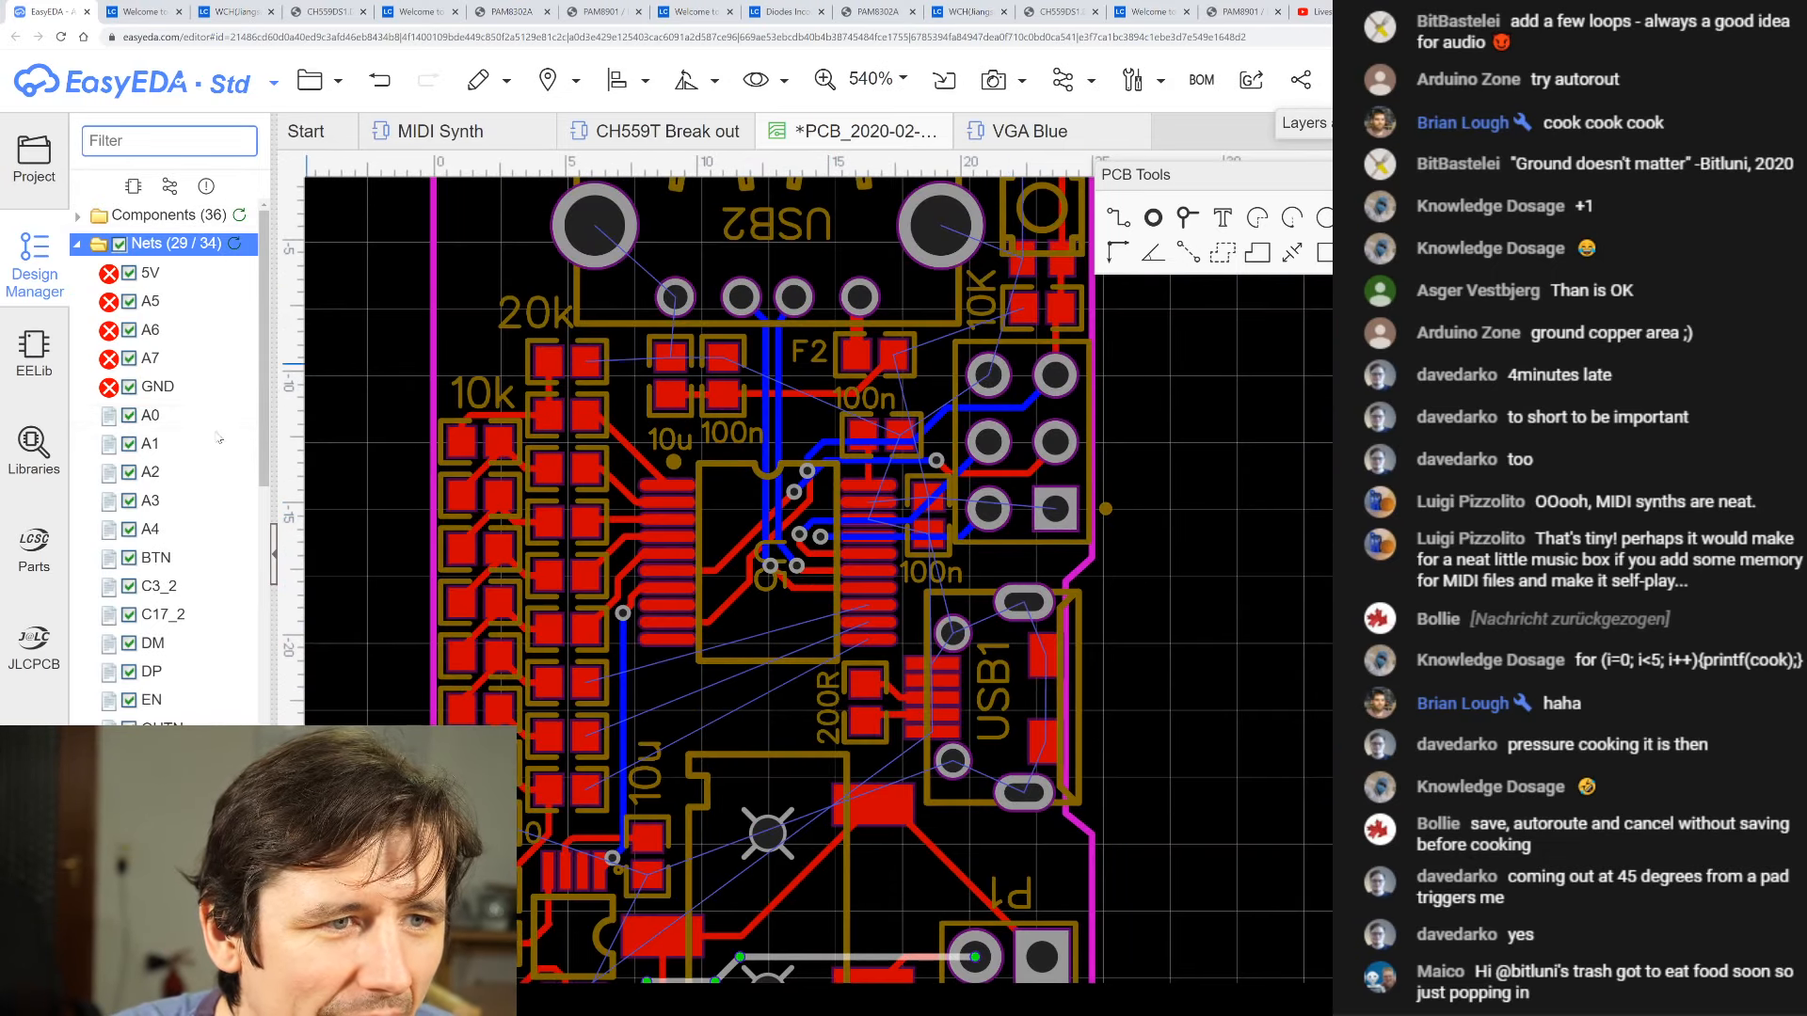
left_click(153, 303)
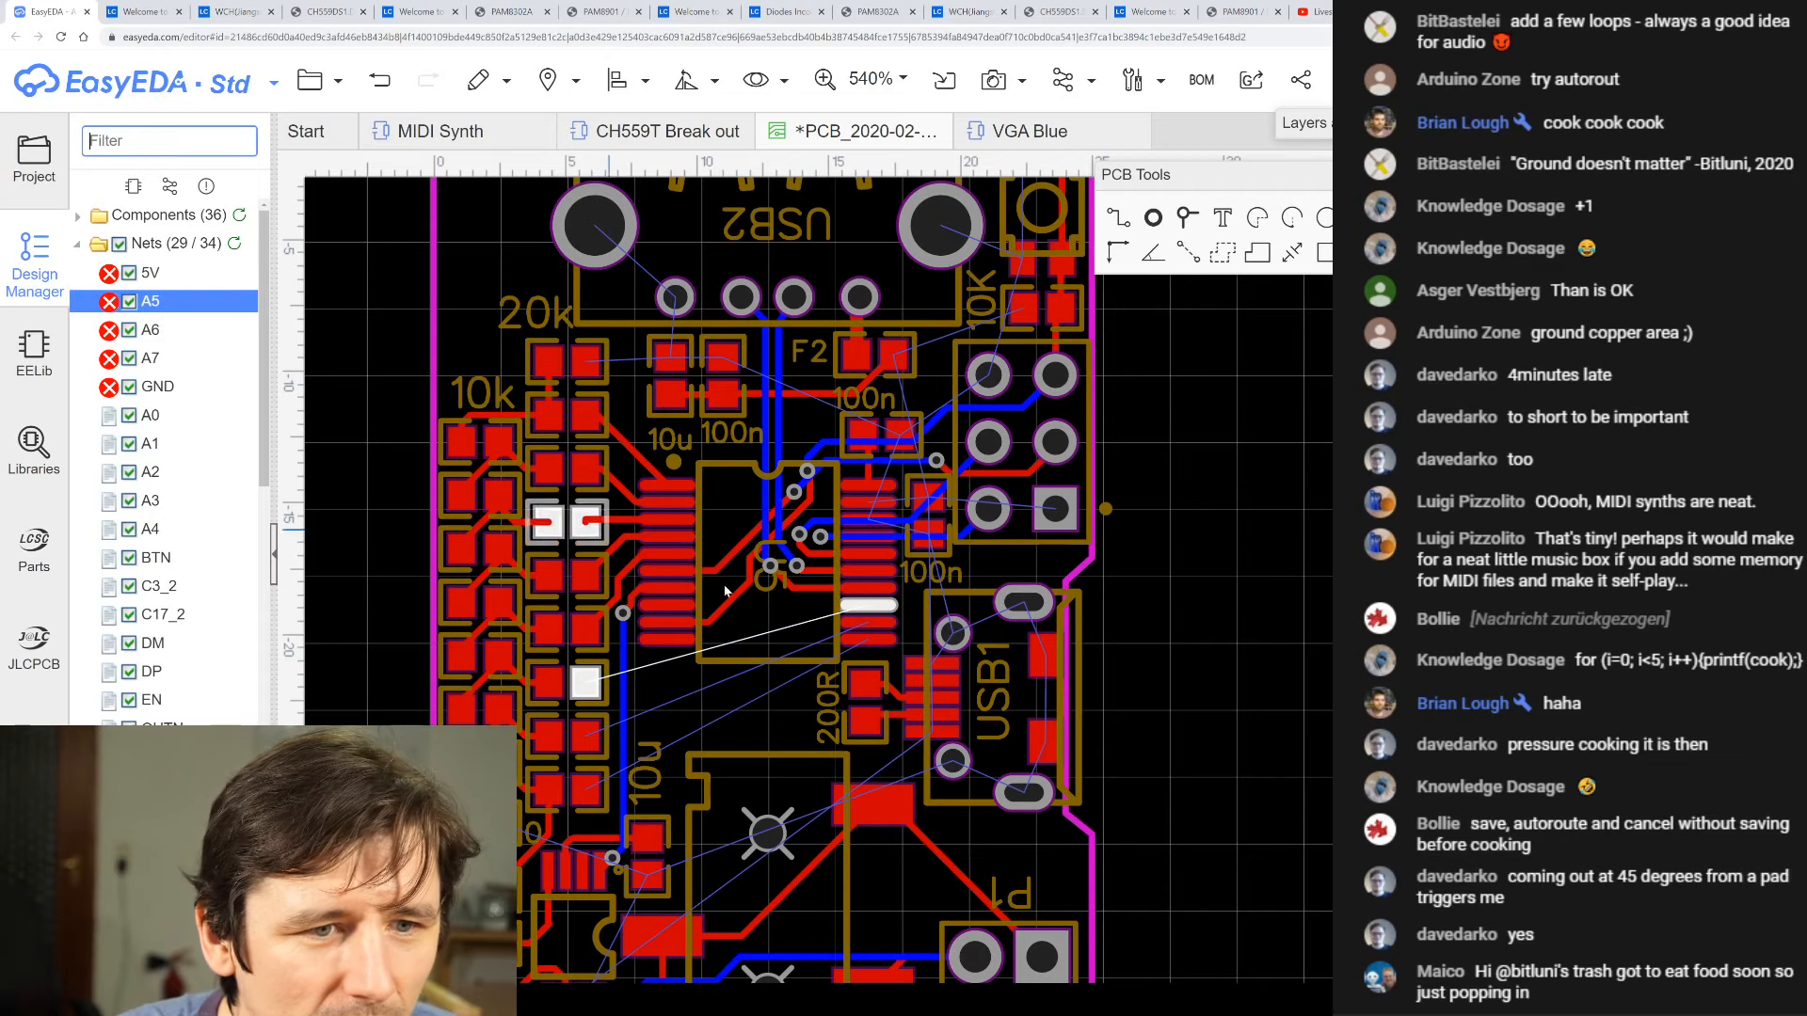
scroll(522, 682, "up", 2)
scroll(527, 673, "up", 2)
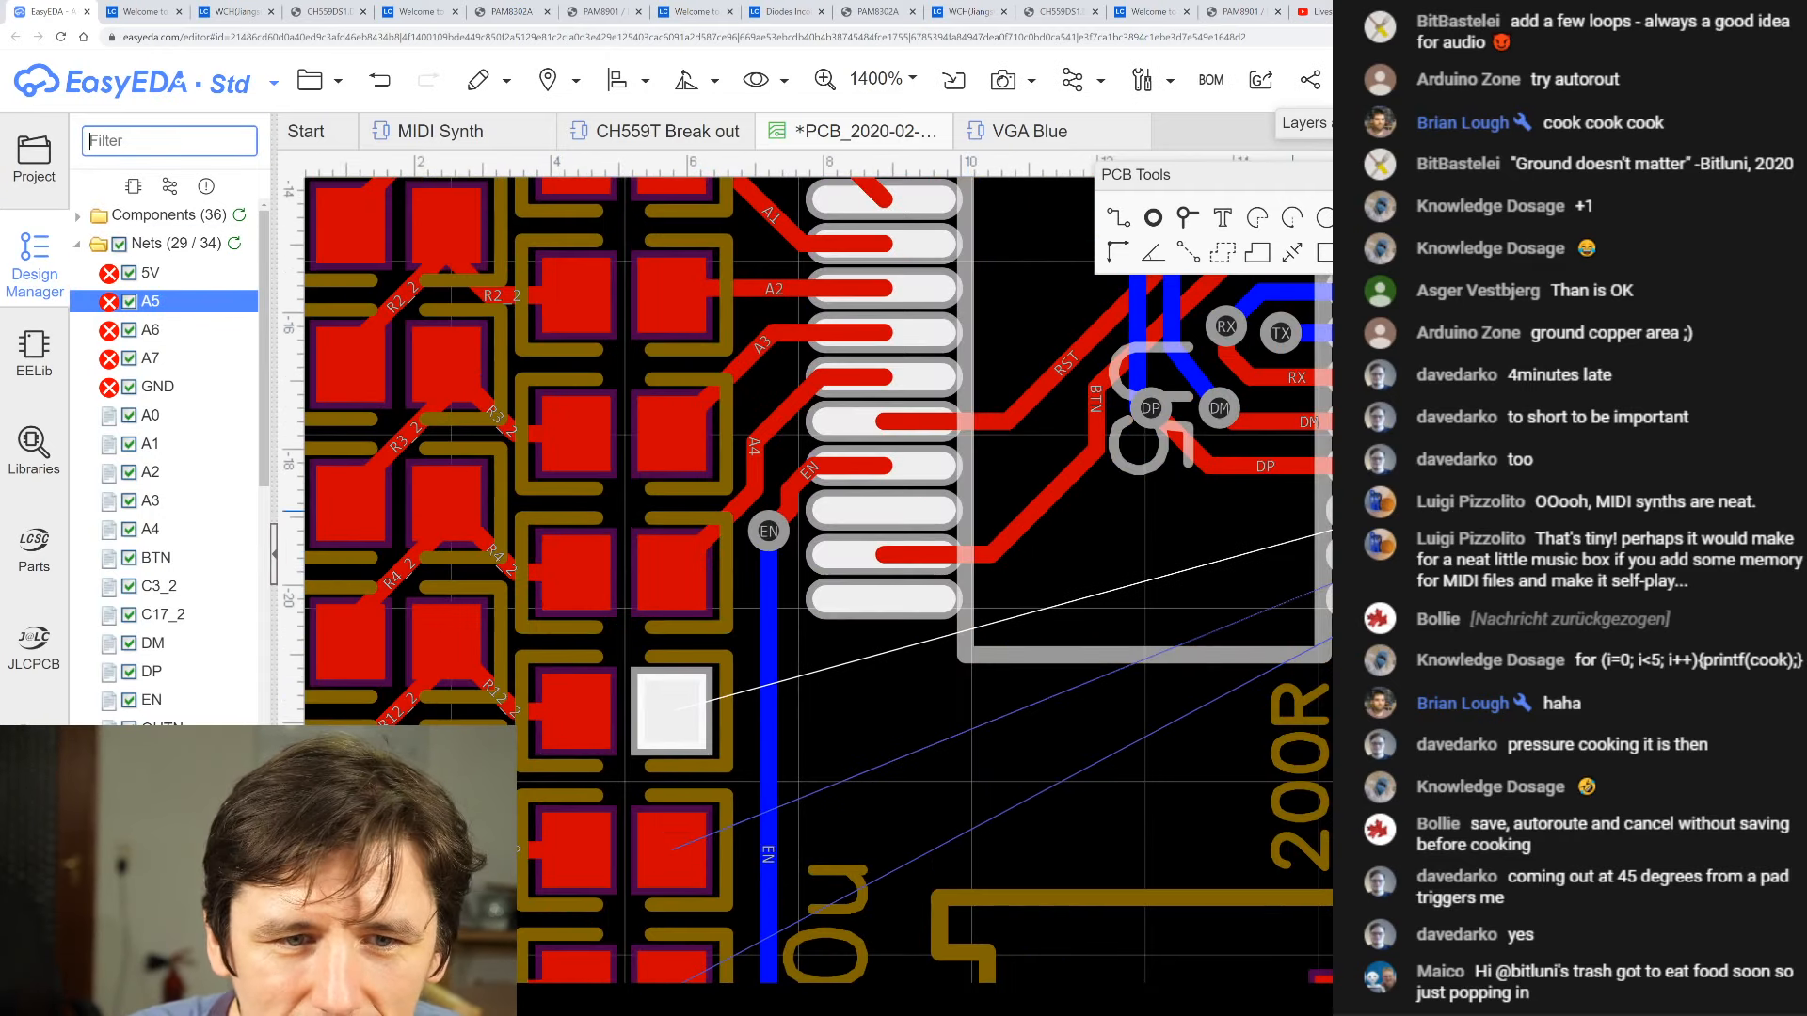
- Route the A5 track on the top layer from U5's A5 pin to its 20k resistor pad and tidy its diagonal segment
left_click(1118, 223)
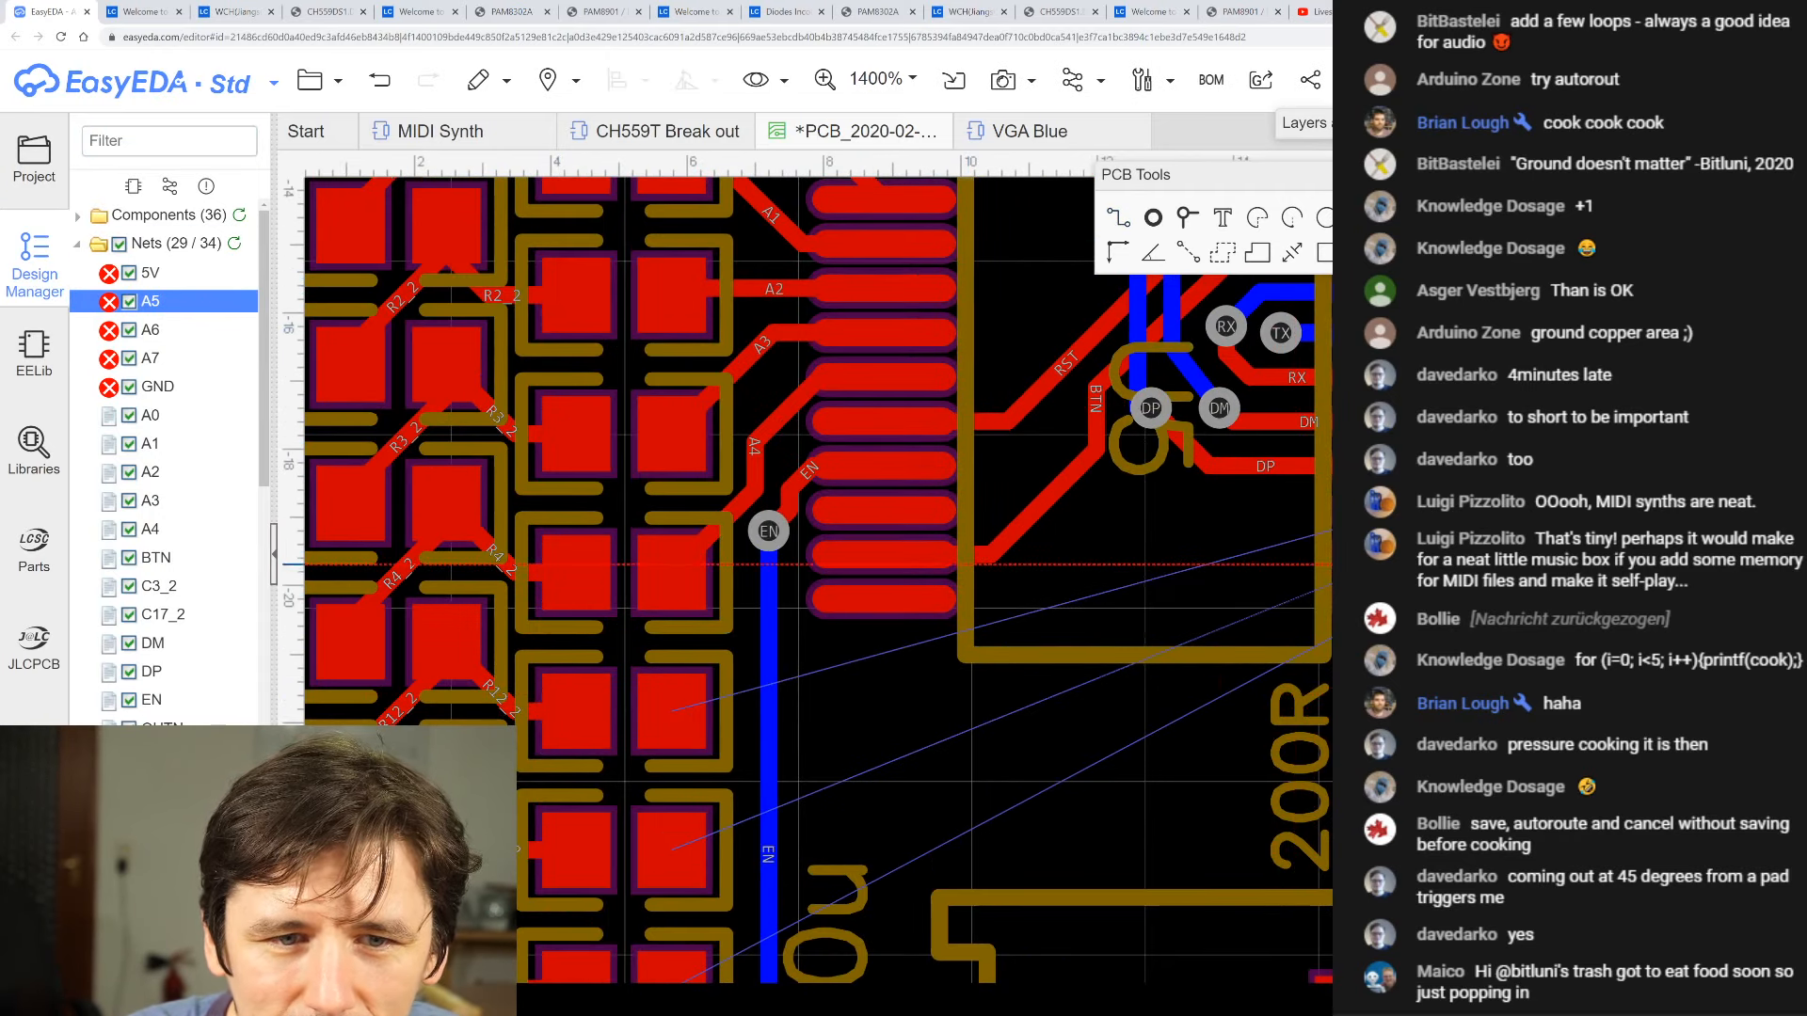
key("t")
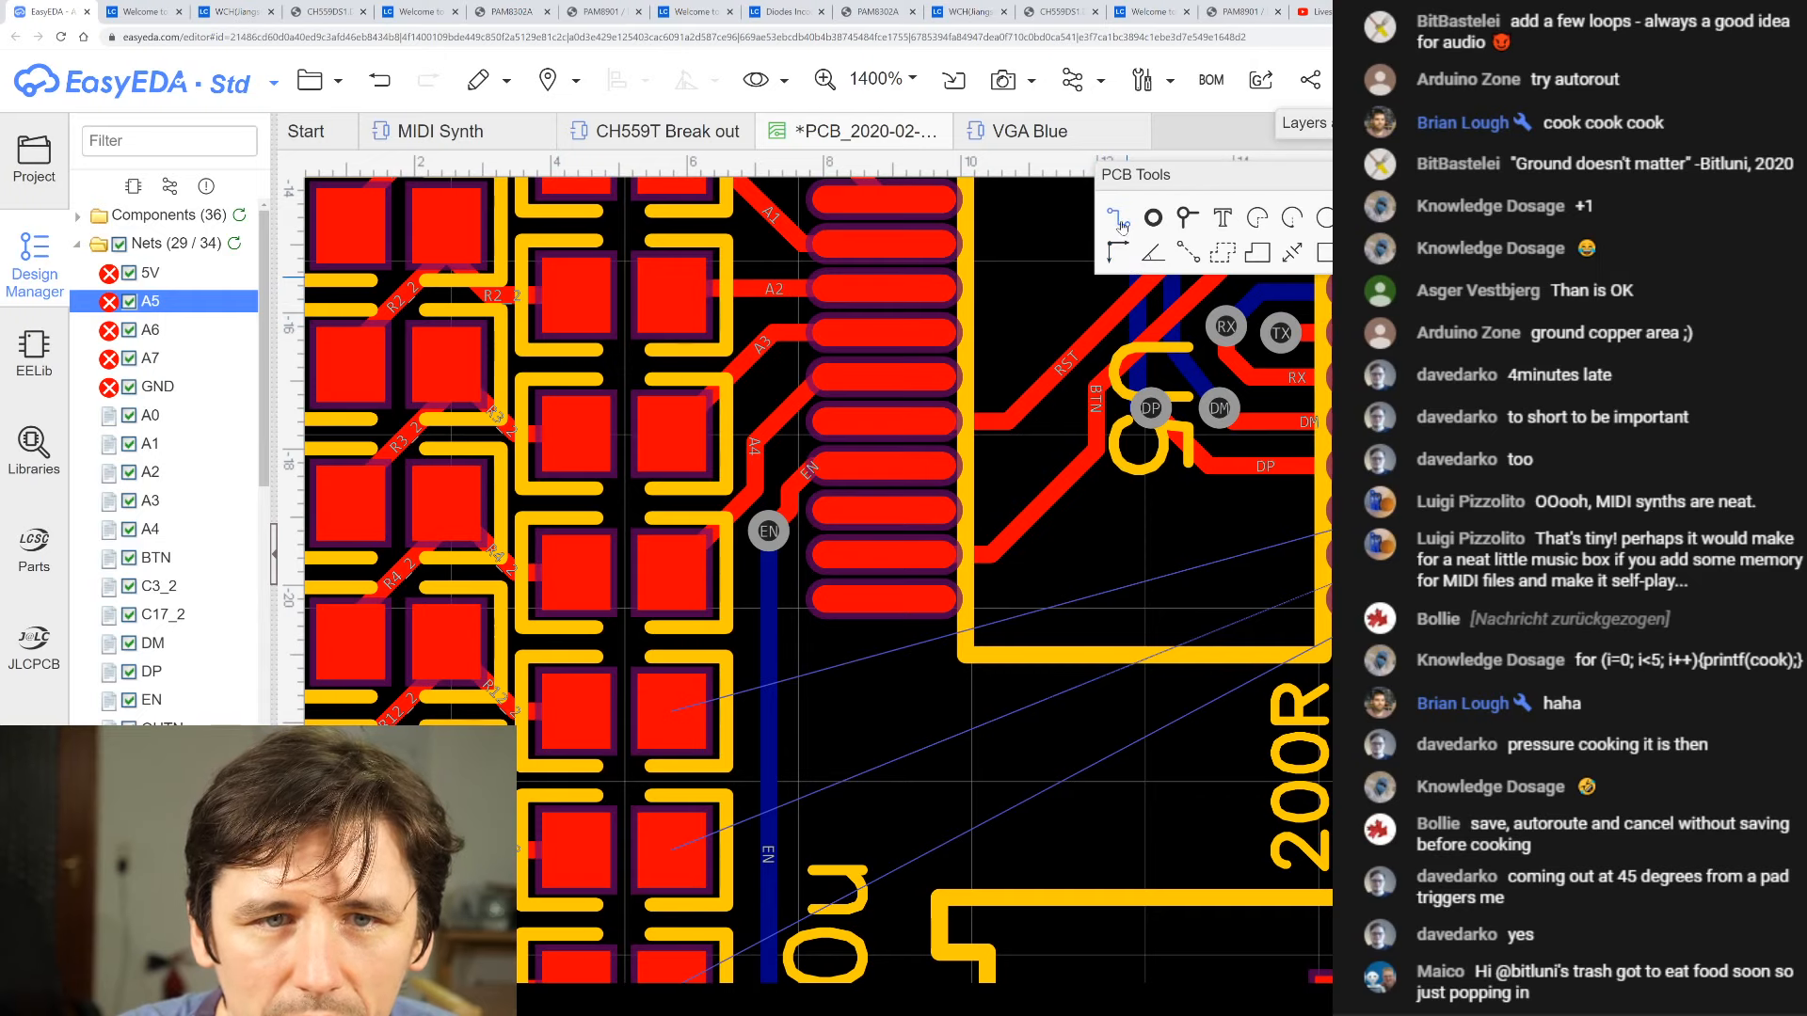
left_click(1400, 513)
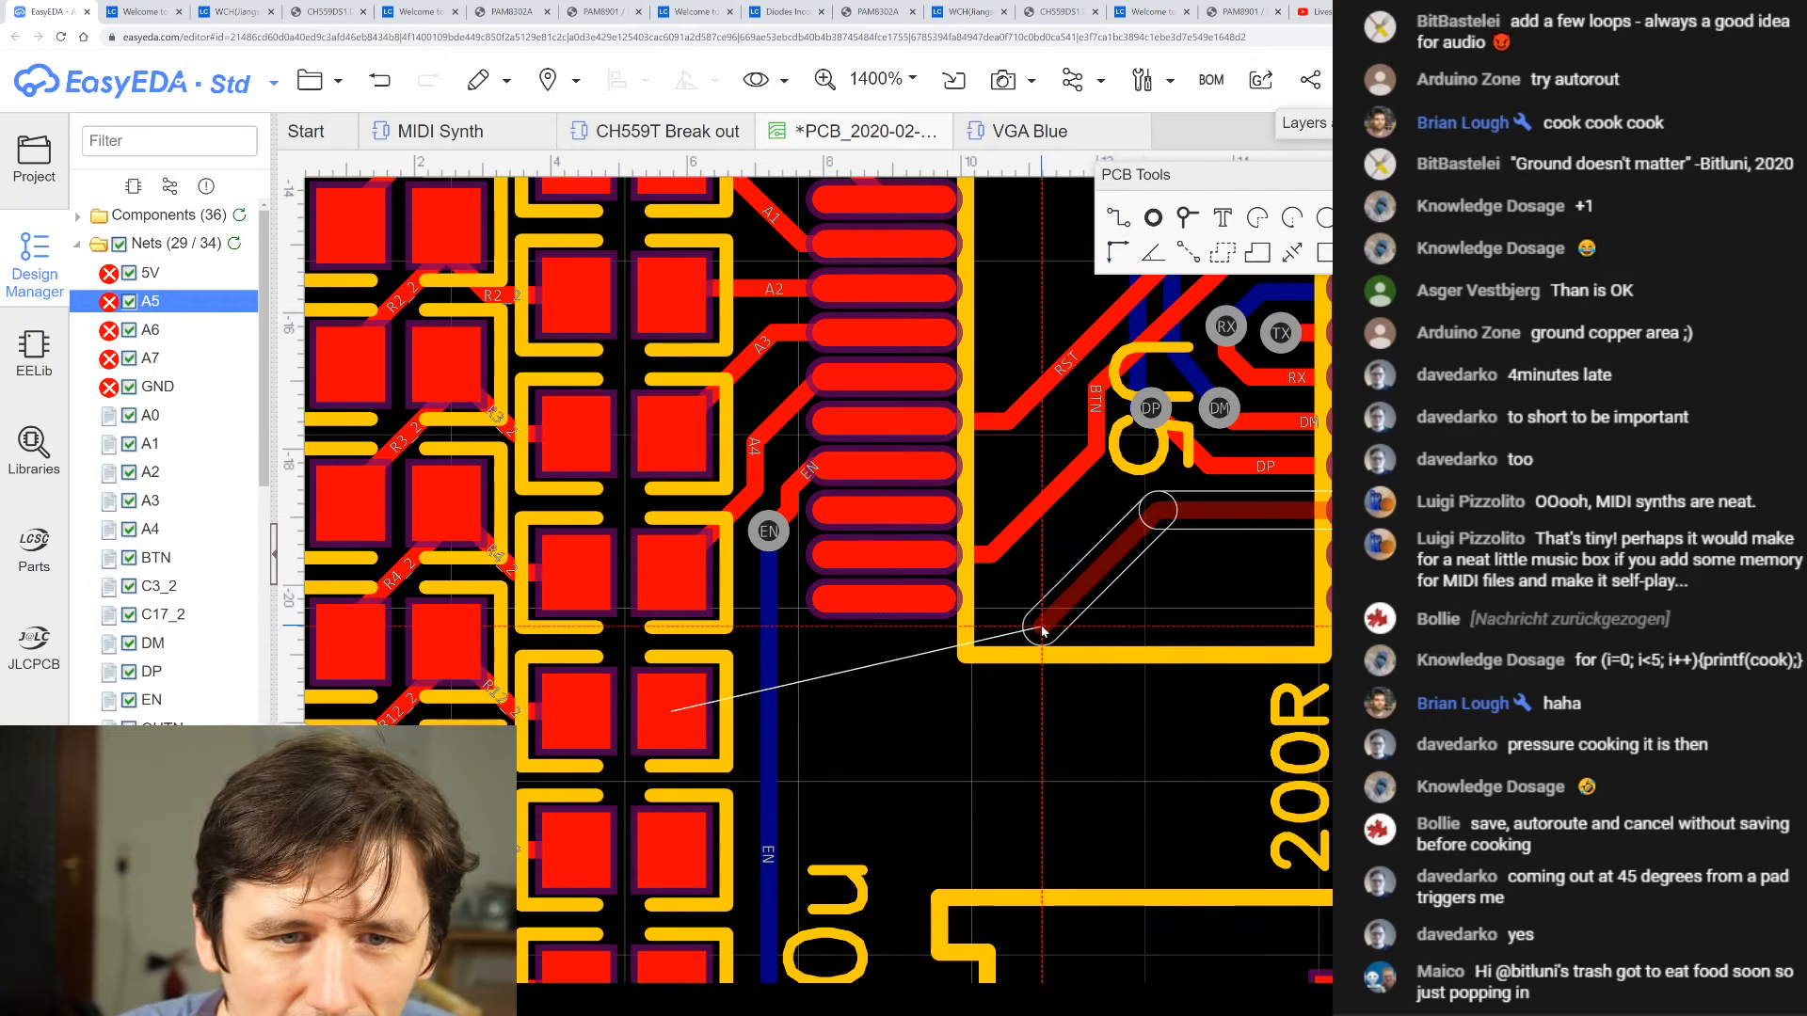
left_click(961, 720)
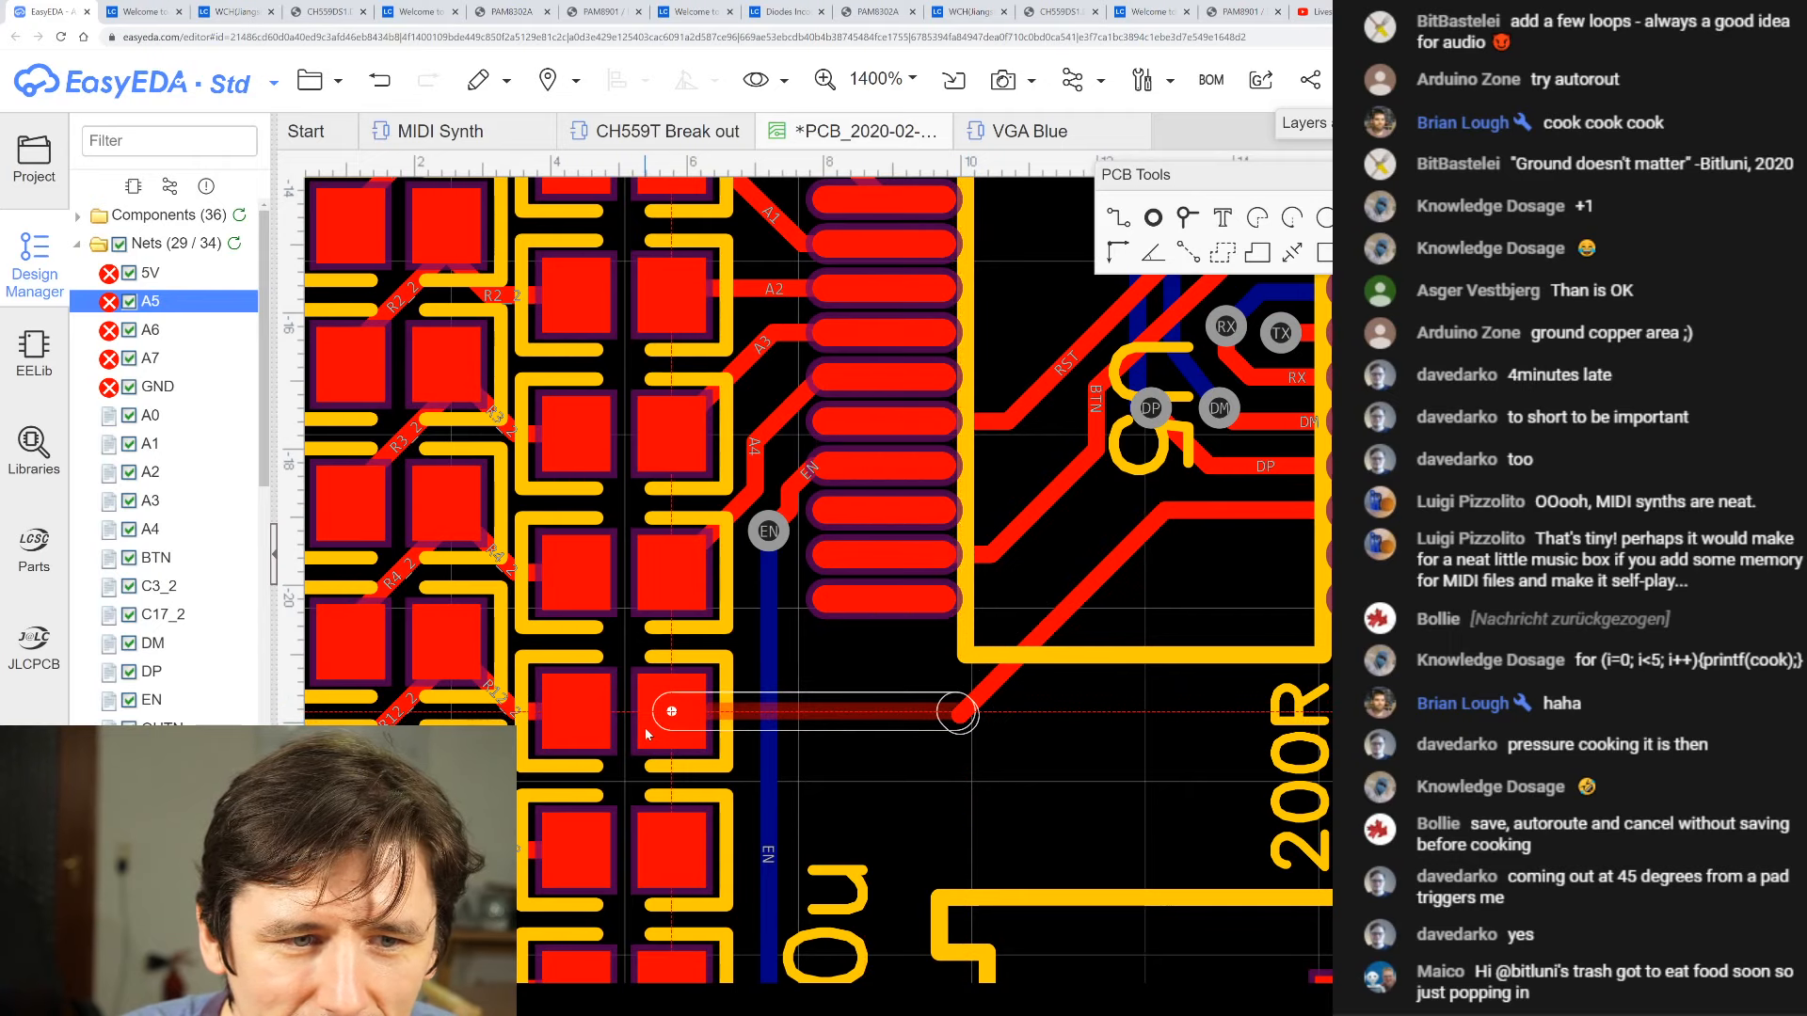
left_click(673, 720)
left_click(960, 720)
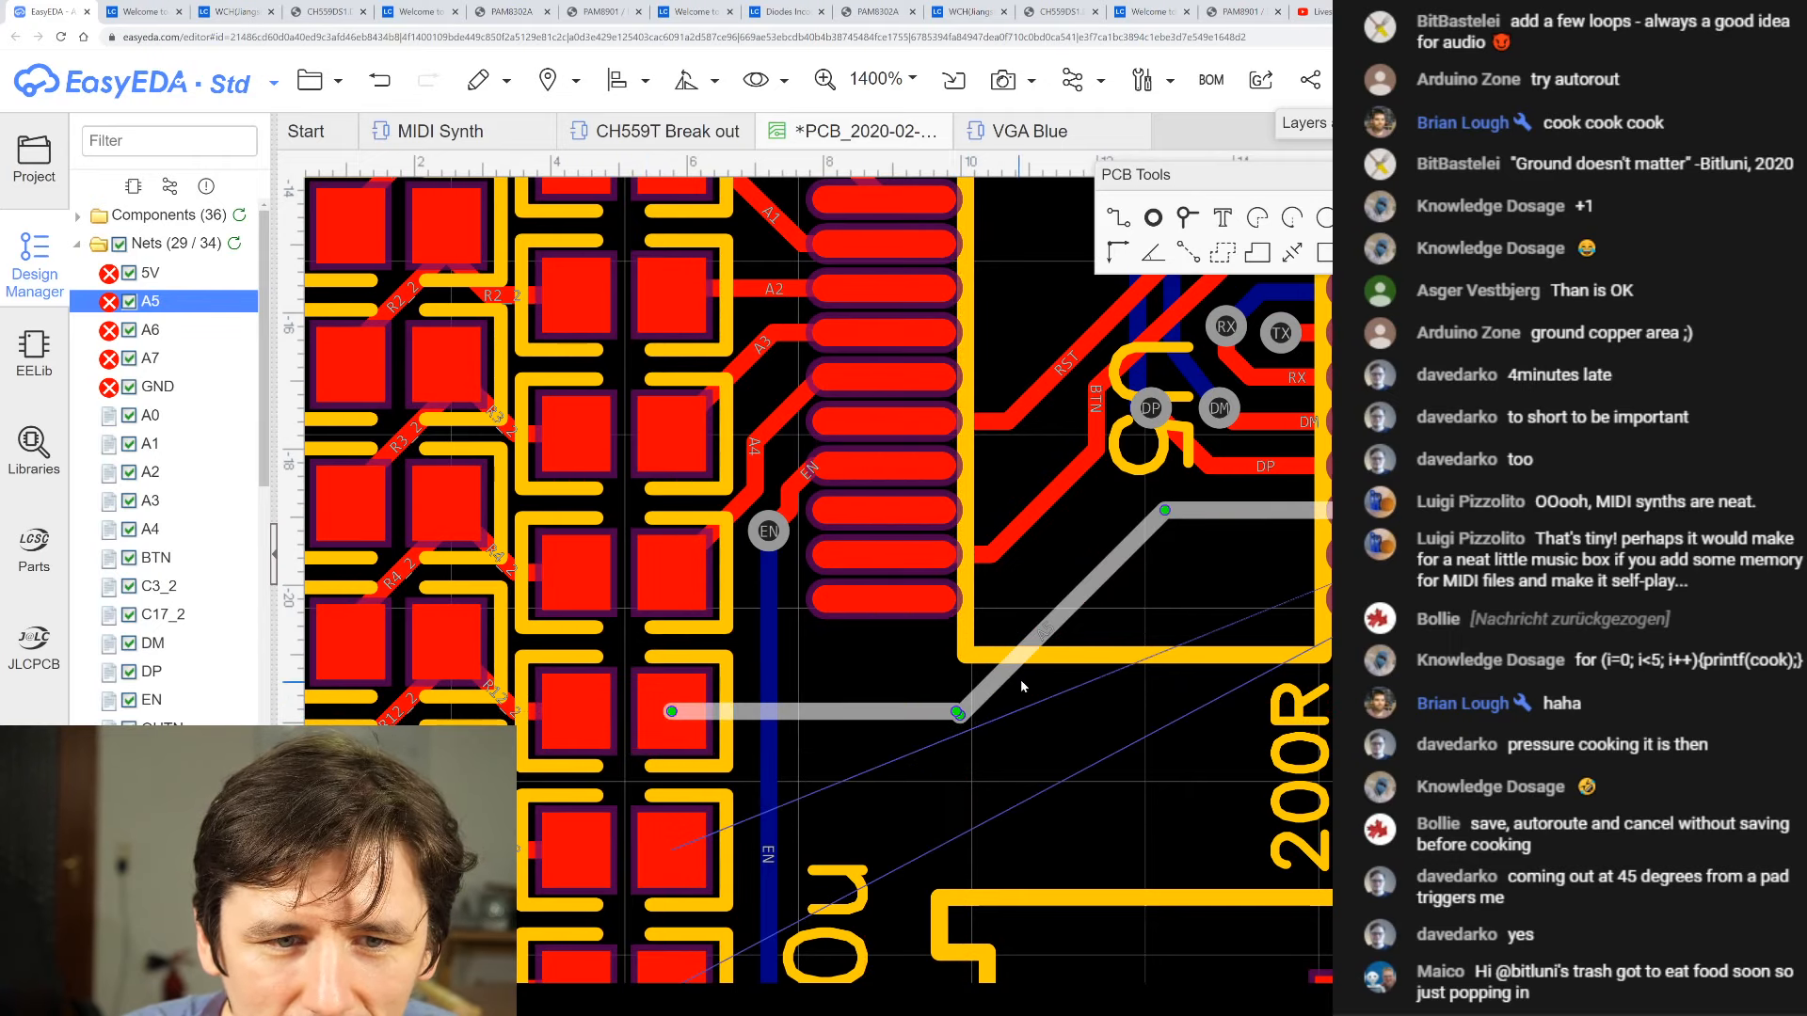
left_click_drag(1029, 648, 1028, 642)
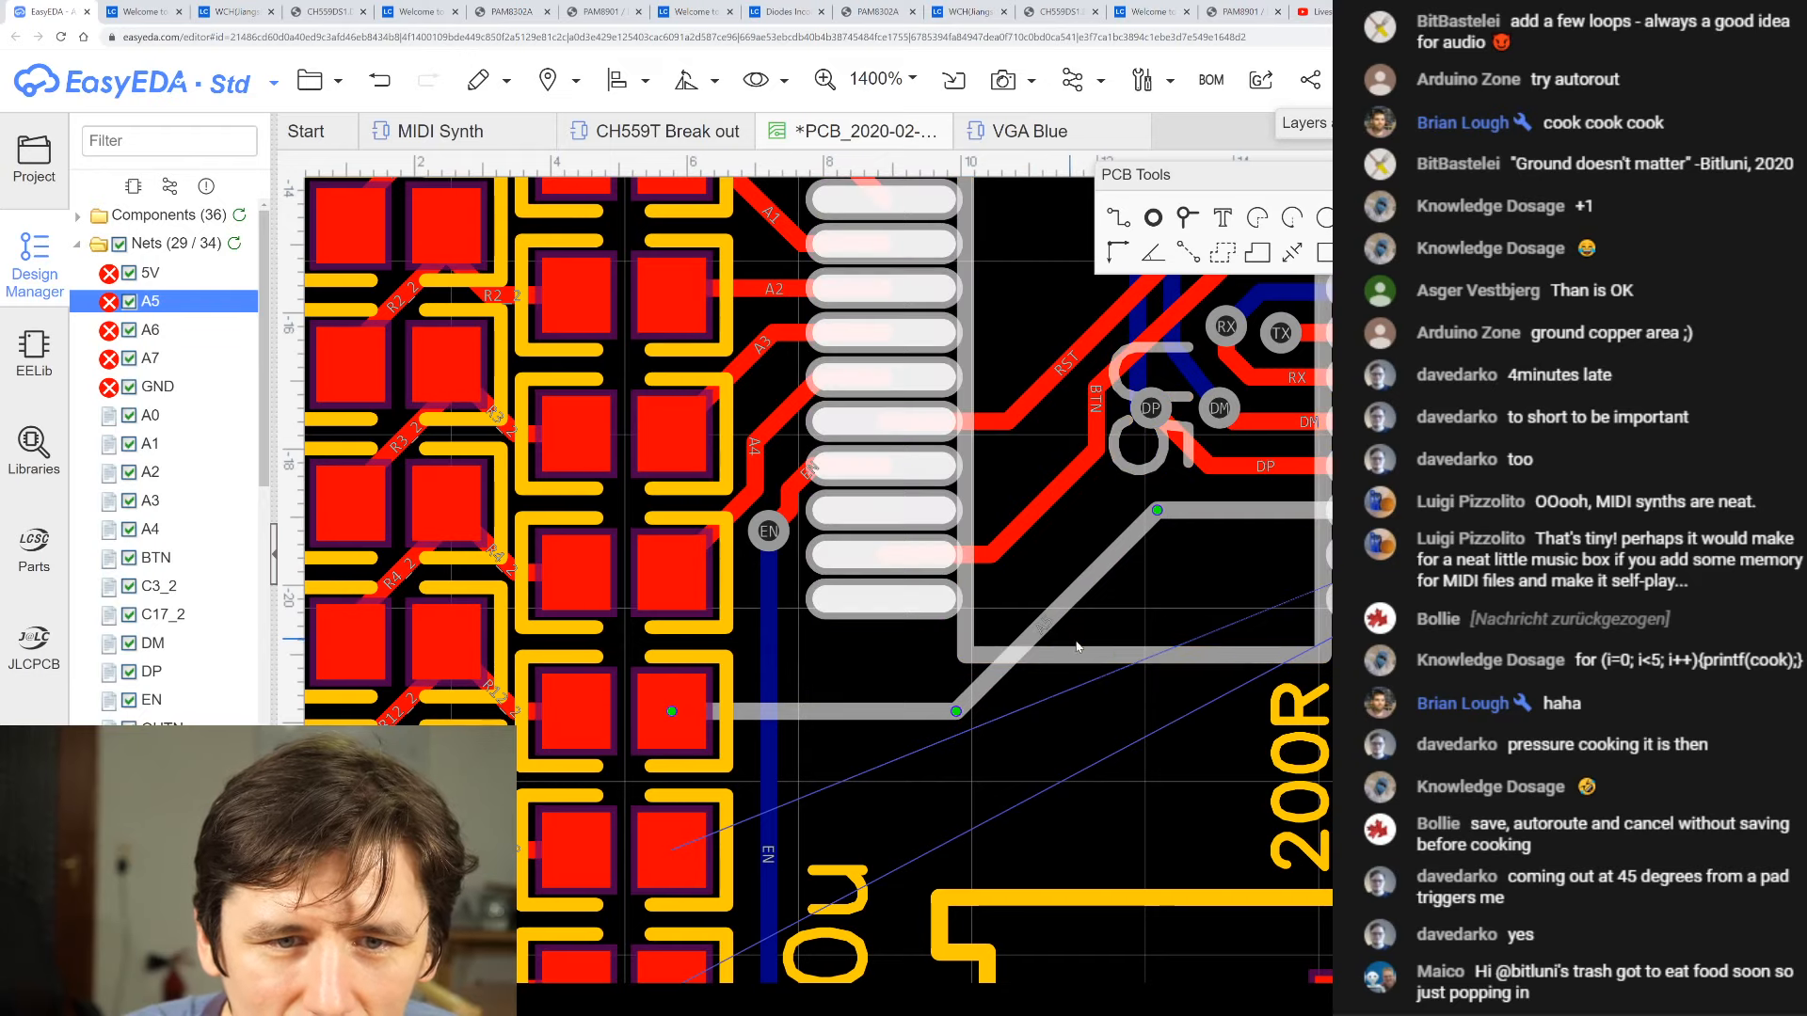
- Route the A6 track from U5's A6 pin to its 20k resistor pad, parallel to the A5 track
left_click(1204, 577)
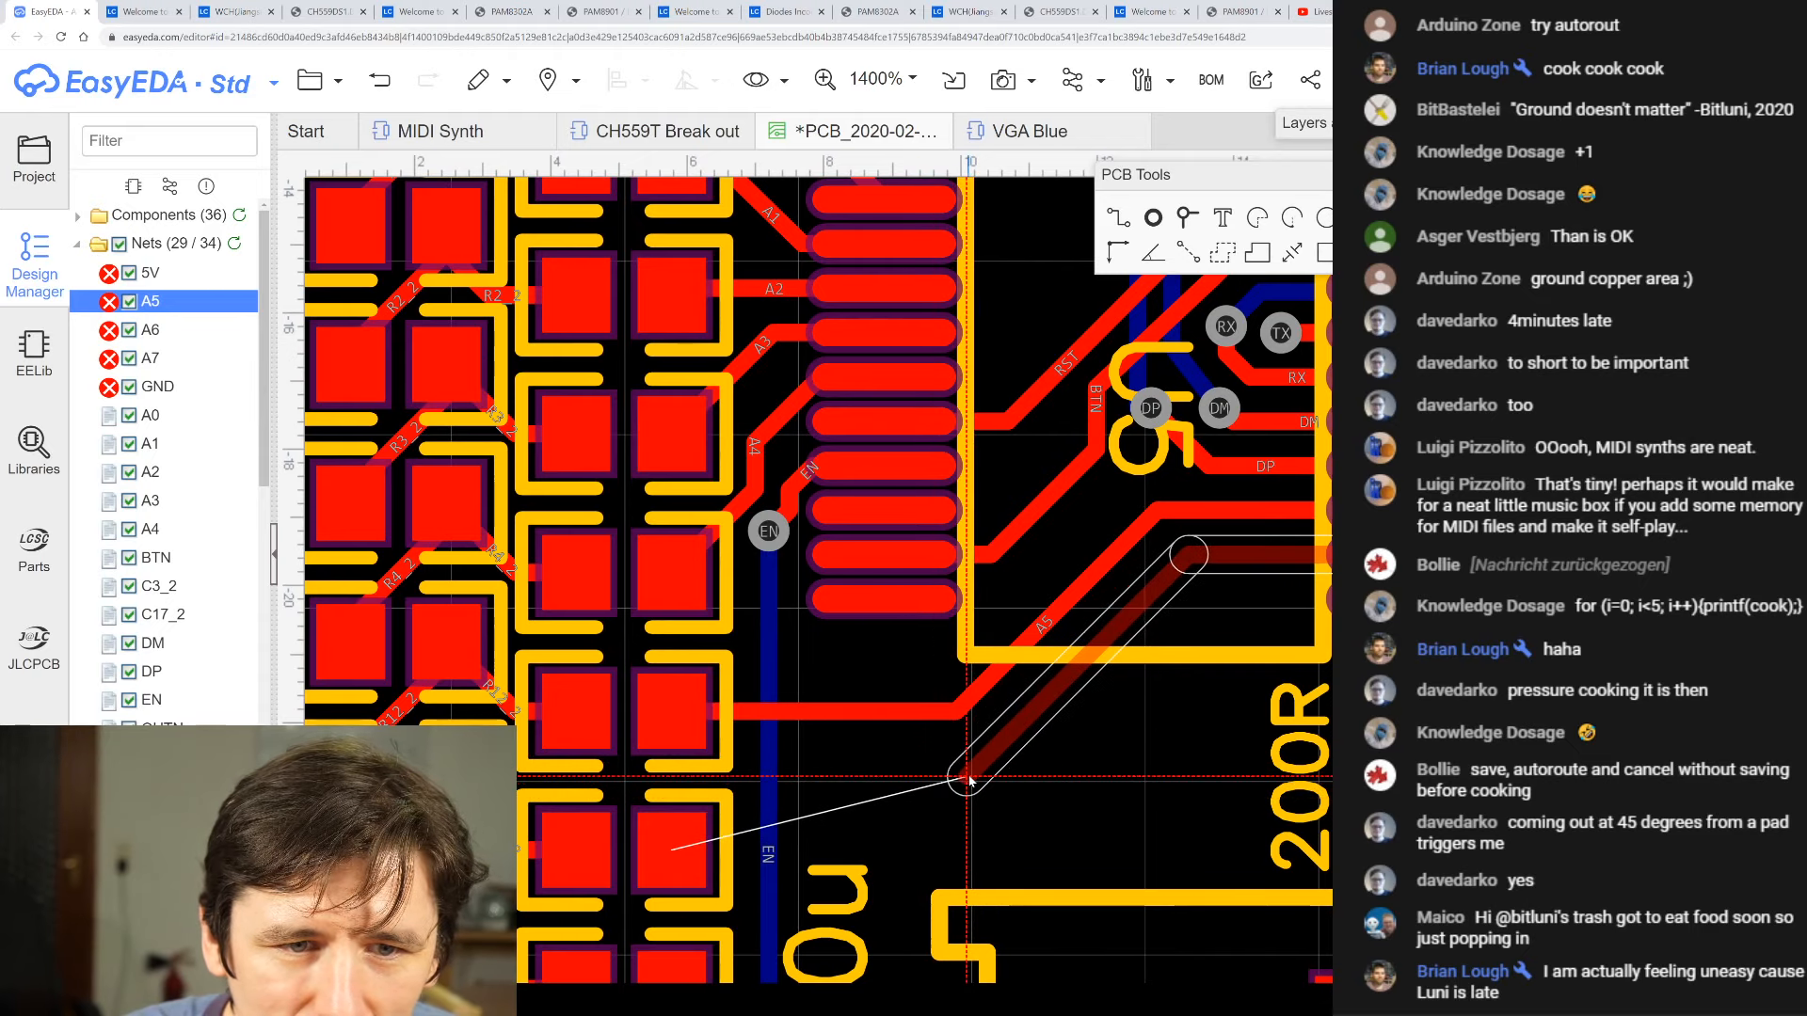
left_click(955, 767)
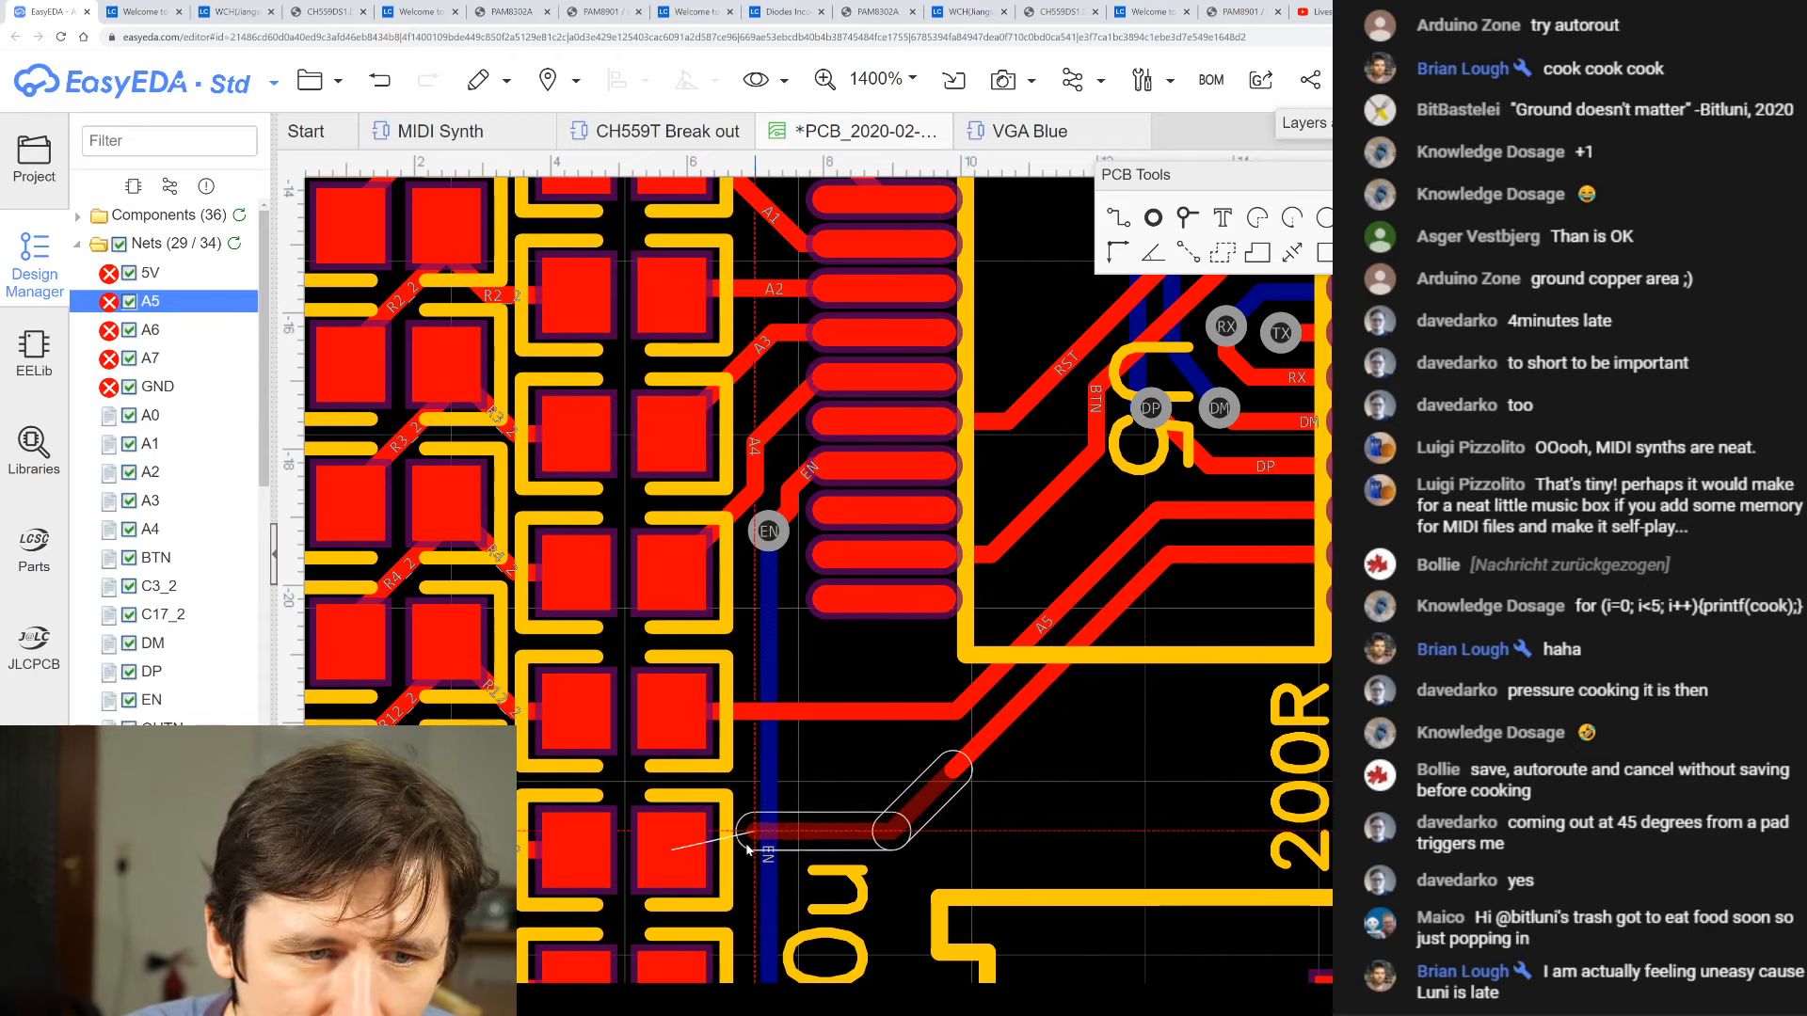
left_click(692, 854)
- Route the A7 track from the A7 pad of its 20k resistor to U5's A7 pin, parallel to the A6 track
scroll(692, 855, "down", 4)
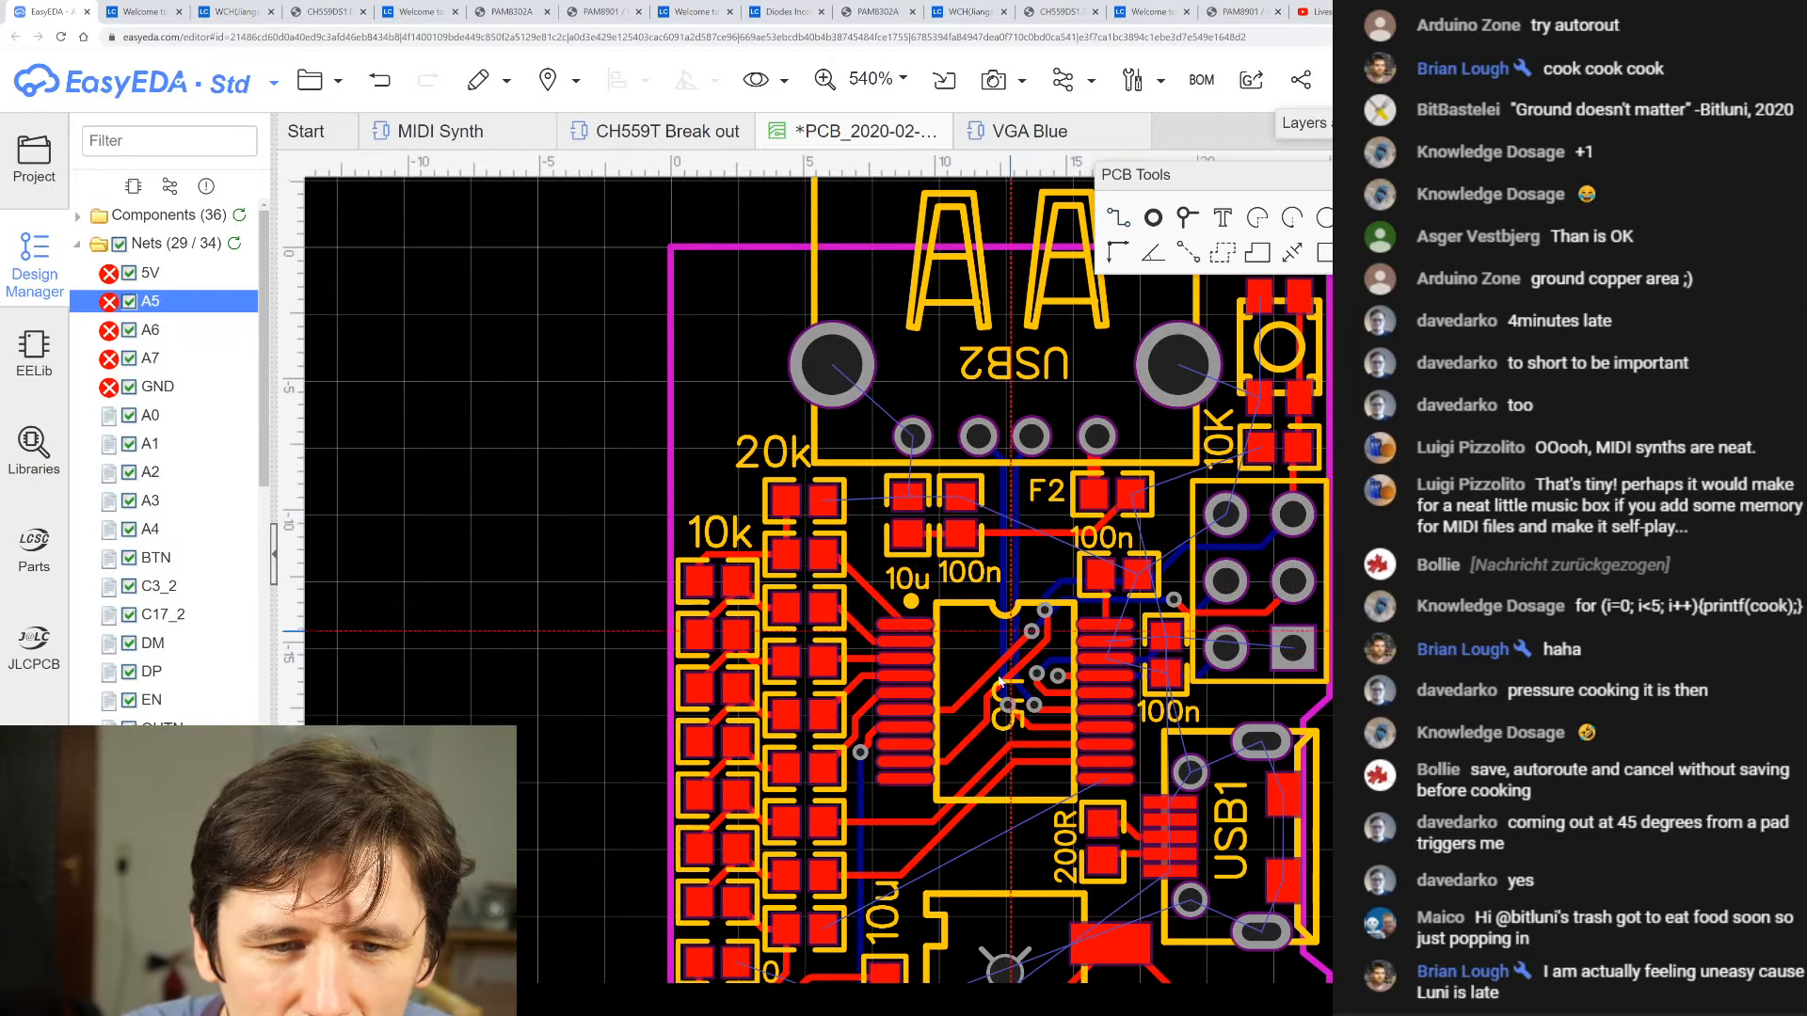
scroll(988, 903, "down", 4)
scroll(988, 913, "up", 6)
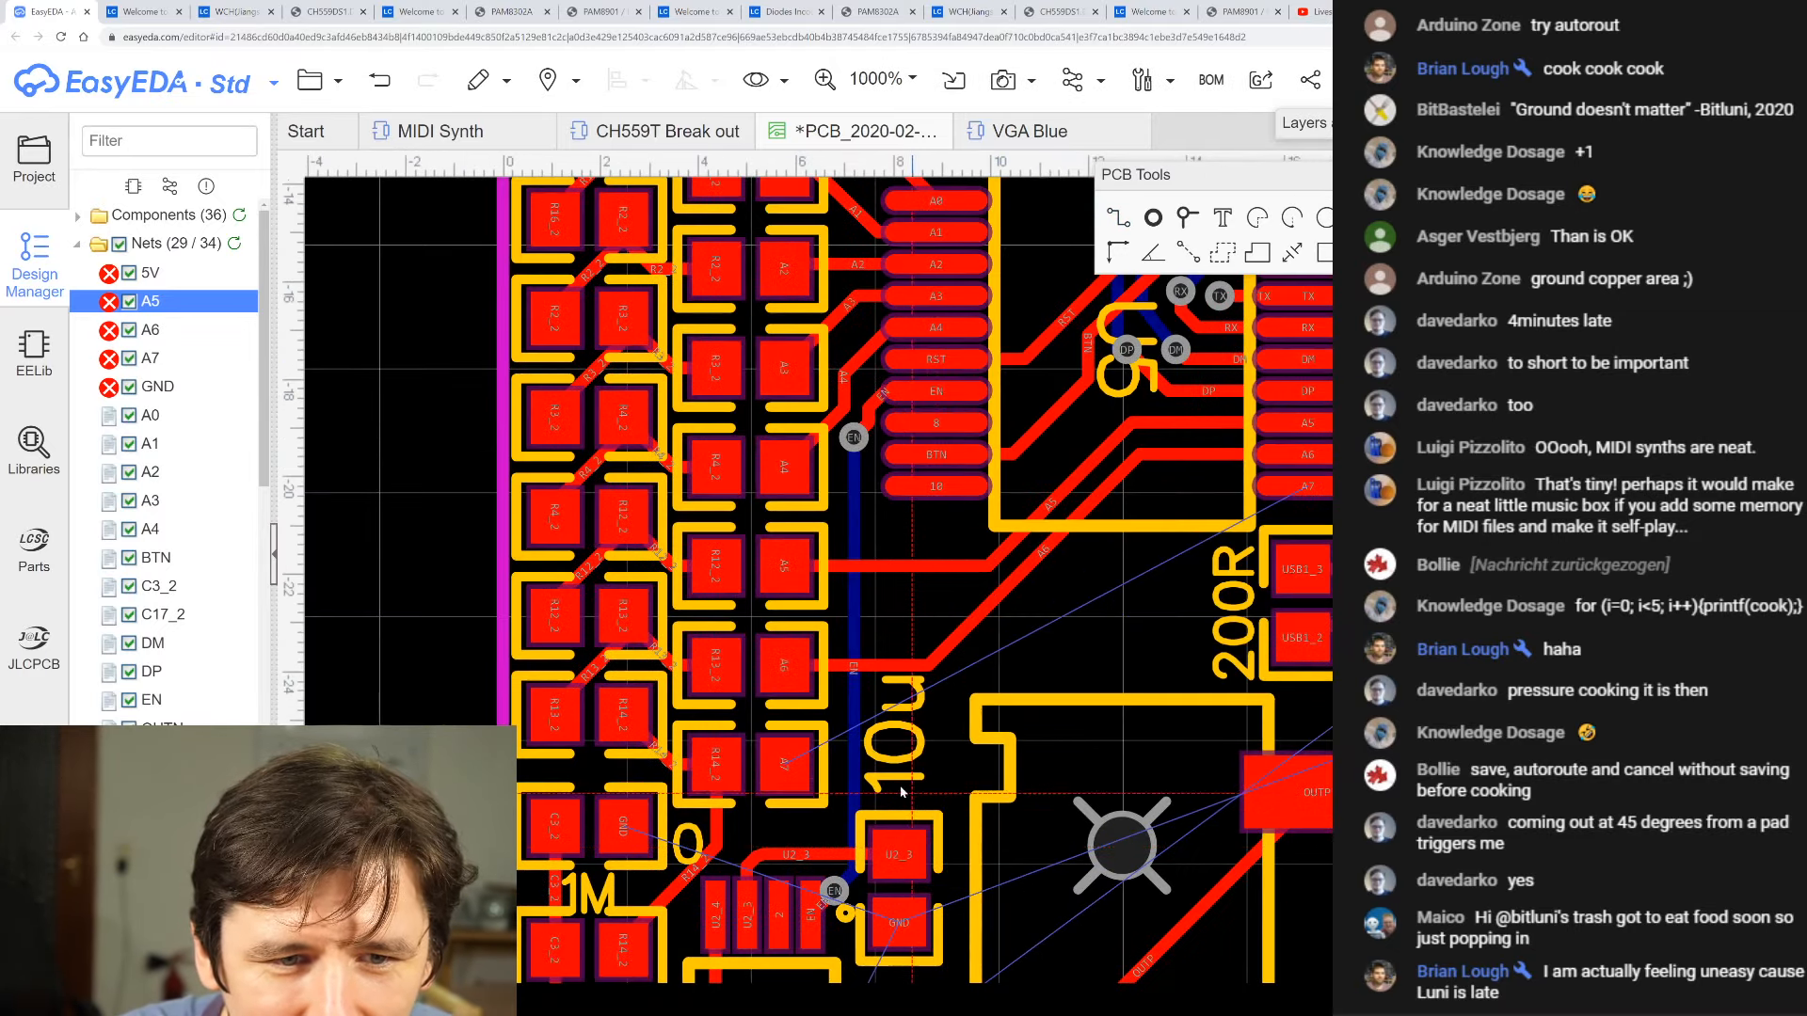
left_click(784, 764)
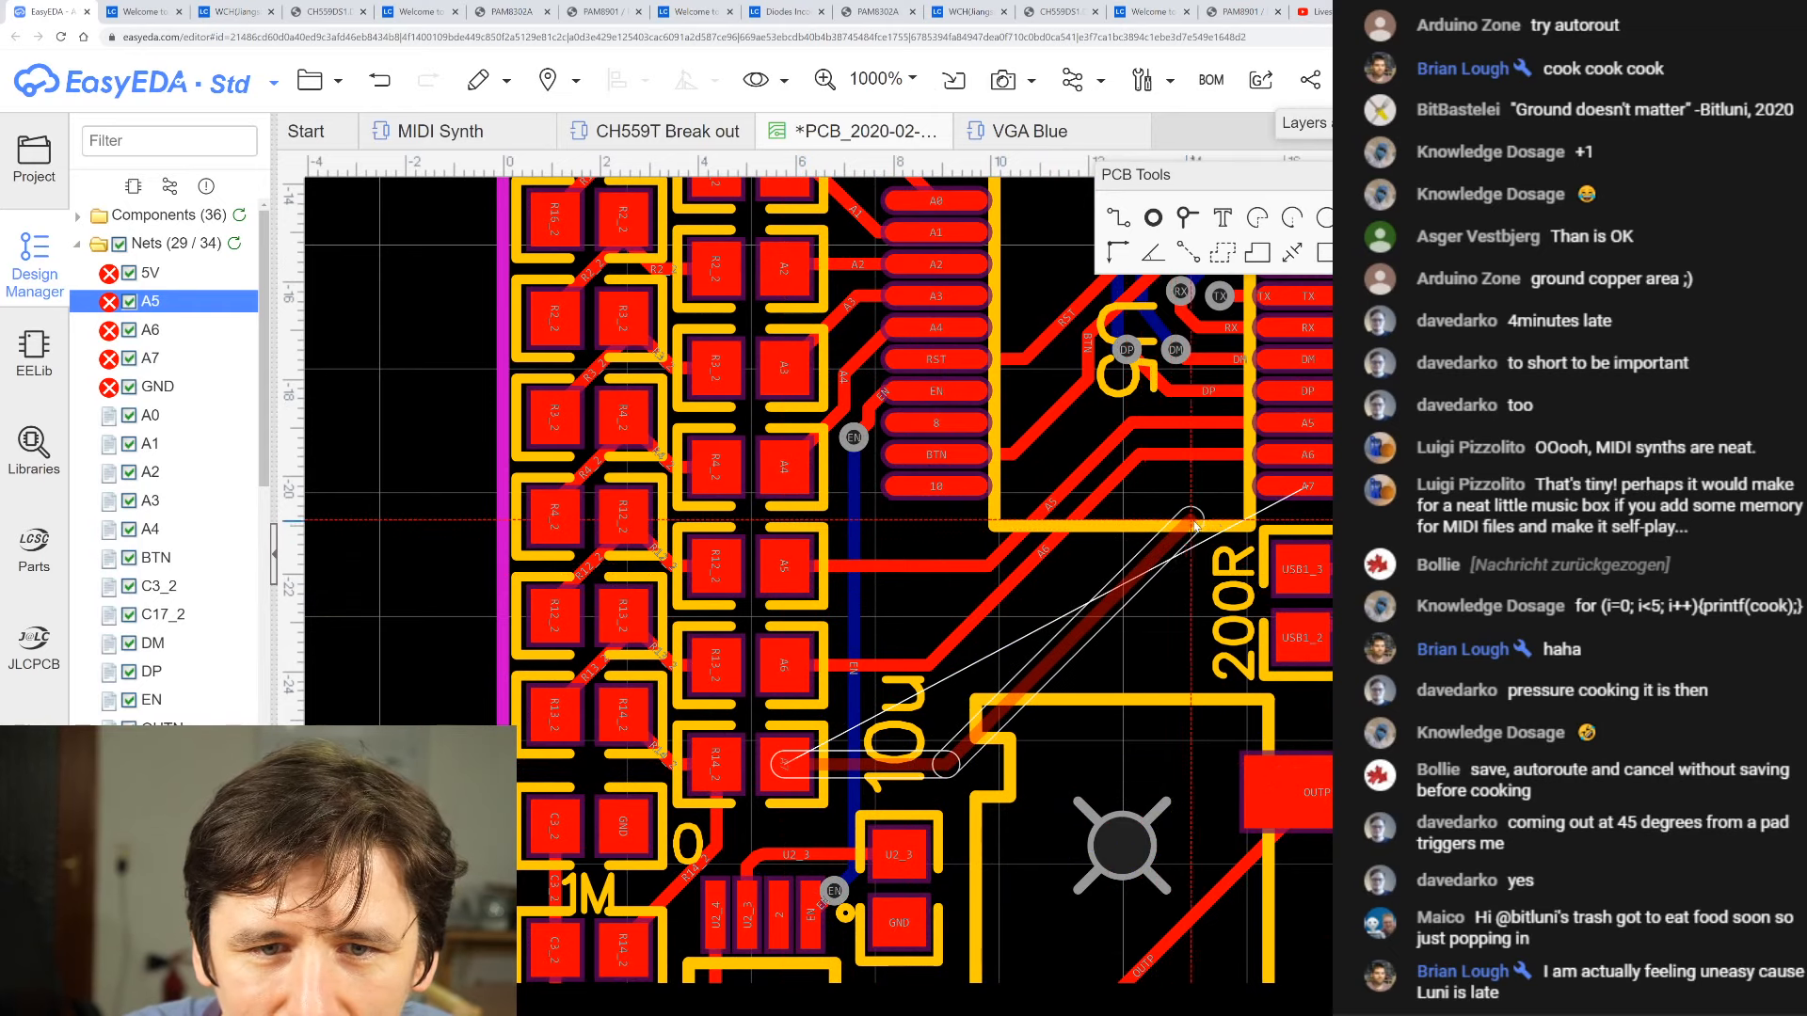
left_click(1162, 490)
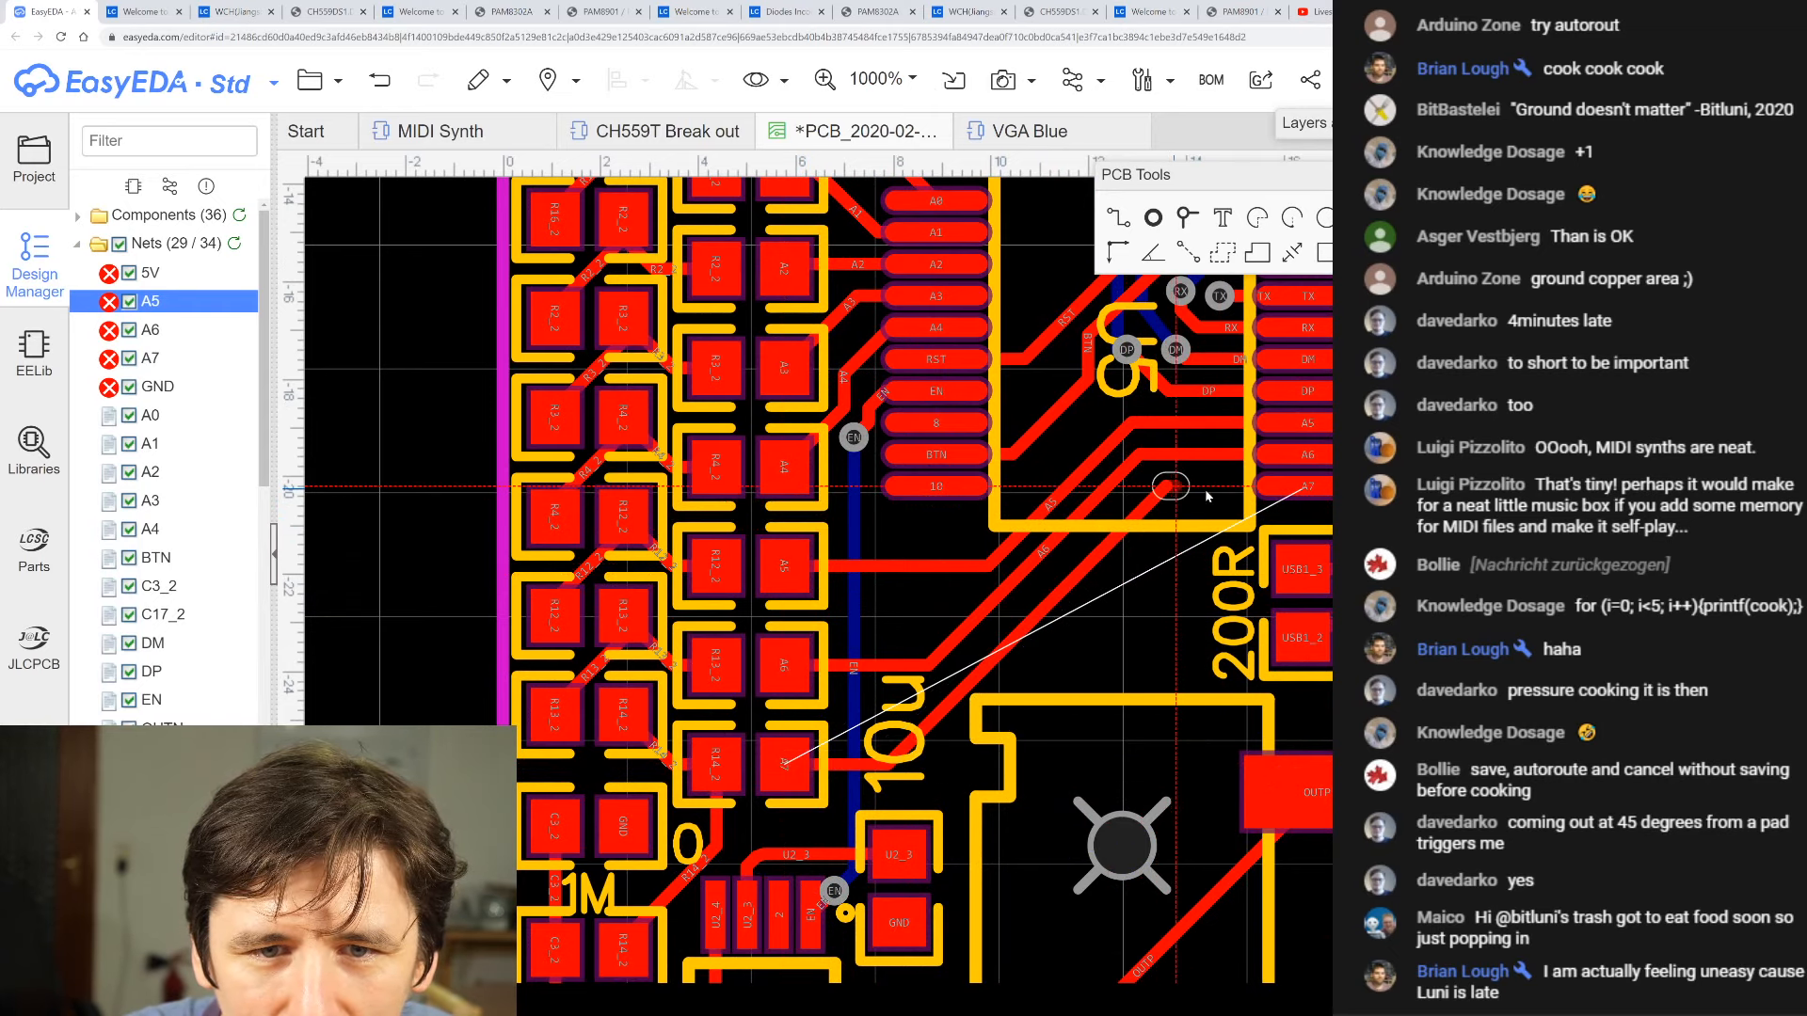
left_click(1322, 488)
scroll(956, 668, "down", 4)
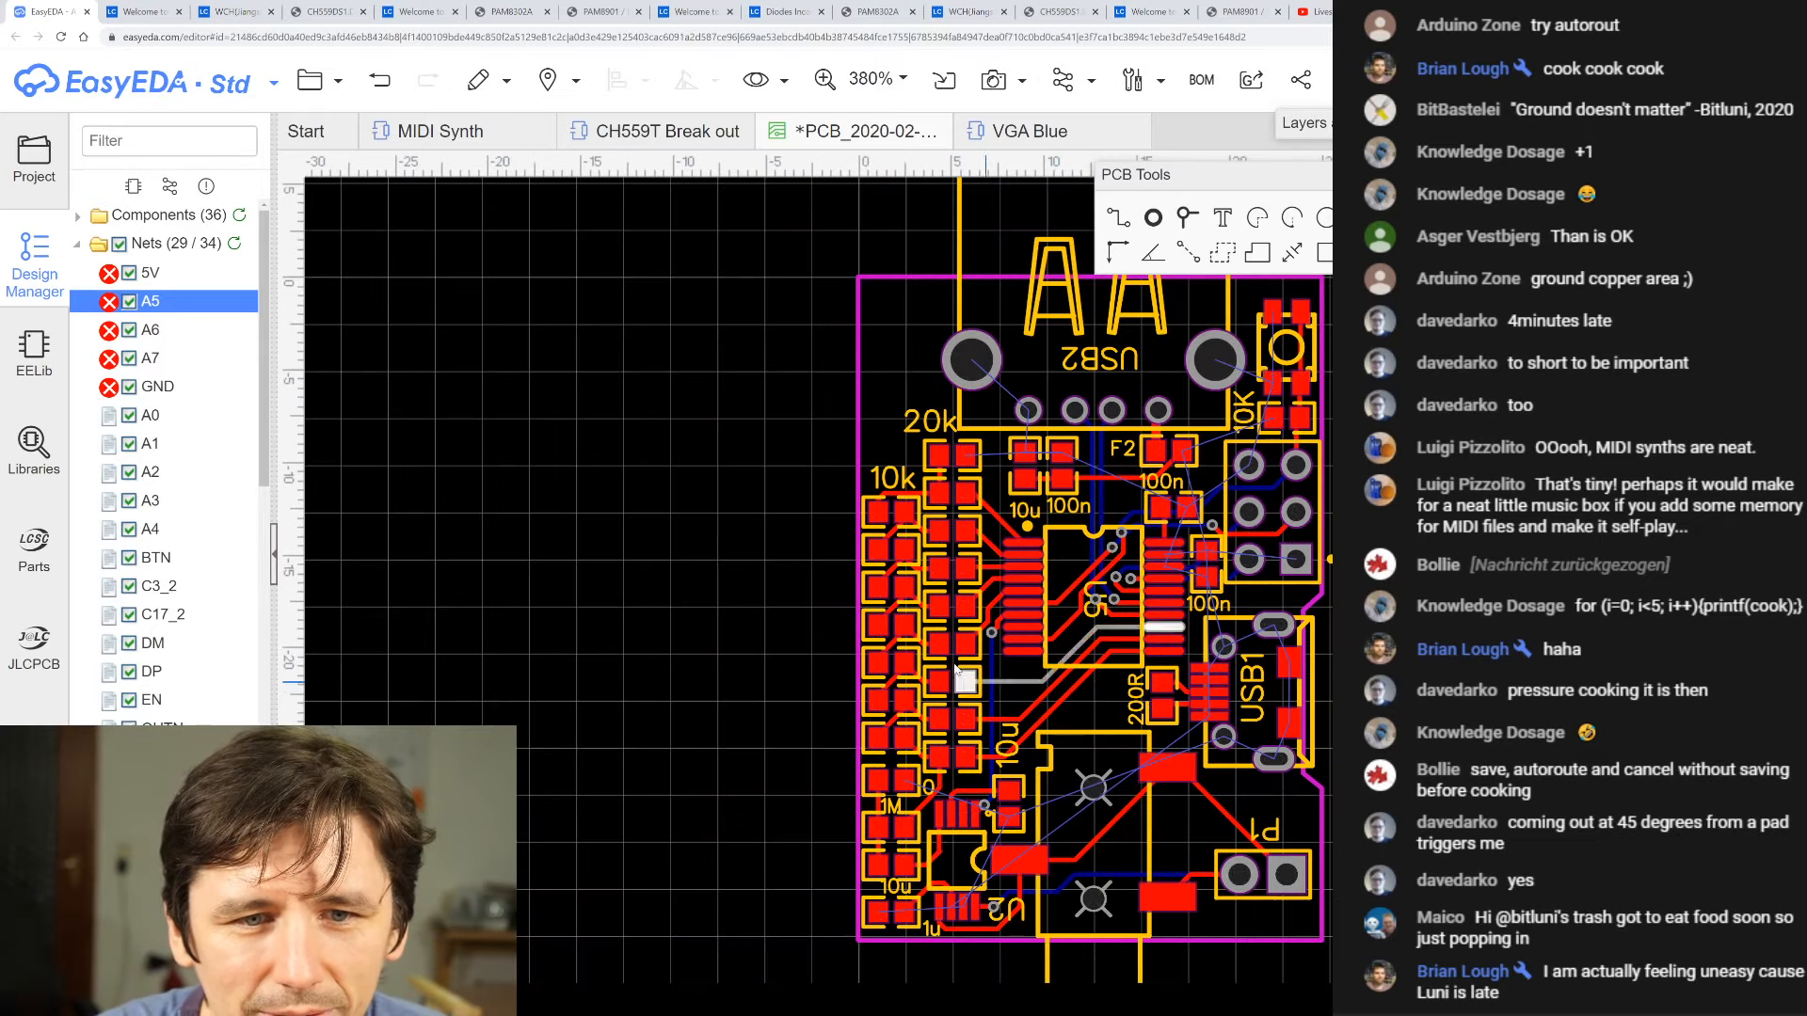
- Refresh the net check and examine the remaining unrouted 5V and GND connections around the programming header, U5 and U2
left_click(235, 245)
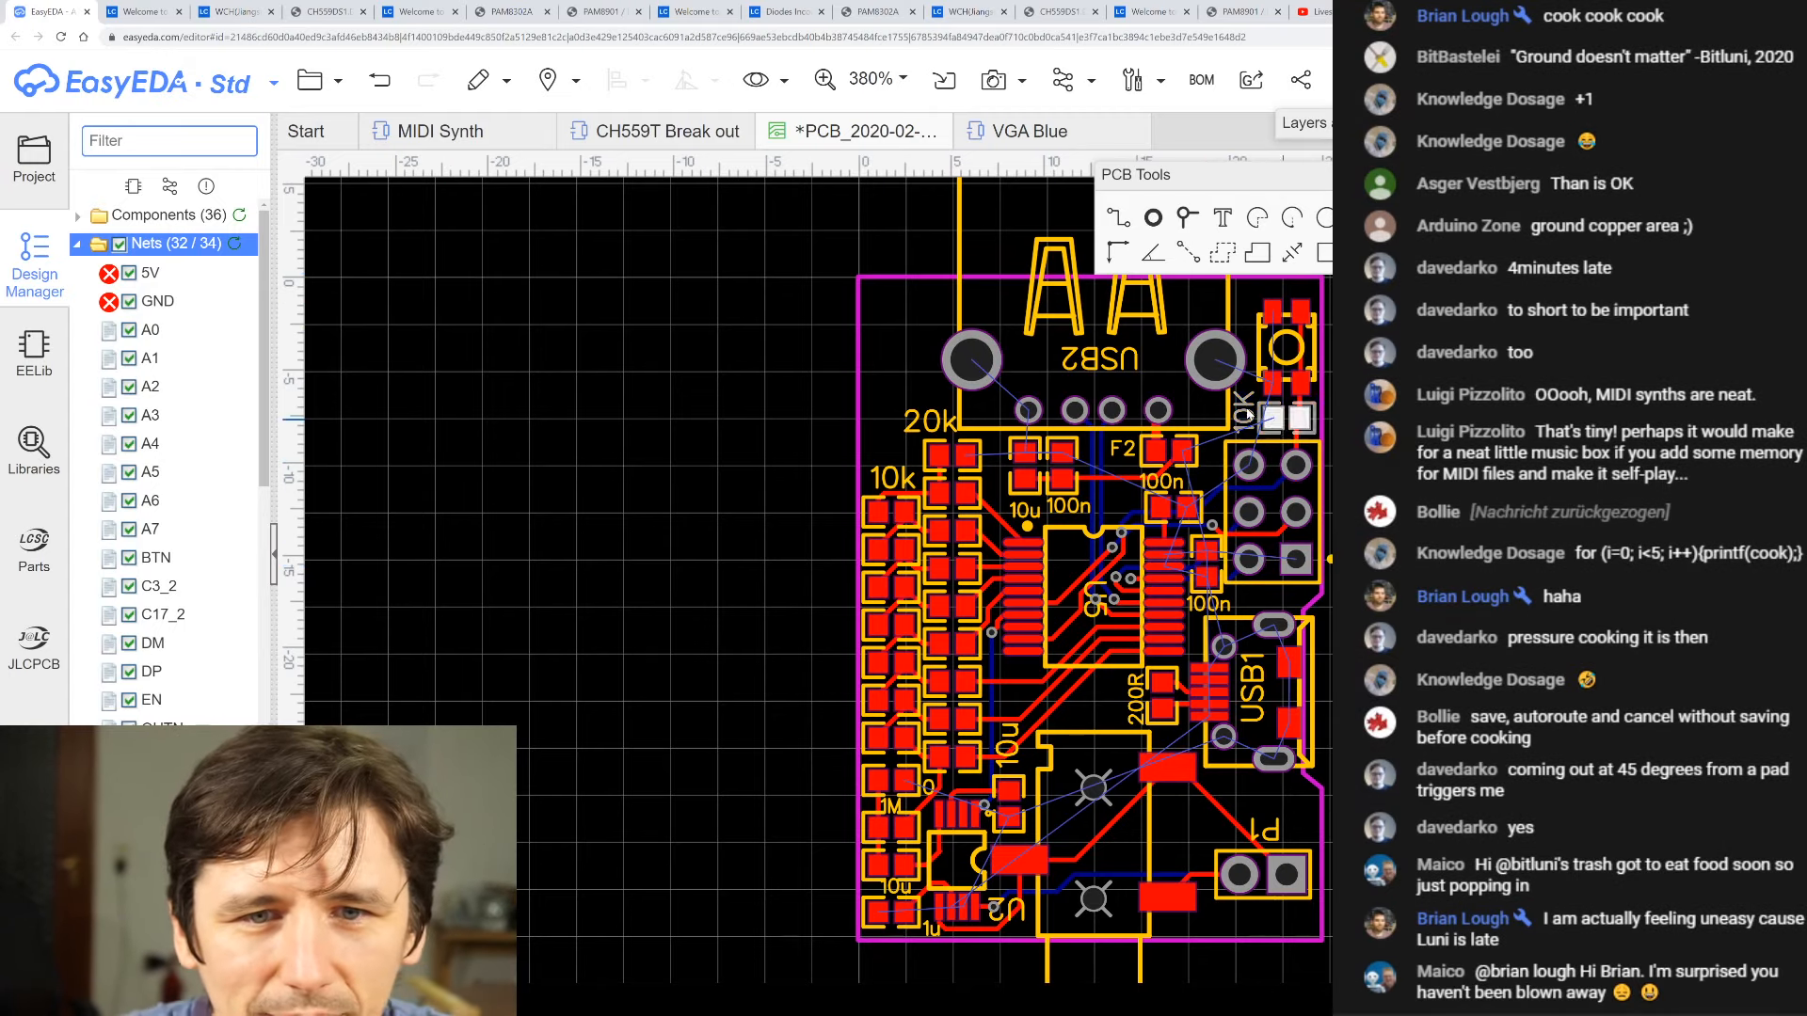
scroll(884, 433, "down", 2)
scroll(1105, 338, "up", 4)
scroll(1106, 338, "down", 1)
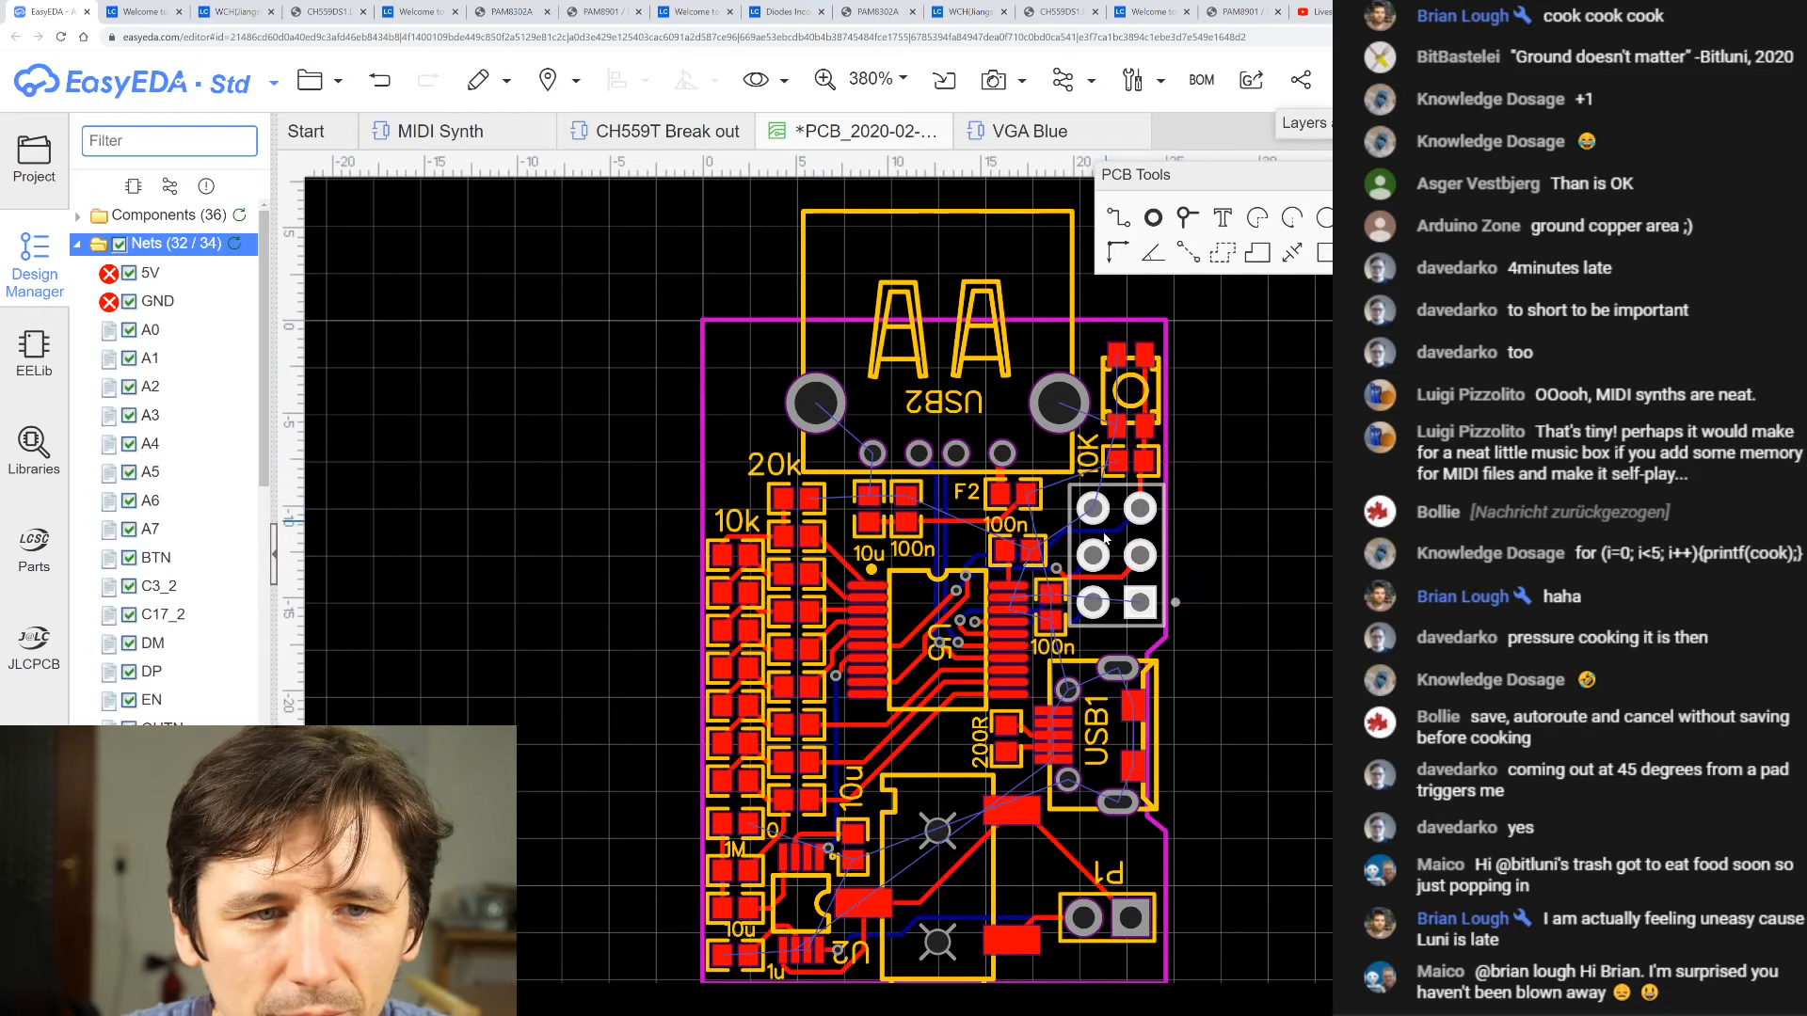
scroll(1165, 613, "down", 1)
scroll(1165, 612, "up", 1)
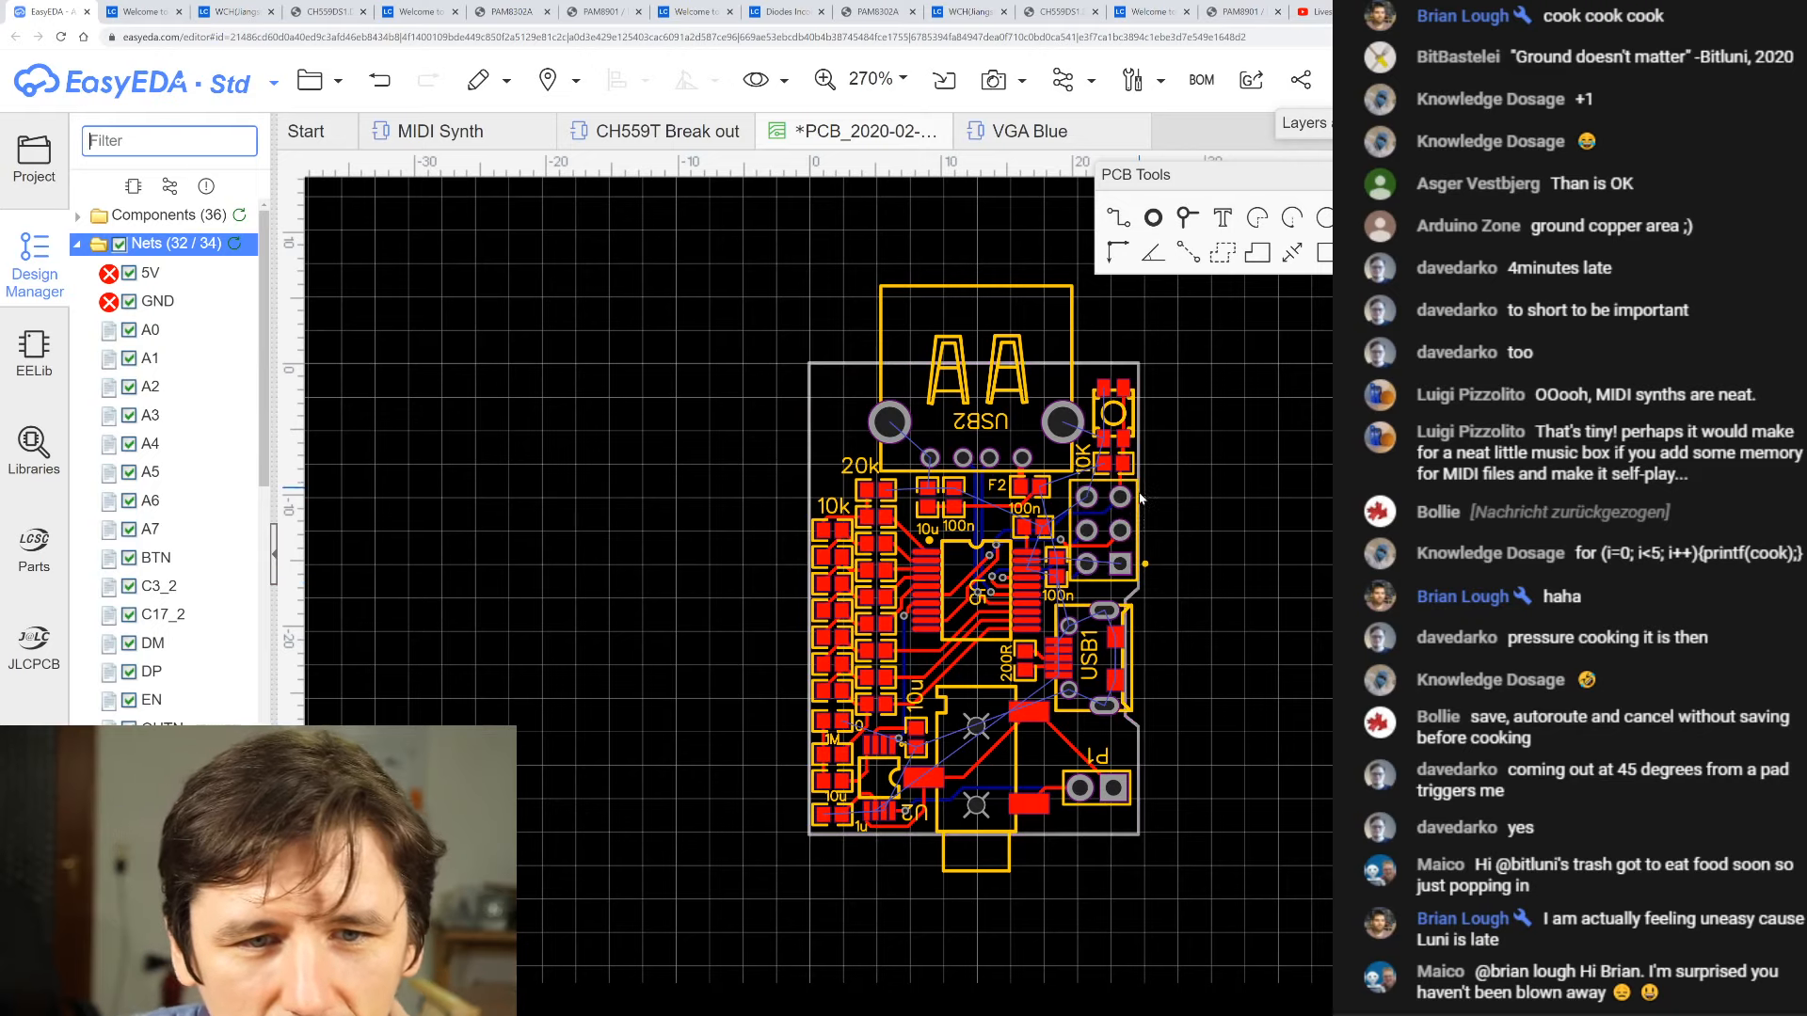
scroll(1124, 636, "up", 2)
scroll(1129, 511, "up", 2)
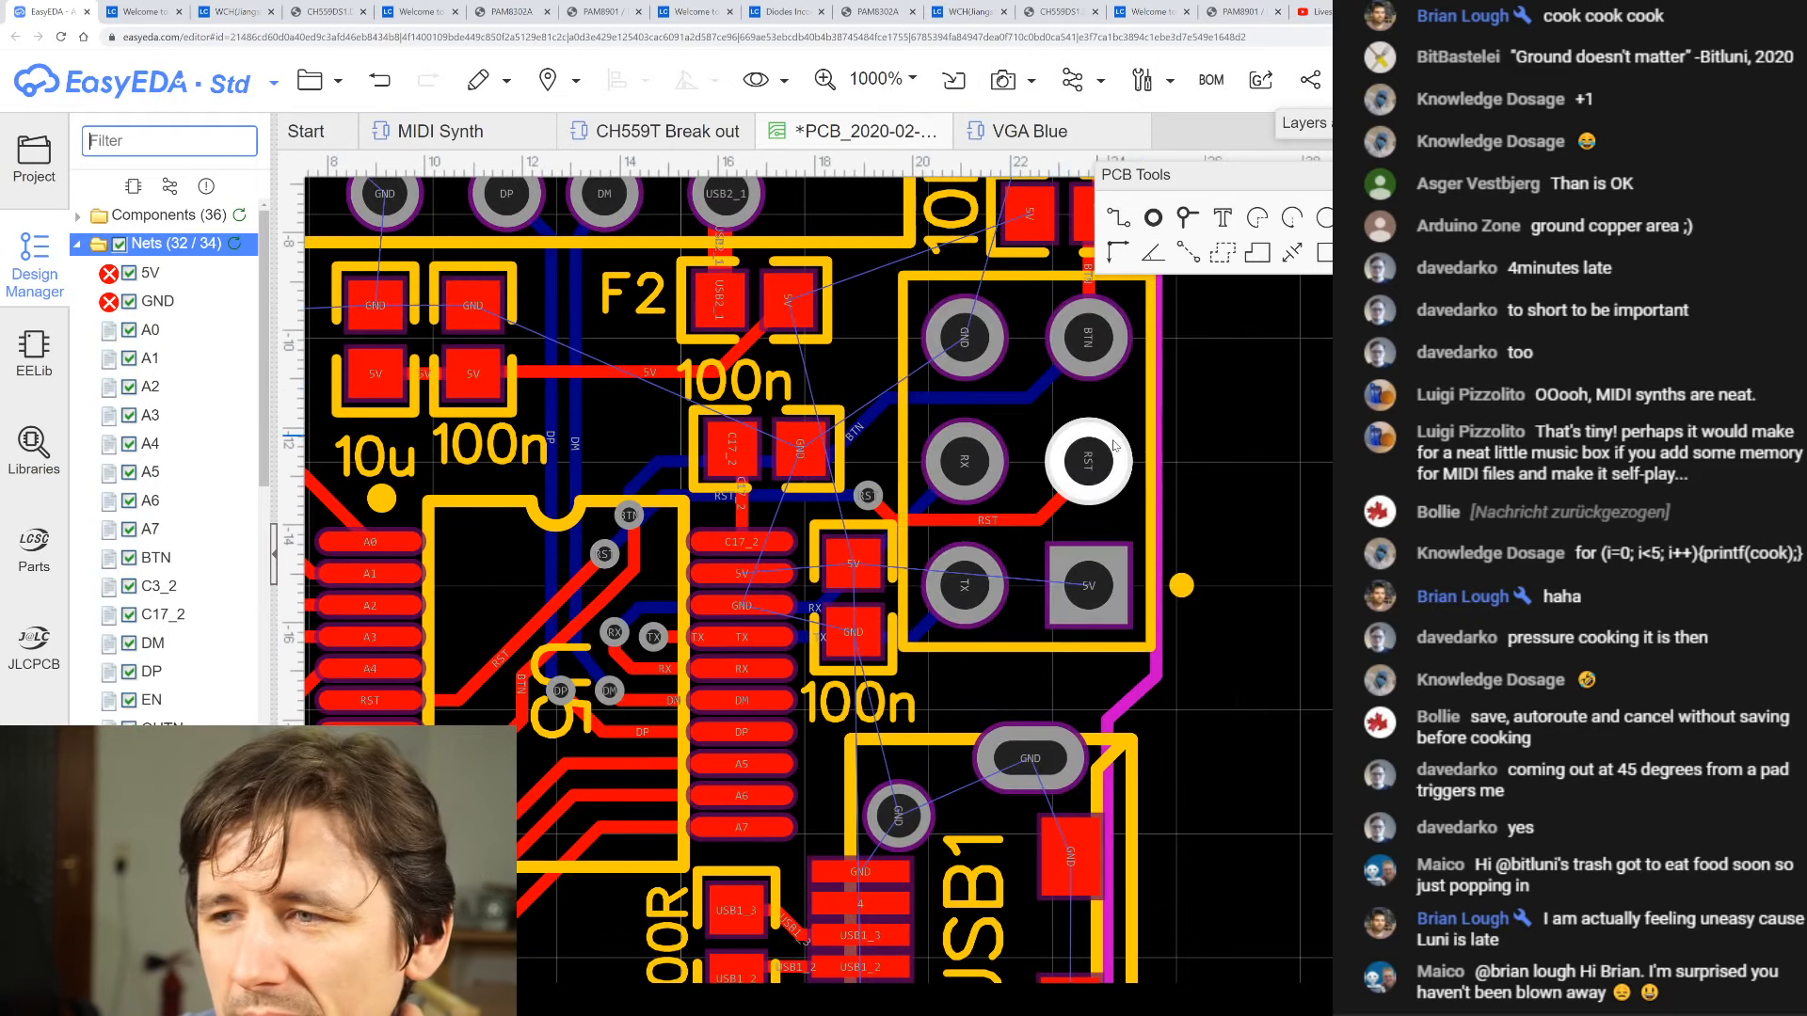
scroll(1078, 488, "down", 3)
scroll(862, 843, "up", 2)
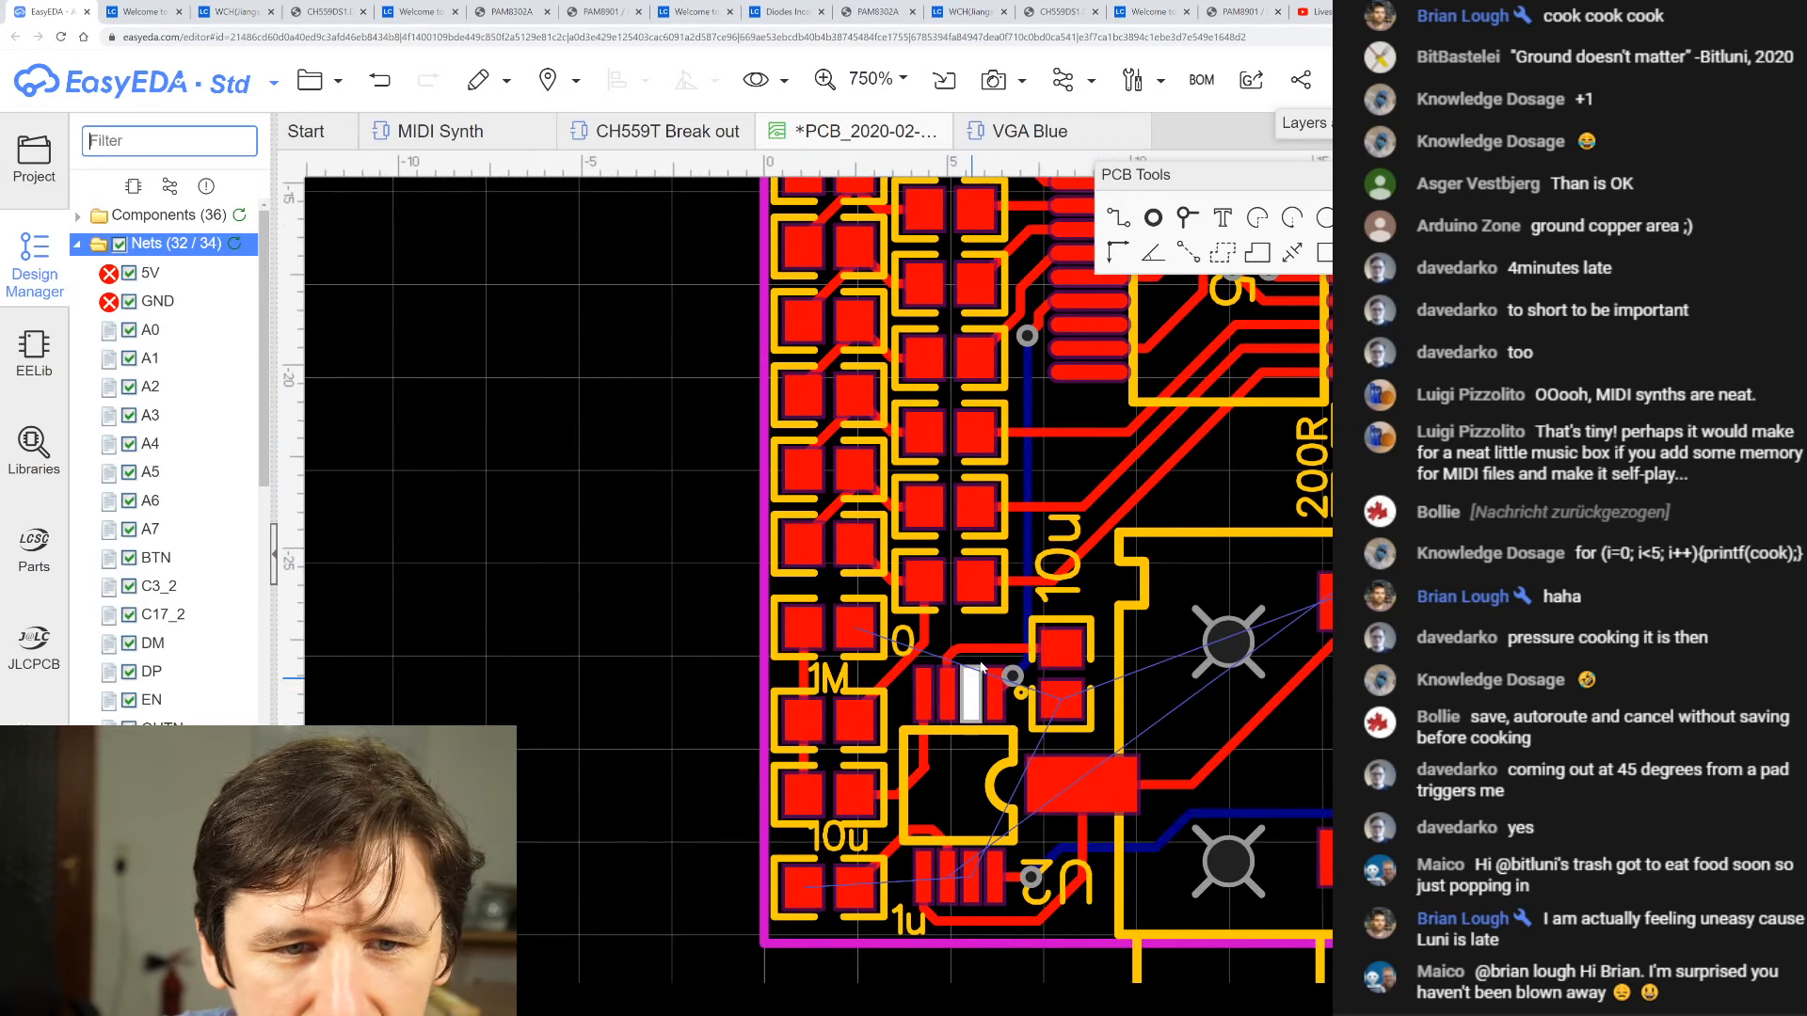
scroll(980, 636, "up", 4)
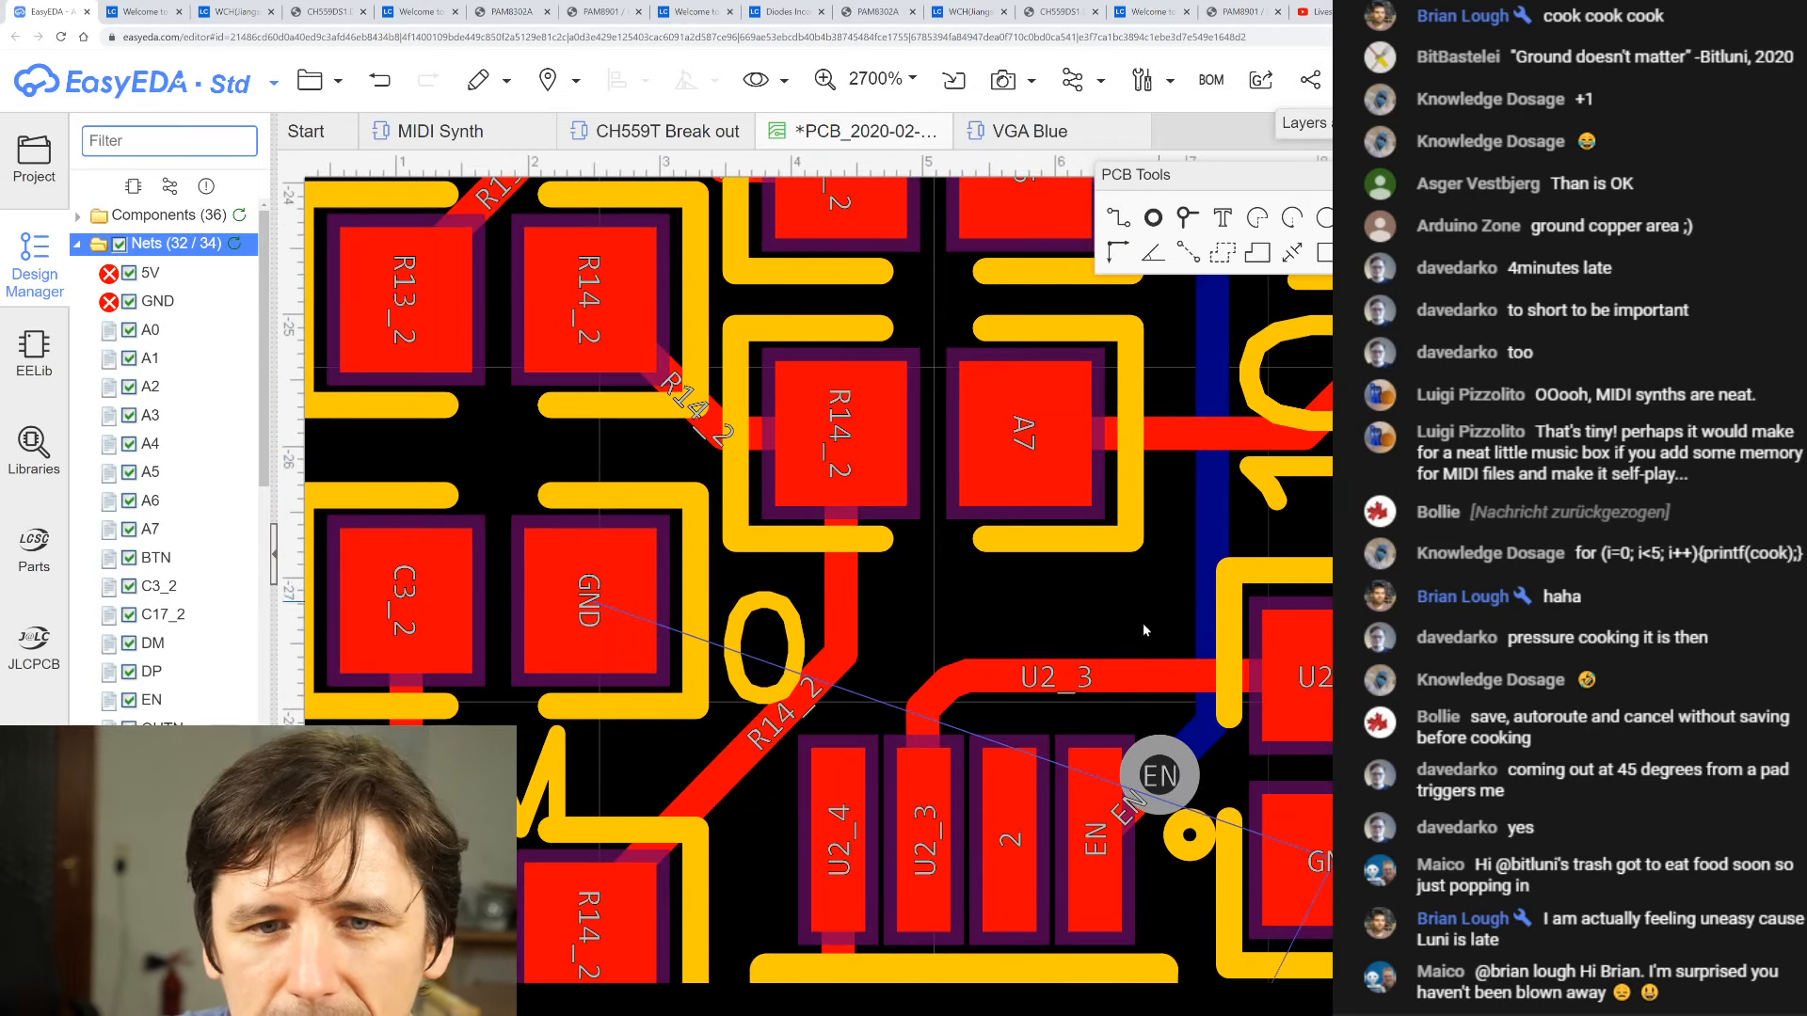
- Examine the whole board and the area around USB2, F2 and the 100n capacitors for ways to complete the 5V net
scroll(1143, 623, "down", 4)
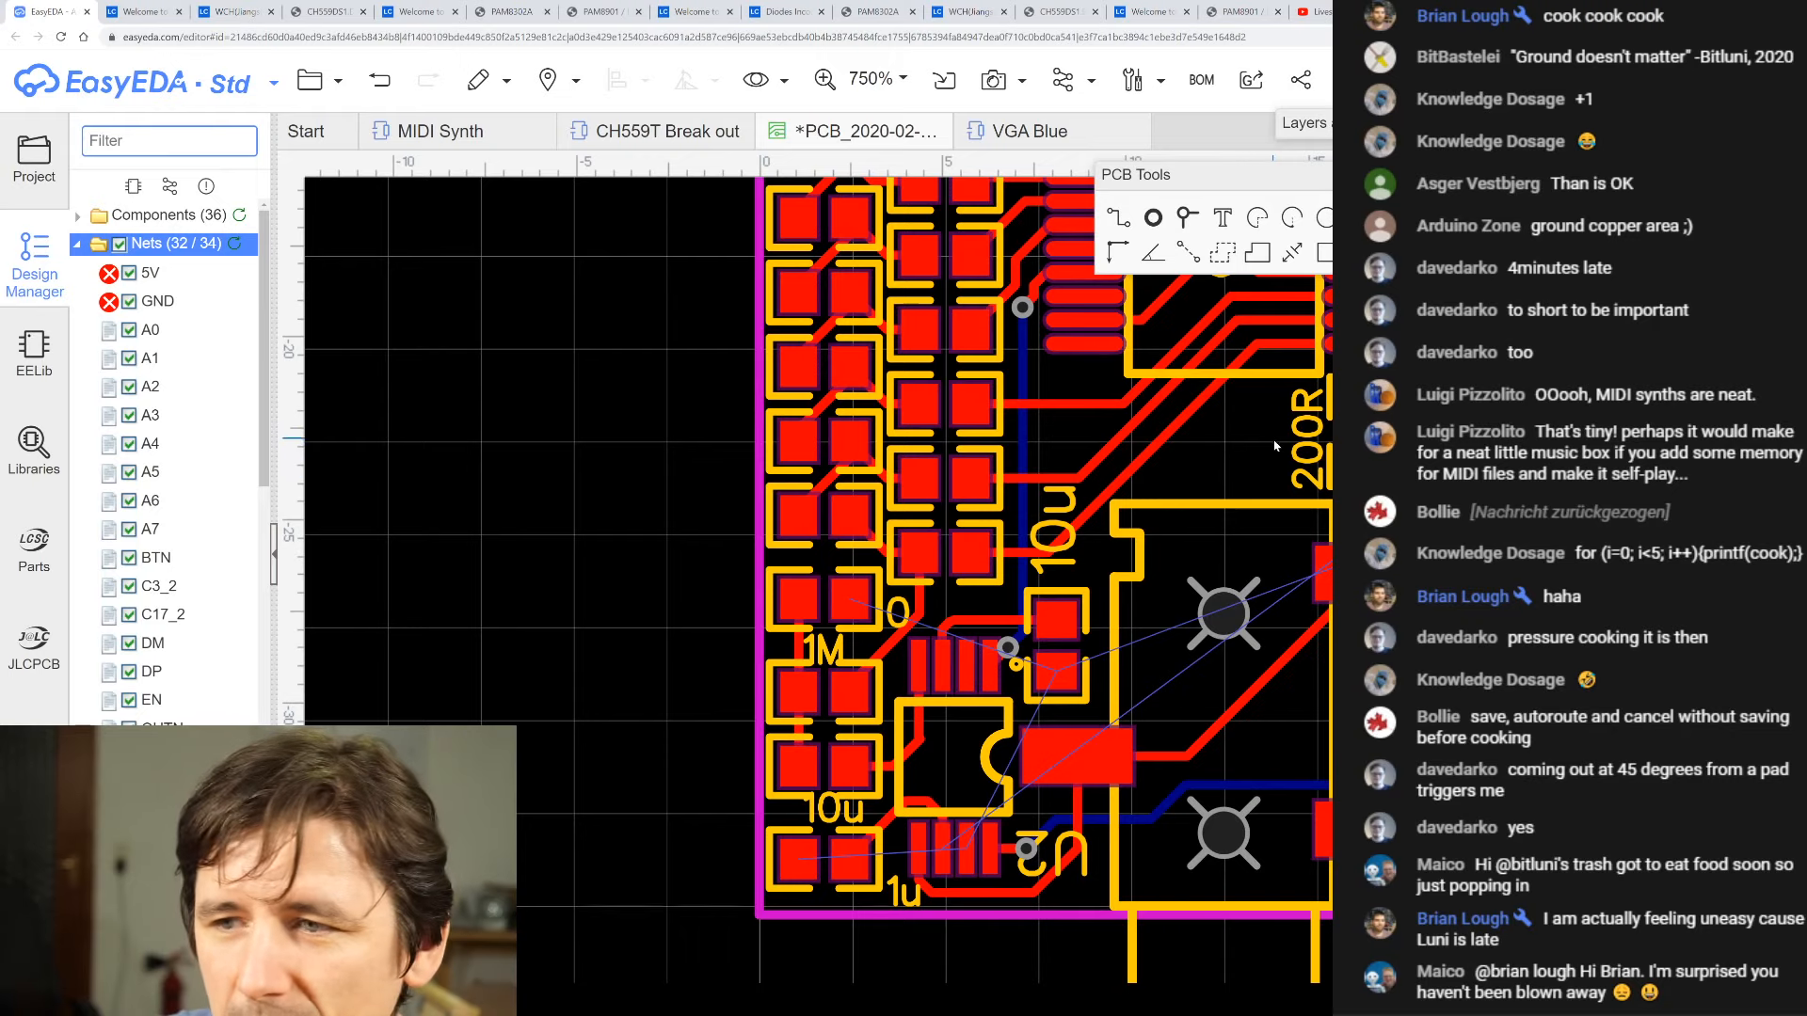
scroll(622, 466, "down", 3)
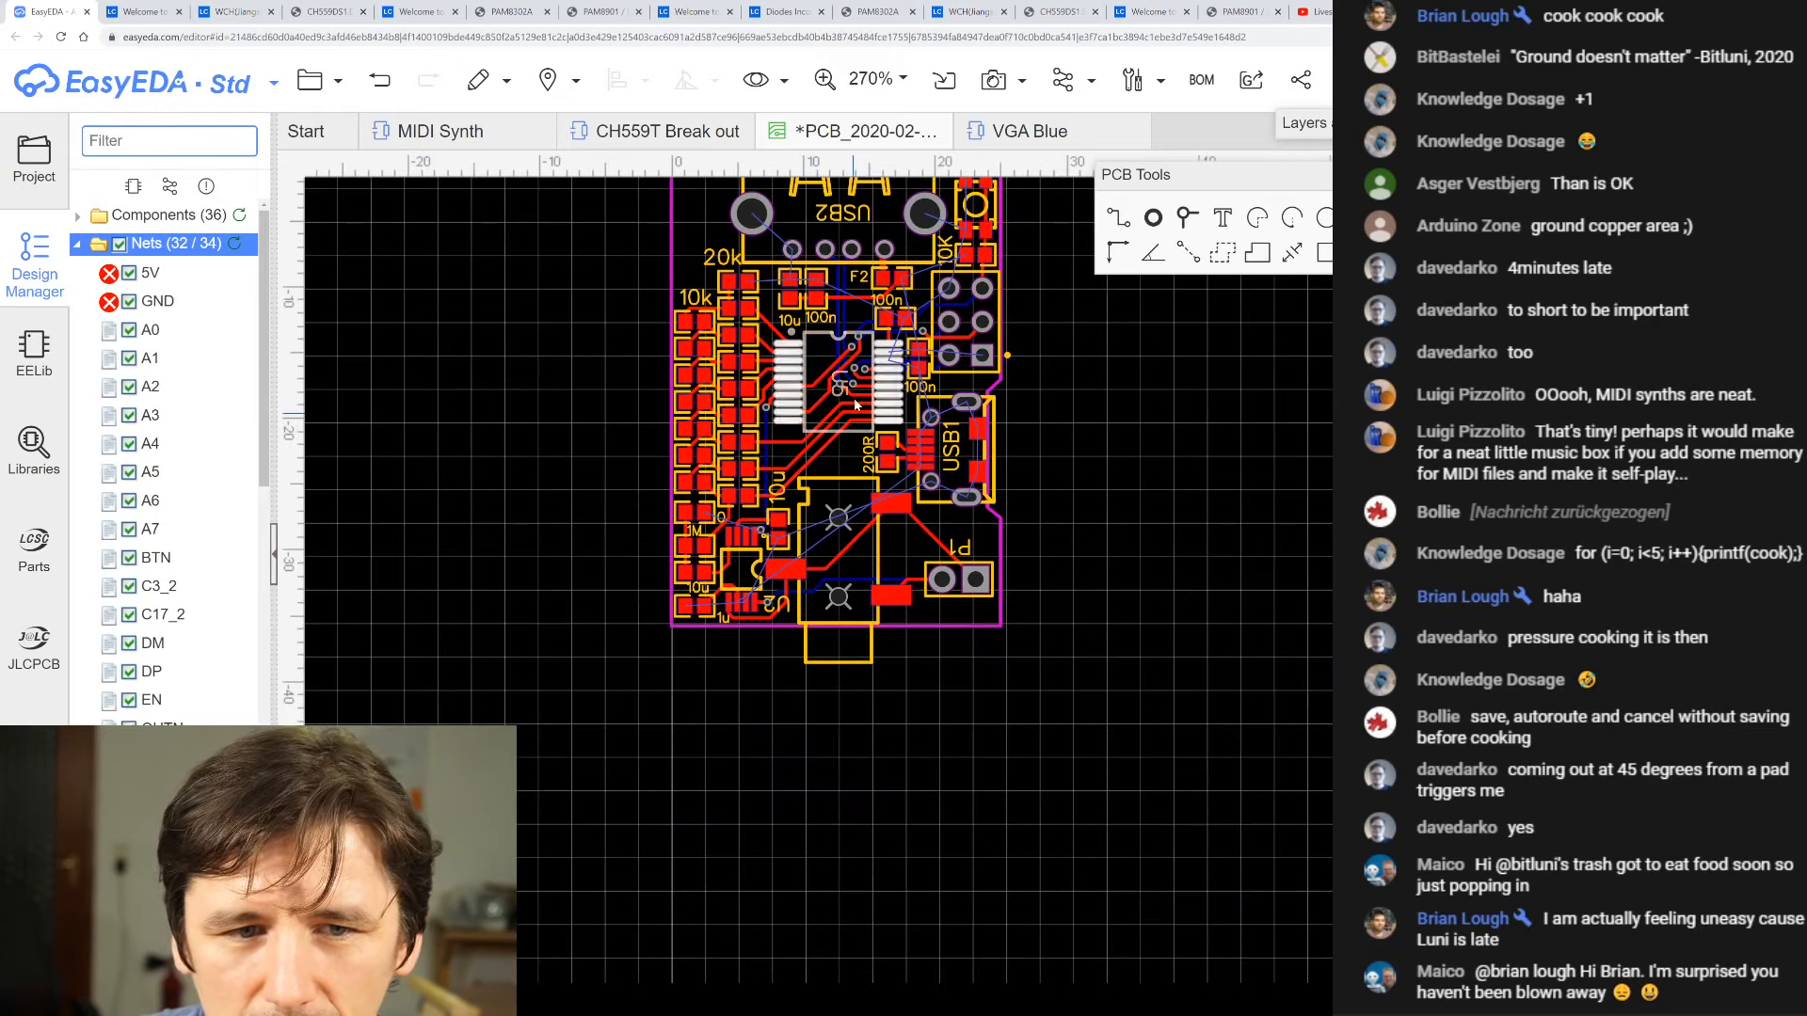
scroll(854, 410, "up", 1)
scroll(954, 706, "down", 2)
scroll(980, 380, "up", 2)
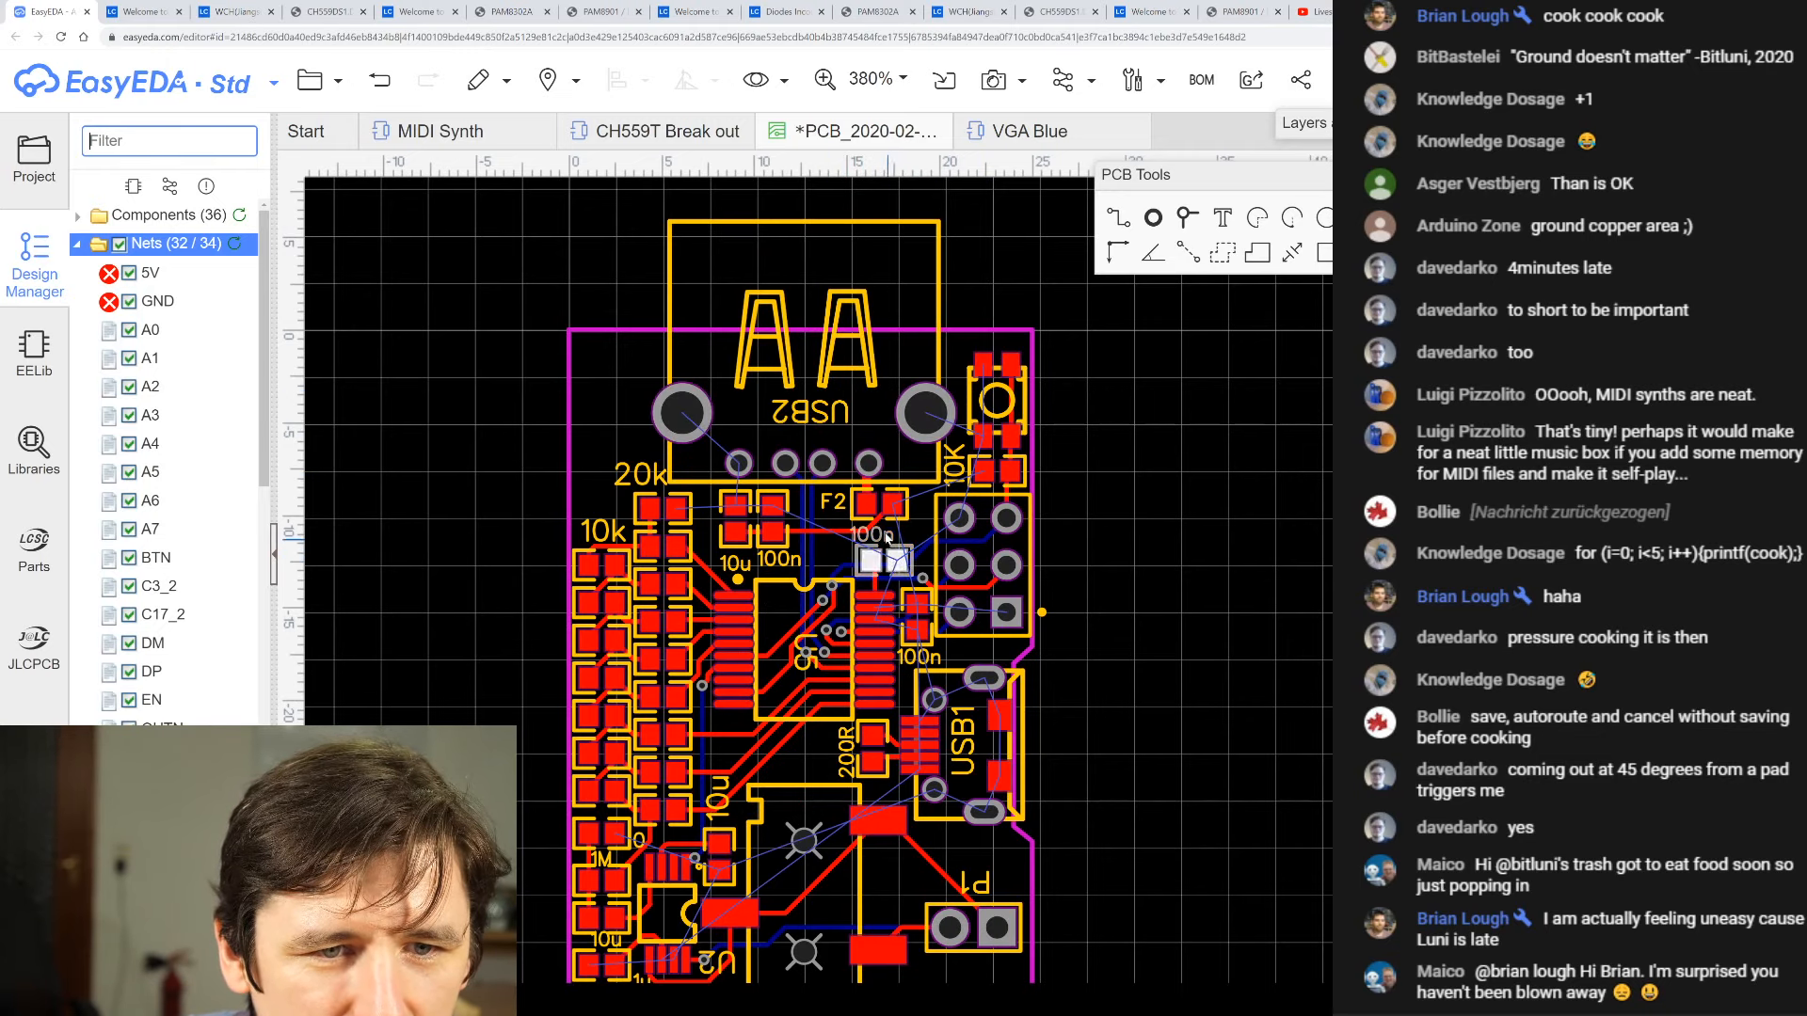
scroll(886, 535, "up", 2)
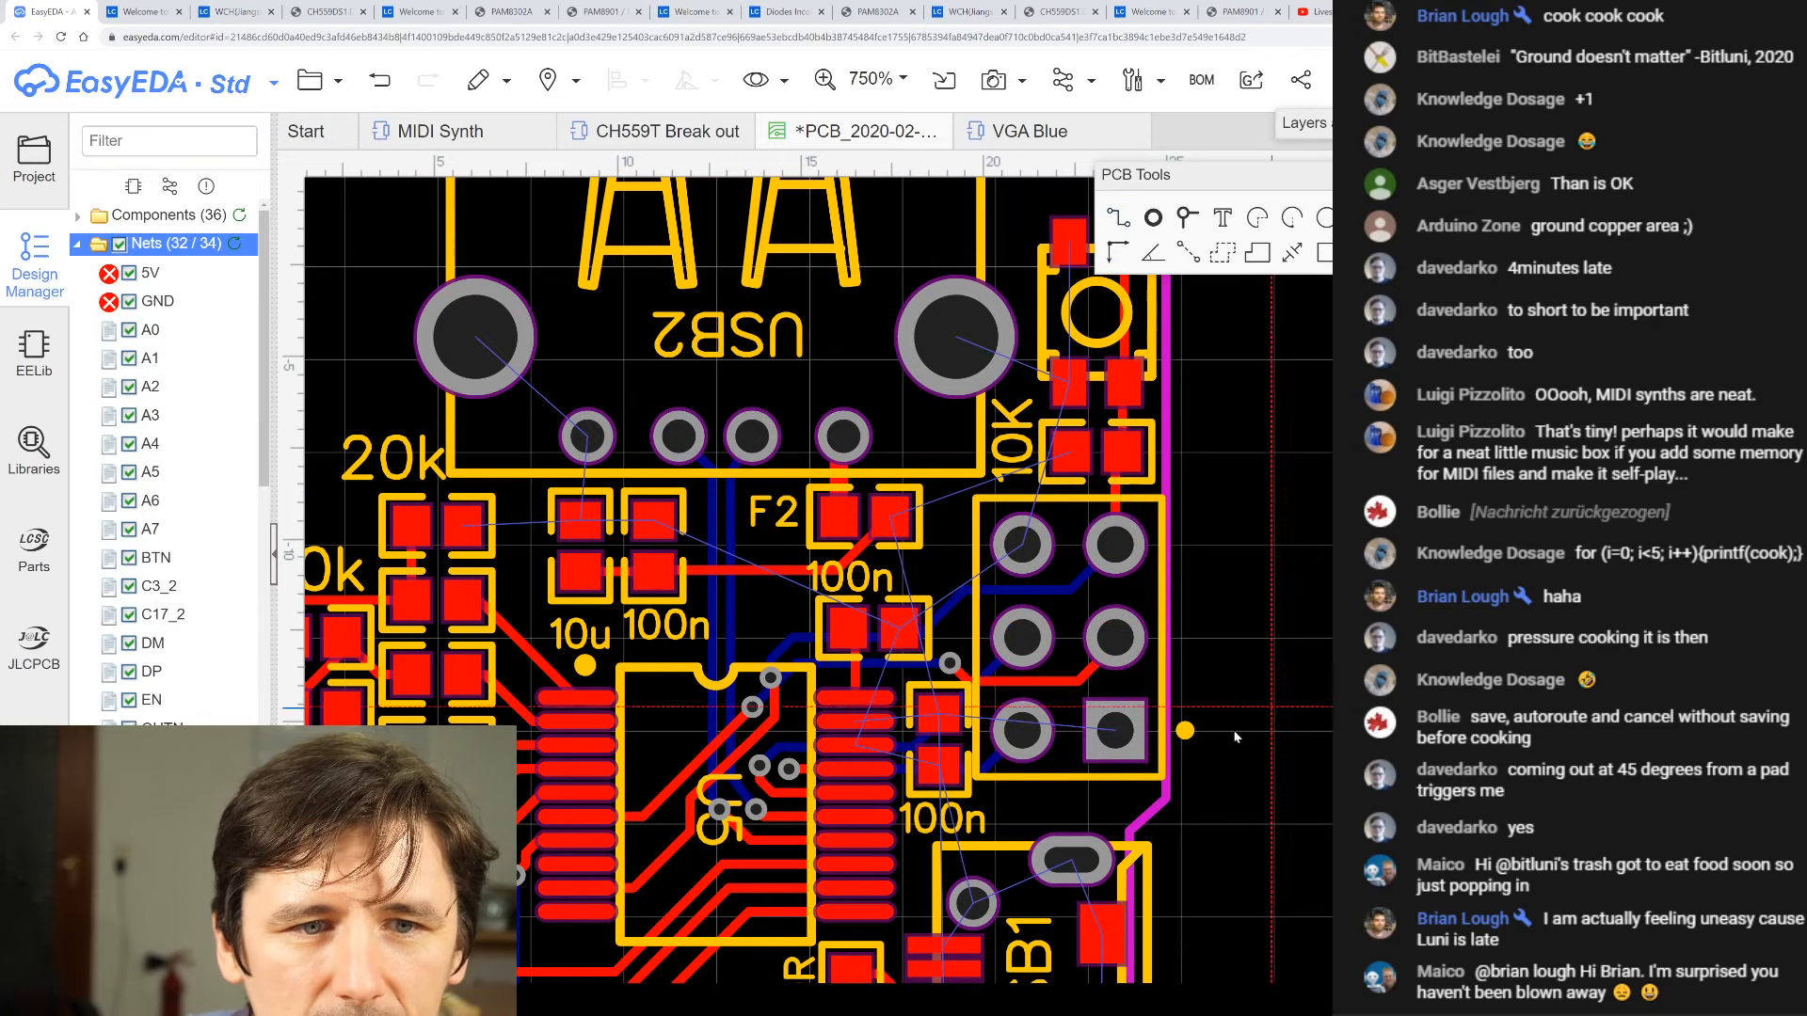
scroll(762, 509, "up", 4)
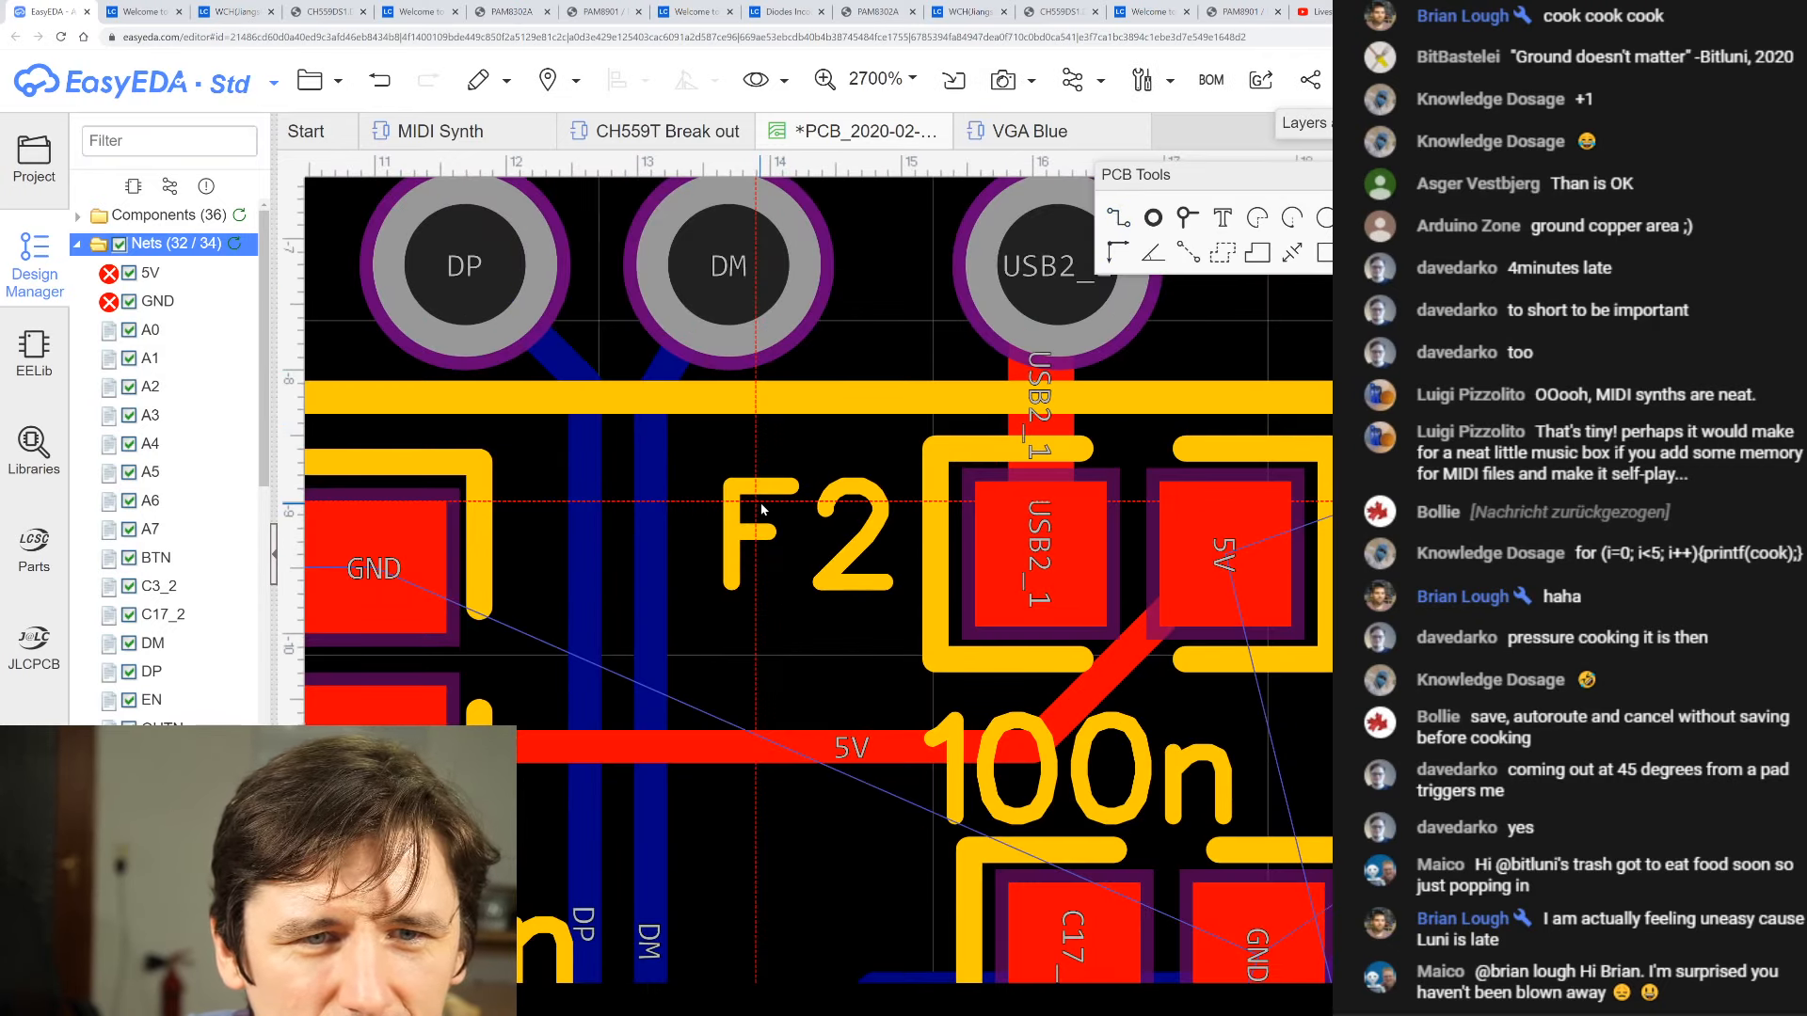
scroll(762, 509, "down", 2)
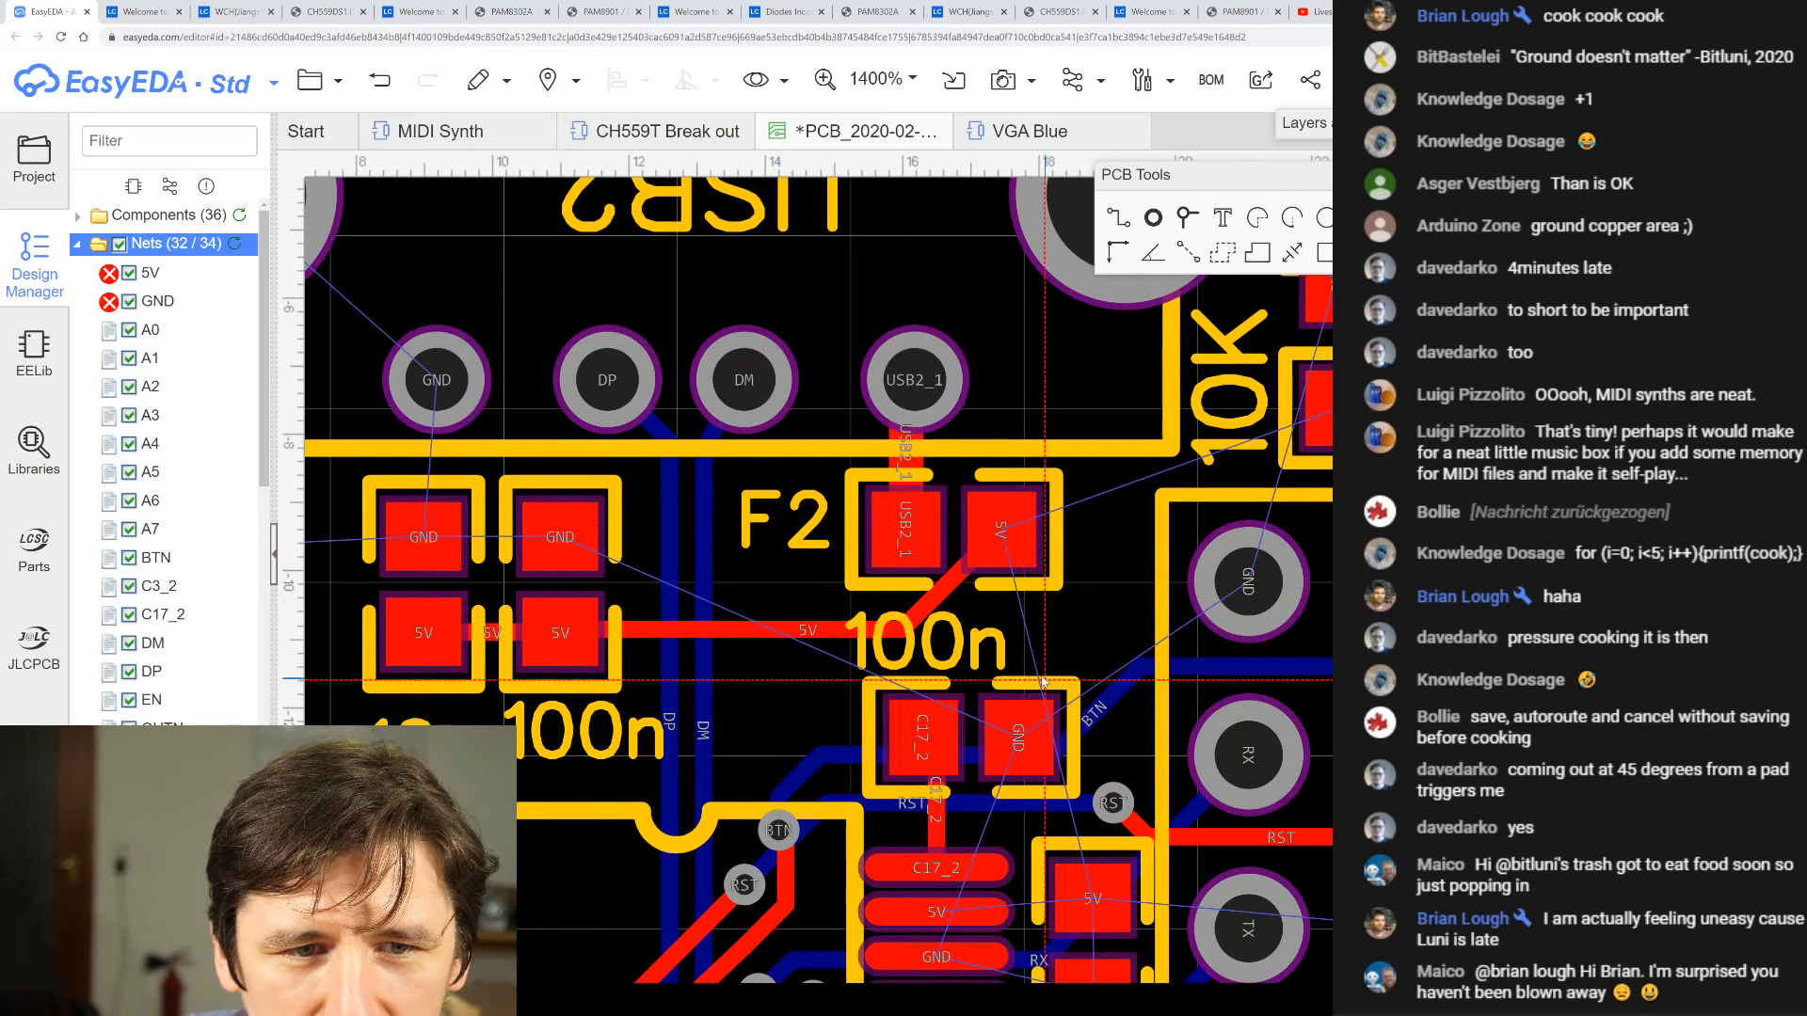
left_click(901, 629)
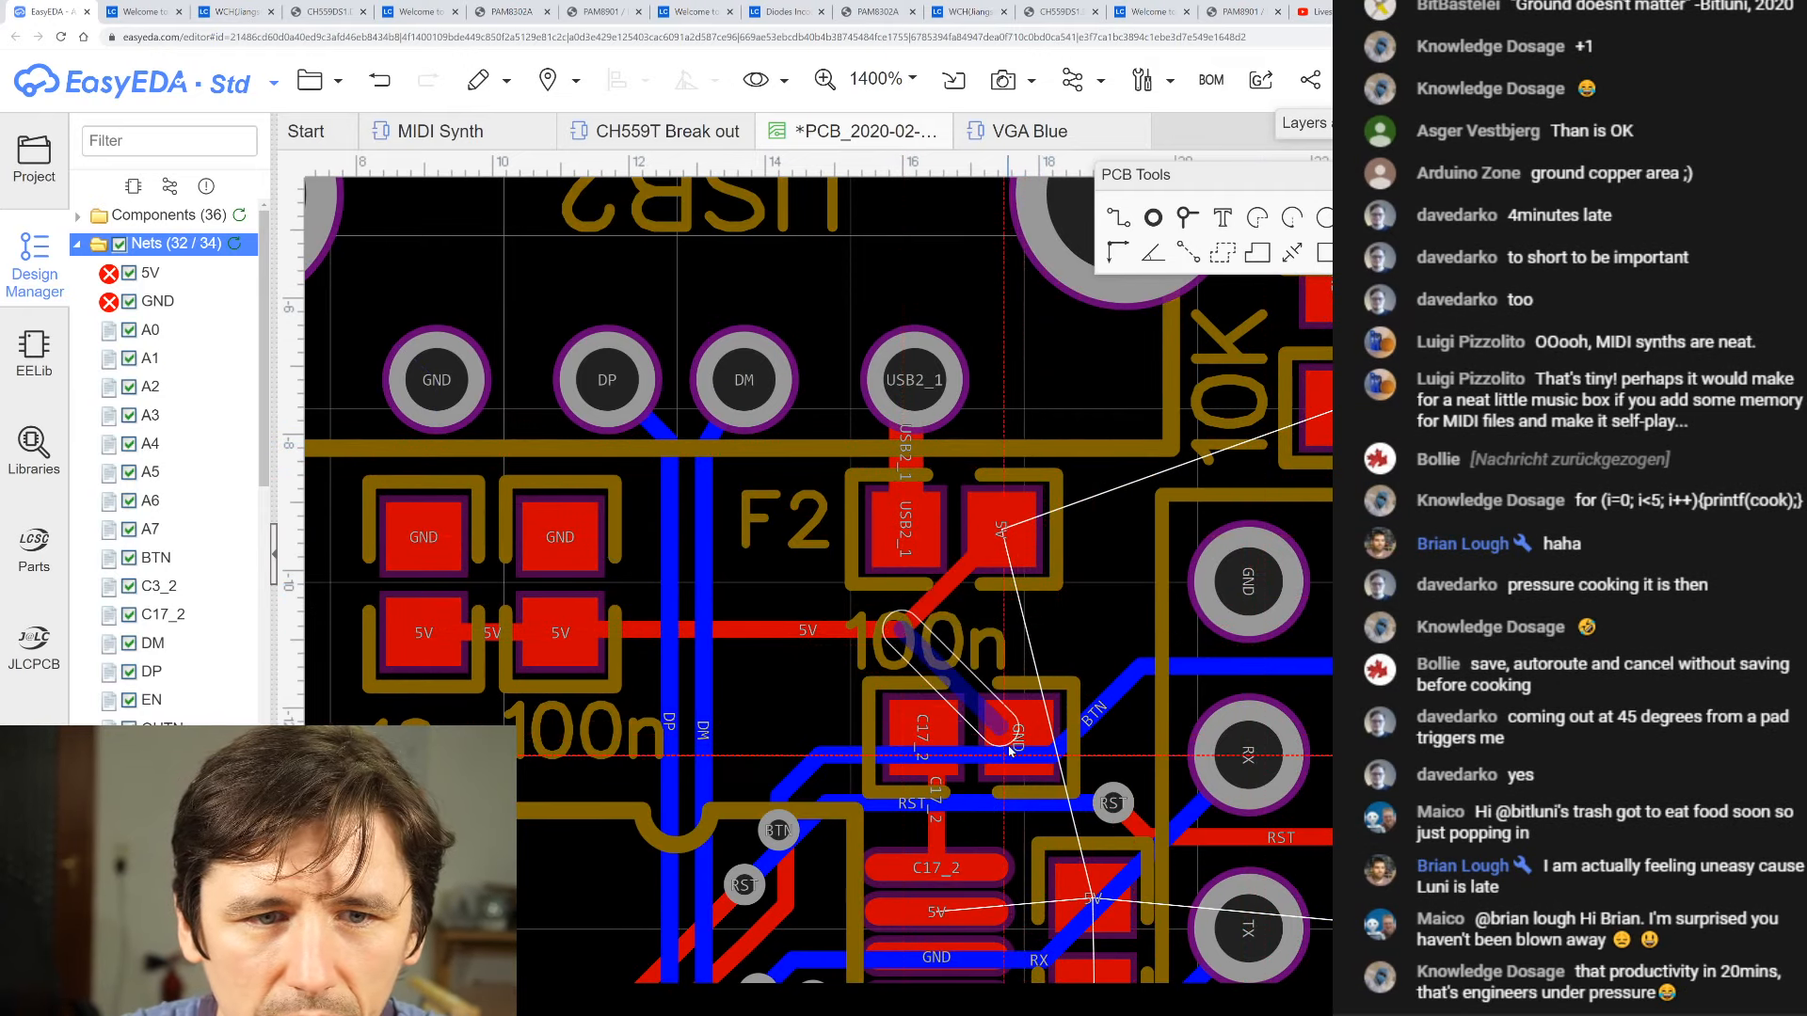
scroll(1110, 679, "down", 3)
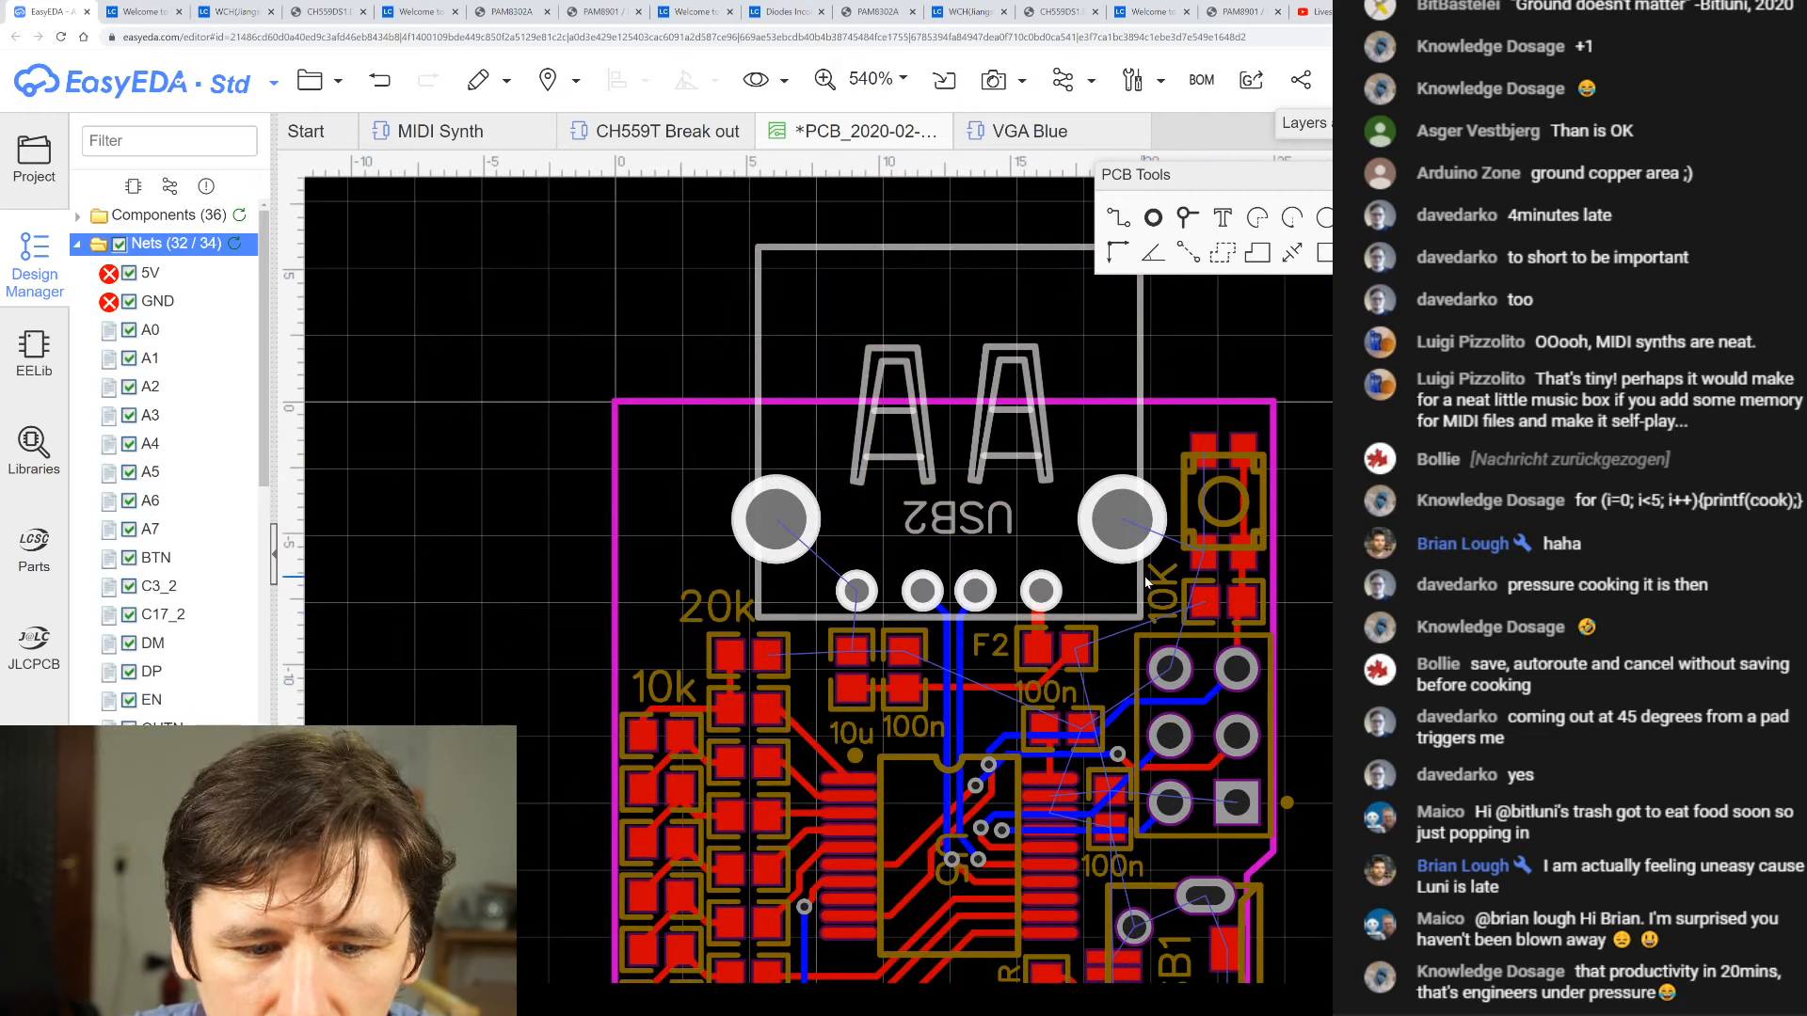
key("Escape")
- Route a 5V track on the top layer from the 10K resistor's 5V pad to F2's 5V pad, finishing with a diagonal segment
scroll(1144, 583, "up", 3)
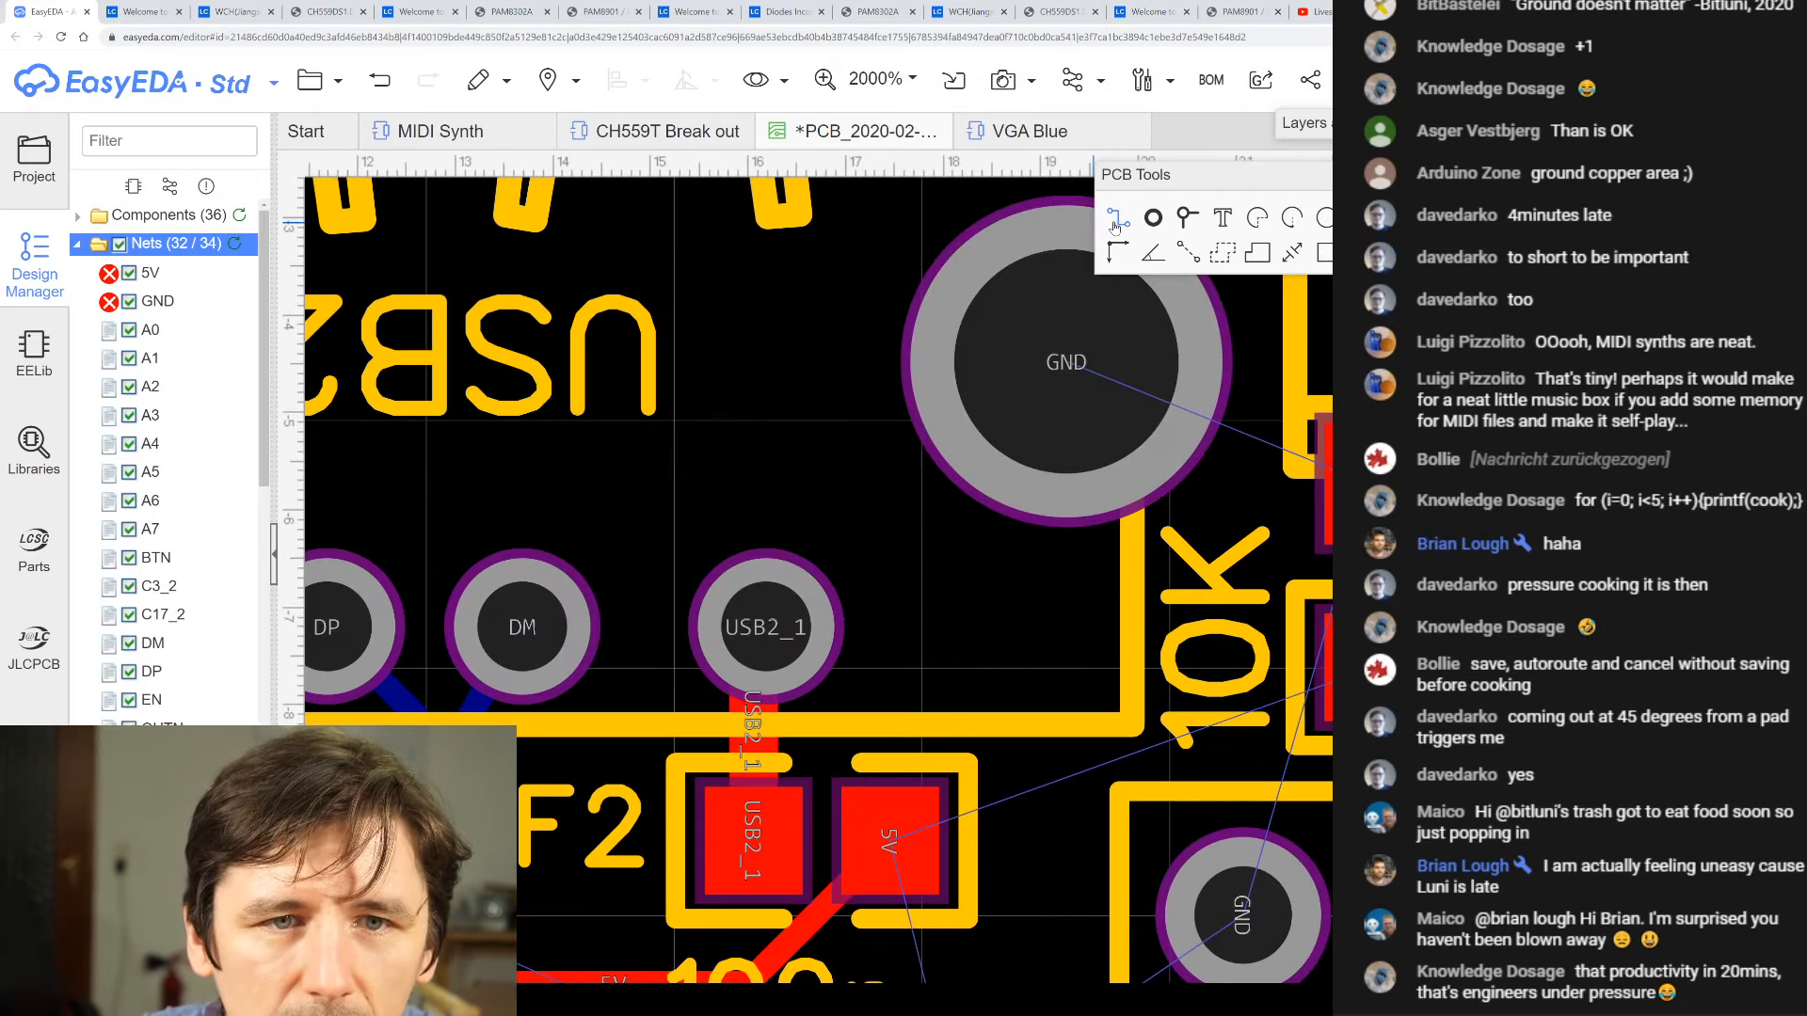
left_click(1364, 667)
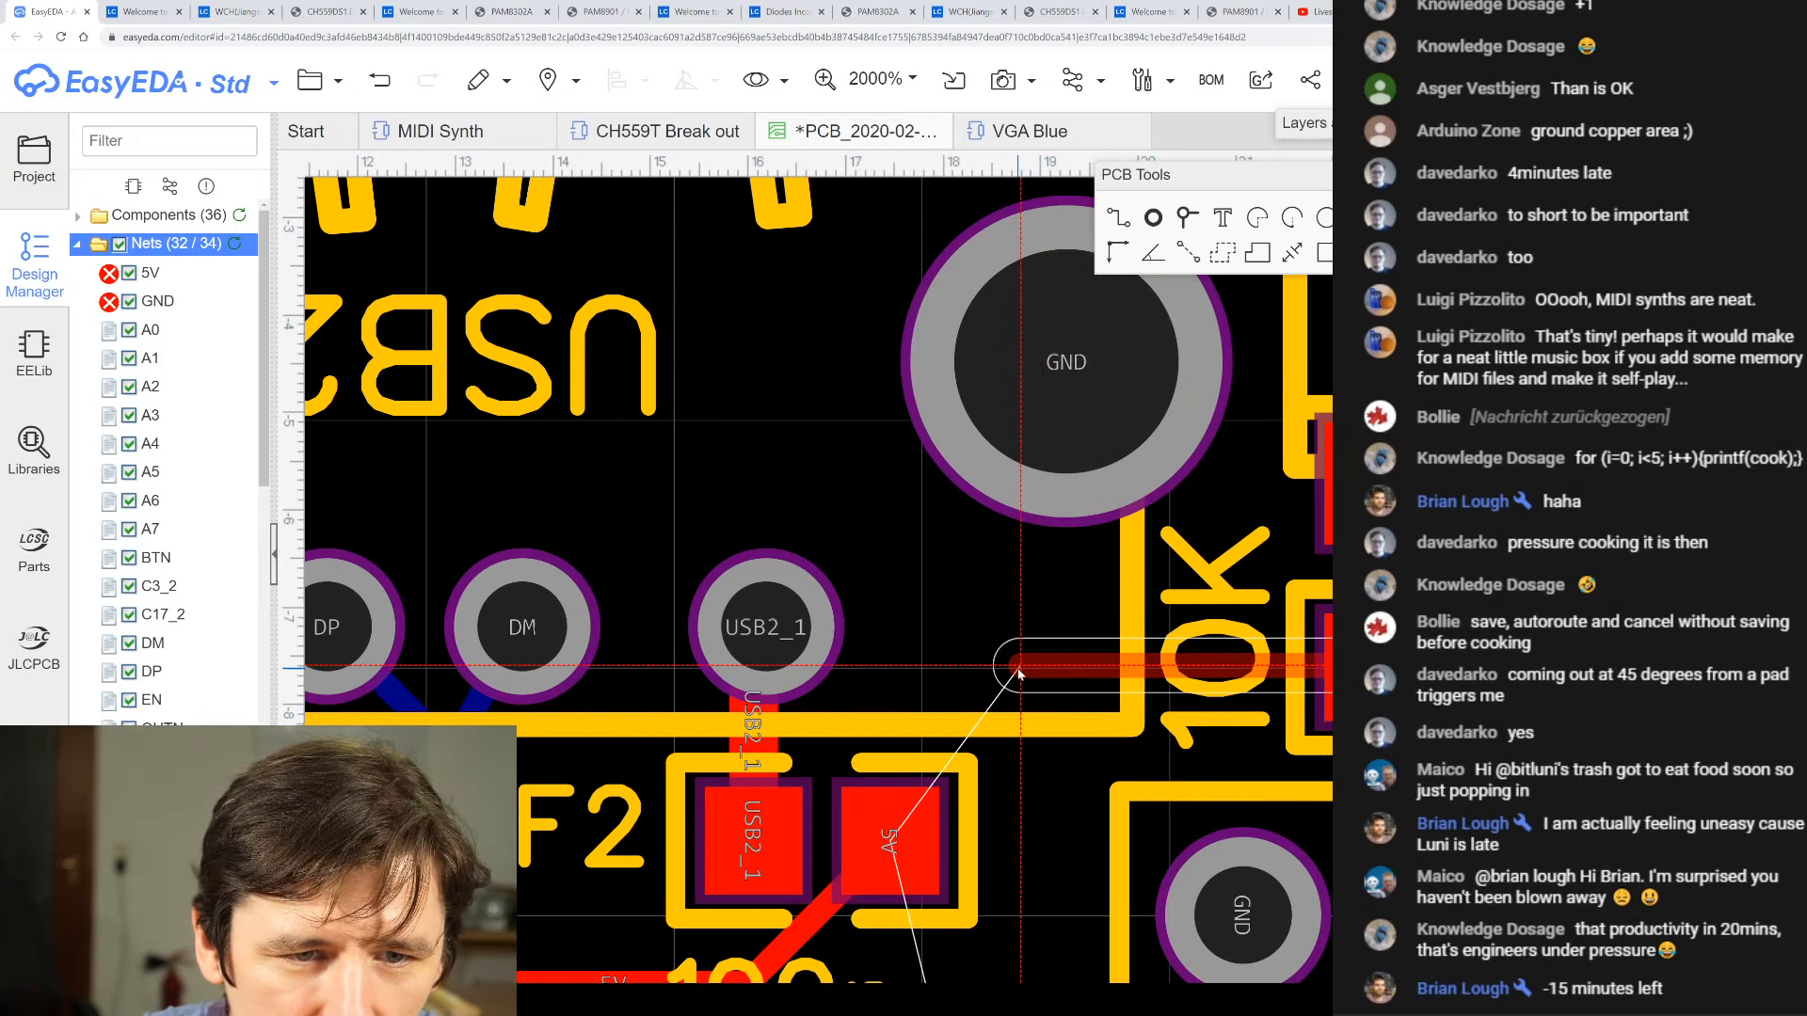
left_click(1019, 668)
left_click(889, 841)
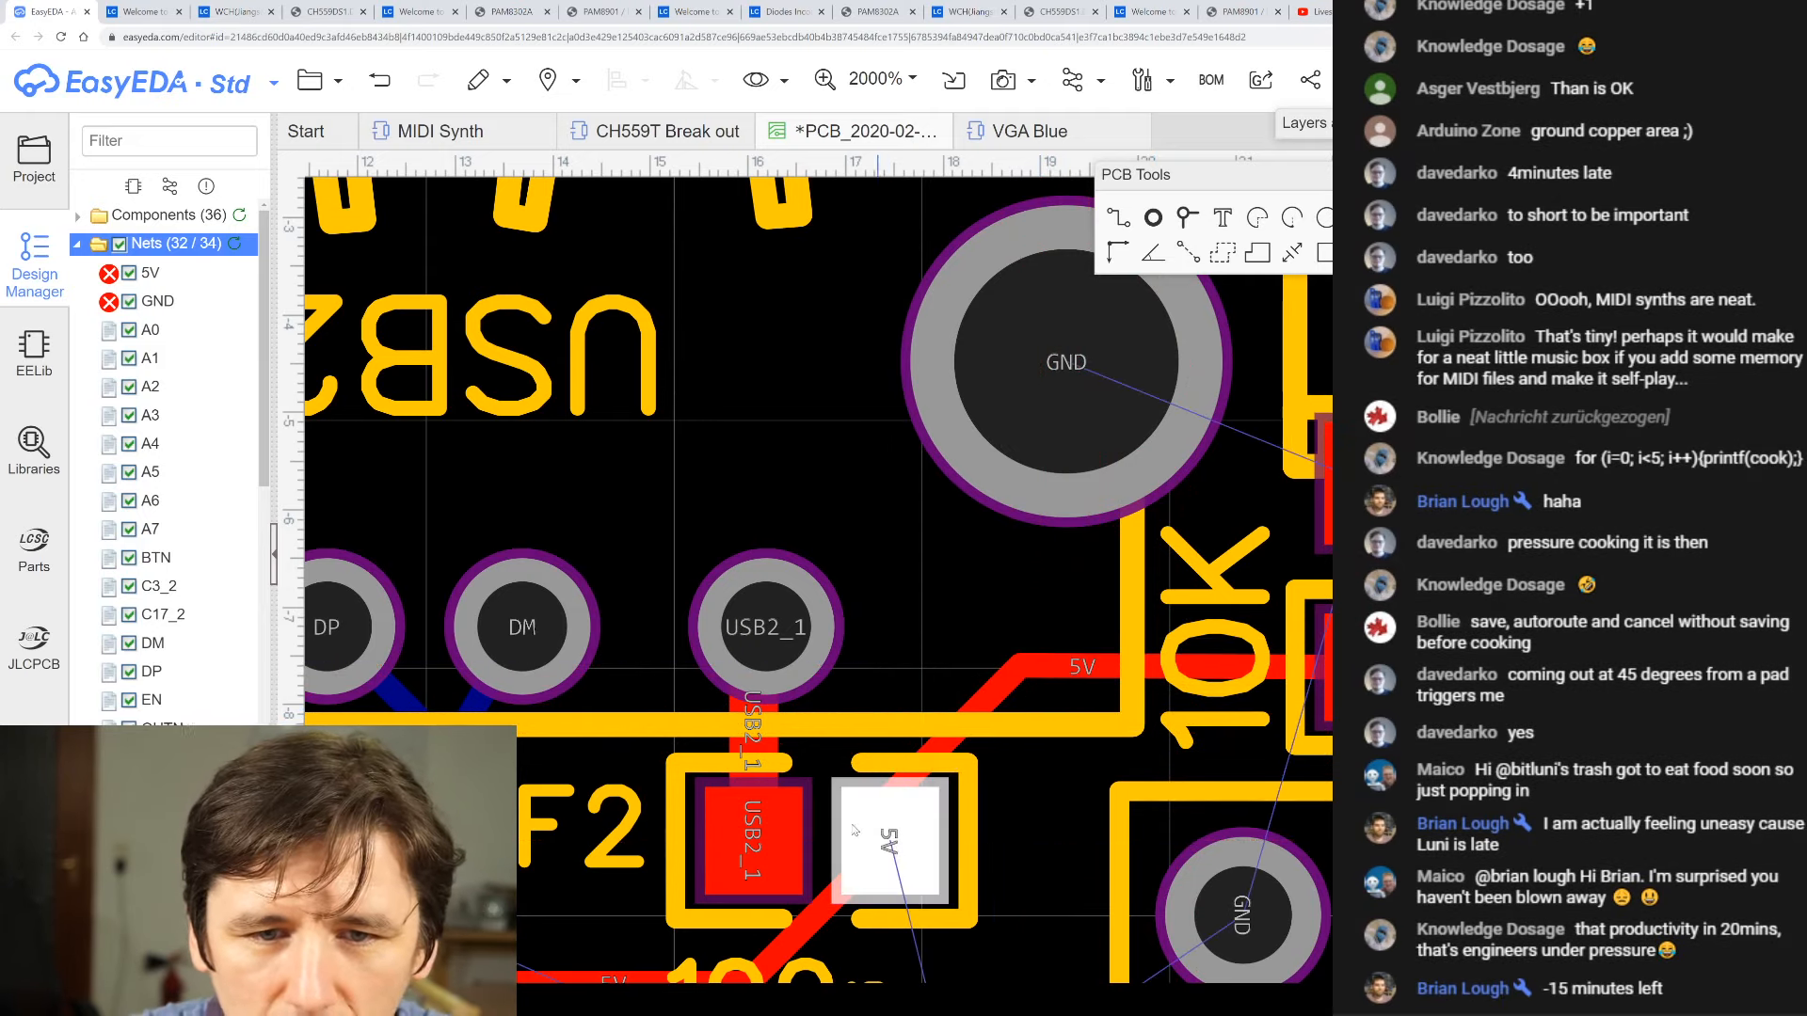
scroll(889, 840, "down", 3)
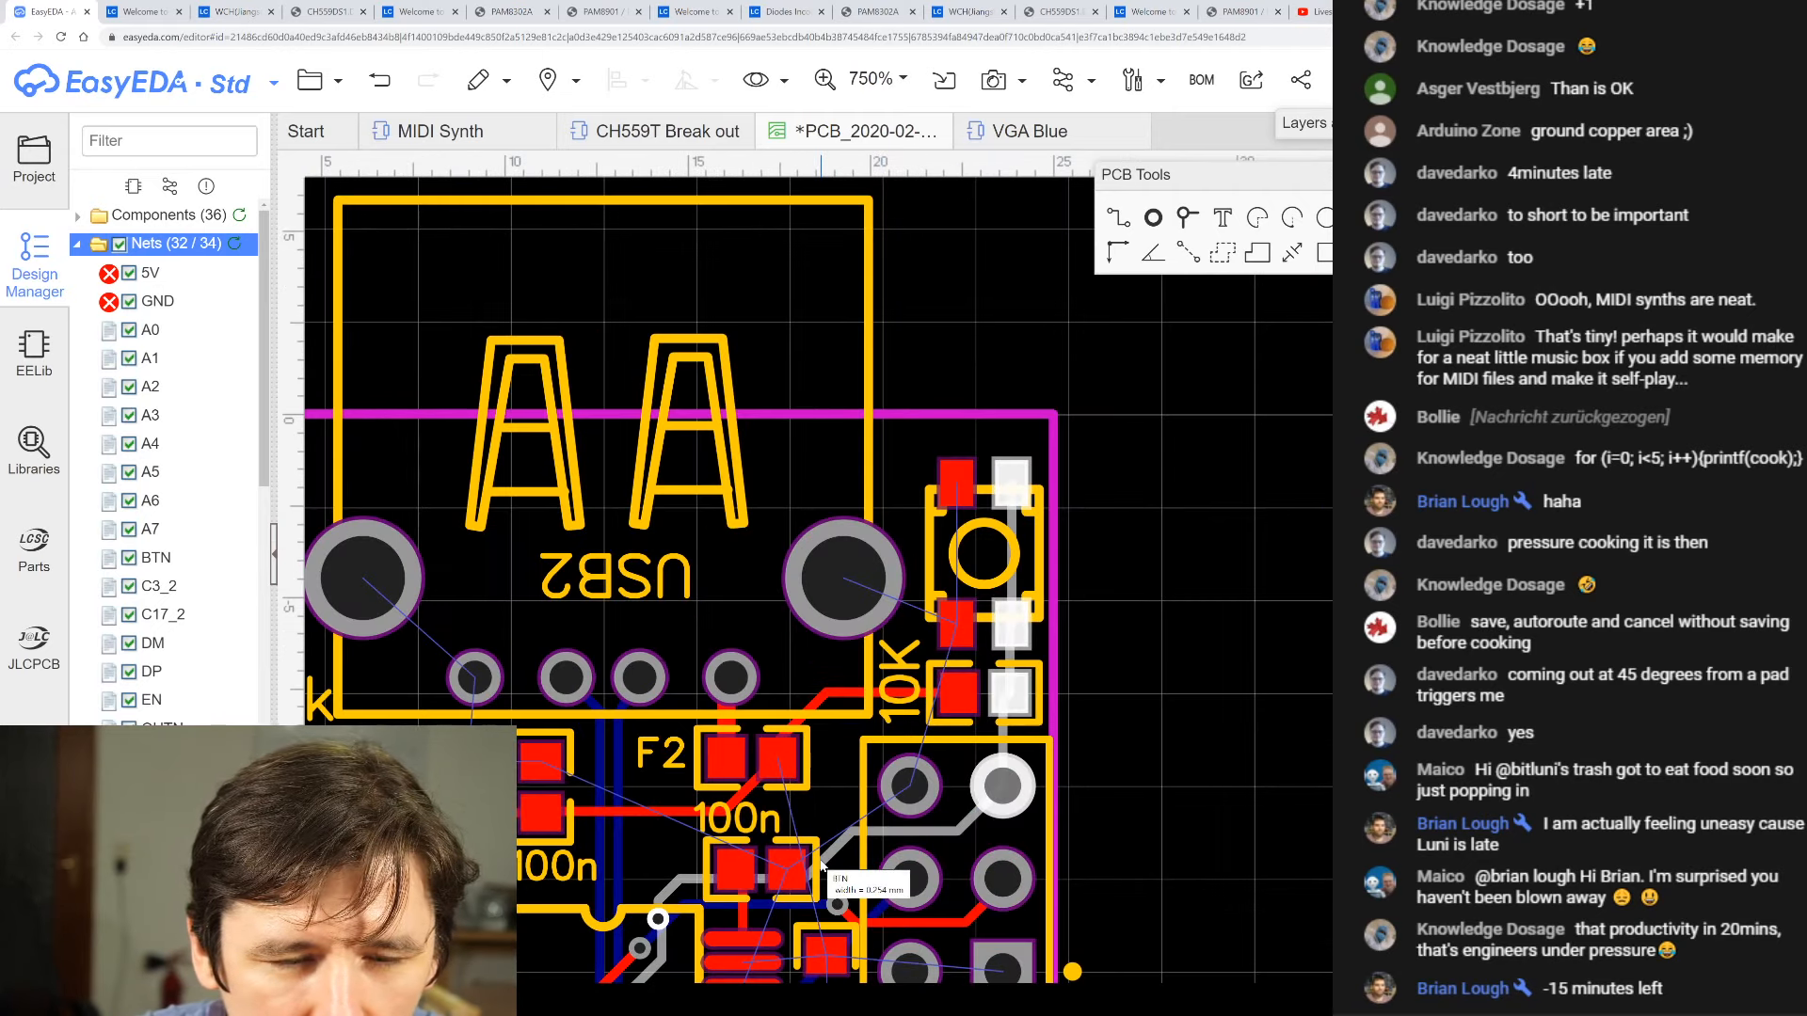
scroll(749, 630, "down", 3)
scroll(577, 706, "up", 5)
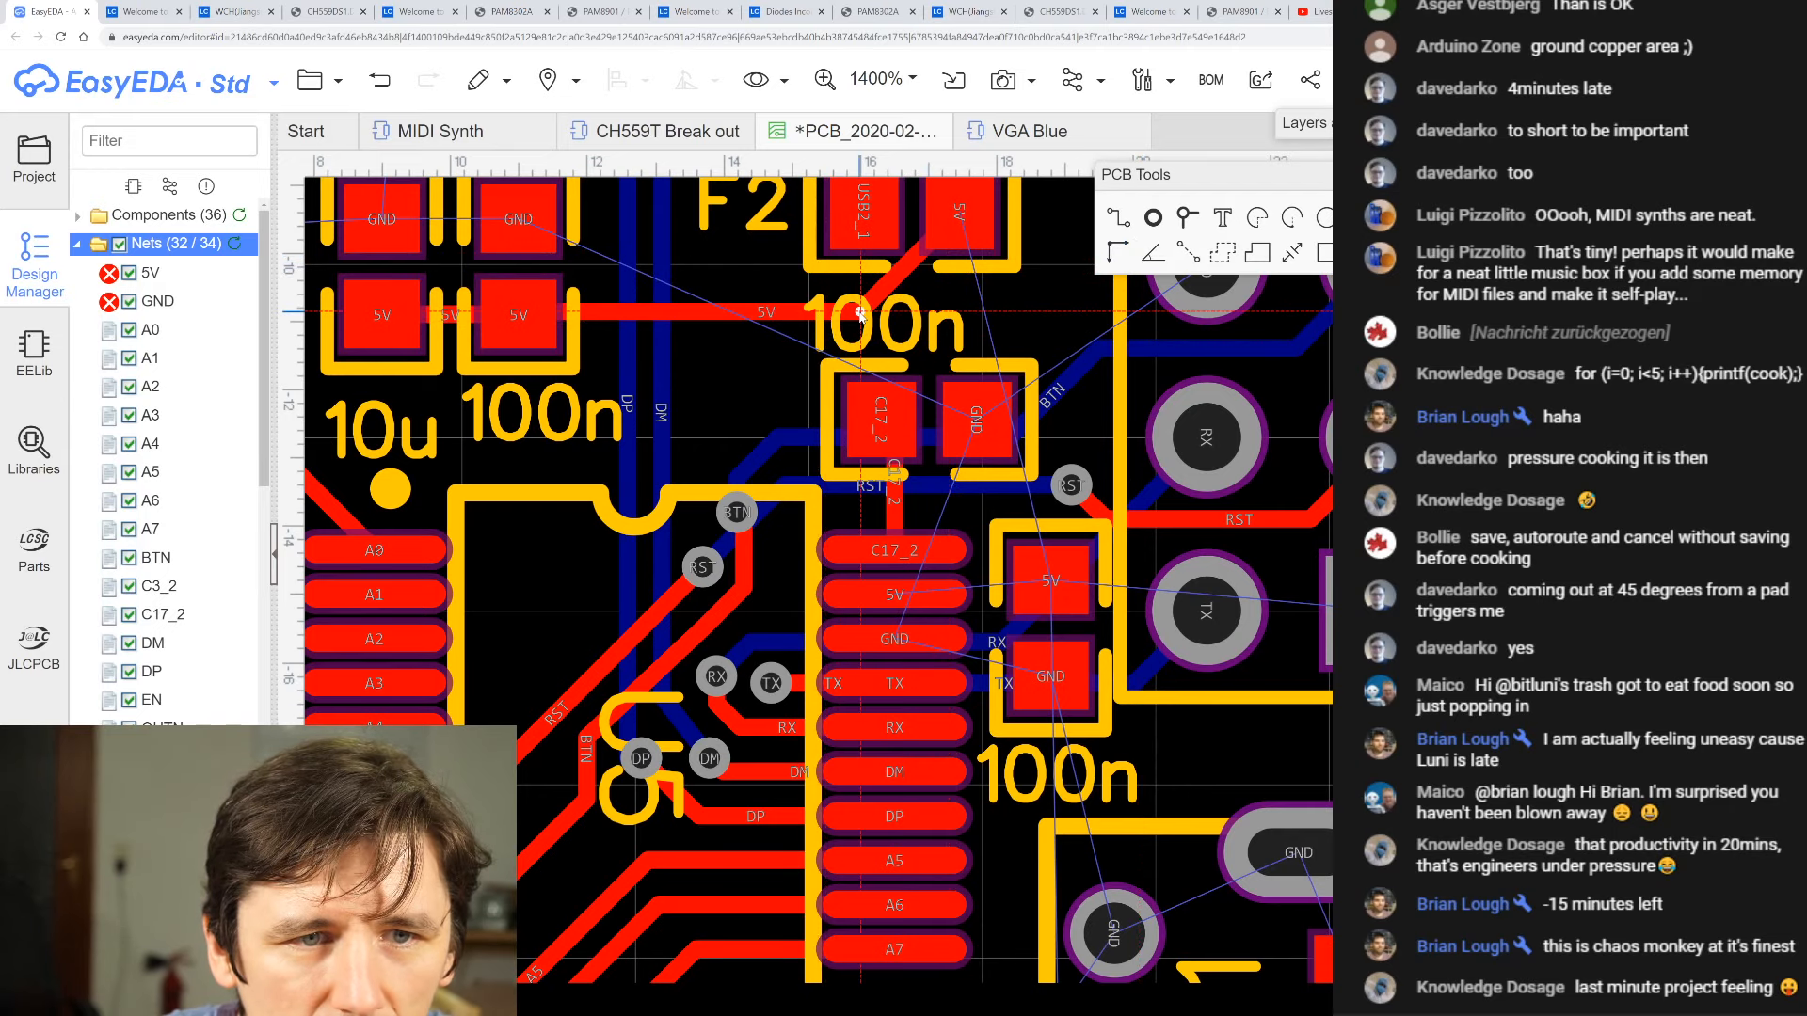
key("b")
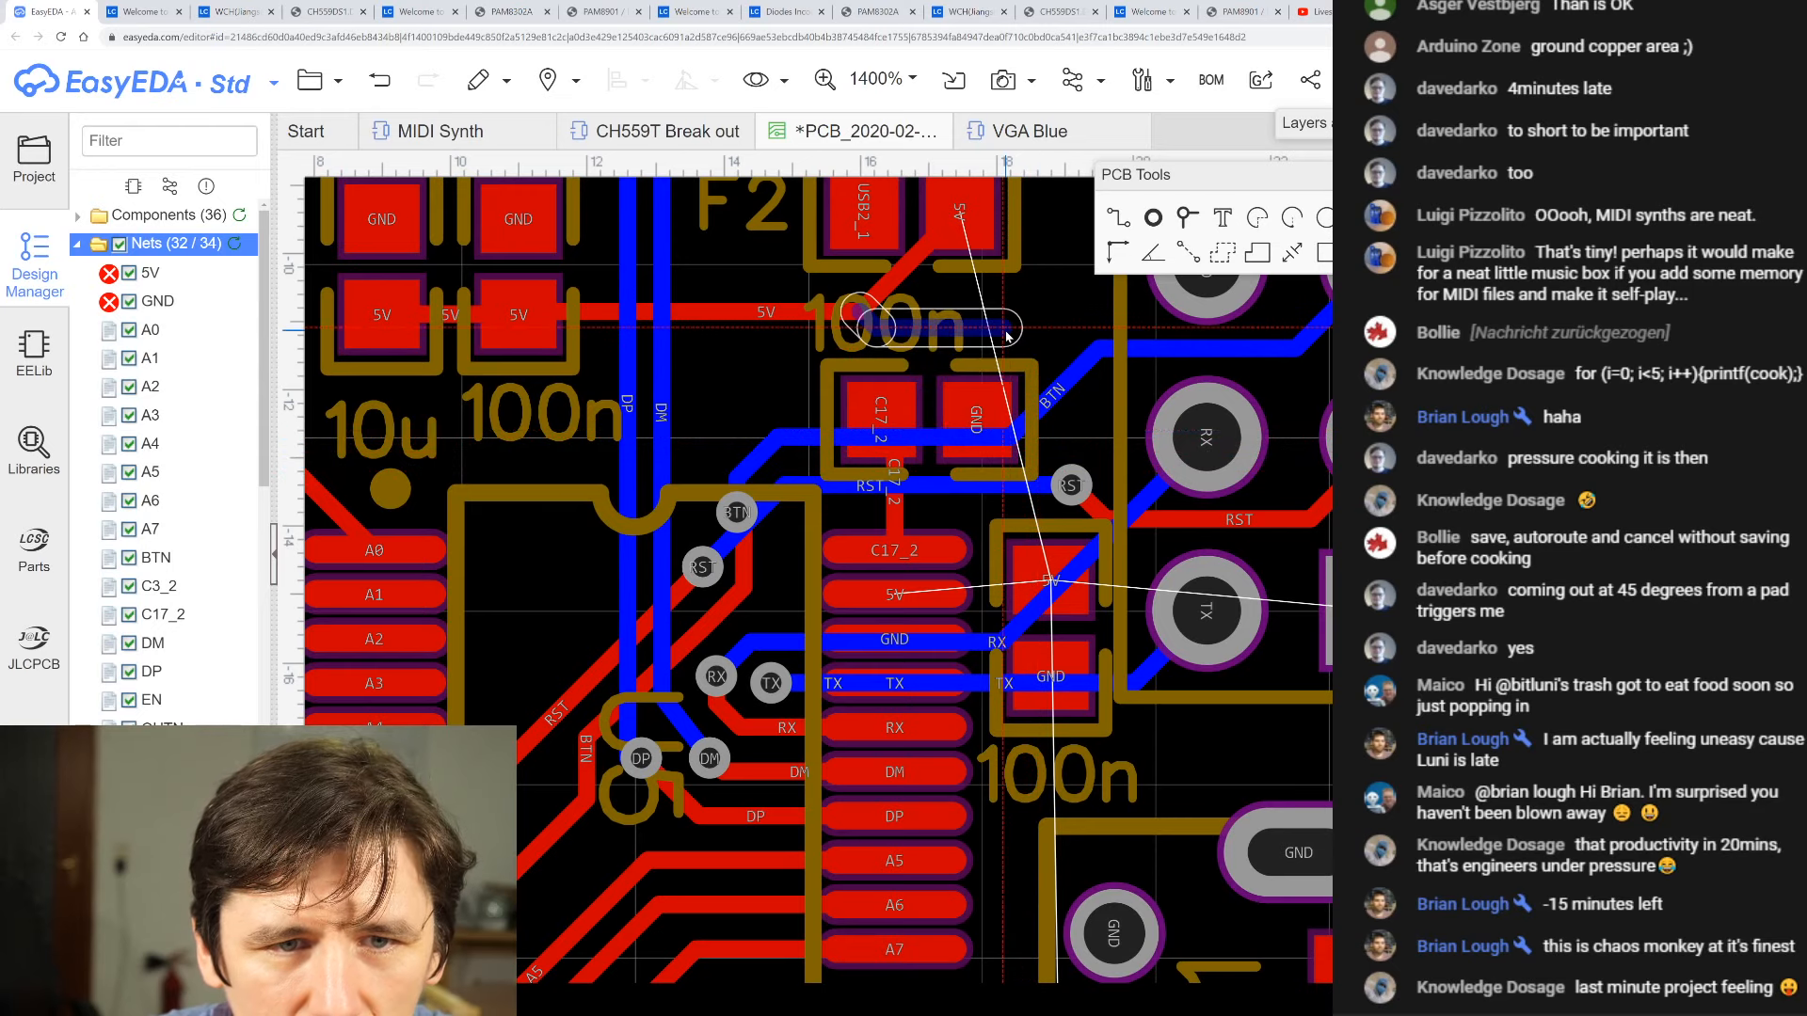
scroll(937, 369, "down", 3)
scroll(936, 369, "up", 2)
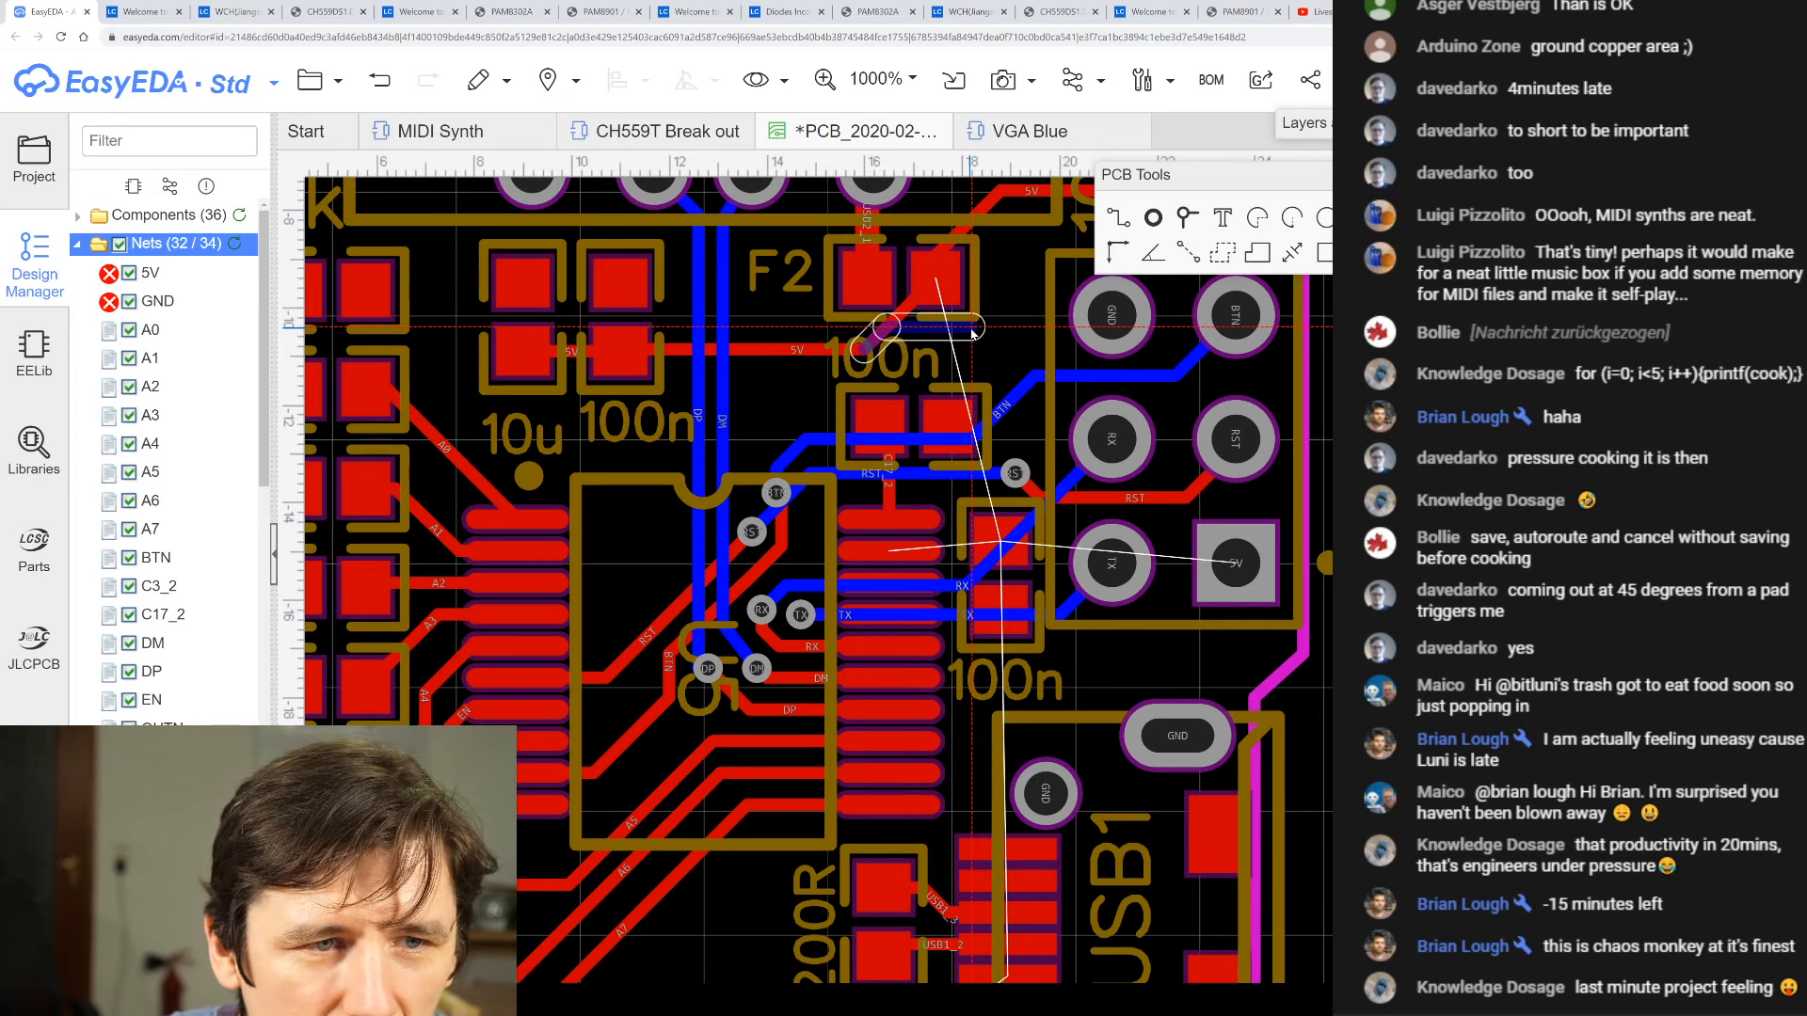
key("Escape")
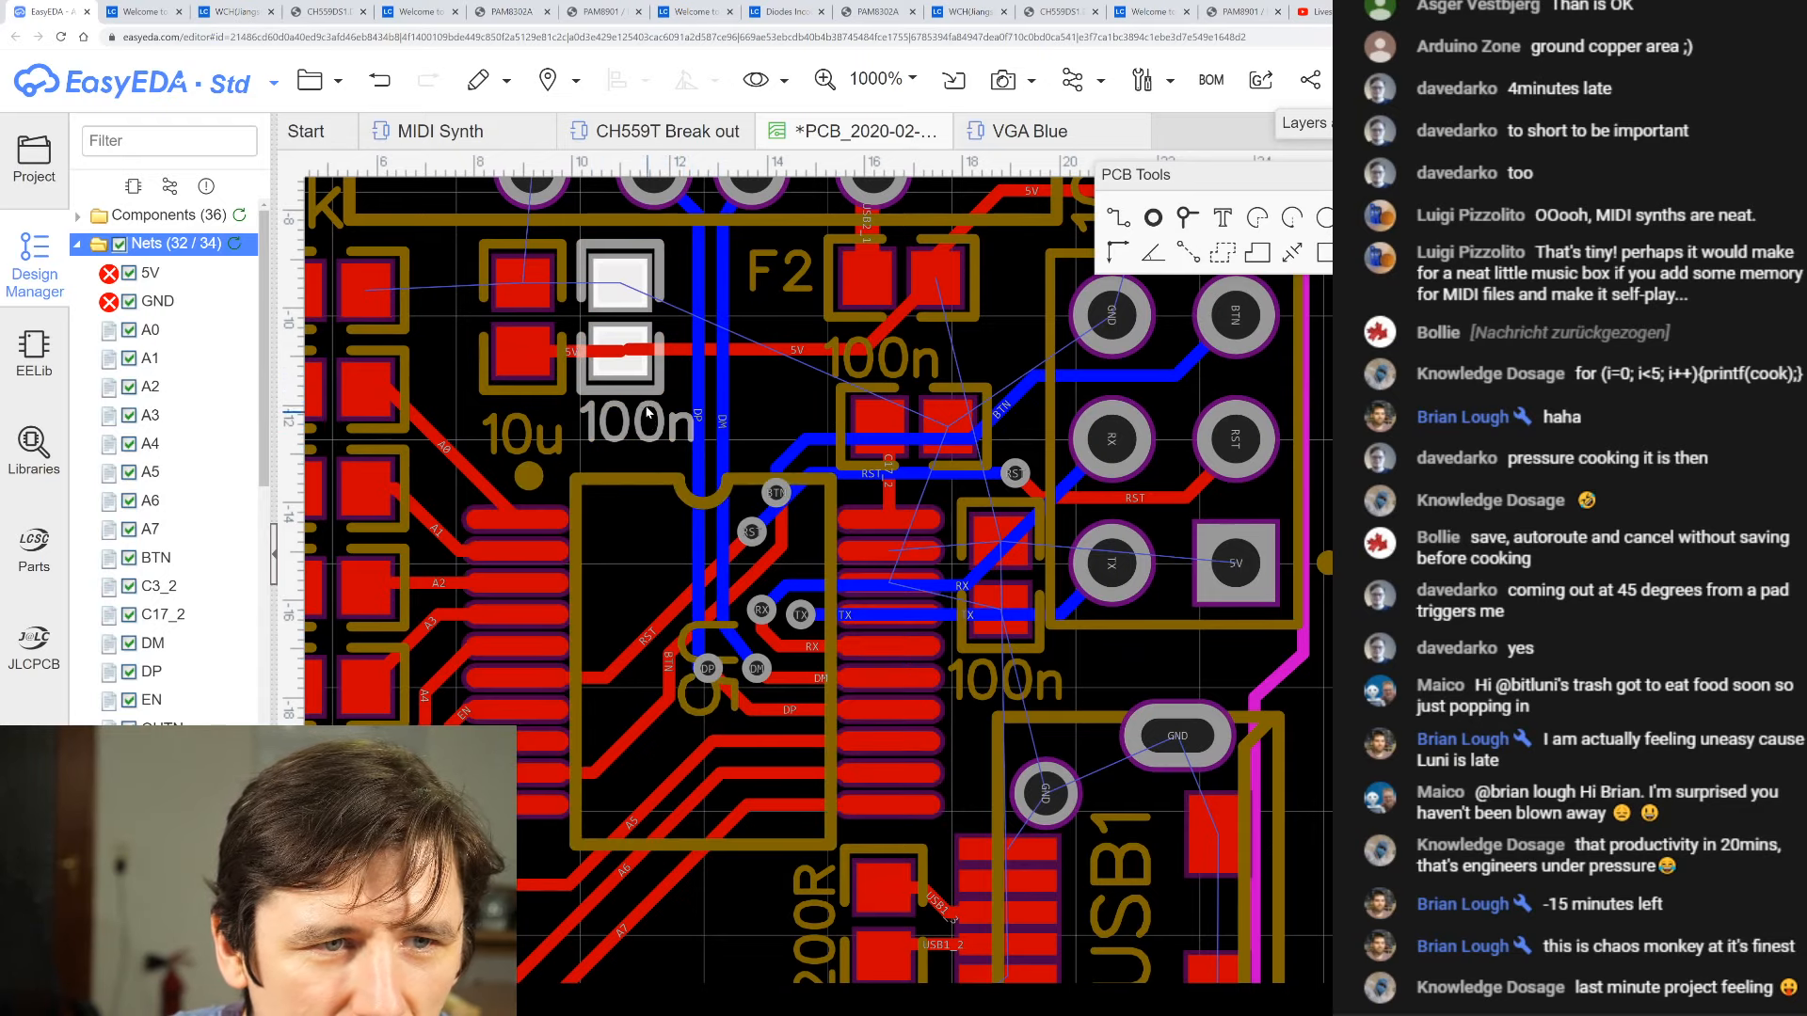
- Move the end of the long 5V track from F2 to the centre of the 100n capacitor's 5V pad
scroll(605, 367, "up", 3)
scroll(605, 367, "up", 1)
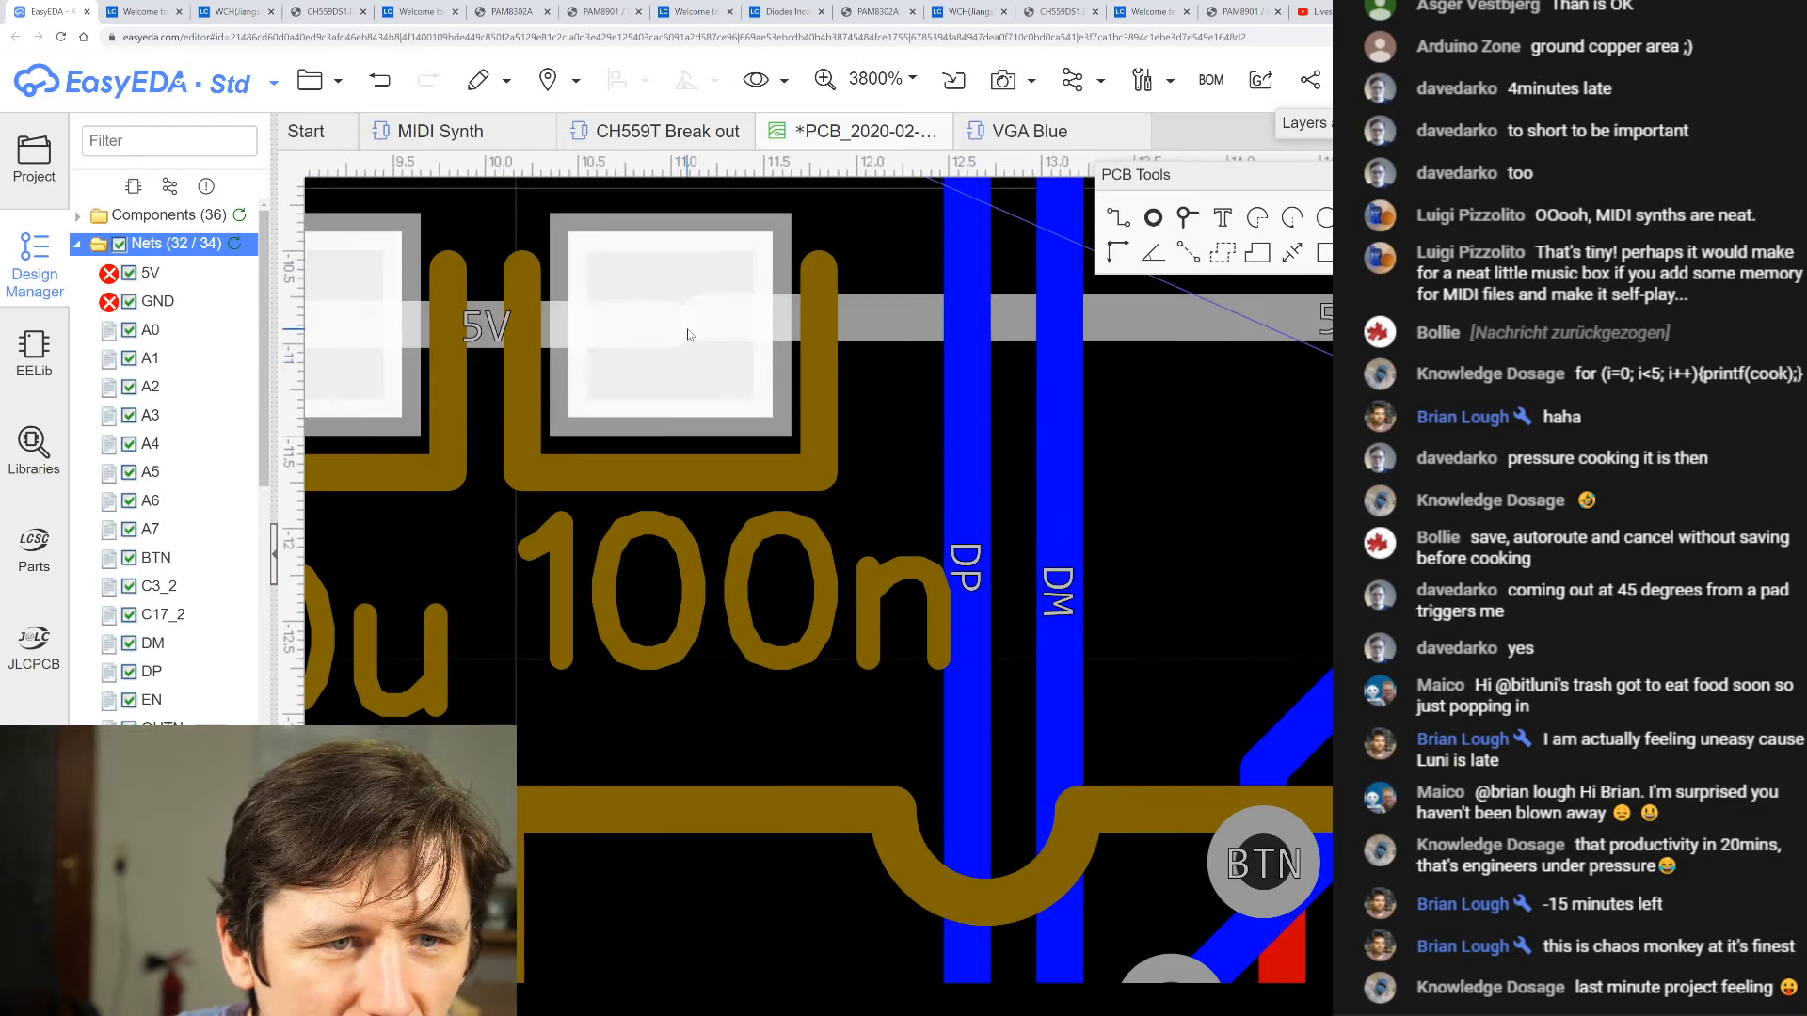
left_click_drag(702, 318, 676, 322)
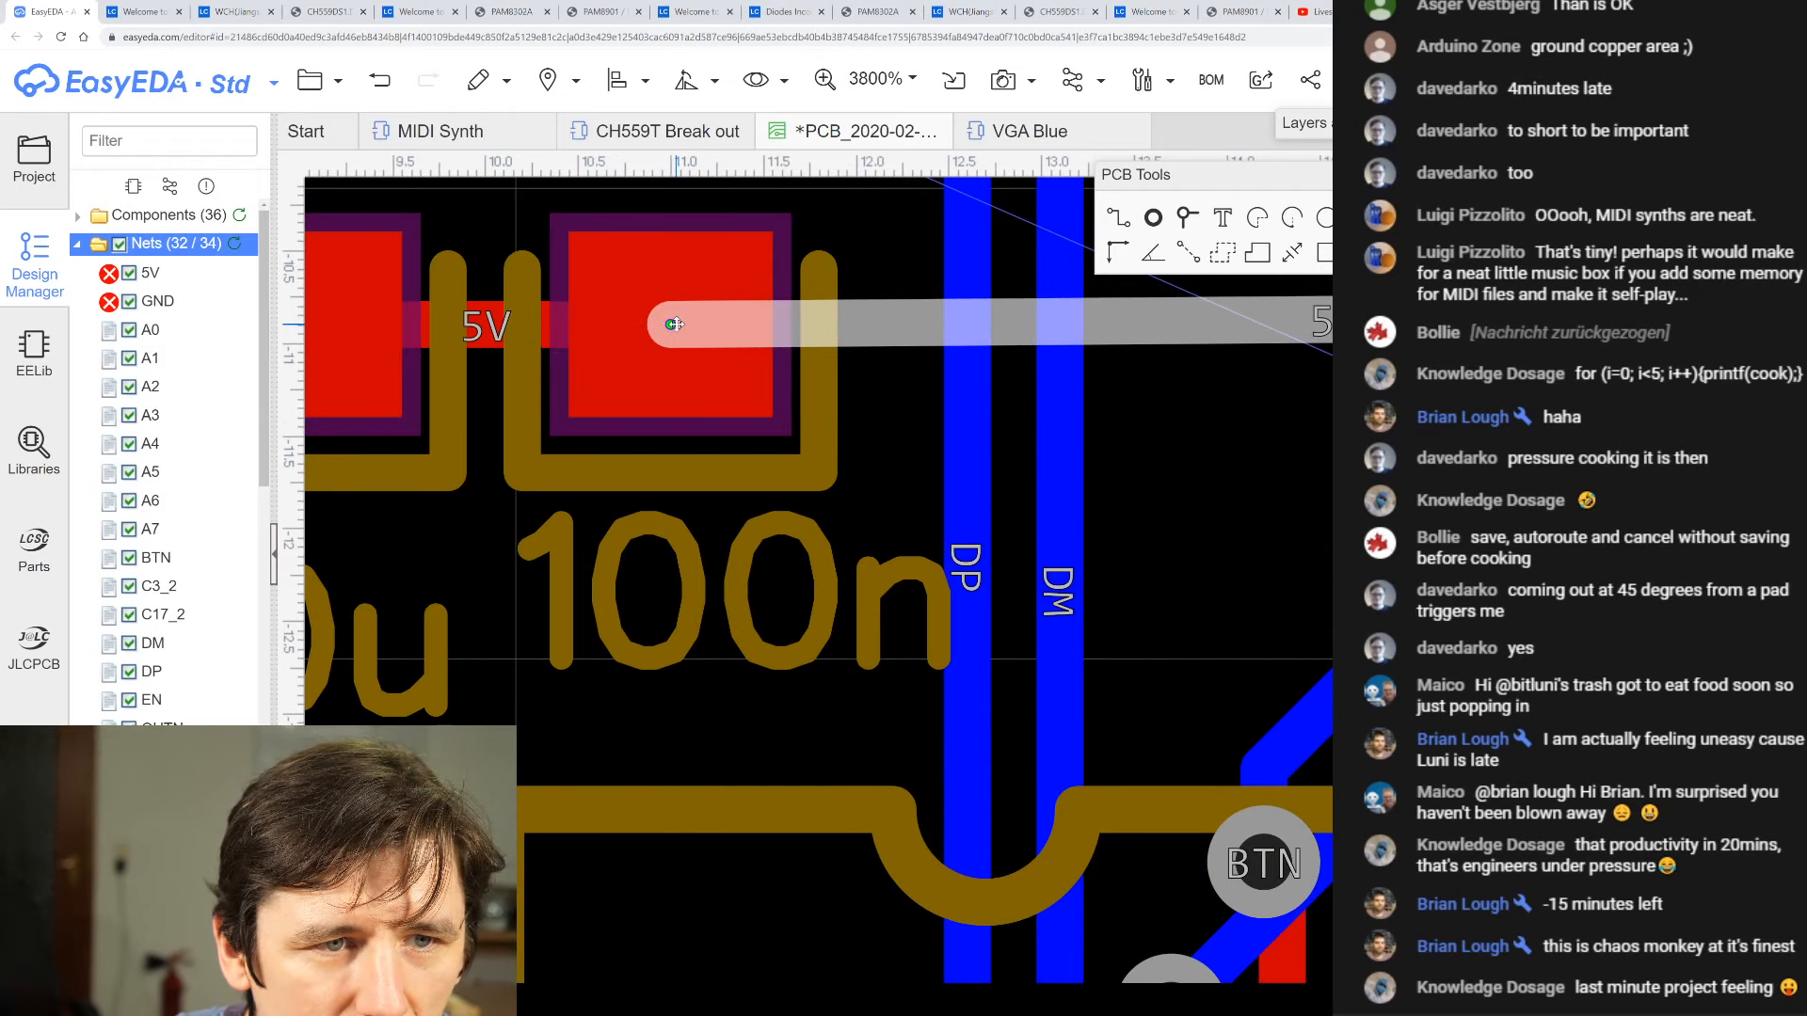
scroll(674, 323, "down", 2)
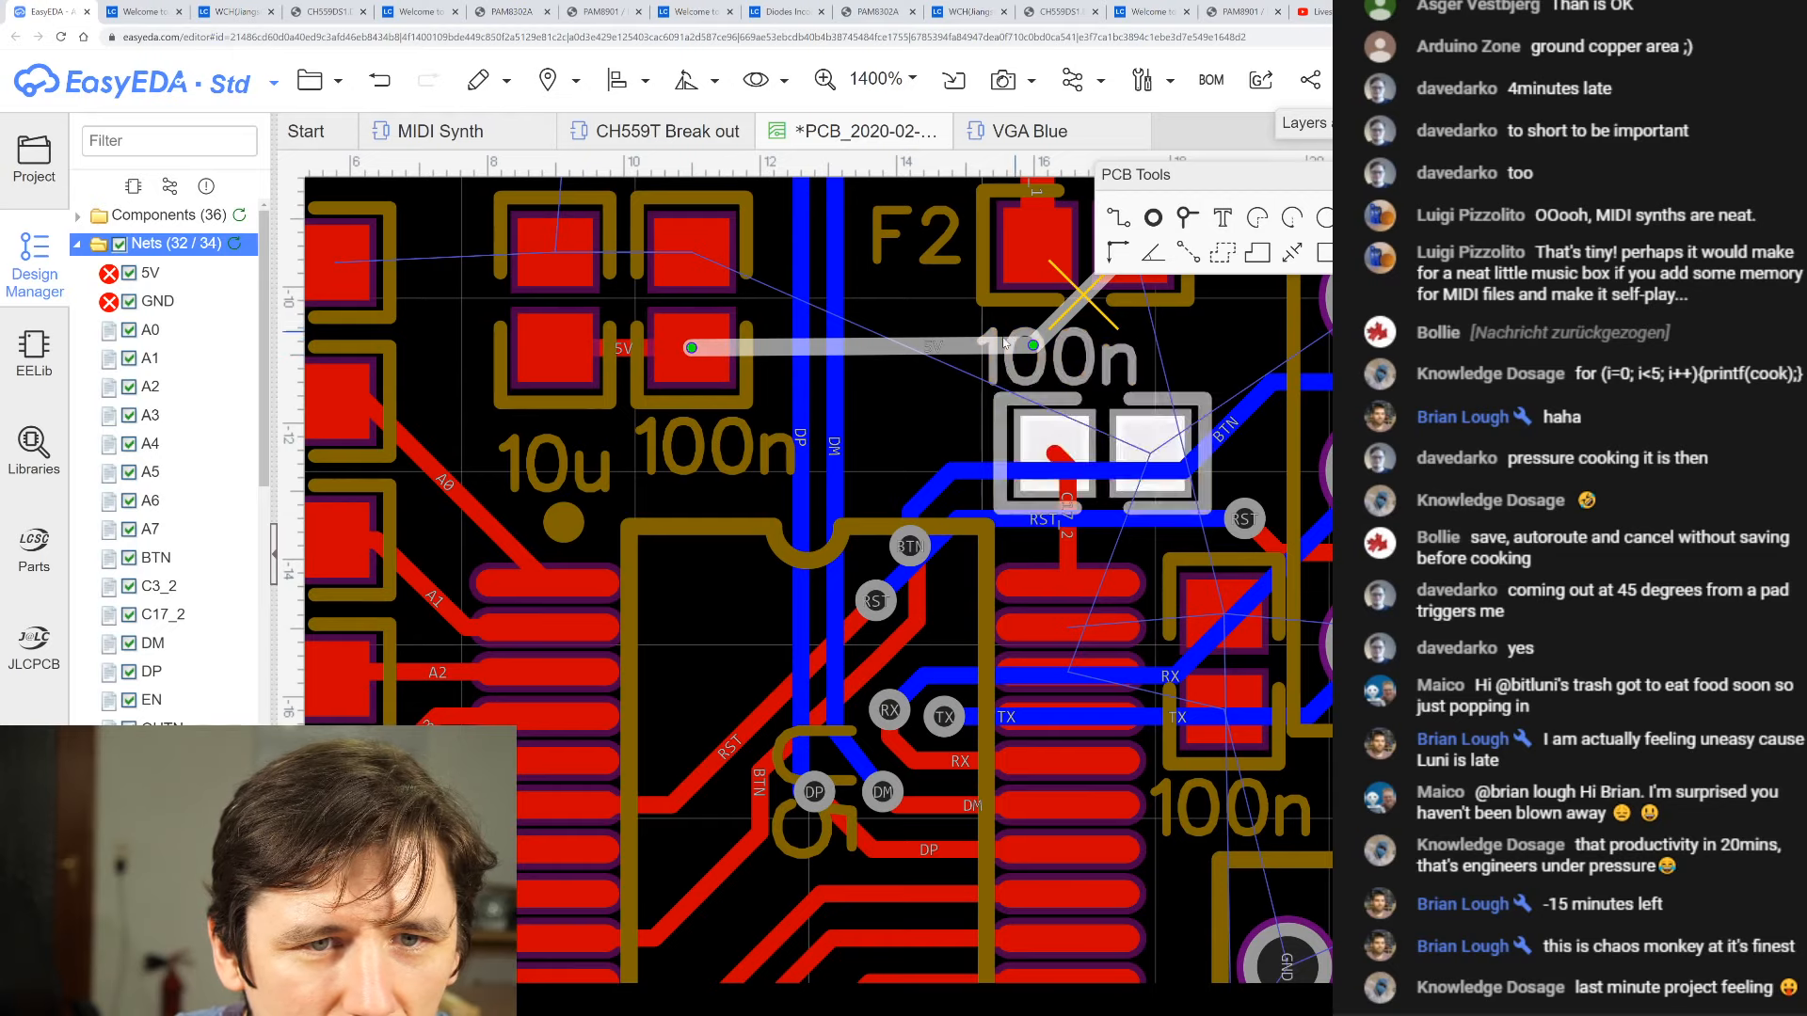
scroll(664, 349, "up", 1)
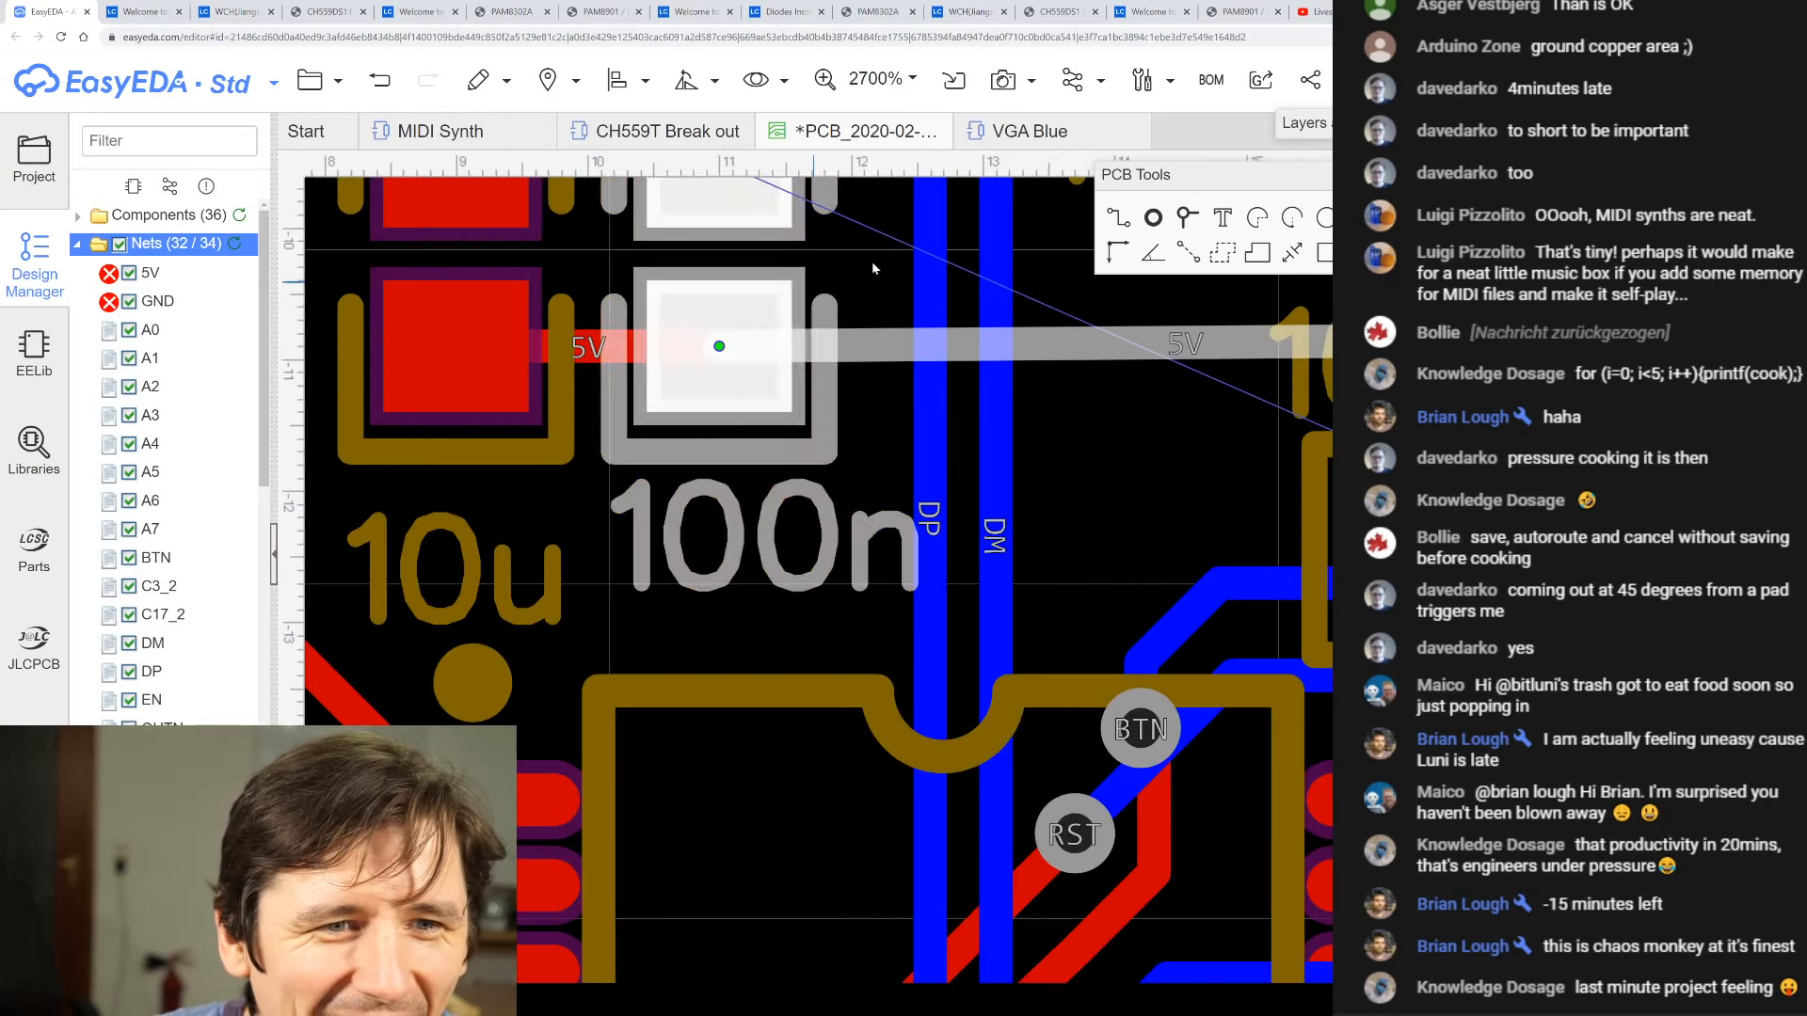
- Route a 5V track on the top layer from the 100n capacitor's 5V pad straight down into U5's outline
left_click(1116, 221)
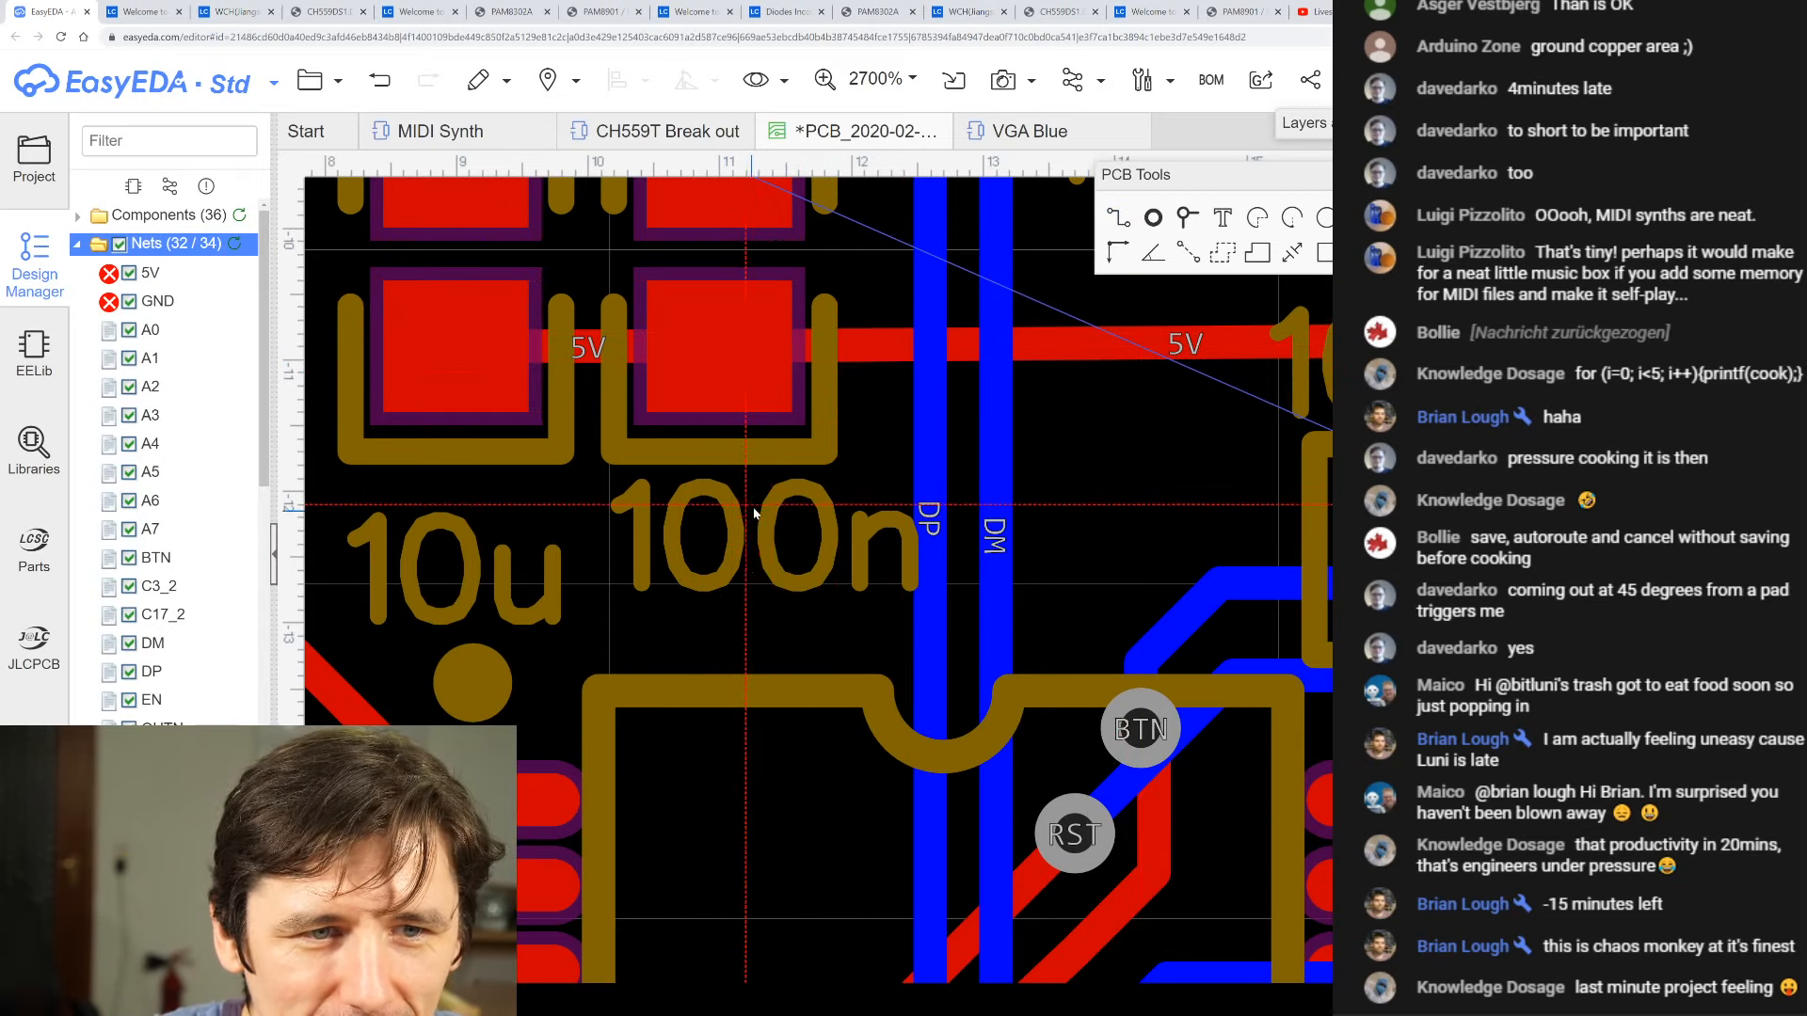
left_click(727, 351)
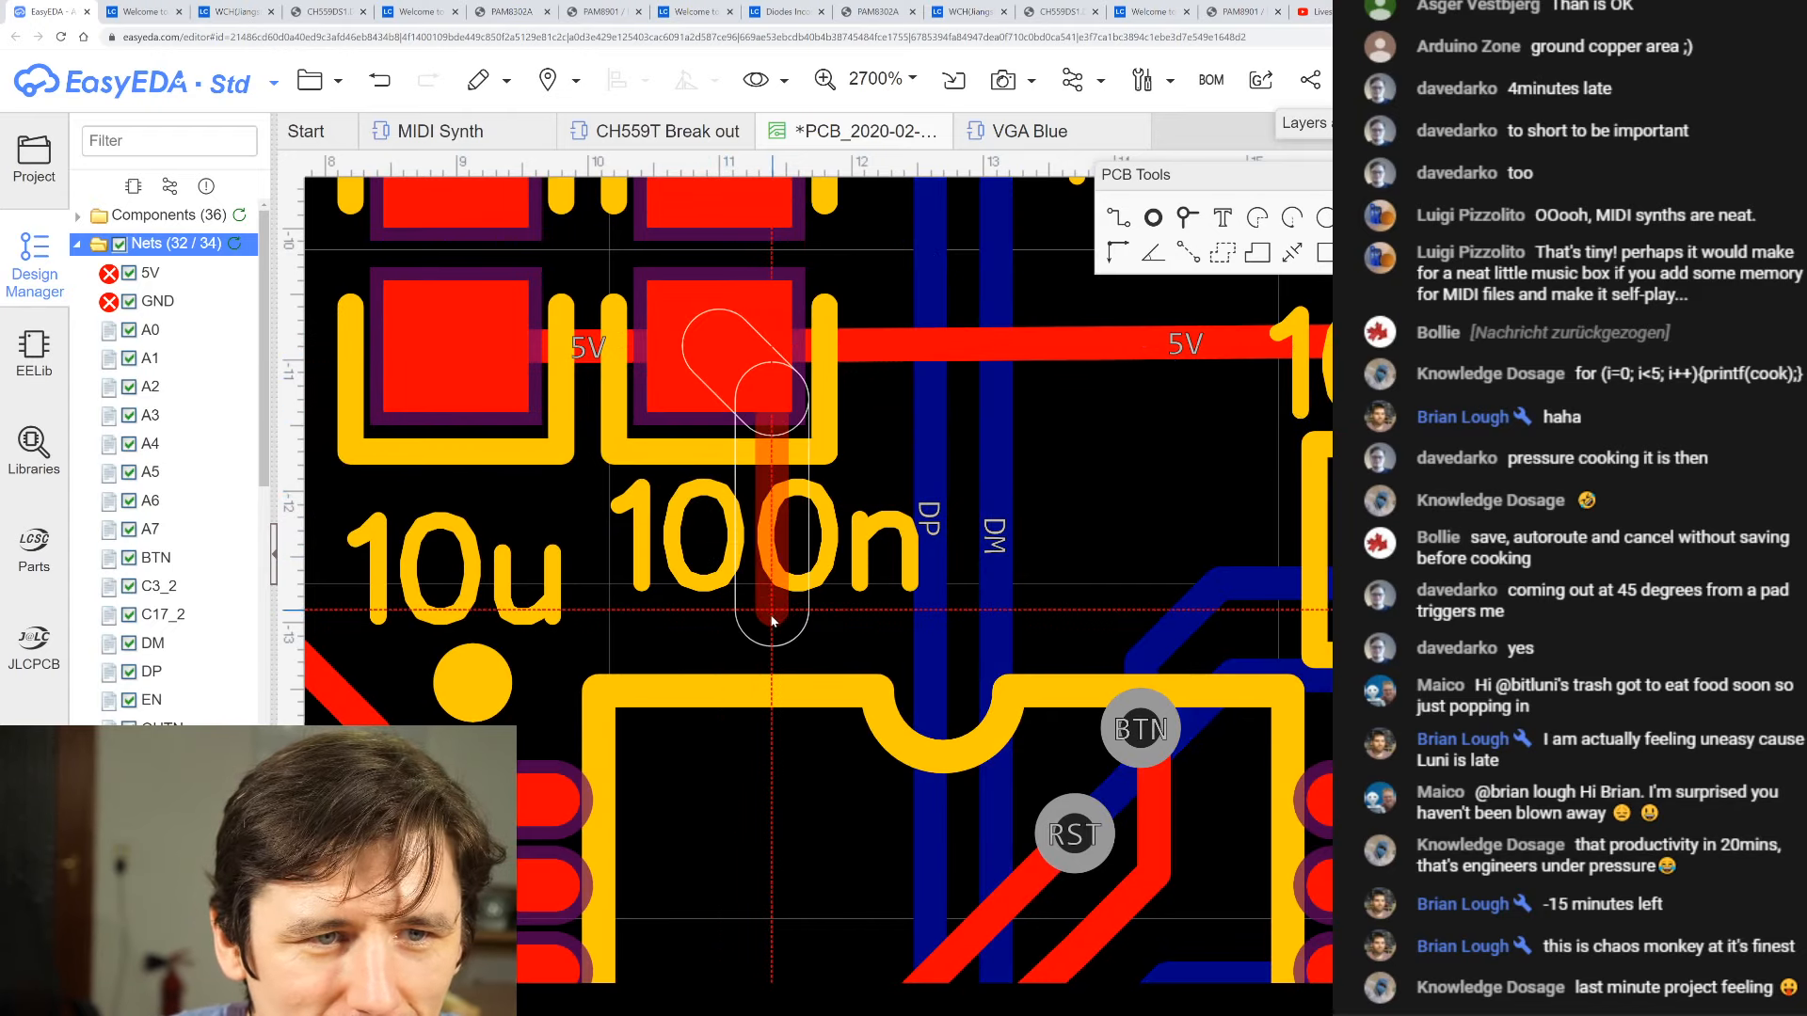
scroll(713, 773, "down", 3)
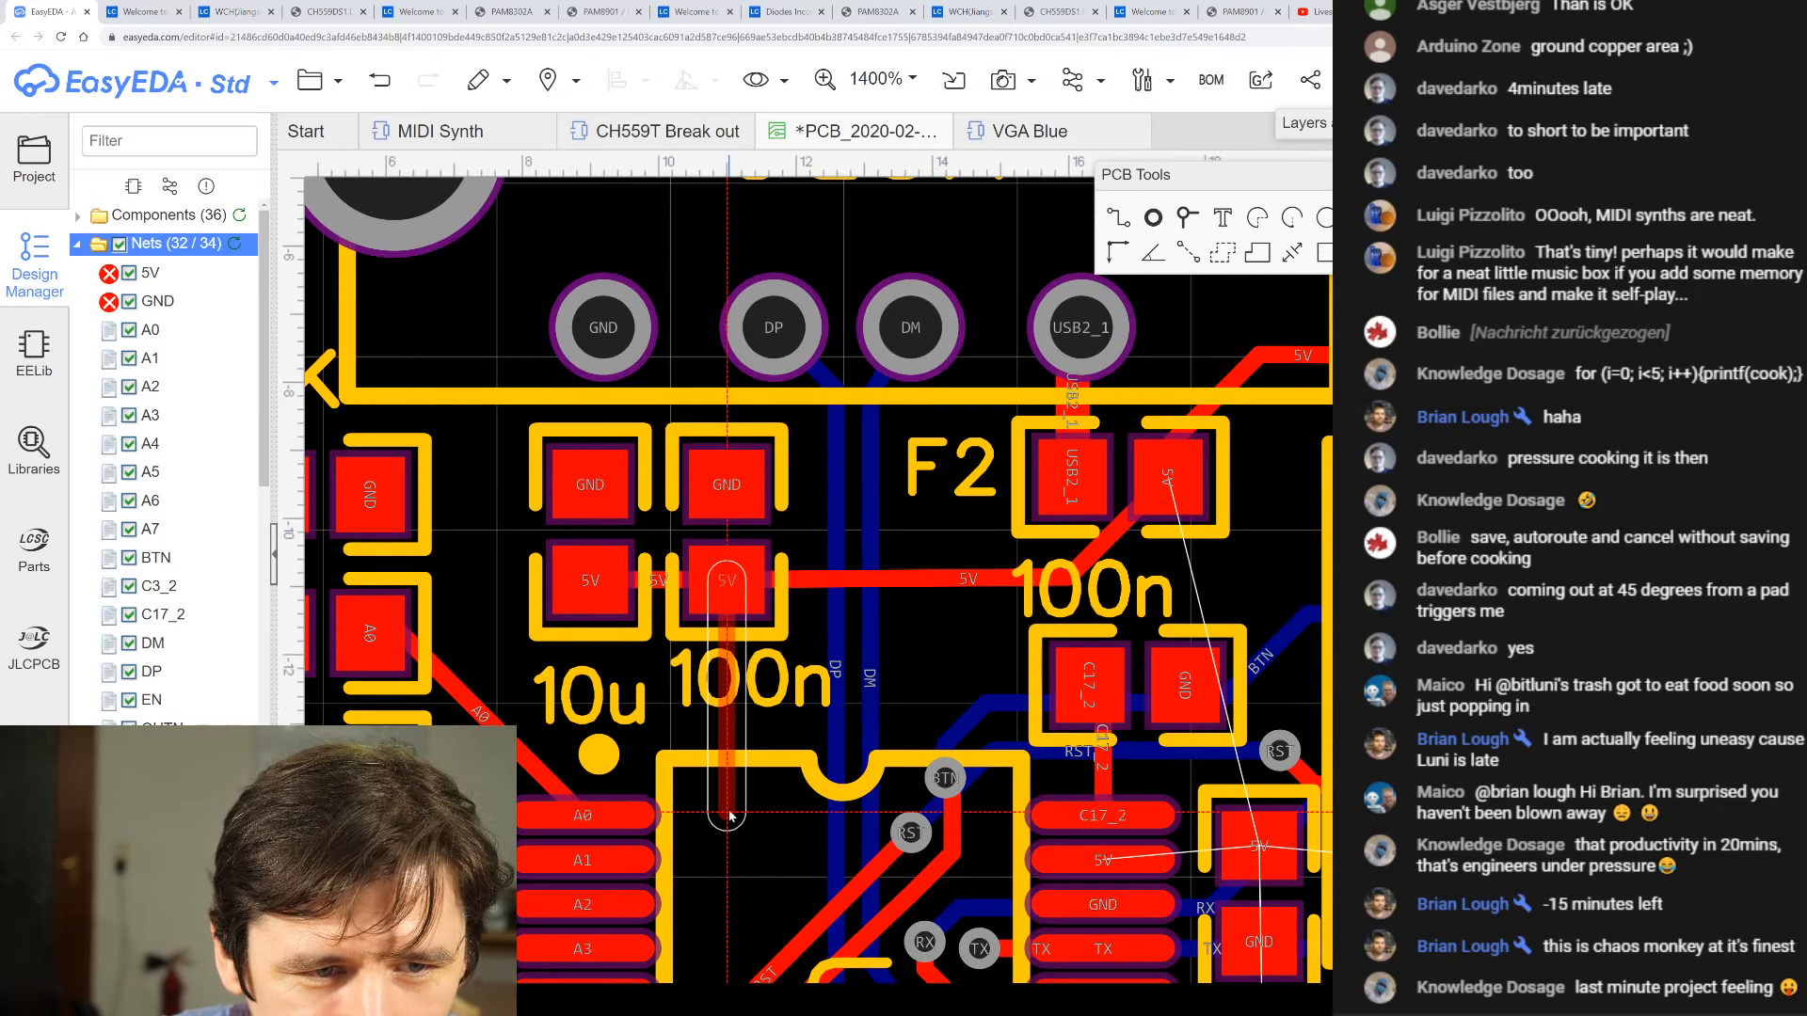
left_click(728, 813)
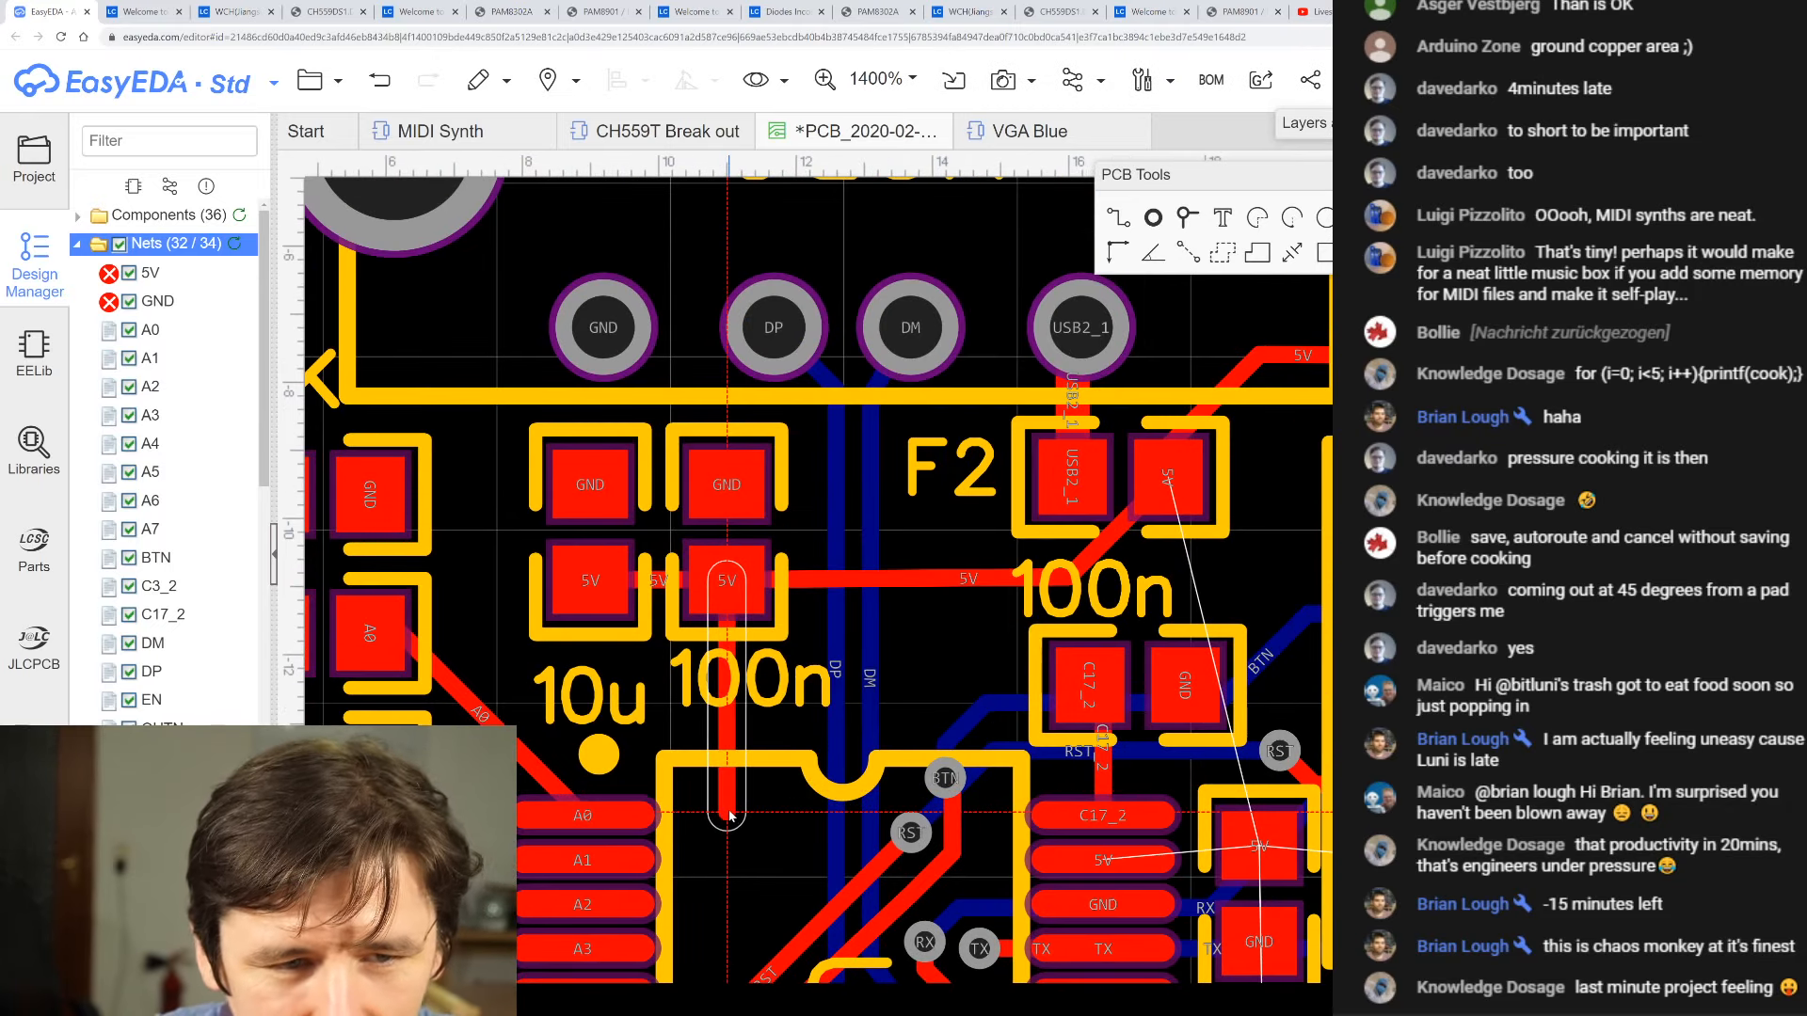
- Continue the 5V track from a via inside U5's outline along the bottom layer to a via beside USB1, ending at USB1's 5V pin on top
scroll(729, 814, "down", 10)
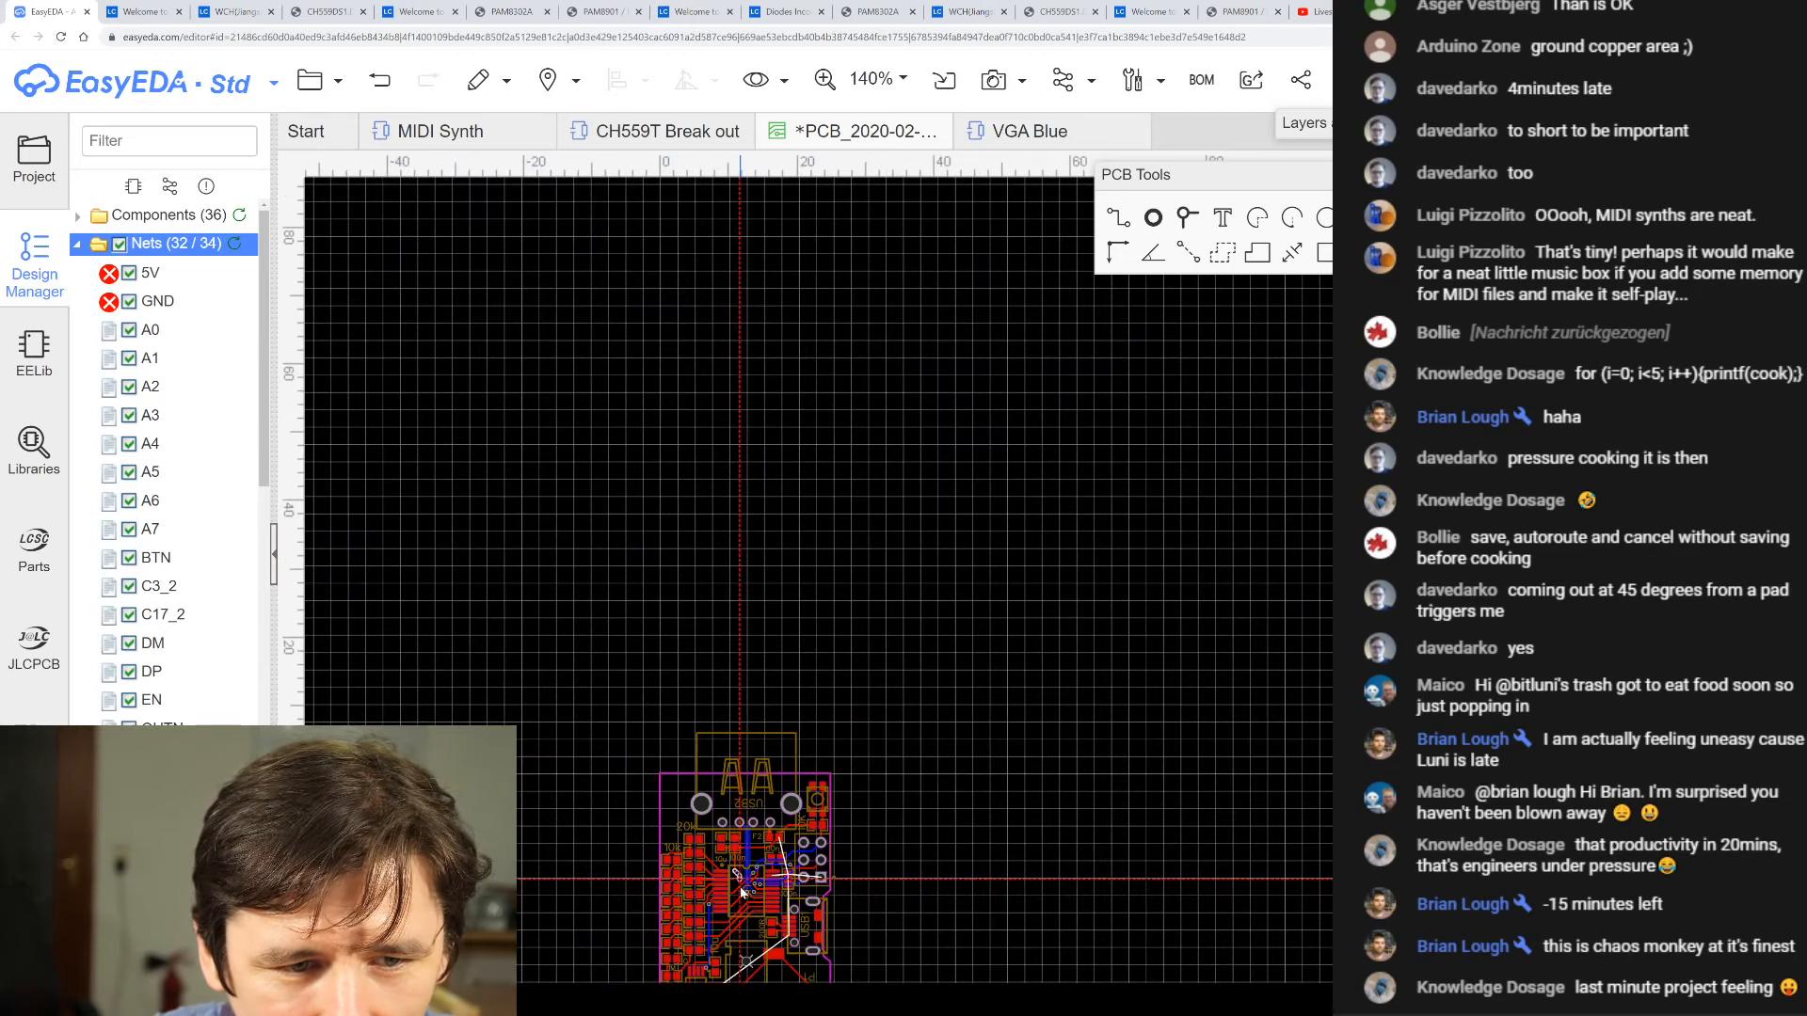
scroll(742, 892, "up", 10)
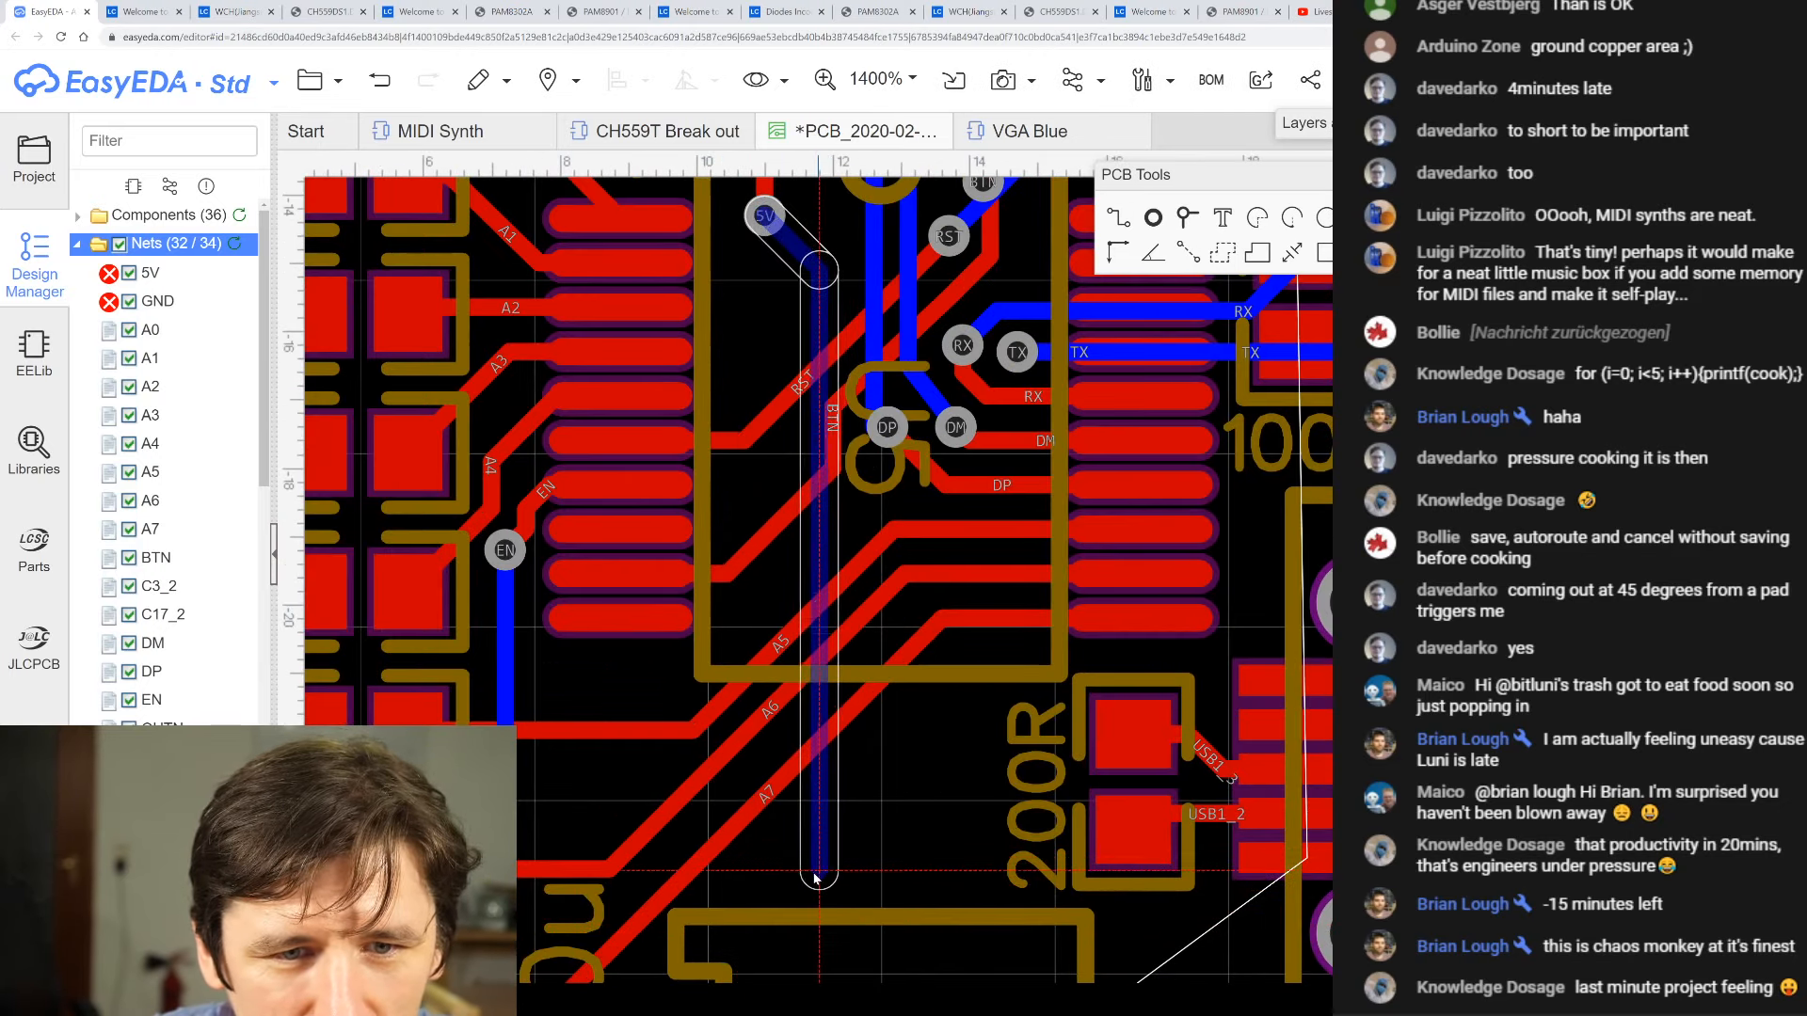
left_click(764, 623)
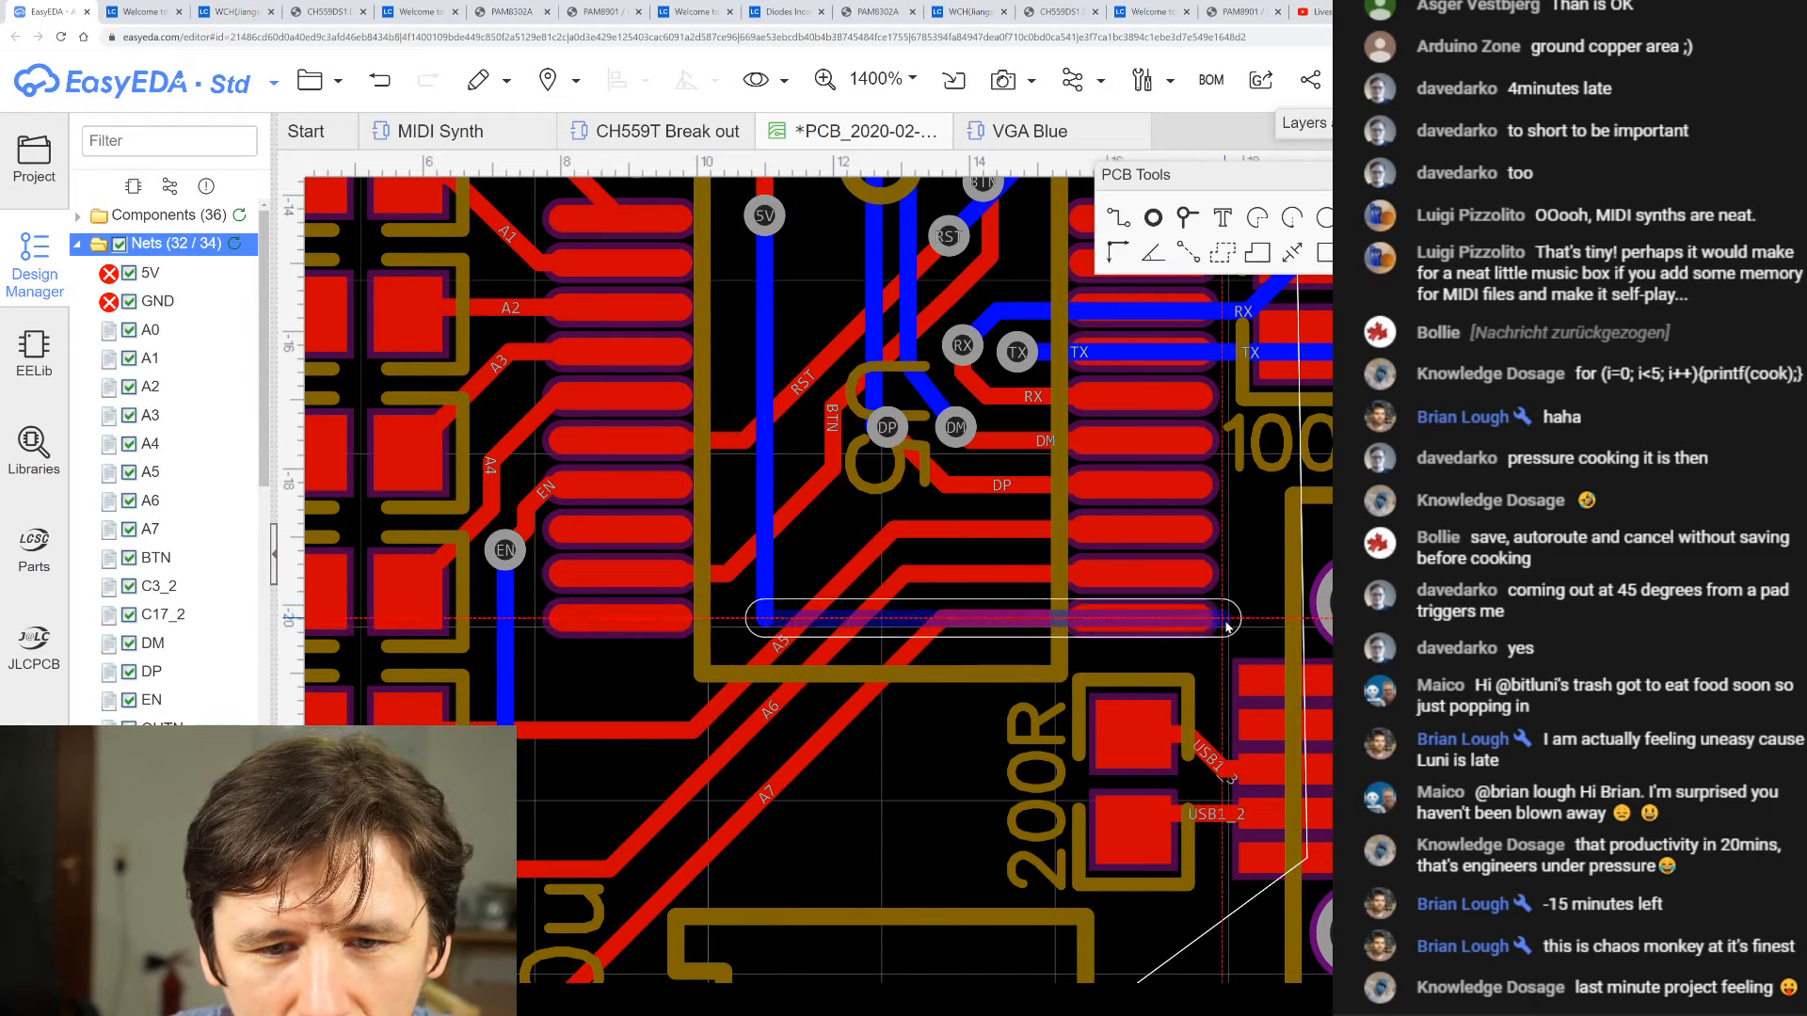
scroll(1226, 626, "down", 6)
scroll(1155, 801, "up", 4)
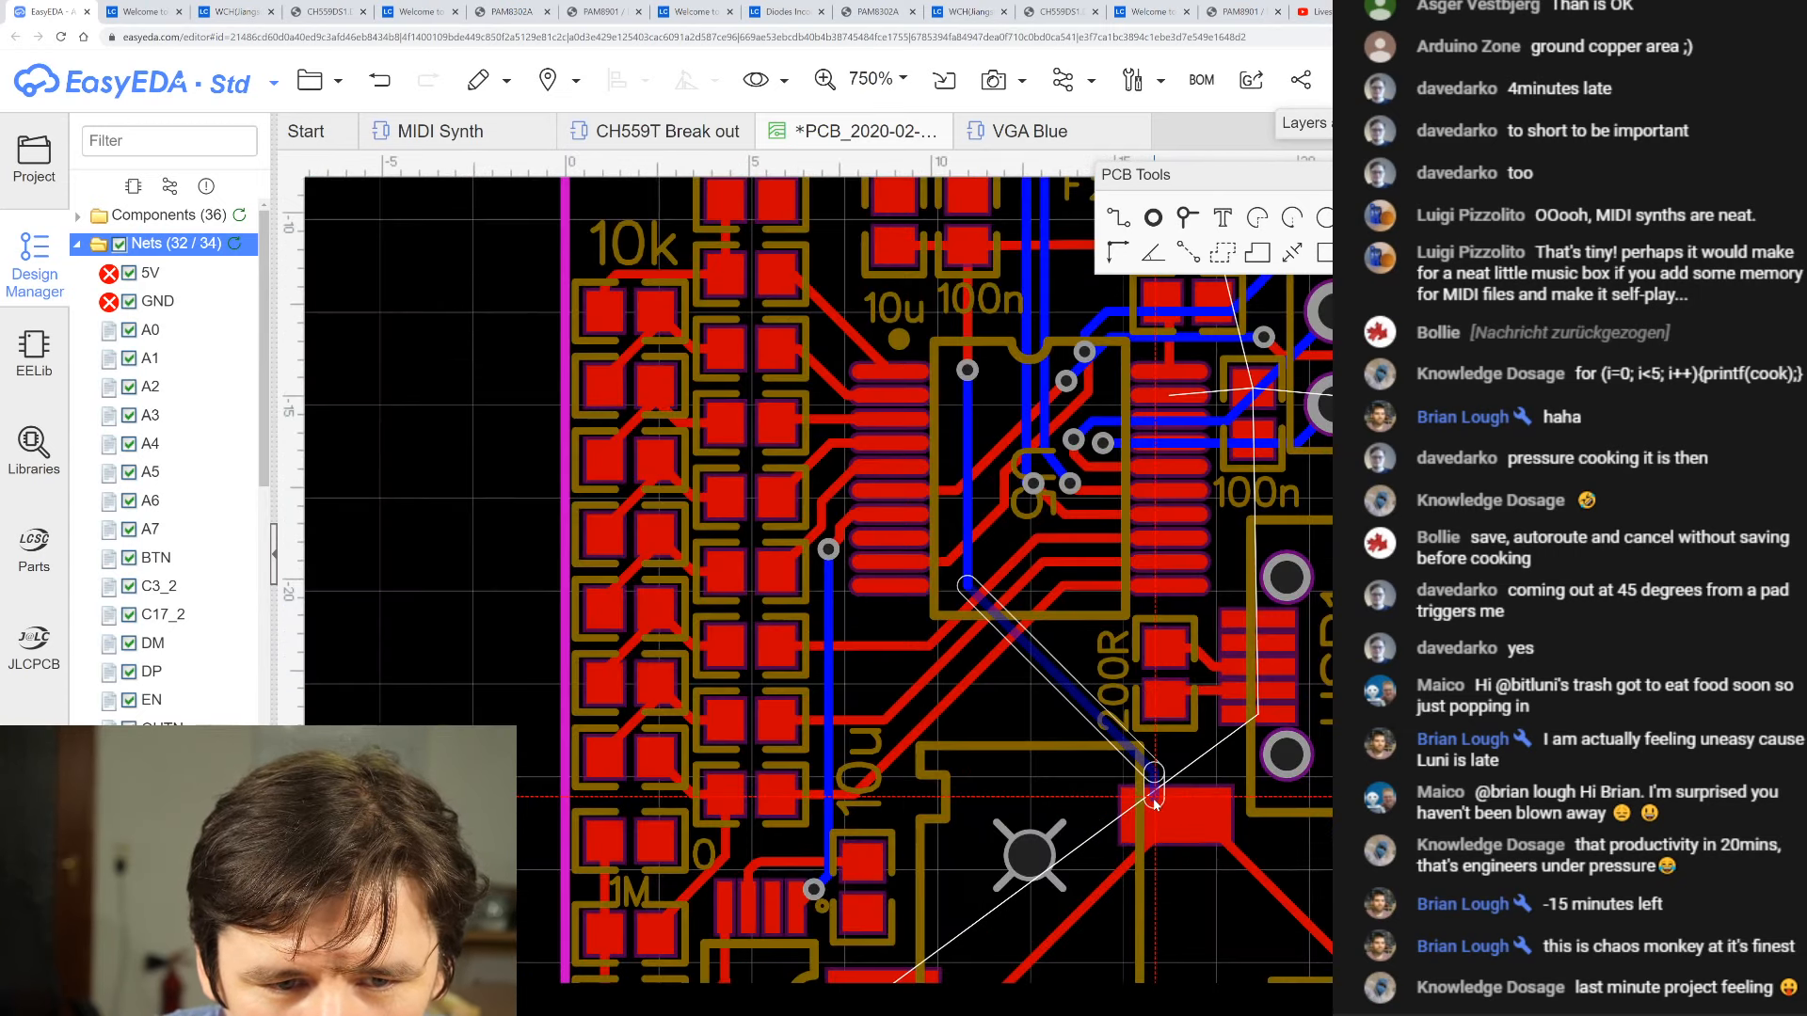
scroll(1155, 801, "up", 3)
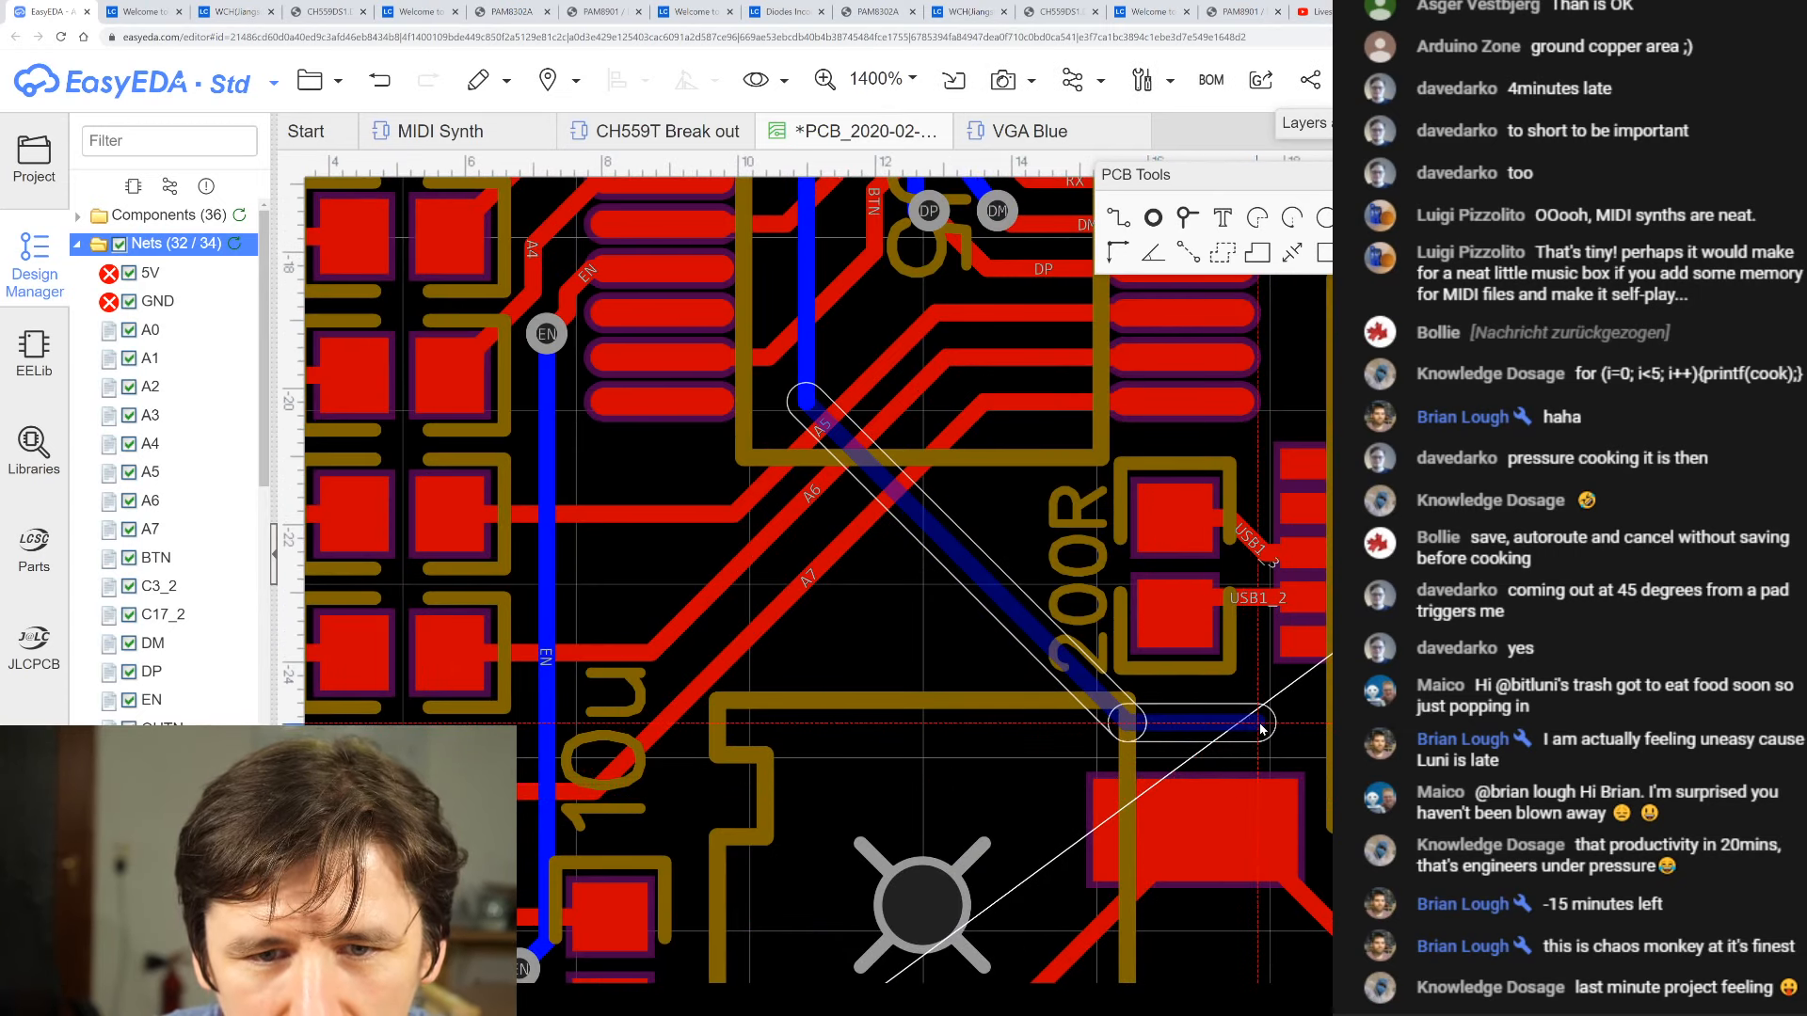
left_click(1280, 717)
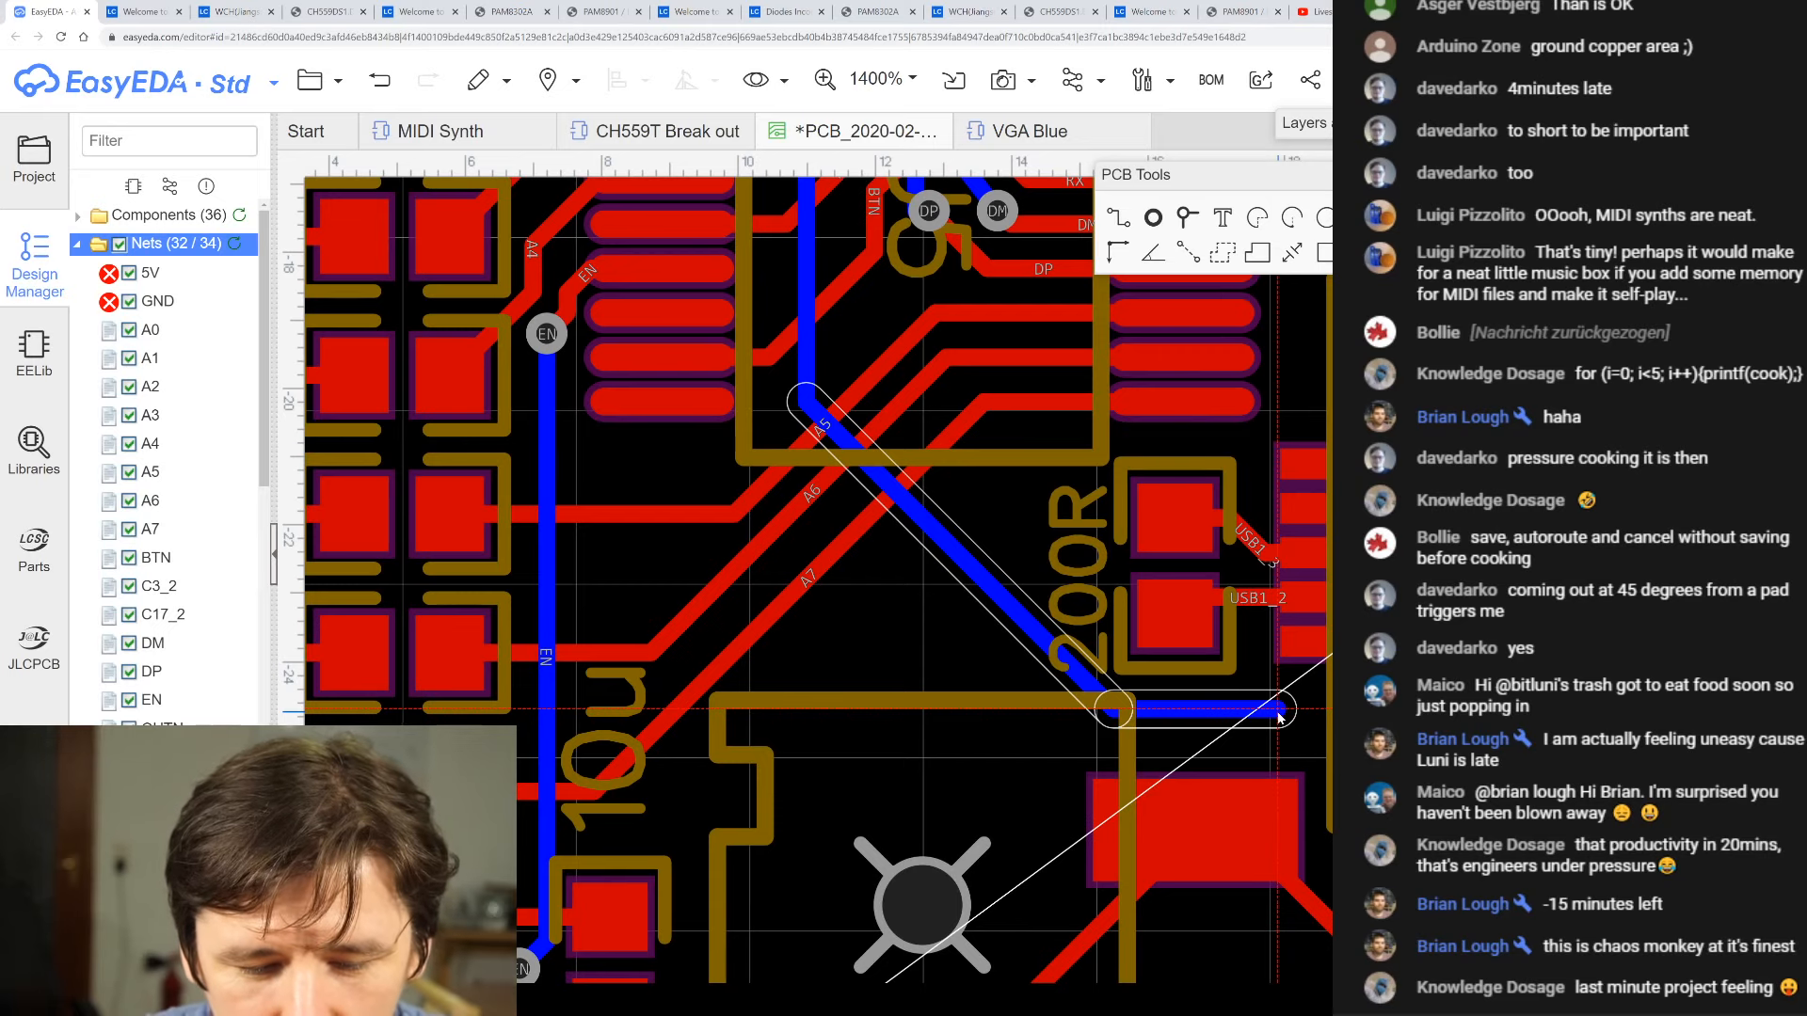
key("v")
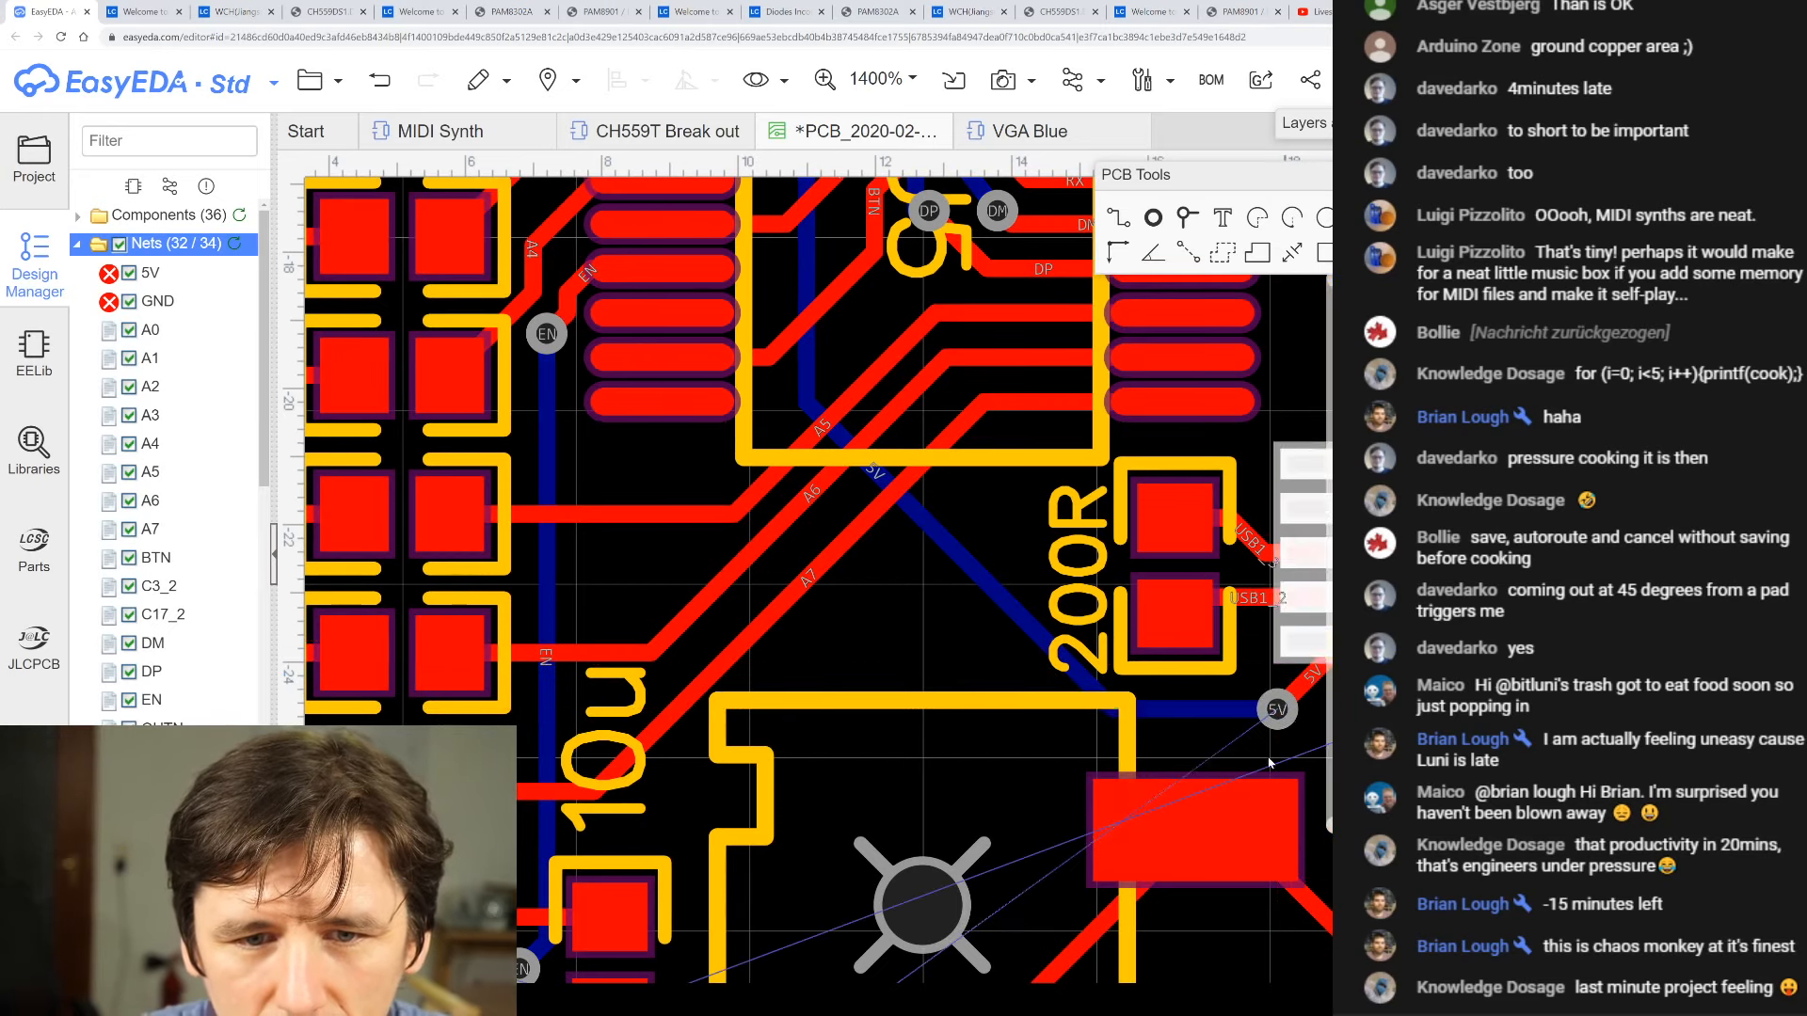
- Check the finished 5V connection at USB1 and open the board's design rule settings
scroll(1102, 761, "down", 3)
scroll(1329, 469, "up", 2)
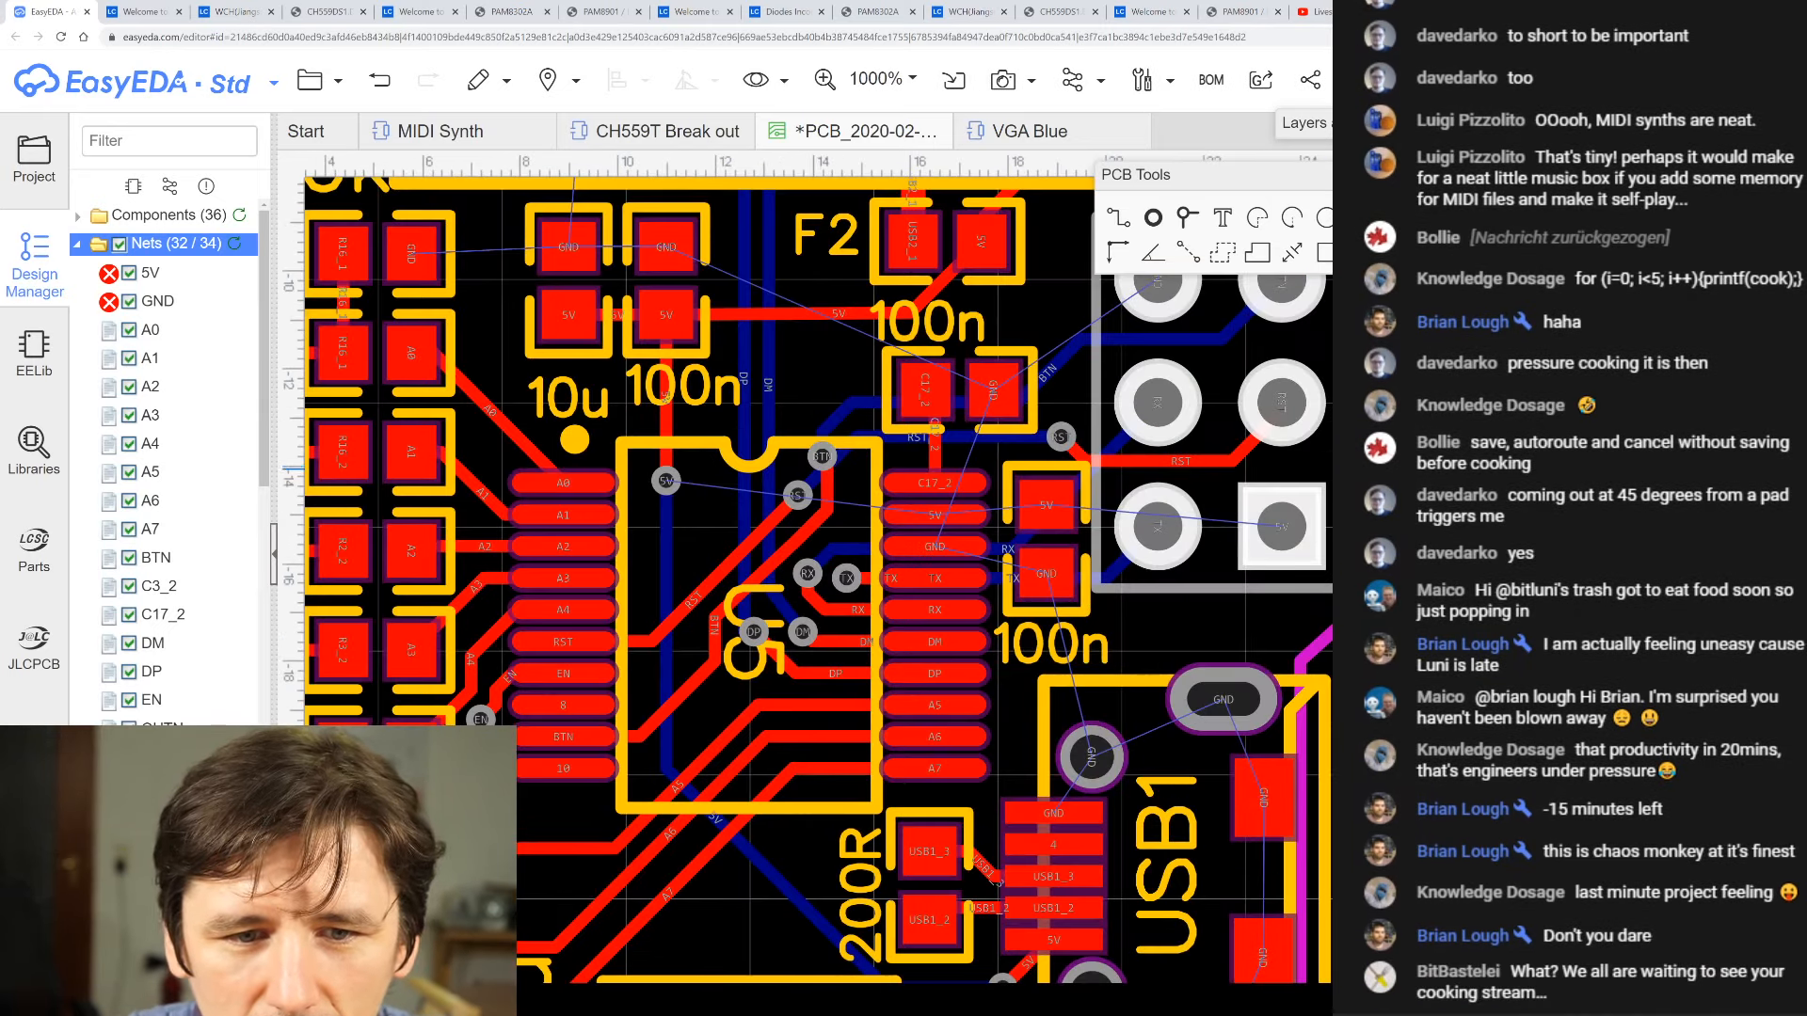
scroll(1197, 496, "down", 3)
scroll(1090, 691, "up", 4)
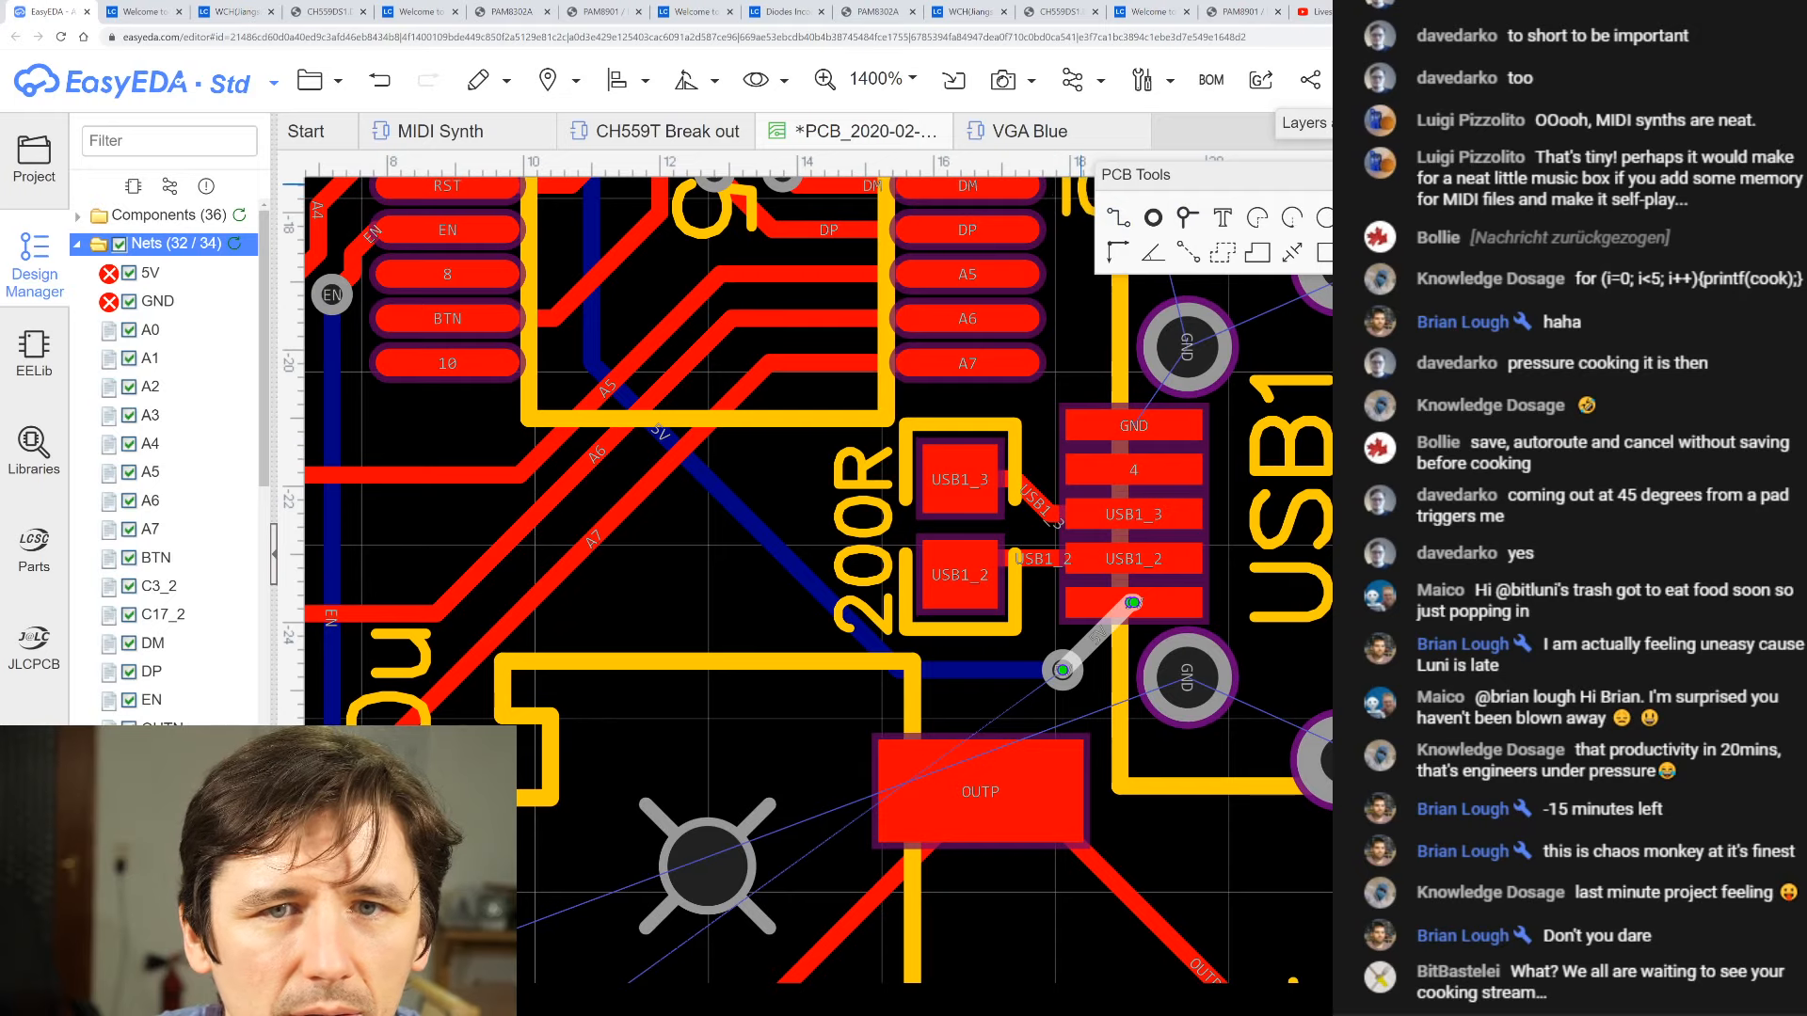
left_click(1148, 80)
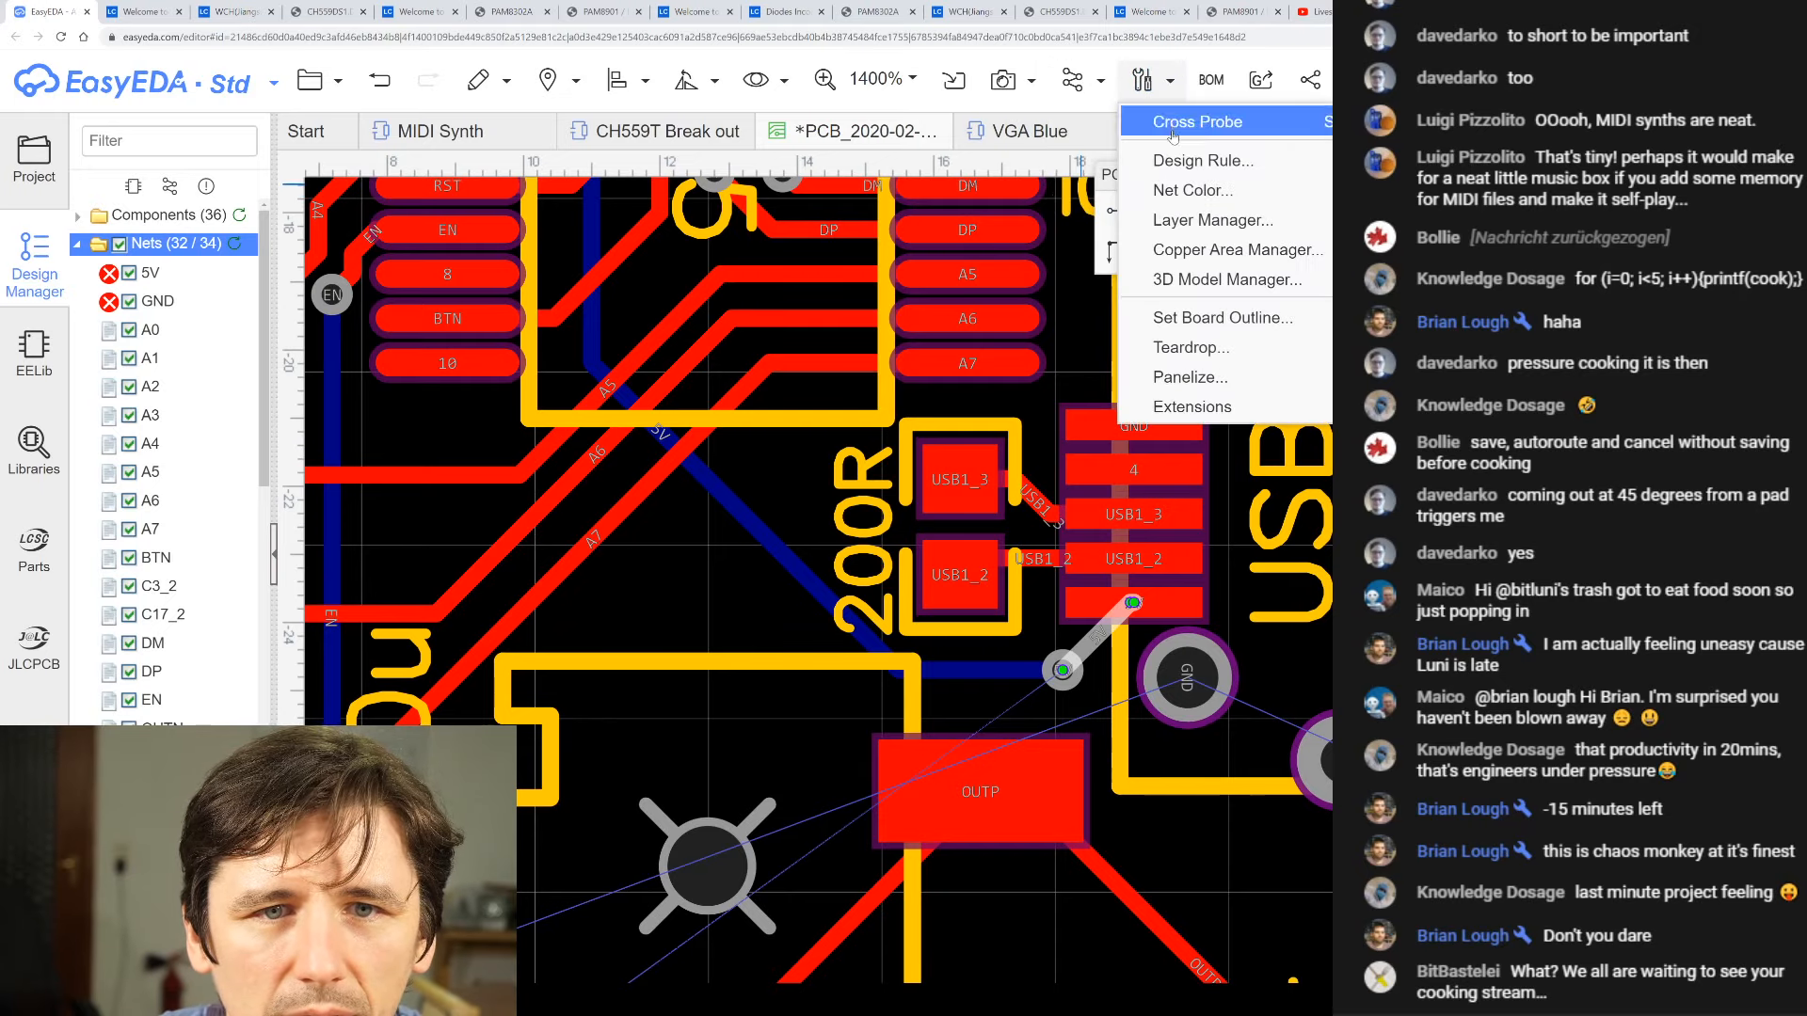
left_click(1224, 162)
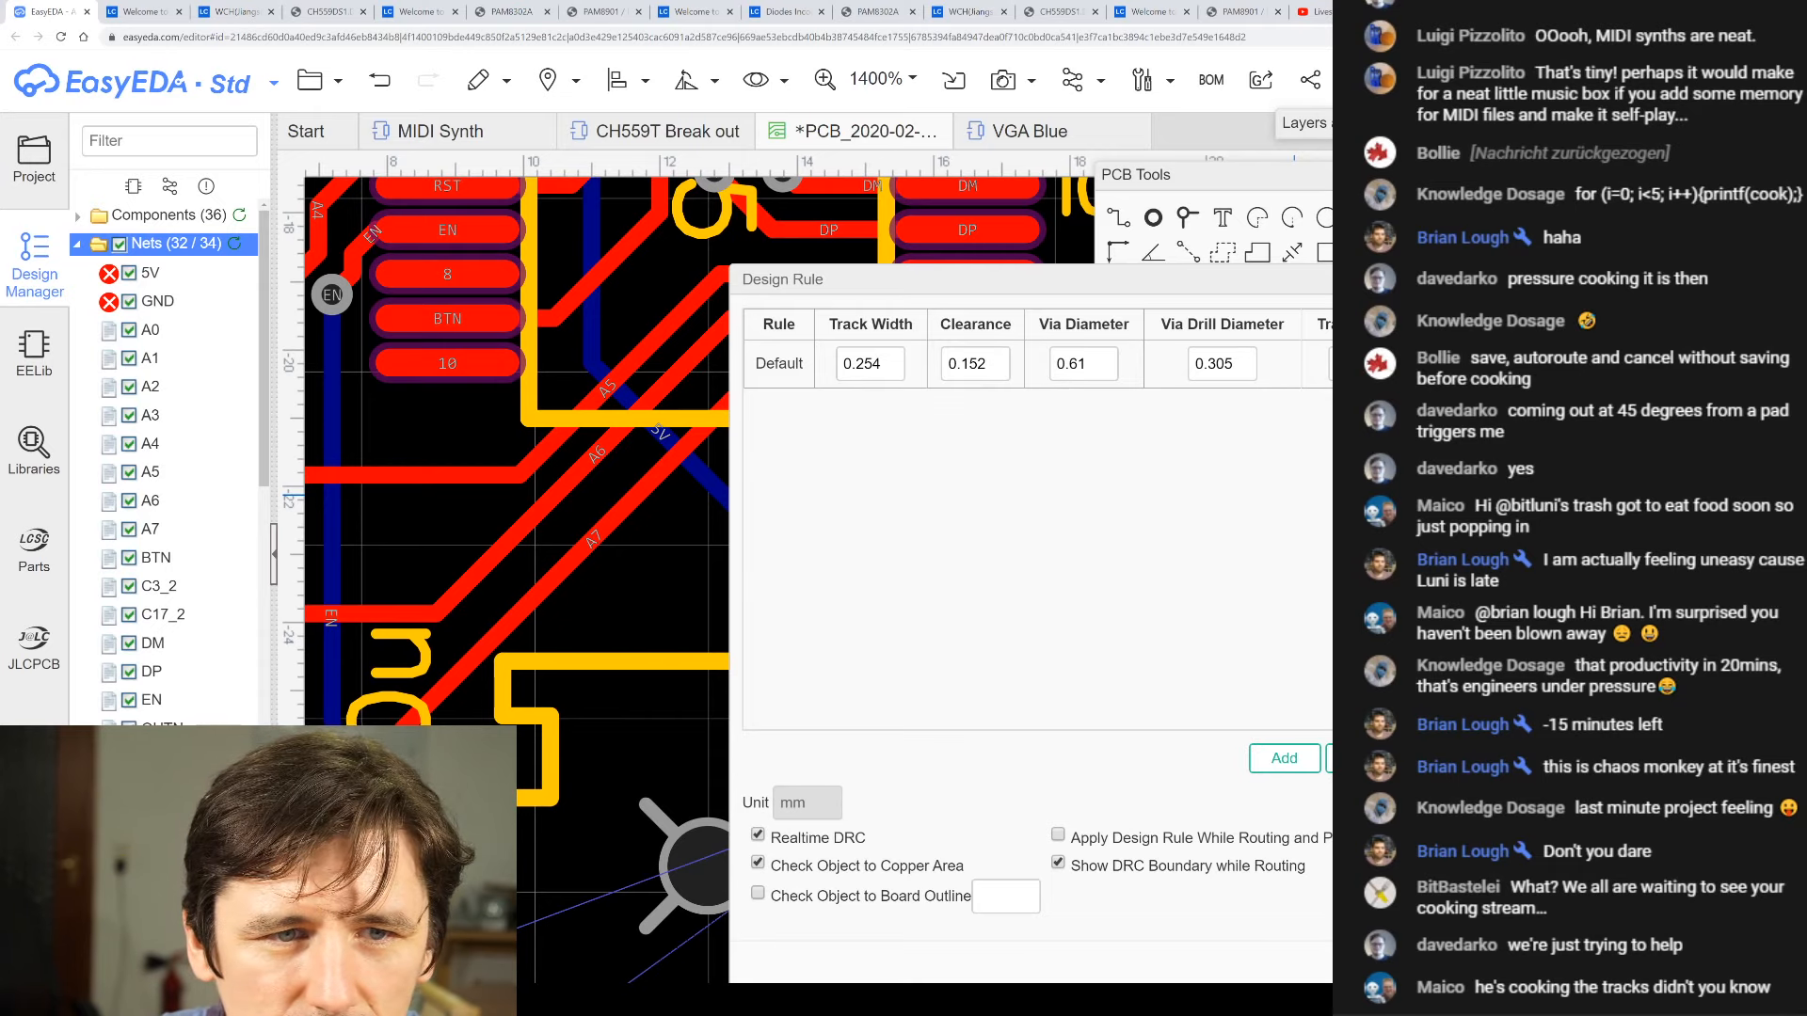
- Try to set the default design rule's track width to 0.5 mm and add a 5V rule with a 0.5 mm track width
left_click_drag(886, 364, 836, 364)
left_click(882, 364)
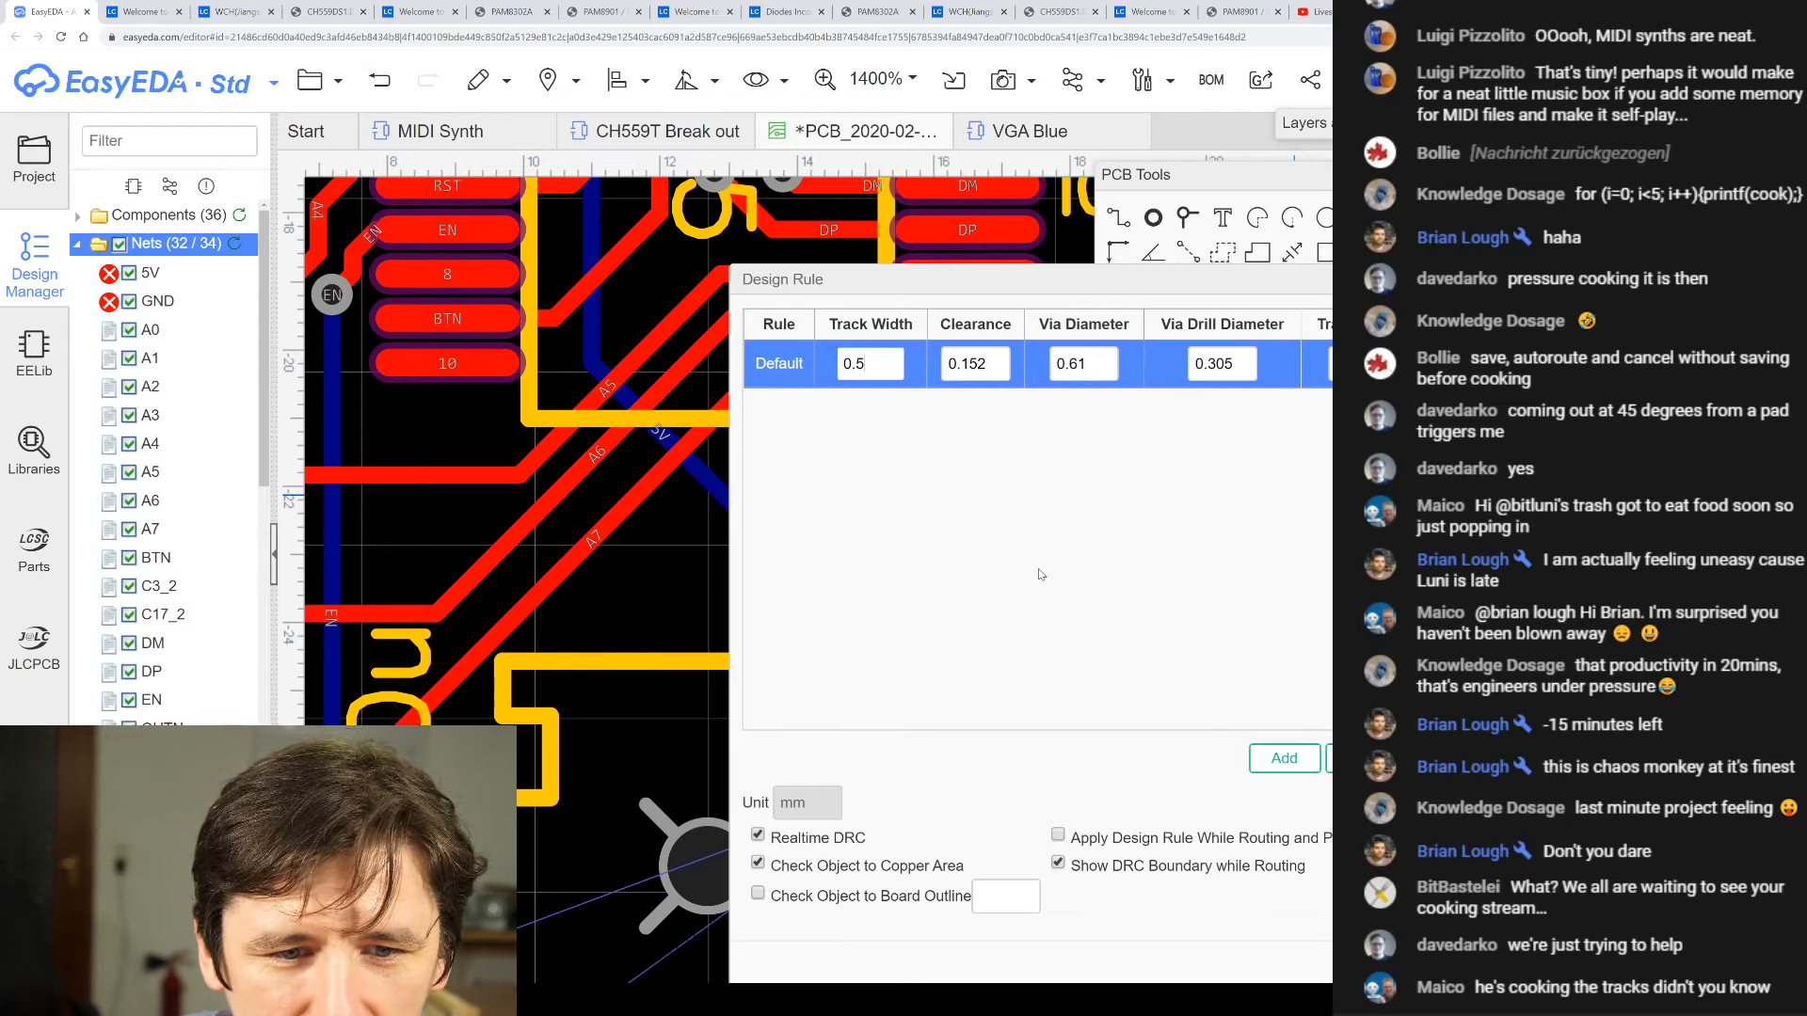
left_click(1285, 764)
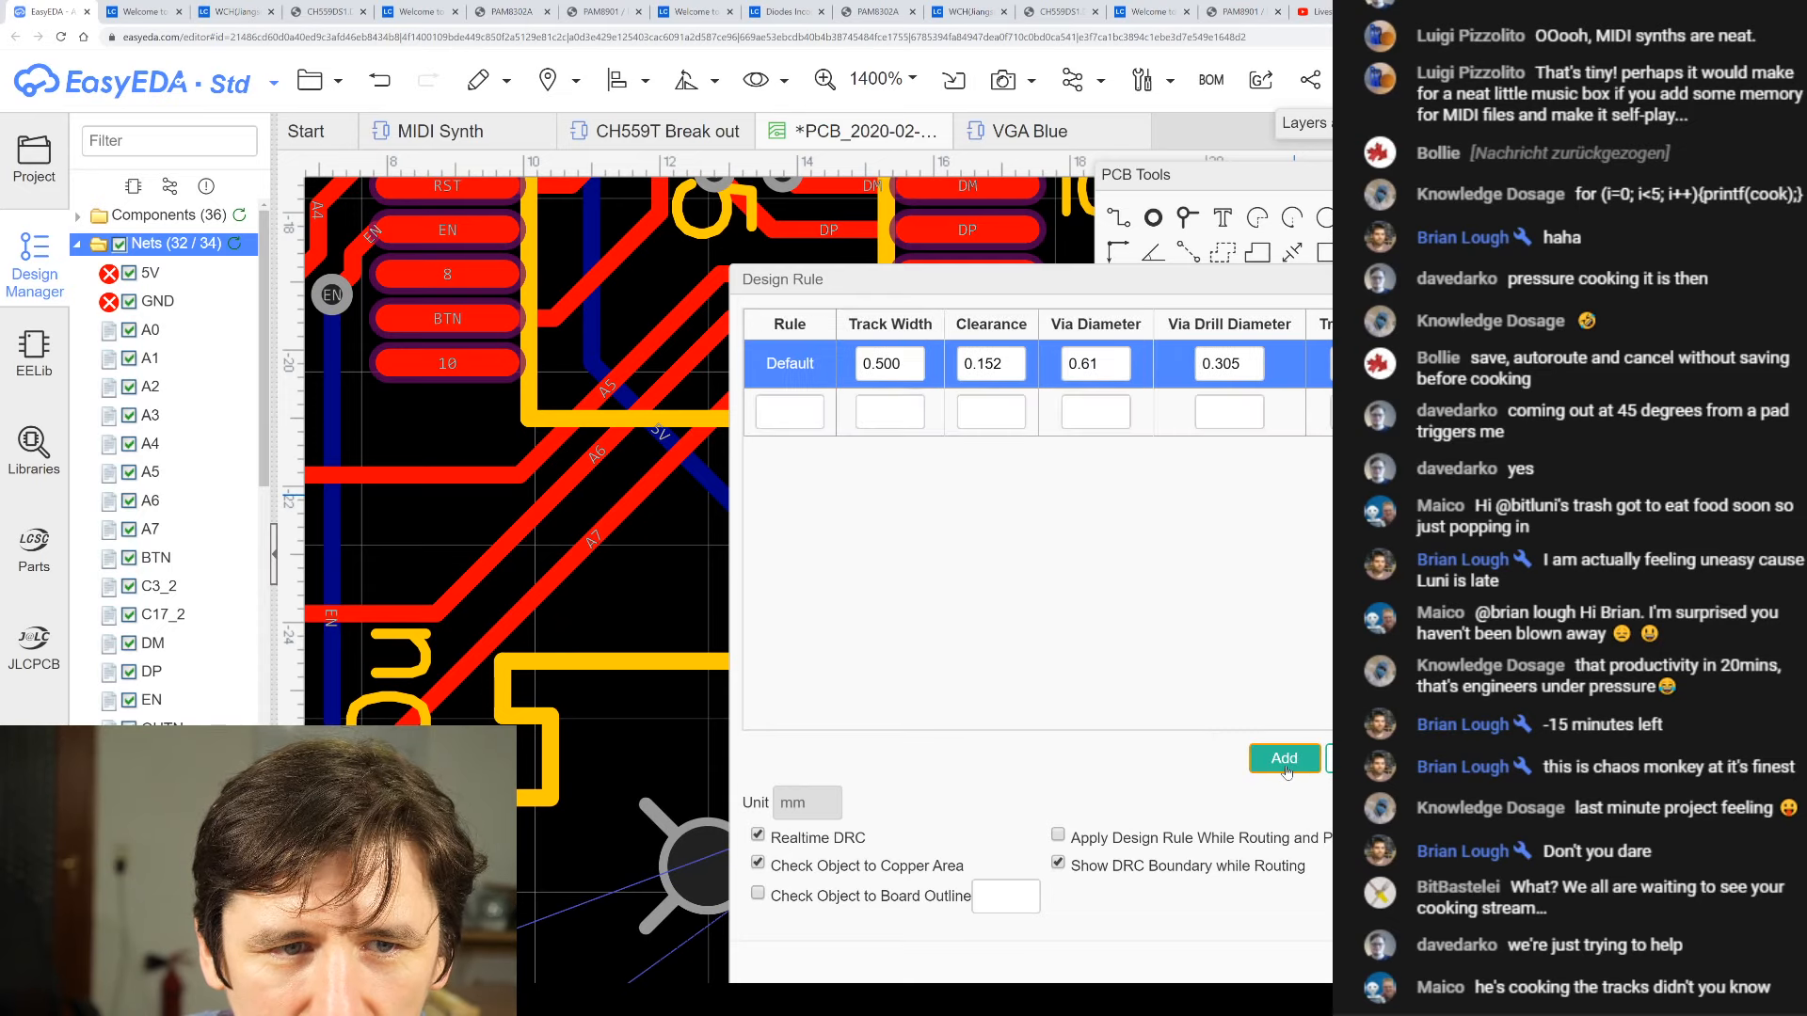
left_click(789, 413)
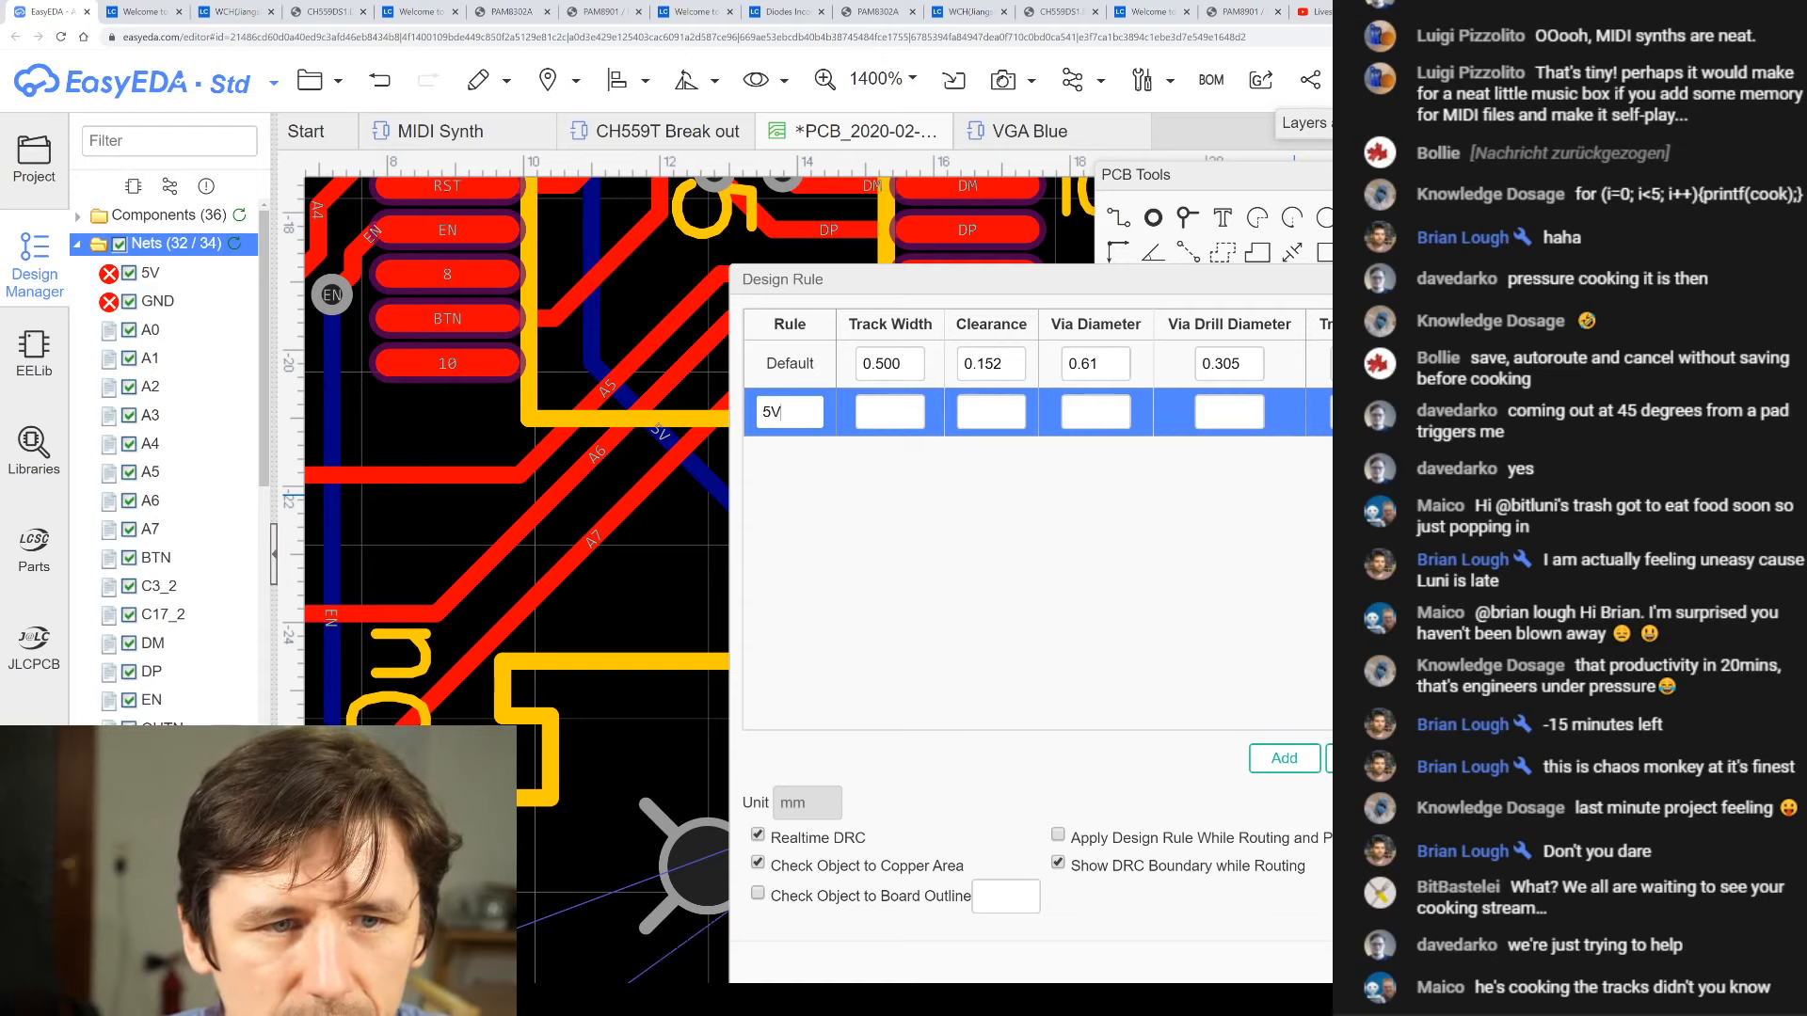
key("Tab")
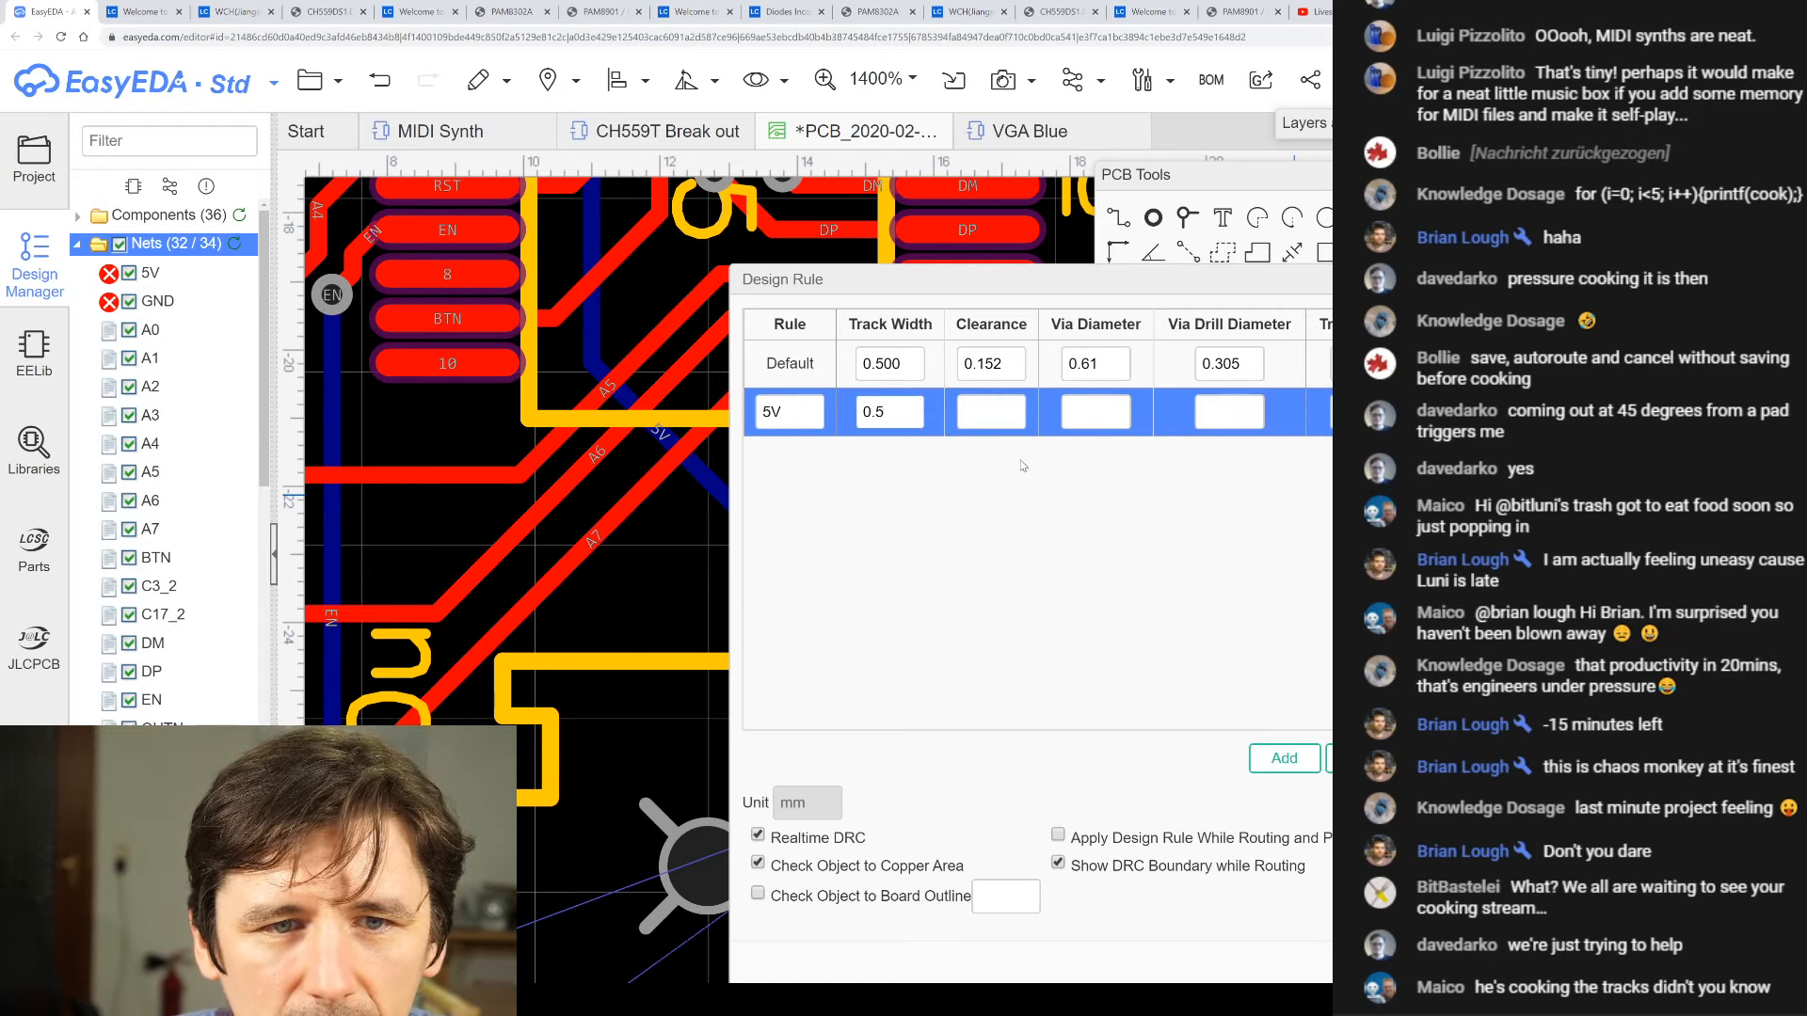
key("Tab")
key("ctrl+z")
key("ctrl+z")
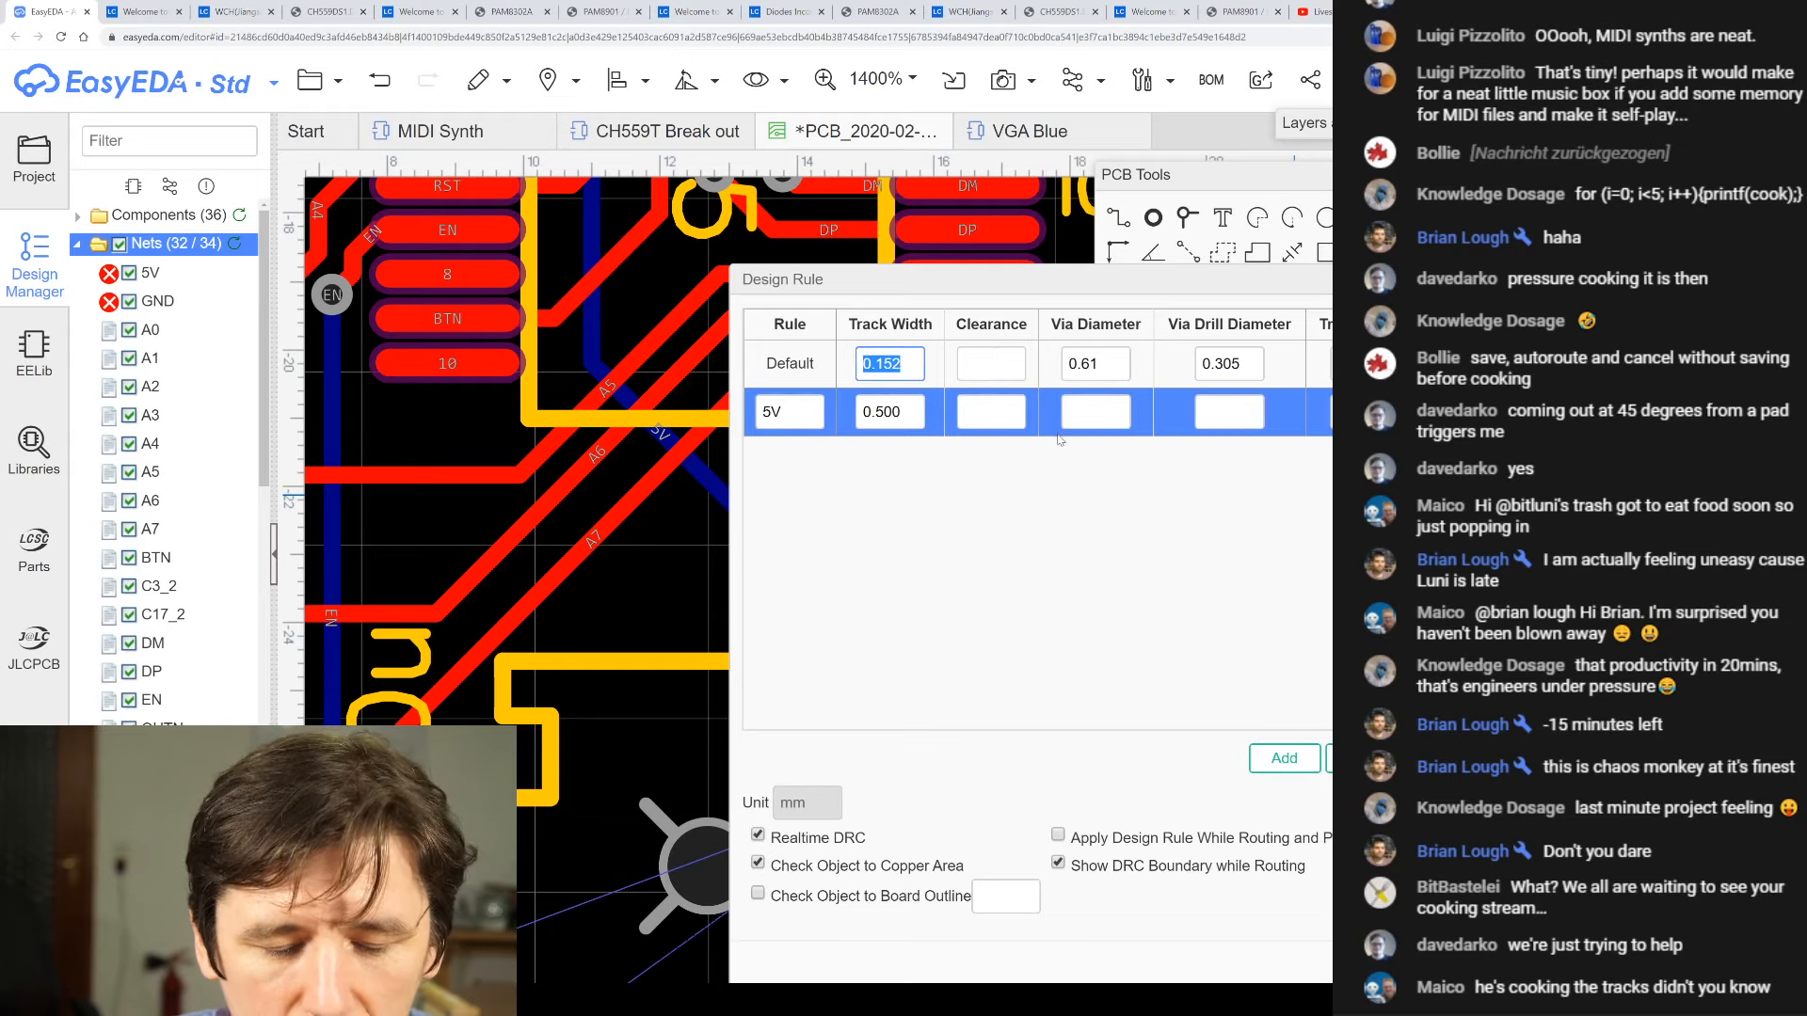
- Try to give the new 5V rule a 0.152 mm clearance, copied from the default rule
left_click(991, 411)
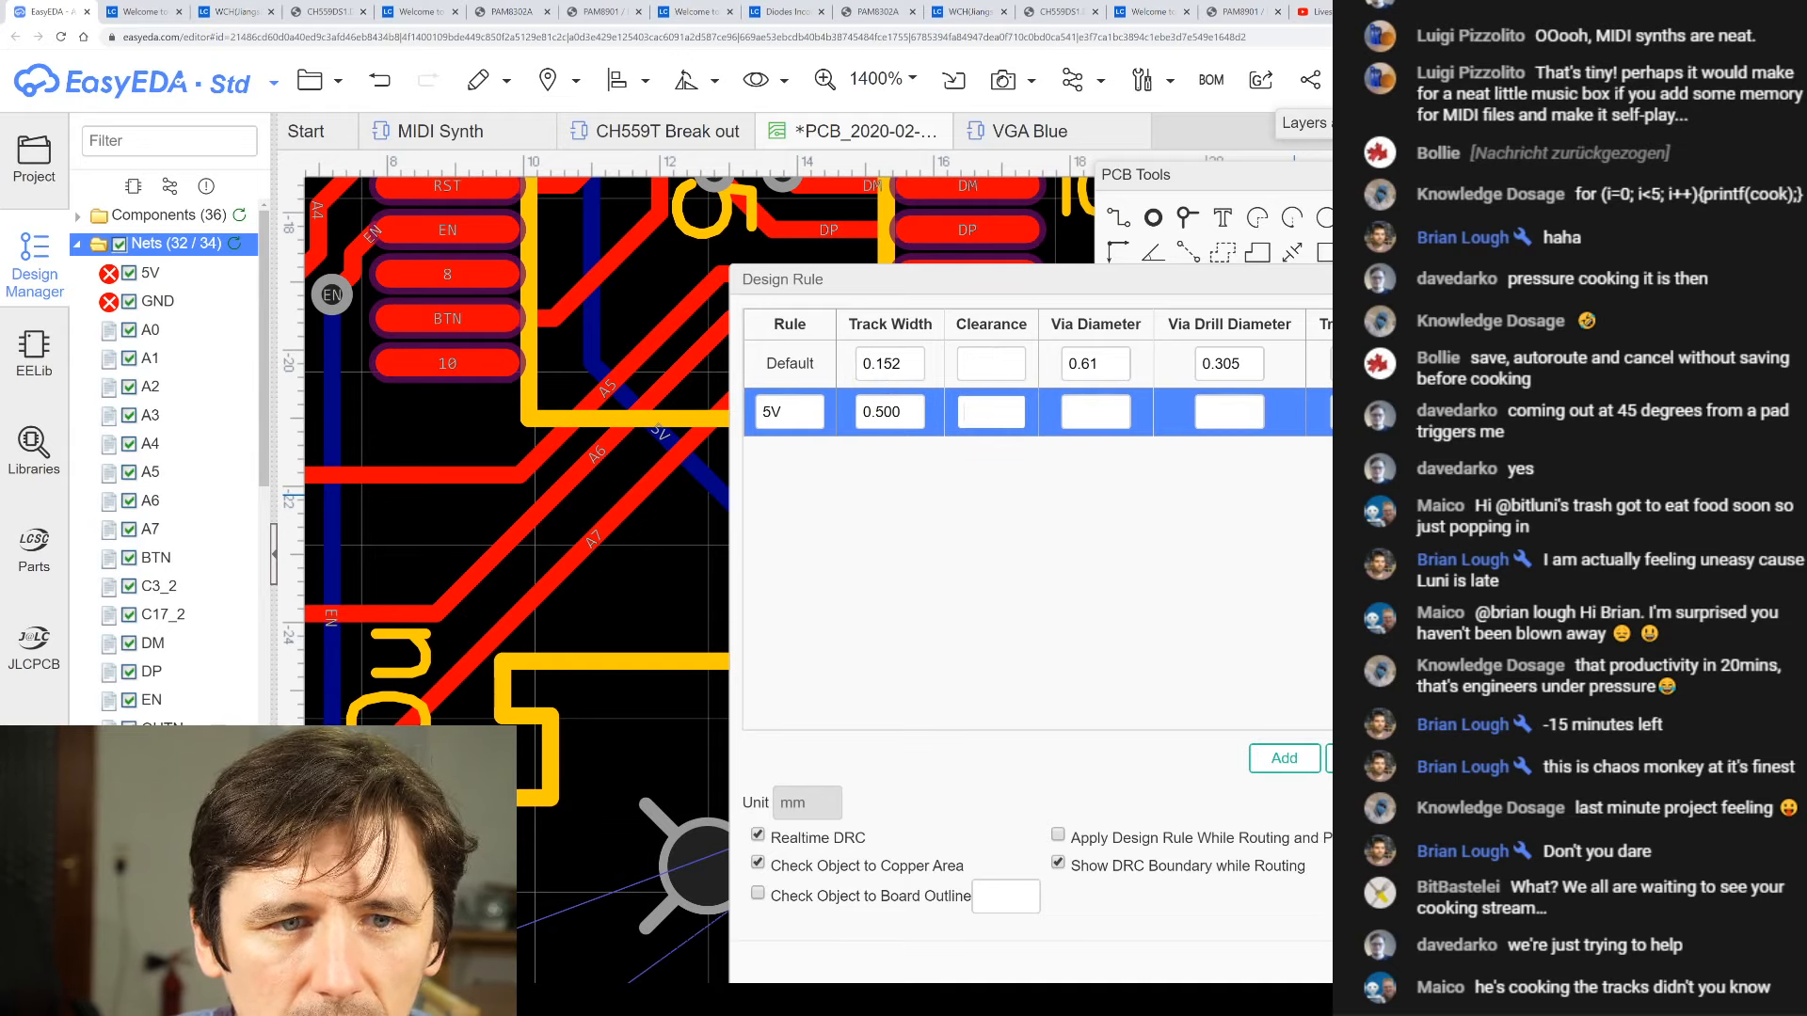
double_click(920, 367)
key("ctrl+c")
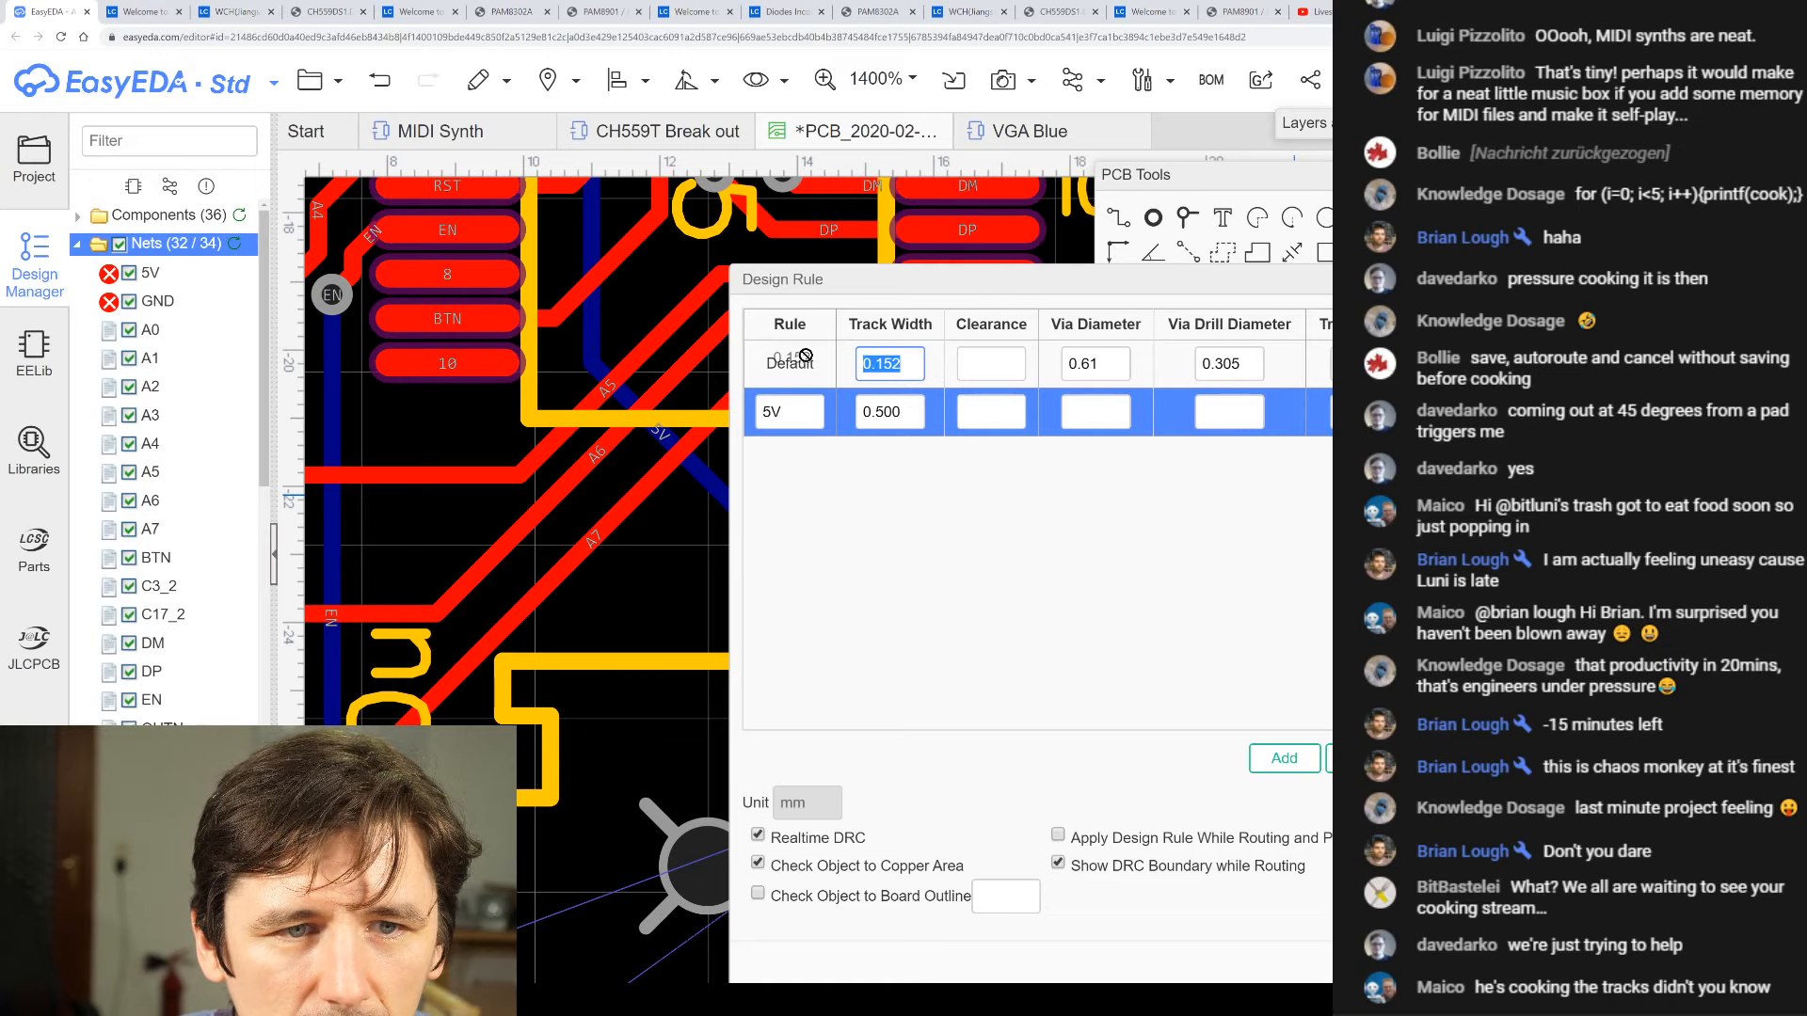
left_click(990, 411)
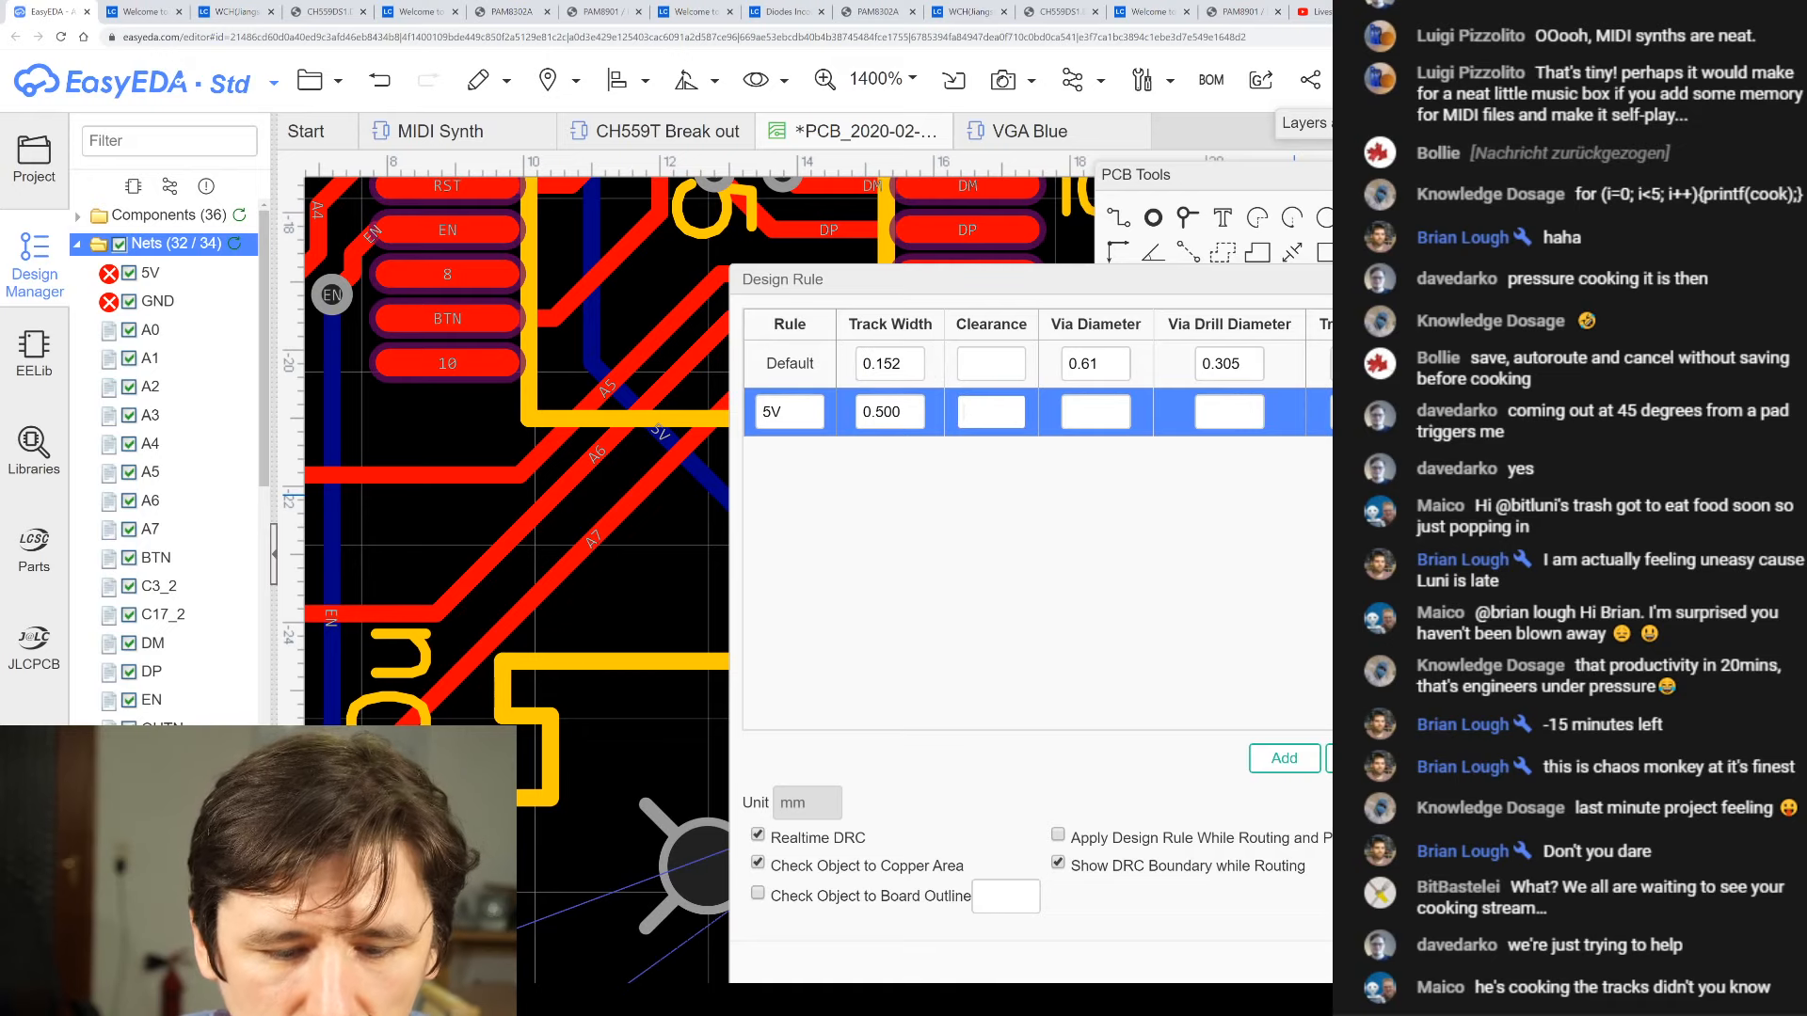
key("ctrl+v")
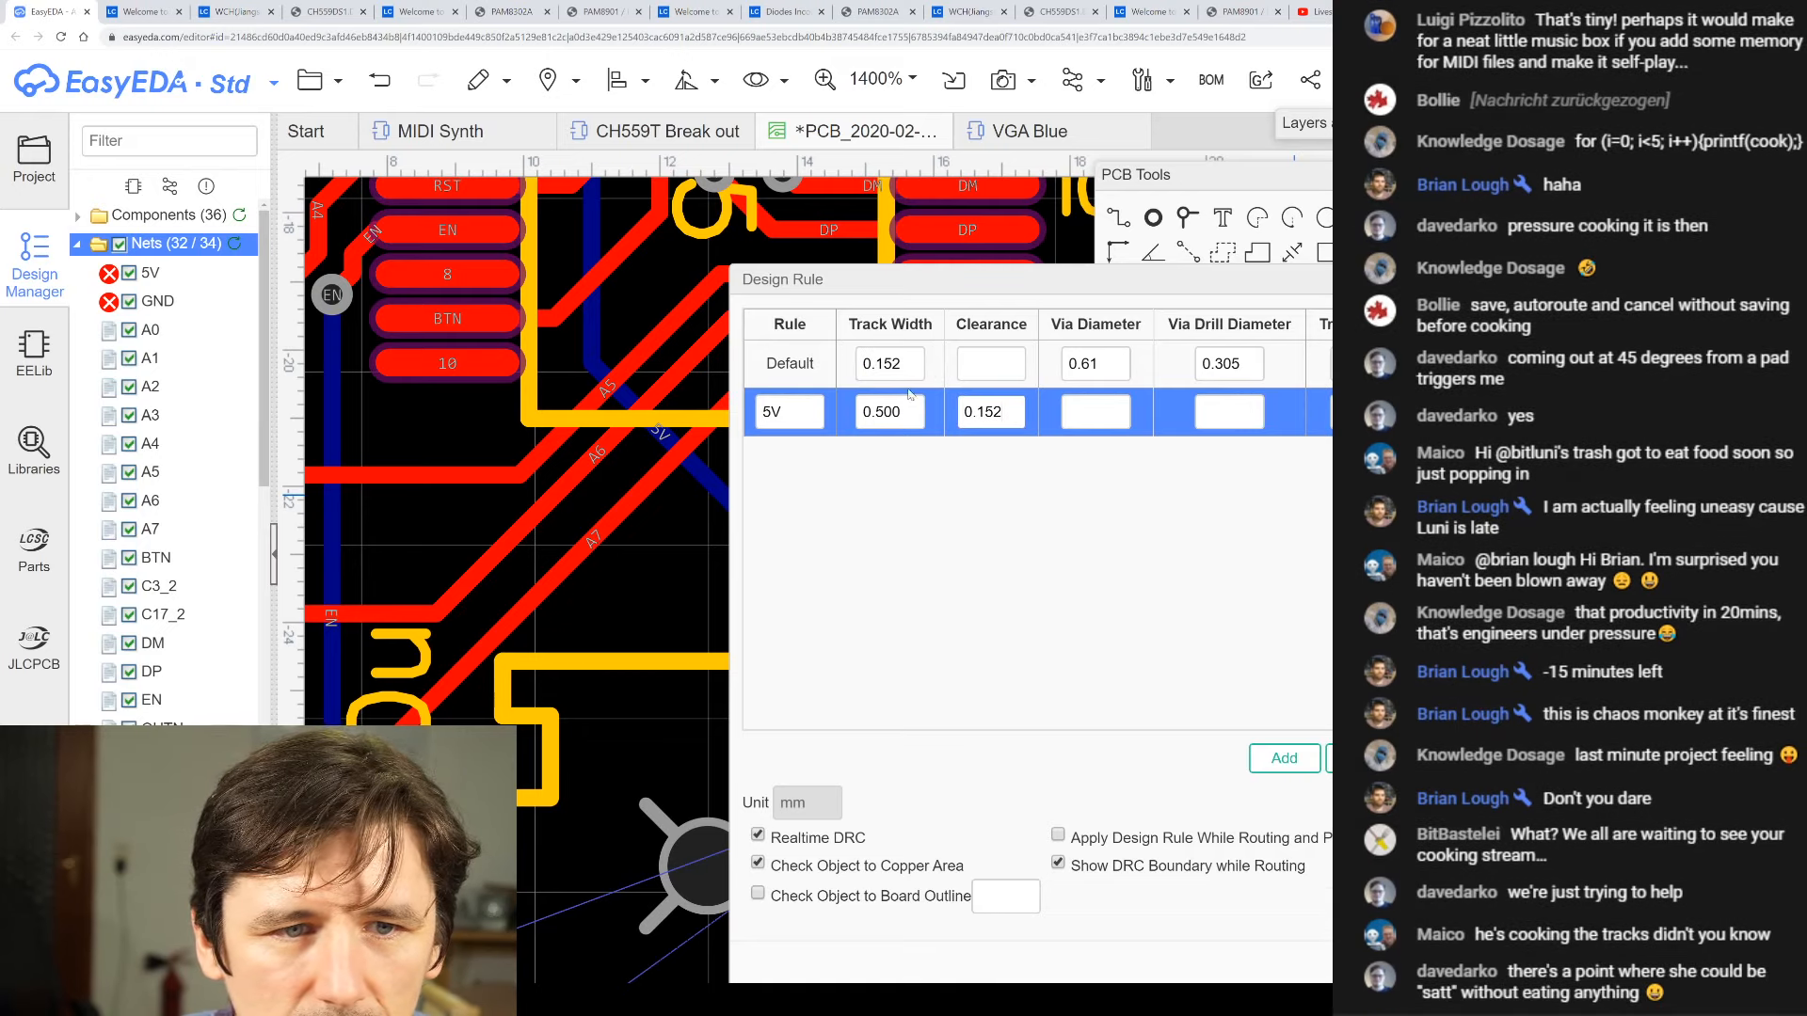
double_click(913, 370)
key("Return")
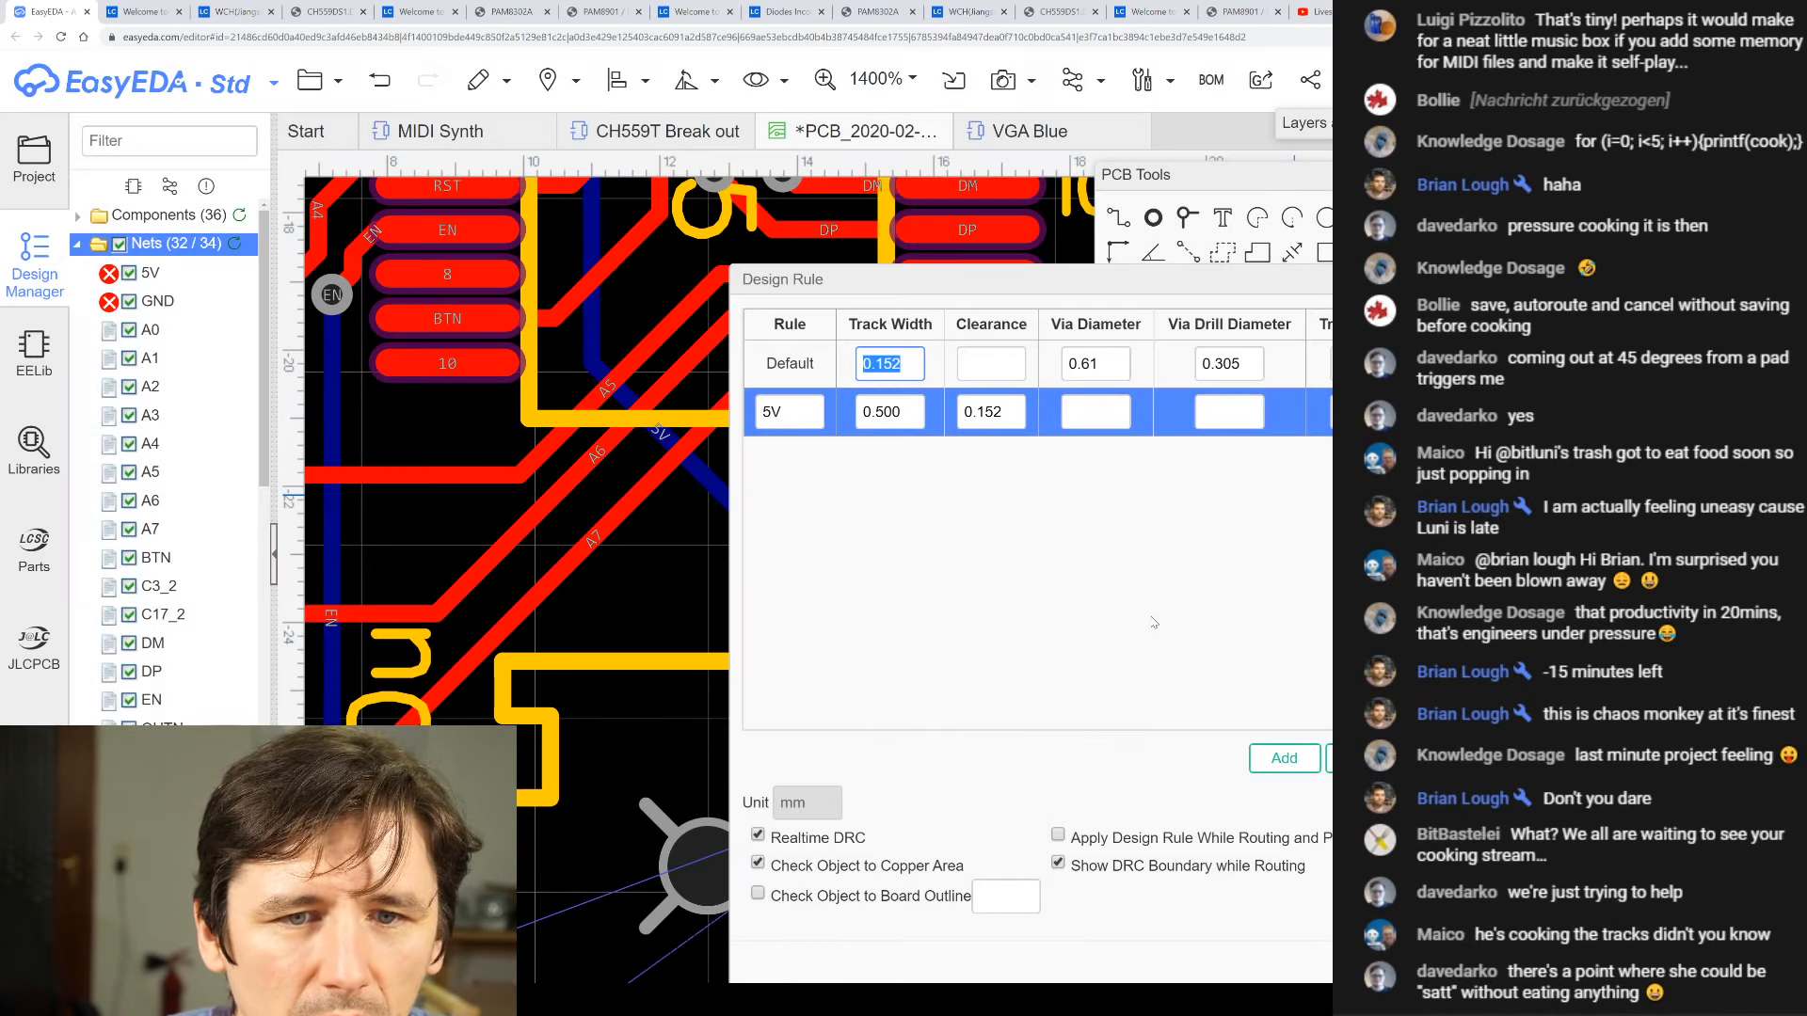
- Discard the unconfirmed design rule edits, reopen the board's design rules and close them without changes
left_click(1050, 501)
double_click(1113, 367)
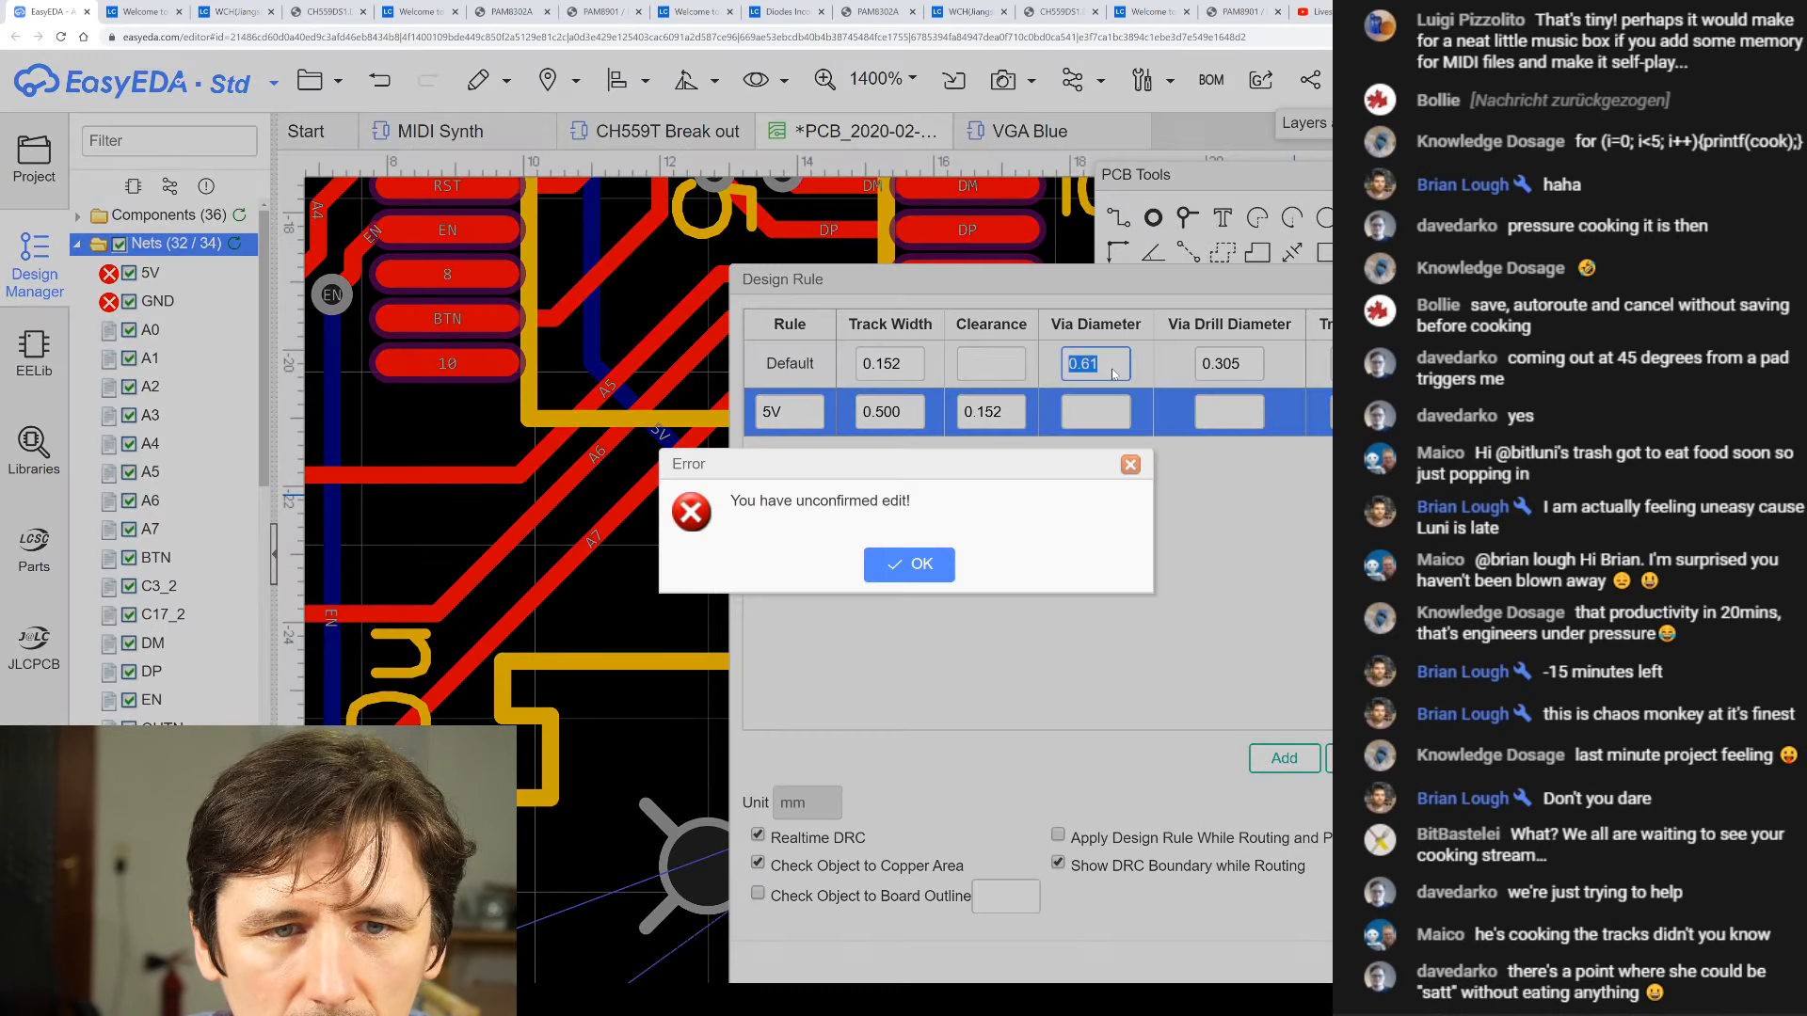
key("Escape")
key("Escape")
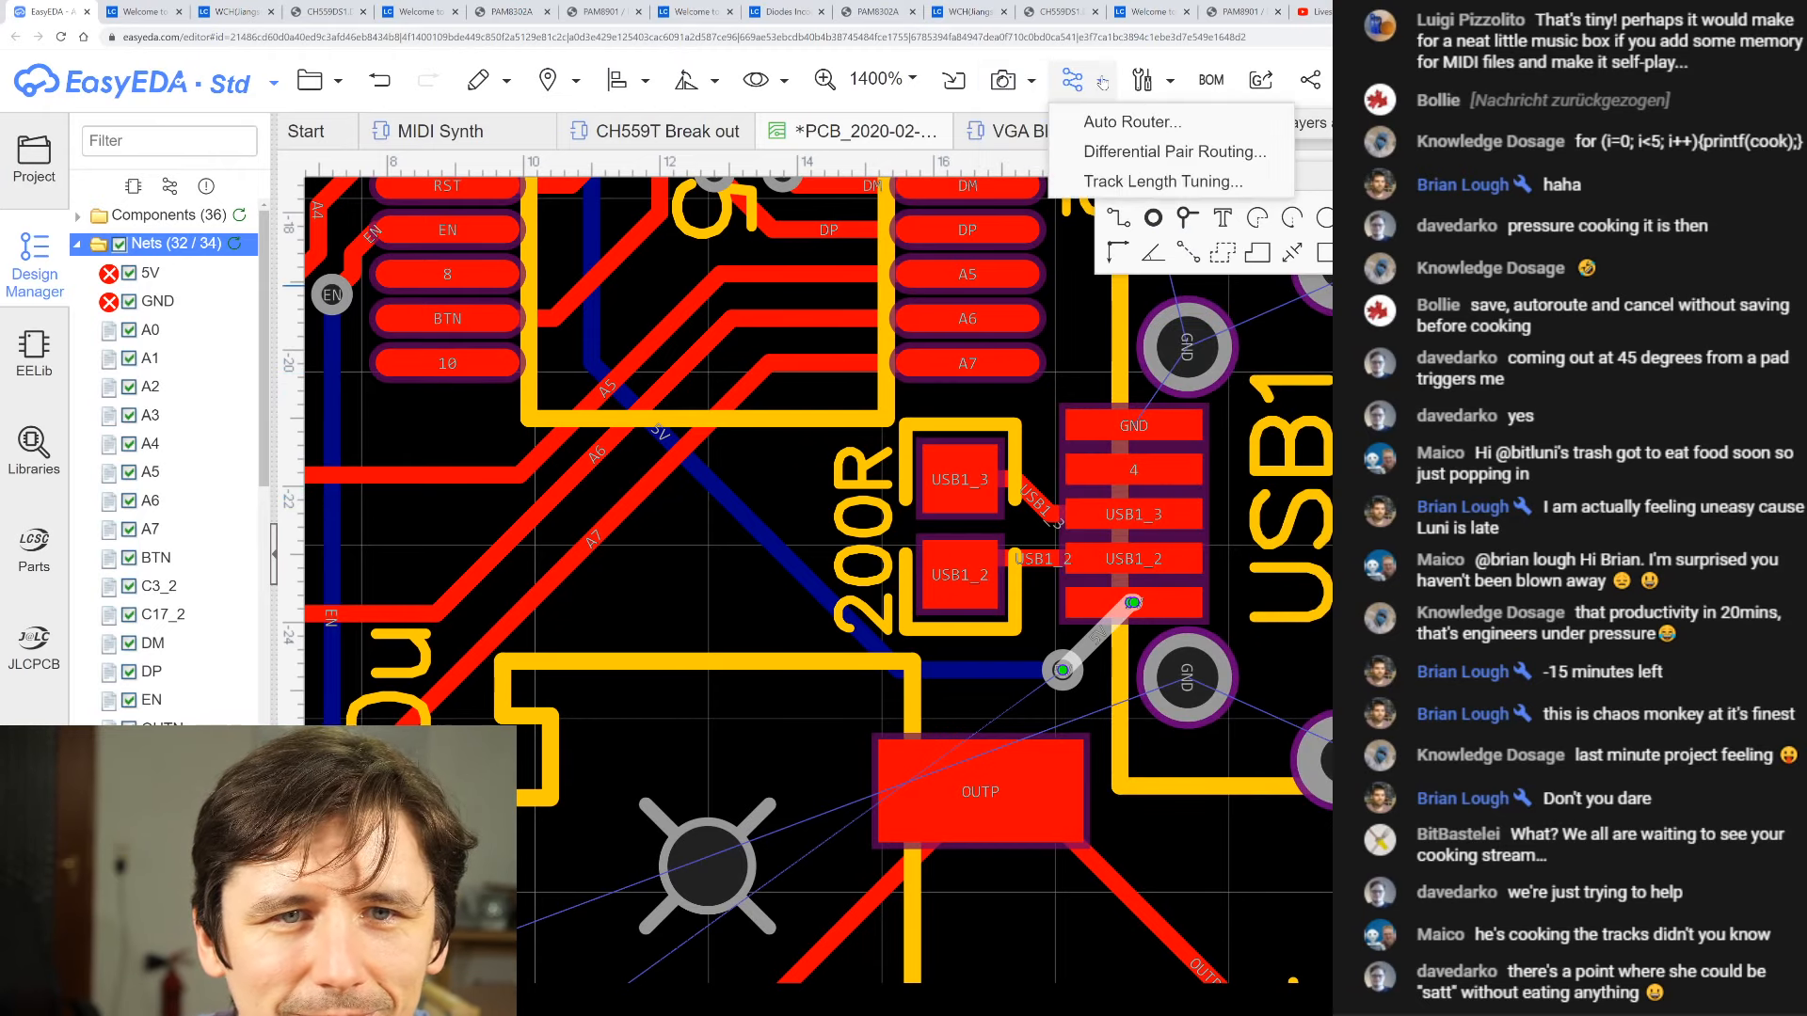
mouse_move(1036, 88)
mouse_move(1156, 82)
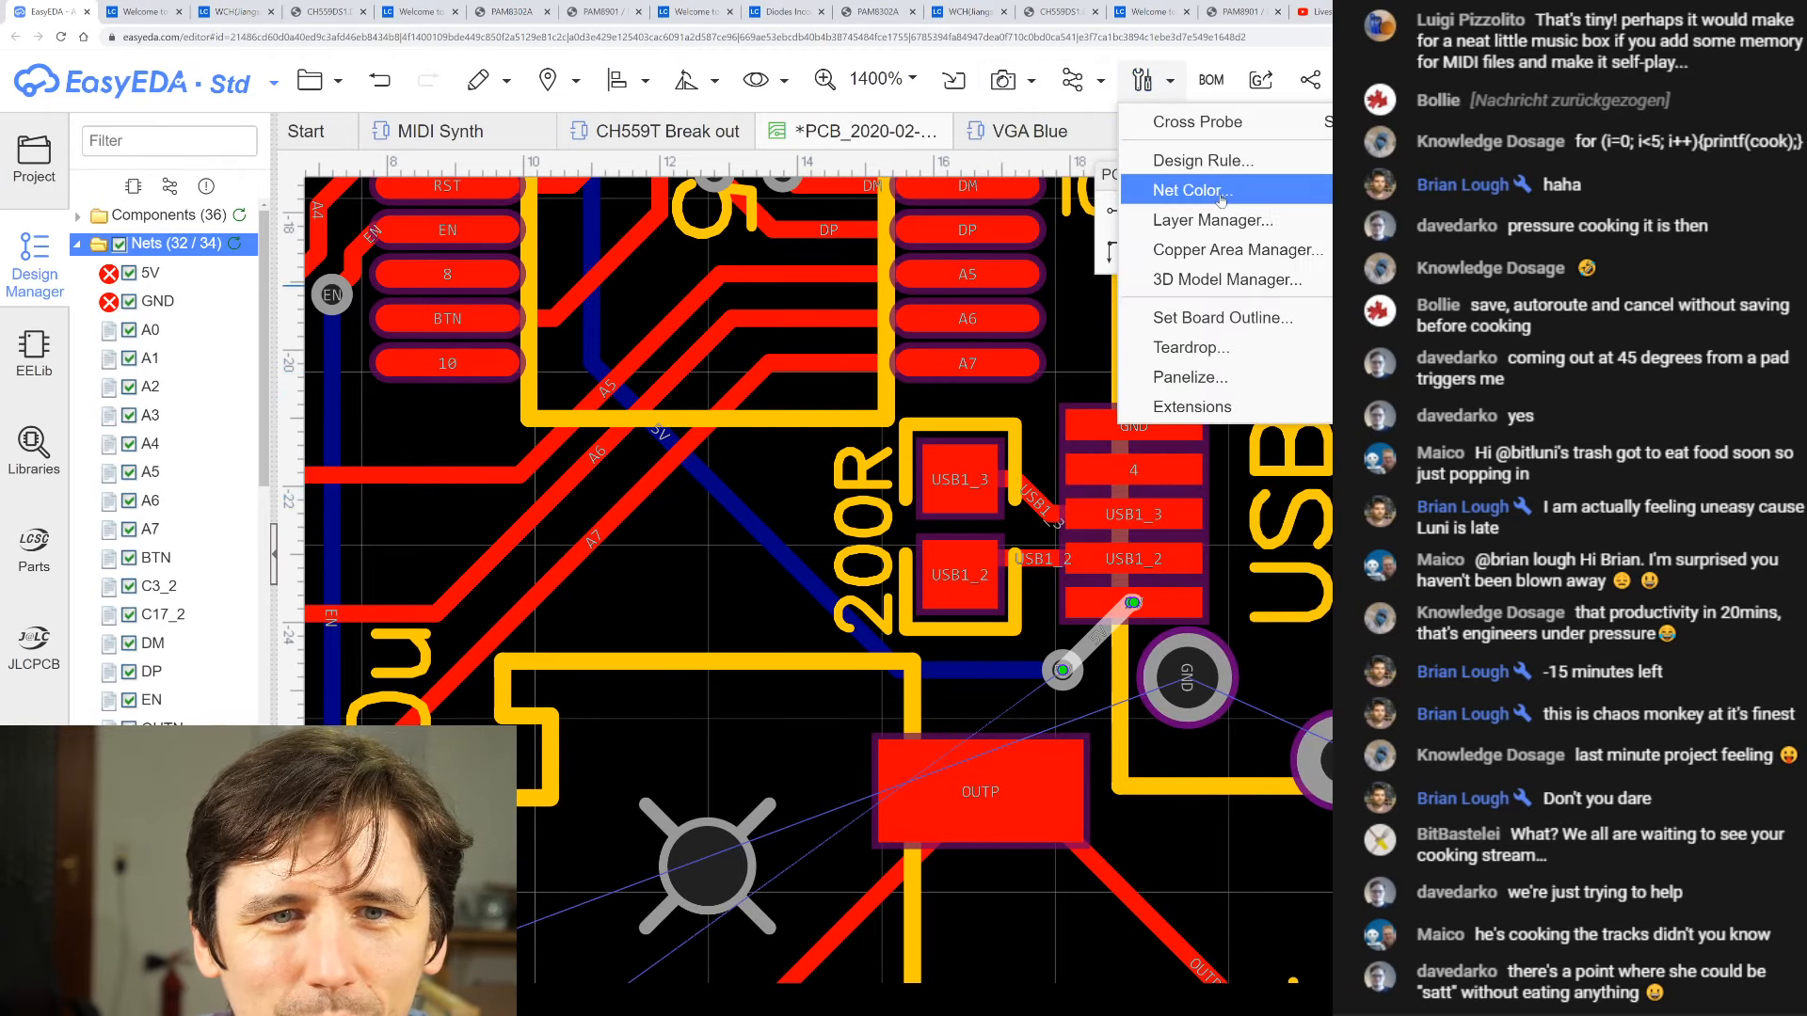
left_click(1233, 162)
key("Escape")
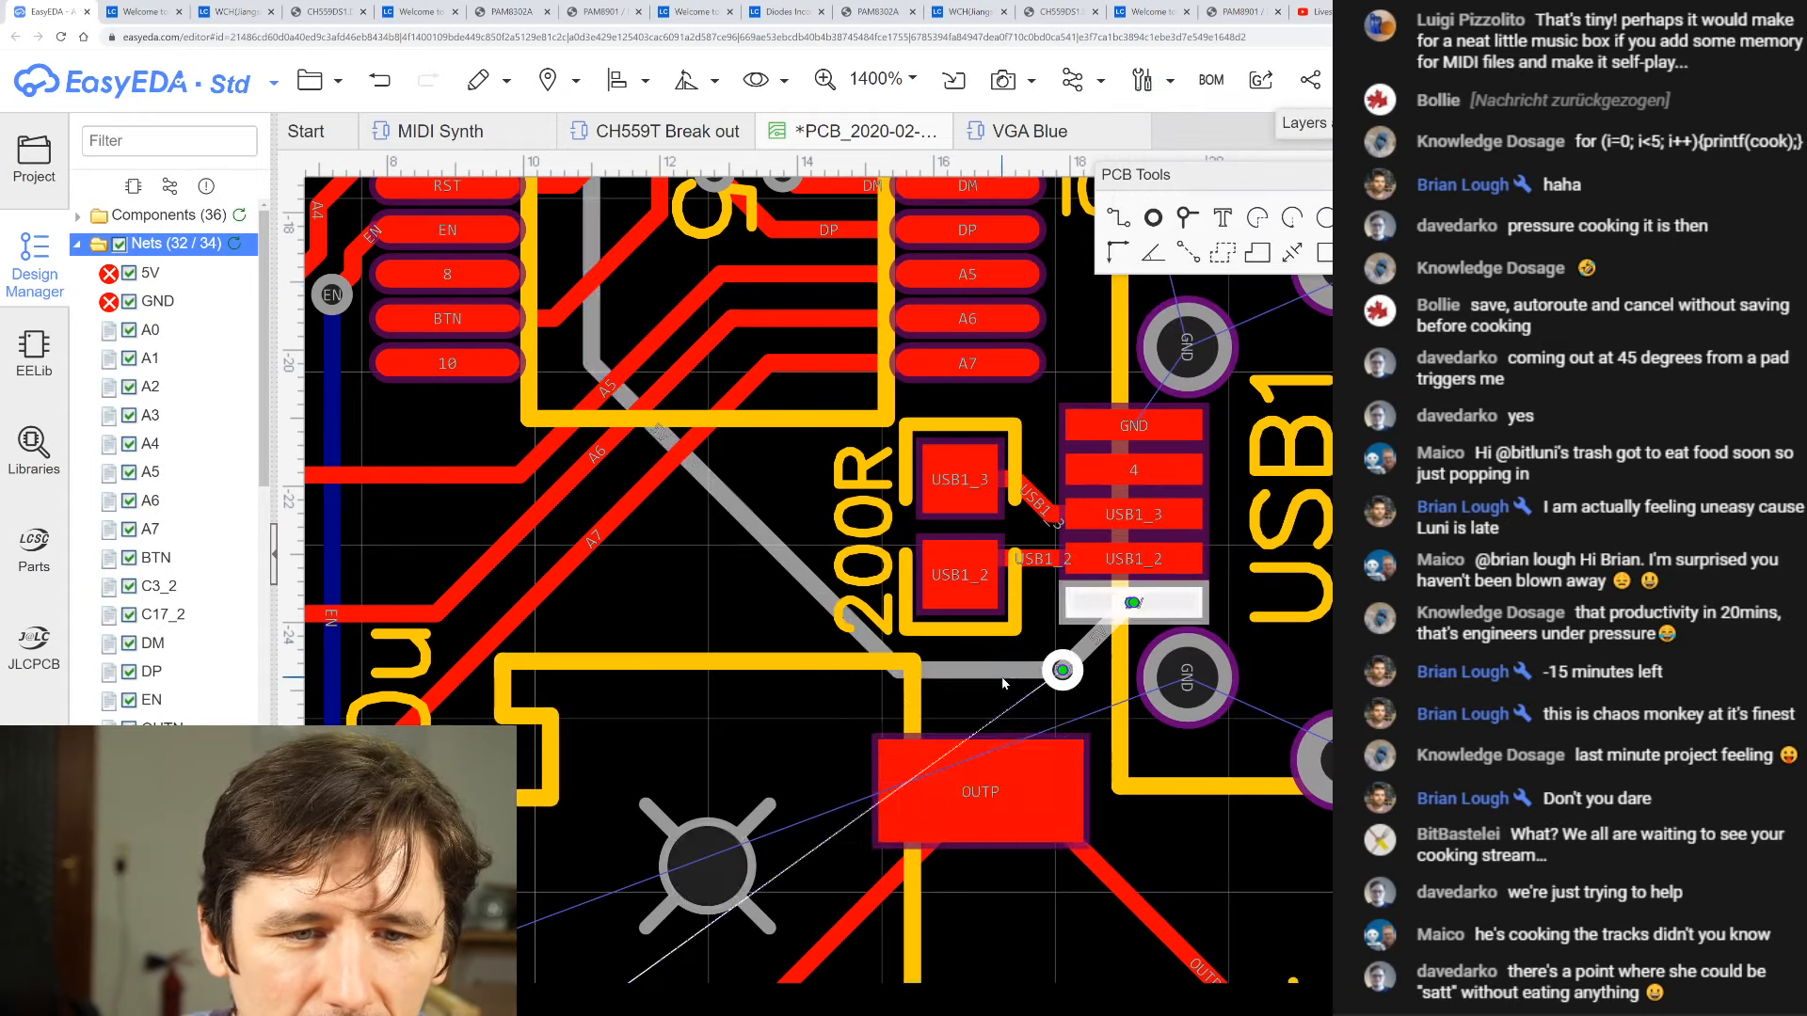
- Widen the short top-layer 5V track at USB1's 5V pin and the bottom-layer 5V track leading to it from U5
scroll(1043, 679, "down", 5)
scroll(1062, 681, "up", 6)
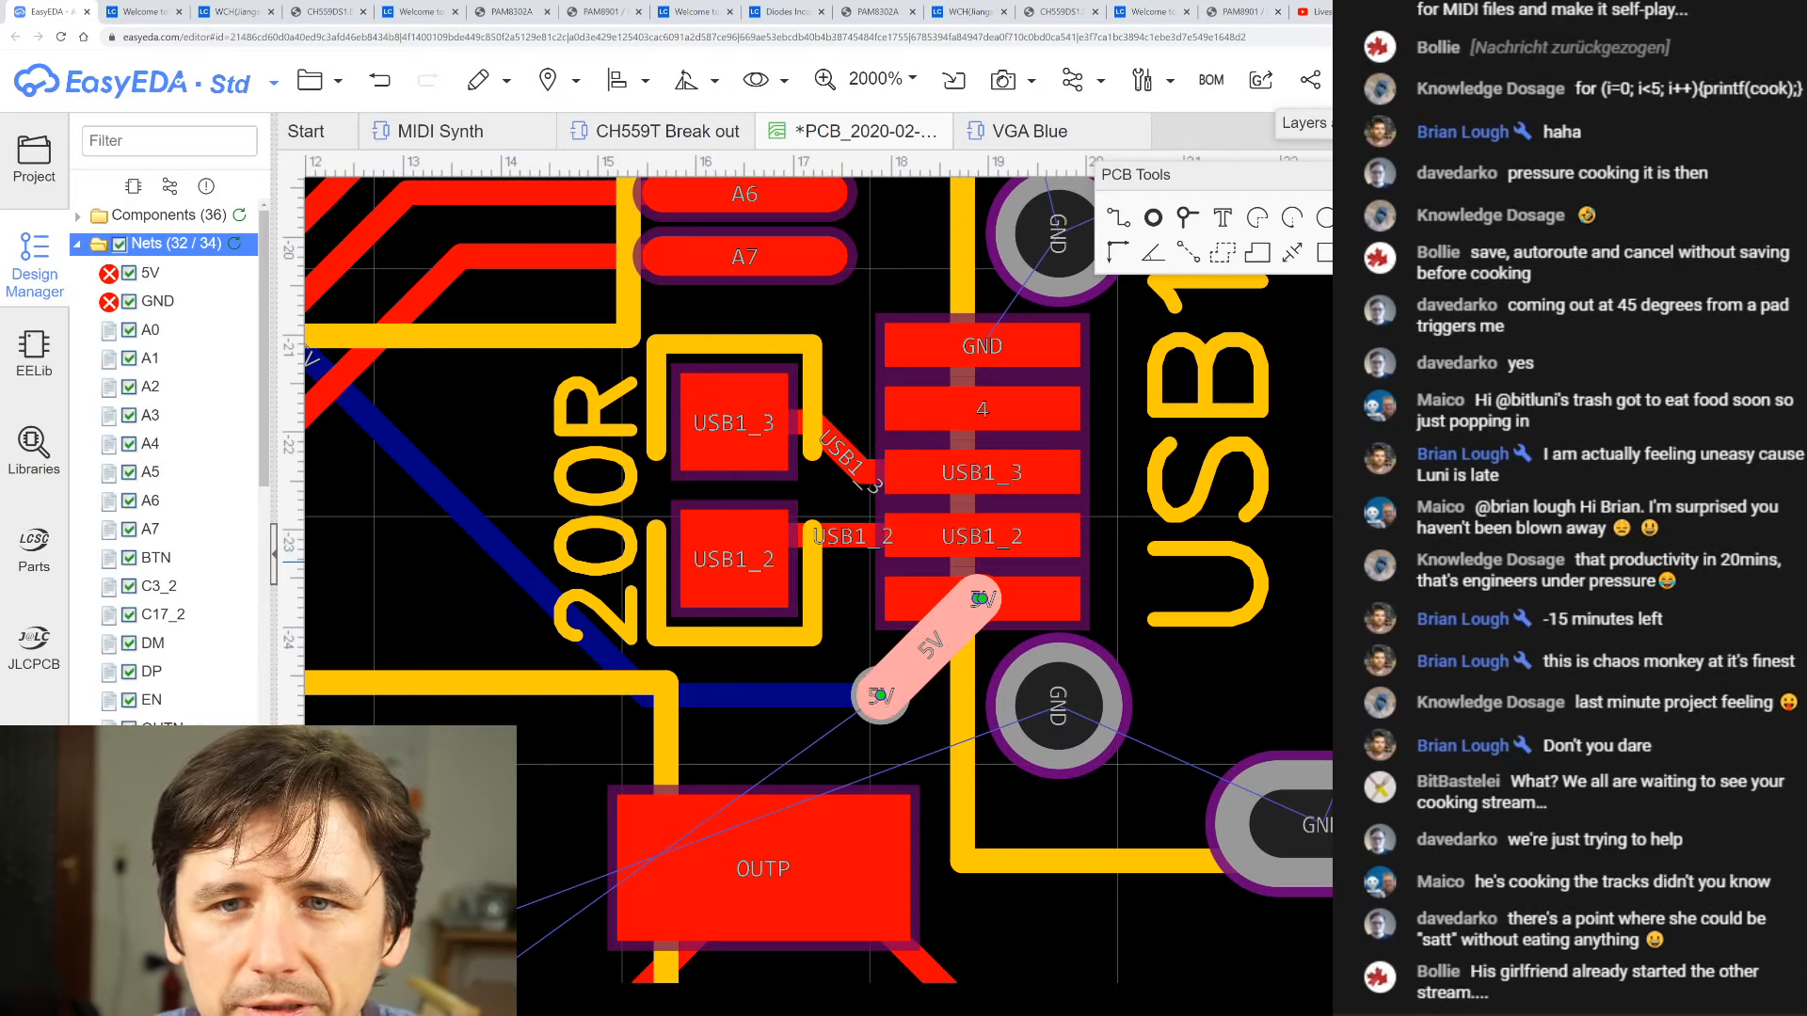
left_click(945, 624)
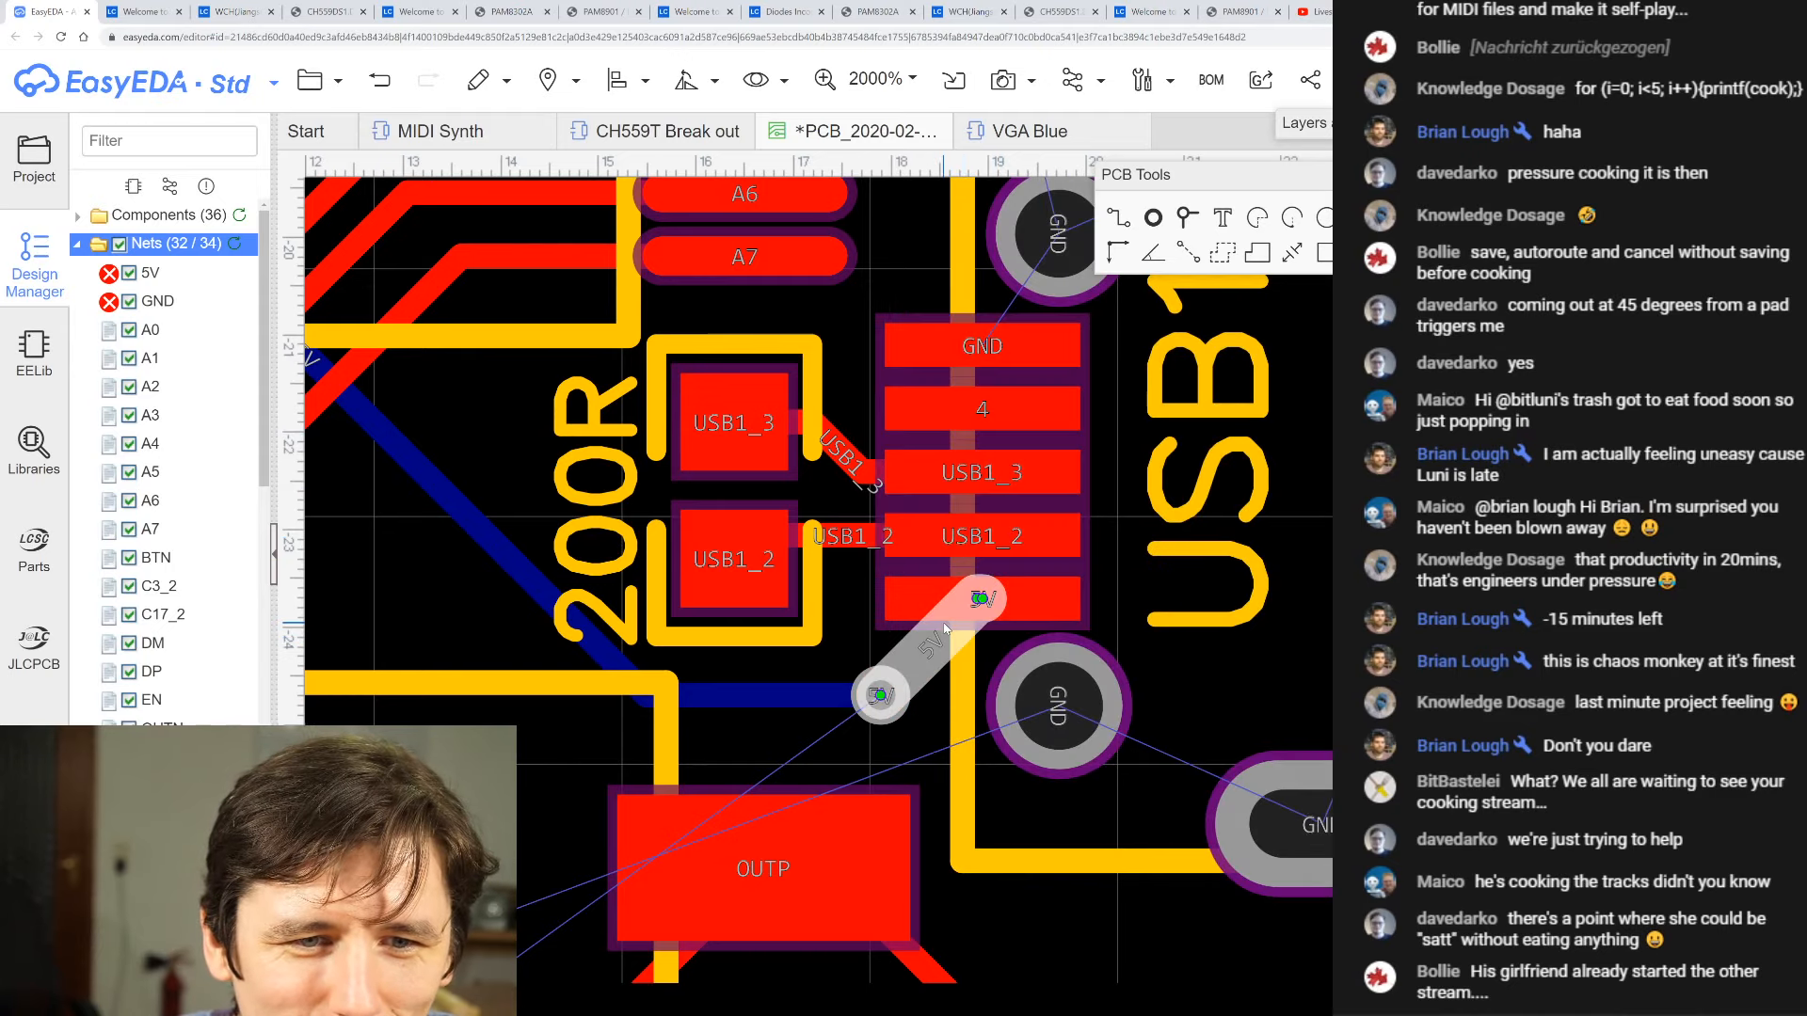
left_click_drag(952, 626, 950, 631)
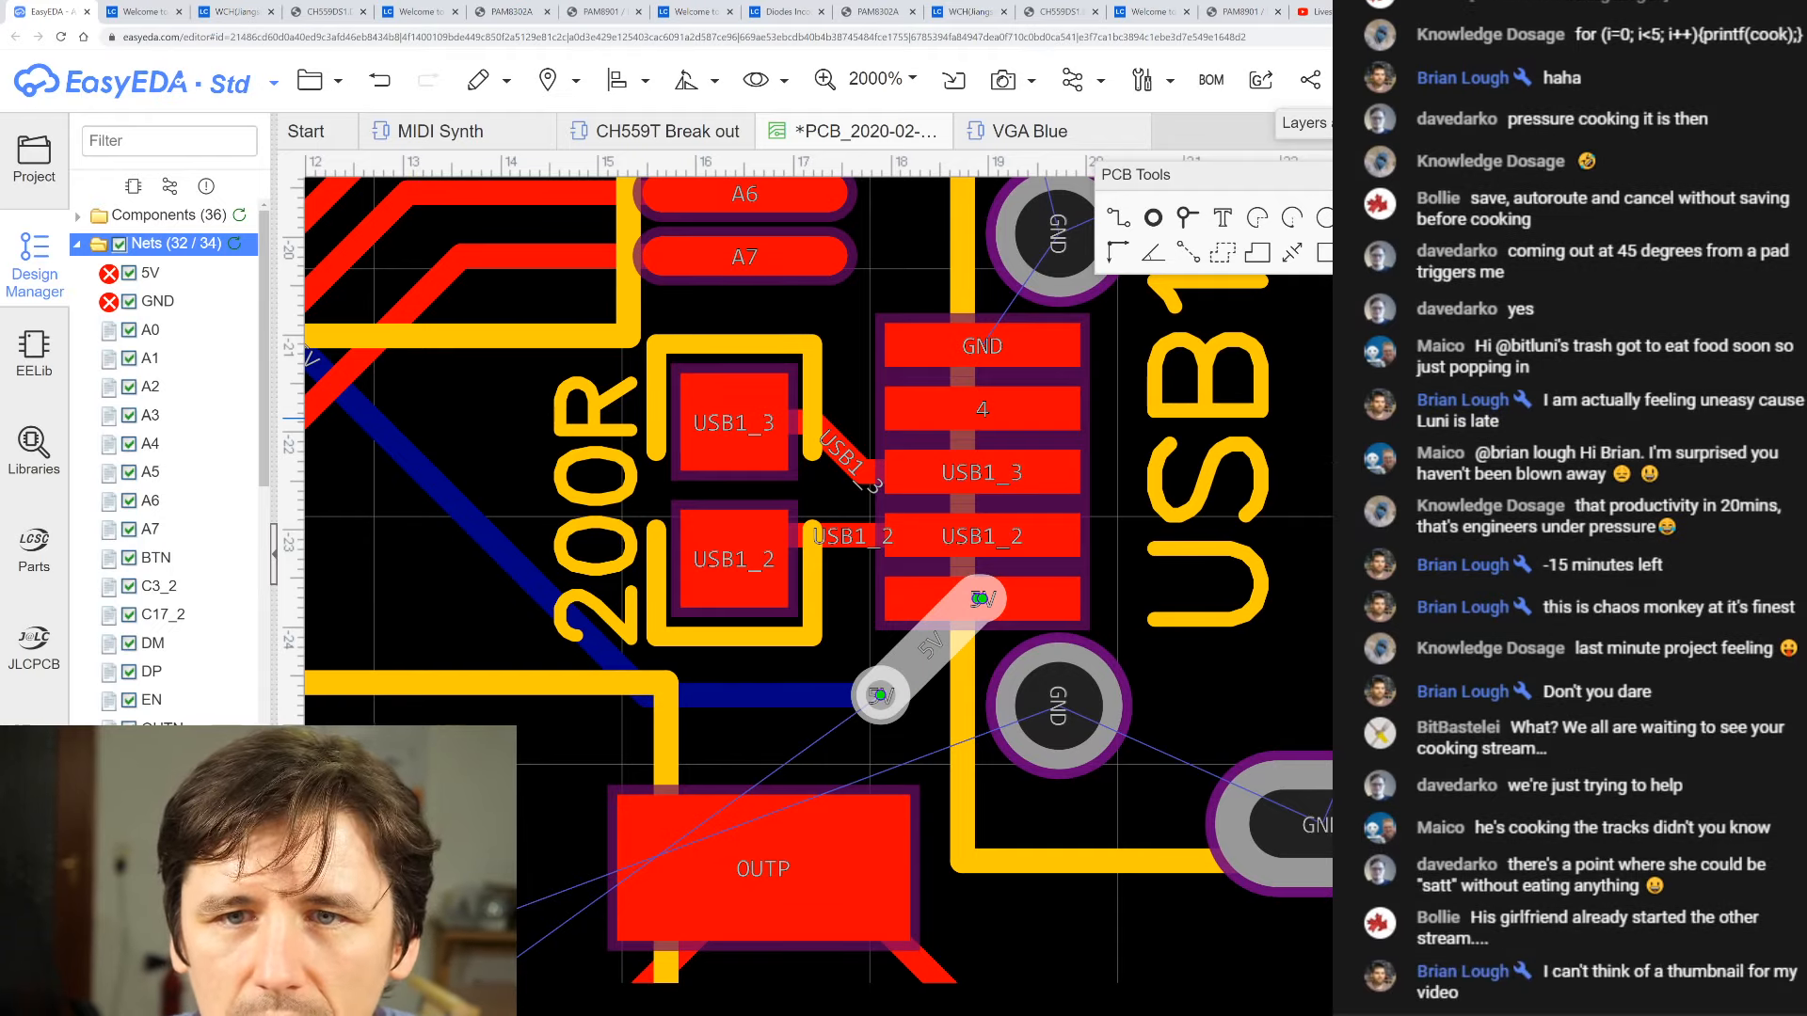
left_click(813, 702)
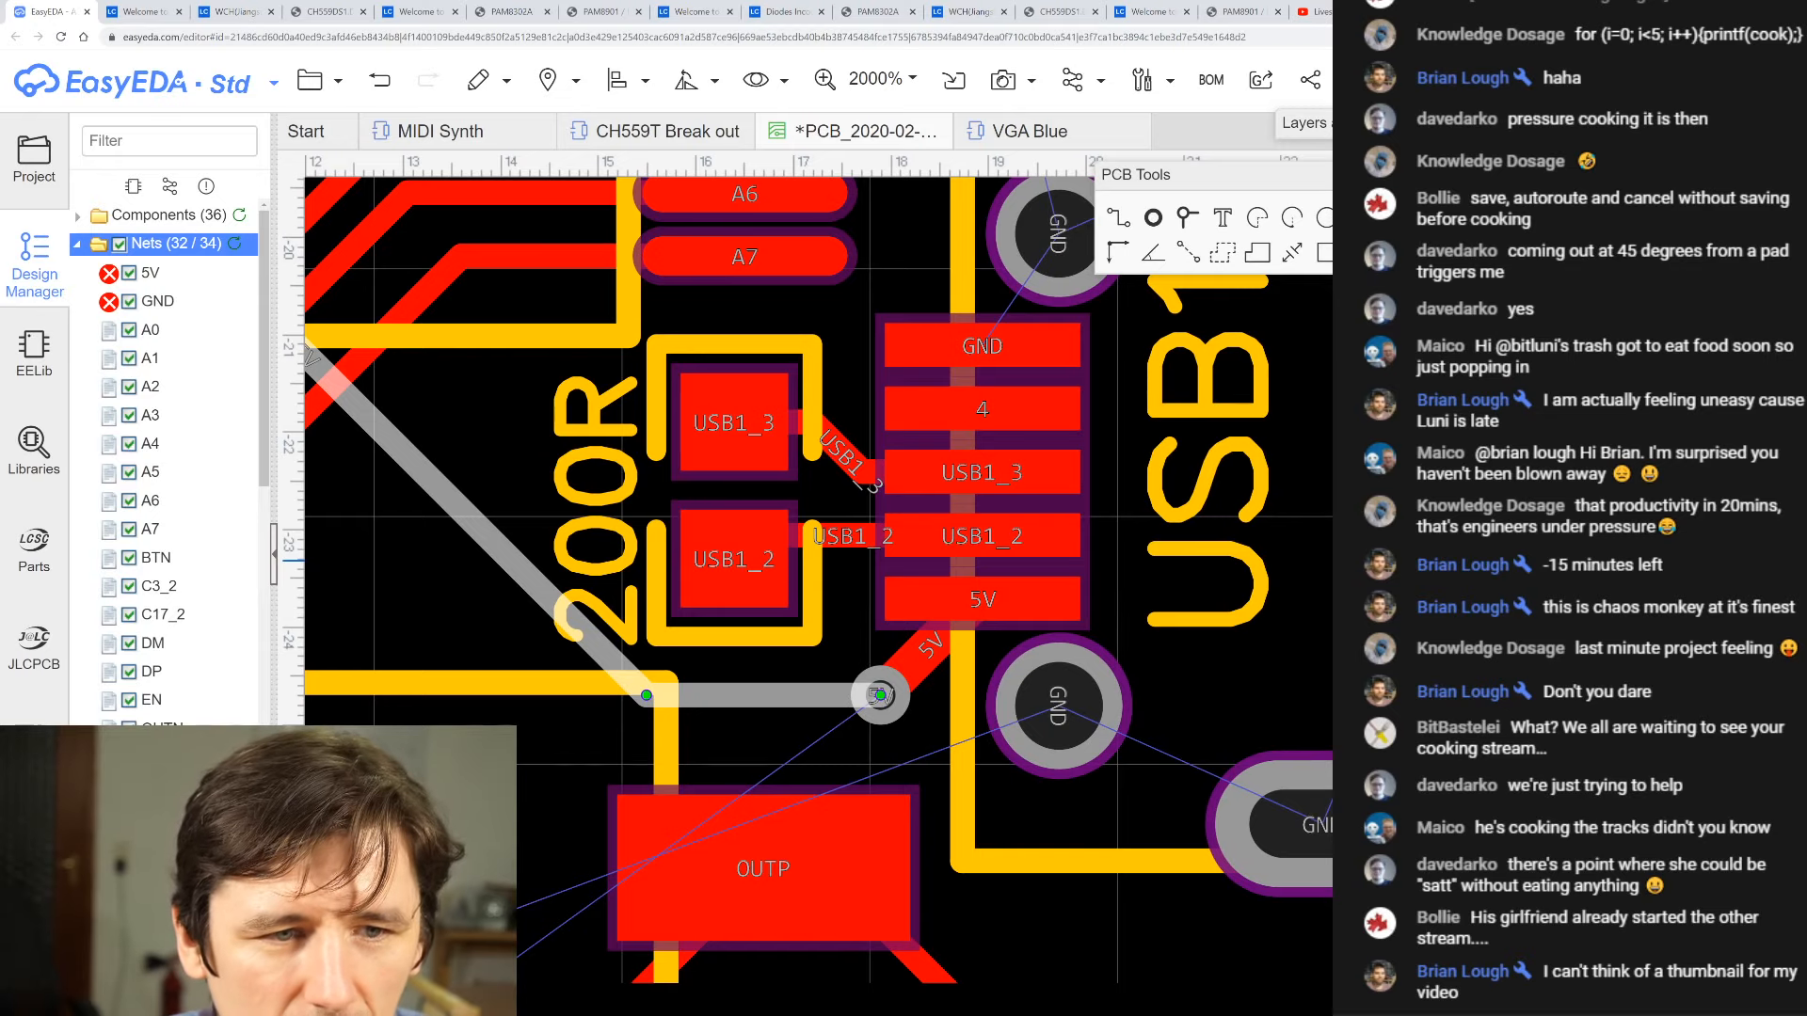
scroll(974, 452, "down", 5)
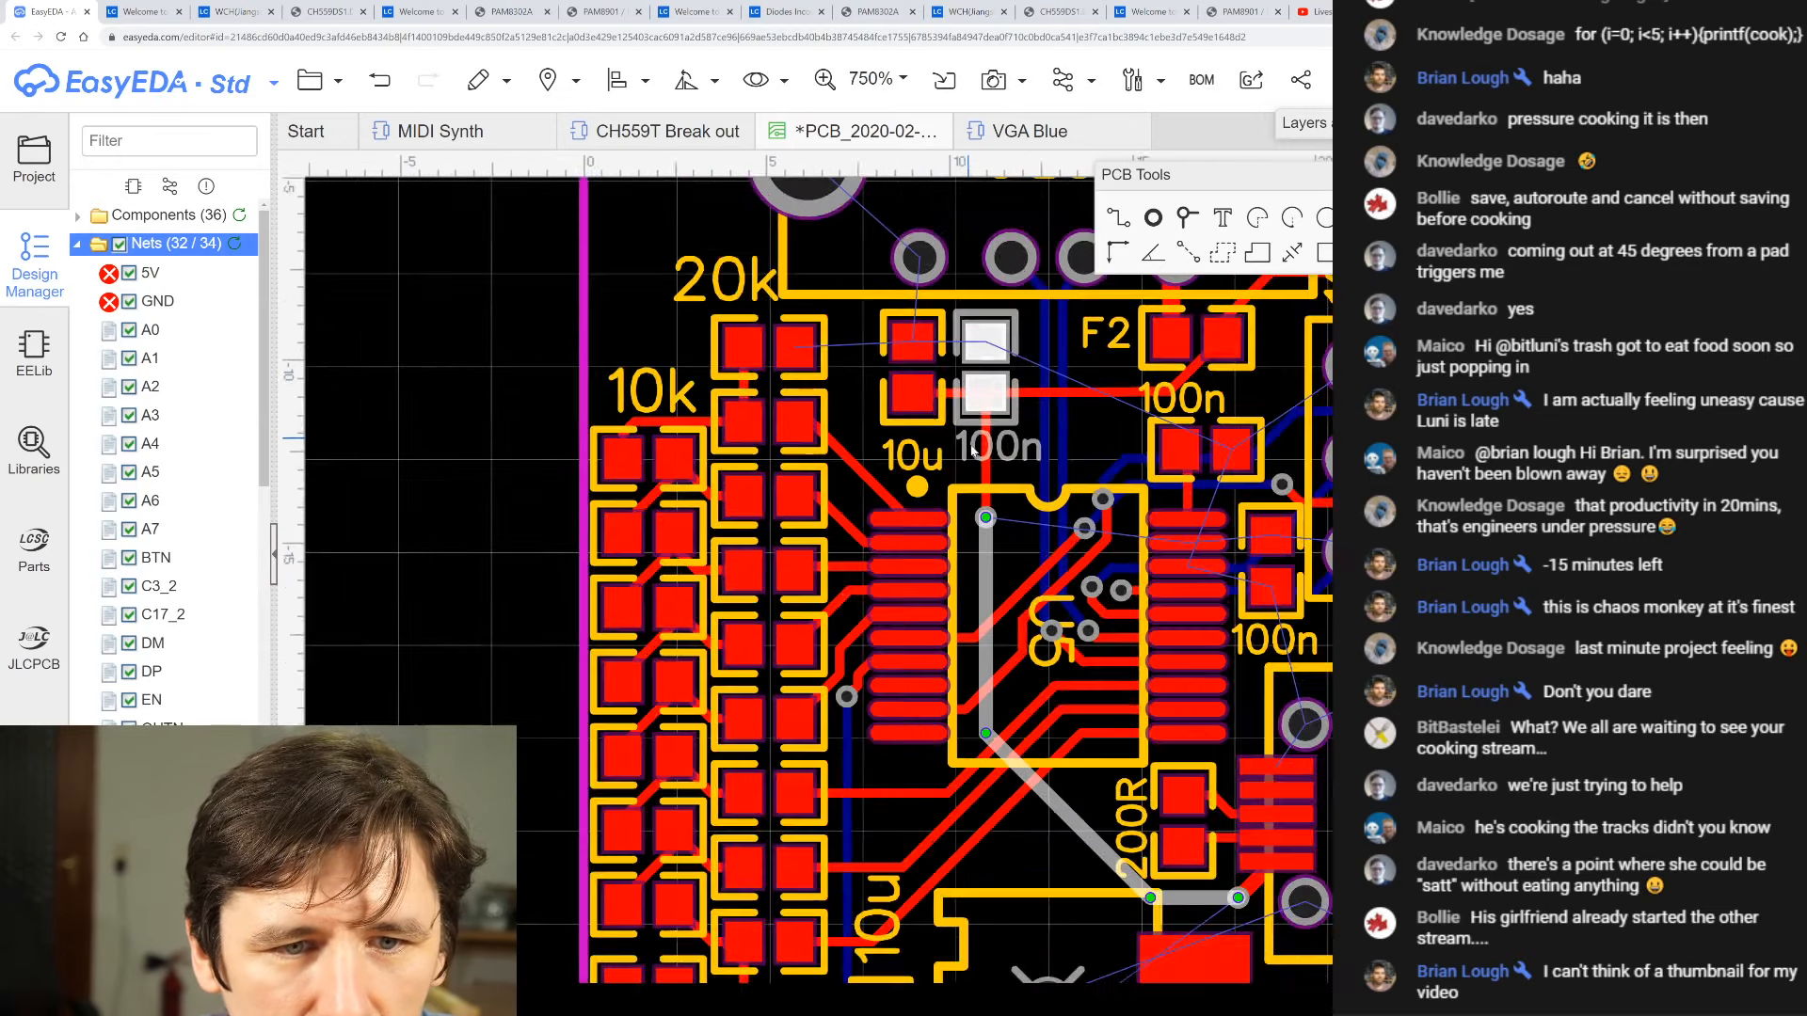
- Widen the 5V track from the 100n capacitor to U5's via and the link between the 10u and 100n 5V pads
scroll(974, 452, "up", 1)
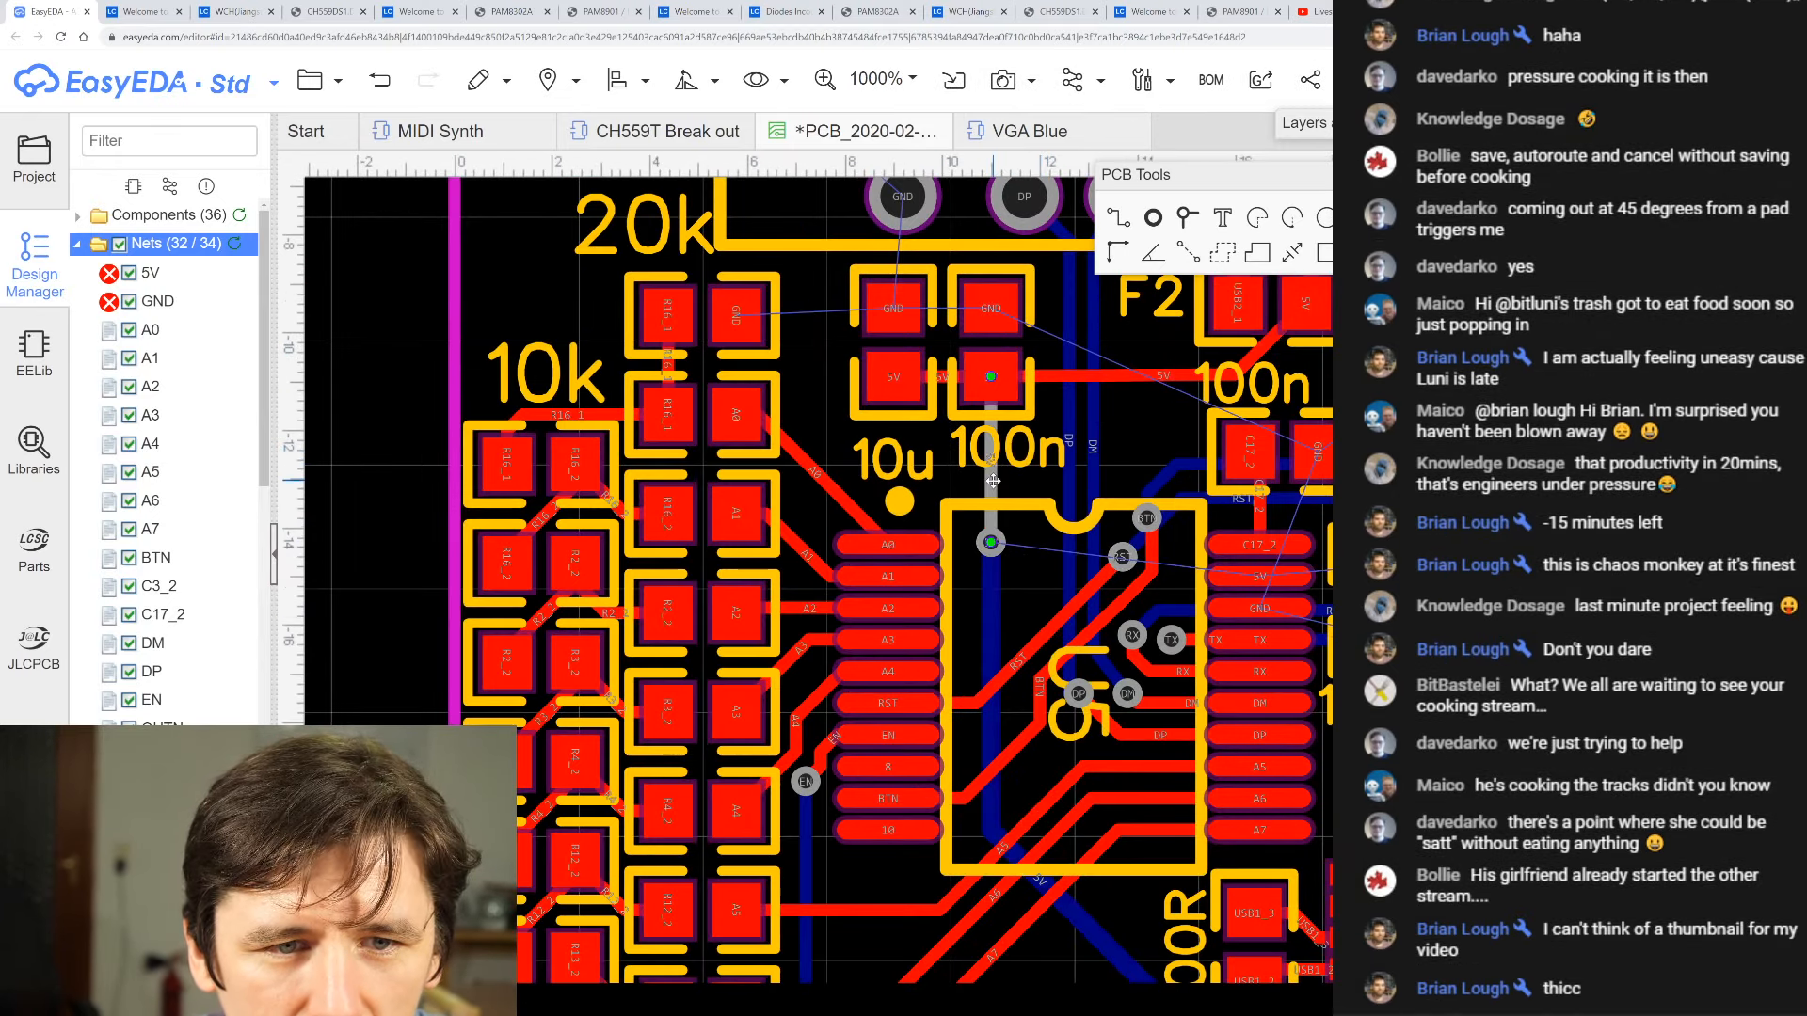
left_click(992, 481)
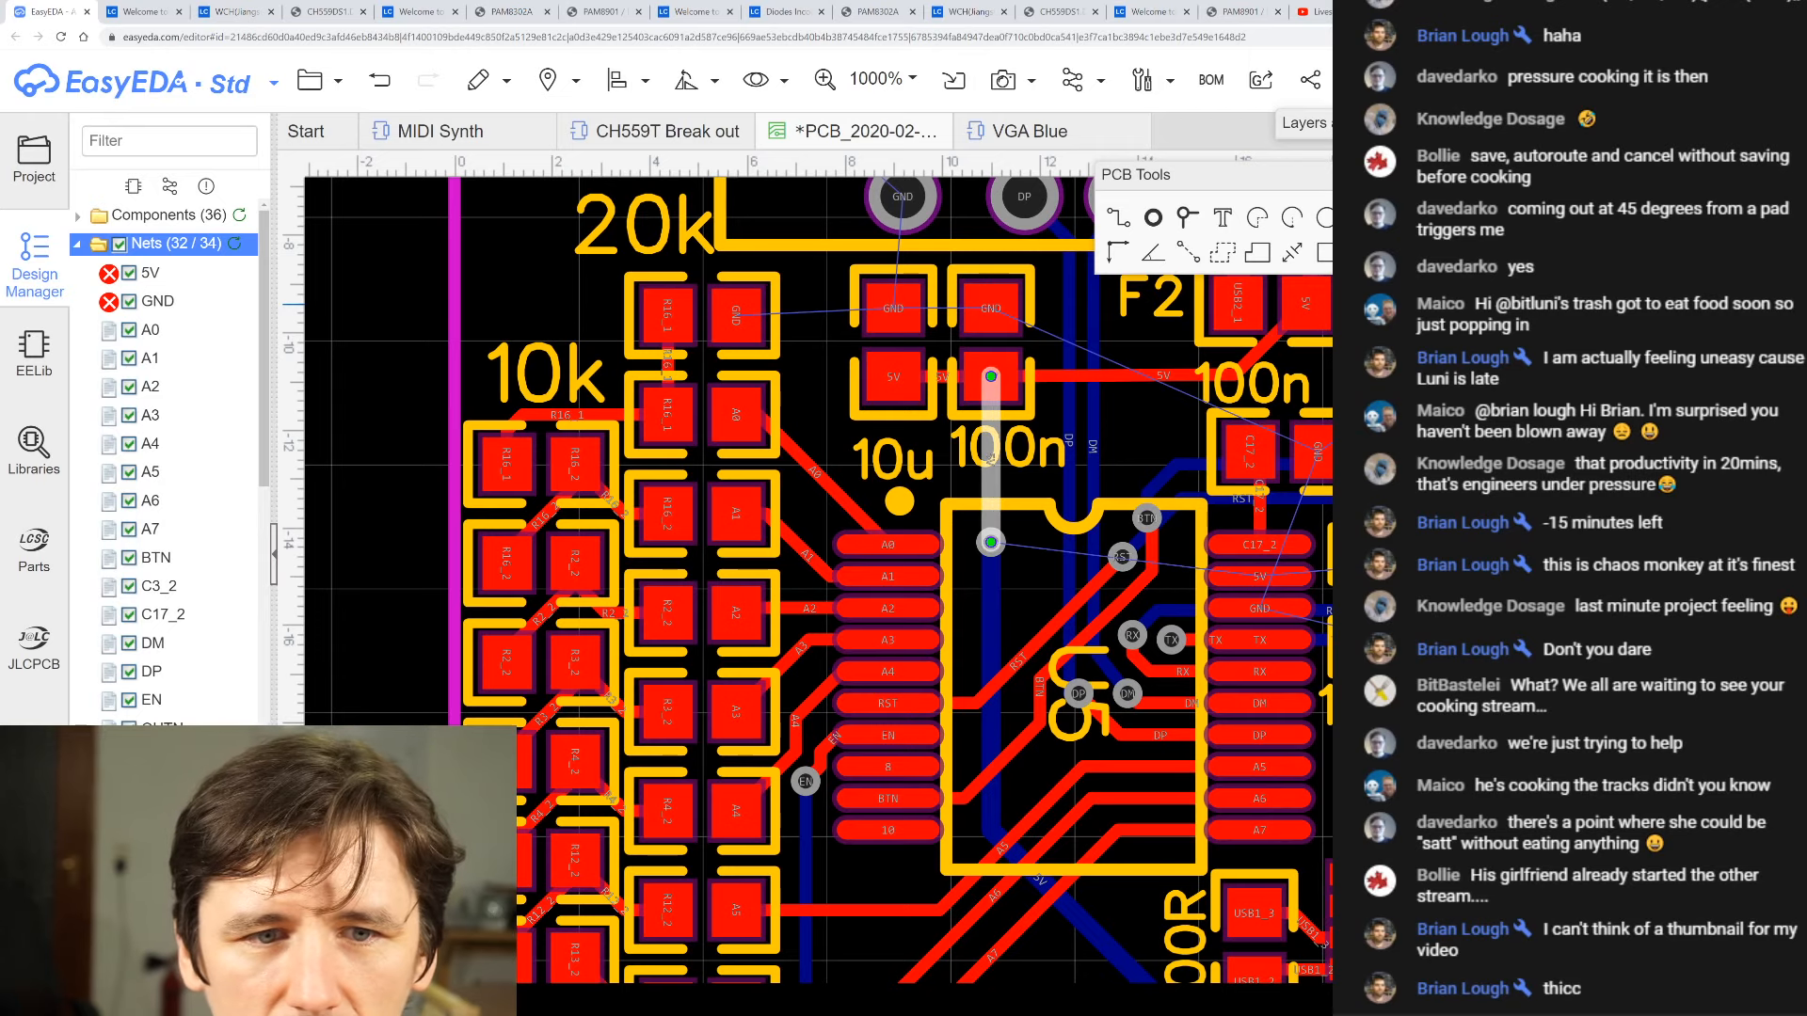
left_click(946, 379)
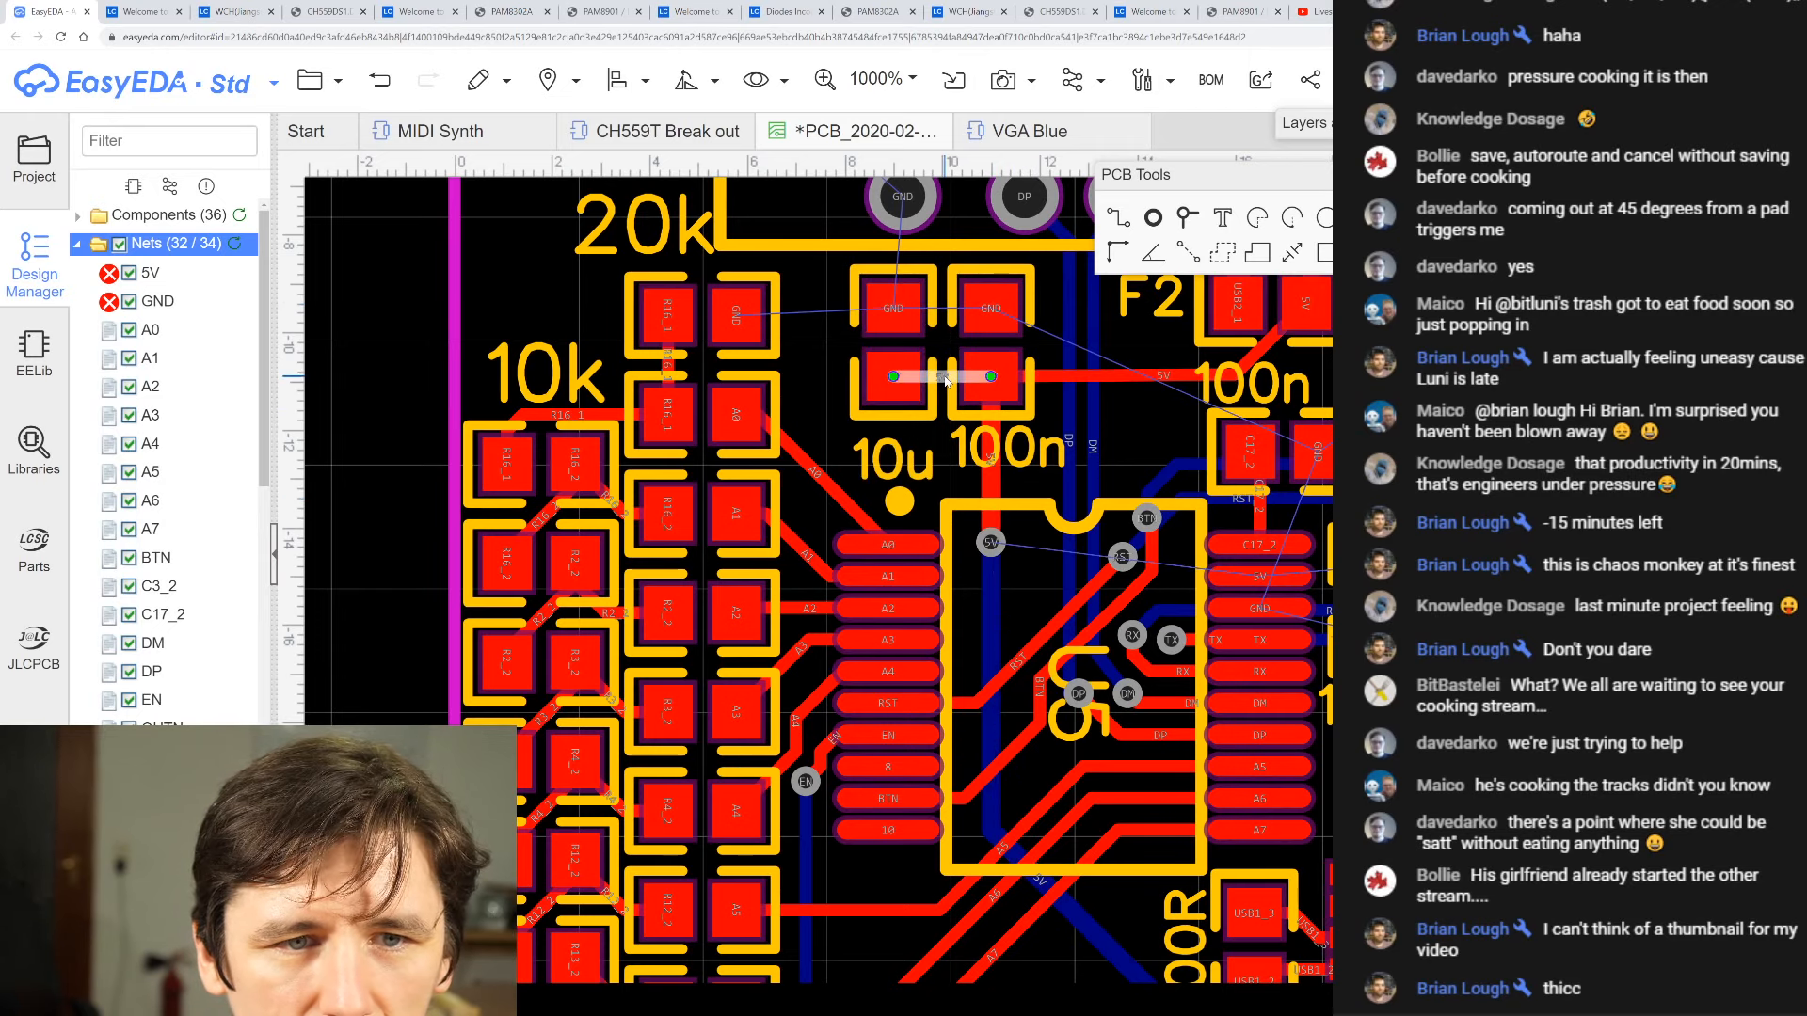
left_click(1064, 380)
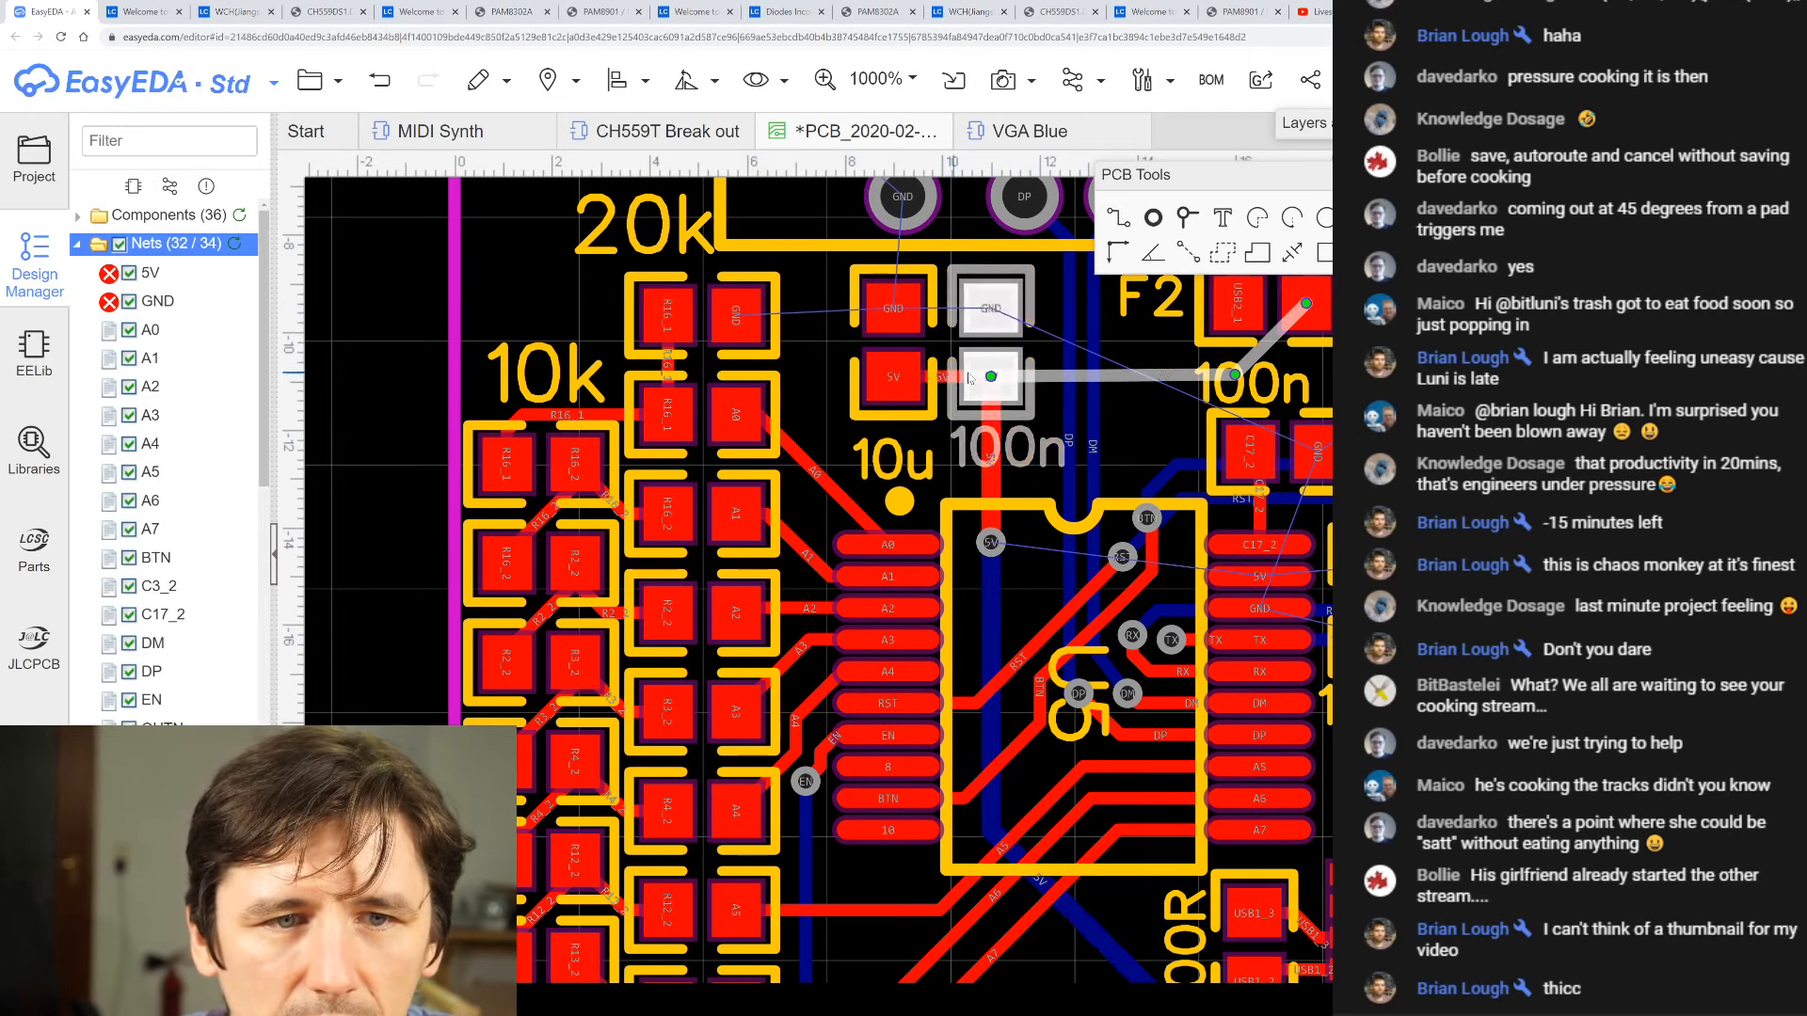
left_click(946, 378)
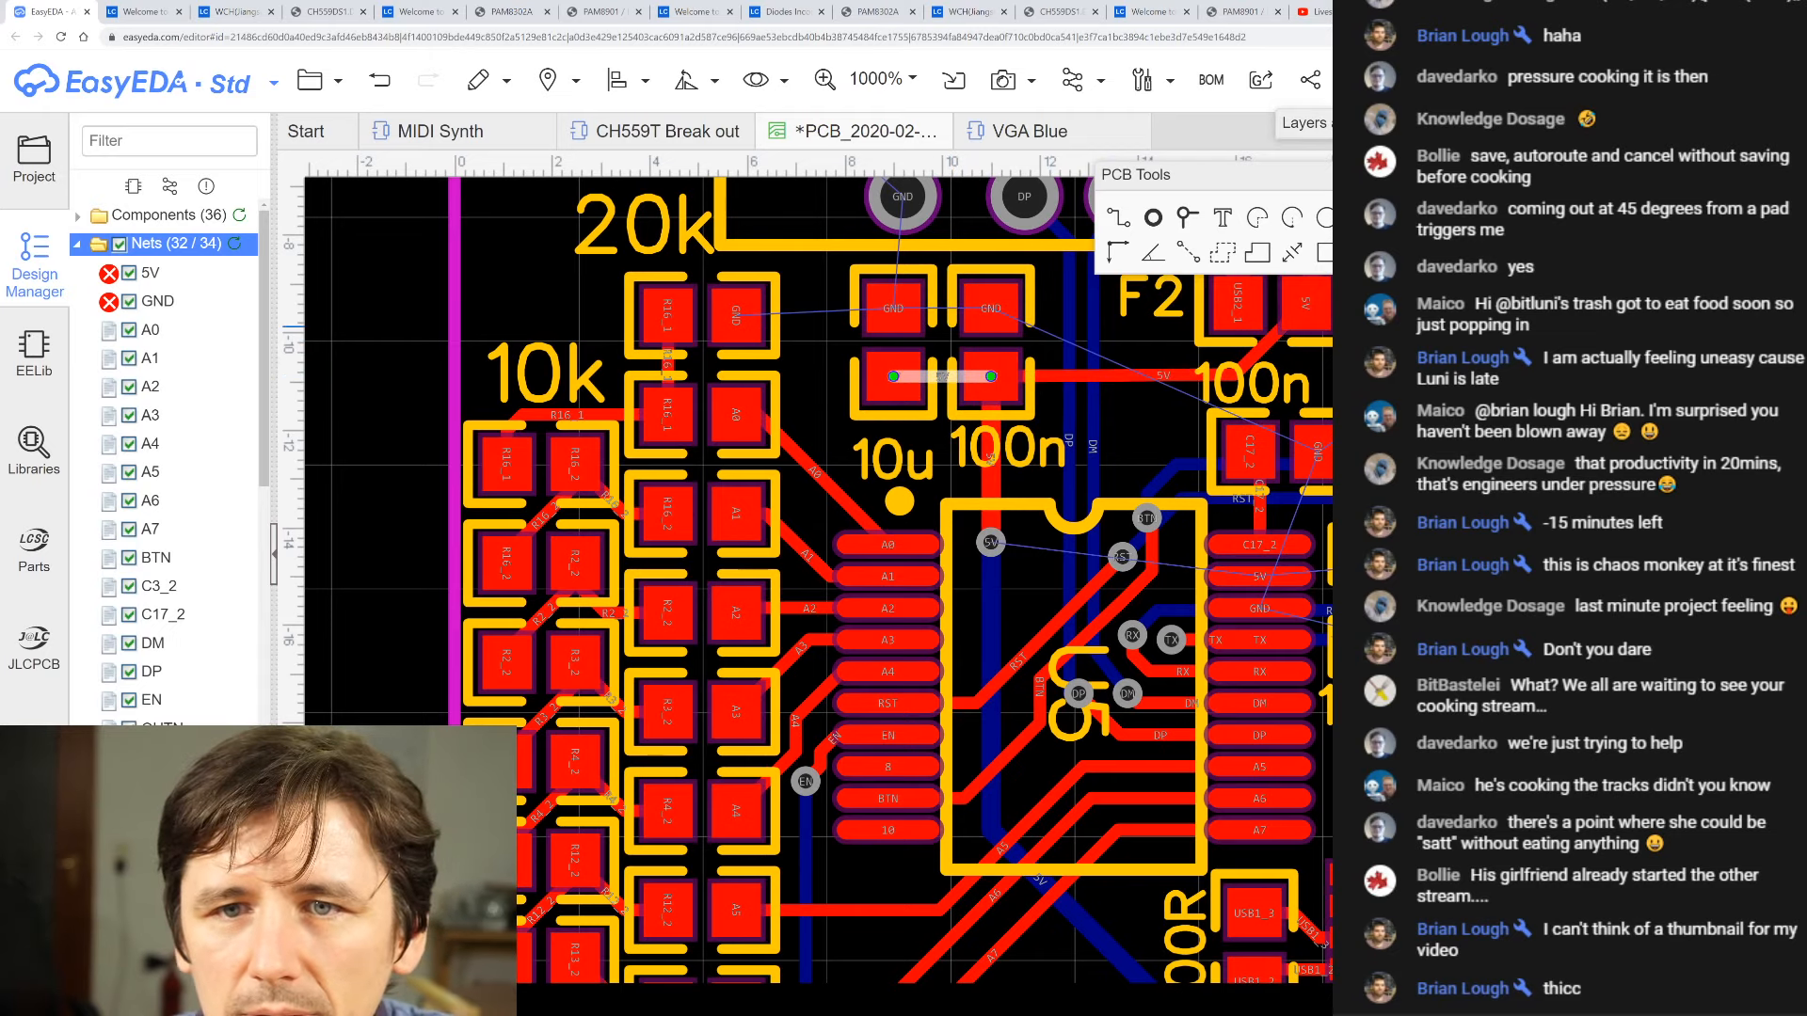
- Widen the 5V track from the 100n capacitor to F2 and shift its diagonal segment clear of F2's USB2_1 pad
left_click(1146, 377)
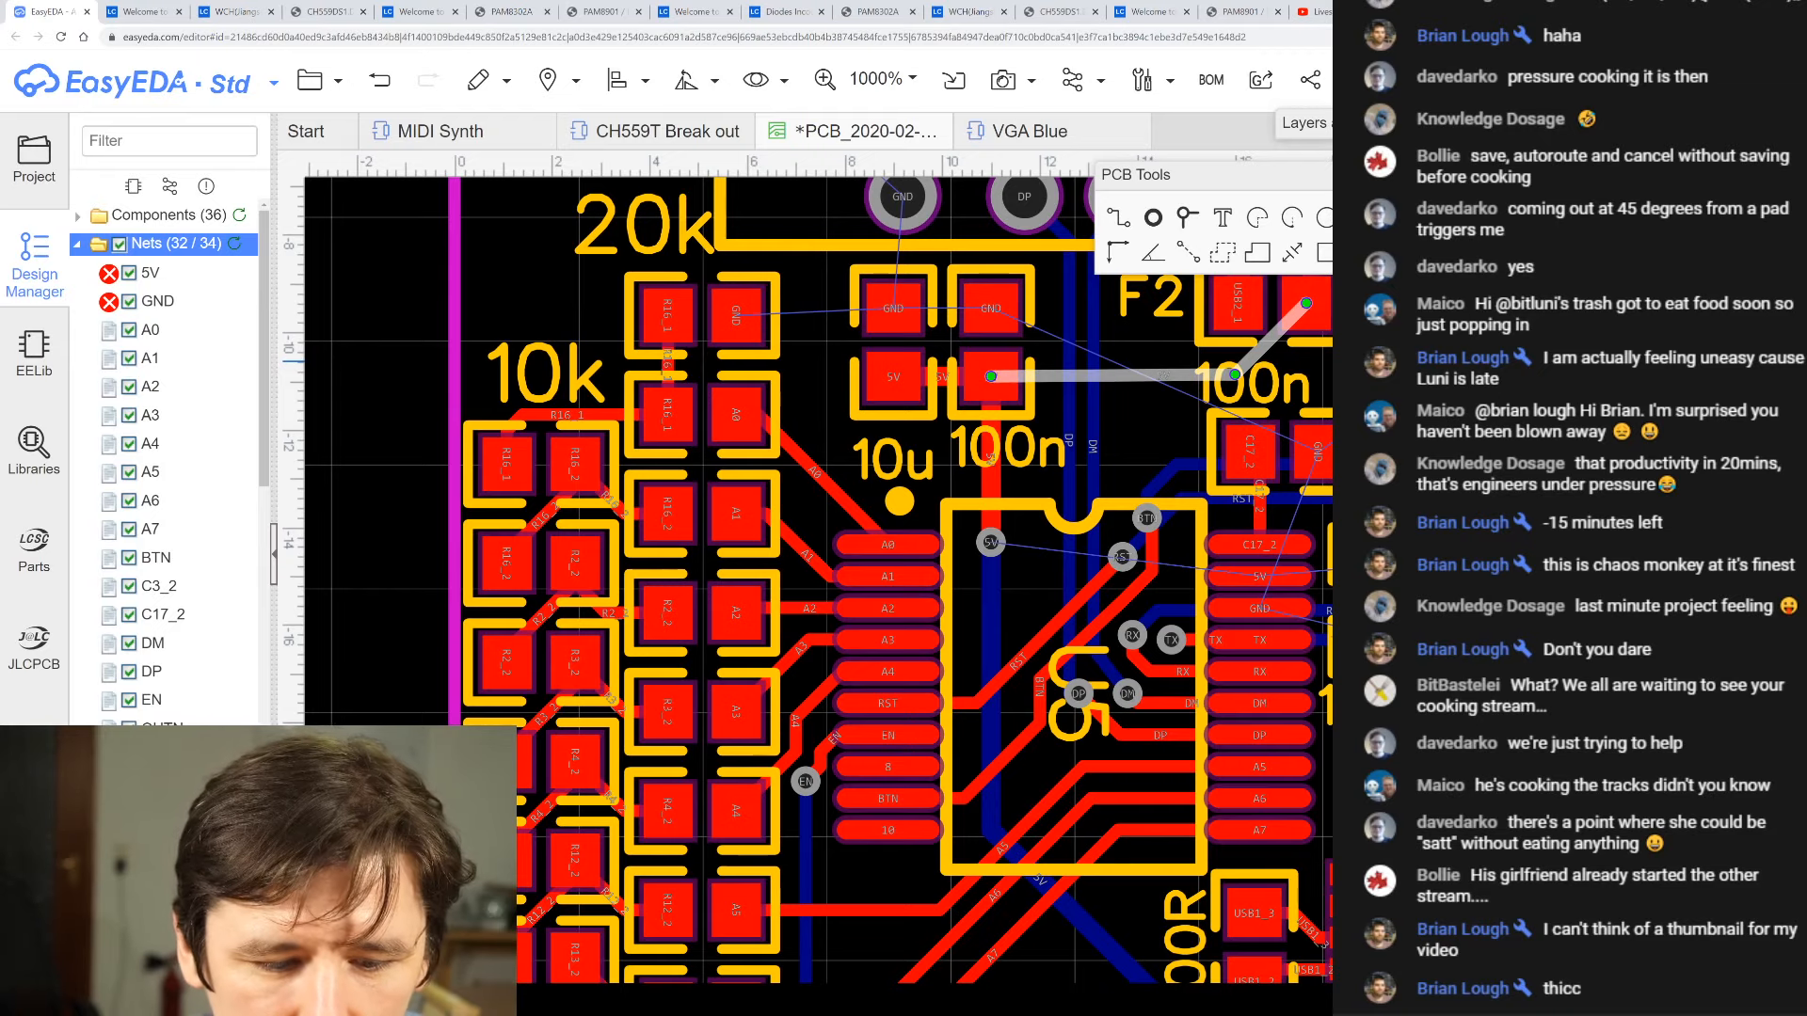
scroll(1013, 379, "down", 3)
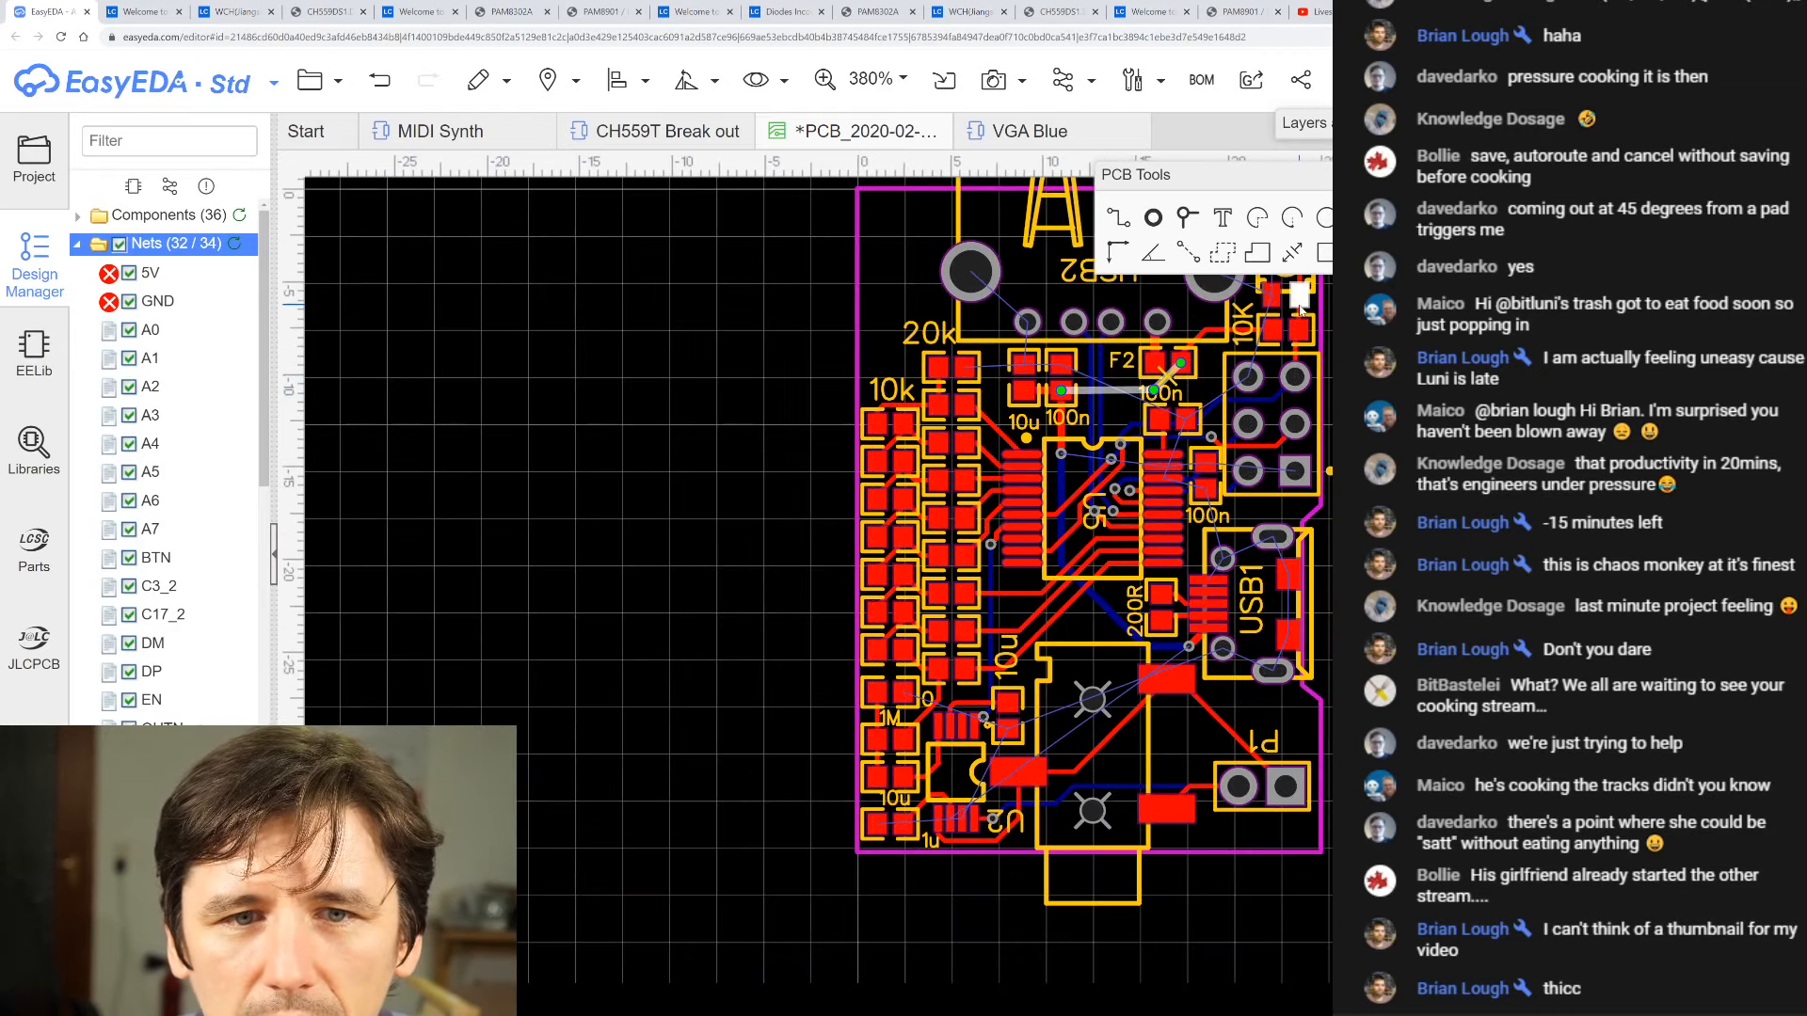
scroll(1264, 323, "up", 3)
scroll(1009, 435, "up", 3)
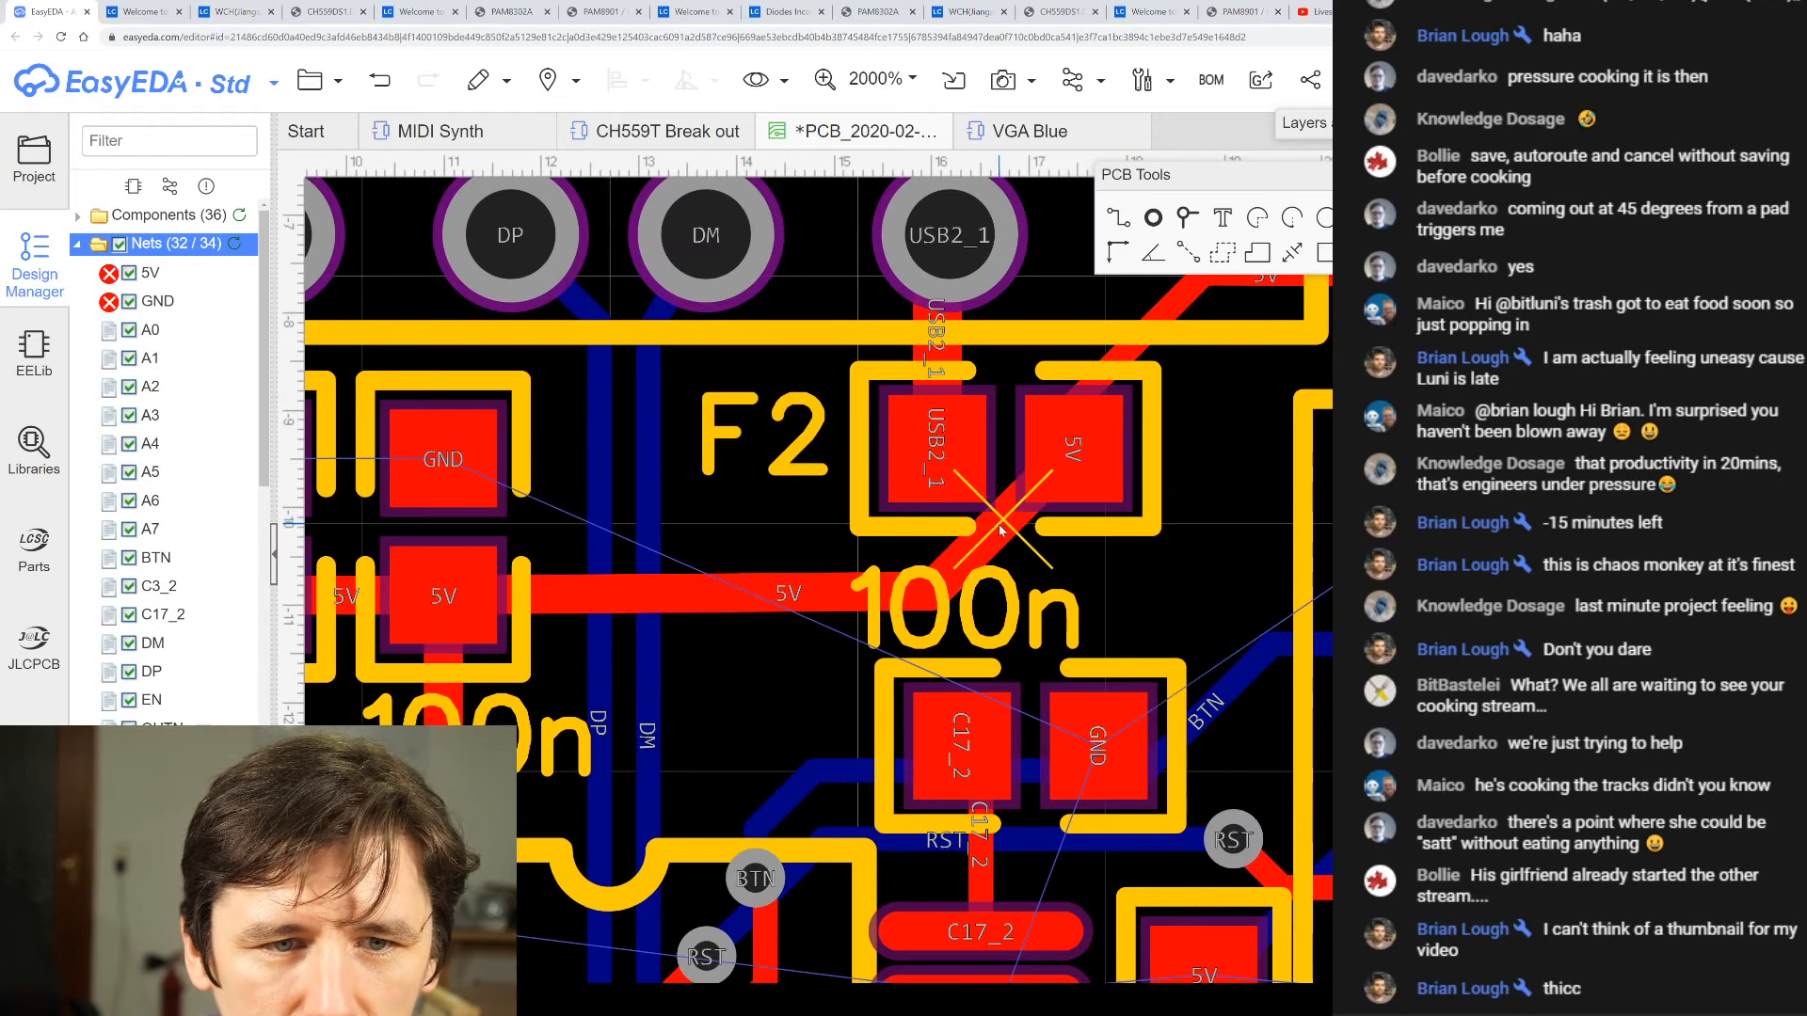
scroll(1185, 395, "down", 2)
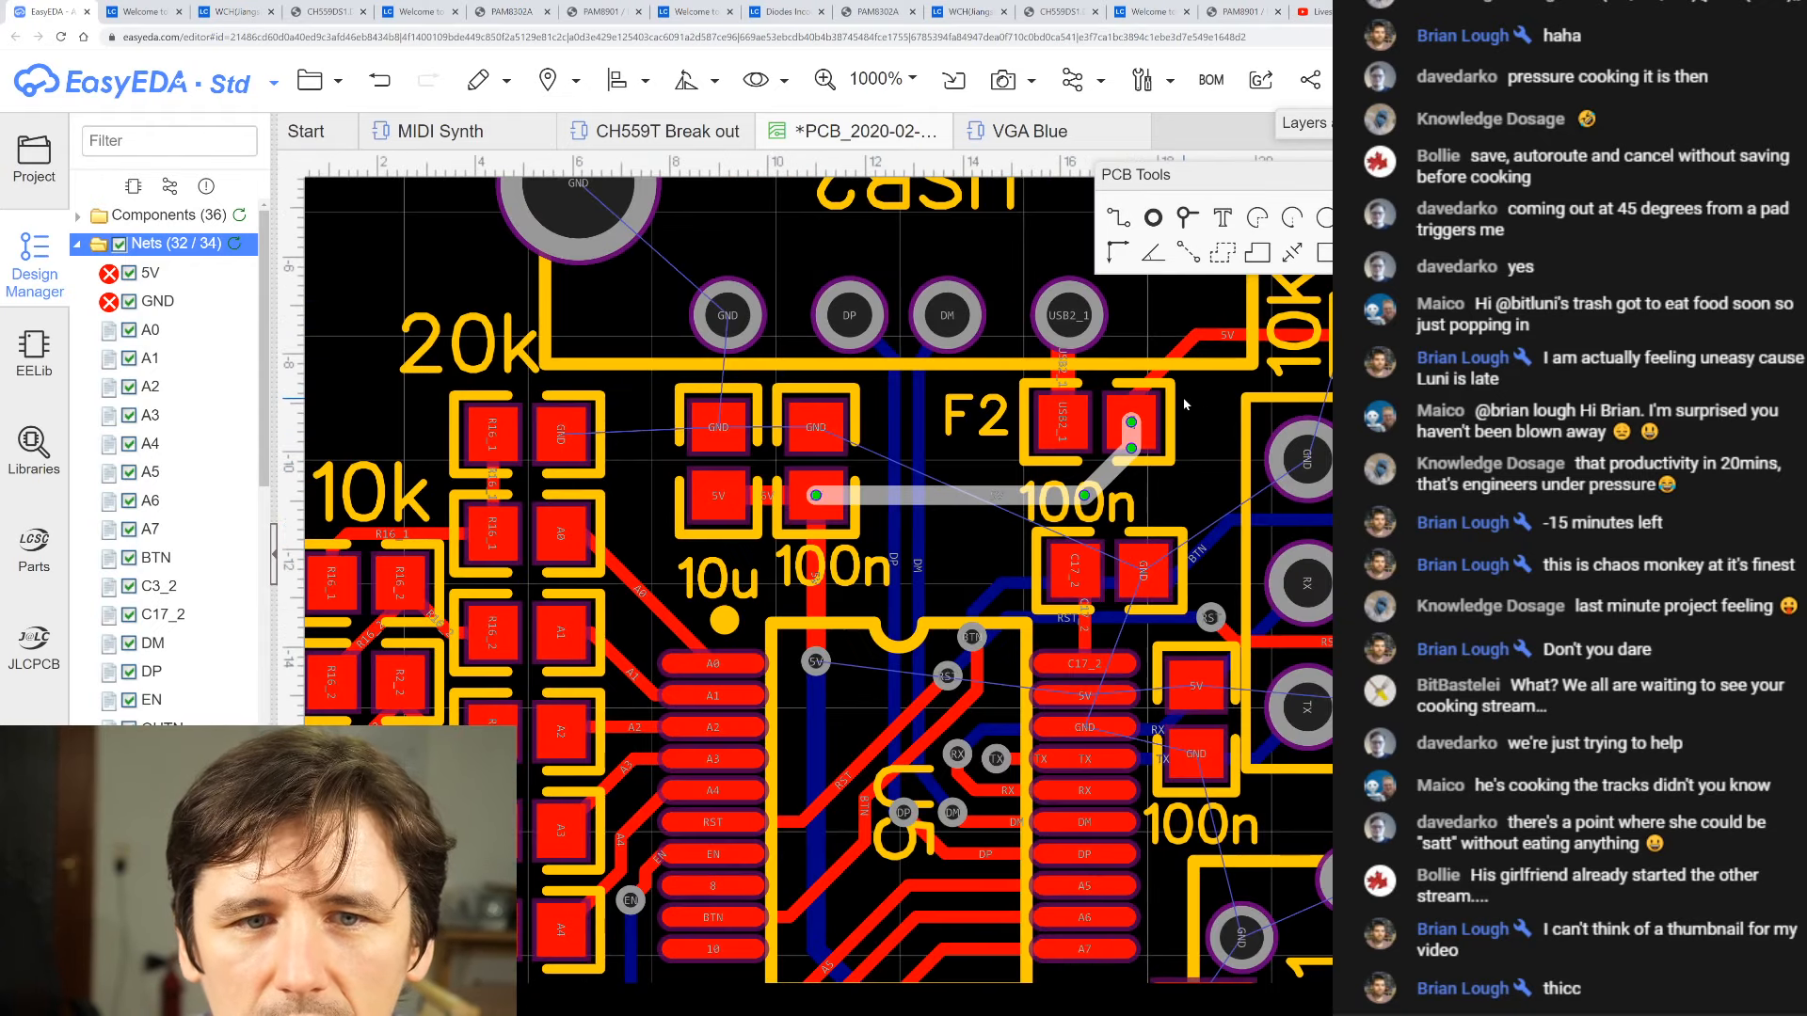
- Adjust the 5V track leaving F2 towards the 10K resistor and widen the USB2_1 track between USB2 and F2
left_click(1184, 350)
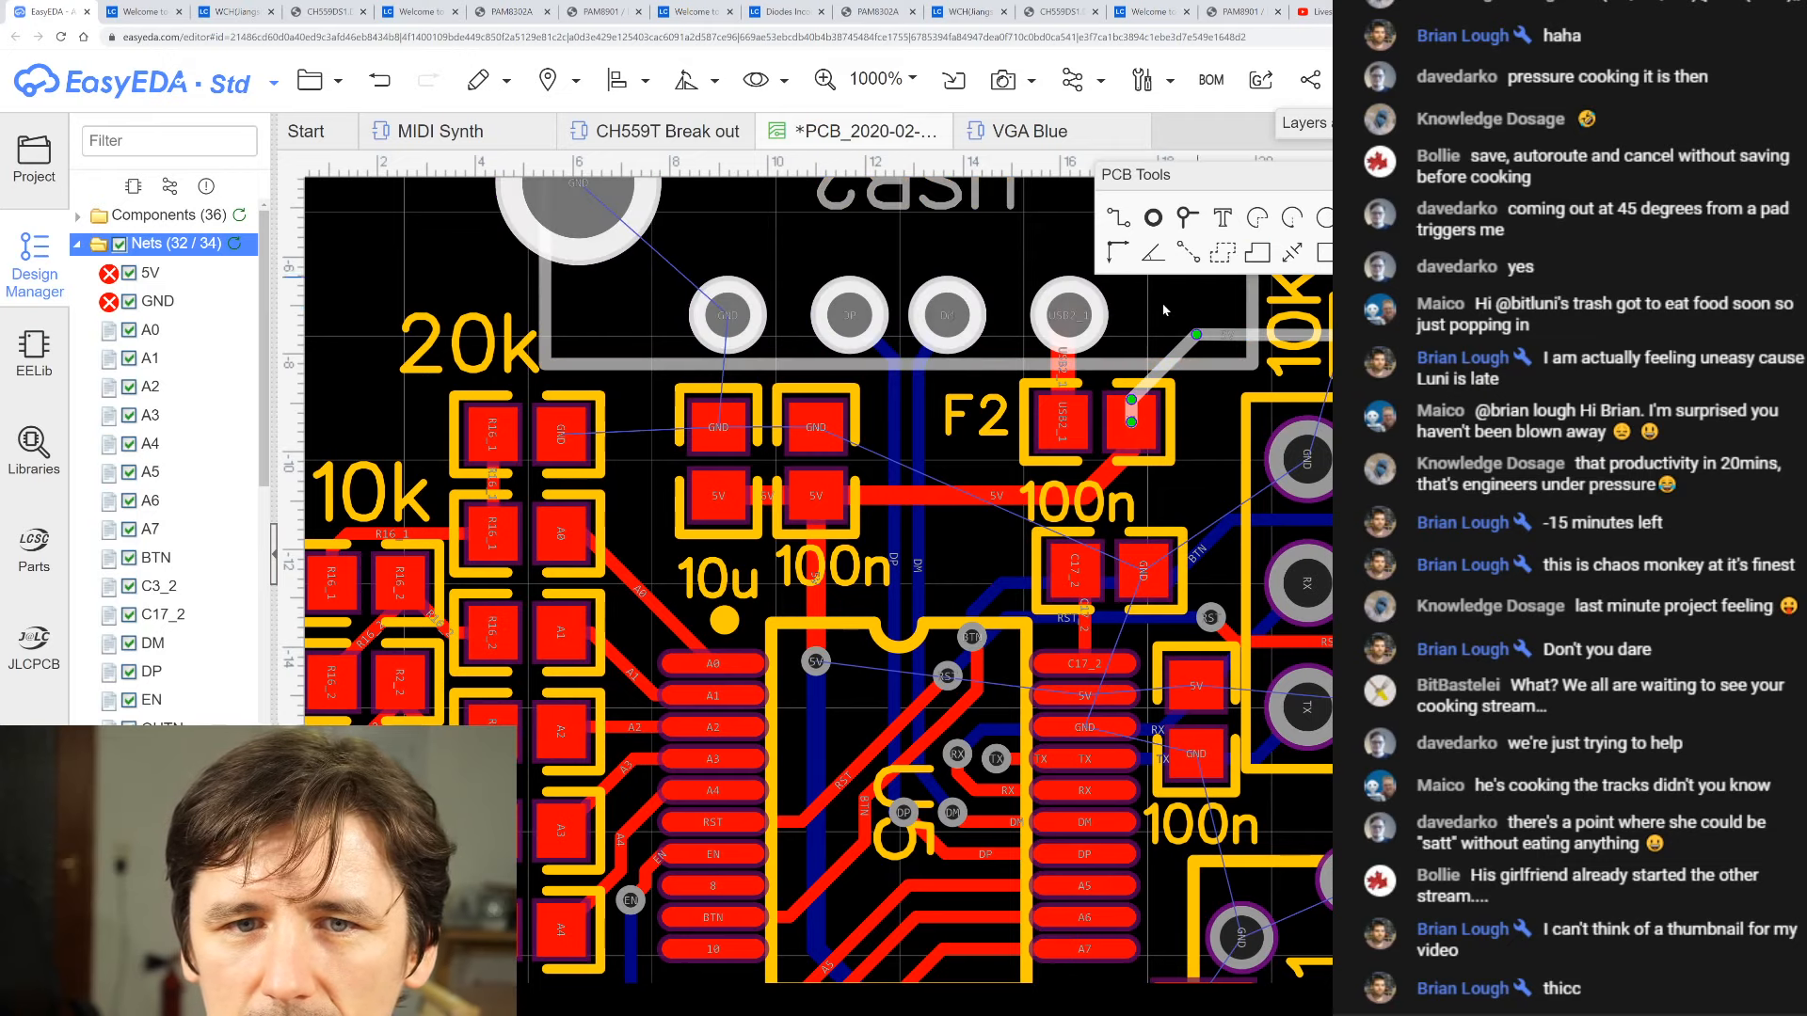
left_click(1073, 374)
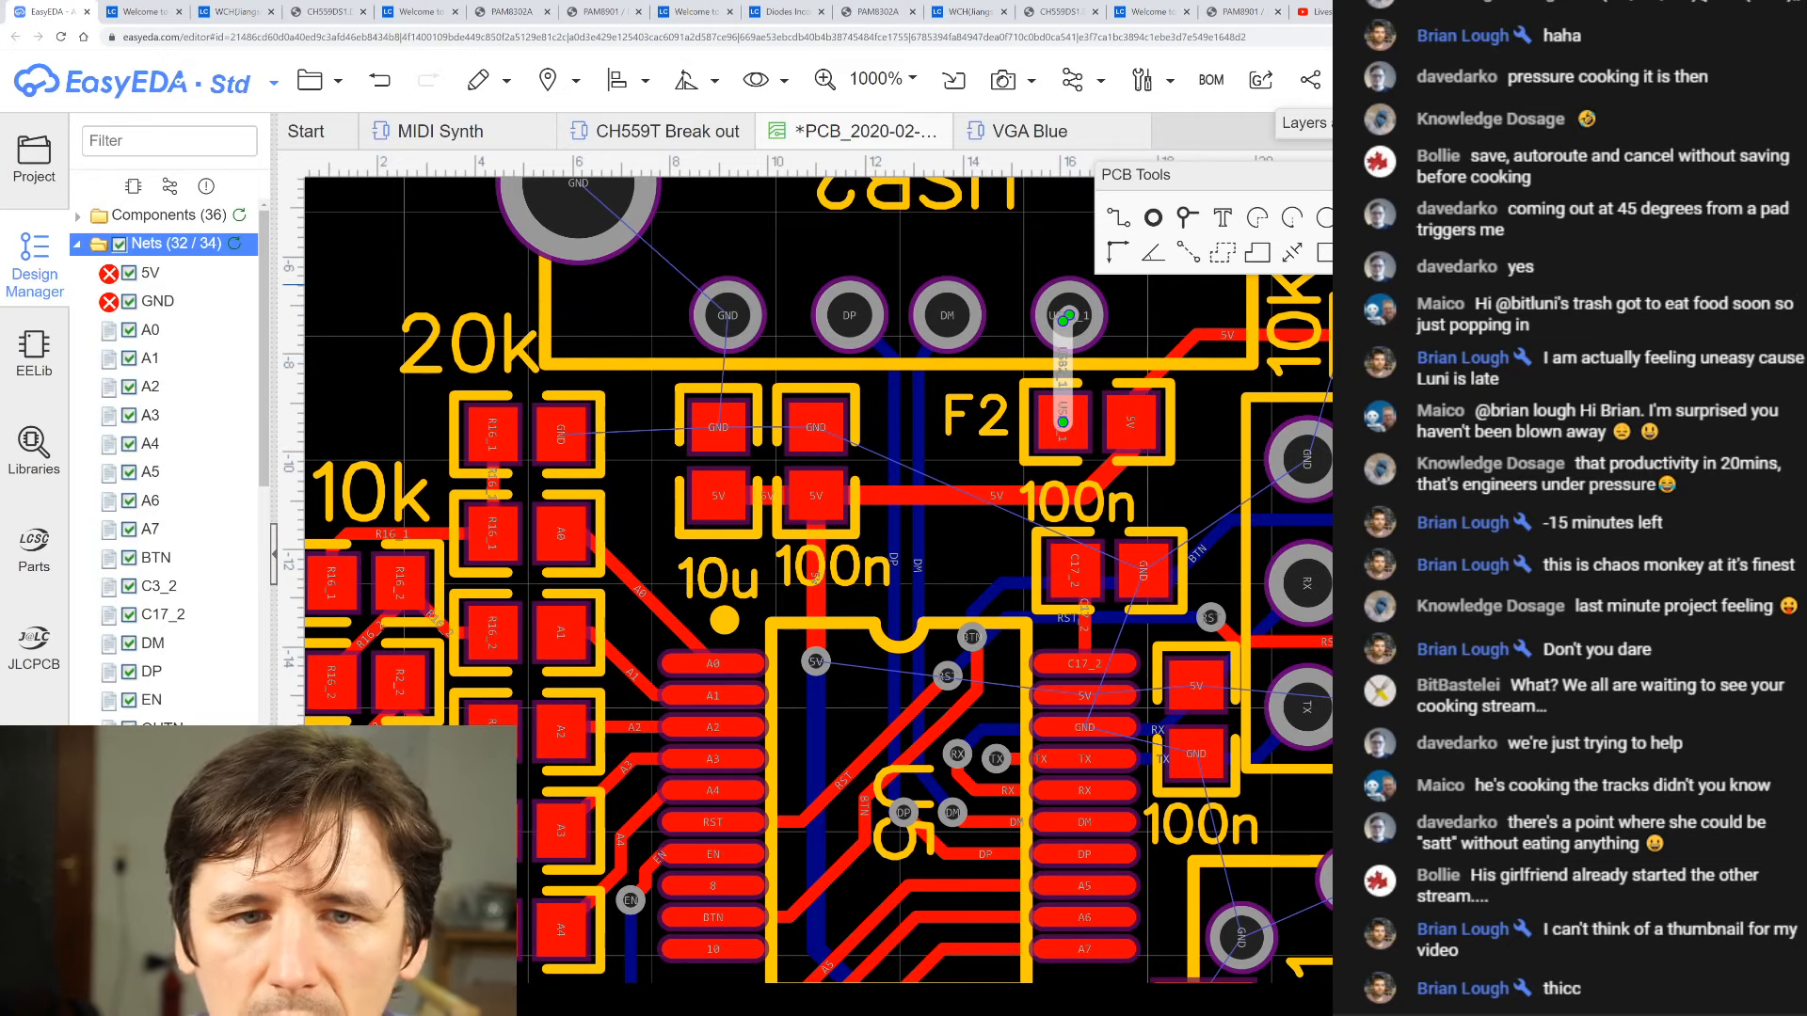
- Route a bottom-layer 5V branch from the diagonal 5V track down beside the 10u capacitor near U2, ending in a via to the top layer
scroll(1063, 396, "down", 4)
scroll(1070, 786, "up", 4)
scroll(1177, 386, "down", 5)
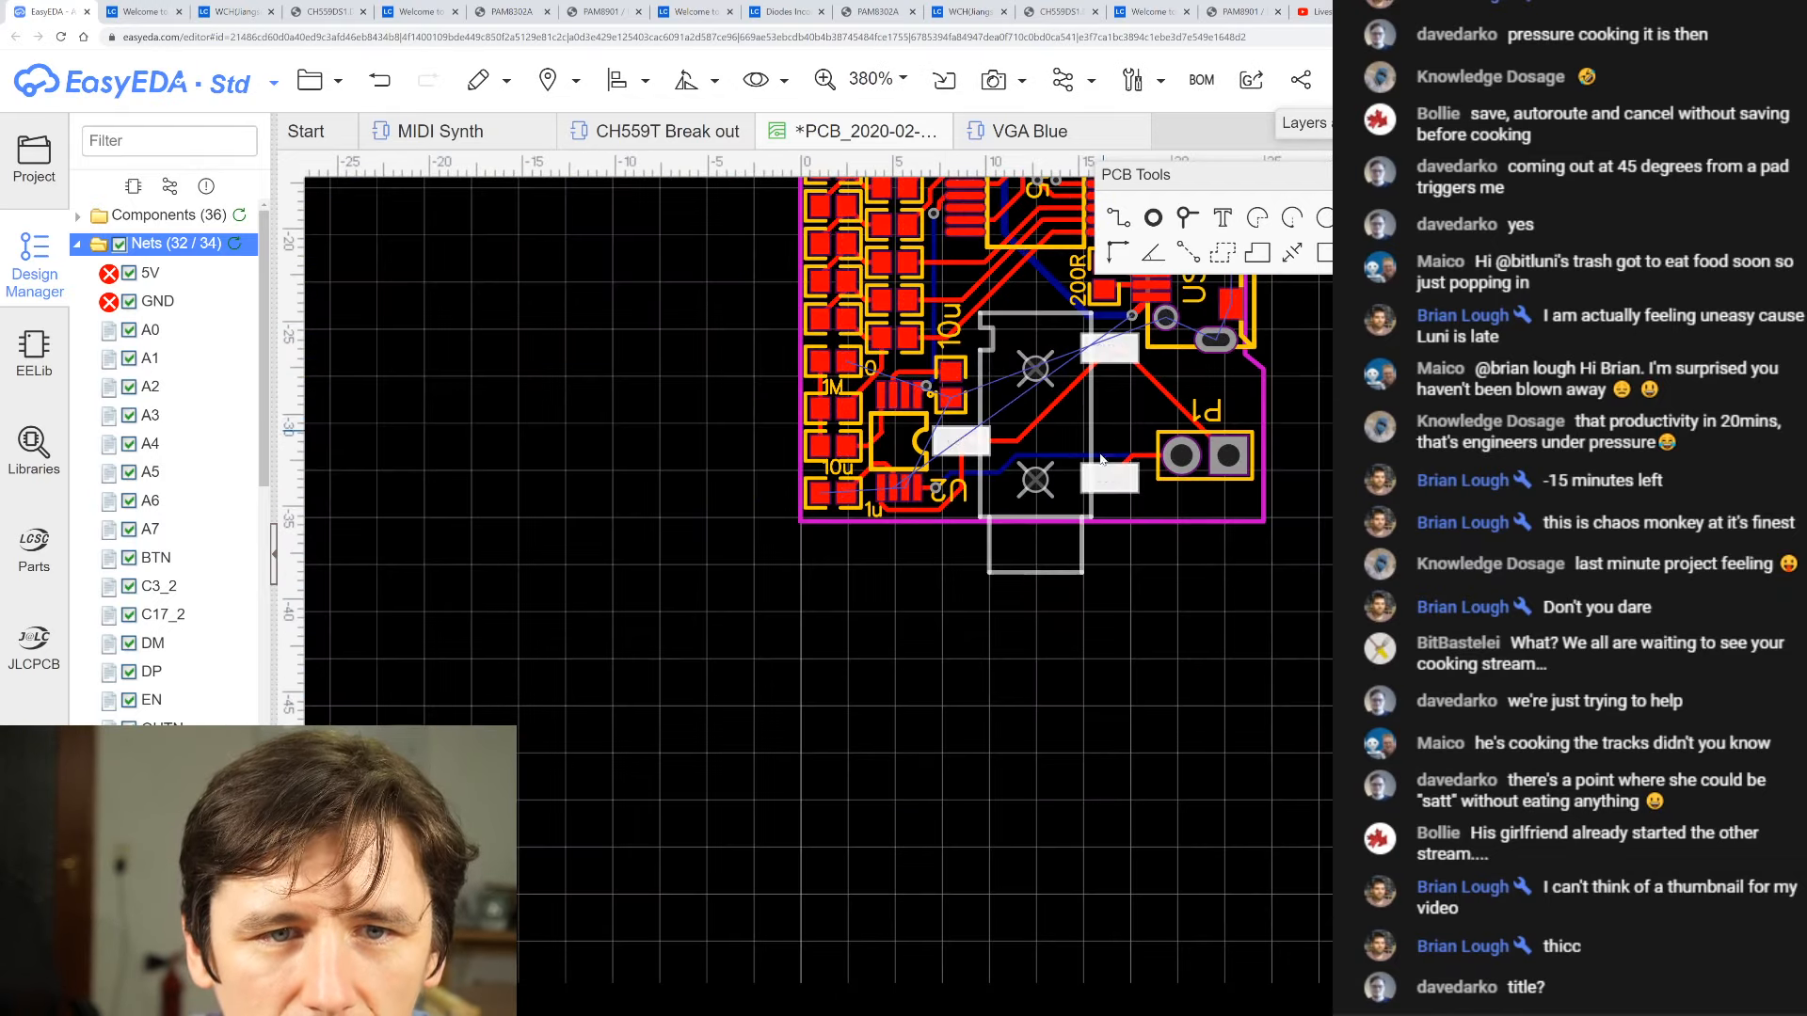
scroll(1194, 370, "up", 2)
scroll(1224, 339, "up", 1)
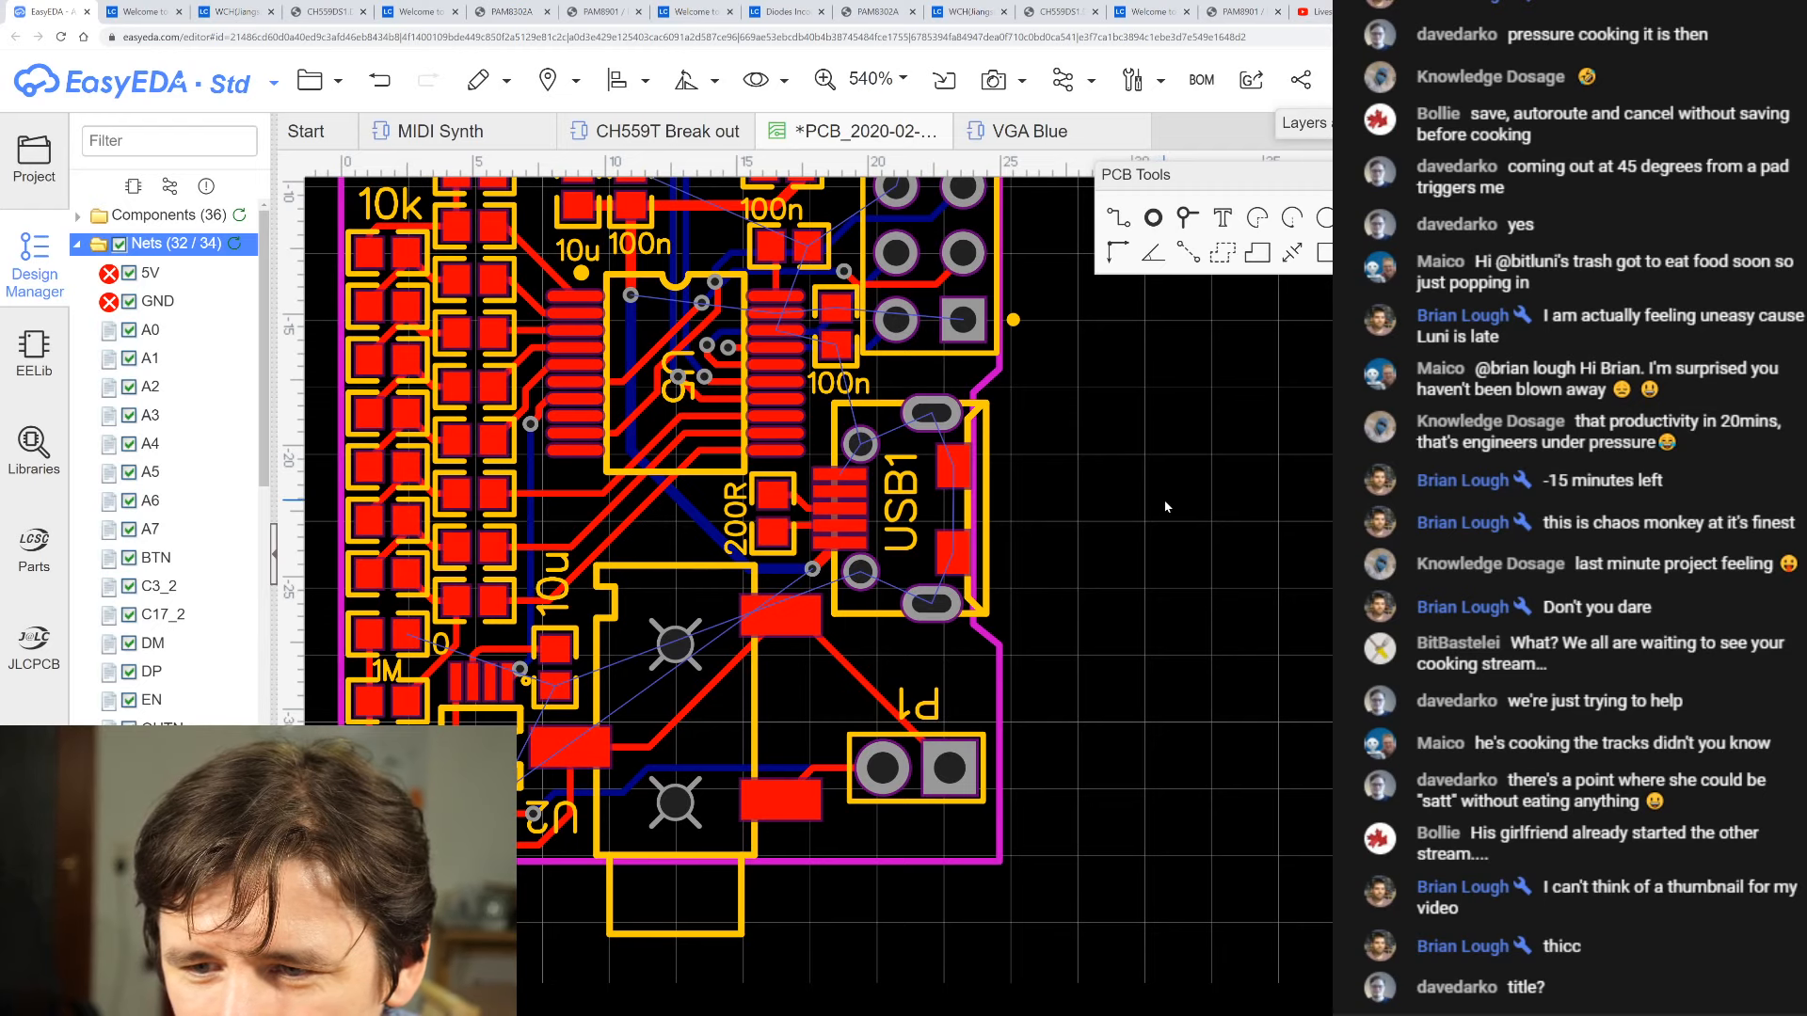
scroll(1168, 505, "down", 1)
scroll(881, 303, "up", 1)
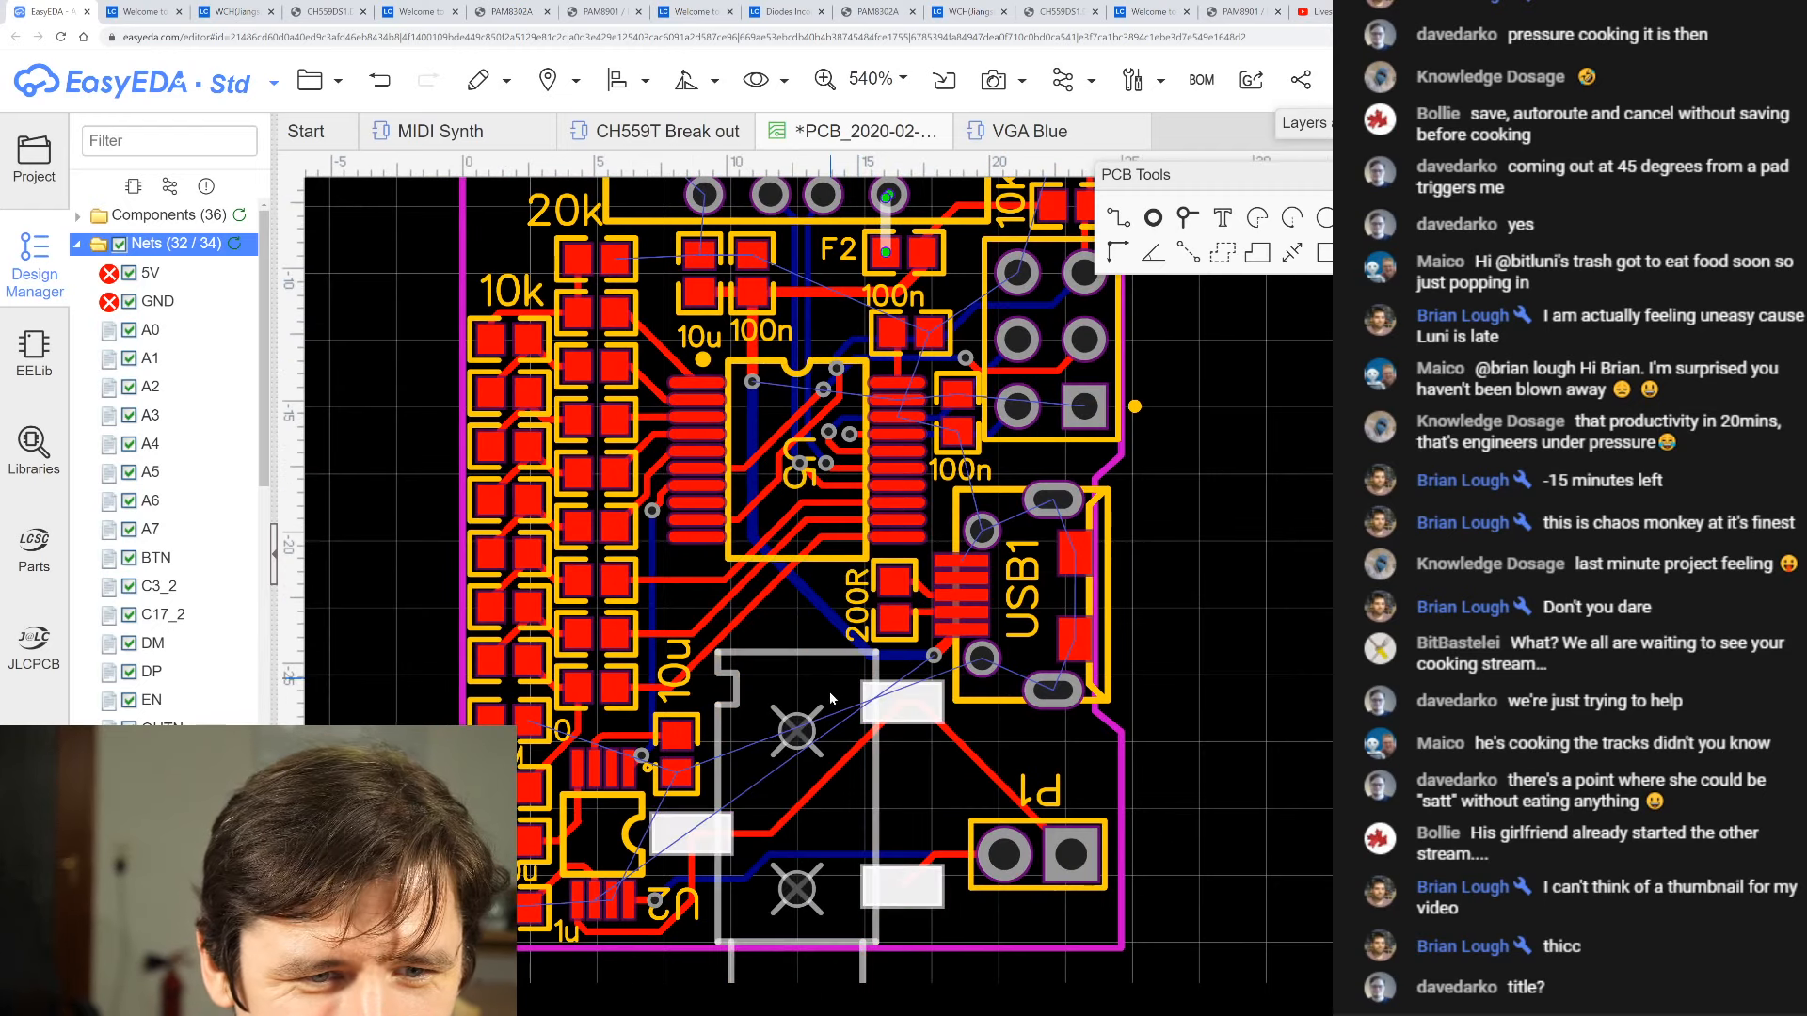
scroll(826, 720, "up", 1)
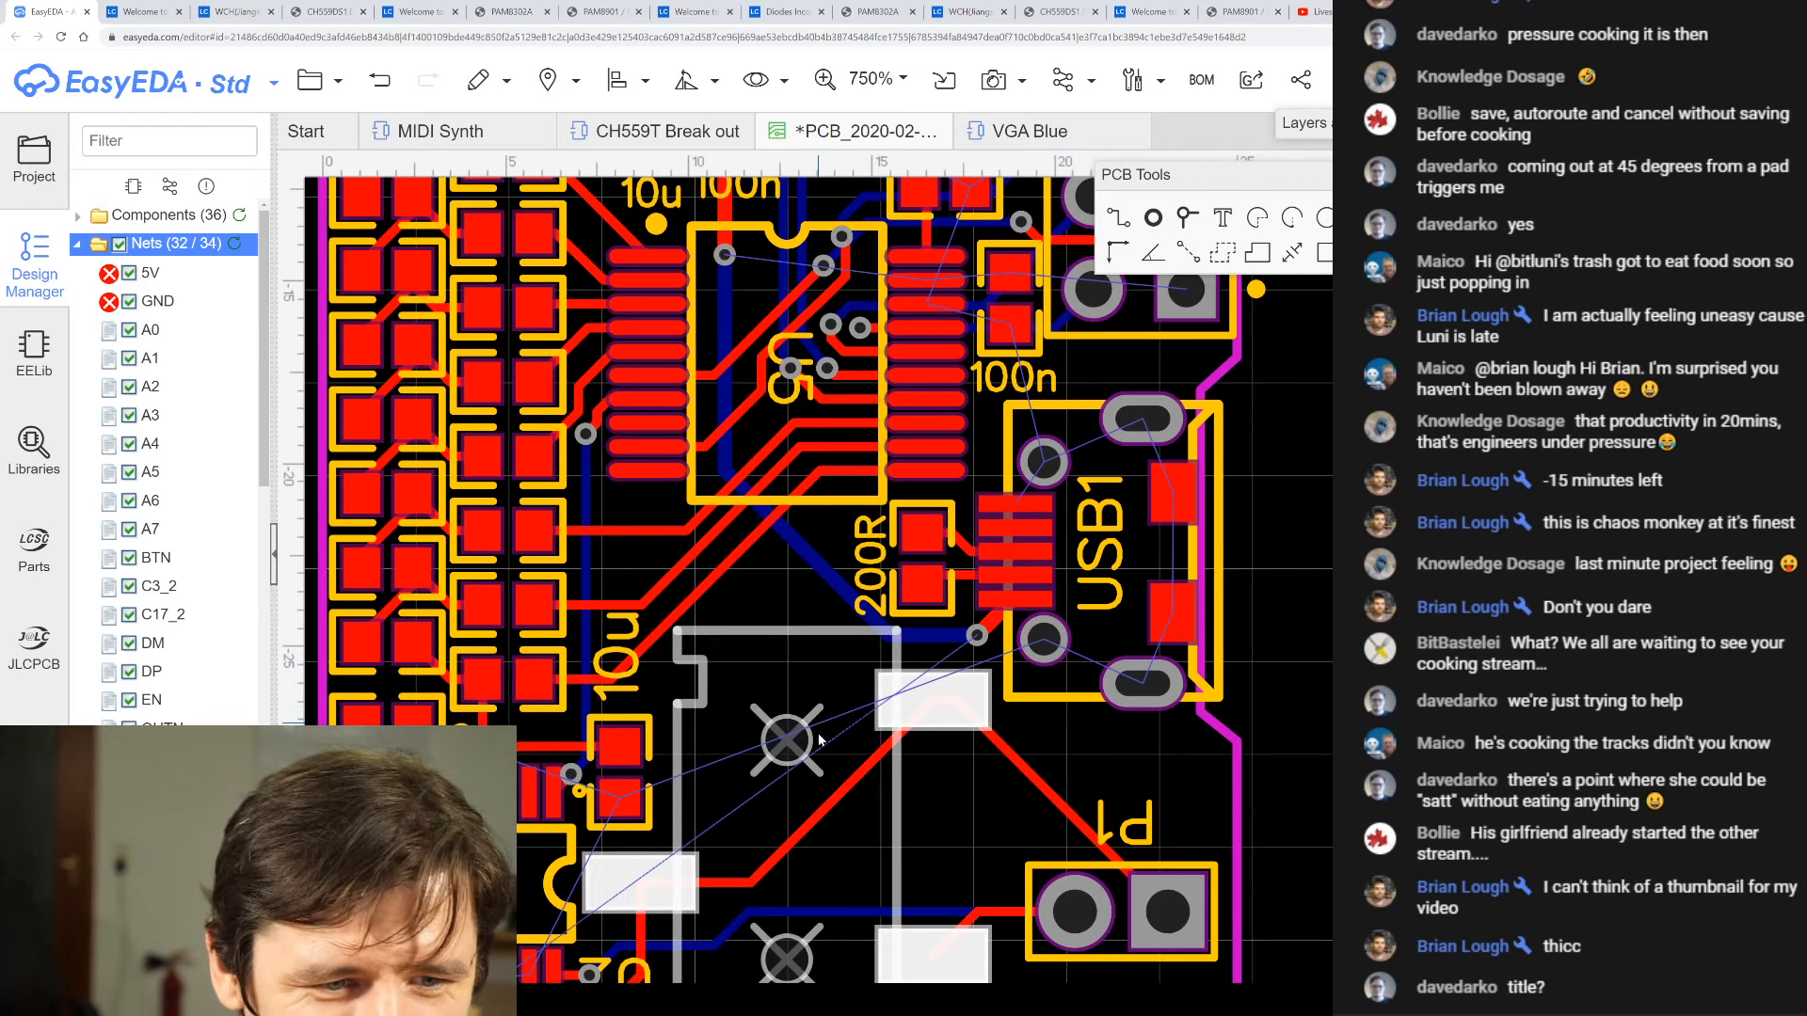
left_click(1120, 221)
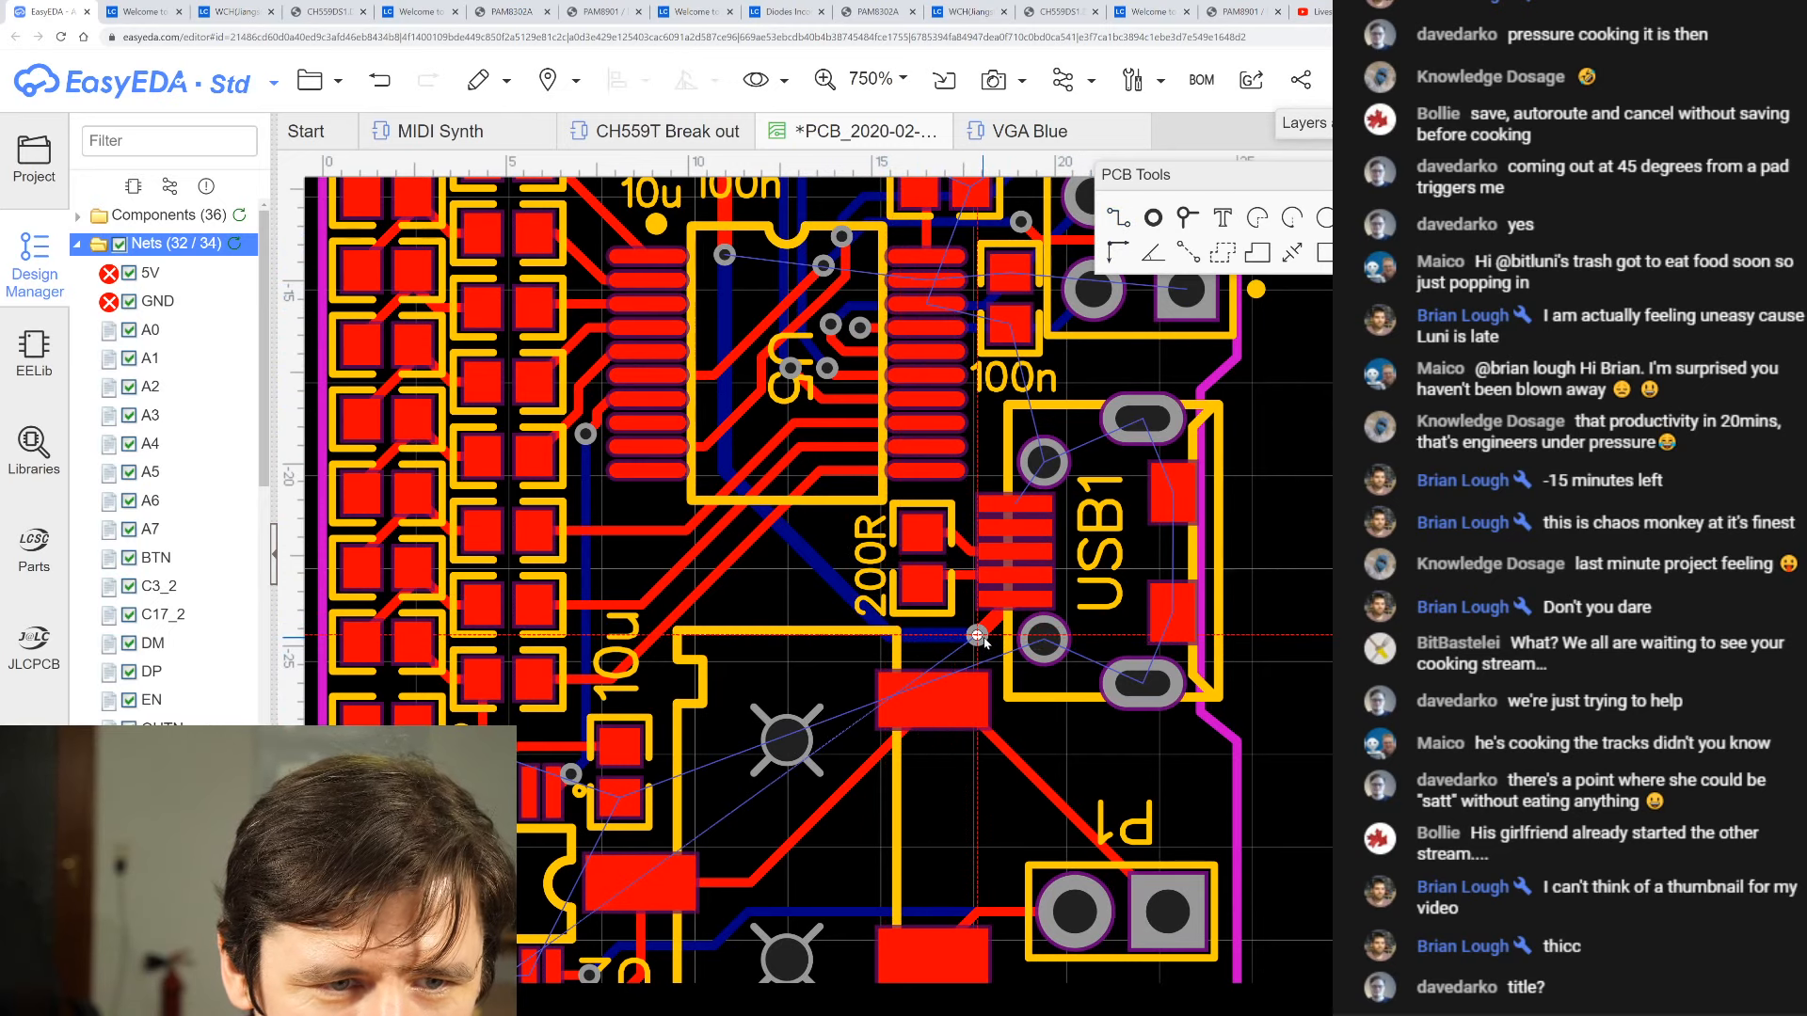
left_click(808, 556)
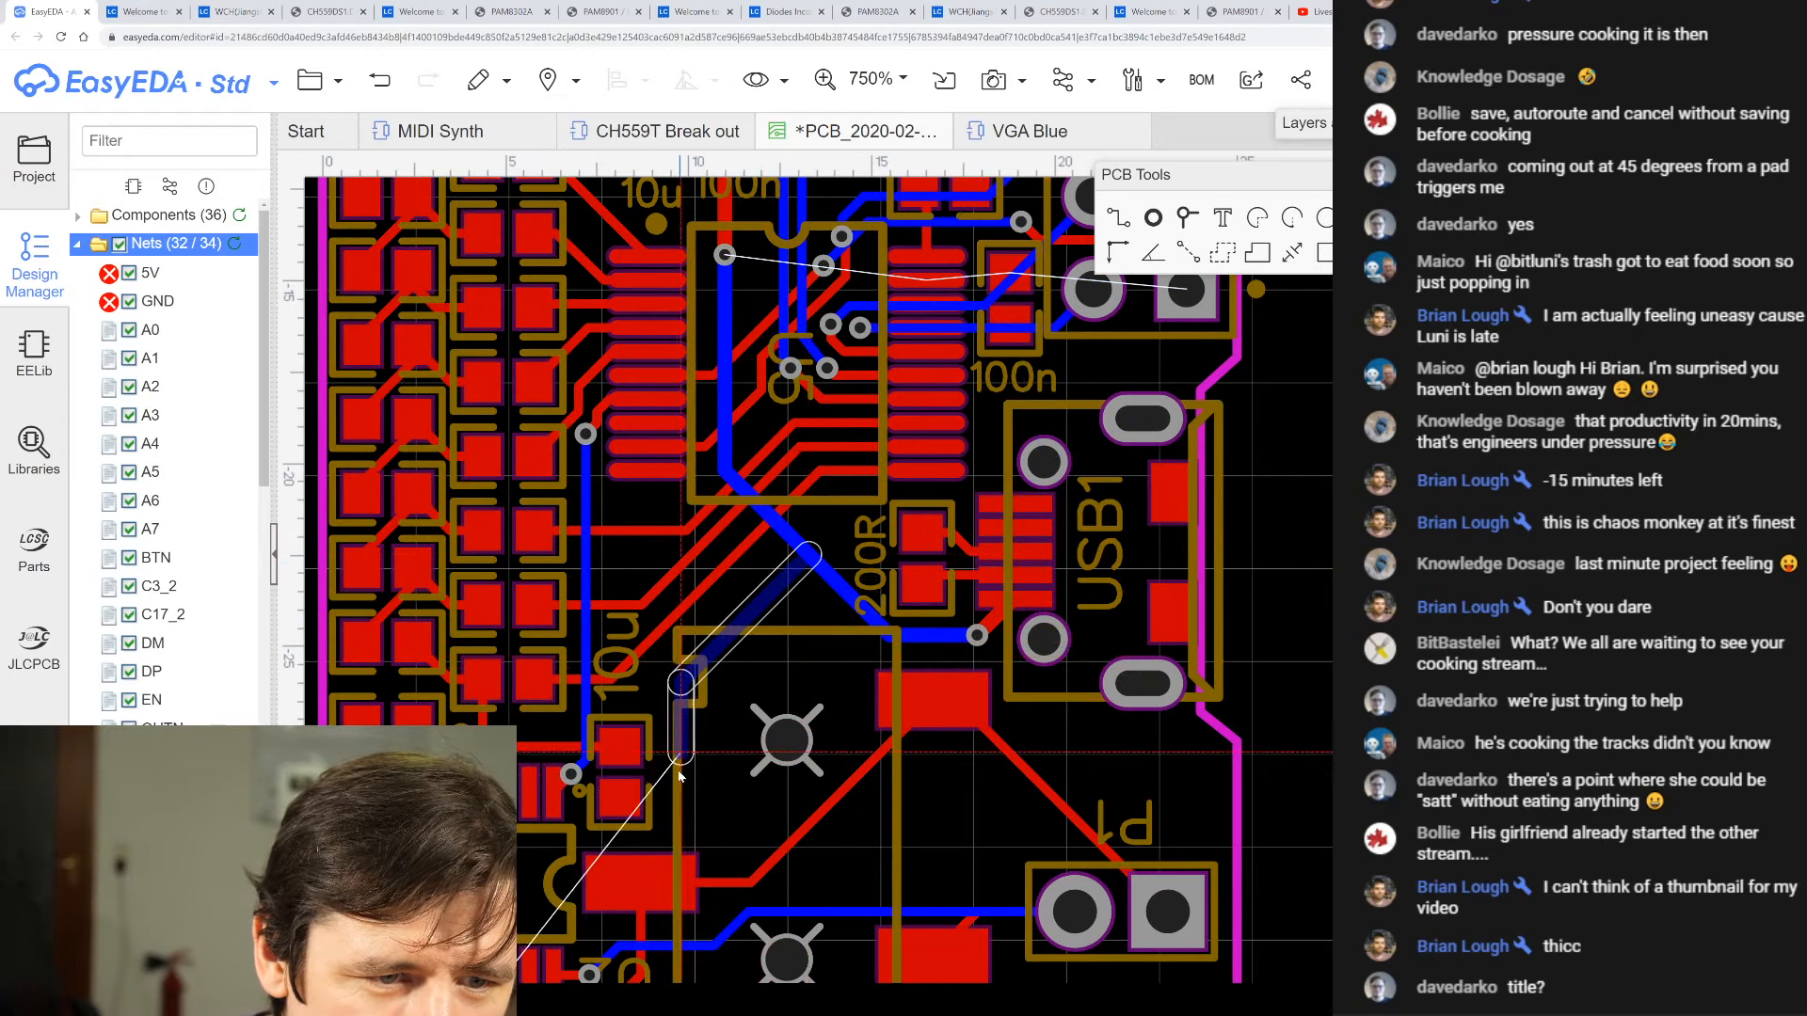
scroll(684, 798, "down", 5)
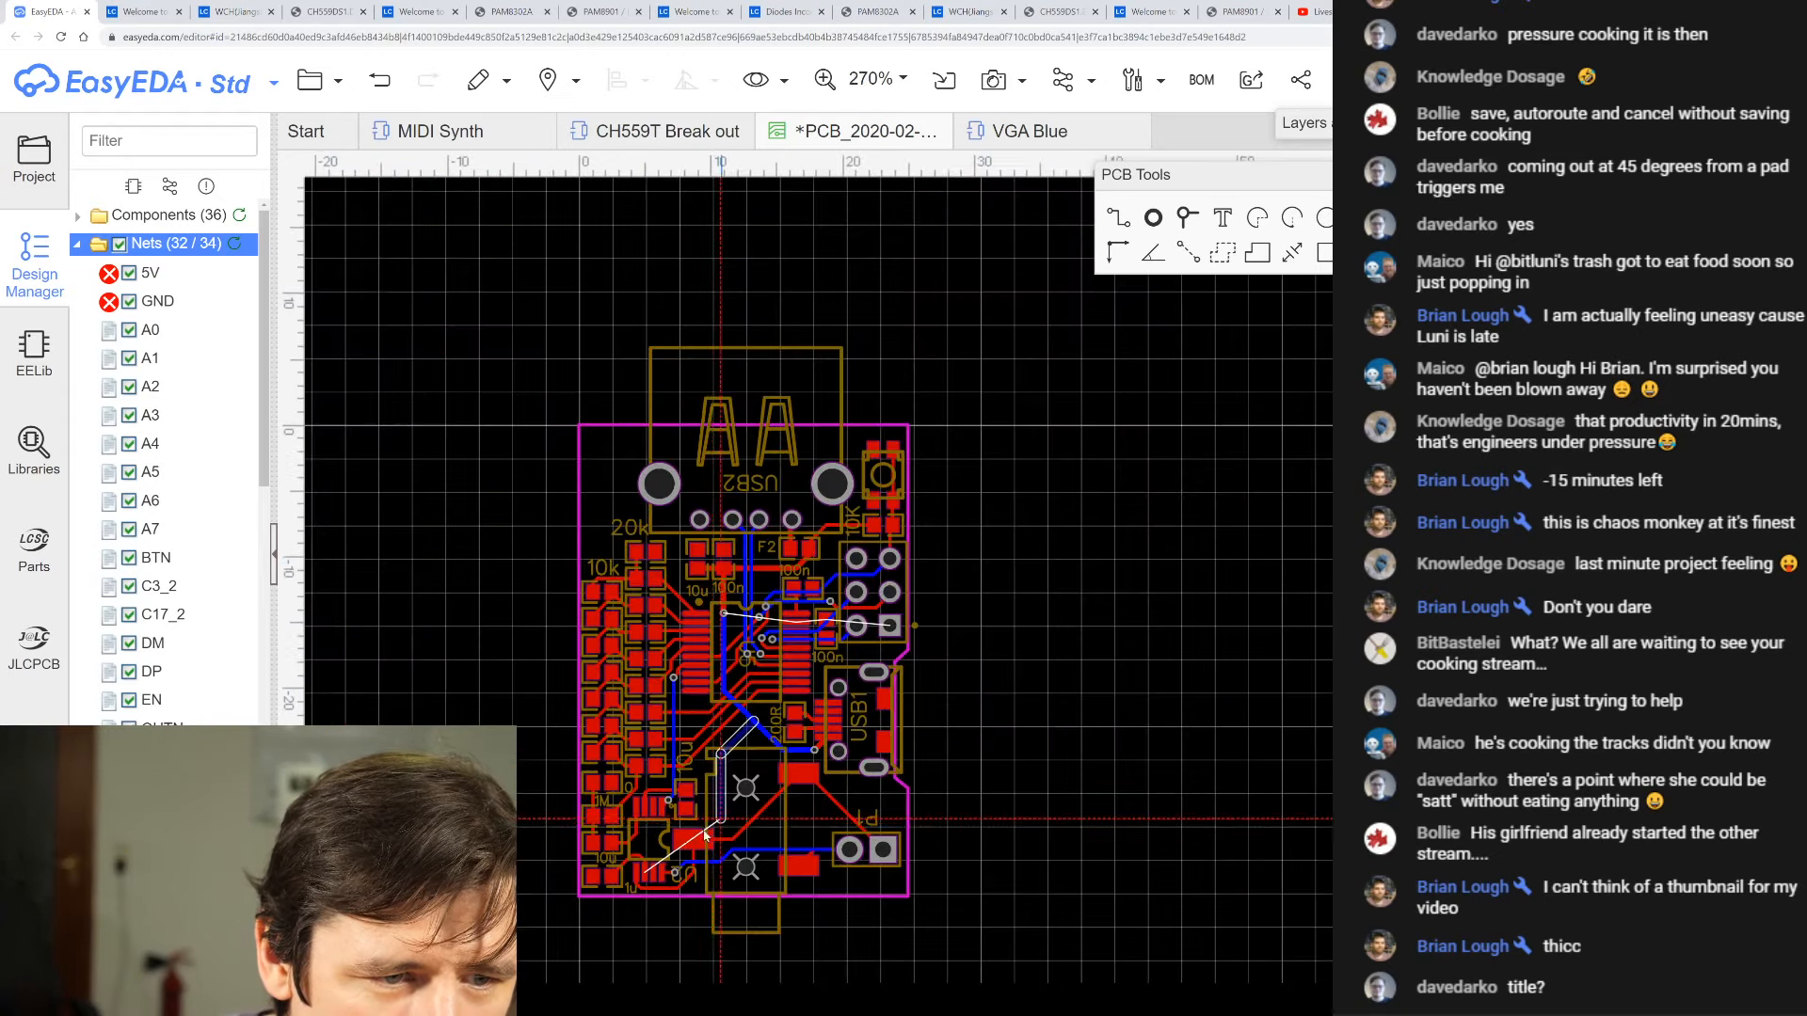
scroll(842, 670, "up", 6)
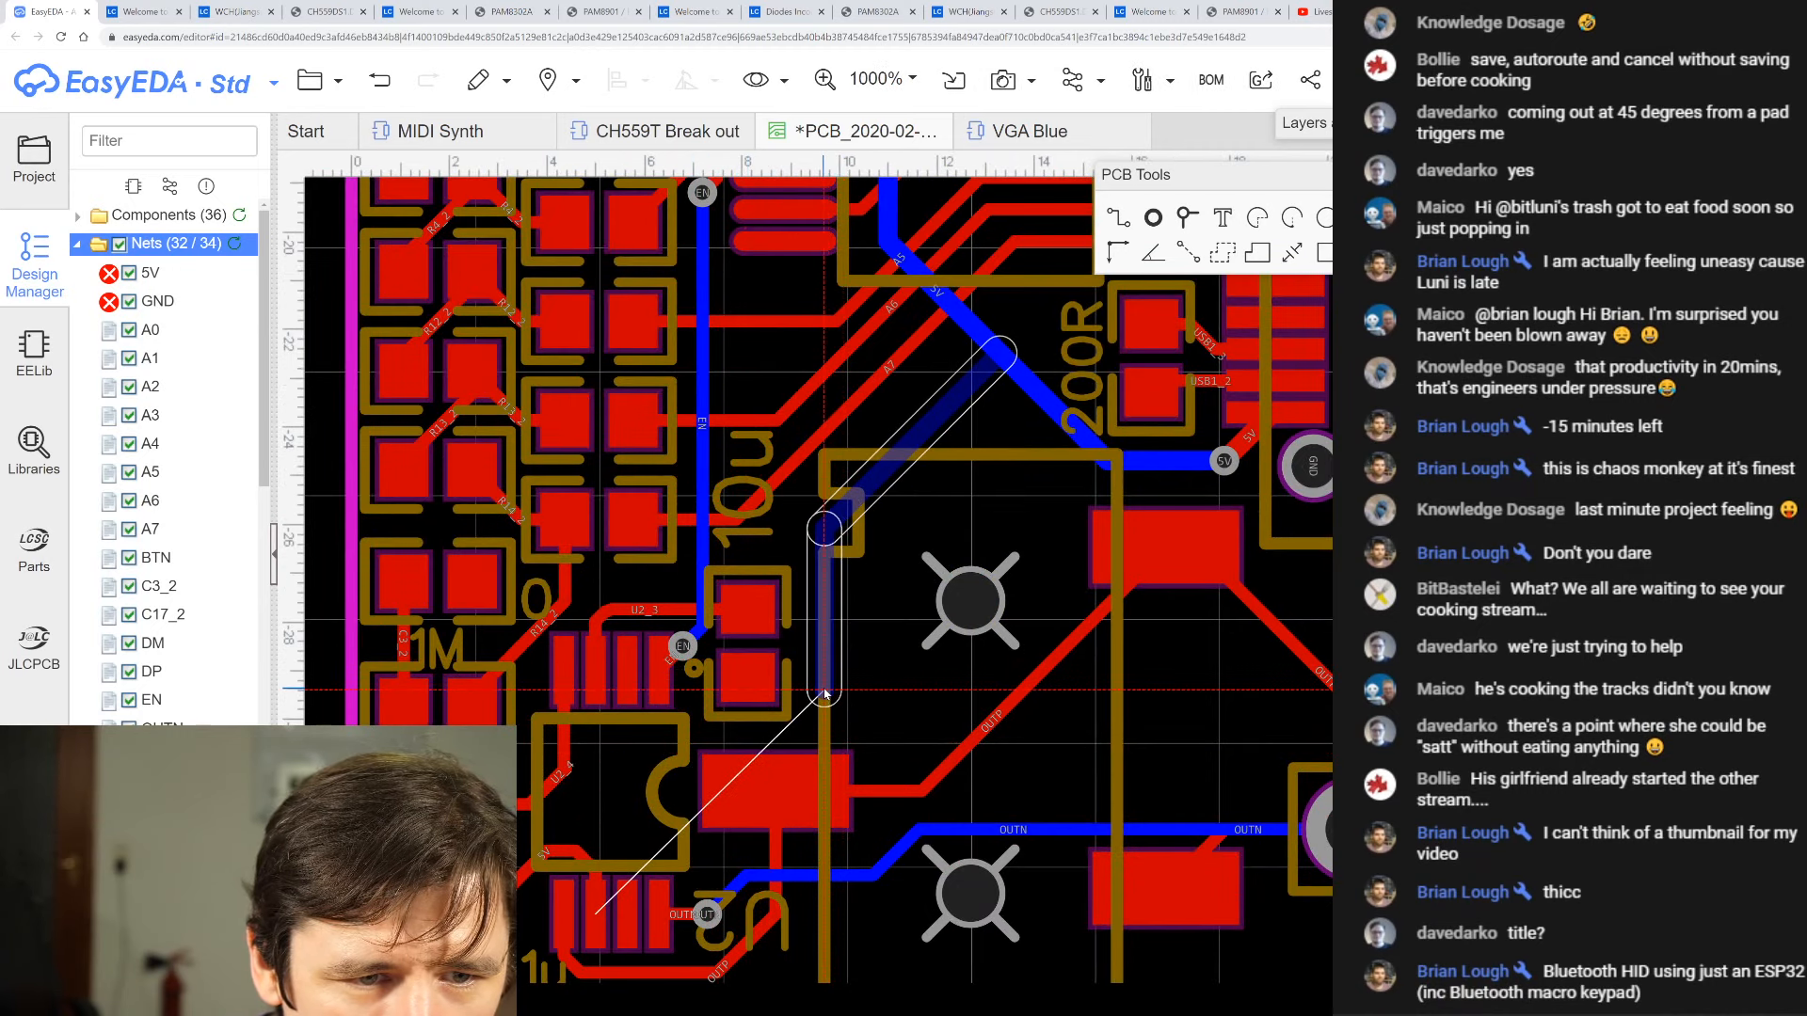
left_click(831, 690)
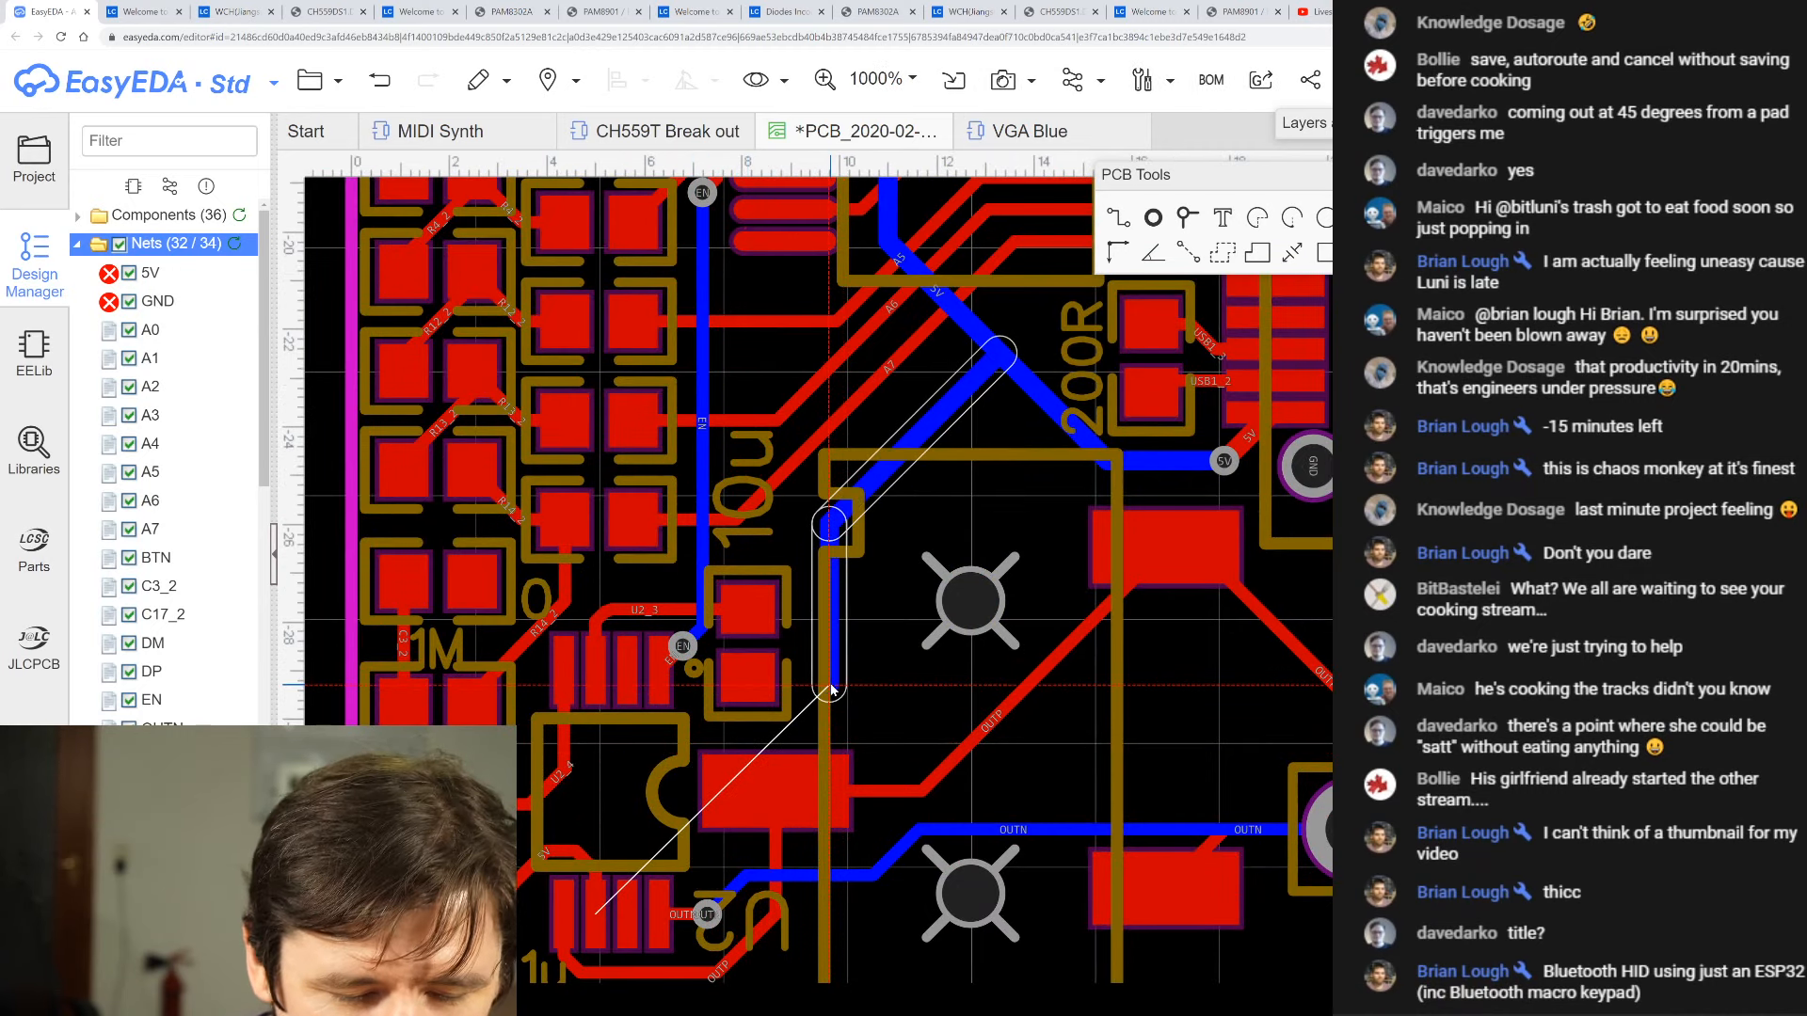
key("t")
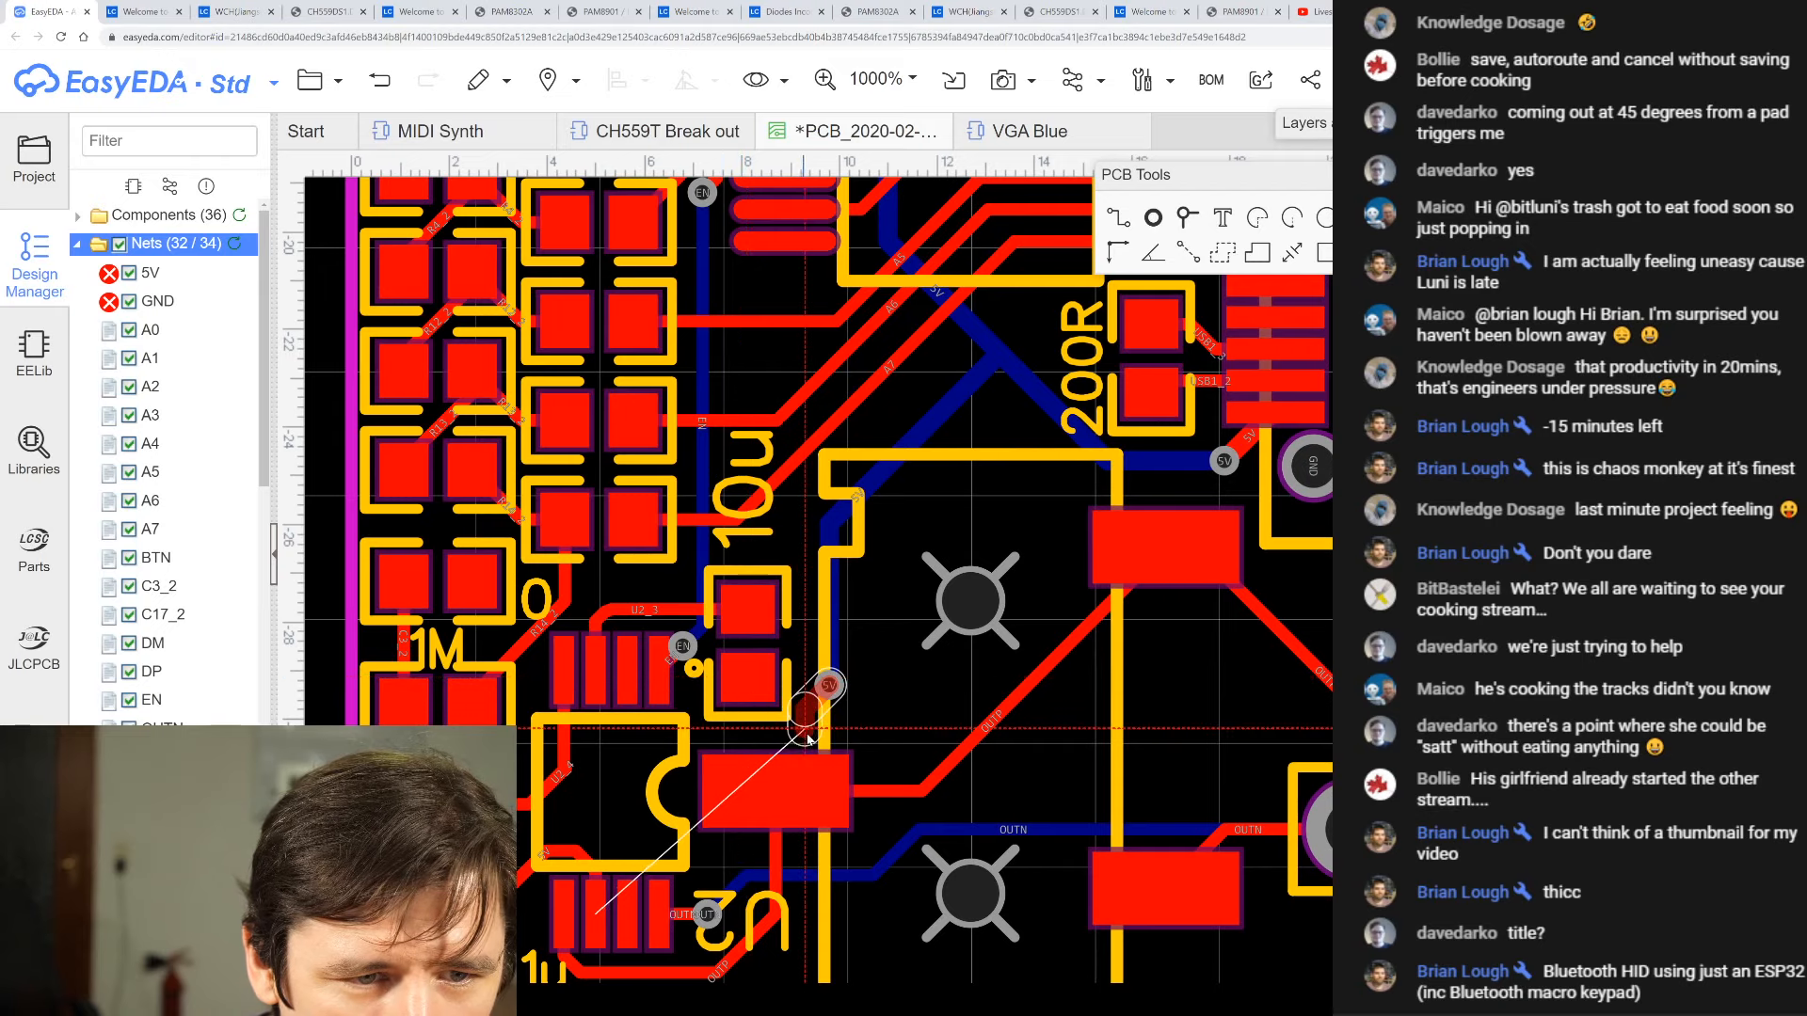
scroll(798, 775, "up", 1)
scroll(815, 725, "up", 1)
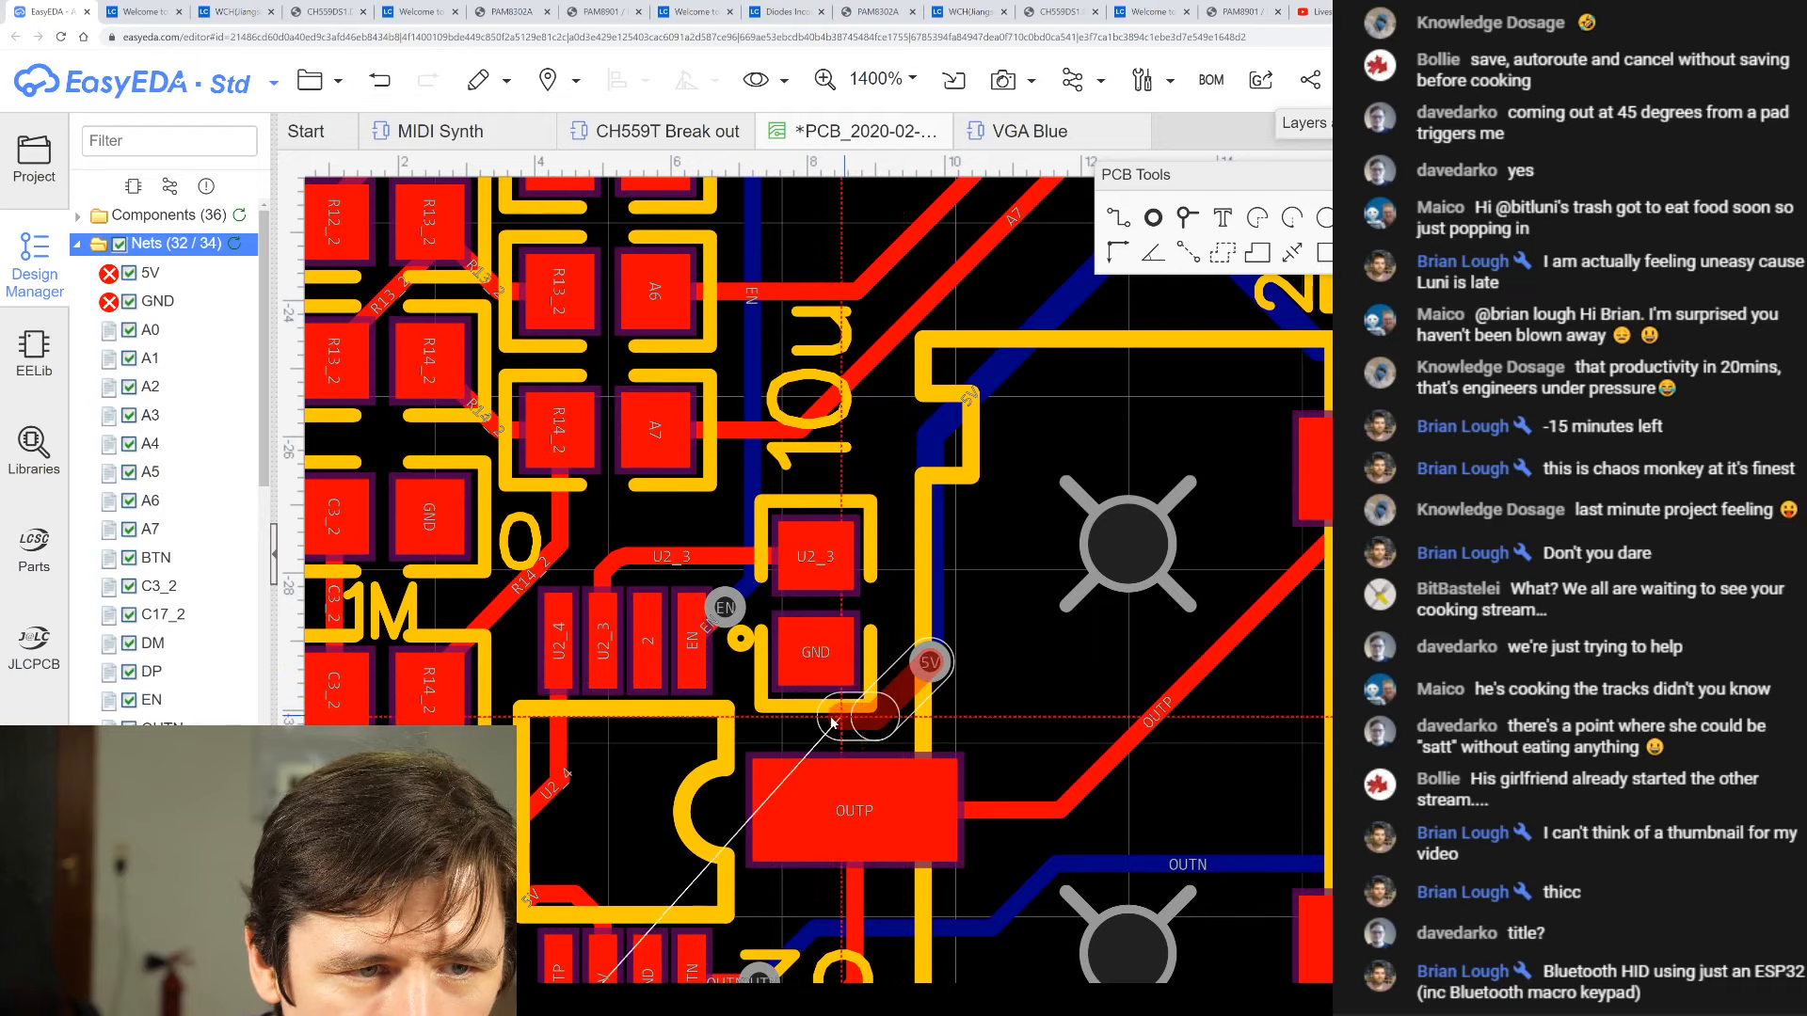
scroll(931, 626, "down", 9)
scroll(931, 625, "up", 6)
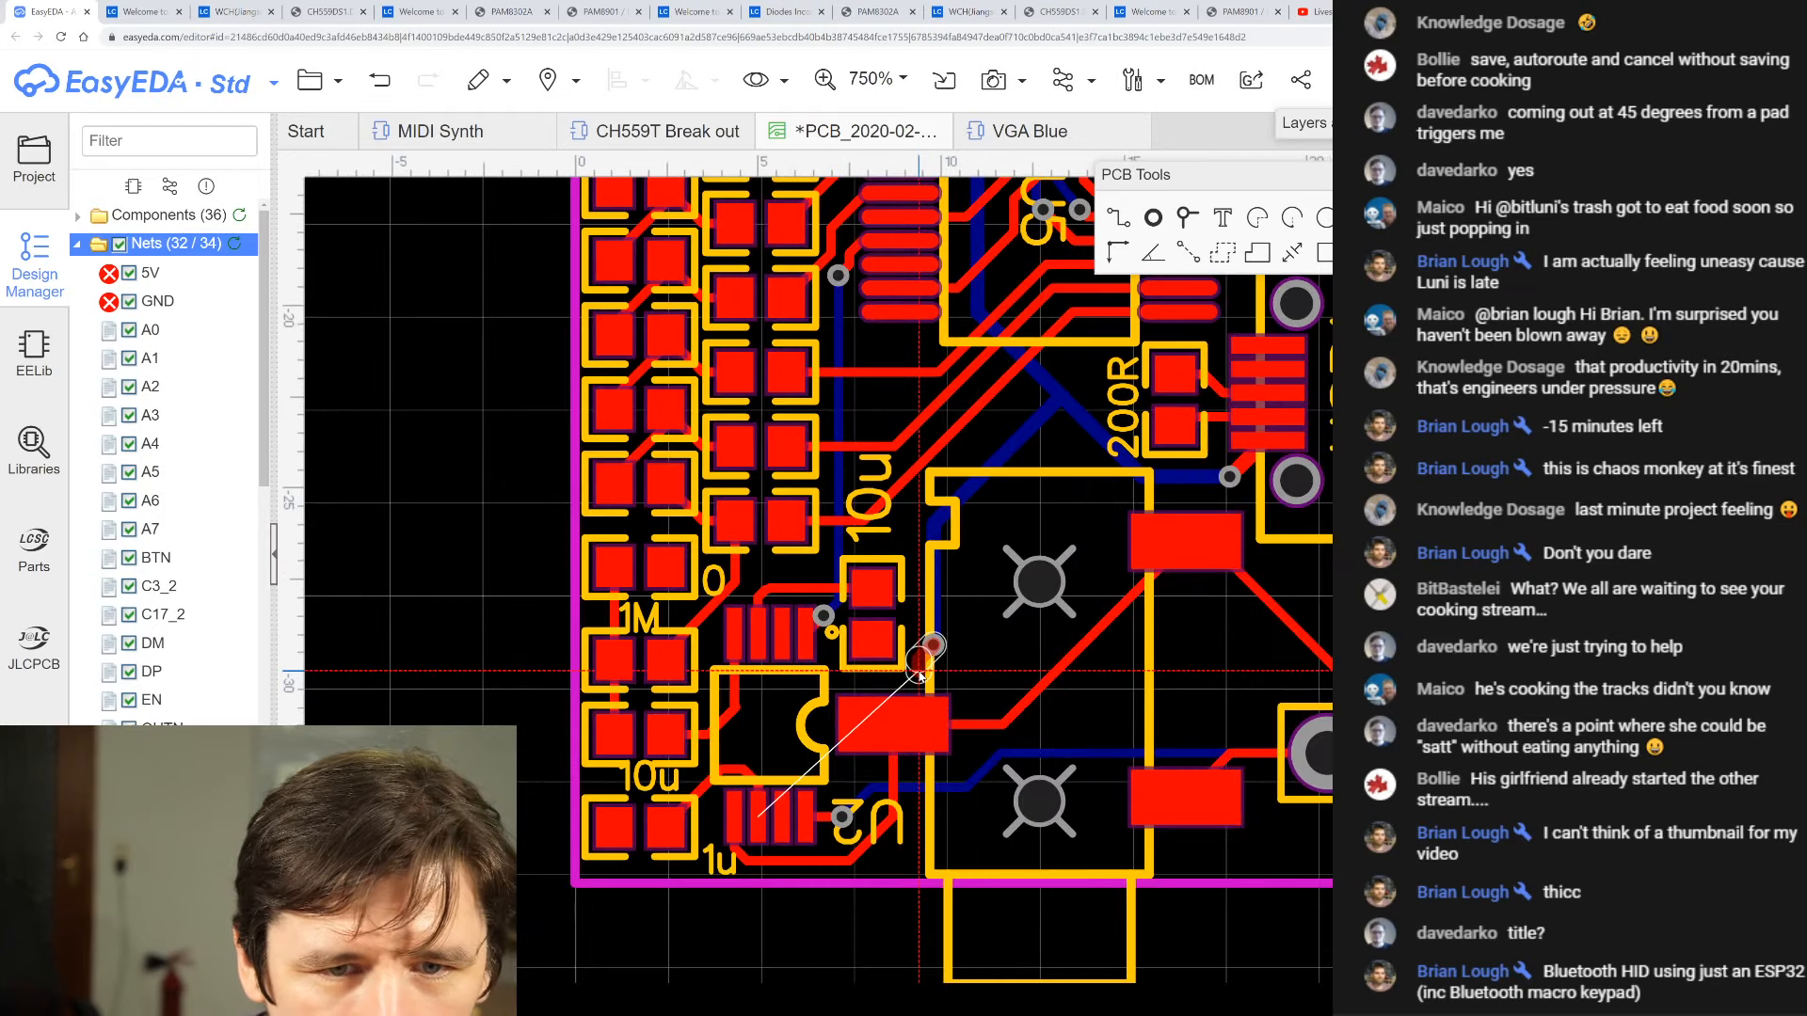
scroll(846, 639, "down", 4)
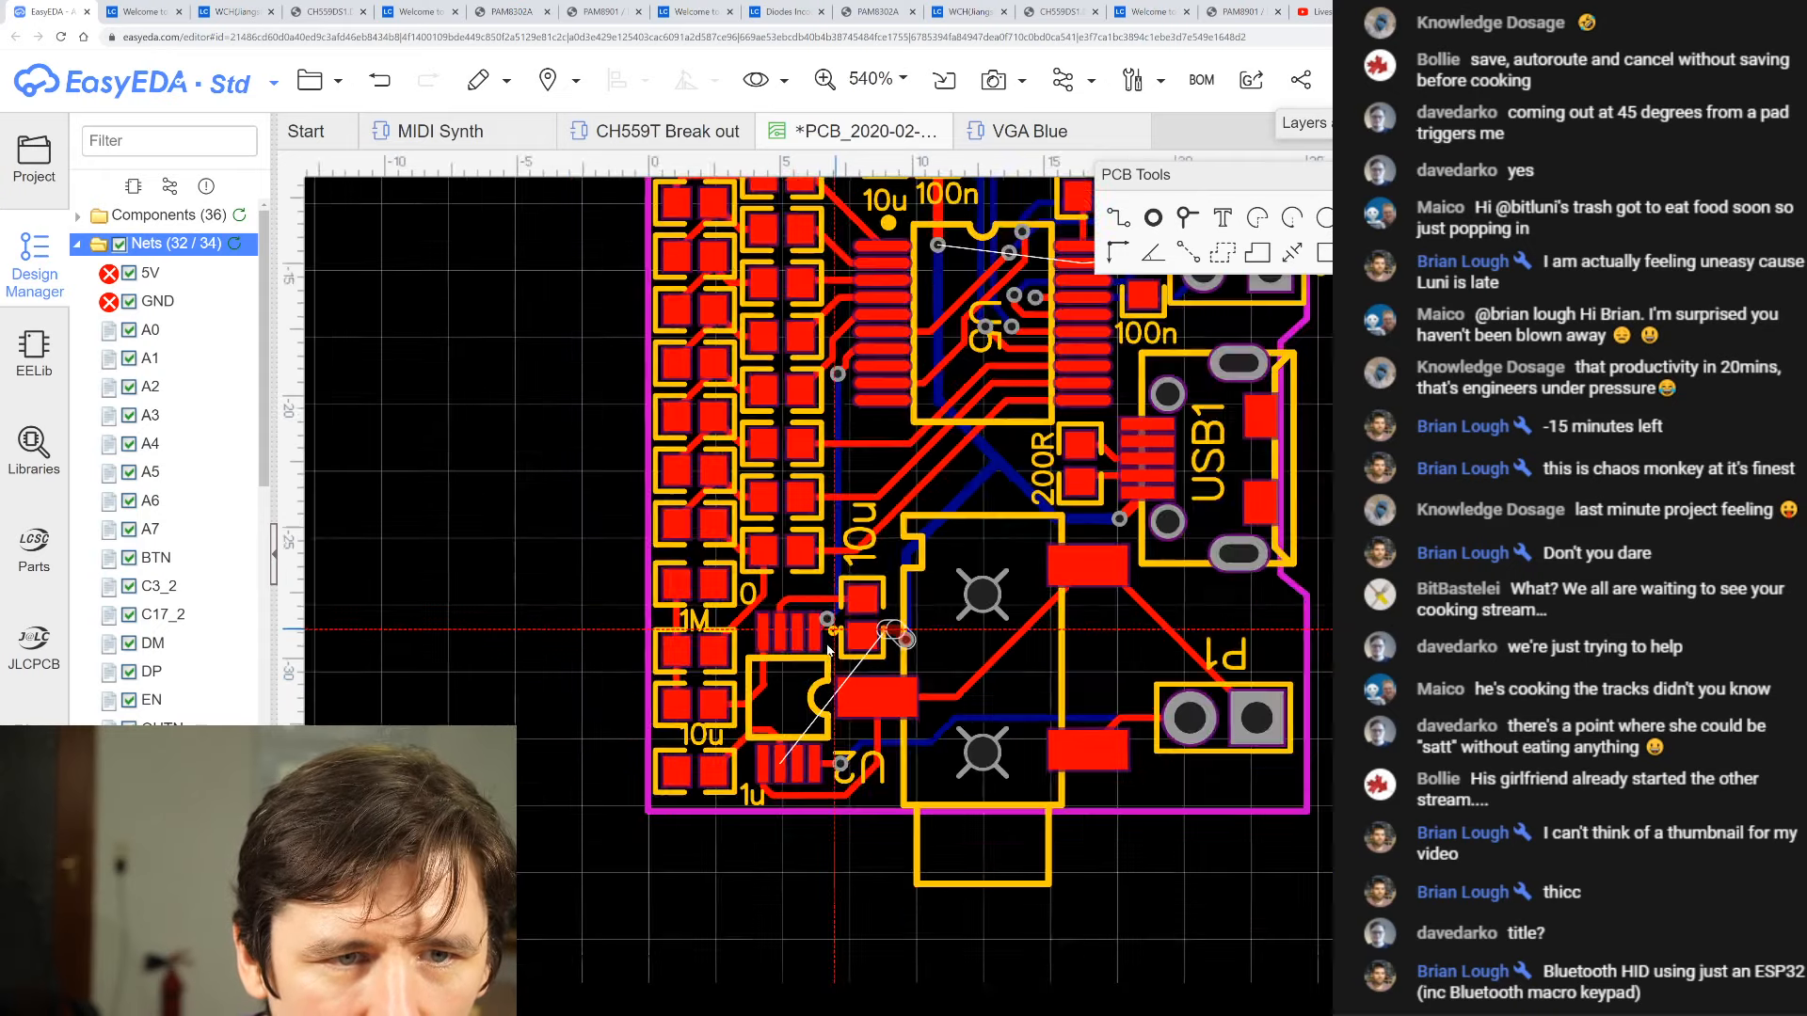
scroll(887, 546, "up", 2)
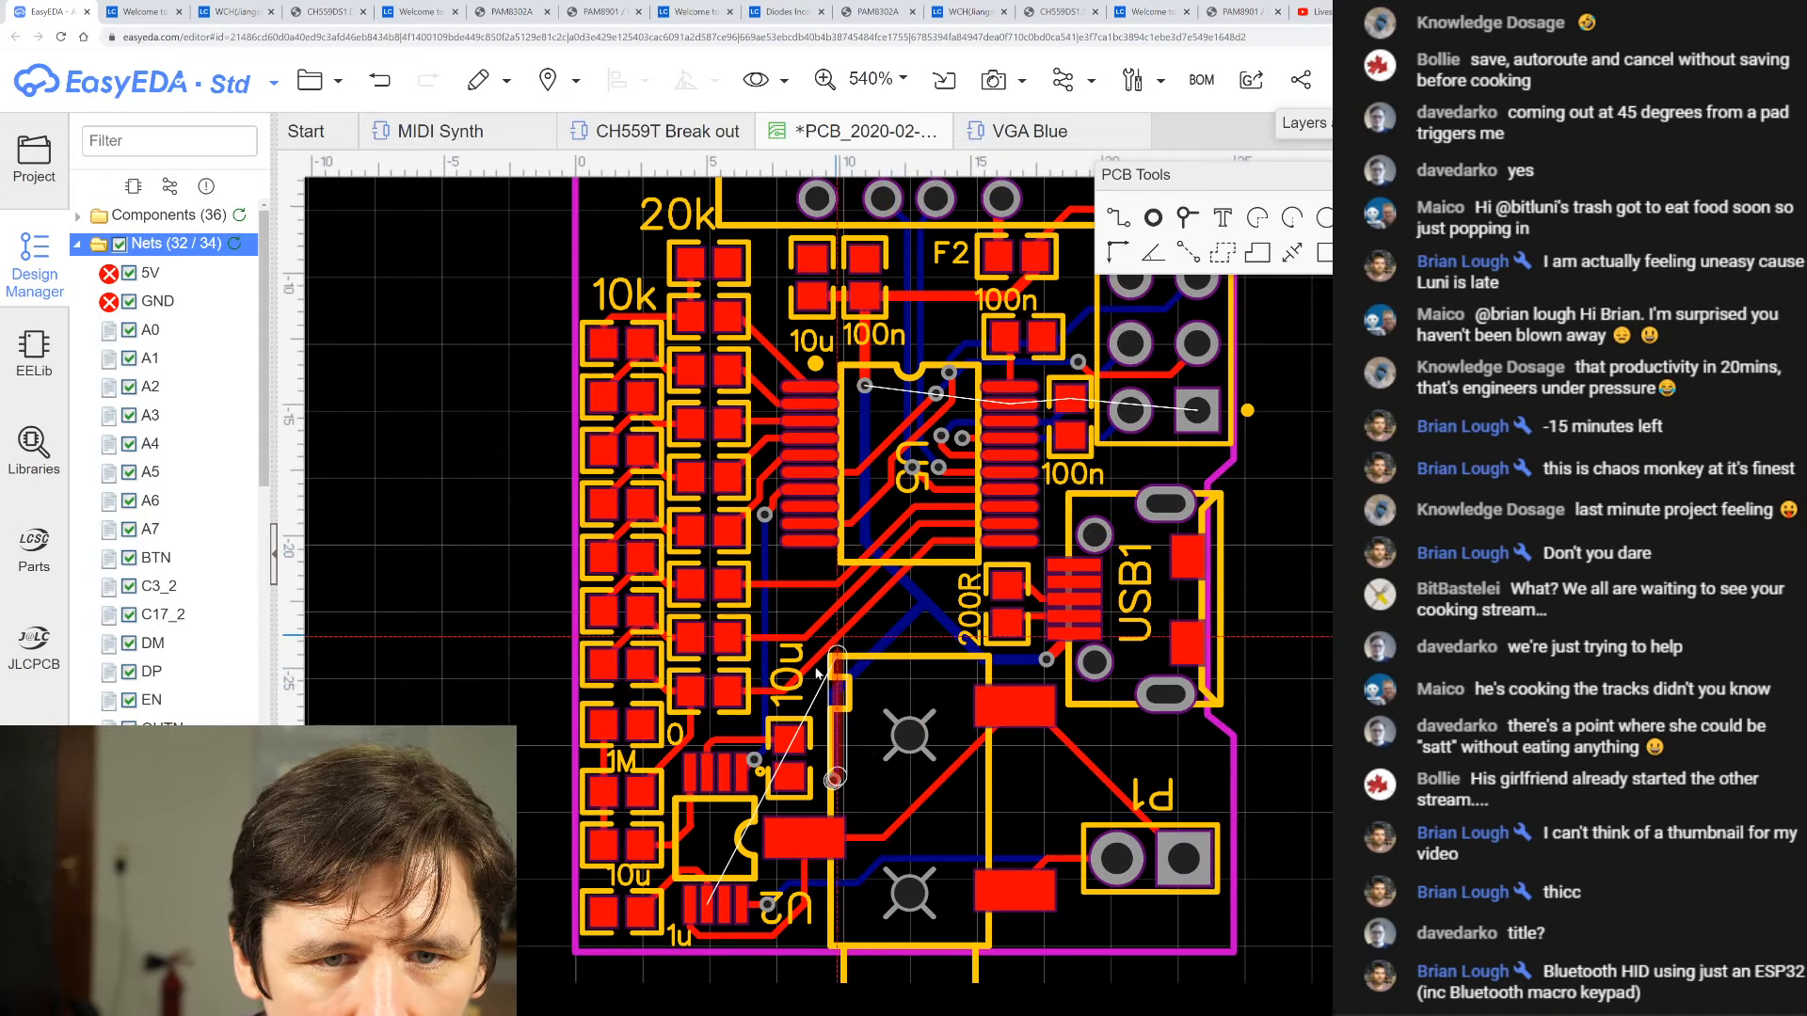
scroll(753, 804, "up", 3)
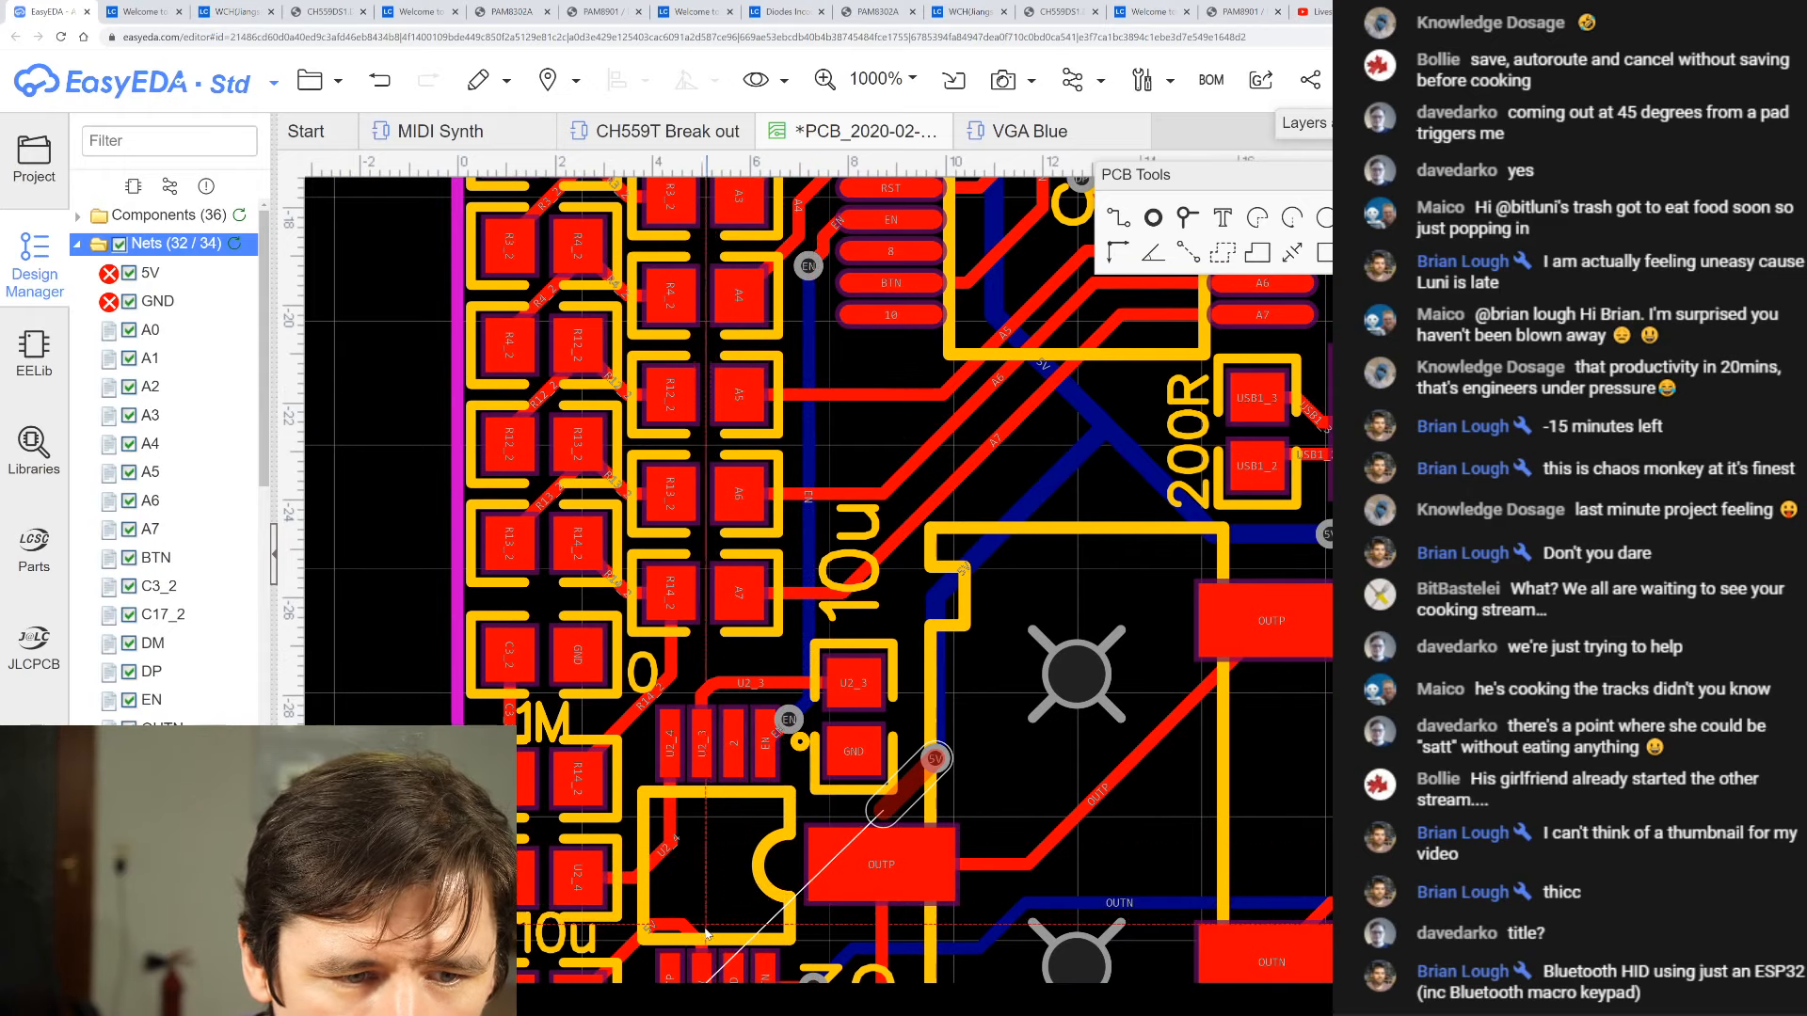
right_click(852, 809)
right_click(852, 809)
- Move the 5V branch's via inside U2's outline and reshape its bottom-layer track into one long diagonal with a short vertical start
left_click_drag(936, 758, 728, 858)
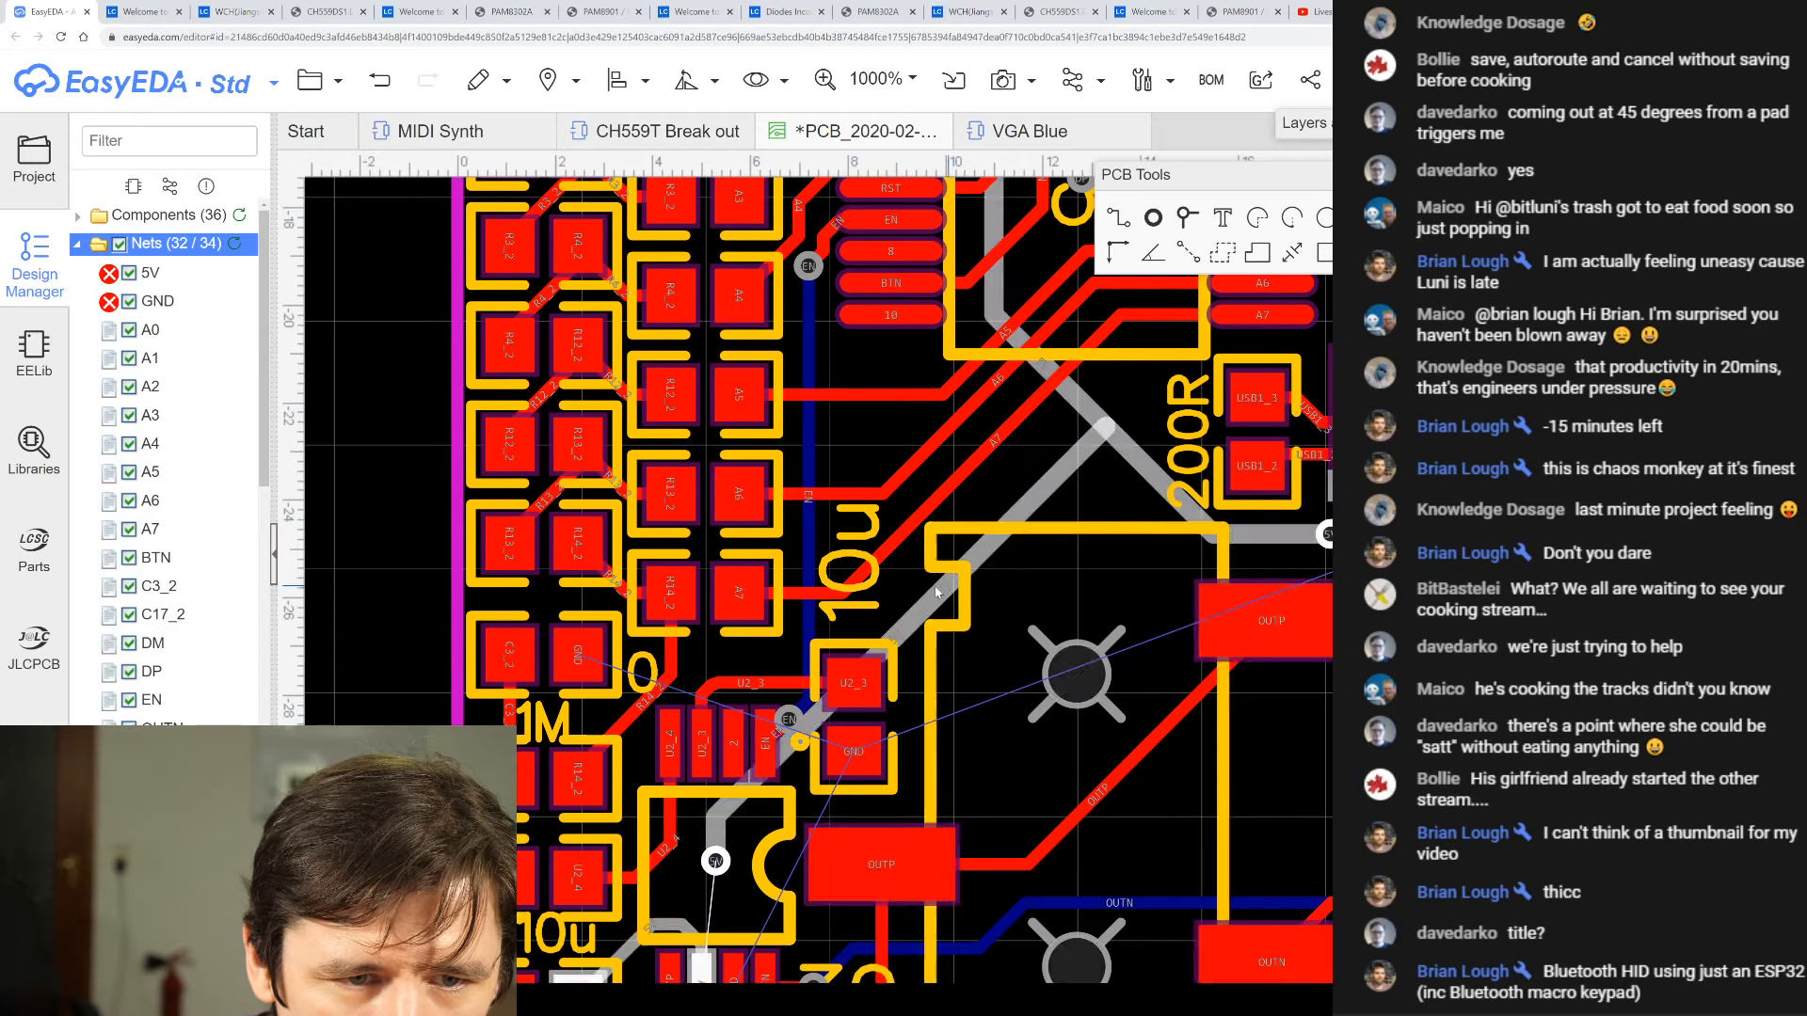
left_click(944, 637)
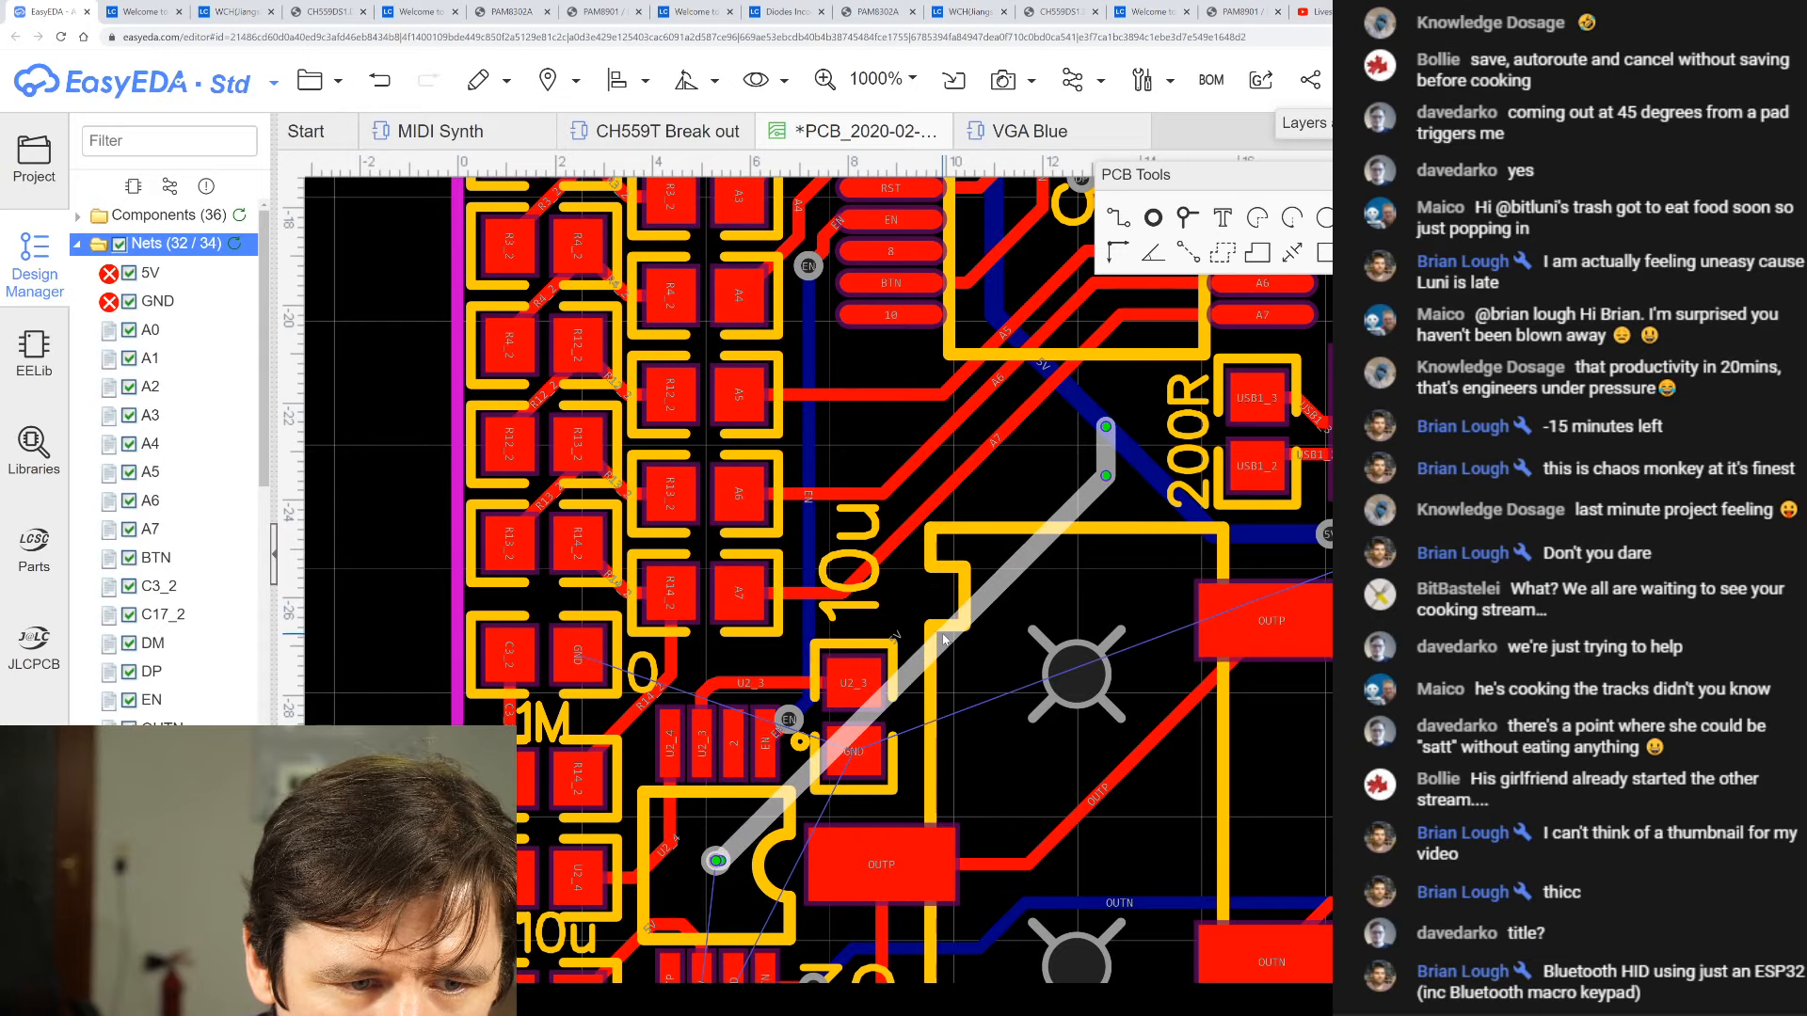
scroll(717, 837, "down", 1)
scroll(717, 838, "up", 1)
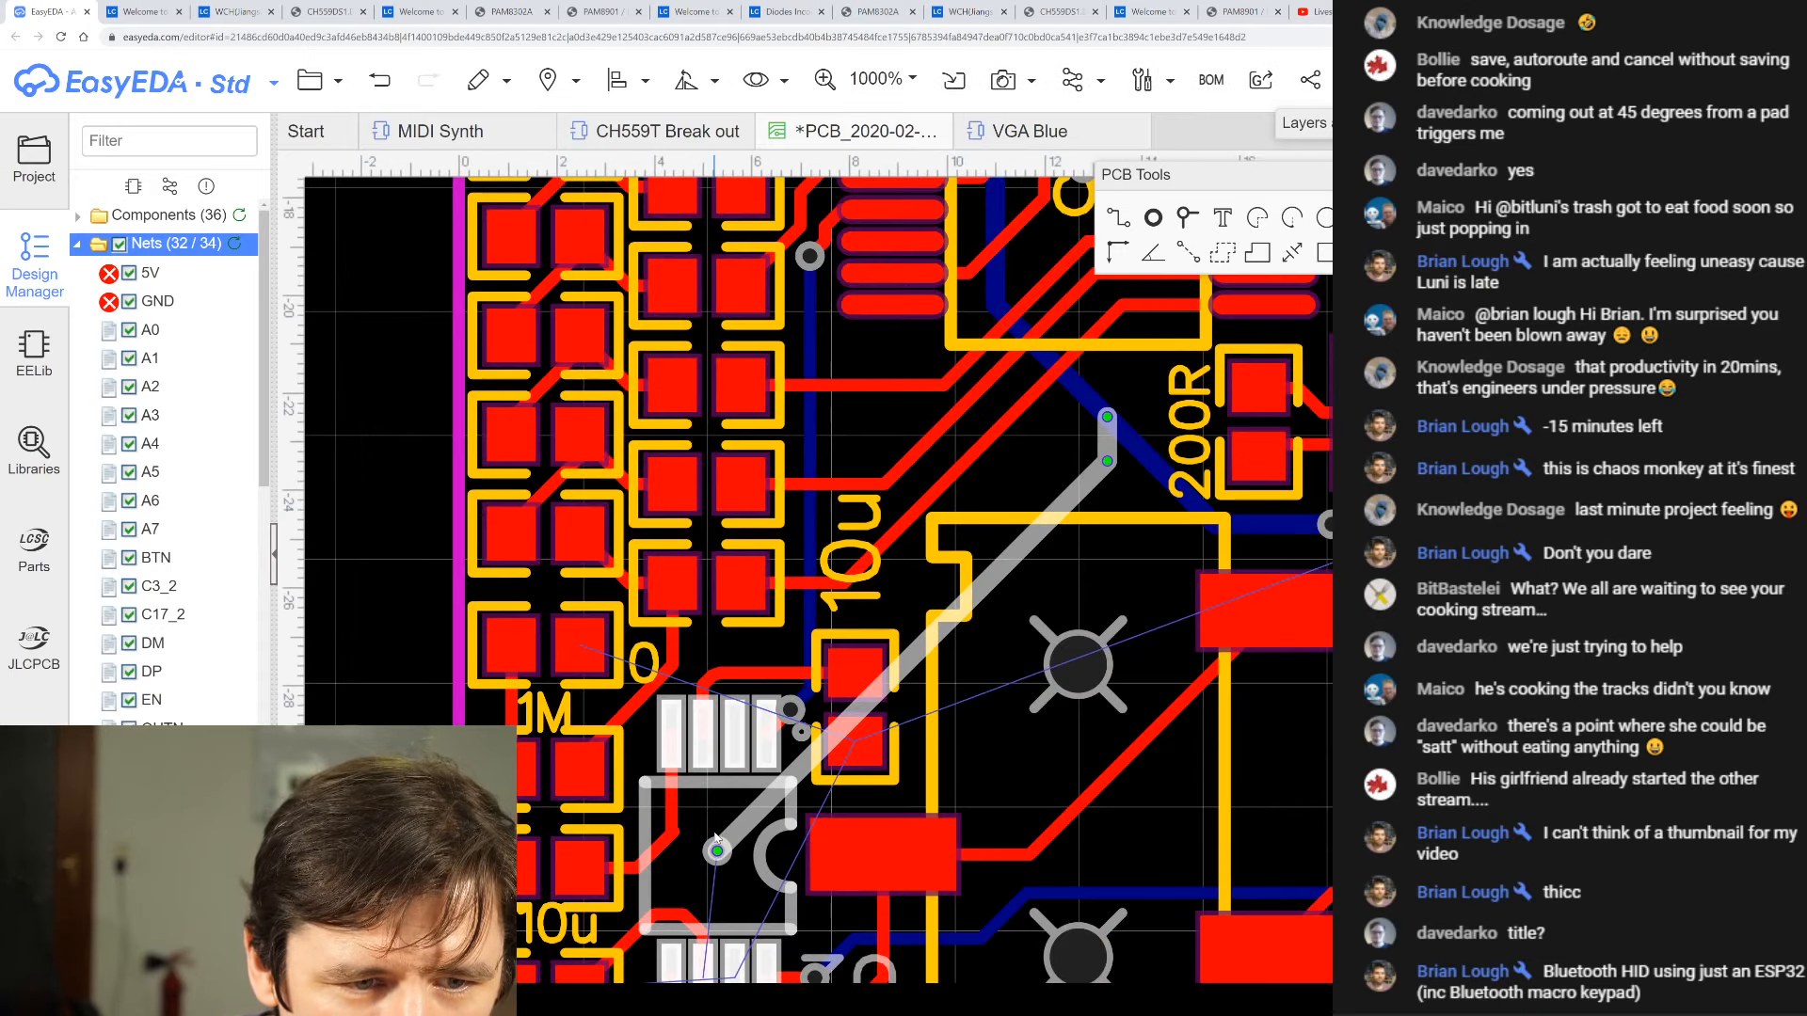
- Reposition the 5V via inside U2's outline so it sits directly in line with U2's 5V pin
scroll(714, 835, "up", 1)
left_click_drag(727, 883, 732, 911)
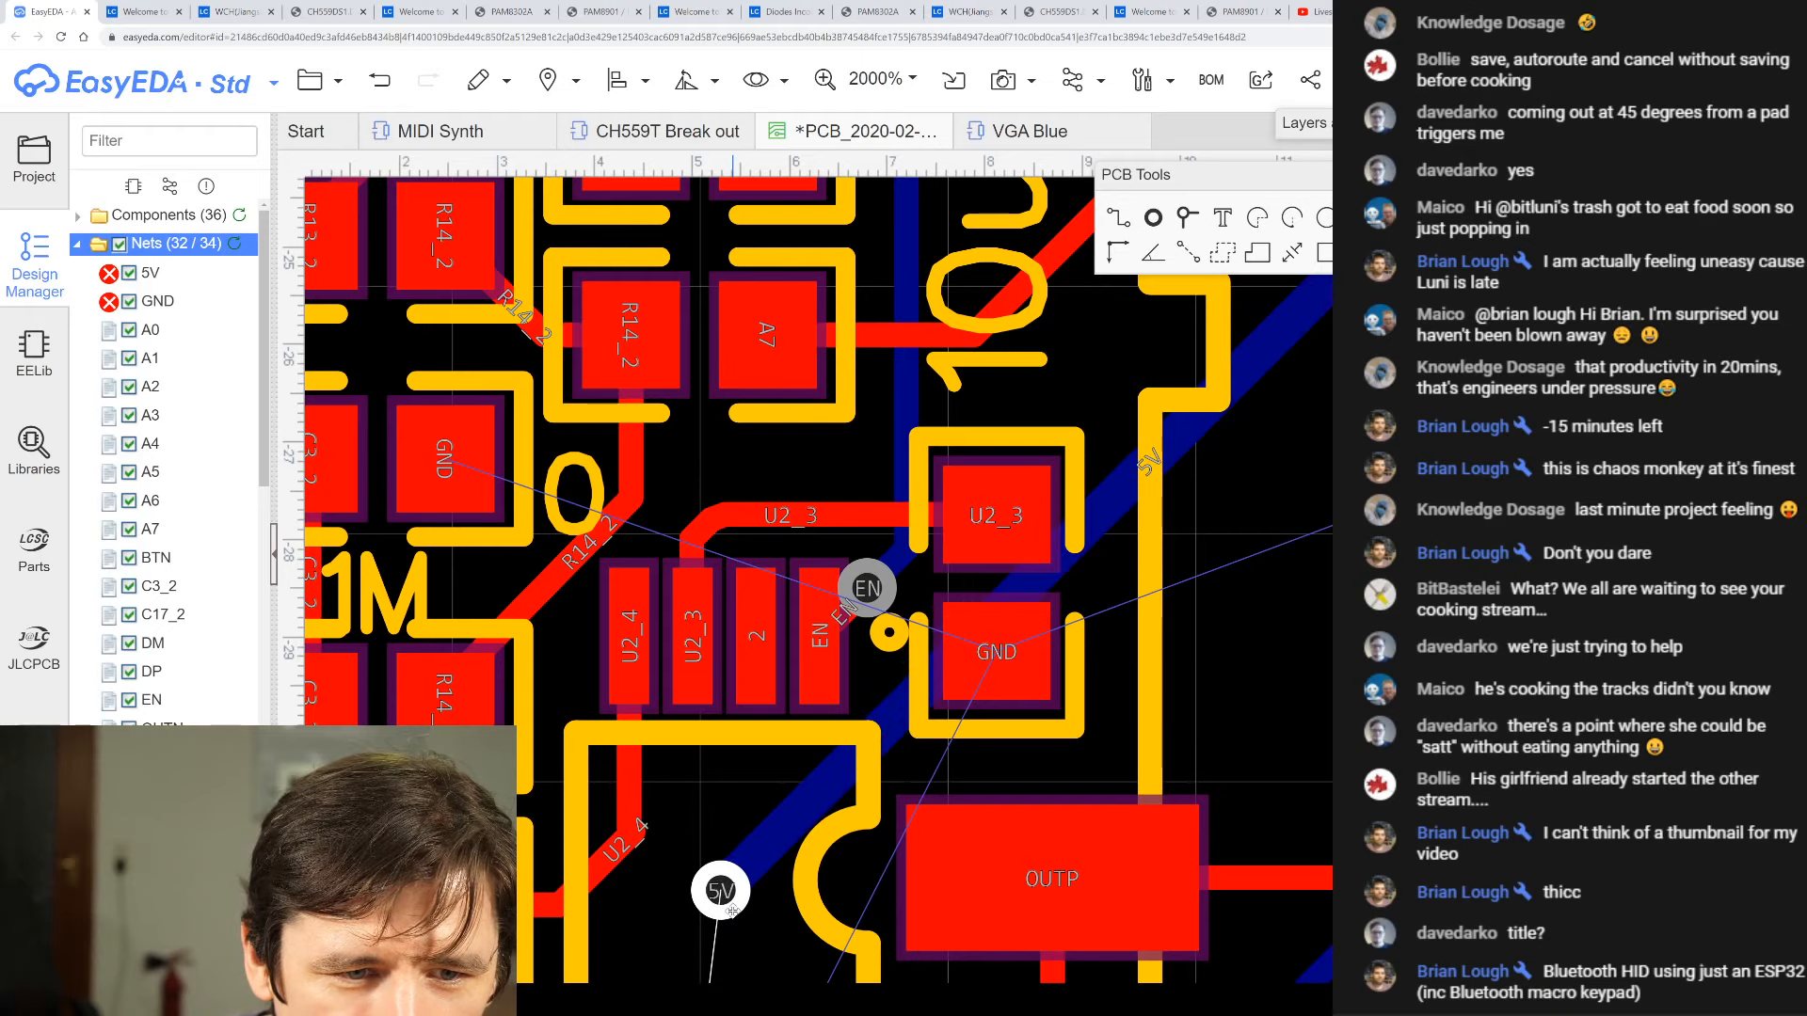
scroll(984, 685, "down", 3)
scroll(984, 685, "down", 1)
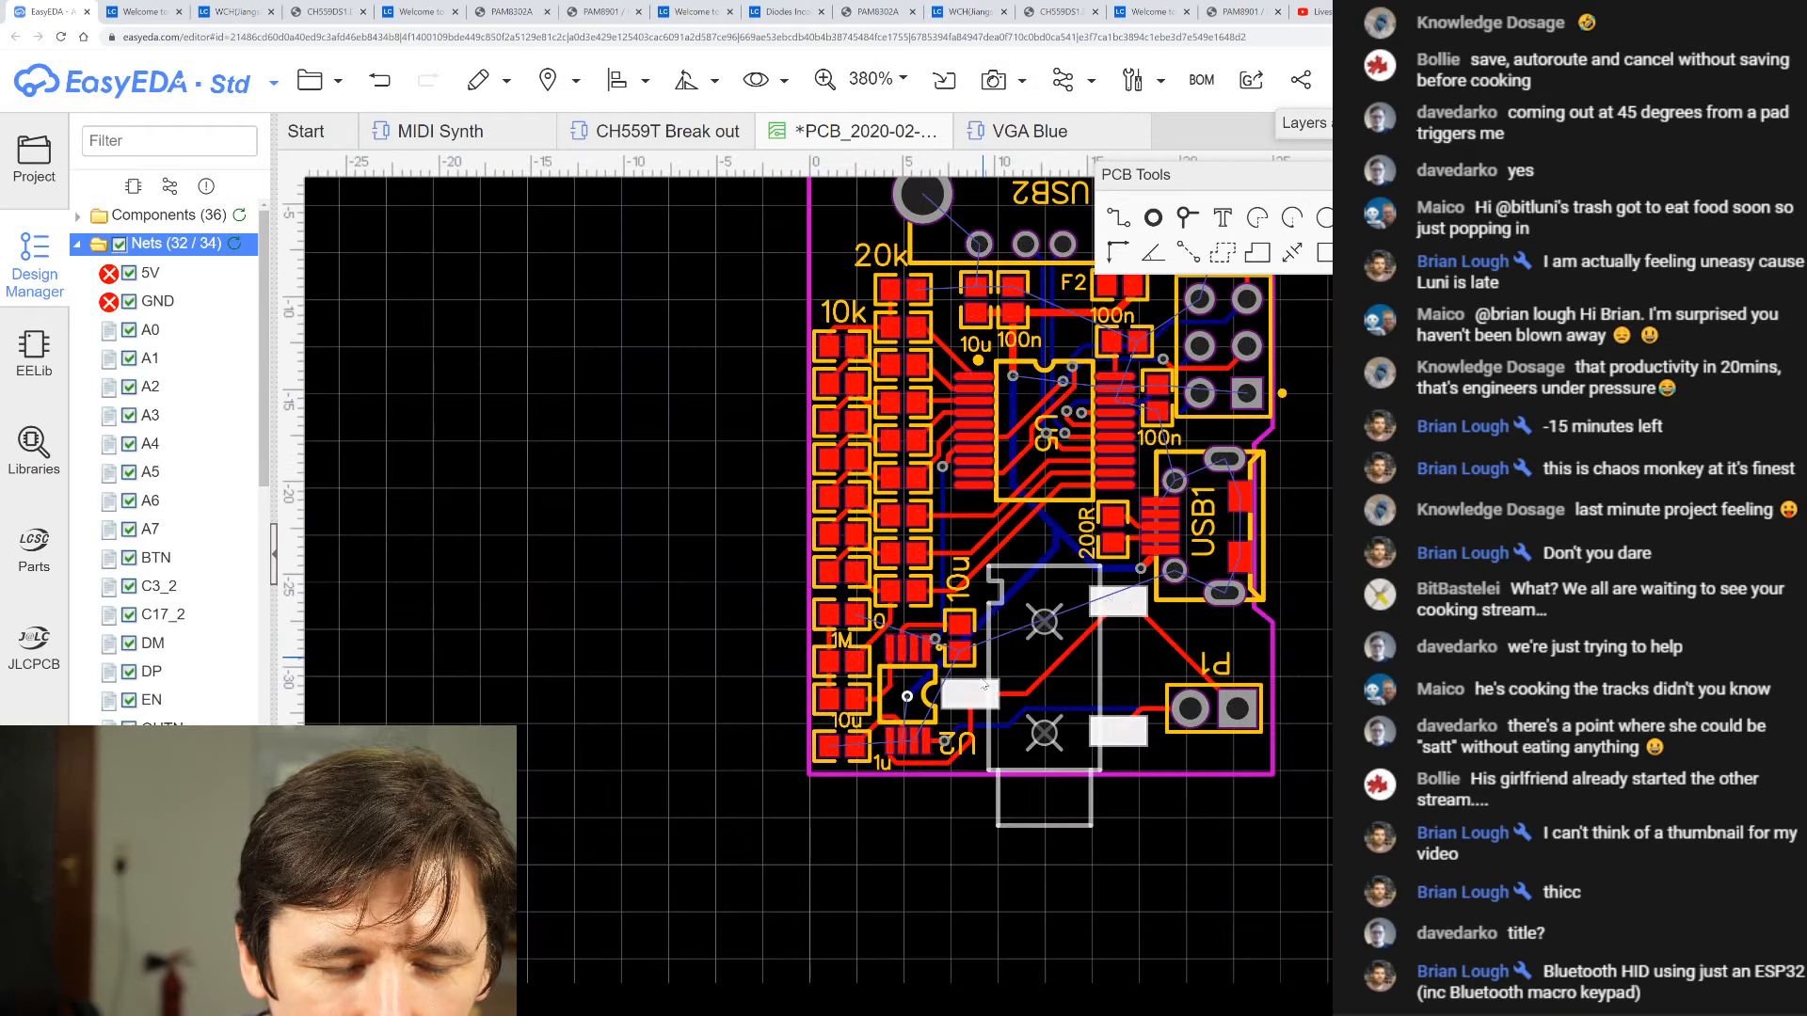
scroll(982, 684, "up", 3)
scroll(956, 597, "up", 1)
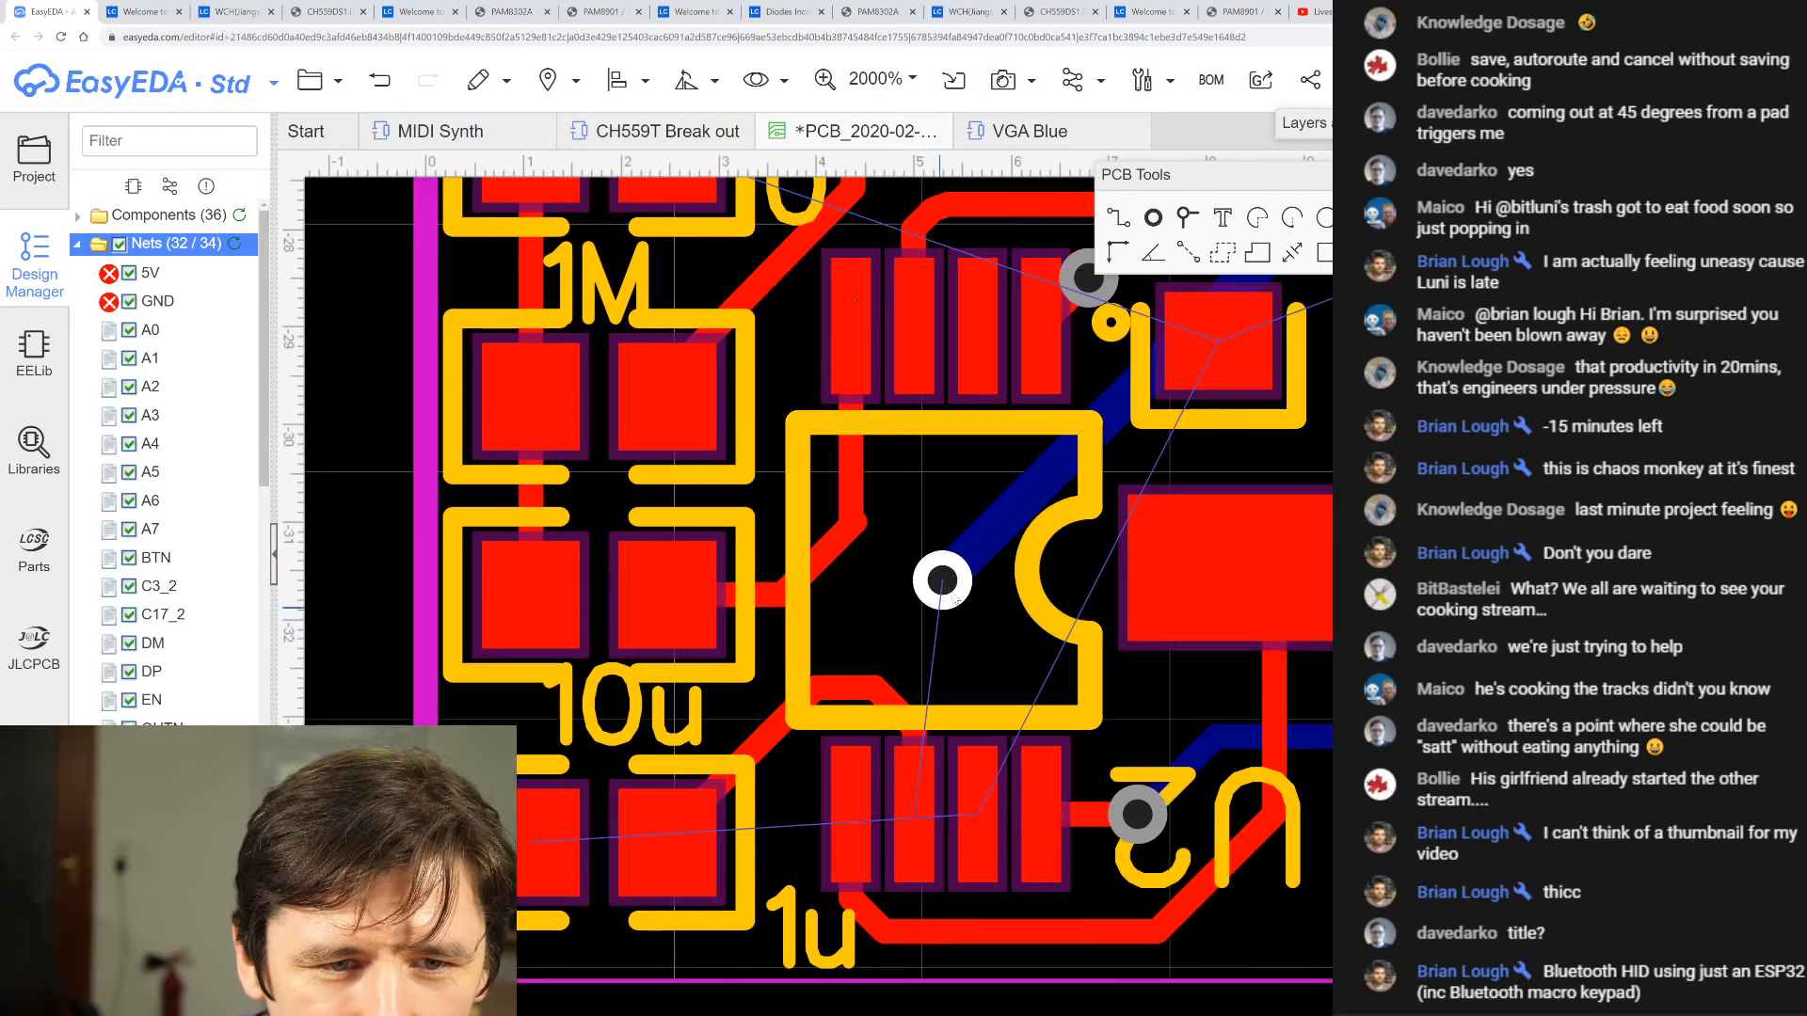
left_click_drag(953, 596, 930, 652)
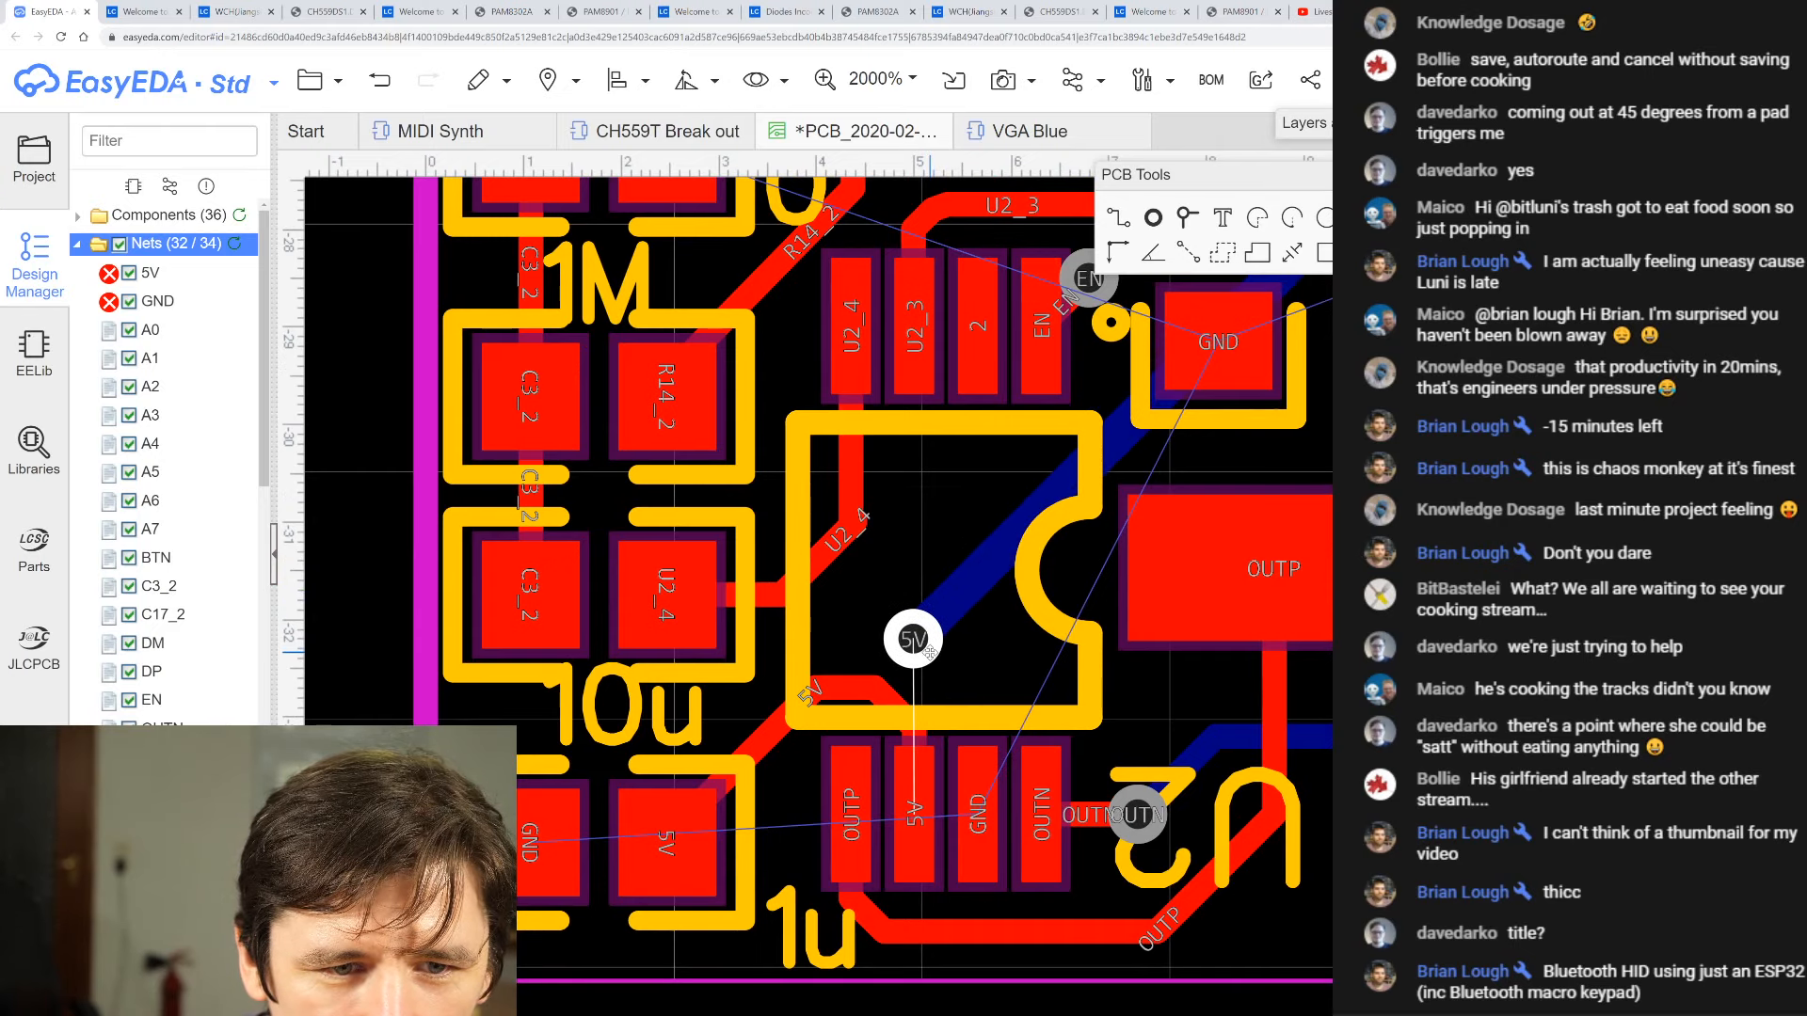
- Connect U2's 5V pin to the 5V via with a short top-layer track
scroll(979, 618, "down", 2)
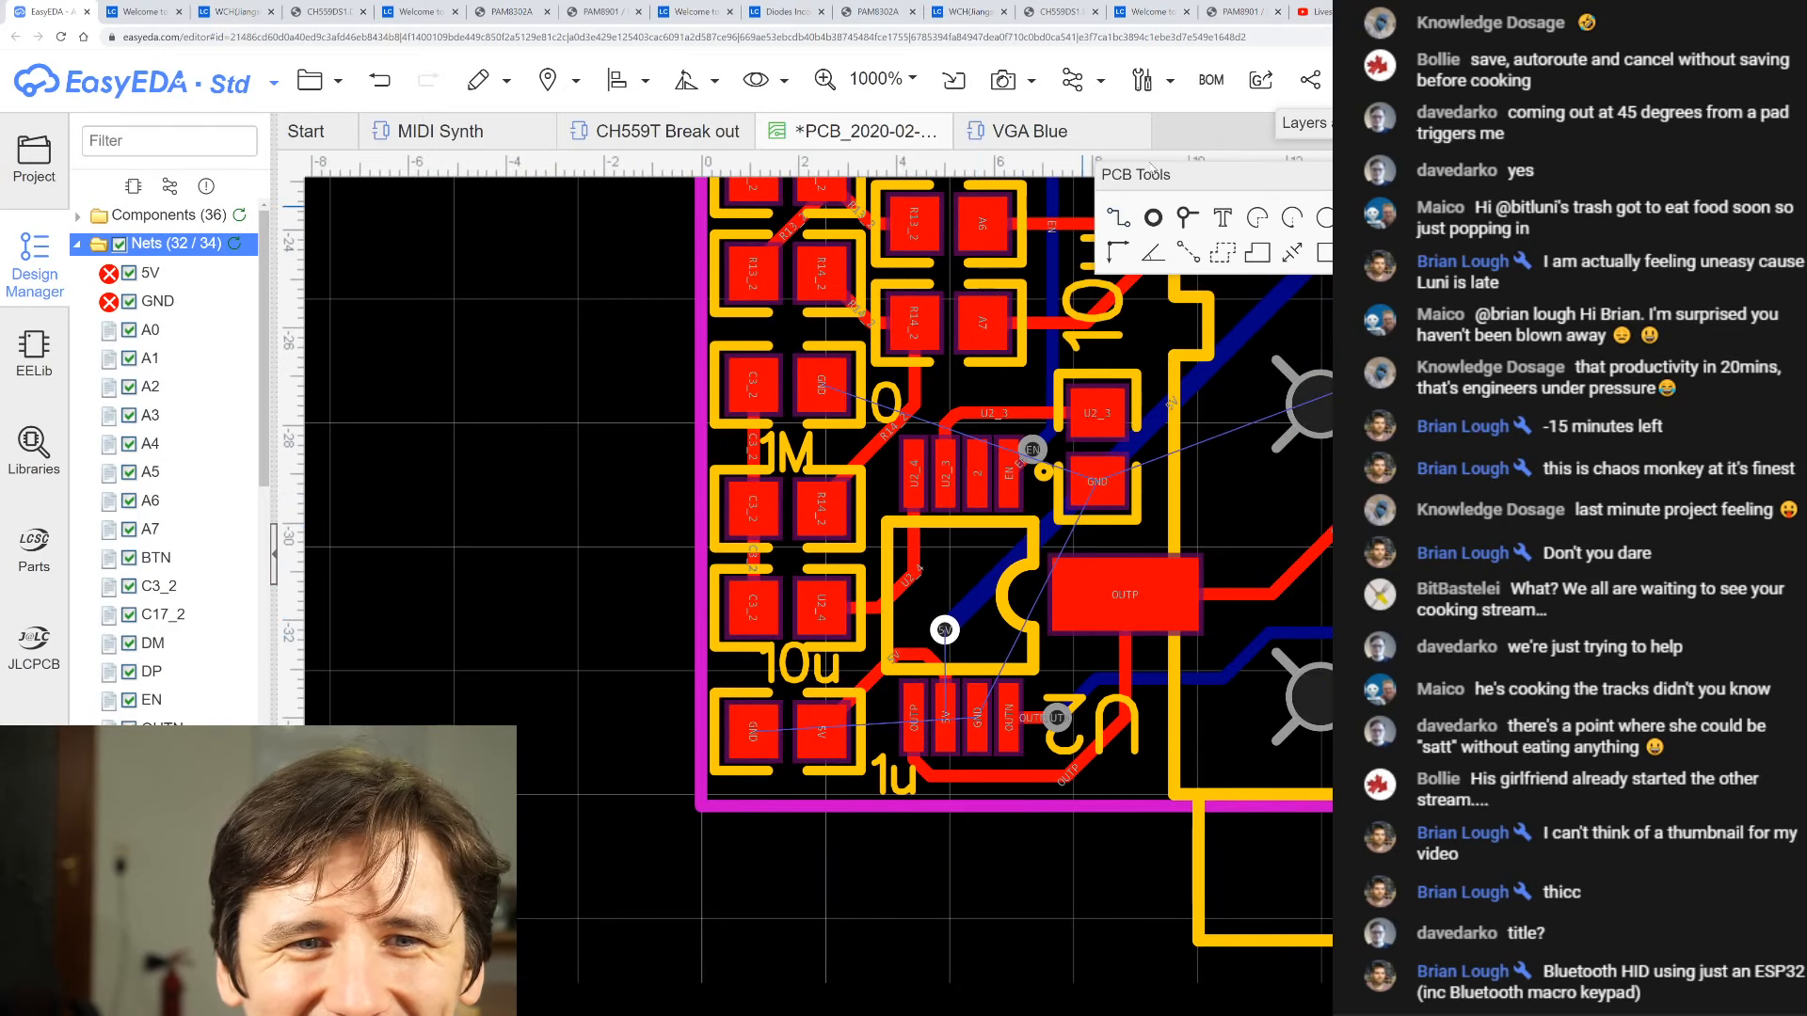
left_click(950, 624)
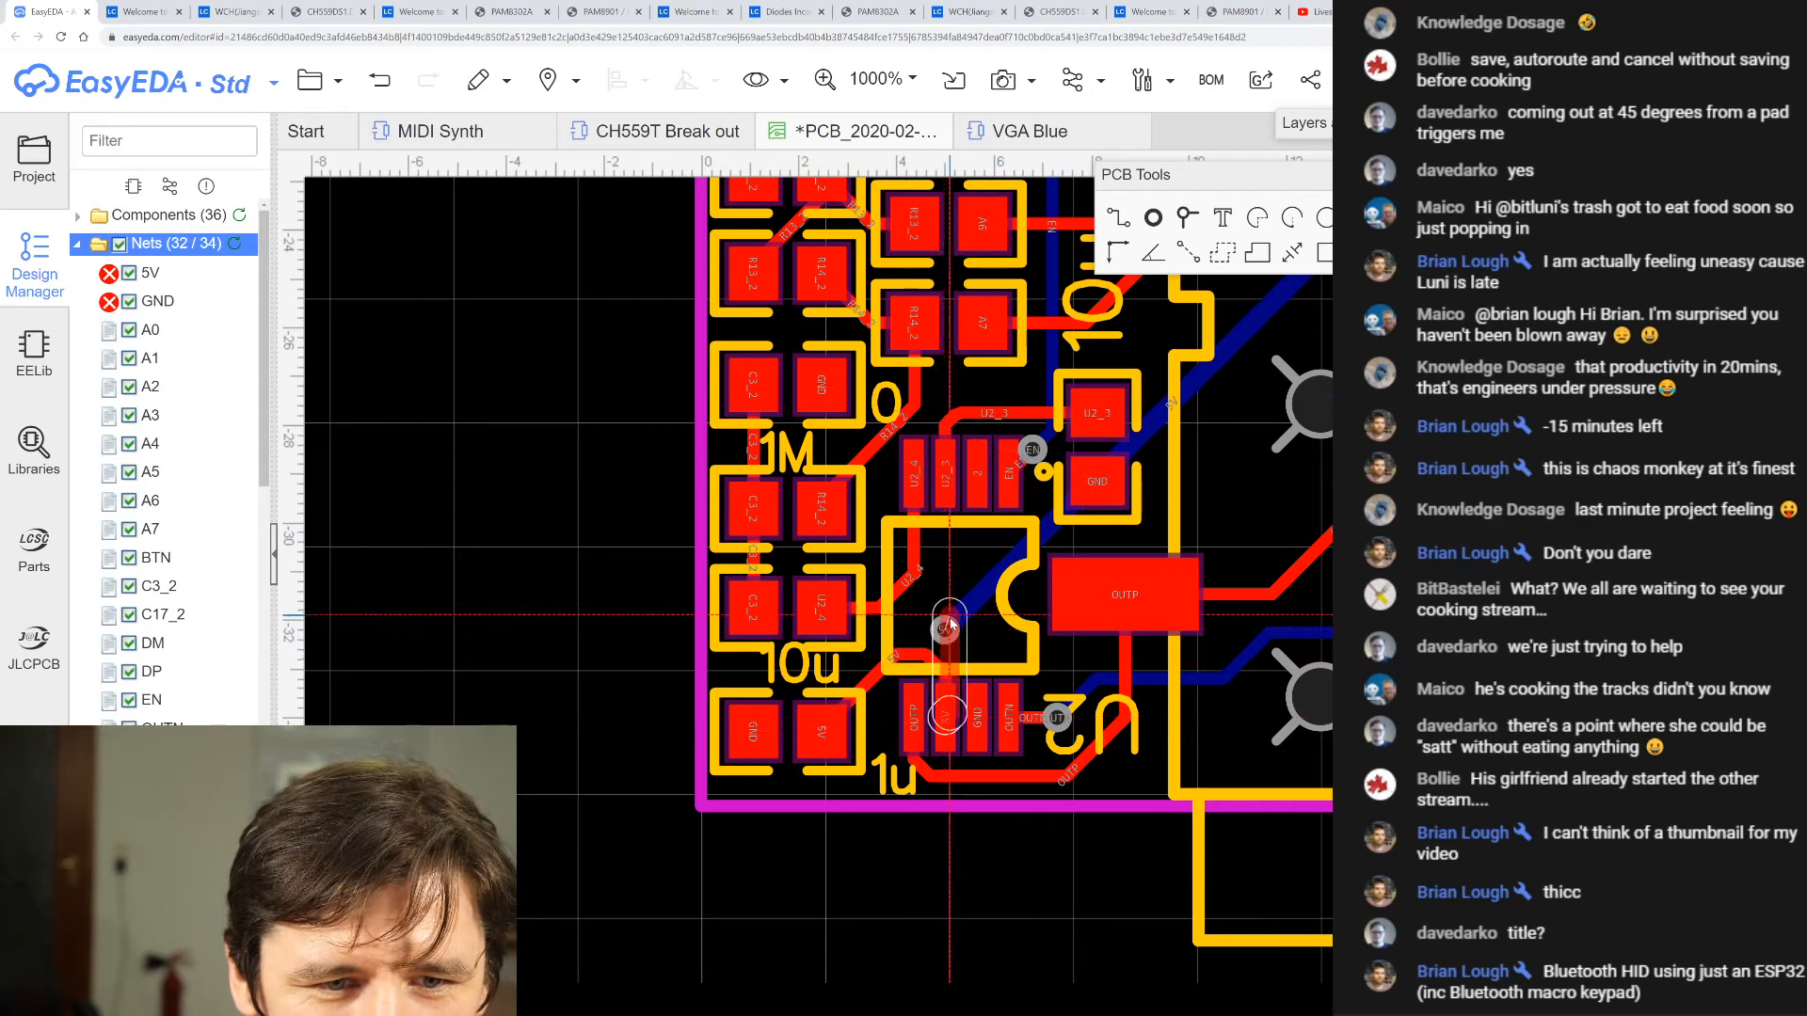
scroll(962, 655, "down", 1)
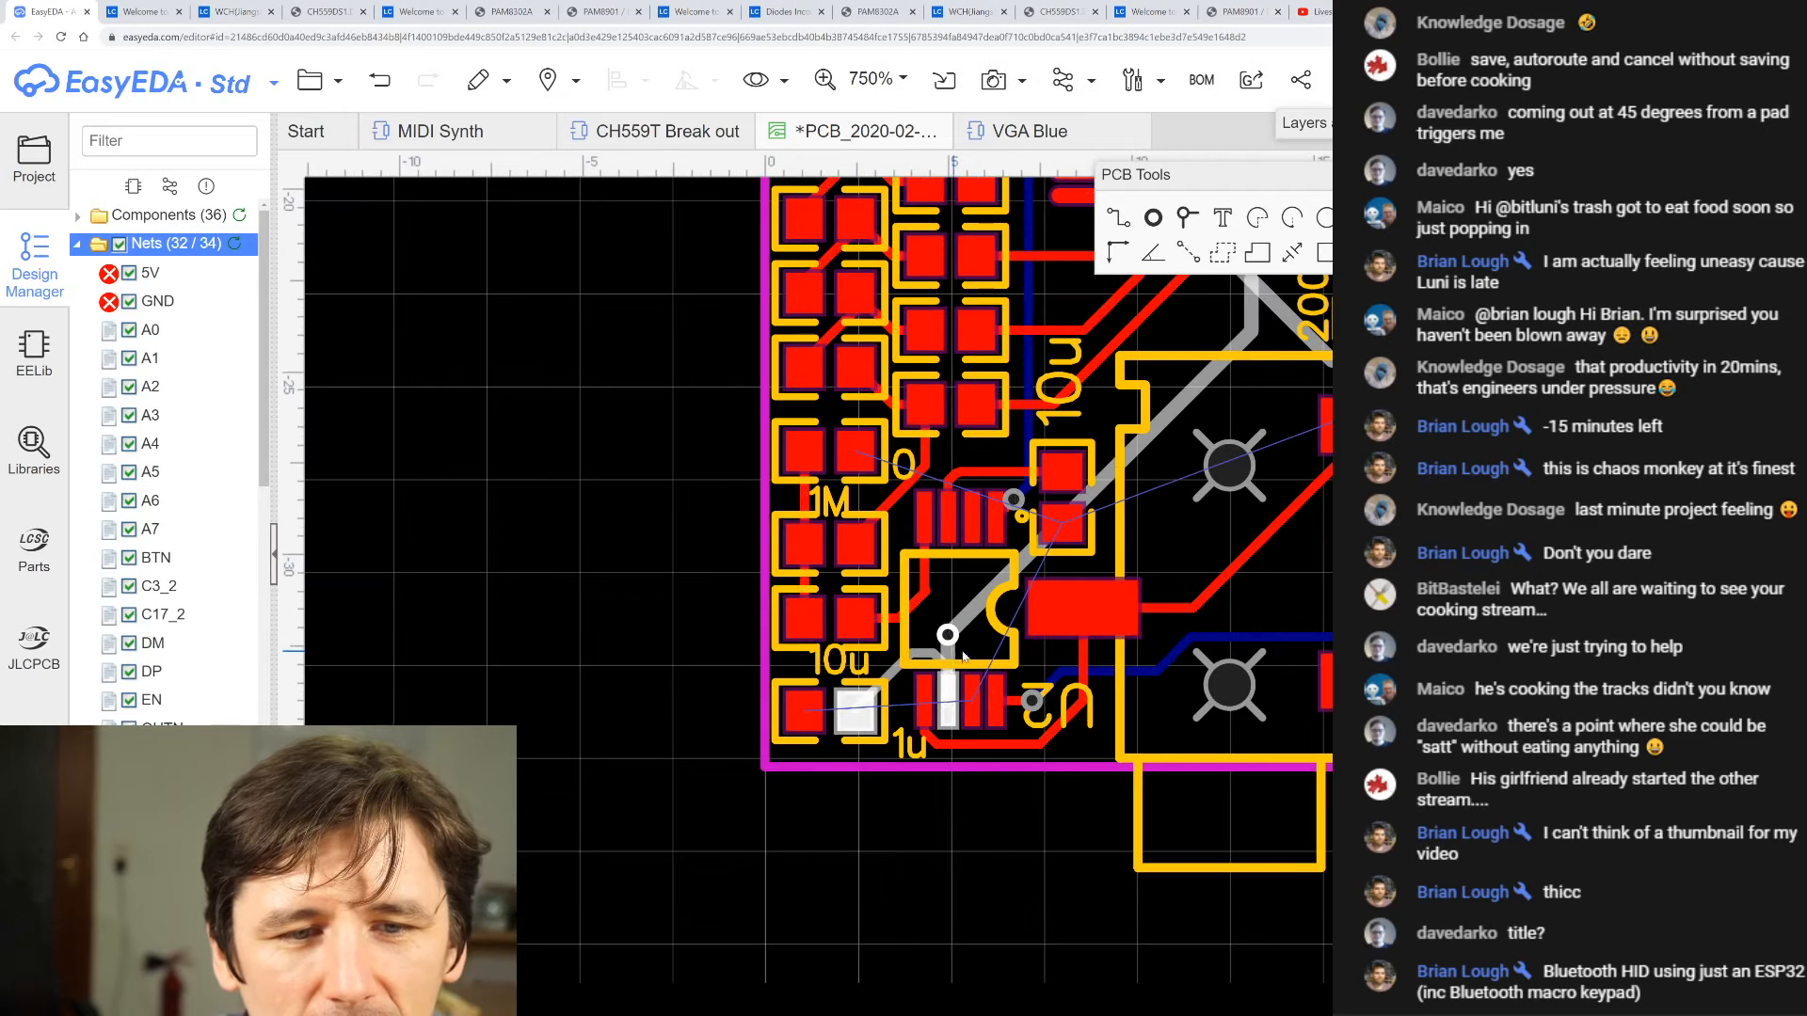
- Examine the remaining unrouted connections around U2, the audio jack and USB1
scroll(951, 640, "down", 3)
scroll(844, 590, "up", 4)
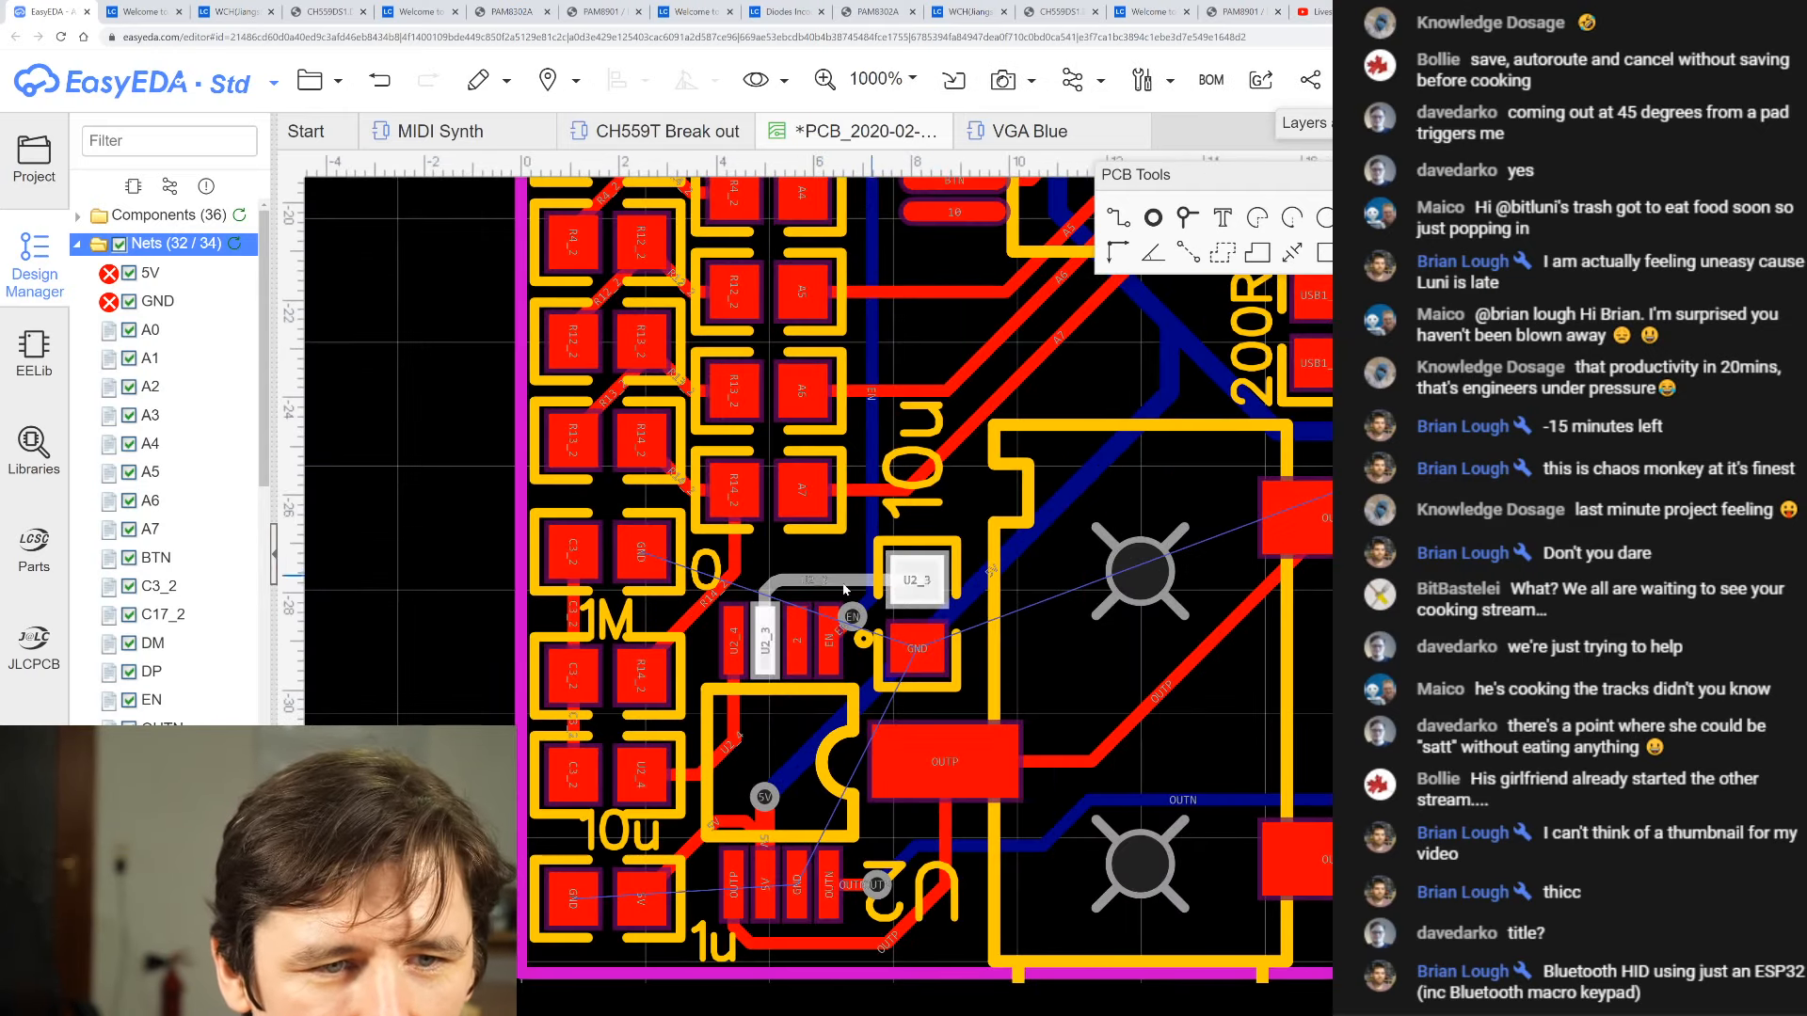
left_click(686, 589)
scroll(686, 589, "down", 4)
left_click(909, 633)
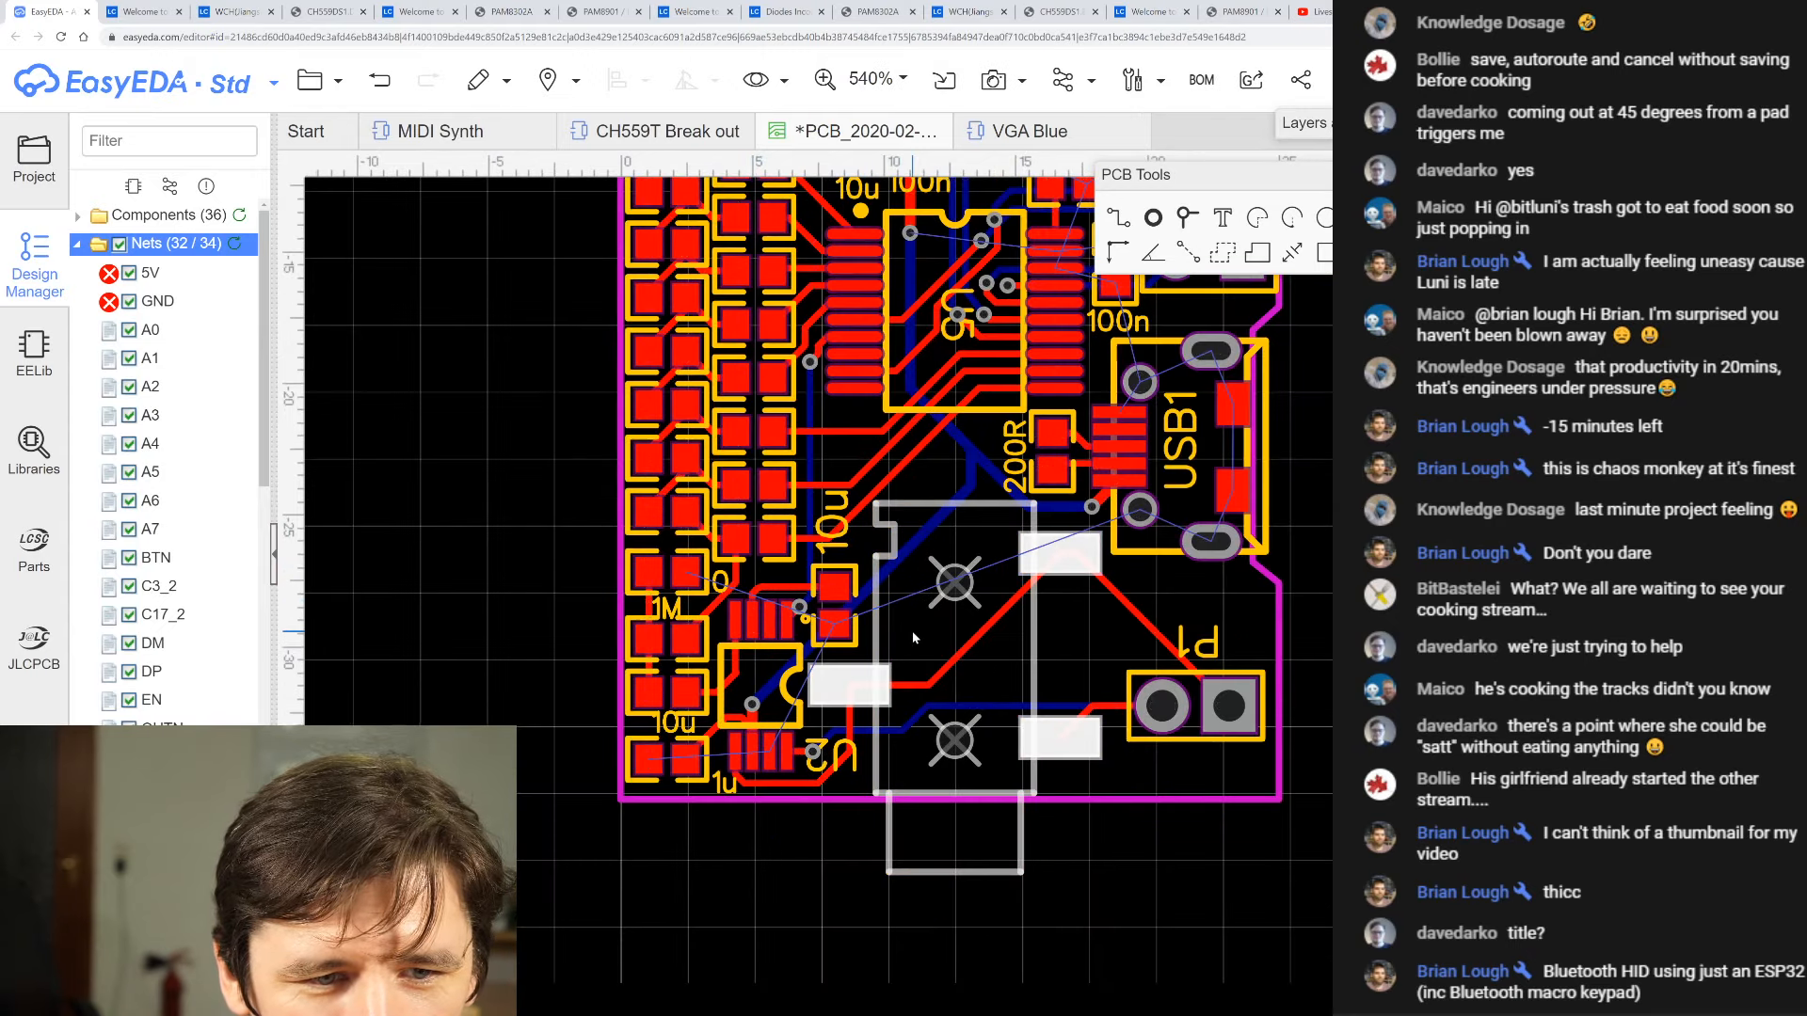
scroll(978, 653, "up", 3)
scroll(983, 651, "down", 1)
scroll(1151, 502, "up", 5)
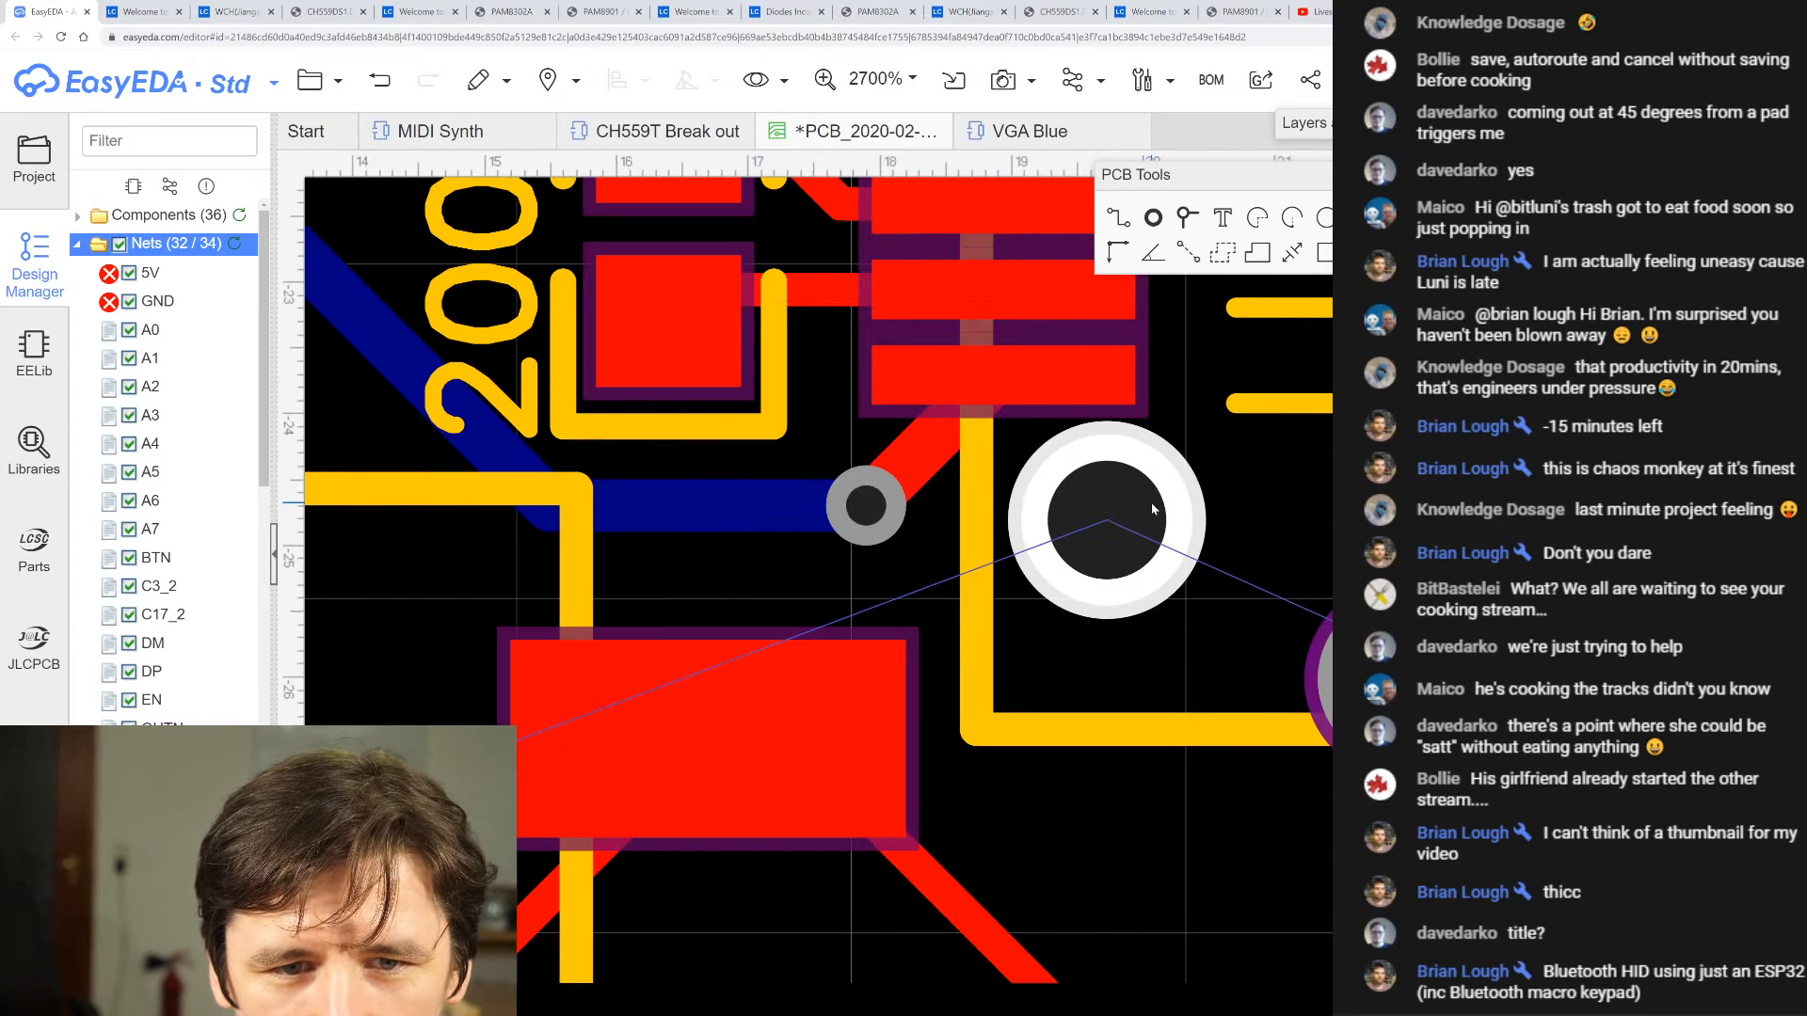
scroll(1125, 527, "down", 4)
scroll(1245, 477, "down", 2)
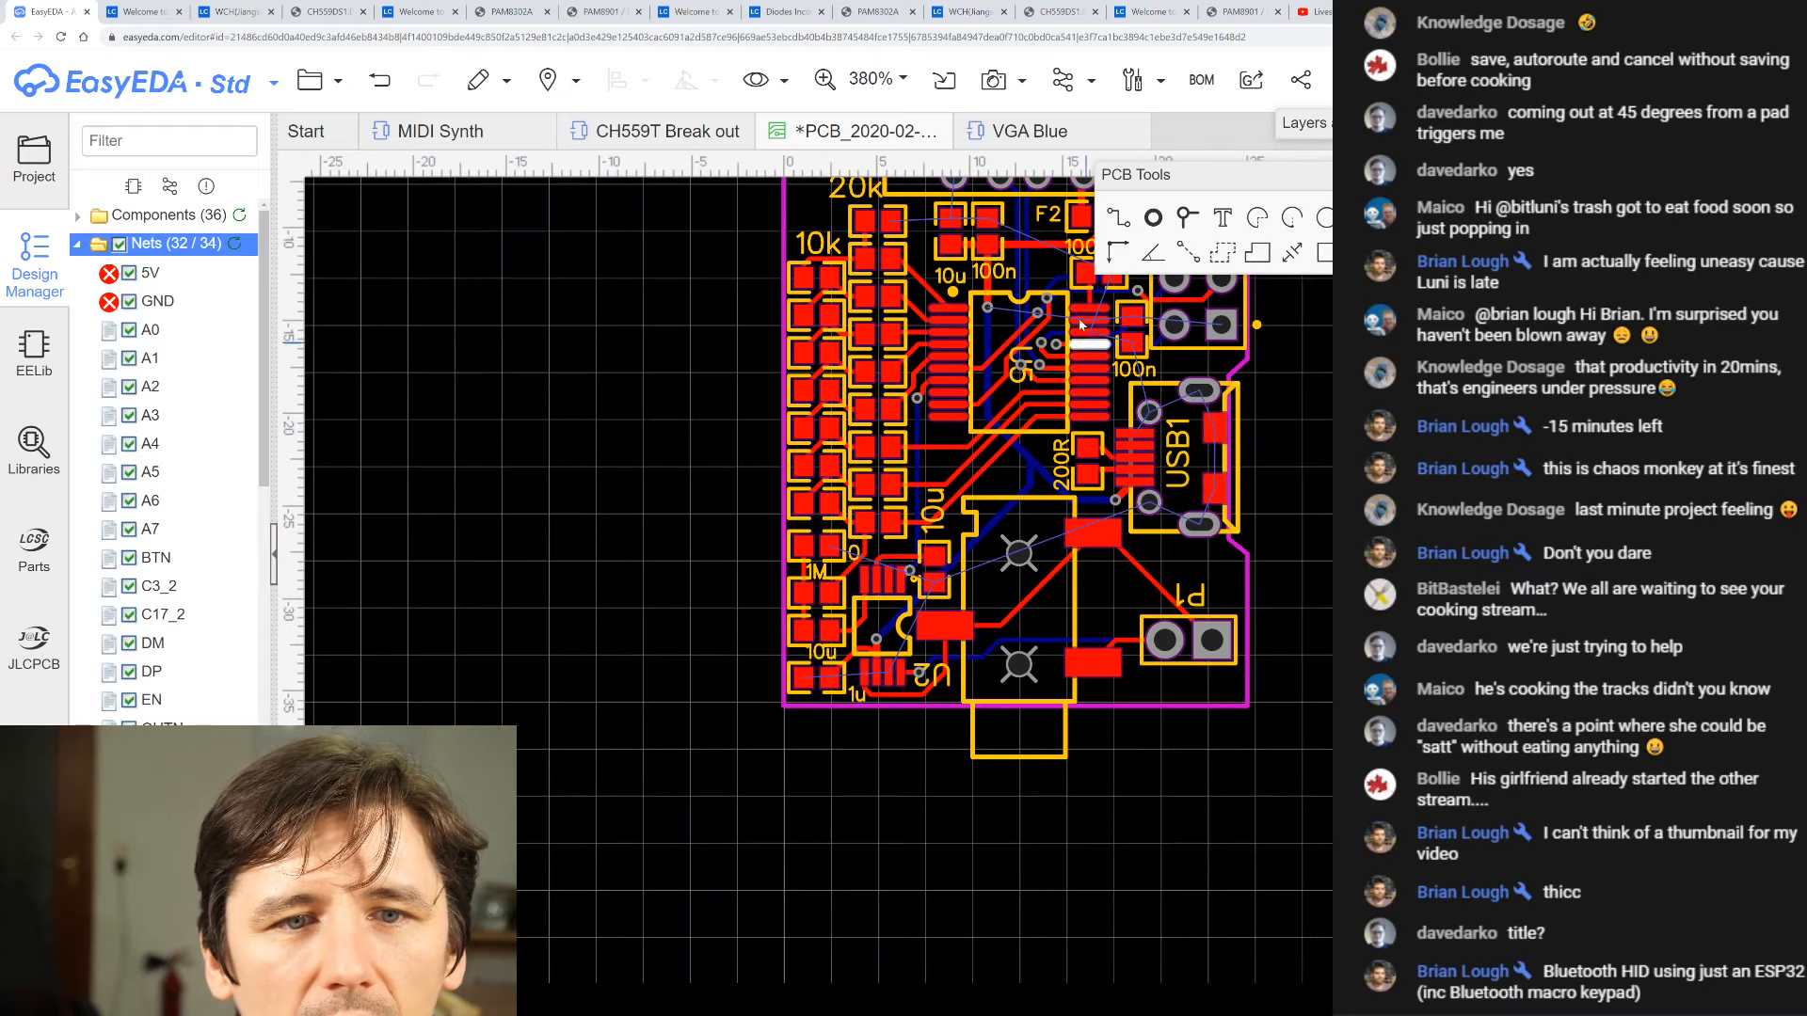
- Examine the unrouted 5V and GND connections between U5's pins, its via and the neighbouring 100n capacitors
scroll(1044, 344, "up", 5)
scroll(1045, 343, "down", 4)
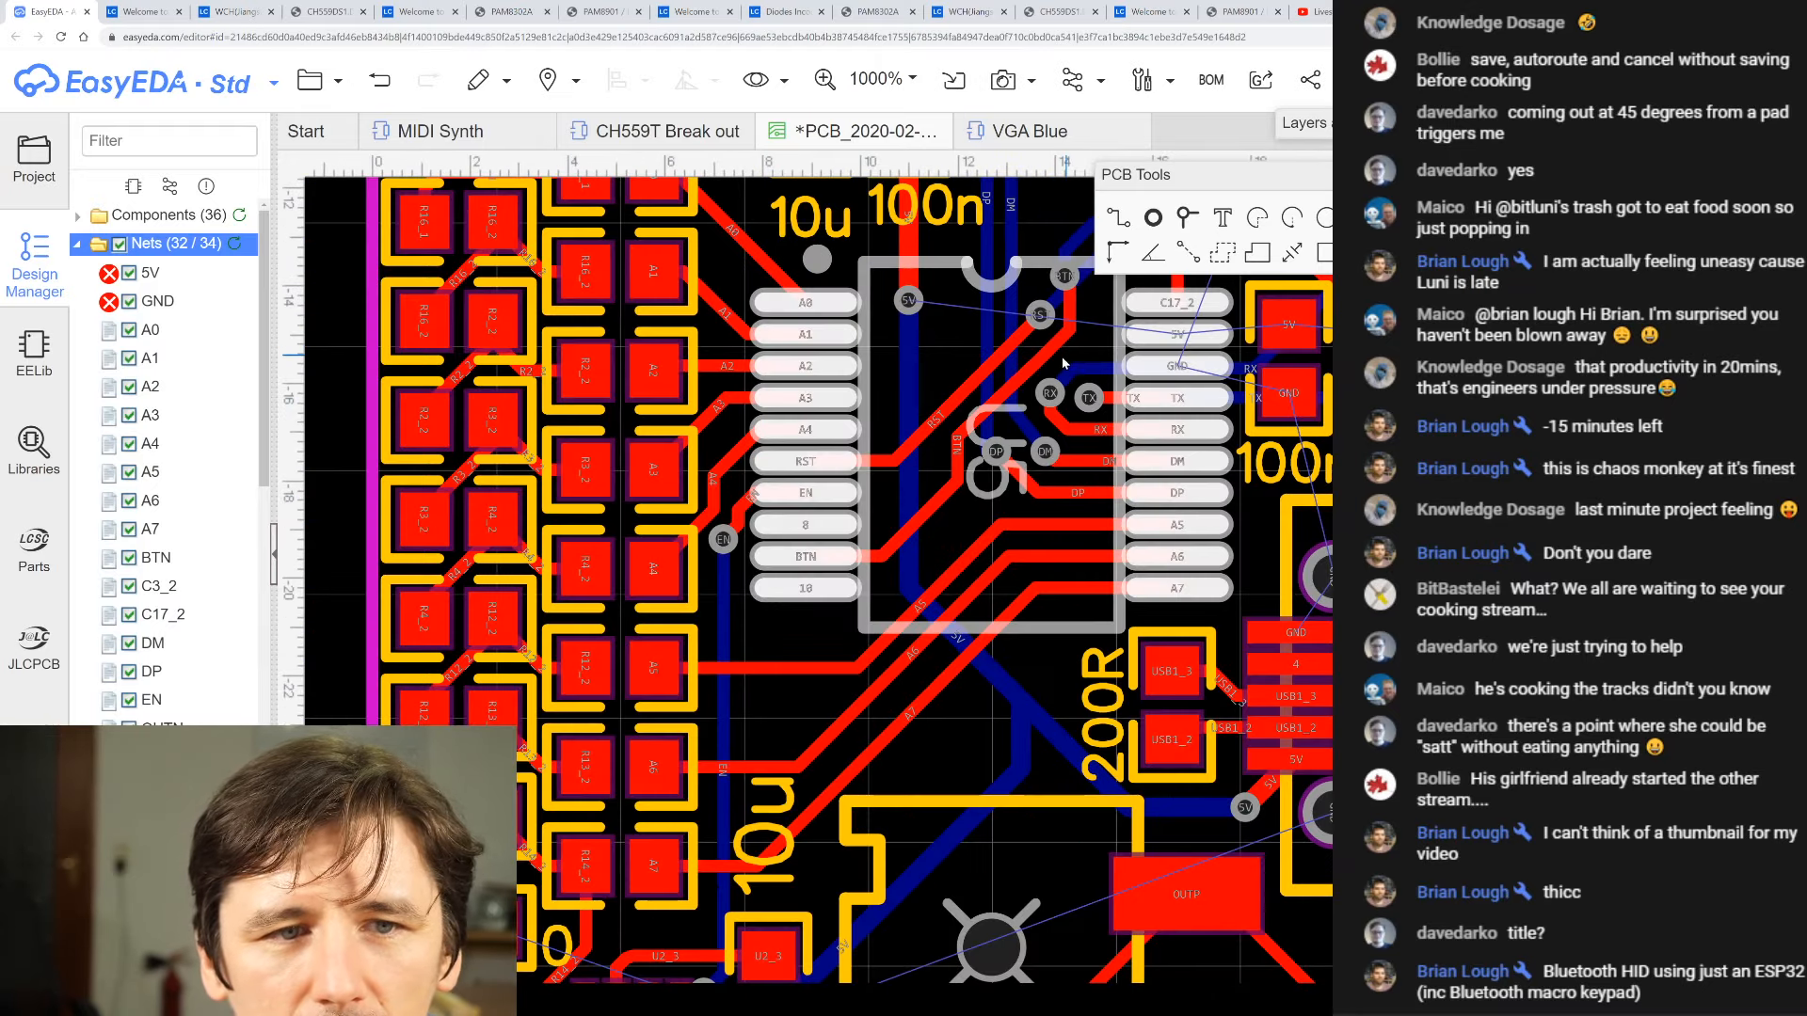
scroll(1015, 287, "up", 4)
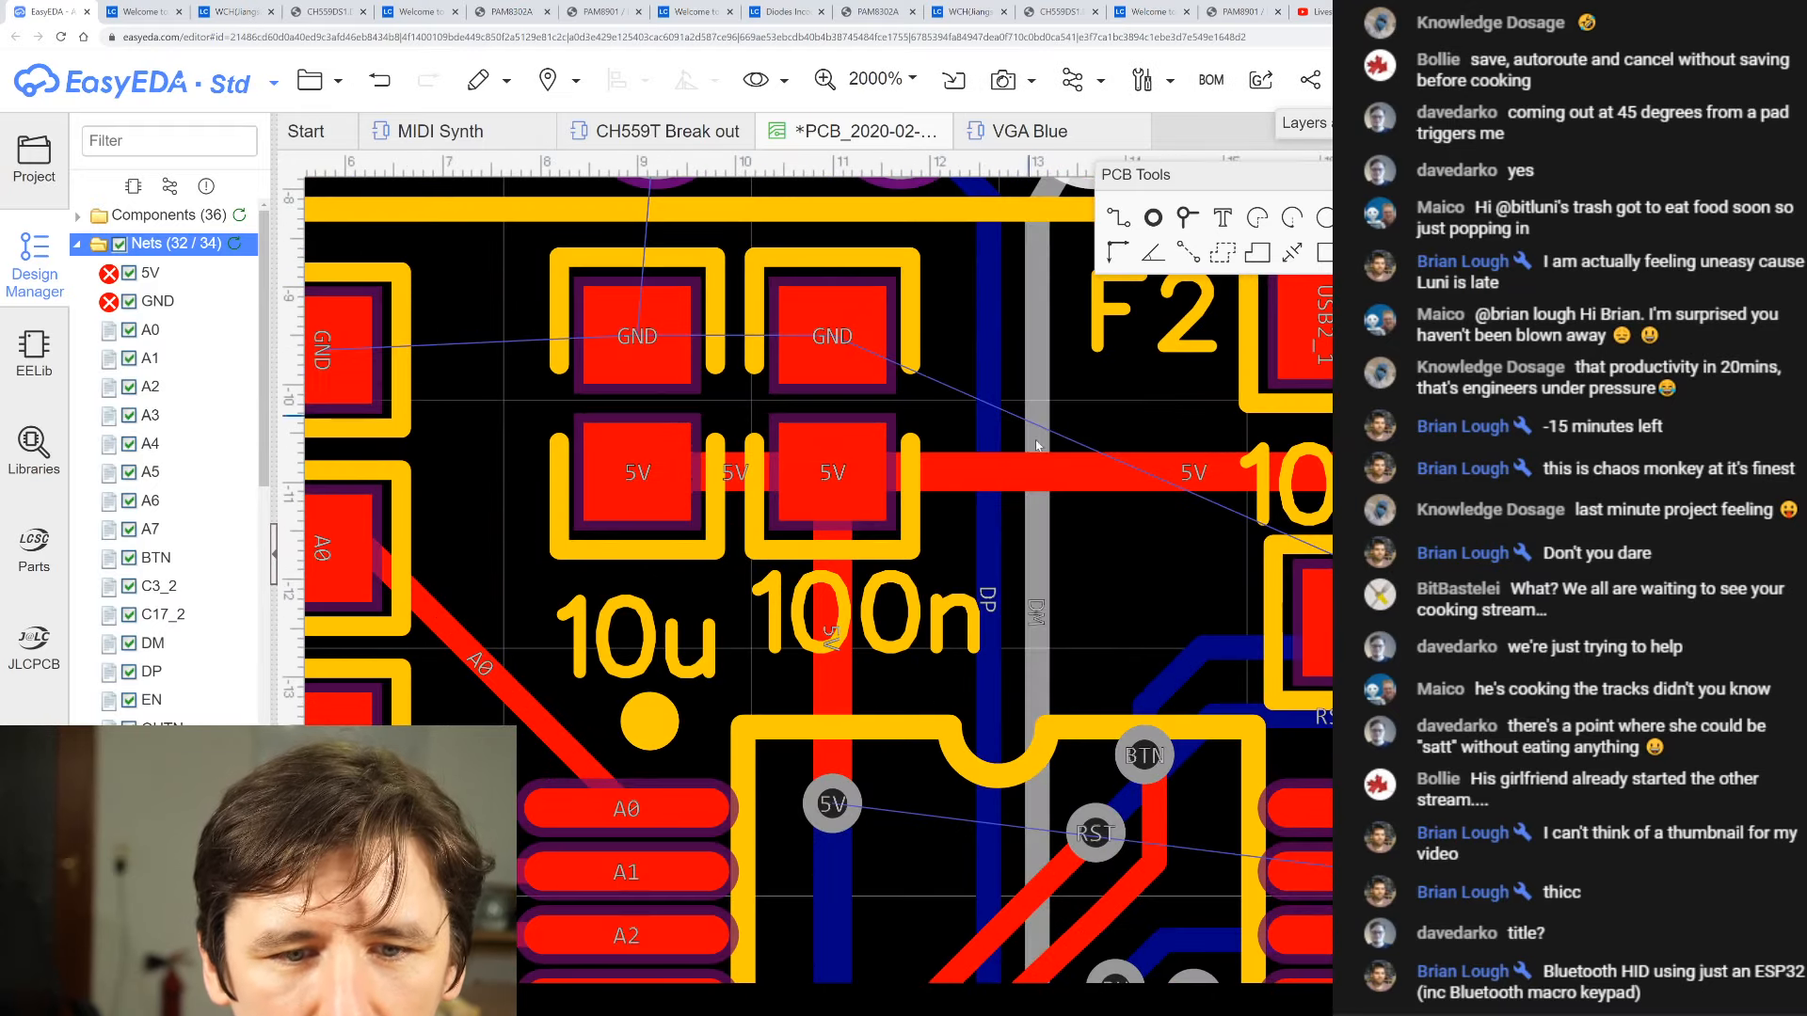
scroll(1035, 439, "down", 3)
scroll(1221, 701, "up", 3)
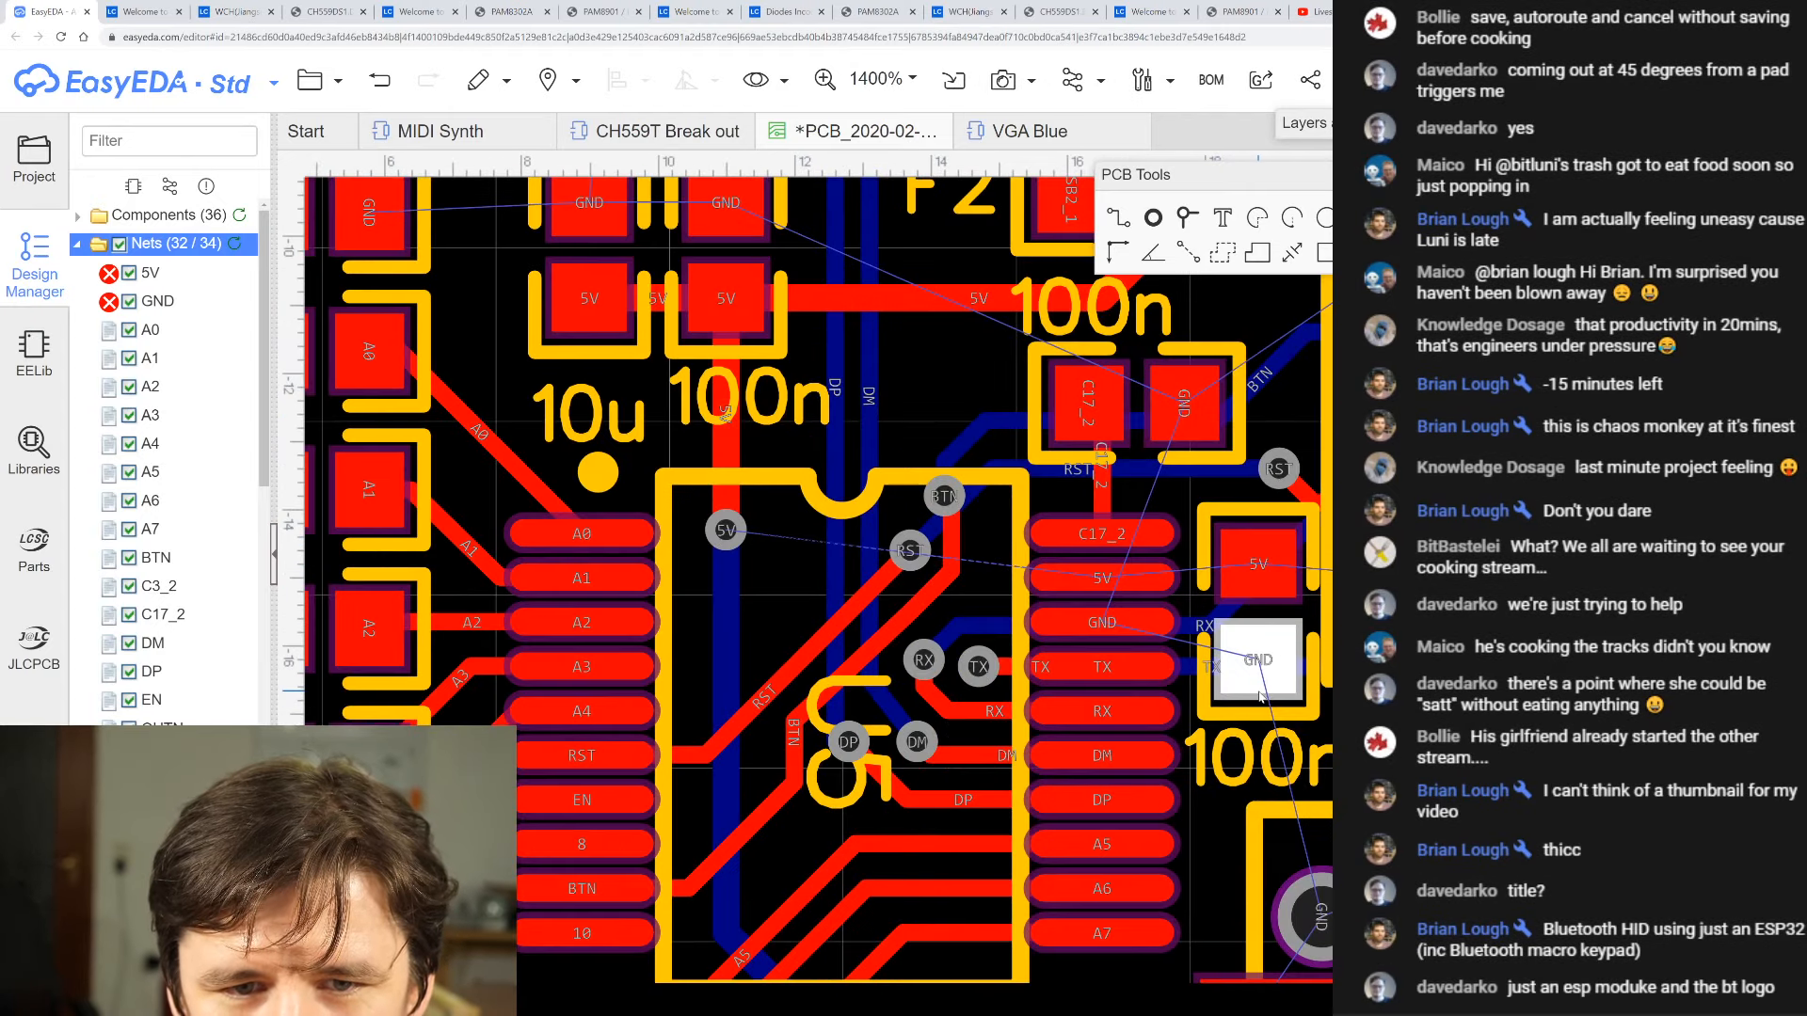
scroll(1175, 609, "down", 2)
scroll(1235, 611, "down", 2)
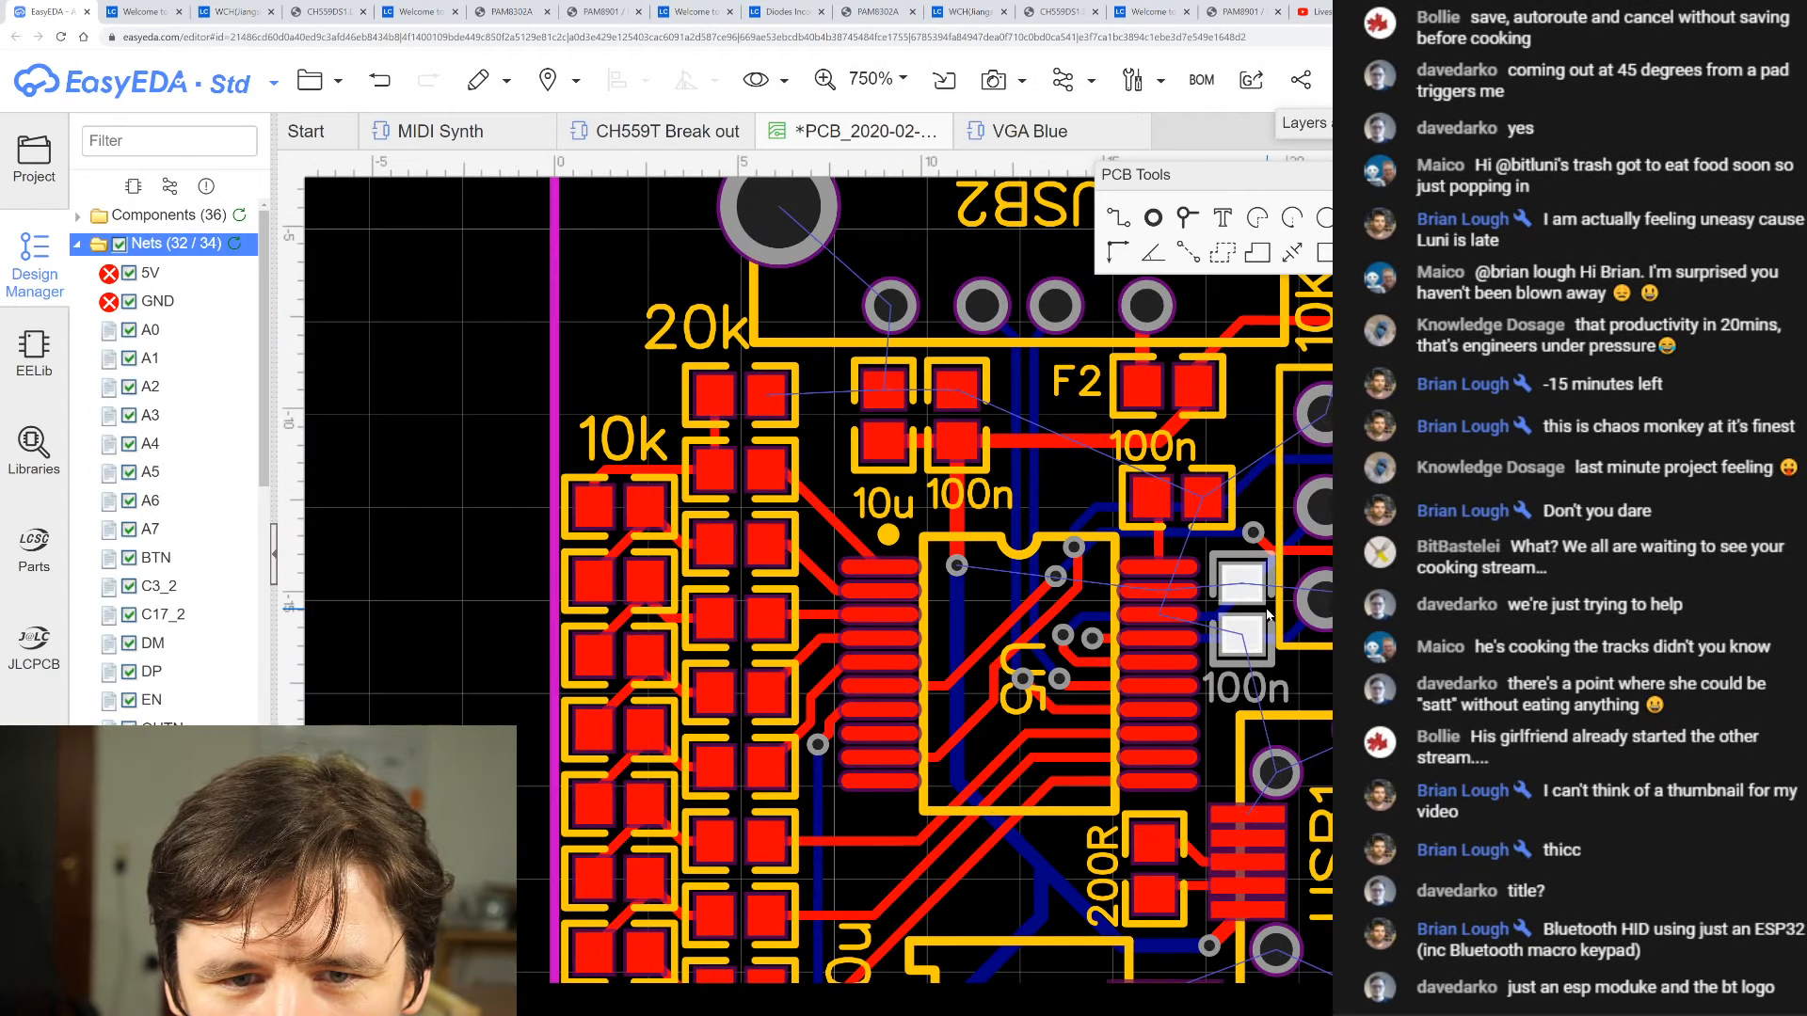
scroll(1381, 647, "up", 1)
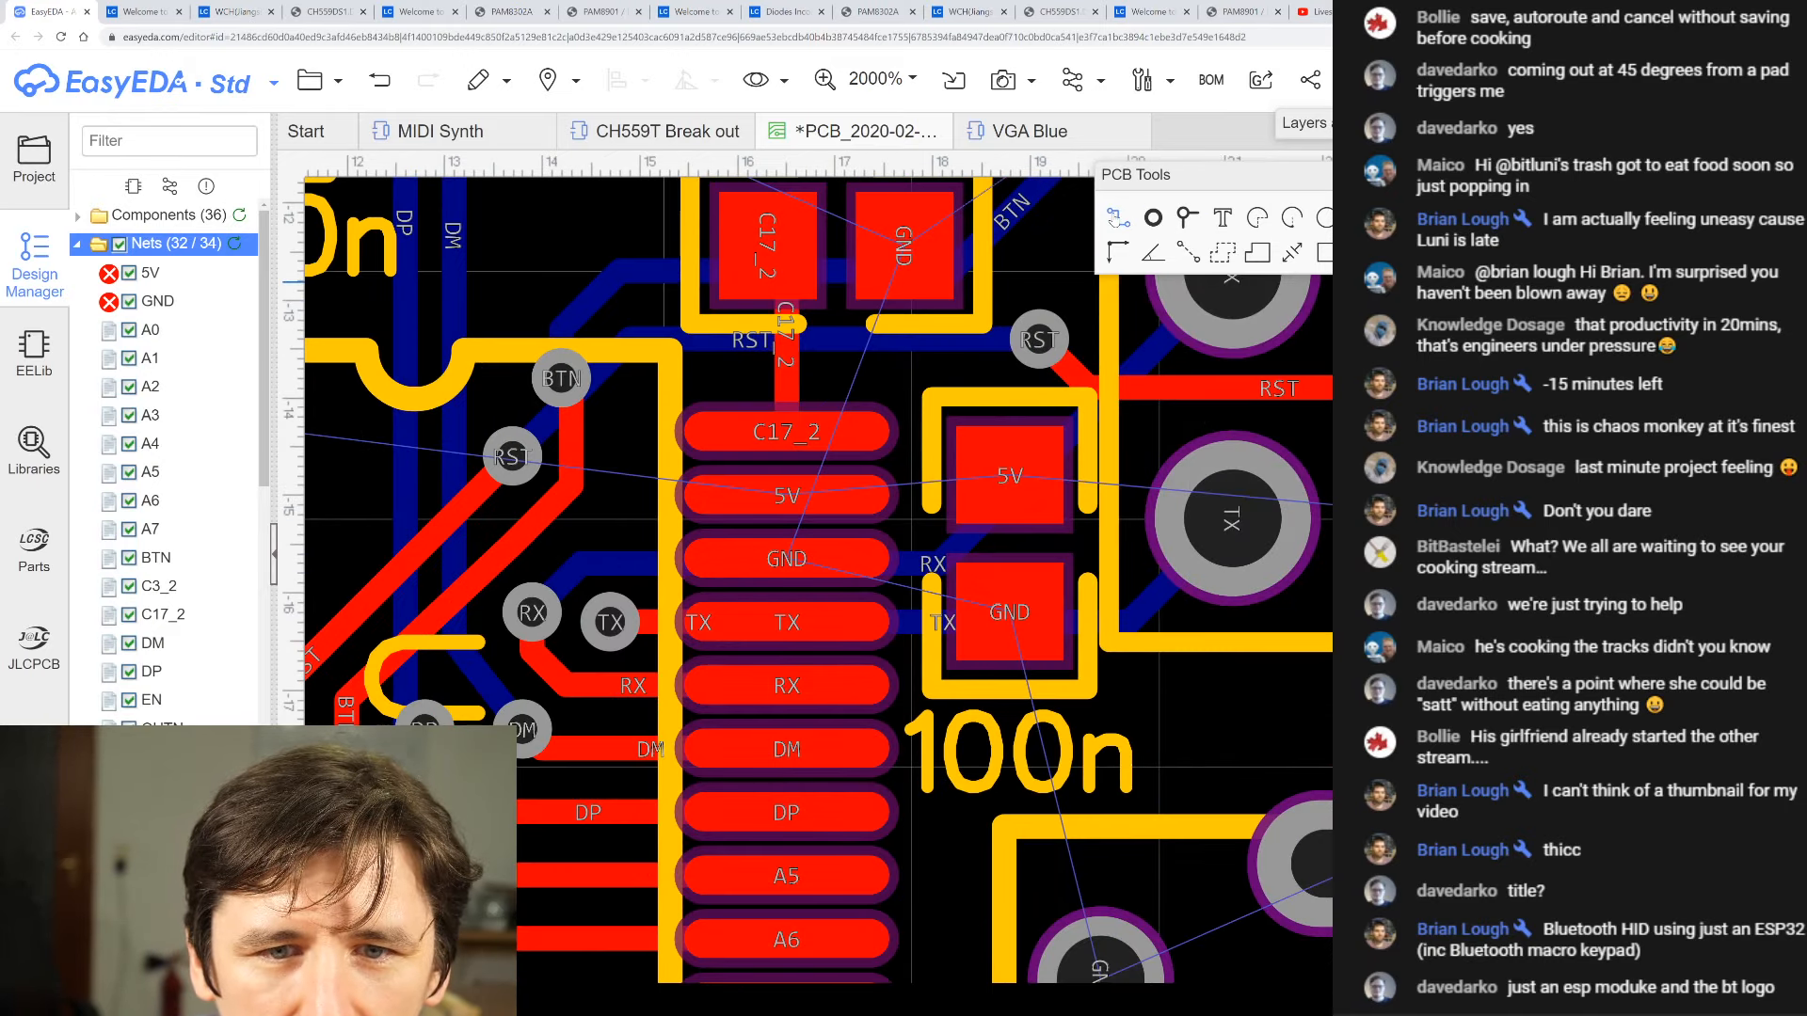
scroll(1195, 581, "down", 1)
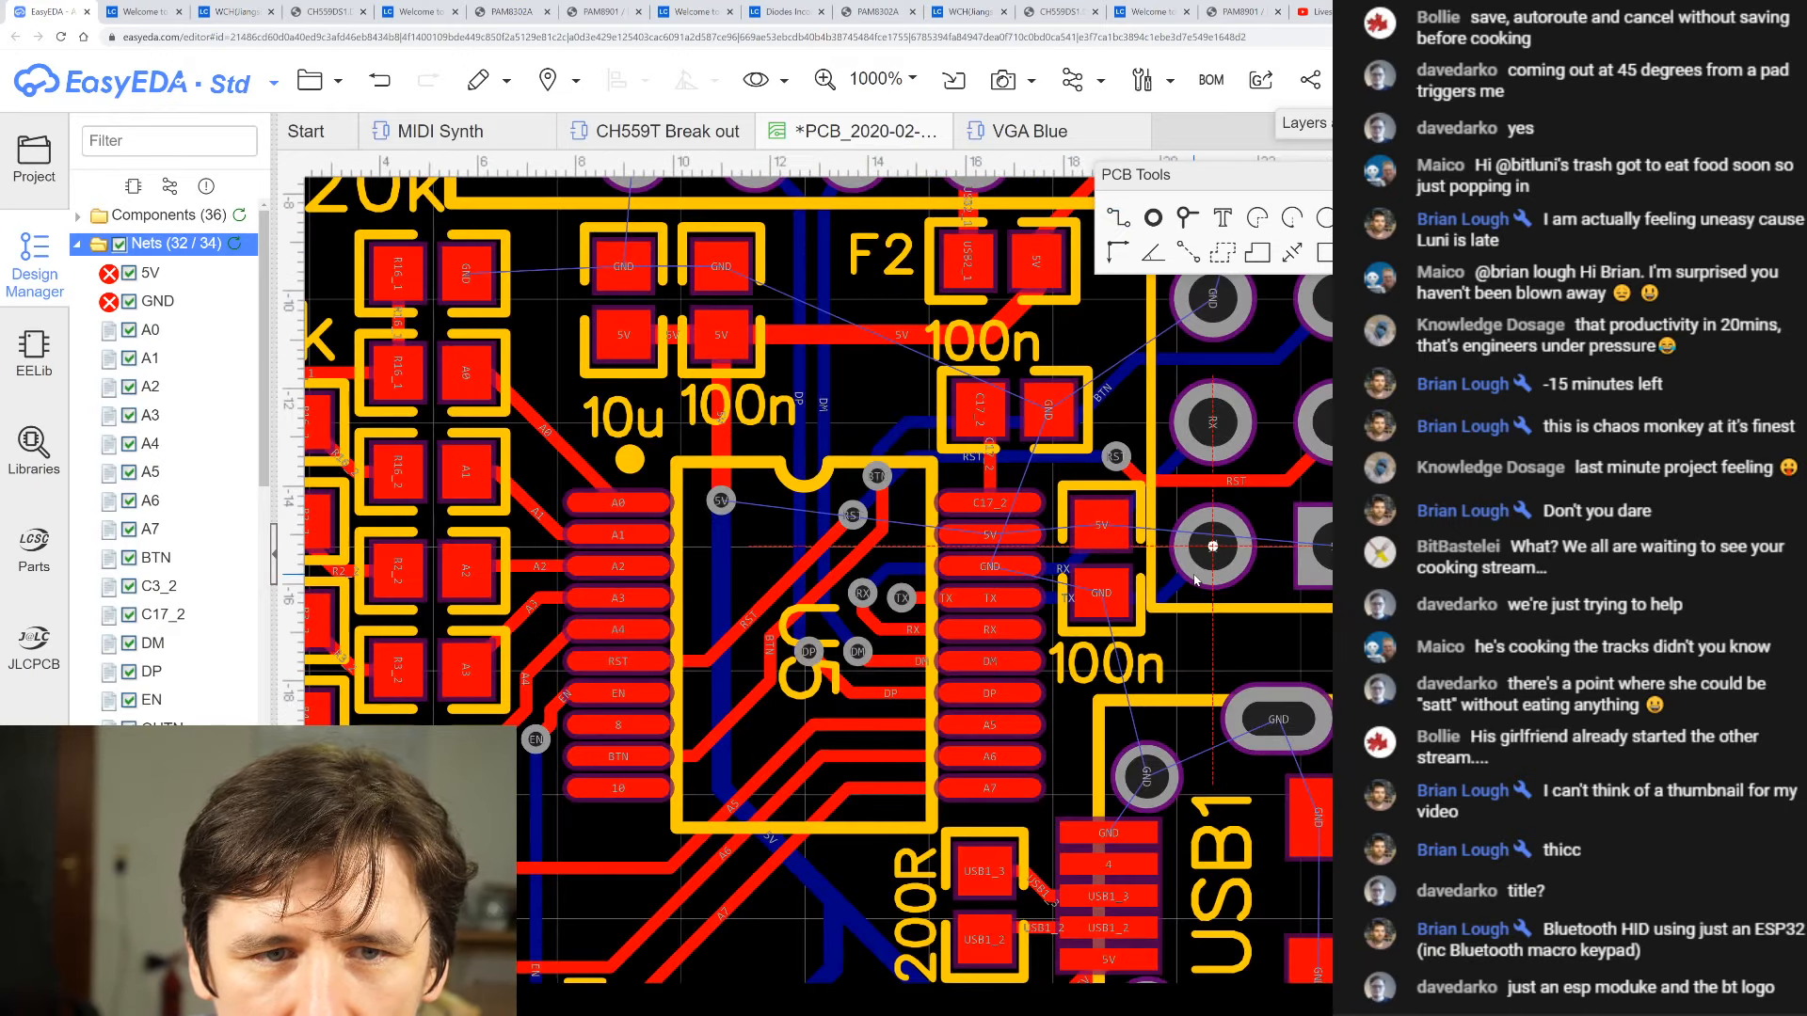
- Reroute the top-layer RST track between the six-pin header's GND and RX pins, ending at the centre of the header's RST pin
scroll(1207, 466, "up", 1)
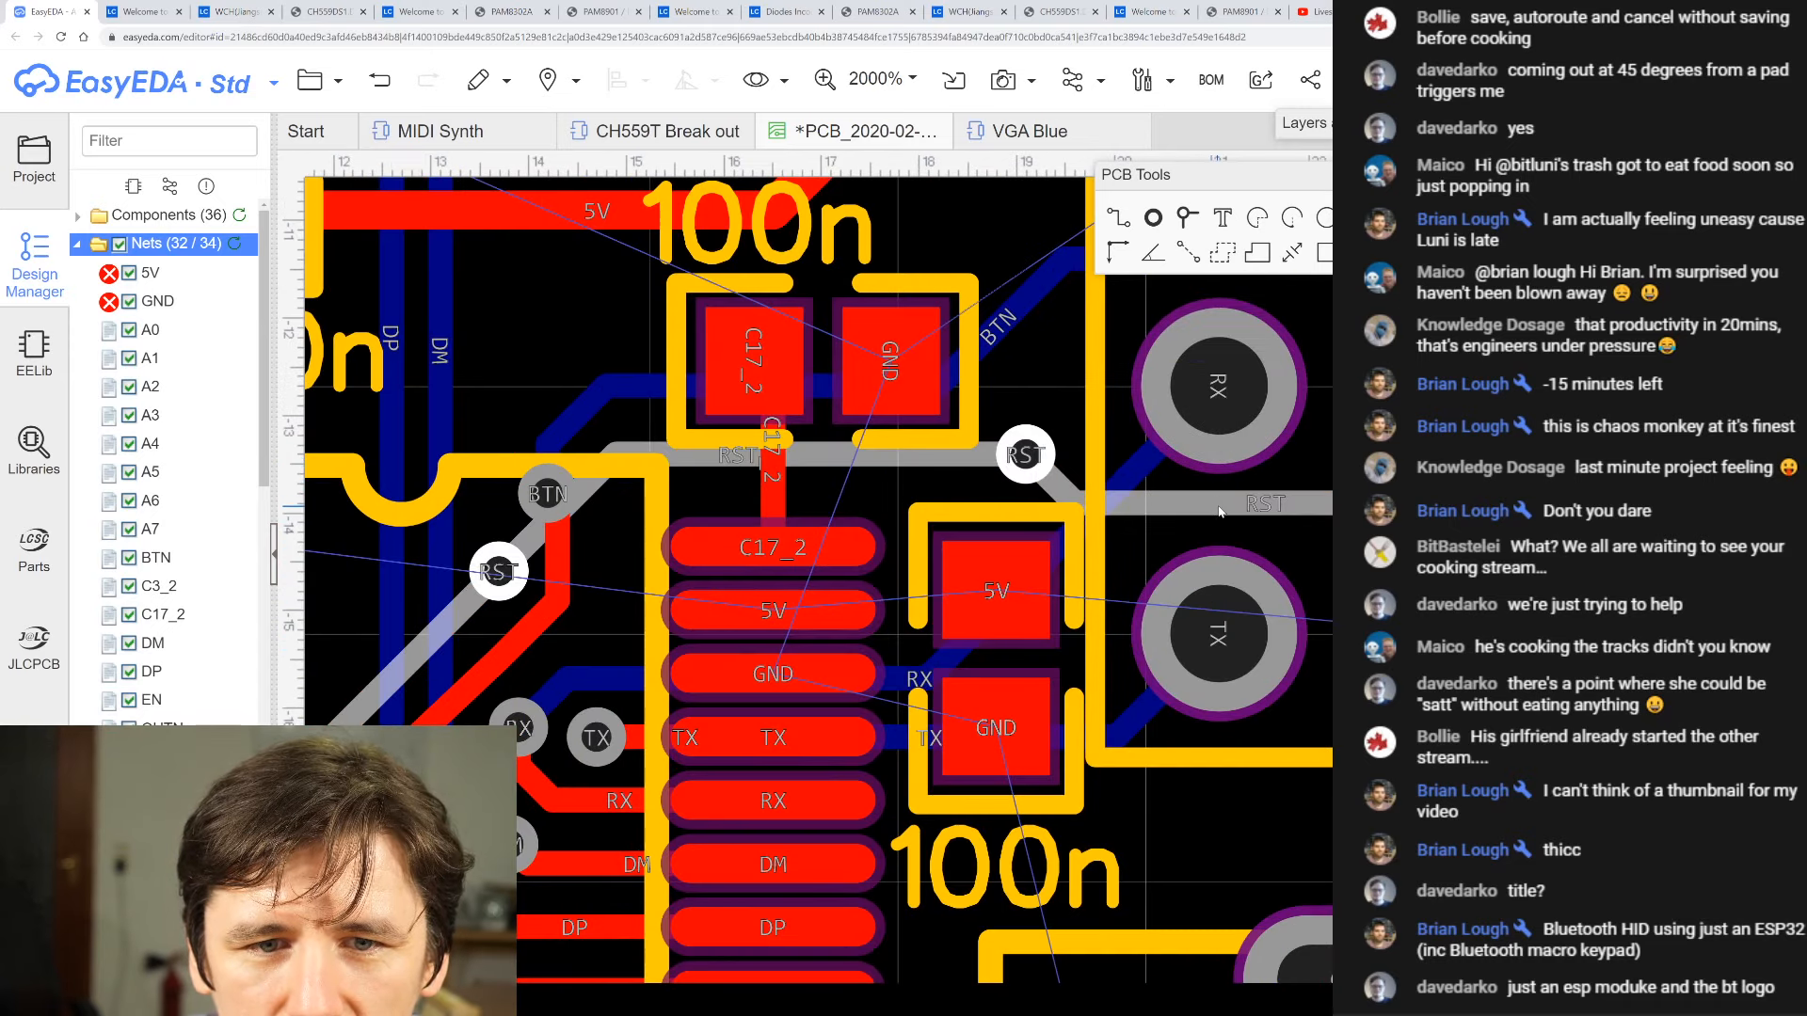
left_click_drag(1218, 512, 1183, 287)
scroll(1193, 428, "down", 1)
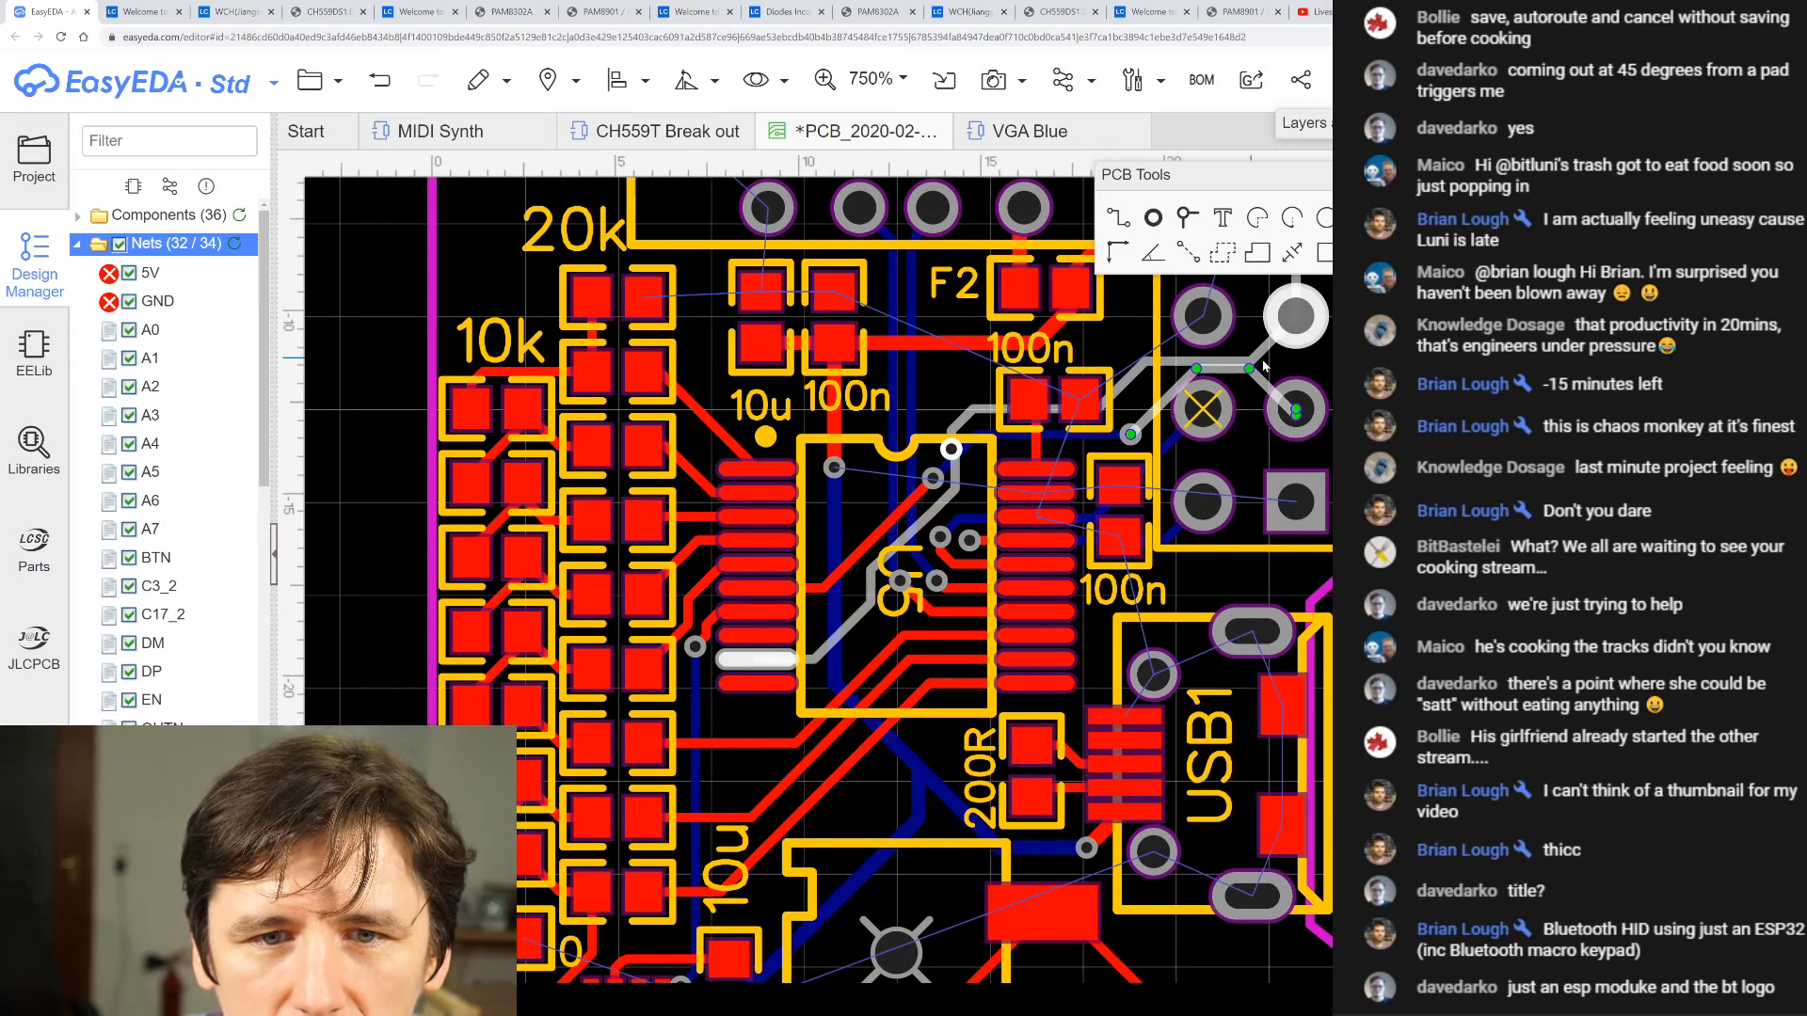
scroll(1119, 372, "up", 1)
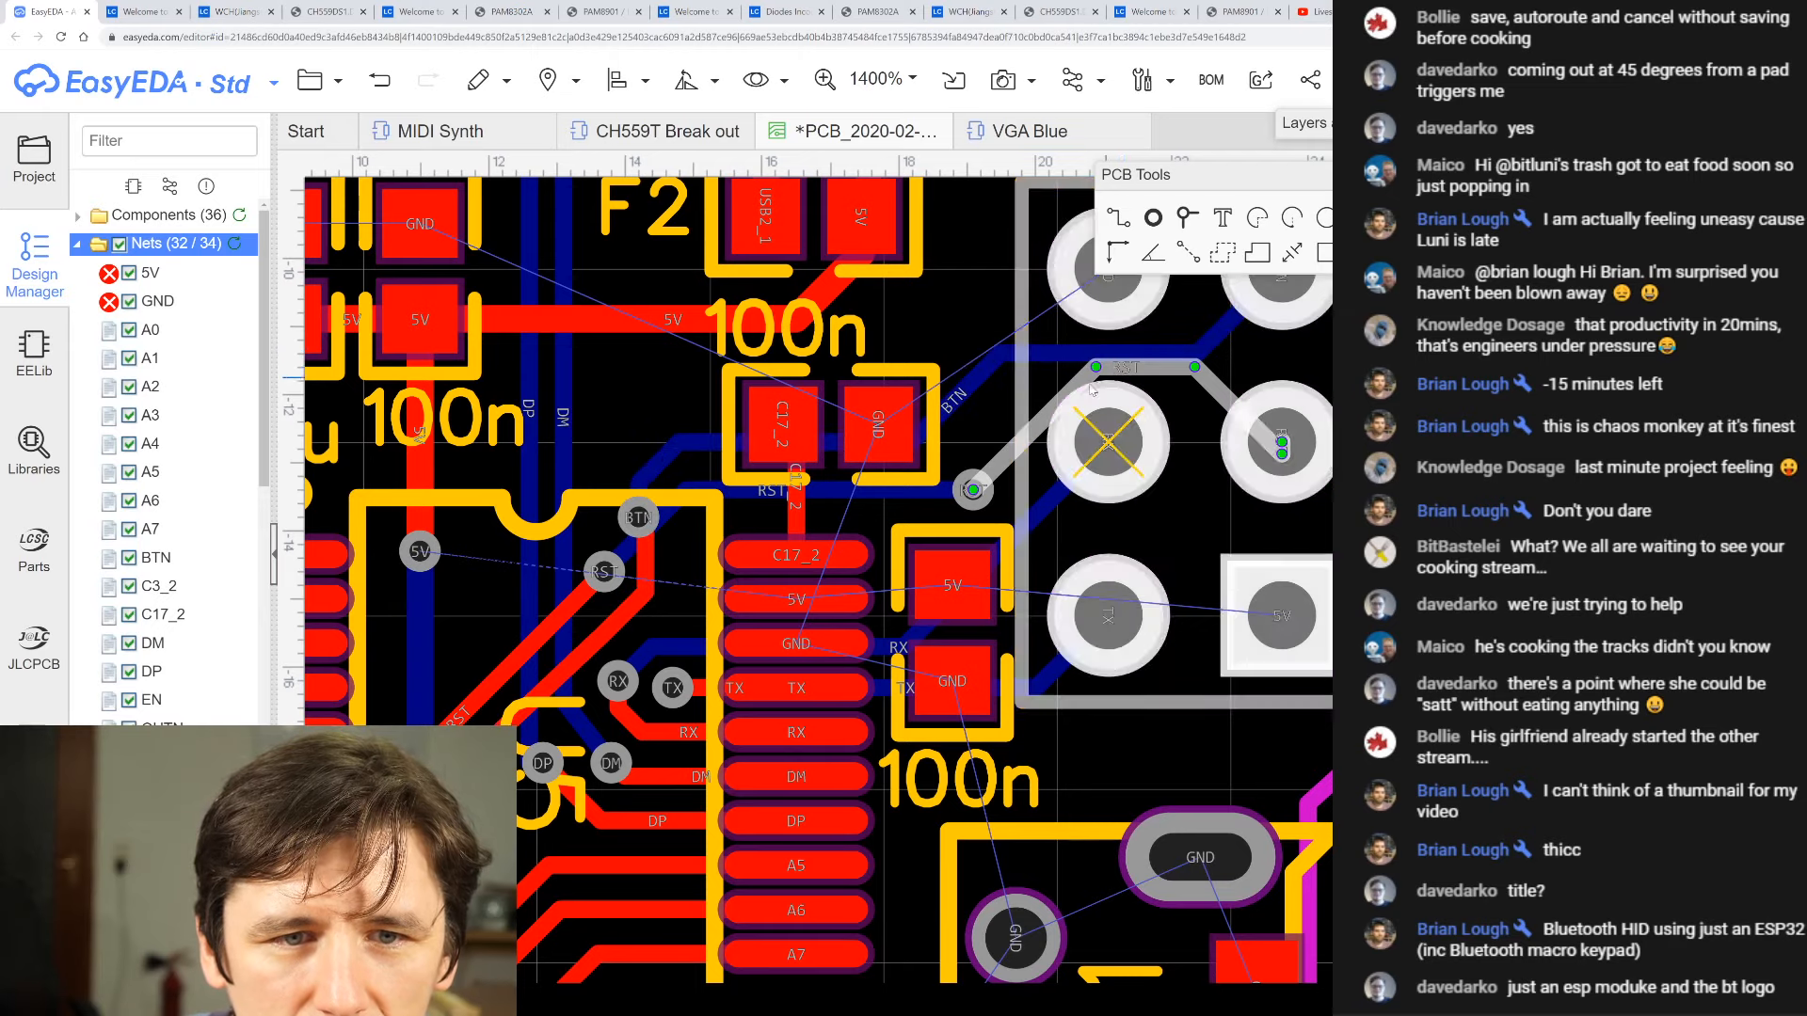
left_click_drag(1069, 391, 1113, 355)
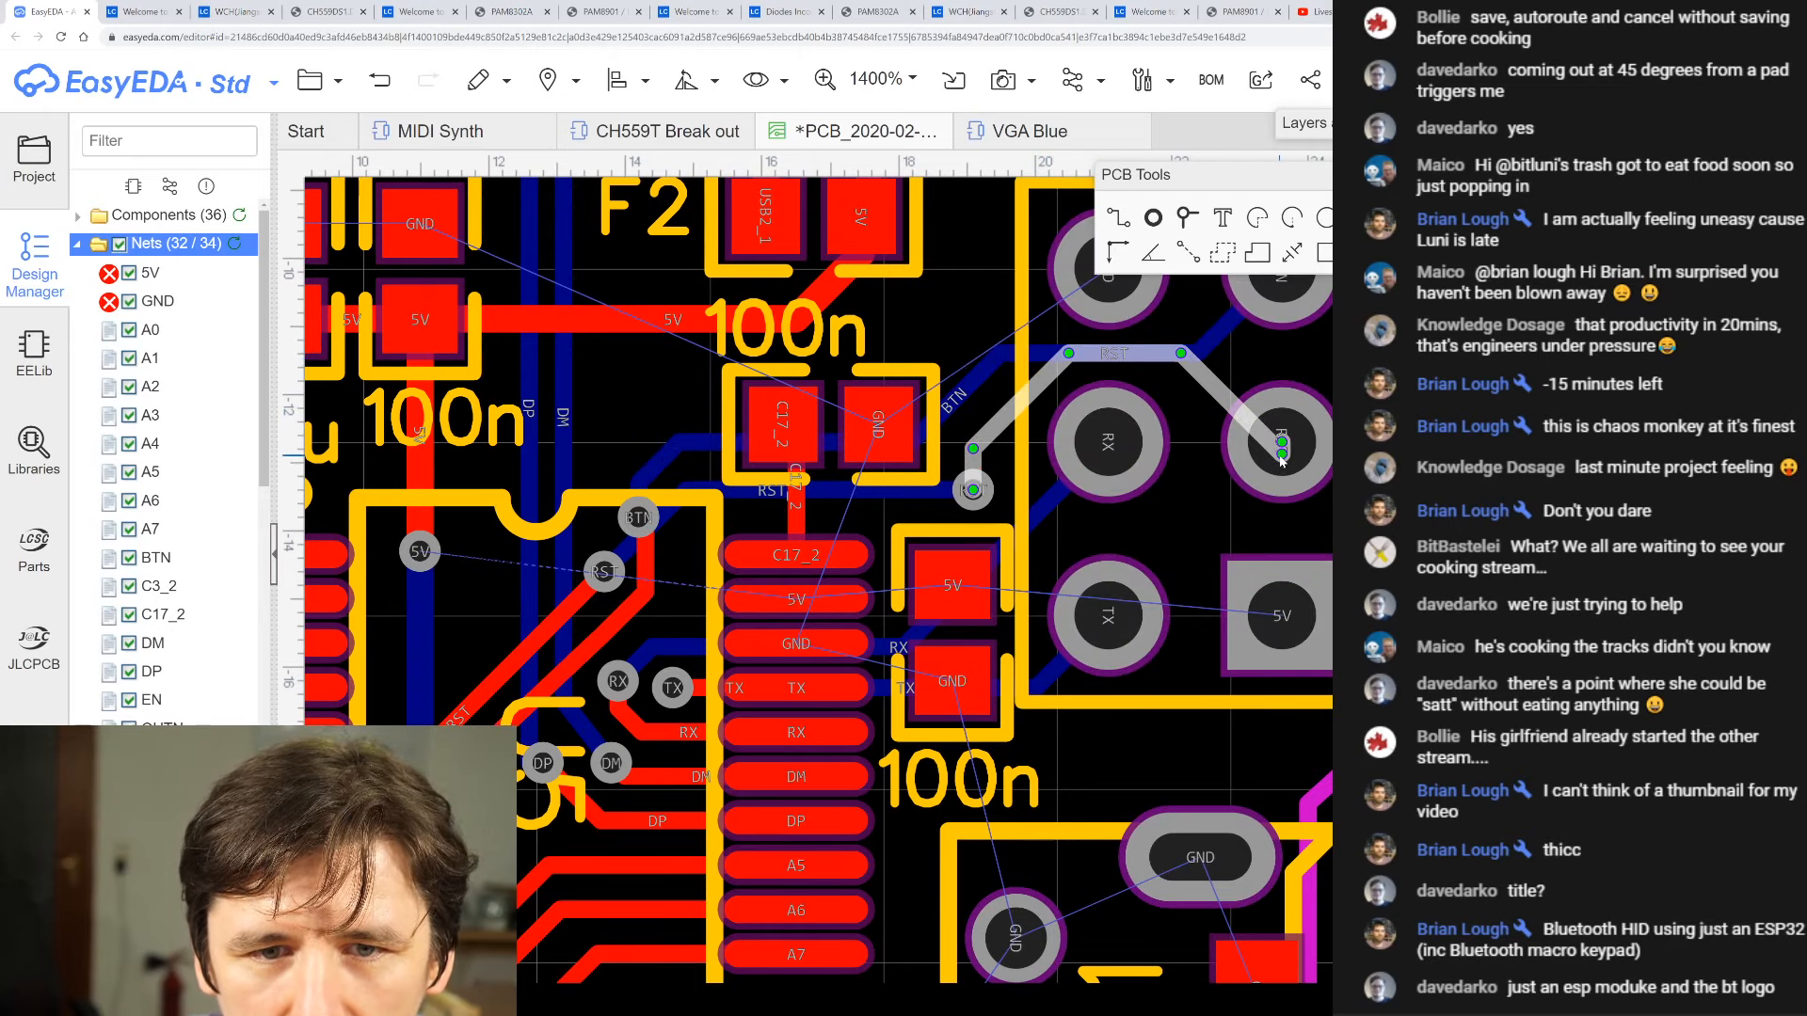
left_click_drag(1280, 456, 1281, 444)
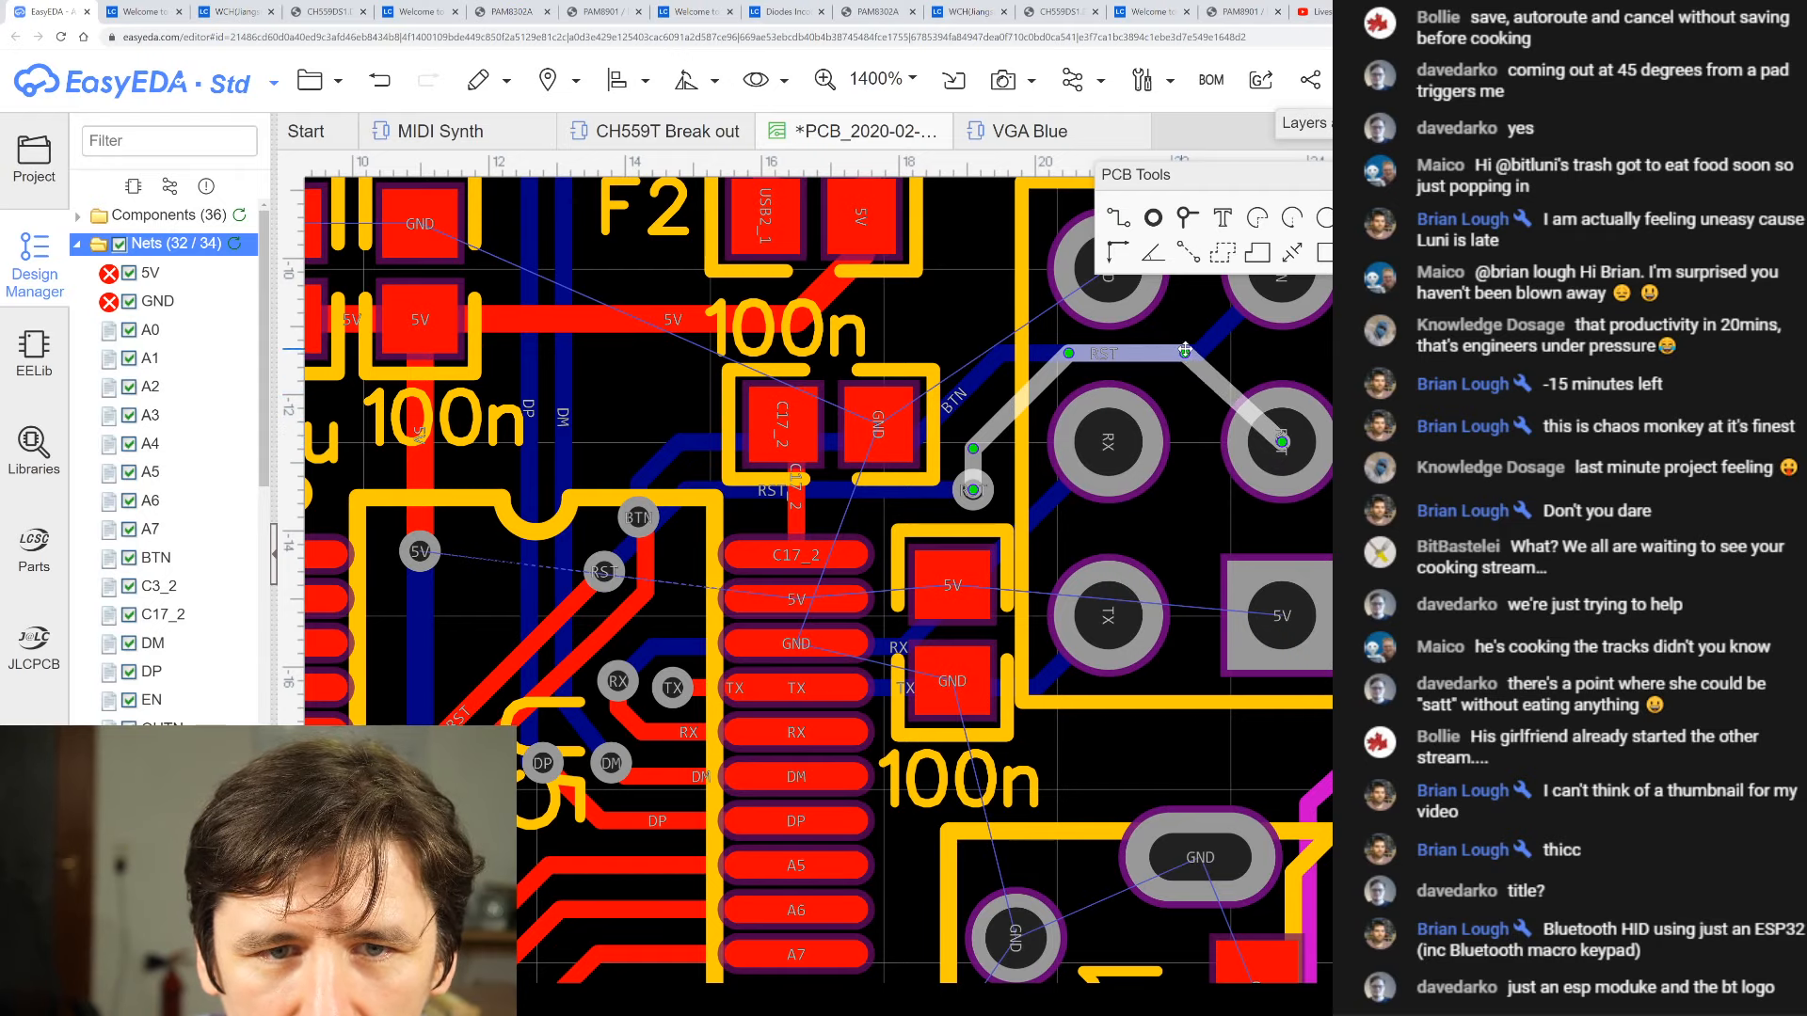
scroll(1185, 350, "down", 3)
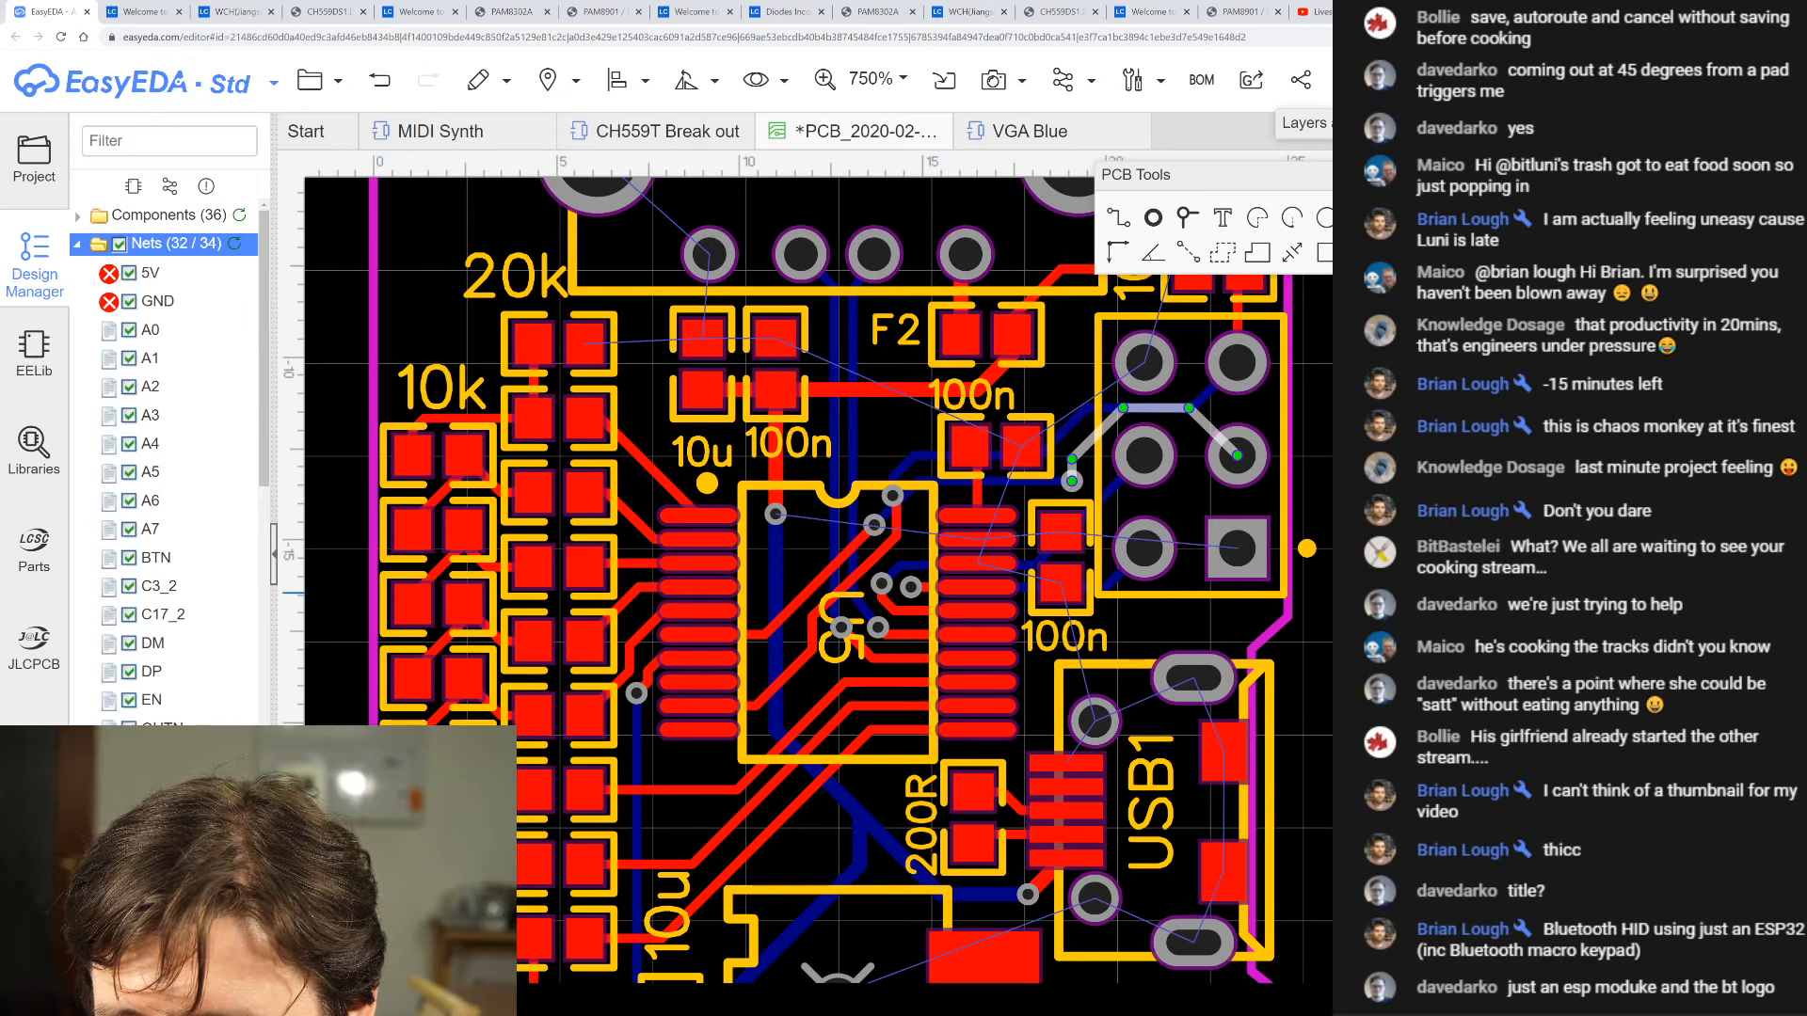
left_click(1244, 502)
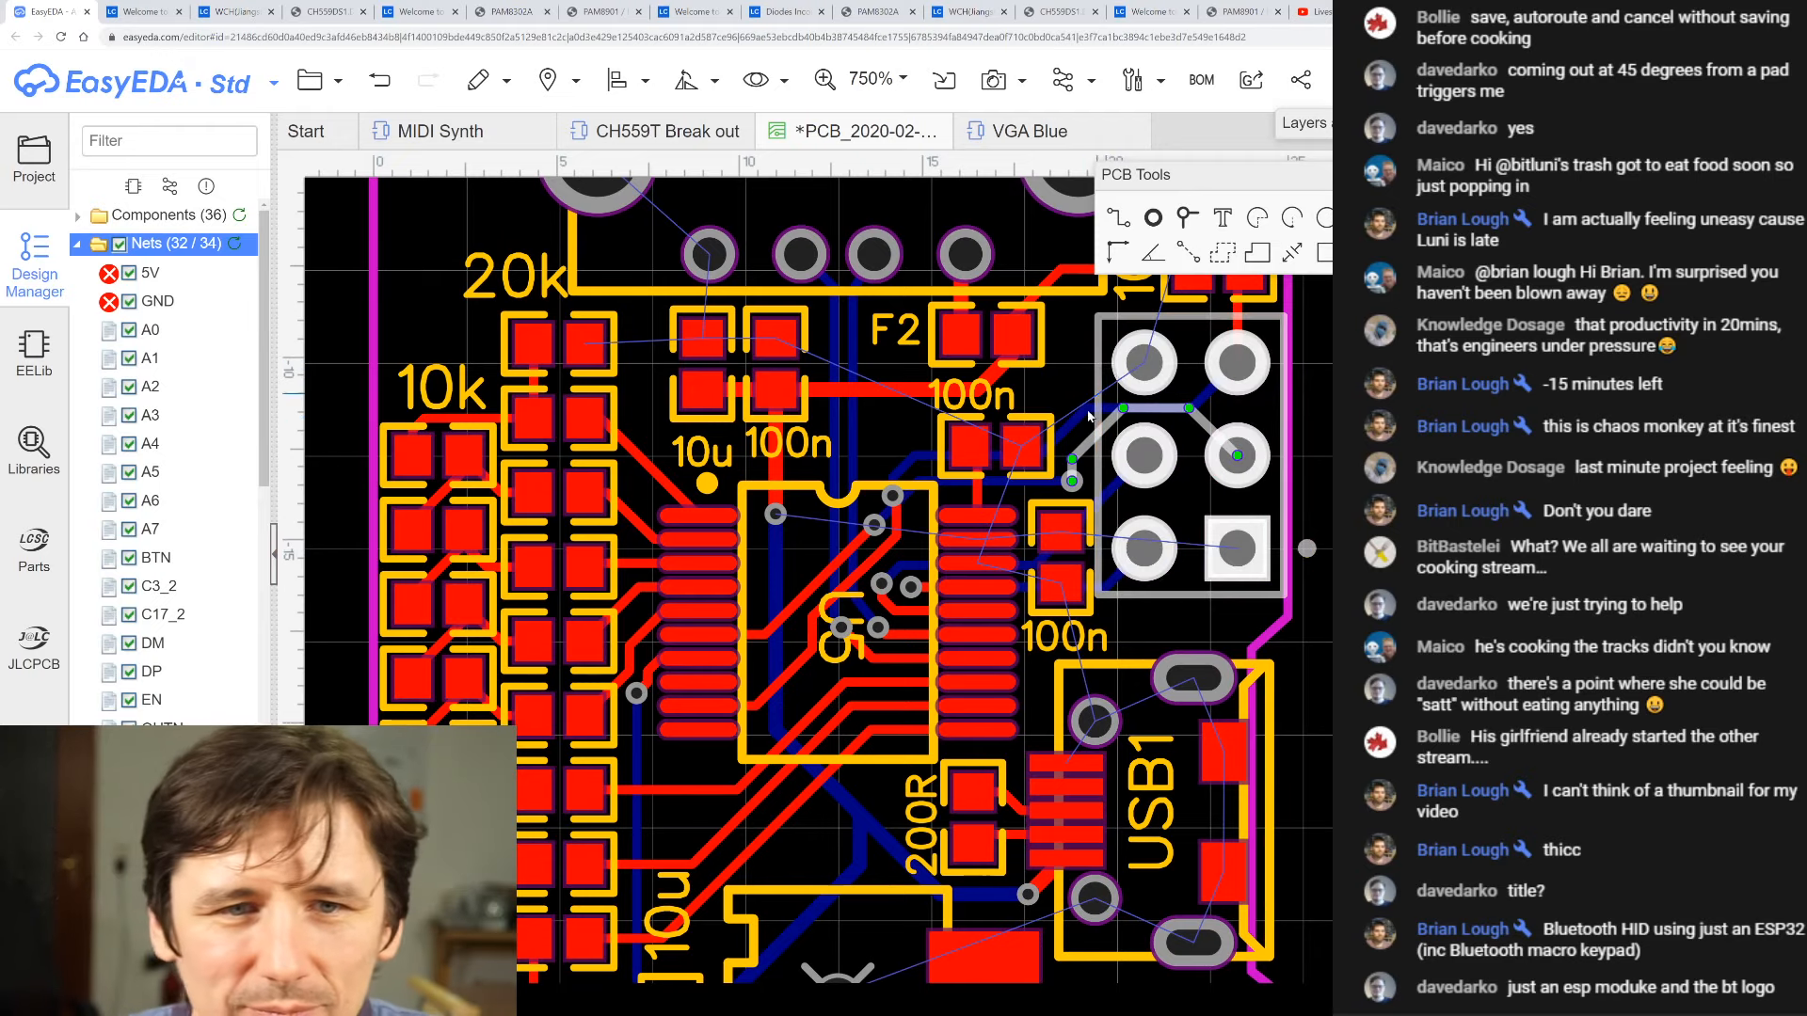
- Route a wide top-layer 5V track from the 100n capacitor beside U5, between the header's RX and TX pins, to its 5V pin
scroll(1089, 417, "up", 3)
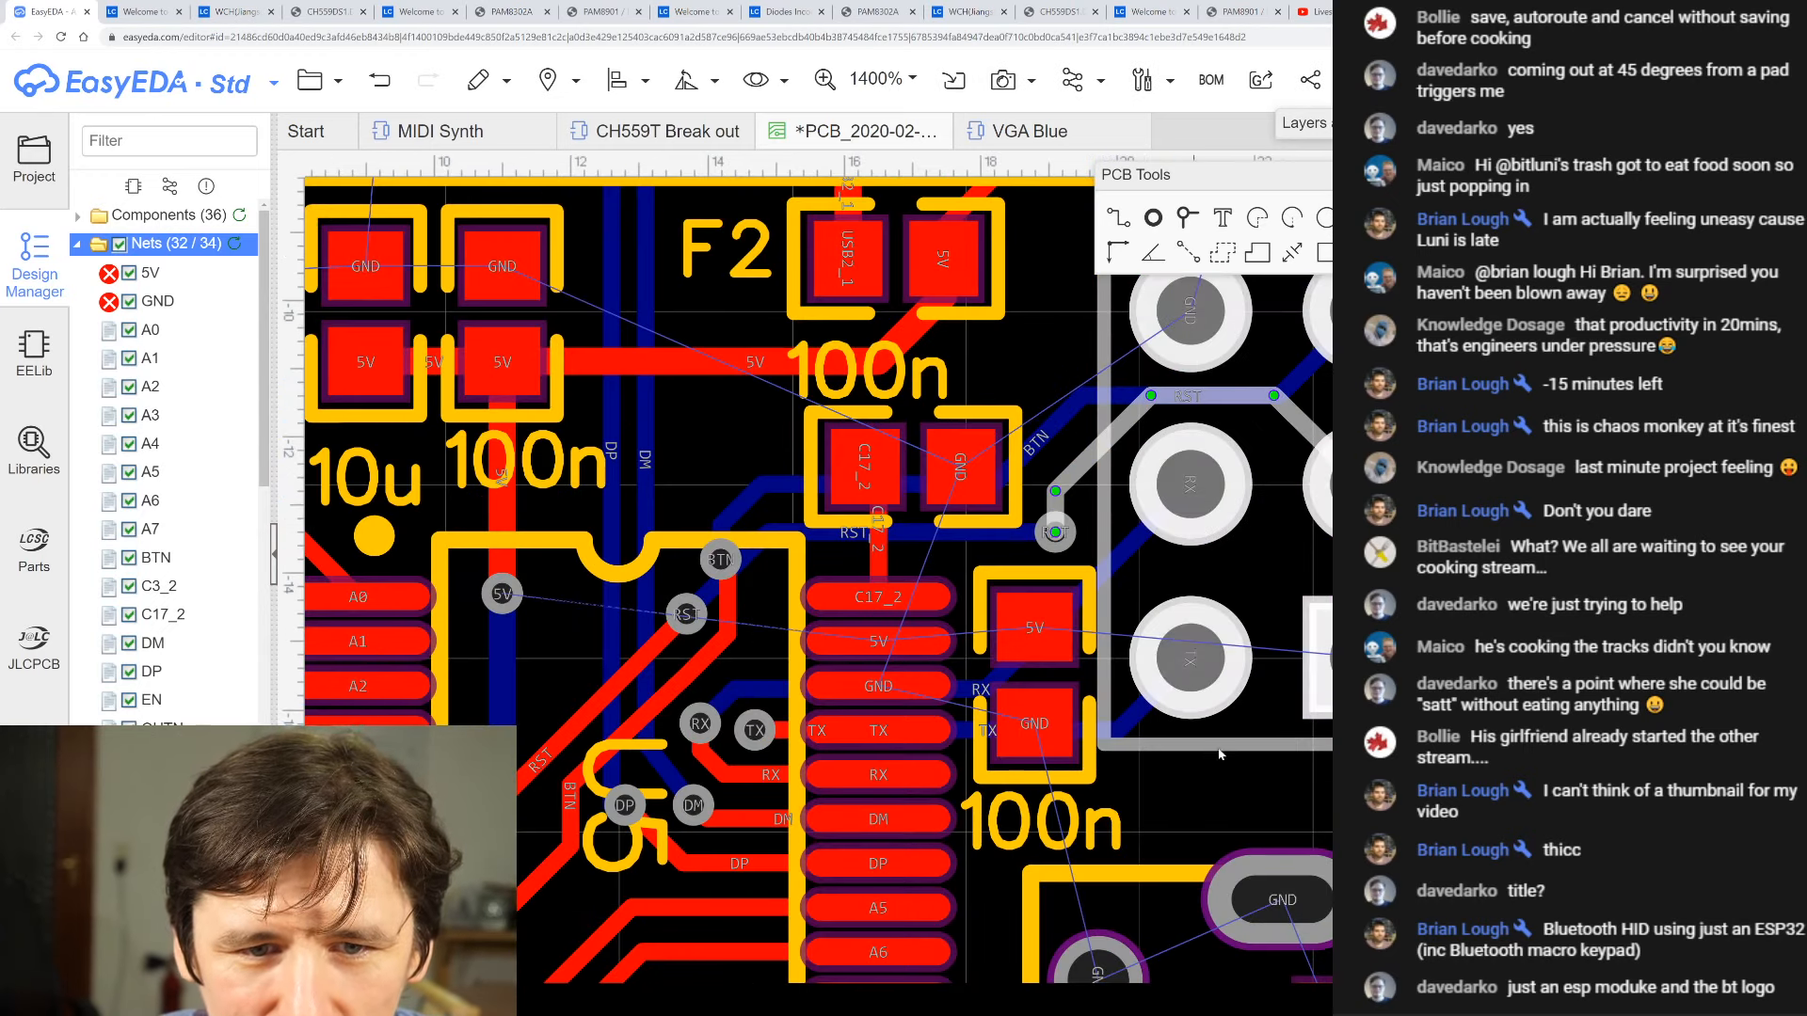
left_click(1113, 218)
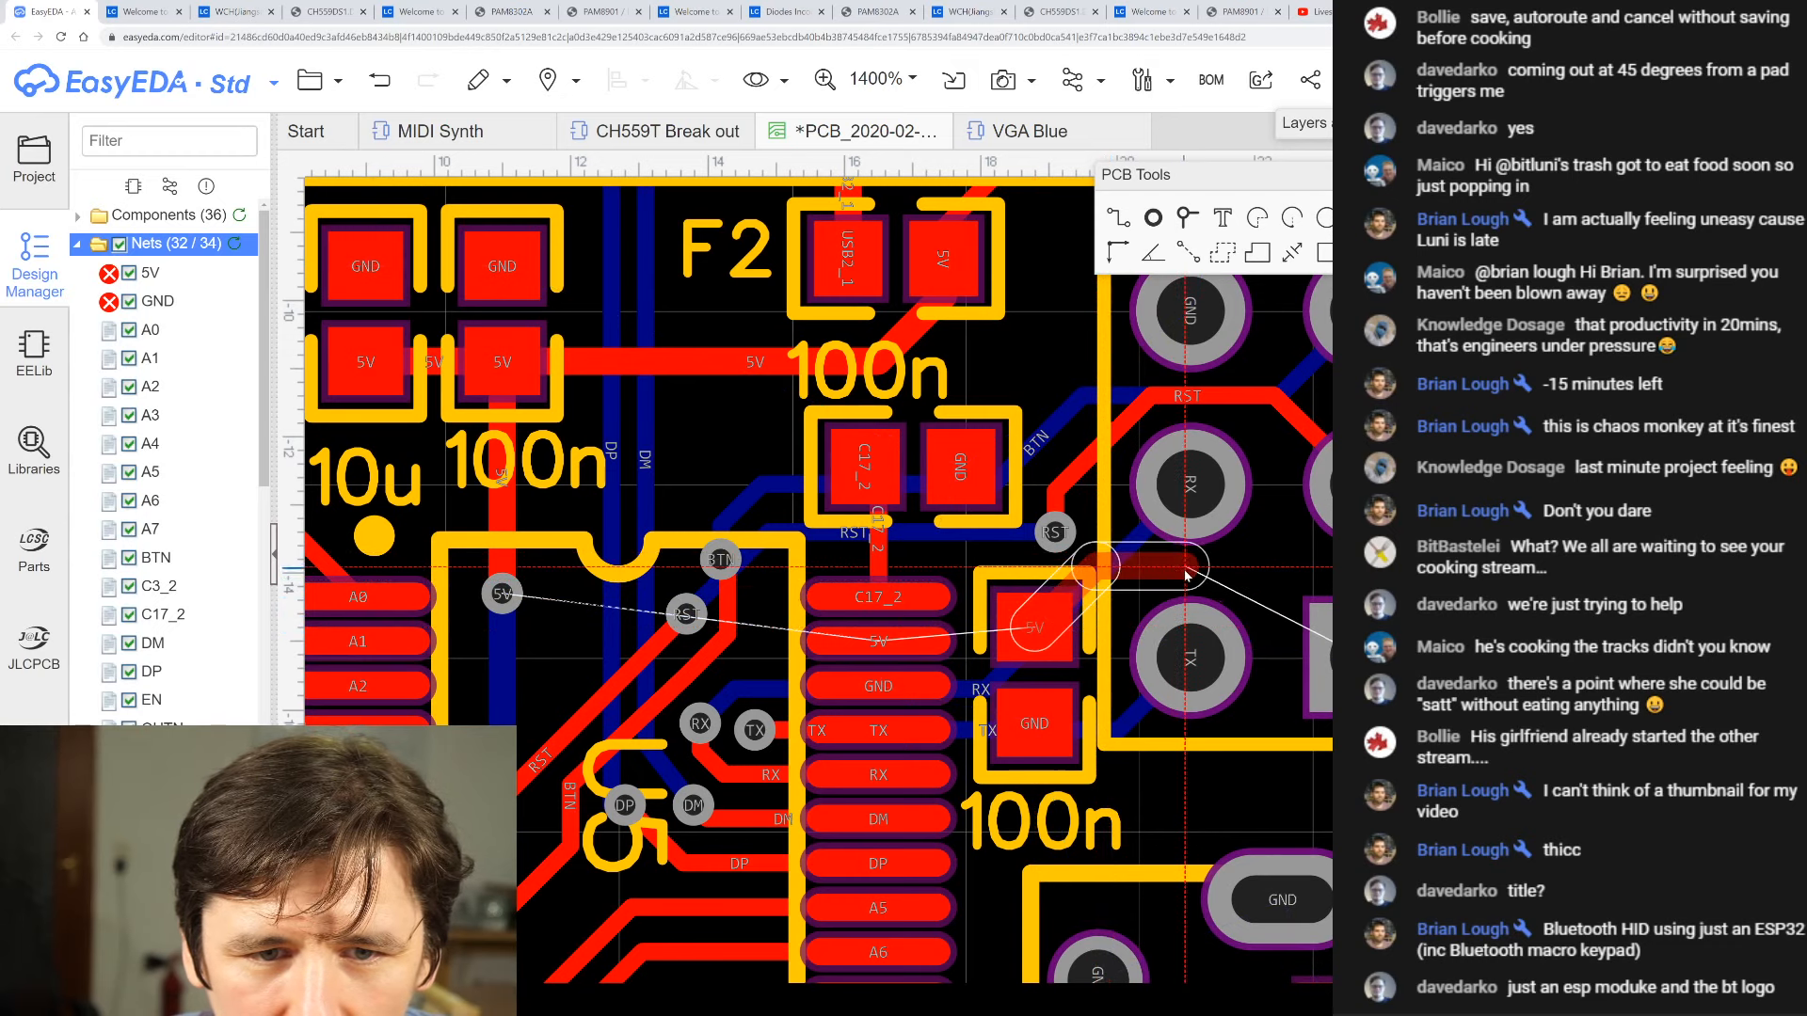
left_click(1276, 570)
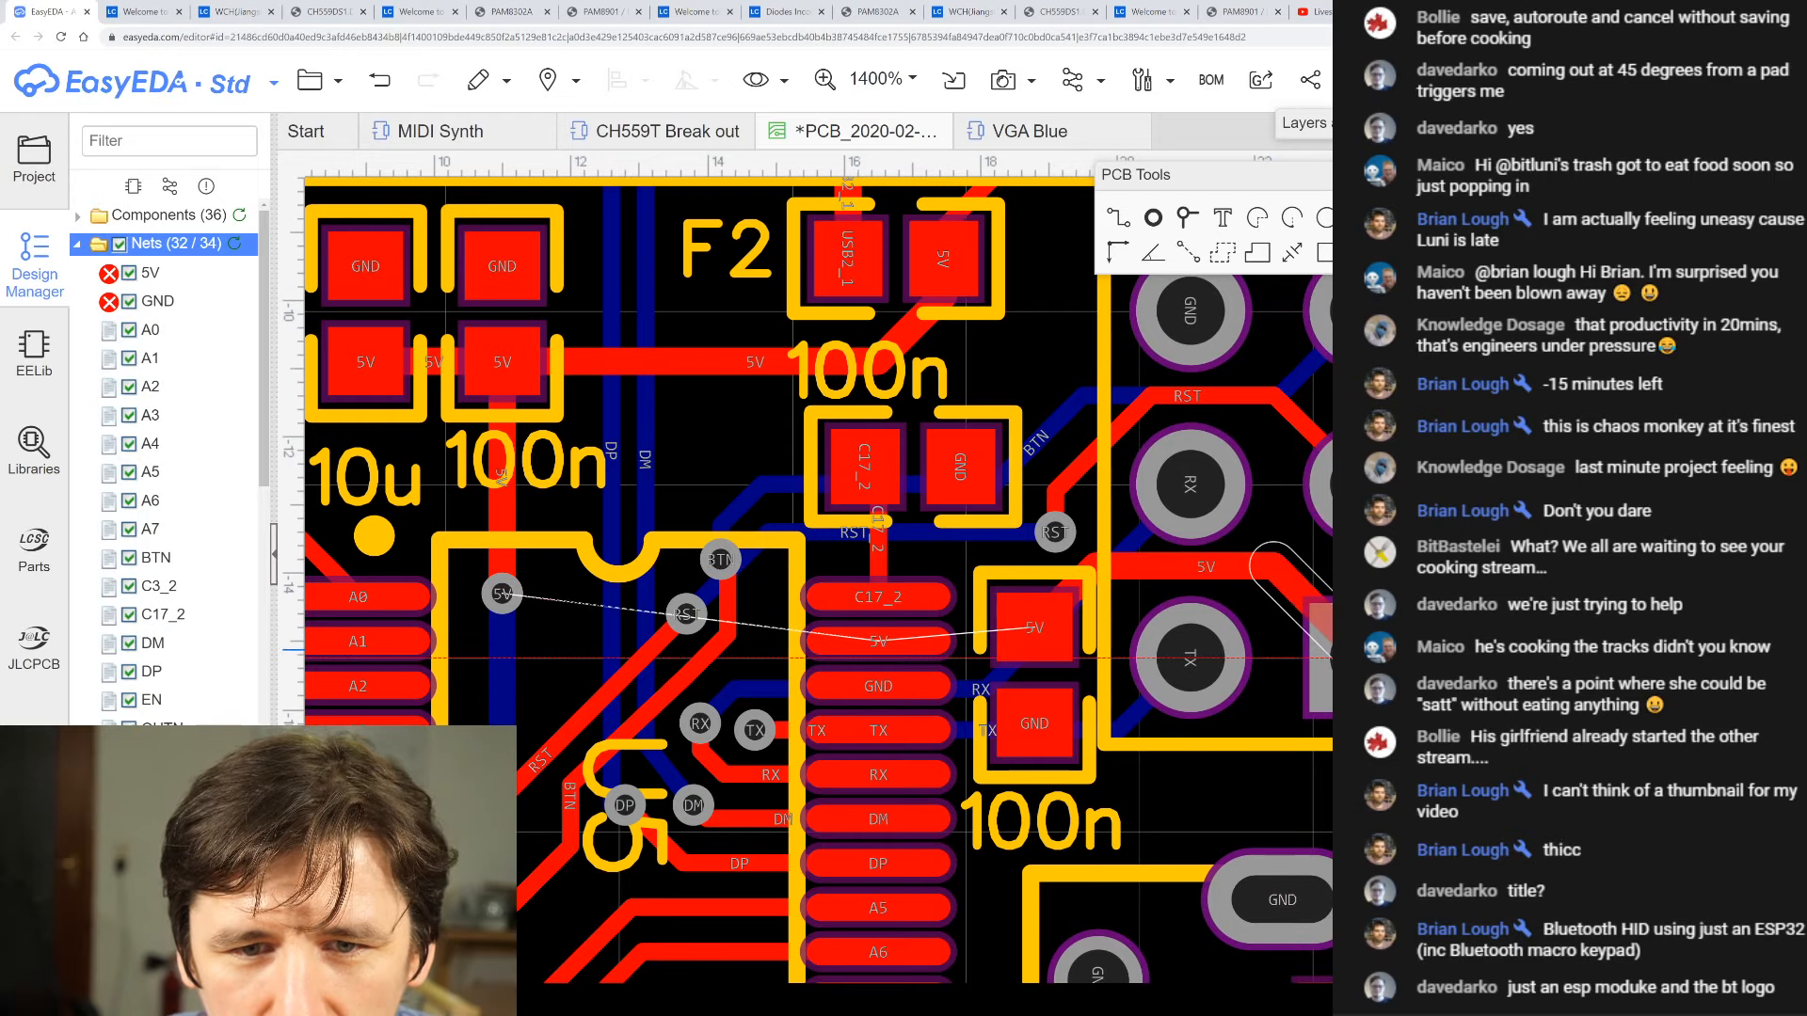
left_click(1361, 657)
right_click(1361, 658)
- Connect U5's 5V pin to the 5V pad of the neighbouring 100n capacitor with a short top-layer track
scroll(1263, 713, "down", 2)
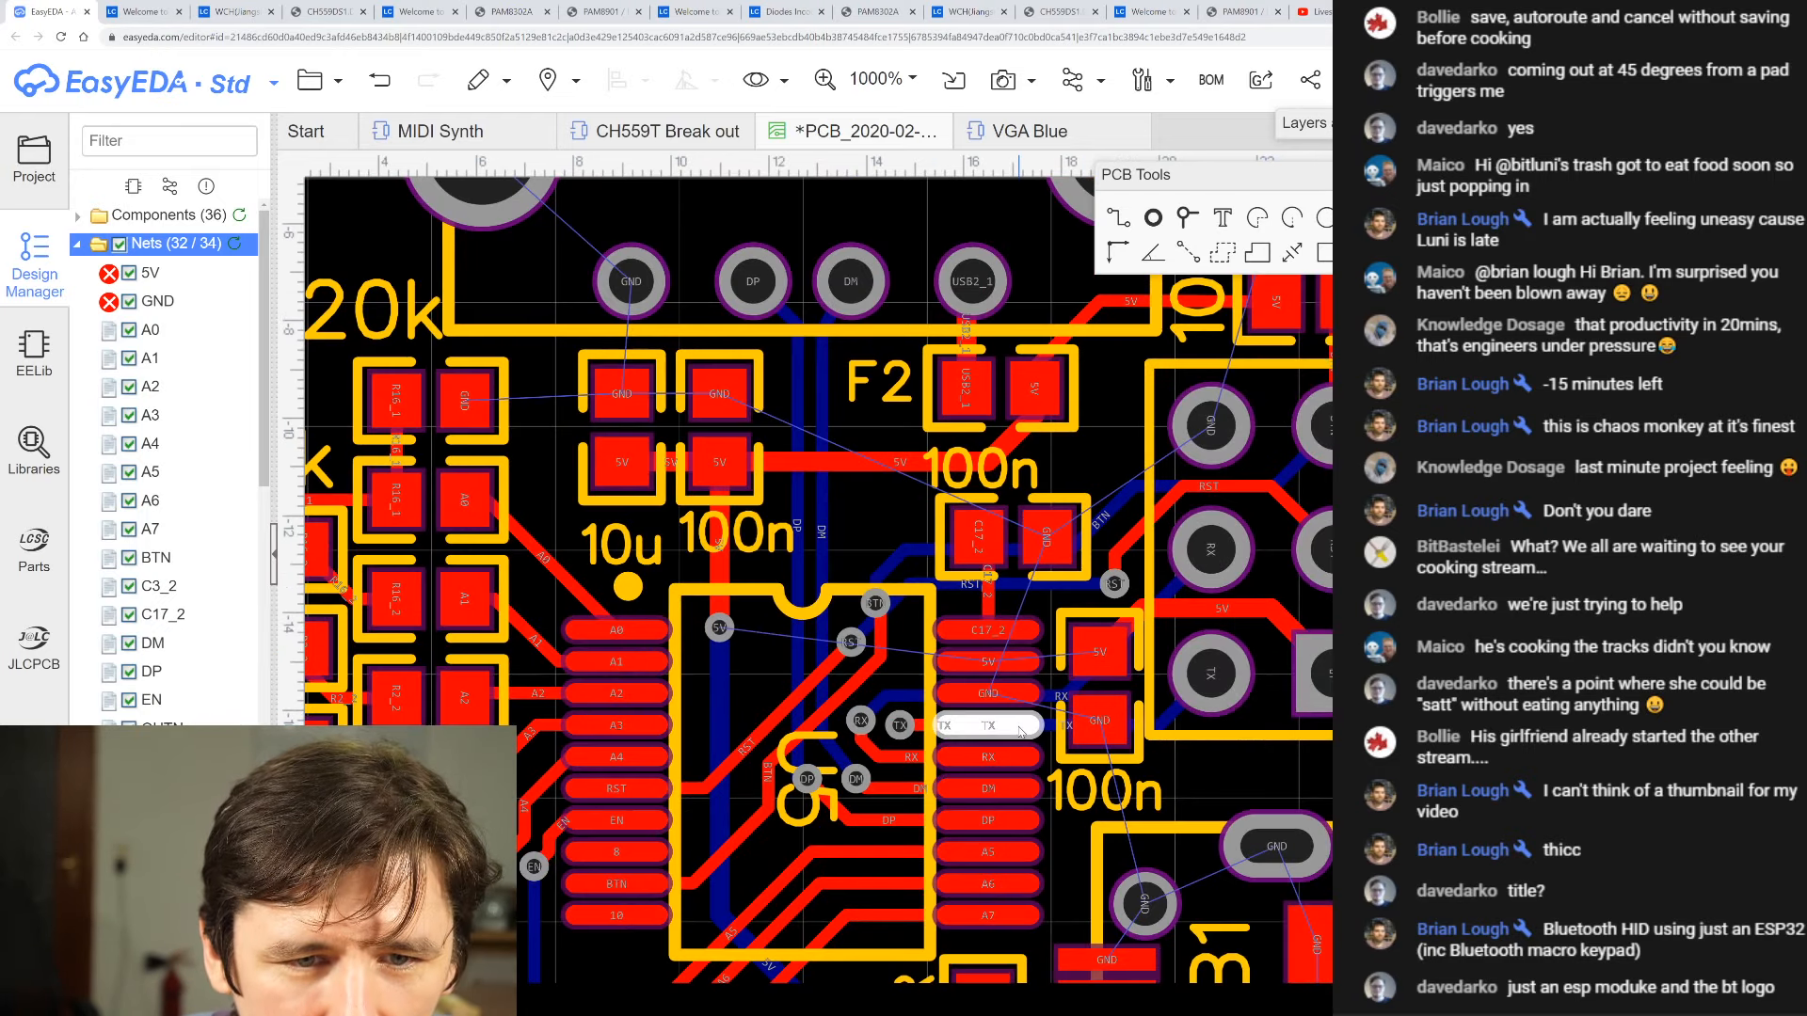
scroll(1021, 732, "up", 2)
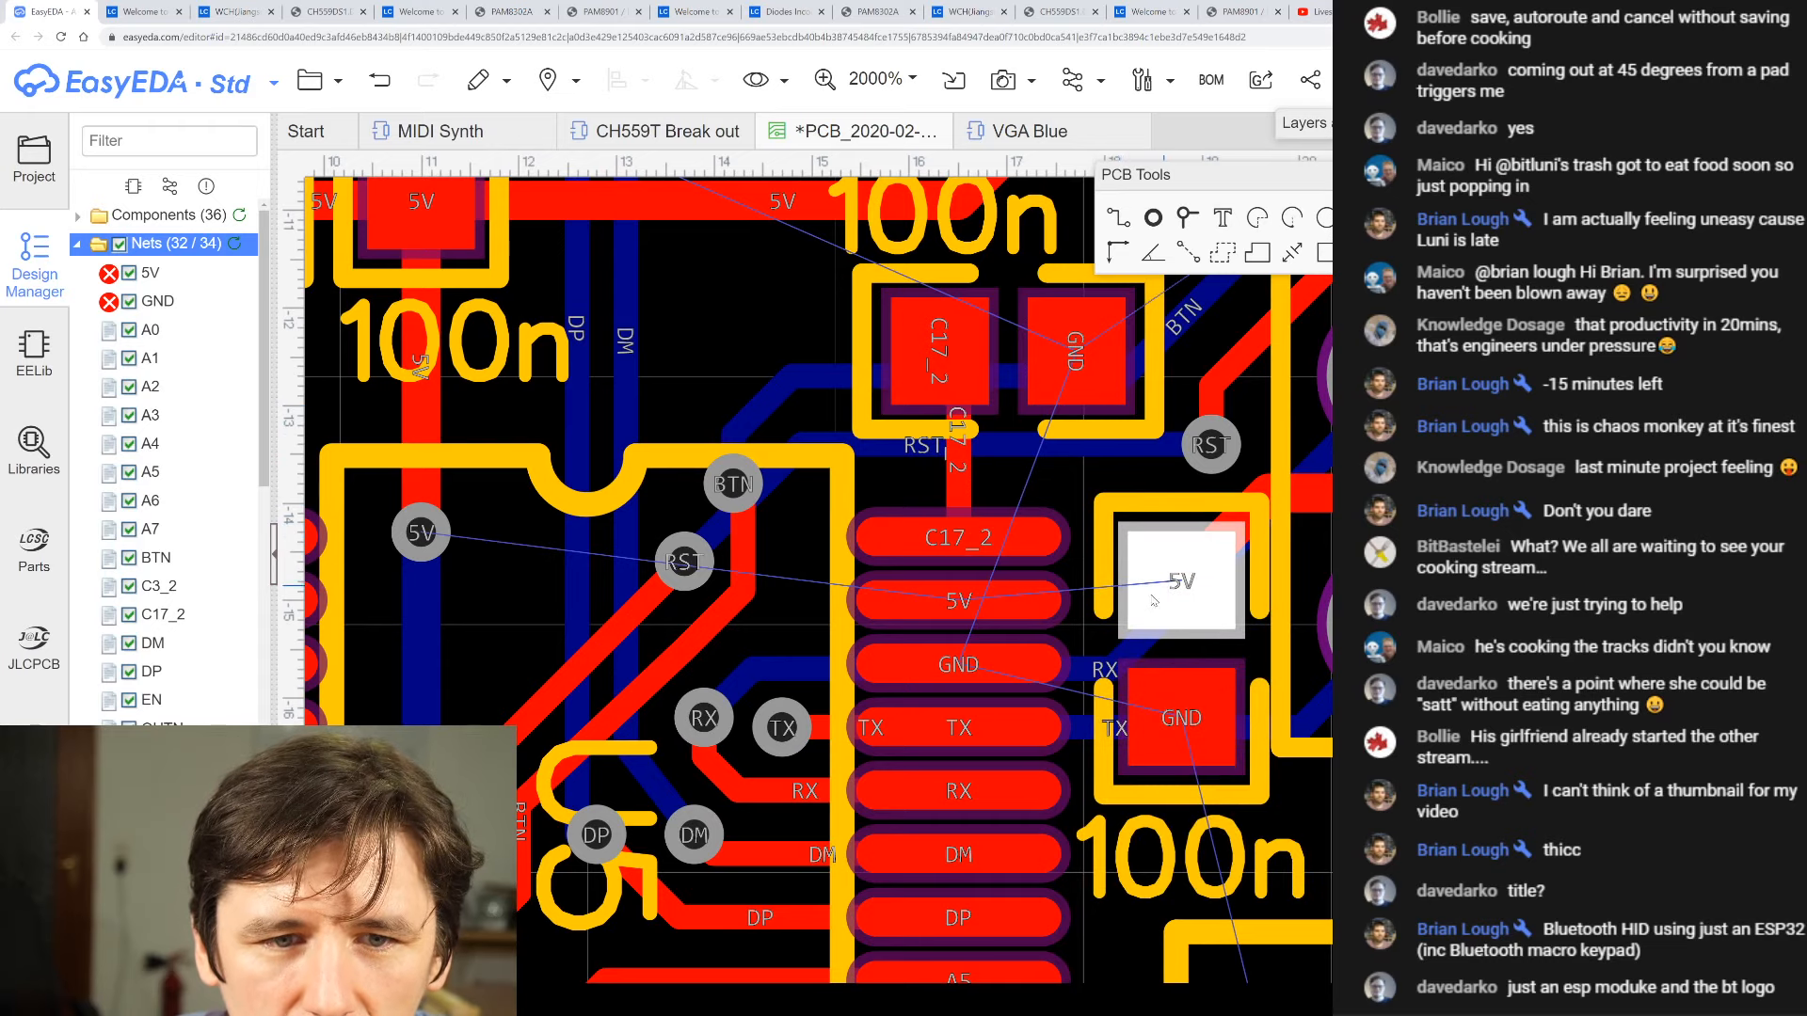
scroll(1315, 502, "down", 2)
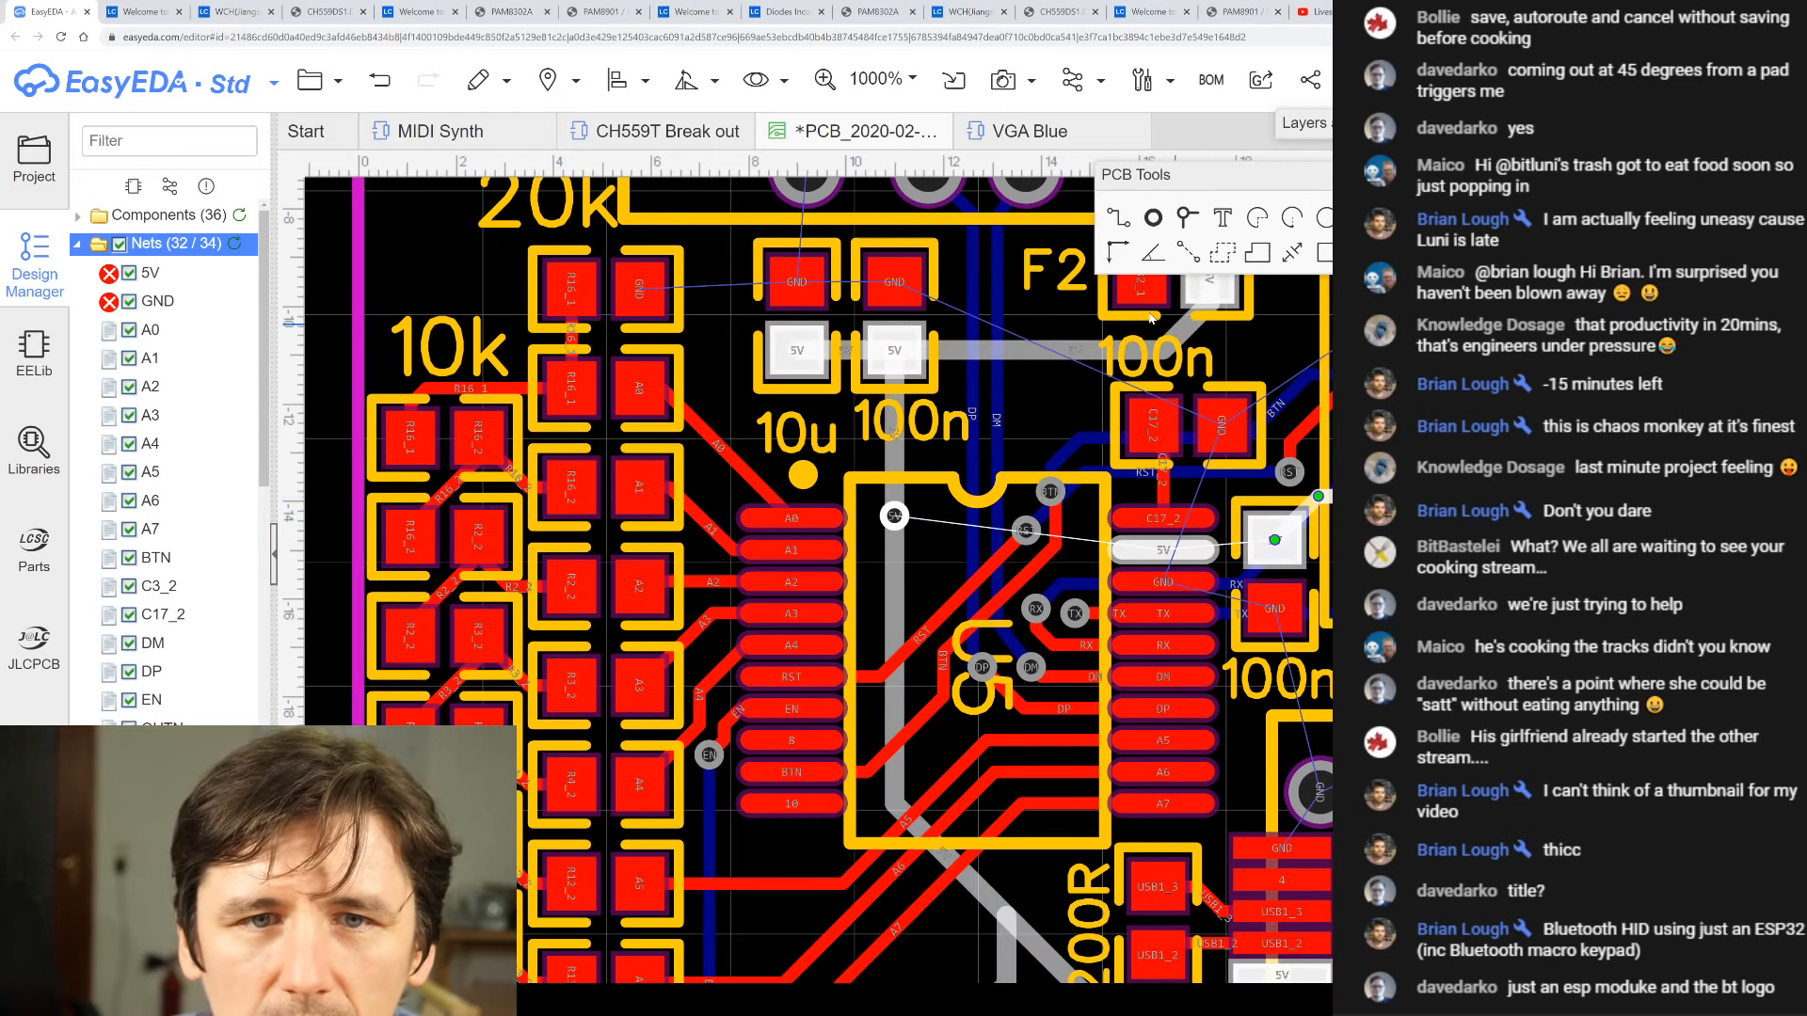
left_click(1119, 218)
left_click(1163, 549)
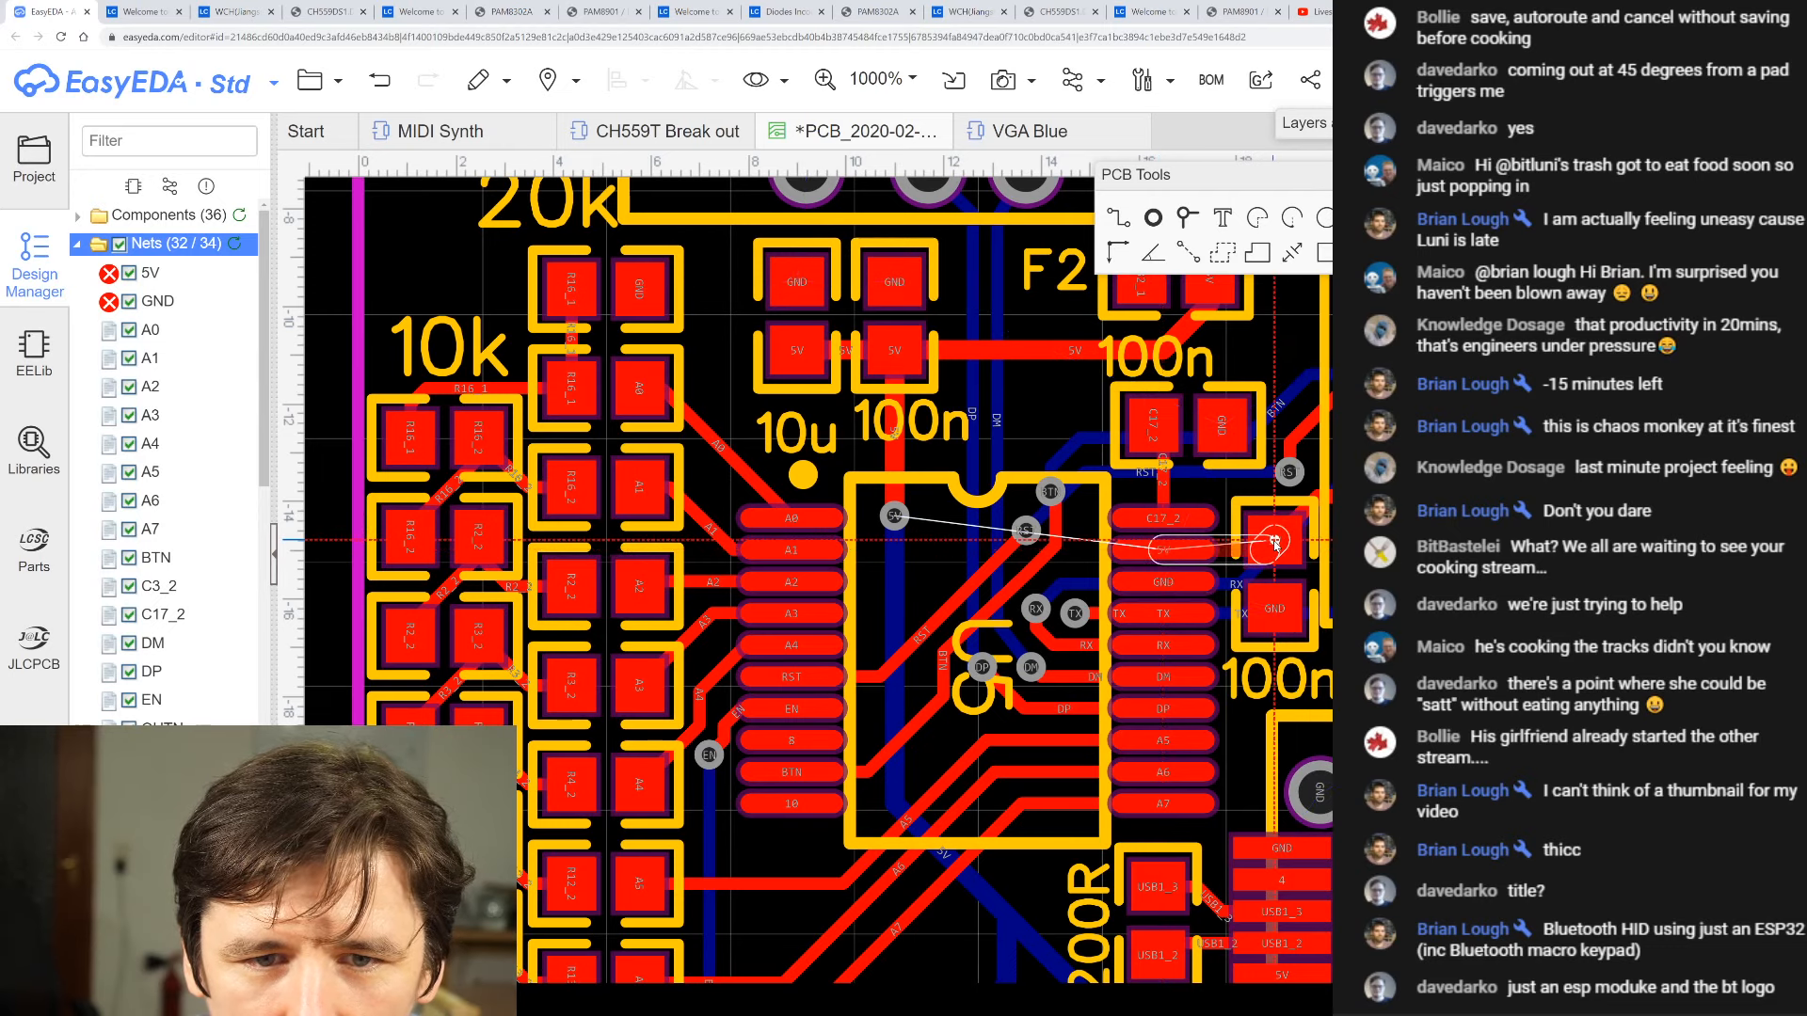
left_click(1275, 543)
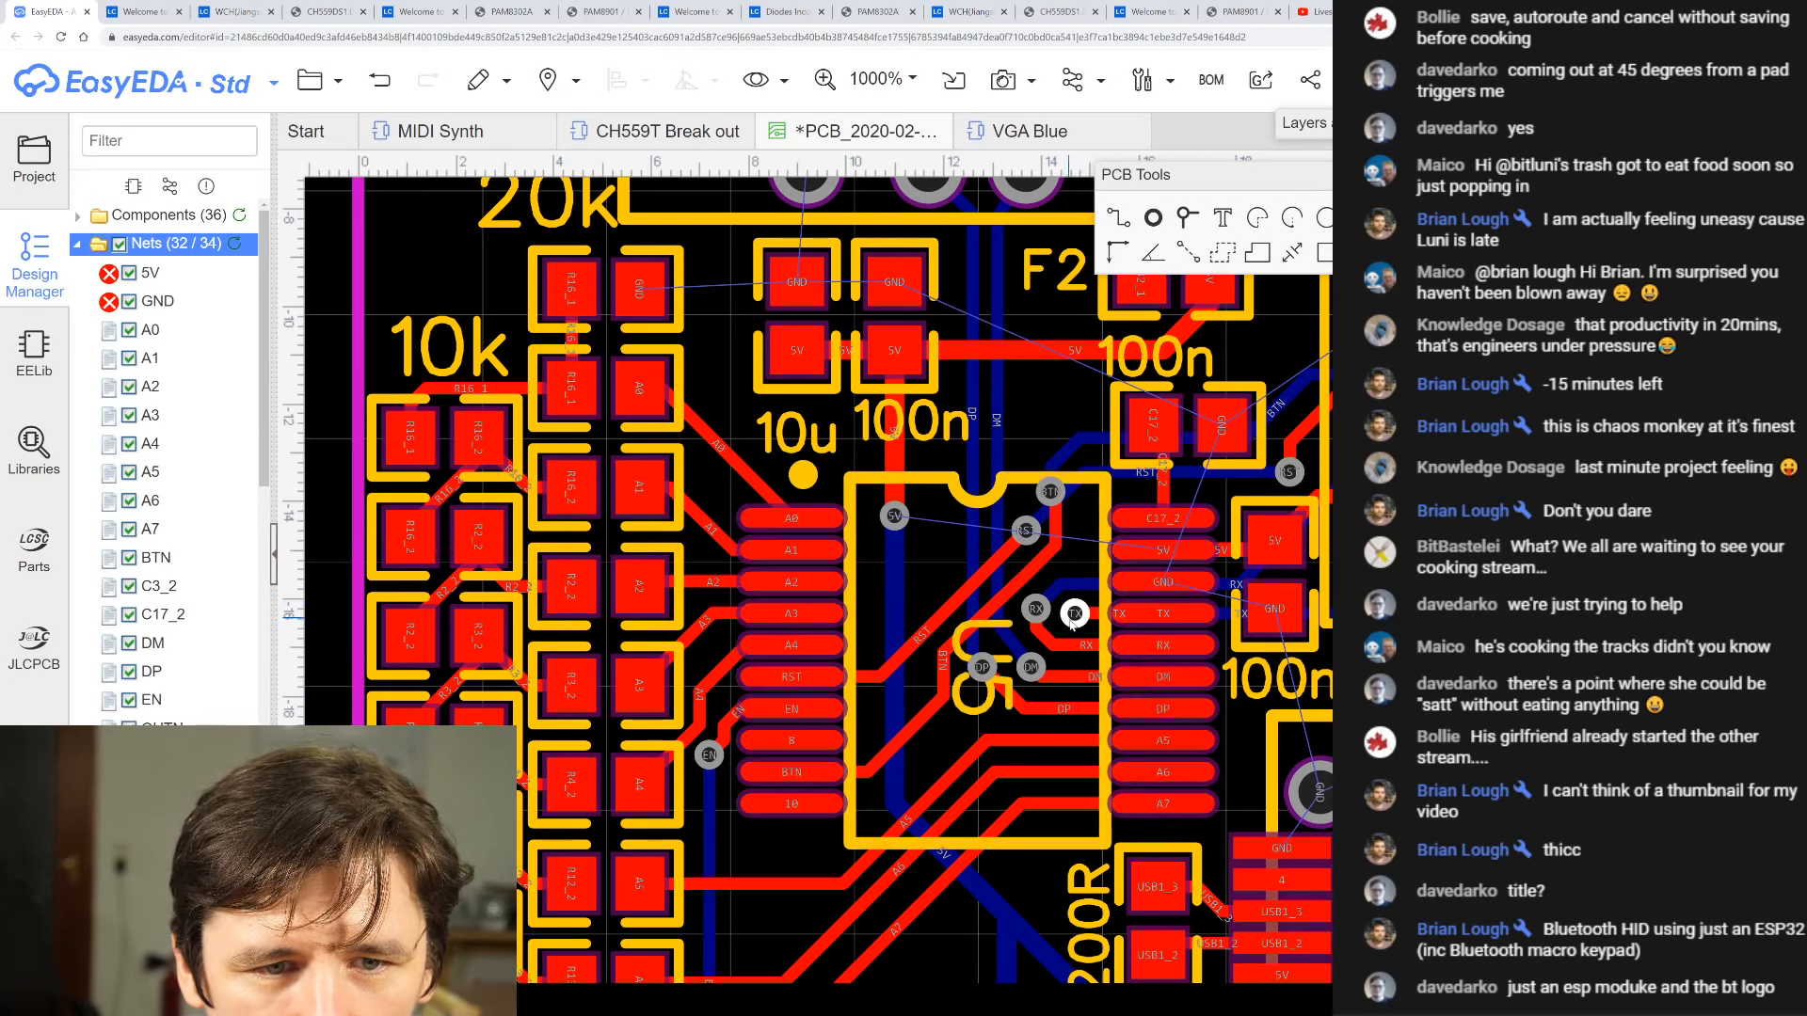
- Route a wide top-layer track from the horizontal 5V track near F2 down inside U5's outline to U5's 5V pin
scroll(1073, 621, "down", 3)
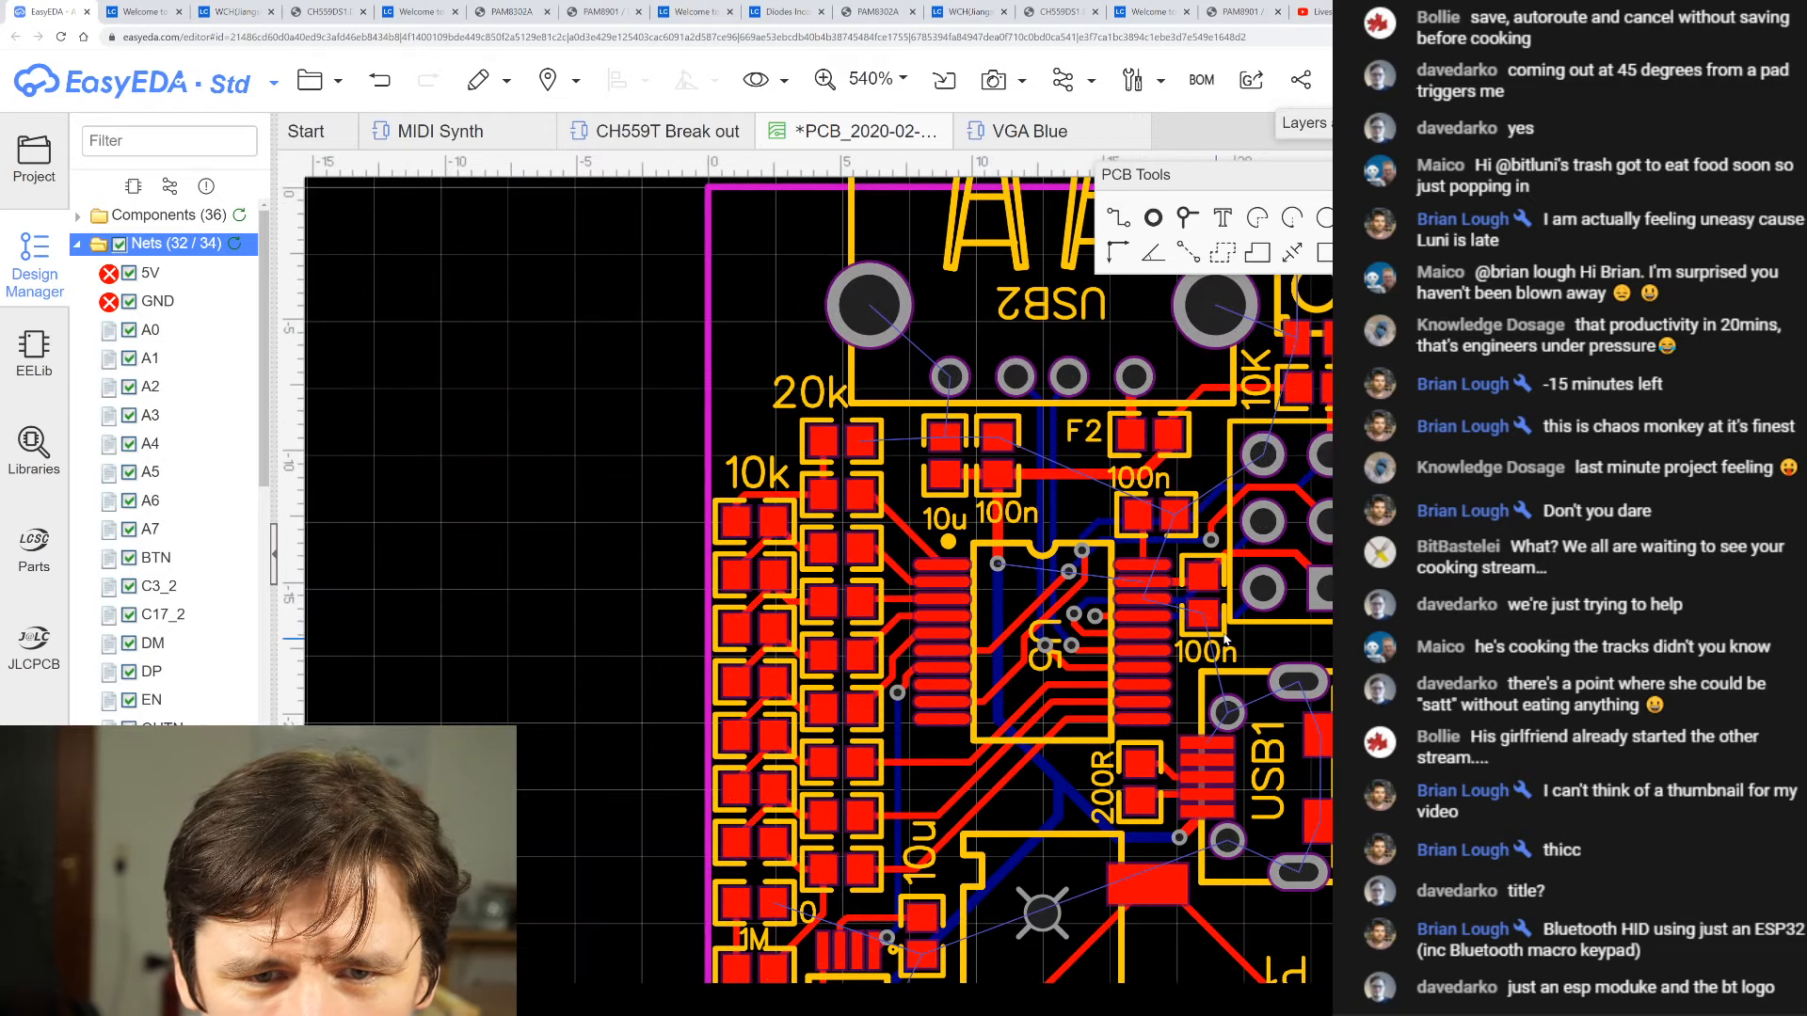
scroll(1223, 630, "up", 2)
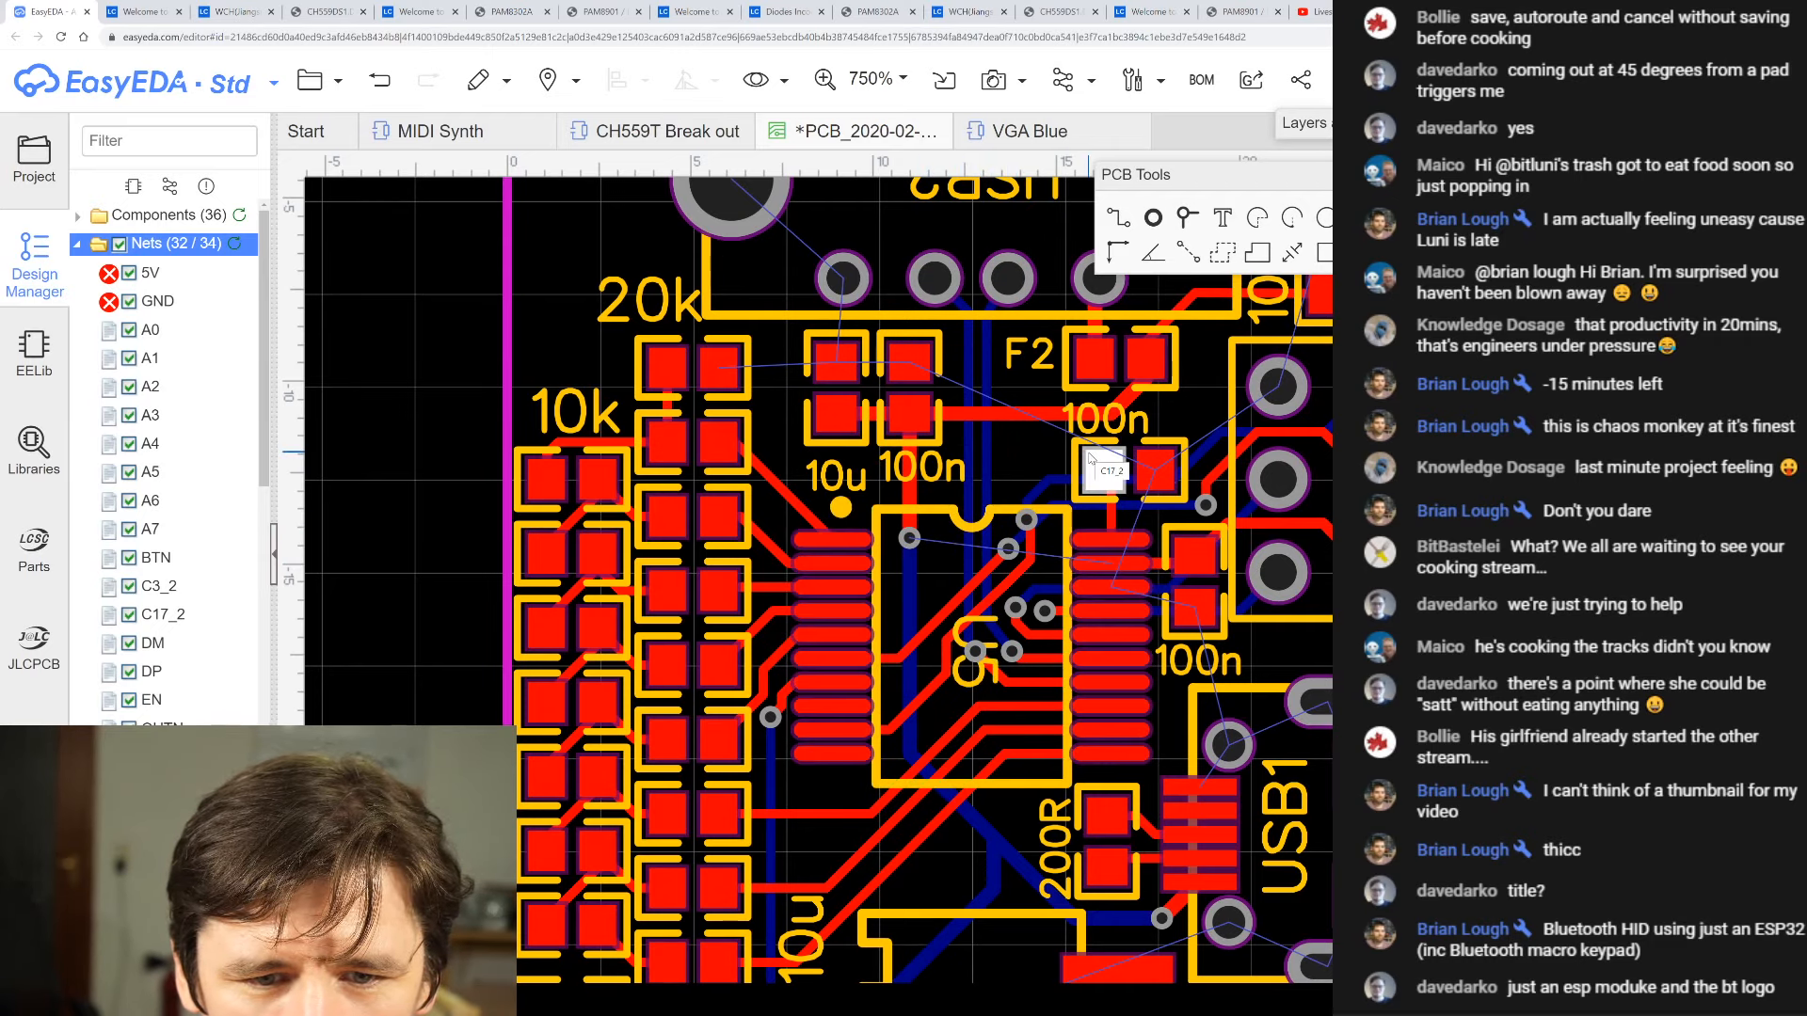
left_click(1118, 217)
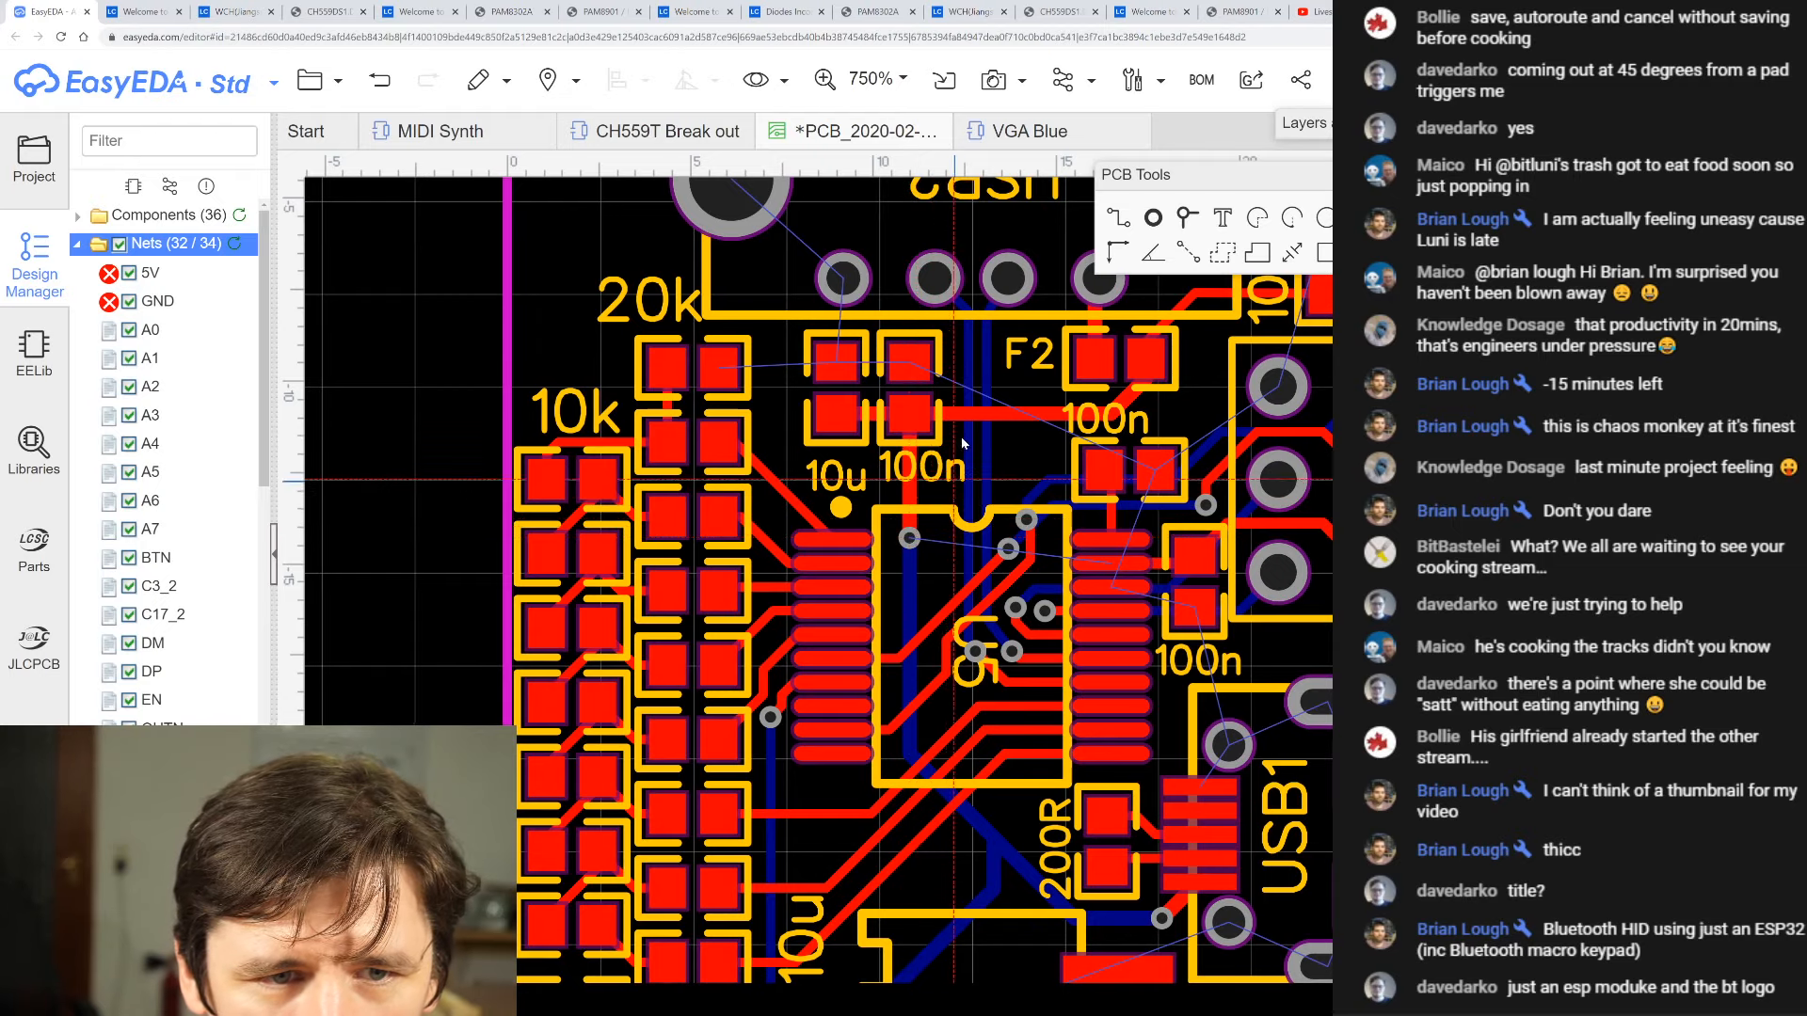
scroll(1063, 502, "up", 5)
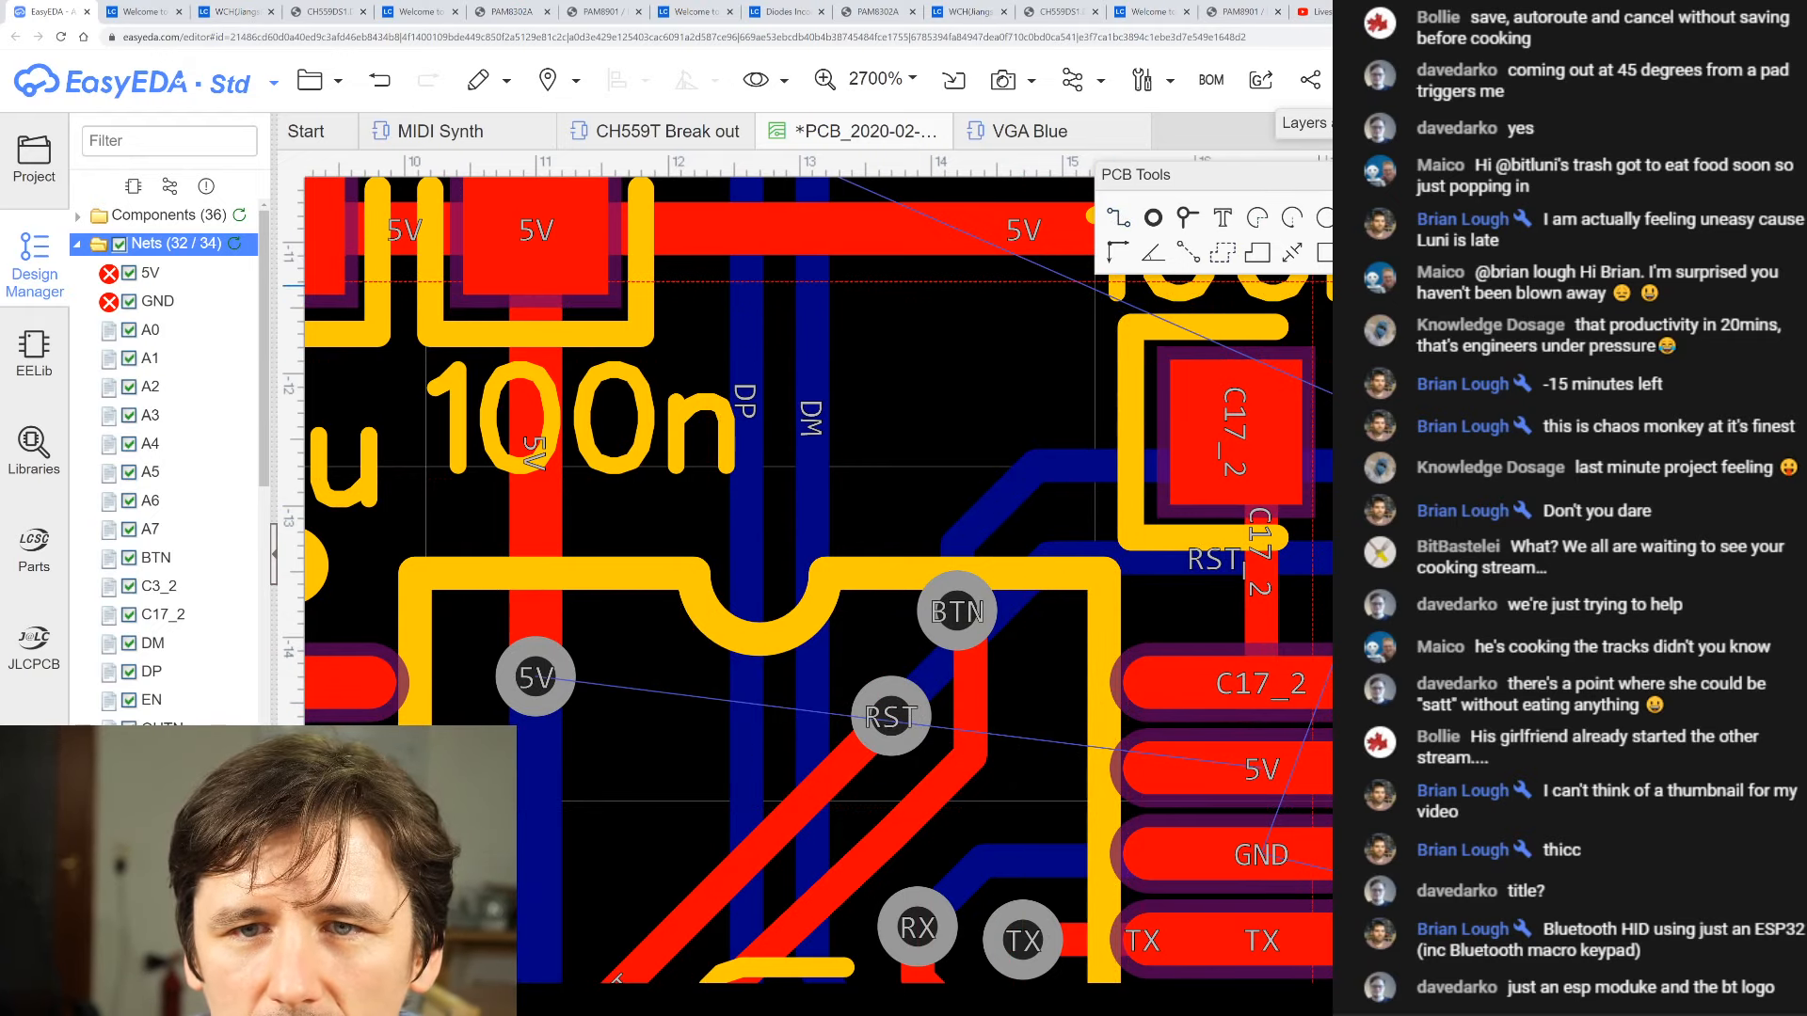
scroll(912, 282, "down", 2)
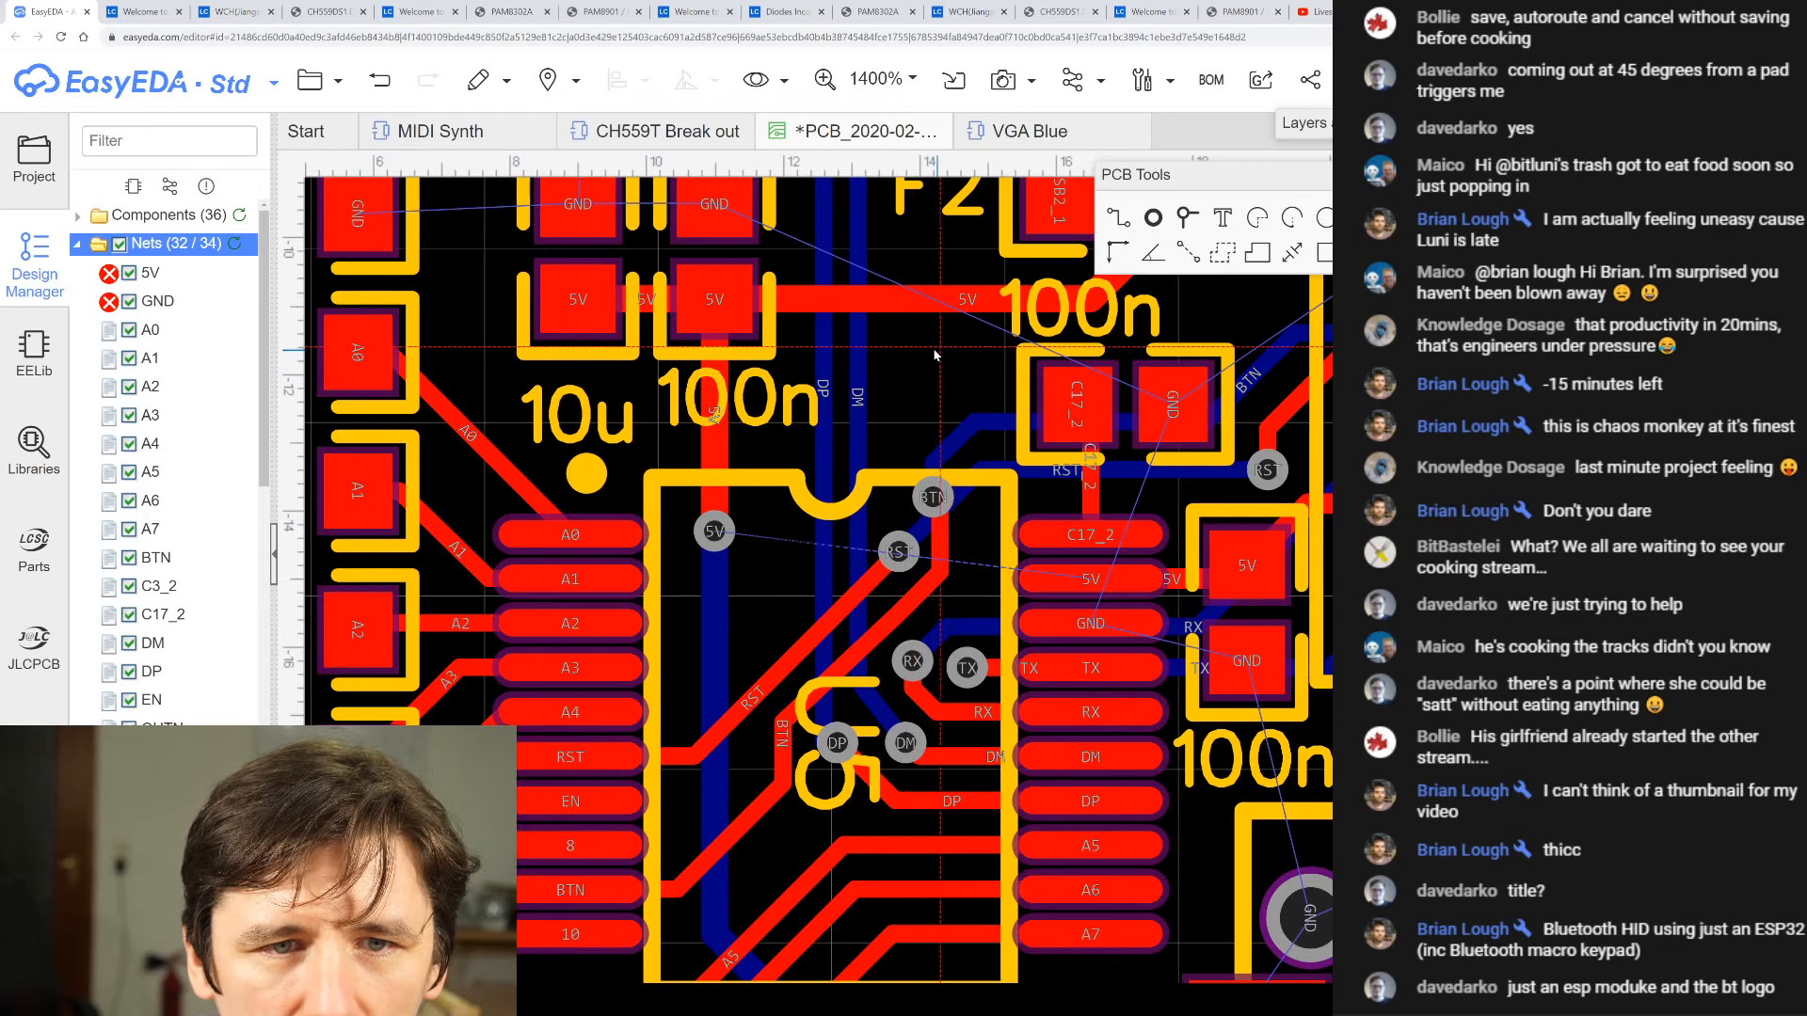
left_click(986, 299)
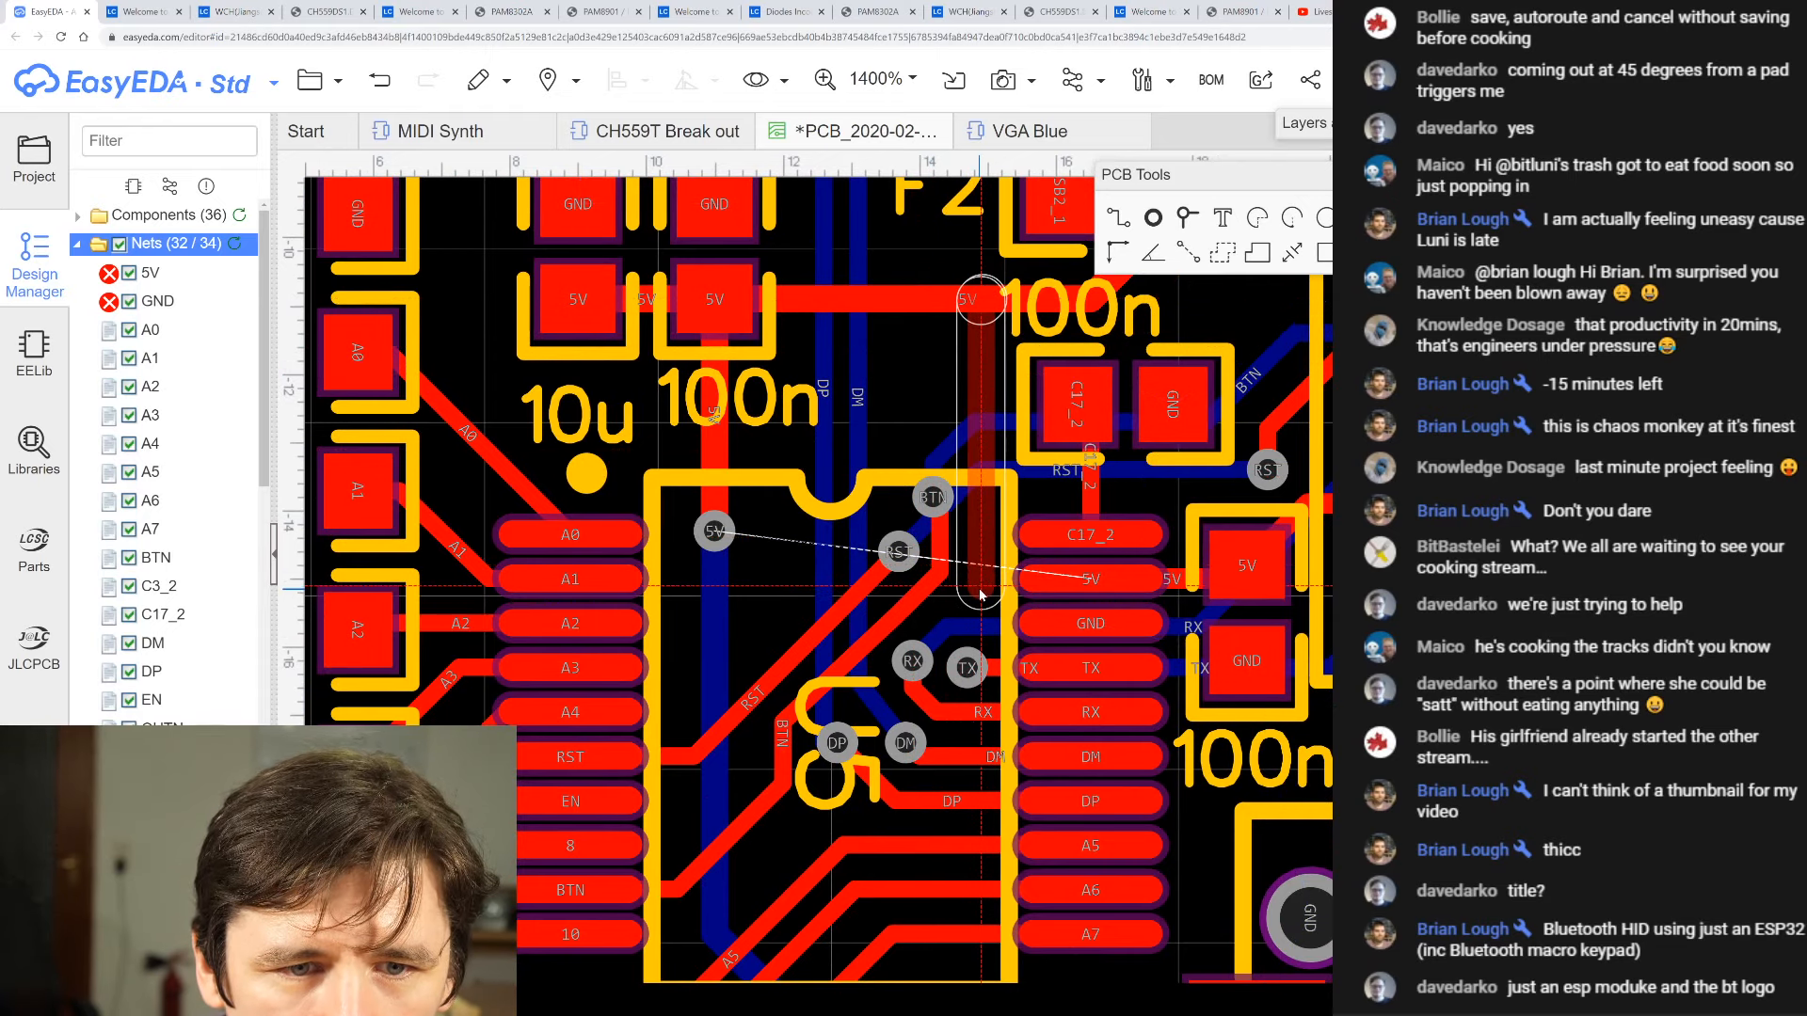
left_click(986, 583)
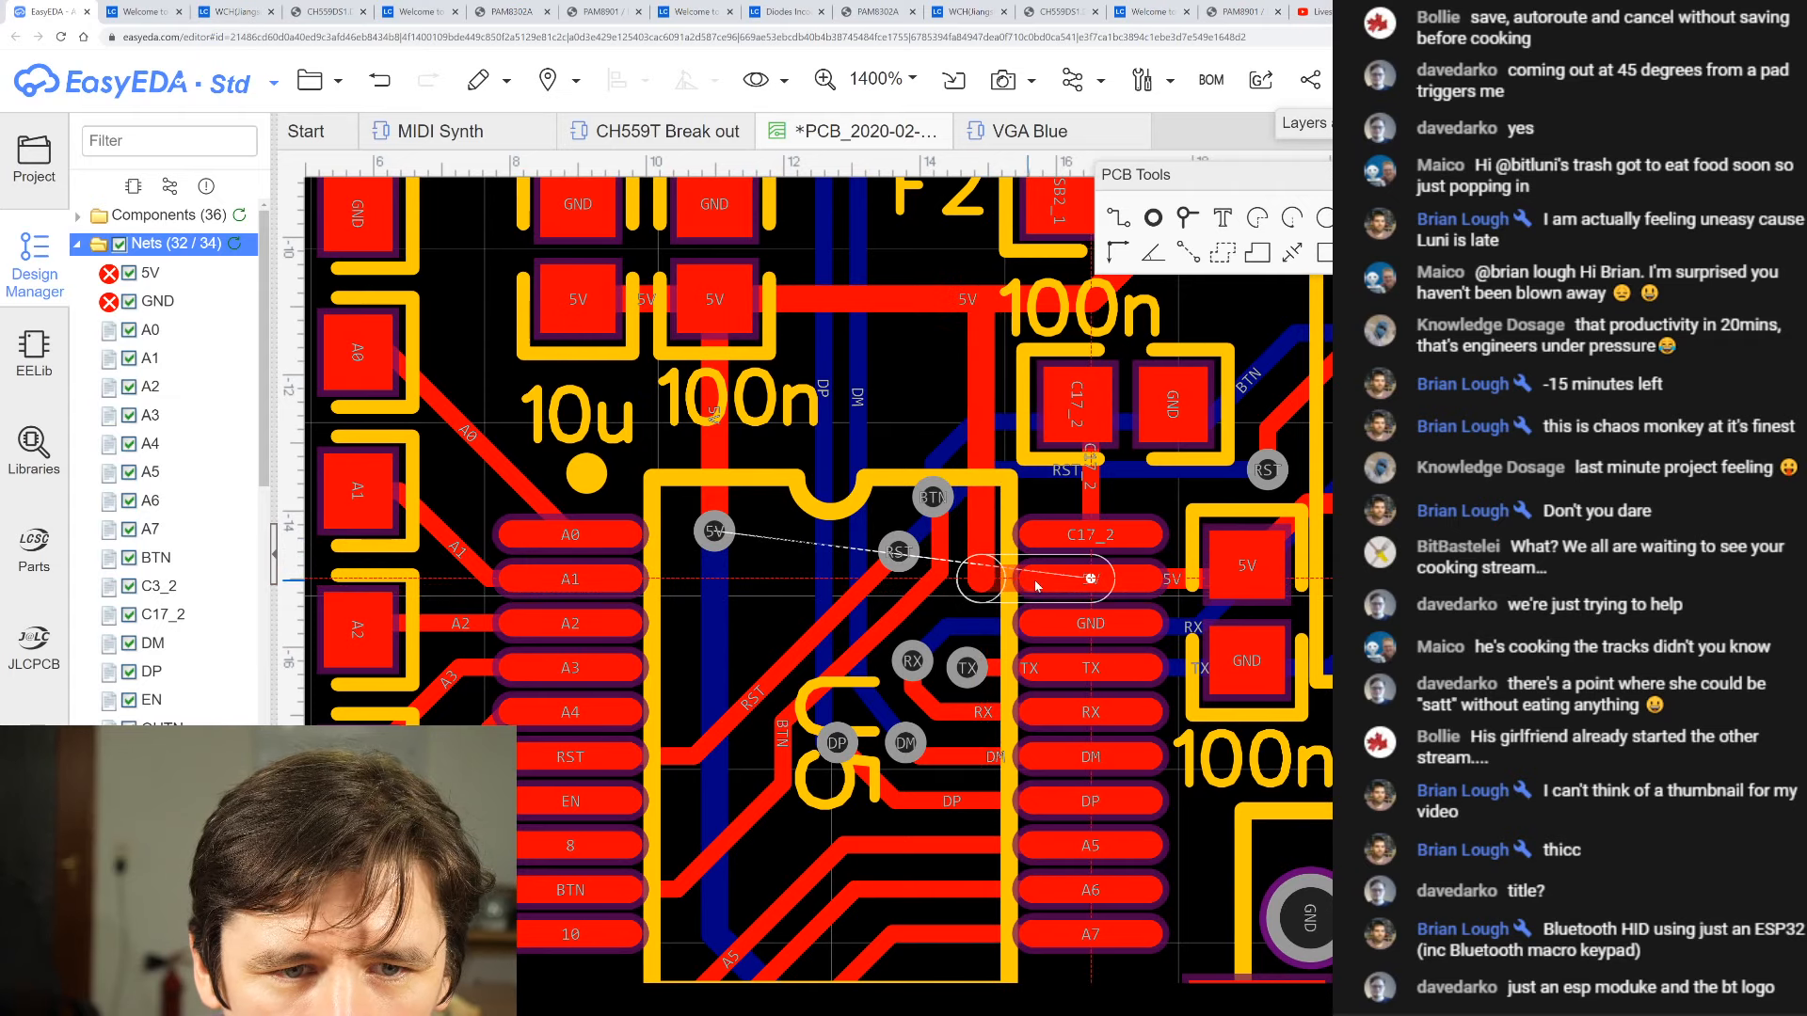
left_click(1092, 578)
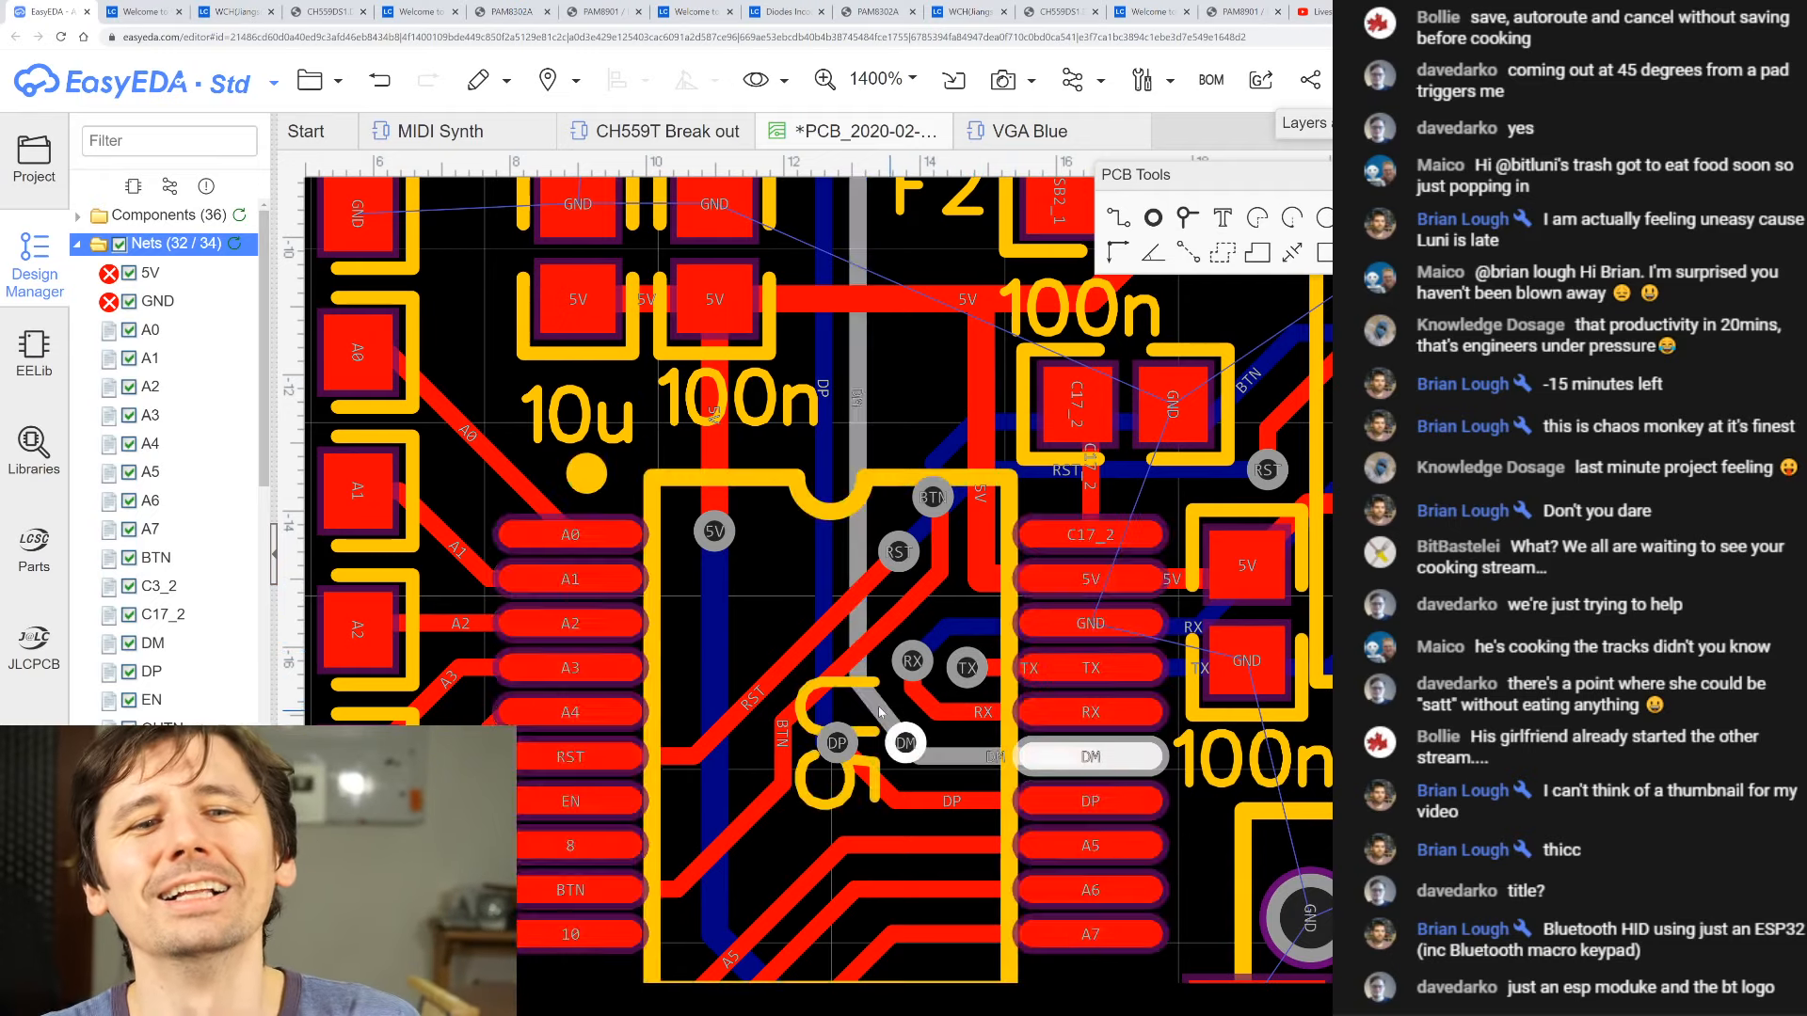
- Chamfer the lower corner of the new 5V track where it turns into U5's 5V pin
key("Down")
scroll(925, 636, "down", 4)
scroll(925, 636, "up", 3)
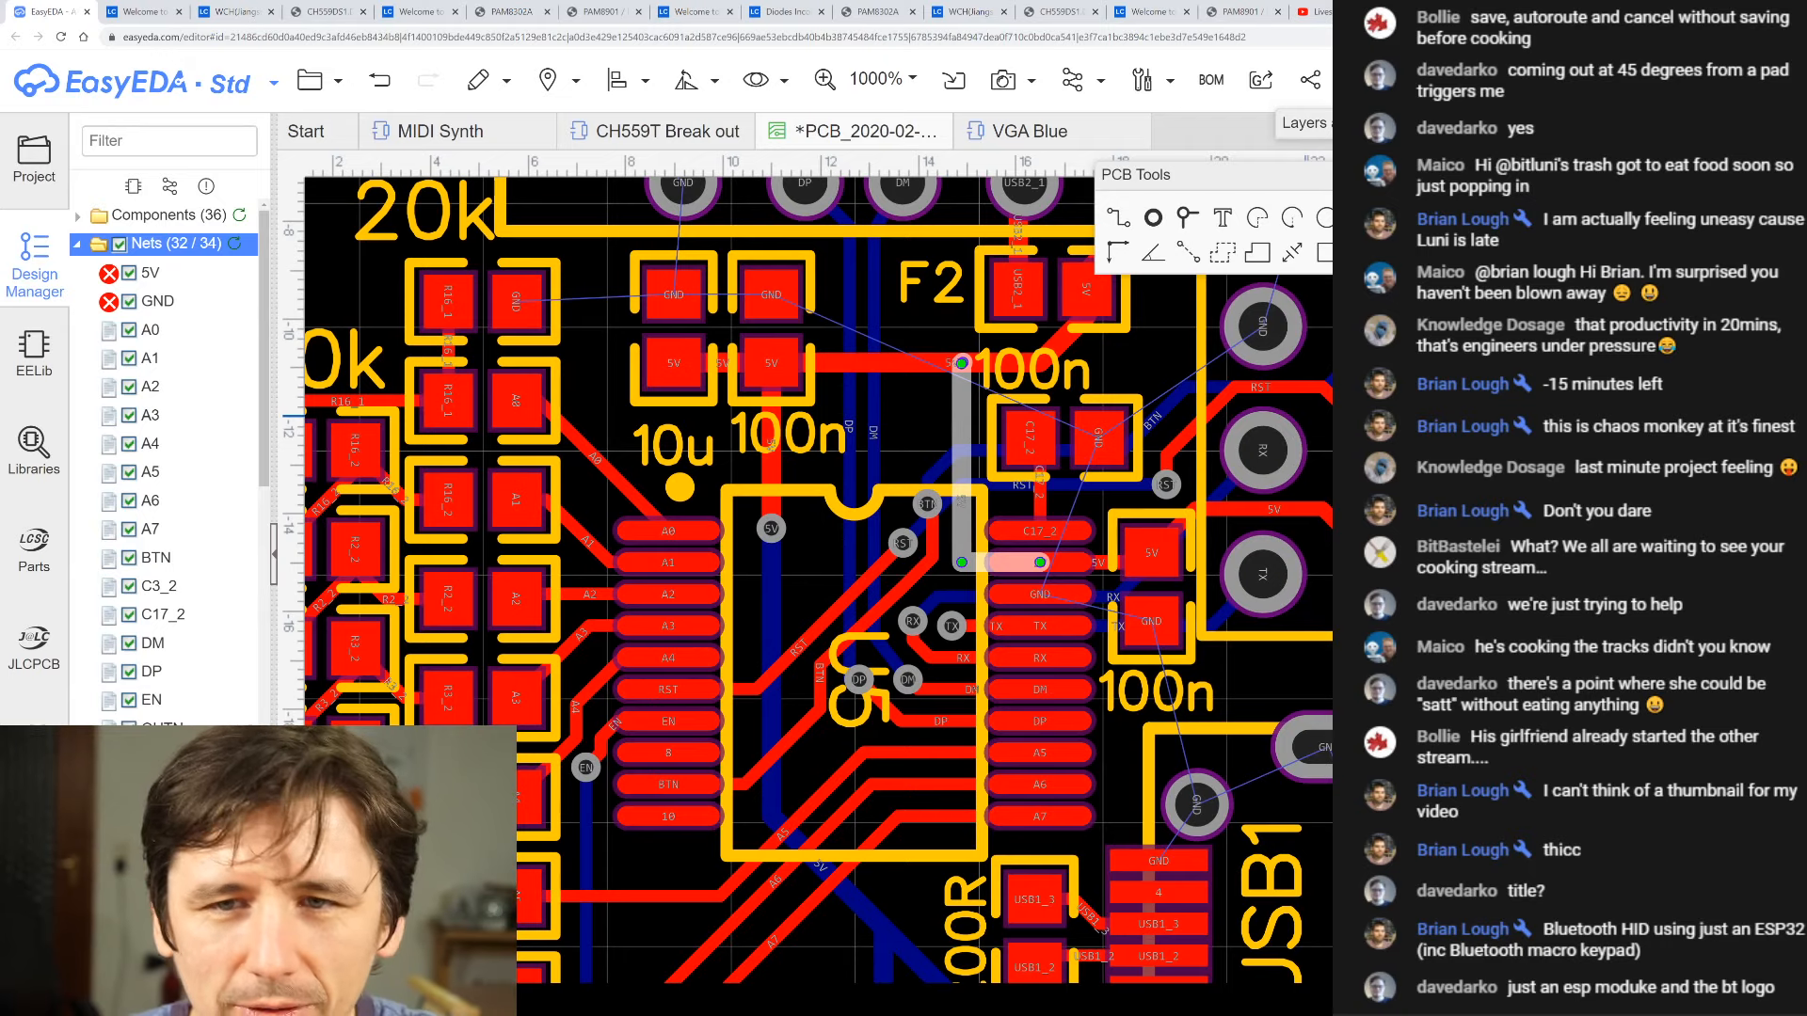
scroll(969, 513, "down", 3)
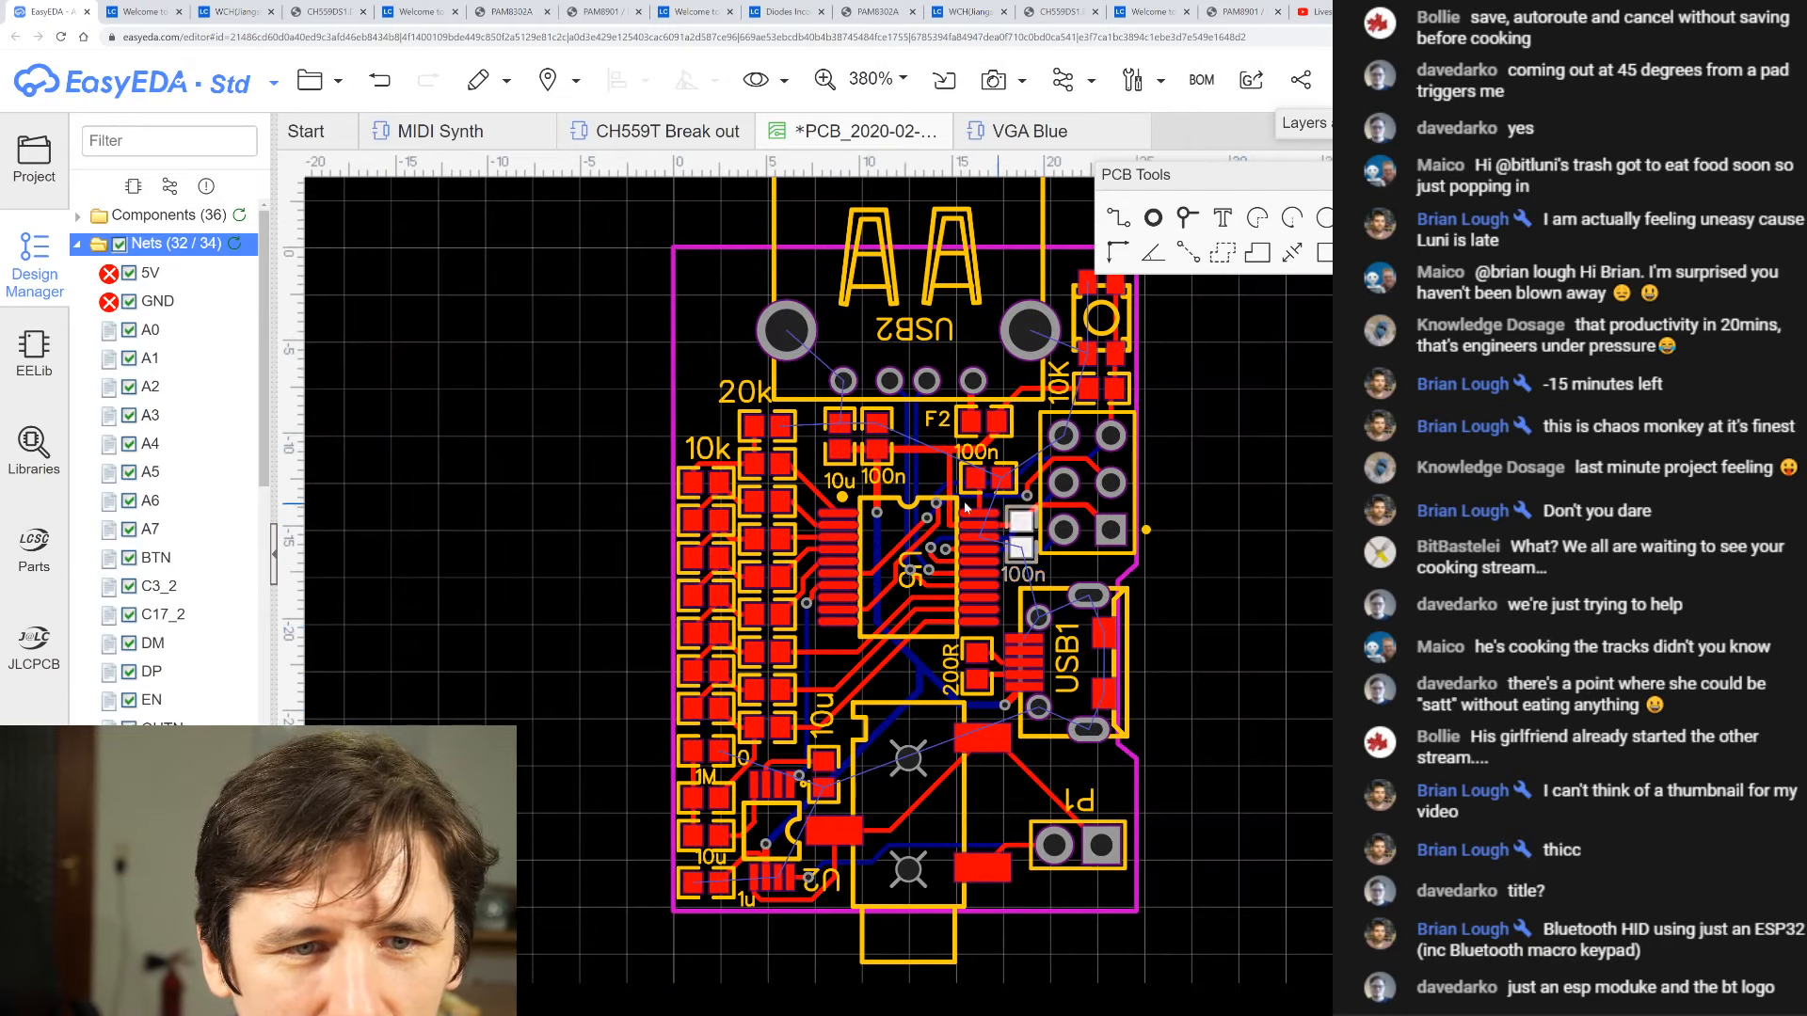
scroll(966, 508, "up", 1)
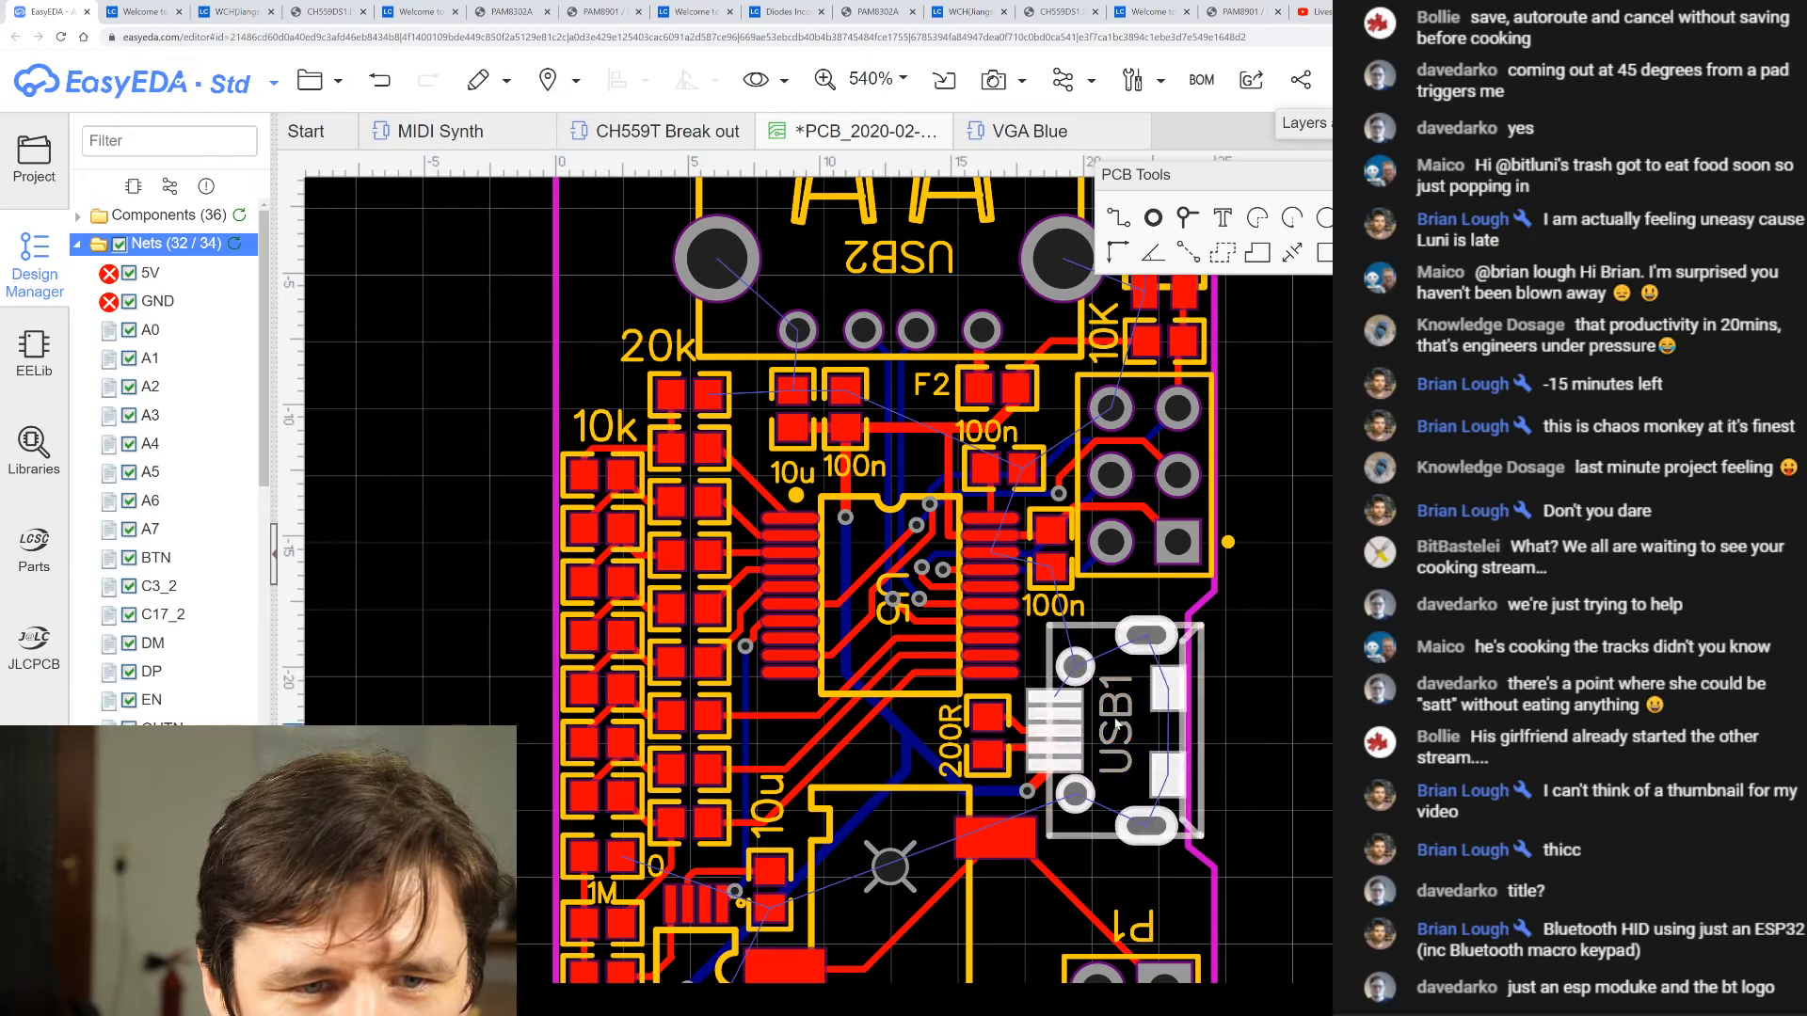
scroll(956, 548, "up", 4)
mouse_move(972, 434)
left_mouse_down()
mouse_move(966, 401)
mouse_move(996, 423)
left_mouse_up()
left_click(999, 414)
scroll(992, 428, "down", 4)
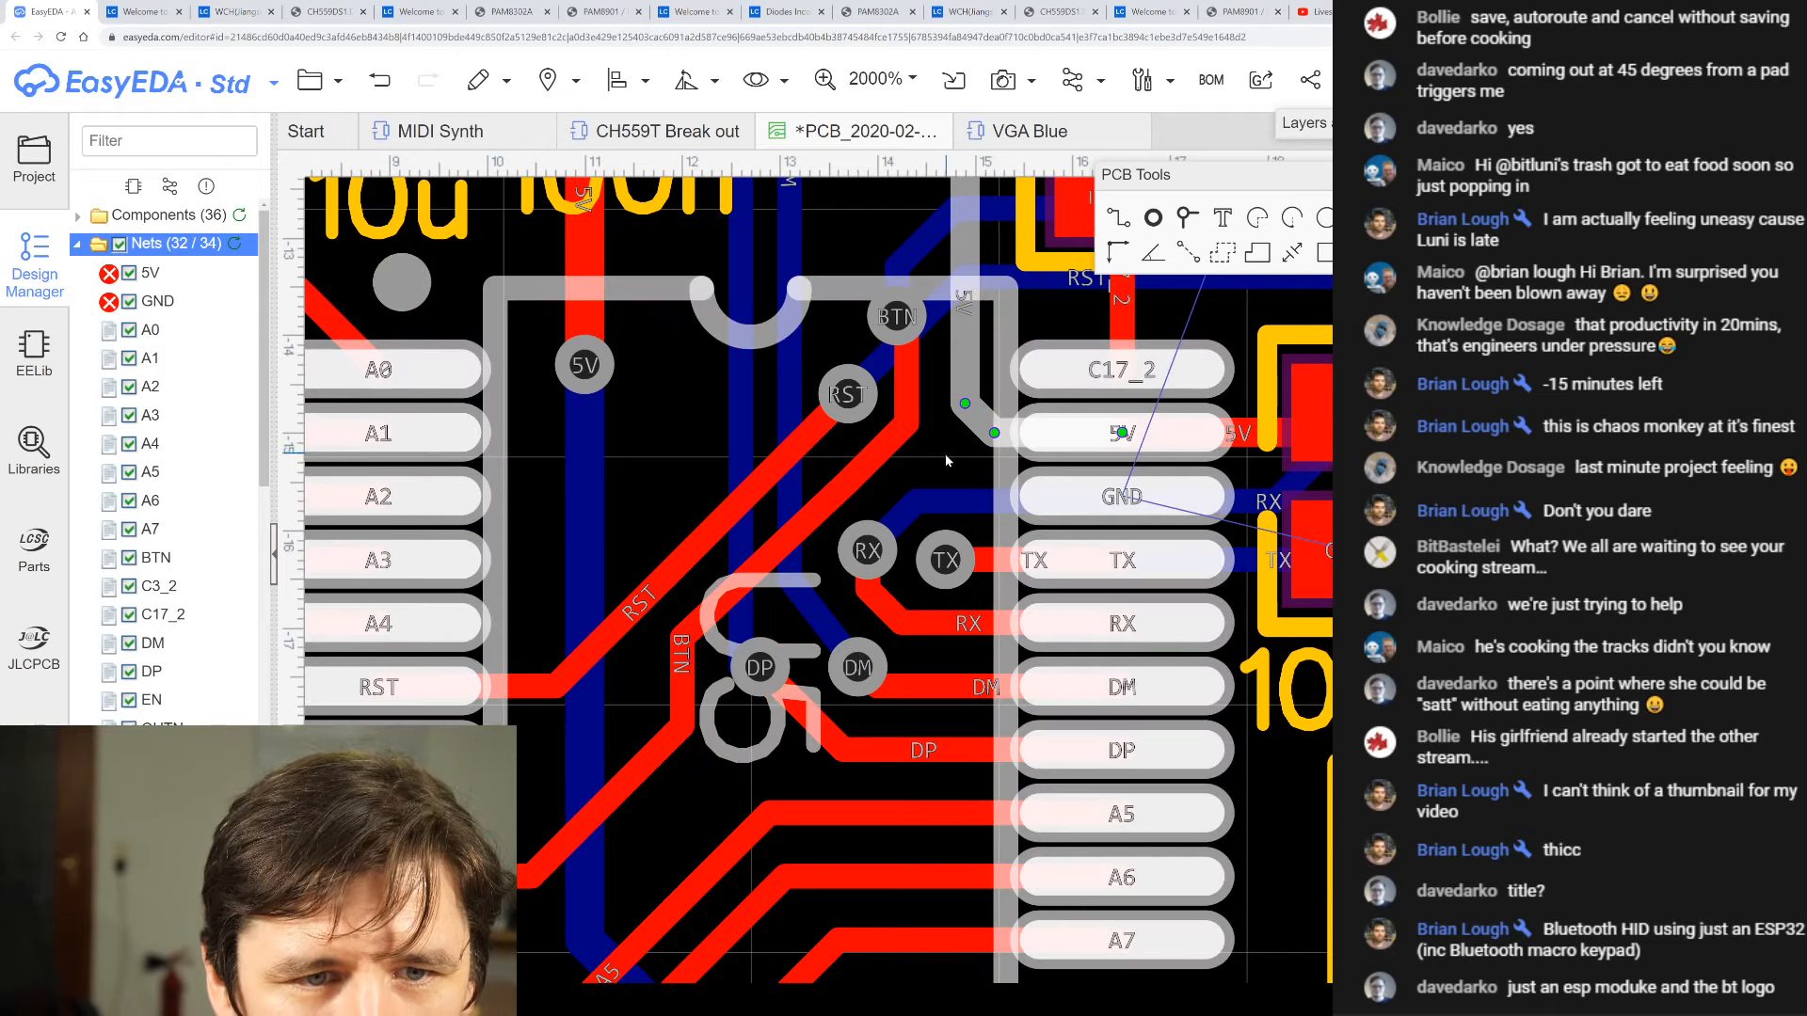
- Check the whole board for remaining unrouted connections and refresh the net list
scroll(1330, 632, "down", 2)
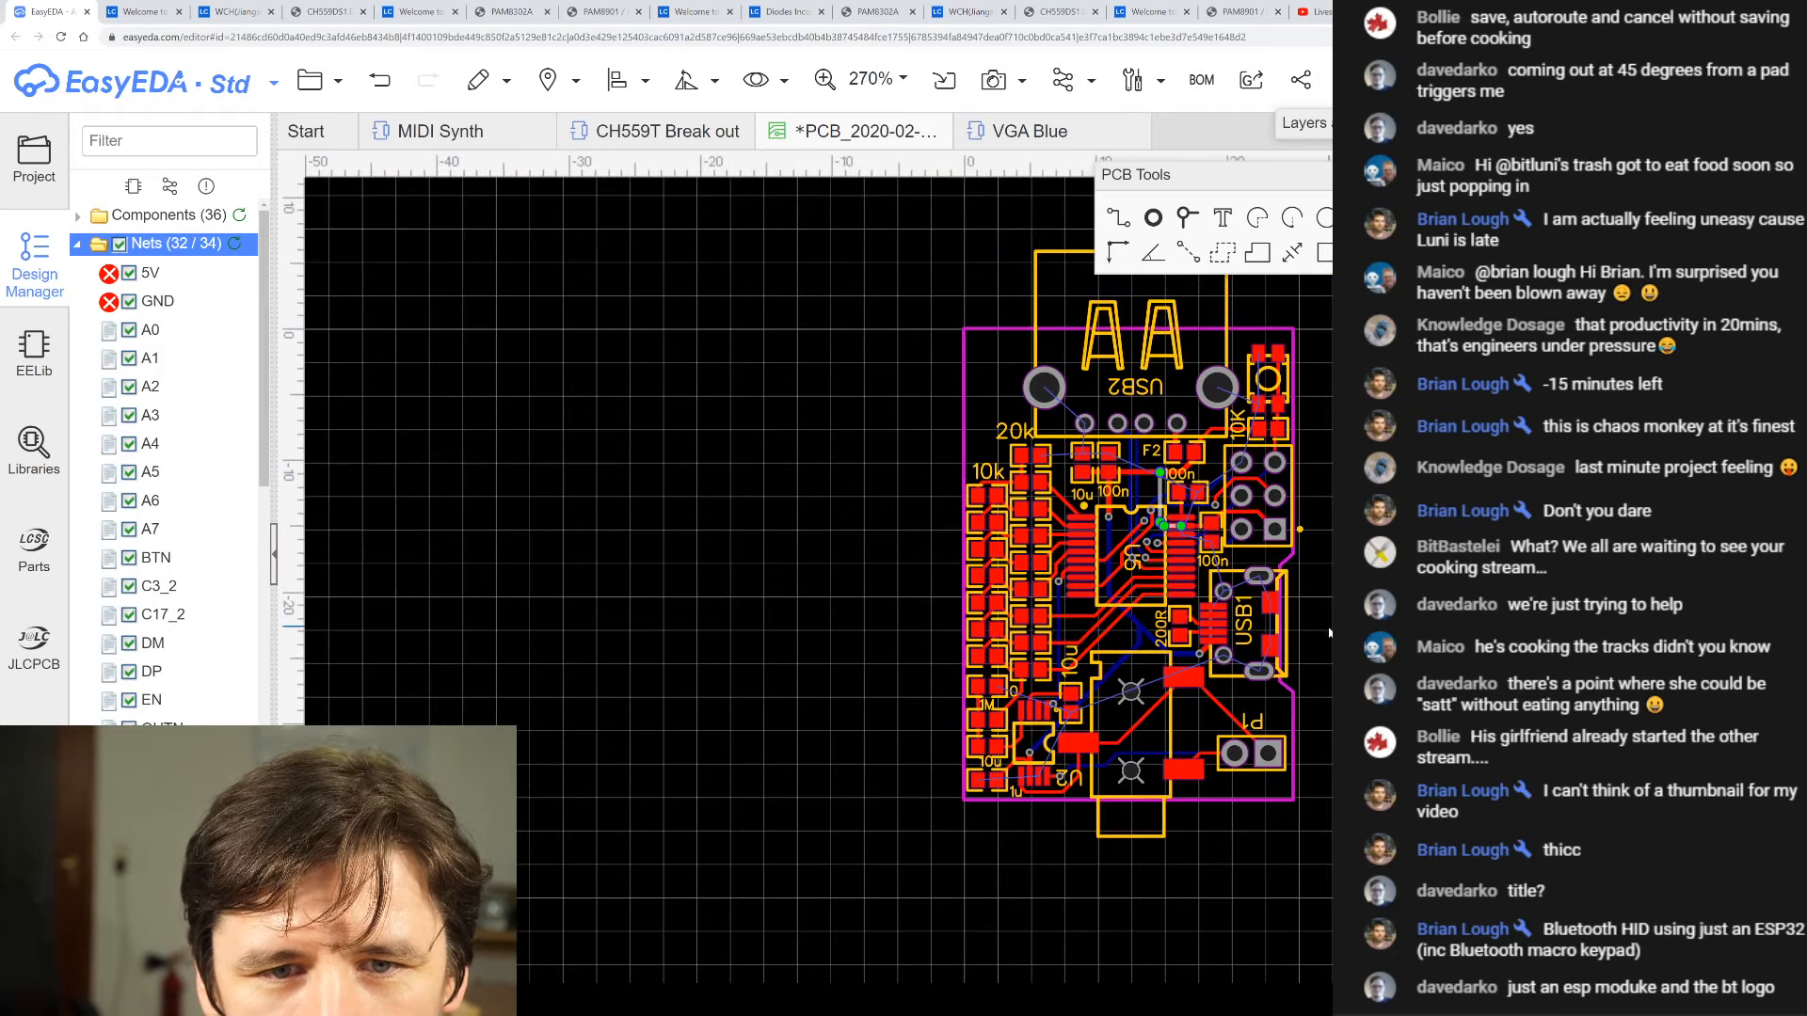
scroll(1327, 471, "up", 2)
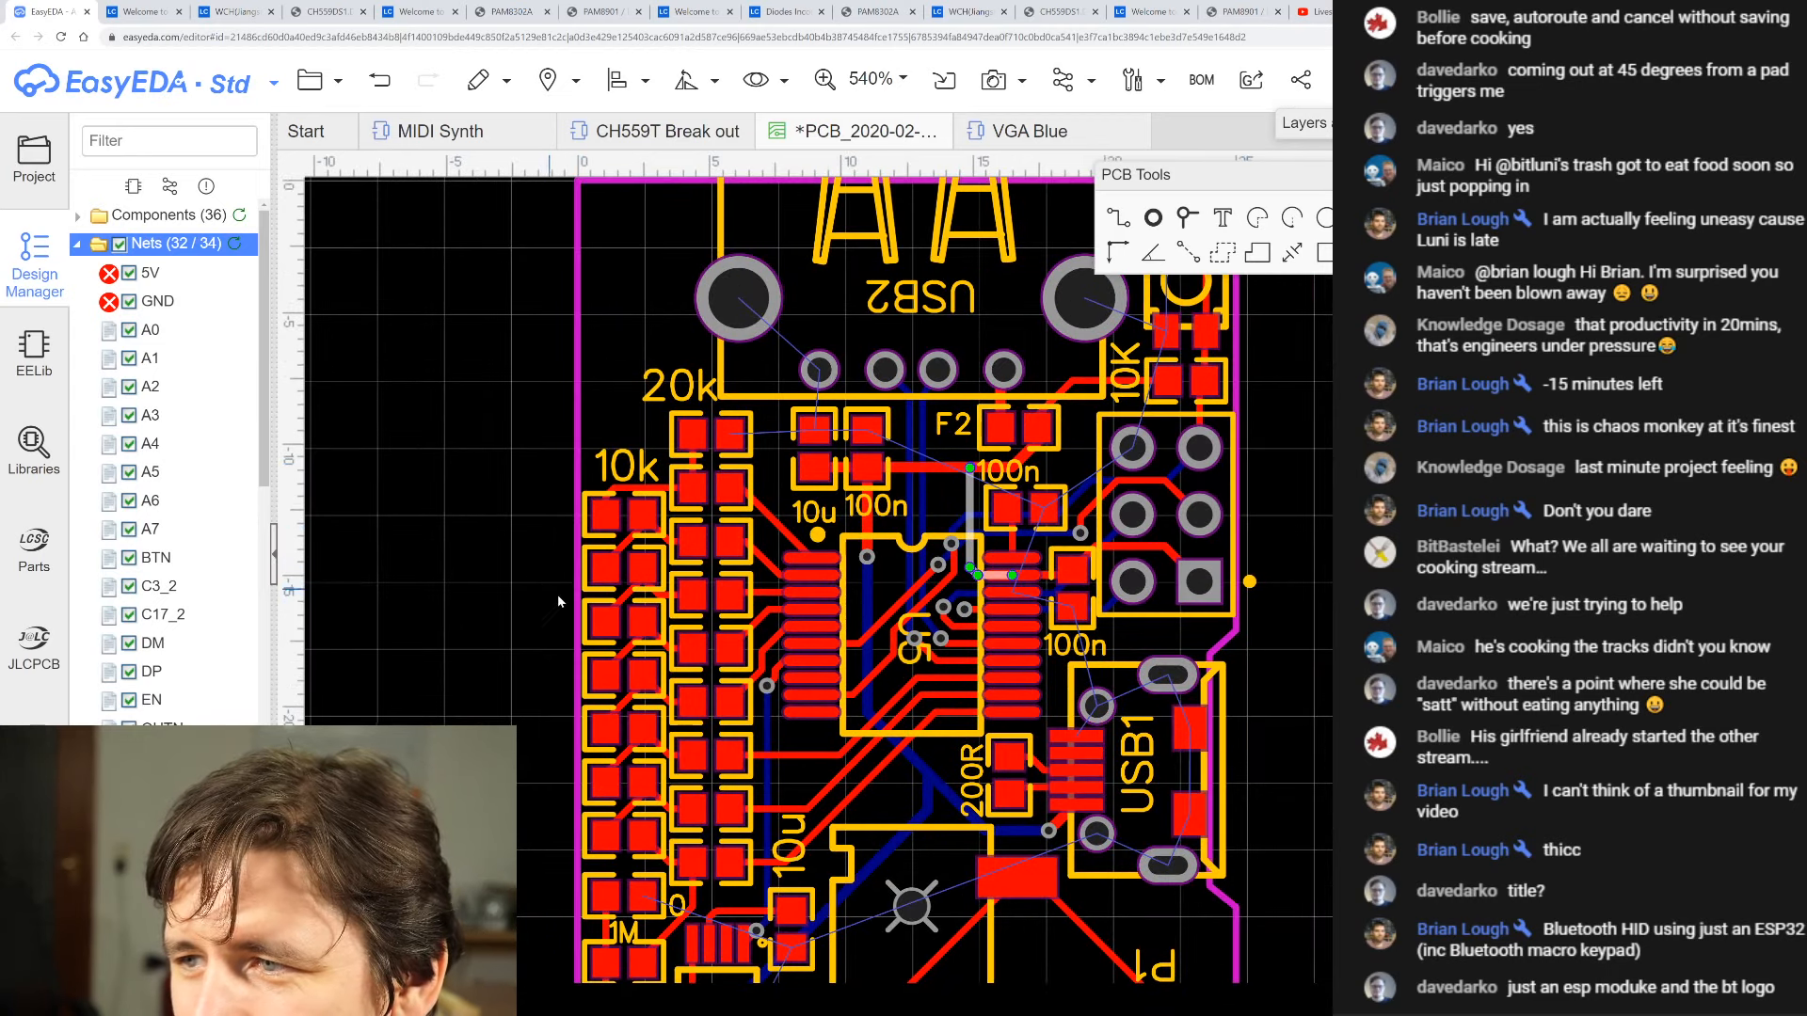
scroll(693, 660, "down", 3)
scroll(795, 779, "up", 2)
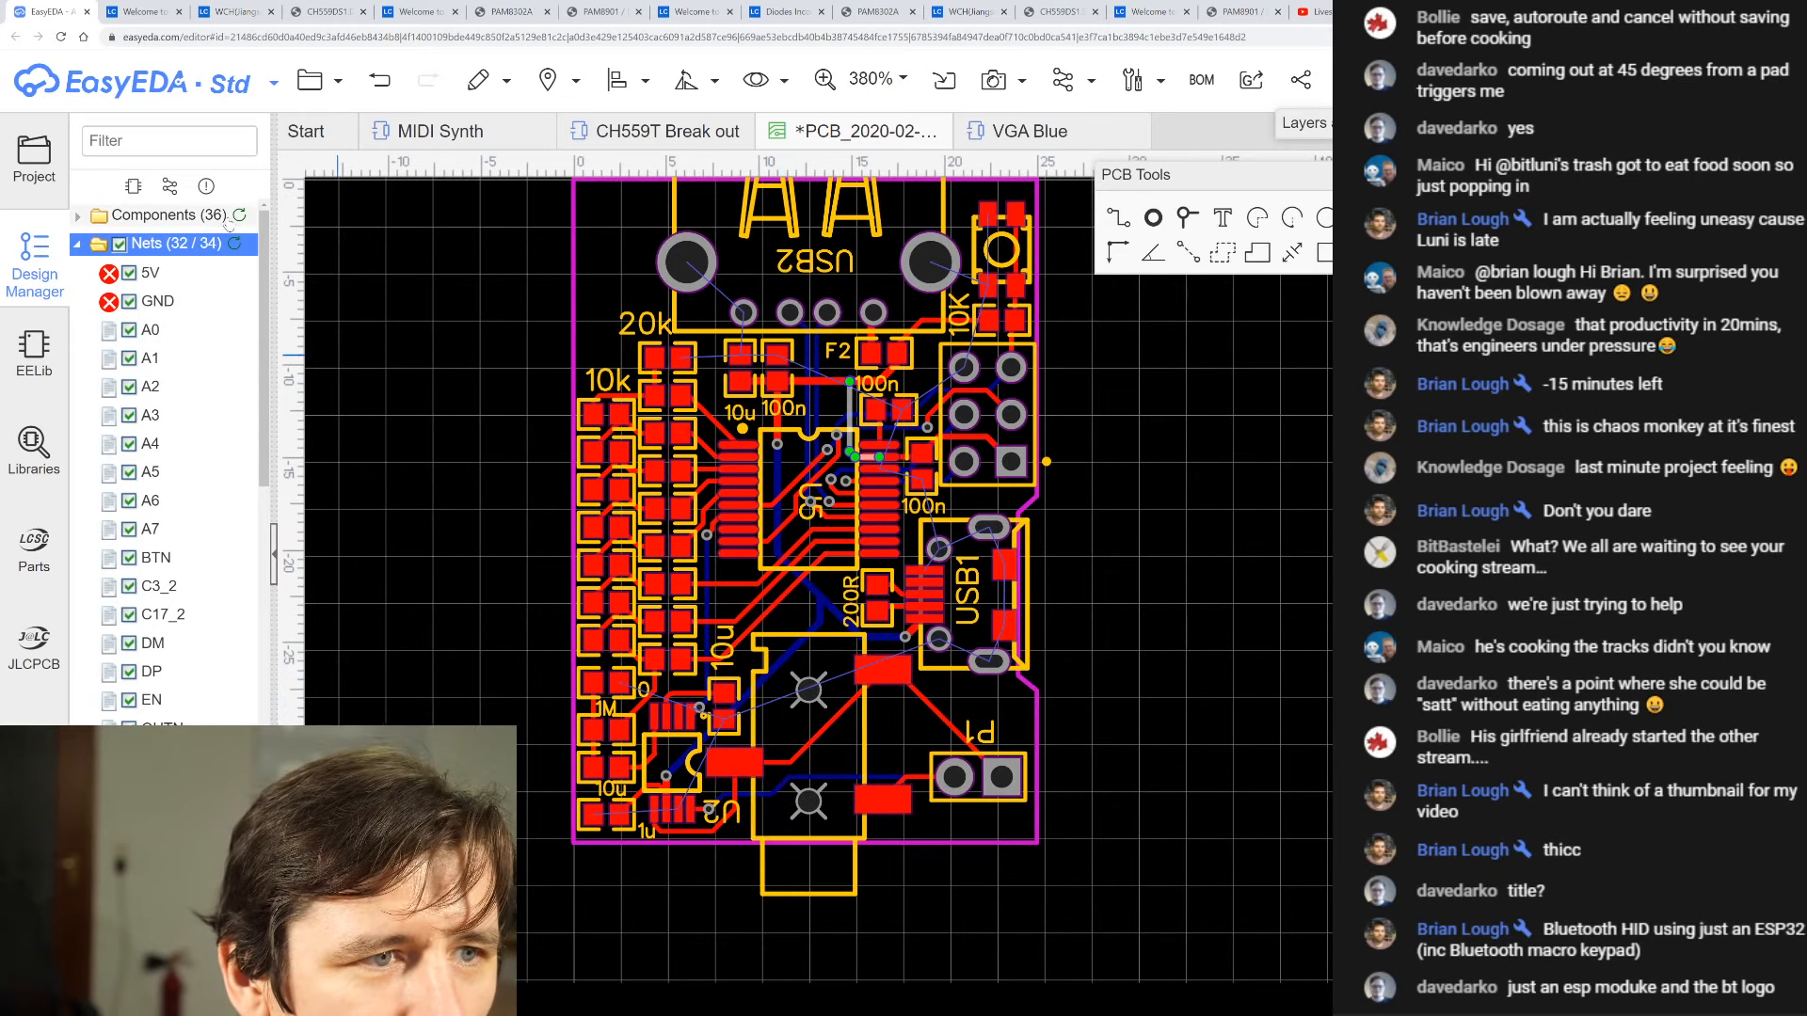
left_click(237, 244)
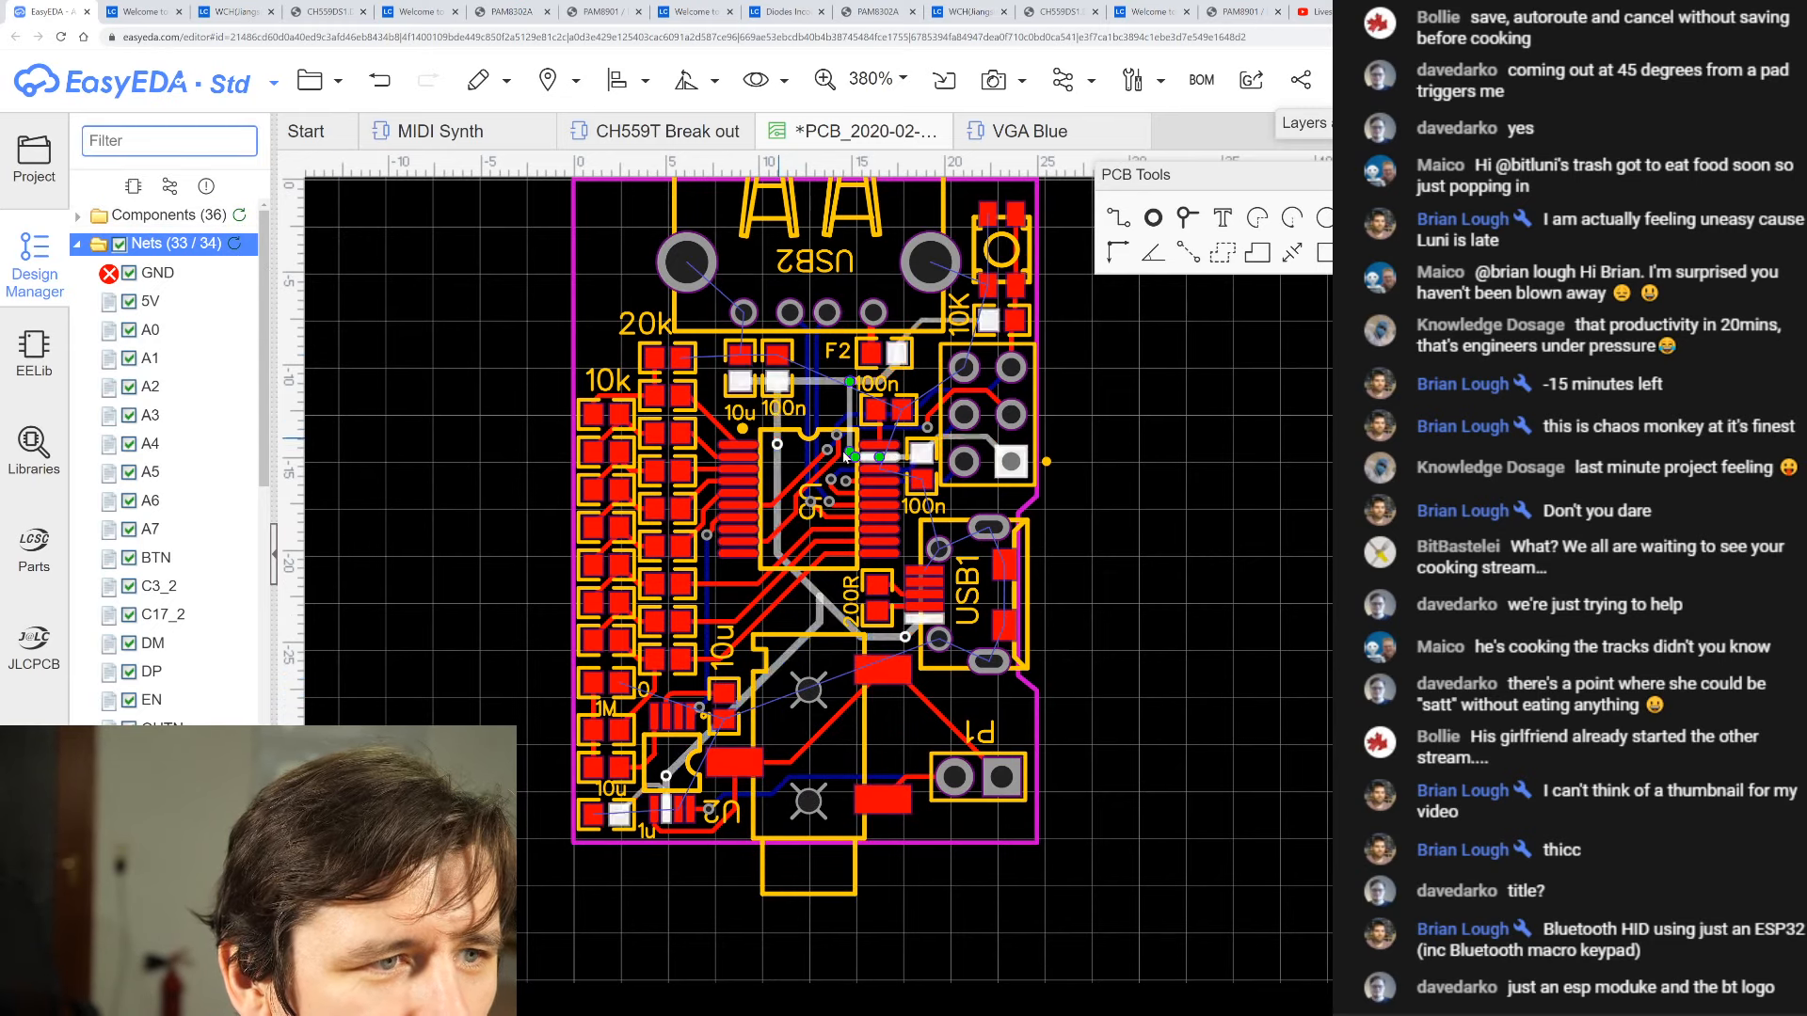
- Draw a four-cornered GND copper area on the top layer just outside the whole board outline
scroll(1198, 508, "down", 2)
left_click(1222, 252)
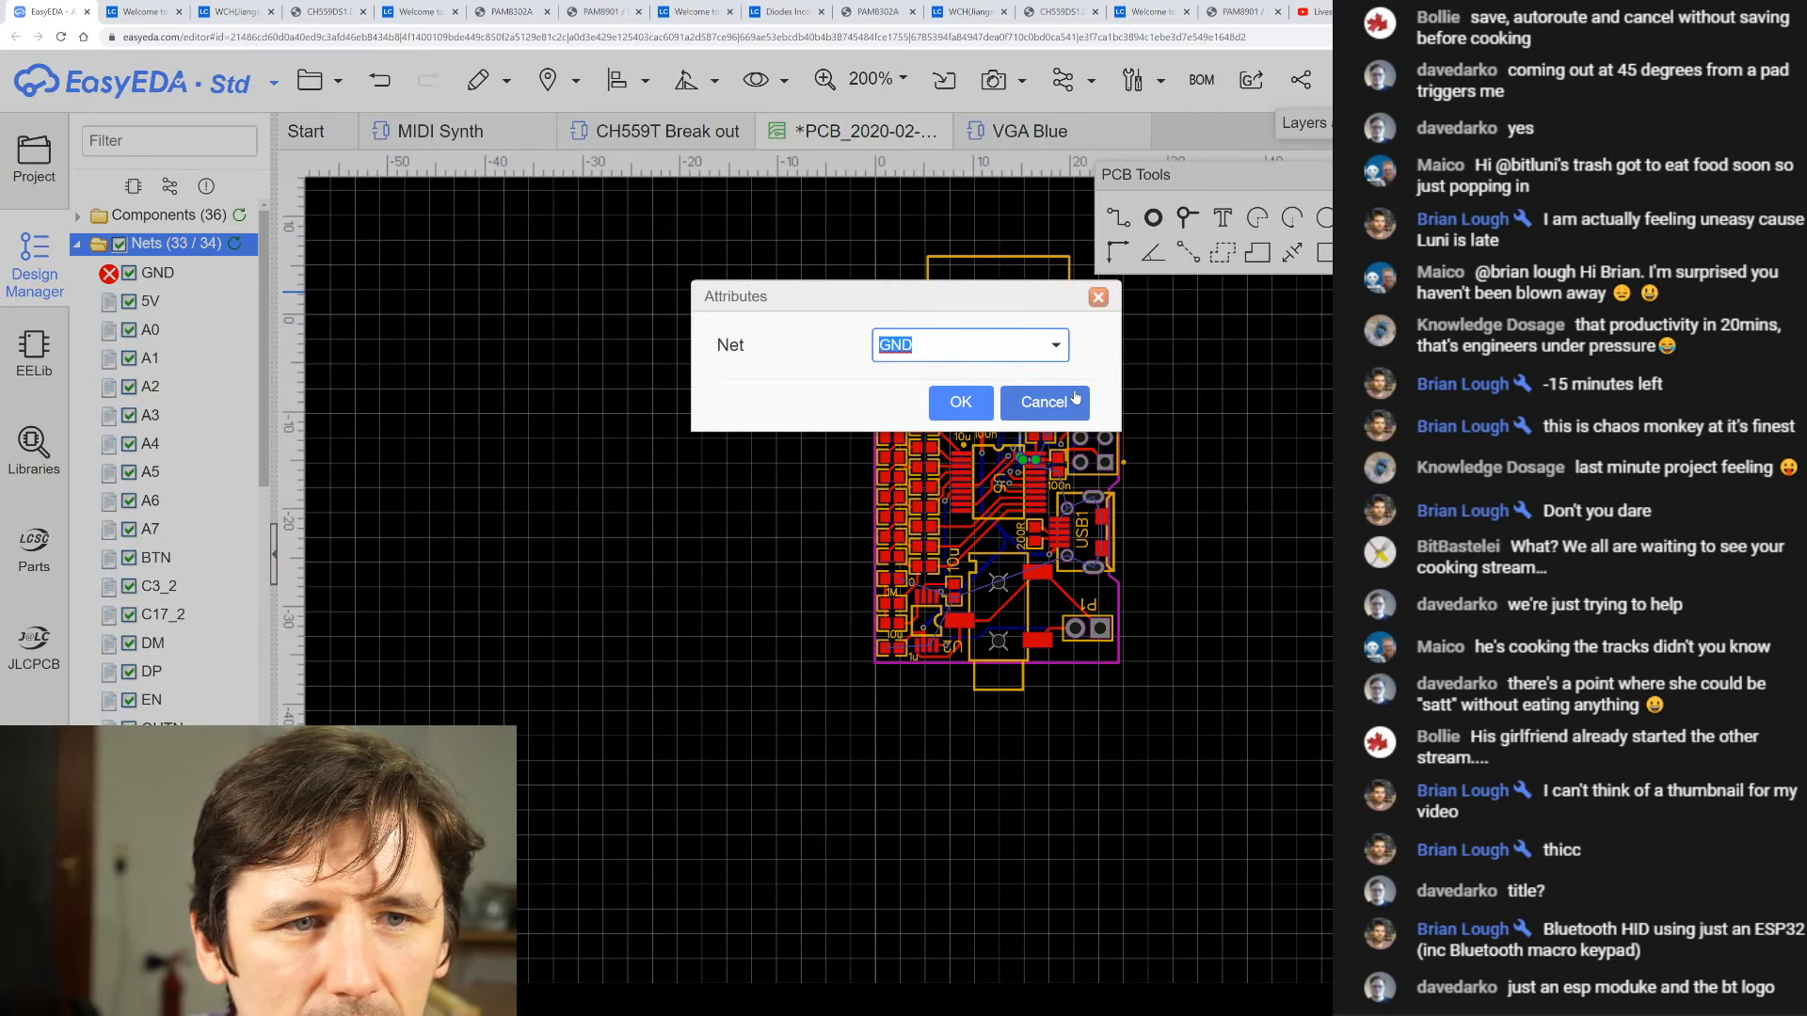
left_click(1056, 412)
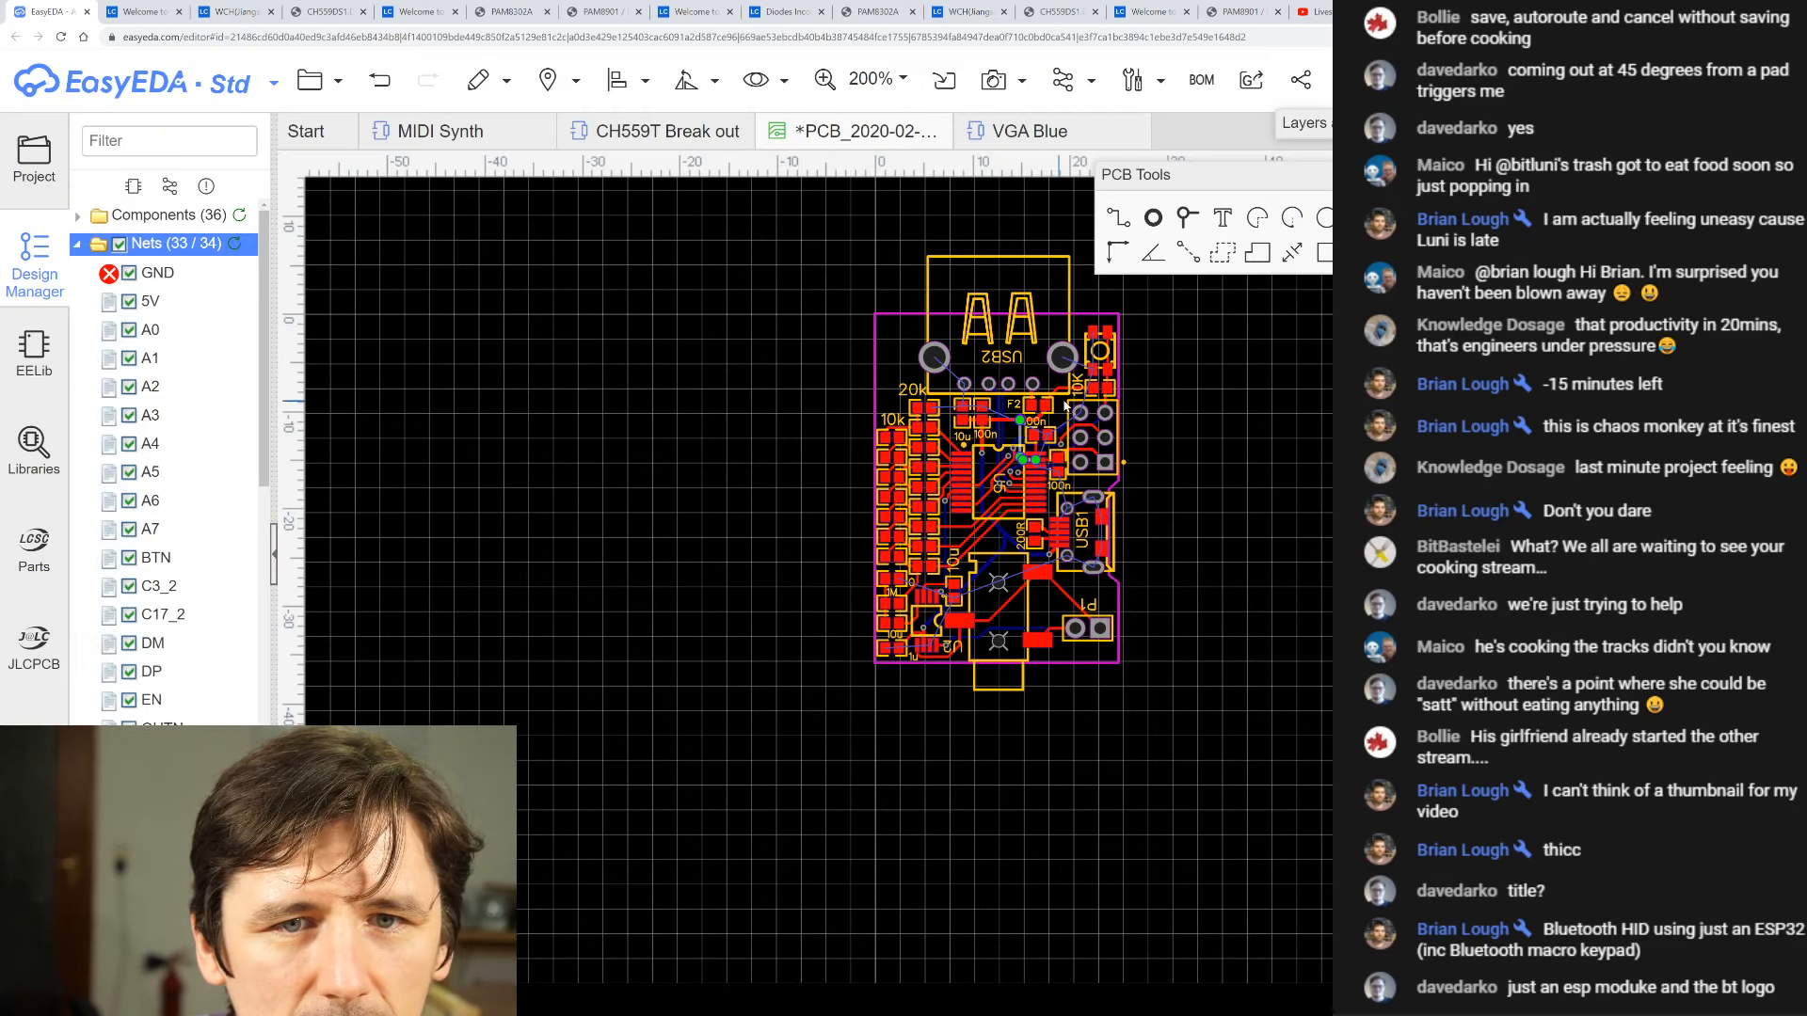
left_click(1225, 252)
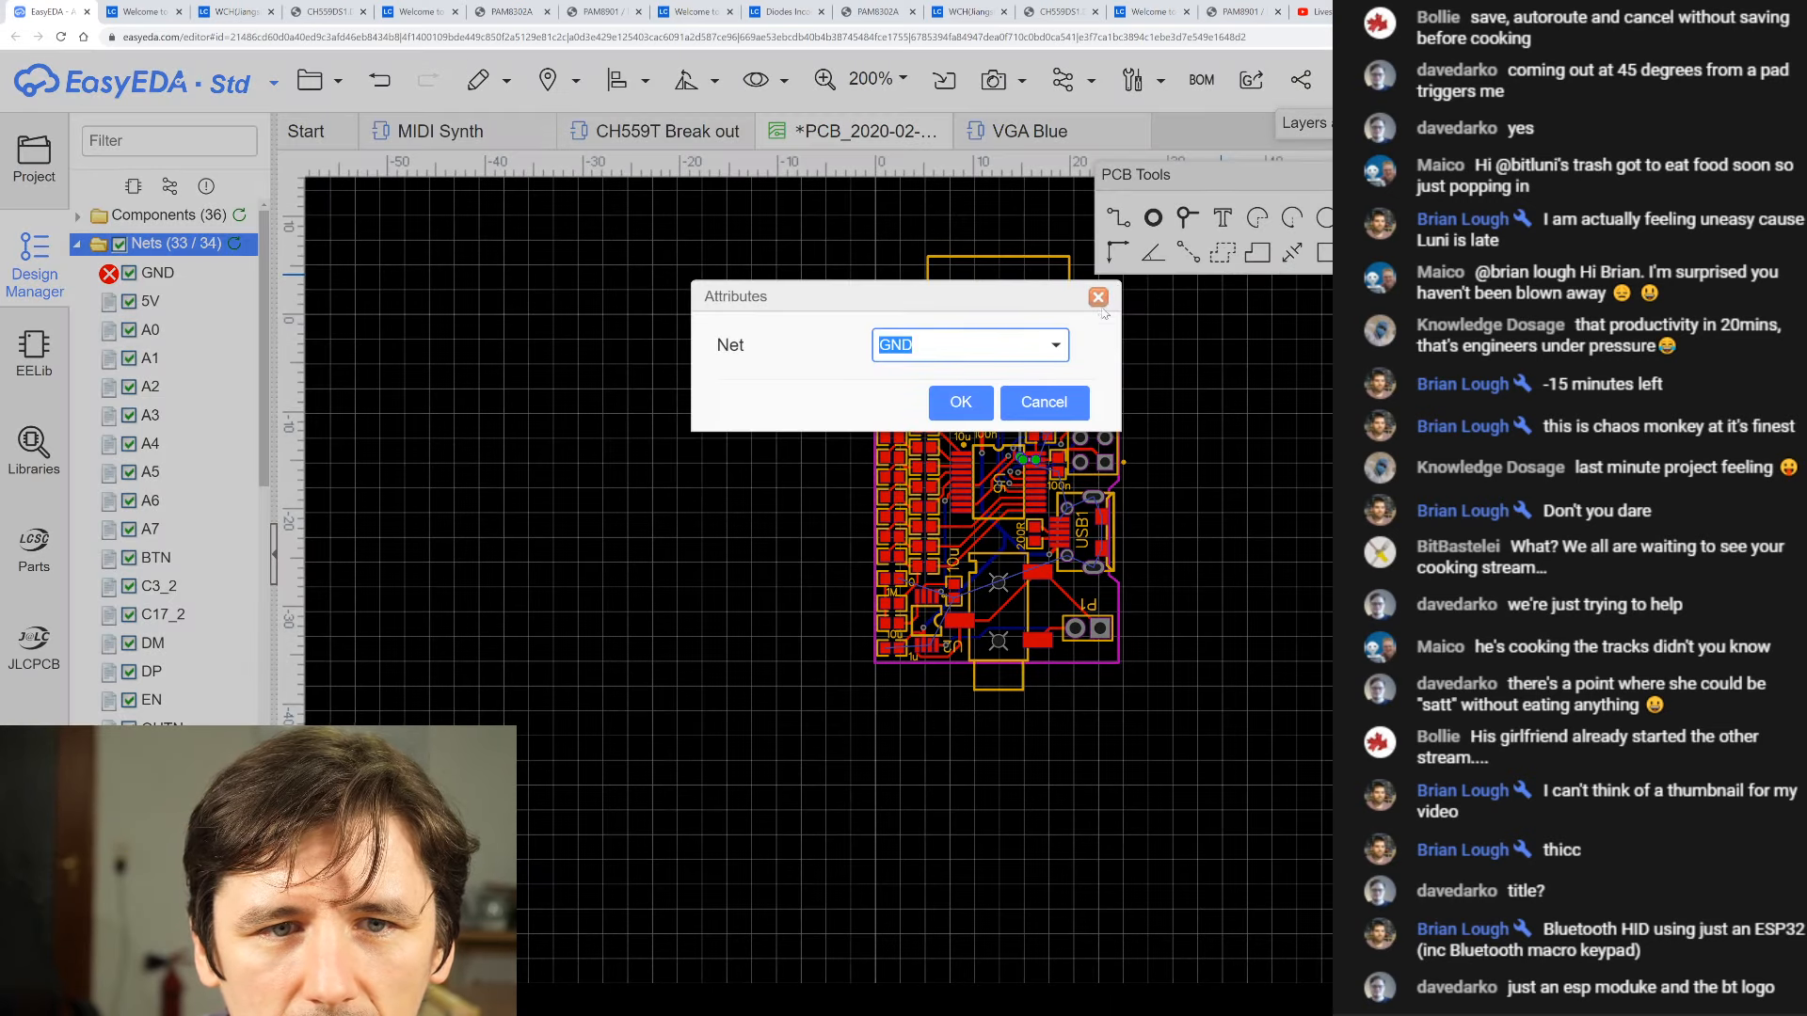
left_click(950, 399)
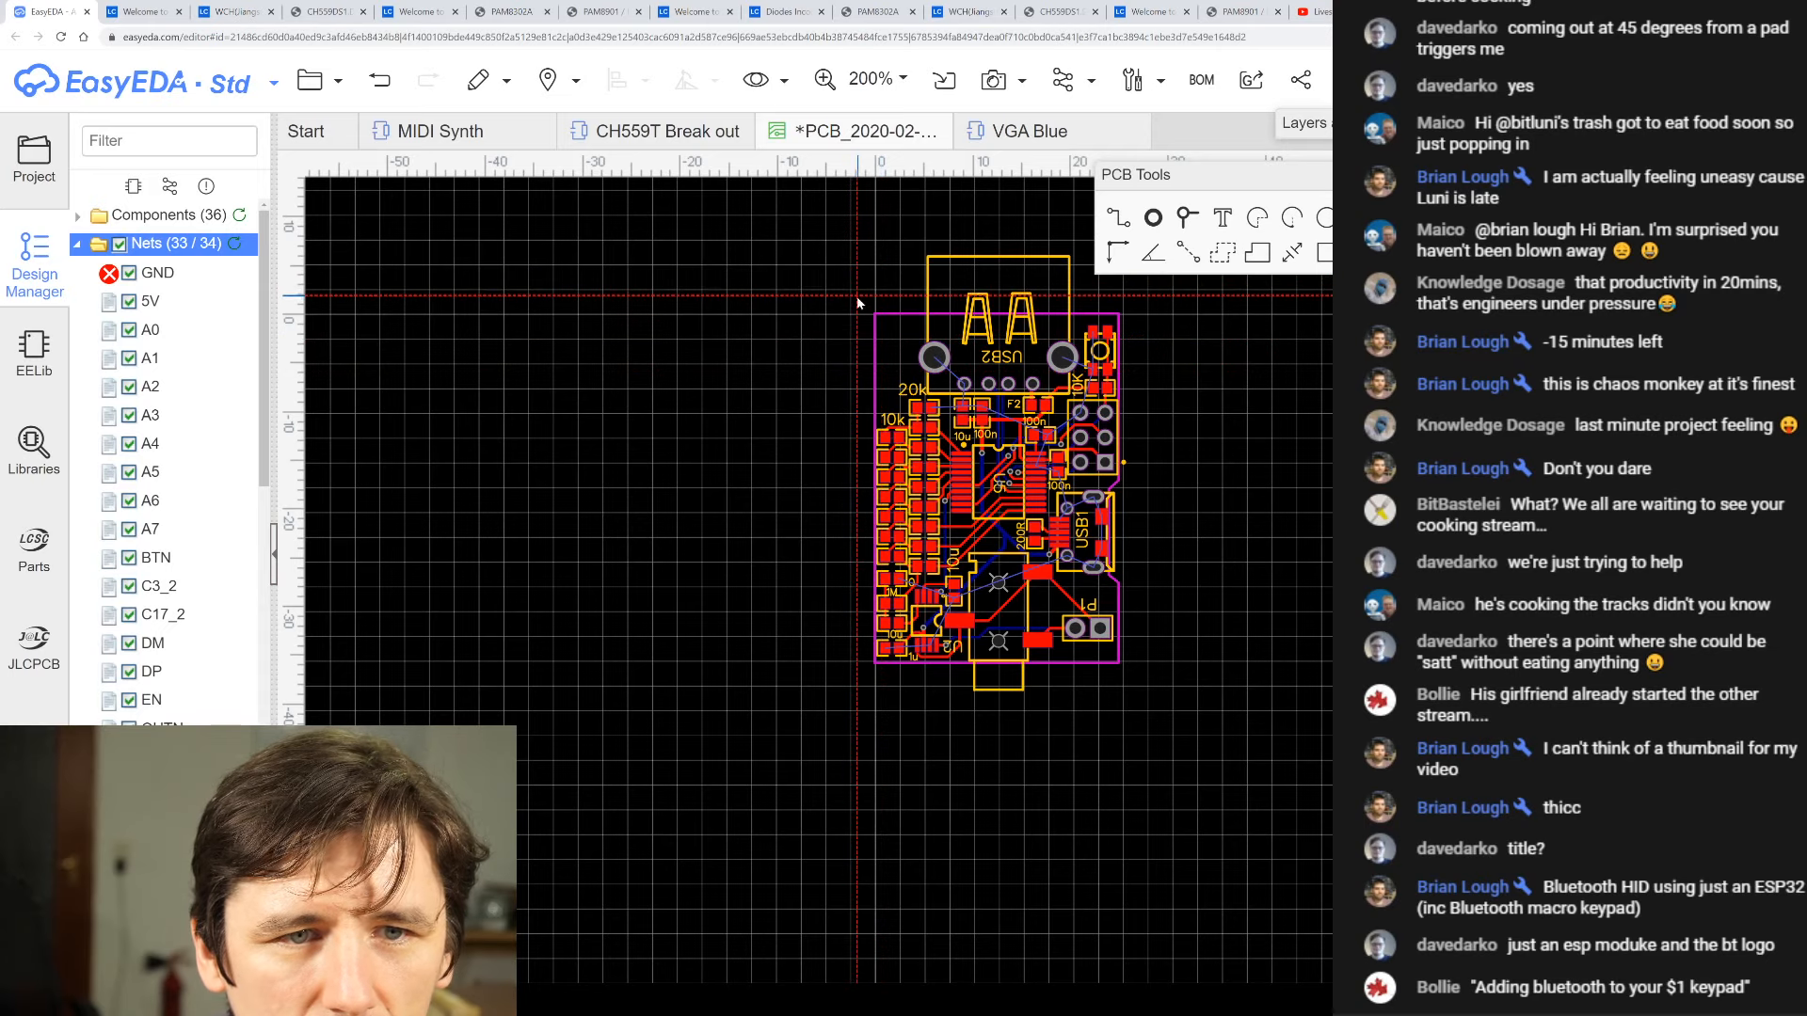
left_click(863, 308)
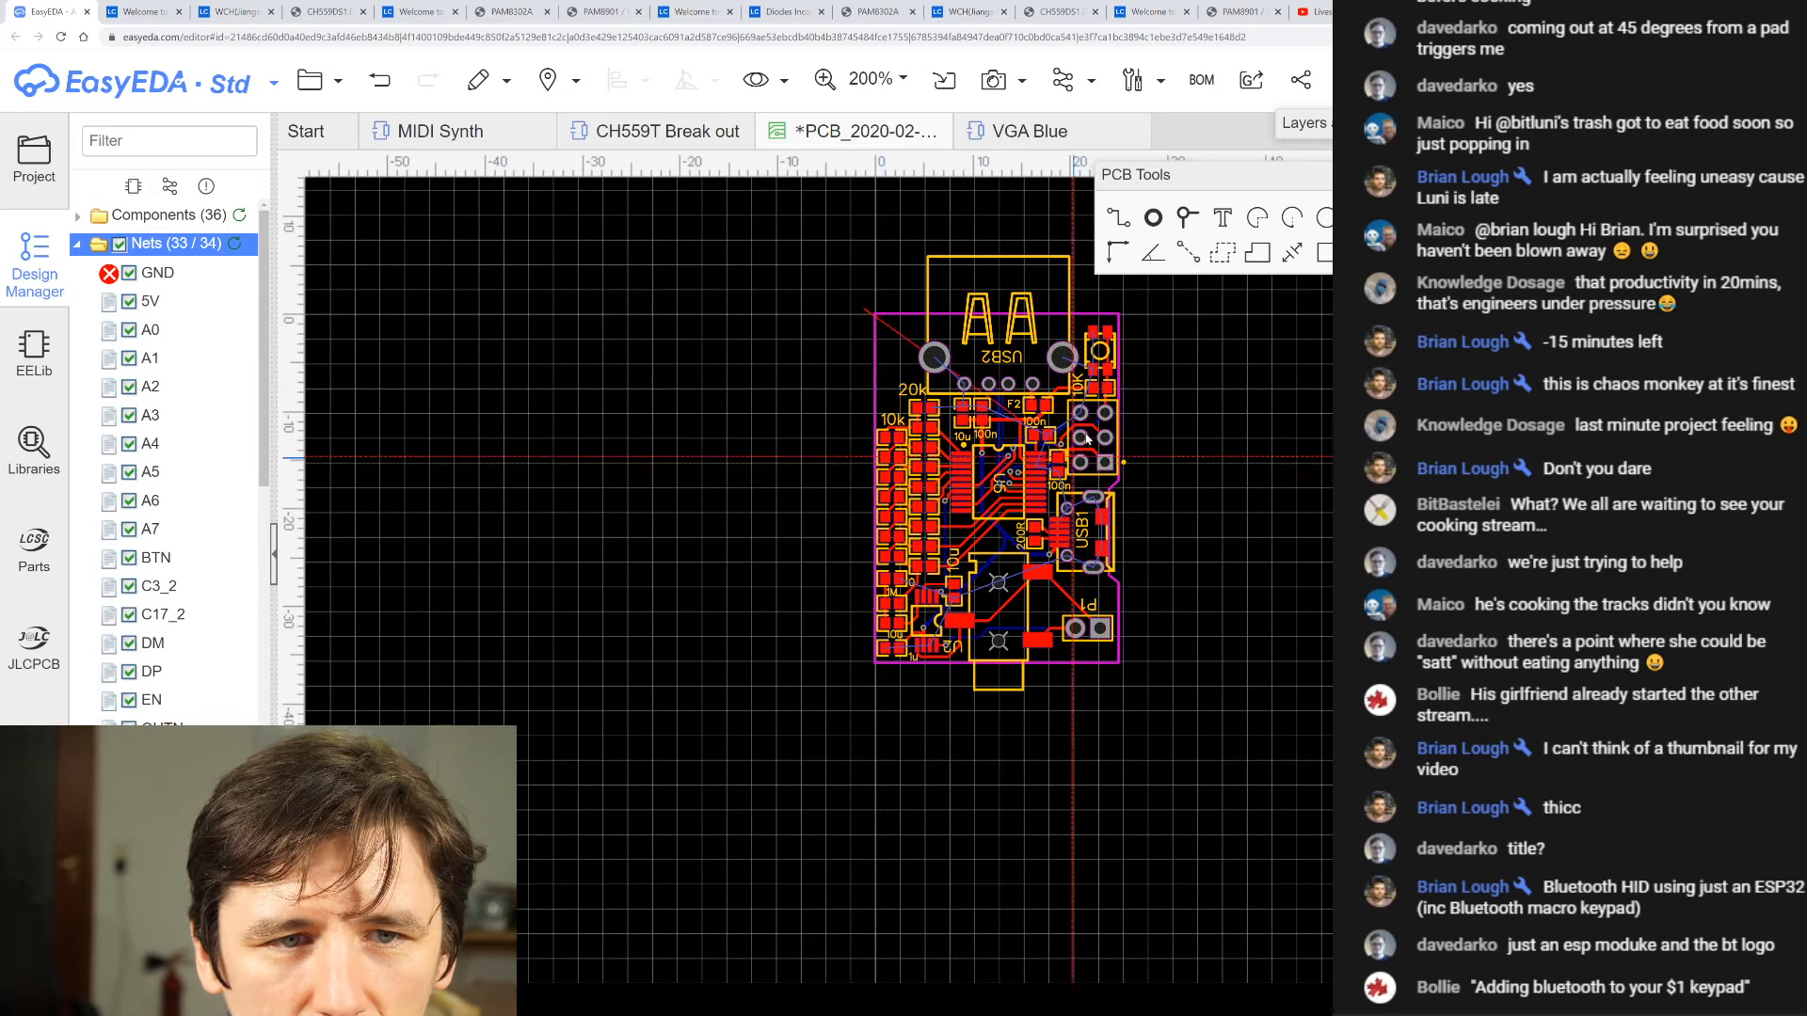
left_click(1146, 308)
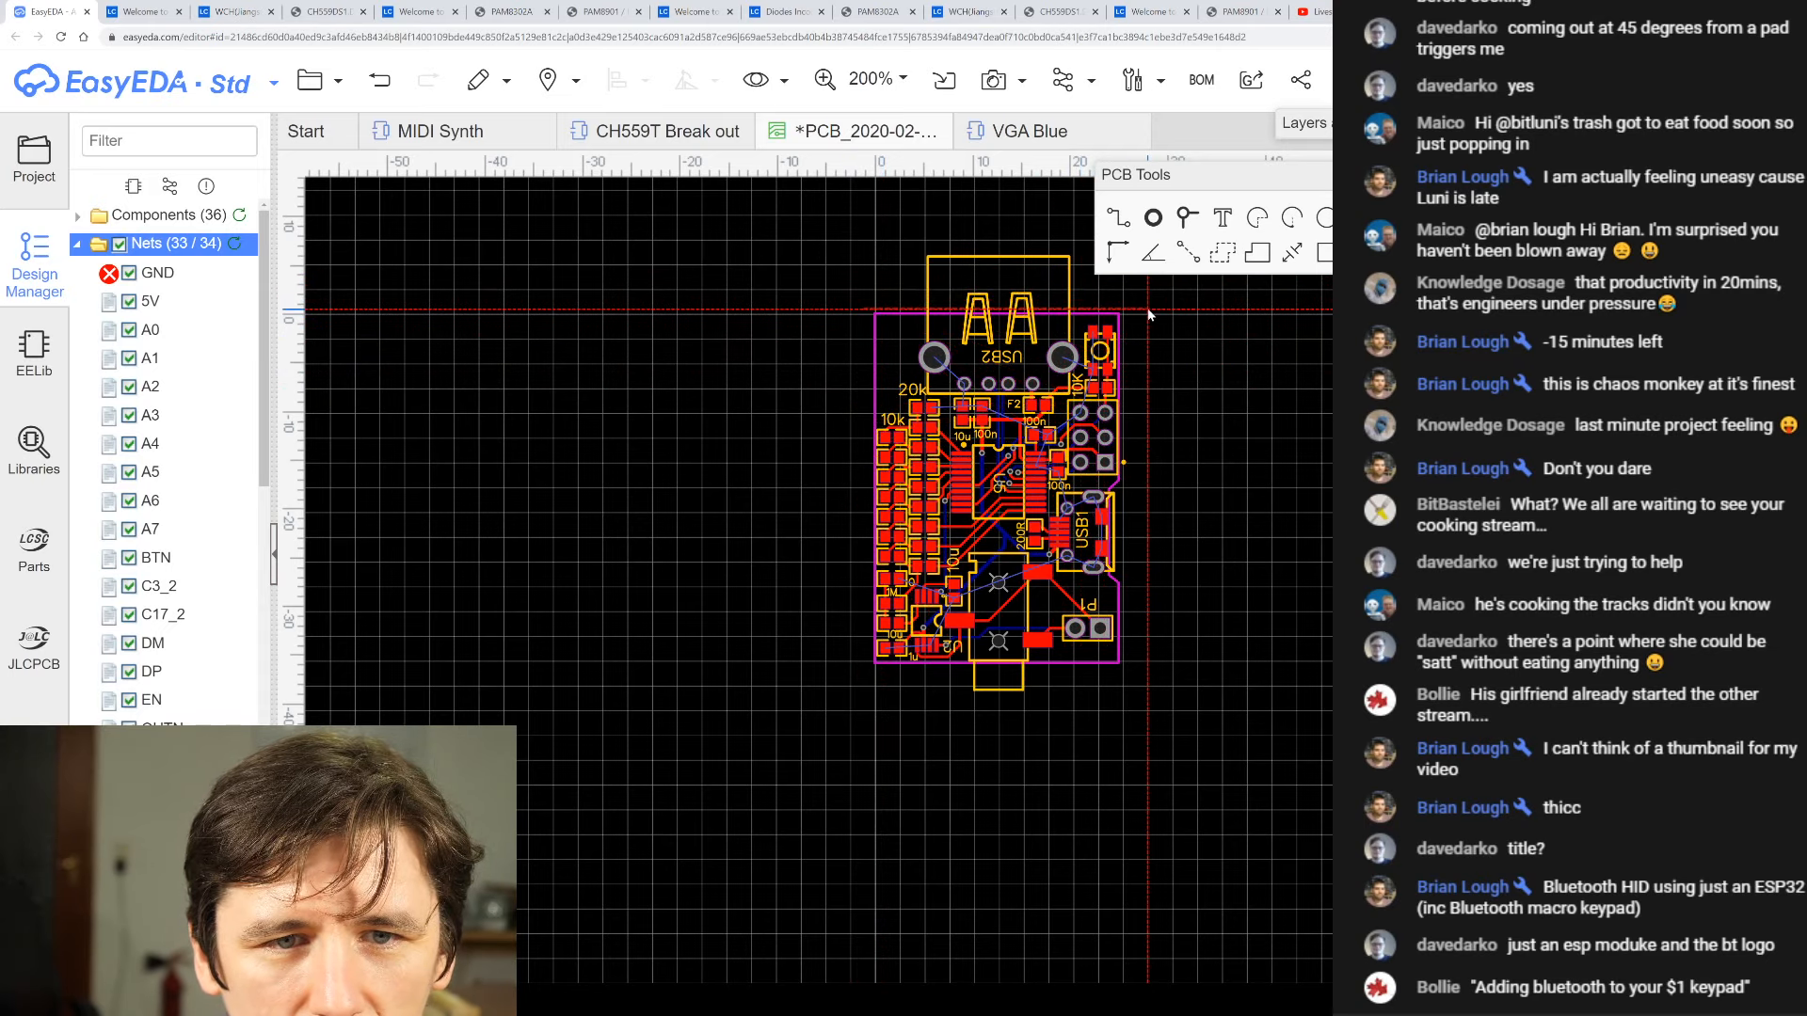
left_click(1146, 668)
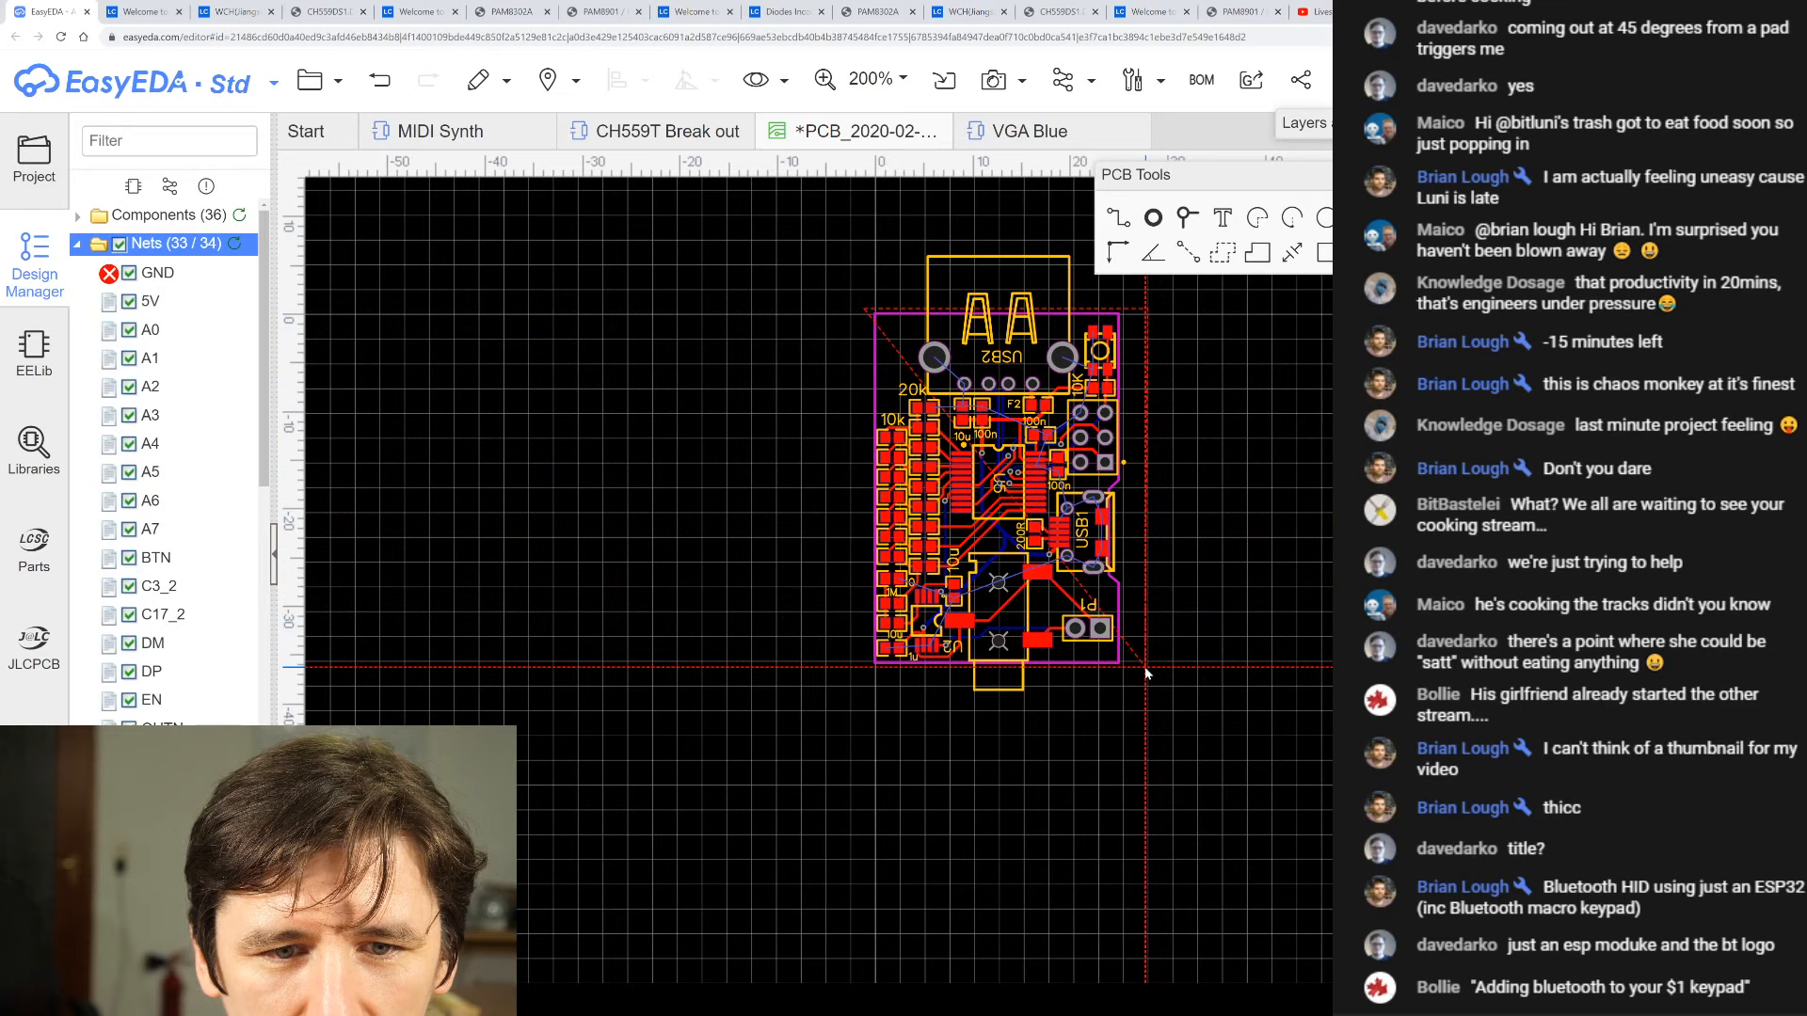
left_click(853, 675)
right_click(852, 675)
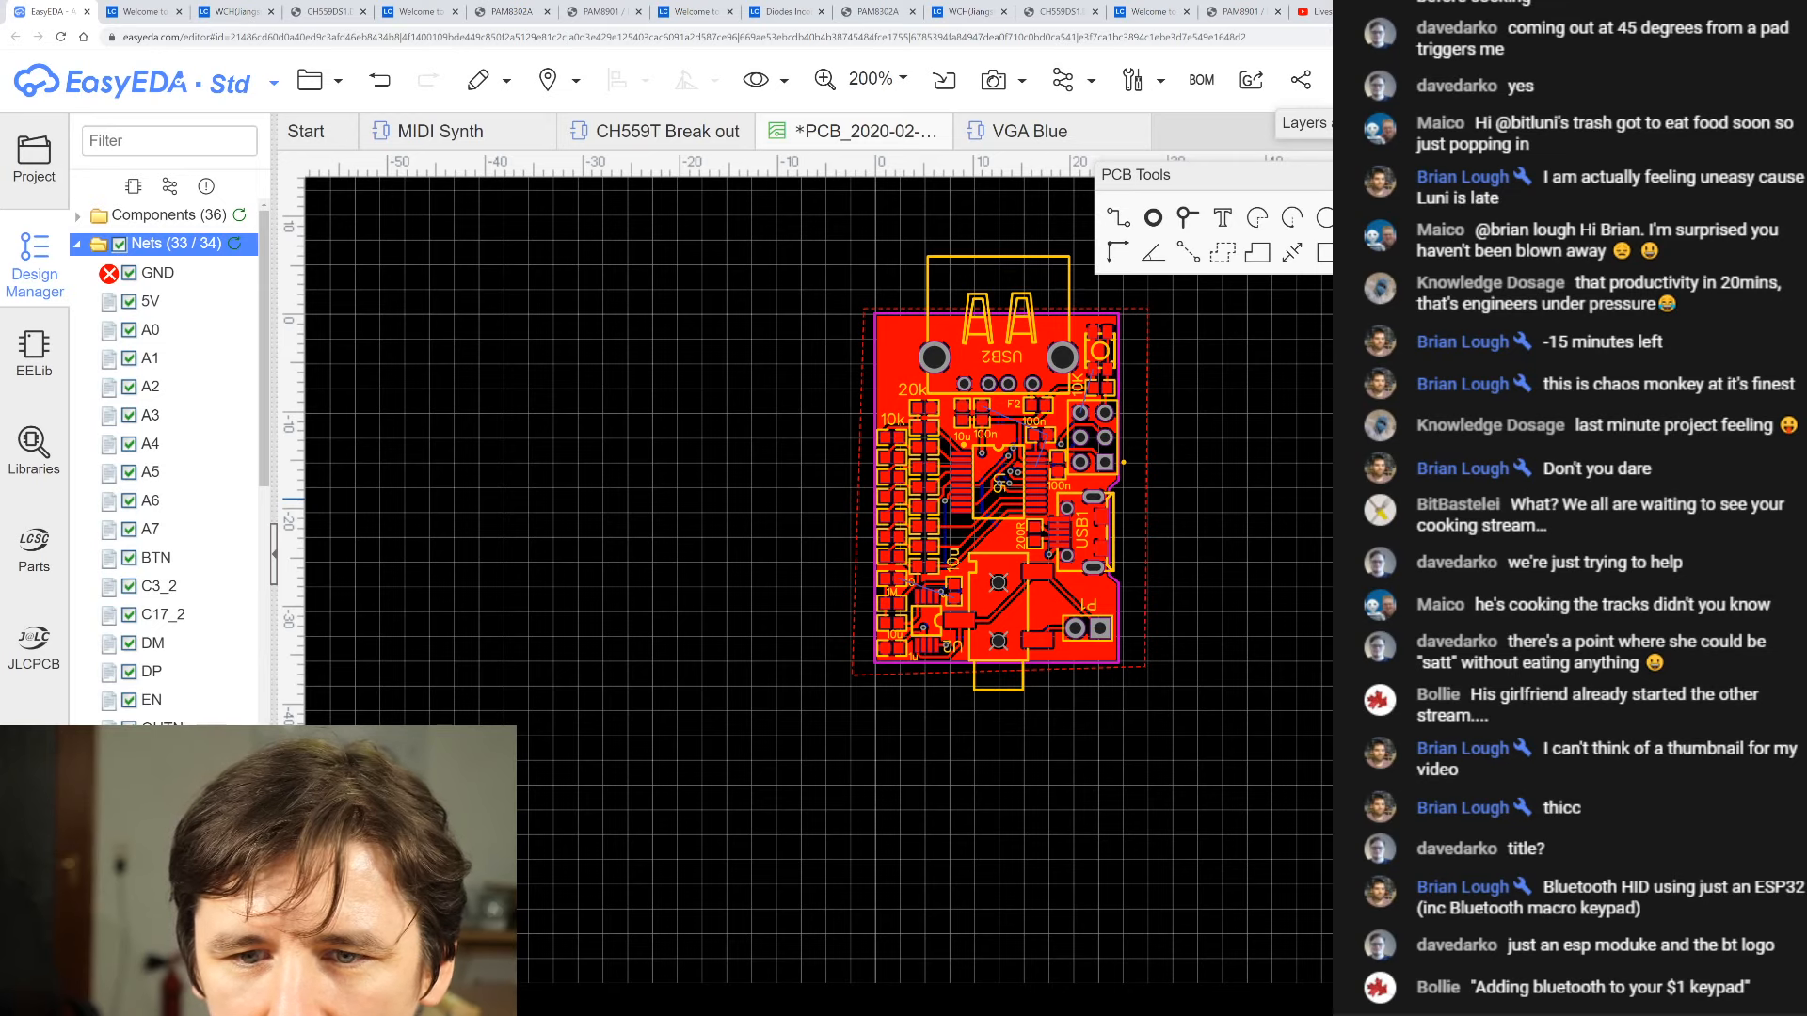
- Examine how the top-layer copper area fills around U5, the BTN track and the resistor columns
scroll(980, 631, "up", 5)
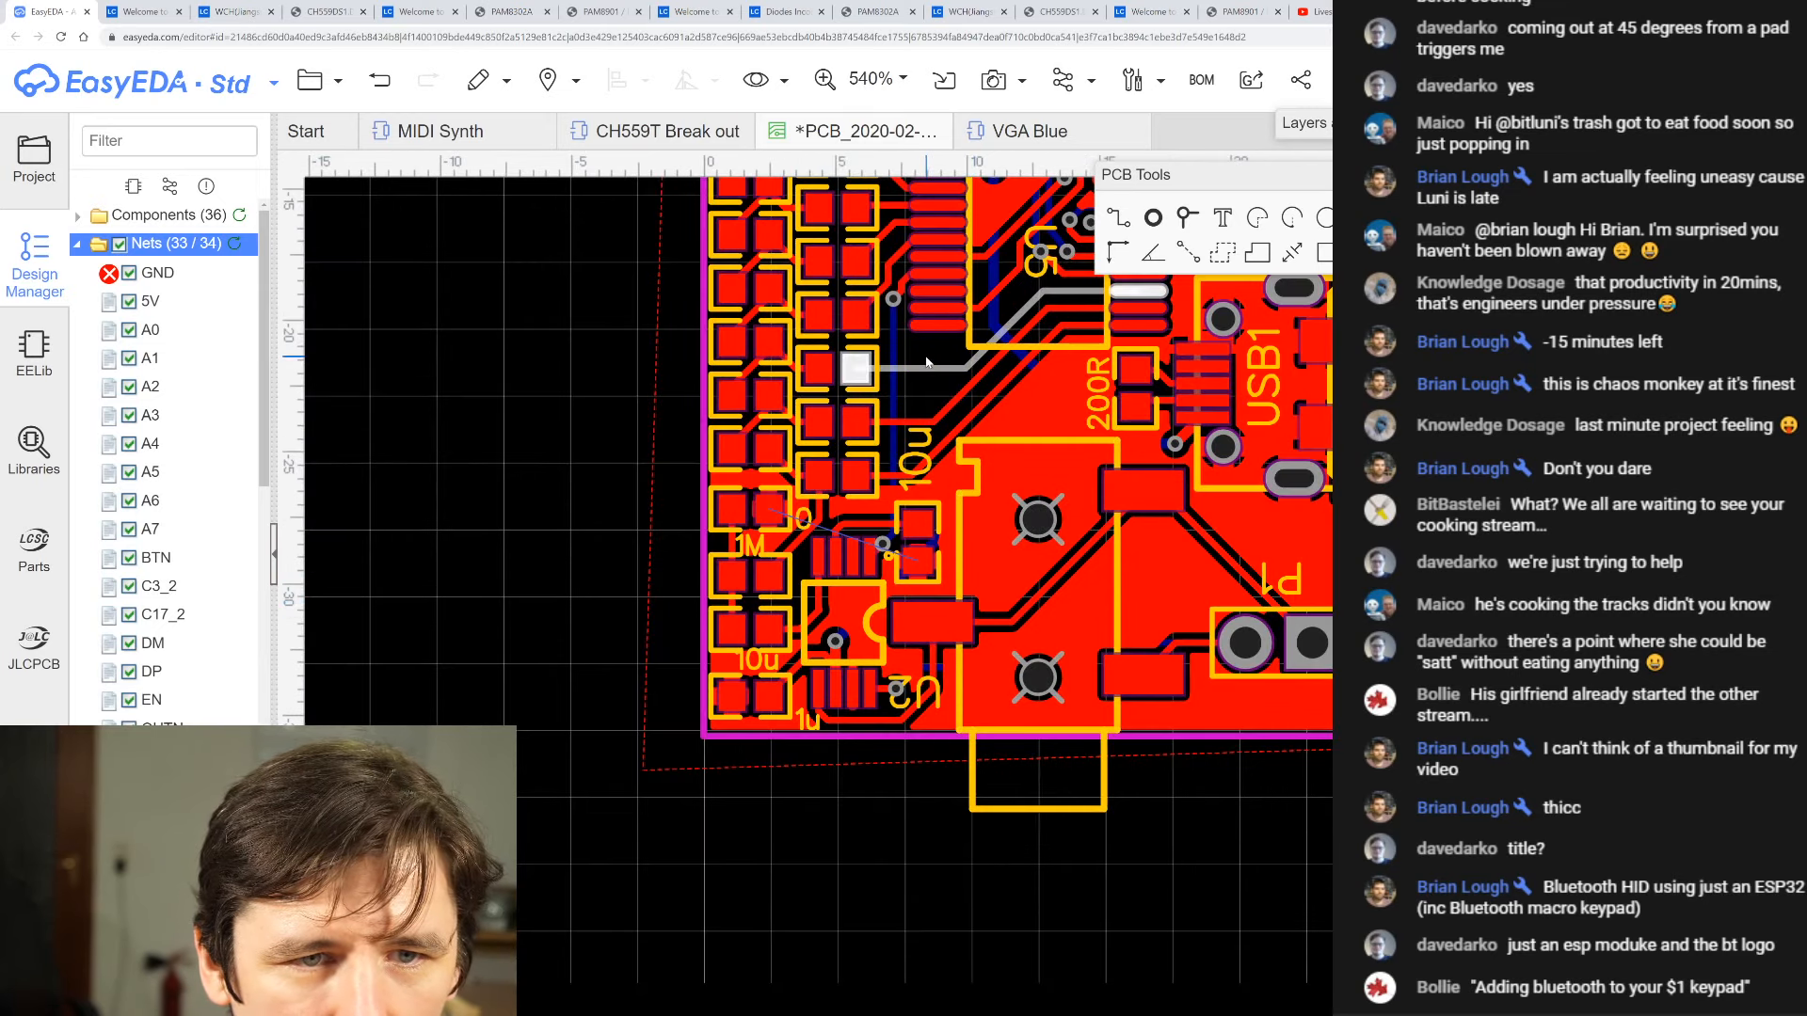
scroll(926, 362, "down", 3)
scroll(960, 325, "up", 3)
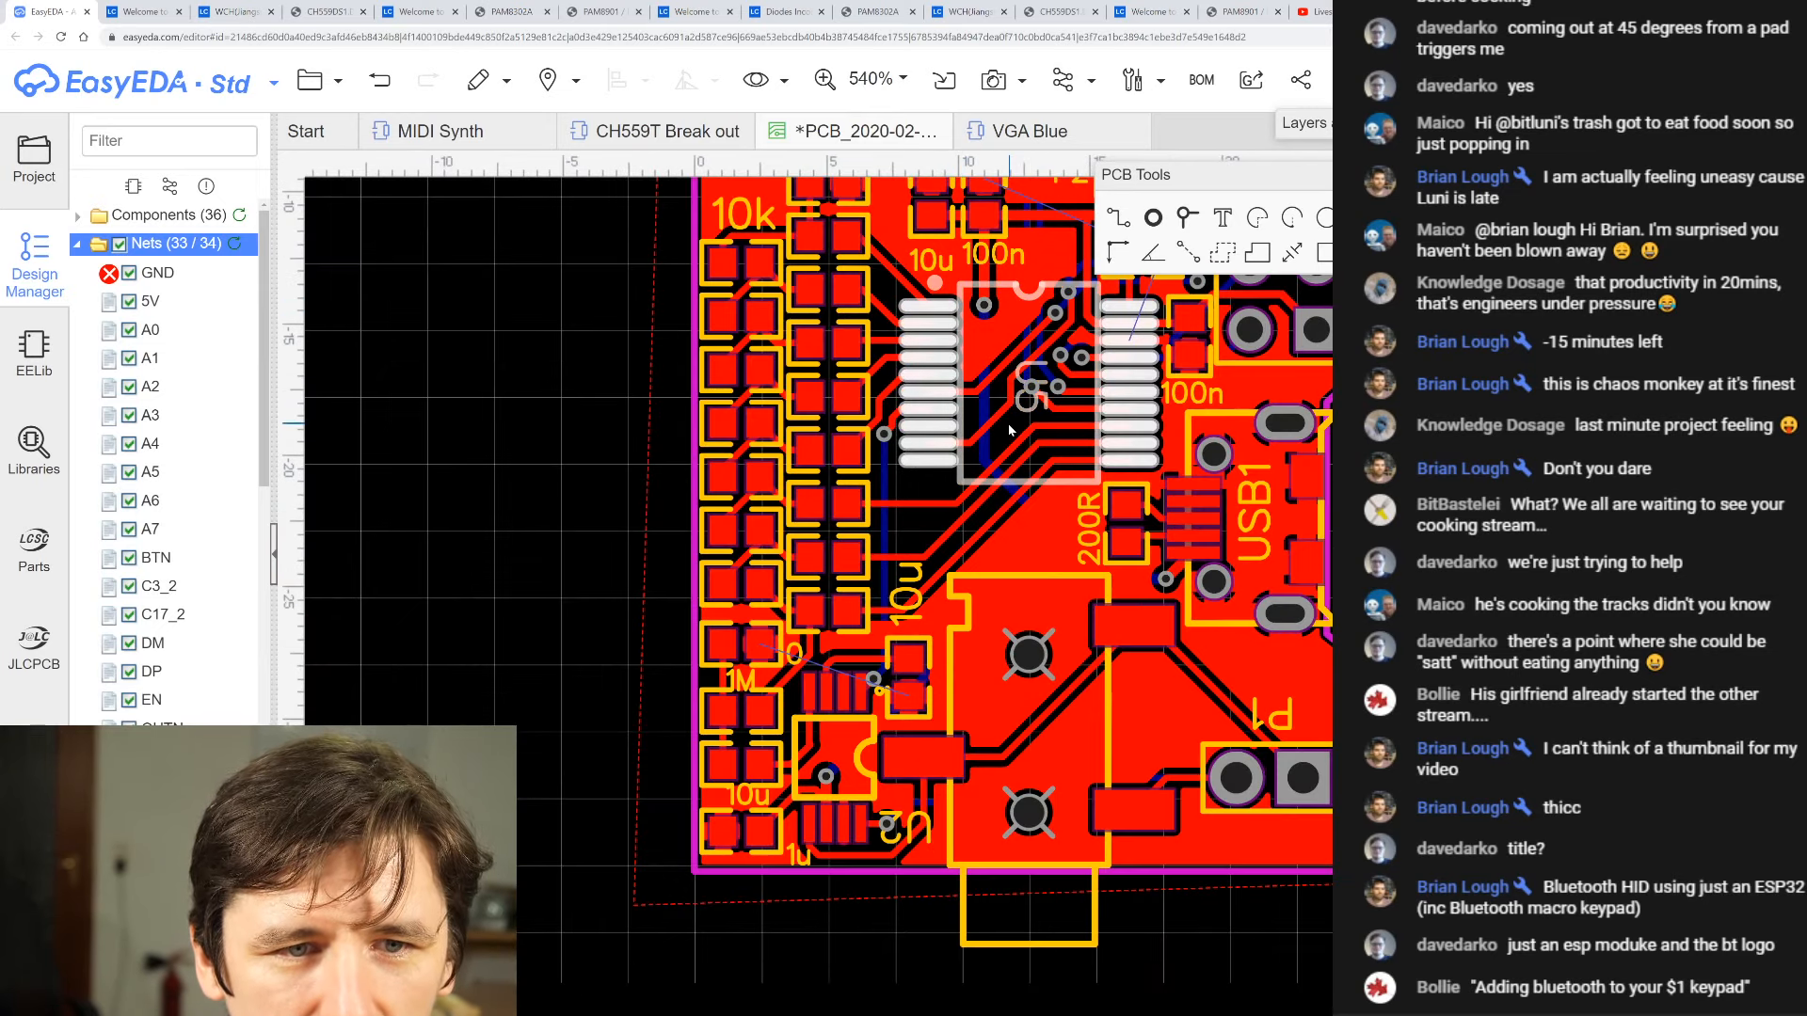
scroll(1010, 430, "up", 5)
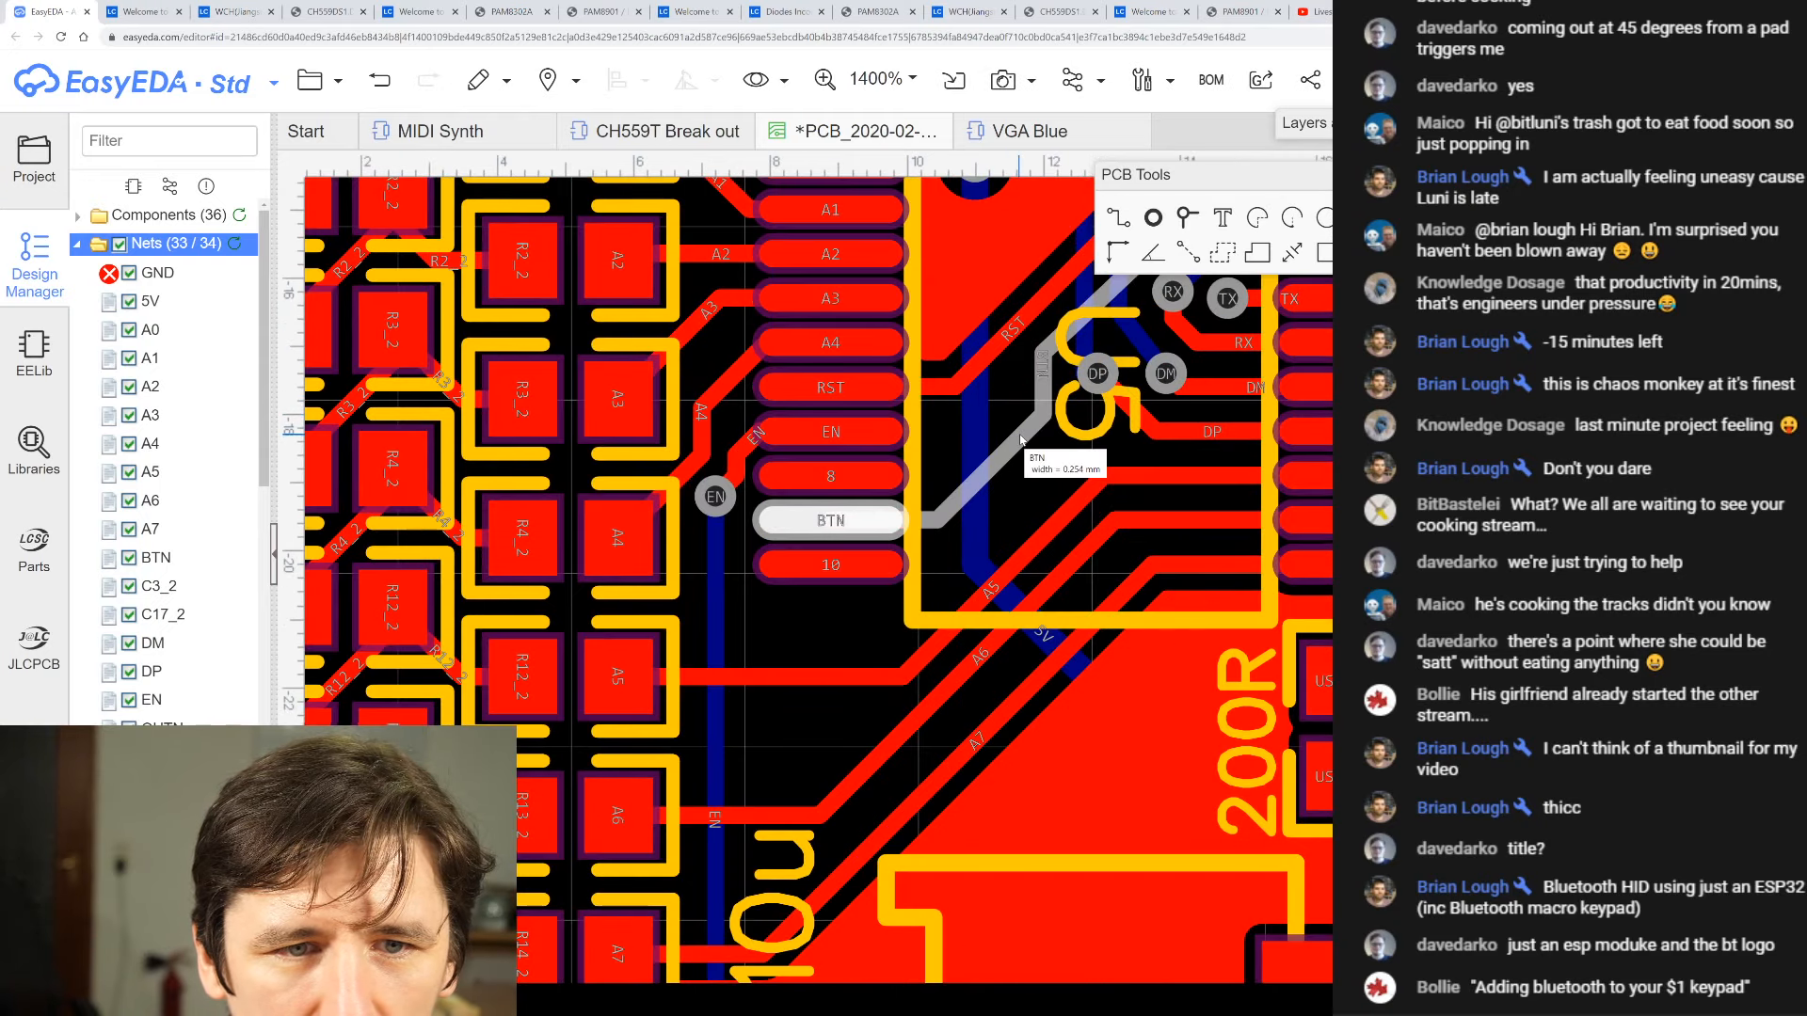
left_click(1016, 437)
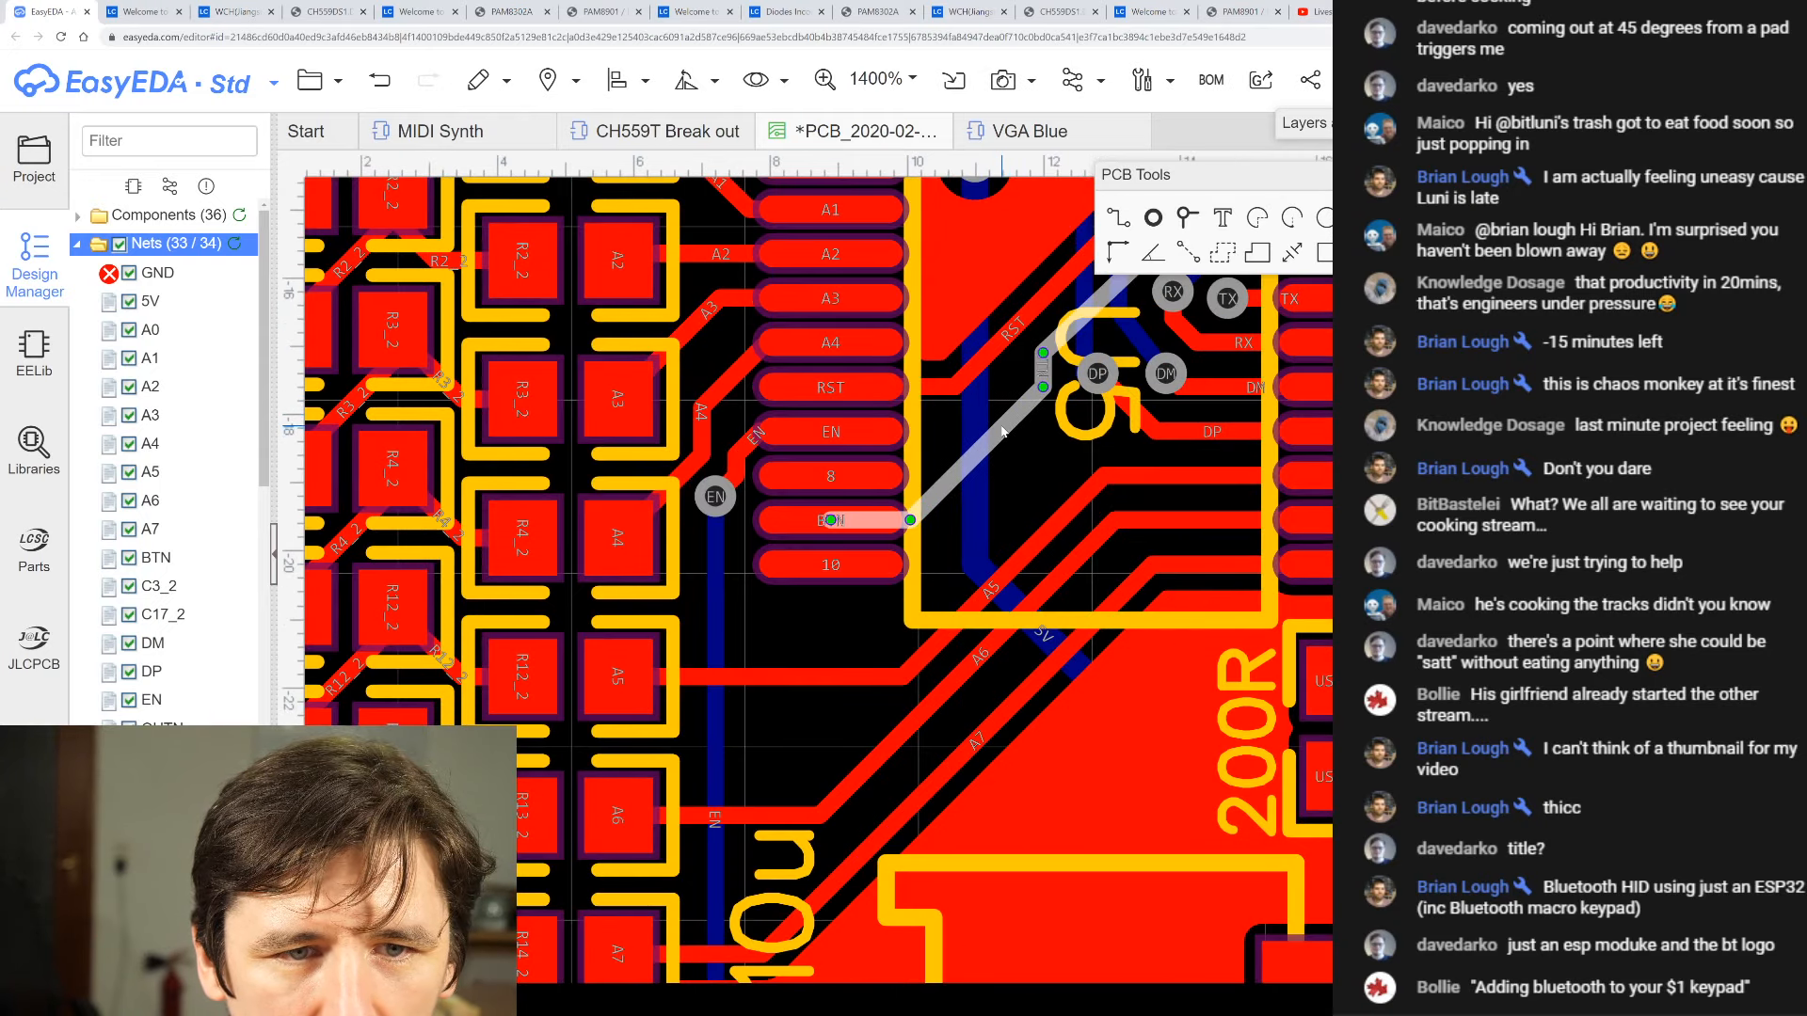
scroll(1003, 431, "down", 3)
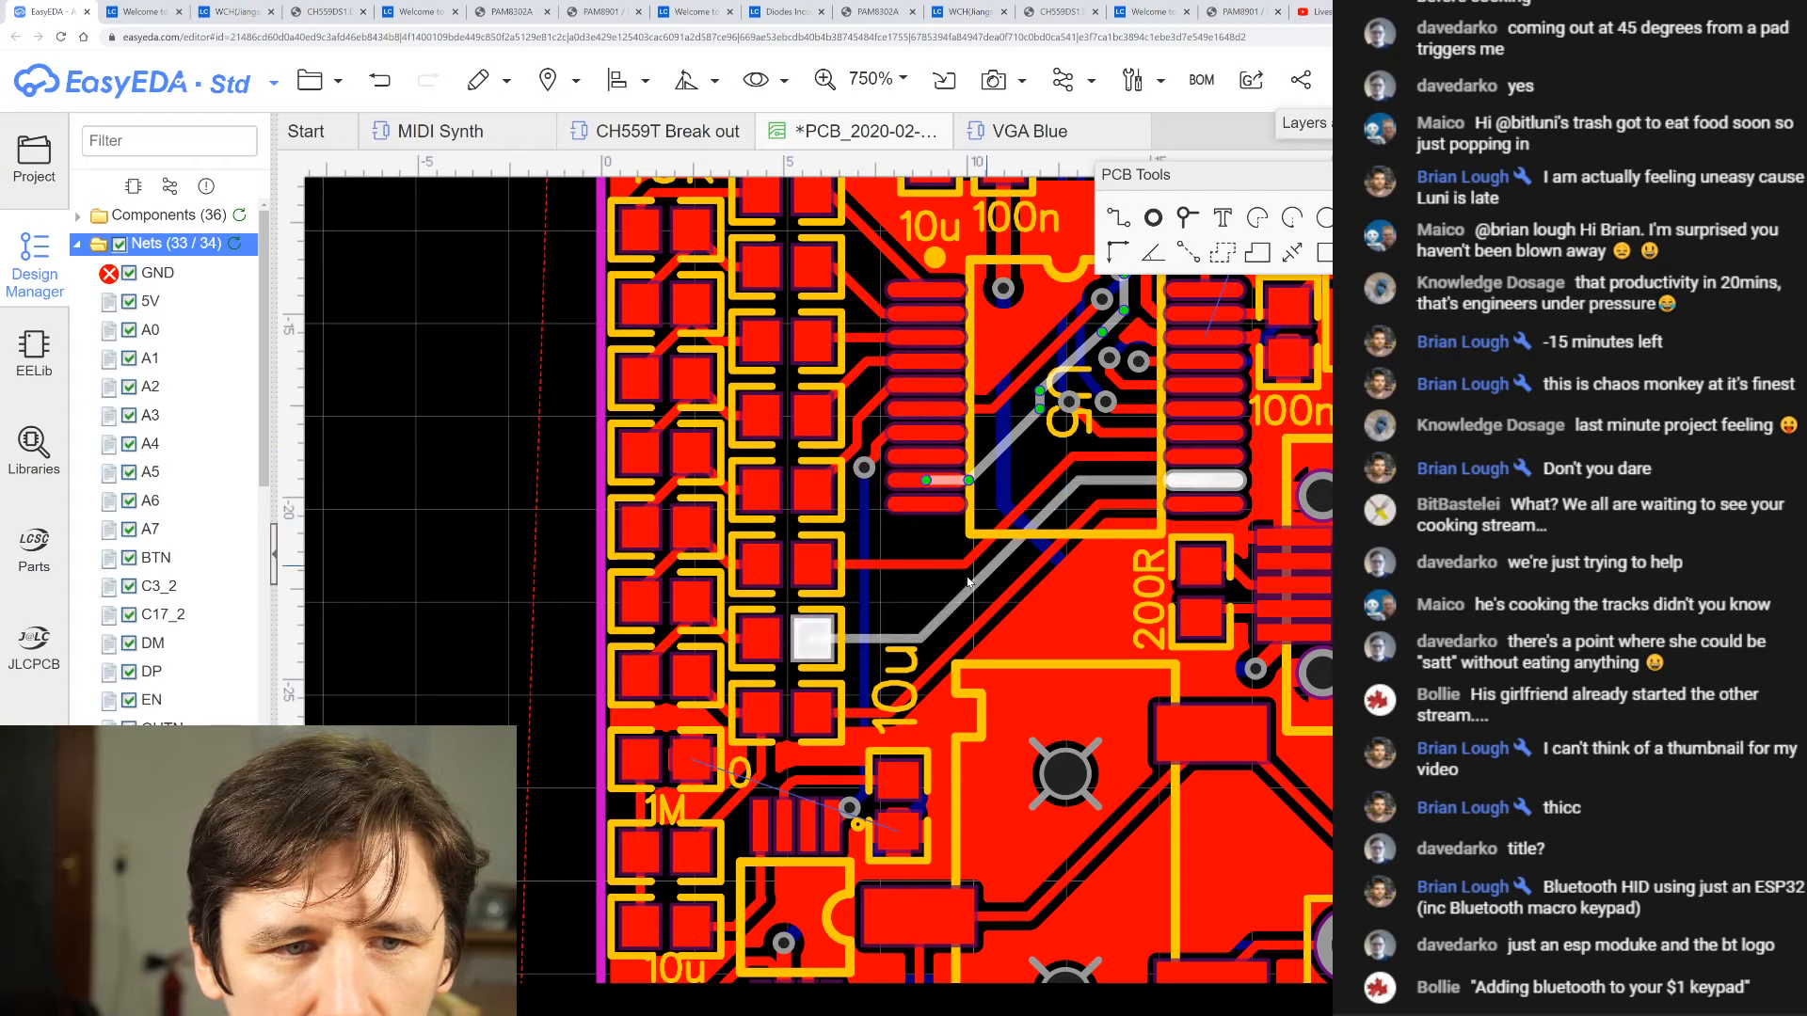
scroll(1194, 494, "down", 3)
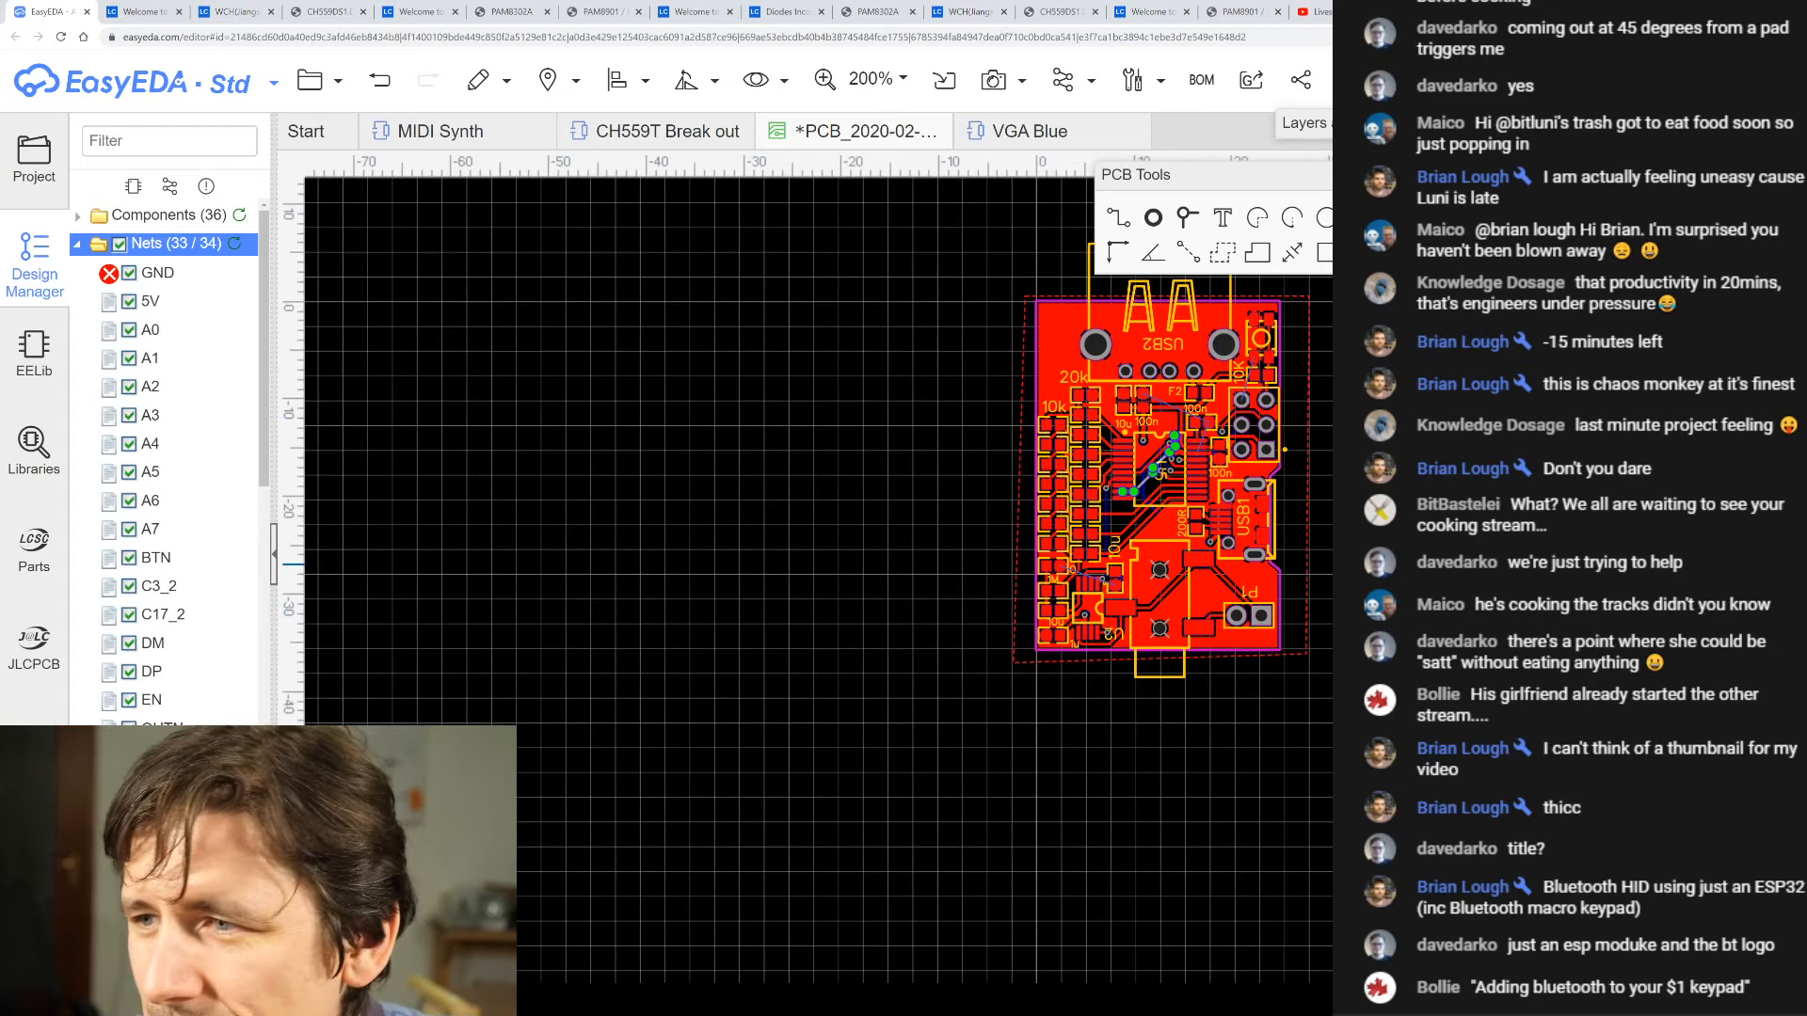
left_click(925, 677)
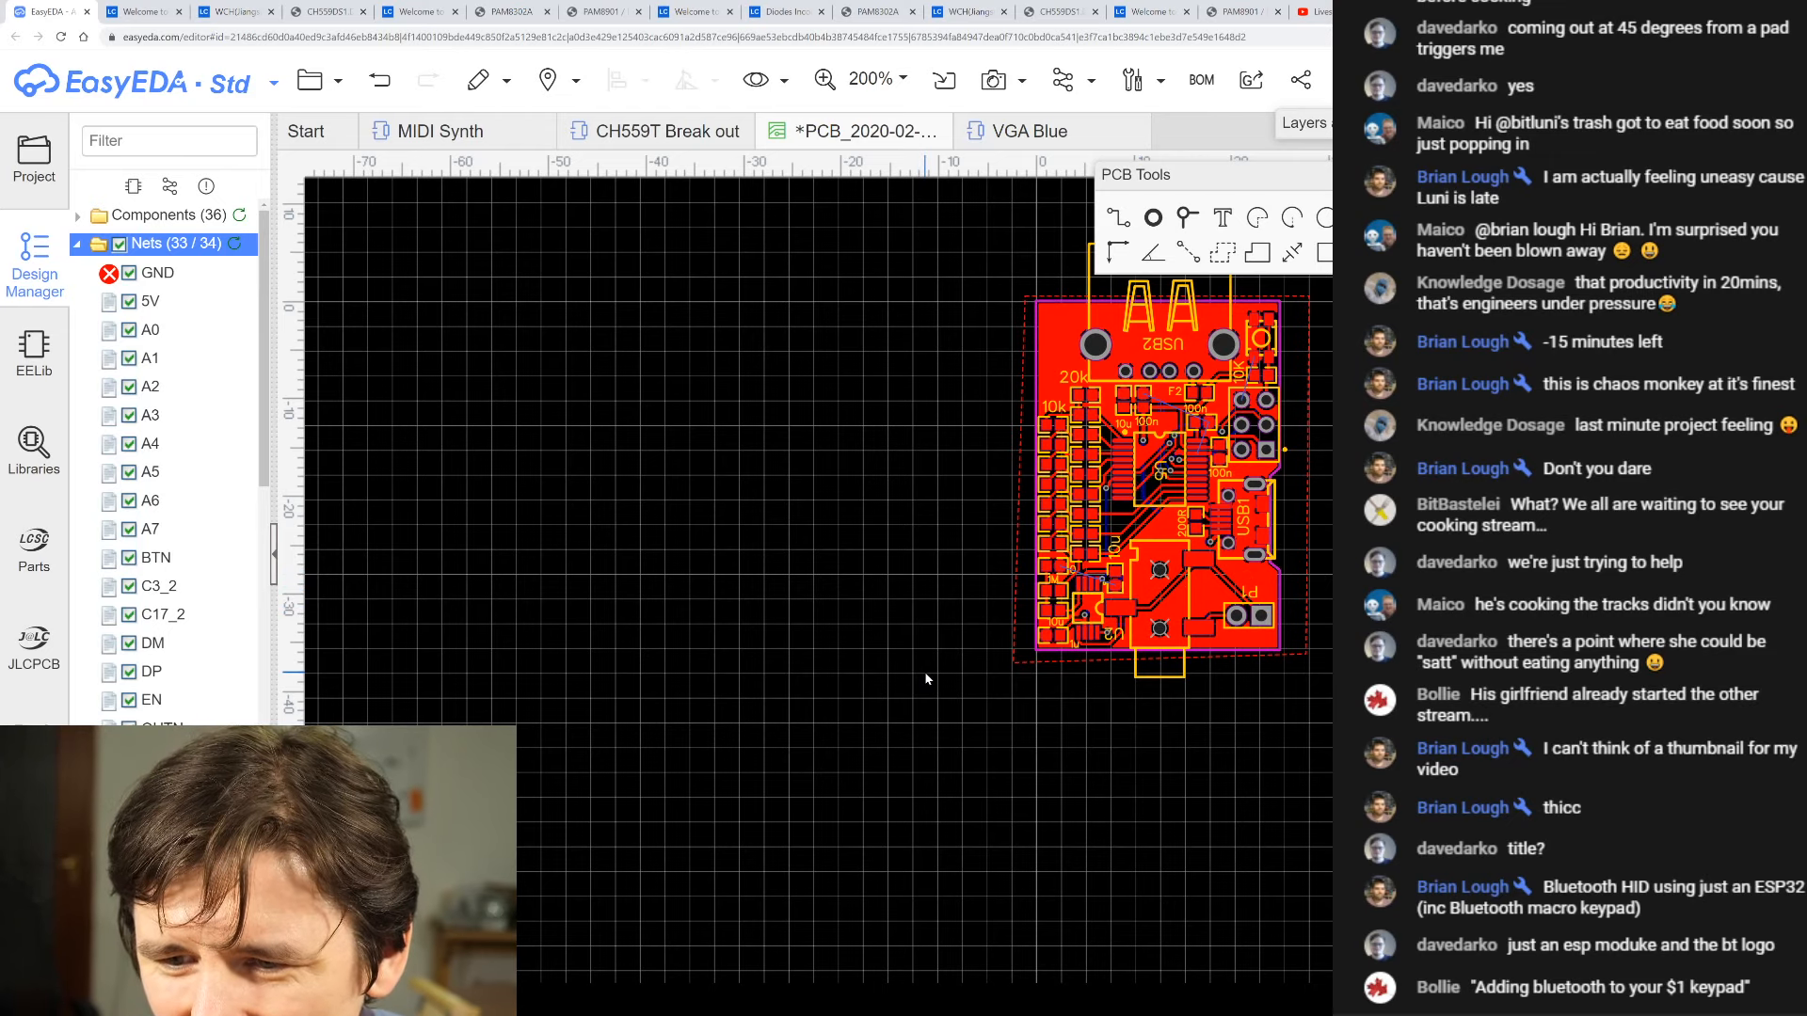
- Draw a GND copper area on the bottom layer enclosing the whole board outline
key("b")
scroll(620, 700, "down", 2)
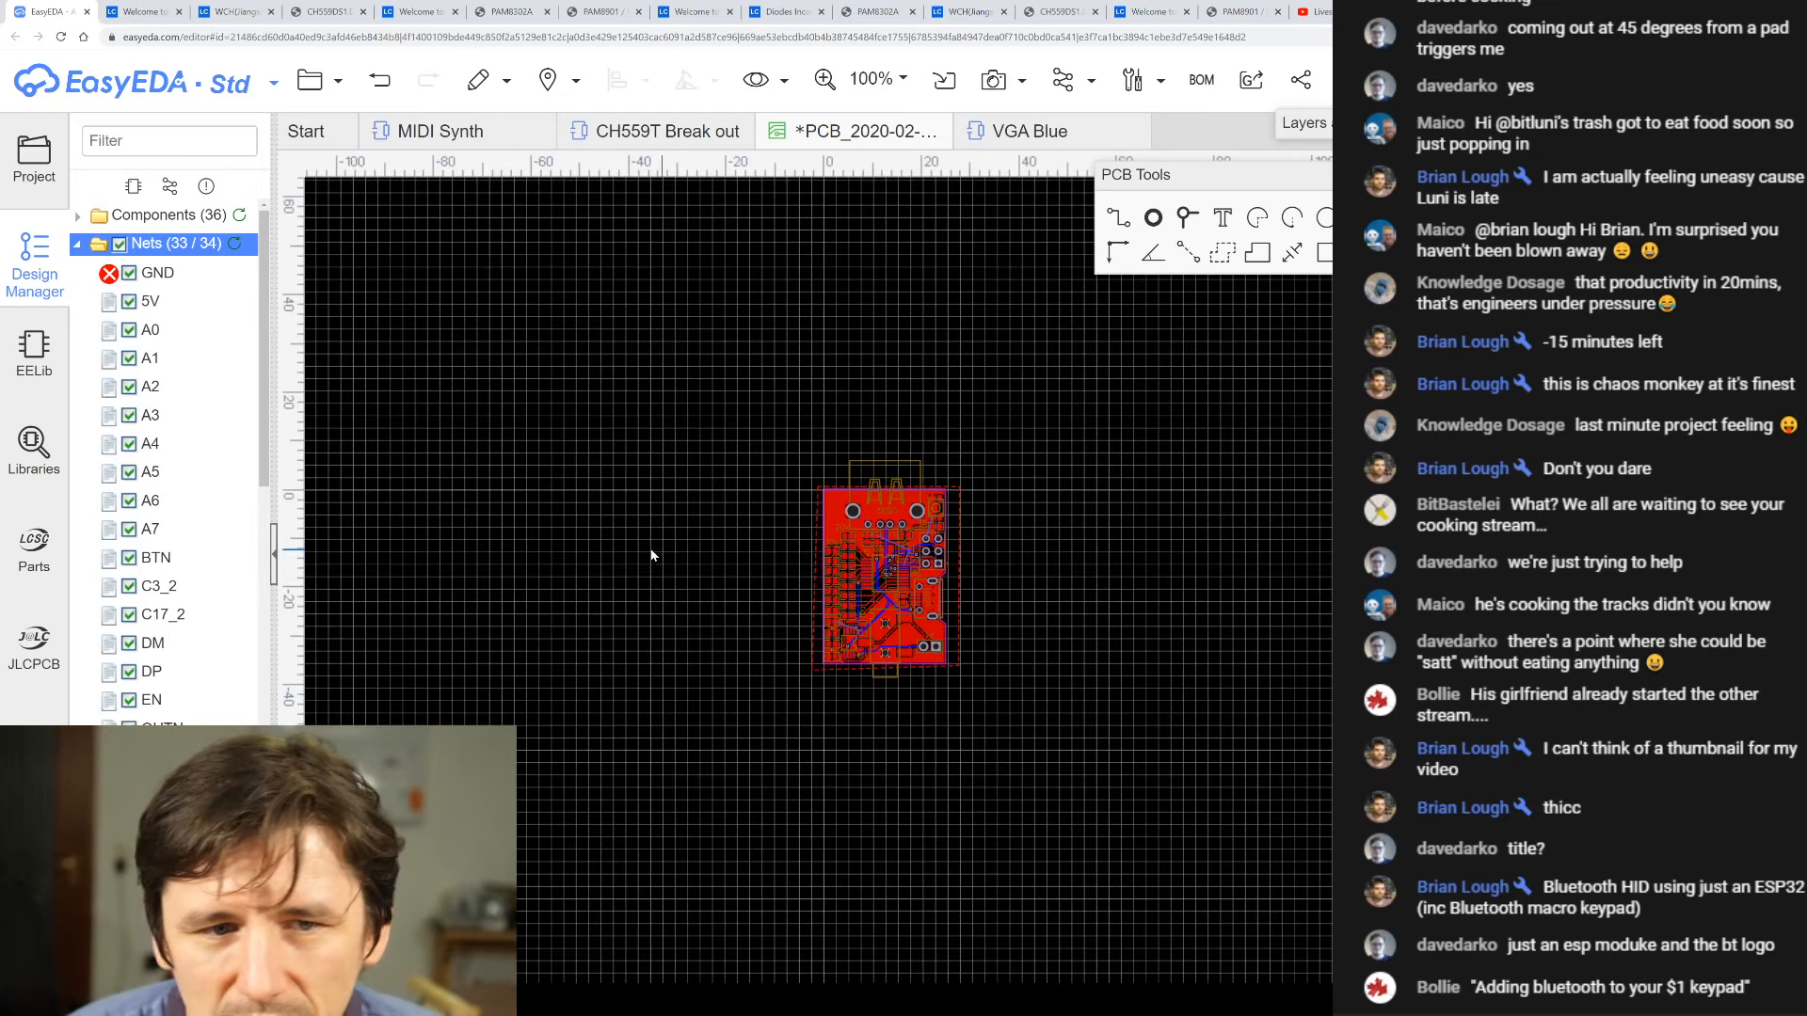
scroll(672, 550, "up", 2)
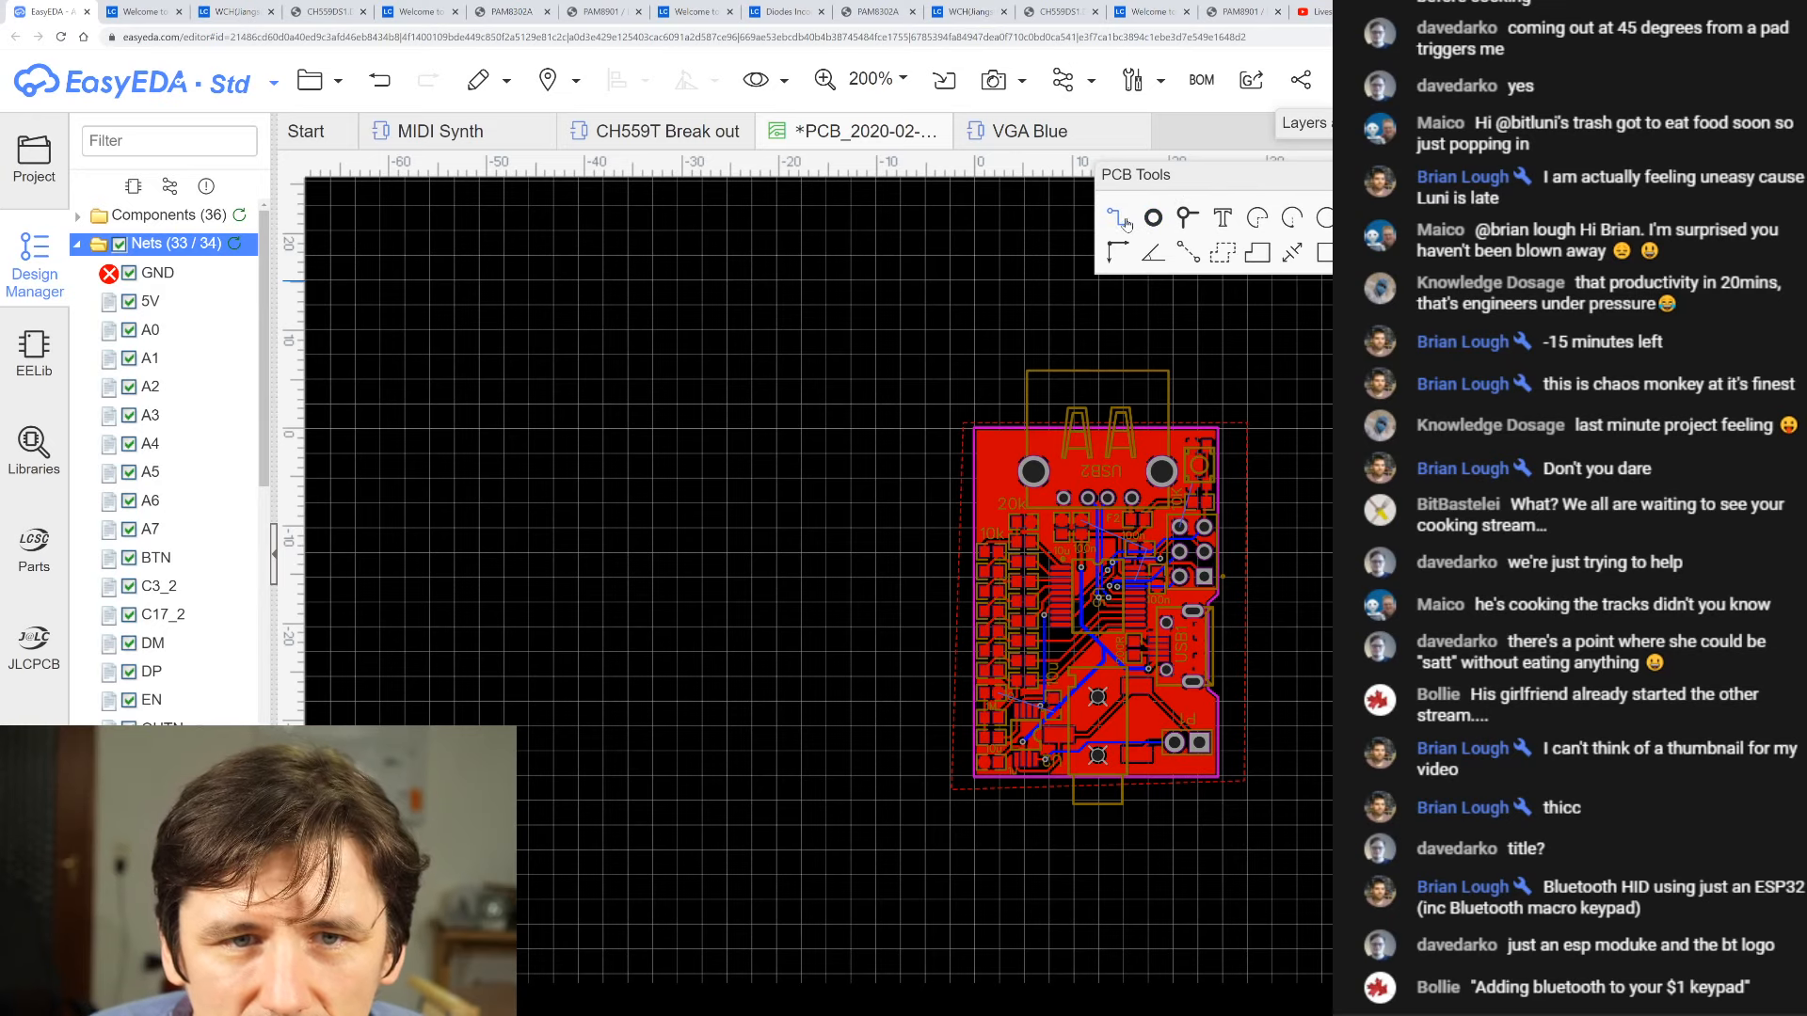
left_click(1222, 252)
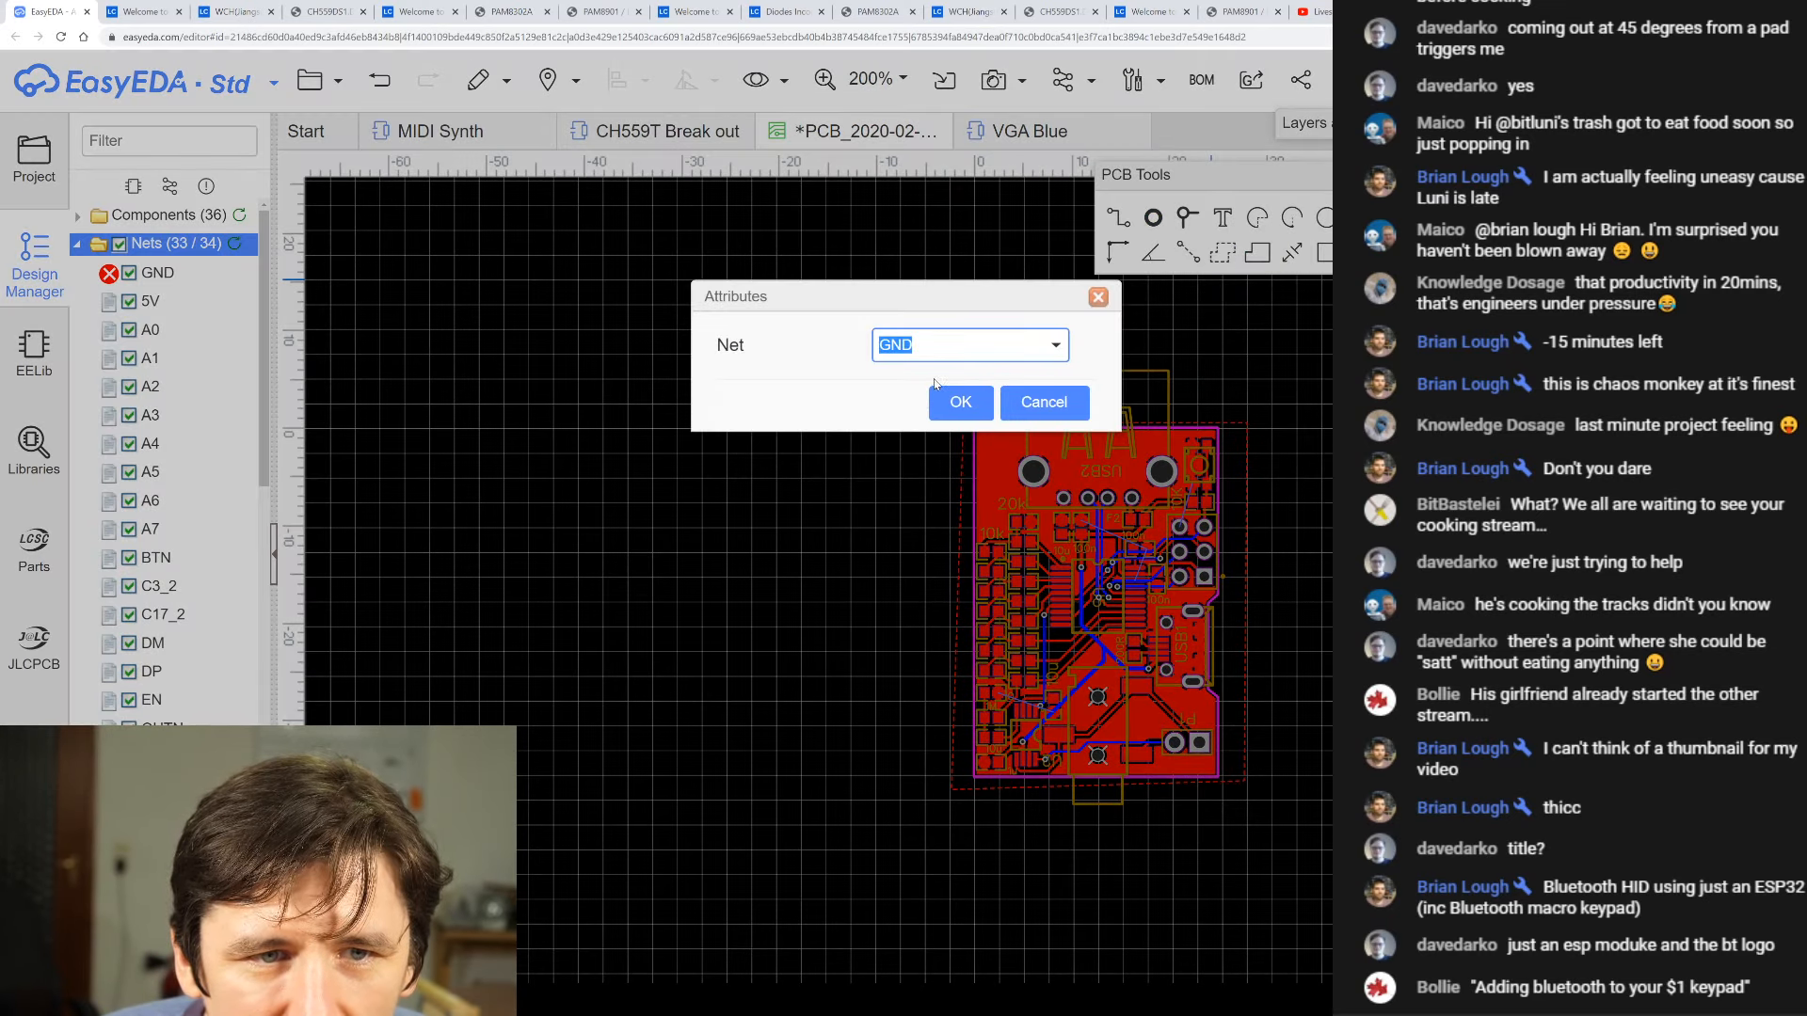
left_click(958, 402)
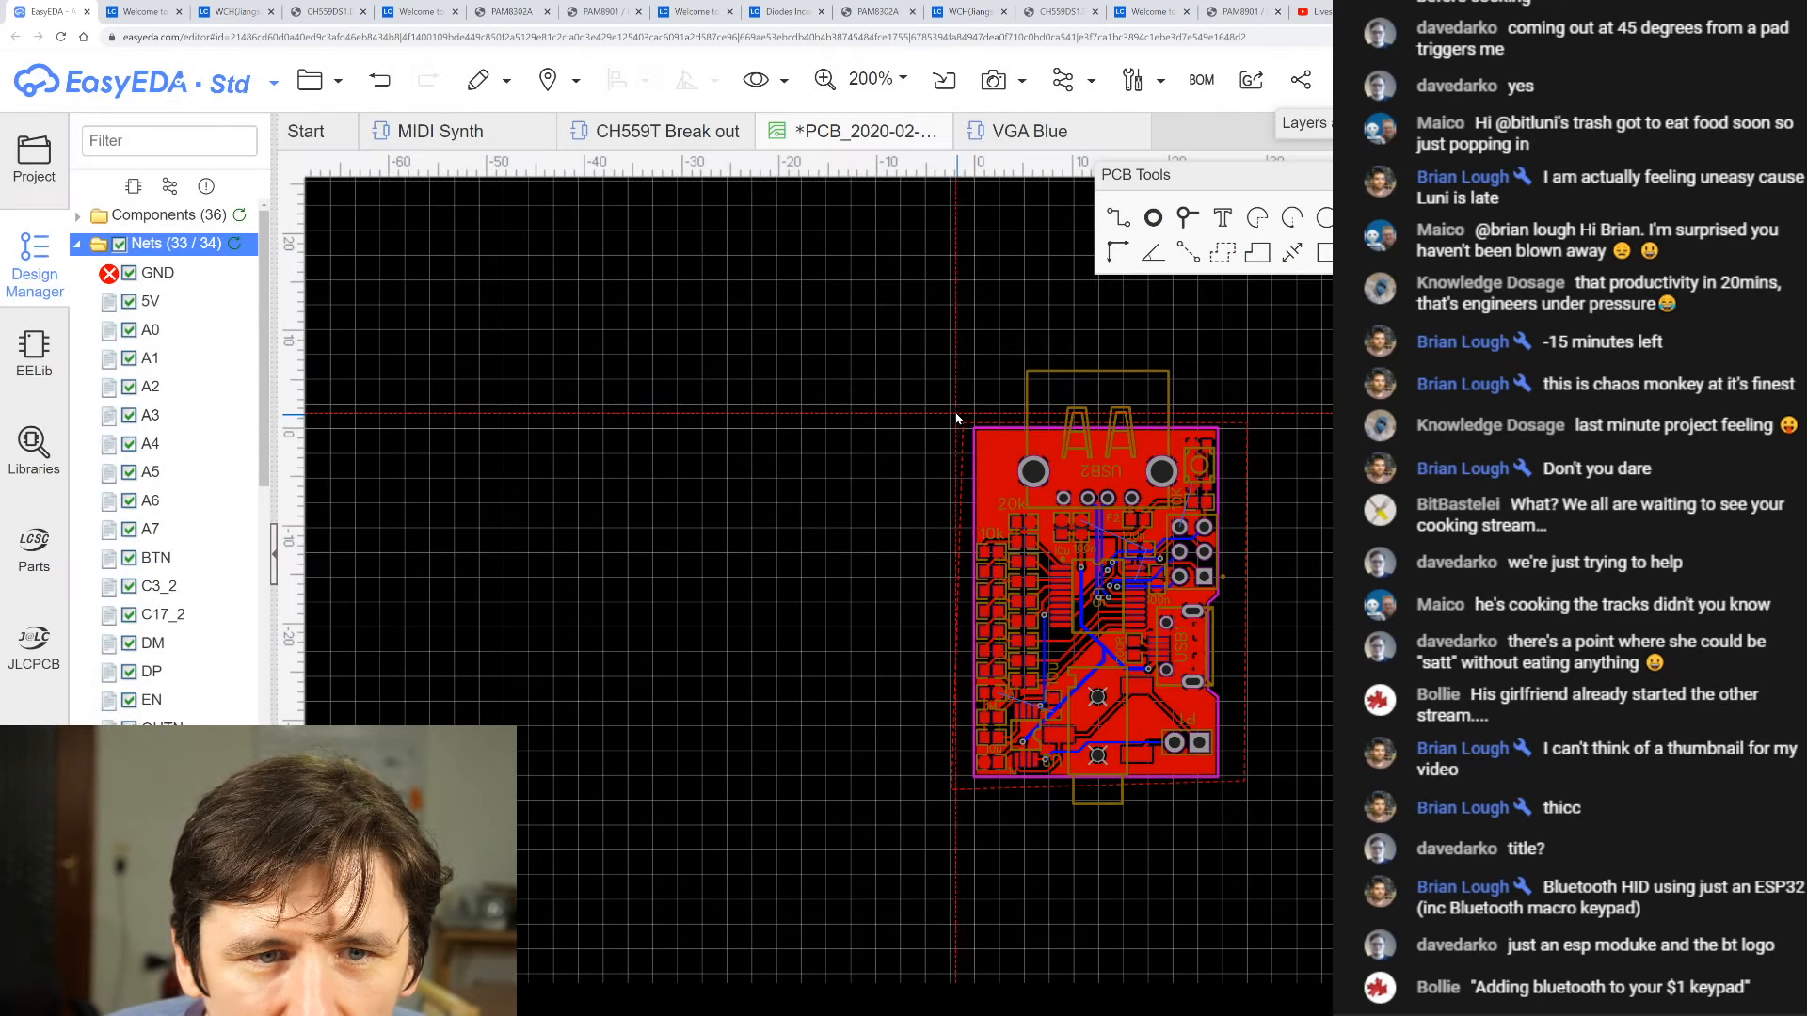
left_click(1239, 416)
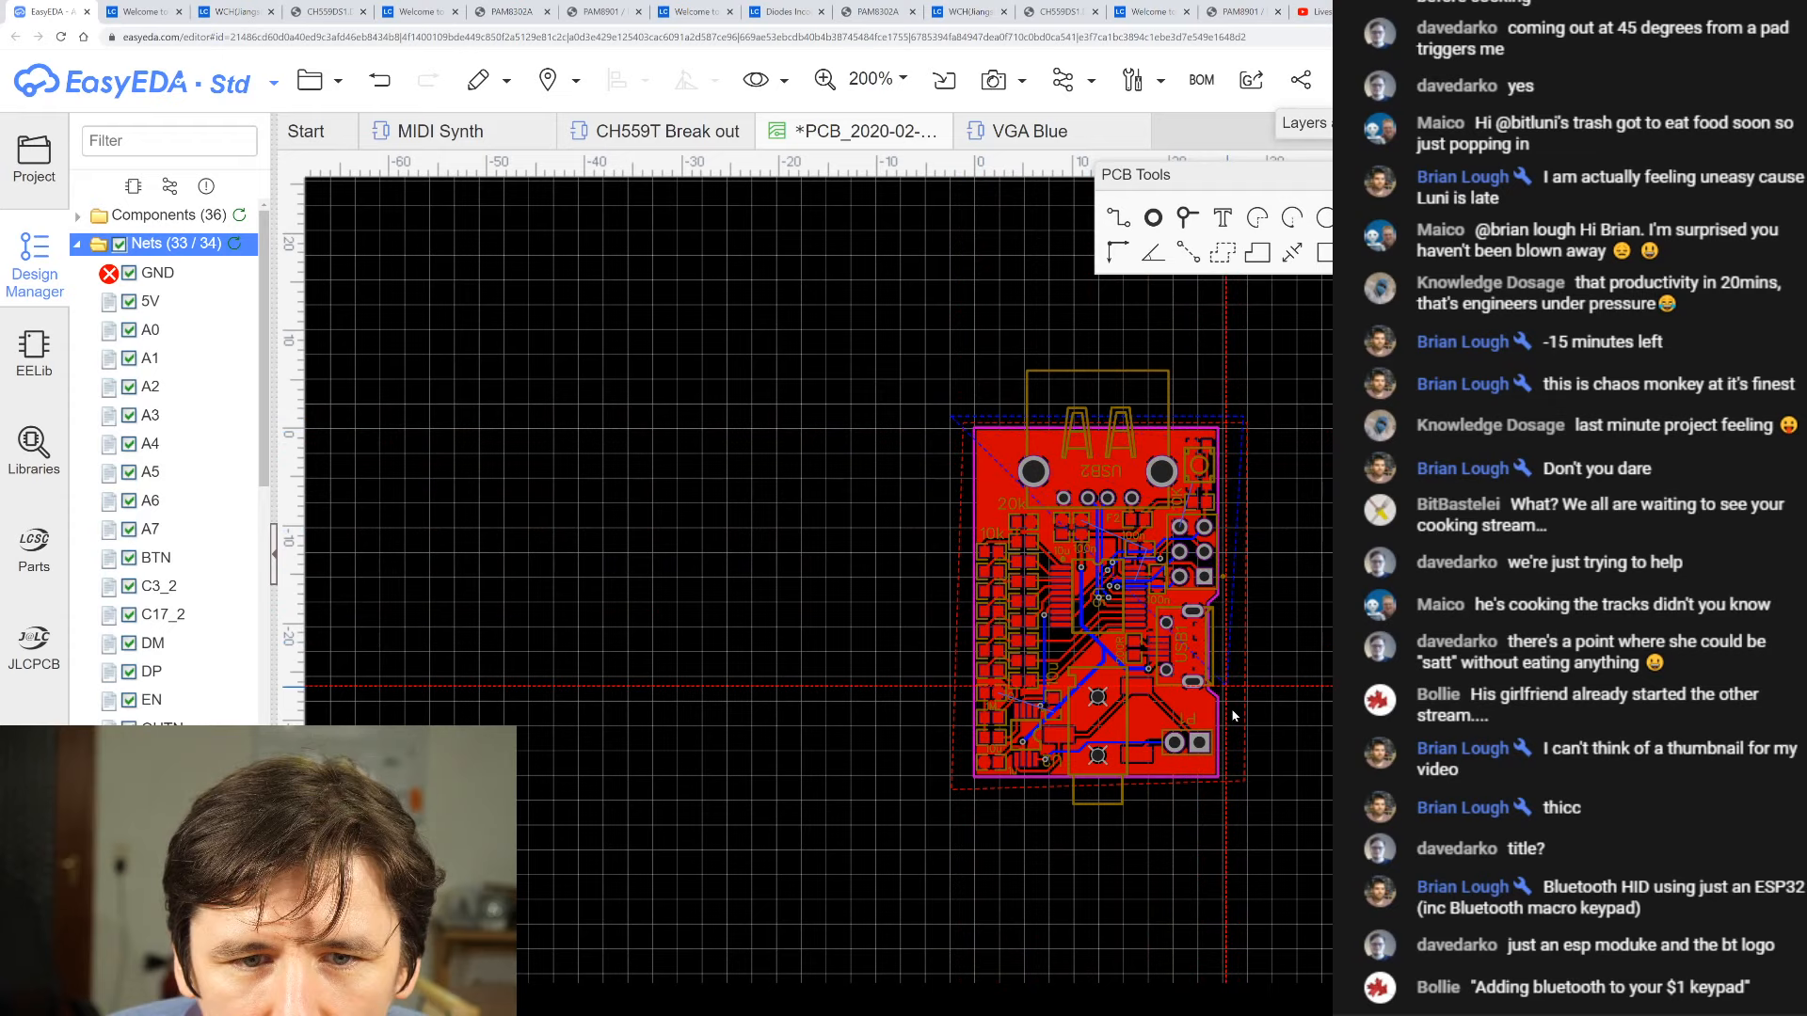
left_click(960, 794)
right_click(961, 795)
- Inspect the bottom-layer copper area's fill from the USB2 connector down to U2 and P1
scroll(1063, 565, "up", 5)
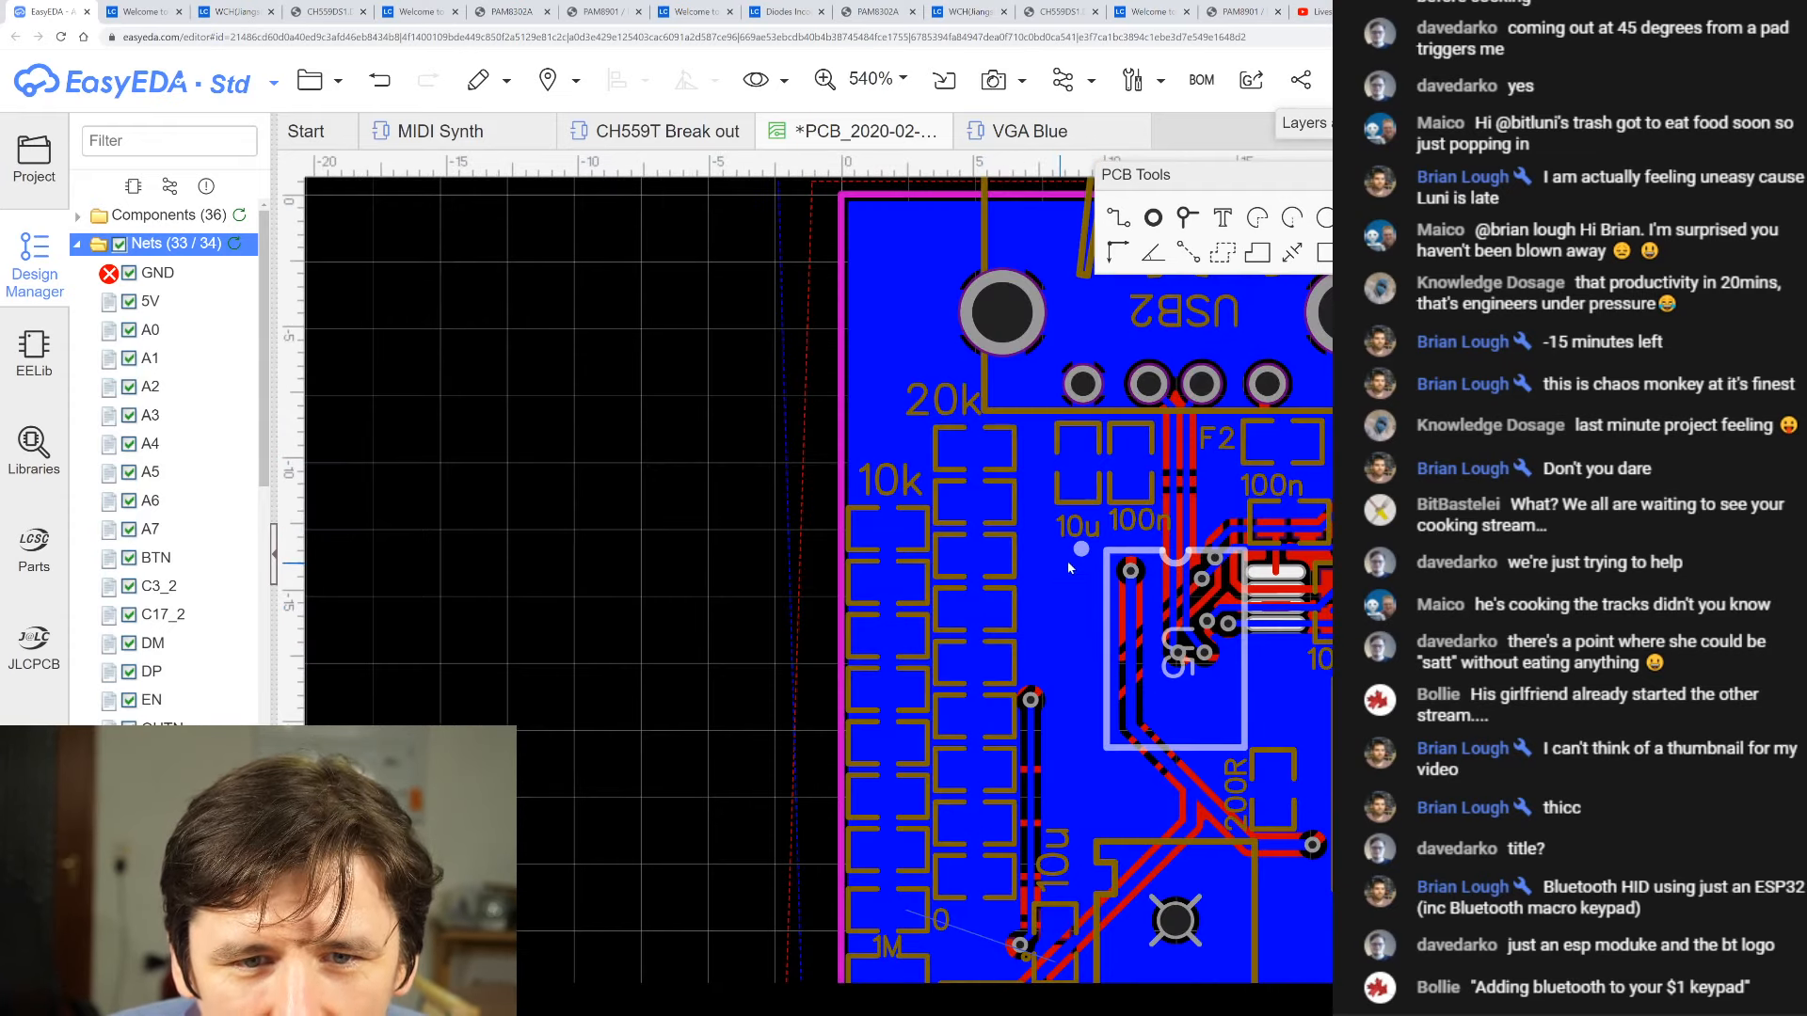
scroll(1067, 560, "down", 3)
scroll(1315, 613, "up", 3)
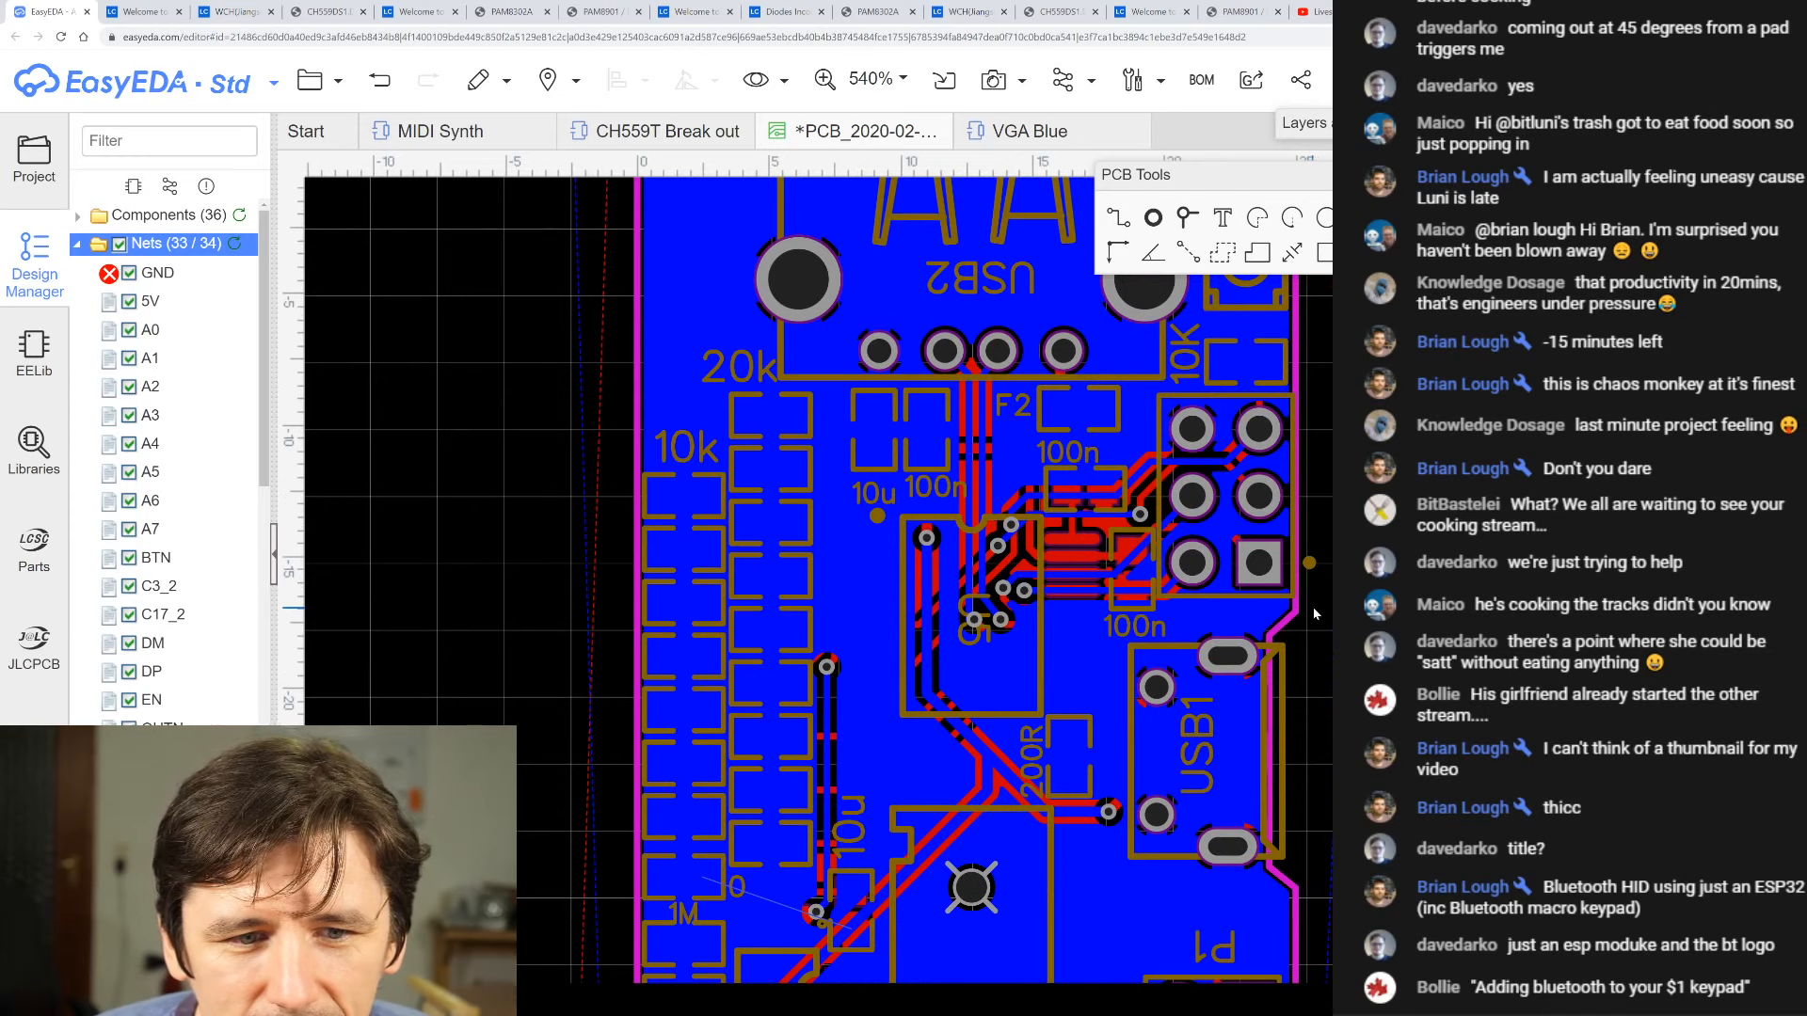
scroll(1314, 612, "down", 2)
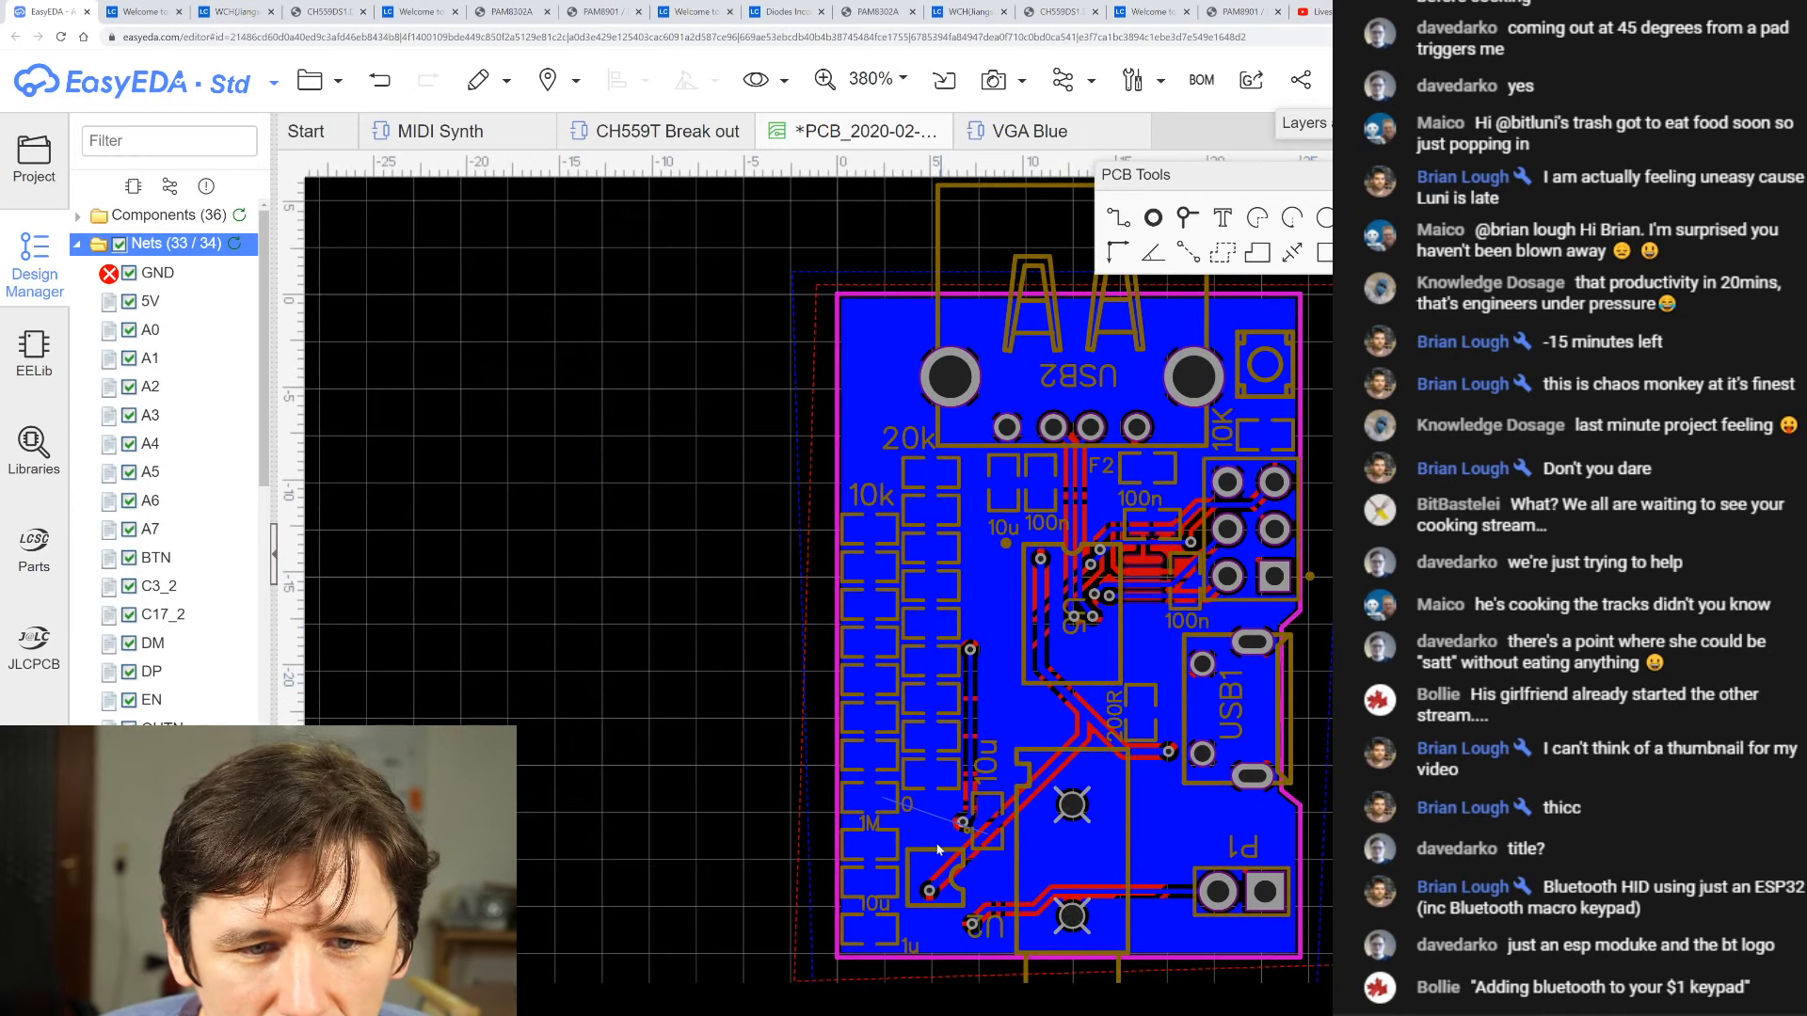
- Examine the remaining GND connection line between the 1M resistor and the 10u capacitor near U2
scroll(918, 826, "up", 5)
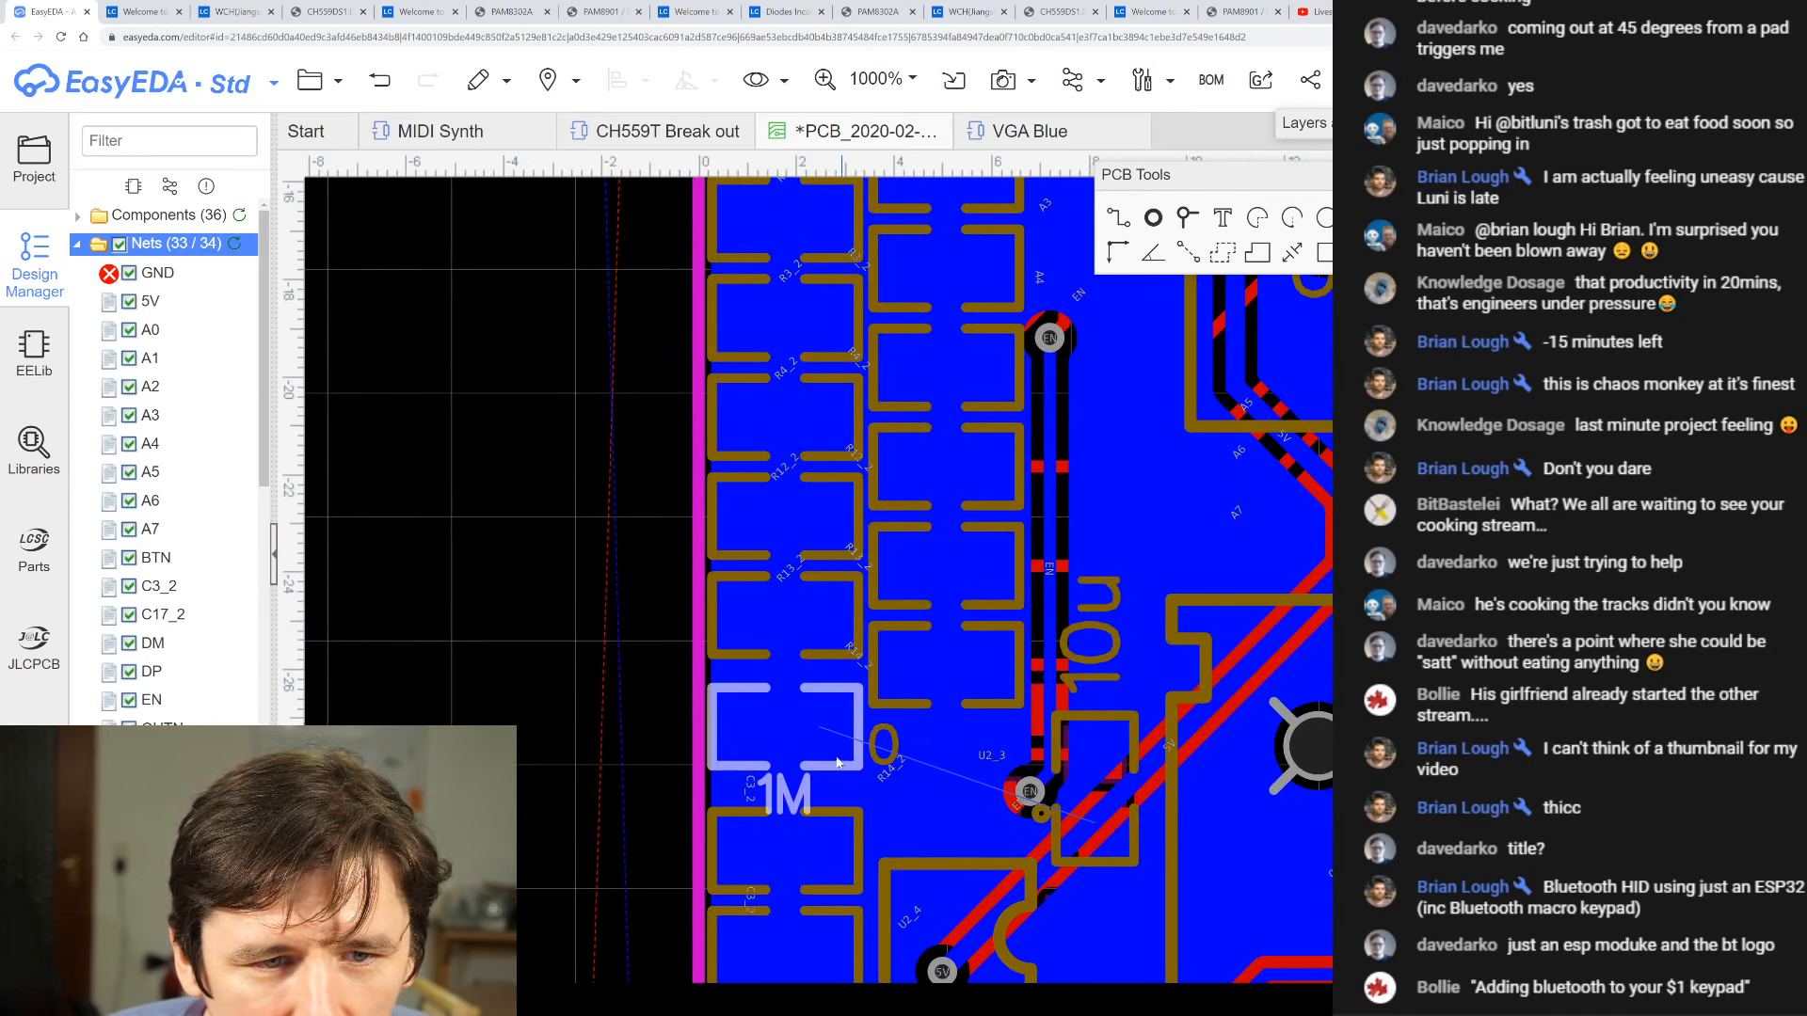
scroll(800, 748, "up", 4)
scroll(808, 748, "down", 1)
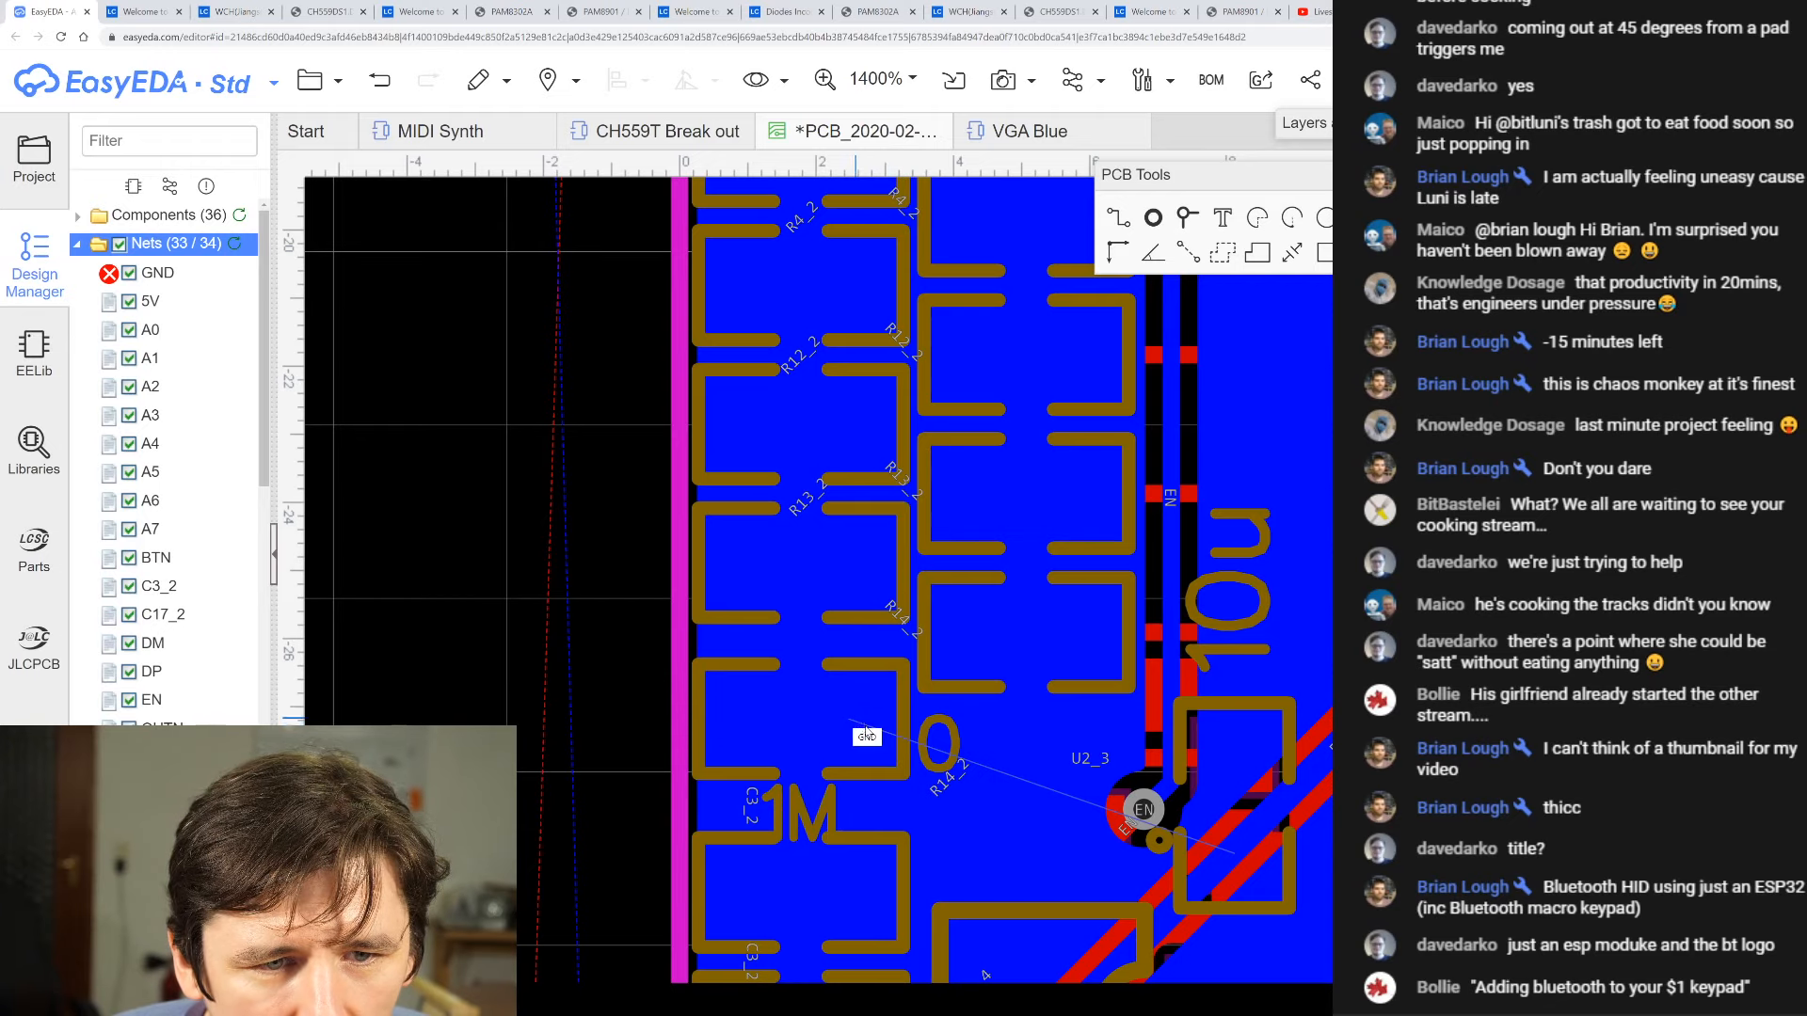
left_click(896, 699)
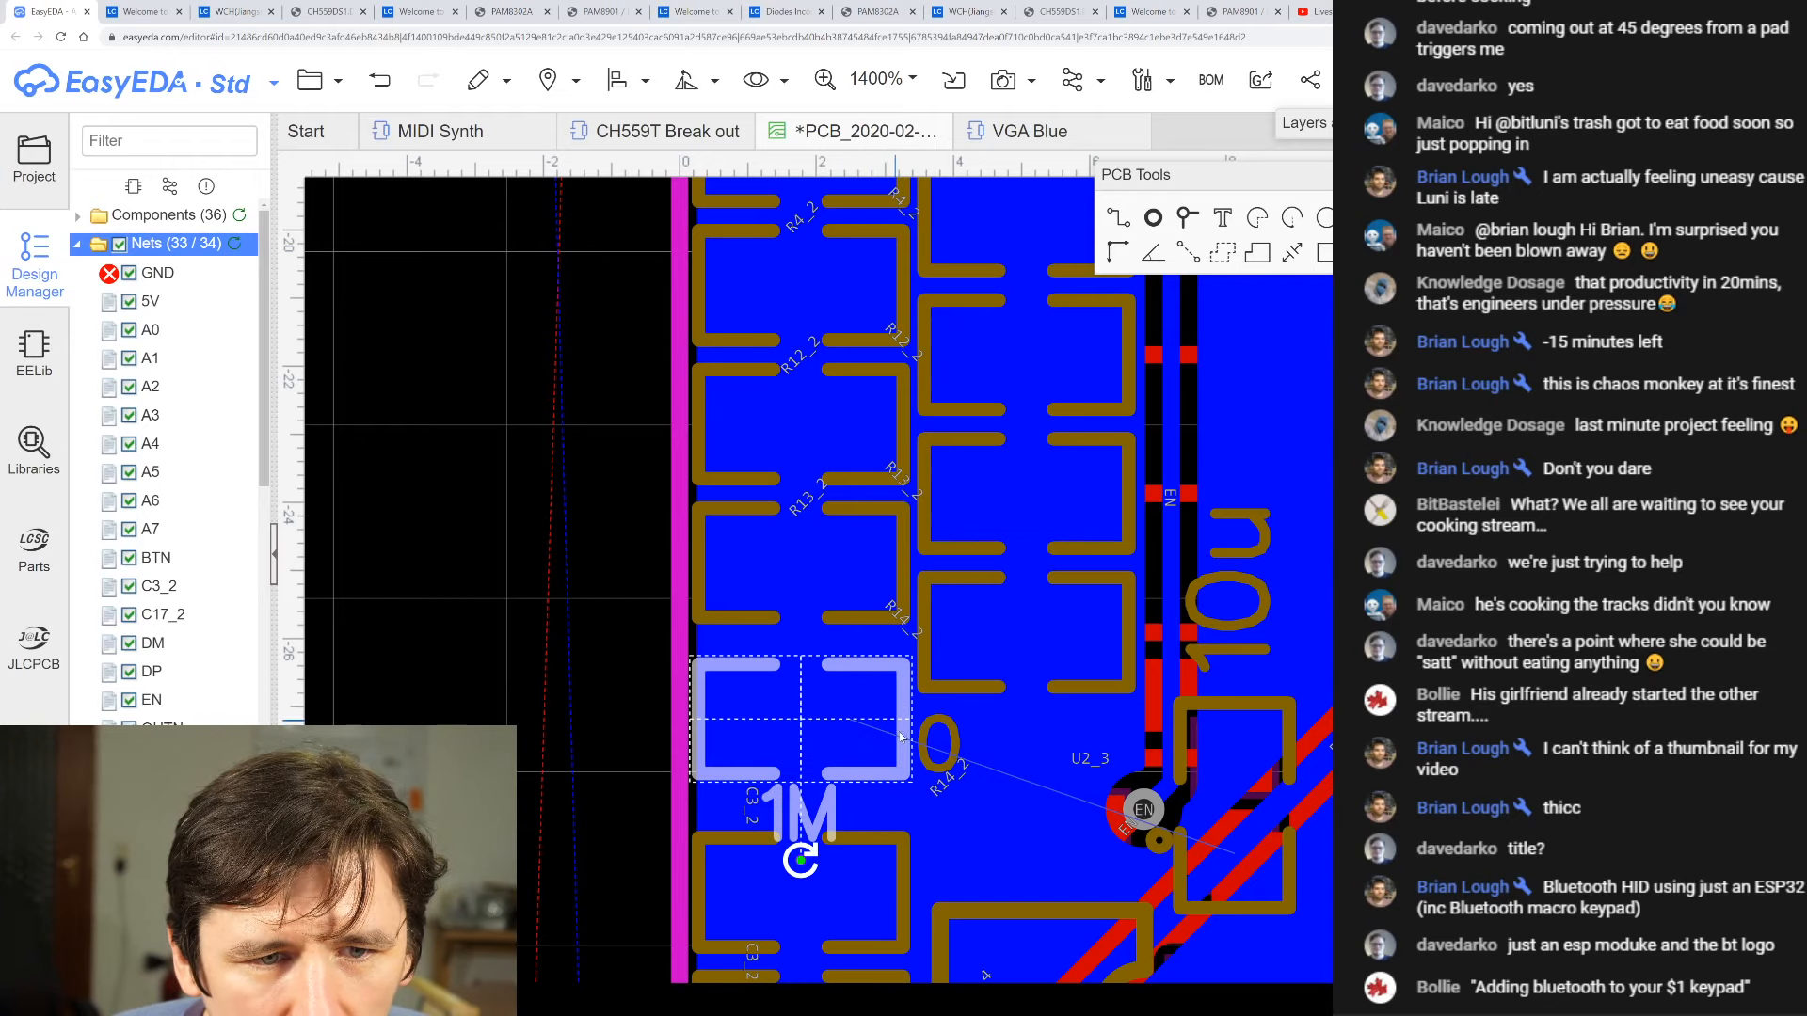
scroll(808, 805, "down", 3)
scroll(808, 806, "up", 3)
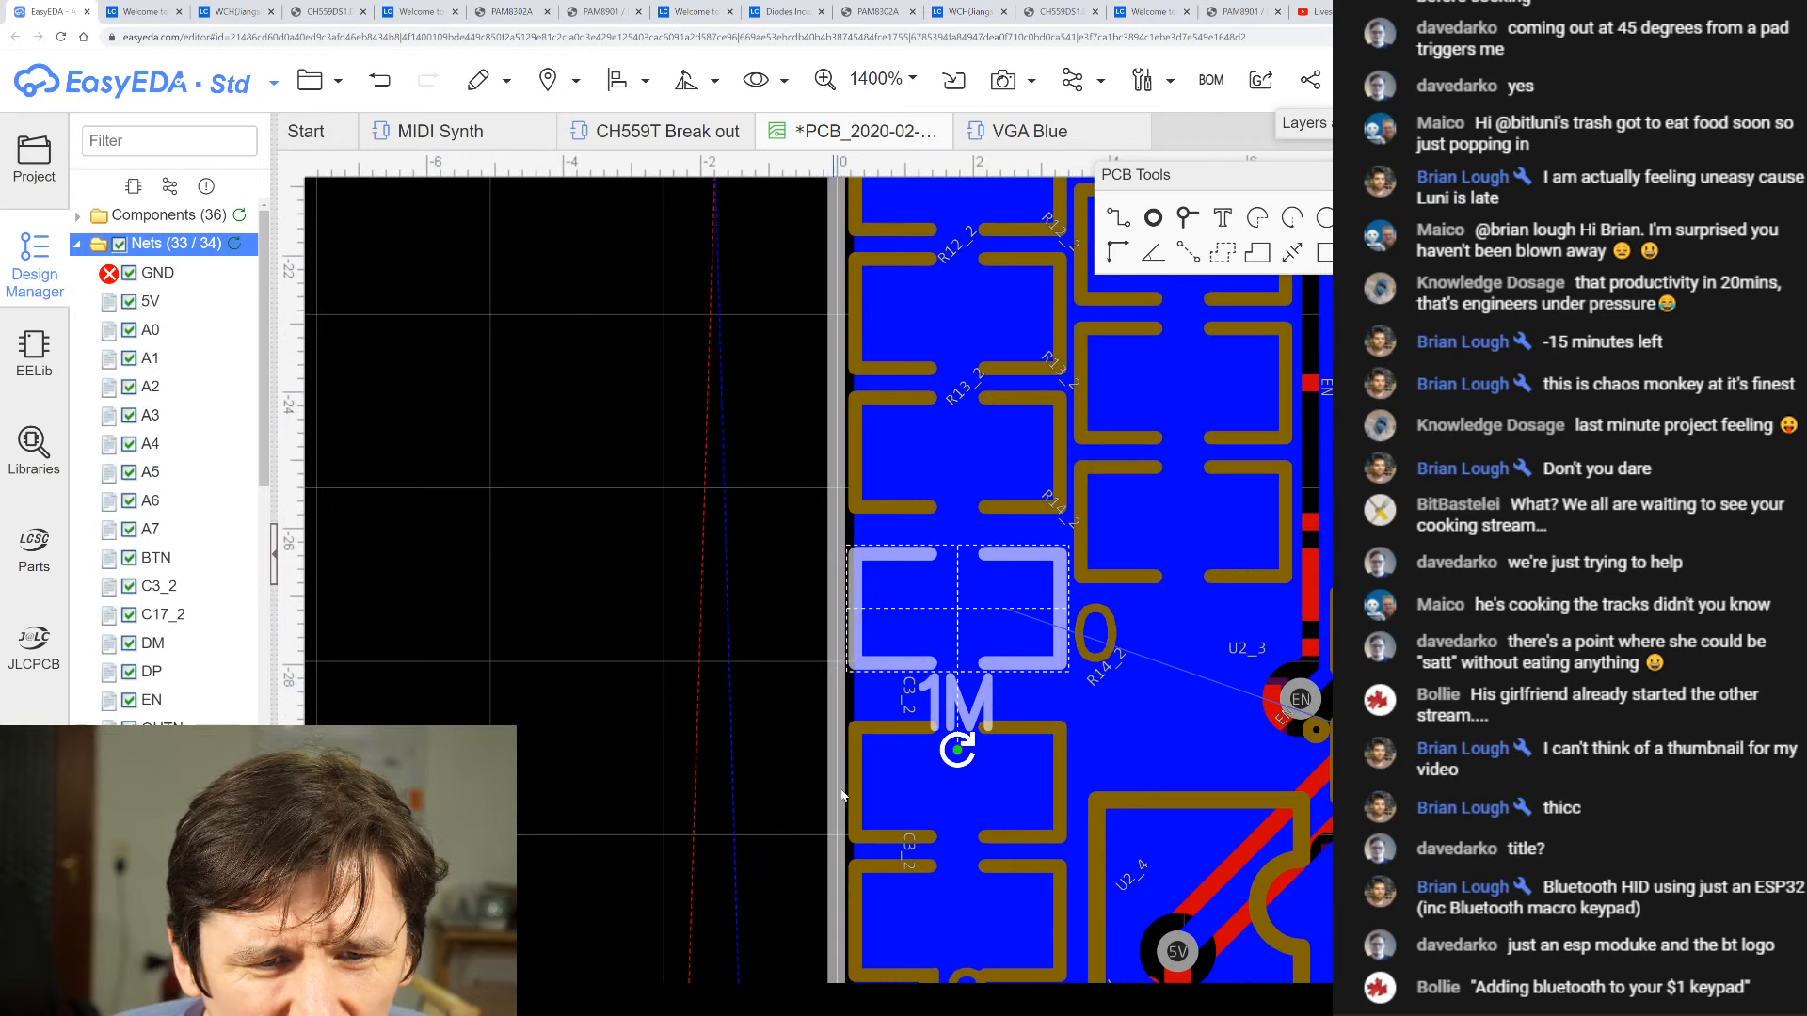
scroll(862, 783, "down", 4)
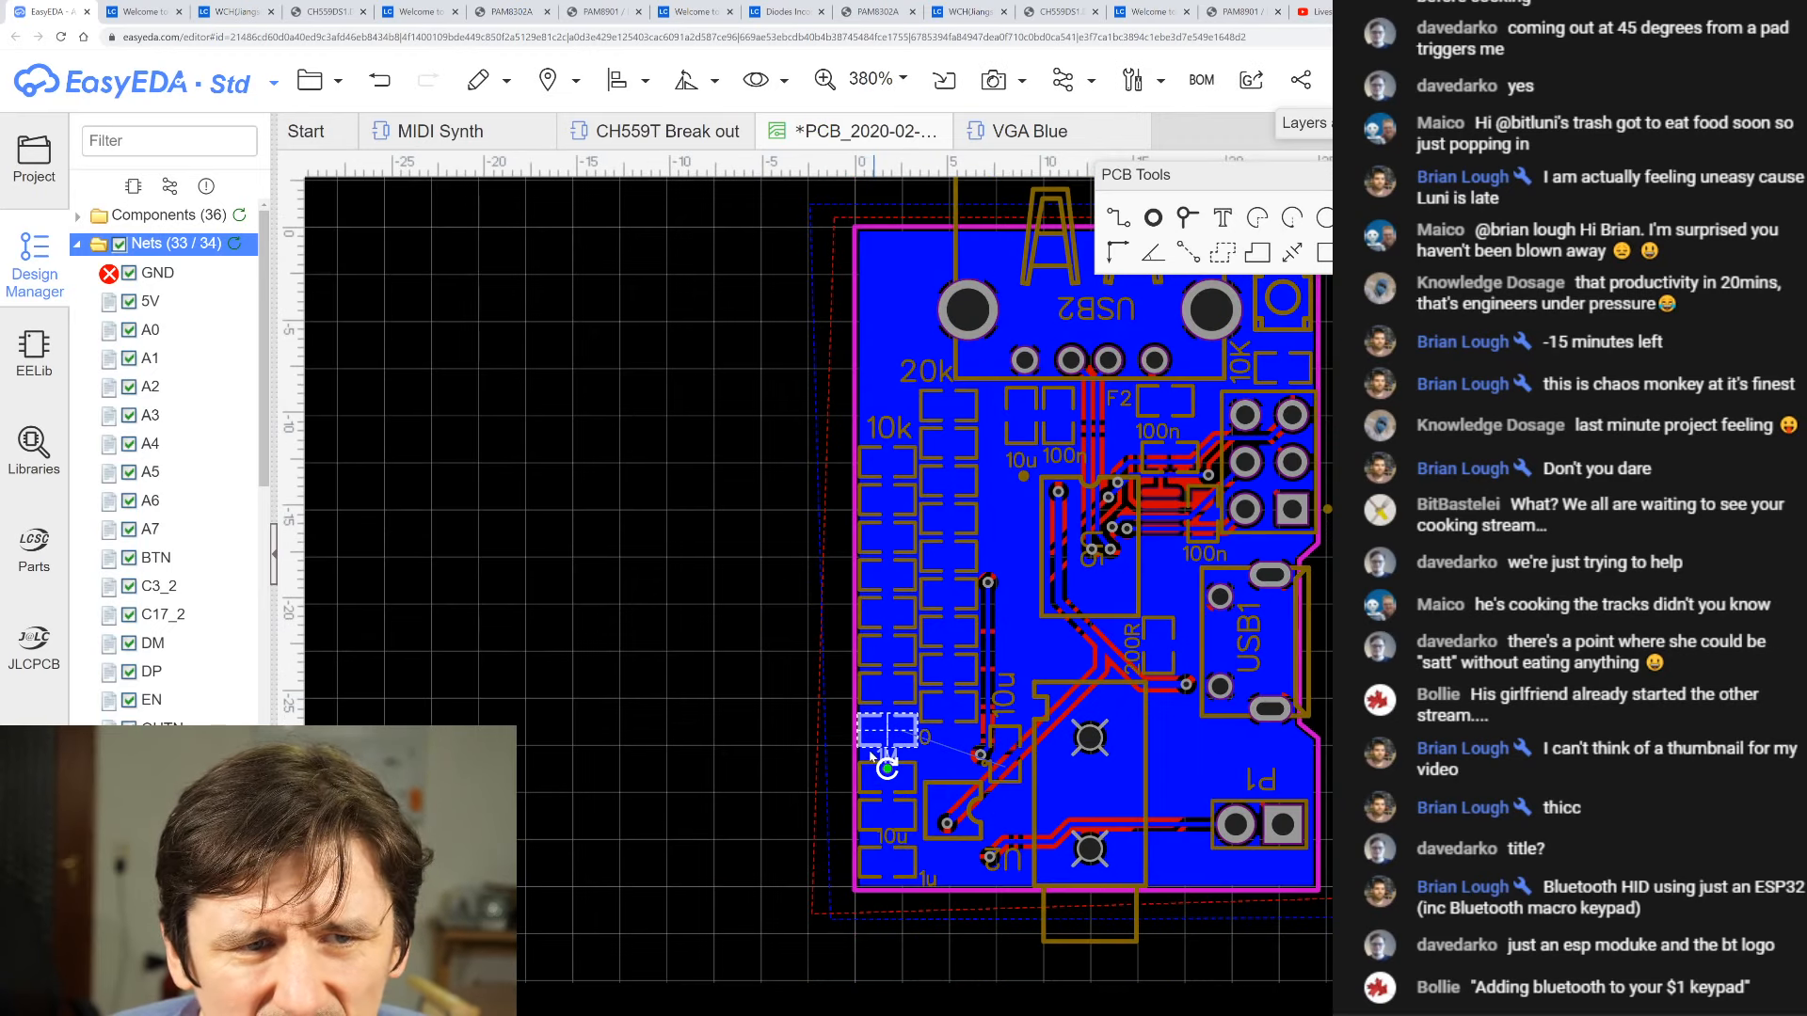
scroll(875, 715, "up", 1)
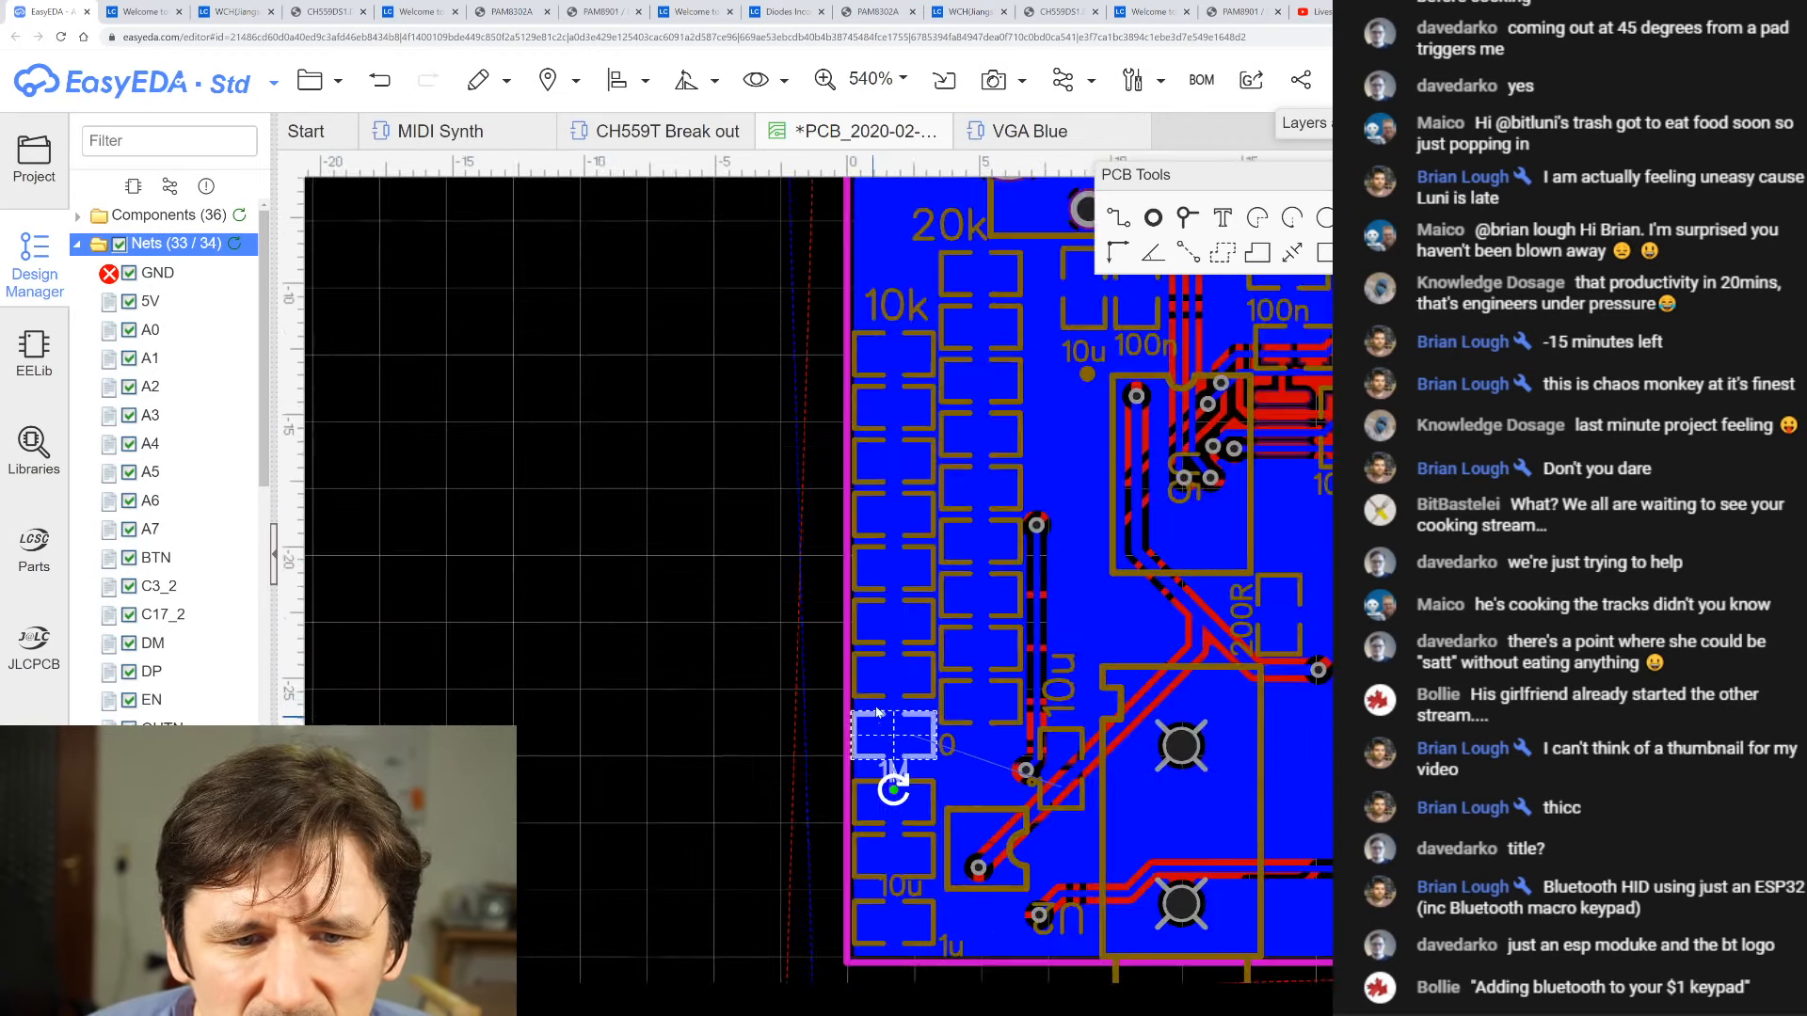
scroll(876, 712, "up", 4)
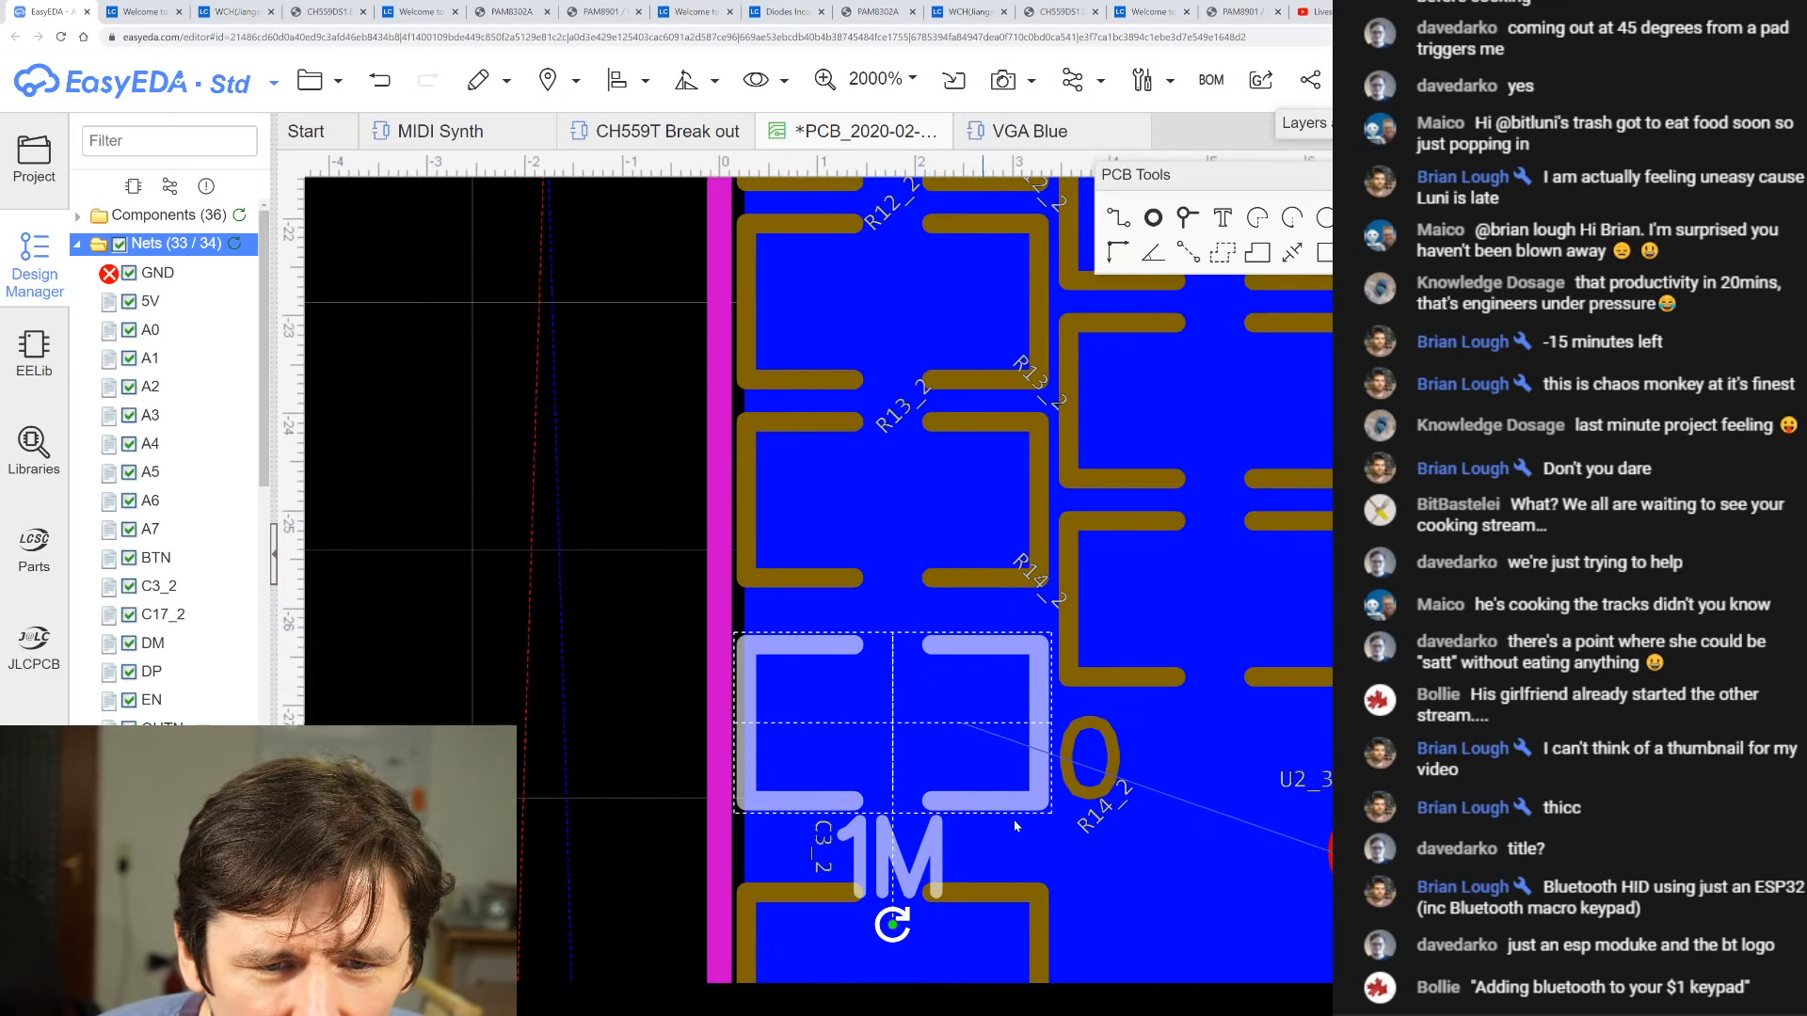
scroll(1129, 828, "down", 3)
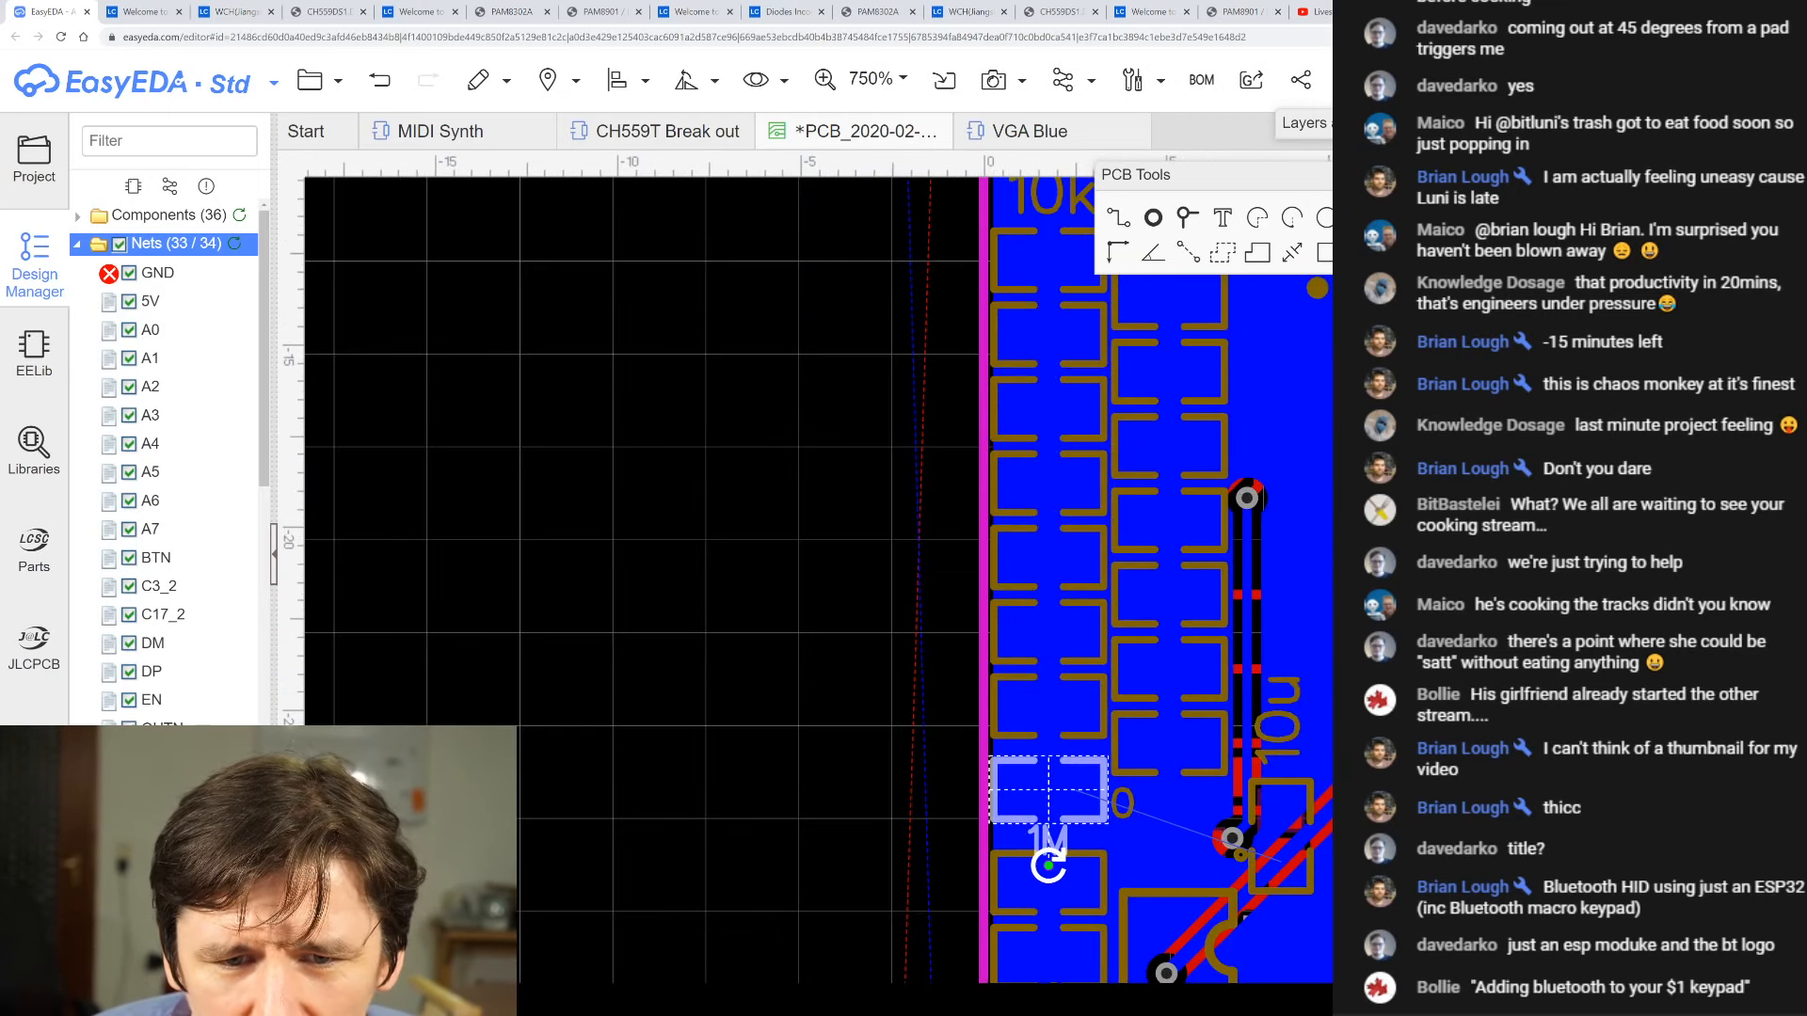
scroll(1063, 779, "down", 1)
scroll(1369, 798, "up", 1)
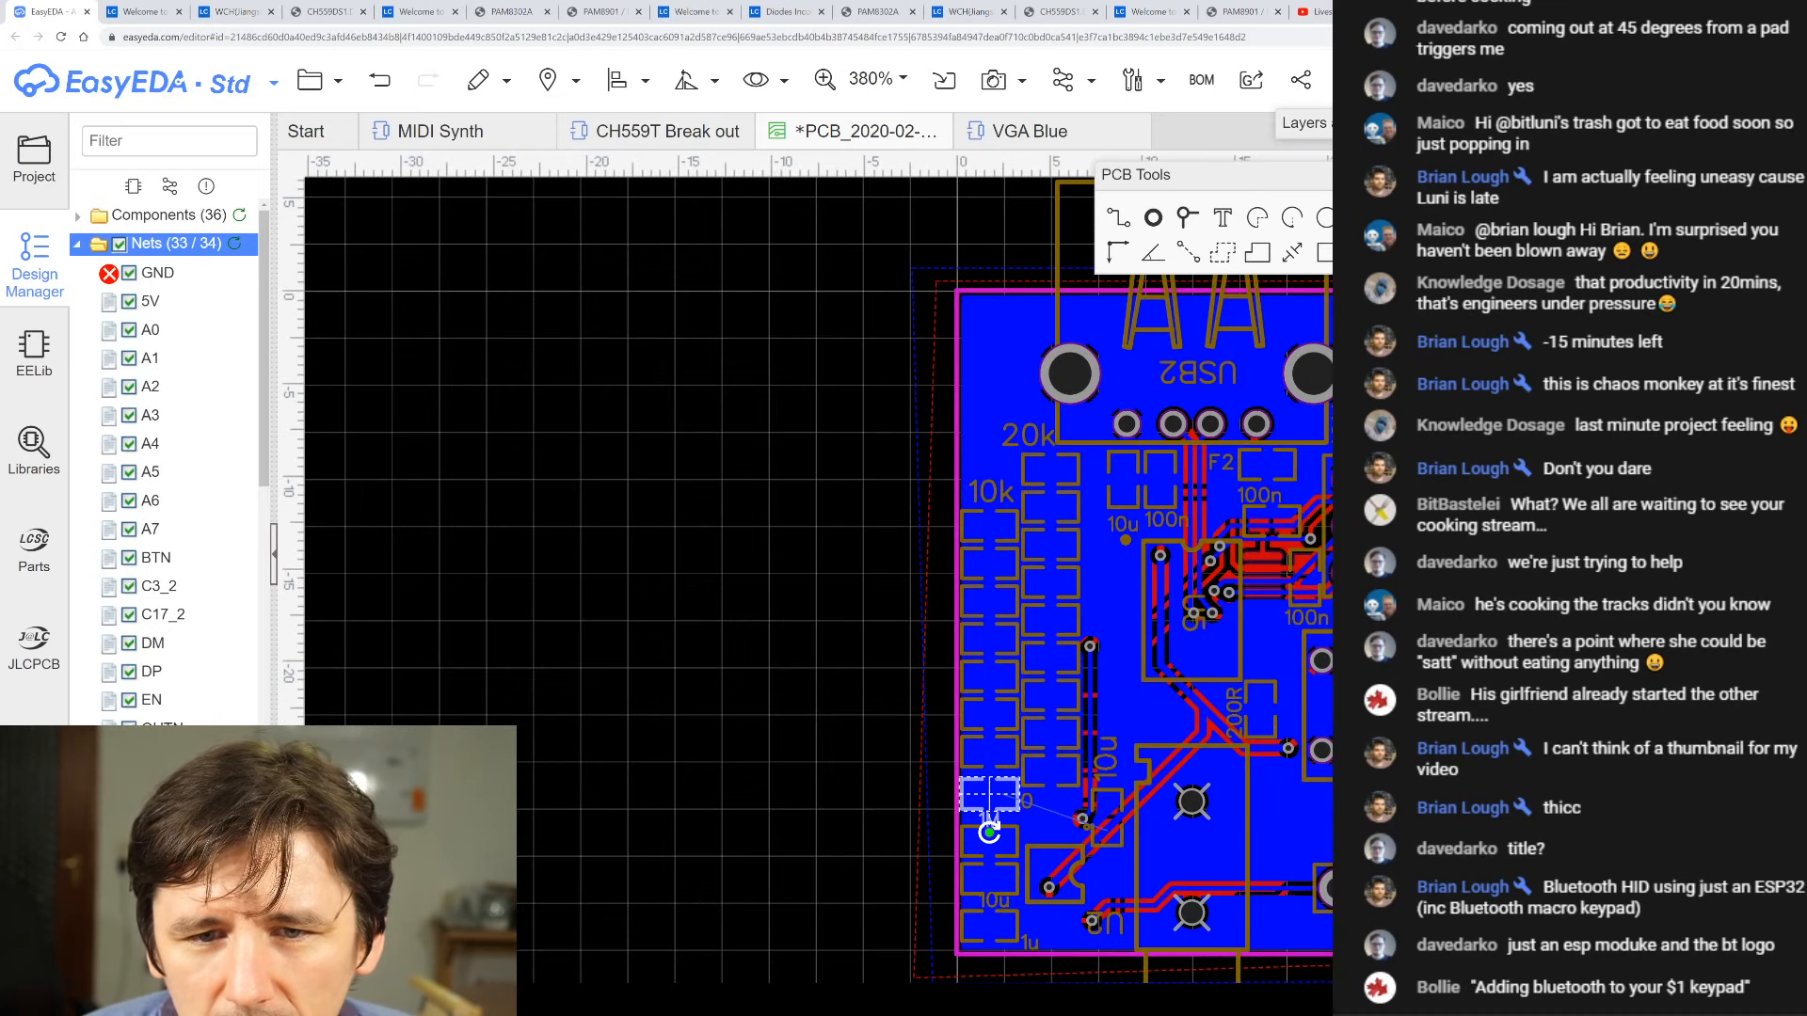
- Select the top-layer copper area's outline to check it against the board, and clear the selection
scroll(736, 671, "down", 2)
scroll(1123, 717, "up", 2)
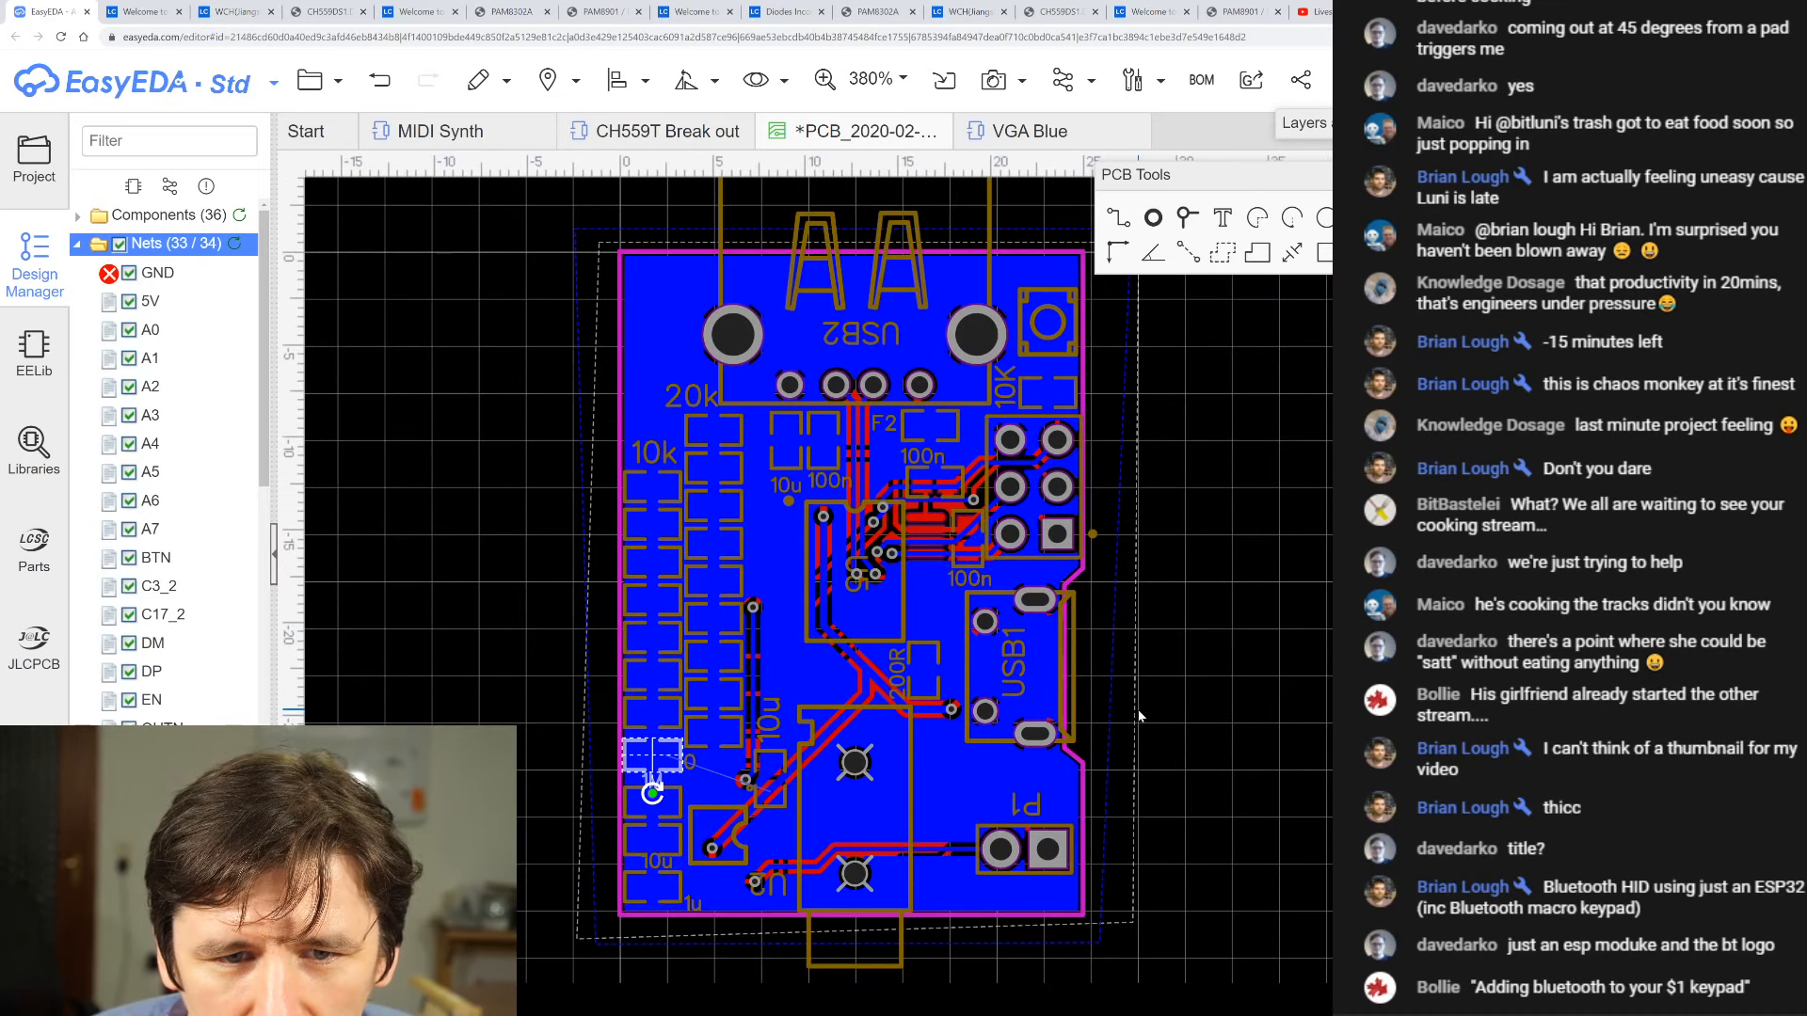
left_click(1139, 716)
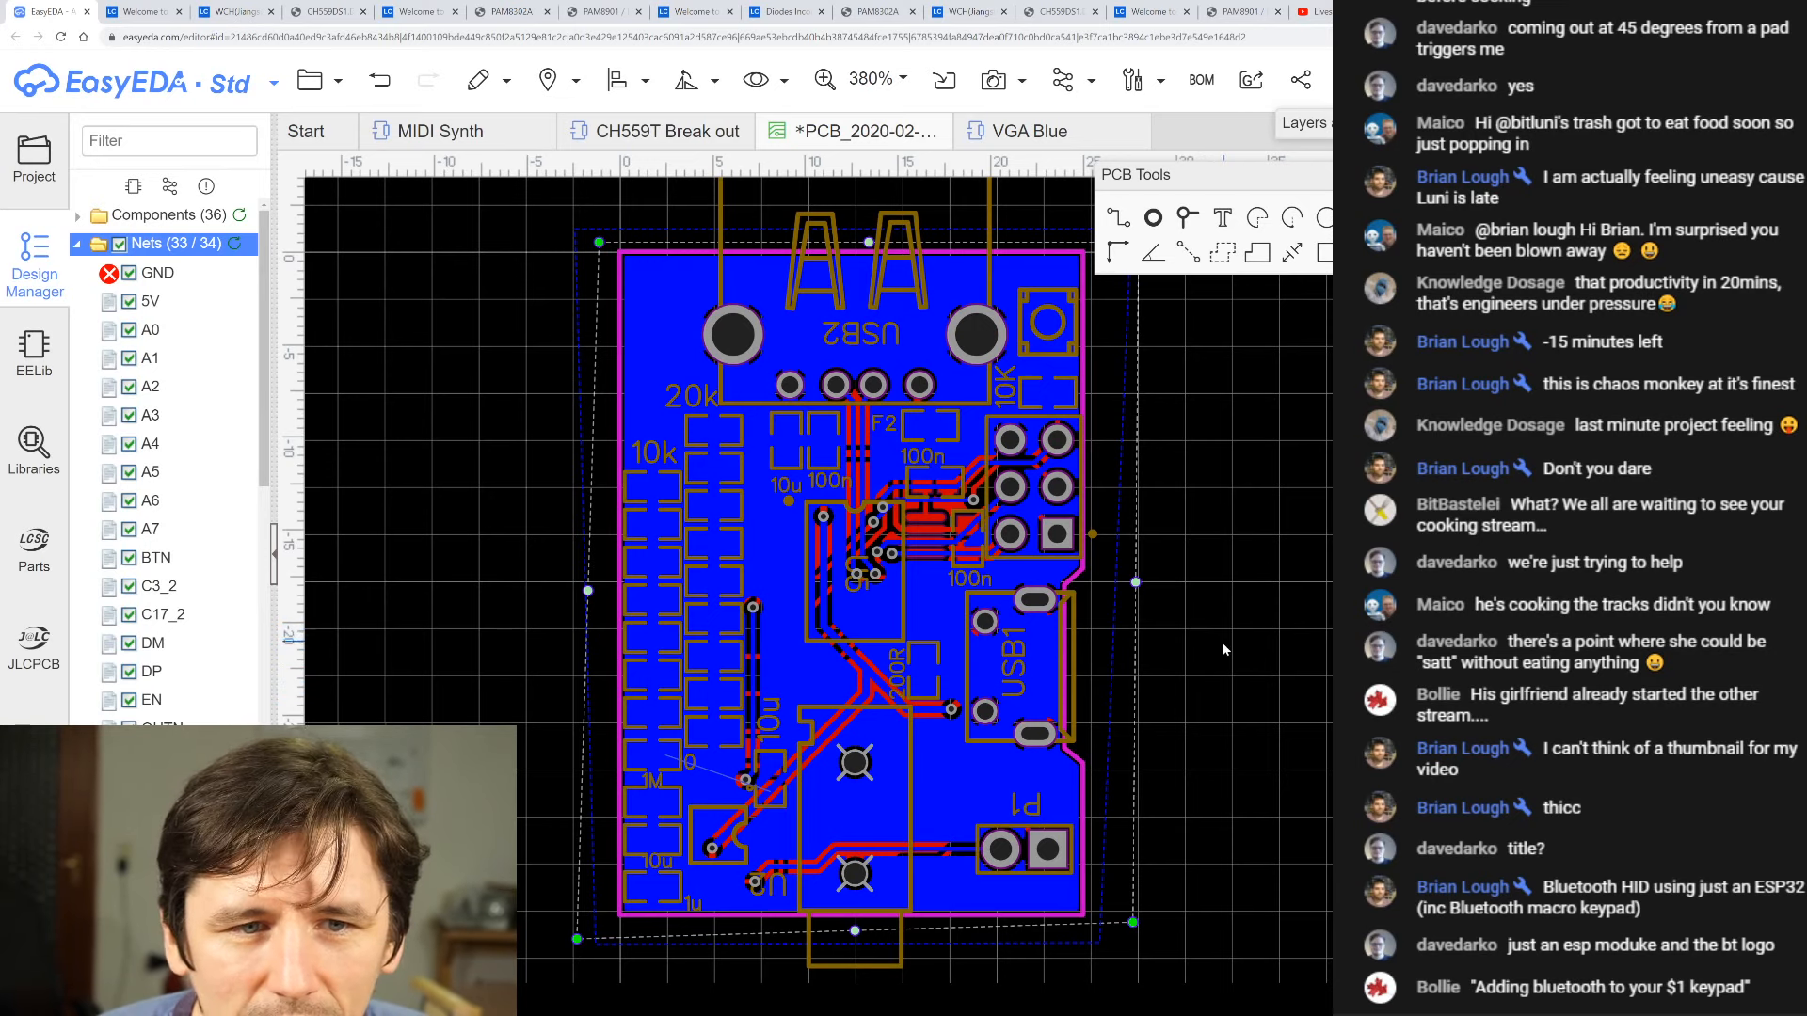
right_click(1249, 628)
right_click(1228, 580)
left_click(1217, 578)
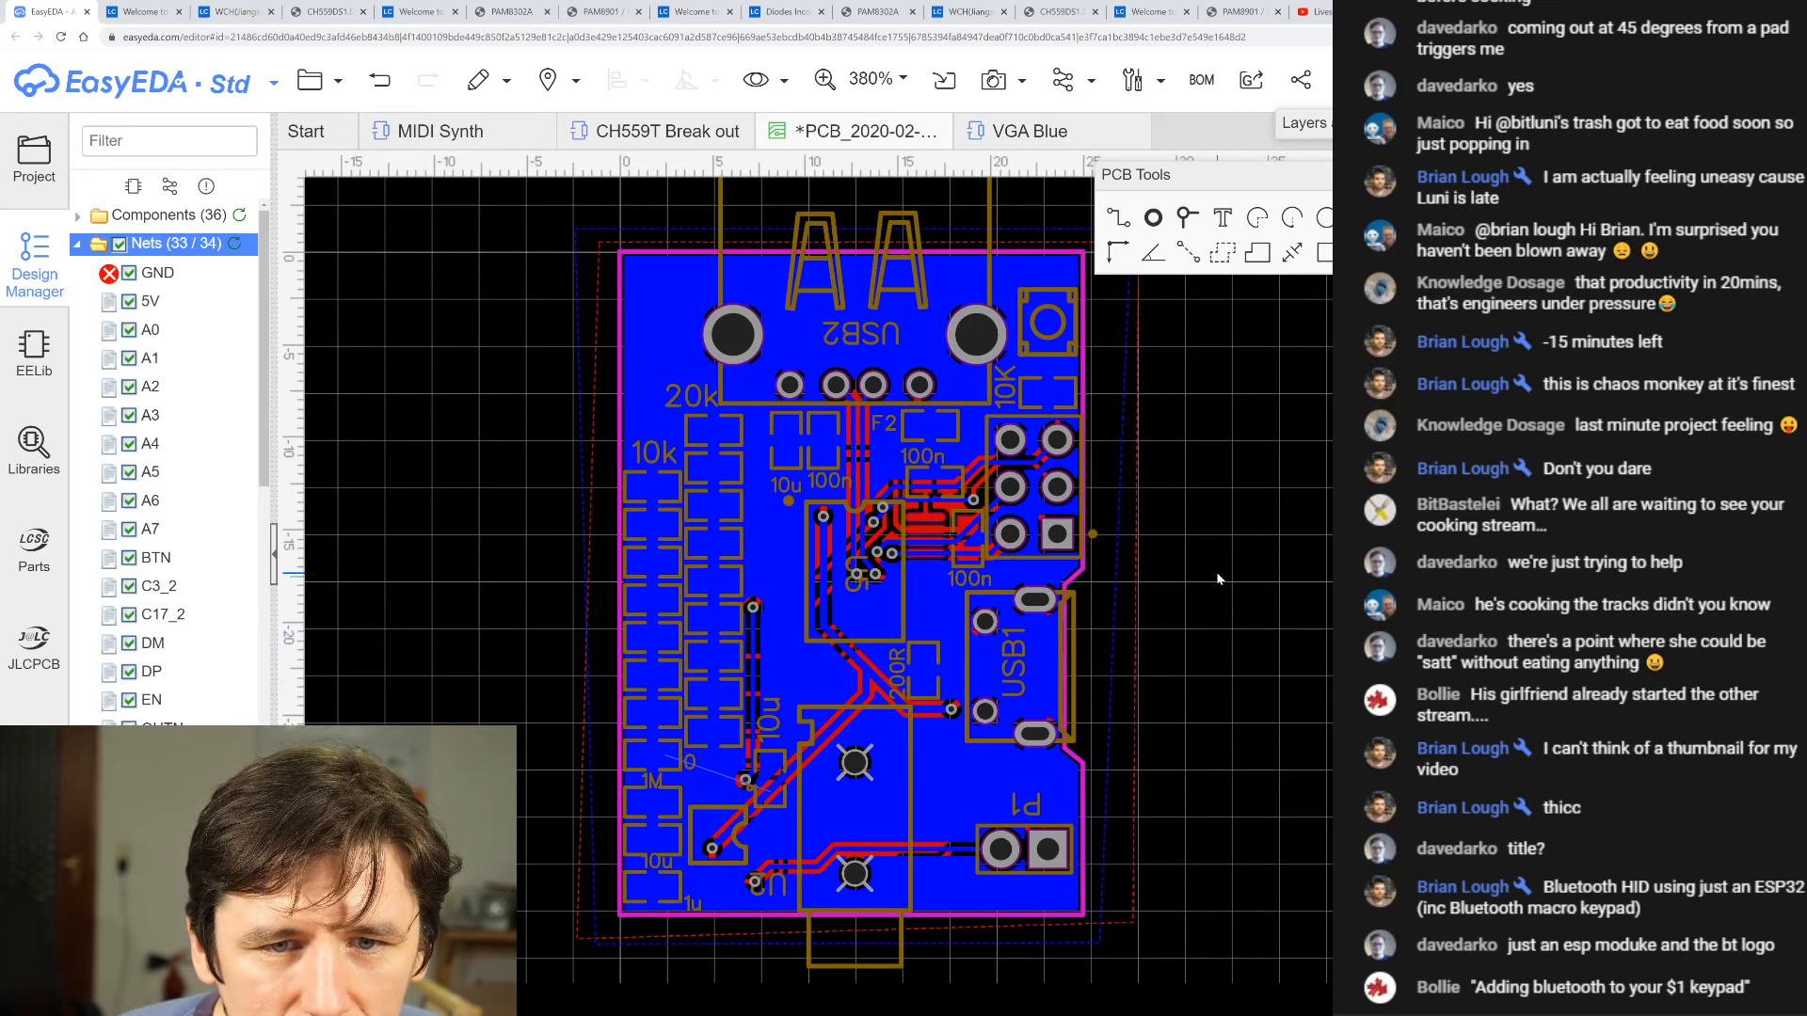
- Switch to the top layer and place a GND via just above the unrouted GND pad over the 1M label
key("t")
scroll(1025, 772, "down", 3)
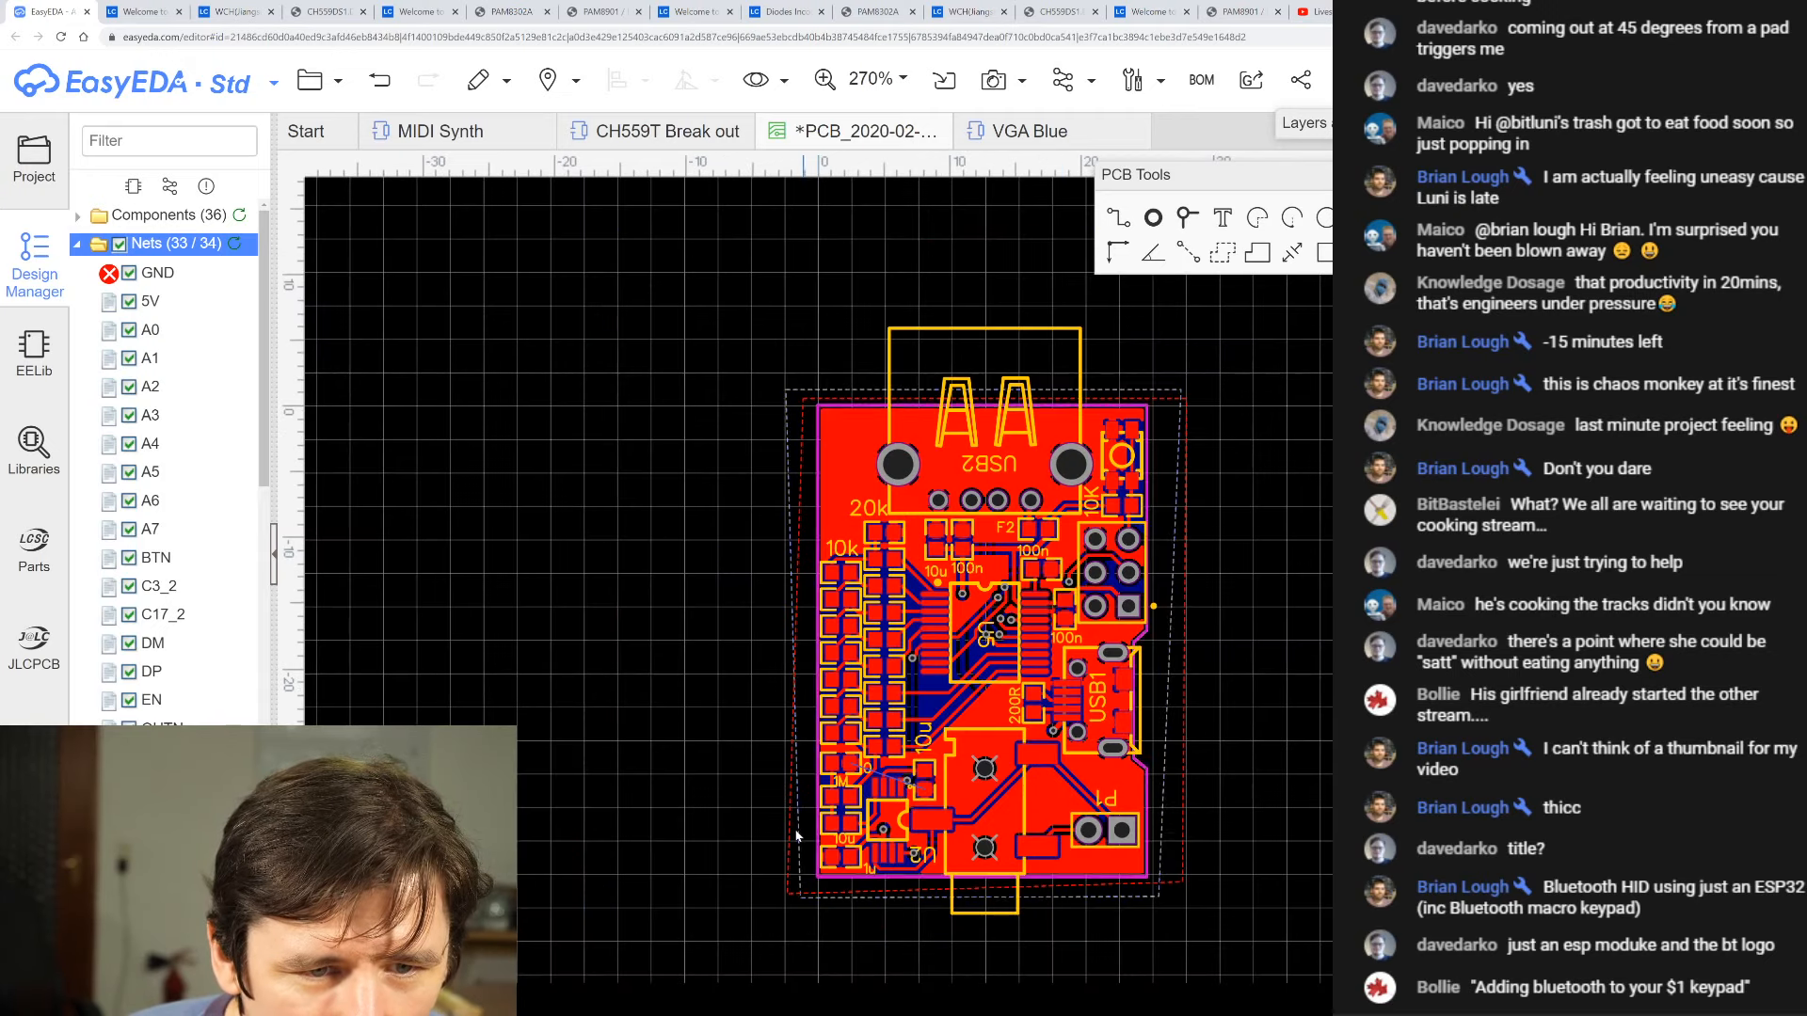
scroll(1022, 783, "up", 10)
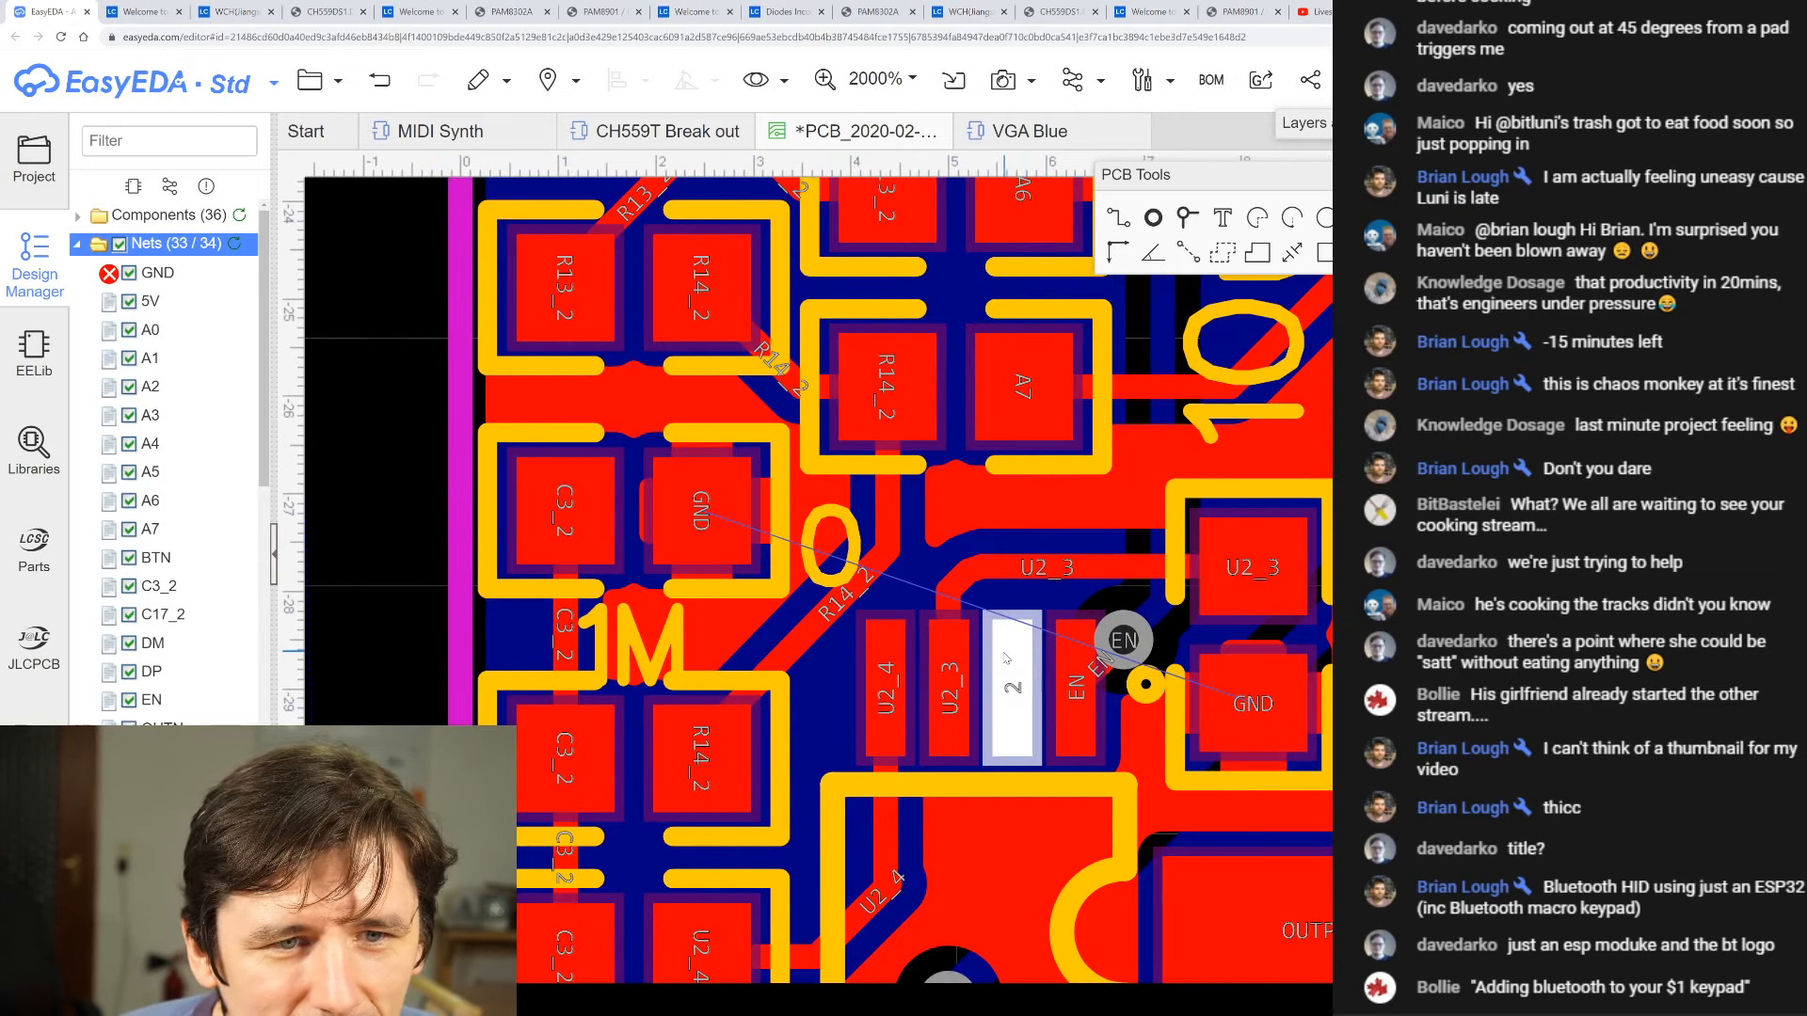
scroll(1005, 657, "down", 6)
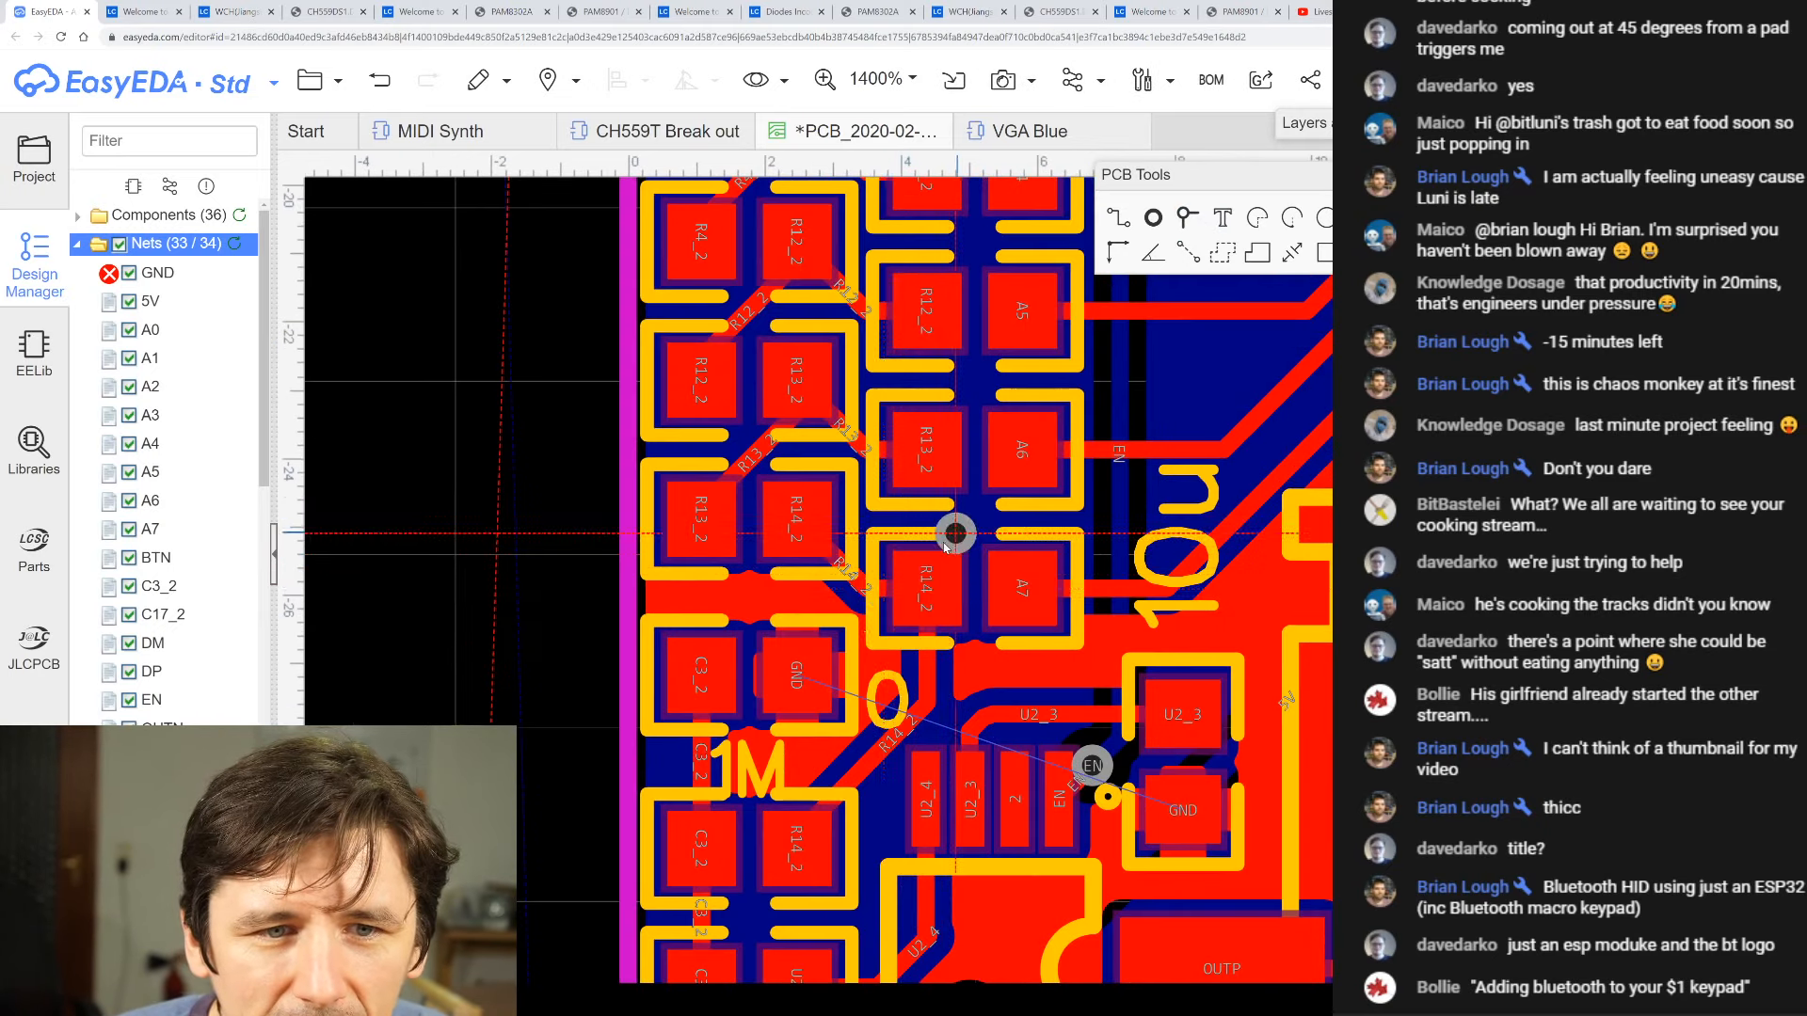
scroll(1002, 522, "up", 3)
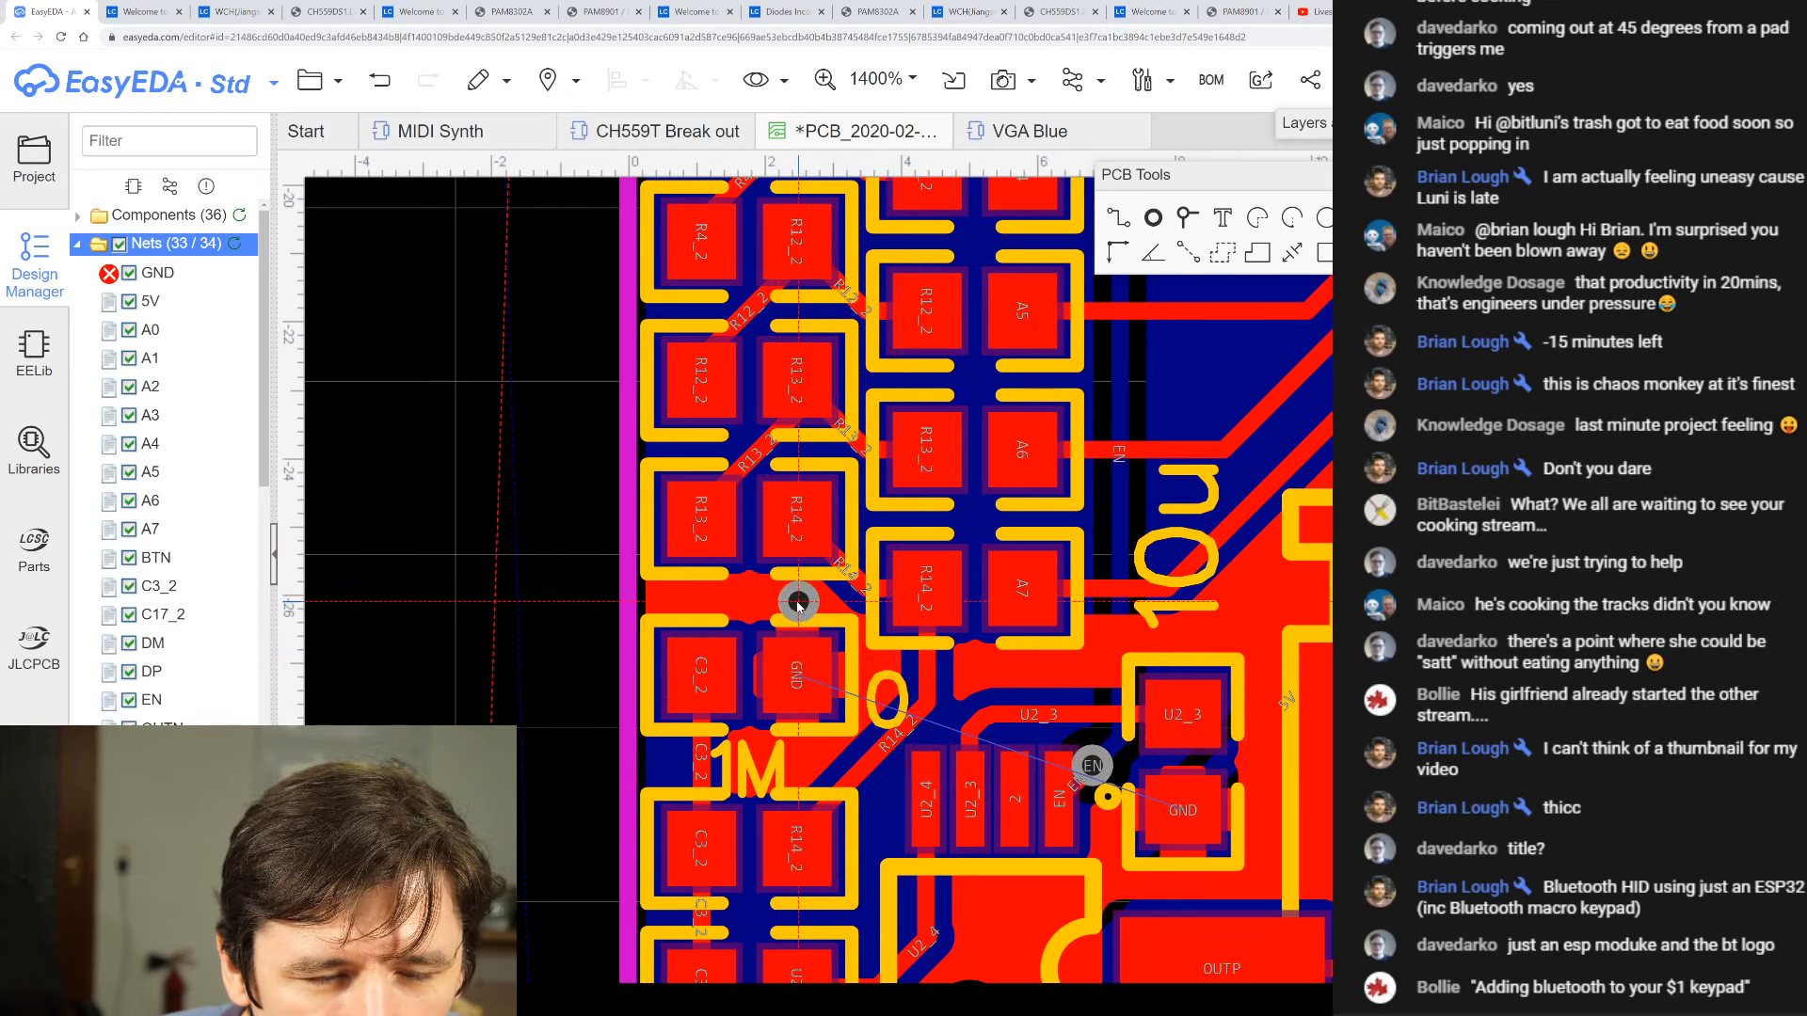
left_click(799, 604)
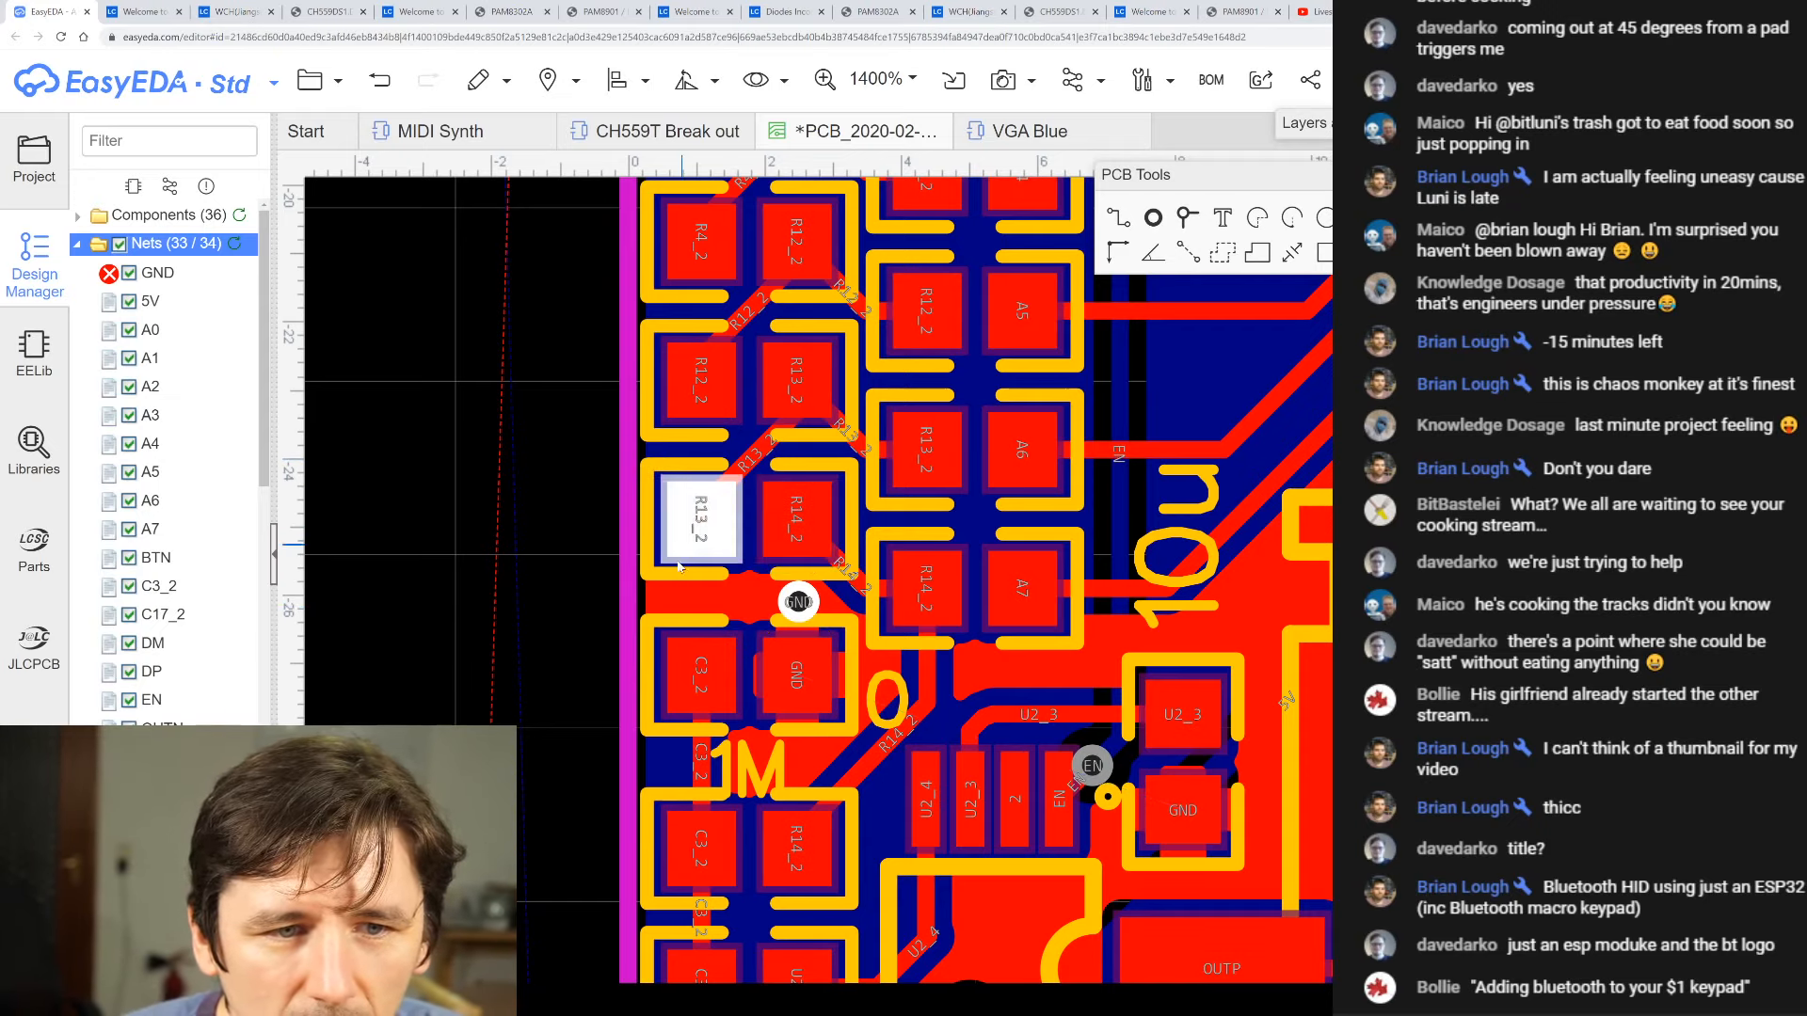
- Place three GND vias in the gap between the resistor column and U5, running down to the 10u label
scroll(682, 555, "down", 4)
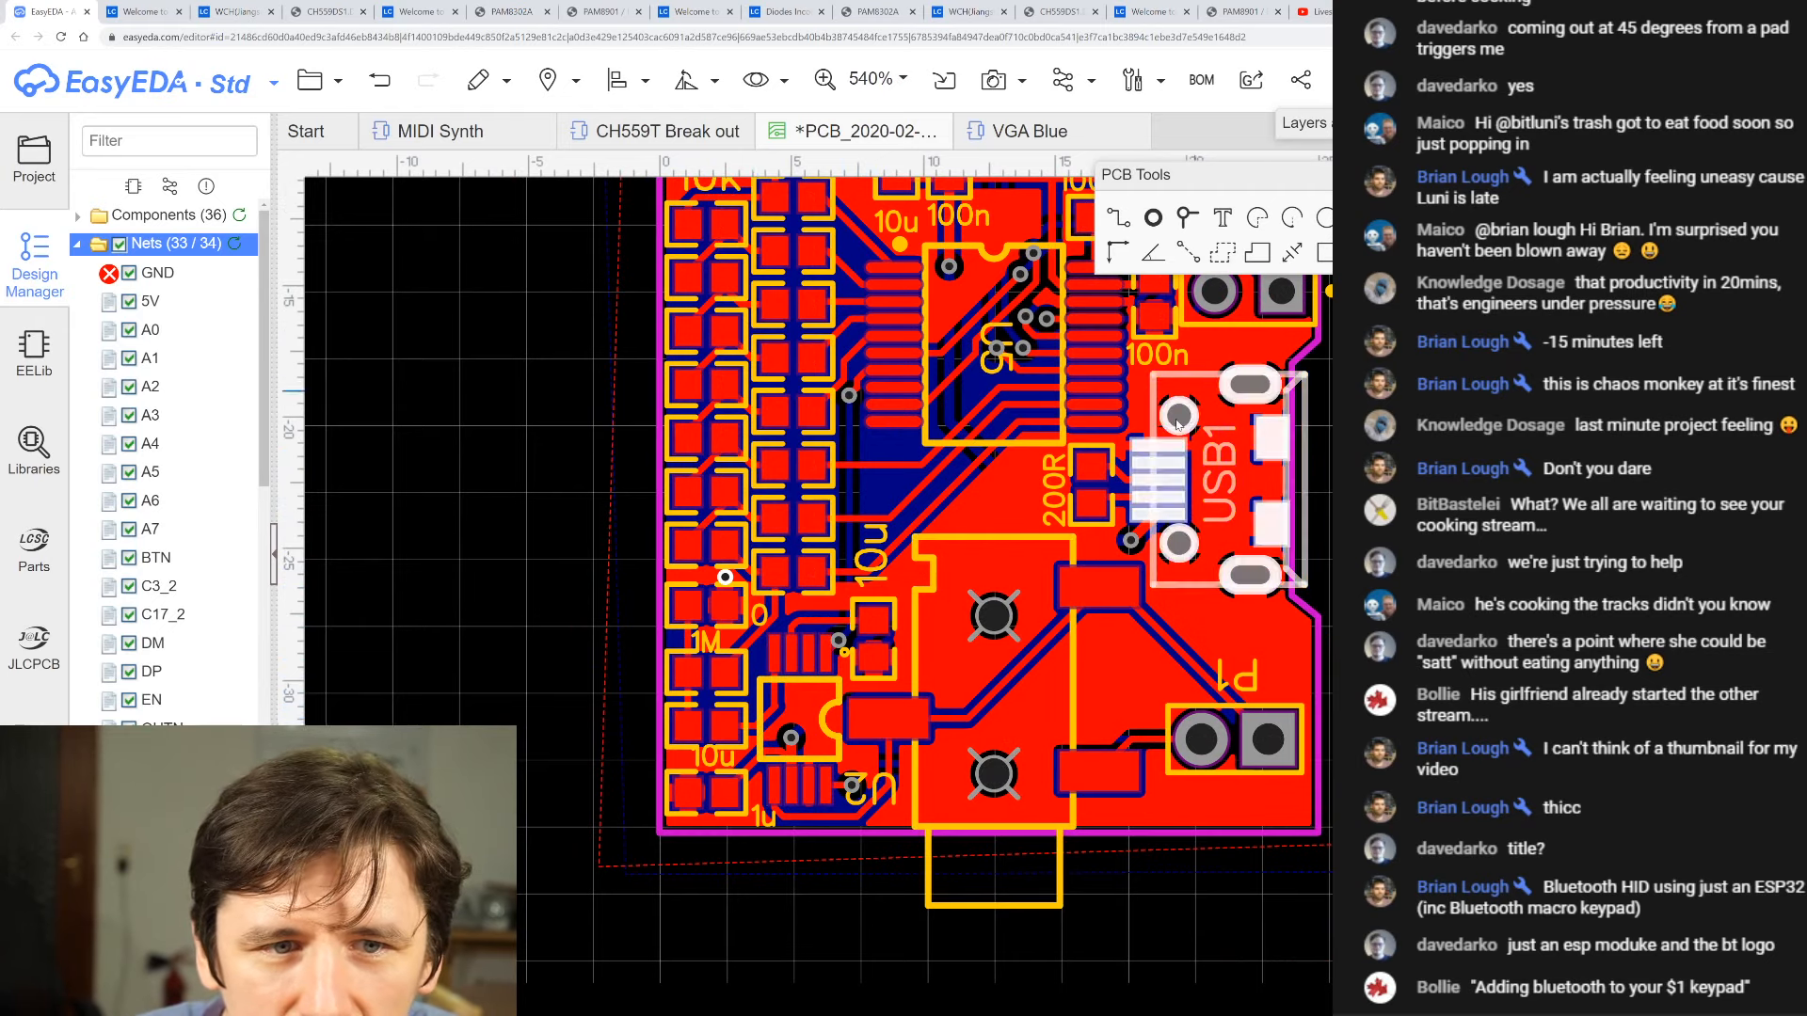
left_click(1187, 216)
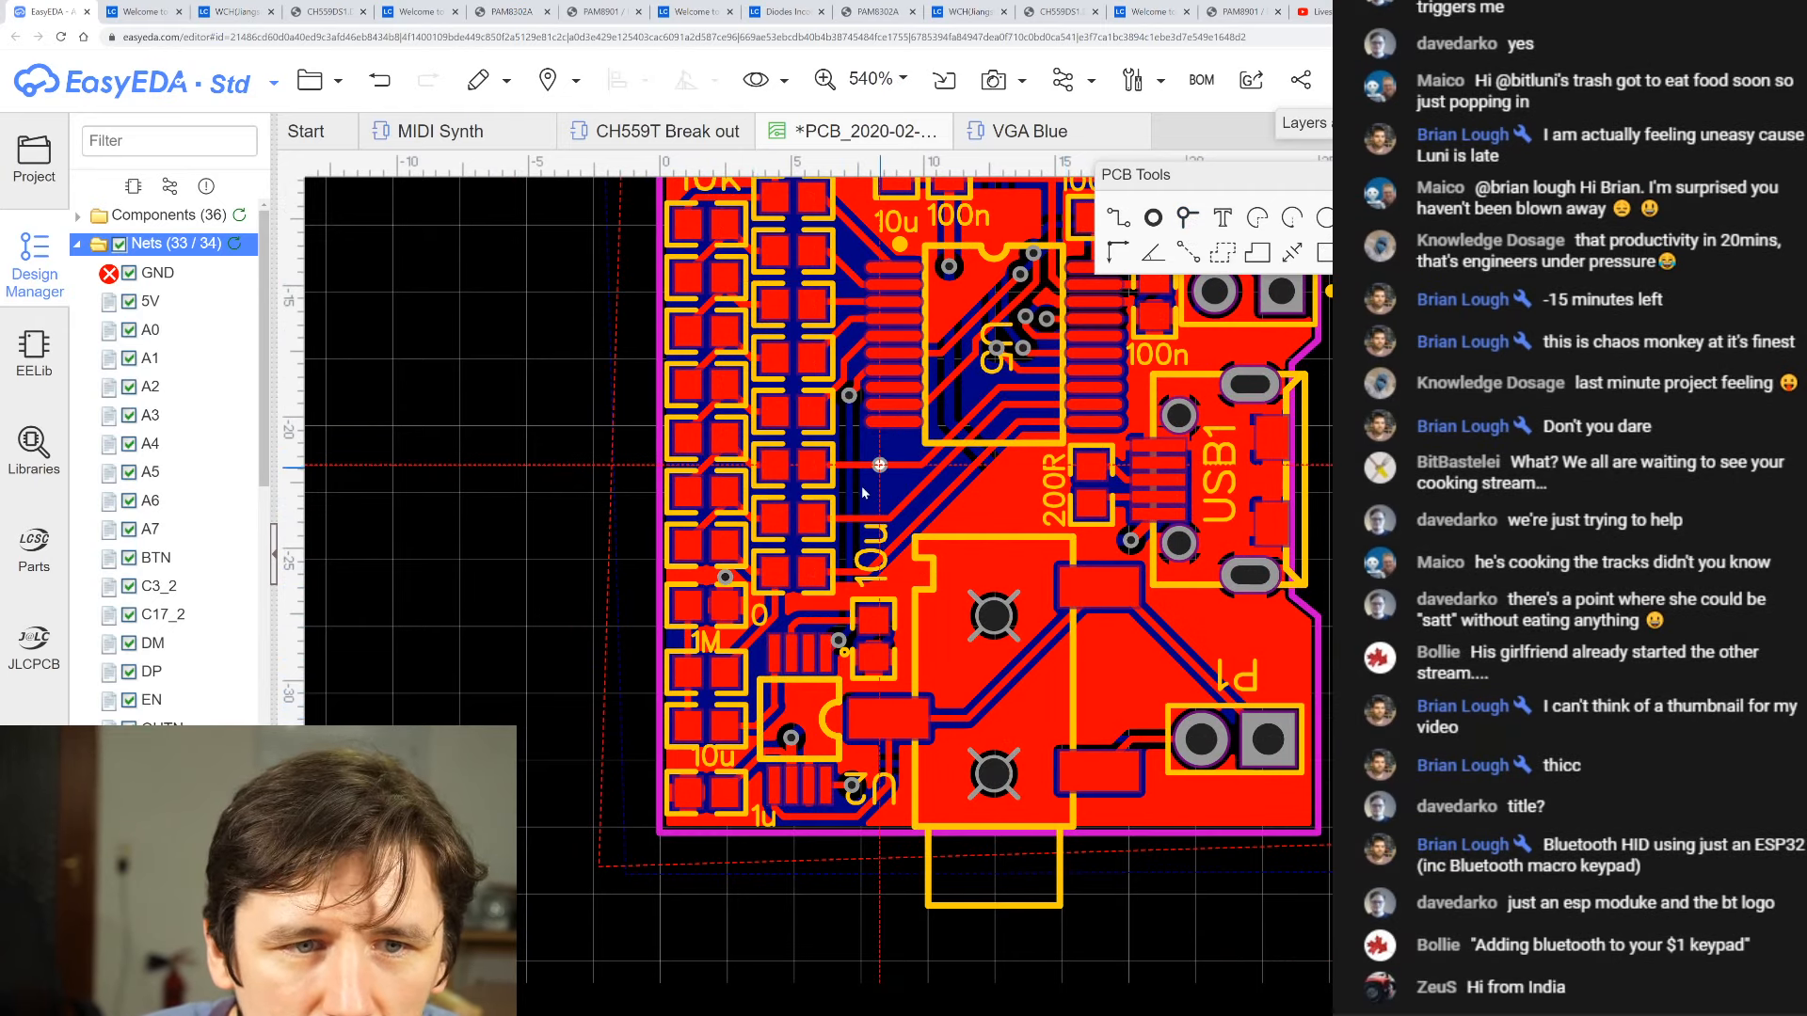
left_click(877, 501)
left_click(879, 448)
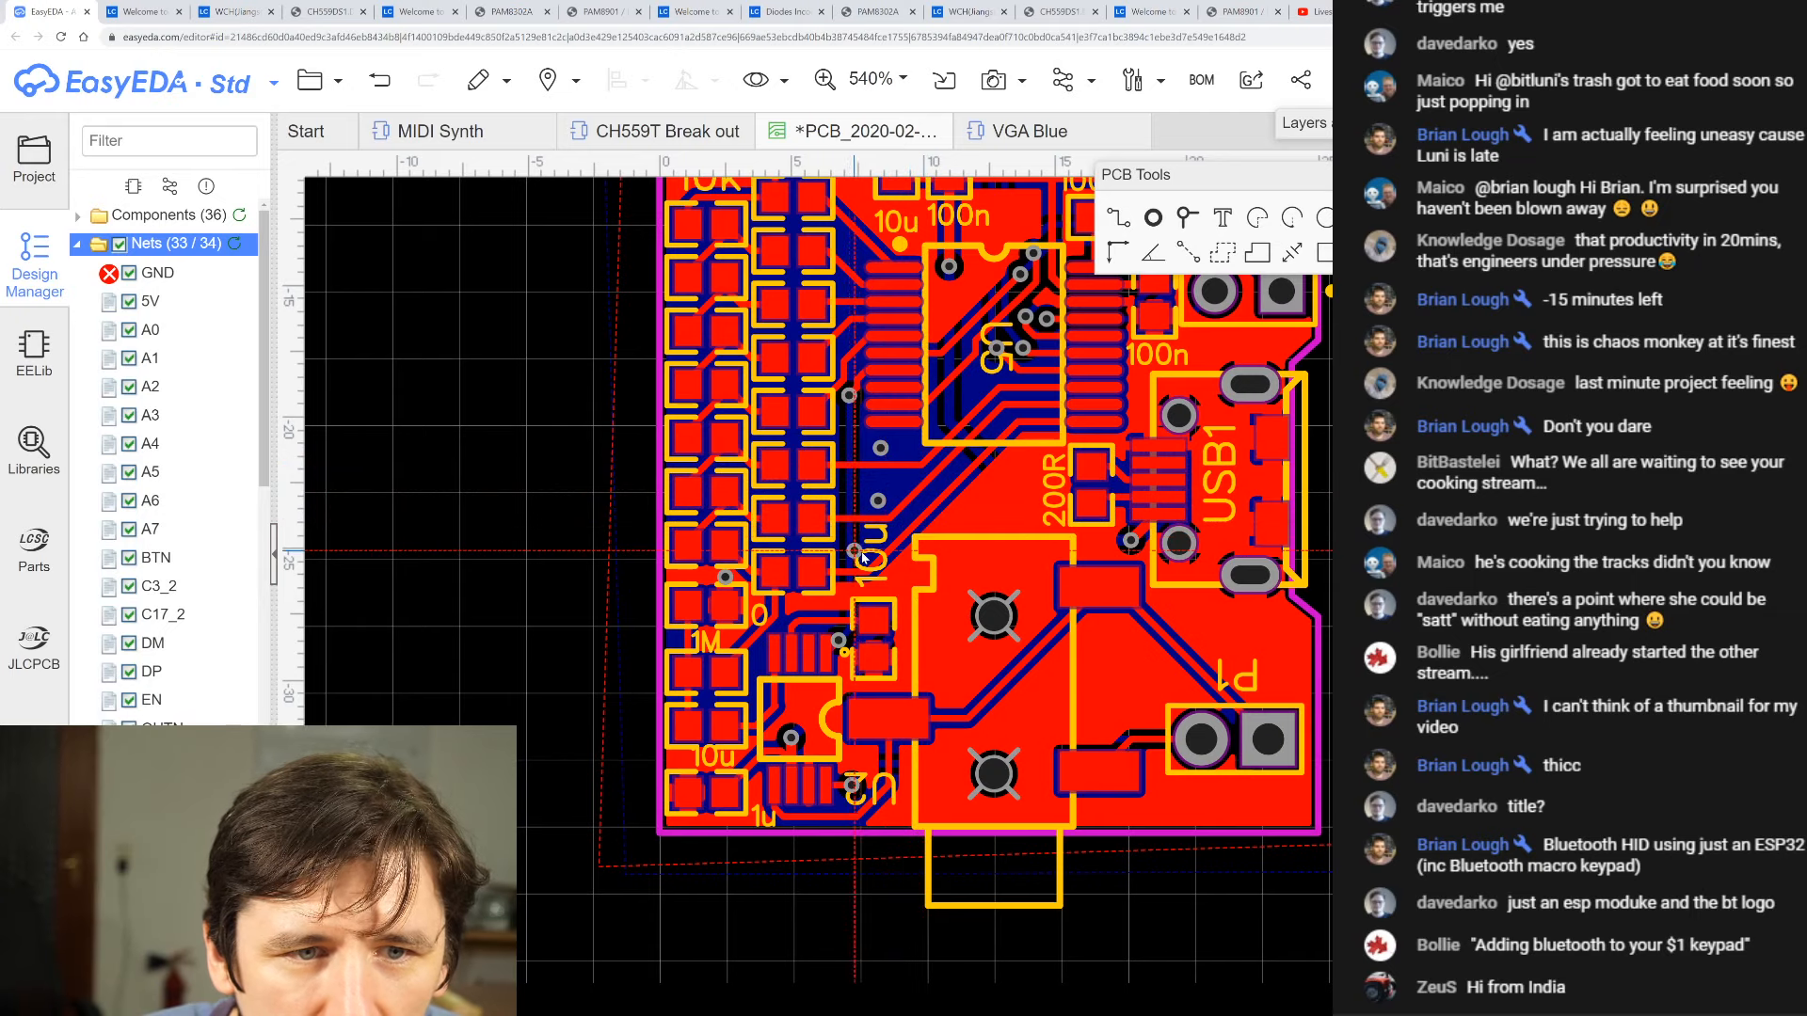
left_click(875, 544)
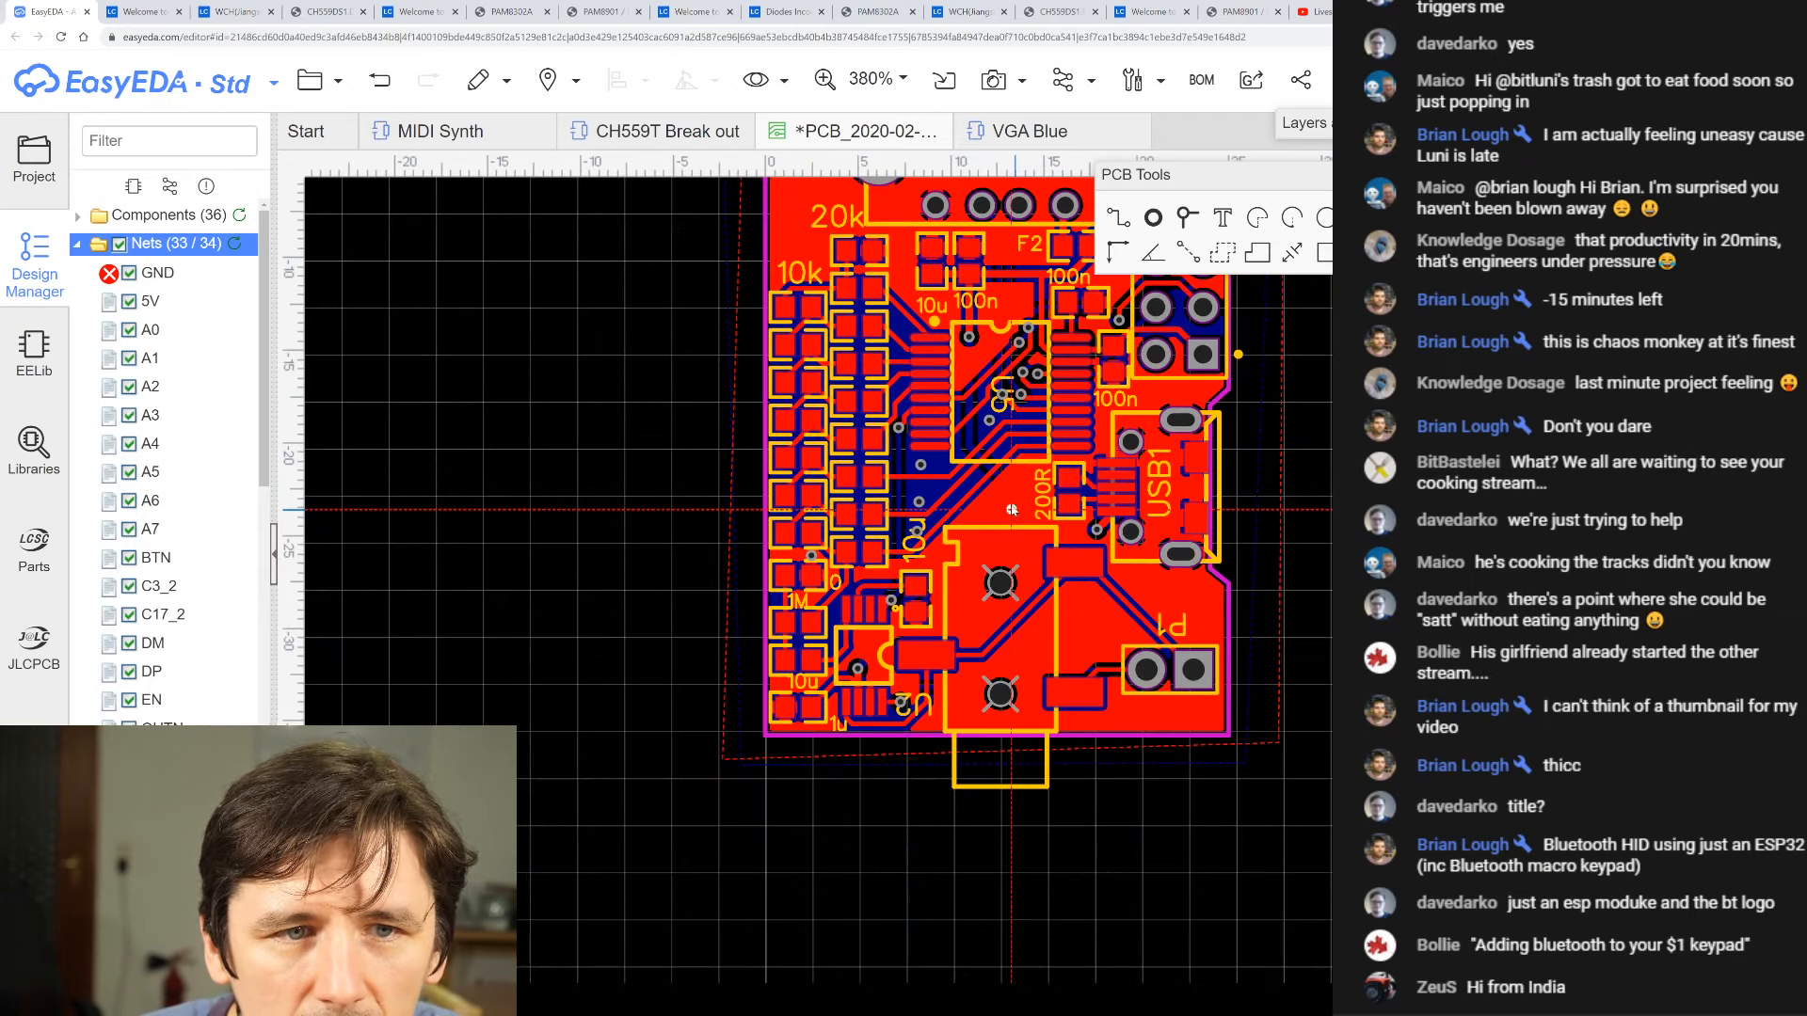
- Place a GND via between the A0 and A1 tracks beside U5 and shift it slightly down to centre it
scroll(1051, 403, "up", 6)
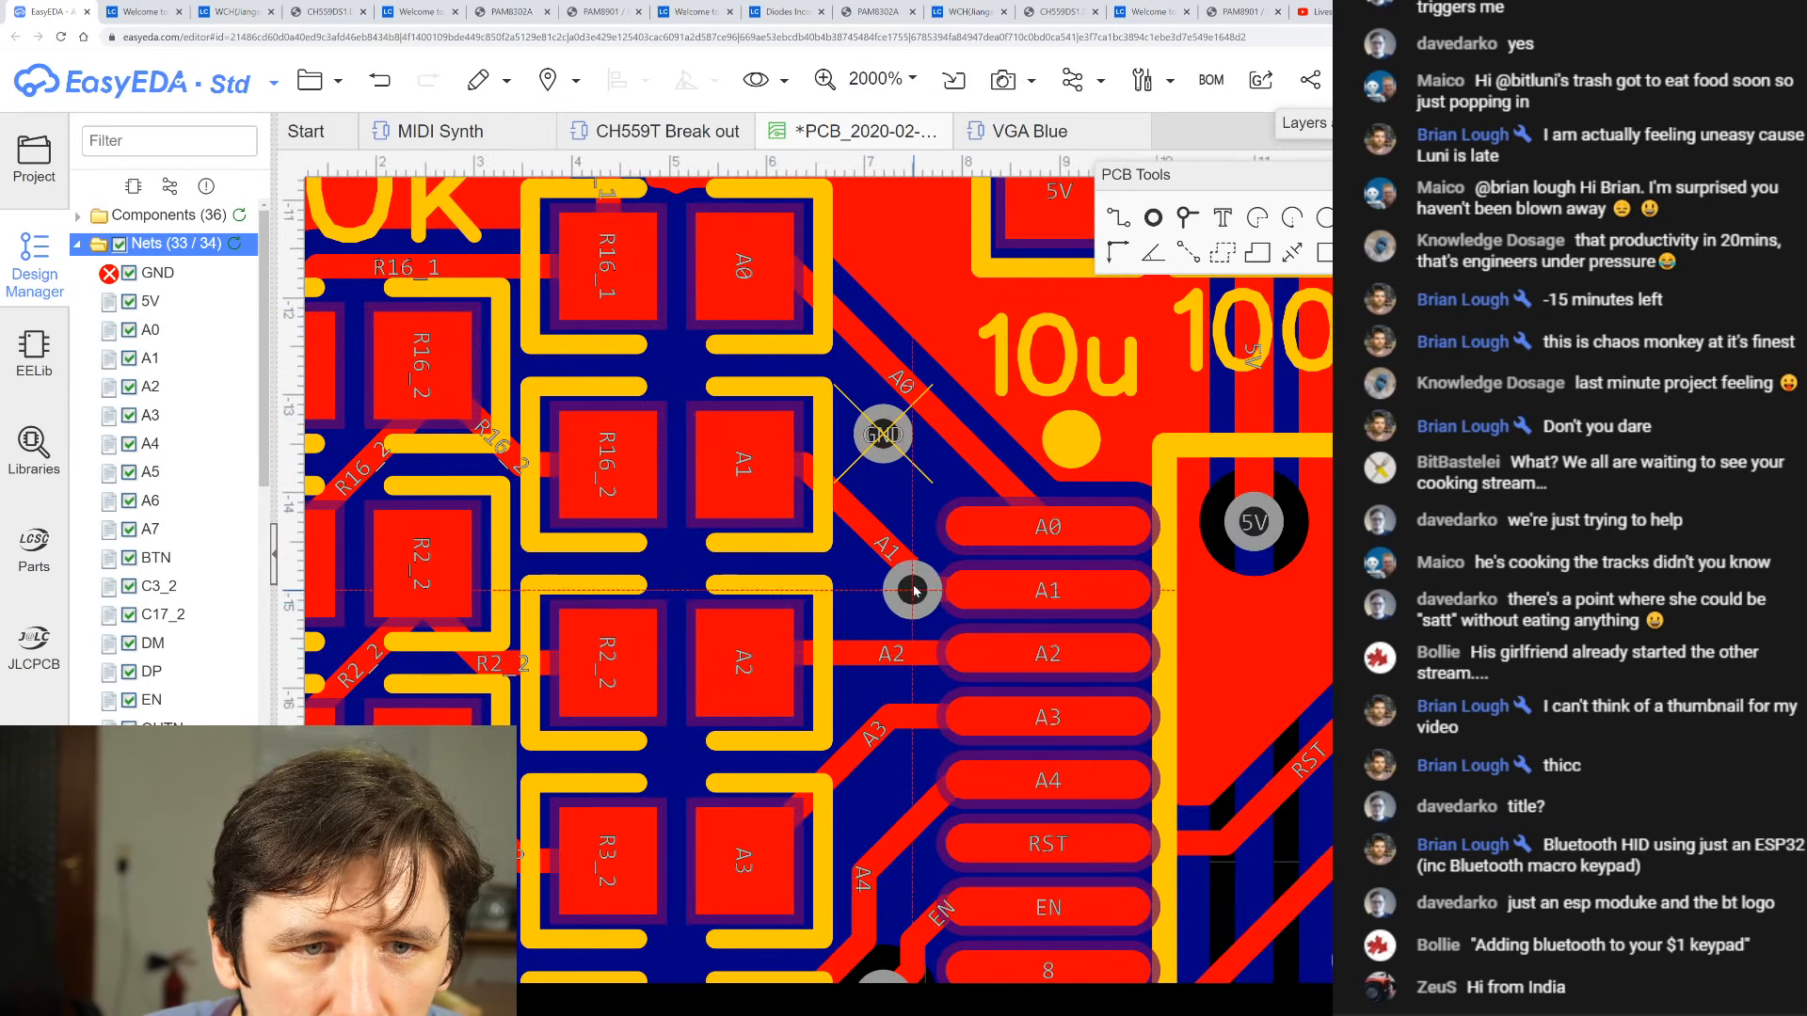
right_click(908, 548)
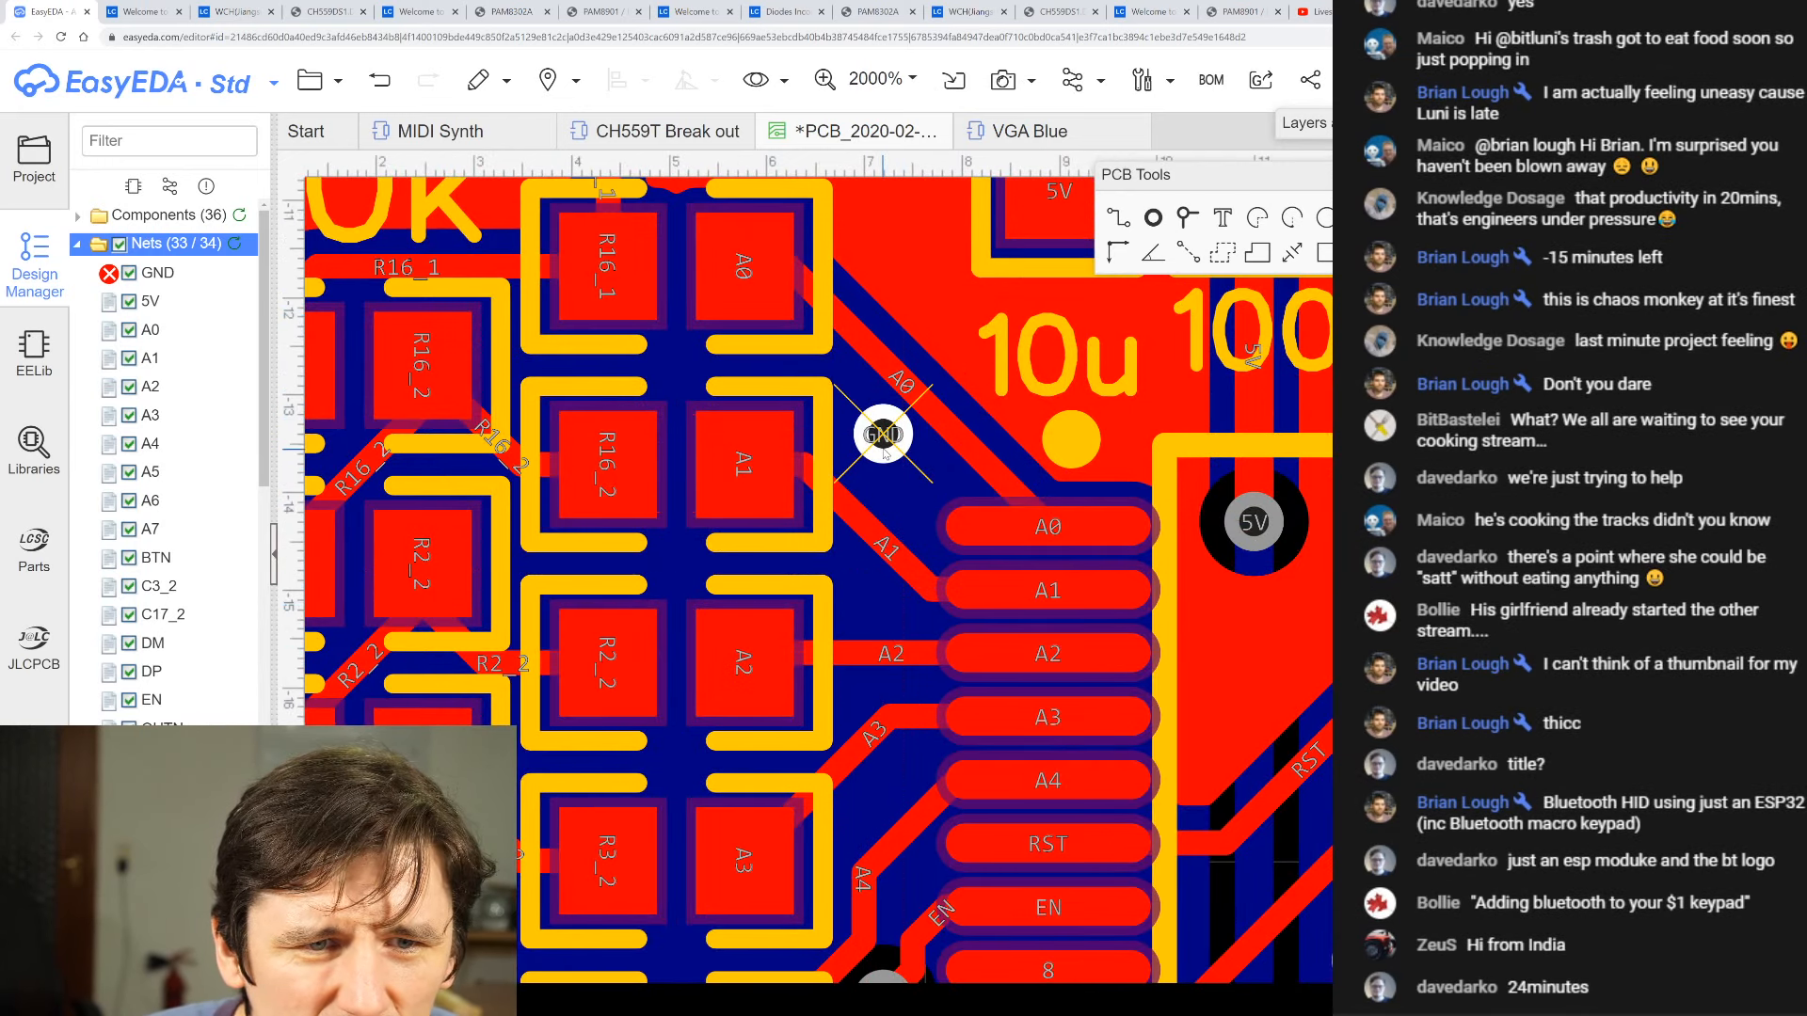
left_click_drag(882, 444, 883, 455)
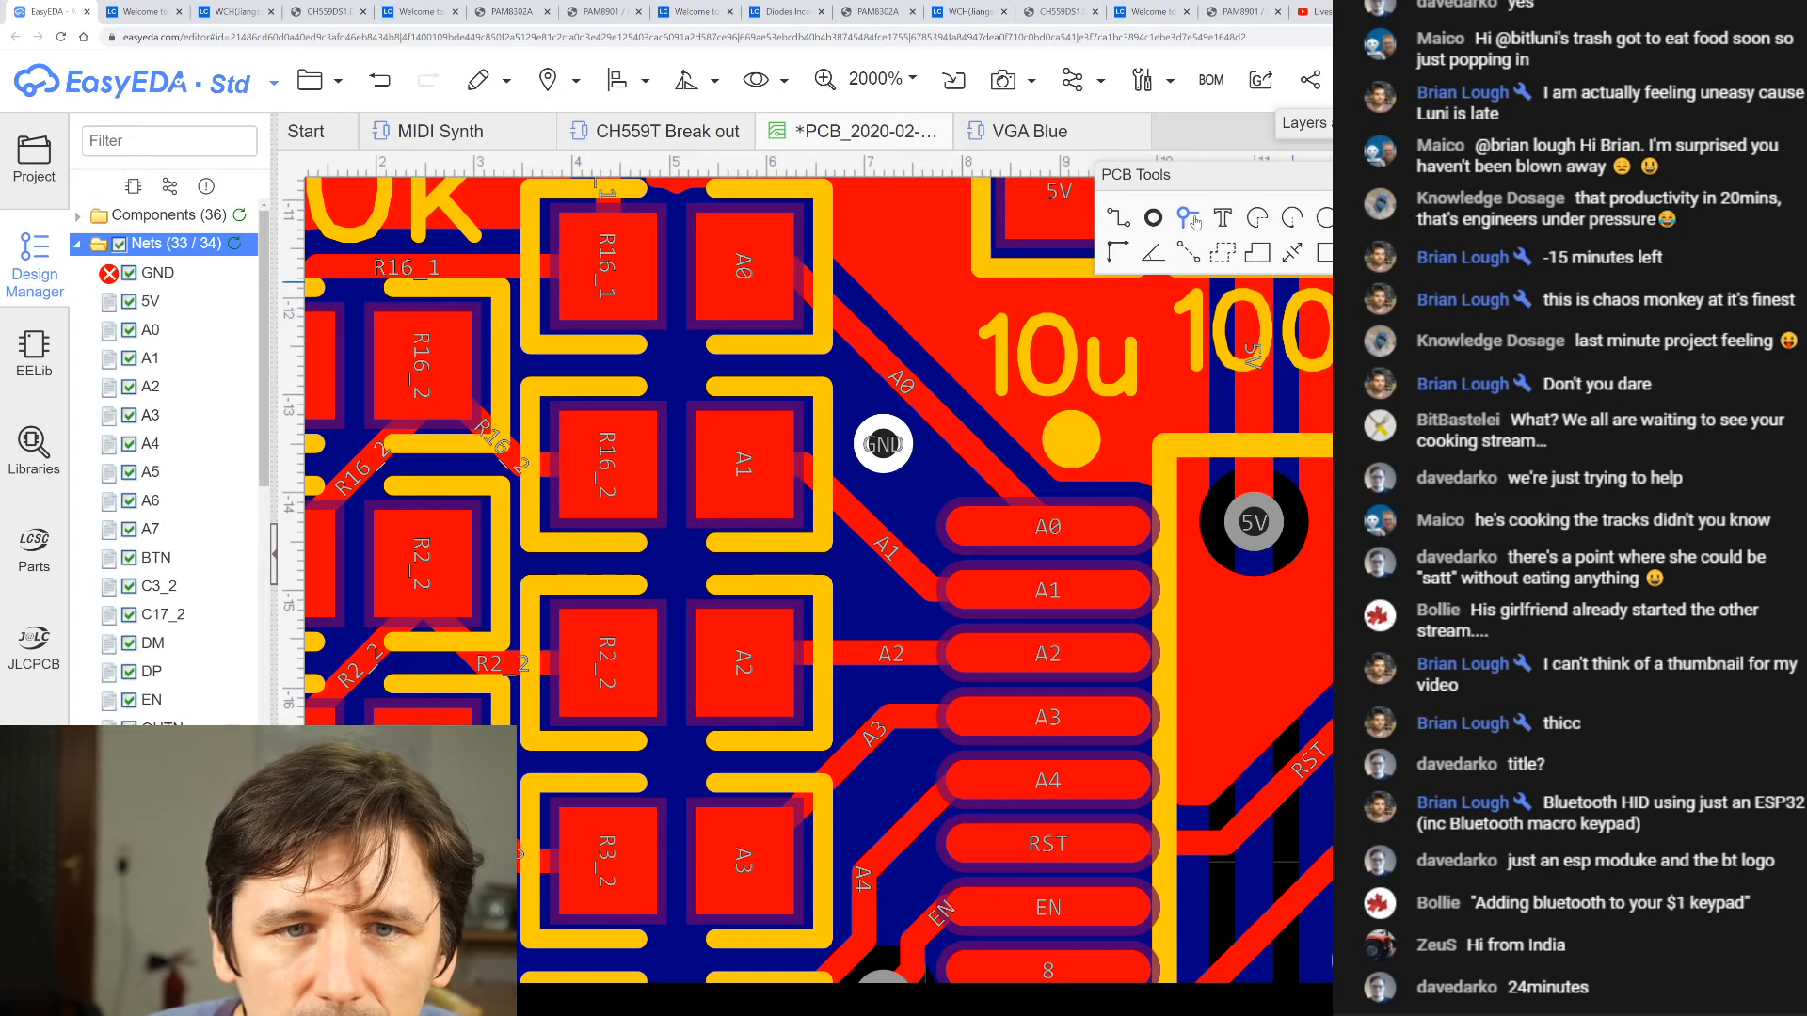
- Place two GND vias along the outer edge of the six-pin header, above and below the RST pad
left_click(1187, 218)
scroll(932, 625, "down", 4)
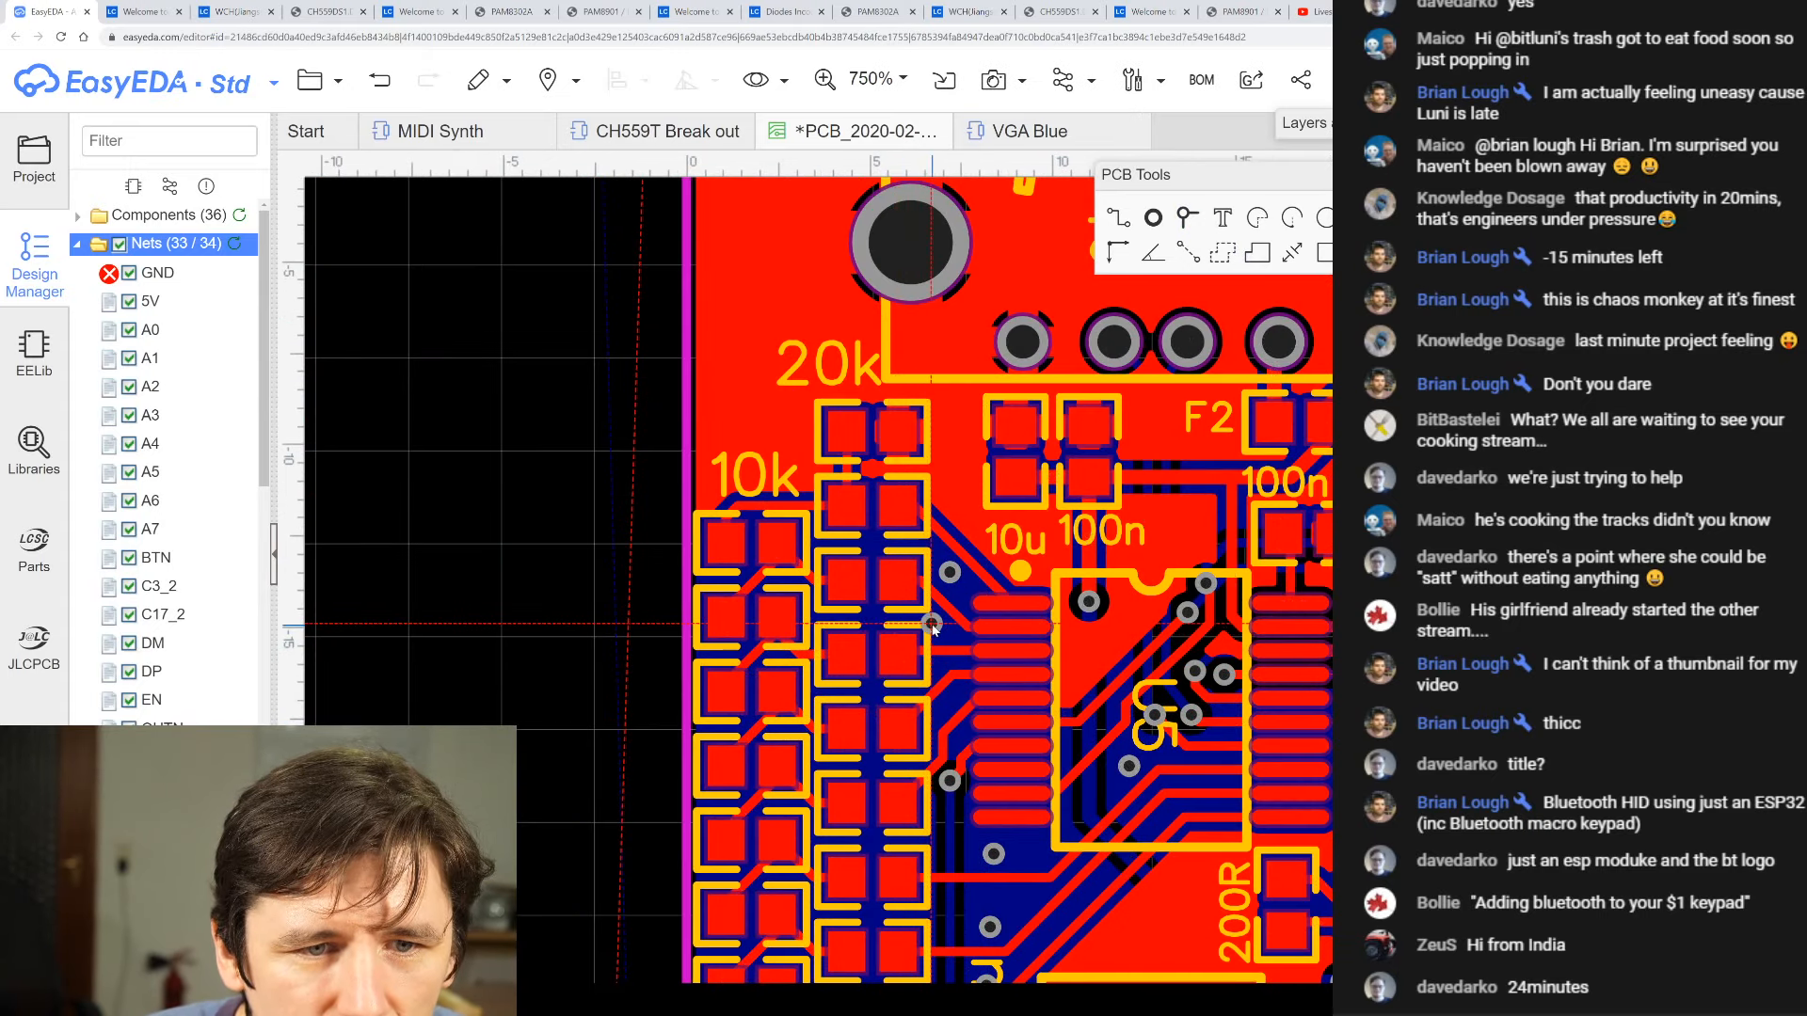
scroll(906, 686, "down", 4)
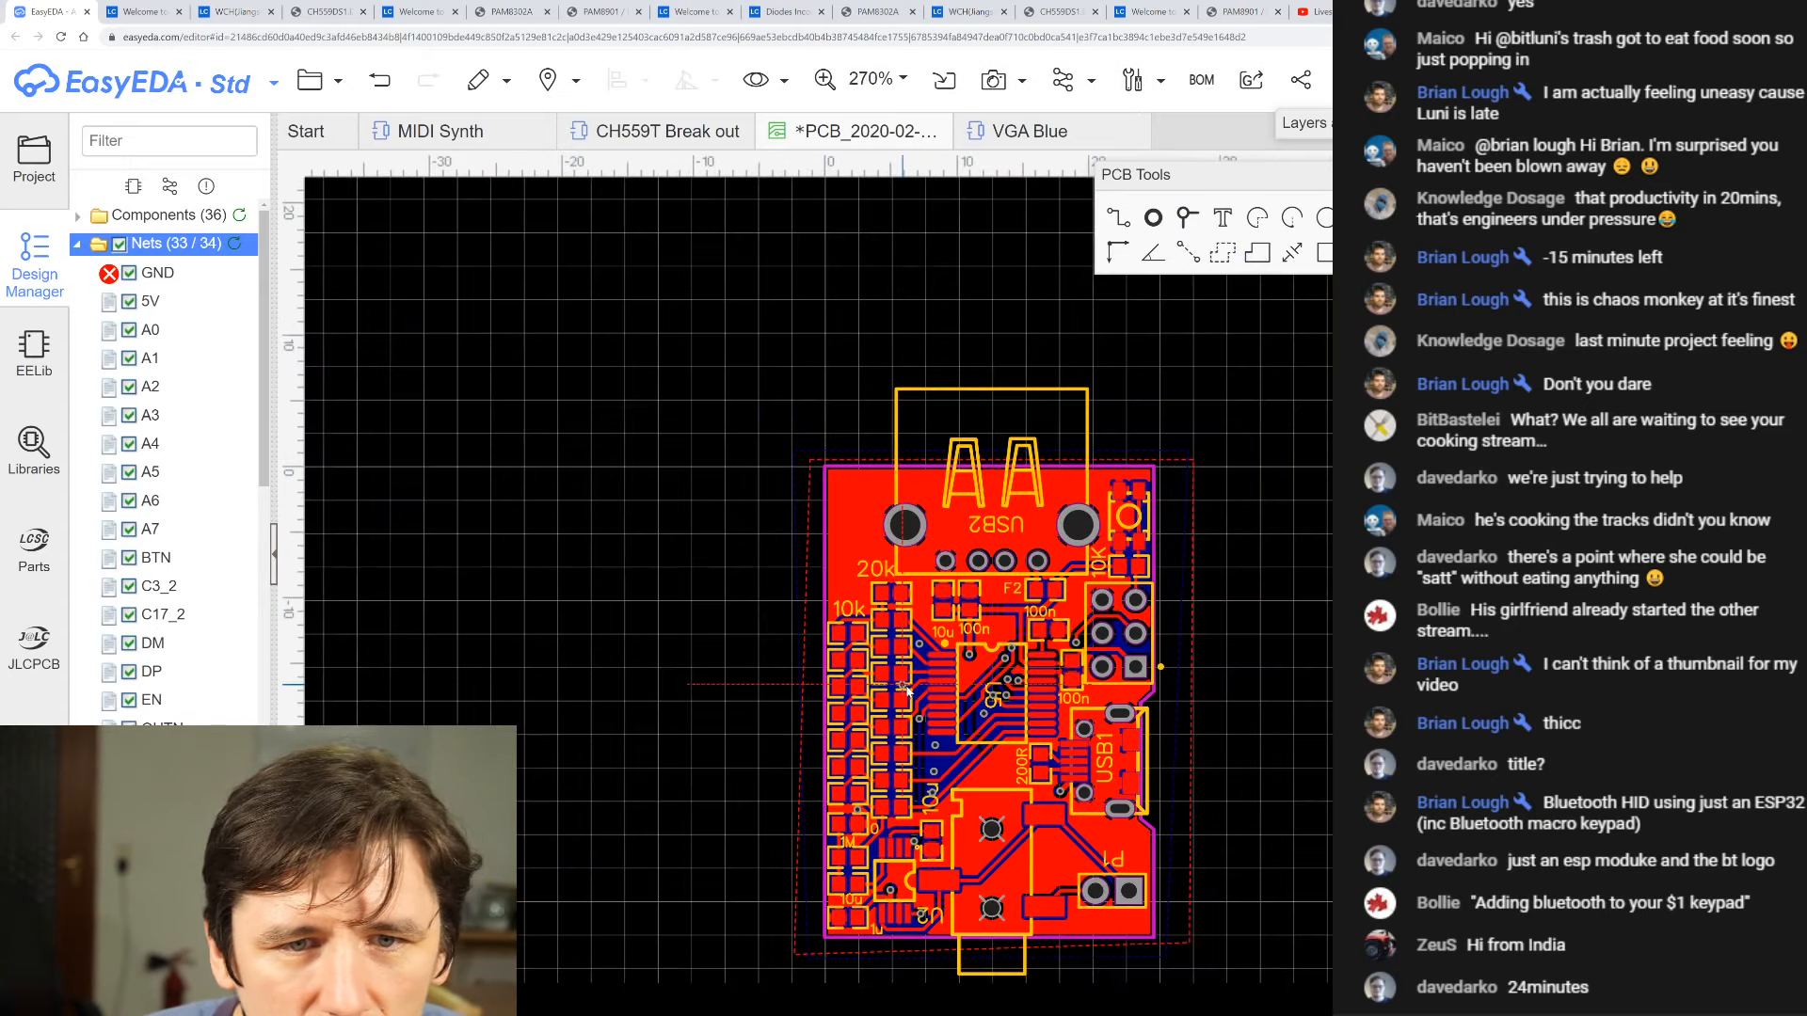
scroll(1146, 684, "up", 4)
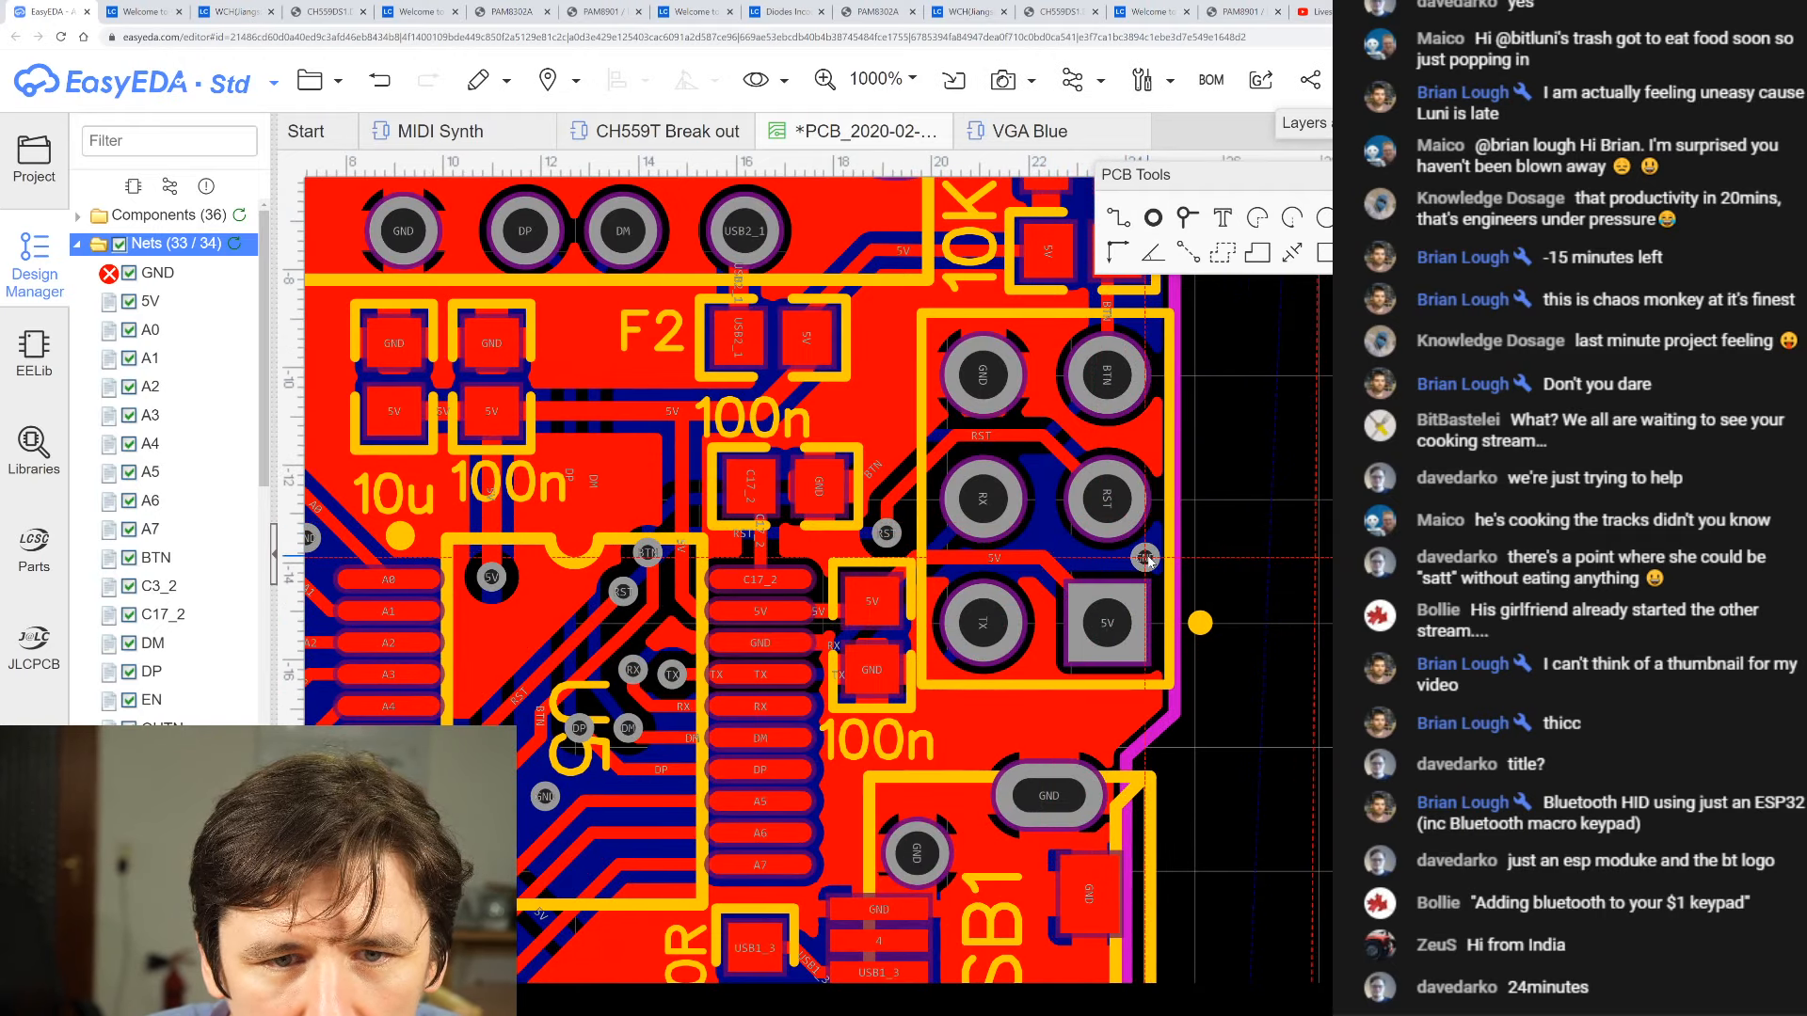
left_click(1144, 557)
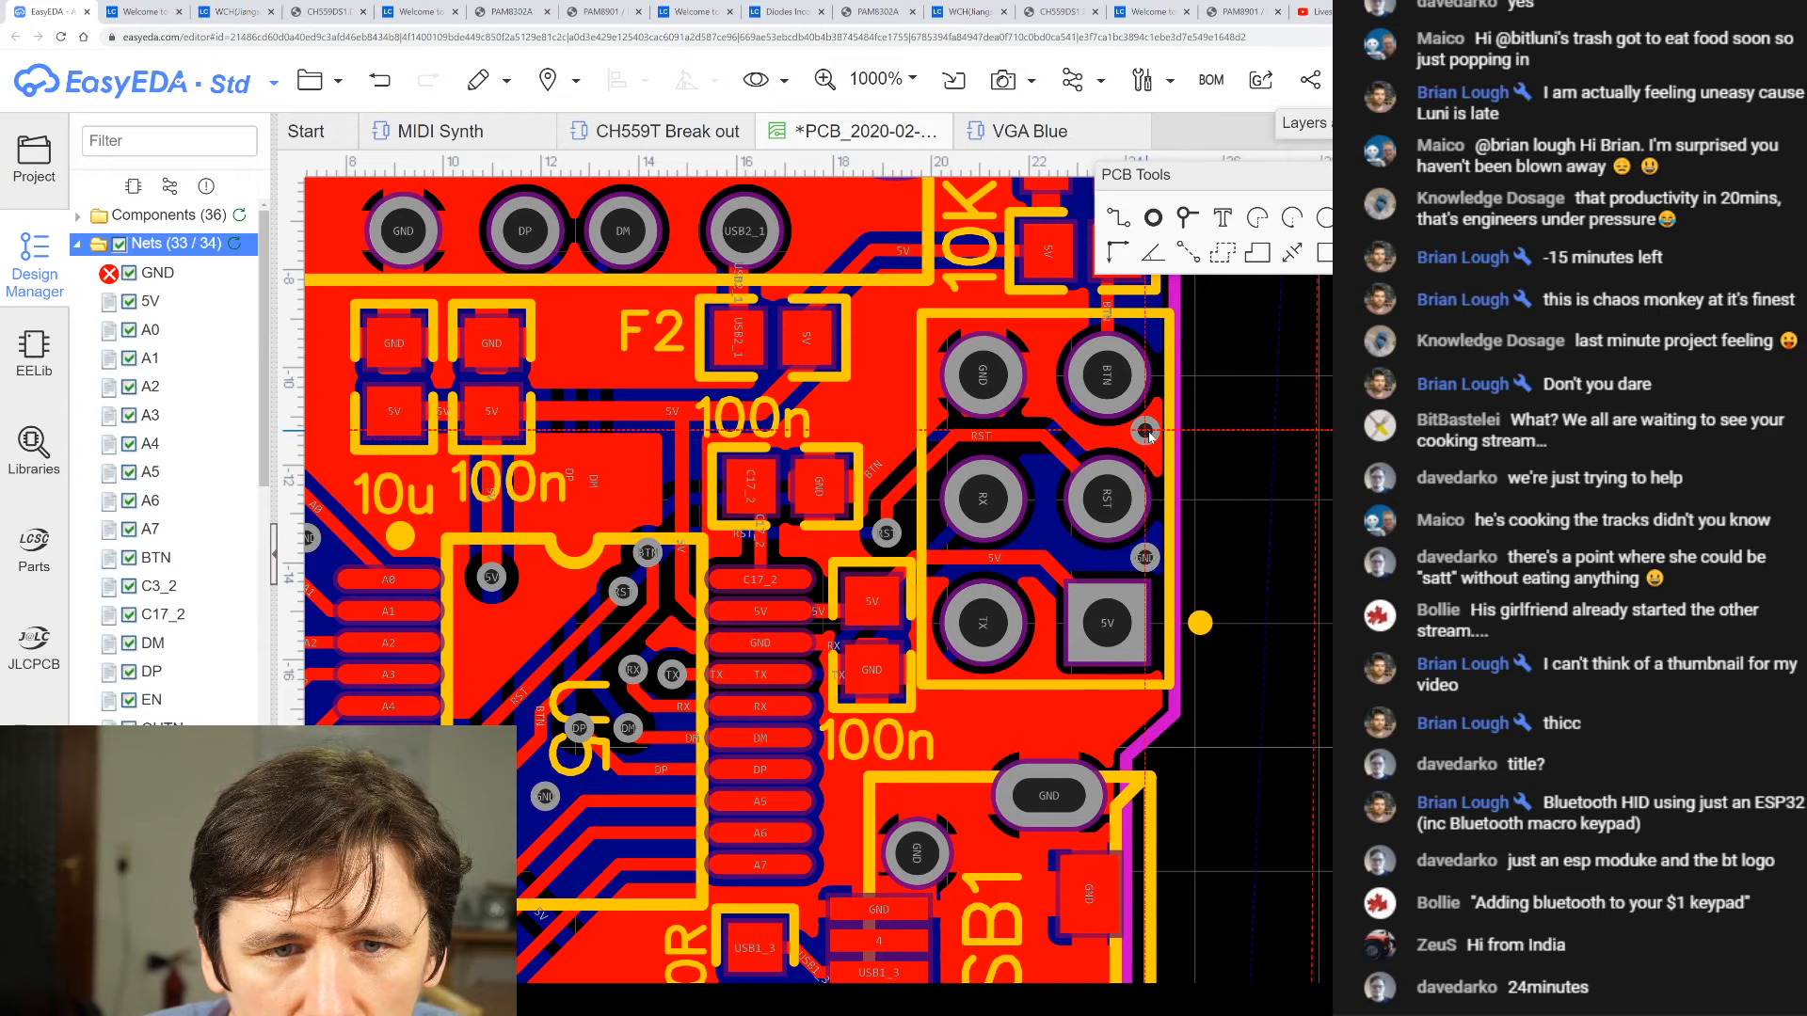
left_click(1144, 440)
- Place GND vias along the board's upper edge: in the corner above the button, two over USB2, and in the opposite corner
scroll(1197, 545, "down", 2)
scroll(1170, 400, "down", 2)
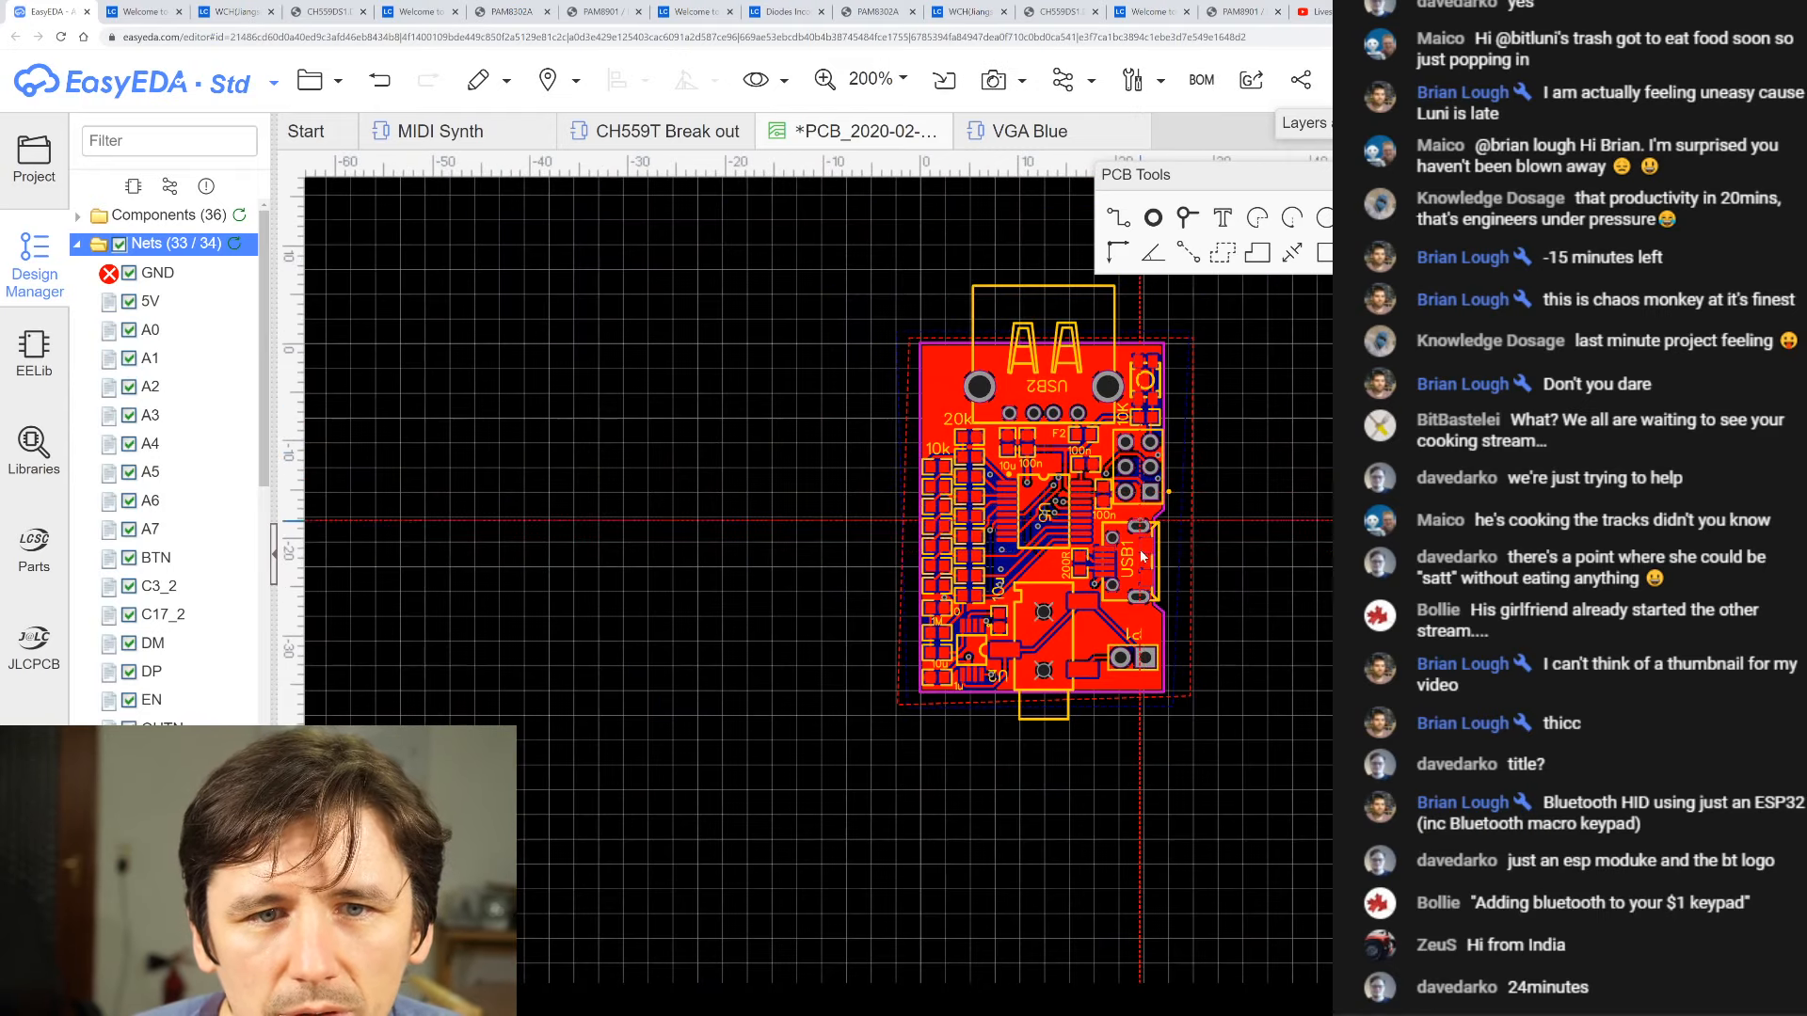
scroll(1063, 331, "up", 5)
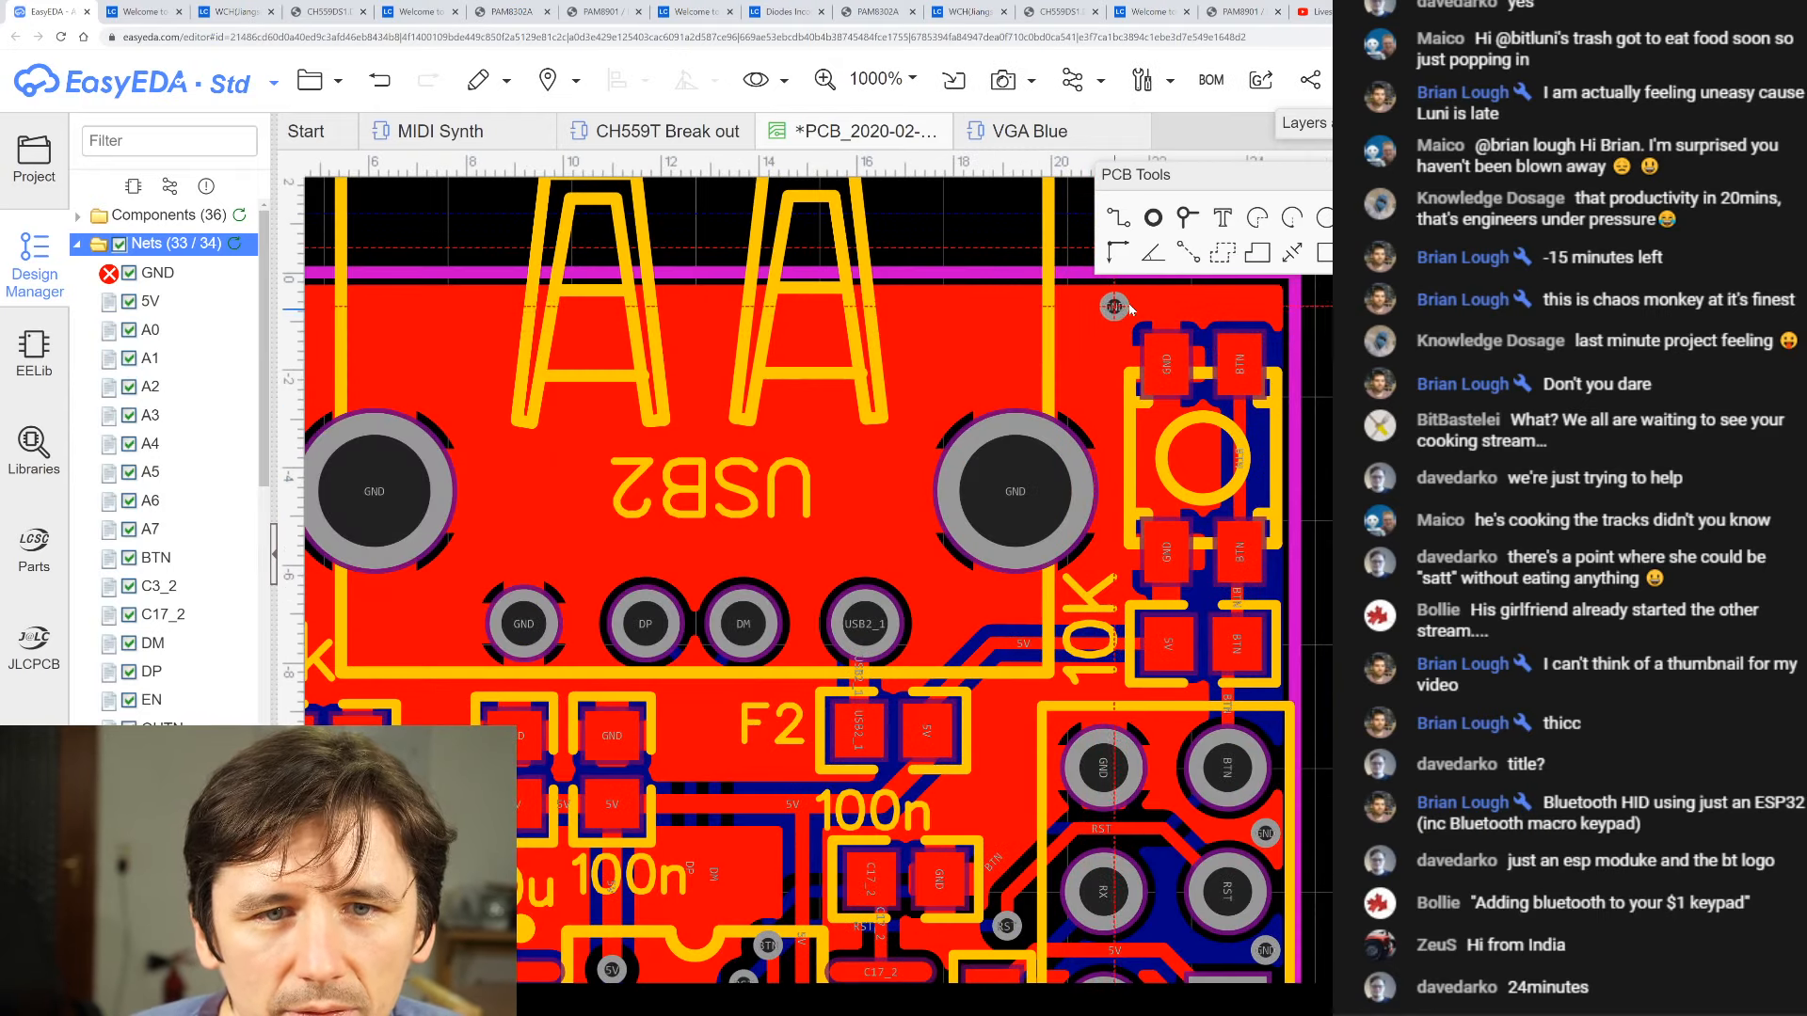
left_click(1260, 301)
left_click(1012, 314)
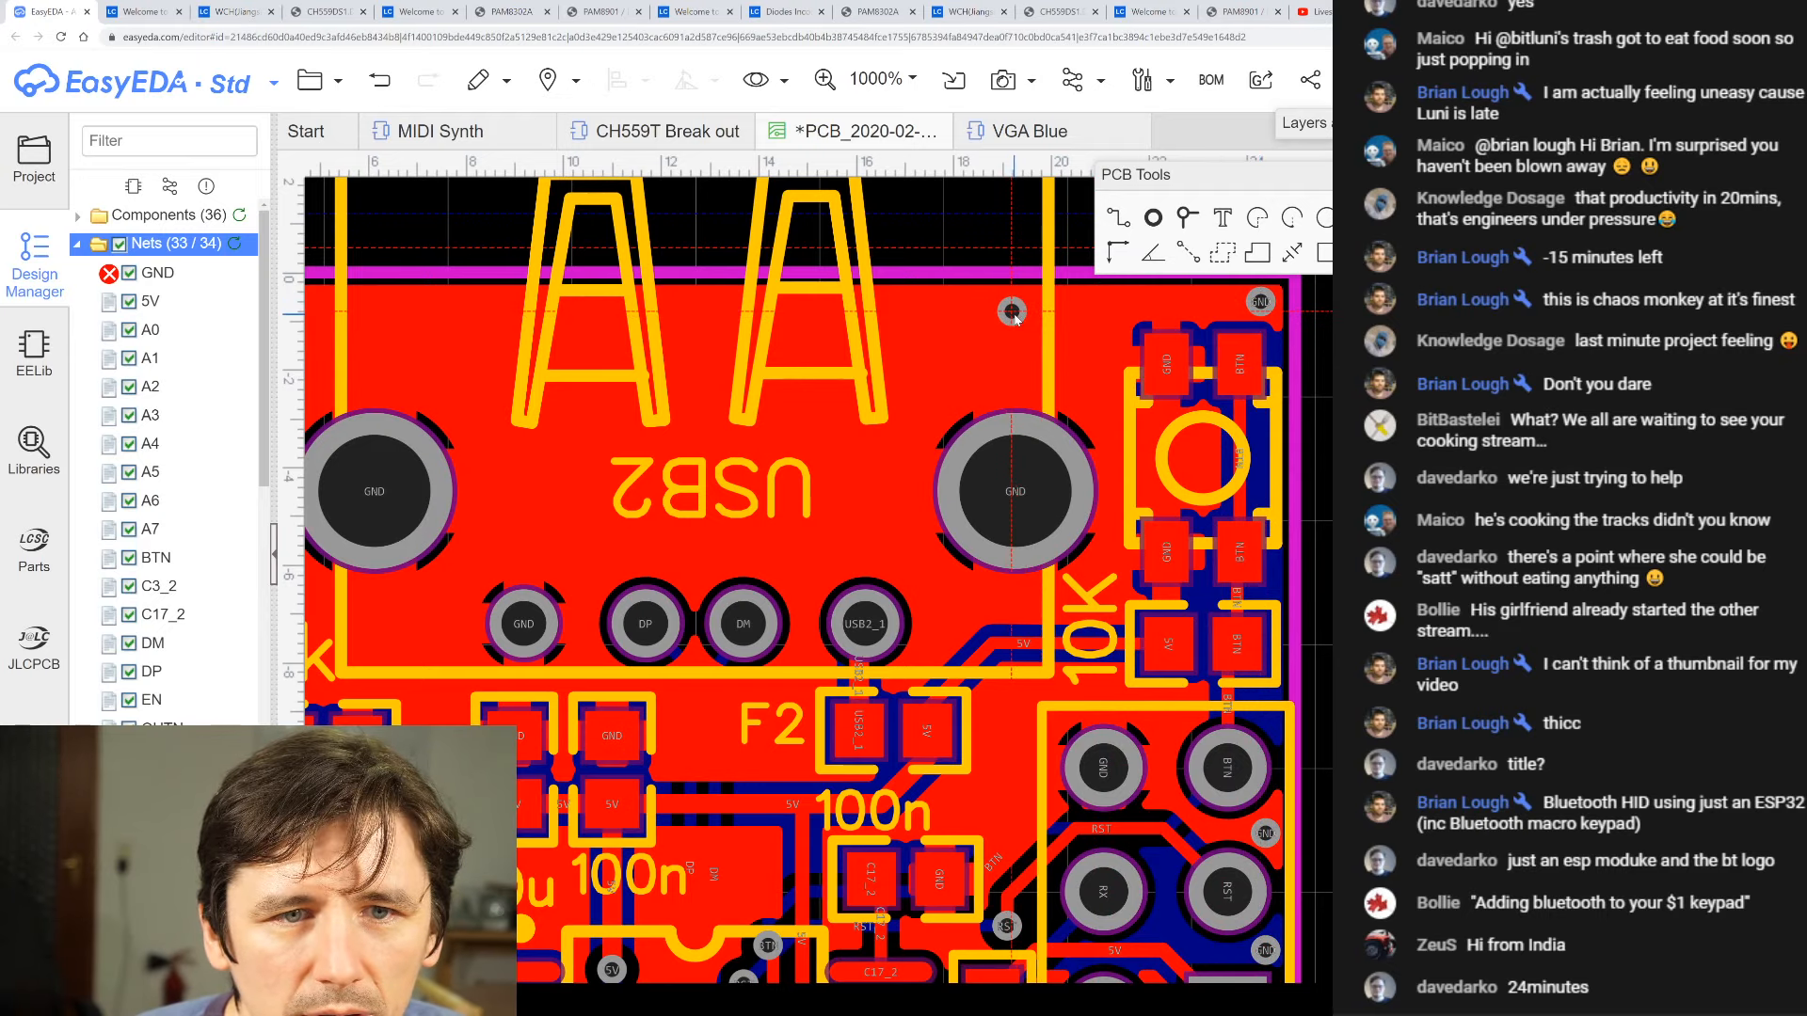
left_click(498, 309)
scroll(941, 519, "down", 1)
scroll(955, 524, "down", 1)
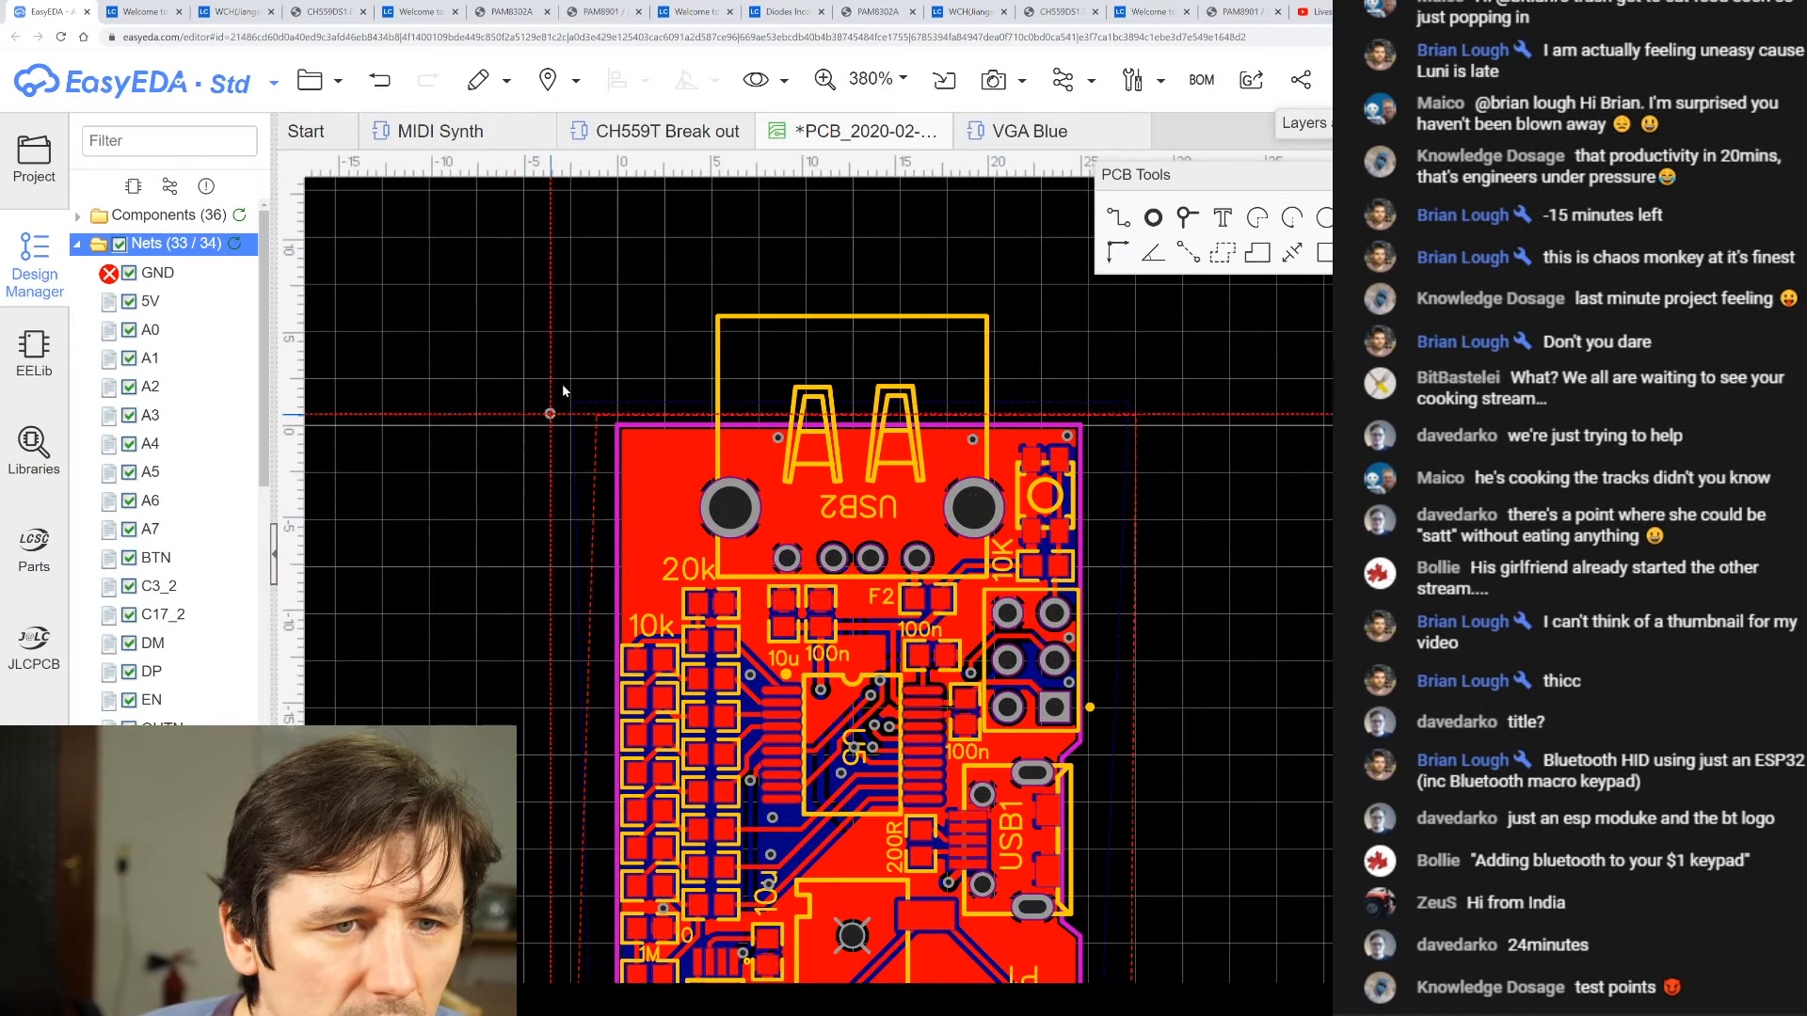
scroll(843, 585, "up", 3)
left_click(803, 598)
scroll(933, 732, "down", 4)
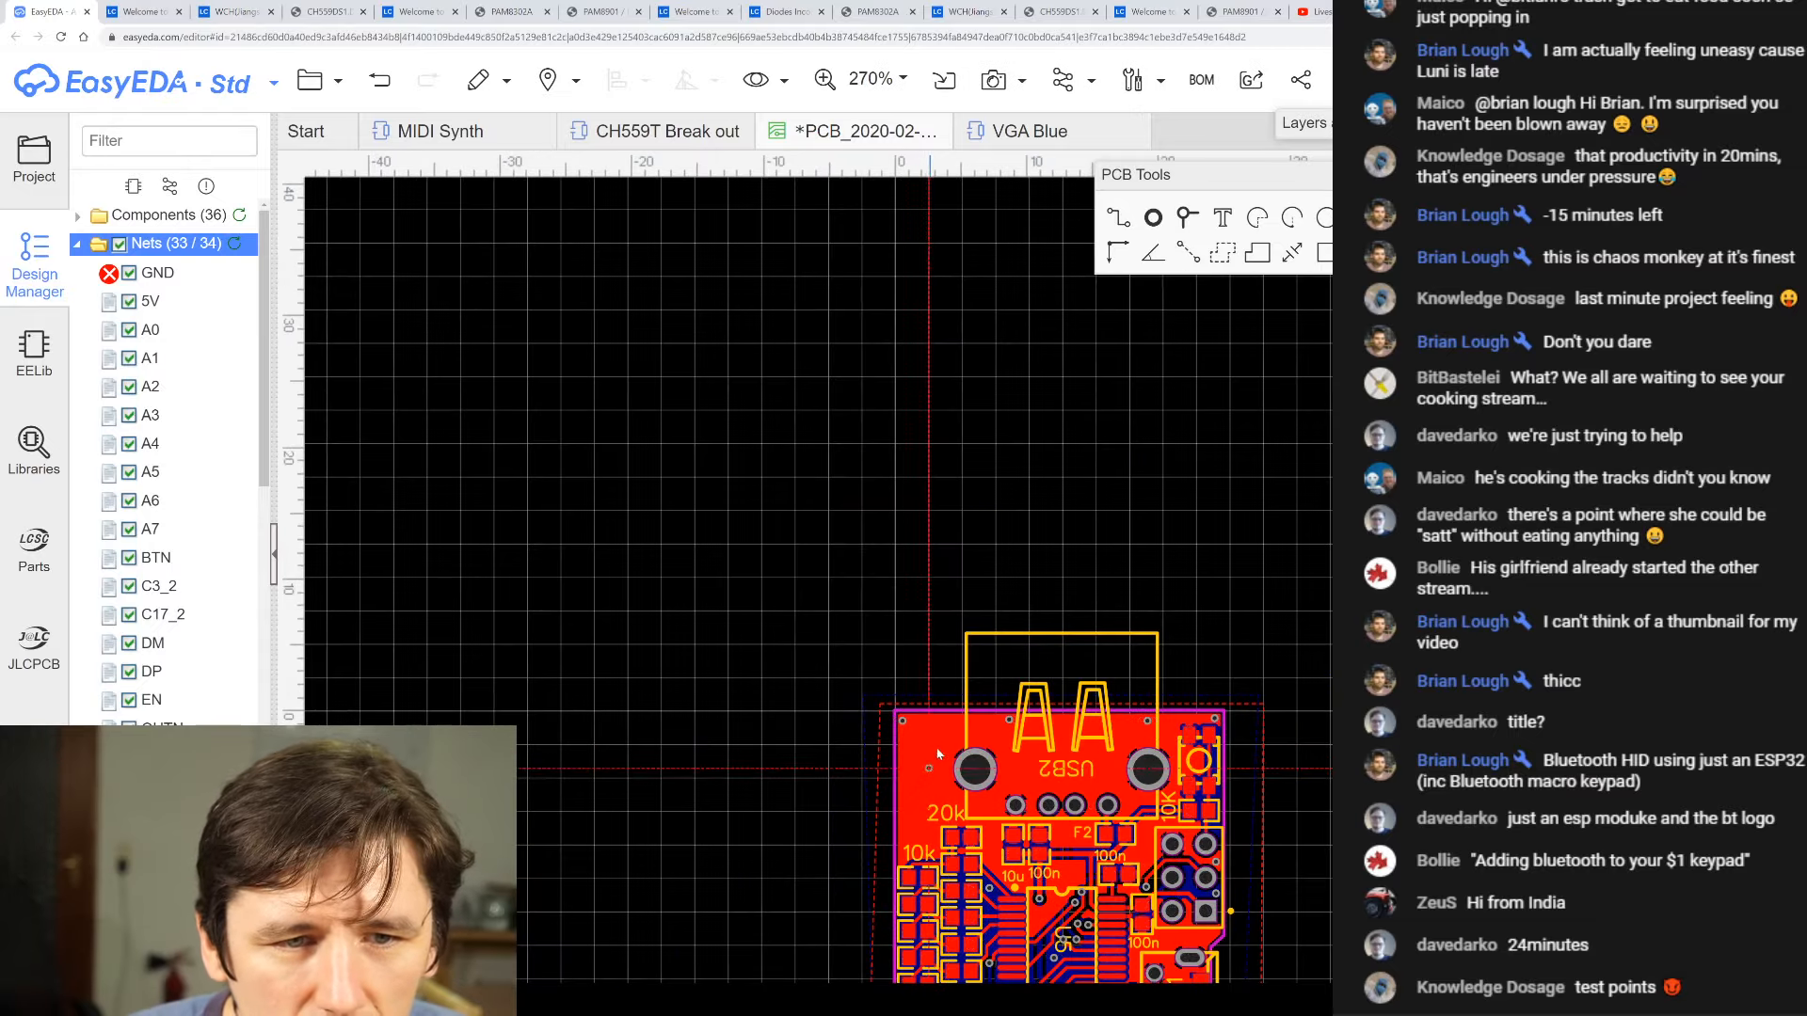
- Place a GND via at the board edge beside the 10u label, between the C3_2 and GND pads
scroll(908, 525, "up", 5)
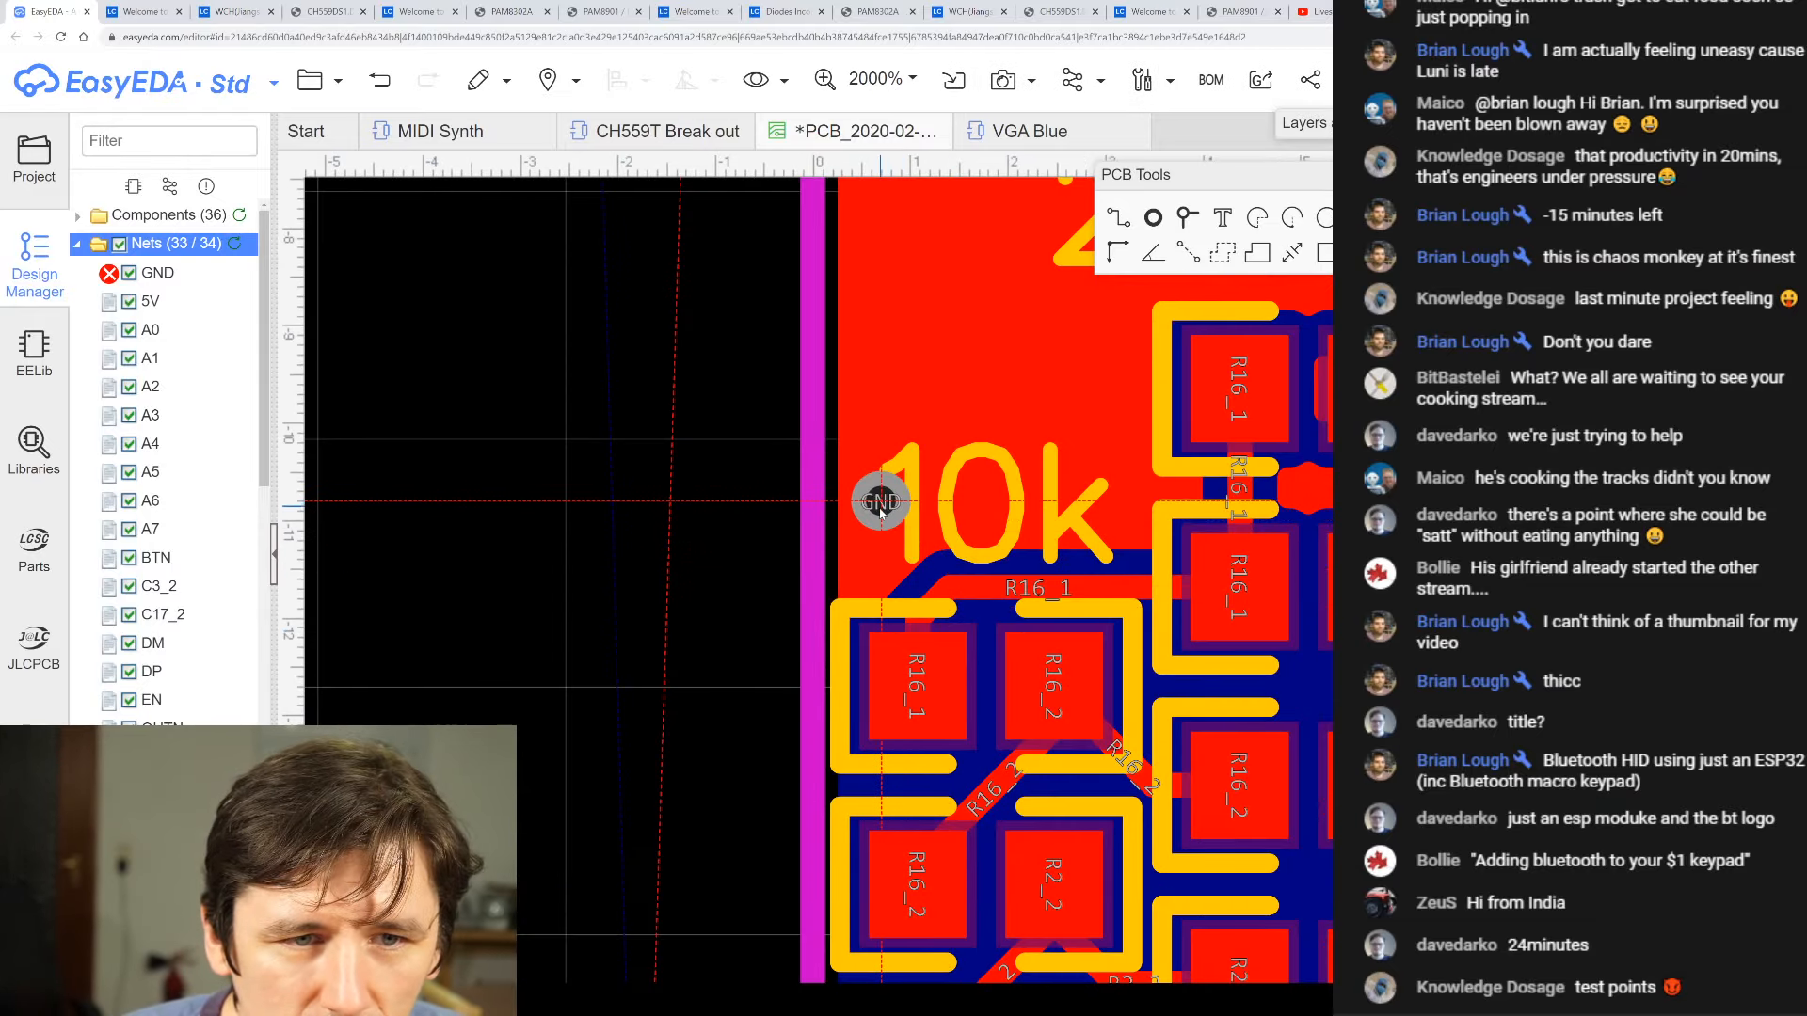
scroll(957, 596, "down", 6)
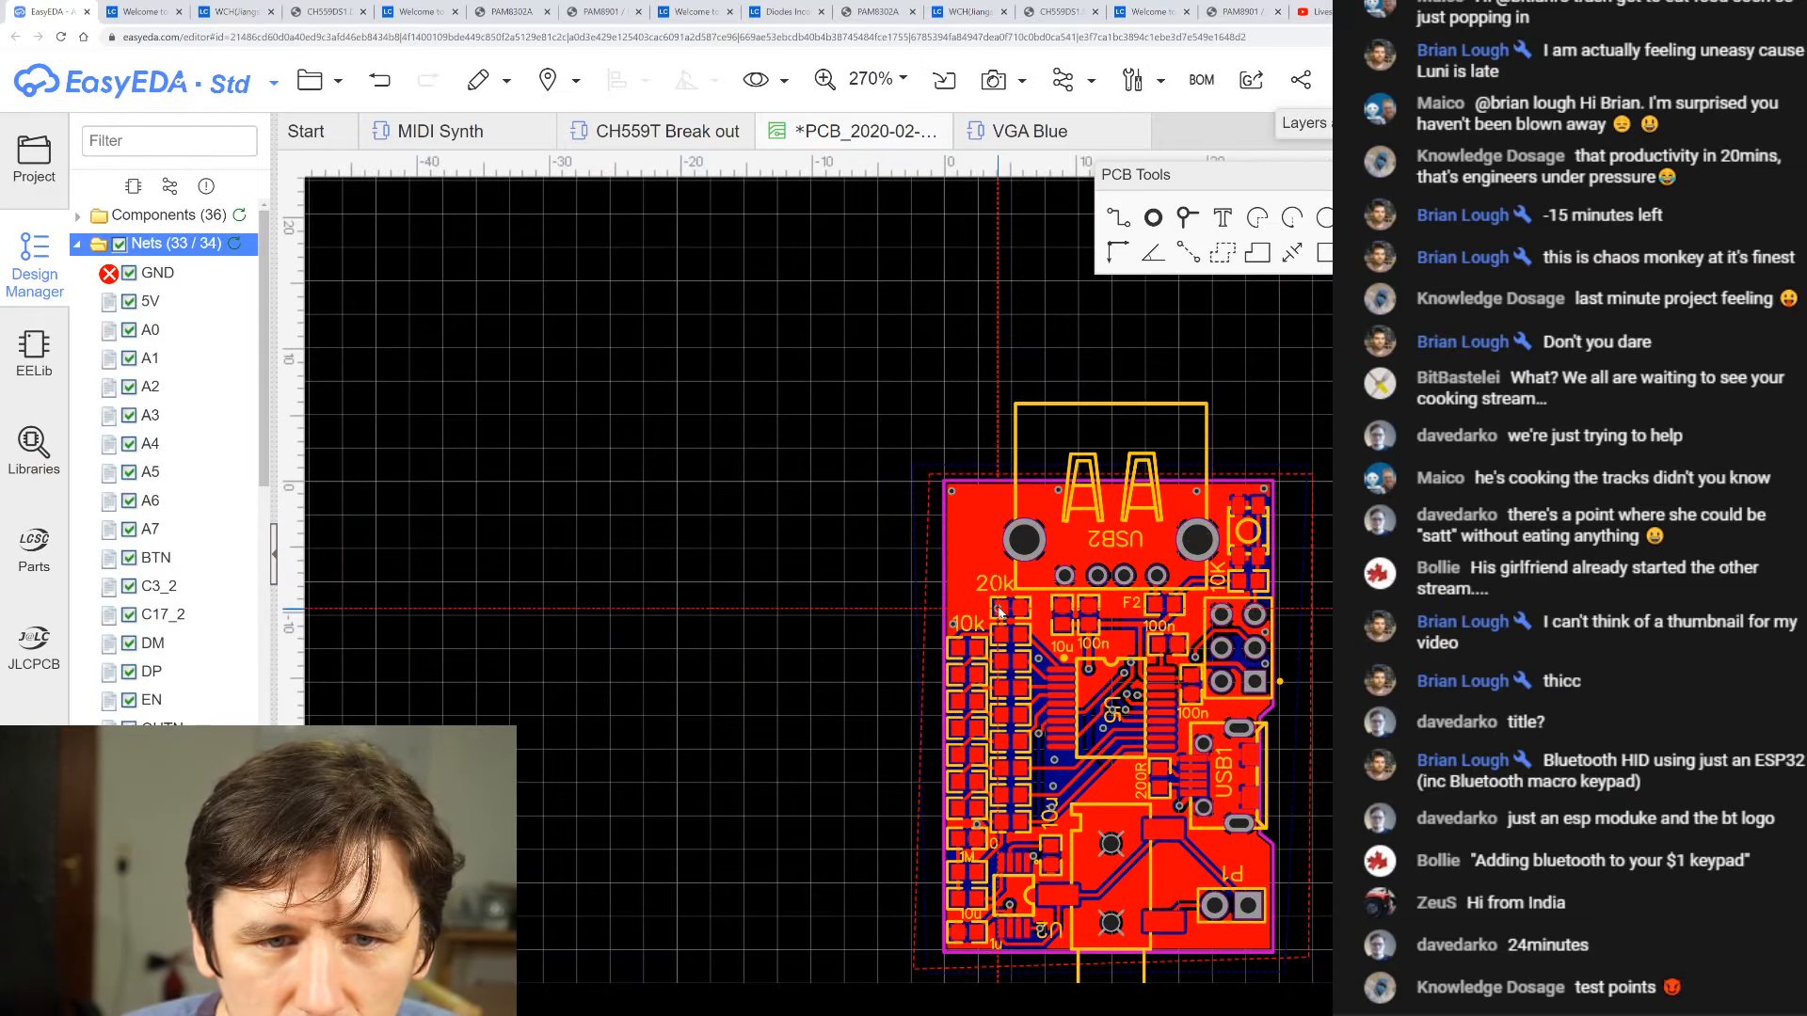
scroll(1046, 677, "down", 4)
scroll(1047, 690, "up", 8)
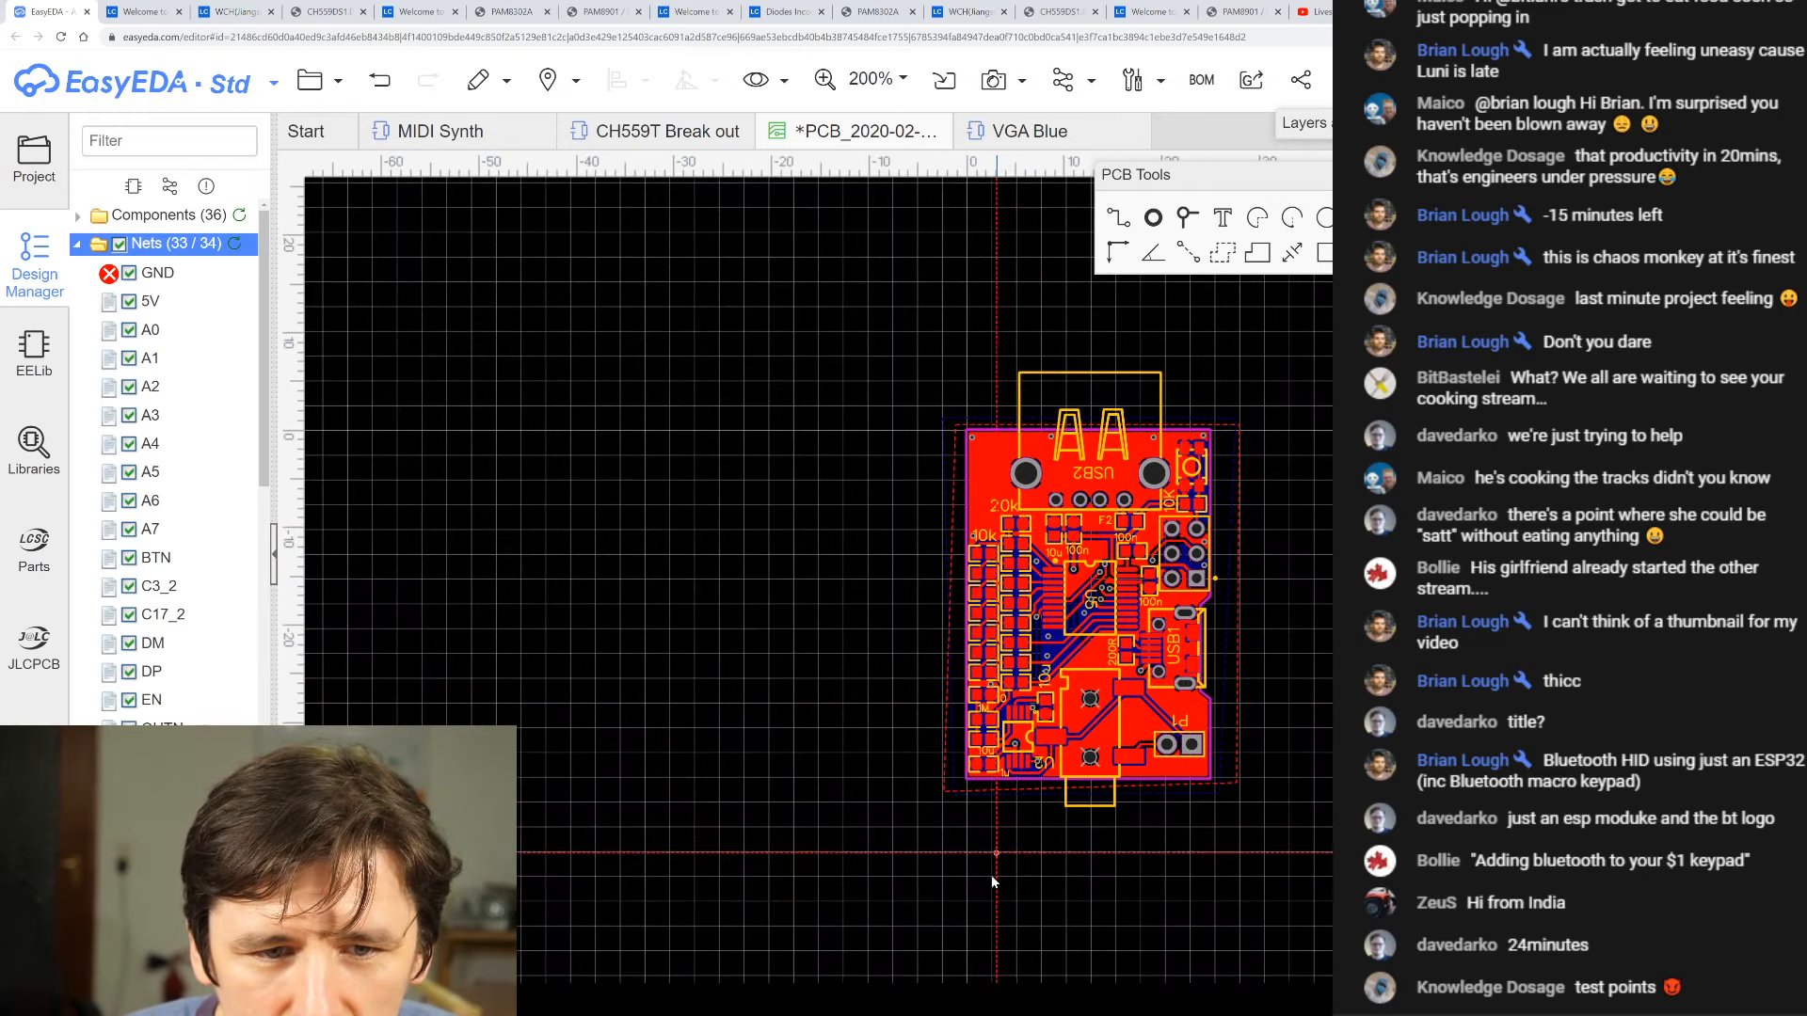
scroll(861, 512, "up", 2)
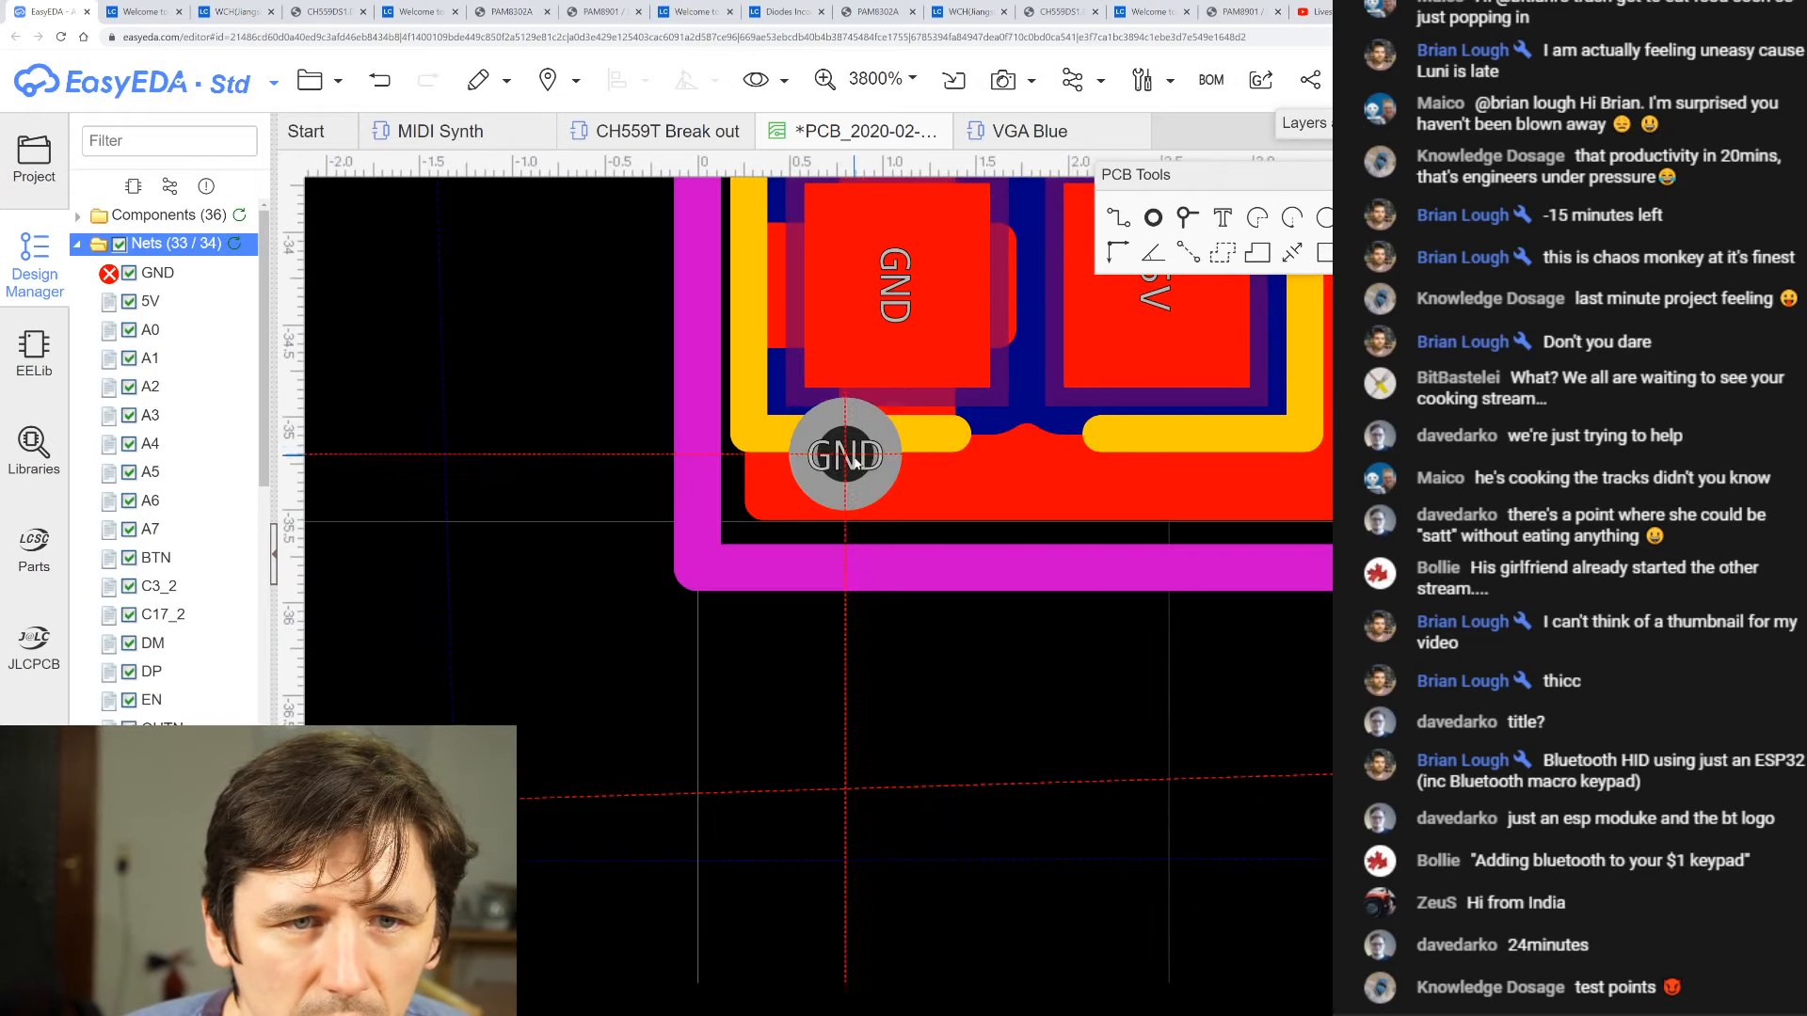
scroll(838, 453, "down", 3)
scroll(836, 381, "up", 3)
scroll(837, 381, "up", 1)
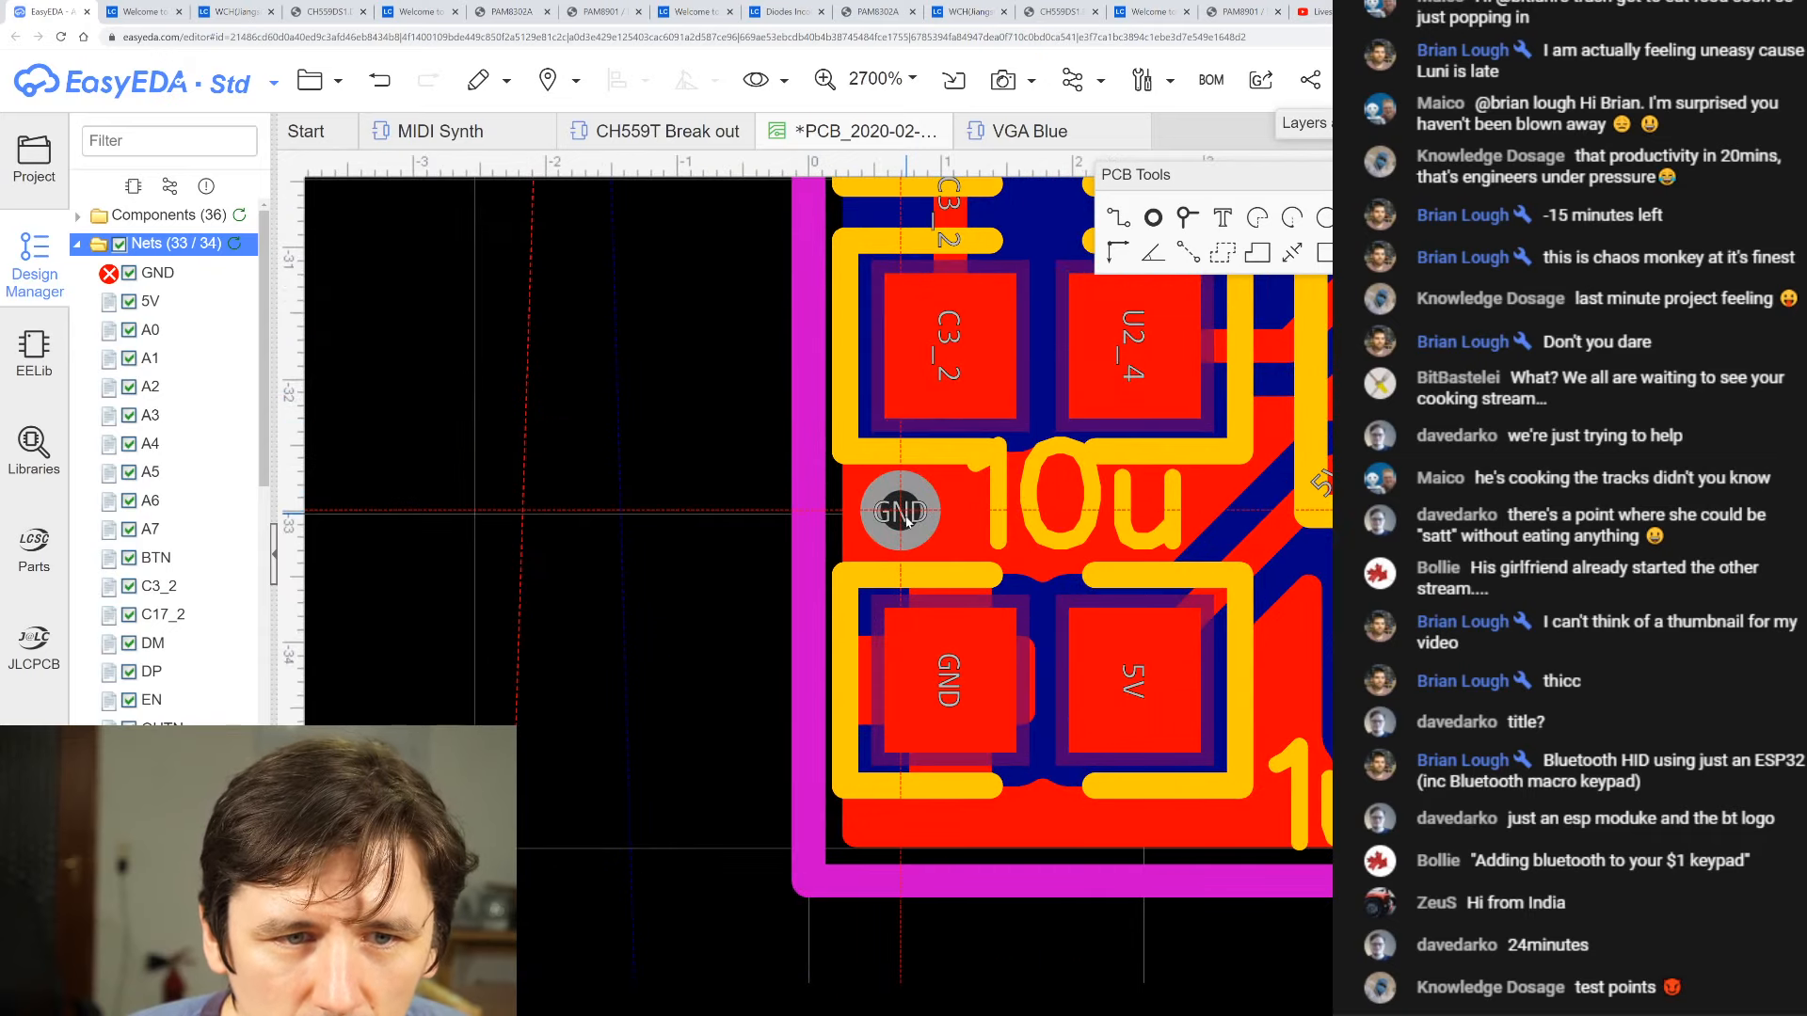
left_click(900, 521)
- Place GND vias beside U2 at the lower board edge, in the corner below P1, between the OUTN pad and P1, and below USB1
scroll(649, 751, "down", 3)
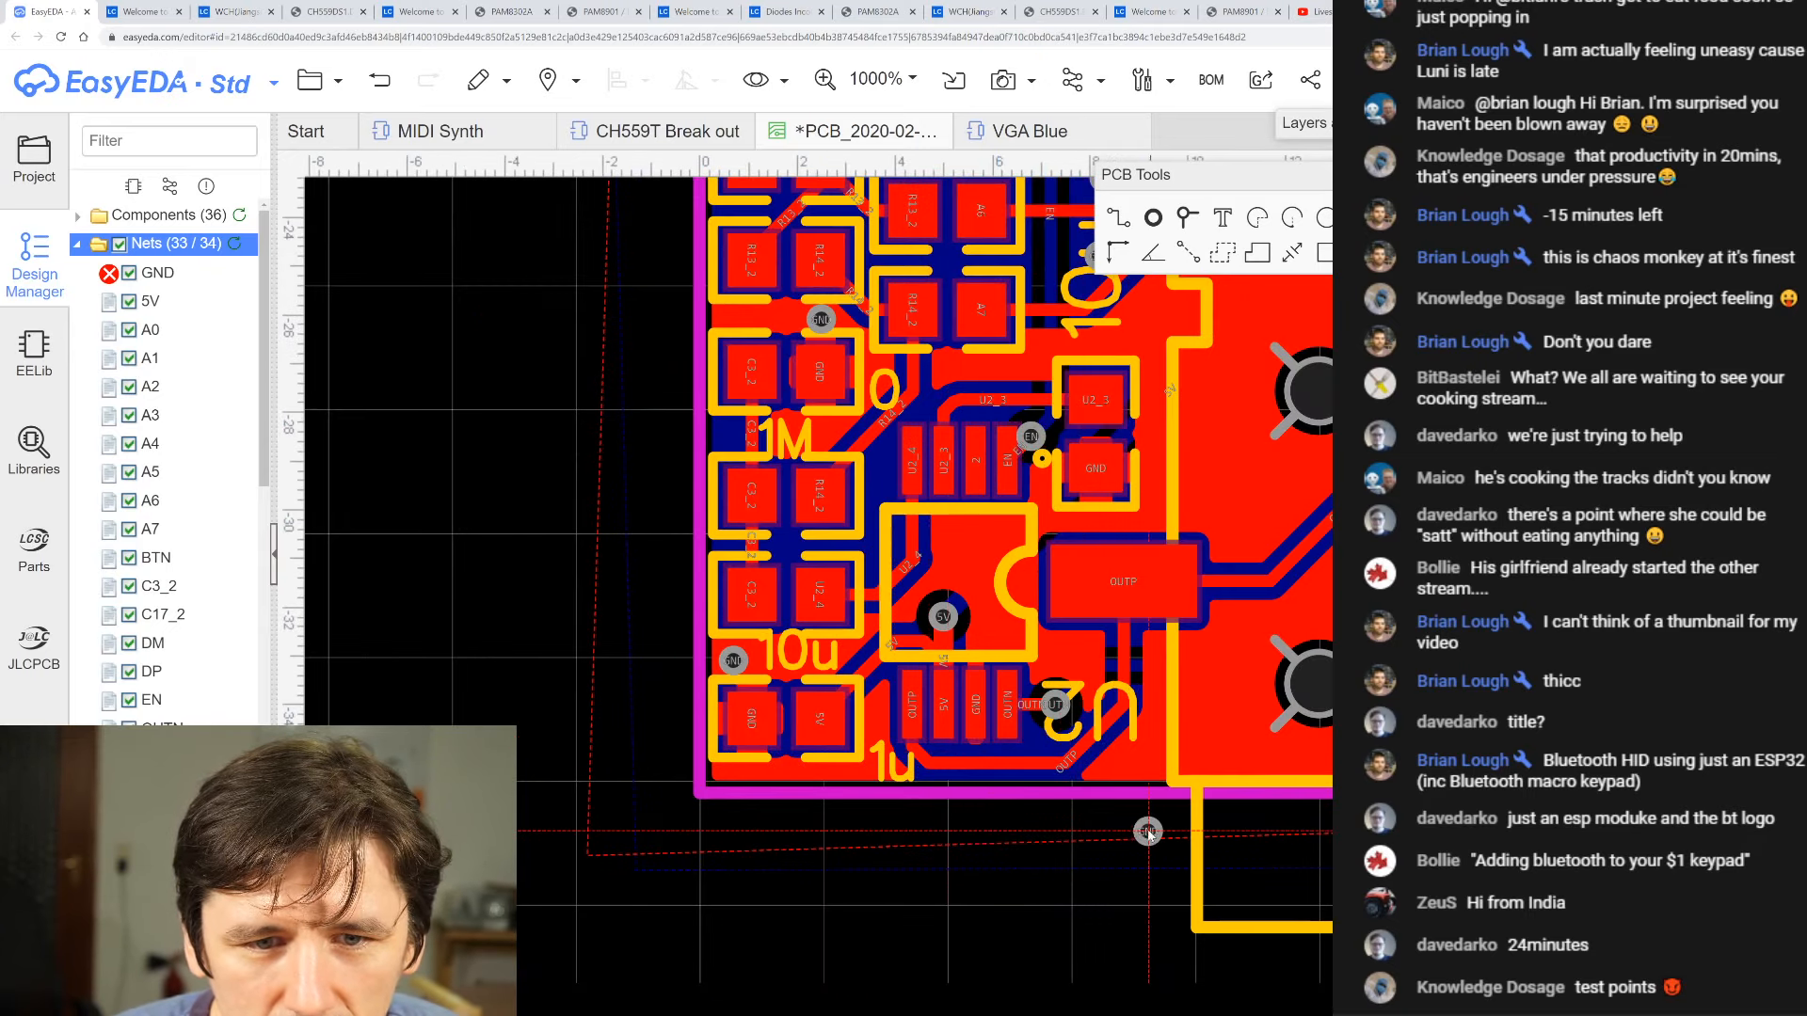
scroll(1127, 821, "down", 2)
scroll(1121, 816, "down", 2)
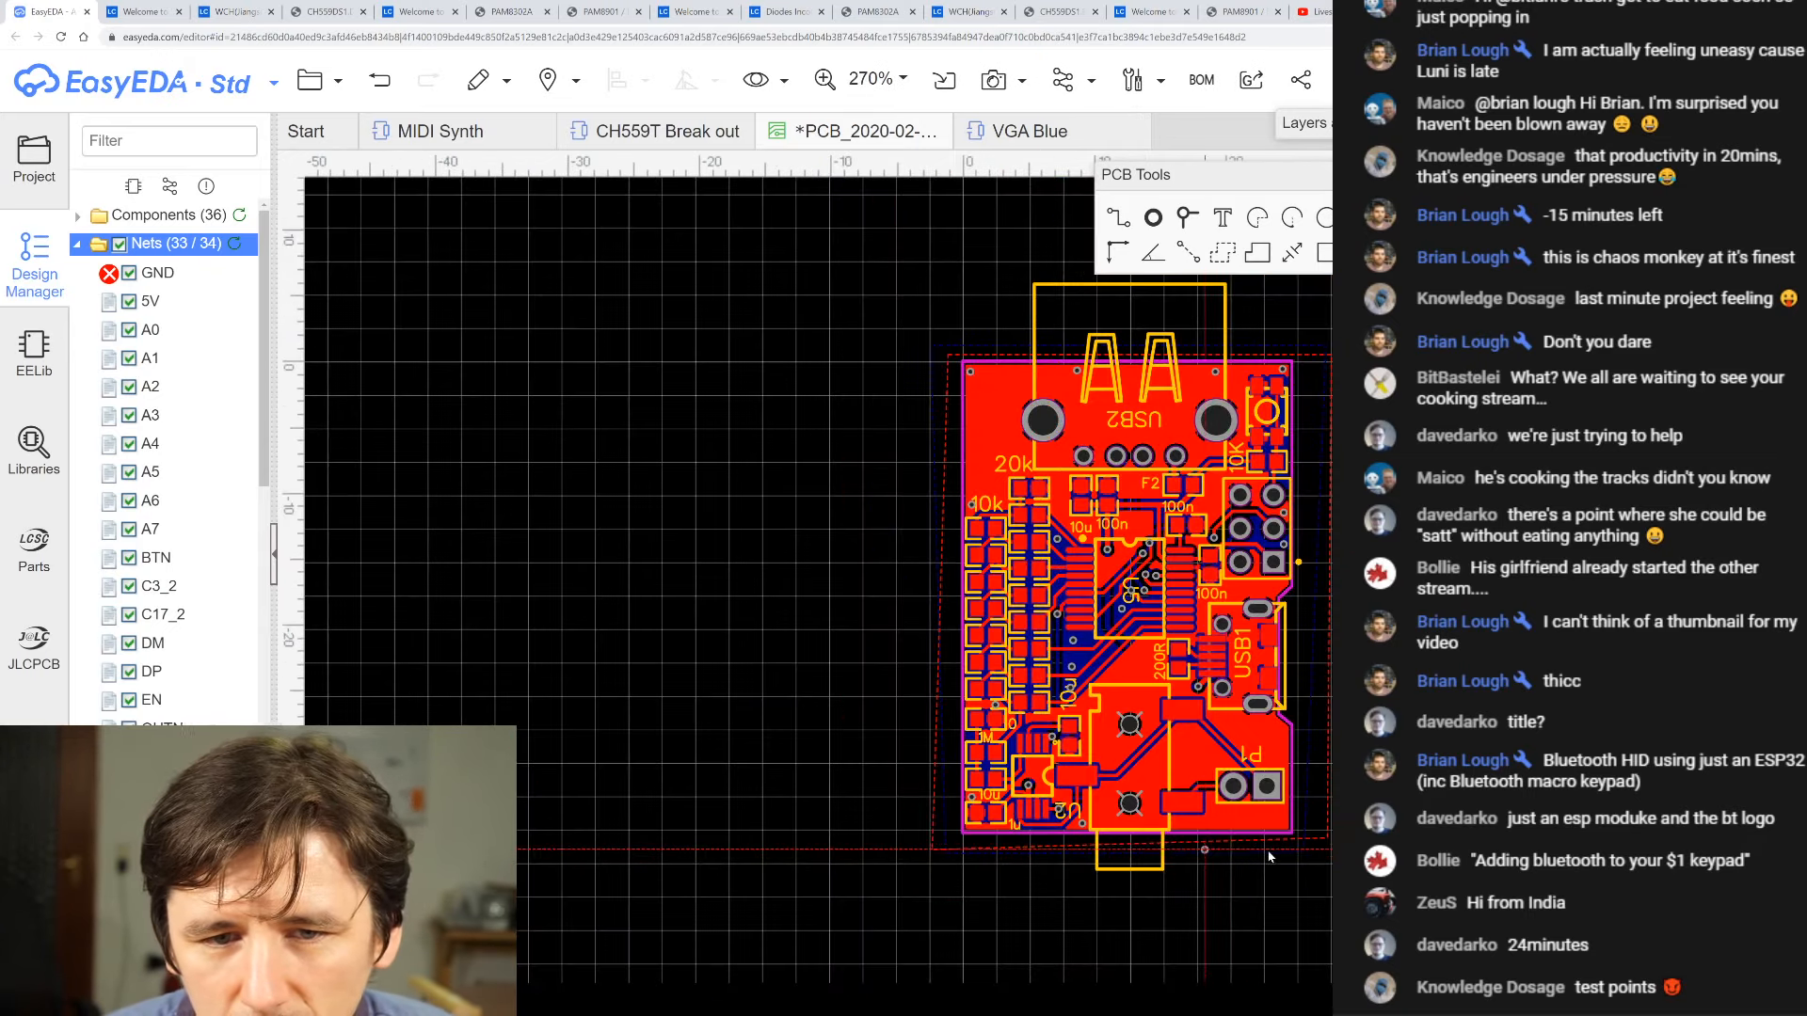
scroll(1242, 757, "up", 4)
left_click(1251, 750)
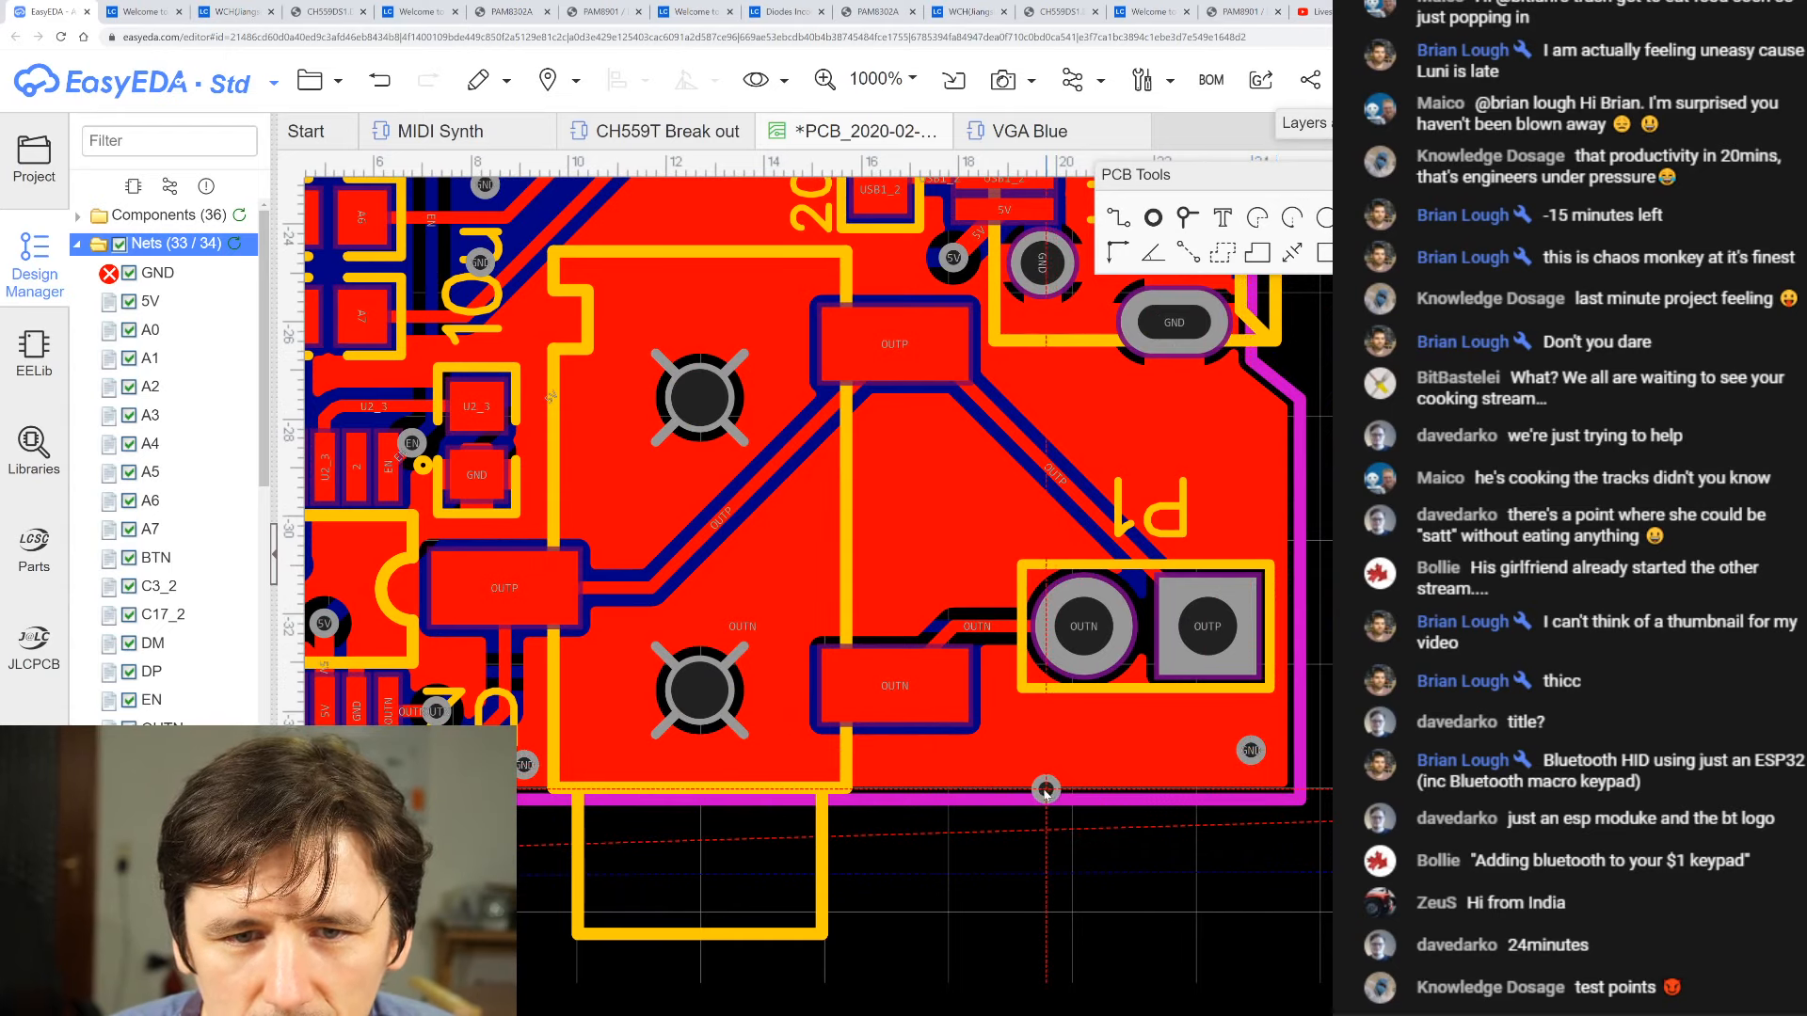
left_click(1001, 685)
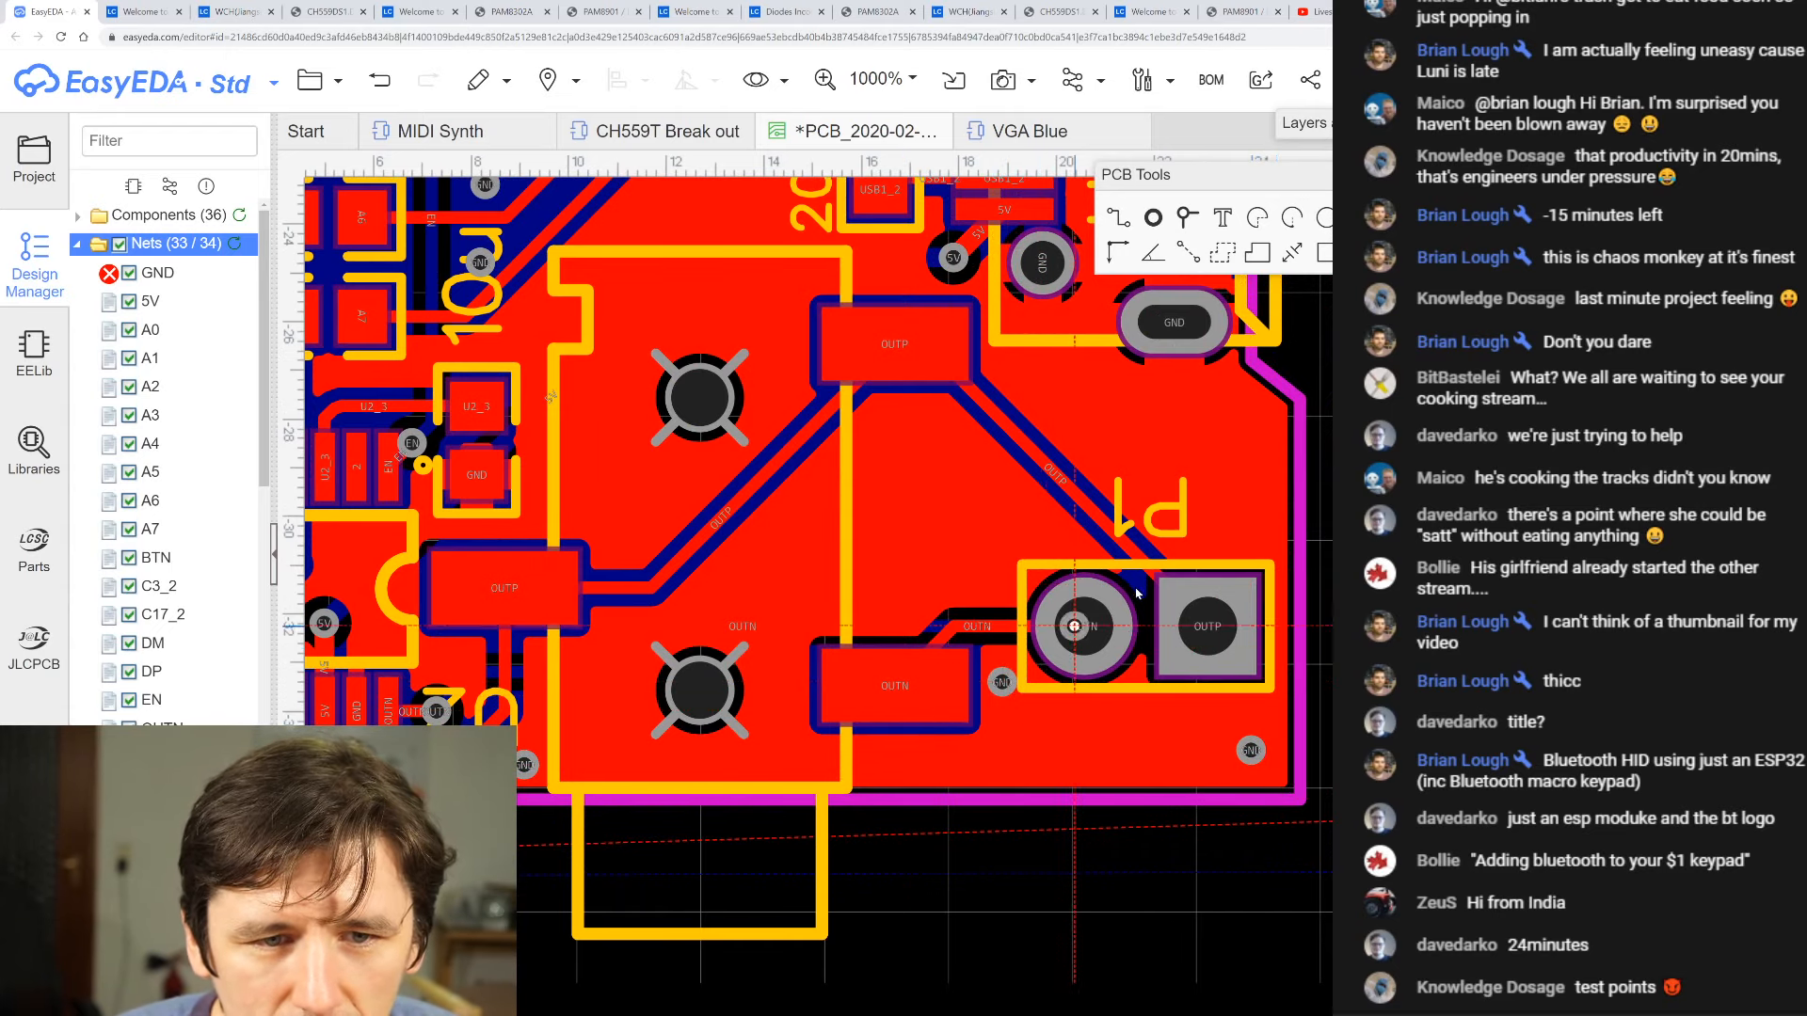
scroll(1236, 453, "down", 2)
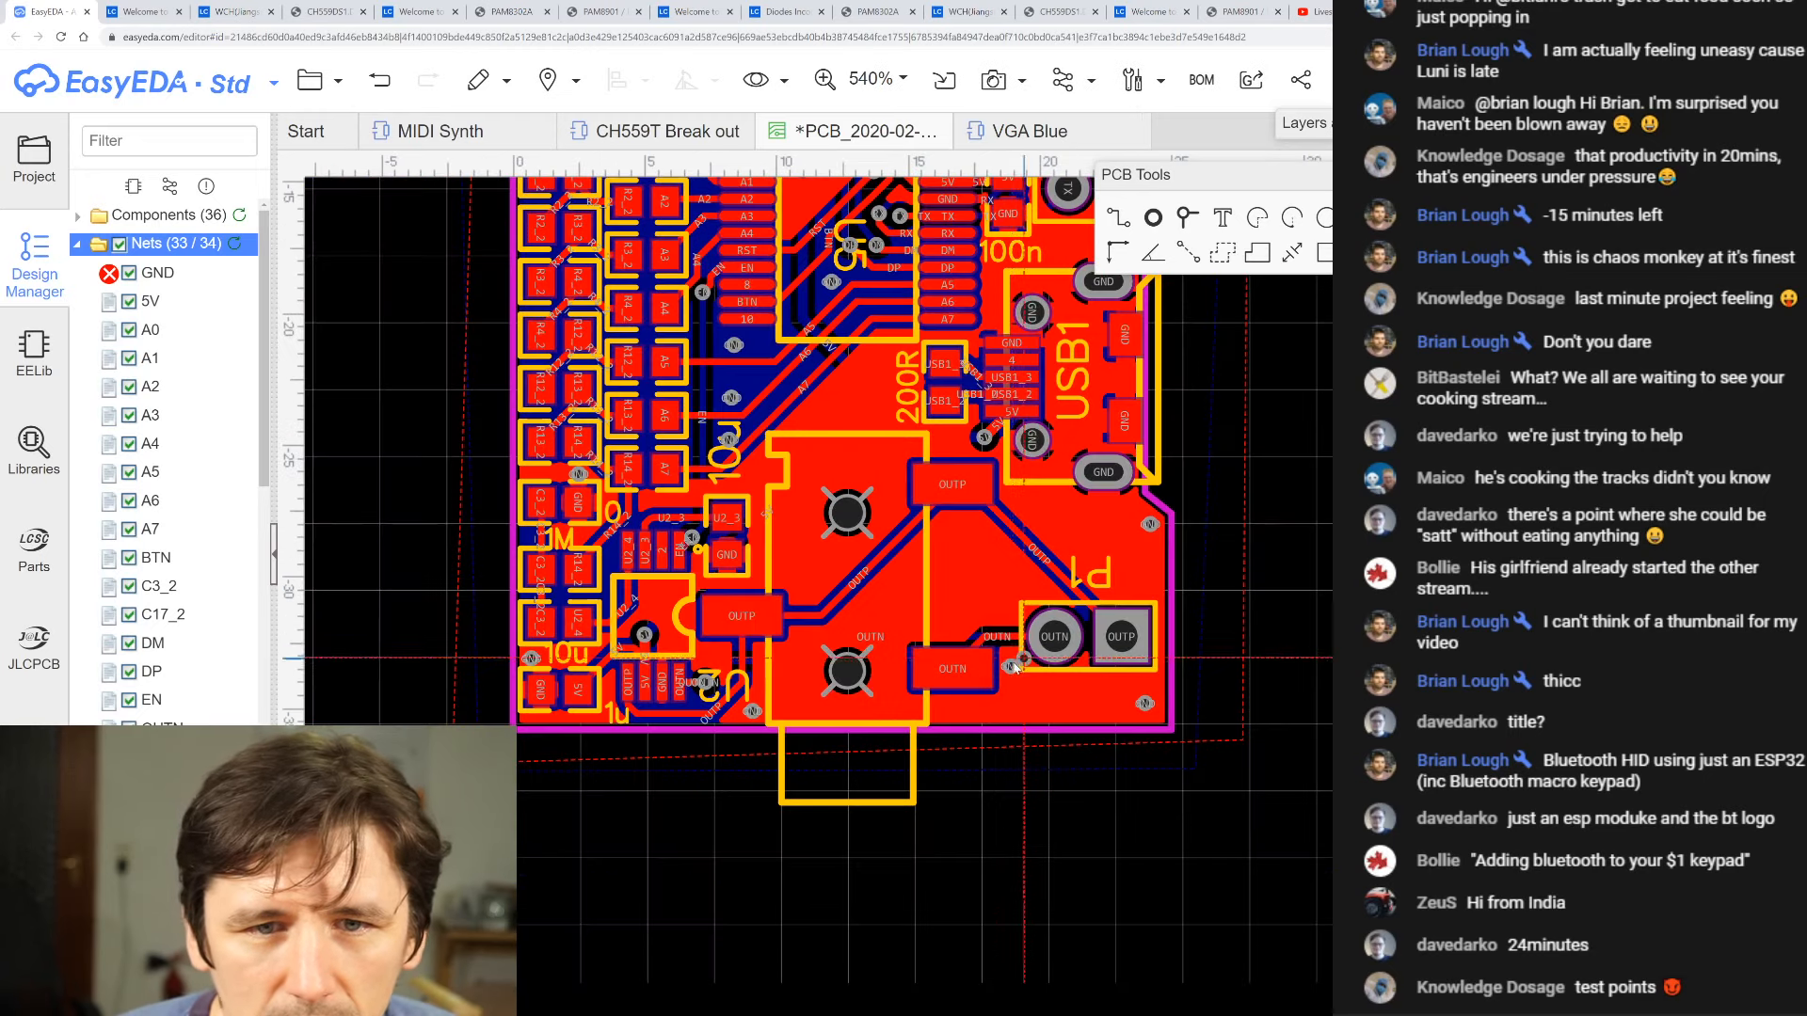
scroll(1012, 402, "up", 2)
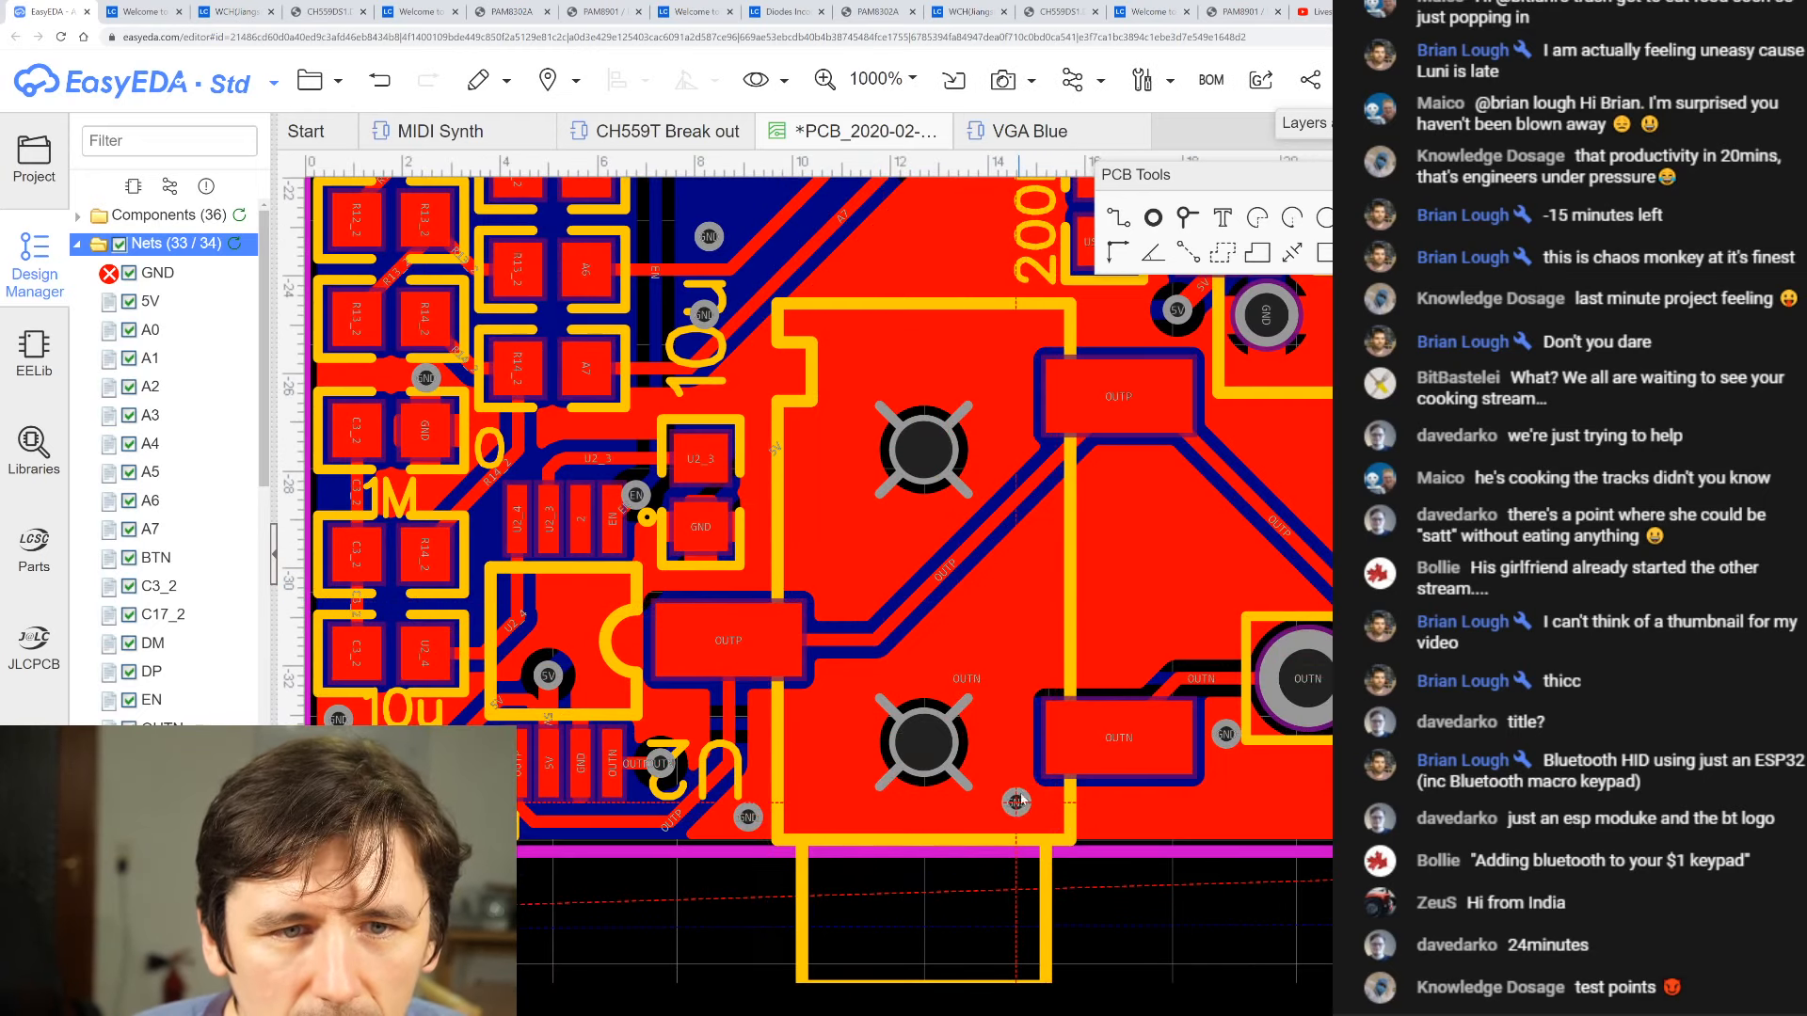
- Place GND vias beside the jack's upper hole, next to the OUTP track, inside U2's outline and at U5's lower edge
scroll(1035, 565, "down", 2)
scroll(1035, 504, "up", 2)
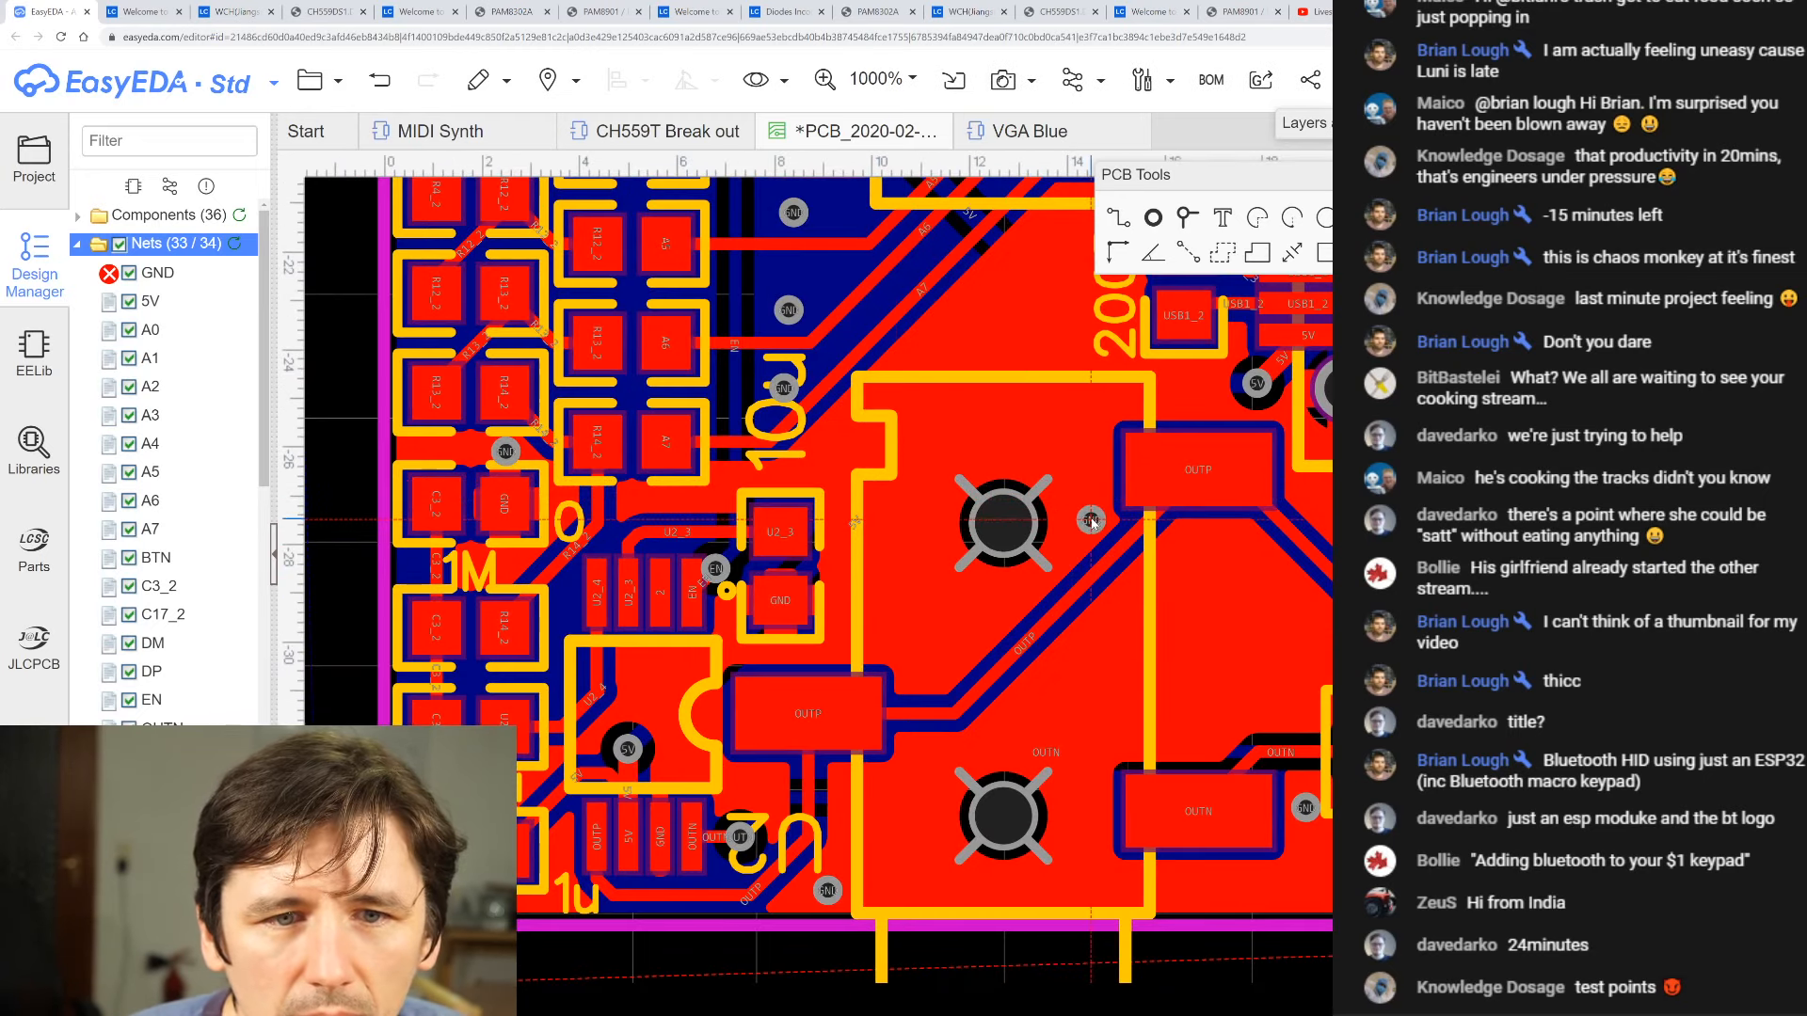
left_click(1095, 514)
left_click(920, 671)
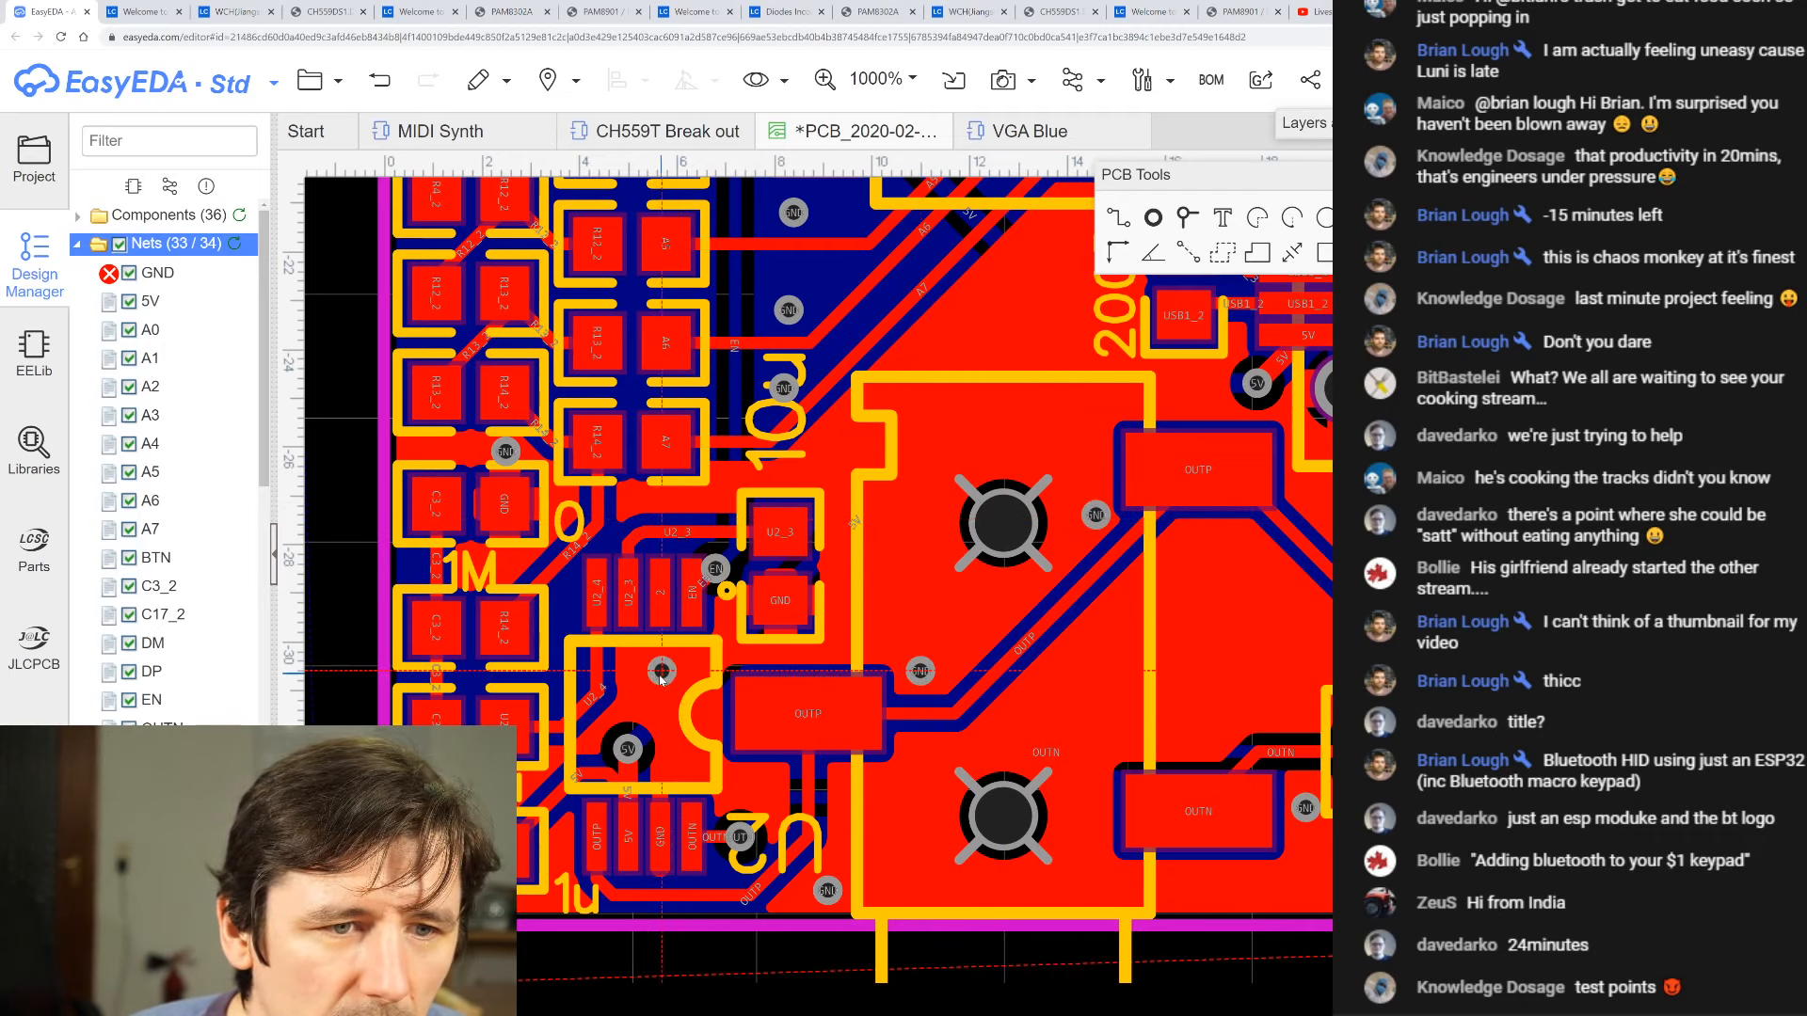
scroll(800, 442, "down", 2)
scroll(870, 416, "up", 2)
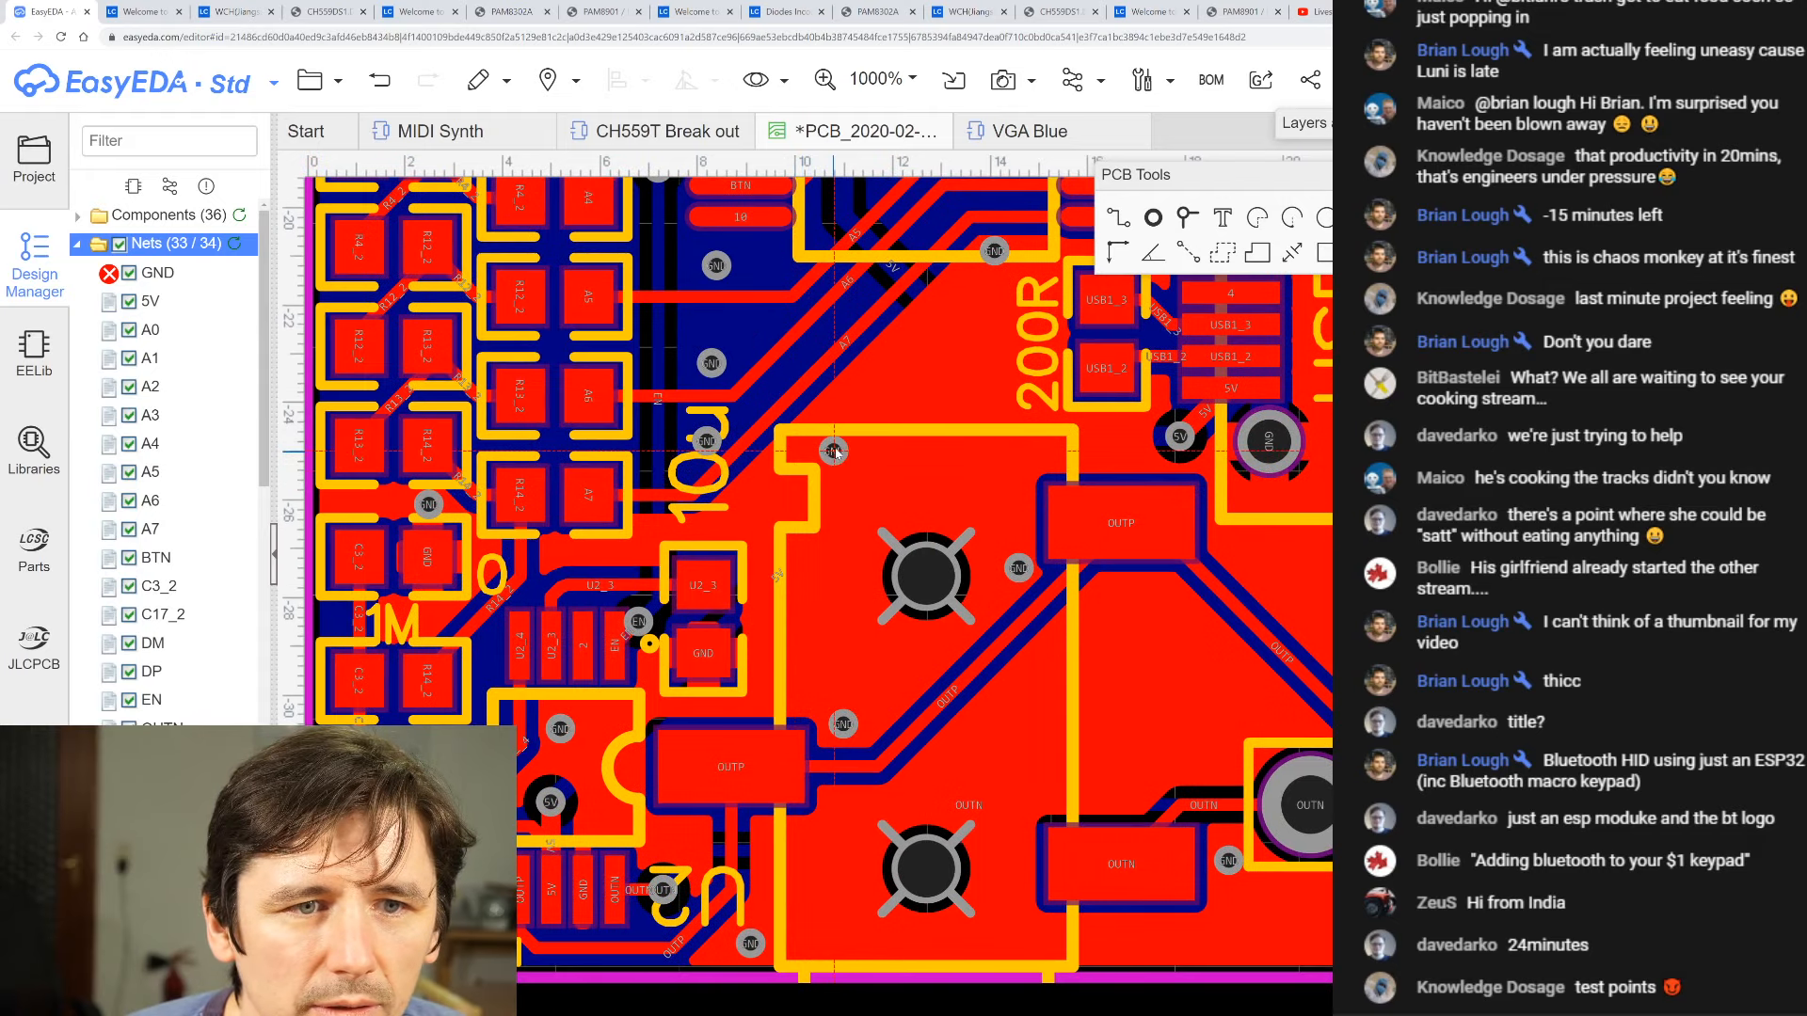
- Select the copper area by its outline and rebuild the board's copper areas
scroll(911, 545, "down", 2)
scroll(920, 571, "down", 1)
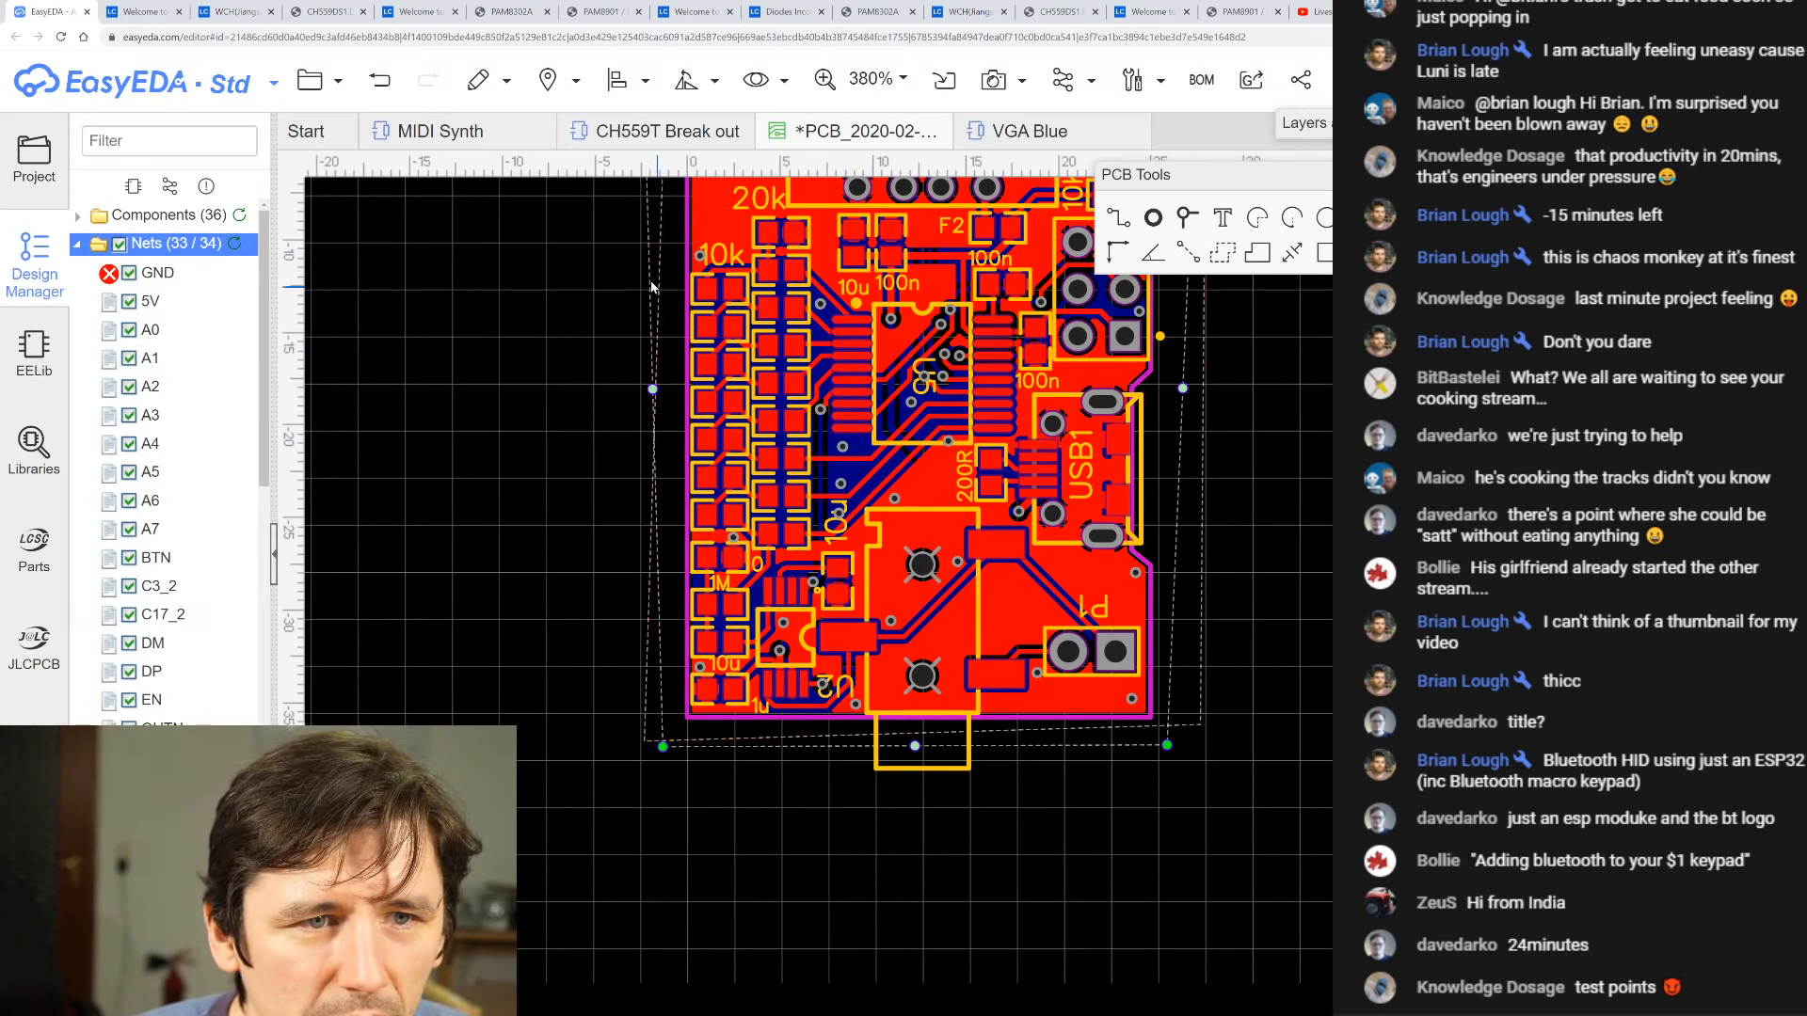
left_click(654, 425)
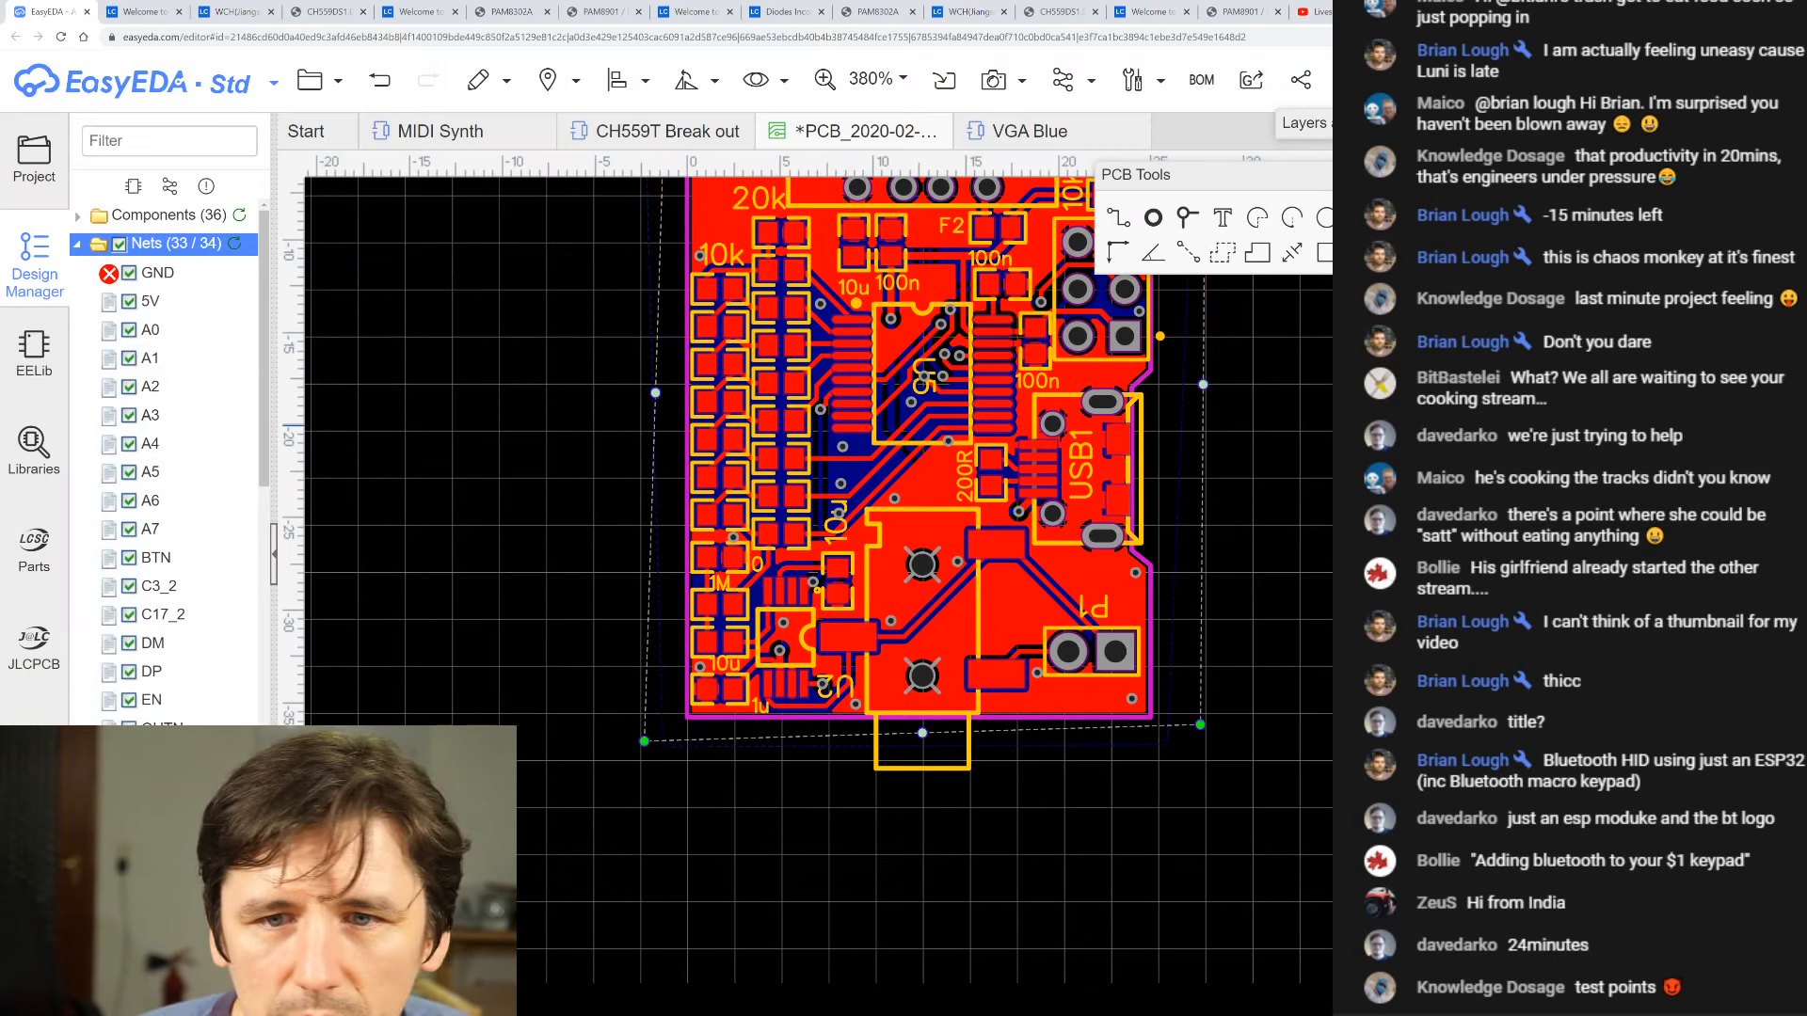
key("shift+b")
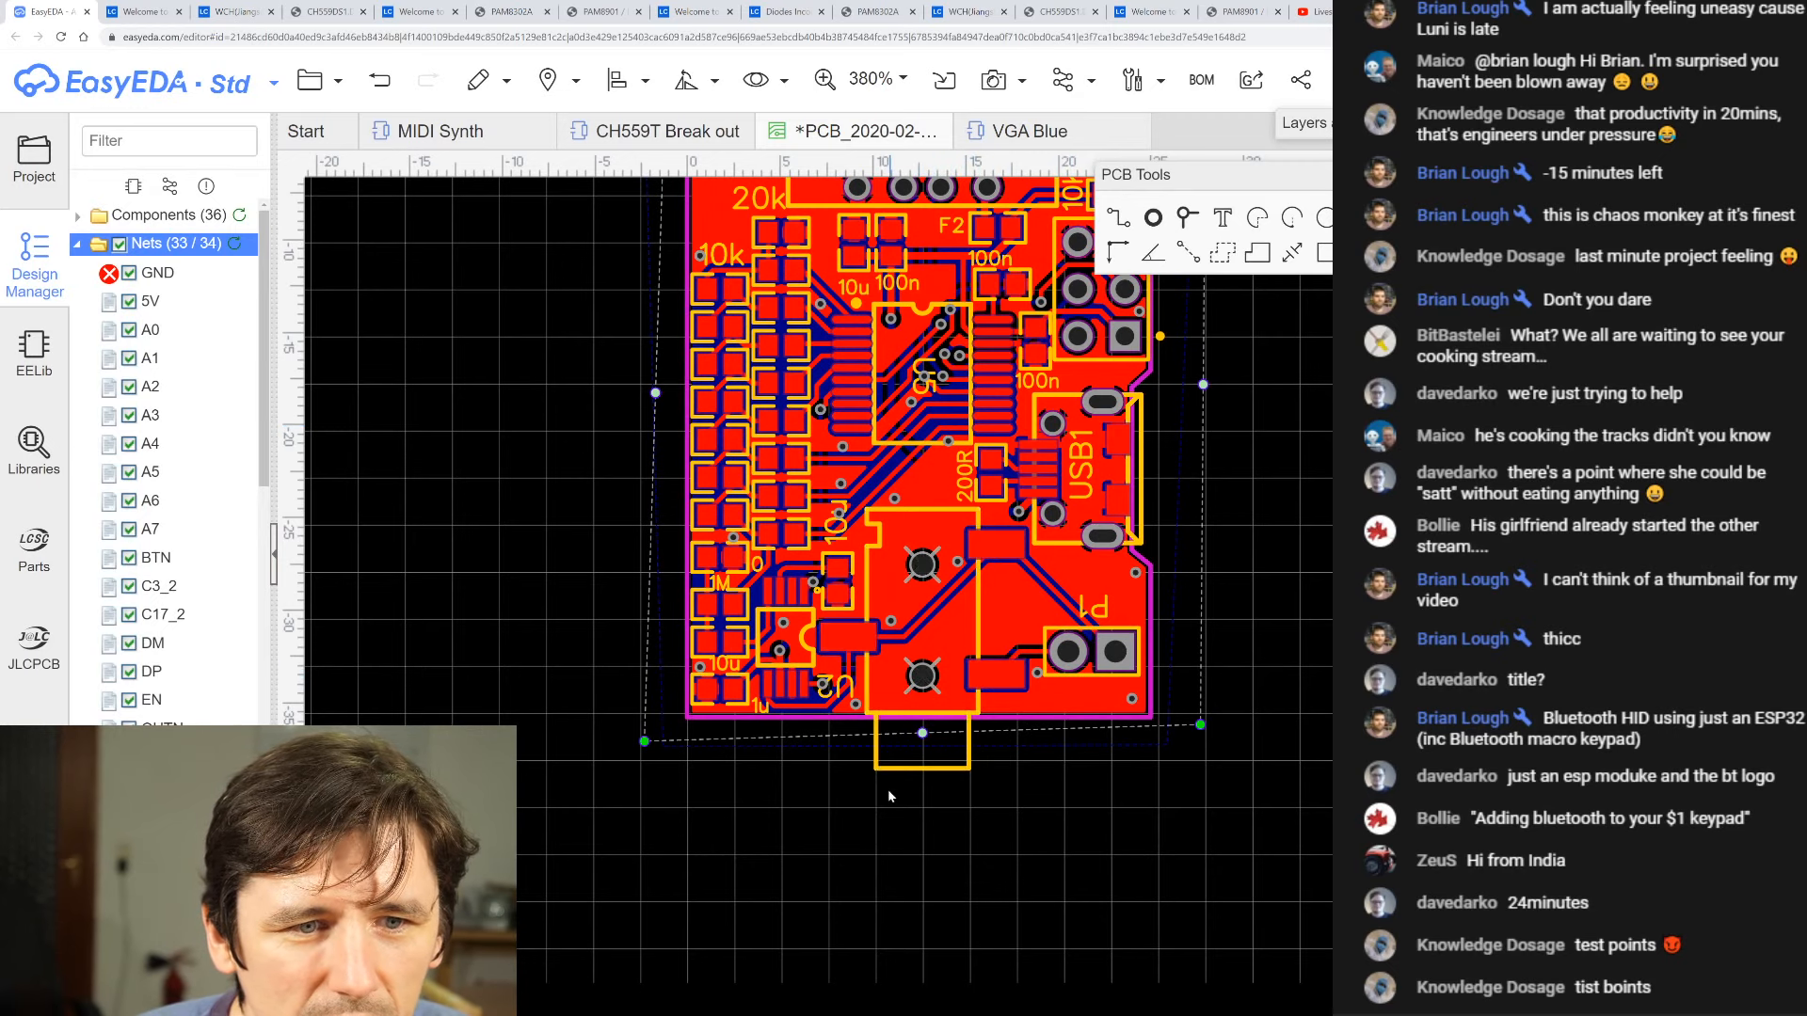
- Refresh the net list in the design manager, collapse it and run the design rule check
scroll(857, 758, "down", 3)
scroll(613, 411, "up", 3)
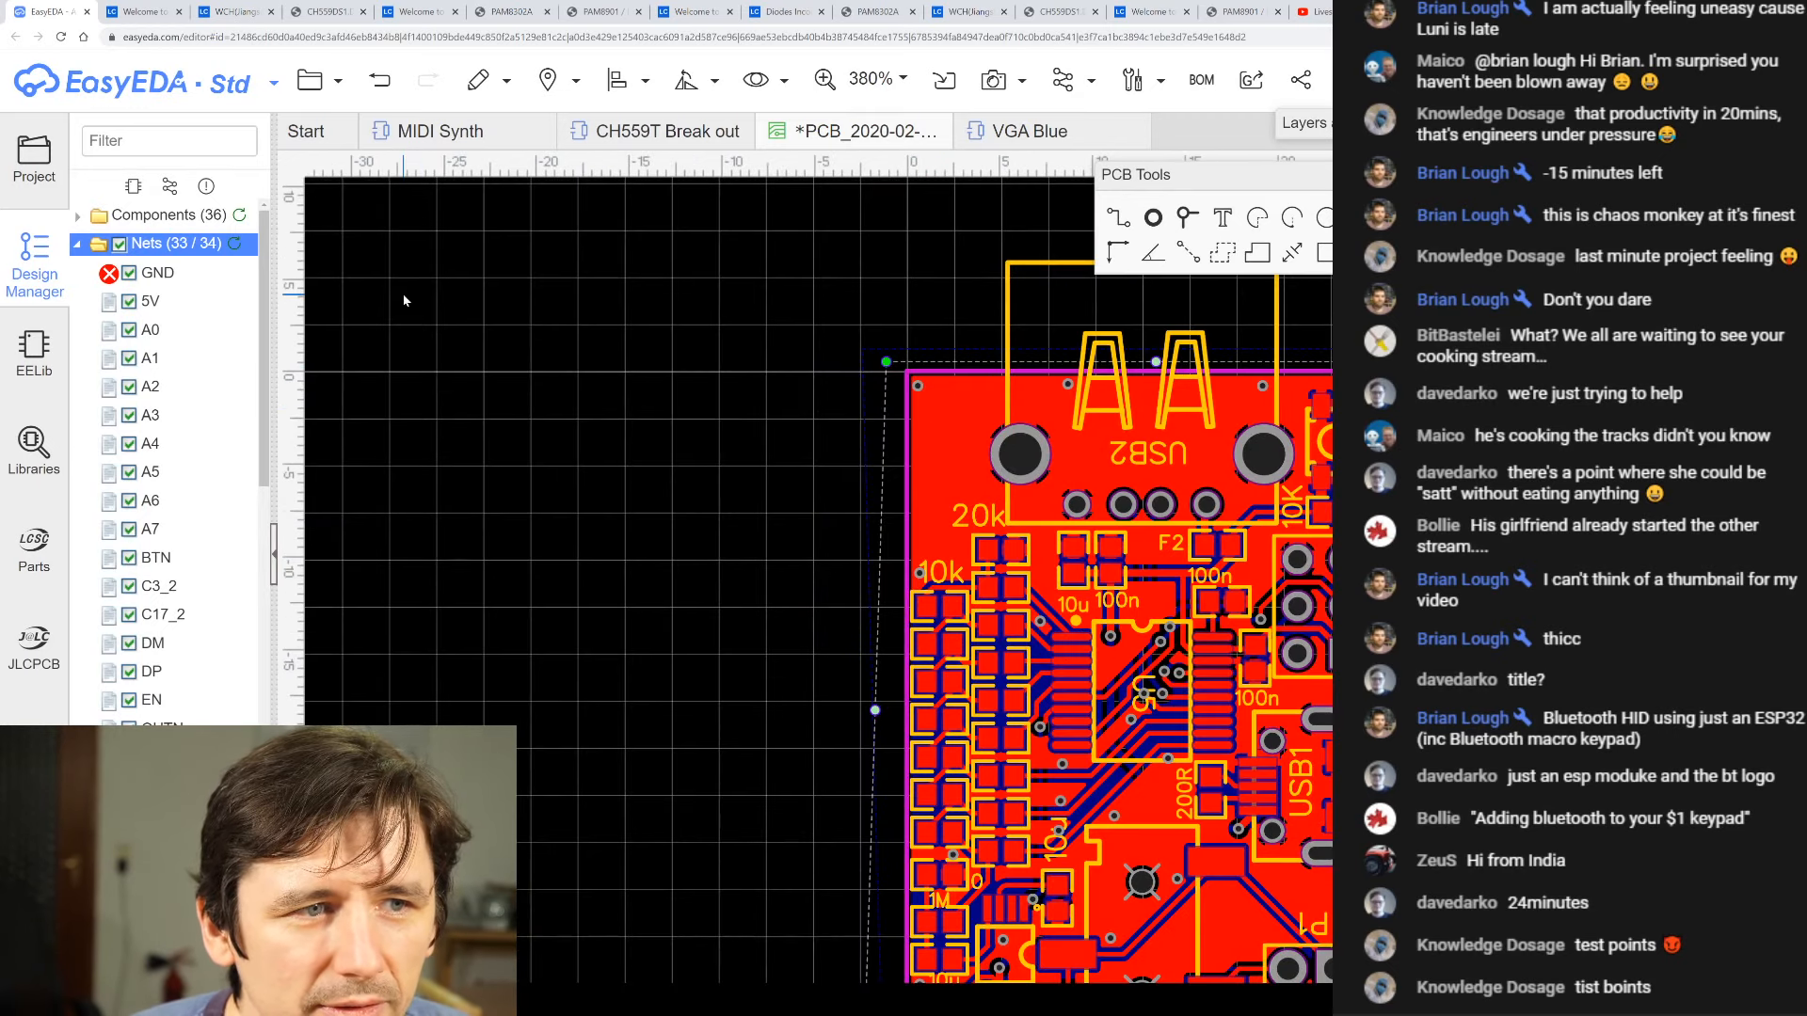
left_click(235, 245)
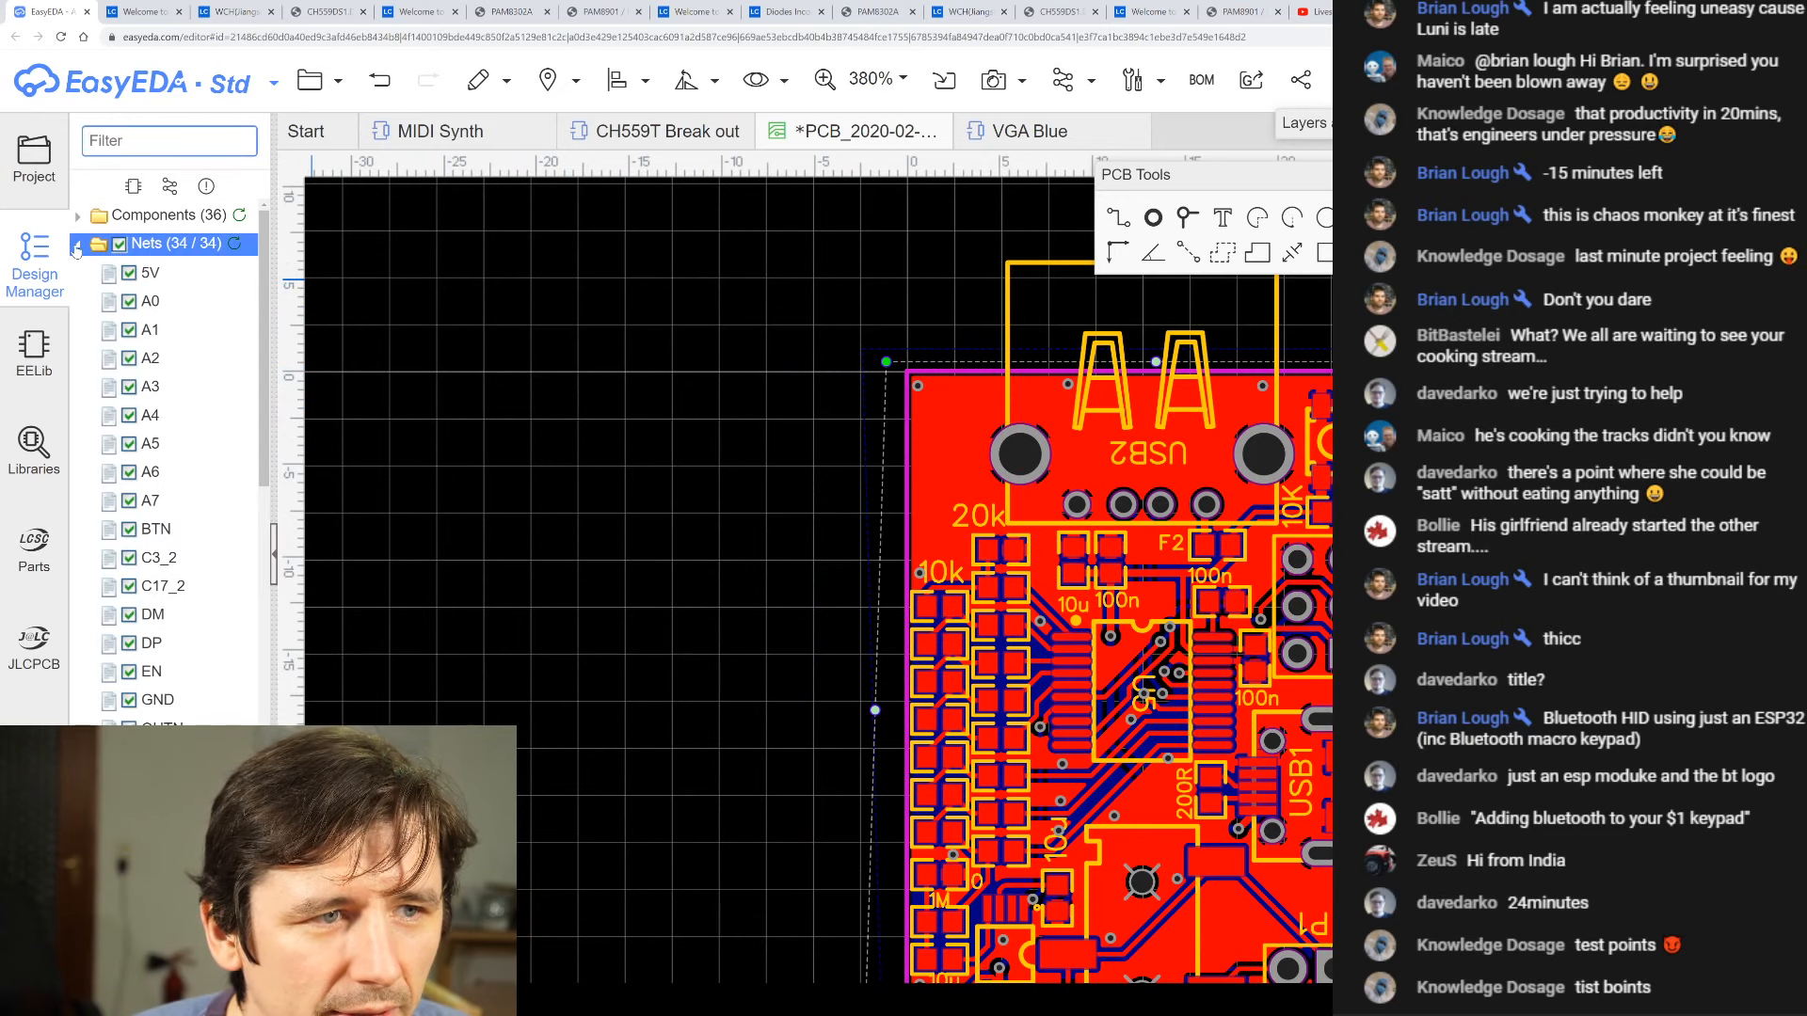
left_click(76, 245)
left_click(220, 272)
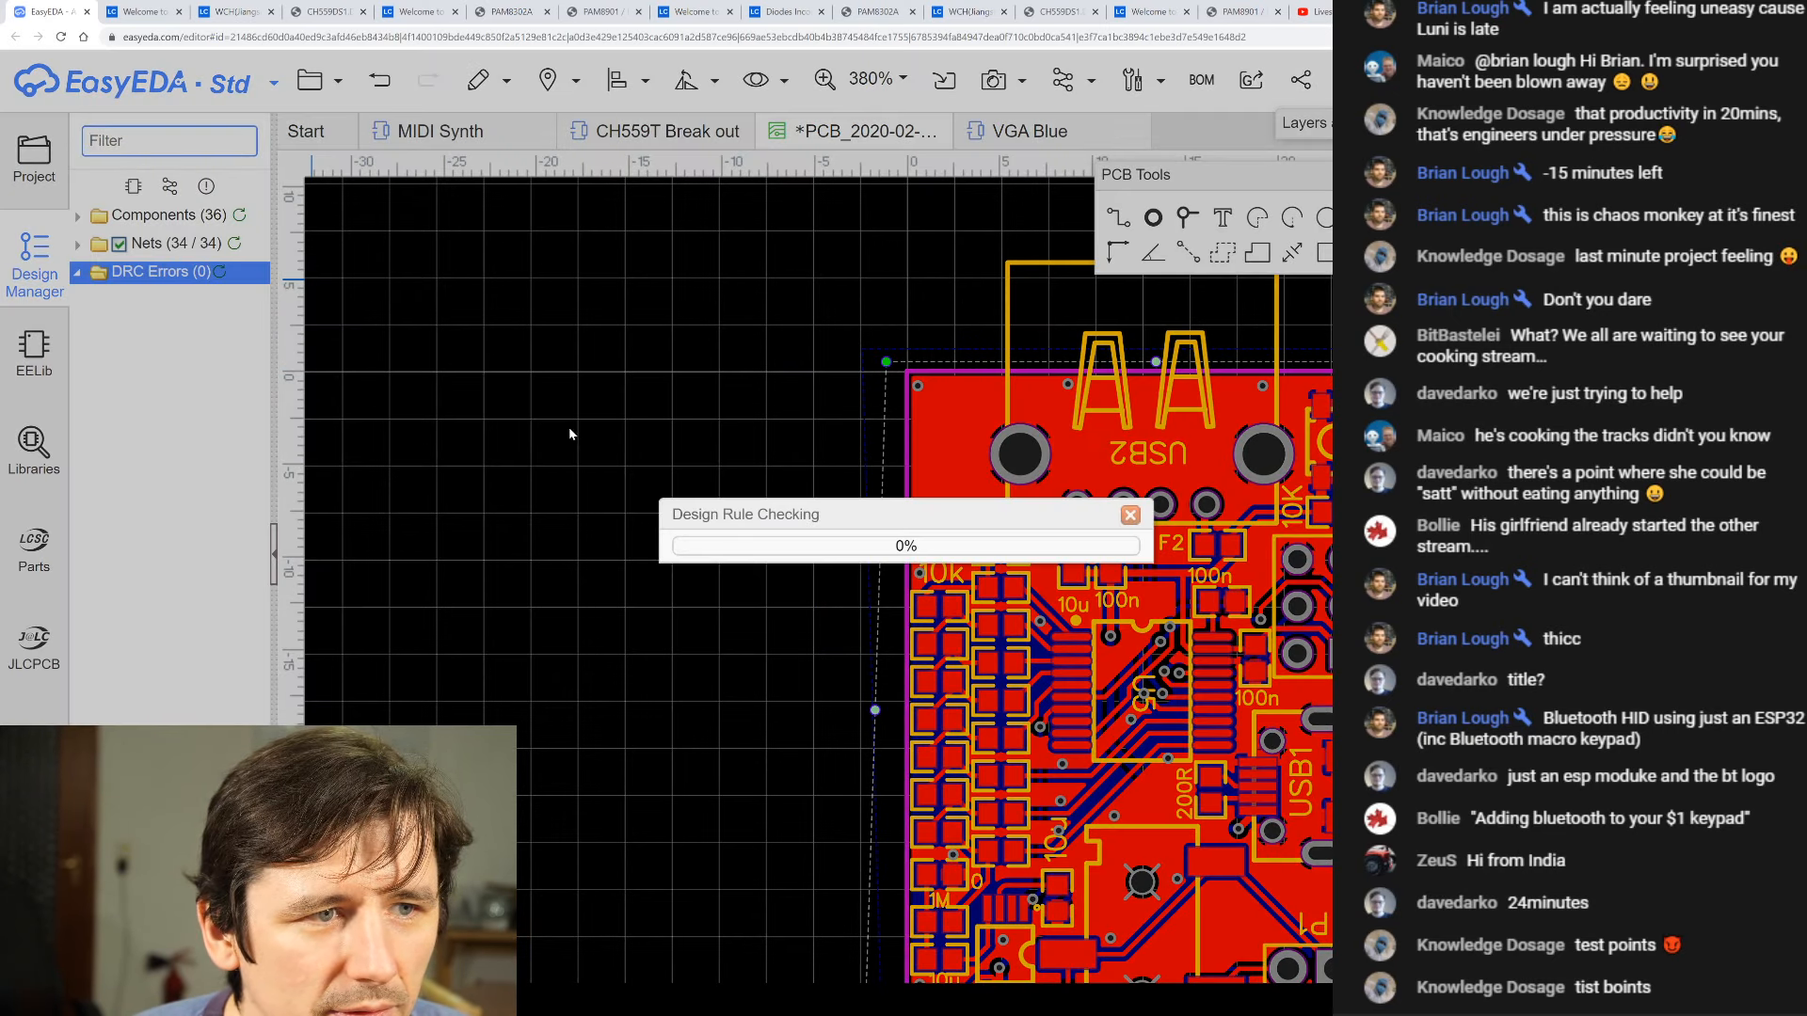
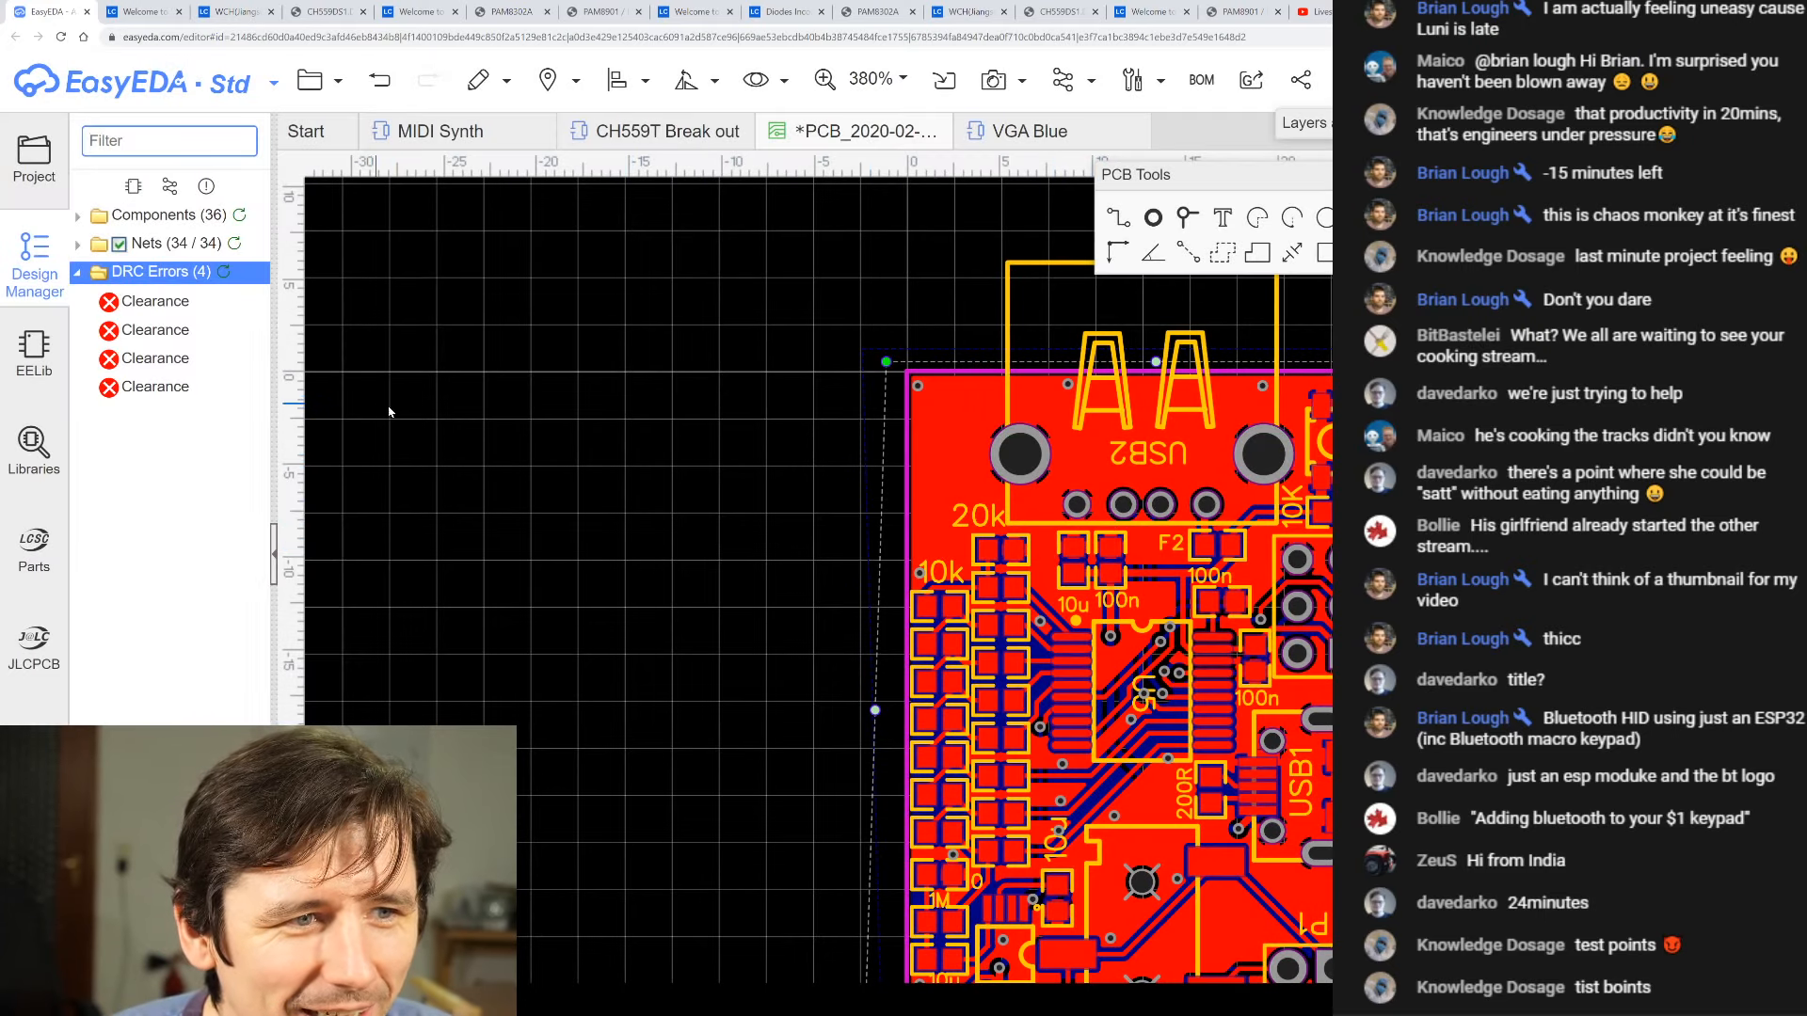
- Locate the first clearance error and move the BTN via beyond U5's upper outline, away from the RST track and via
scroll(389, 411, "down", 5)
left_click(172, 311)
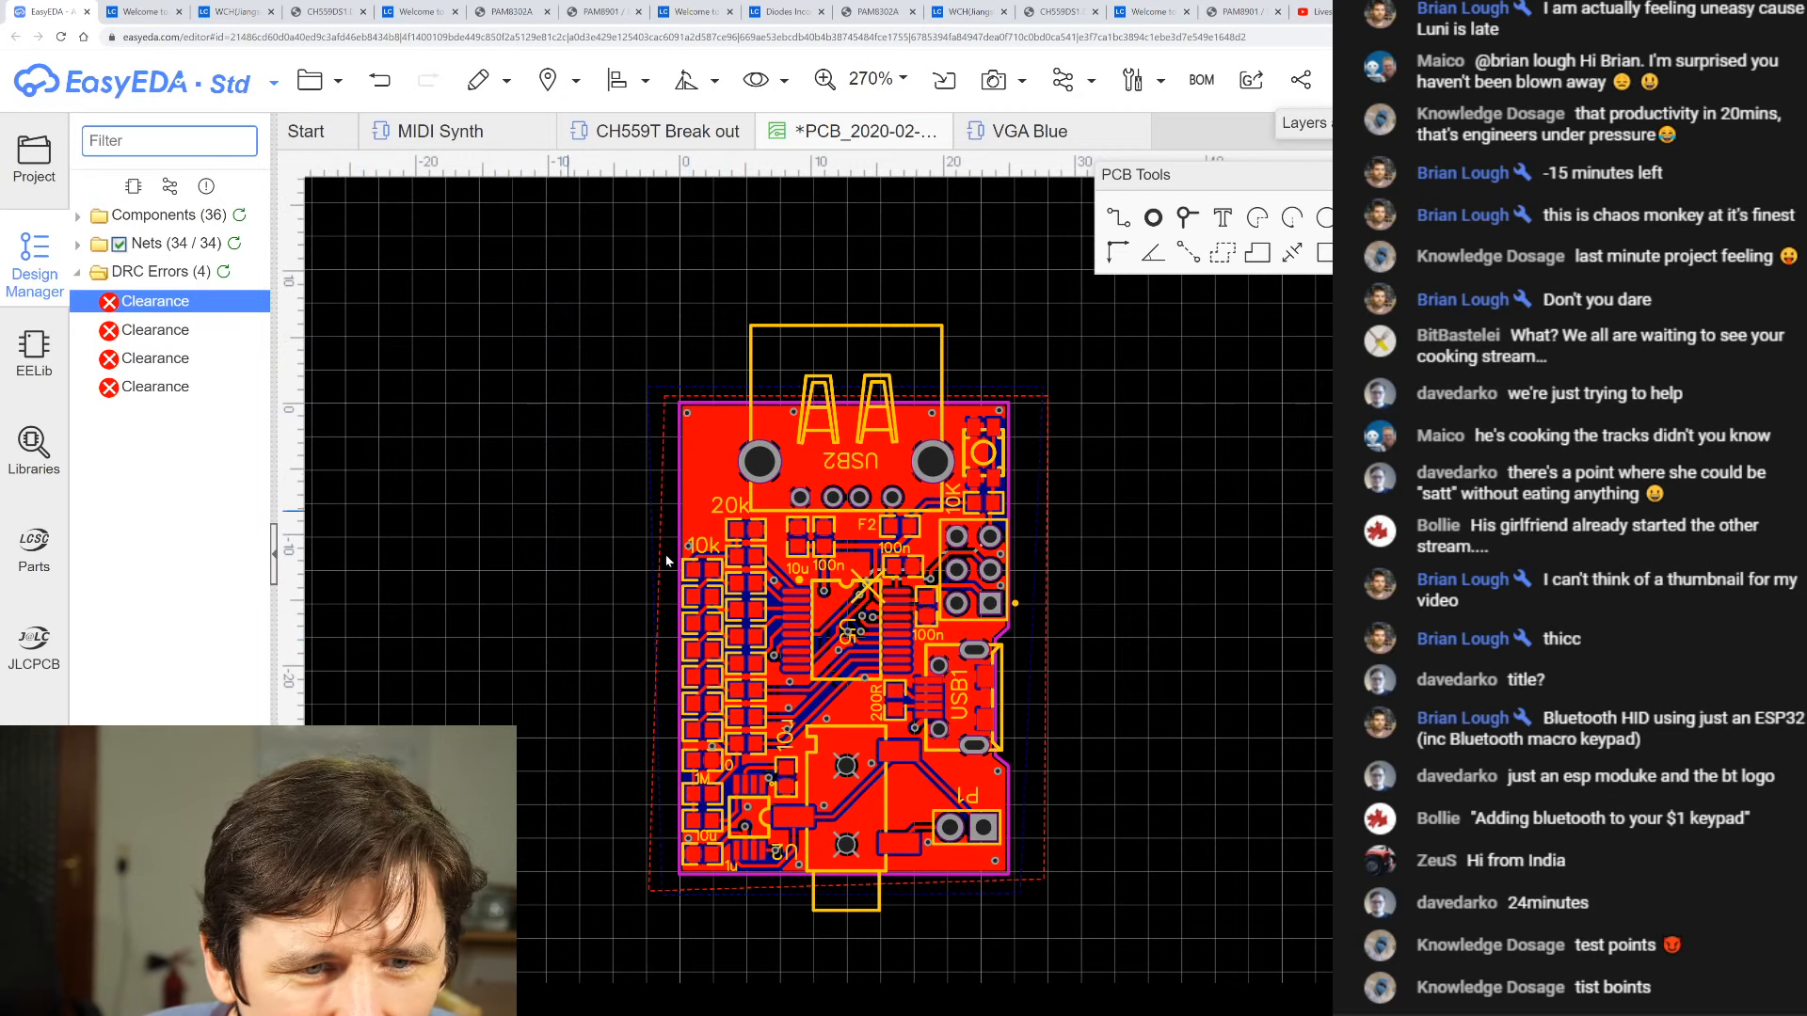
scroll(922, 485, "up", 10)
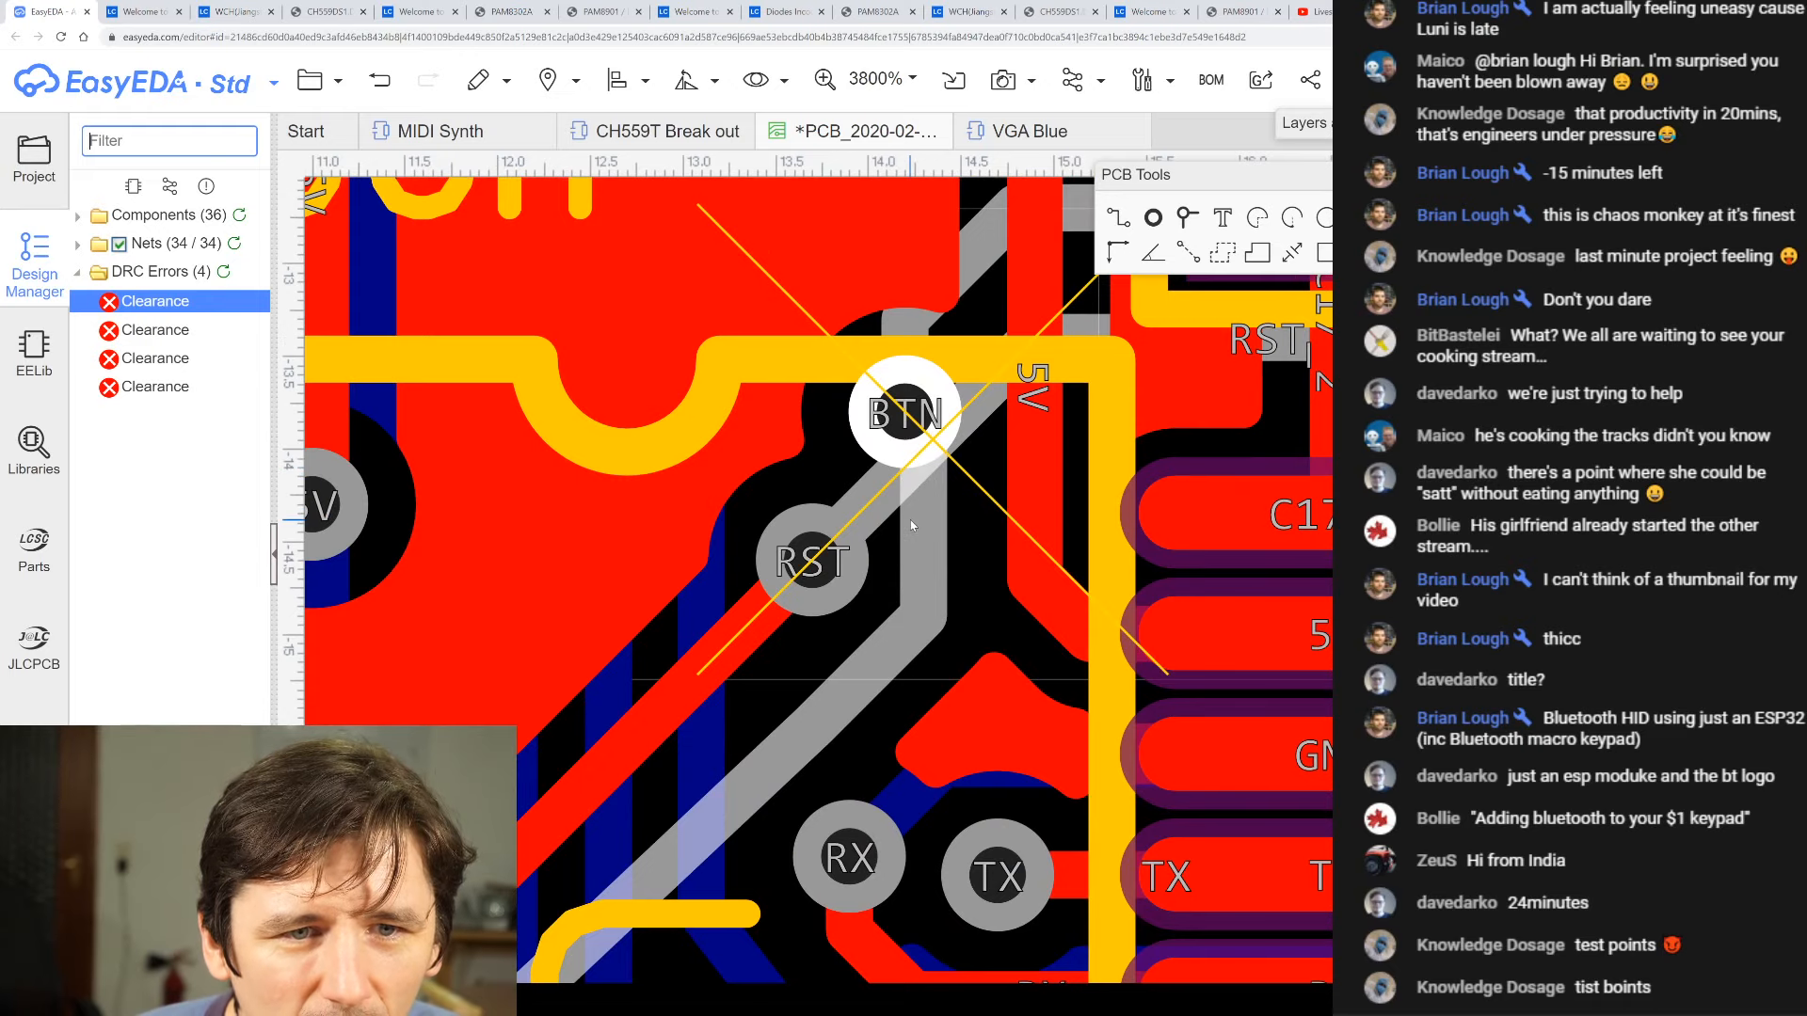
scroll(912, 525, "down", 3)
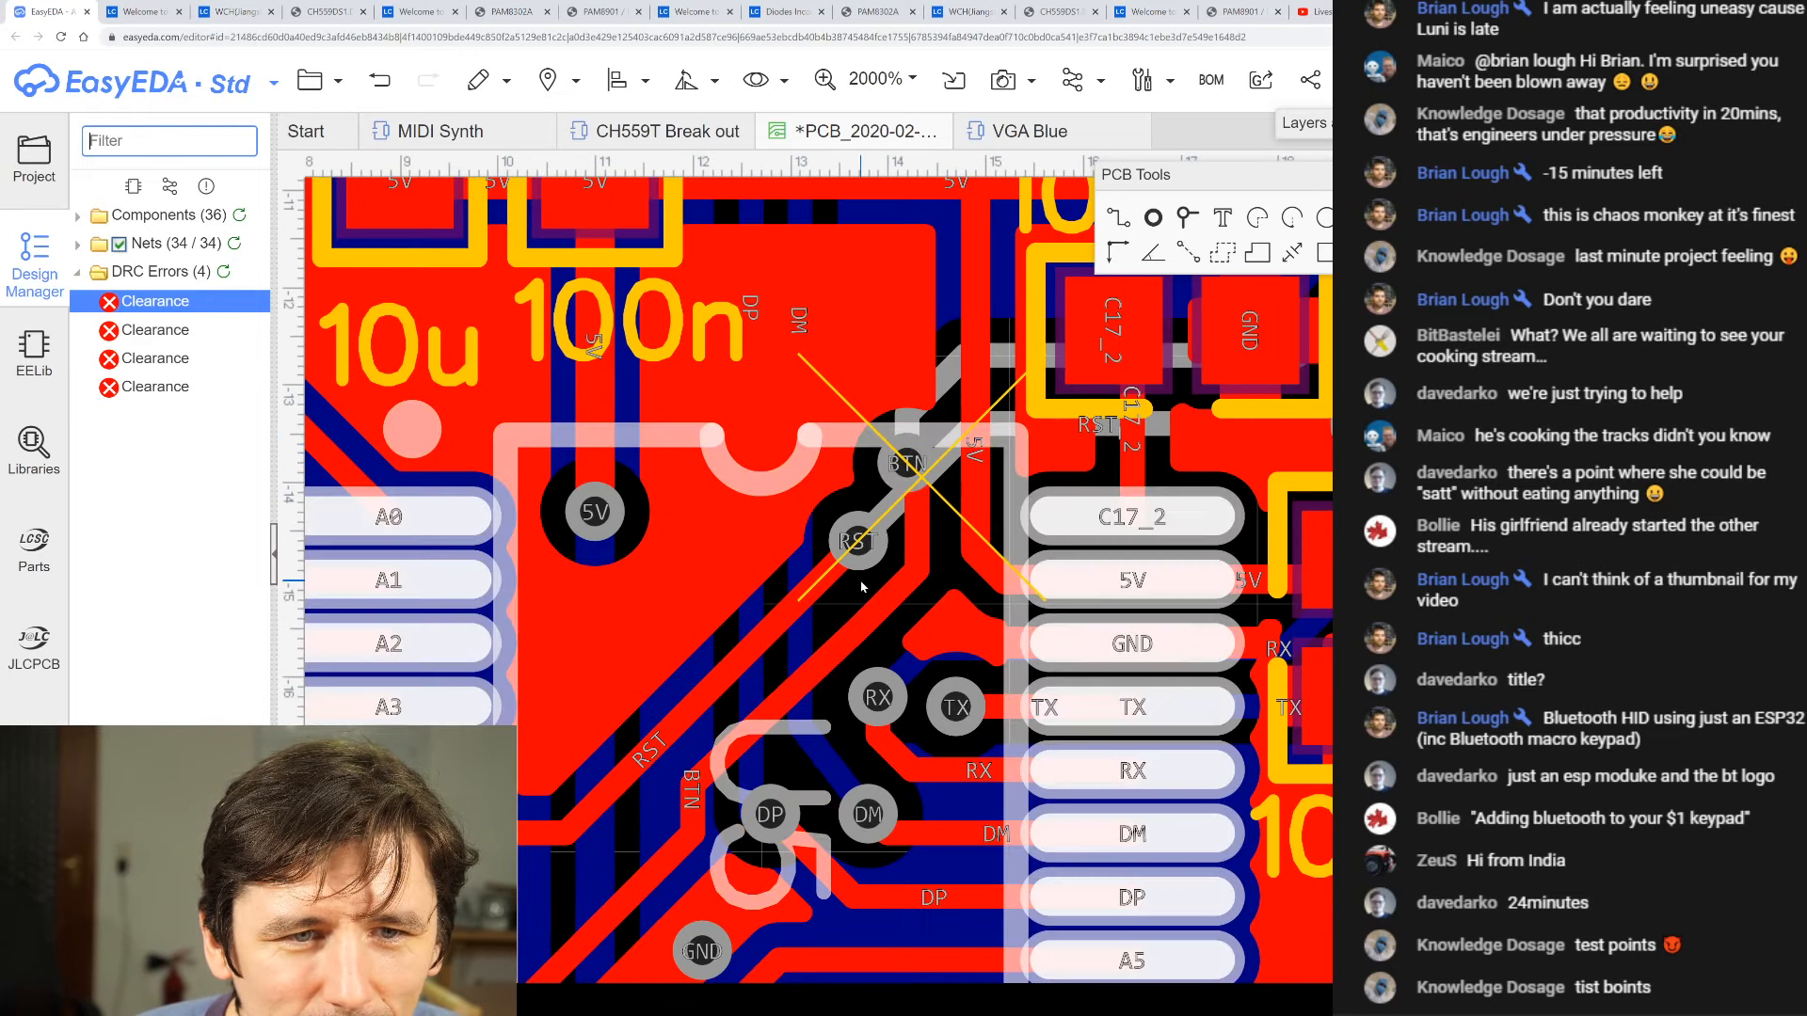
left_click(930, 450)
left_click_drag(929, 450, 929, 382)
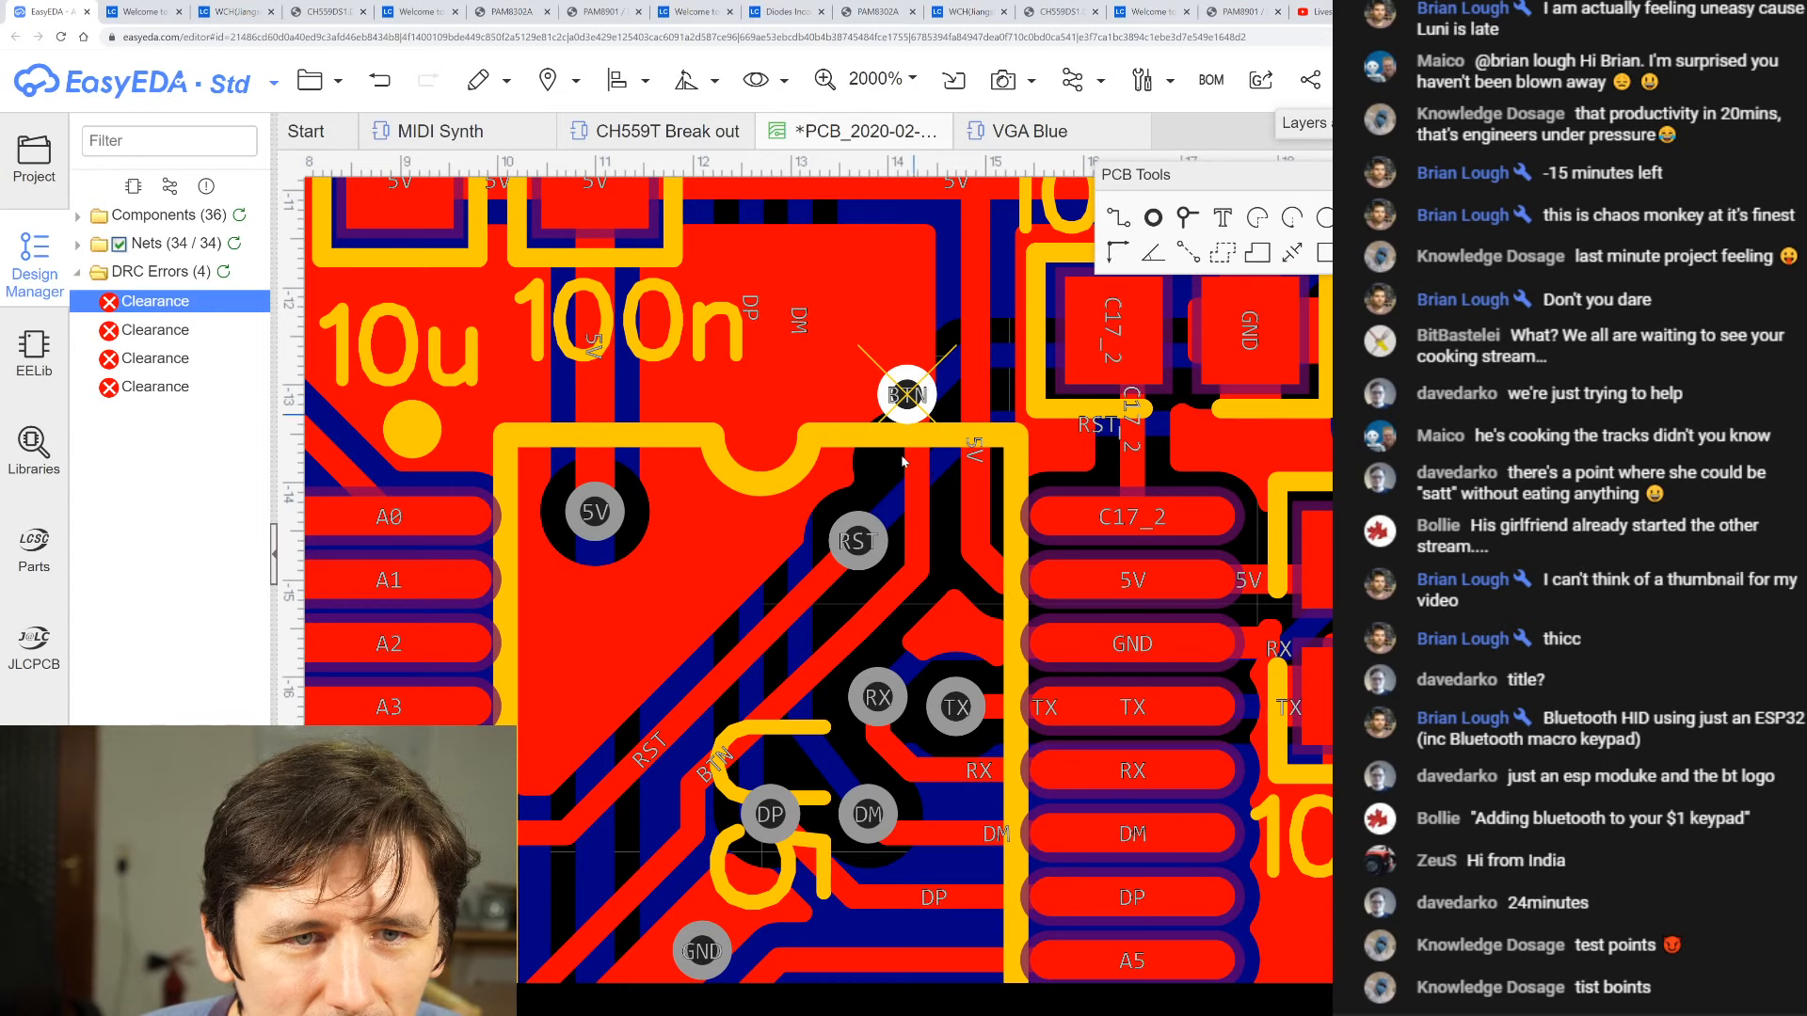
- Rebuild the copper areas around the moved BTN via and rerun the design rule check
scroll(901, 489, "down", 2)
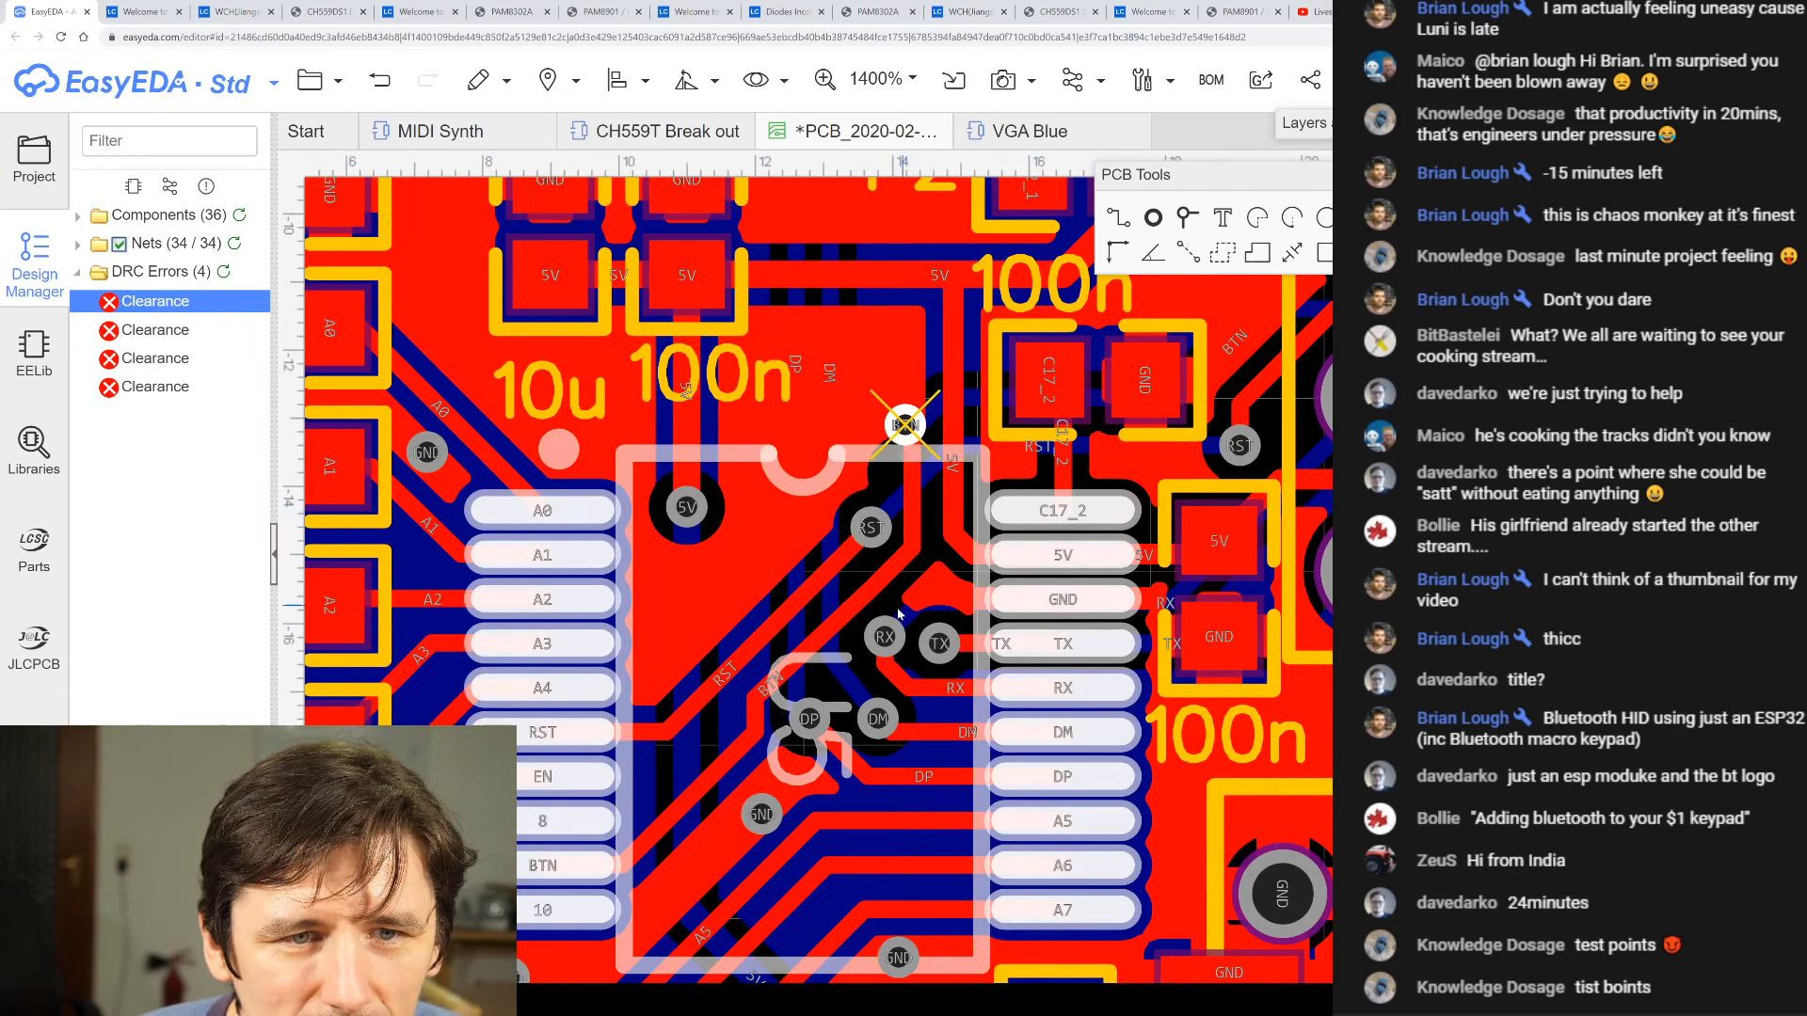
scroll(898, 613, "down", 2)
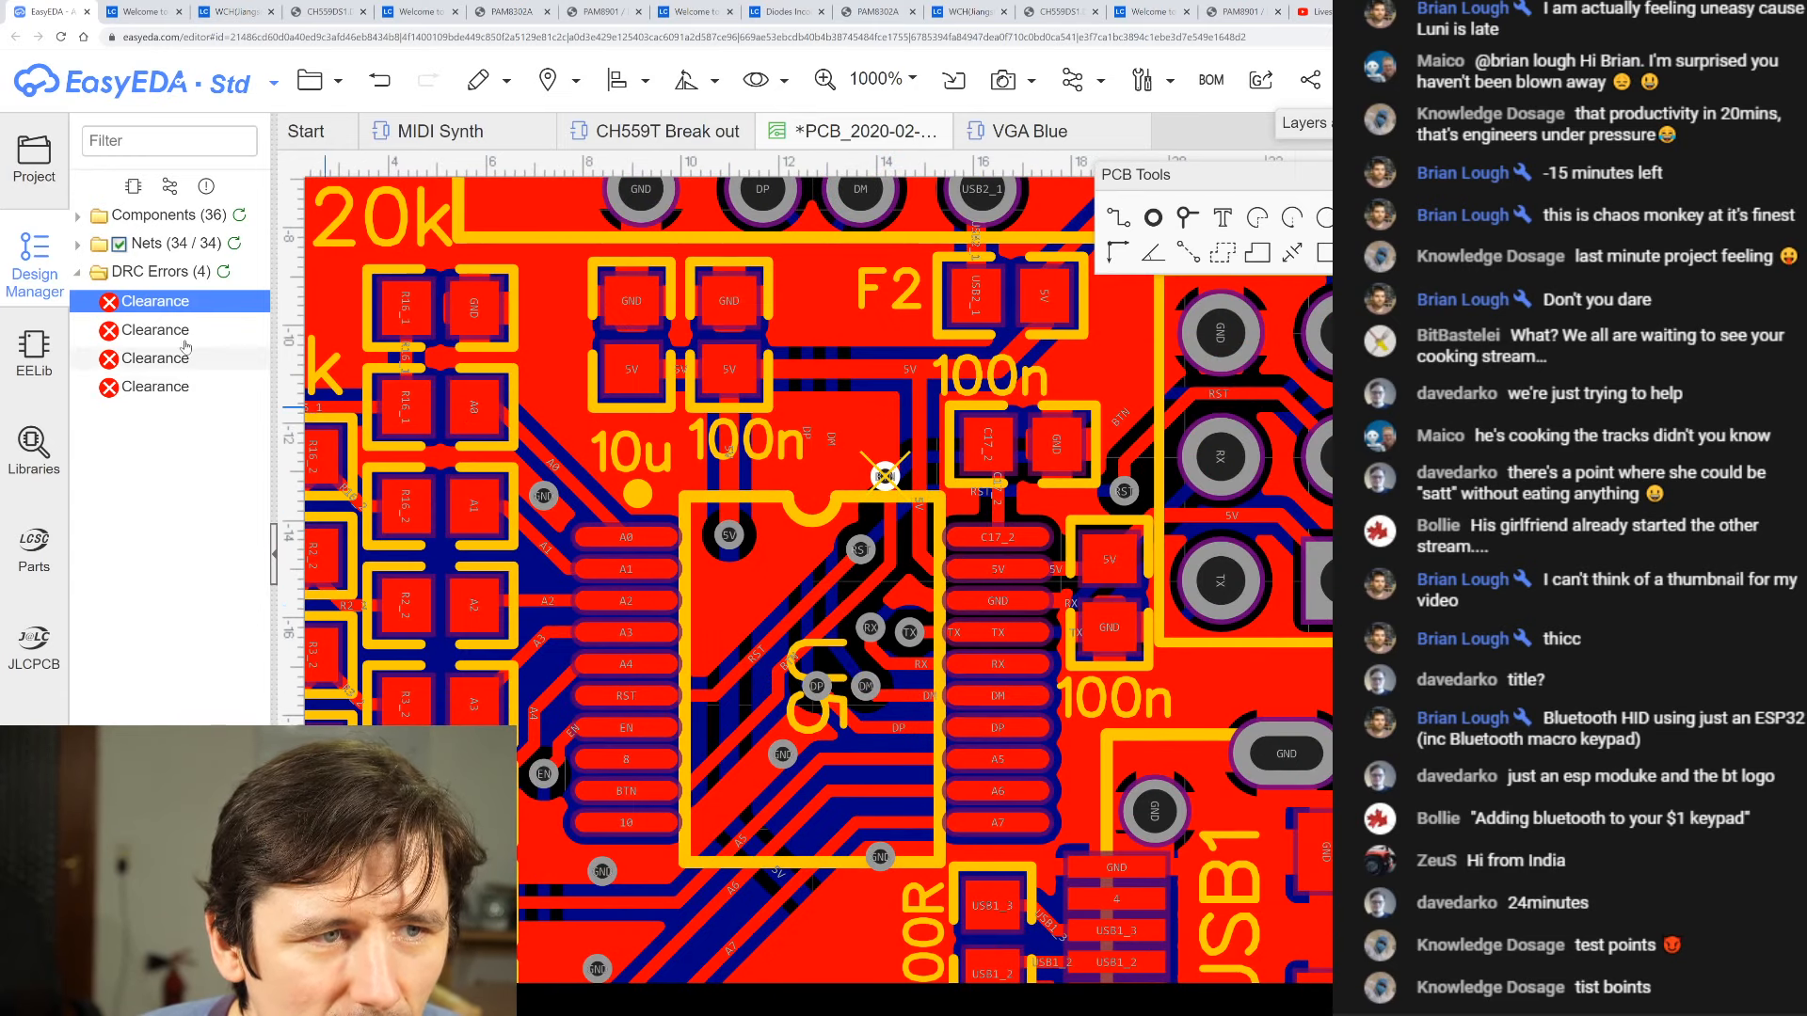
left_click(224, 272)
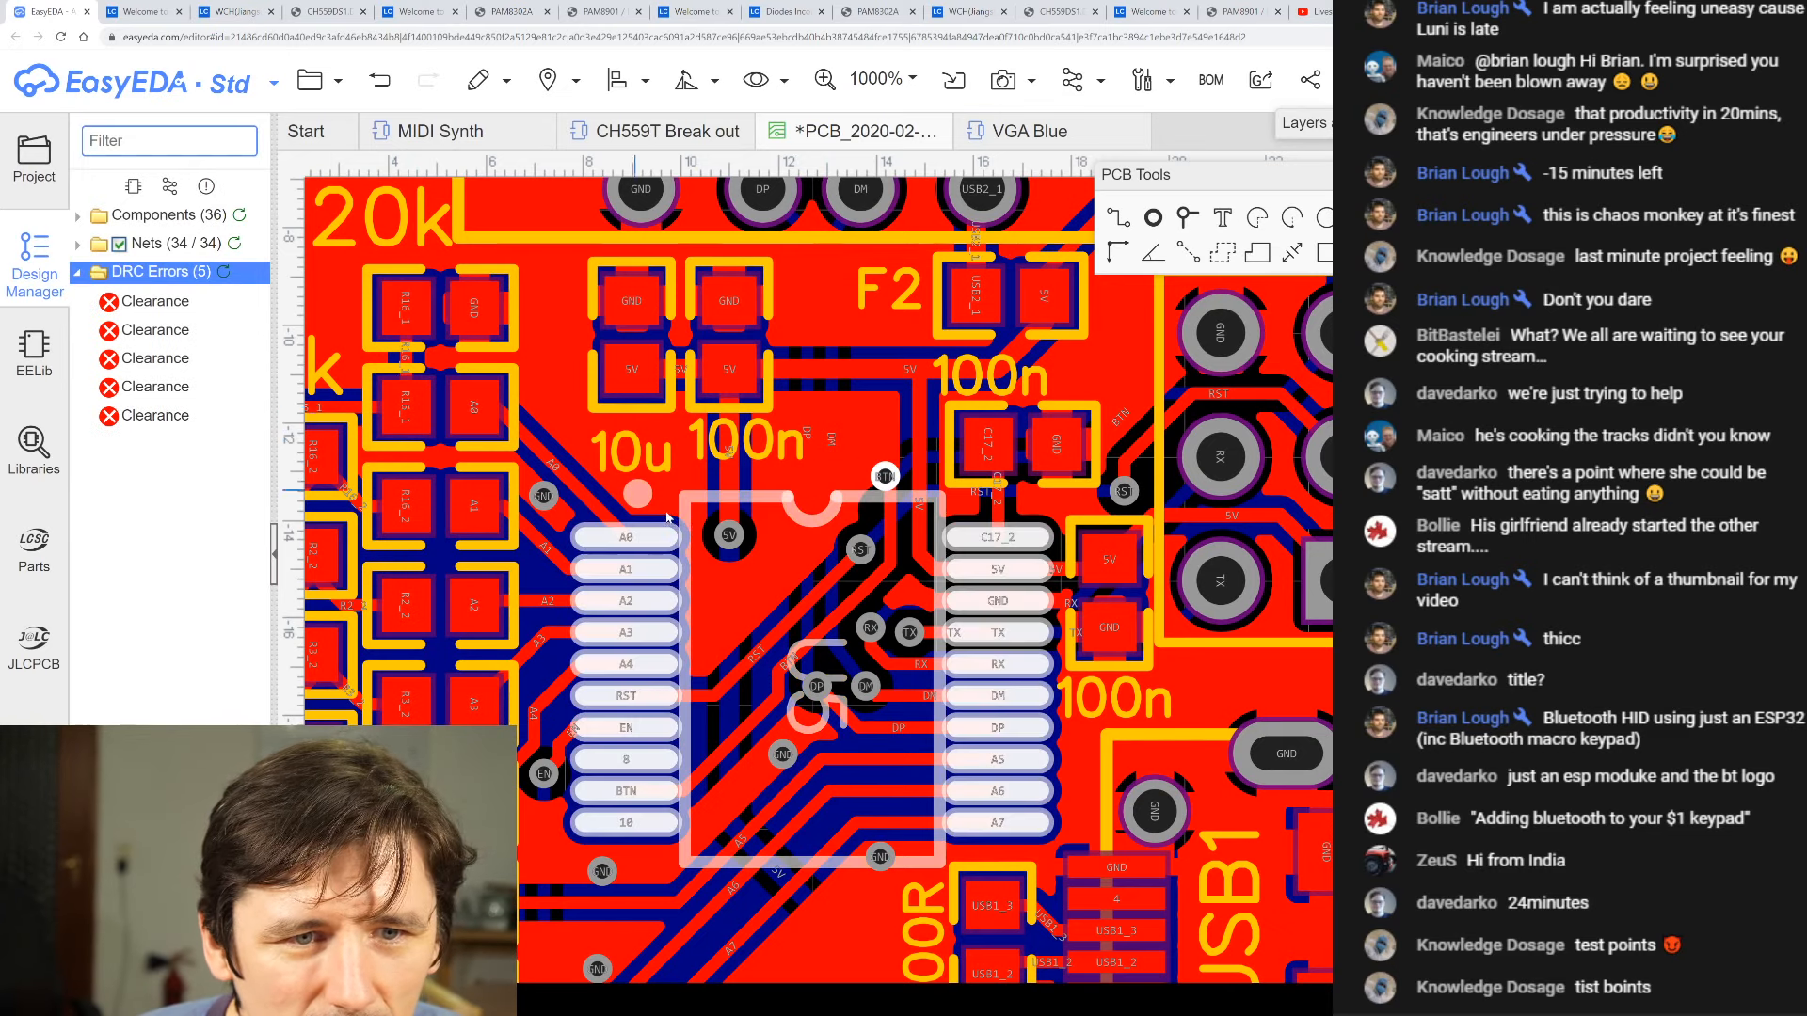
scroll(804, 567, "down", 2)
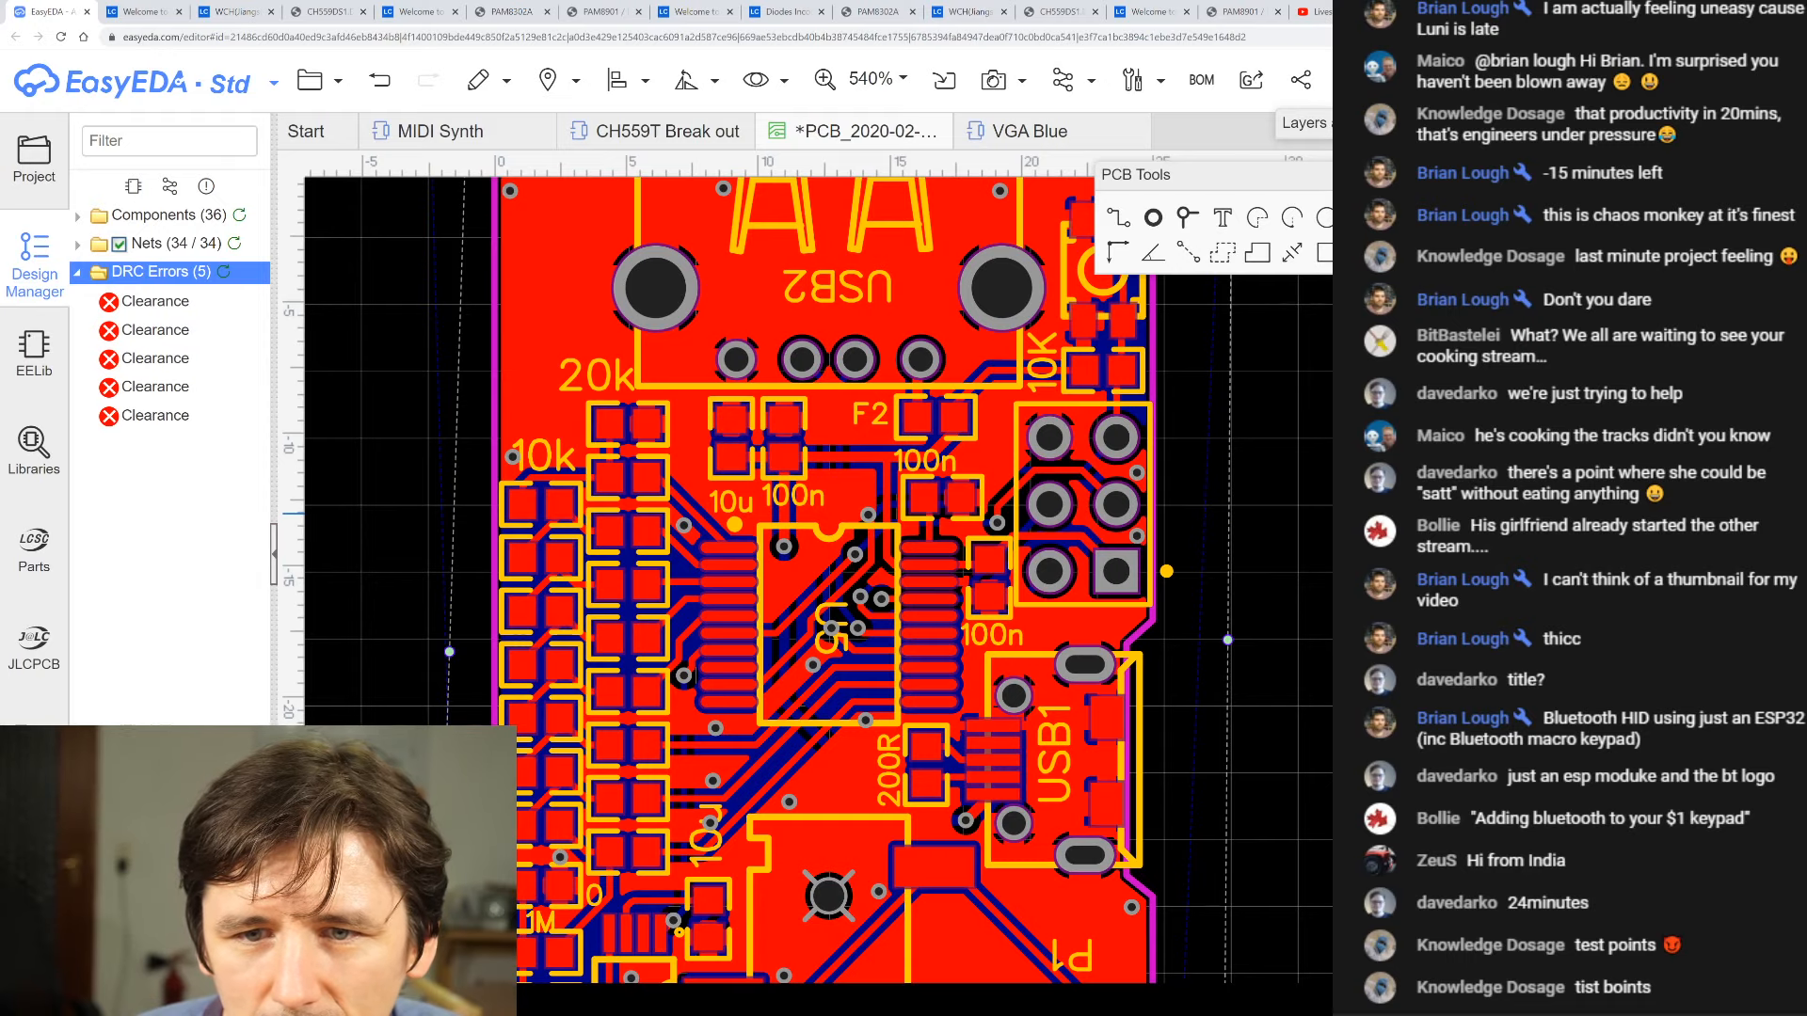
key("shift+b")
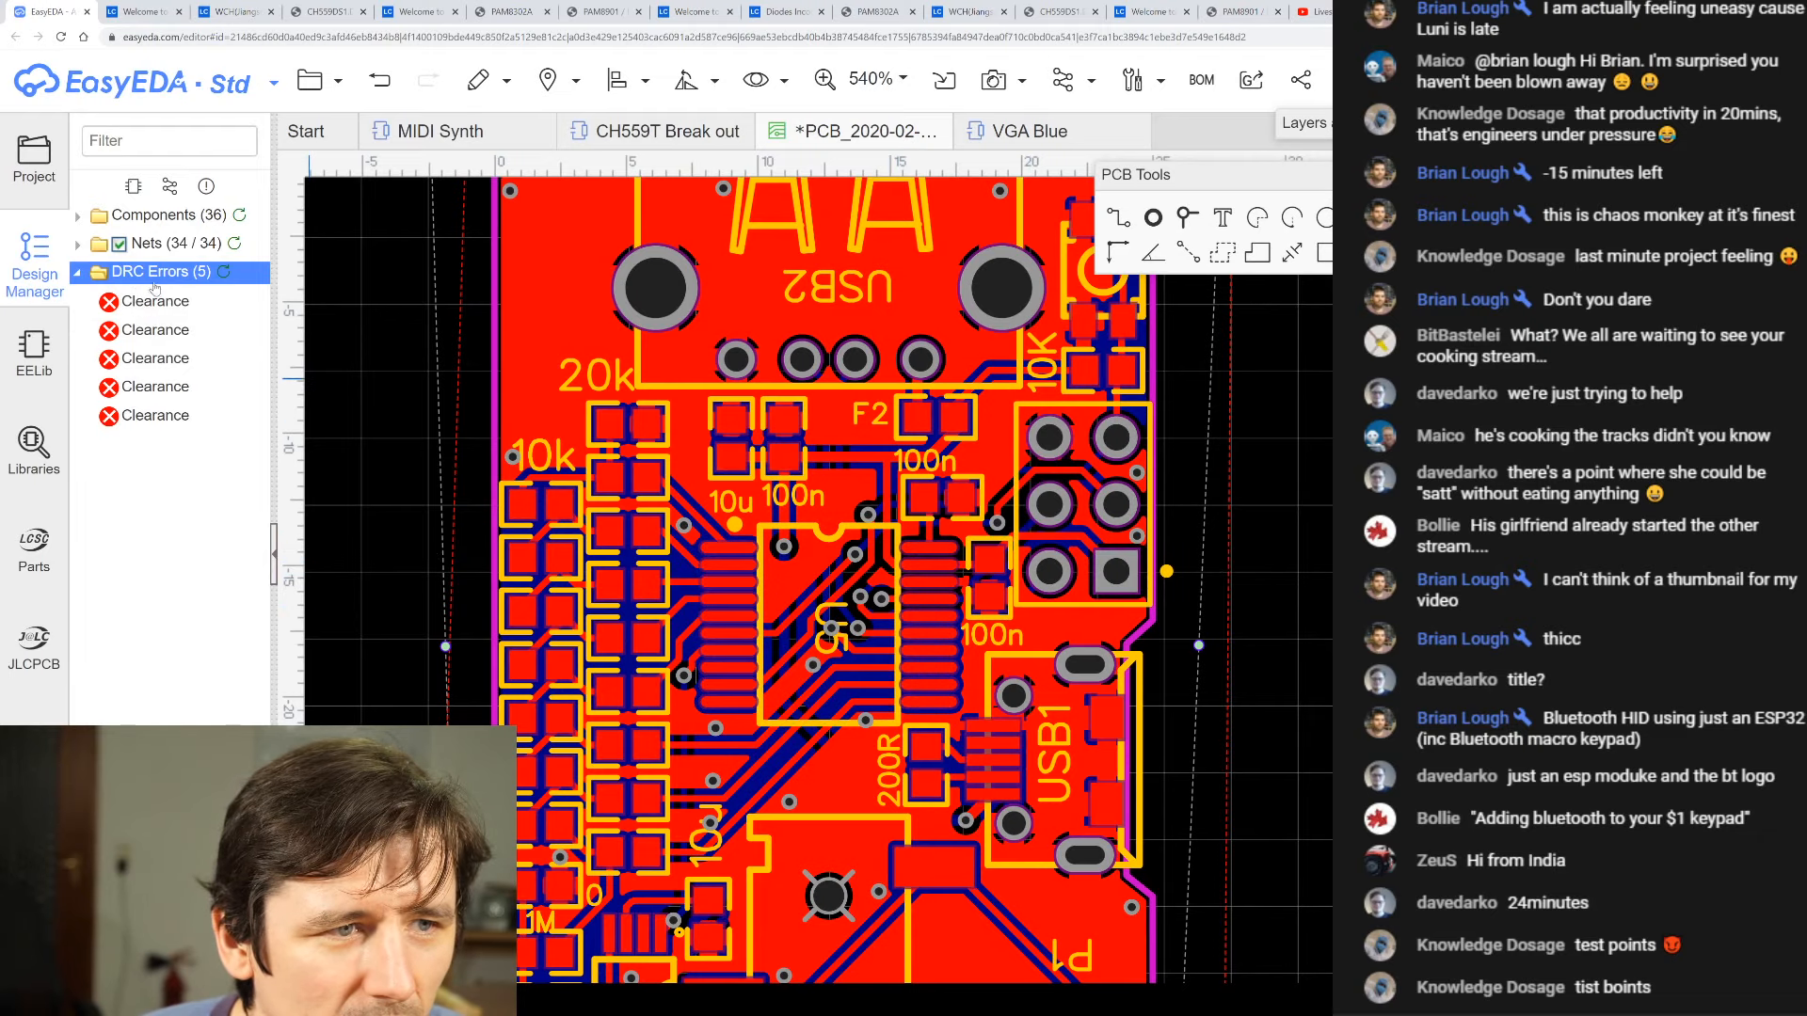
left_click(222, 272)
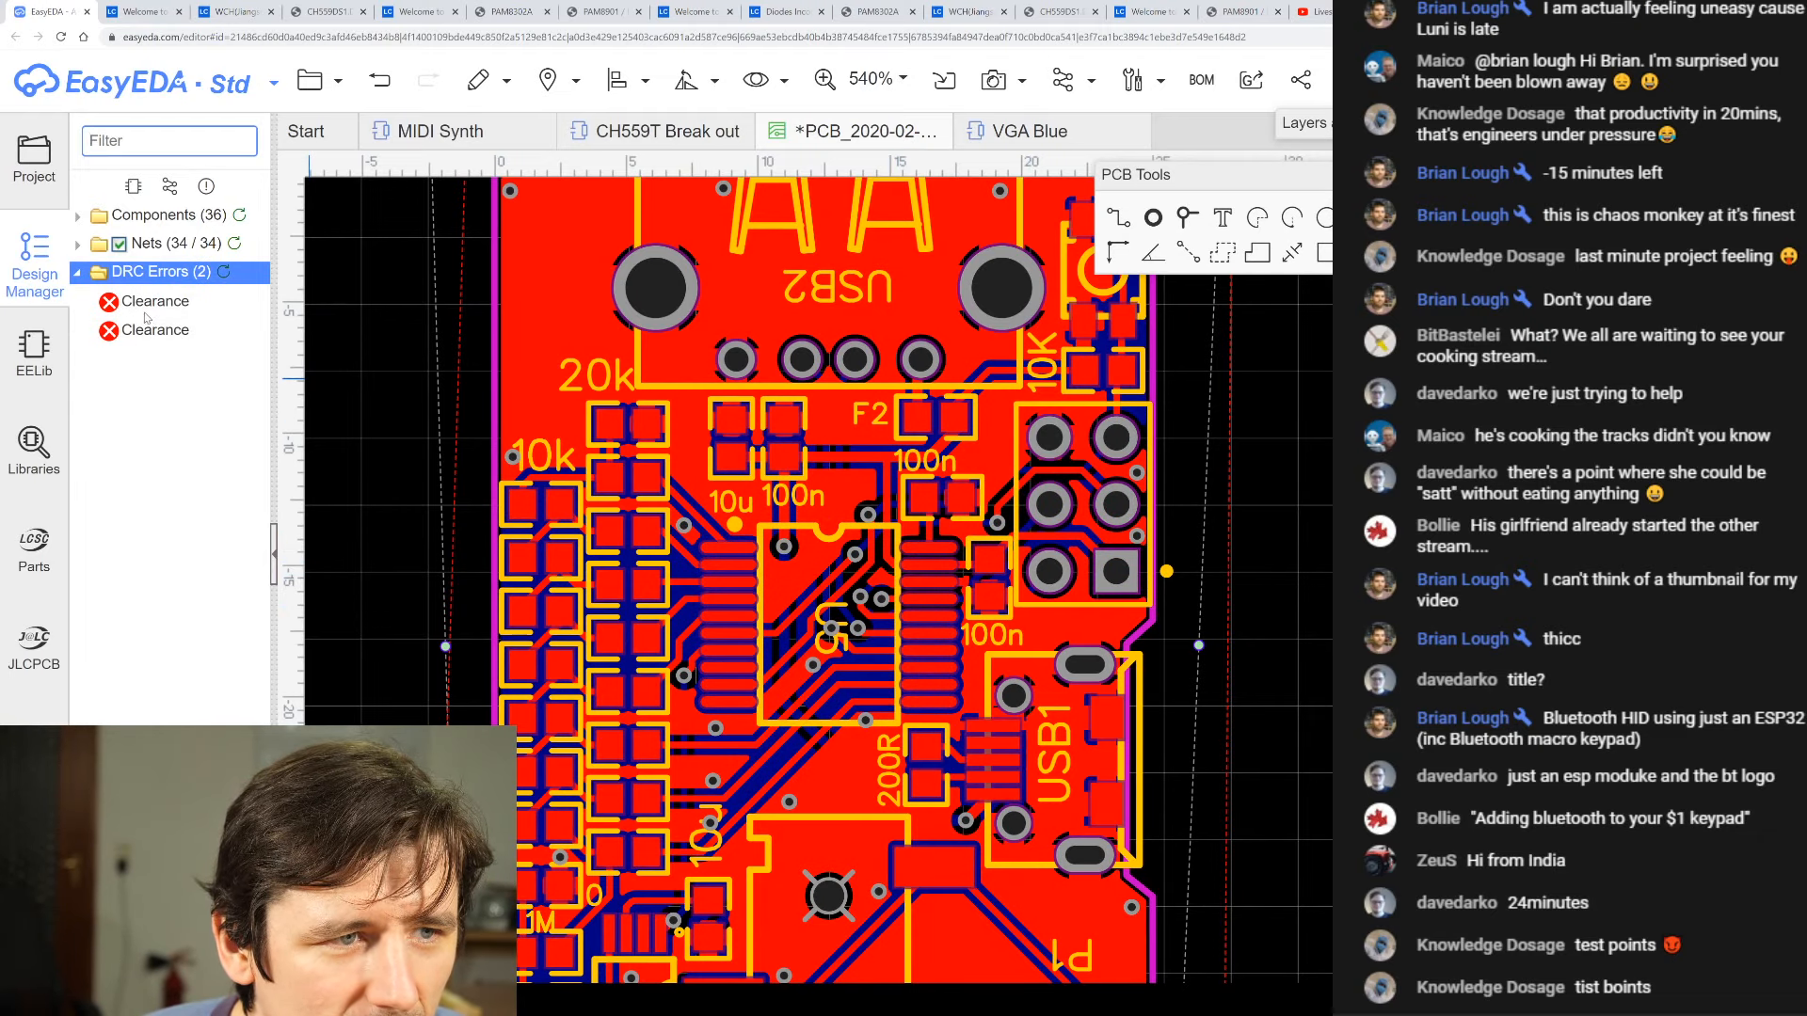
- Locate the first remaining clearance error and move the EN via beside U5 down, away from the A4 track
left_click(150, 303)
scroll(875, 583, "up", 4)
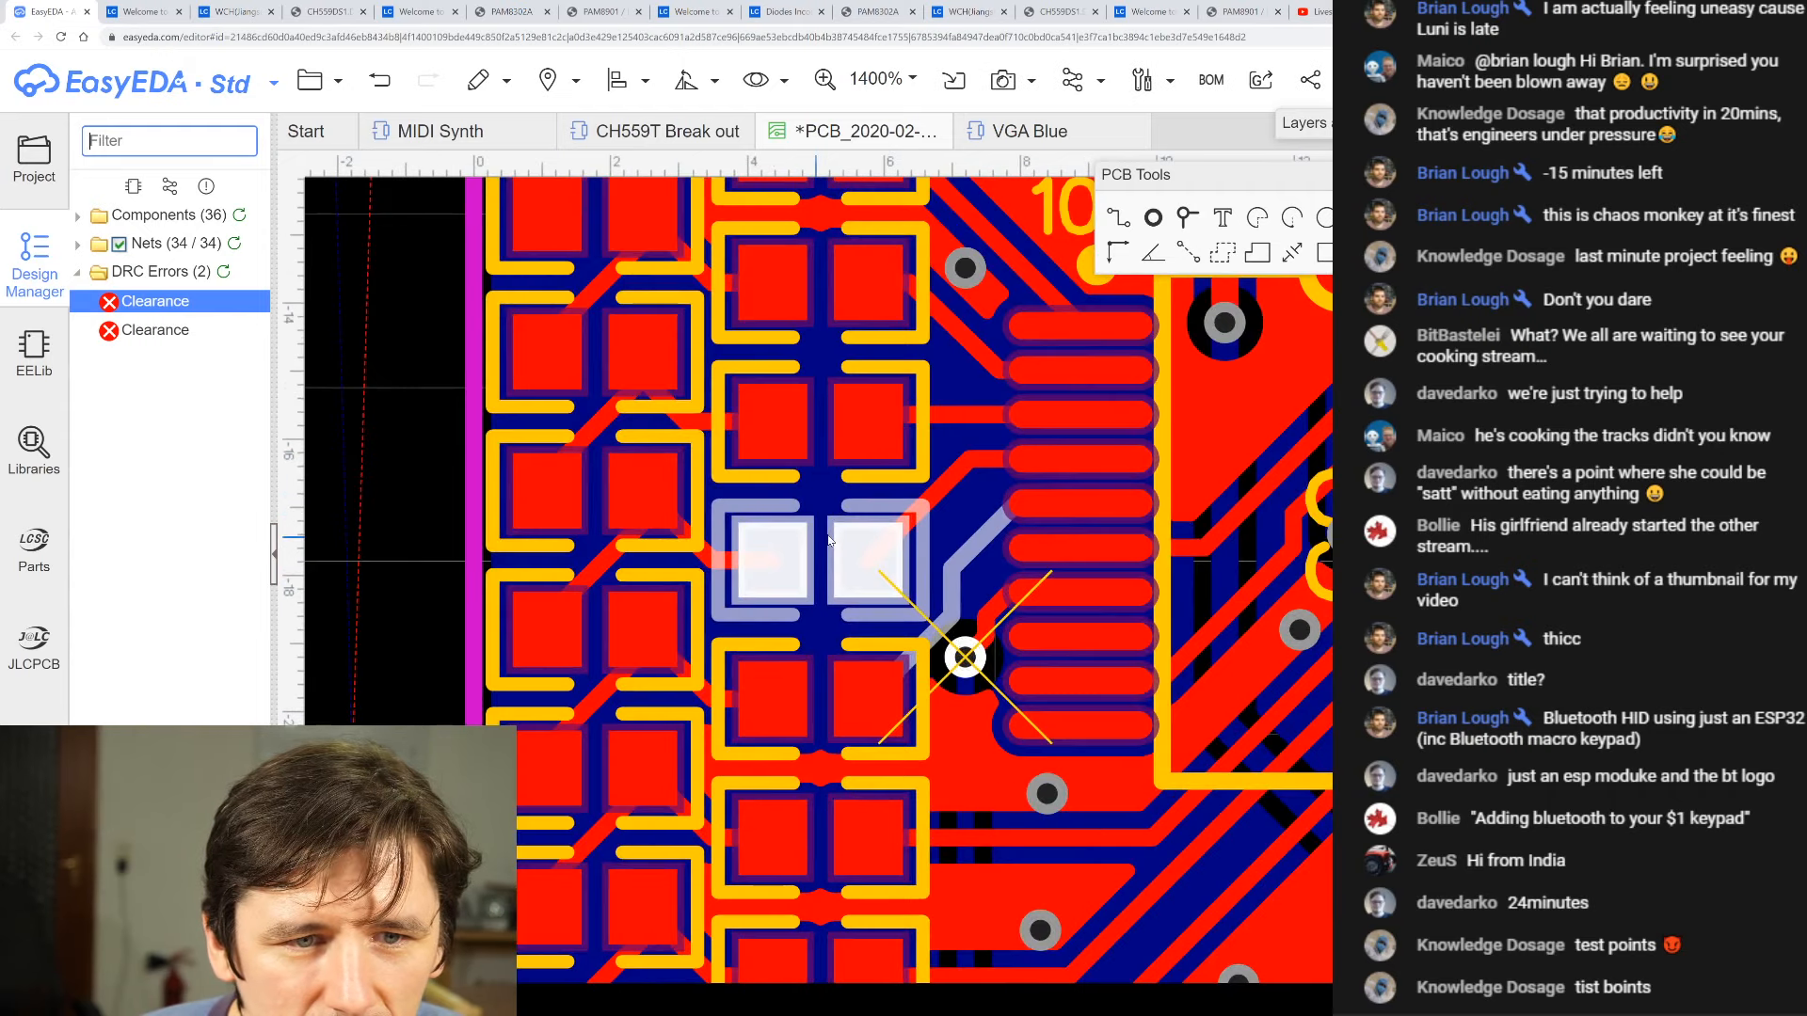
scroll(1067, 822, "up", 3)
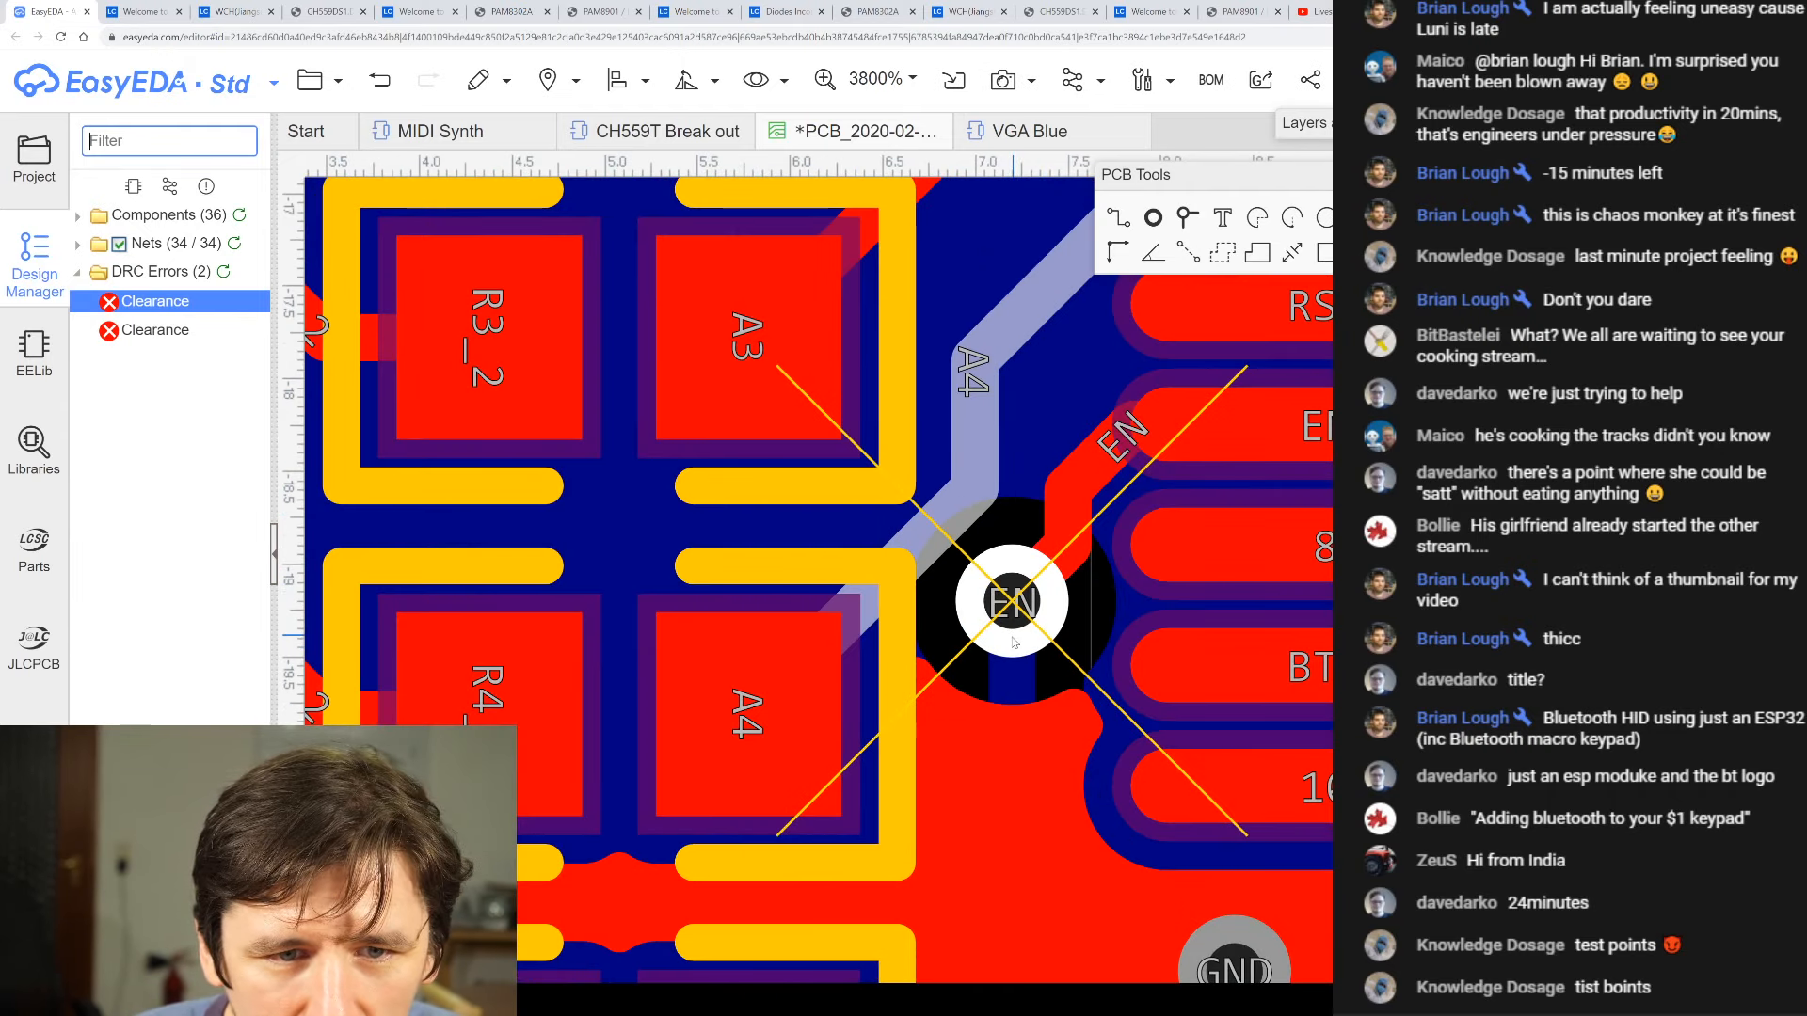
left_click_drag(1012, 637, 1023, 679)
left_click(1052, 640)
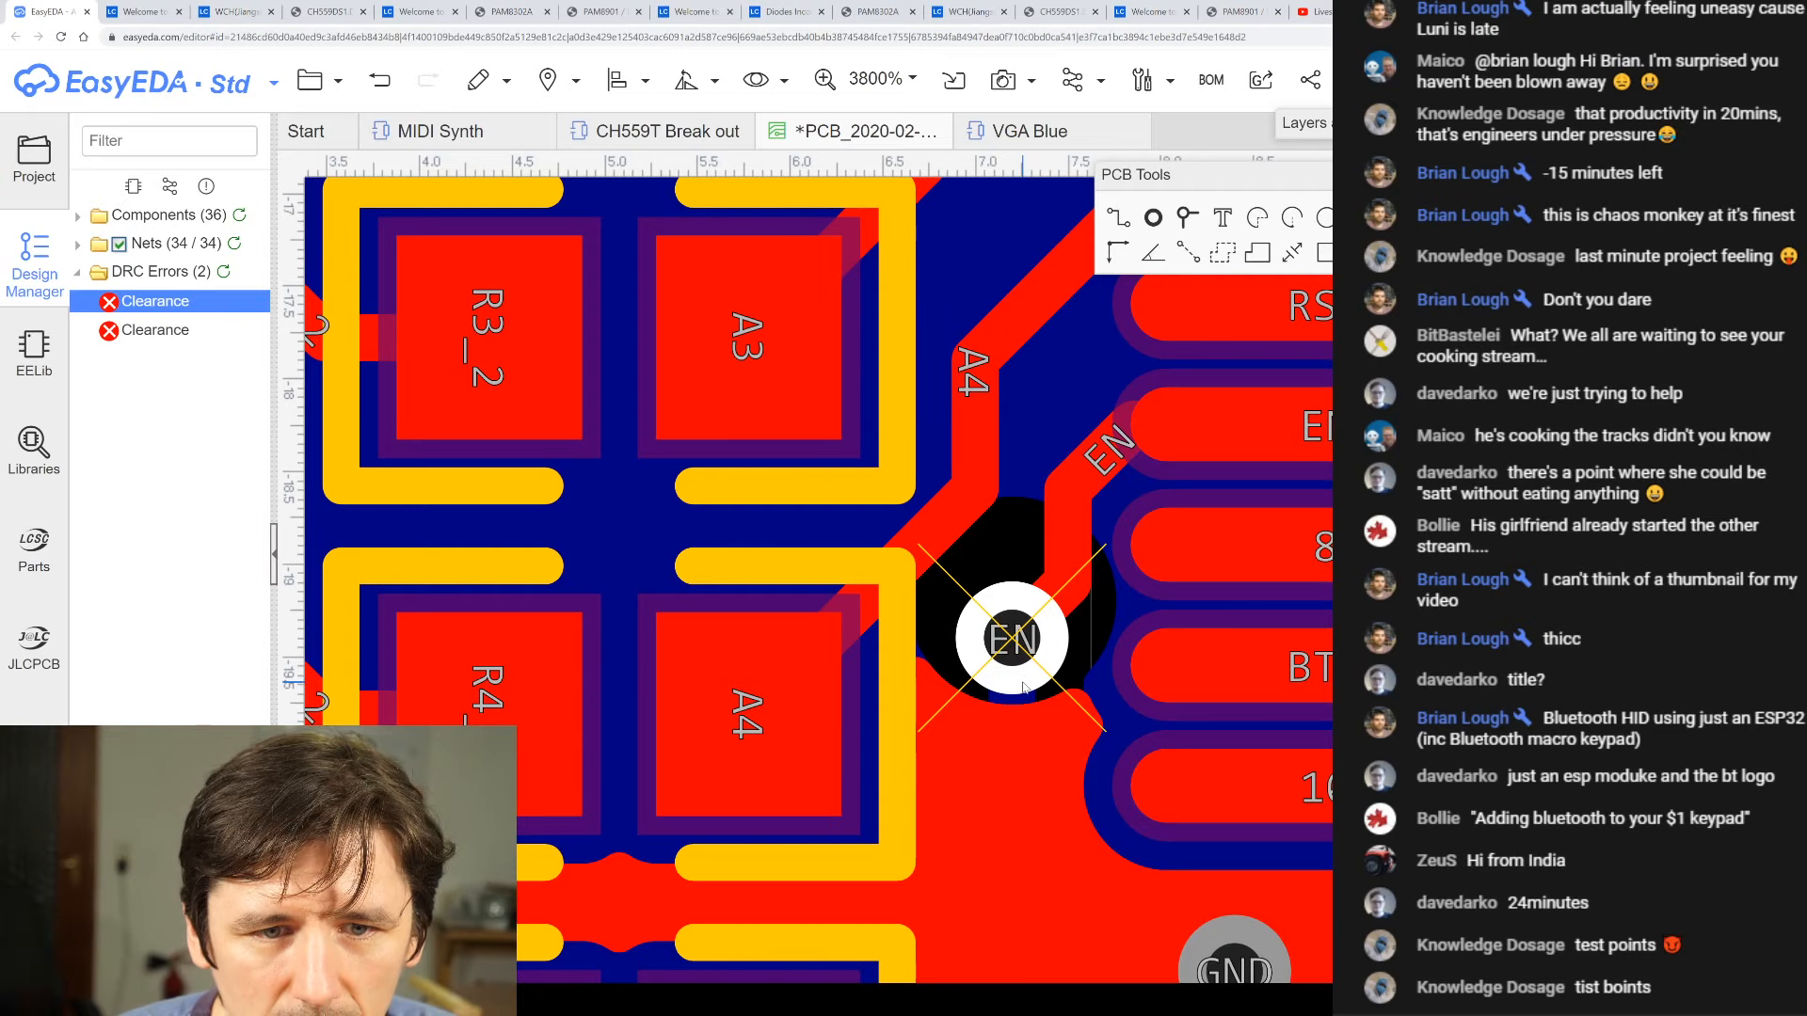
- Rebuild the copper areas around the moved EN via and recheck the design rules
scroll(1022, 686, "down", 5)
scroll(828, 687, "up", 2)
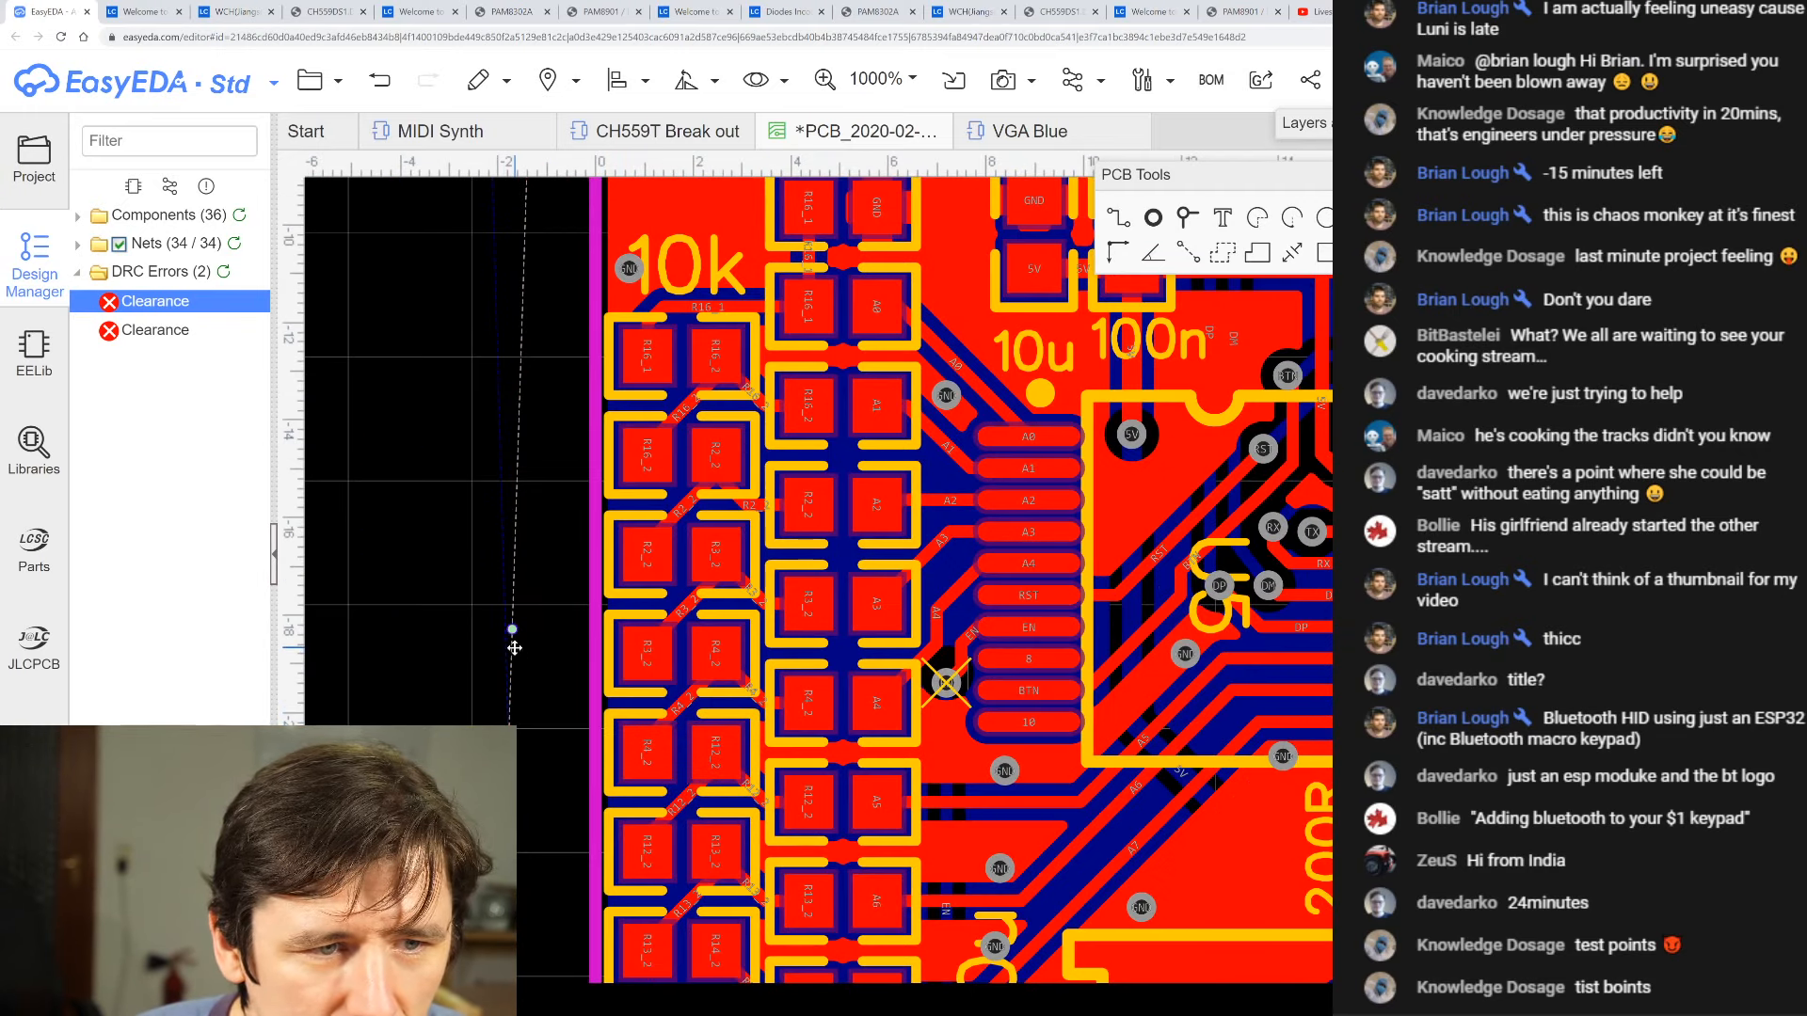
key("shift+b")
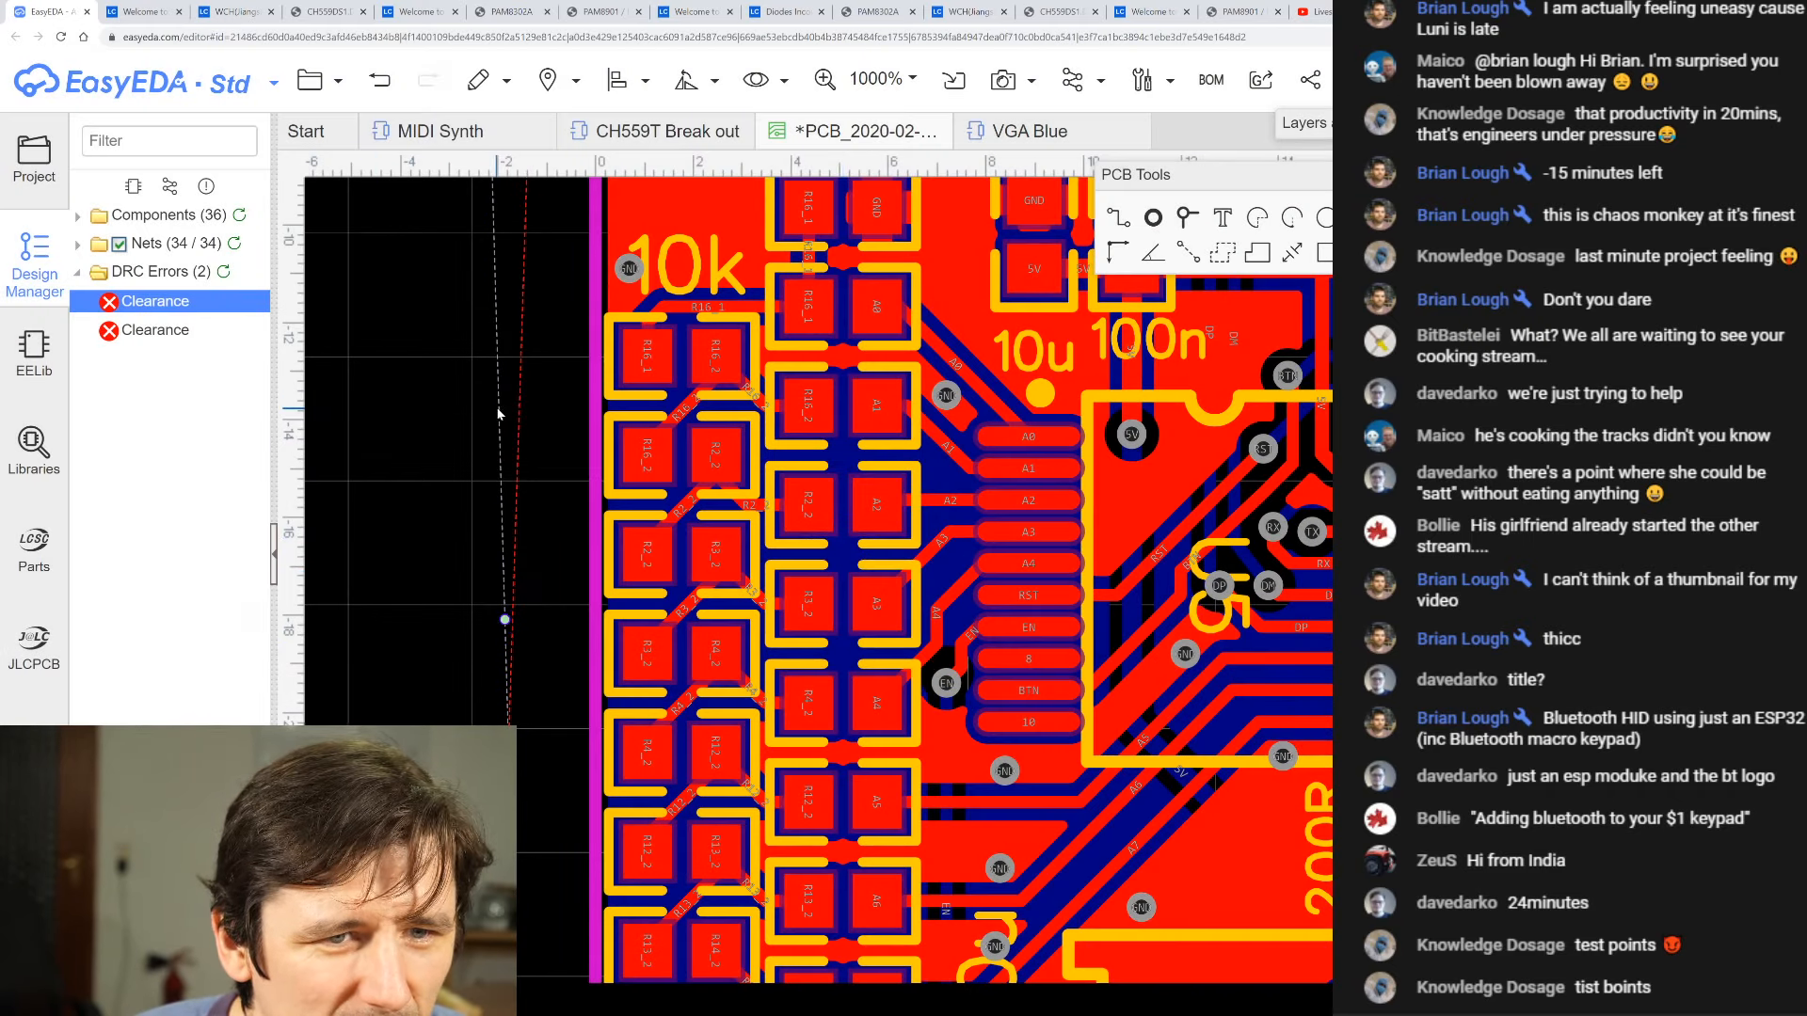
key("shift+b")
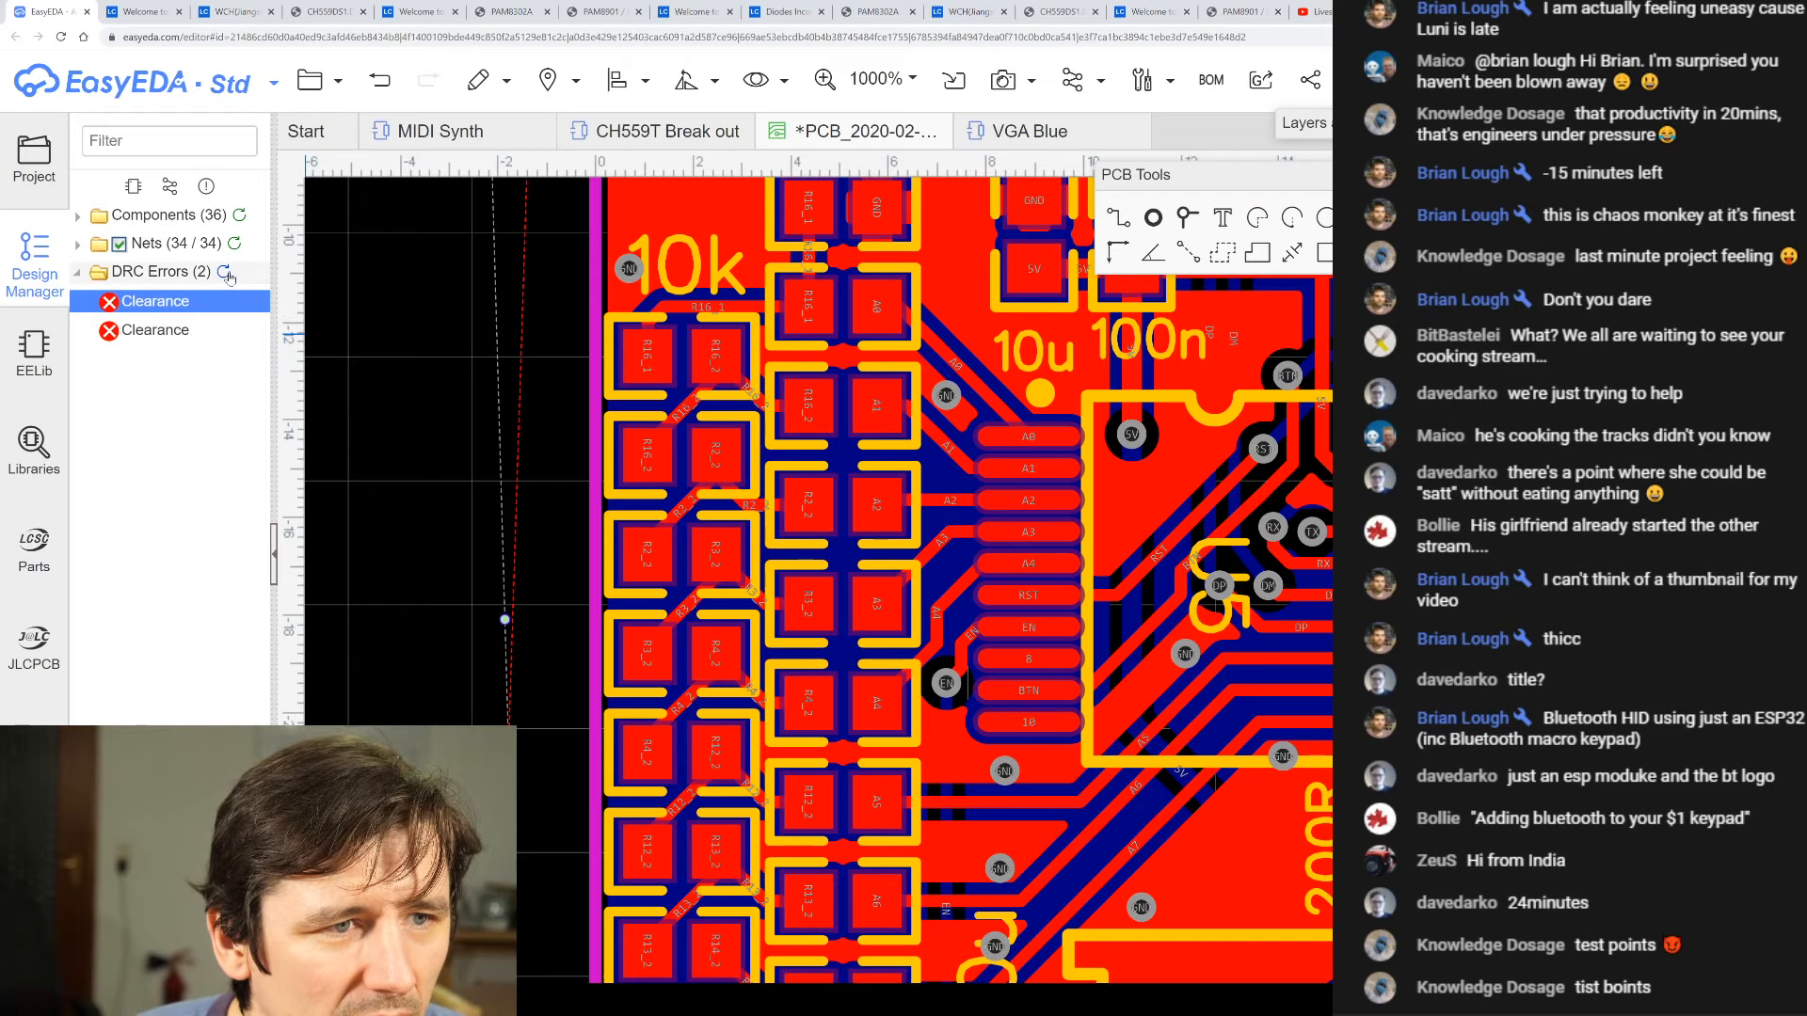
left_click(226, 273)
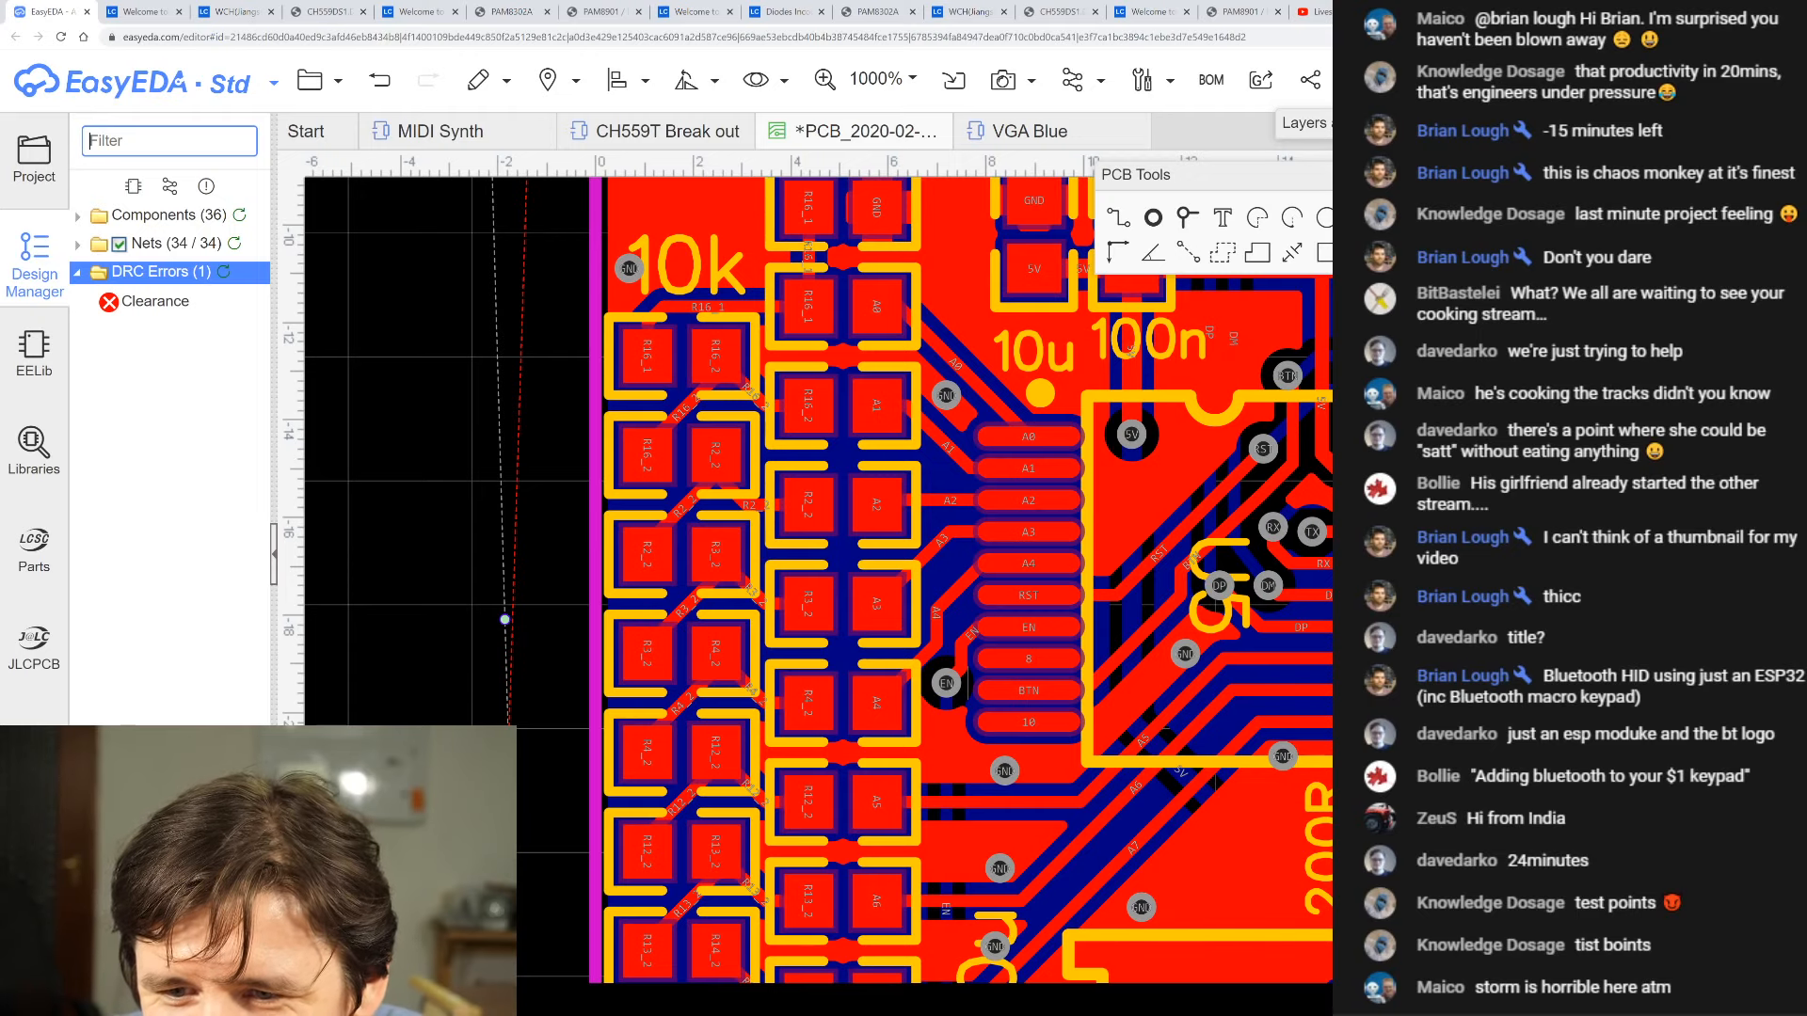
- Try to move the GND via at the 10u label away from the A7 track
left_click(514, 427)
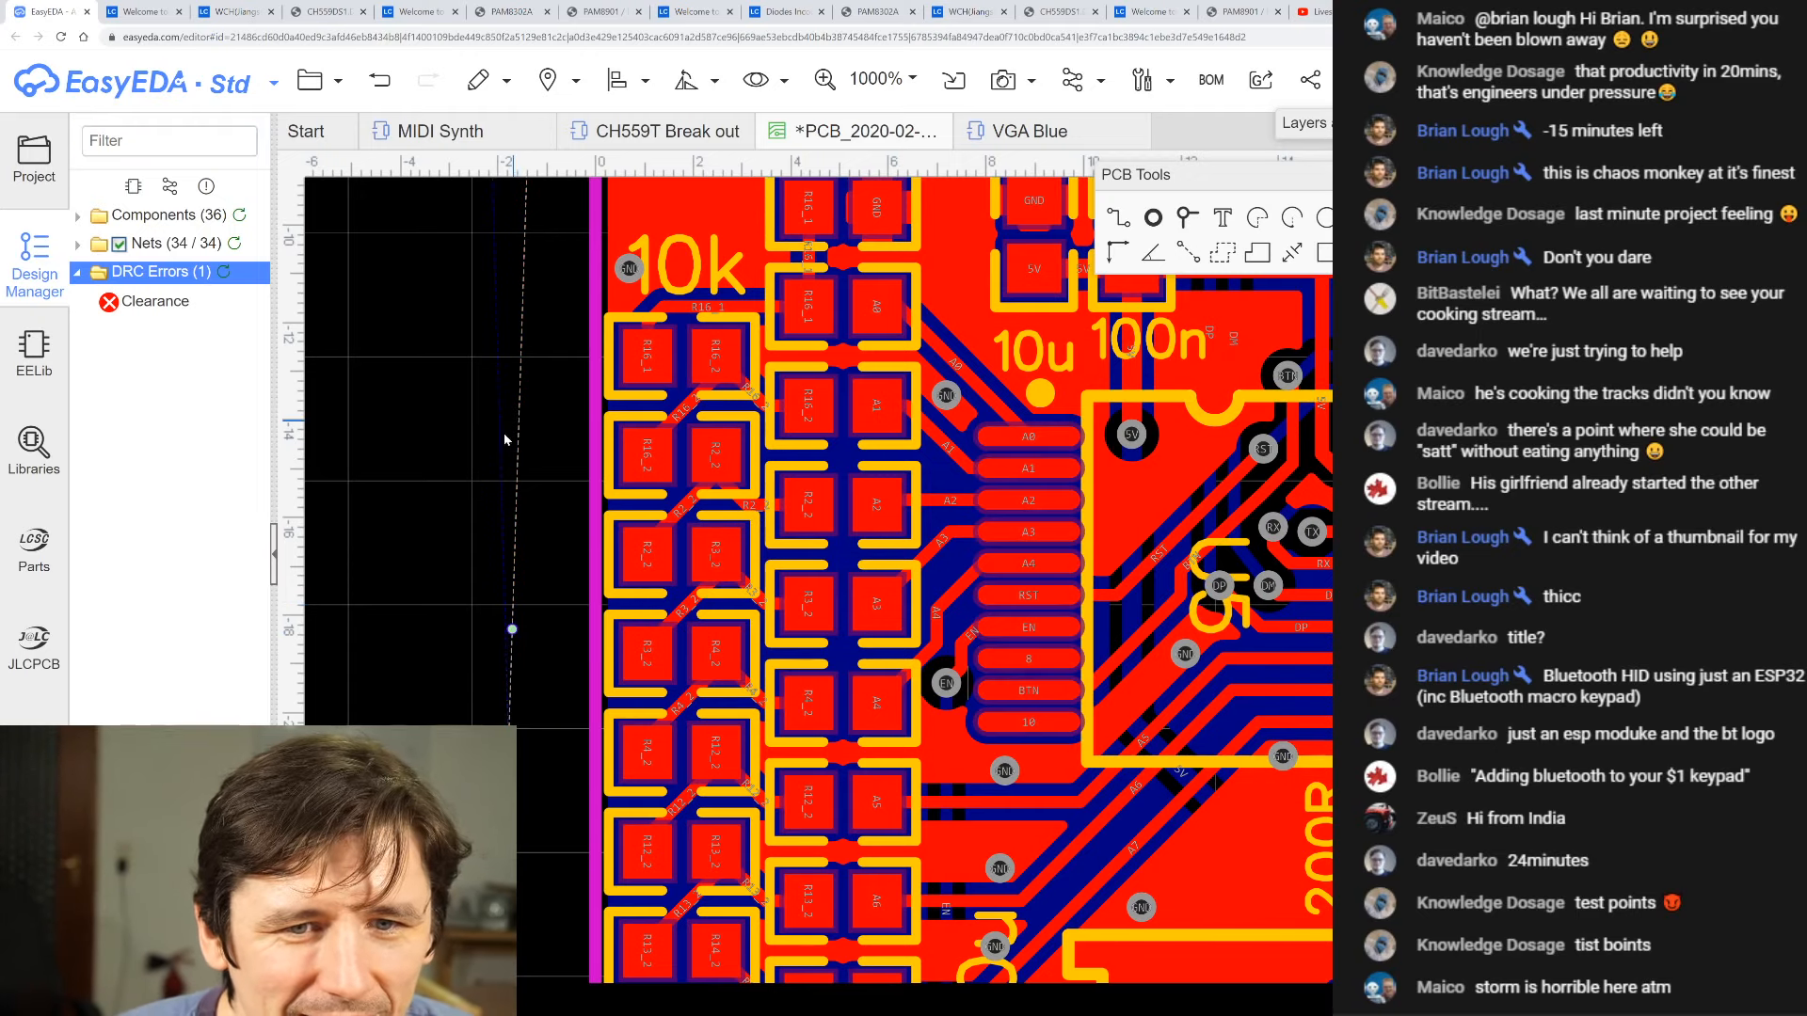
left_click(155, 301)
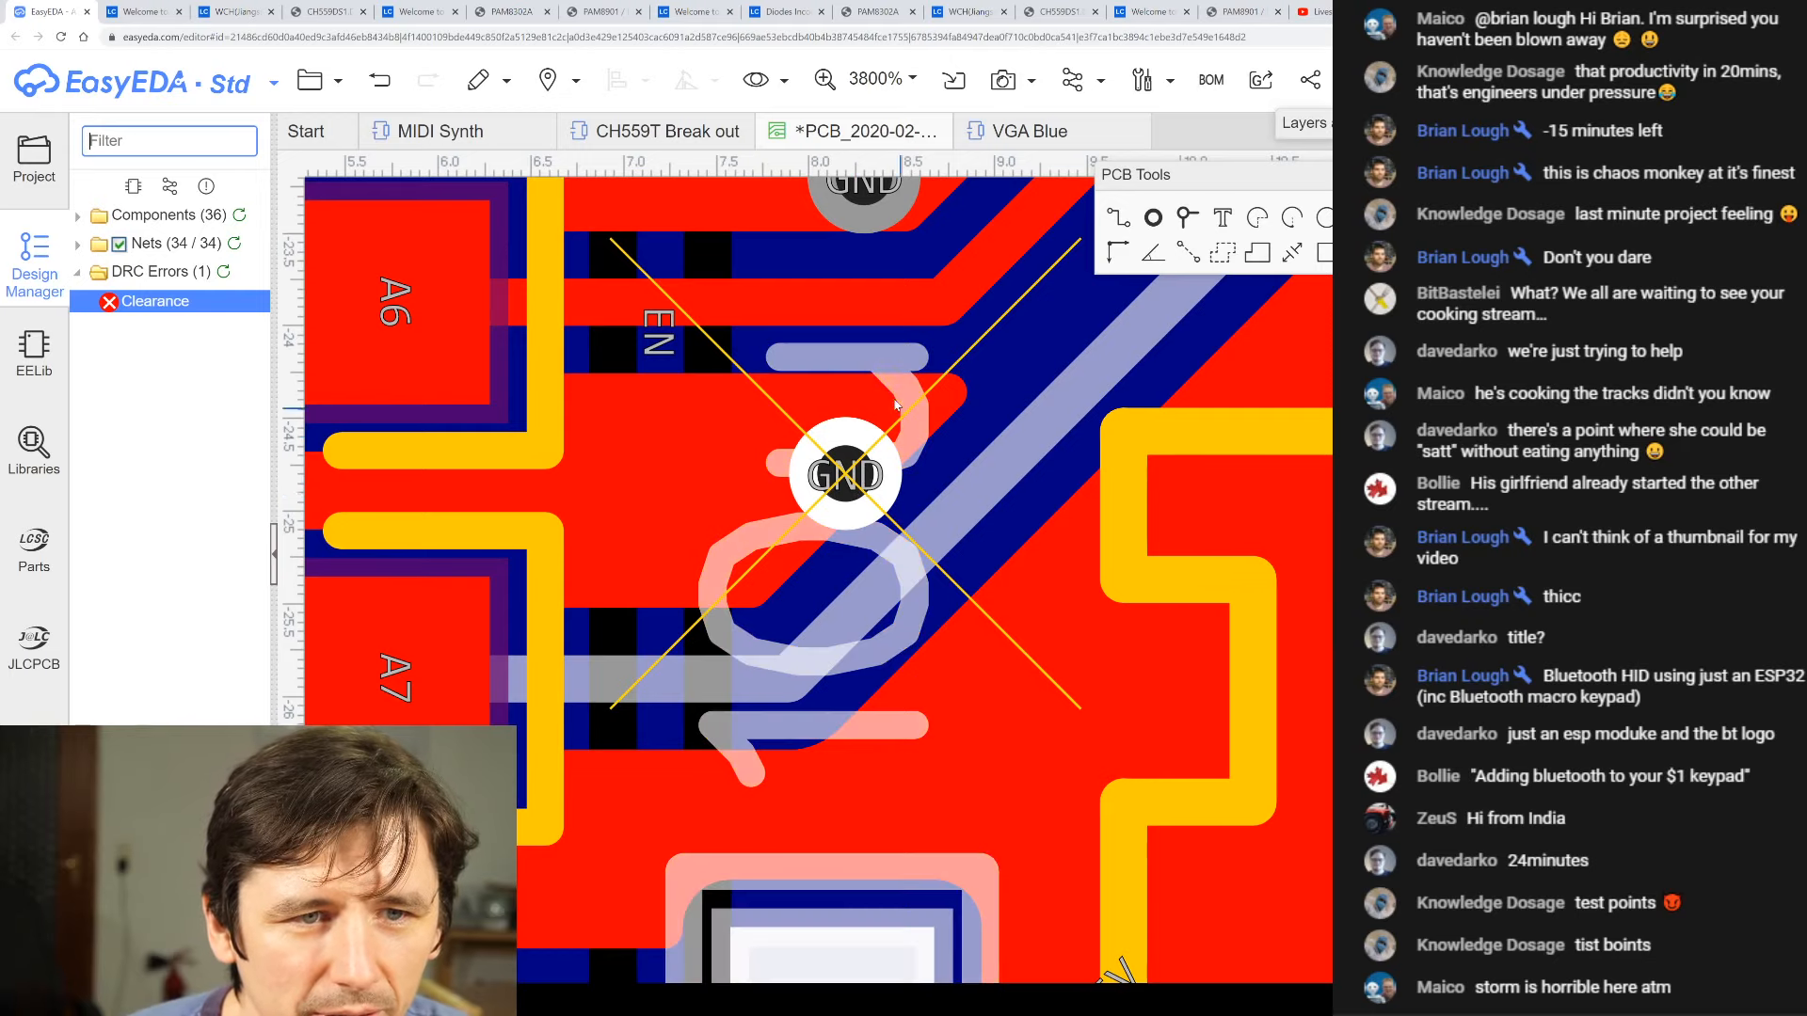
left_click(888, 480)
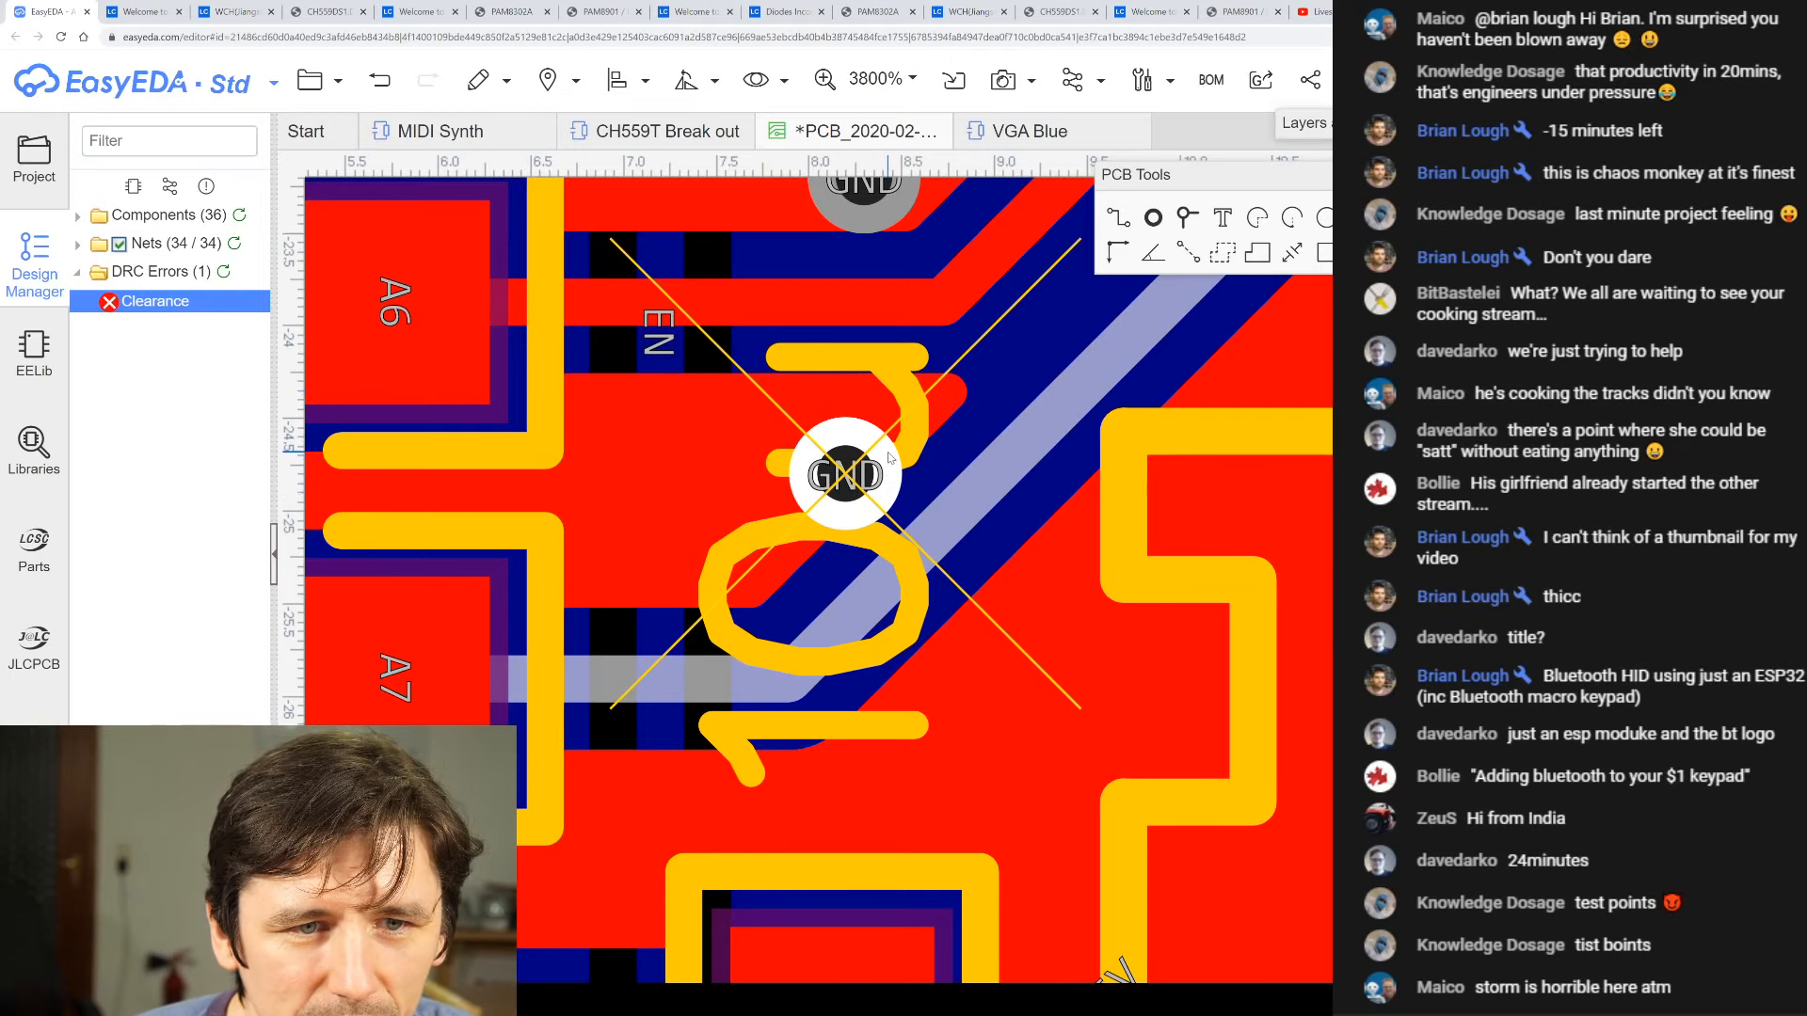
left_click_drag(889, 459, 869, 435)
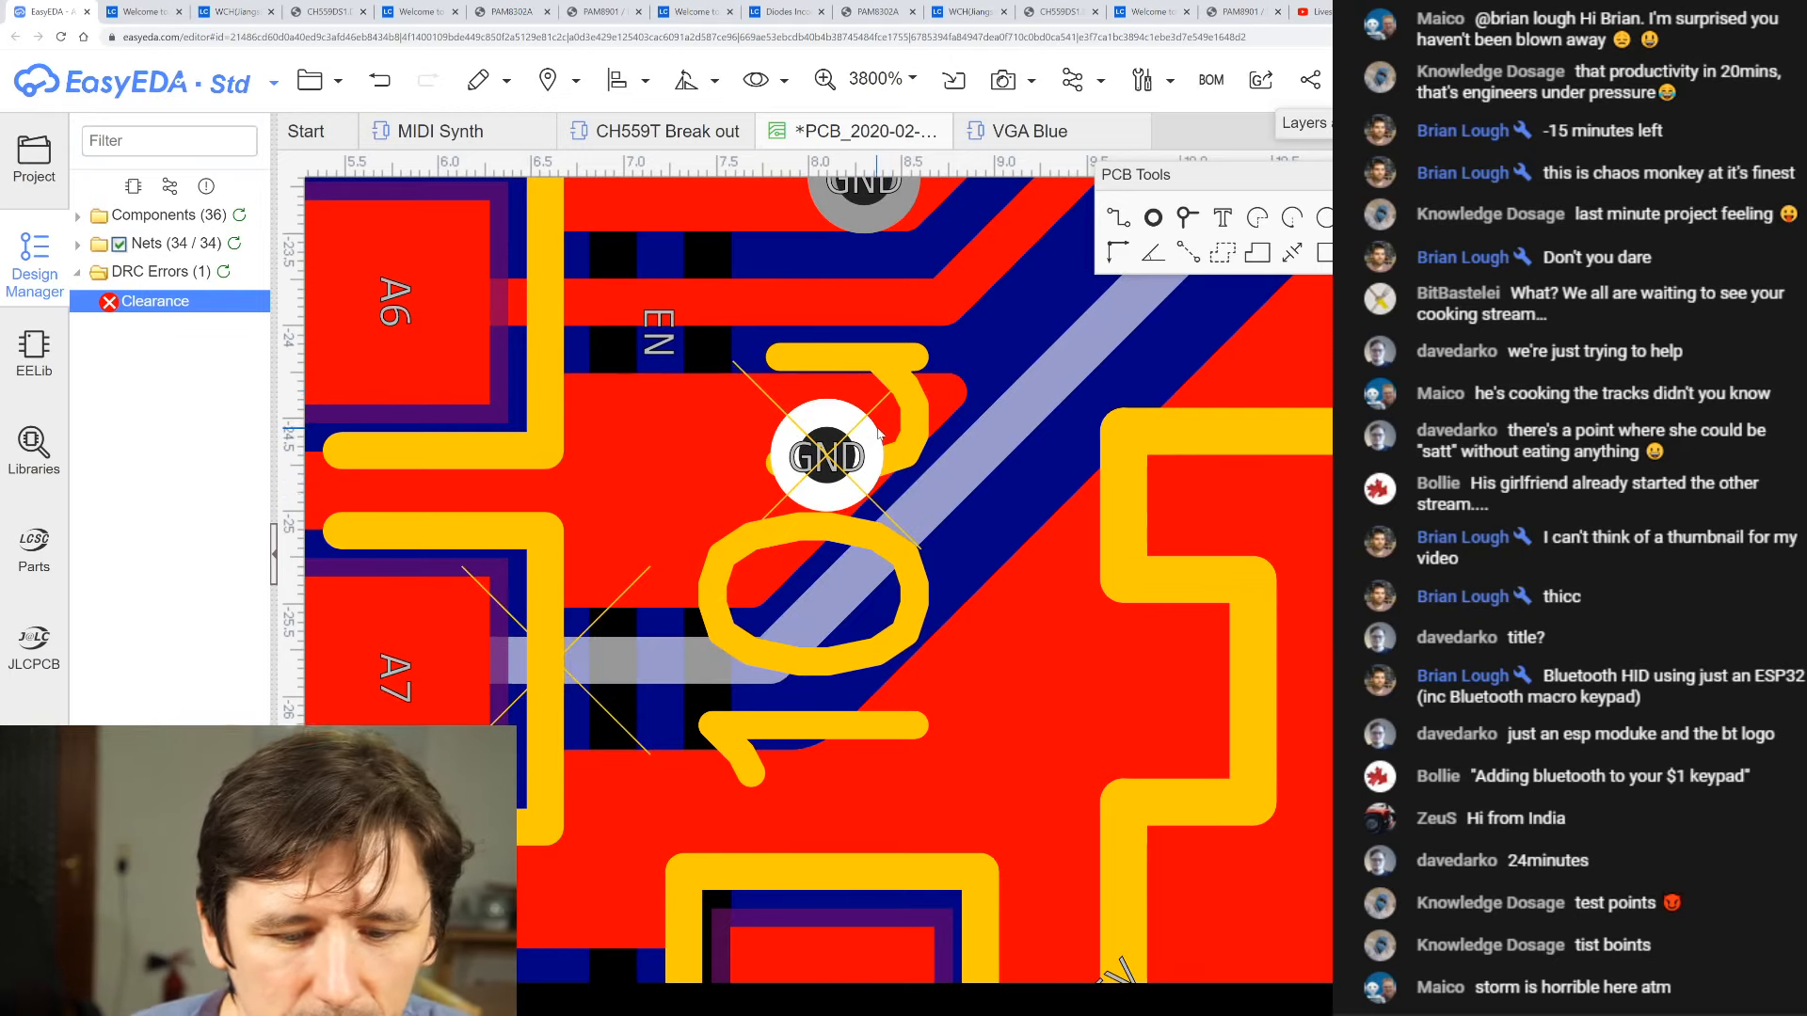
key("ctrl+z")
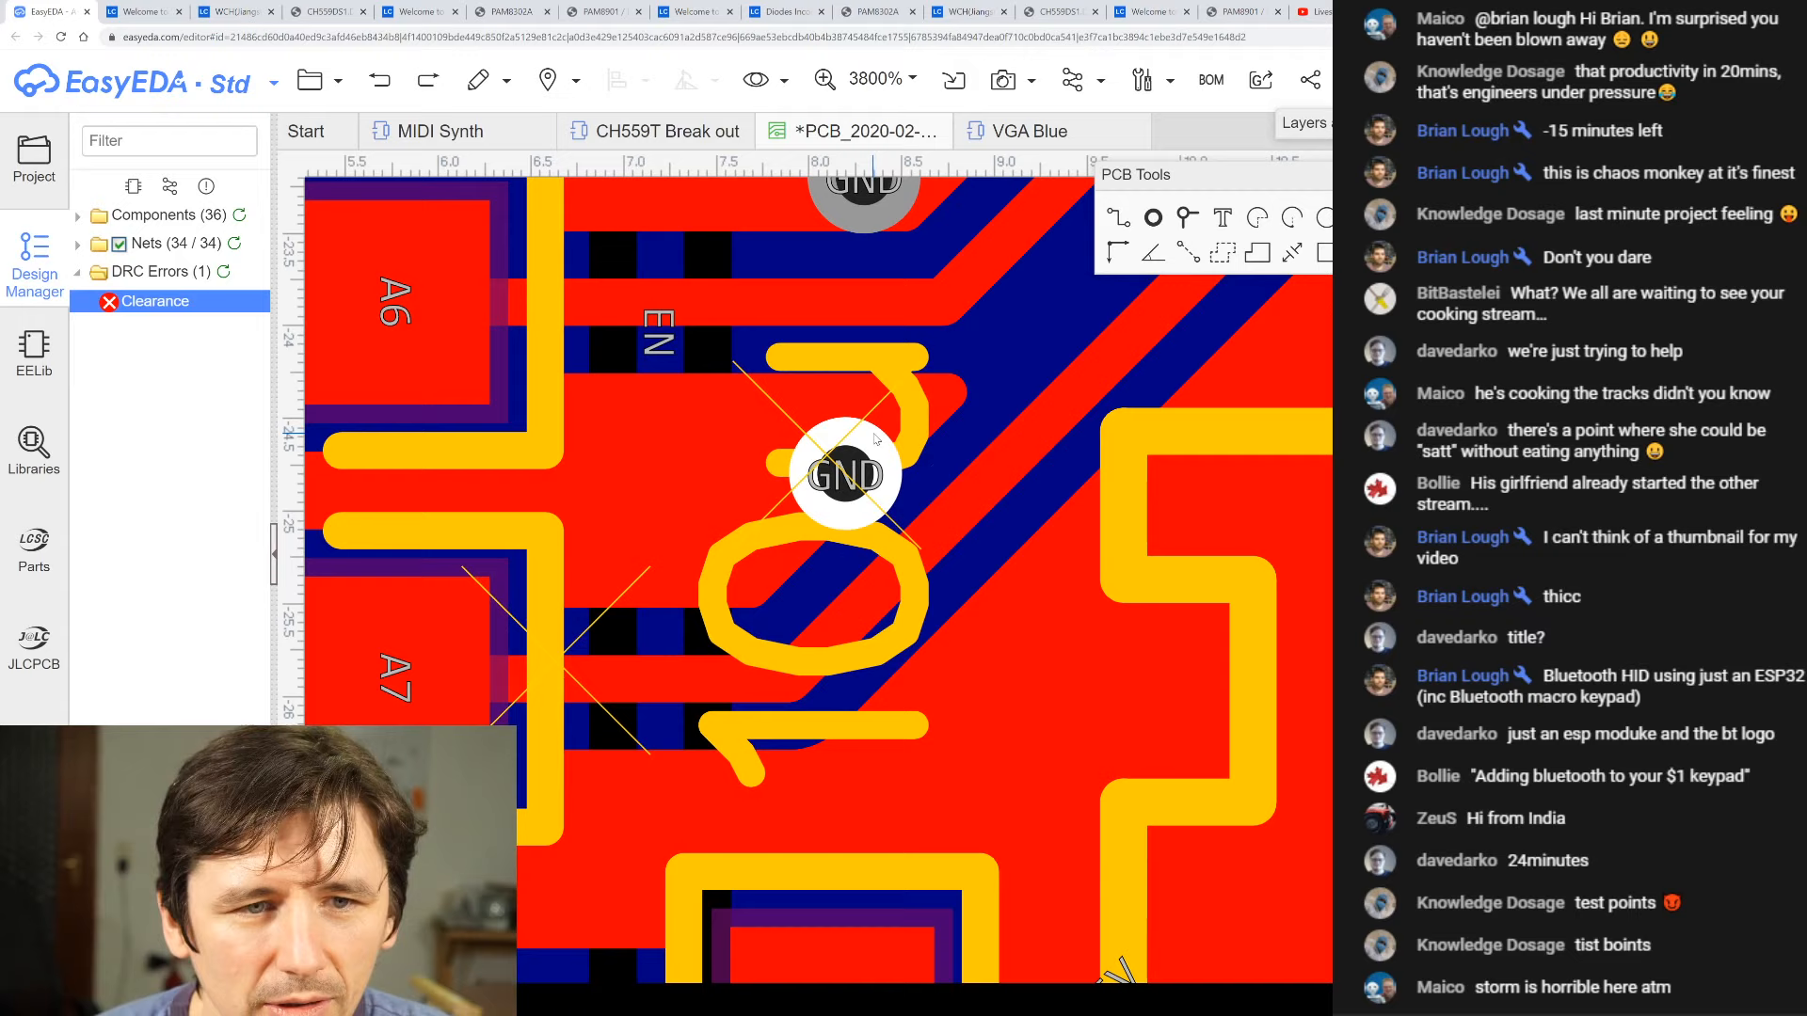
- Locate the clearance error again and move only the GND via at the 10u label up and left, clear of the A7 track
left_click(155, 302)
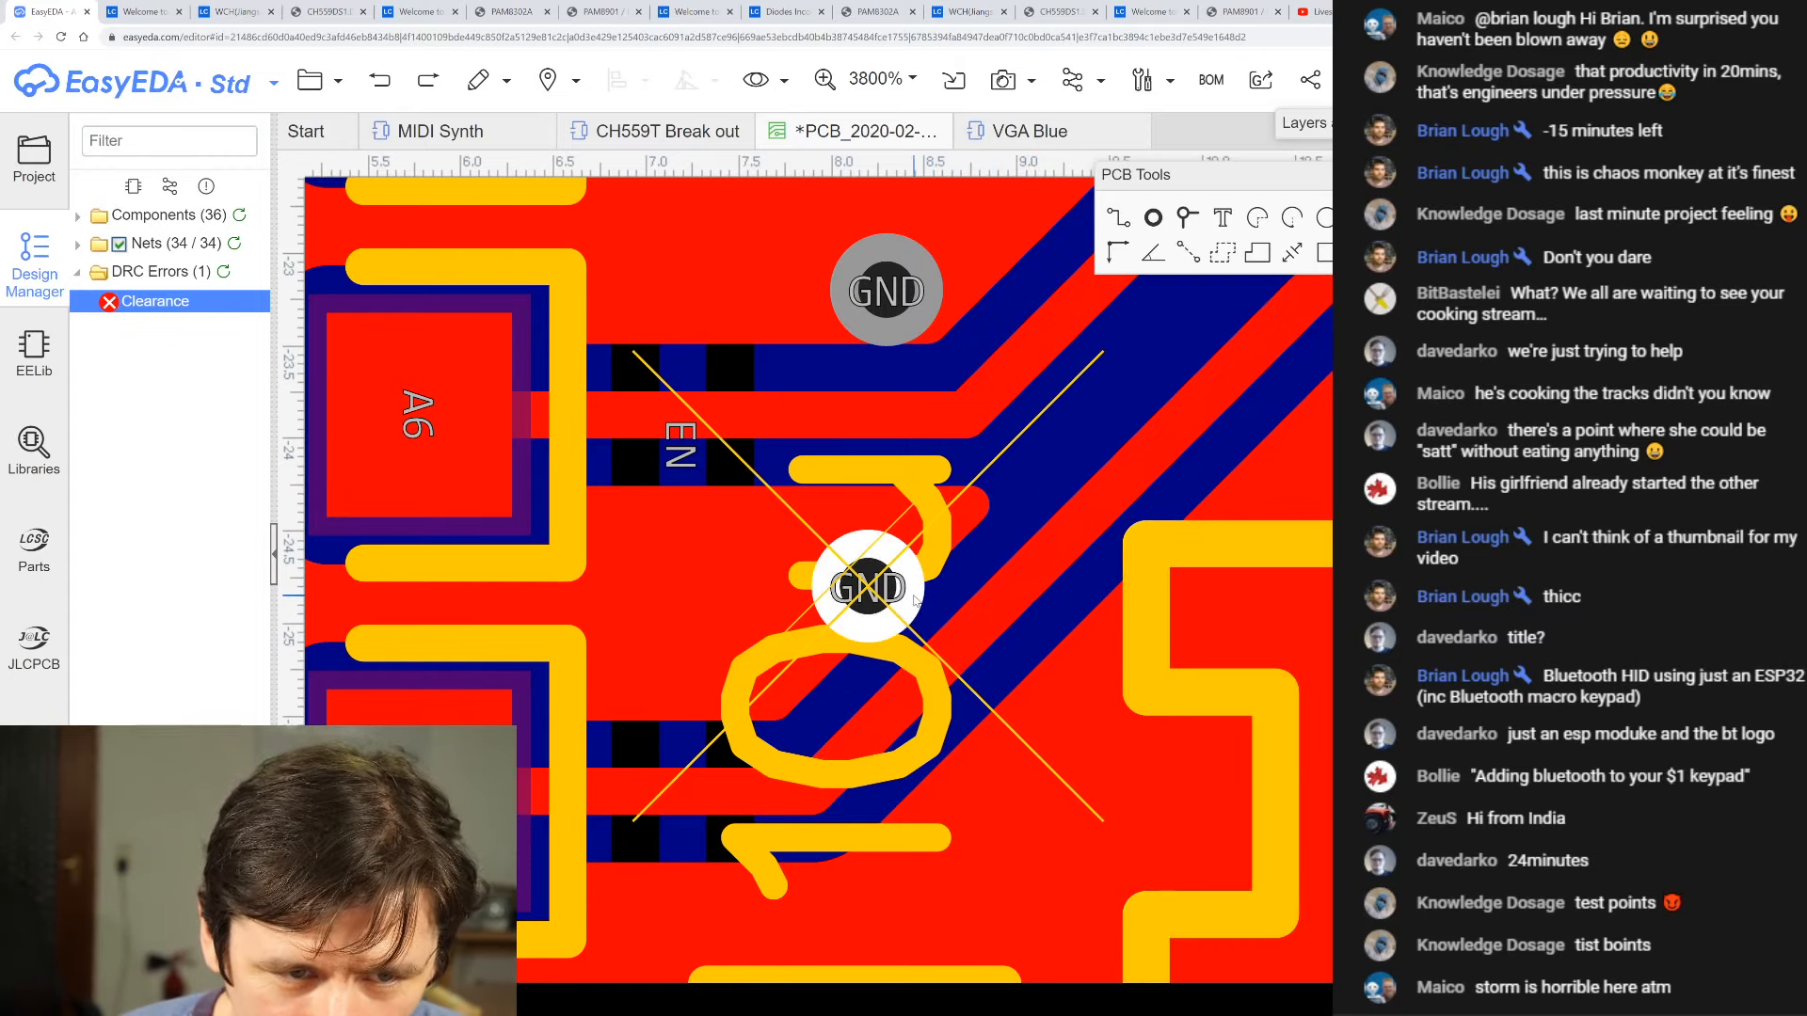
left_click(914, 602)
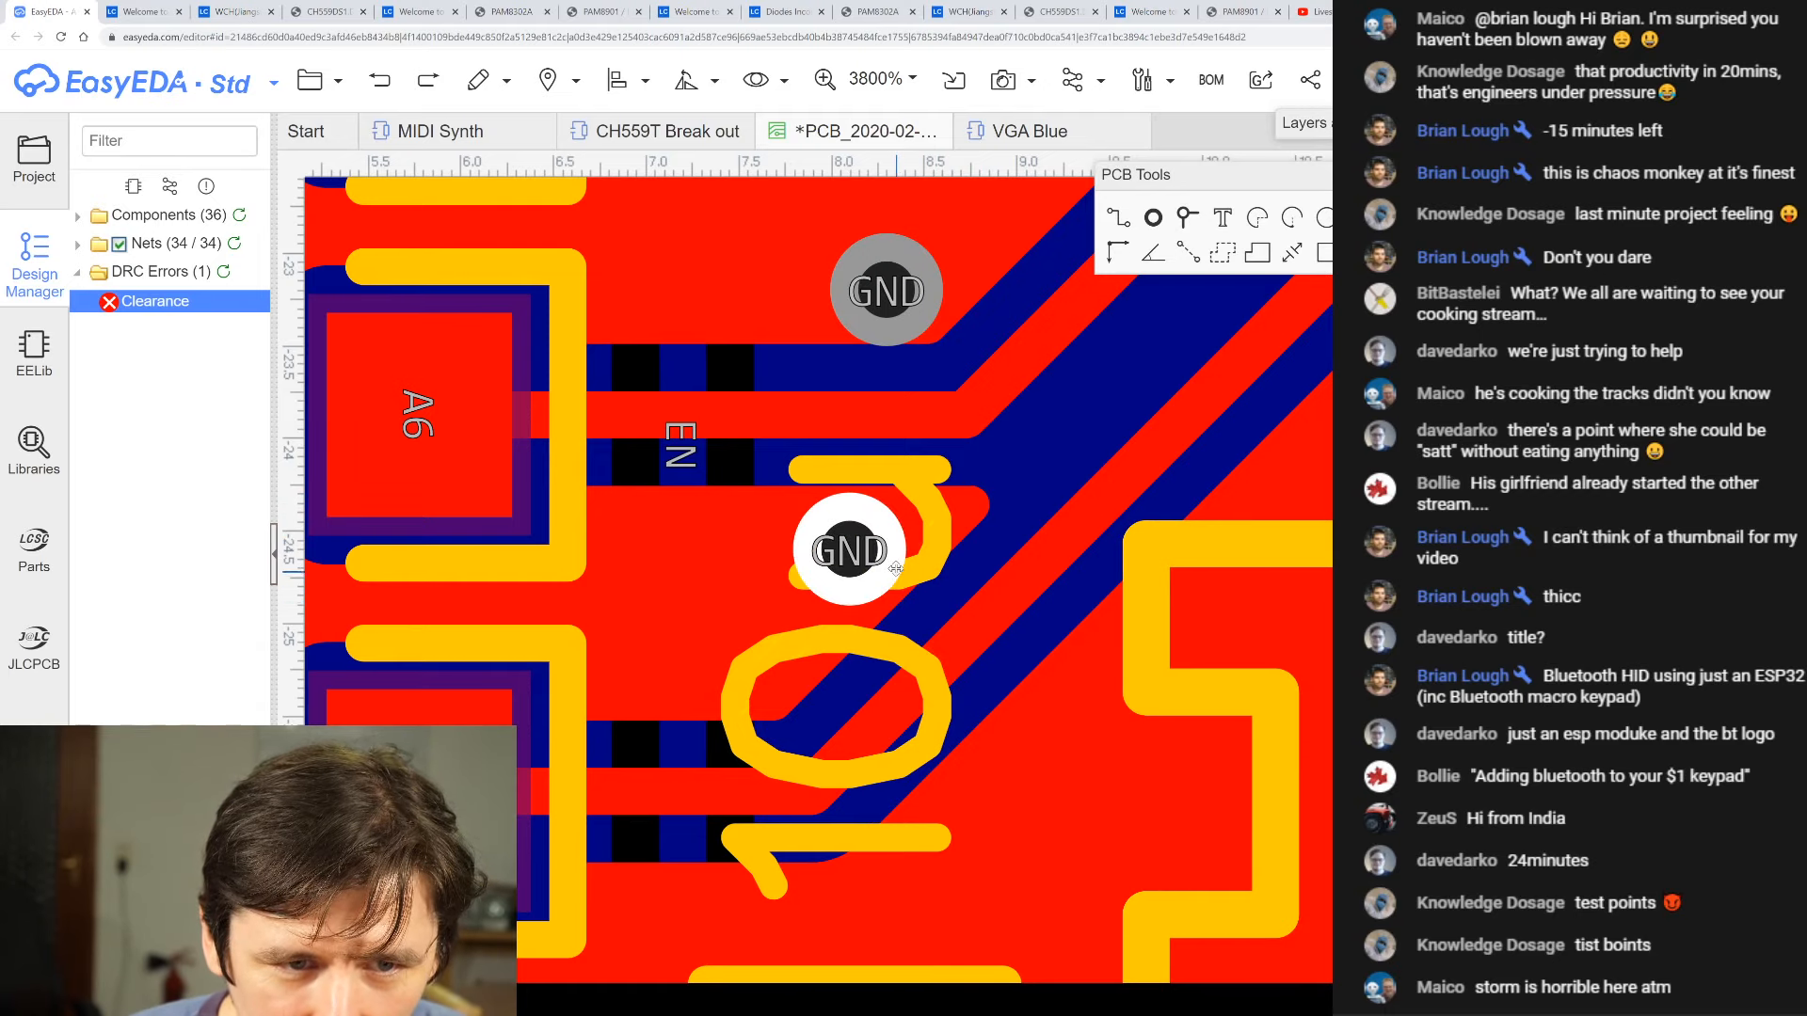
scroll(950, 656, "down", 5)
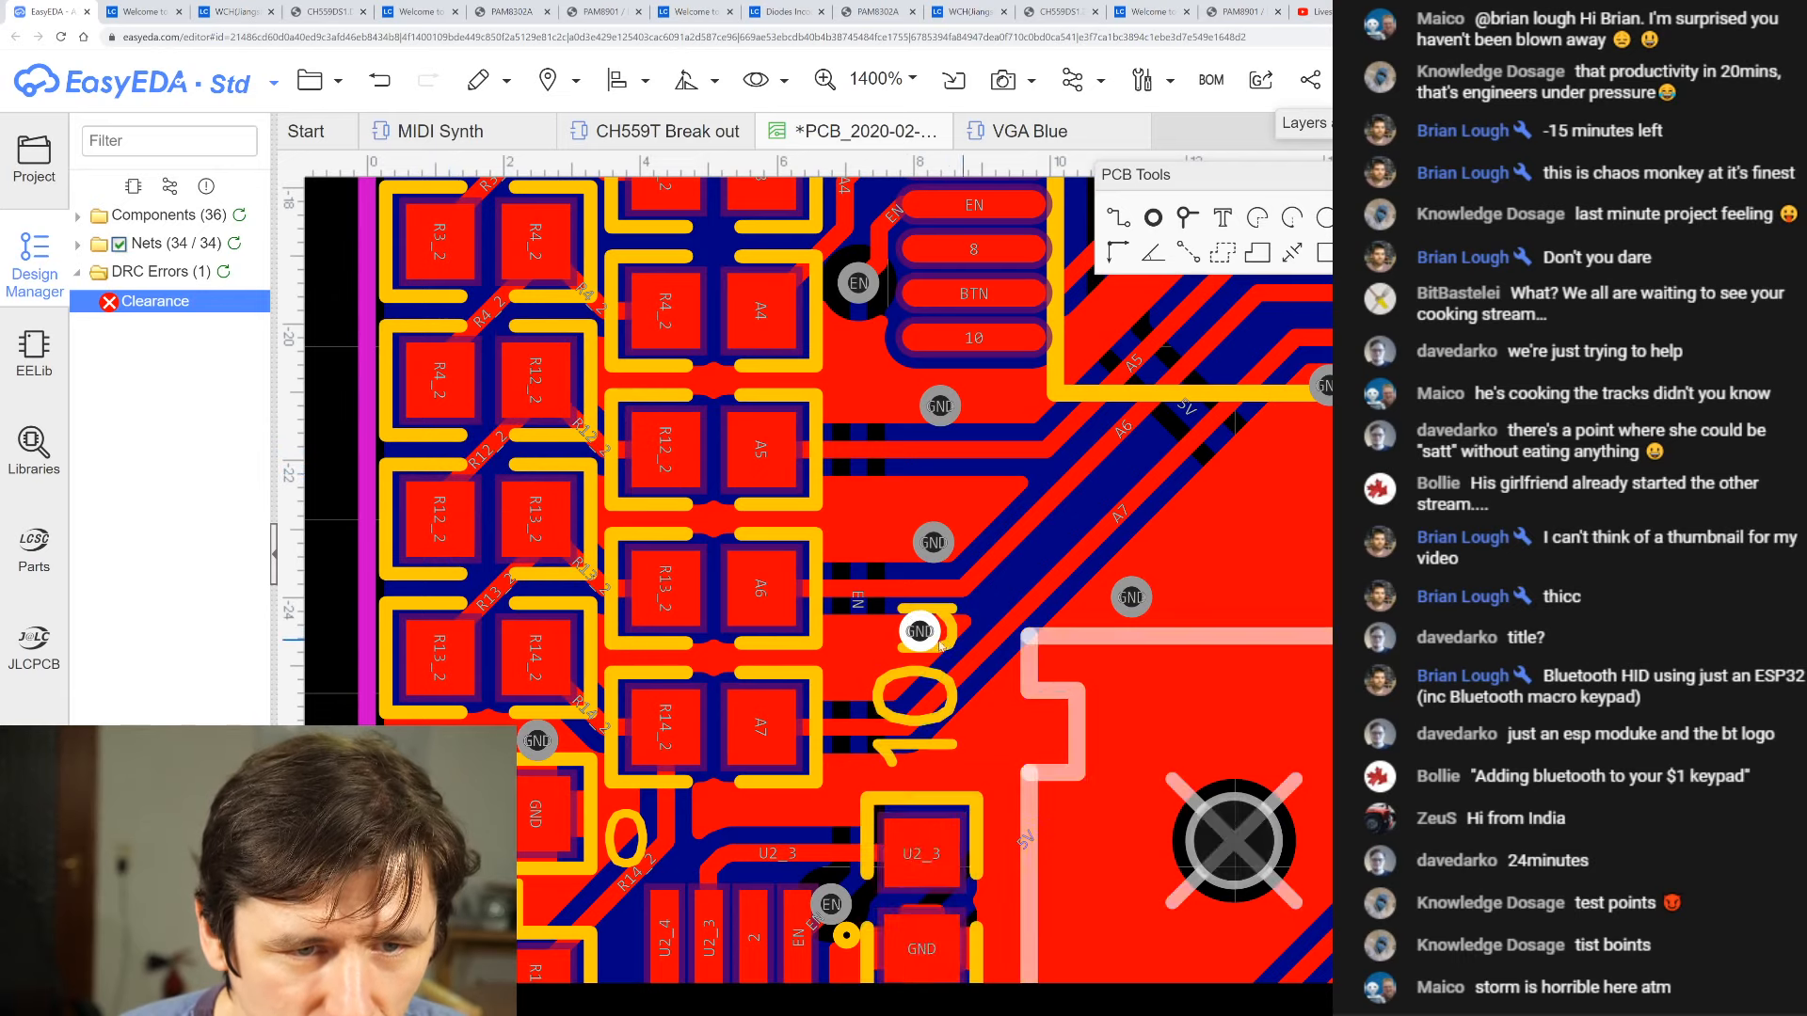
left_click_drag(935, 633, 921, 635)
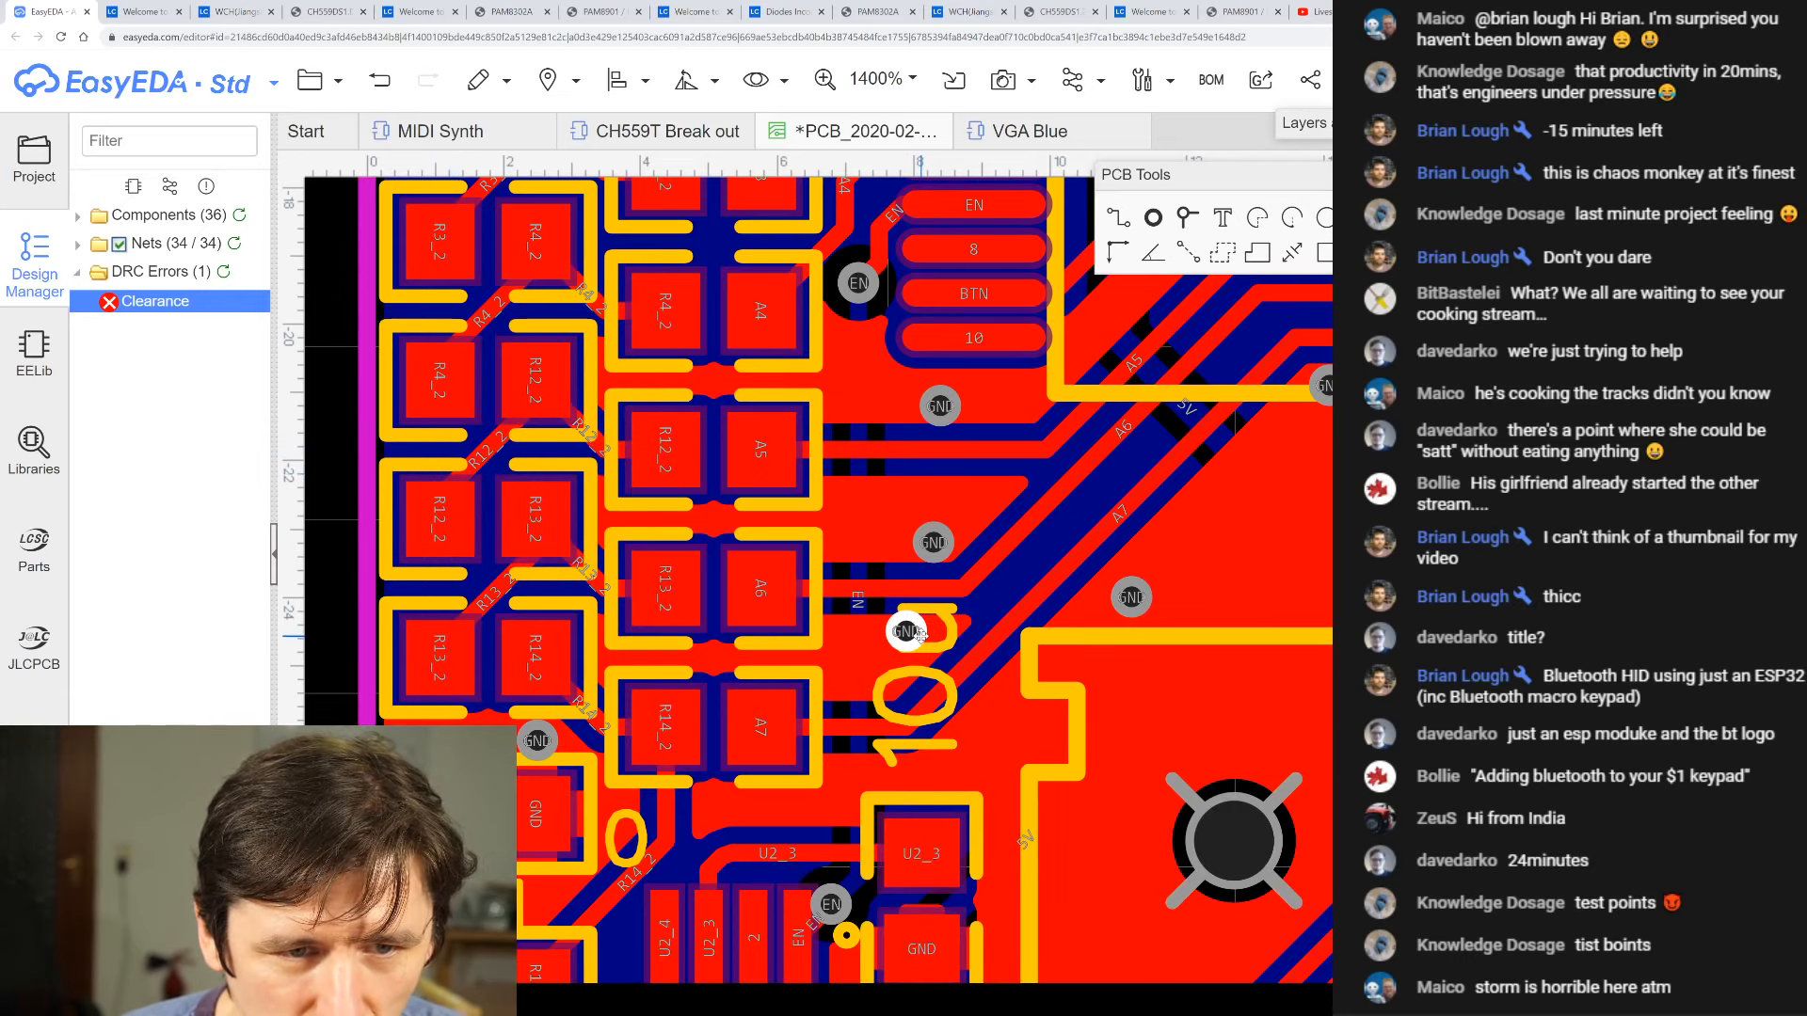
scroll(885, 729, "down", 2)
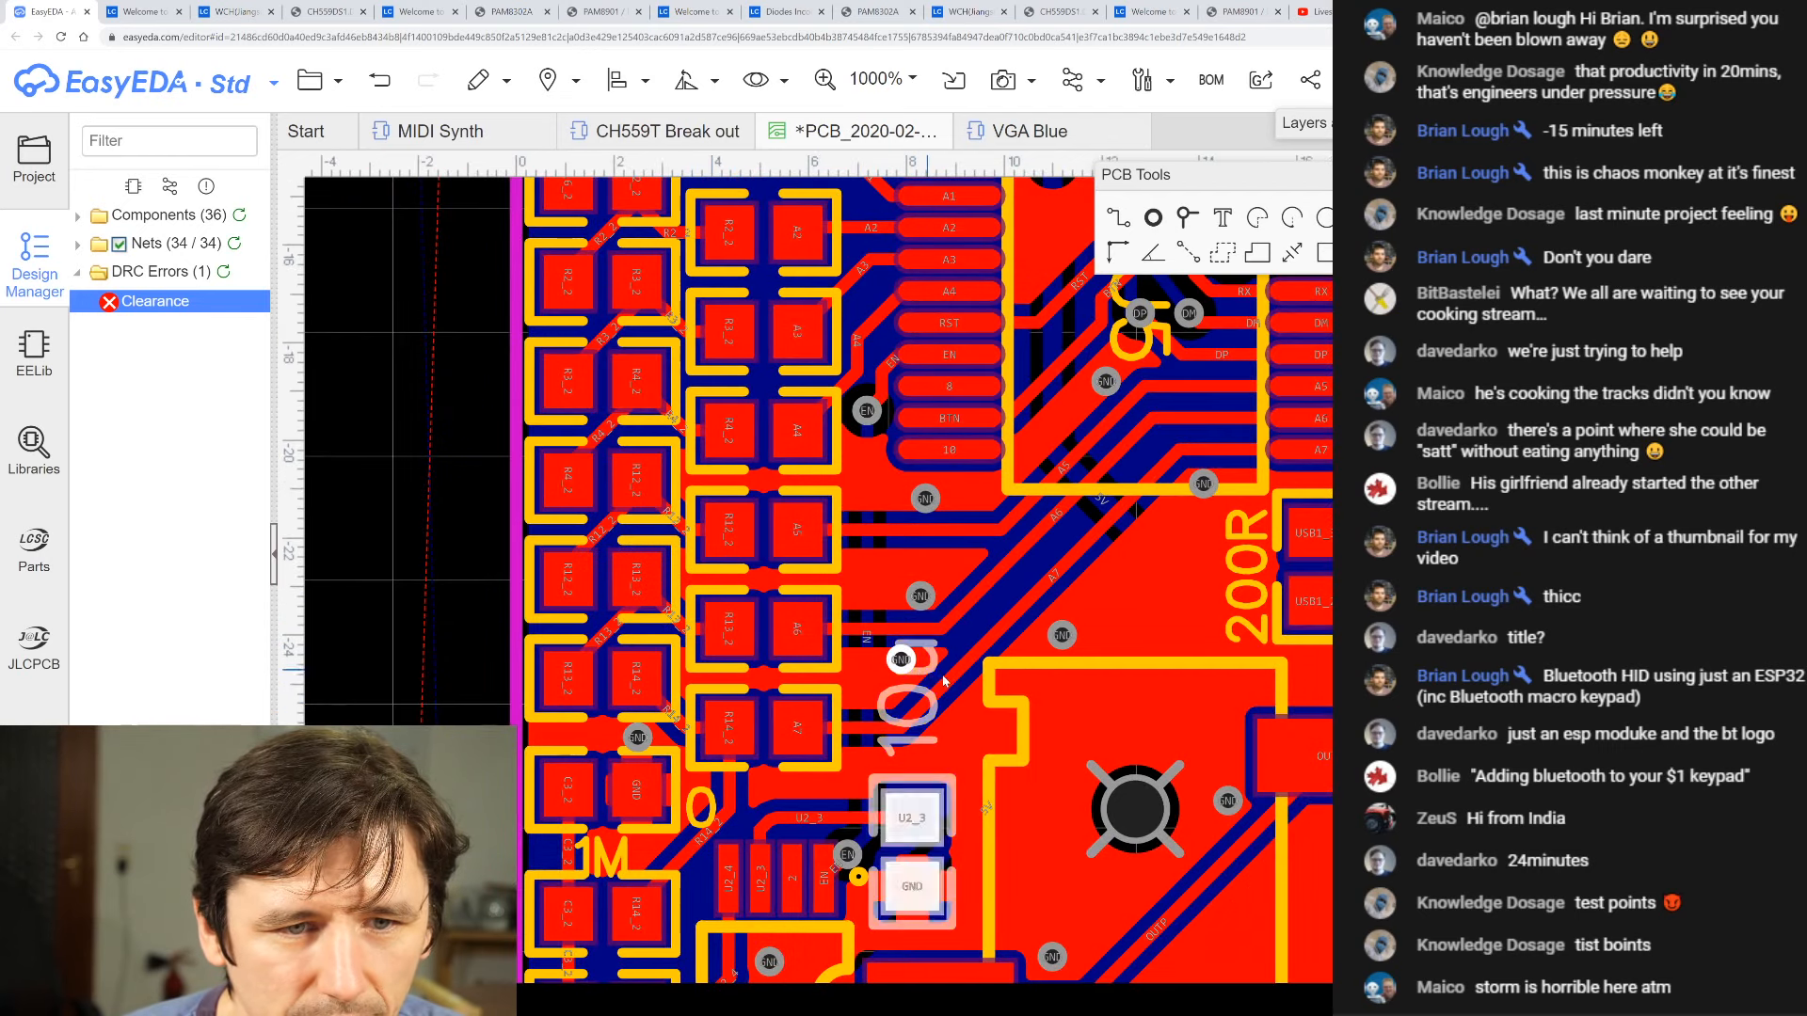
scroll(903, 658, "up", 4)
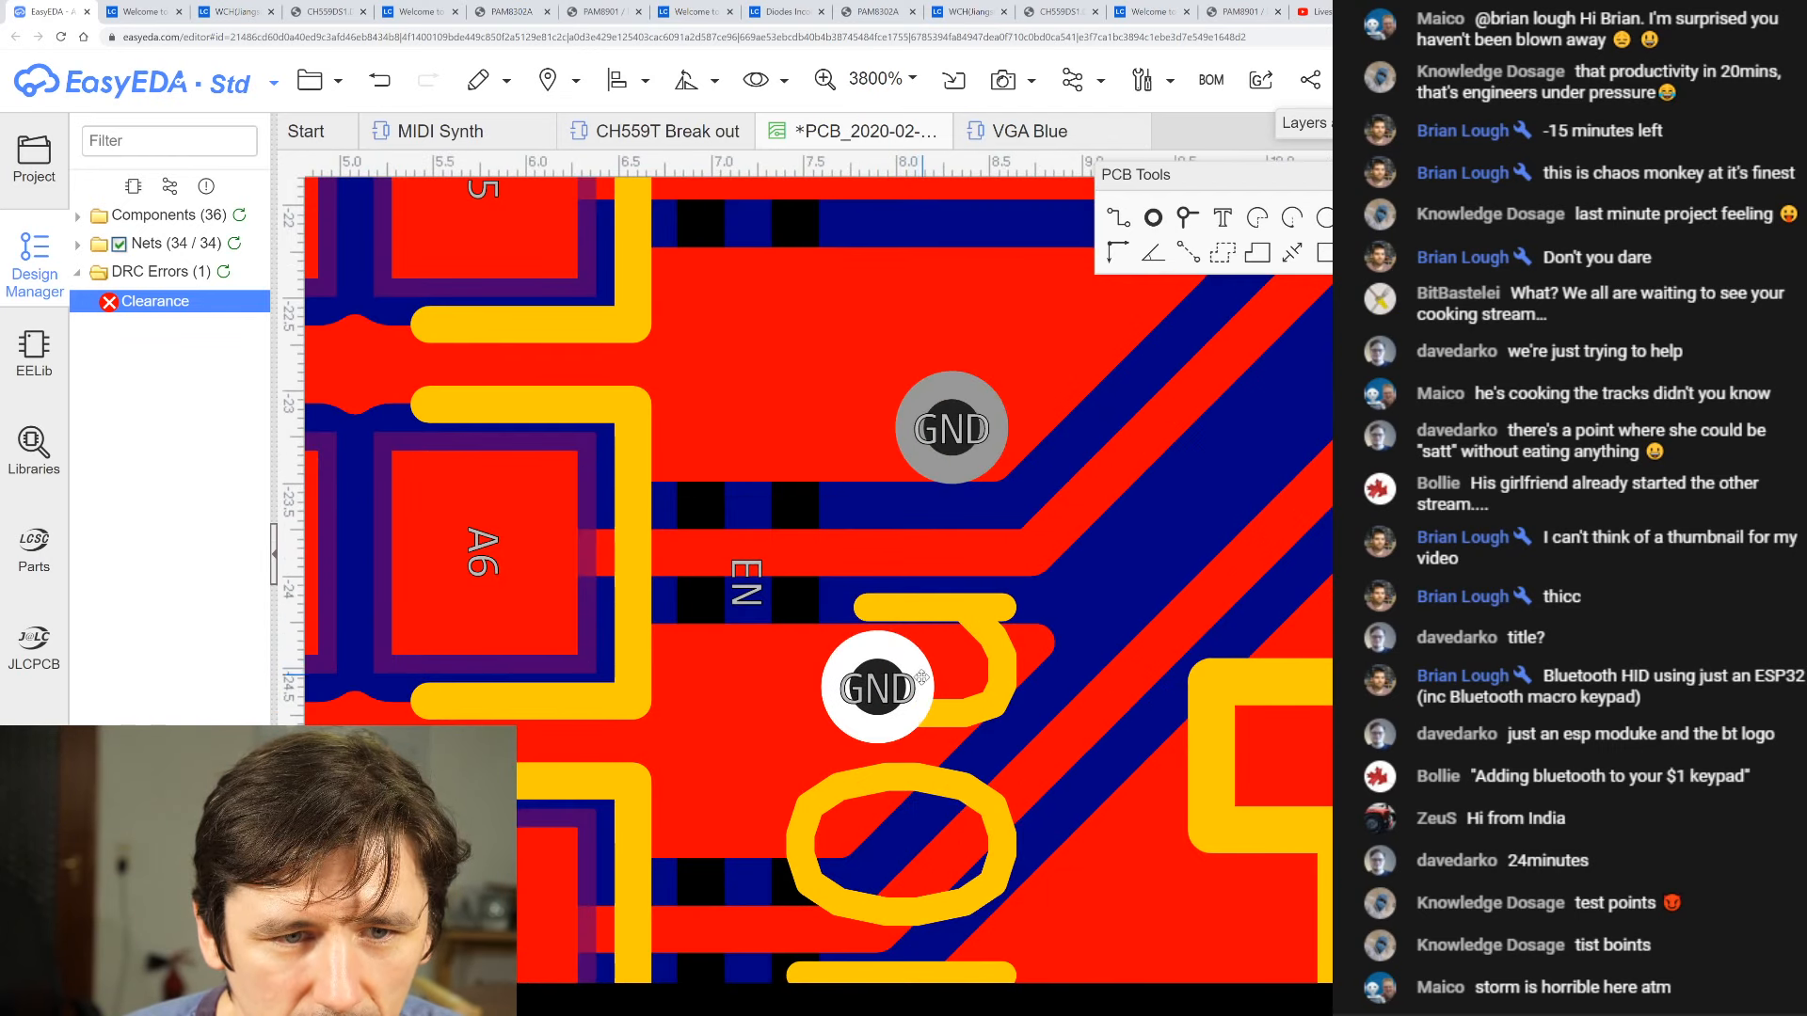
- Locate the remaining clearance error at the 10u label's GND via and recheck the design rules
left_click(198, 302)
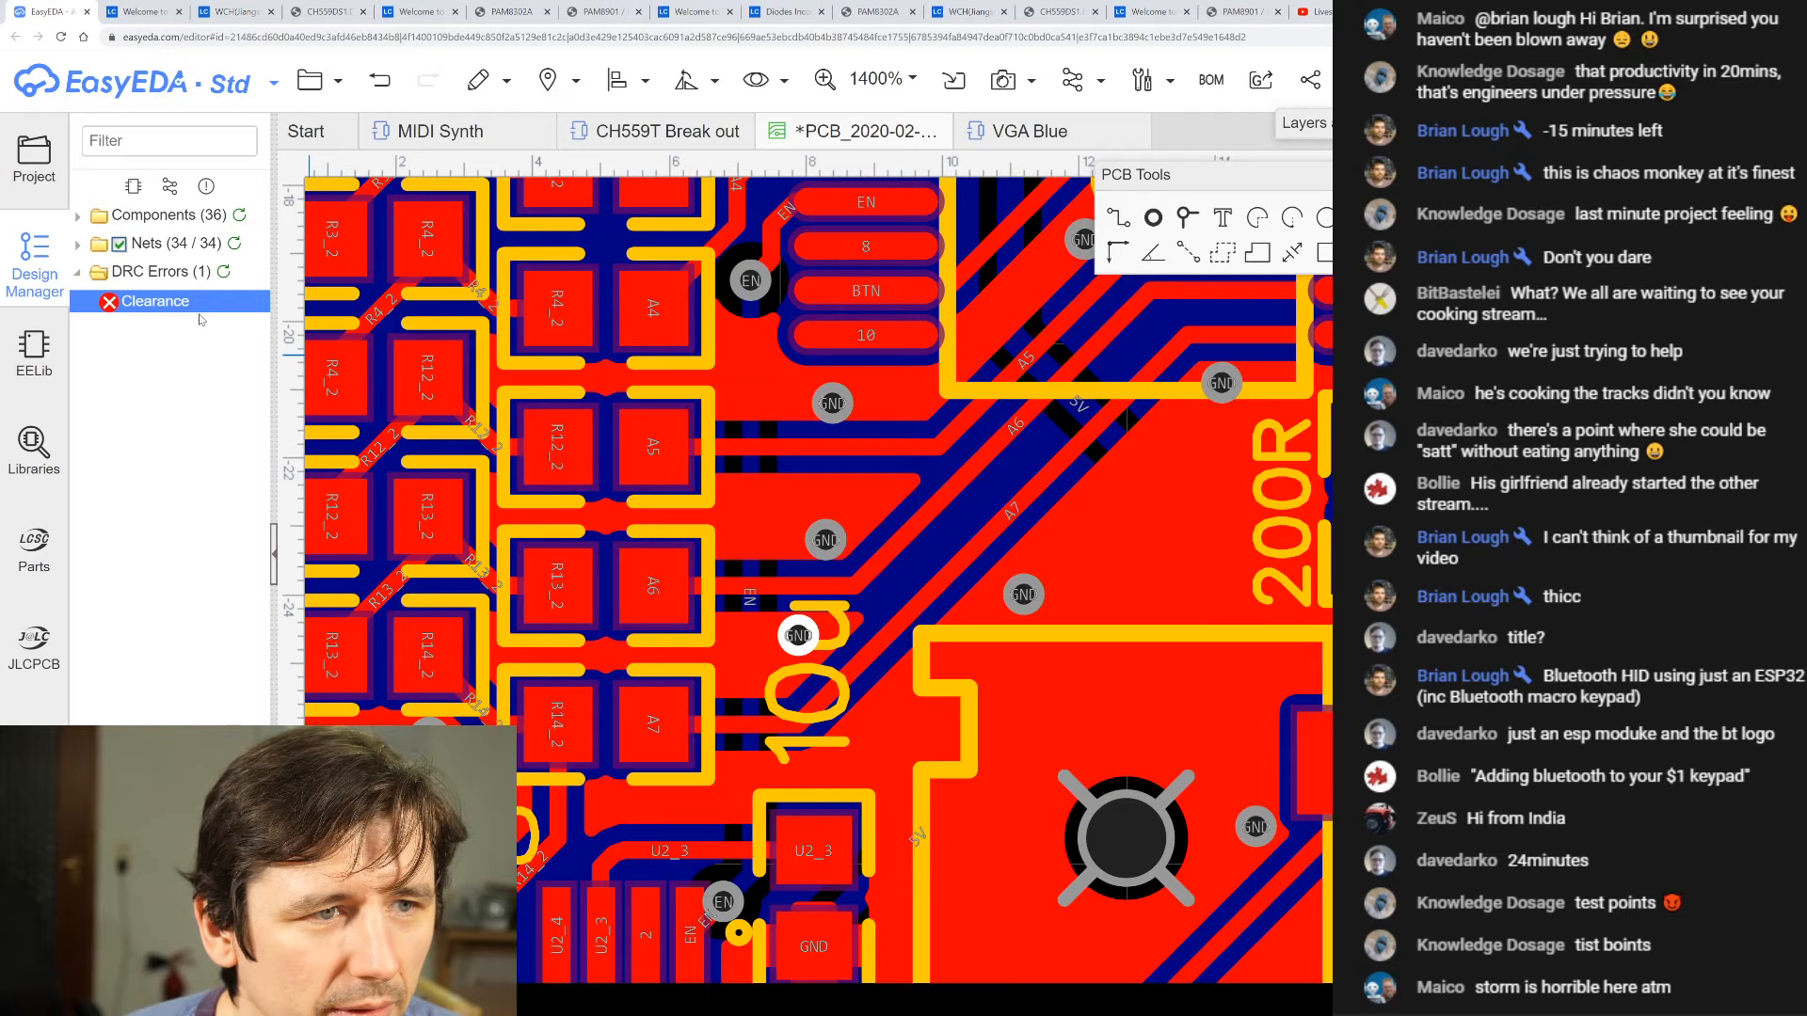
left_click(224, 272)
scroll(726, 571, "down", 5)
scroll(727, 571, "up", 5)
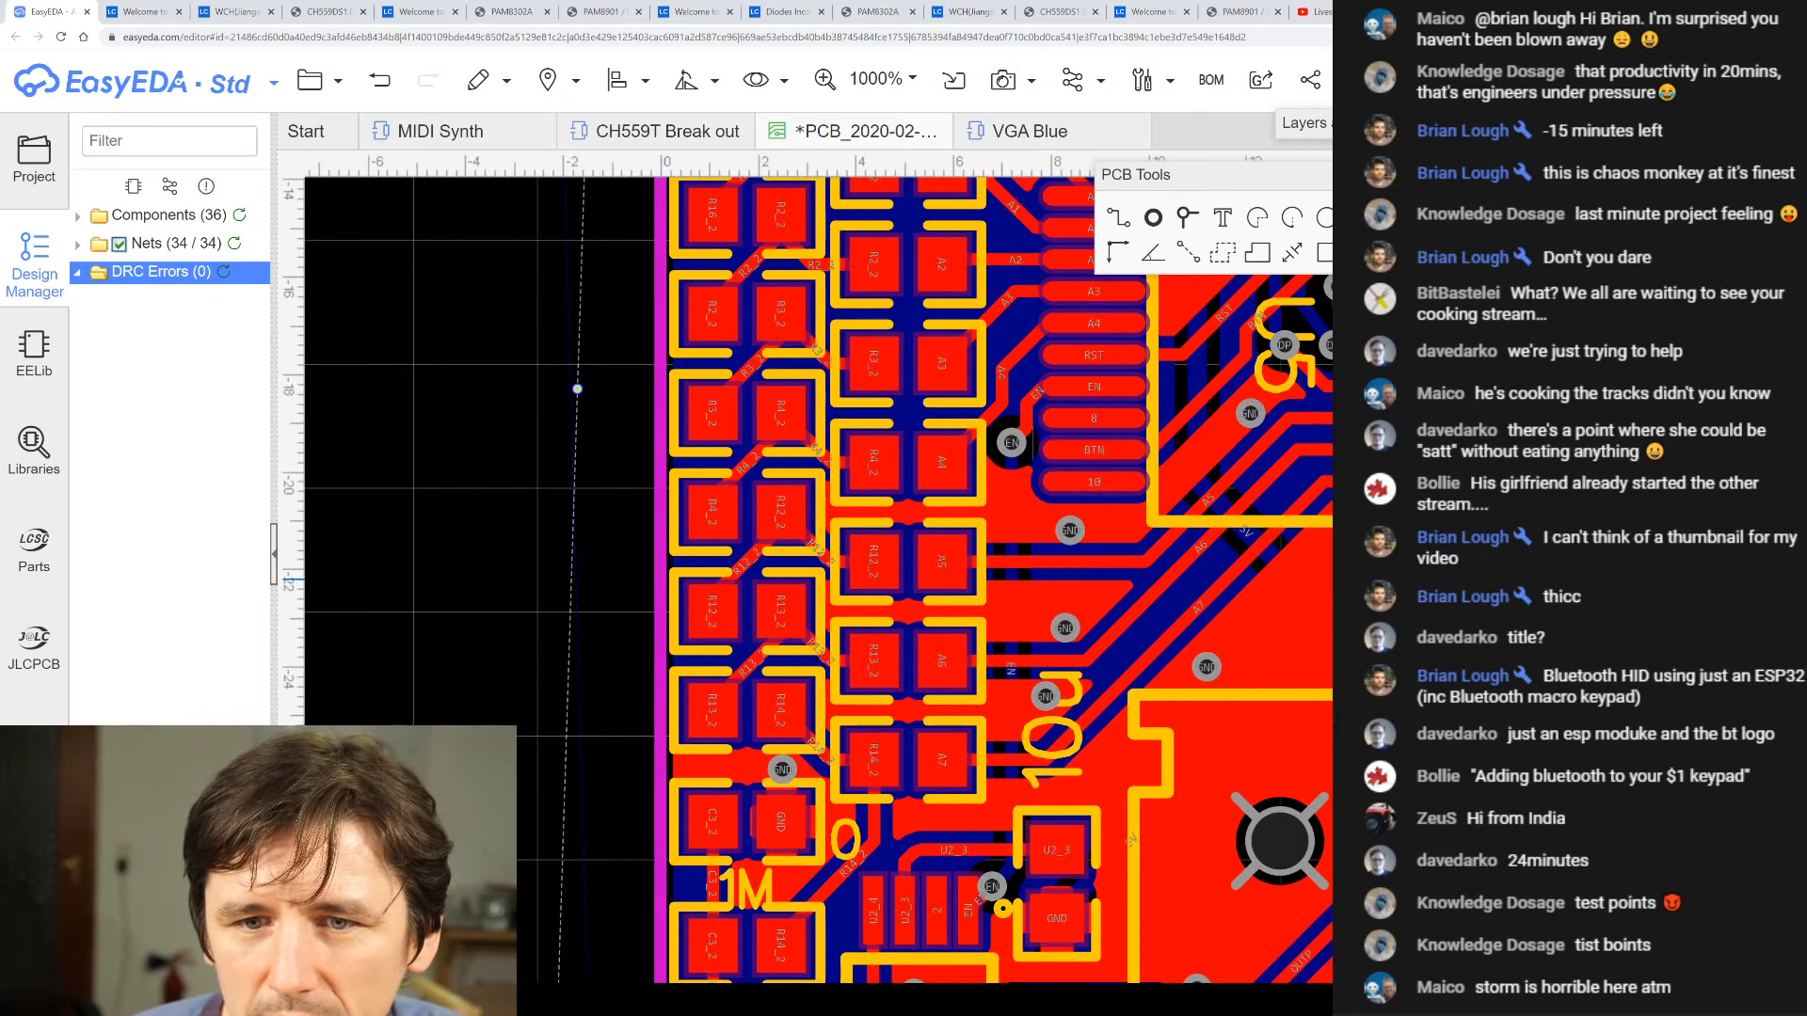
- Rebuild the board's copper areas around the moved GND via and save the PCB
key("shift+b")
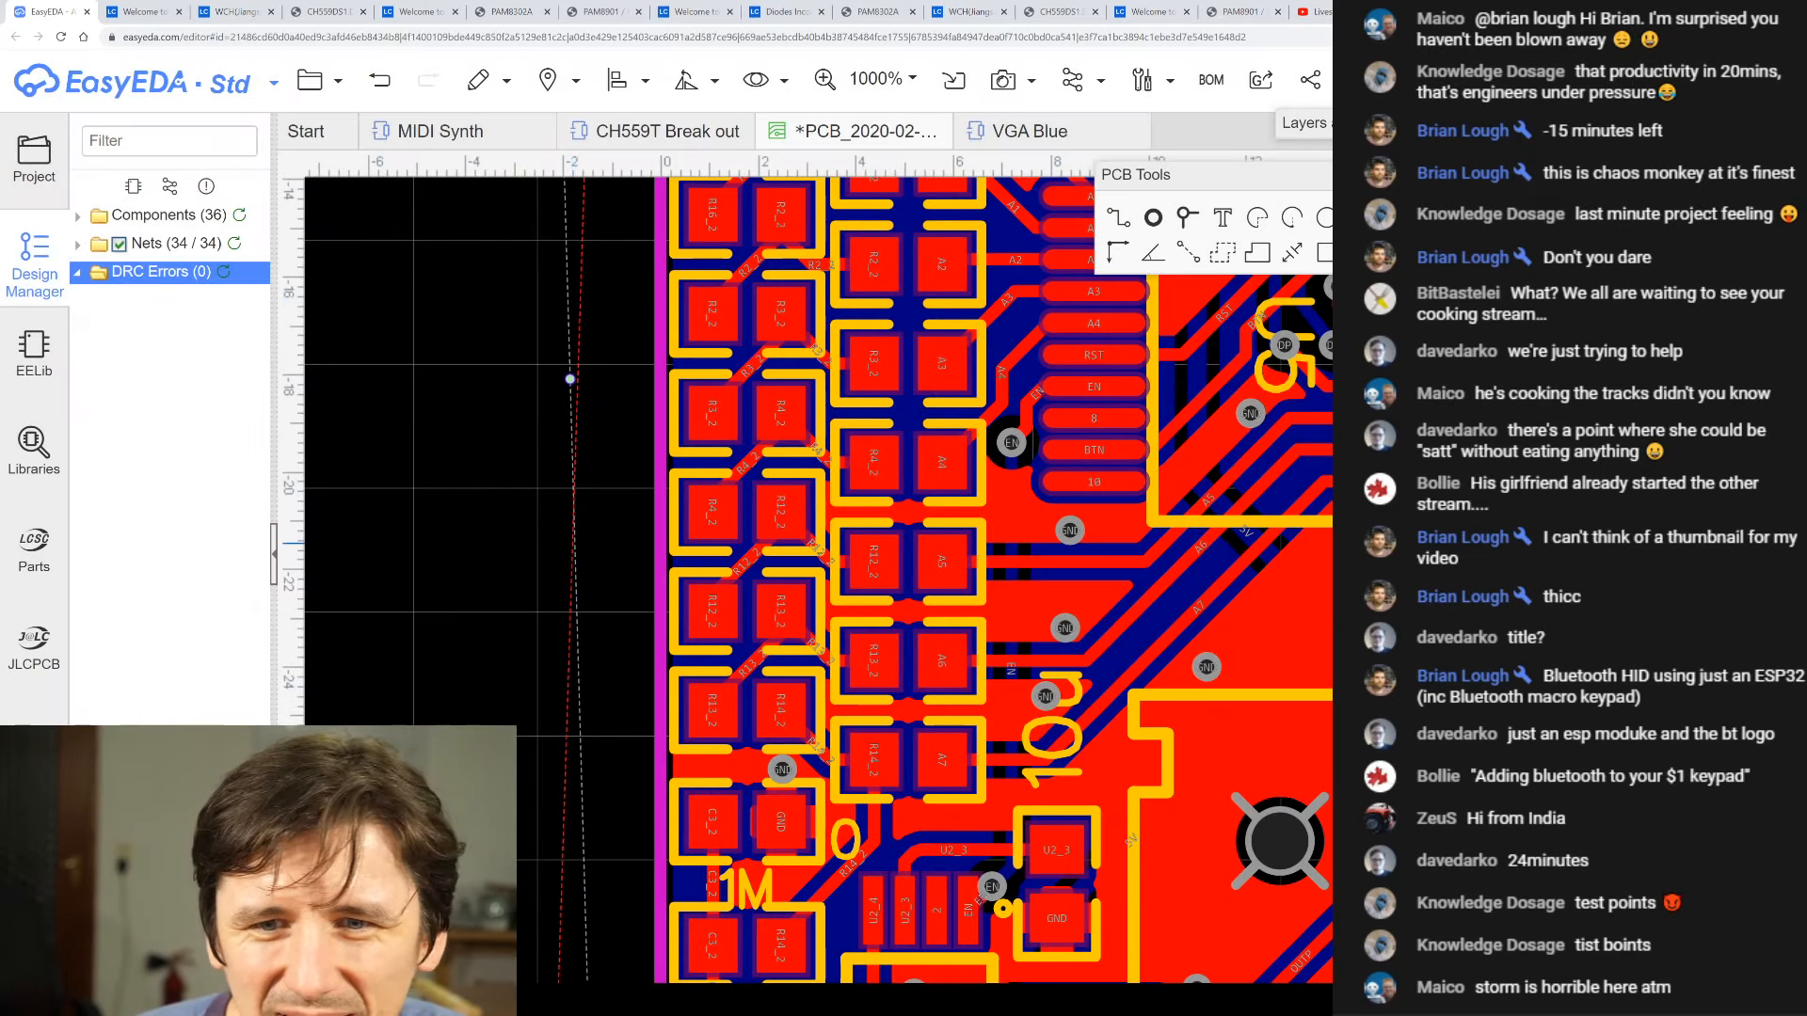
key("shift+b")
scroll(814, 384, "down", 5)
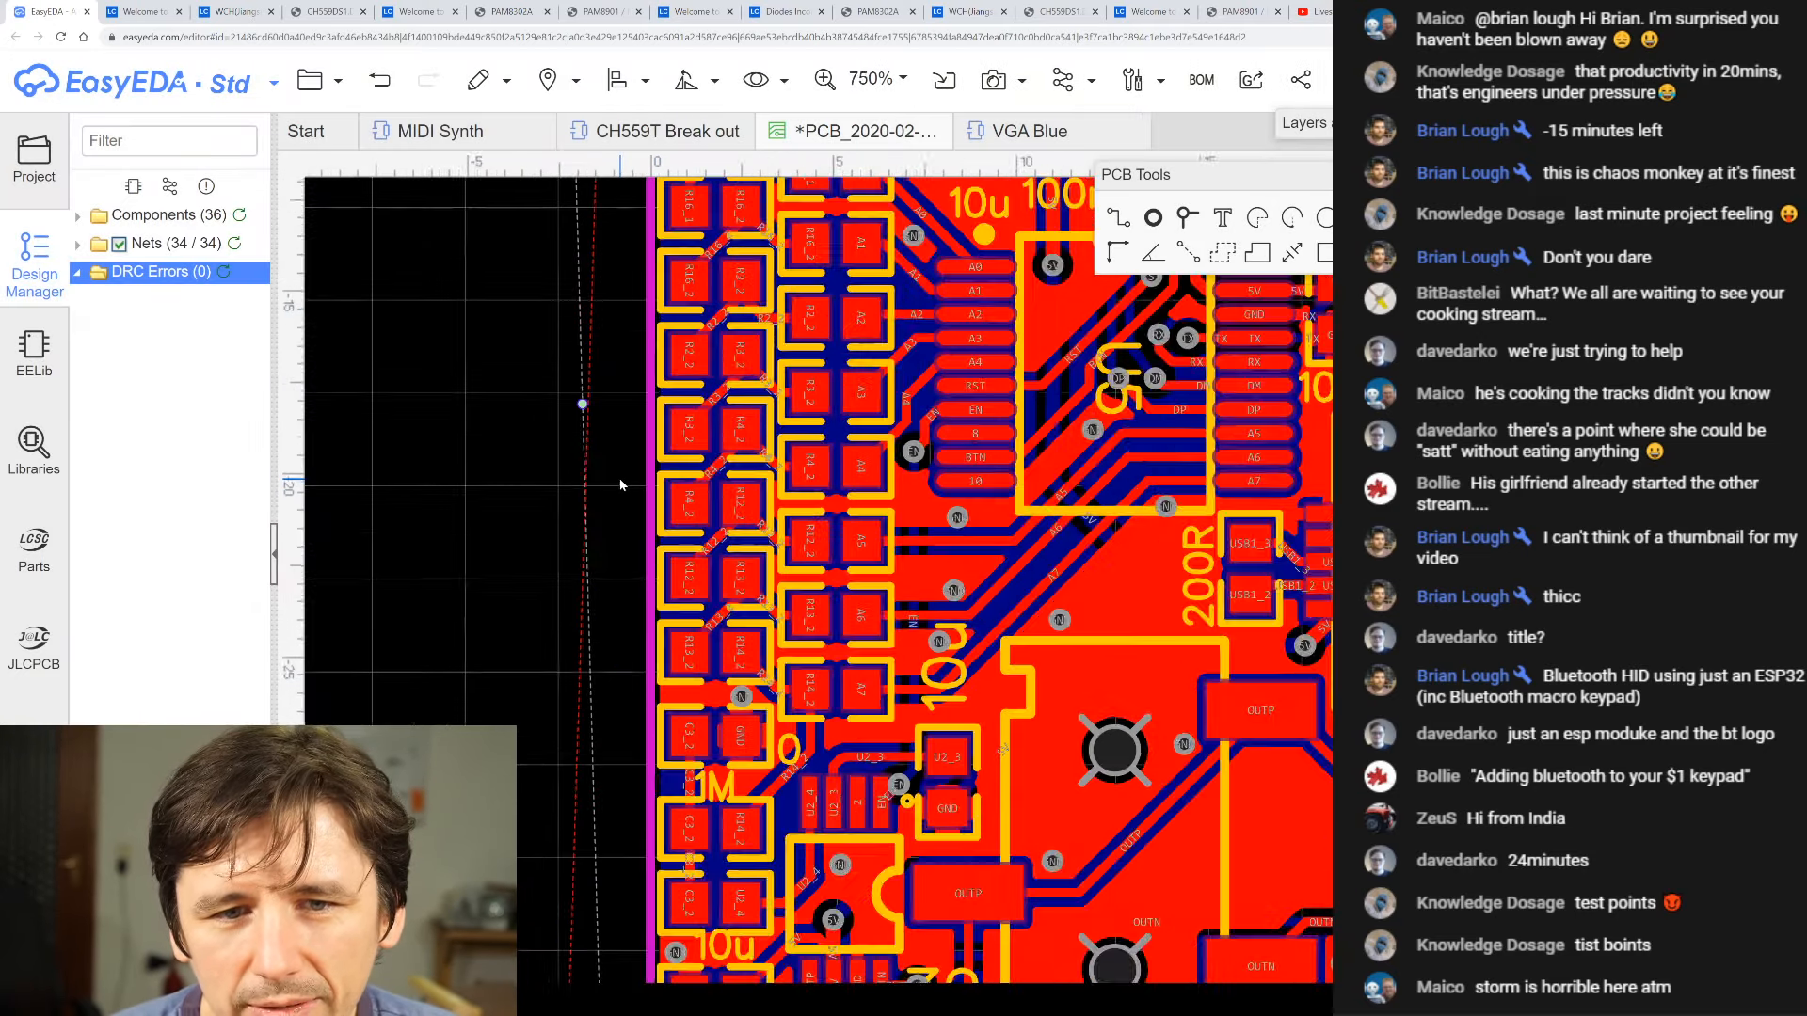
scroll(980, 729, "down", 1)
scroll(787, 393, "up", 2)
scroll(787, 394, "down", 1)
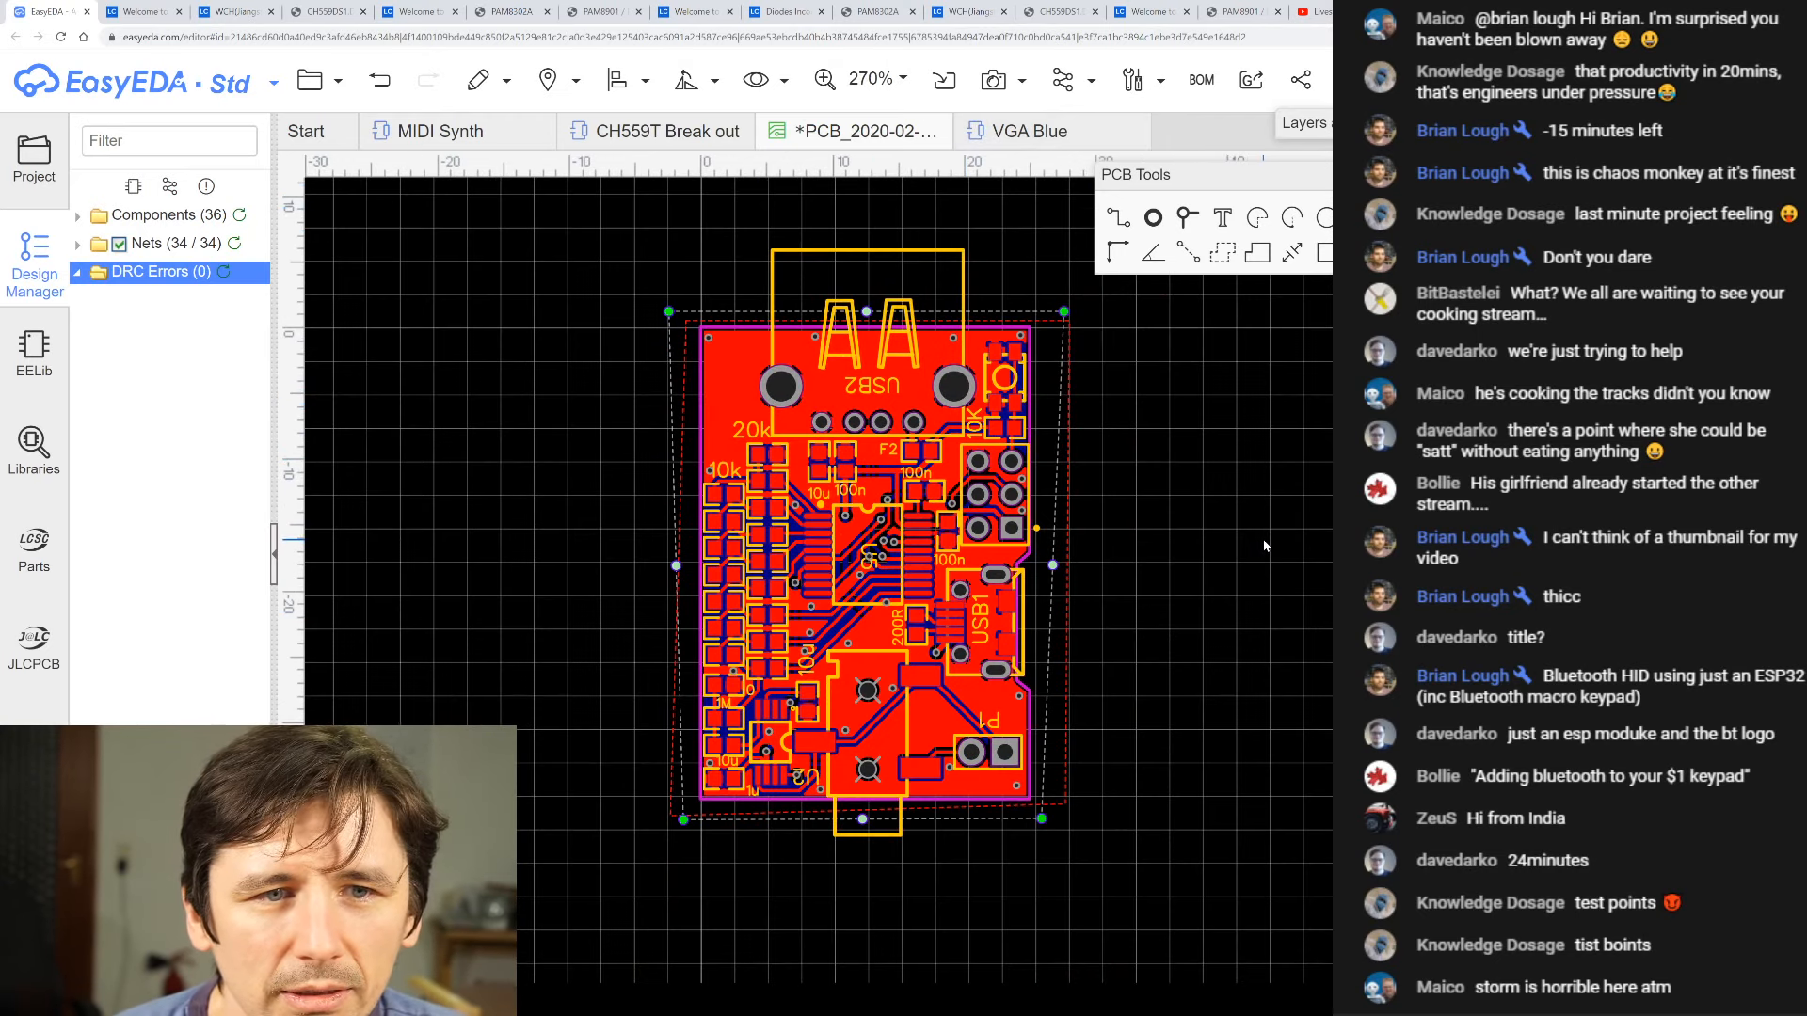
key("ctrl+s")
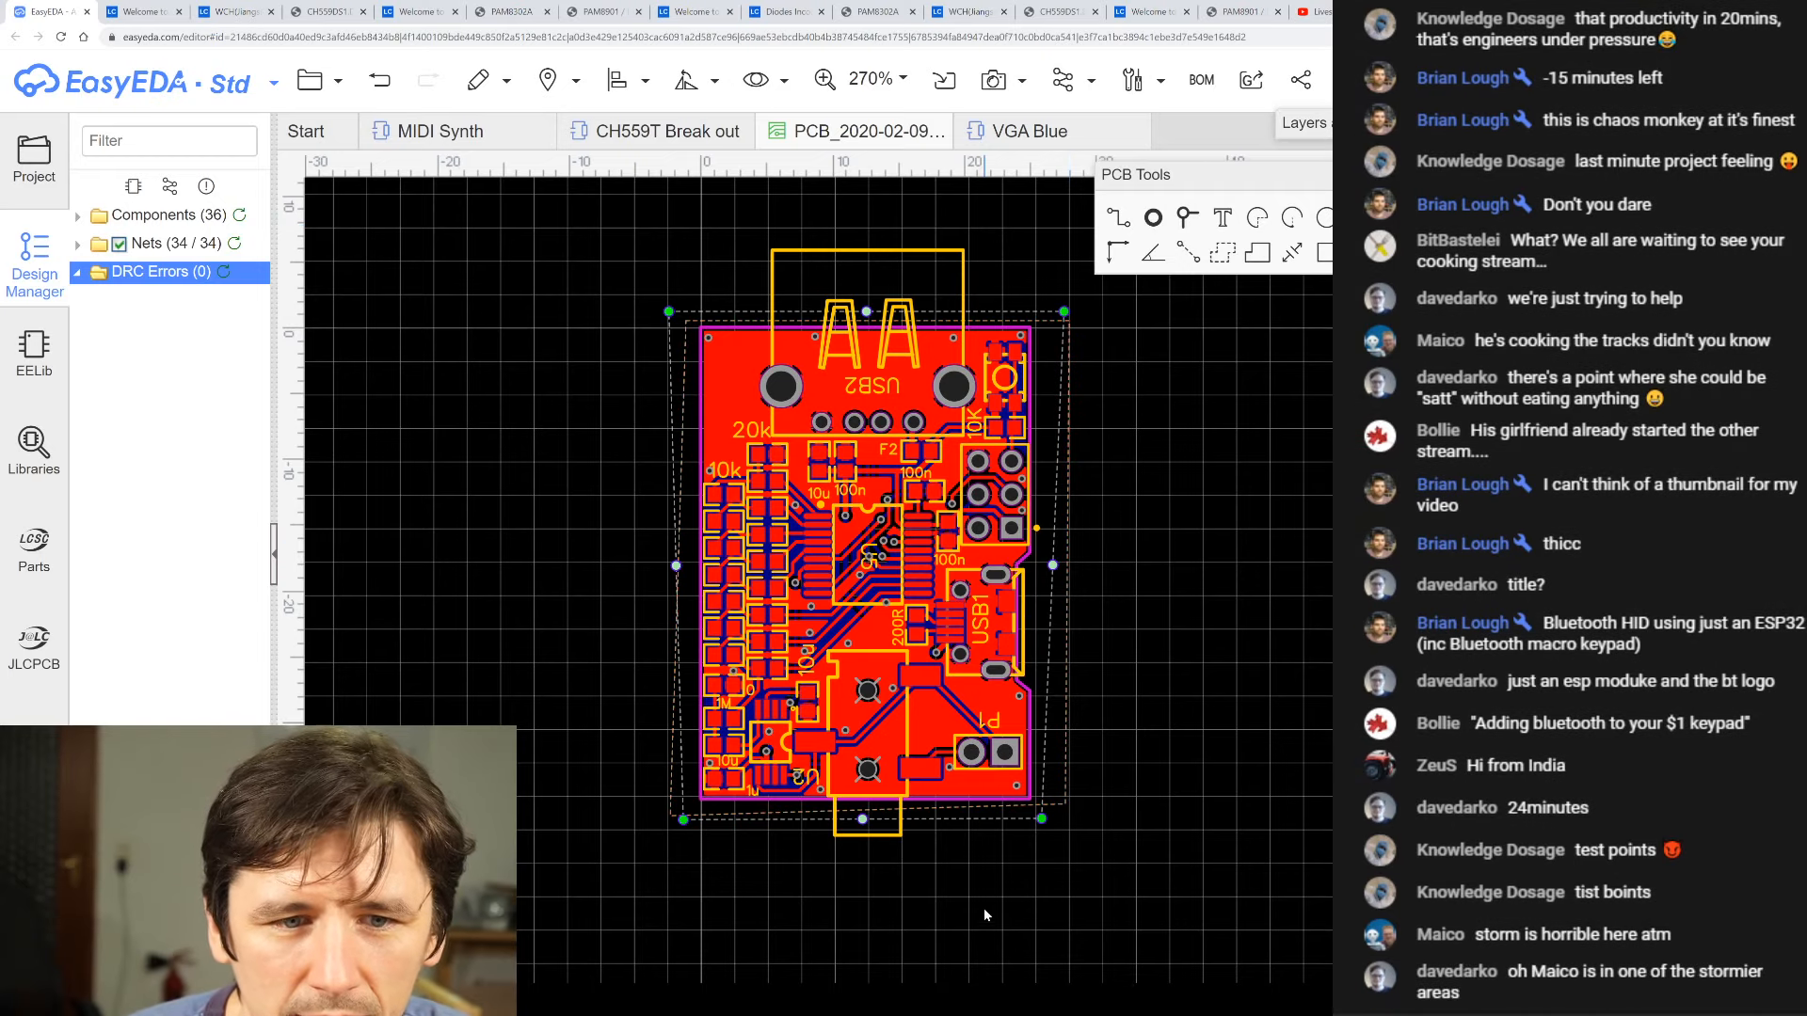
- Open a 3D view of the finished board
scroll(989, 589, "up", 3)
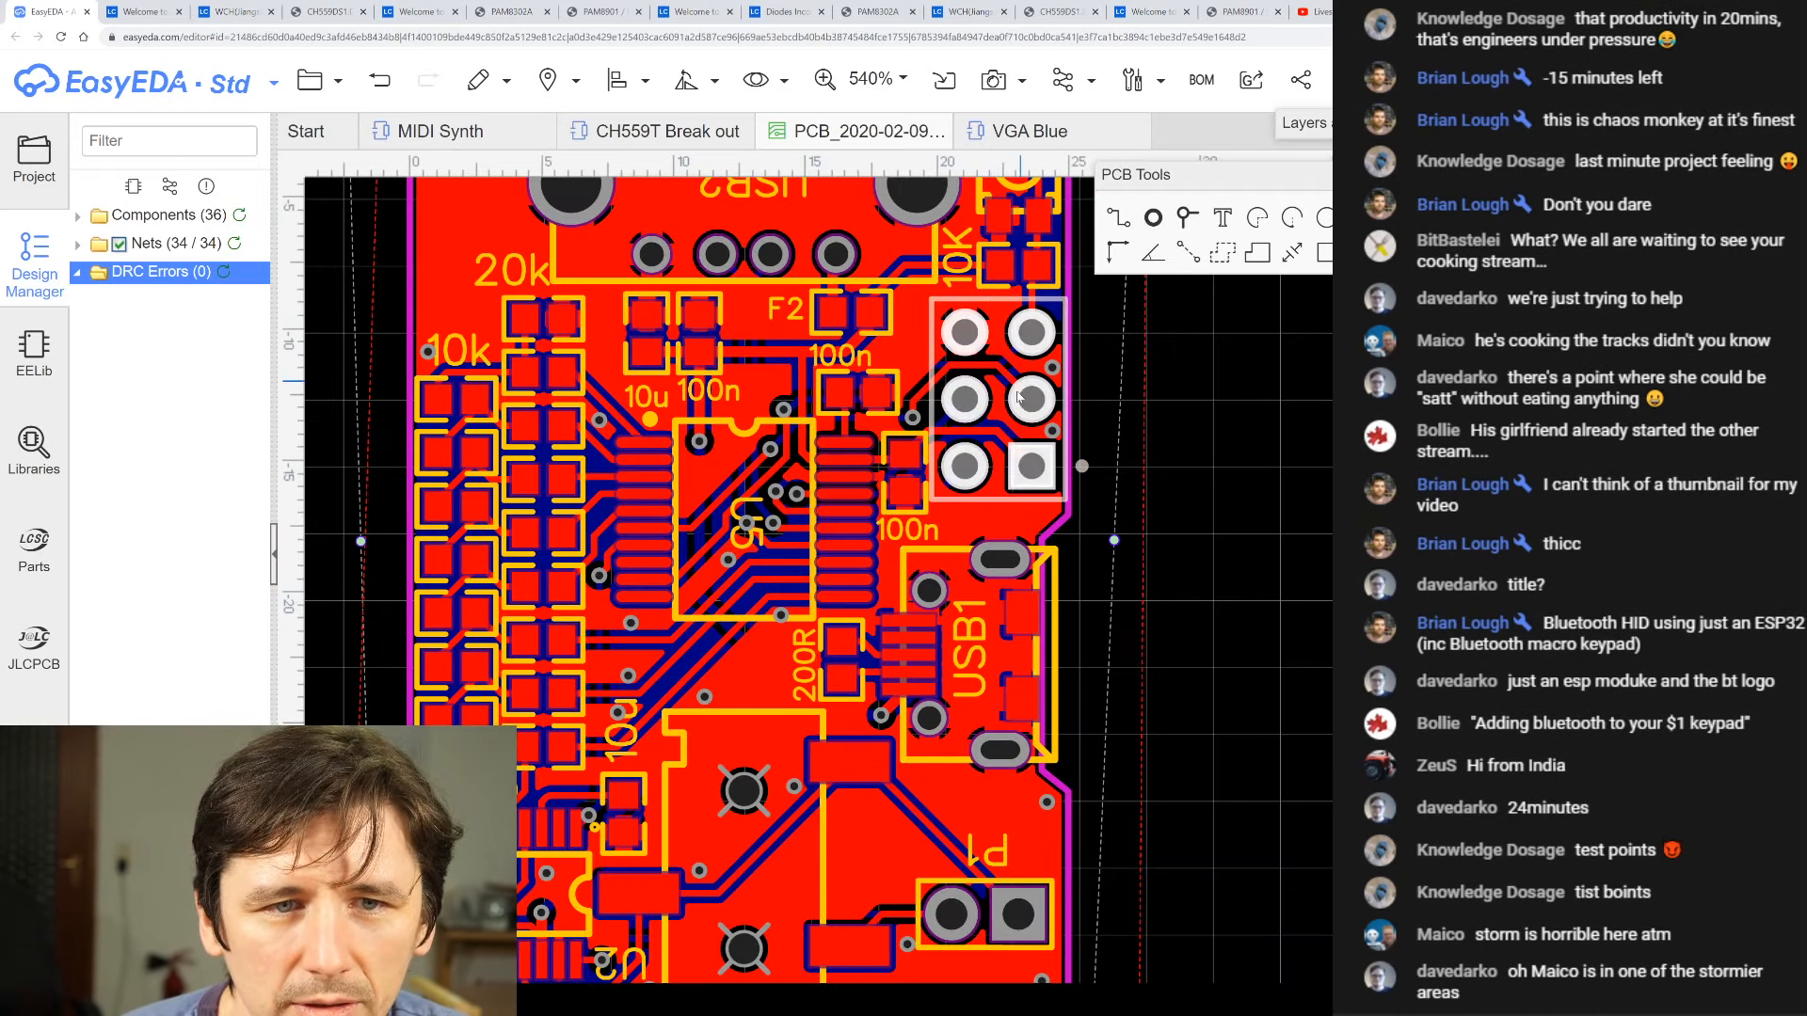
scroll(1110, 478, "down", 1)
scroll(1111, 478, "down", 1)
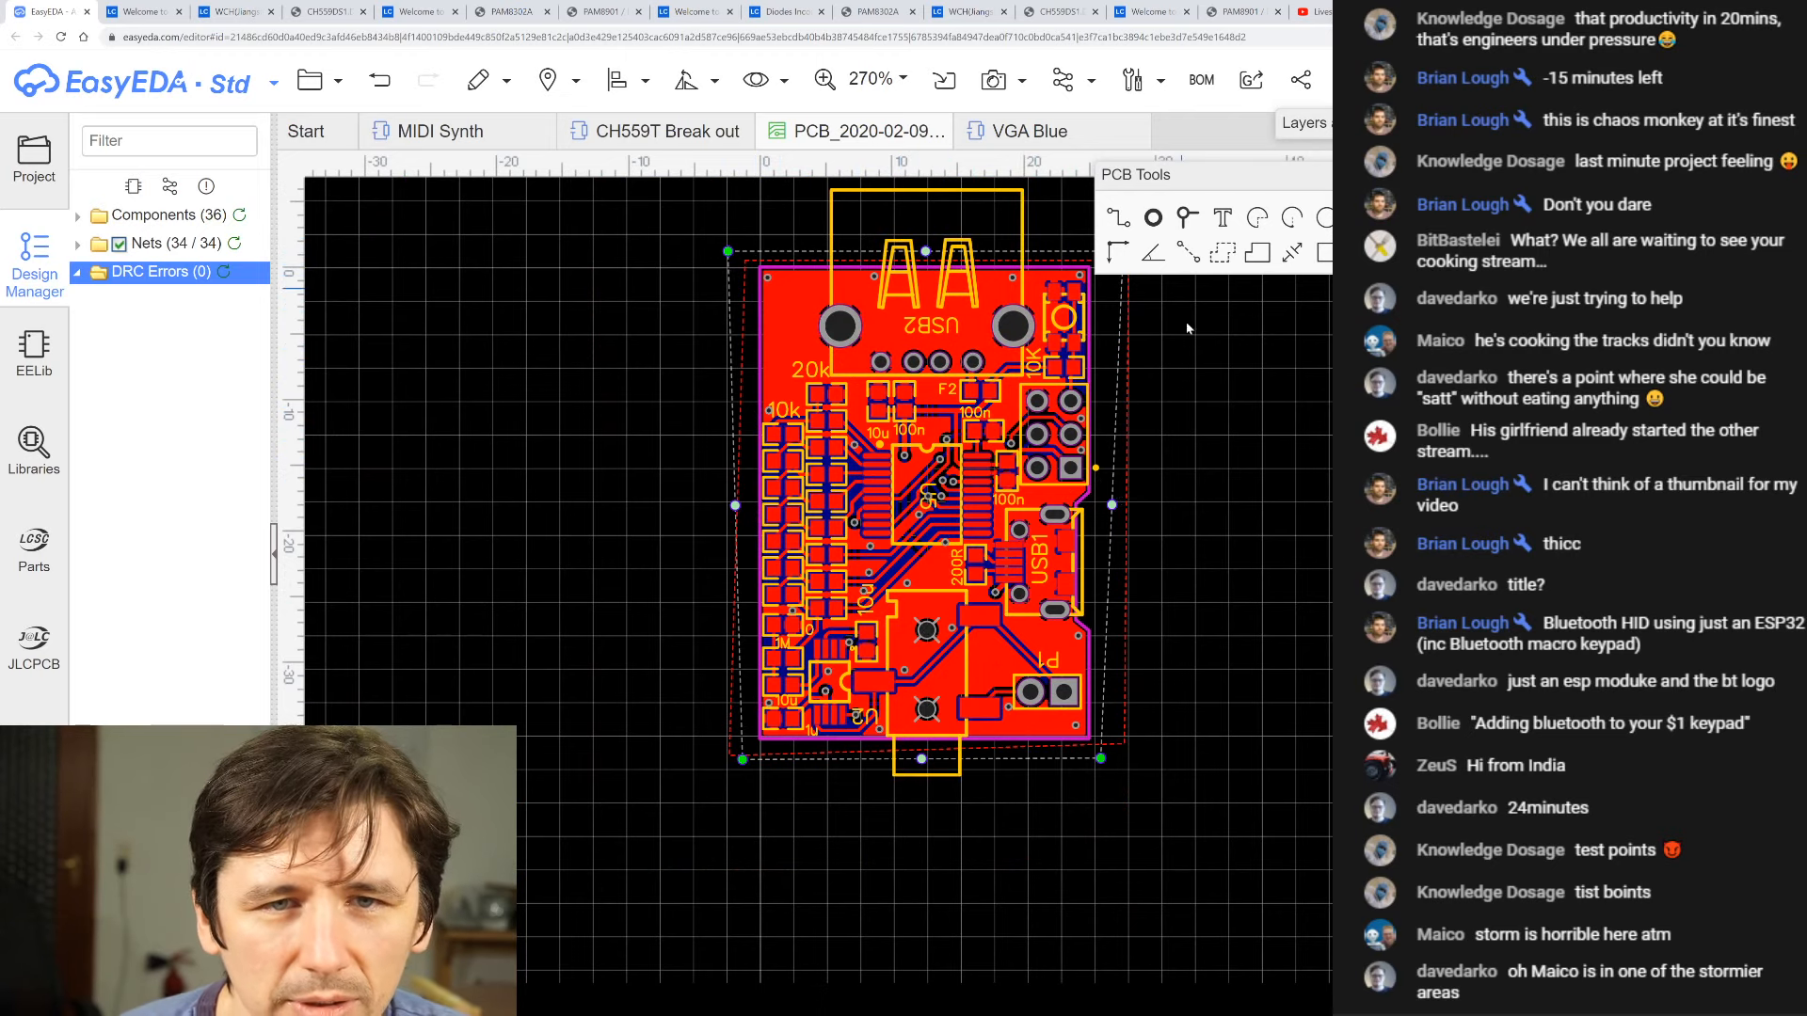
scroll(974, 649, "down", 1)
scroll(988, 687, "up", 2)
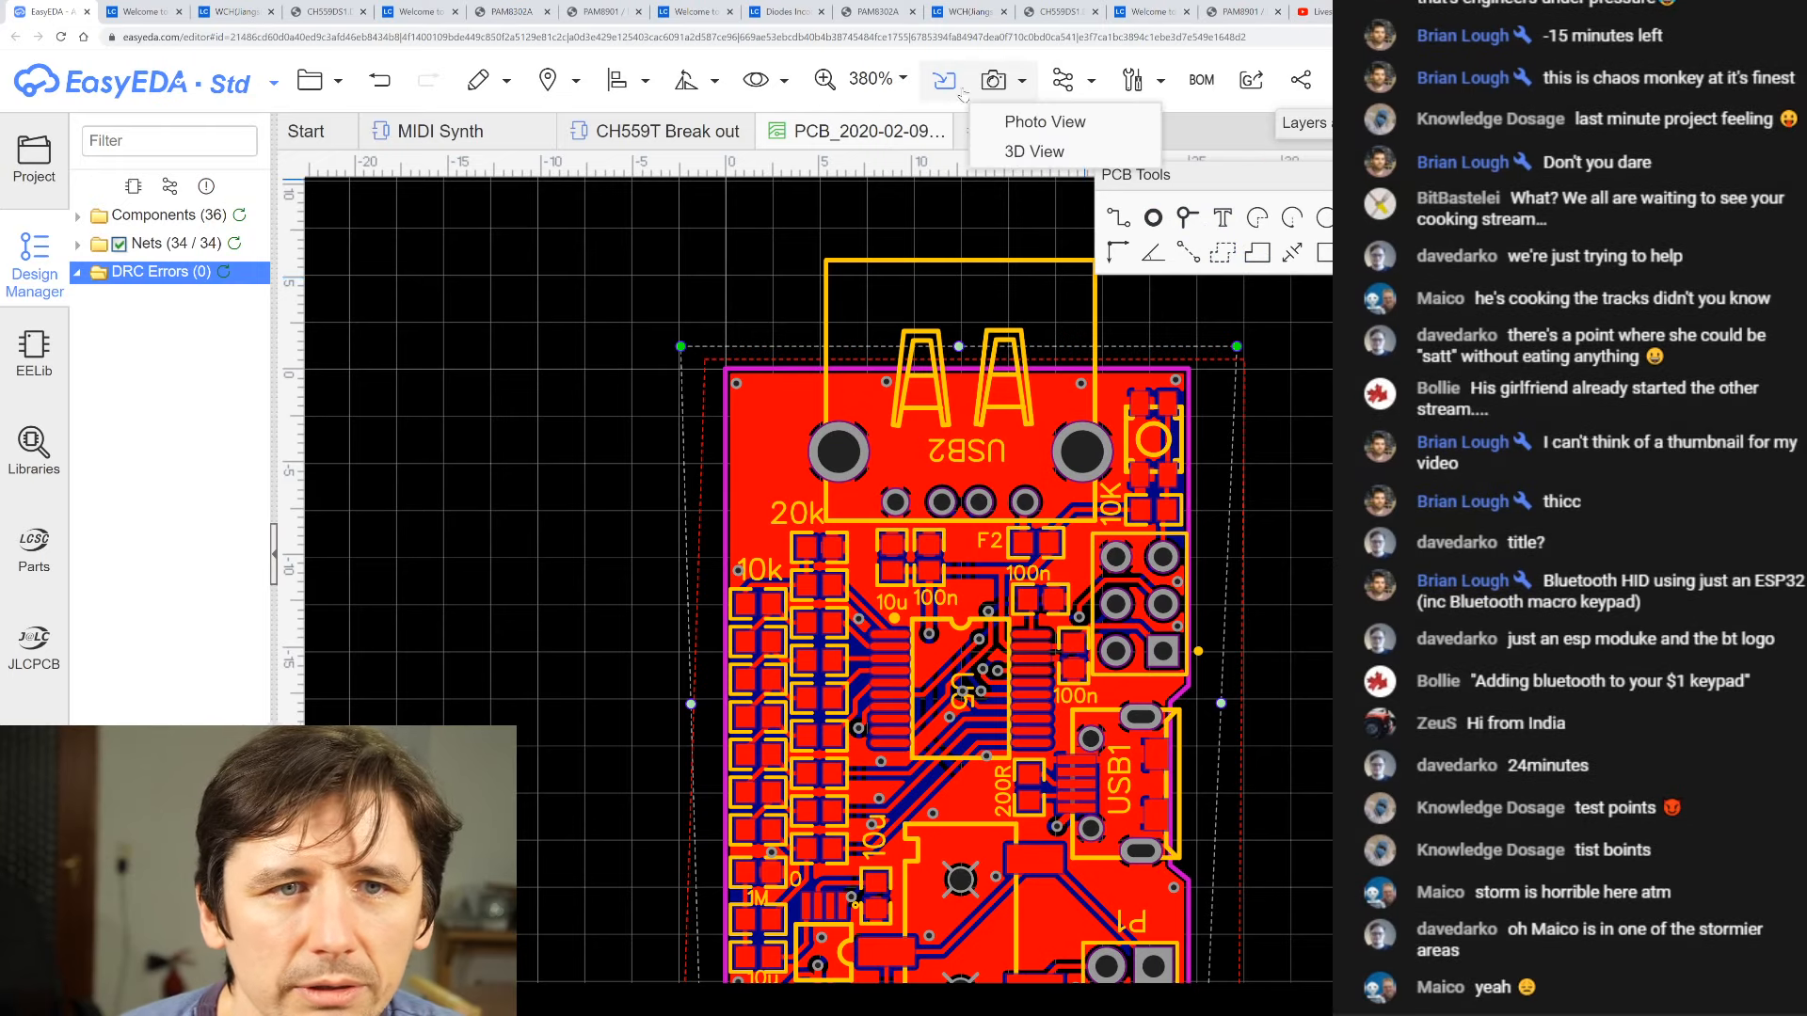
mouse_move(1011, 92)
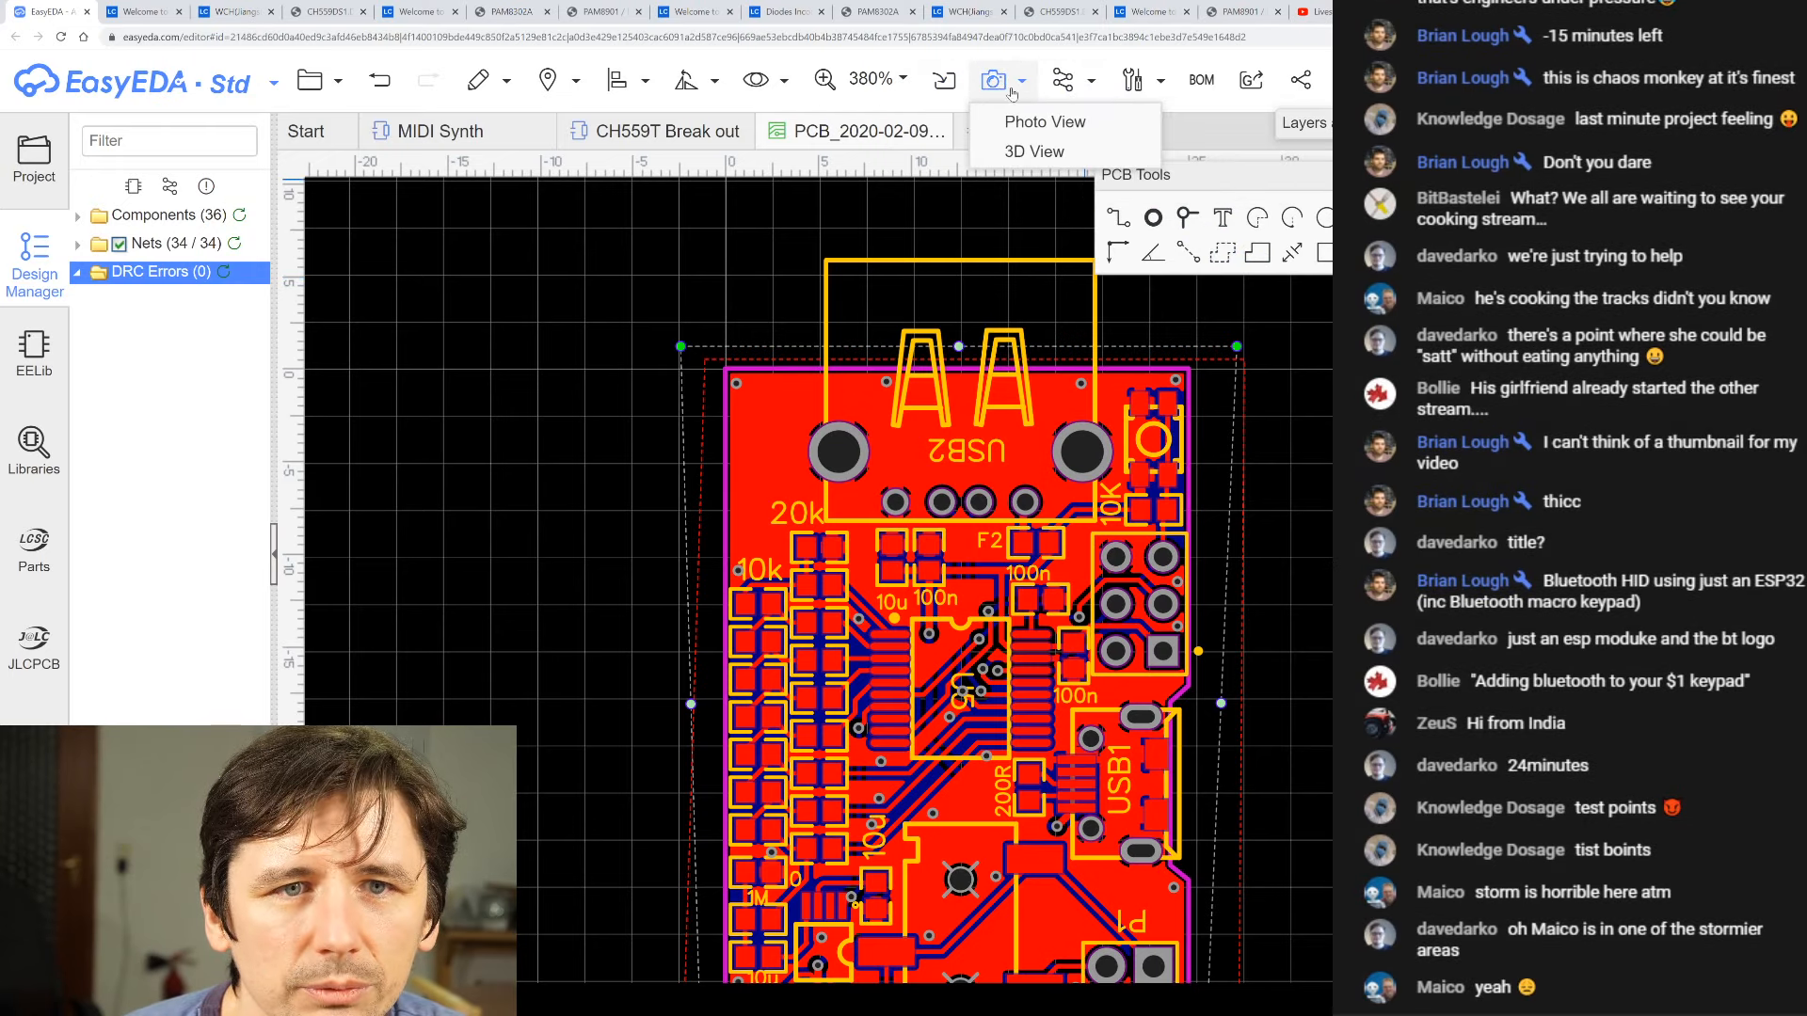
left_click(1034, 152)
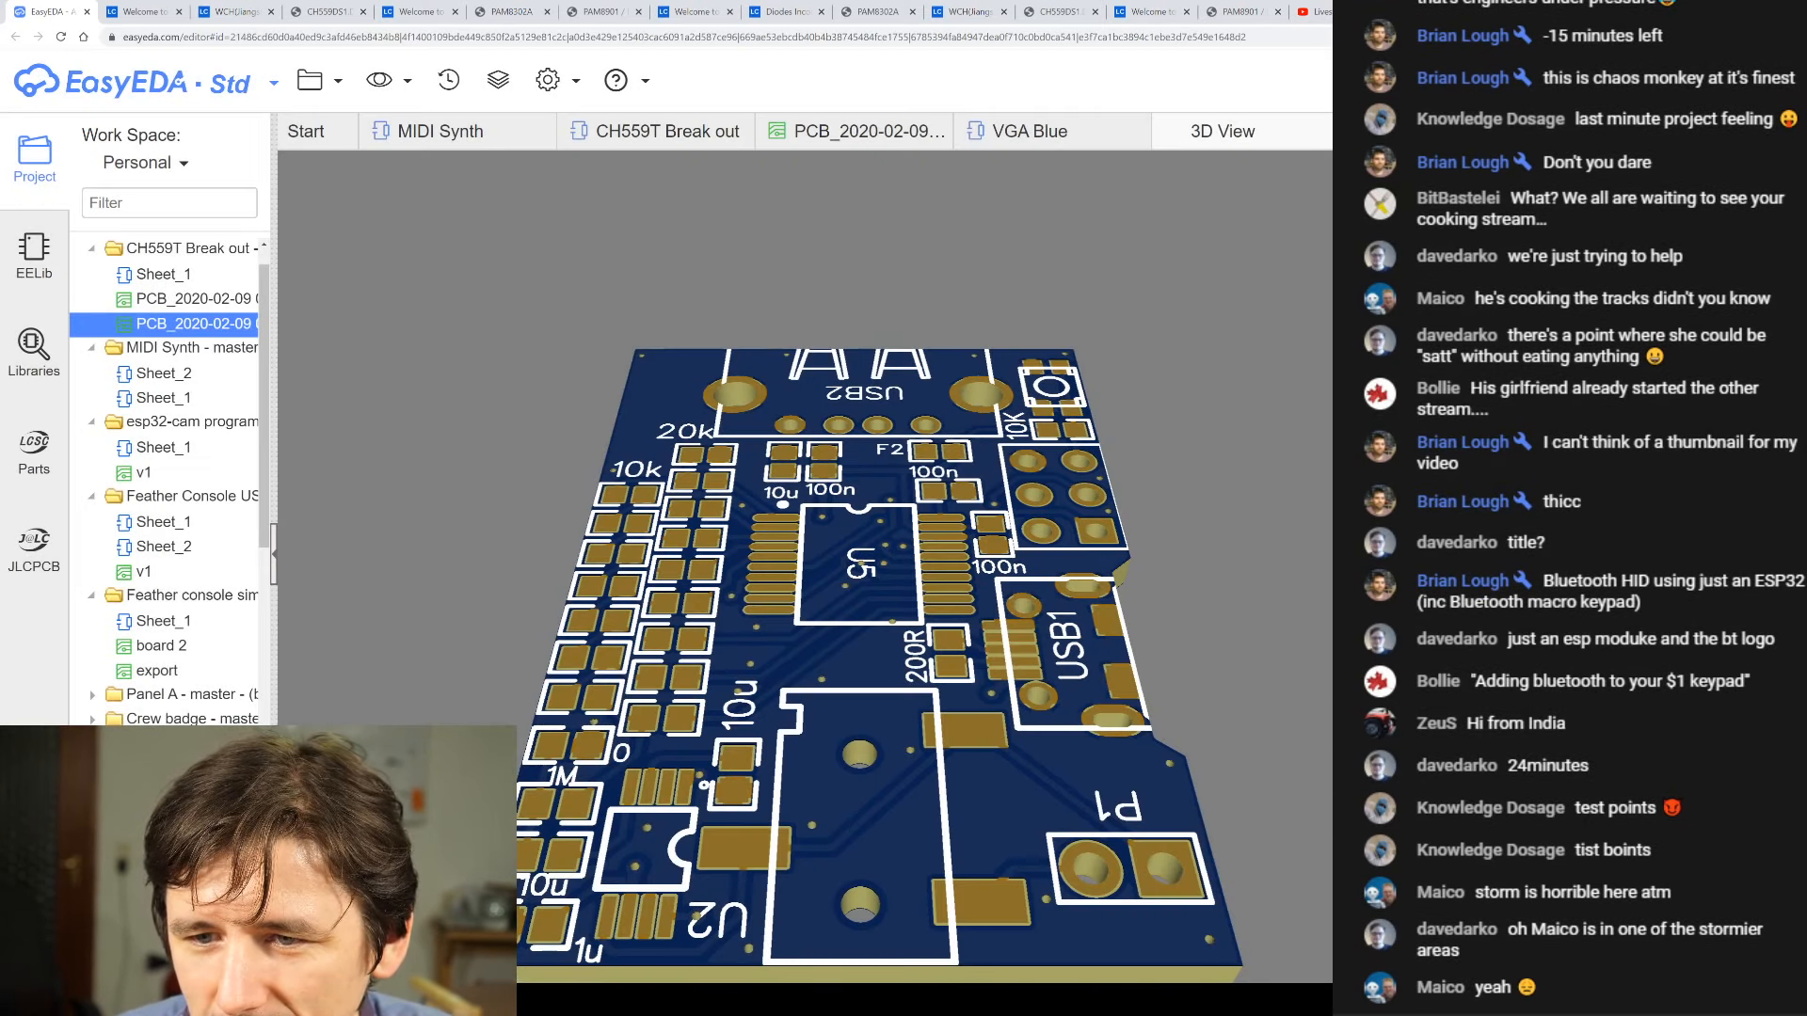
- Examine the board's component side in 3D, including the U5 pads, USB connectors and silkscreen labels
scroll(704, 453, "down", 2)
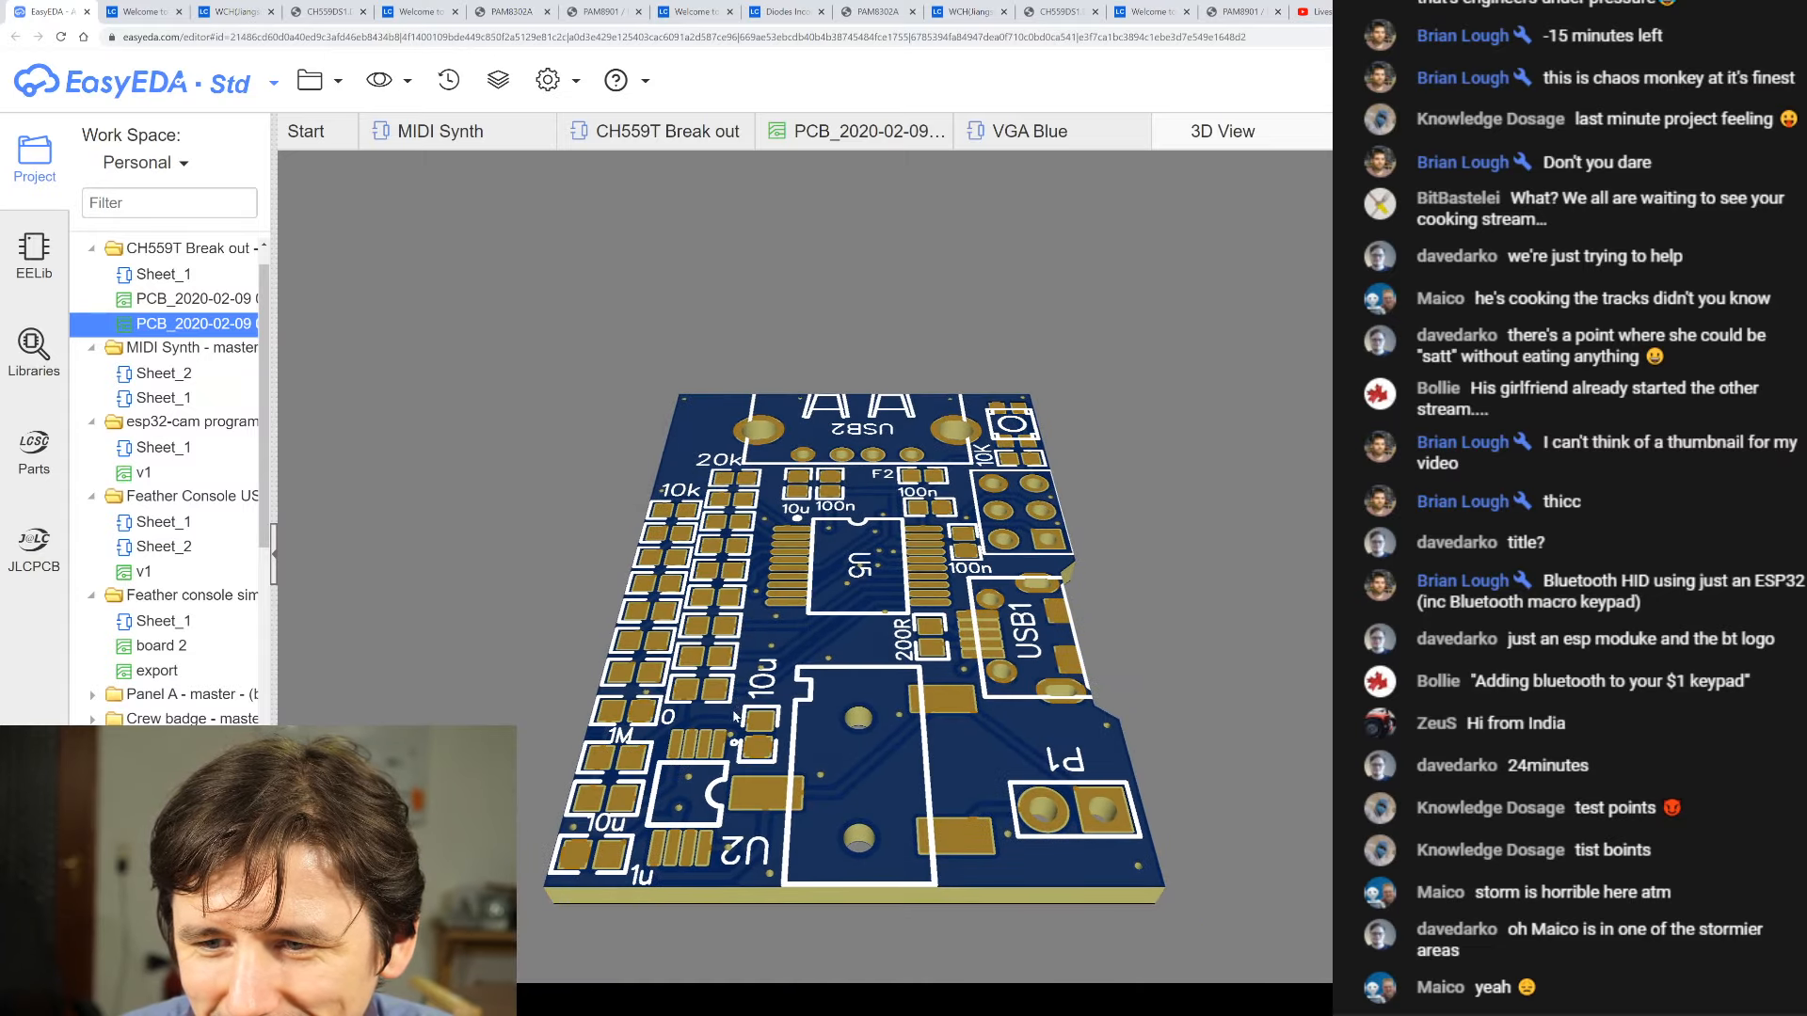
scroll(766, 790, "up", 4)
scroll(776, 636, "down", 4)
scroll(777, 636, "up", 3)
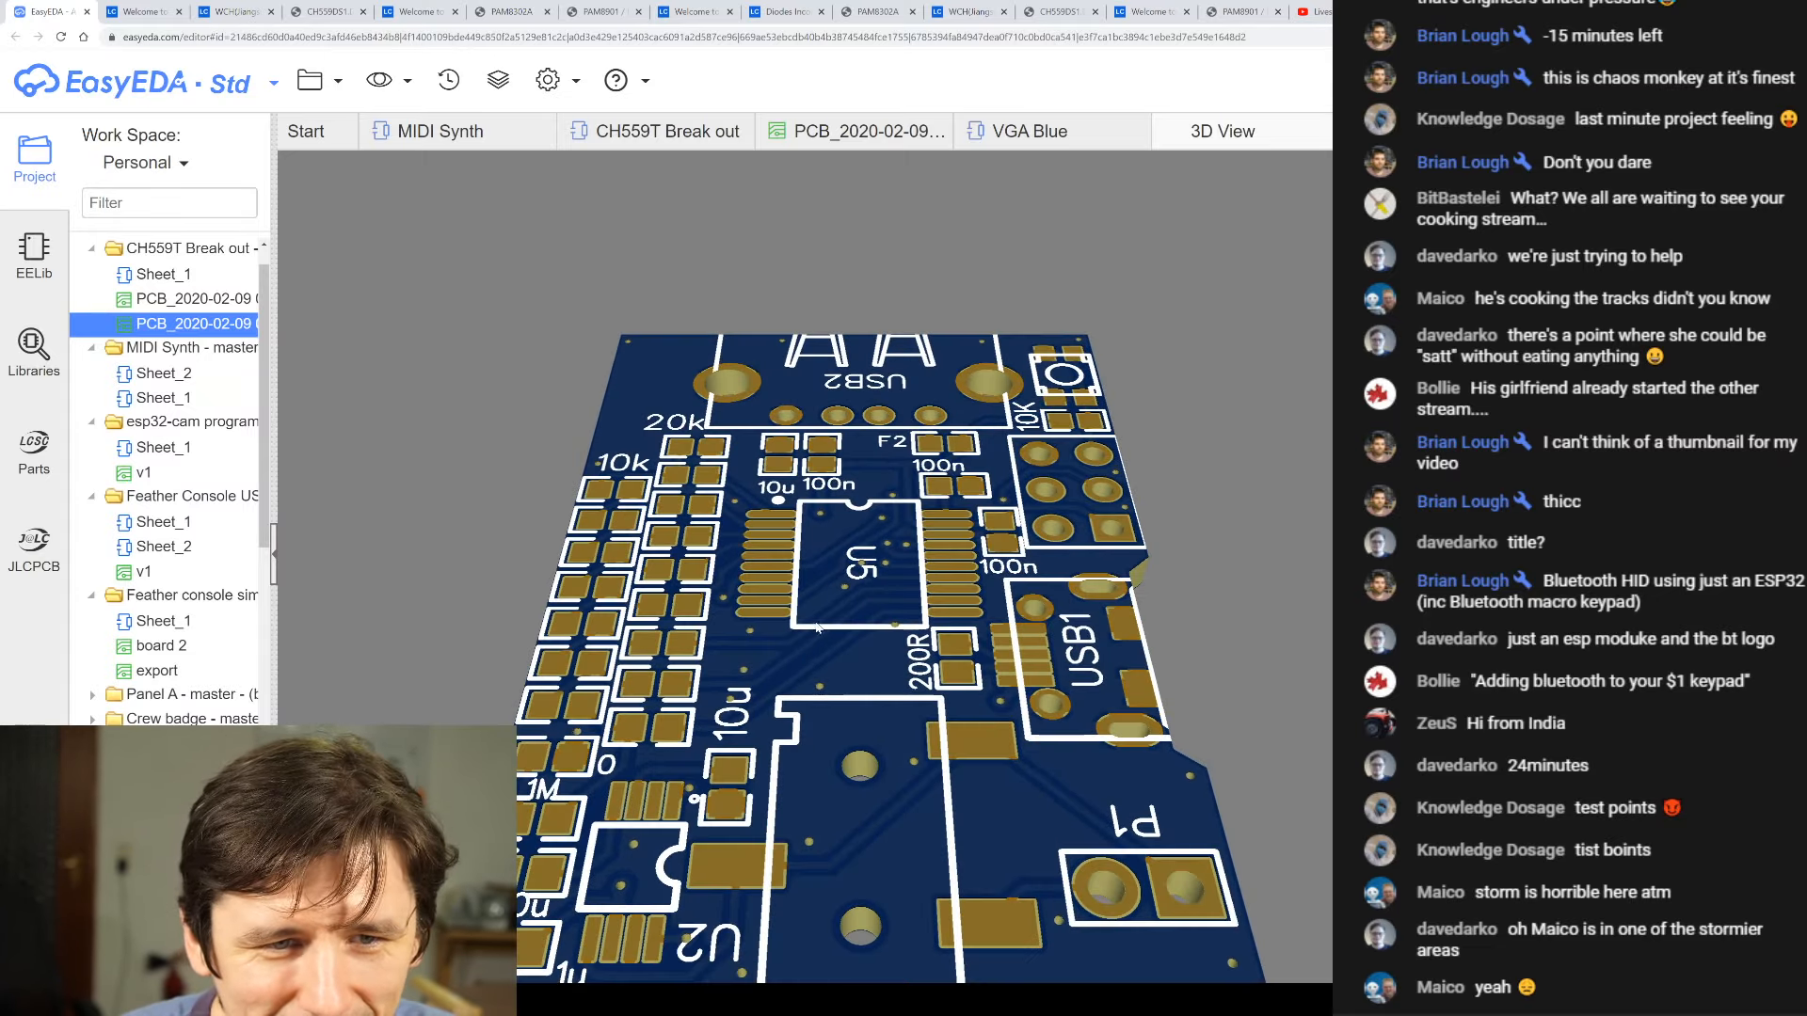
left_click_drag(776, 636, 821, 775)
scroll(924, 542, "down", 3)
scroll(924, 542, "up", 7)
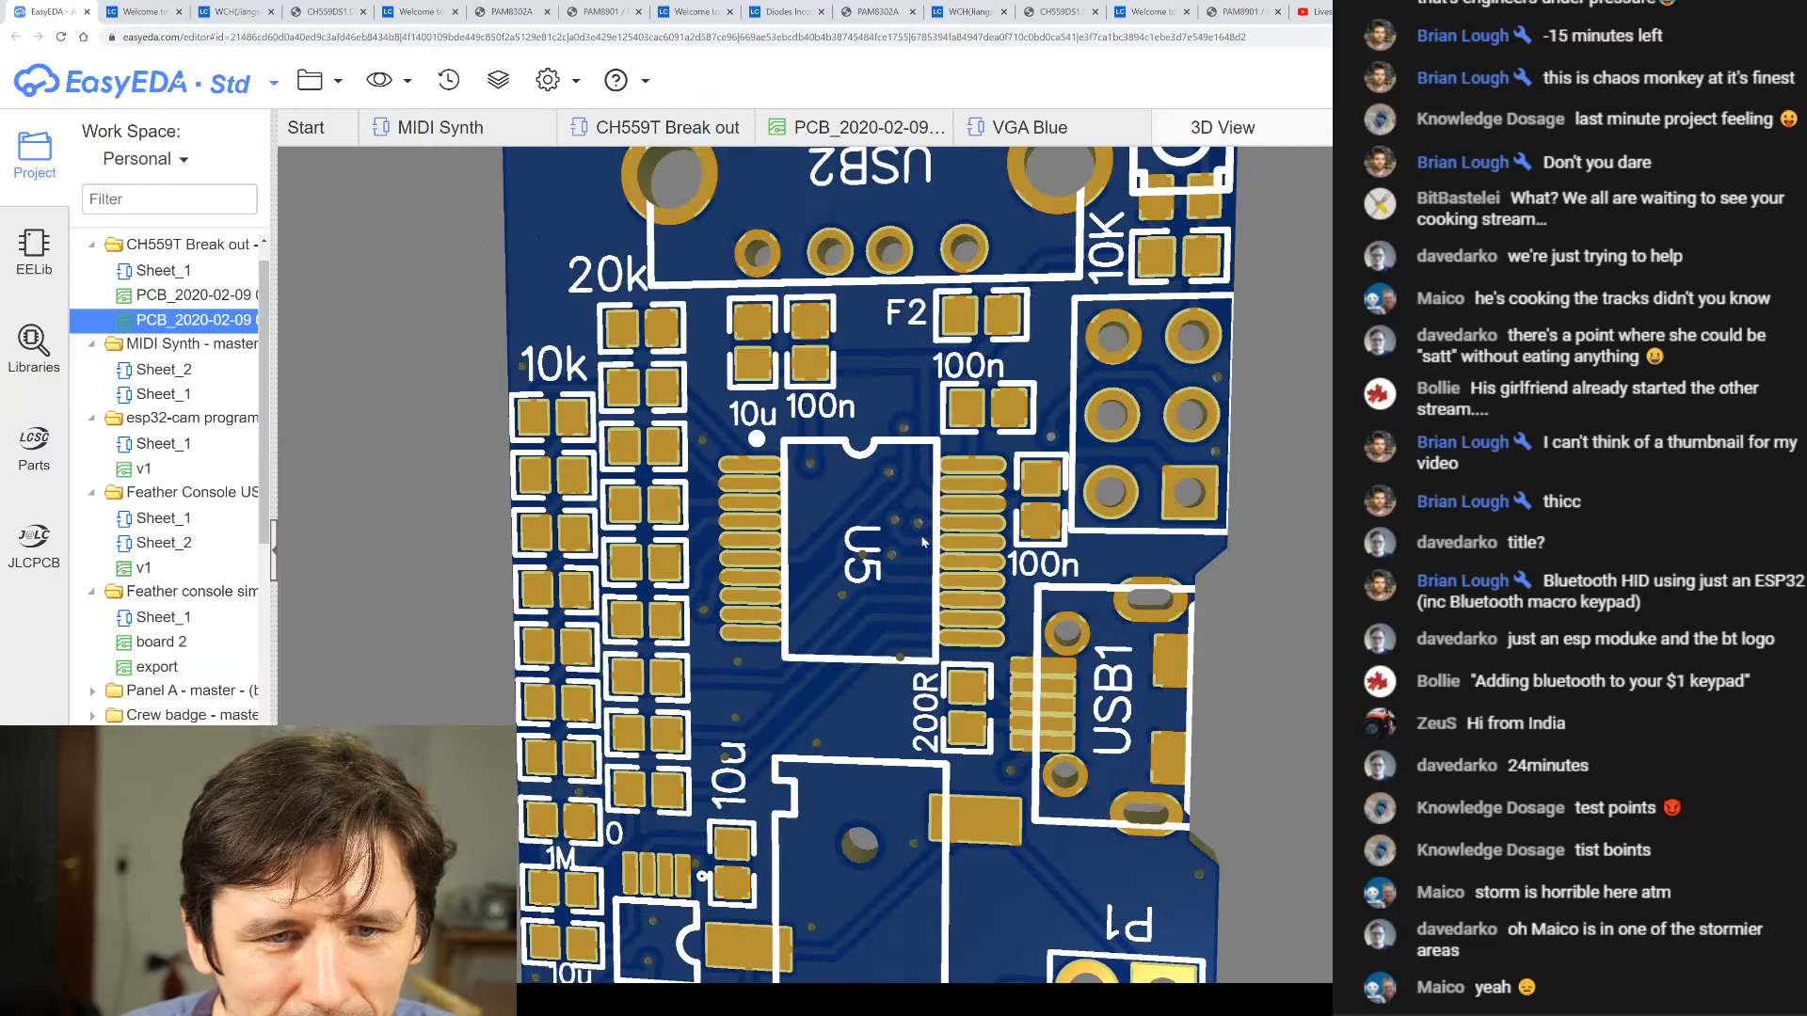
scroll(924, 542, "down", 4)
scroll(982, 538, "down", 2)
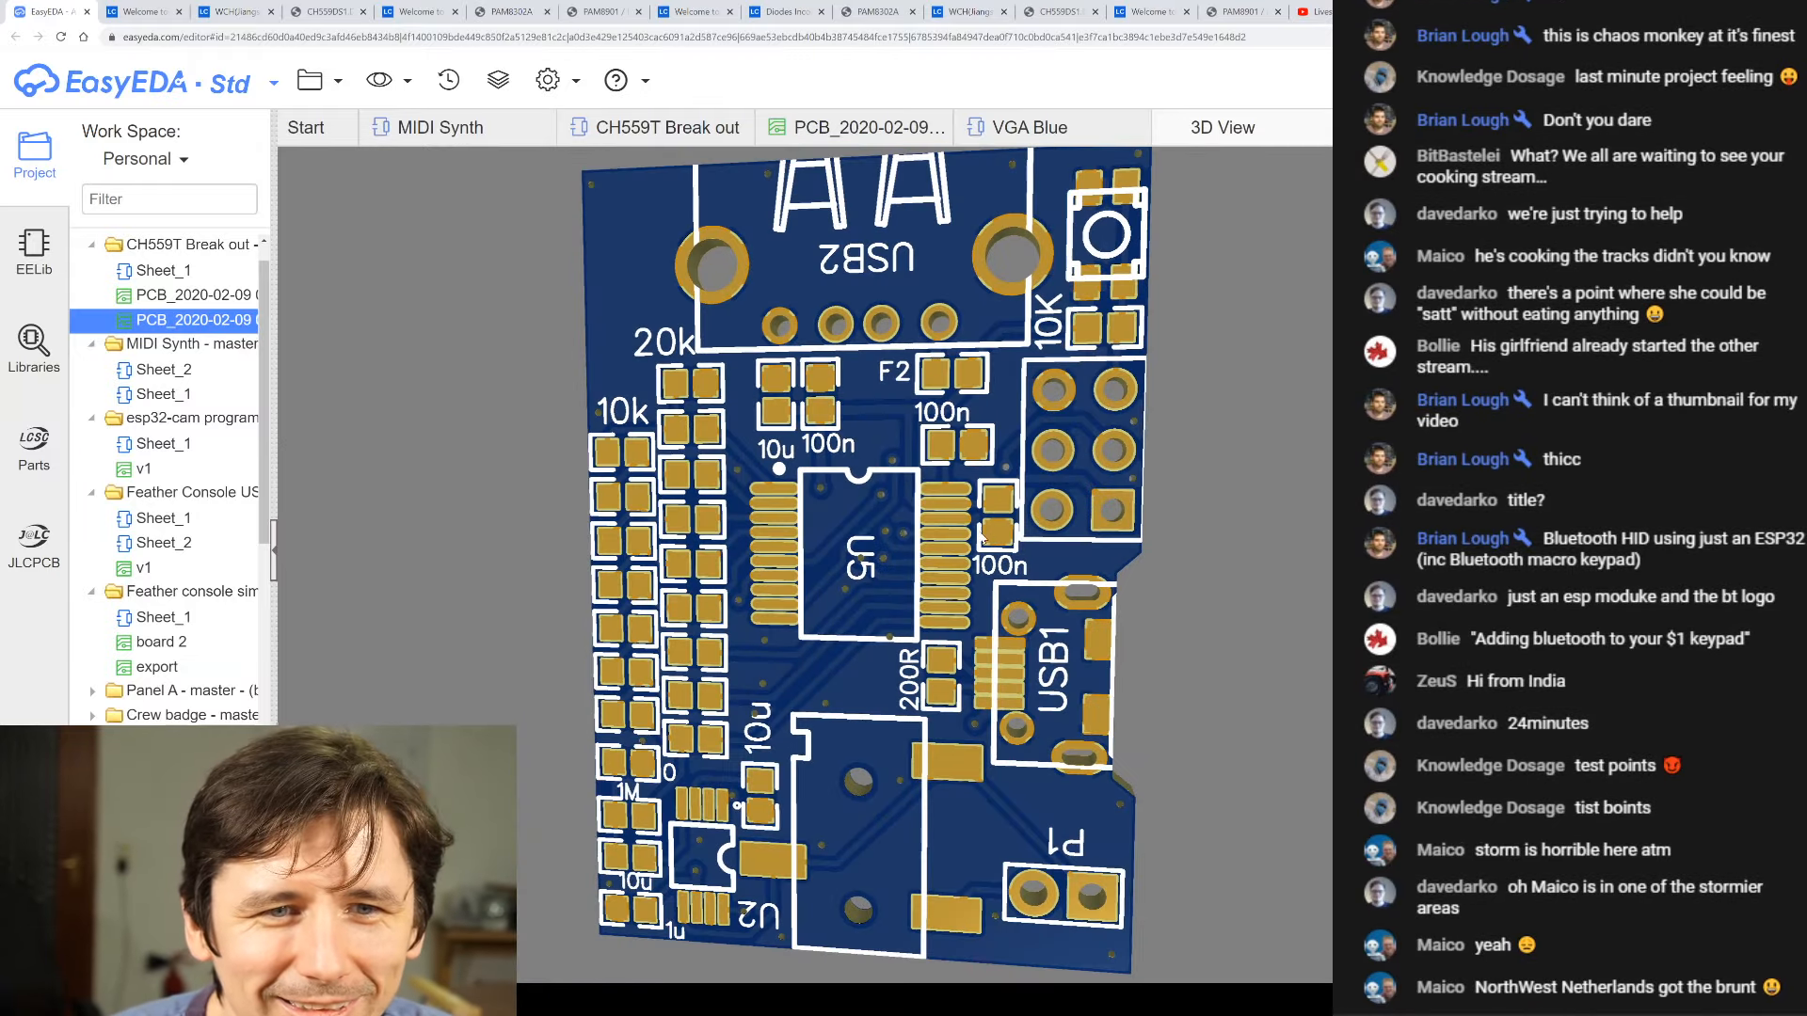
- Turn the 3D board over to examine the tracks and vias on its underside, and return to the component side
left_click_drag(892, 497, 832, 511)
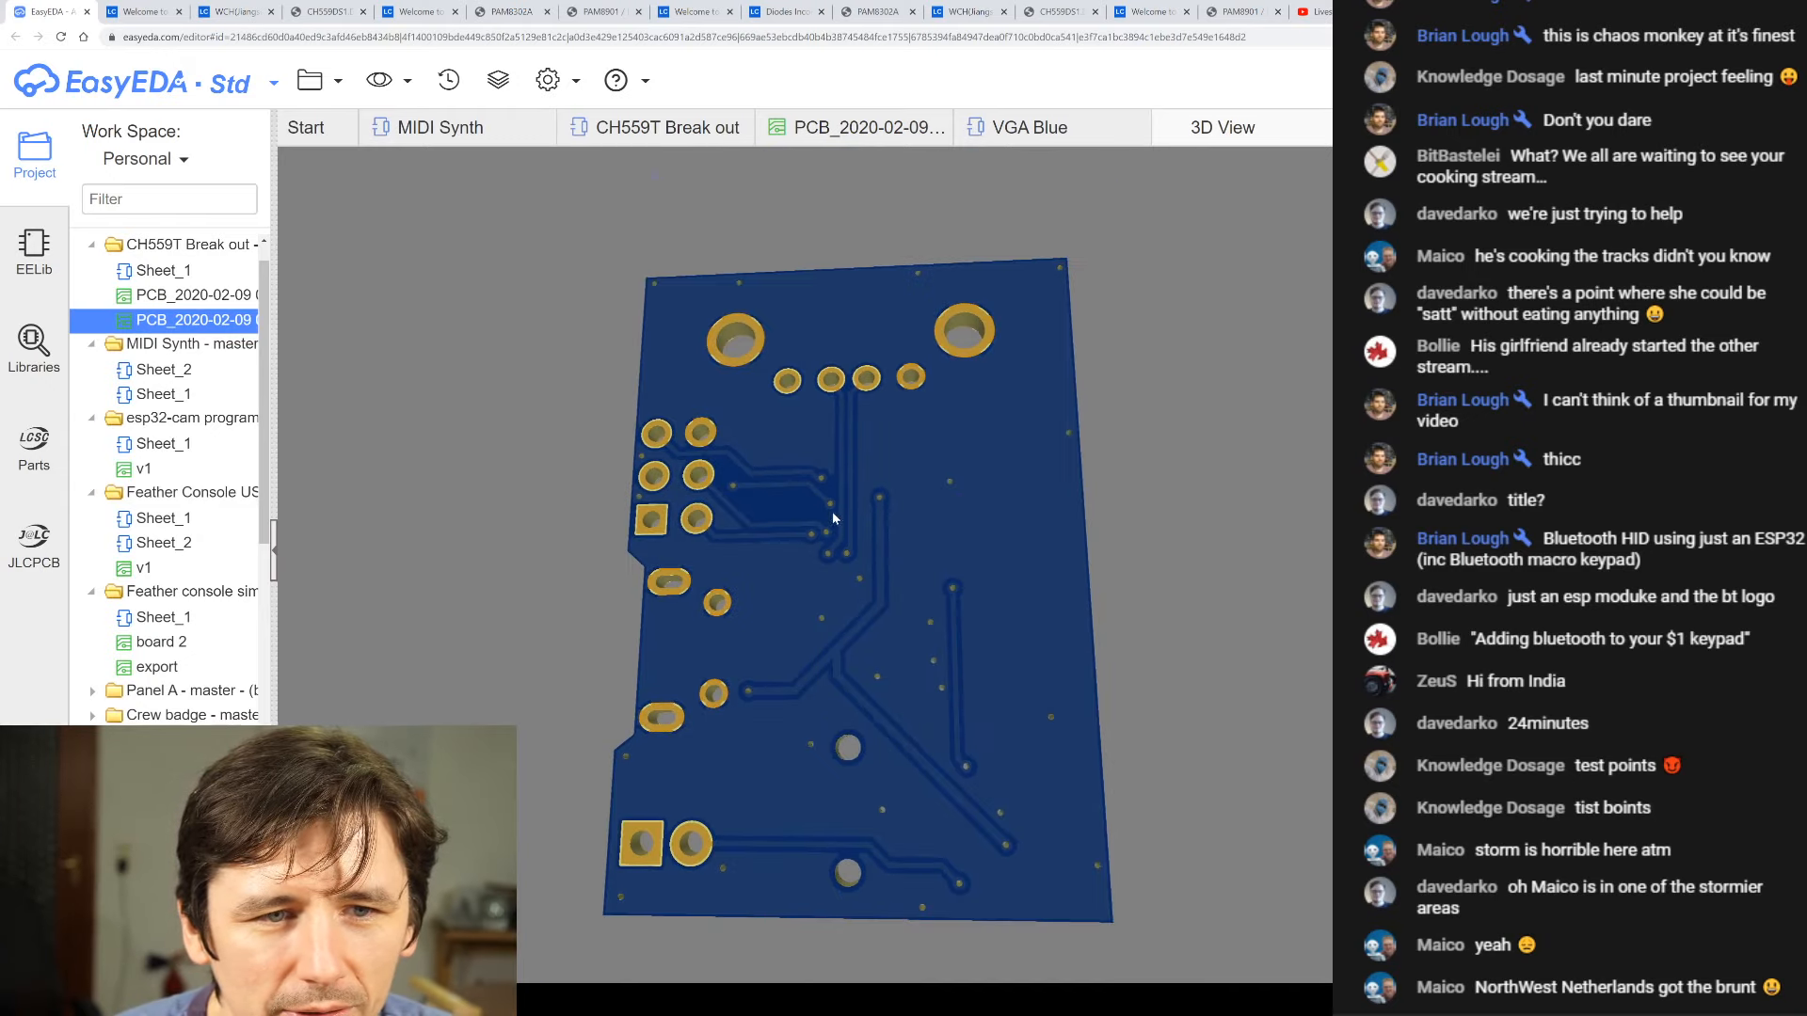
scroll(832, 469, "up", 4)
scroll(718, 460, "up", 5)
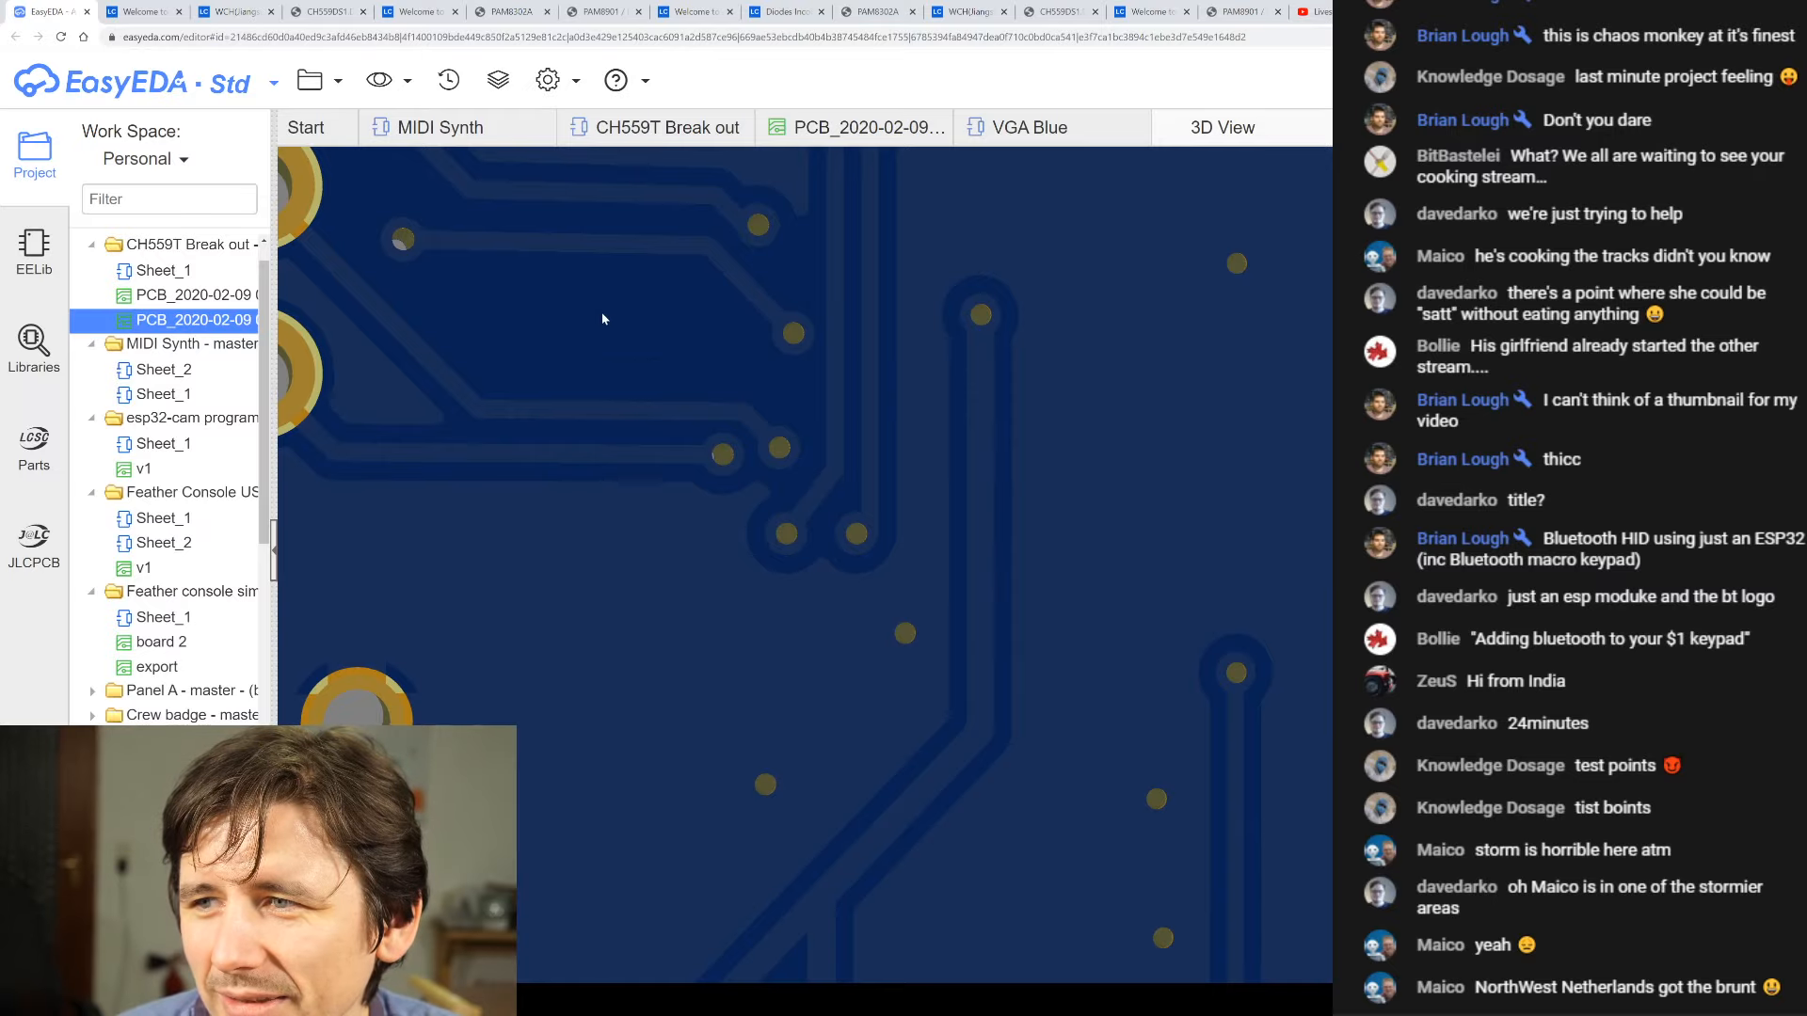
scroll(625, 316, "down", 8)
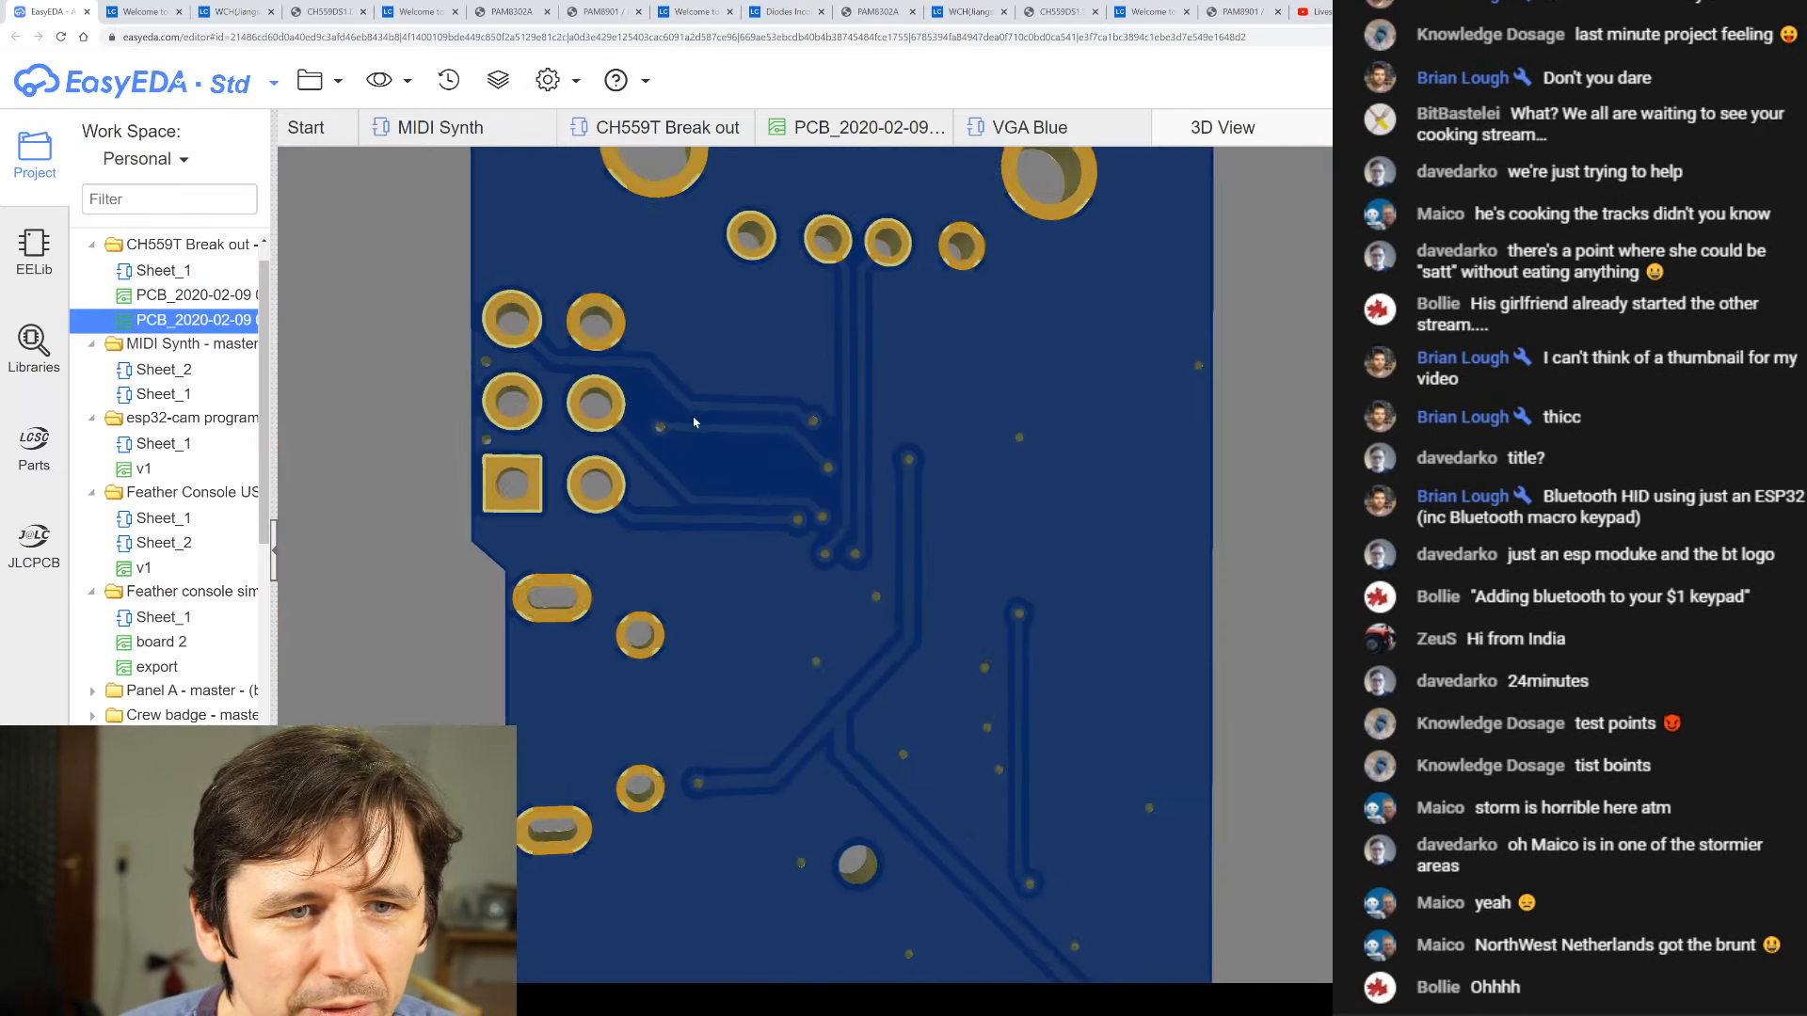
left_click_drag(835, 538, 1236, 522)
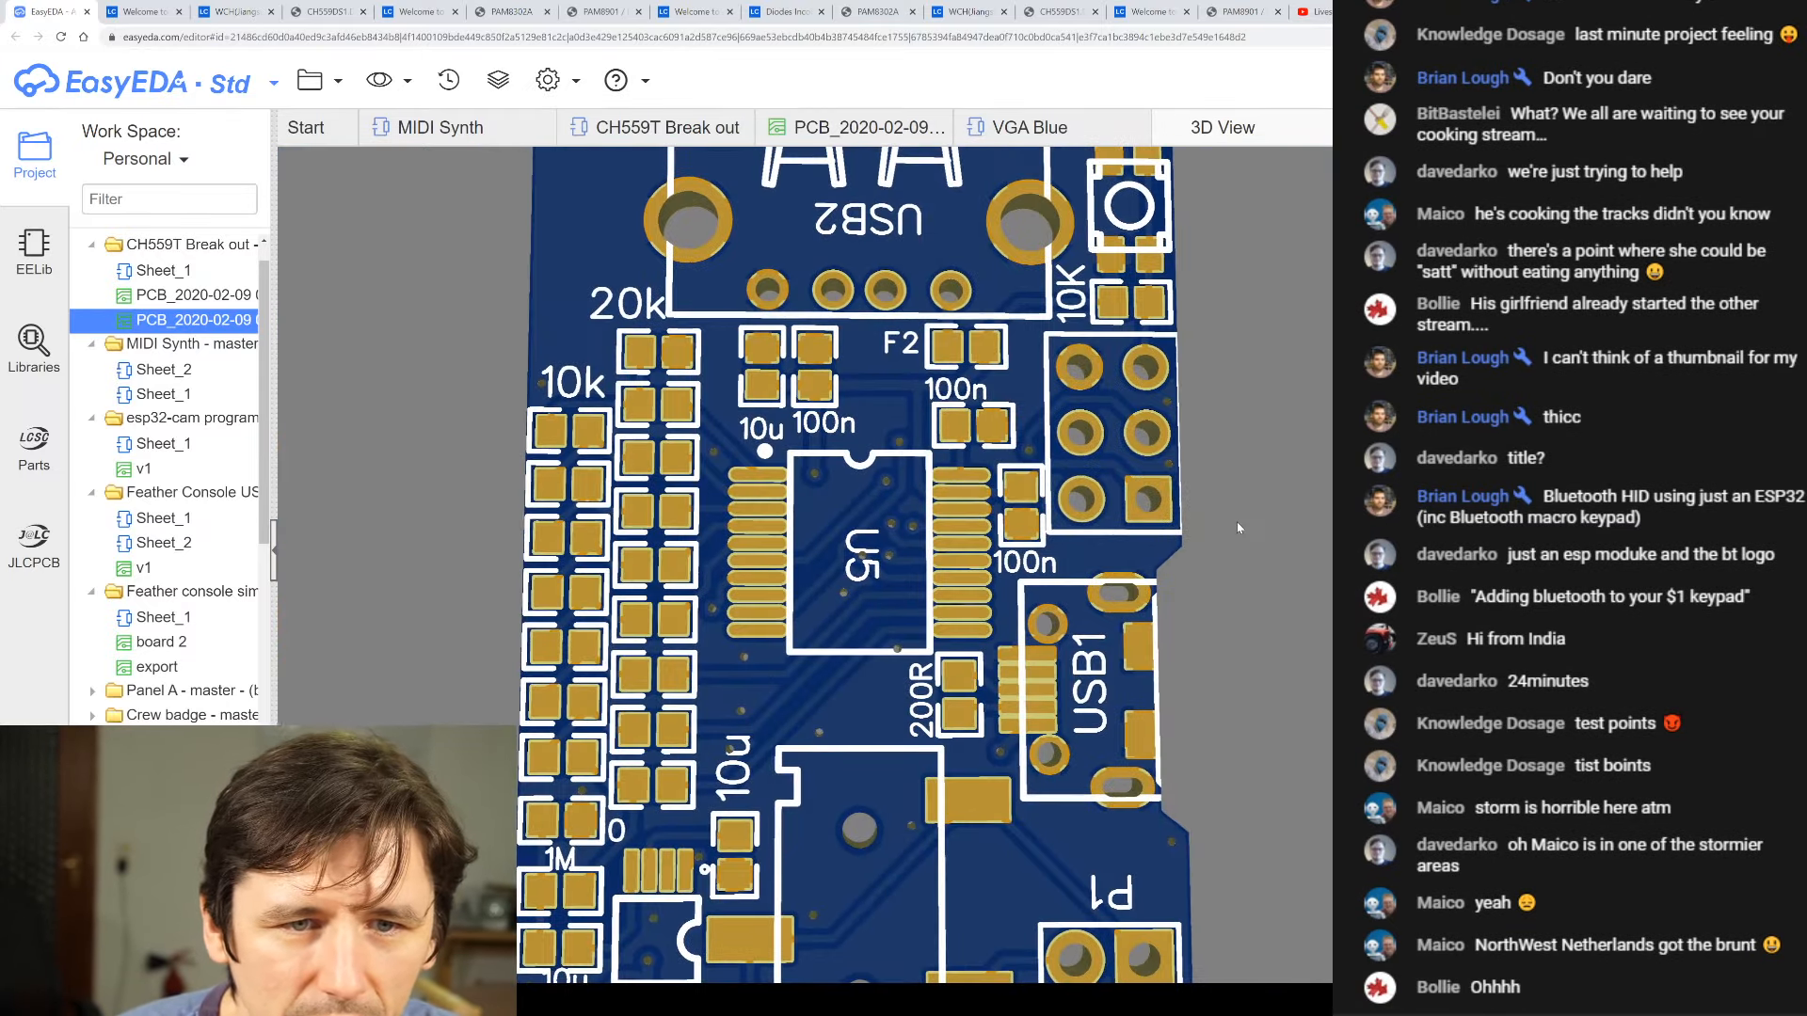
left_click_drag(1056, 496, 637, 420)
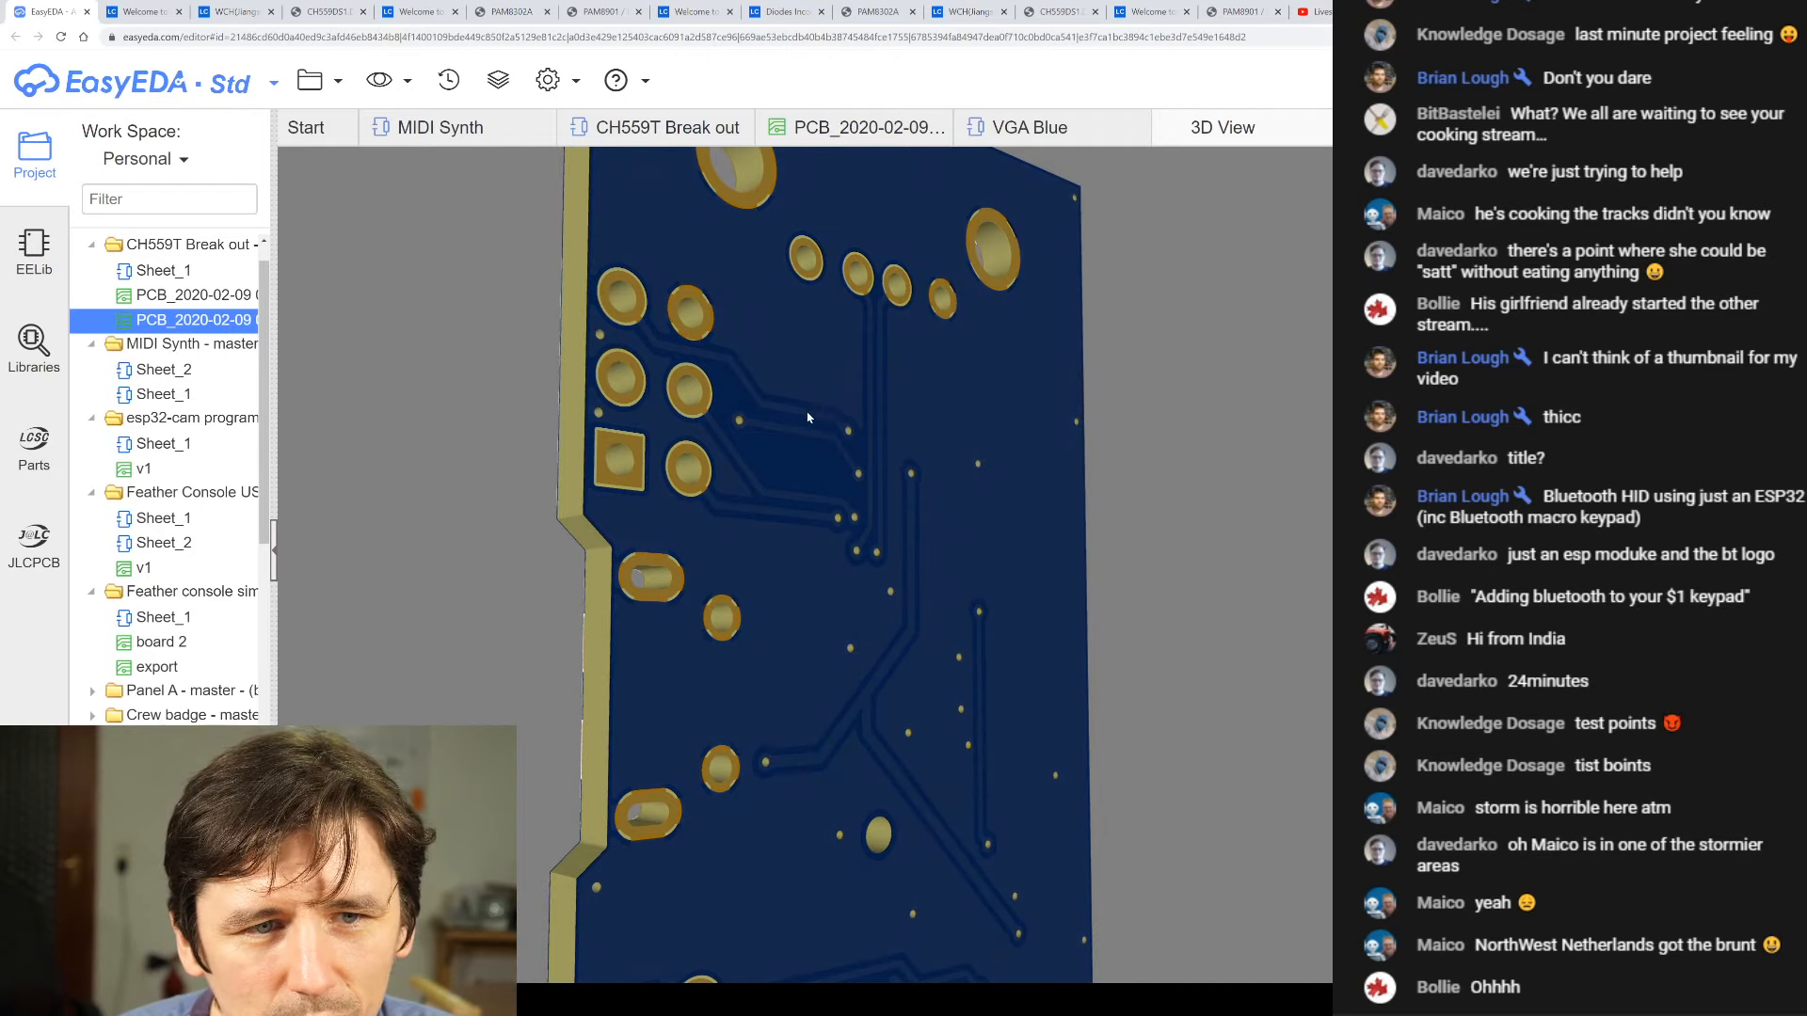
left_click_drag(831, 426, 760, 489)
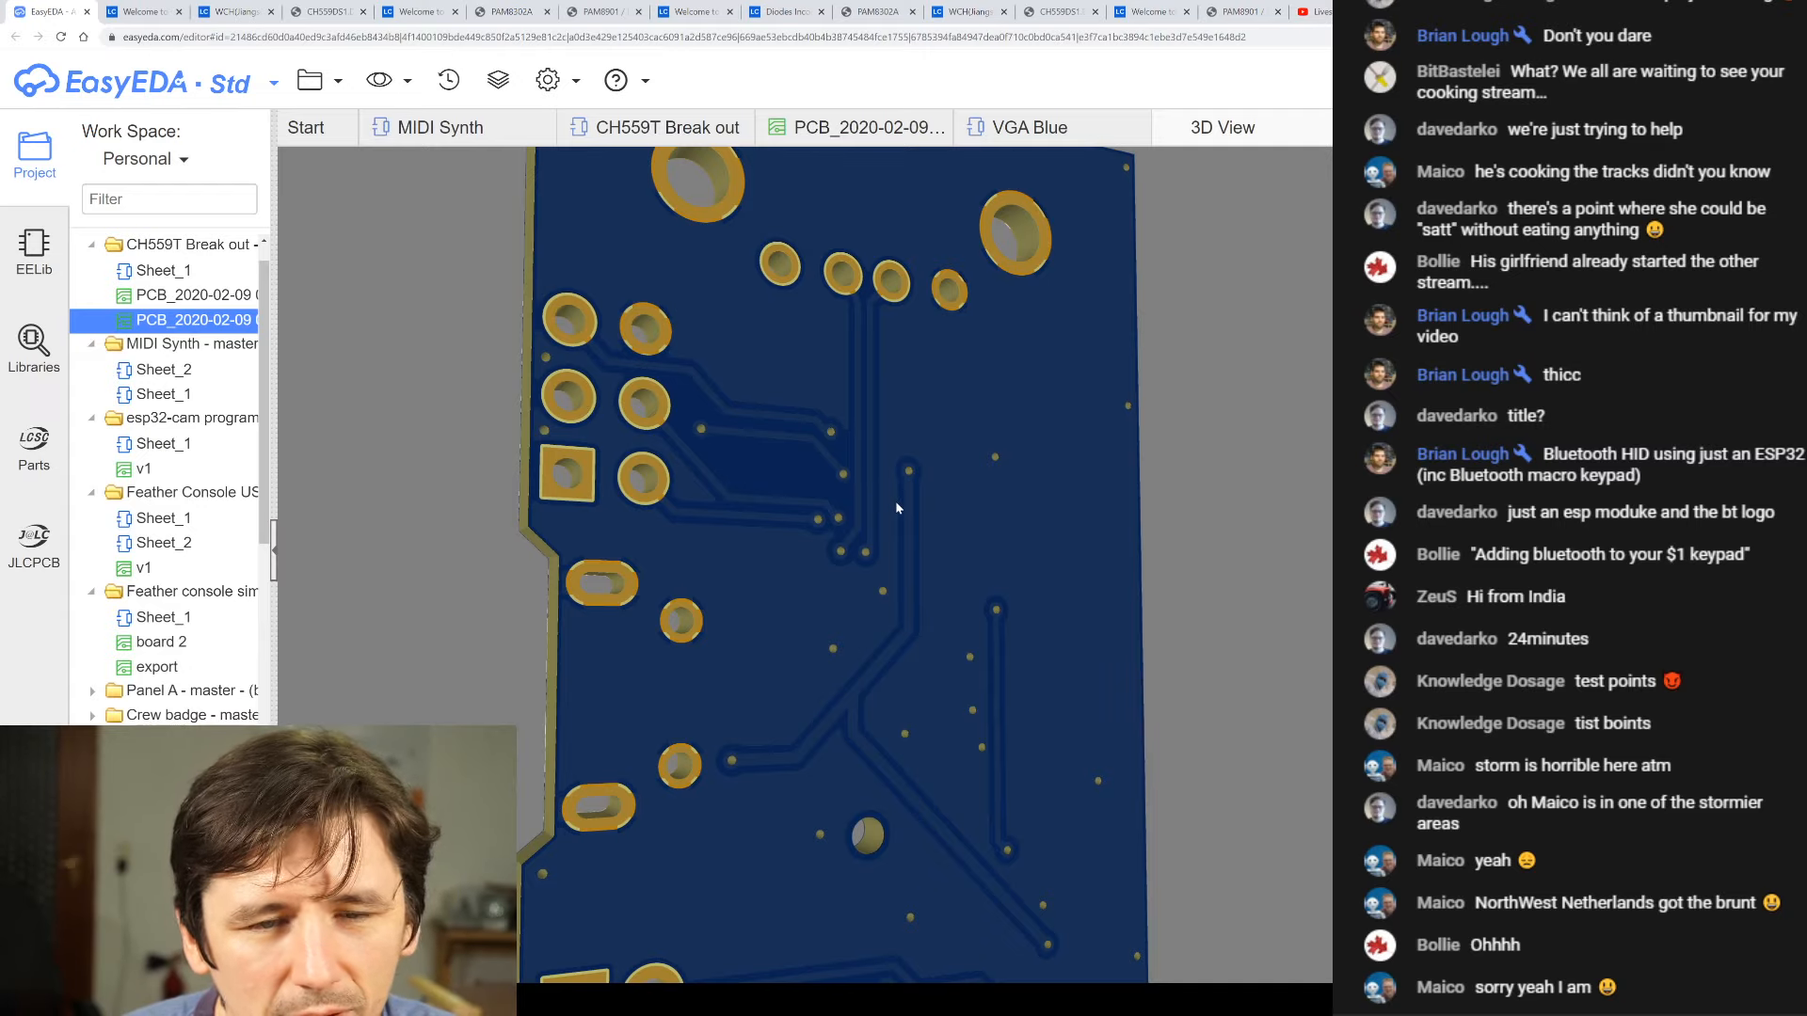
scroll(800, 518, "down", 3)
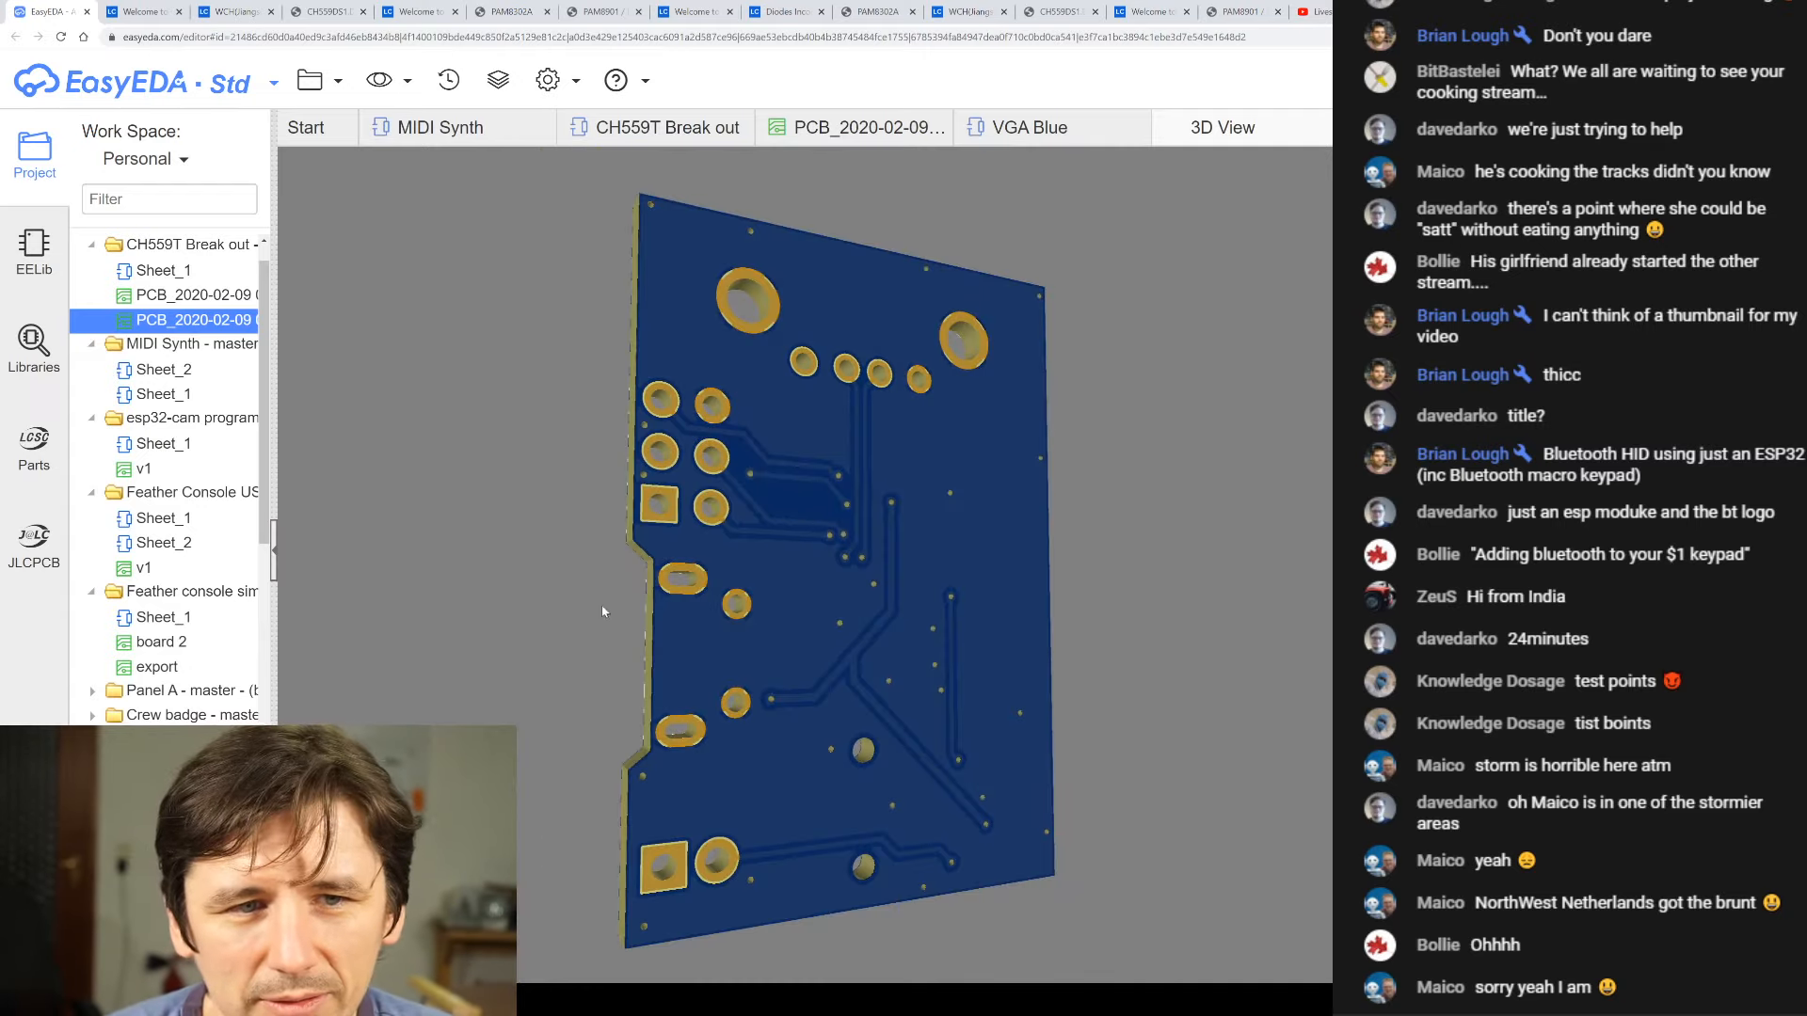
left_click_drag(603, 609, 1307, 599)
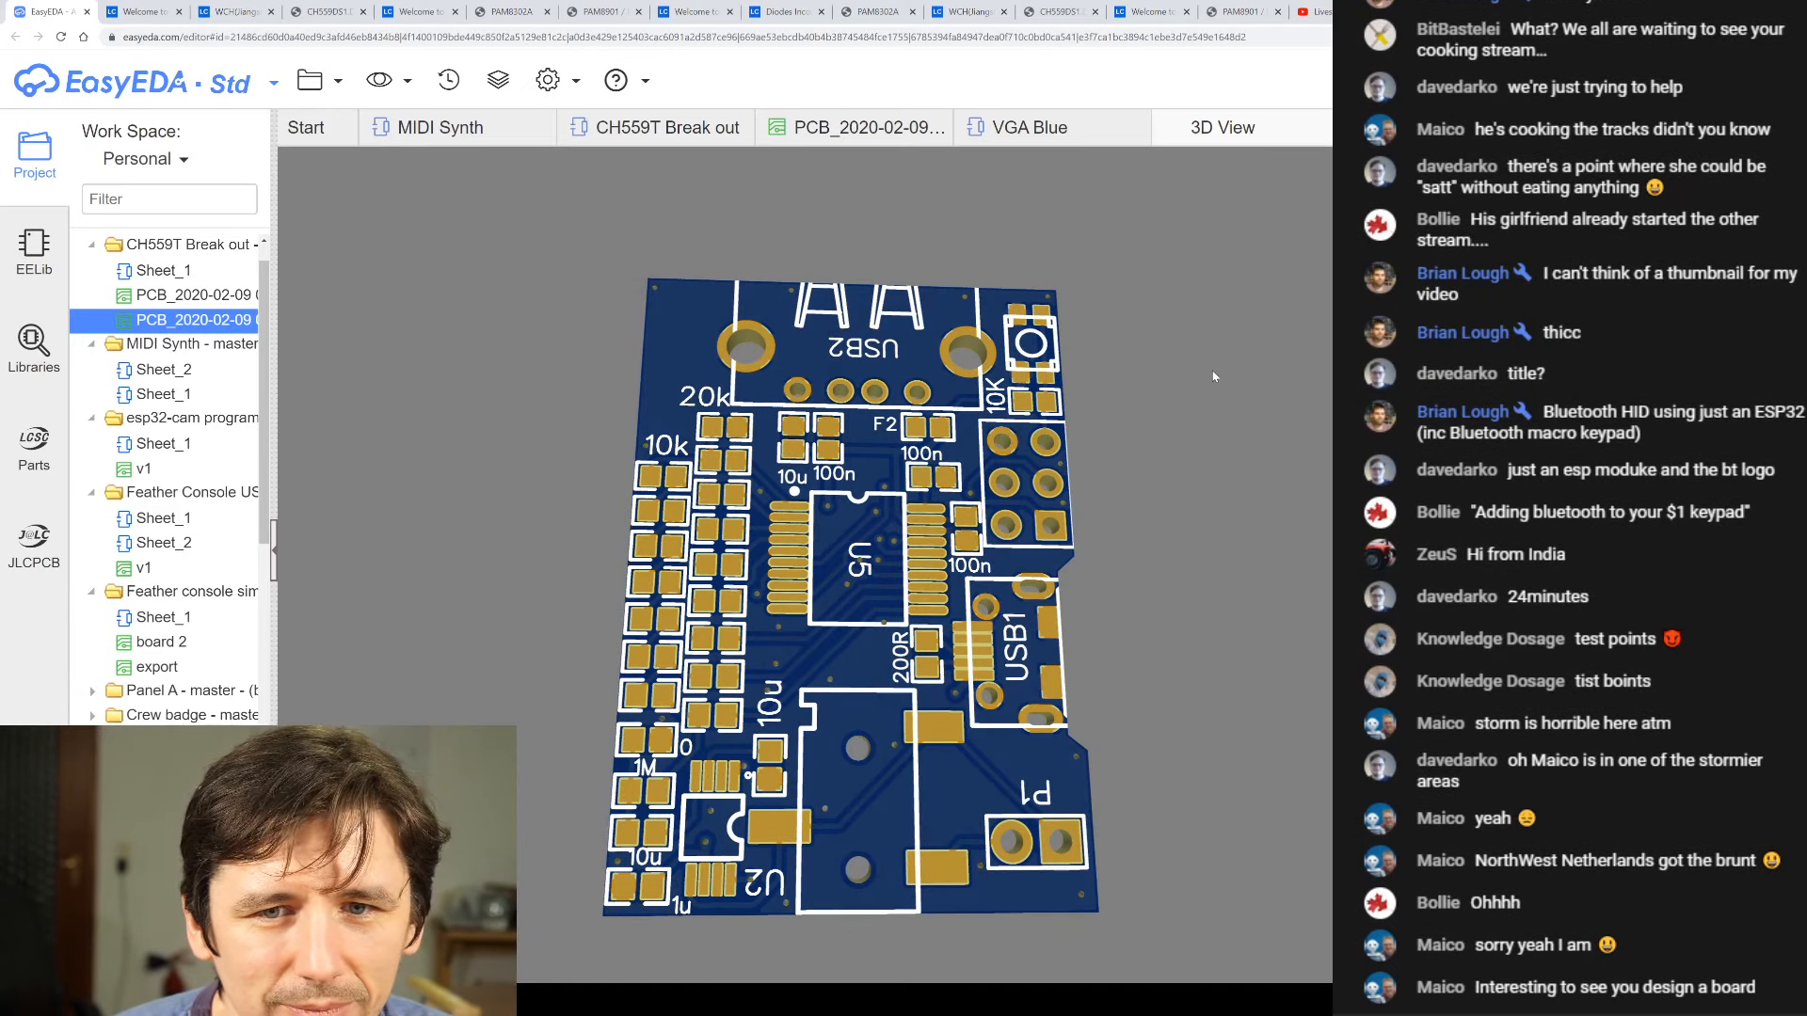
- Close the 3D view and return to the MIDI synth PCB layout
left_click(1329, 129)
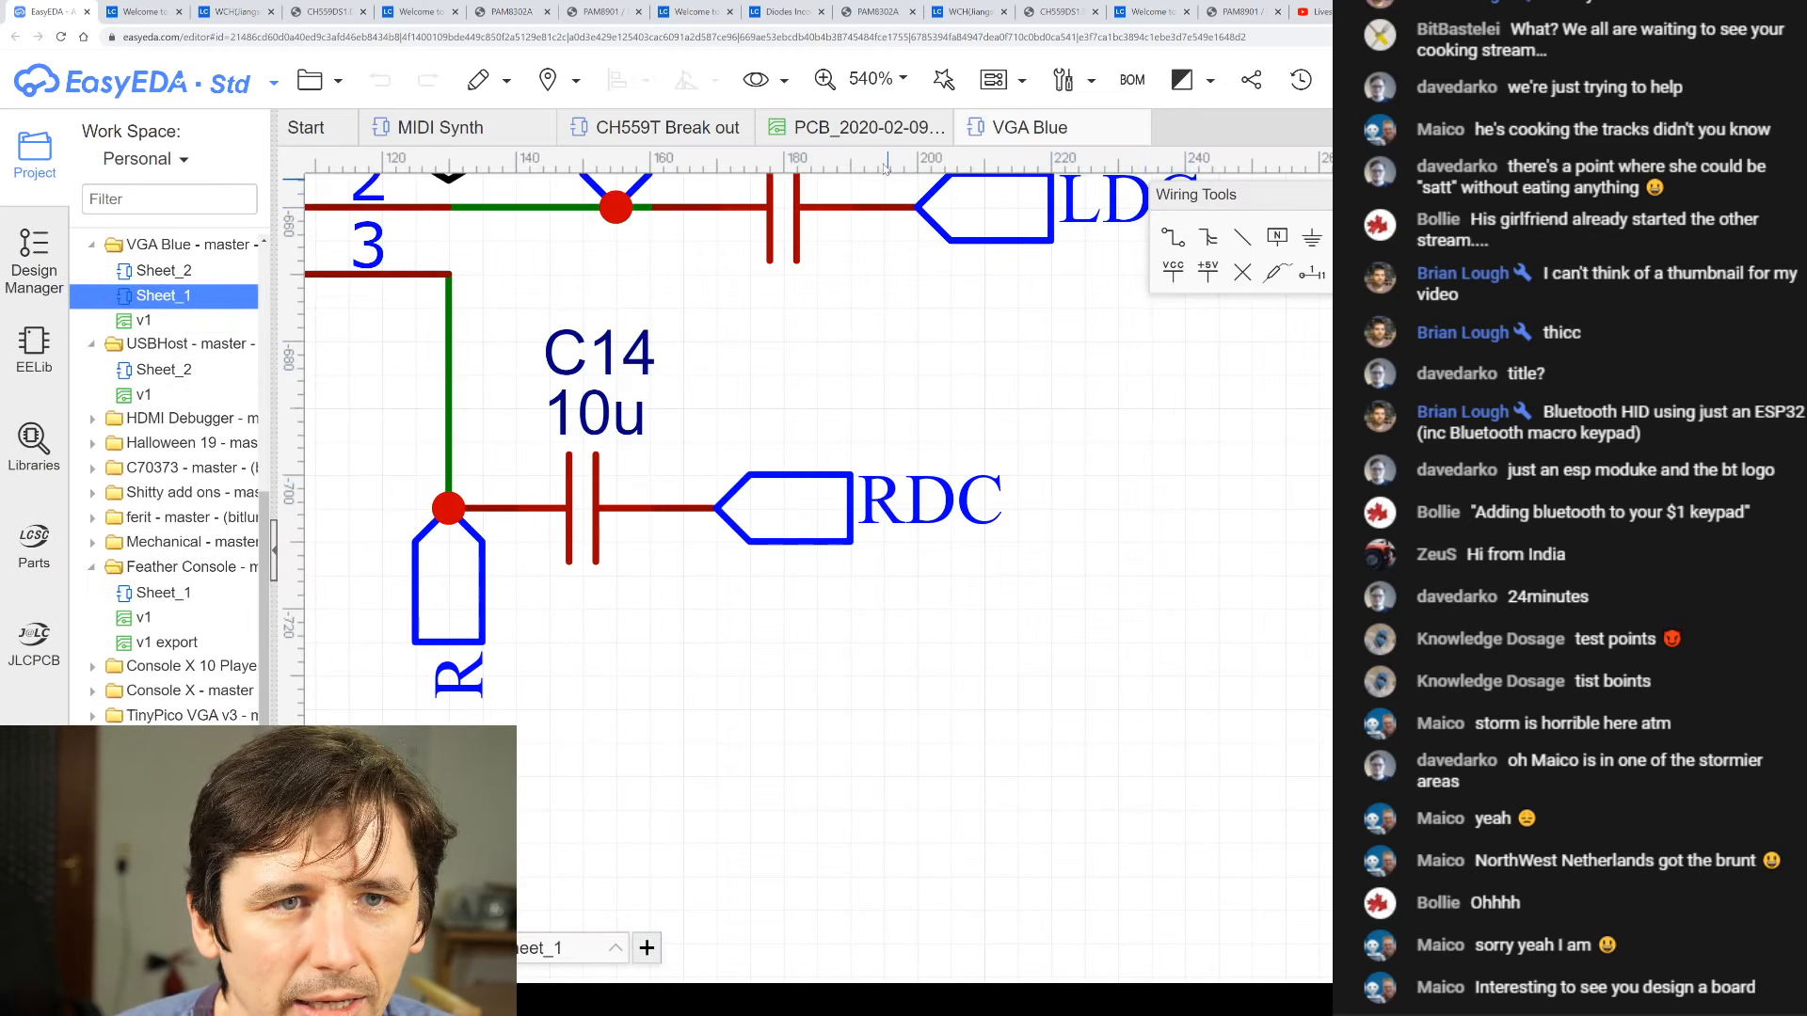
left_click(865, 127)
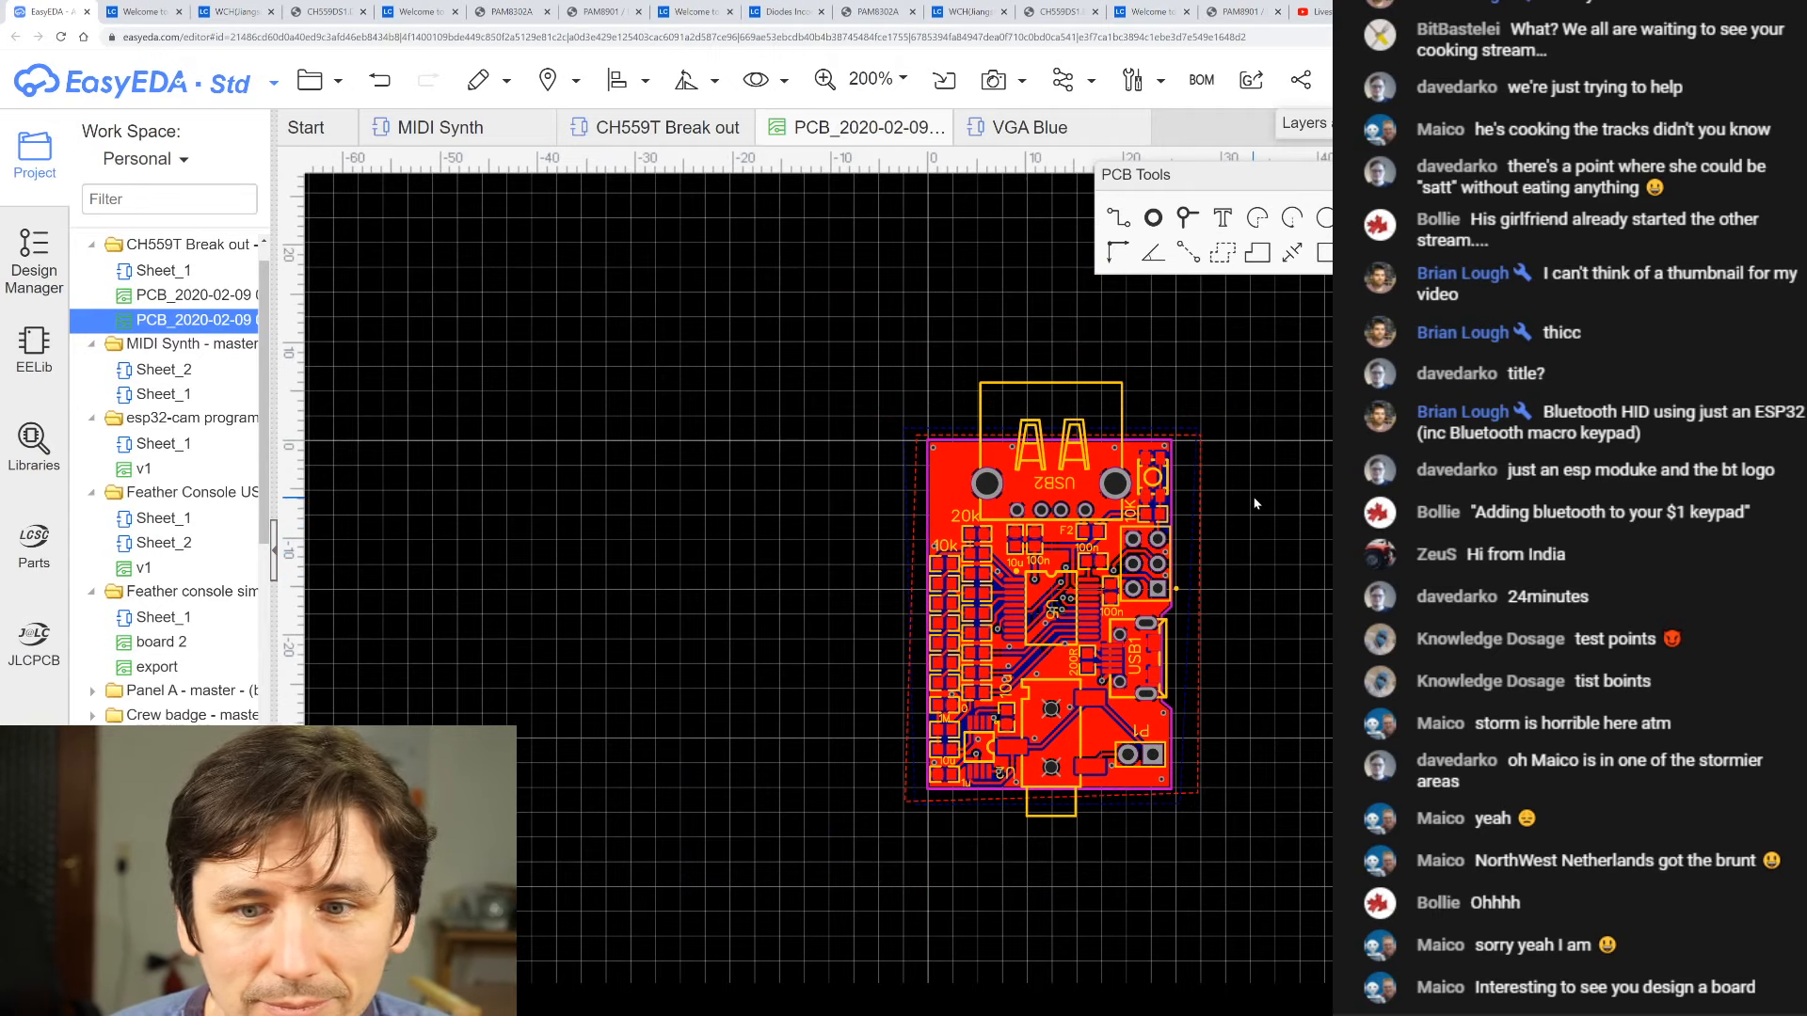
scroll(1251, 499, "down", 5)
scroll(1254, 522, "up", 6)
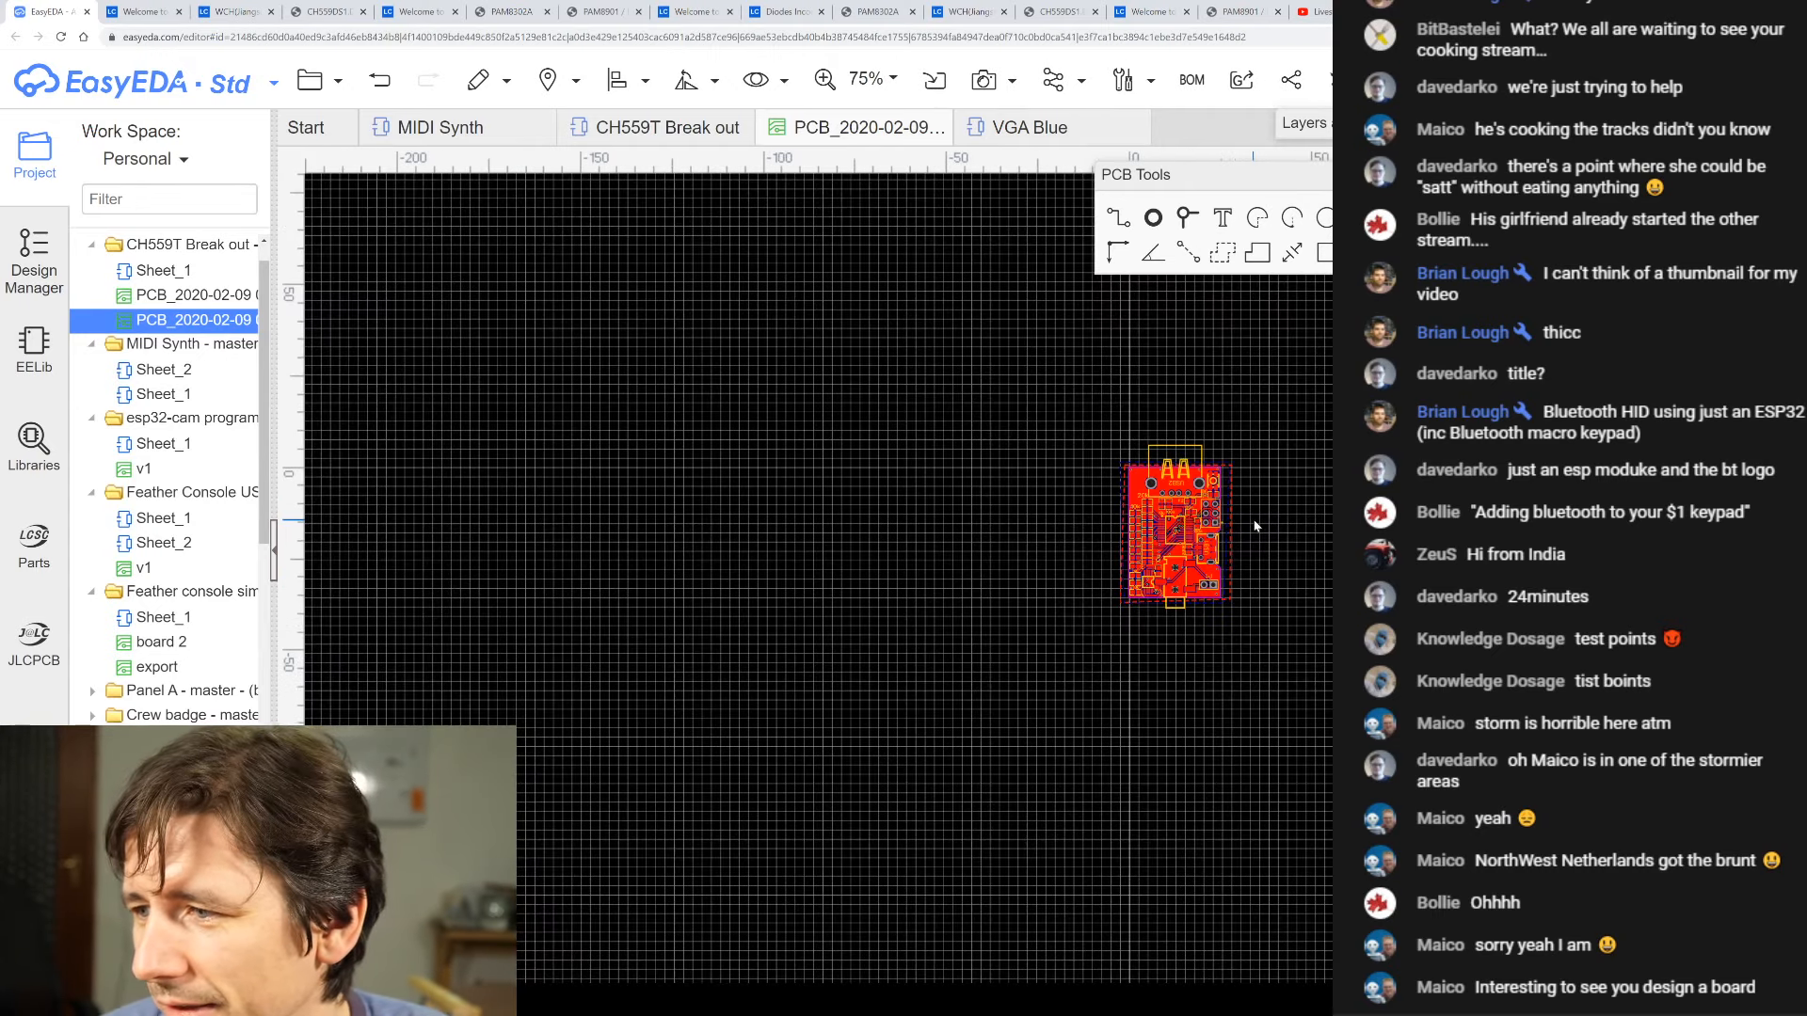
scroll(1253, 526, "up", 2)
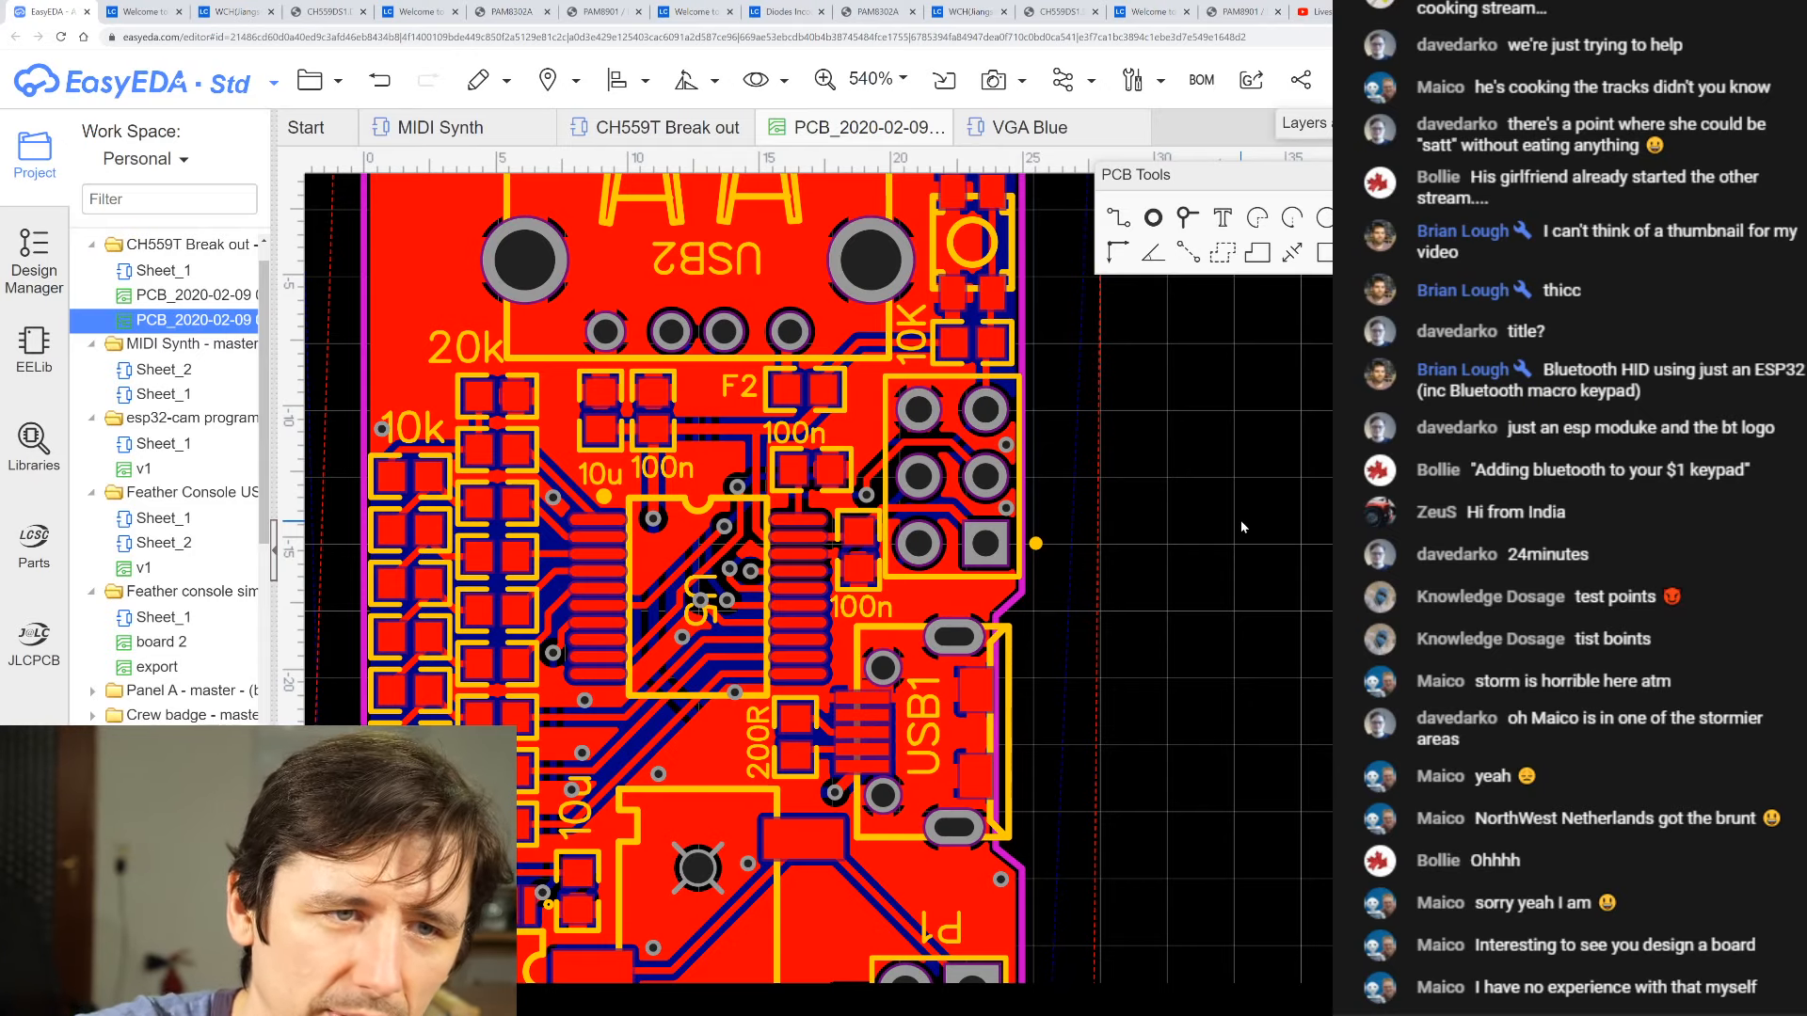
scroll(1240, 527, "down", 4)
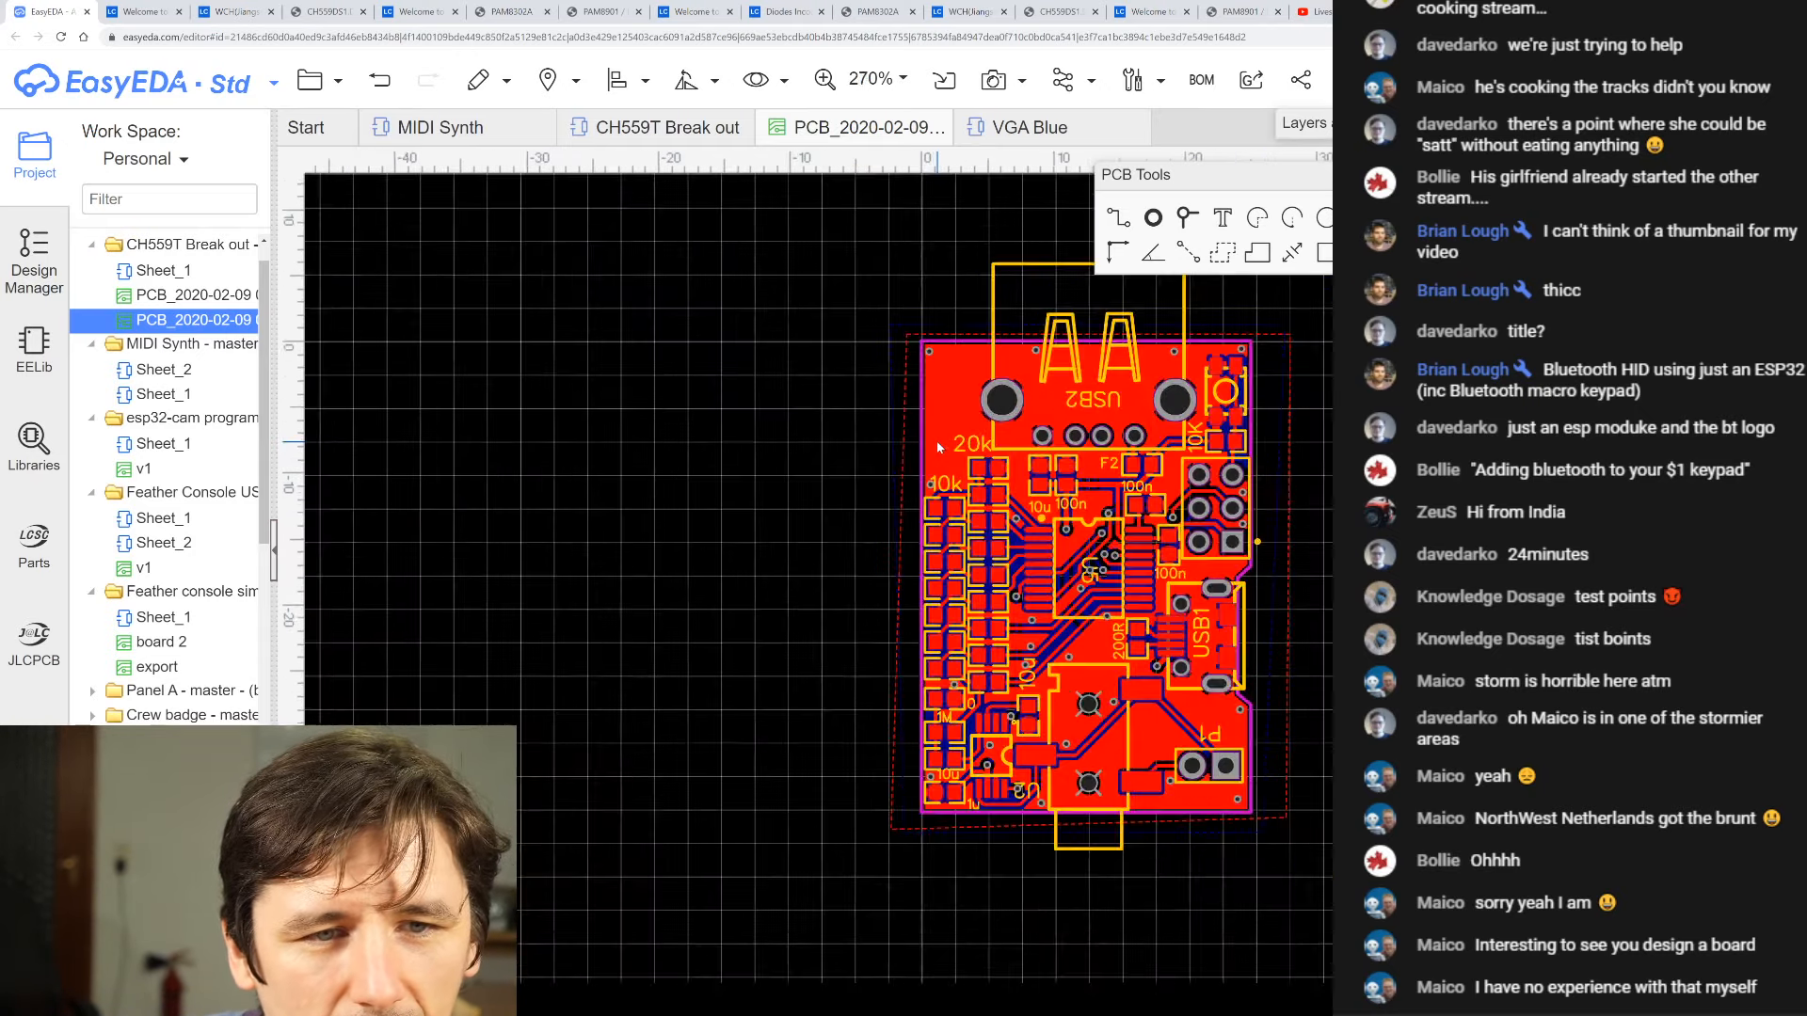
scroll(937, 443, "up", 2)
scroll(1093, 511, "down", 1)
scroll(1065, 555, "down", 2)
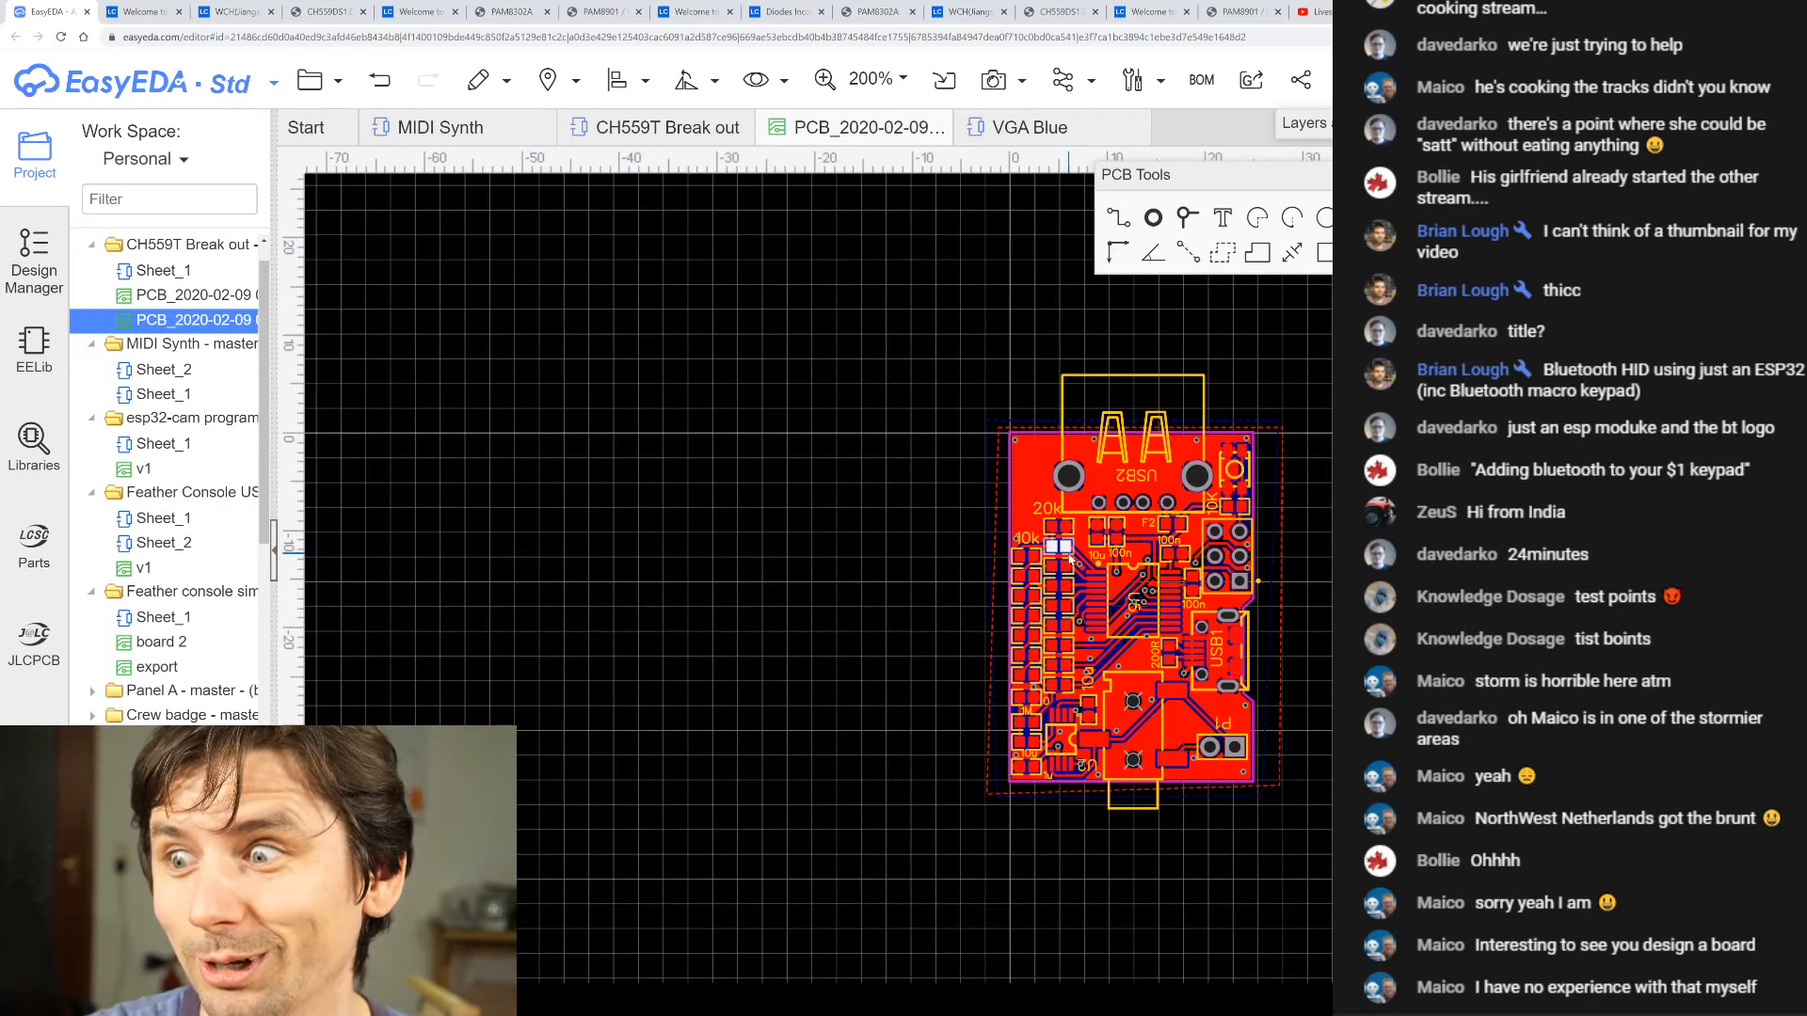
scroll(1061, 565, "down", 3)
scroll(1288, 618, "up", 2)
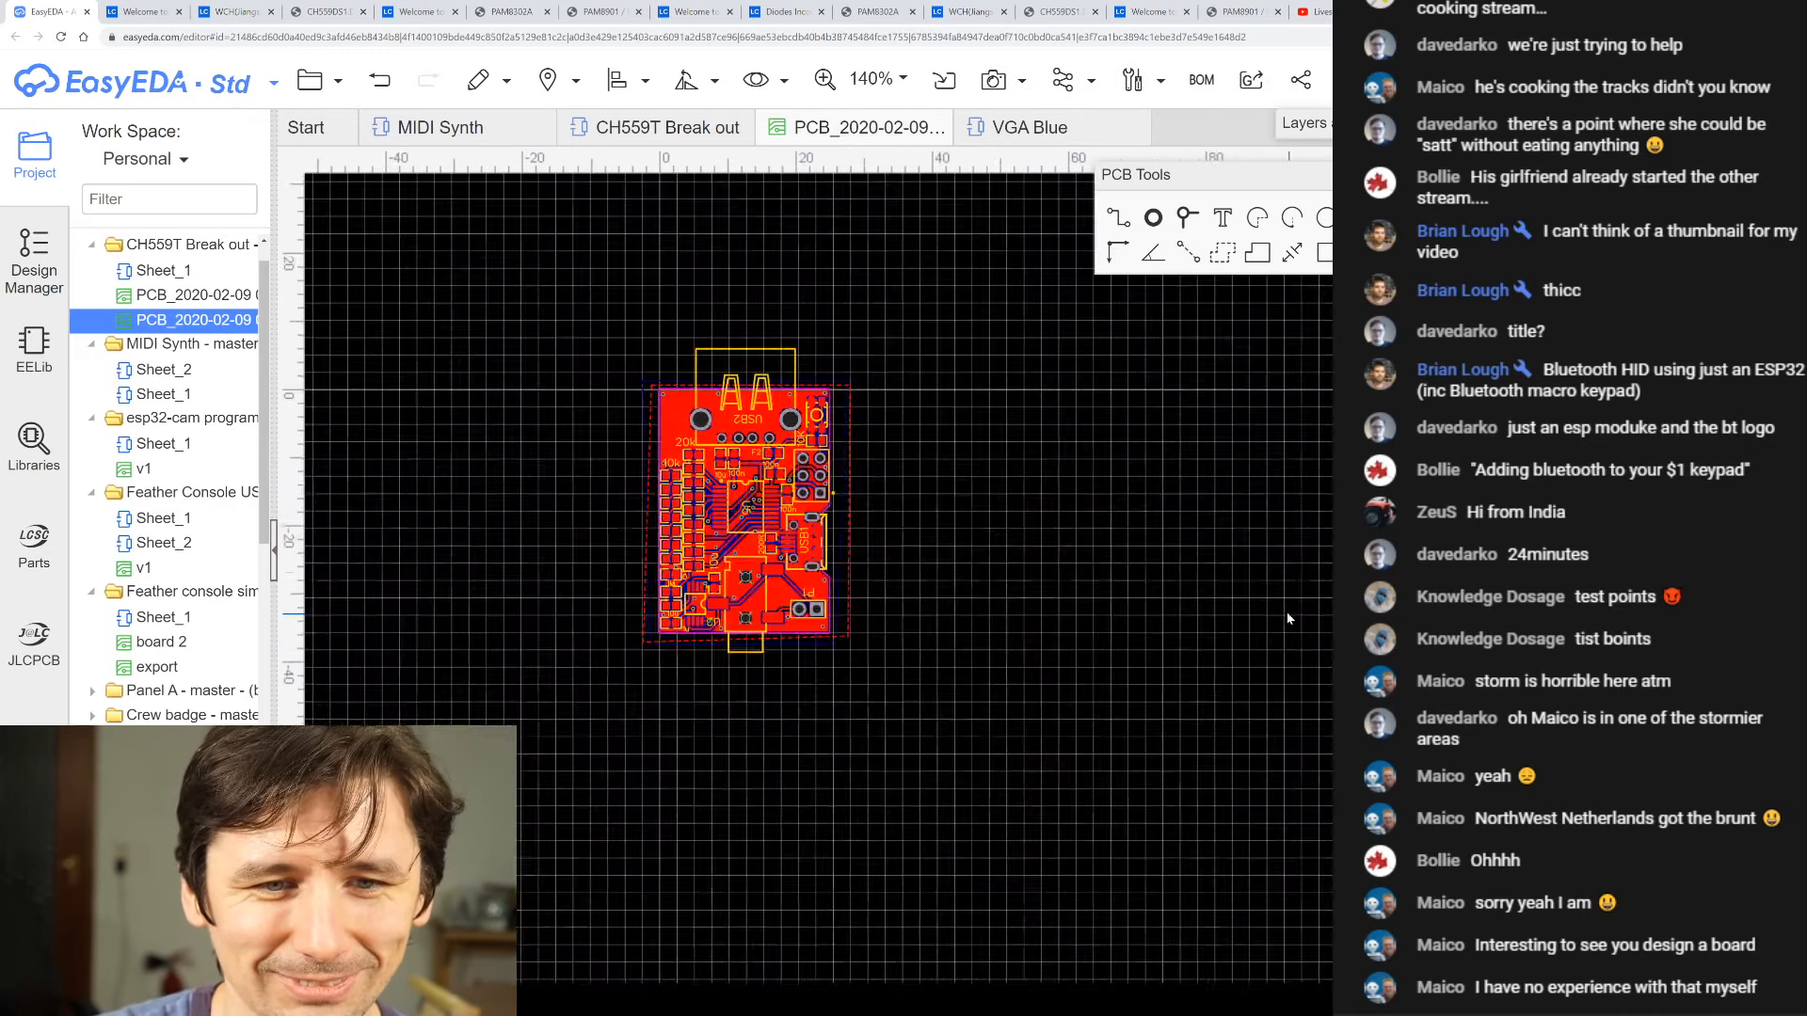
scroll(1288, 618, "up", 1)
scroll(847, 432, "down", 3)
scroll(847, 425, "up", 4)
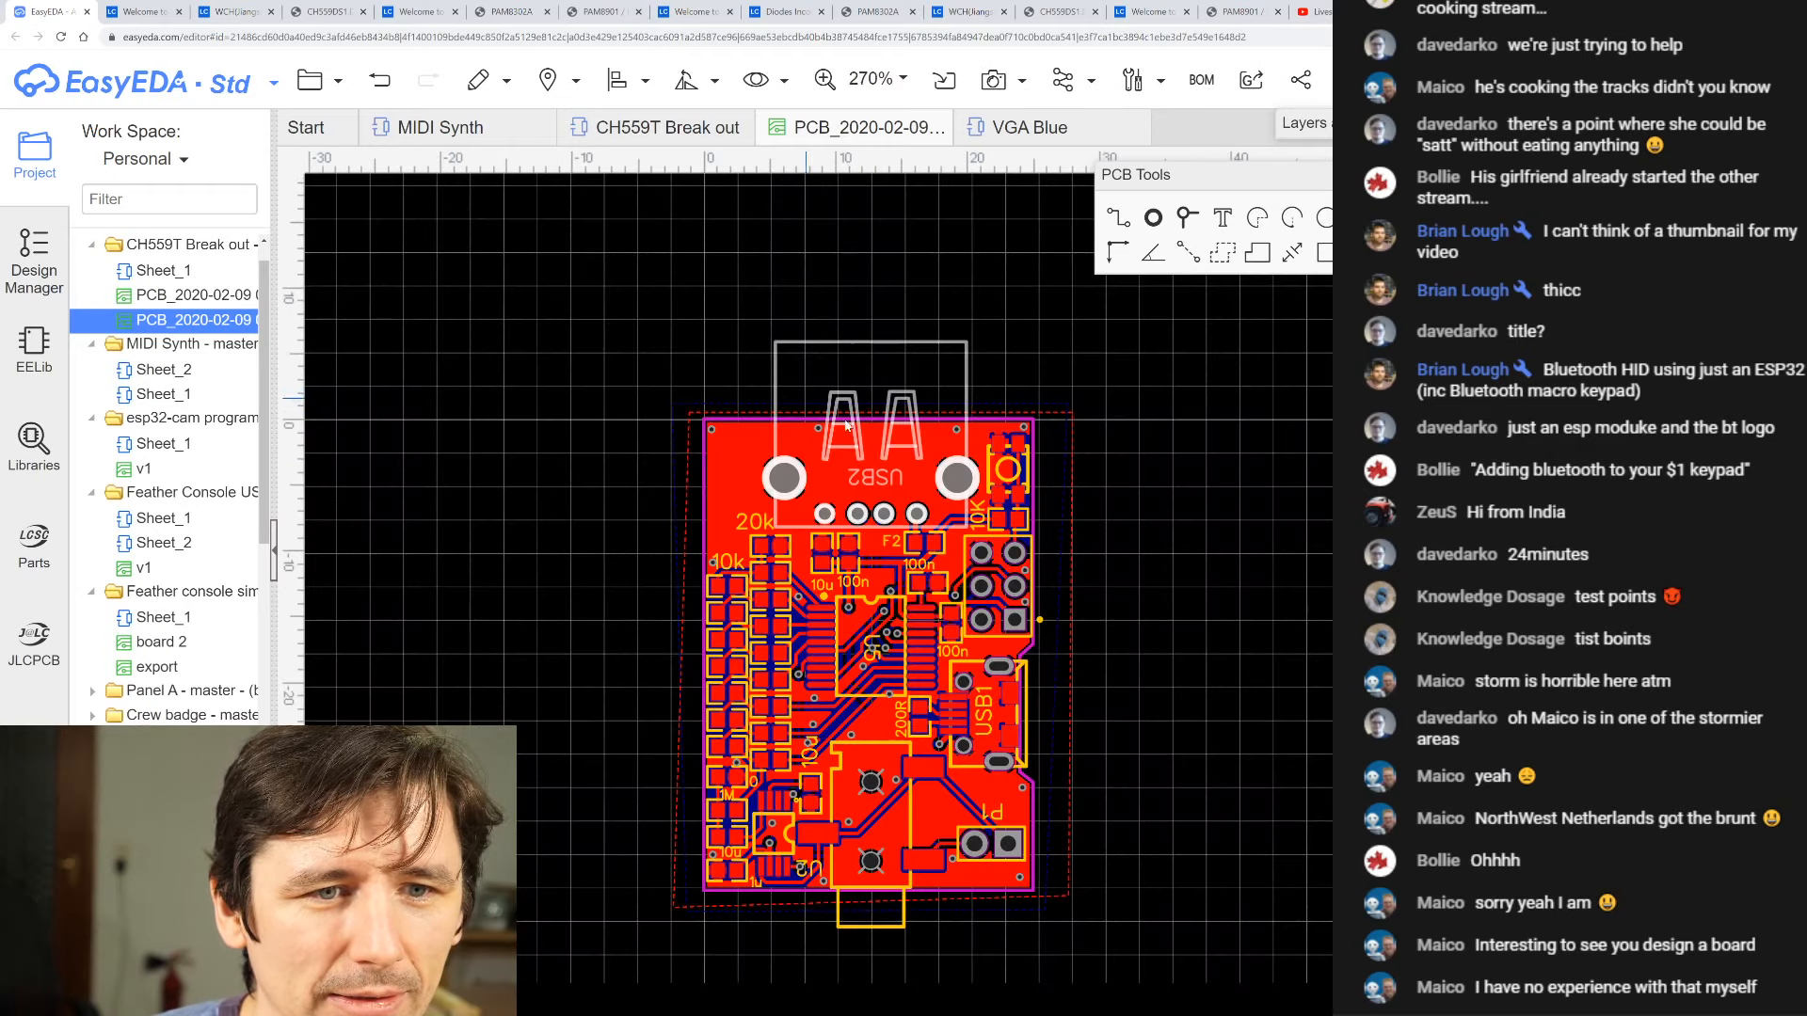
scroll(881, 749, "up", 2)
scroll(881, 748, "down", 1)
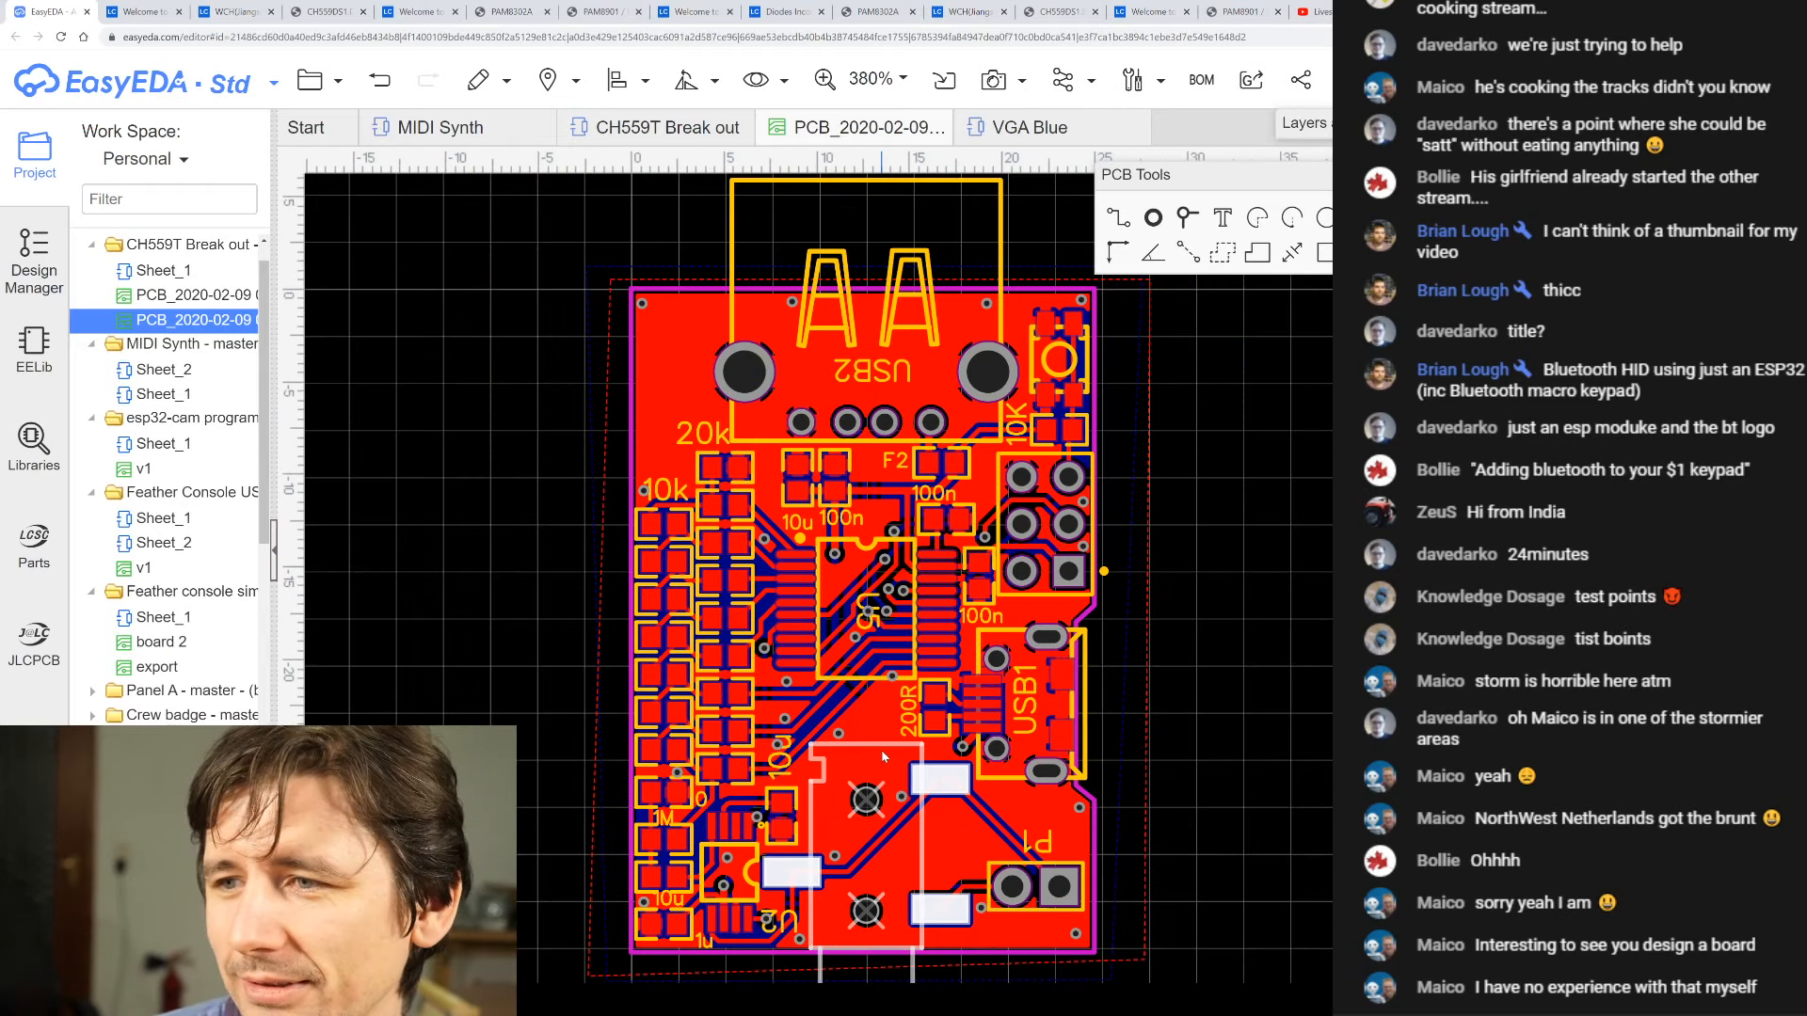
scroll(998, 656, "down", 1)
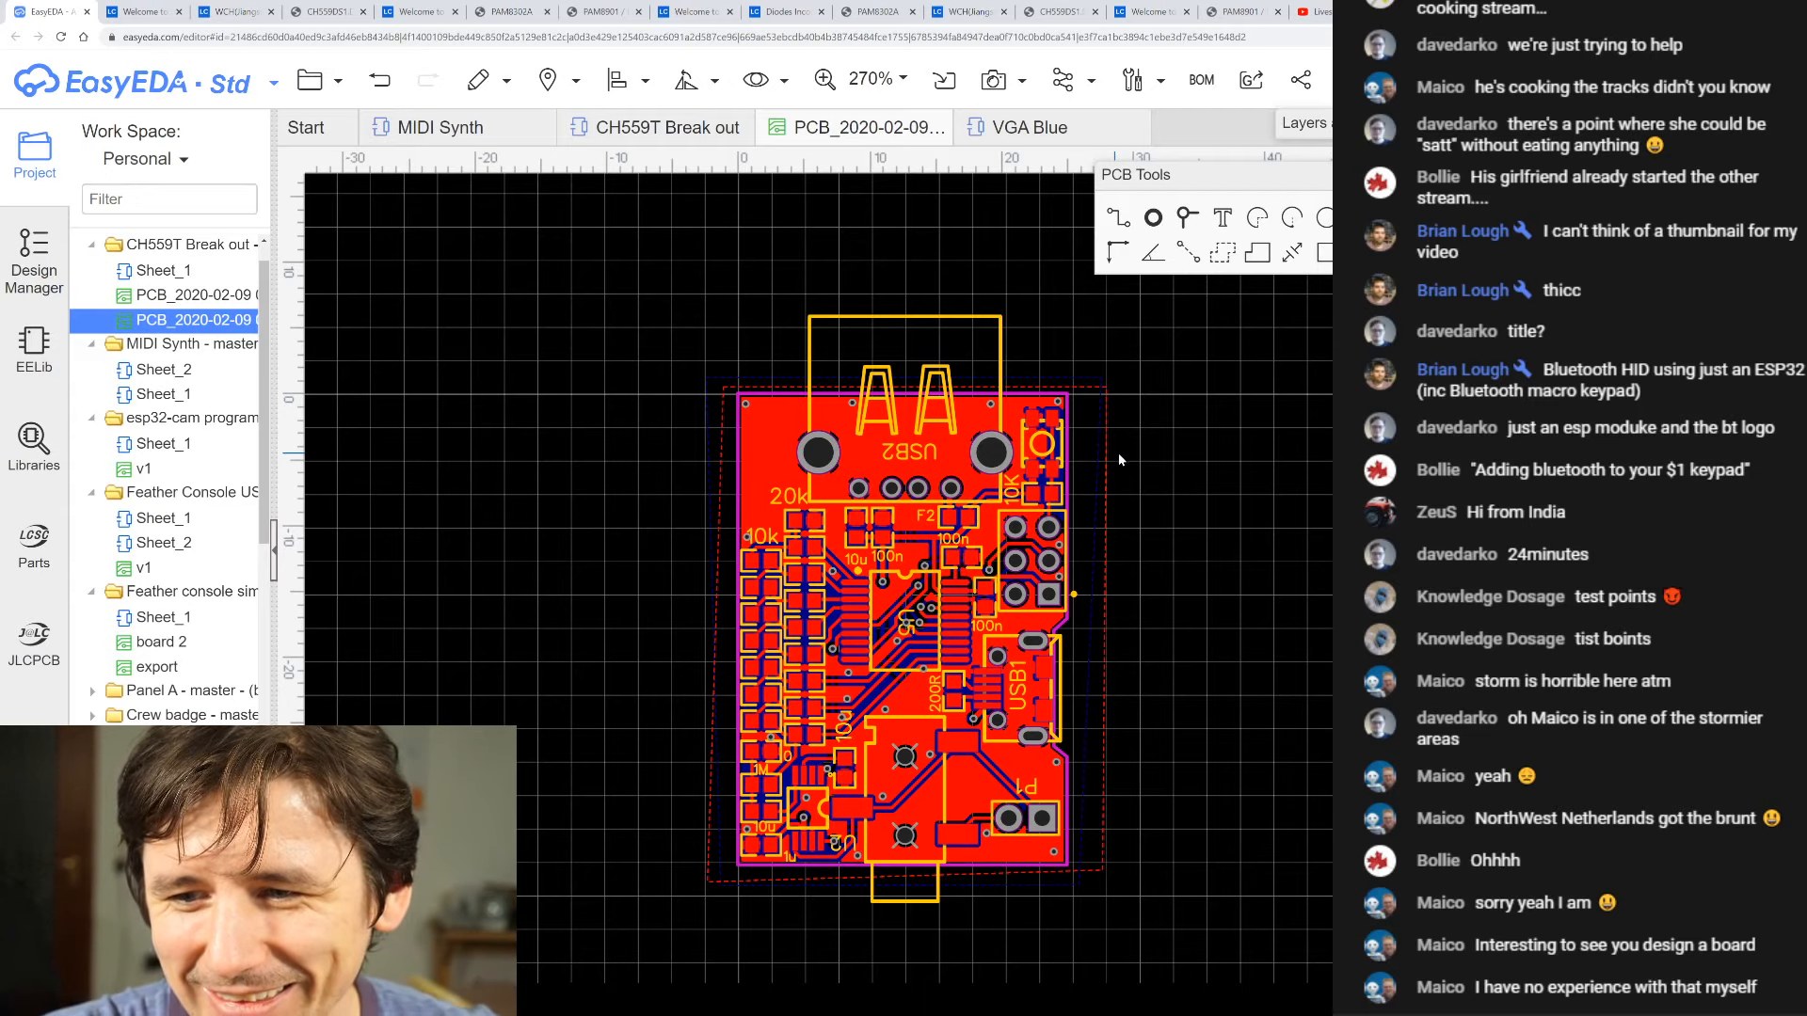
scroll(1175, 508, "down", 1)
scroll(1177, 601, "up", 1)
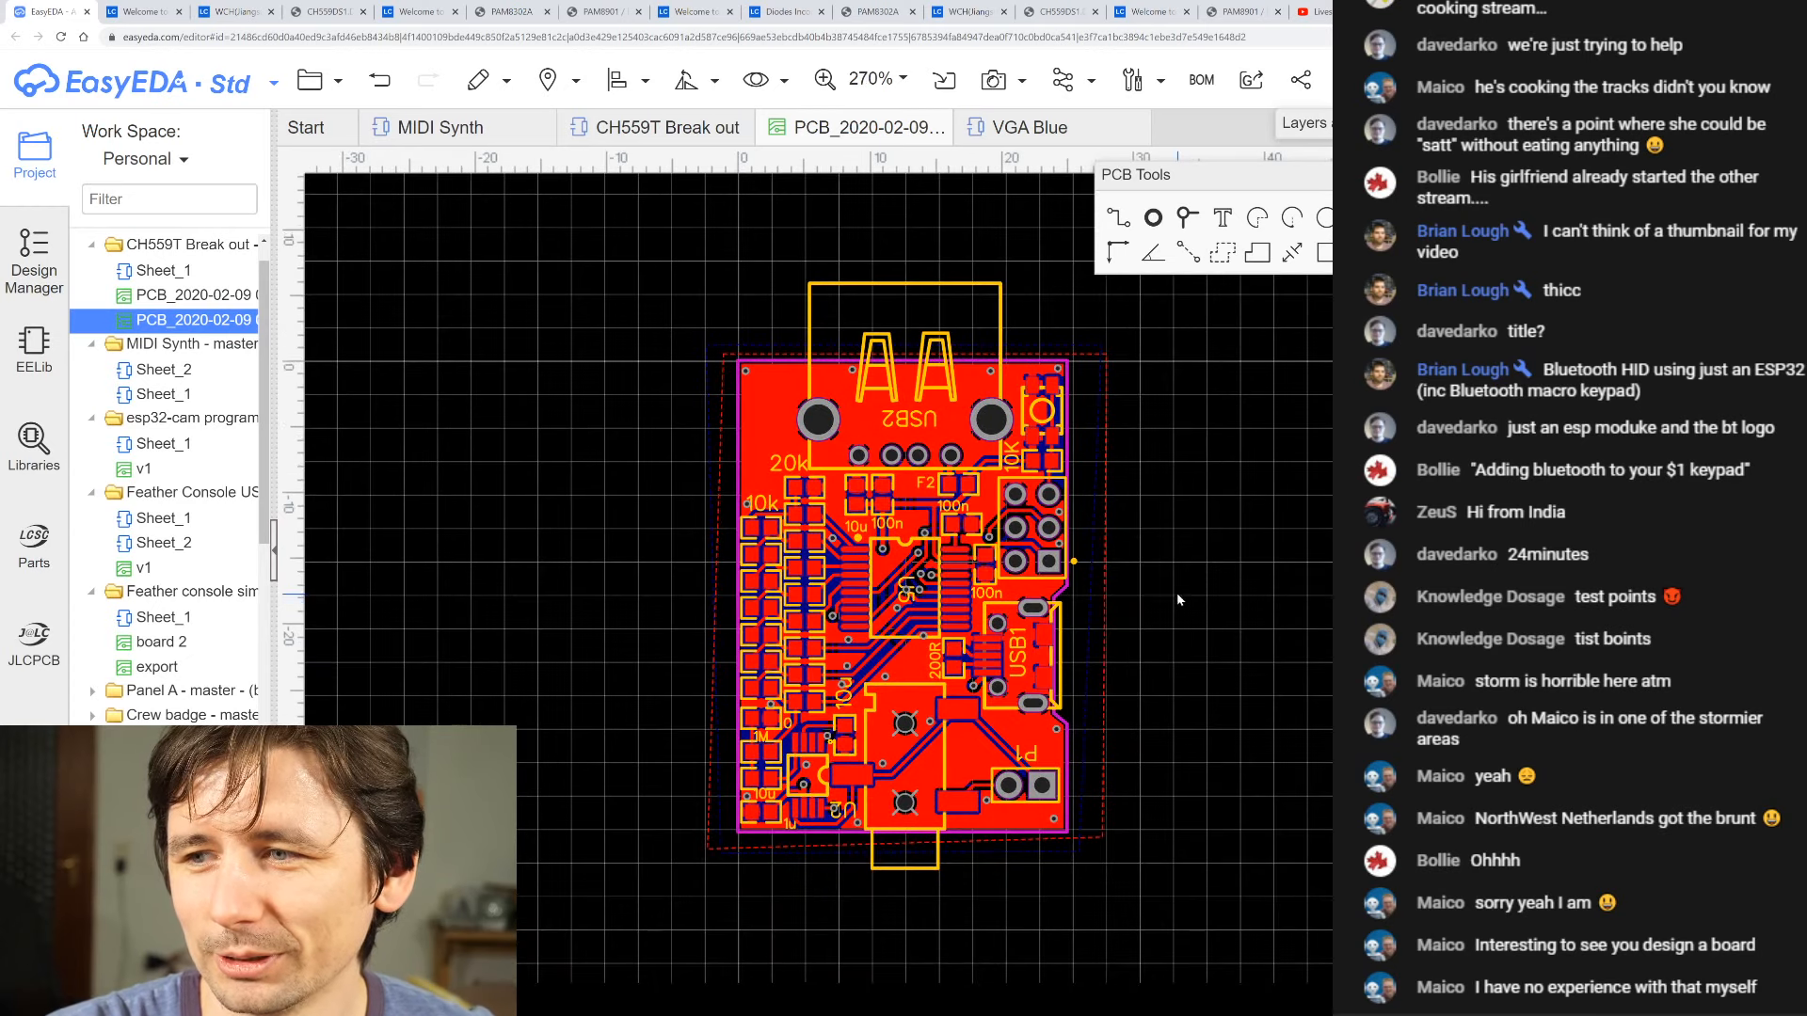
left_click(1033, 591)
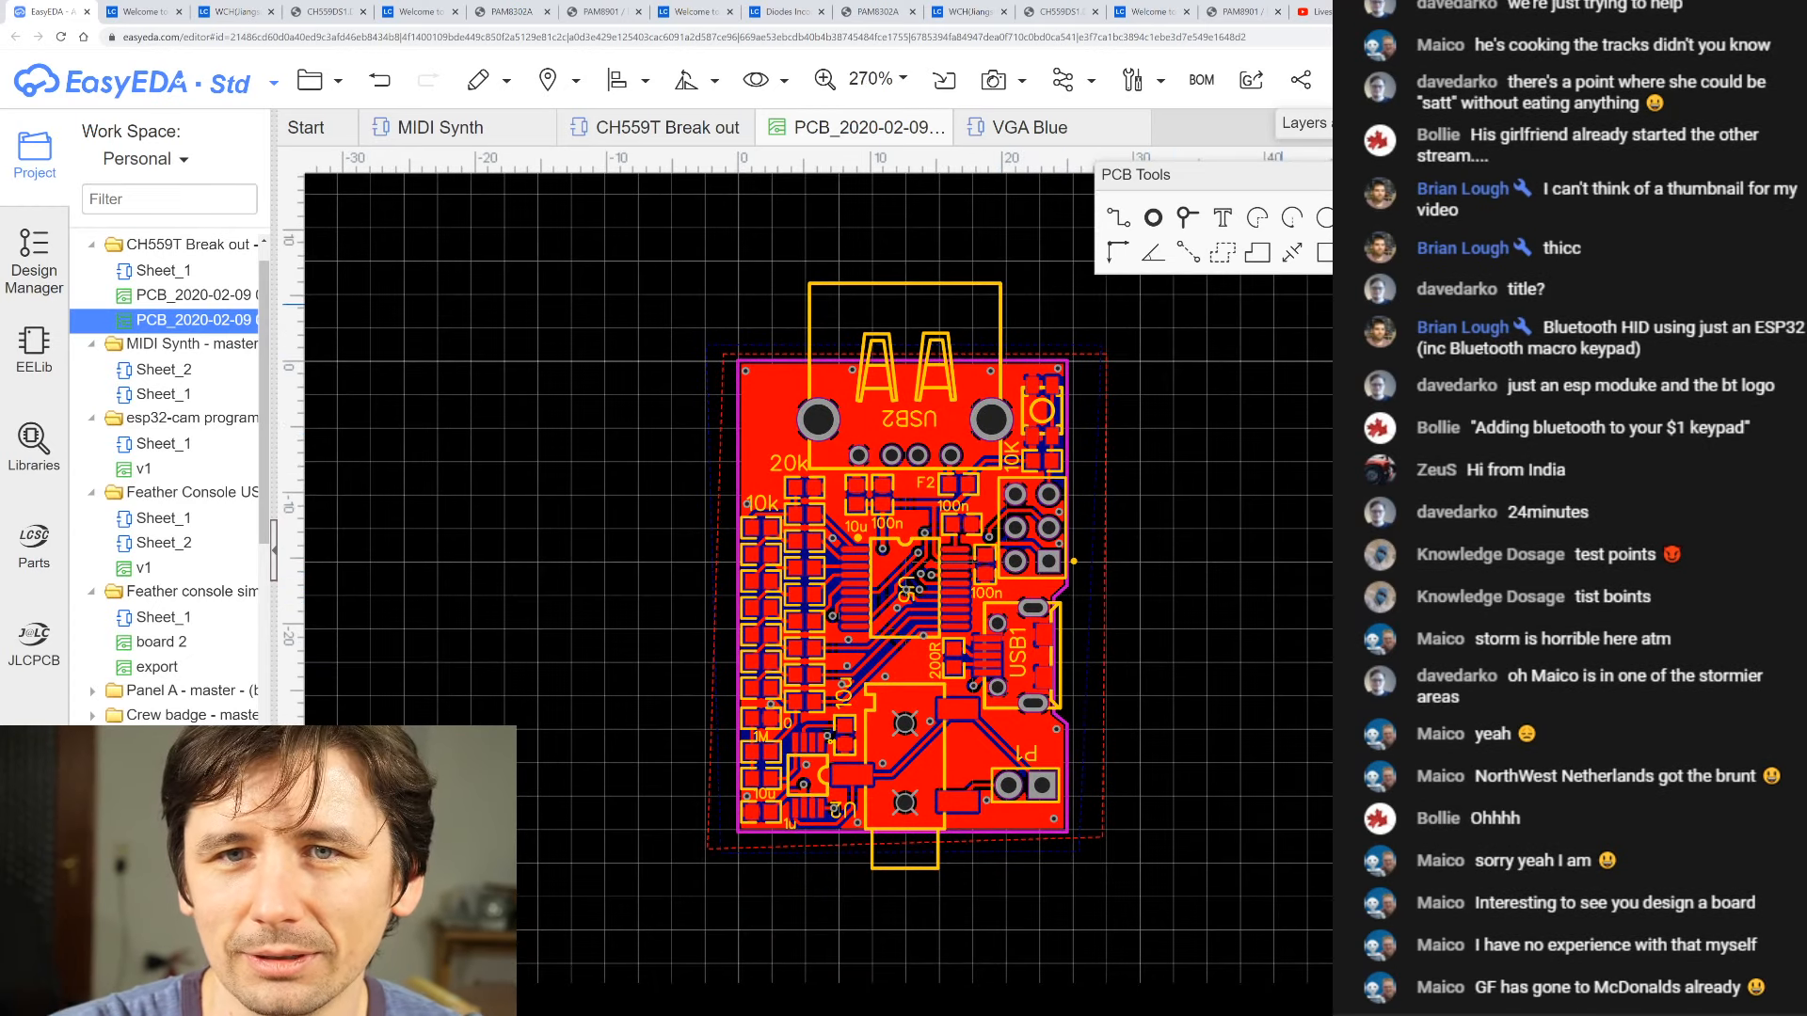
- Open dict.cc in a new browser tab and look up the translation of "sauerbraten"
key("ctrl+t")
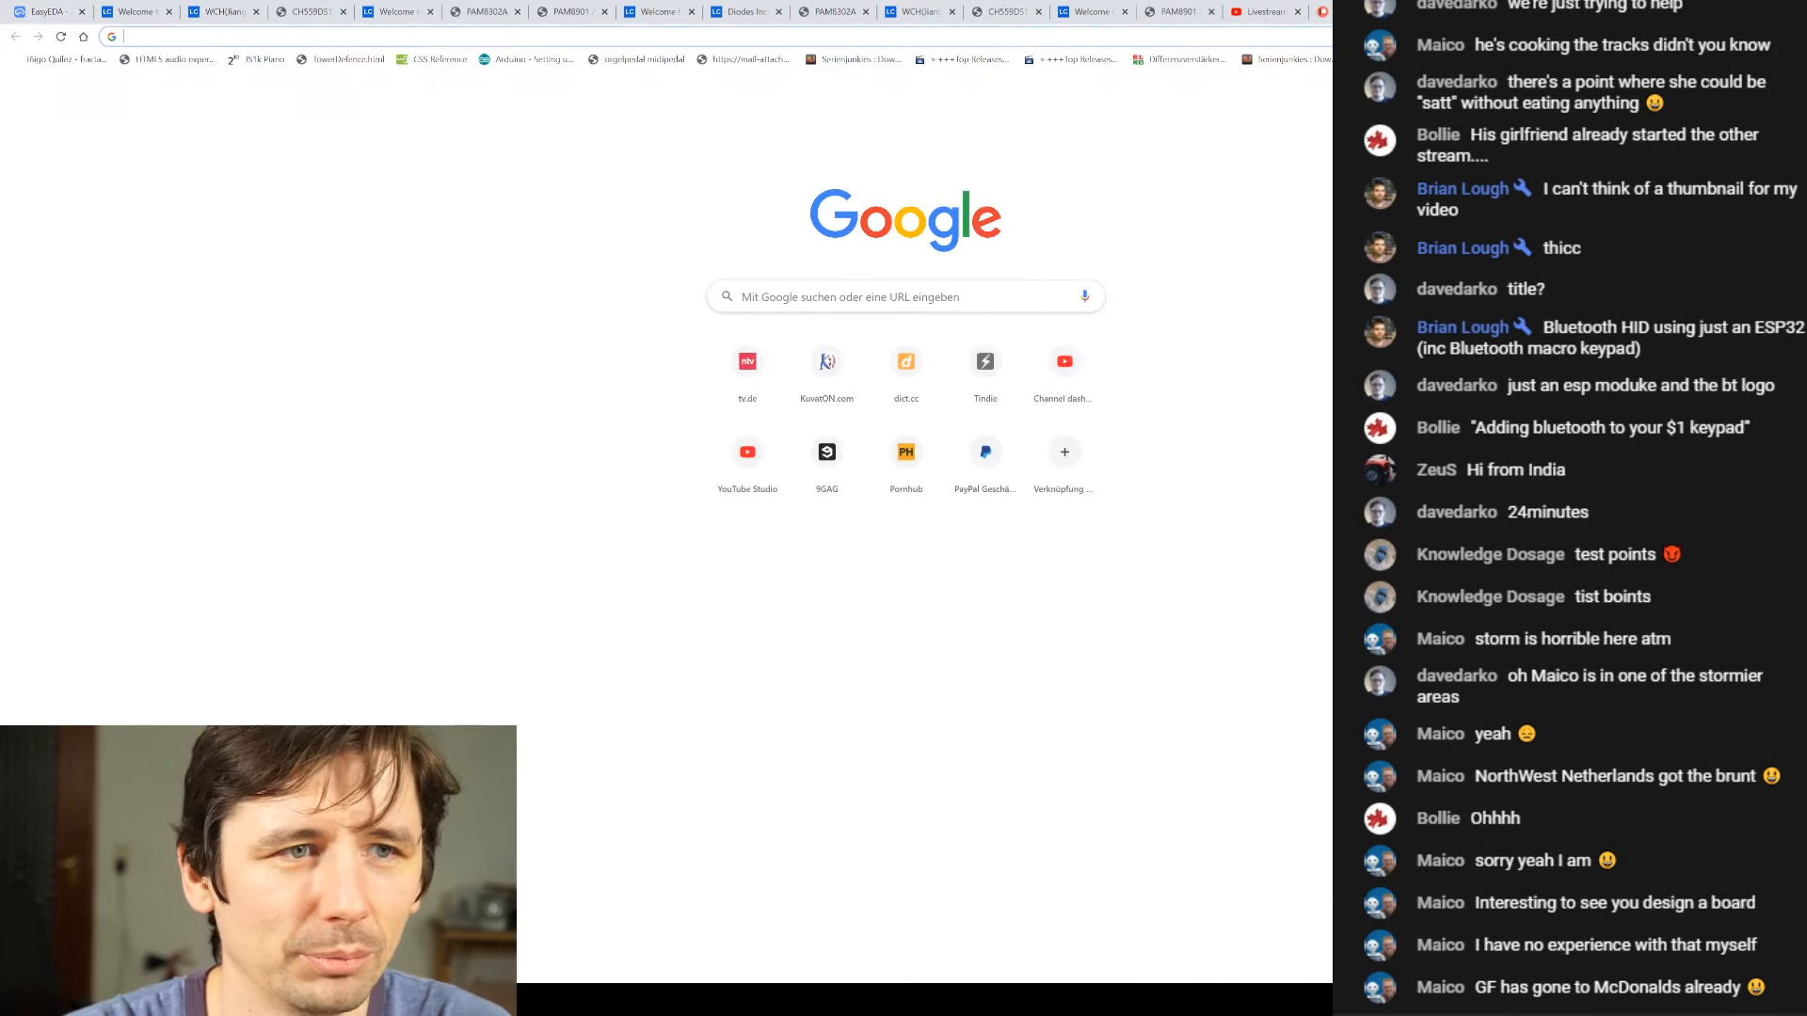
type("dict.cc")
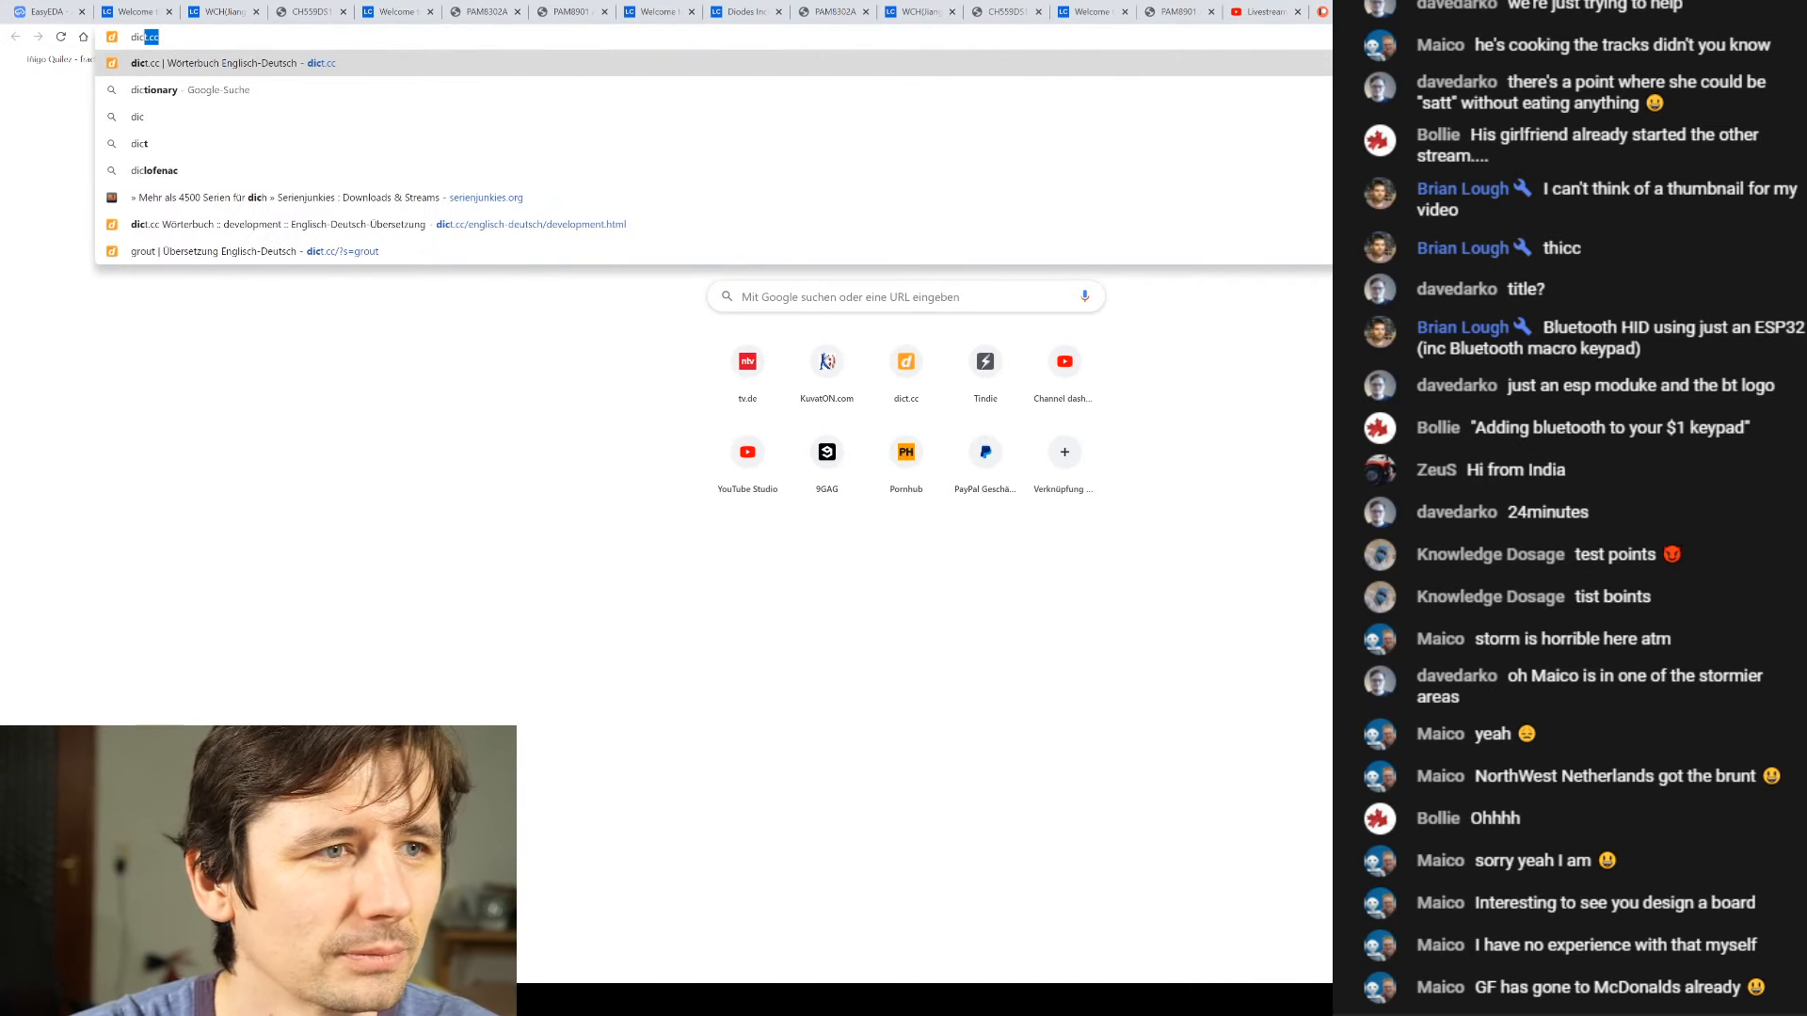
key("Return")
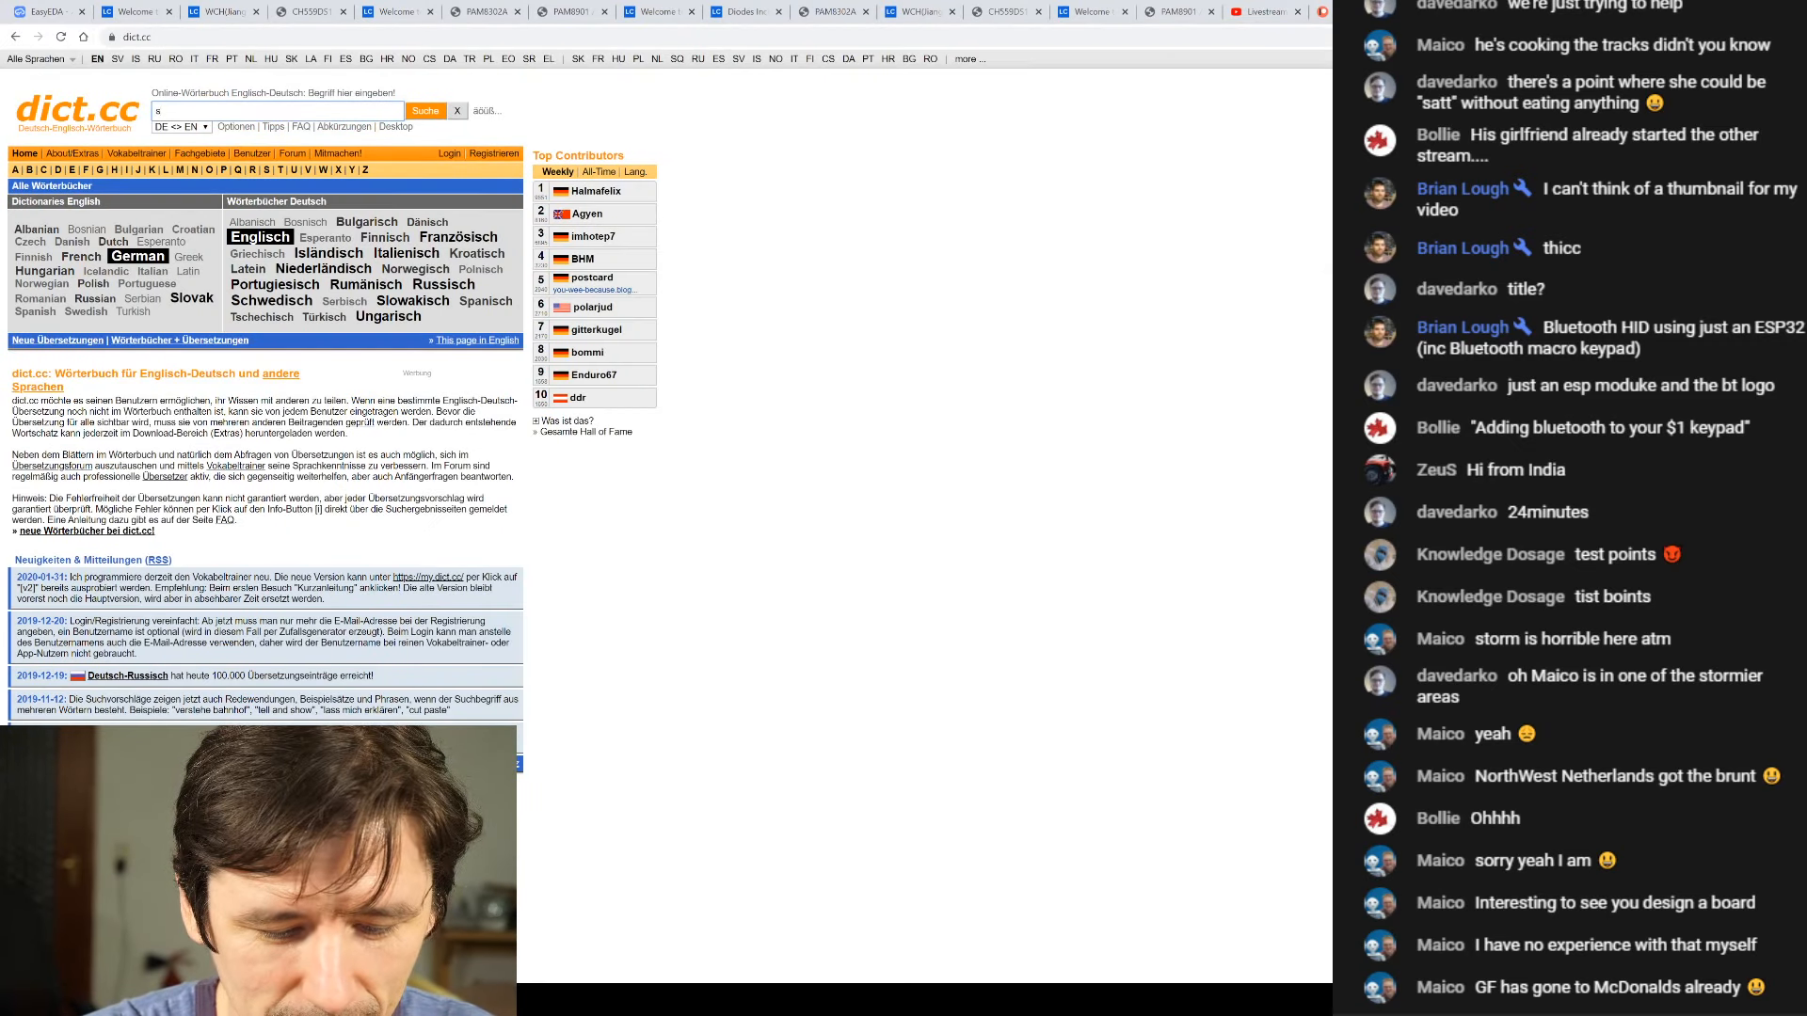
type("sauerbrate")
type("n")
key("Return")
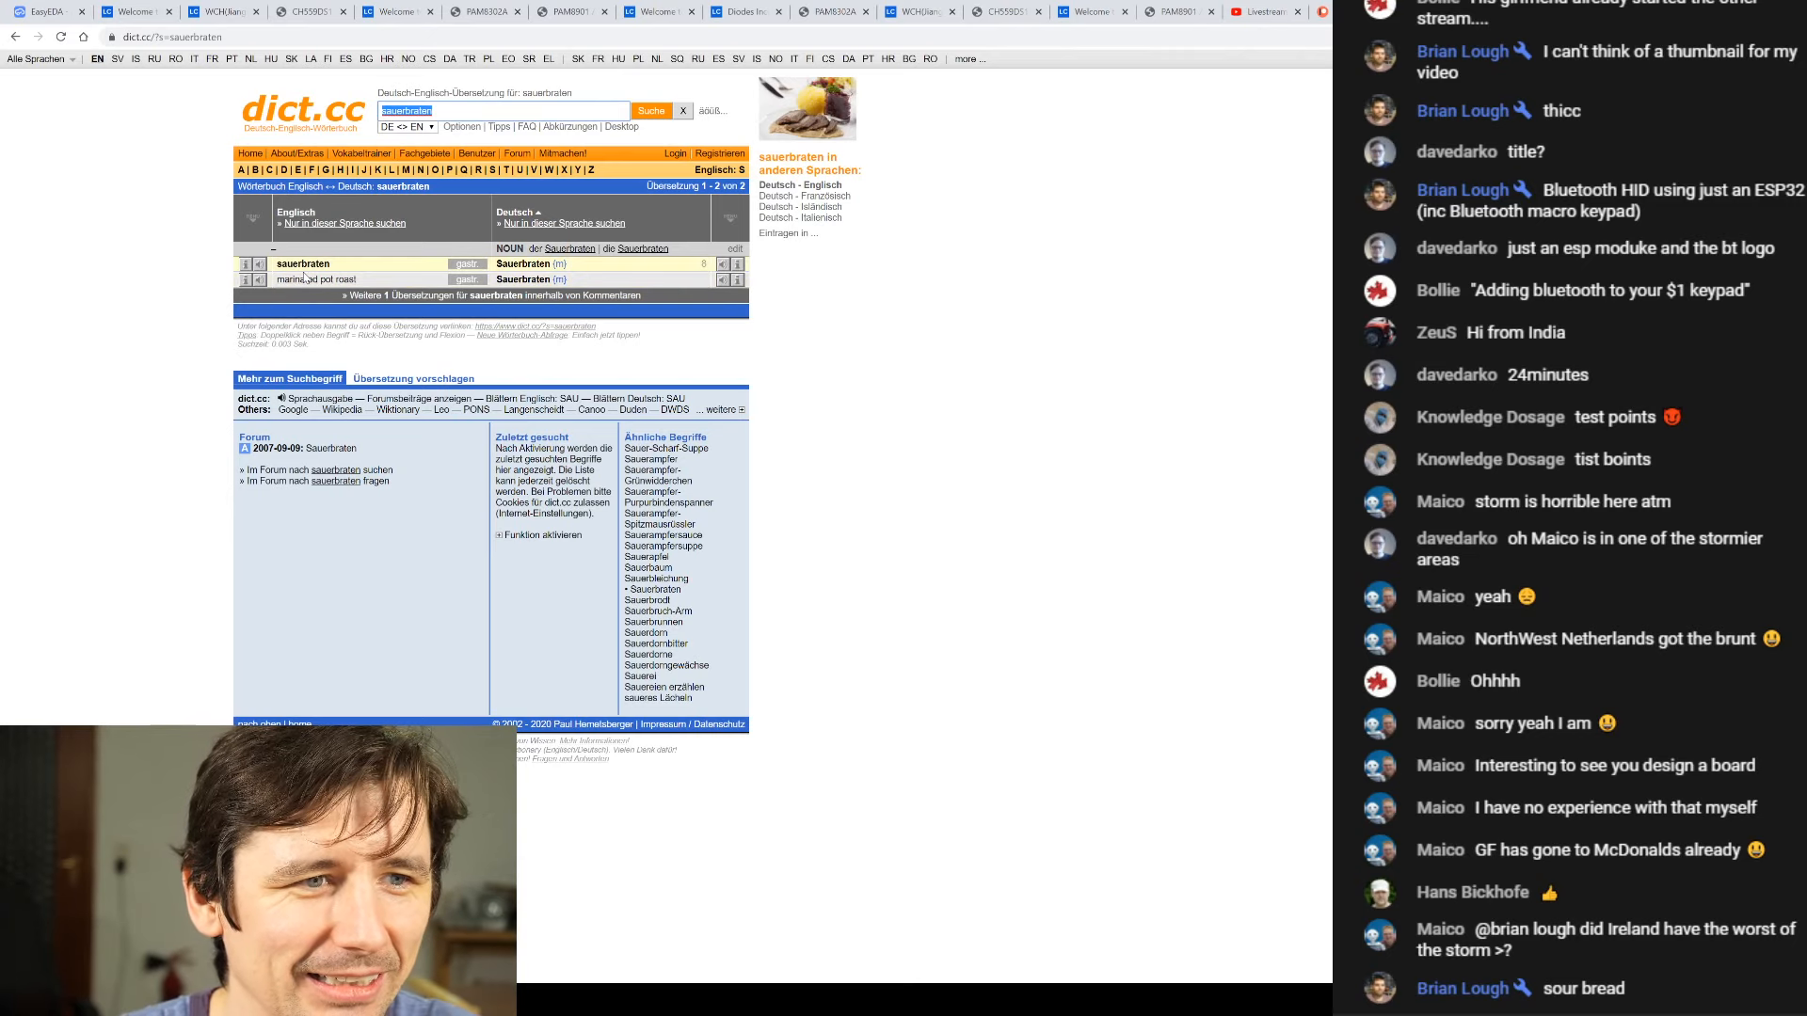
- Play the English pronunciations of "sauerbraten" and "marinated pot roast" from the dictionary results
scroll(327, 275, "up", 3, "ctrl")
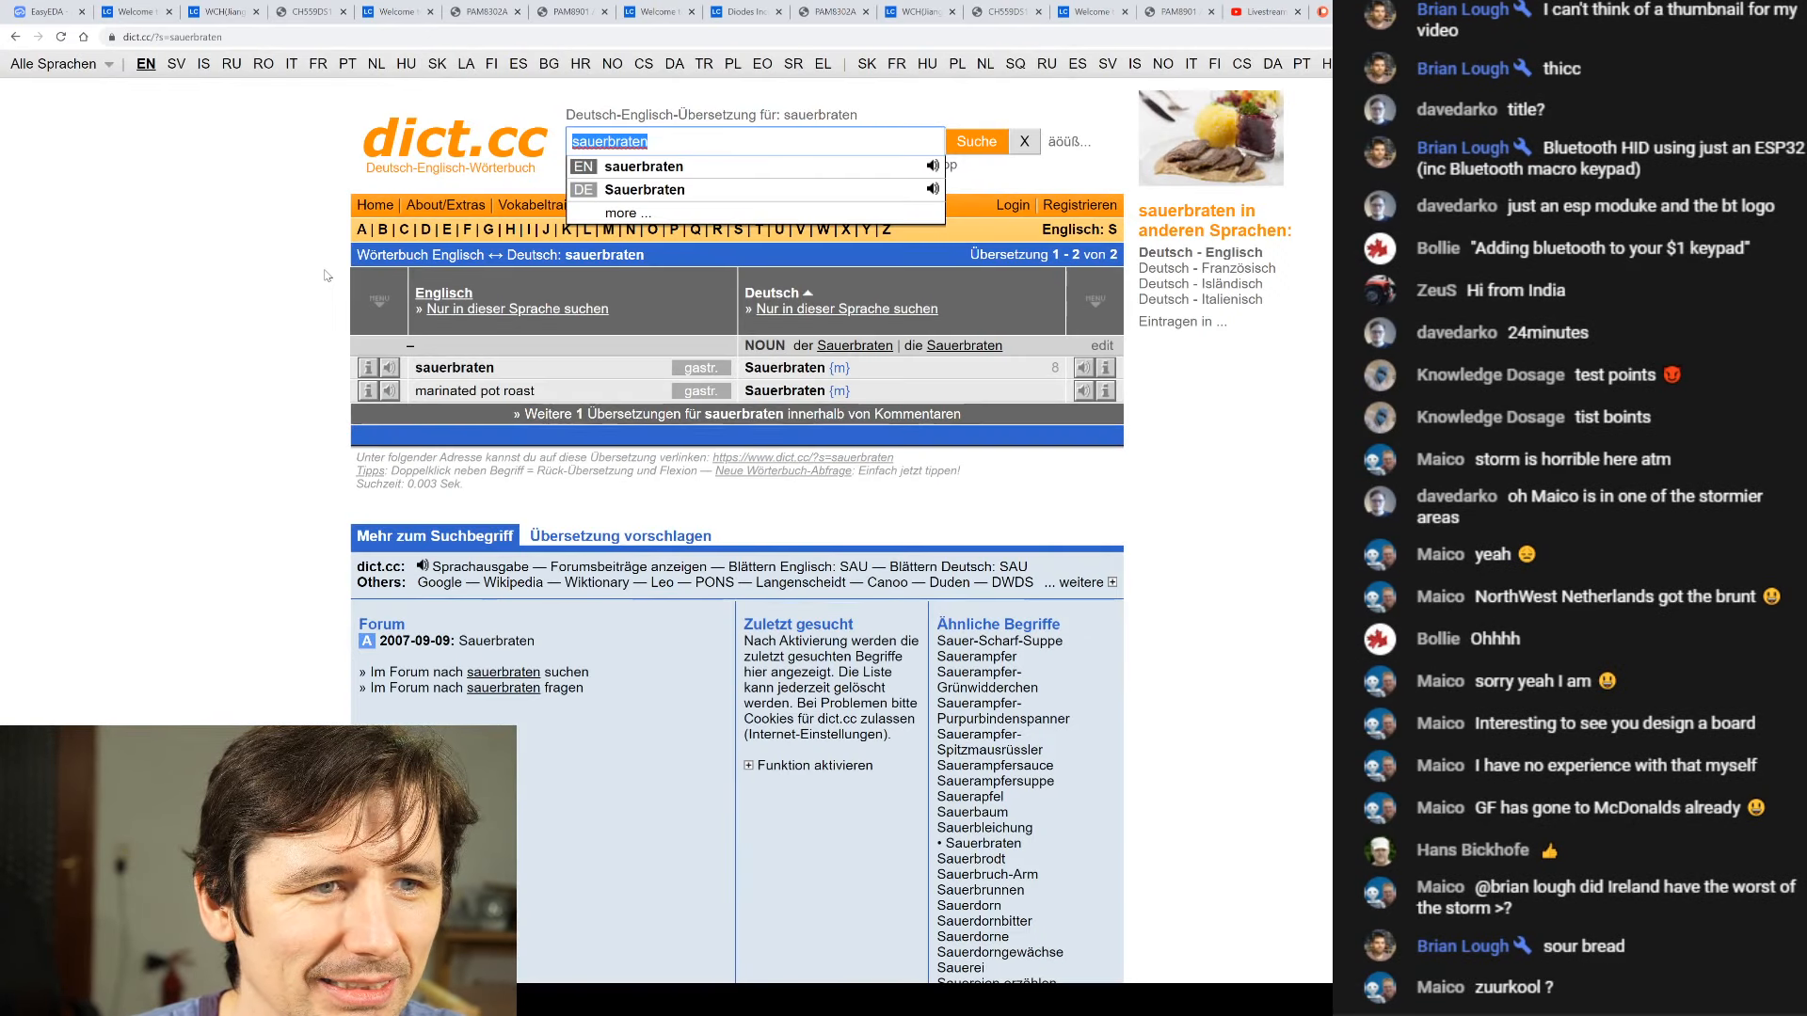
scroll(326, 275, "up", 2, "ctrl")
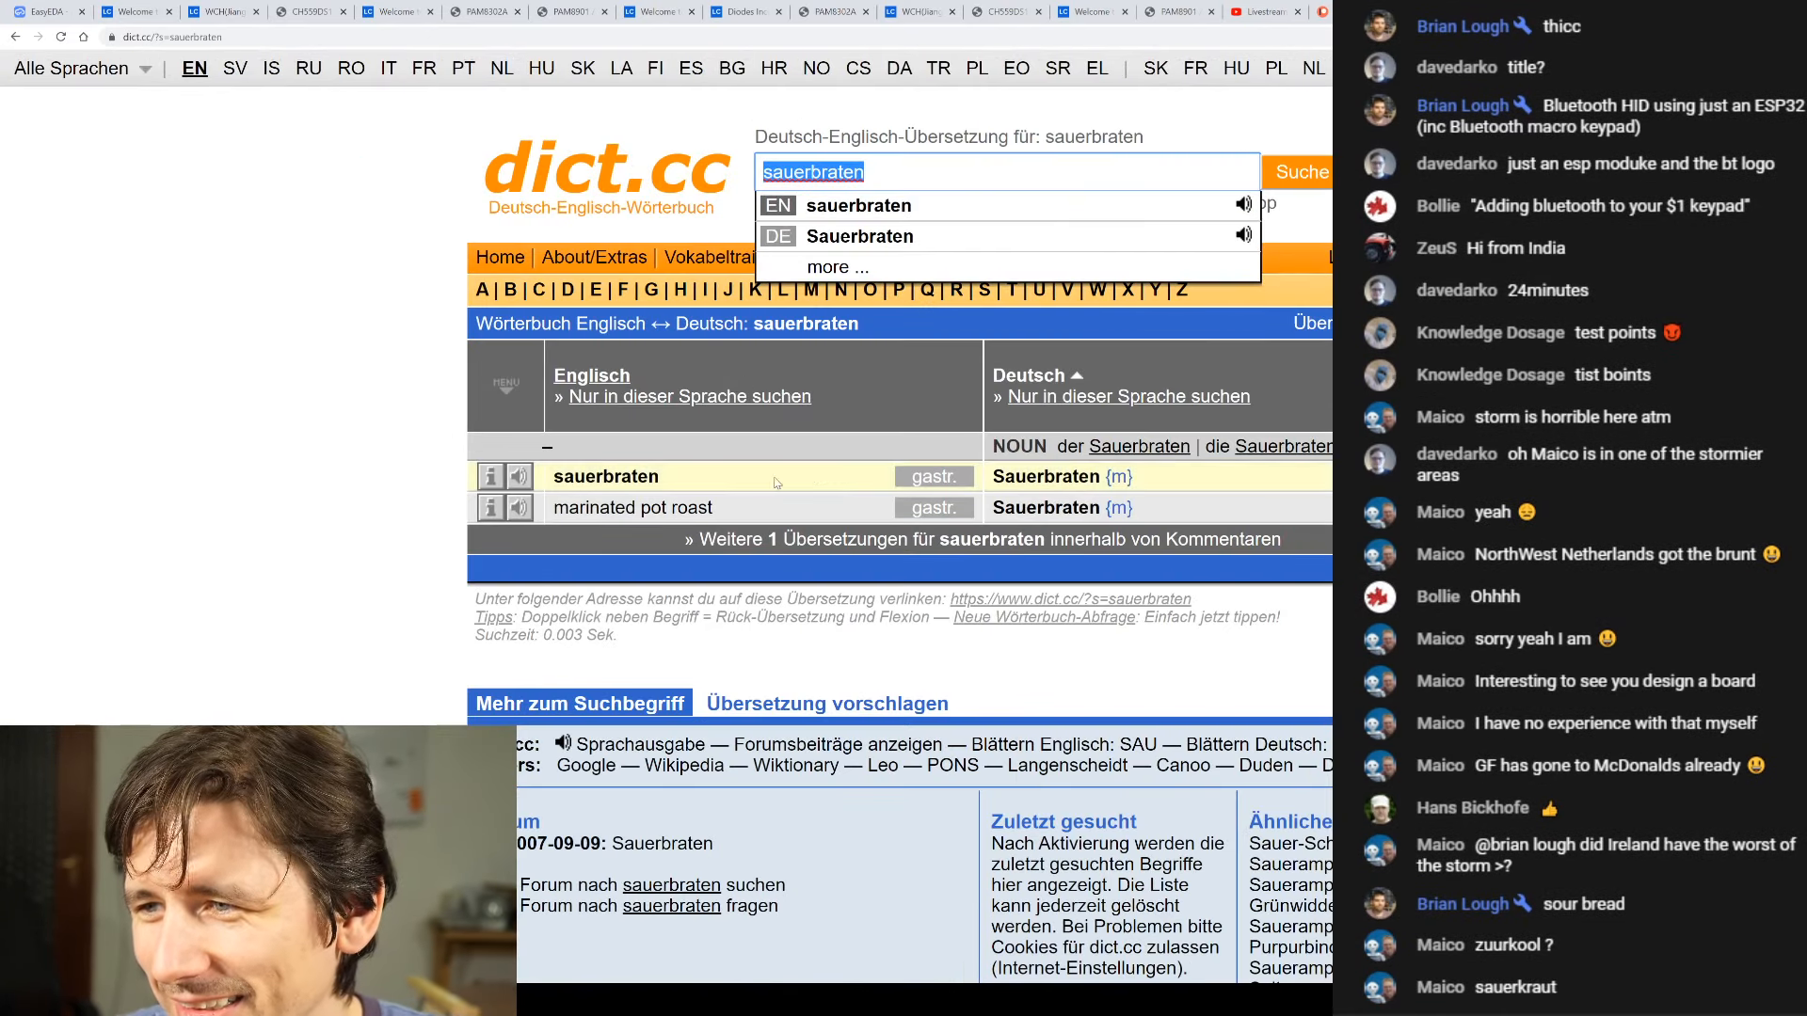
left_click(520, 477)
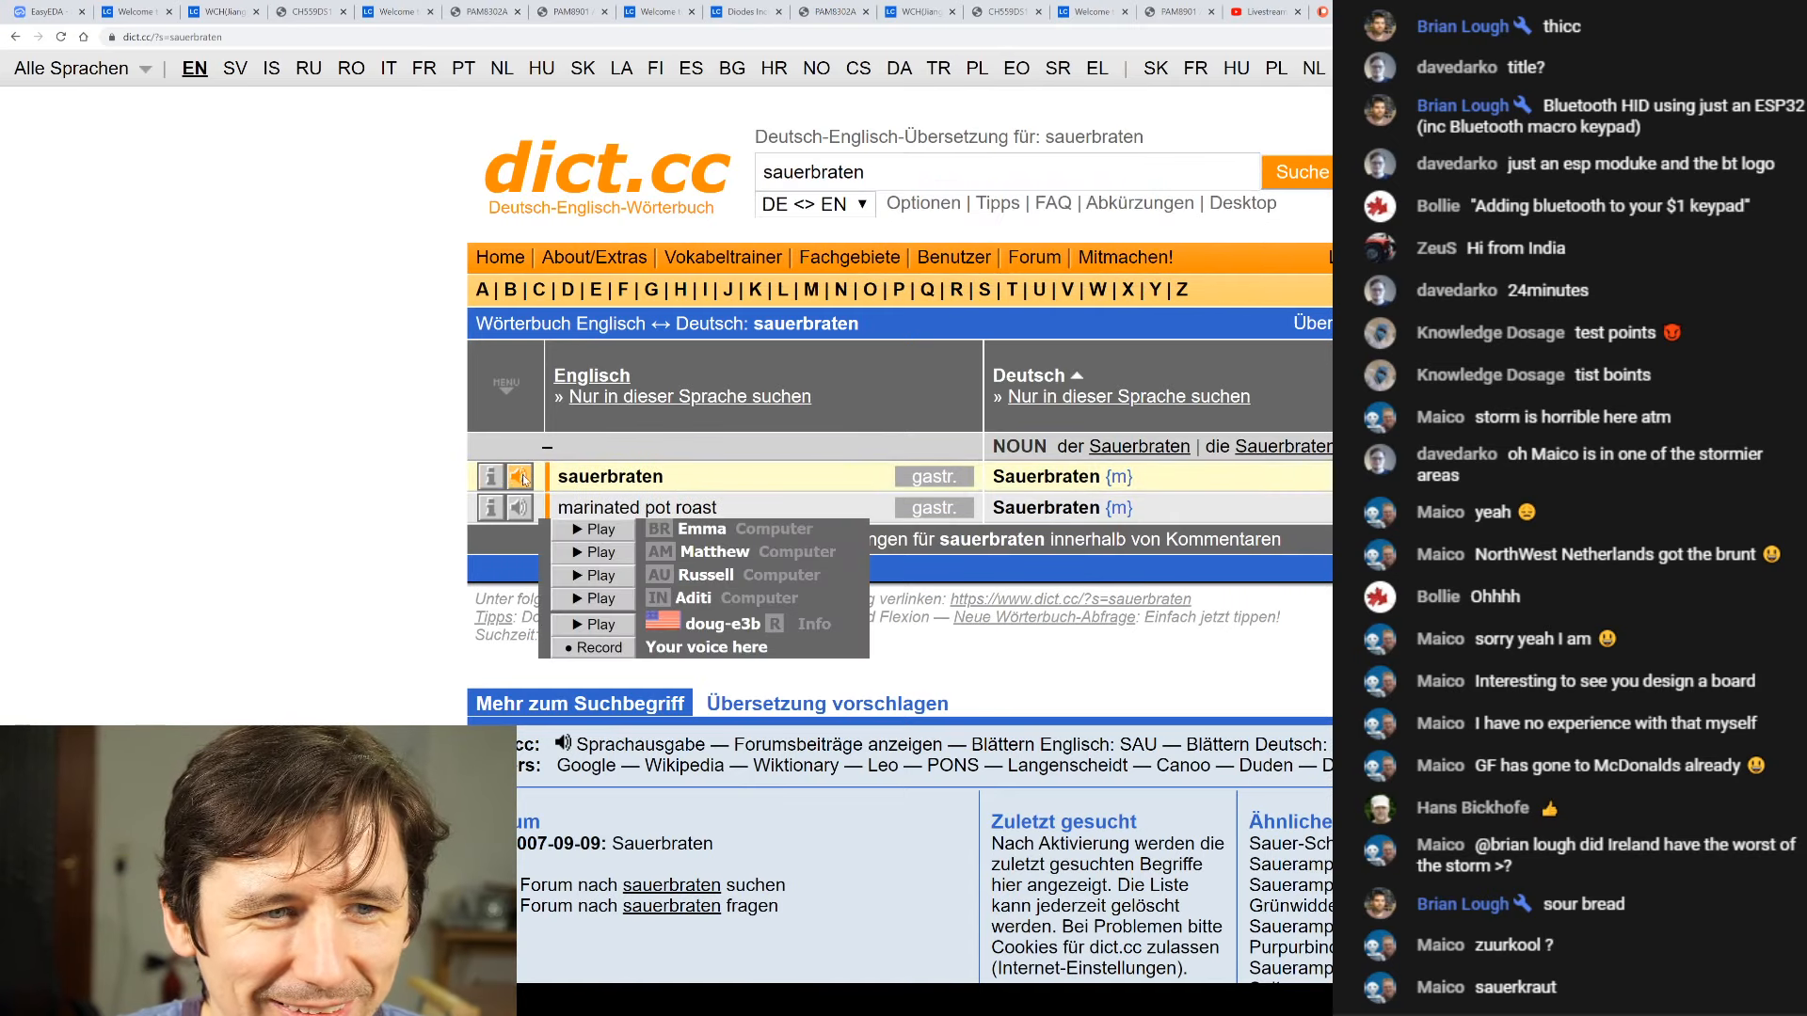
left_click(357, 530)
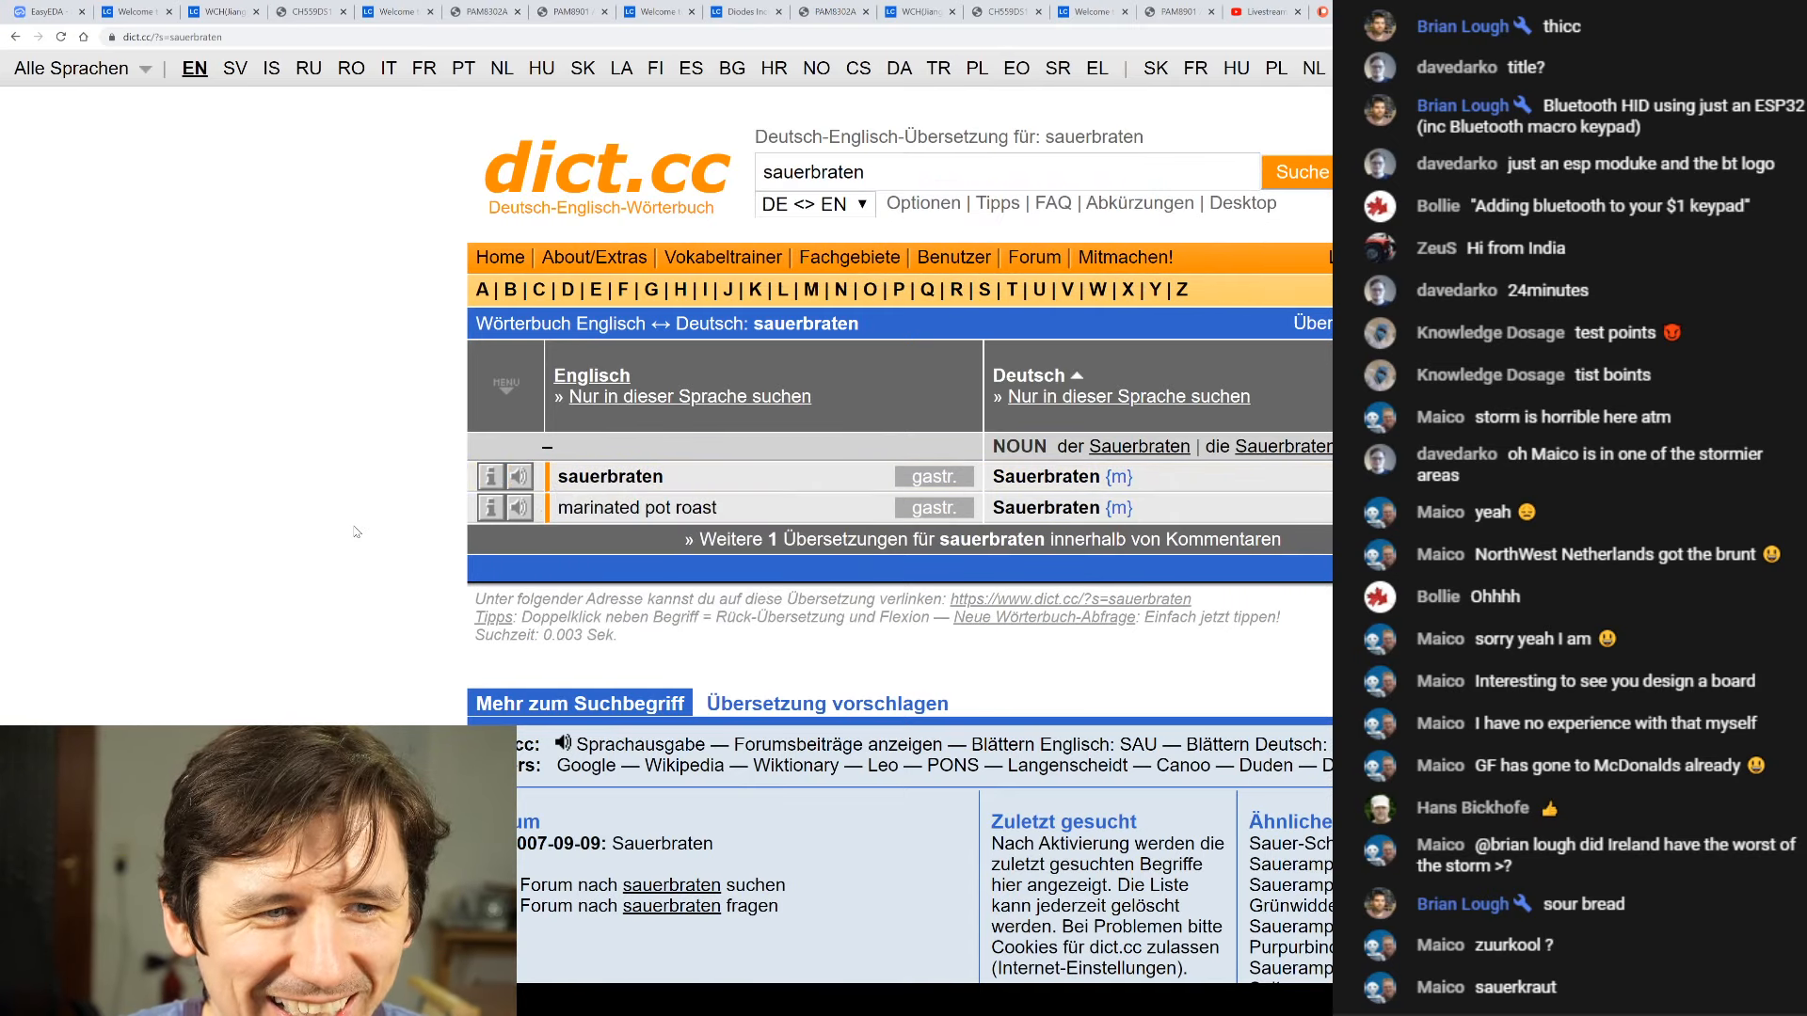
left_click(522, 511)
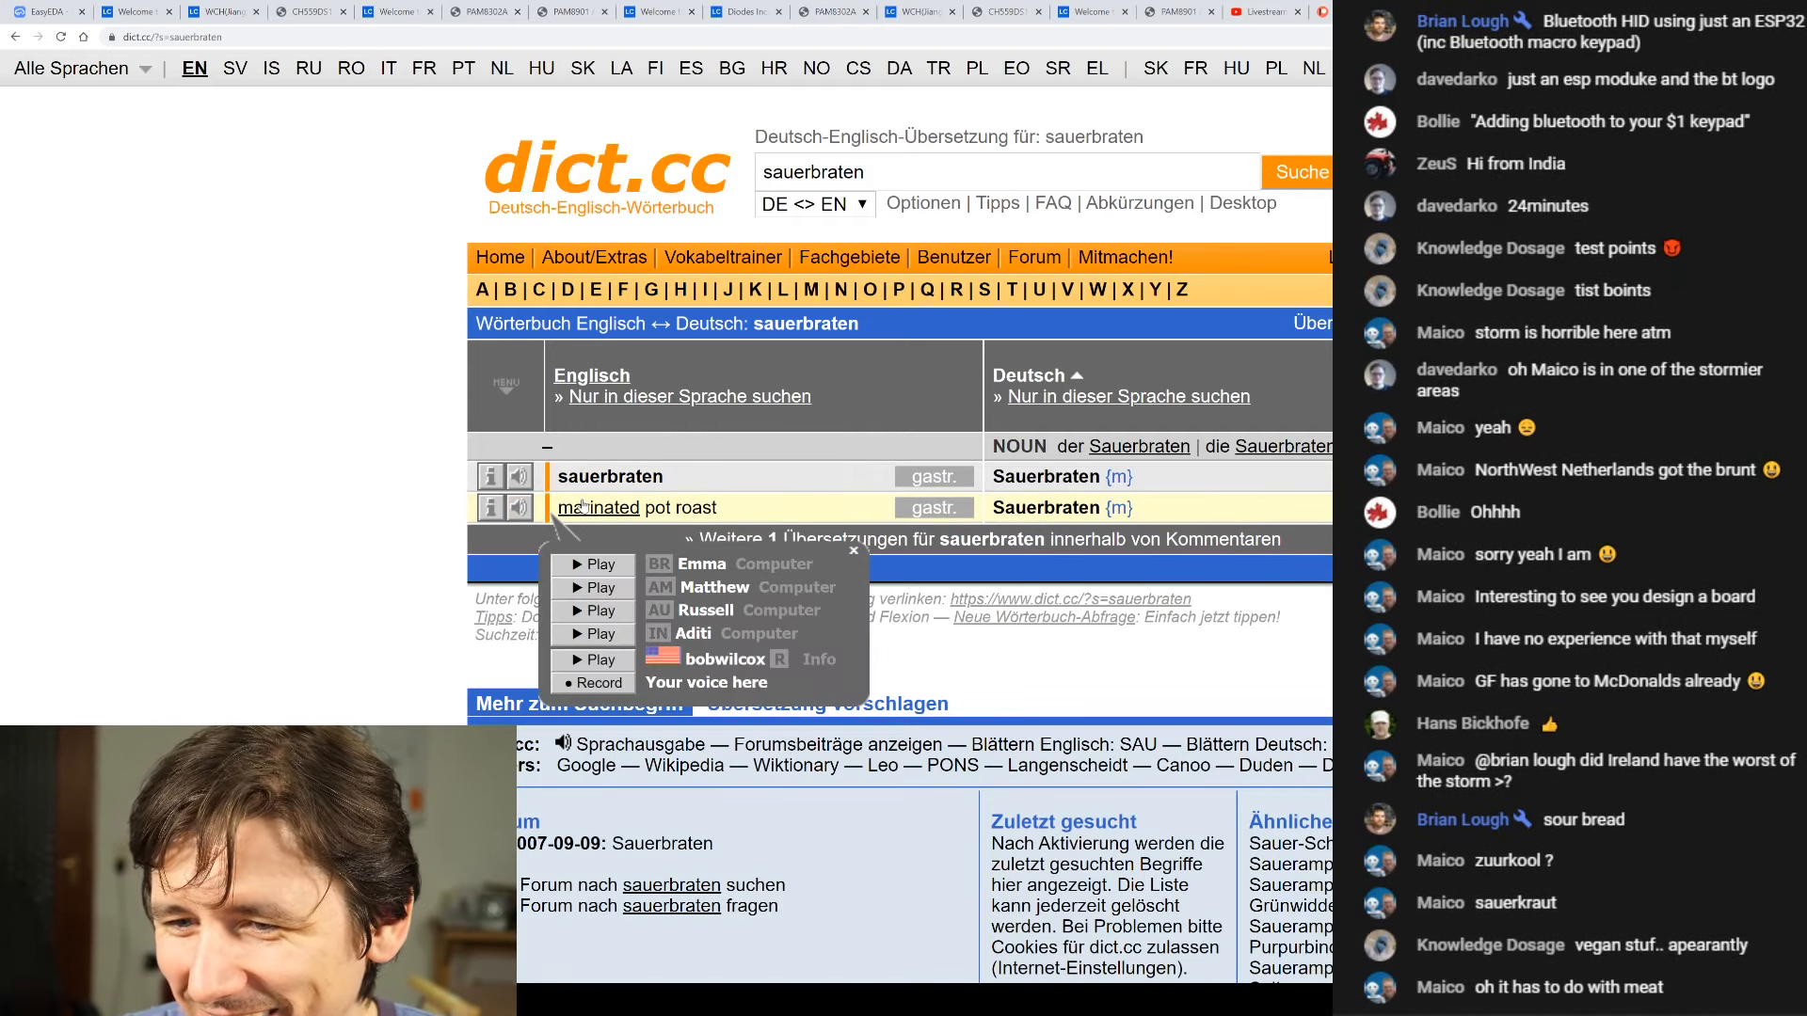
scroll(241, 478, "down", 1)
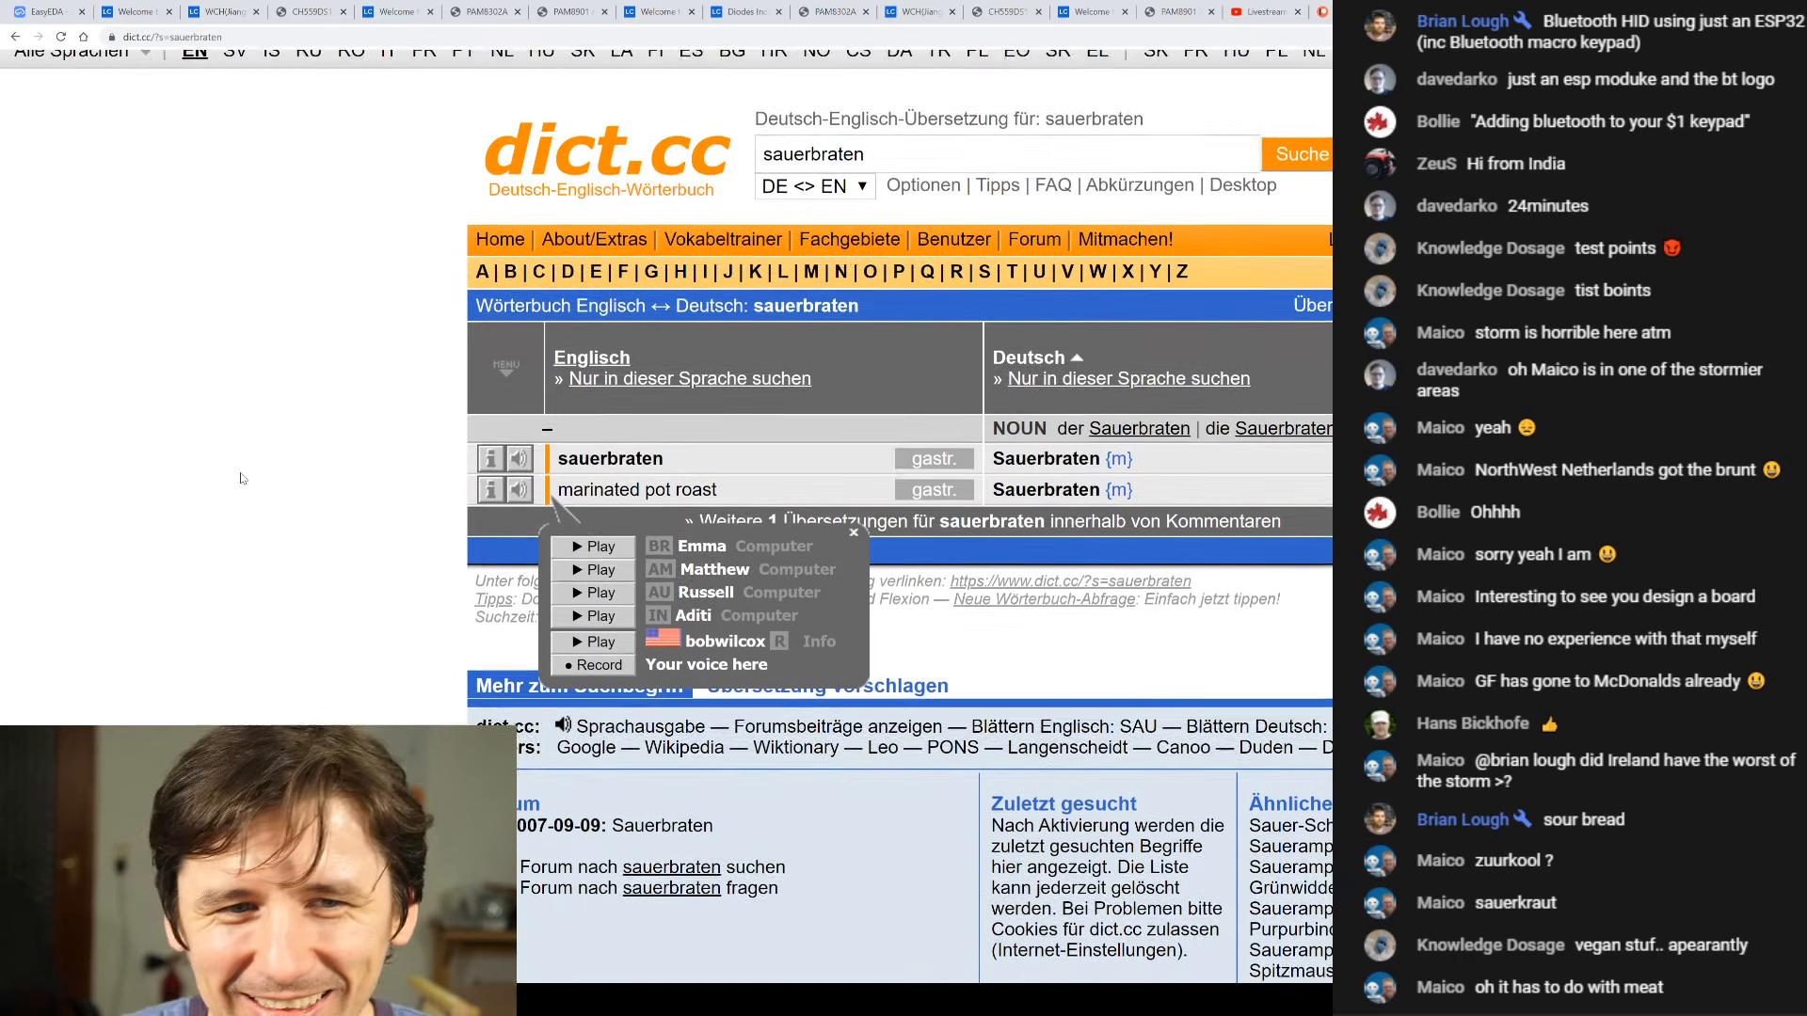
scroll(242, 478, "down", 1)
scroll(446, 425, "down", 4, "ctrl")
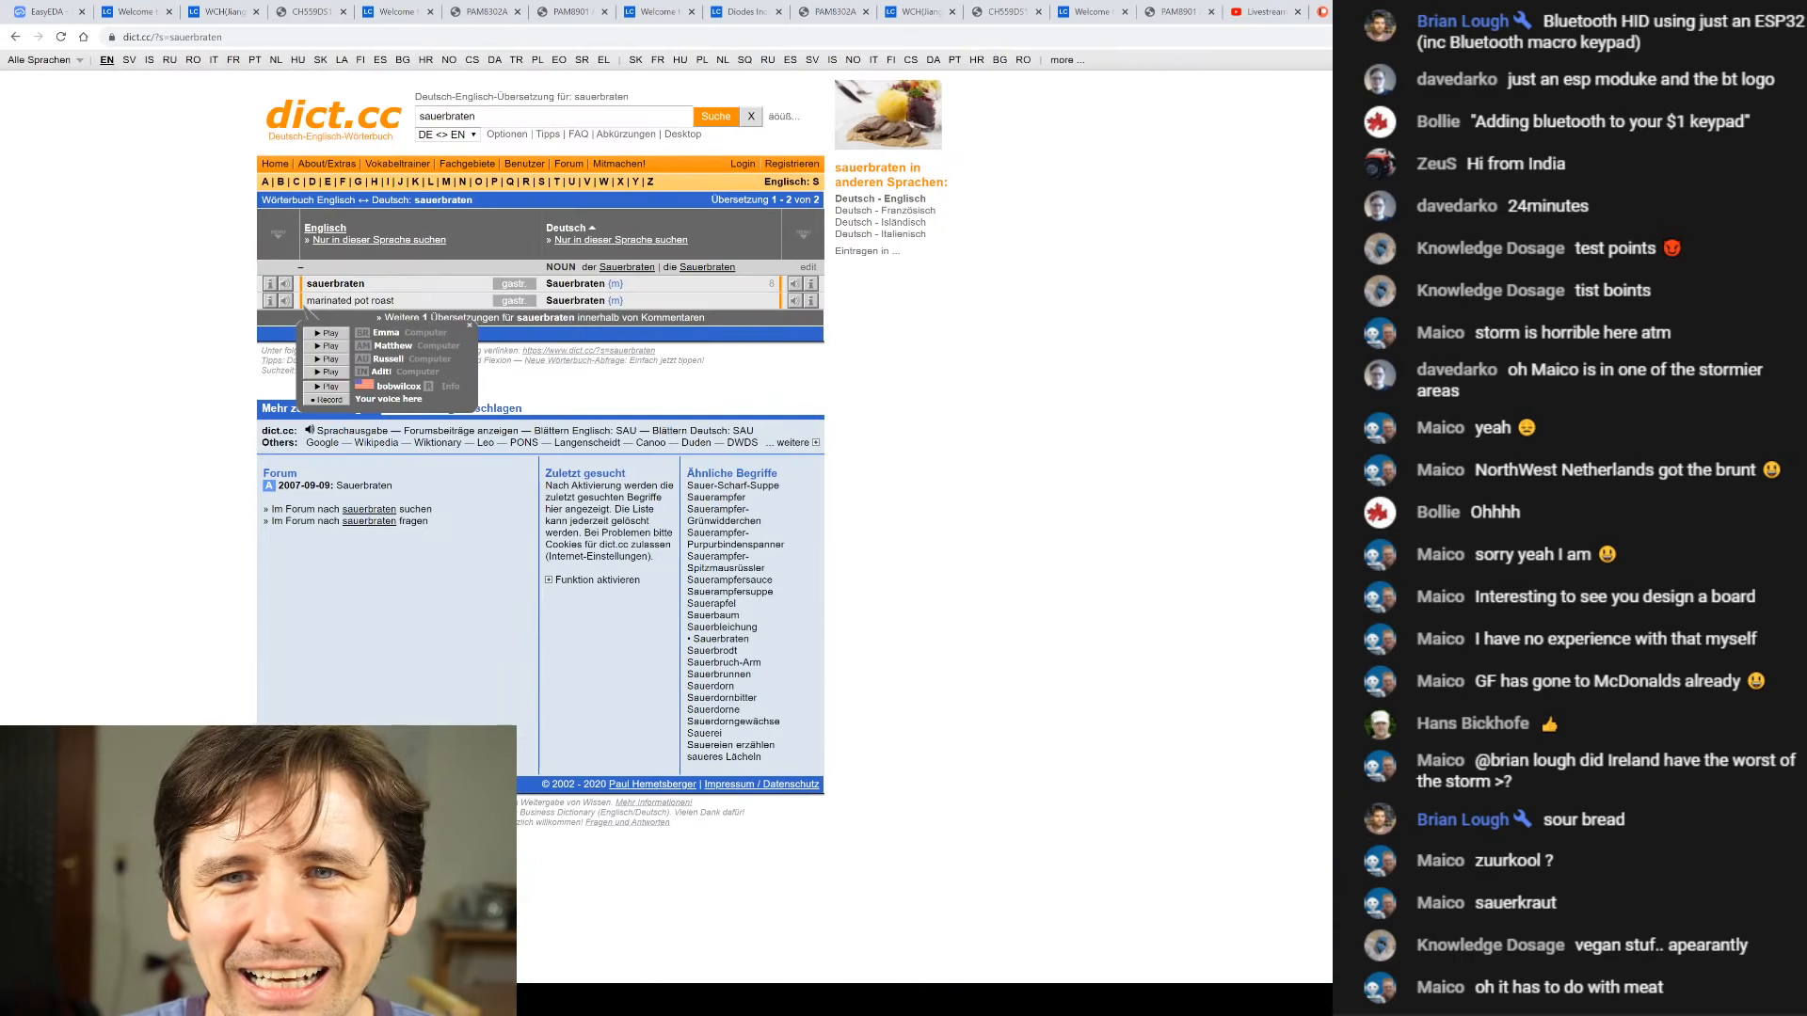